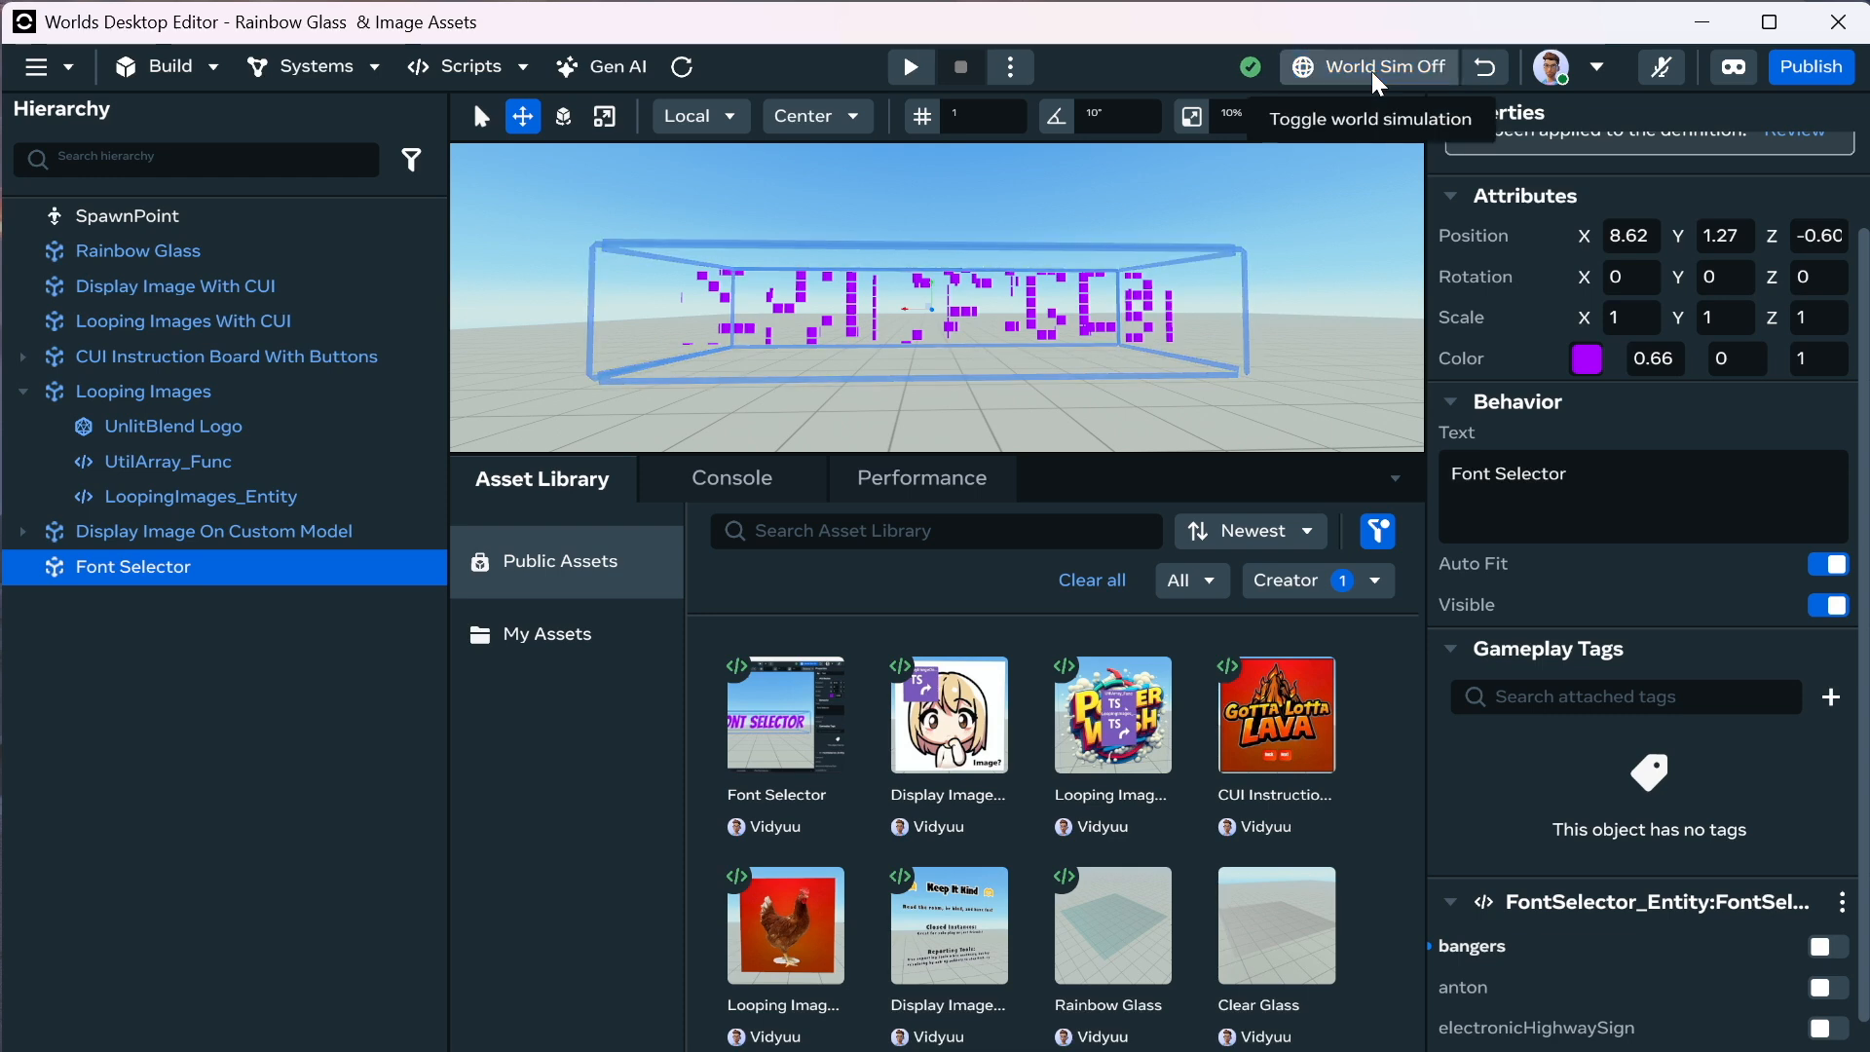
Start the world simulation to preview the Font Selector object and survey the neighbouring image displays.
click(1373, 70)
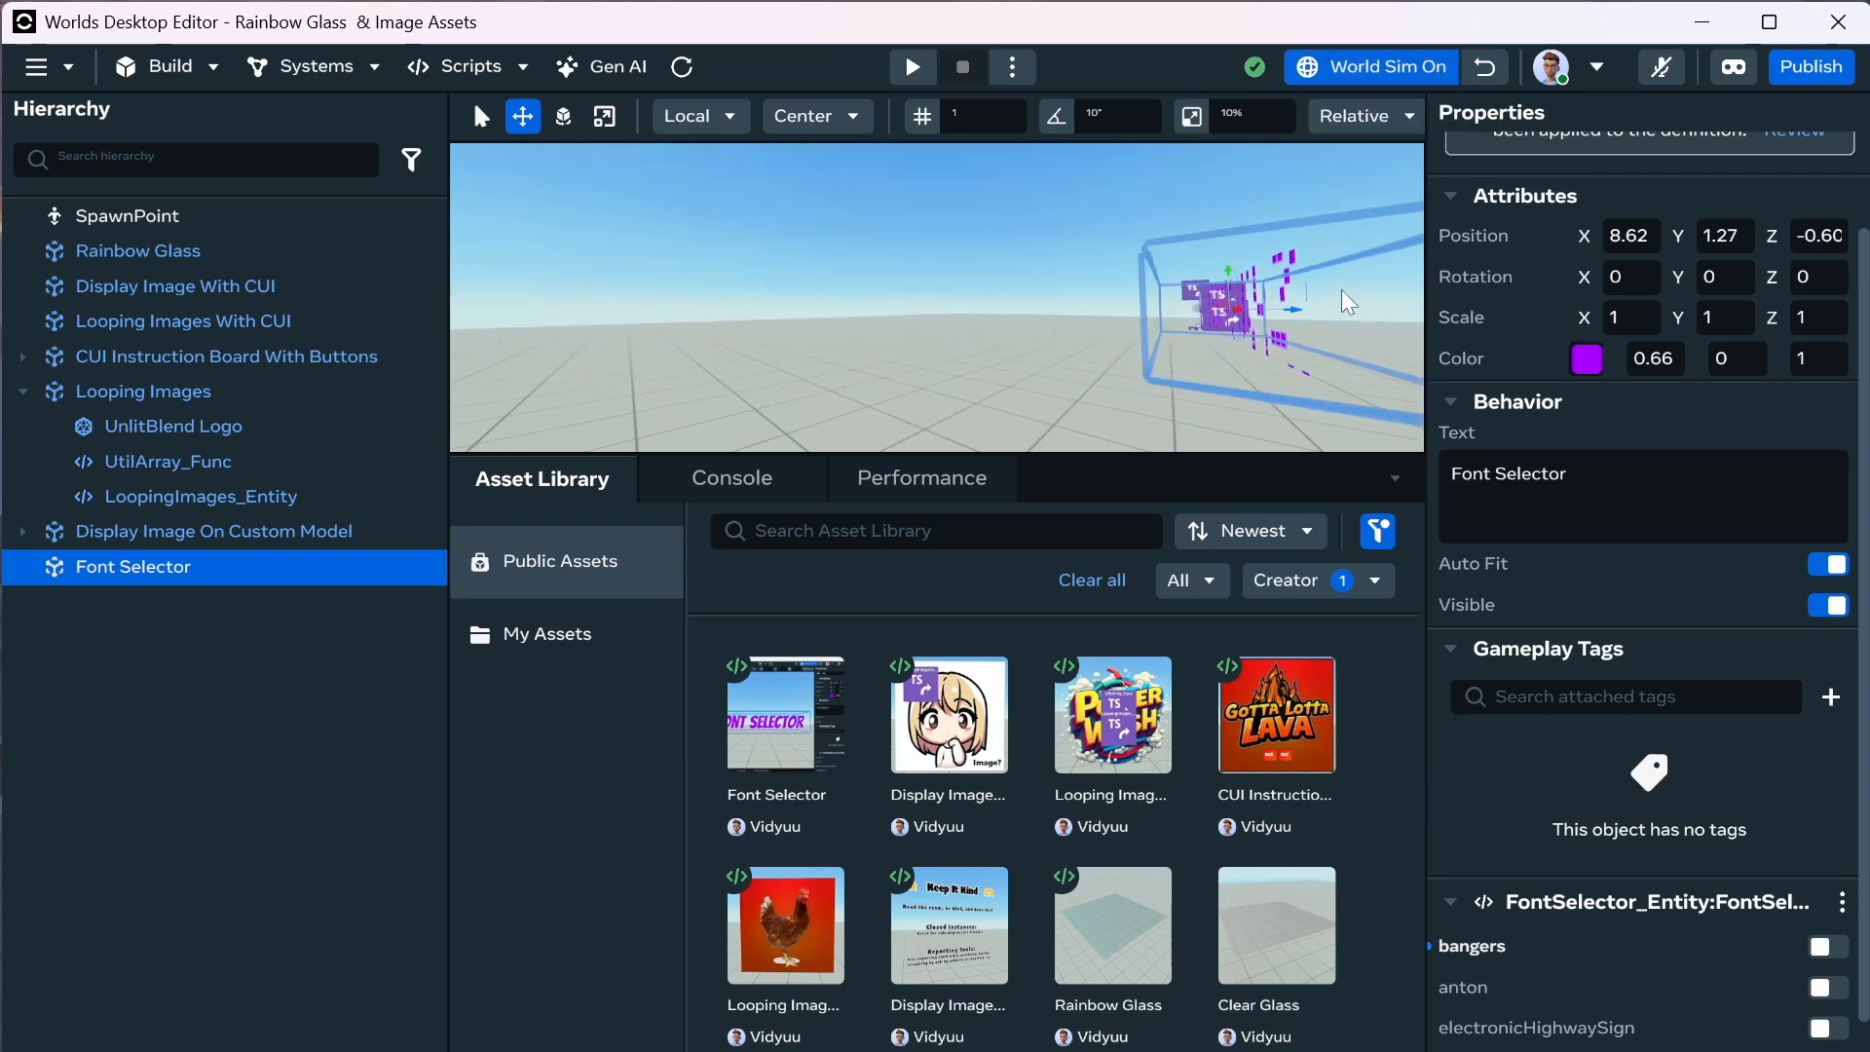
click(1829, 1007)
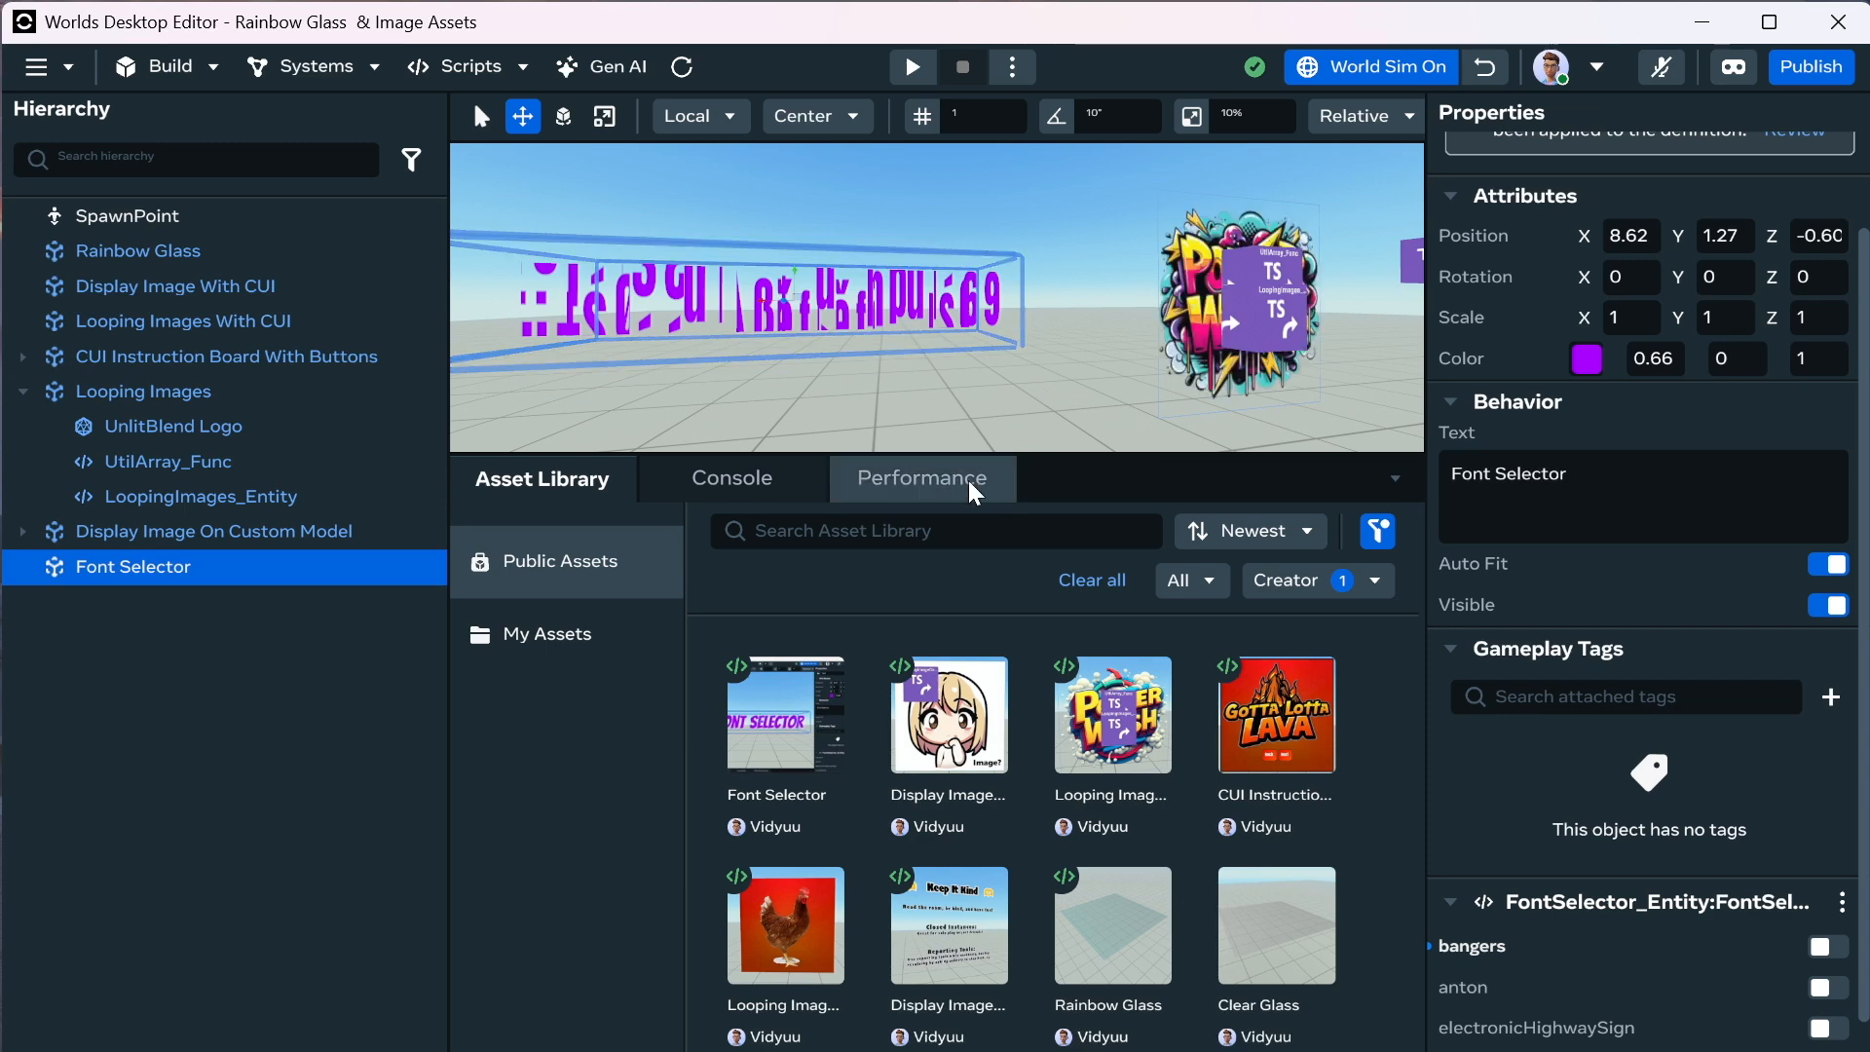
right_drag(980, 423, 1569, 349)
key(w)
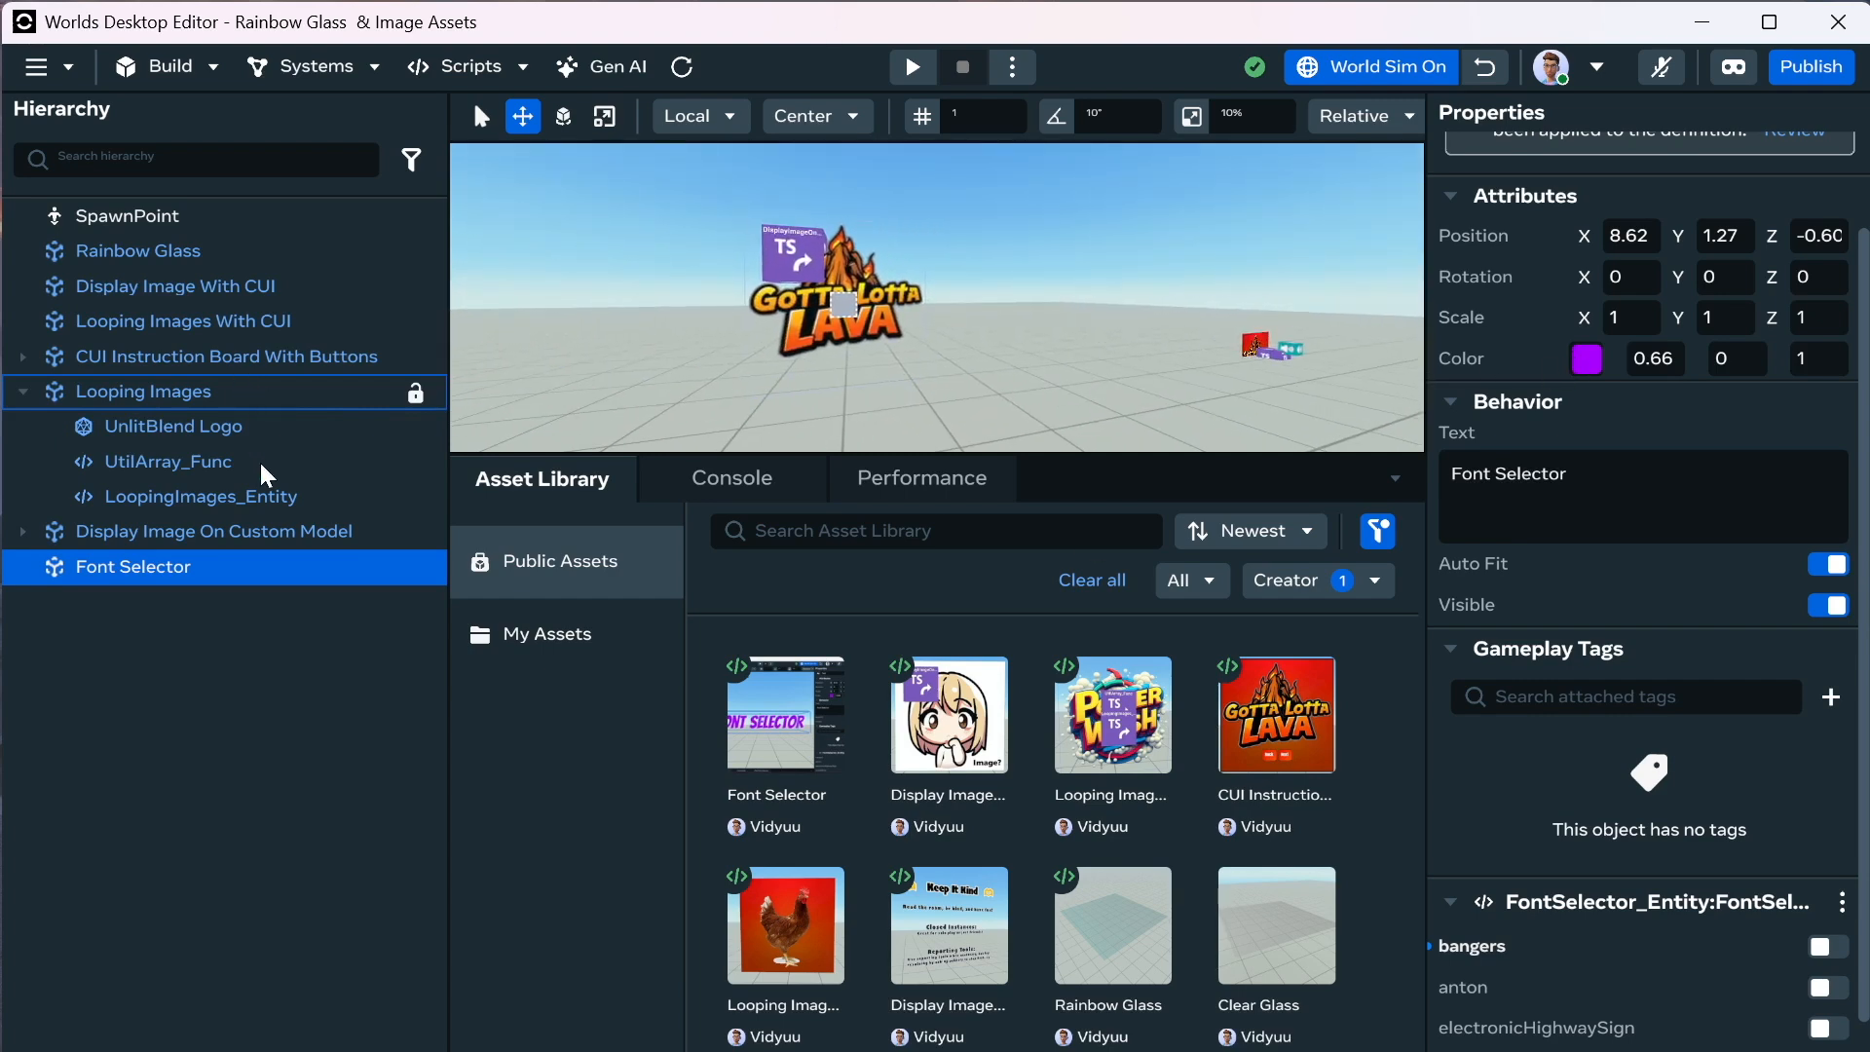
Focus on Display Image On Custom Model and switch the world simulation off, on and off again to compare its images.
click(226, 536)
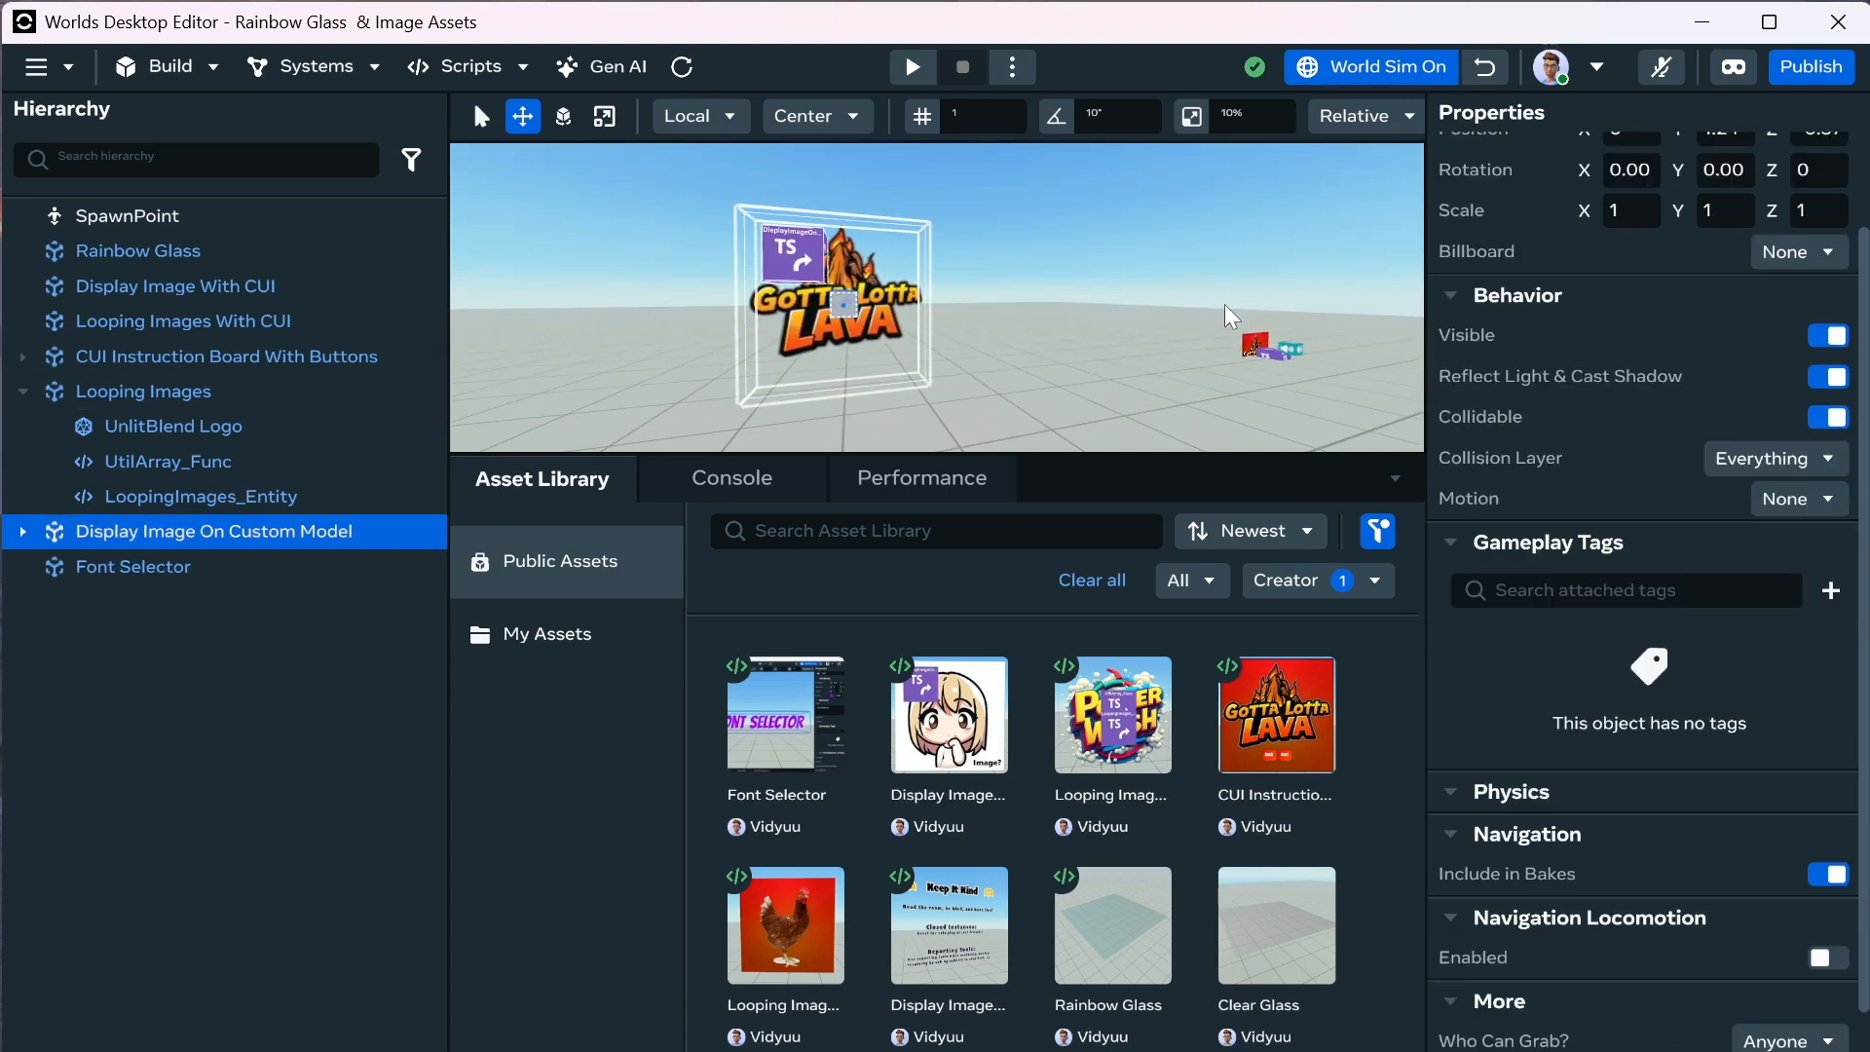
key(f)
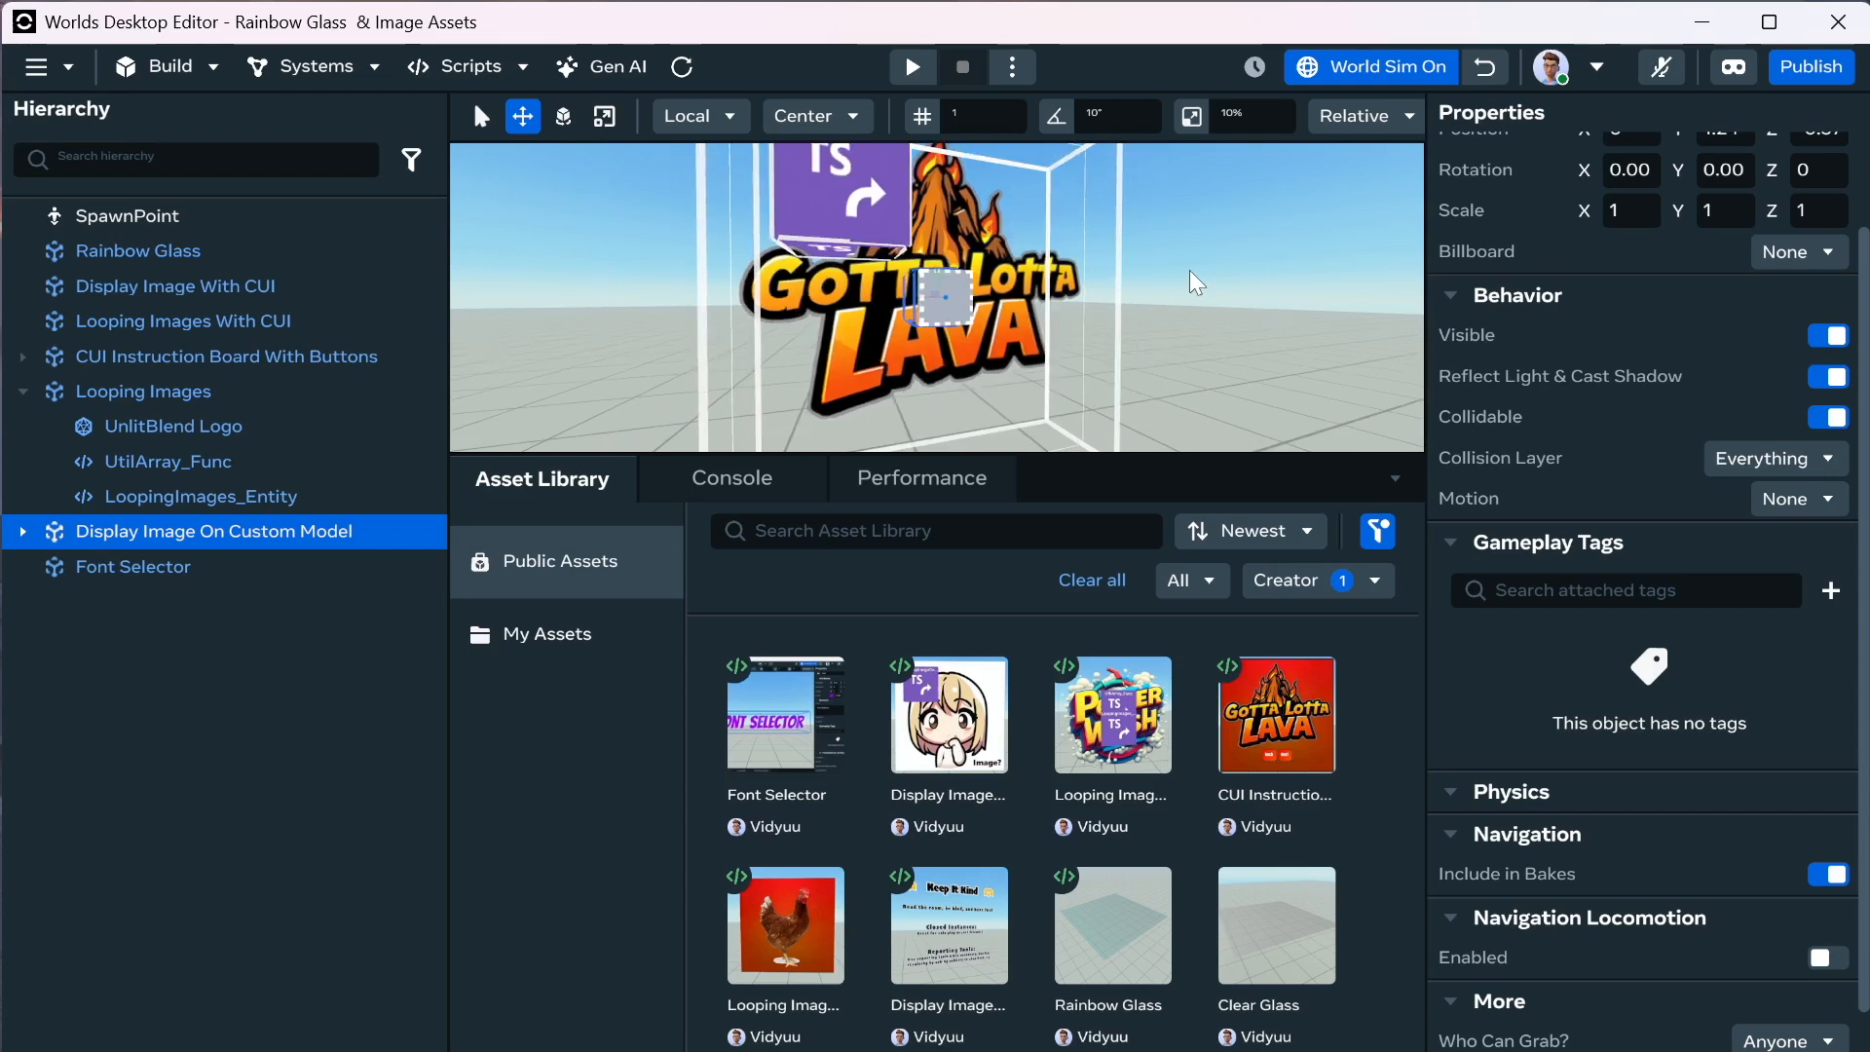
click(1348, 71)
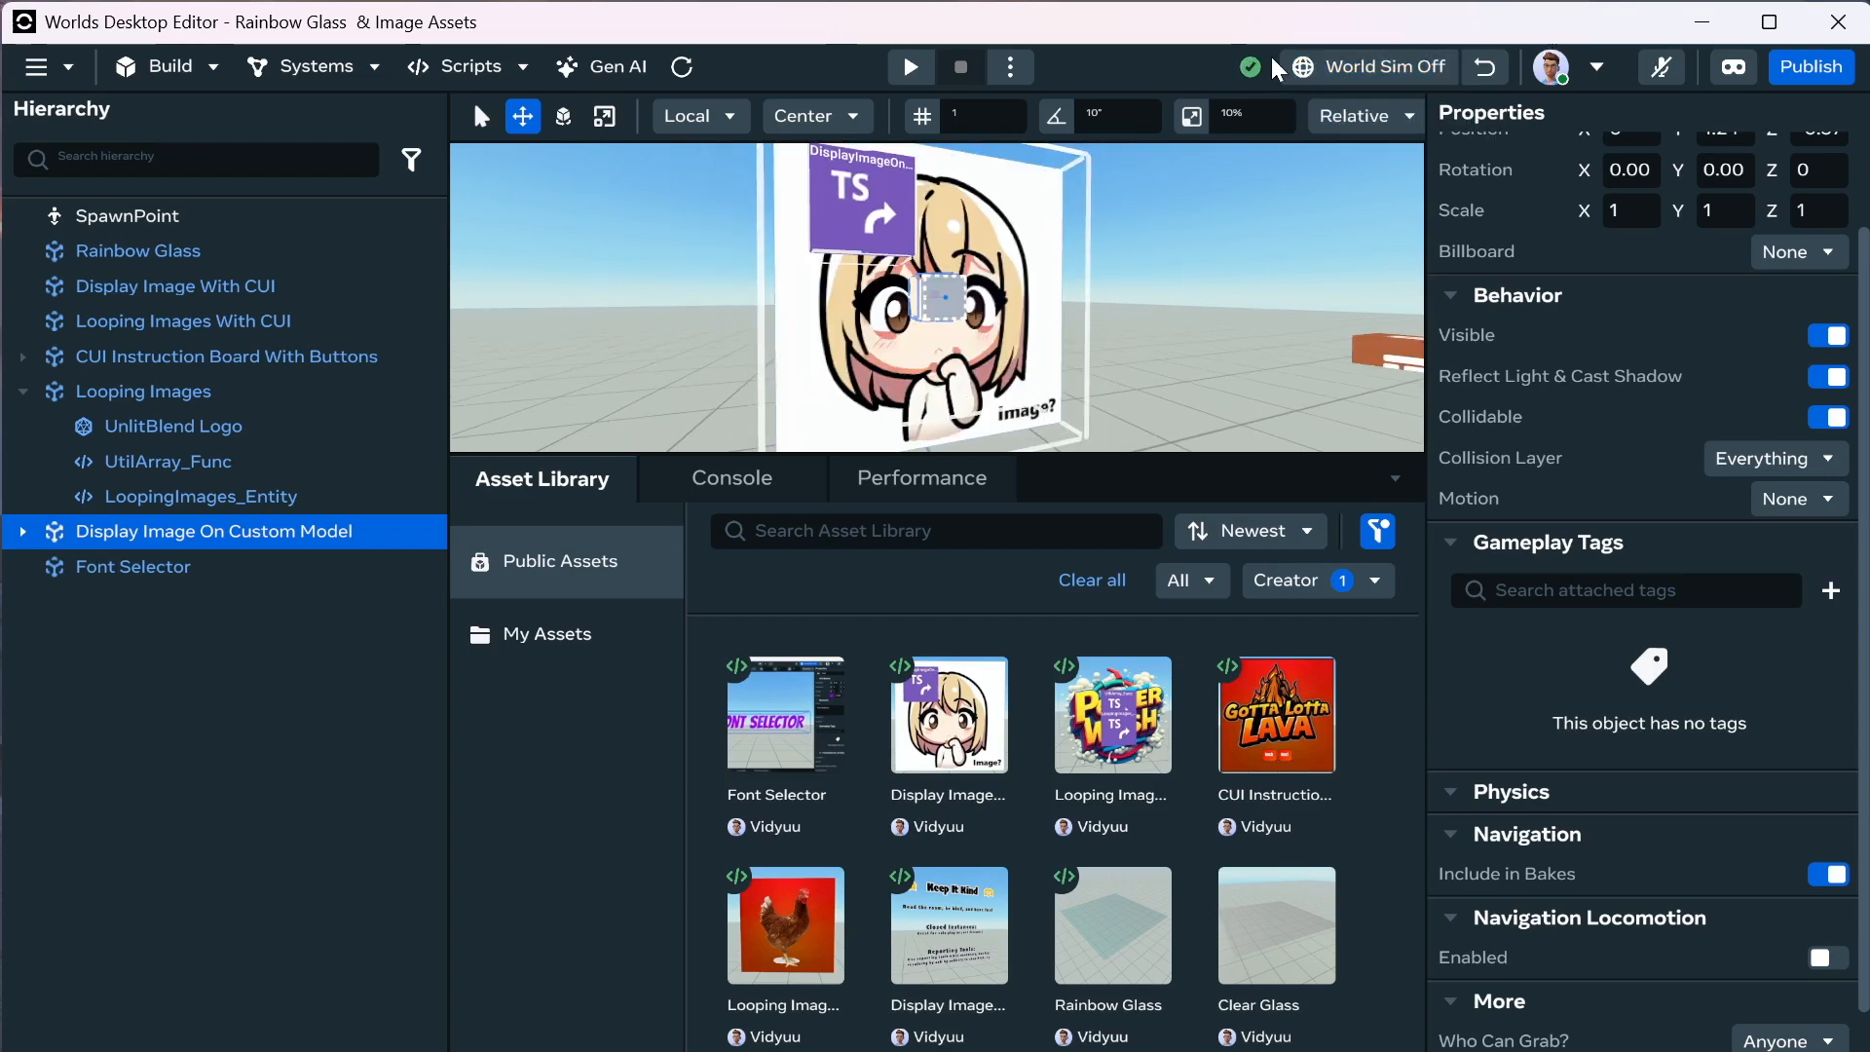
click(1328, 69)
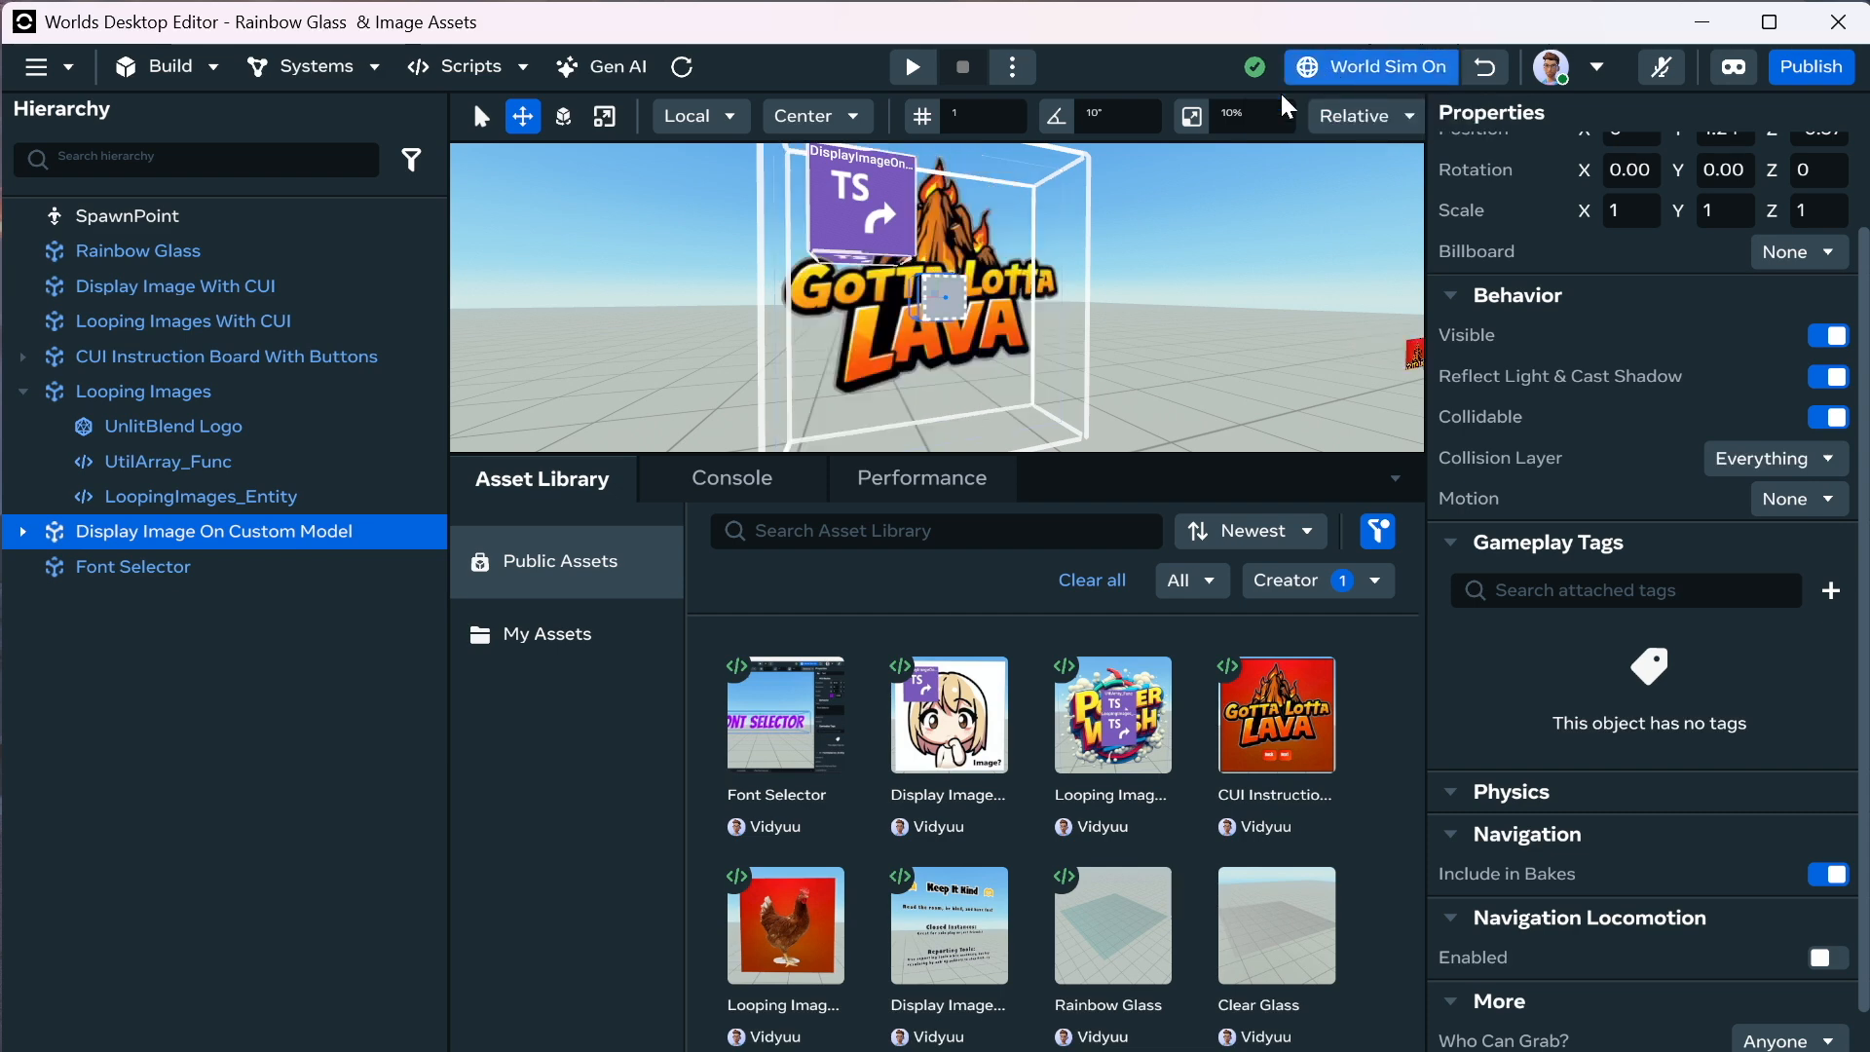
click(1388, 72)
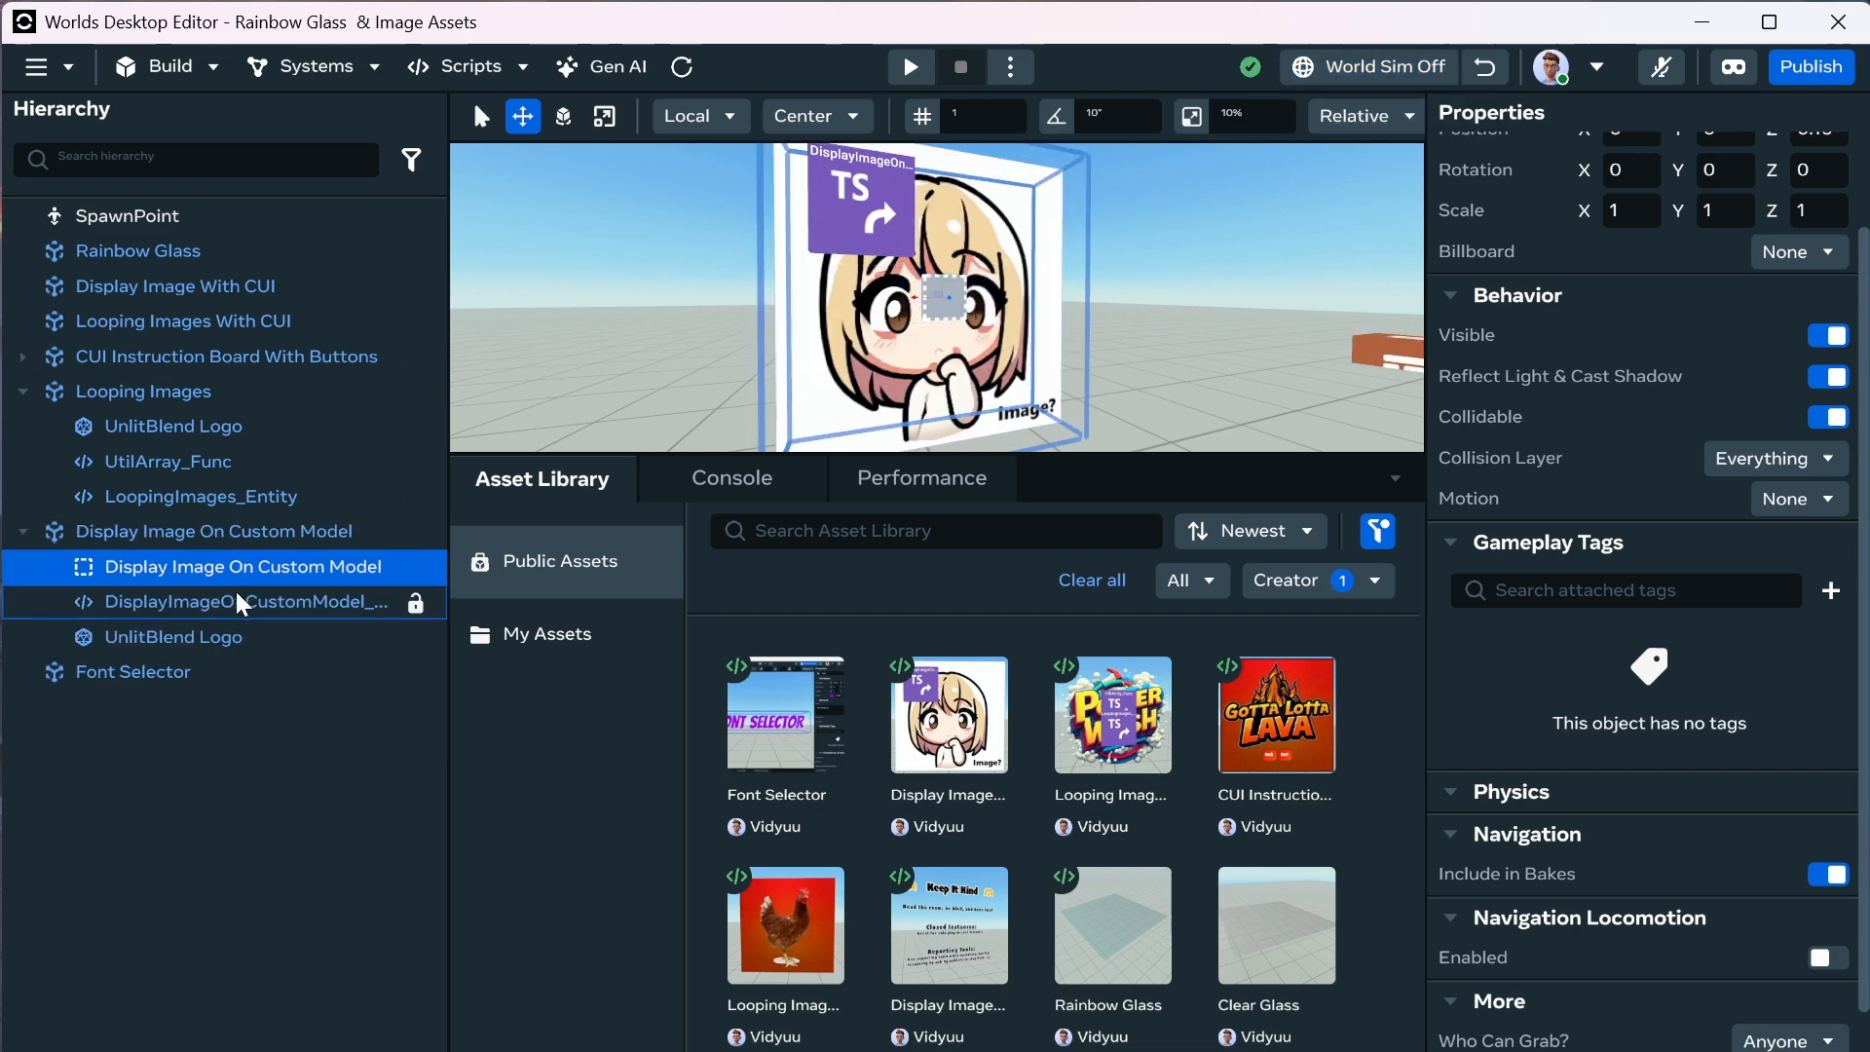
Examine the UnlitBlend Logo inside Display Image On Custom Model, including its script's texture property and its attributes.
click(235, 602)
click(244, 636)
scroll(1646, 746, down, 5)
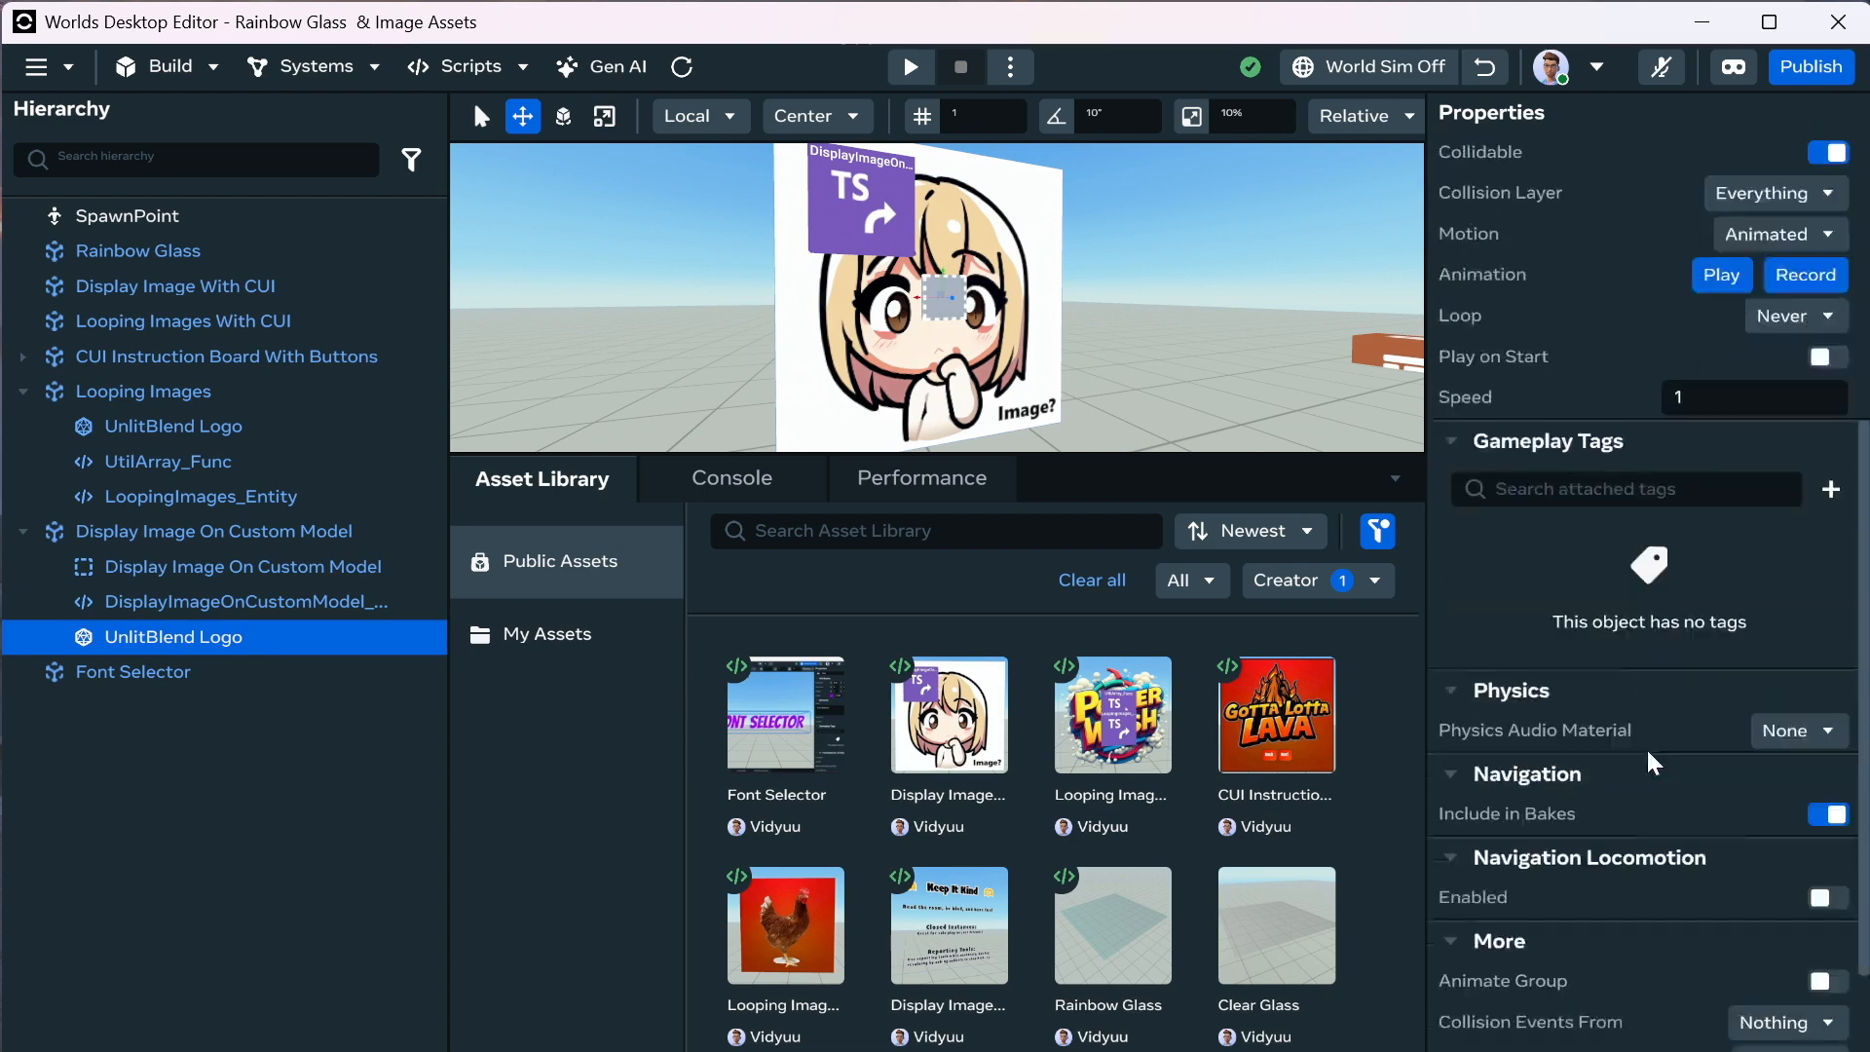
scroll(1676, 828, down, 3)
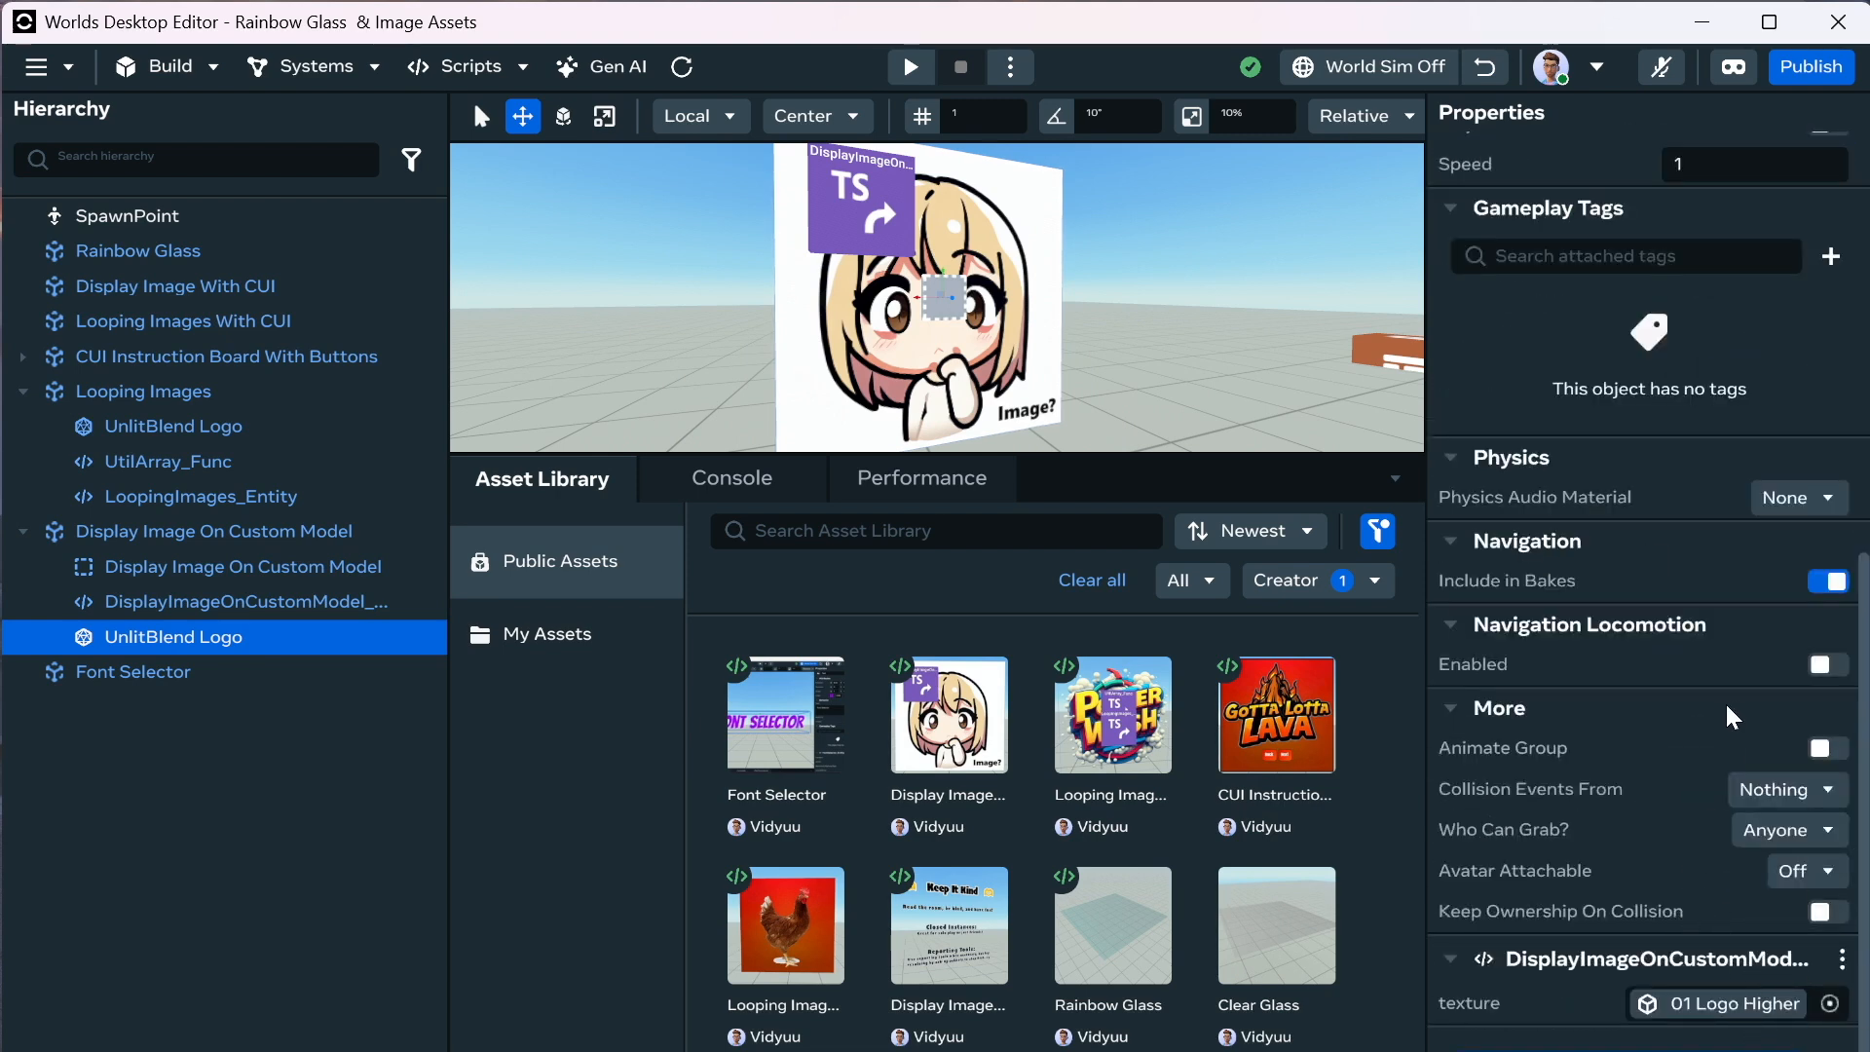
scroll(1514, 446, up, 10)
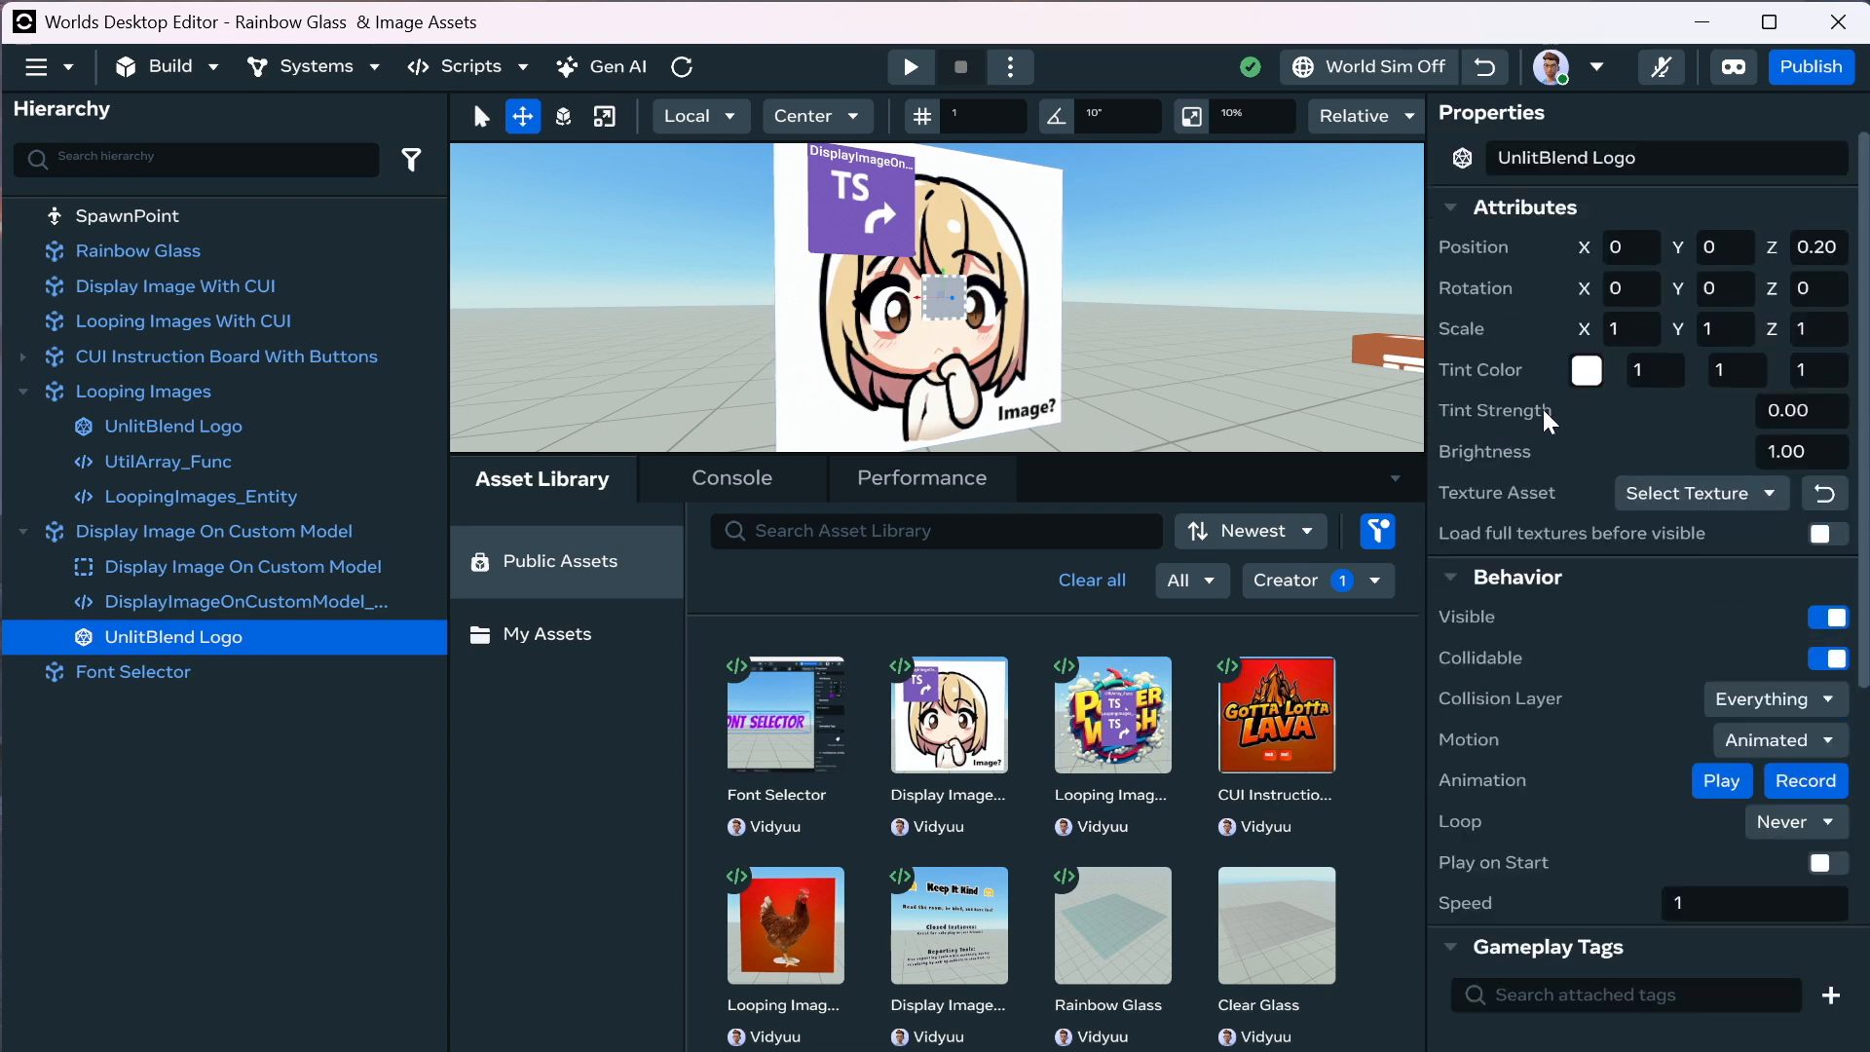
Try the Background texture on the custom model's UnlitBlend Logo, reset its texture asset, and undo both texture changes.
click(1681, 500)
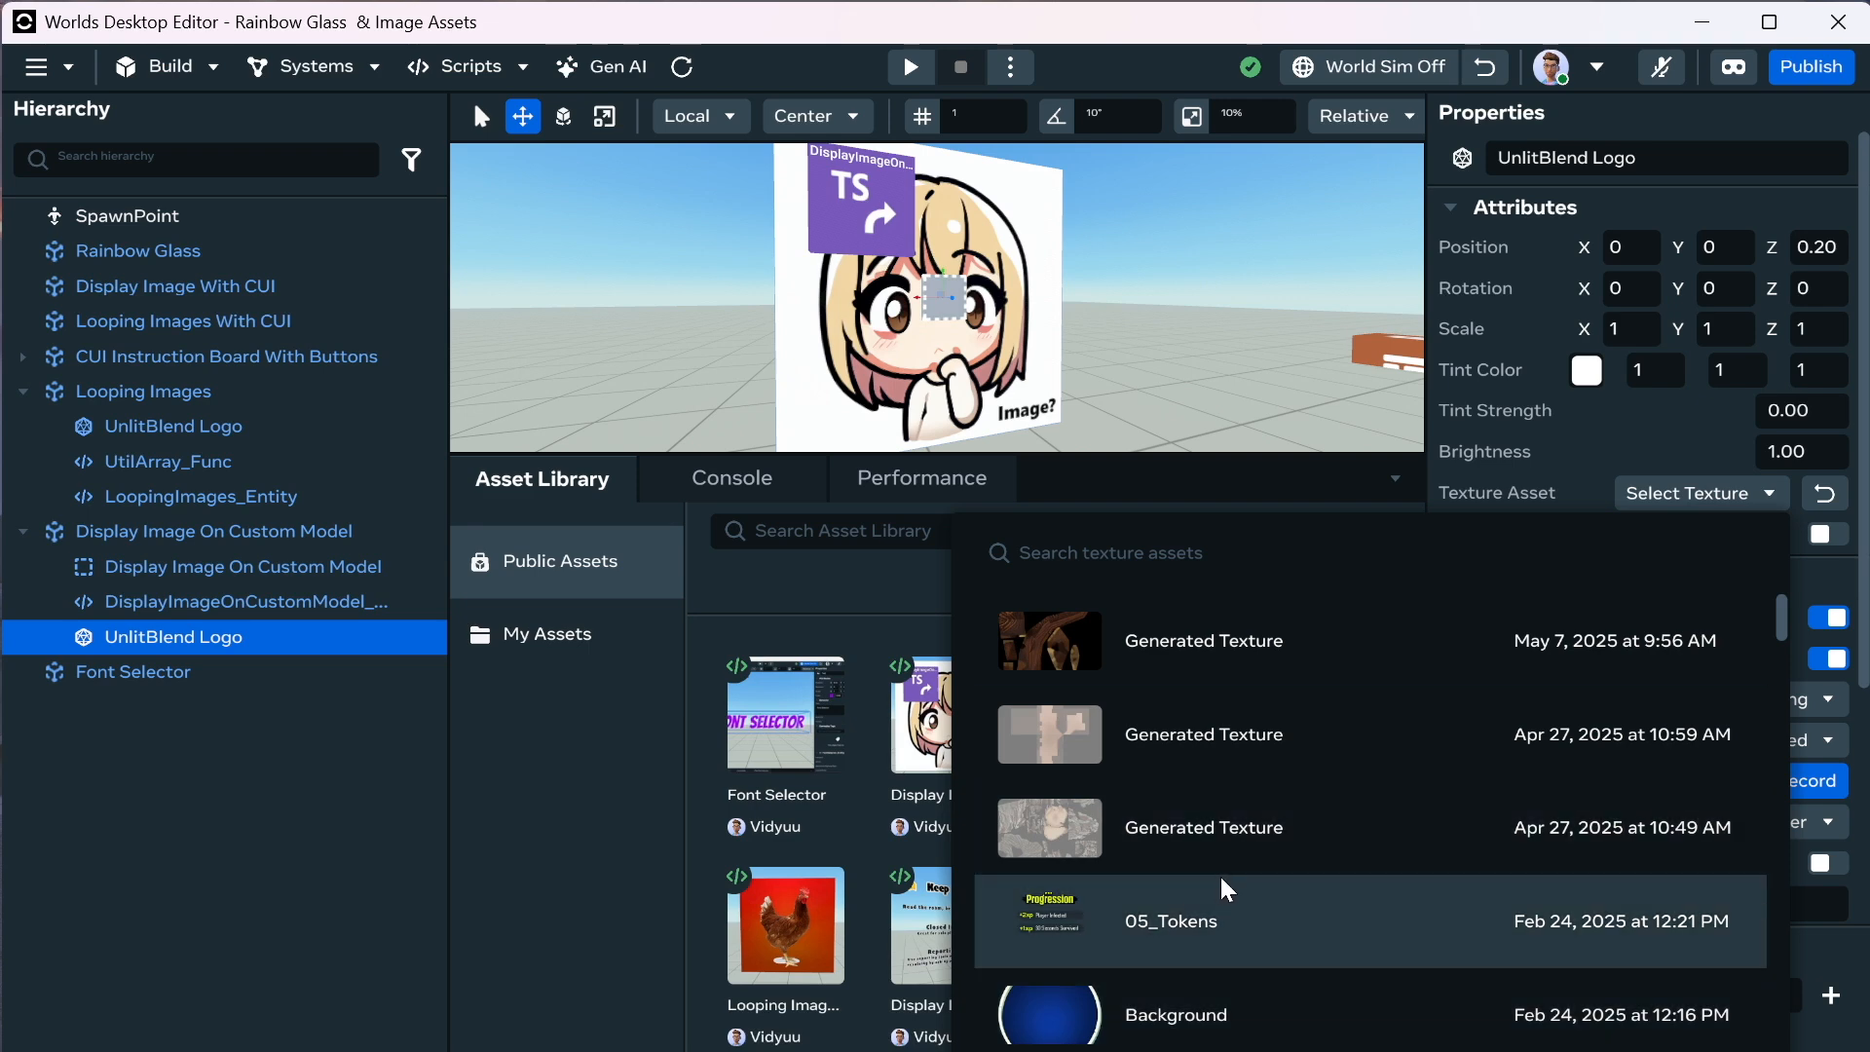
scroll(1211, 867, down, 3)
click(1223, 709)
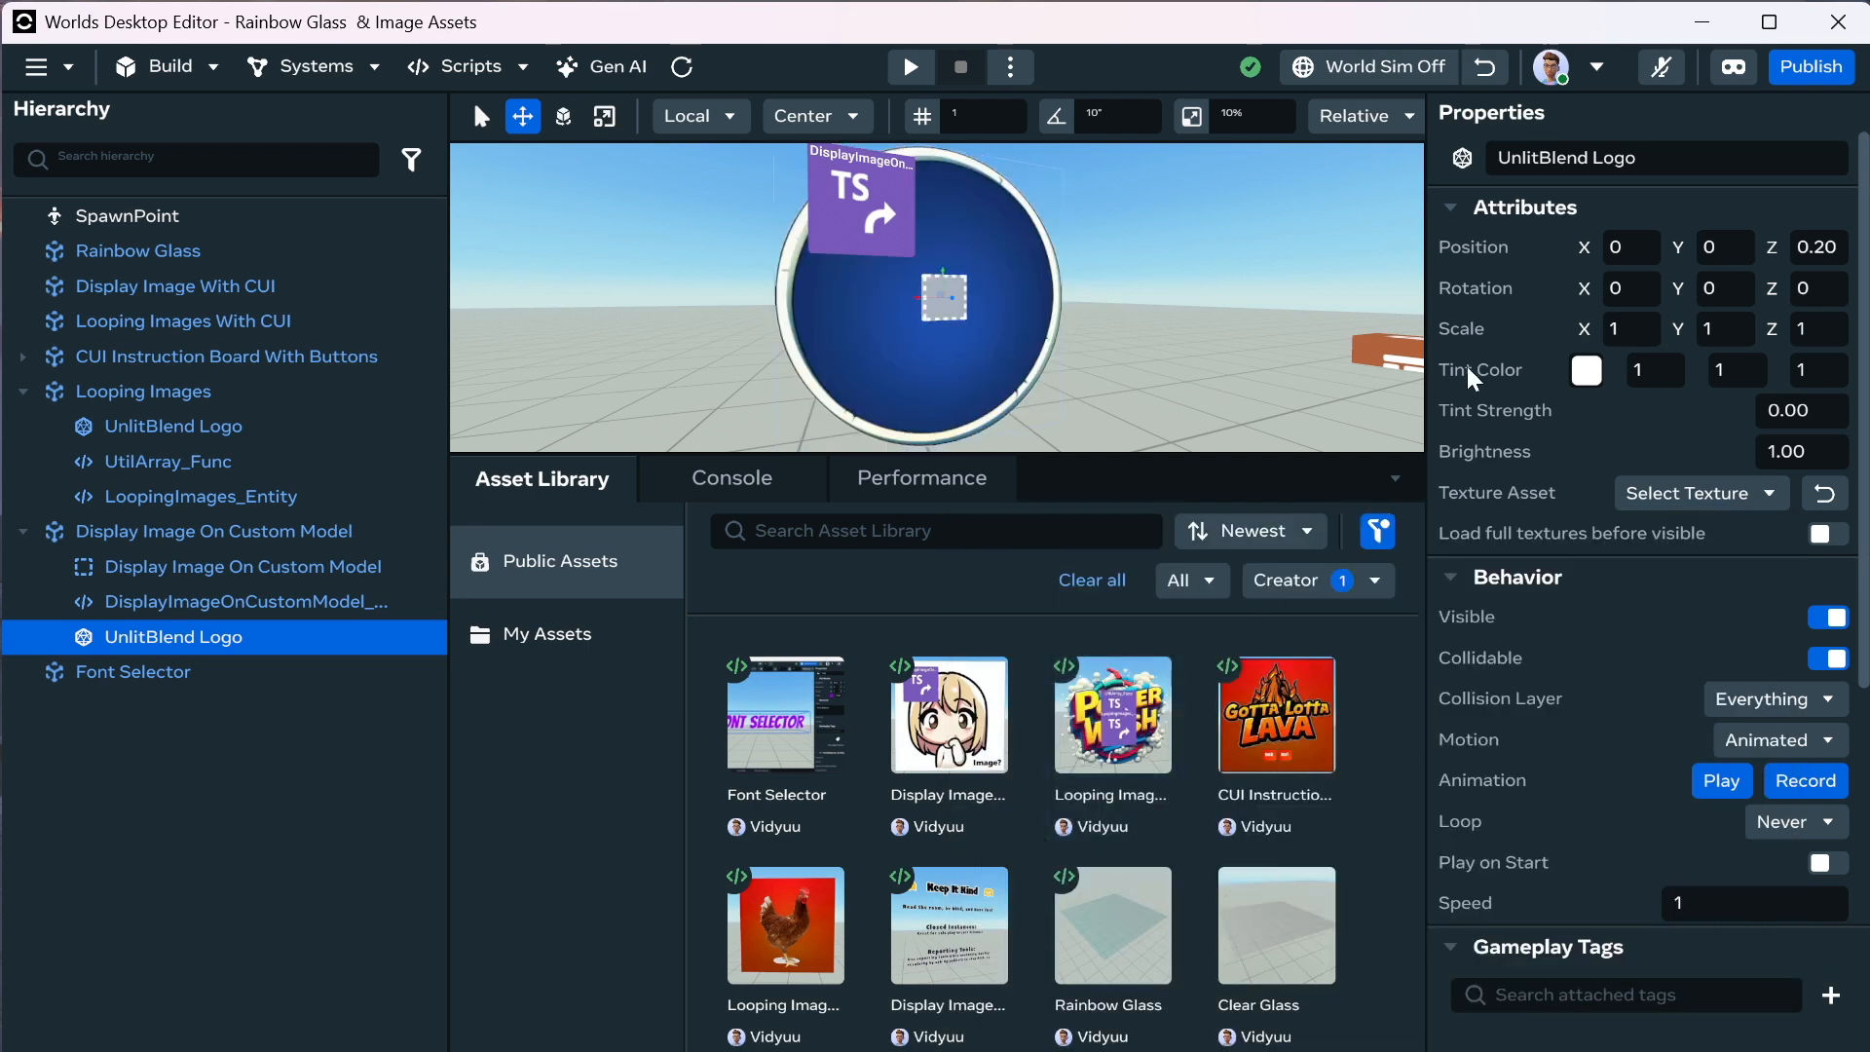
click(1831, 499)
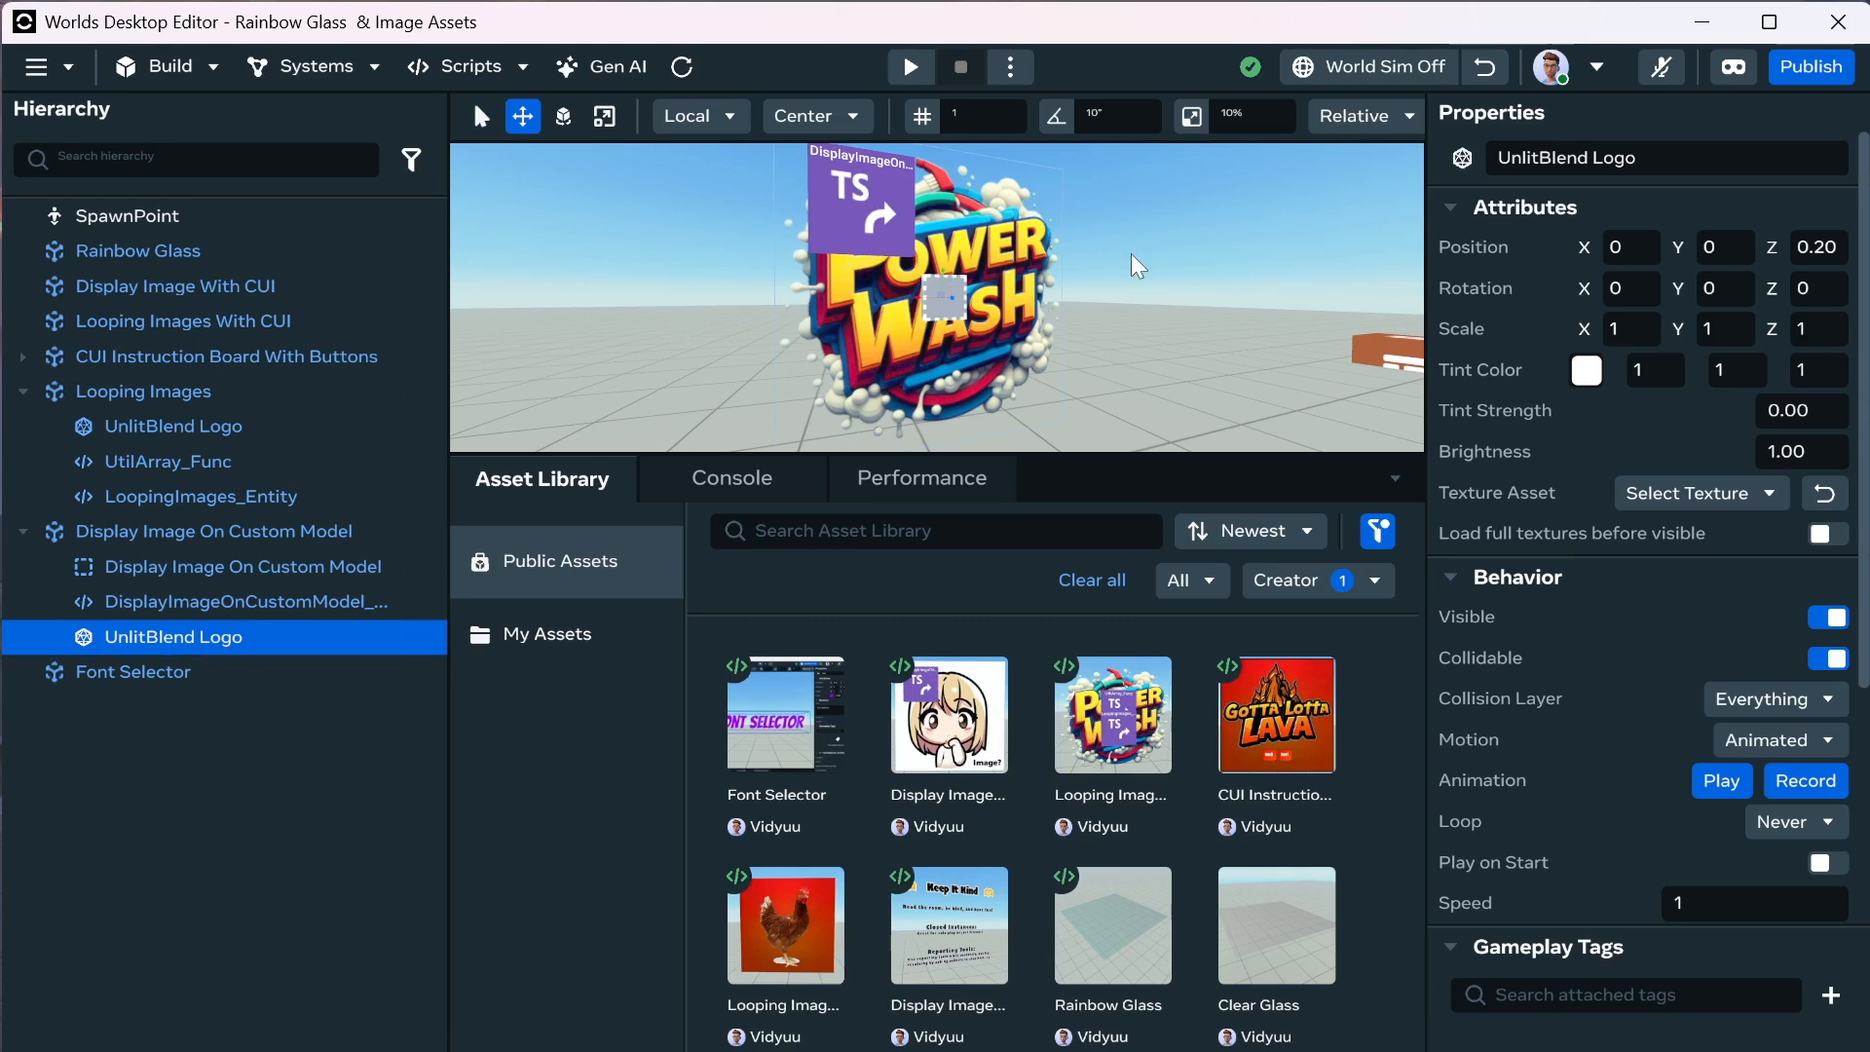
key(ctrl+z)
key(ctrl+z)
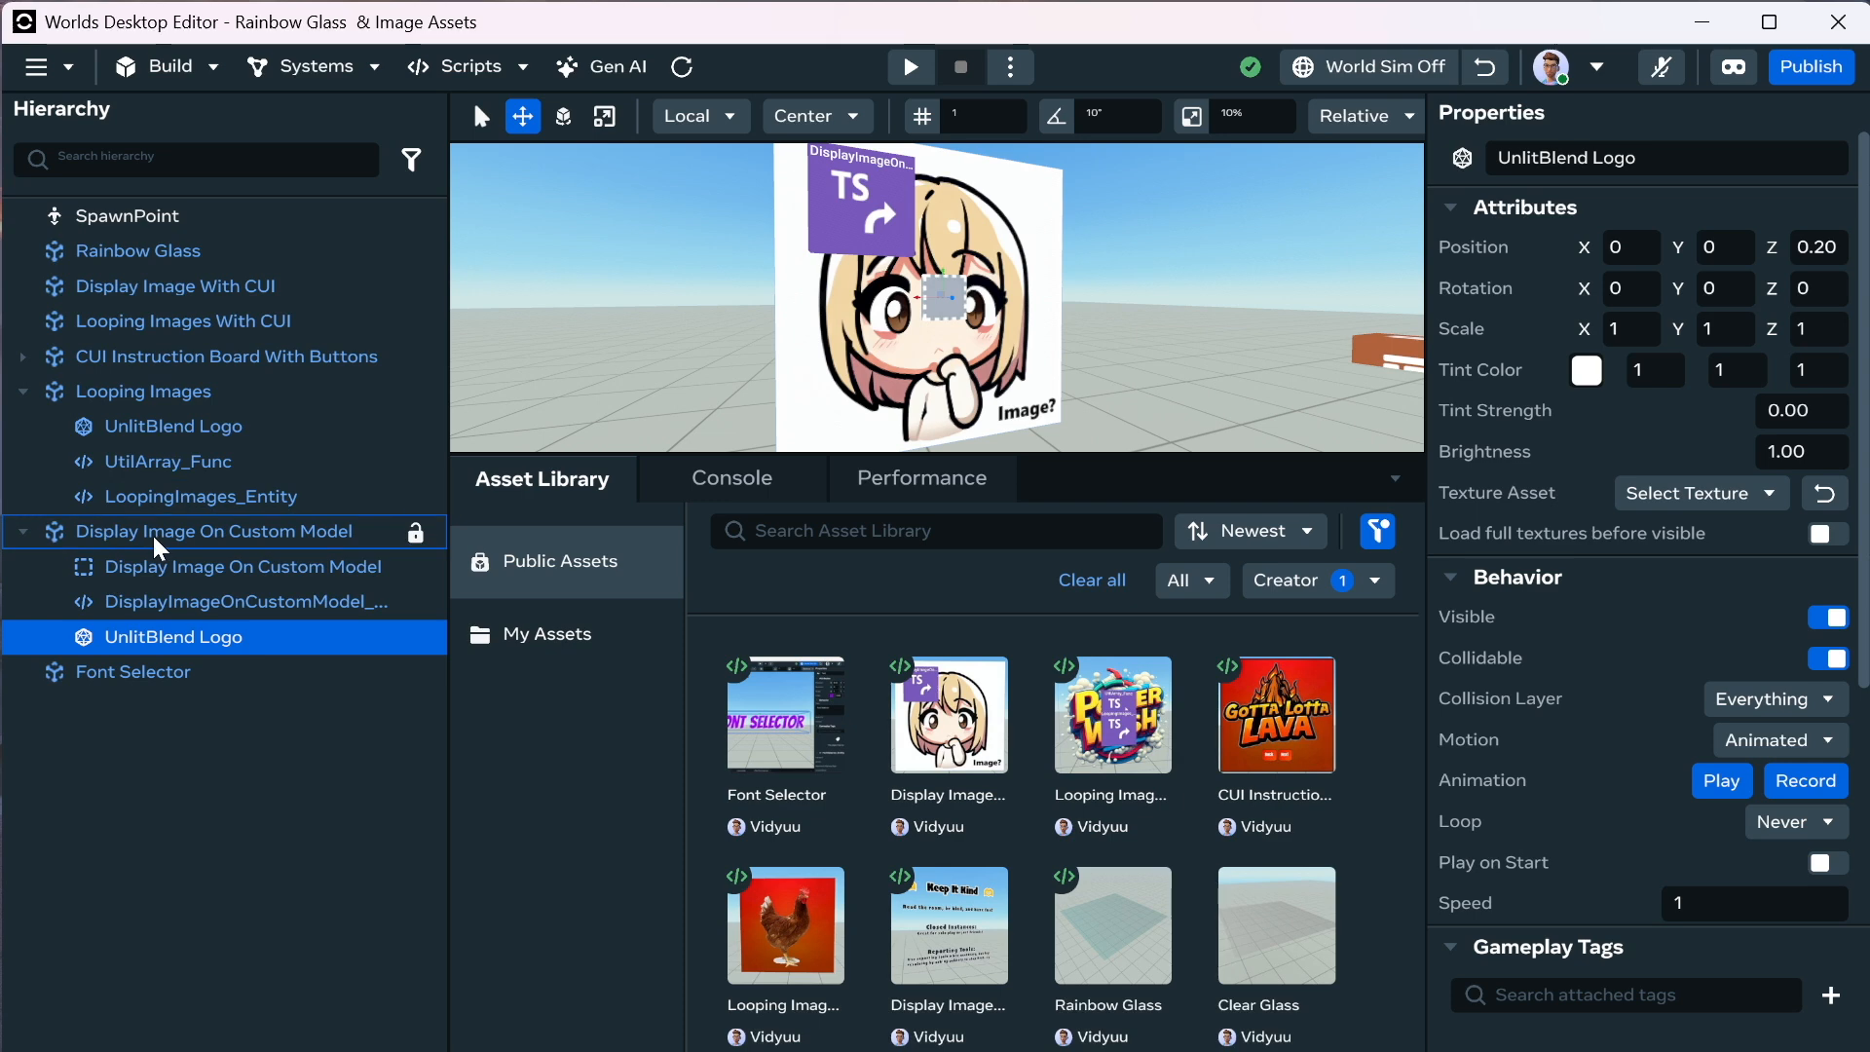
Start the world simulation to preview the Looping Images object and inspect its properties.
scroll(1137, 398, down, 3)
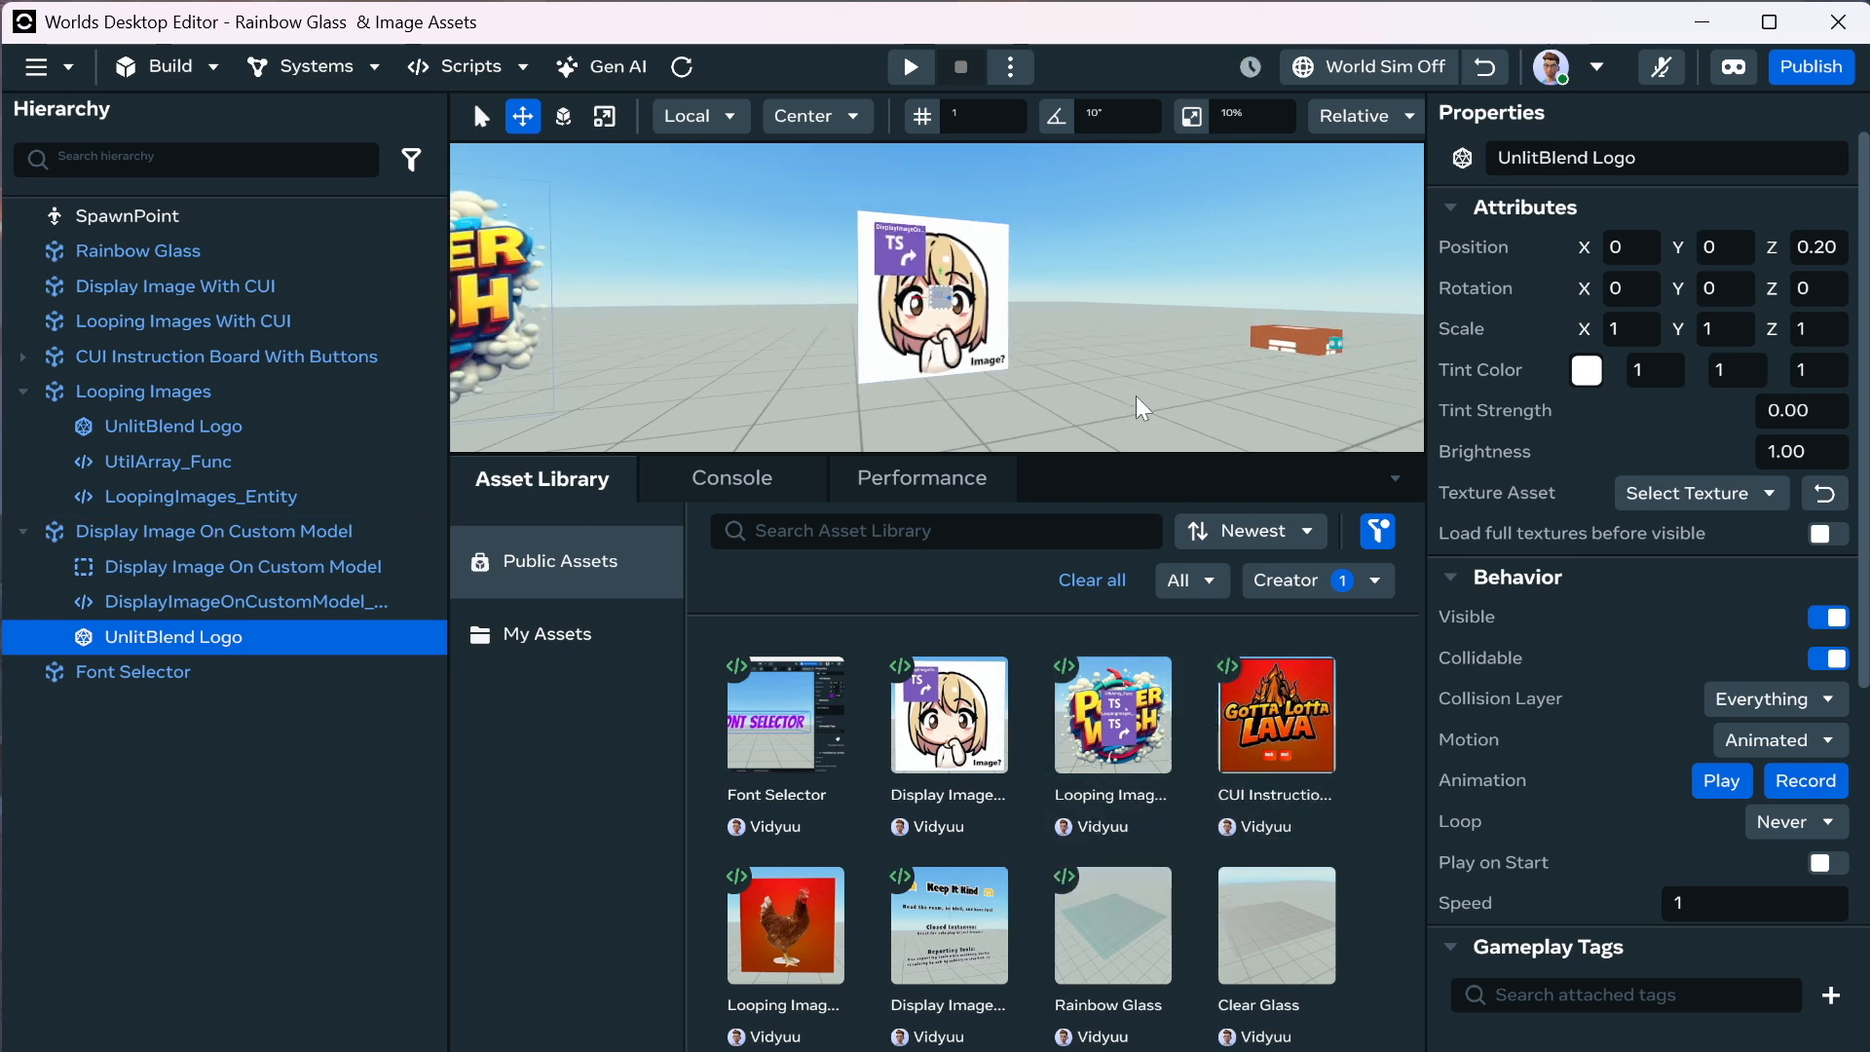
right_drag(1136, 393, 1000, 371)
scroll(999, 371, up, 3)
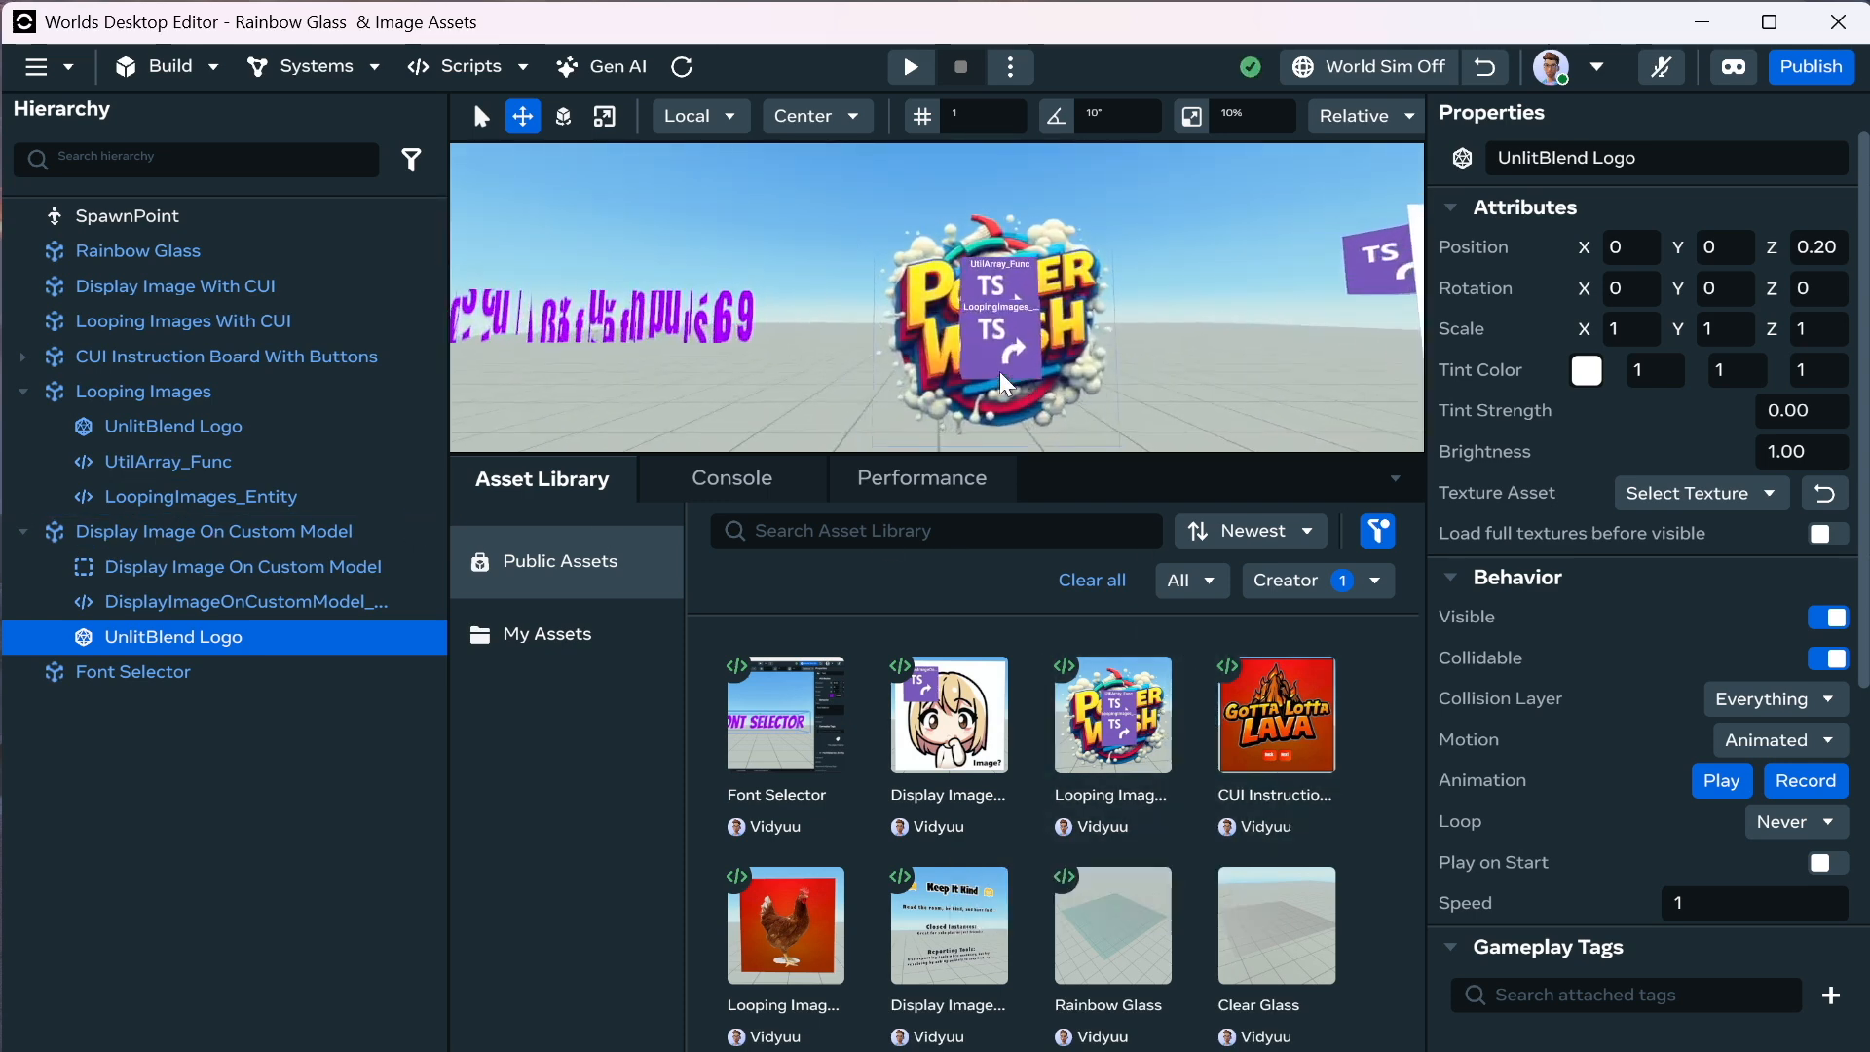
click(1389, 72)
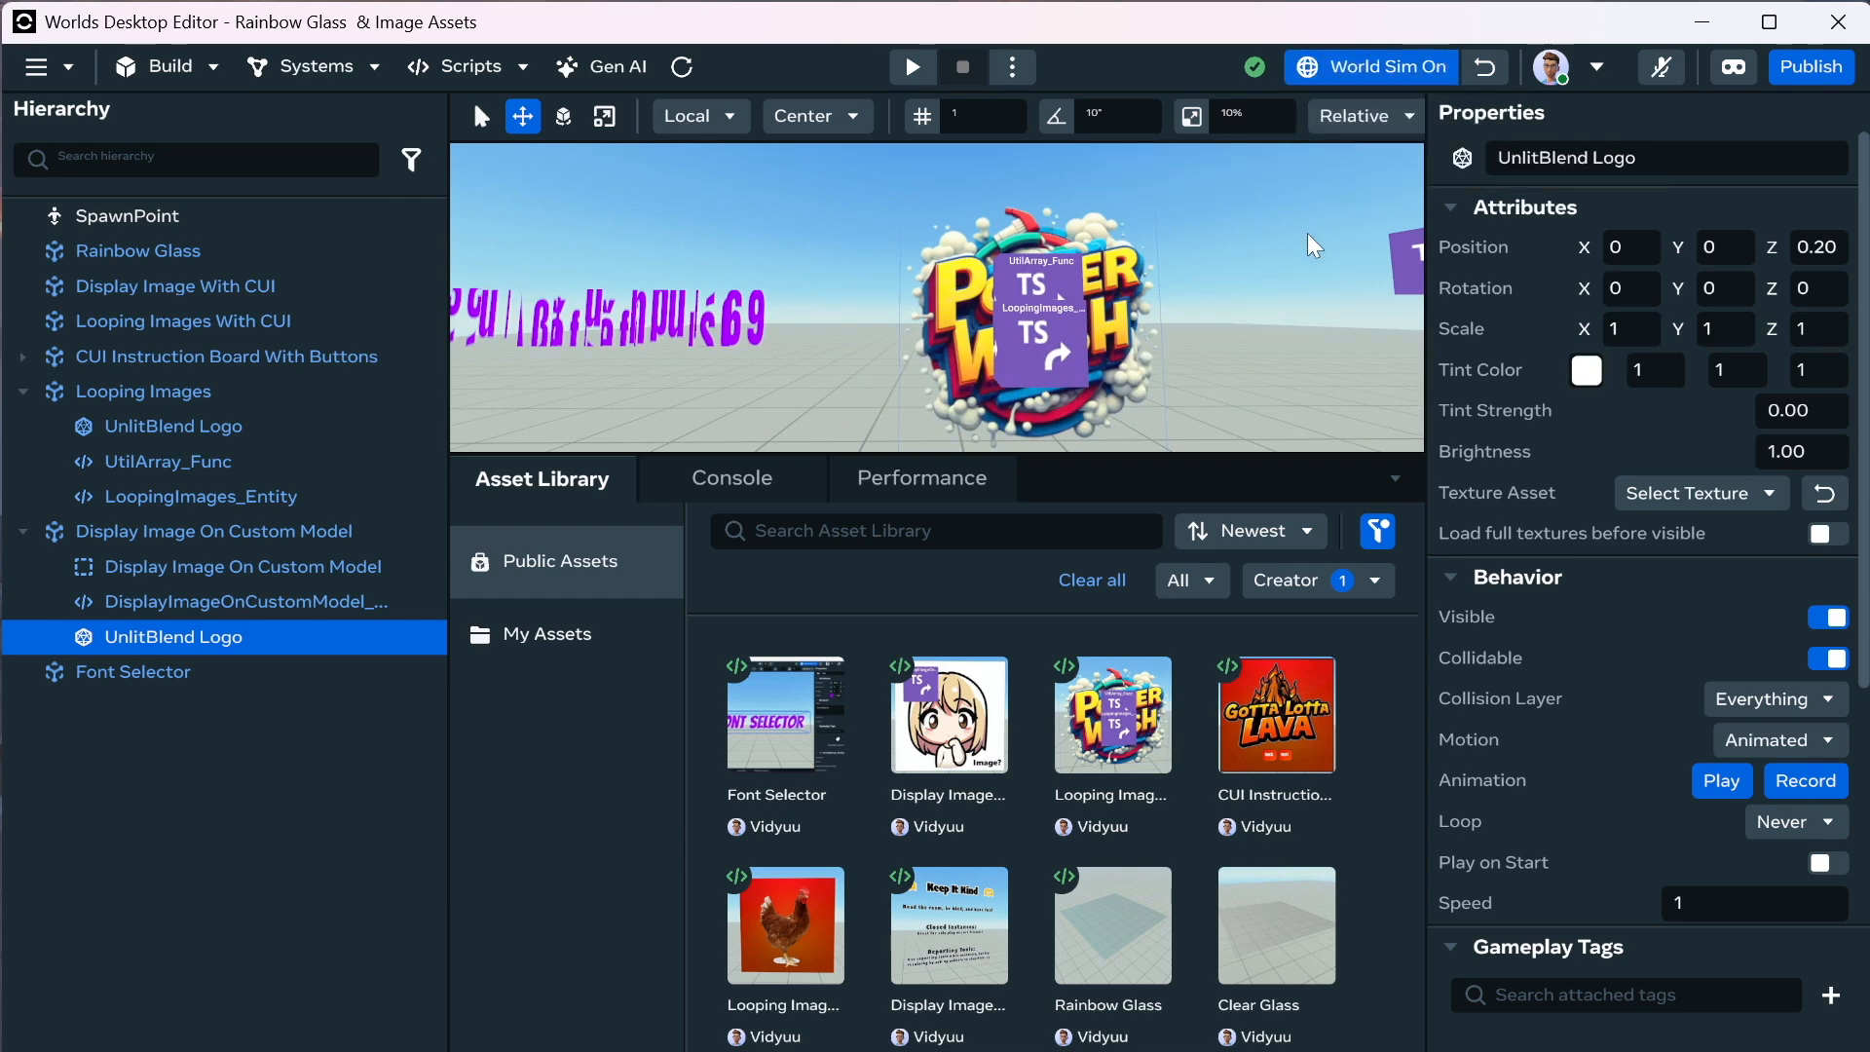
click(1149, 325)
scroll(1655, 584, down, 3)
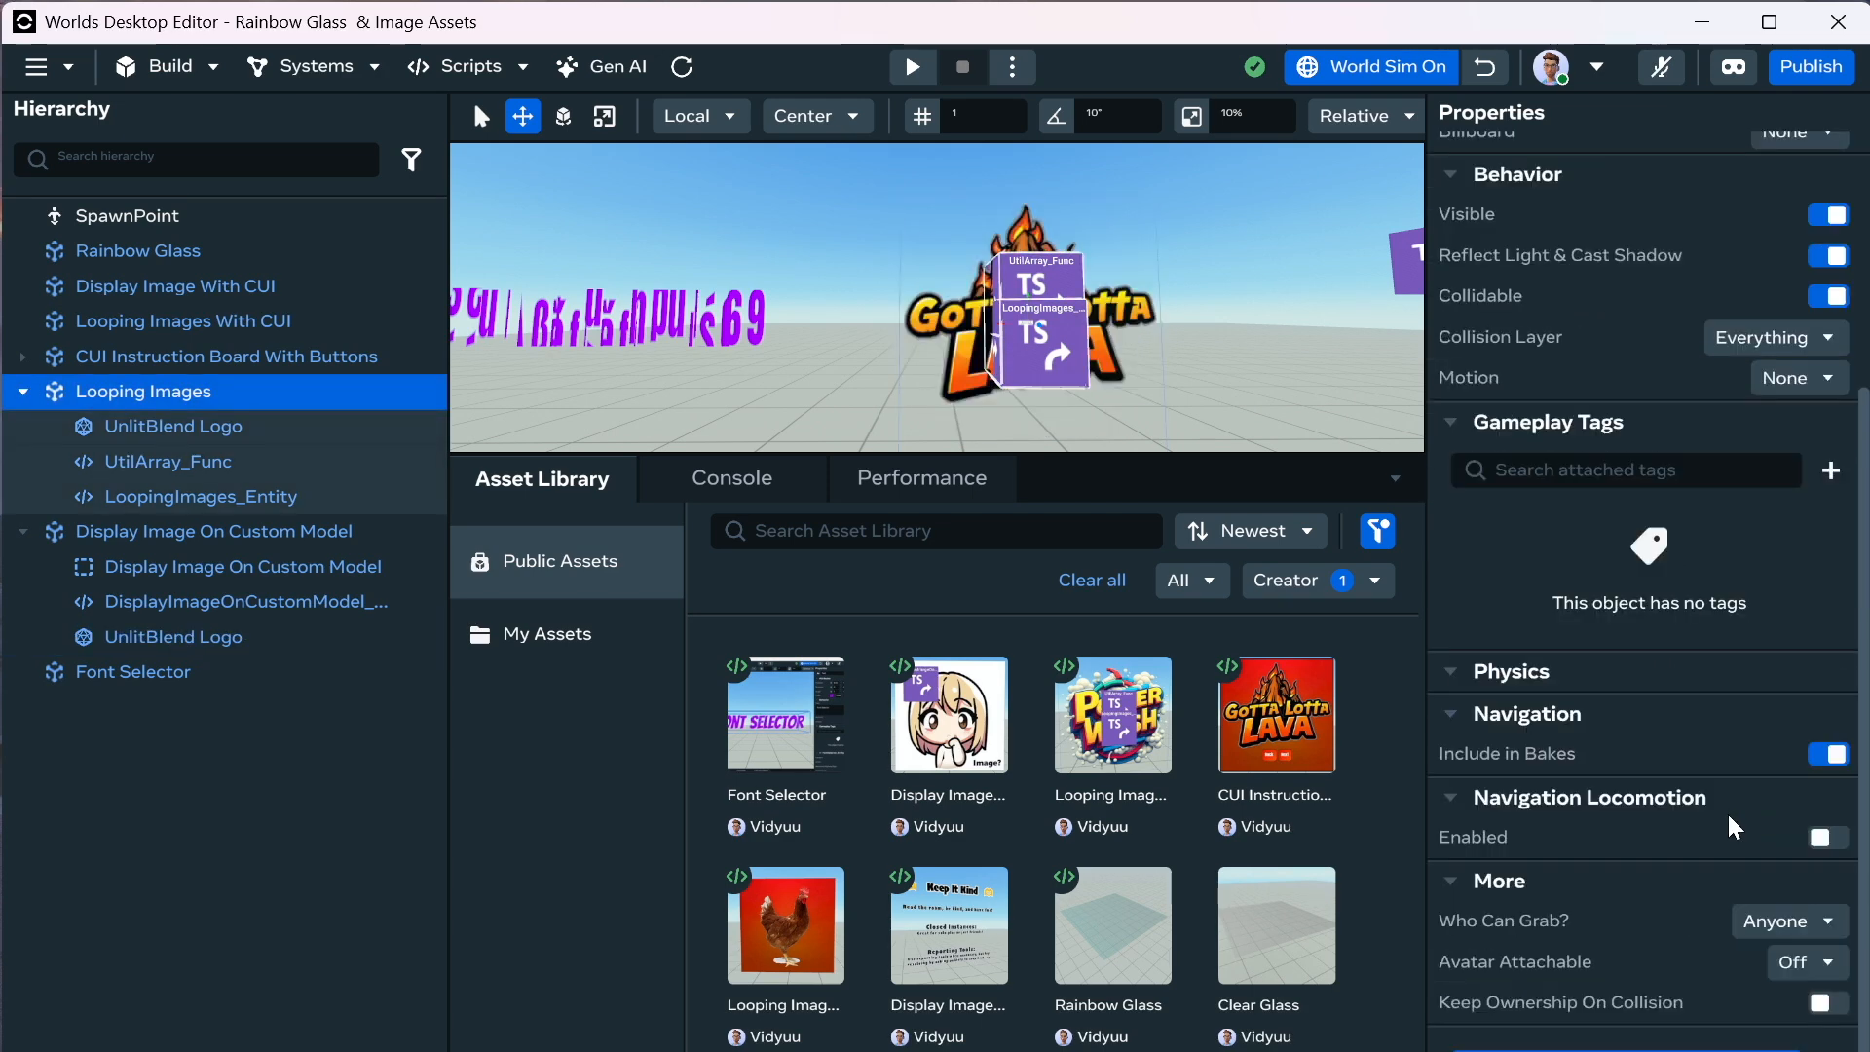
Set speedMs to 500 on the UnlitBlend Logo inside Looping Images and stop the world simulation.
click(185, 429)
scroll(1786, 844, down, 4)
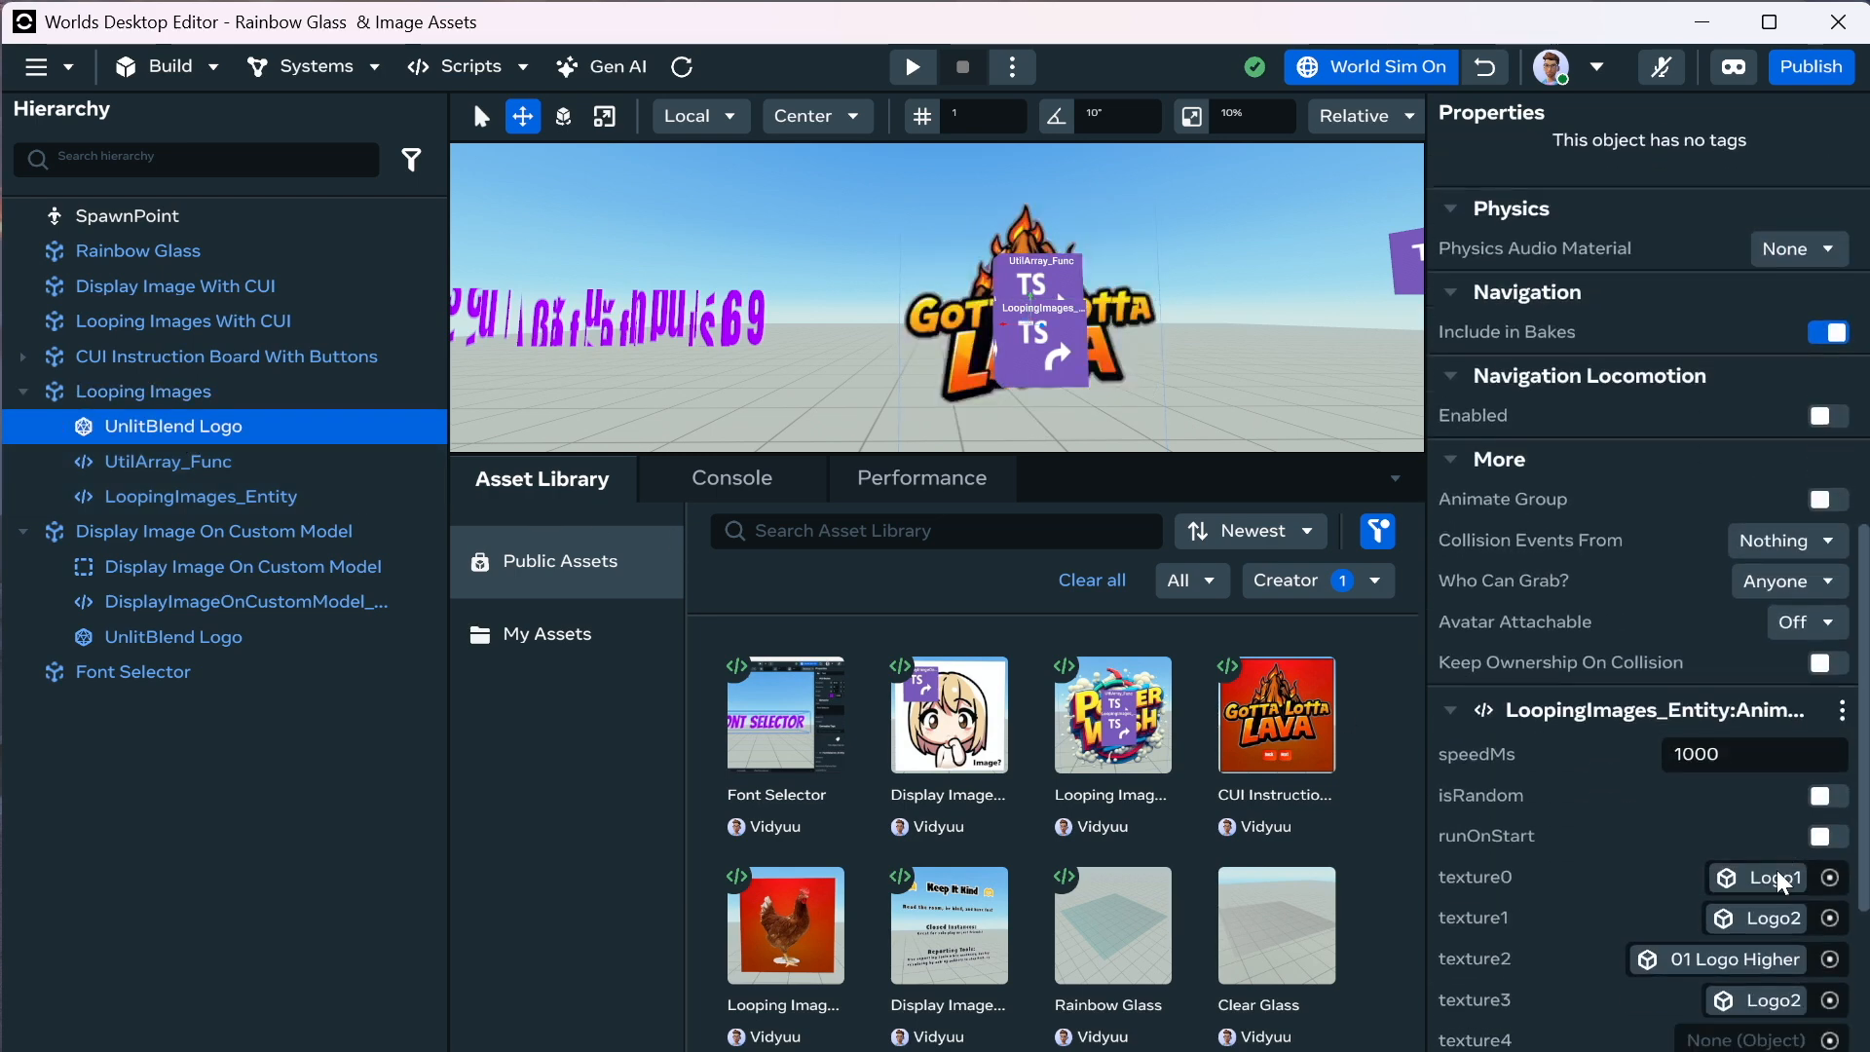
click(1753, 746)
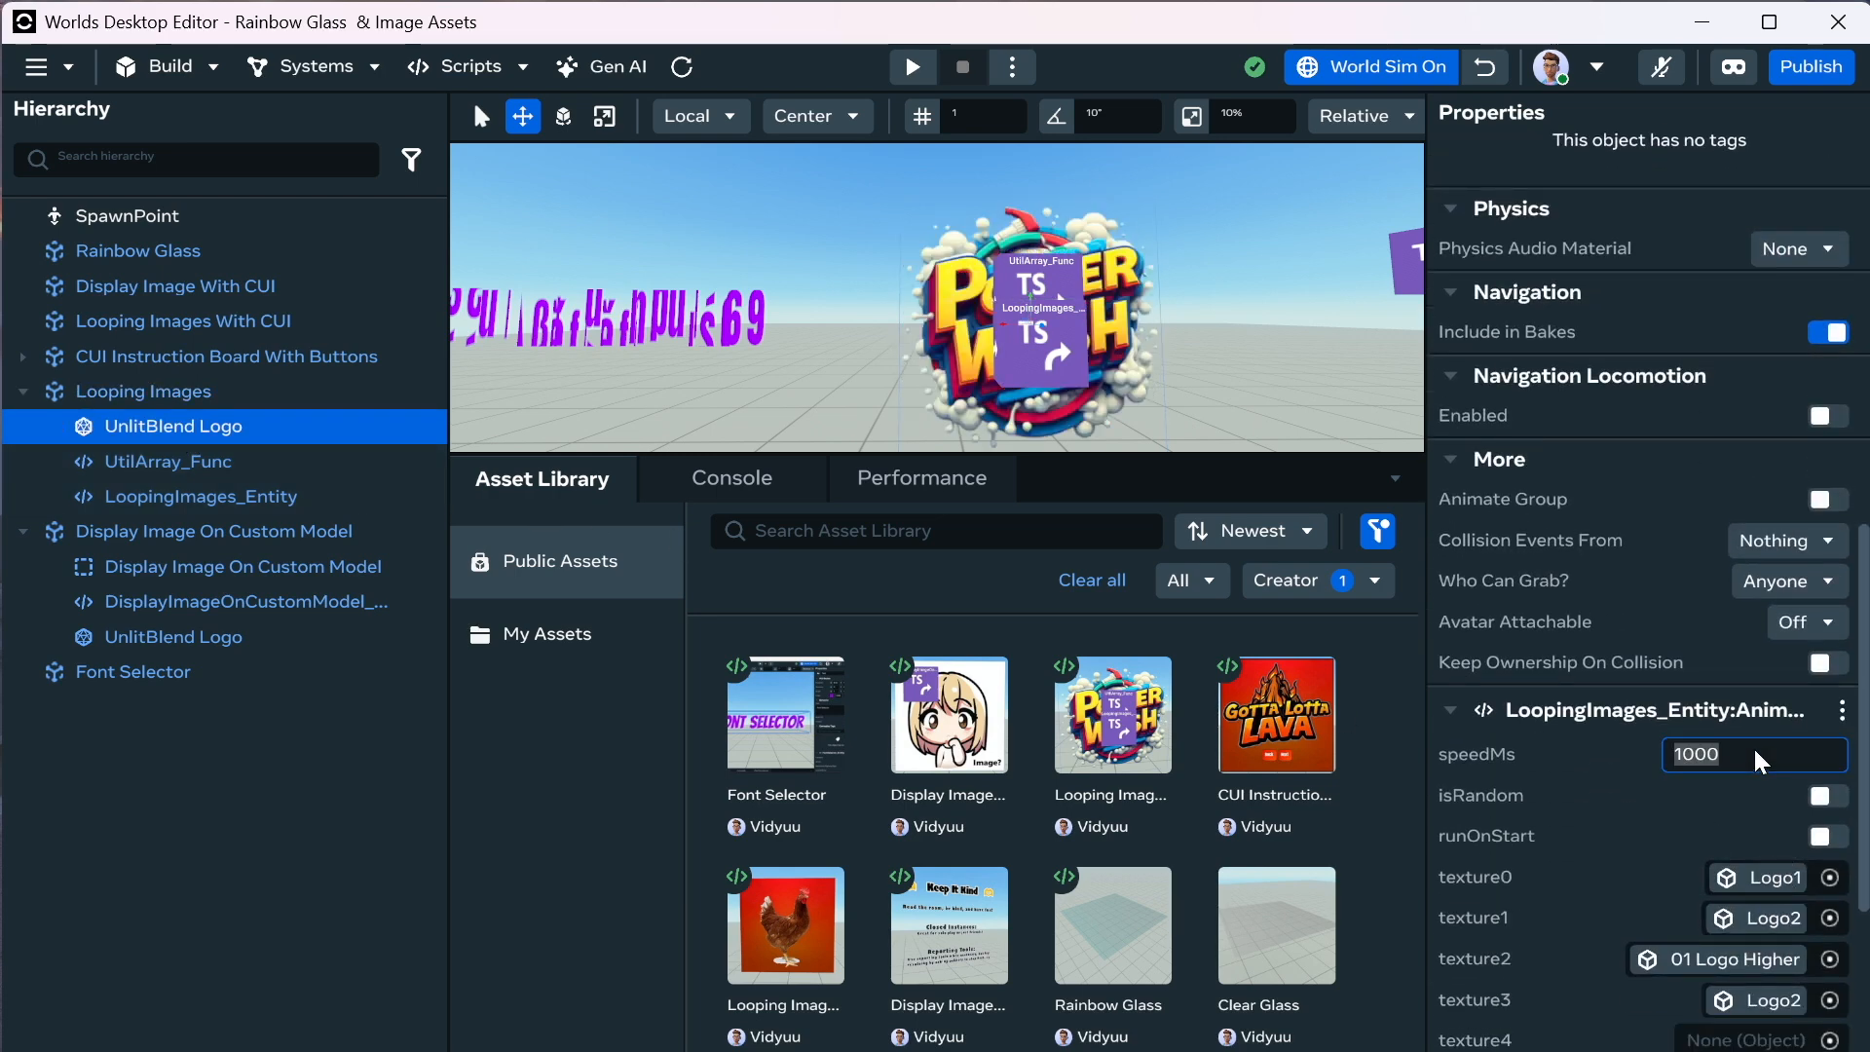
text(500)
click(1645, 756)
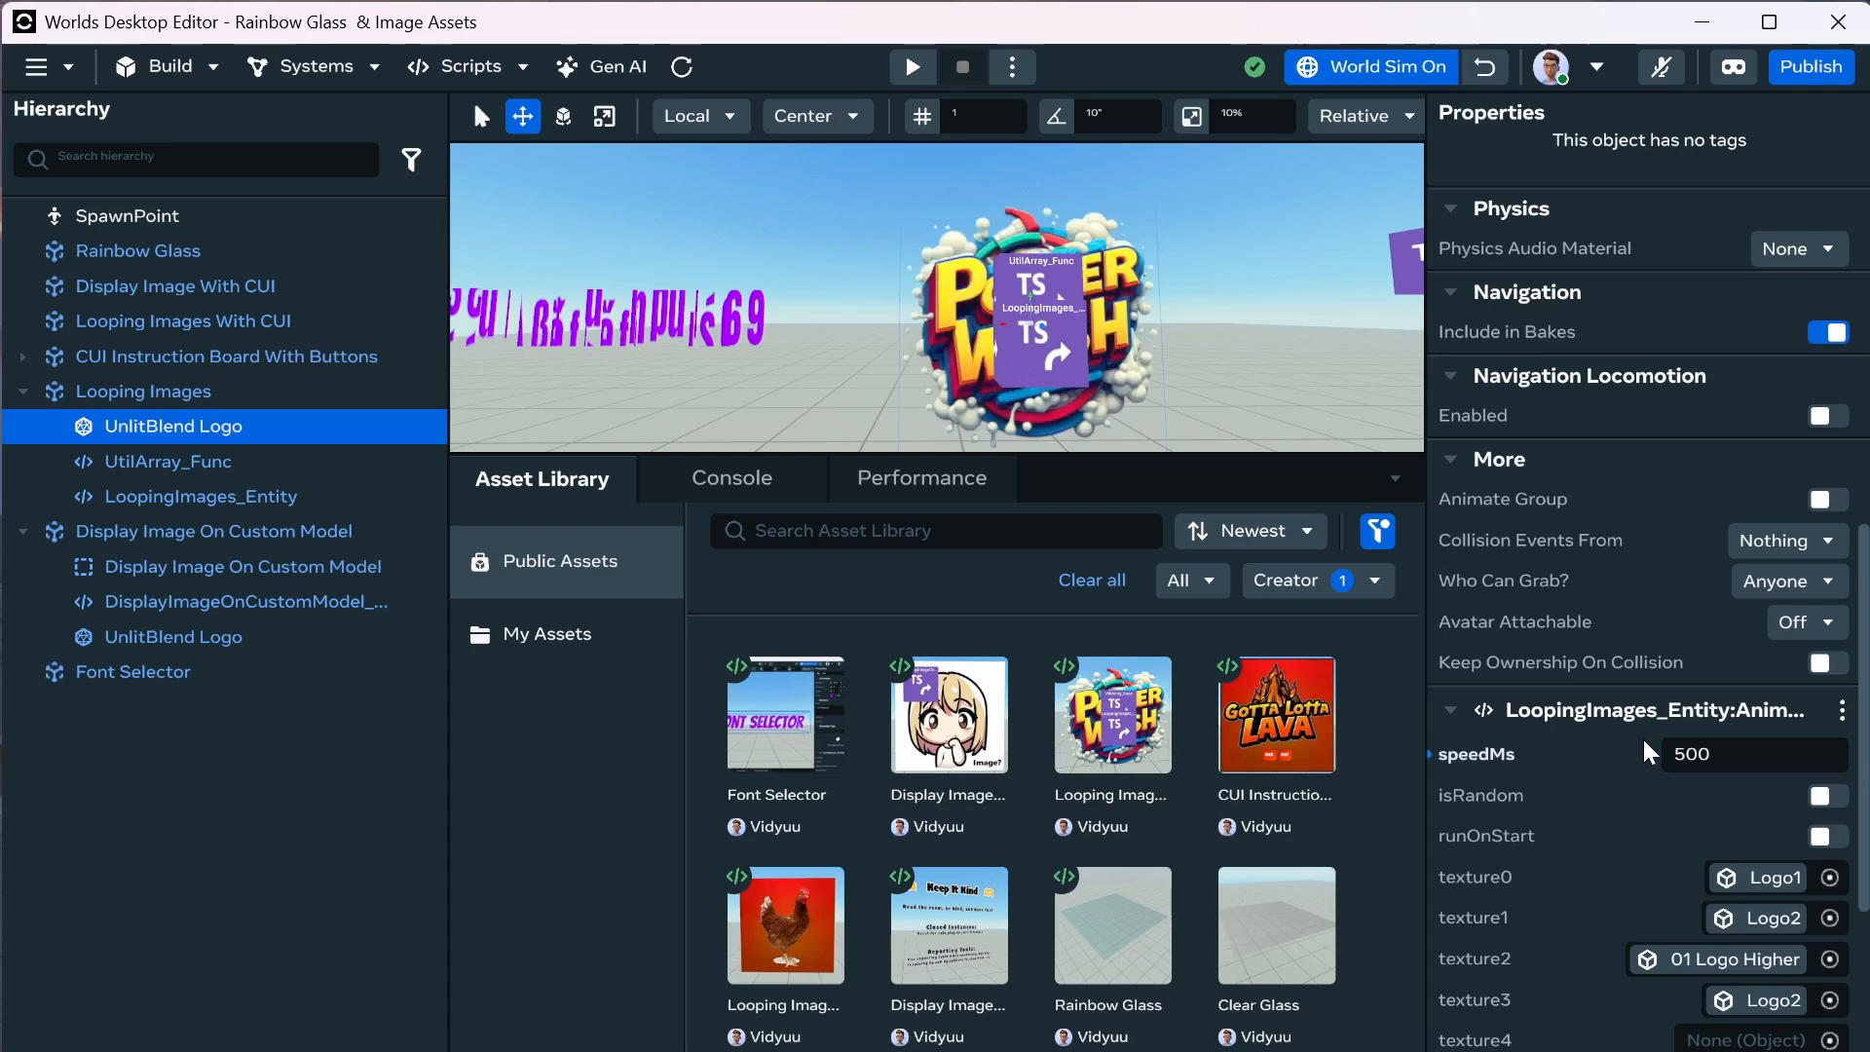
click(1316, 64)
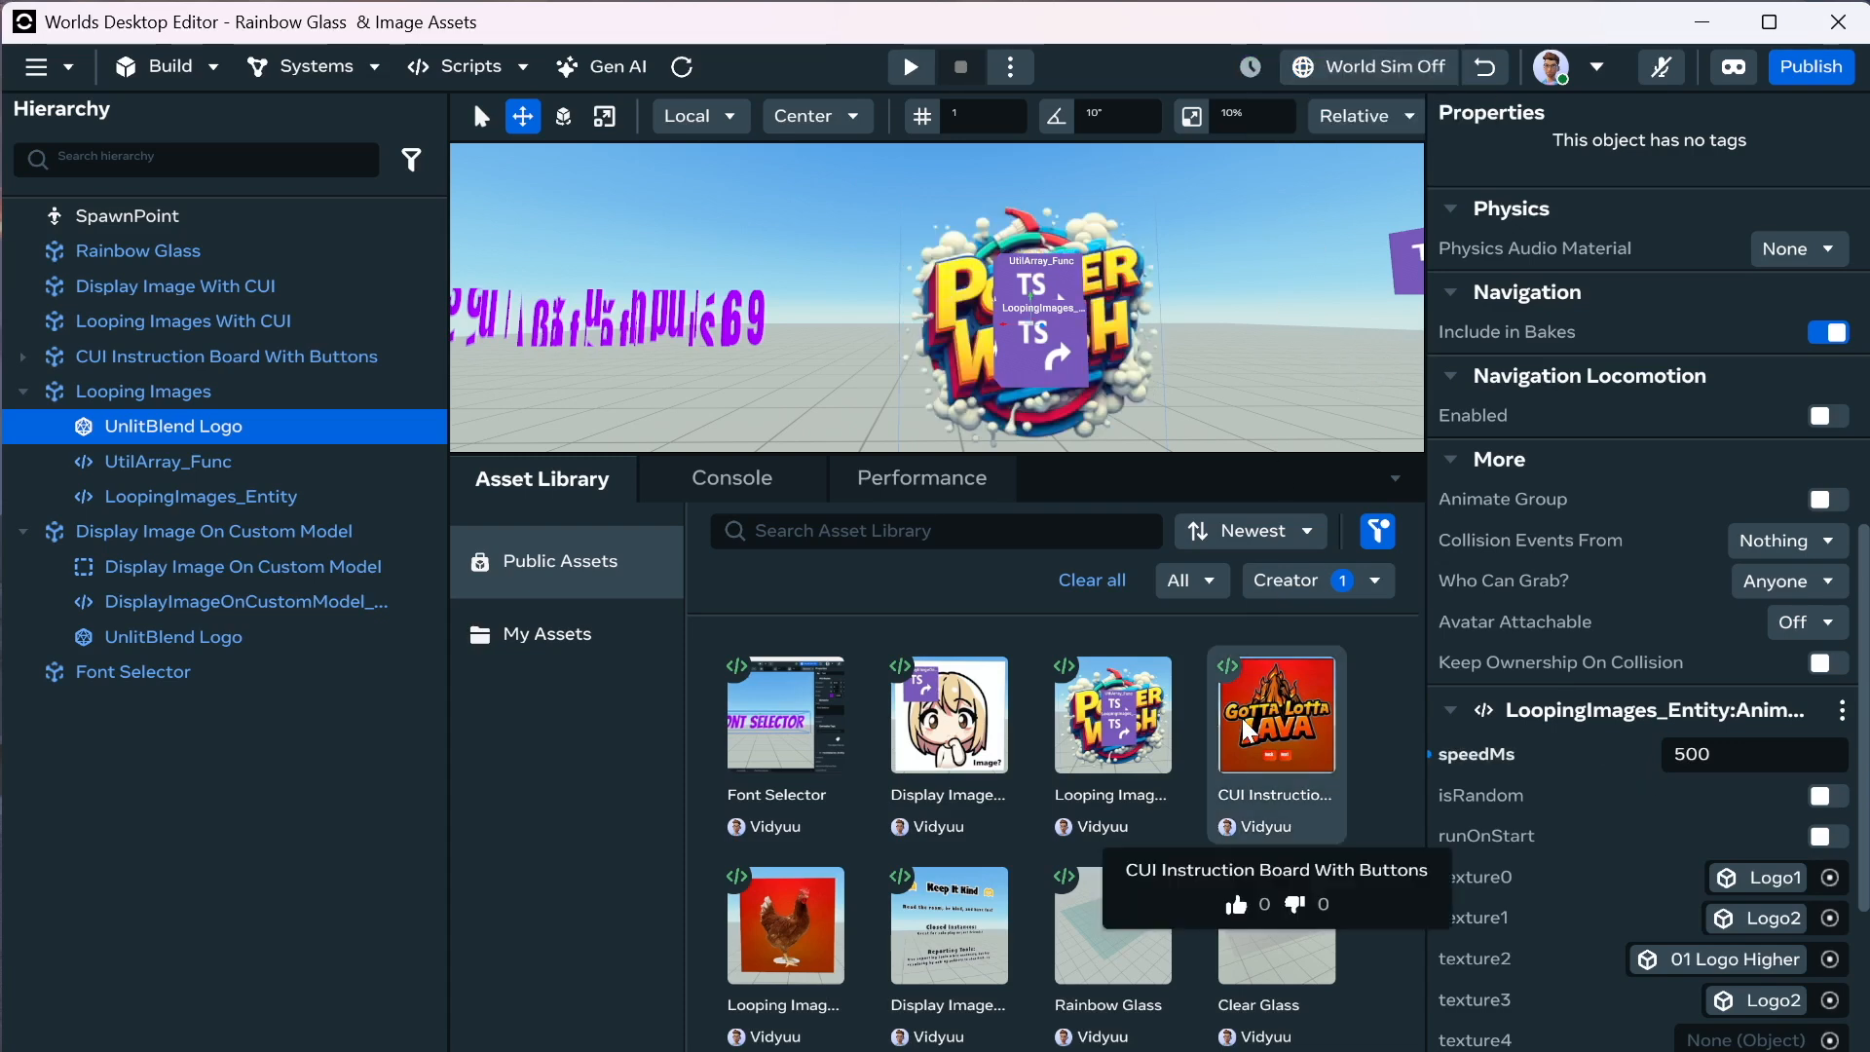
Focus on Looping Images With CUI and start the world simulation to preview its image loop.
right_drag(1217, 378, 1558, 380)
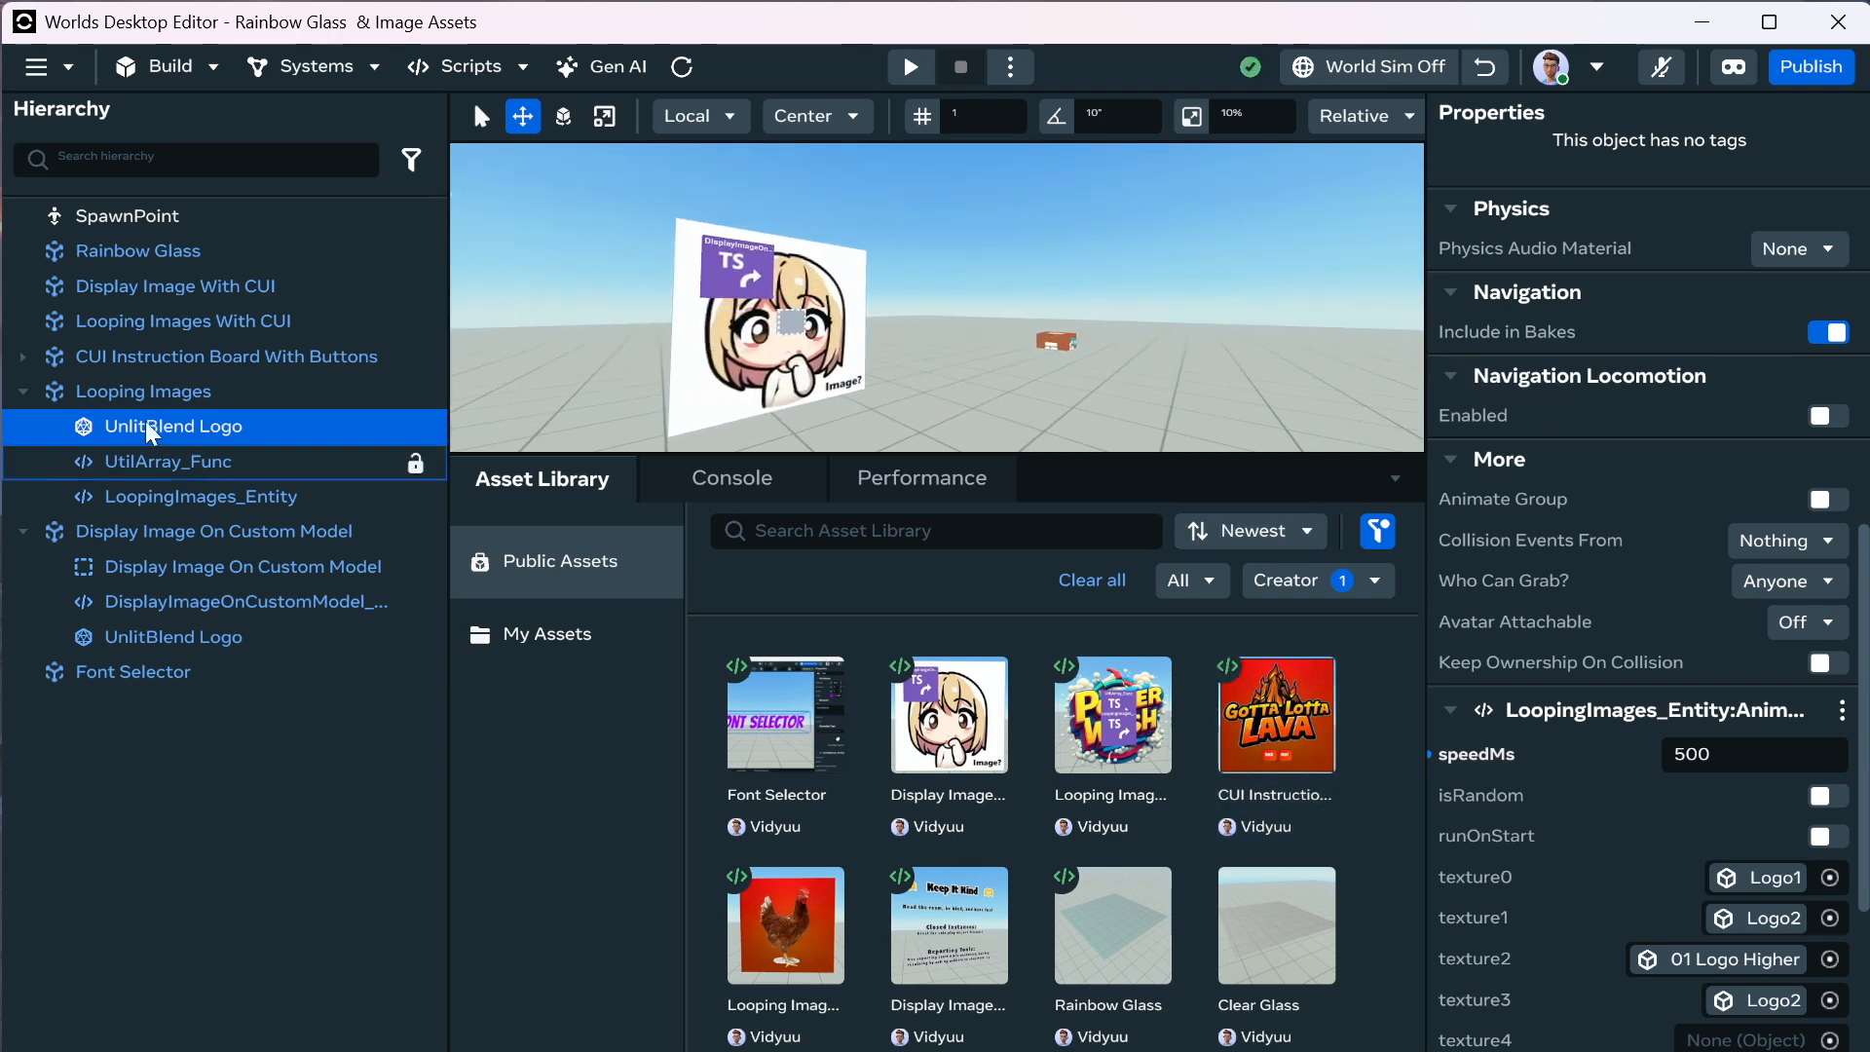
double_click(252, 341)
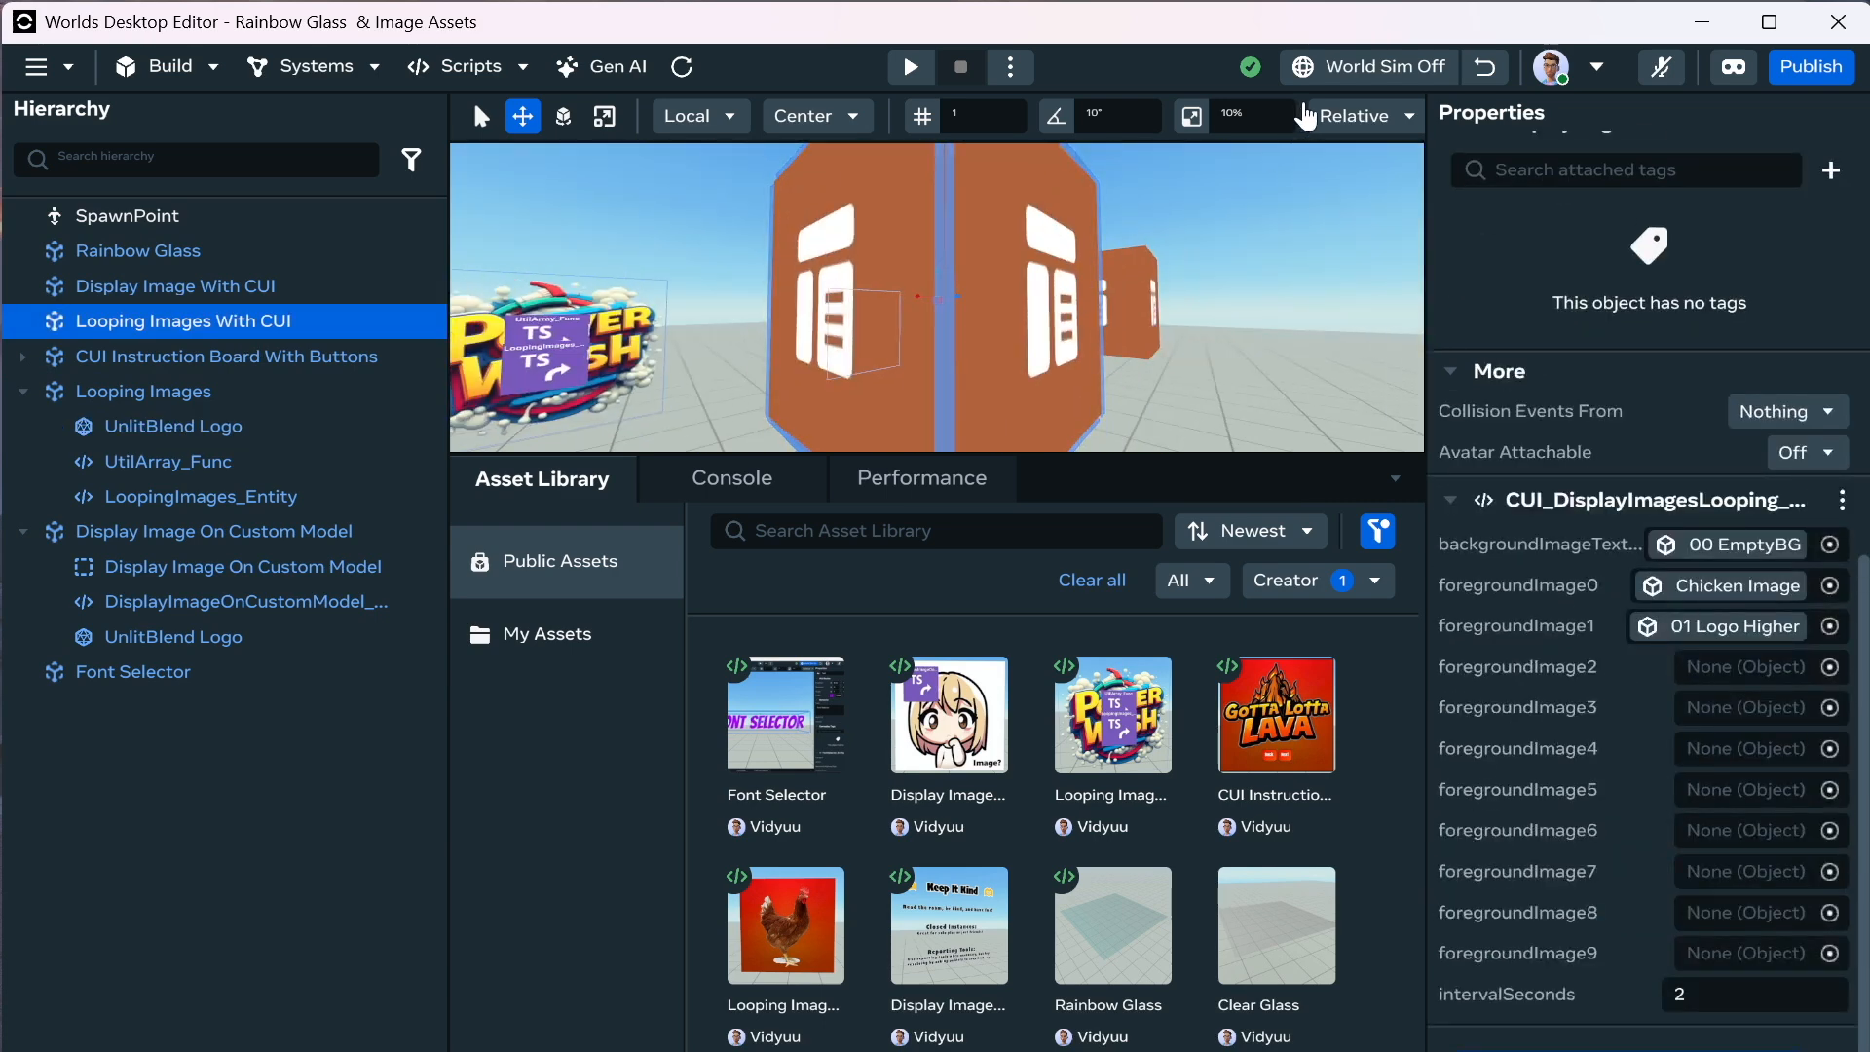
click(1323, 66)
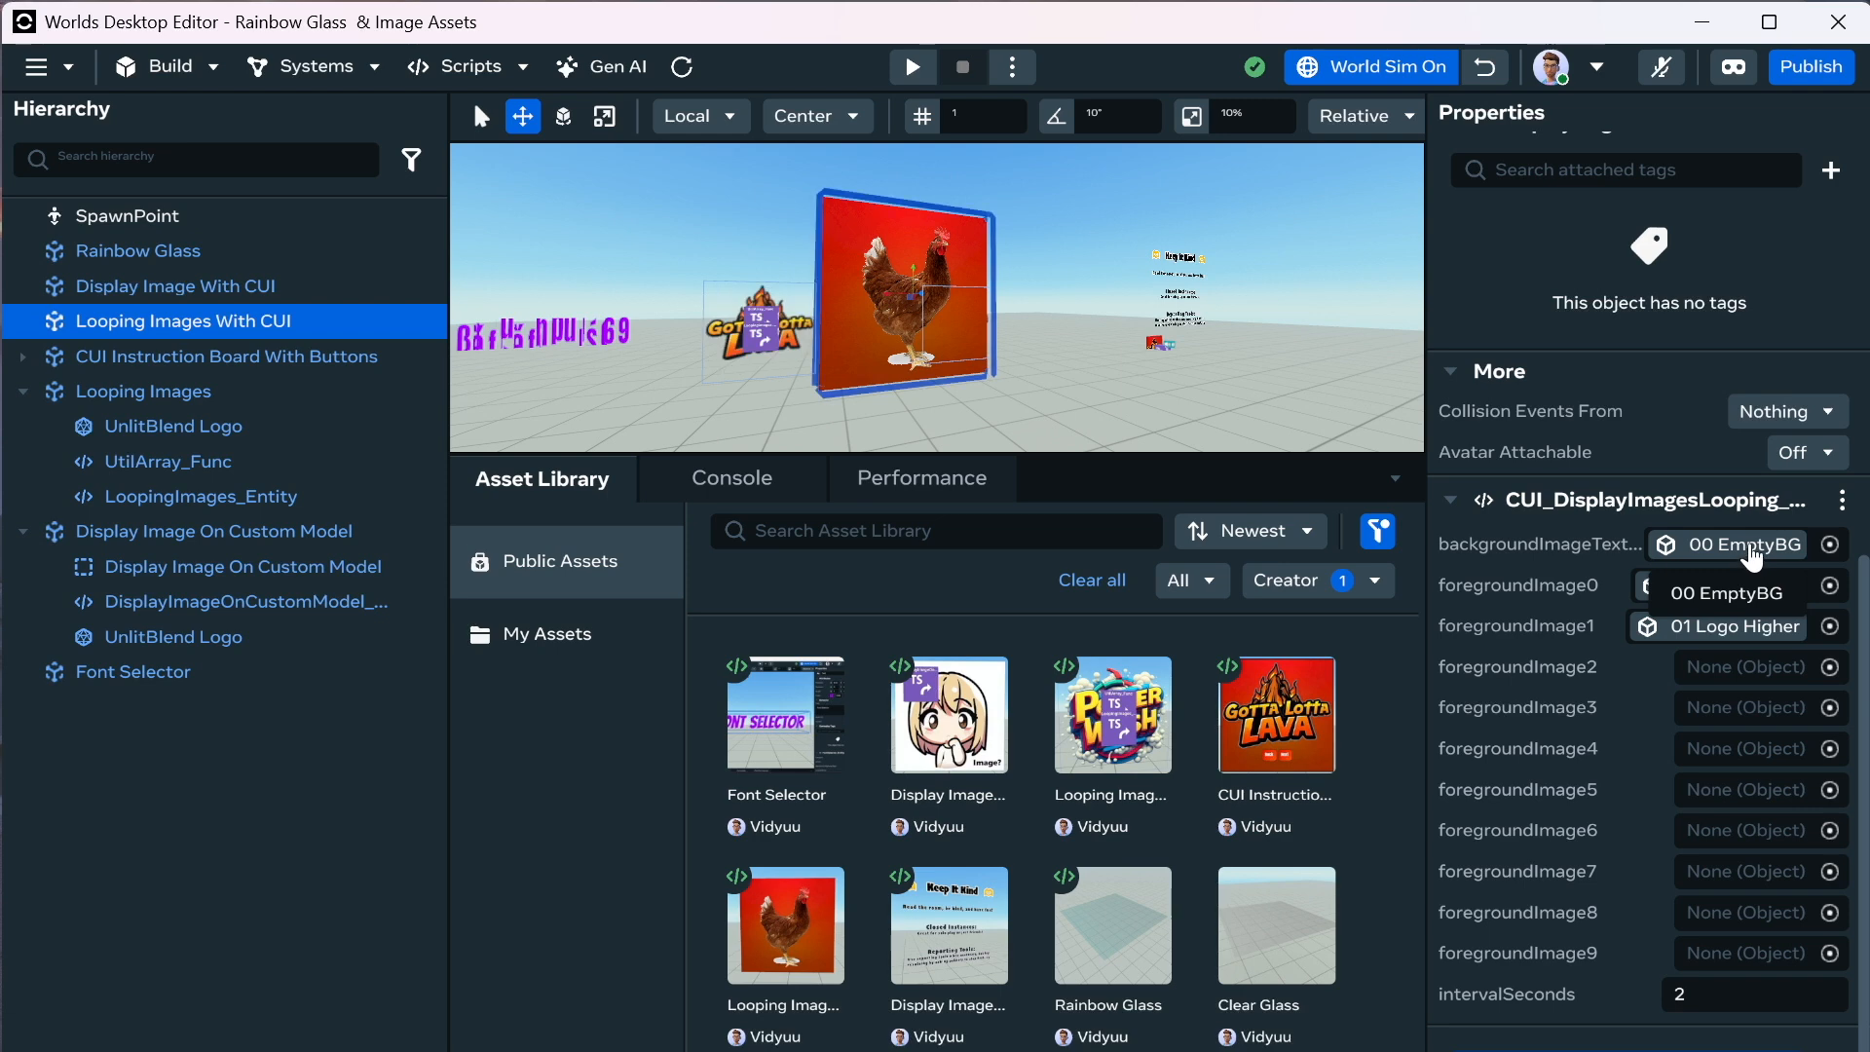
Browse the assets available for the background image texture of Looping Images With CUI without choosing one.
click(1833, 548)
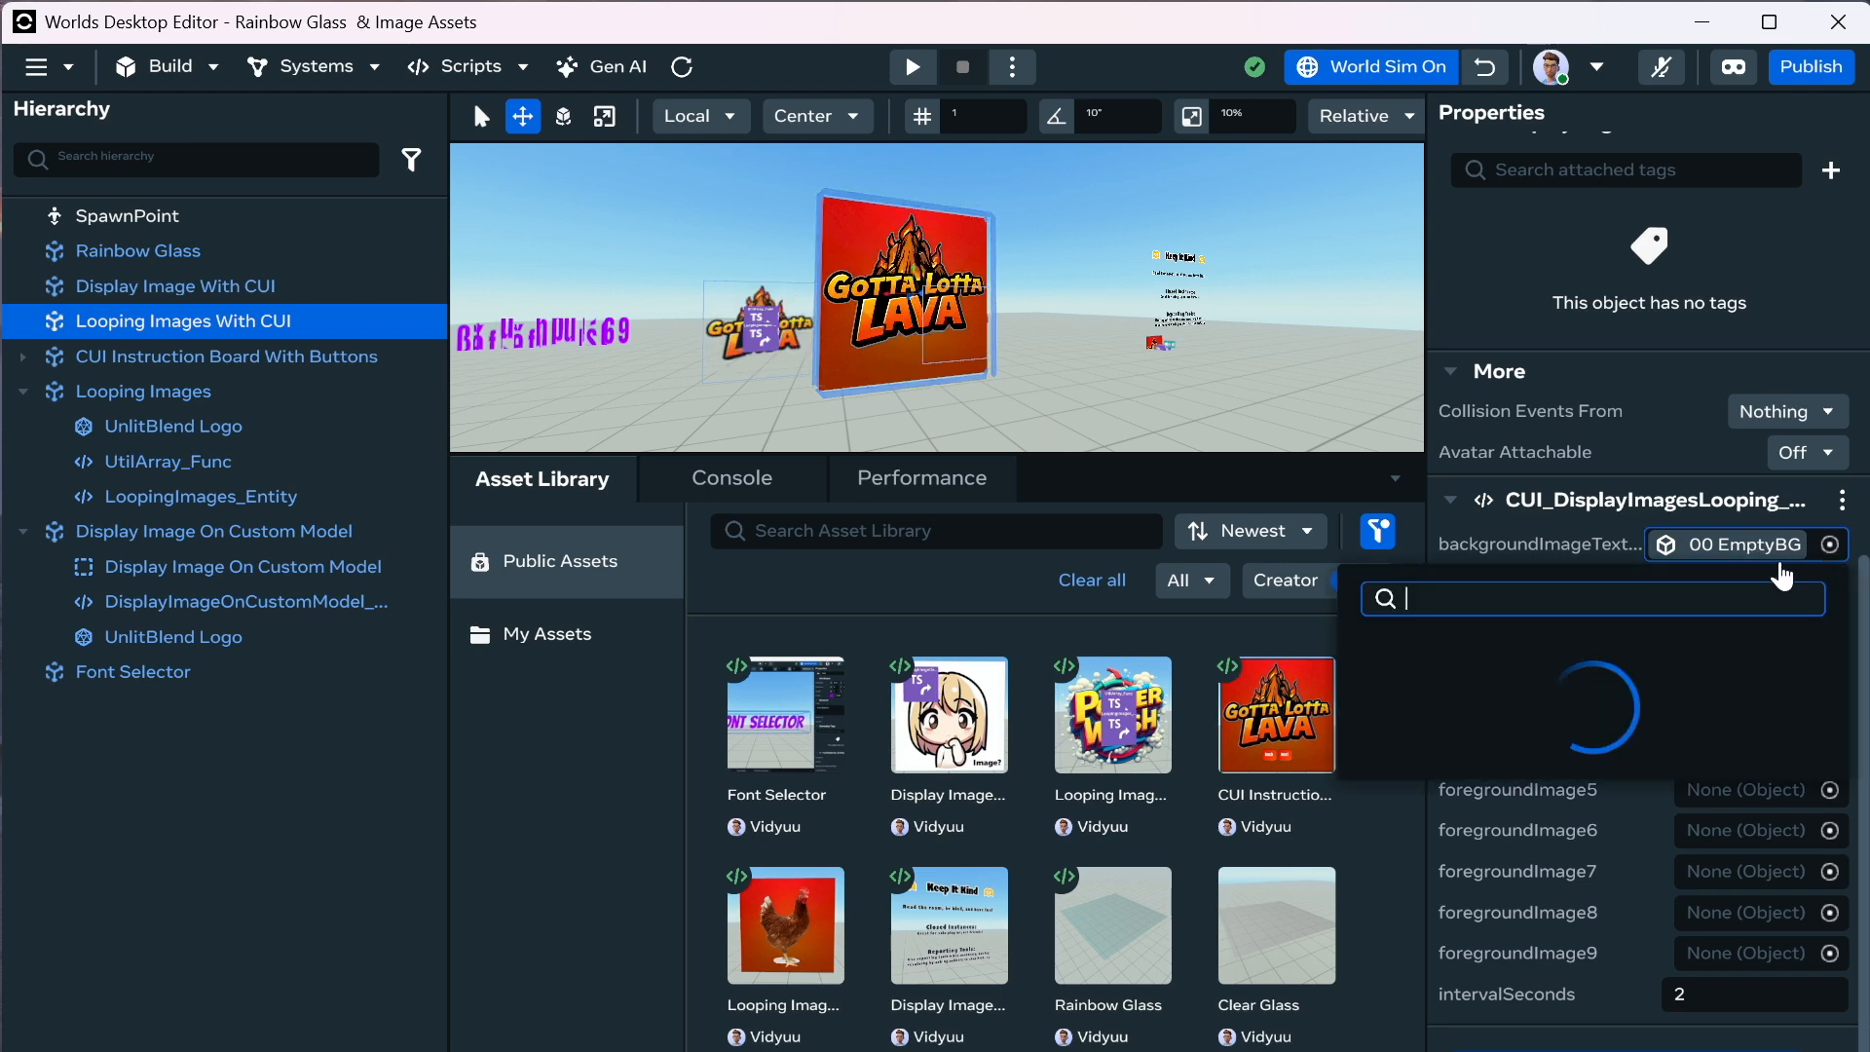
scroll(1575, 733, down, 10)
scroll(1575, 733, down, 1)
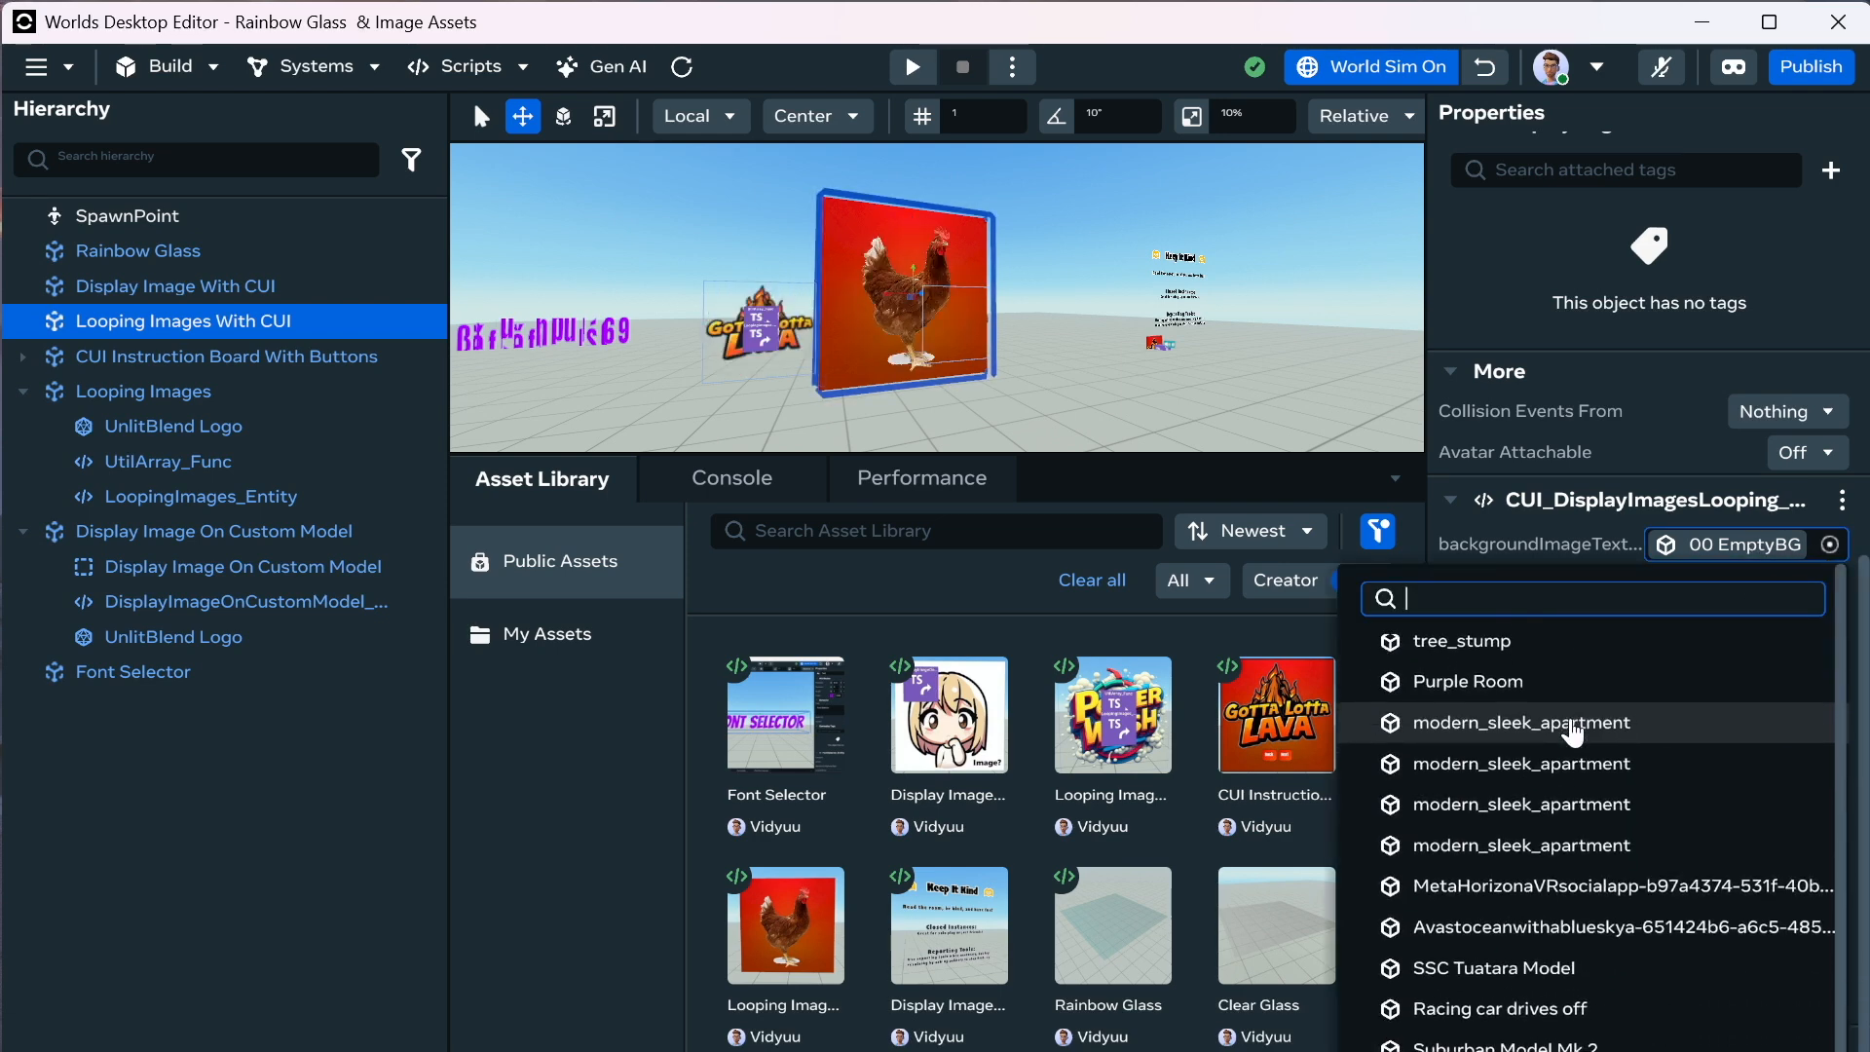
click(1513, 544)
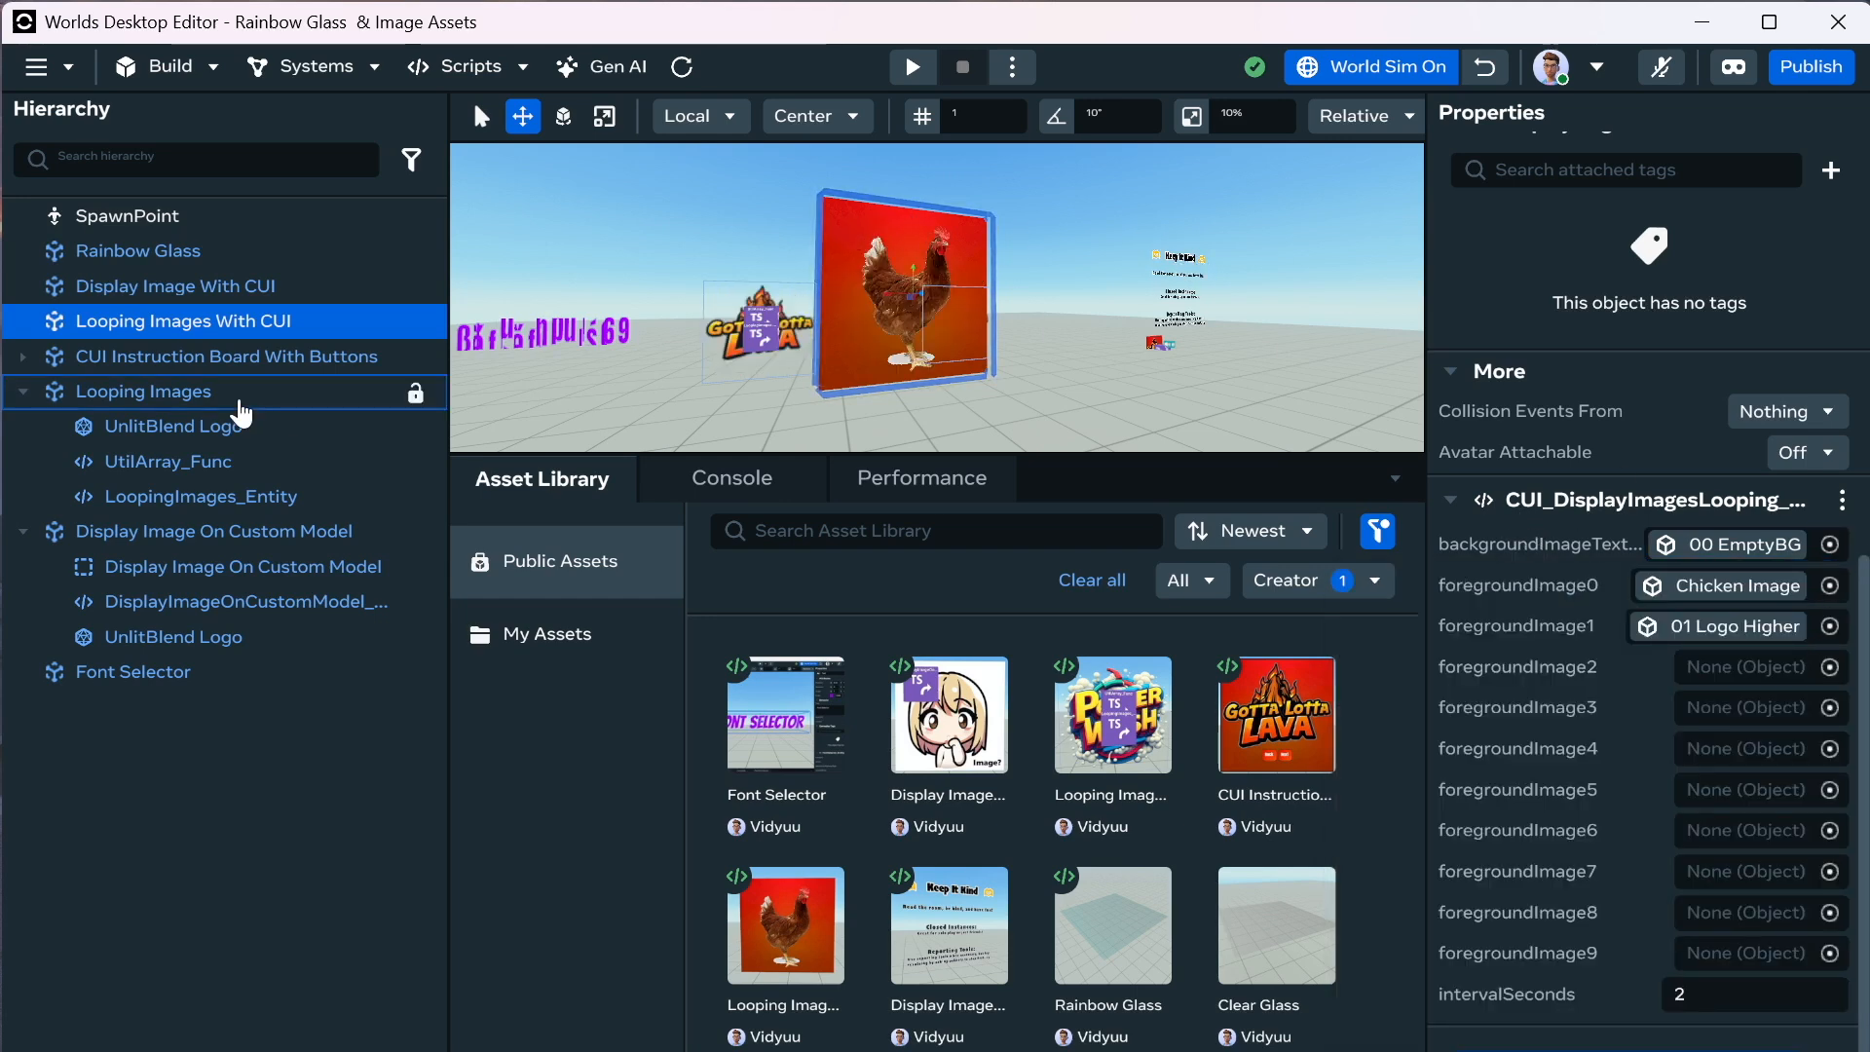
Focus on CUI Instruction Board With Buttons and examine the board in the running simulation.
click(232, 358)
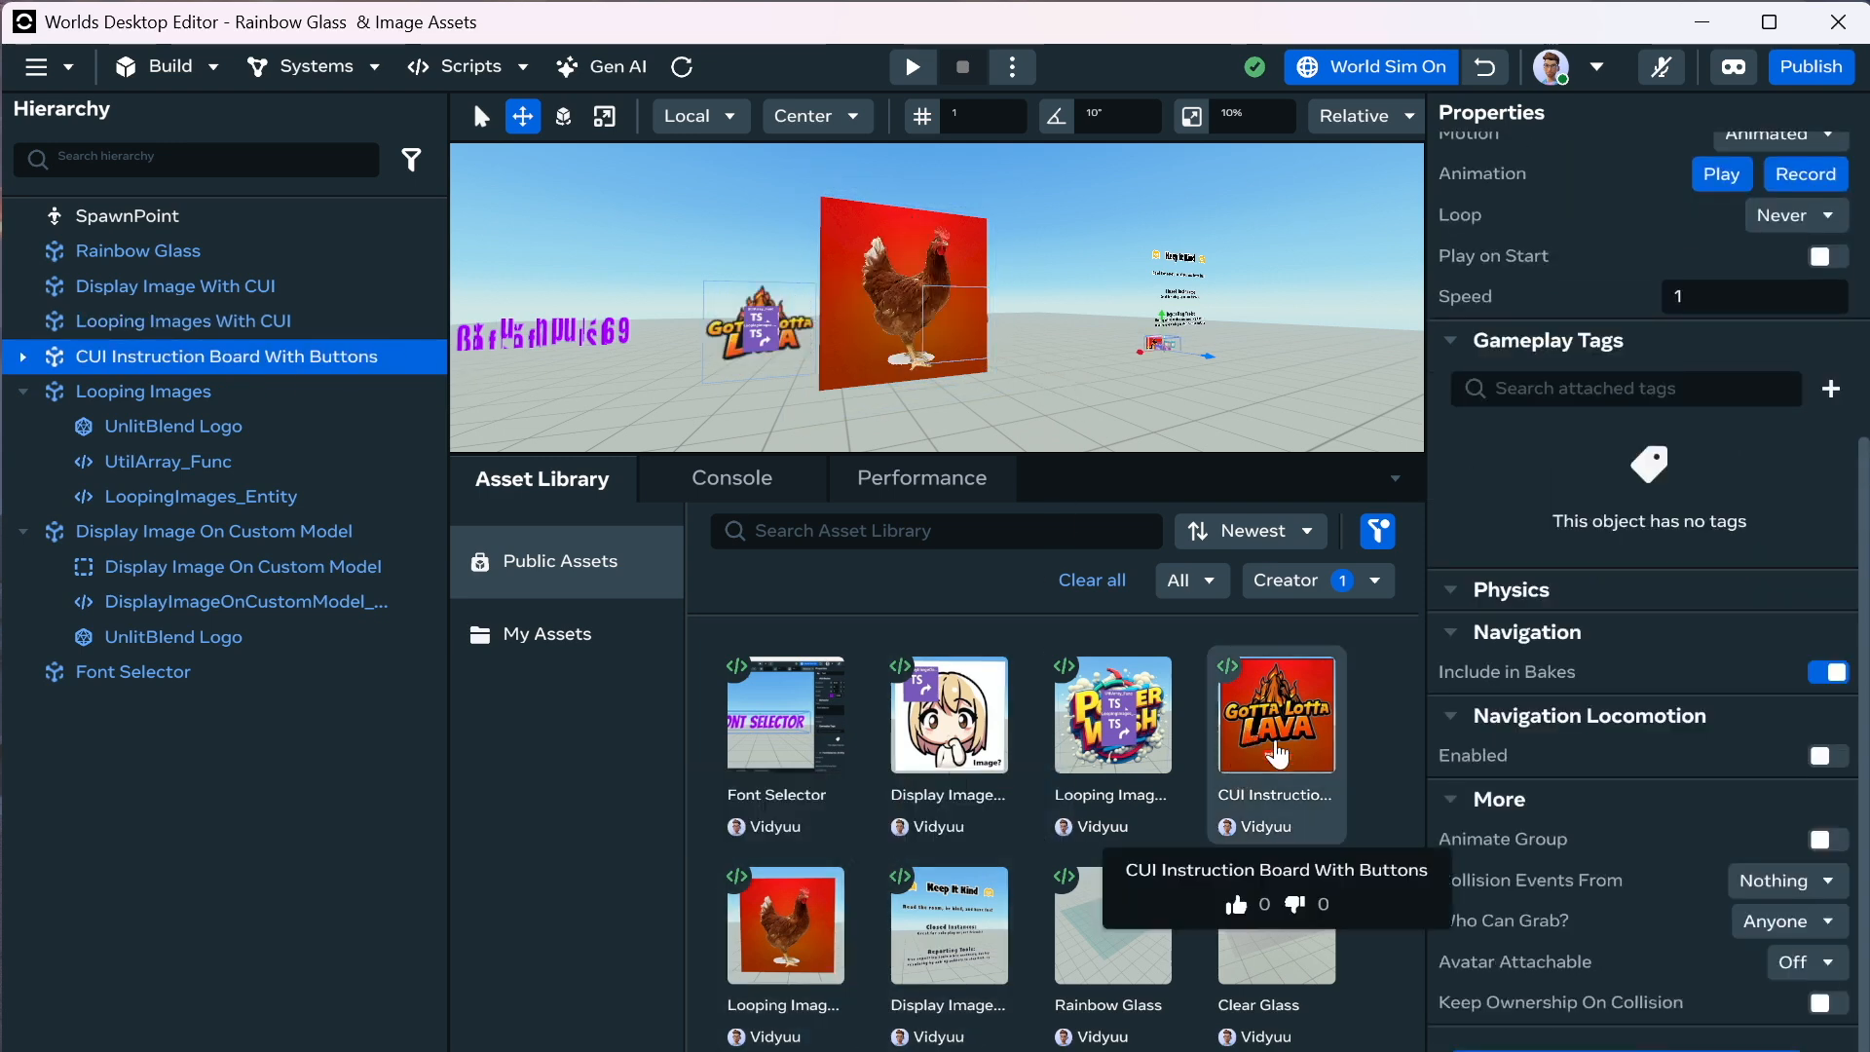
key(f)
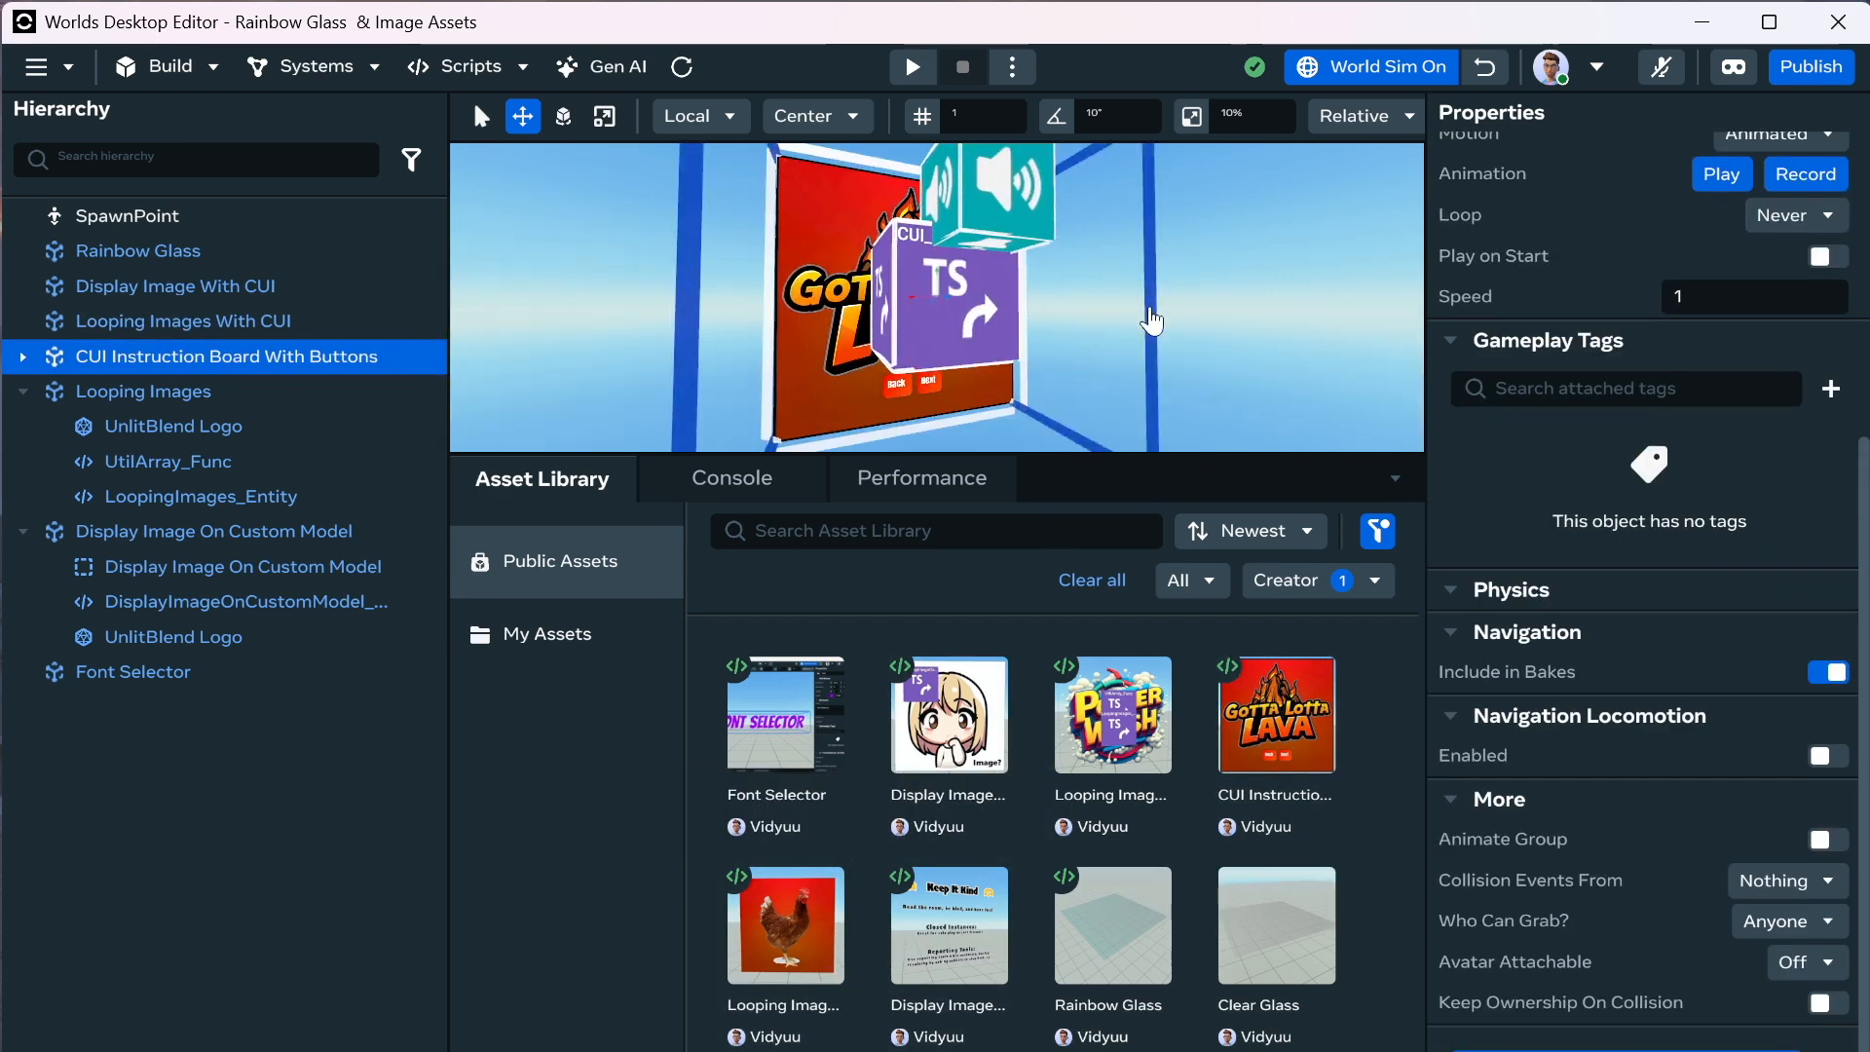
right_drag(1181, 355, 1085, 346)
scroll(1085, 347, up, 2)
scroll(1105, 332, down, 2)
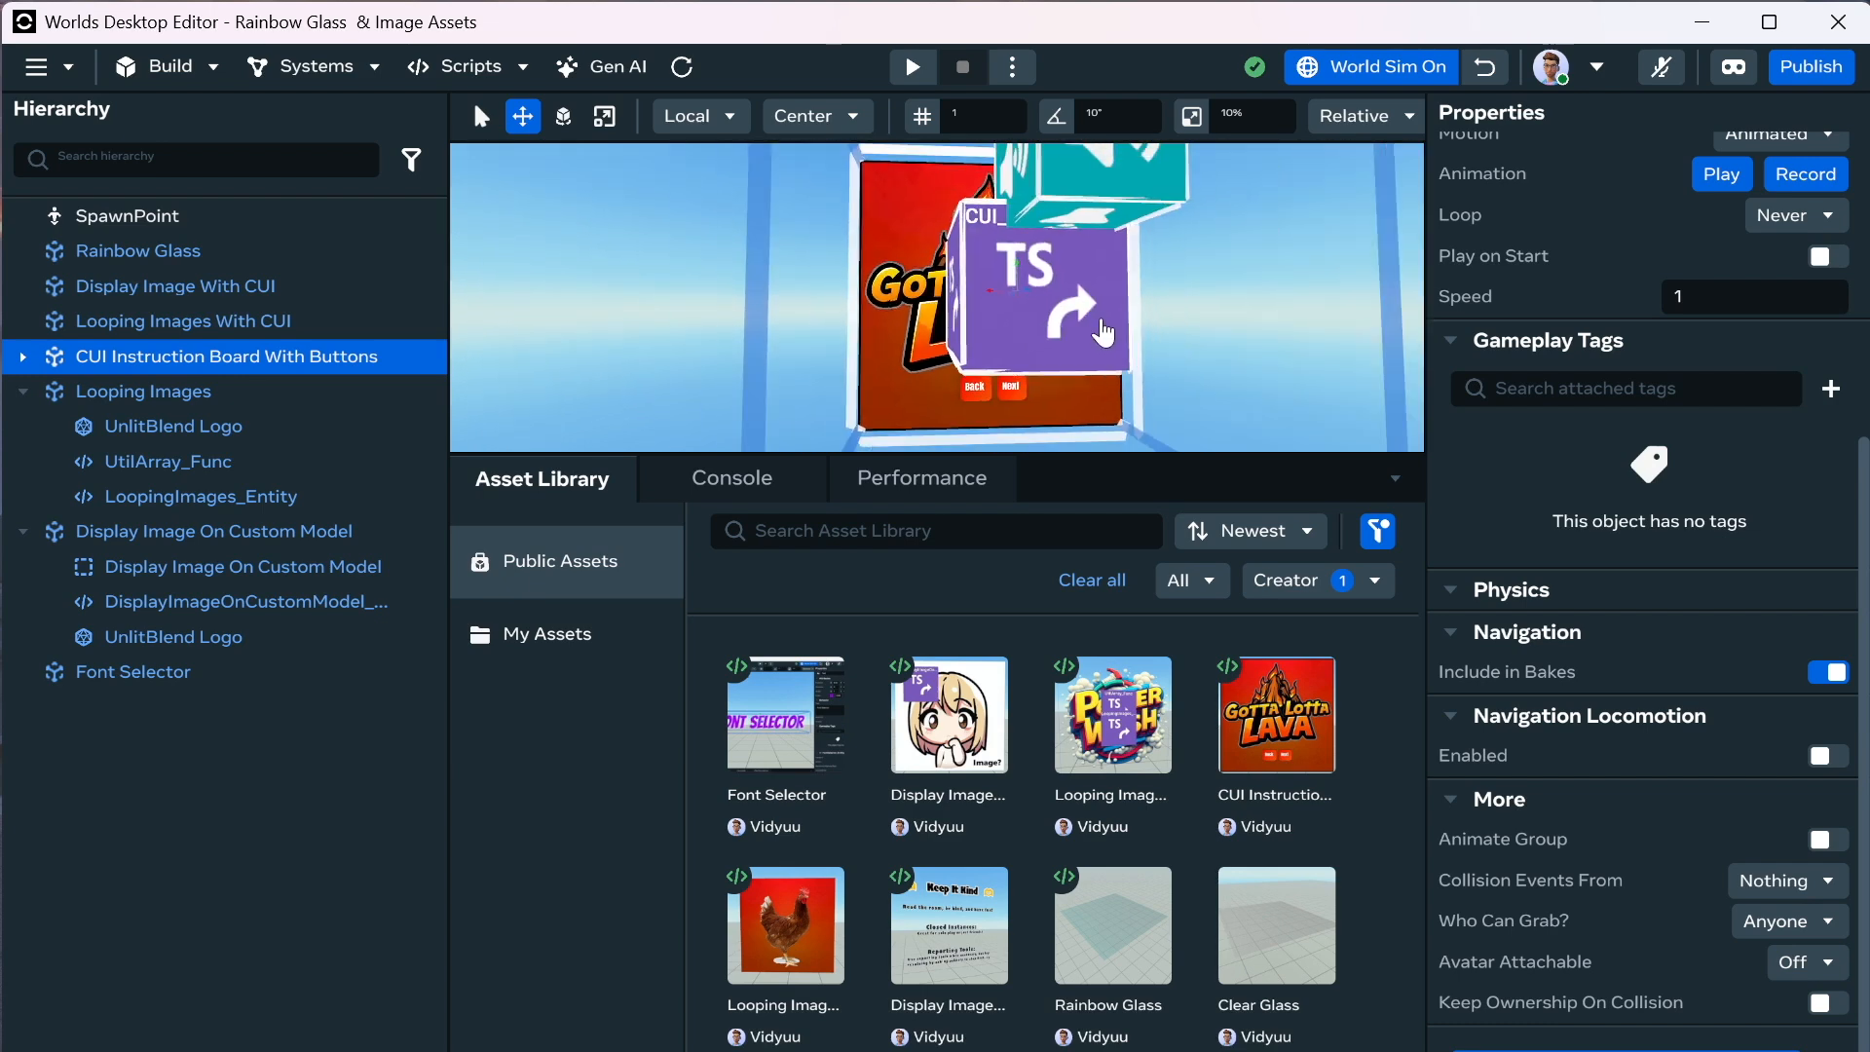
scroll(1118, 342, down, 3)
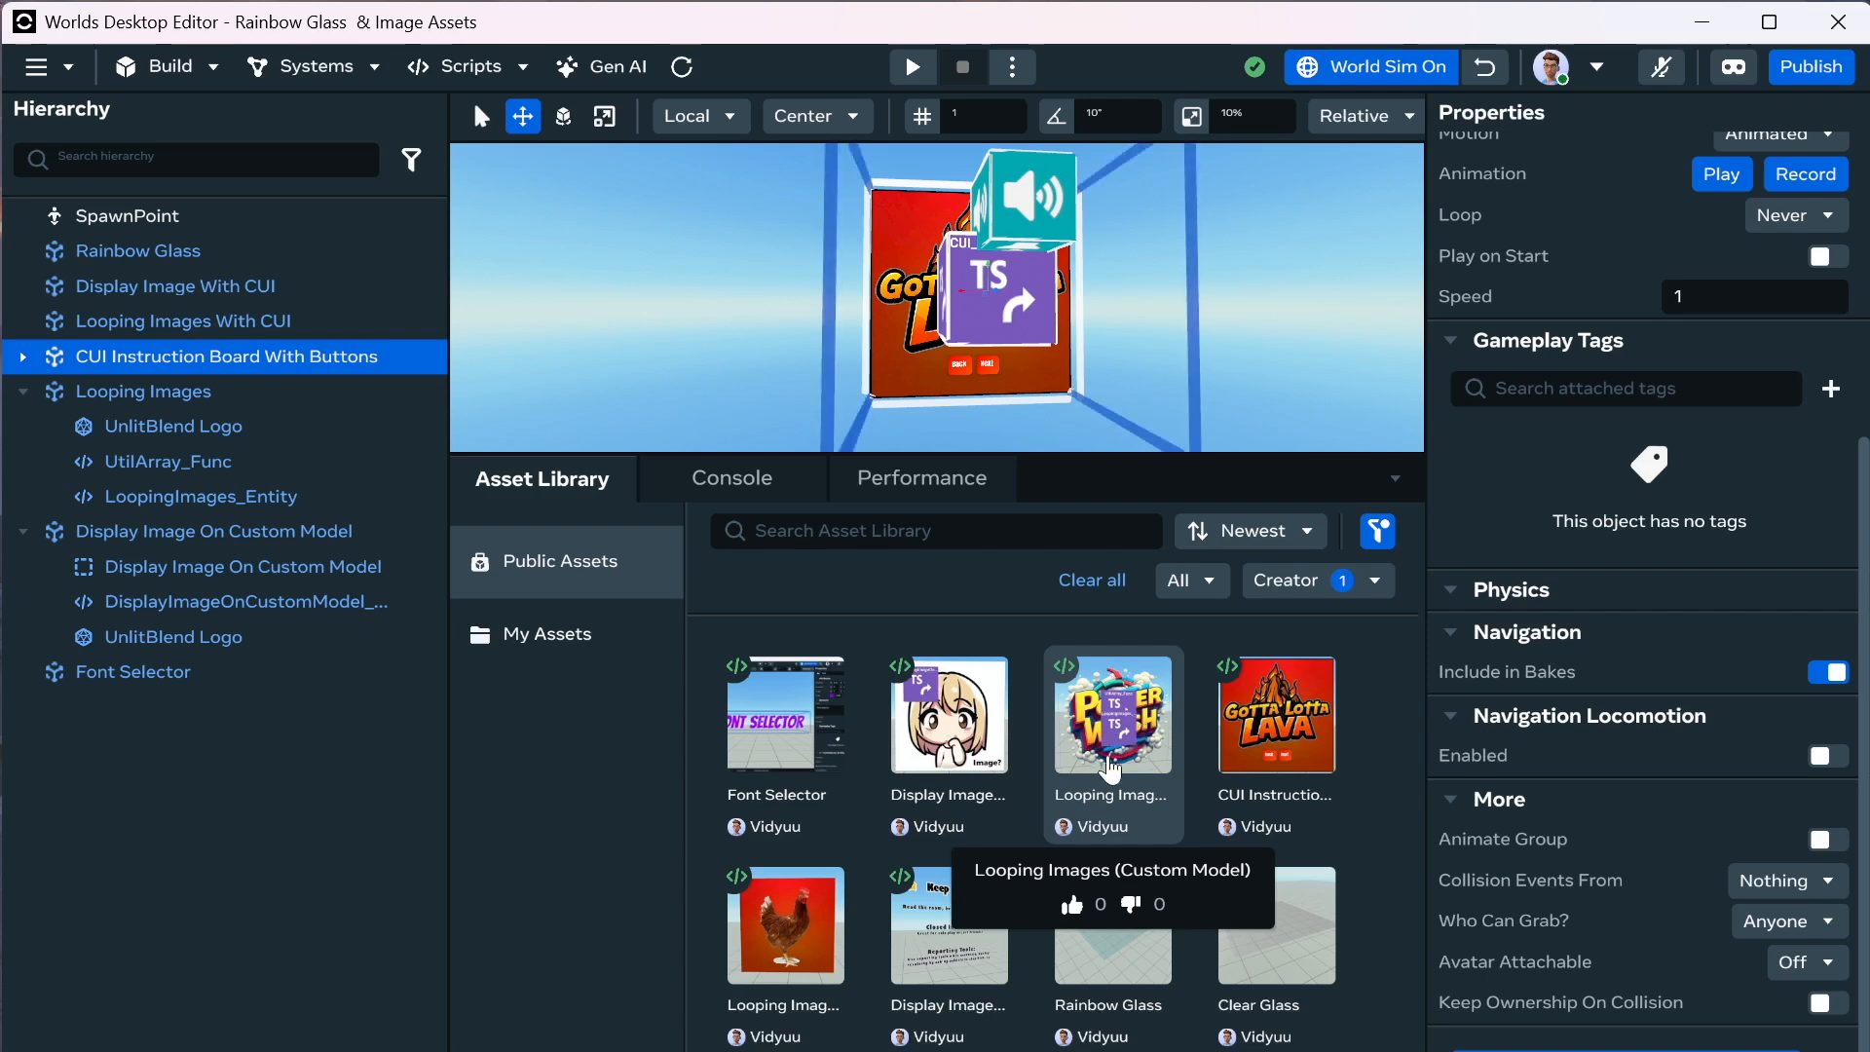
Focus on Display Image With CUI to examine its image and script properties.
click(178, 288)
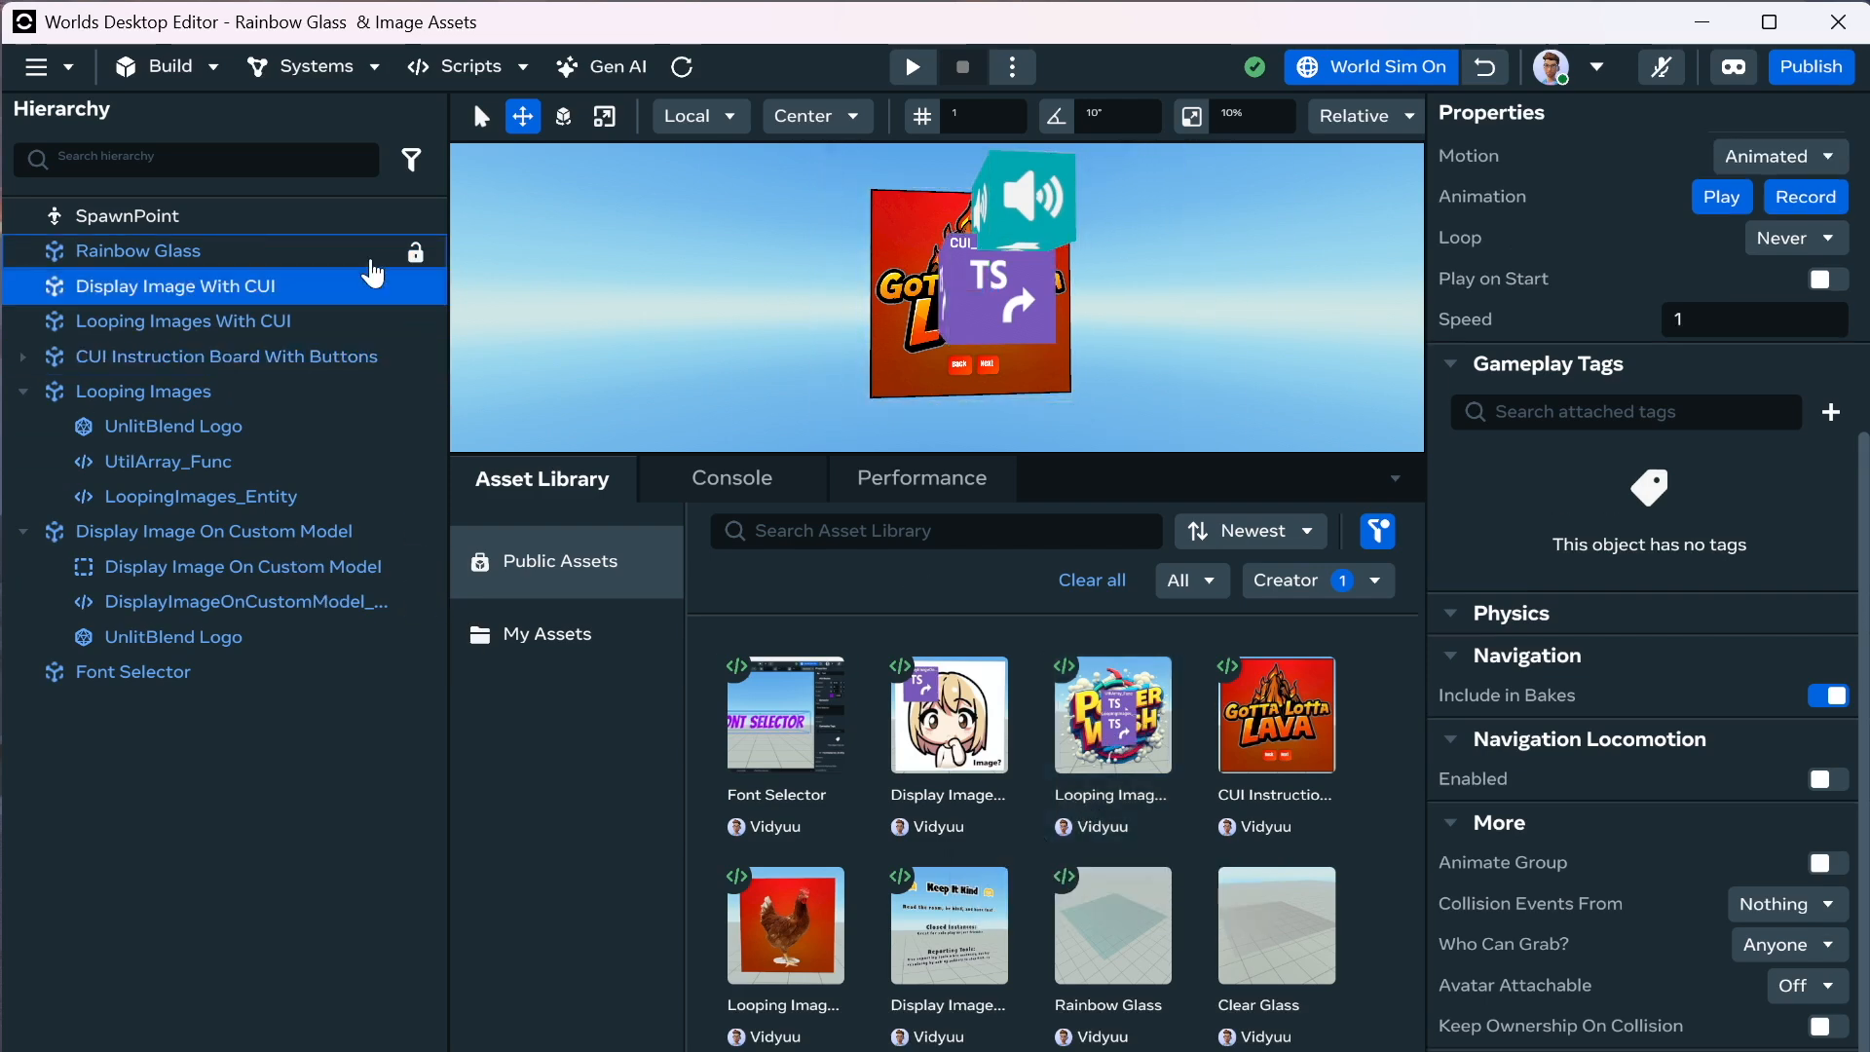
key(f)
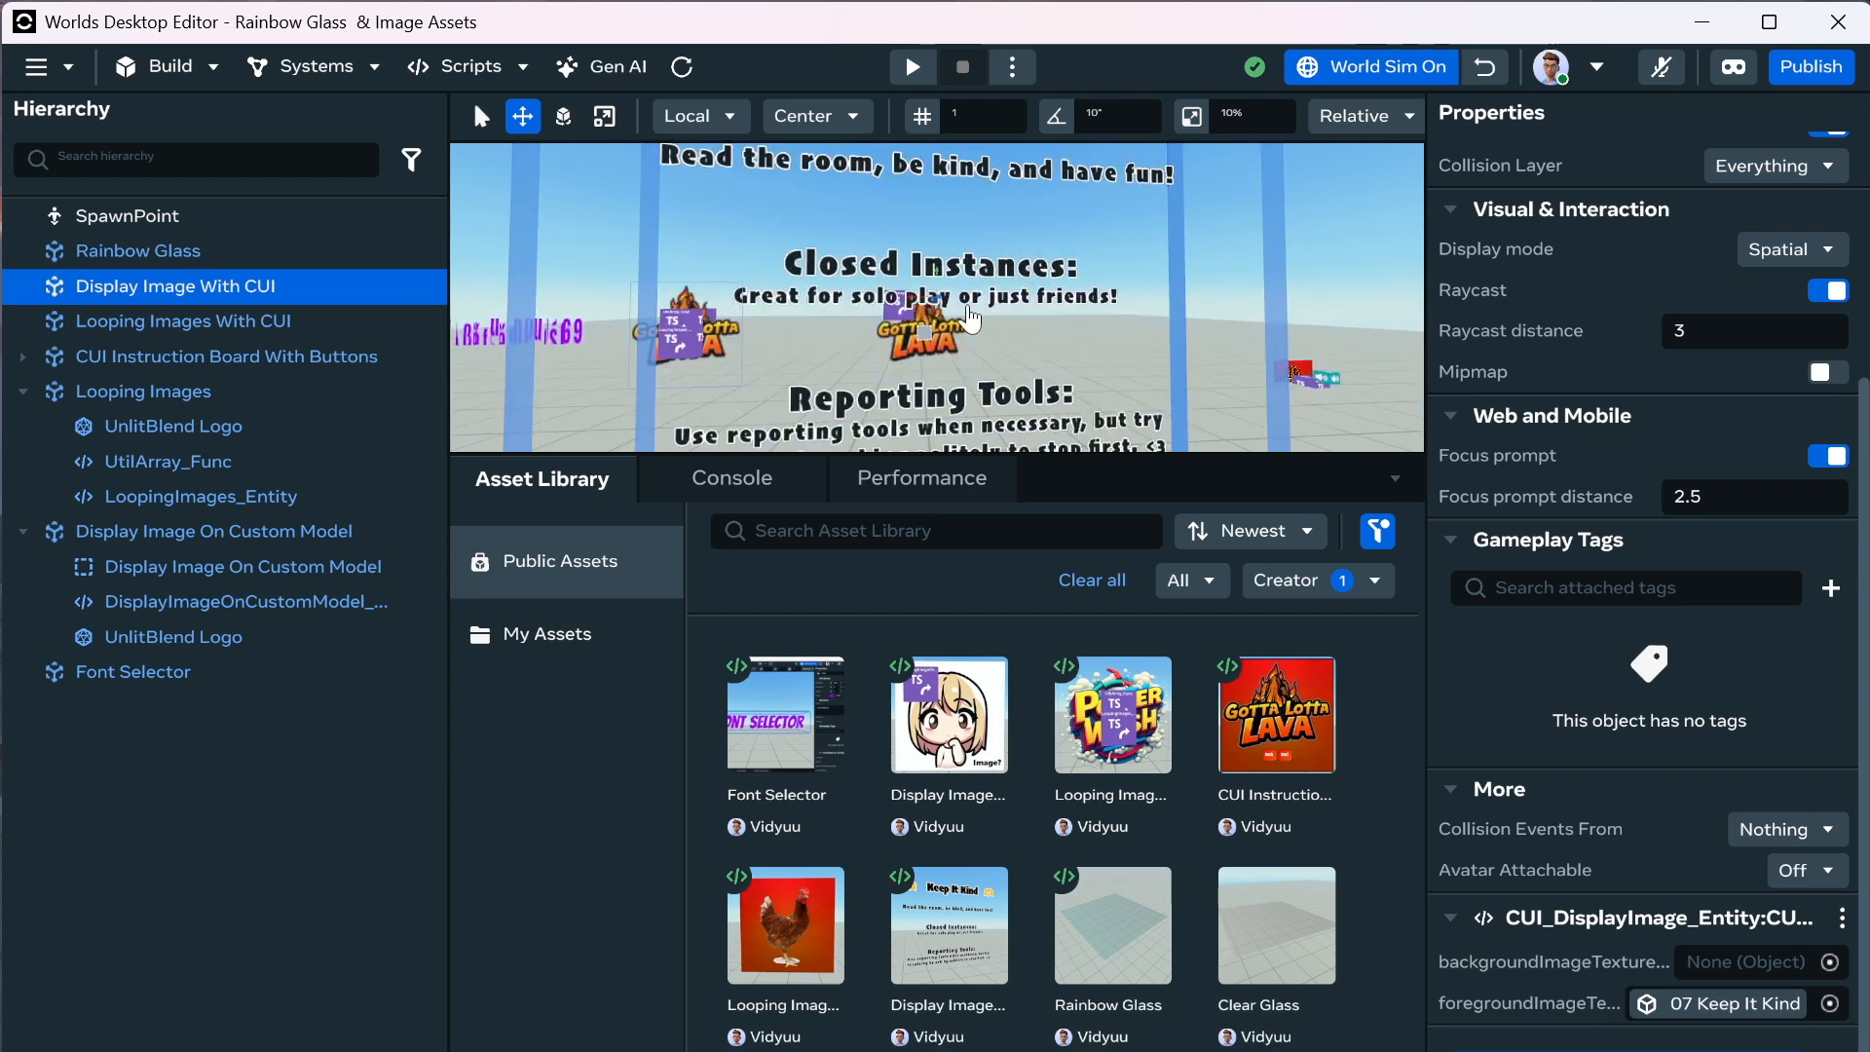
Set the background image texture of Display Image With CUI to 00 EmptyBG from the Gotta Lotta Lava Instructions folder and restart the simulation.
scroll(969, 315, down, 3)
alt+drag(967, 319, 1042, 363)
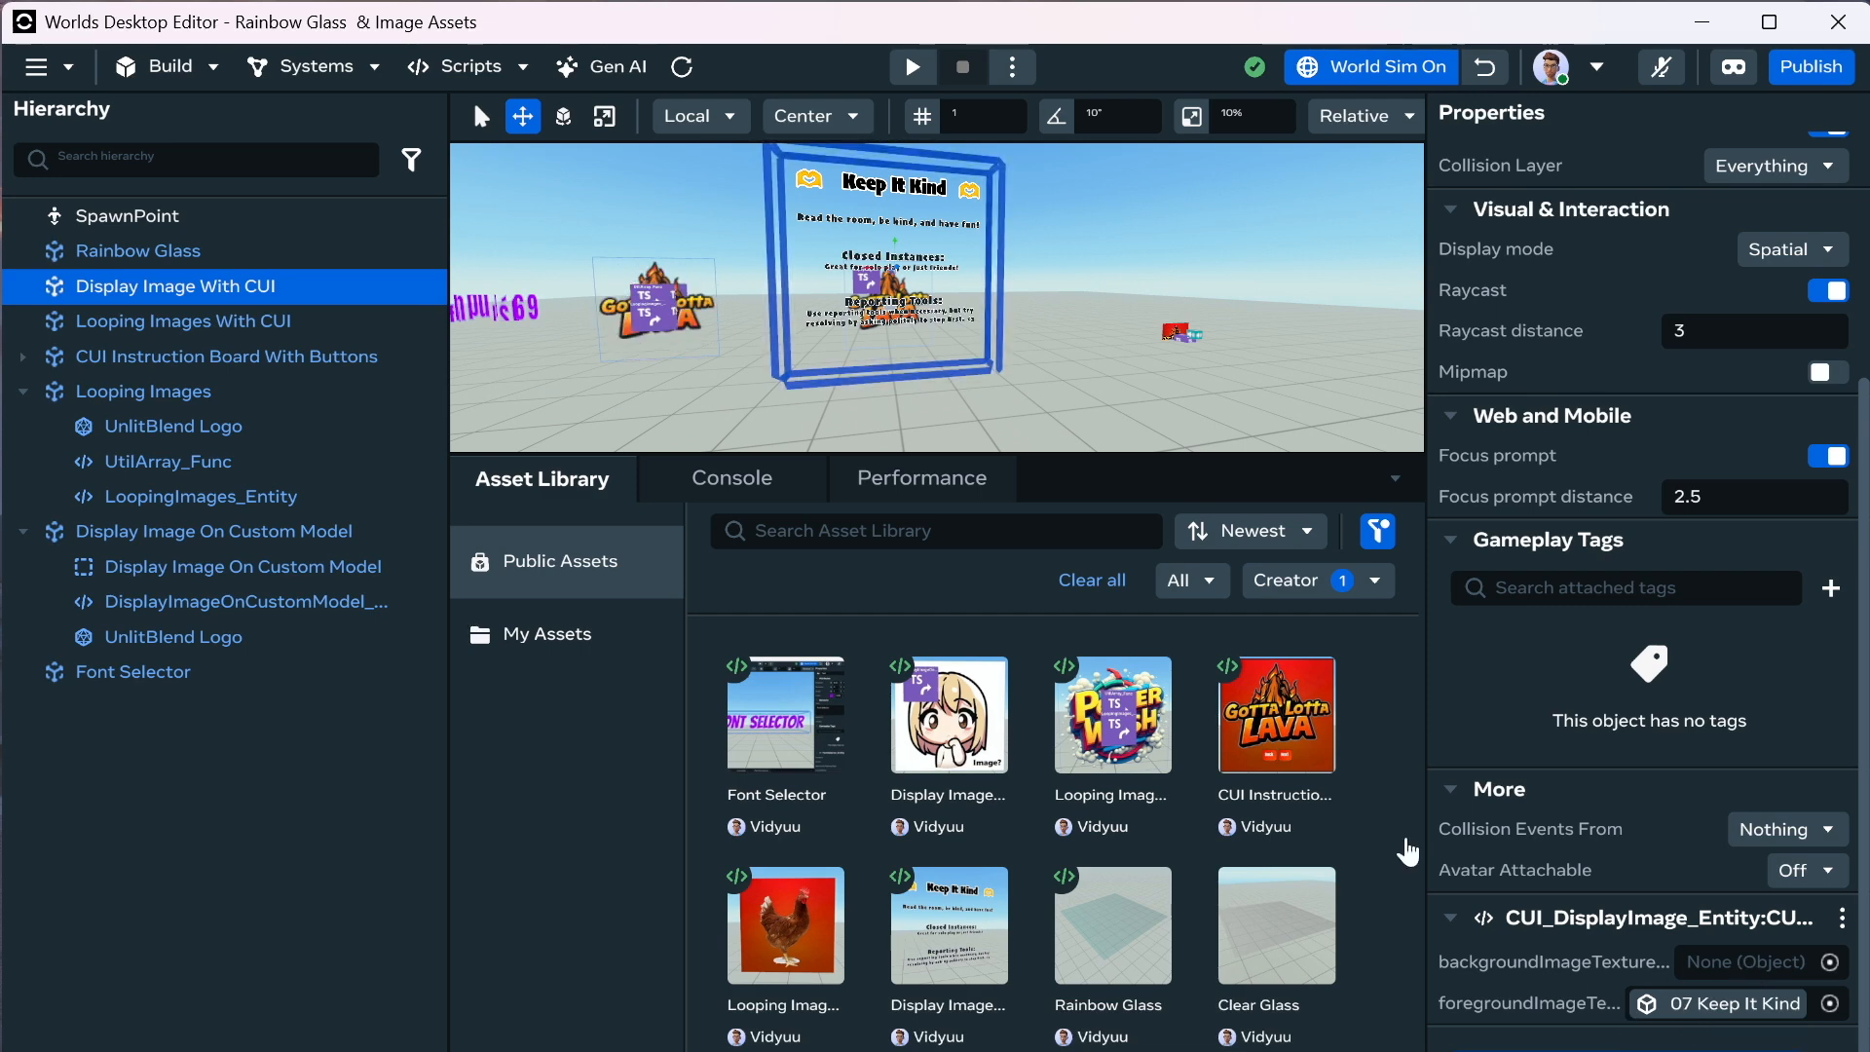
click(593, 654)
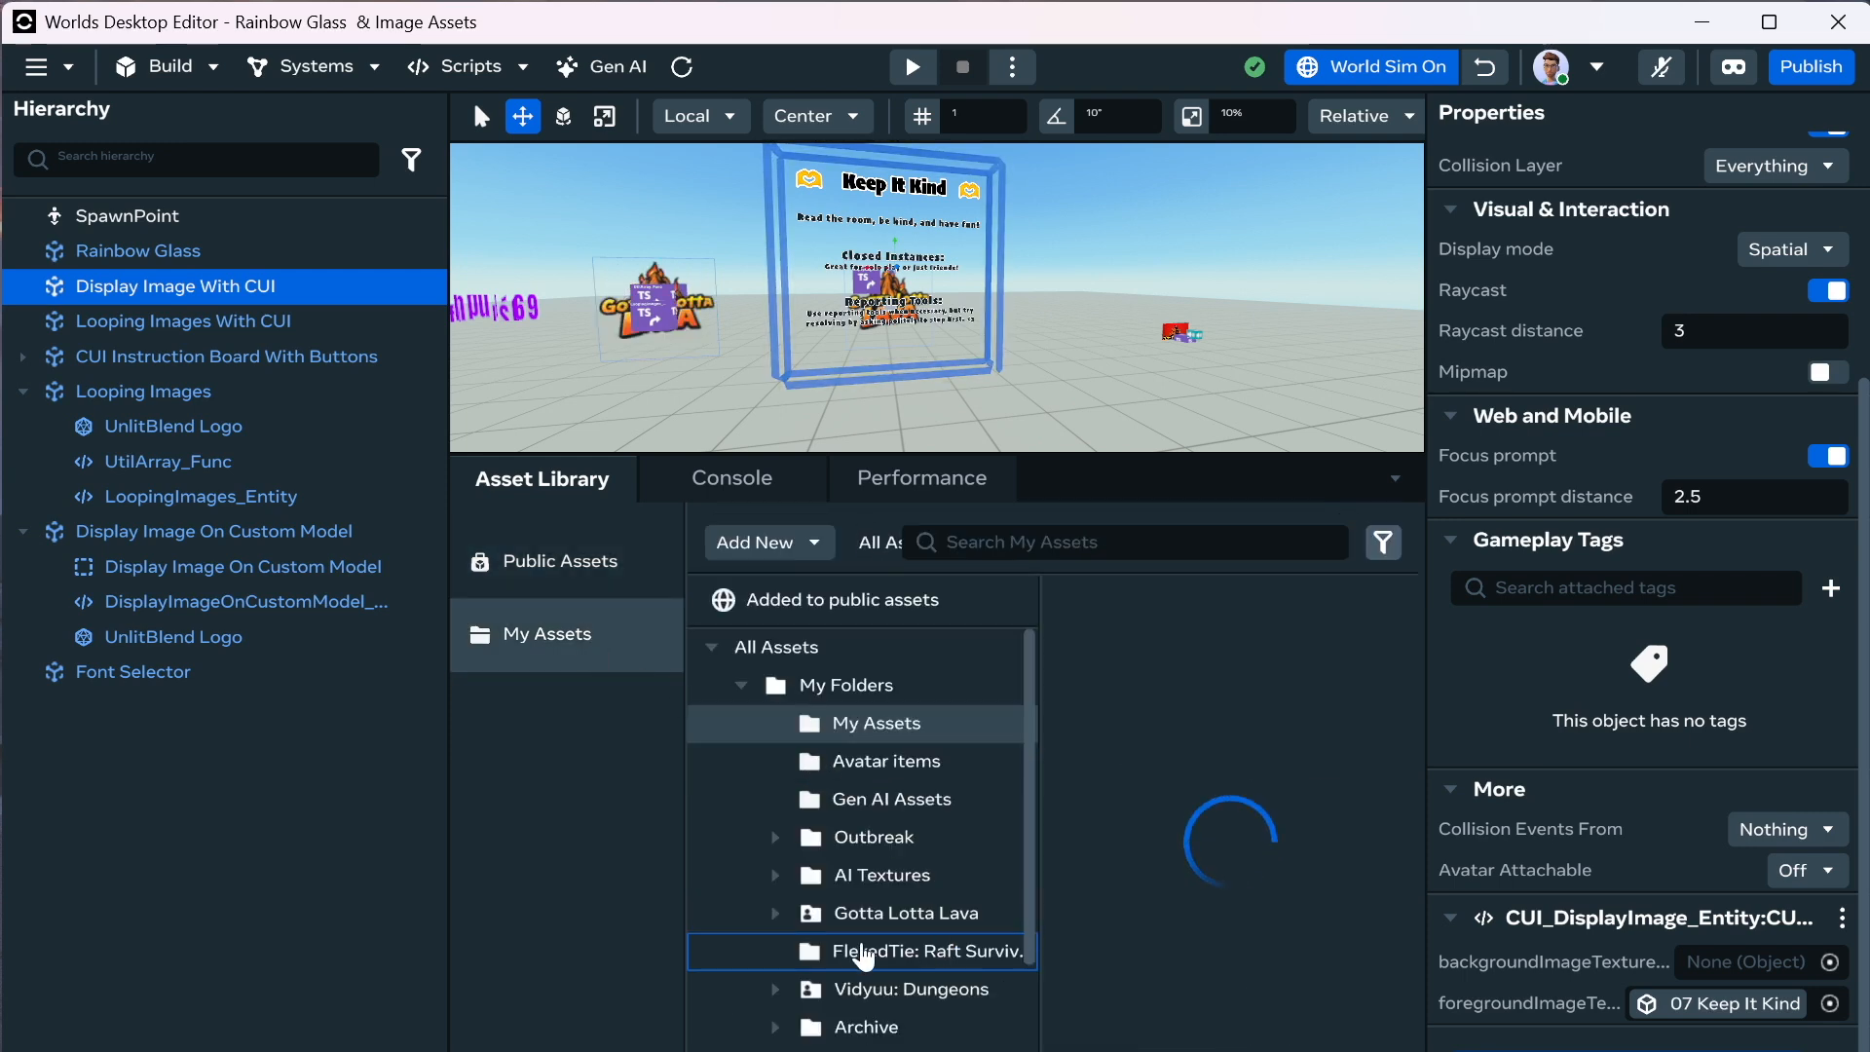
click(777, 913)
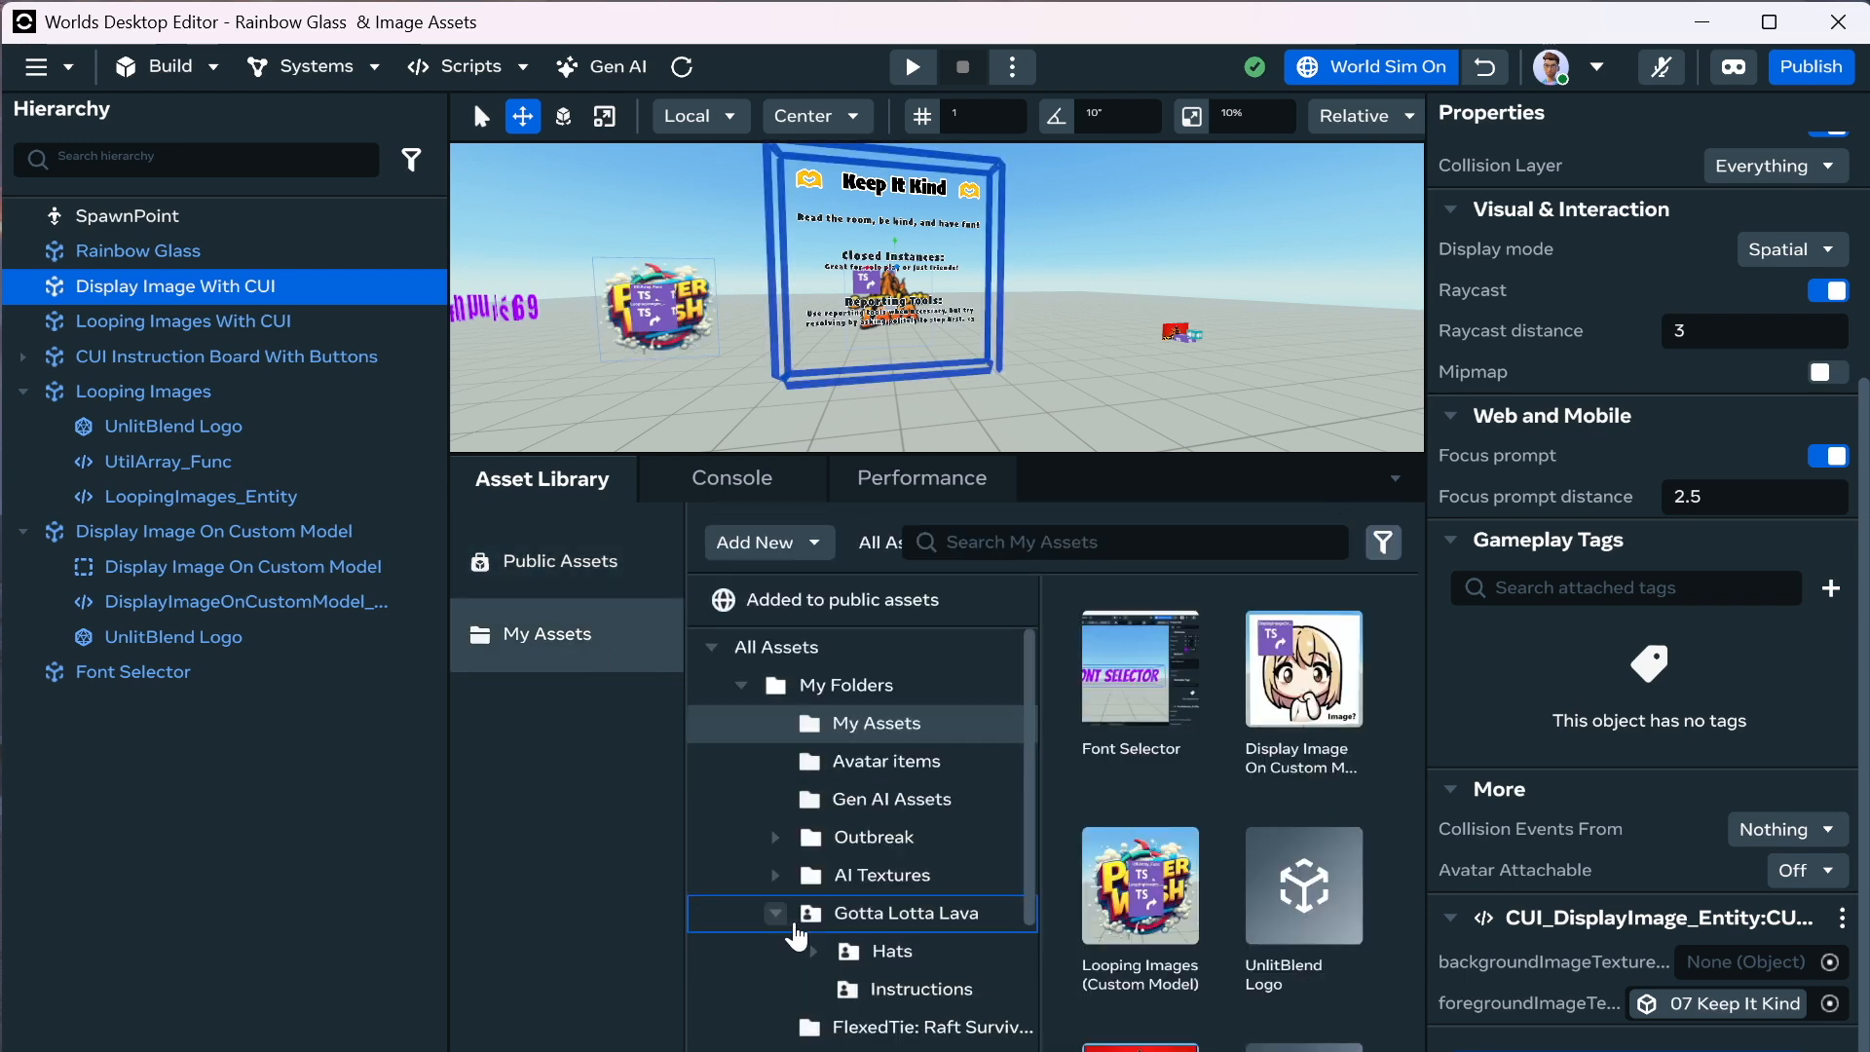
click(930, 992)
scroll(1295, 817, down, 1)
scroll(1295, 817, down, 3)
drag(1169, 828, 1716, 972)
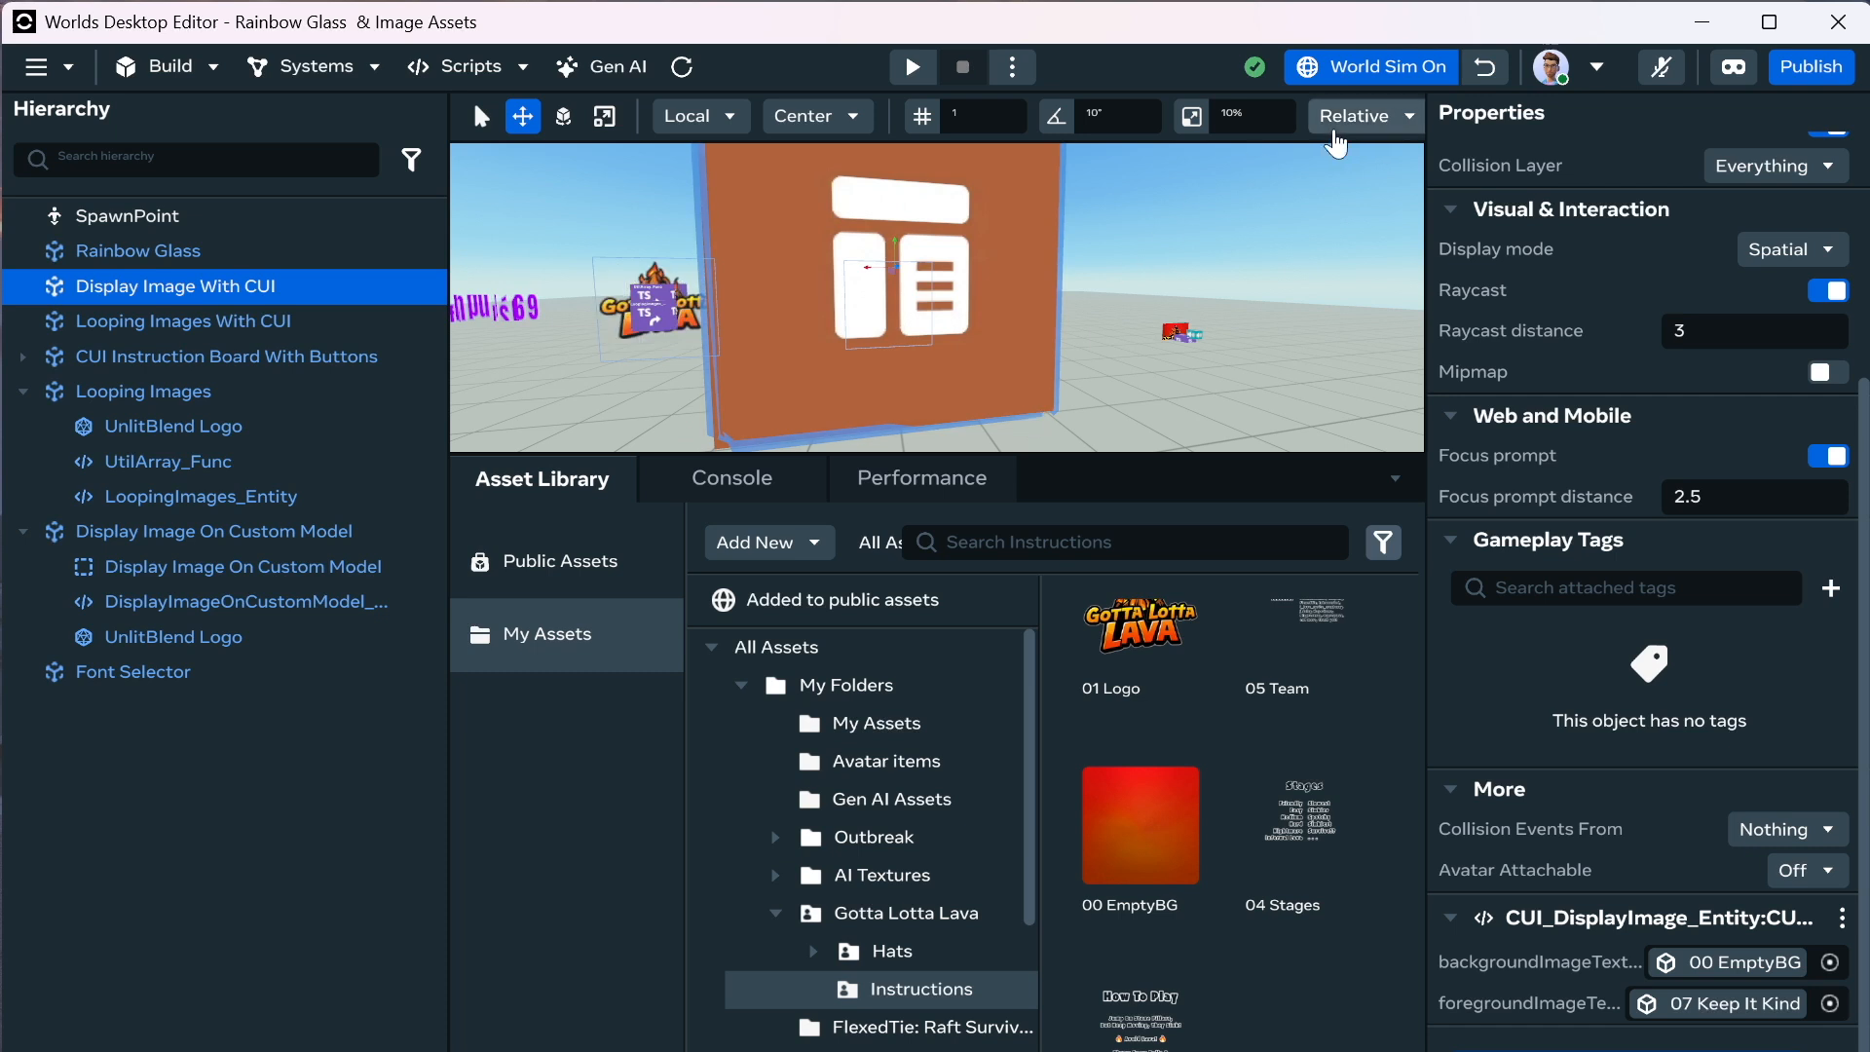
click(1485, 67)
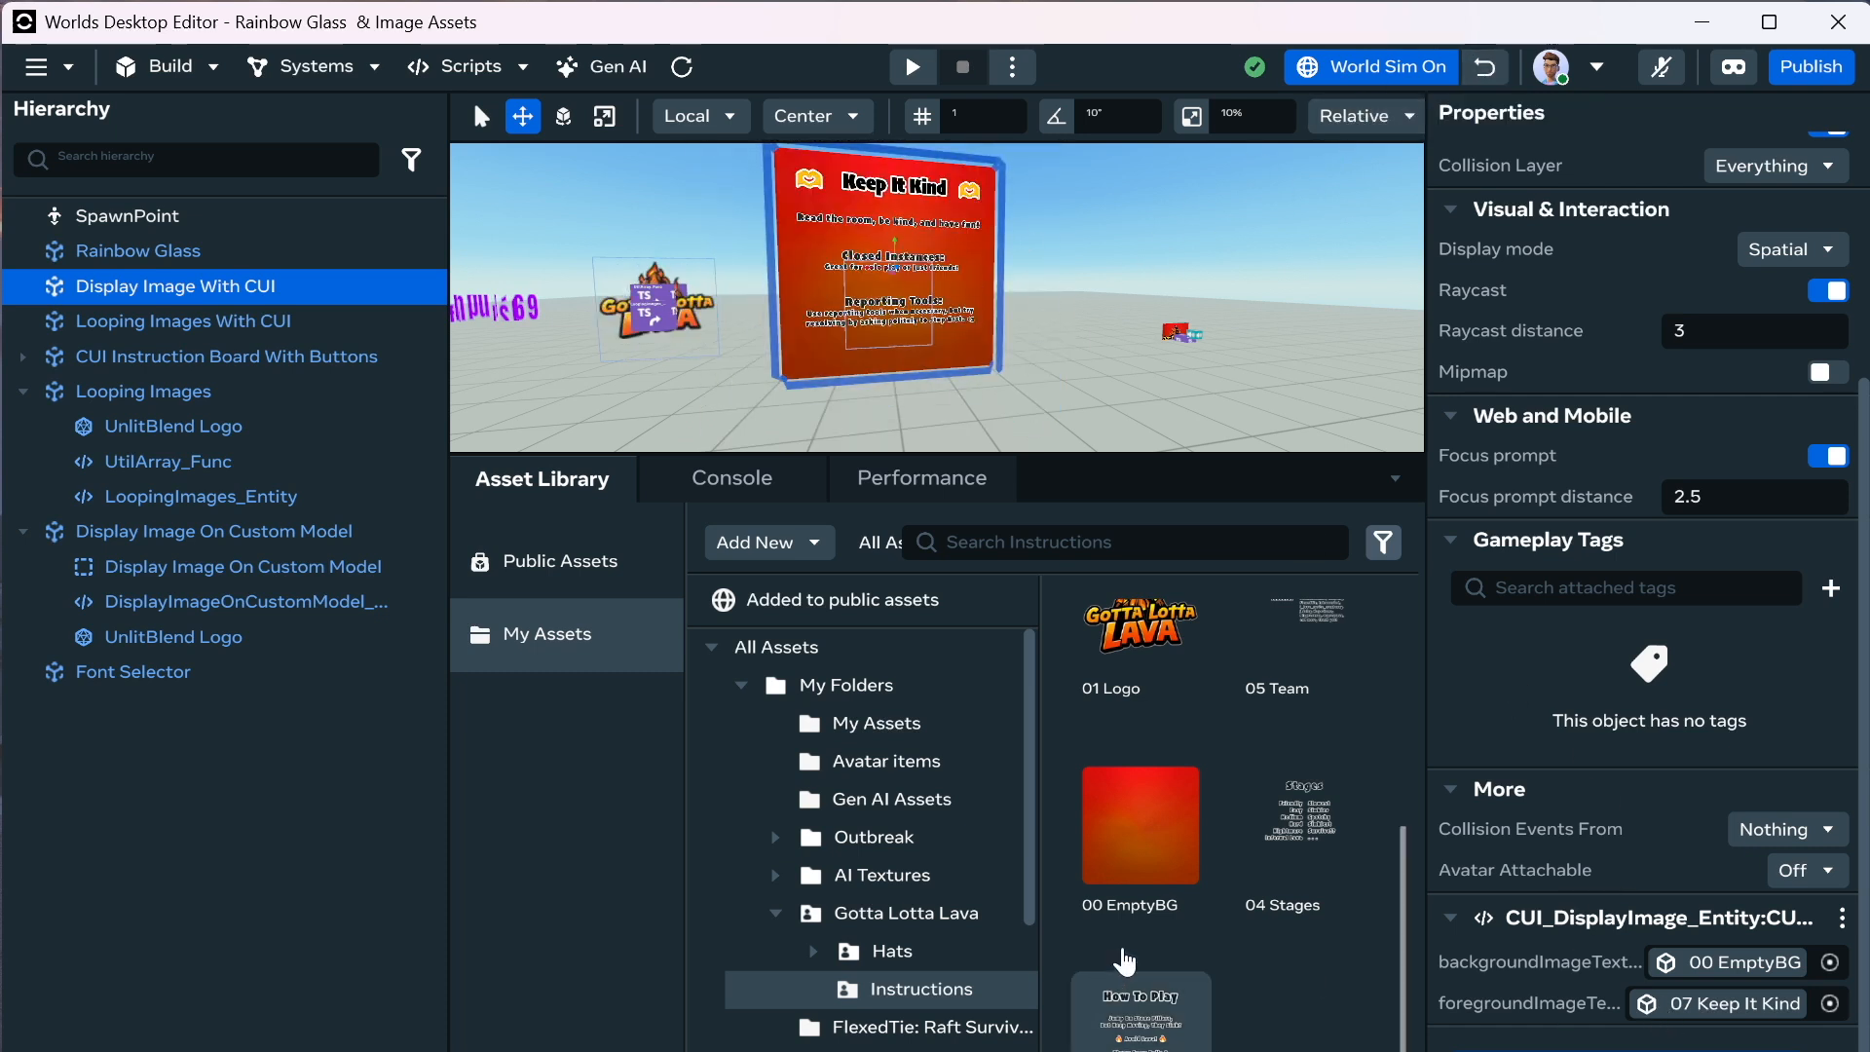
Set the foreground image texture of Display Image With CUI to 01 Logo and restart the simulation to preview it.
drag(1685, 1027, 1685, 1028)
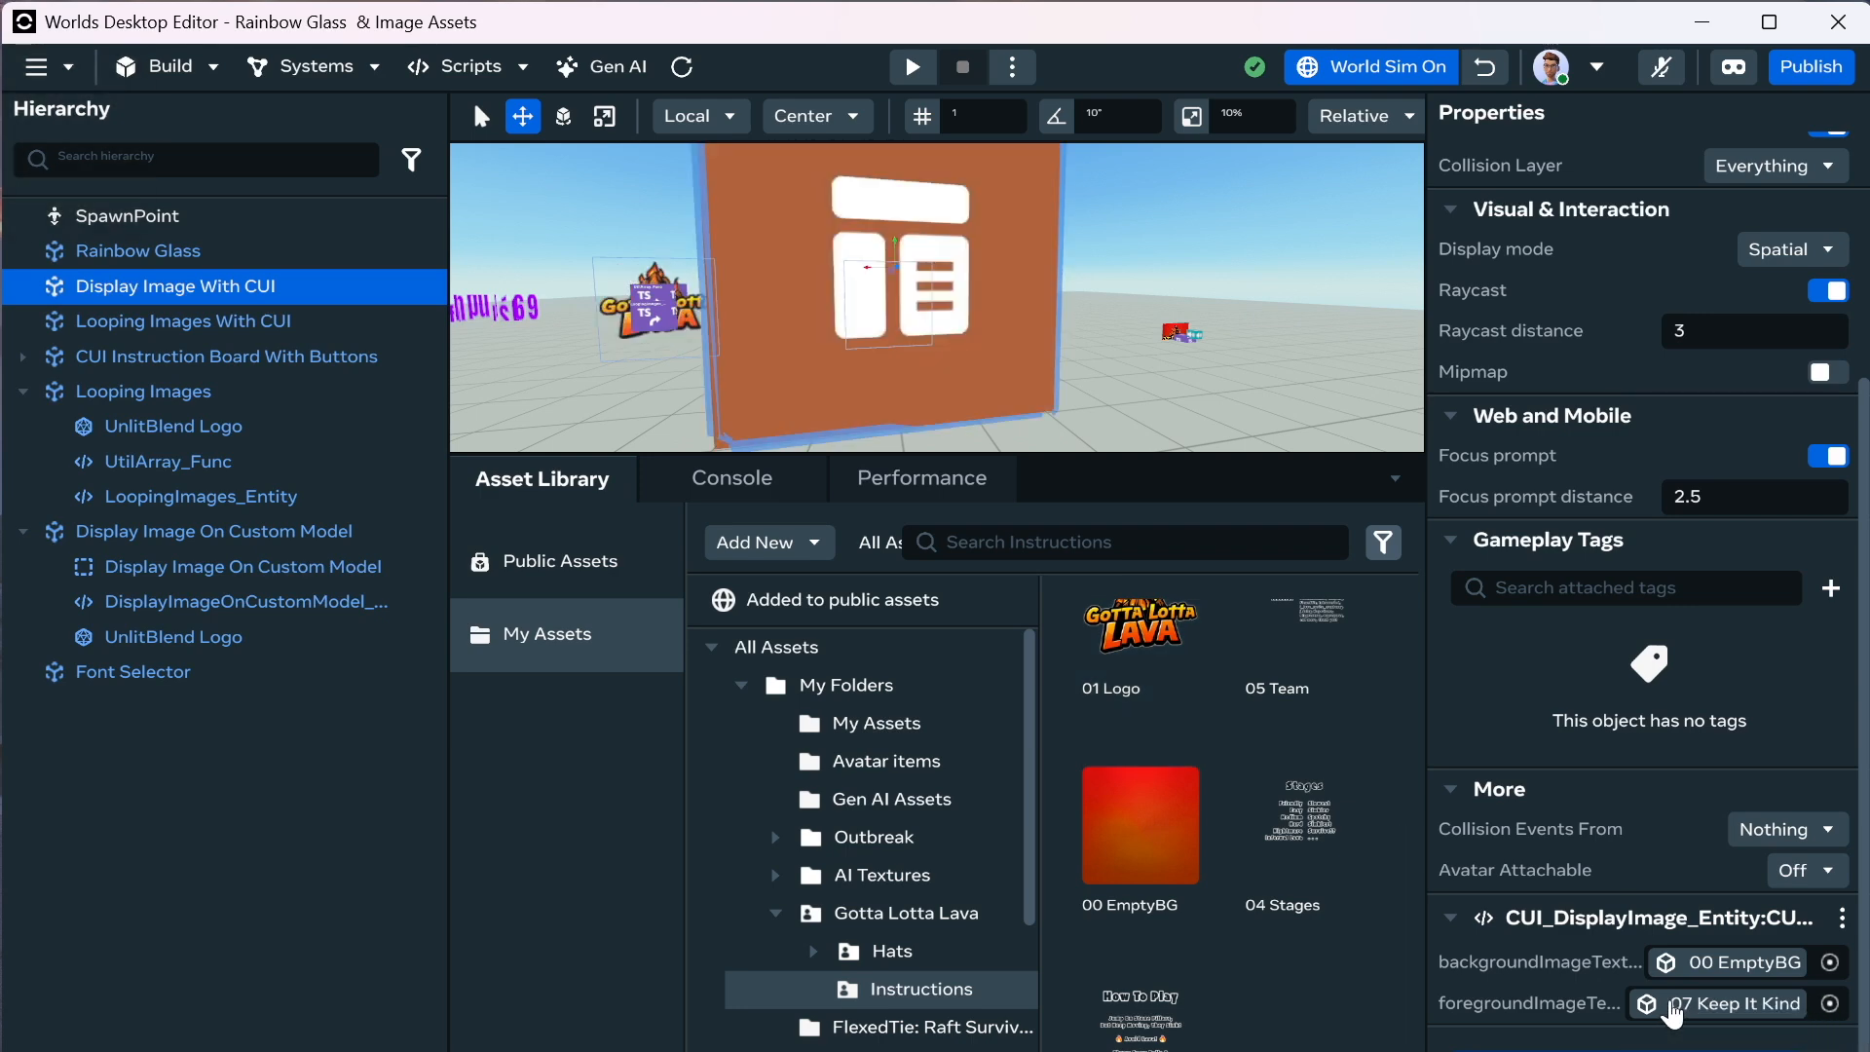
click(1491, 67)
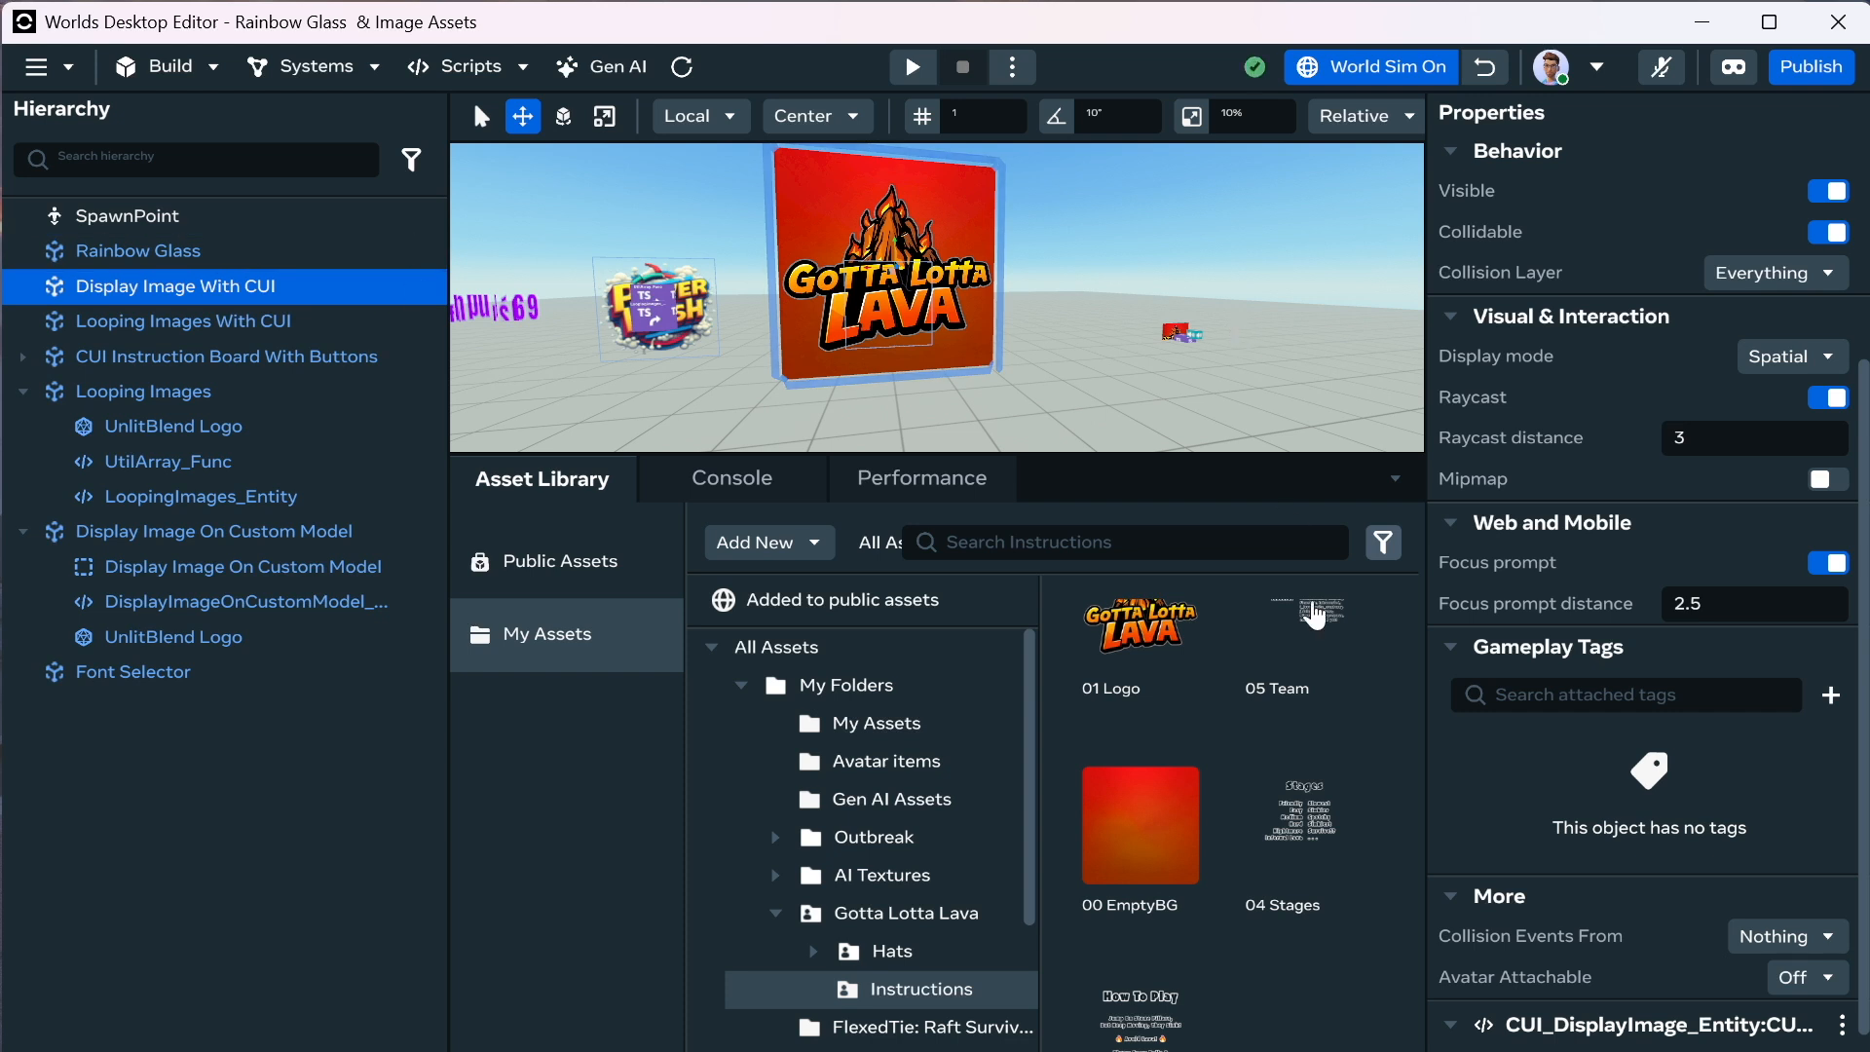
scroll(1295, 721, down, 1)
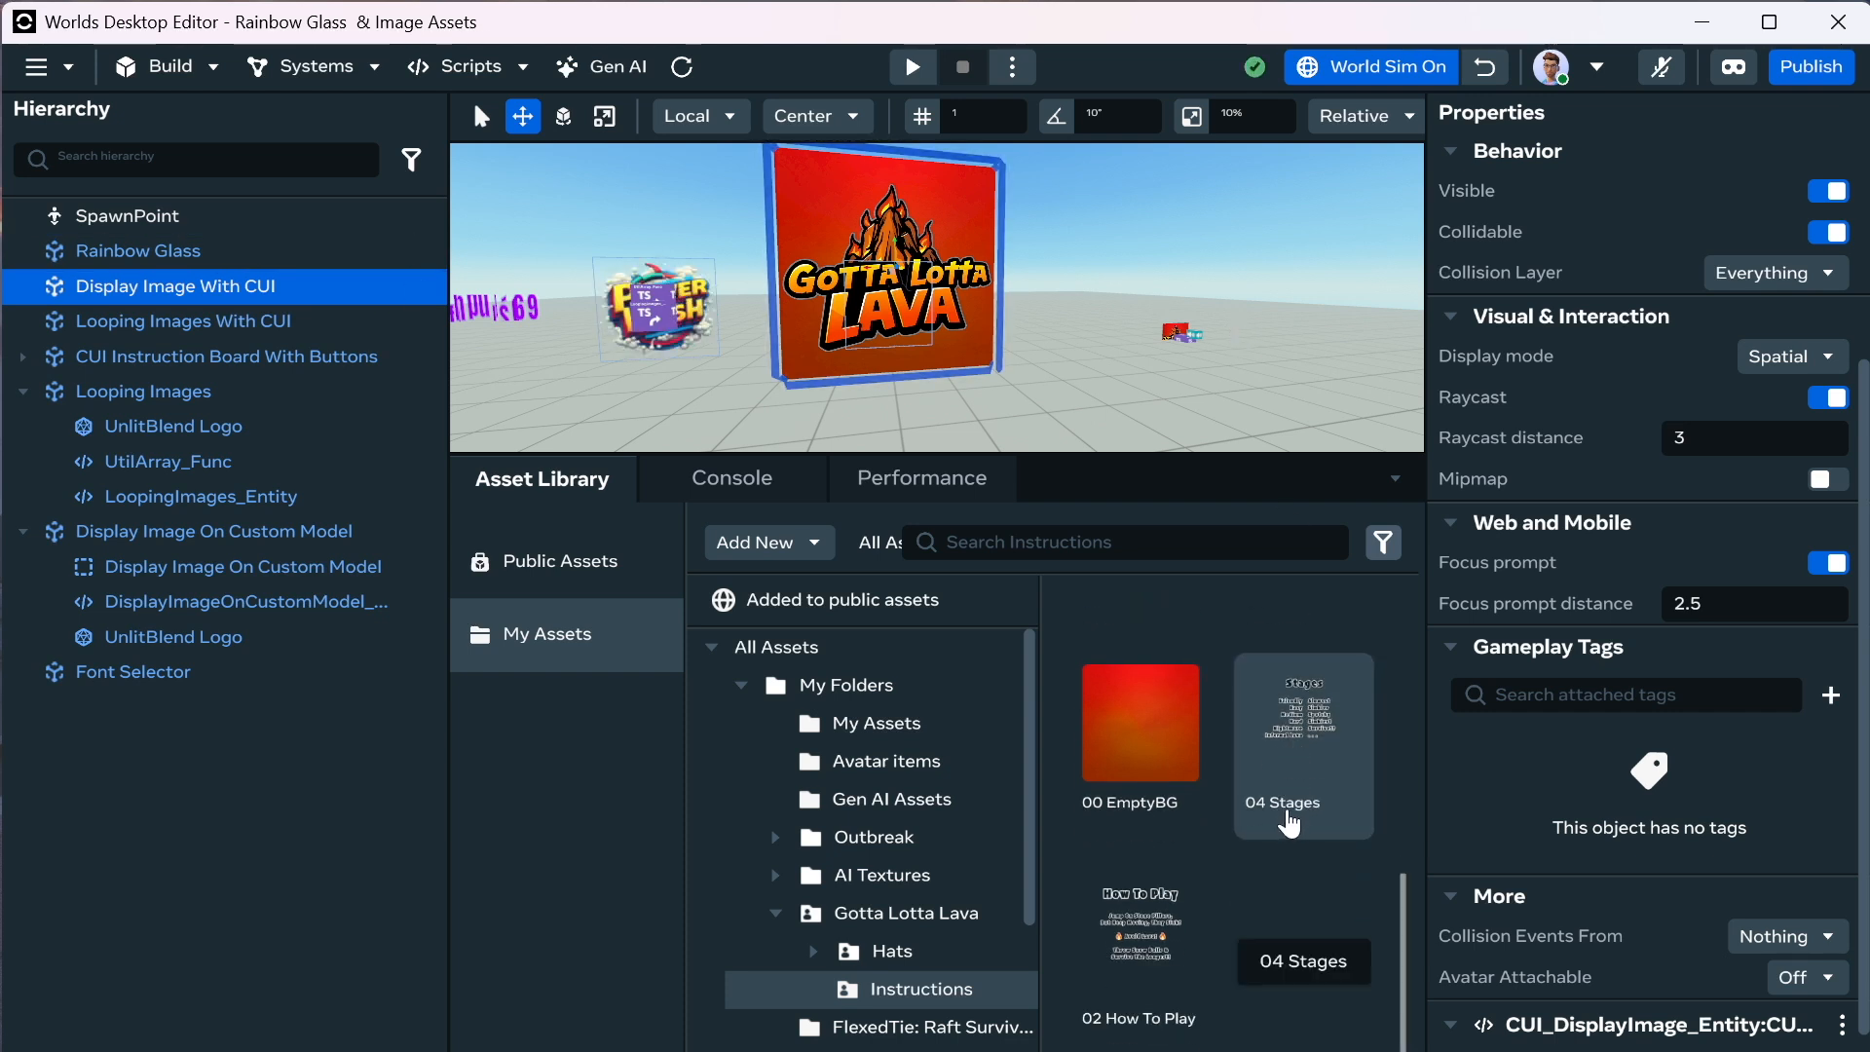
Browse the newest public assets and look at the creator filter without applying it.
click(566, 577)
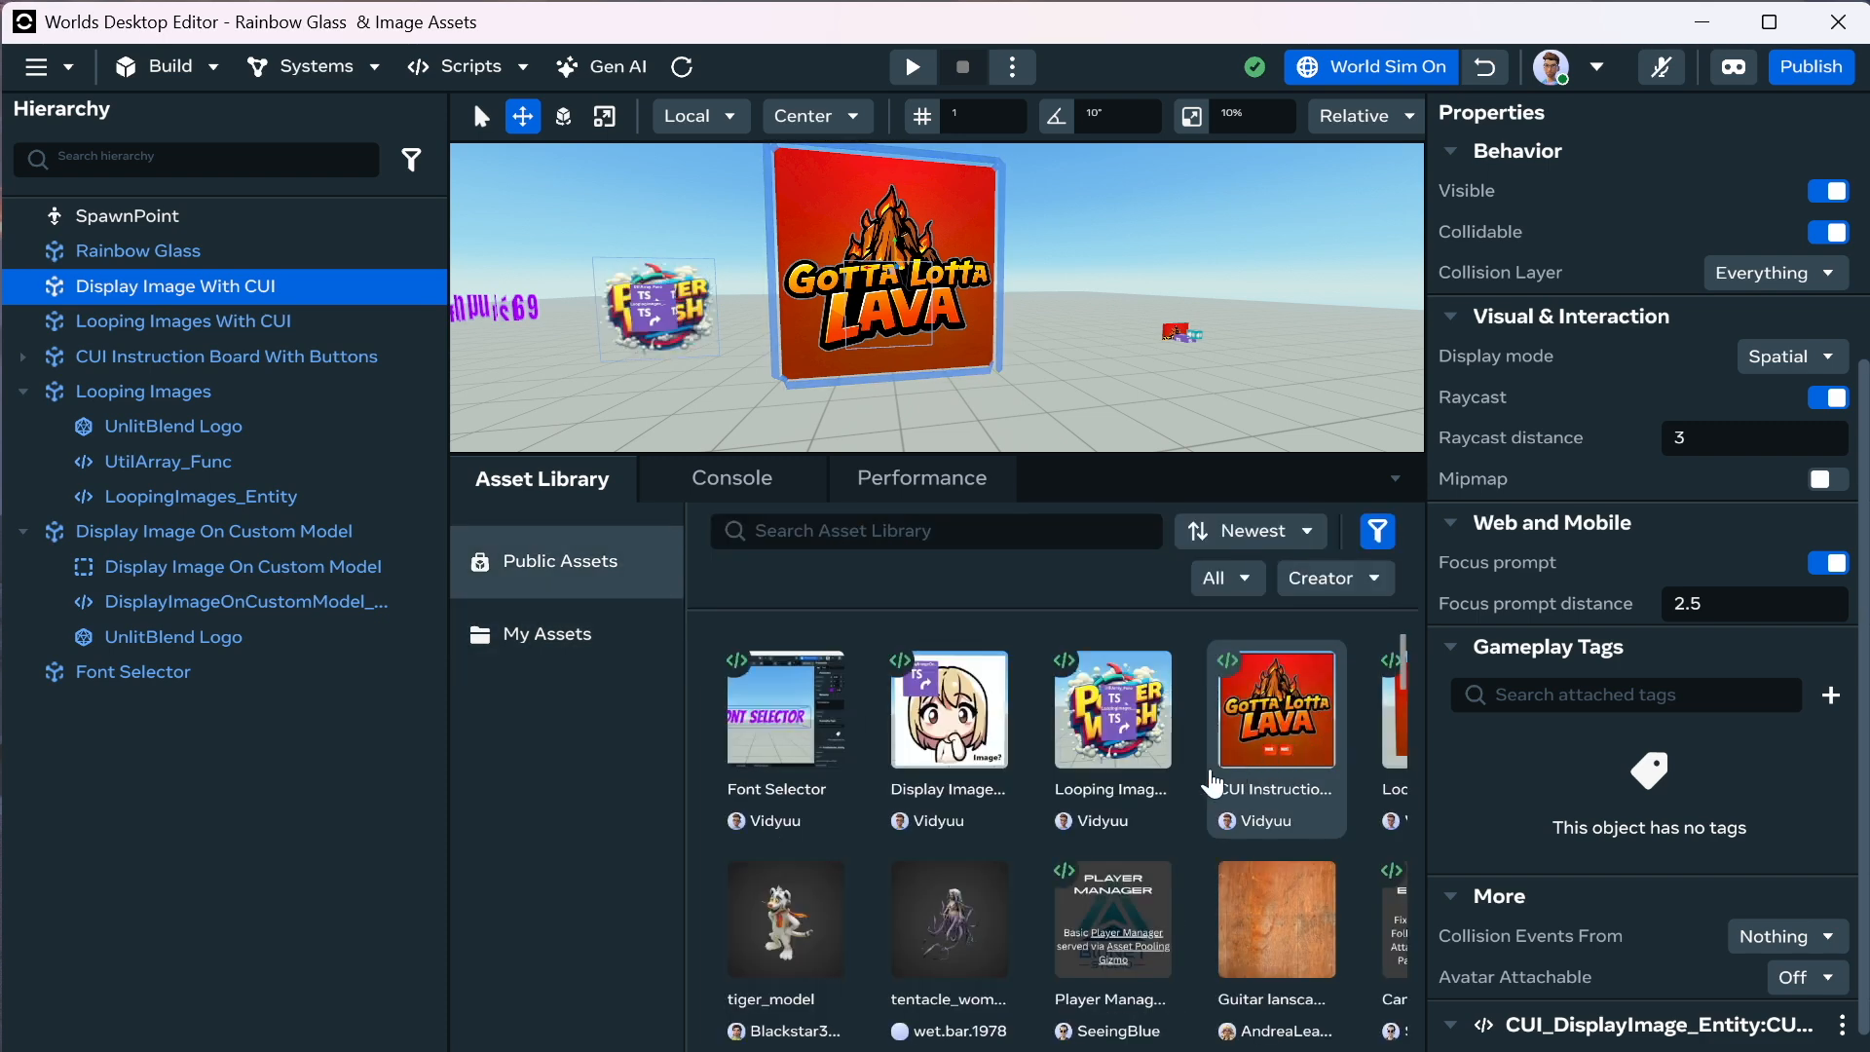
click(1336, 591)
click(1344, 585)
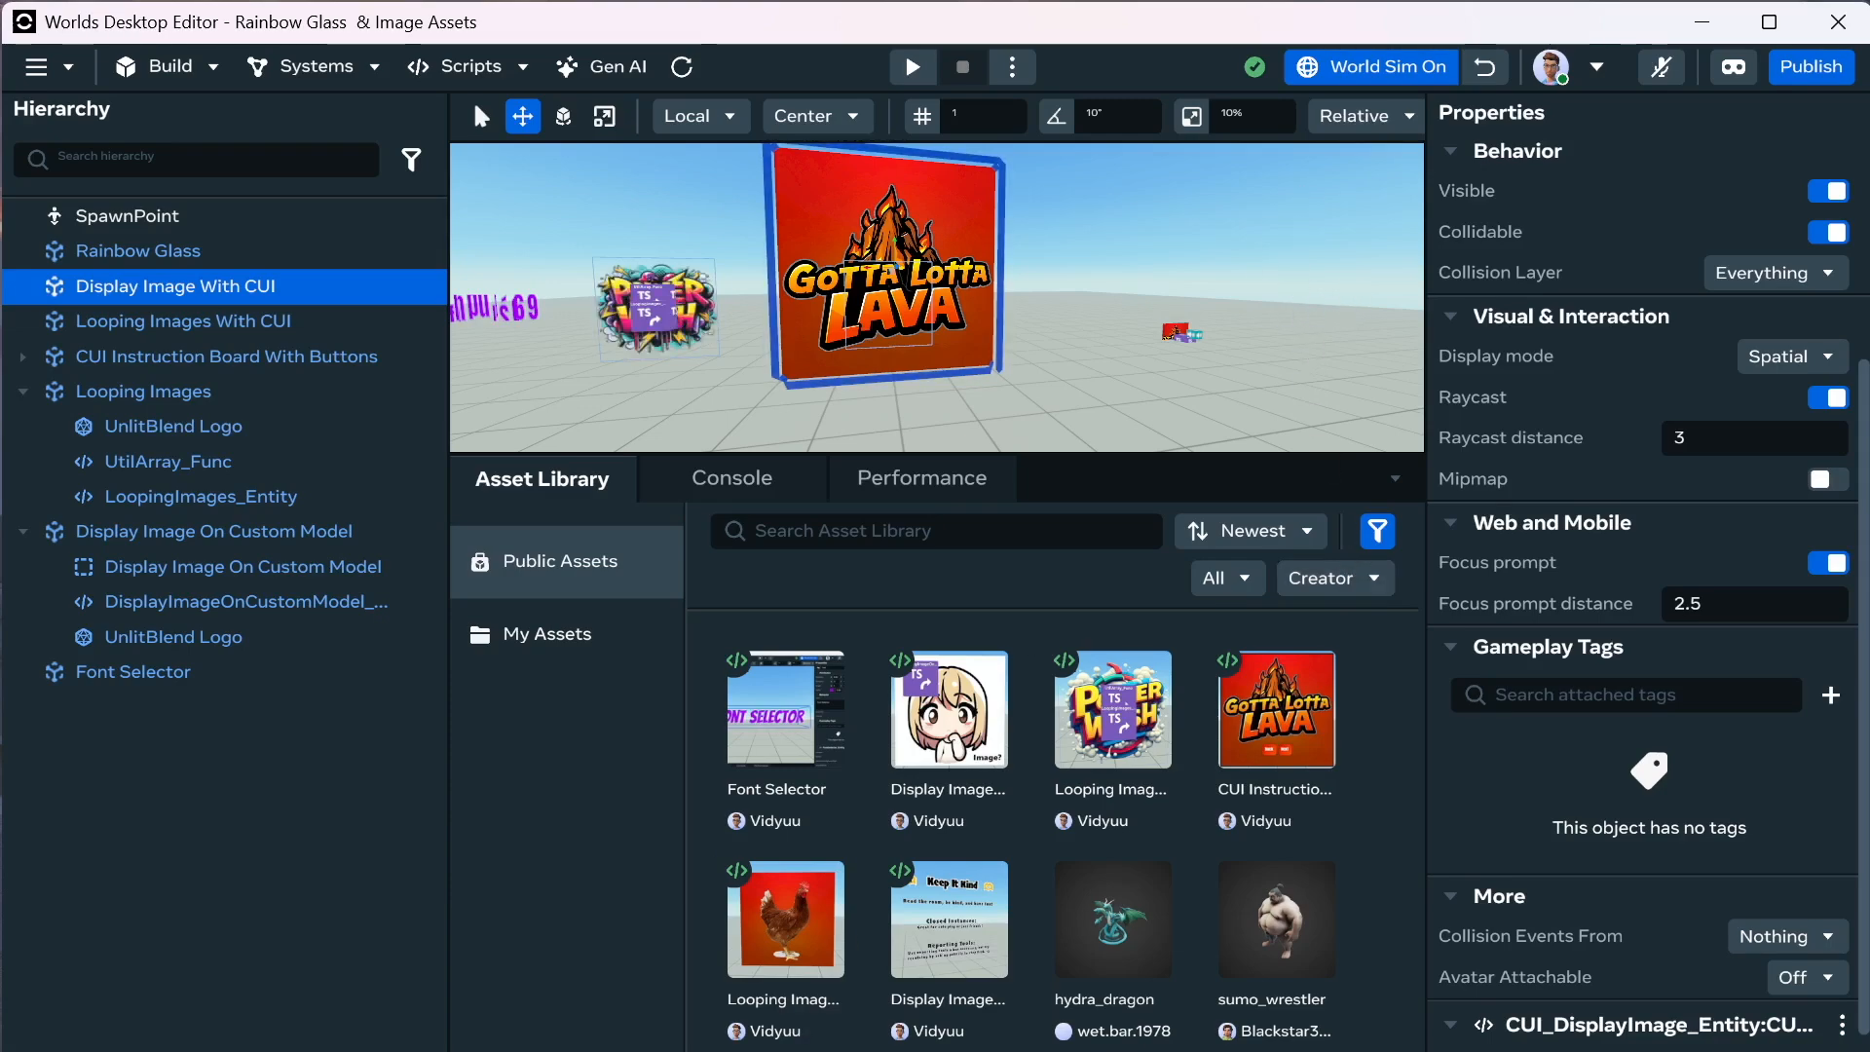
Switch to the Edge browser and view the comments on the YouTube video about displaying images.
key(alt+Tab)
click(230, 791)
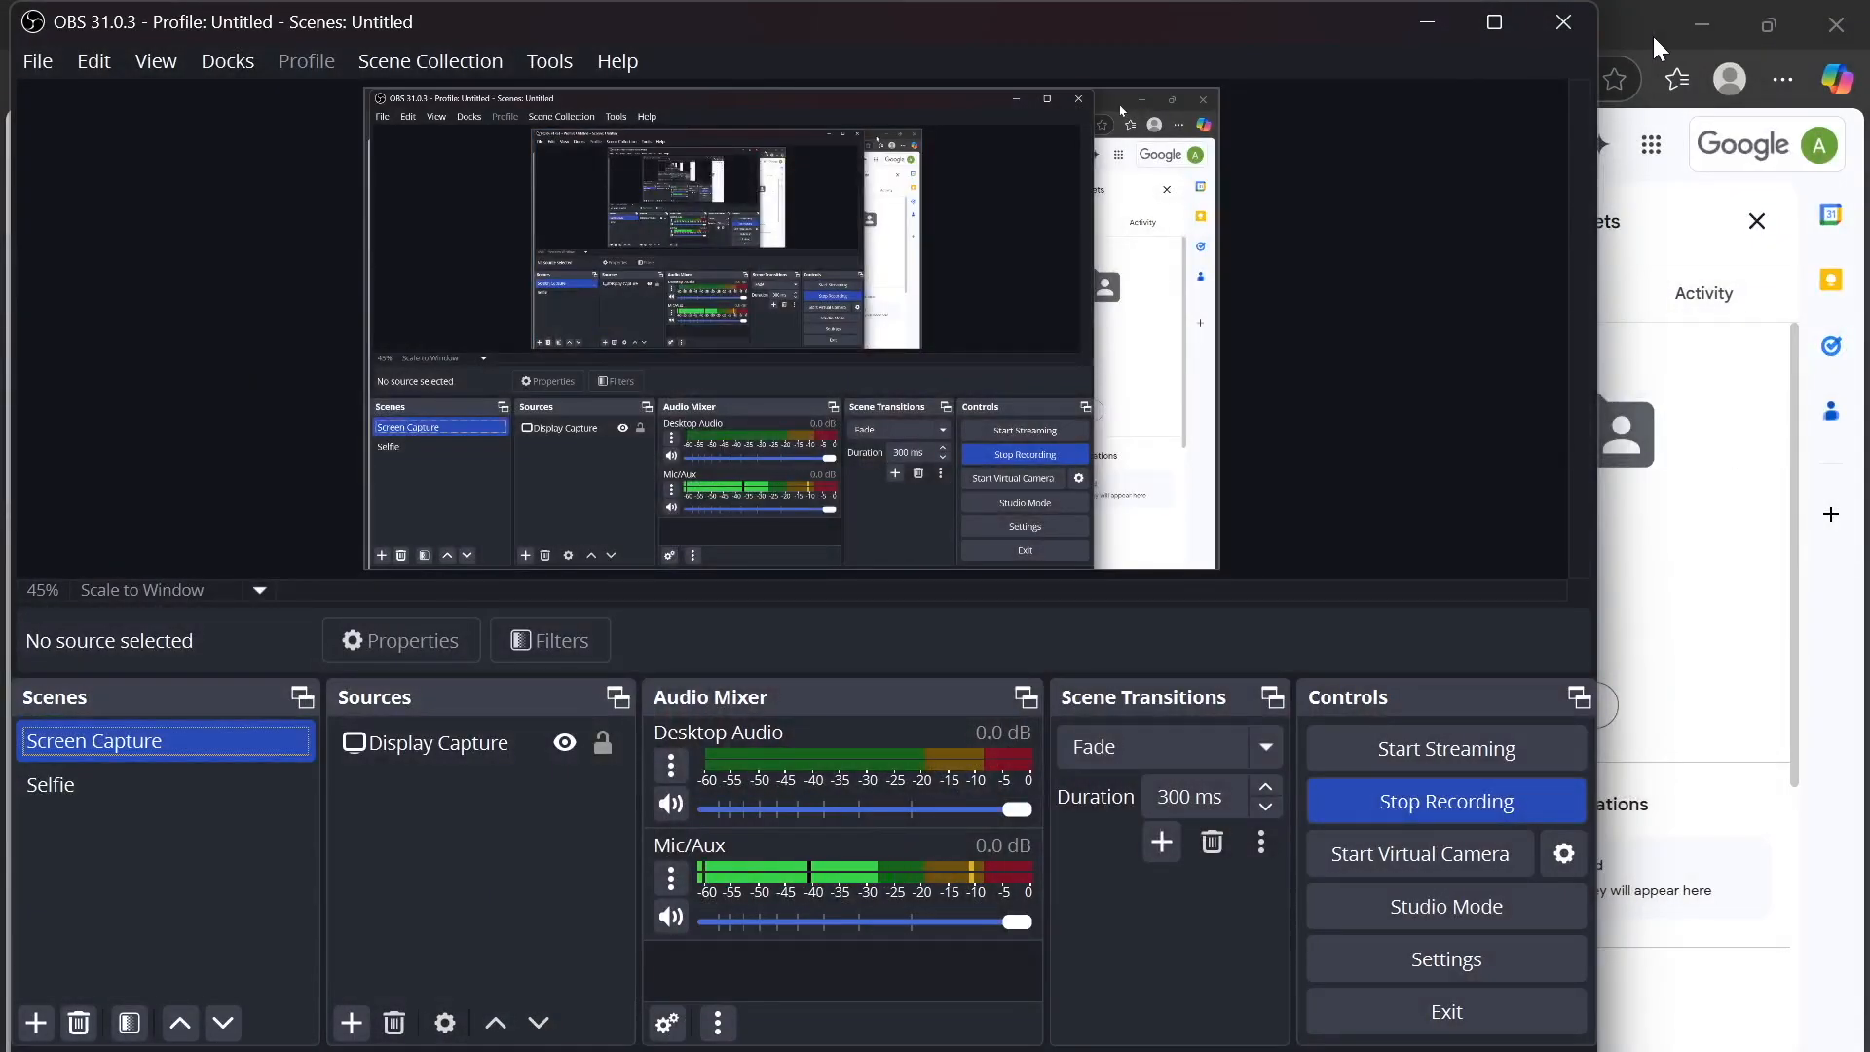
click(1652, 33)
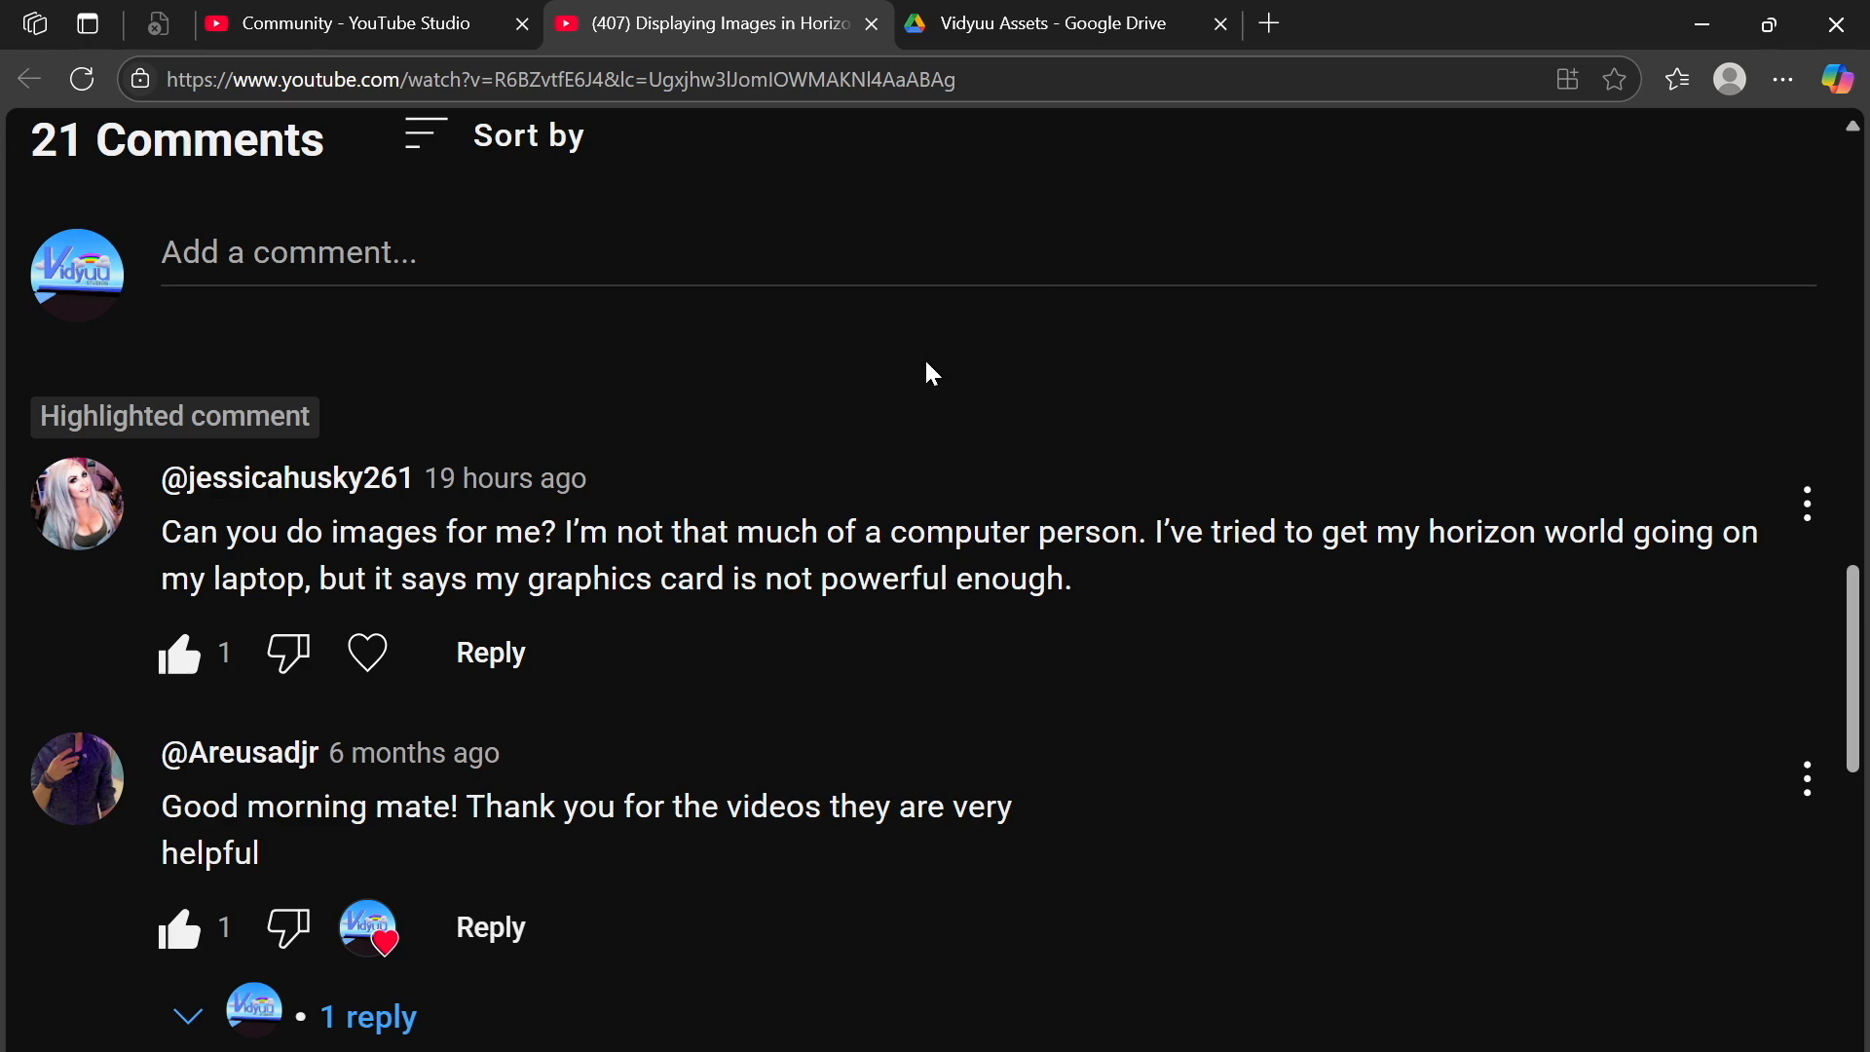
Open the 24-11 Quick Images folder within Vidyuu Assets in Google Drive and look through its Image Uploading FBXs subfolder.
click(989, 24)
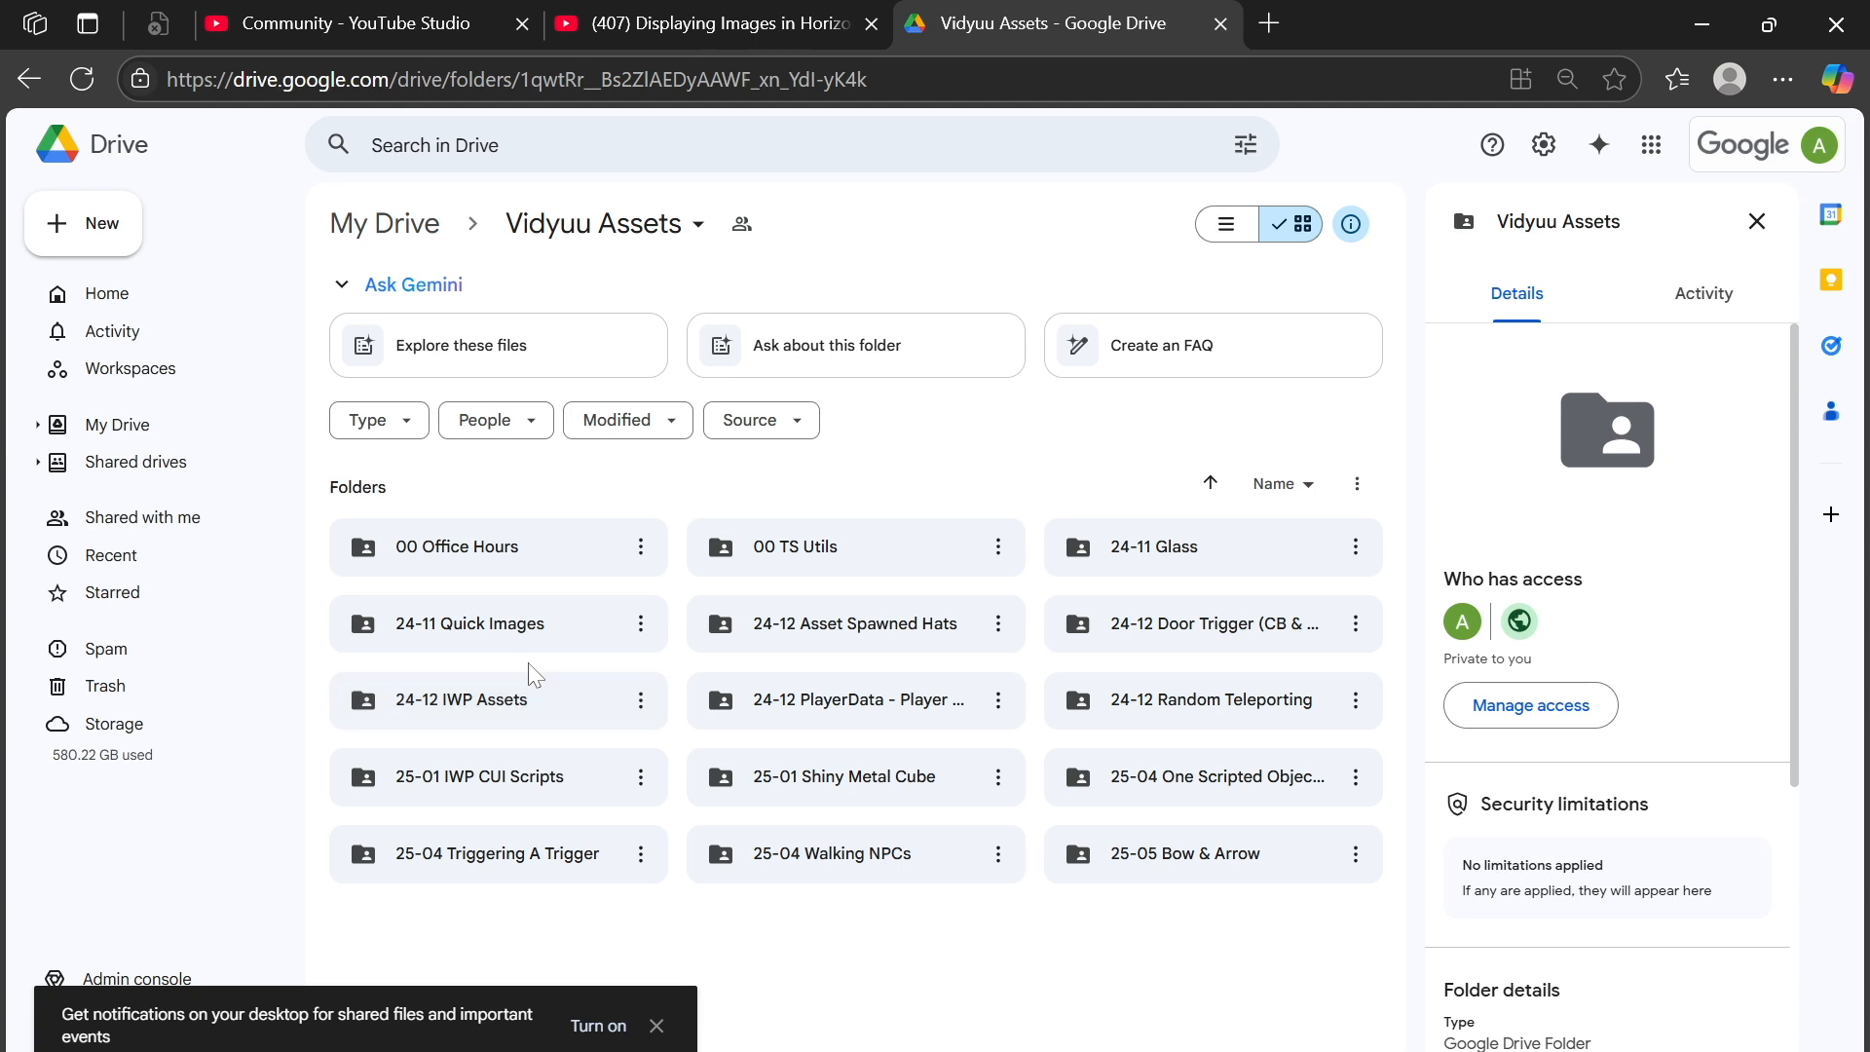
click(500, 639)
double_click(500, 641)
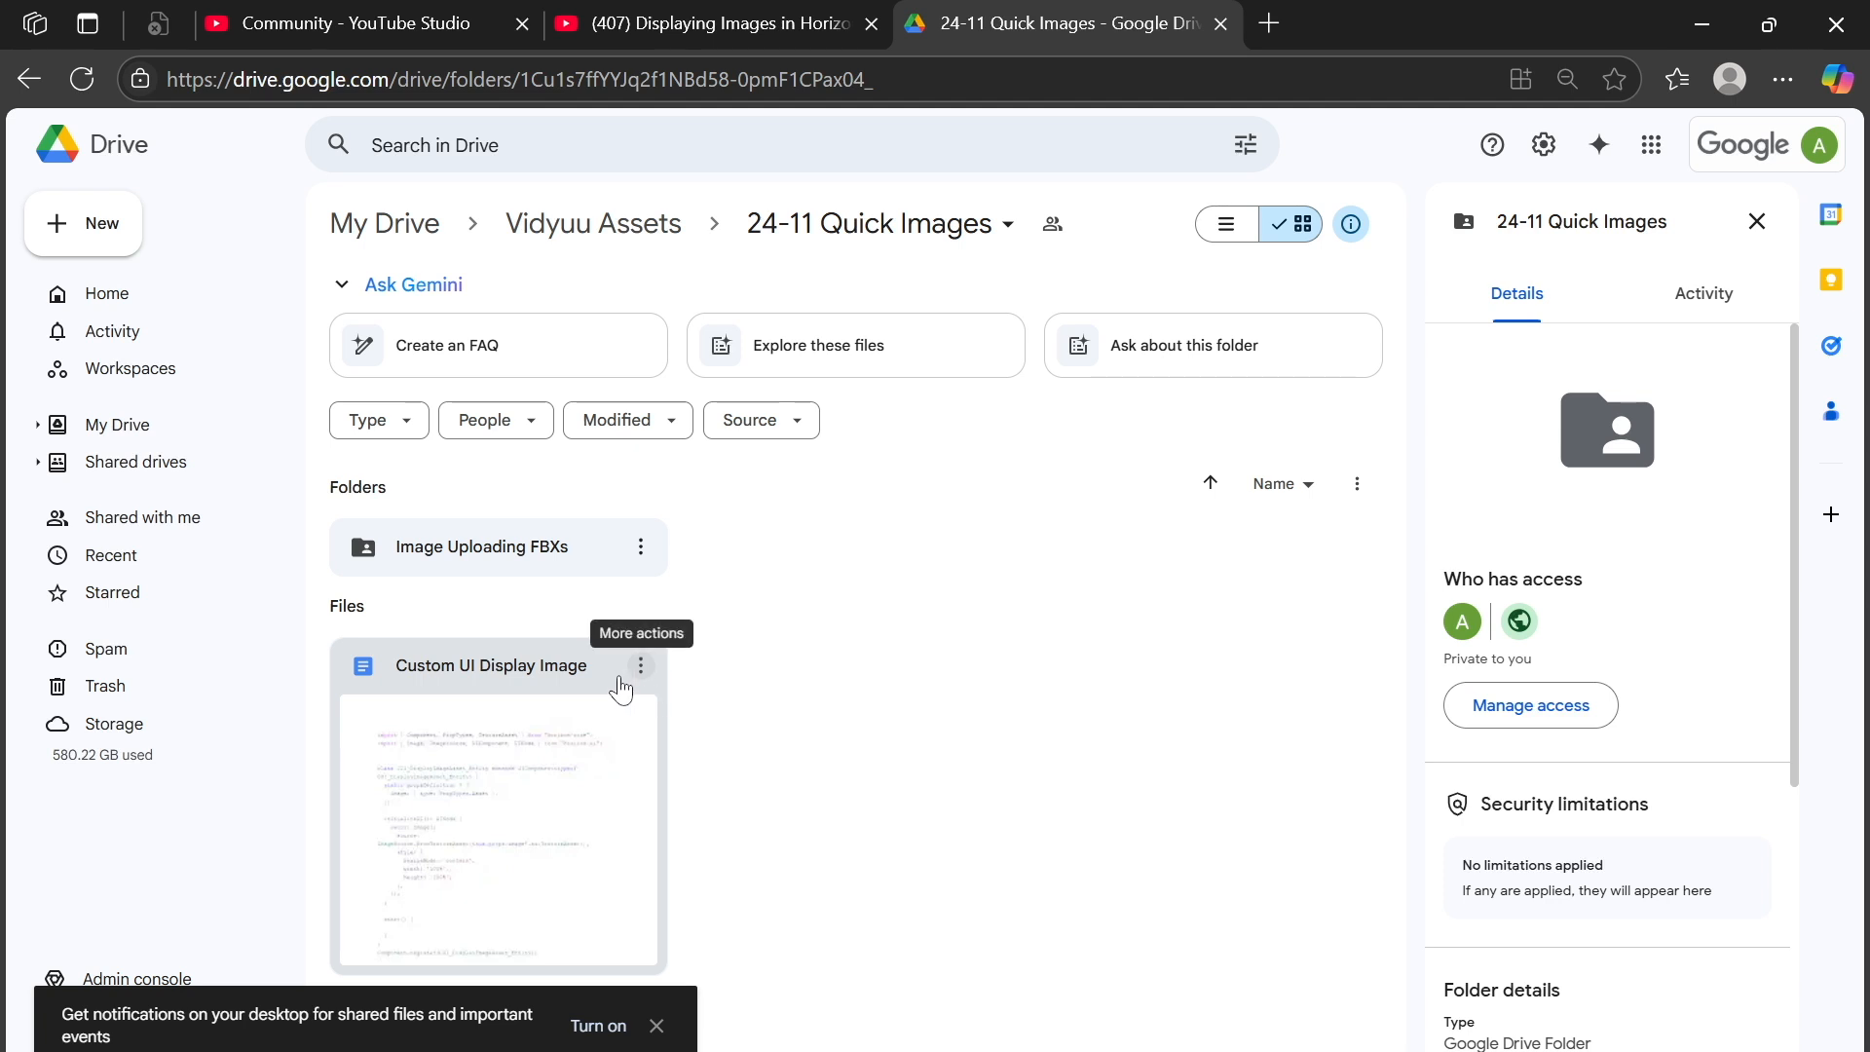
click(551, 558)
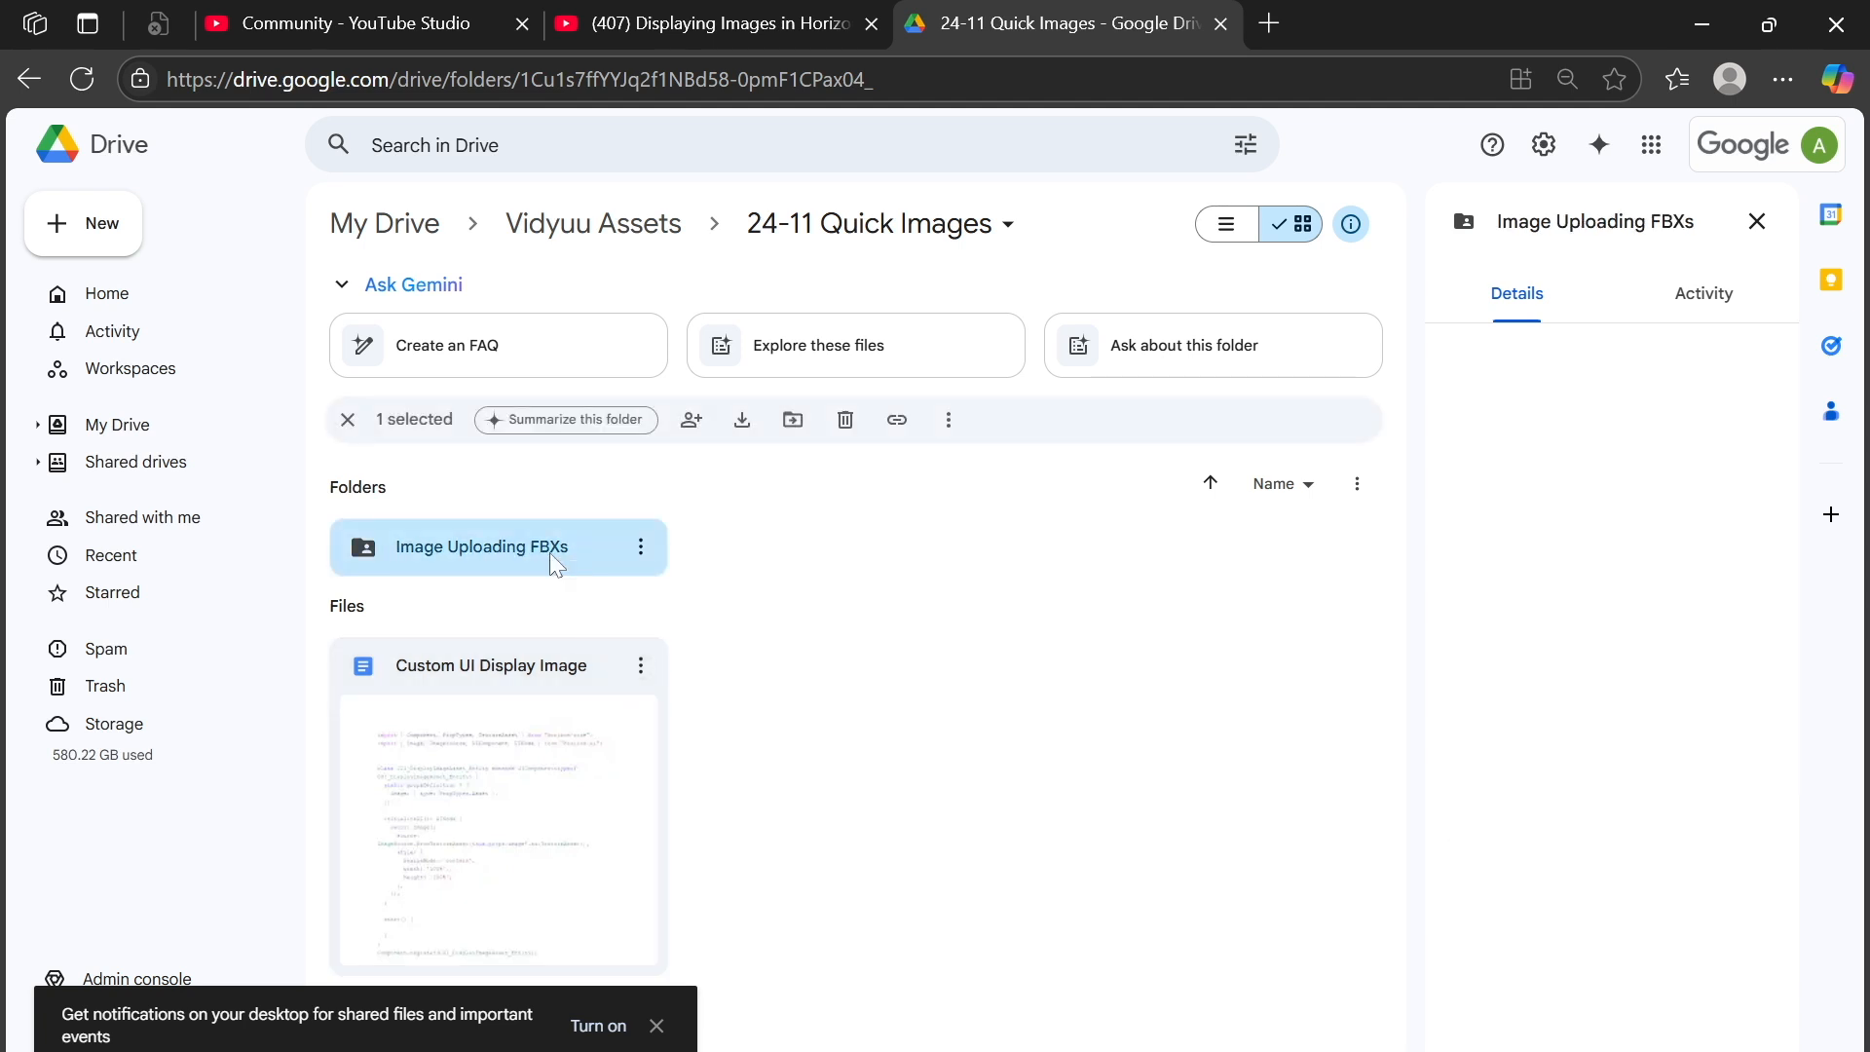
double_click(549, 552)
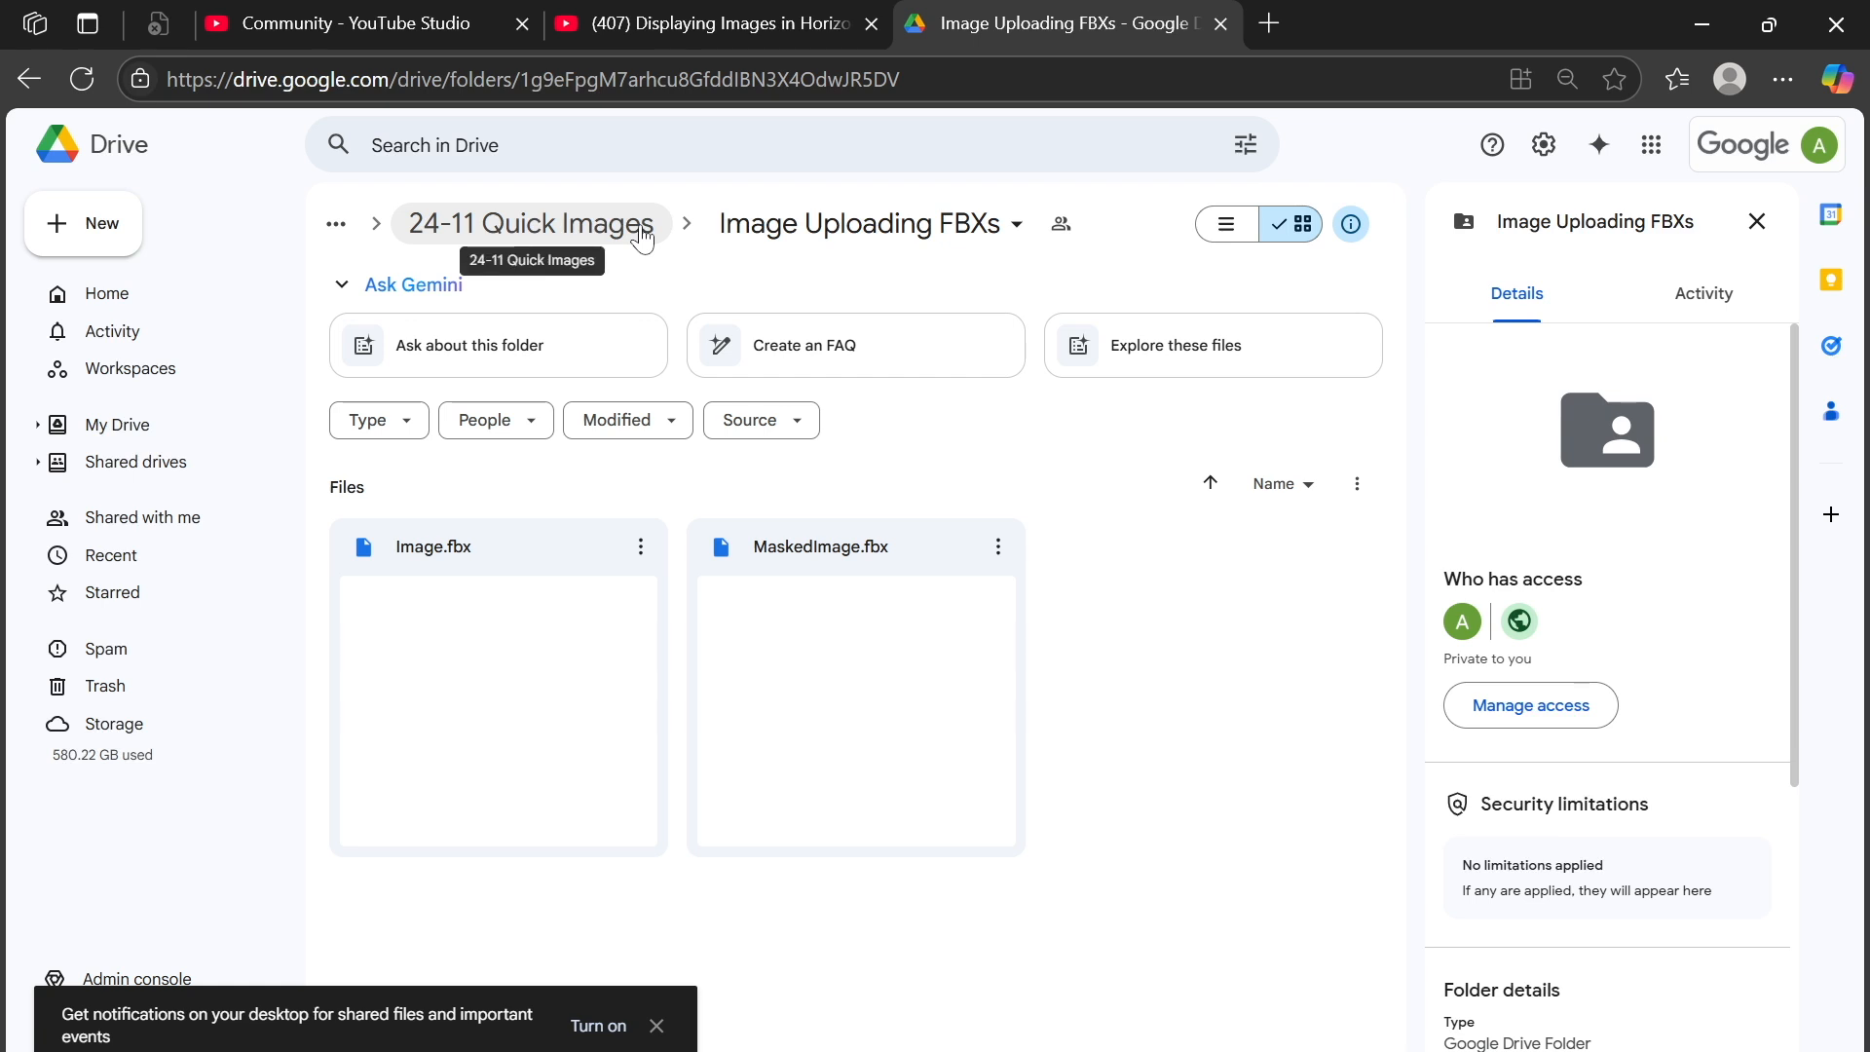
click(639, 230)
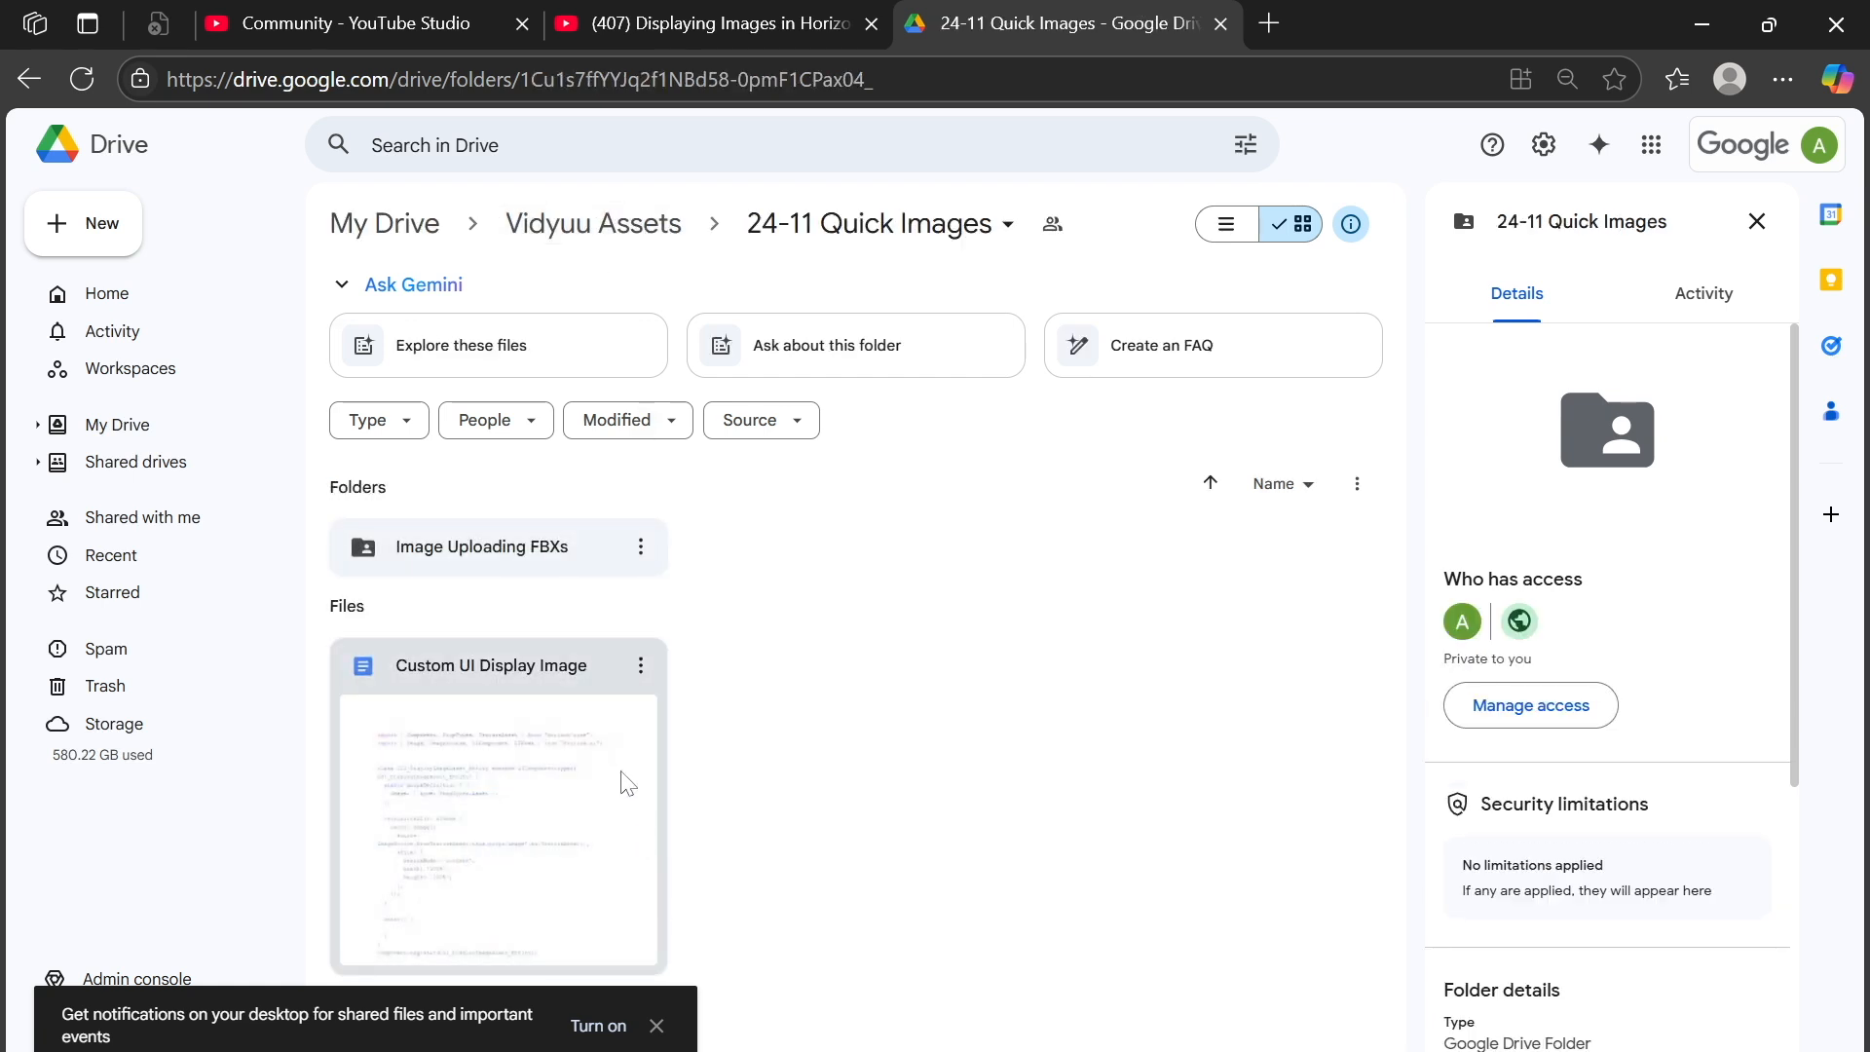
Download the Custom UI Display Image document from the 24-11 Quick Images folder as a .docx file.
click(641, 672)
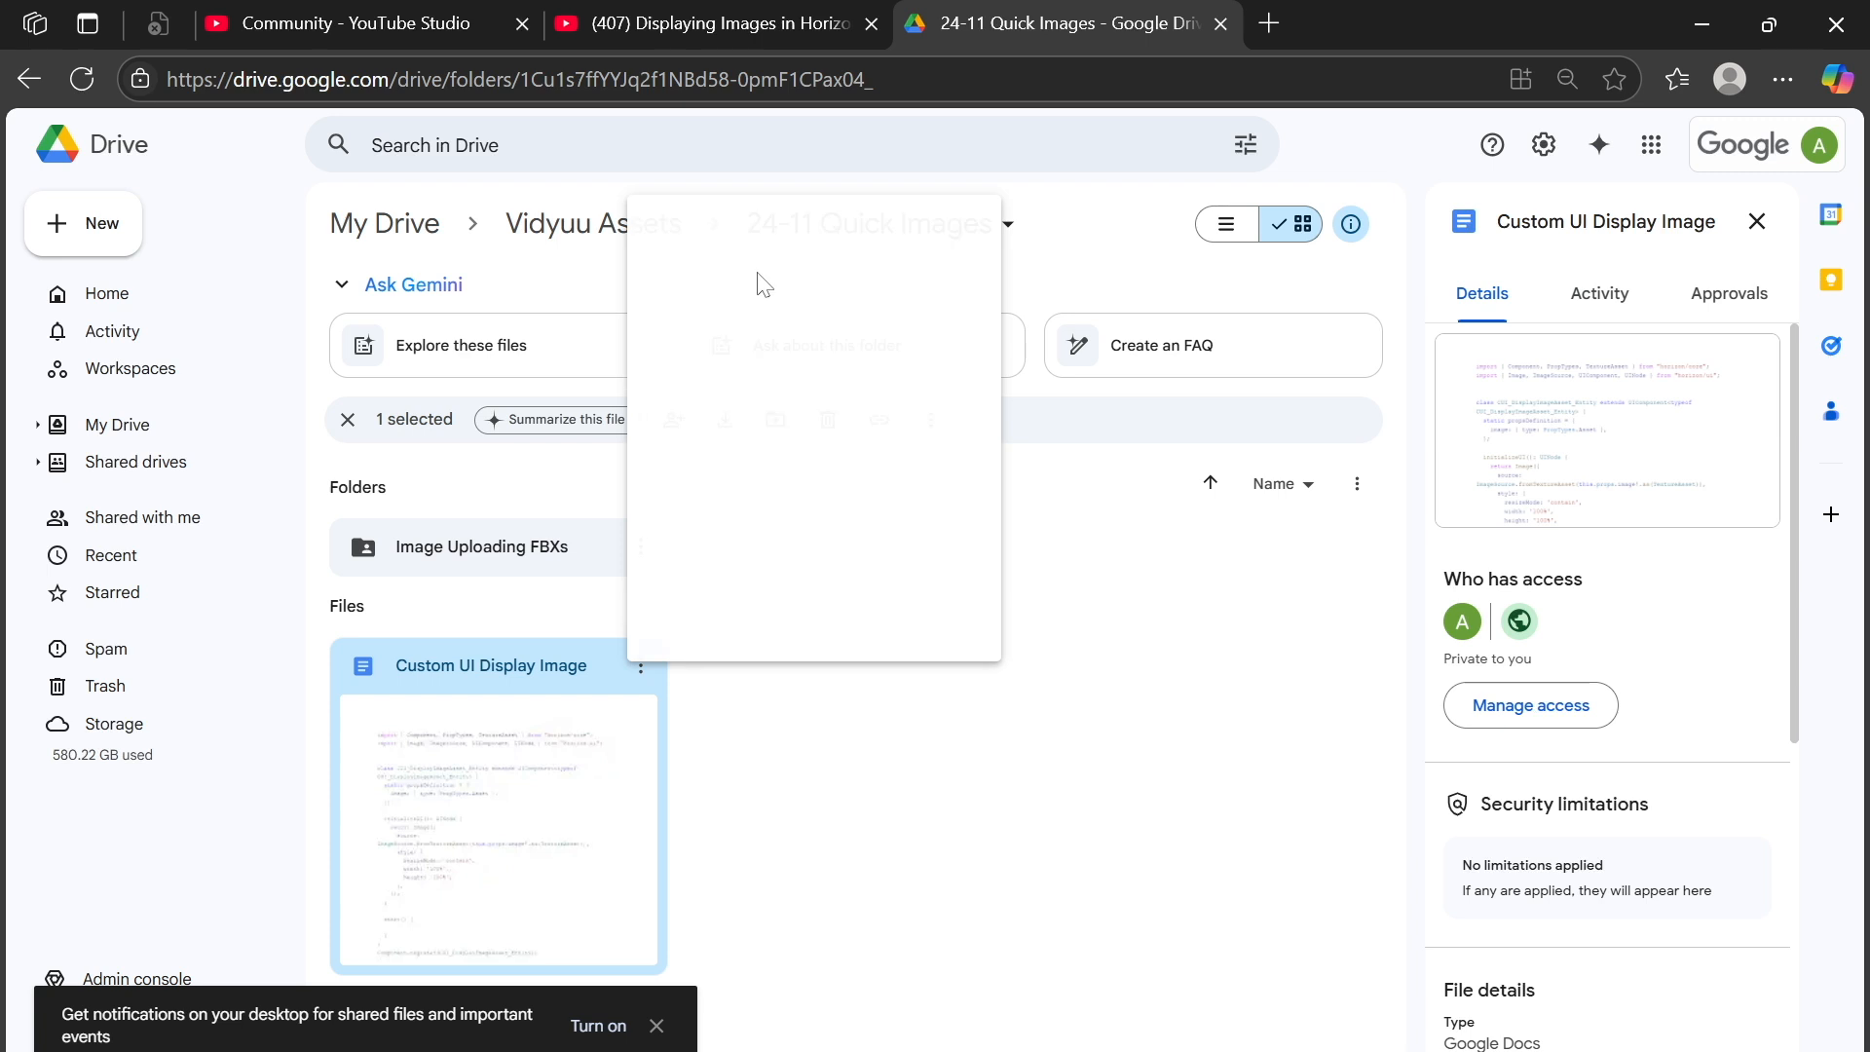
click(763, 284)
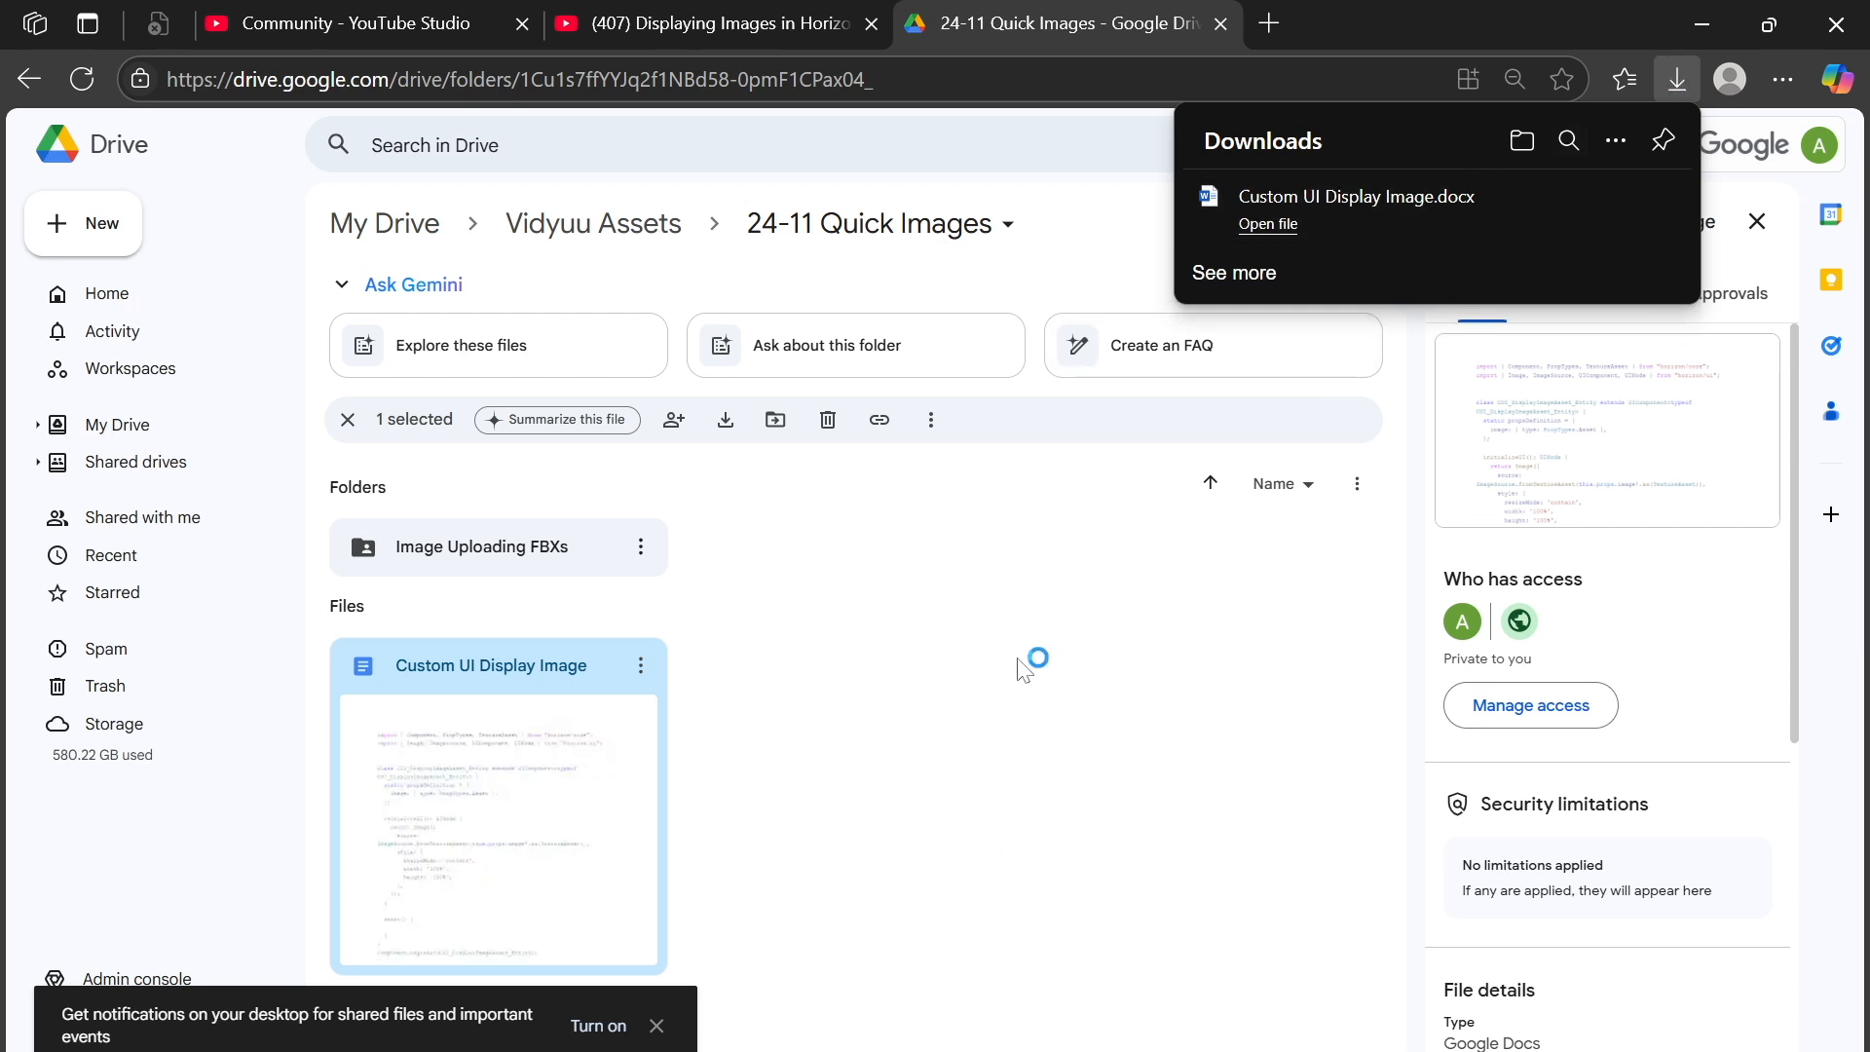
click(1287, 421)
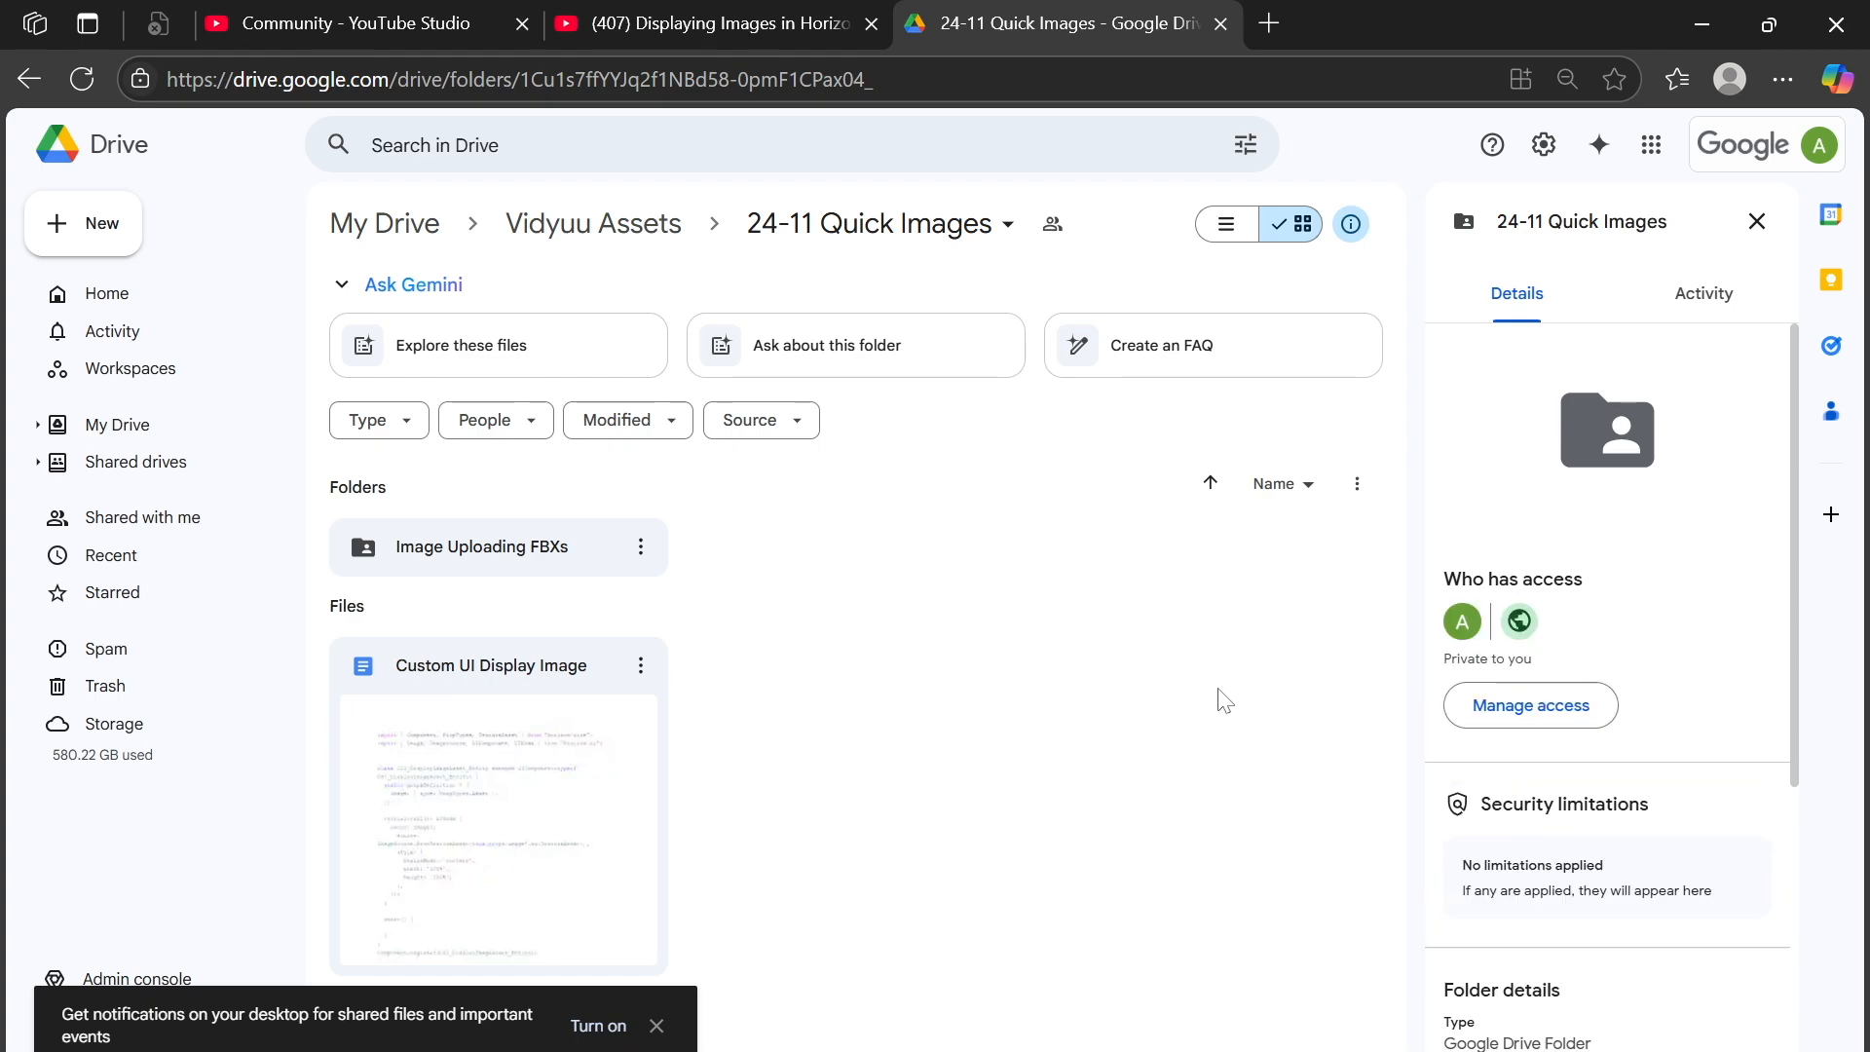
Open the Custom UI Display Image document in Google Docs and close the Drive folder's browser tab.
double_click(450, 758)
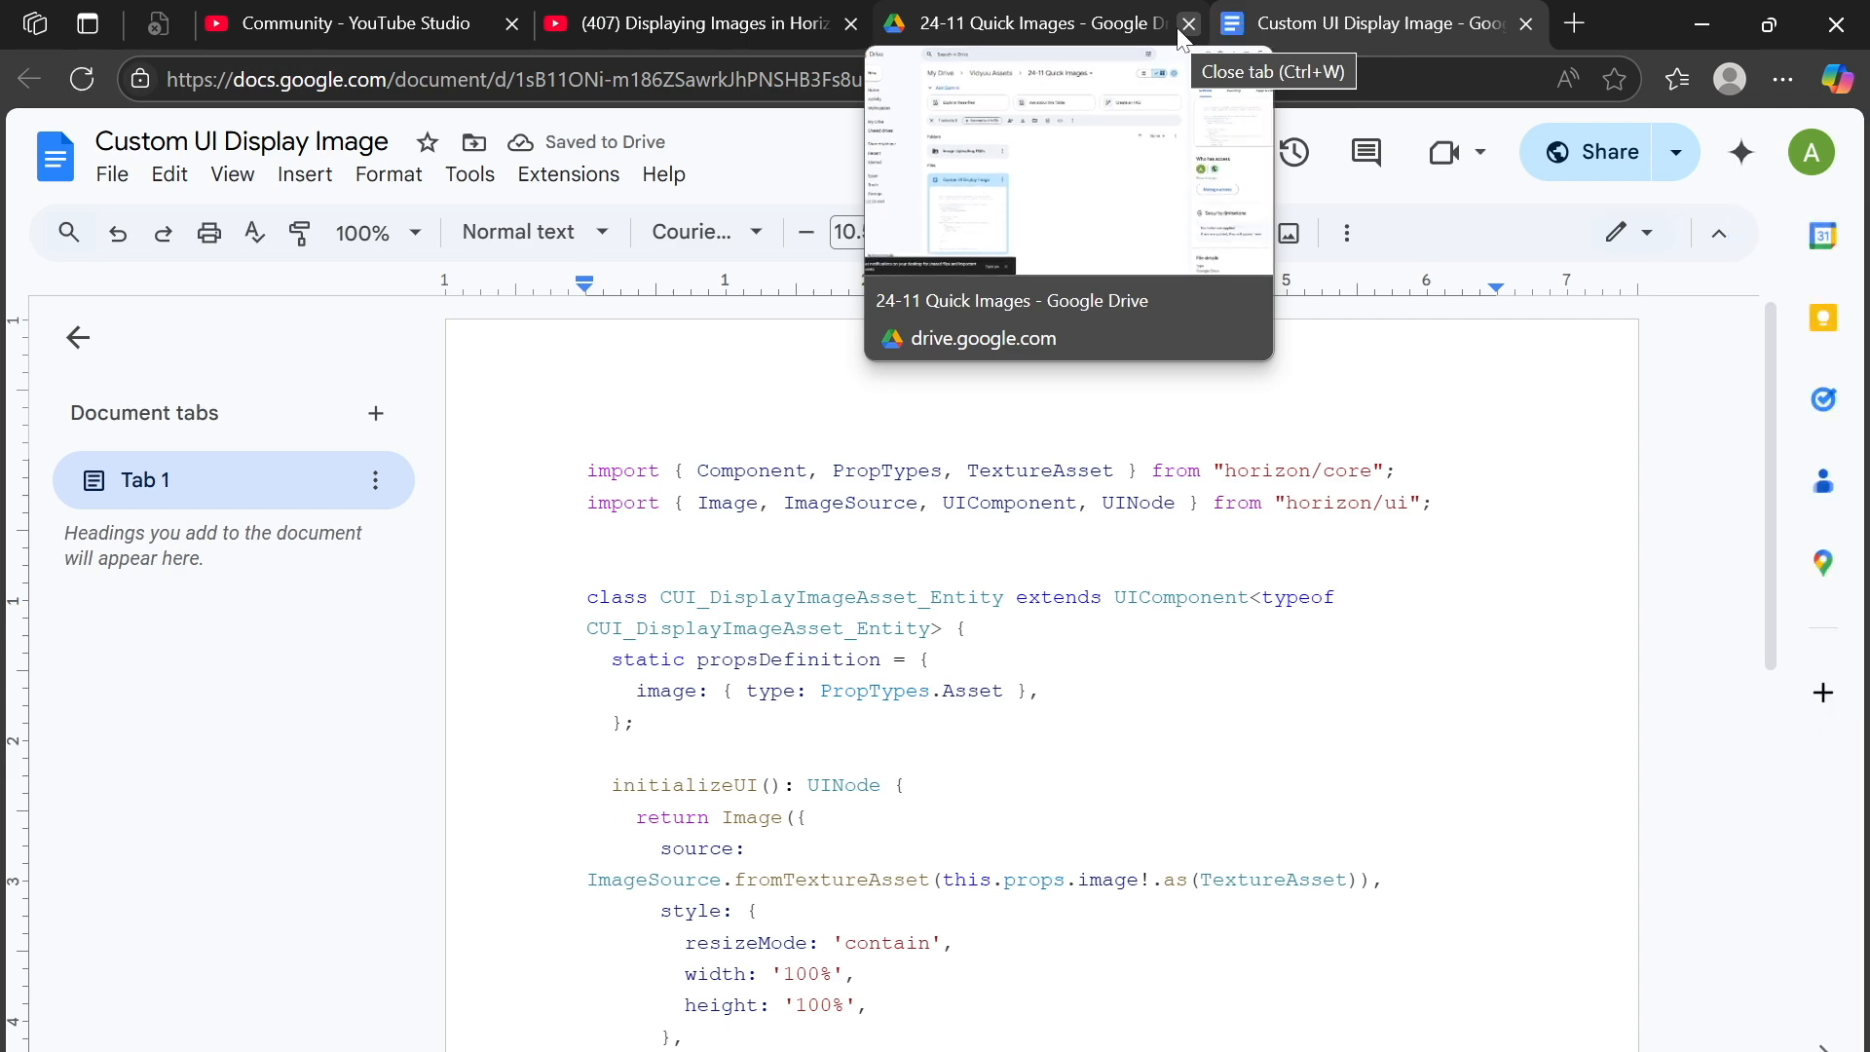
click(1121, 21)
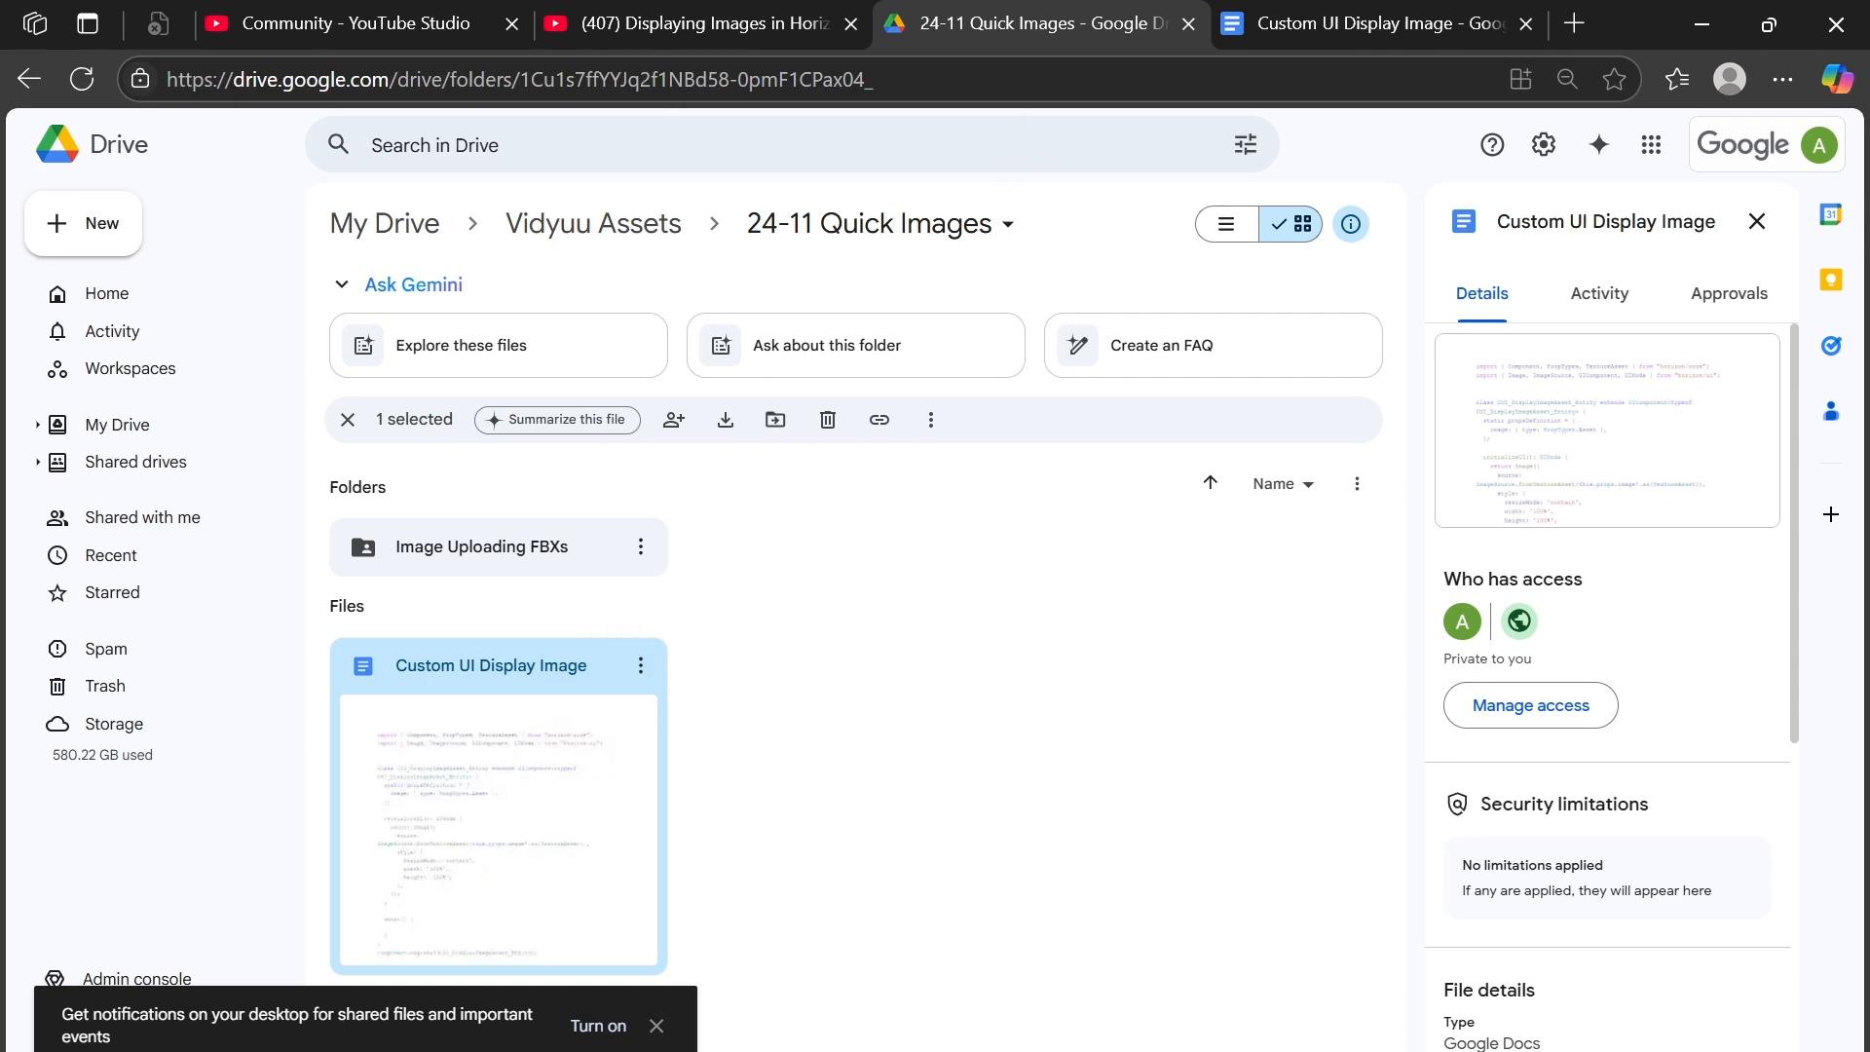
click(1190, 23)
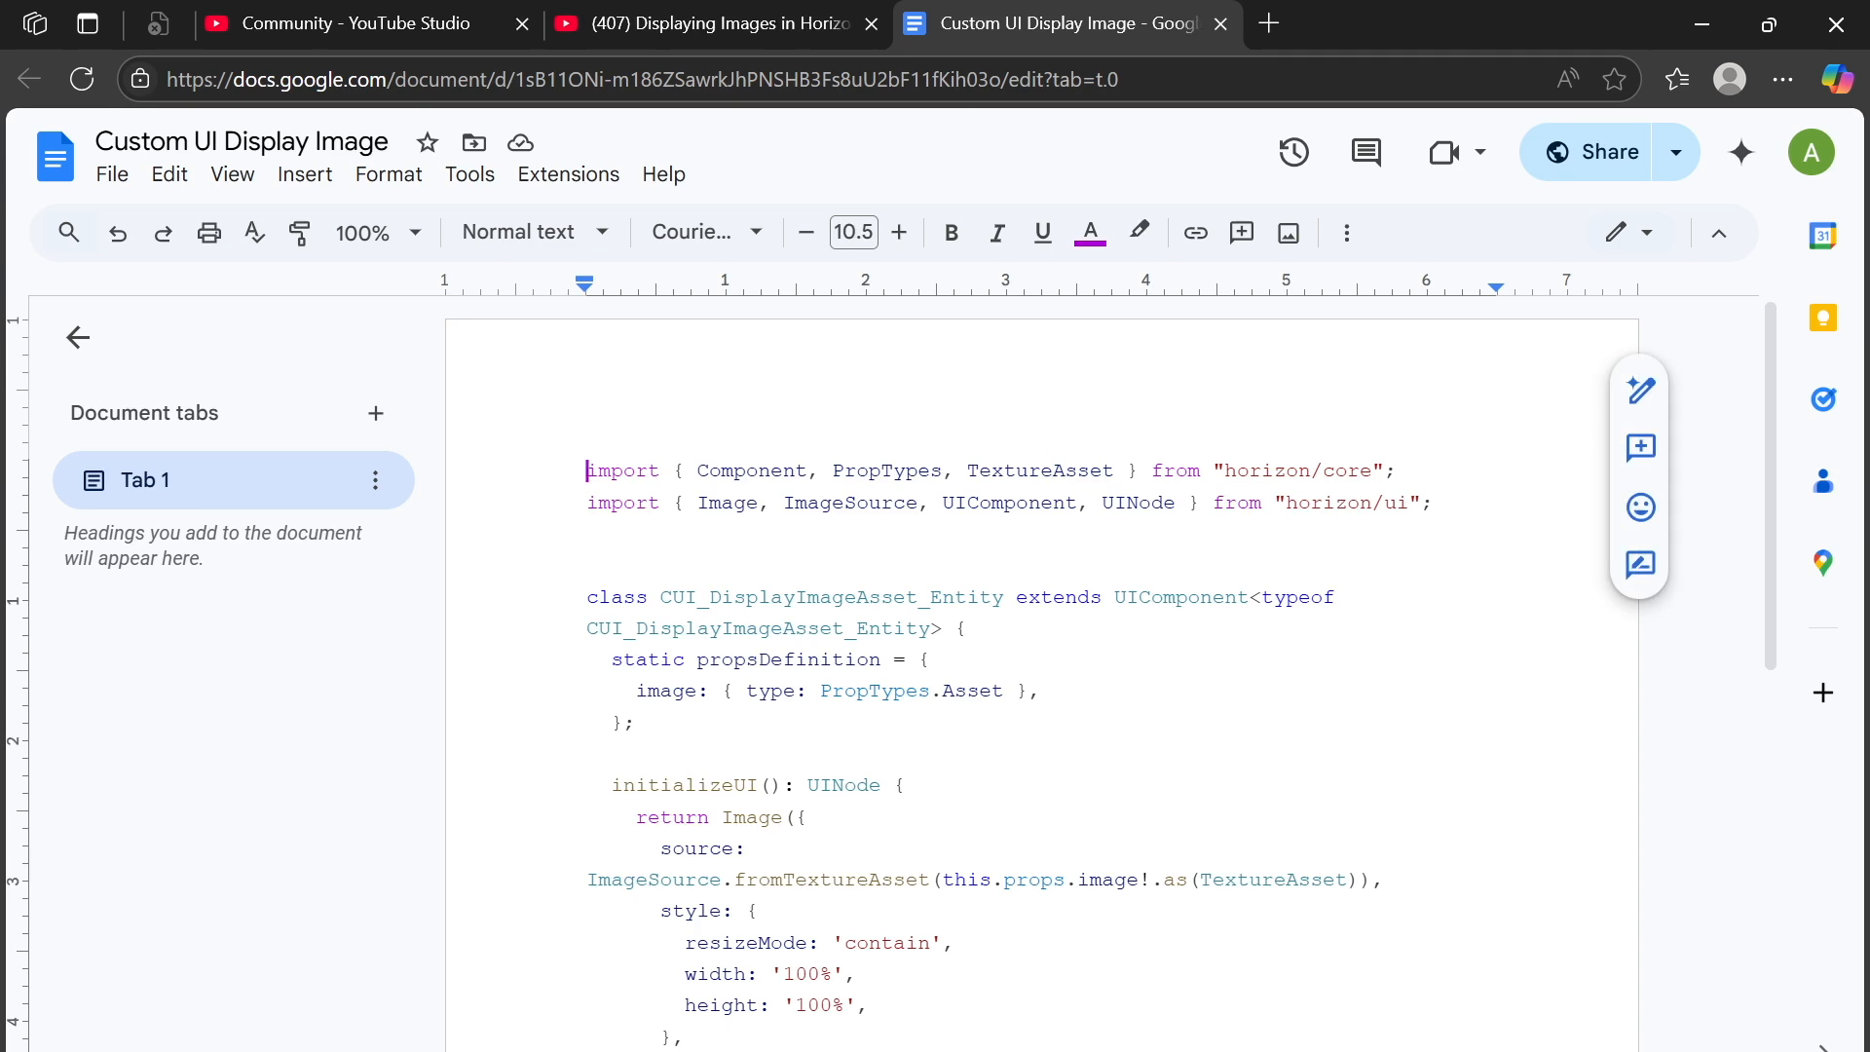
Review the script in the Custom UI Display Image document and select all of its code.
scroll(1043, 672, down, 6)
scroll(1042, 672, up, 6)
key(ctrl+a)
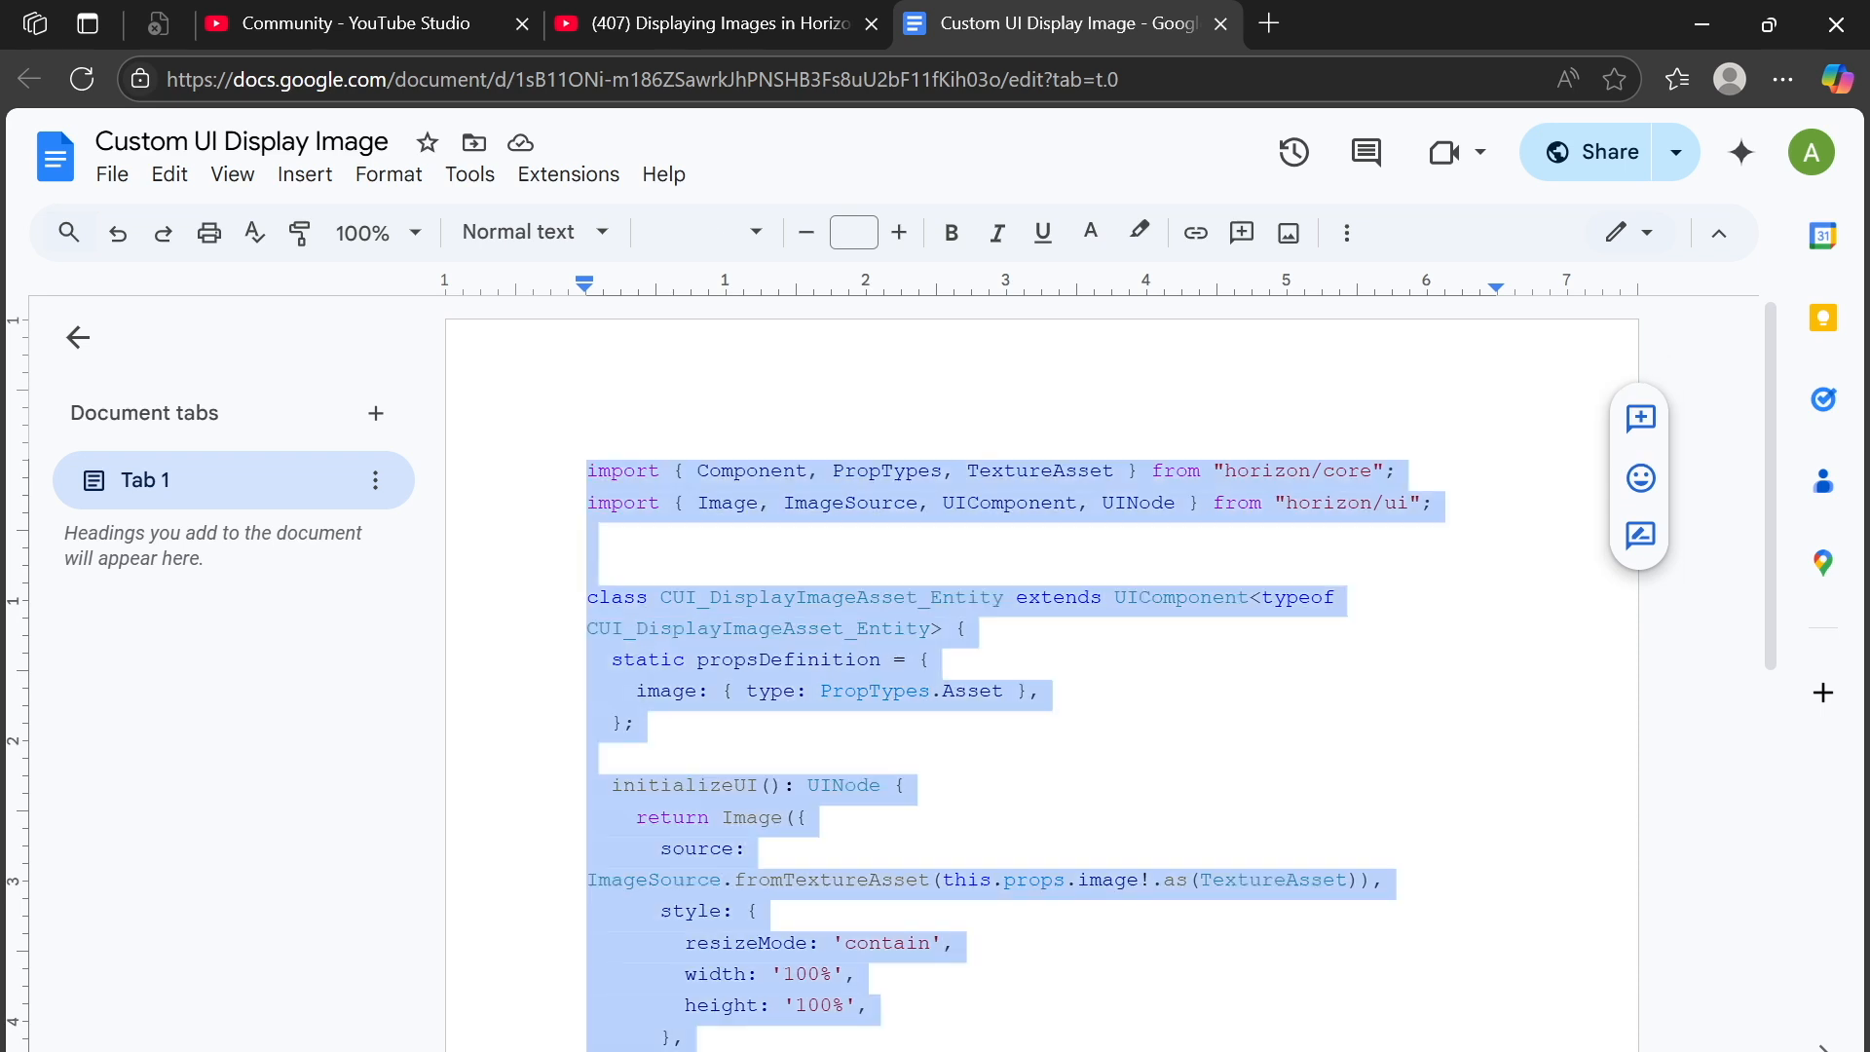
Switch to Worlds Desktop Editor to view its Creation Home, and return to the Custom UI Display Image document.
key(alt+Tab)
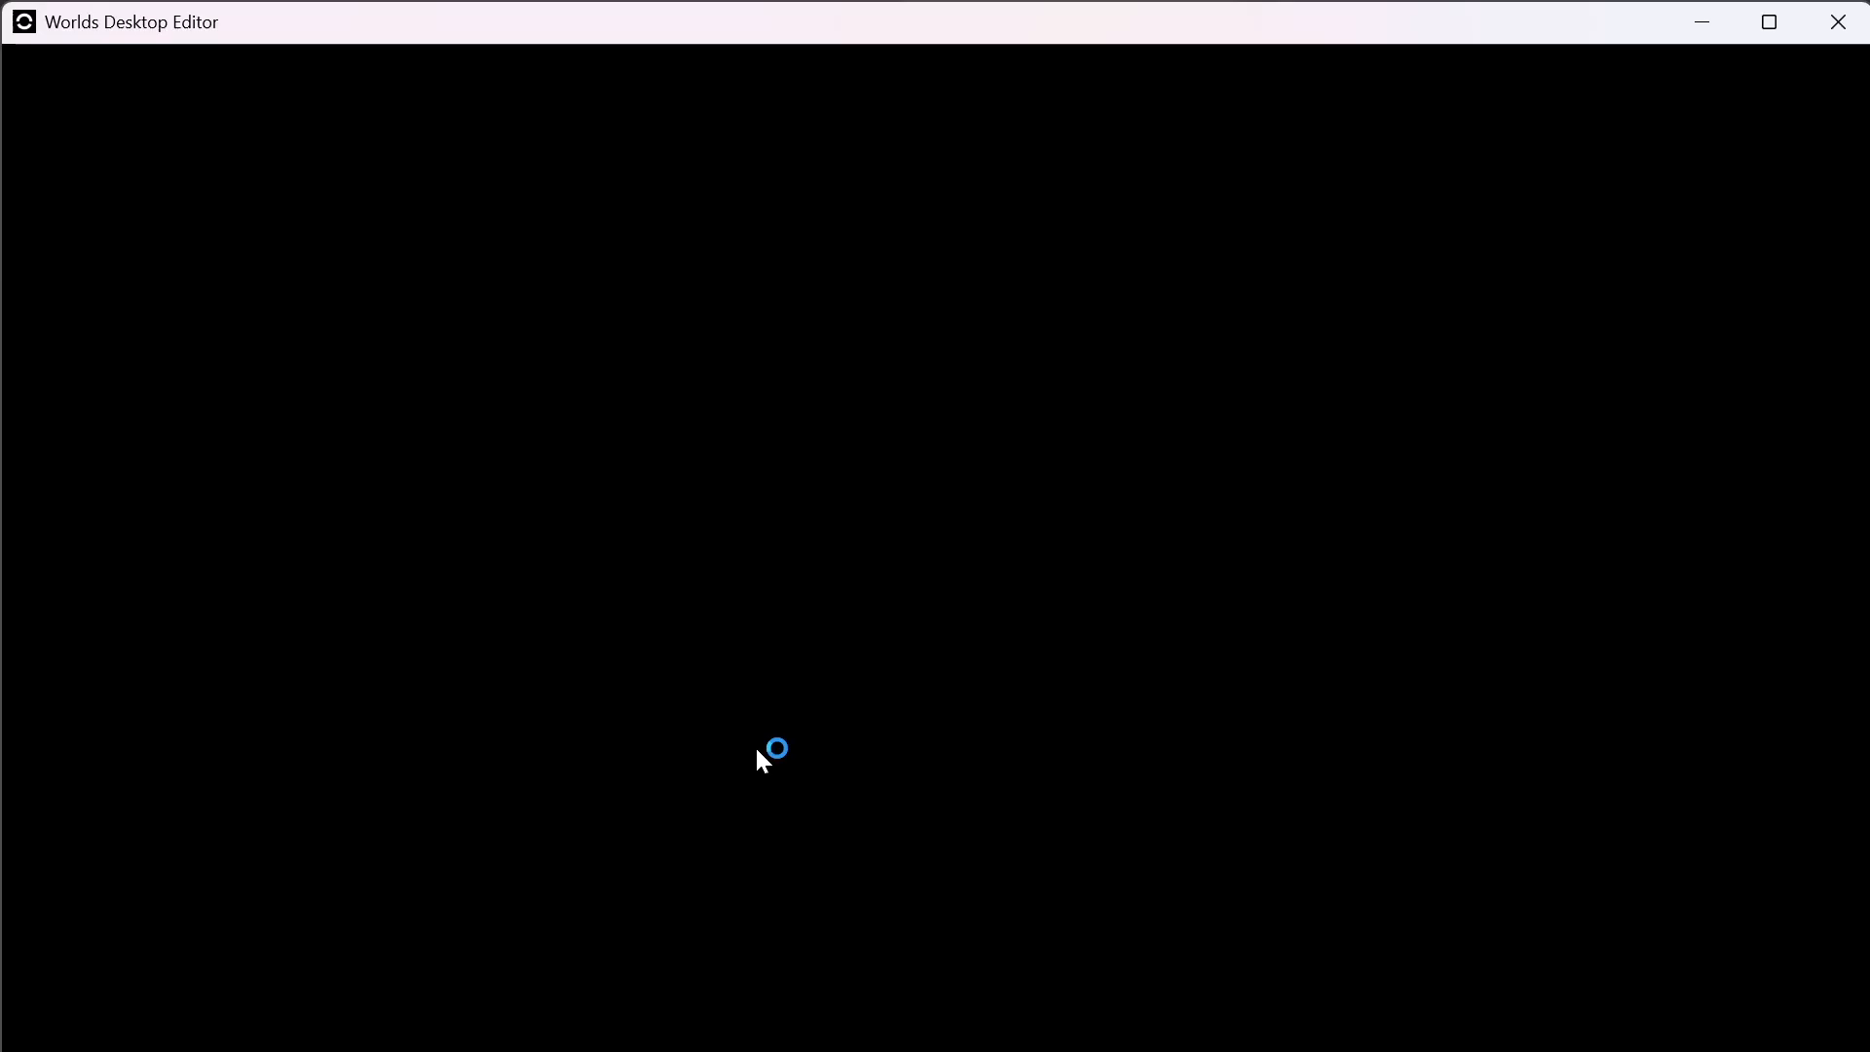
mouse_move(504, 1050)
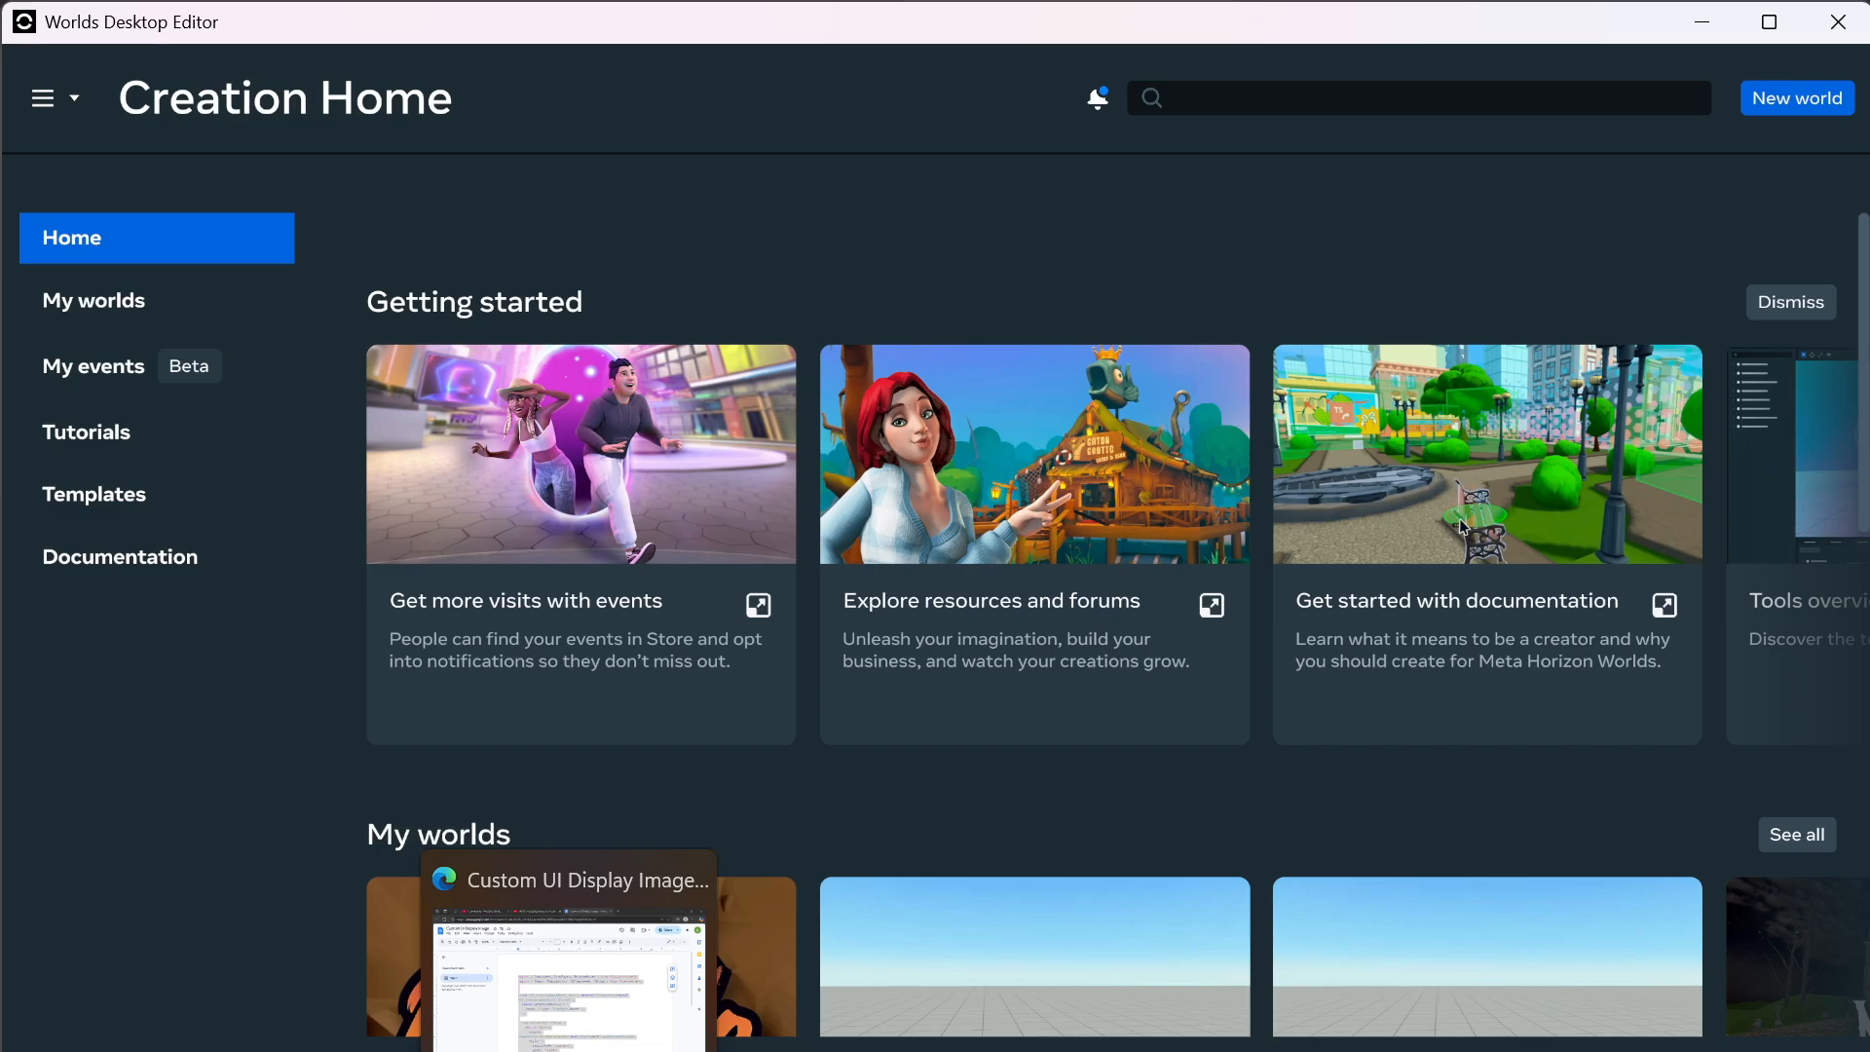
click(552, 1035)
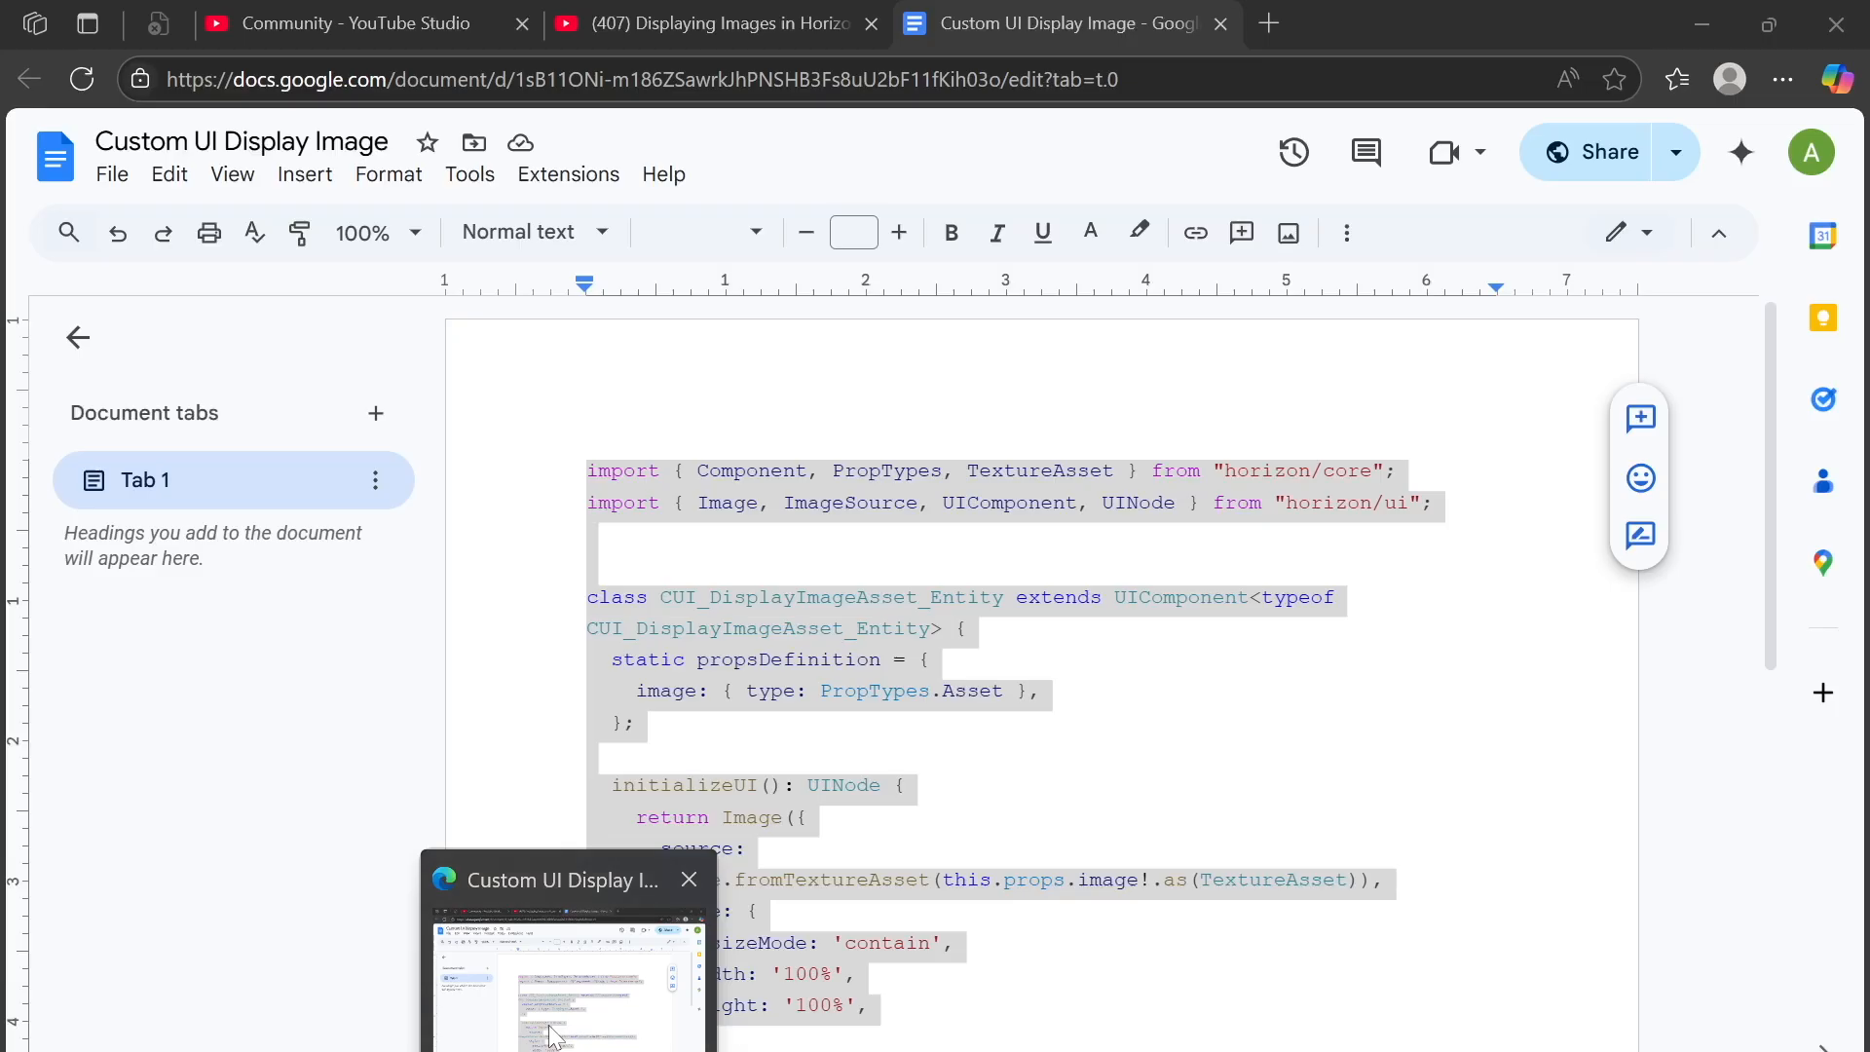
Create a new blank Google document and enter "CUI Image" as its first line.
click(117, 181)
mouse_move(121, 222)
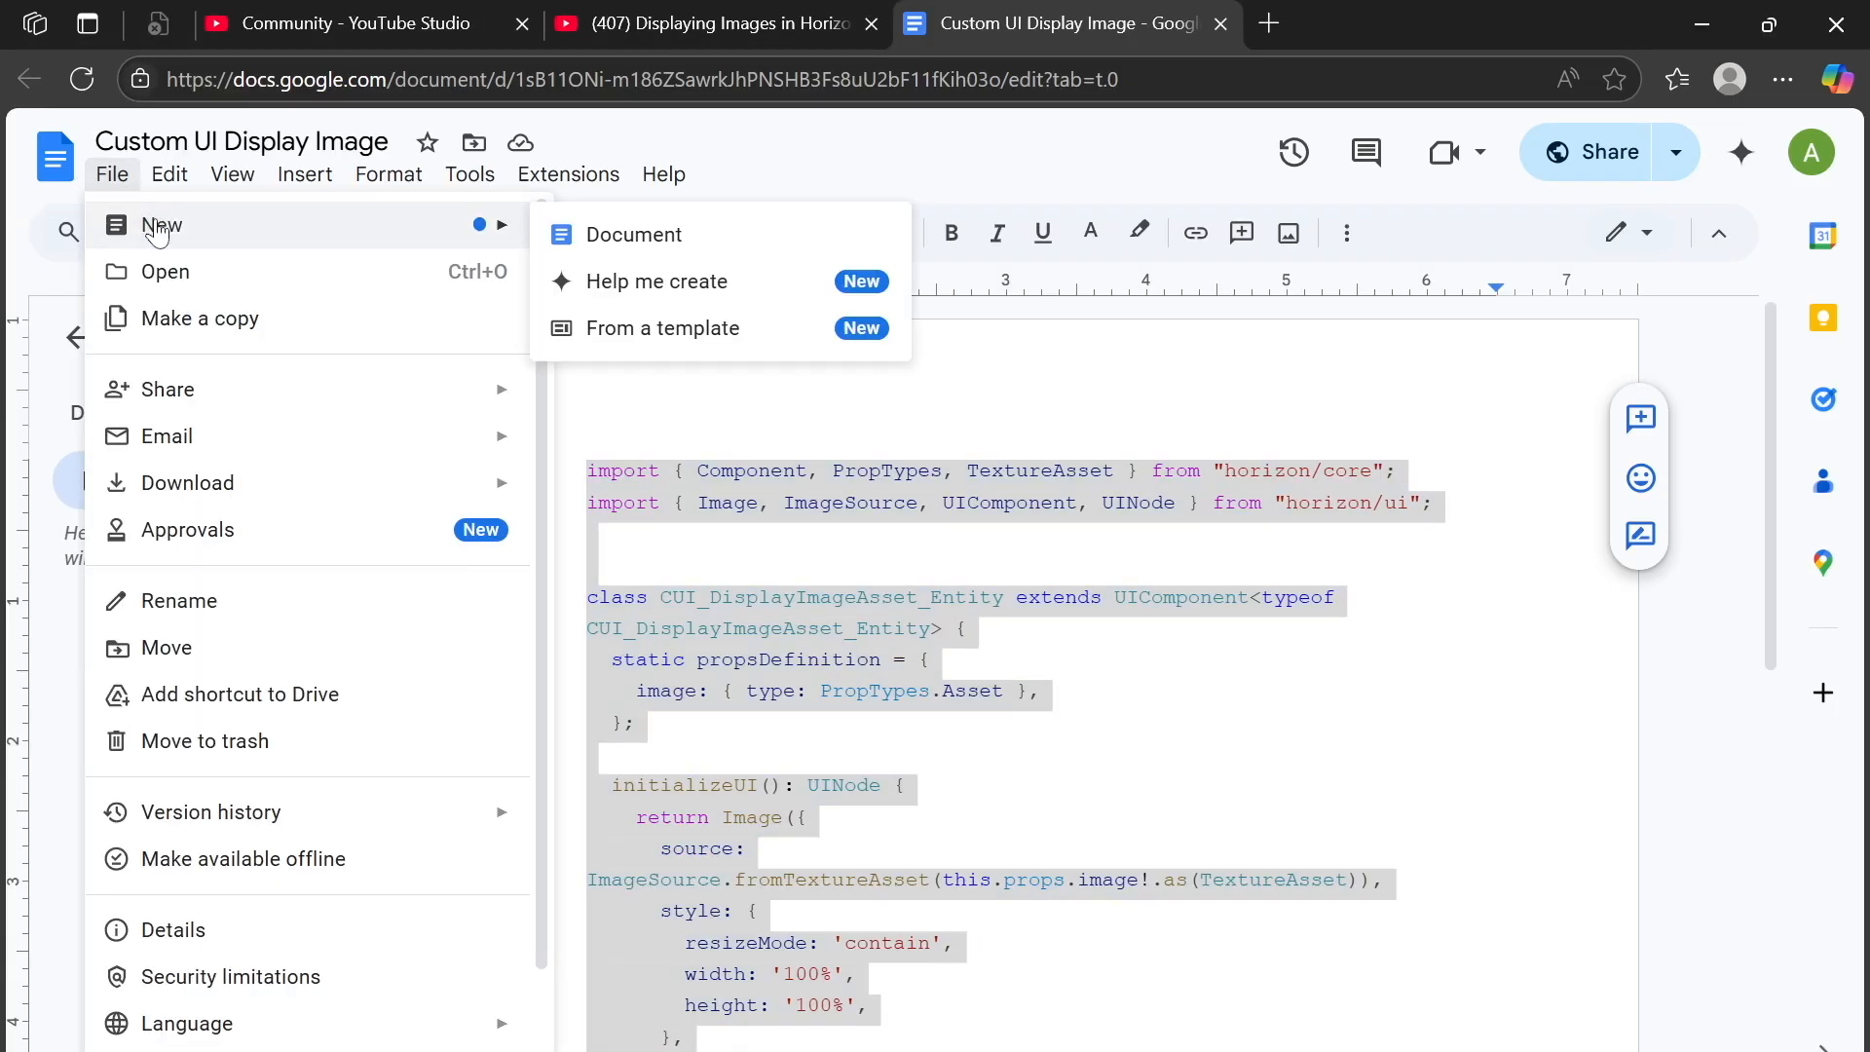
click(777, 232)
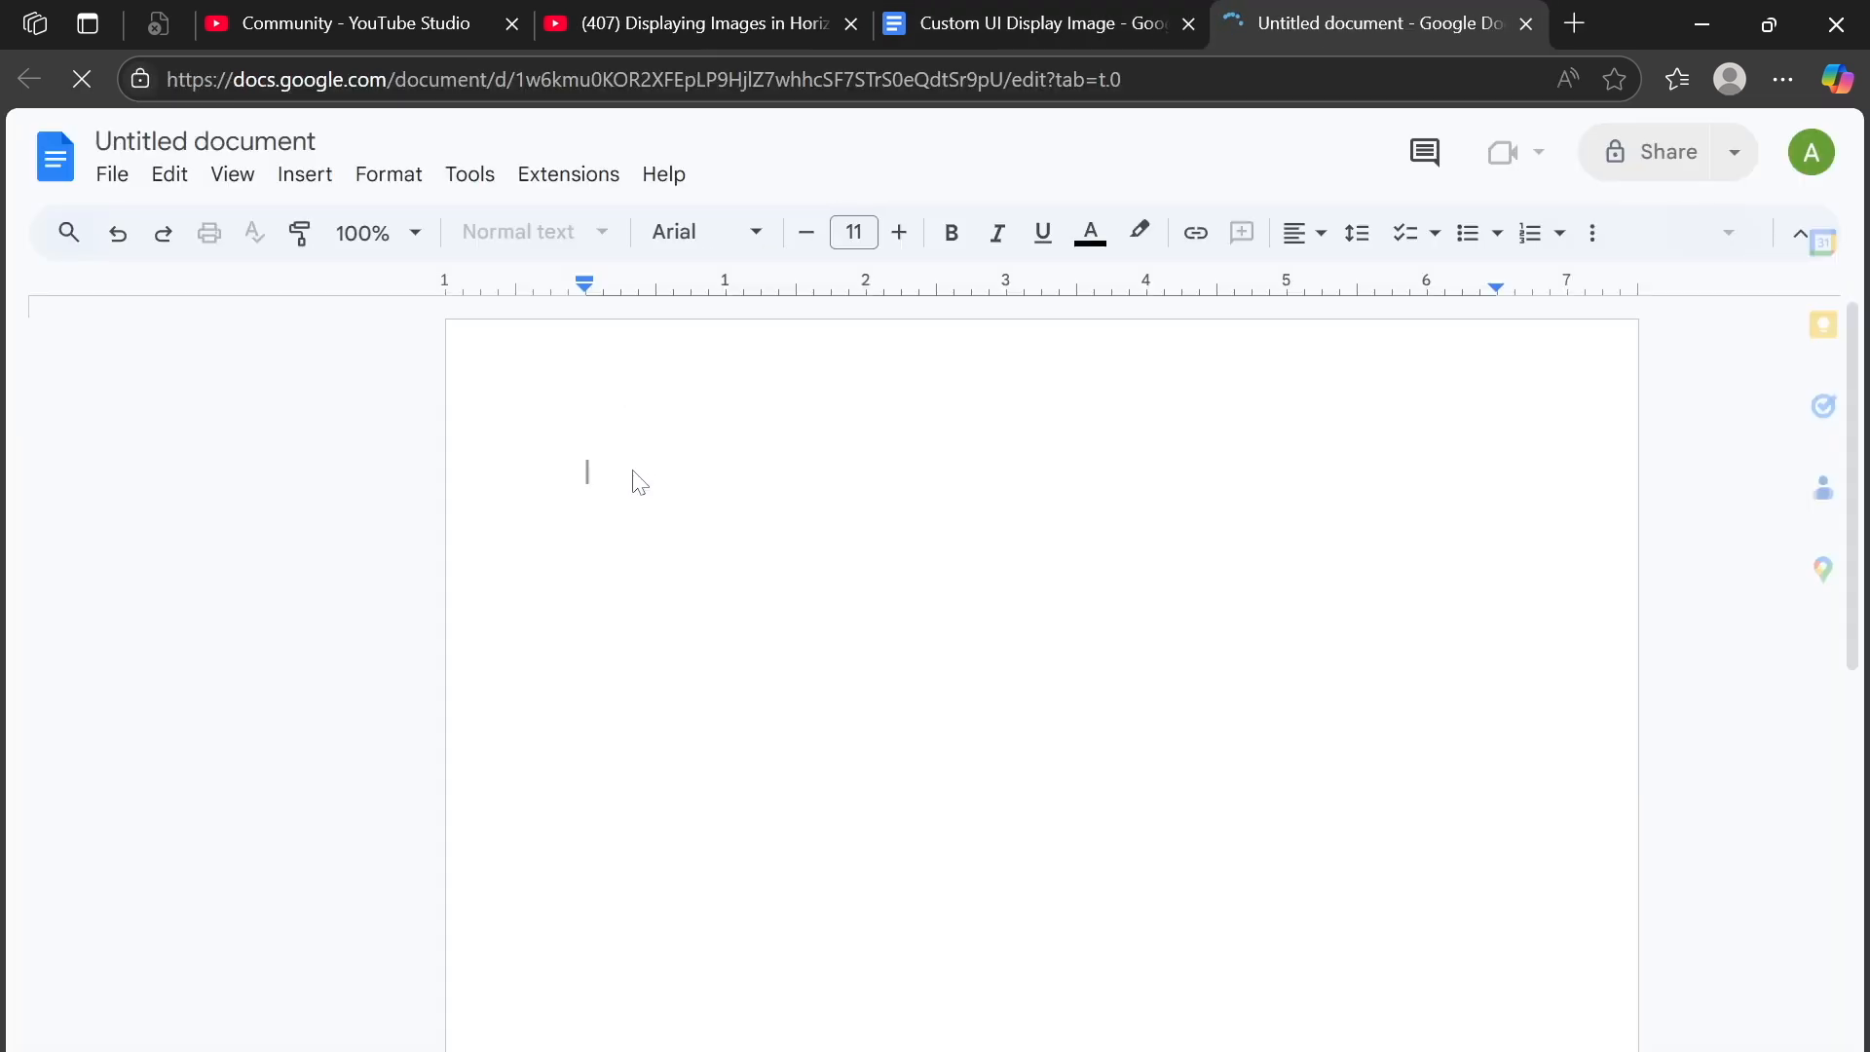
text(CUI la)
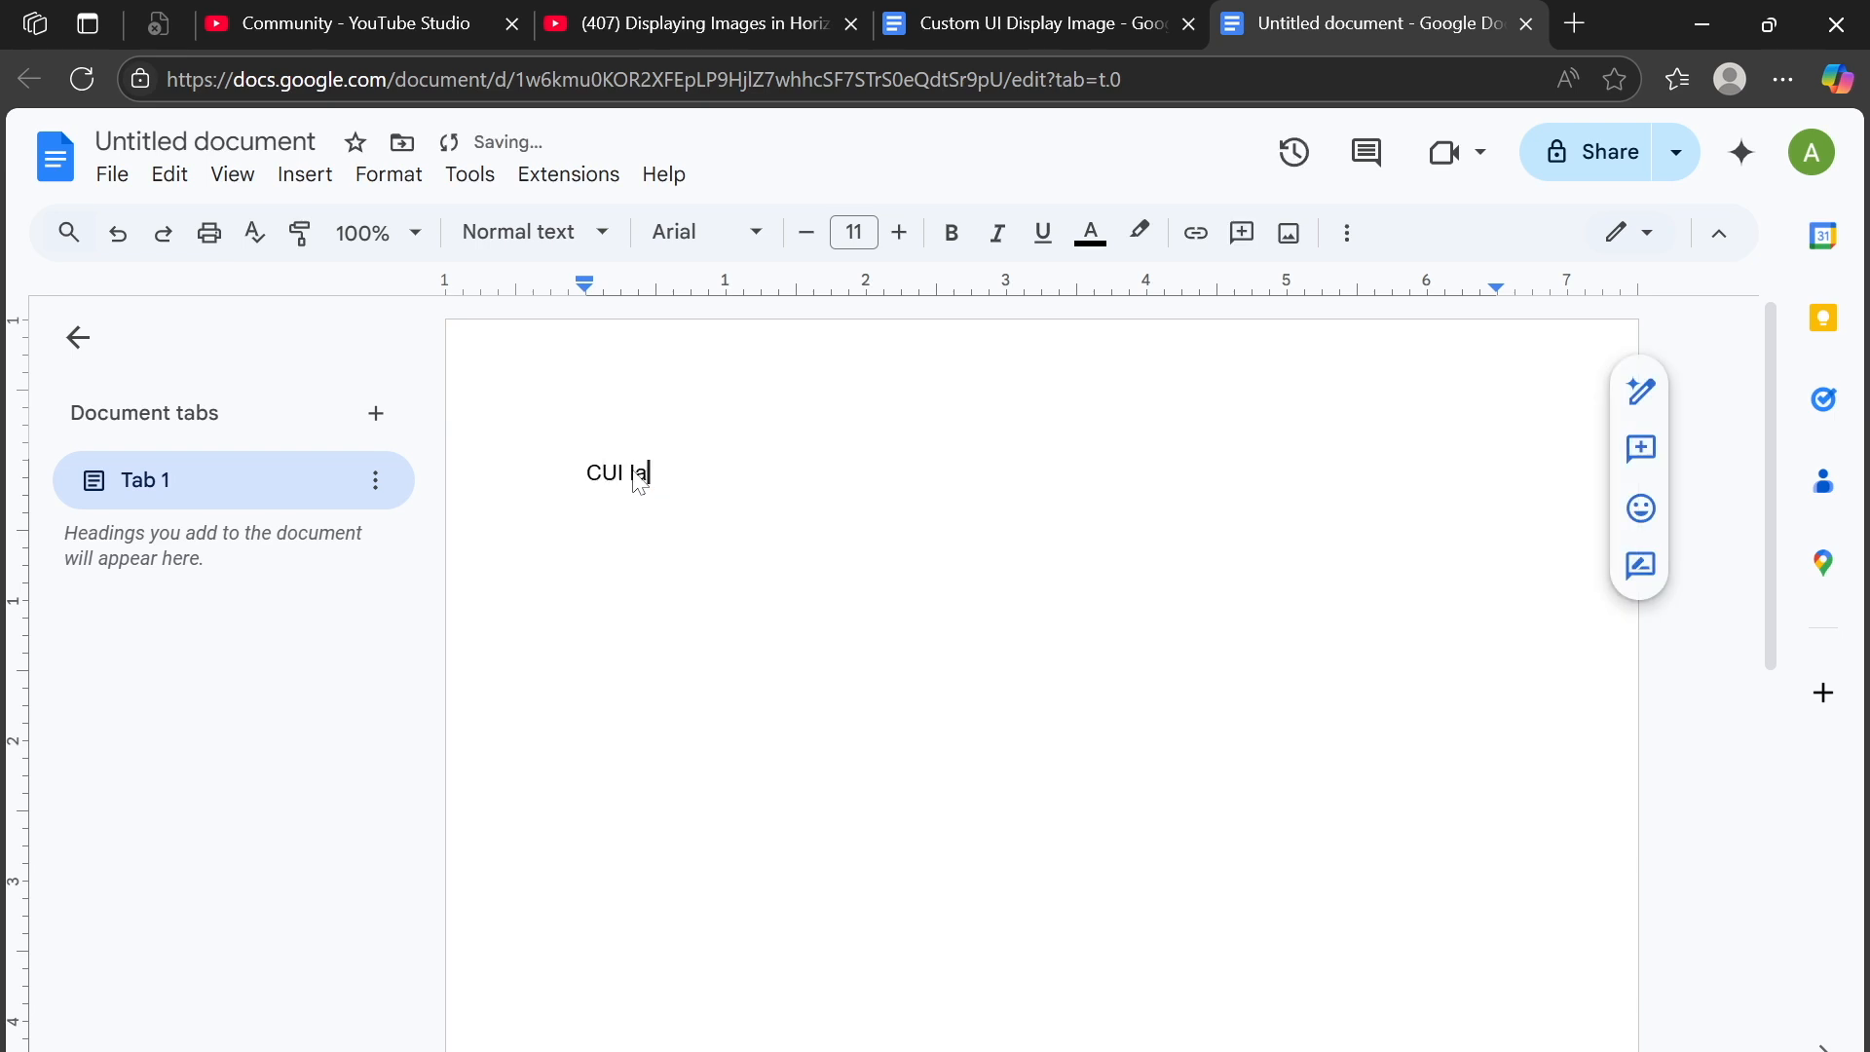
key(BackSpace)
key(BackSpace)
text(Image)
key(Return)
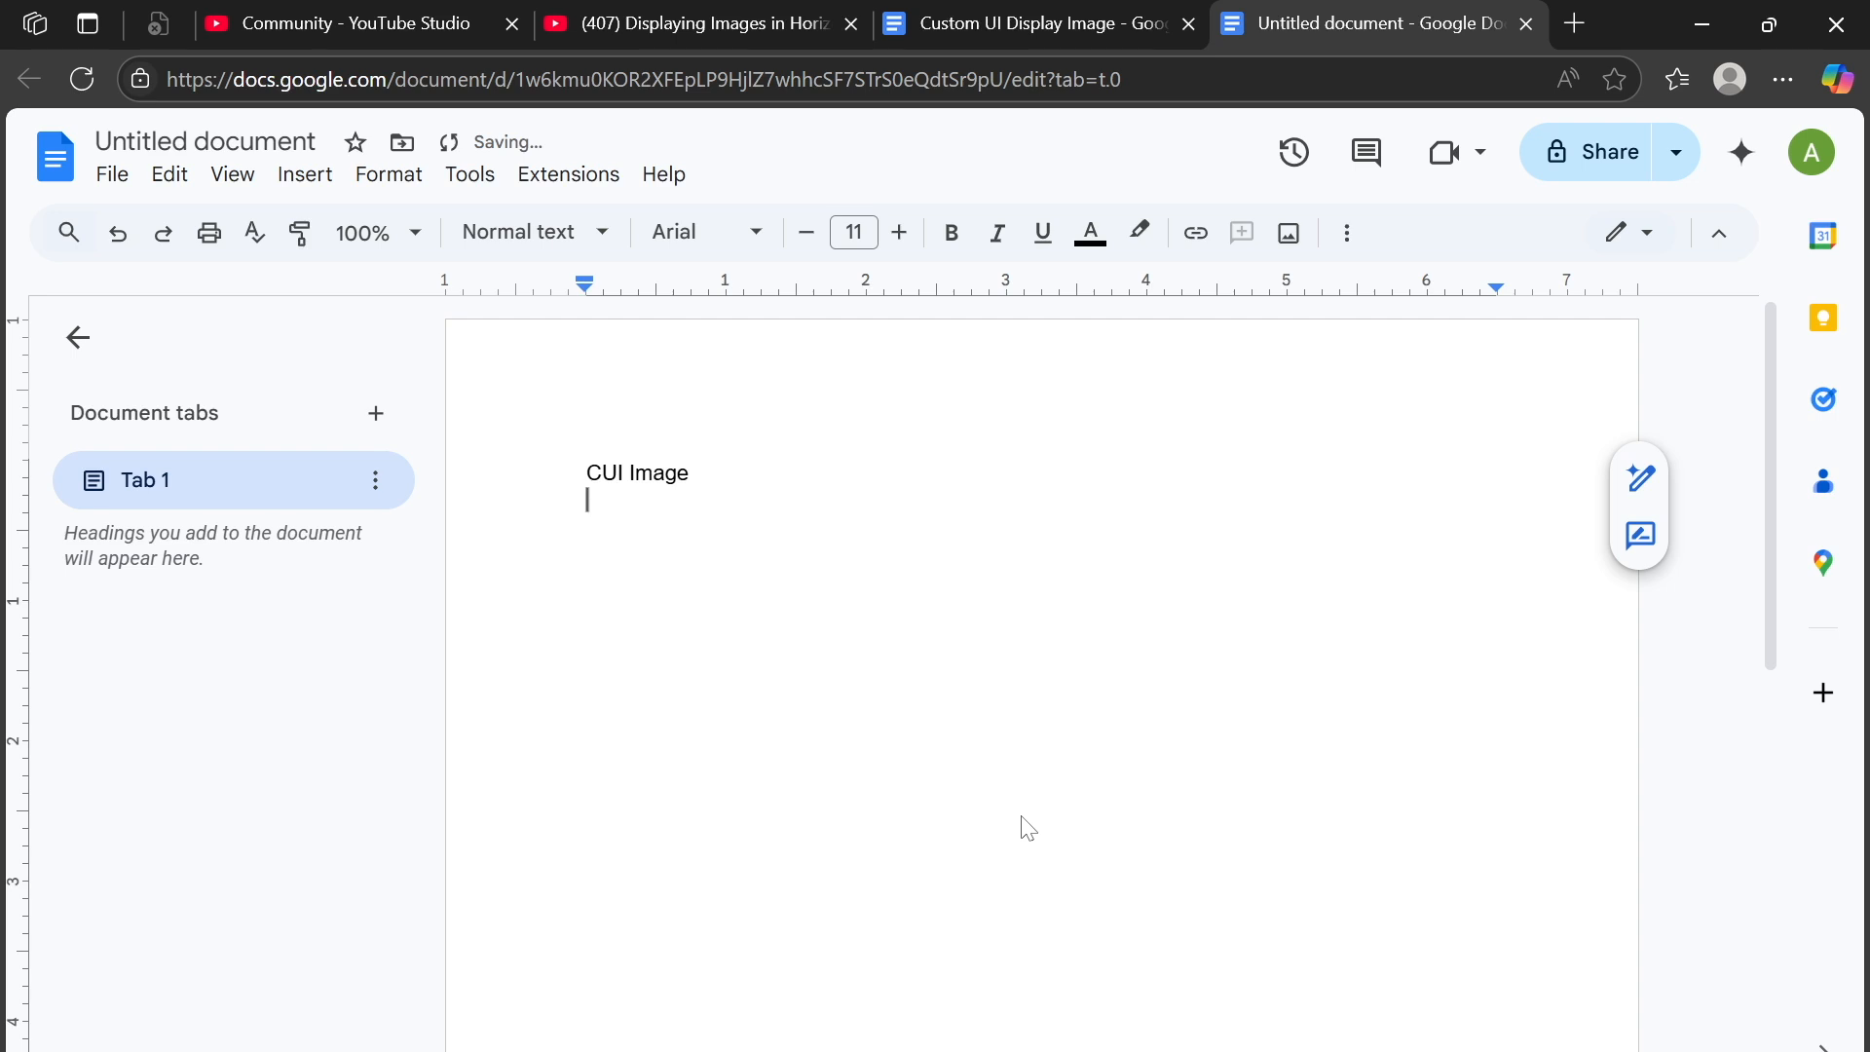
Add the lines "3D Model Image" and "CUI Image Cycler" below the first line of the list.
text(3D Model Imafe)
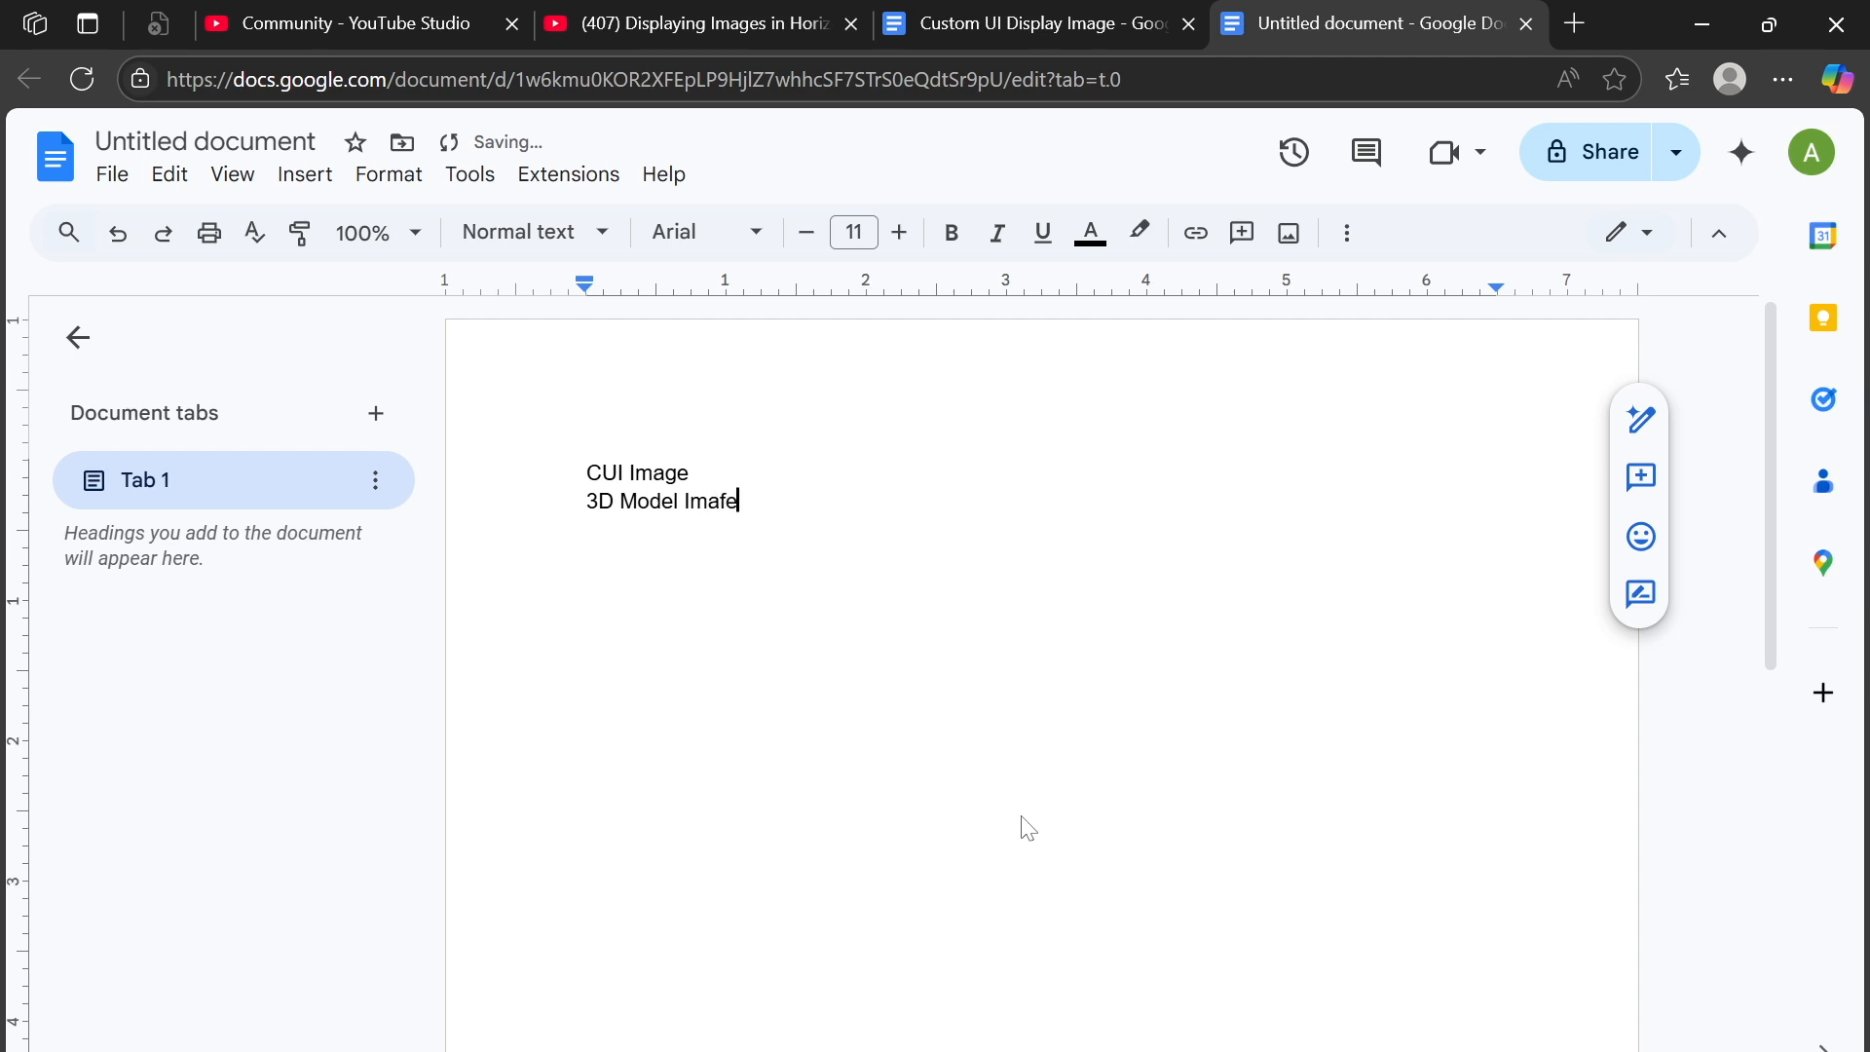
key(BackSpace)
text(ge)
key(Return)
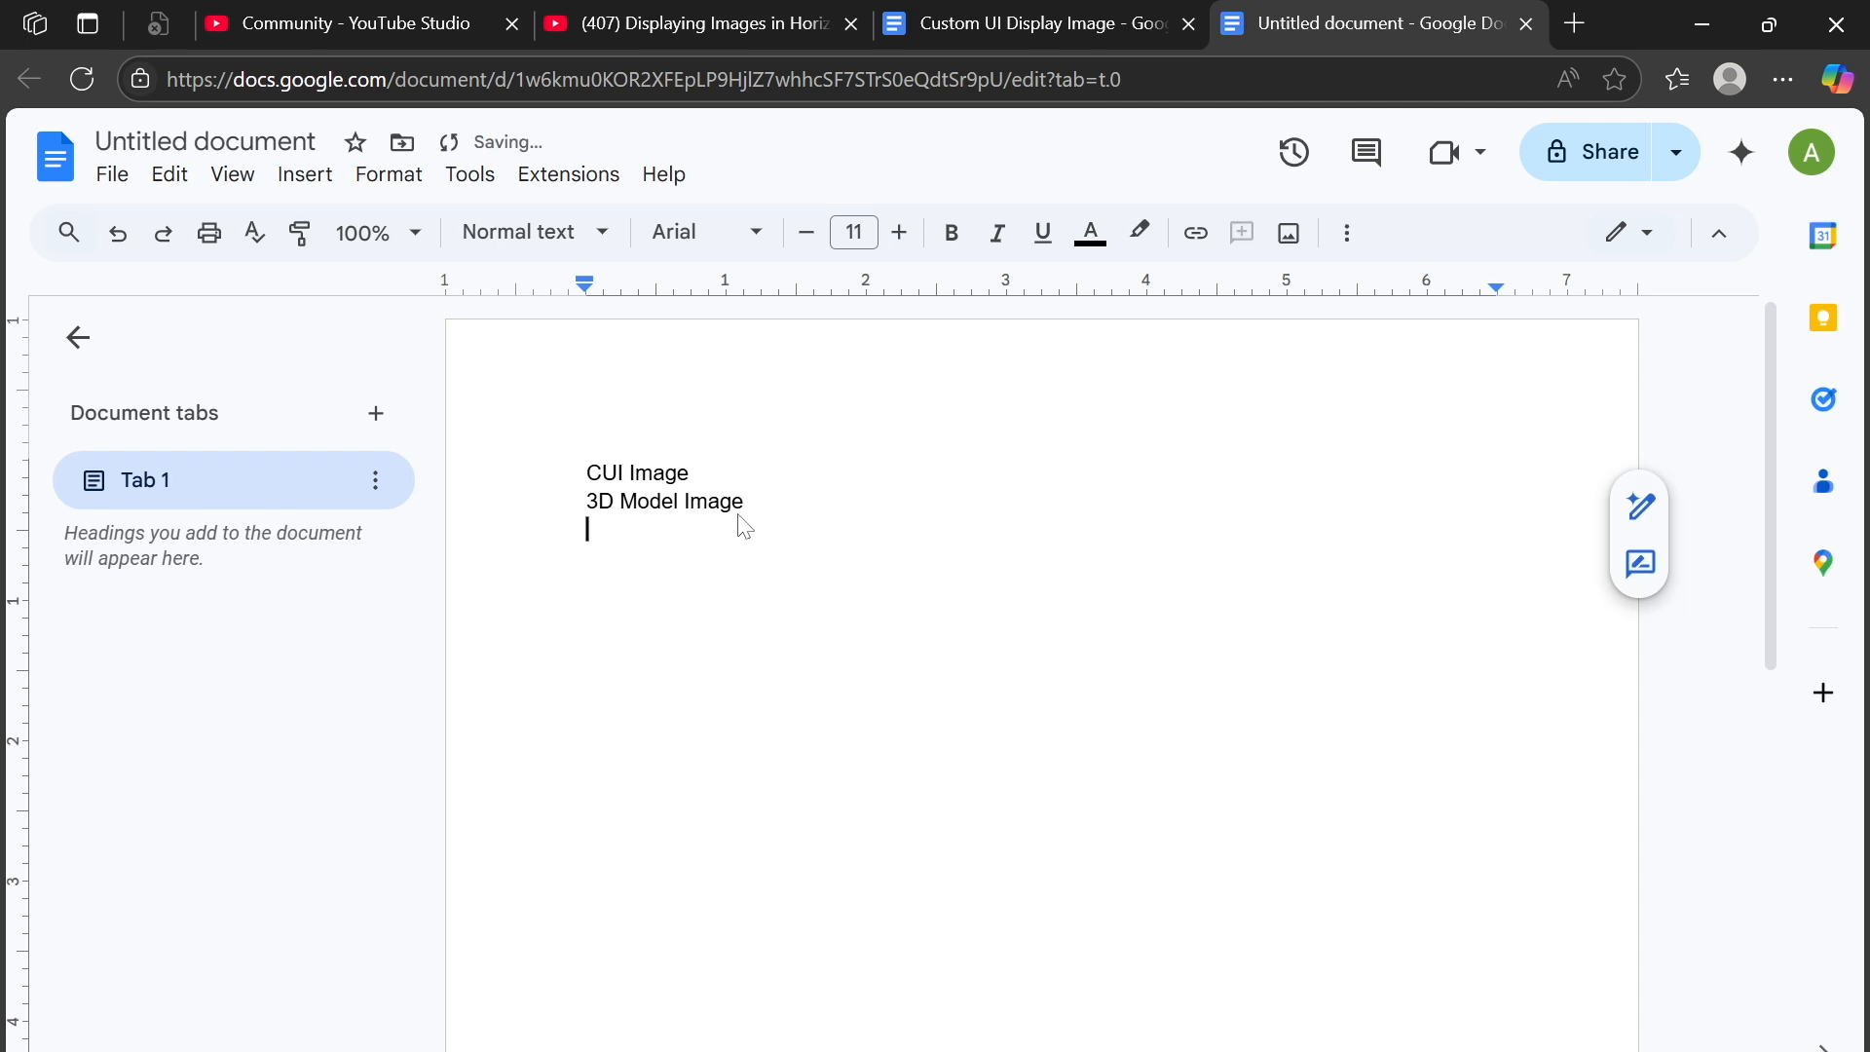
text(CU)
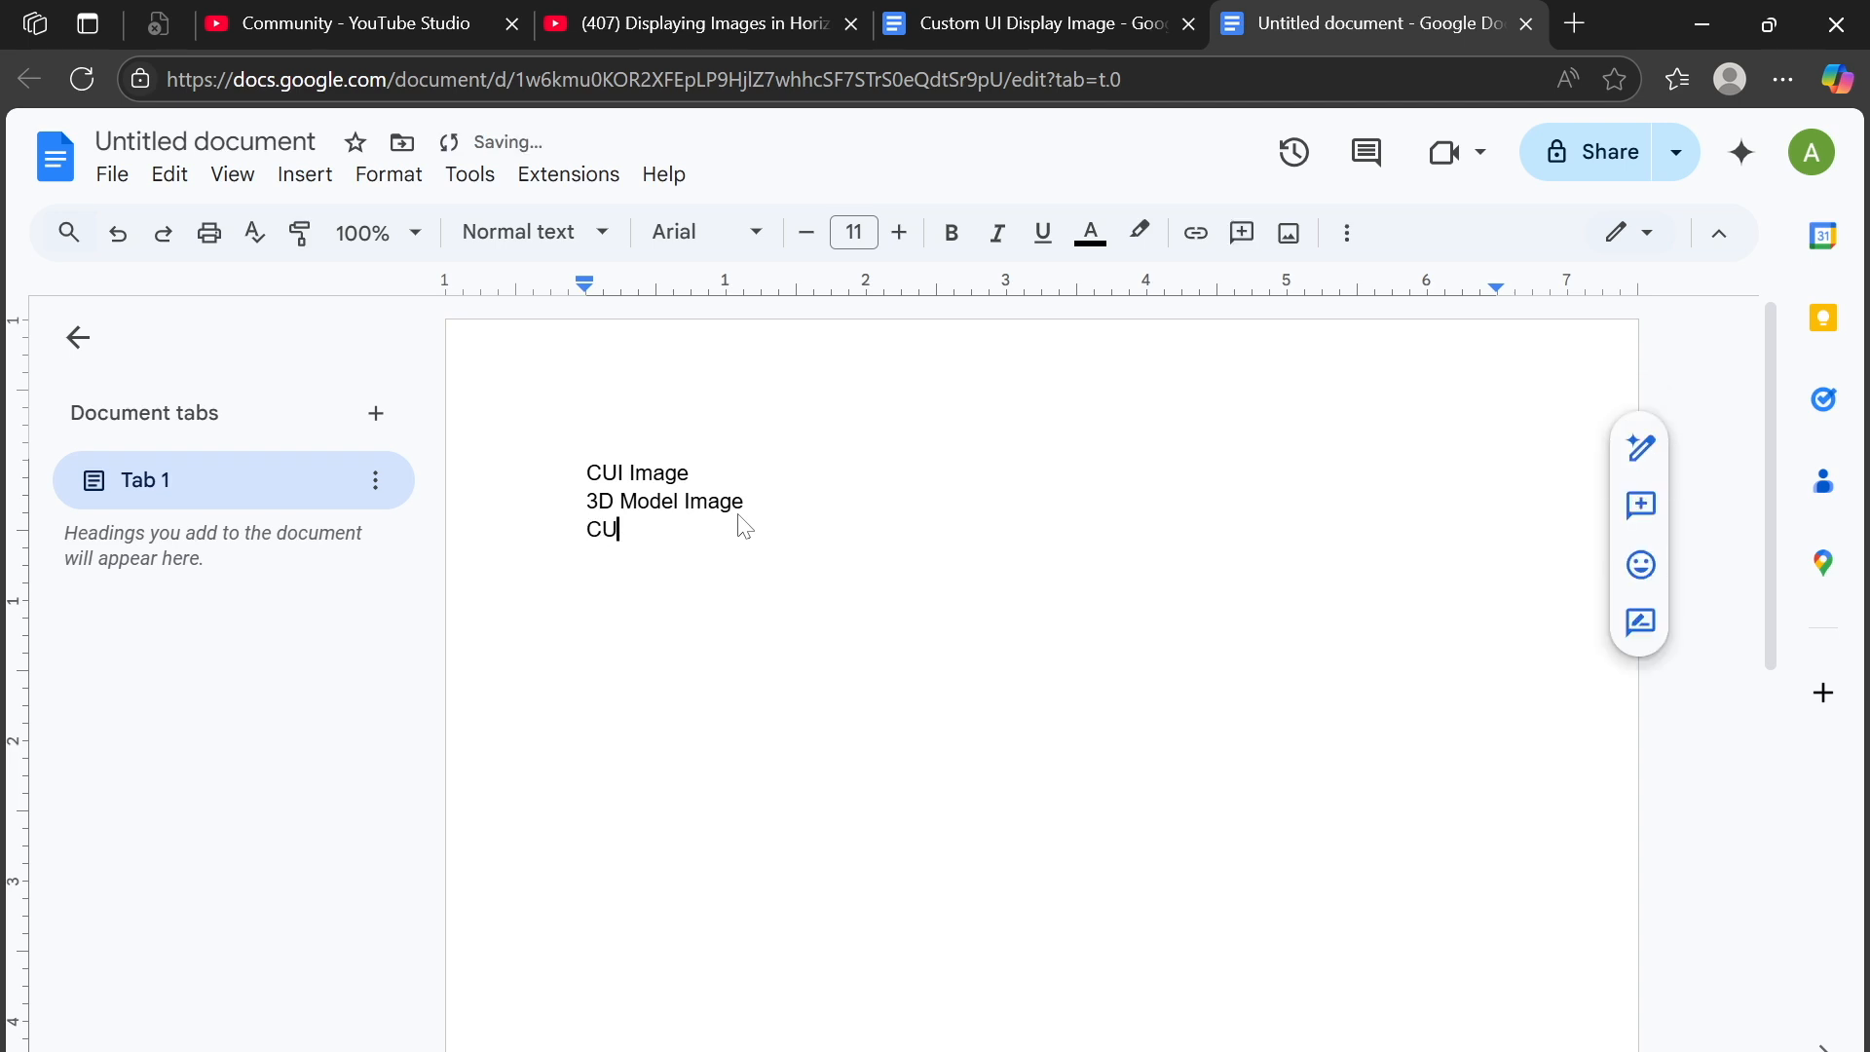
text(I Image Cycles)
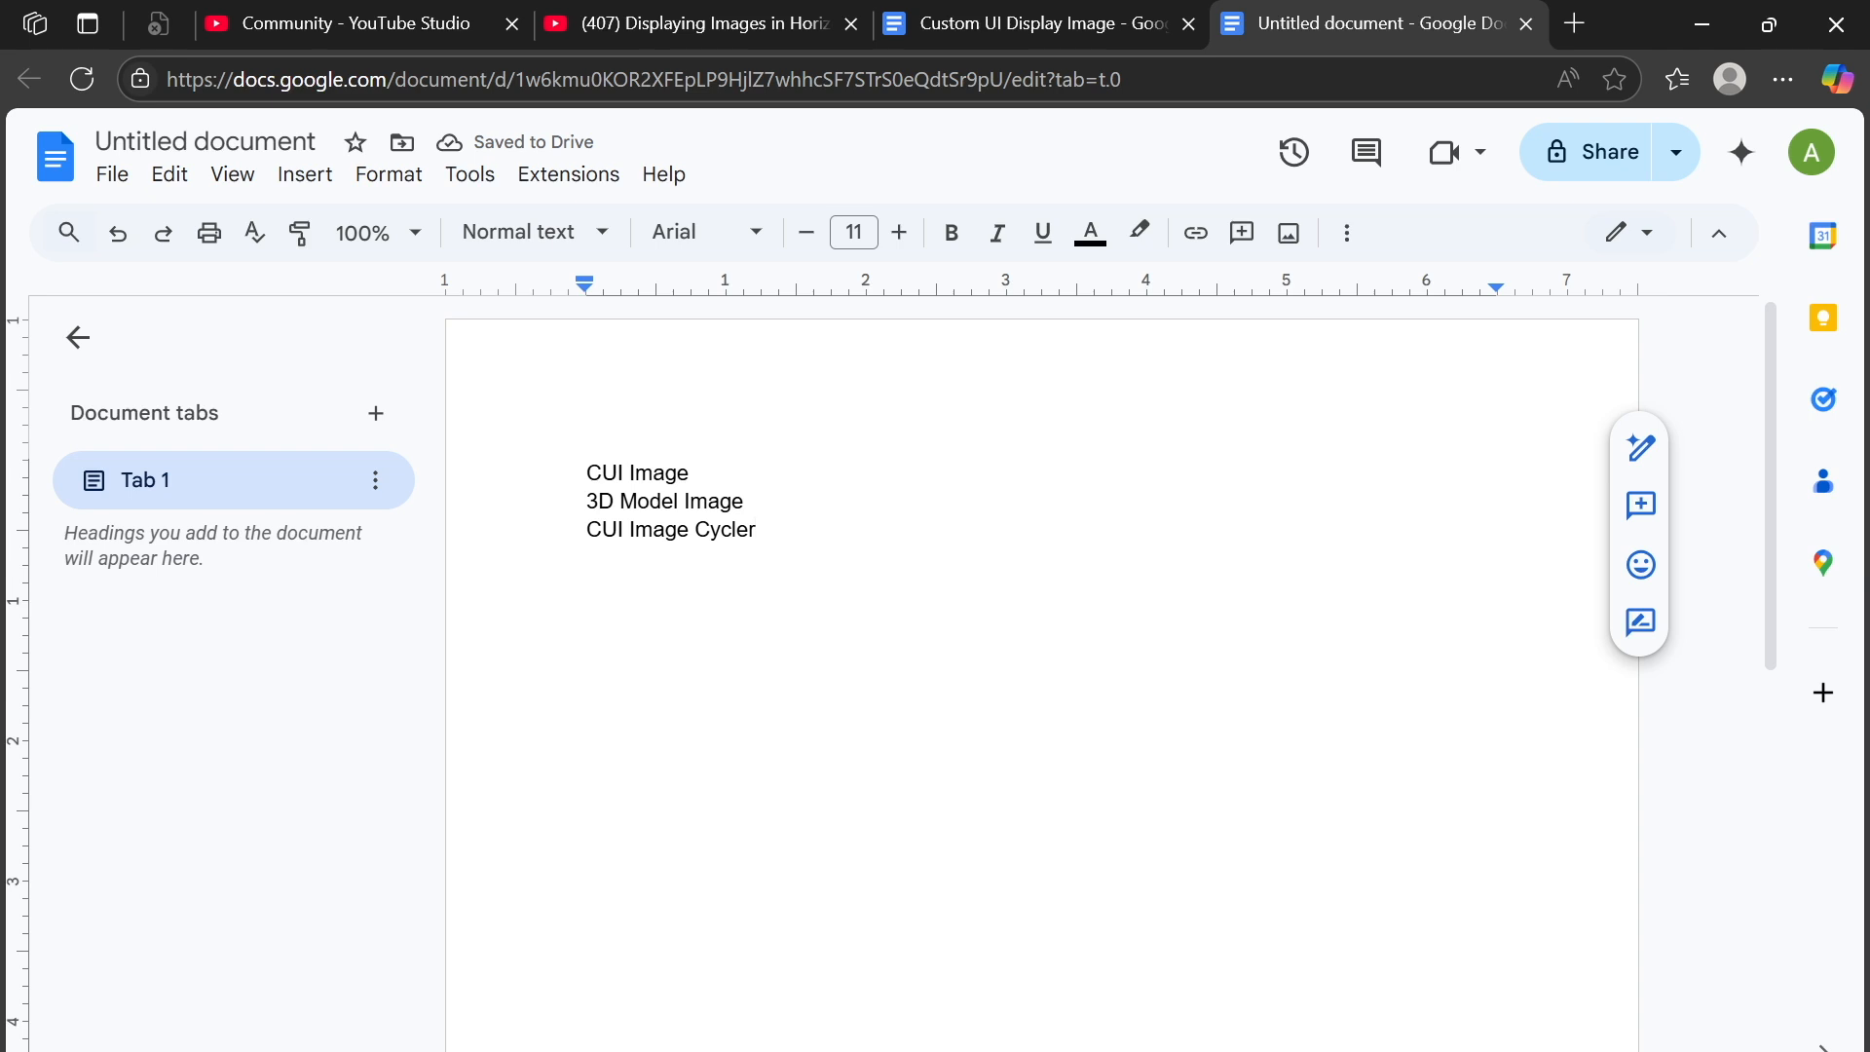
Return to the Custom UI Display Image document, switch to Worlds Desktop Editor and open the Rainbow Glass world.
click(1108, 20)
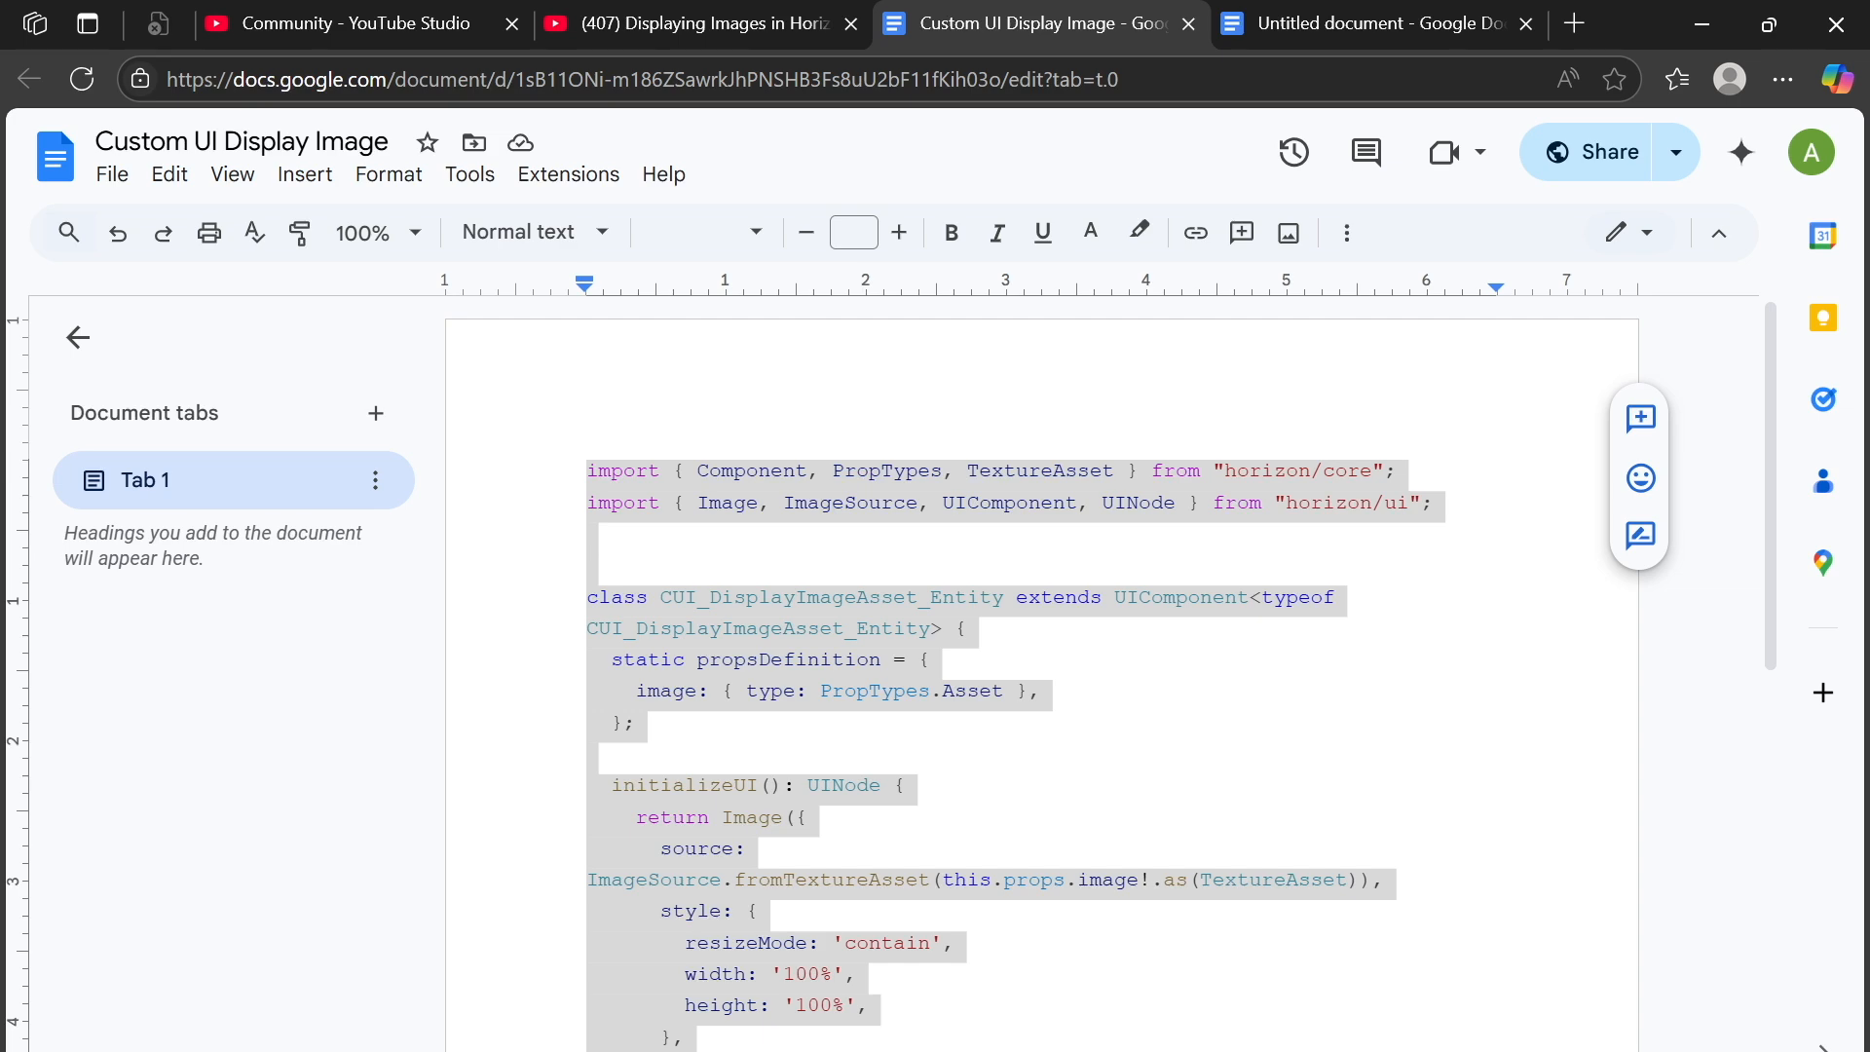
key(alt+Tab)
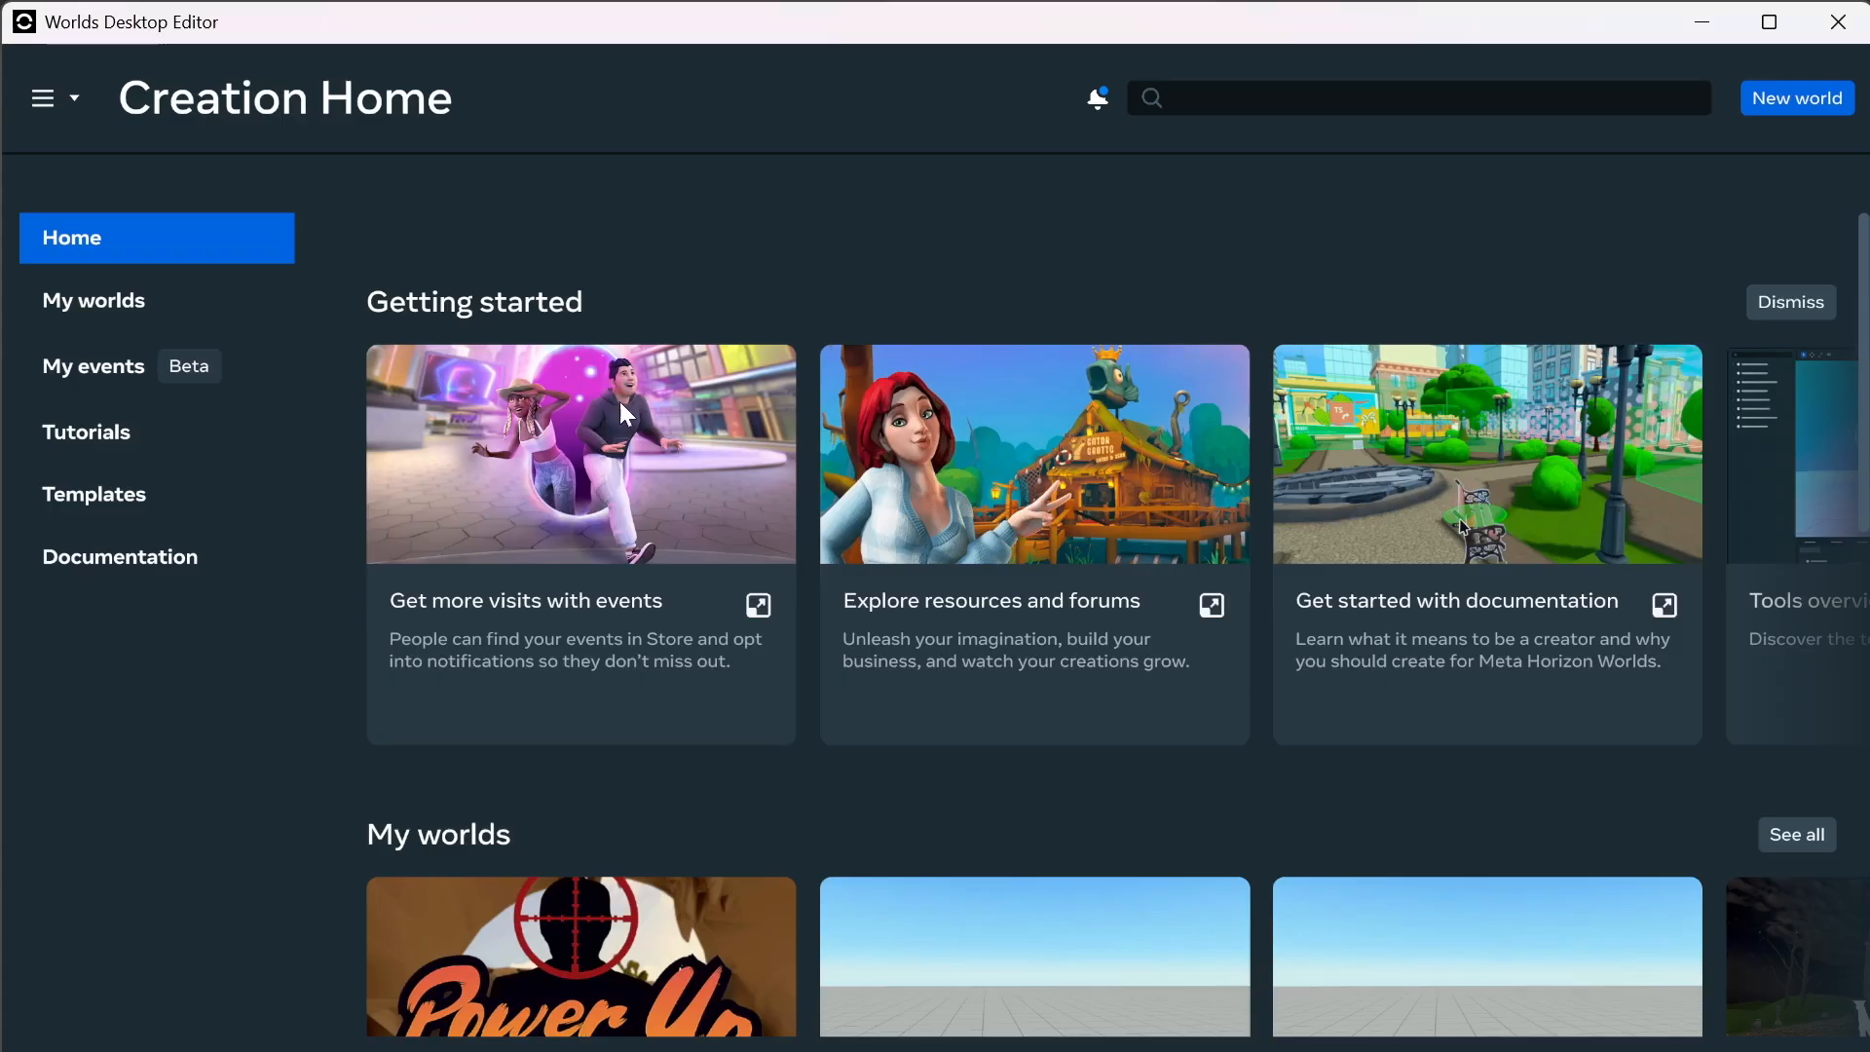
scroll(1311, 562, down, 2)
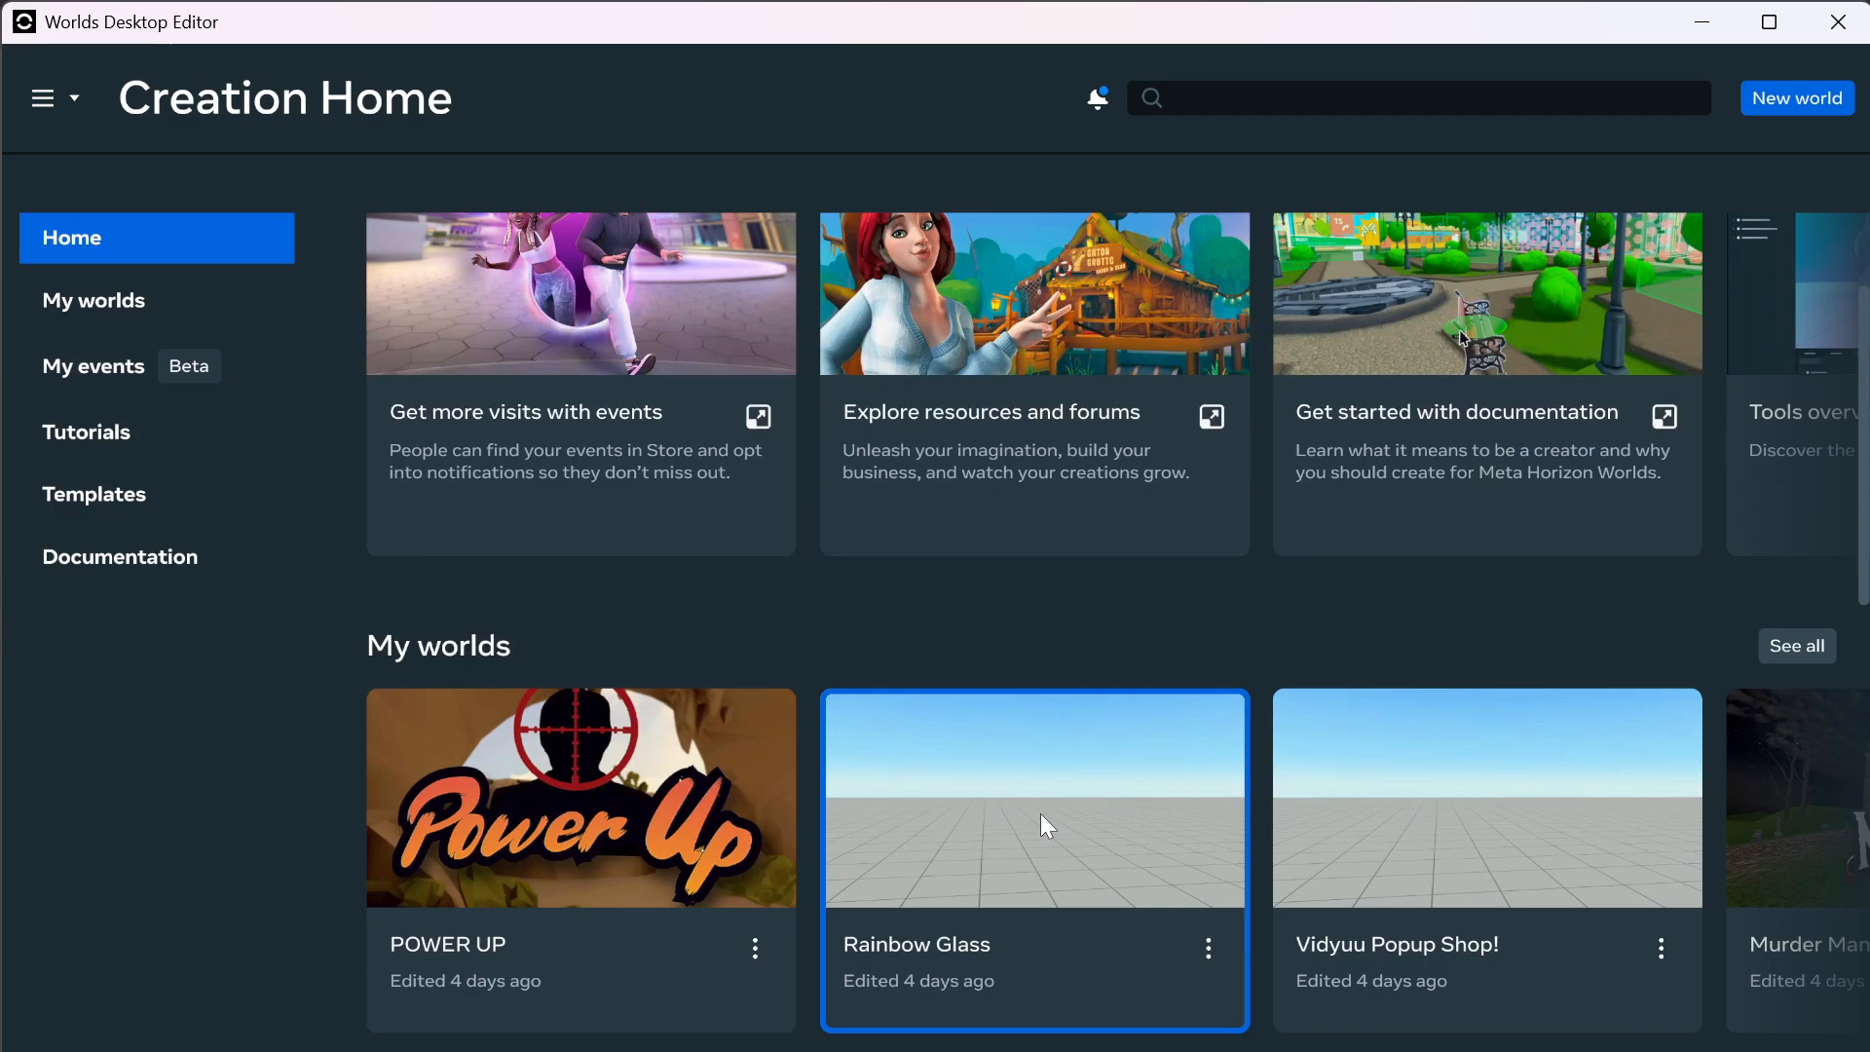
click(1120, 842)
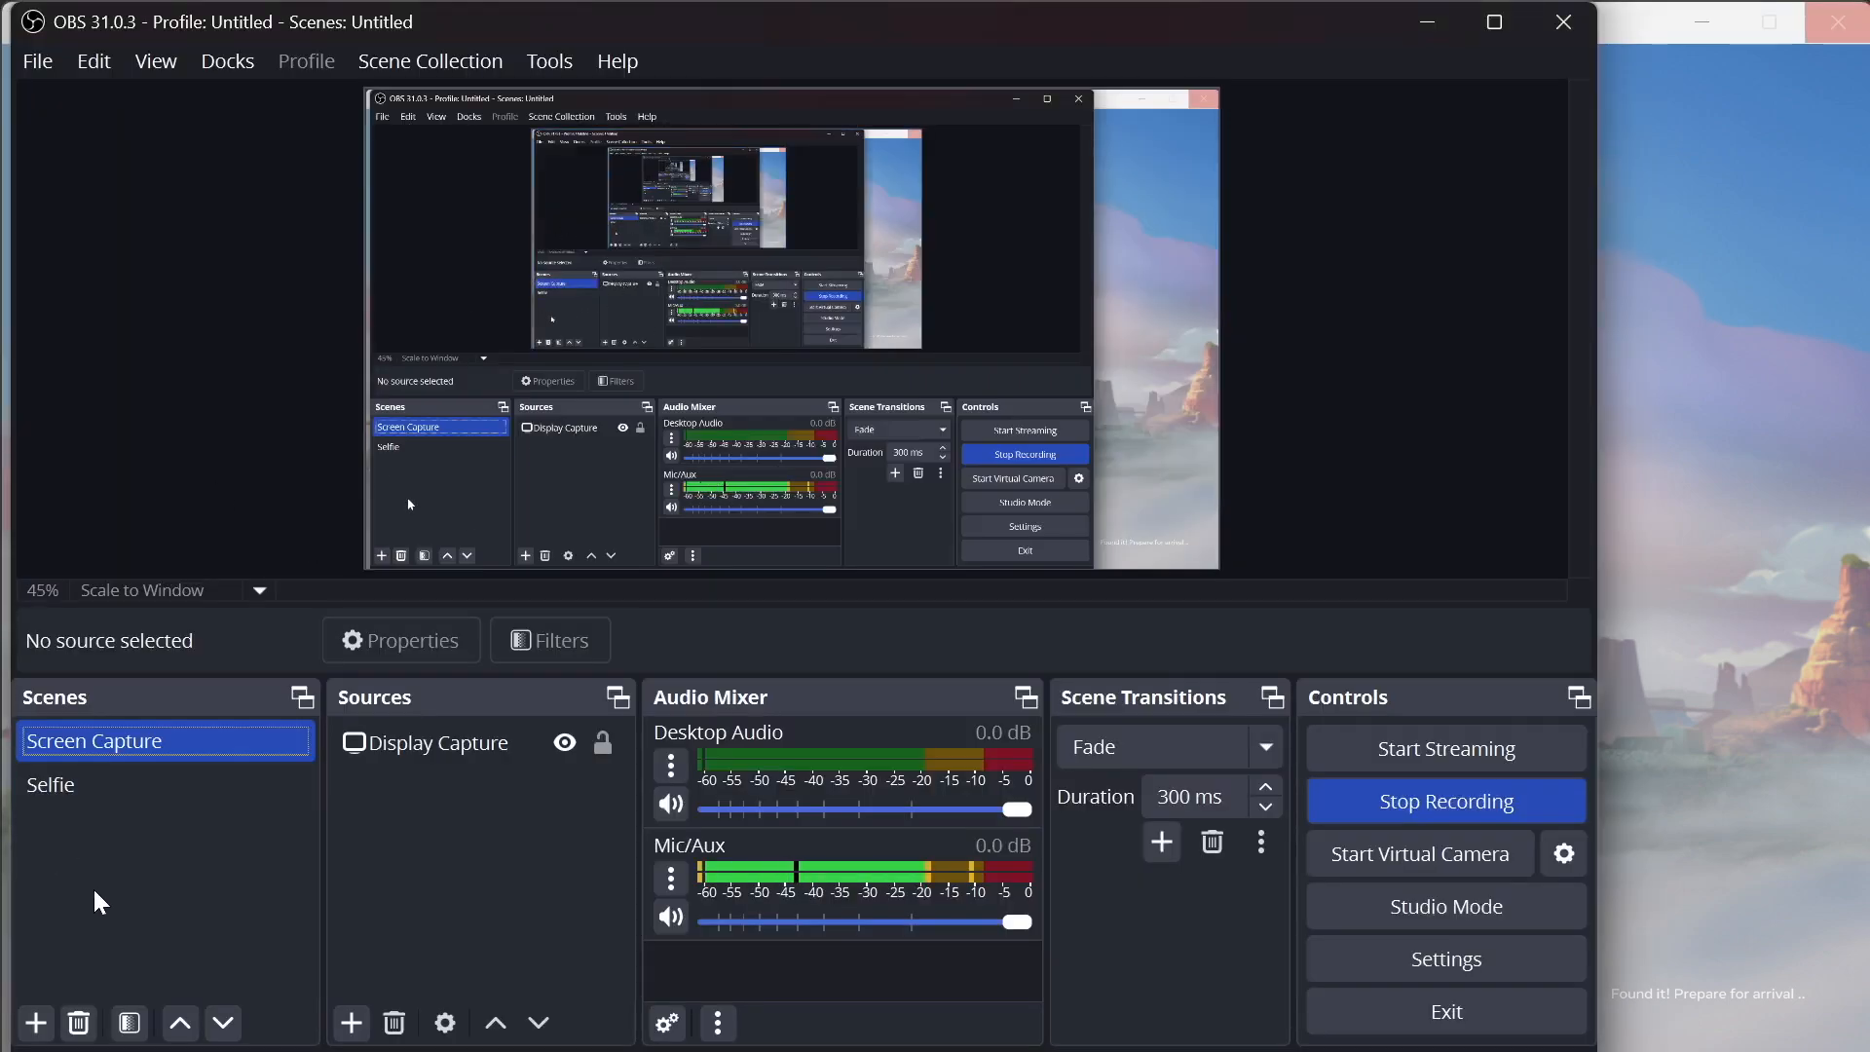
click(84, 785)
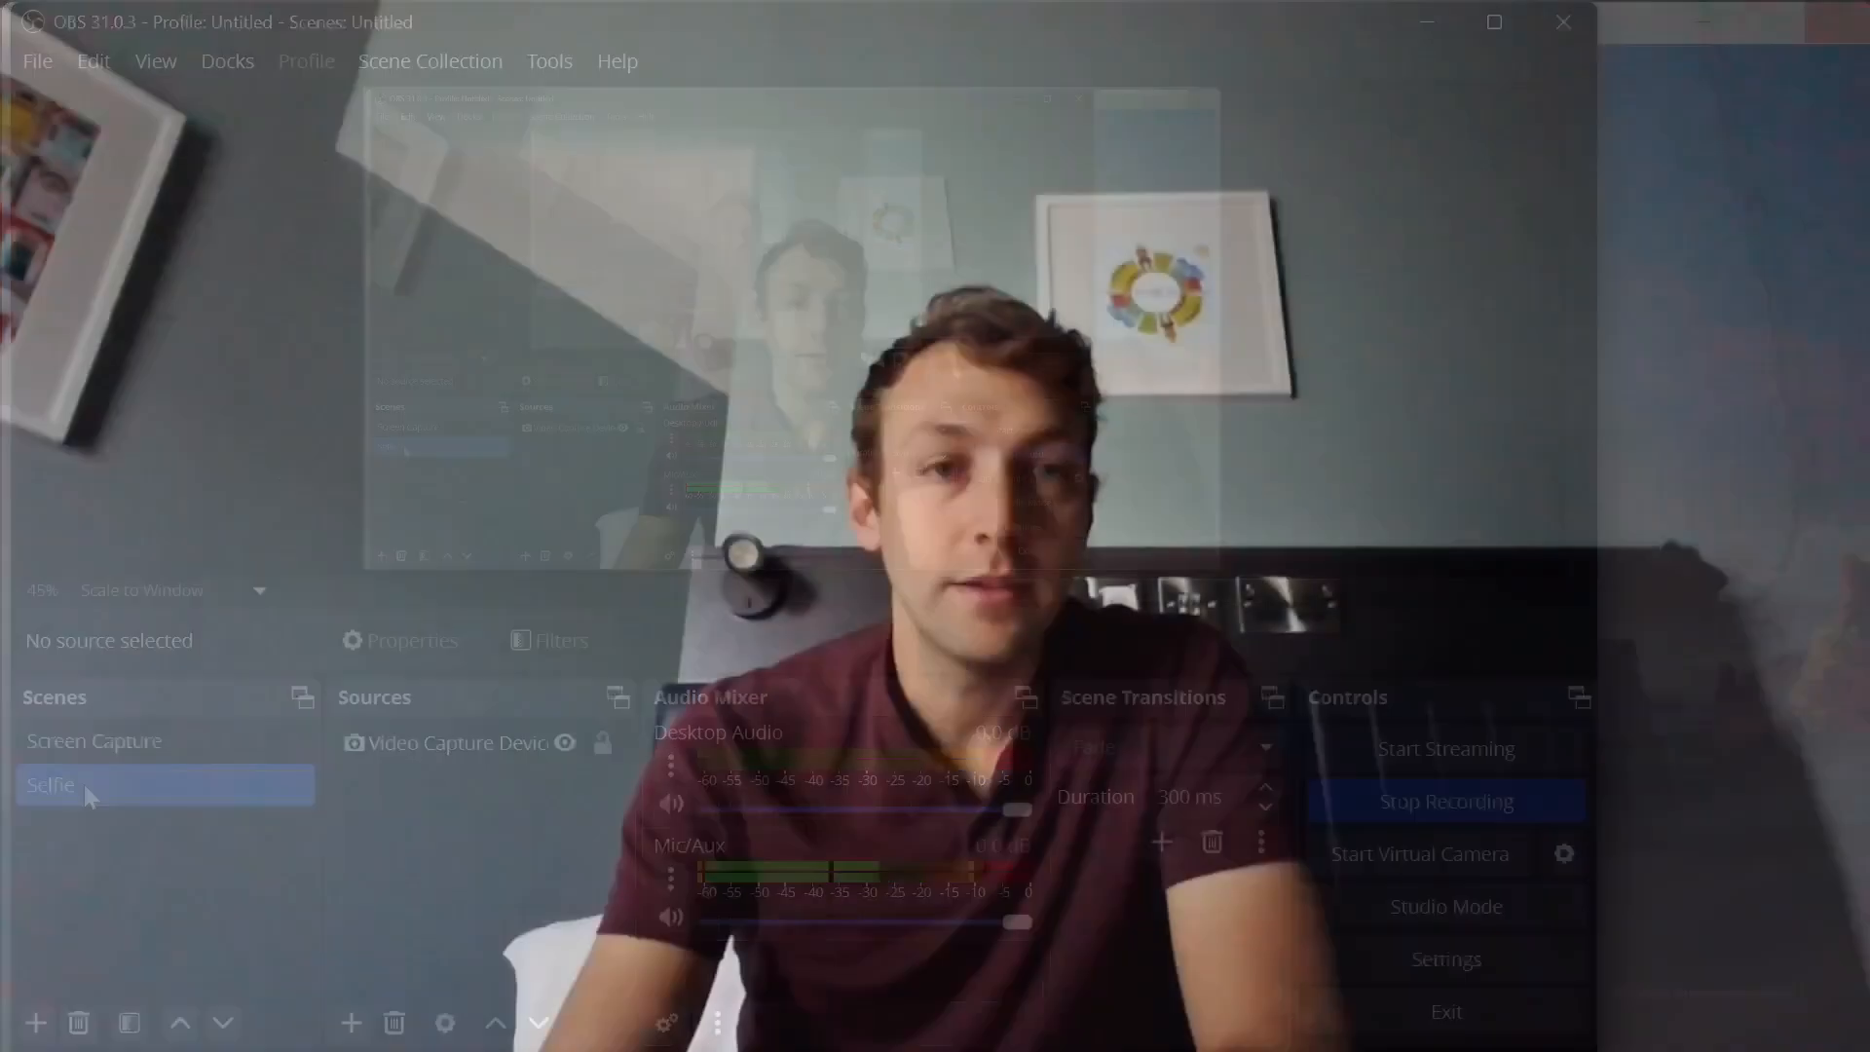
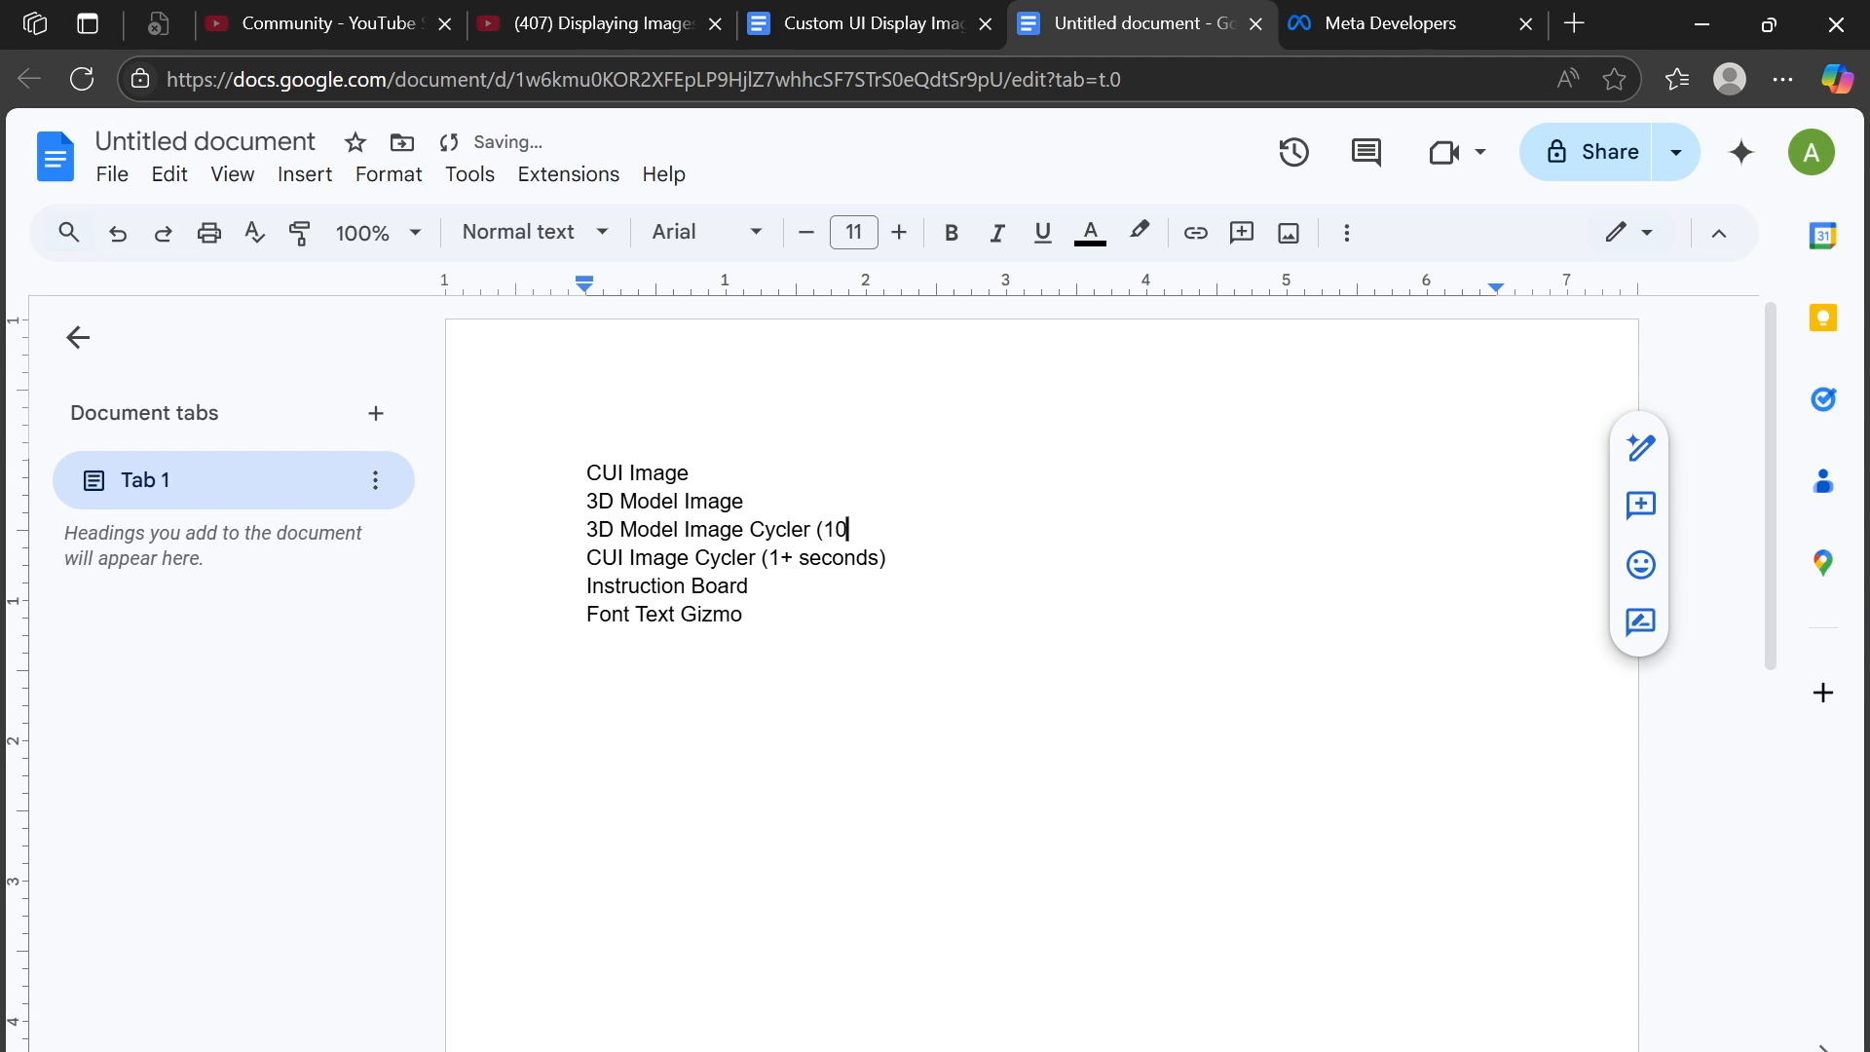
Complete the third list line as "3D Model Image Cycler (10x per second)" and select the "CUI Image Cycler (1+ seconds)" line.
text(cond))
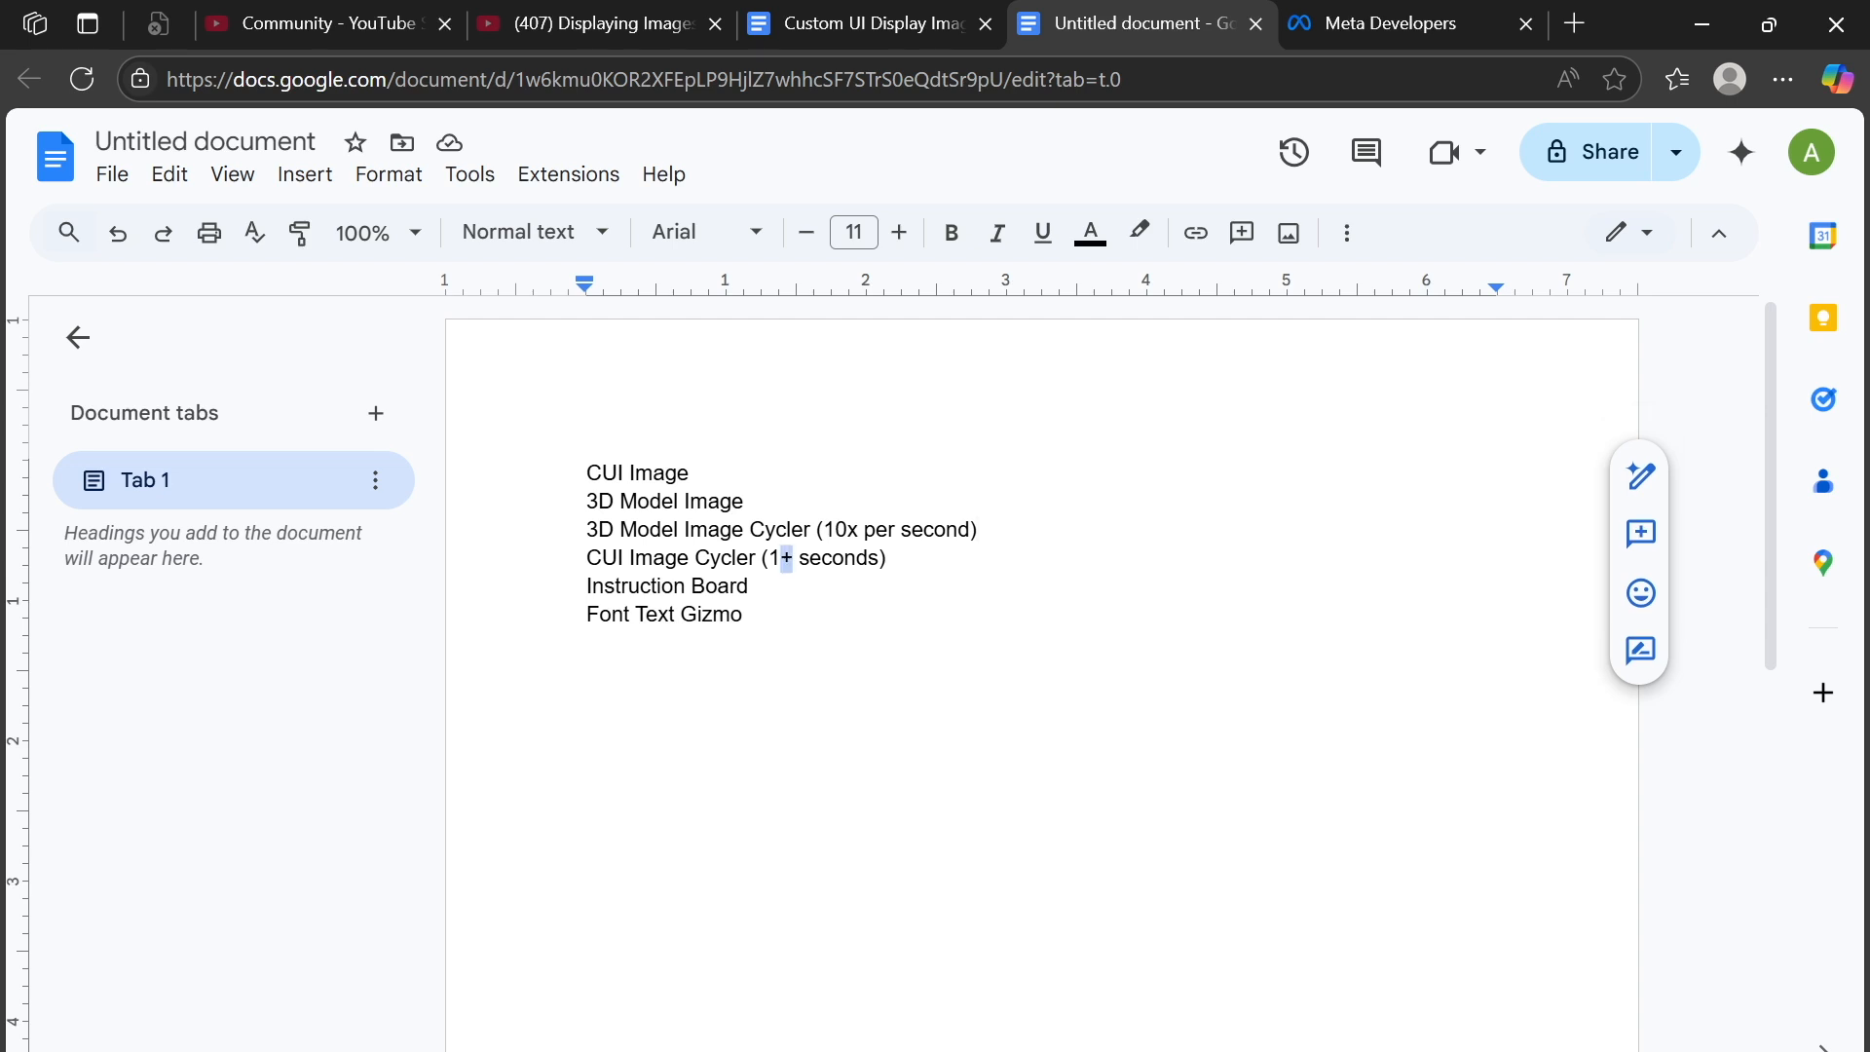
triple_click(847, 558)
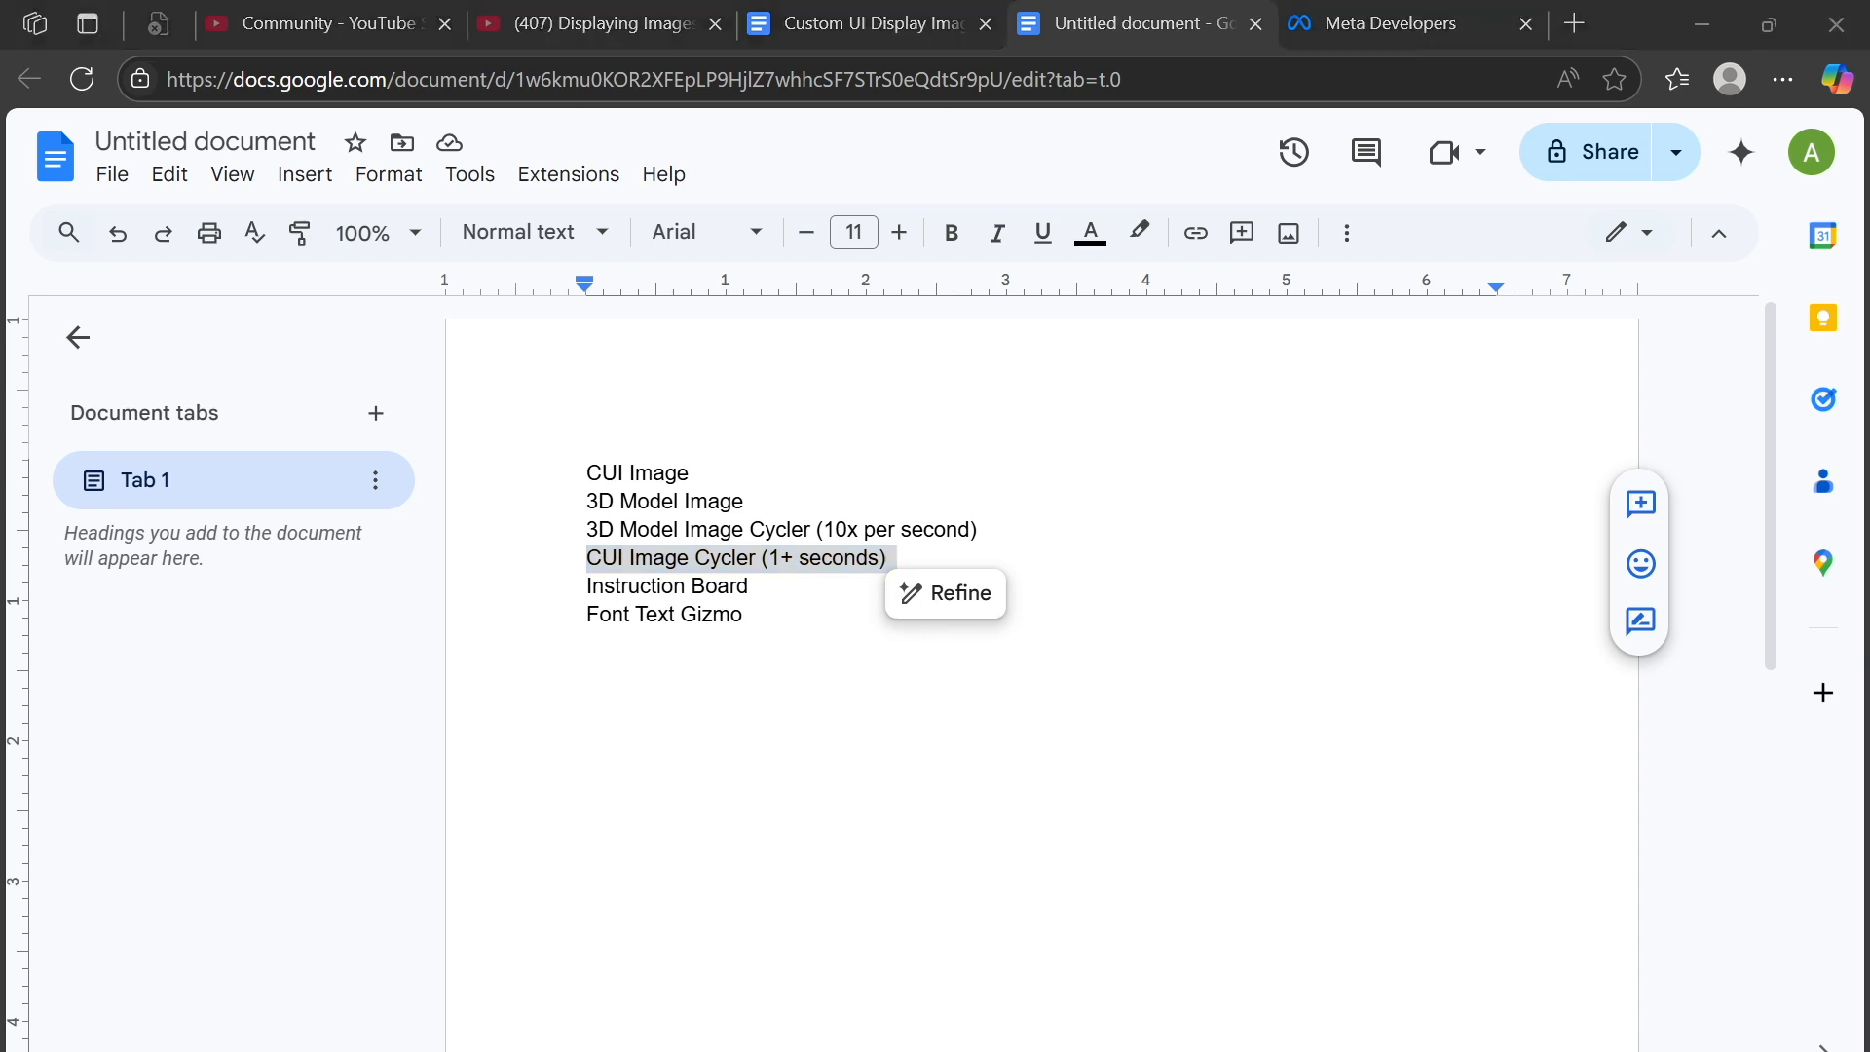
Switch to Visual Studio Code and rename the foregroundImageTextureAsset property in propsDefinition to foregroundImage0.
key(alt+Tab)
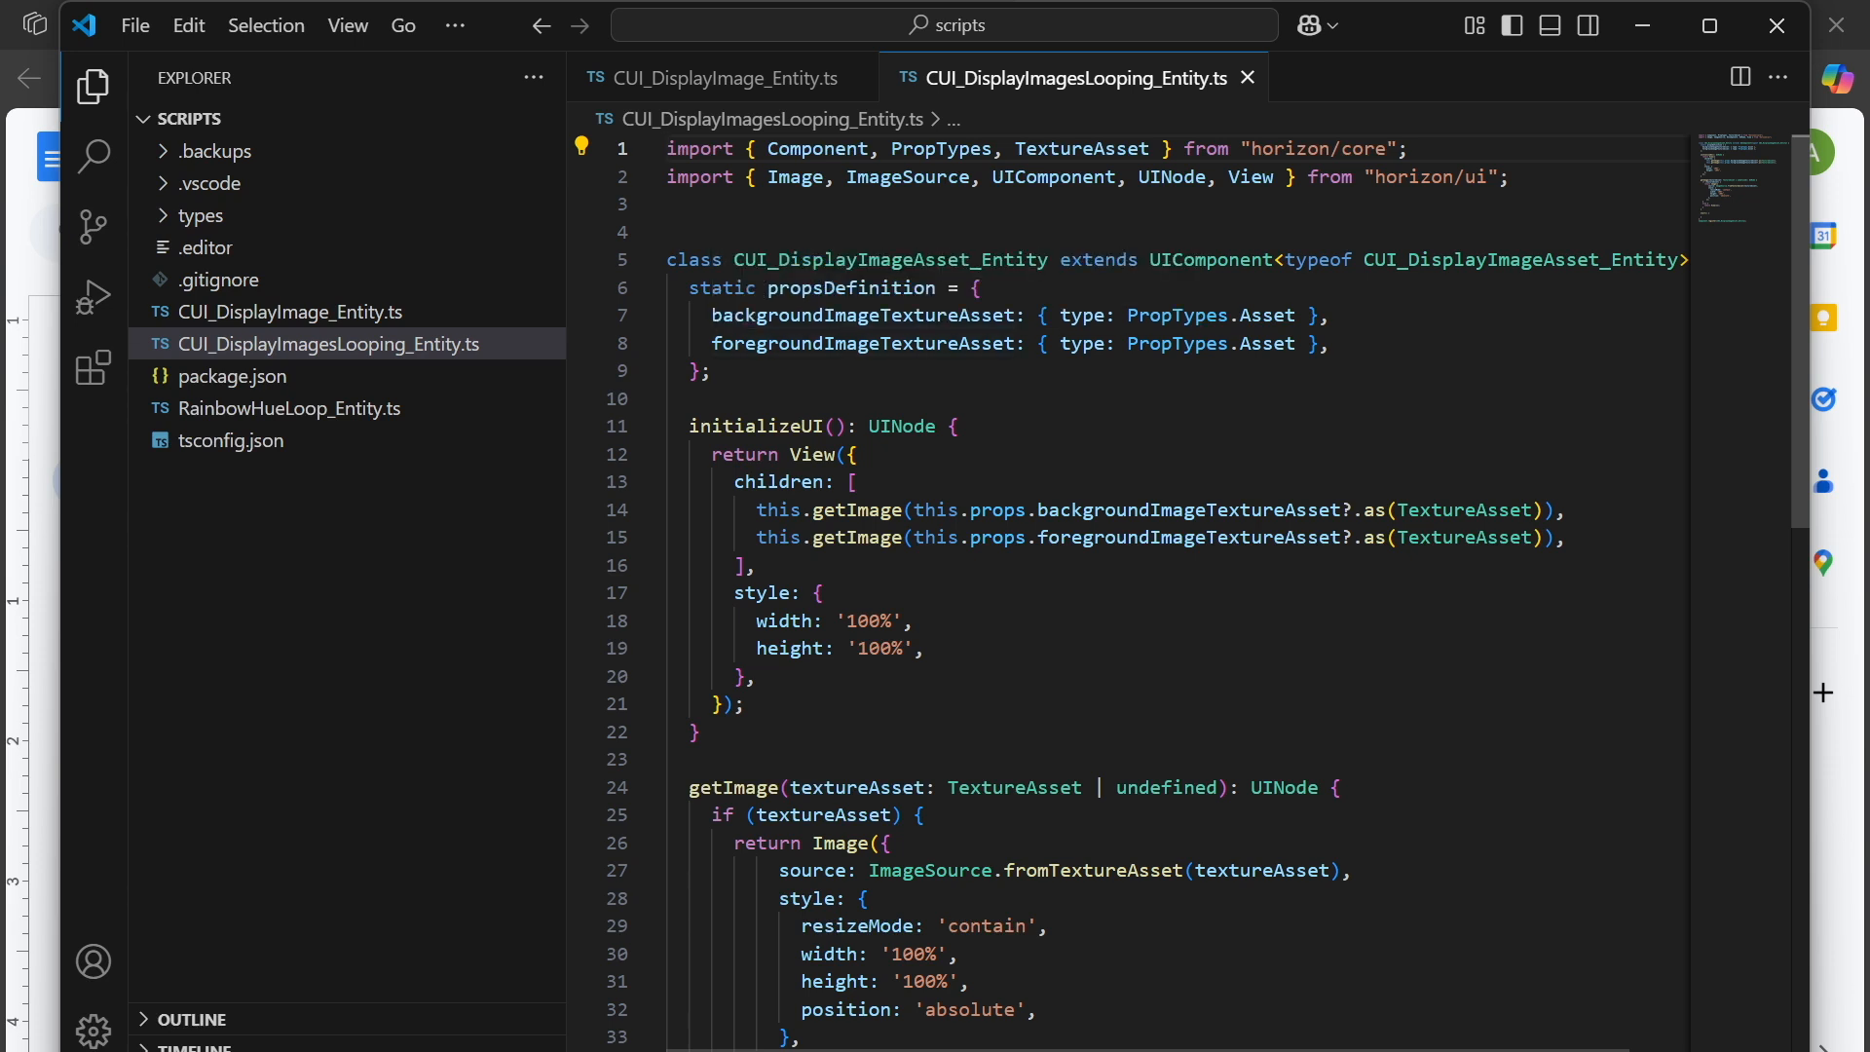
click(1016, 344)
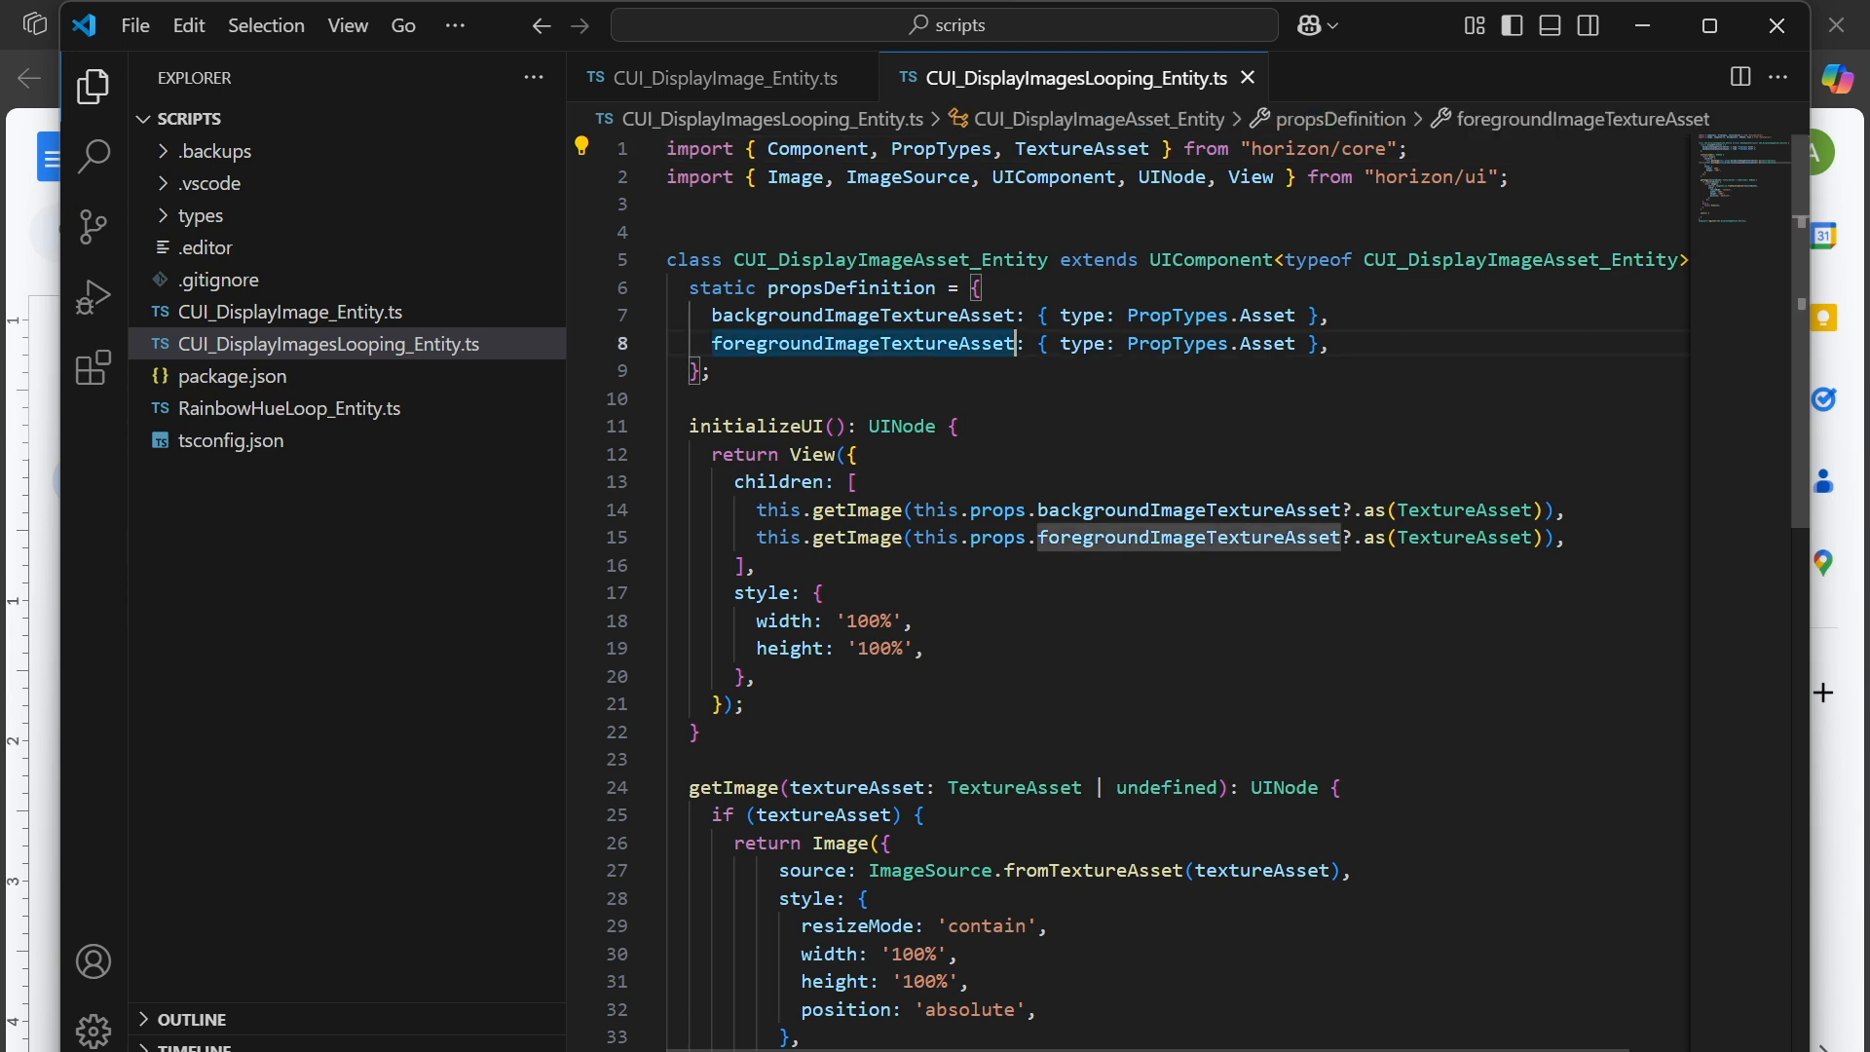
drag(1016, 344, 824, 344)
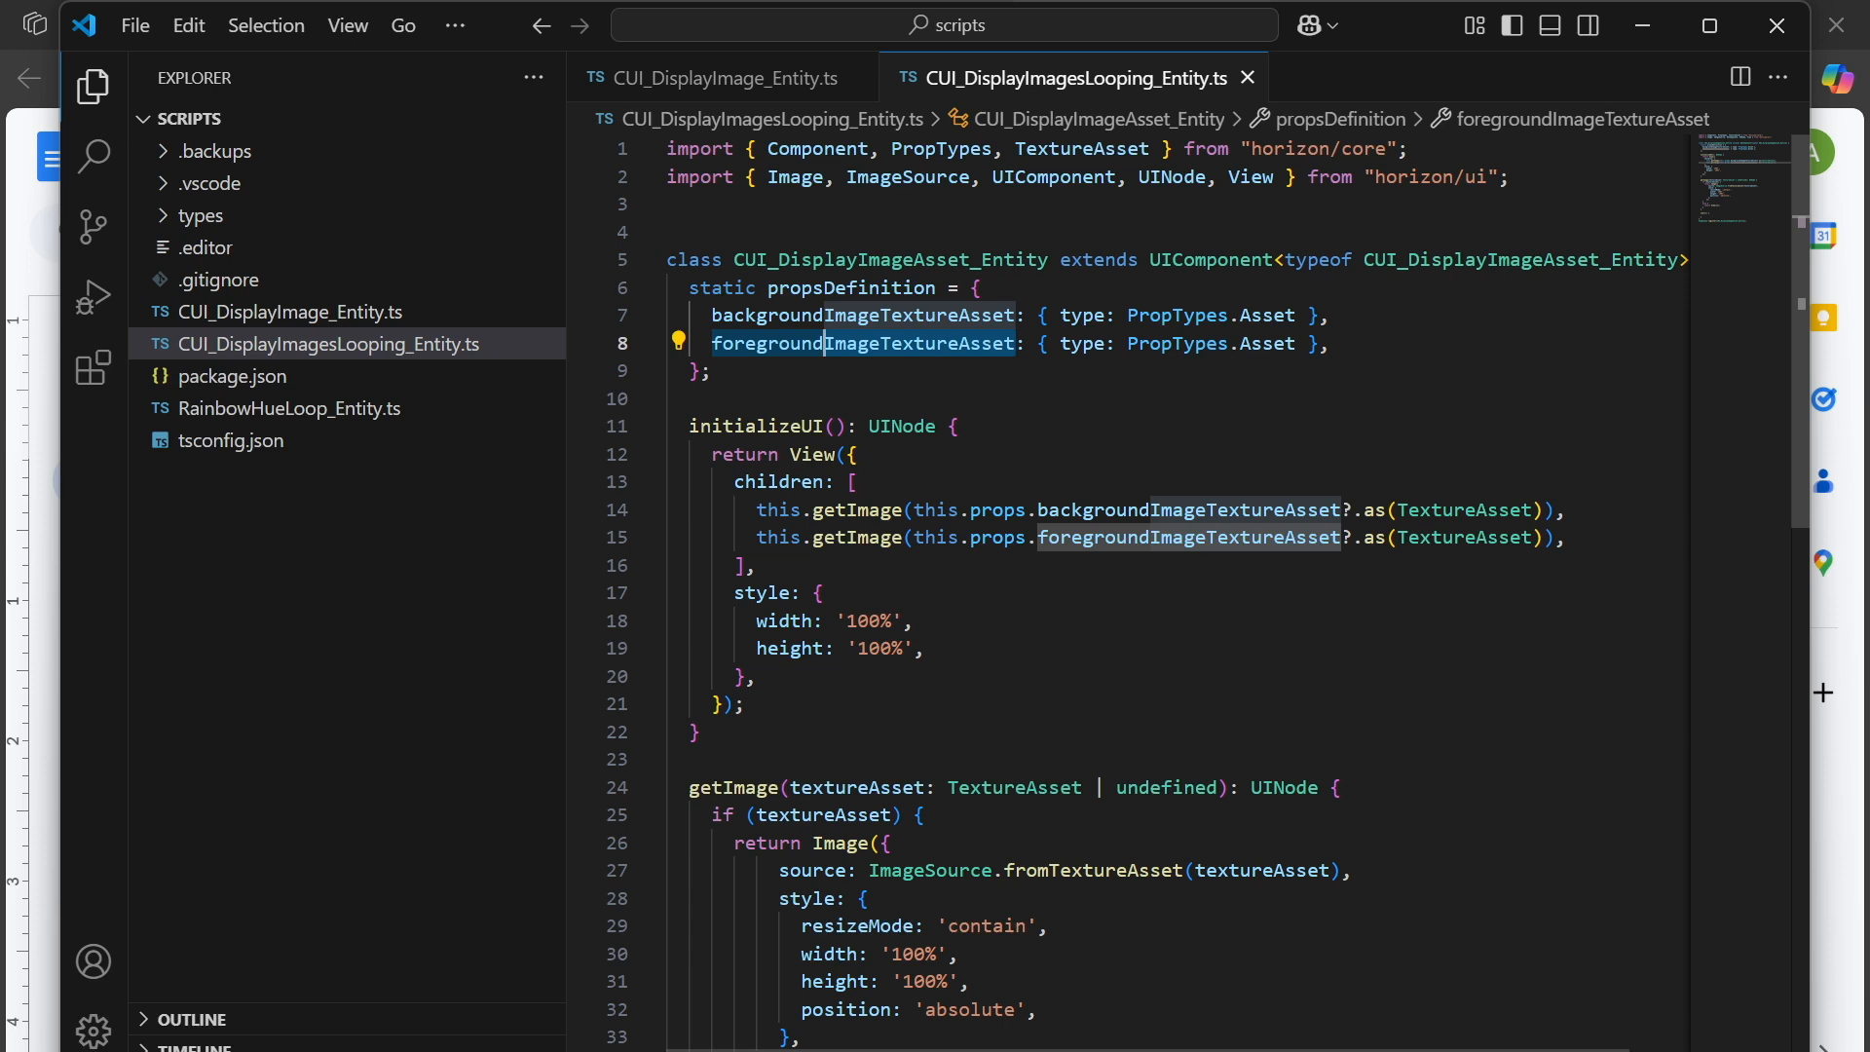
click(711, 371)
click(879, 344)
drag(880, 344, 1015, 343)
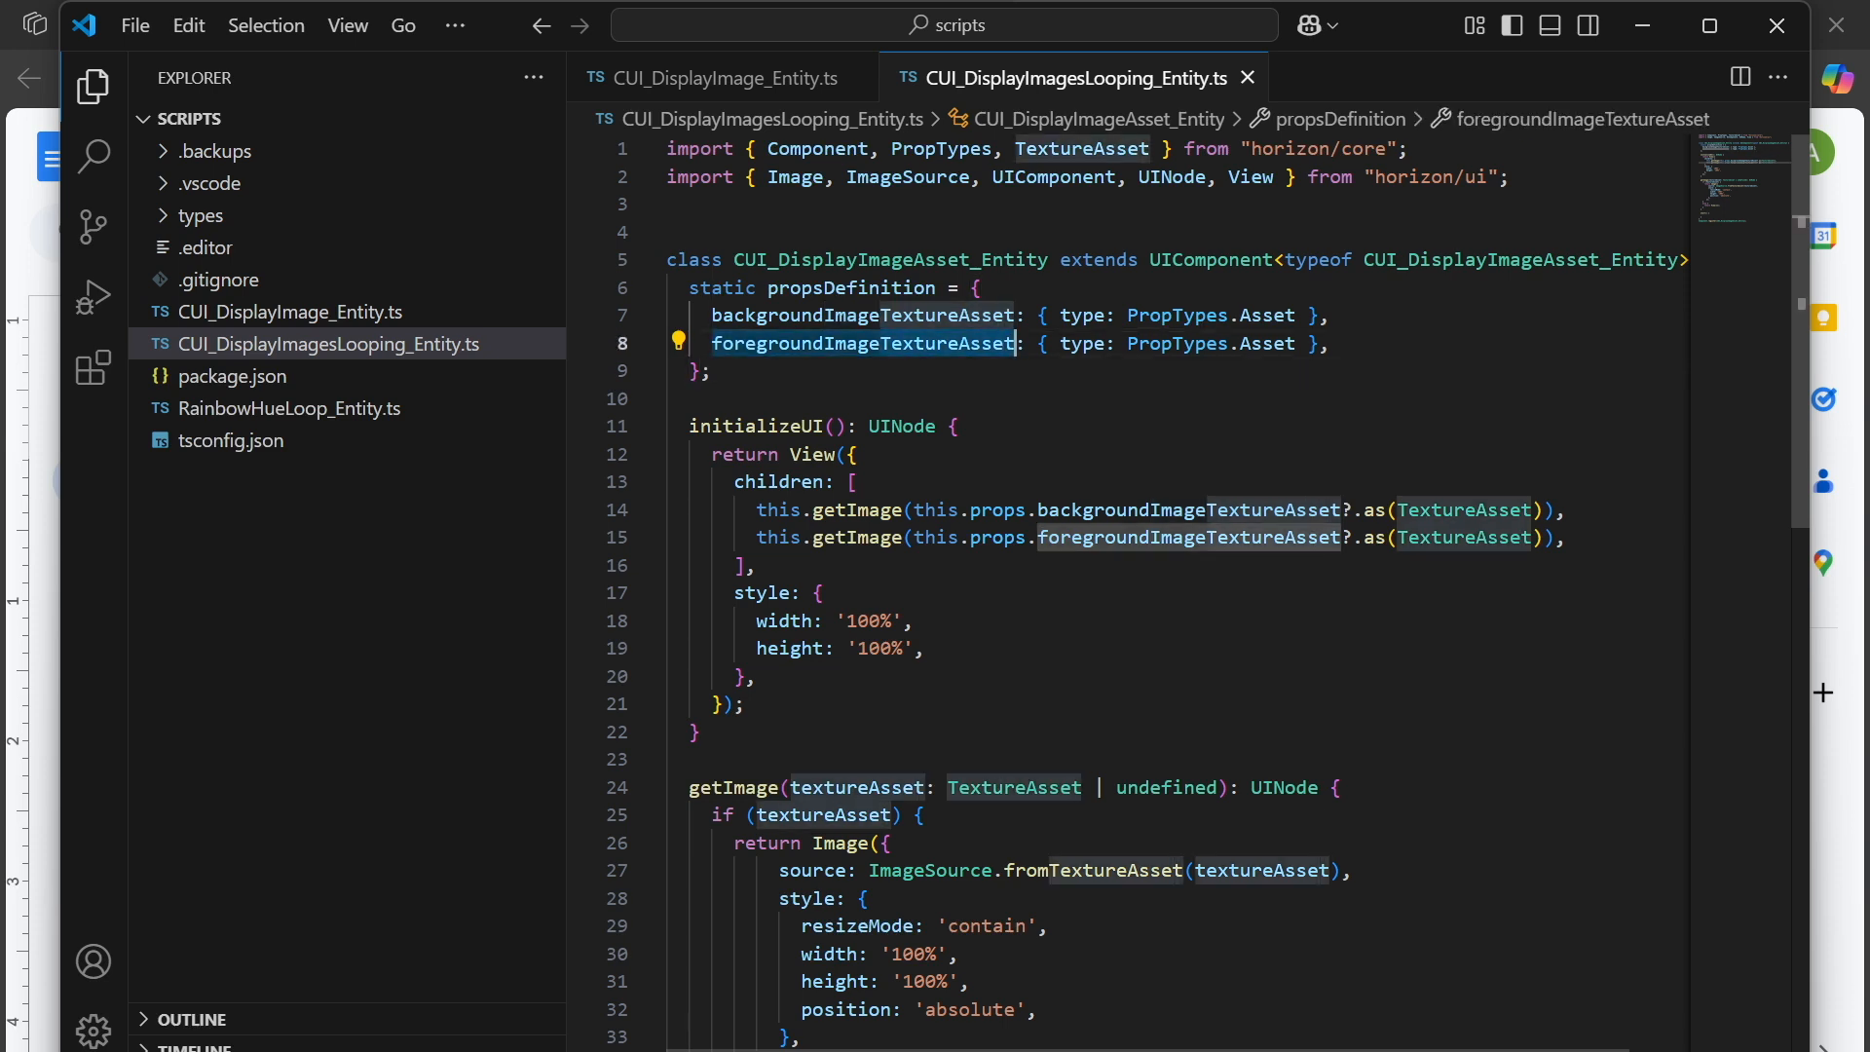
text(0)
click(1207, 344)
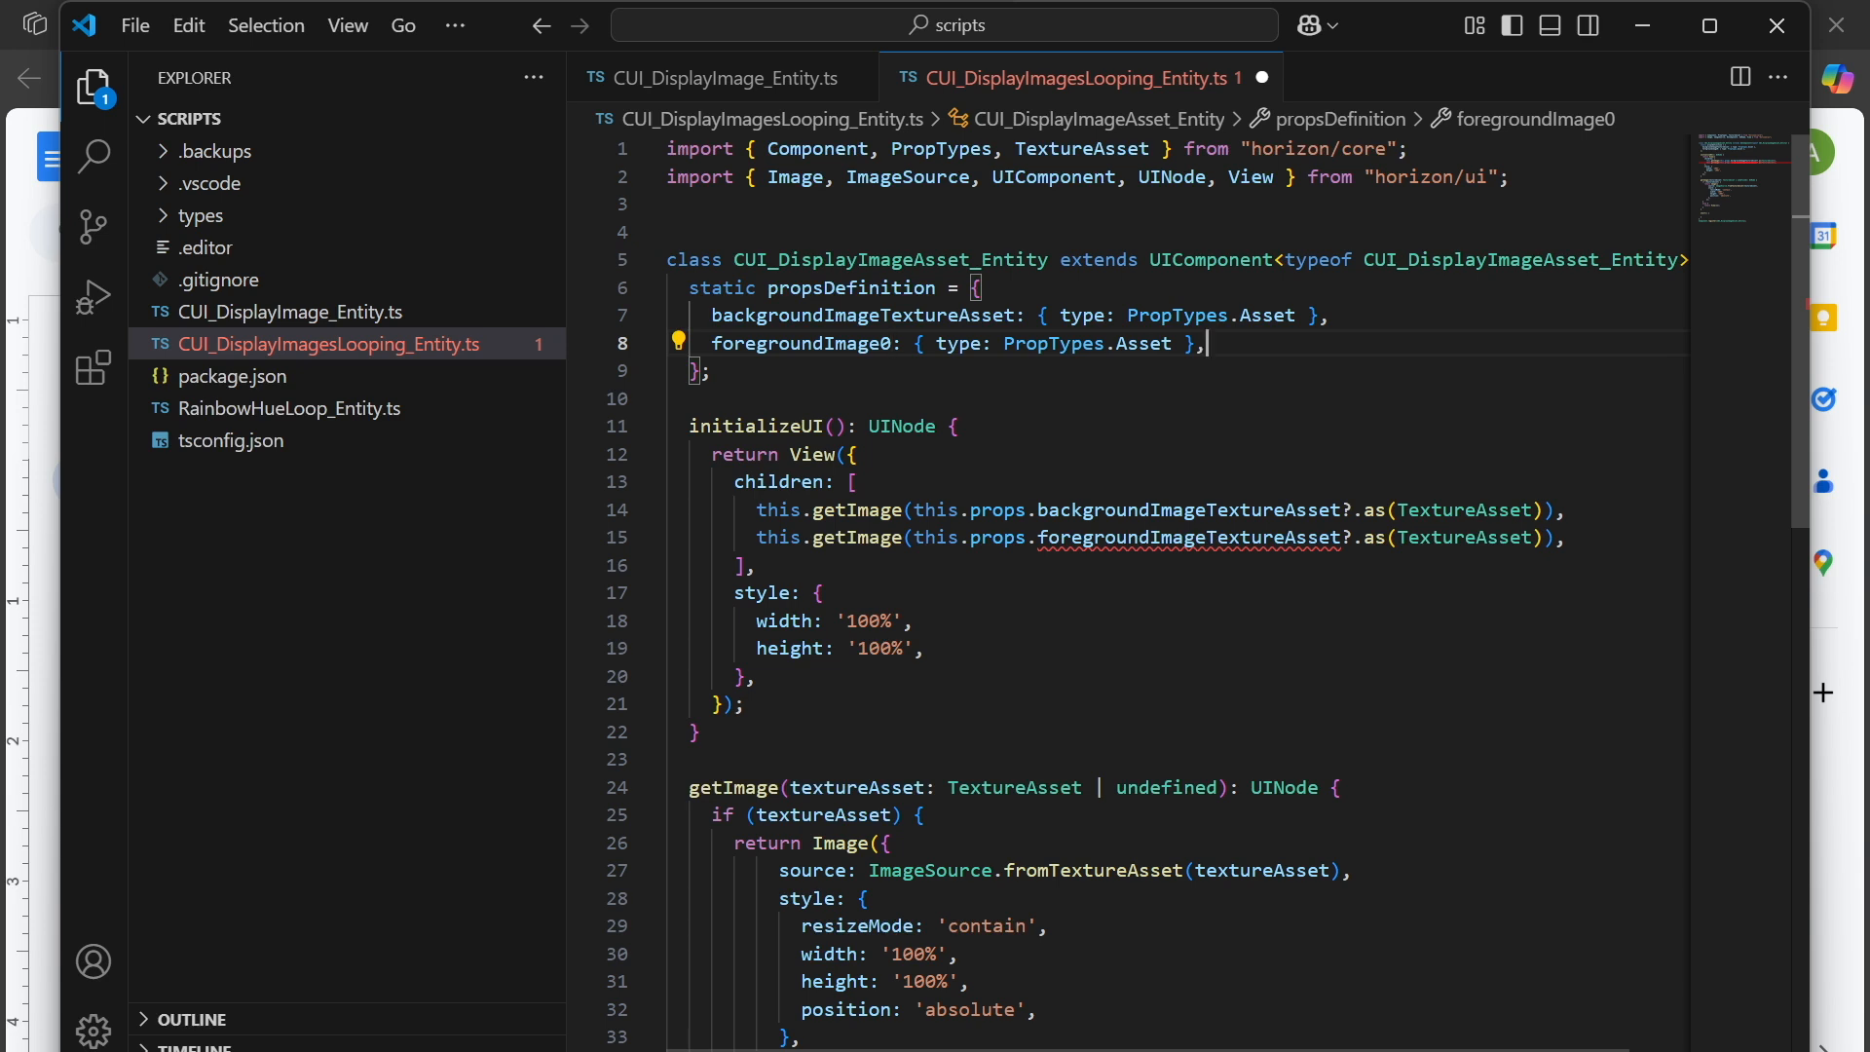
Duplicate the foregroundImage0 property line eight times within propsDefinition.
key(shift+alt+Down)
key(shift+alt+Down)
key(shift+alt+Down)
key(shift+alt+Down)
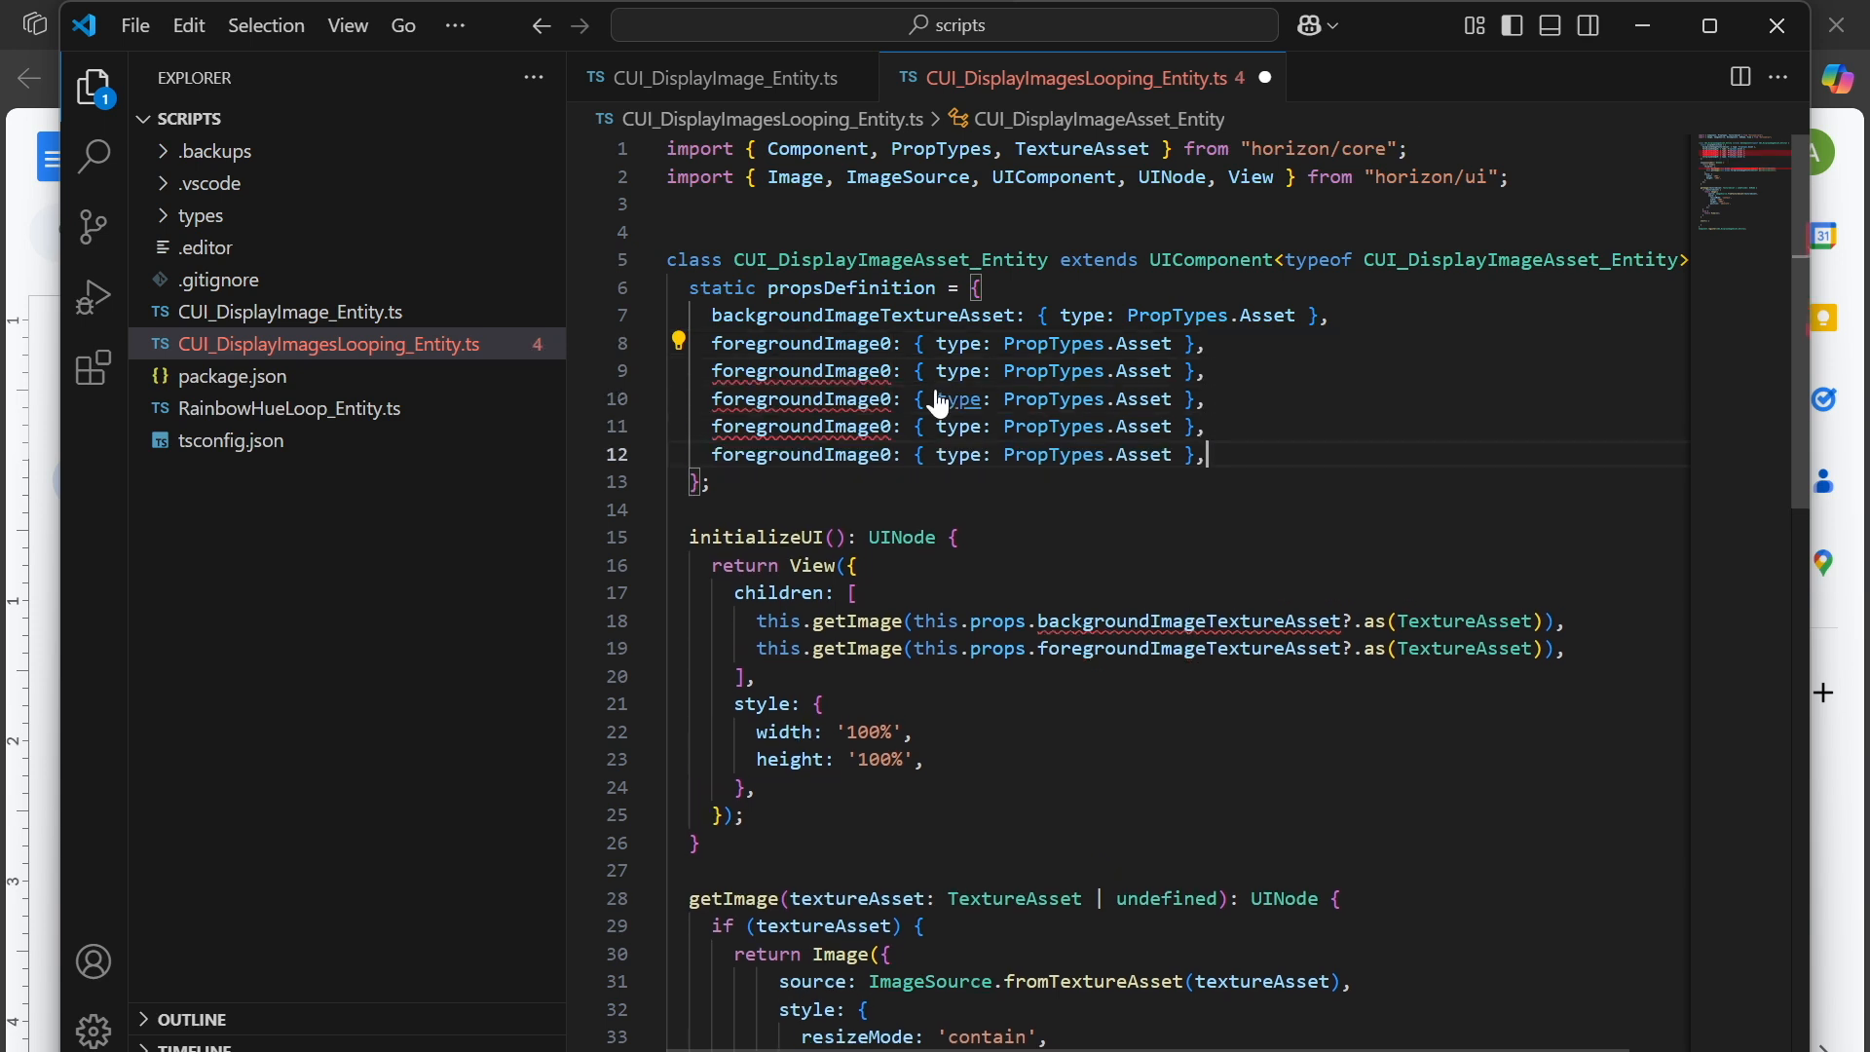
key(shift+alt+Down)
key(shift+alt+Down)
key(shift+alt+Down)
key(shift+alt+Down)
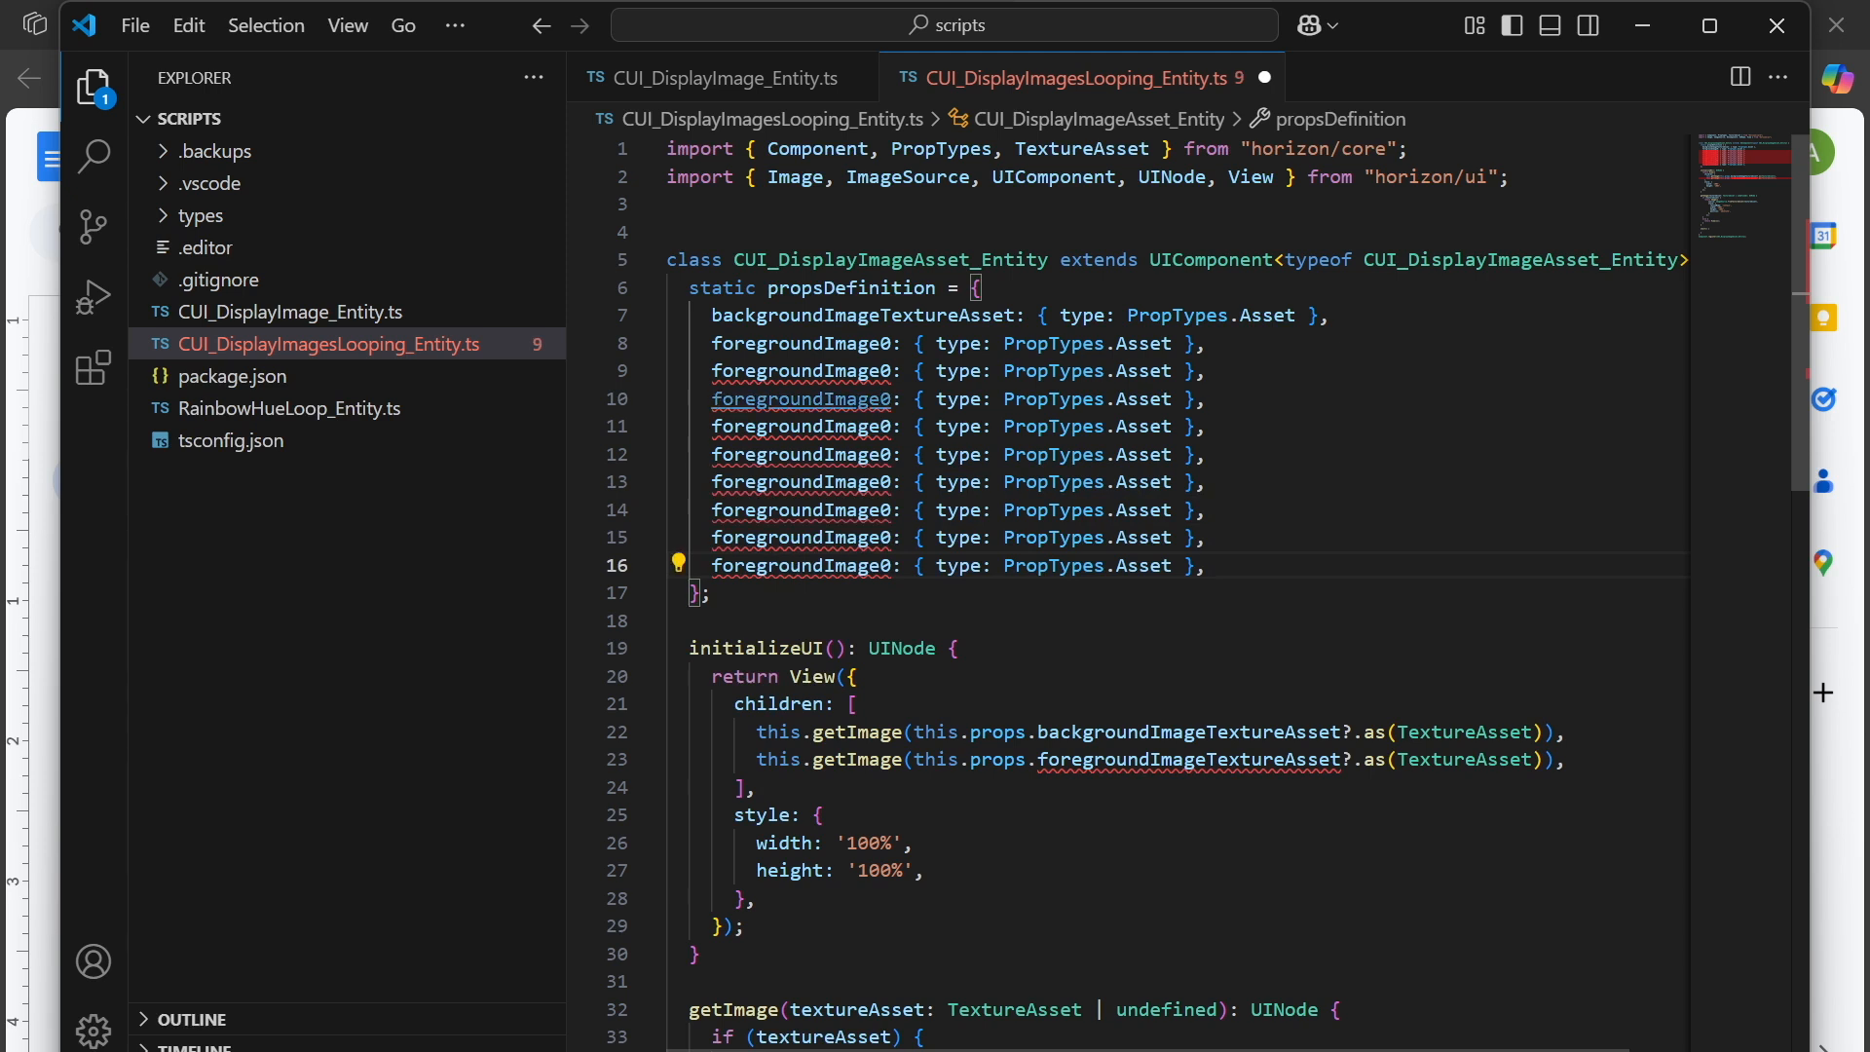
Renumber the eight duplicated properties in order as foregroundImage1 through foregroundImage8.
click(892, 371)
key(BackSpace)
text(1)
key(Down)
key(BackSpace)
text(2)
key(Down)
key(BackSpace)
text(3)
key(Down)
key(BackSpace)
text(4)
key(Down)
key(BackSpace)
text(5)
key(Down)
key(BackSpace)
text(6)
key(Down)
key(BackSpace)
text(7)
key(Down)
key(BackSpace)
text(8)
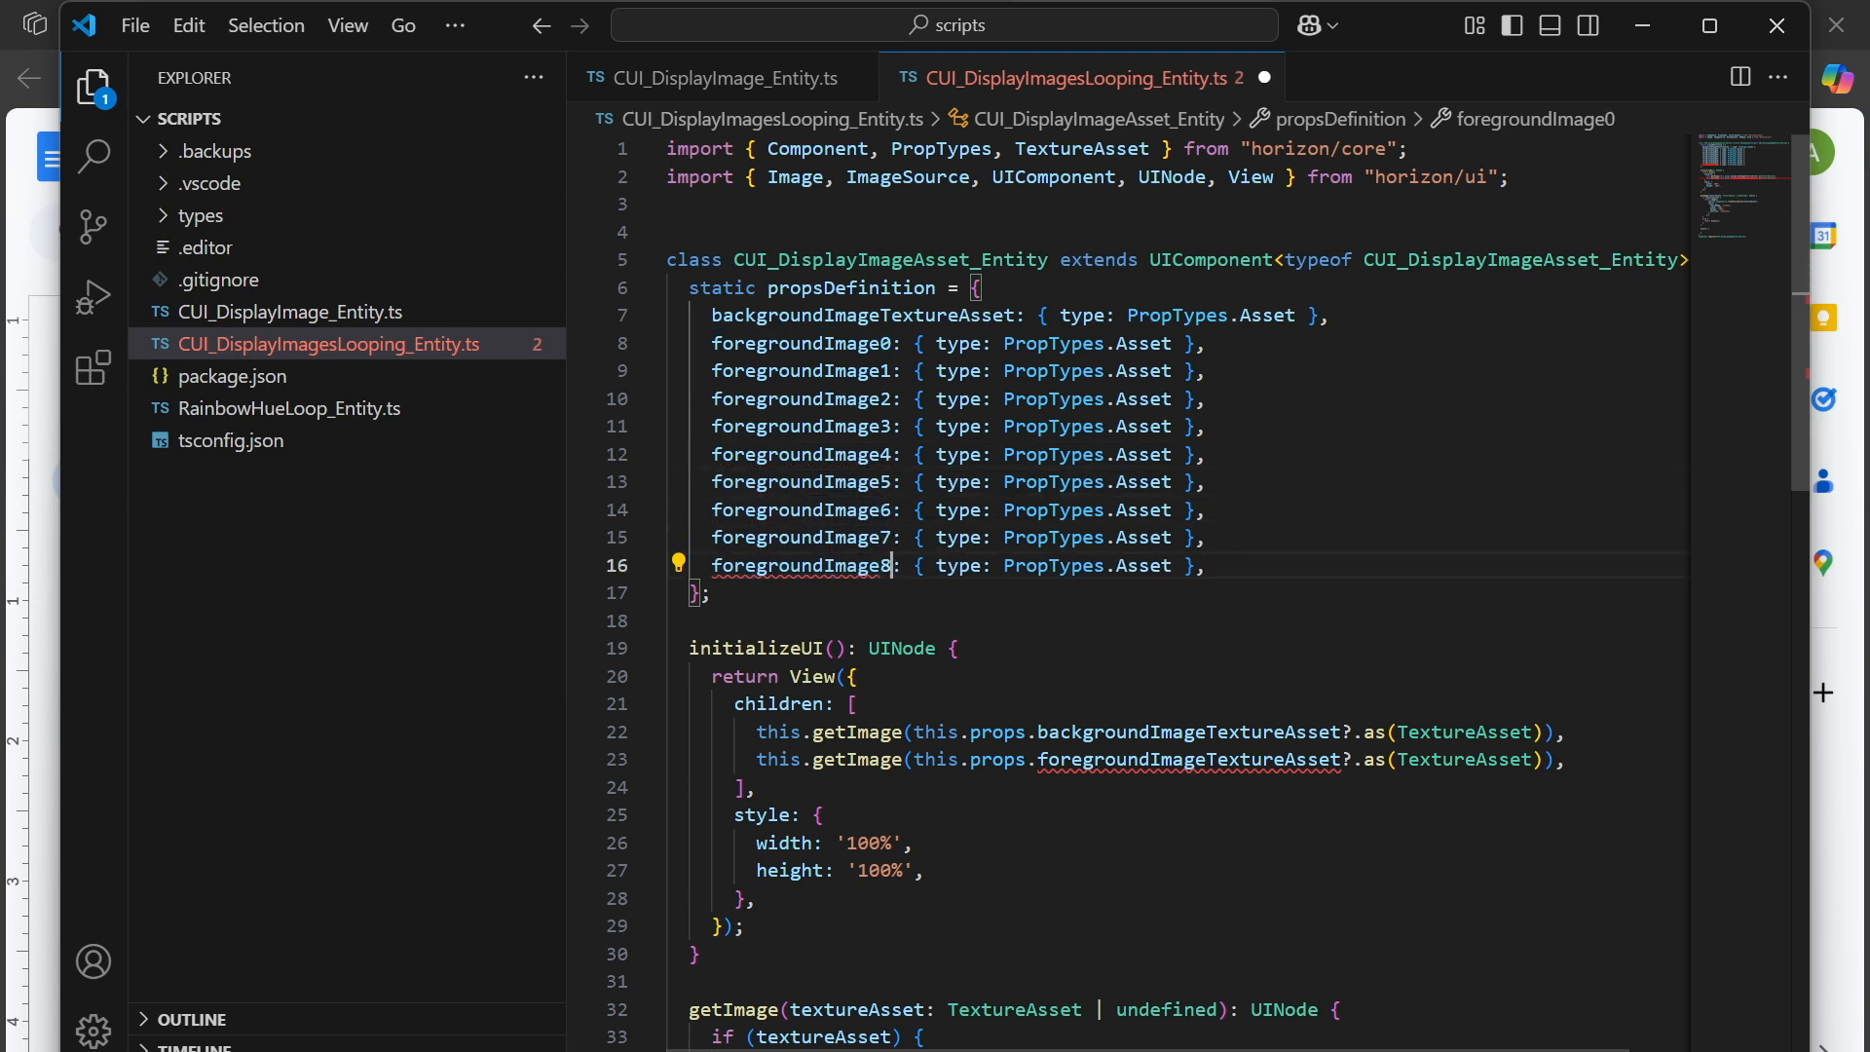
Duplicate the foregroundImage8 property and rename the copy foregroundImage9.
key(shift+alt+Down)
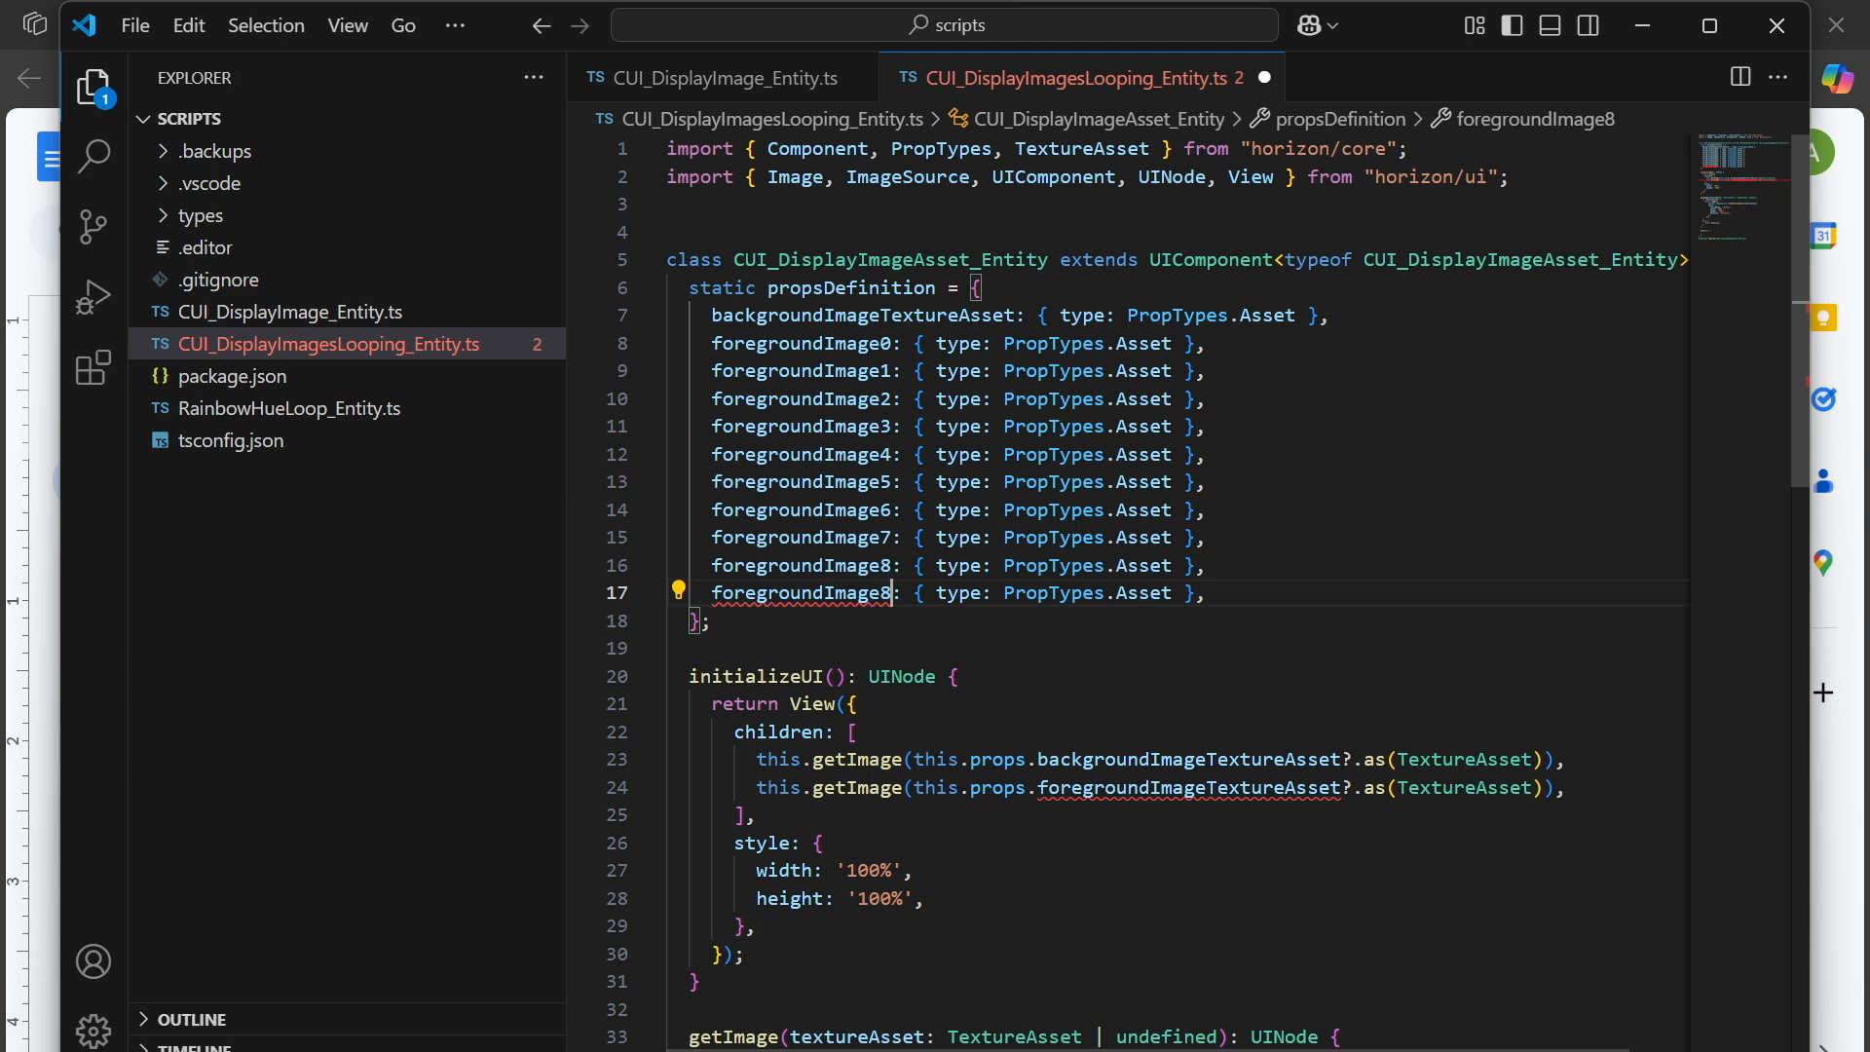
key(BackSpace)
text(9)
scroll(1129, 585, down, 2)
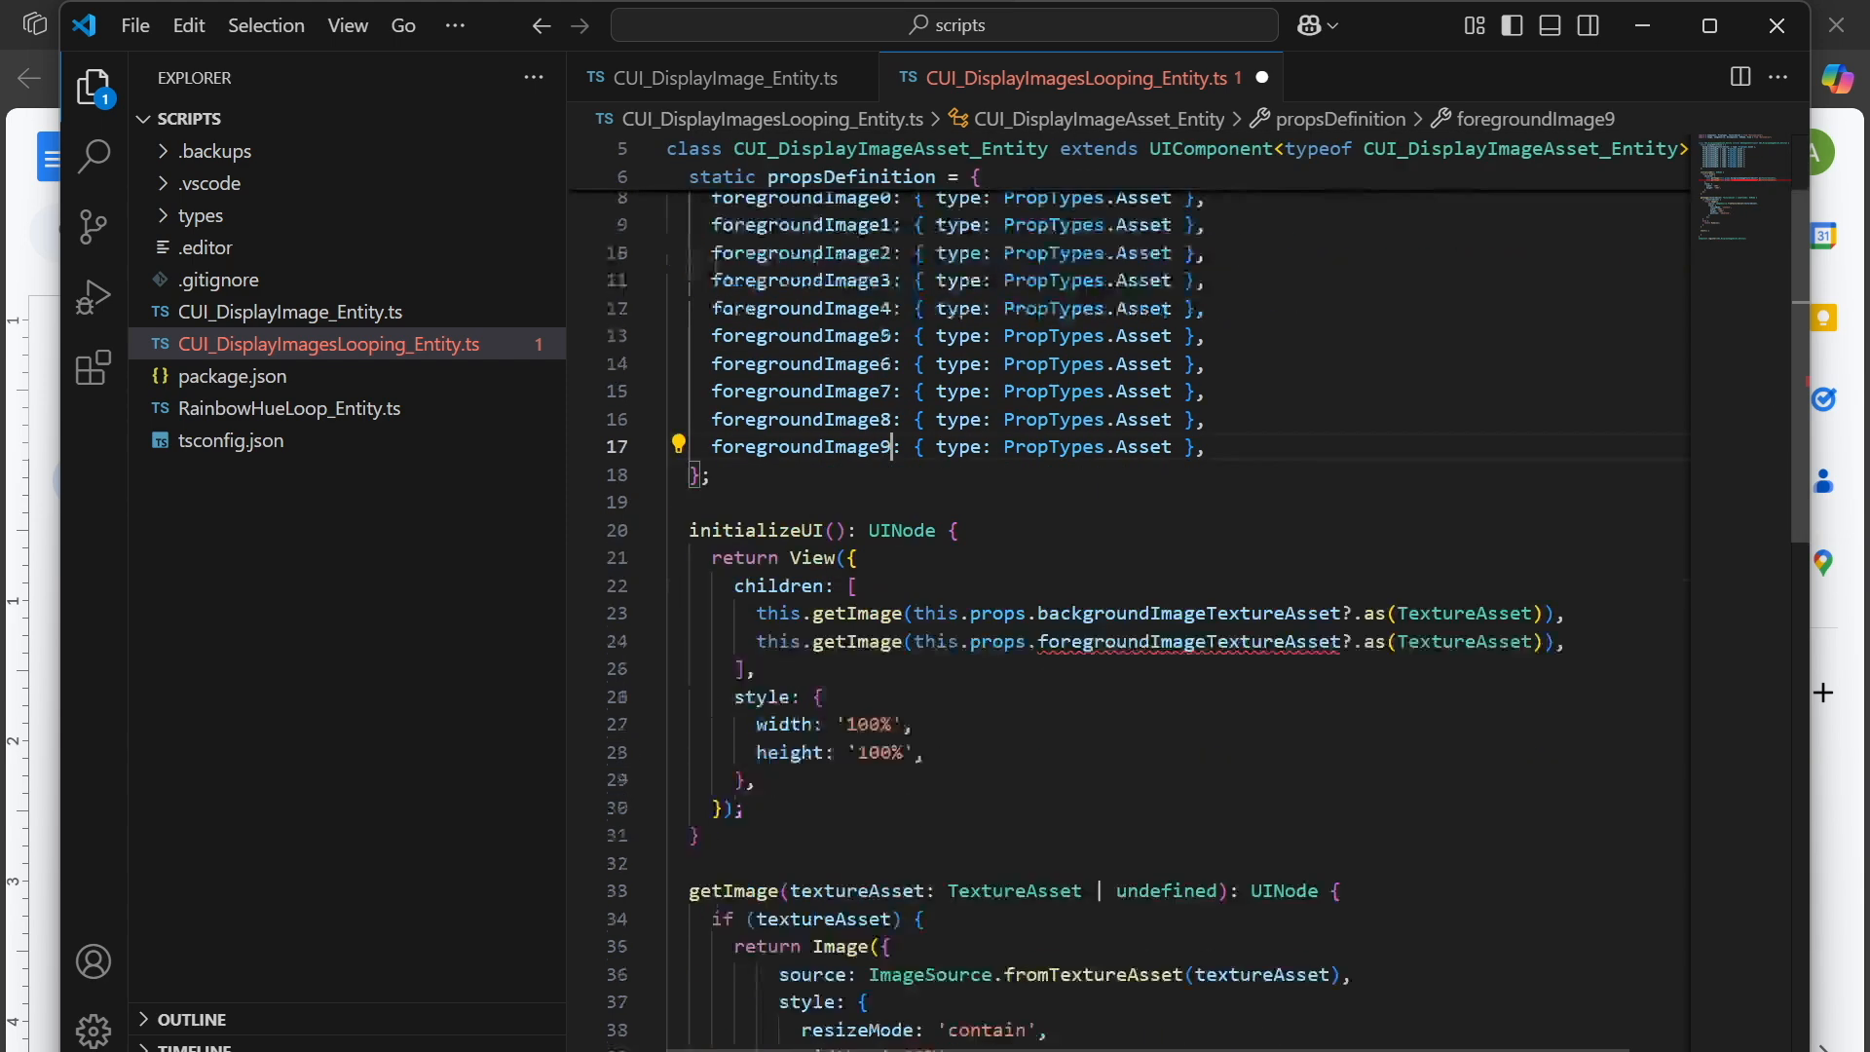
scroll(1130, 584, up, 2)
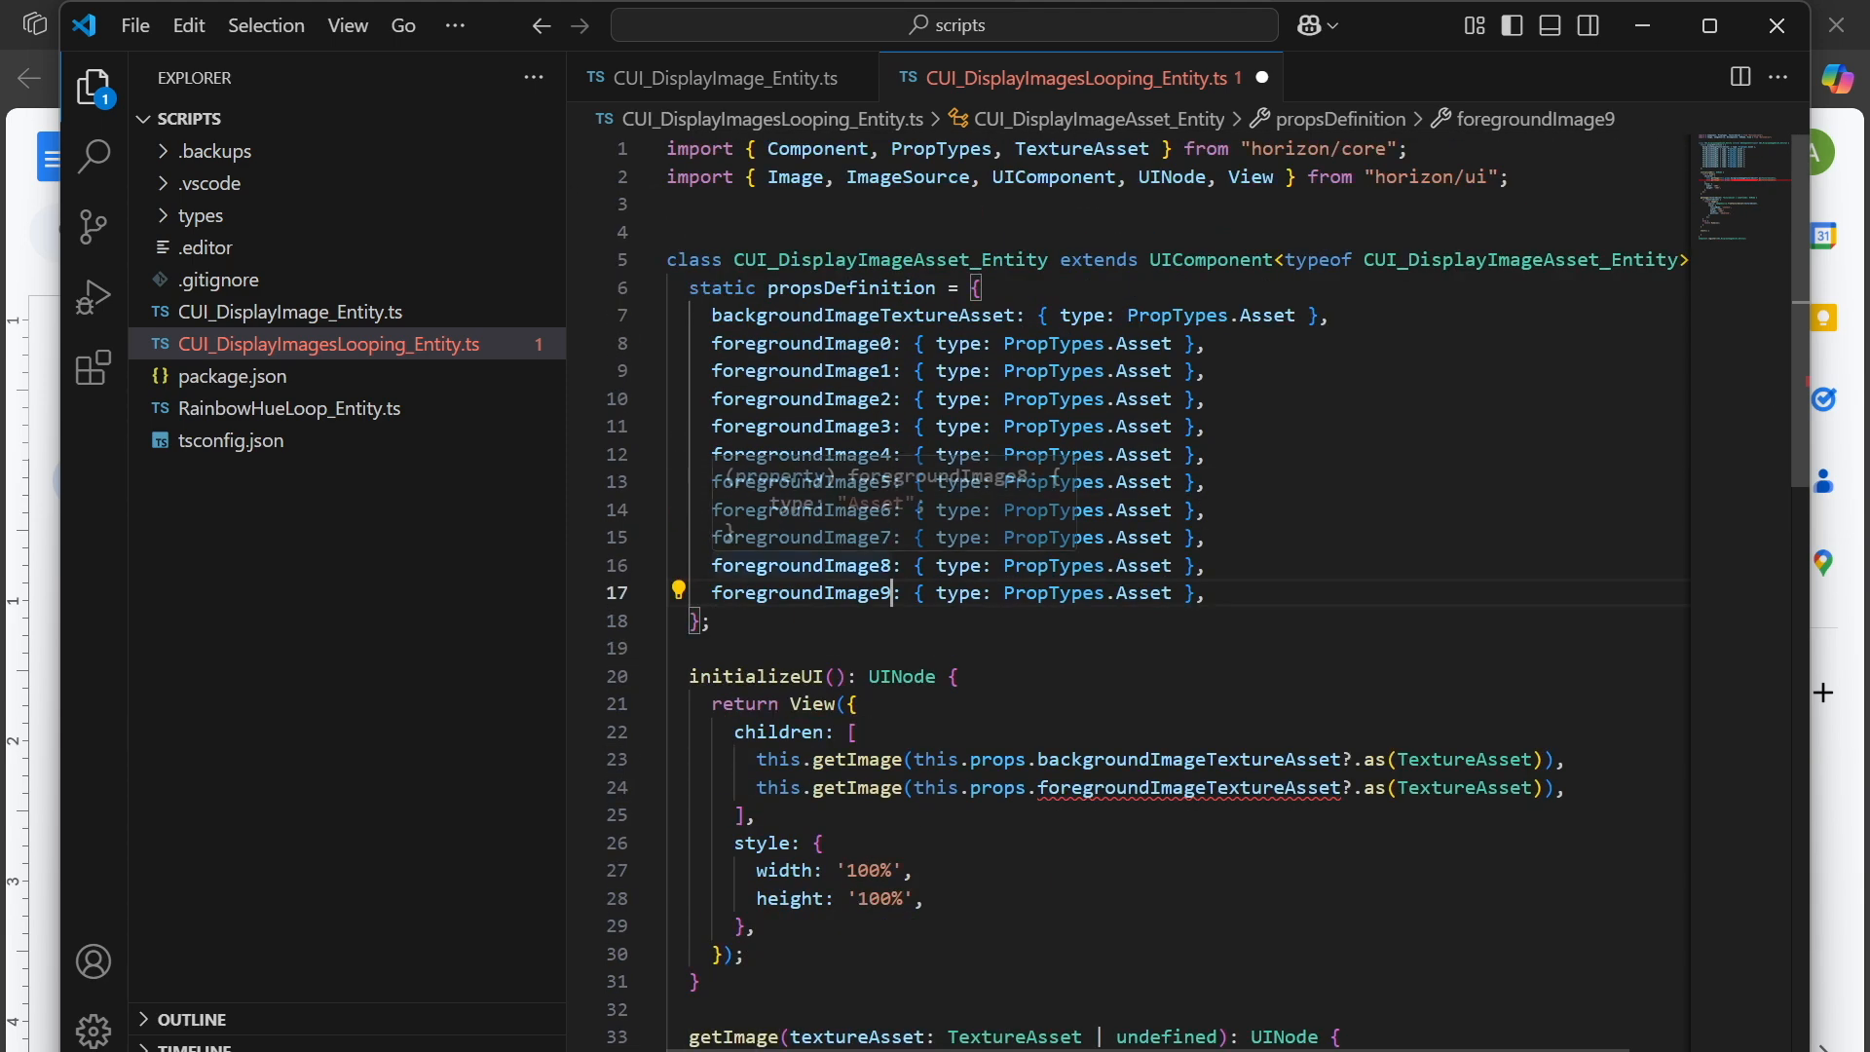
Declare the class field "textures: TextureAsset[] = [];" below the propsDefinition block.
click(713, 622)
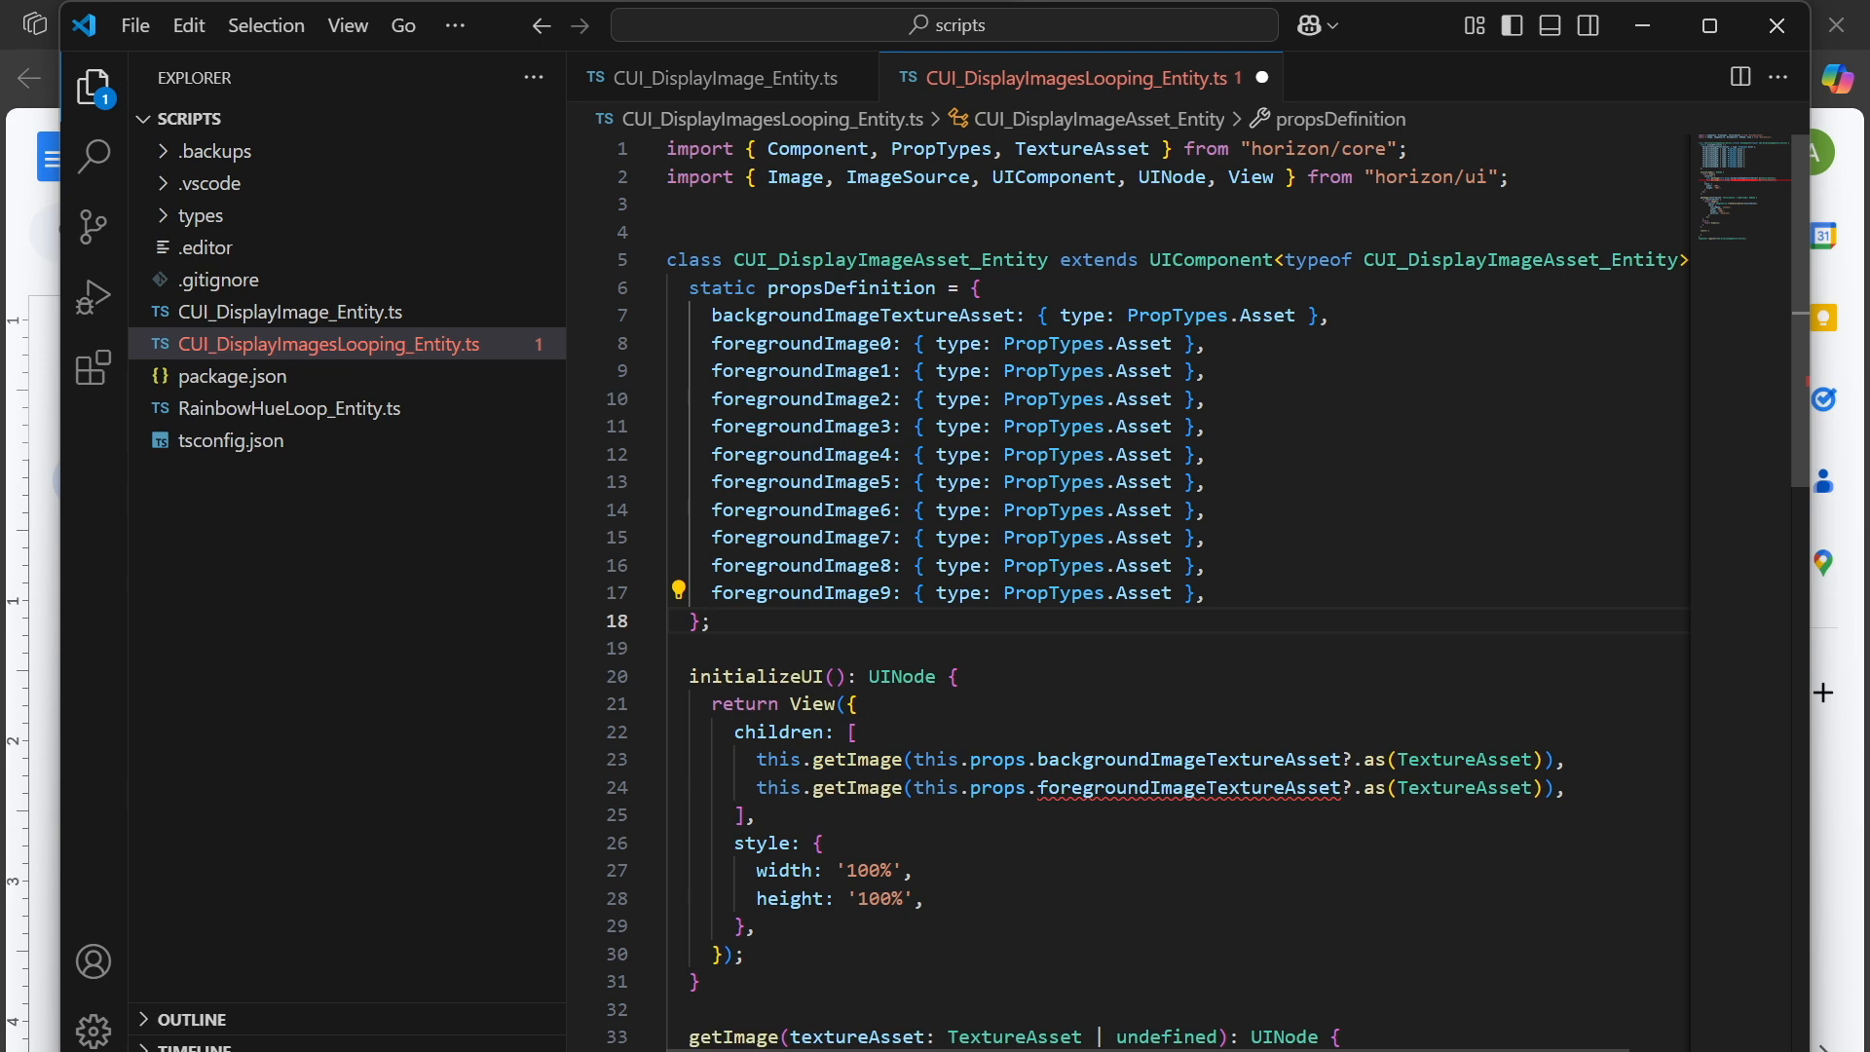
key(Return)
key(Return)
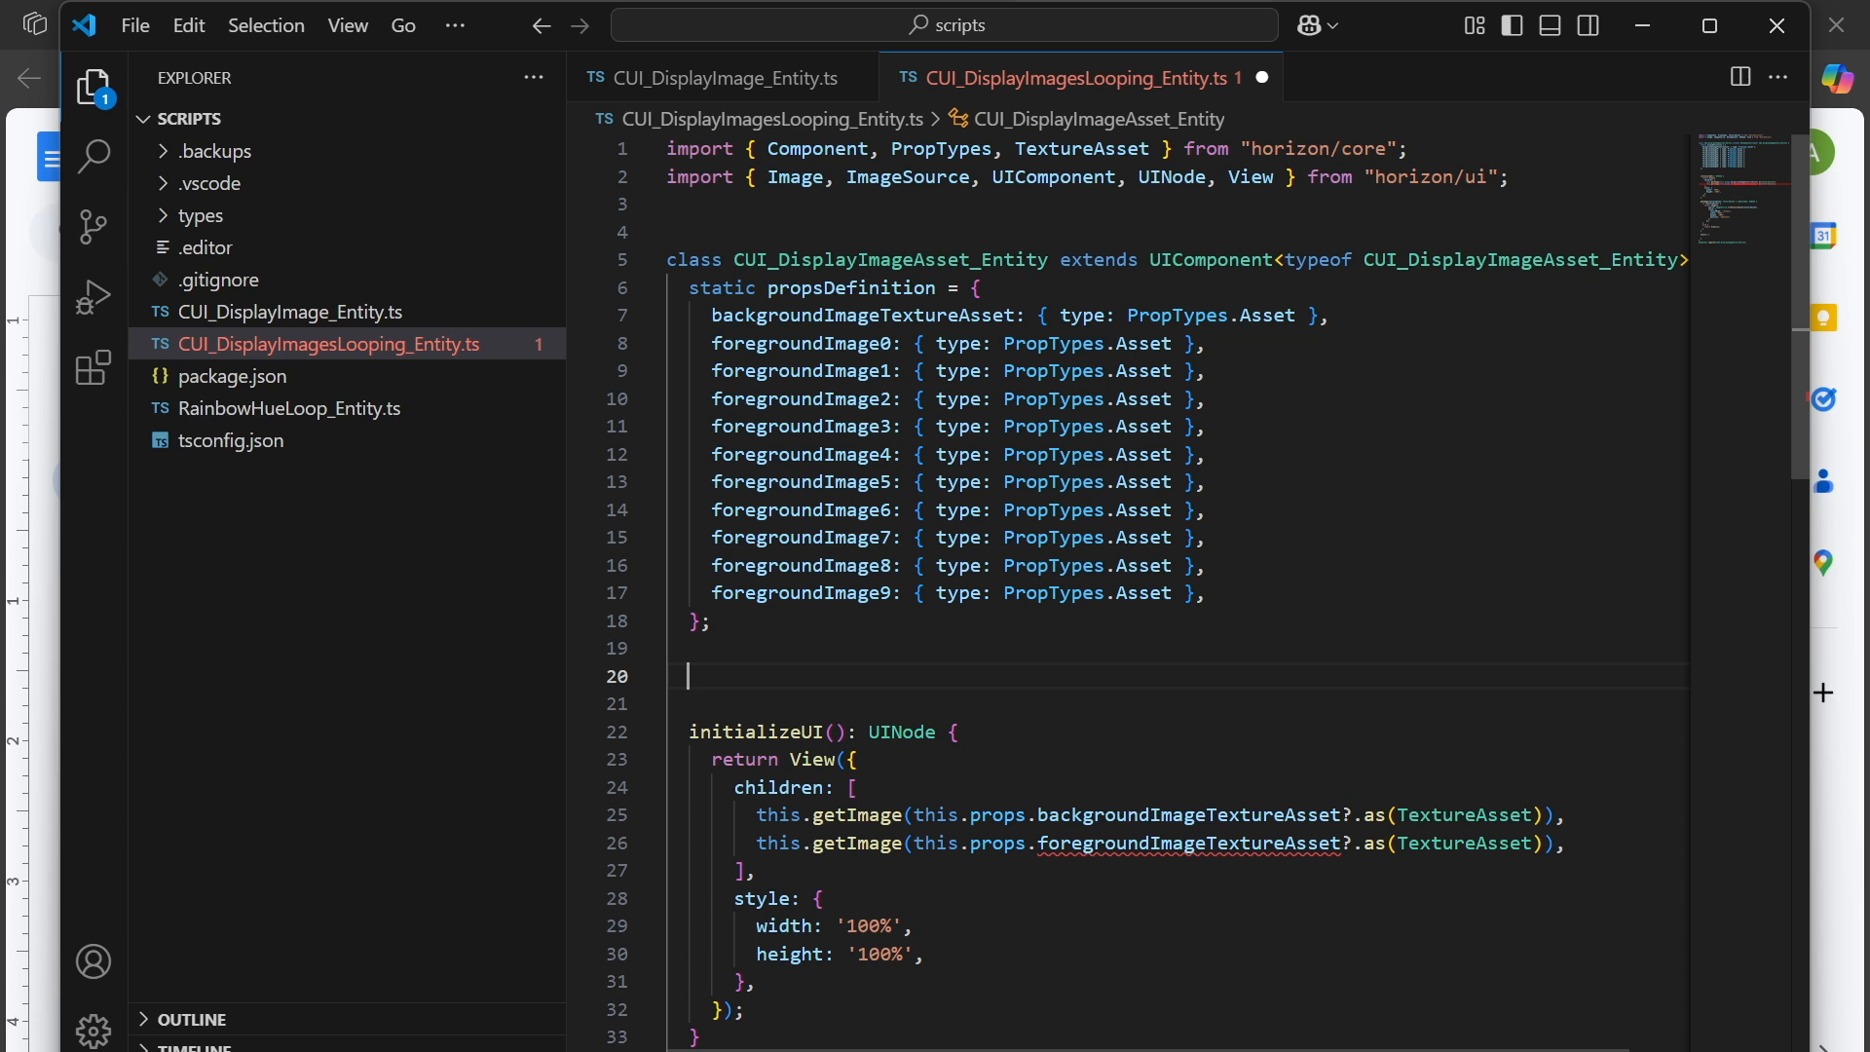
text(t)
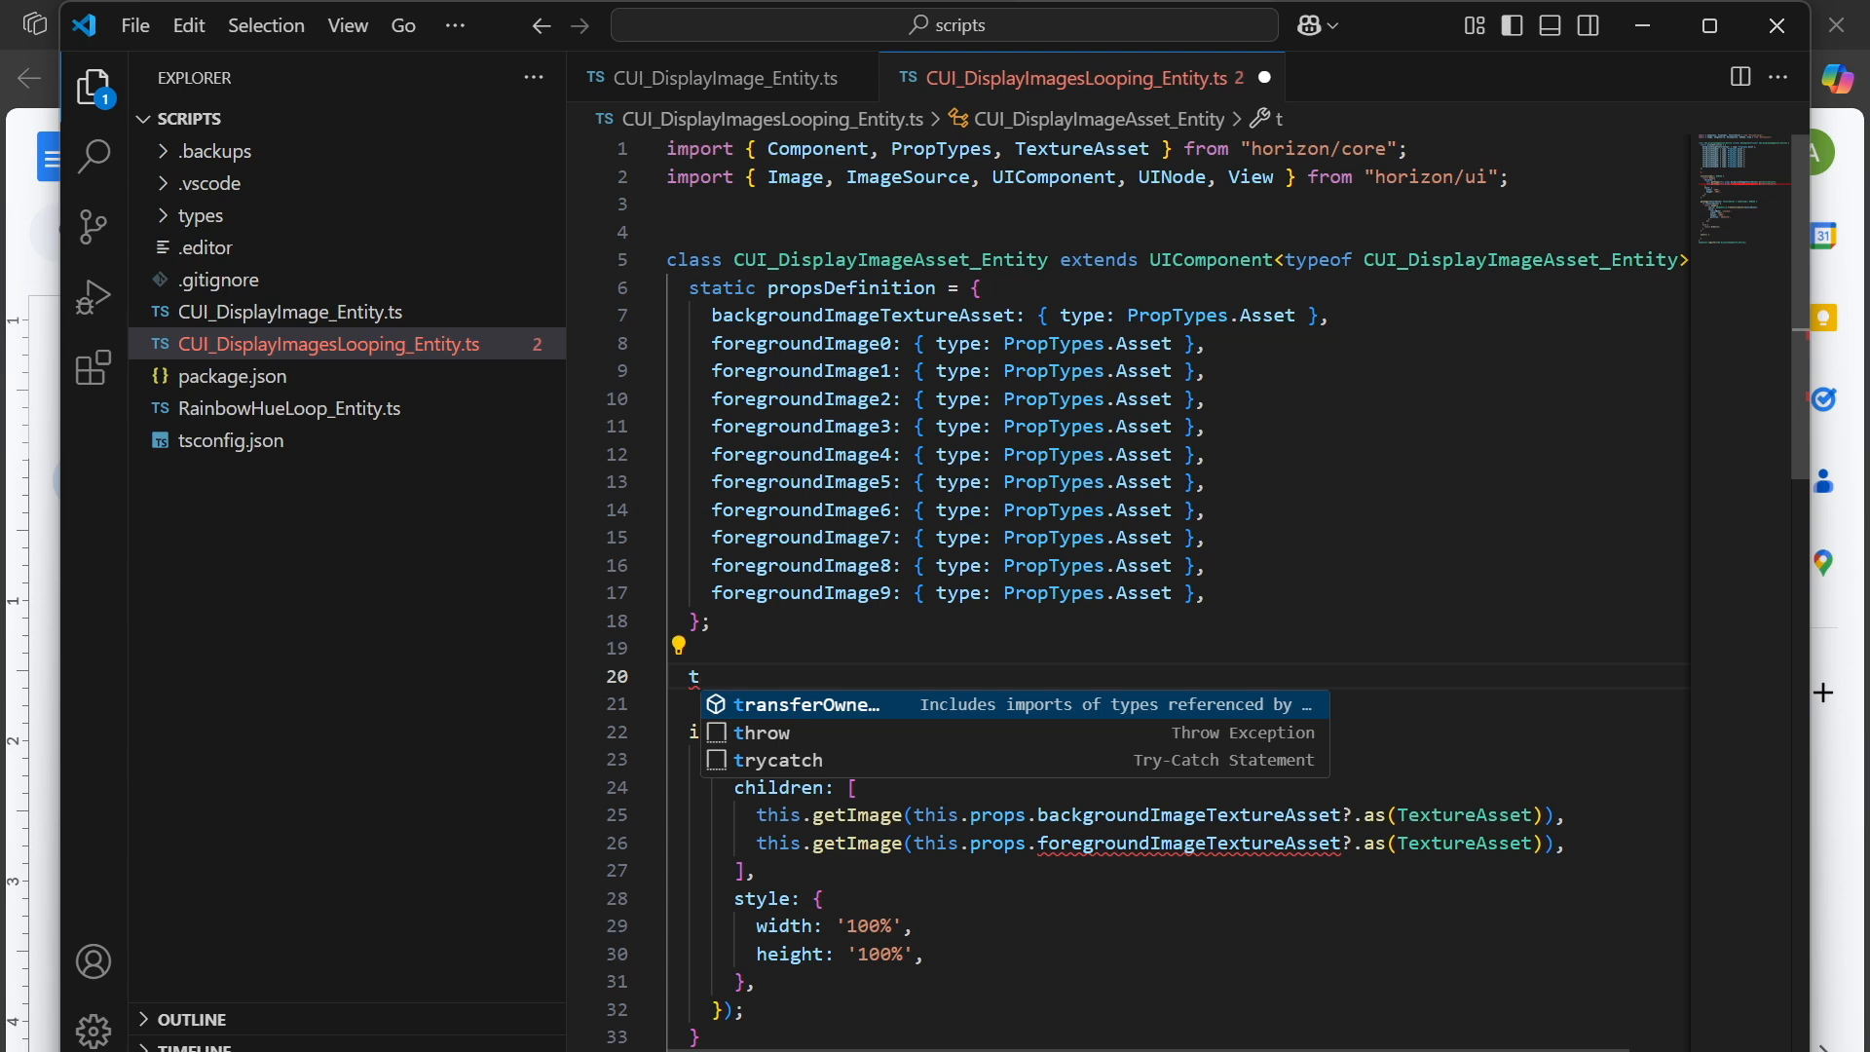
text(exturs)
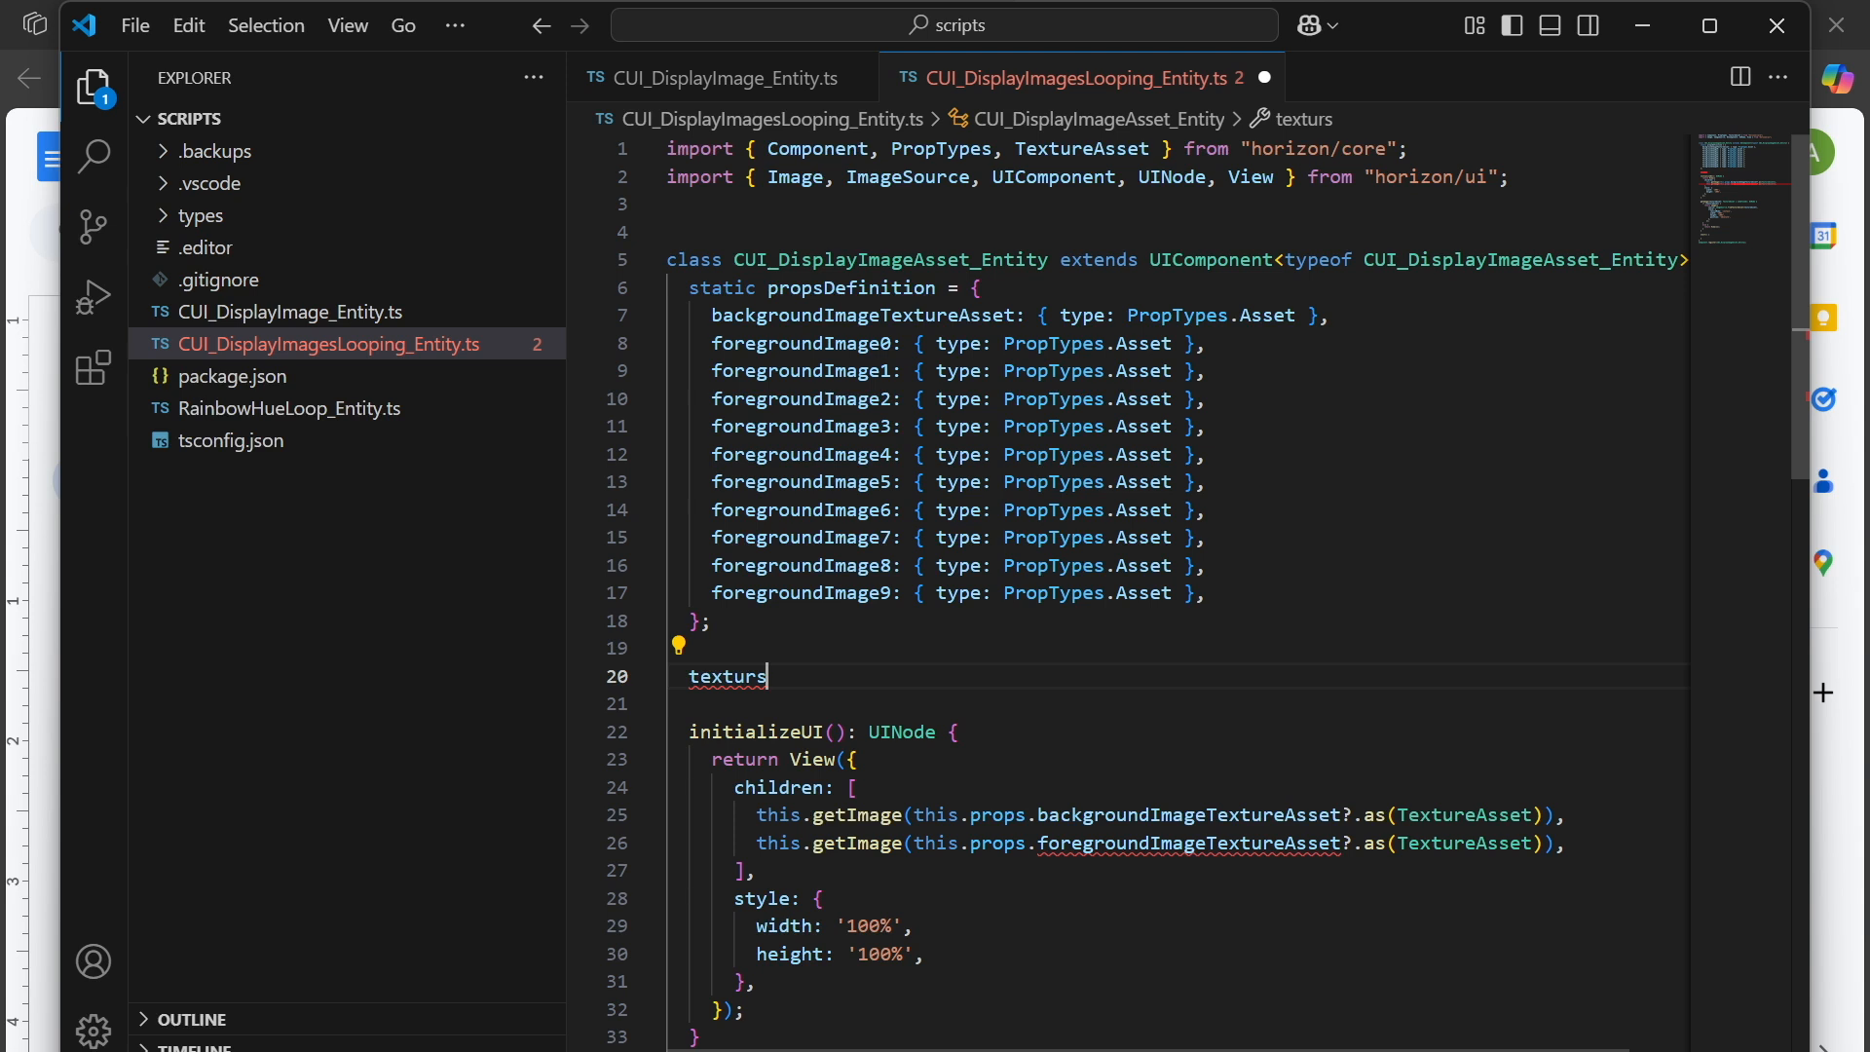
key(BackSpace)
text(e)
text(s: T)
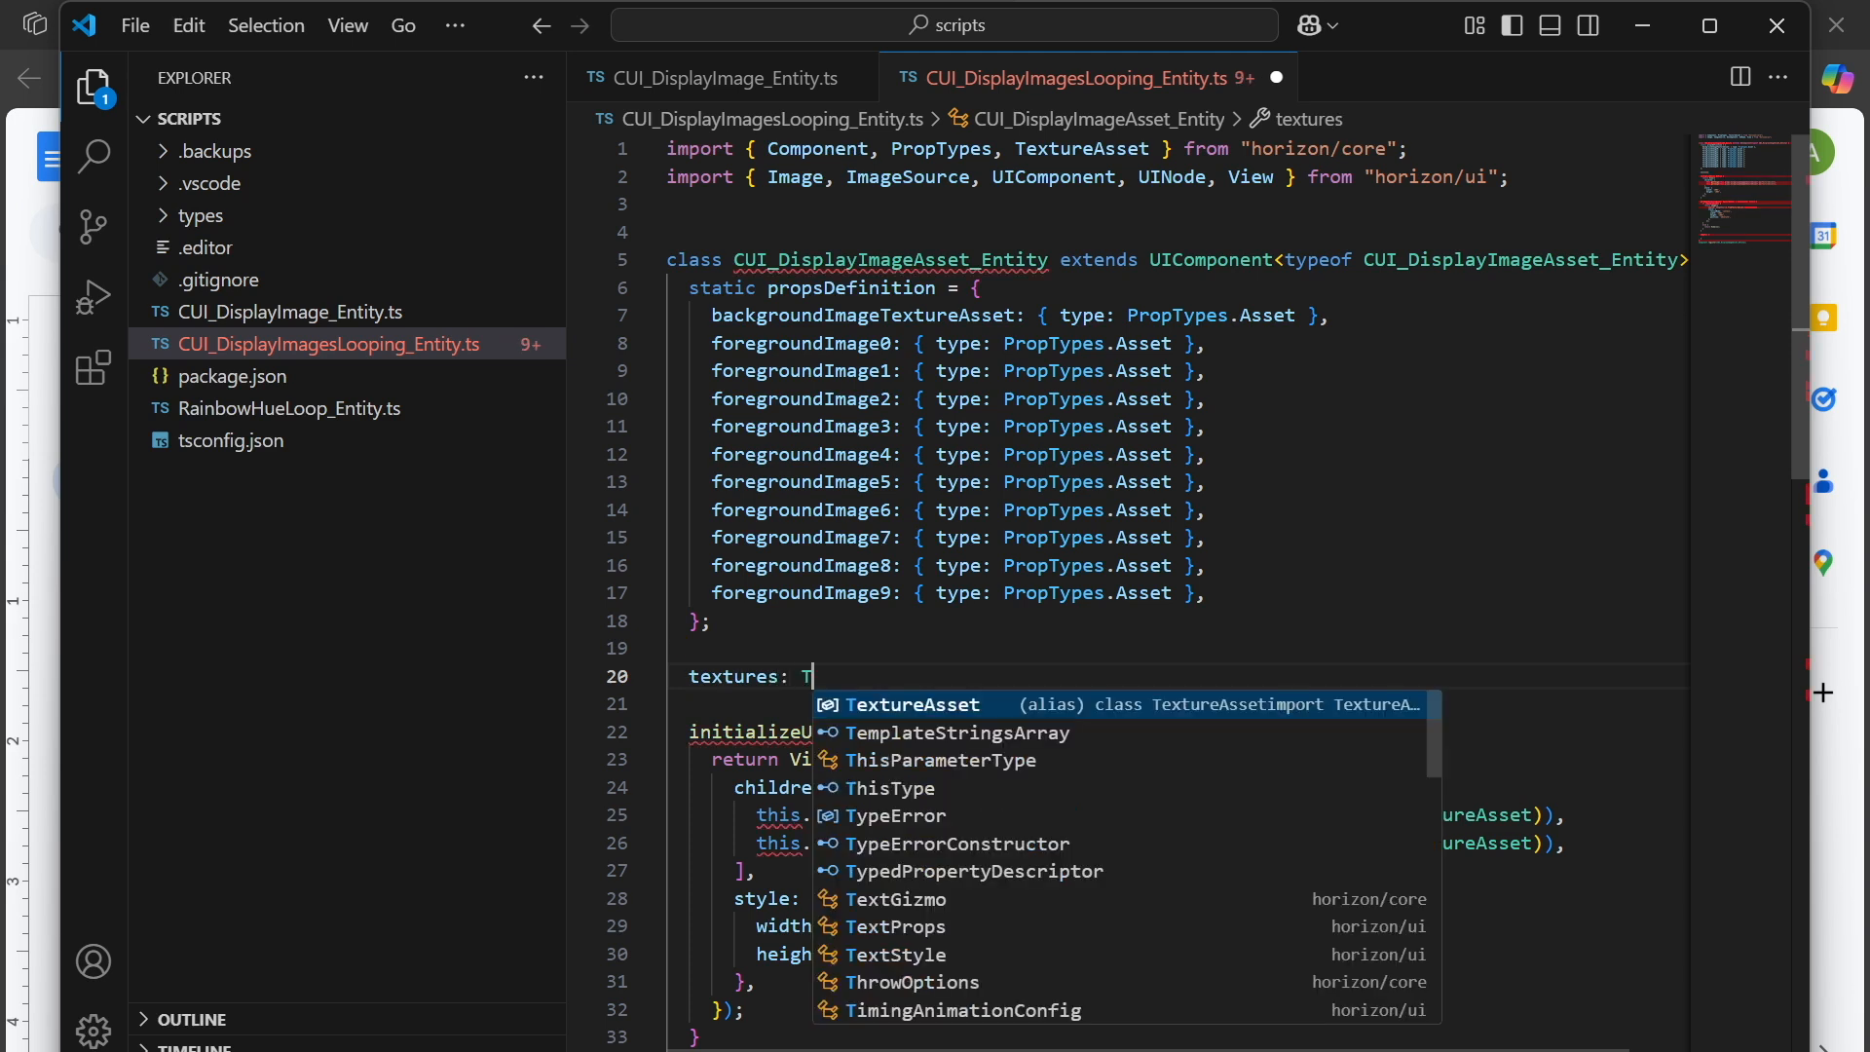
key(Tab)
text([])
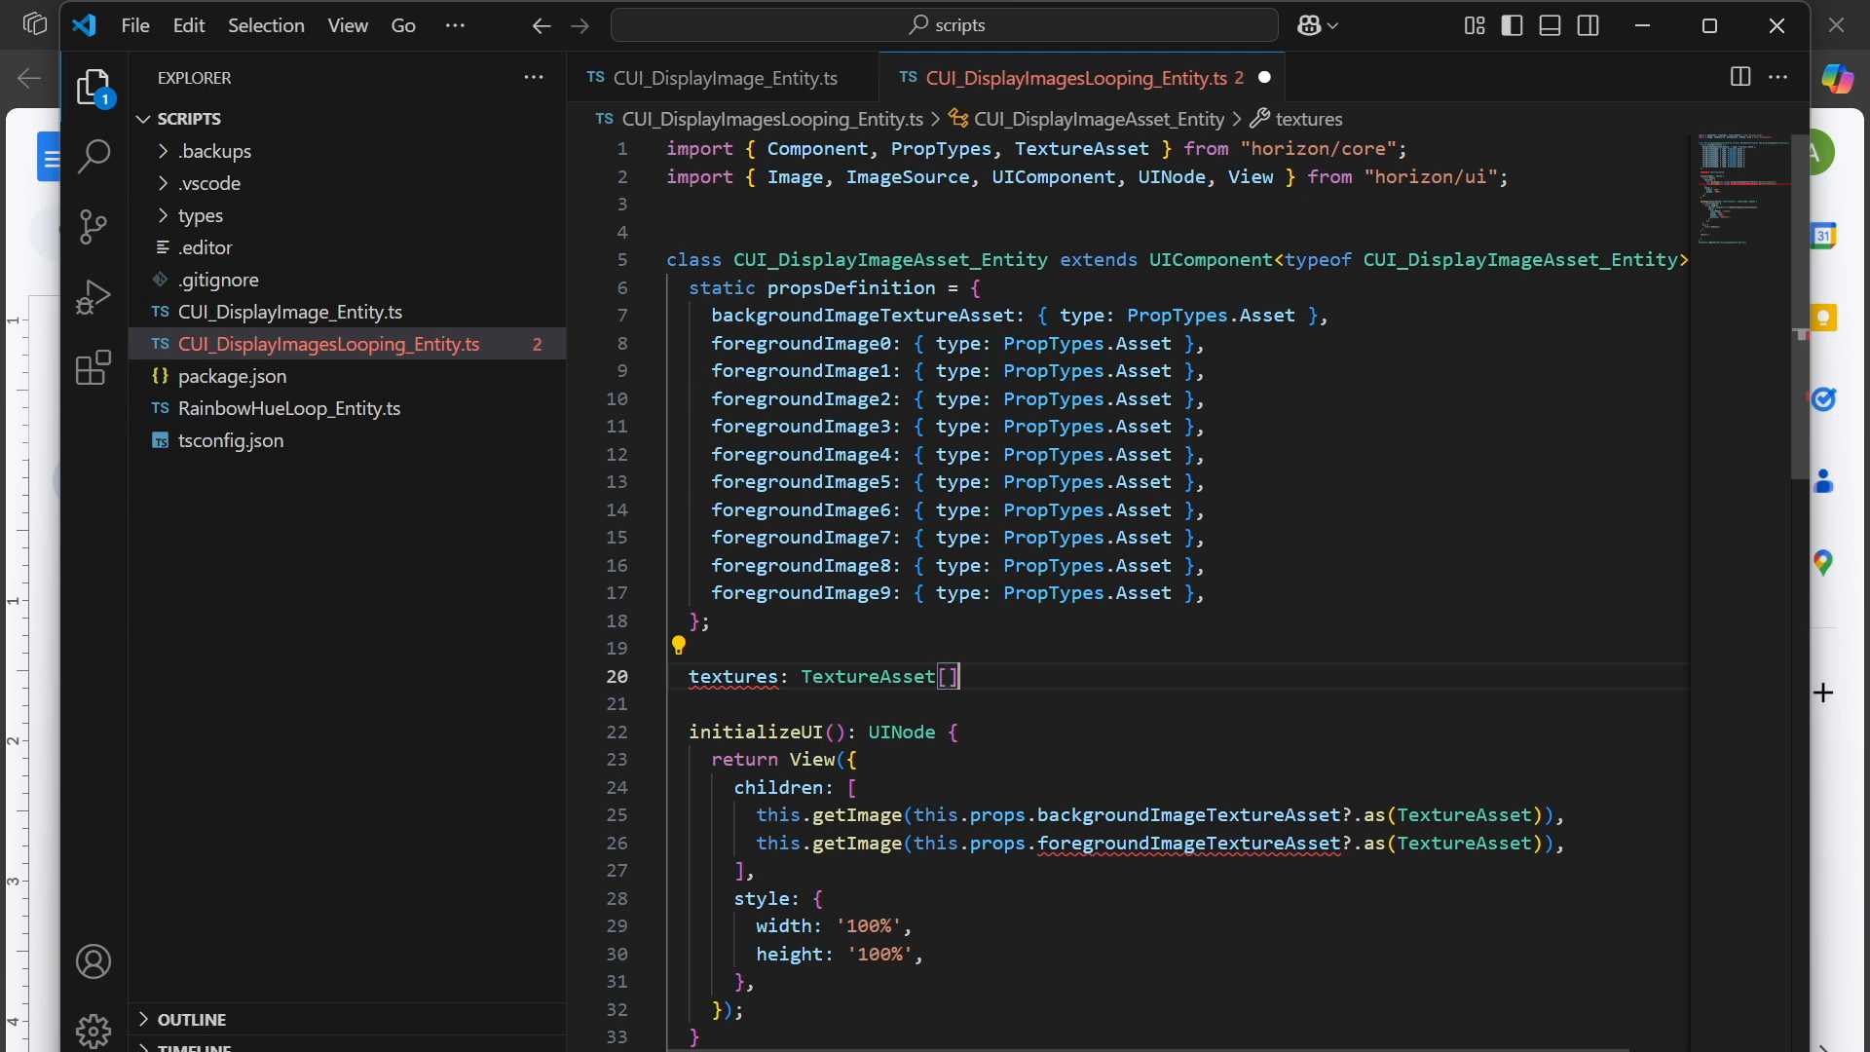
text( = [];)
Add the field "index = 0;" on the line below the textures array.
key(Return)
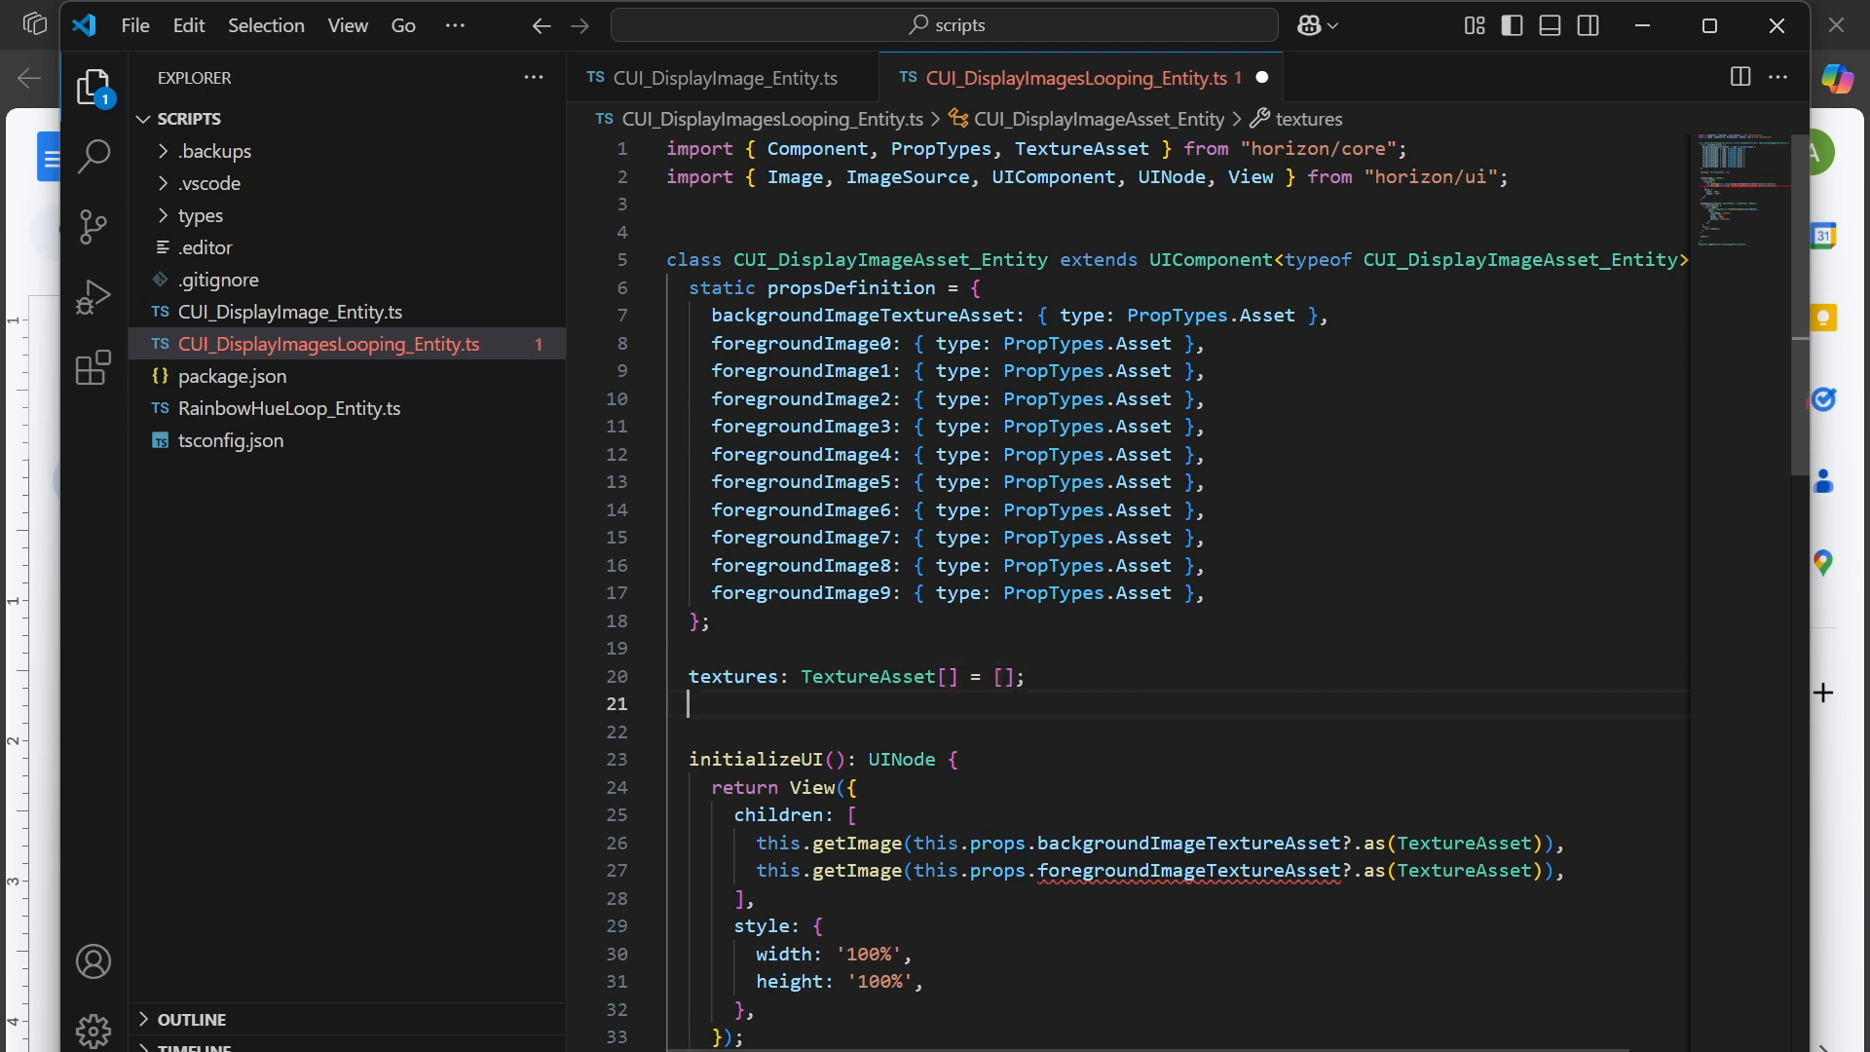
text(index )
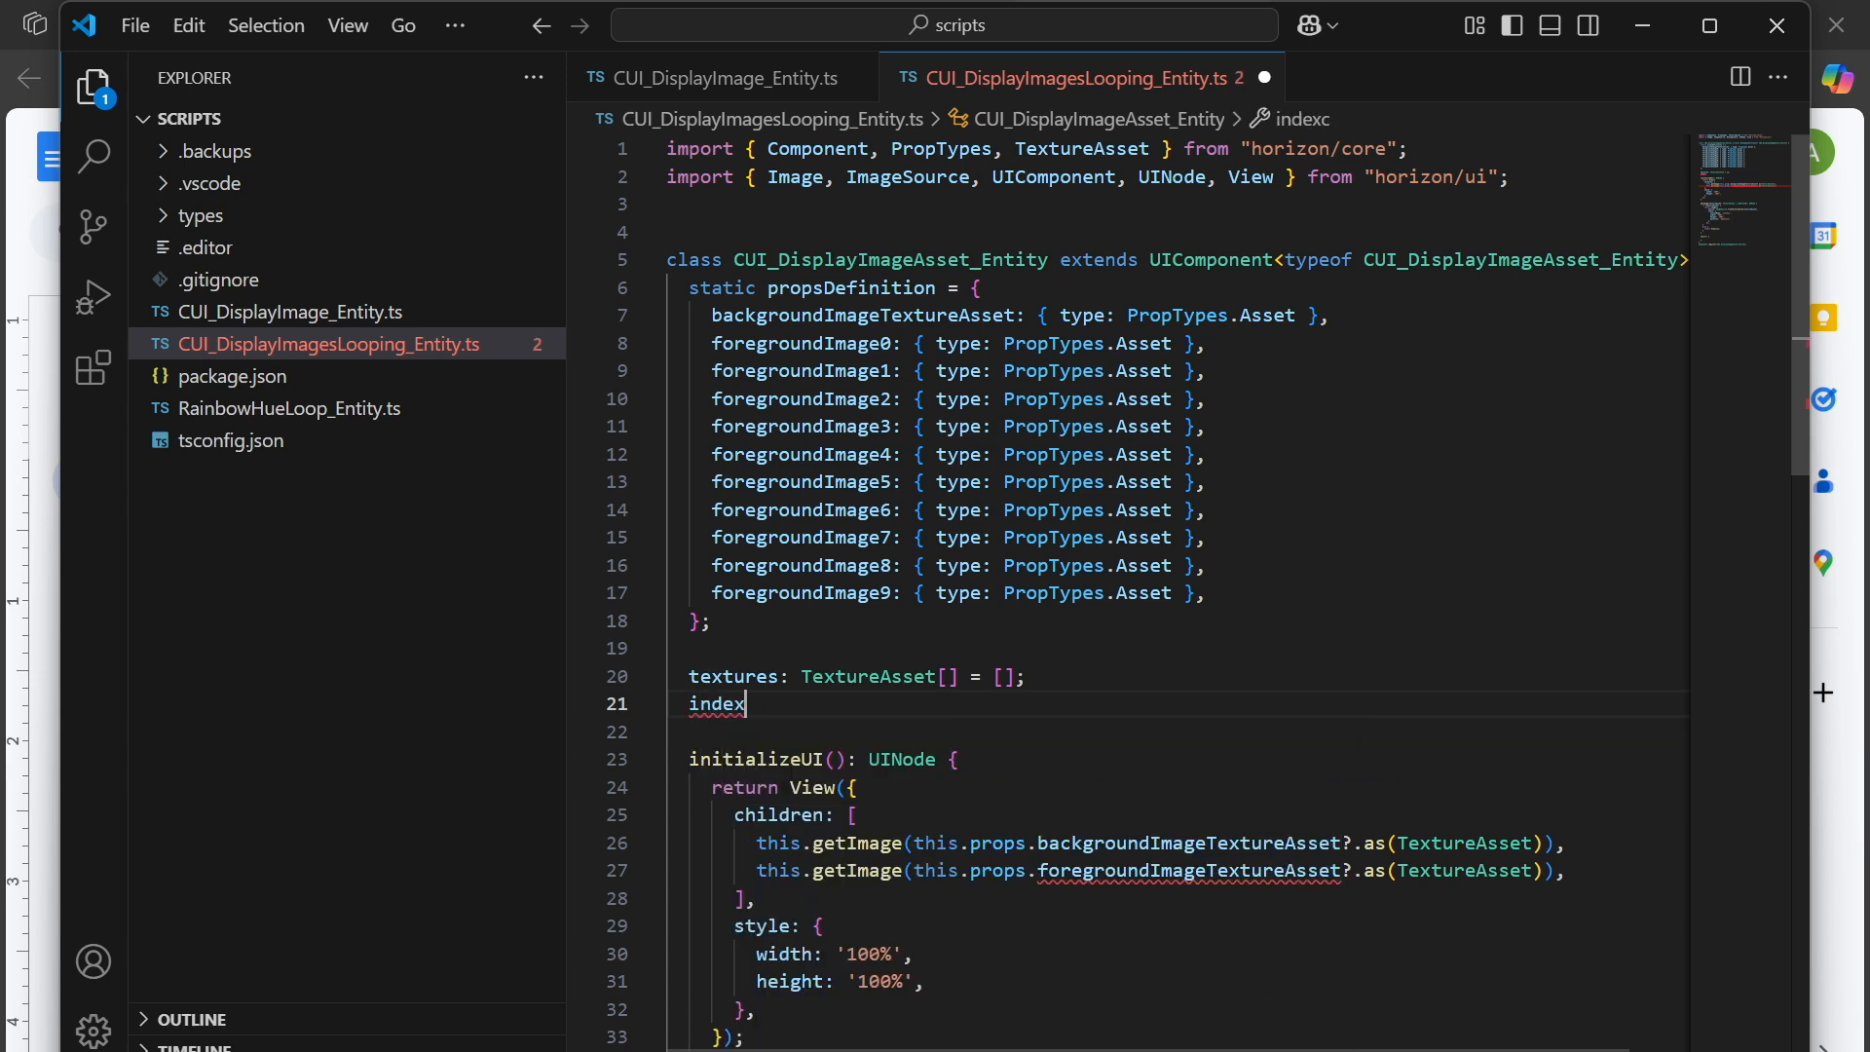
text(= 0;)
Declare the field "textureBinding = new Binding<TextureAsset>();" below the index field, leaving a blank line between them.
scroll(1130, 585, down, 1)
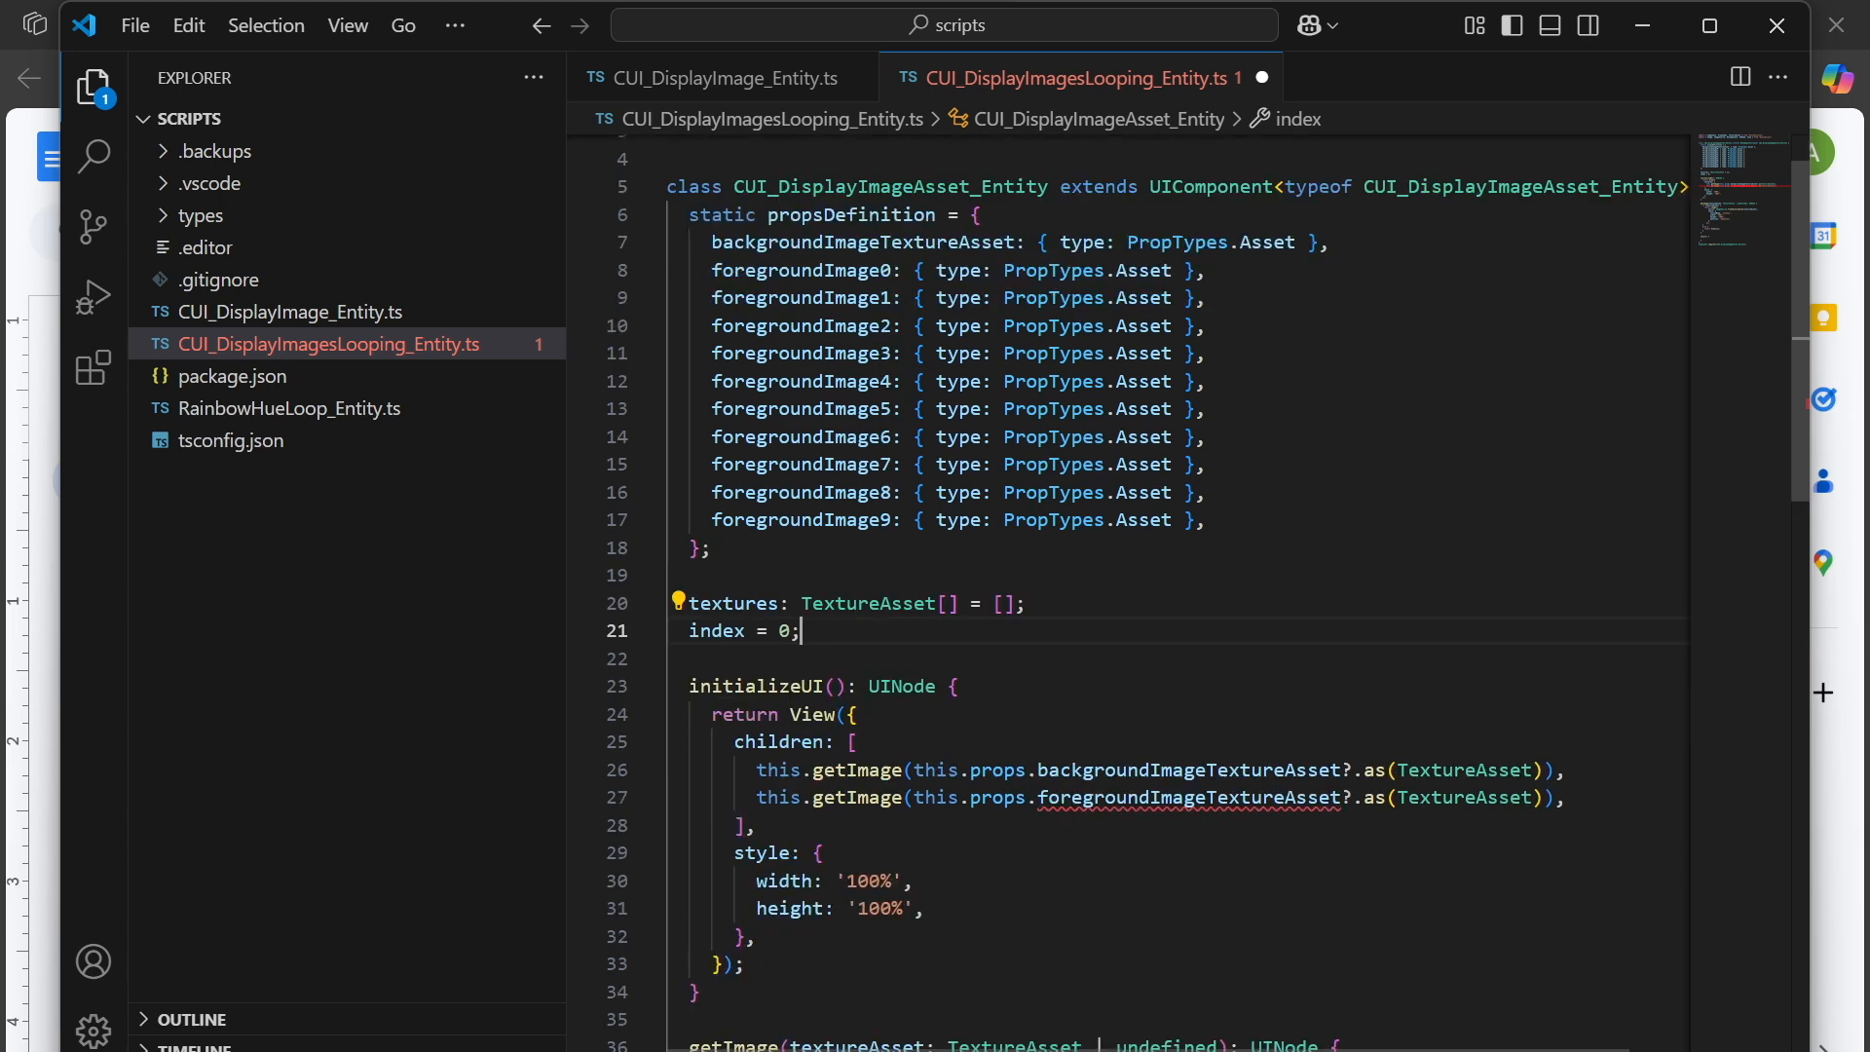
key(Return)
key(Return)
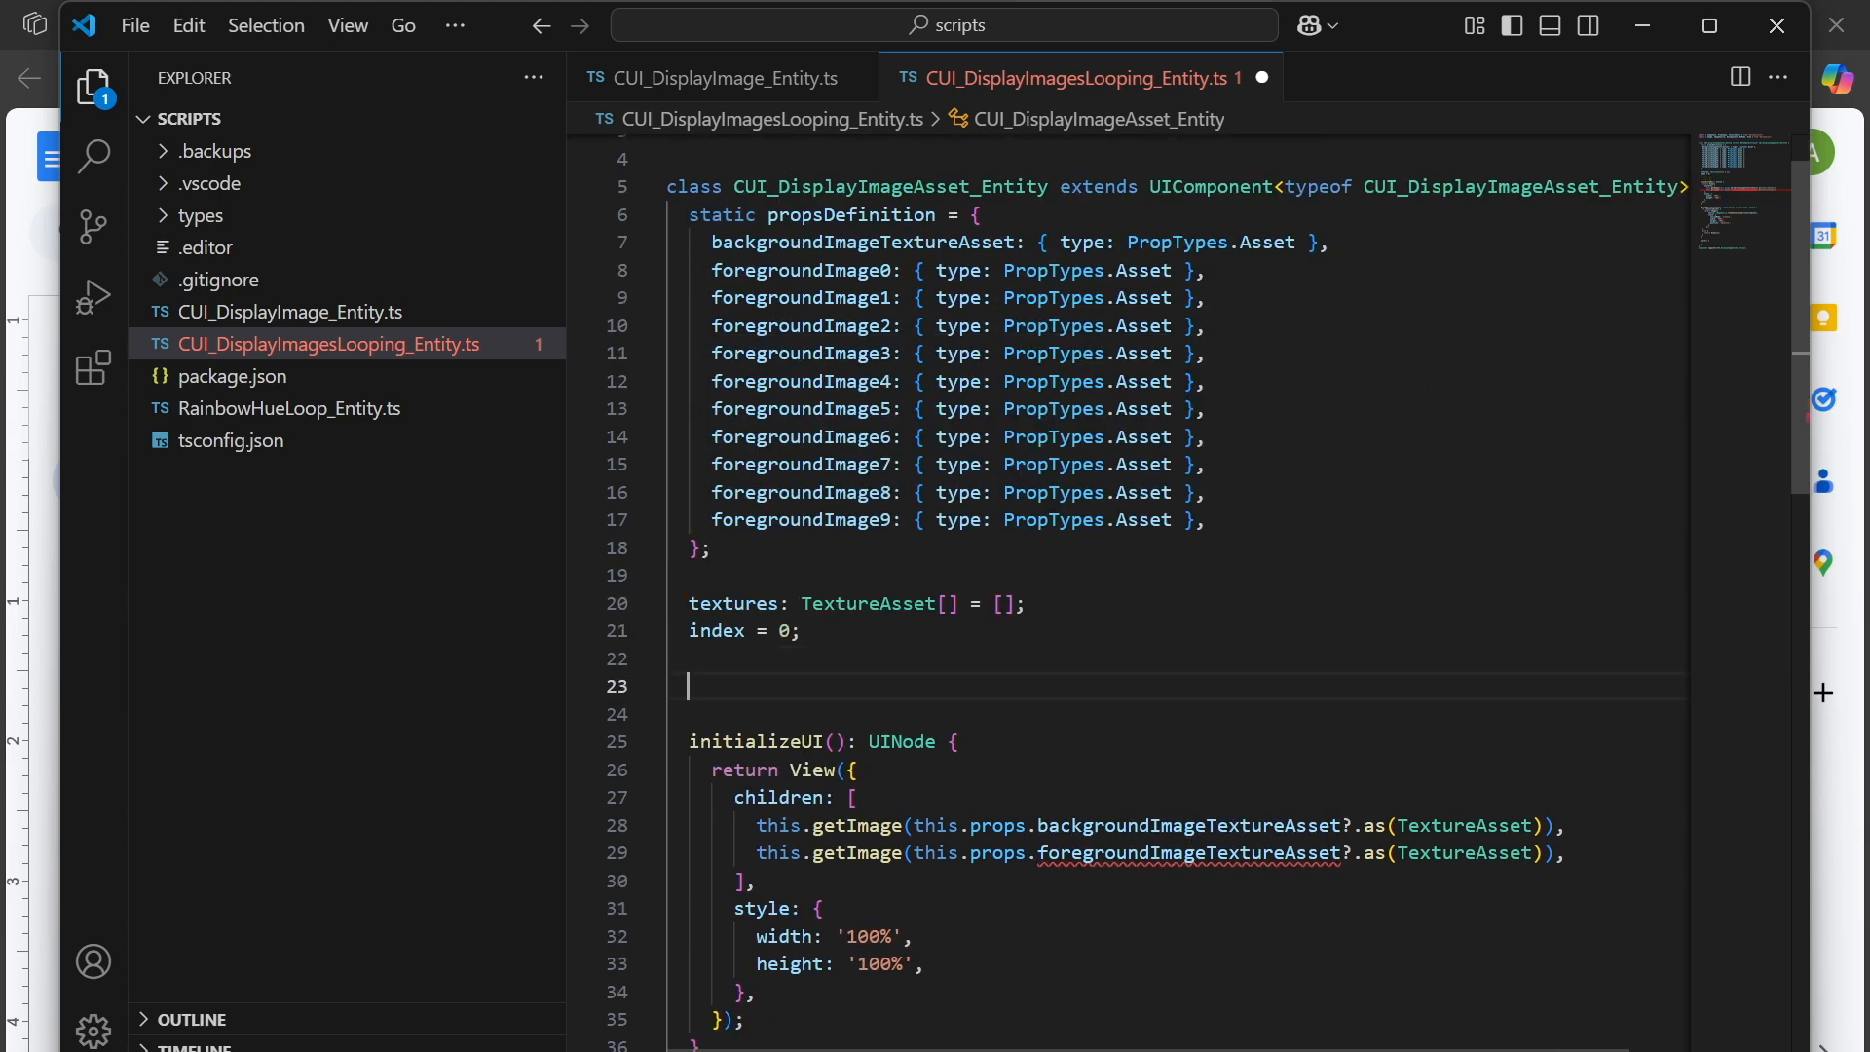
text(textureBinding = new B)
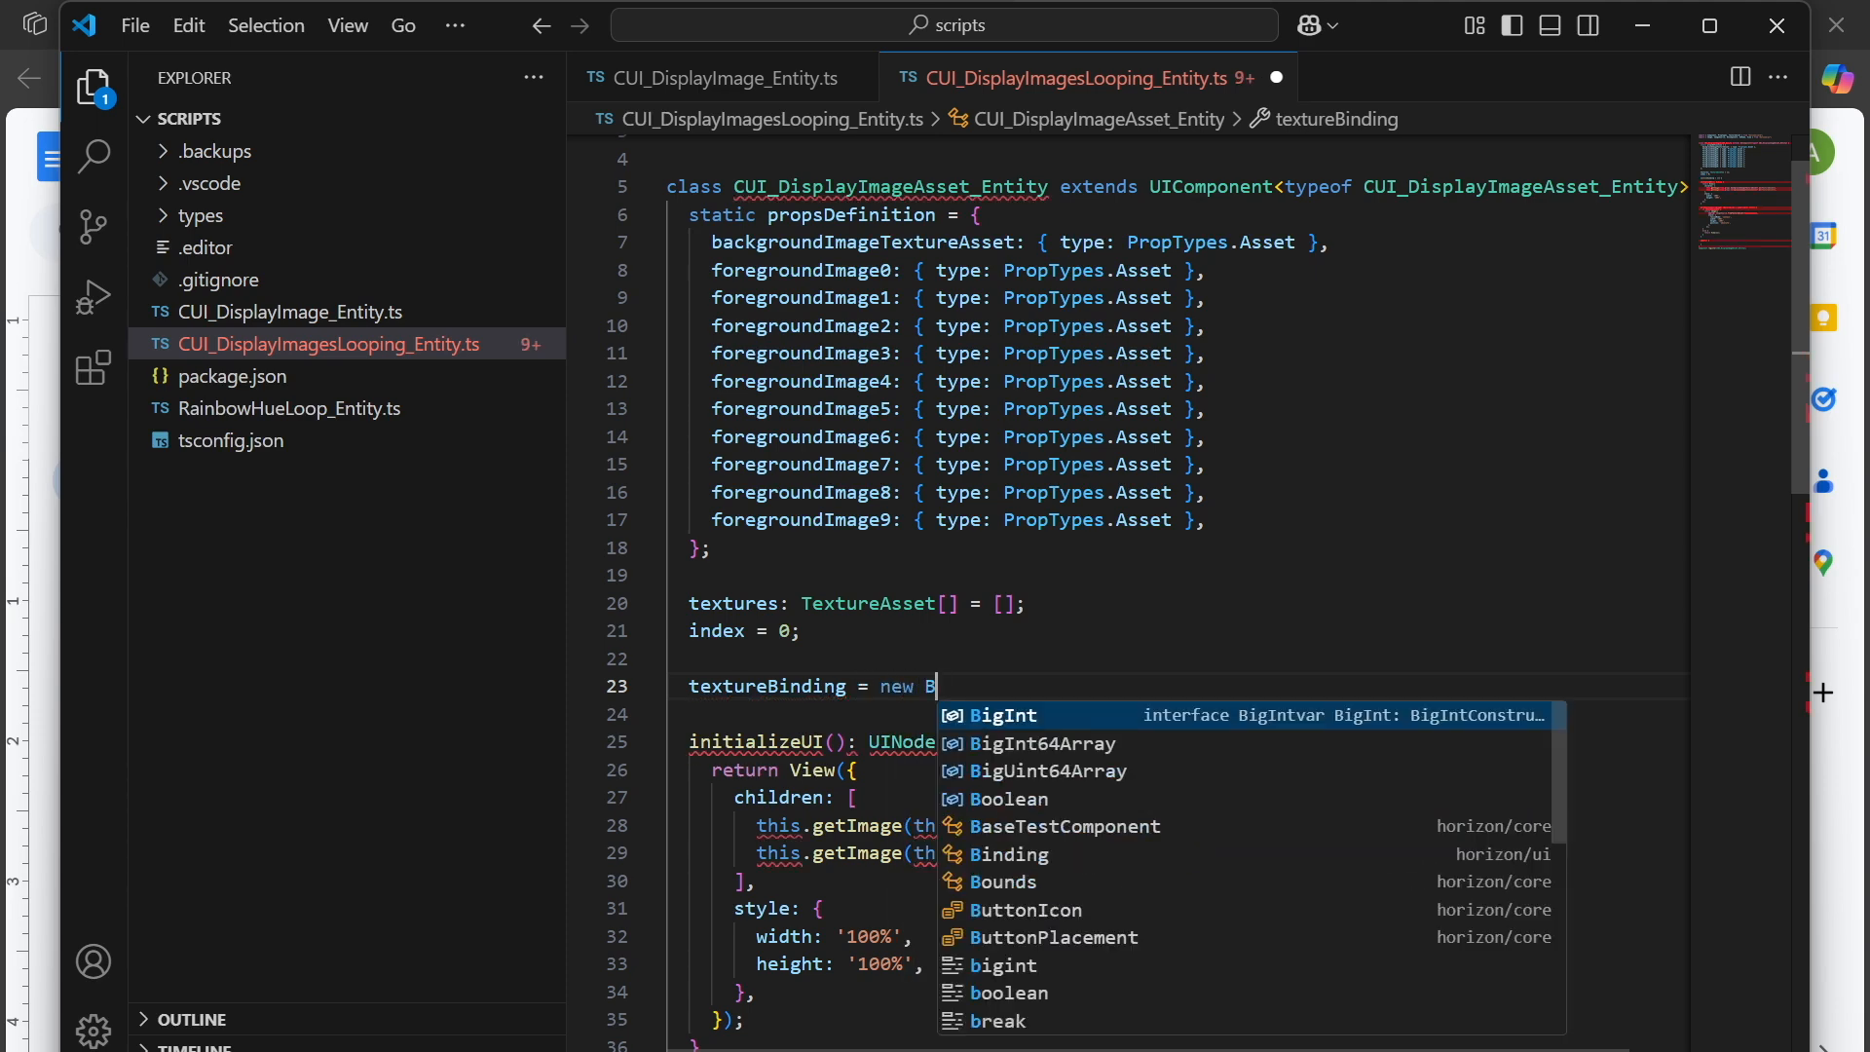
text(ind)
key(Tab)
text(<T)
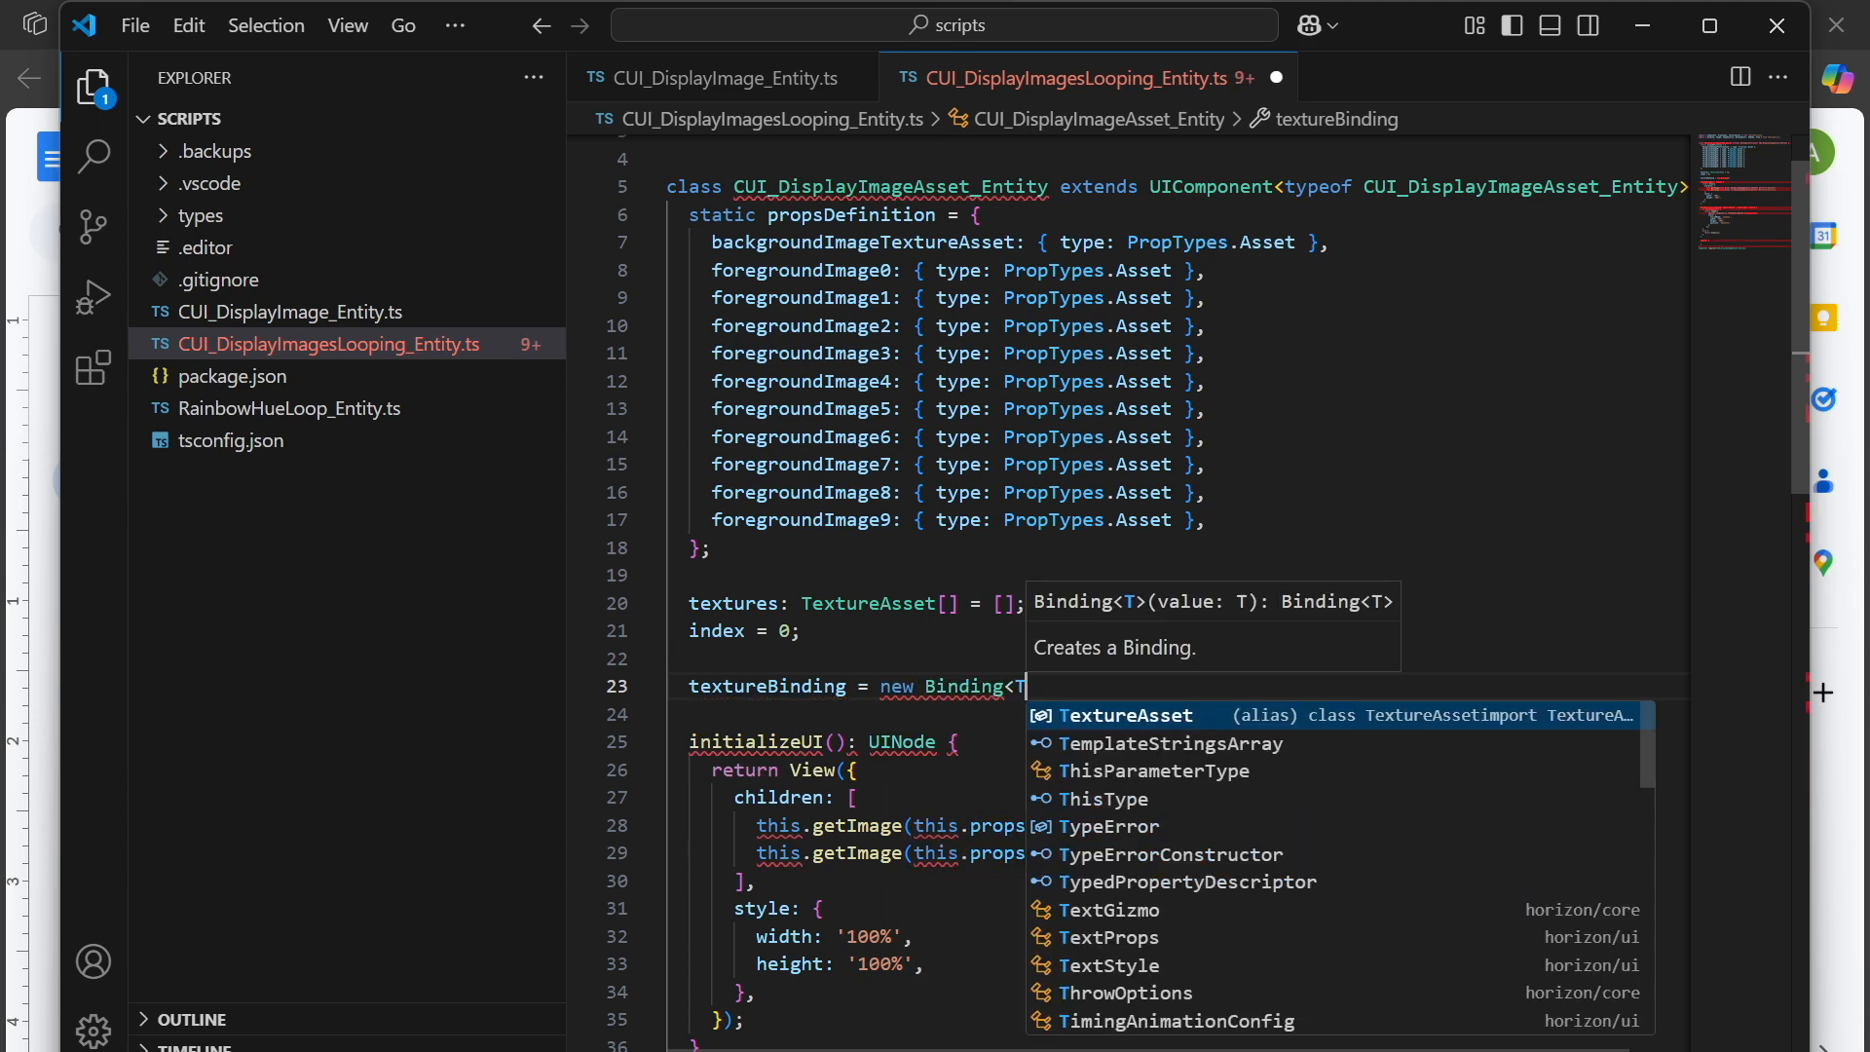
key(Tab)
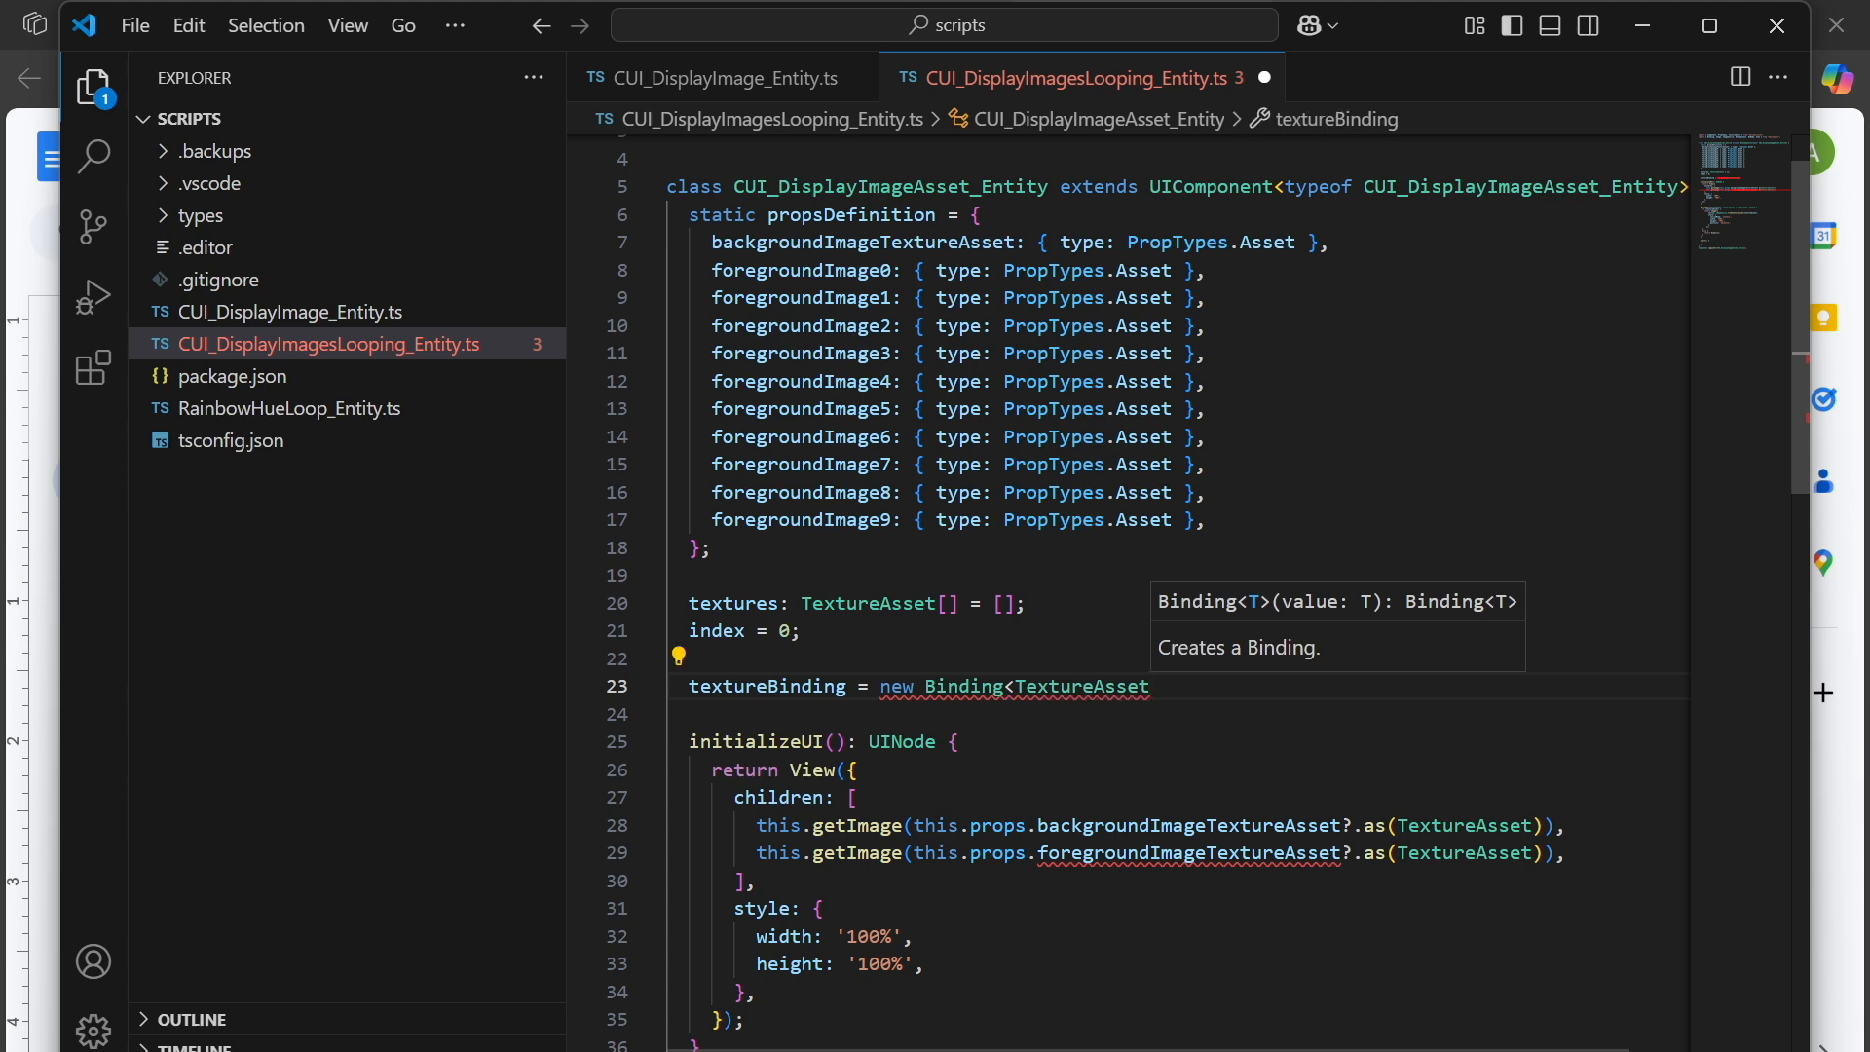
text(>)
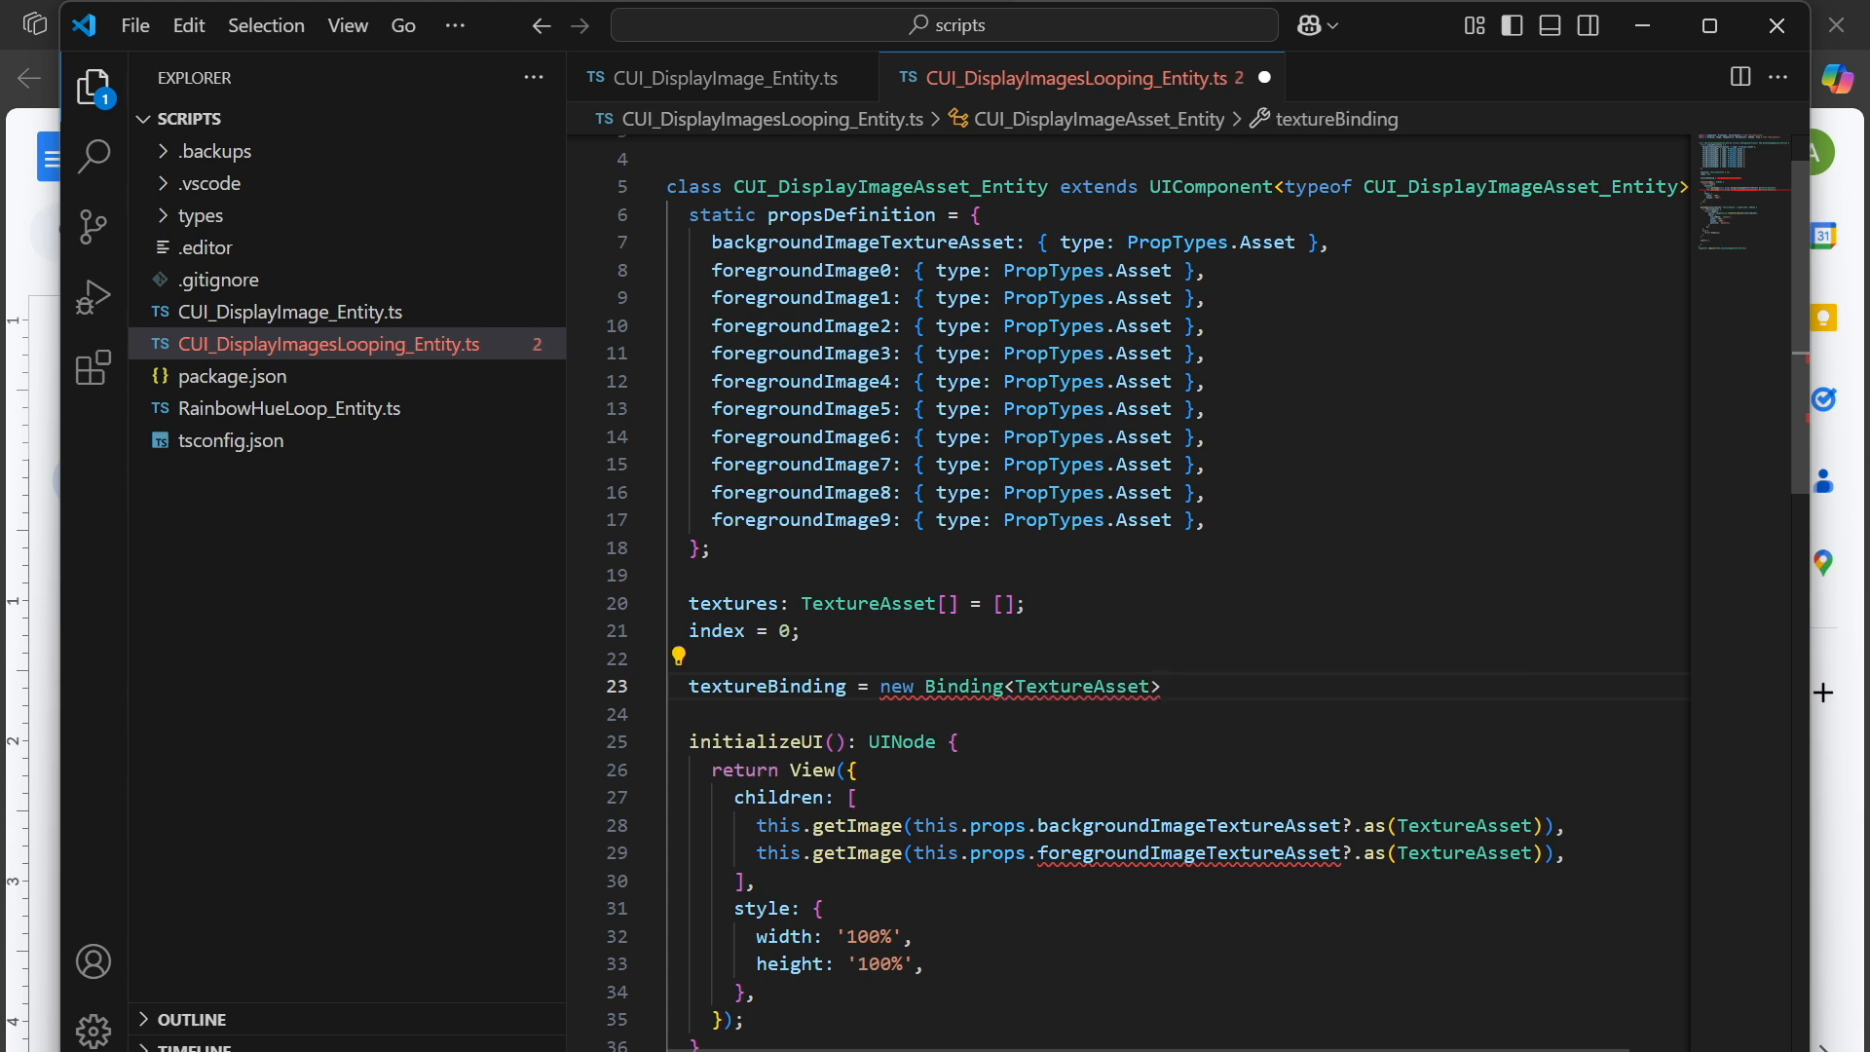
text(();)
Change the textureBinding type argument to number and pass 0 as the binding's initial value.
mouse_move(1082, 688)
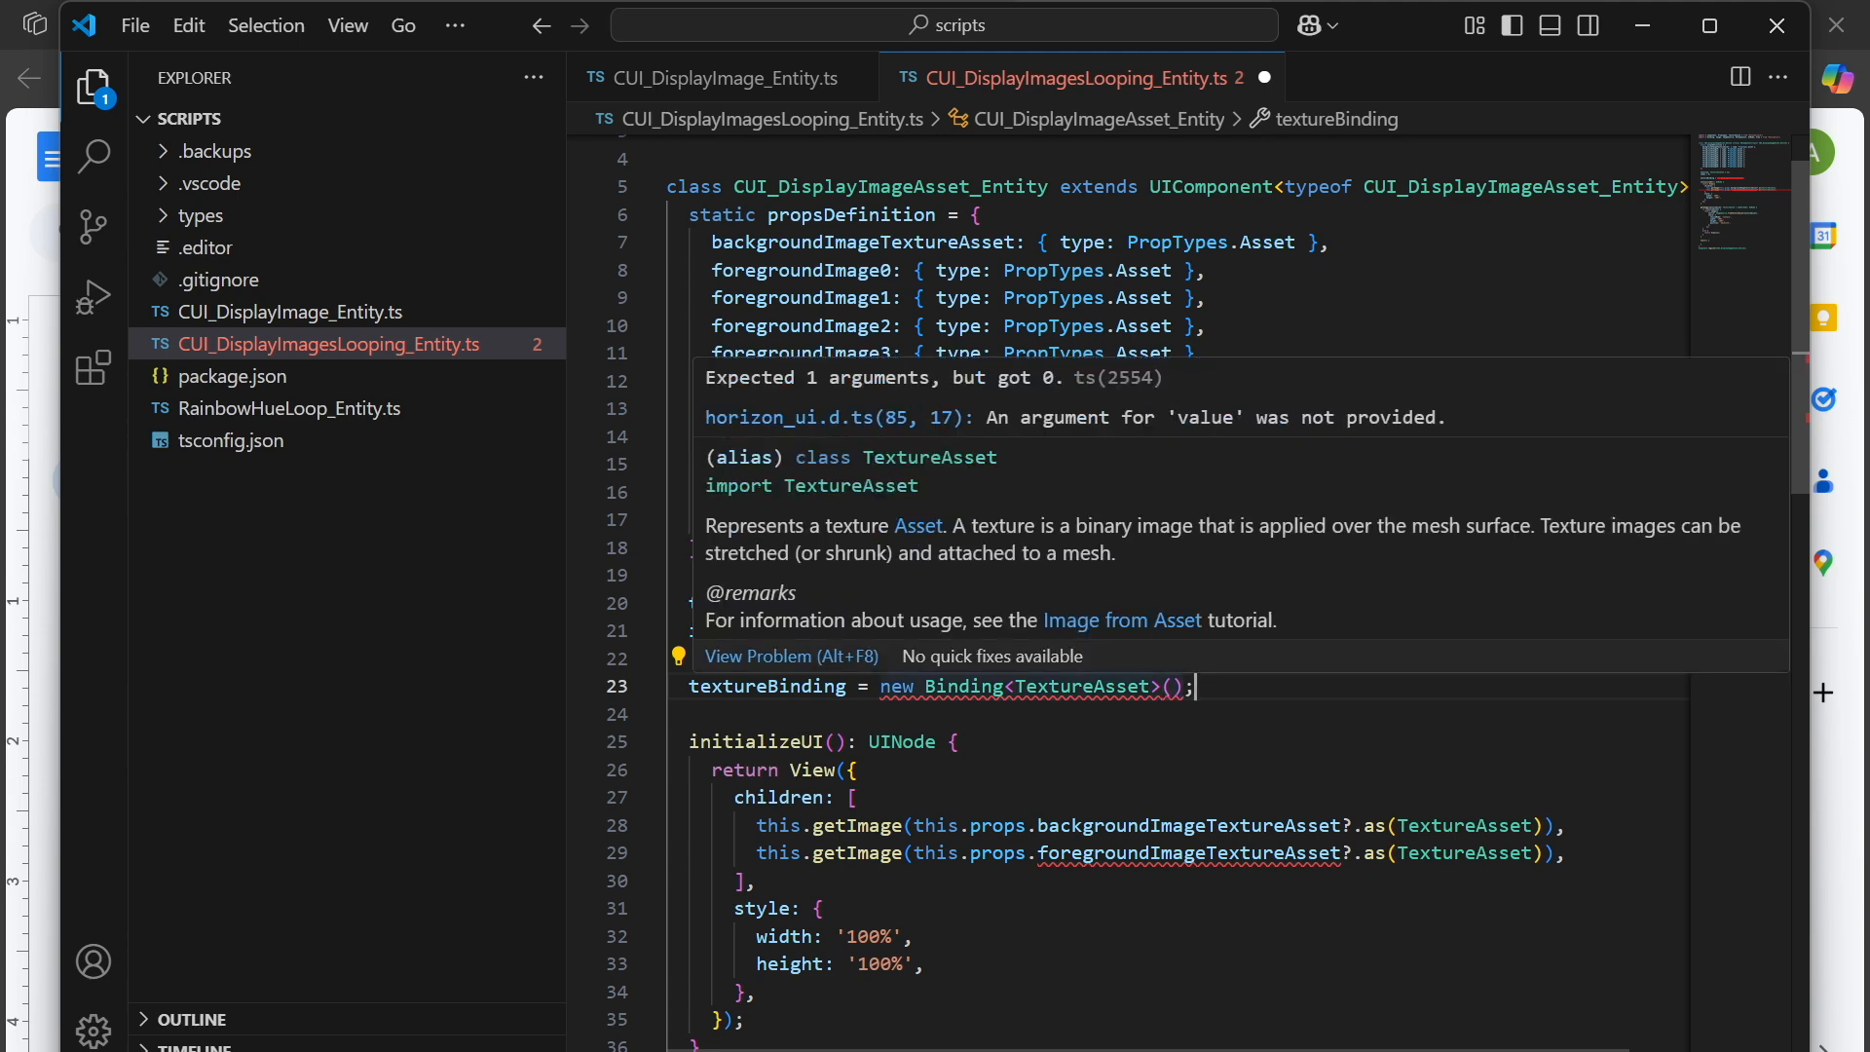
click(1173, 687)
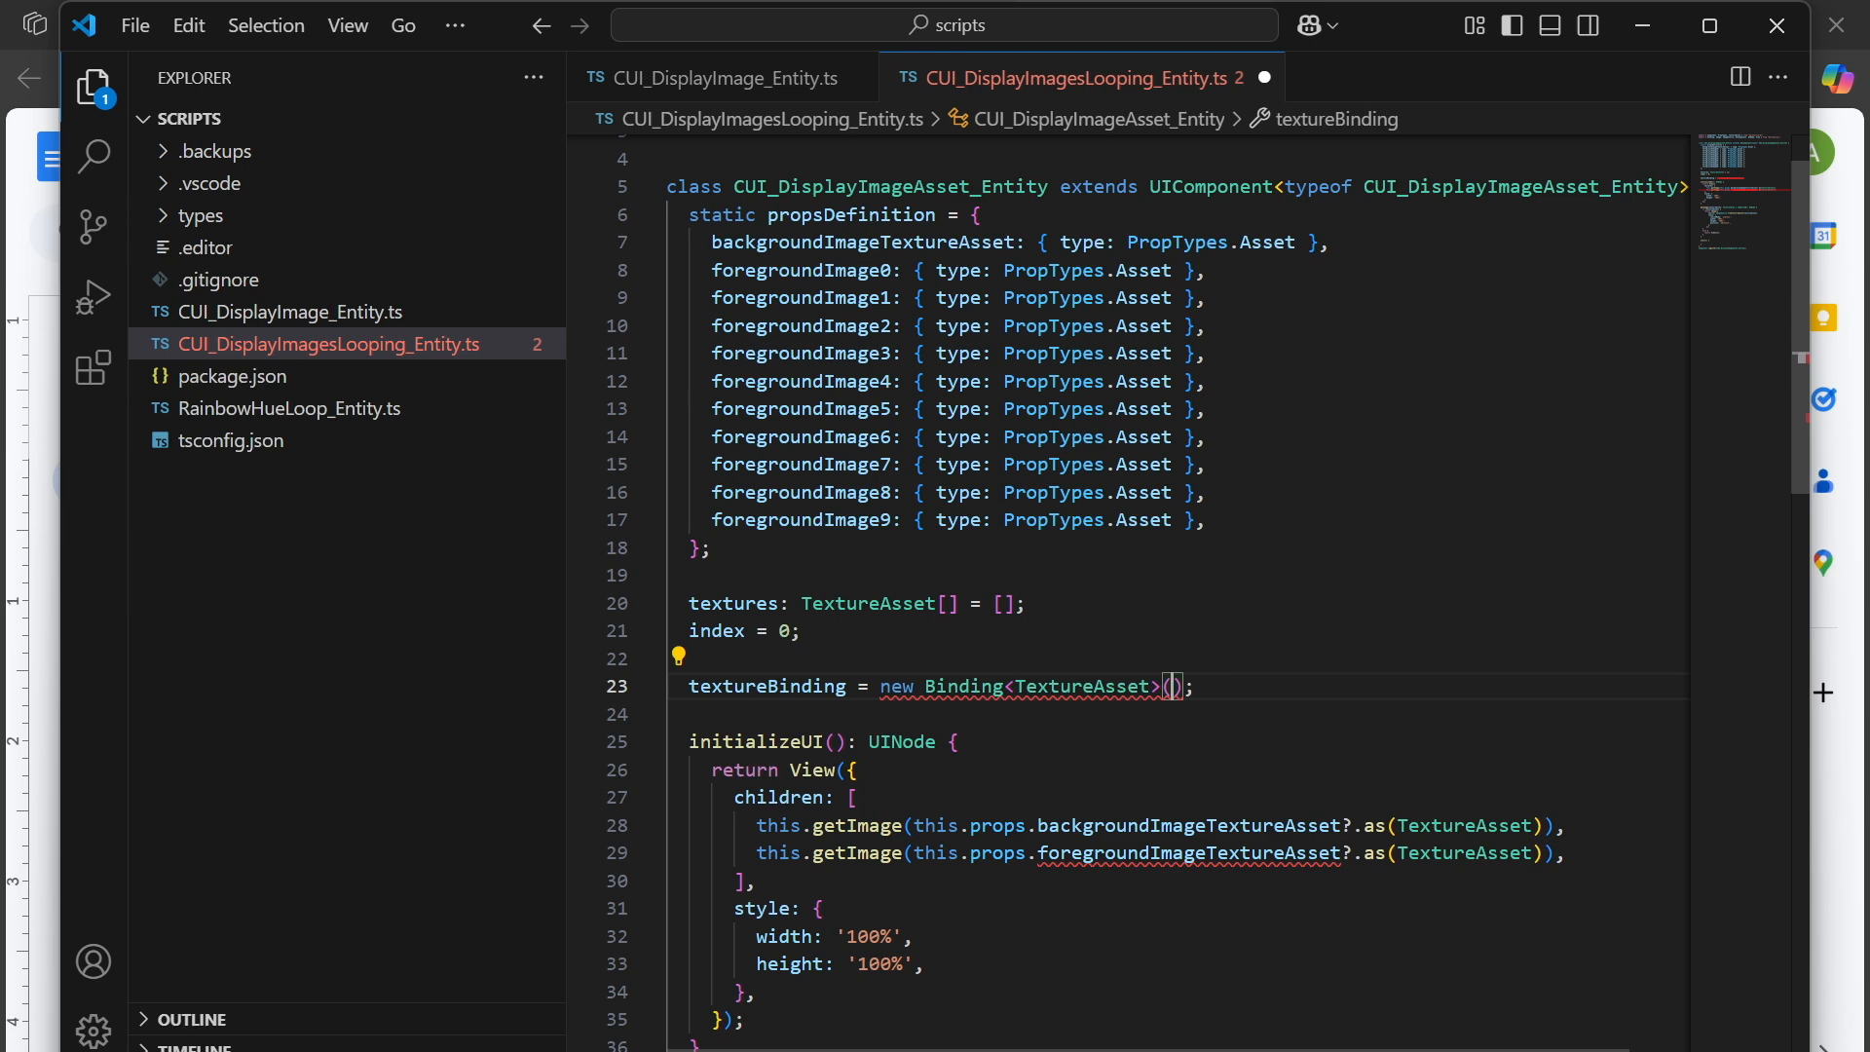
double_click(1117, 686)
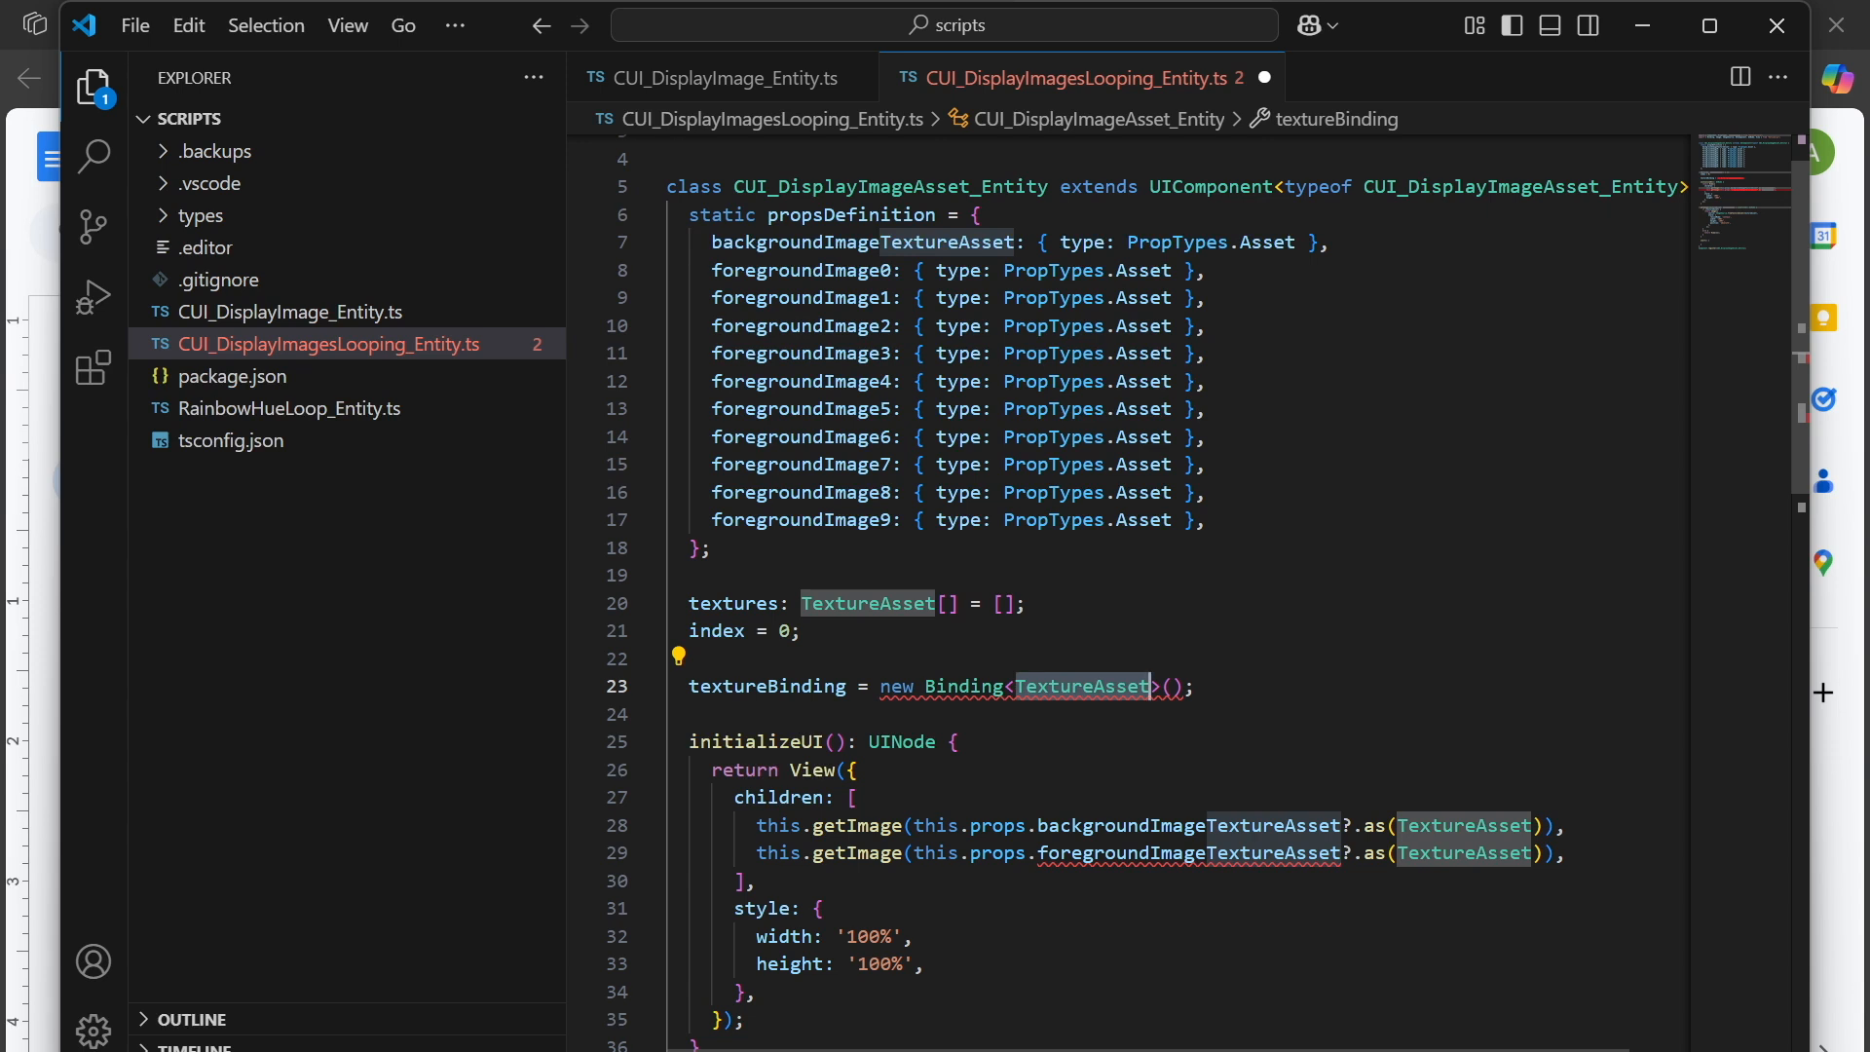
text(number)
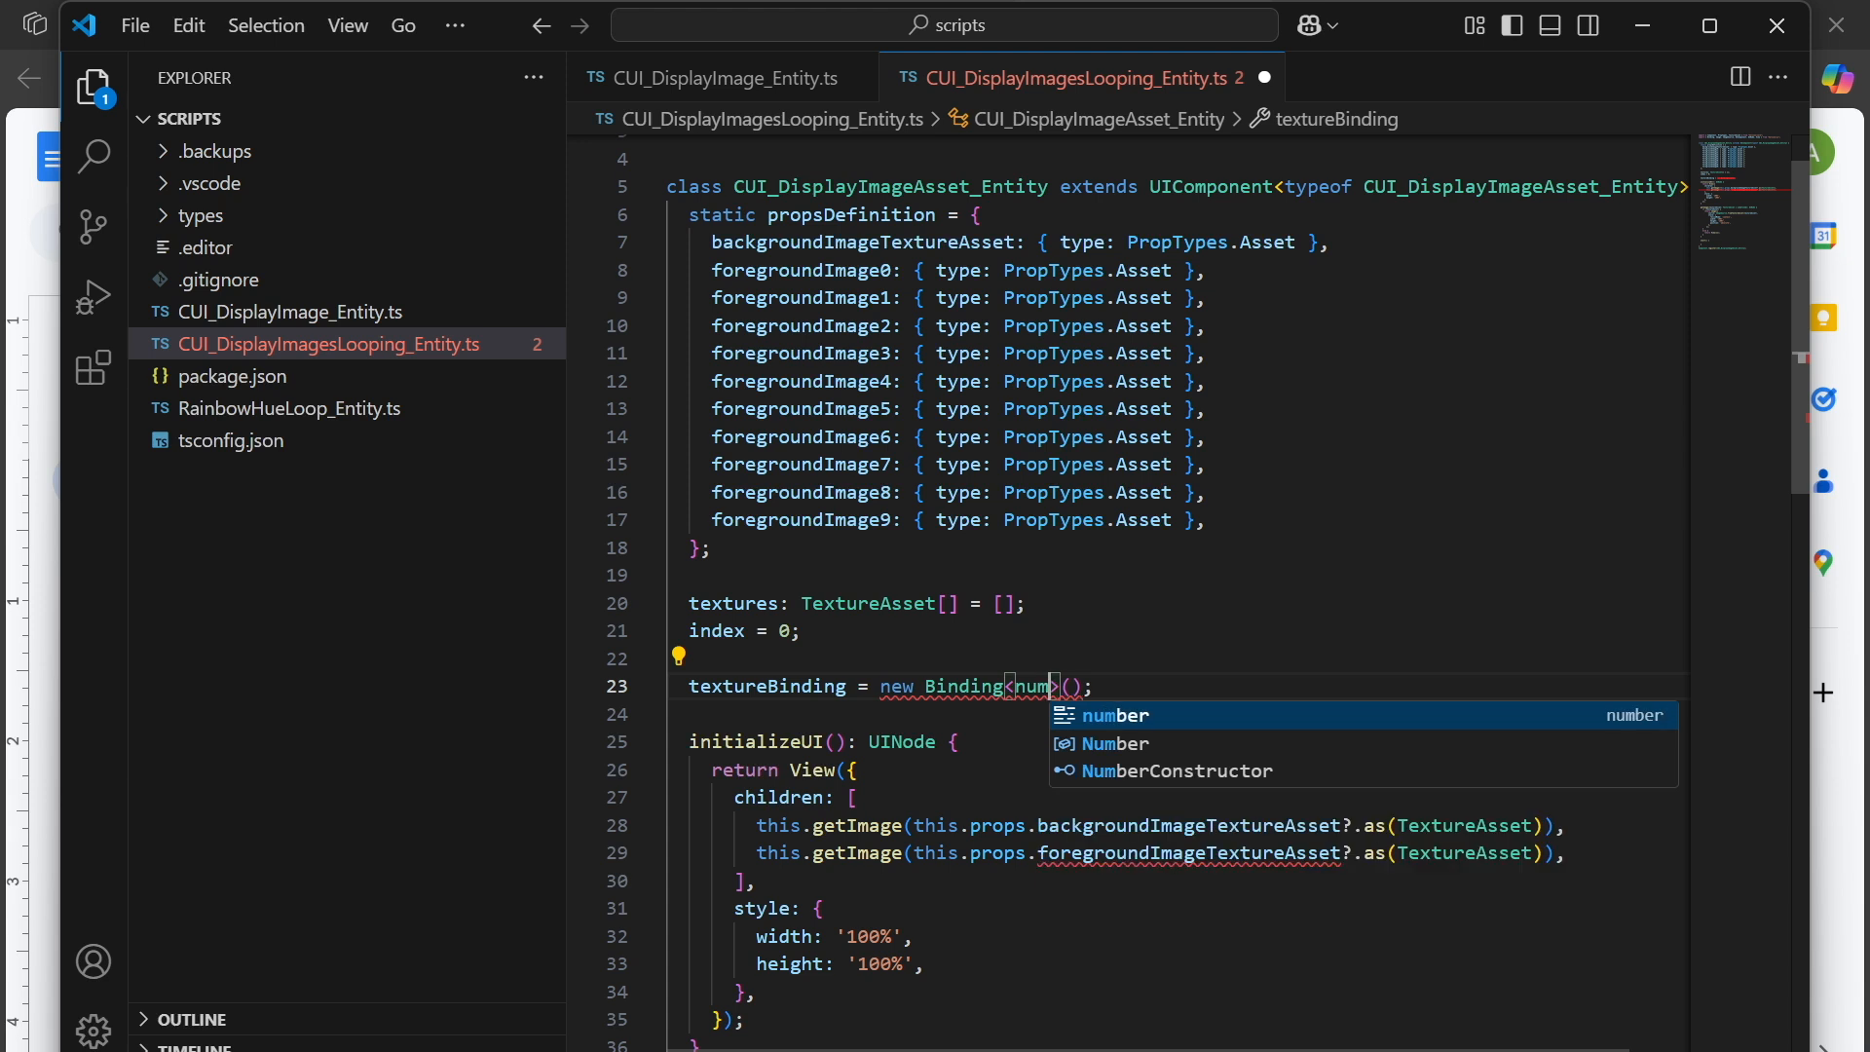
key(Right)
text(0)
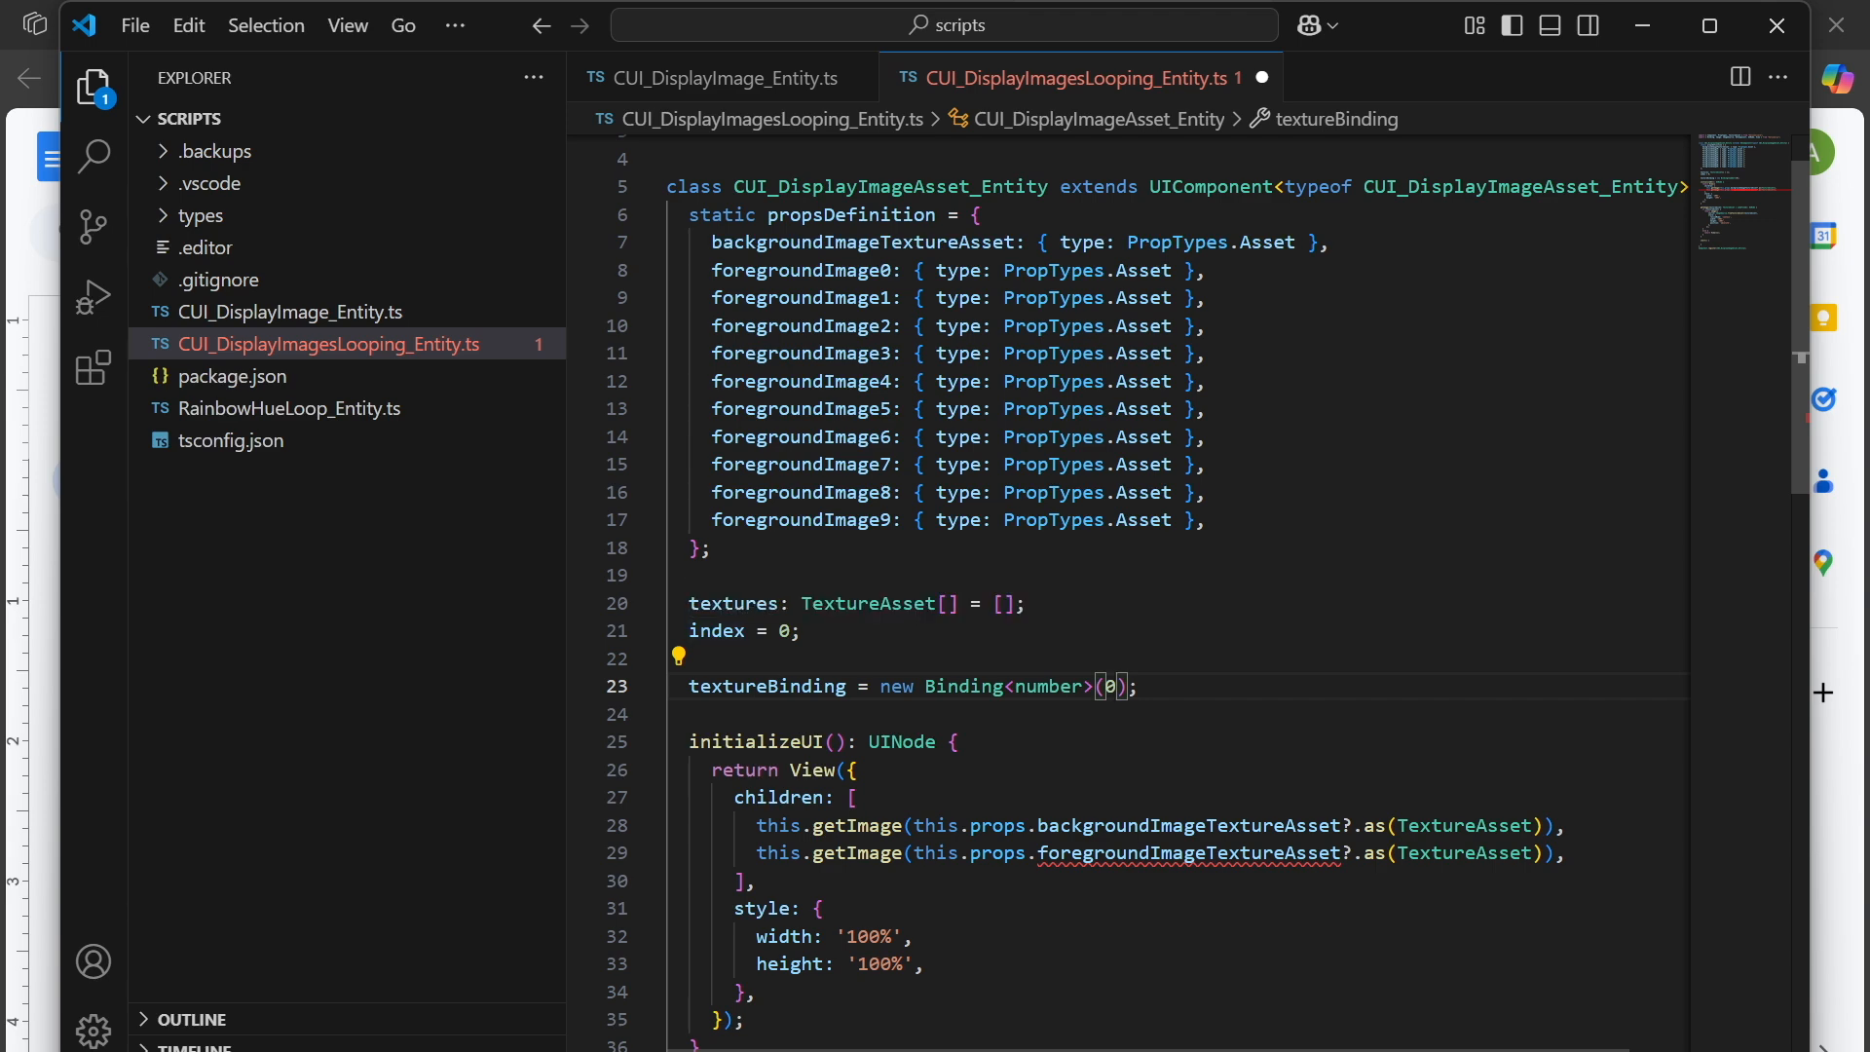
Replace the foreground getImage call in the initializeUI children with a copy of getImage's Image({...}) block, ending it with a comma.
scroll(1130, 594, down, 2)
scroll(1130, 594, down, 2)
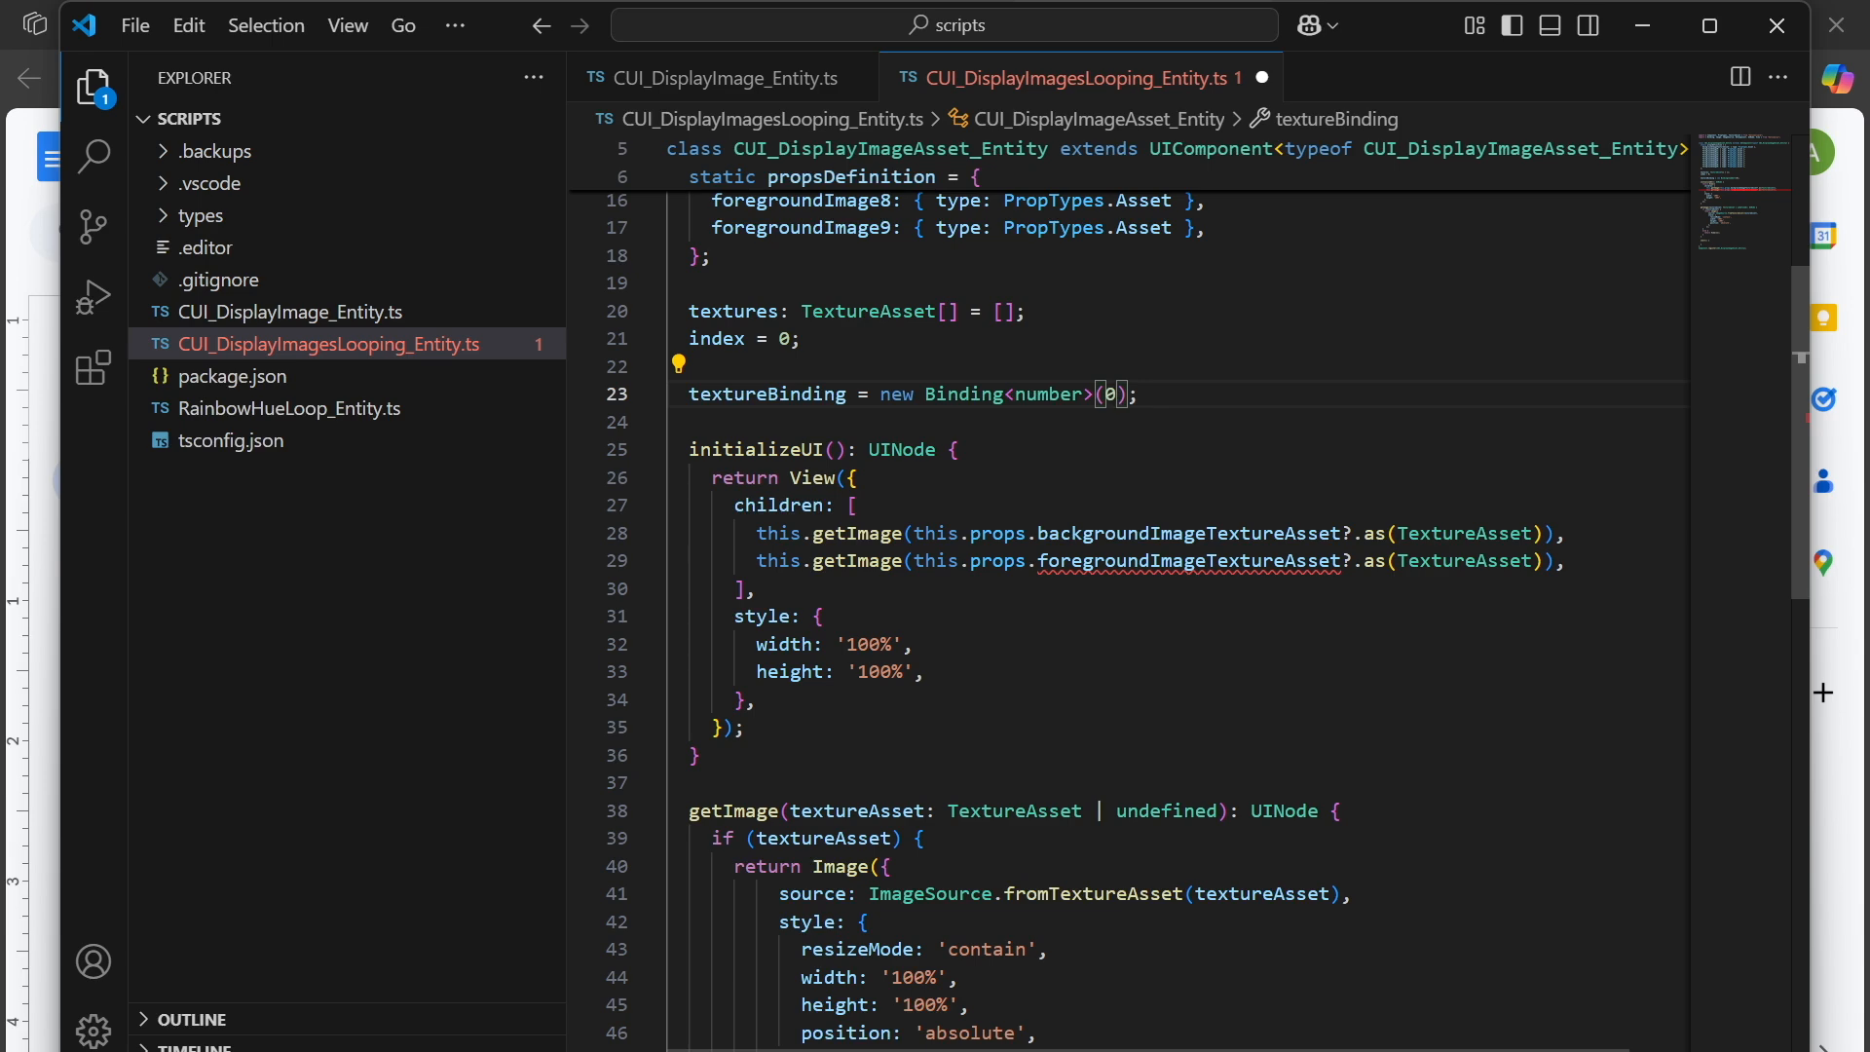
scroll(1130, 595, down, 2)
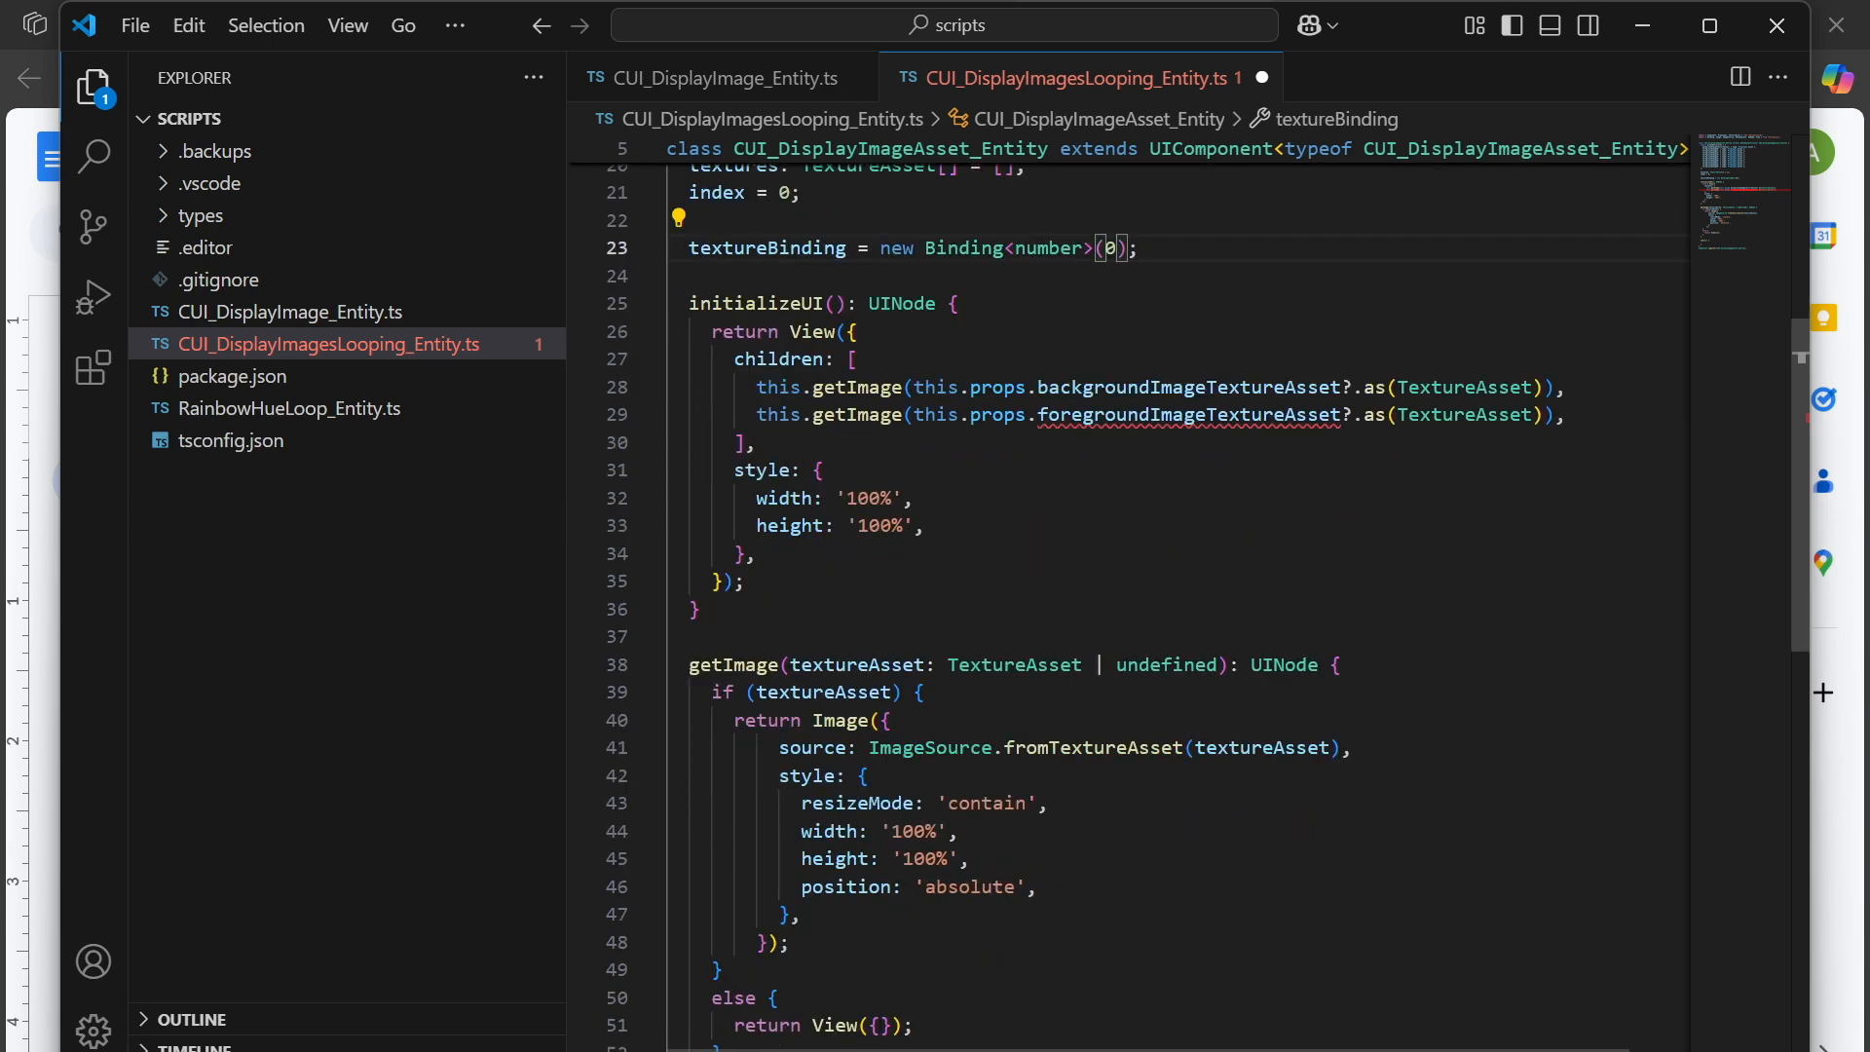
click(814, 721)
scroll(813, 721, down, 1)
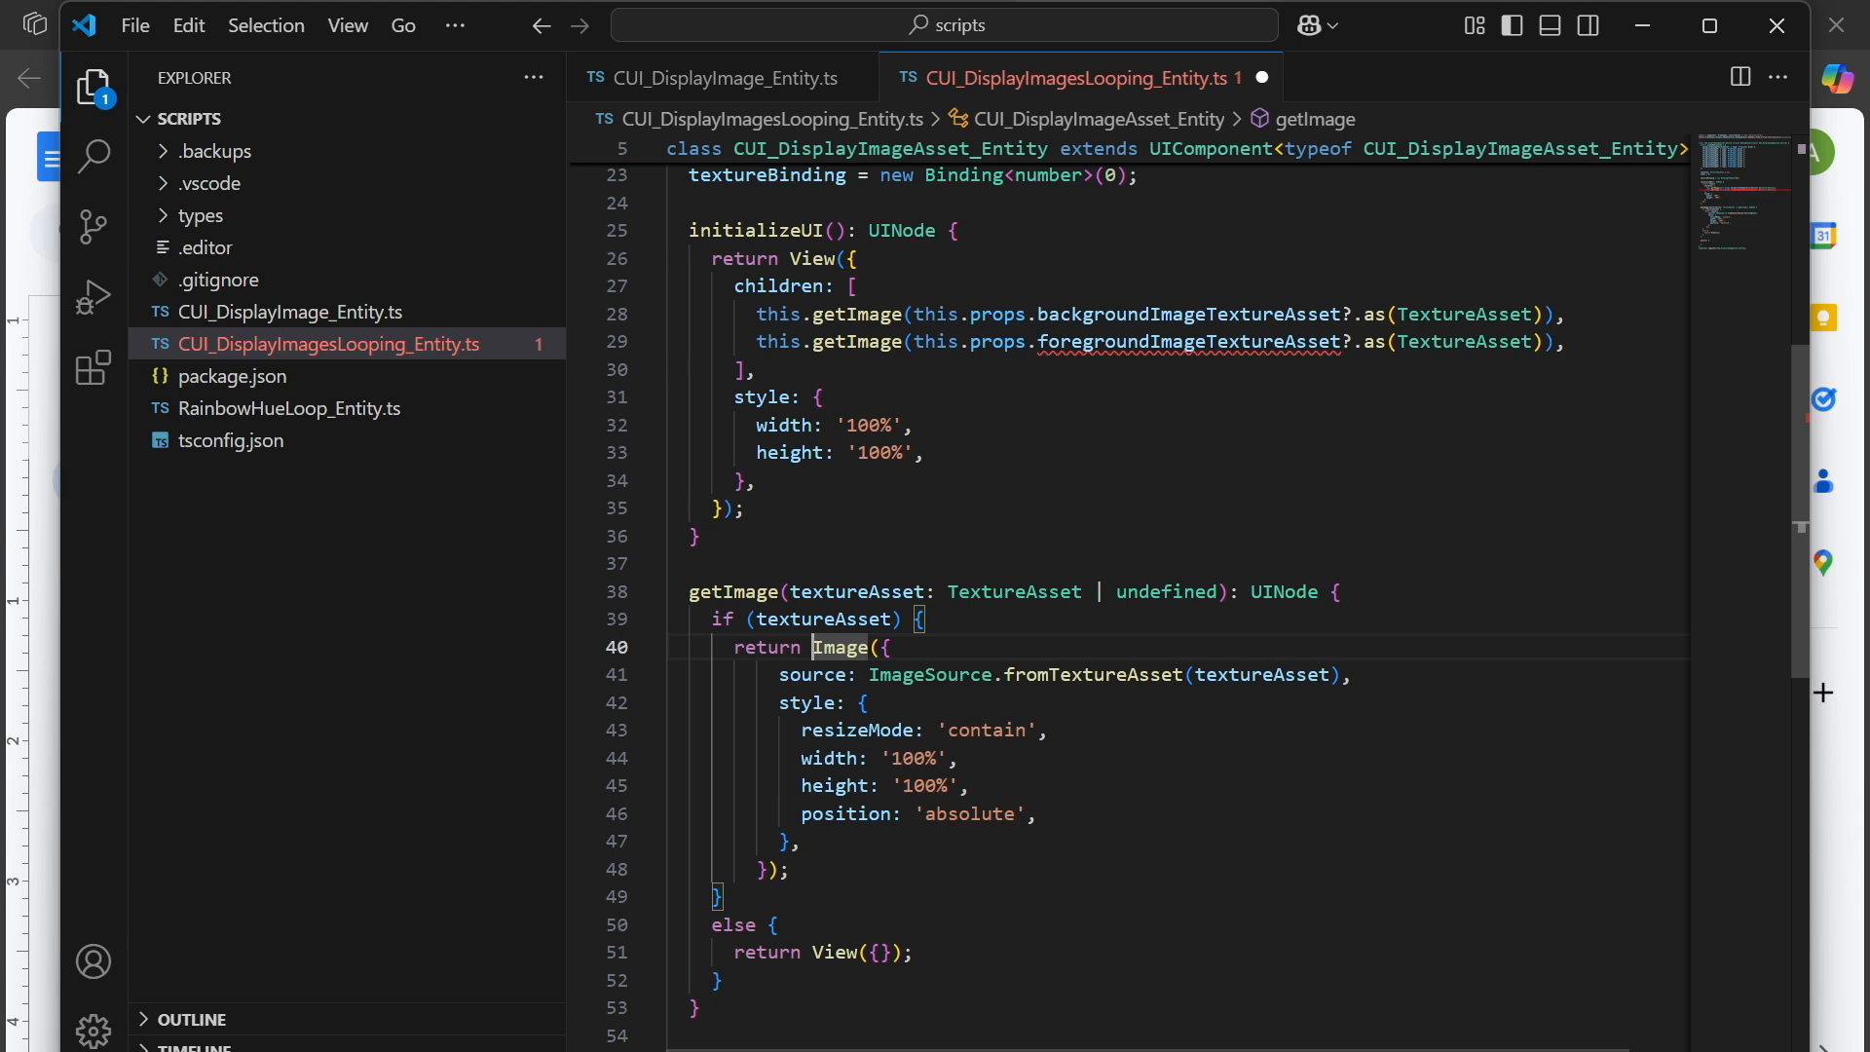
shift+click(790, 870)
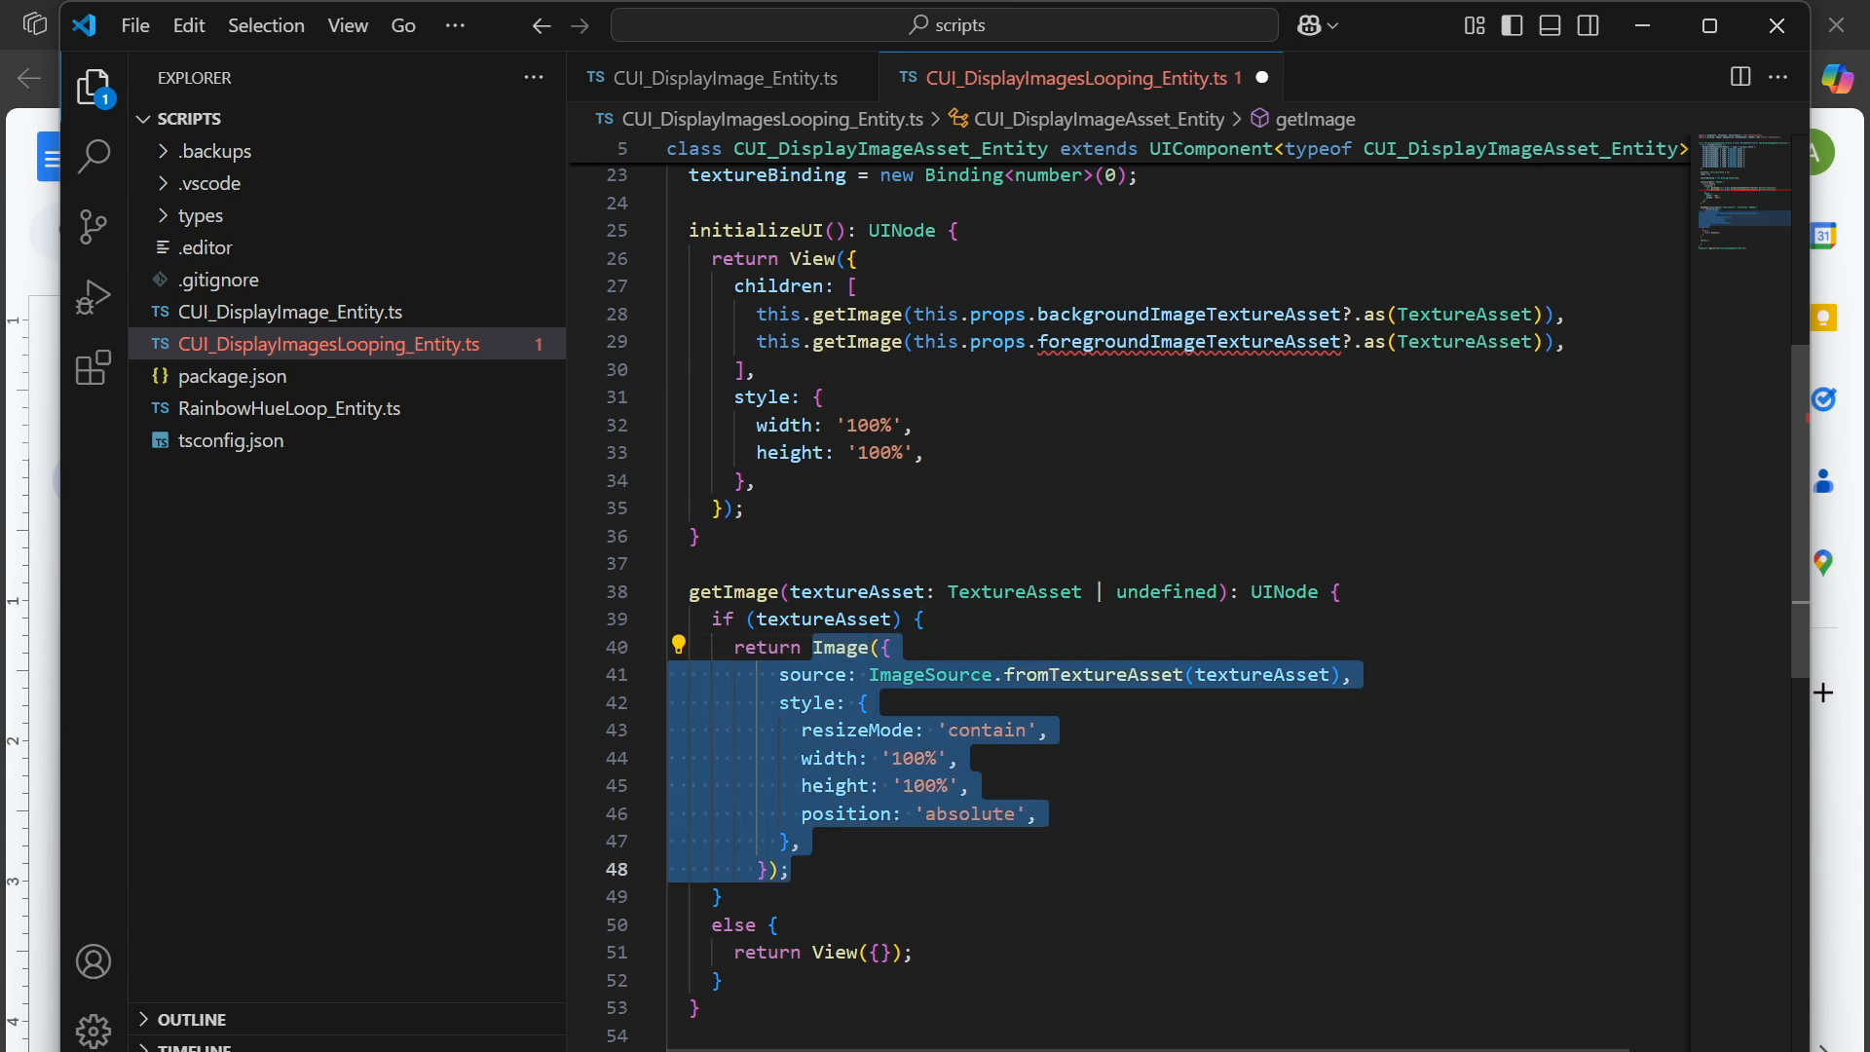
key(ctrl+c)
drag(757, 341, 1566, 341)
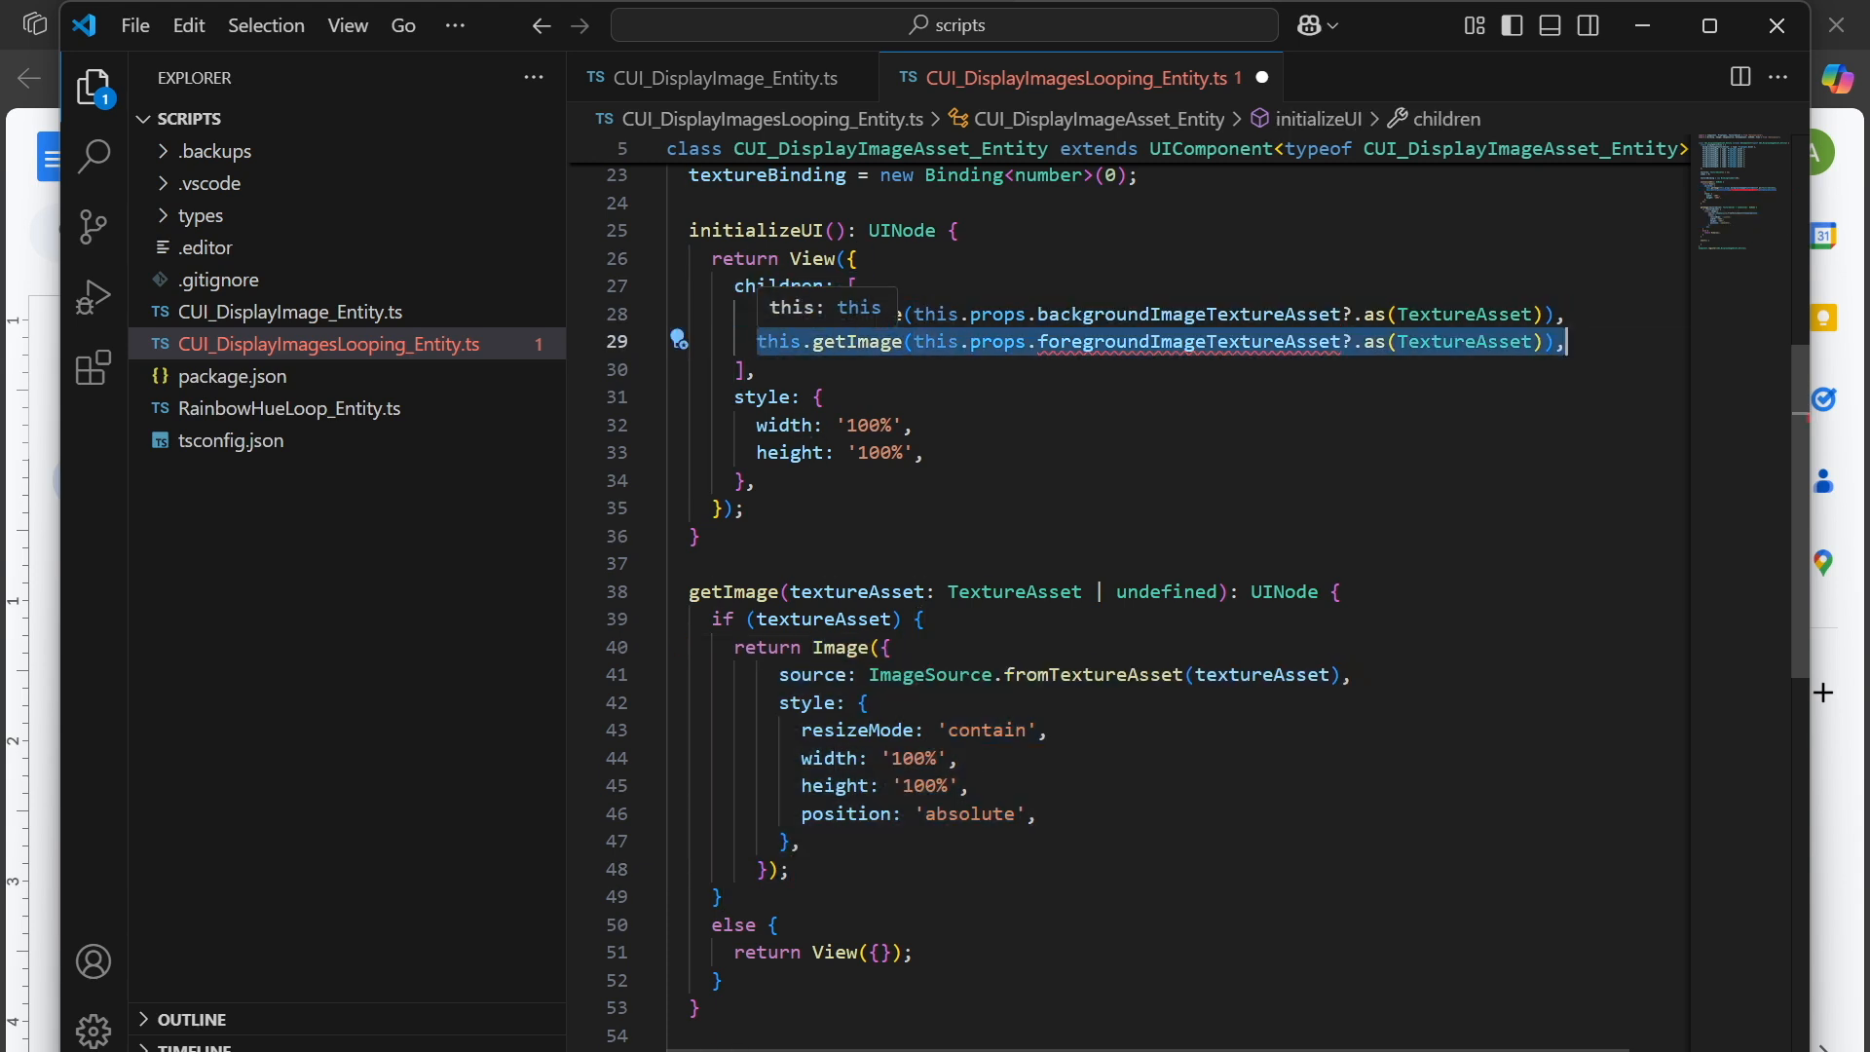
key(ctrl+v)
key(BackSpace)
text(,)
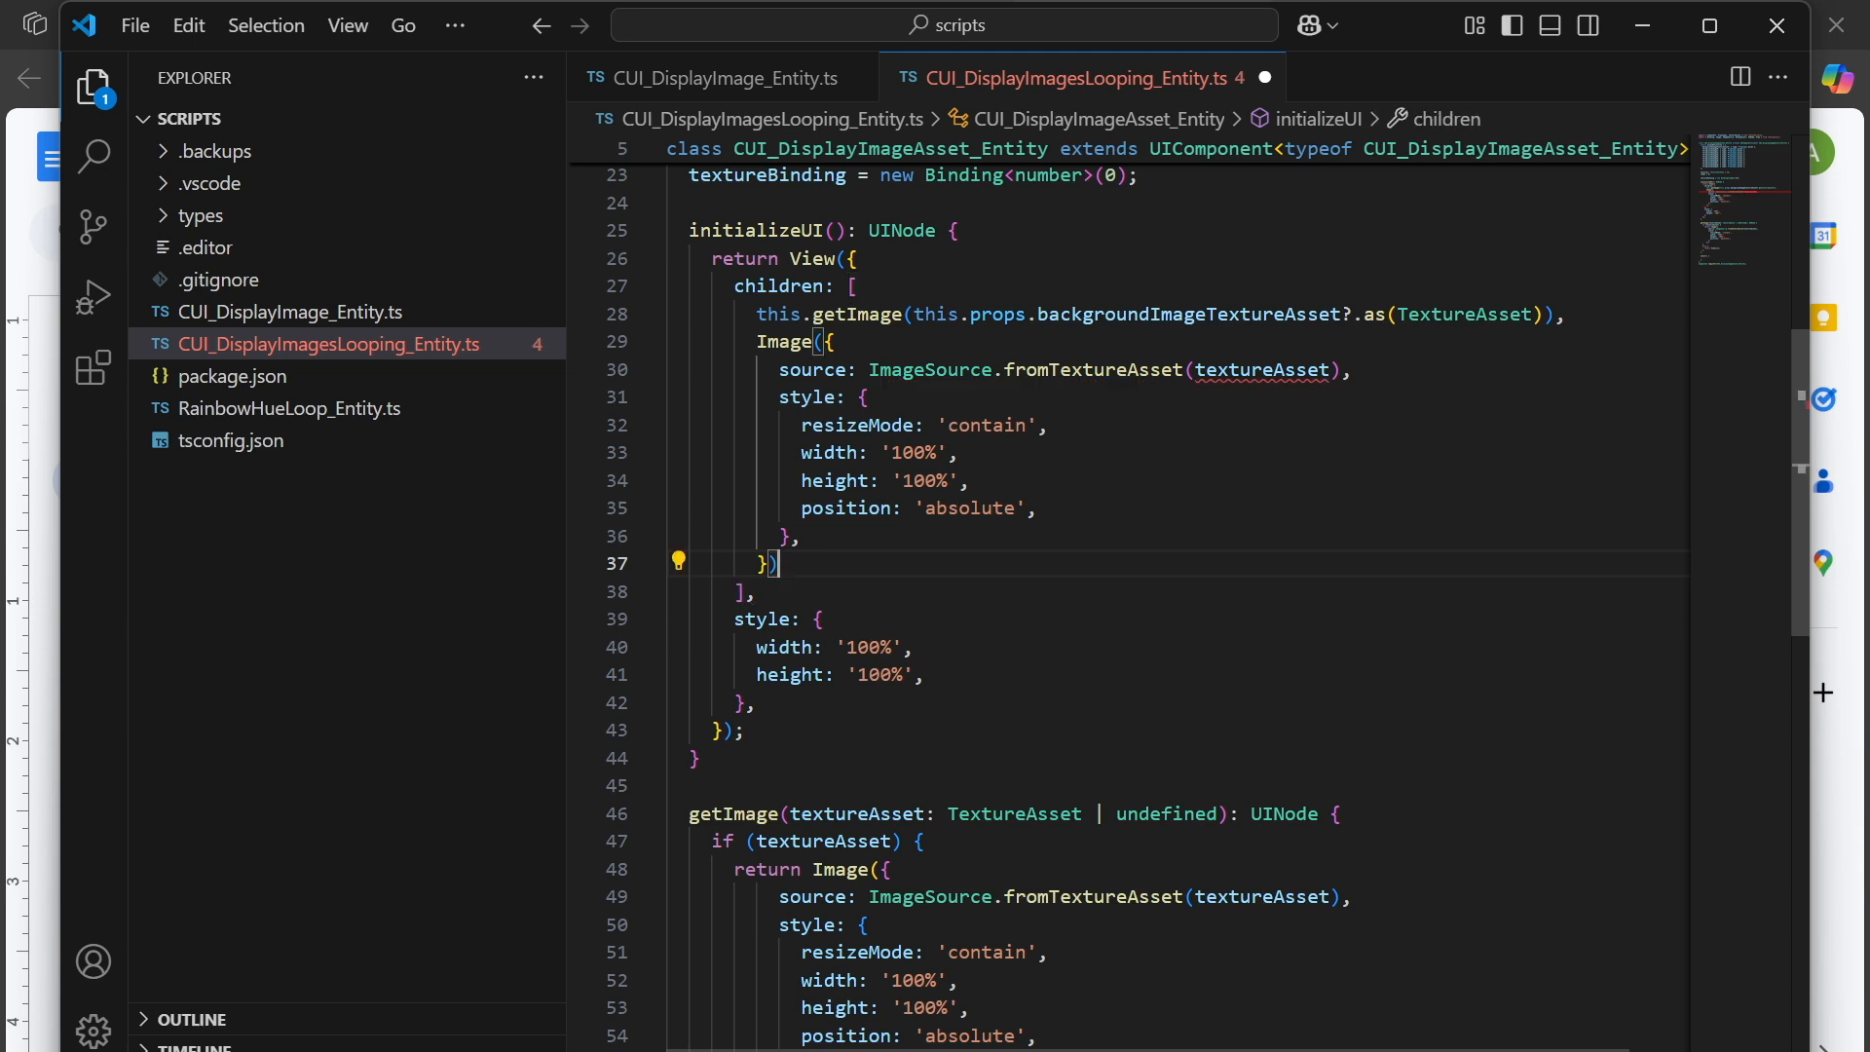
Cut ImageSource.fromTextureAsset(textureAsset) from the source of the children's Image block and start its replacement with "tex".
click(1354, 370)
key(Left)
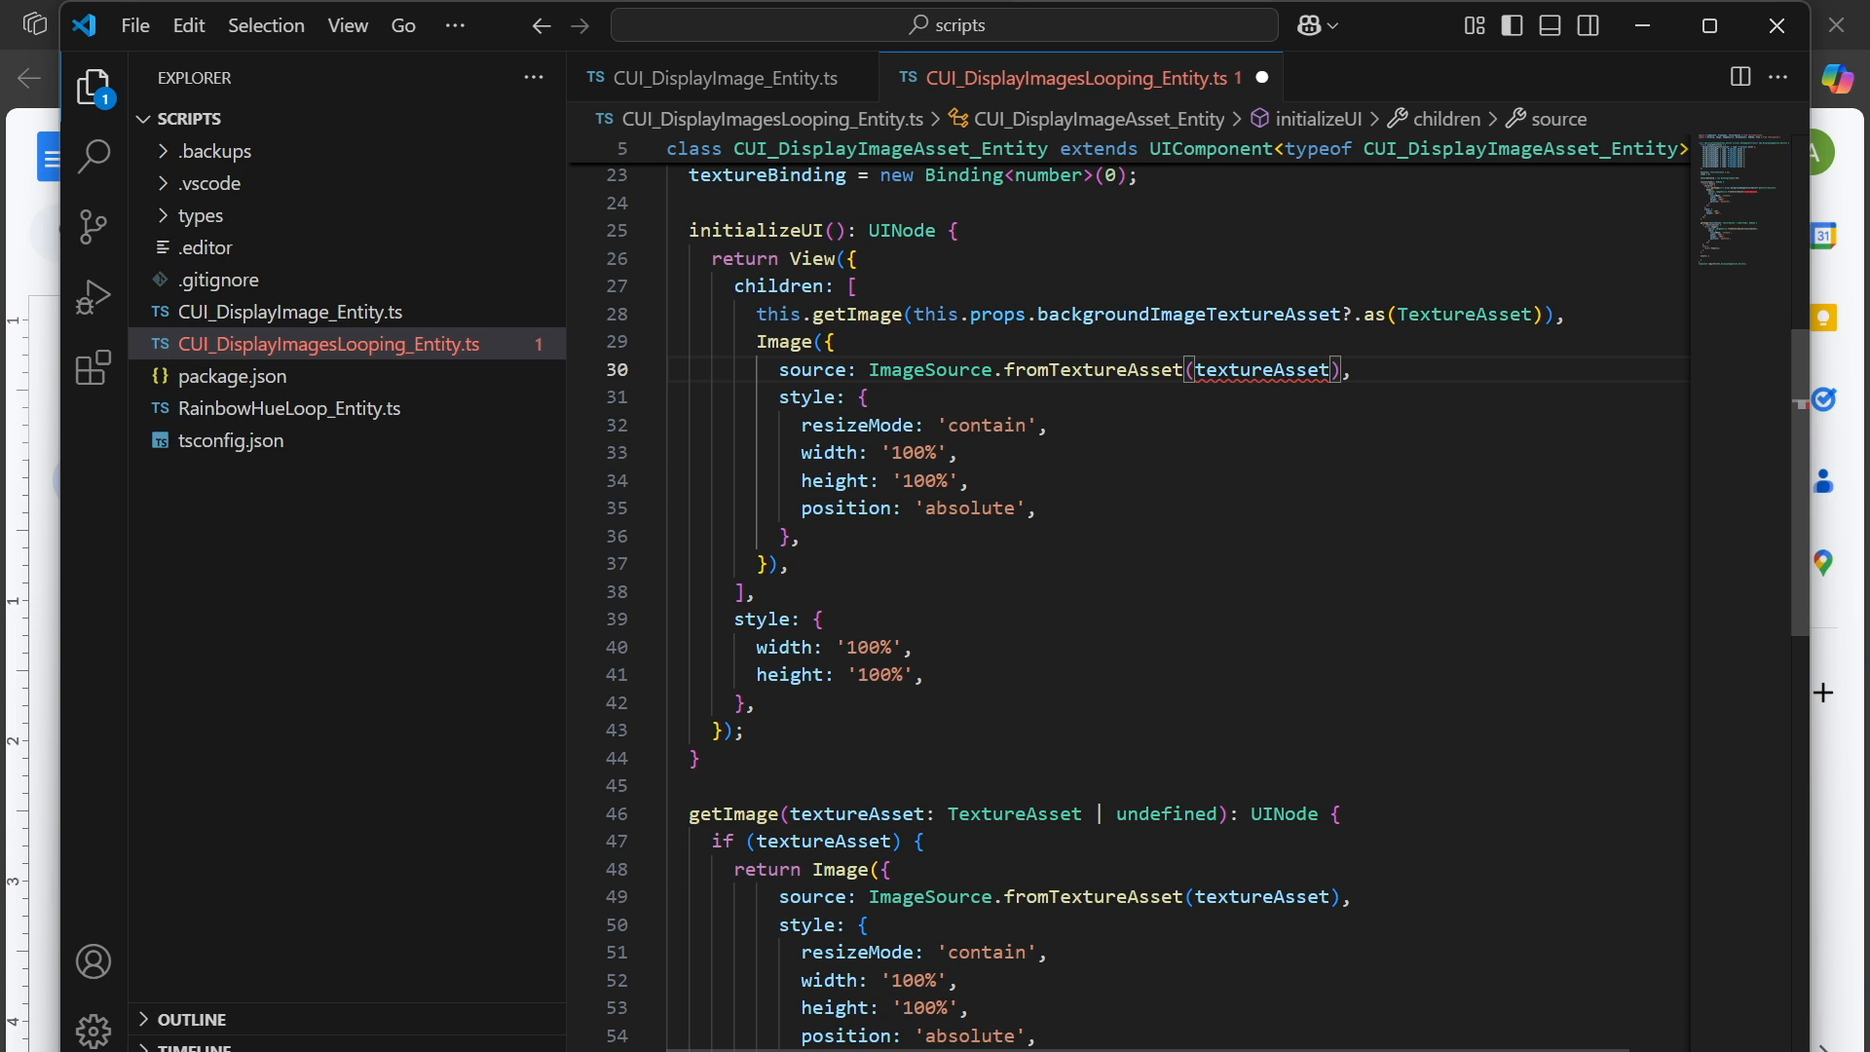
key(ctrl+shift+Left)
key(ctrl+shift+Left)
key(ctrl+shift+Left)
key(ctrl+shift+Left)
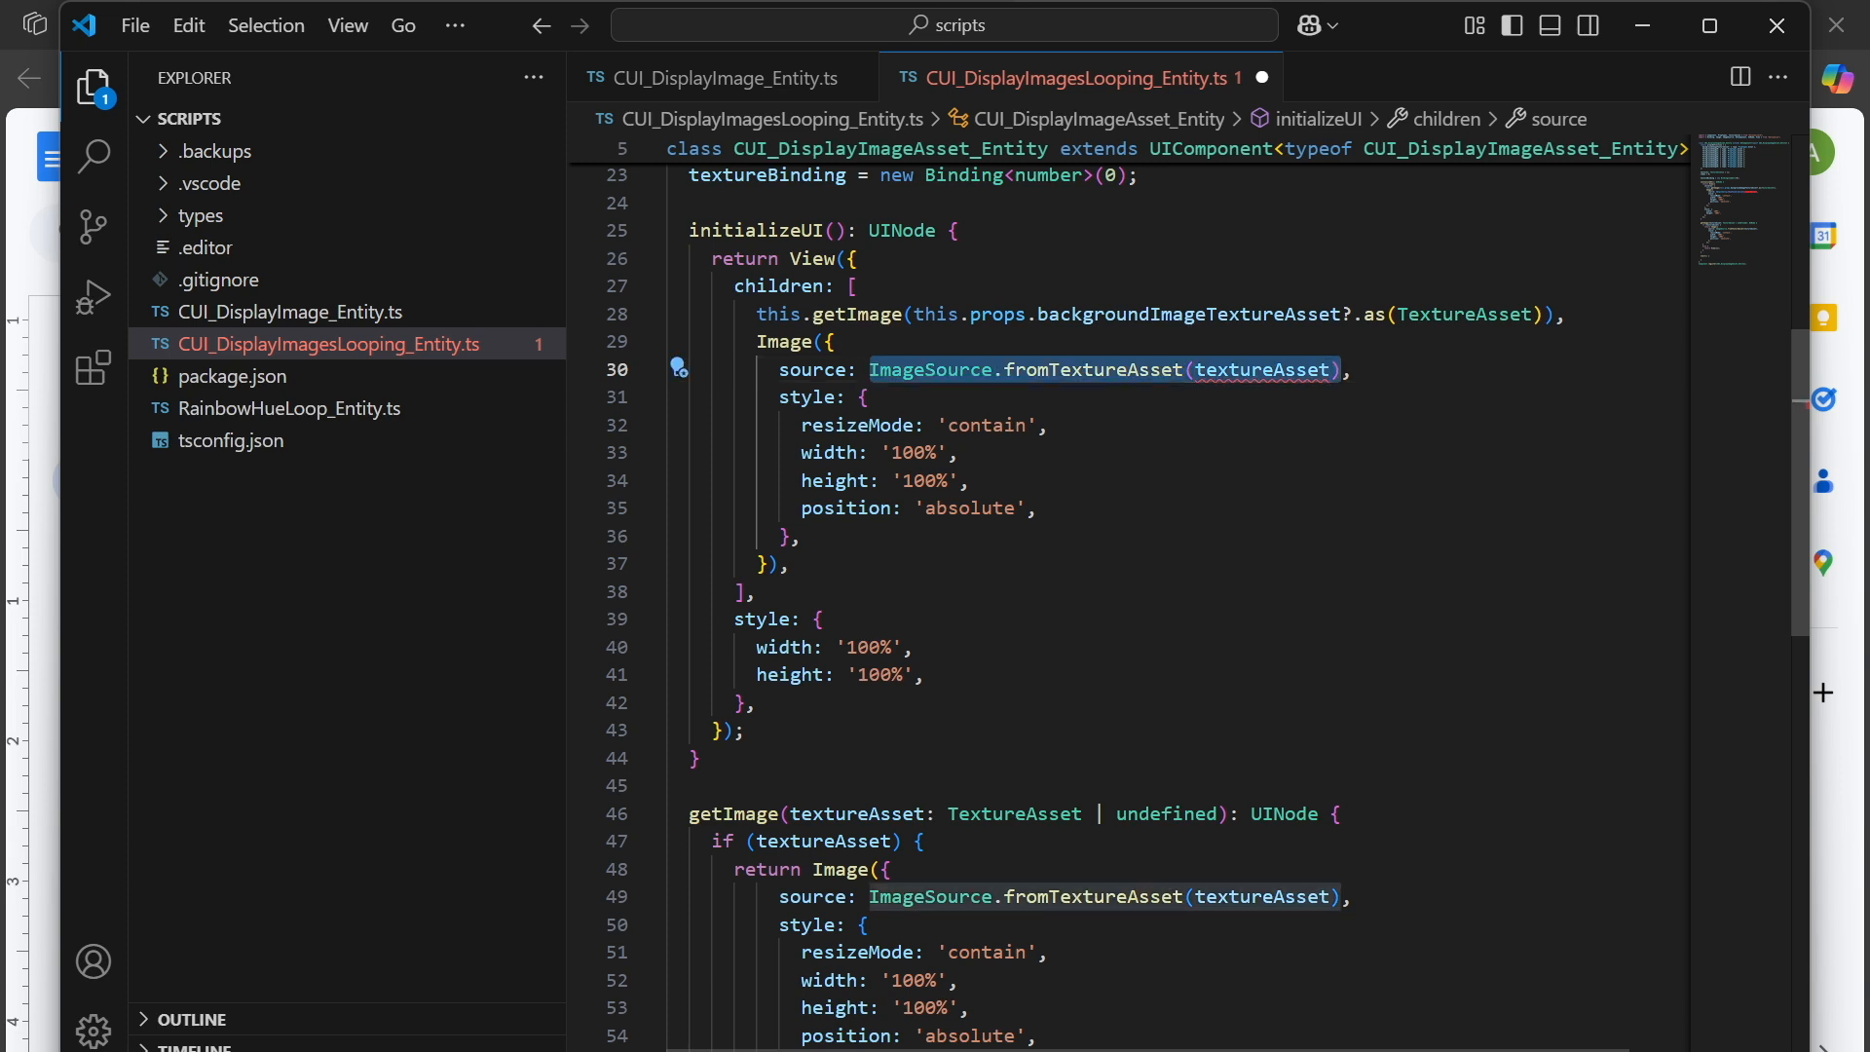
key(ctrl+x)
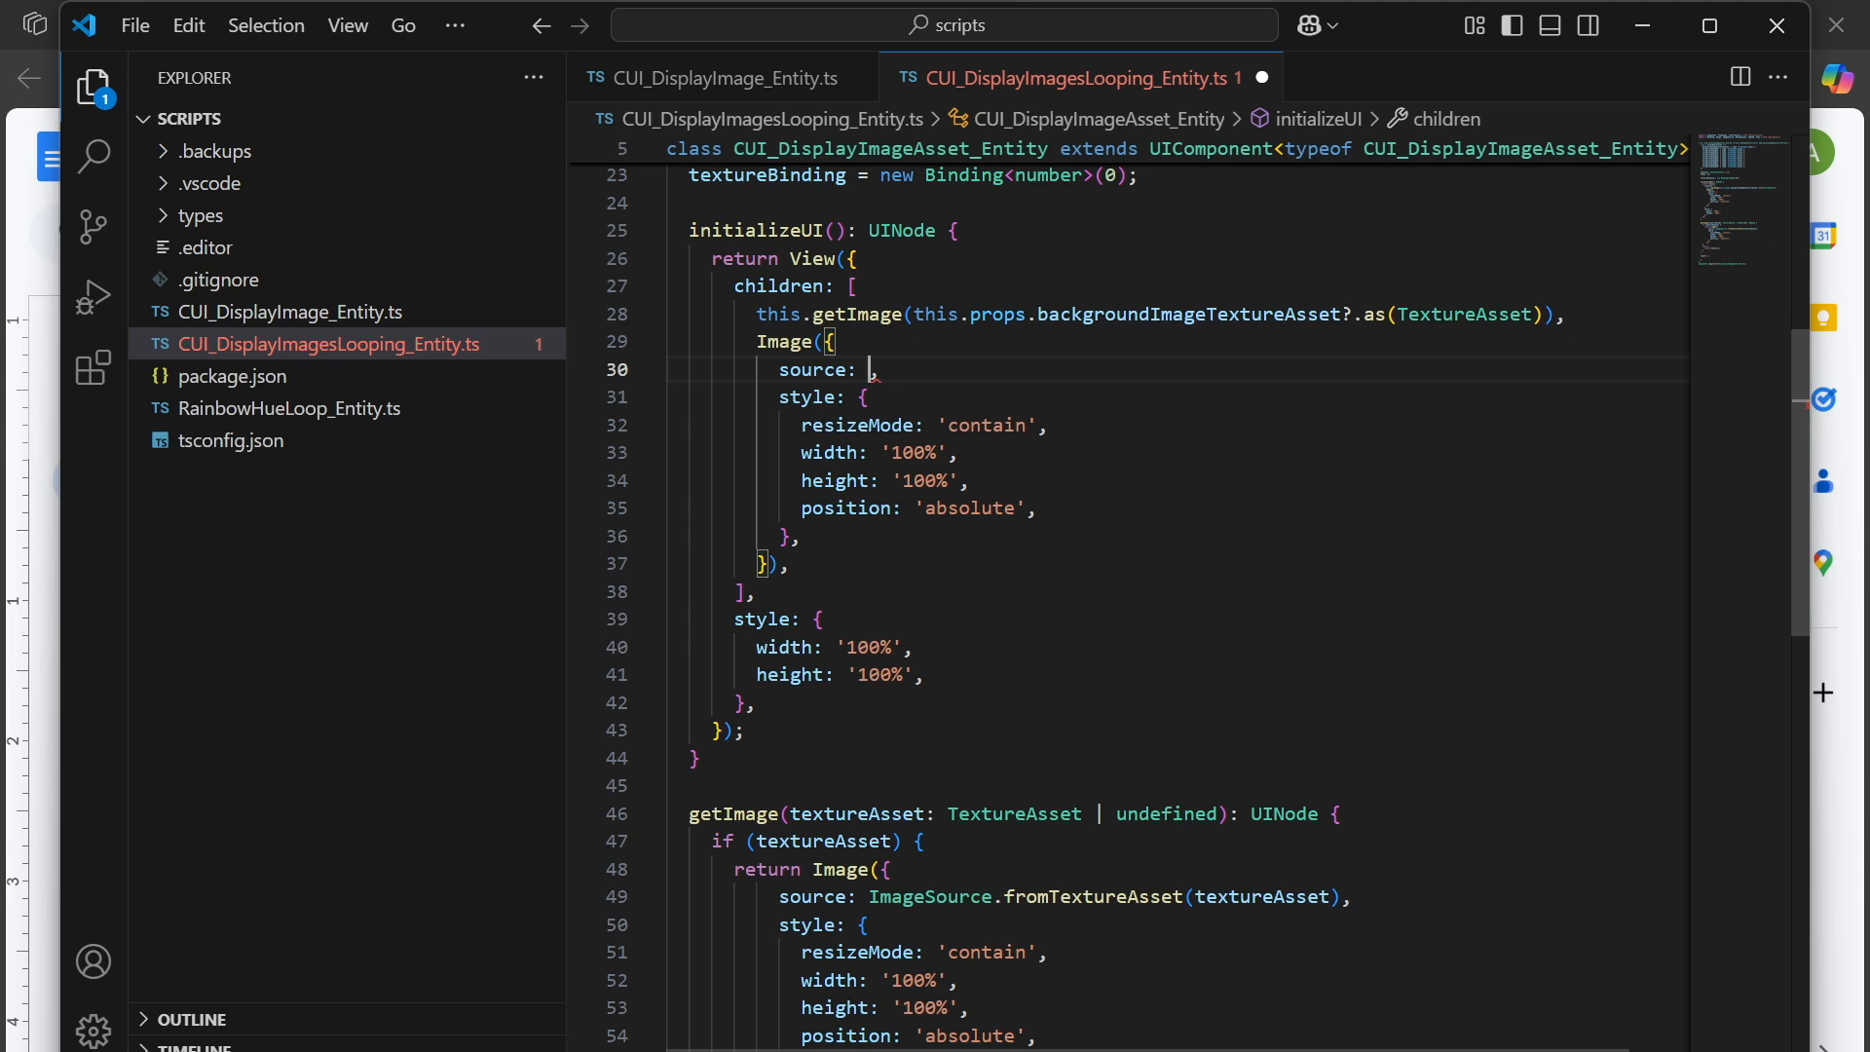
text(te\)
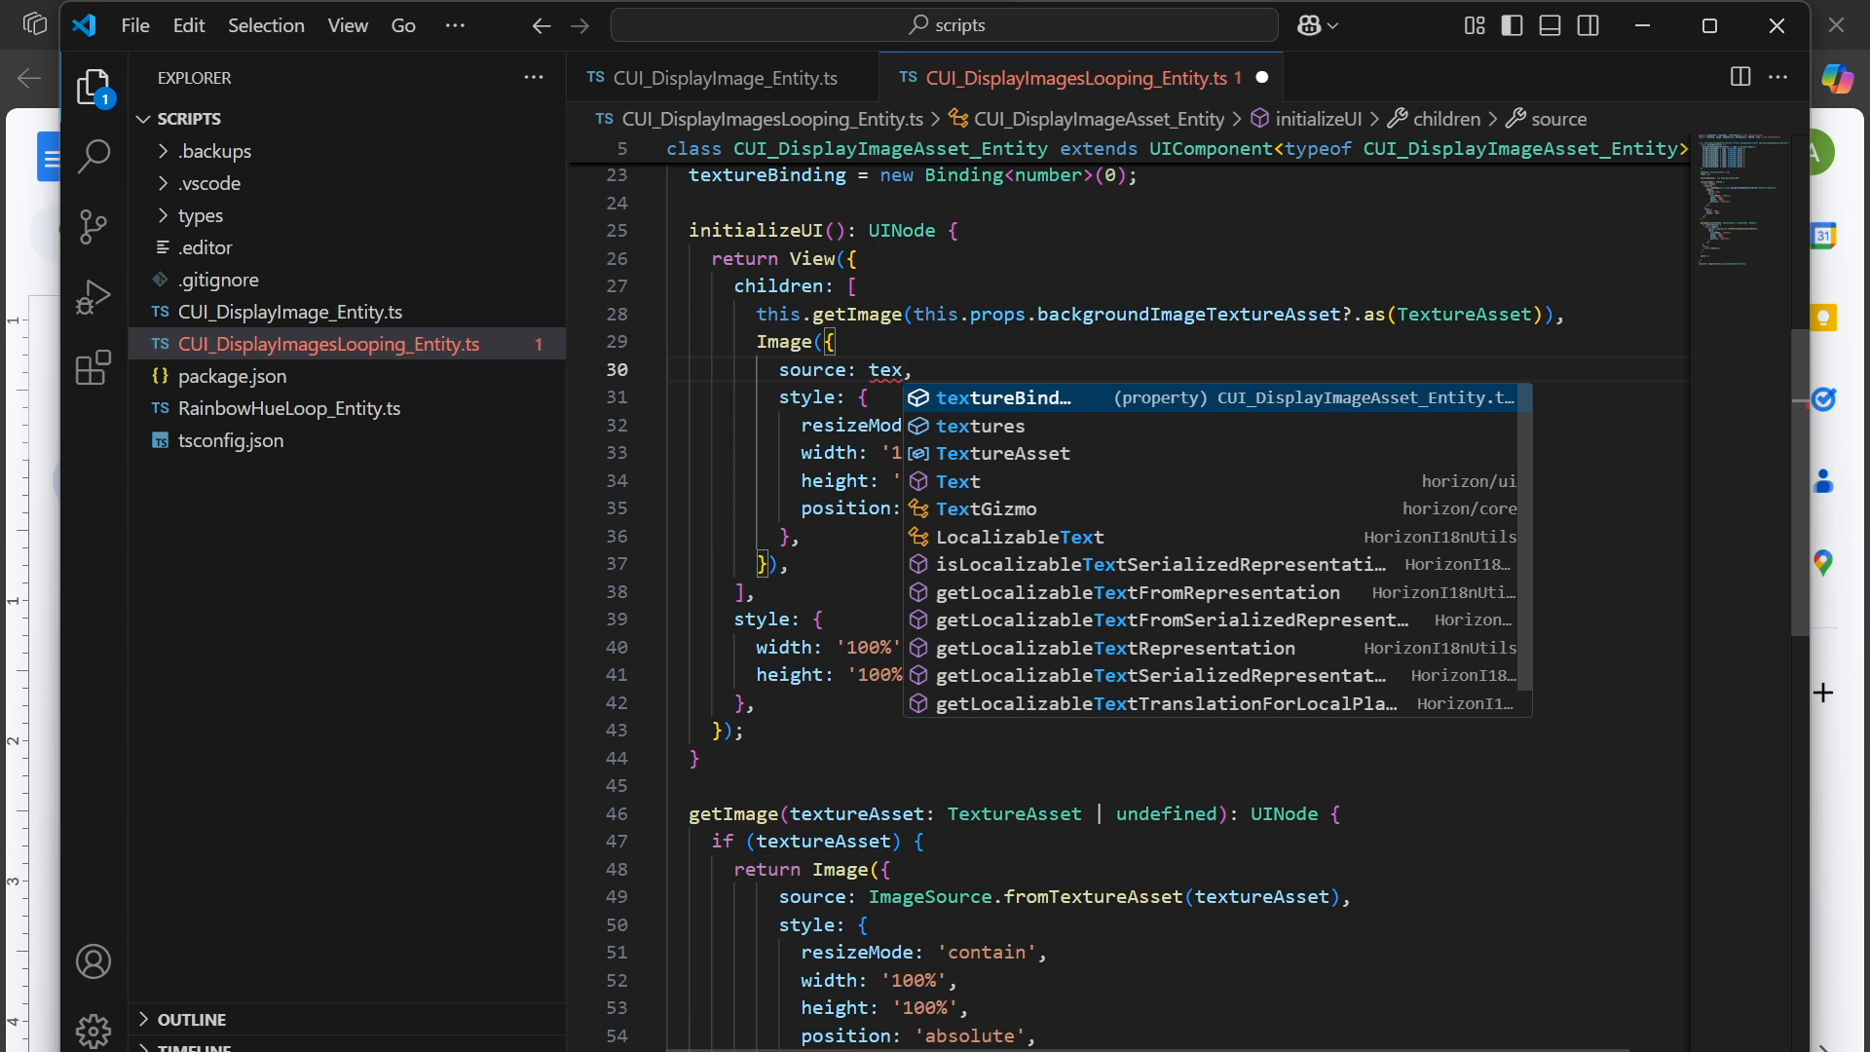
Rename the textureBinding field to textureIndexBinding.
click(766, 177)
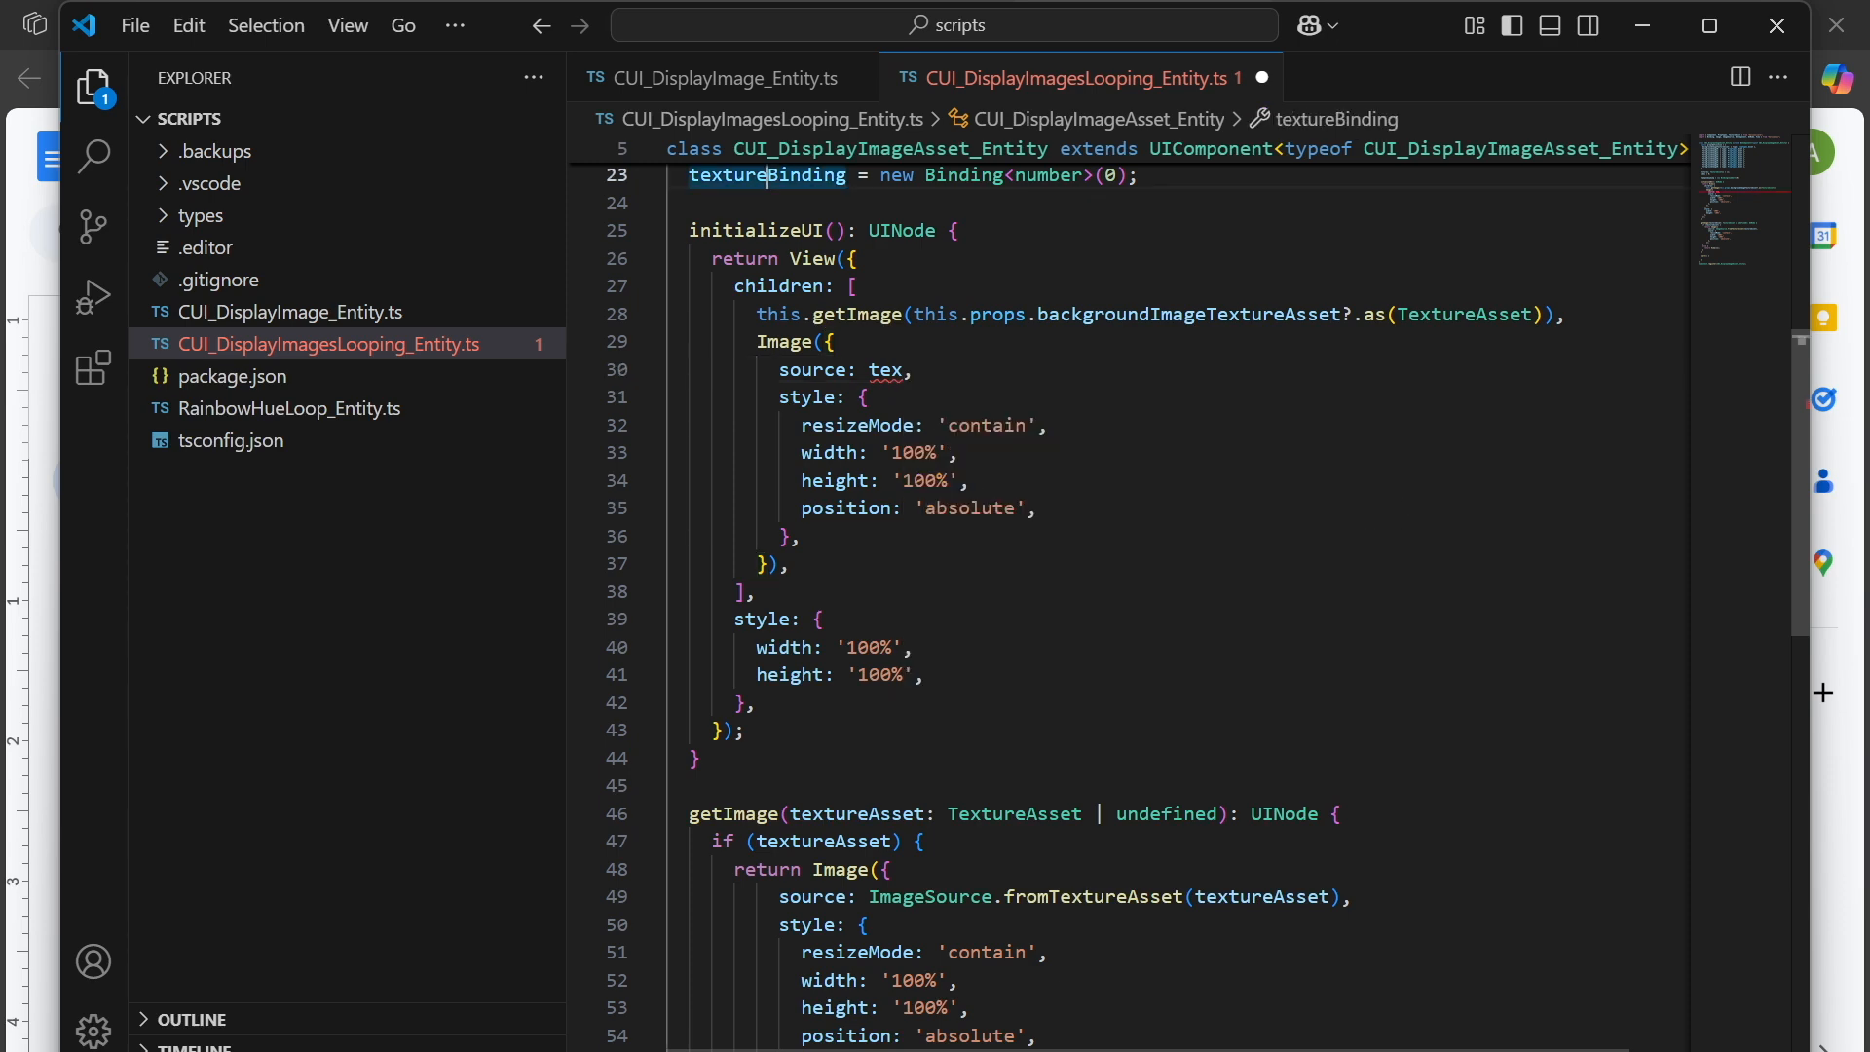
scroll(1071, 584, up, 1)
text(Index)
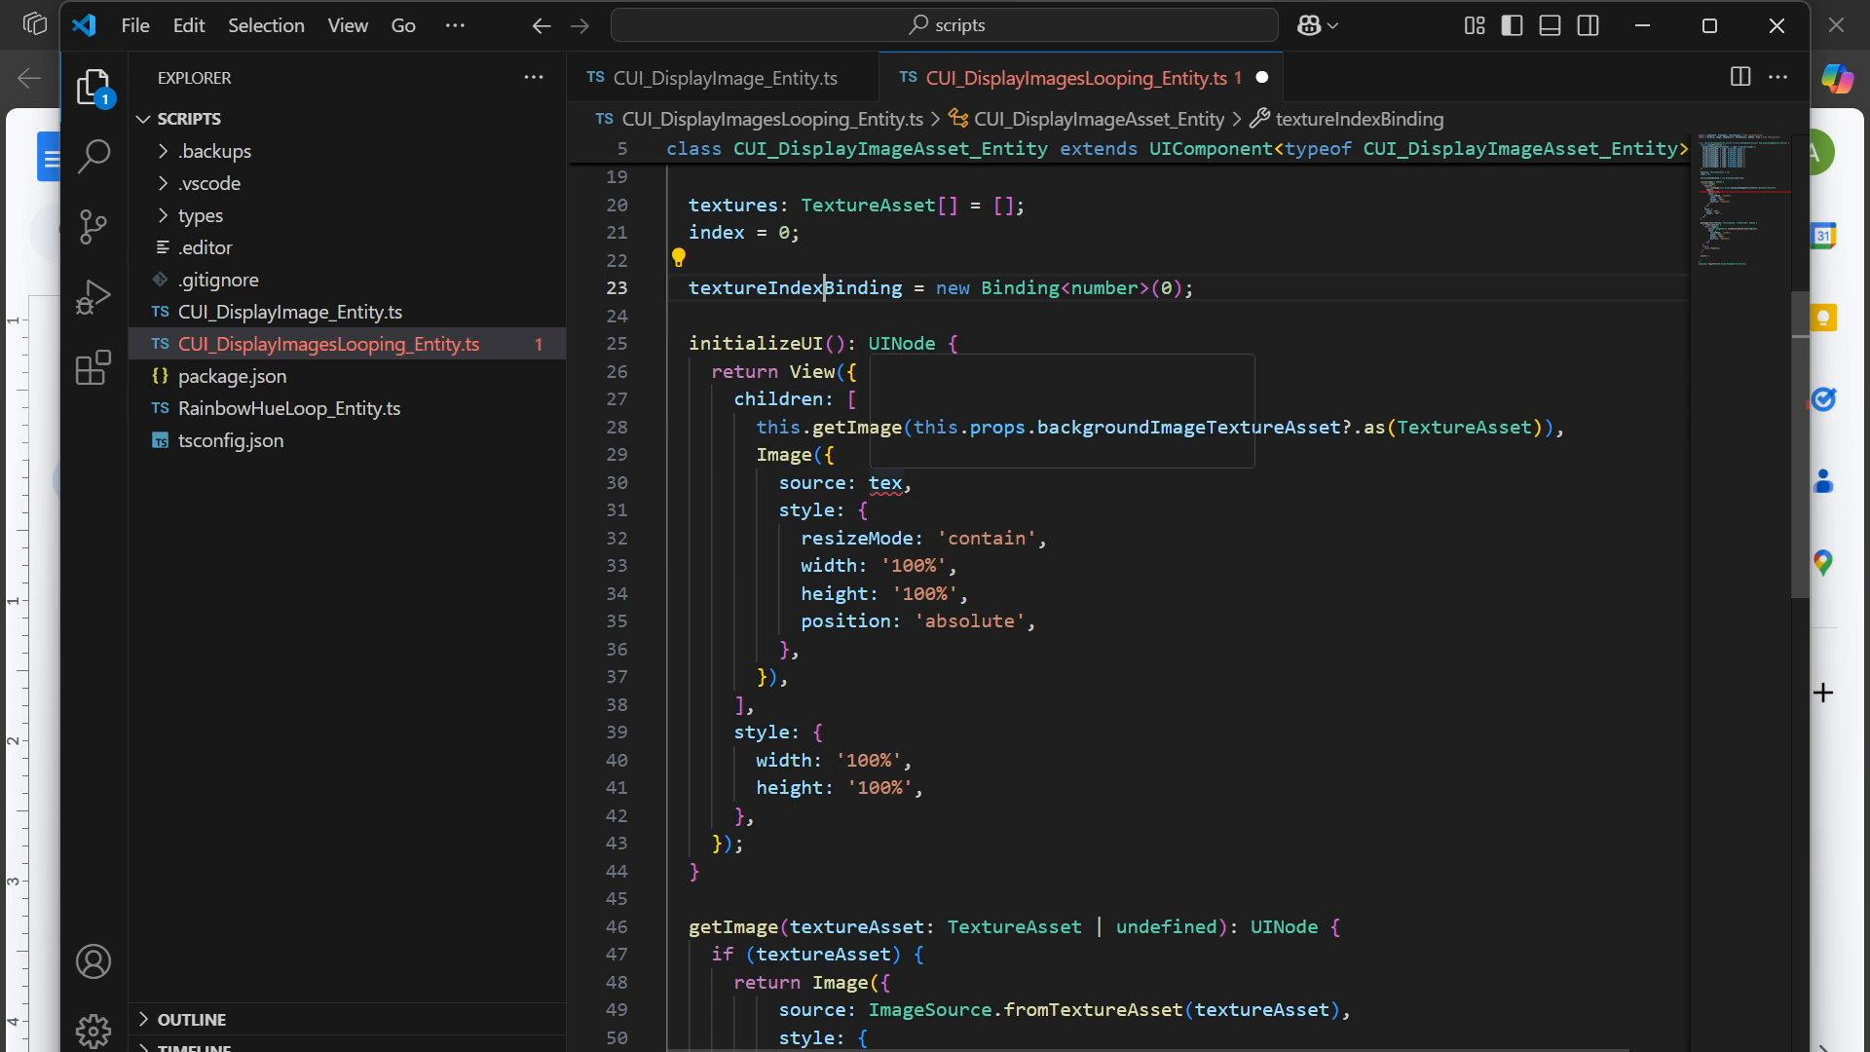
Complete the Image block's source value as a this.textureIndexBinding.derive() call.
click(904, 484)
text(tureIndexBinding.der)
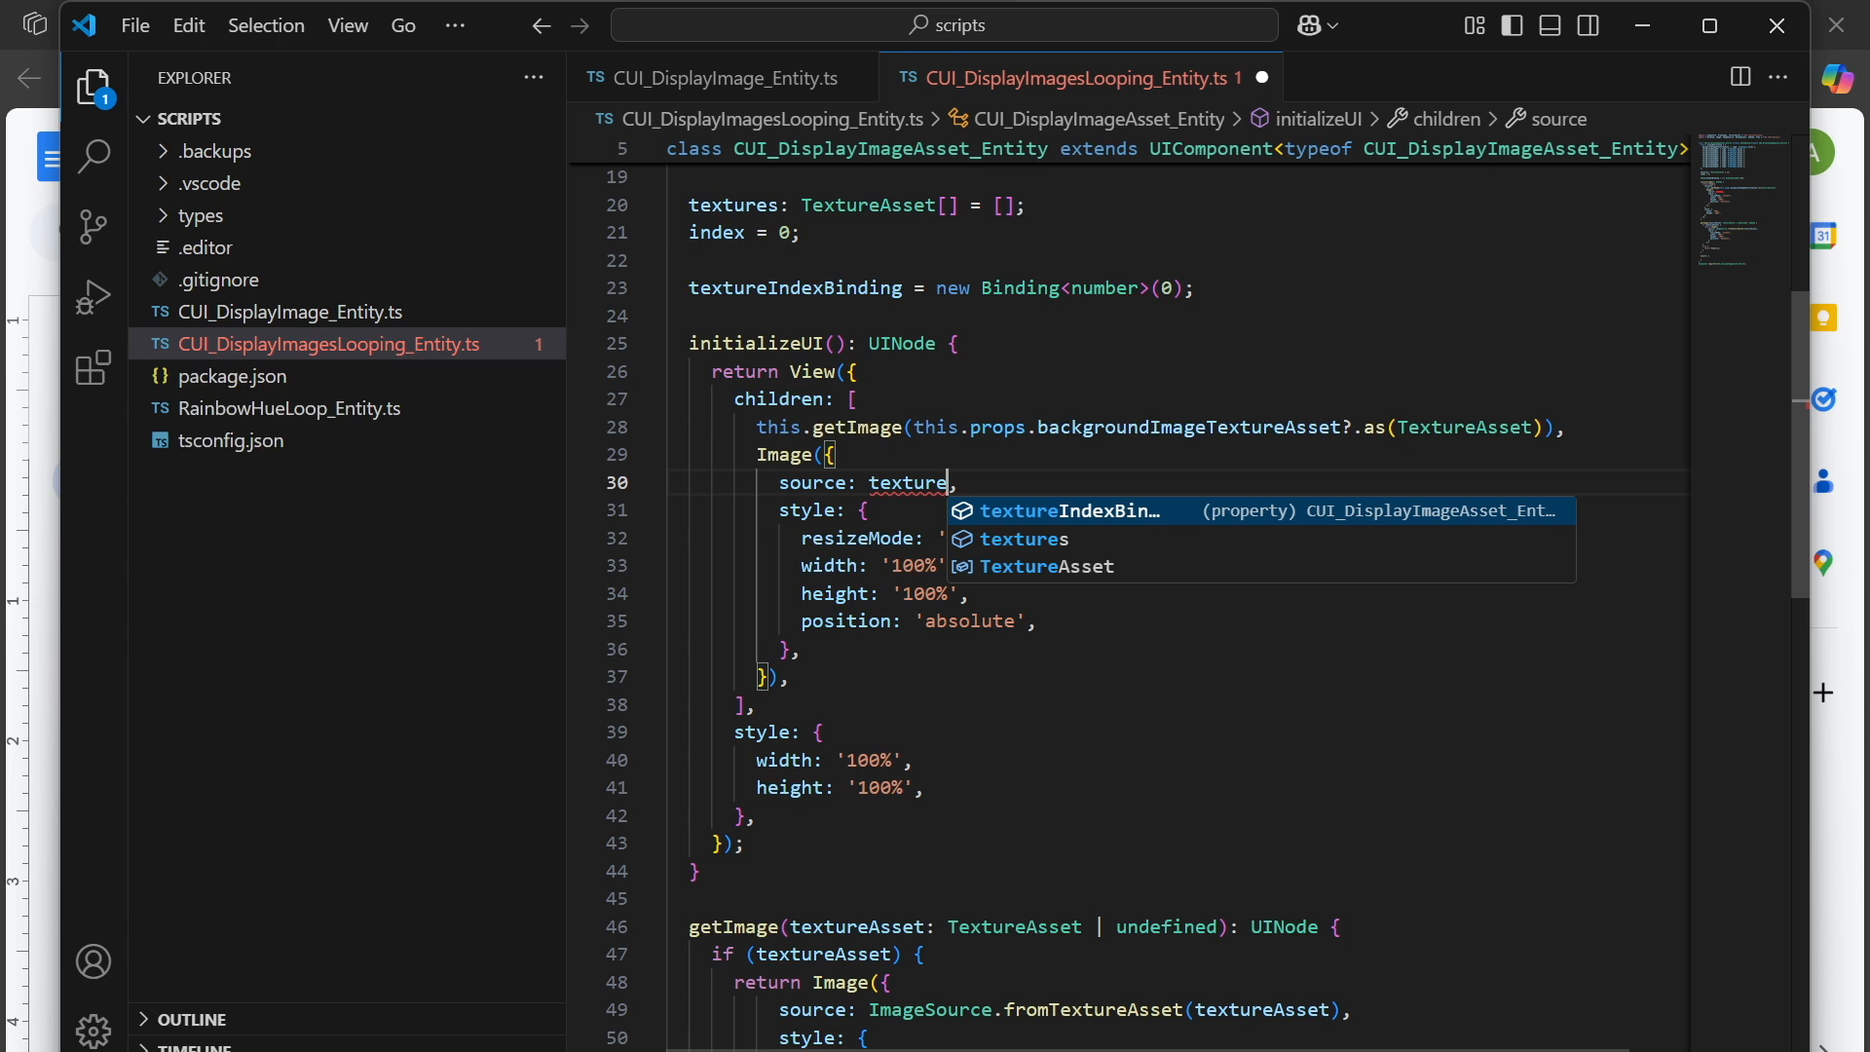
key(Tab)
text(.der)
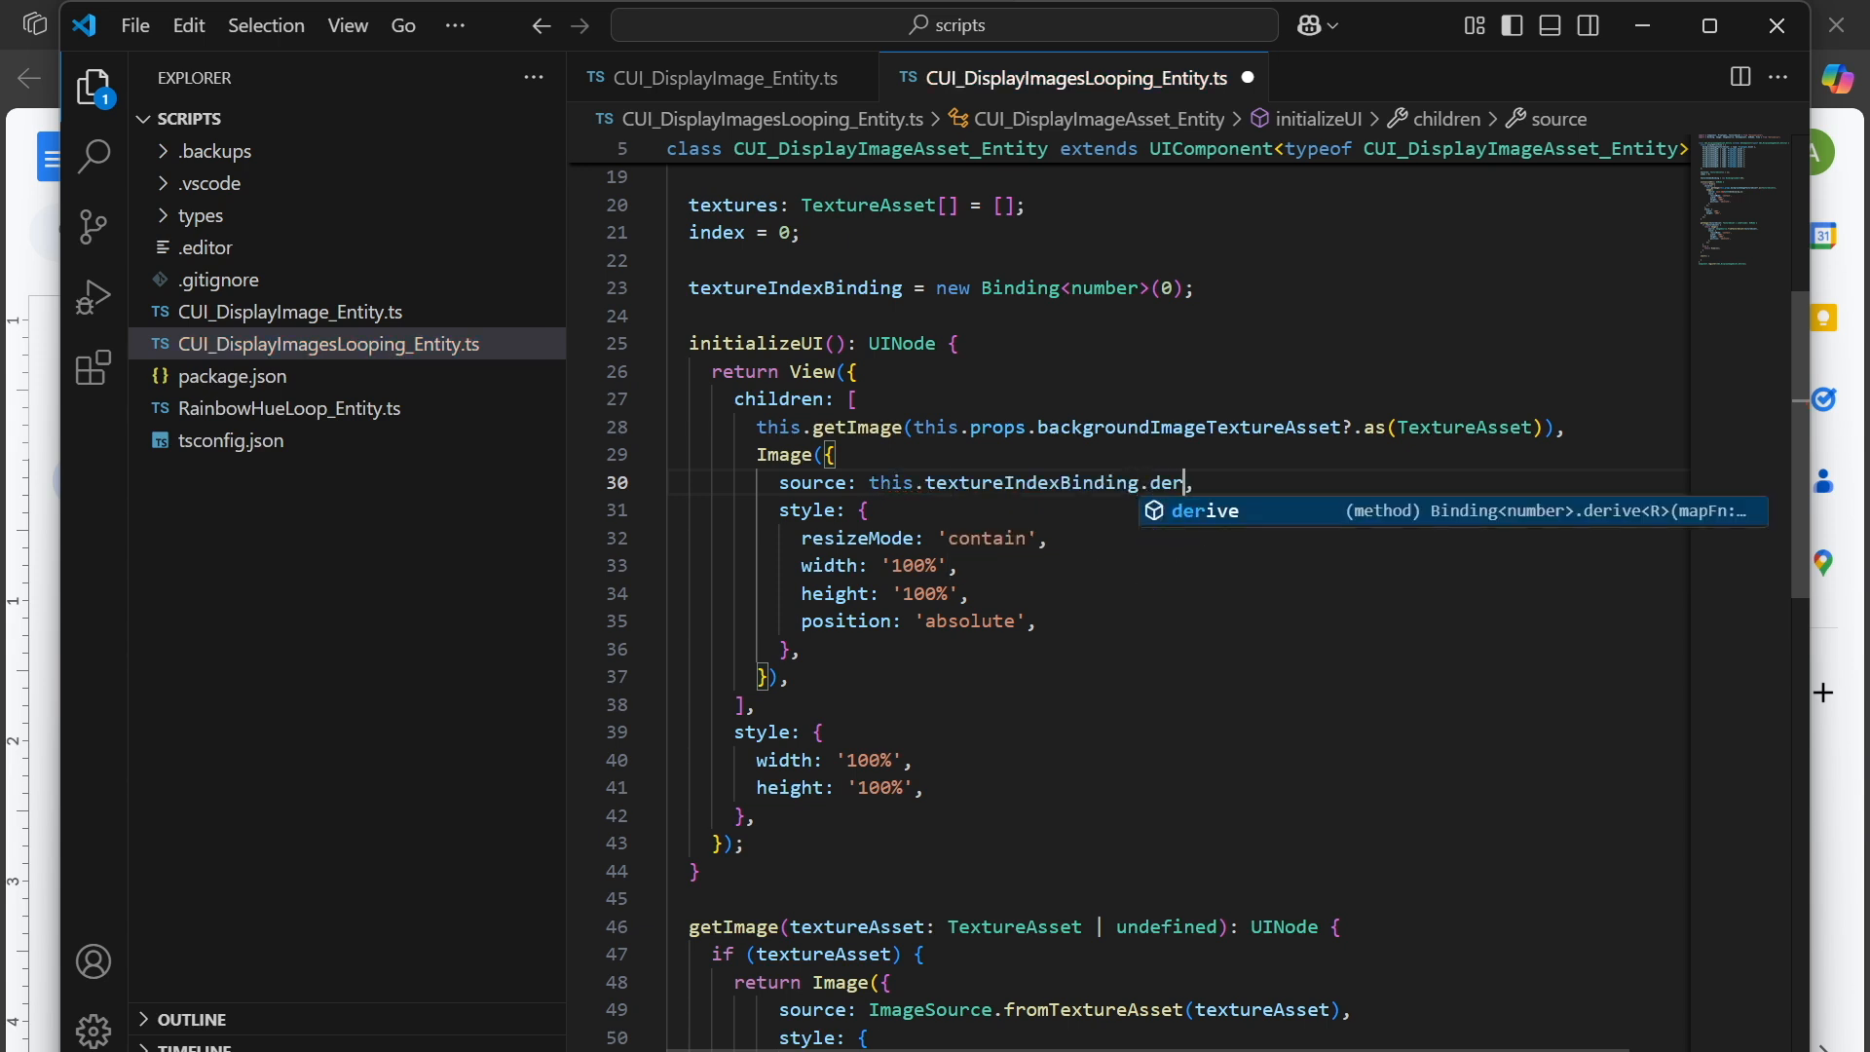
key(Tab)
text(()
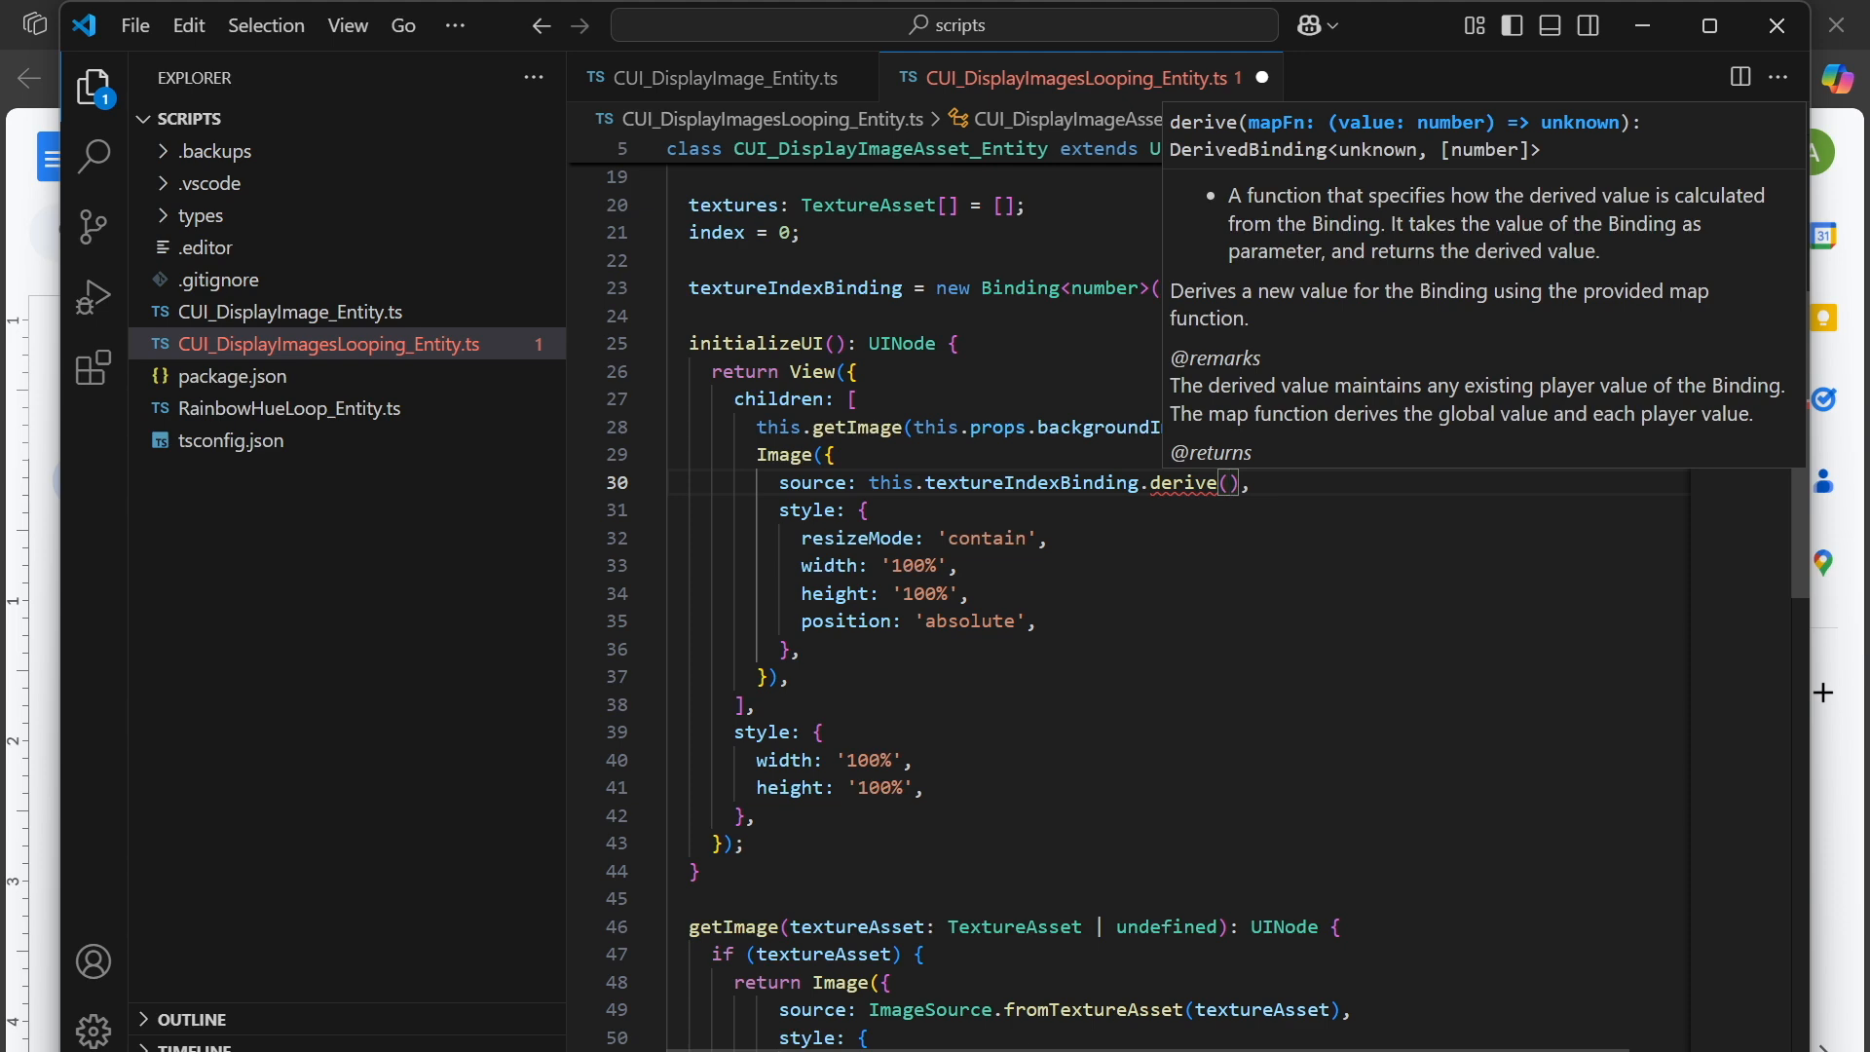
Pass derive an arrow function "(index) => { }" with its body opened on a new line.
text(()
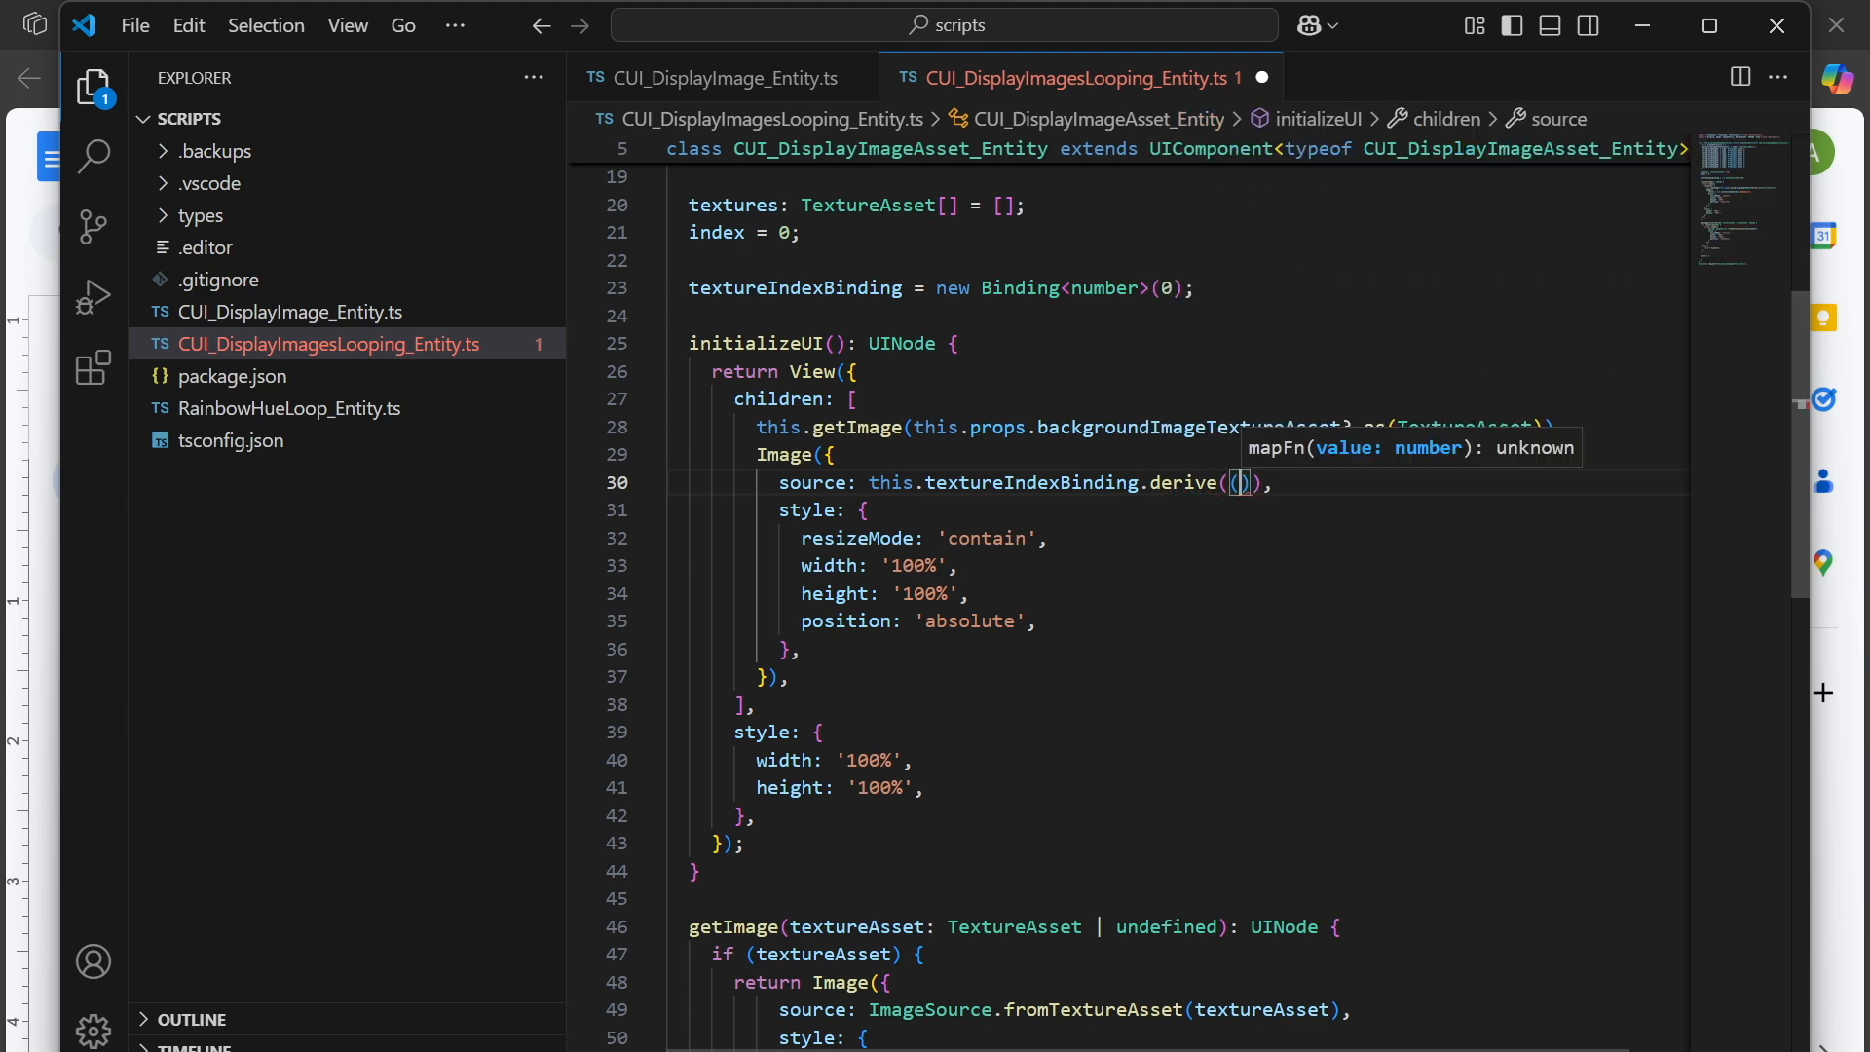
text(index))
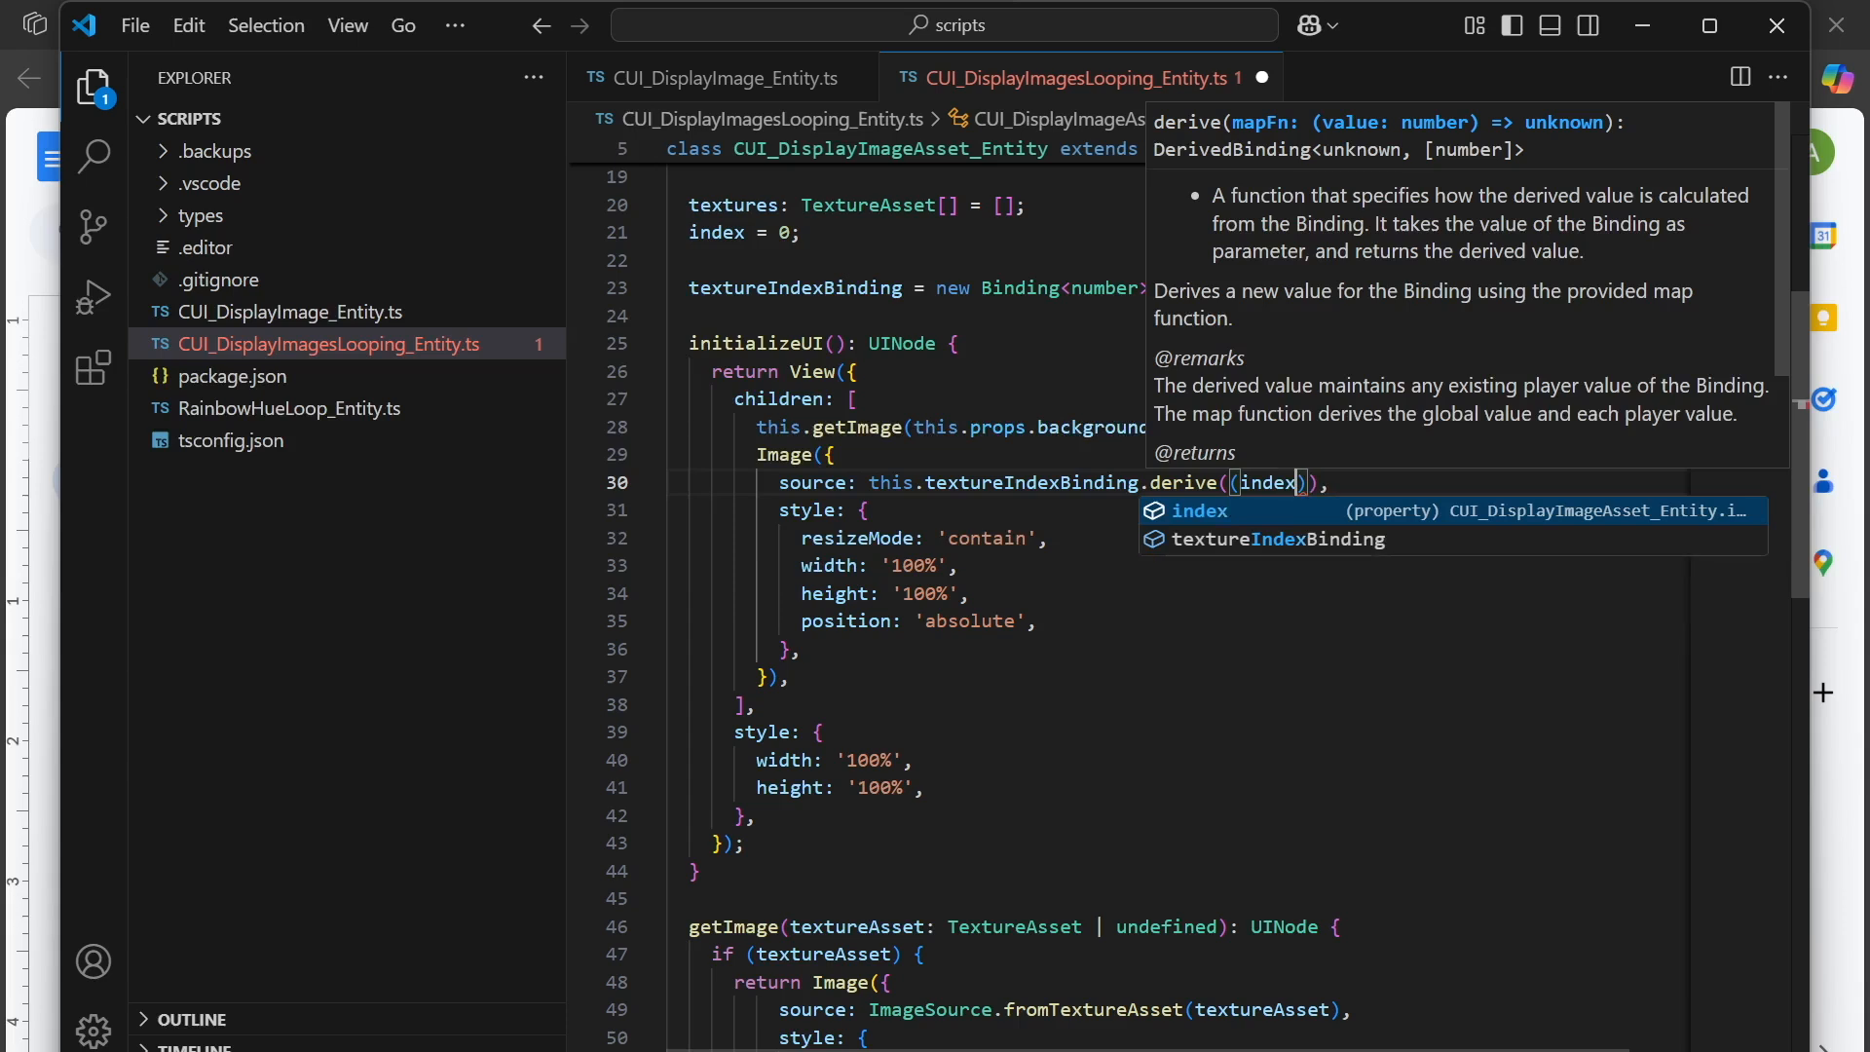
text( => )
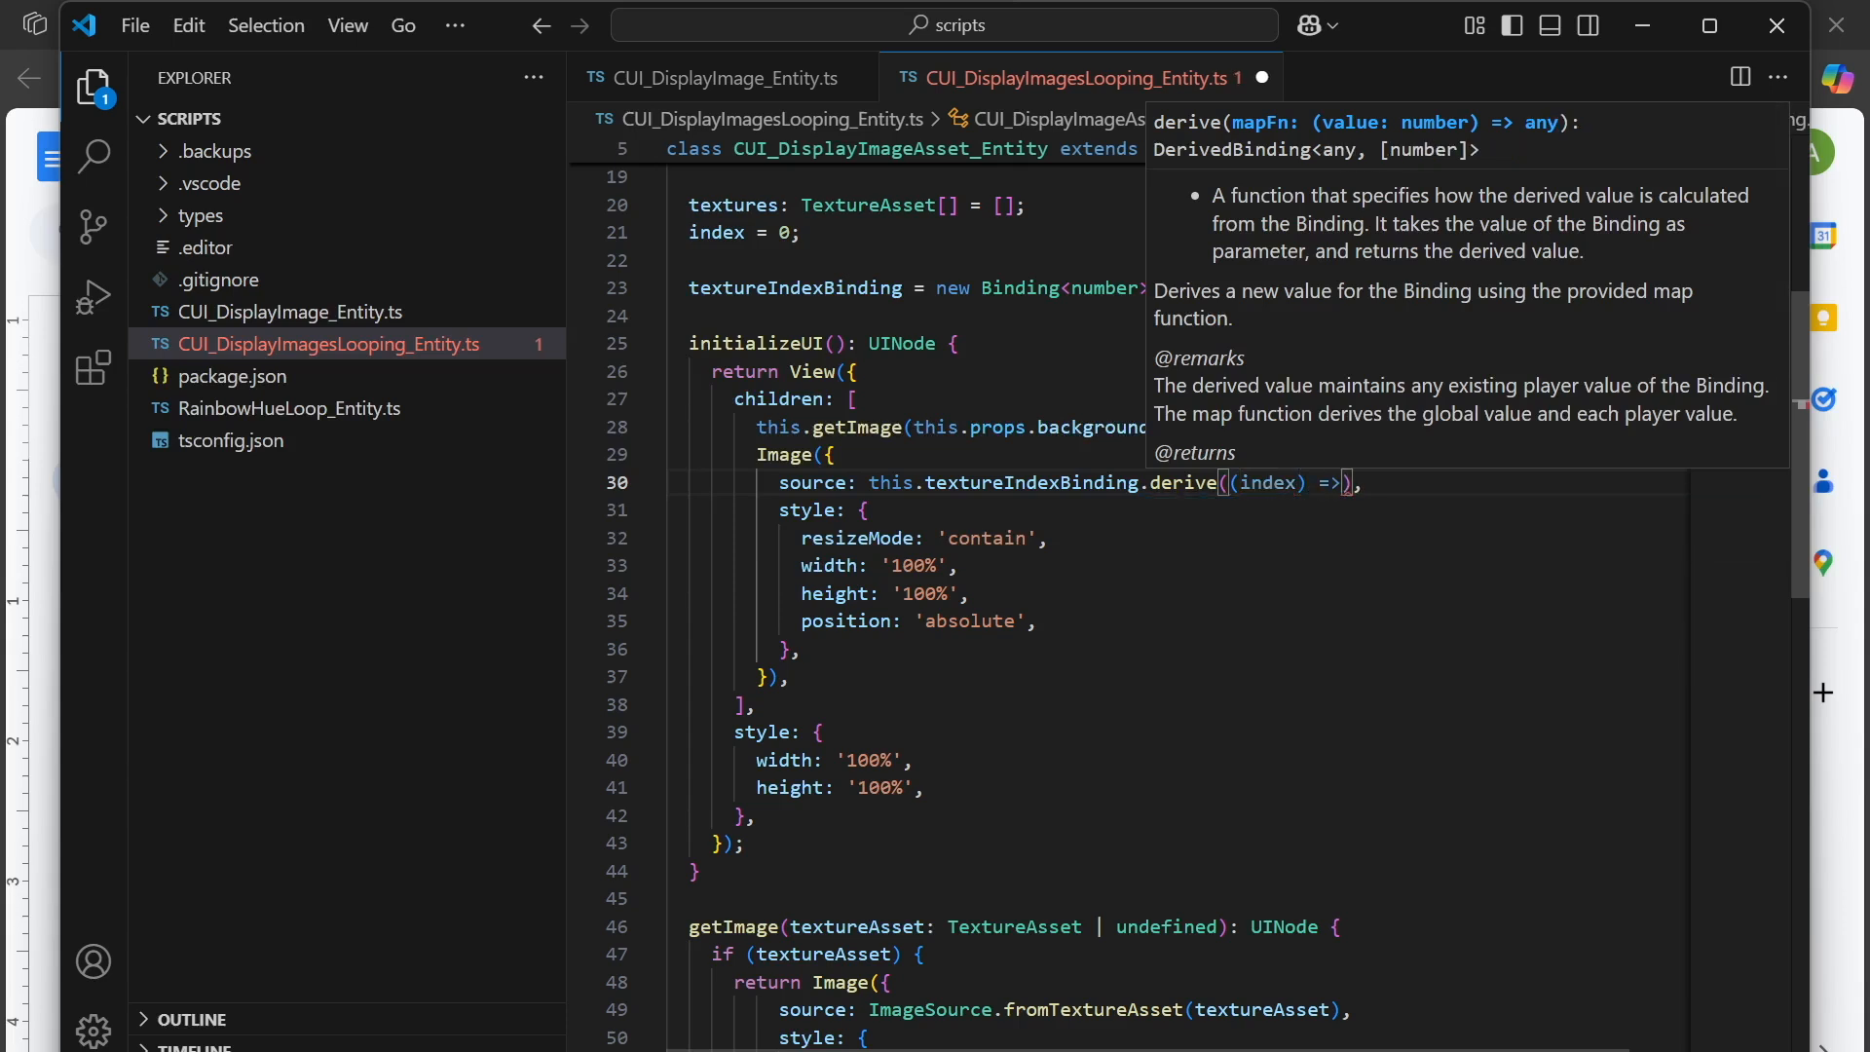
text({)
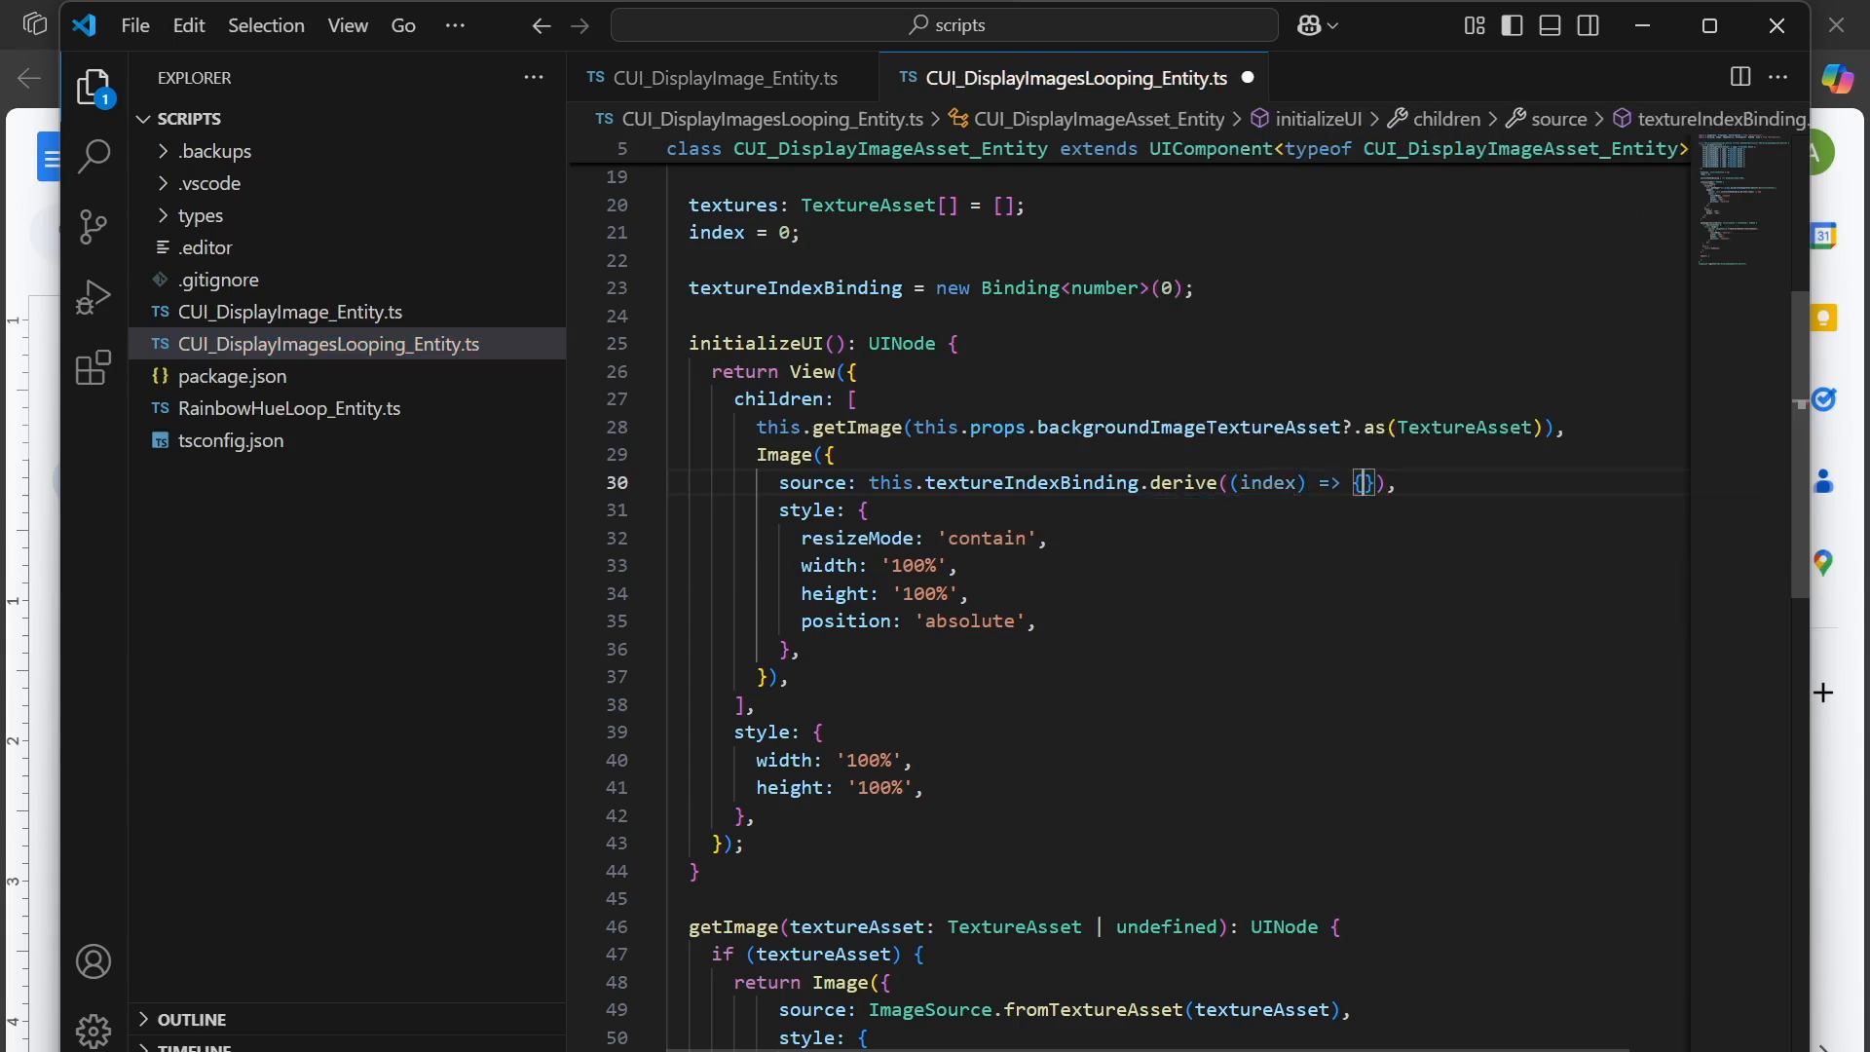
key(Return)
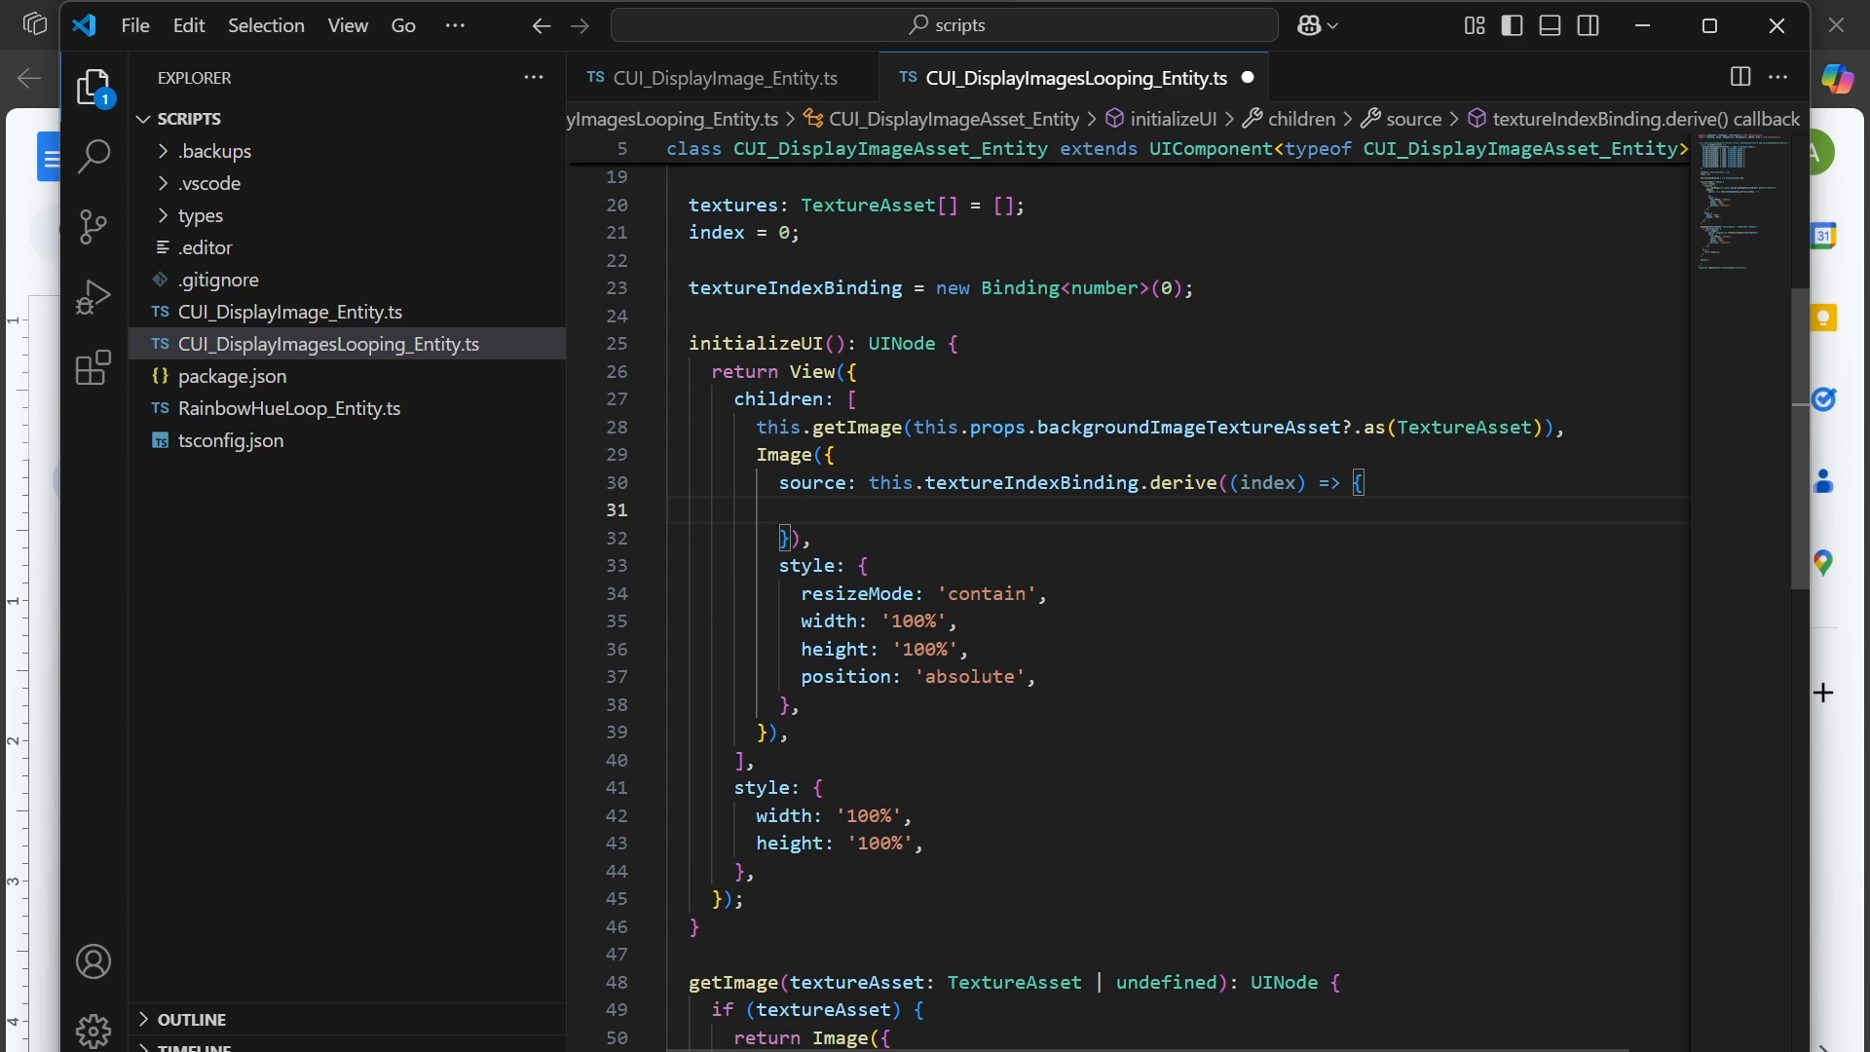
Make the derive callback return the cut expression ImageSource.fromTextureAsset(textureAsset).
scroll(1130, 584, up, 5)
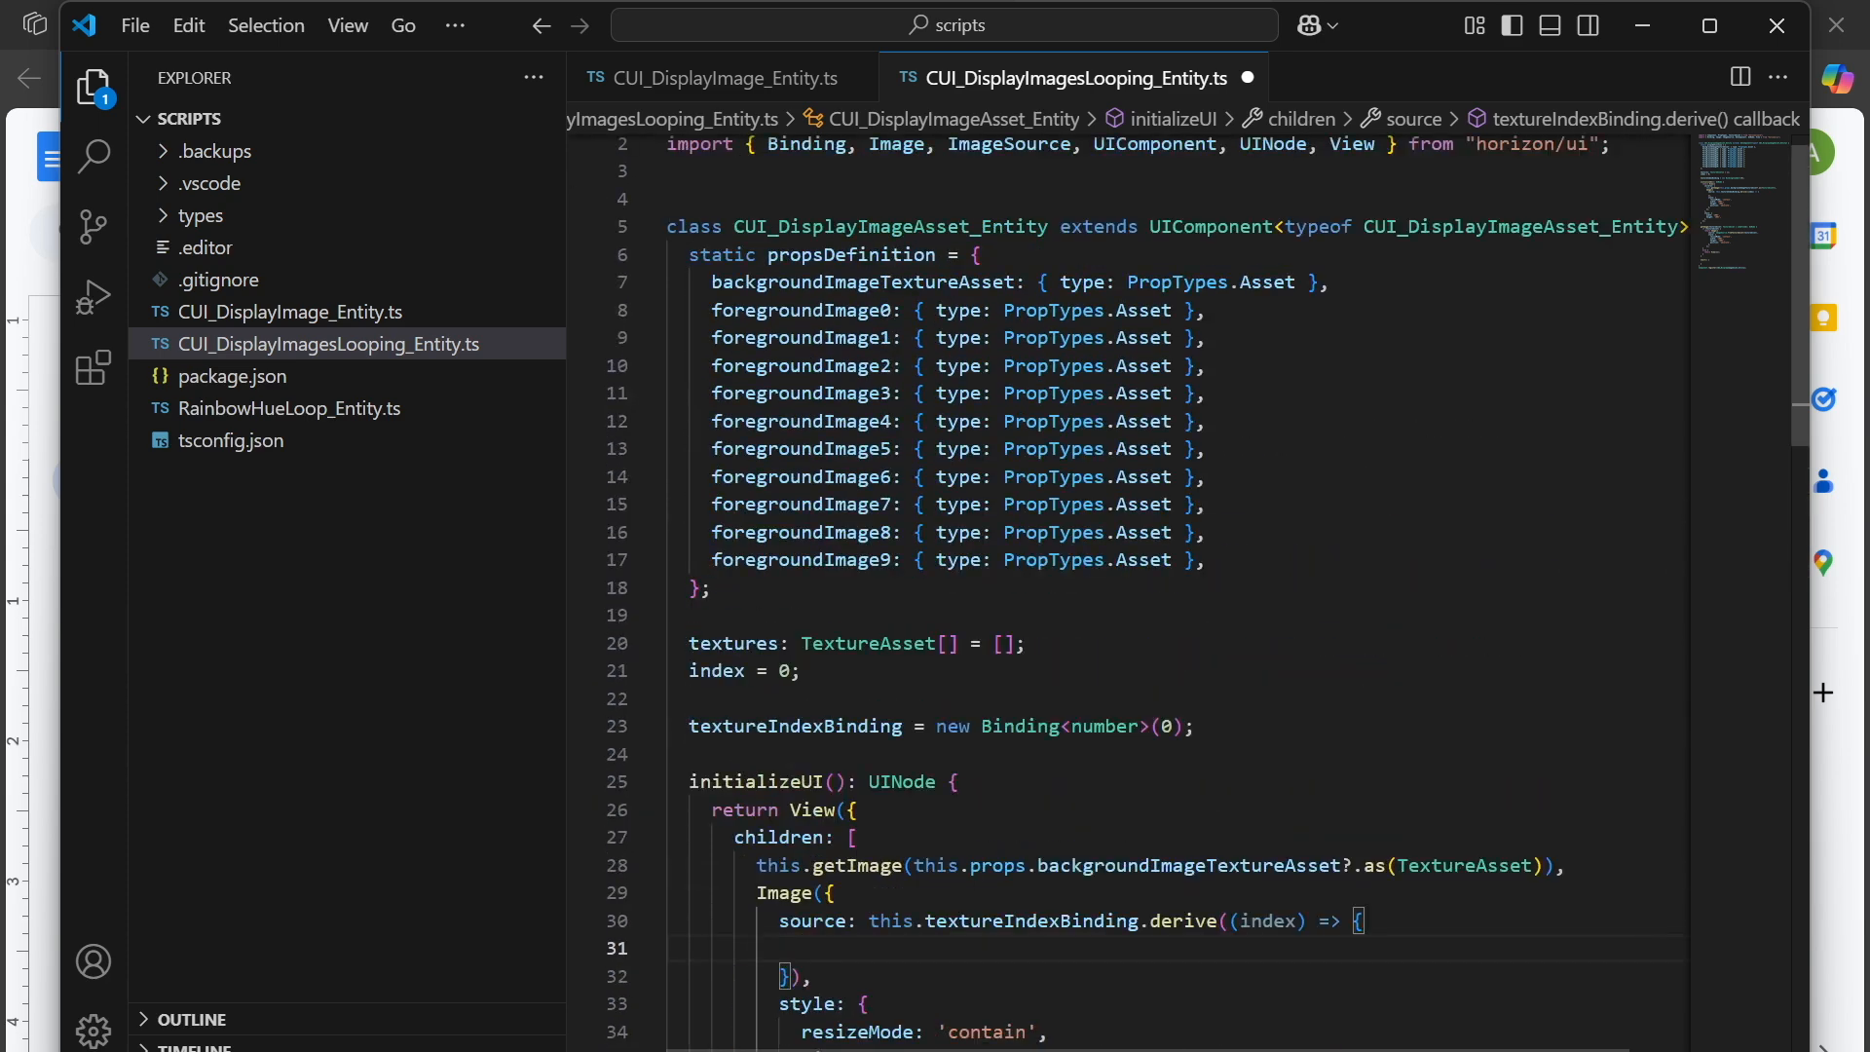
scroll(794, 585, down, 2)
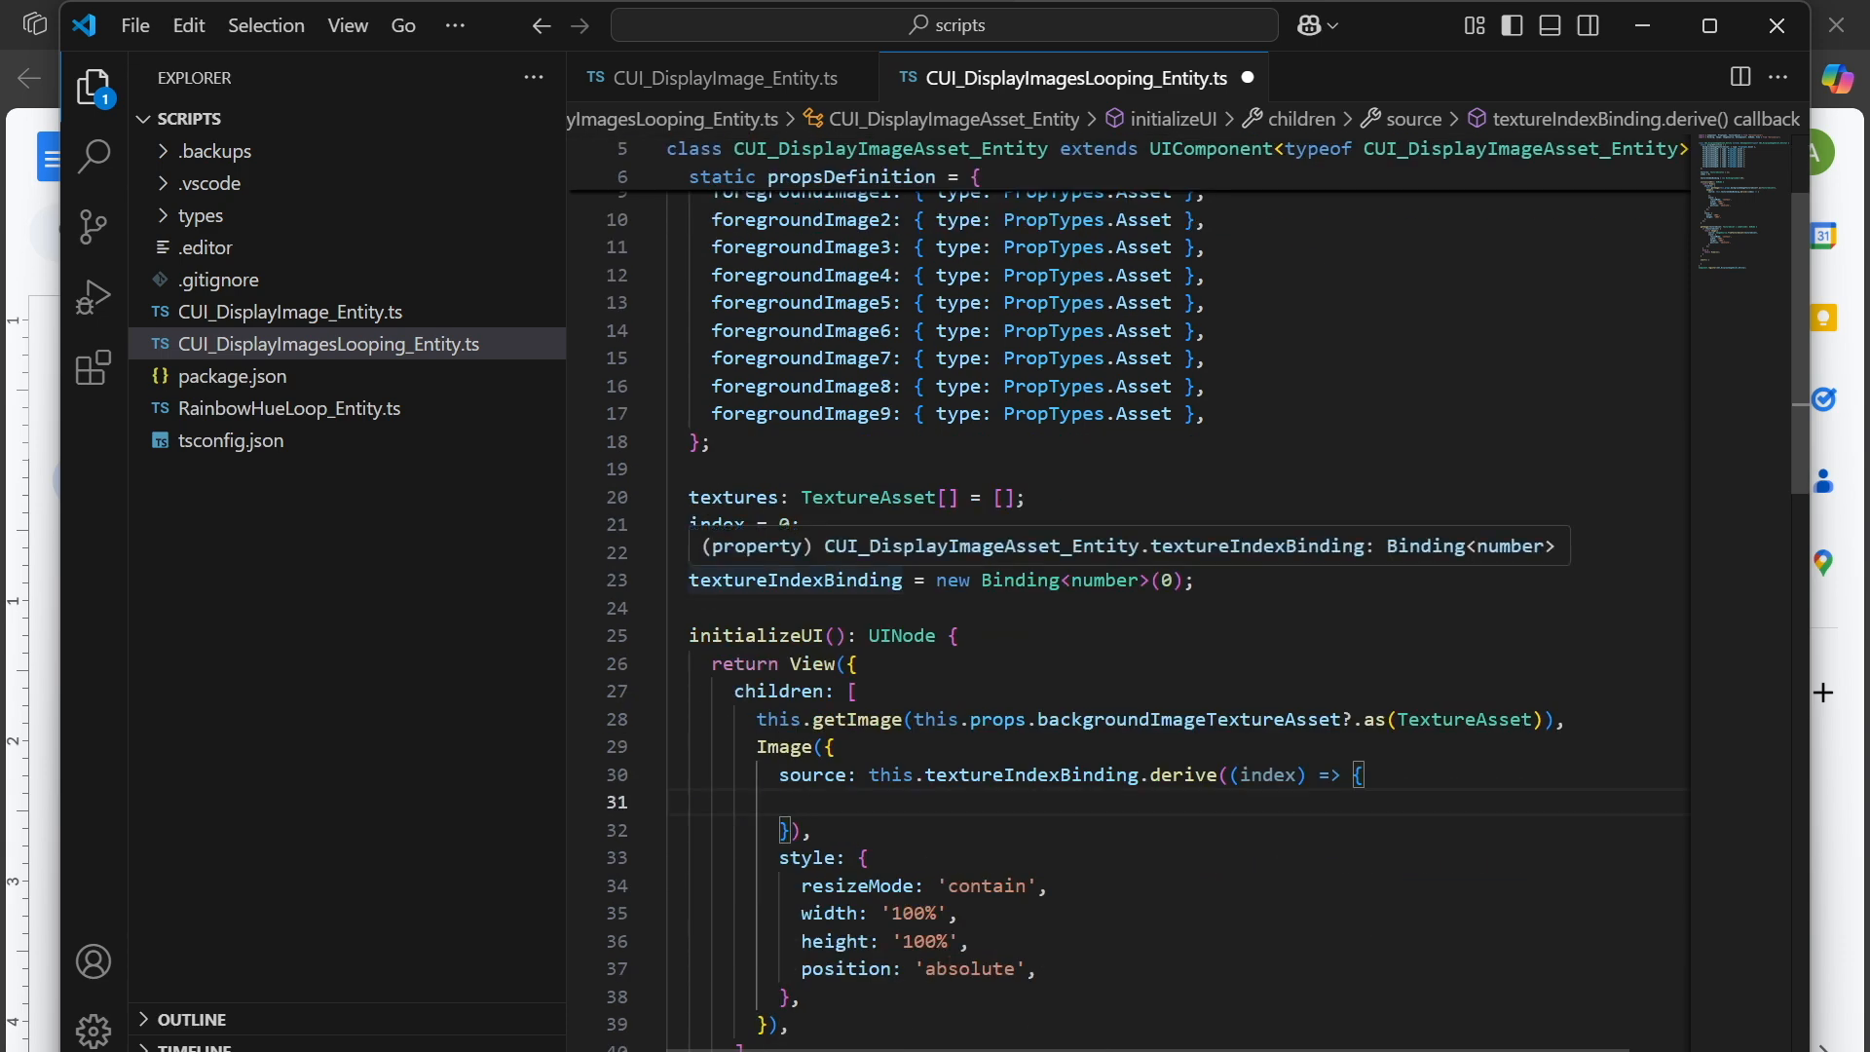
scroll(794, 585, down, 1)
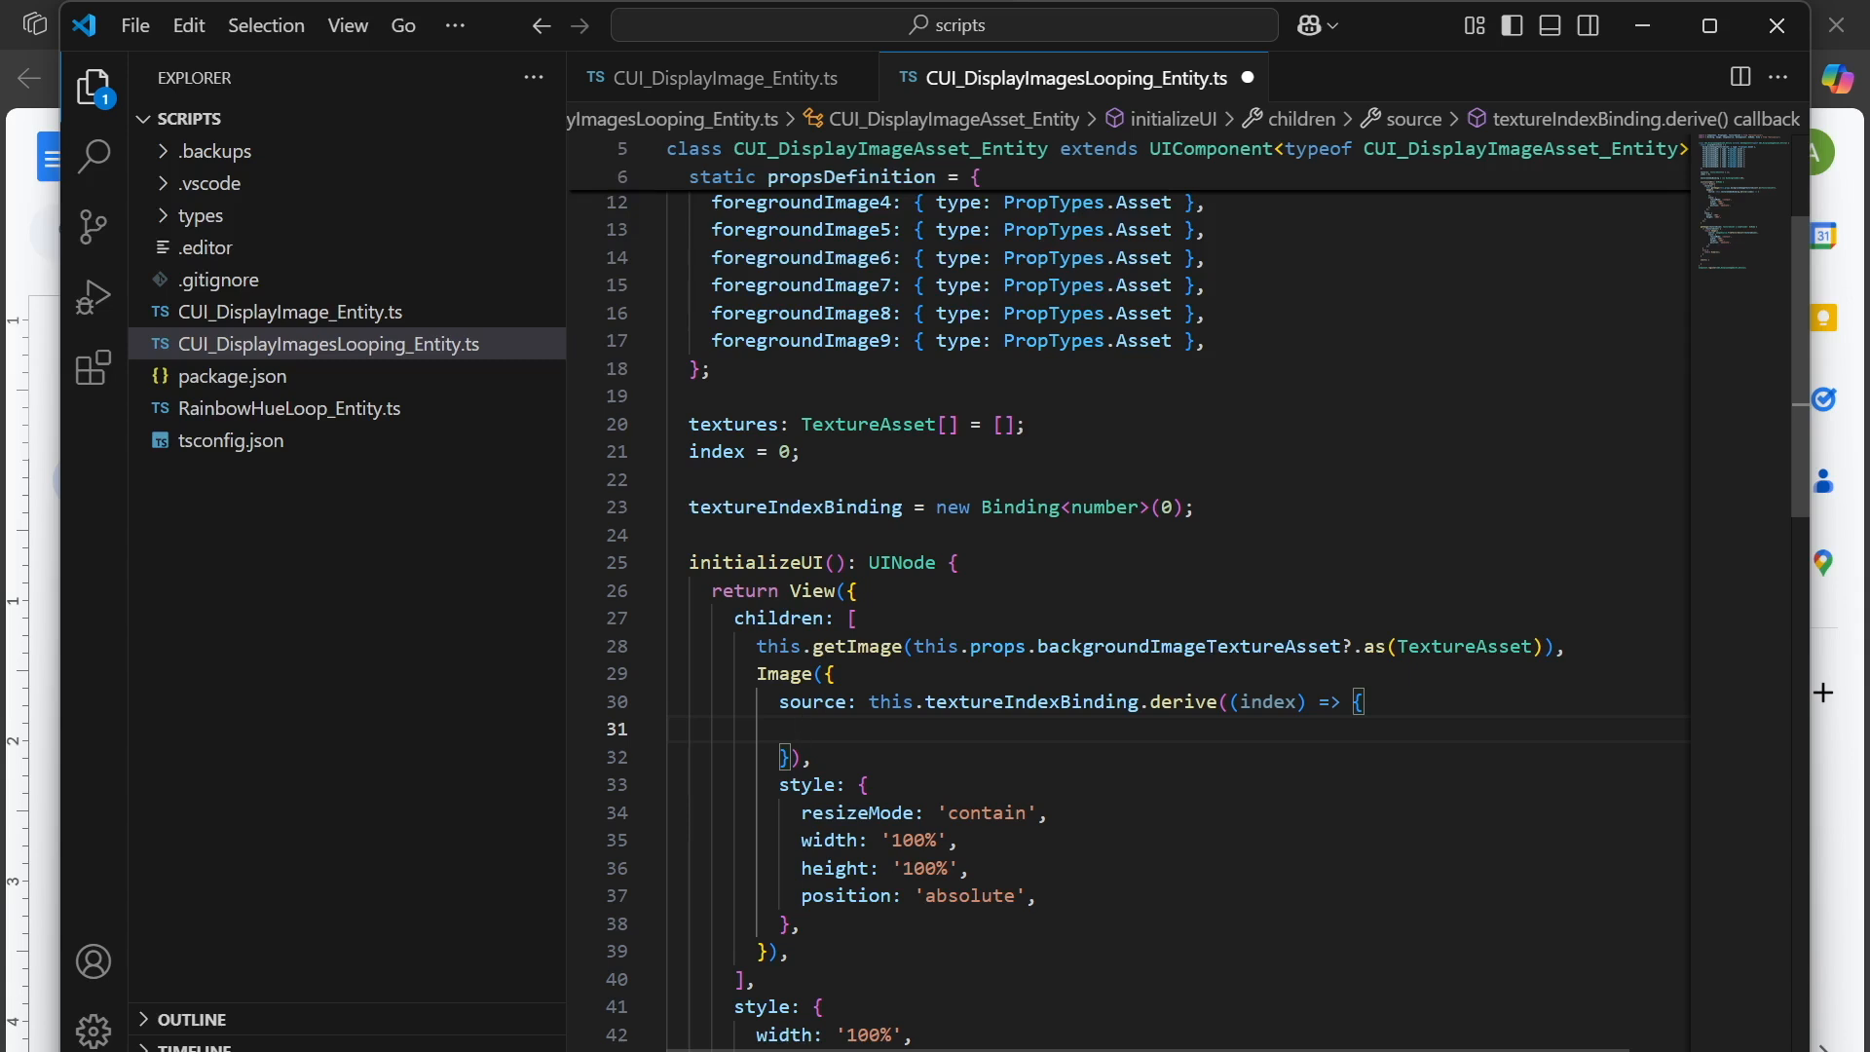
text(ret)
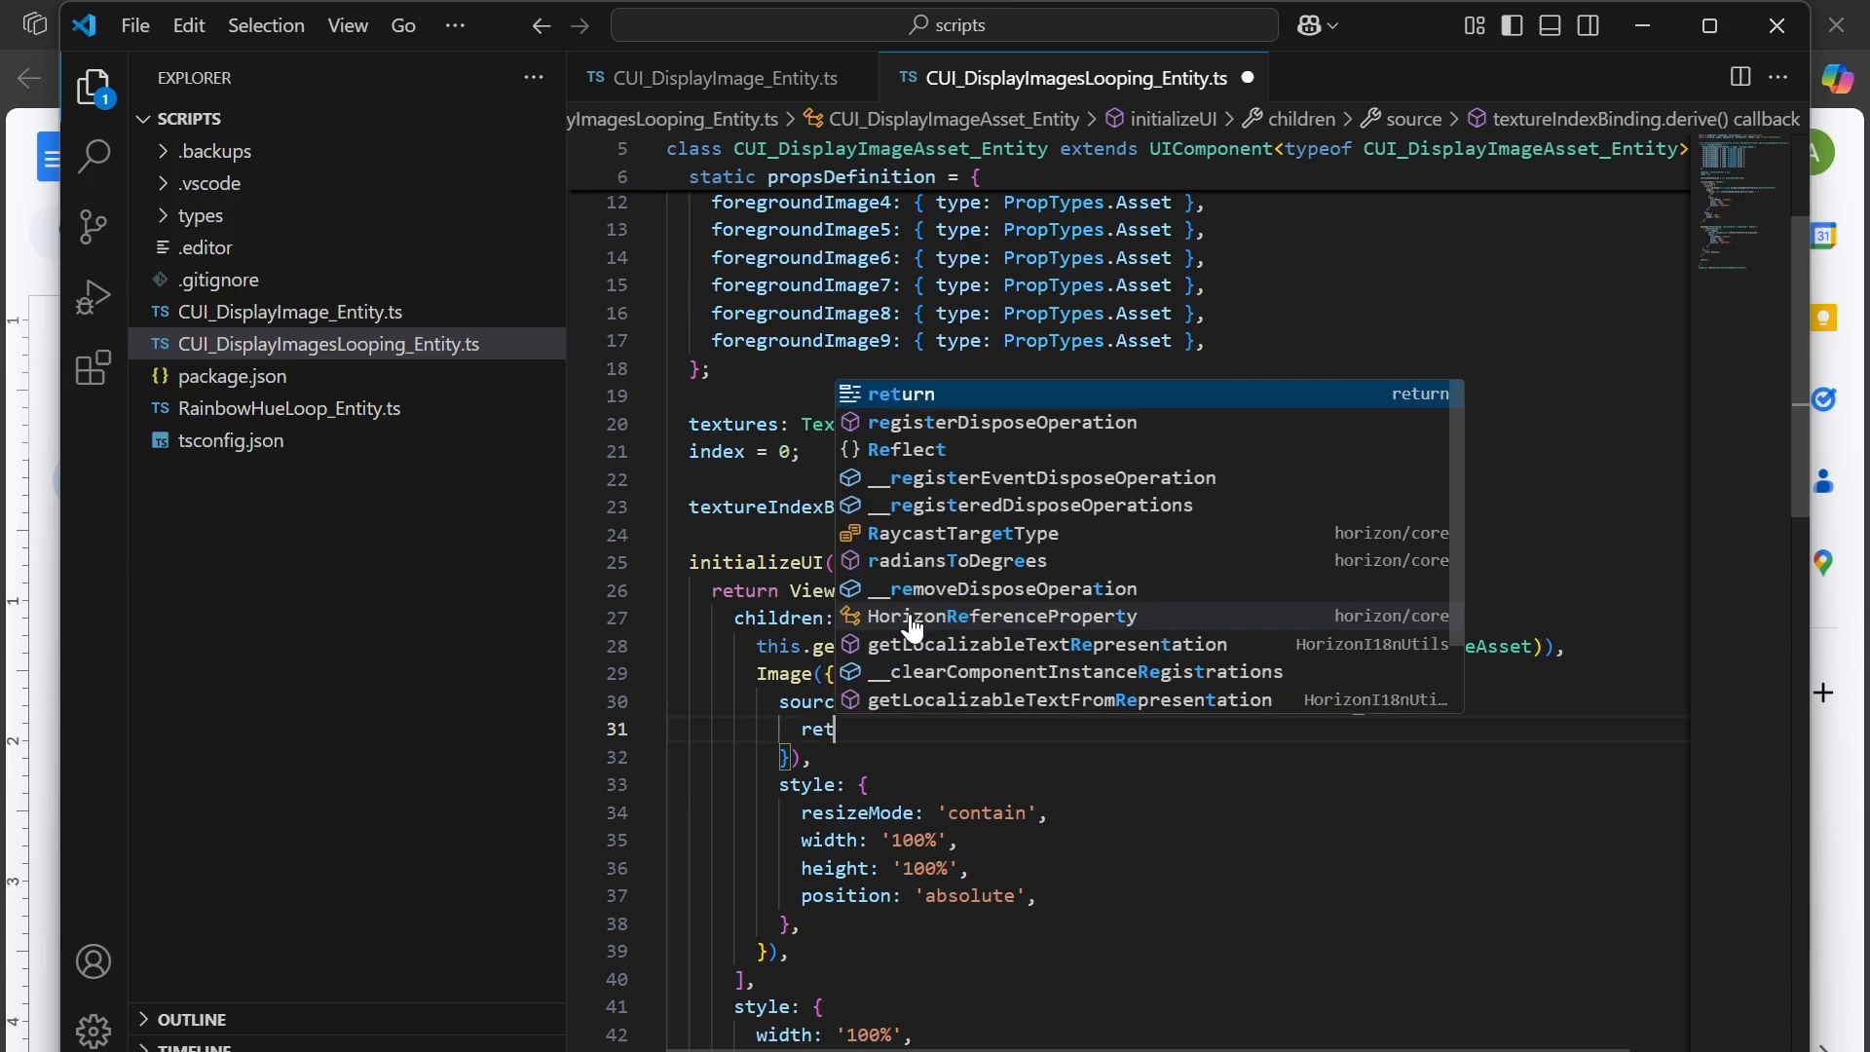
key(Escape)
text(ur)
key(Escape)
text(n)
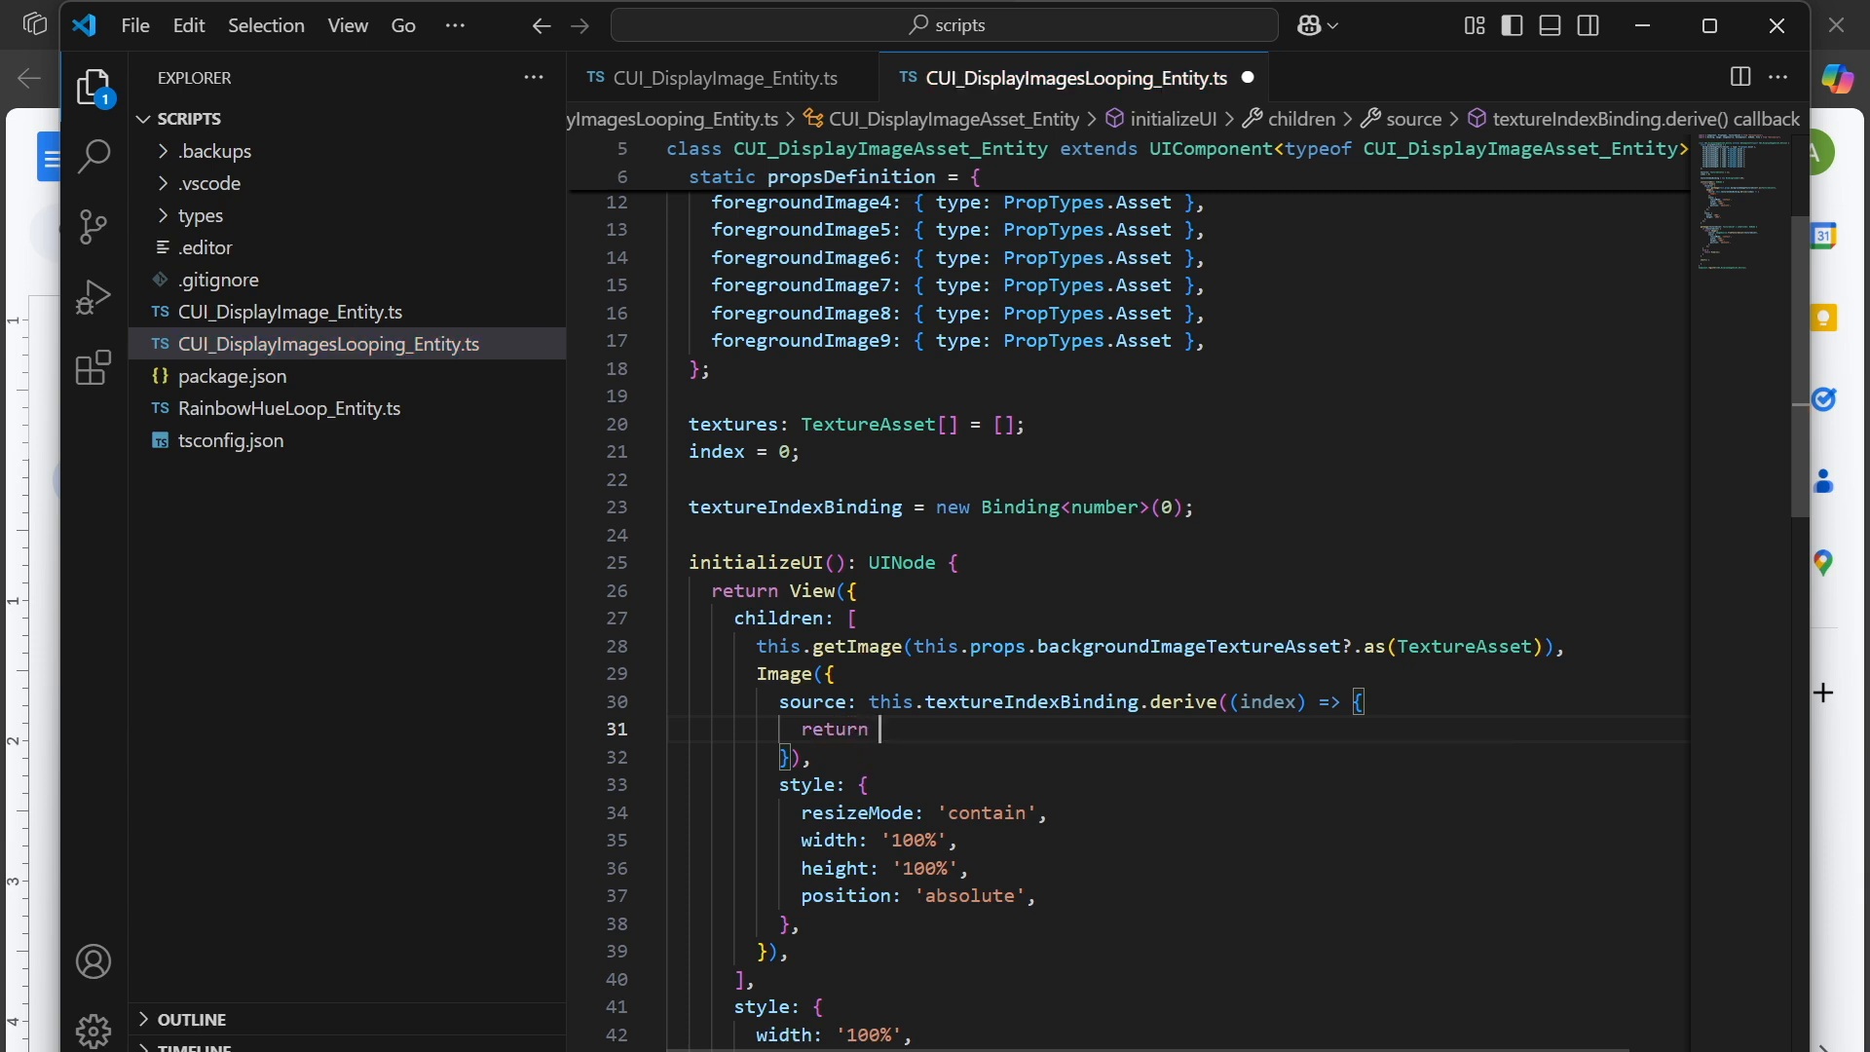
key(Tab)
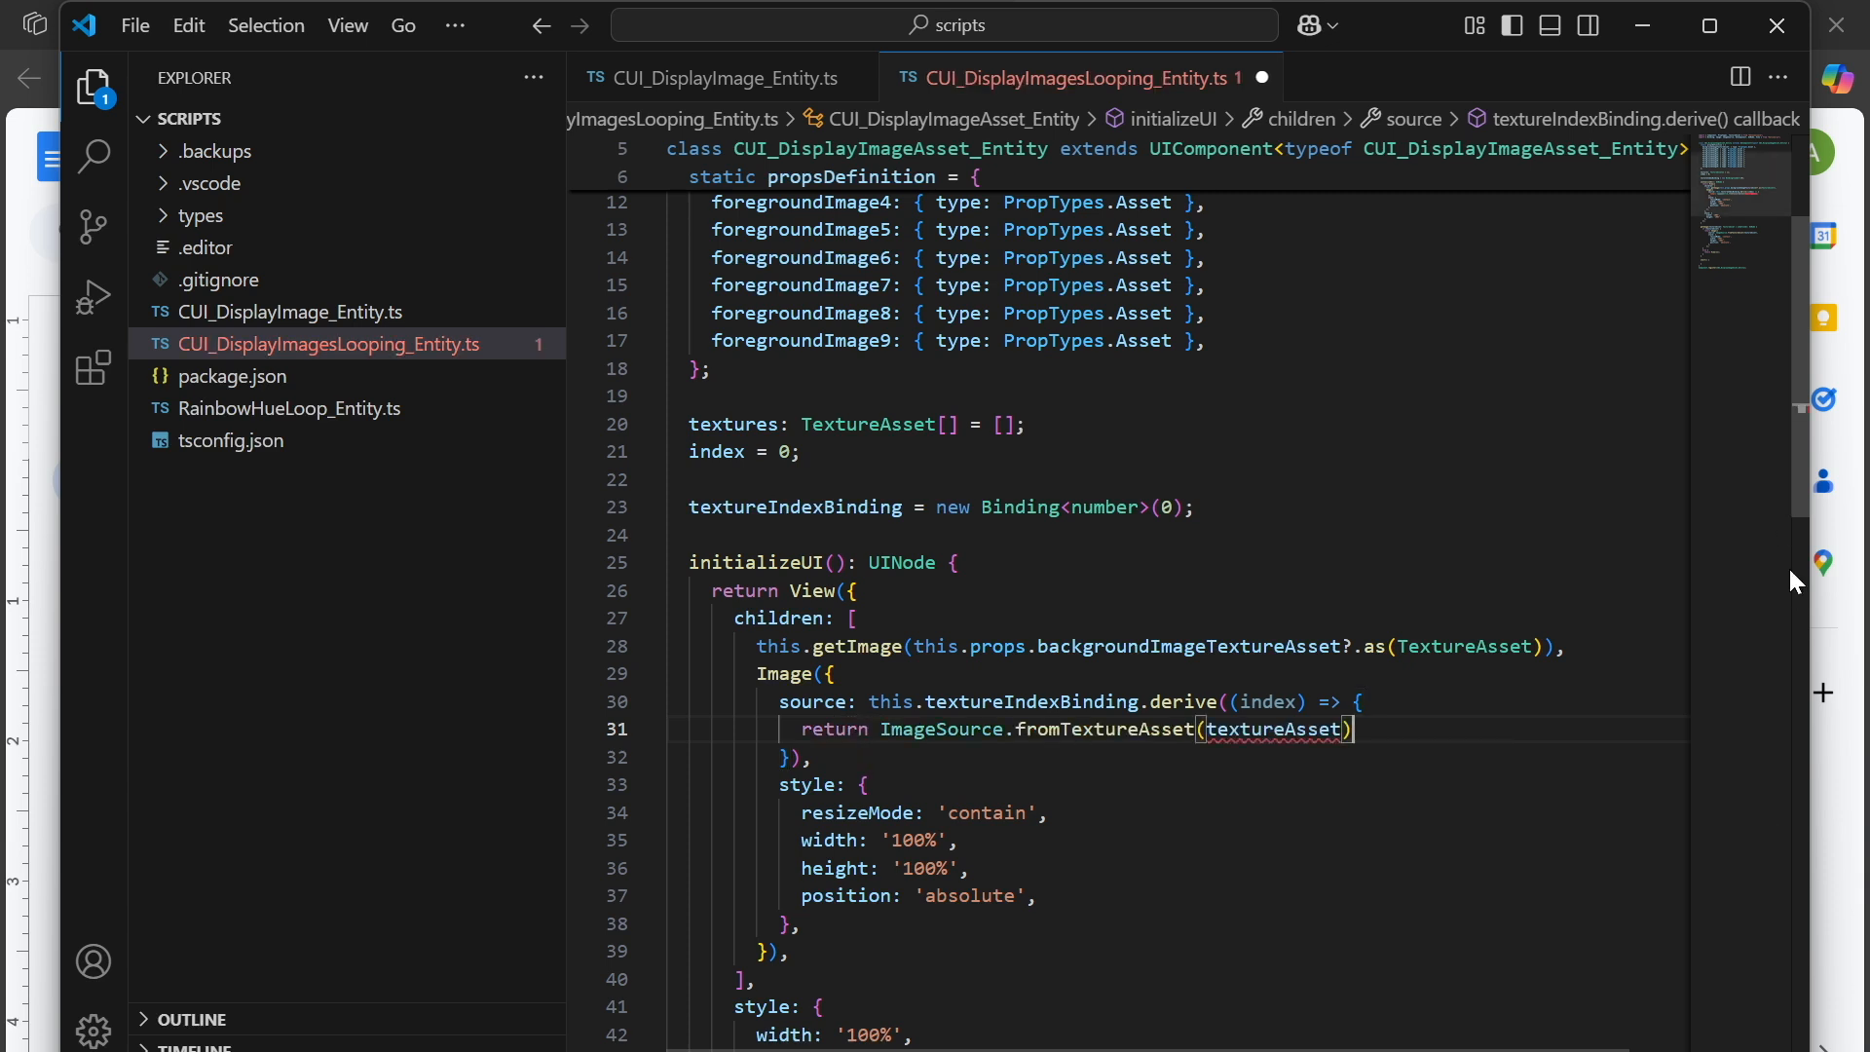
Replace the textureAsset argument in the derive callback with this.textures[index] and end the return statement with a semicolon.
triple_click(1281, 730)
double_click(1281, 730)
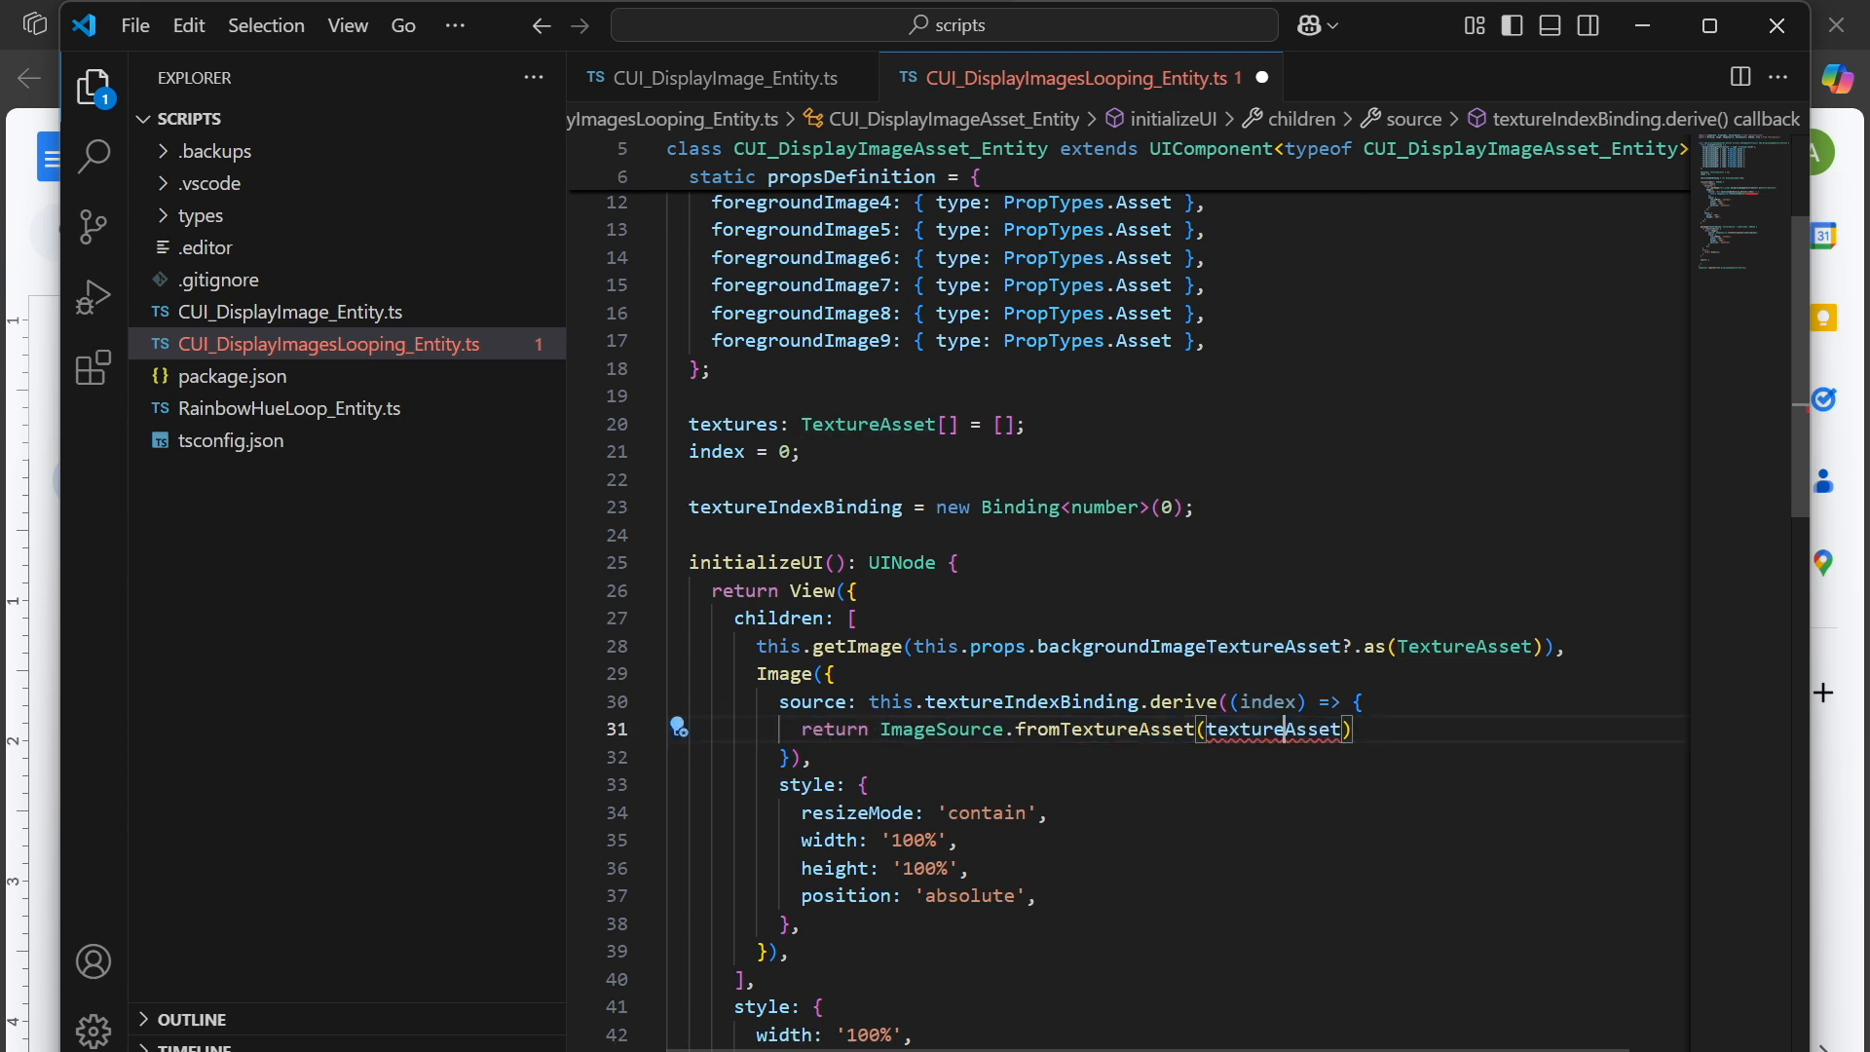
text(tex)
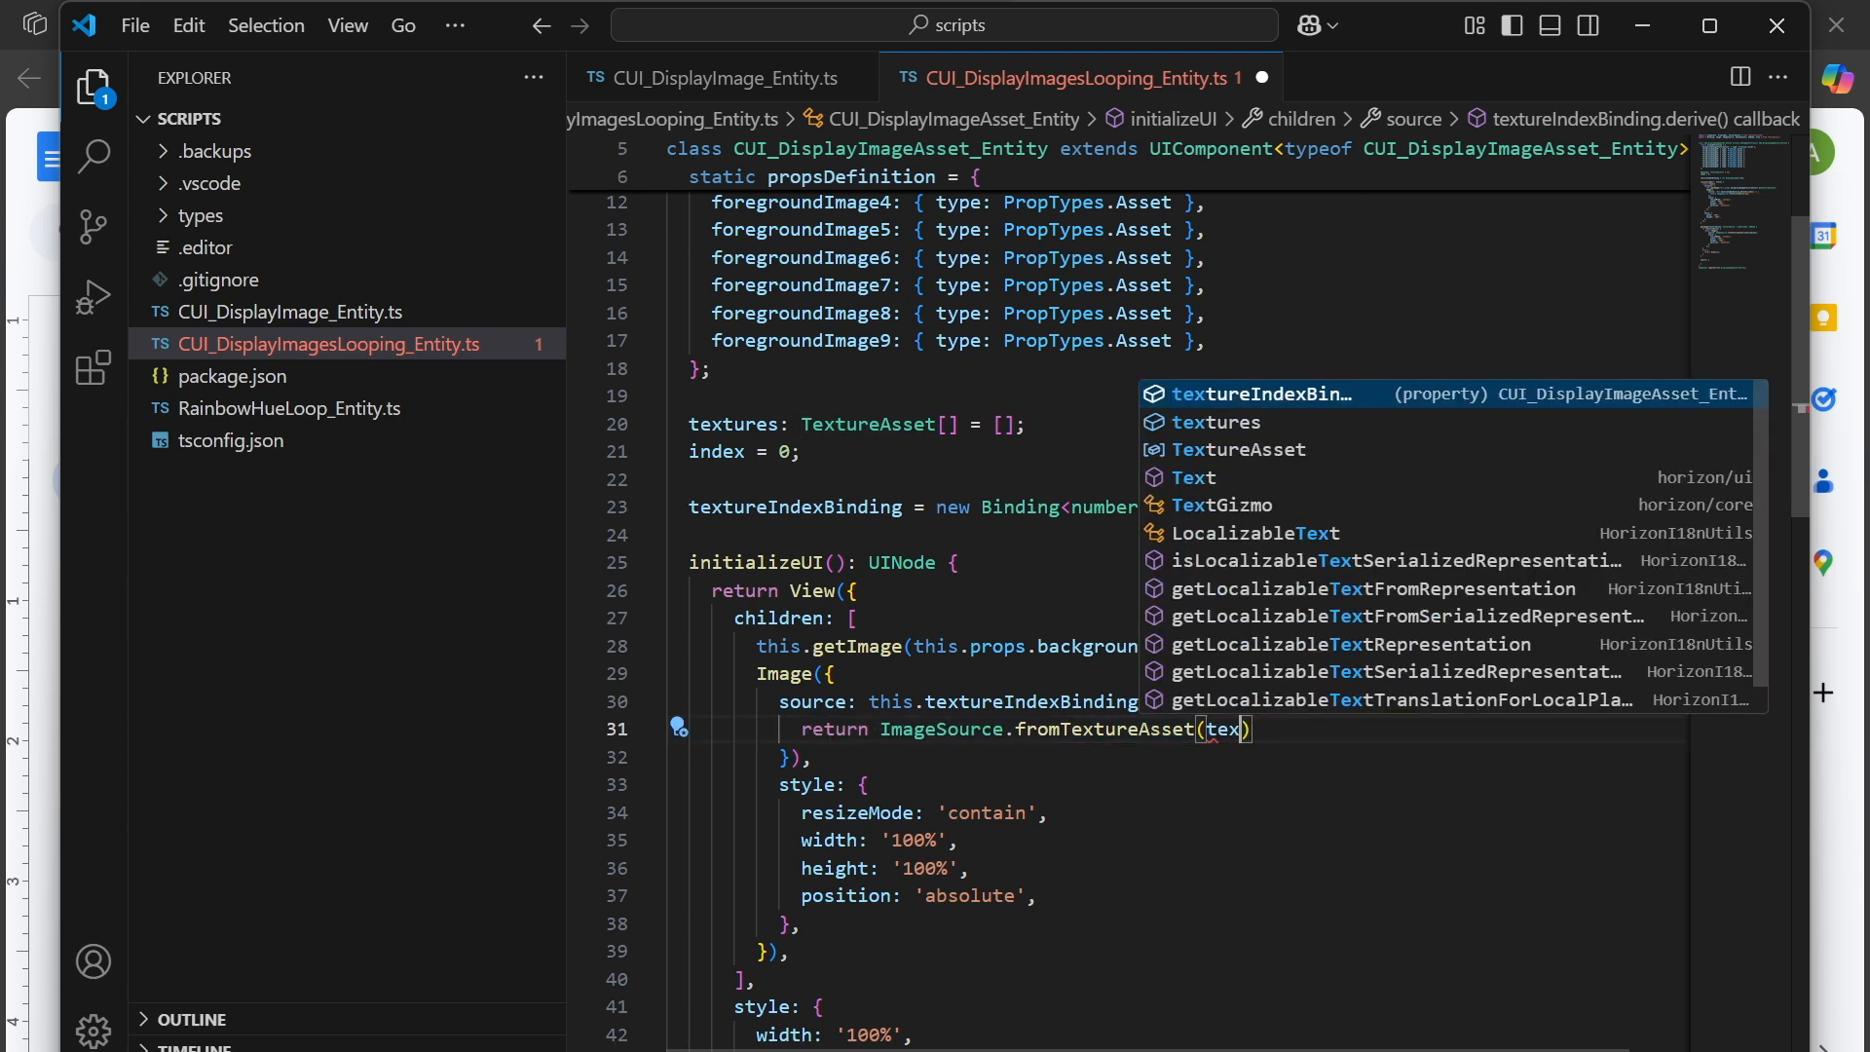
key(Down)
key(Tab)
text([ind)
key(Tab)
key(Right)
text(;)
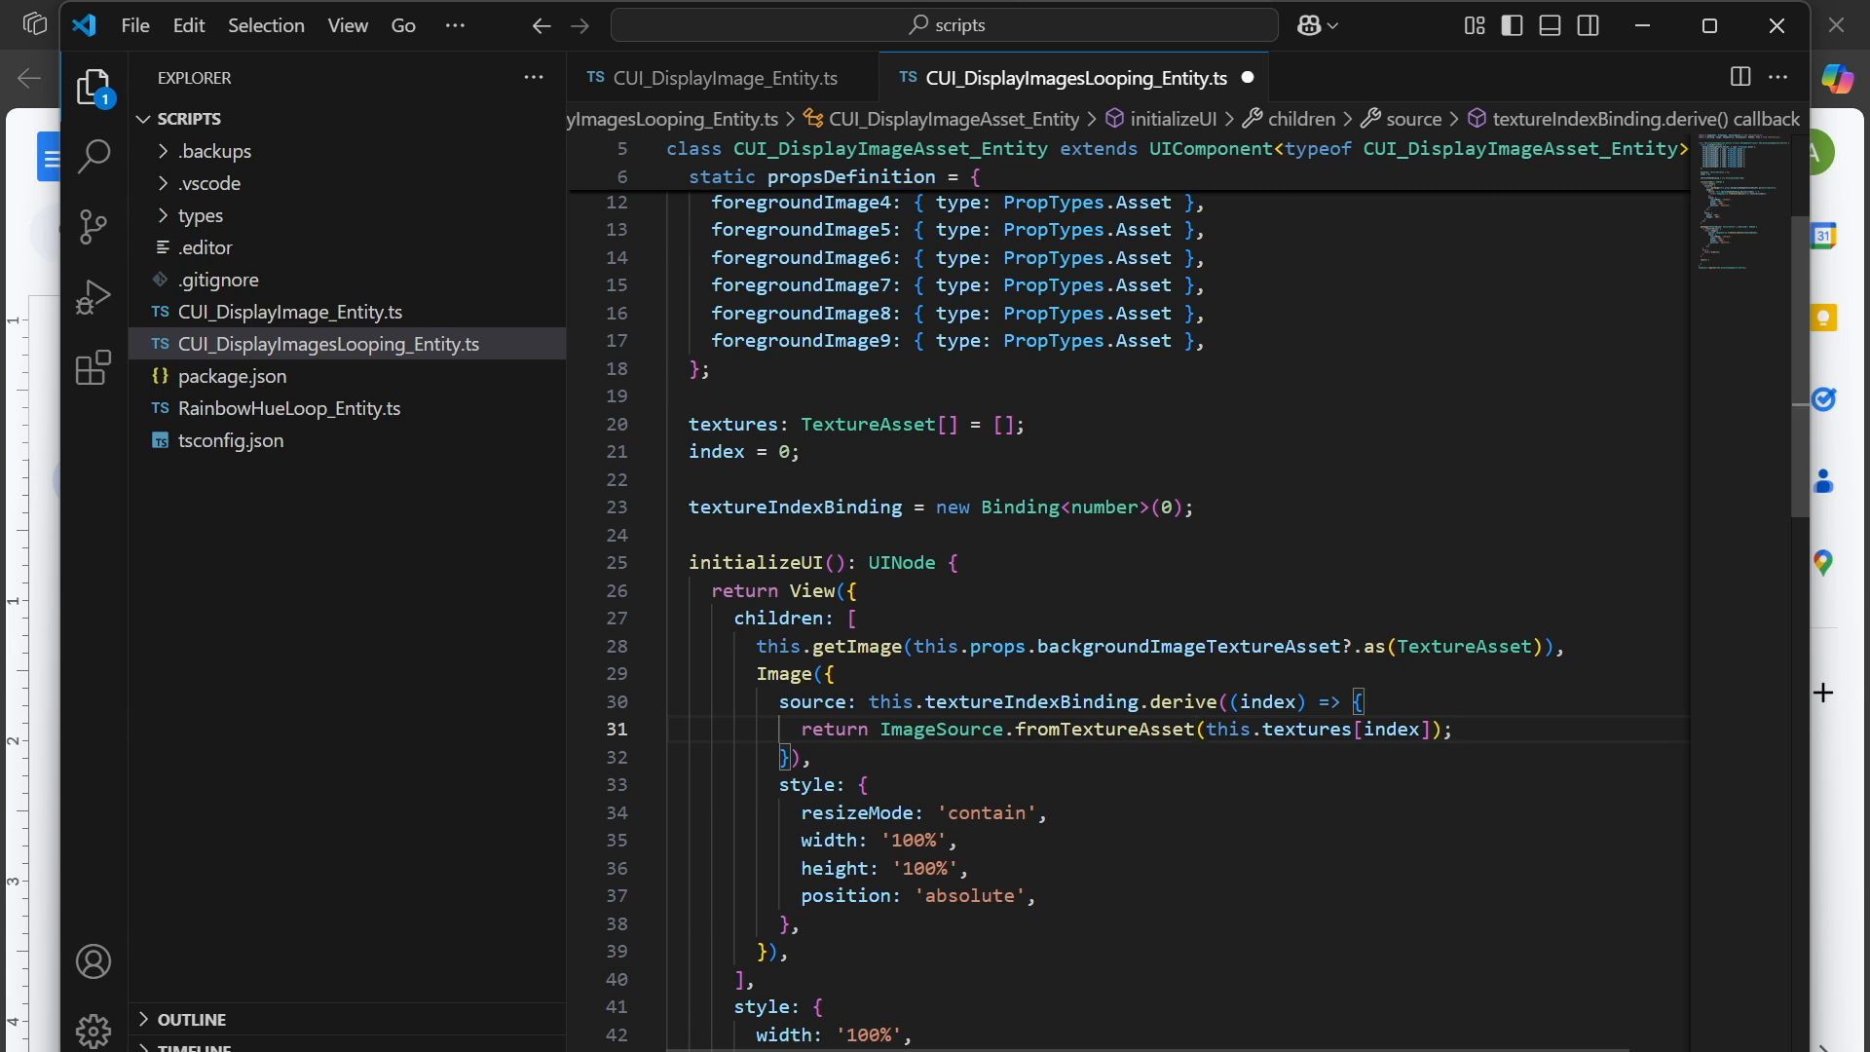
Review the Image block's derived source expression and its style settings.
double_click(941, 729)
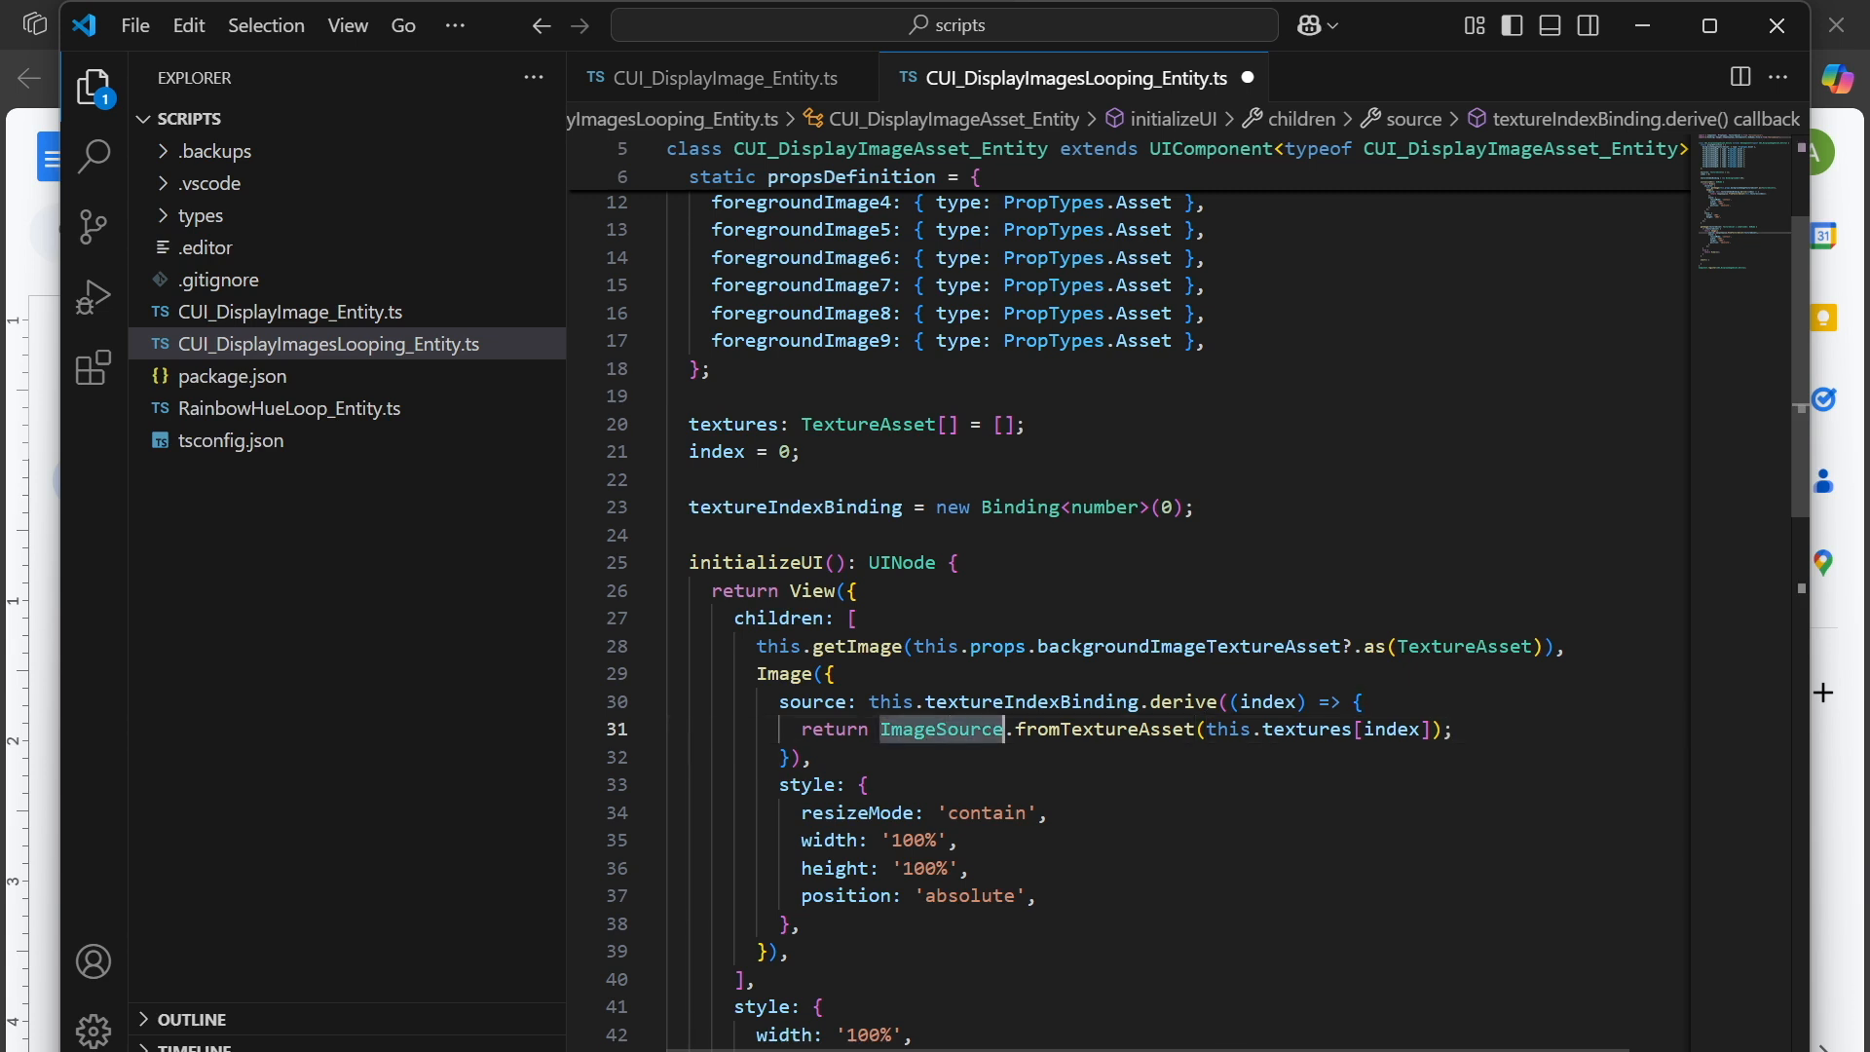
double_click(1105, 729)
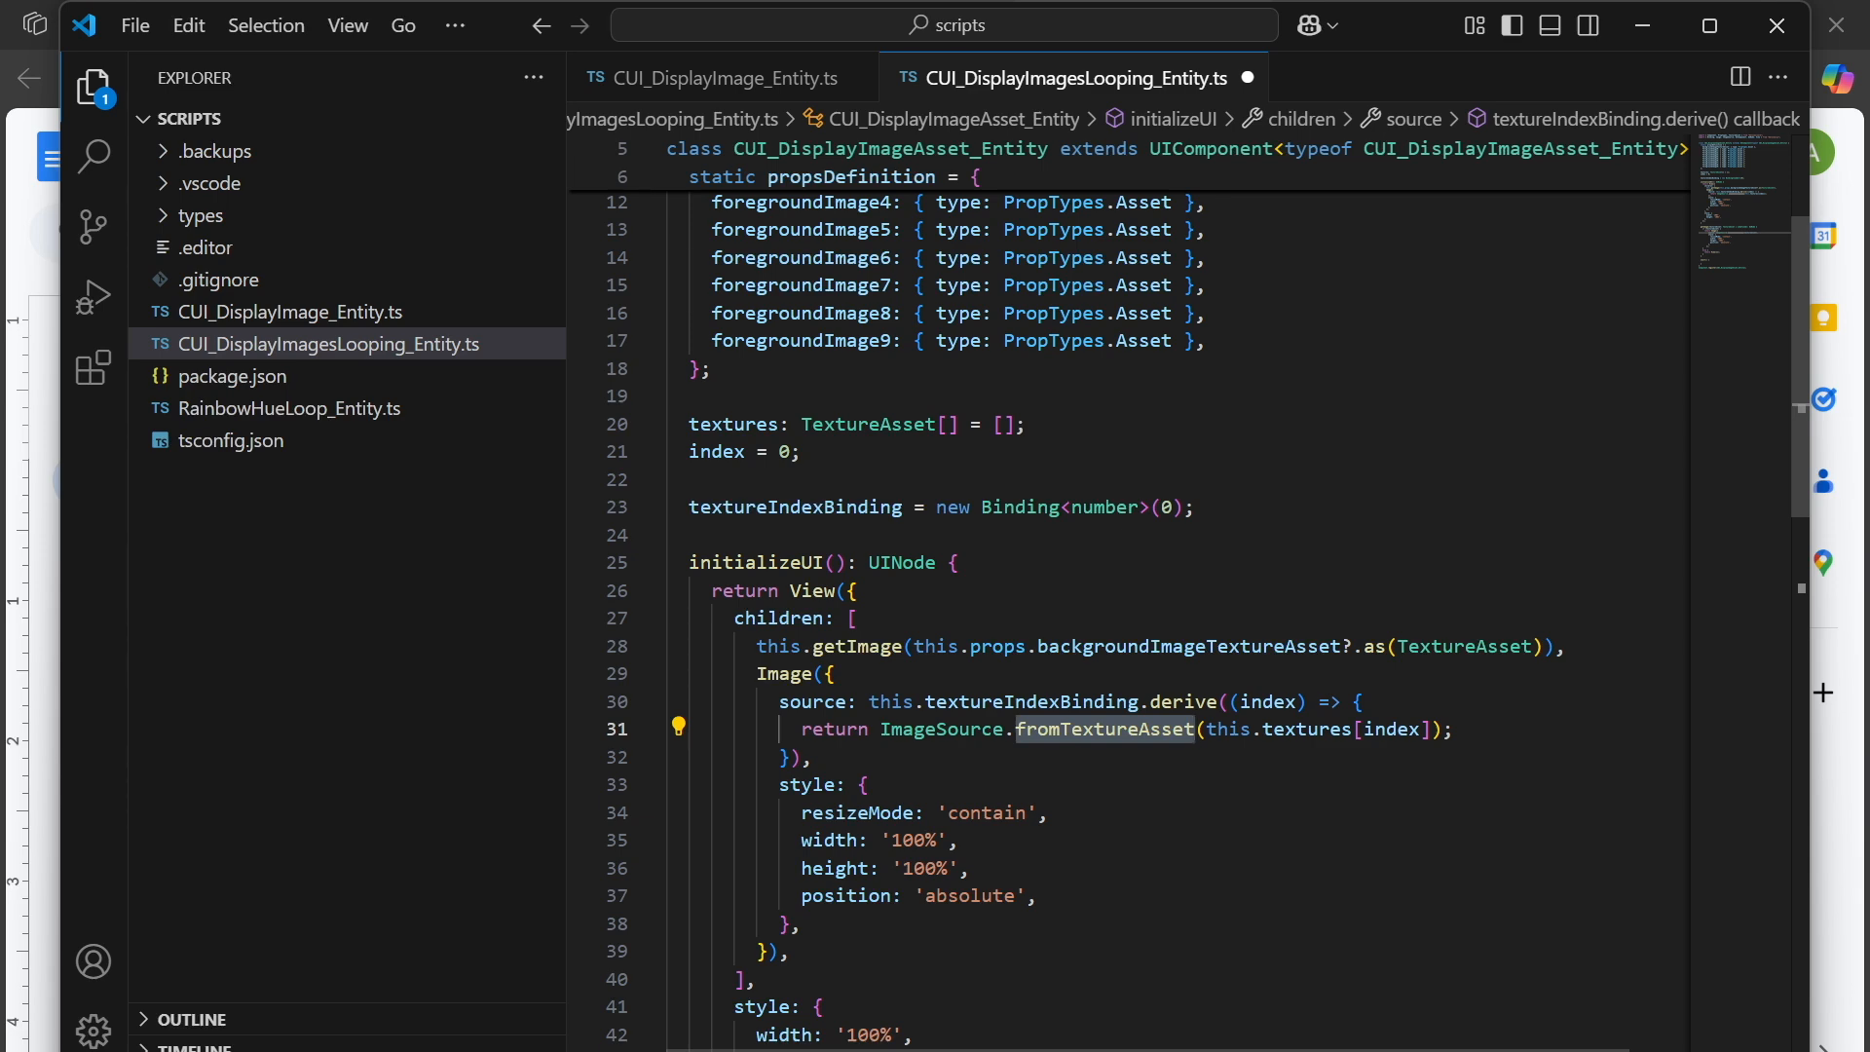
scroll(1130, 604, up, 2)
scroll(1130, 603, down, 3)
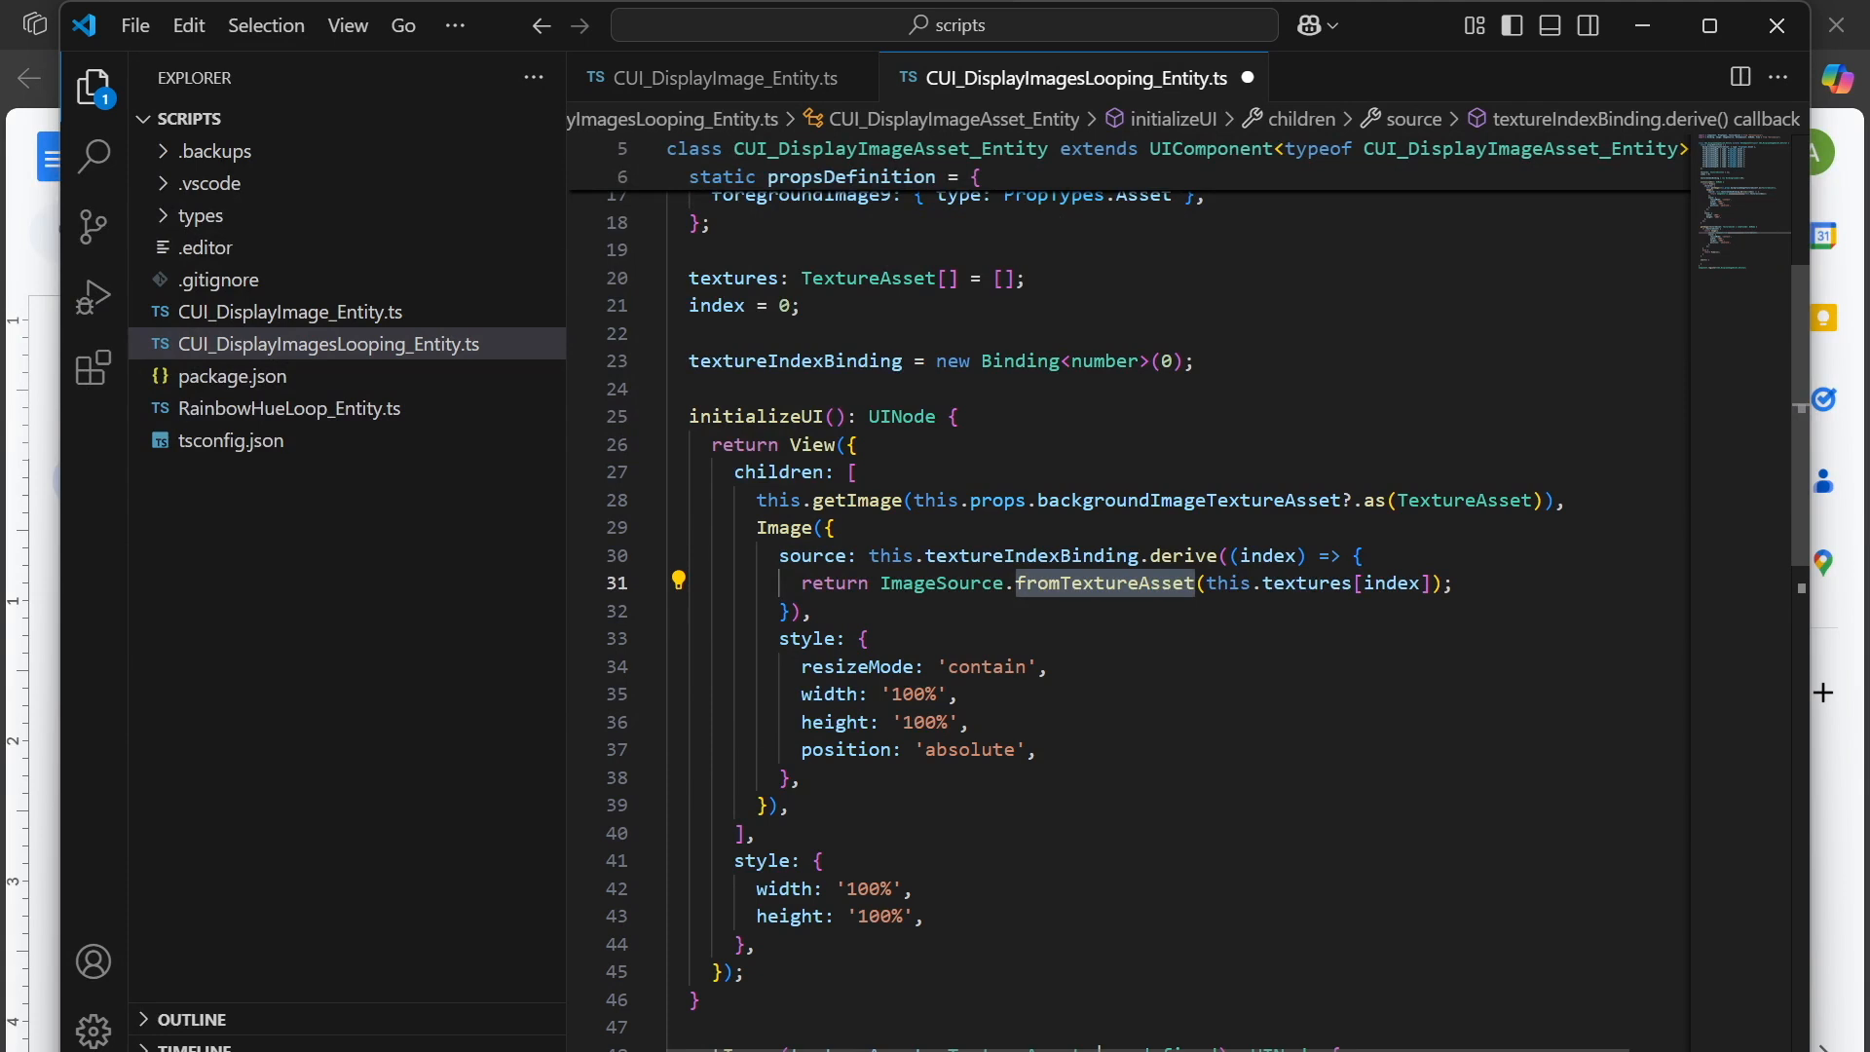
scroll(848, 580, down, 1)
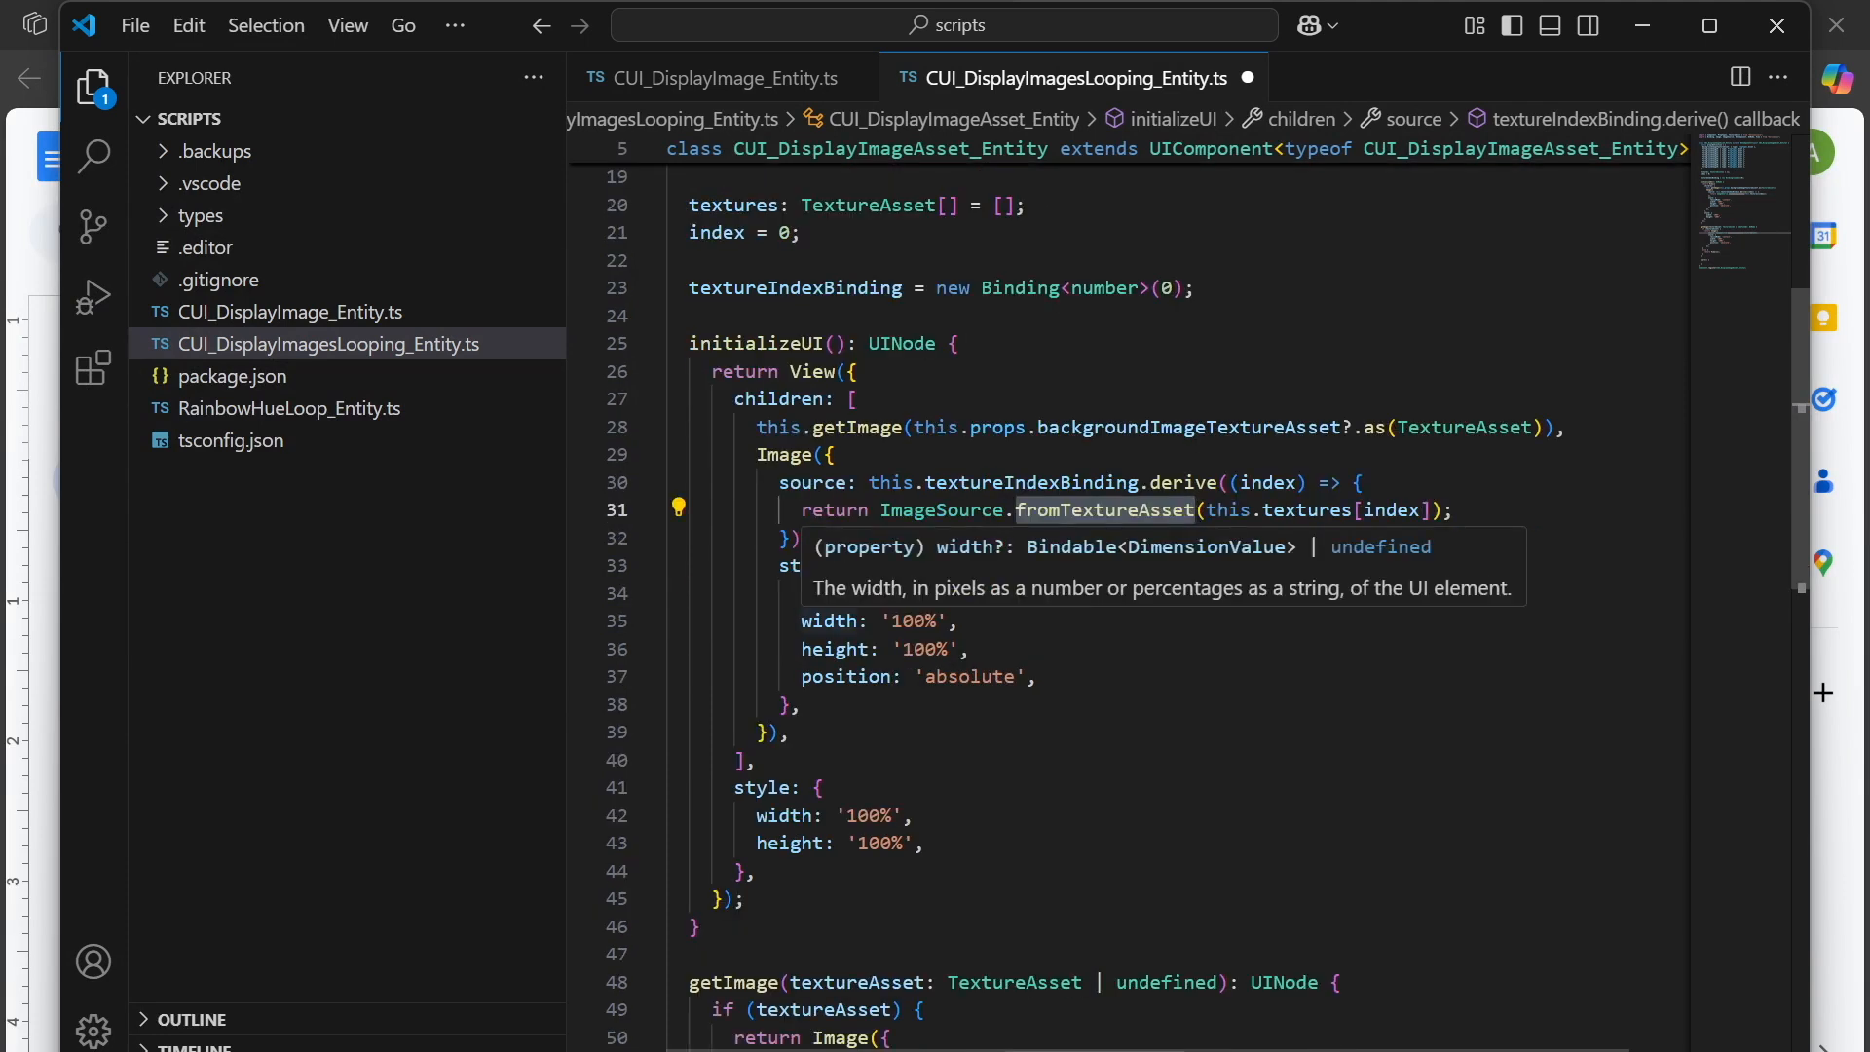
triple_click(848, 427)
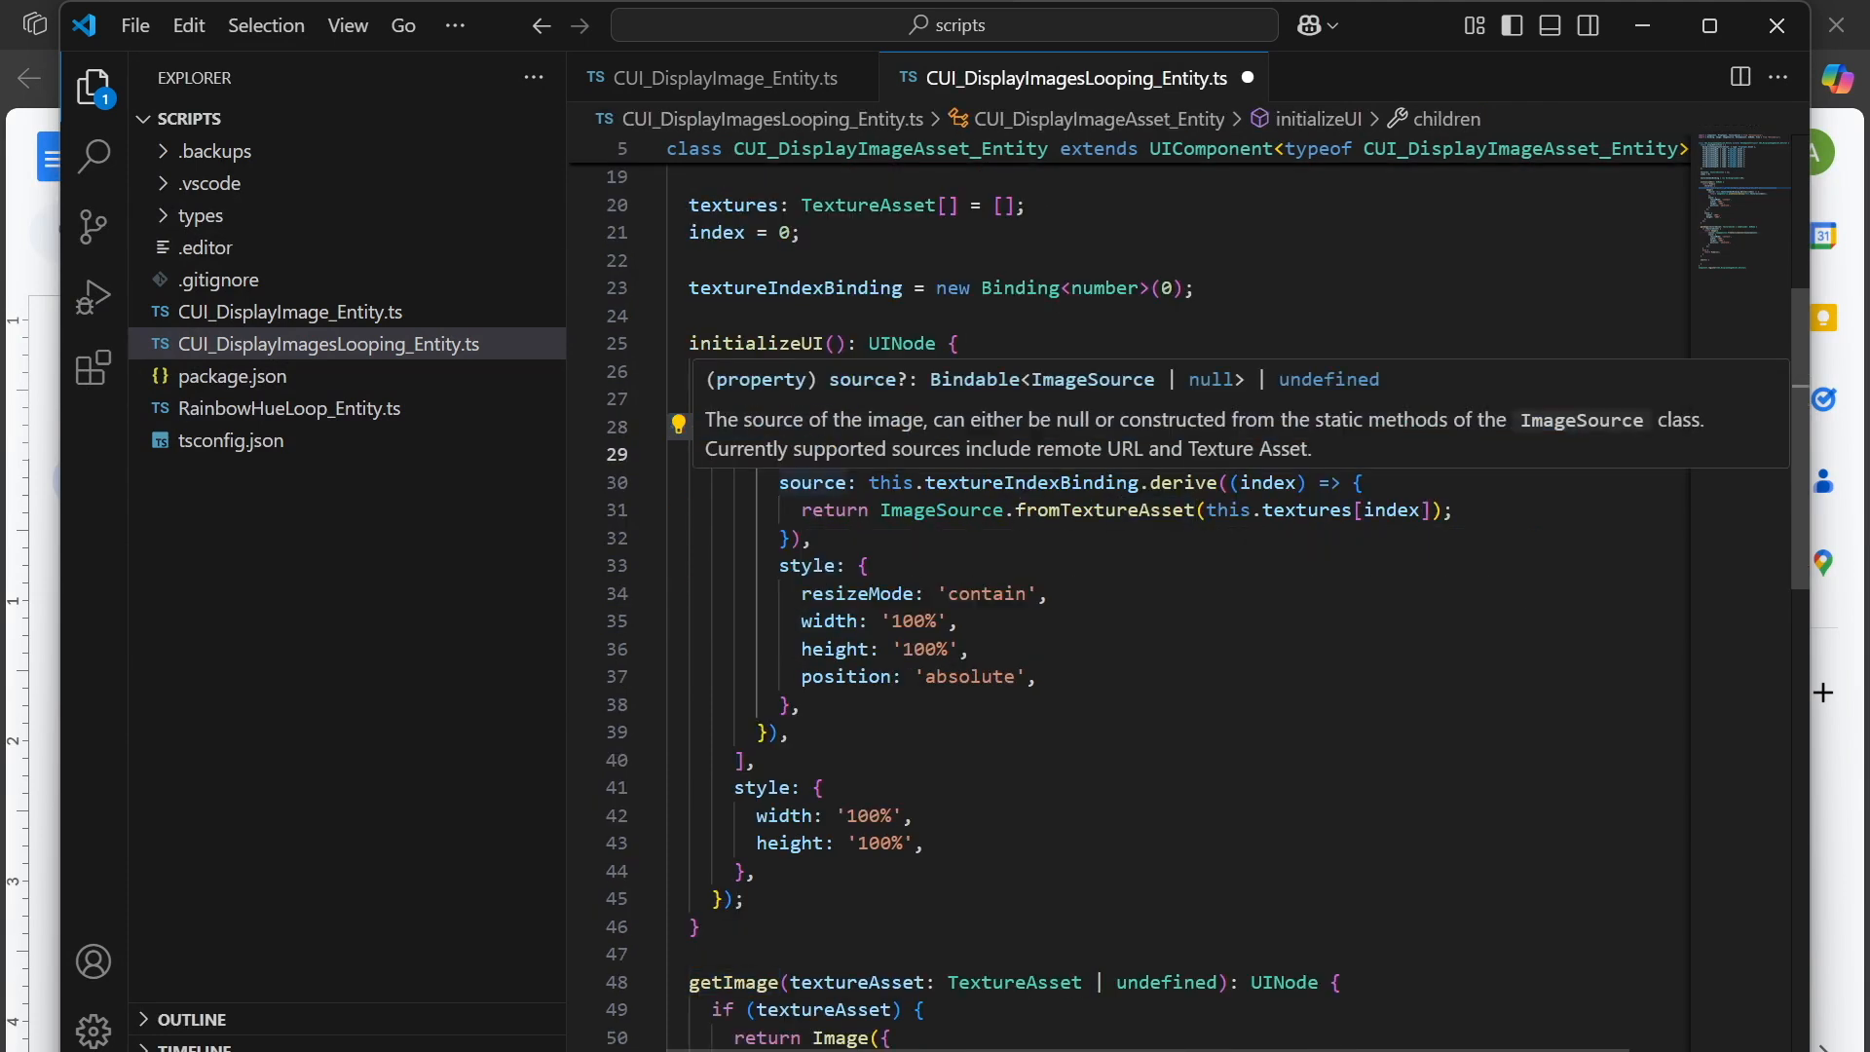
click(992, 594)
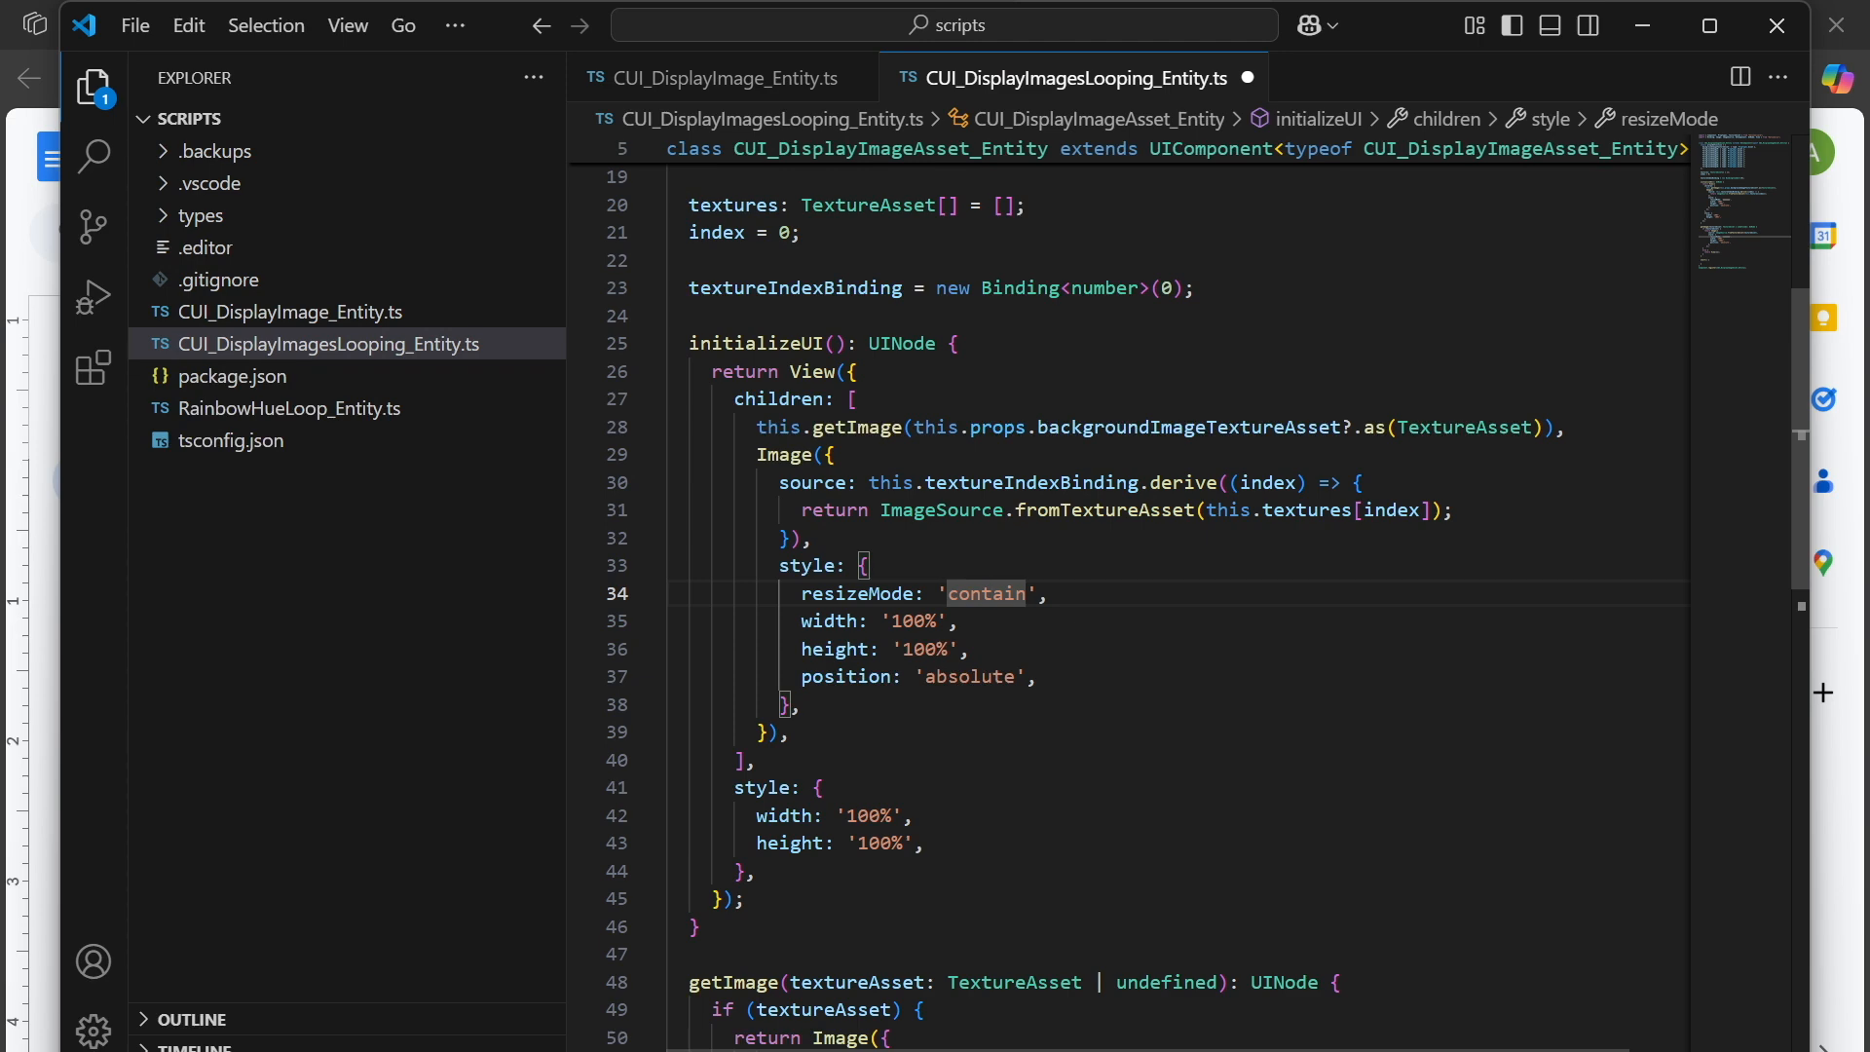
scroll(991, 593, up, 1)
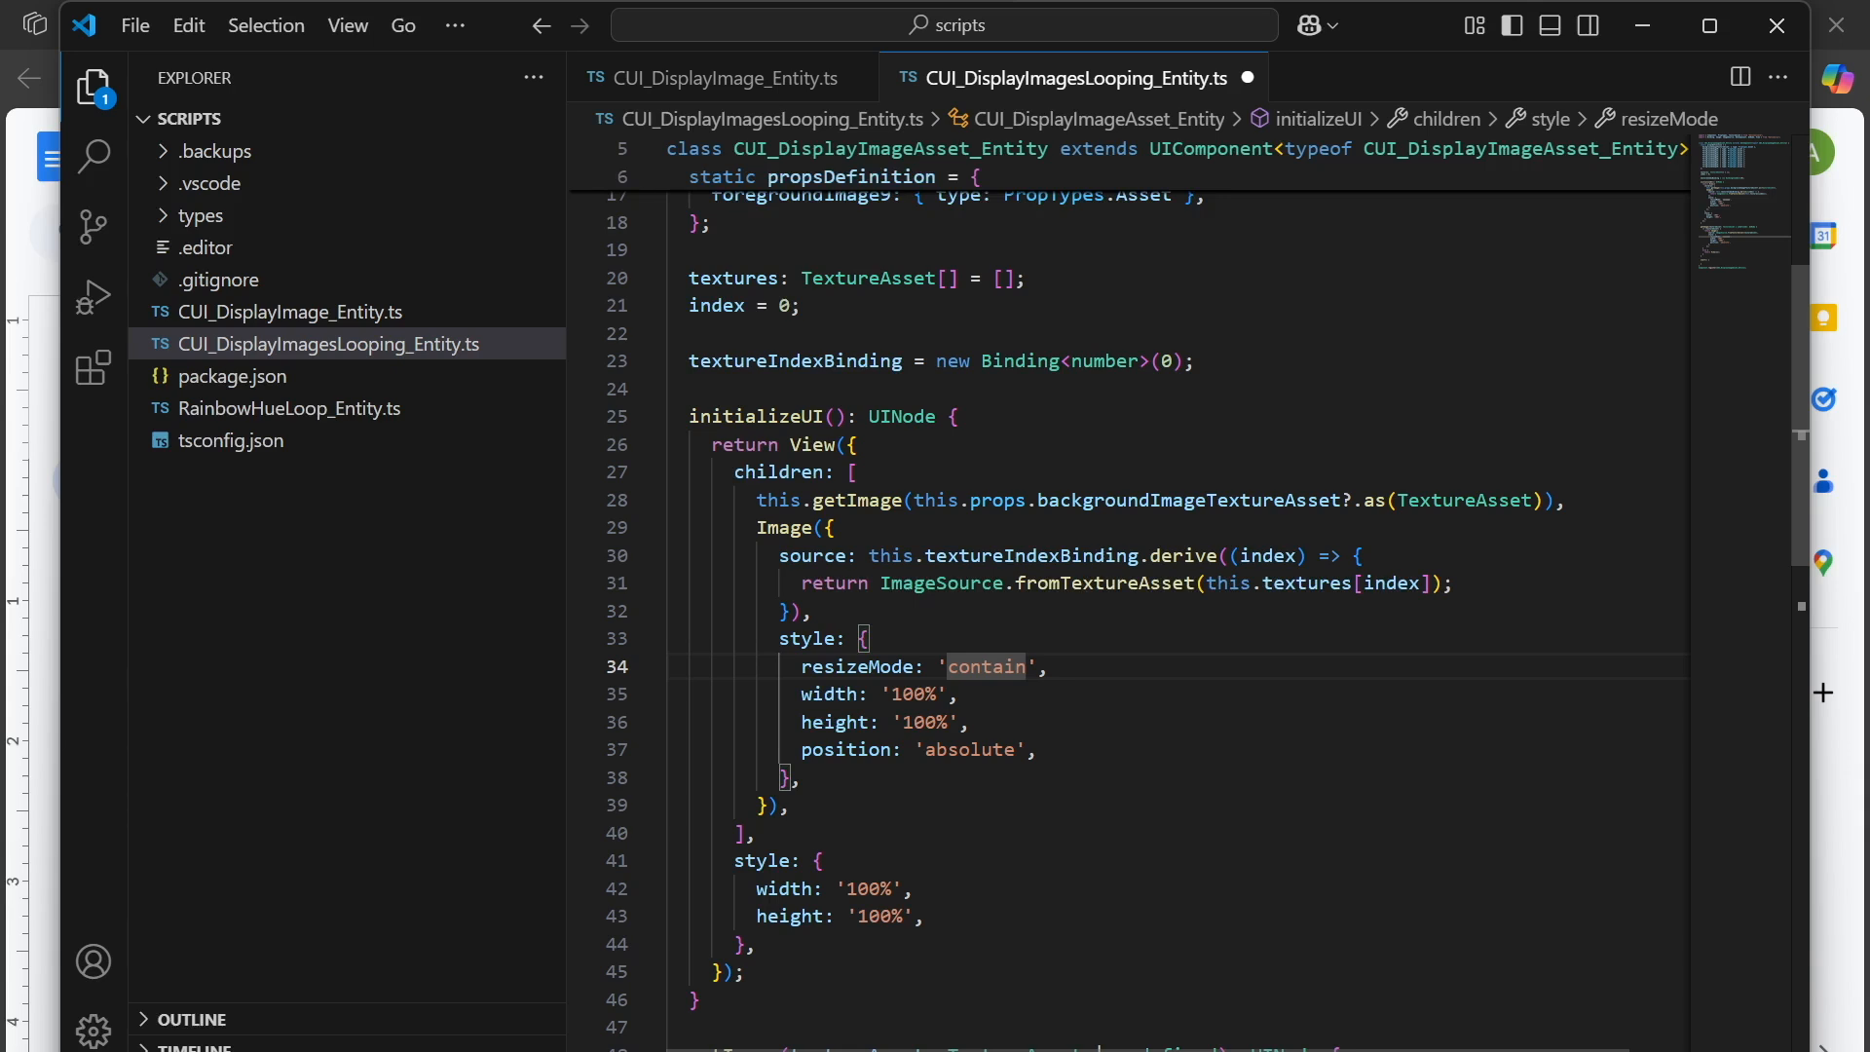
Insert three blank lines at the start of initializeUI, above the return View statement.
click(961, 417)
key(Return)
key(Return)
key(Return)
key(Up)
key(Up)
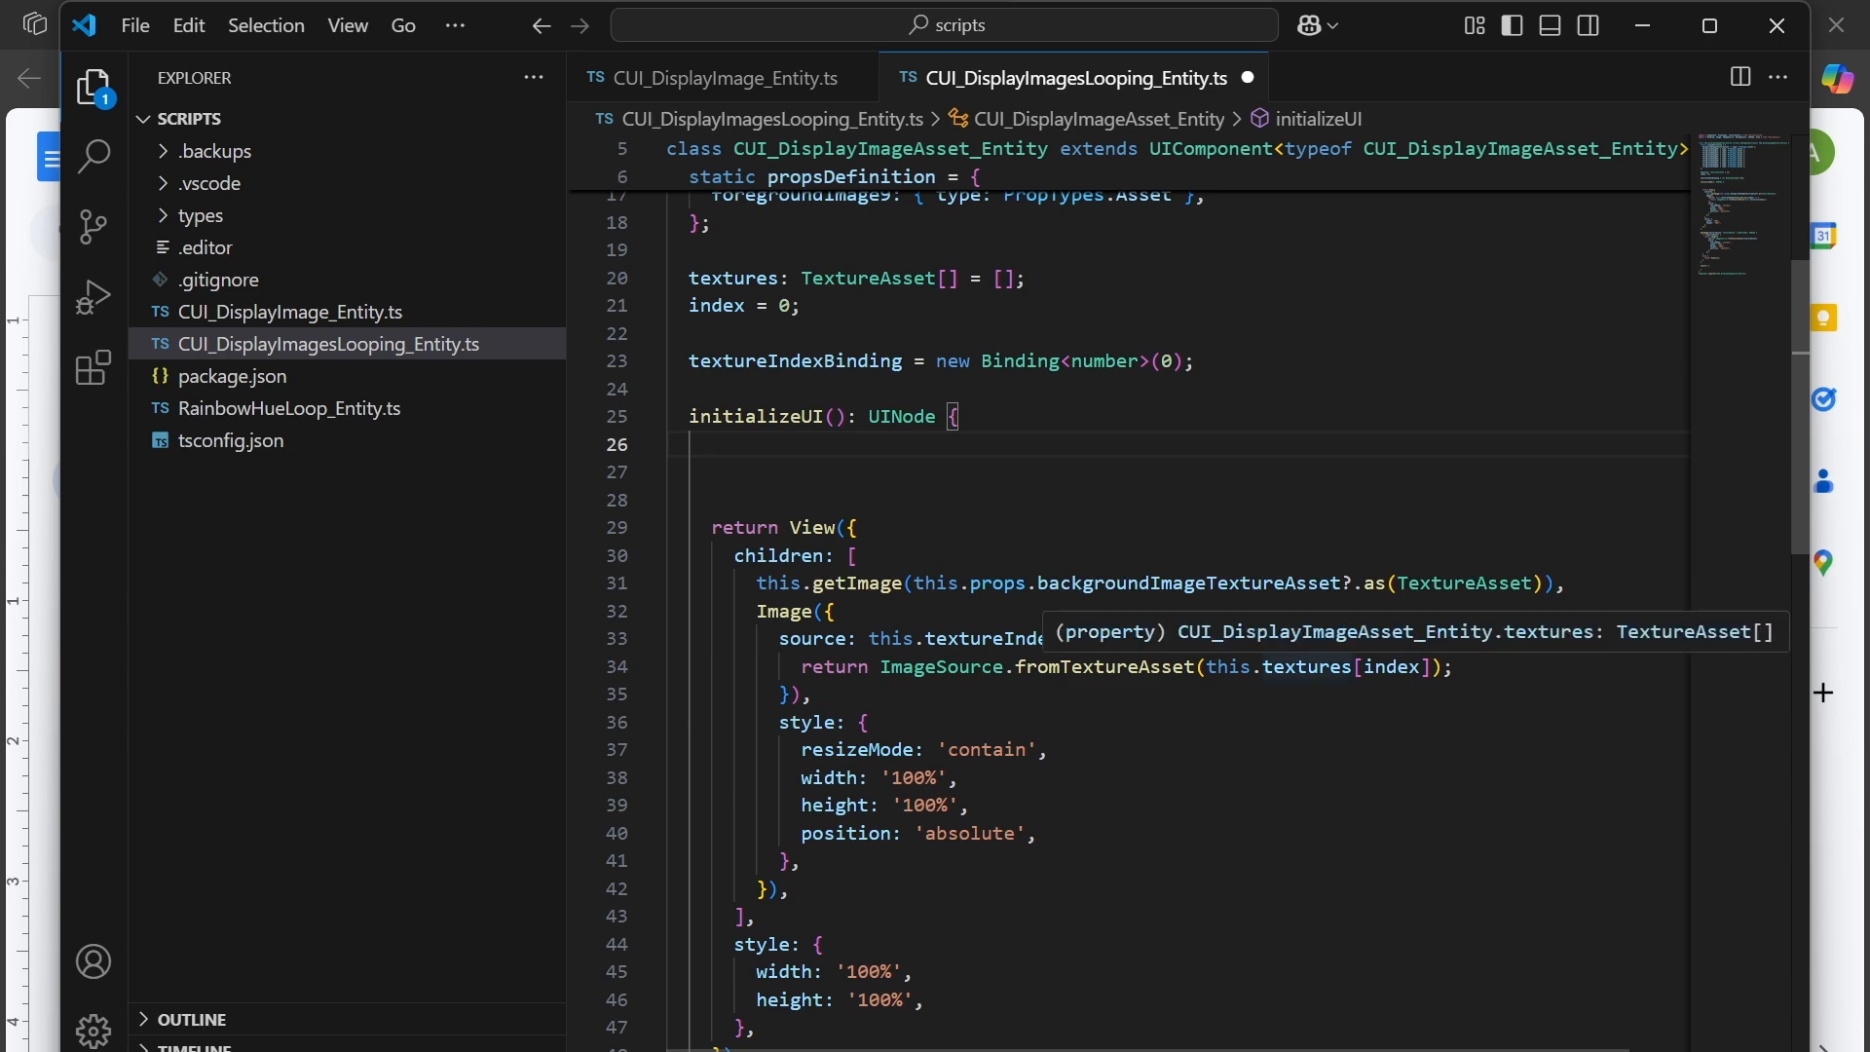
Open a new blank line between the initializeUI and getImage methods for another method.
scroll(1071, 666, down, 2)
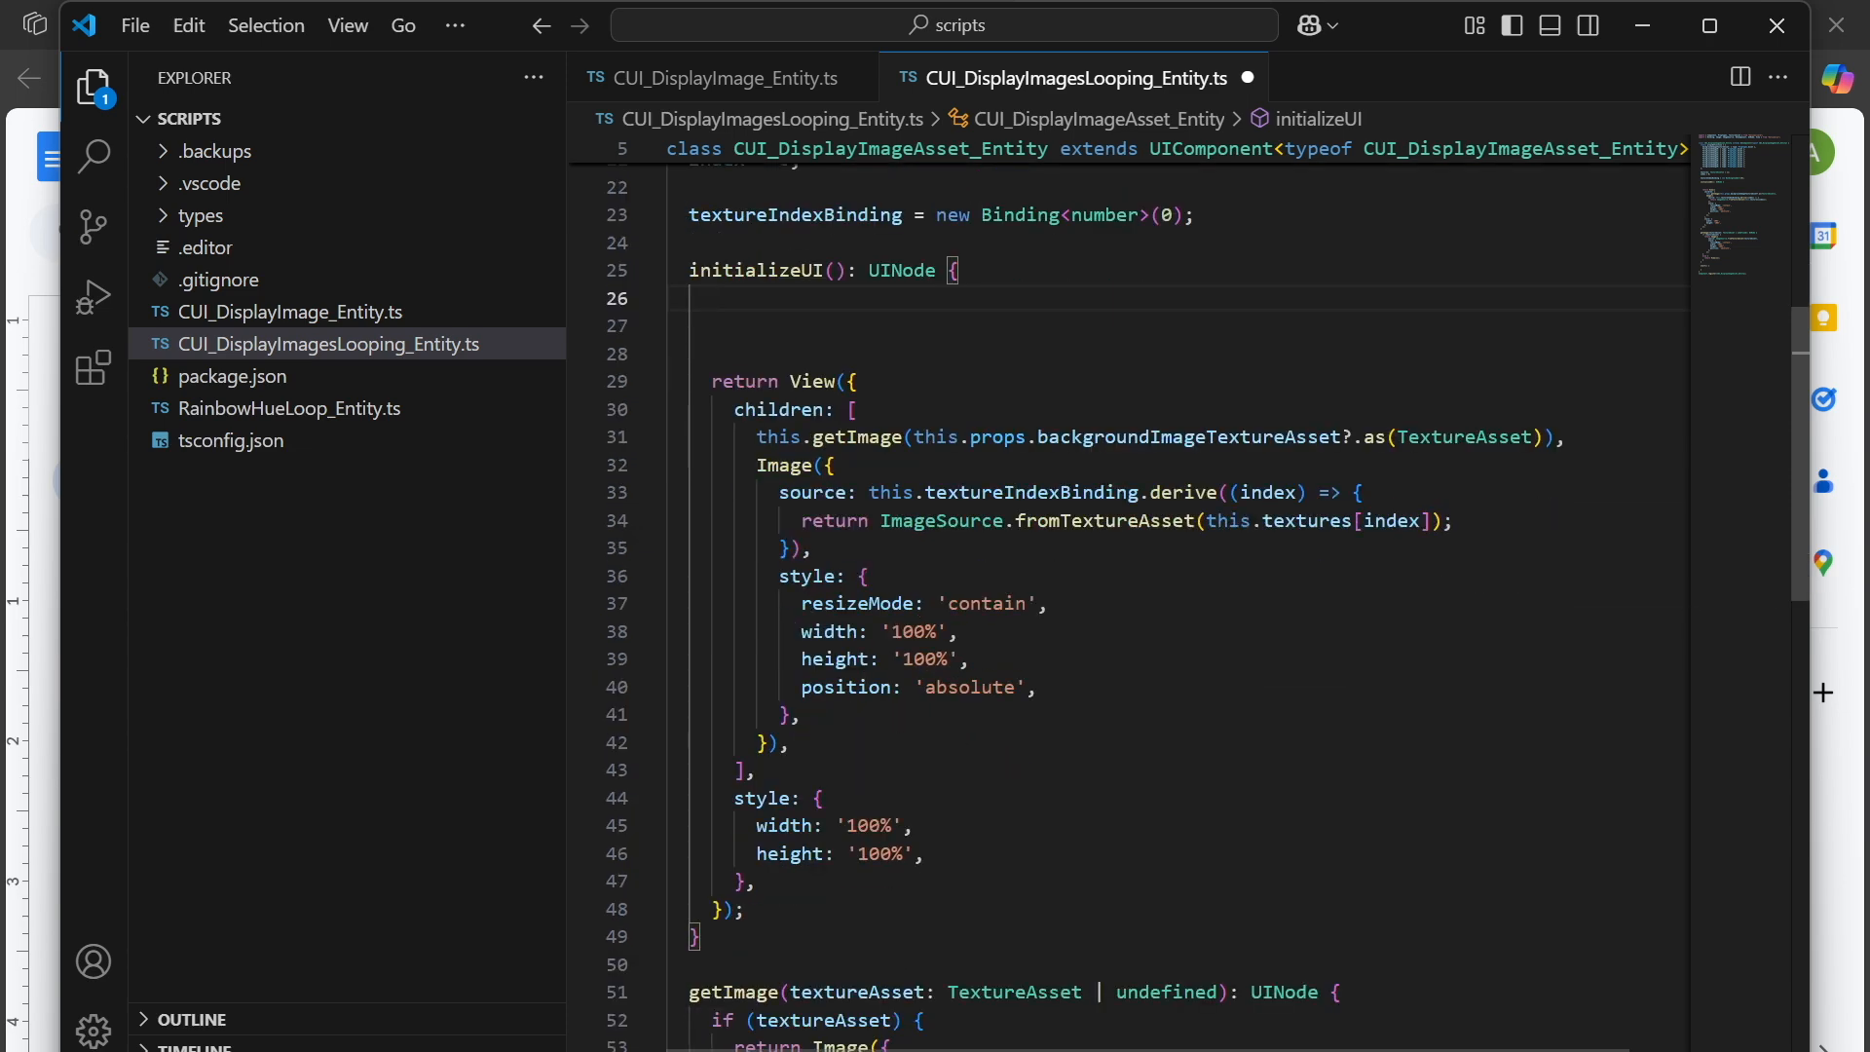
scroll(1130, 584, up, 4)
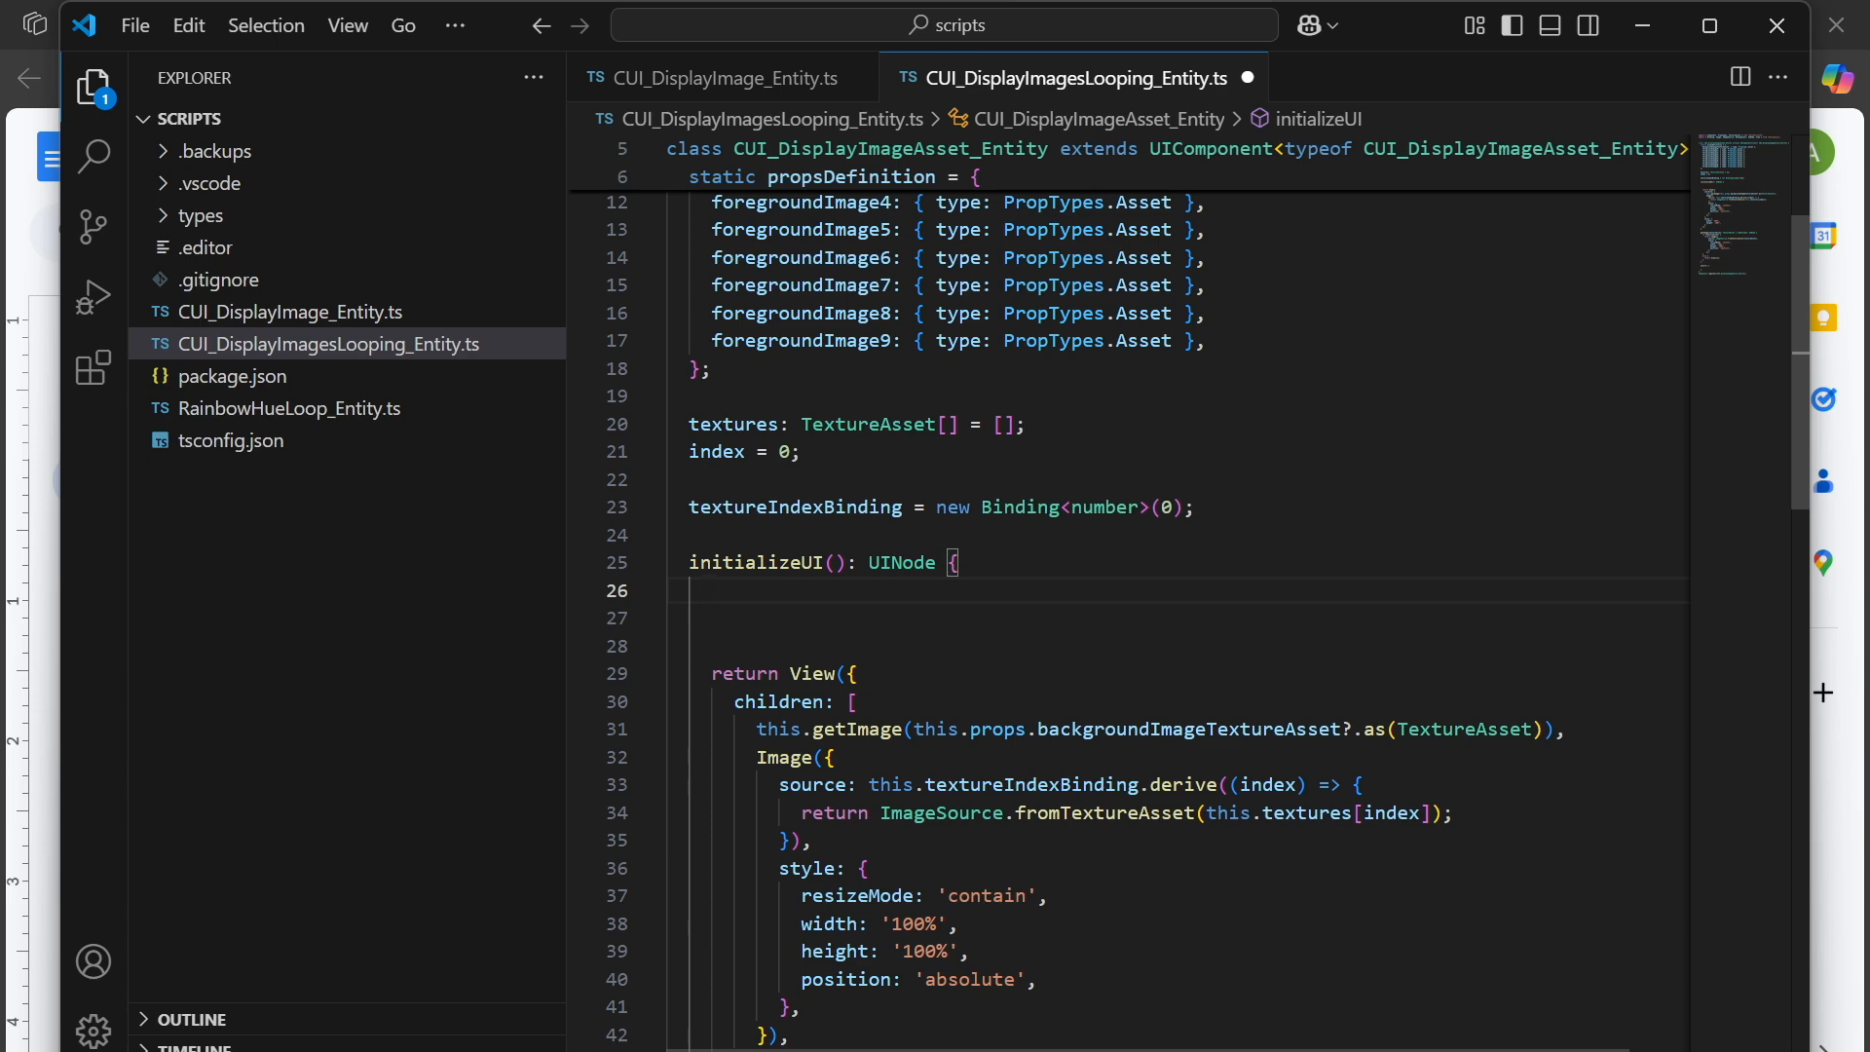
scroll(1130, 604, down, 8)
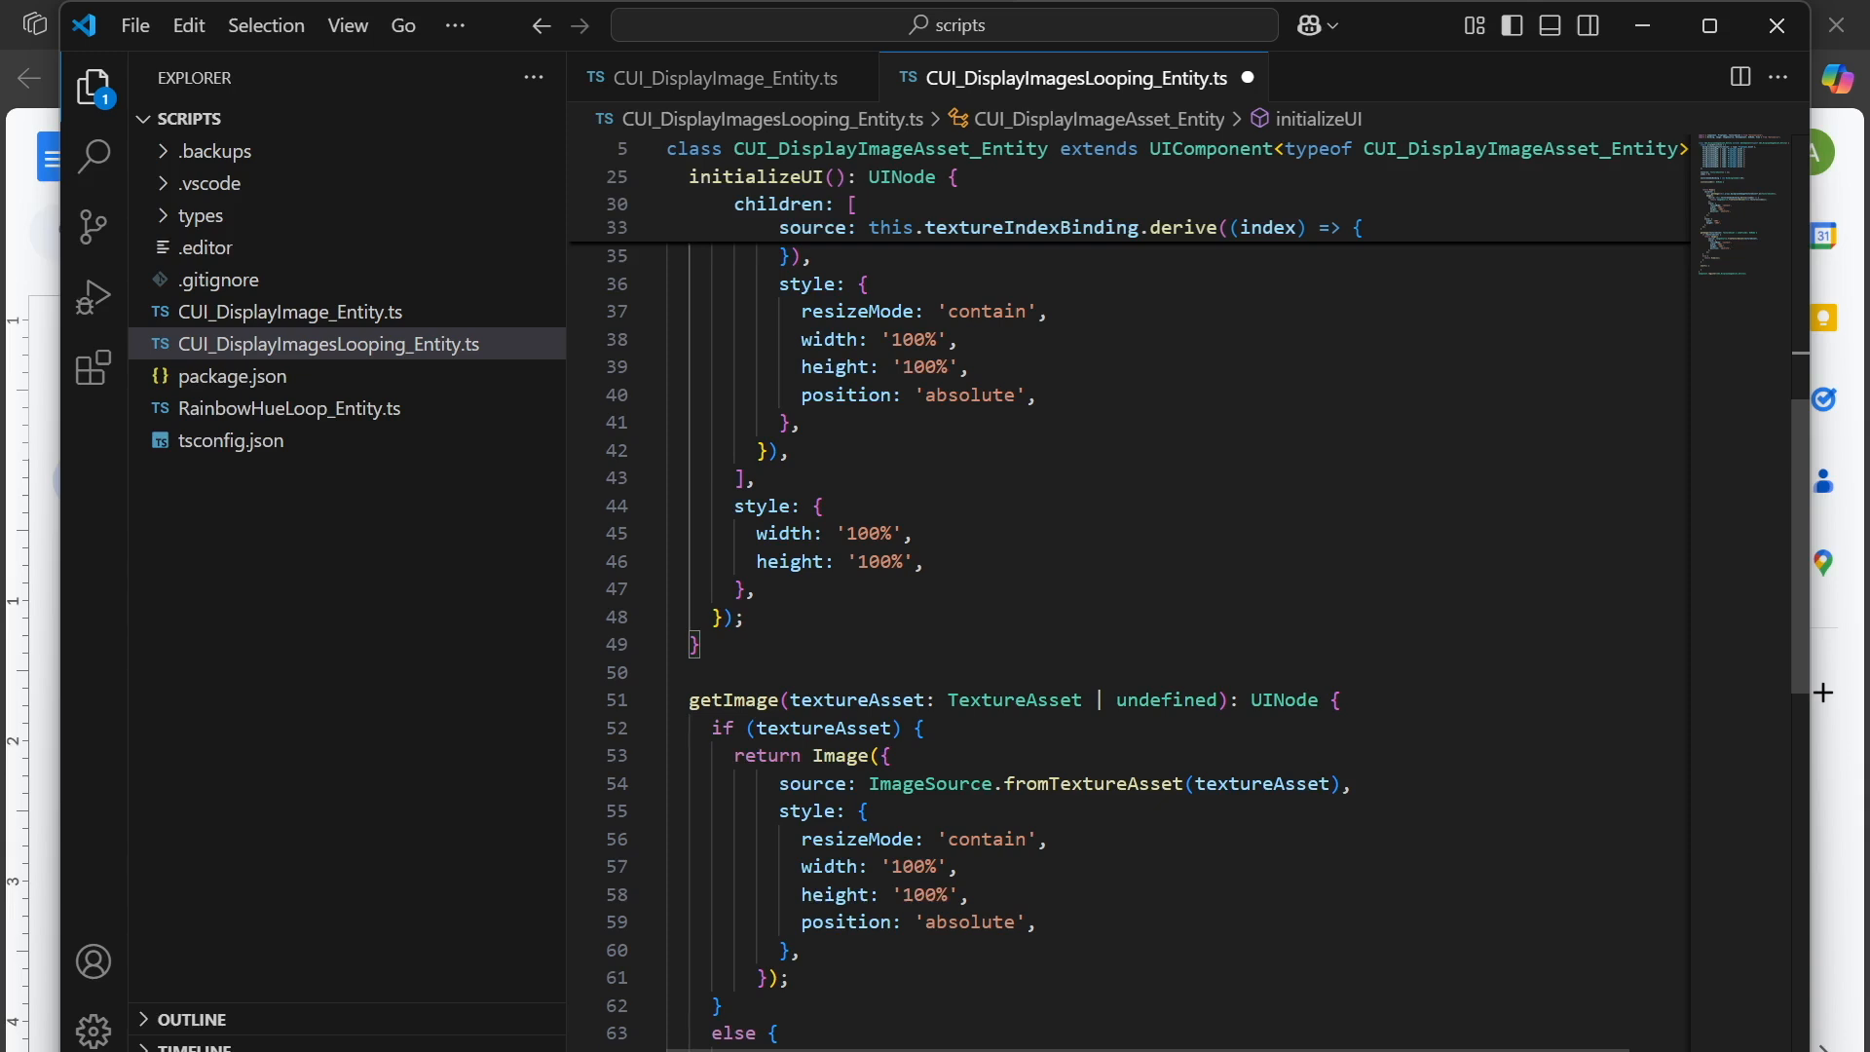
click(701, 645)
key(Return)
key(Return)
scroll(1130, 604, up, 6)
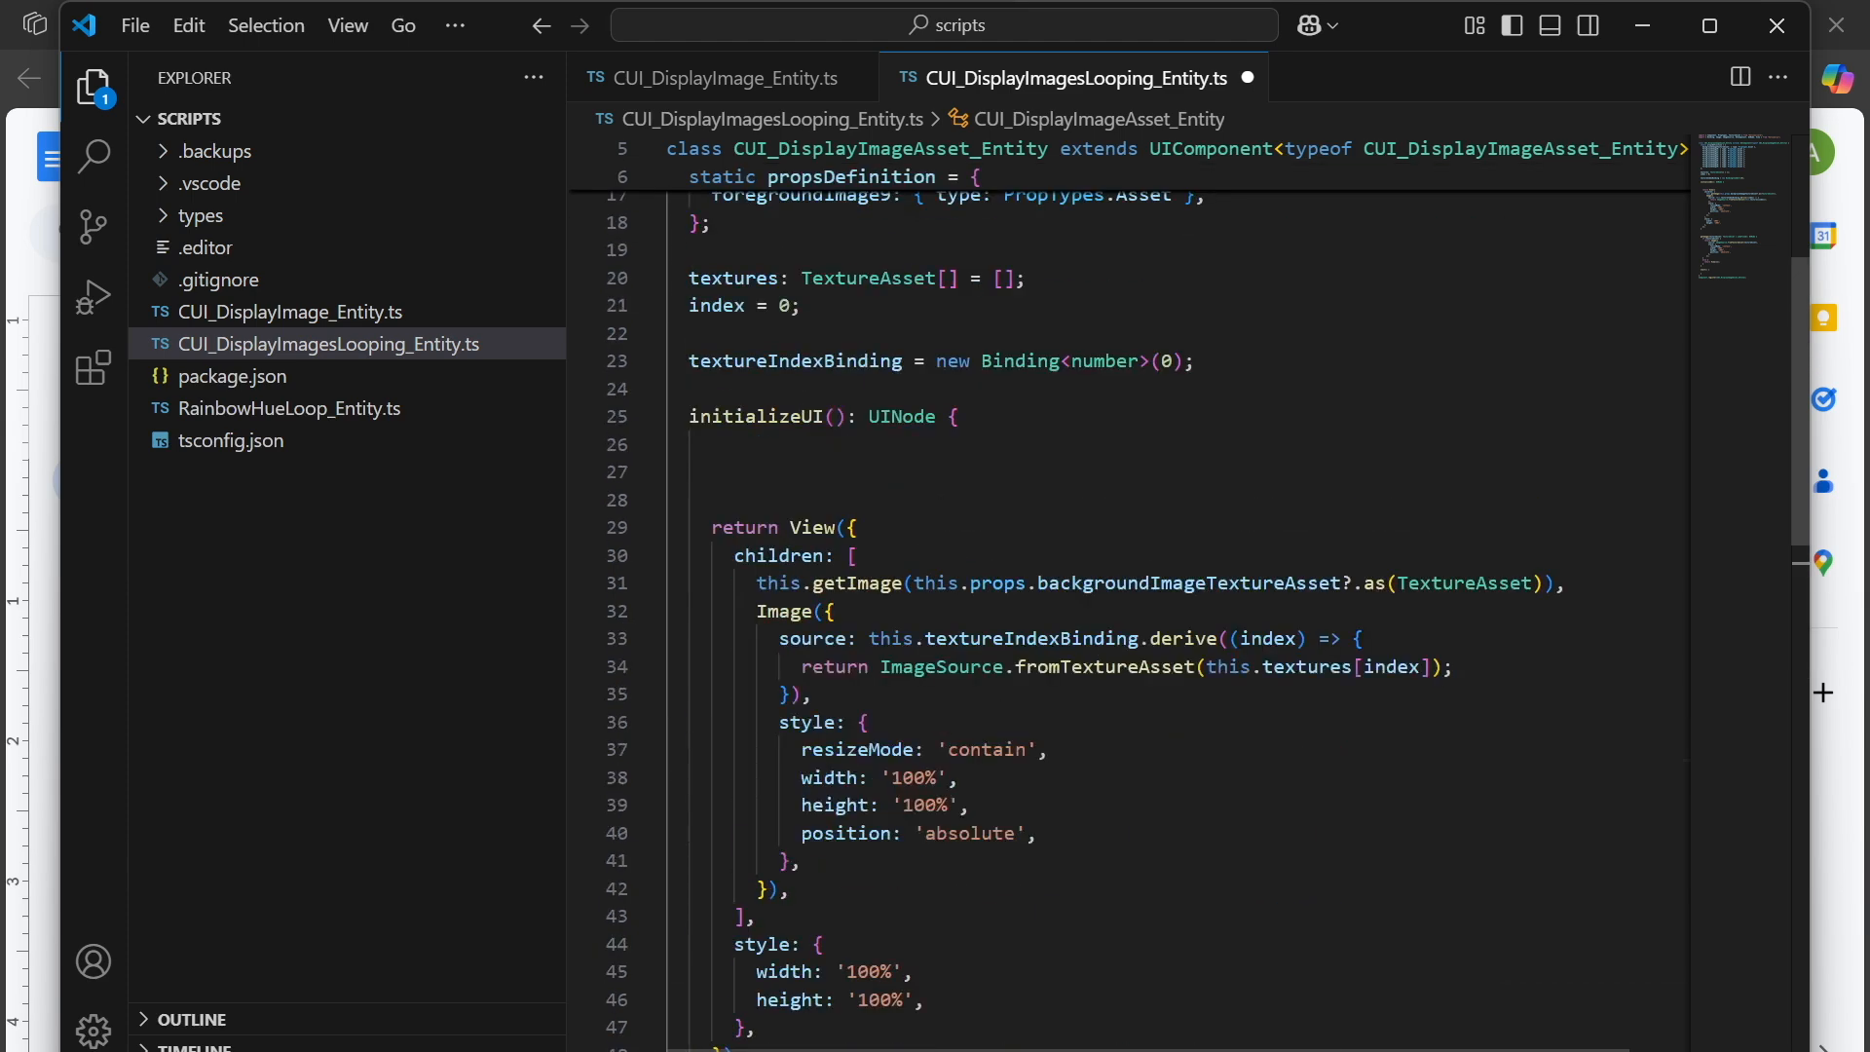
scroll(1130, 604, down, 3)
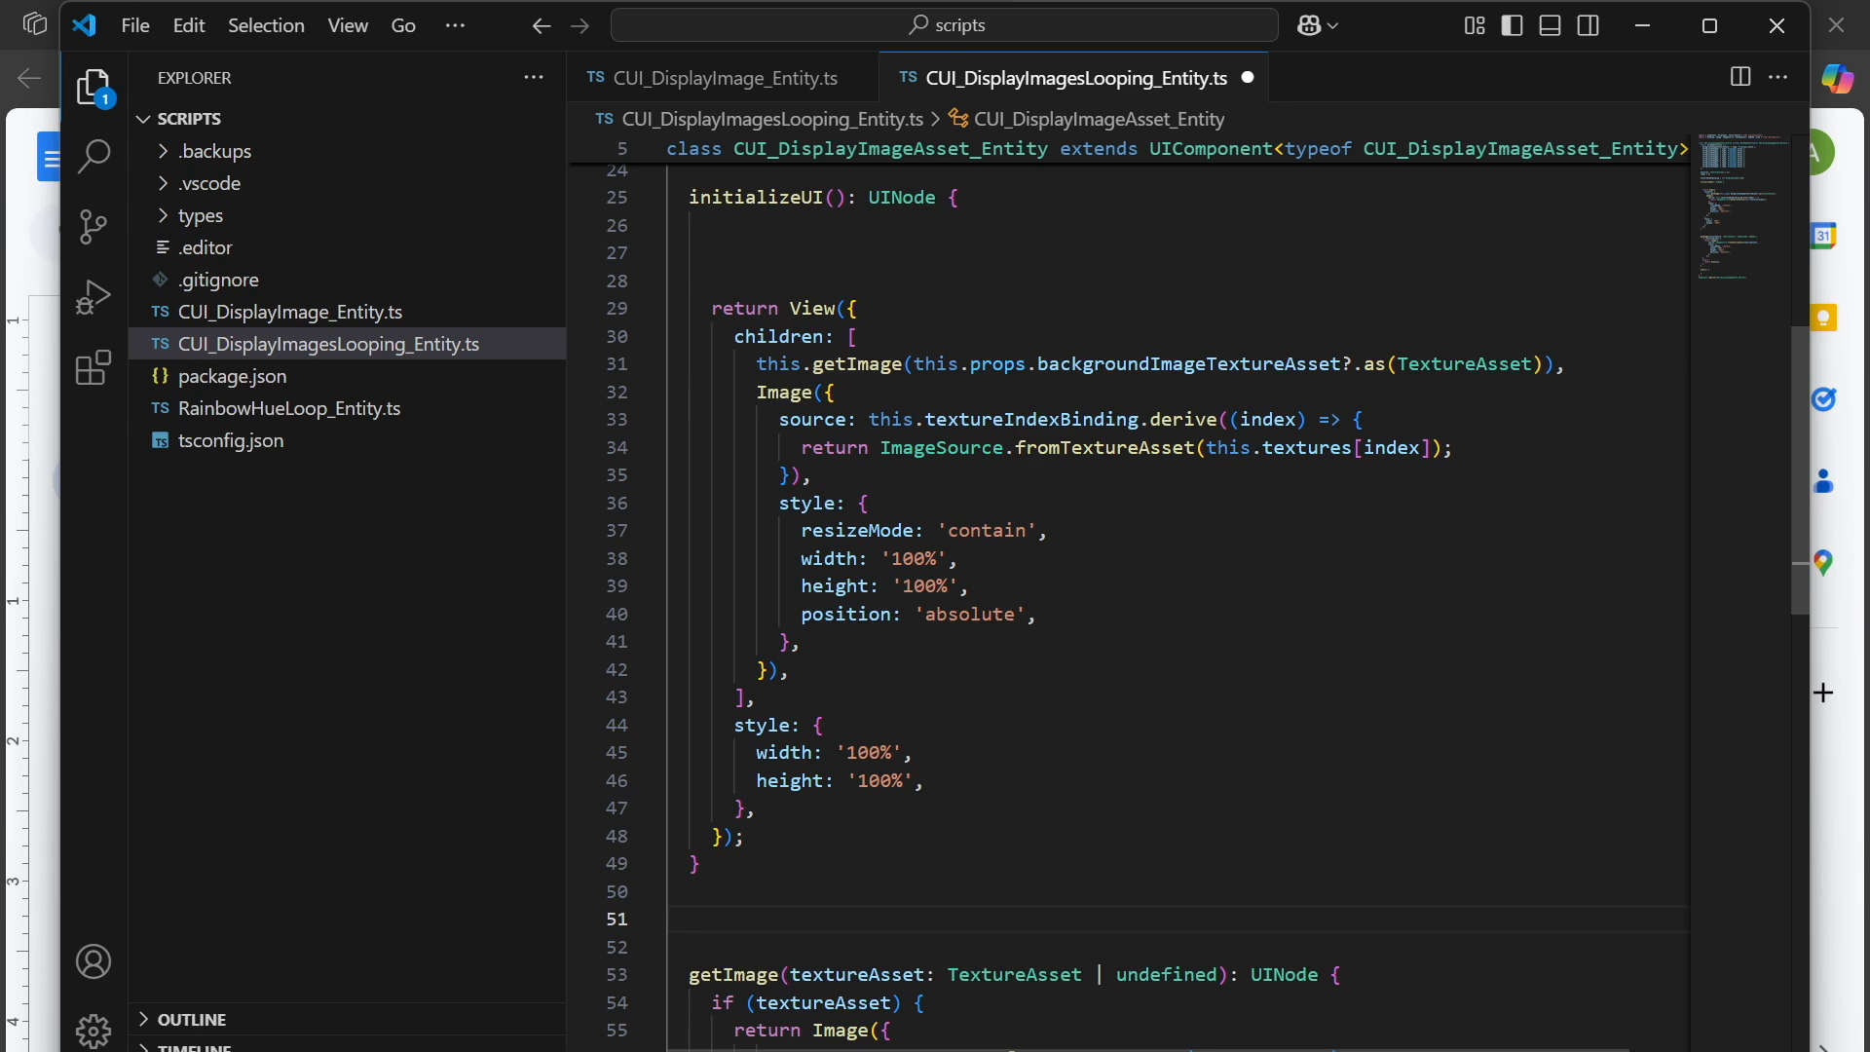
scroll(1130, 604, down, 3)
Declare an empty addTexture() method between initializeUI and getImage, with its body opened on a new line.
text(ad)
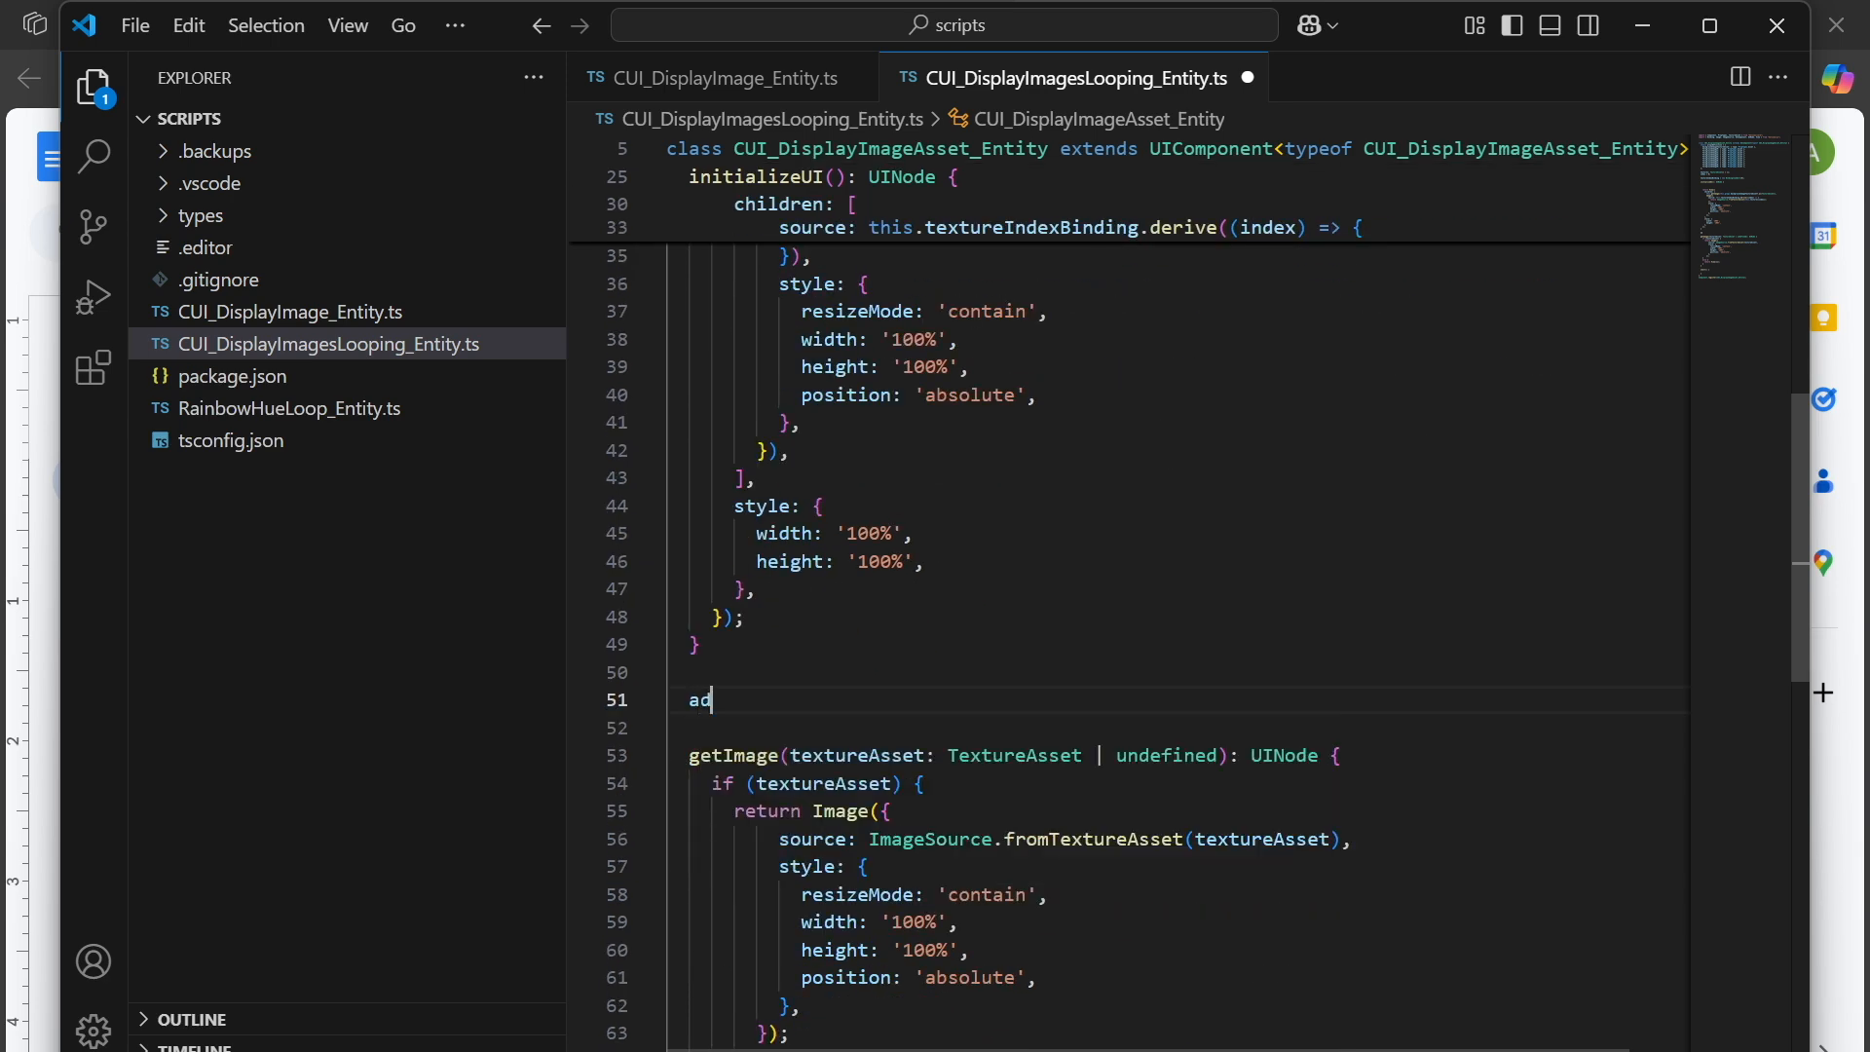
text(dTexture)
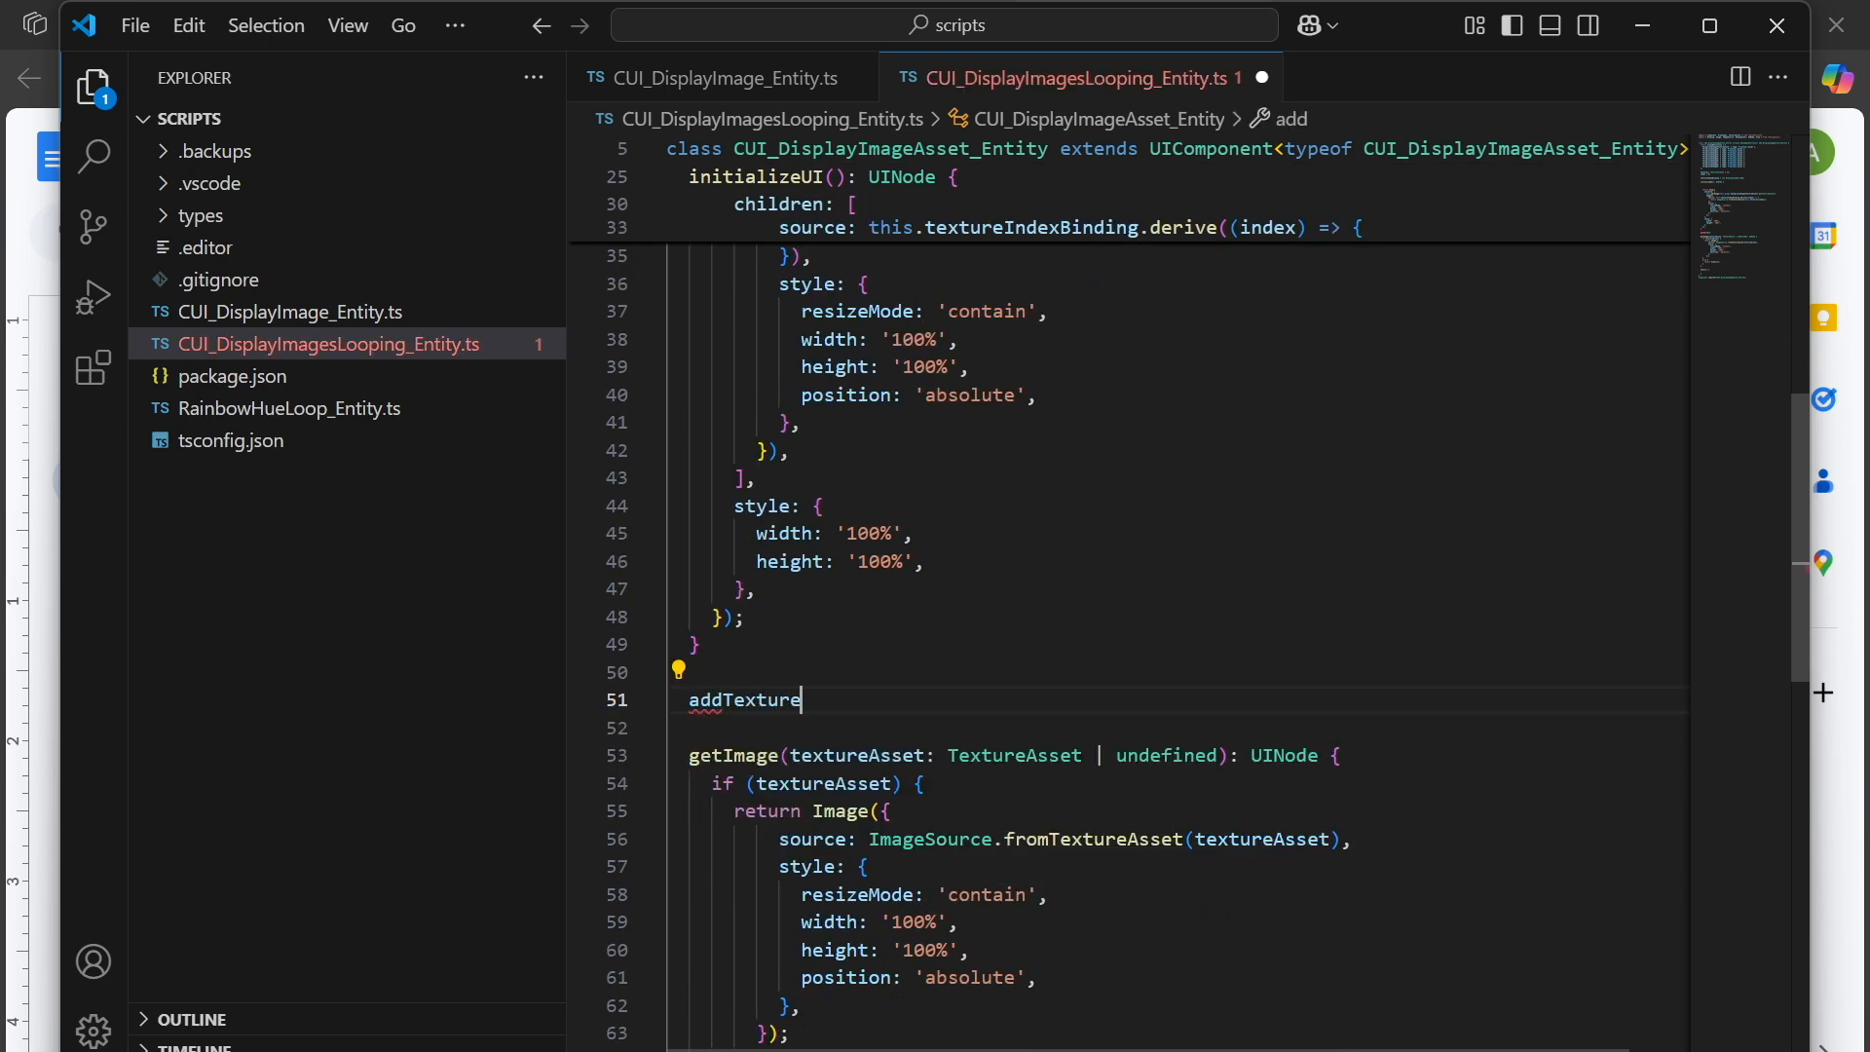
text(ToArra)
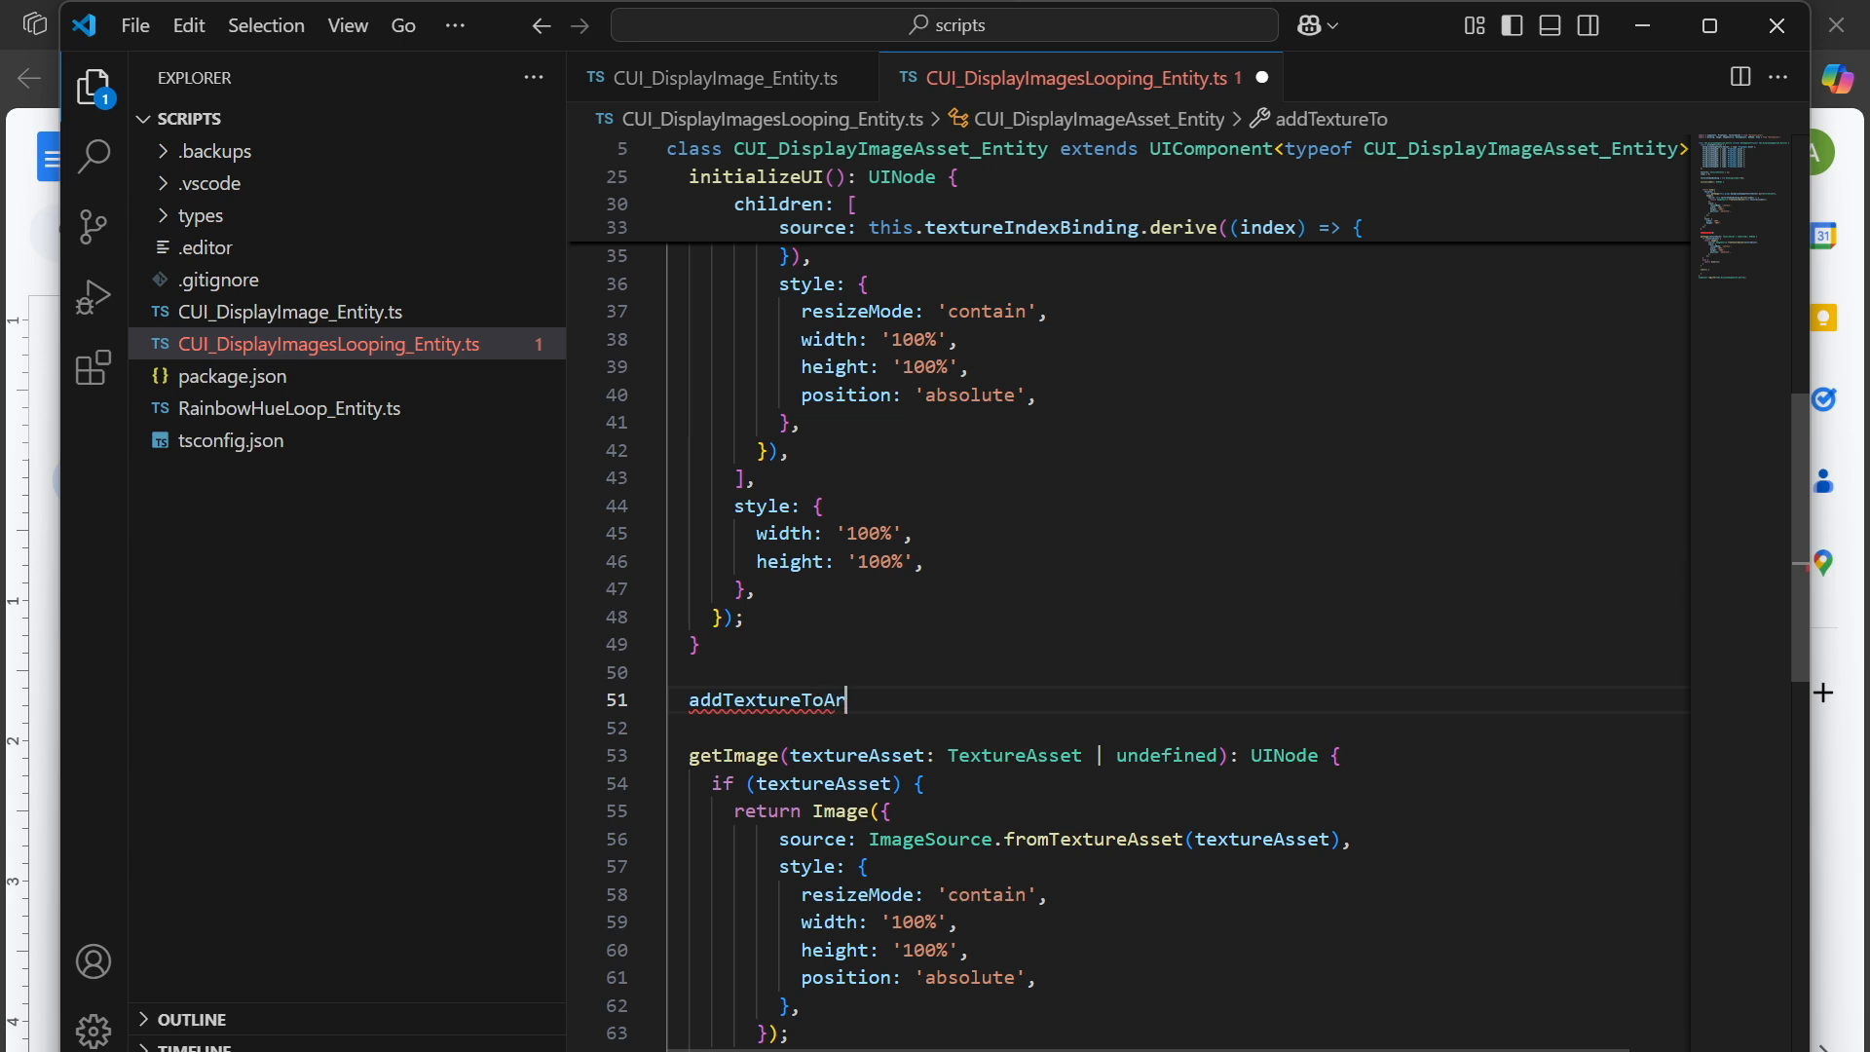
key(BackSpace)
key(BackSpace)
key(BackSpace)
key(BackSpace)
key(BackSpace)
key(BackSpace)
text(() {)
key(Return)
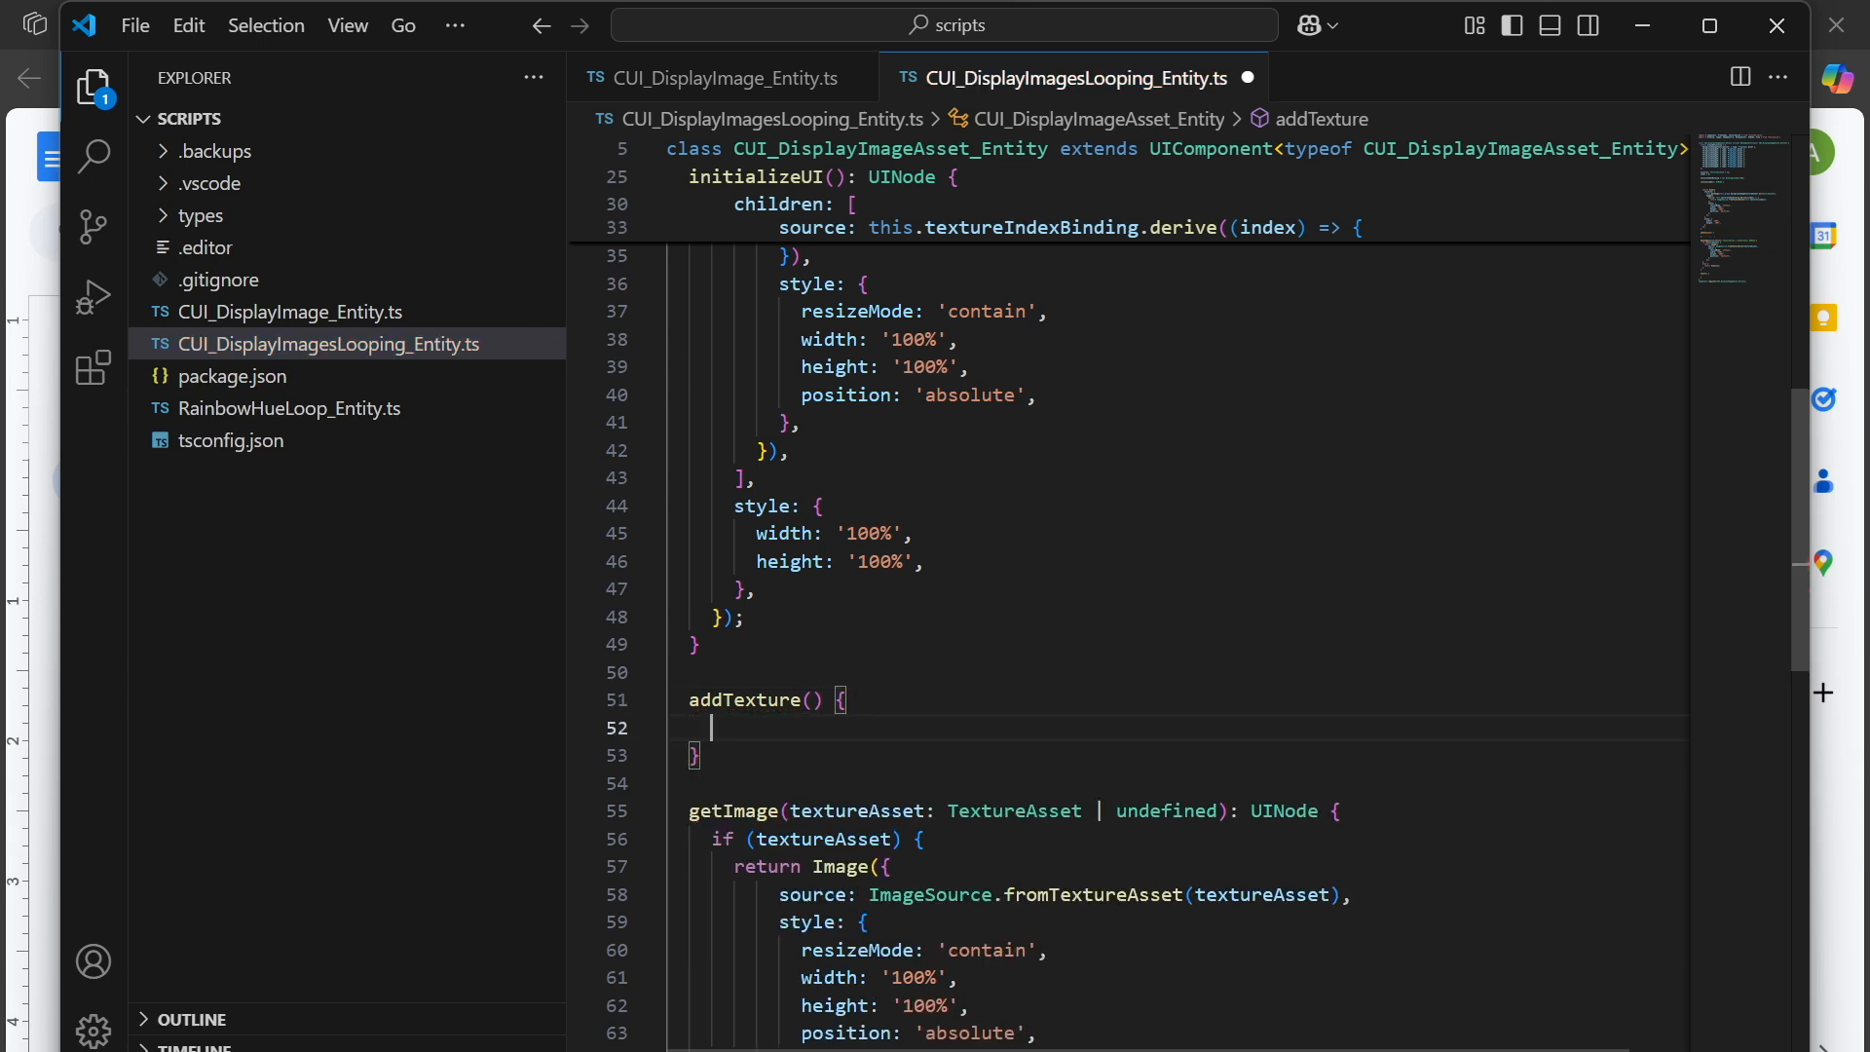
Copy getImage's parameter "textureAsset: TextureAsset | undefined" into the parentheses of addTexture.
click(790, 811)
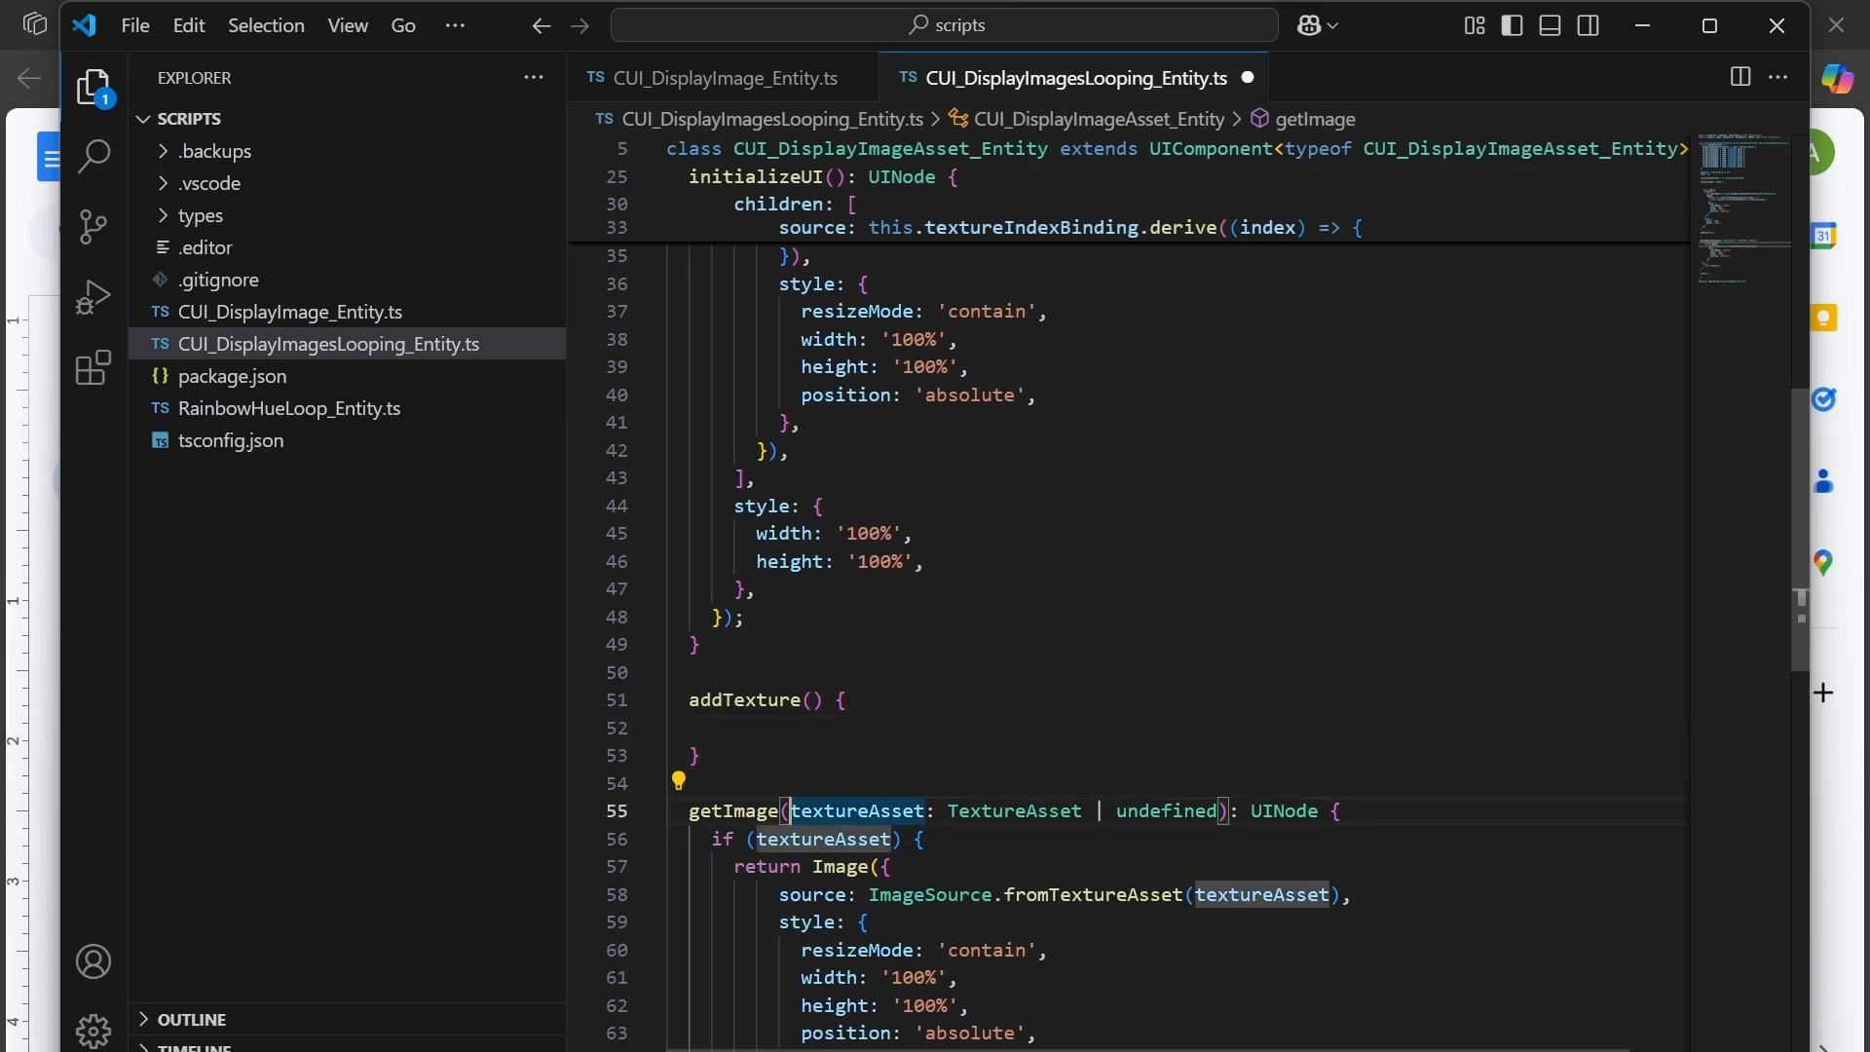
shift+click(1218, 811)
key(ctrl+c)
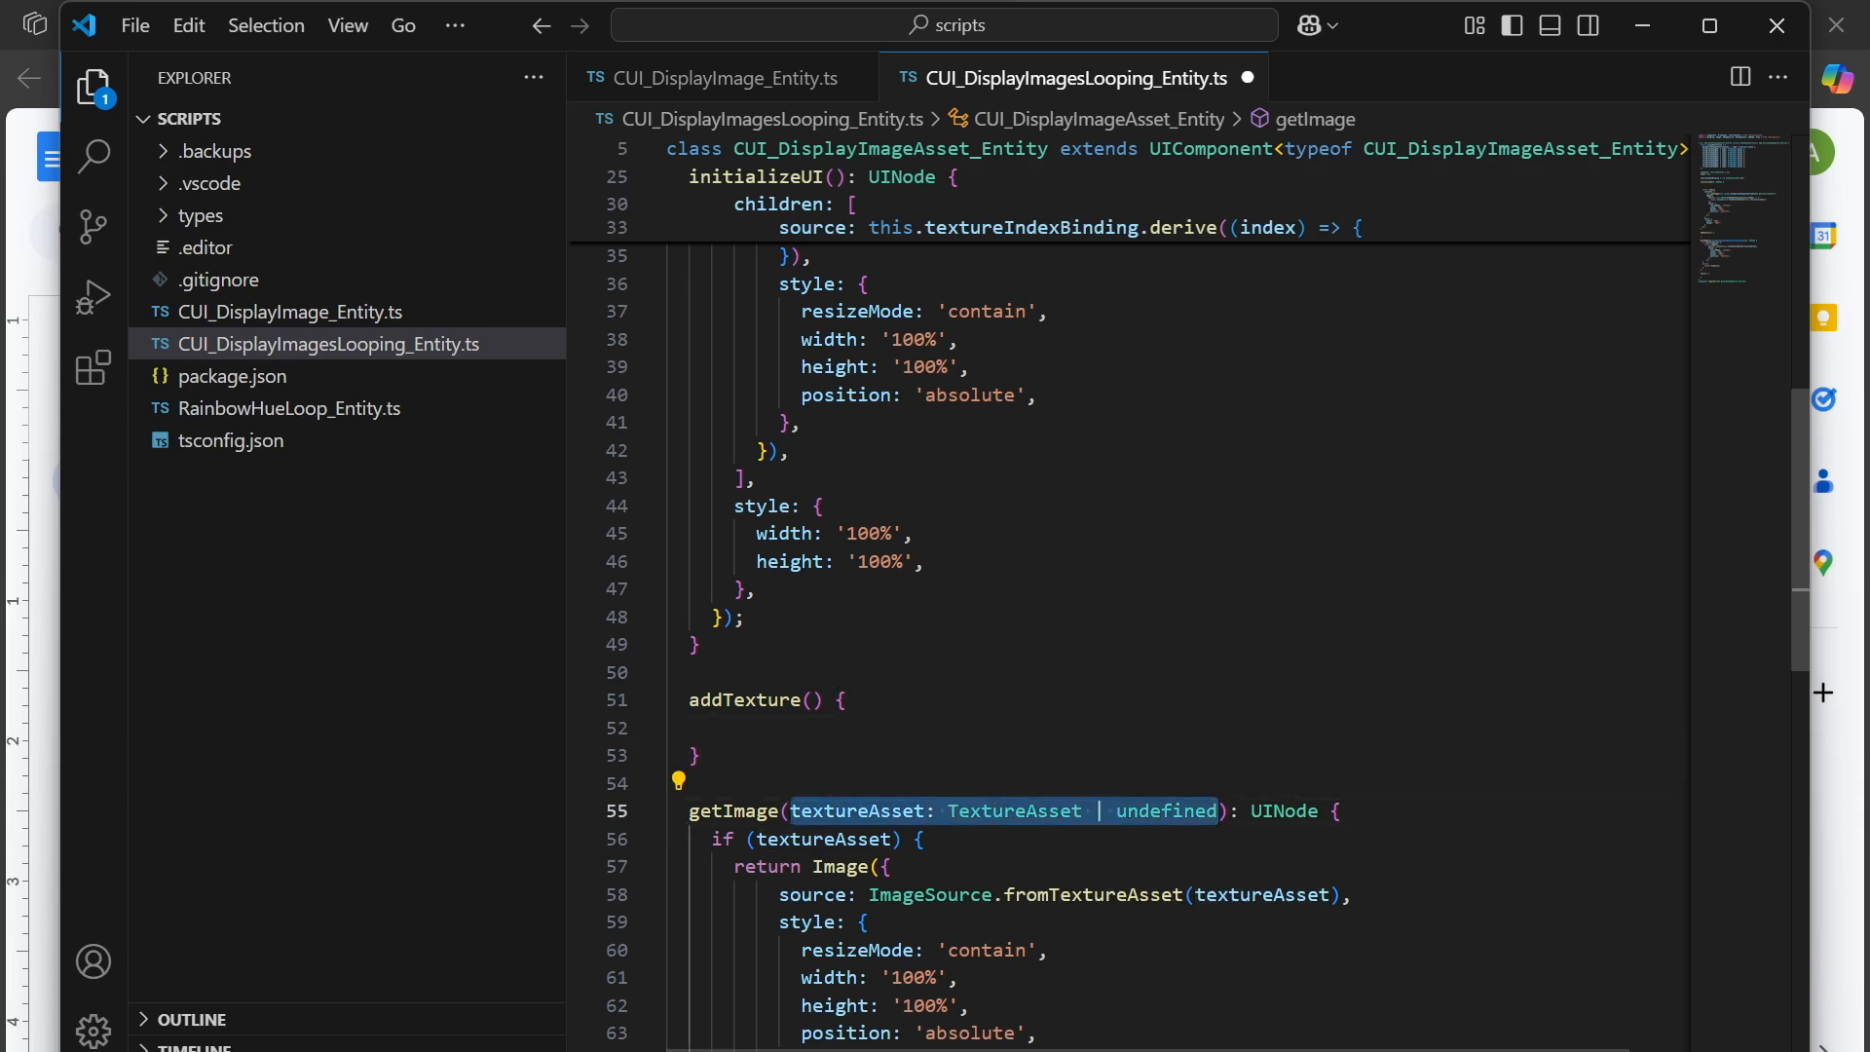
click(812, 700)
key(ctrl+v)
click(814, 701)
click(669, 728)
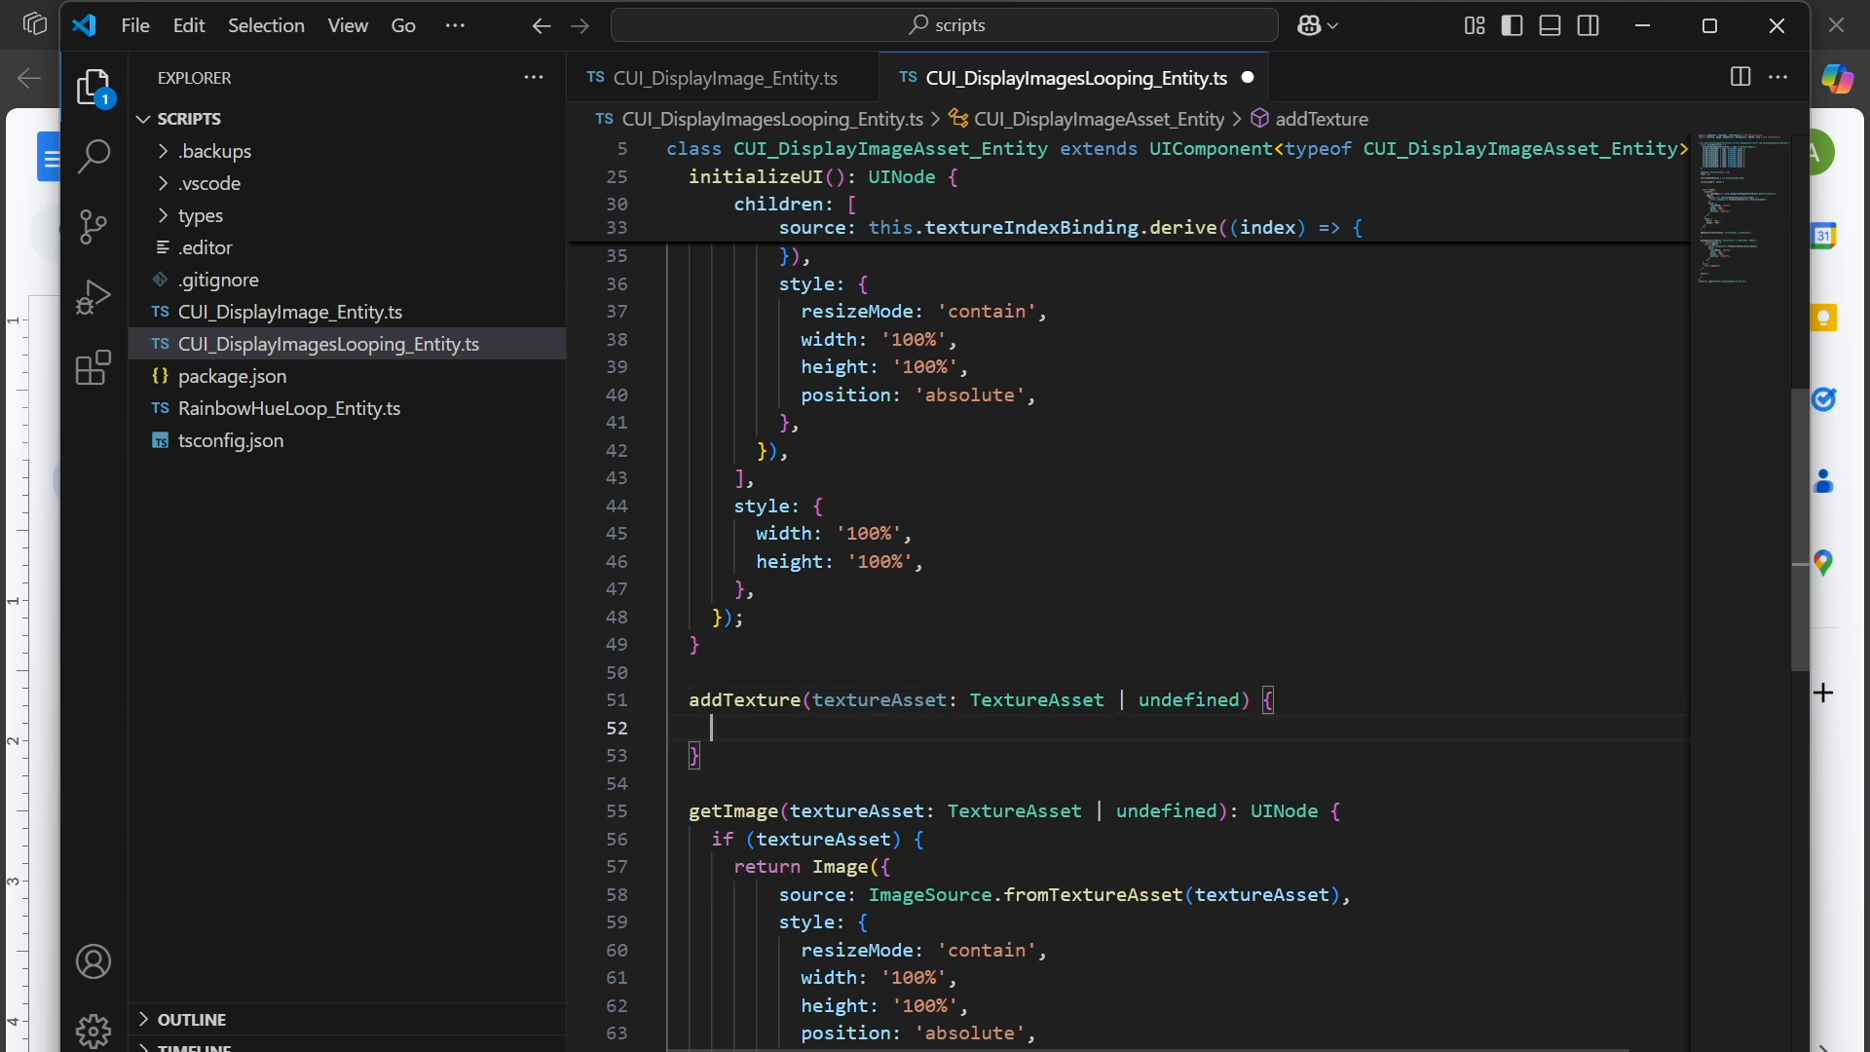
Add an if (textureAsset) block inside addTexture with its body opened on a new line.
text(if (te)
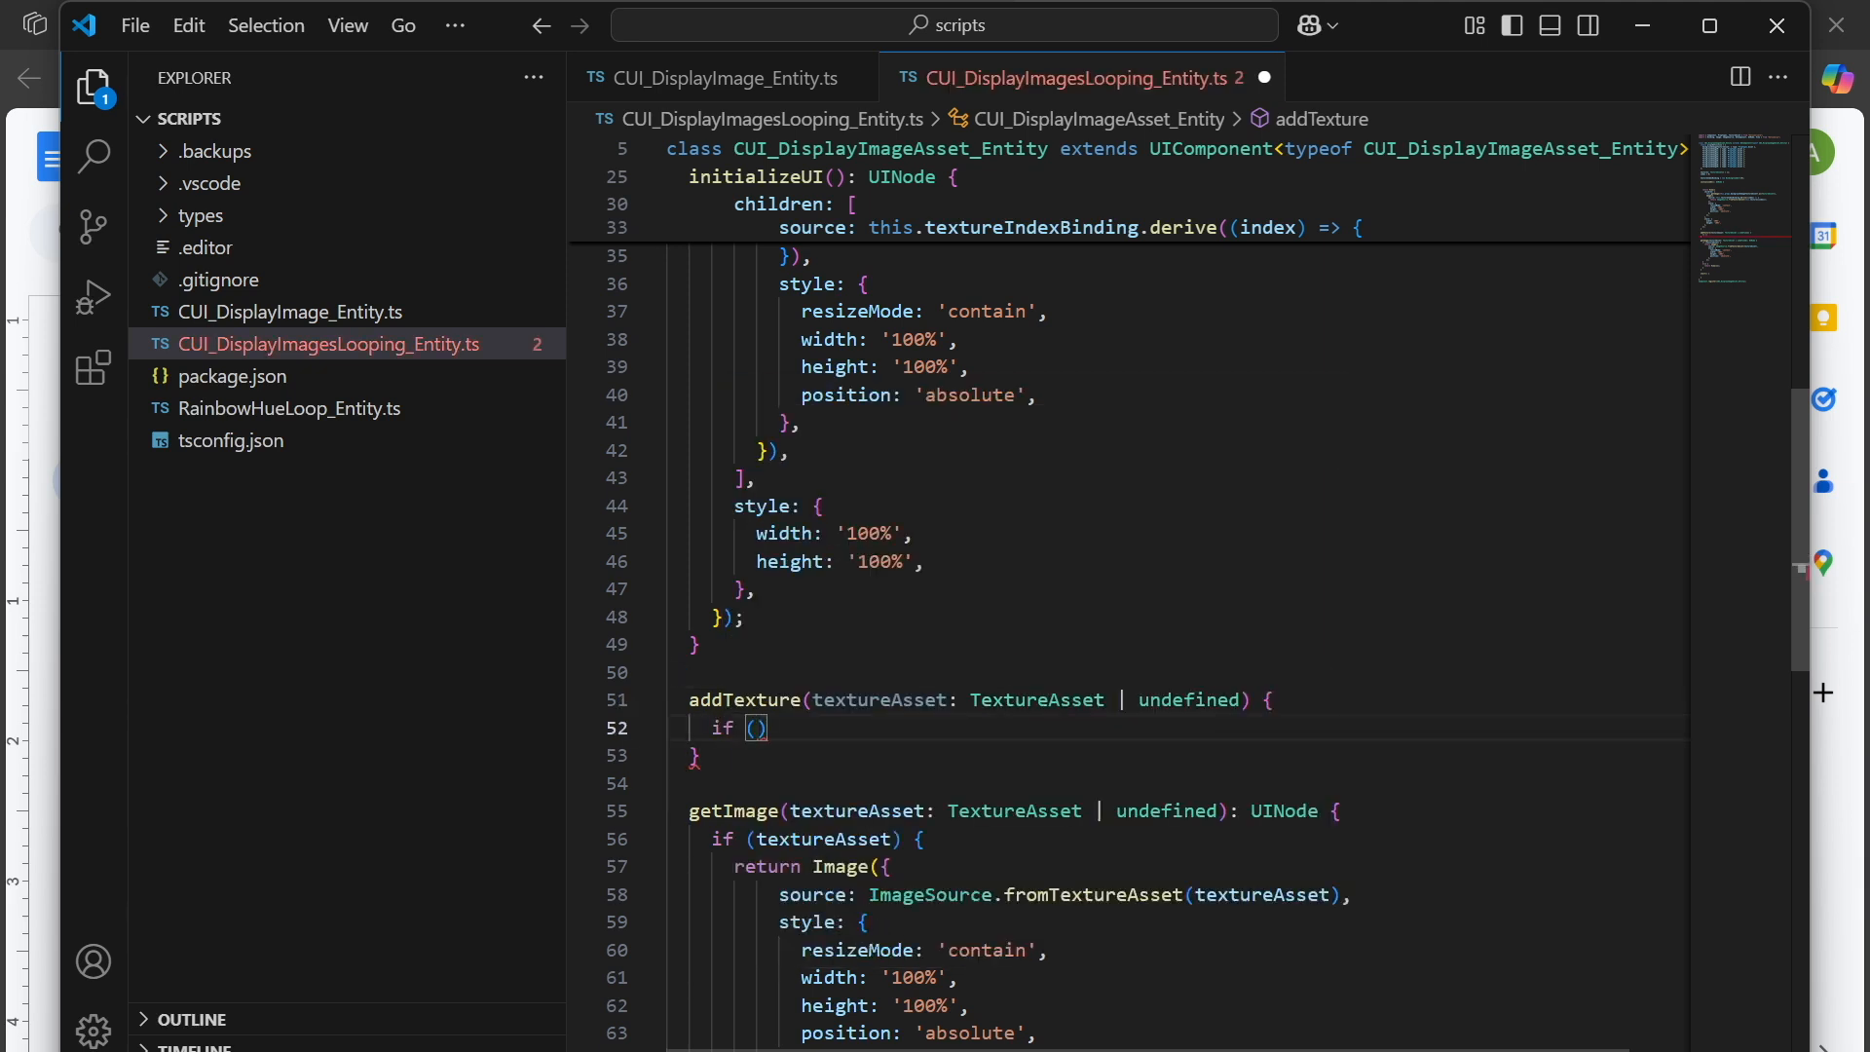
key(Tab)
text() {)
key(Return)
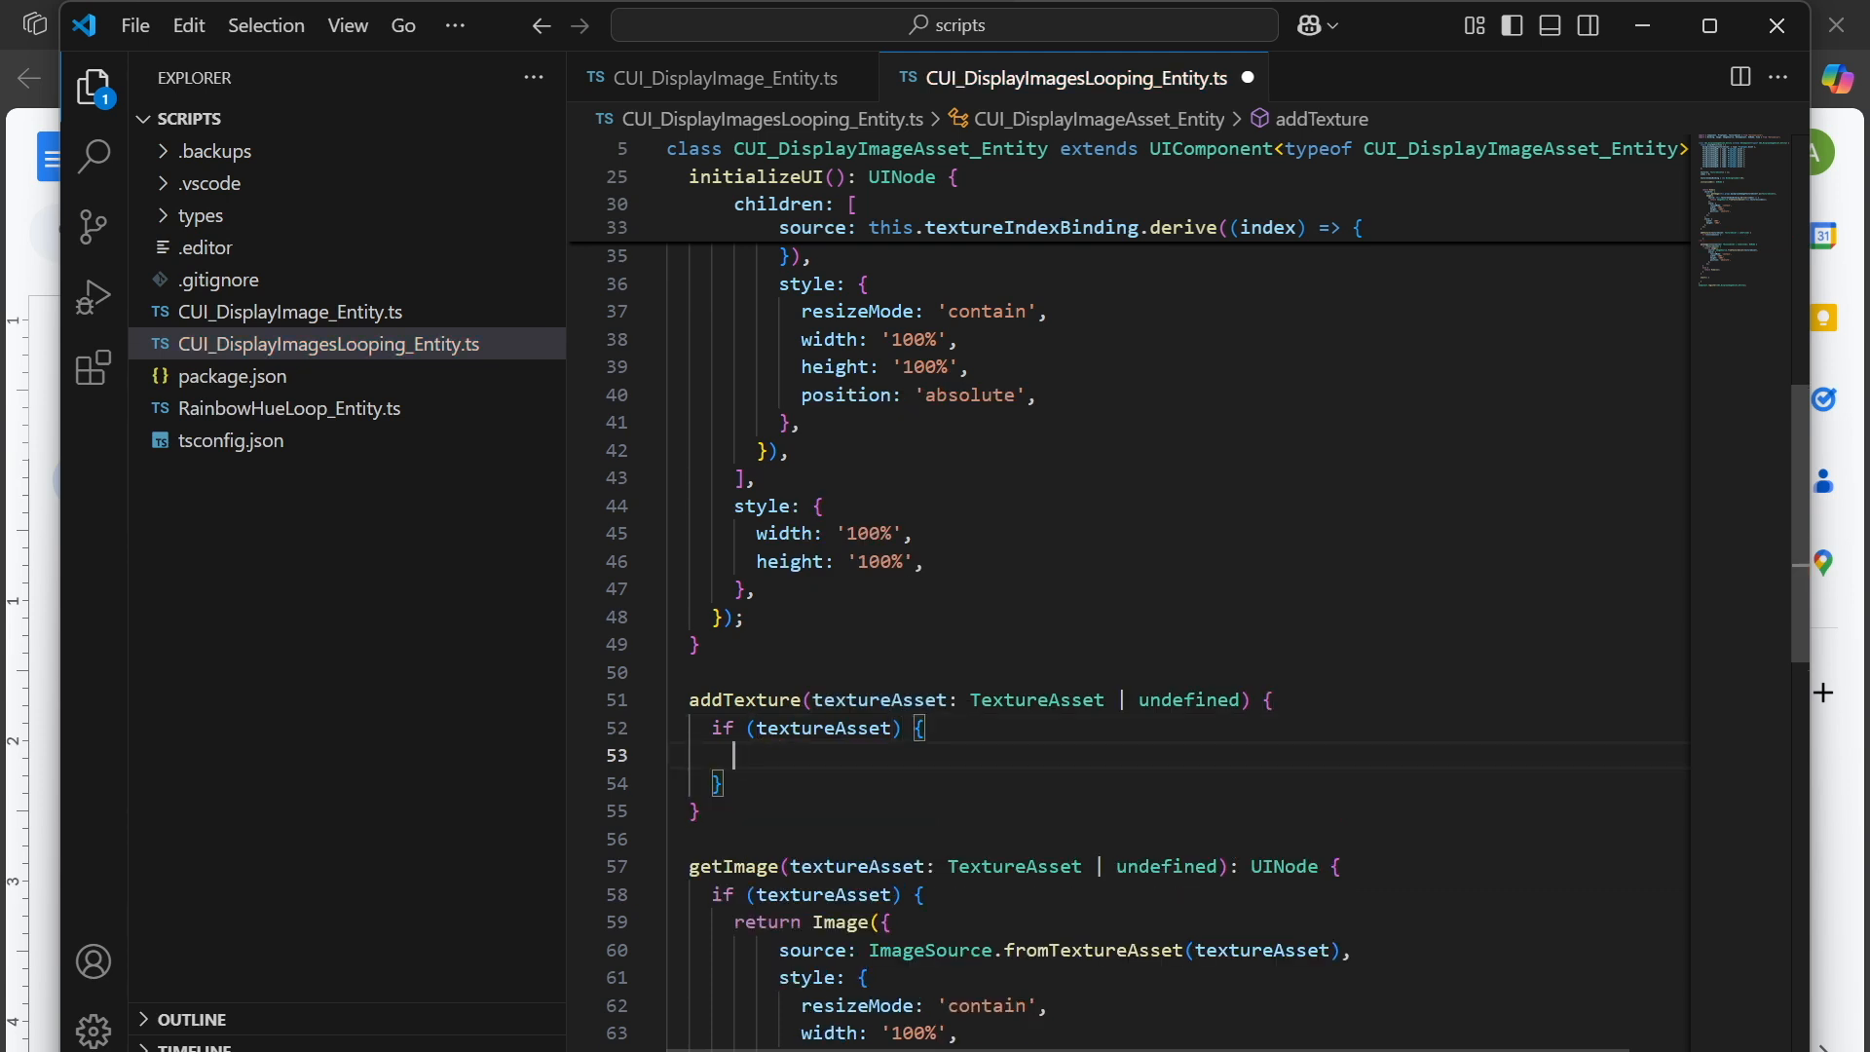
Inside the if block of addTexture, append the asset to the array with this.textures.push(textureAsset).
text(te)
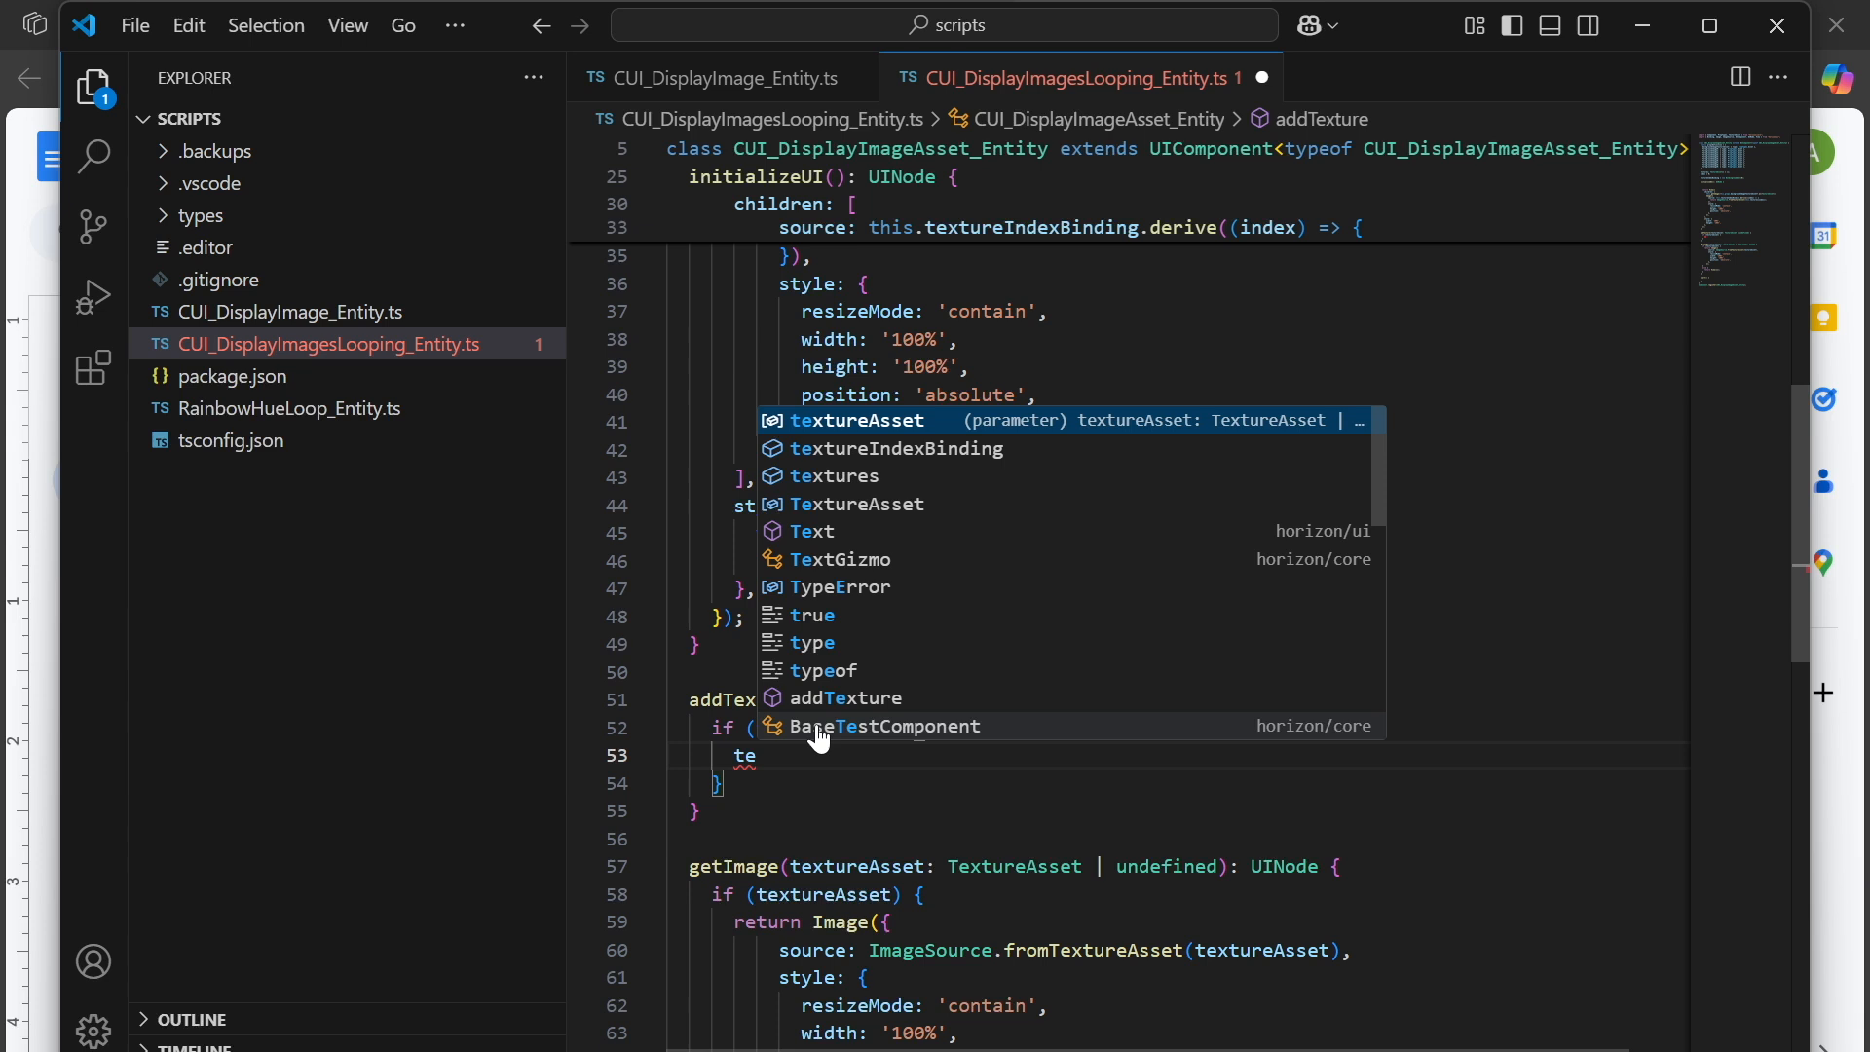
key(Down)
key(Down)
key(Tab)
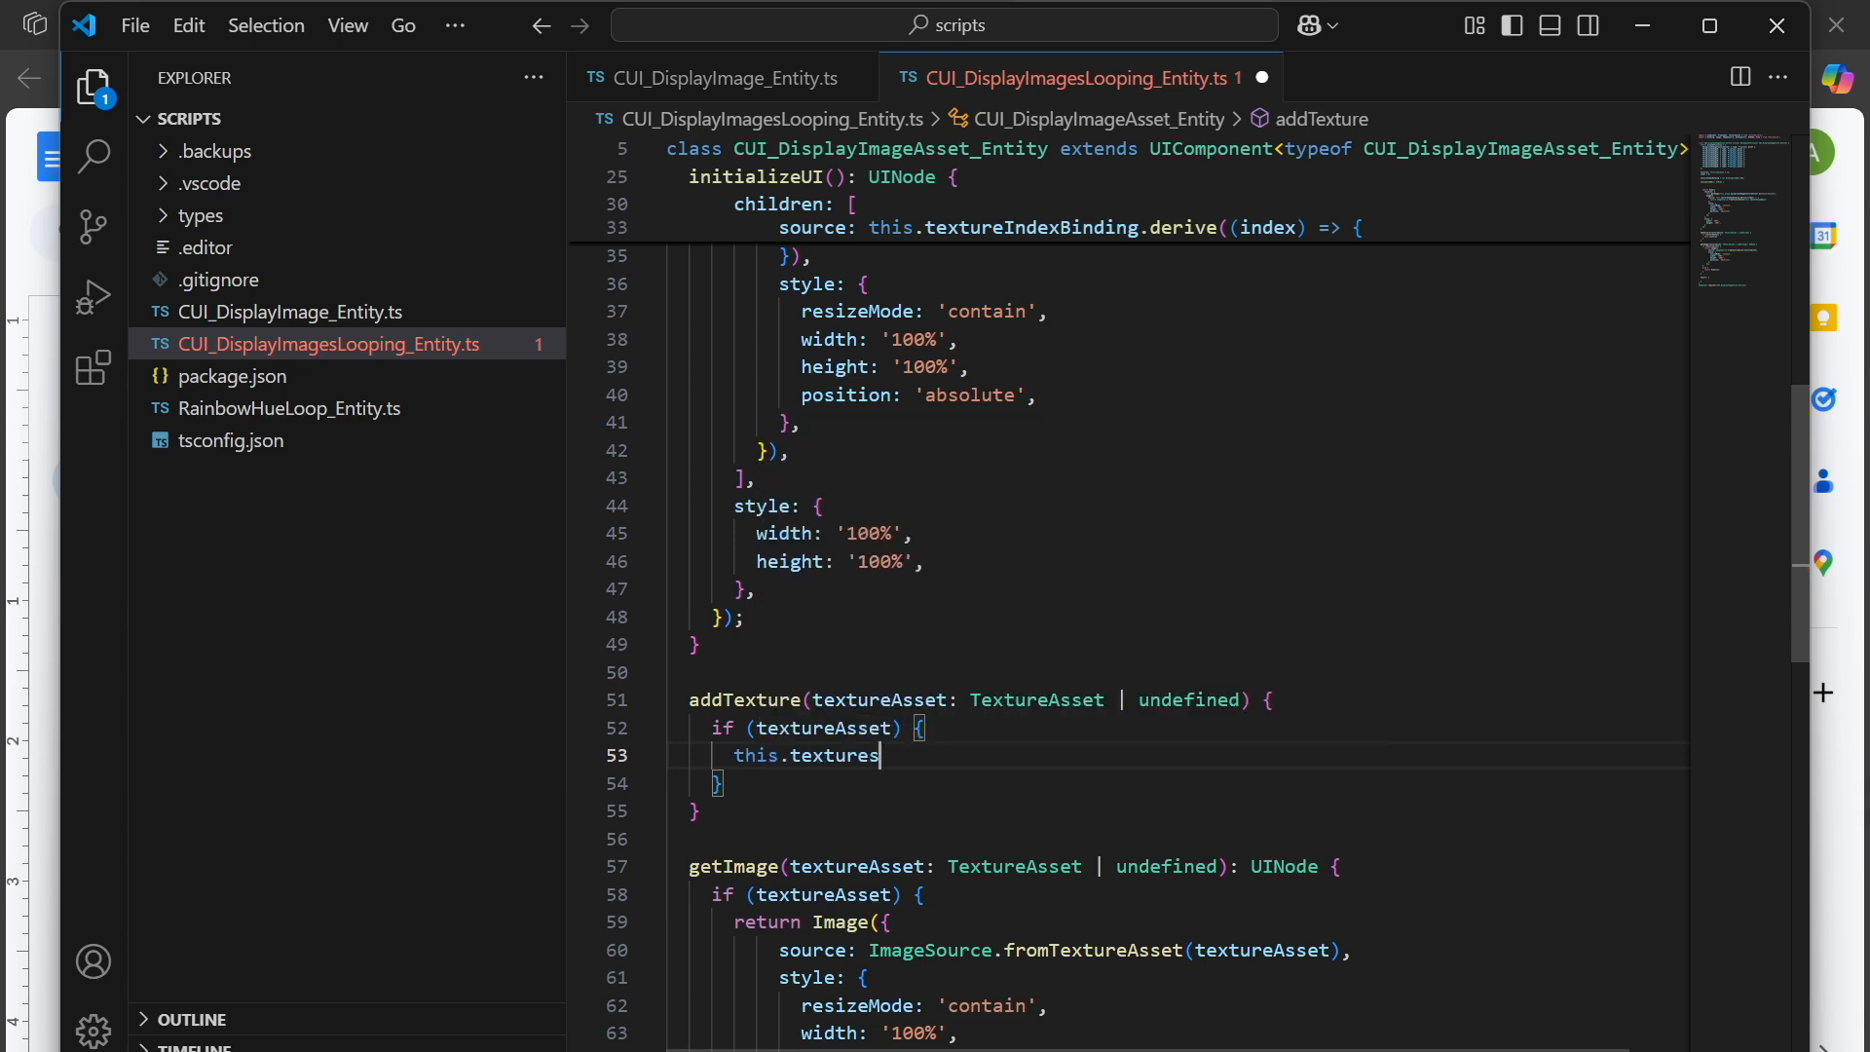
text(.push()
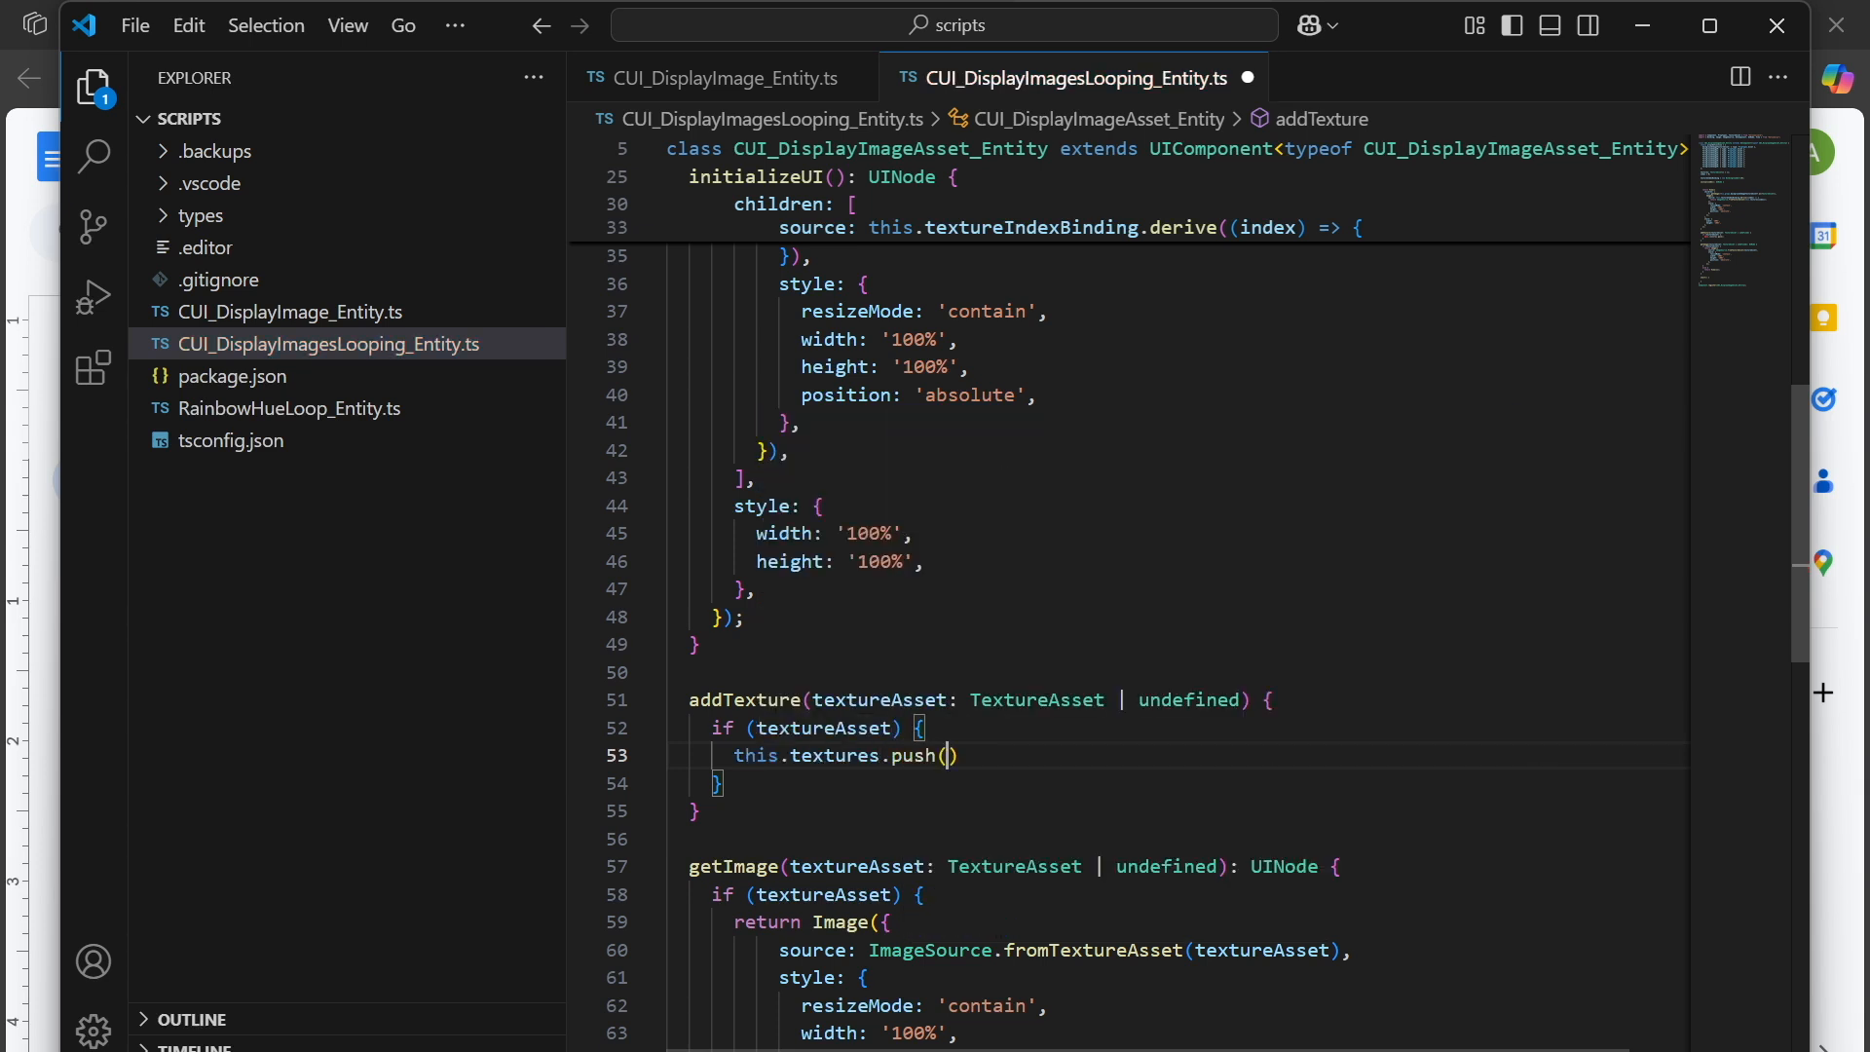
text(te)
key(Tab)
key(Down)
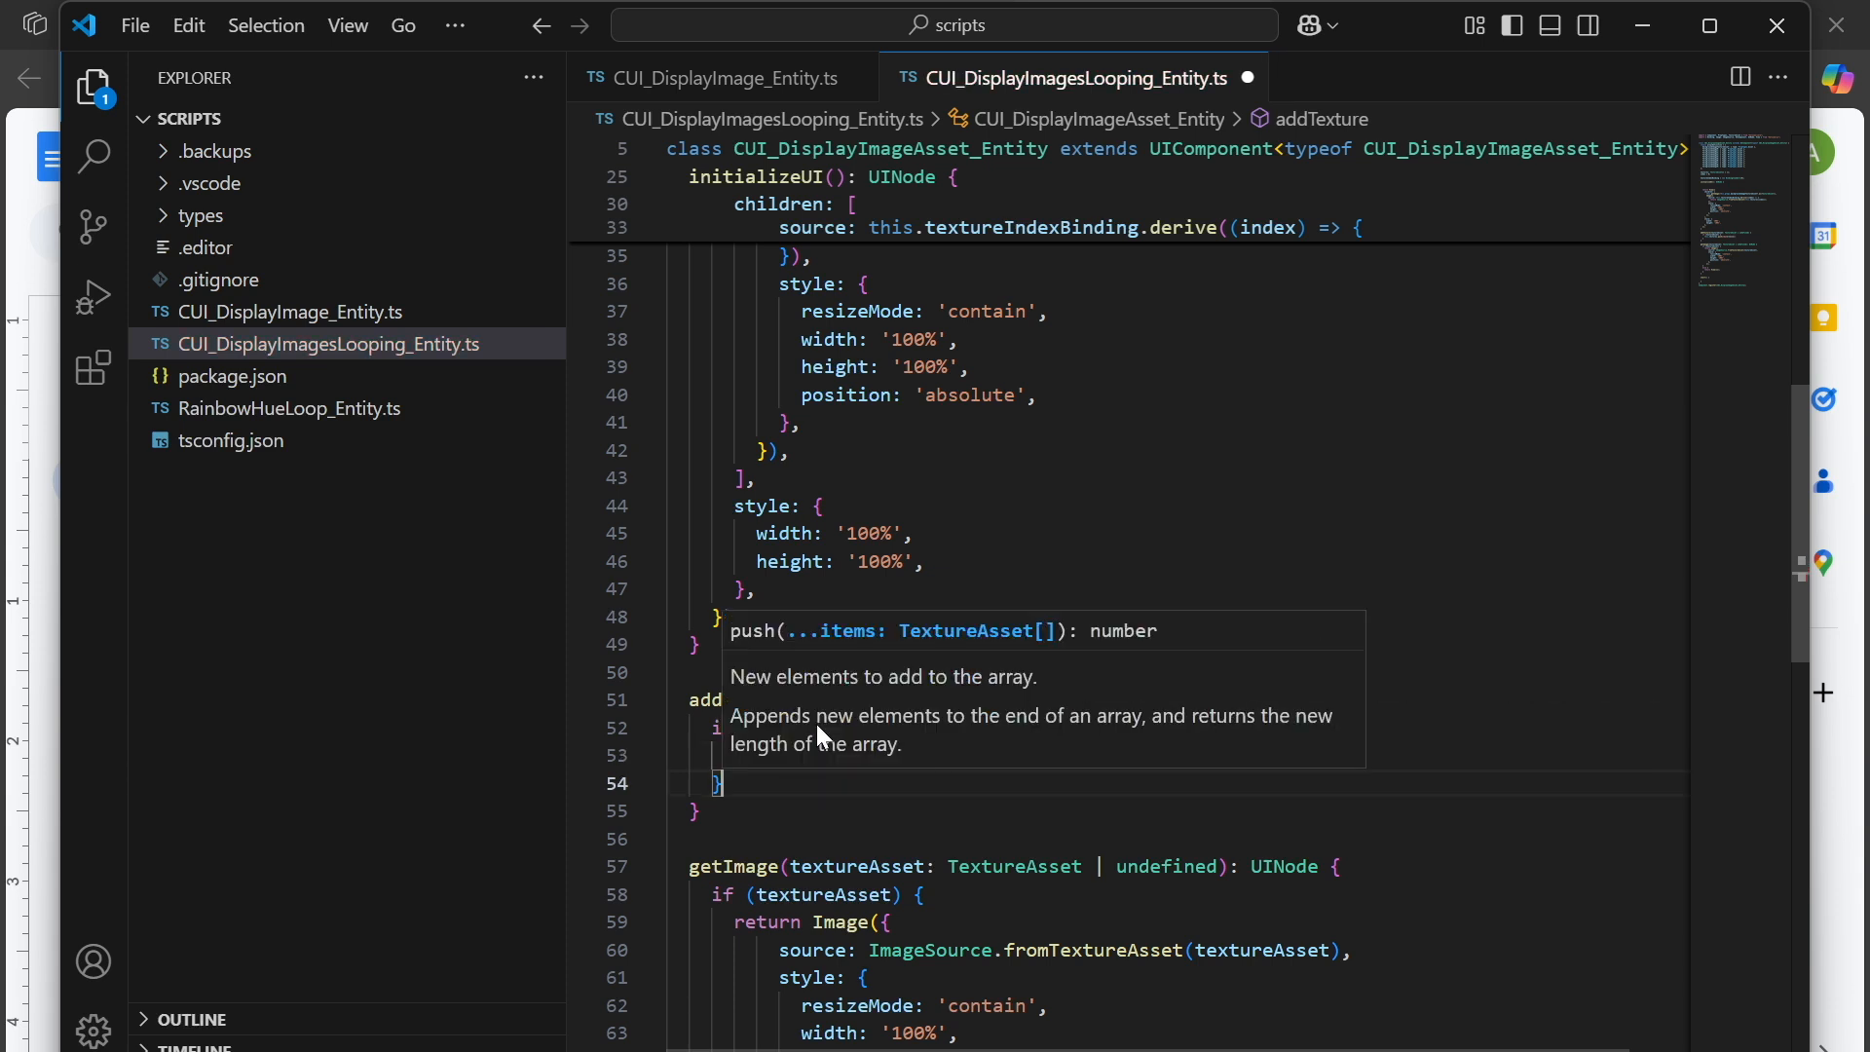
End the this.textures.push(textureAsset) statement in addTexture with a semicolon.
key(Escape)
key(Up)
key(End)
text(;)
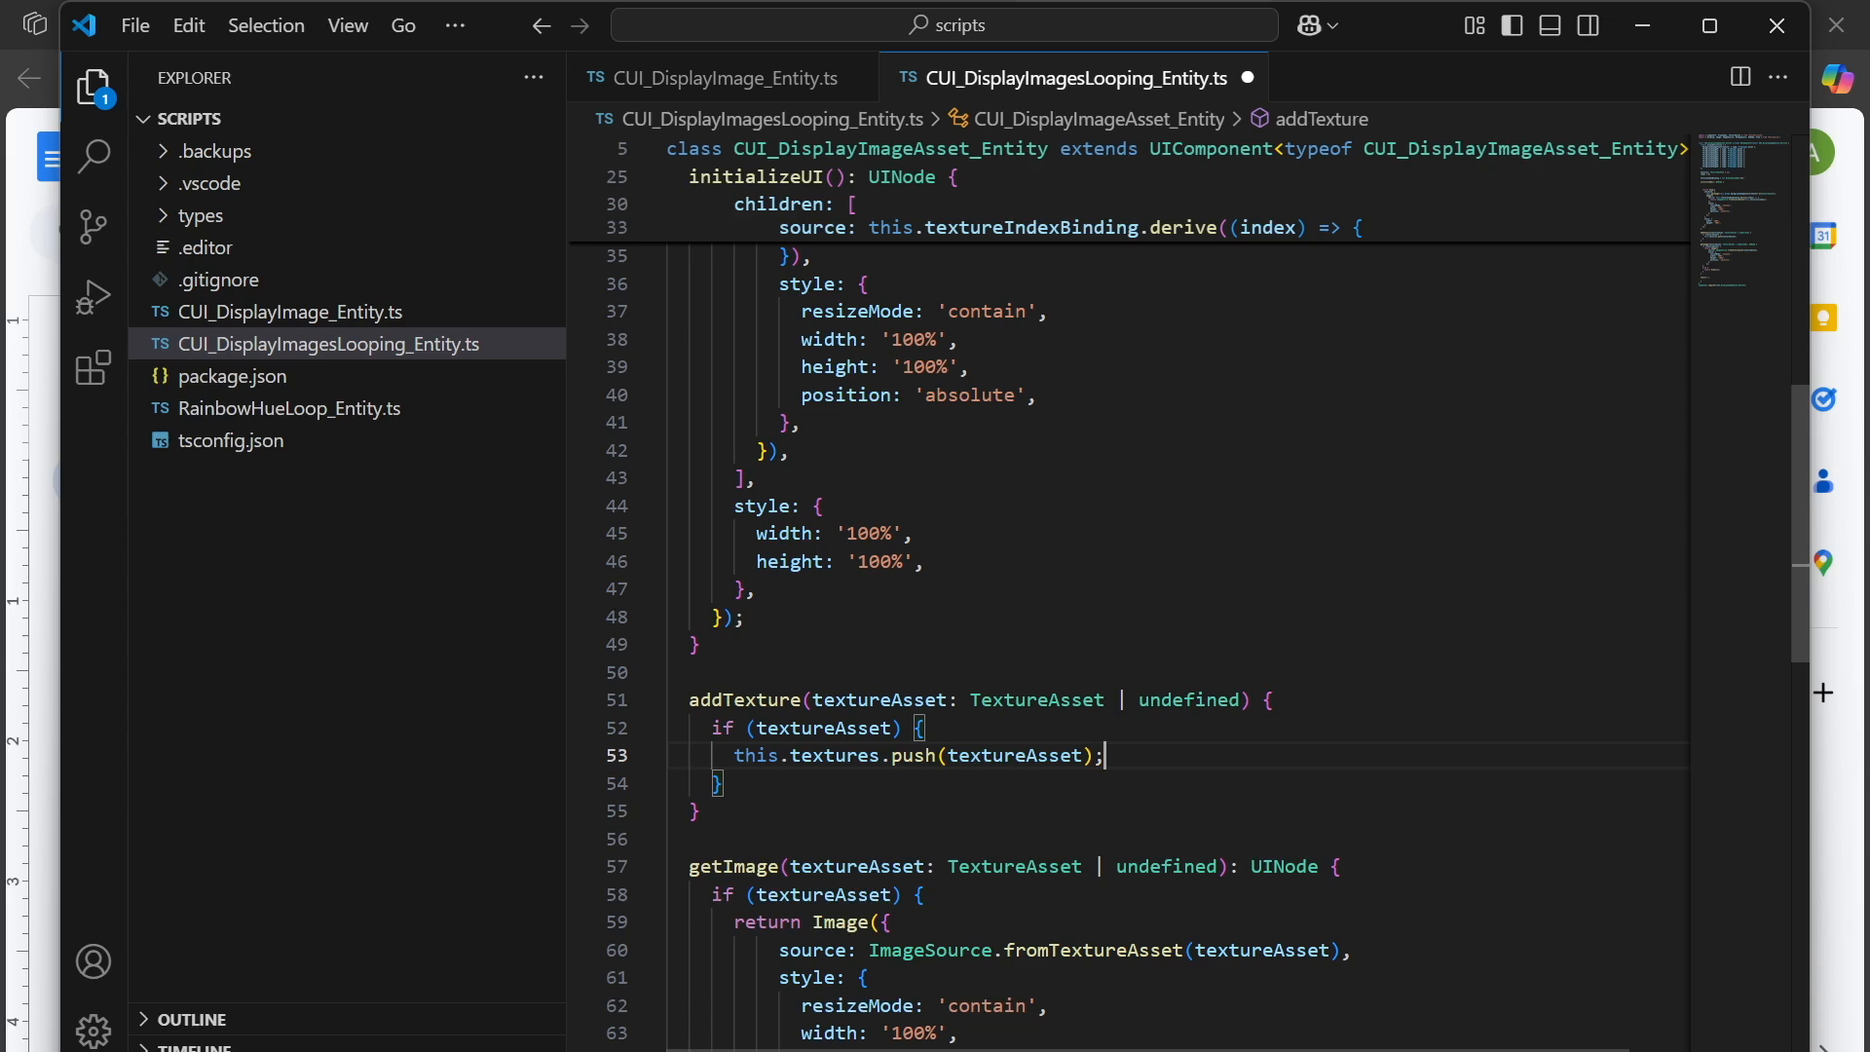
Copy the this.getImage(...) background image line into the start of the initializeUI body and fix its indentation.
scroll(1130, 604, up, 6)
click(1105, 730)
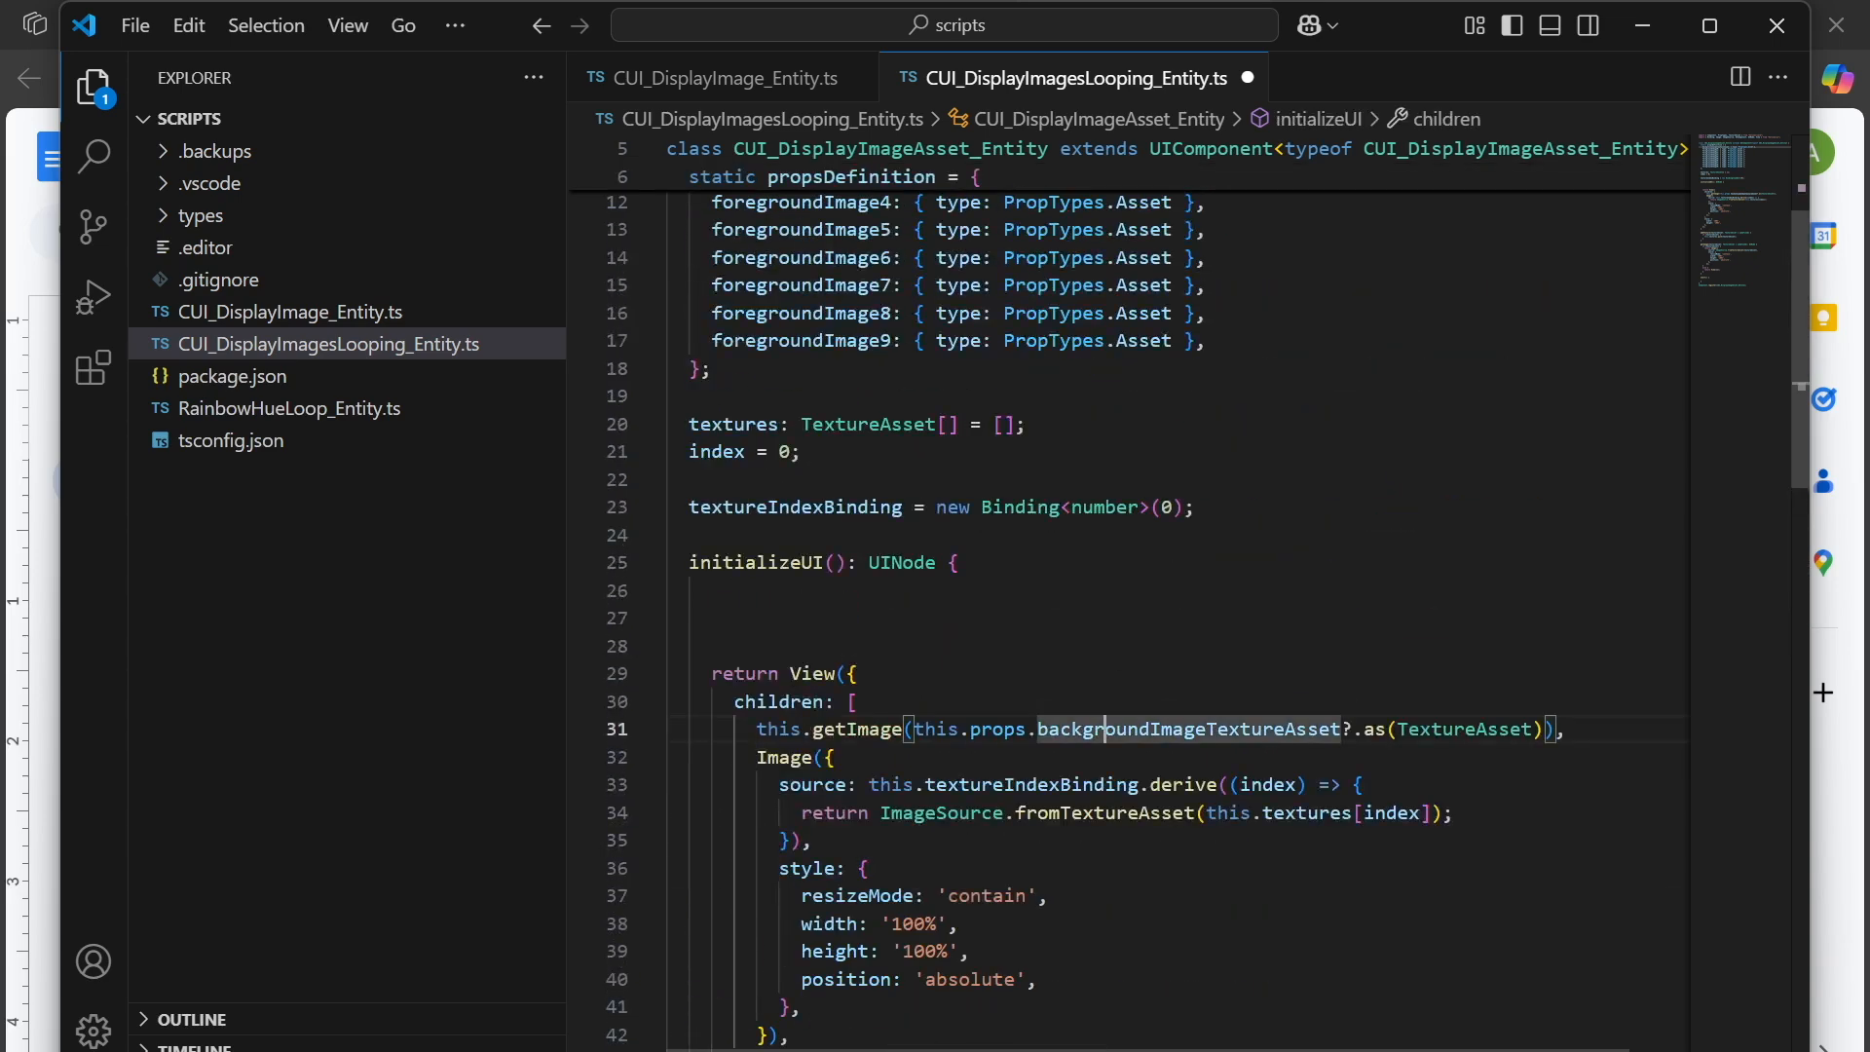
click(906, 590)
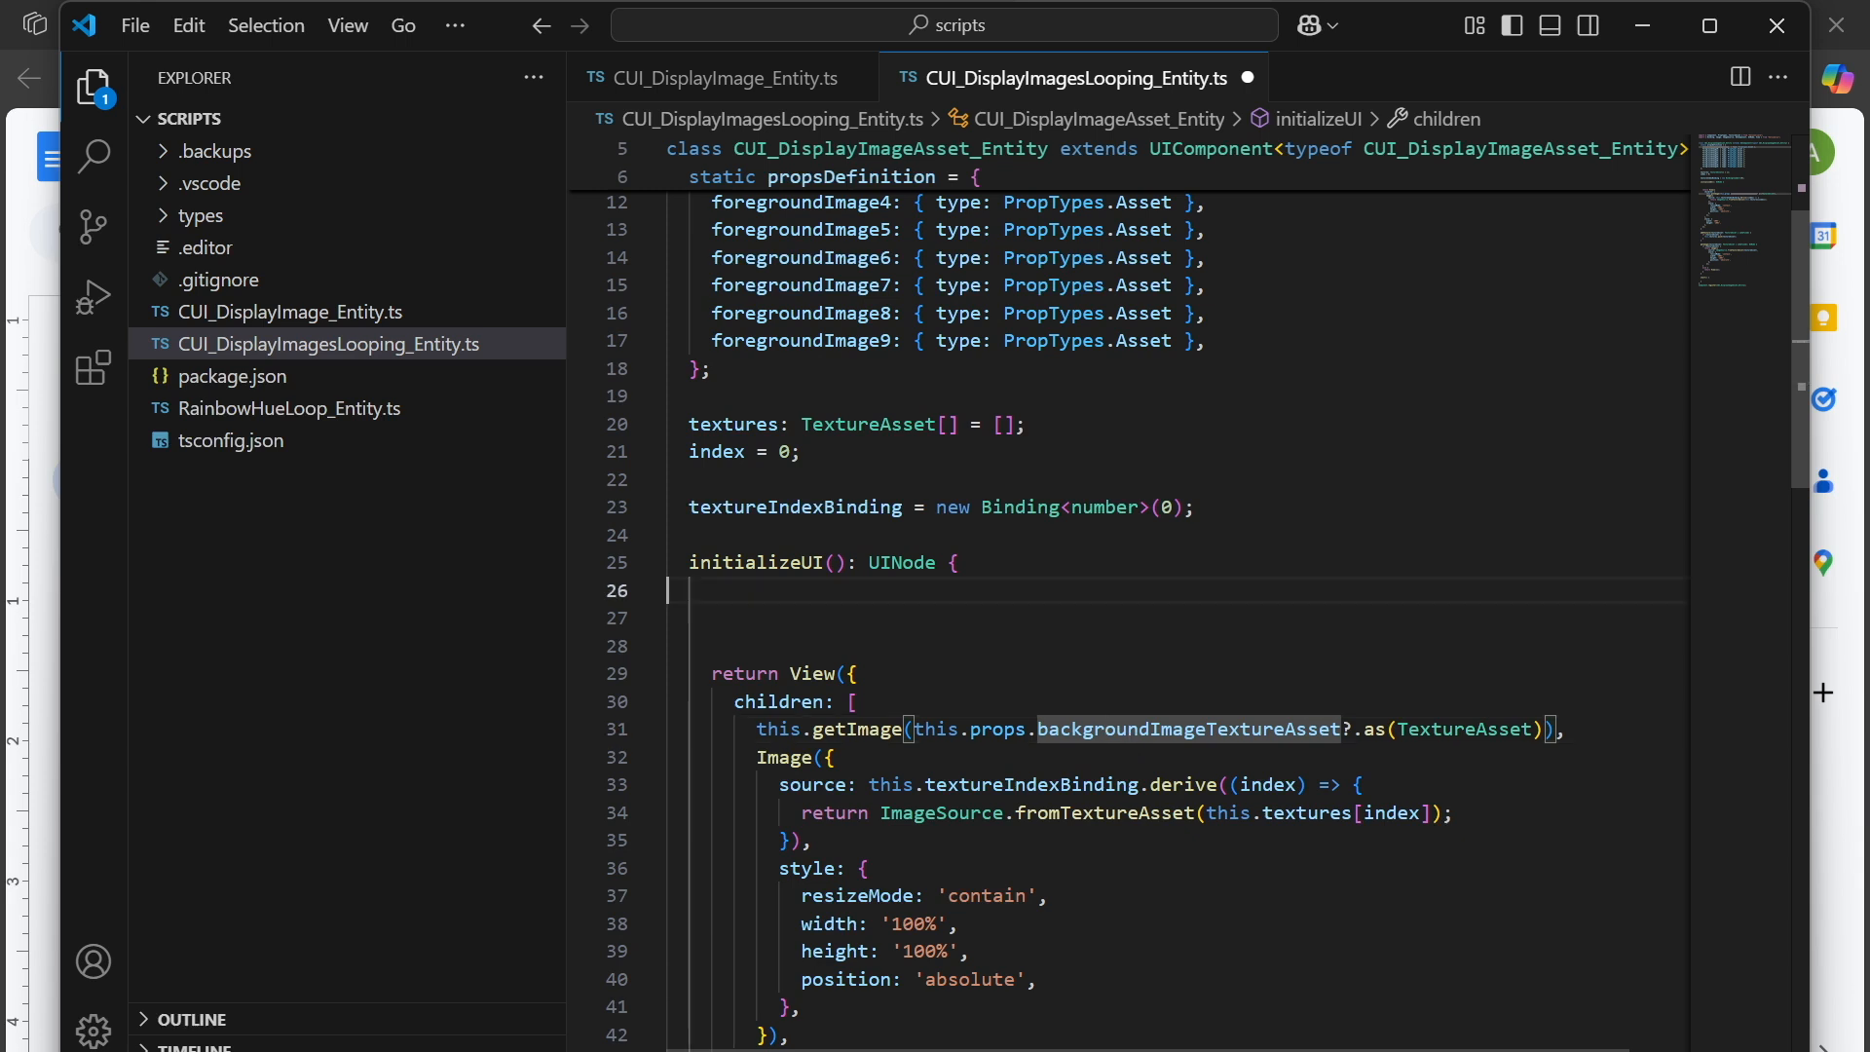
key(Tab)
click(668, 619)
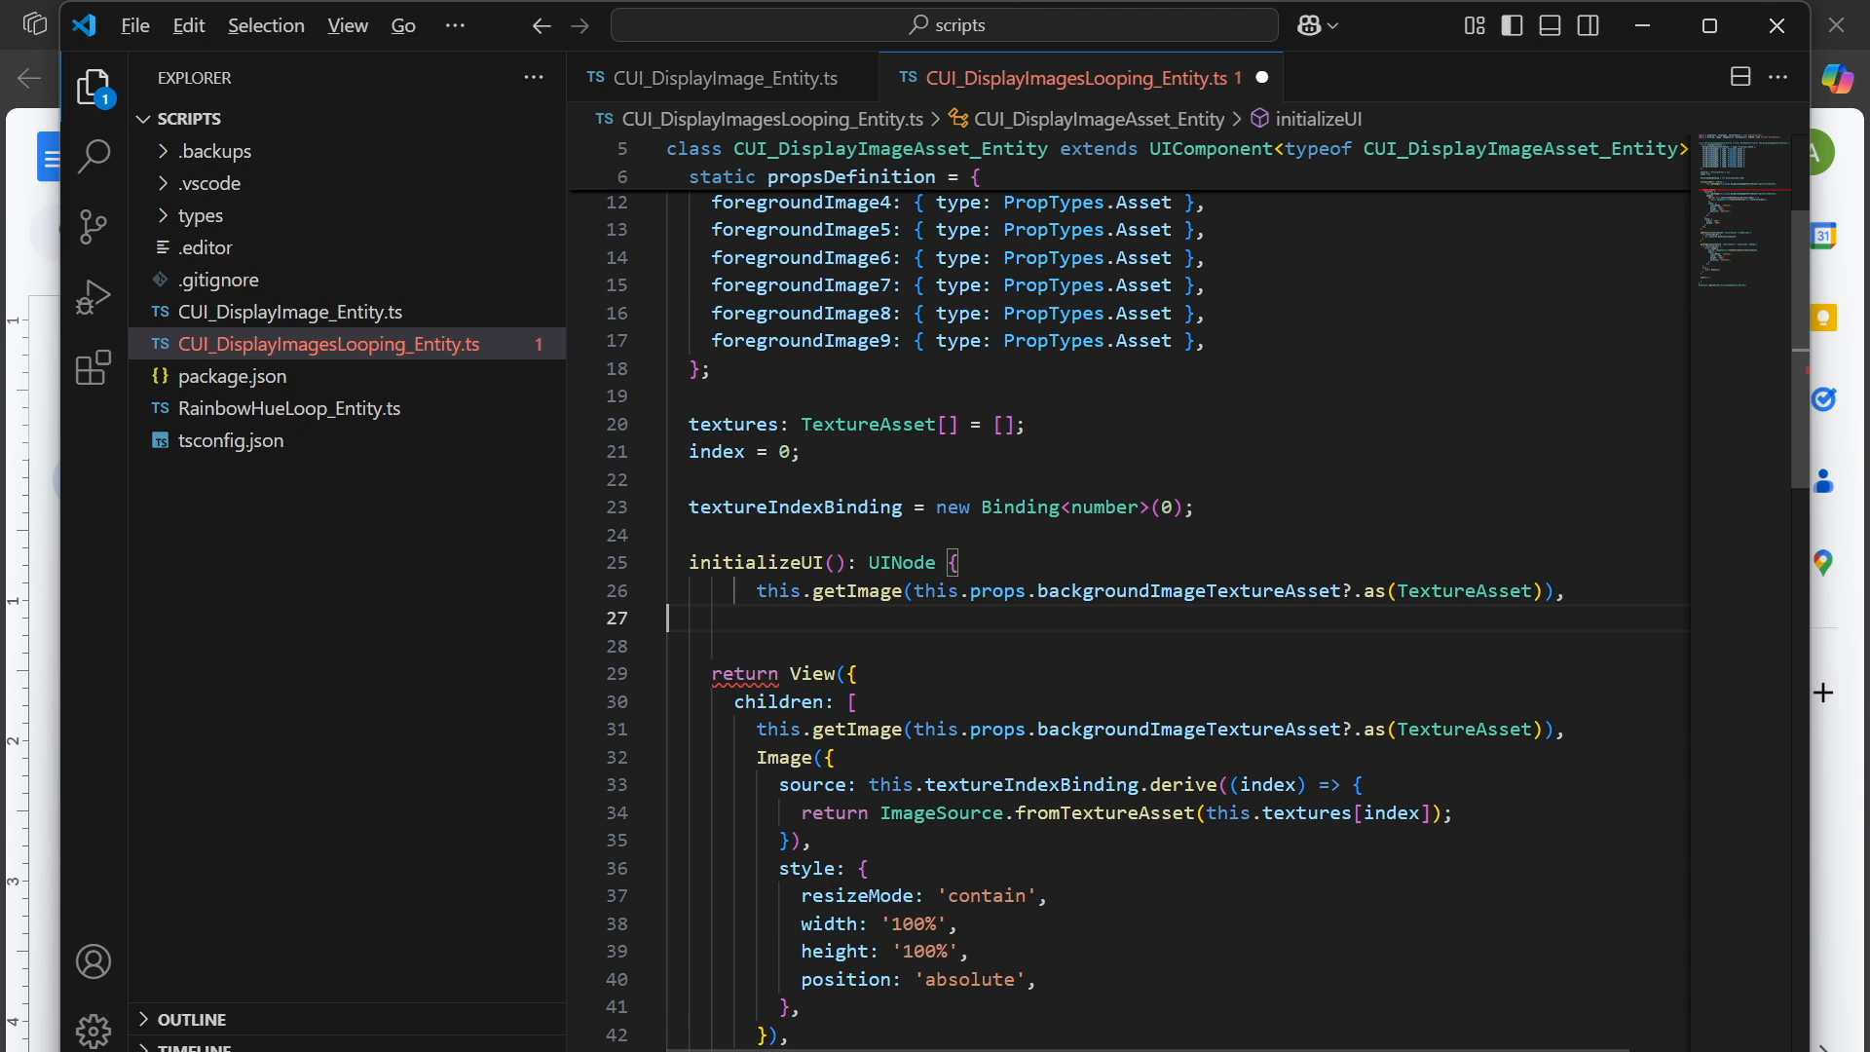
key(alt+shift+f)
Change the copied line to call this.addTexture with this.props.foregroundImage0?.as(TextureAsset).
double_click(813, 592)
text(addTexture)
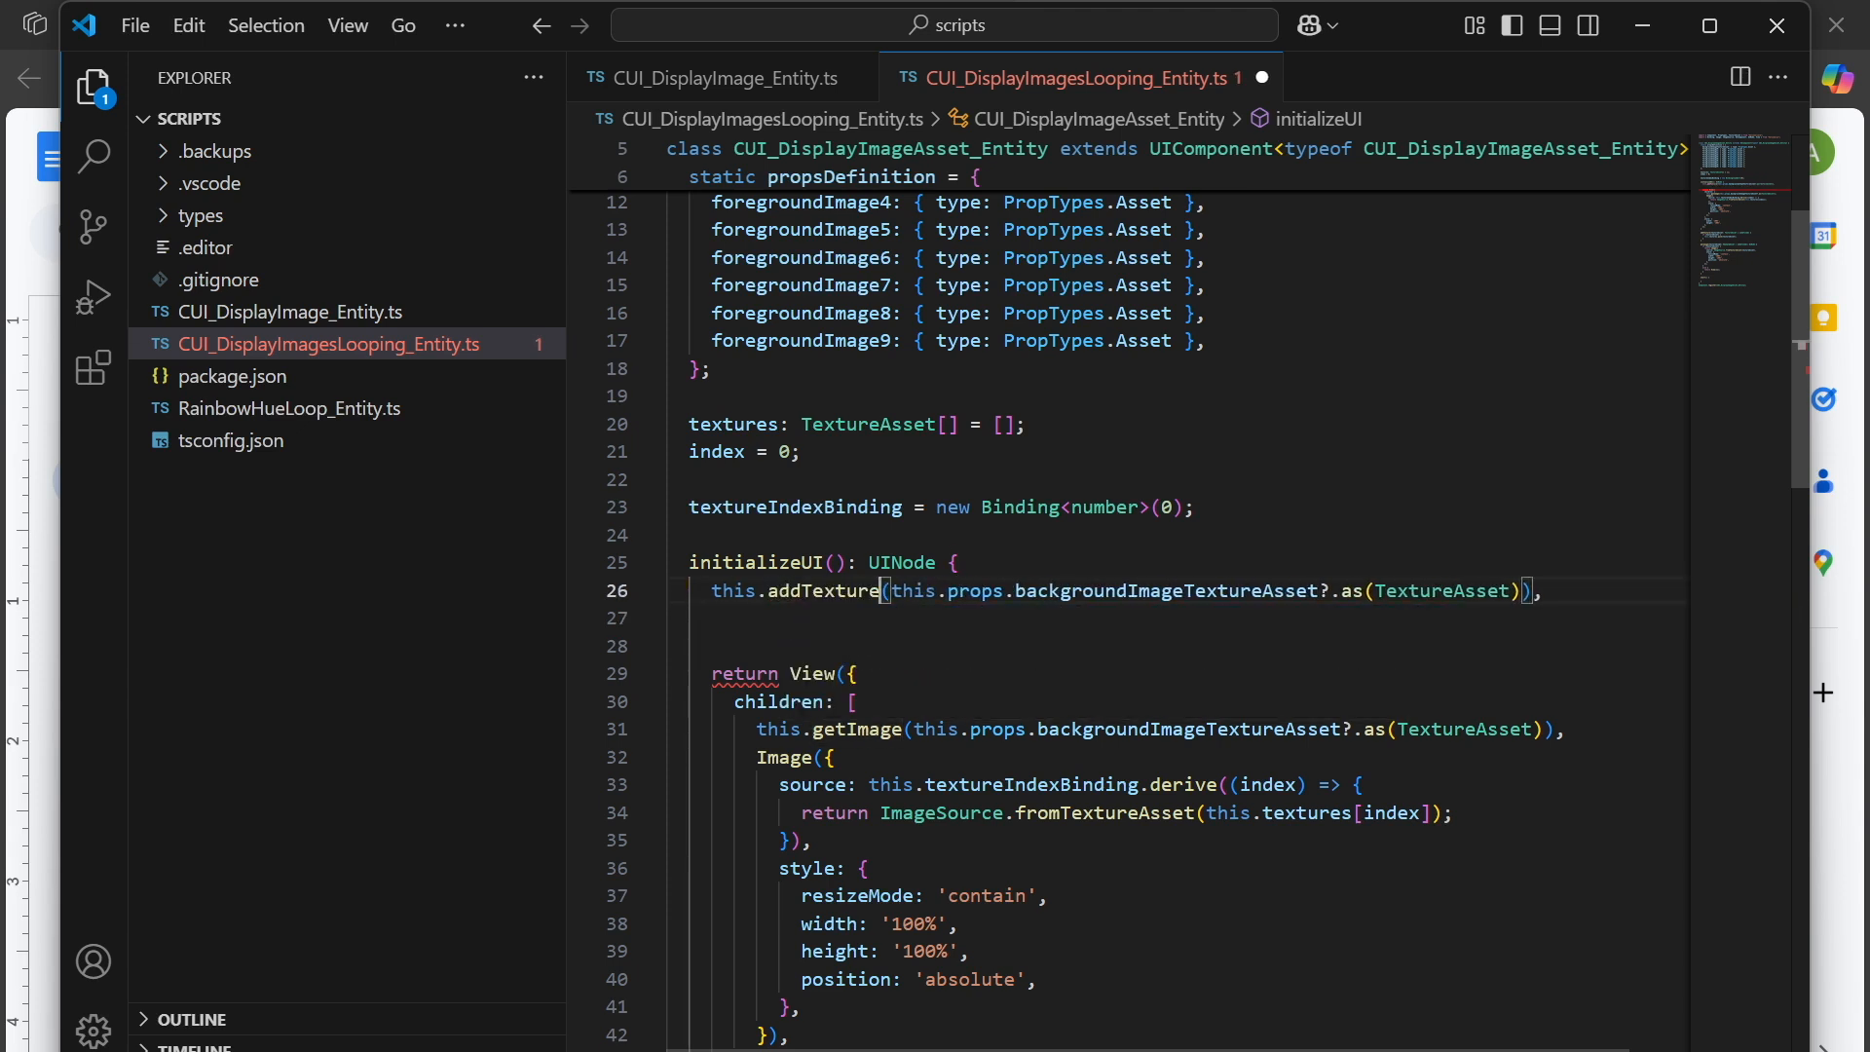
double_click(1169, 591)
text(f)
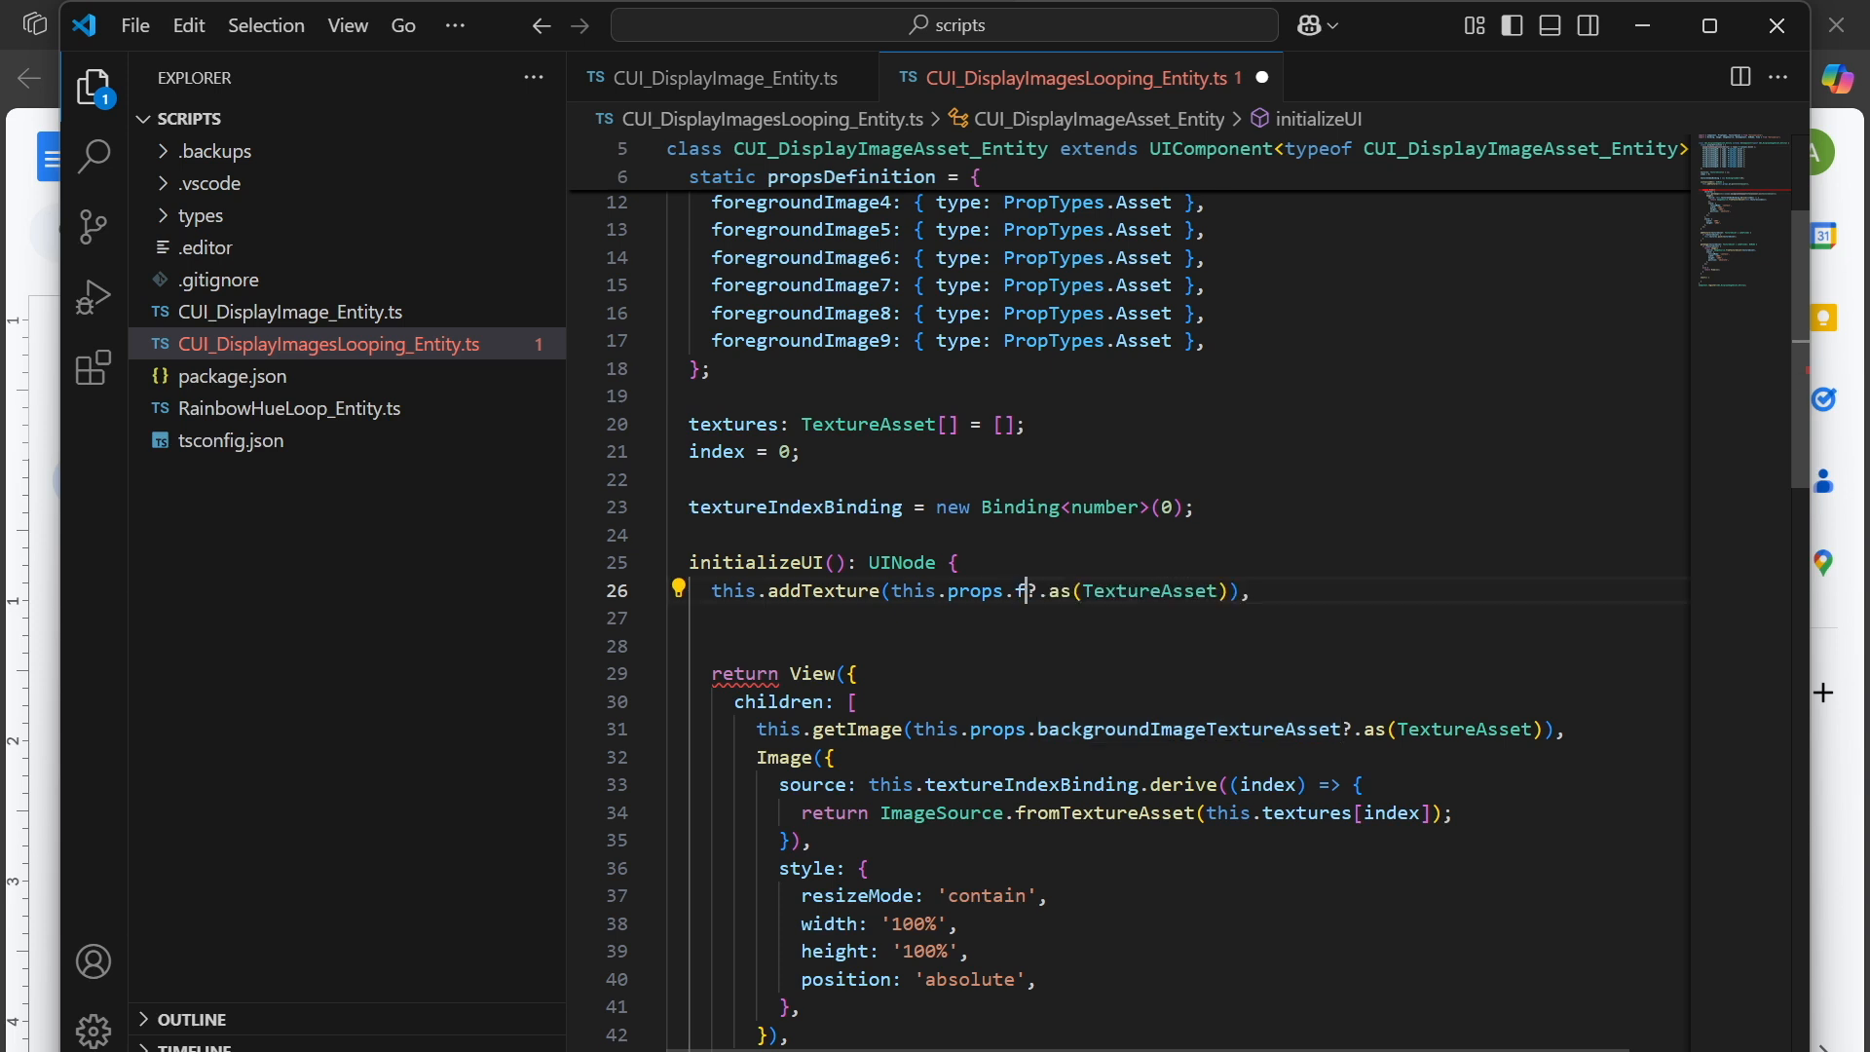
key(Tab)
Duplicate the foregroundImage0 addTexture line until initializeUI contains ten such calls.
key(End)
key(shift+alt+Down)
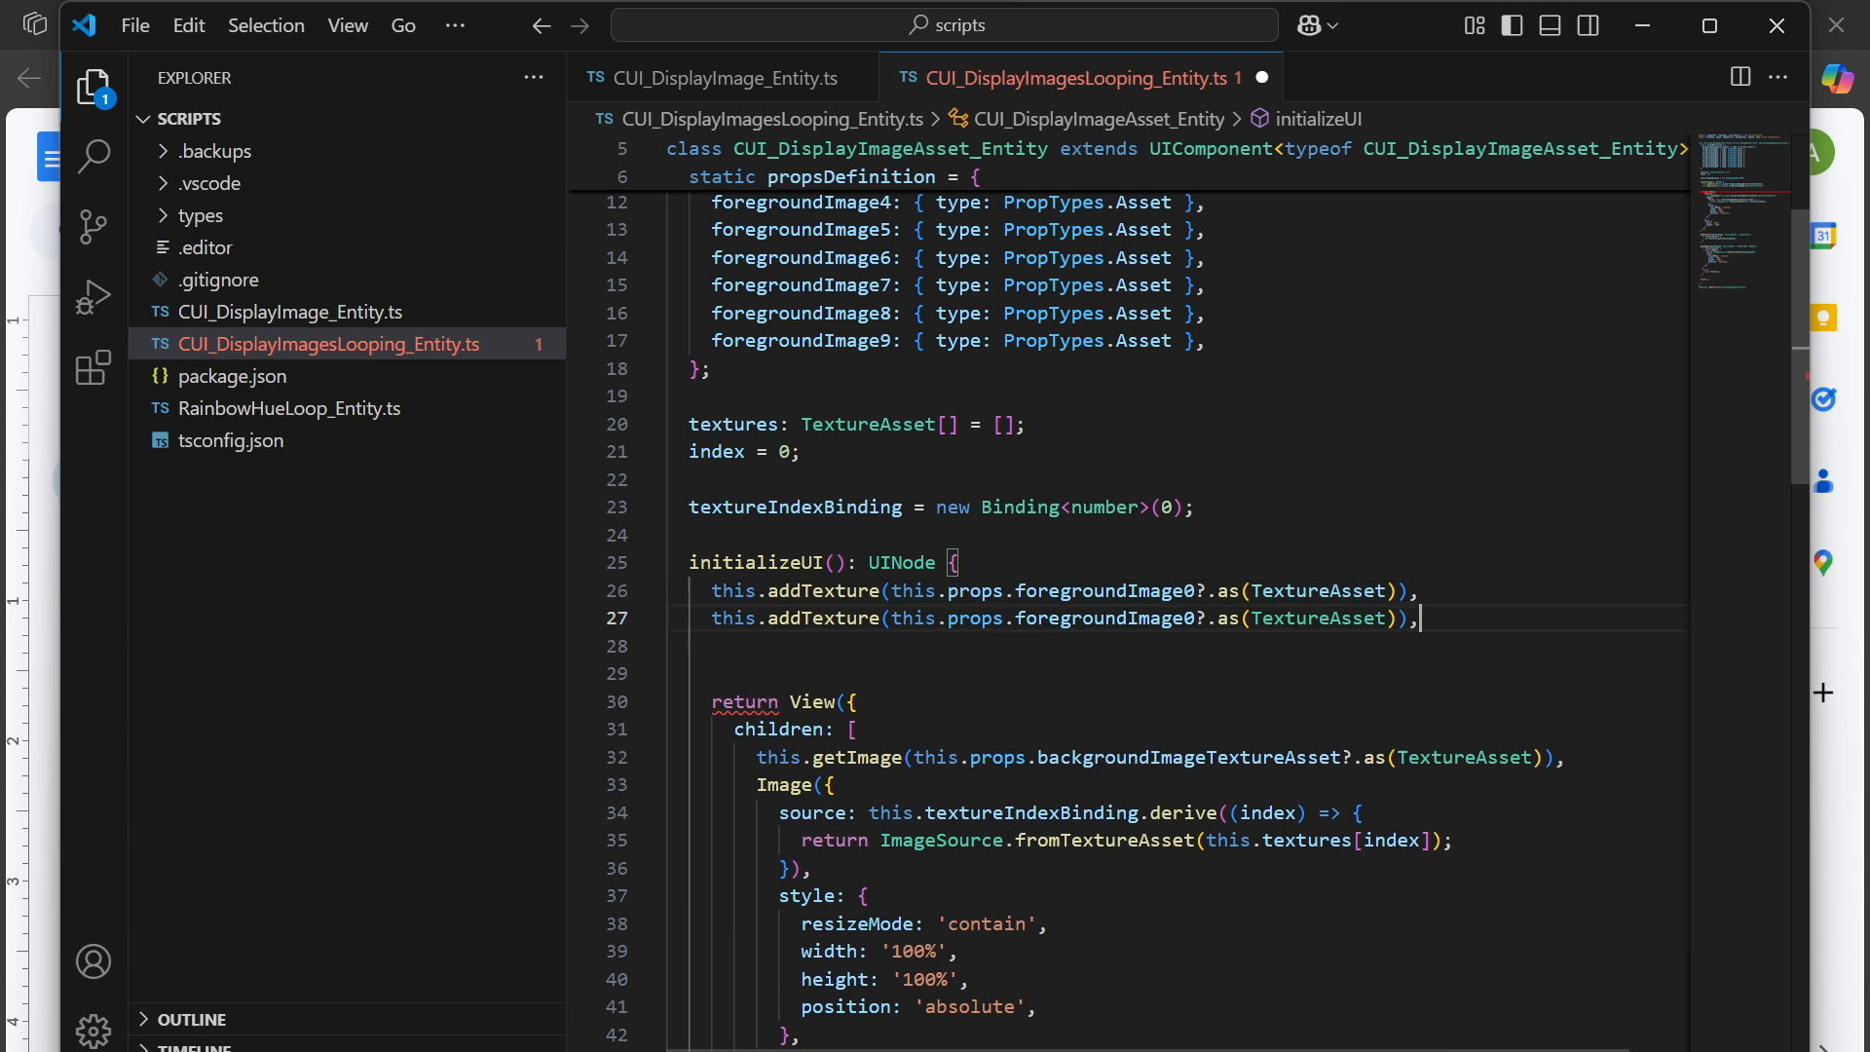
key(shift+alt+Down)
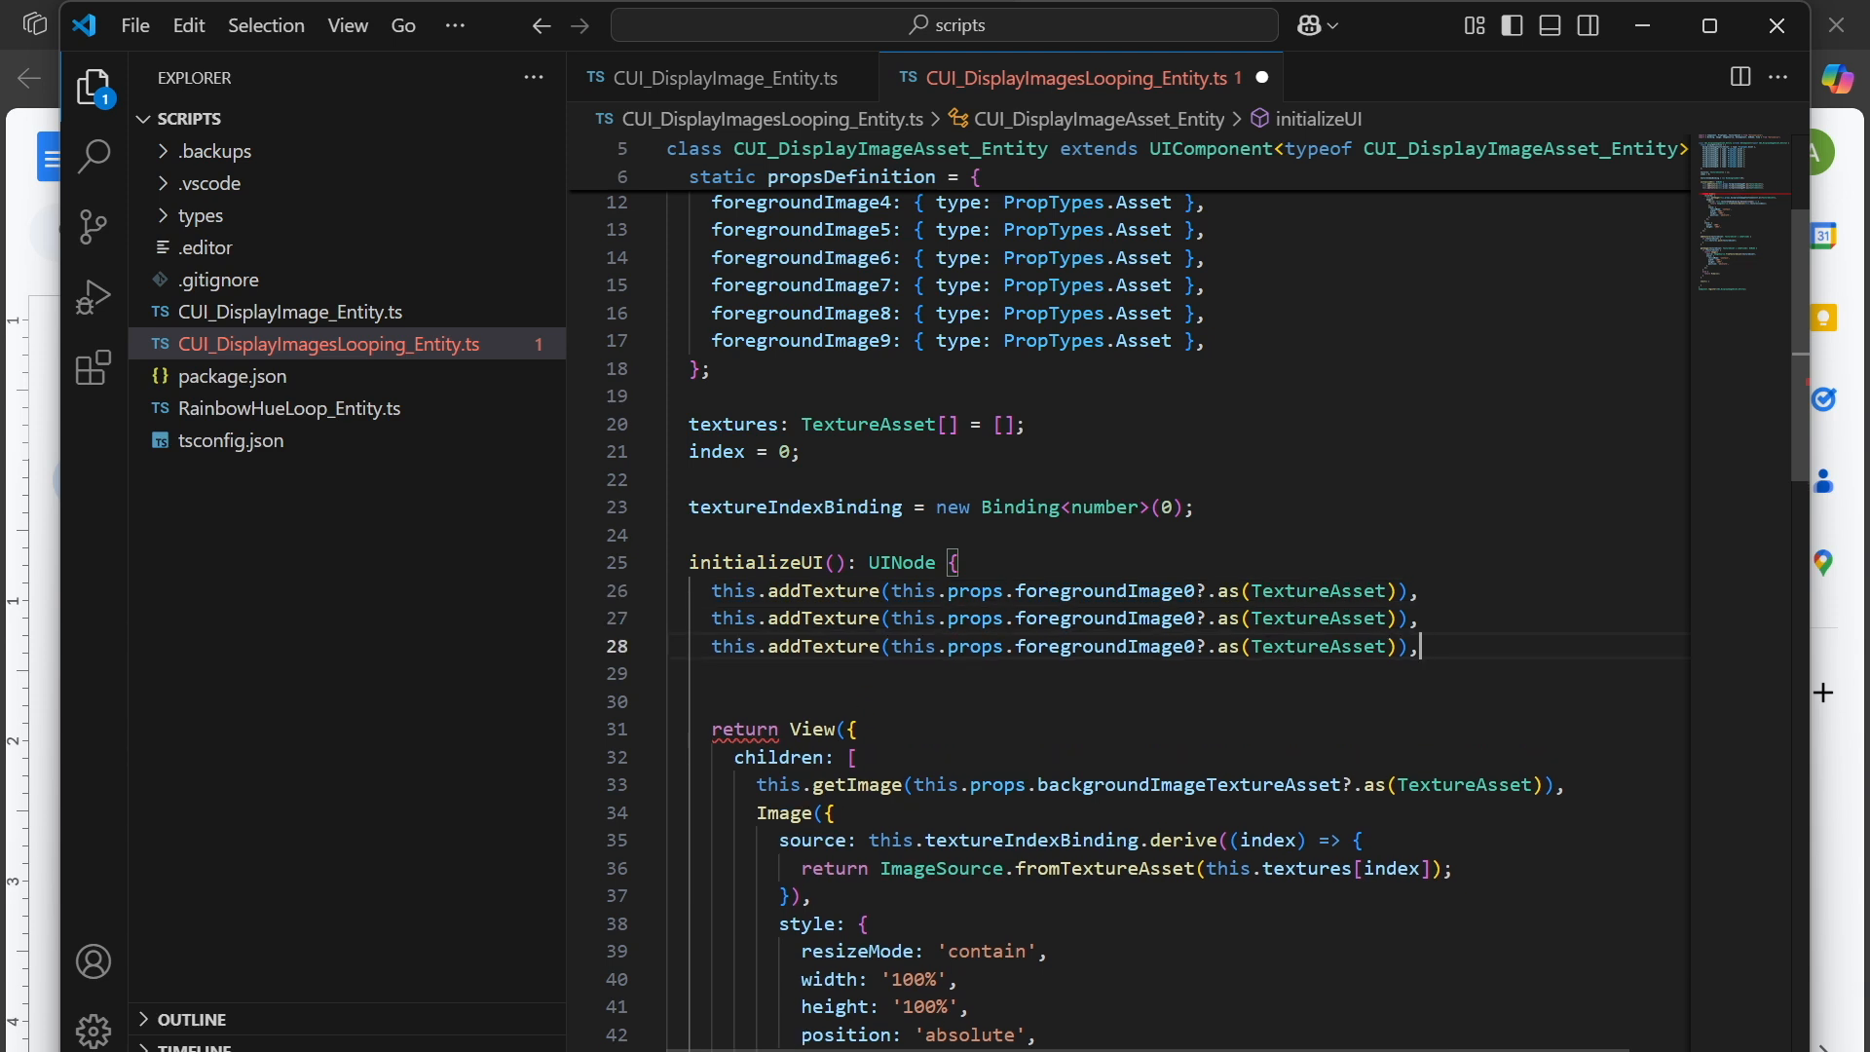
key(shift+alt+Down)
key(shift+alt+Down)
key(shift+alt+Down)
key(shift+alt+Down)
key(shift+alt+Down)
key(shift+alt+Down)
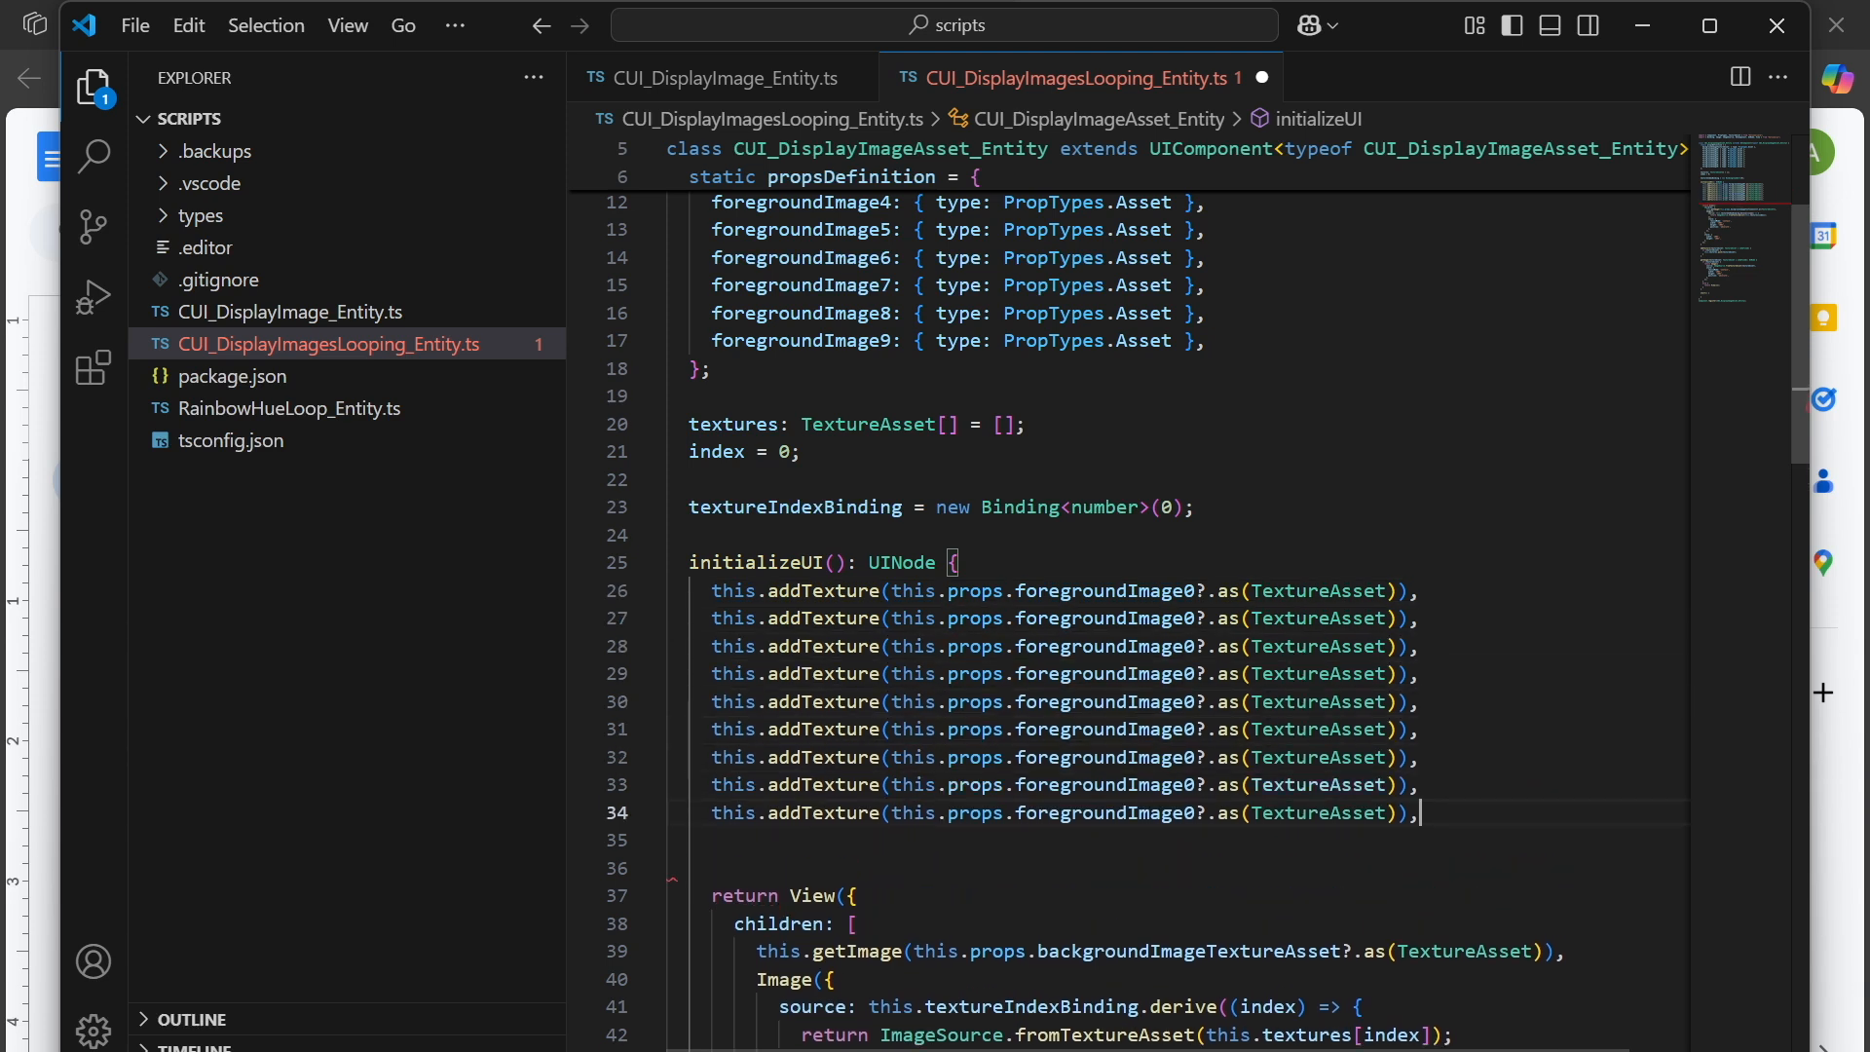
key(shift+alt+Down)
Renumber the nine duplicated addTexture calls in order from foregroundImage1 to foregroundImage9.
click(1196, 619)
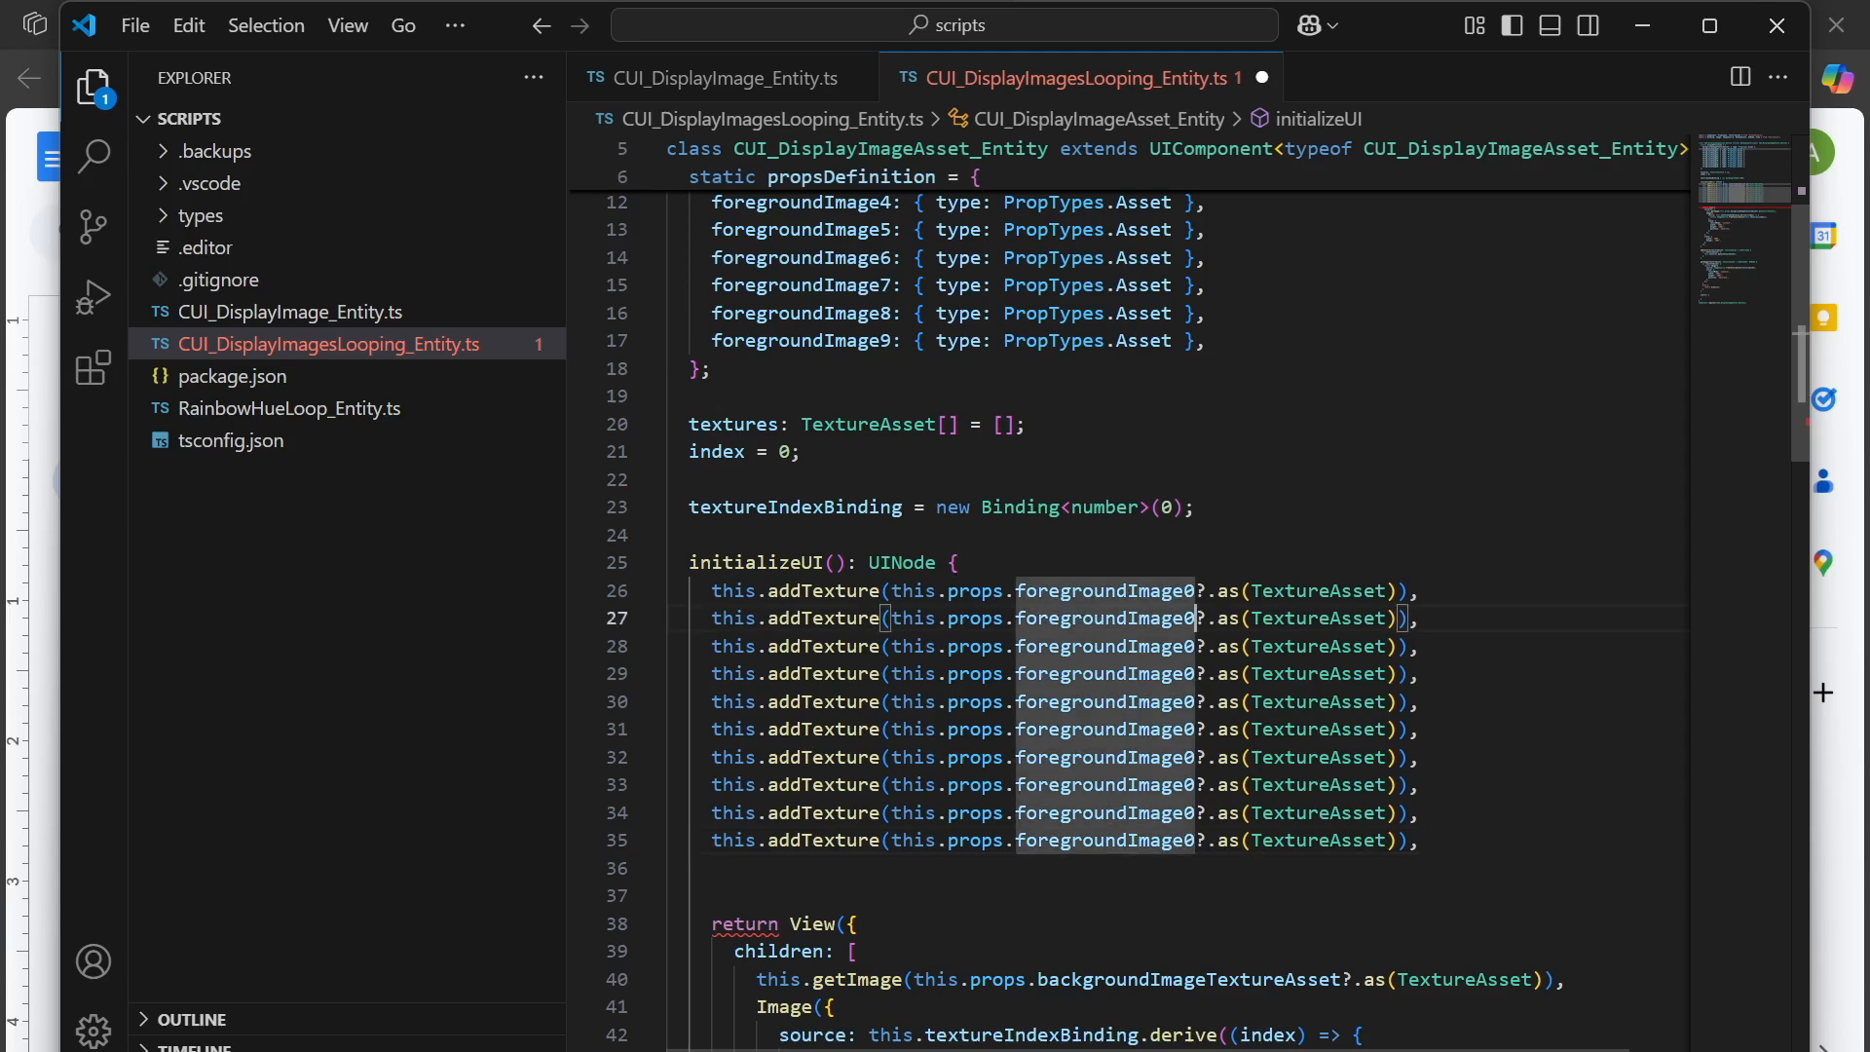
key(BackSpace)
text(1)
key(Down)
key(BackSpace)
text(2)
key(Down)
key(BackSpace)
text(3)
key(BackSpace)
text(4)
key(Down)
key(BackSpace)
text(5)
key(Down)
text(6)
key(BackSpace)
key(BackSpace)
text(6)
key(Down)
key(BackSpace)
text(7)
key(Down)
key(BackSpace)
text(8)
key(Down)
key(BackSpace)
text(9)
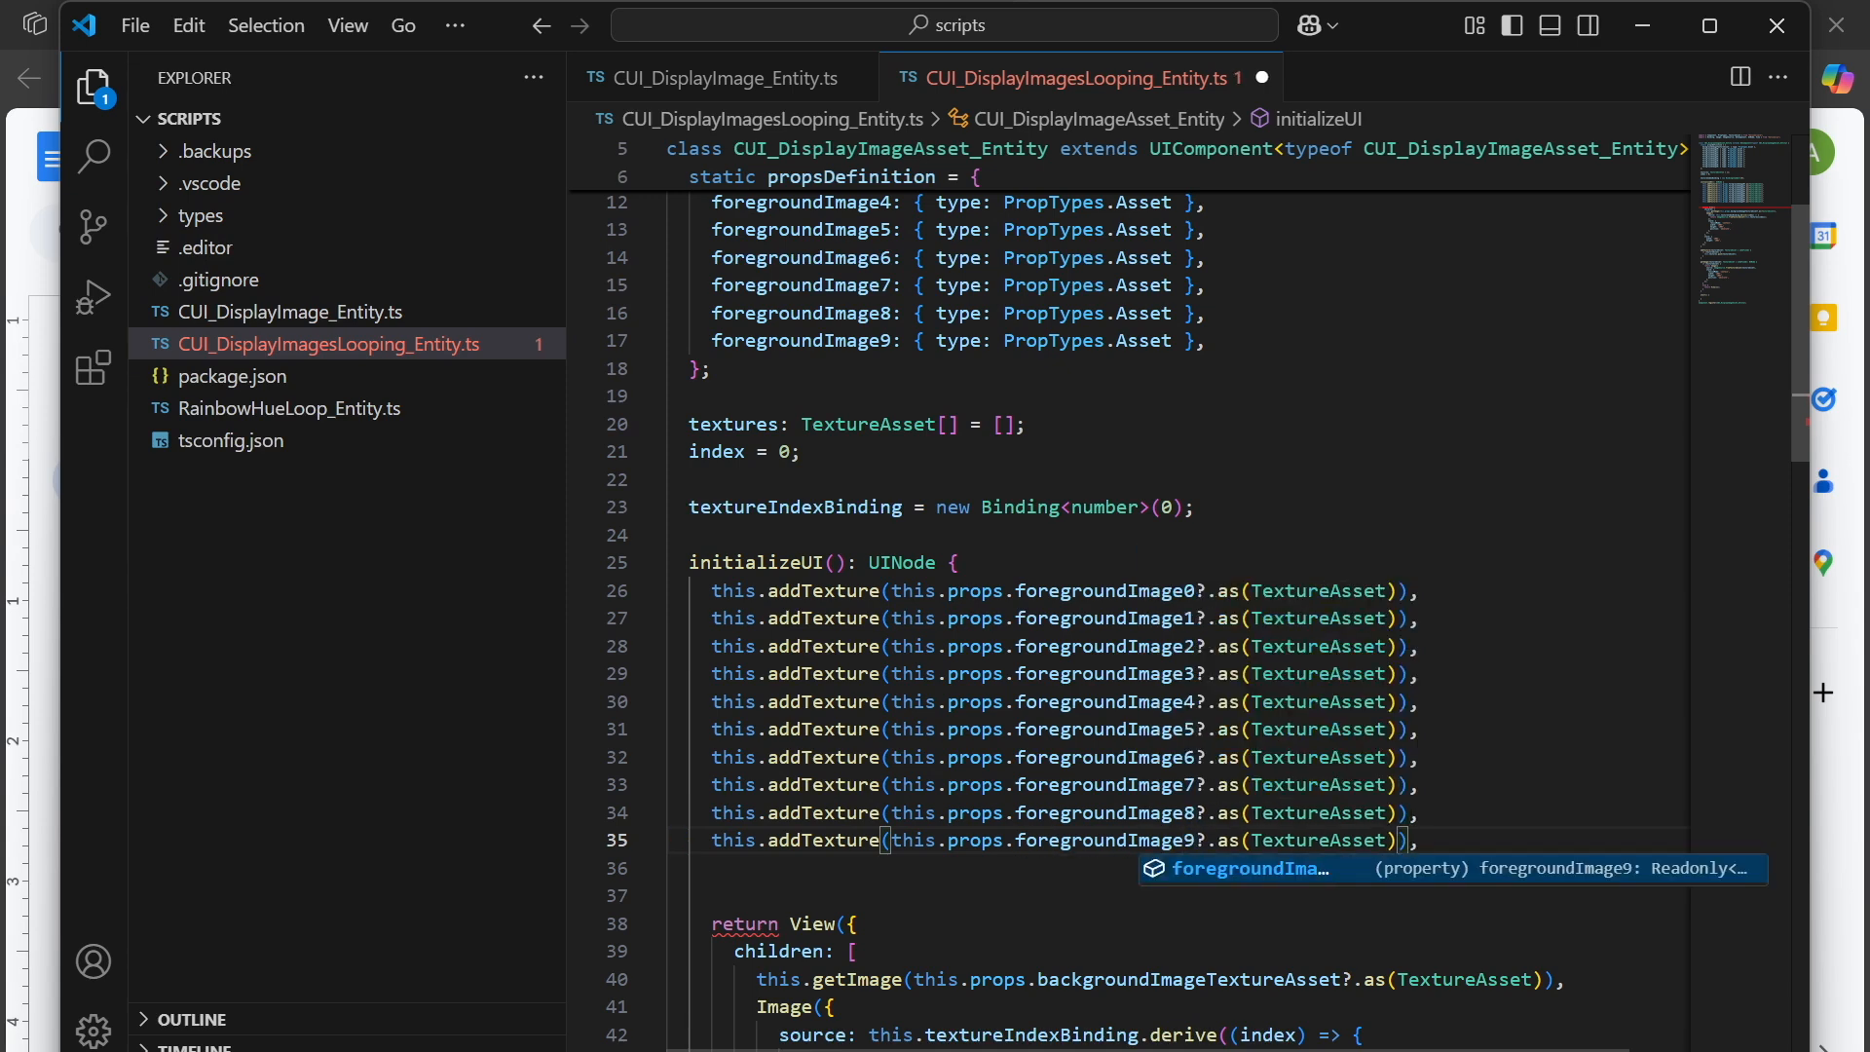
Review the foreground image props, the index and textureIndexBinding declarations, and the flagged return statement in initializeUI.
click(1207, 285)
click(1207, 341)
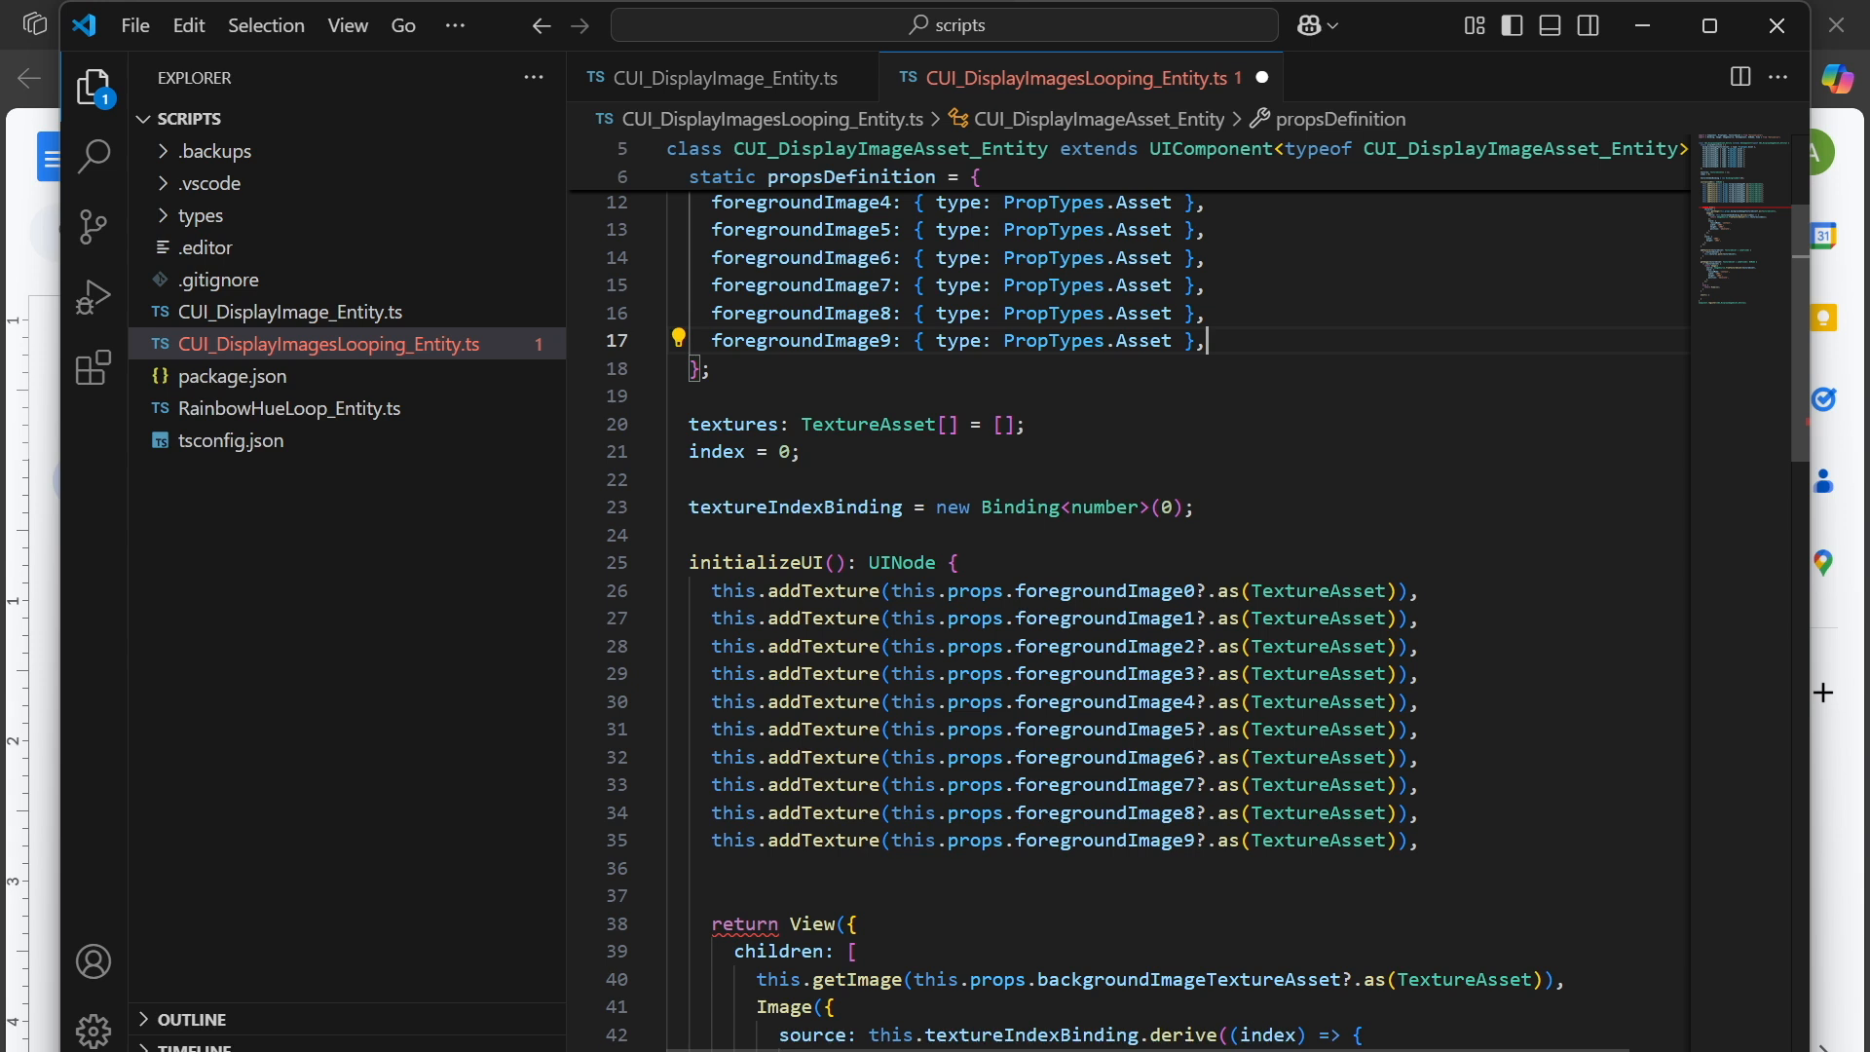
click(1420, 841)
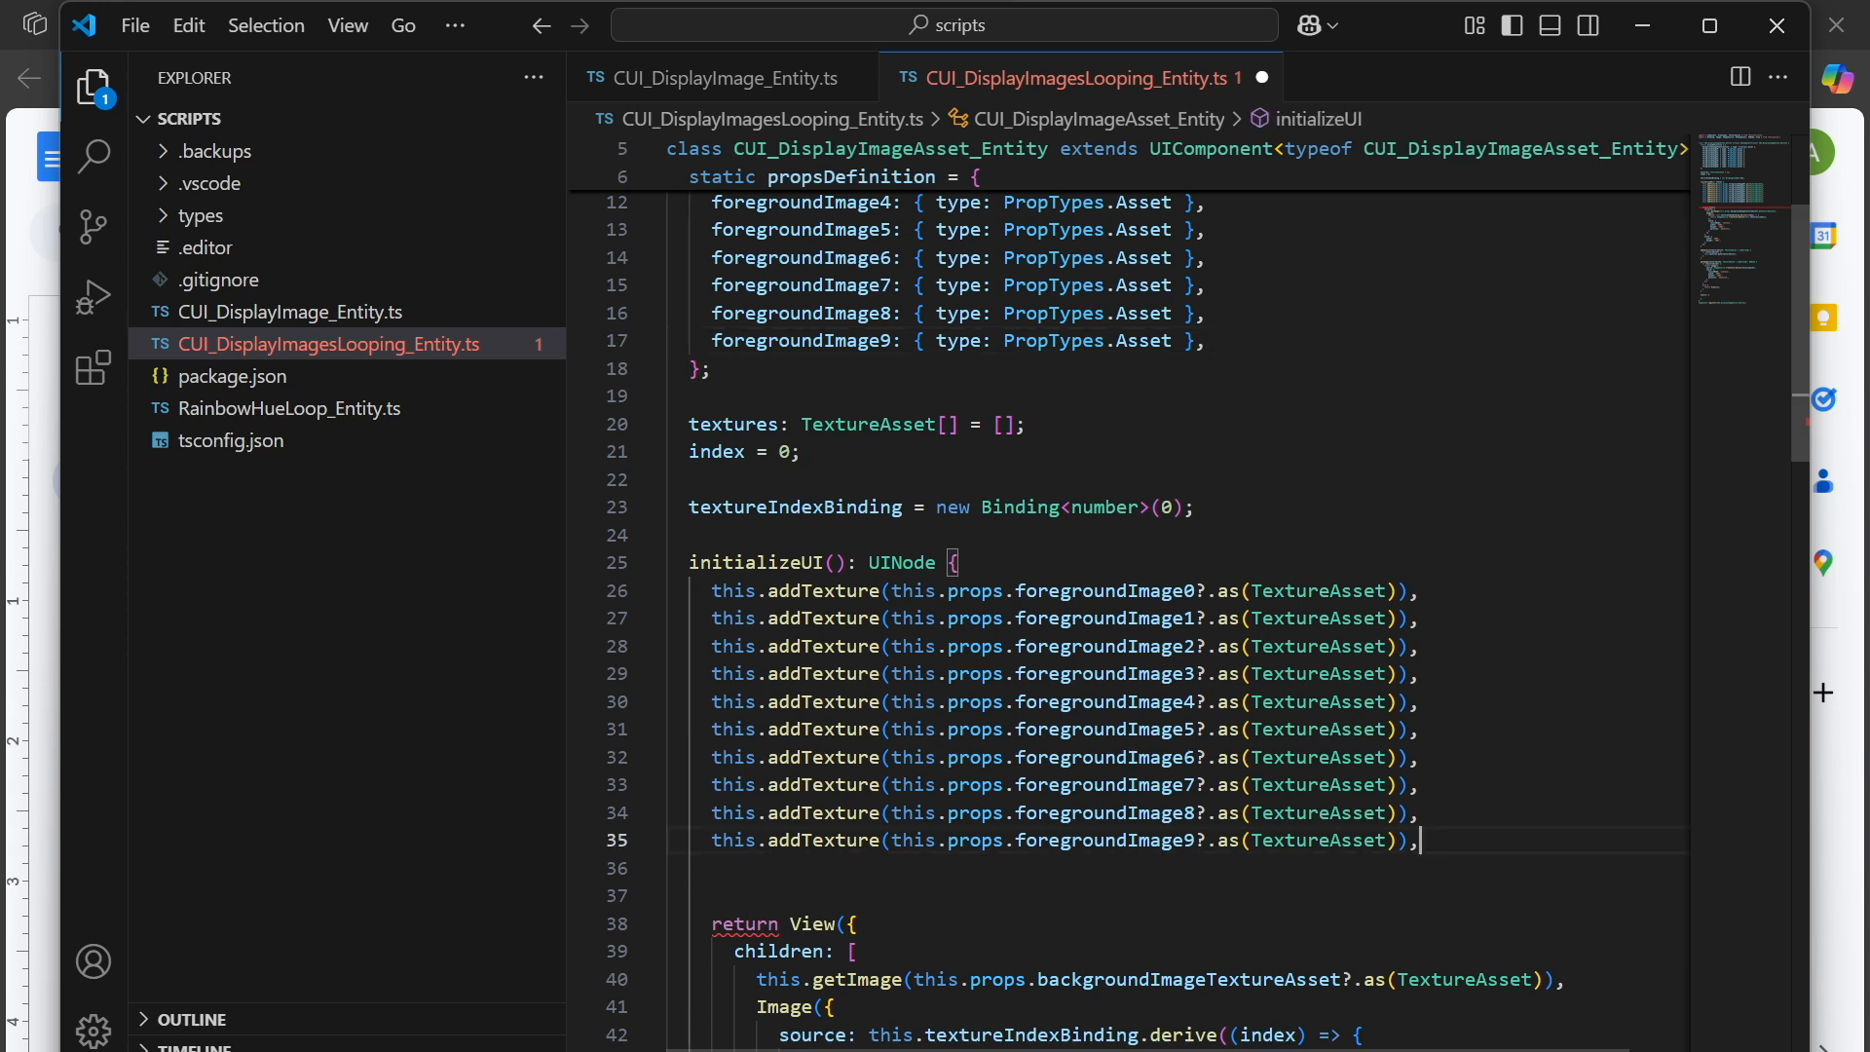
triple_click(748, 452)
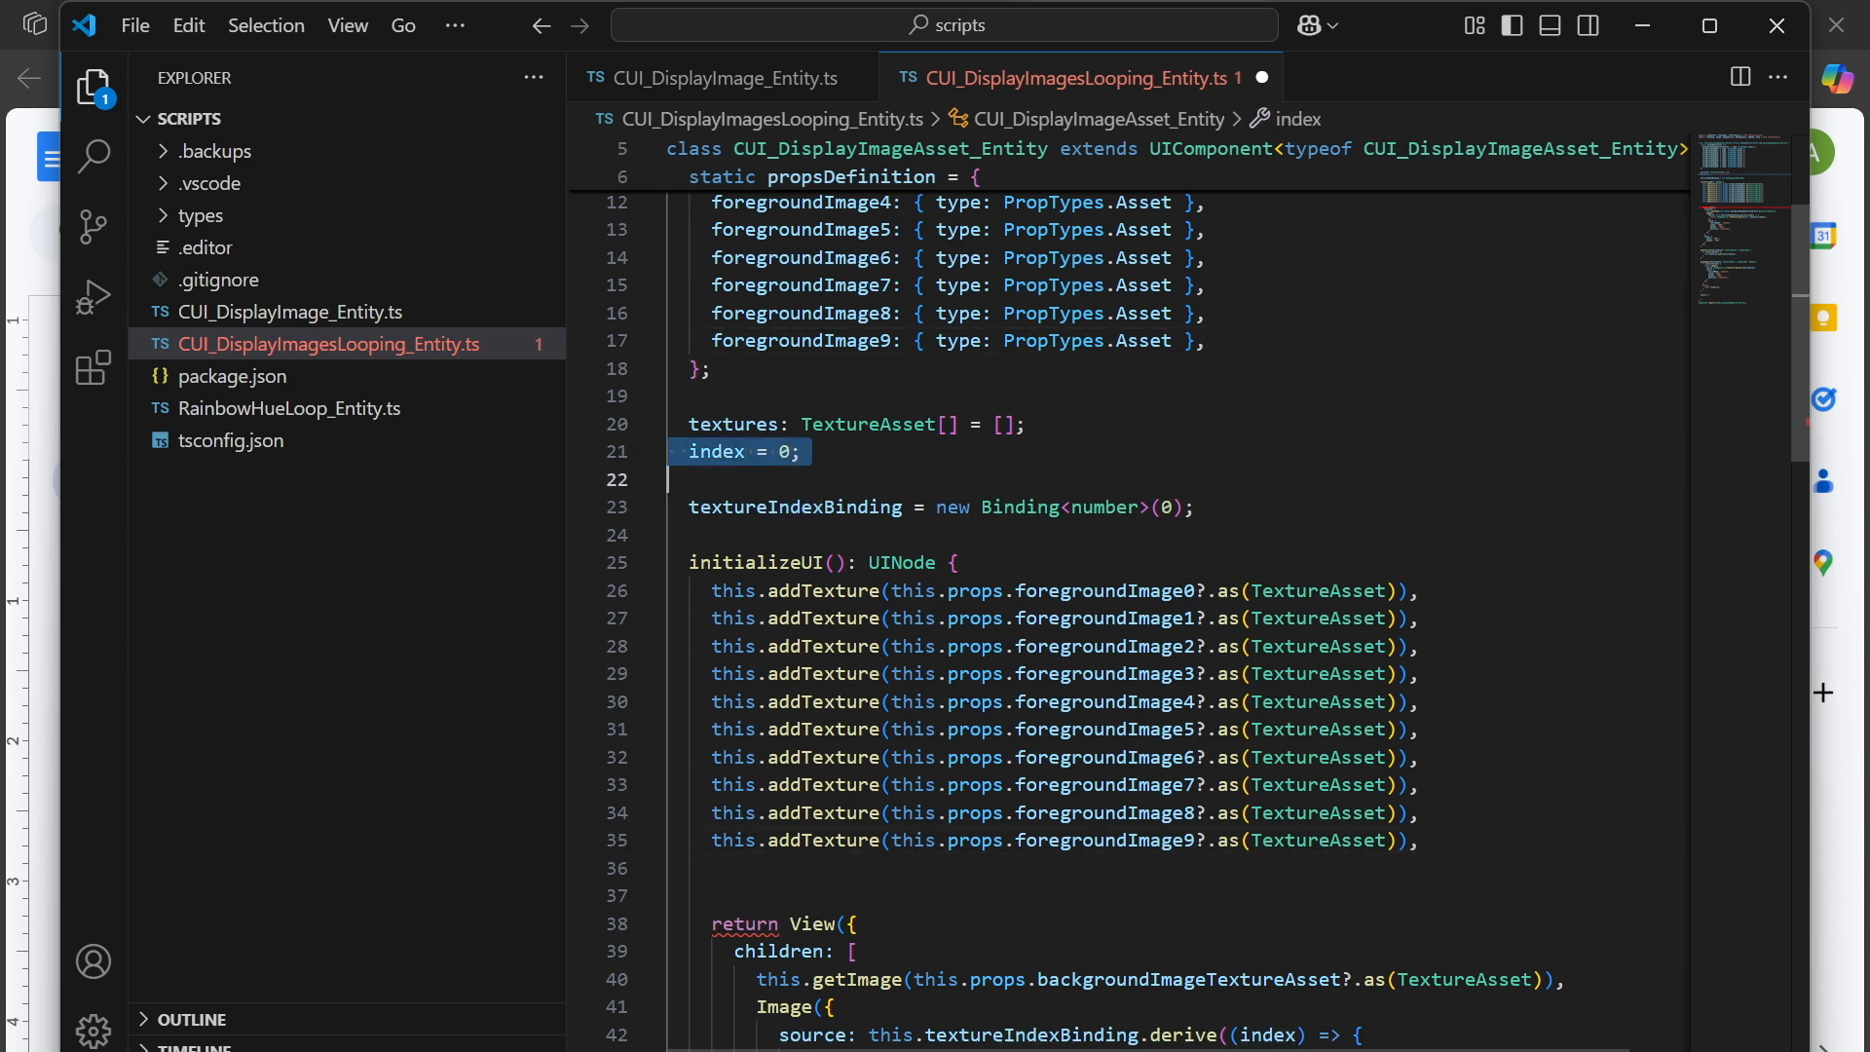
triple_click(1105, 508)
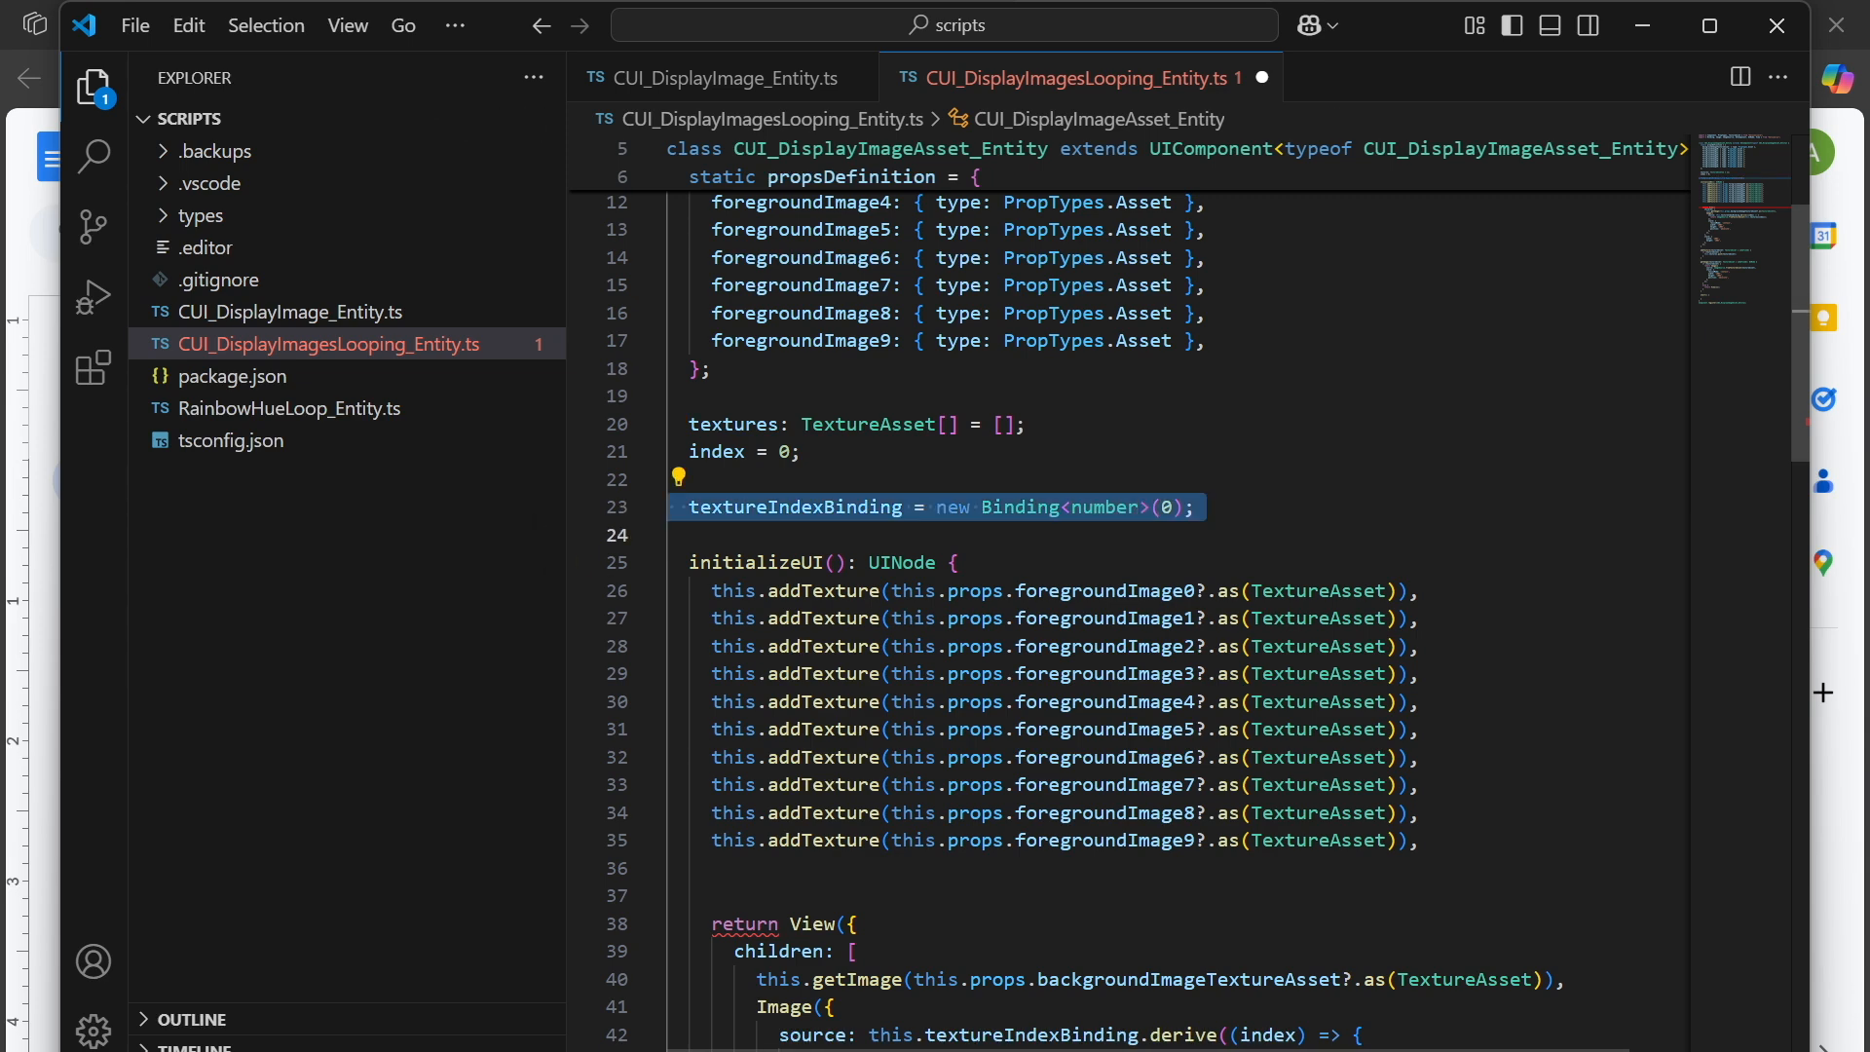
scroll(779, 618, down, 3)
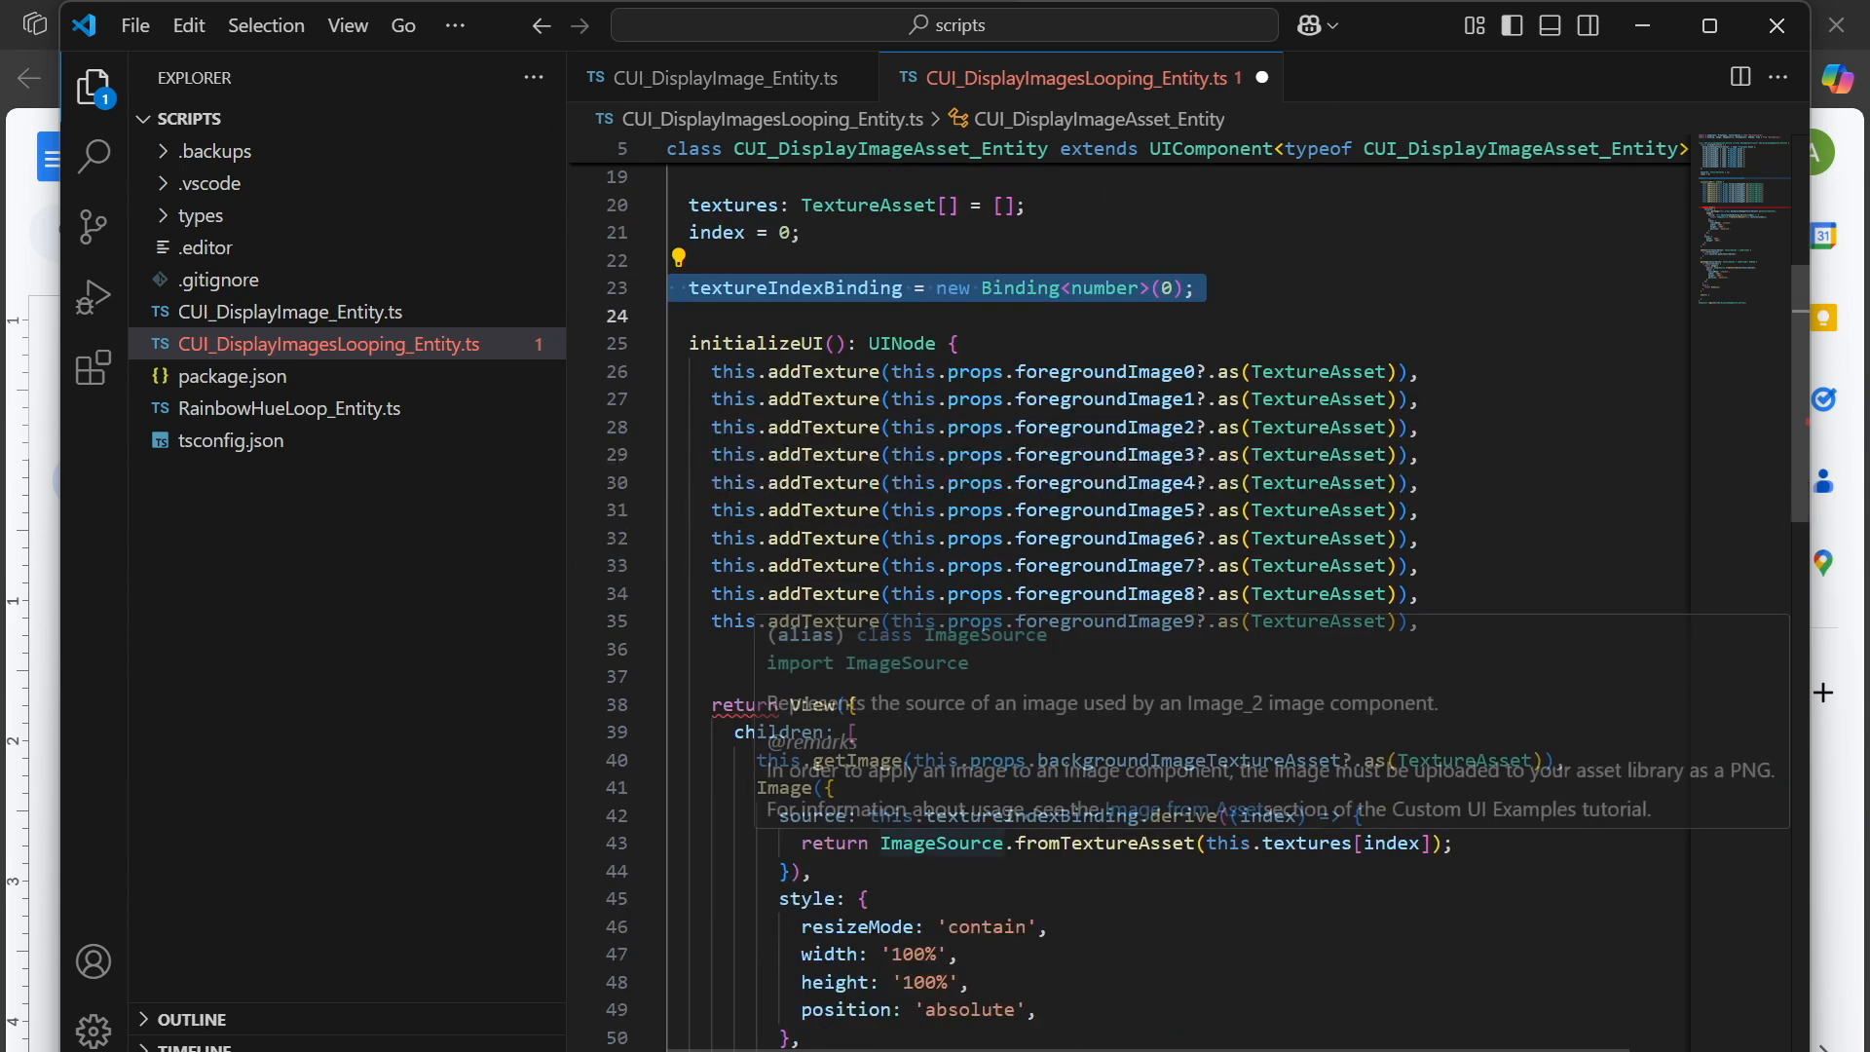
click(719, 677)
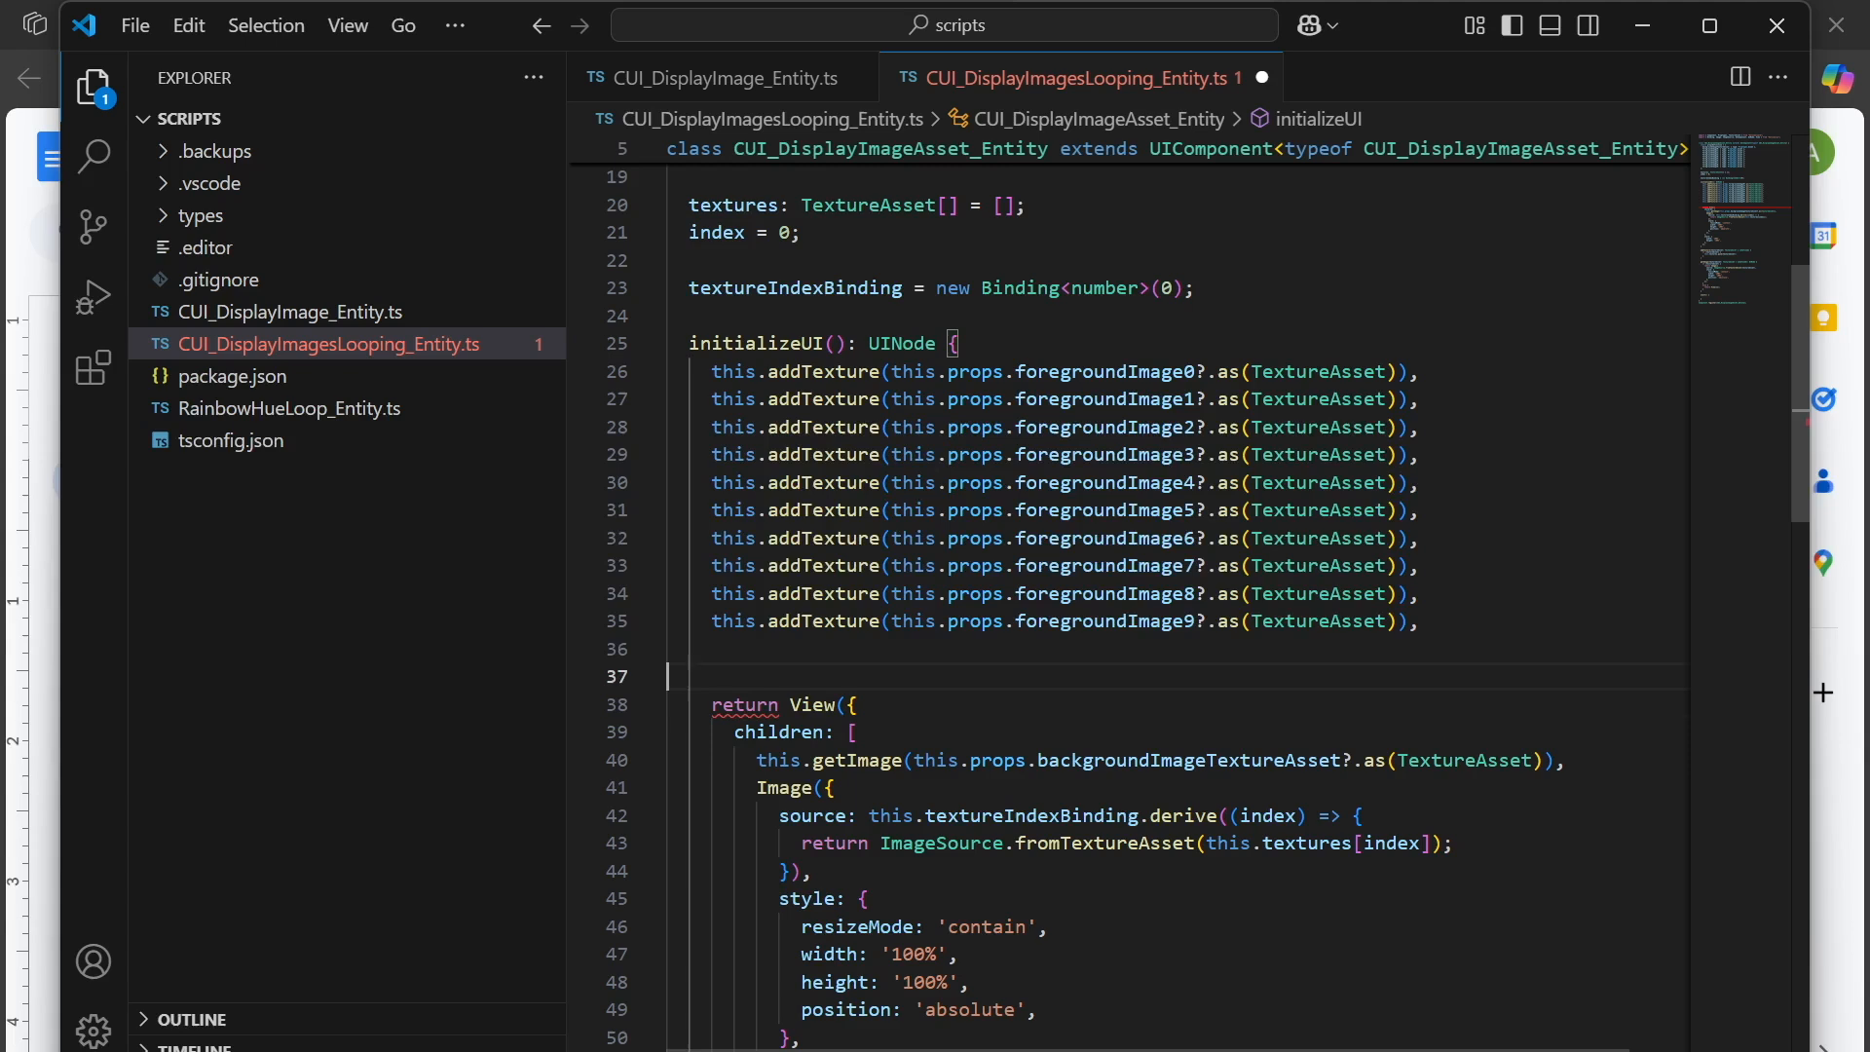
double_click(745, 705)
Replace the trailing comma with a semicolon on all ten addTexture calls and save the script.
click(1421, 372)
key(BackSpace)
text(;)
key(Down)
key(BackSpace)
text(;)
key(Down)
key(BackSpace)
text(;)
key(Down)
key(Down)
key(BackSpace)
text(;)
key(Down)
key(BackSpace)
text(;)
key(Down)
key(BackSpace)
text(;)
key(Down)
key(BackSpace)
text(;)
key(Down)
key(Down)
key(BackSpace)
text(;)
key(ctrl+s)
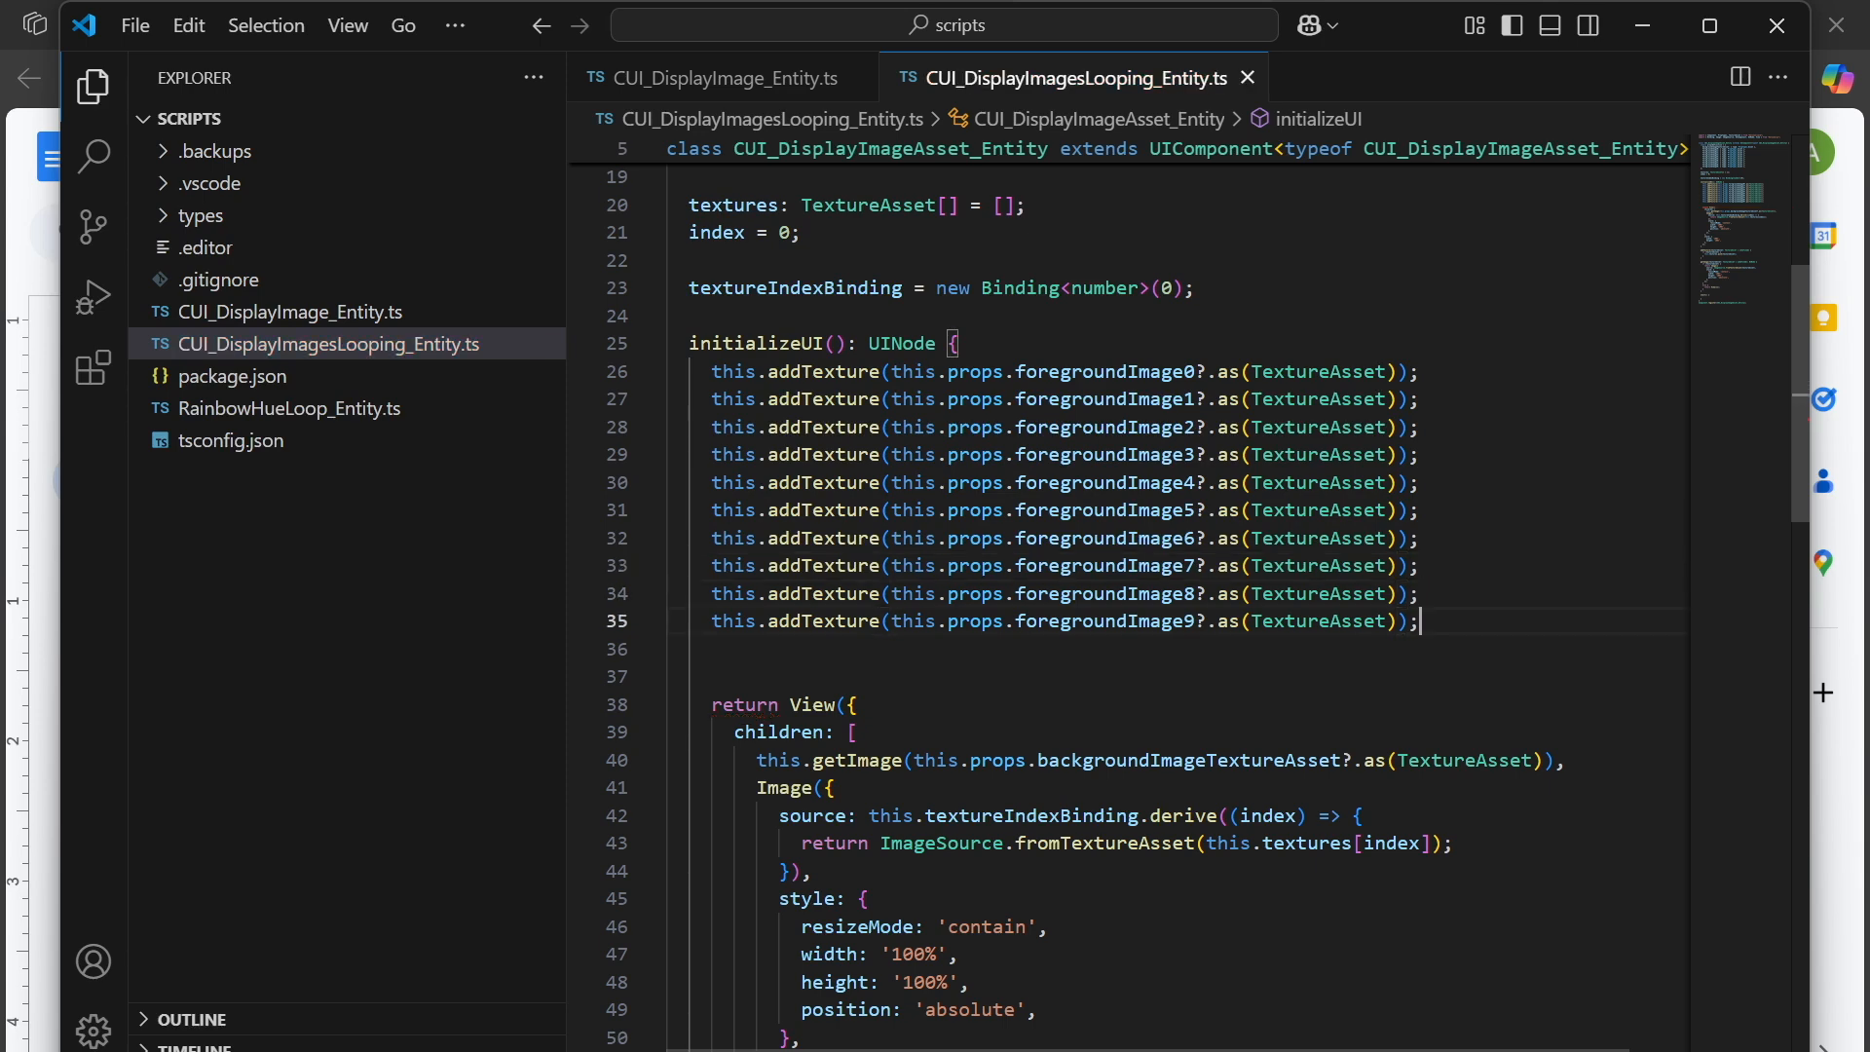
Remove the extra blank line between the addTexture calls and the return View statement.
scroll(1130, 603, down, 6)
scroll(1130, 604, down, 2)
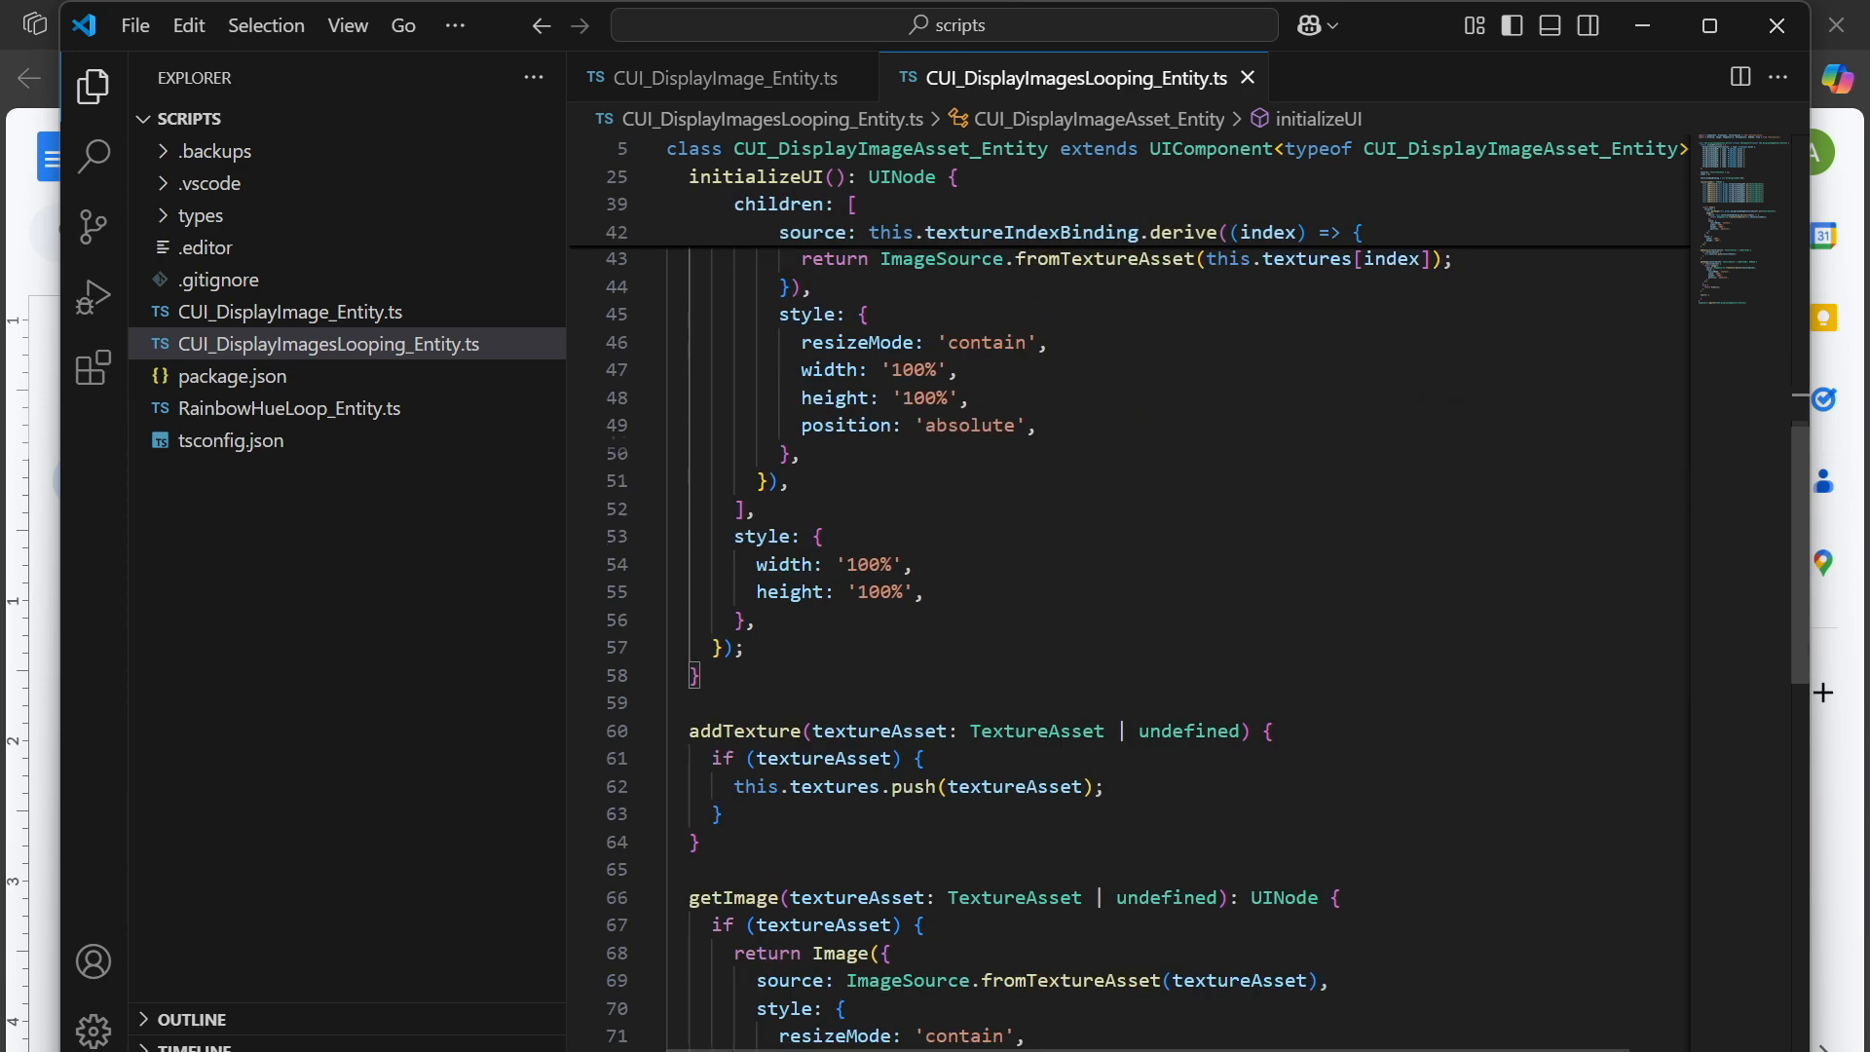
scroll(1130, 603, up, 7)
click(668, 604)
key(BackSpace)
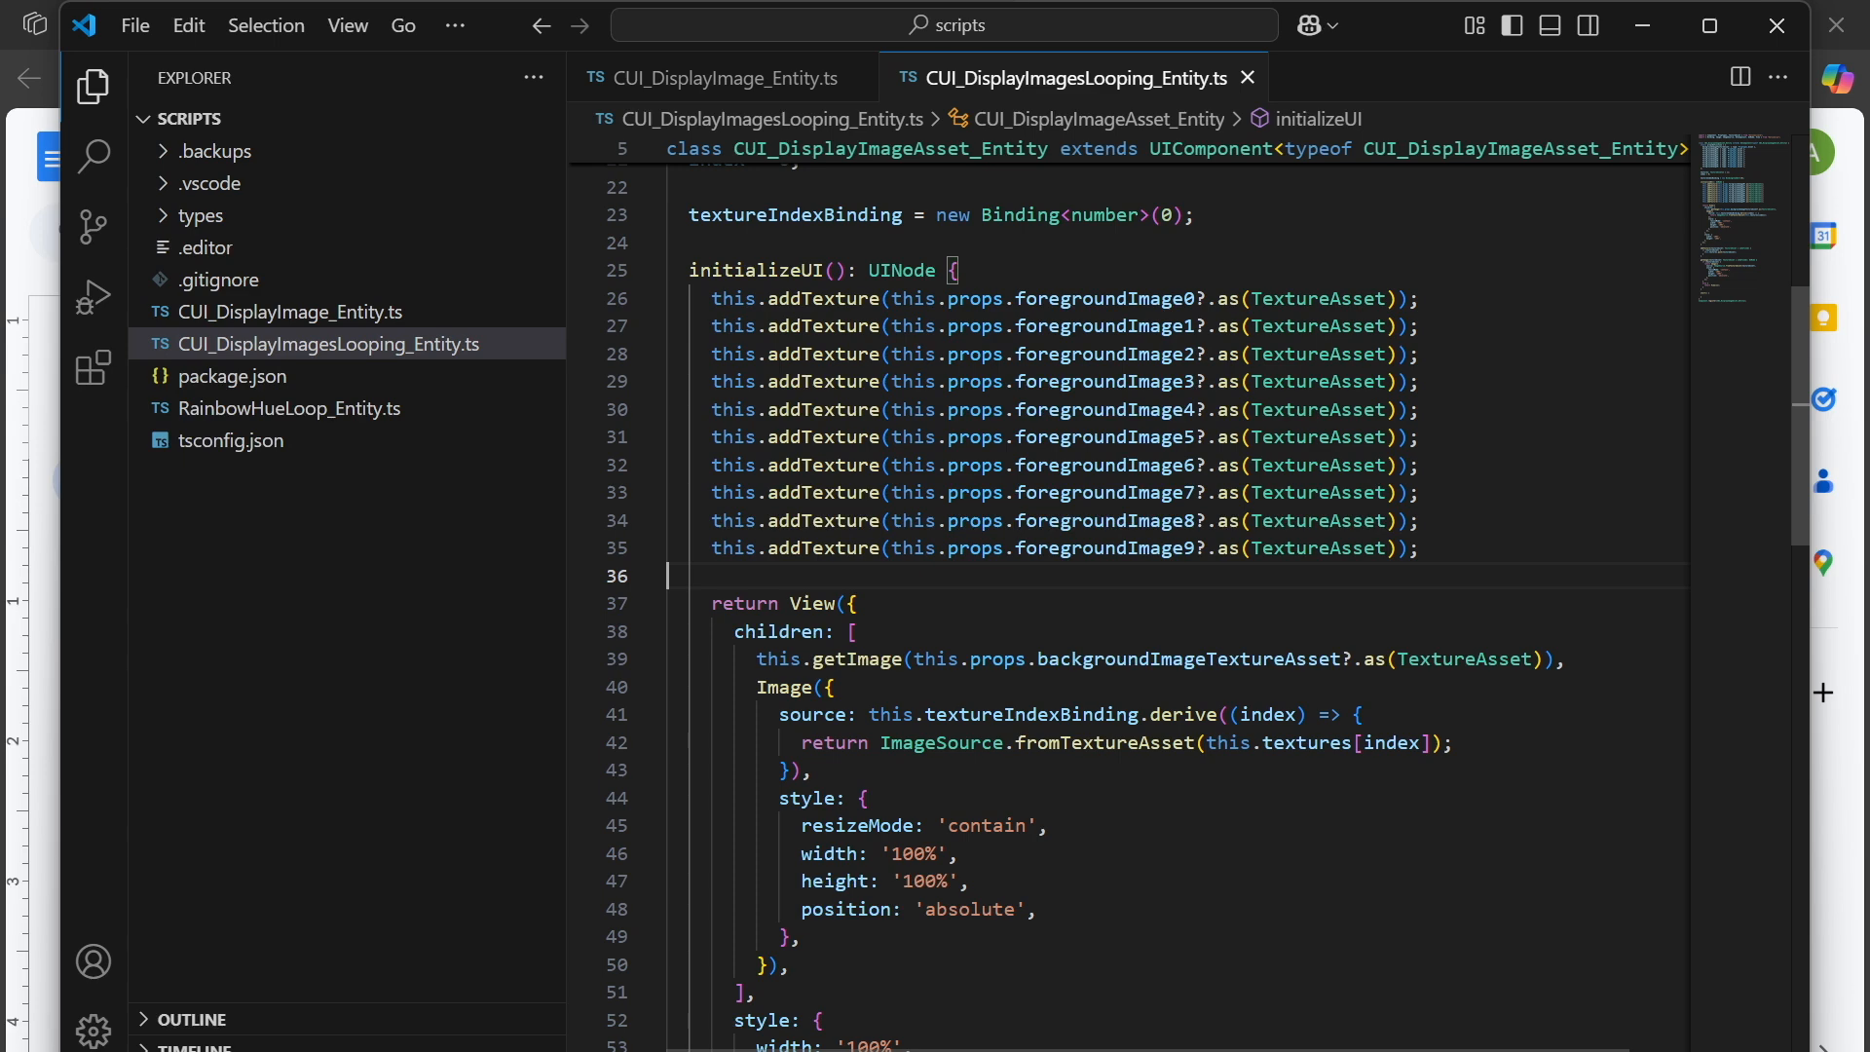
Review the script from initializeUI through addTexture and getImage to the start method.
scroll(1129, 604, down, 7)
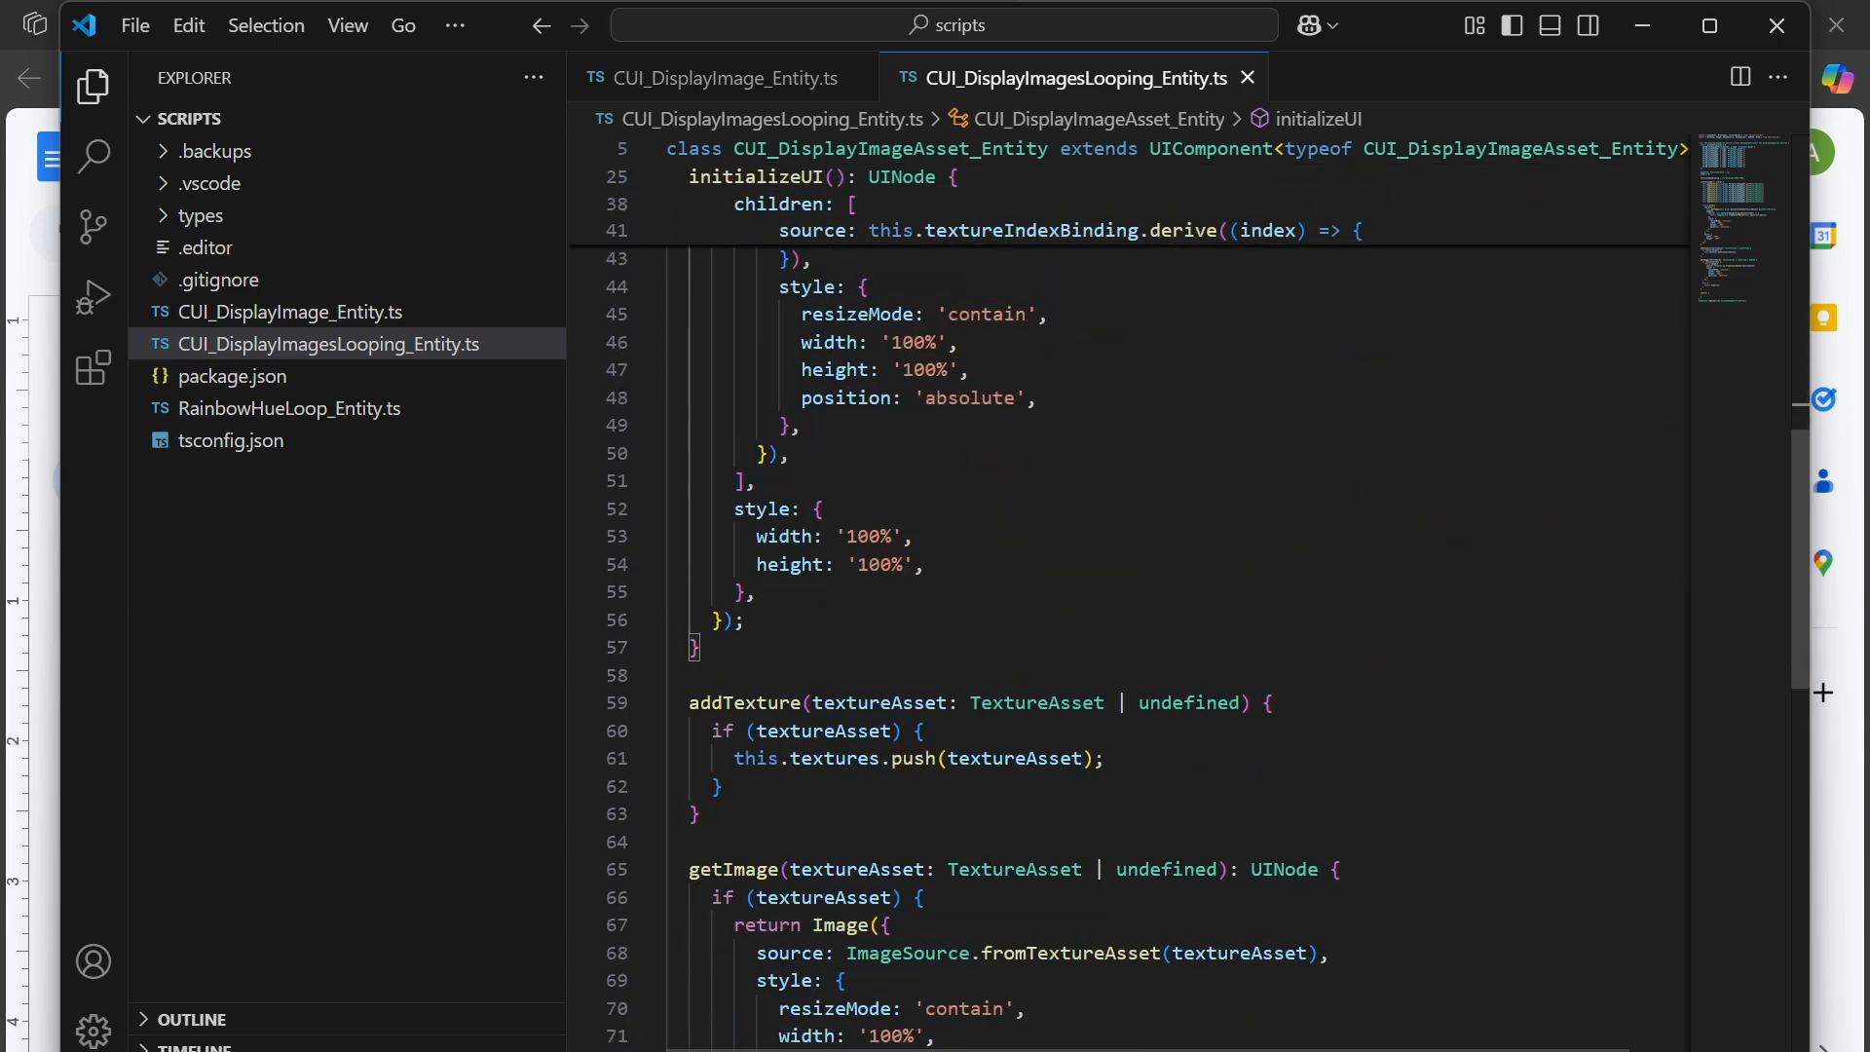
scroll(1130, 604, down, 3)
scroll(1130, 604, down, 4)
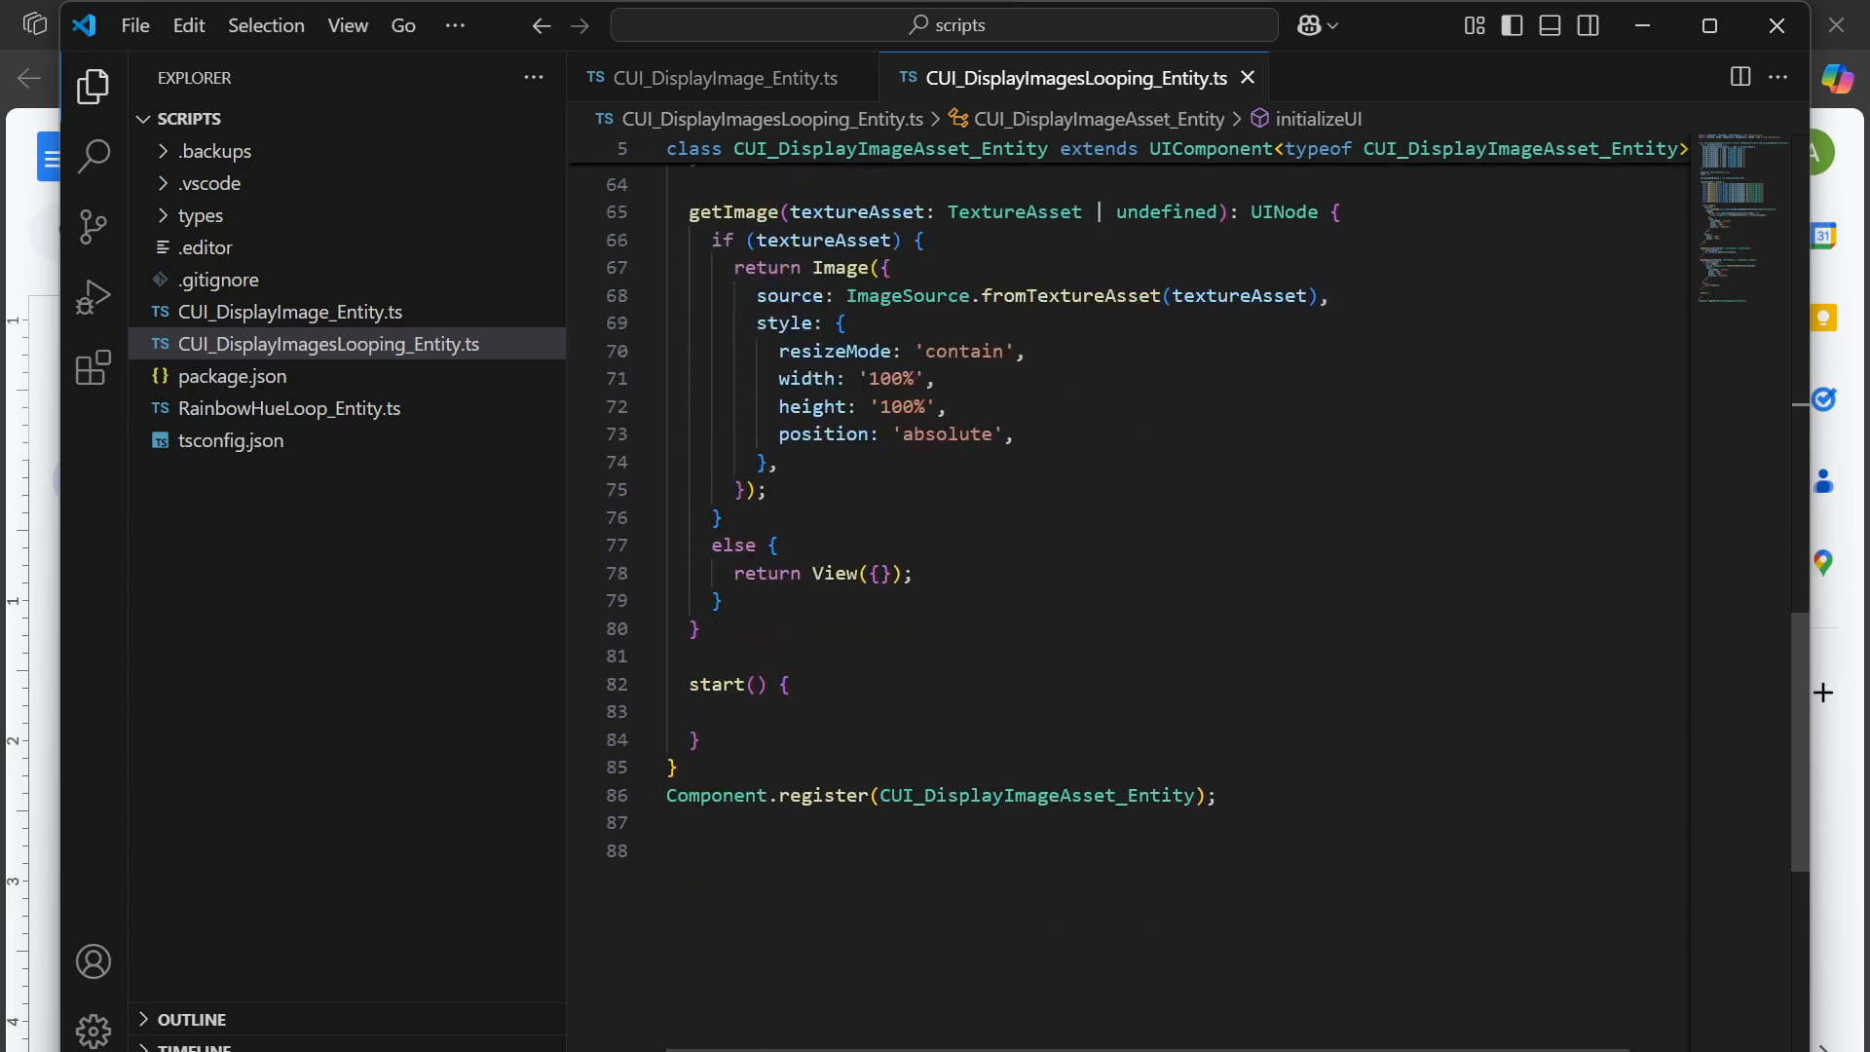
scroll(1130, 604, up, 10)
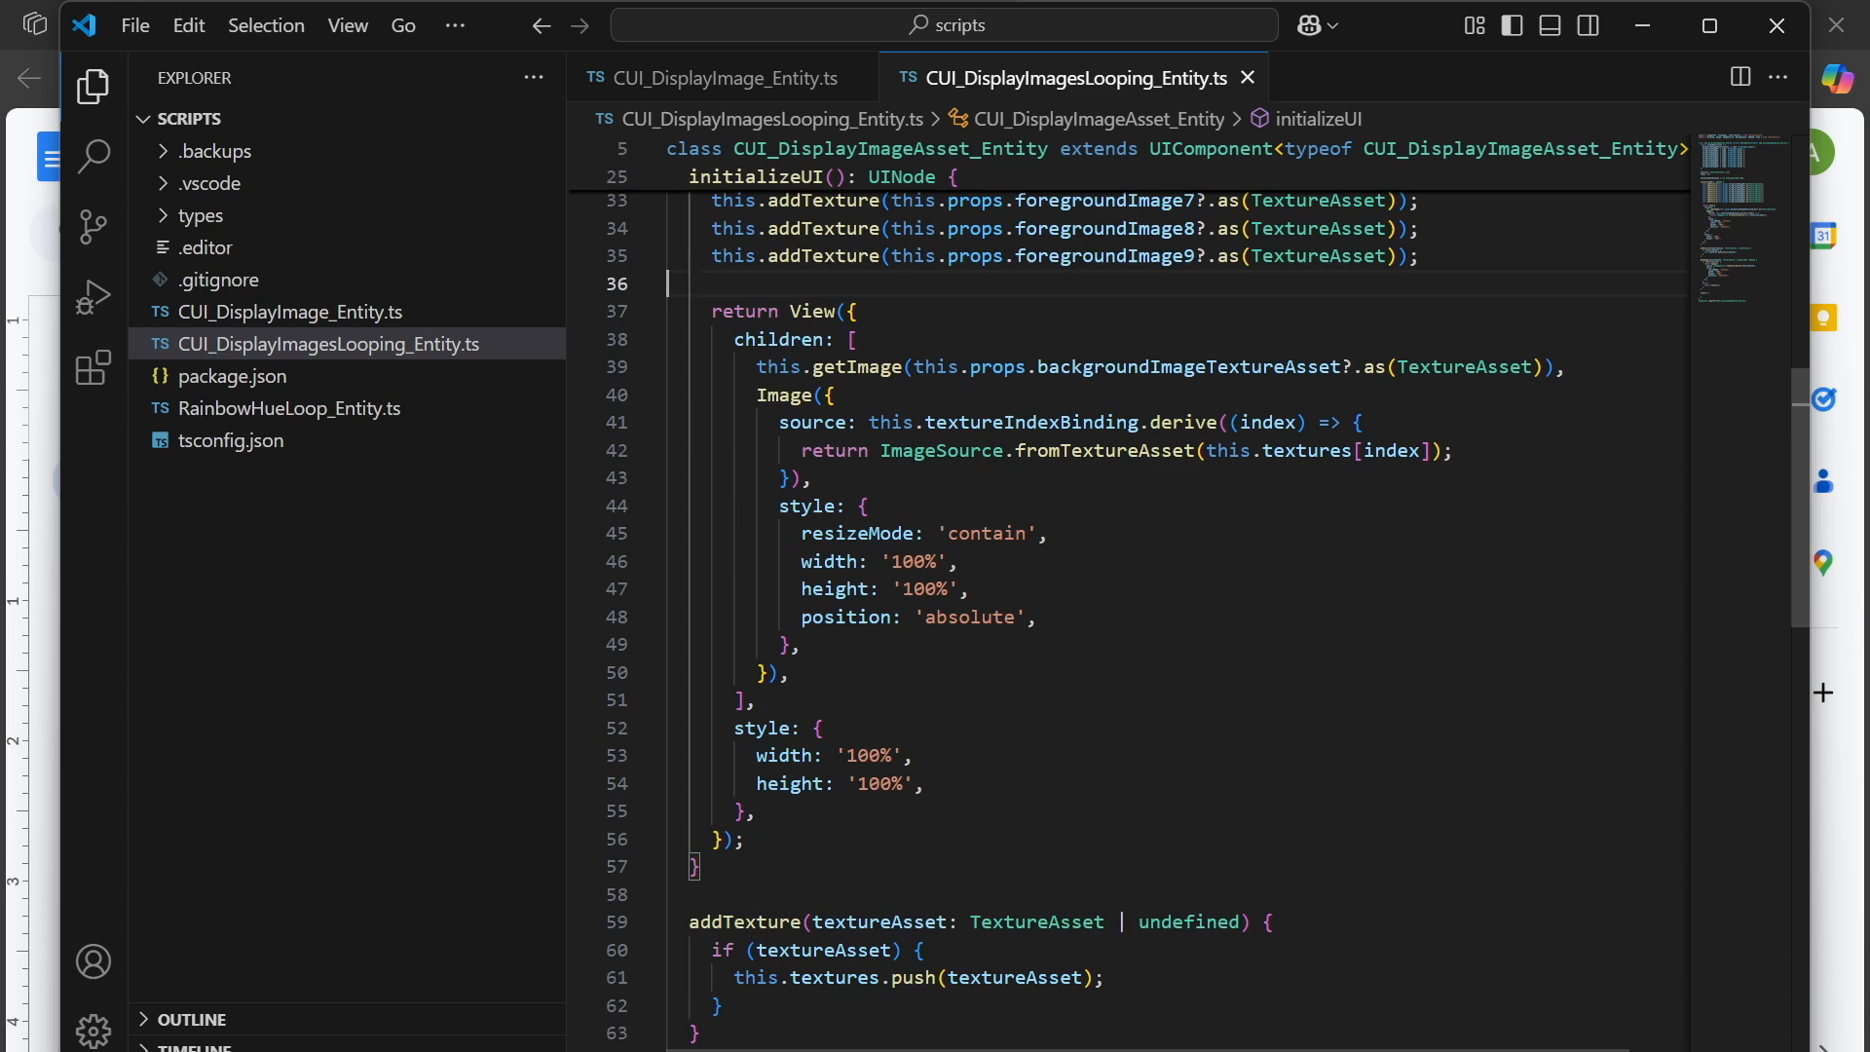
scroll(1130, 604, up, 3)
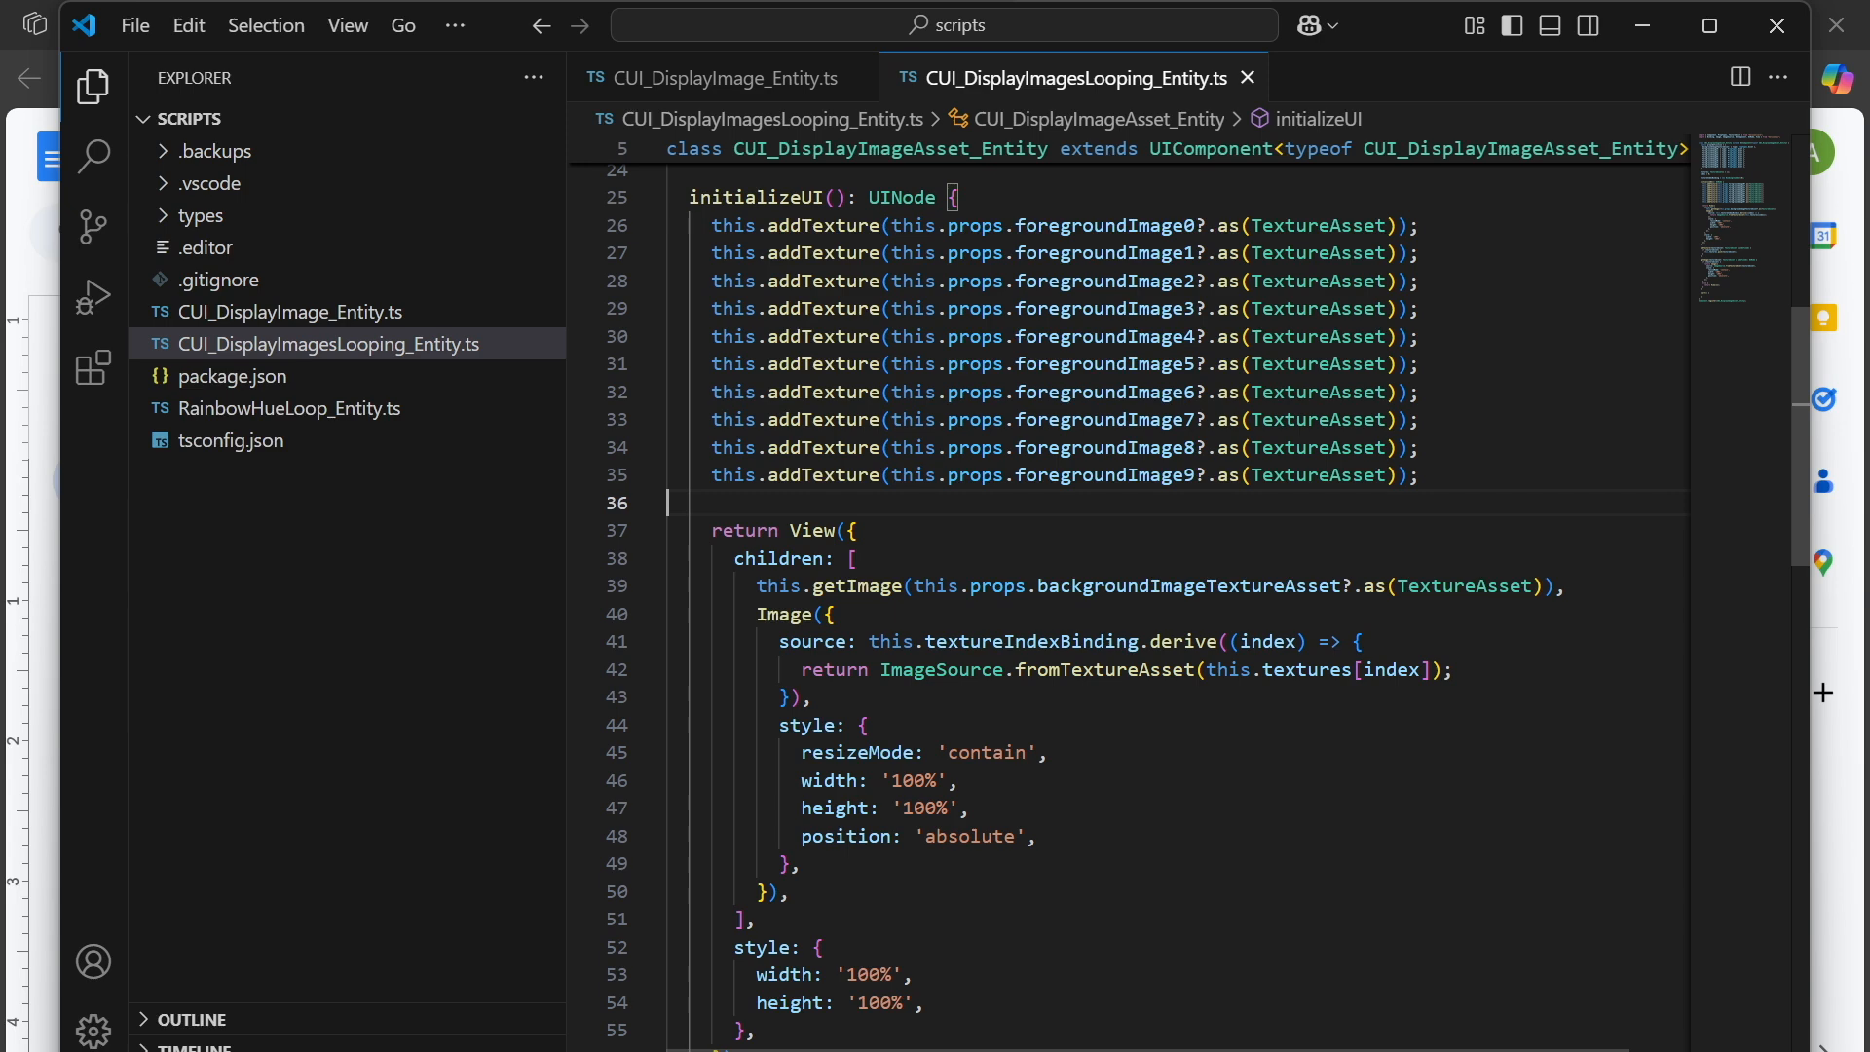
scroll(1130, 604, down, 6)
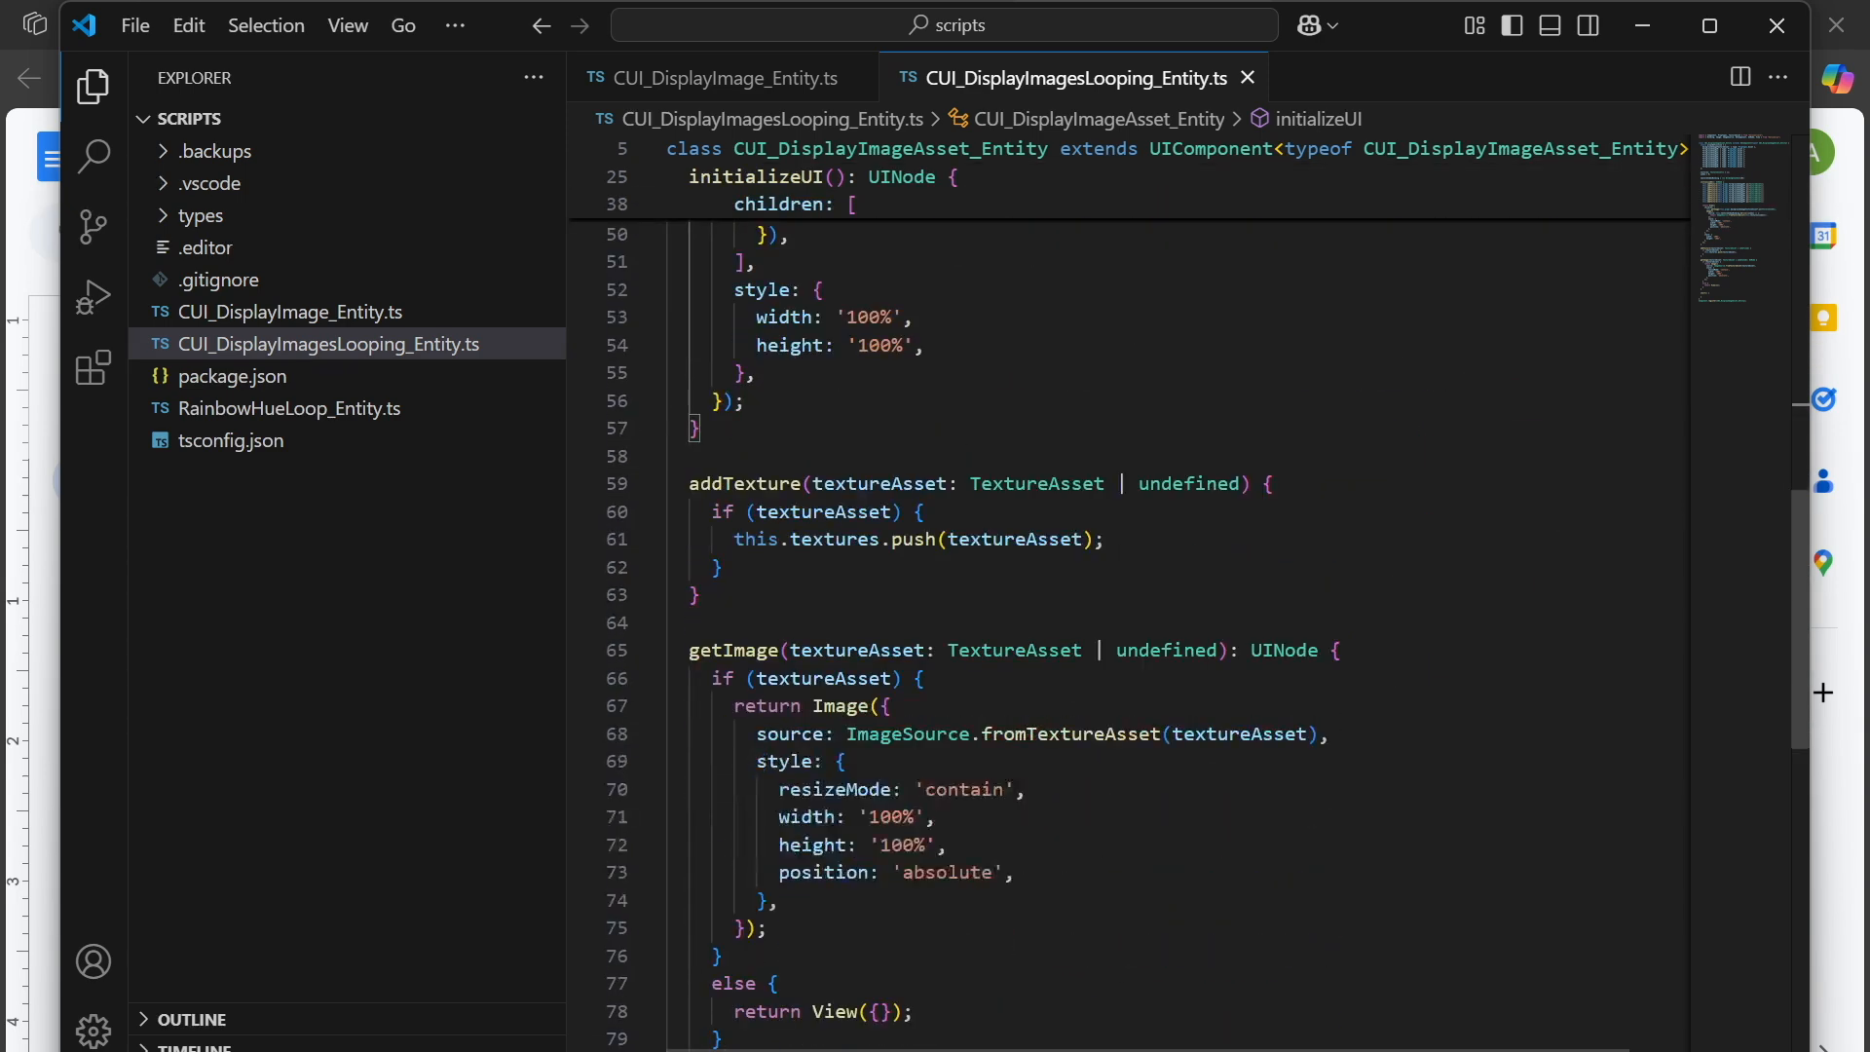
double_click(734, 651)
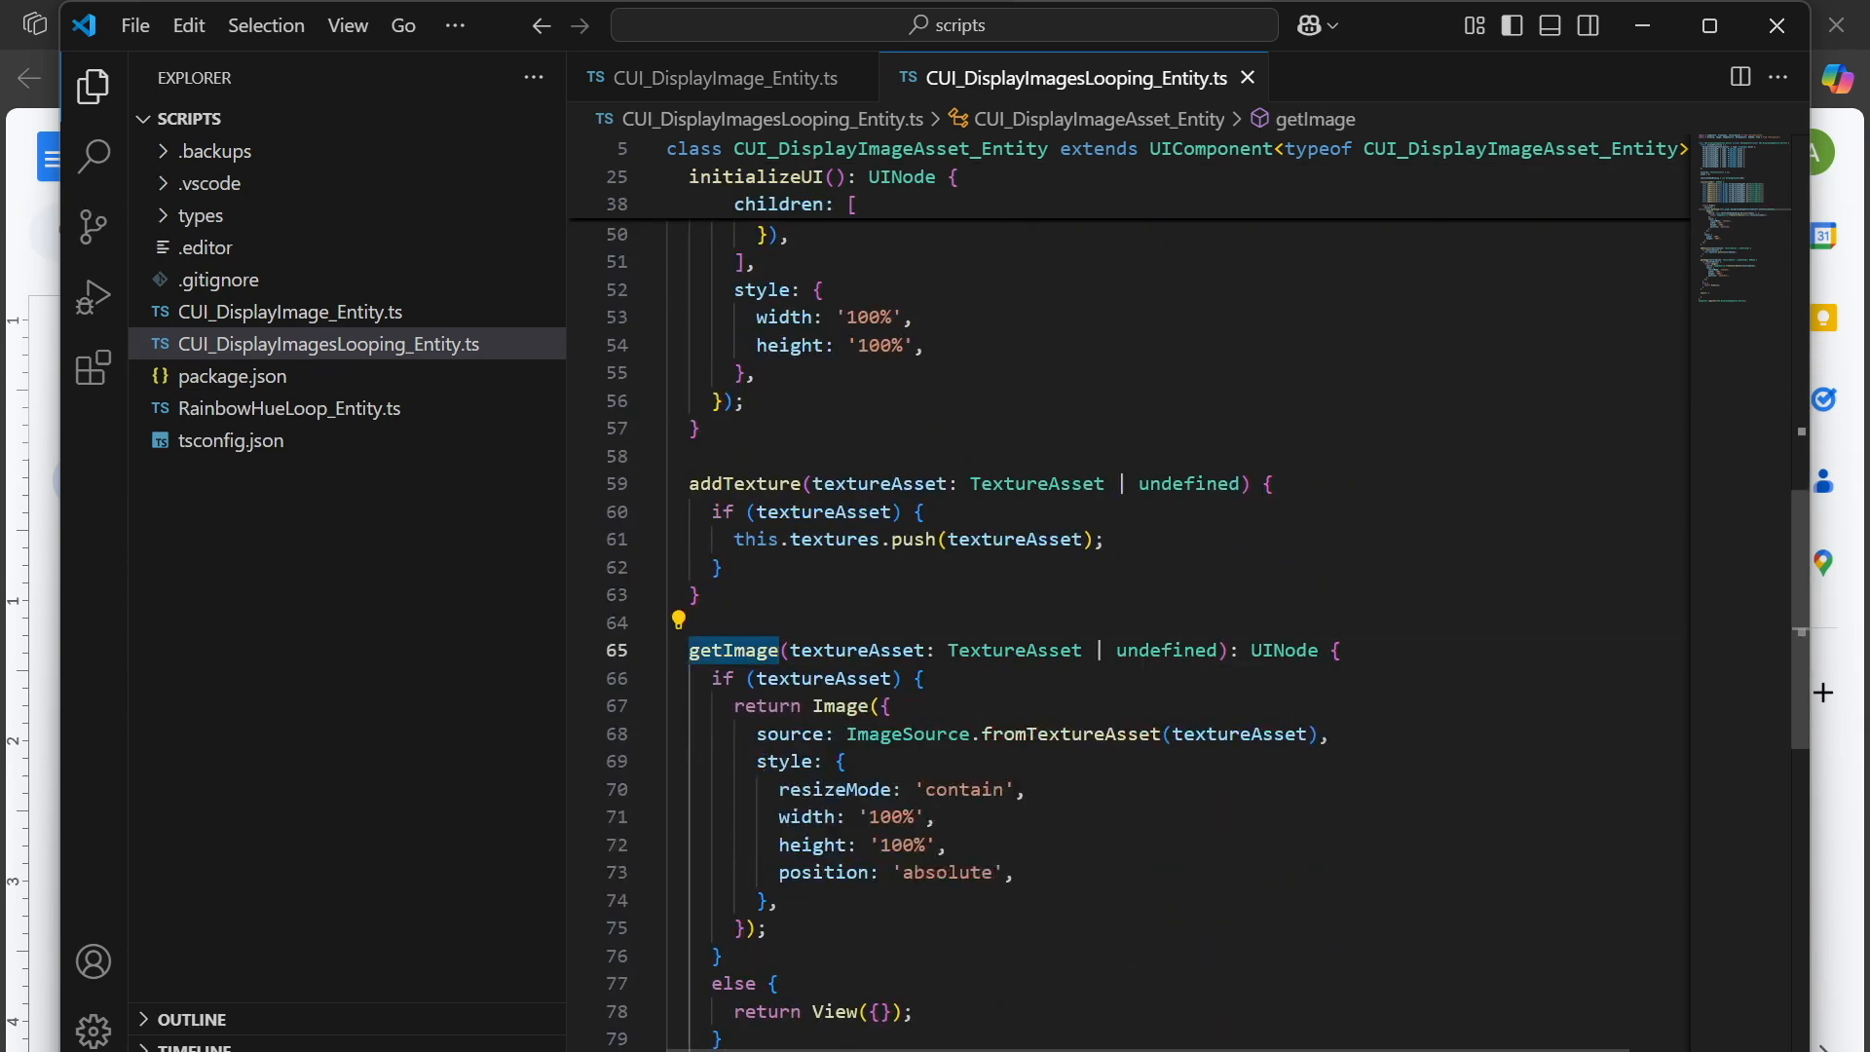
click(780, 707)
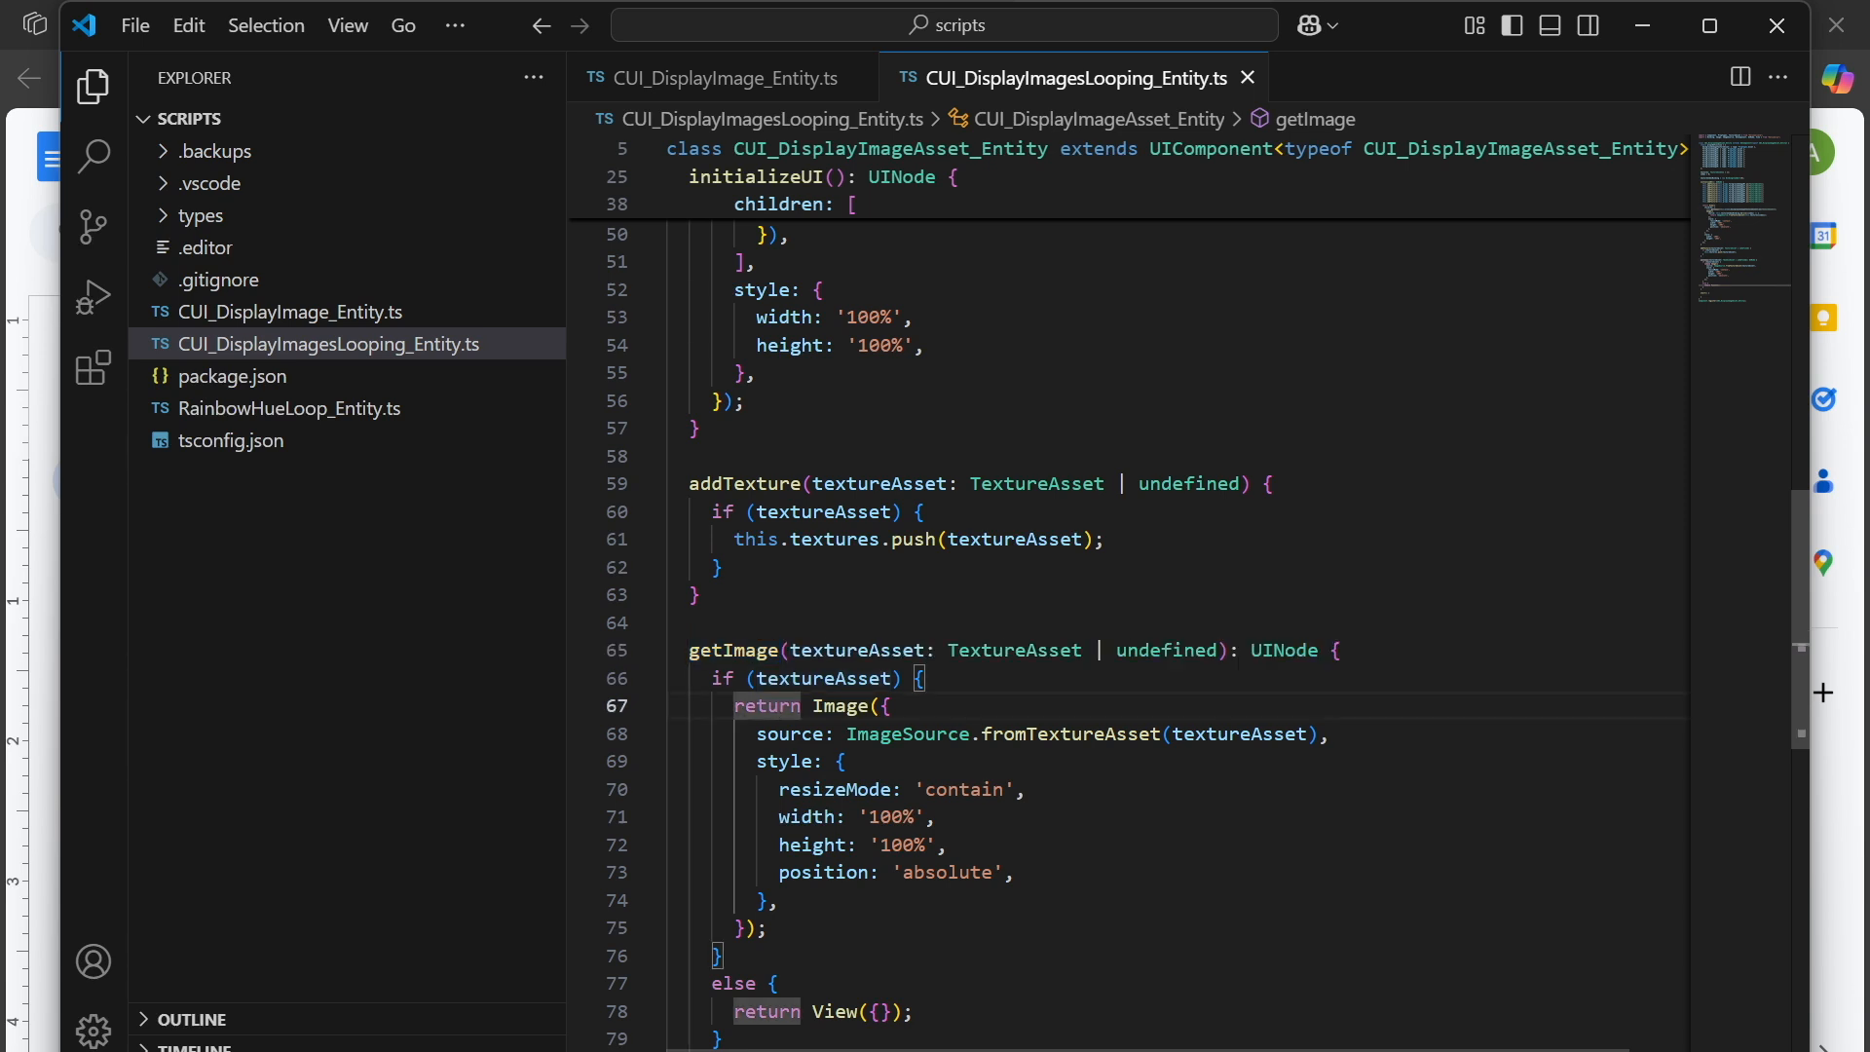
Add a second parameter "isBindingImage: boolean" to the getImage method's signature.
click(1218, 649)
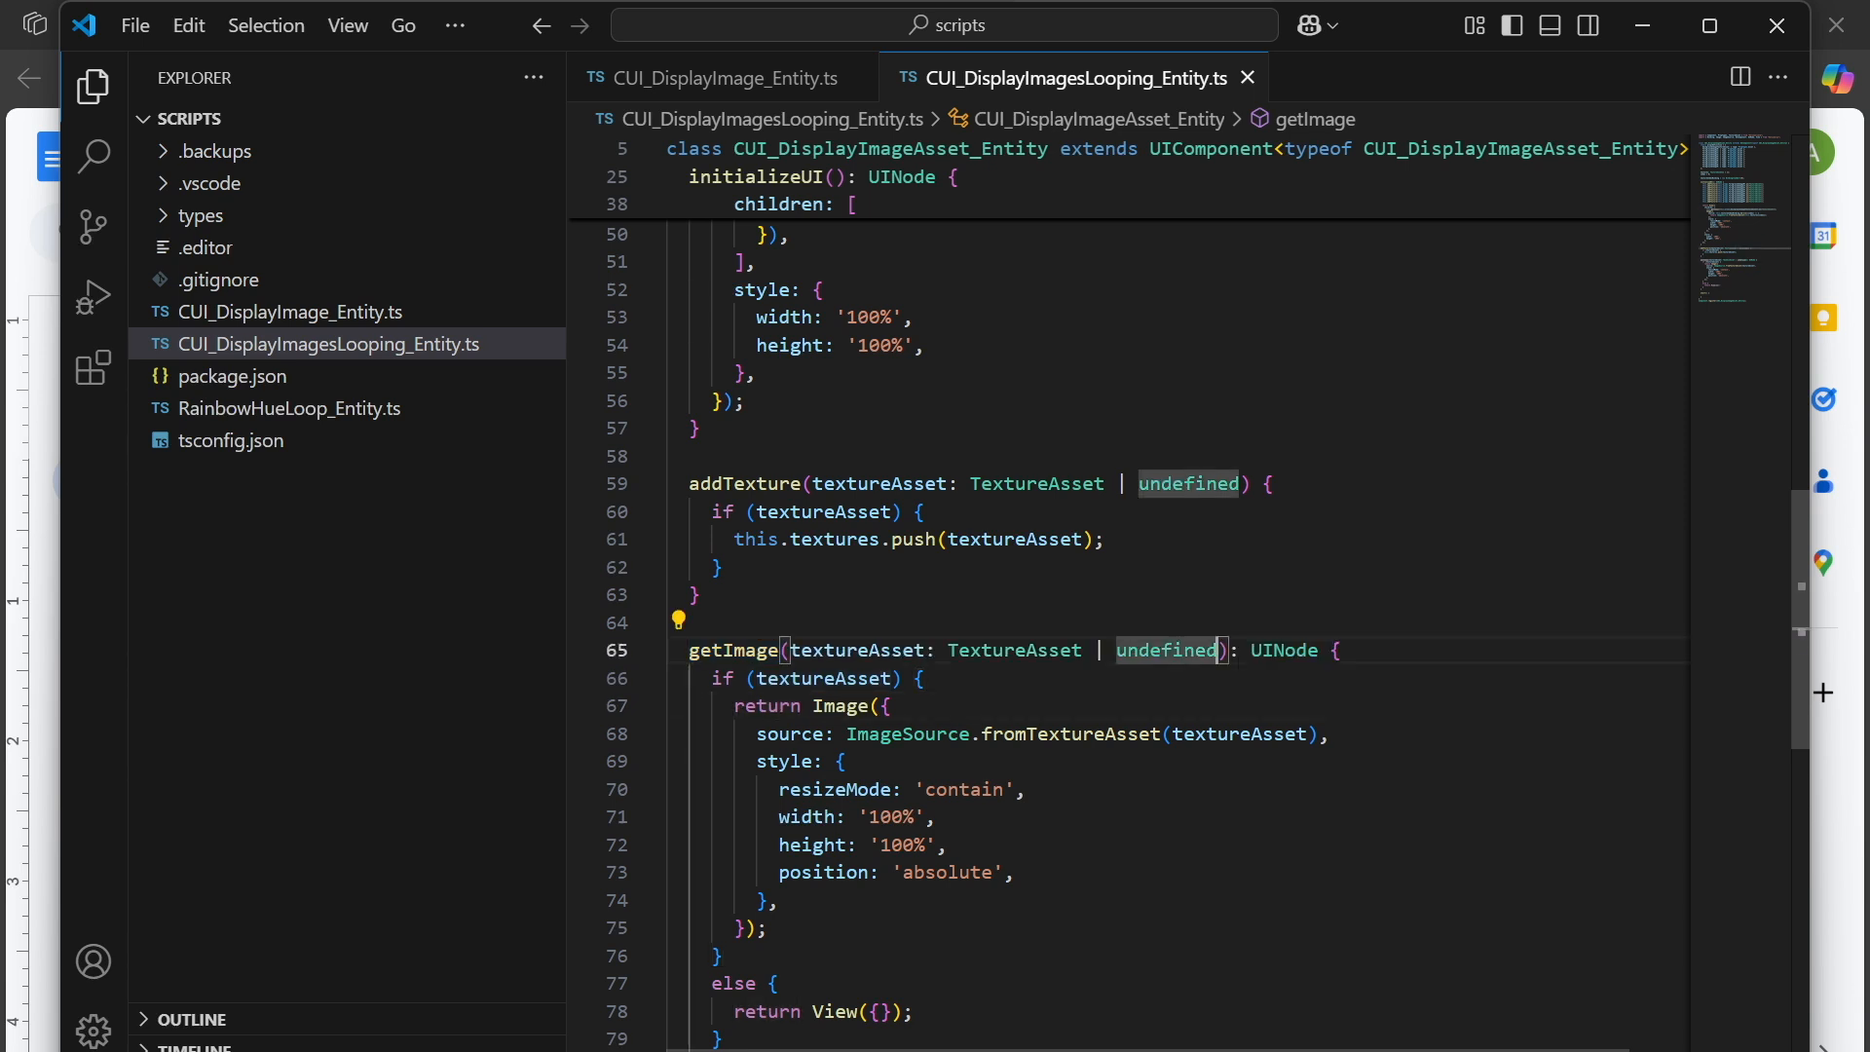
scroll(1130, 584, up, 4)
scroll(1129, 584, down, 1)
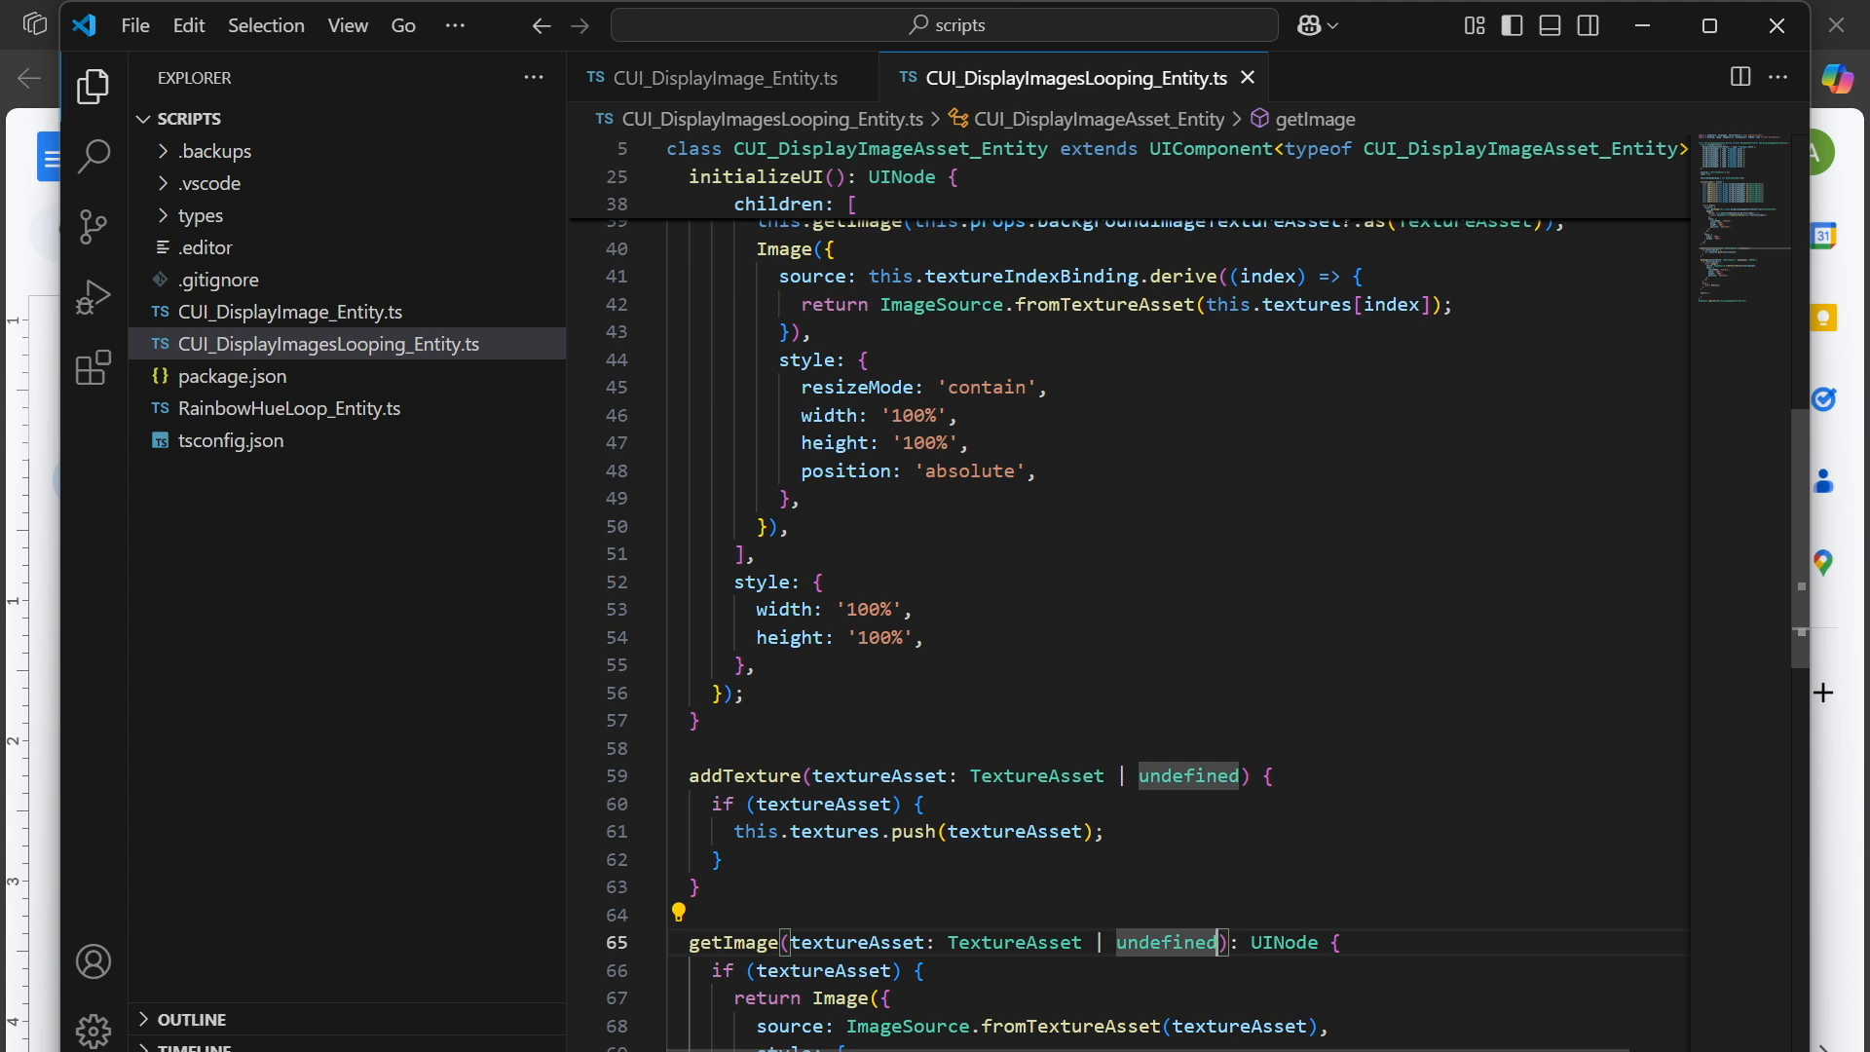
text(, )
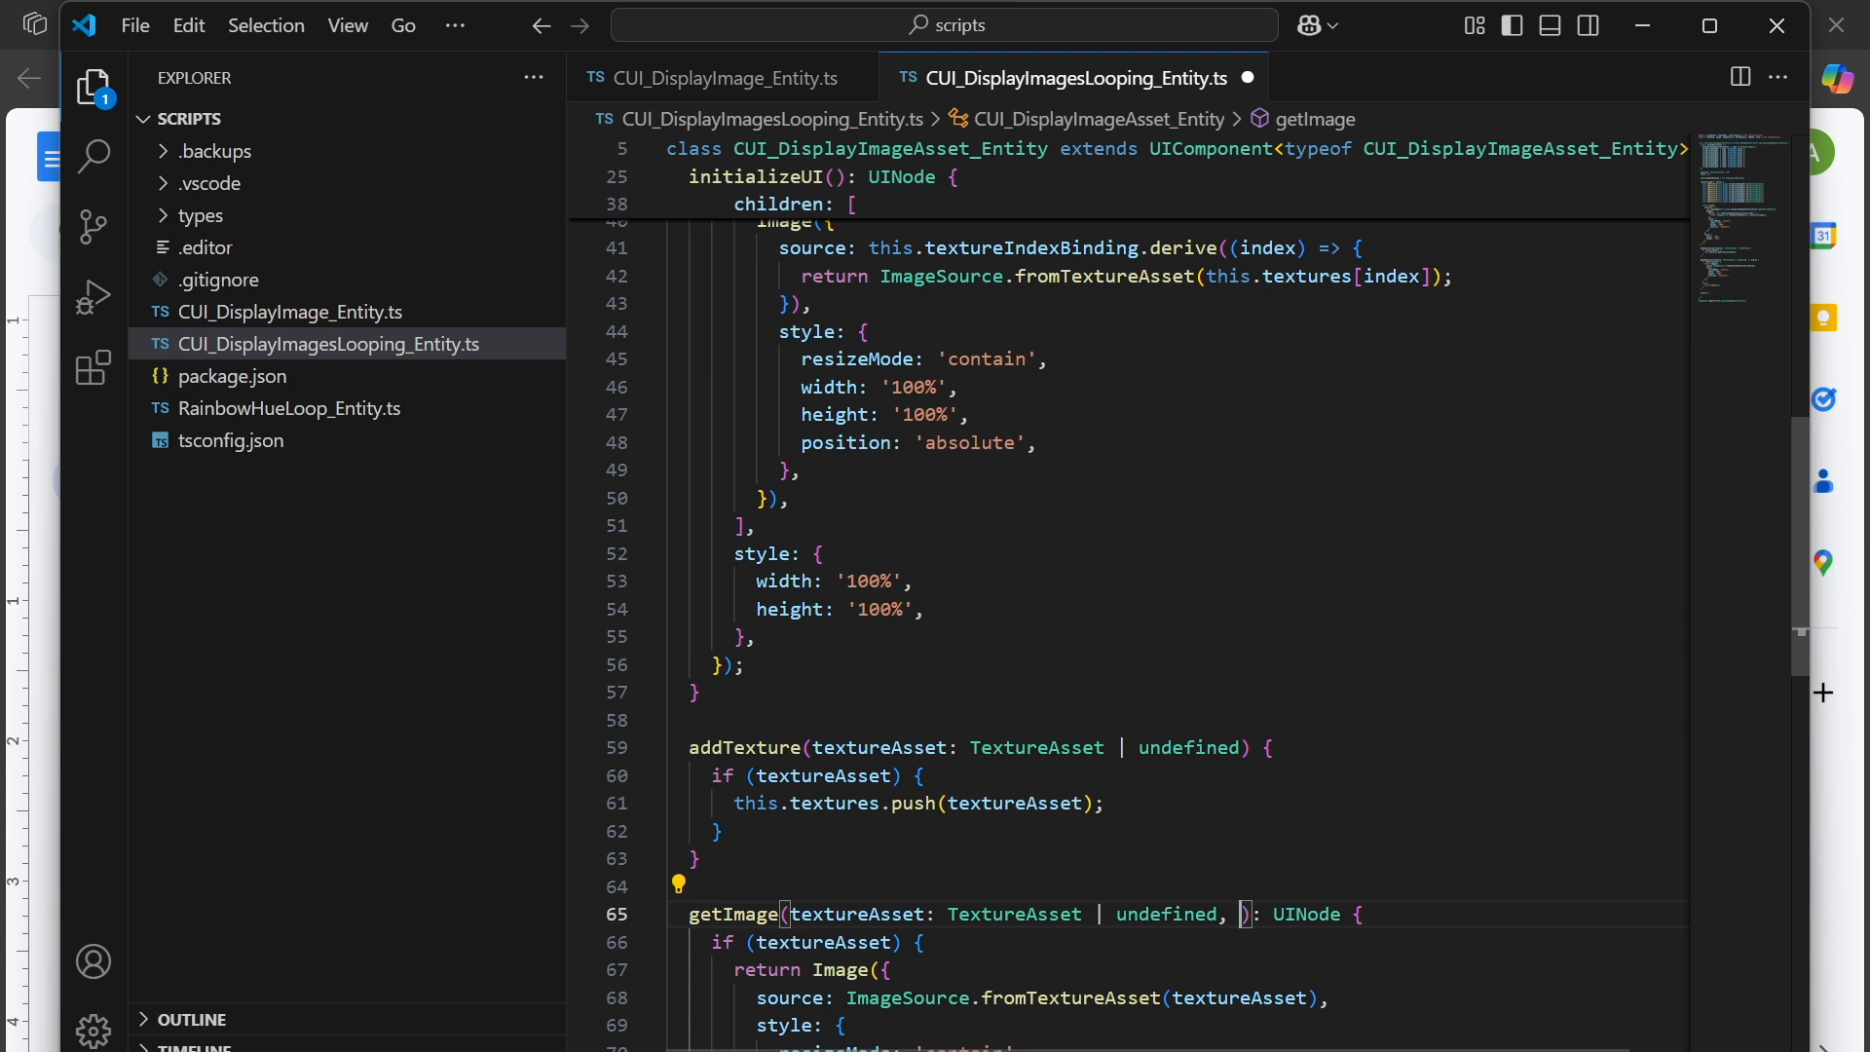
text(is)
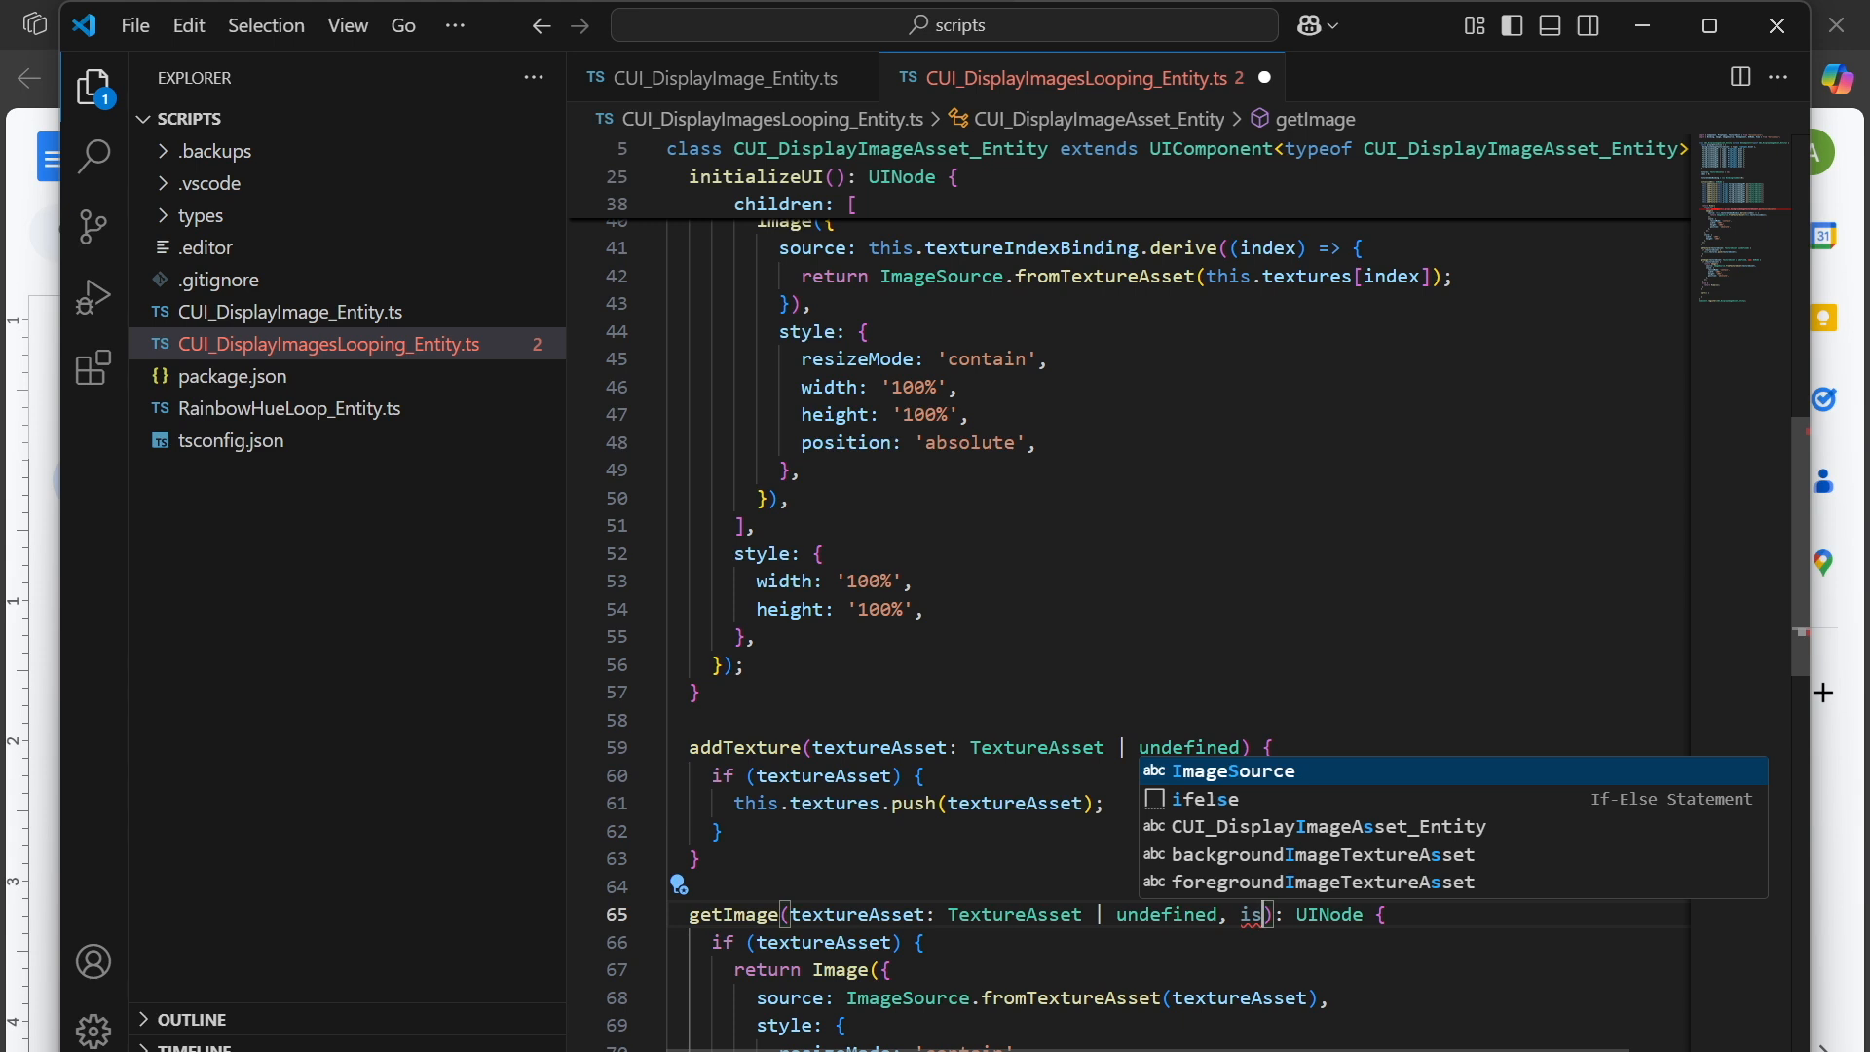
key(Escape)
text(Bind)
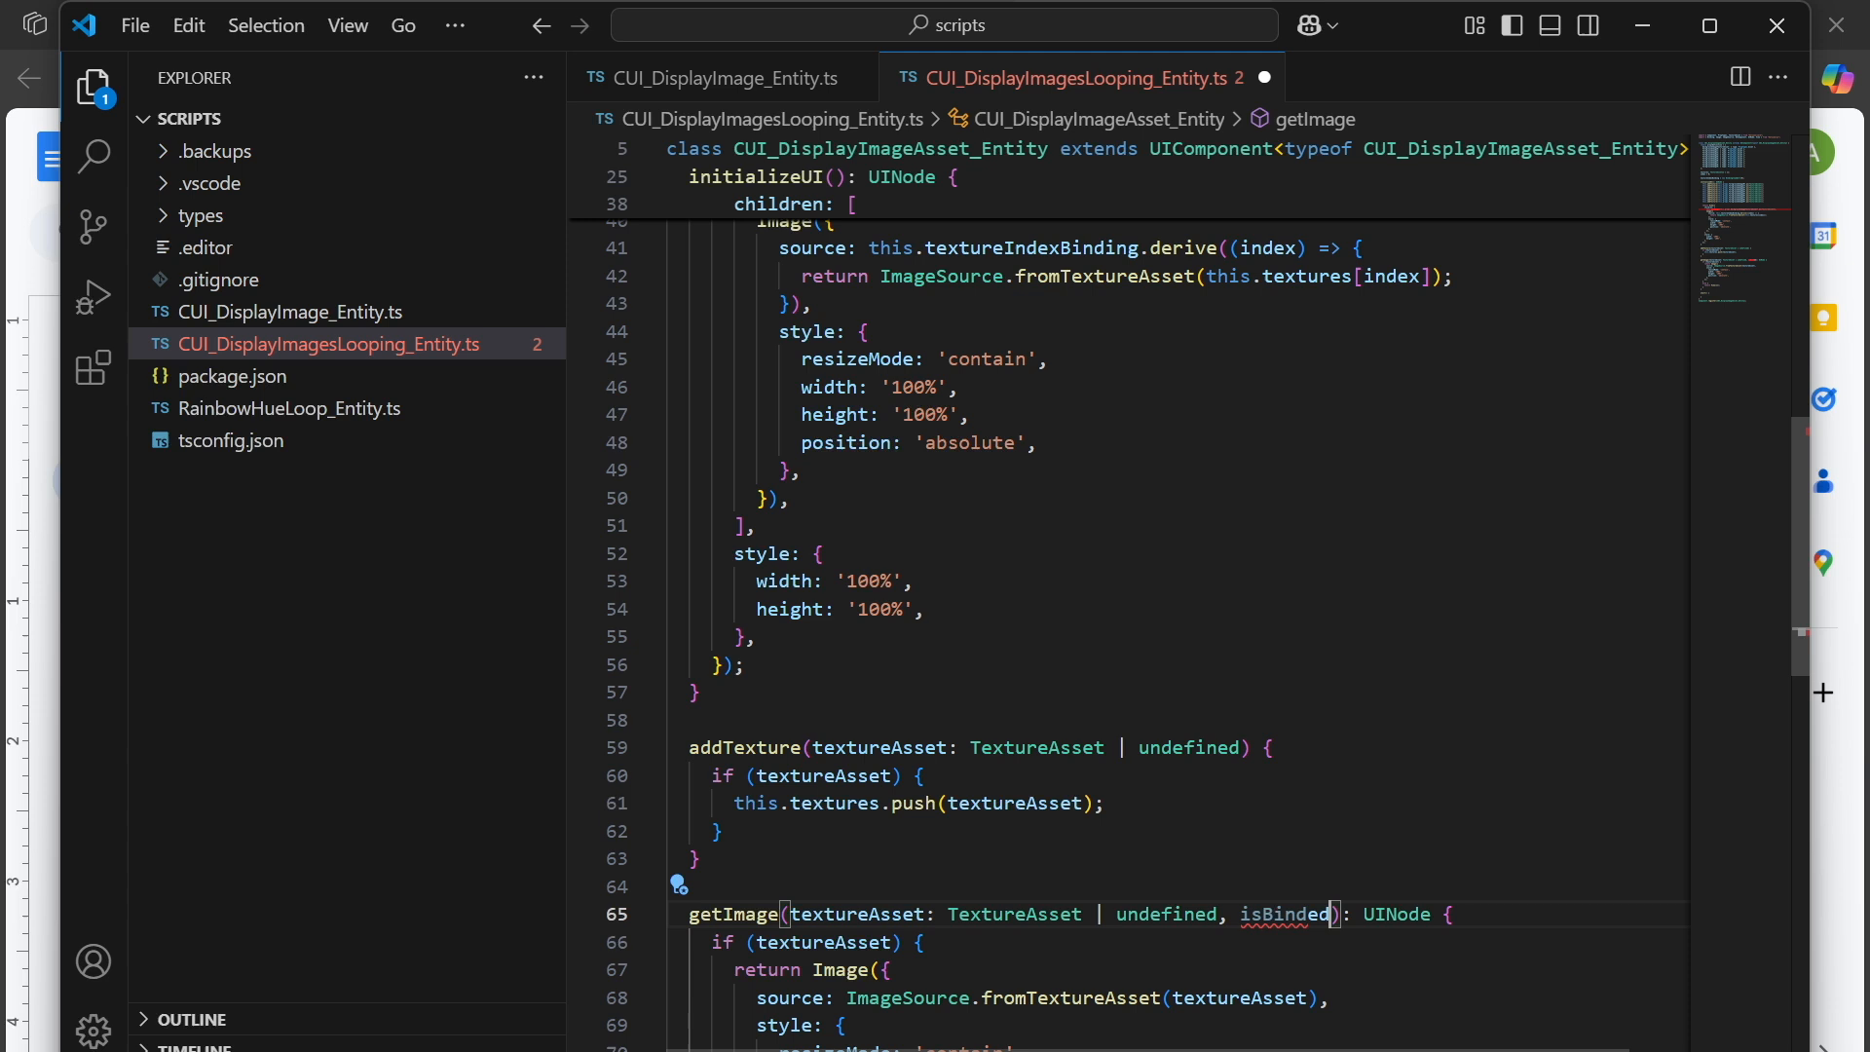
text(ingImage: )
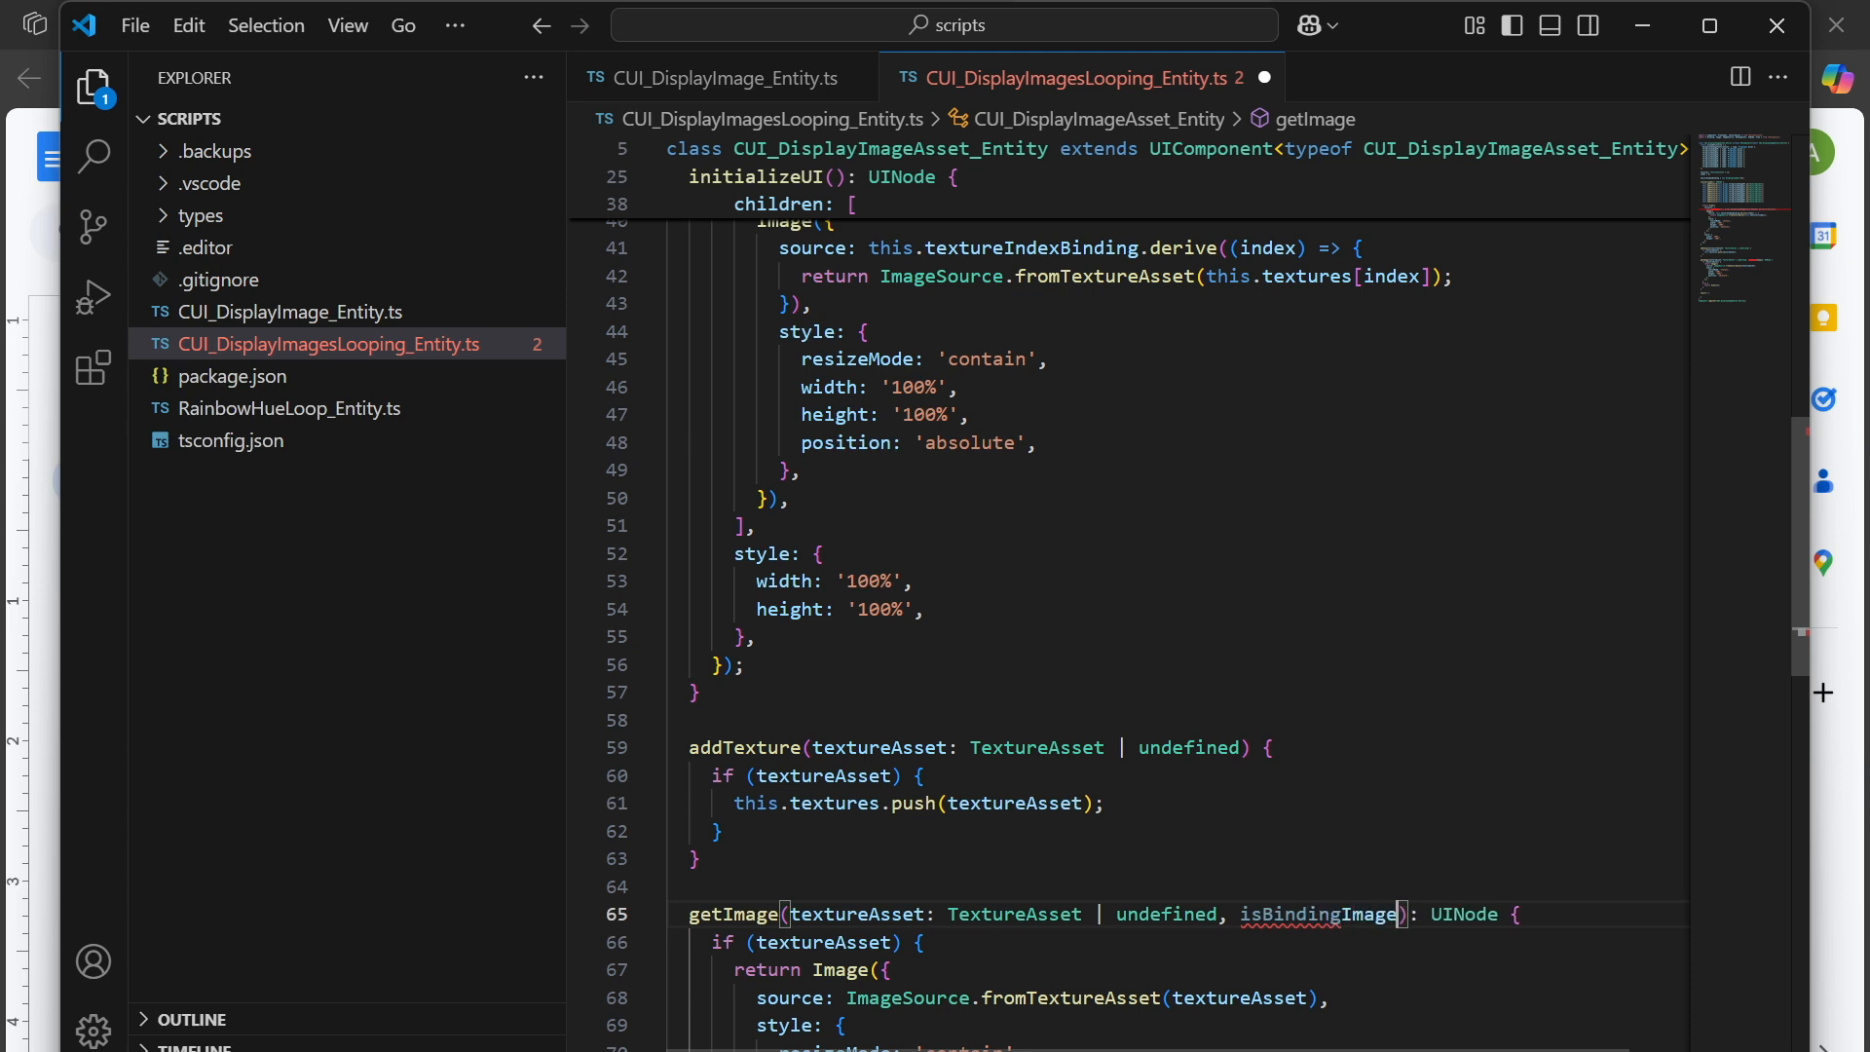
text(boolean\)
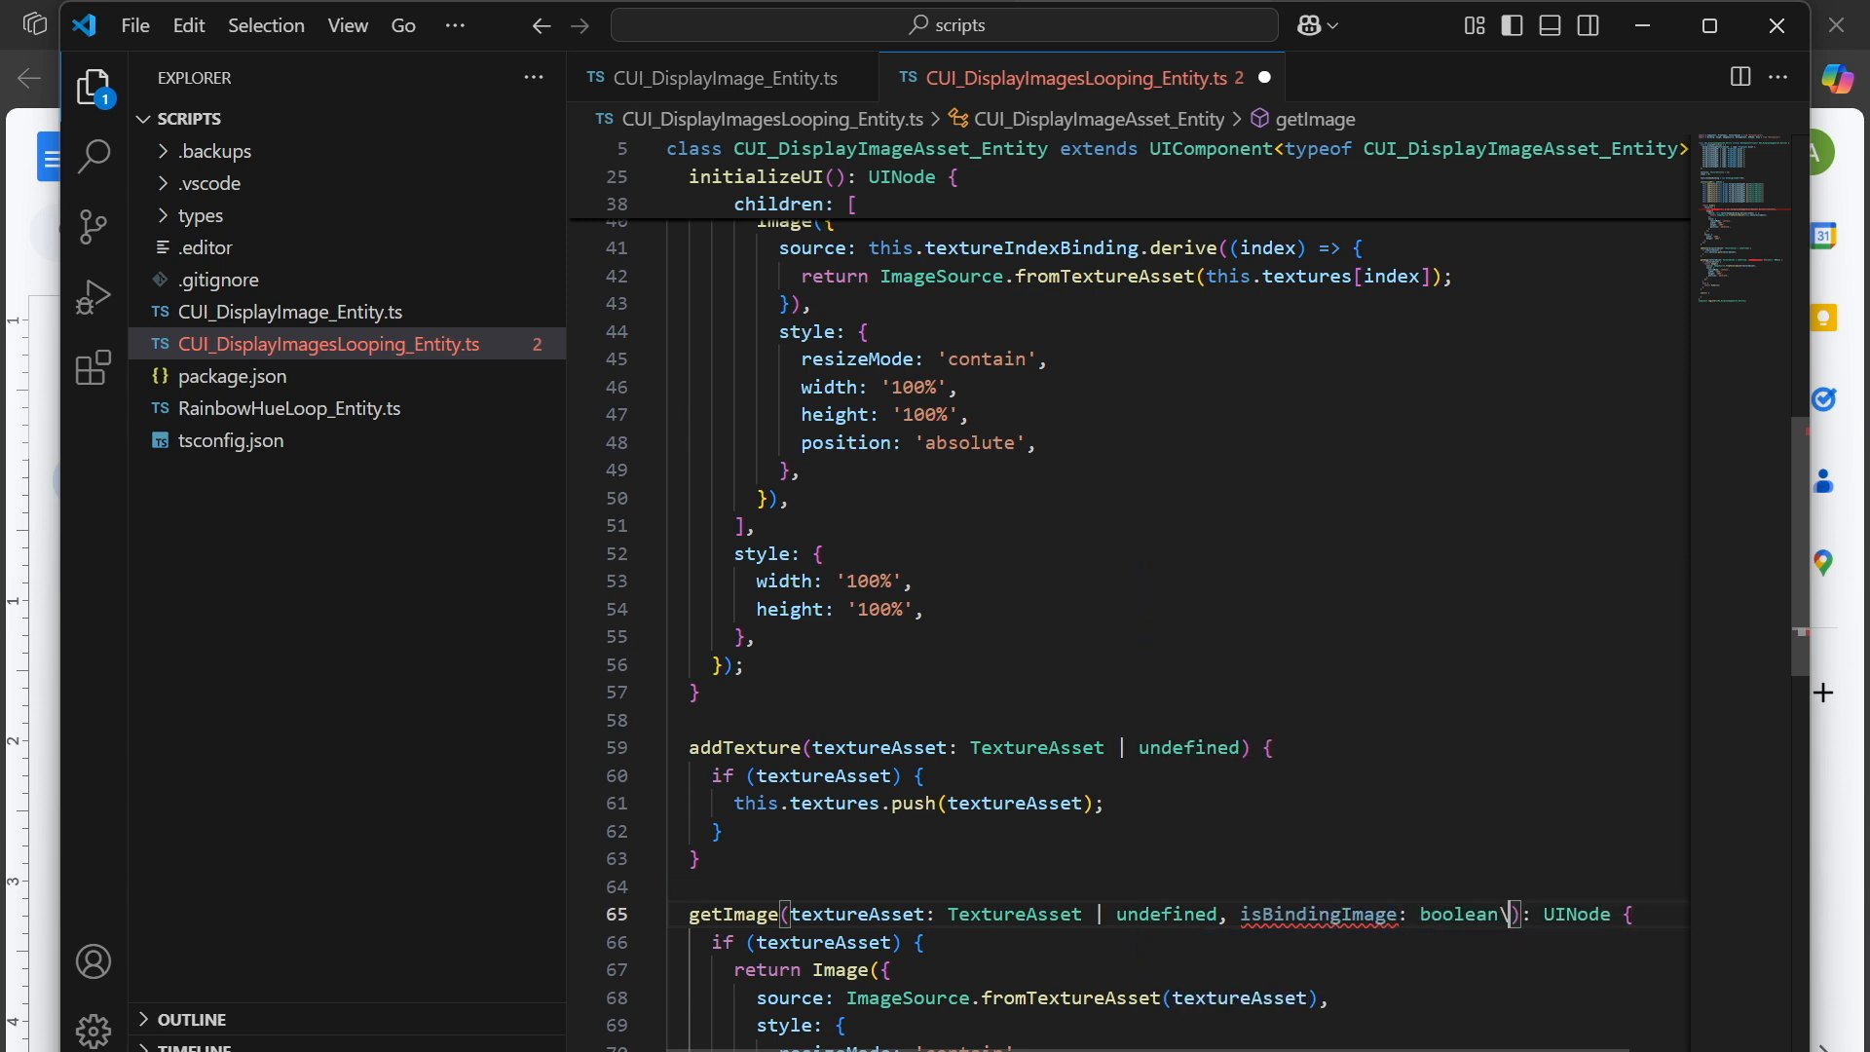
key(BackSpace)
scroll(1130, 633, down, 3)
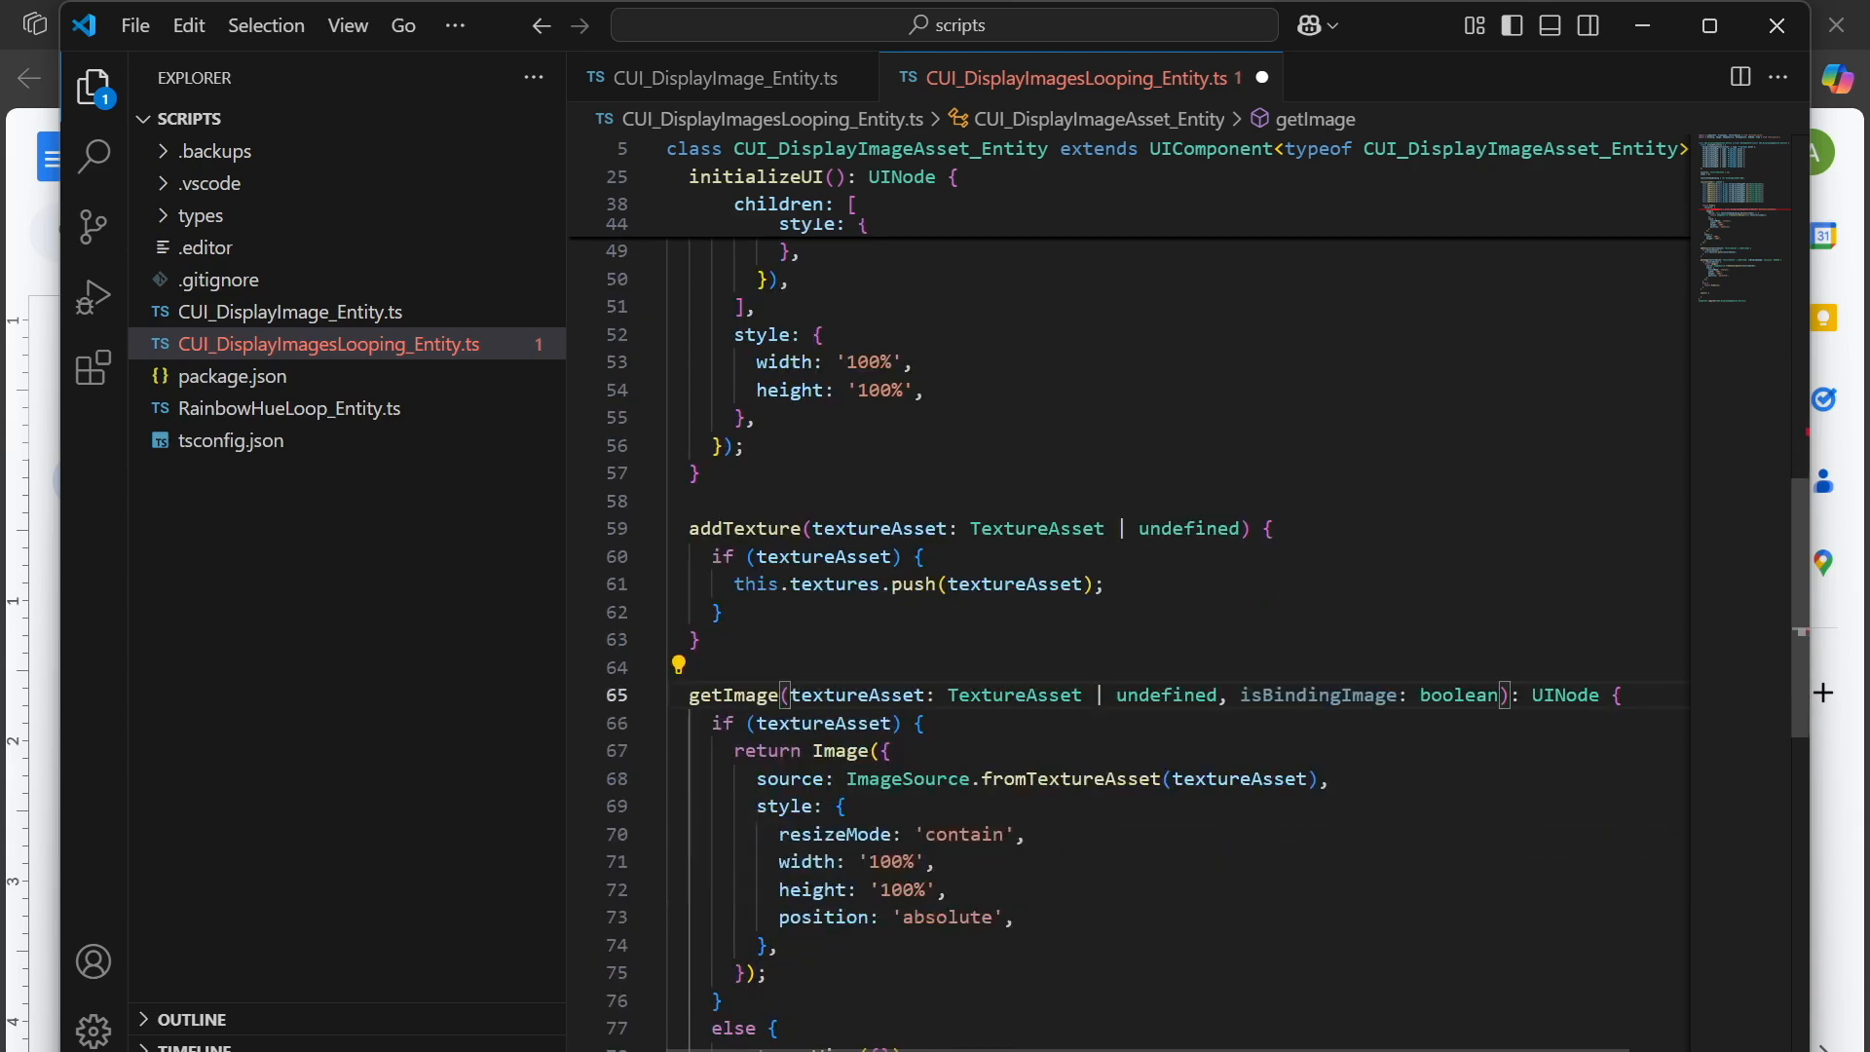
Prefix the Image source value in the getImage method with the condition "isBindingImage ?".
scroll(815, 682, down, 2)
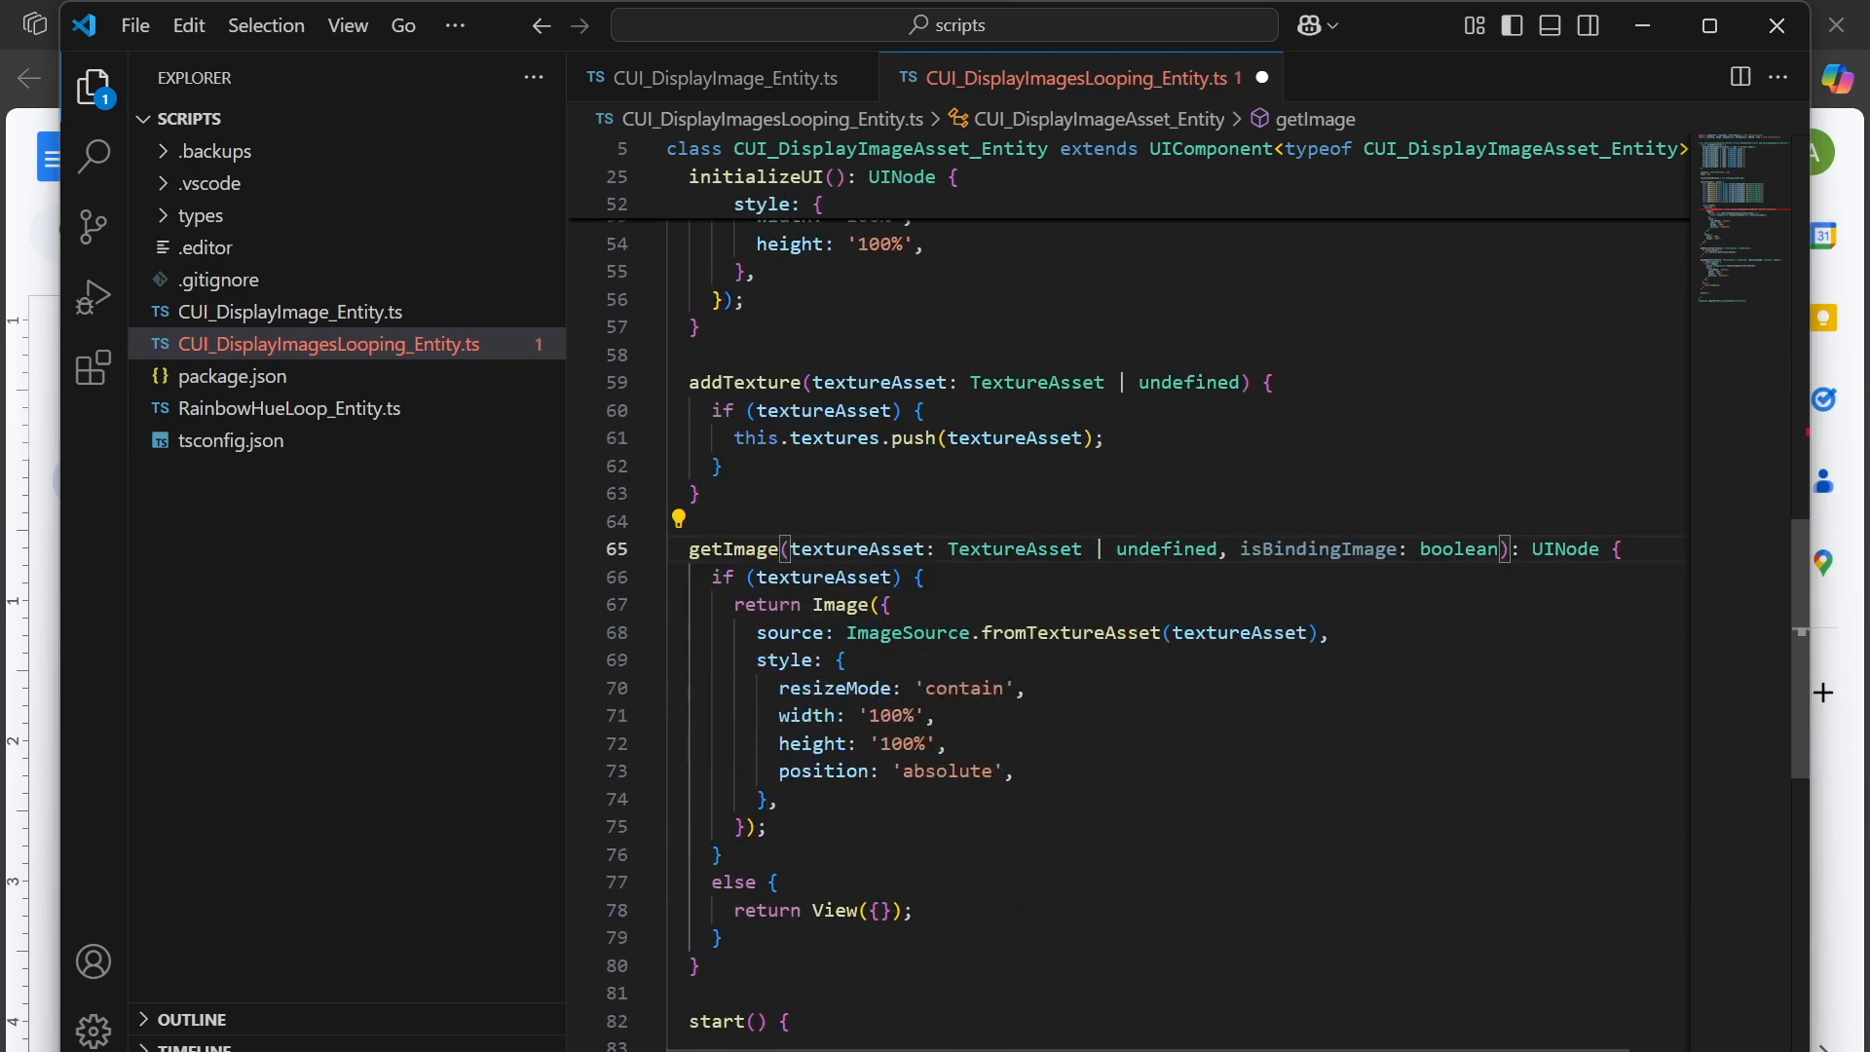
click(814, 688)
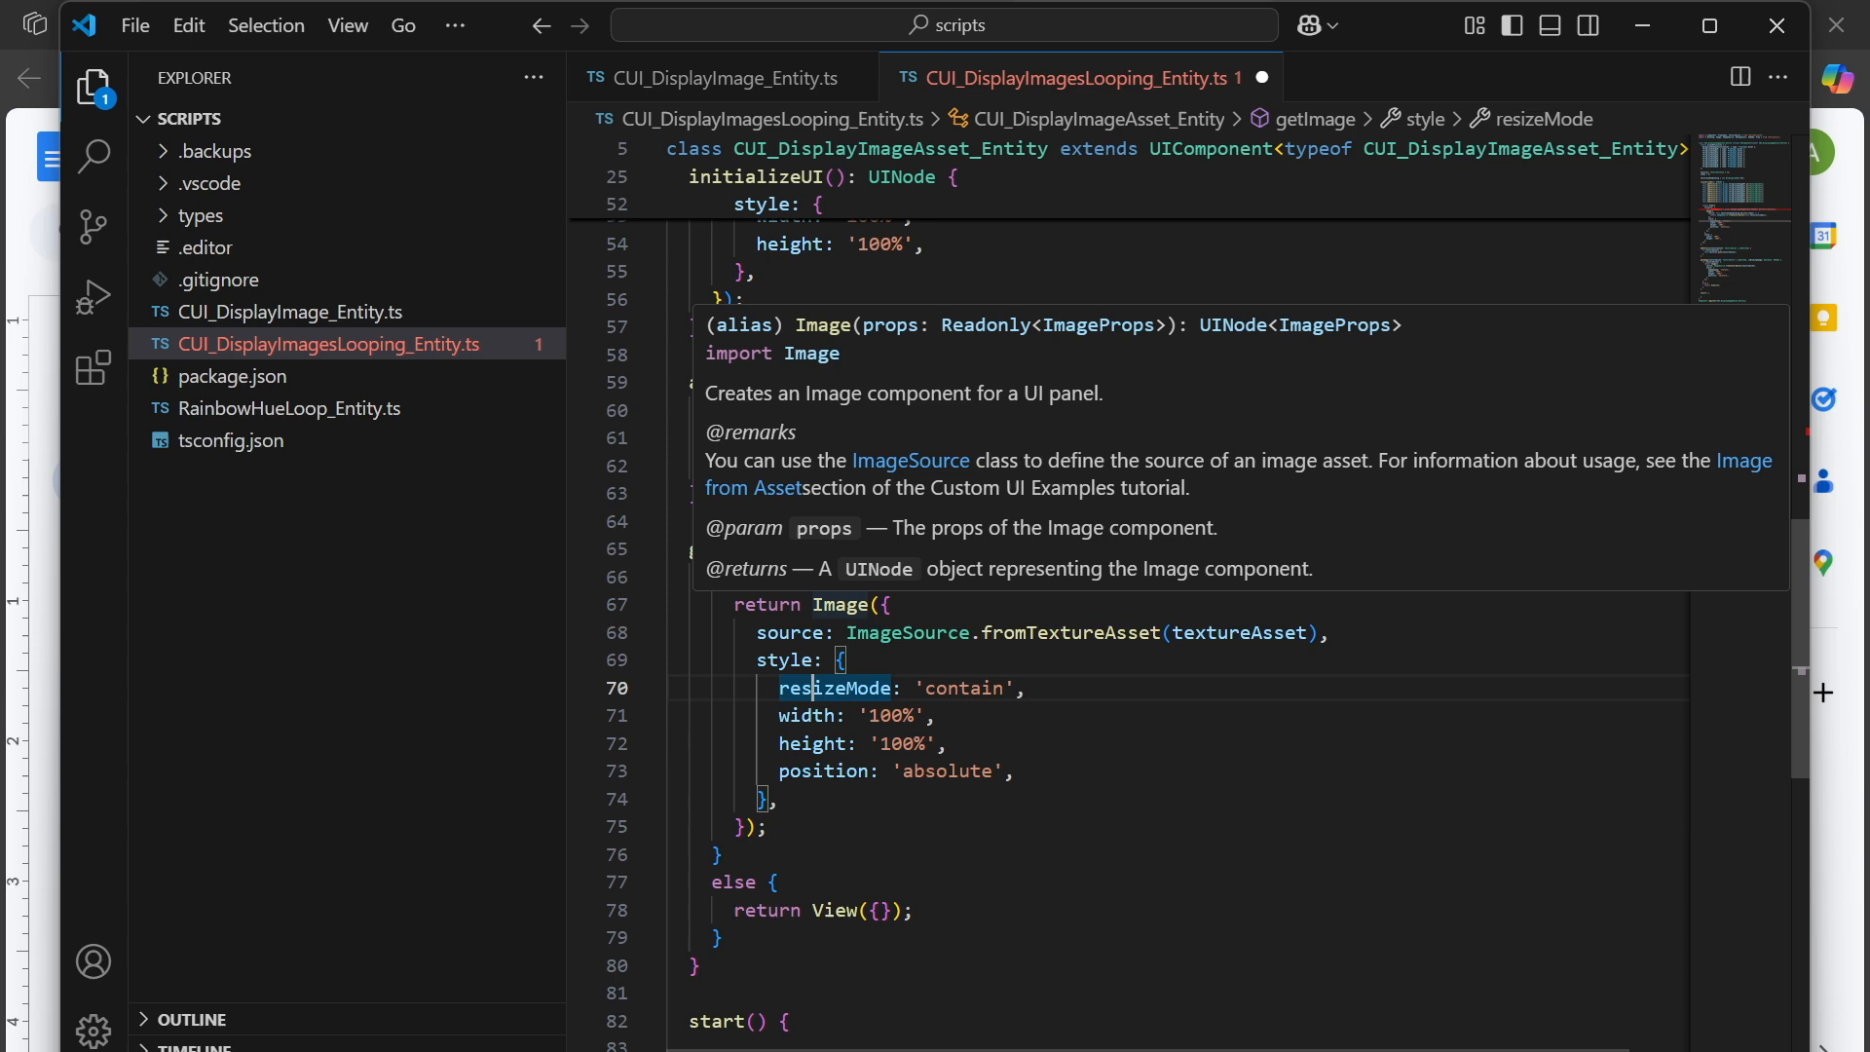
click(845, 632)
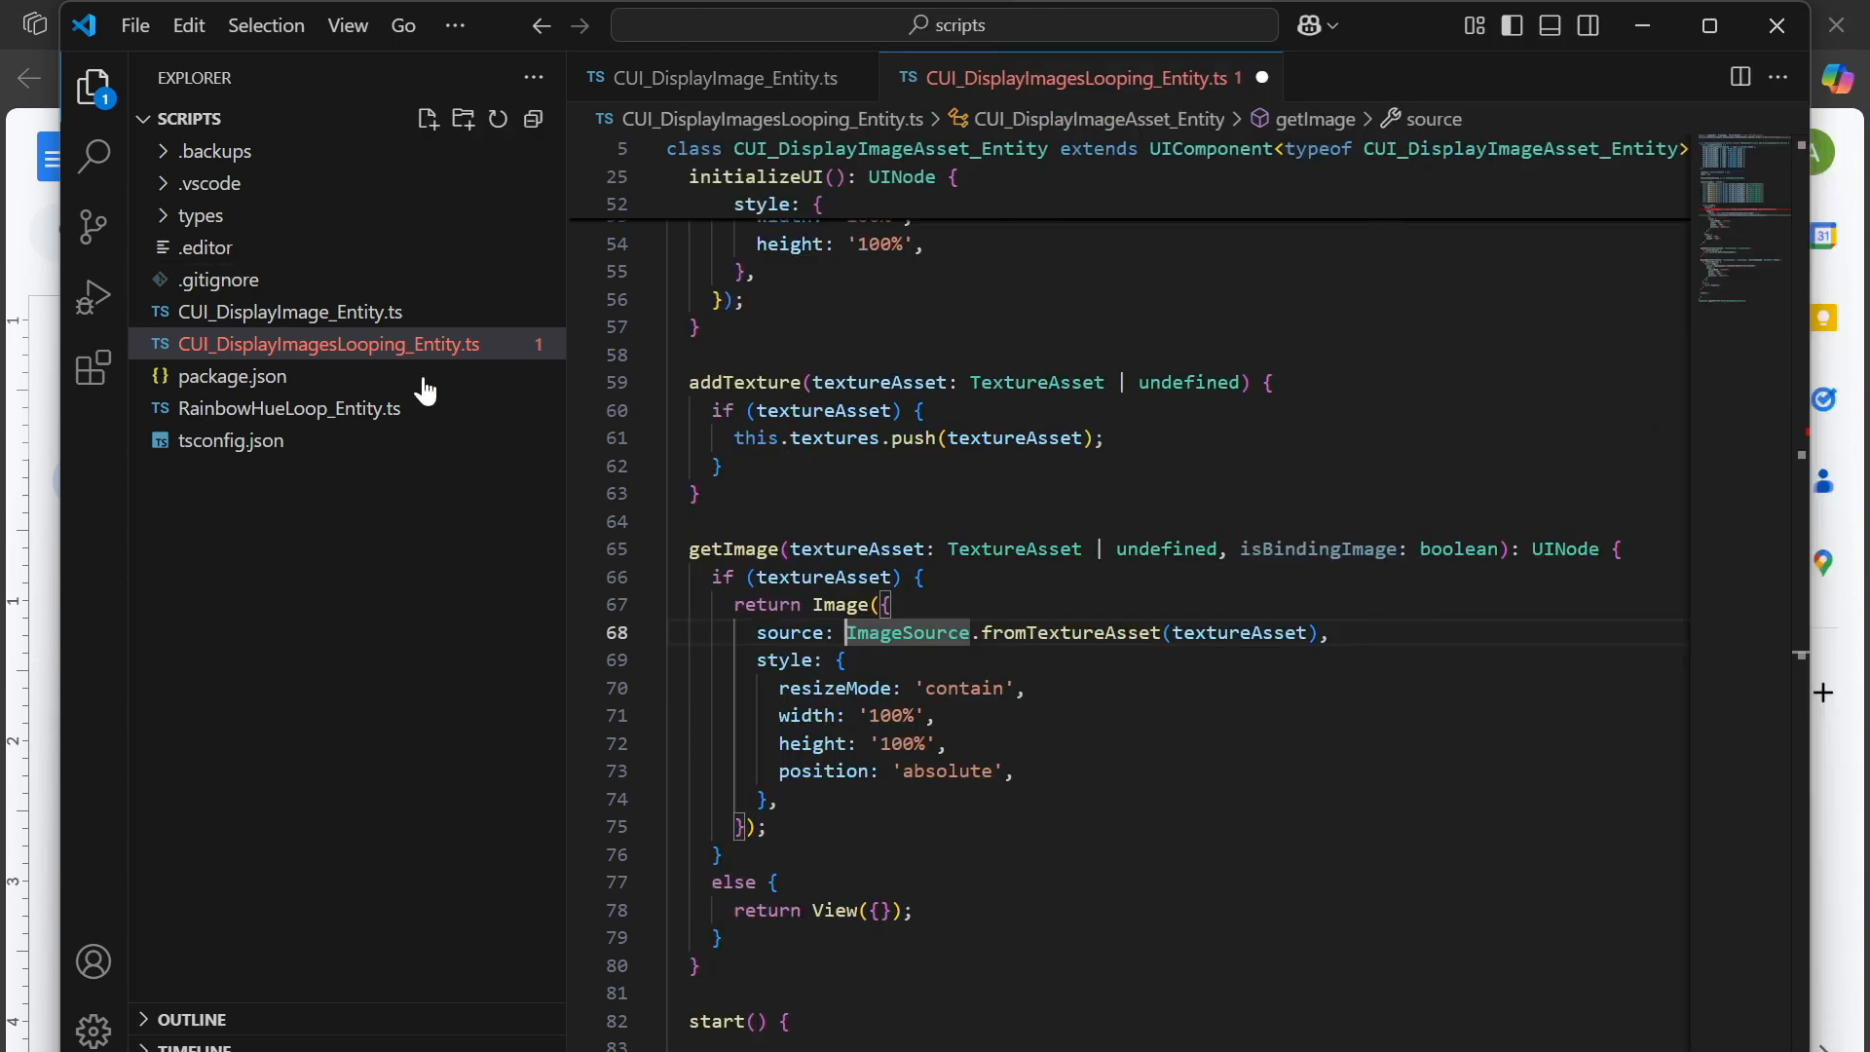
text(isBindingImage)
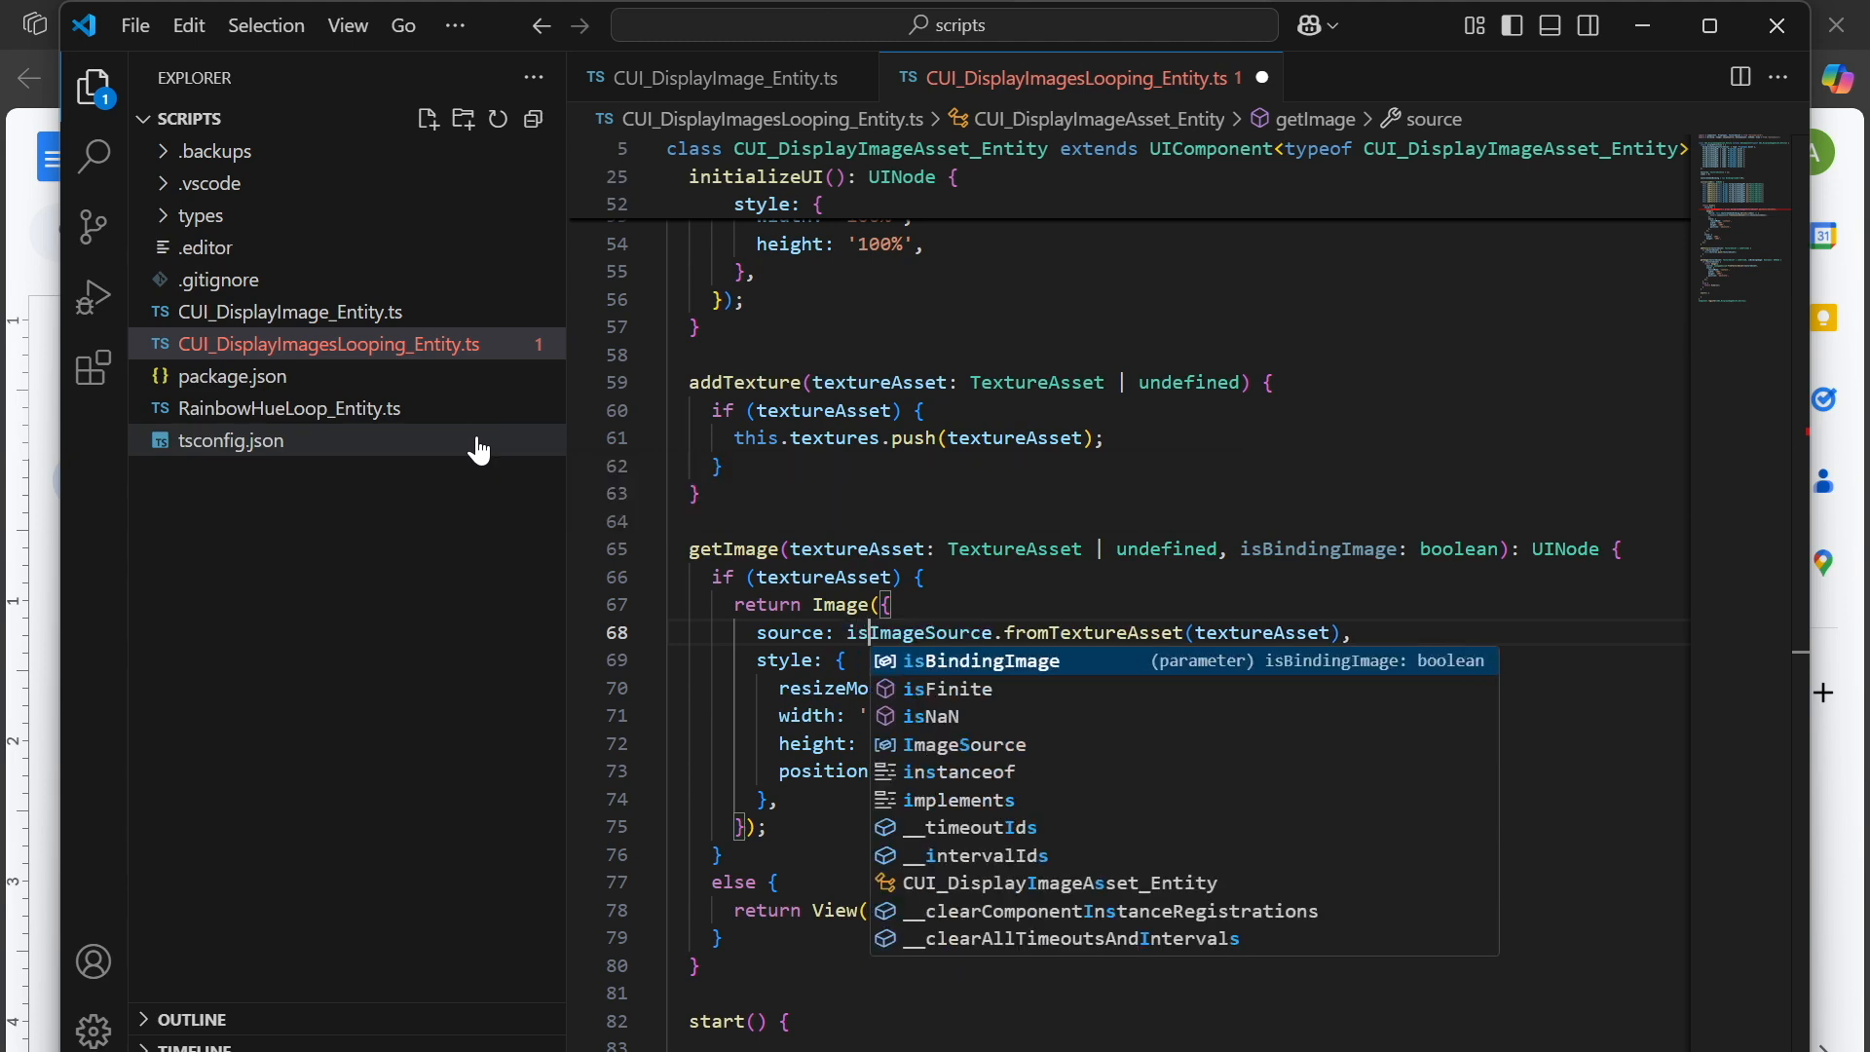
key(Return)
text(?)
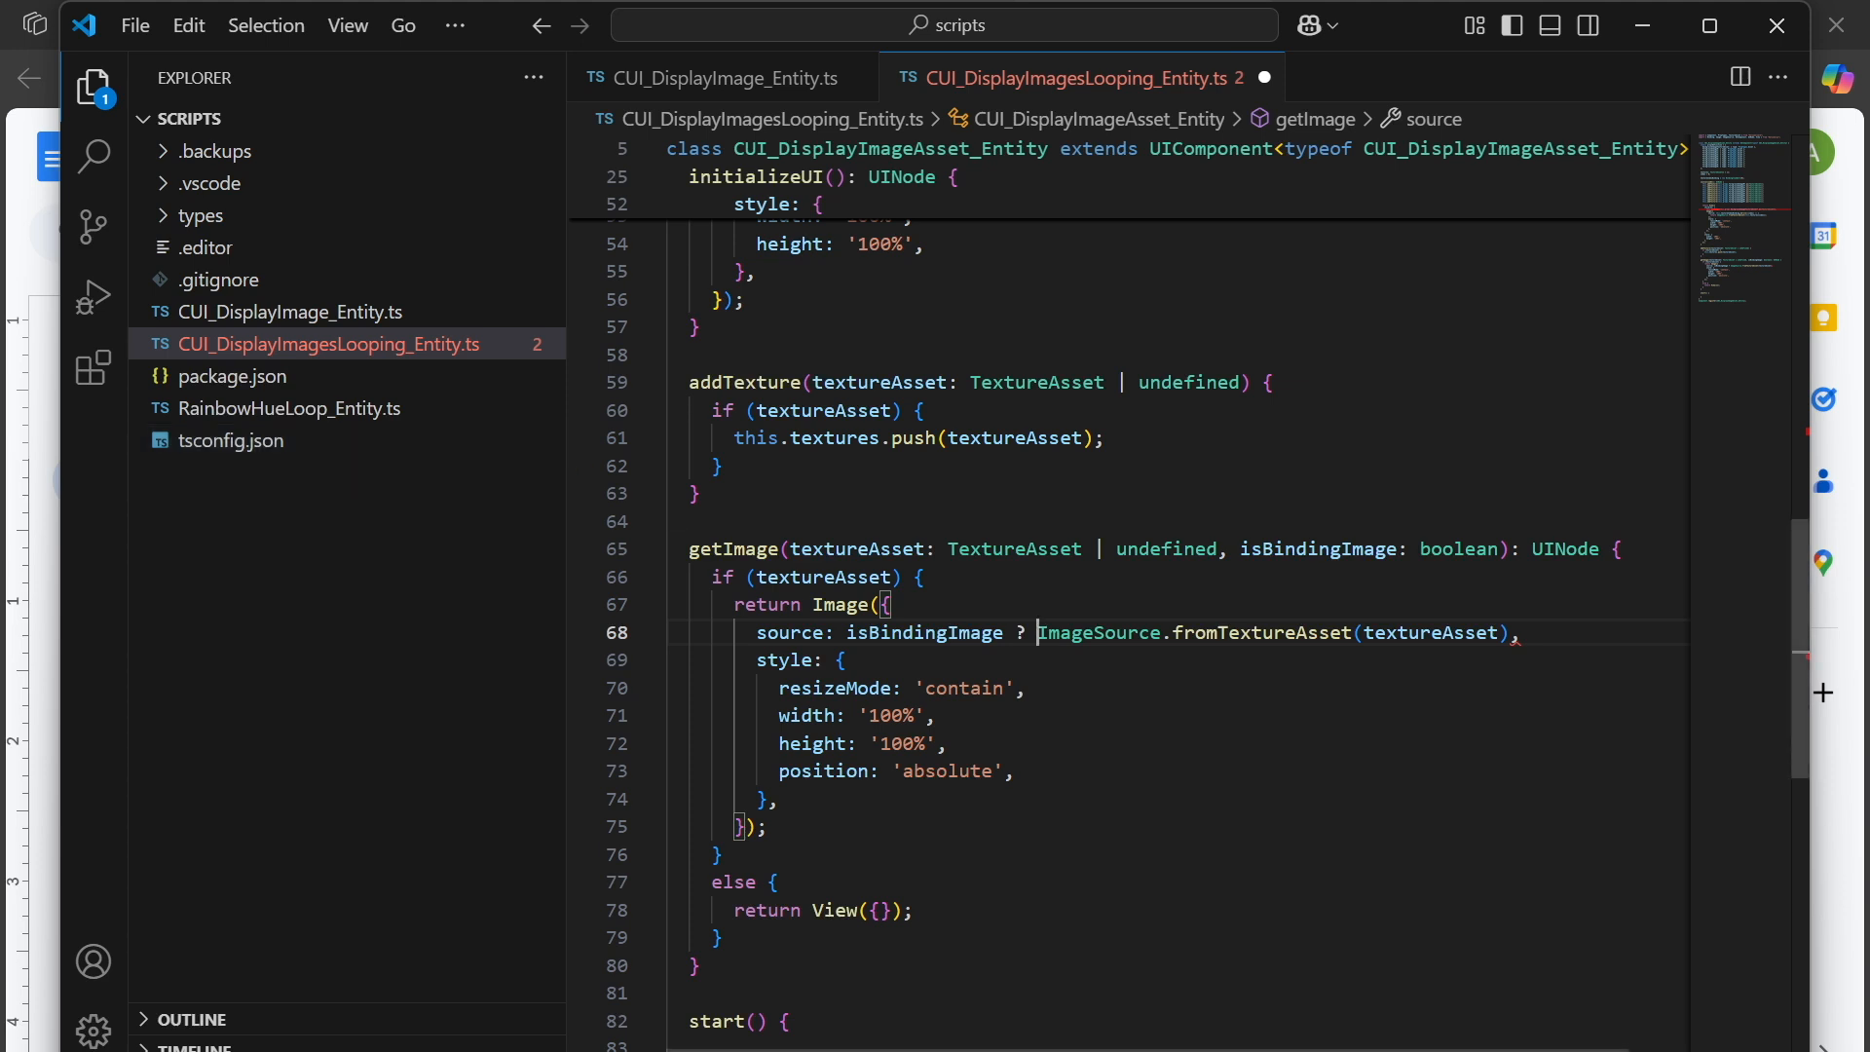
Complete the source conditional with ":" and a copy of ImageSource.fromTextureAsset(textureAsset) as its false branch.
click(1510, 633)
text(:)
click(1037, 633)
shift+click(1510, 633)
key(ctrl+c)
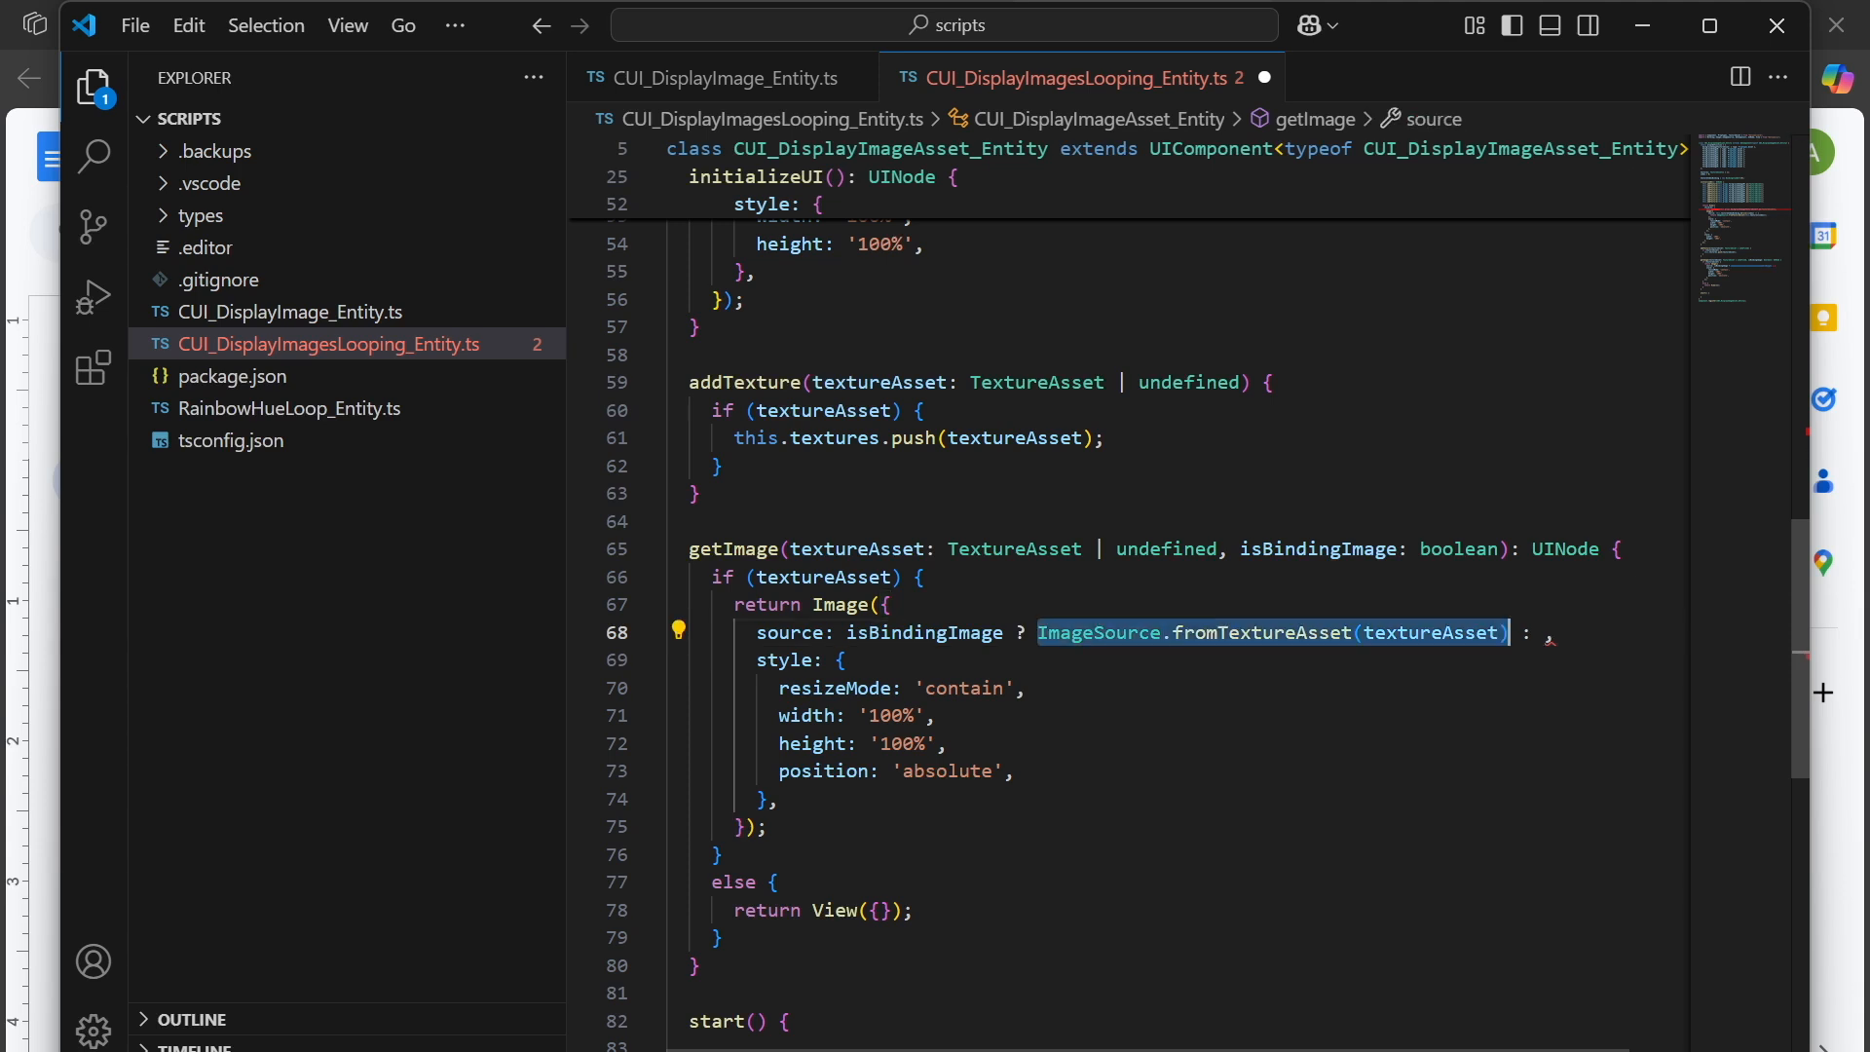
click(1545, 633)
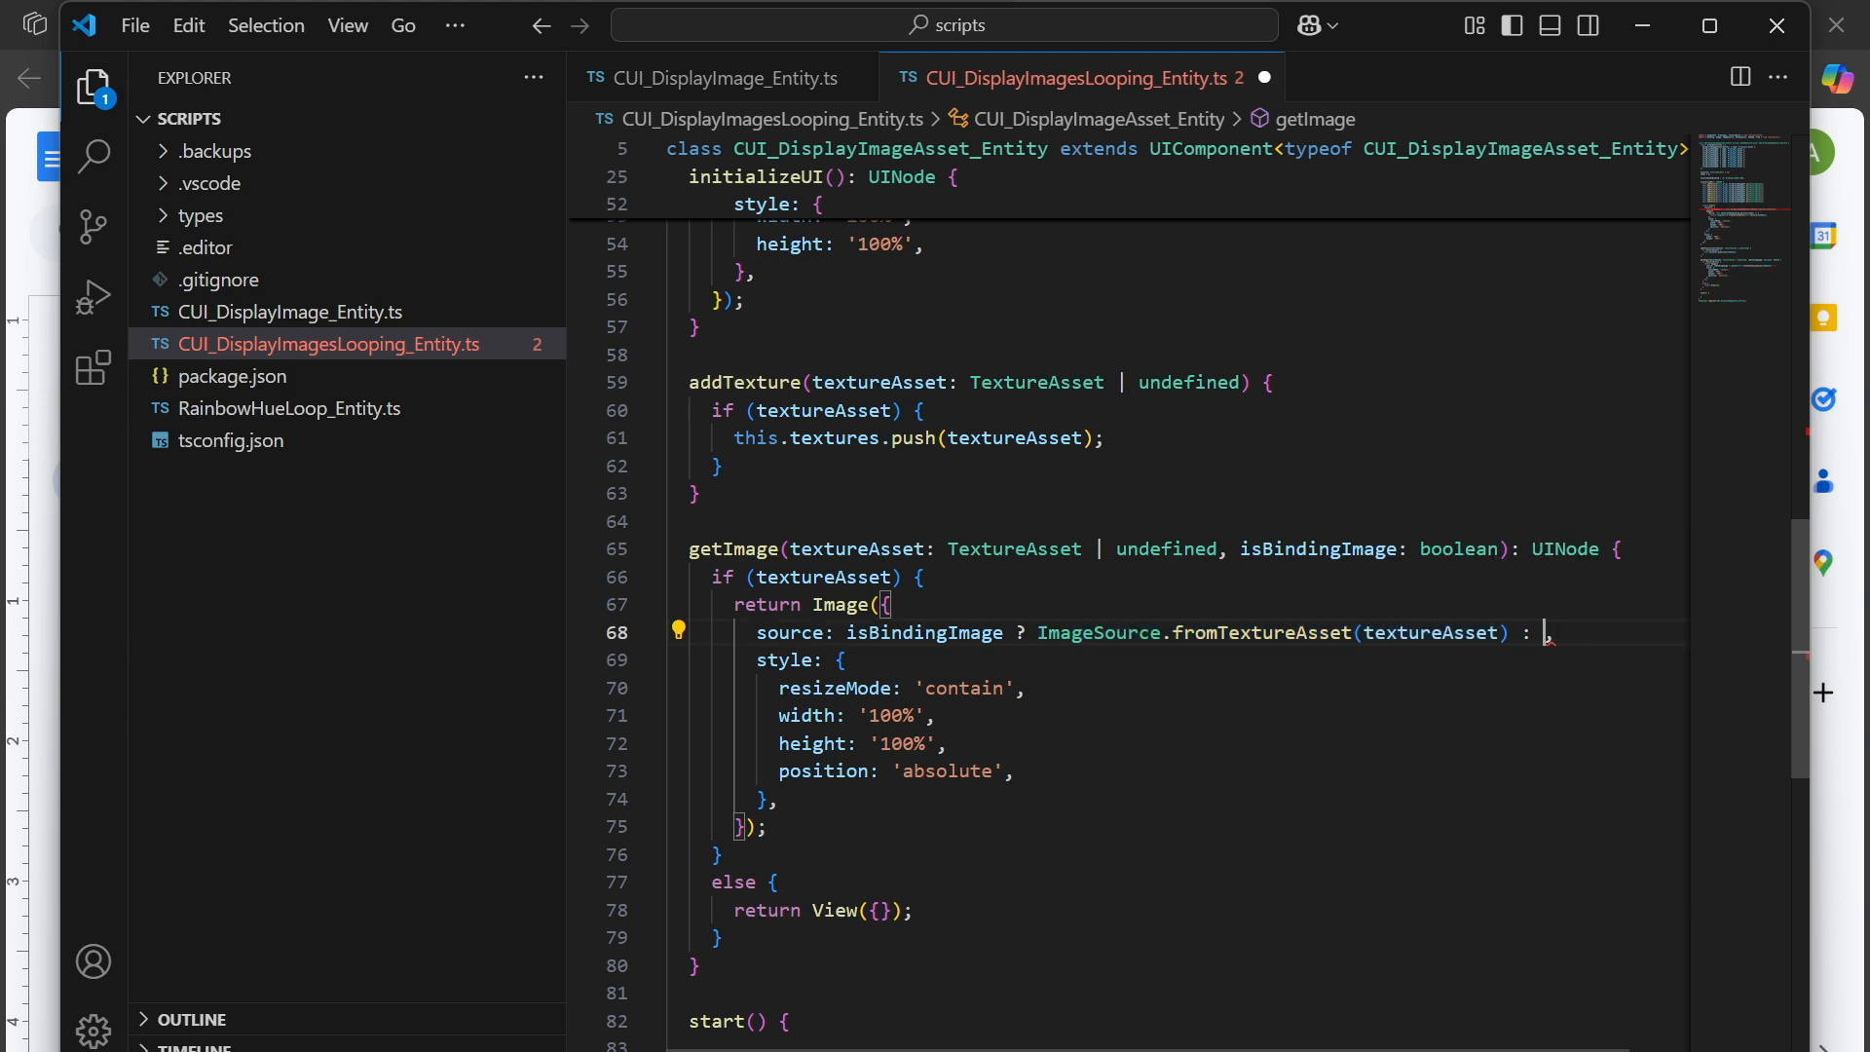
key(ctrl+v)
drag(1288, 1050, 1032, 1050)
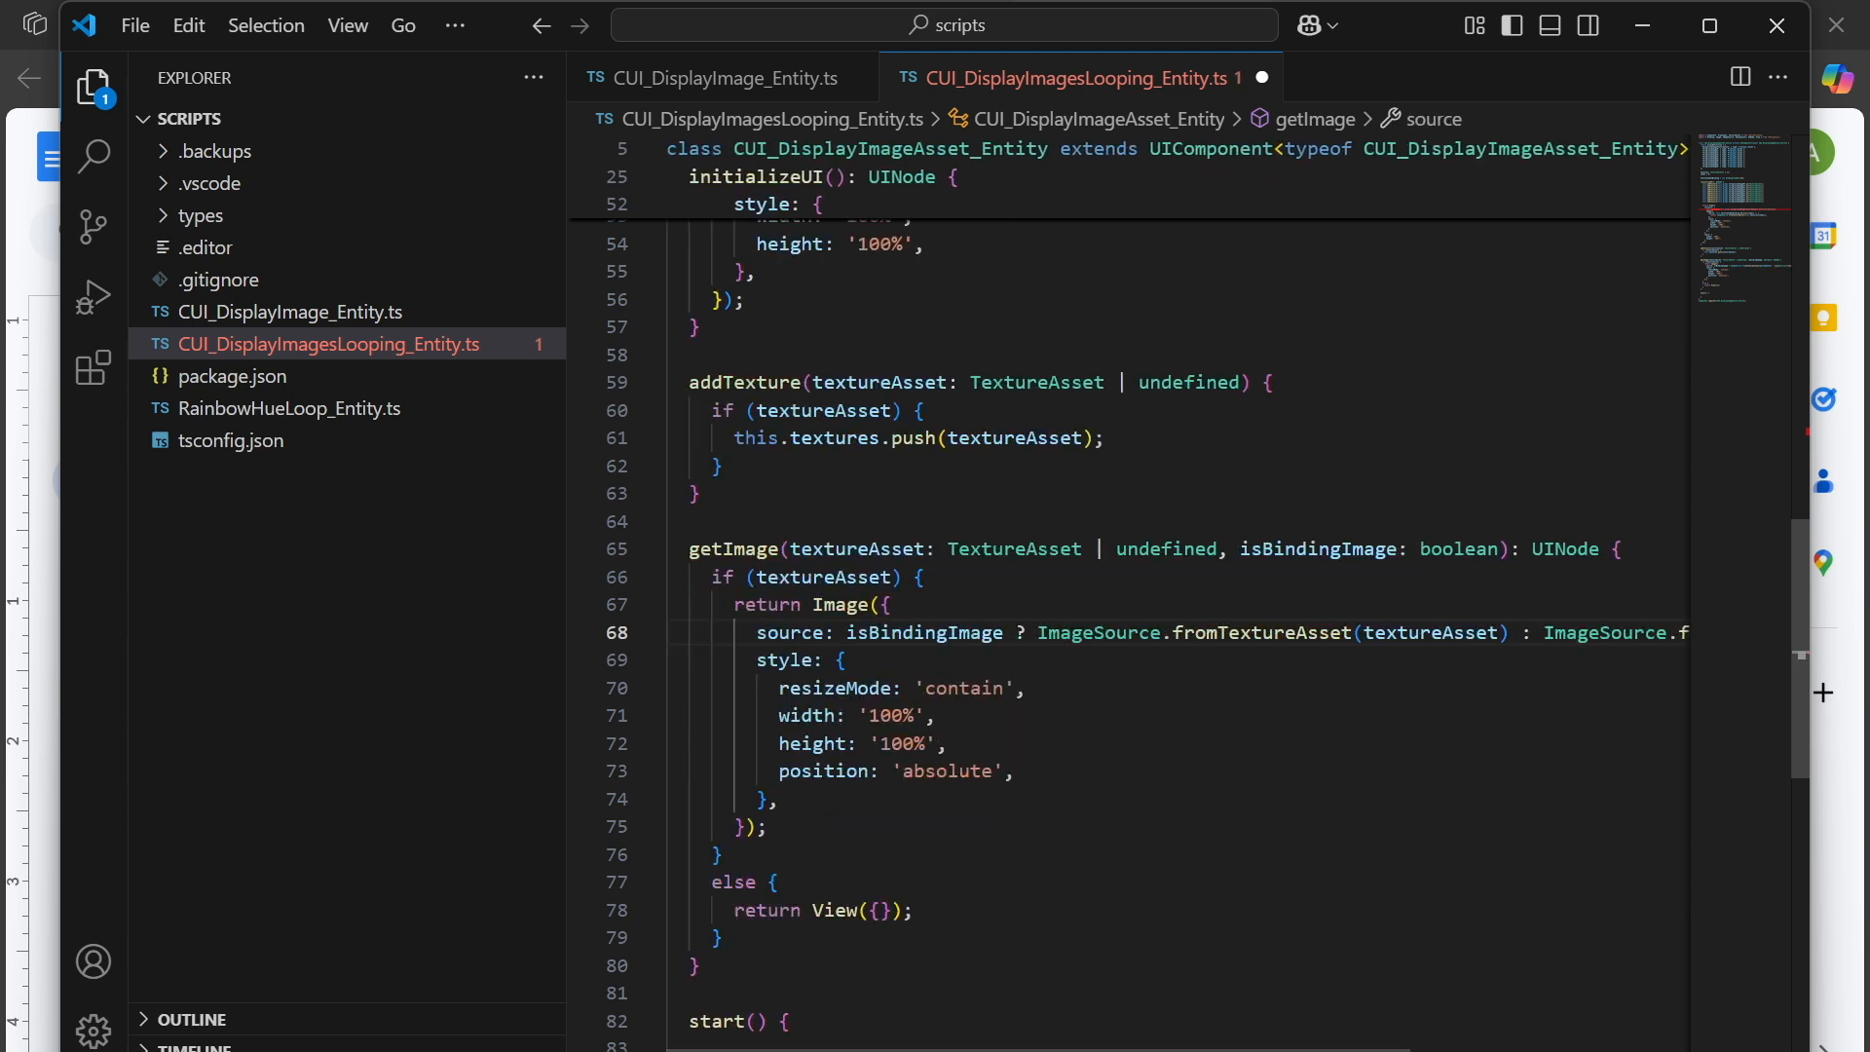
Copy the this.textureIndexBinding.derive callback from the foreground Image's source in initializeUI.
double_click(926, 633)
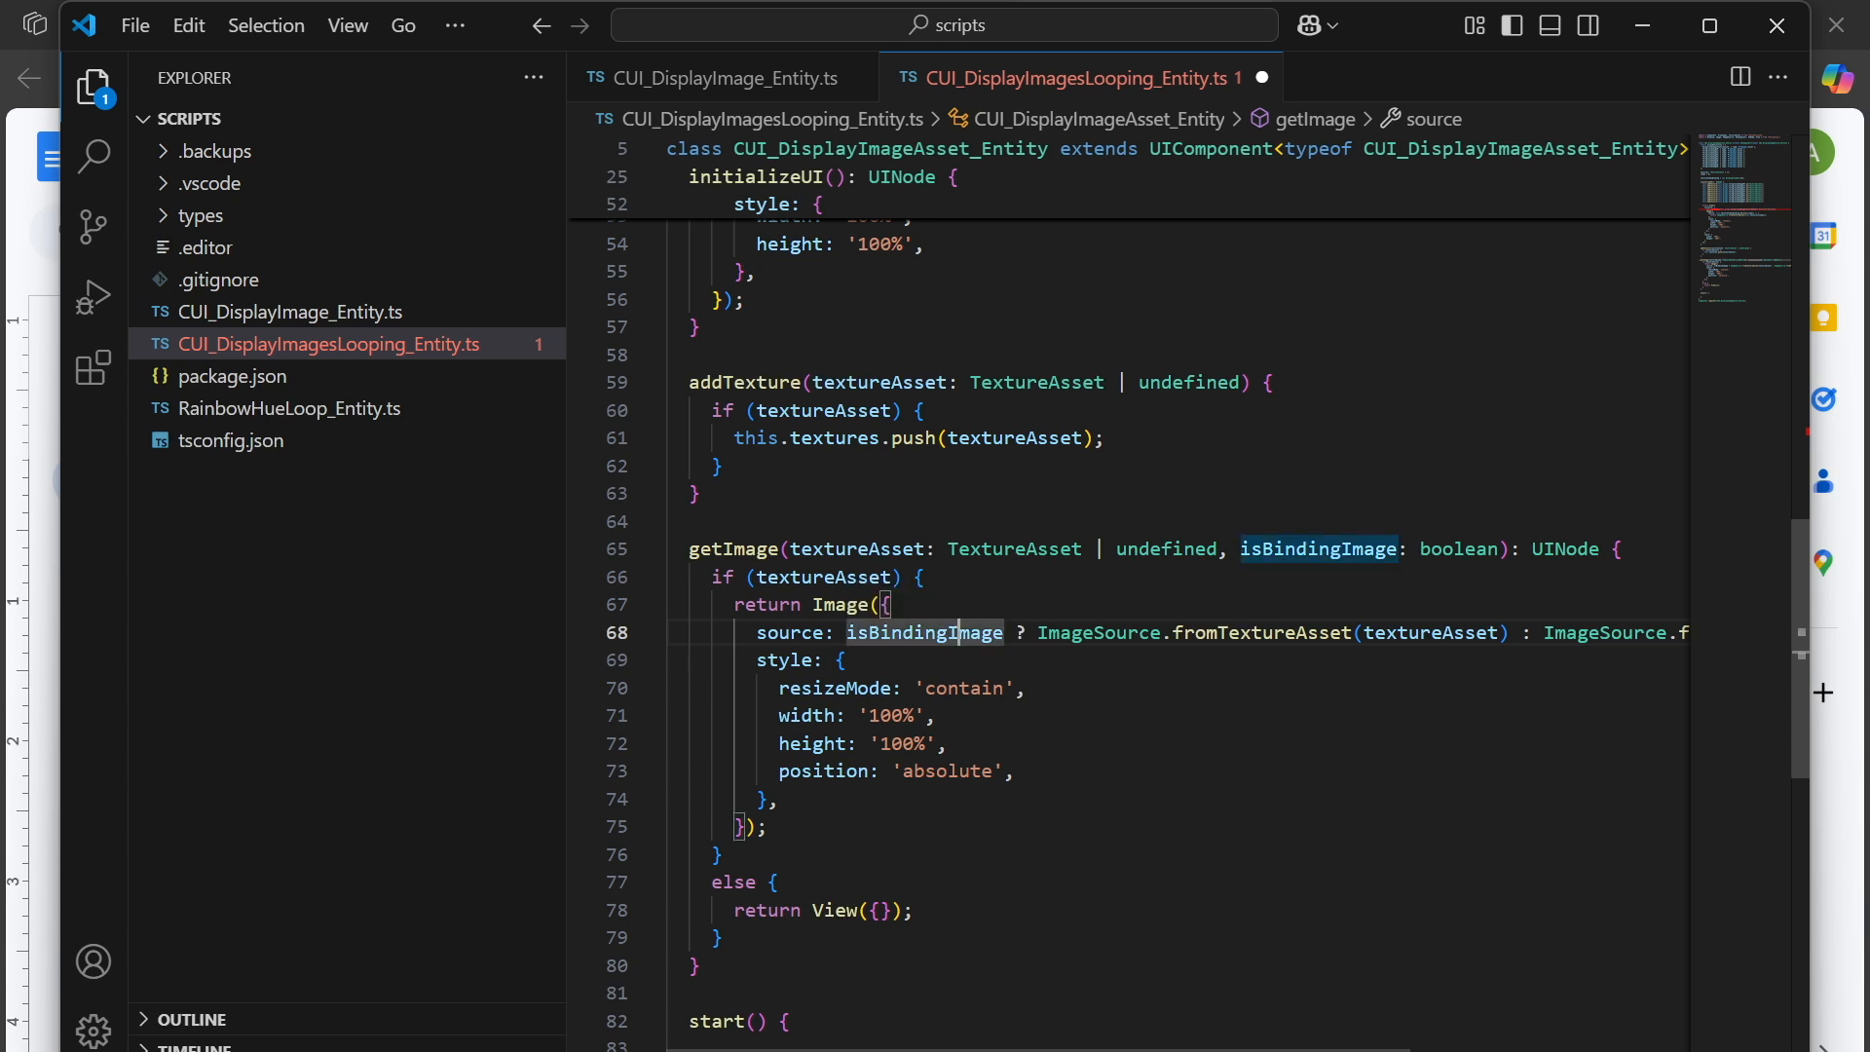
double_click(1099, 634)
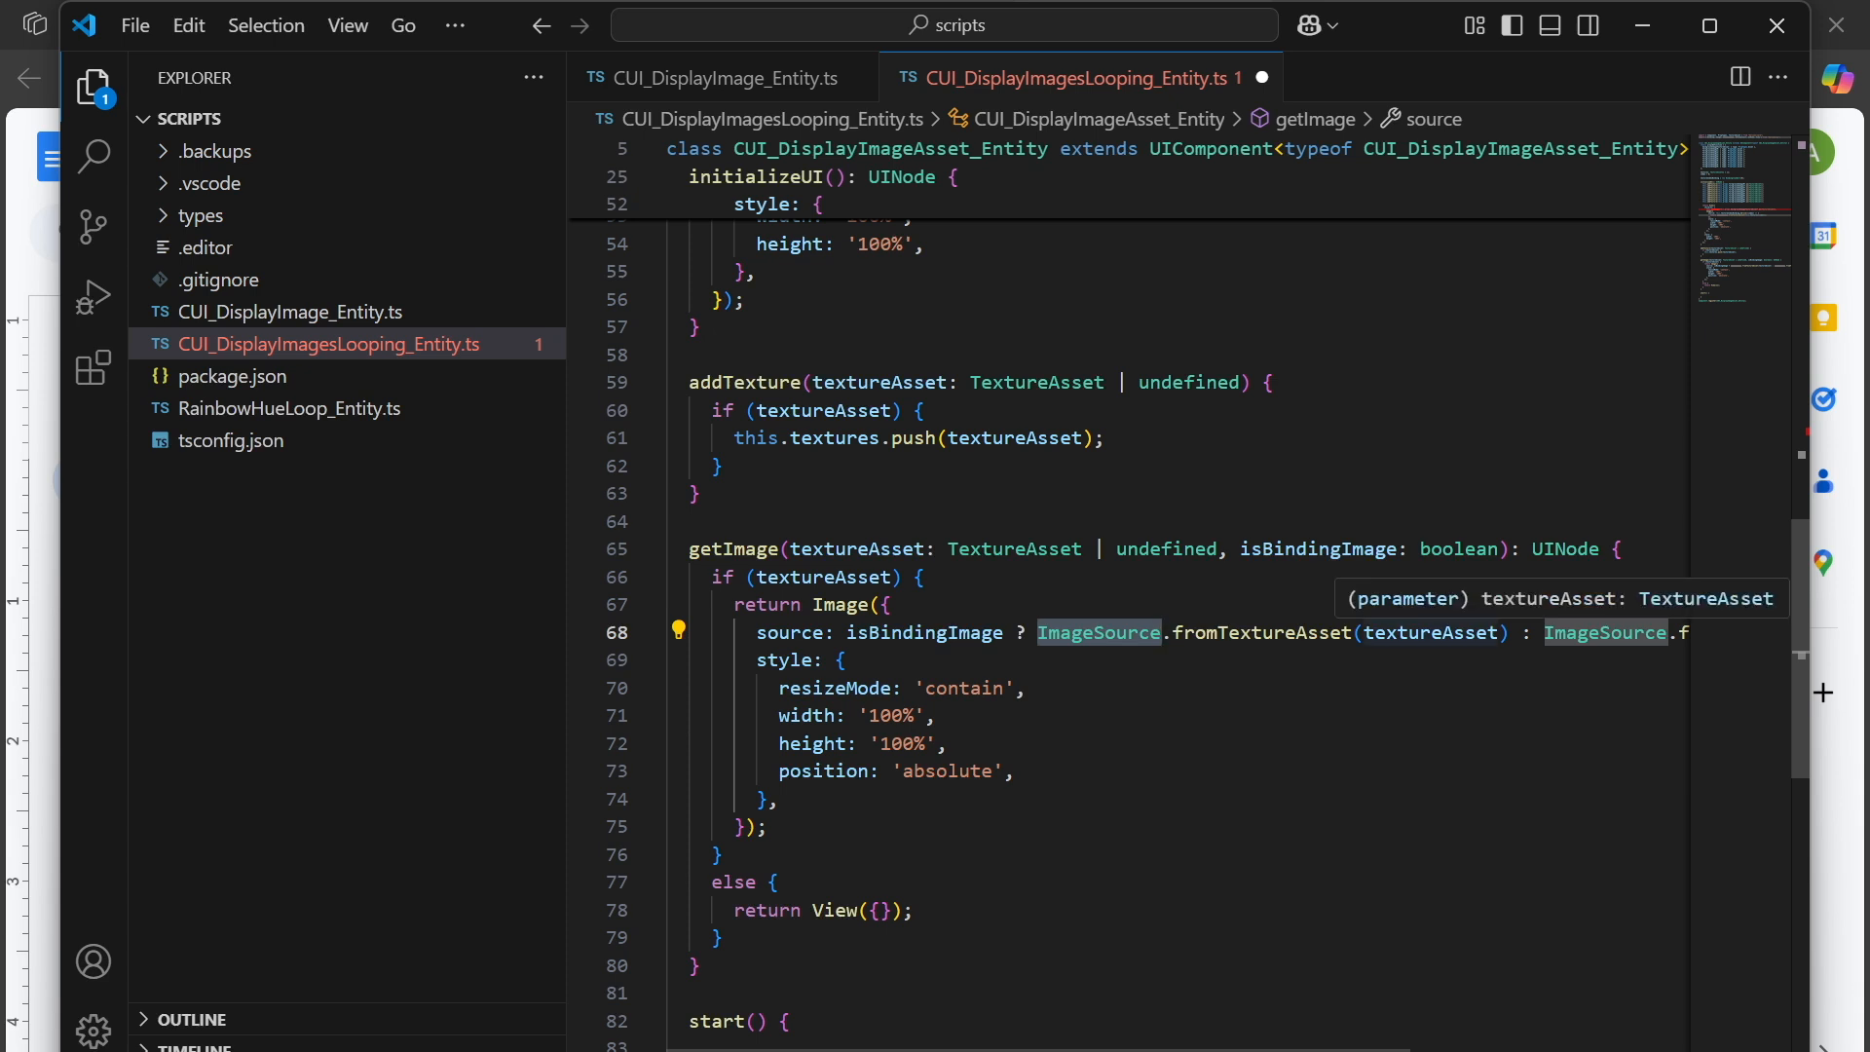
scroll(1432, 633, up, 7)
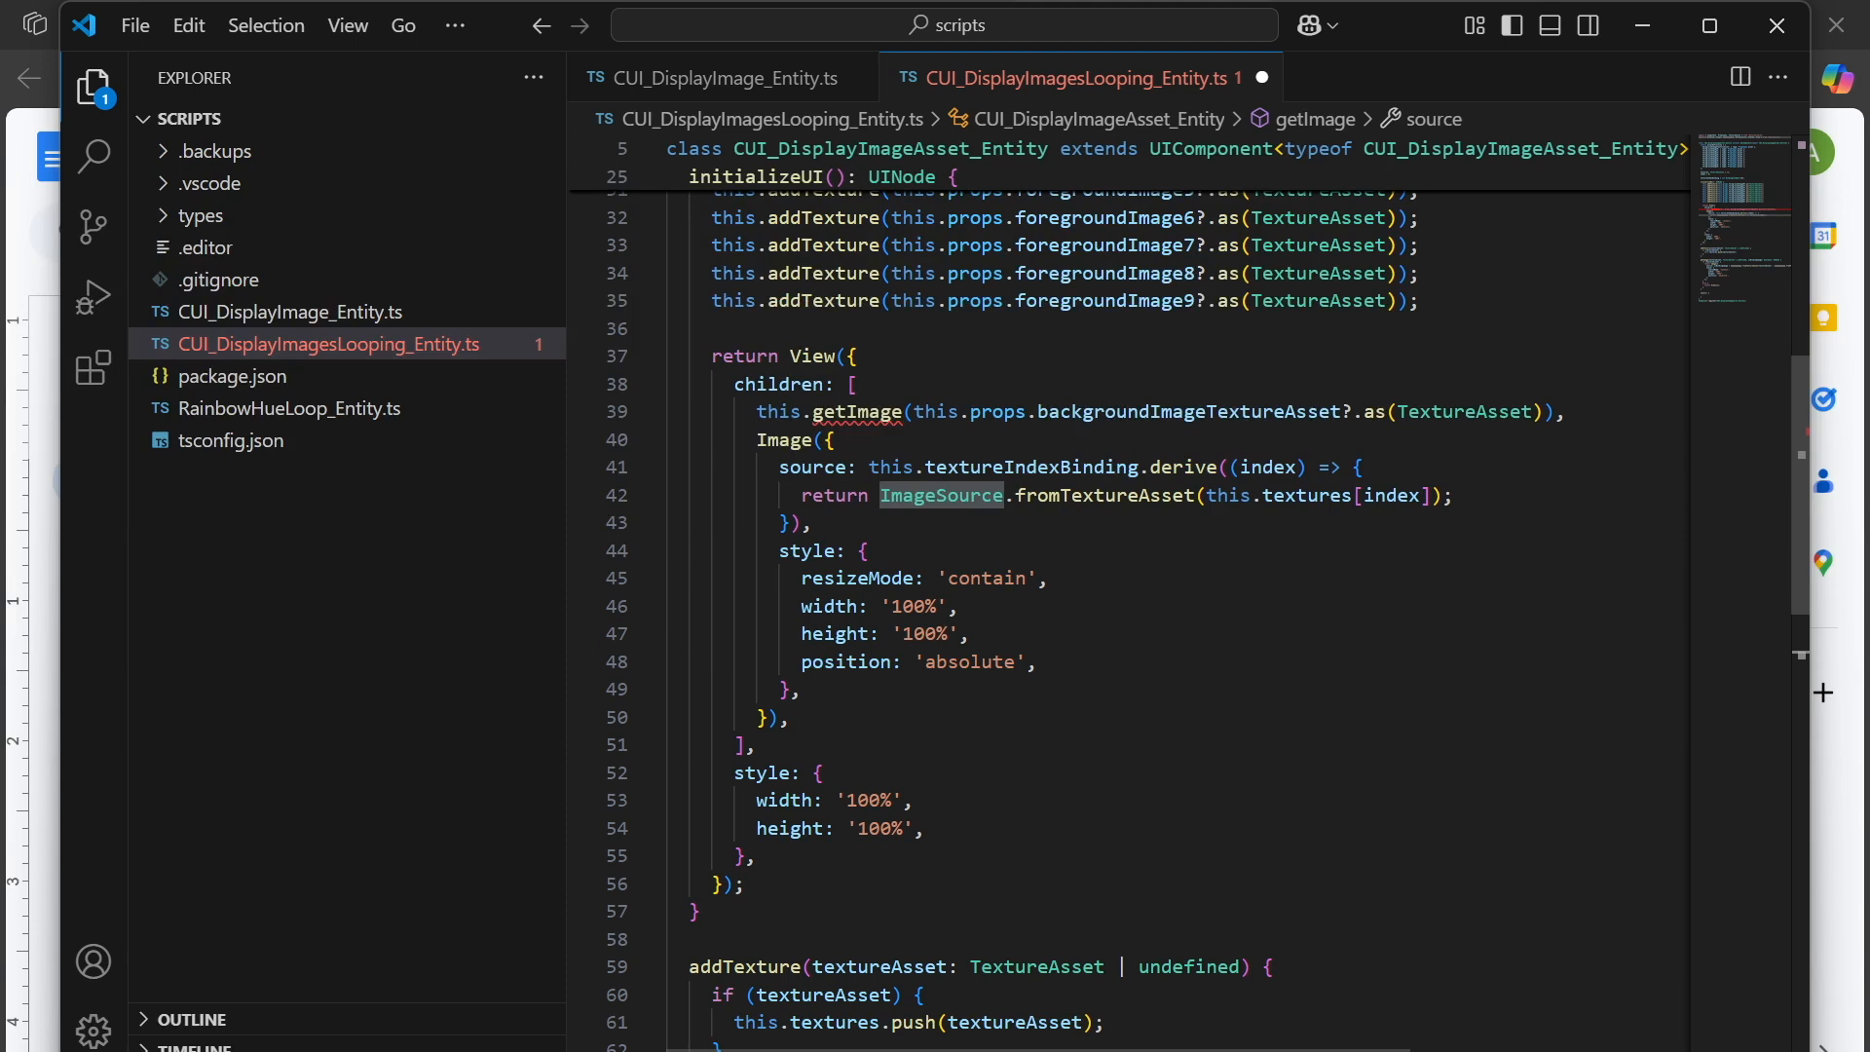
drag(871, 468, 877, 523)
key(ctrl+c)
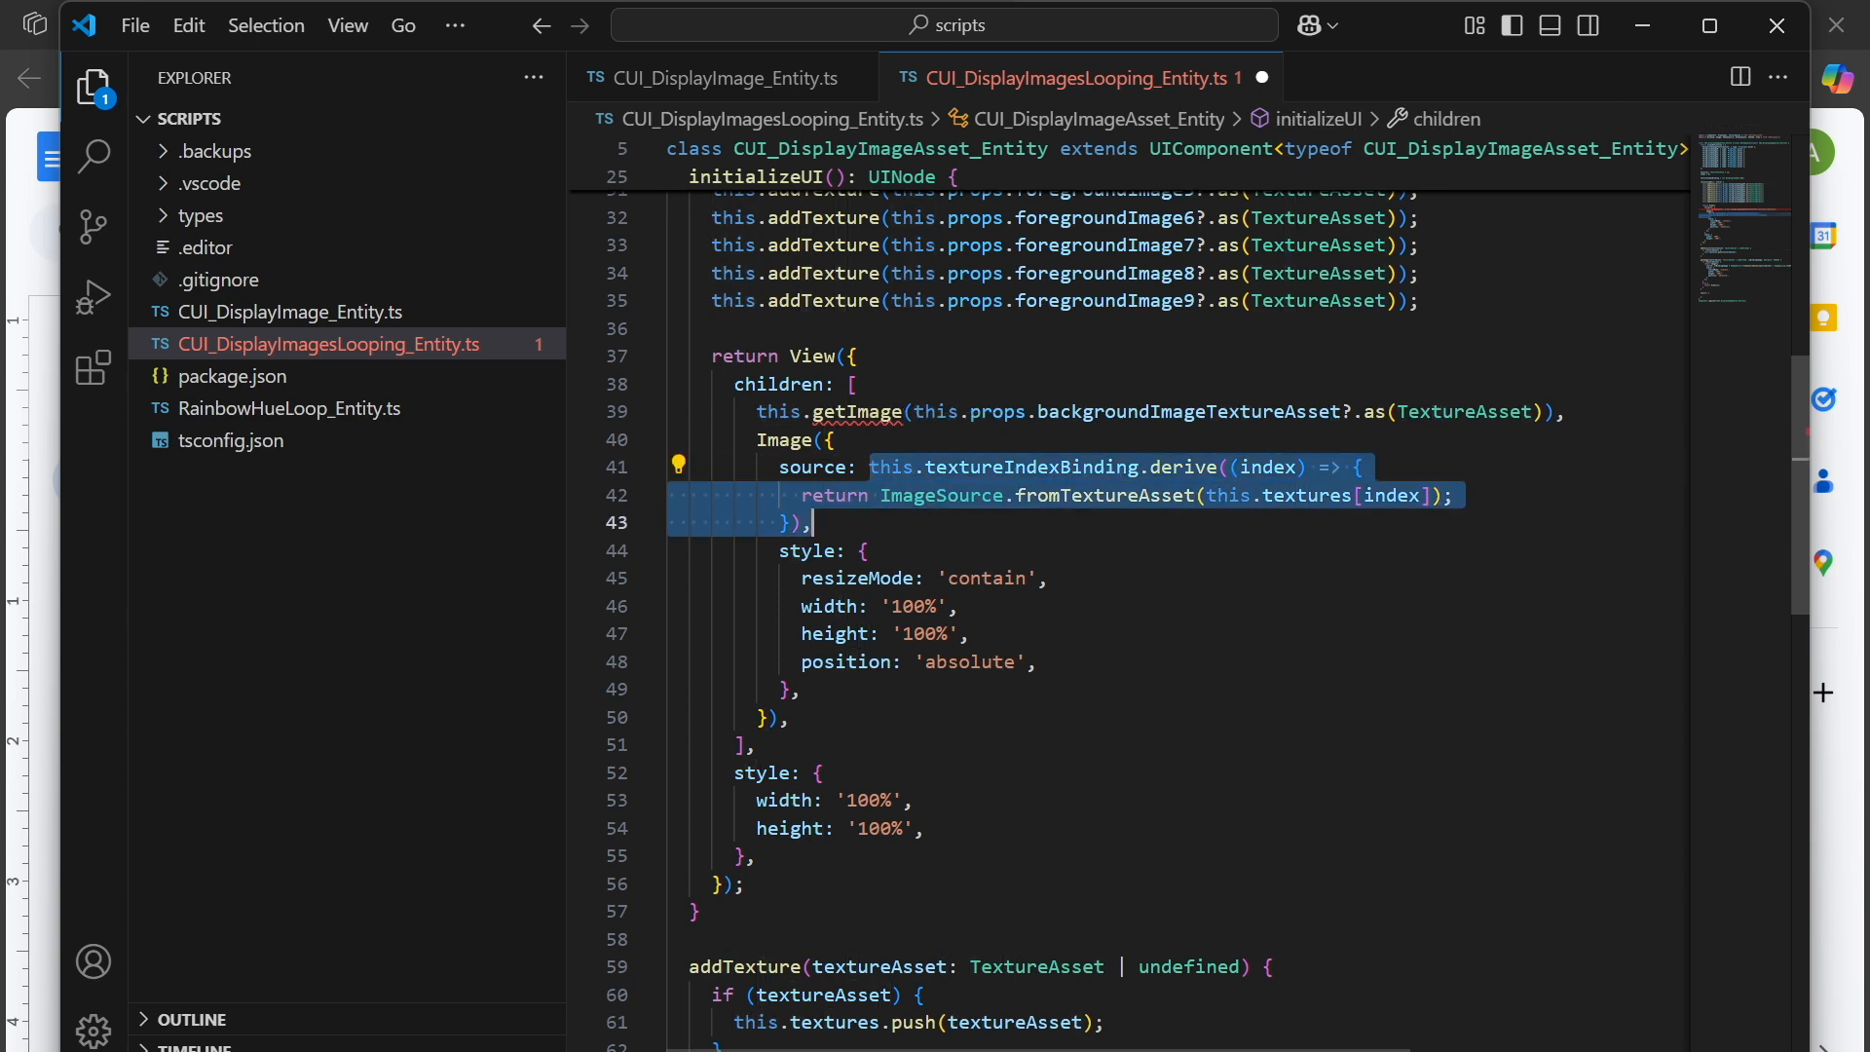
Split getImage's source conditional so that both branches and the colon each stand on their own line.
scroll(1130, 603, down, 7)
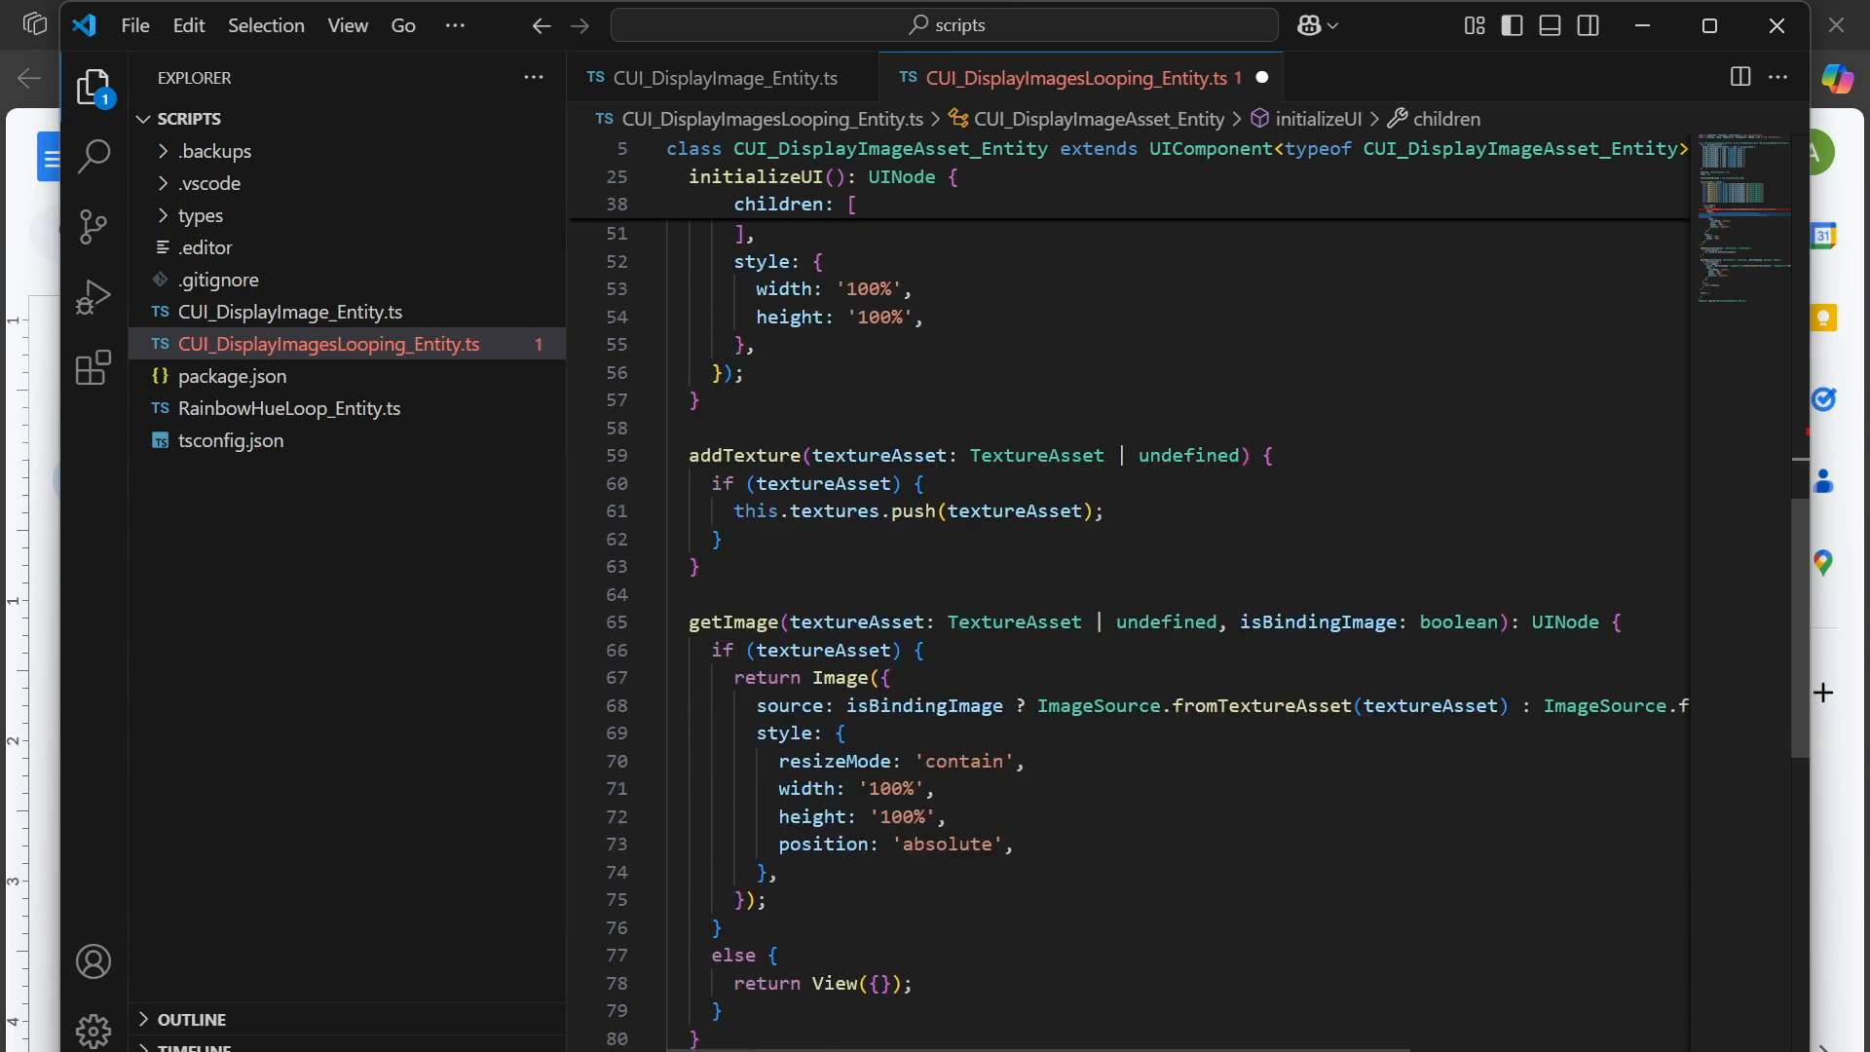
click(1037, 707)
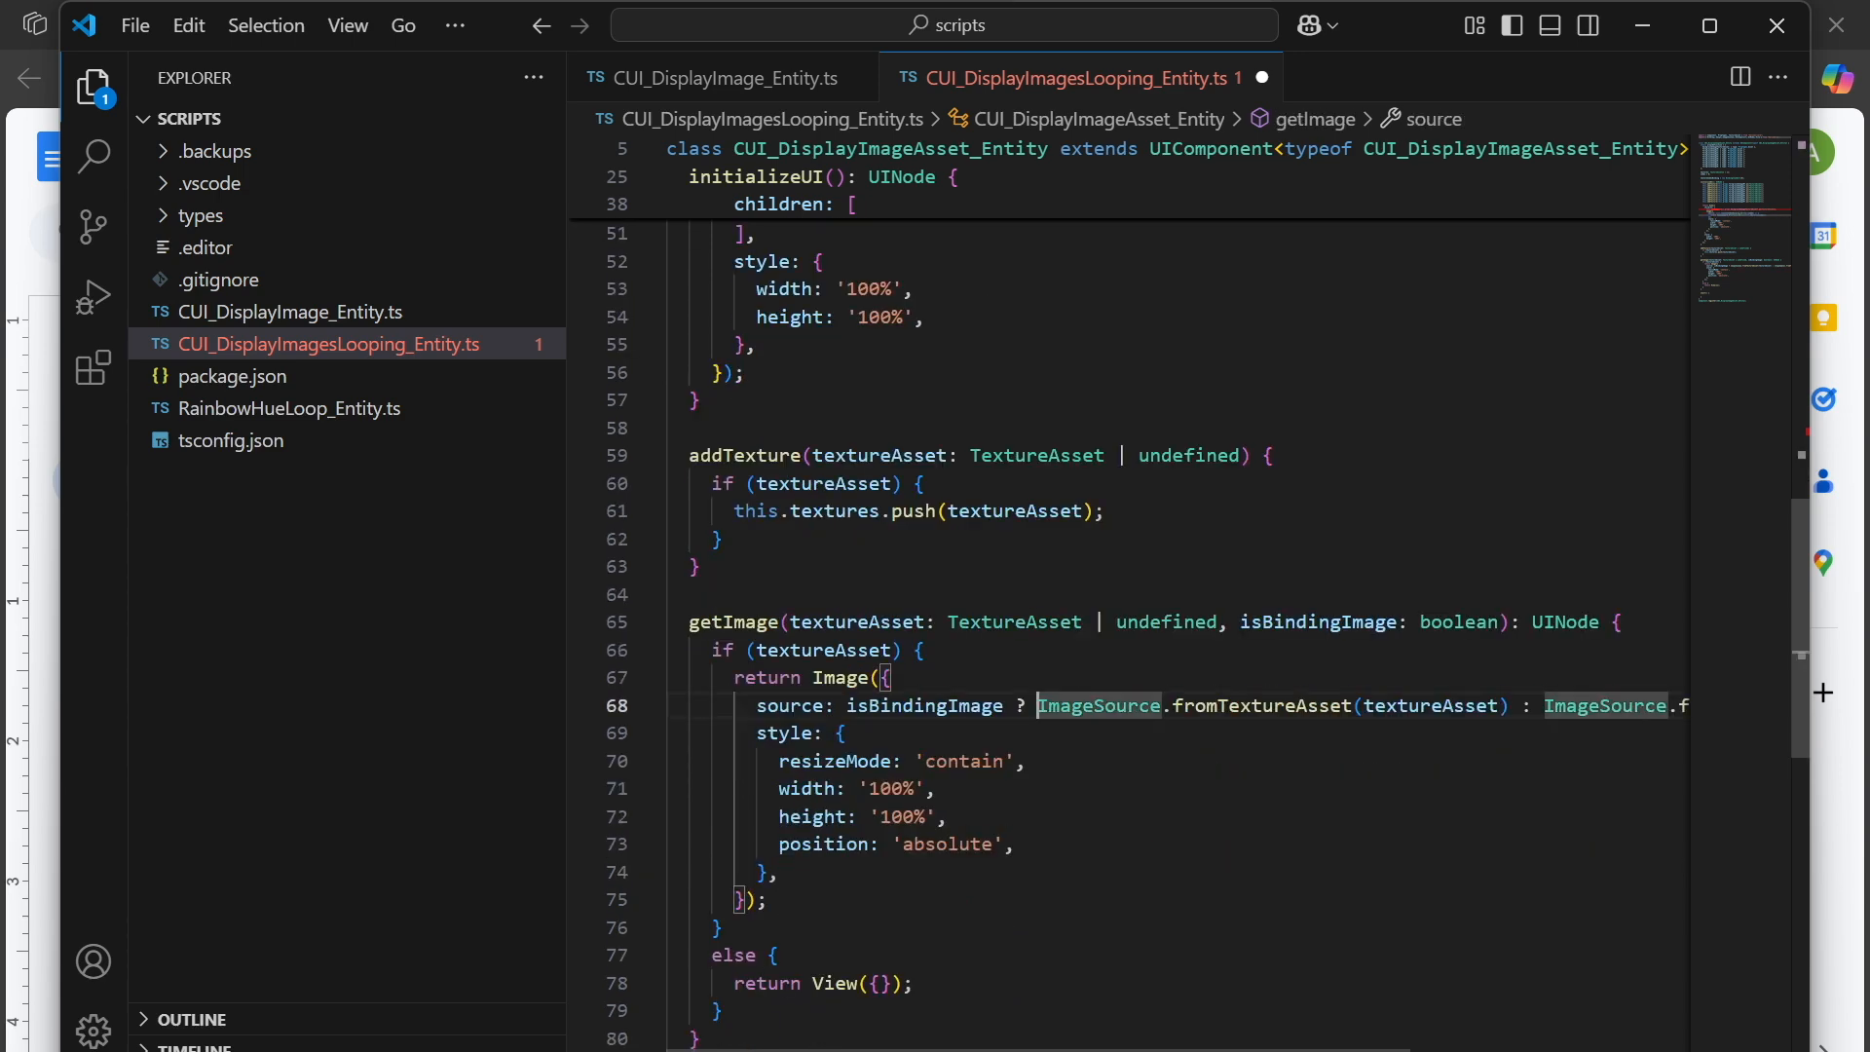
key(Return)
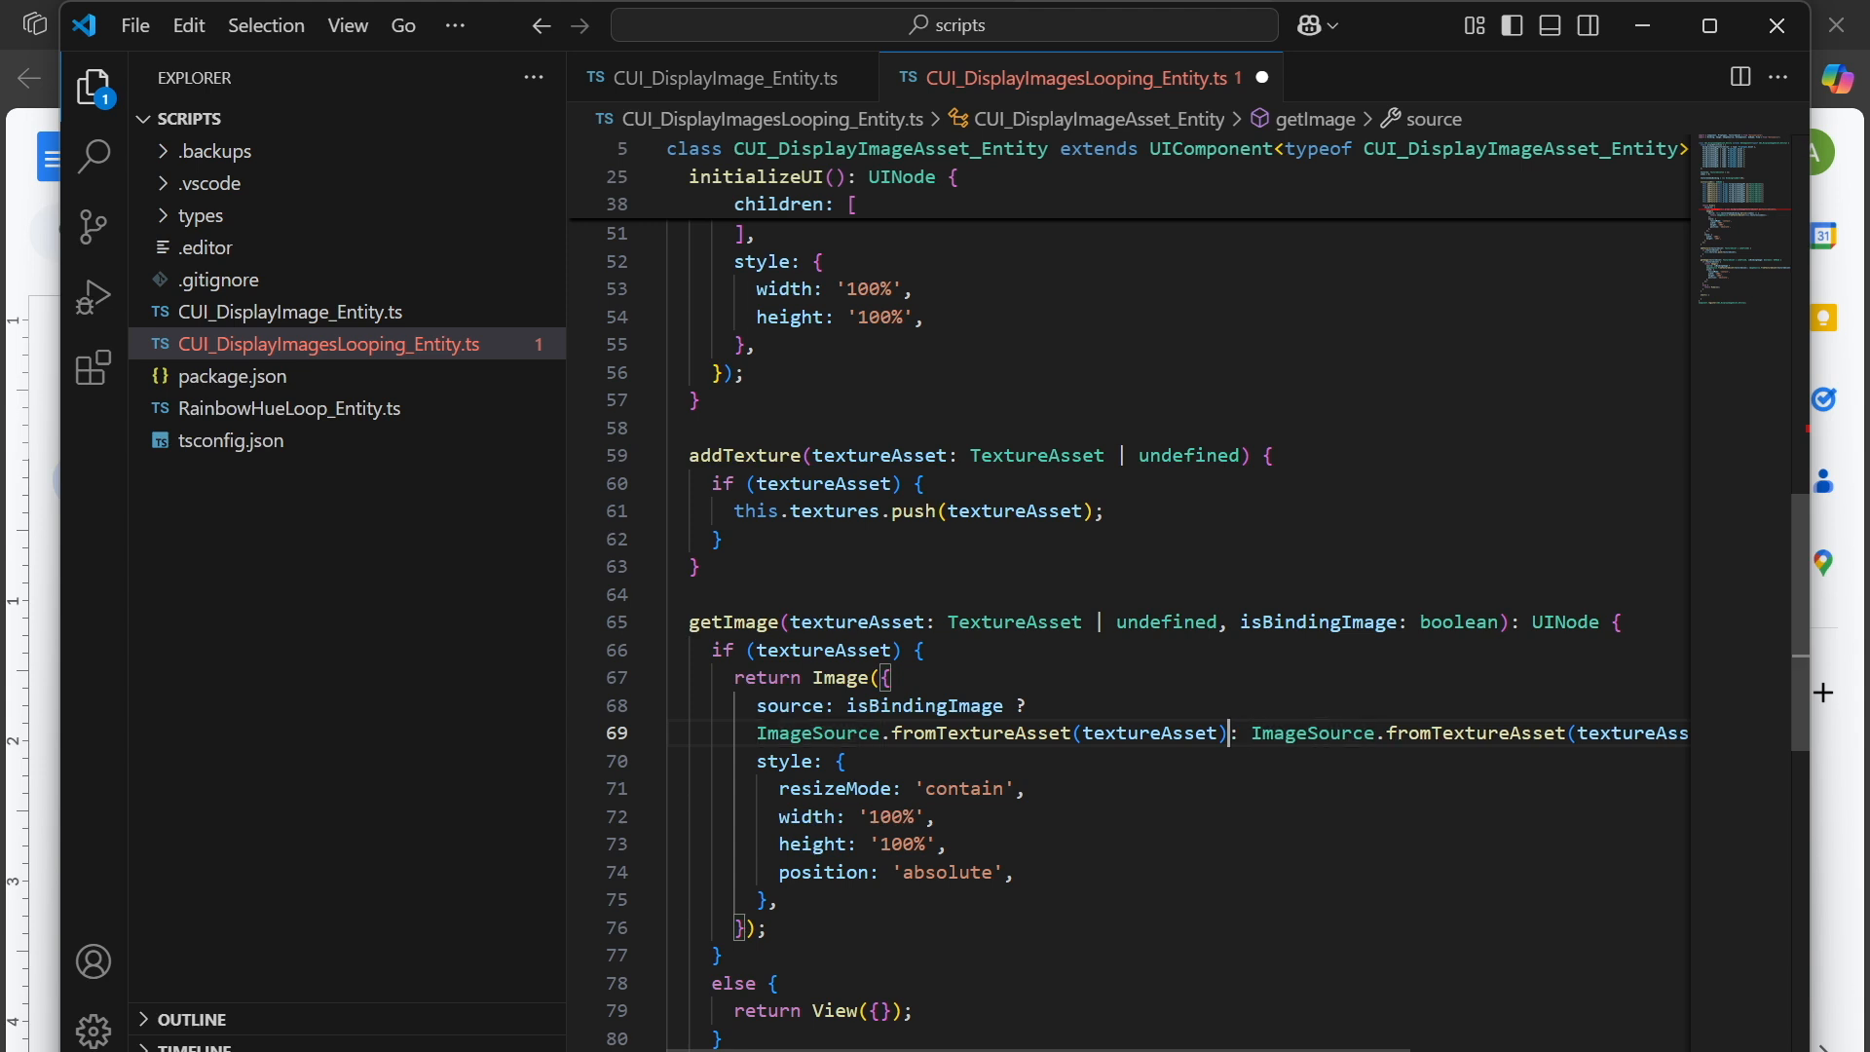
key(Return)
click(789, 761)
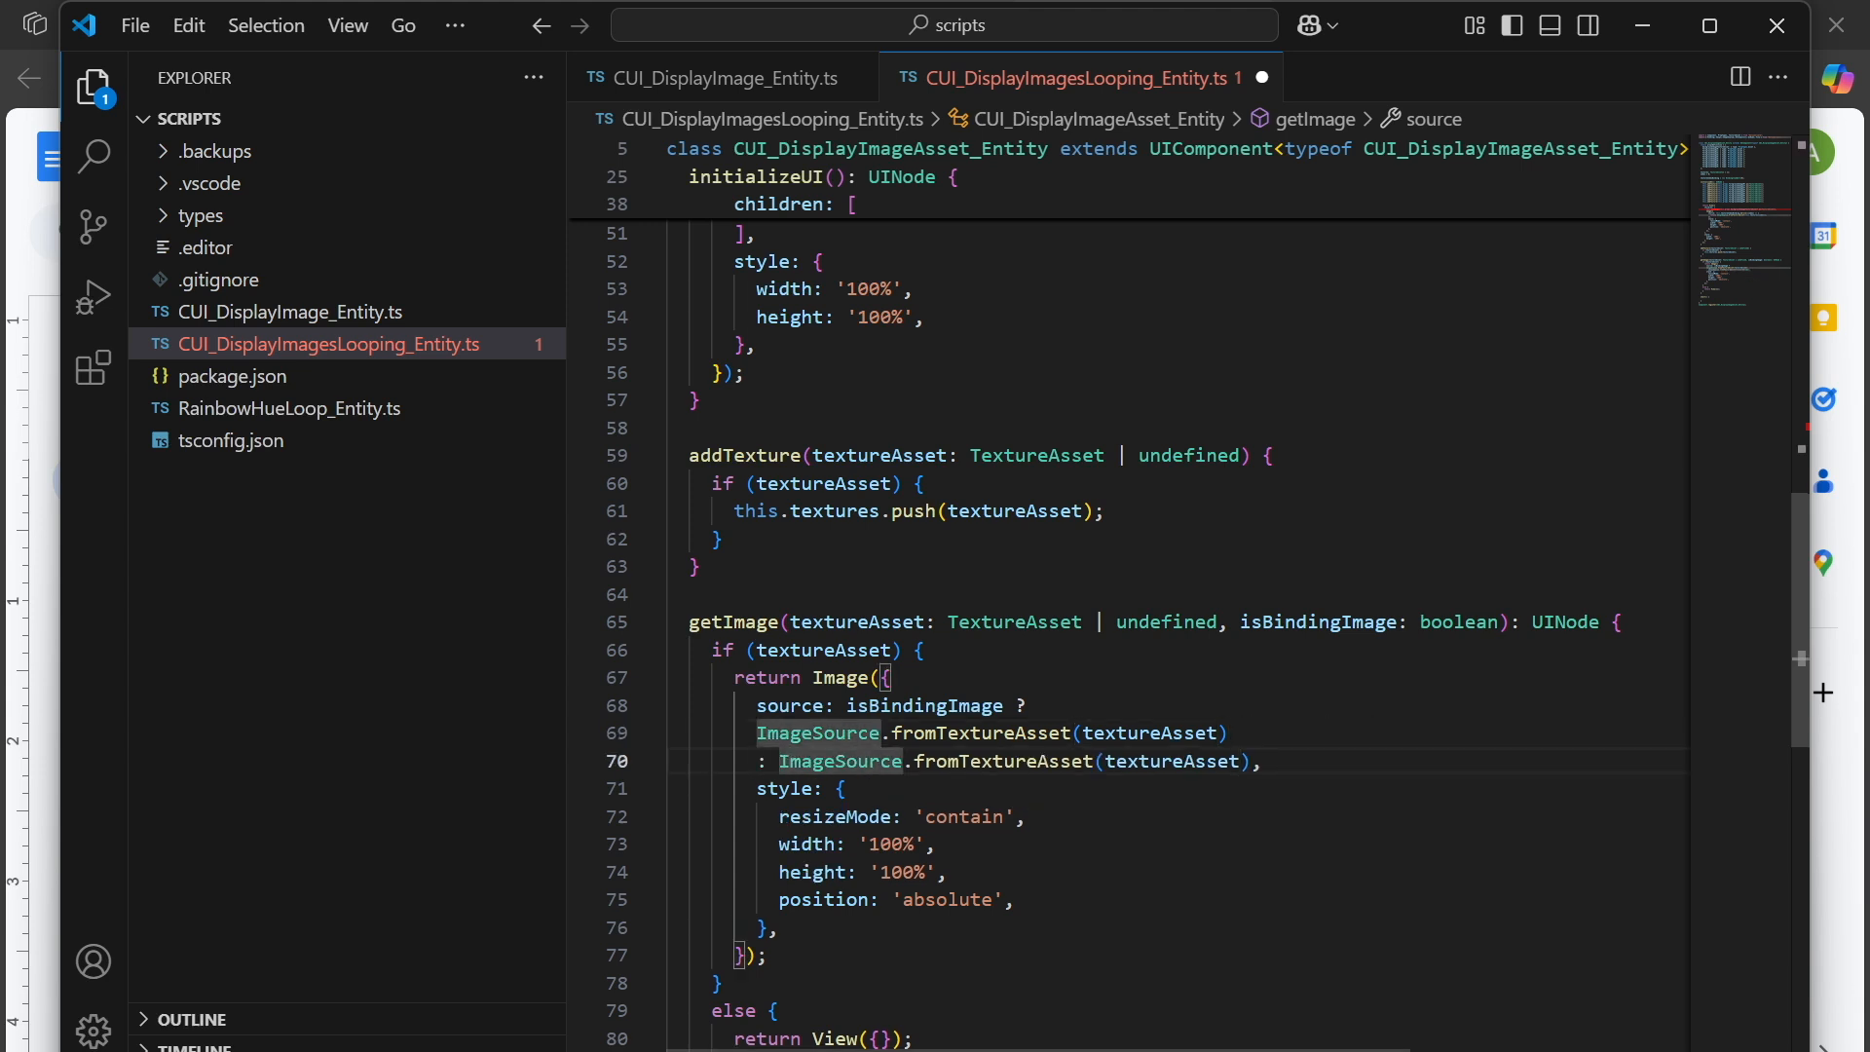
key(Return)
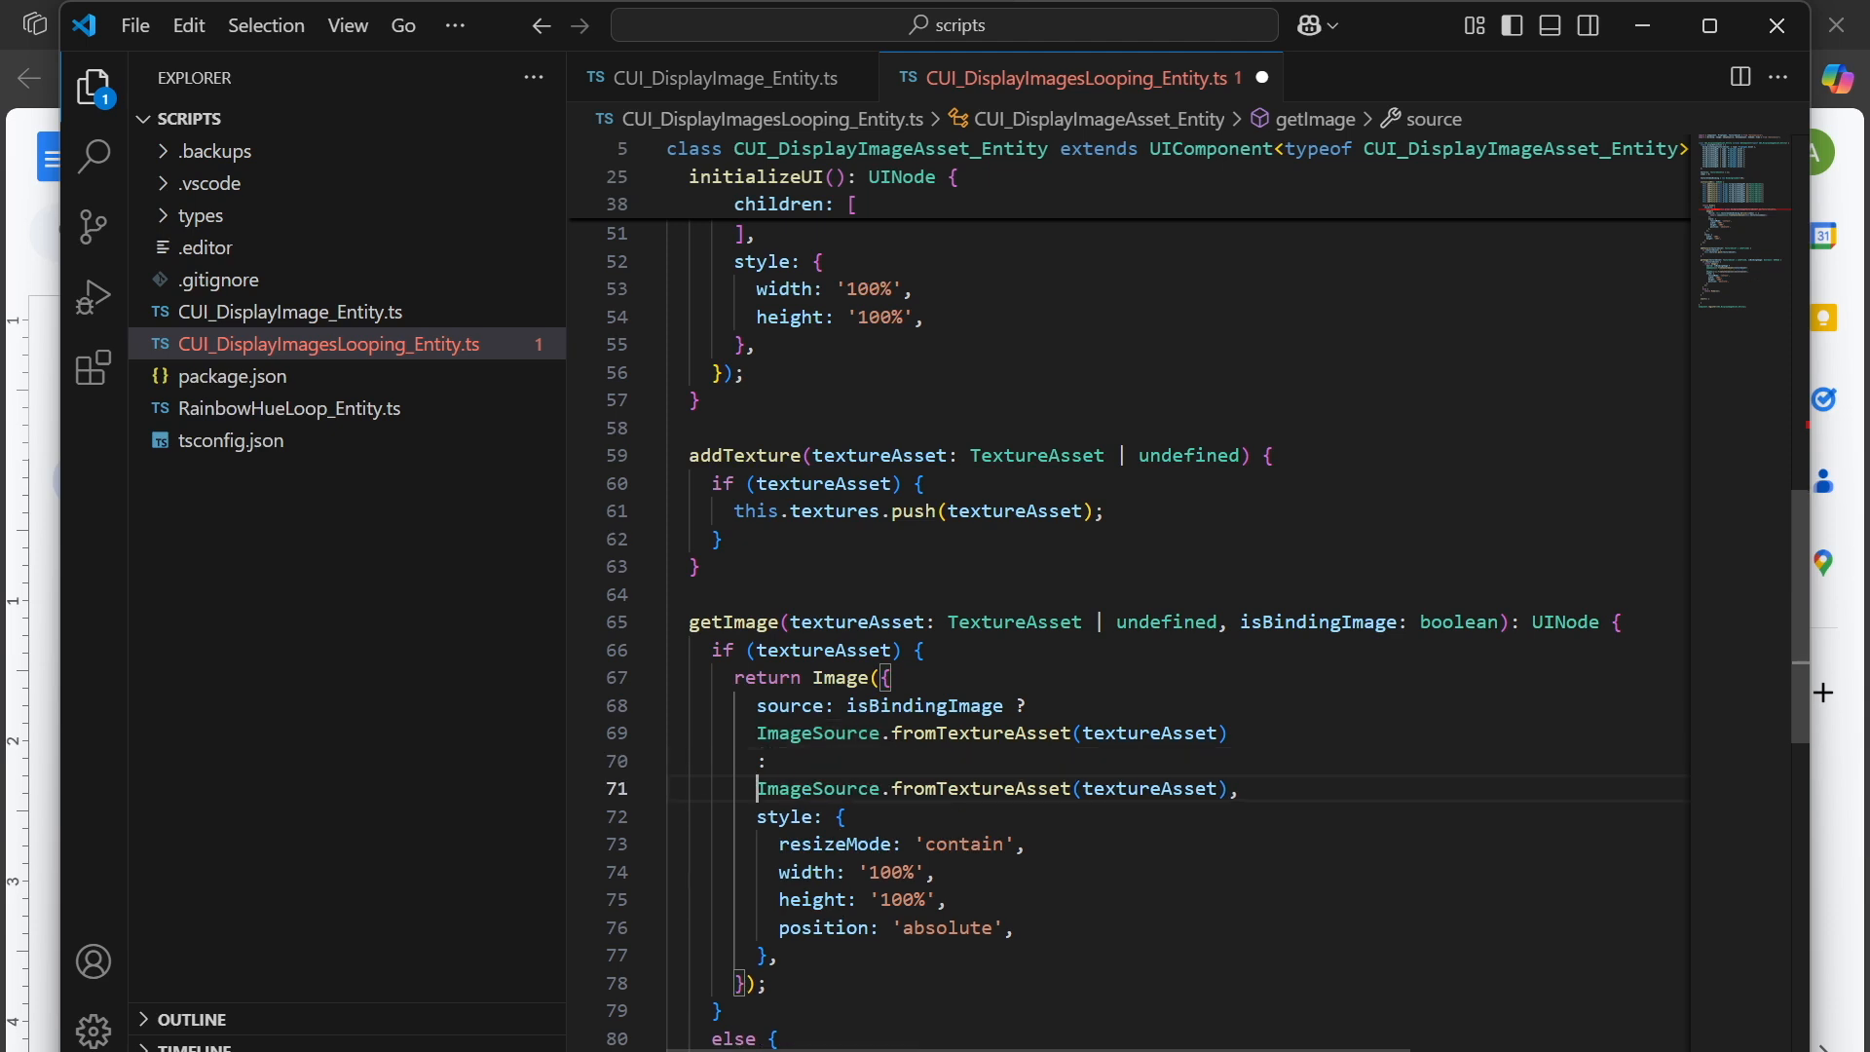
Replace the conditional's true branch with the copied textureIndexBinding.derive callback, without its trailing comma, and format the script.
drag(1235, 732, 758, 732)
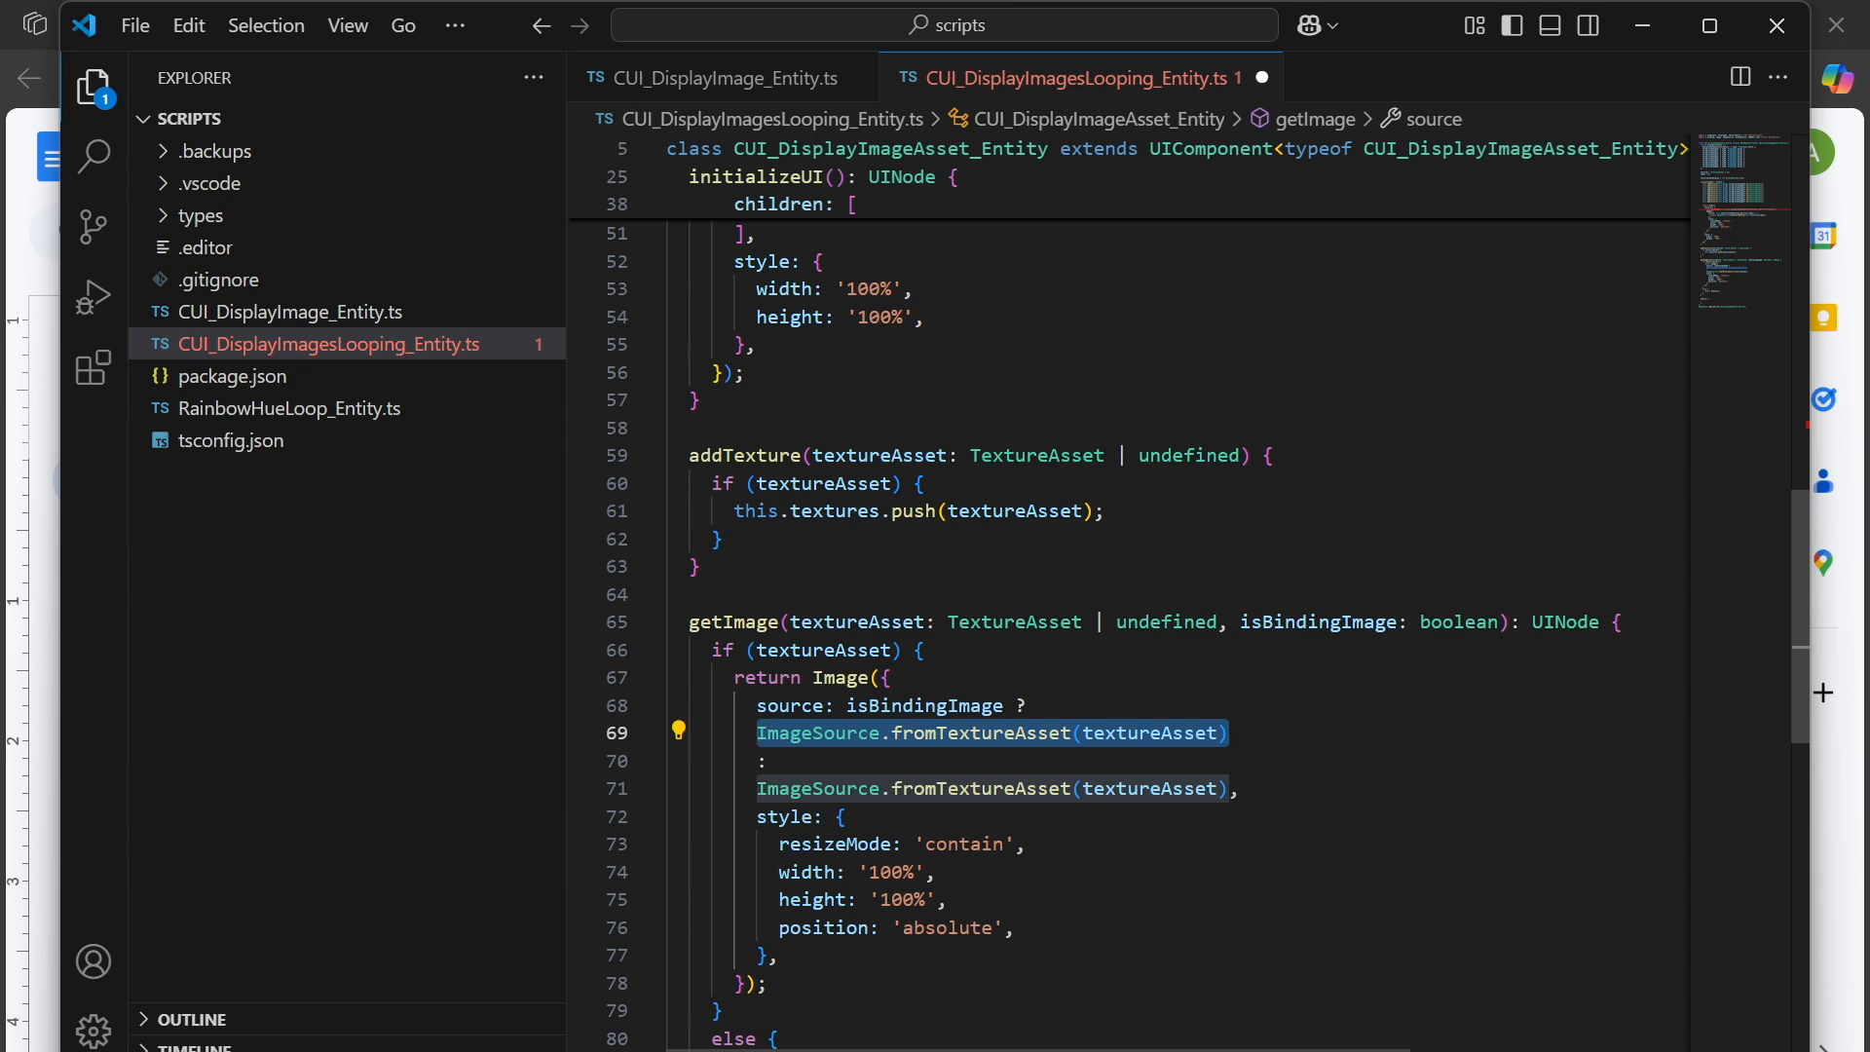
key(ctrl+v)
key(BackSpace)
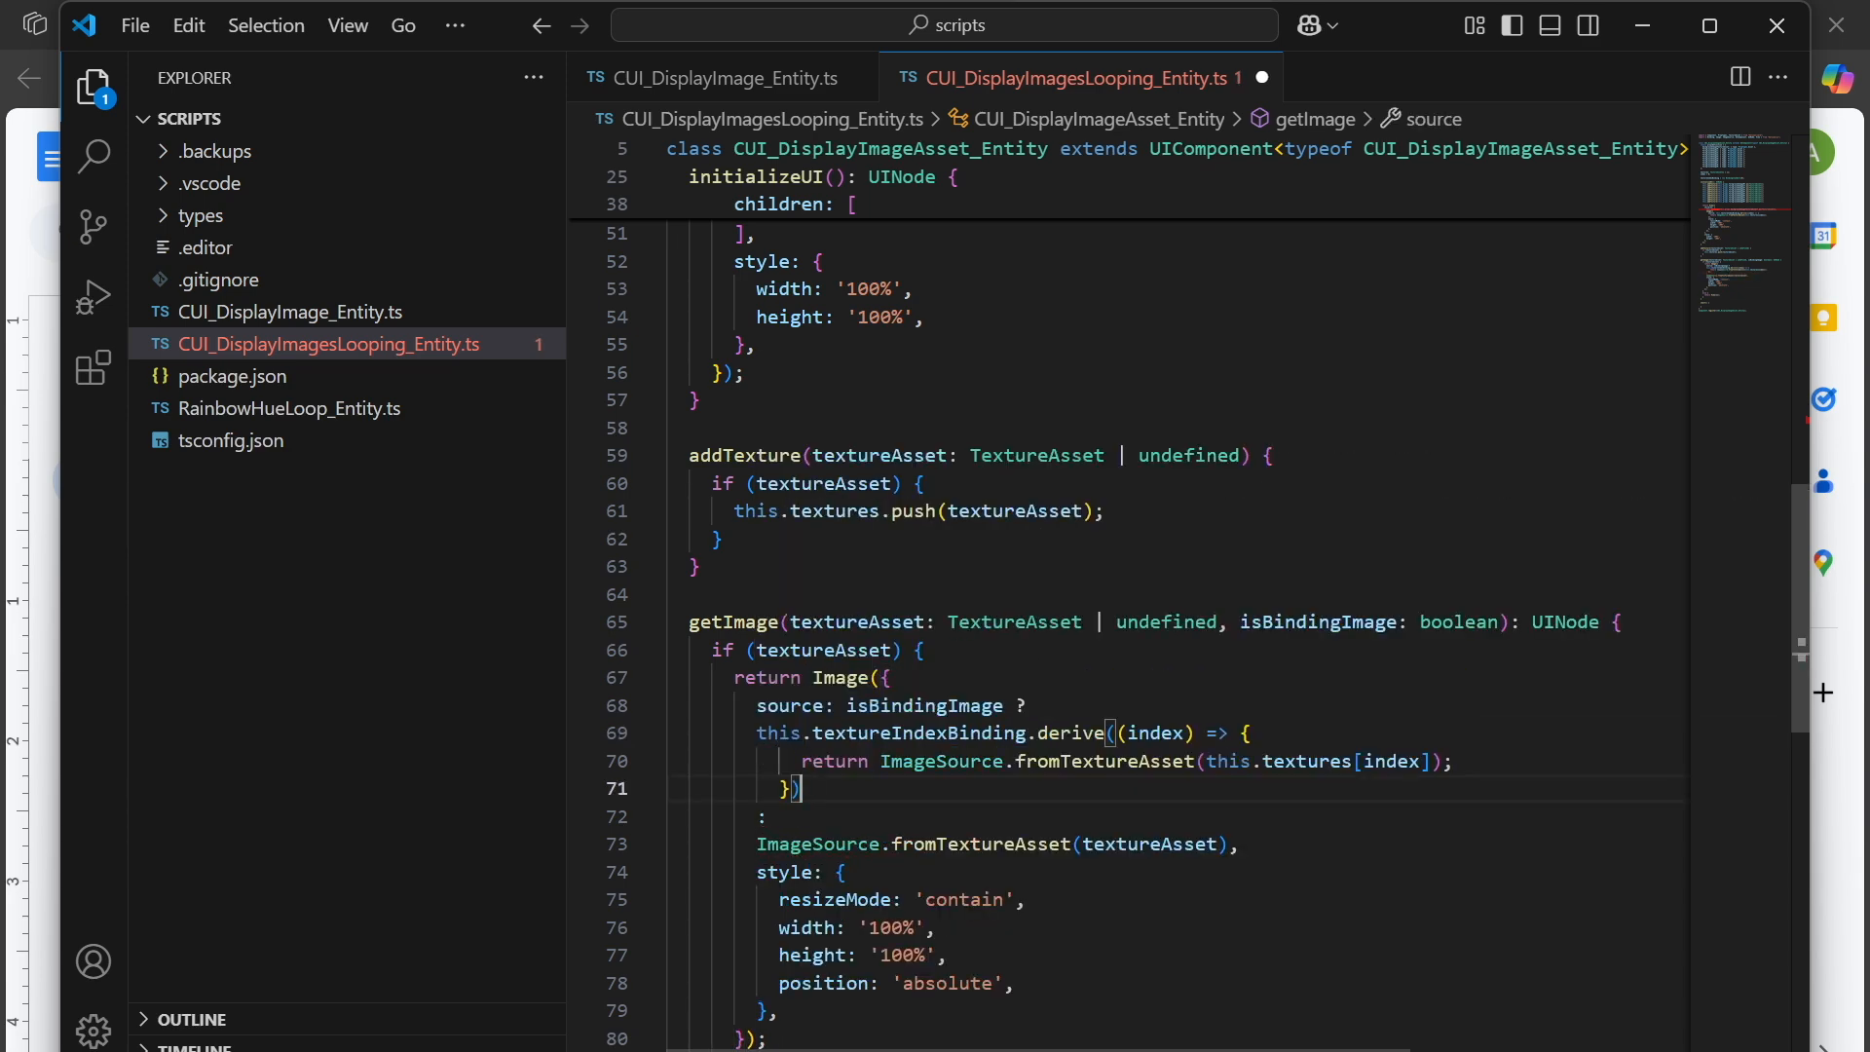
key(shift+alt+f)
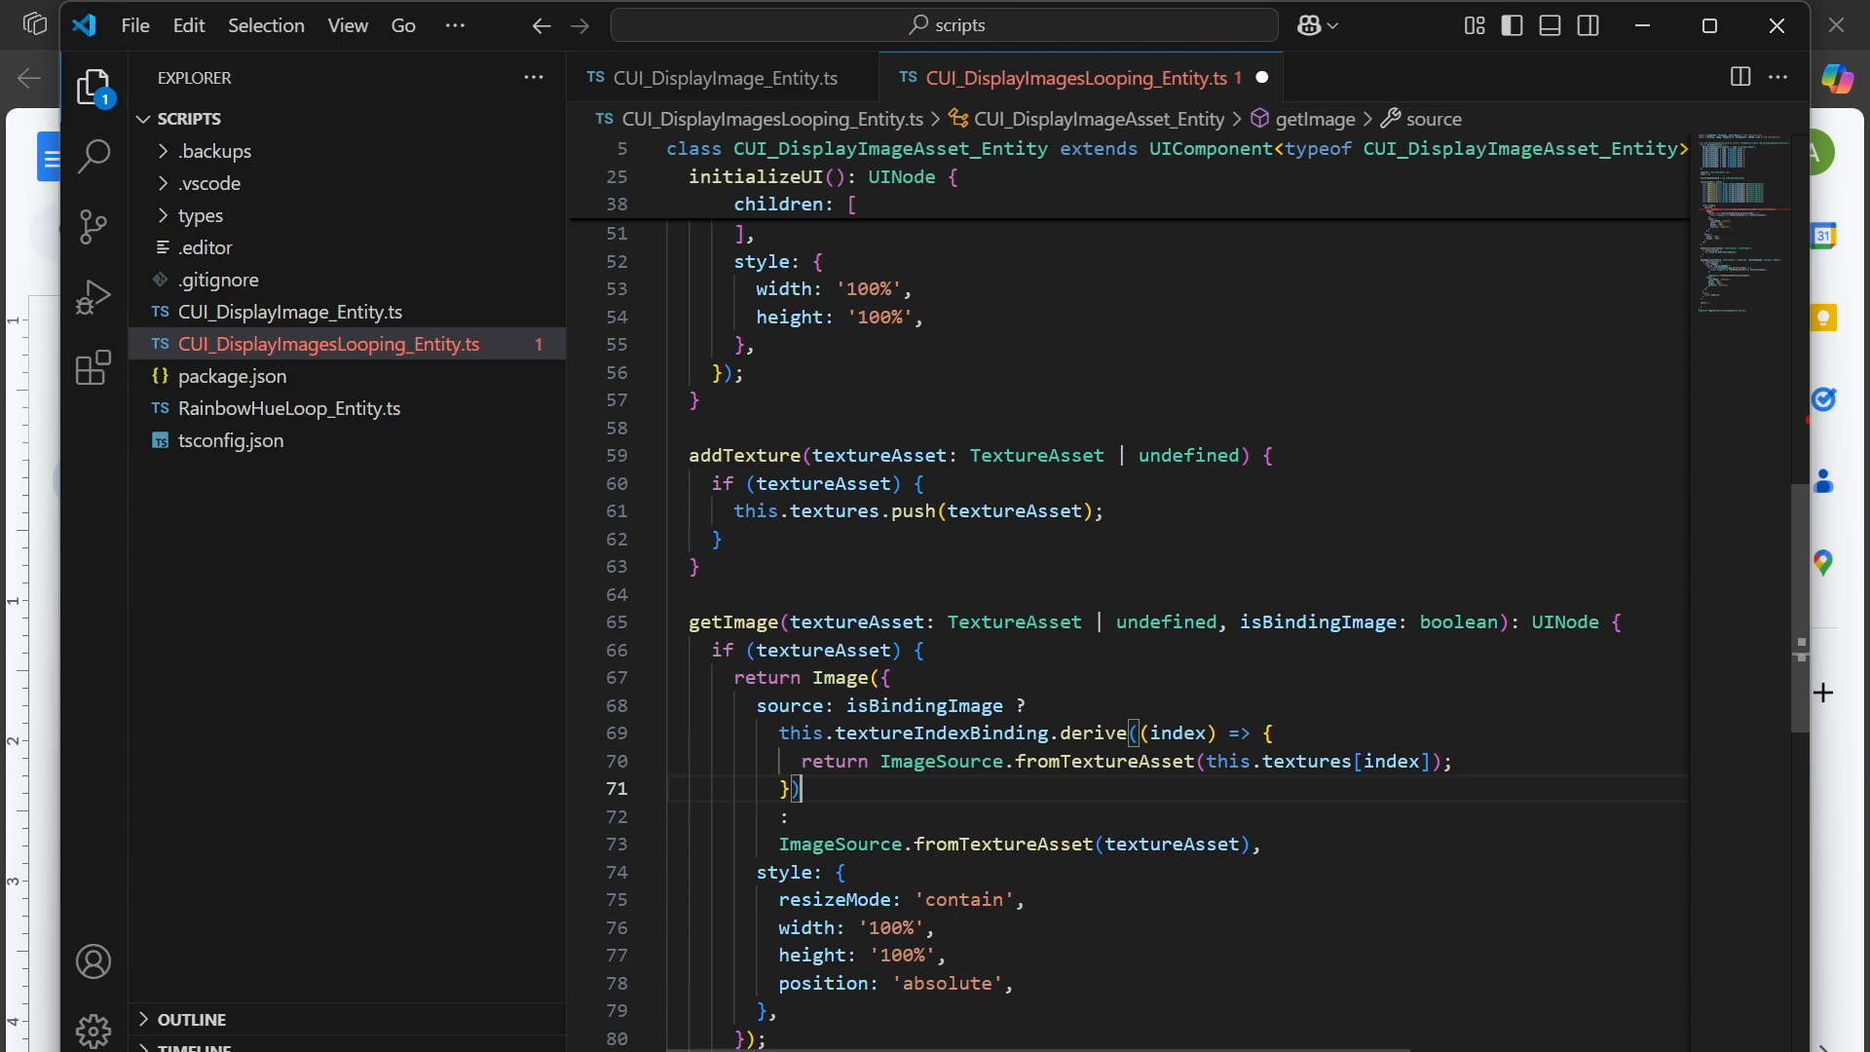
scroll(1189, 624, down, 2)
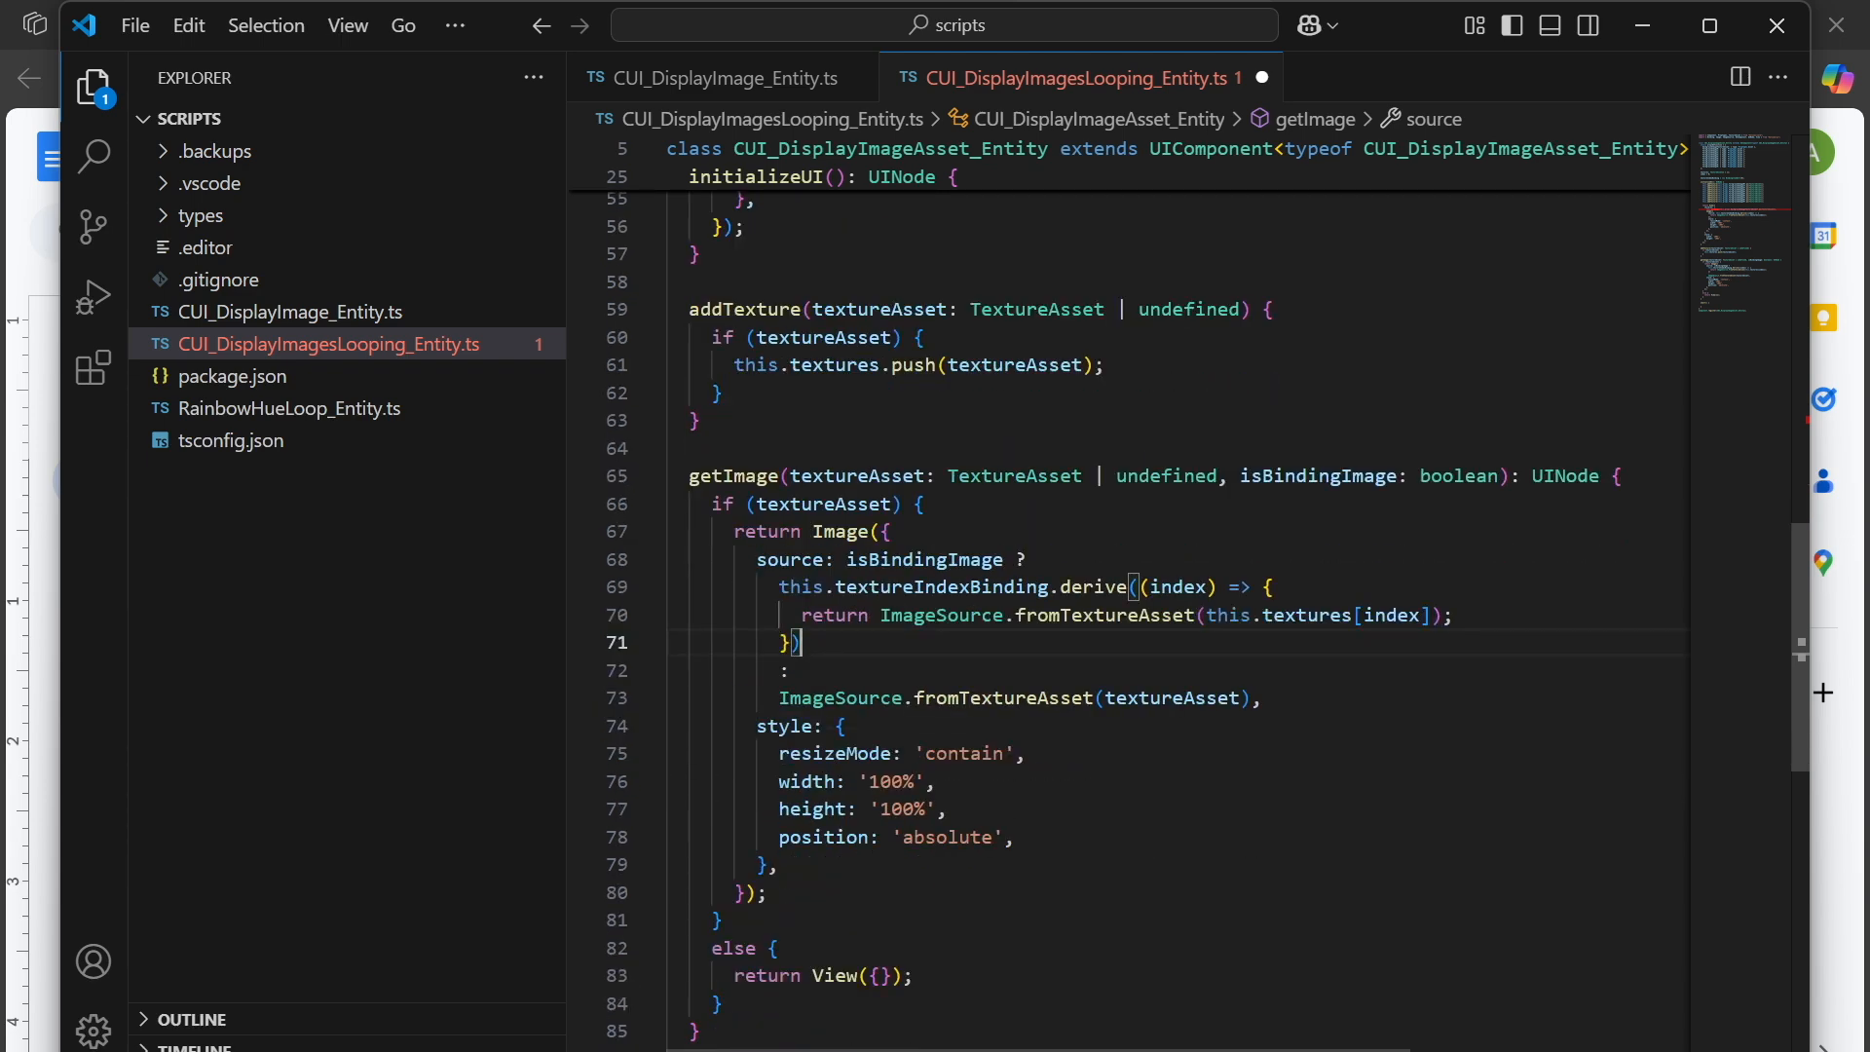
drag(779, 586, 801, 643)
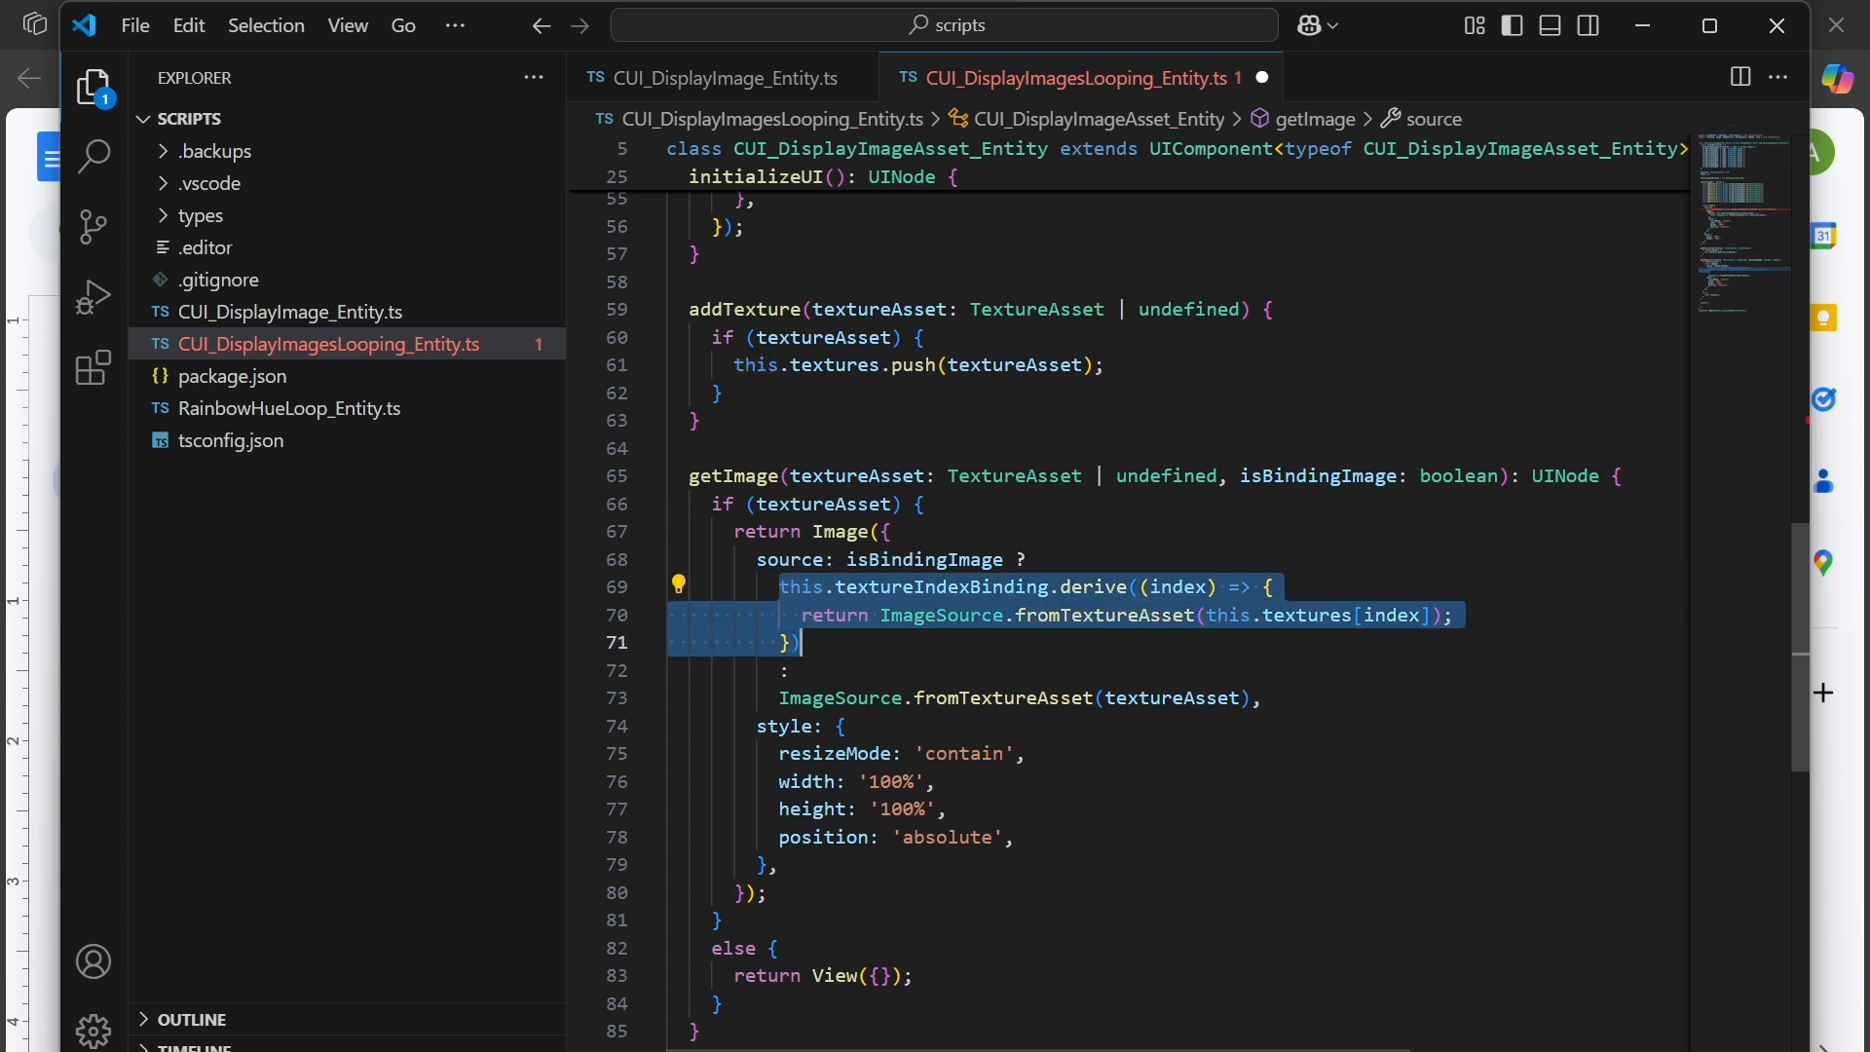
scroll(801, 643, up, 2)
click(879, 621)
click(925, 622)
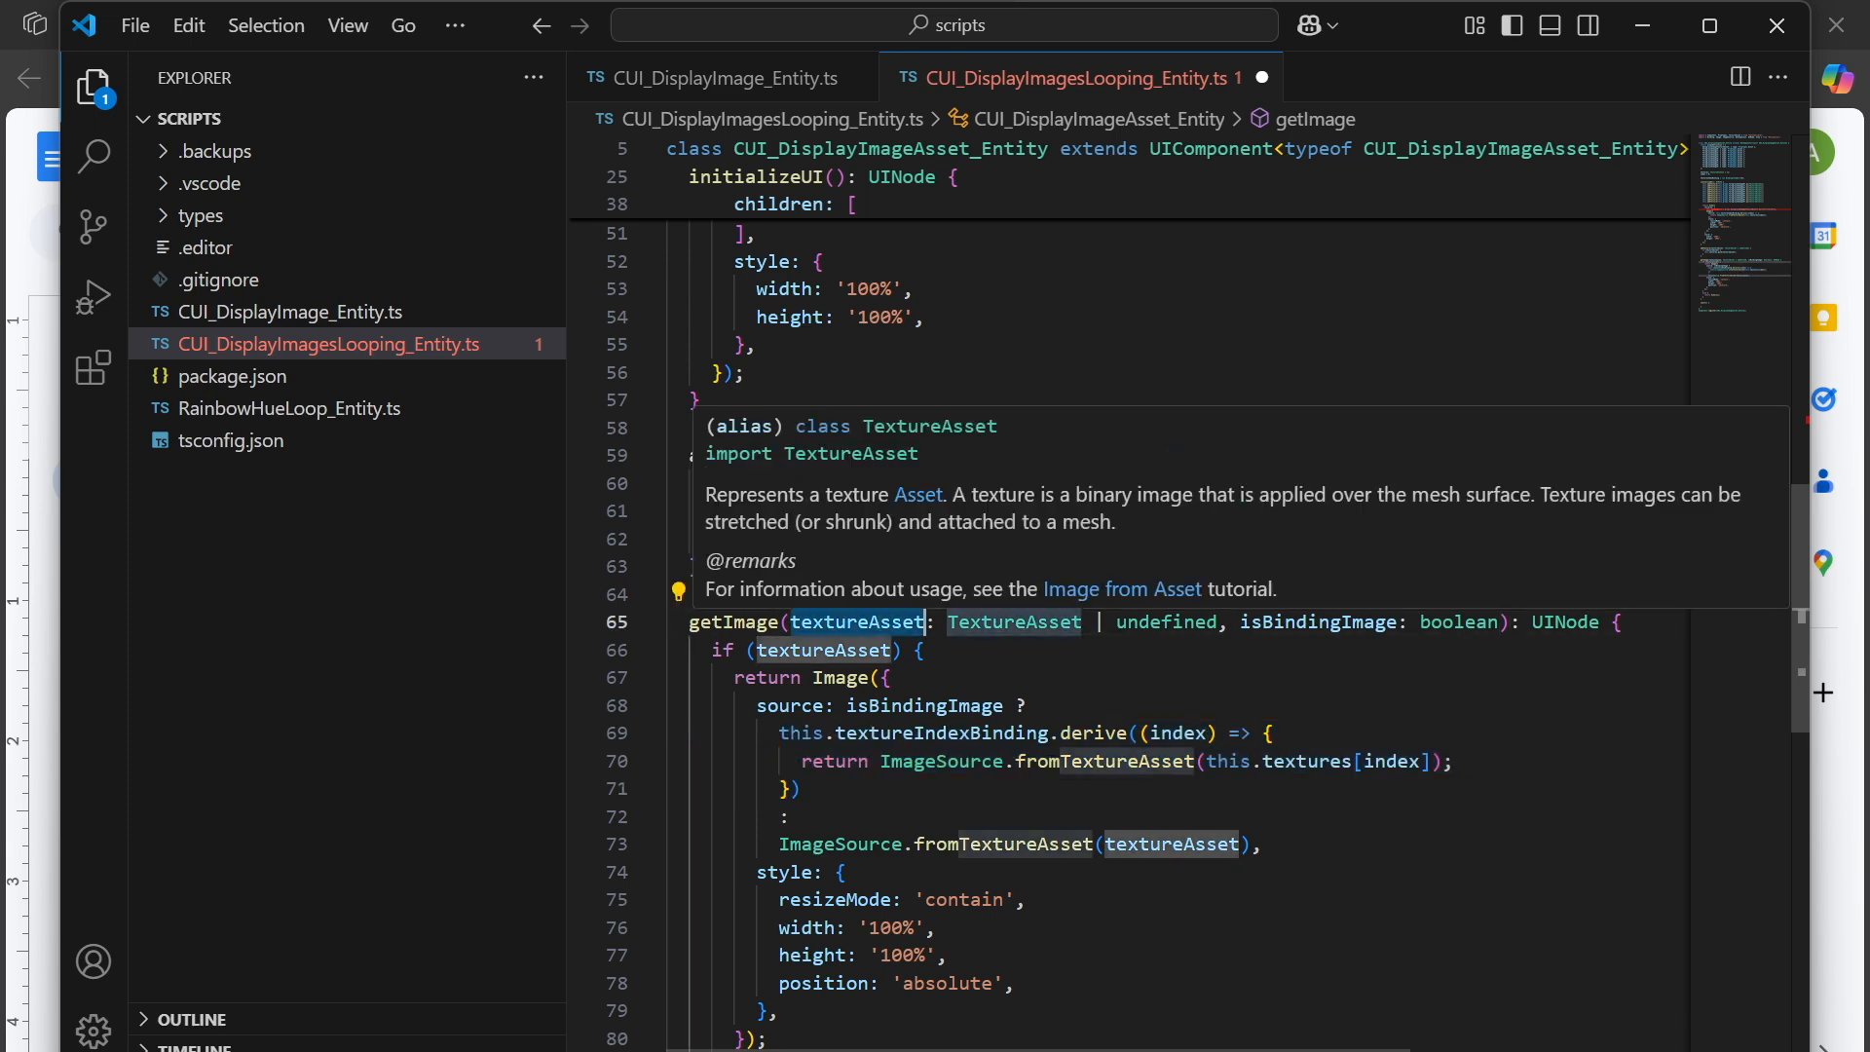
Pass false as the second argument of the background image's getImage call in the View's children.
scroll(1130, 633, up, 3)
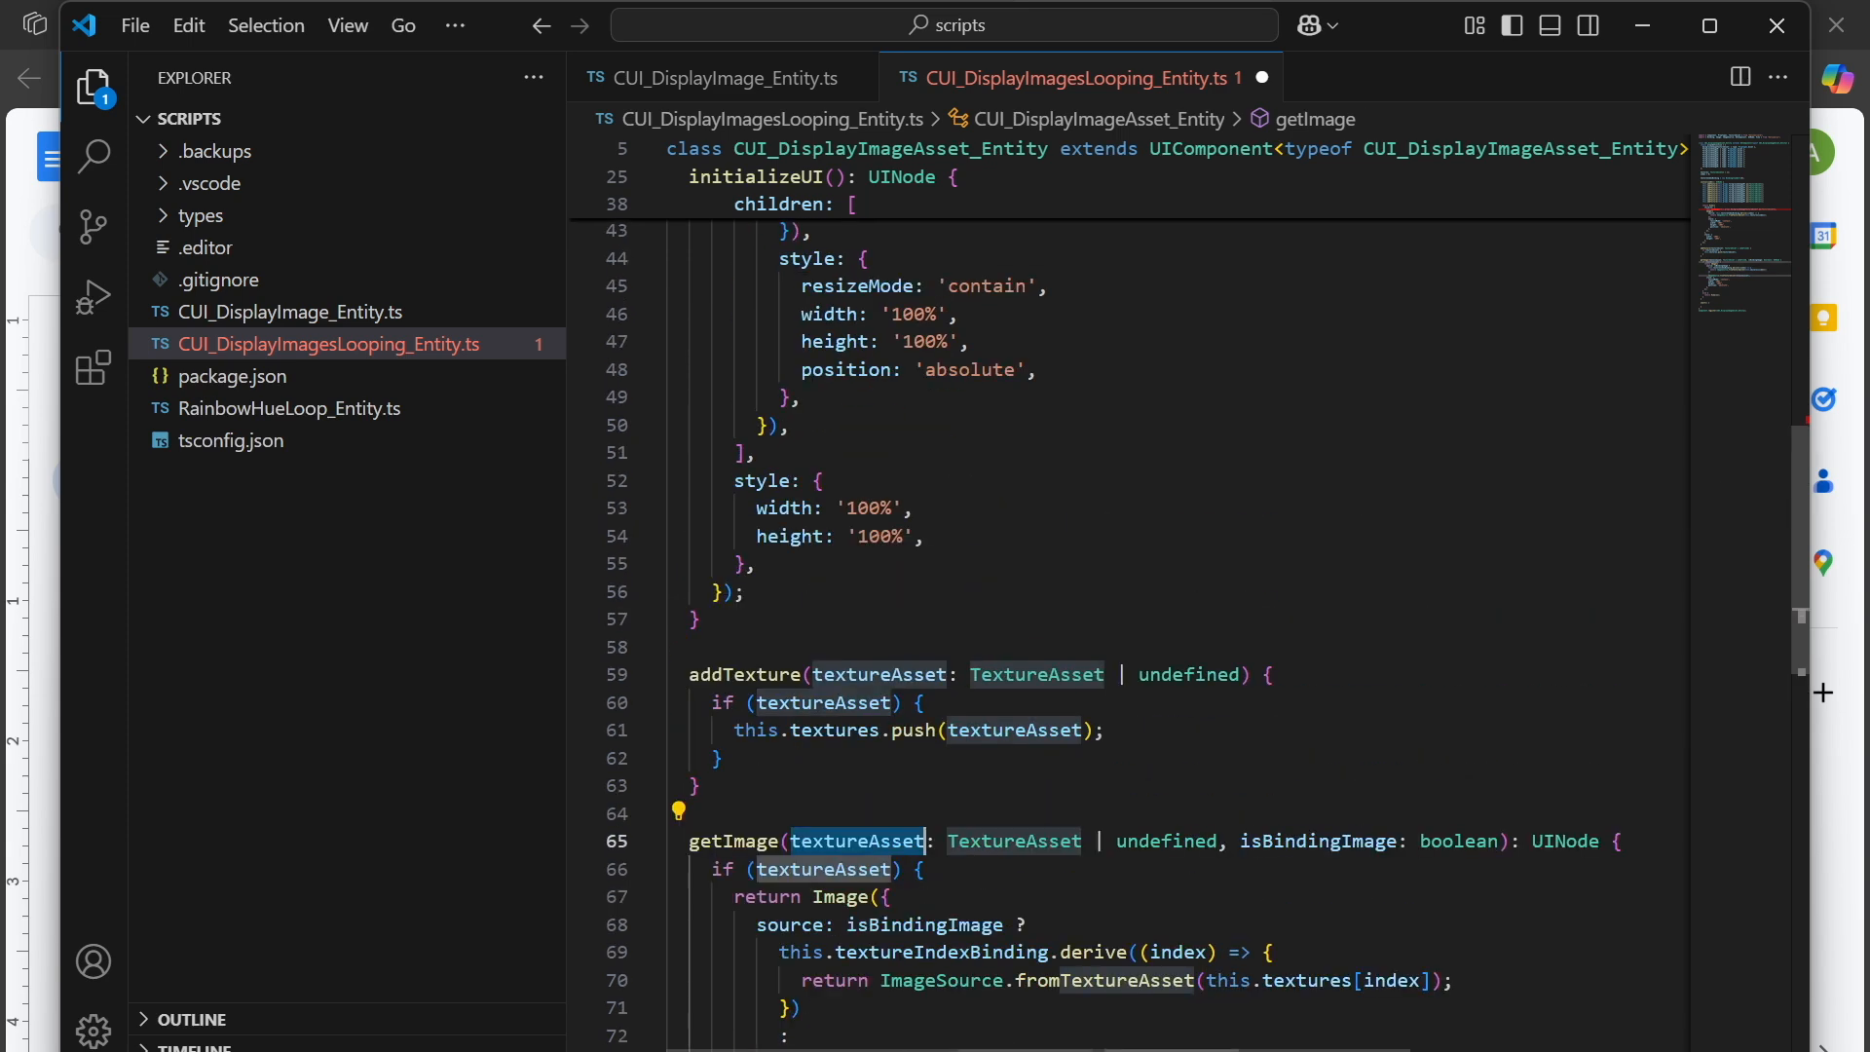
scroll(1130, 623, up, 6)
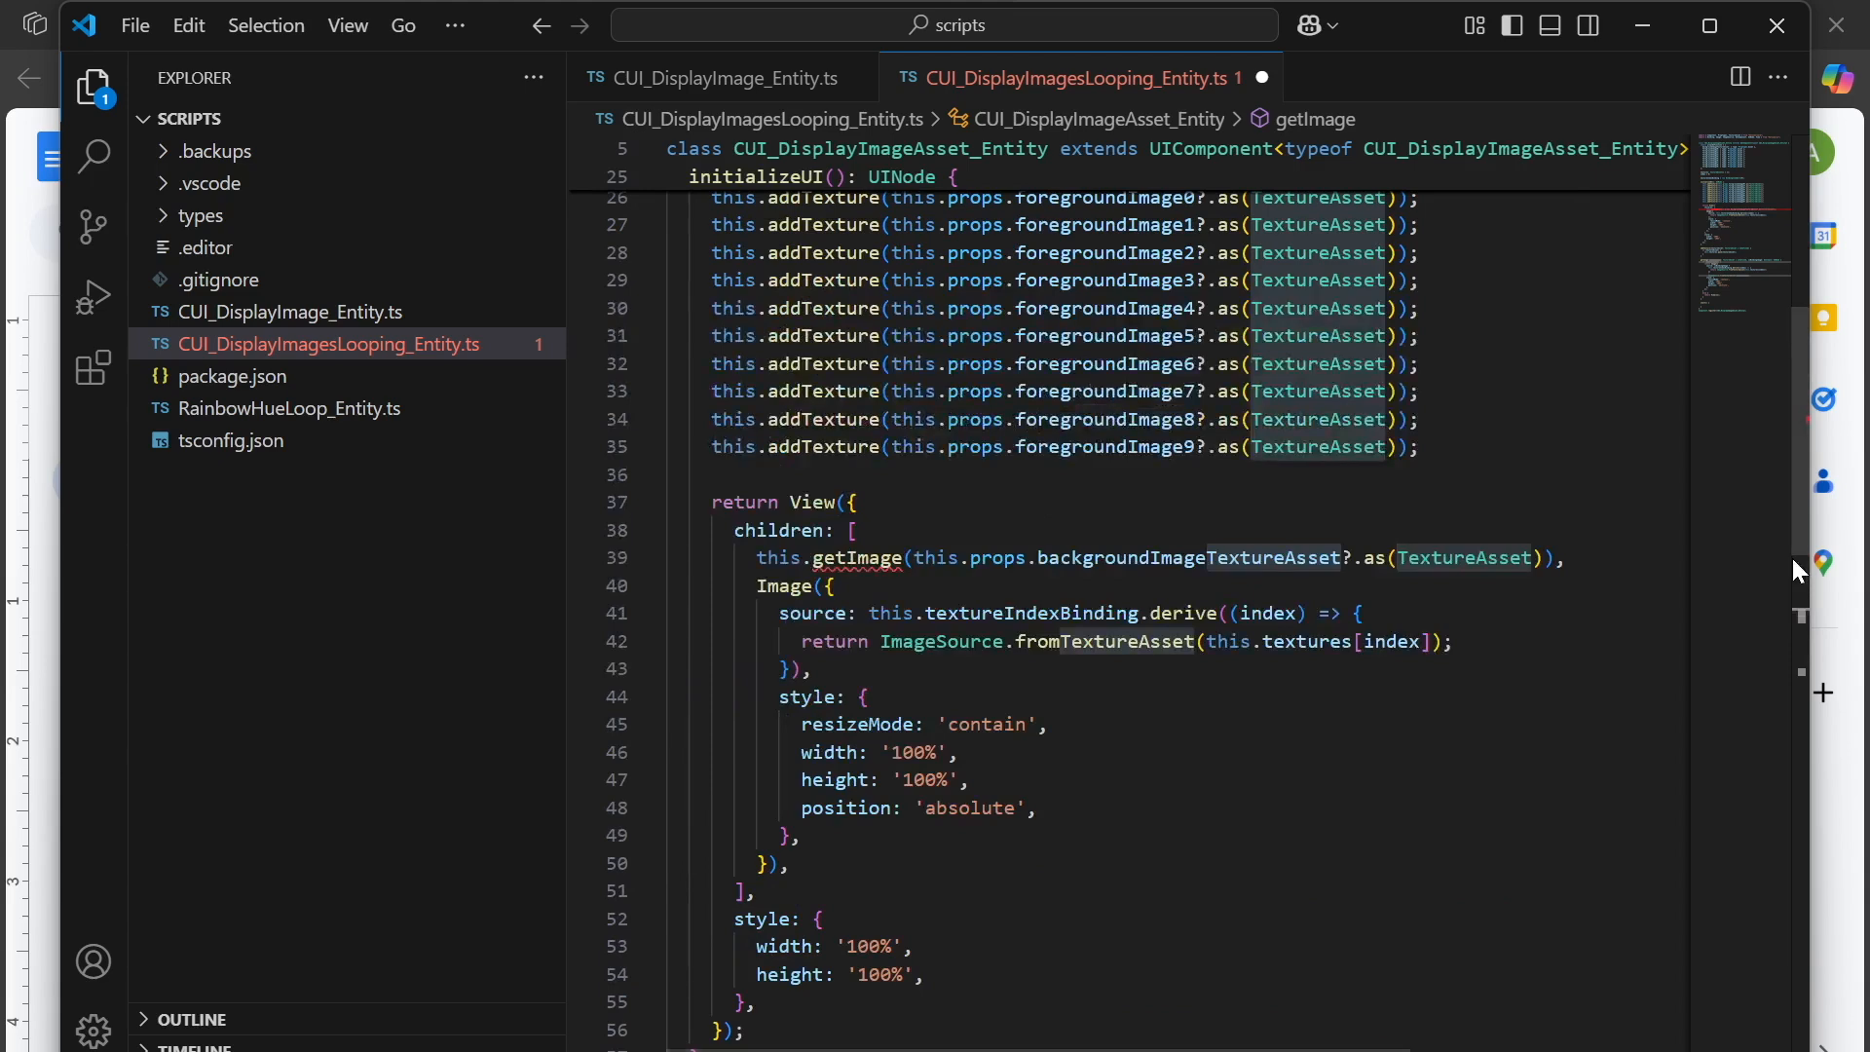
click(1566, 558)
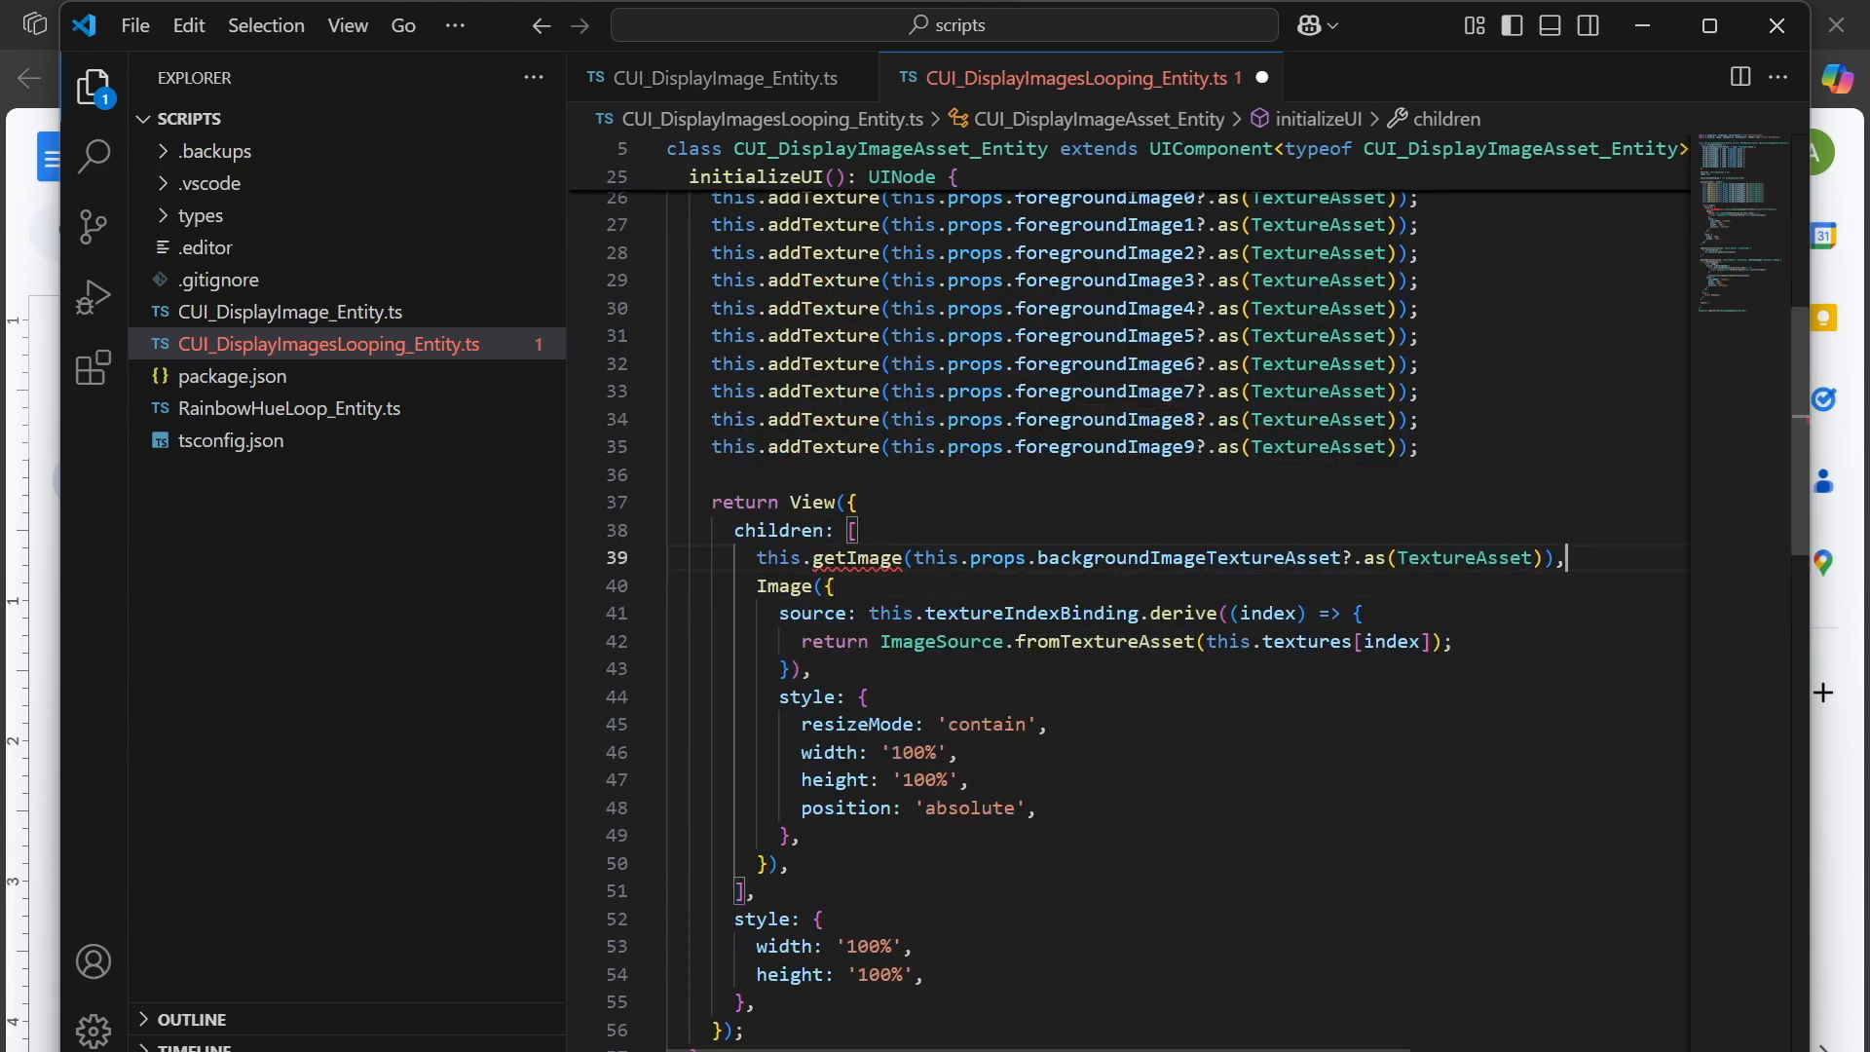
click(1557, 558)
text(, false)
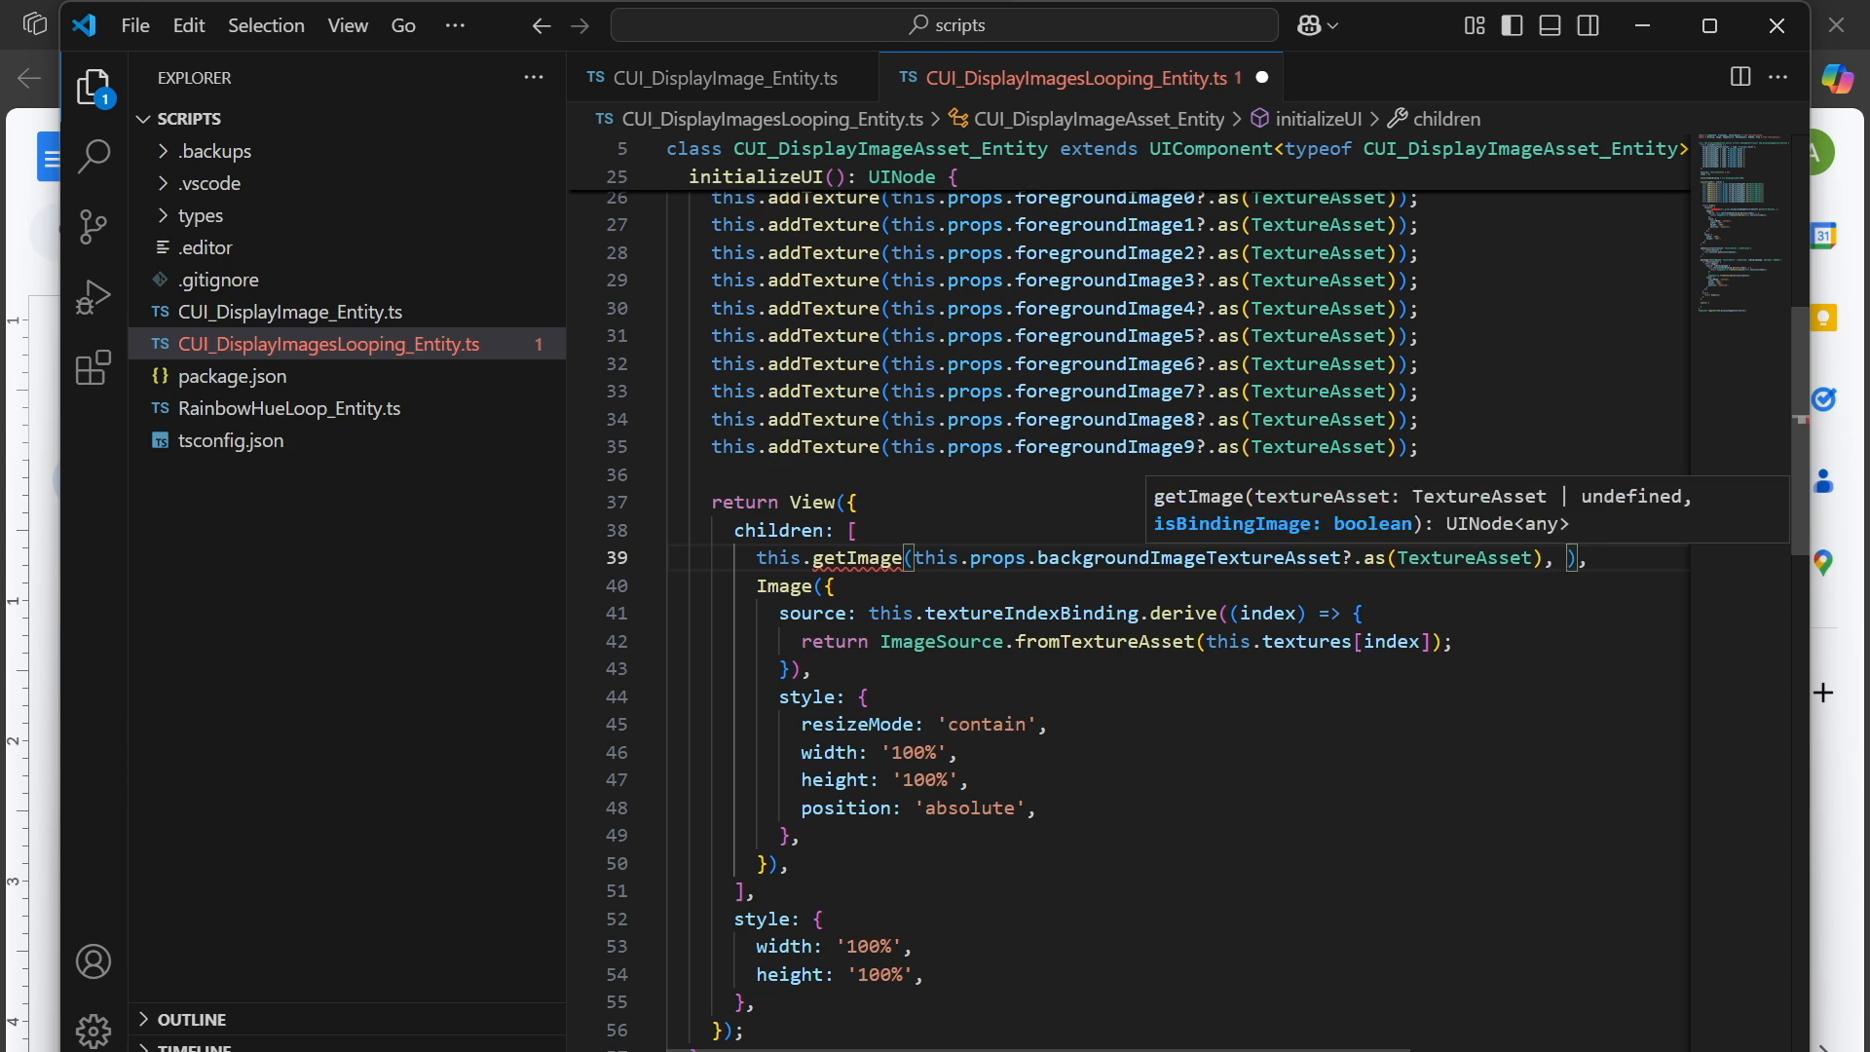
key(Right)
key(Right)
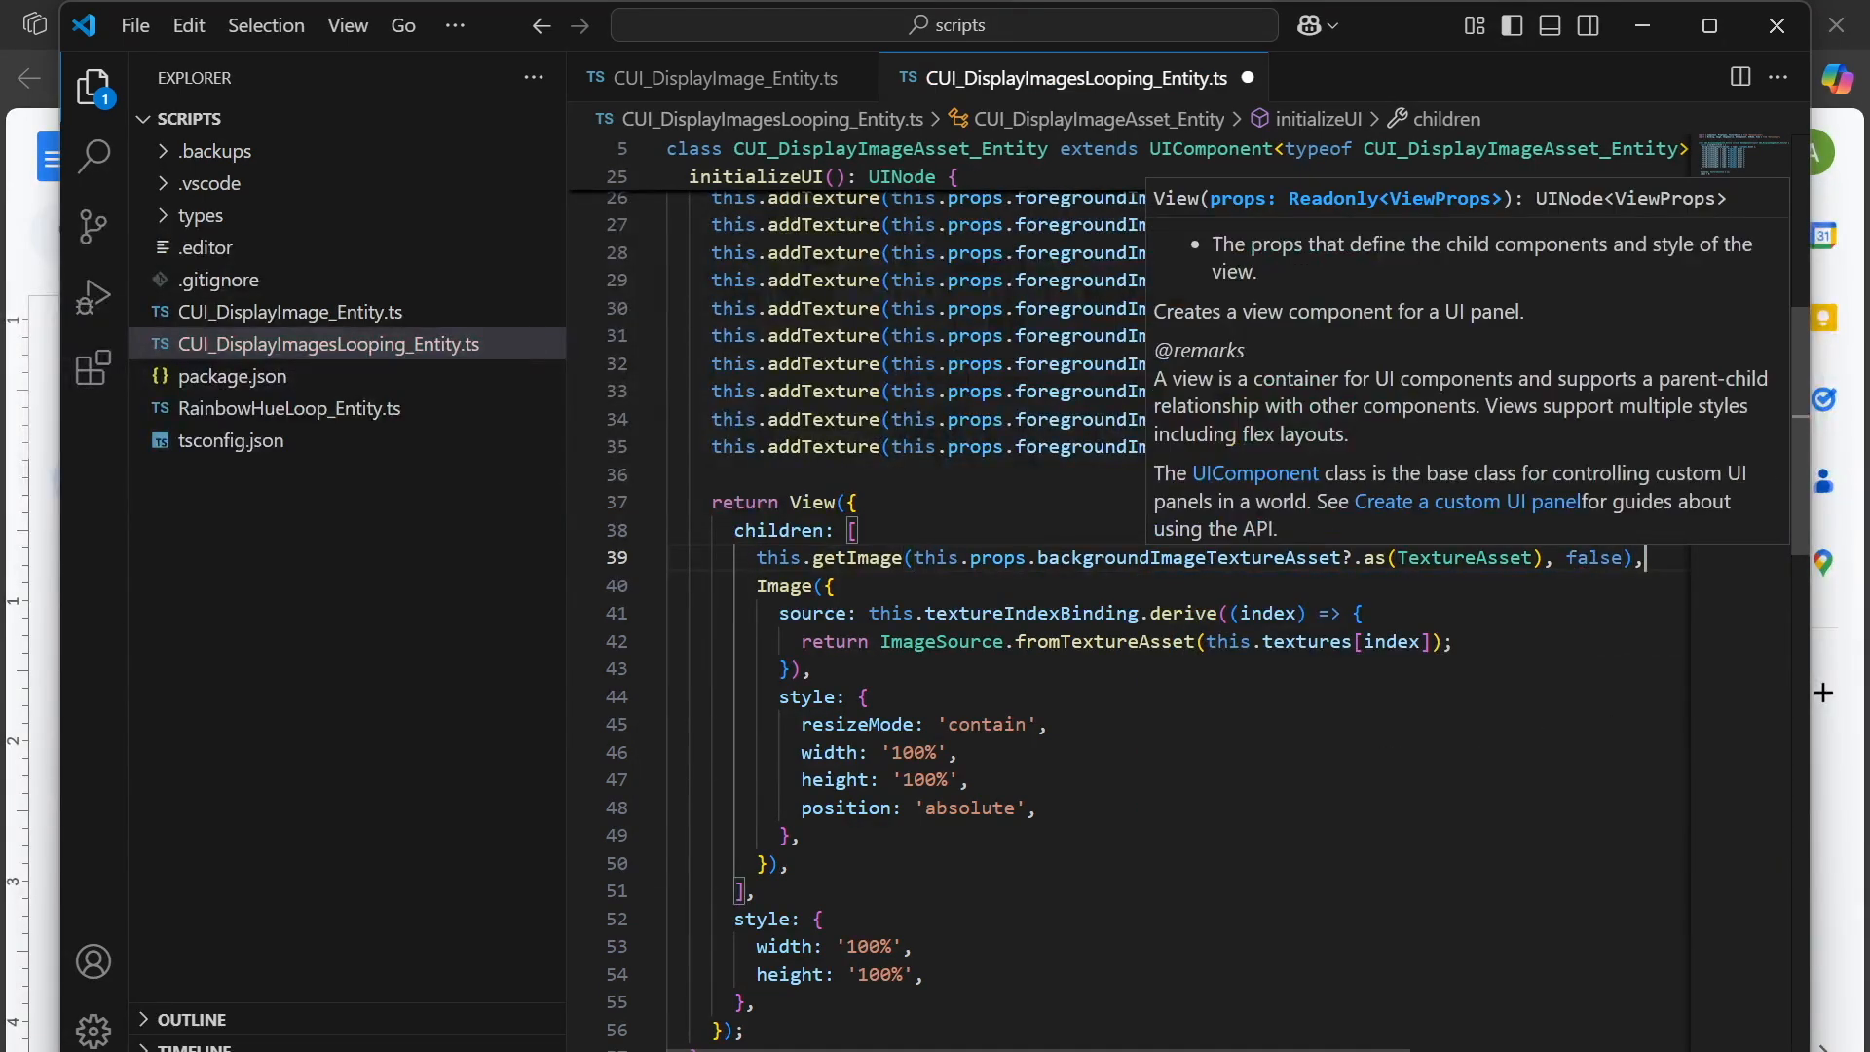
Duplicate the background getImage line below itself and change the copy's second argument to true.
key(shift+alt+Down)
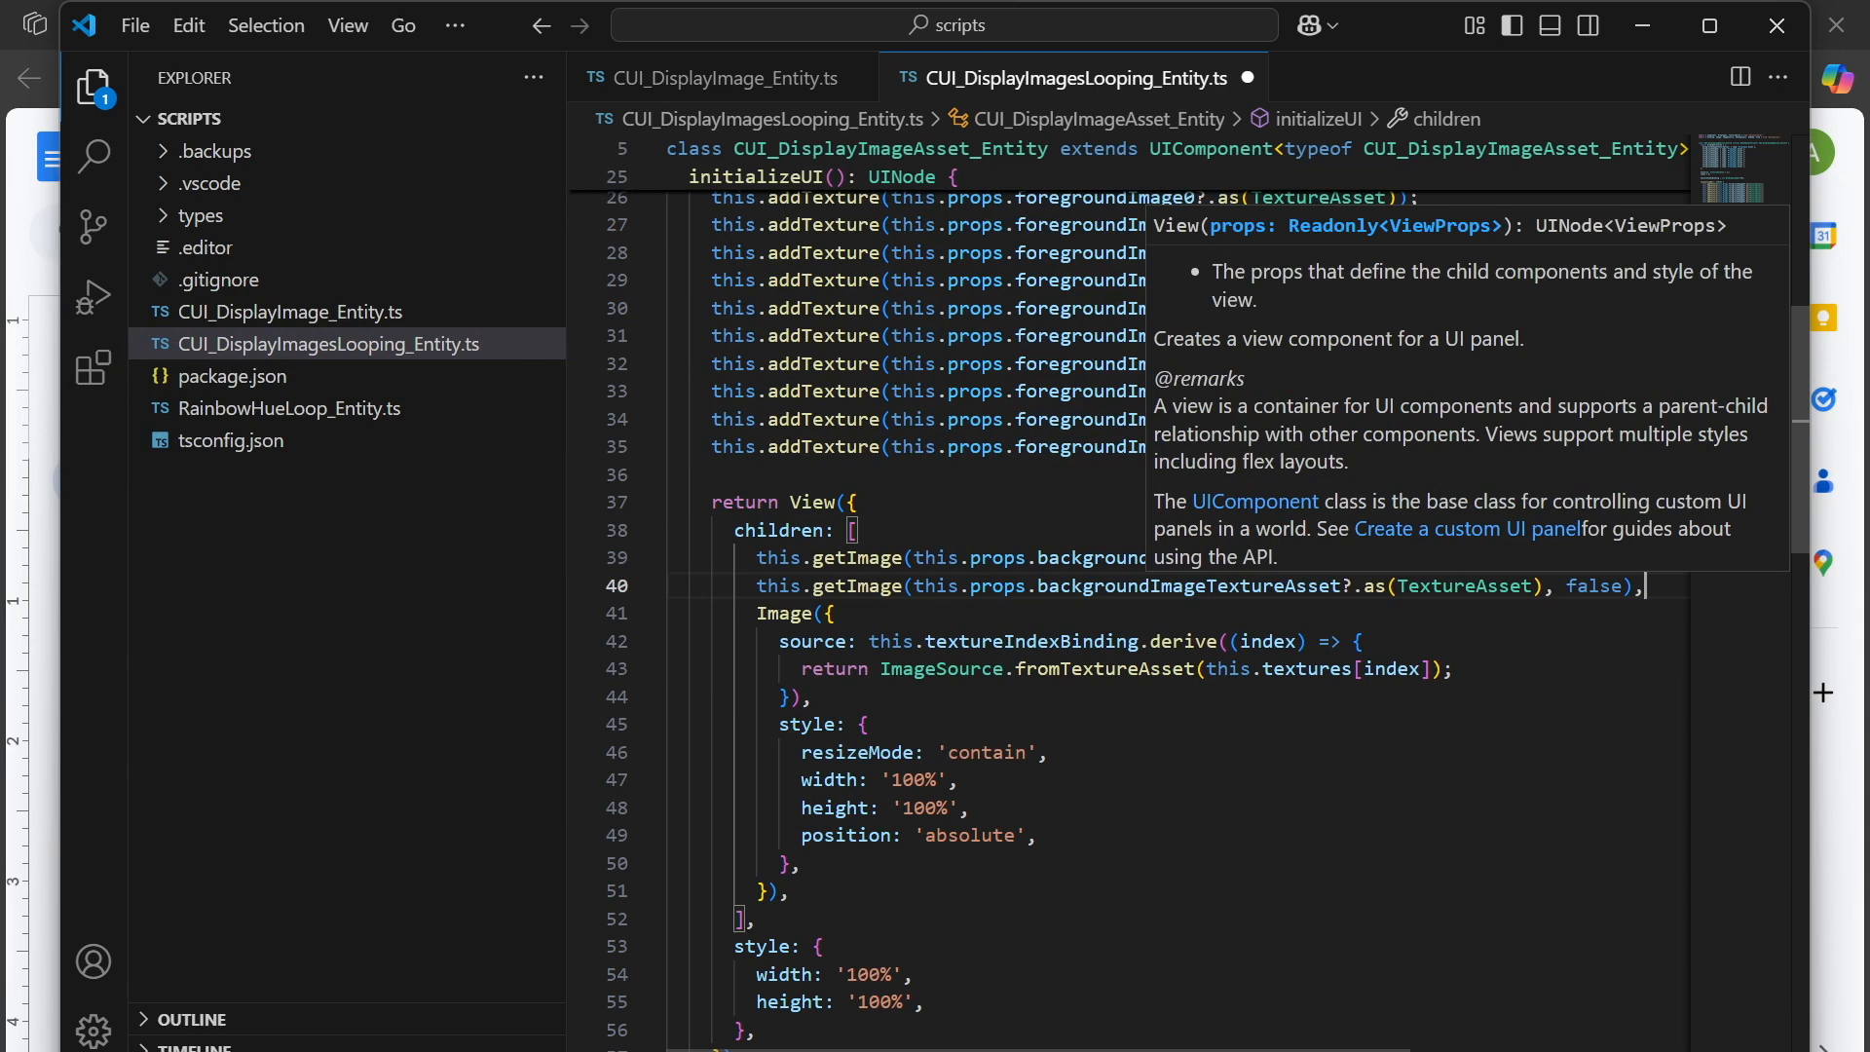
key(Left)
key(Left)
key(BackSpace)
key(BackSpace)
key(BackSpace)
key(BackSpace)
key(BackSpace)
text(true)
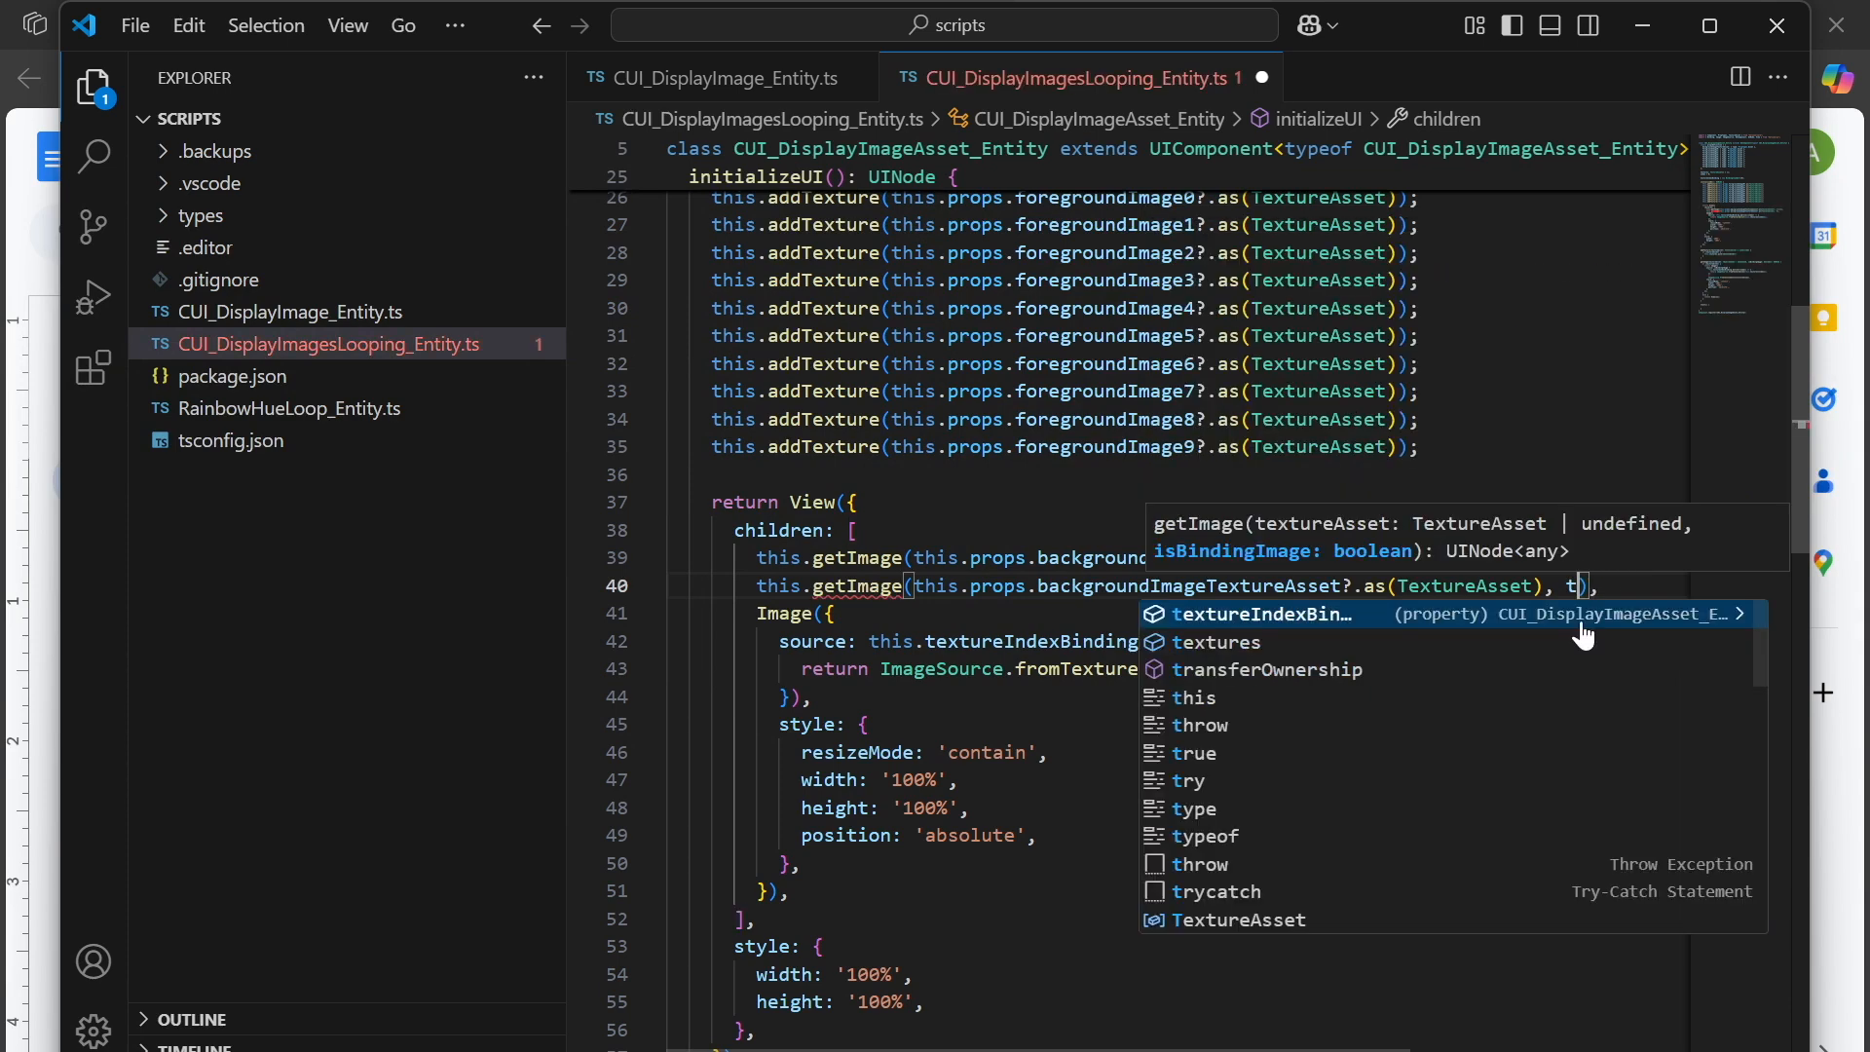
Delete the inline Image block below the two getImage calls, together with the empty line it leaves.
click(781, 669)
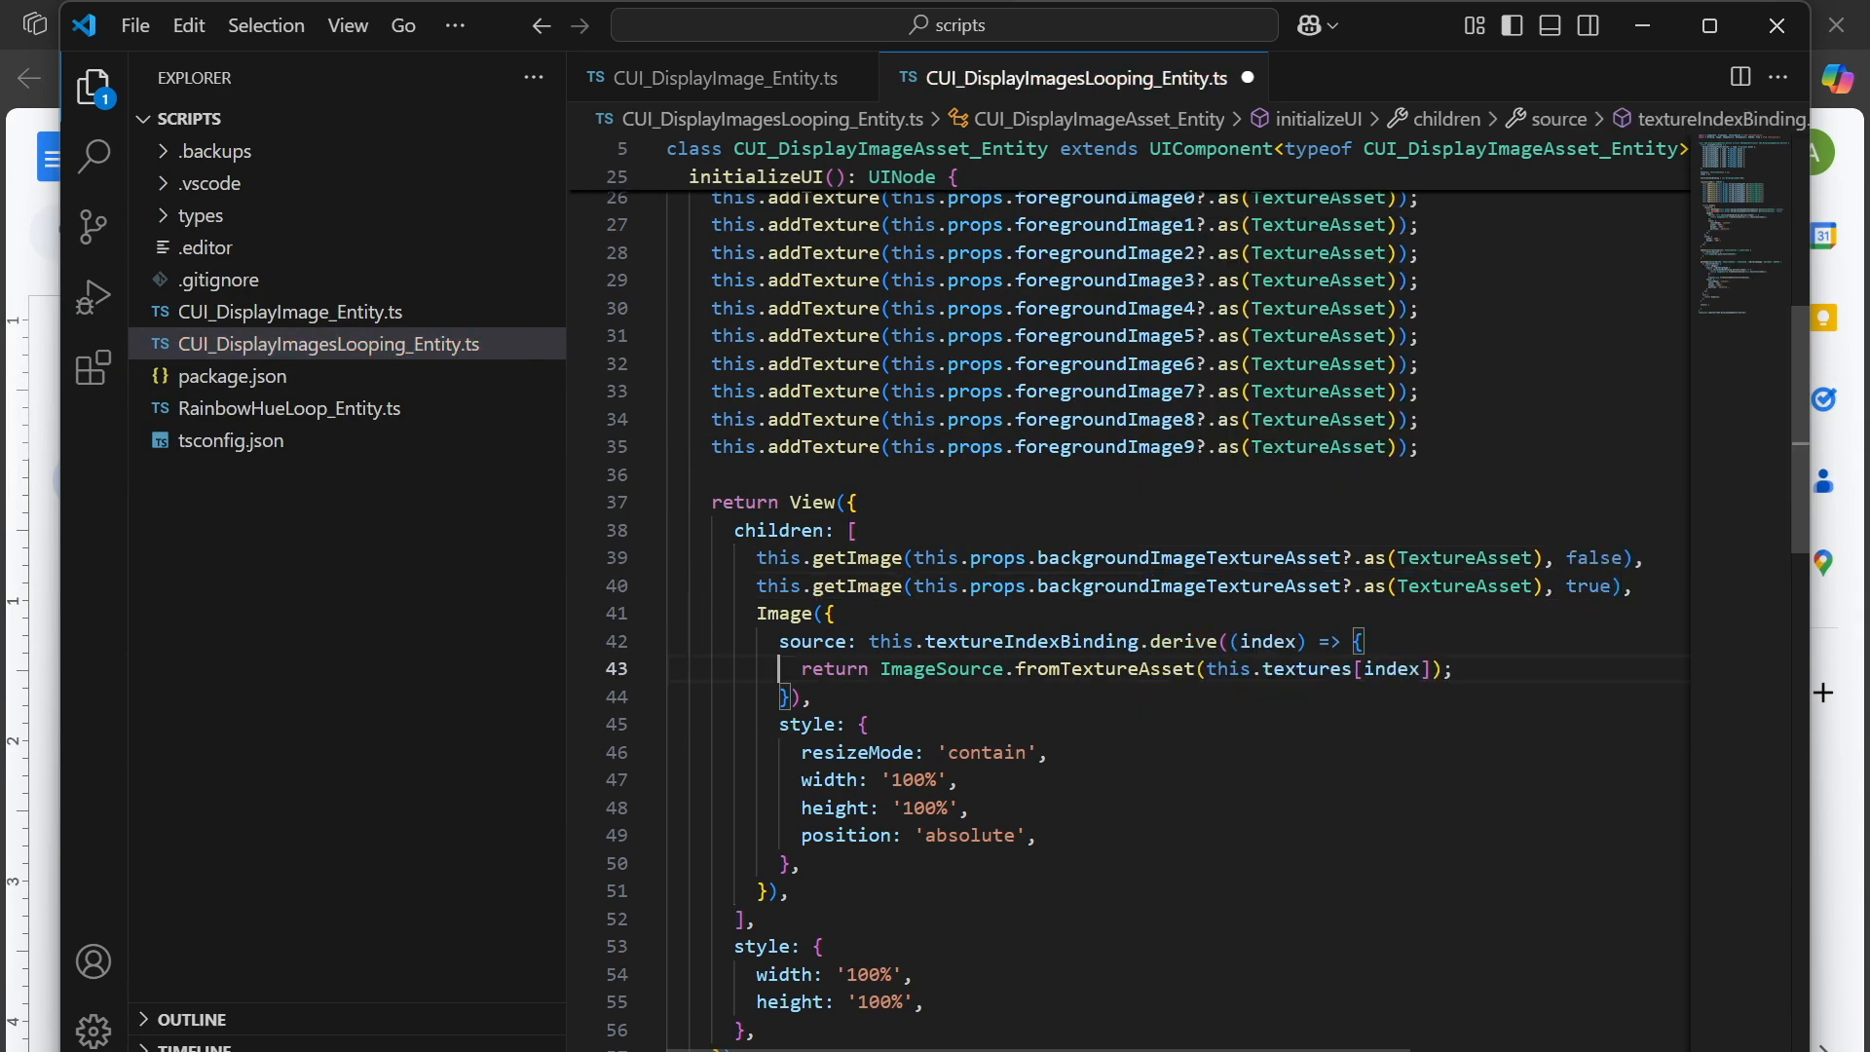
click(758, 613)
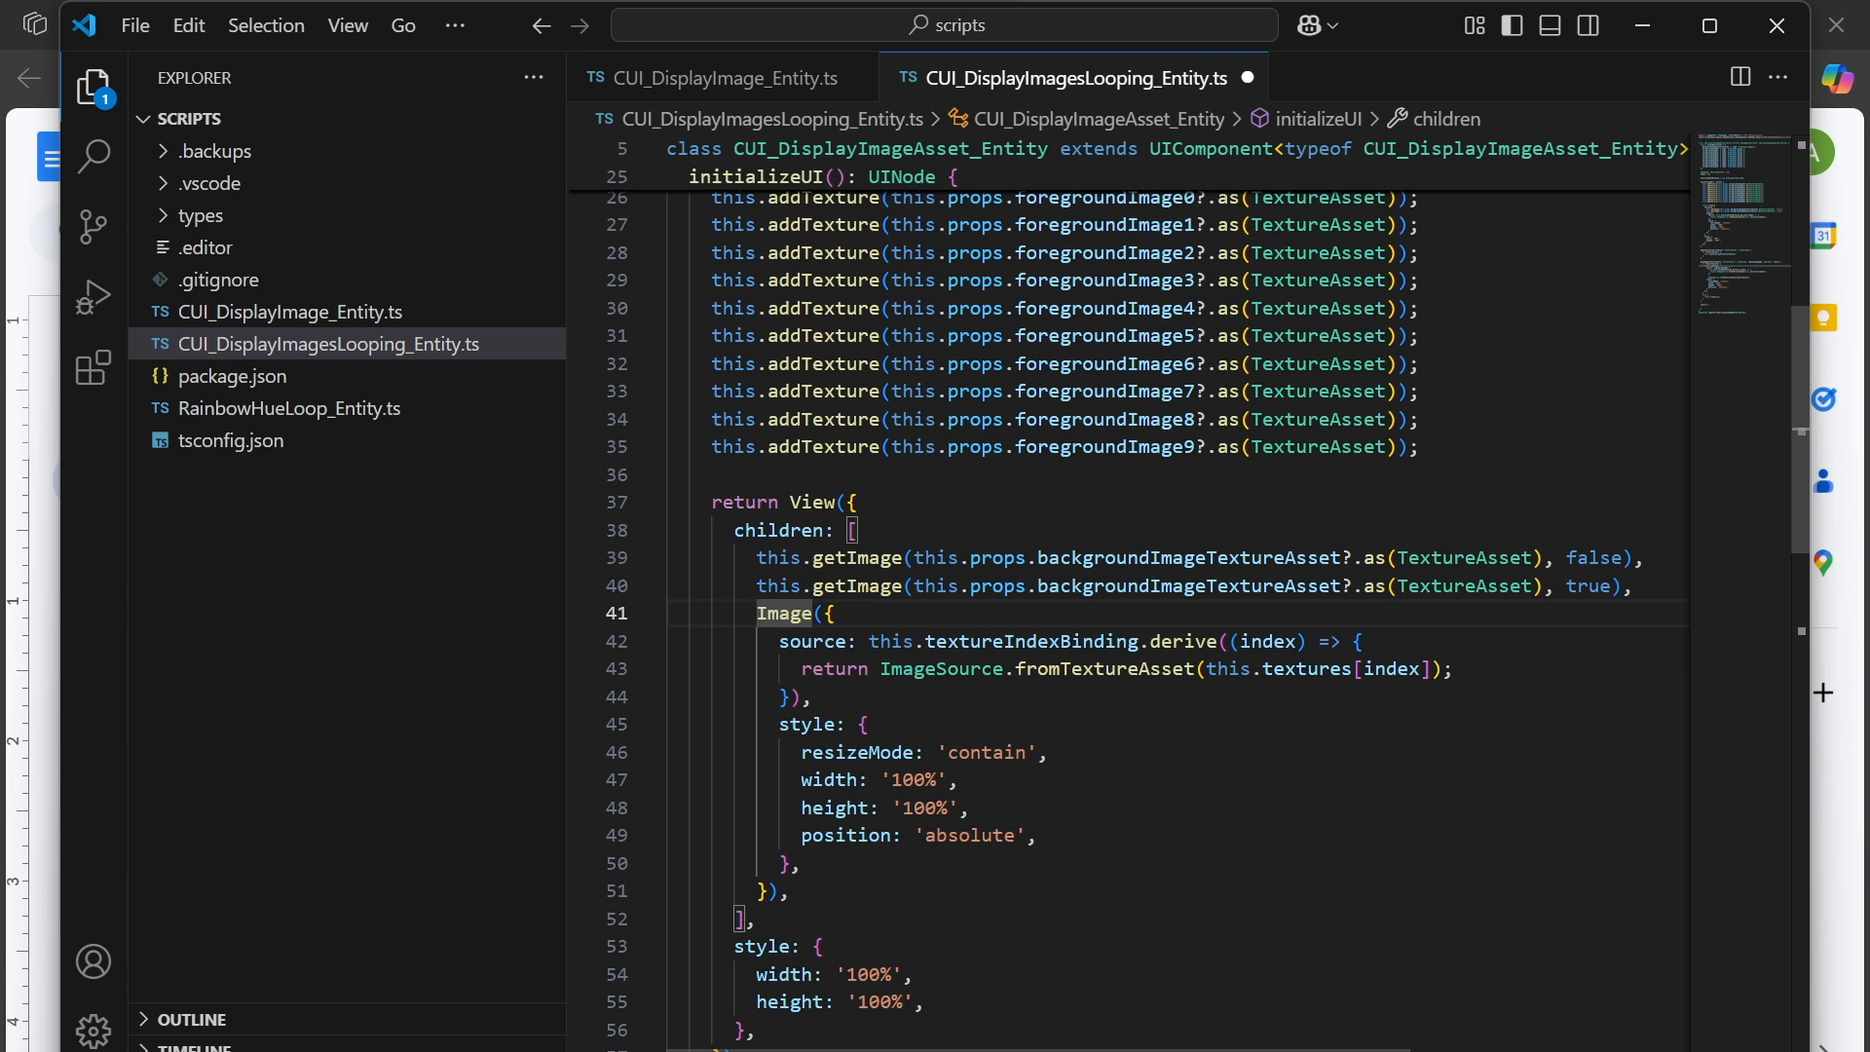
drag(758, 613, 803, 864)
key(shift+Down)
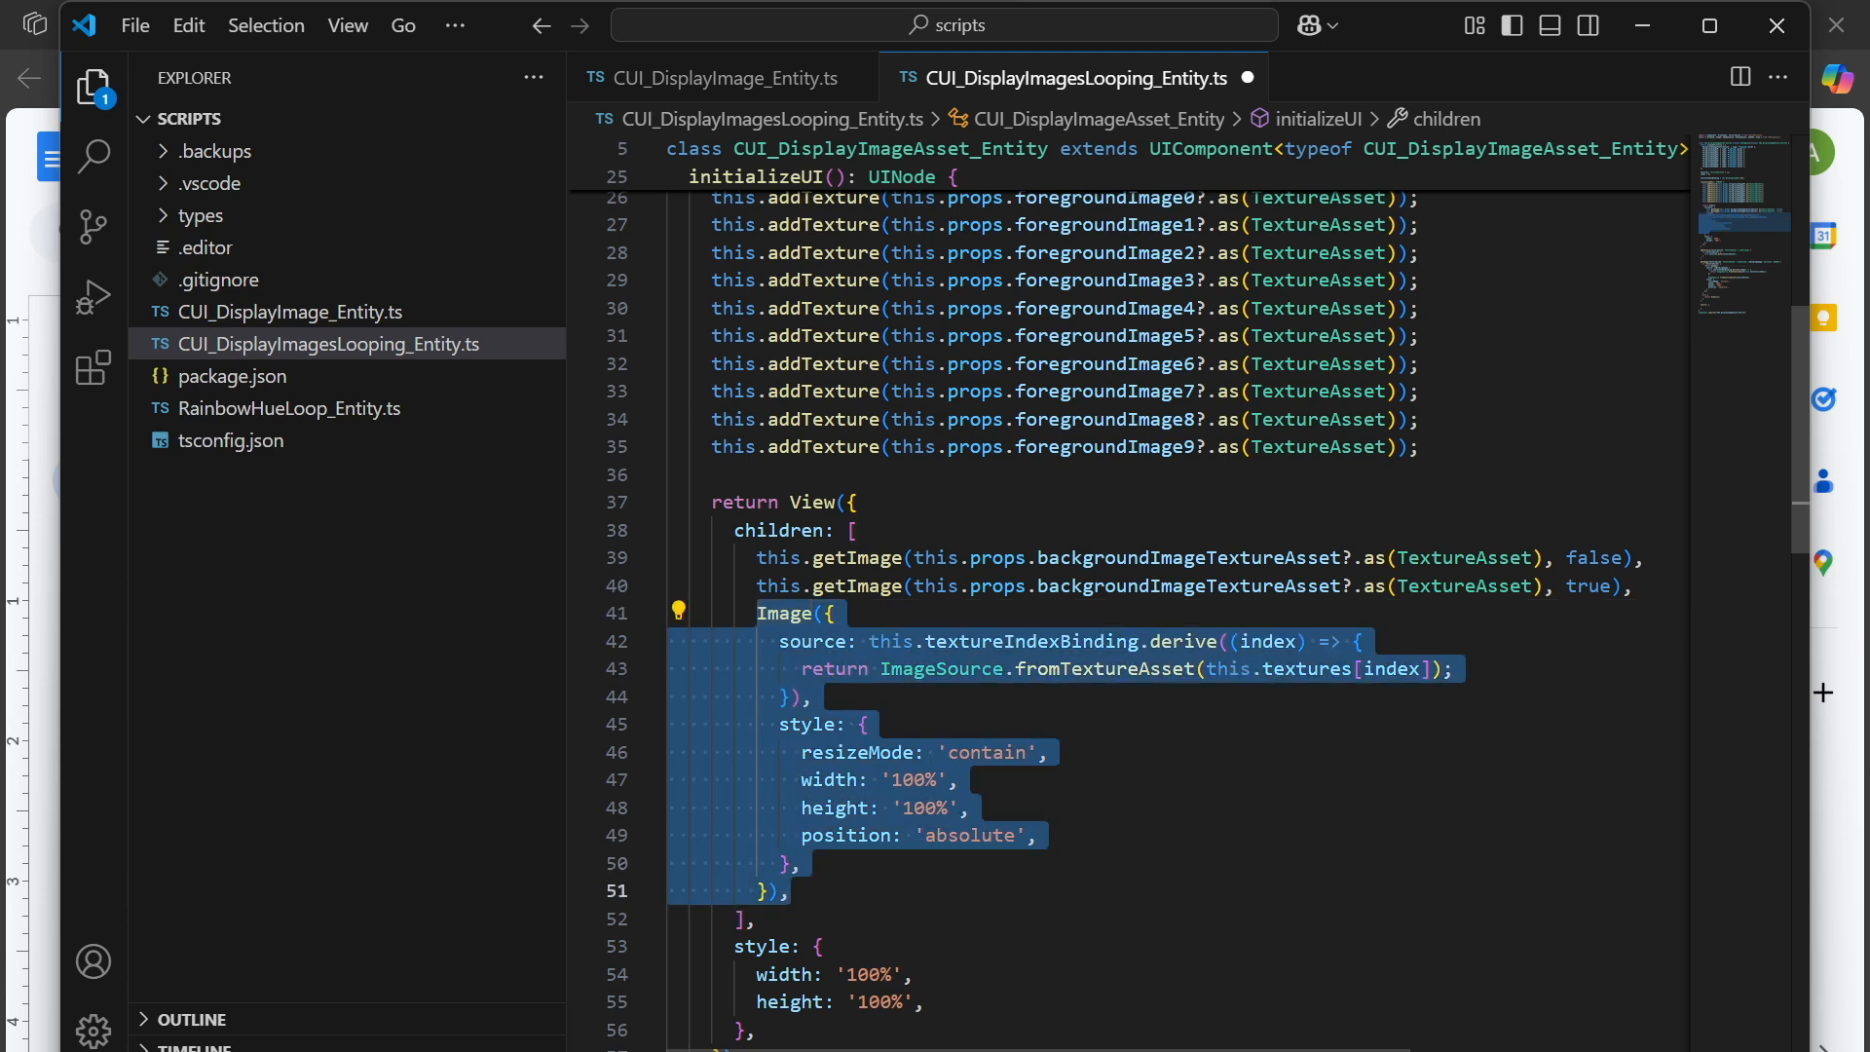
key(BackSpace)
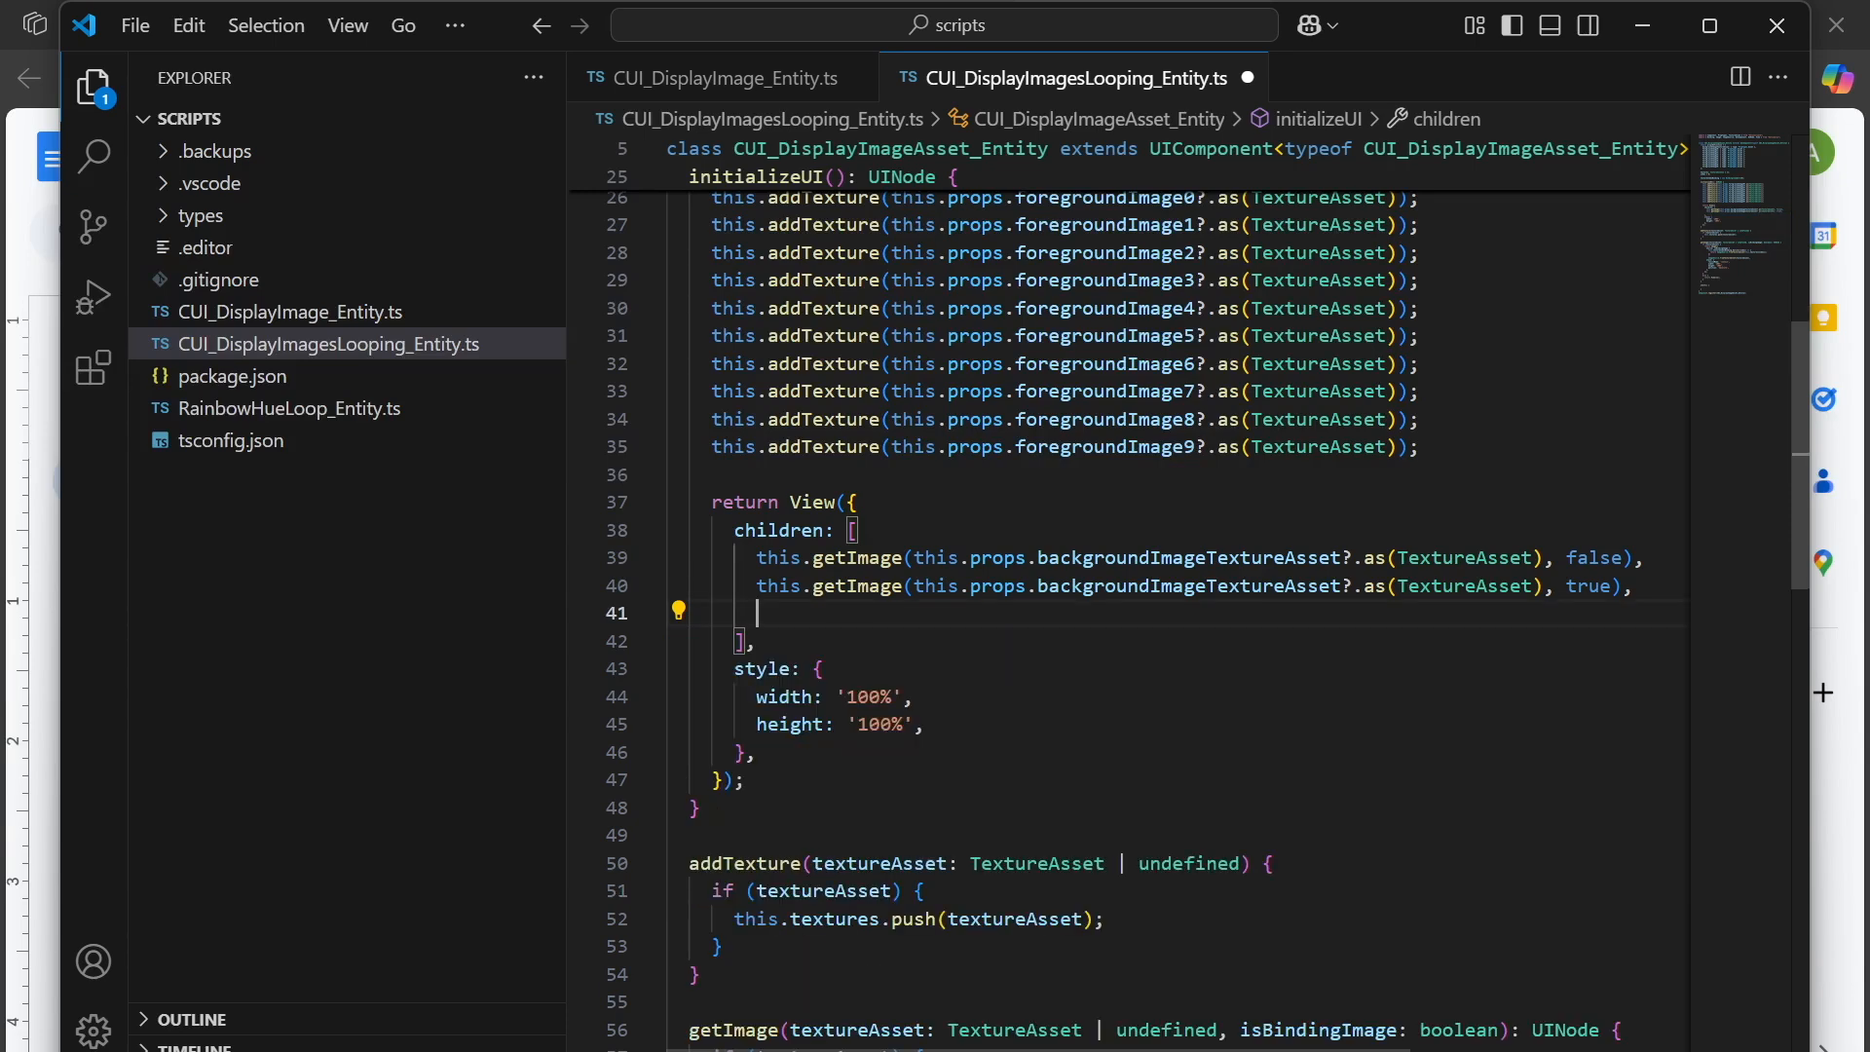
key(BackSpace)
key(BackSpace)
key(BackSpace)
key(BackSpace)
key(BackSpace)
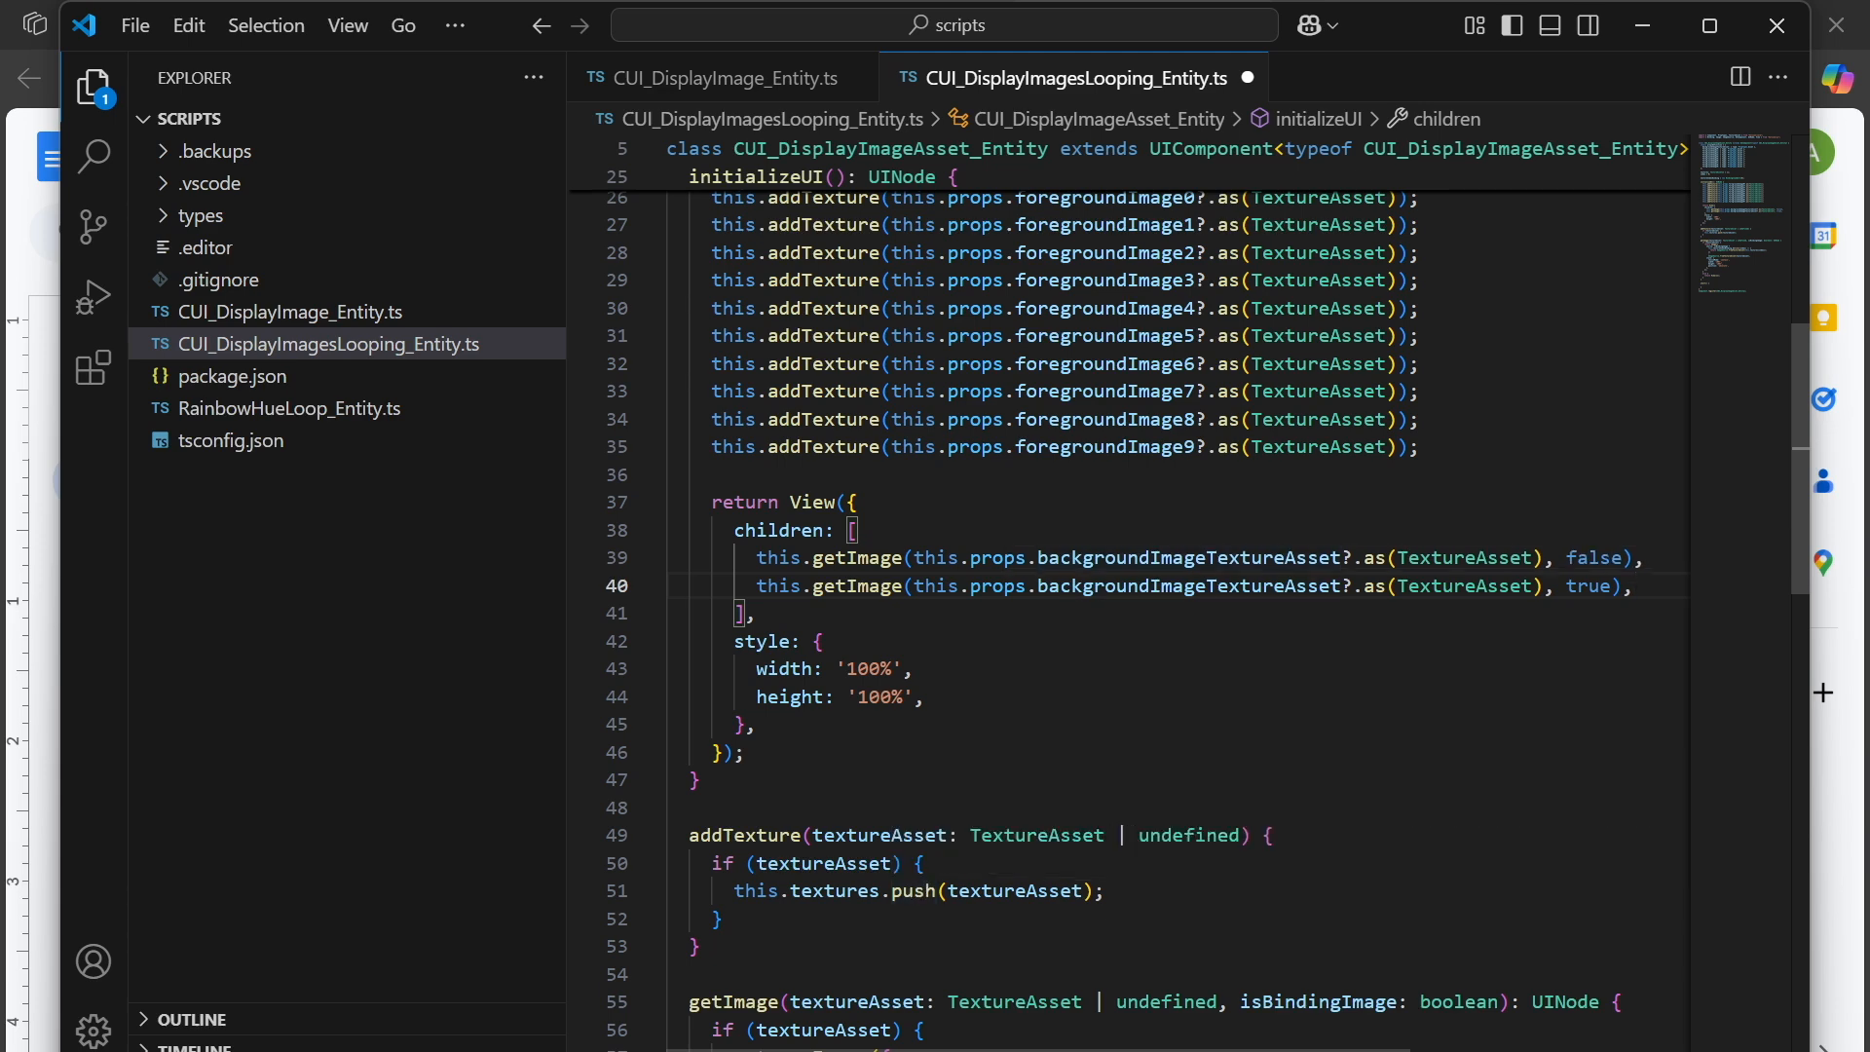
Replace the first argument of the second getImage call in the View's children with undefined and save the script.
click(1544, 587)
shift+click(915, 587)
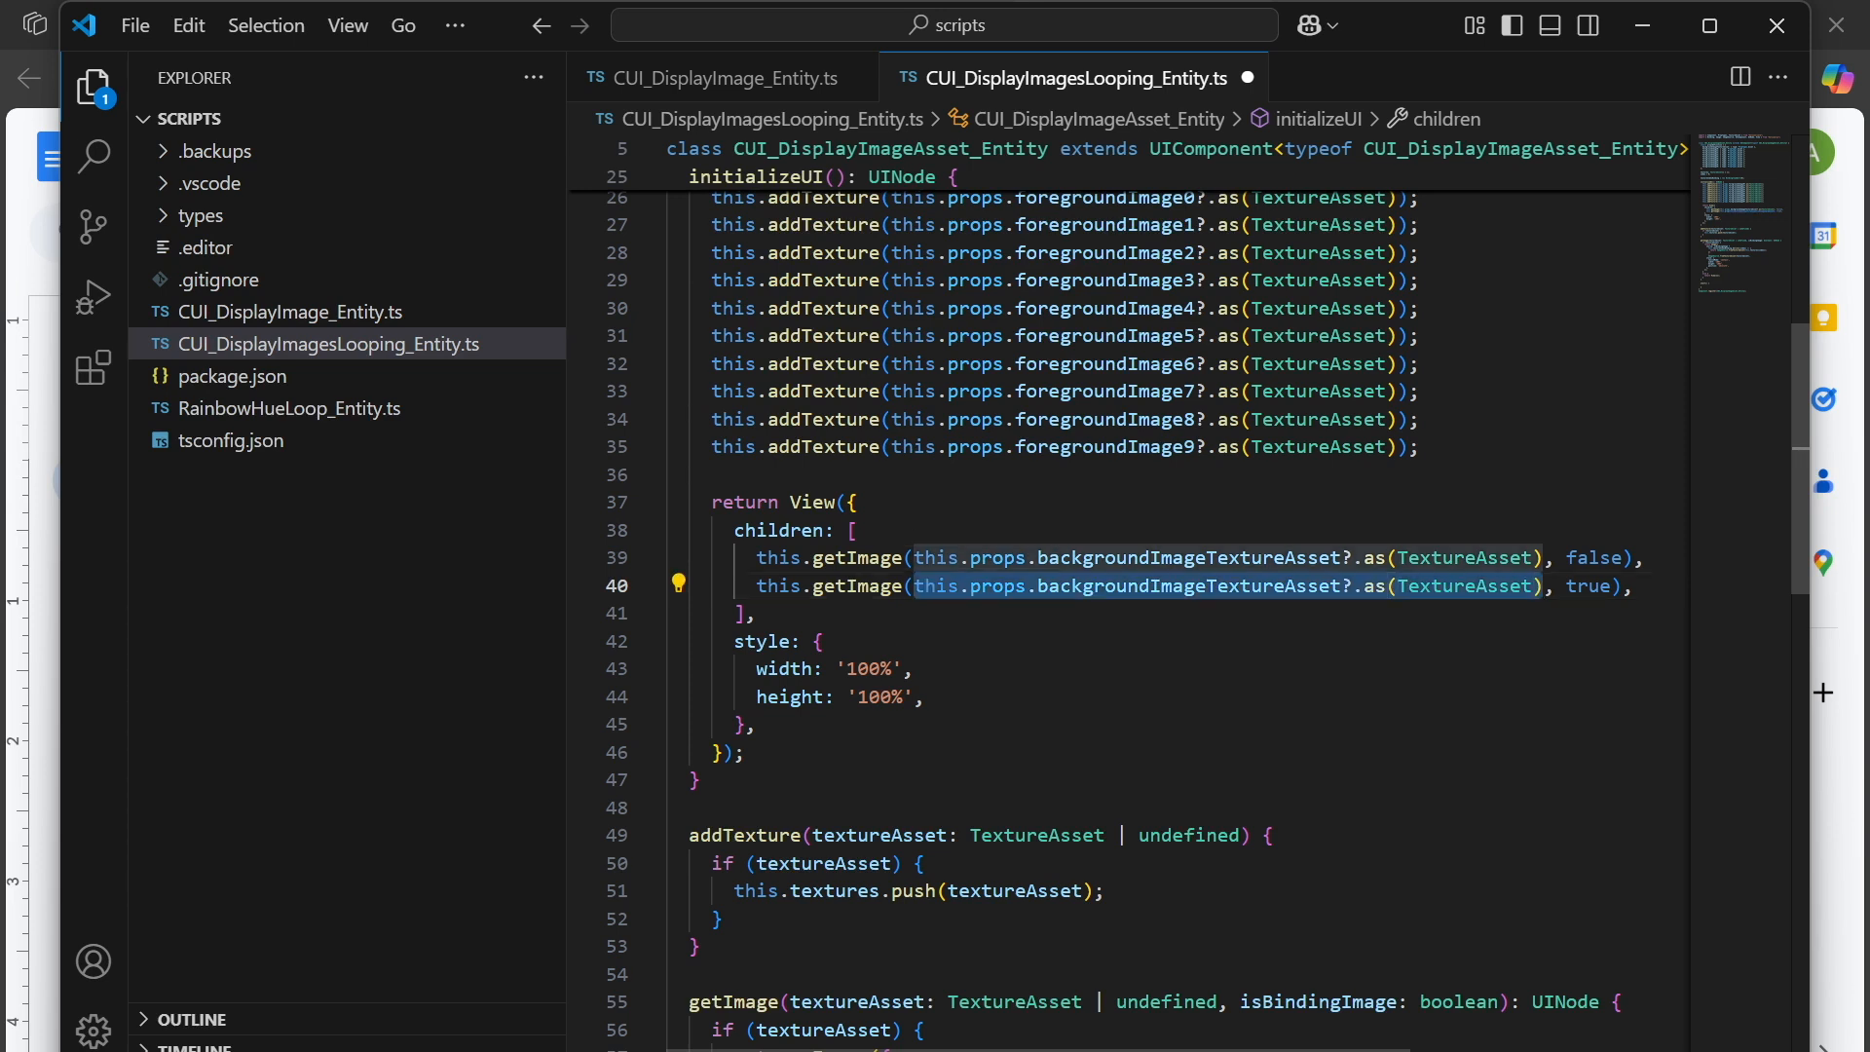
text(undefined)
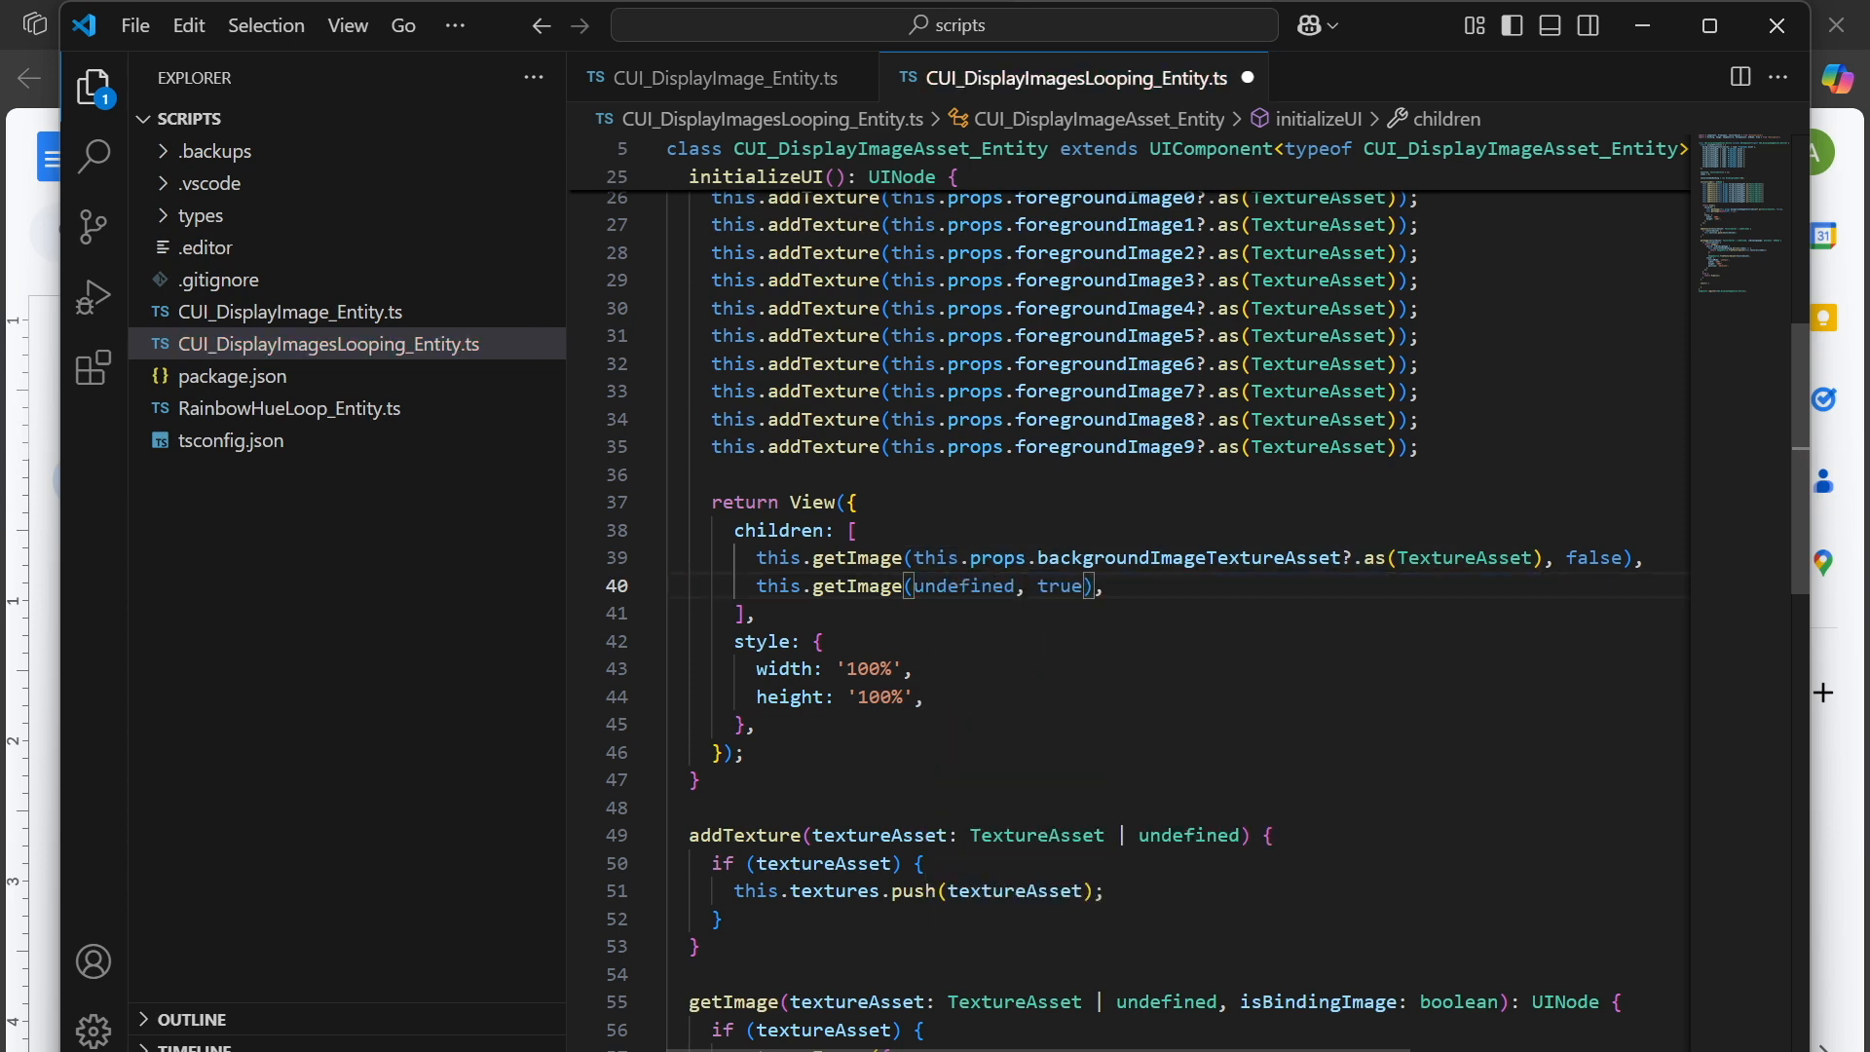
key(ctrl+s)
Extend the if condition in getImage to textureAsset || isBindingImage.
scroll(964, 586, down, 6)
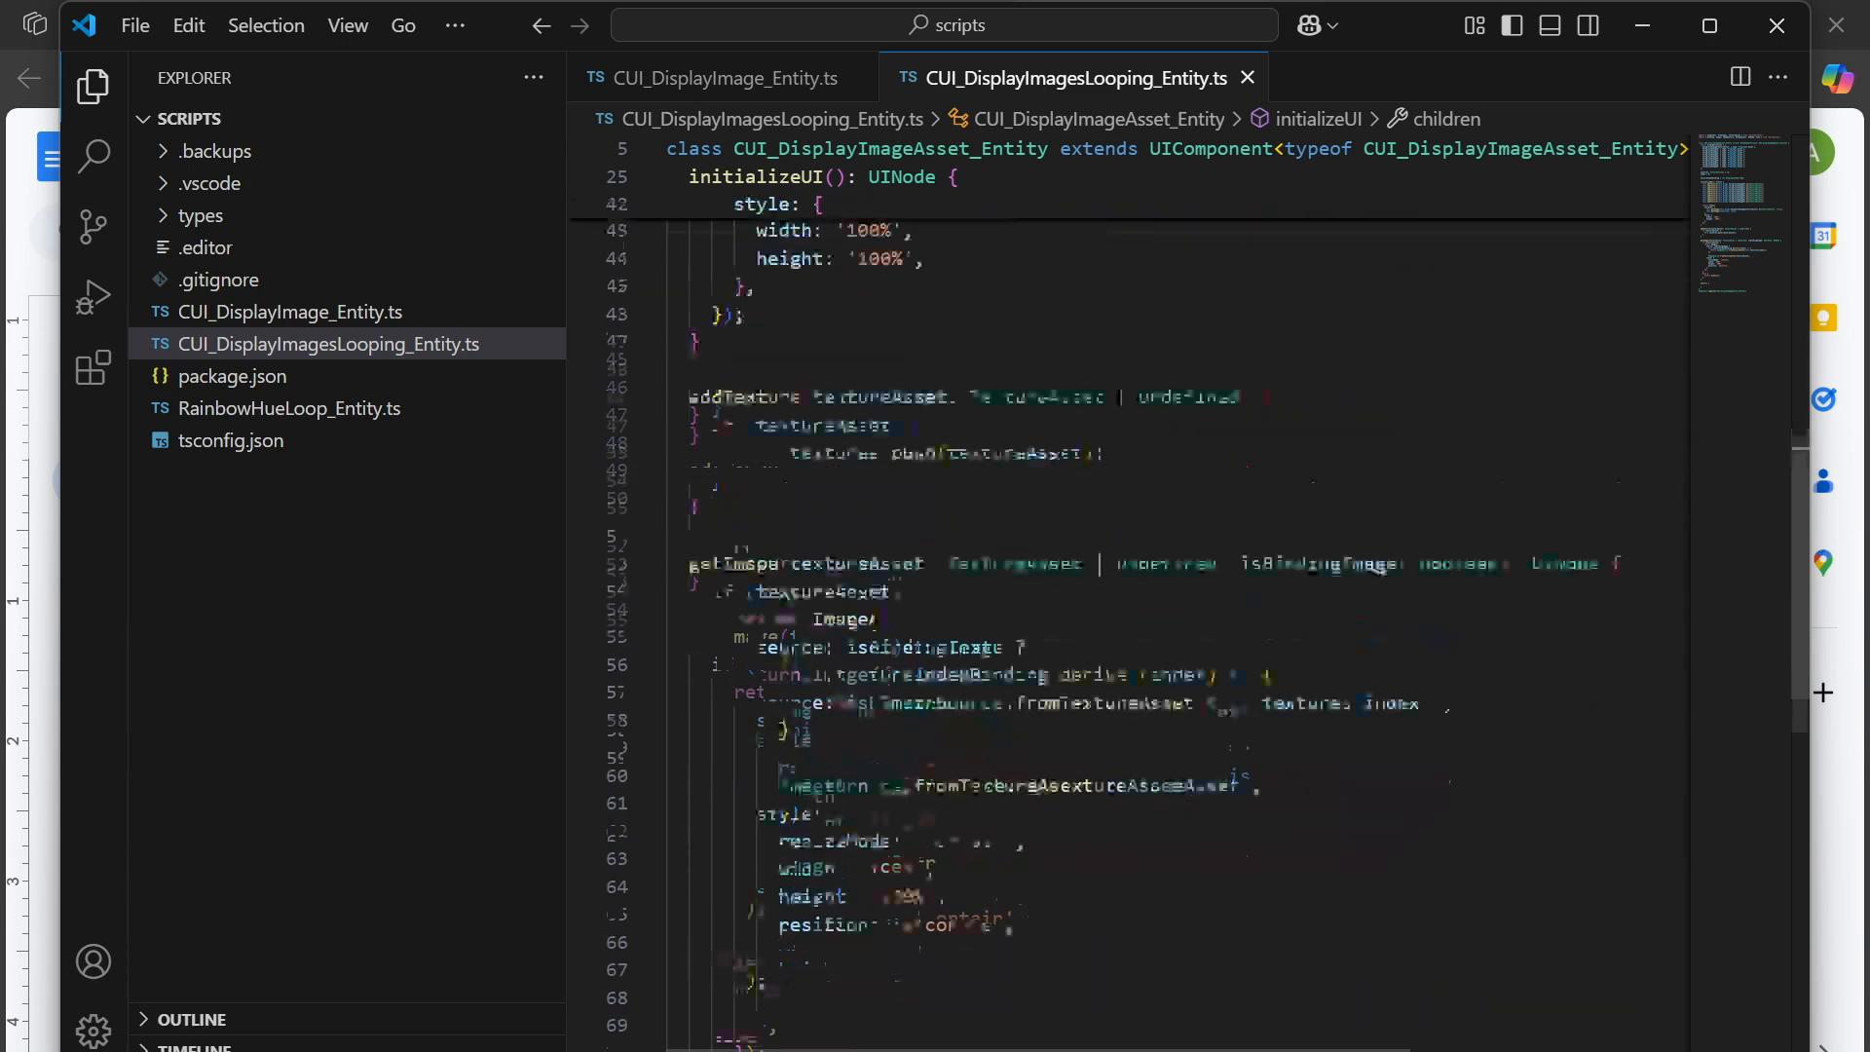
click(779, 574)
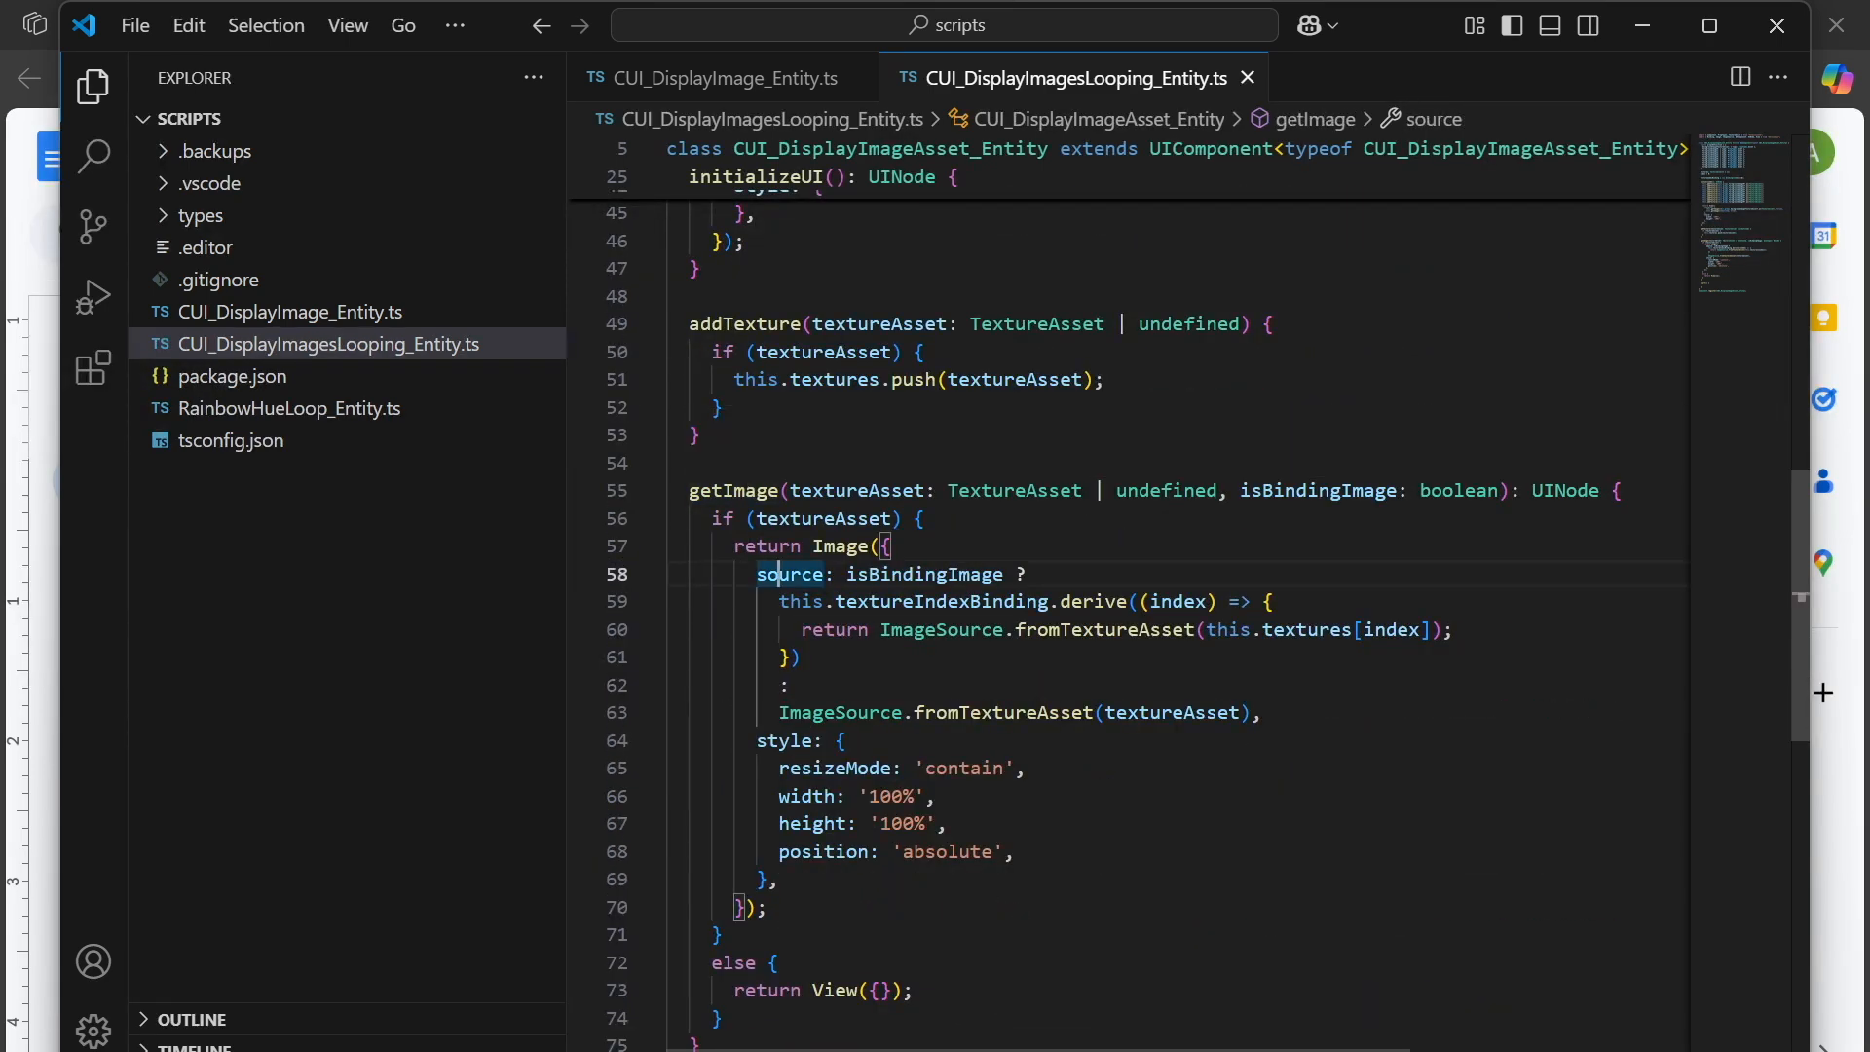
double_click(823, 520)
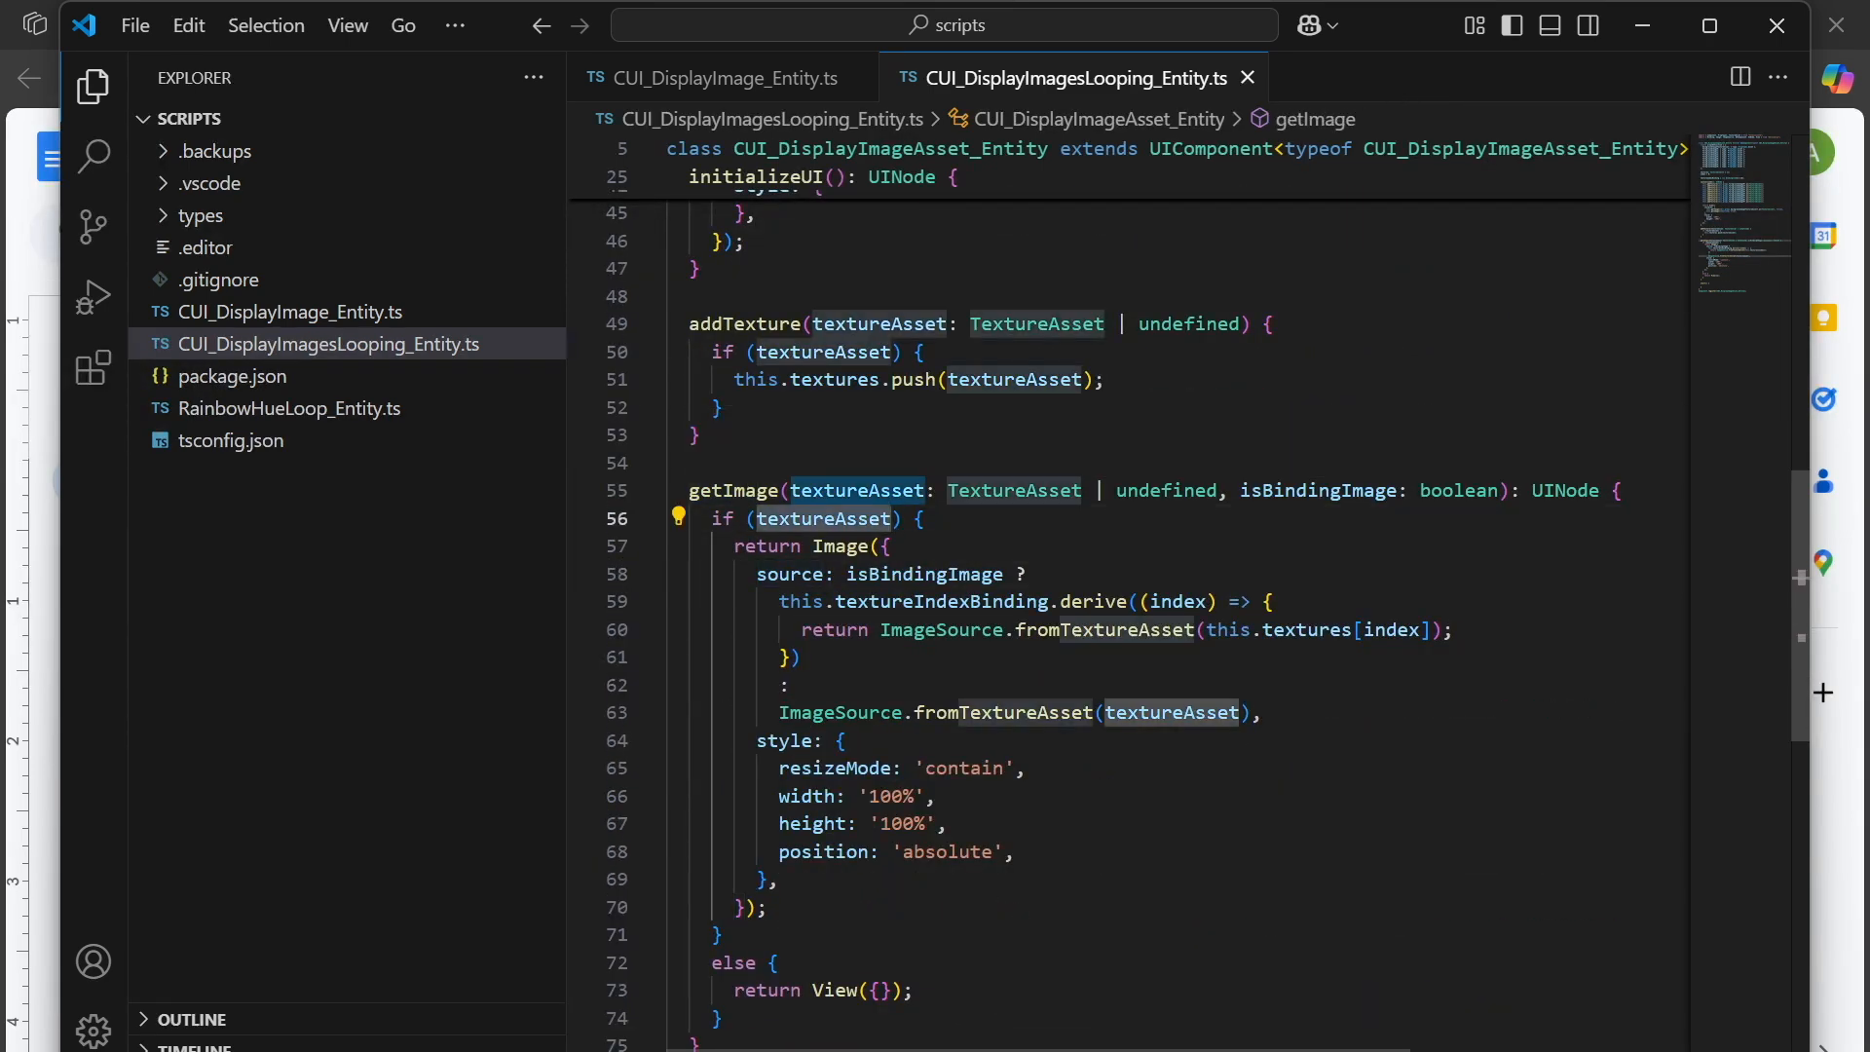
click(904, 519)
click(937, 575)
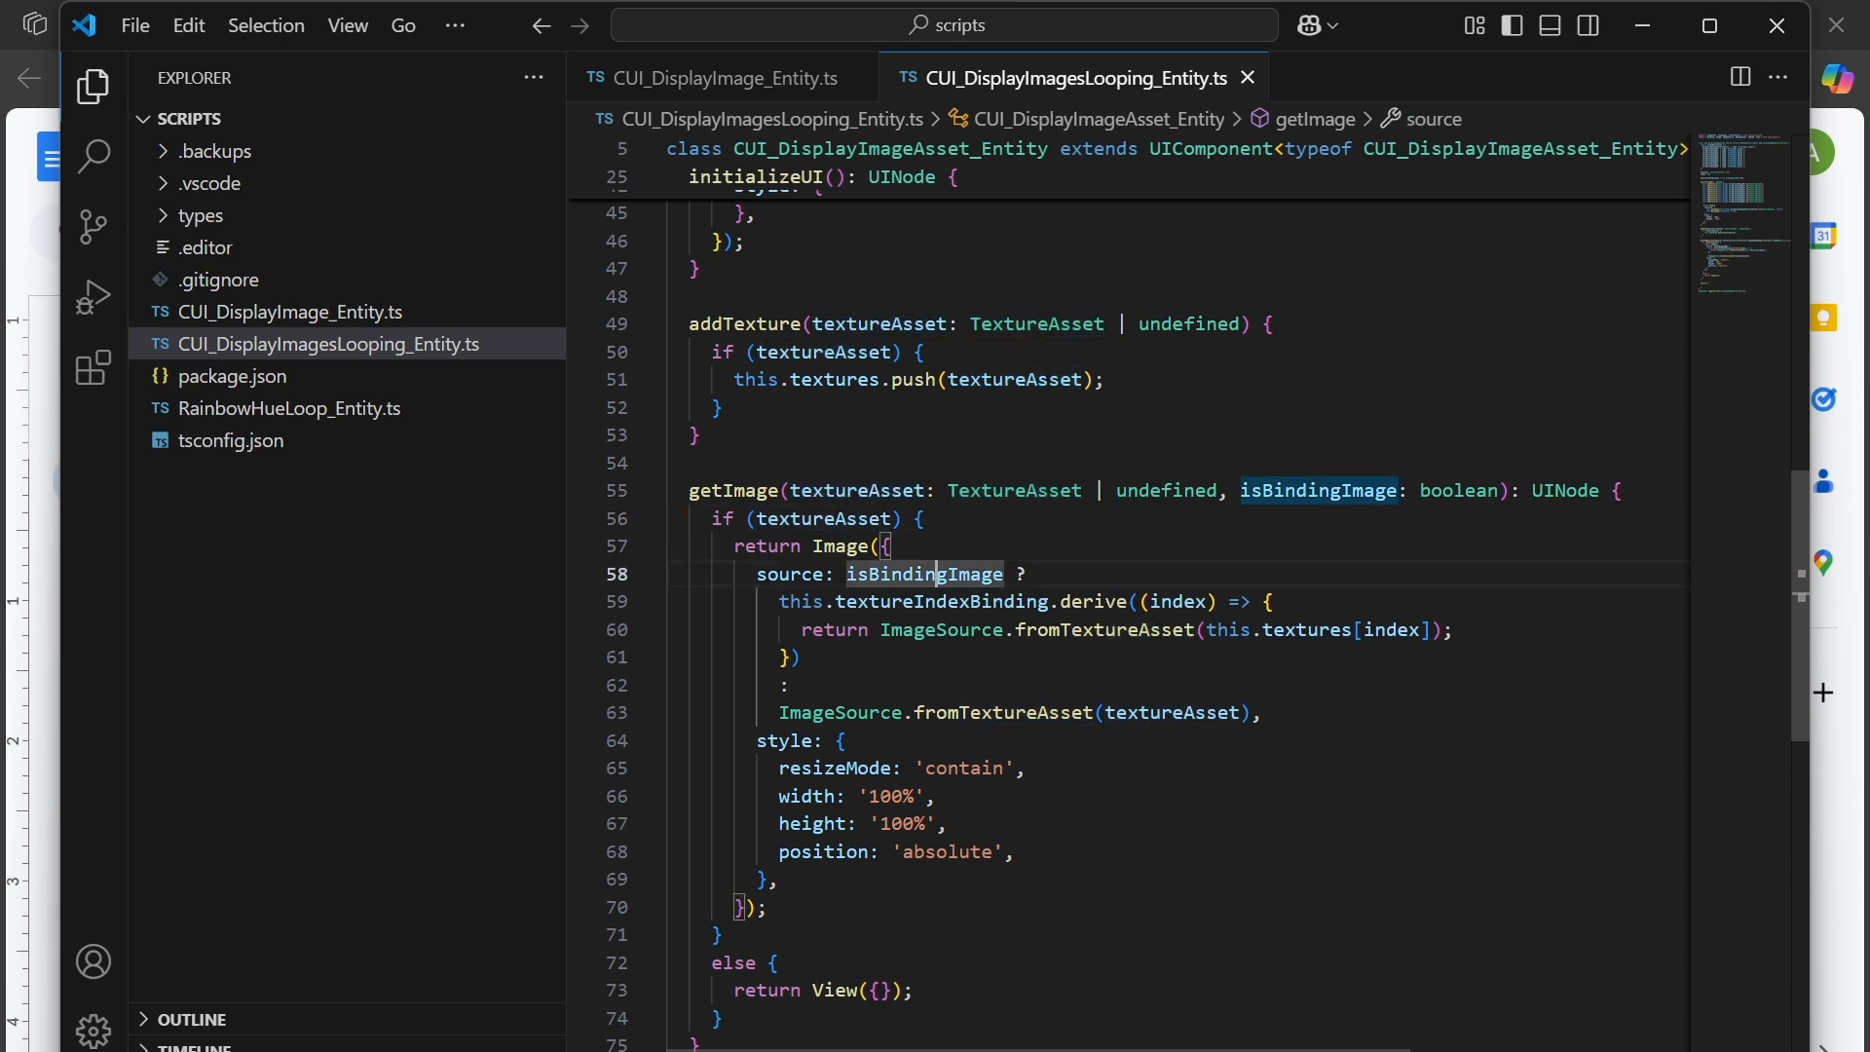
click(891, 520)
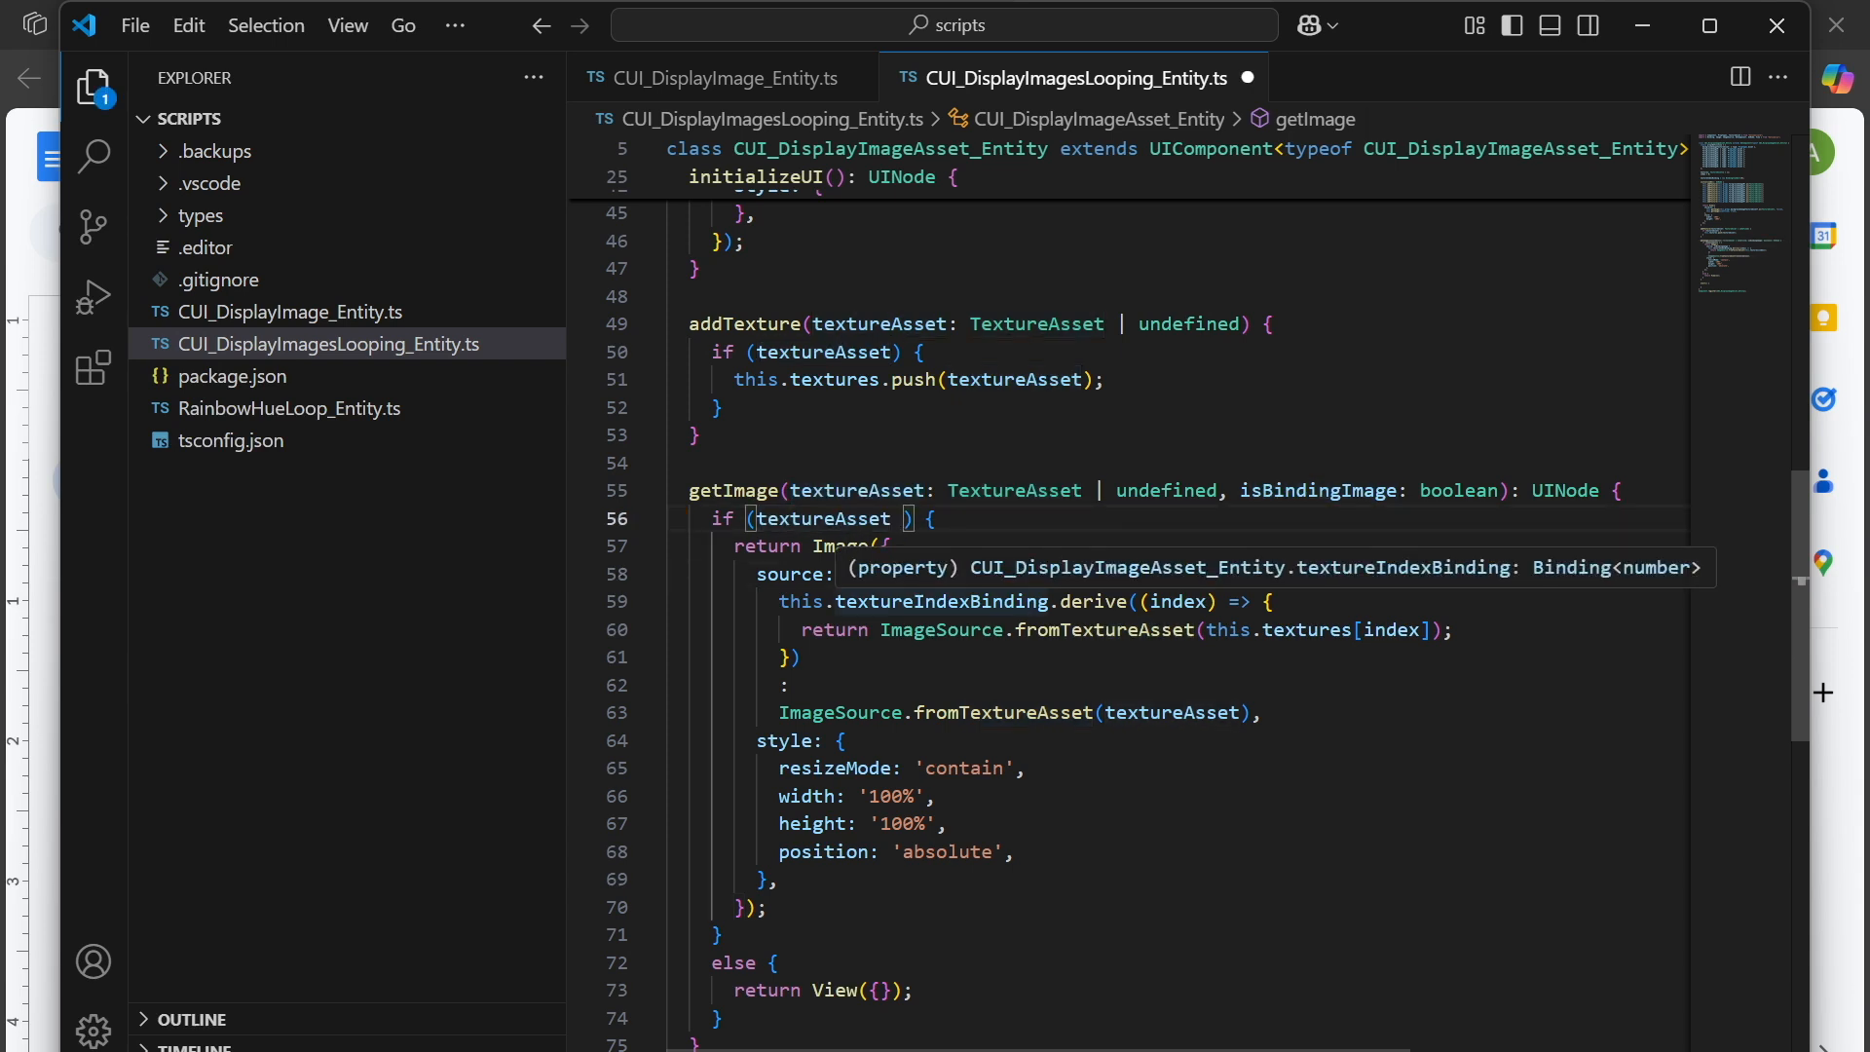
text(|| )
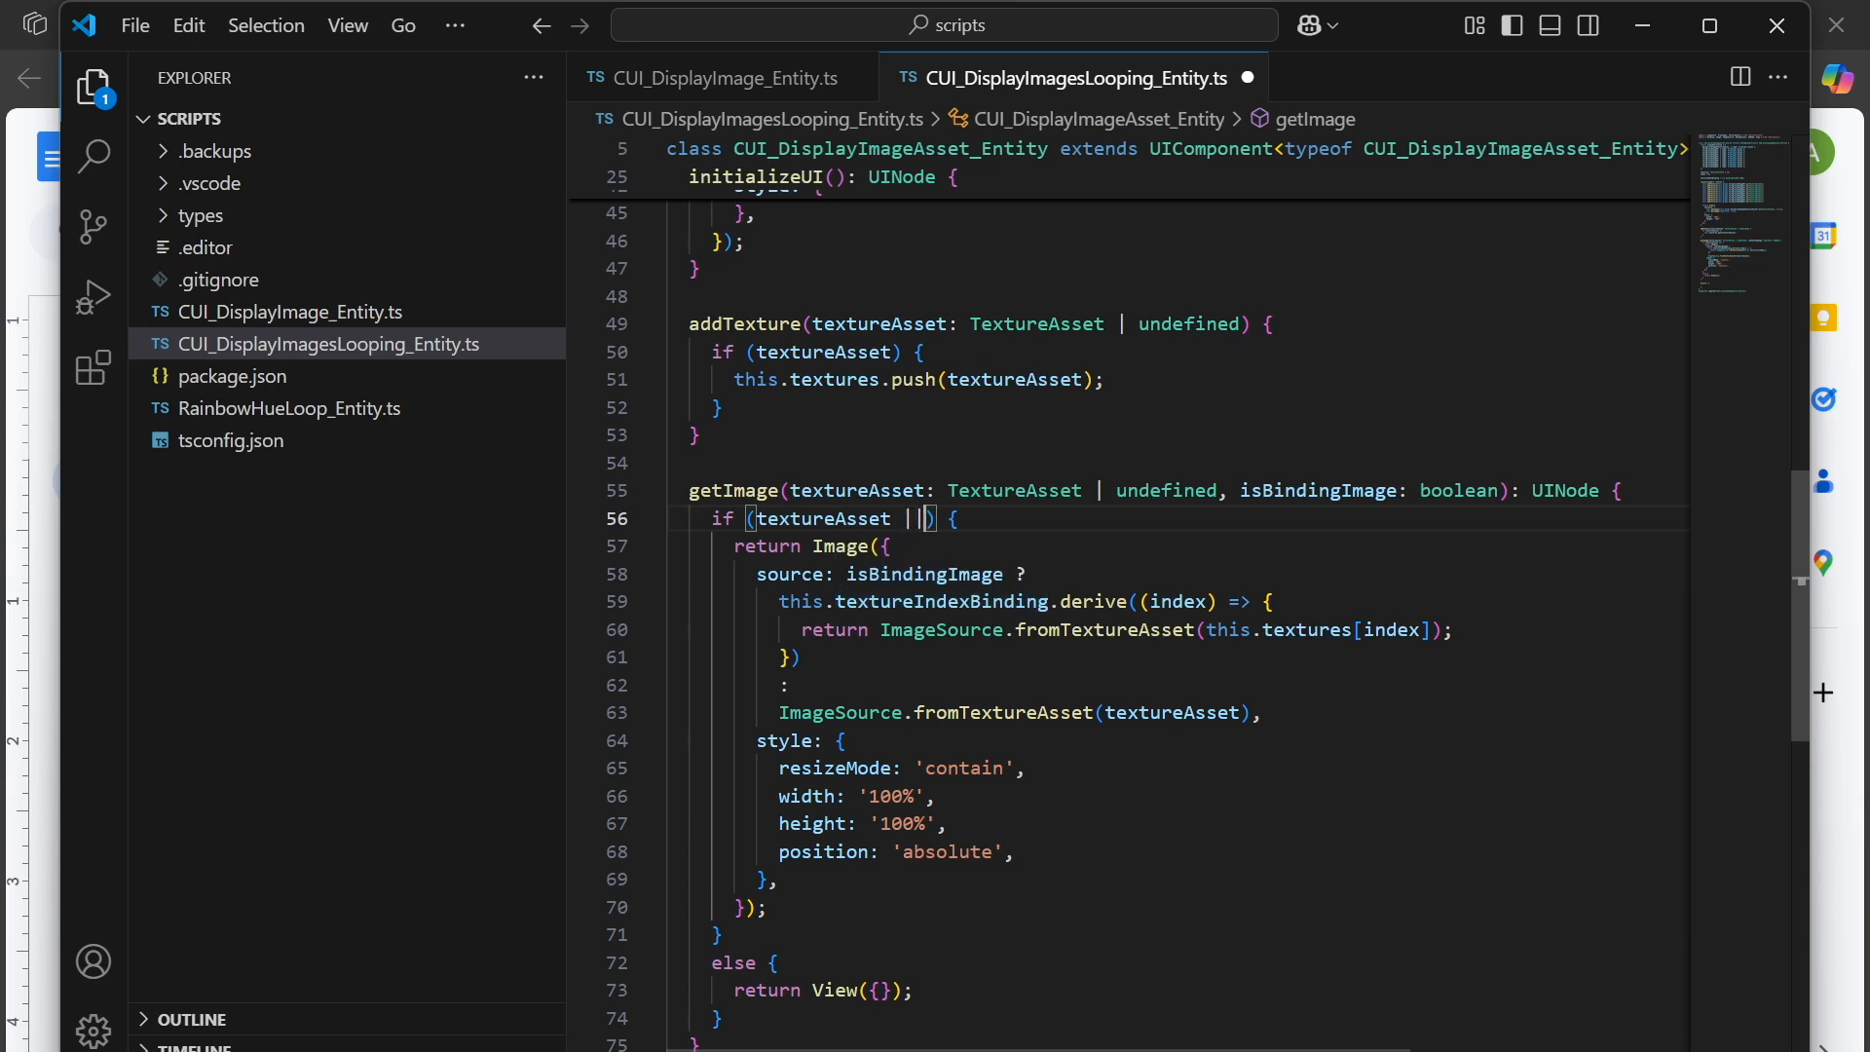
text(isBindingImage)
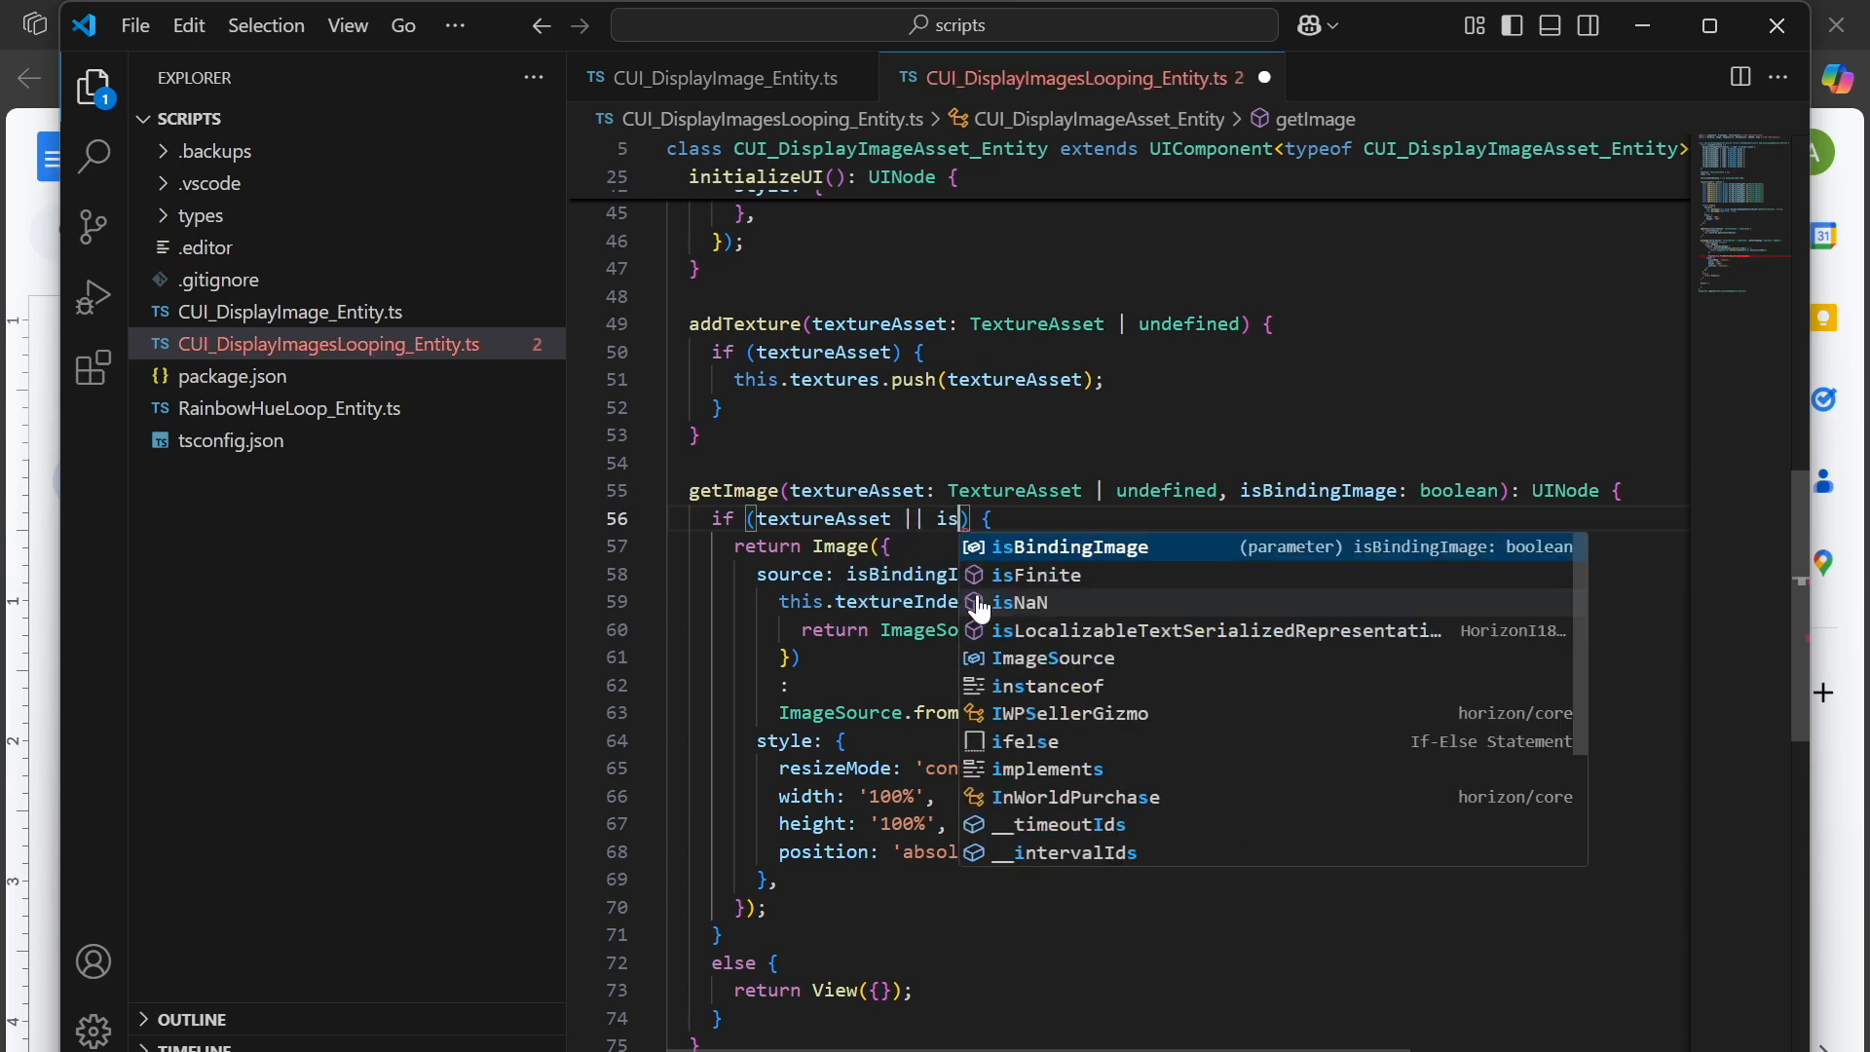
key(Tab)
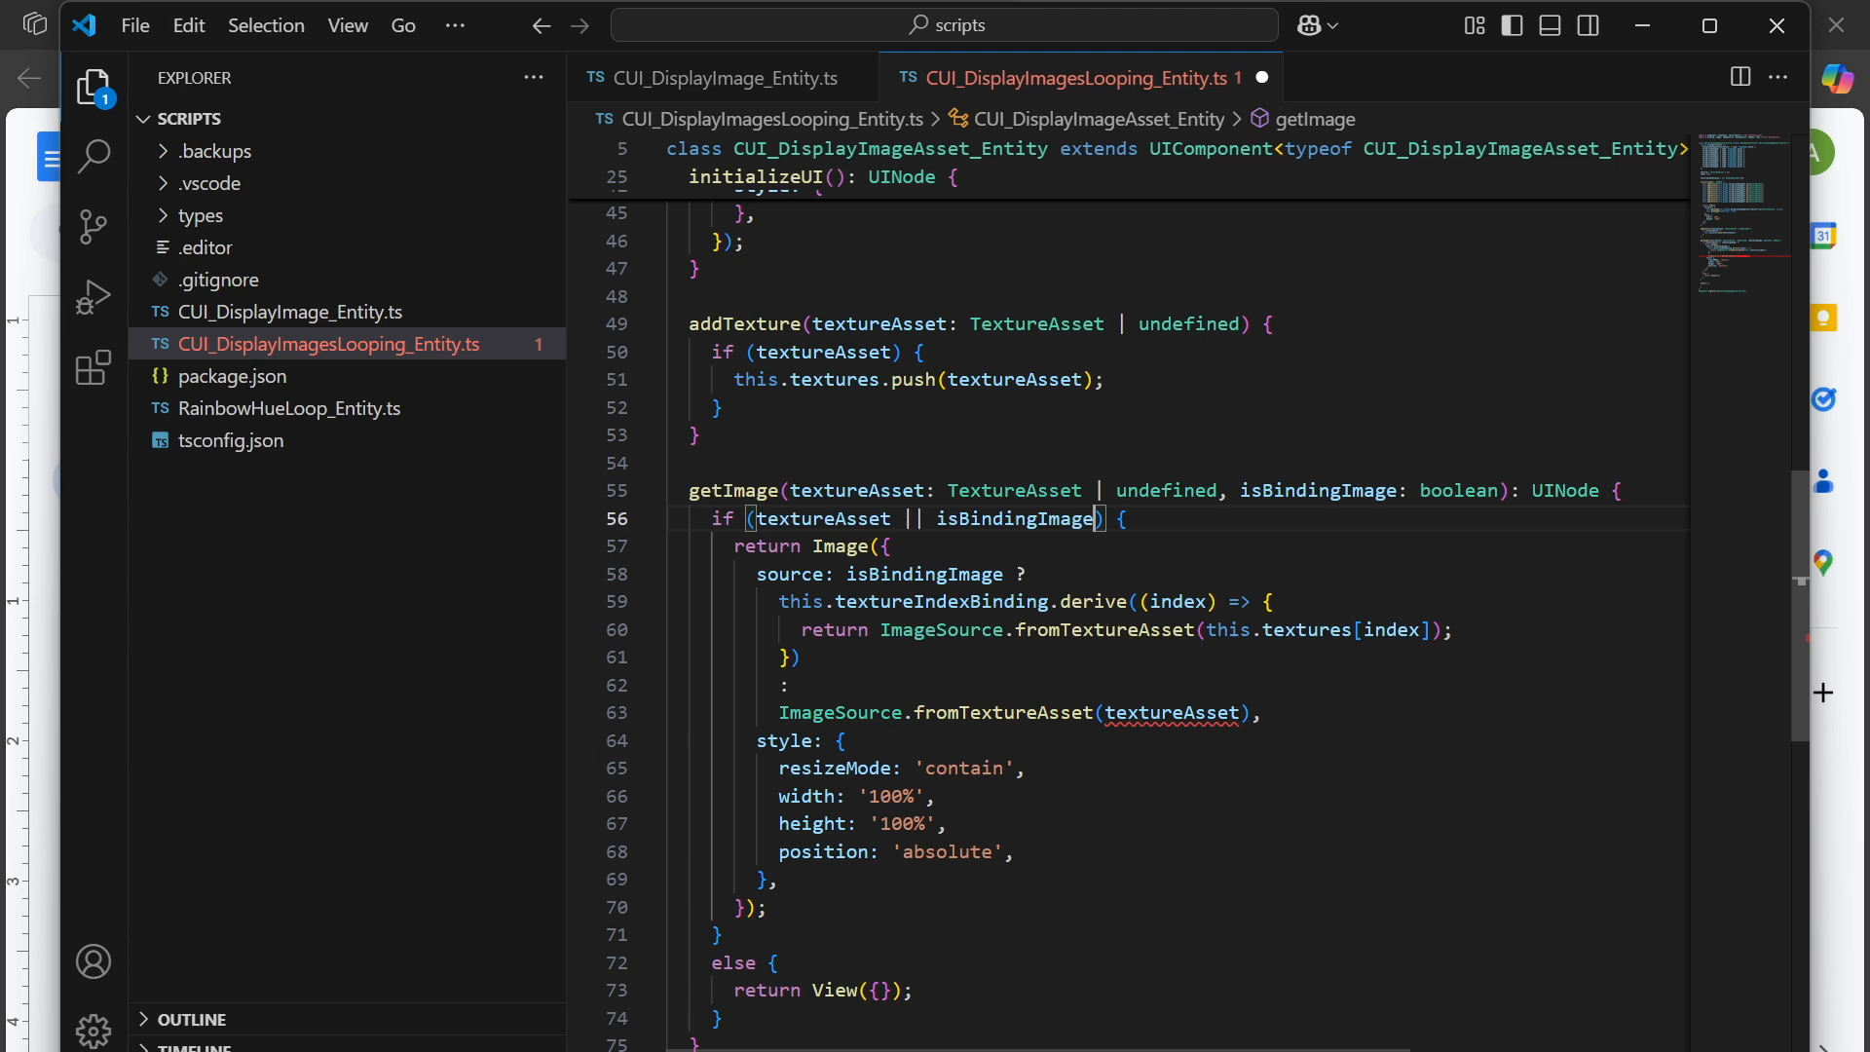
Examine the type error on textureAsset in getImage's ImageSource.fromTextureAsset call against the getImage calls in the View's children.
click(1150, 712)
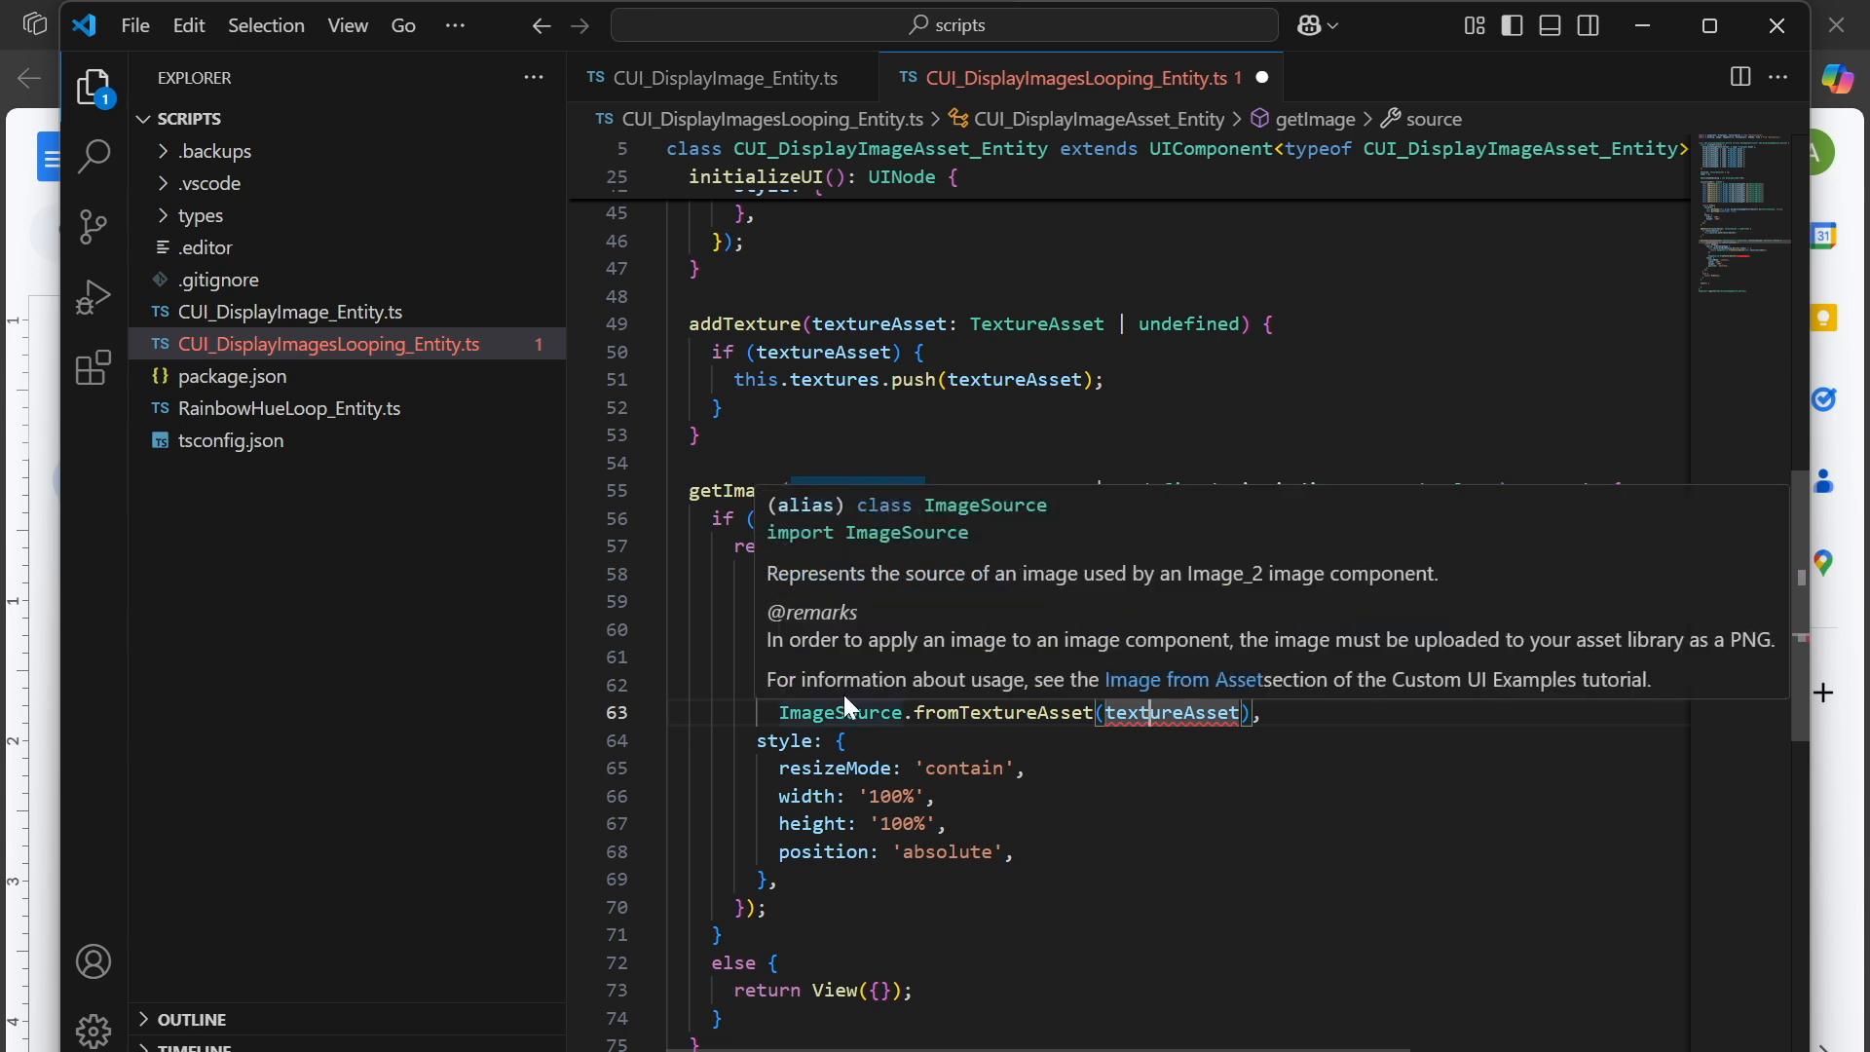
click(842, 741)
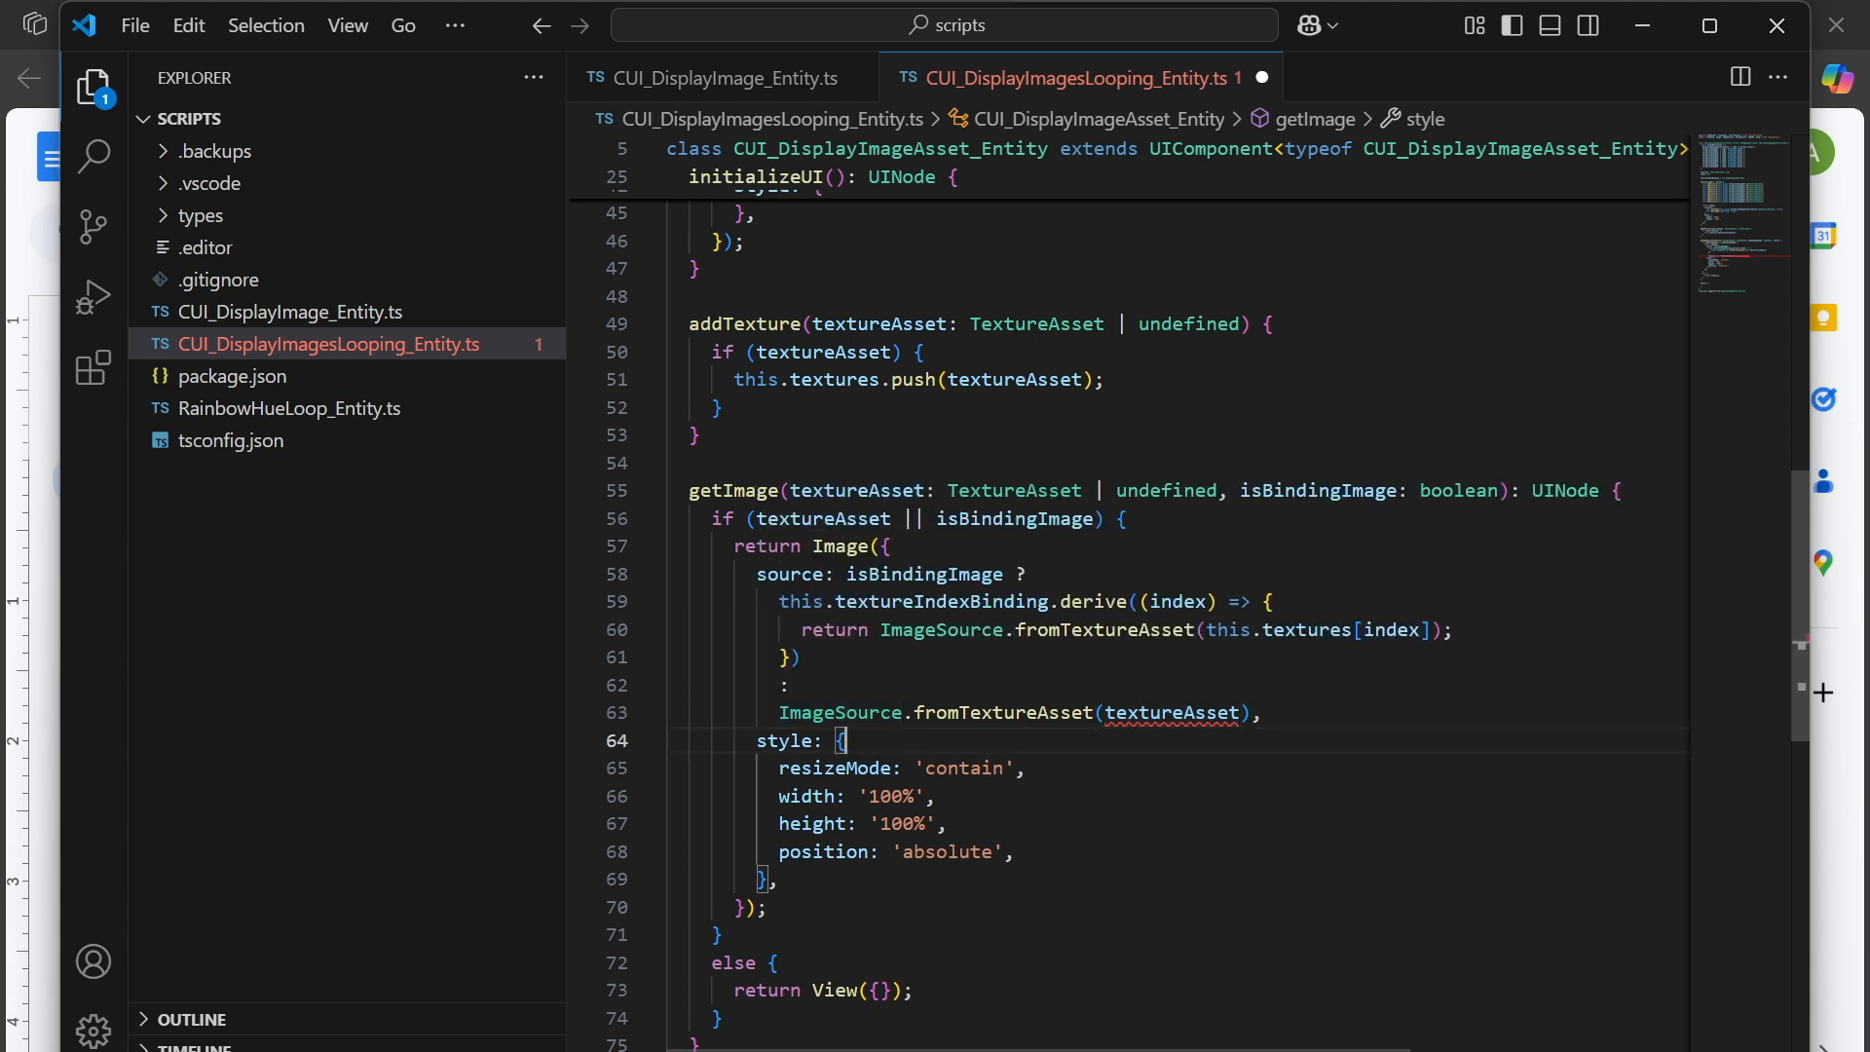
mouse_move(1172, 712)
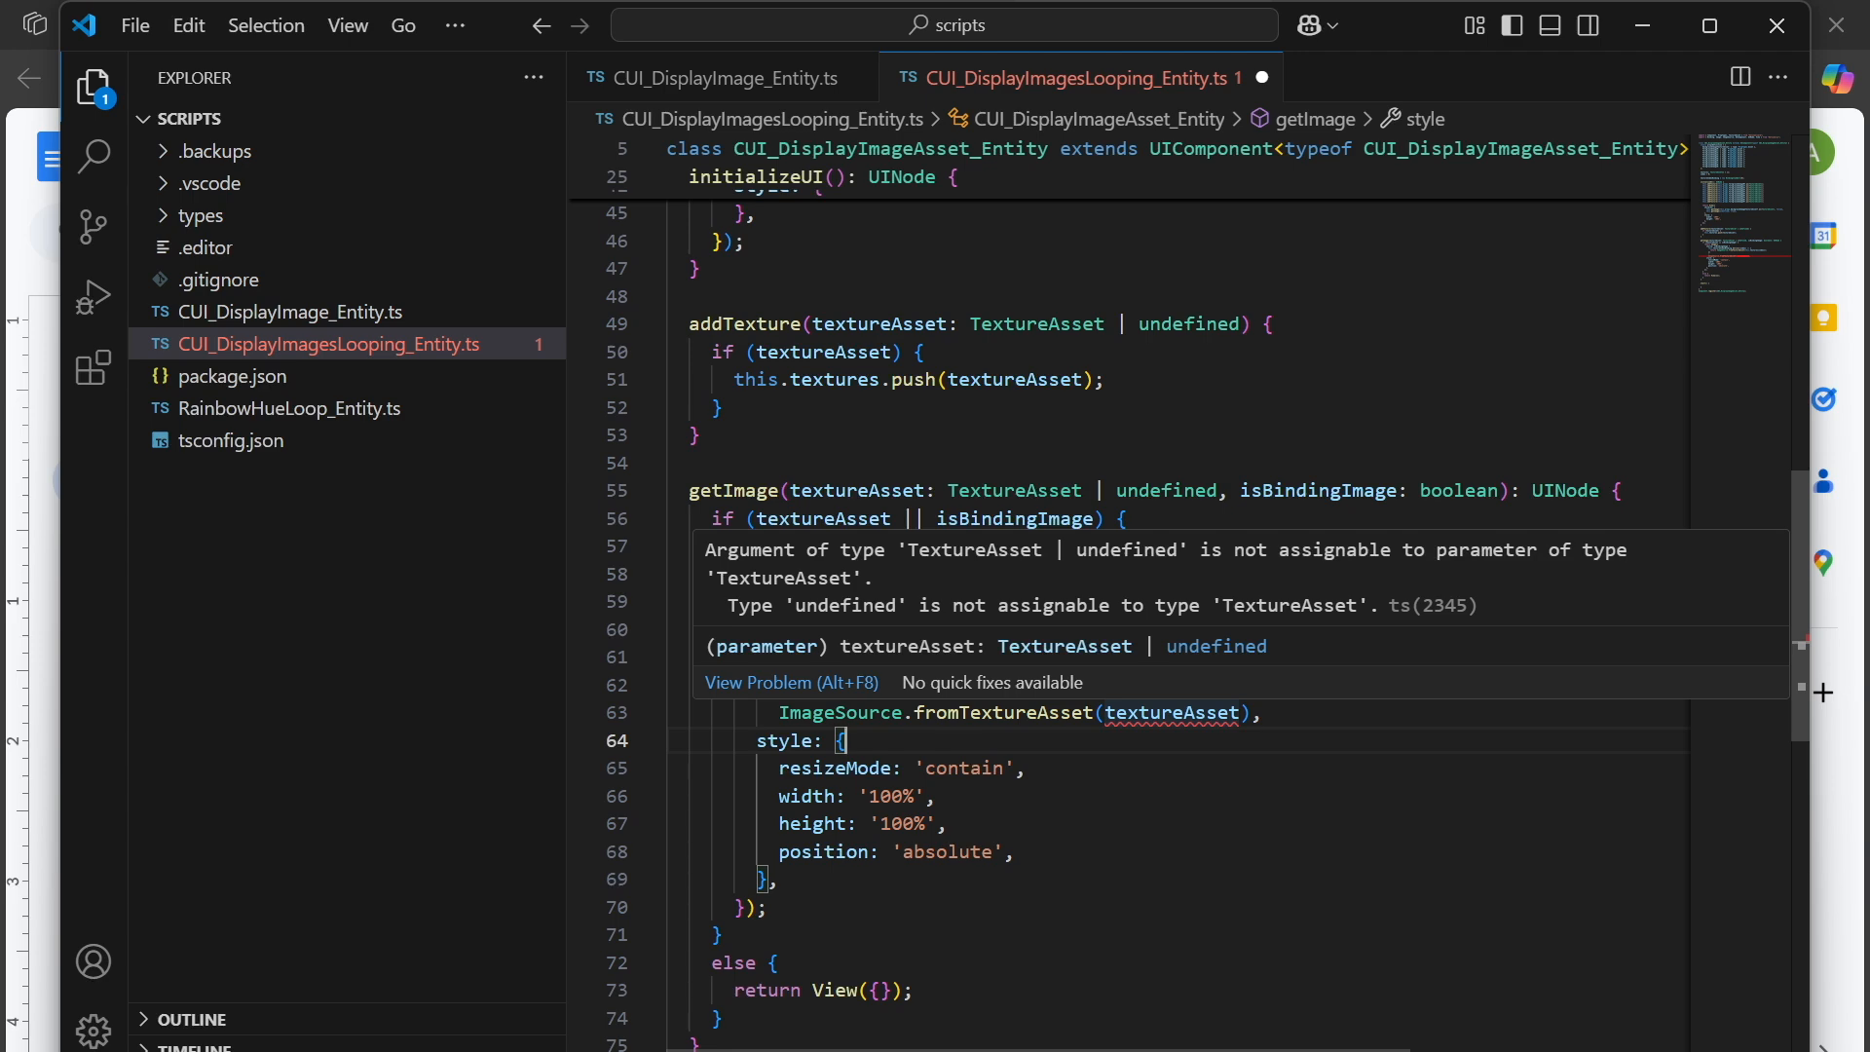
scroll(1172, 712, up, 3)
scroll(1130, 614, up, 2)
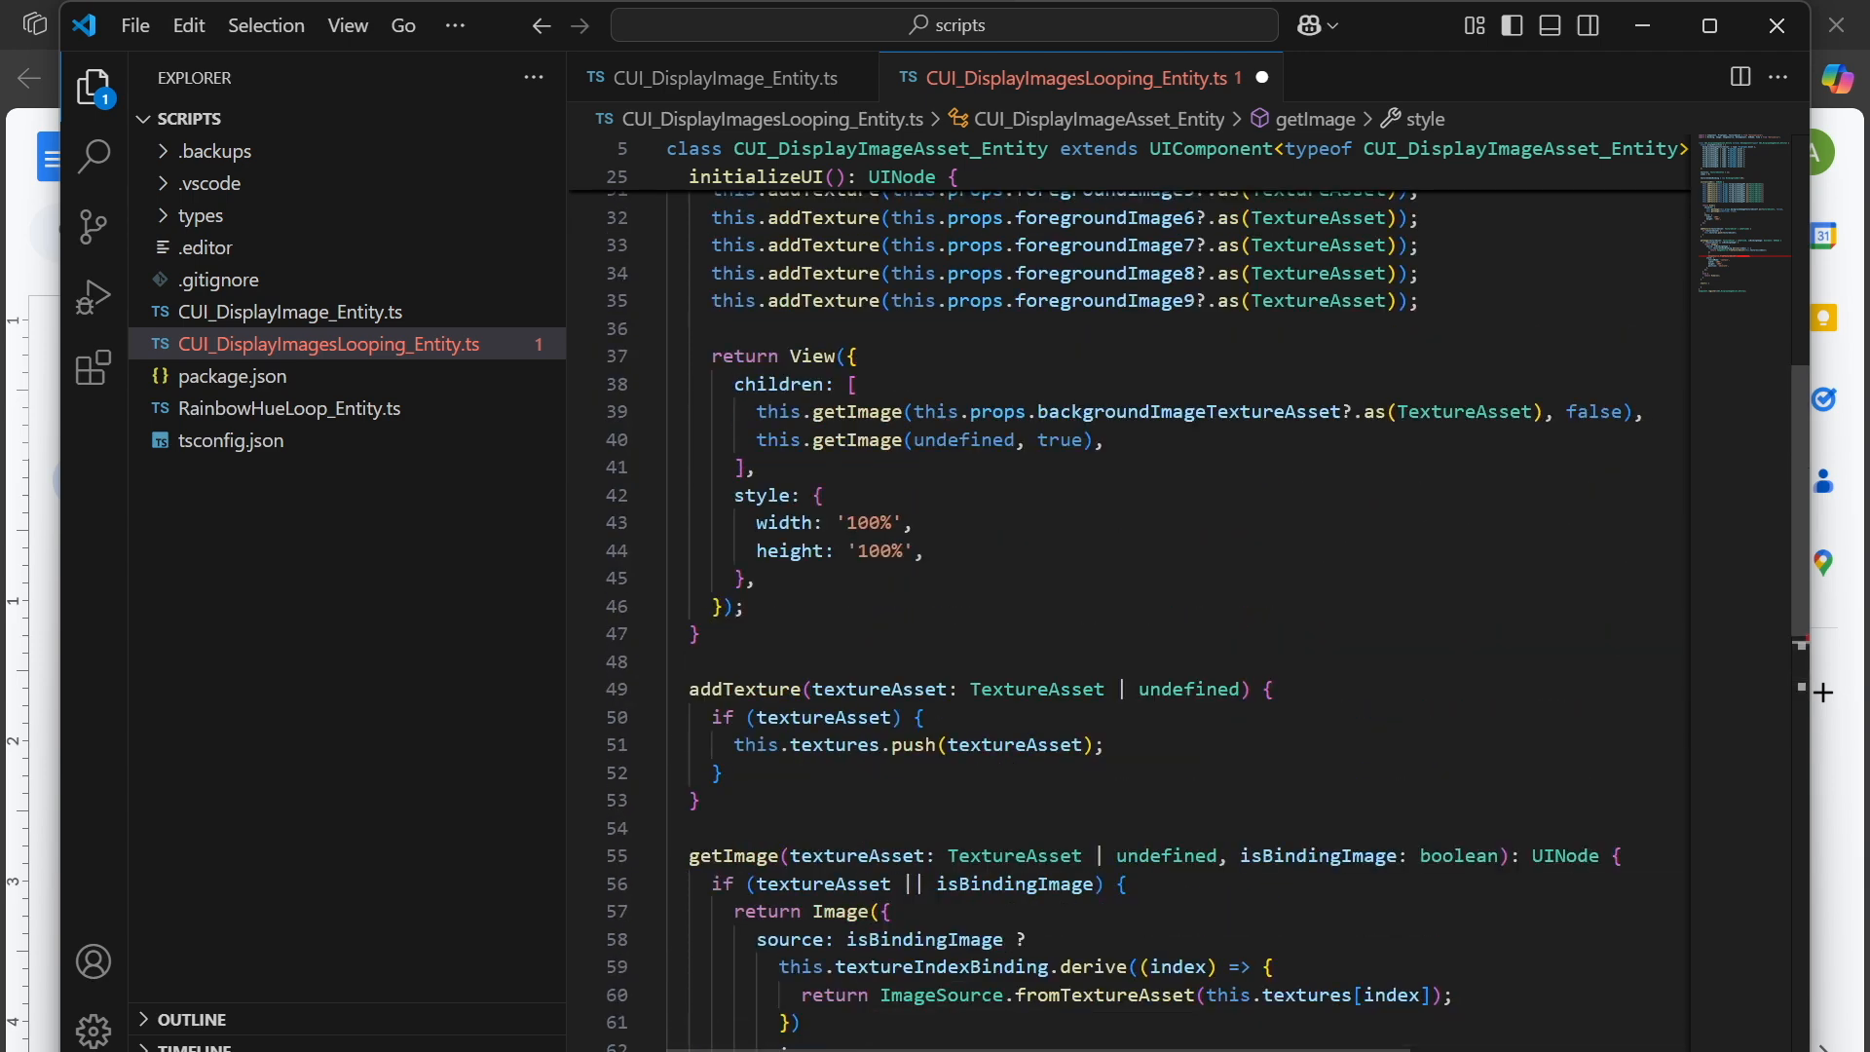
scroll(1130, 614, up, 1)
scroll(1130, 614, down, 4)
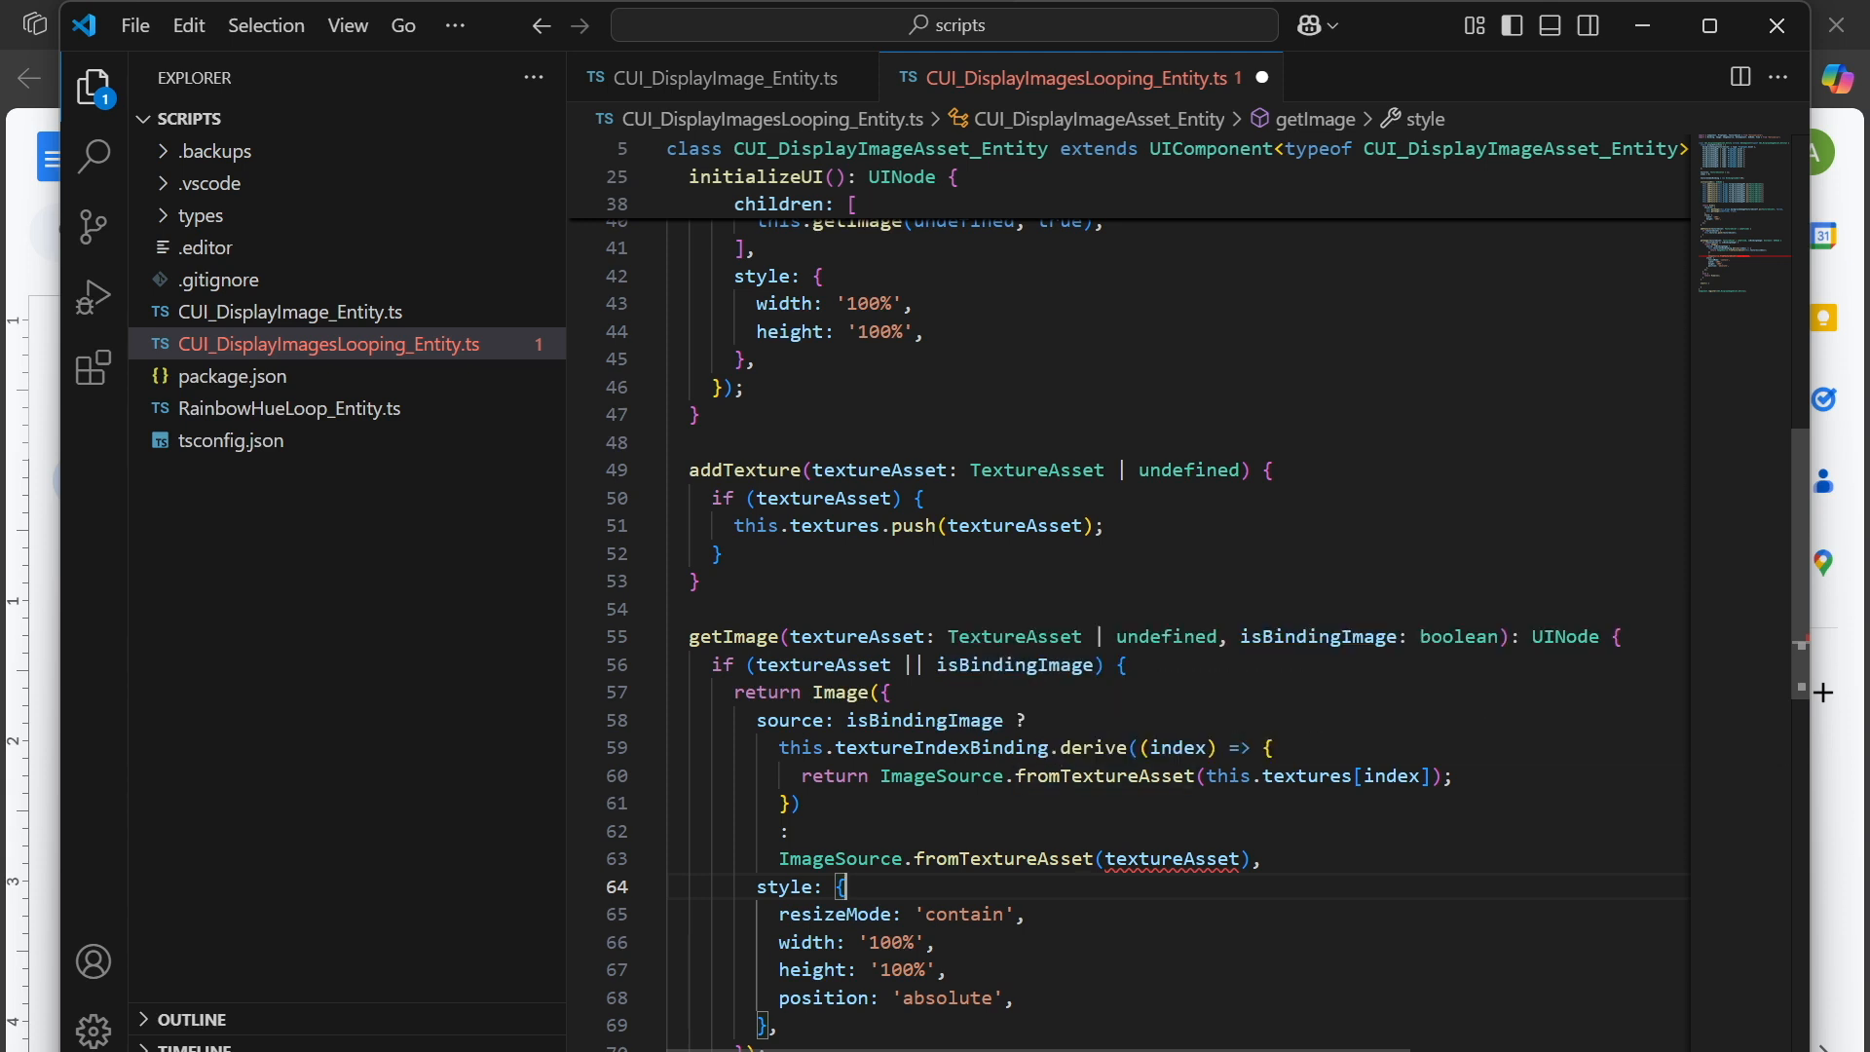
click(790, 831)
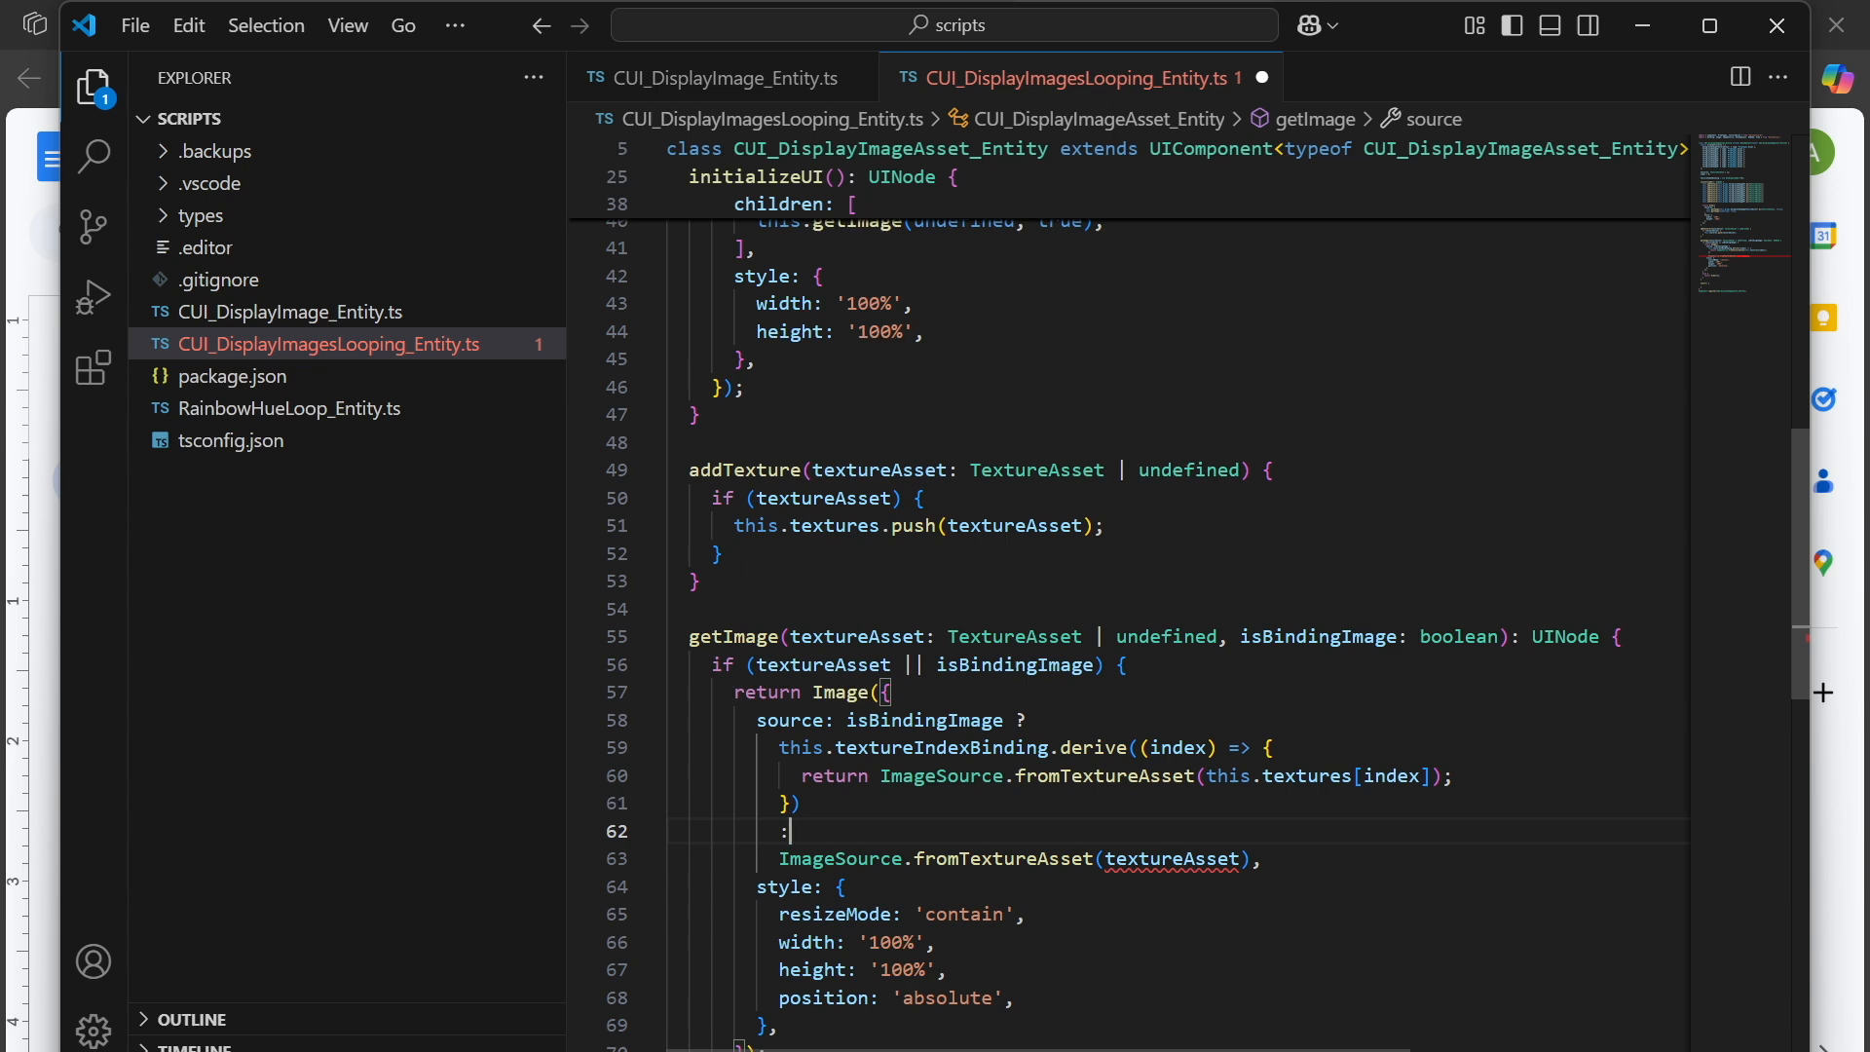
scroll(1129, 634, down, 1)
mouse_move(984, 779)
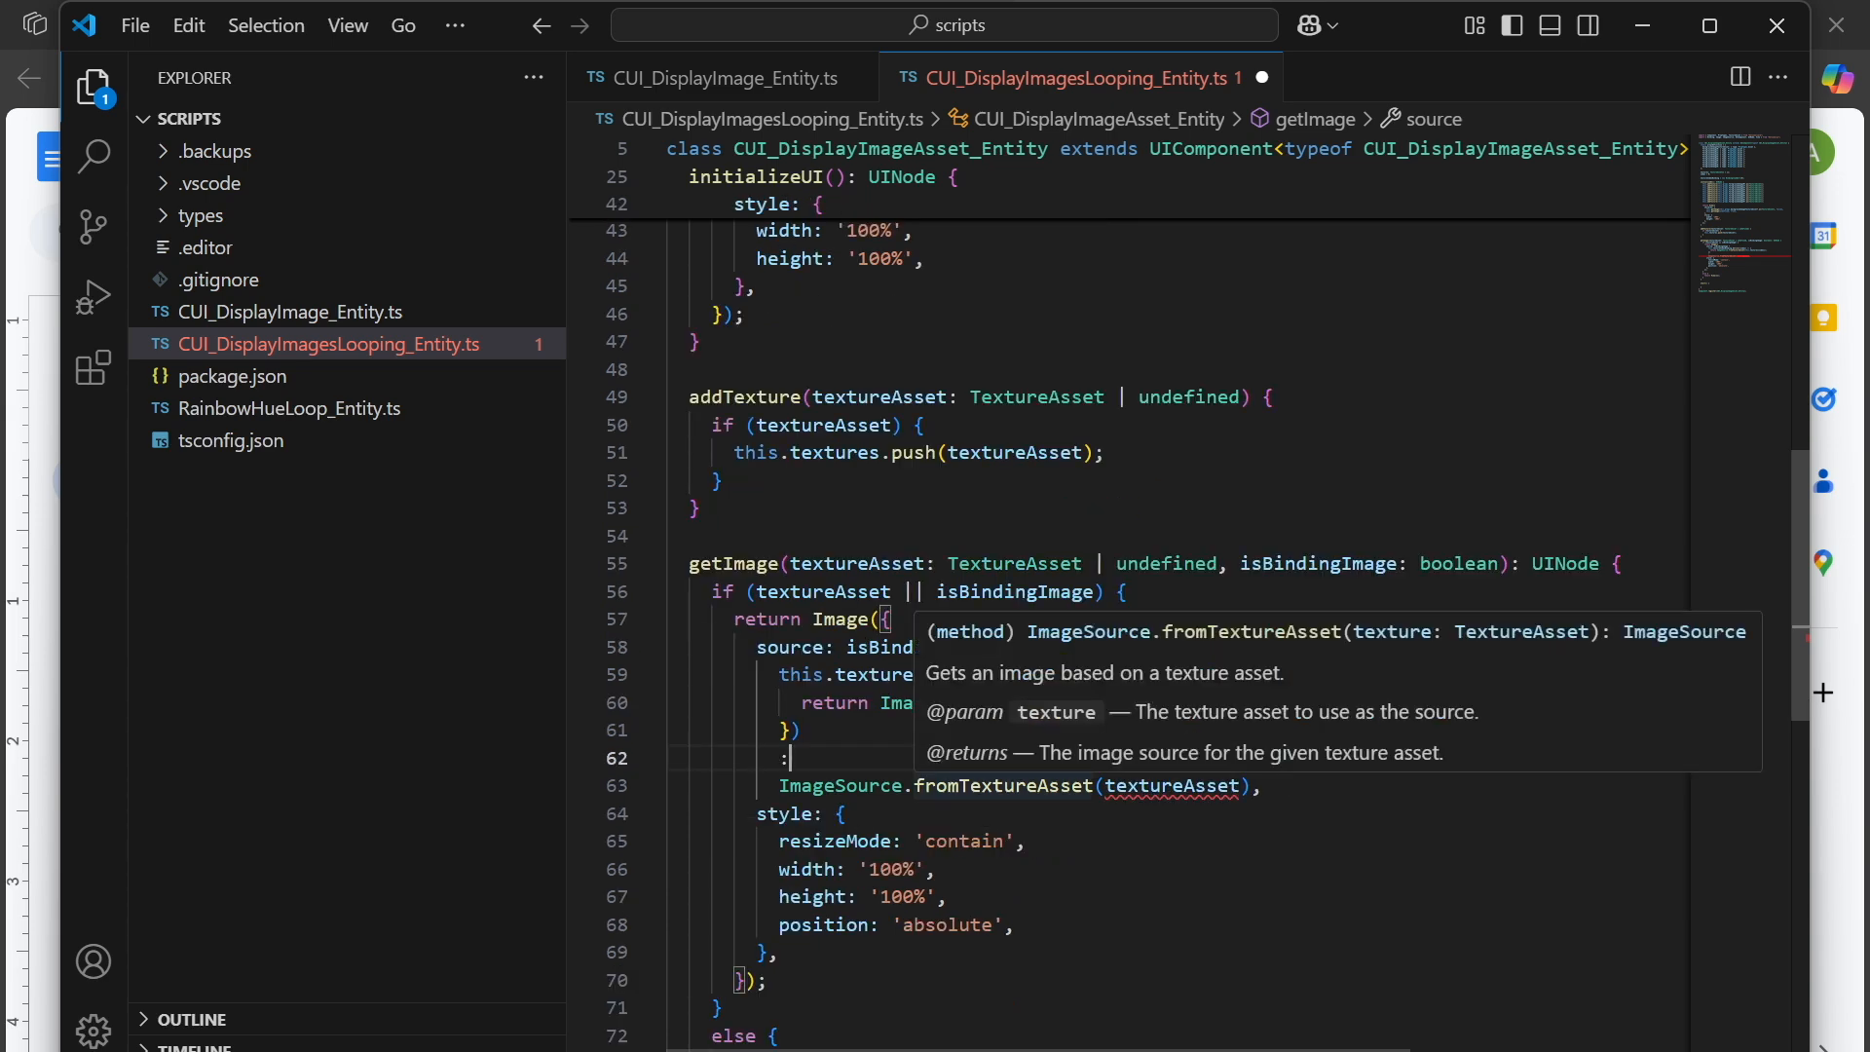
scroll(1071, 755, down, 1)
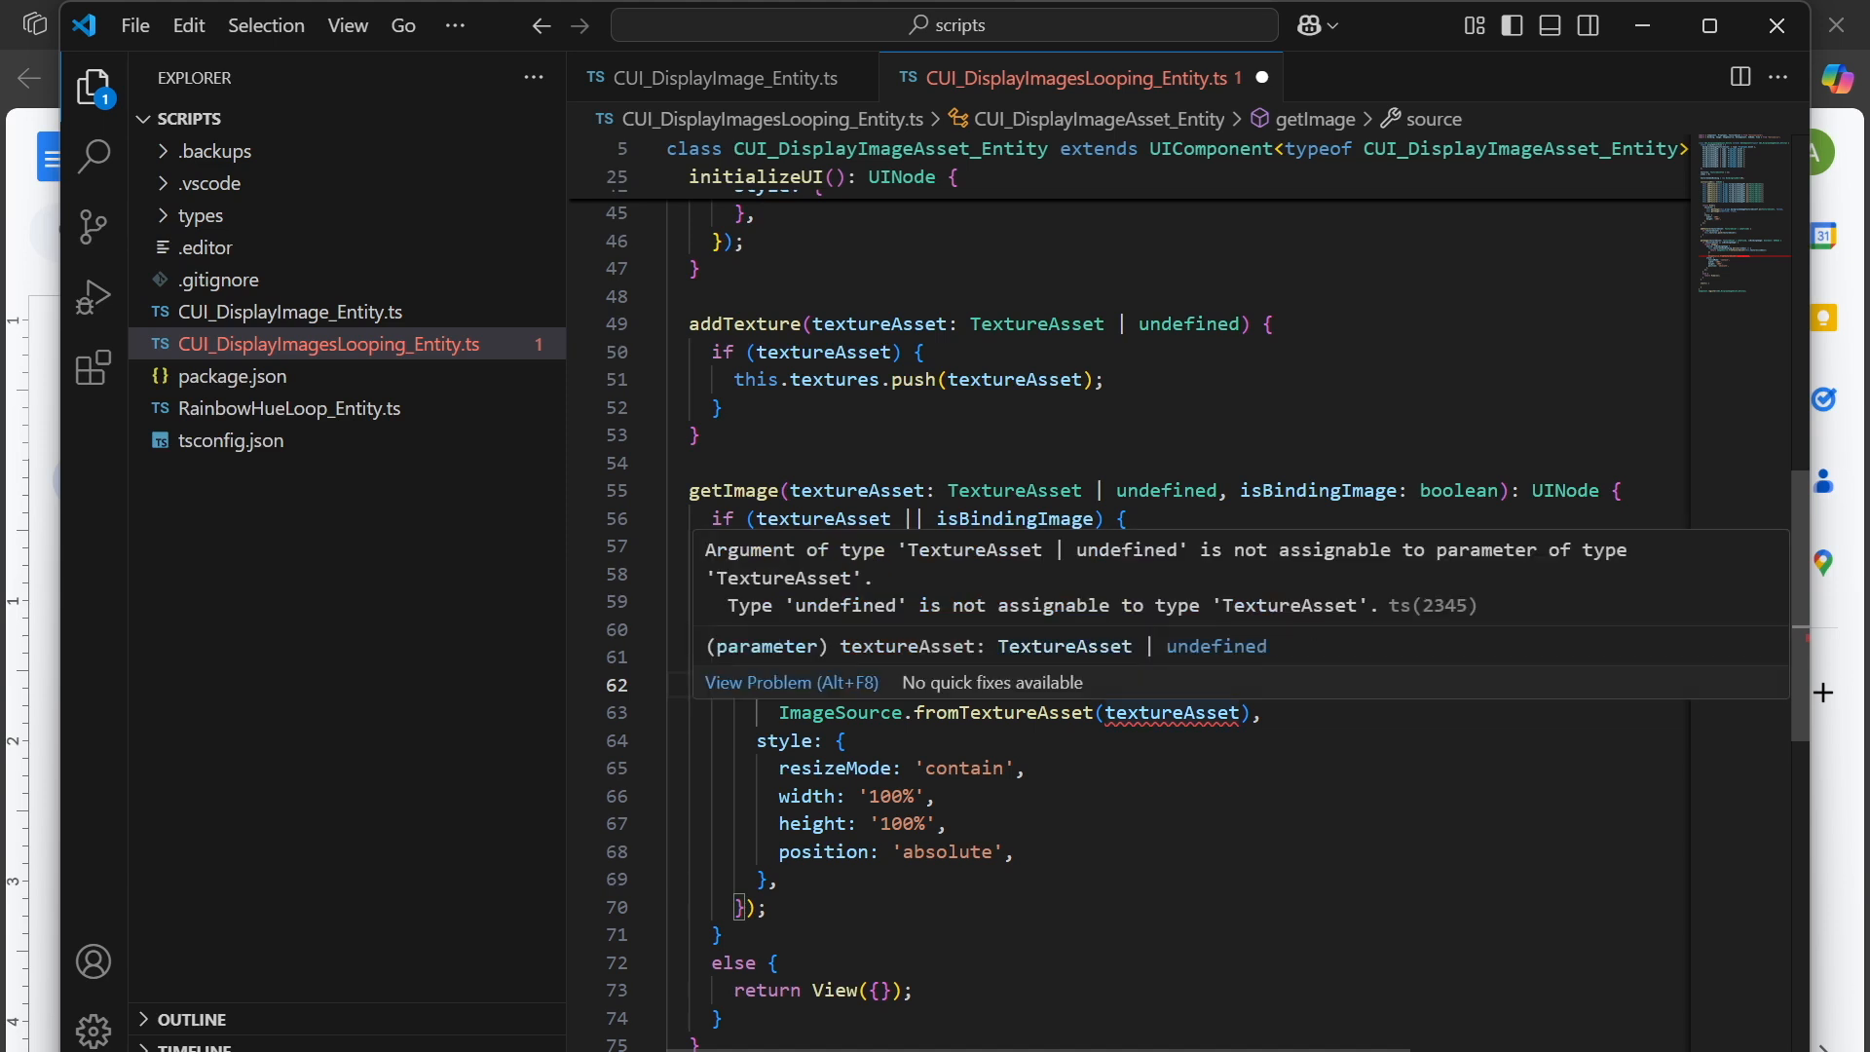
Add a non-null assertion (!) to textureAsset in the false branch's ImageSource.fromTextureAsset call and save the script.
click(1241, 712)
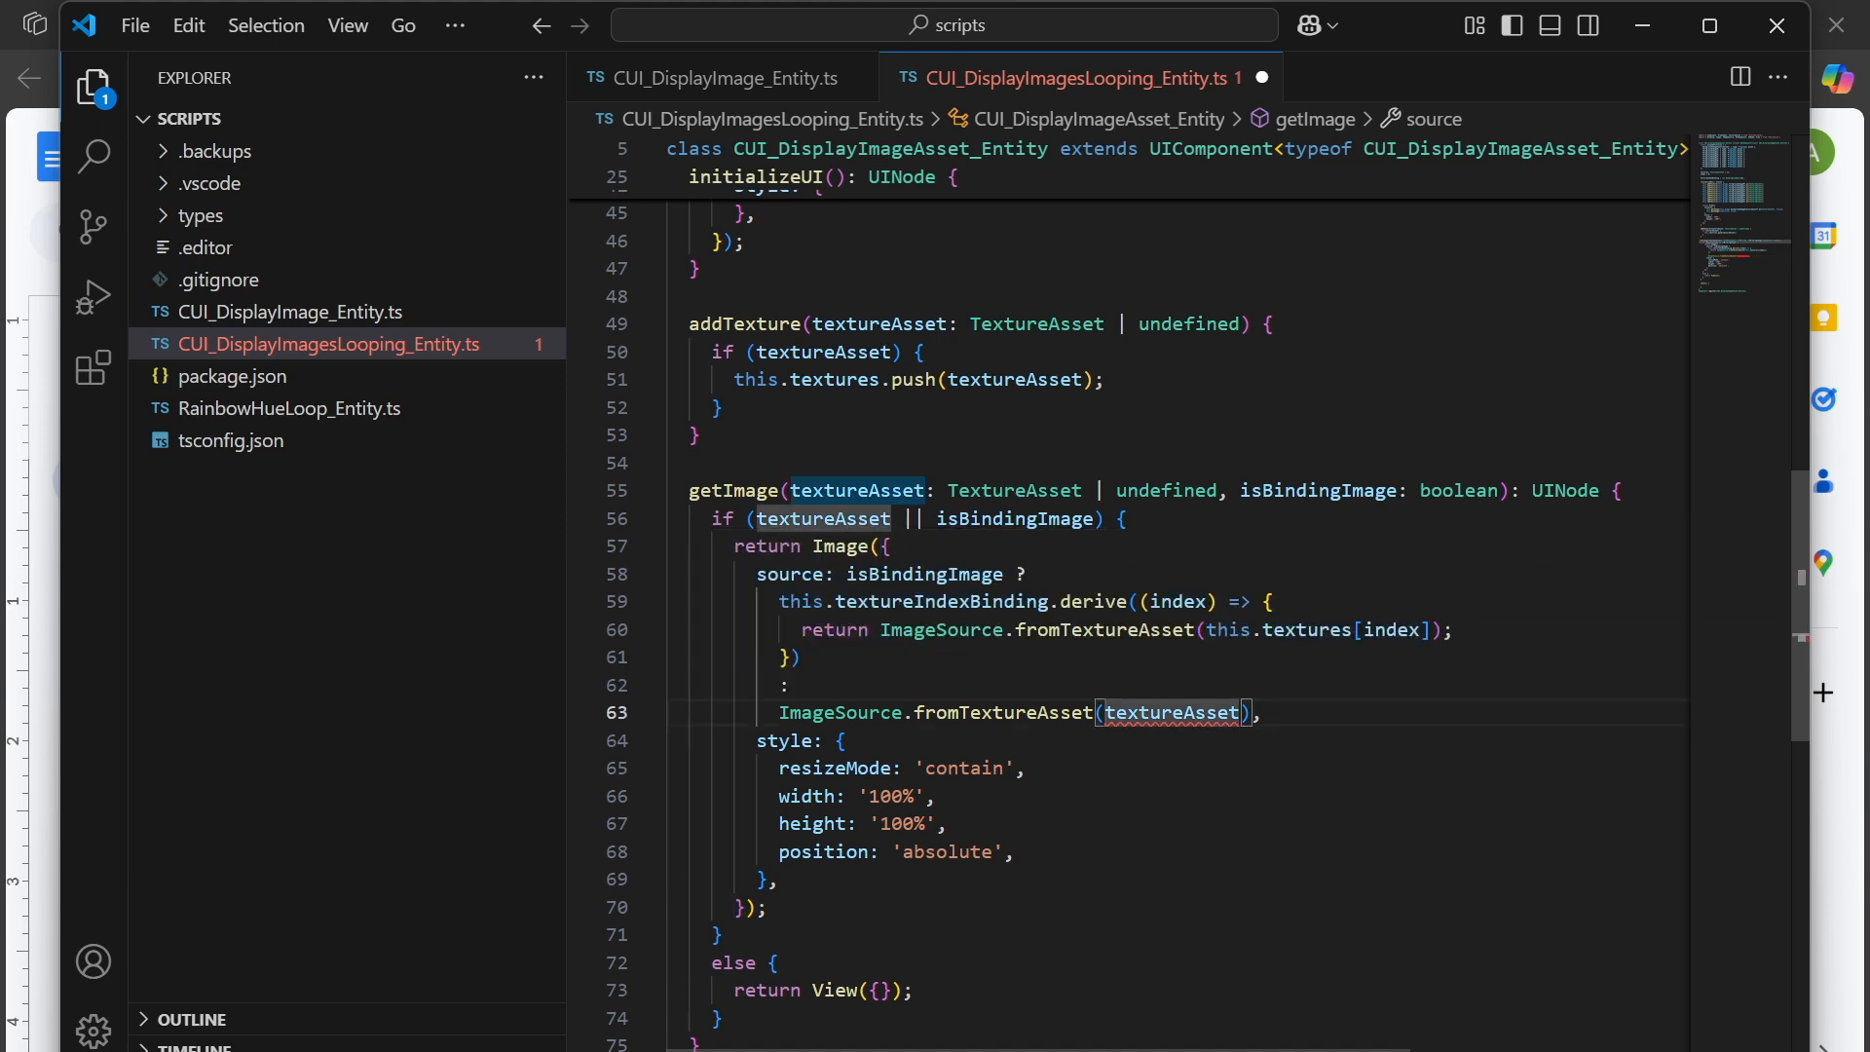
text(!)
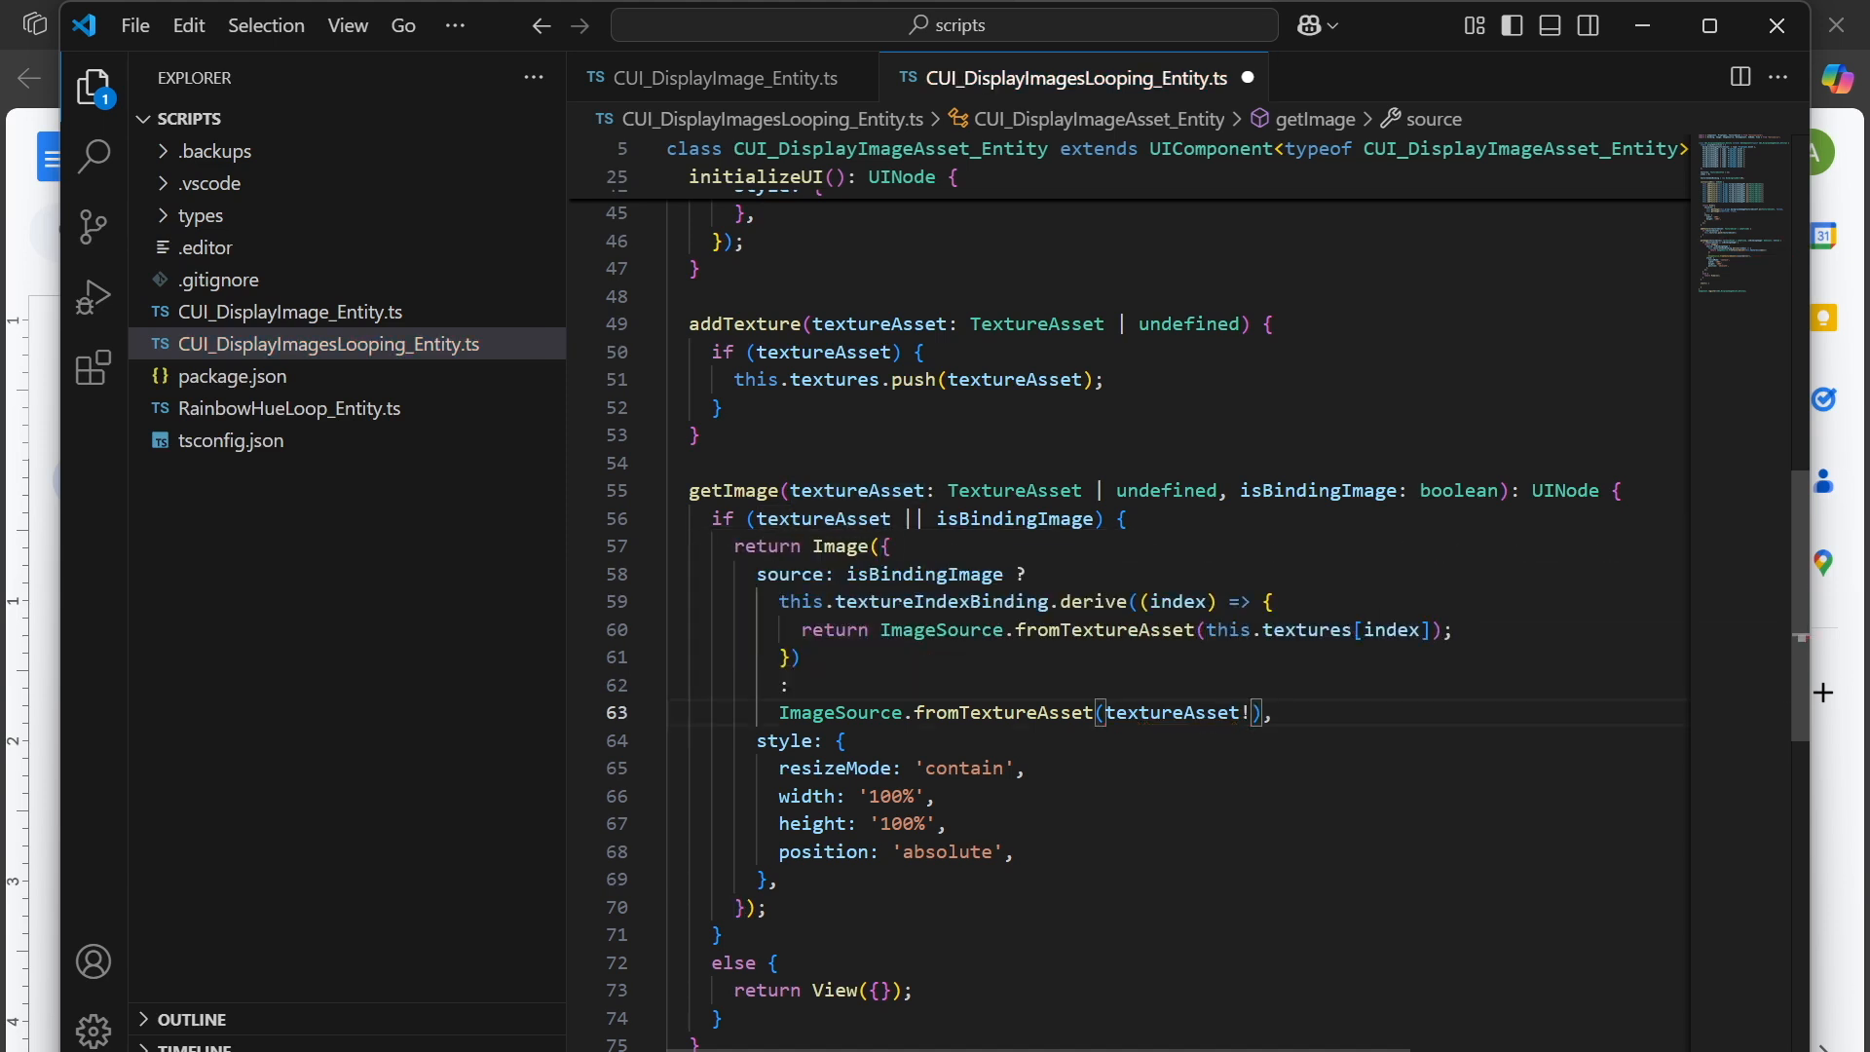
click(835, 519)
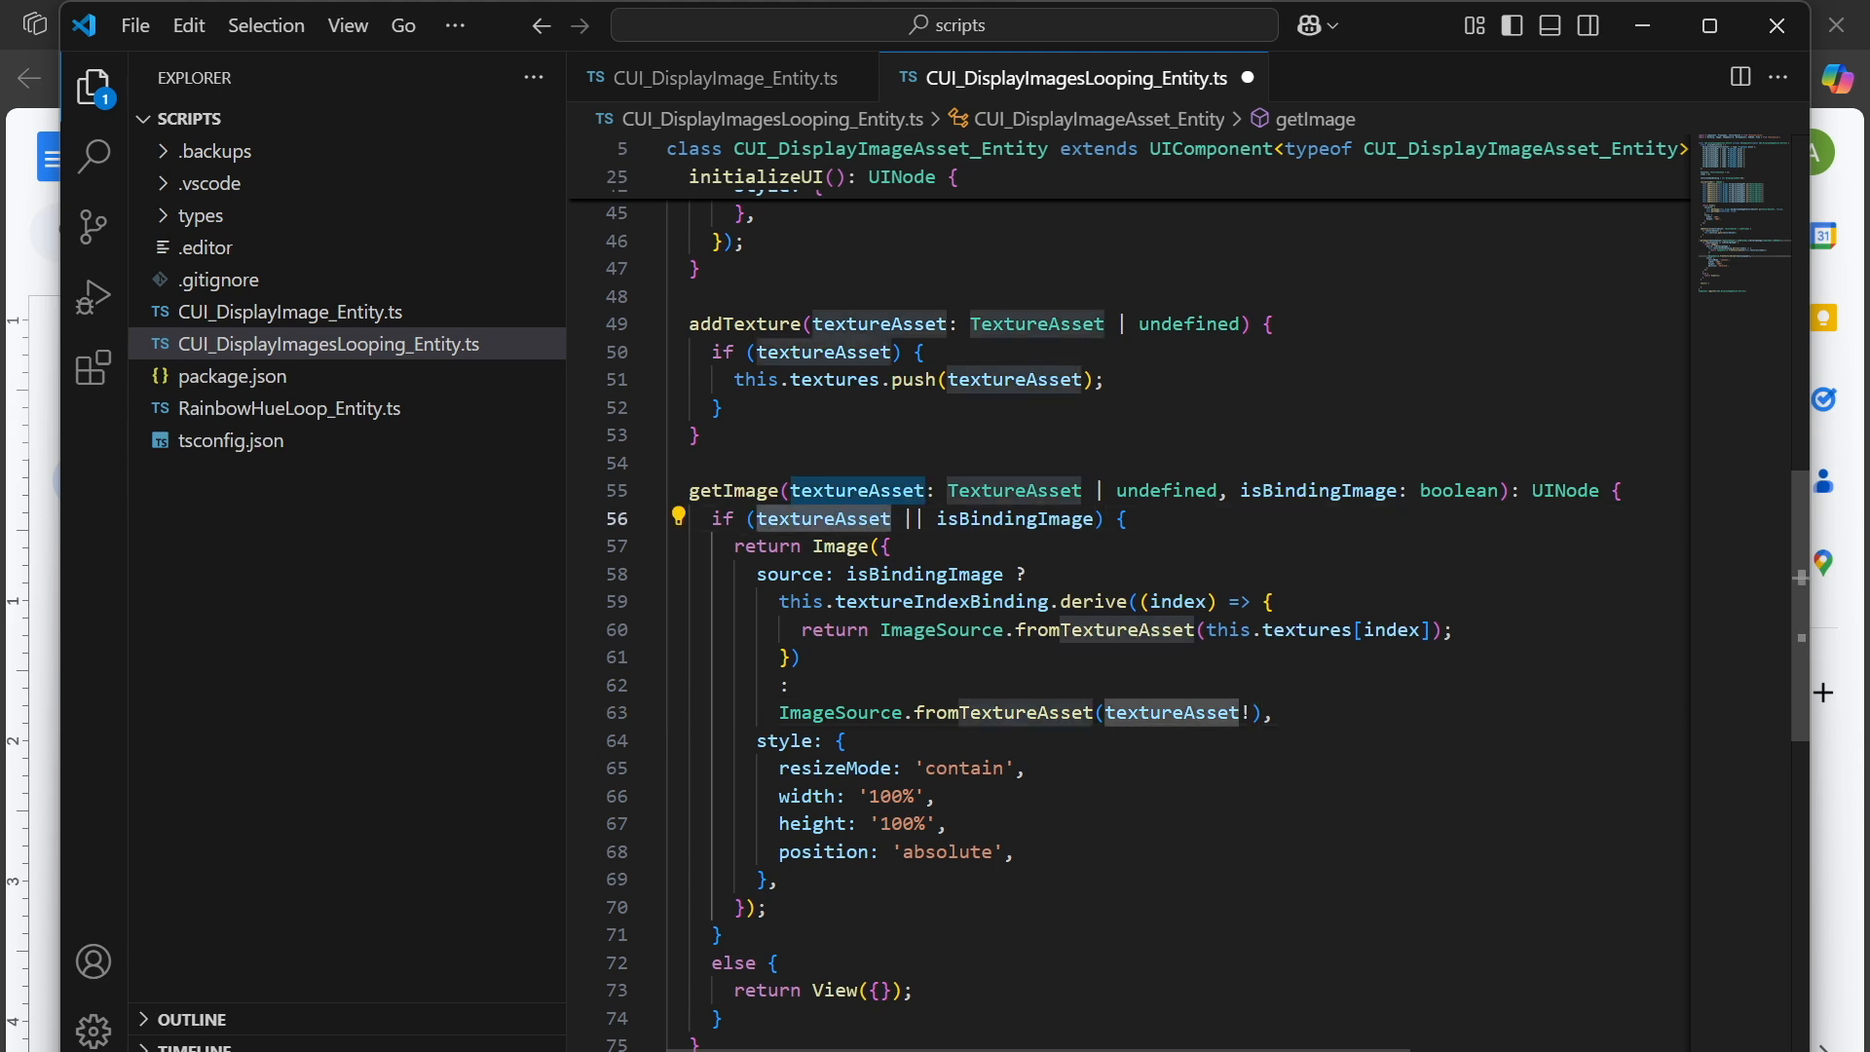
click(992, 519)
double_click(991, 519)
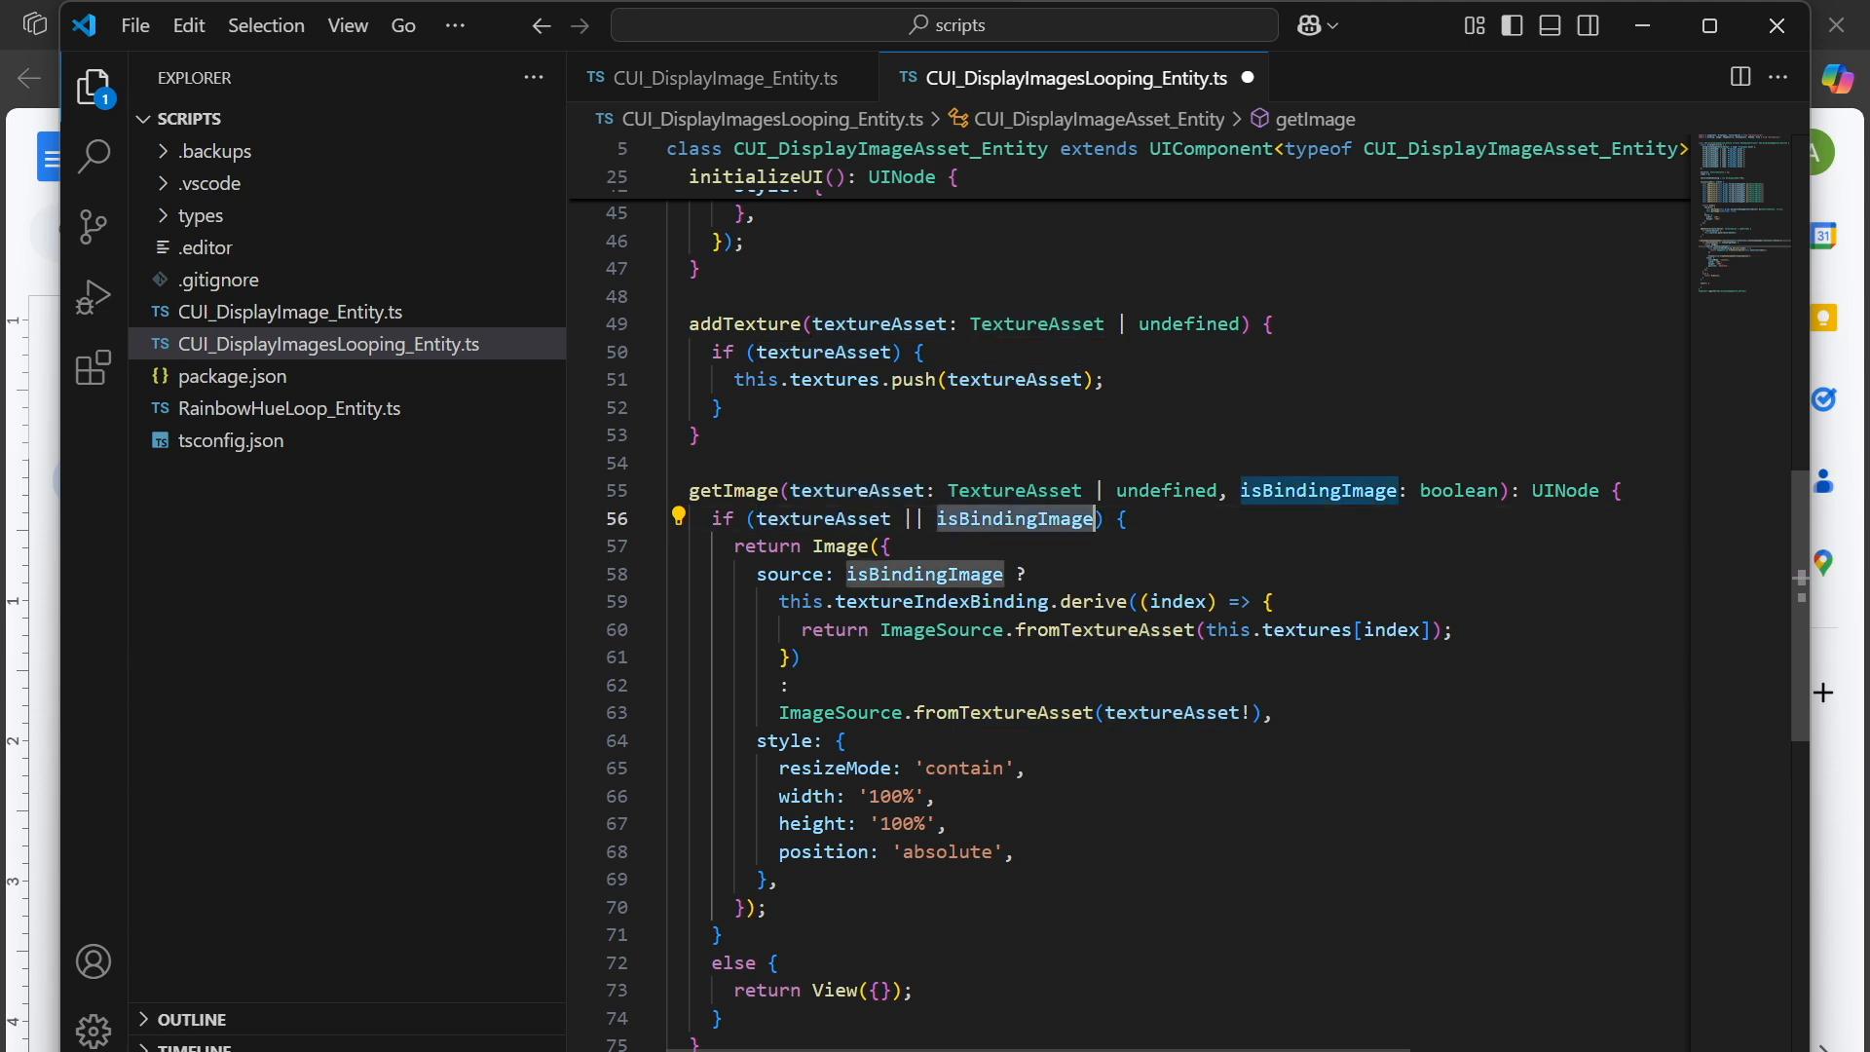
click(918, 714)
double_click(922, 574)
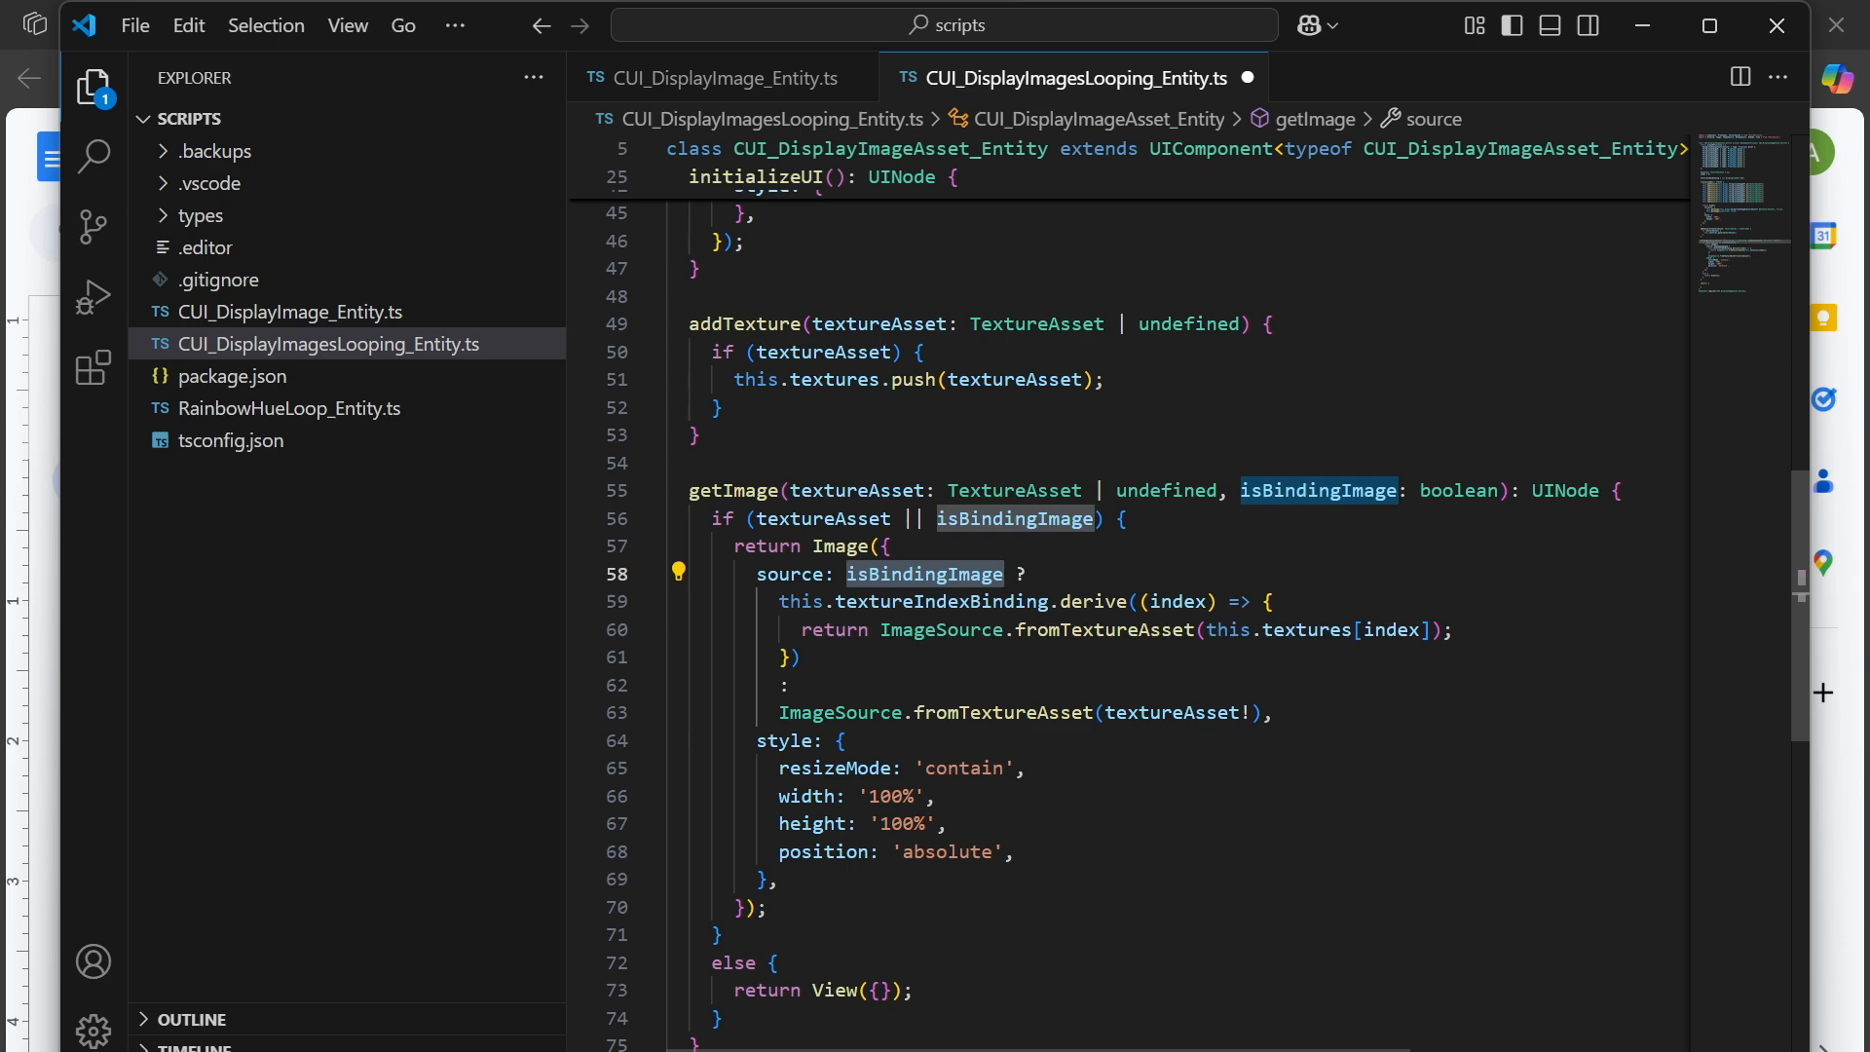
key(ctrl+s)
Review the getImage conditional source, the View's children, the addTexture calls and the texture index binding declaration.
mouse_move(1446, 561)
scroll(1446, 561, down, 3)
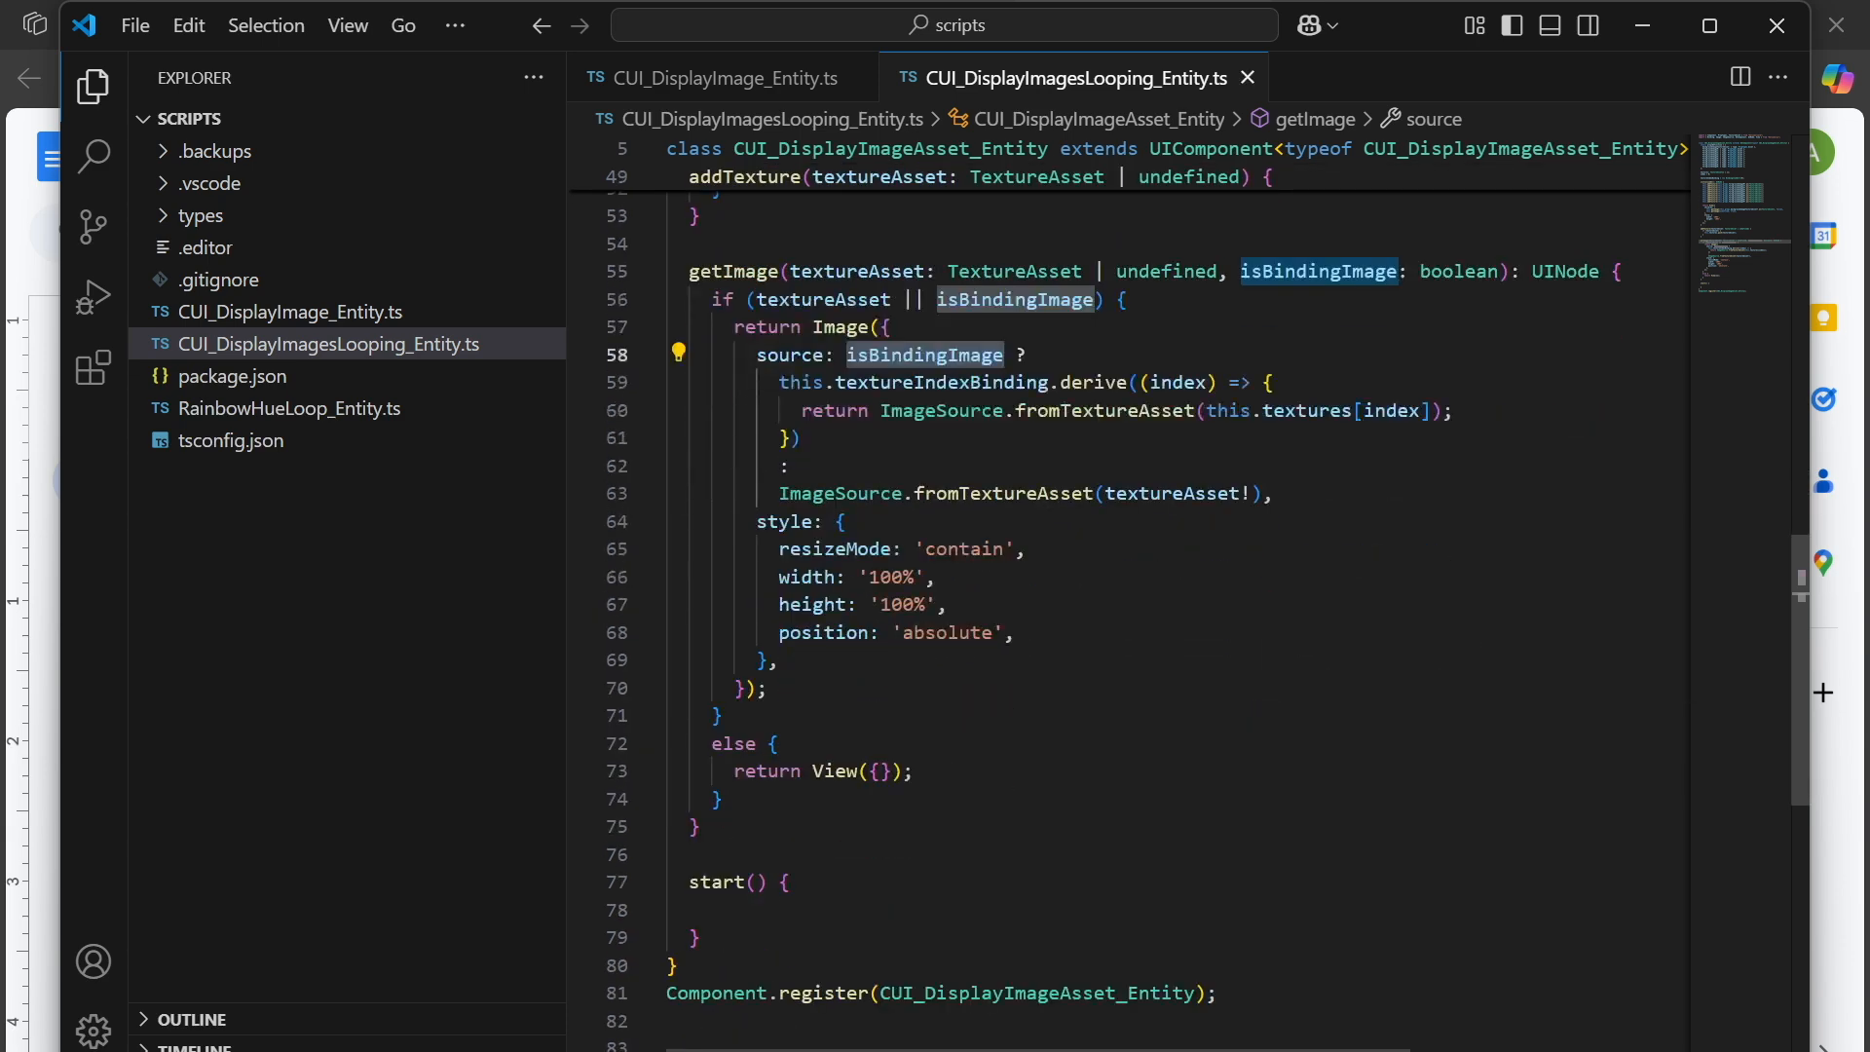
mouse_move(942, 384)
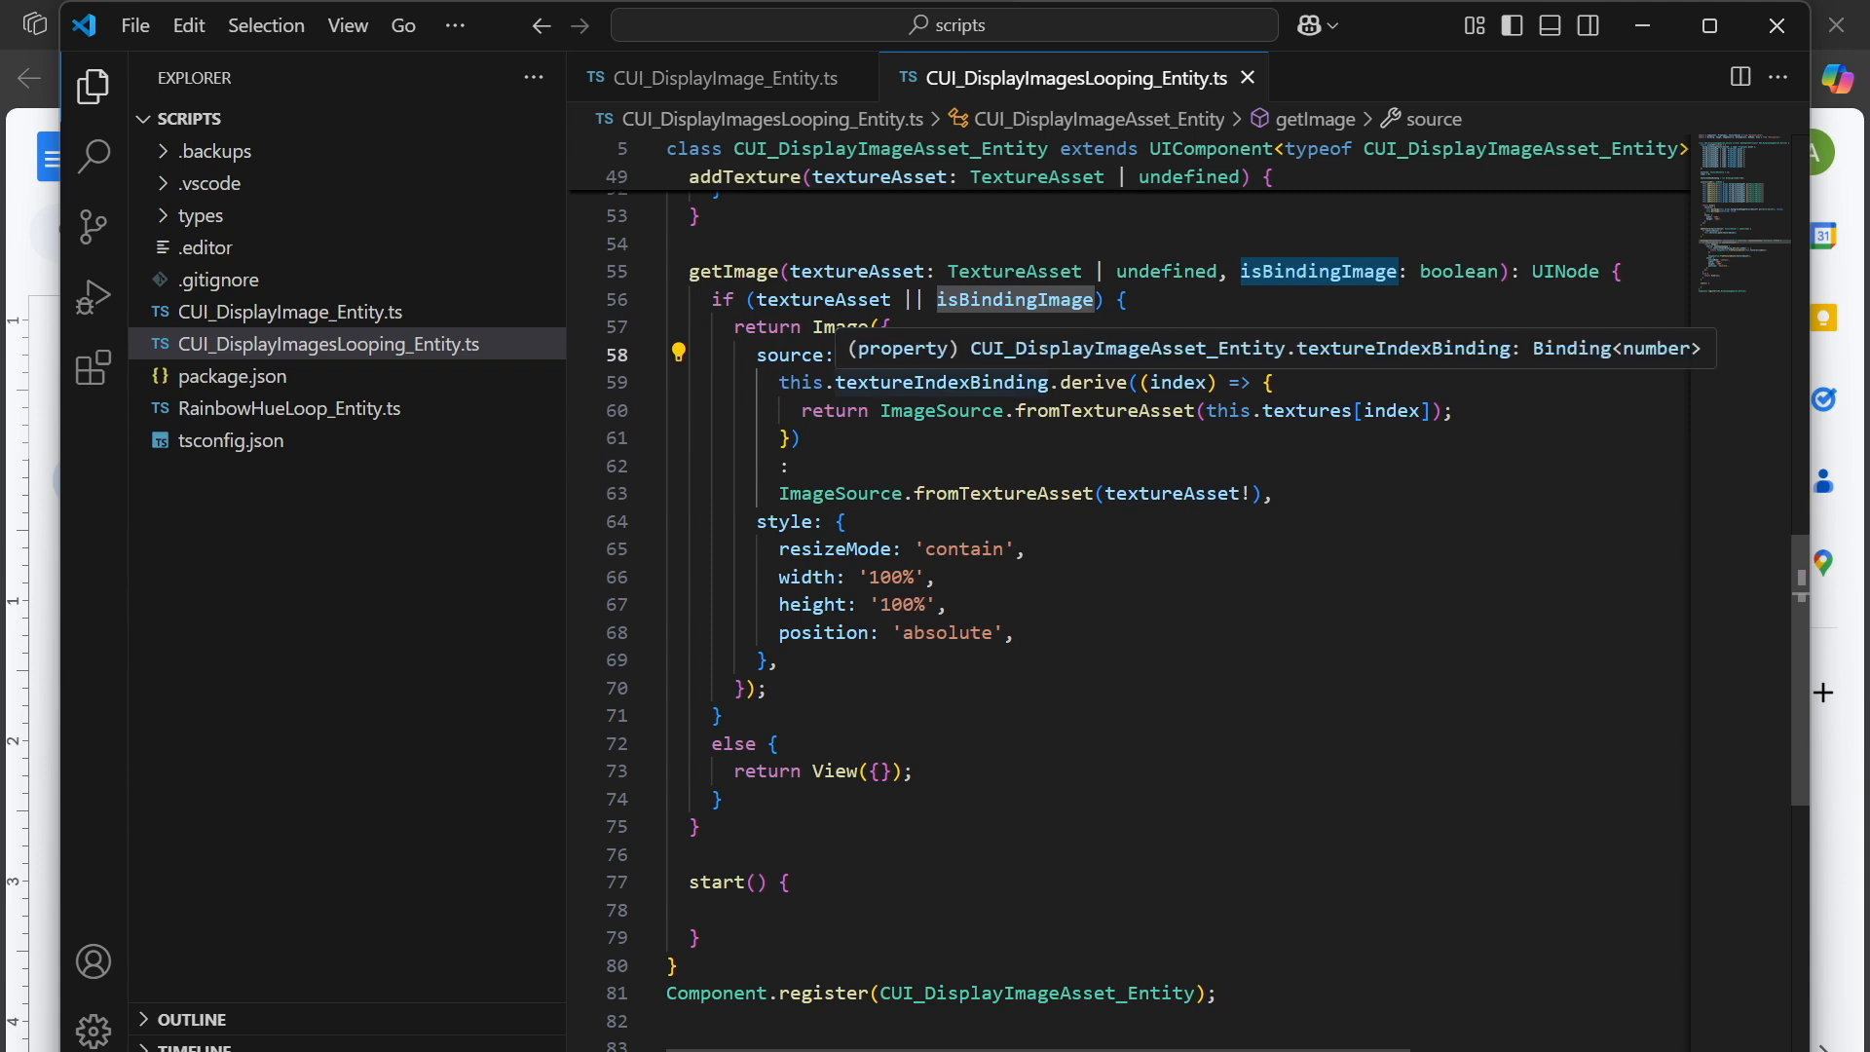
click(868, 549)
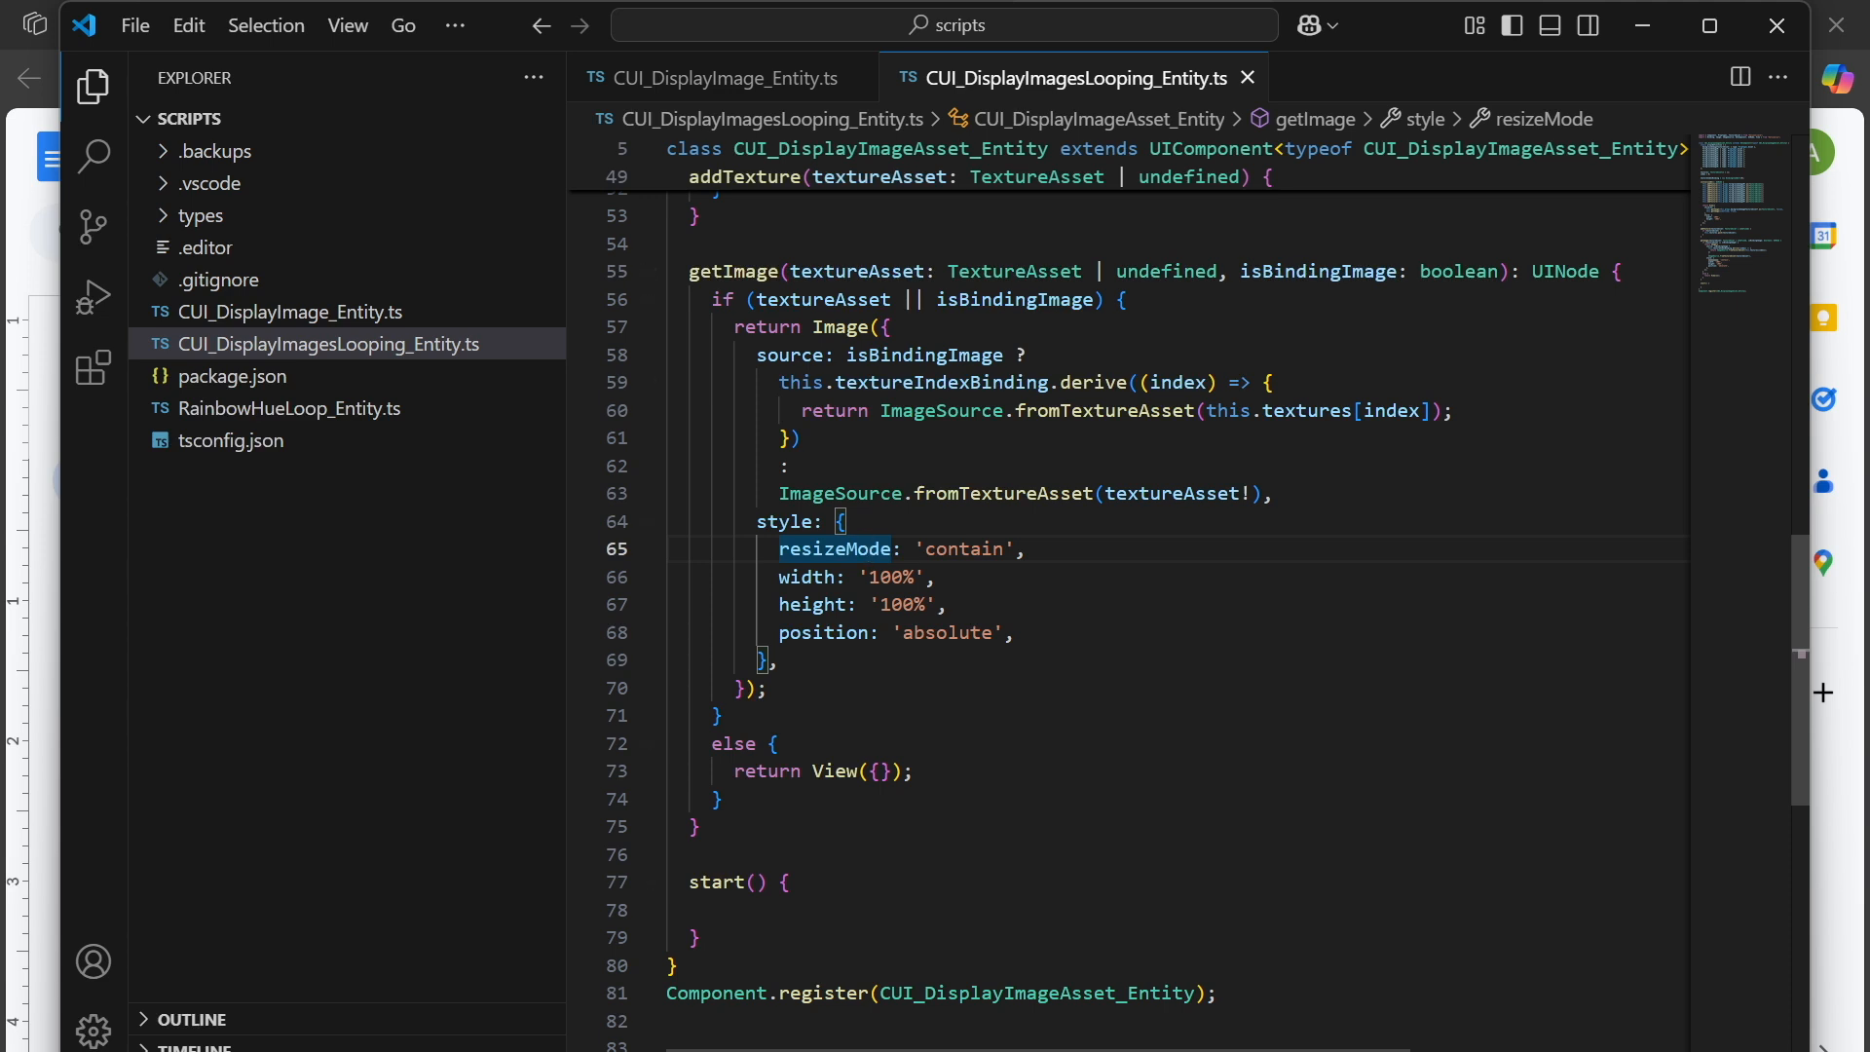
click(814, 299)
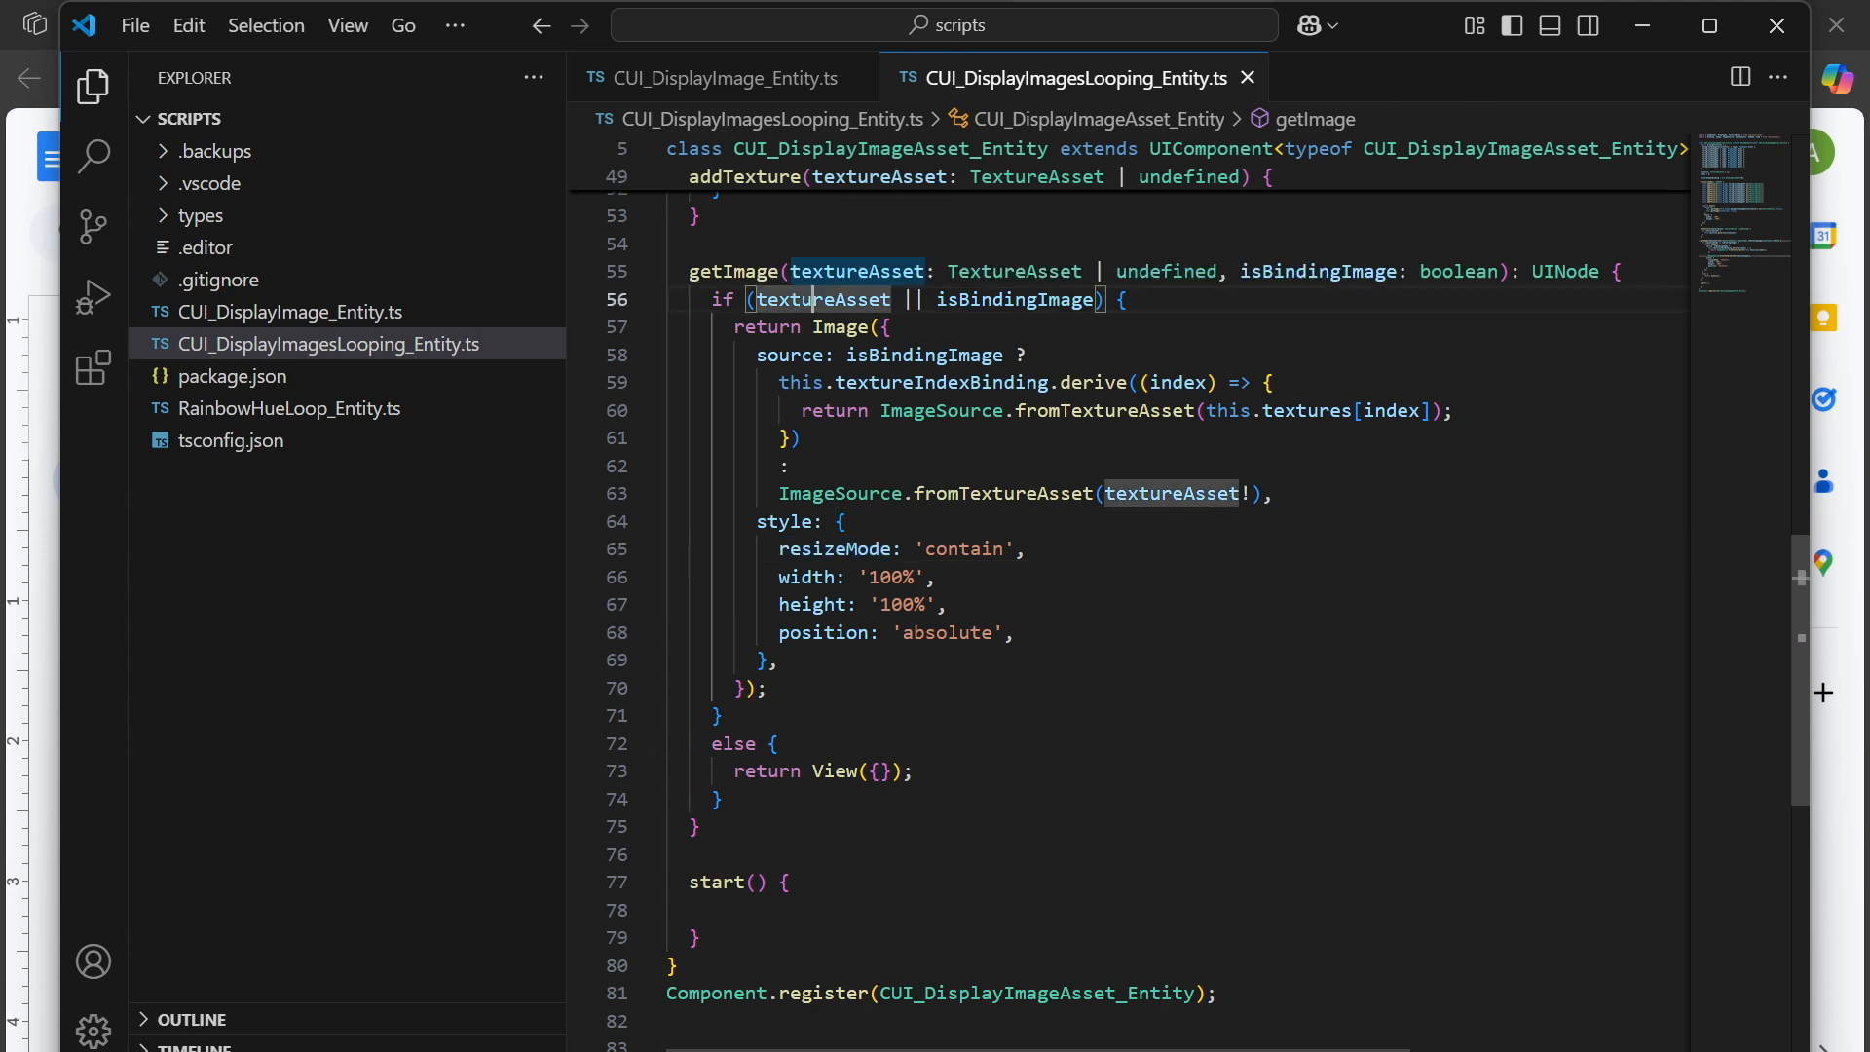
scroll(1130, 603, up, 2)
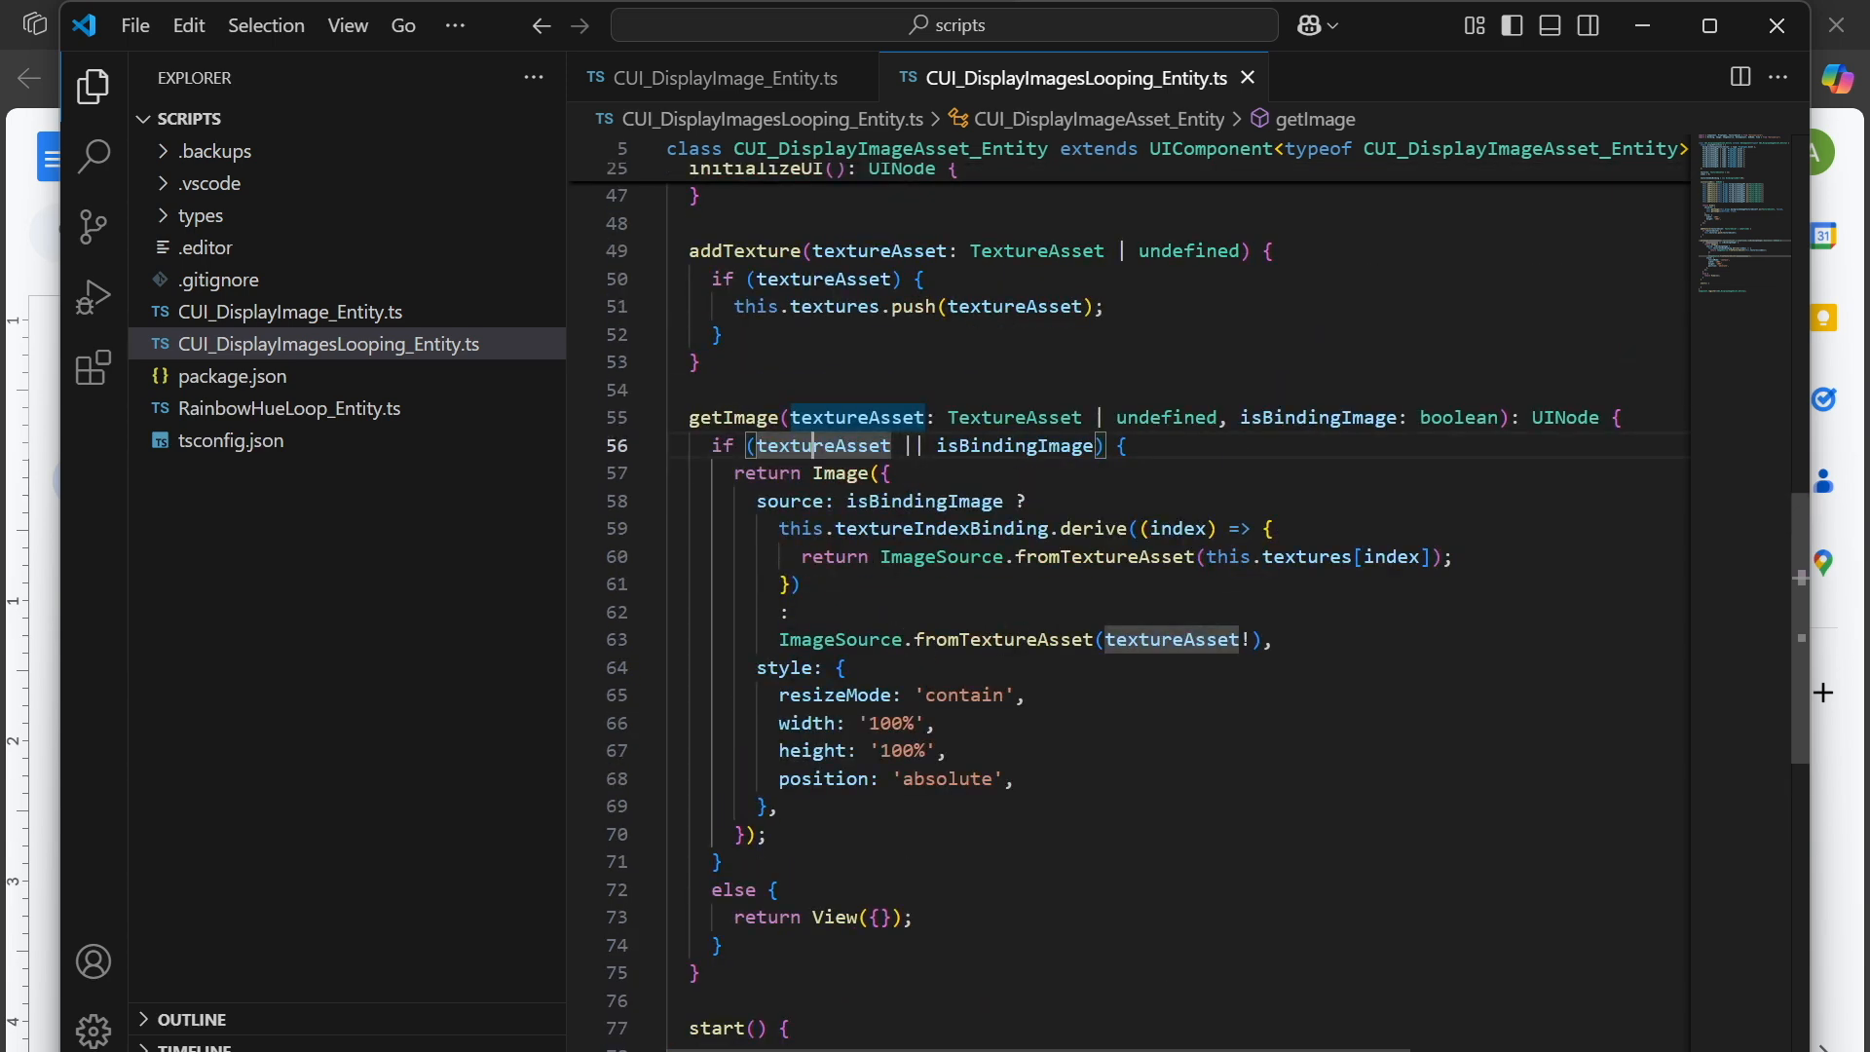
scroll(1130, 604, up, 3)
scroll(1130, 604, down, 2)
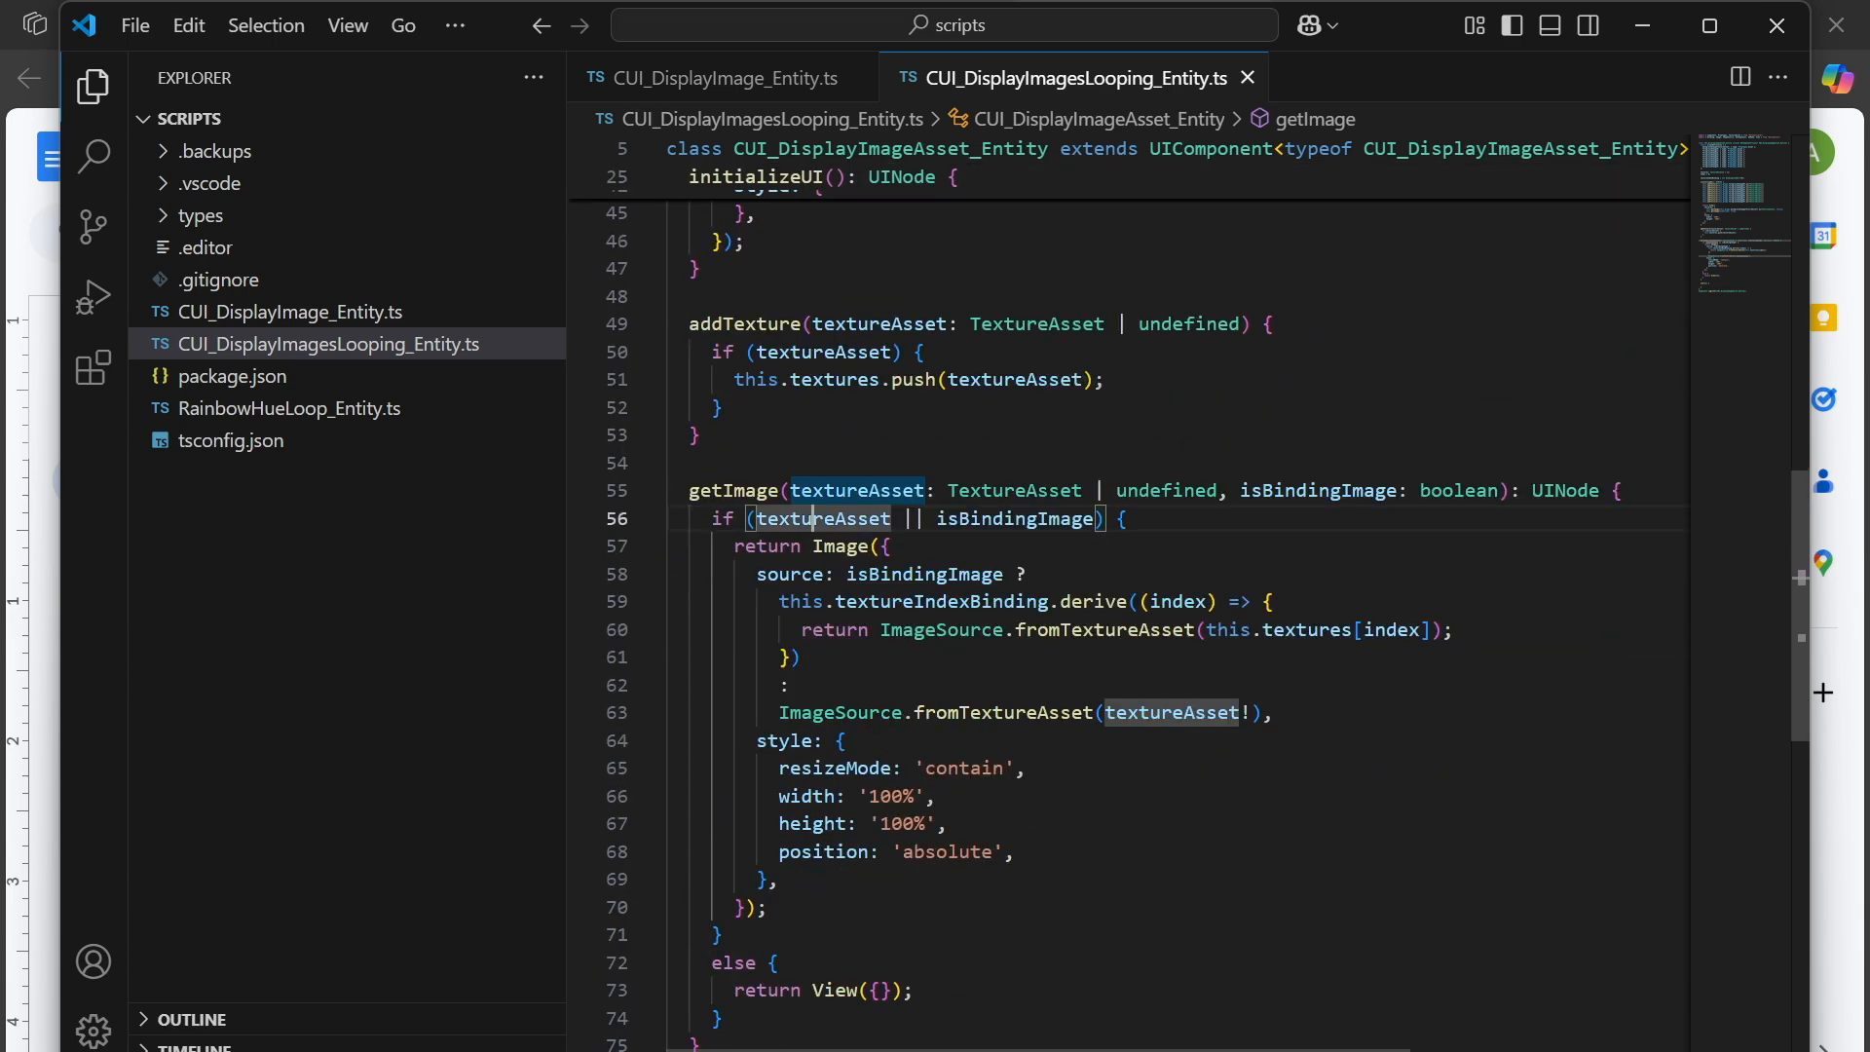
scroll(1130, 604, up, 1)
scroll(1129, 603, up, 2)
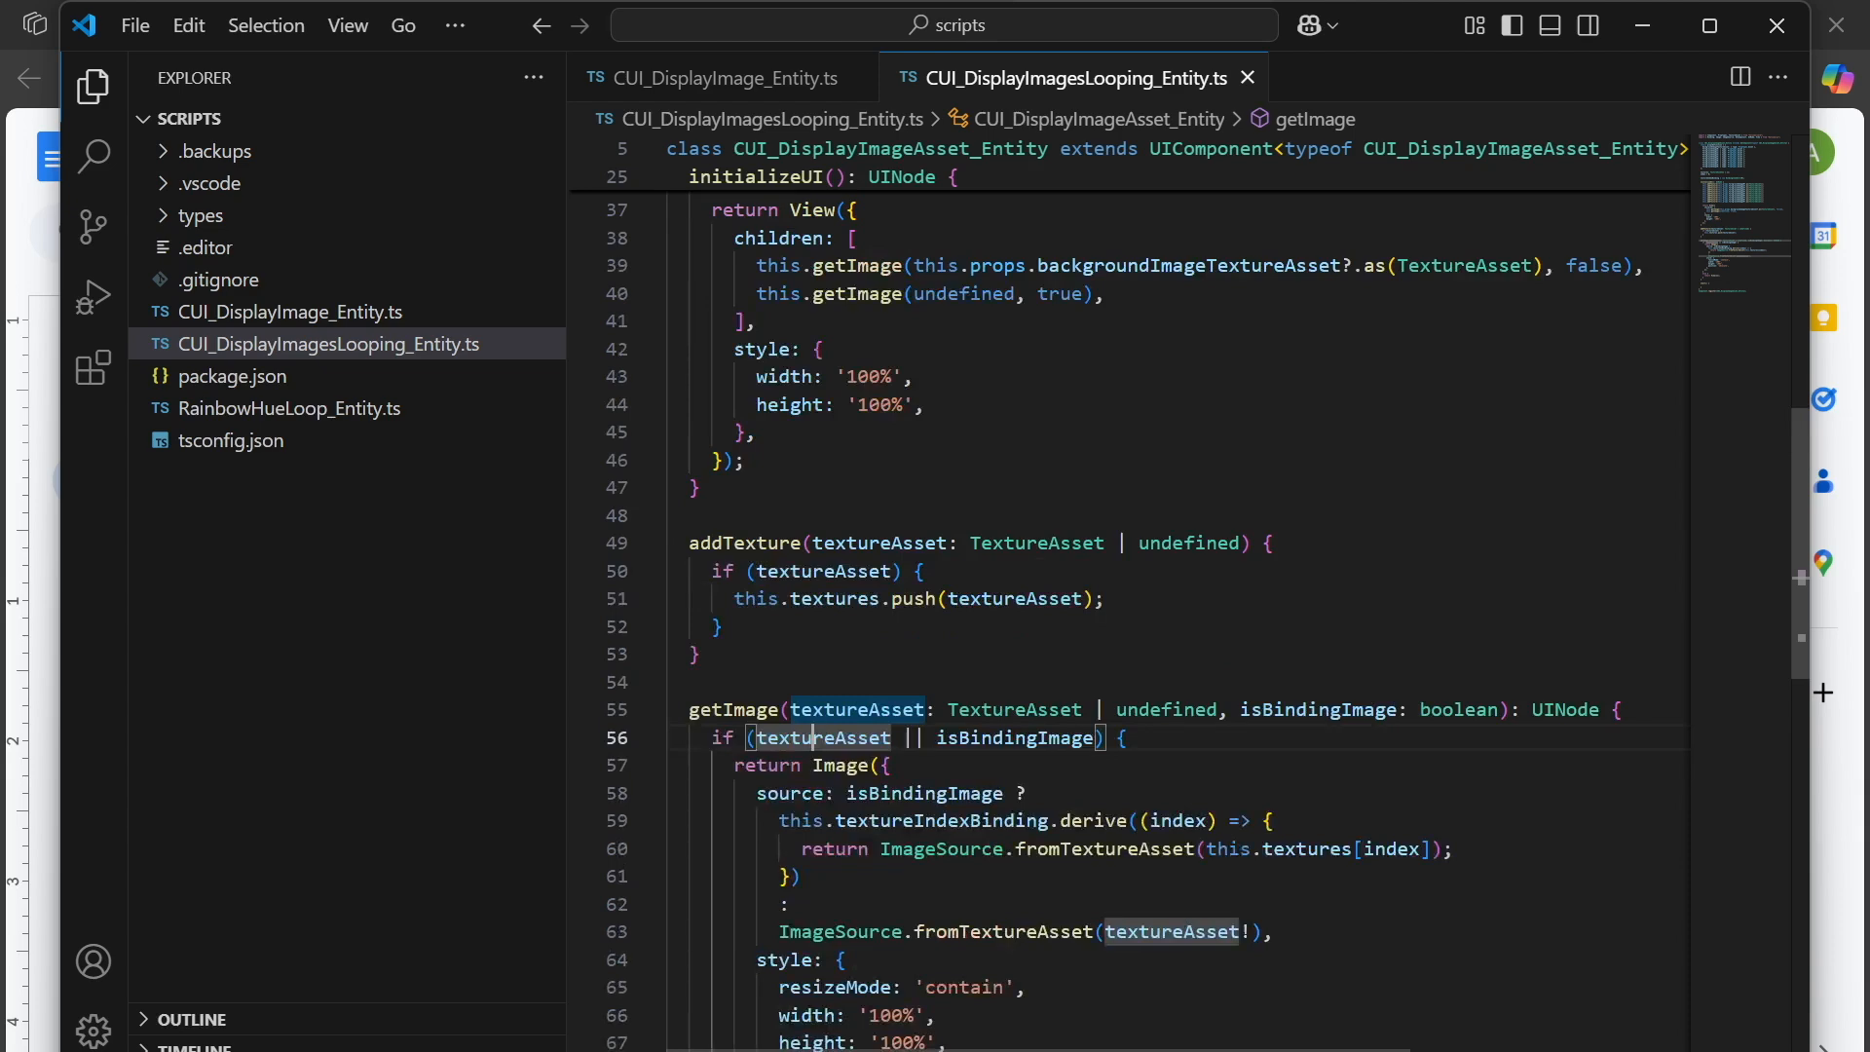
scroll(1130, 604, up, 2)
scroll(1130, 604, up, 5)
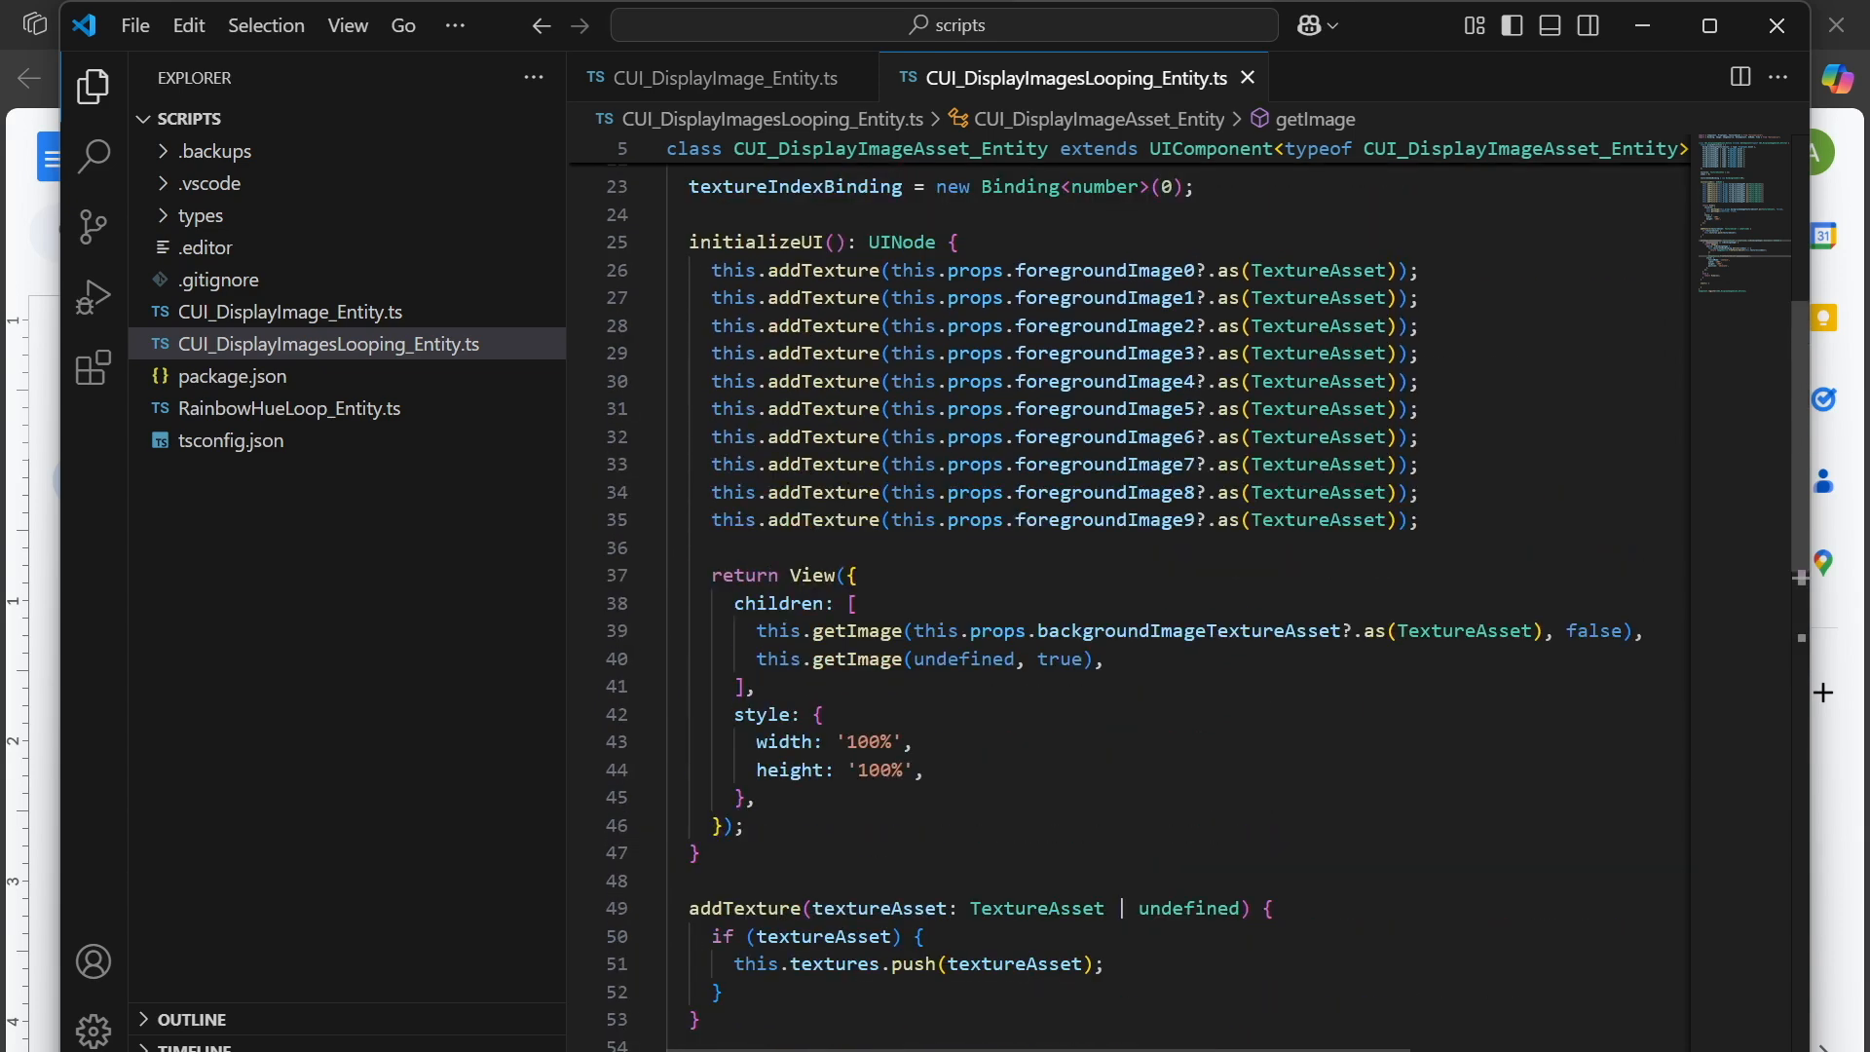
scroll(1130, 604, up, 2)
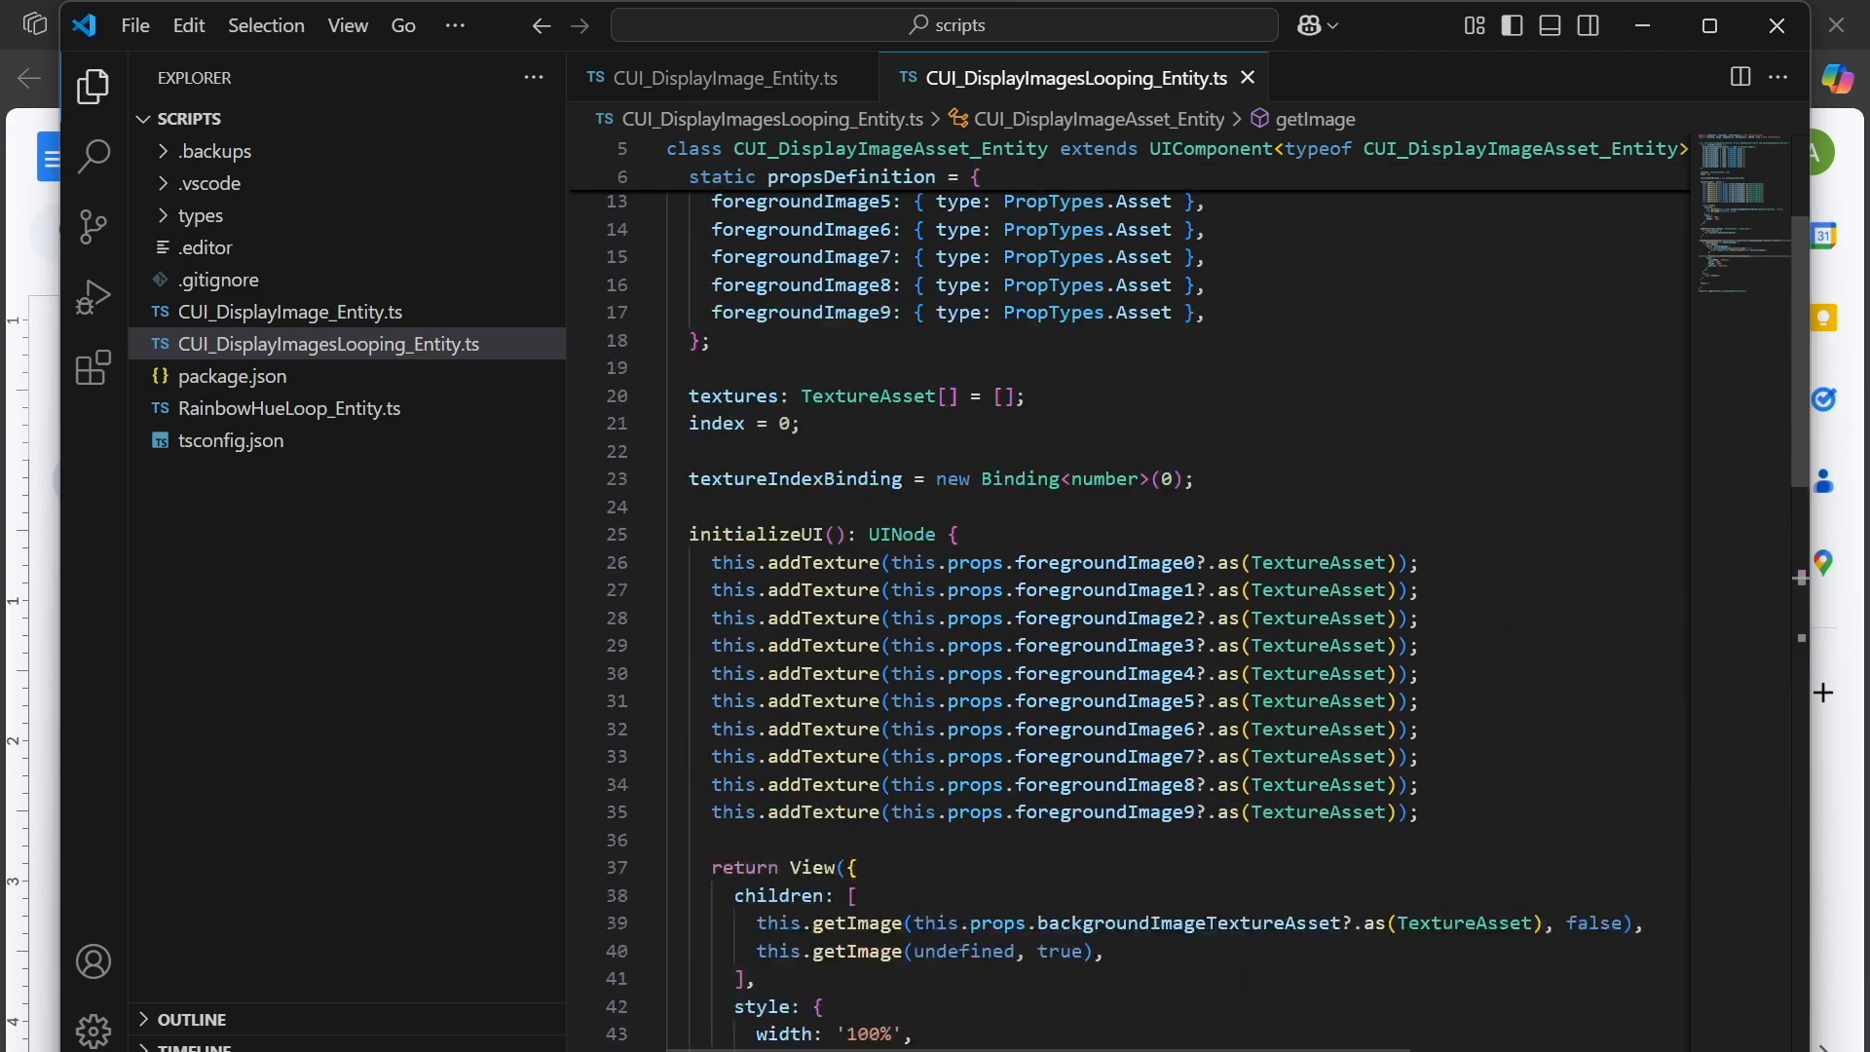
Add an empty loop() method below the start() method in the component class.
scroll(1130, 604, down, 2)
scroll(1129, 603, down, 17)
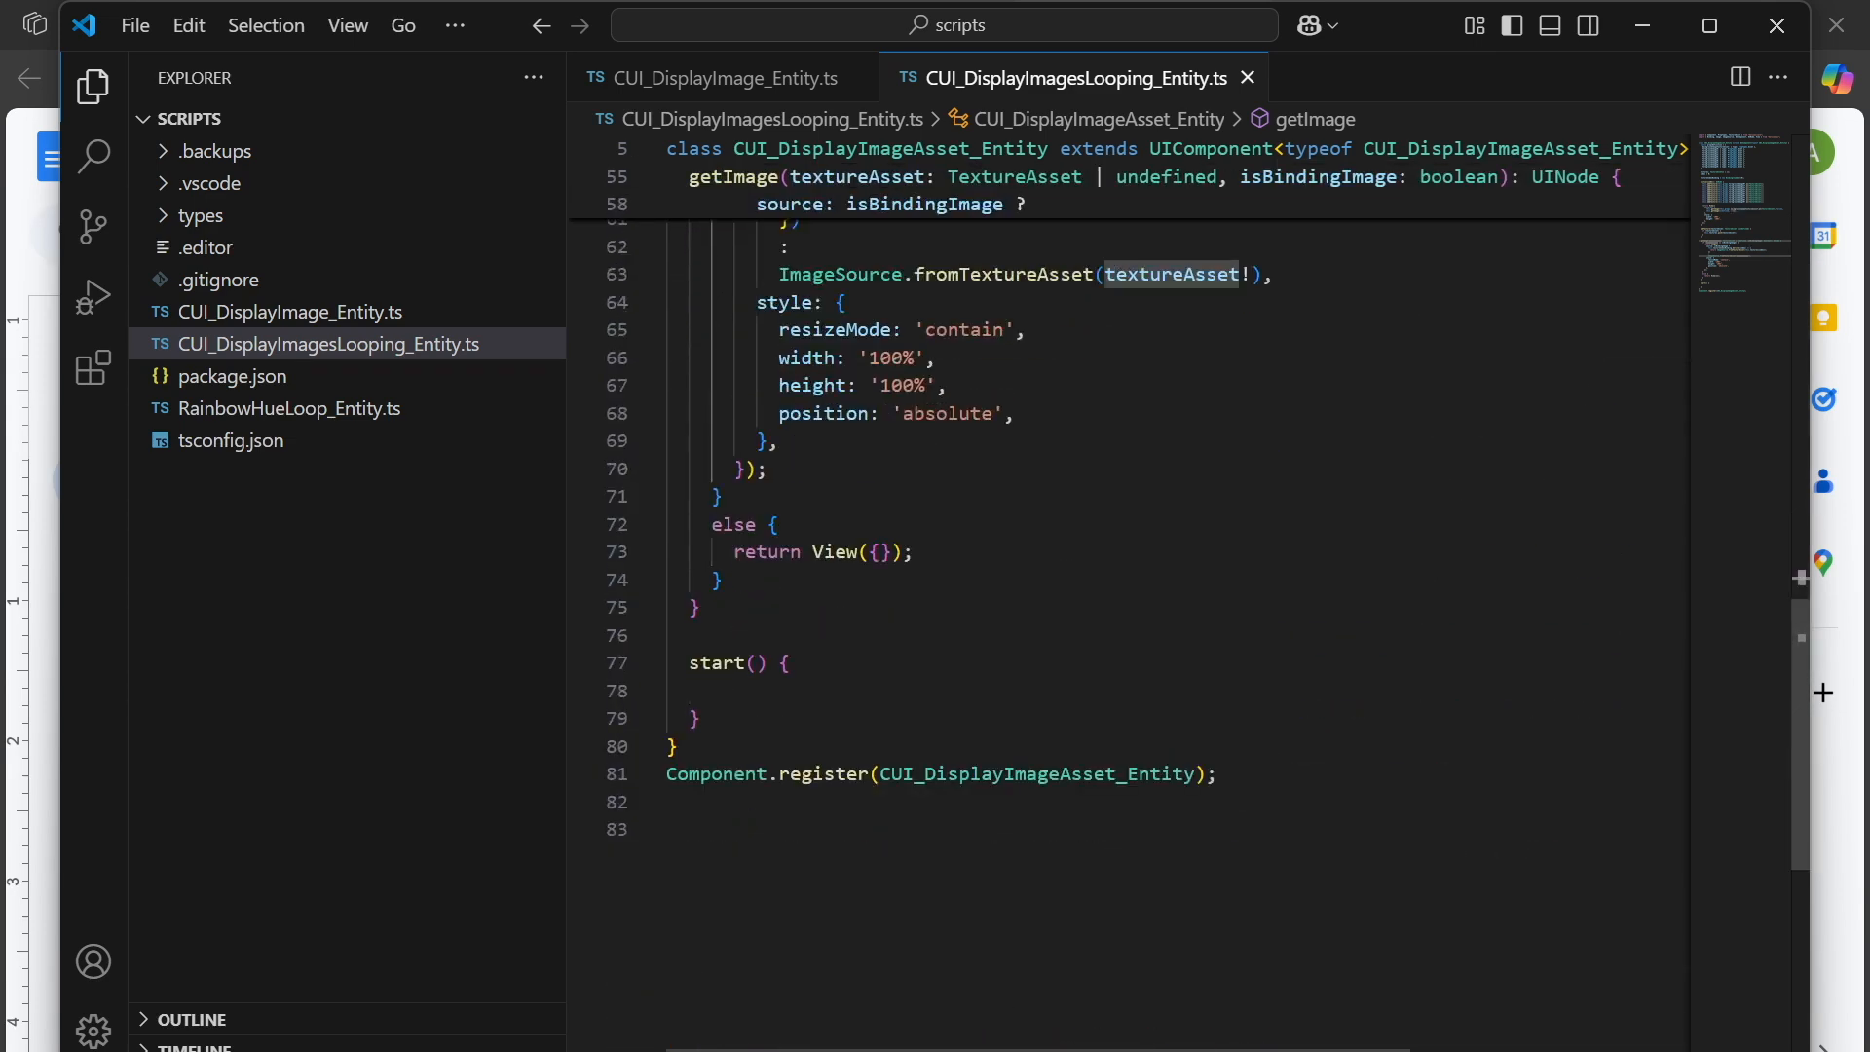
click(701, 719)
key(Return)
key(Return)
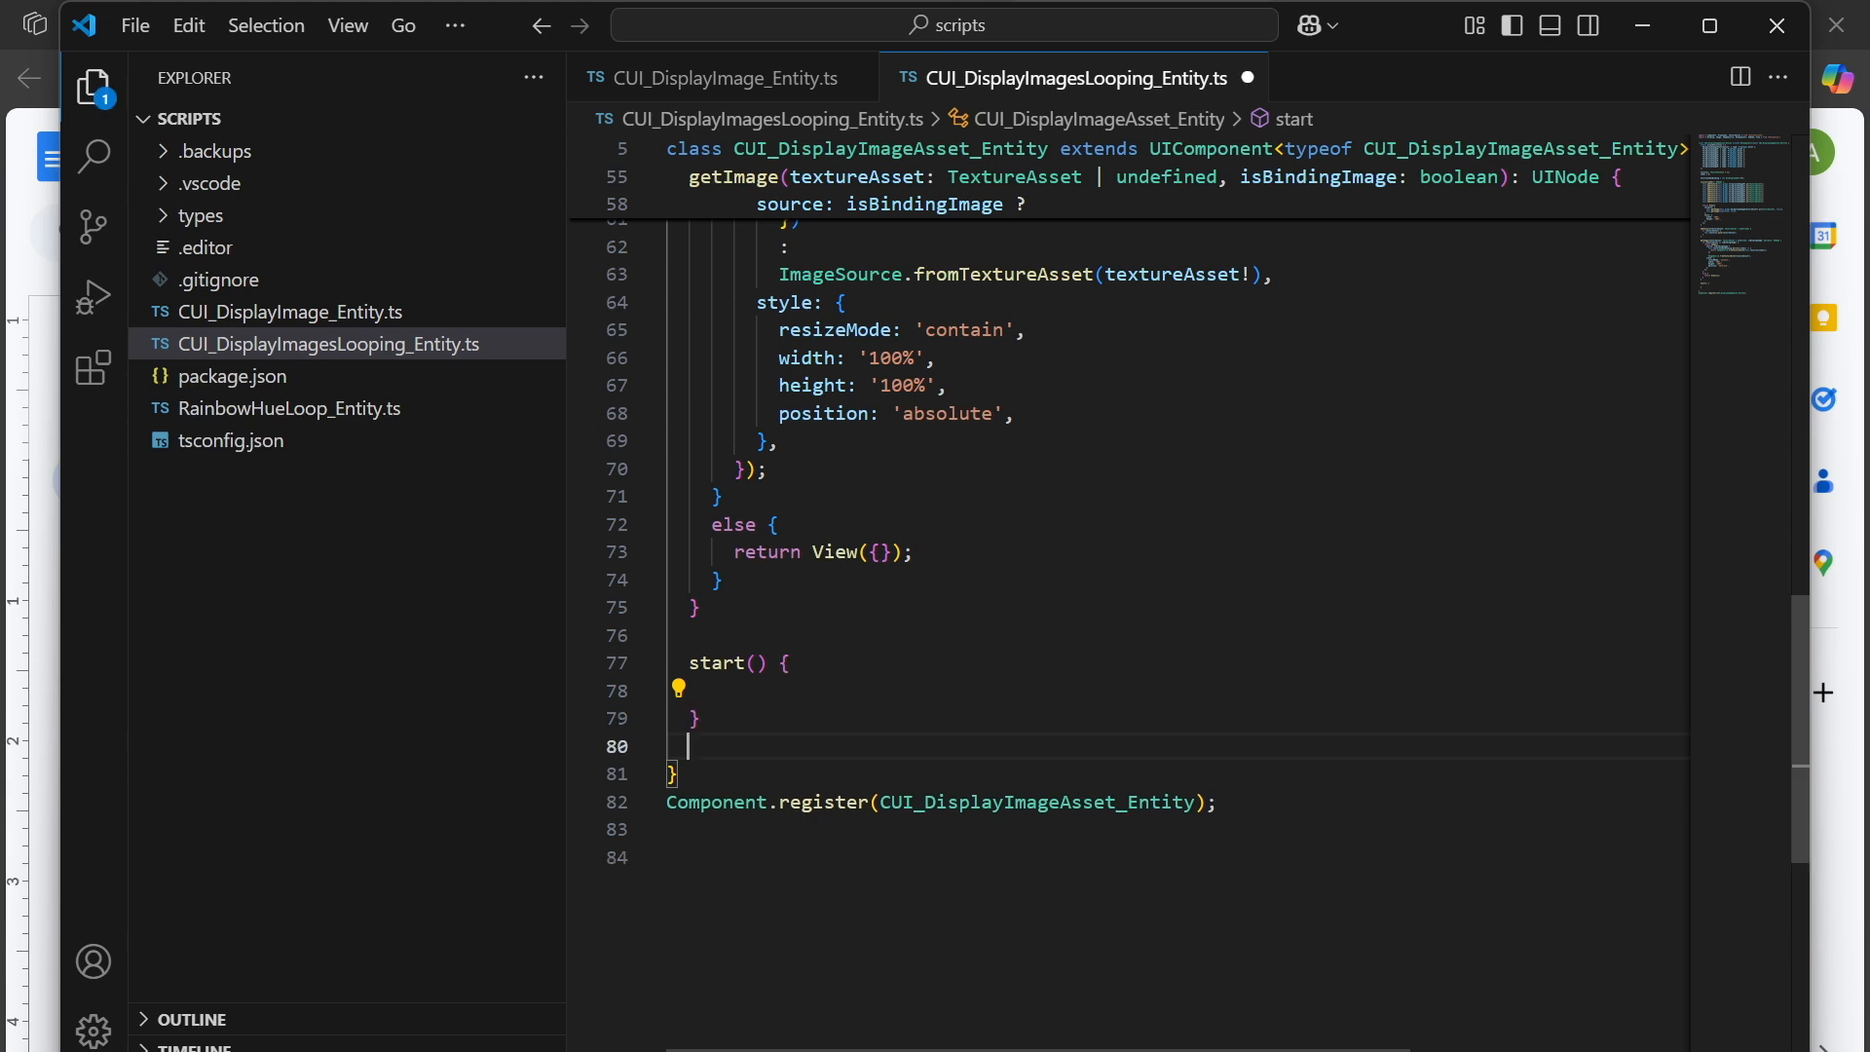
text(l)
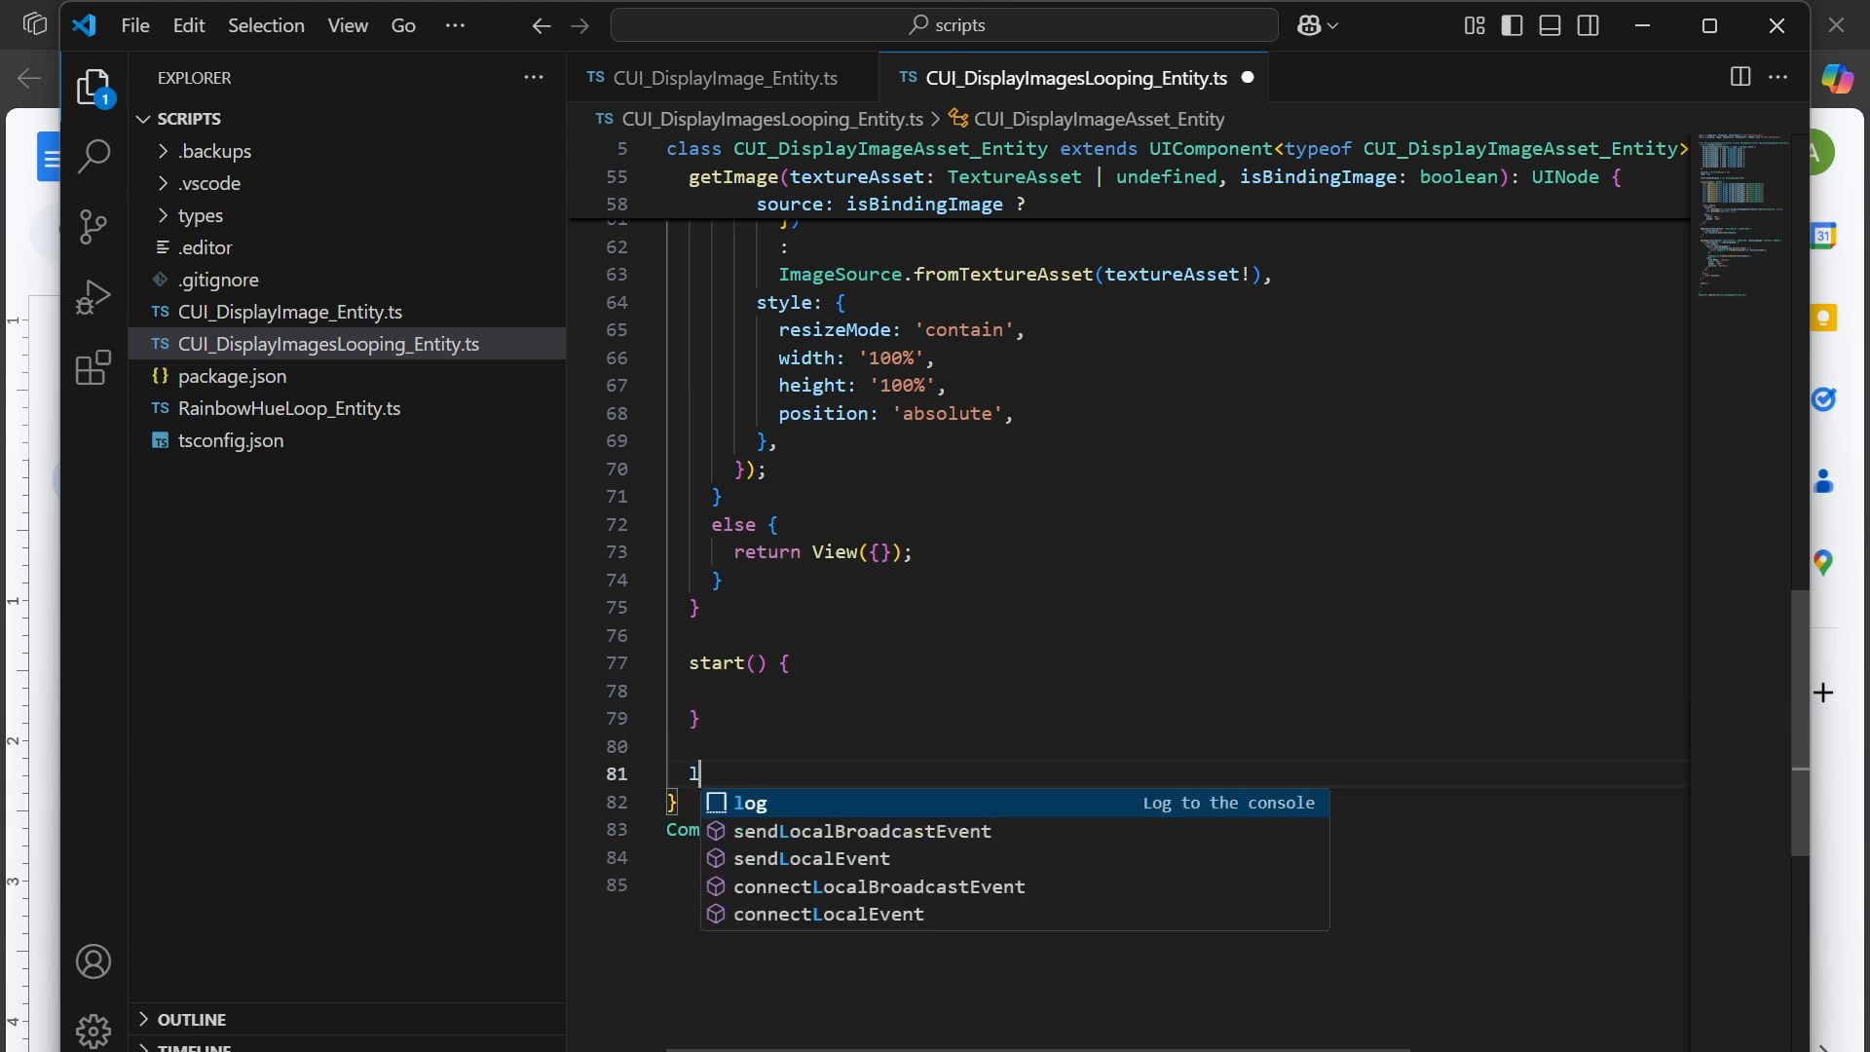
text(oop() {)
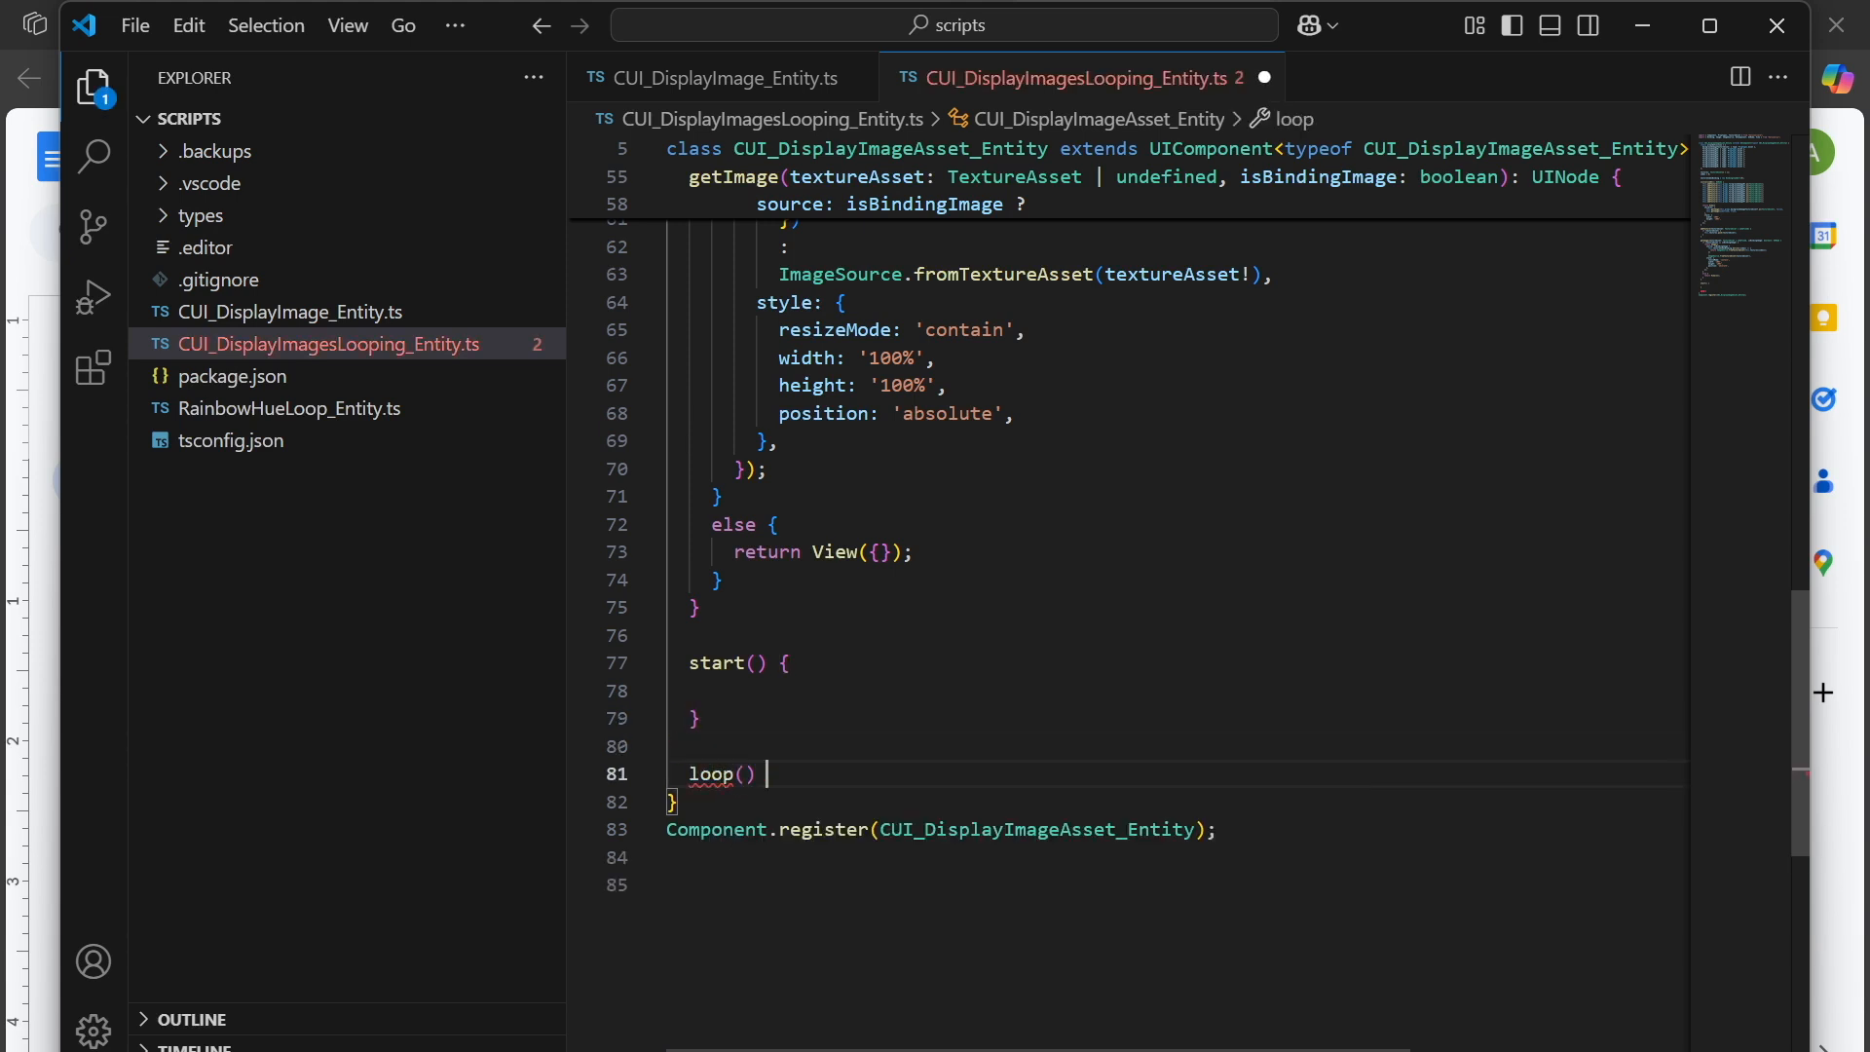
key(Return)
Add an intervalSeconds prop of type PropTypes.Number below foregroundImage9 in propsDefinition.
scroll(1130, 585, up, 4)
scroll(1130, 584, up, 10)
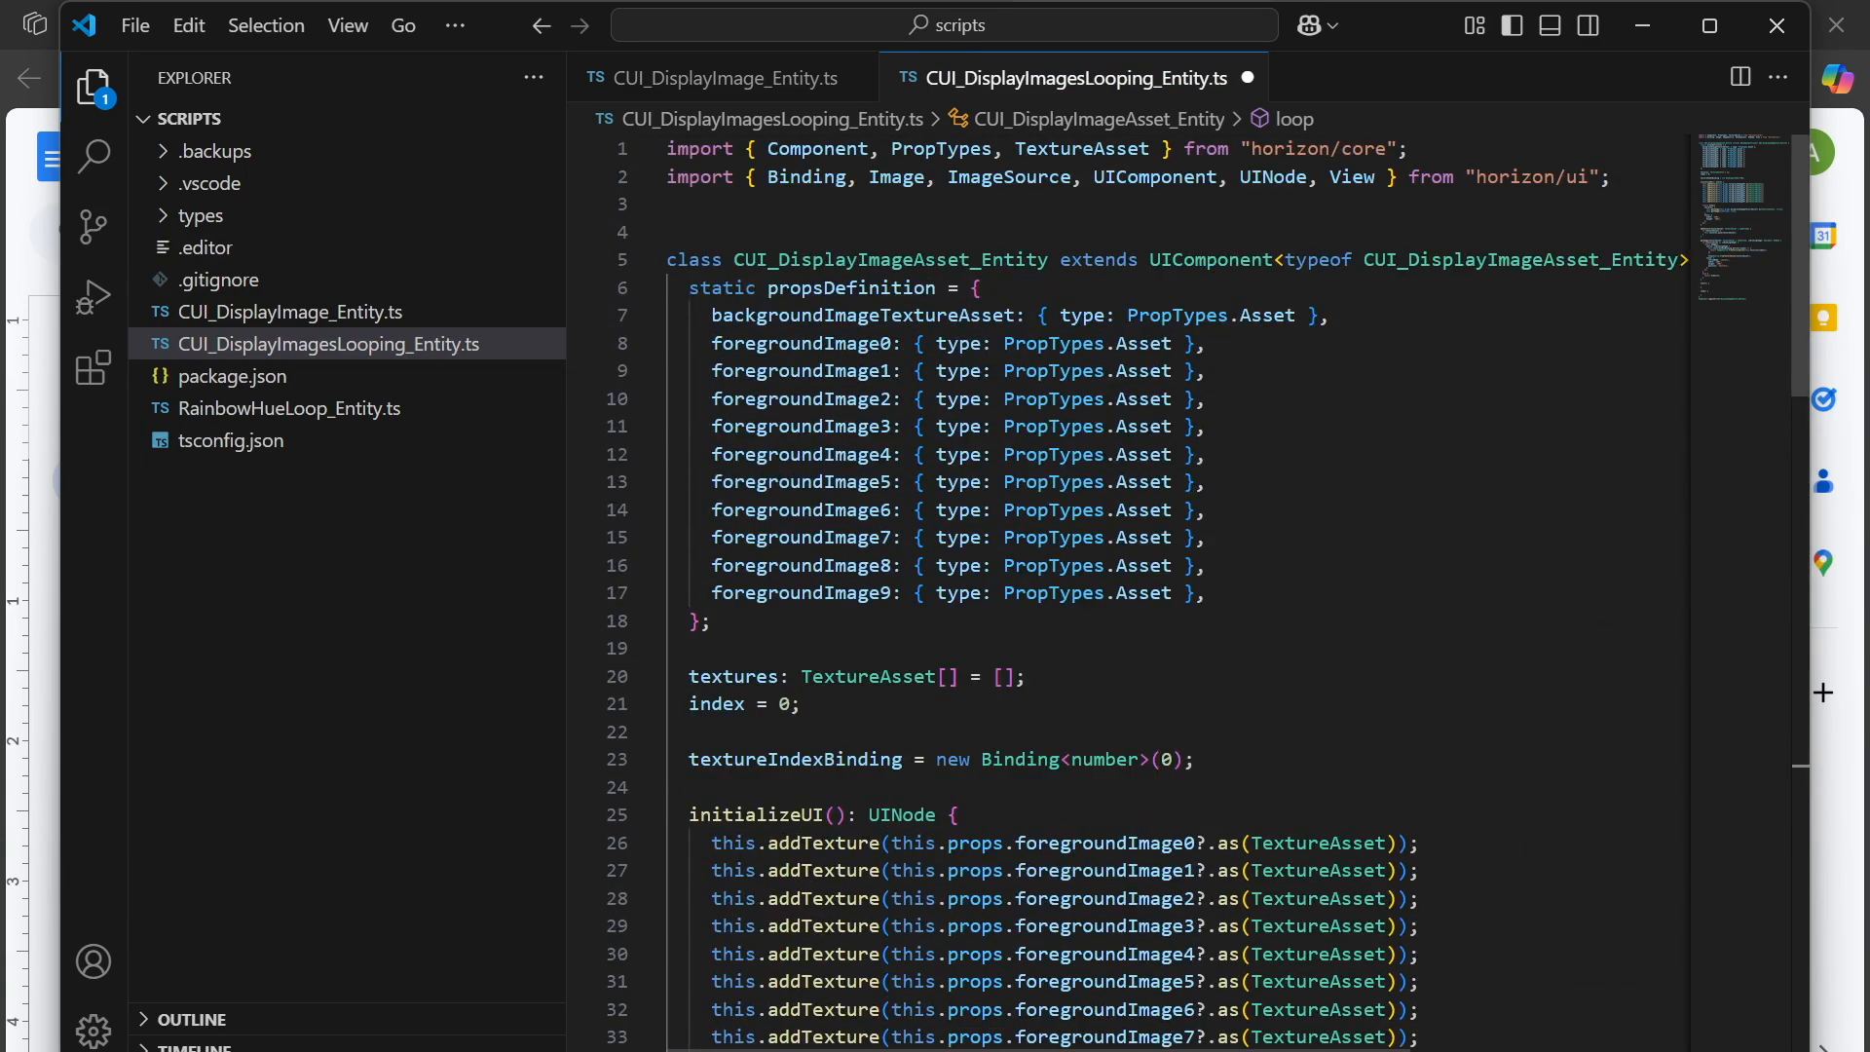
click(1205, 593)
key(Return)
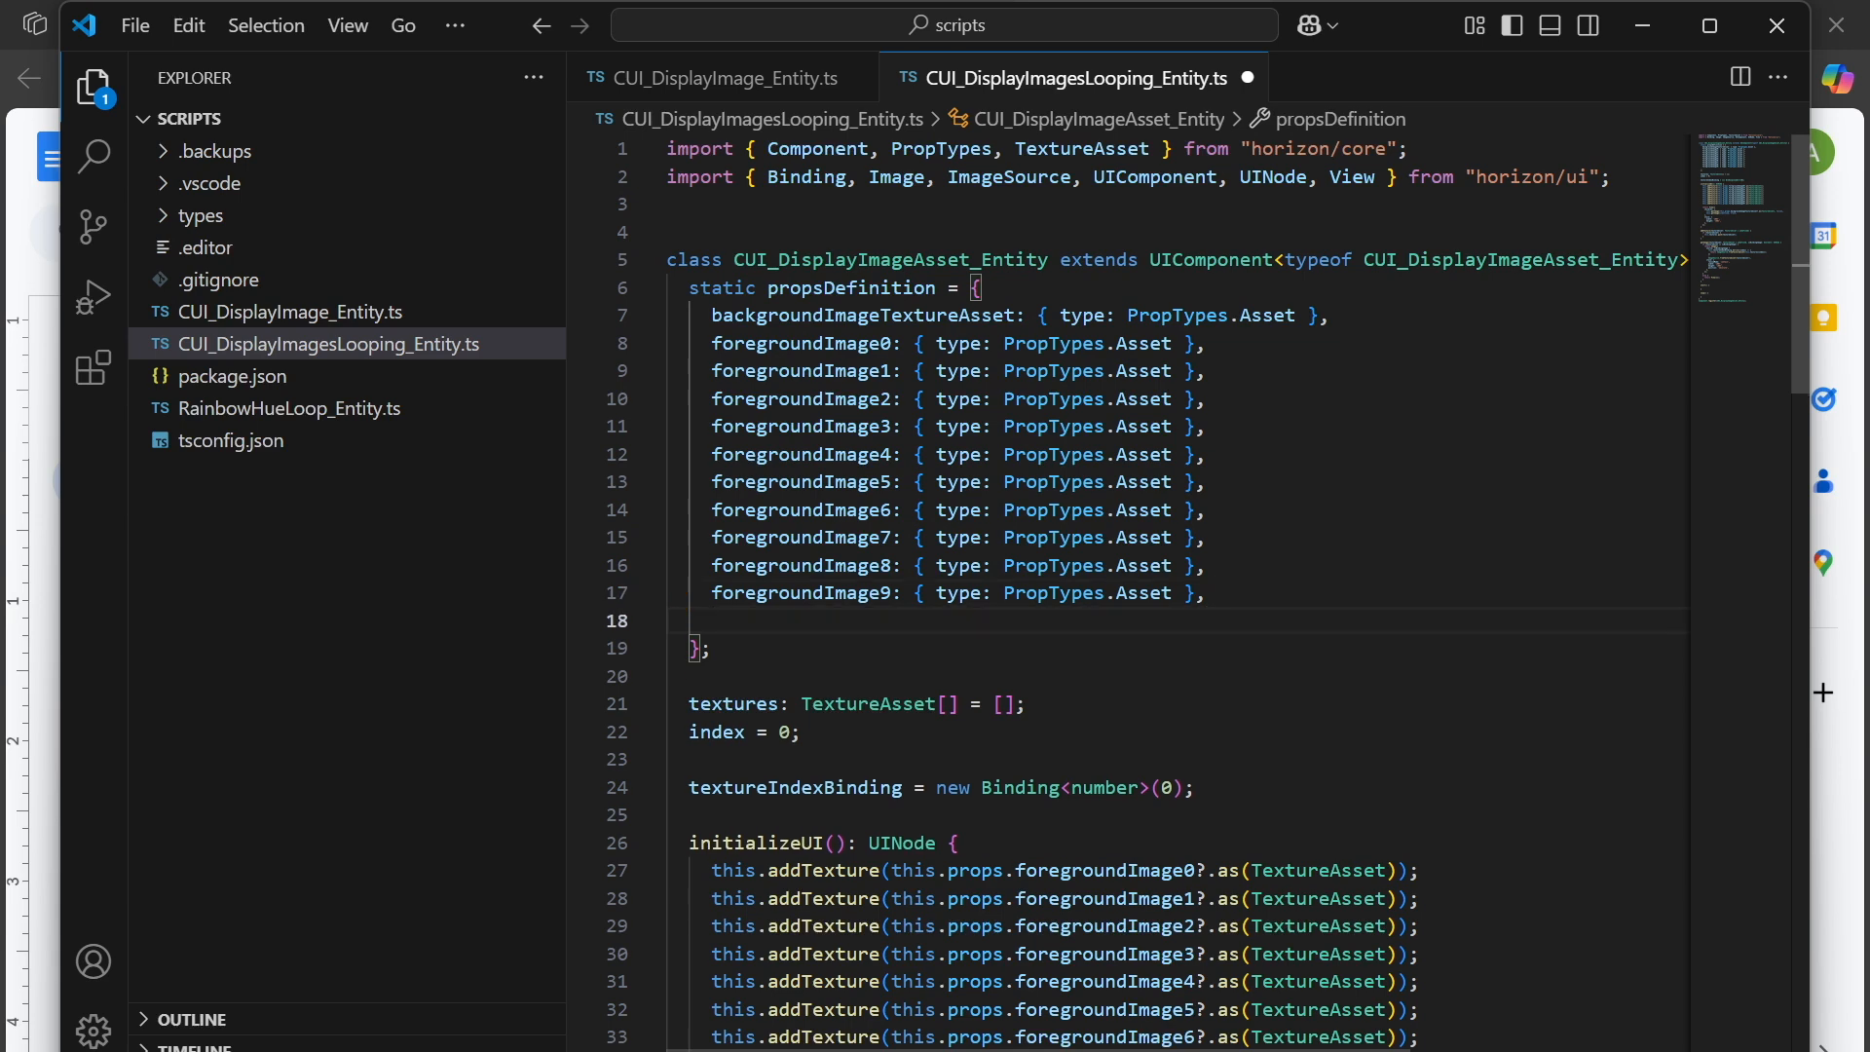
text(i)
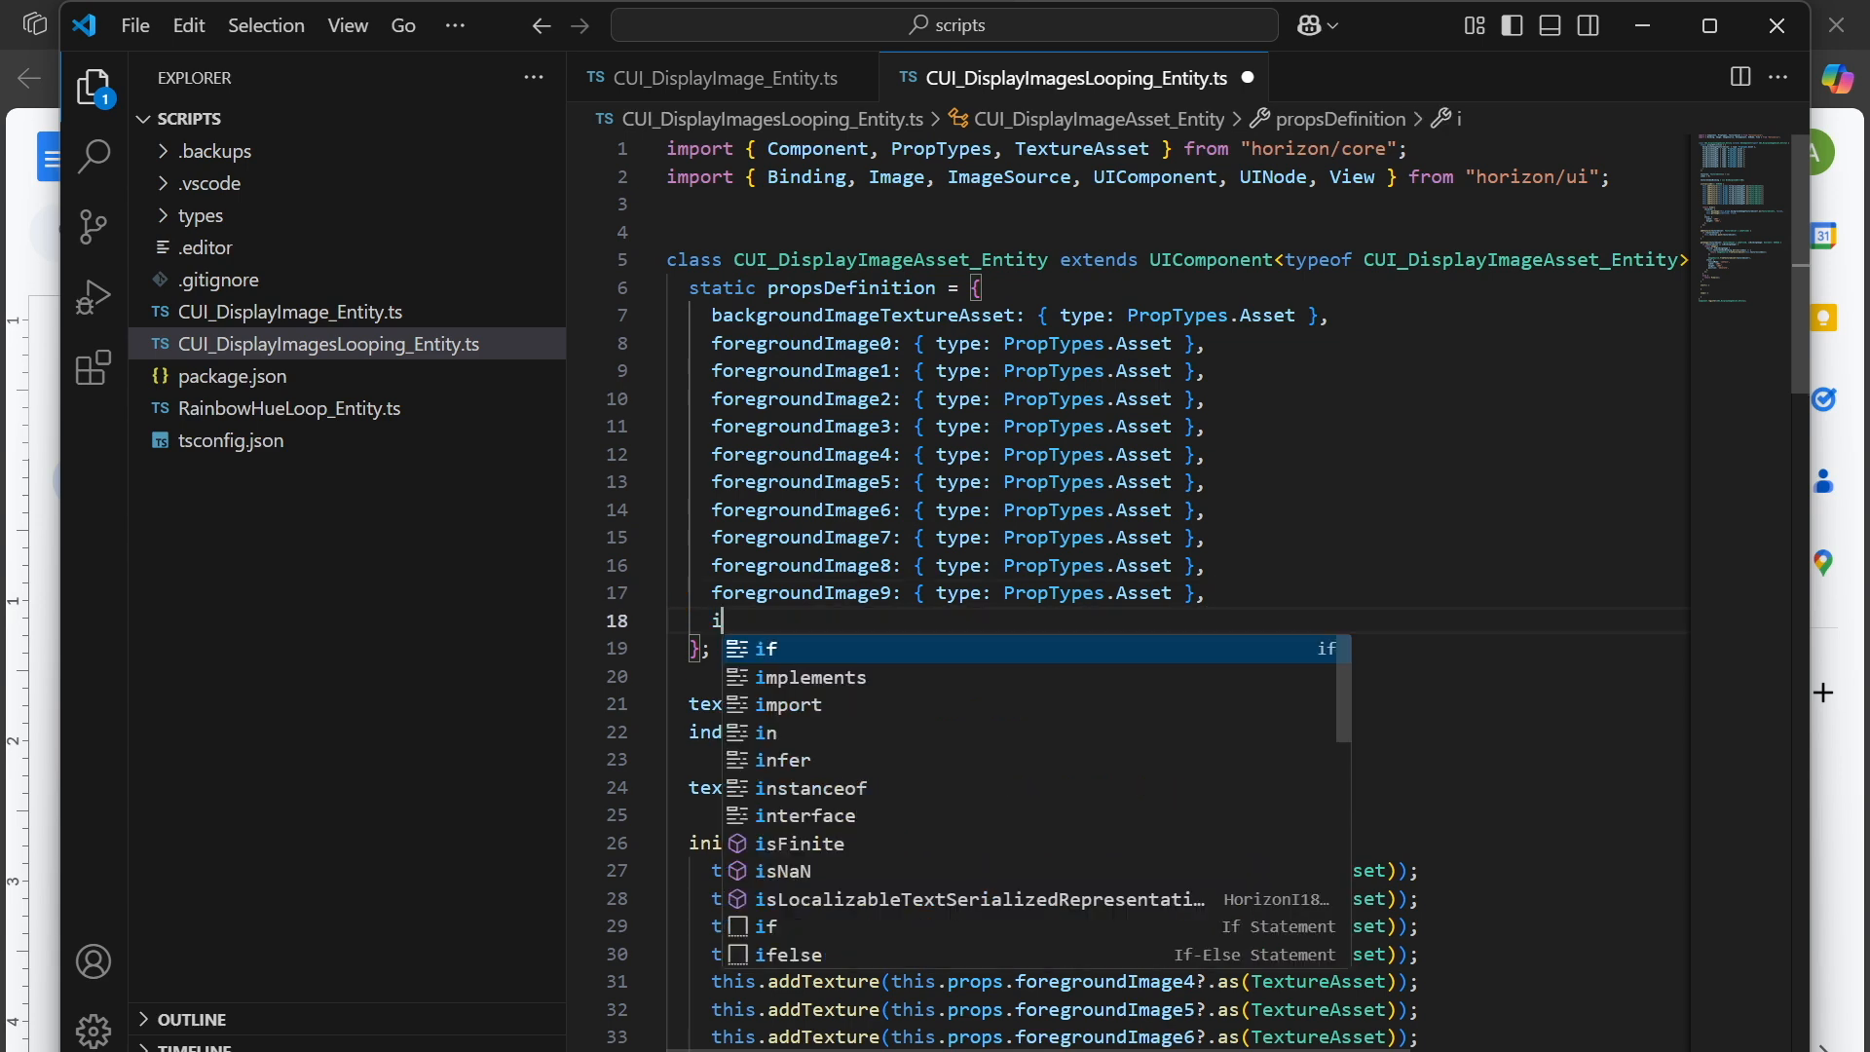
text(nterva)
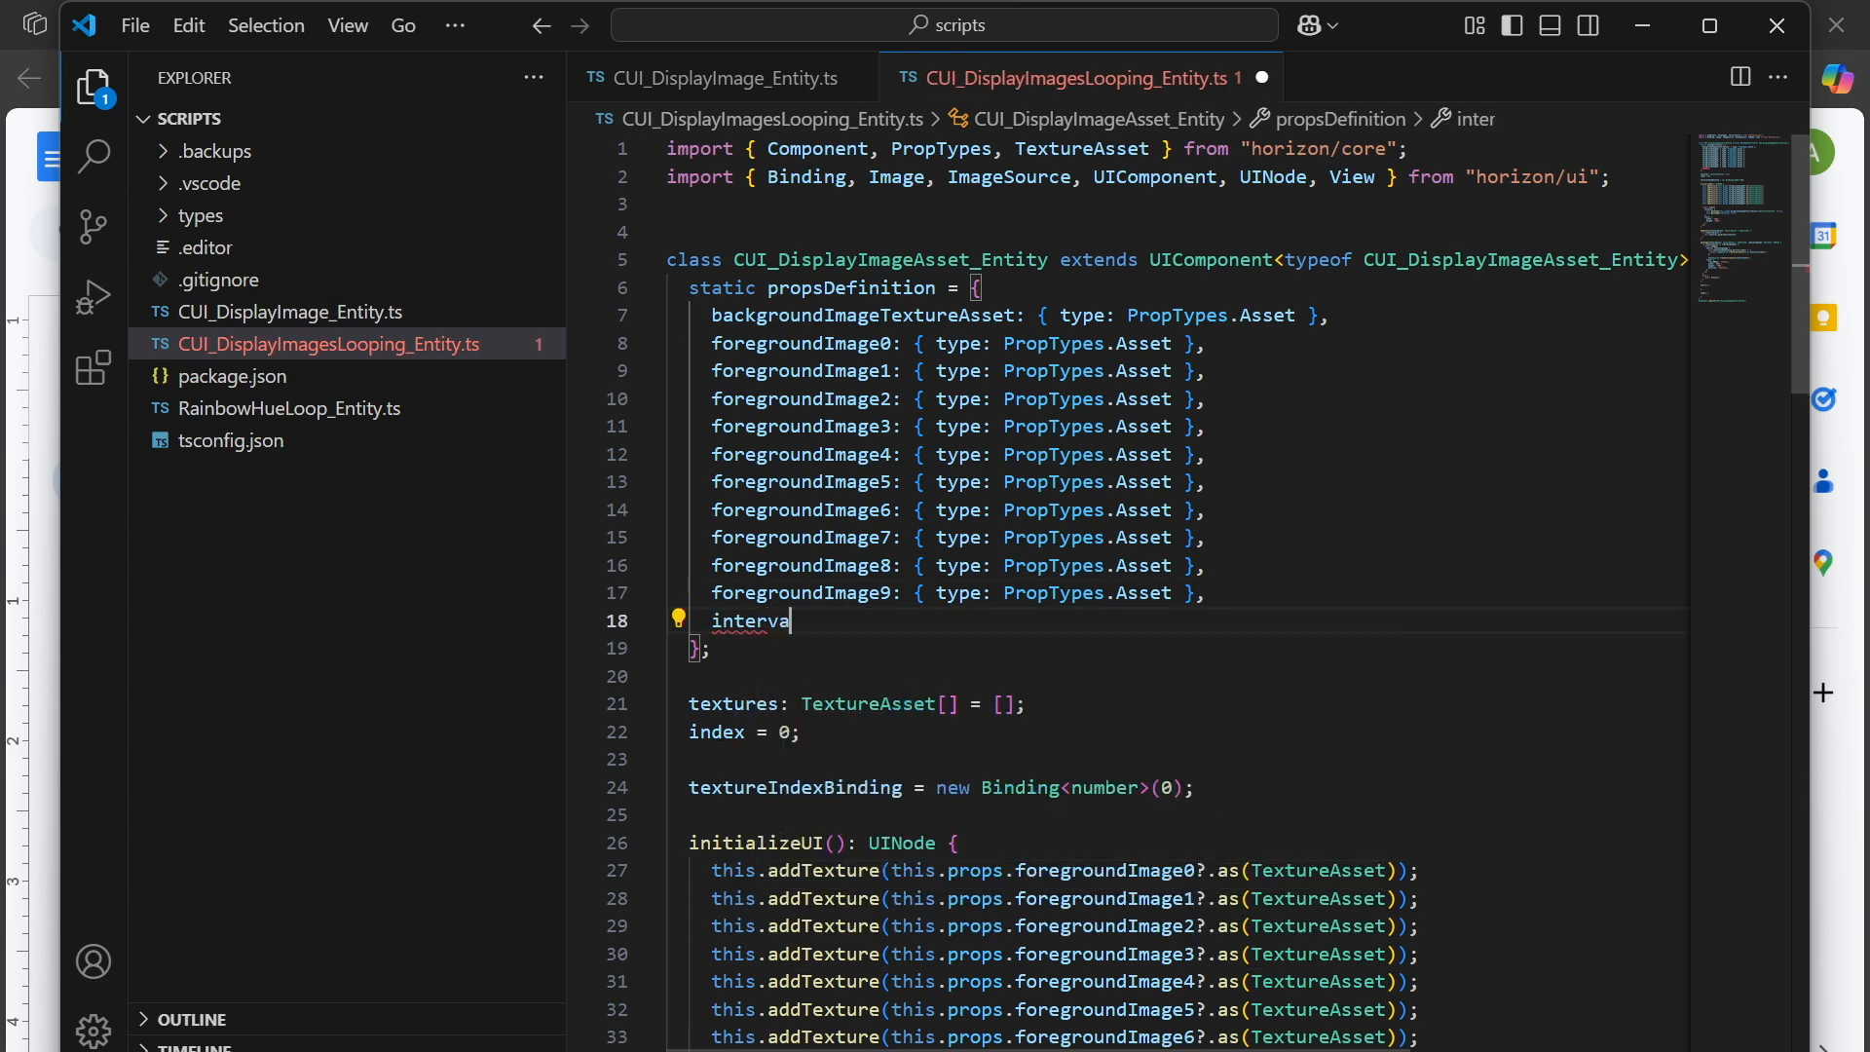
text(lSeconds: )
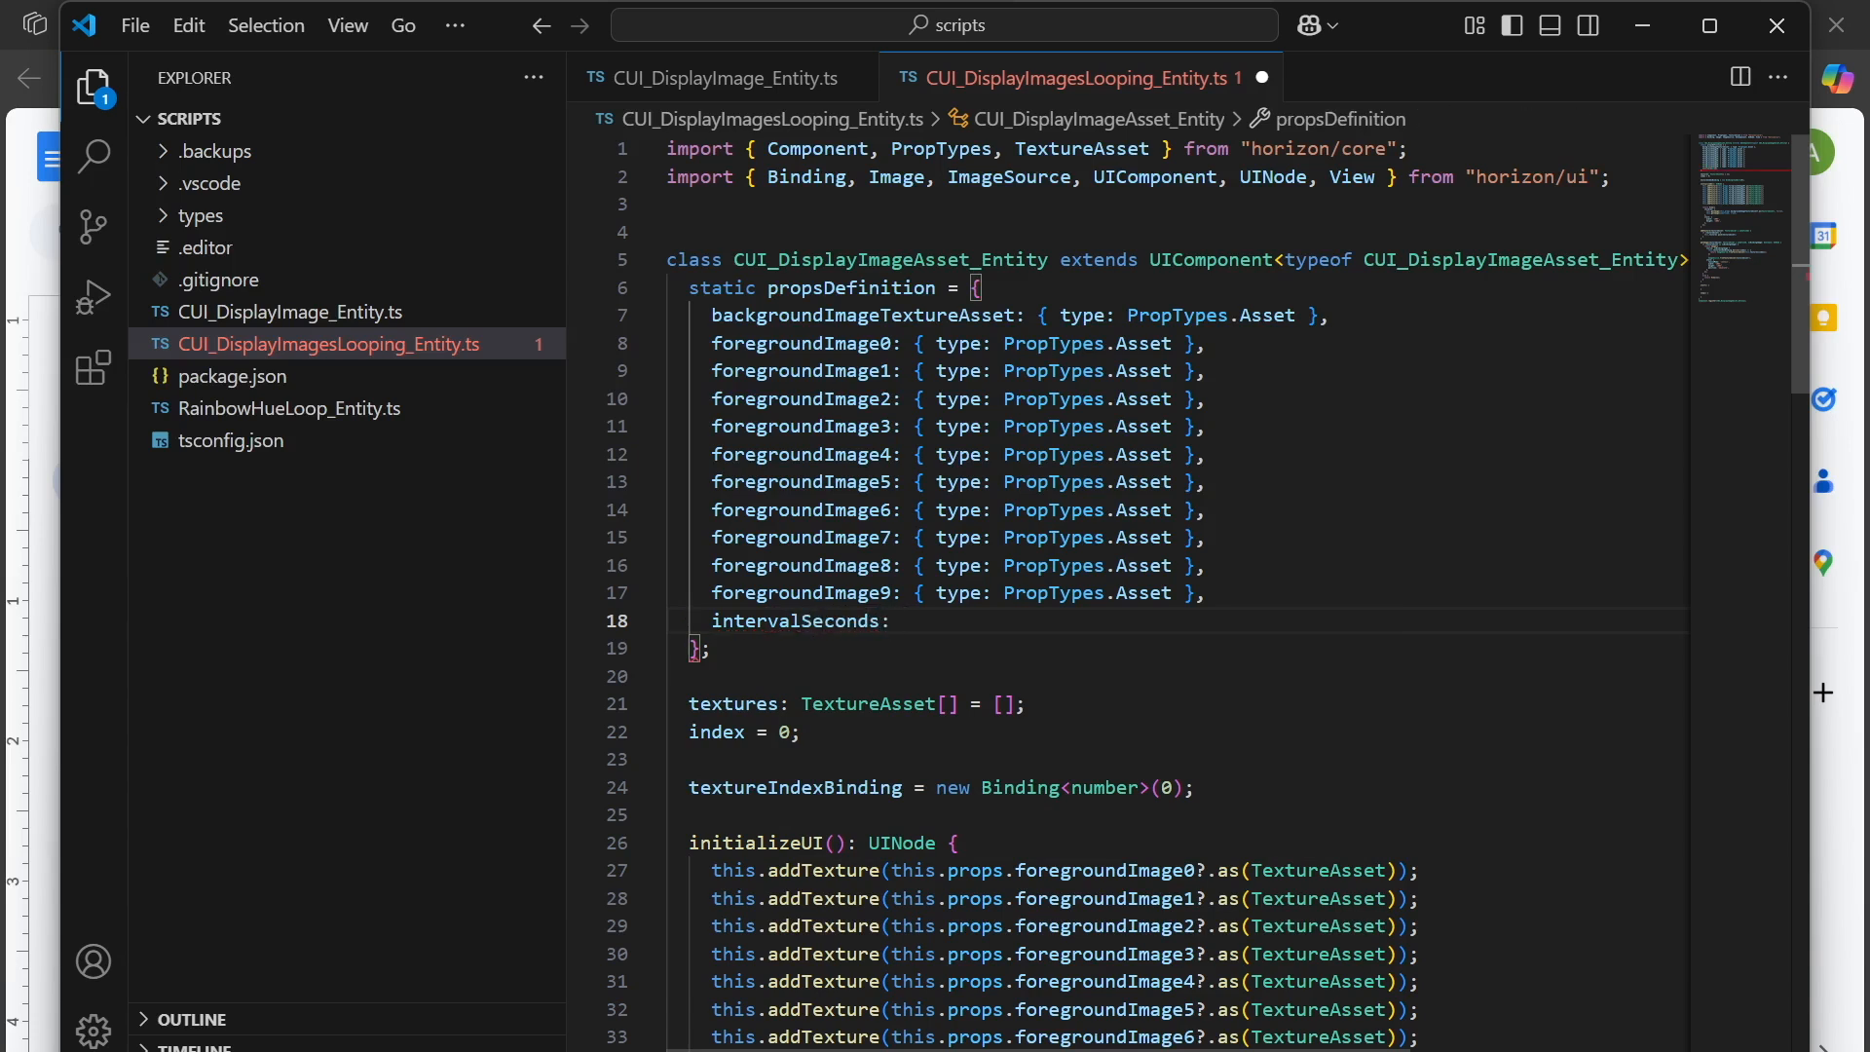
text({ type: P)
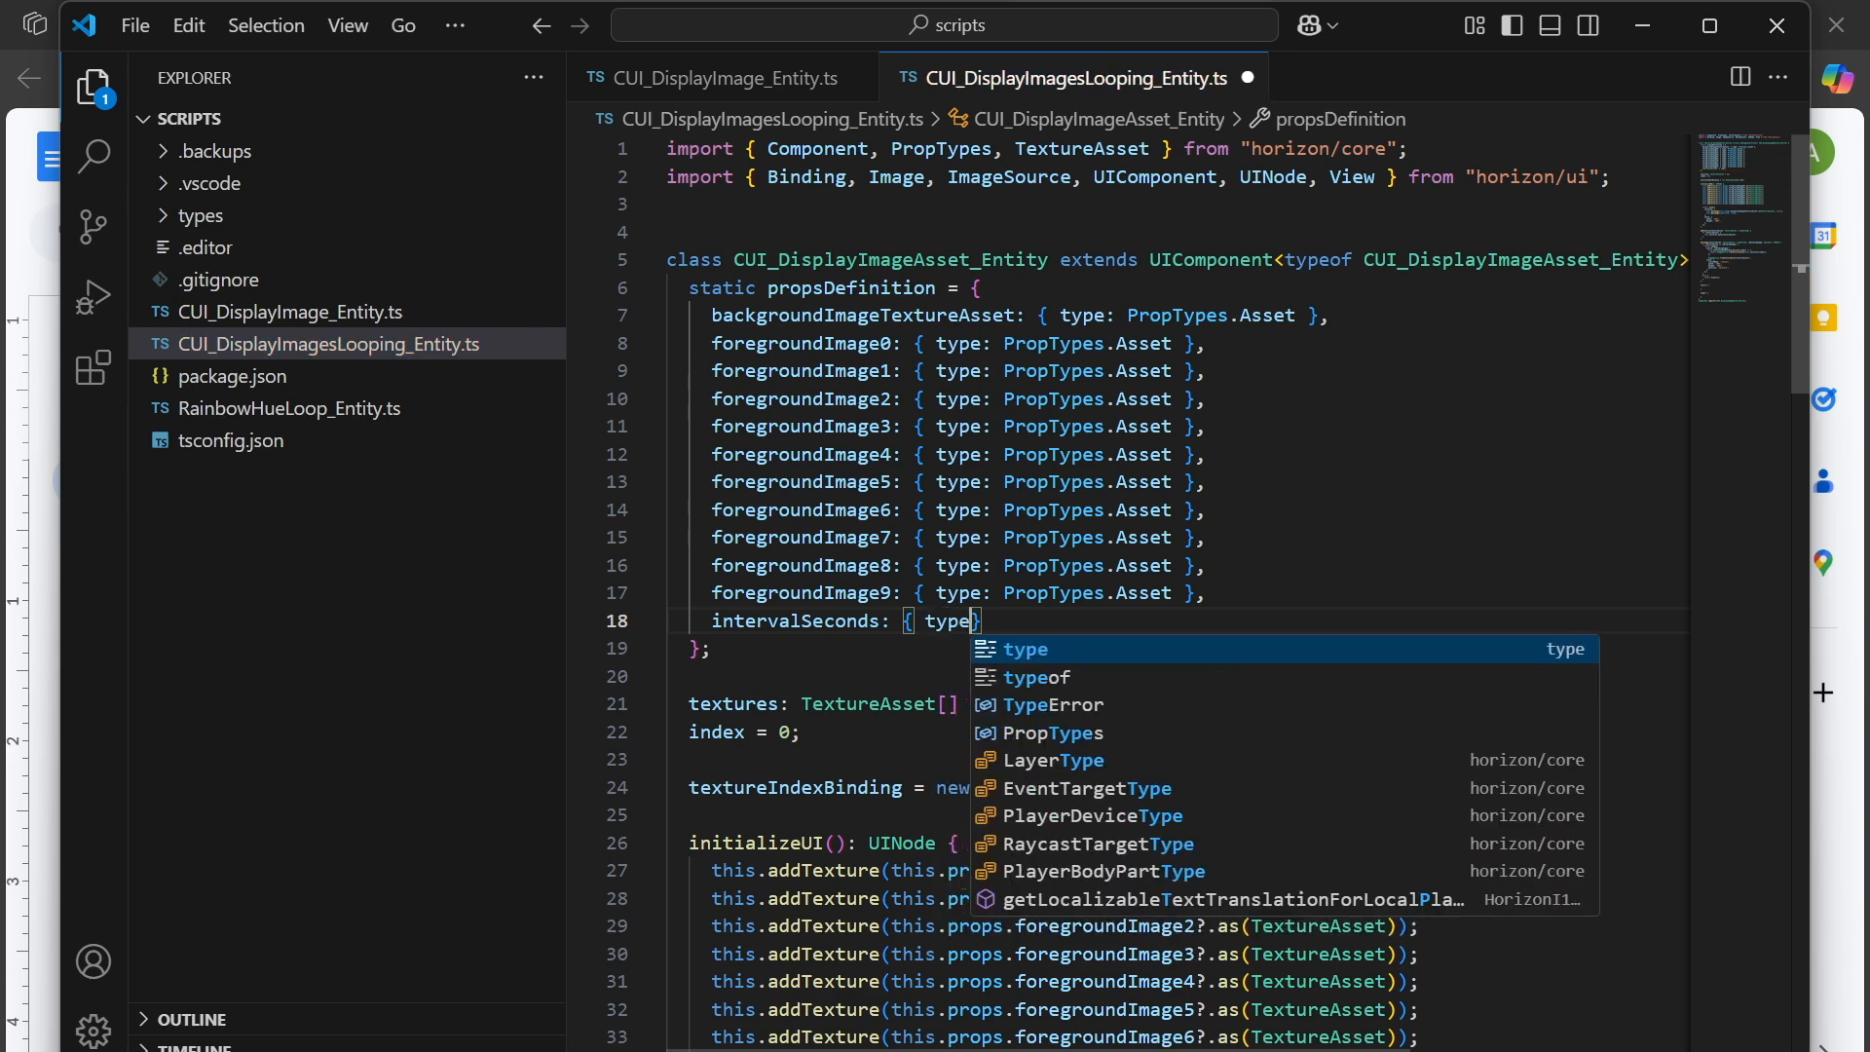
text(ropTypes.Number)
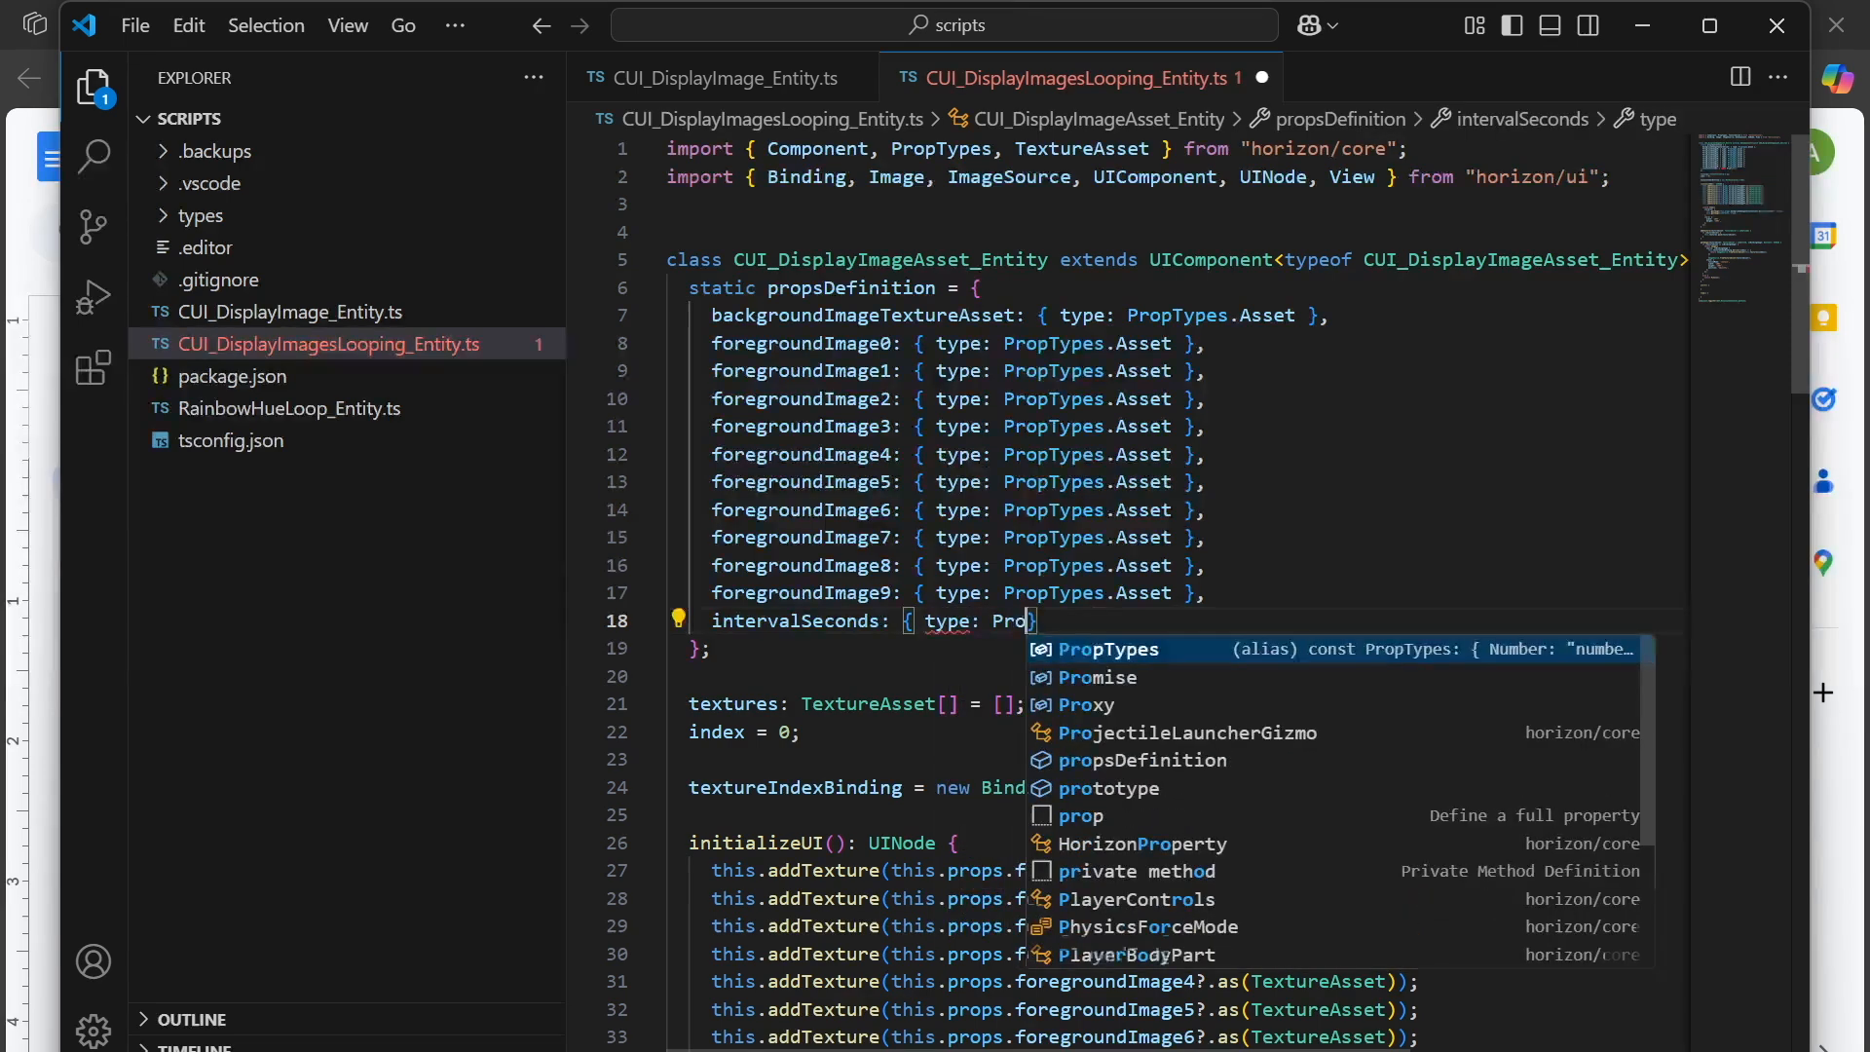
Give the intervalSeconds prop a default of 2, close its entry with a comma and save the script.
text(, defa)
key(Tab)
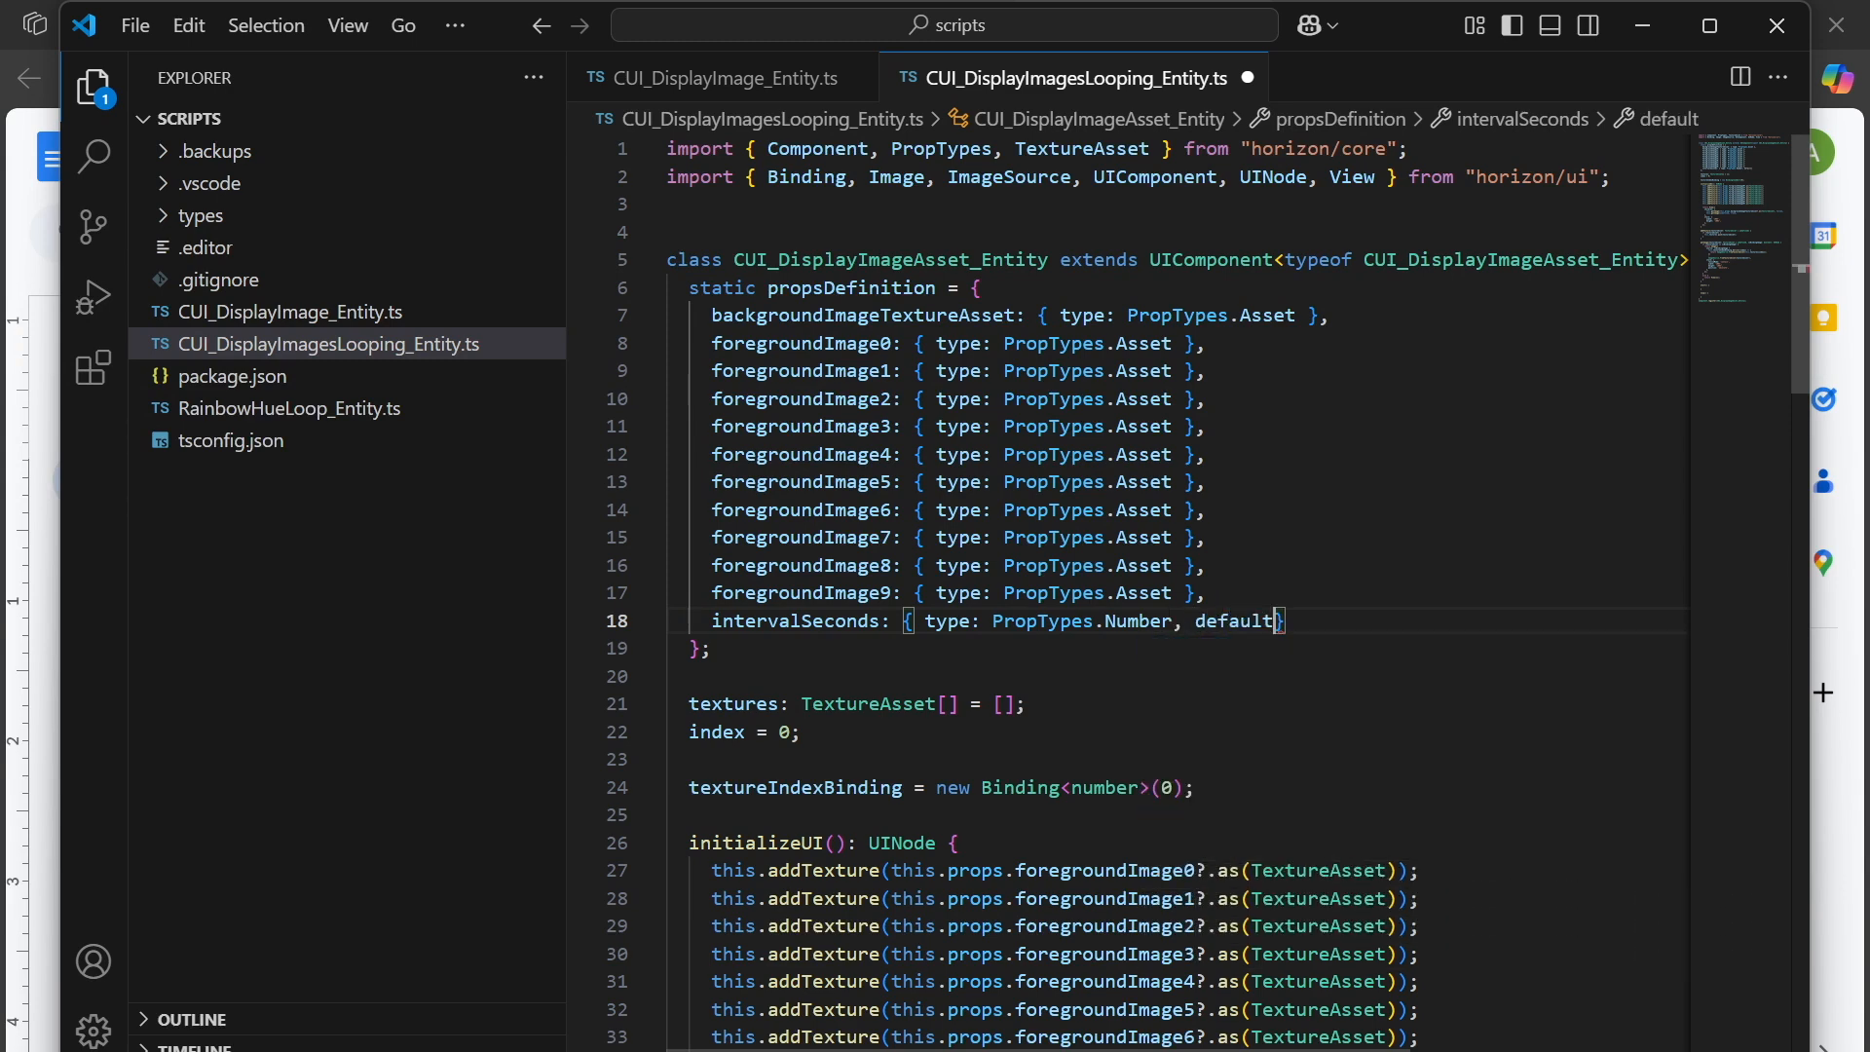
text(: 1)
key(BackSpace)
text(2 },)
key(ctrl+s)
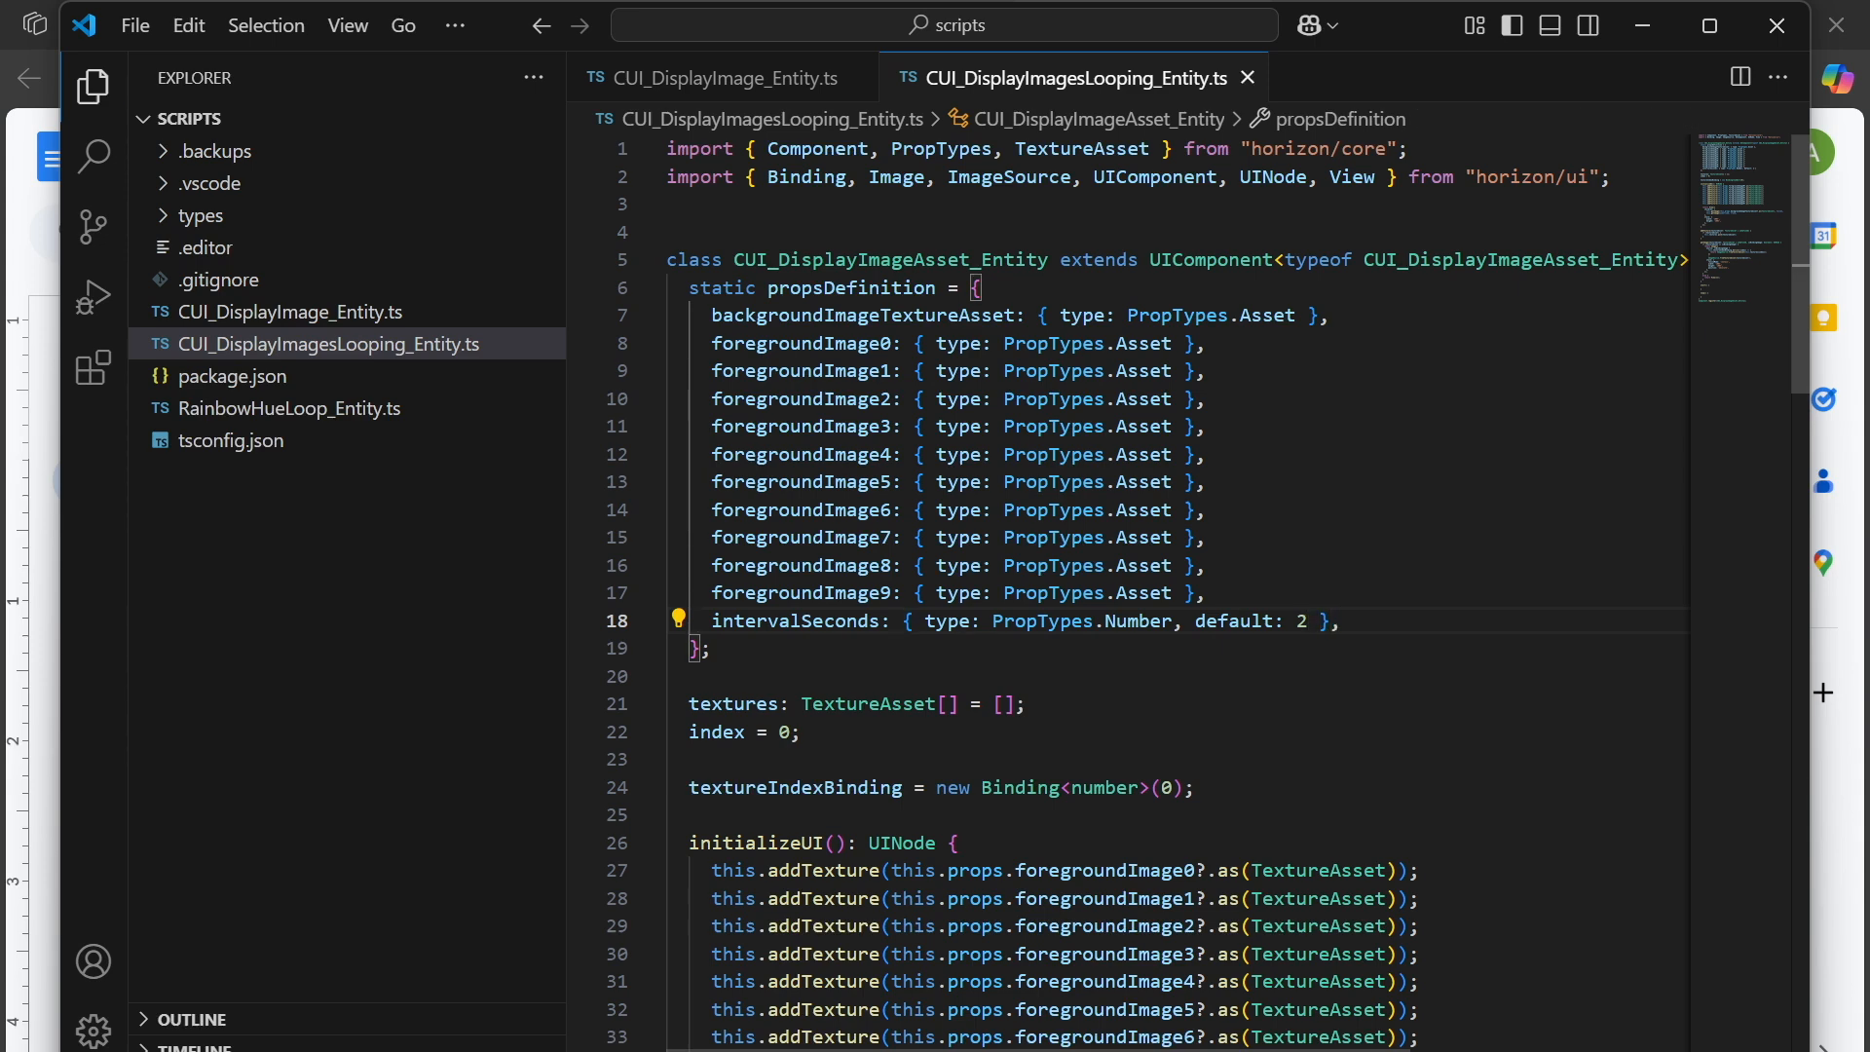
Add a this.async.setInterval call with an empty arrow function callback inside start().
mouse_move(867, 703)
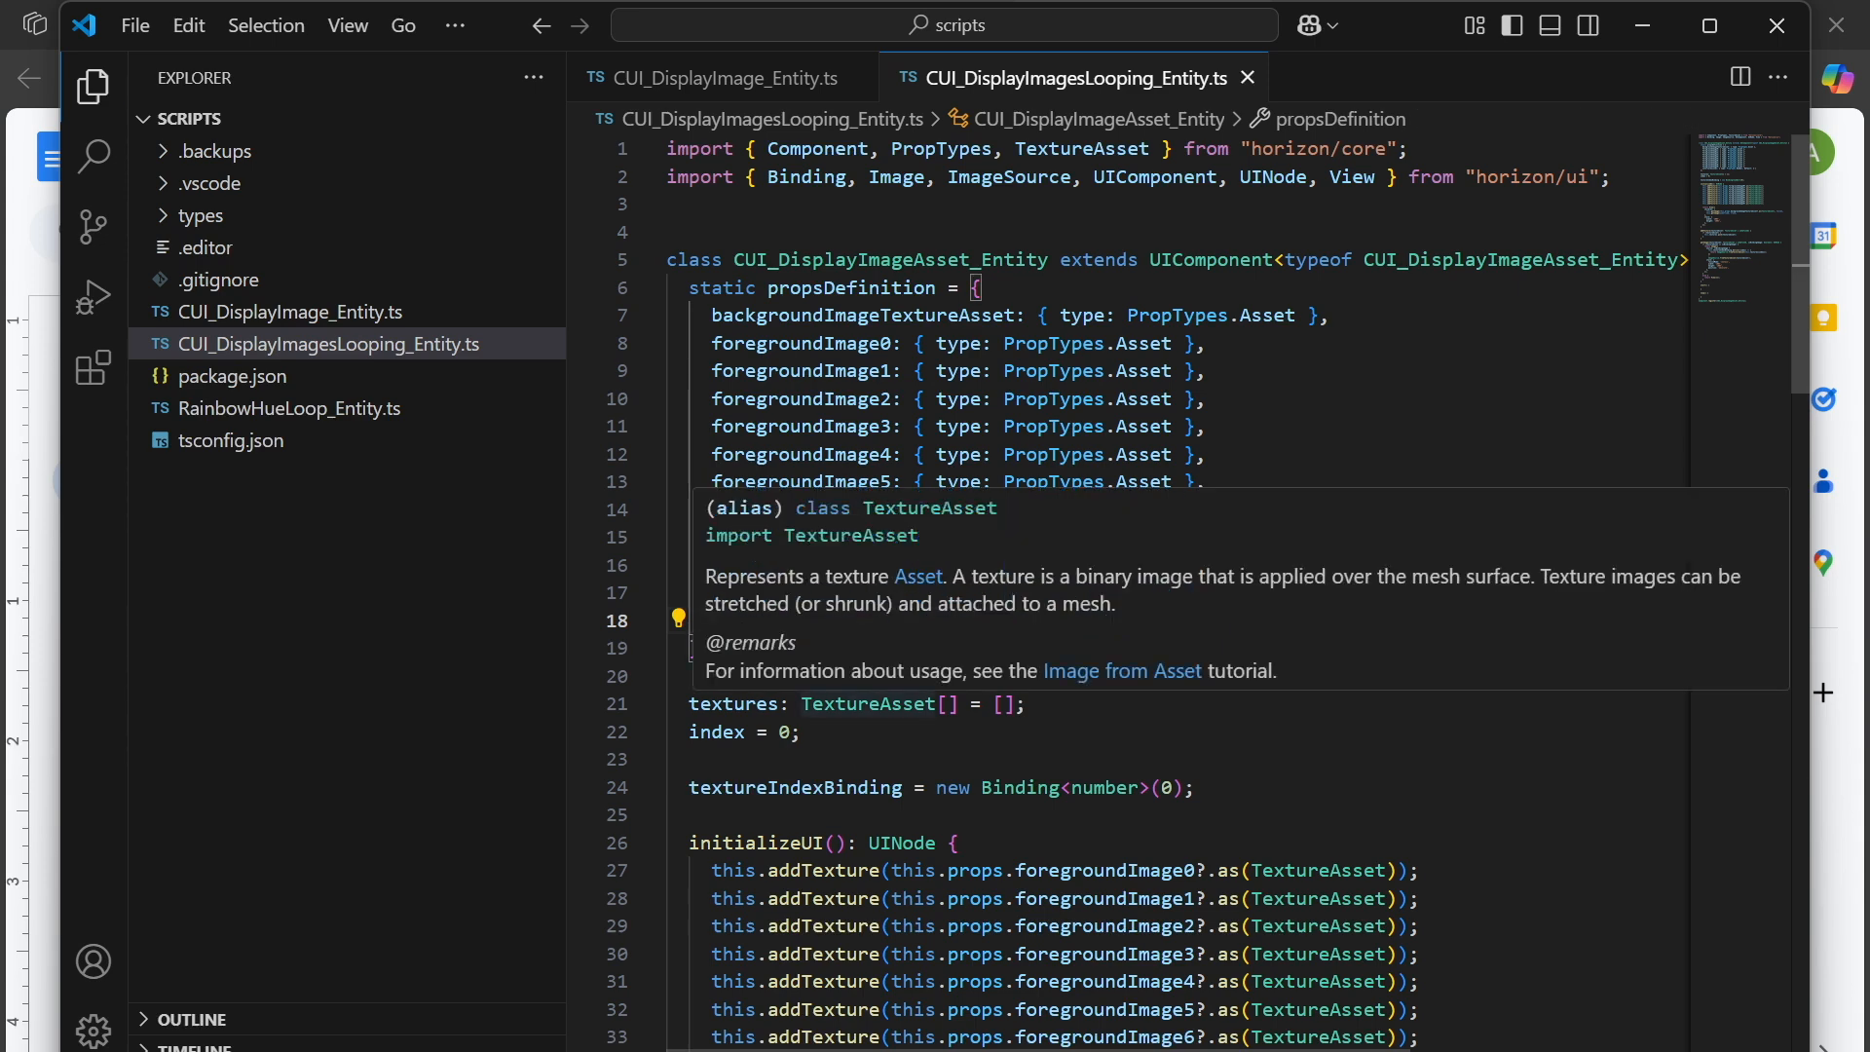
scroll(1129, 584, down, 5)
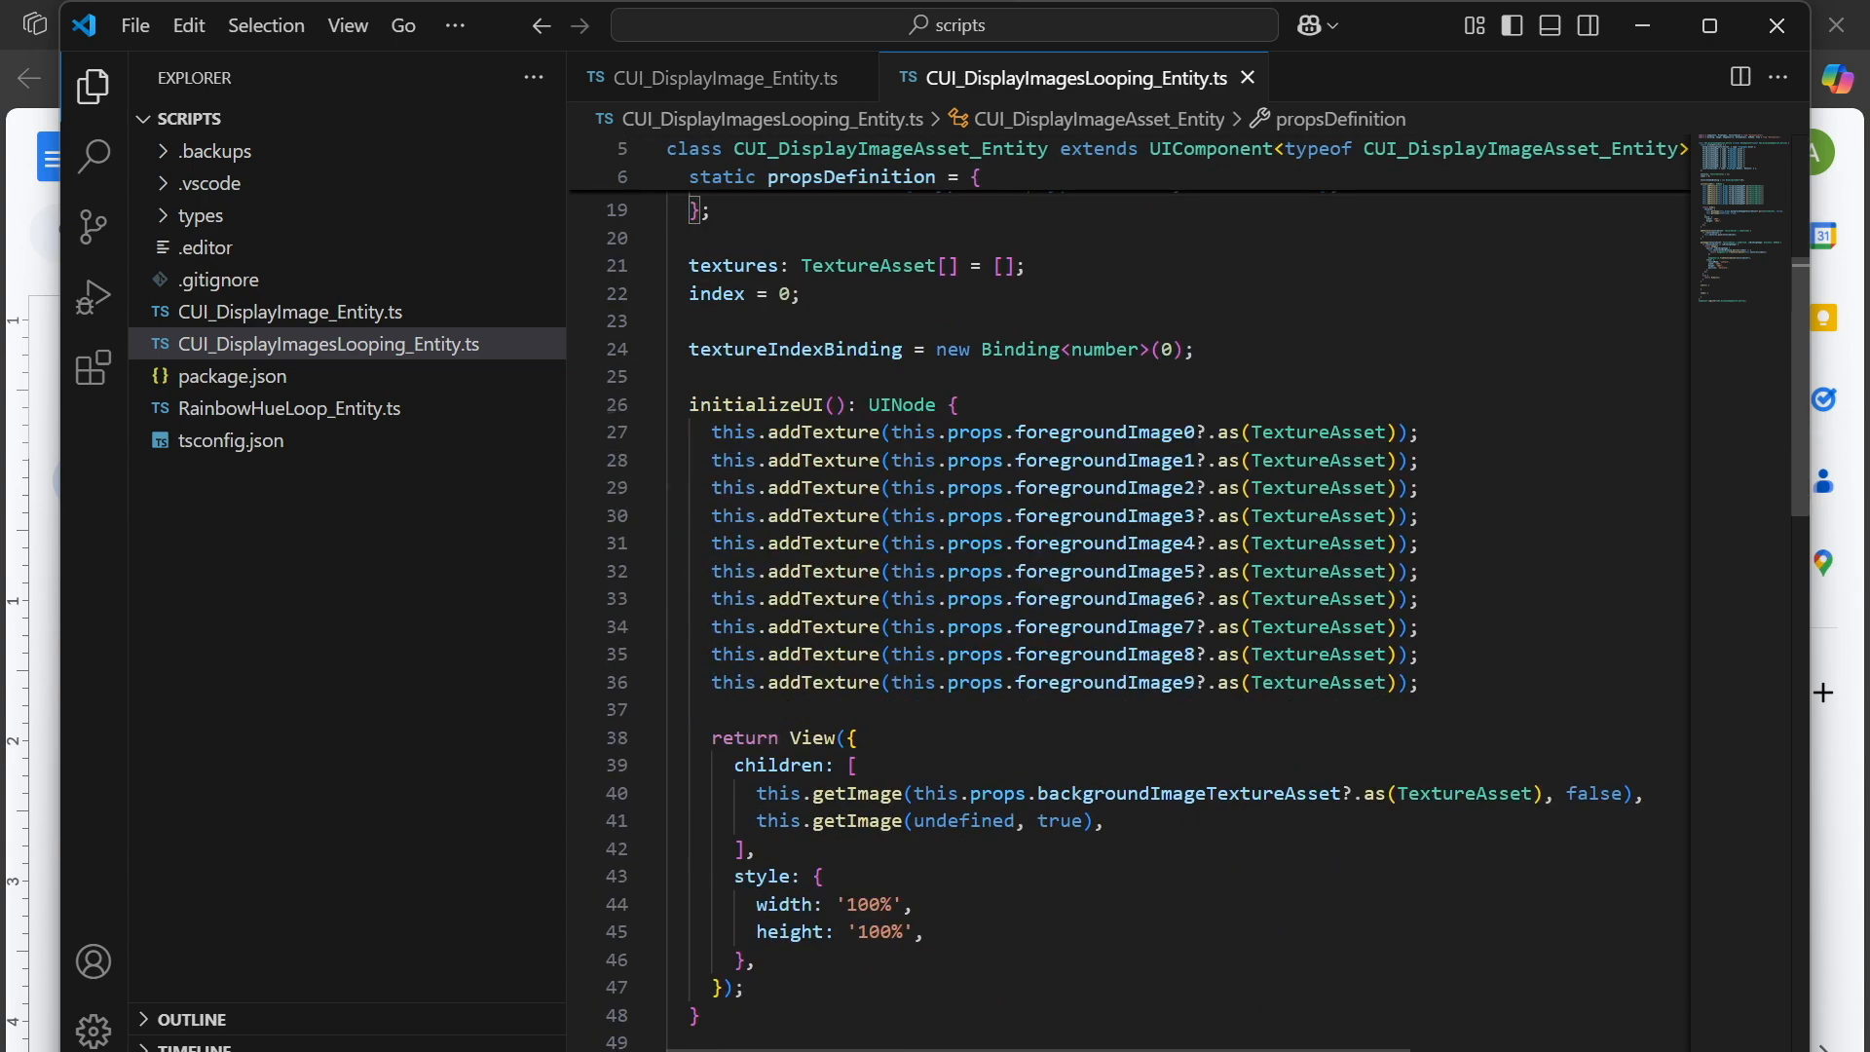
scroll(1129, 604, down, 14)
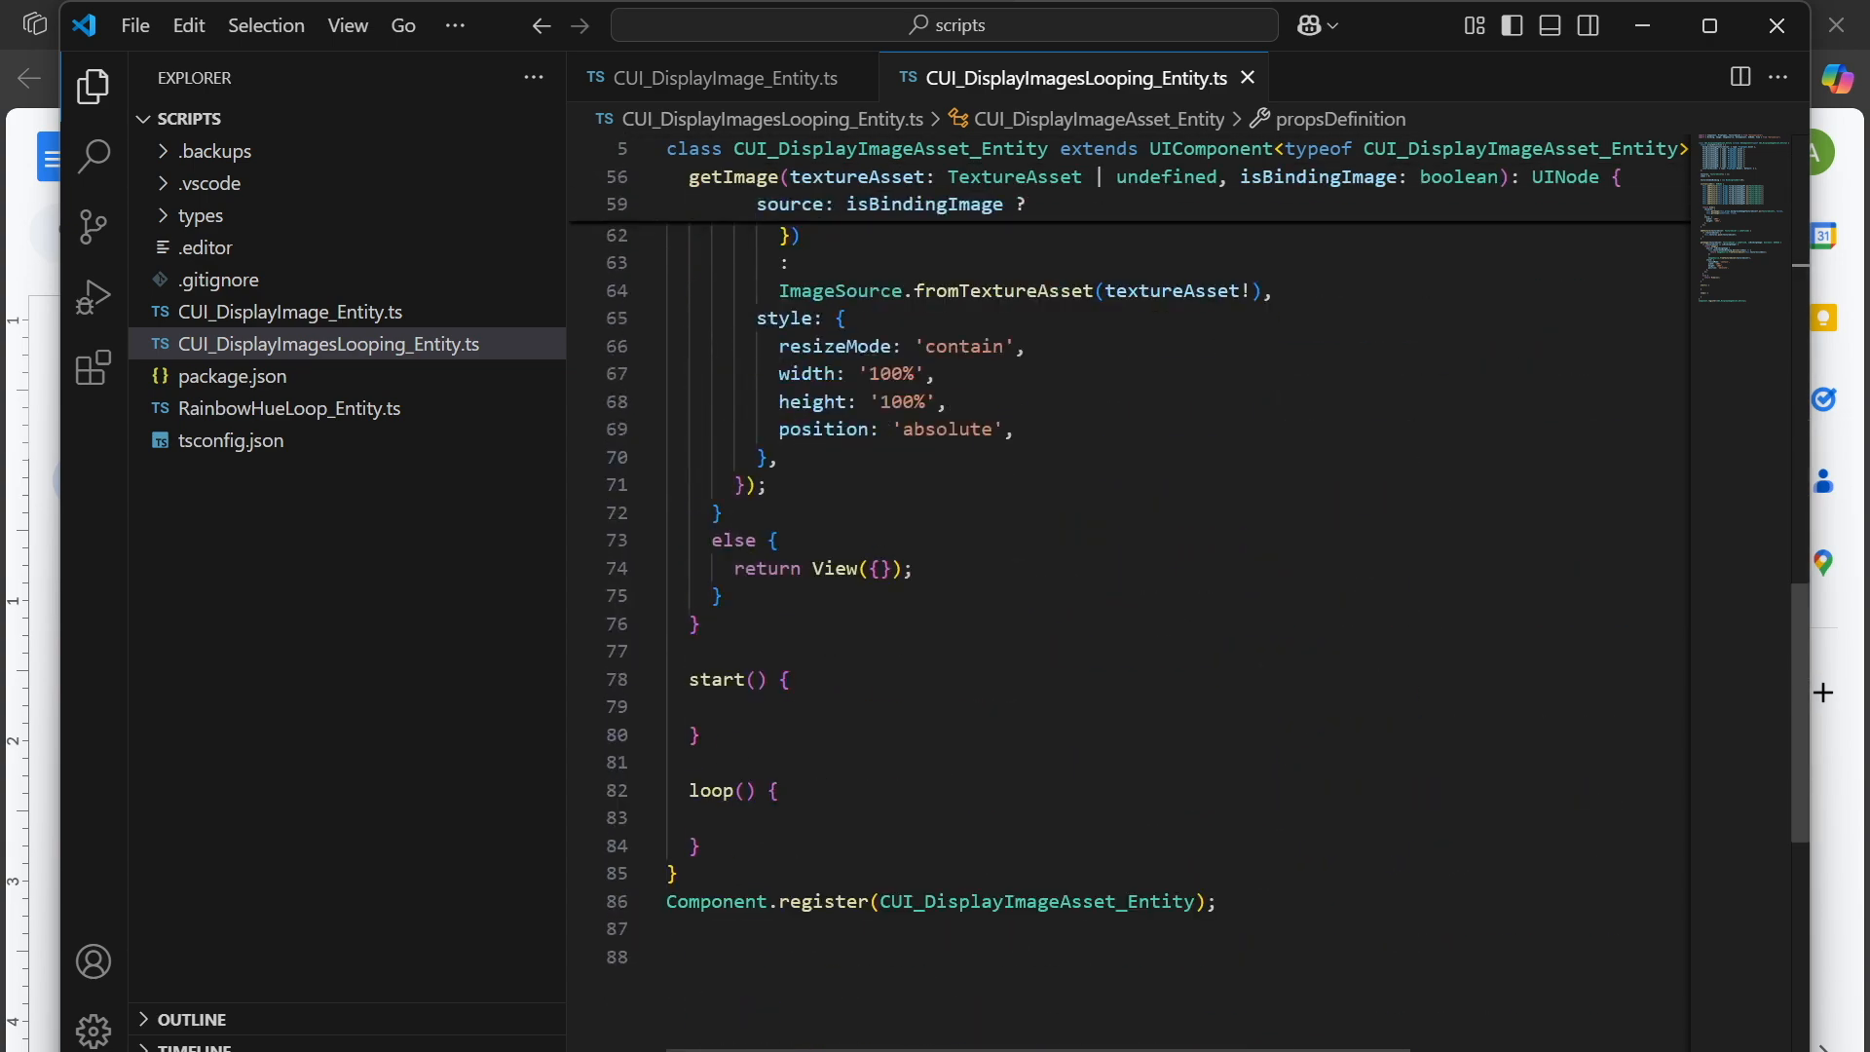
click(670, 707)
key(Tab)
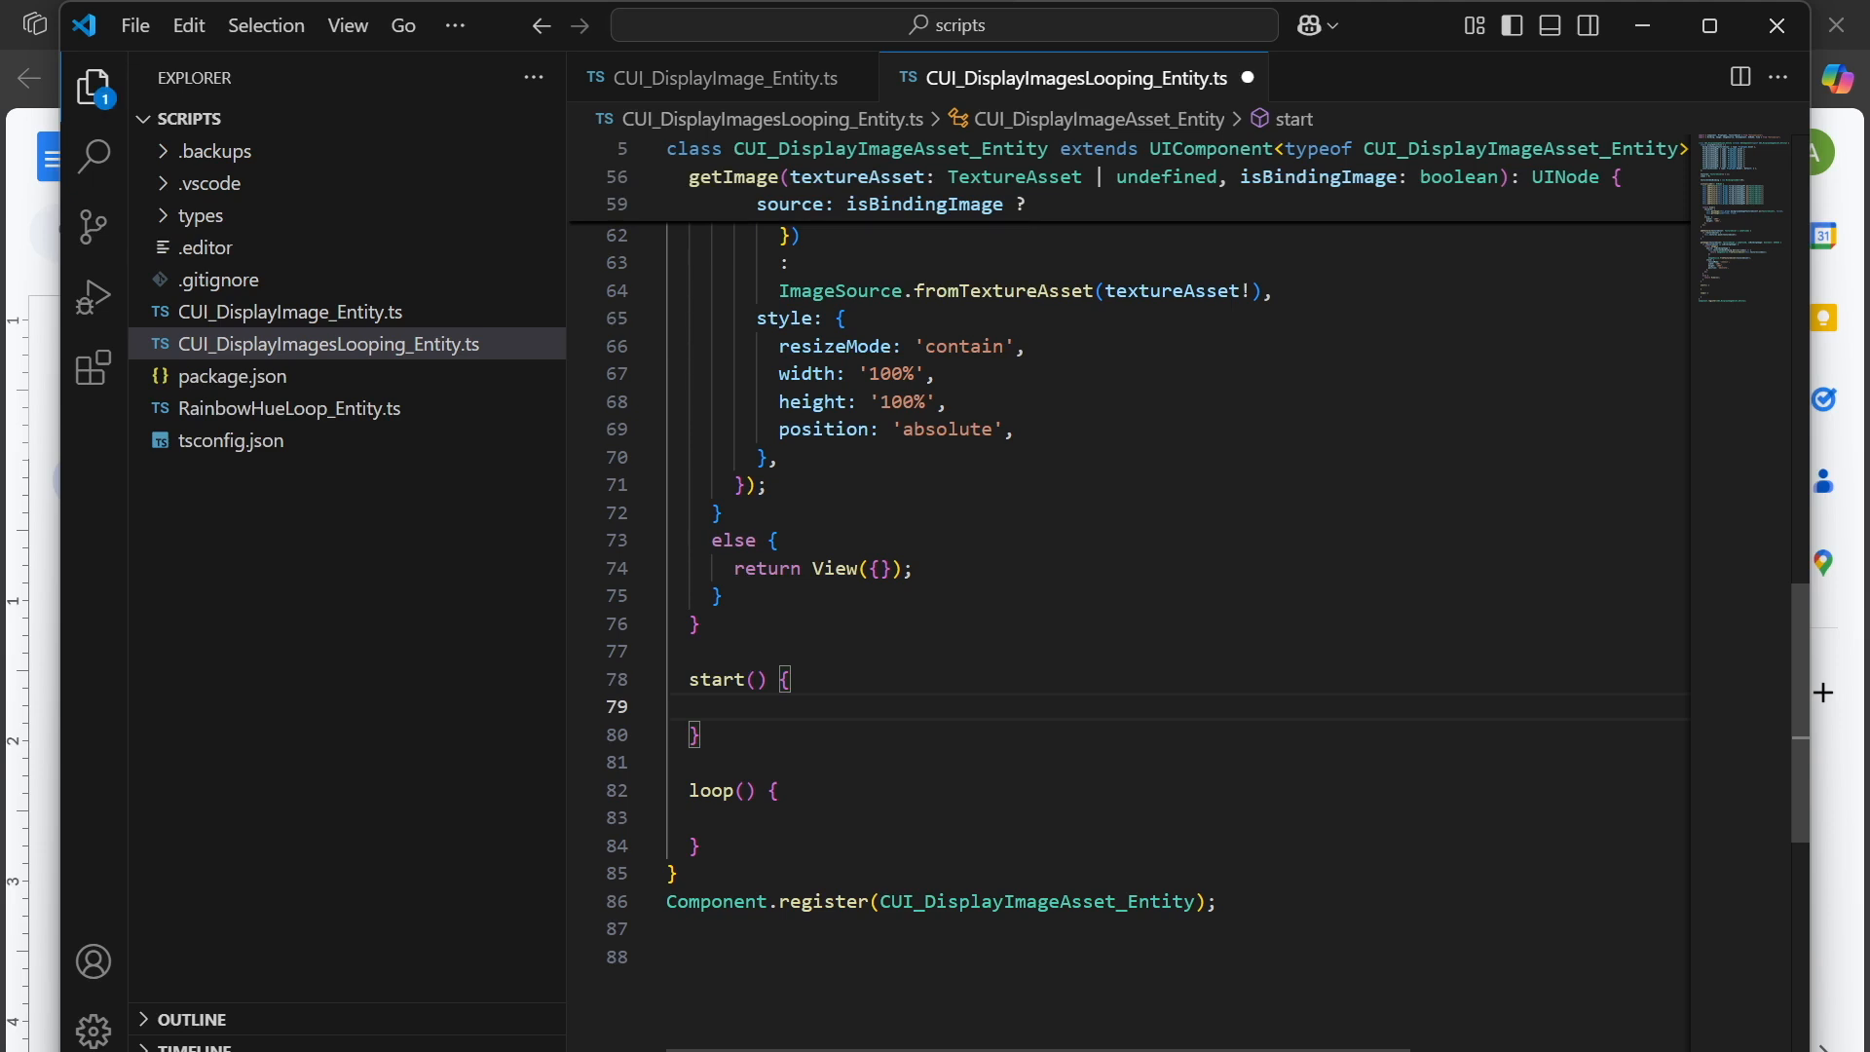
text(this.async)
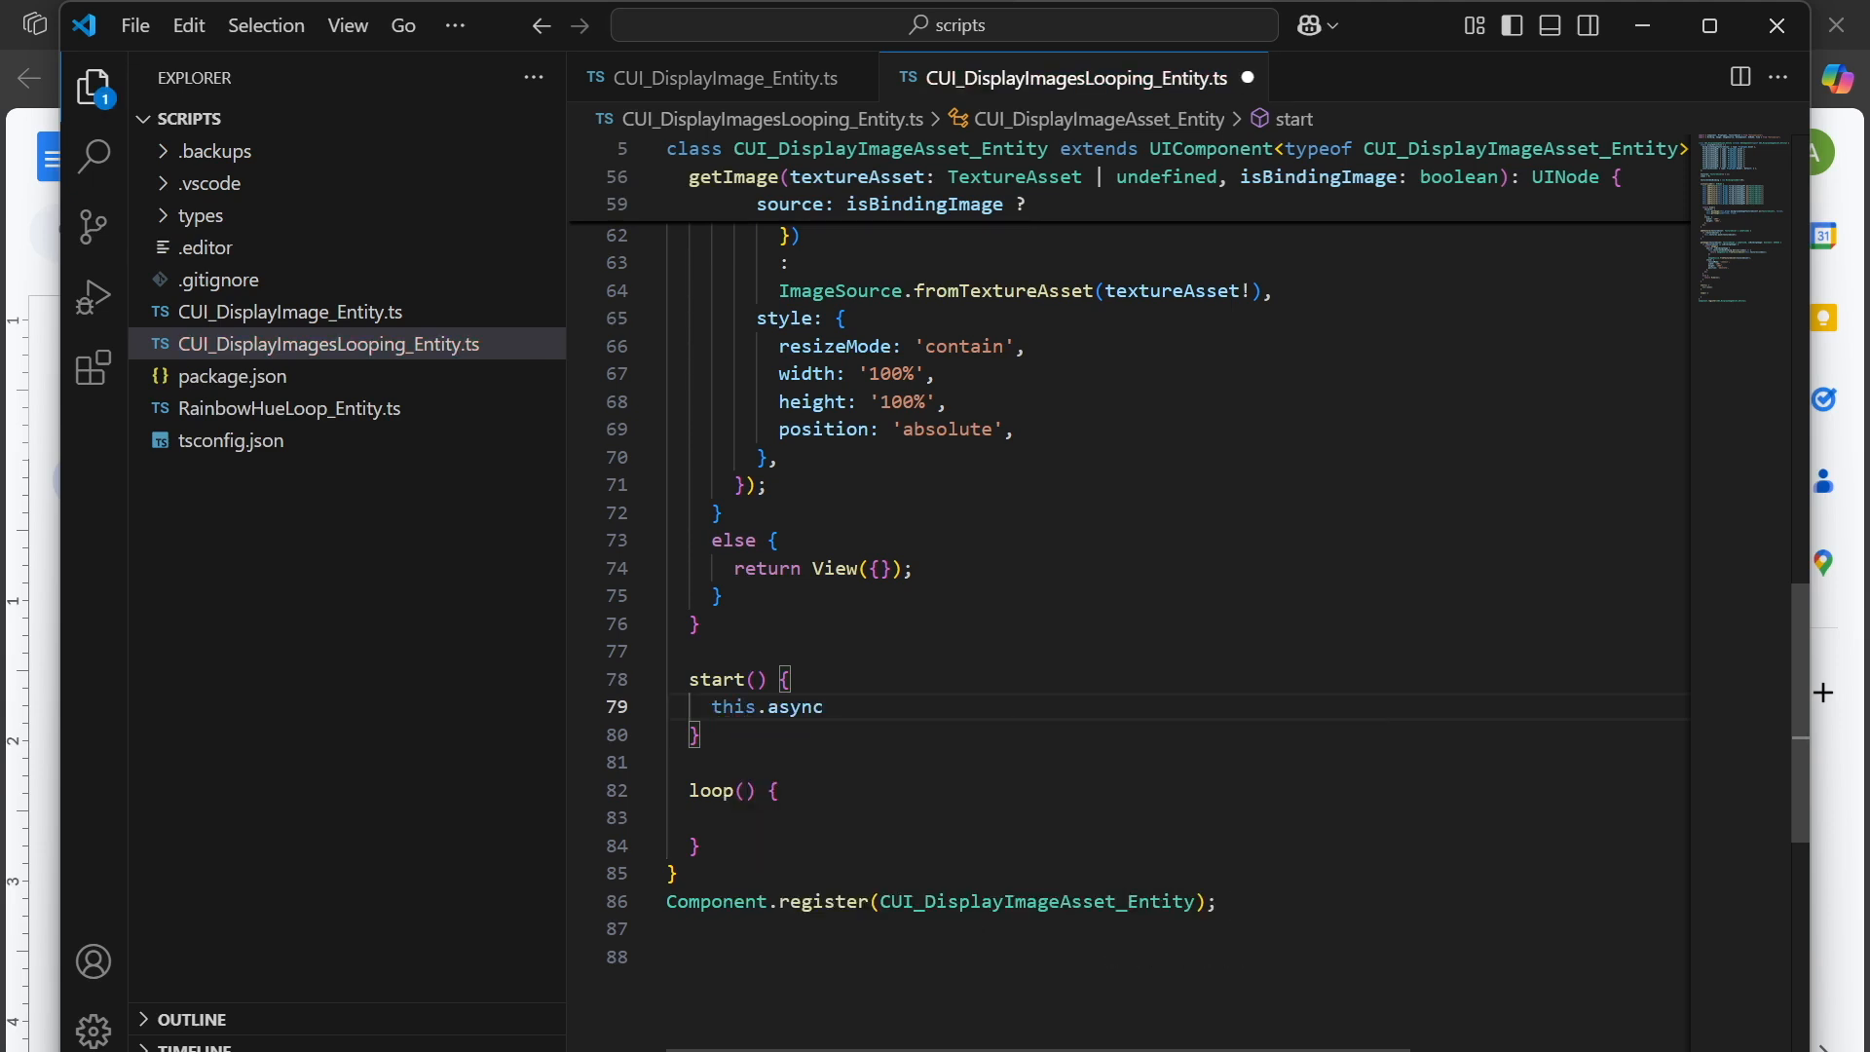
text(.)
key(Tab)
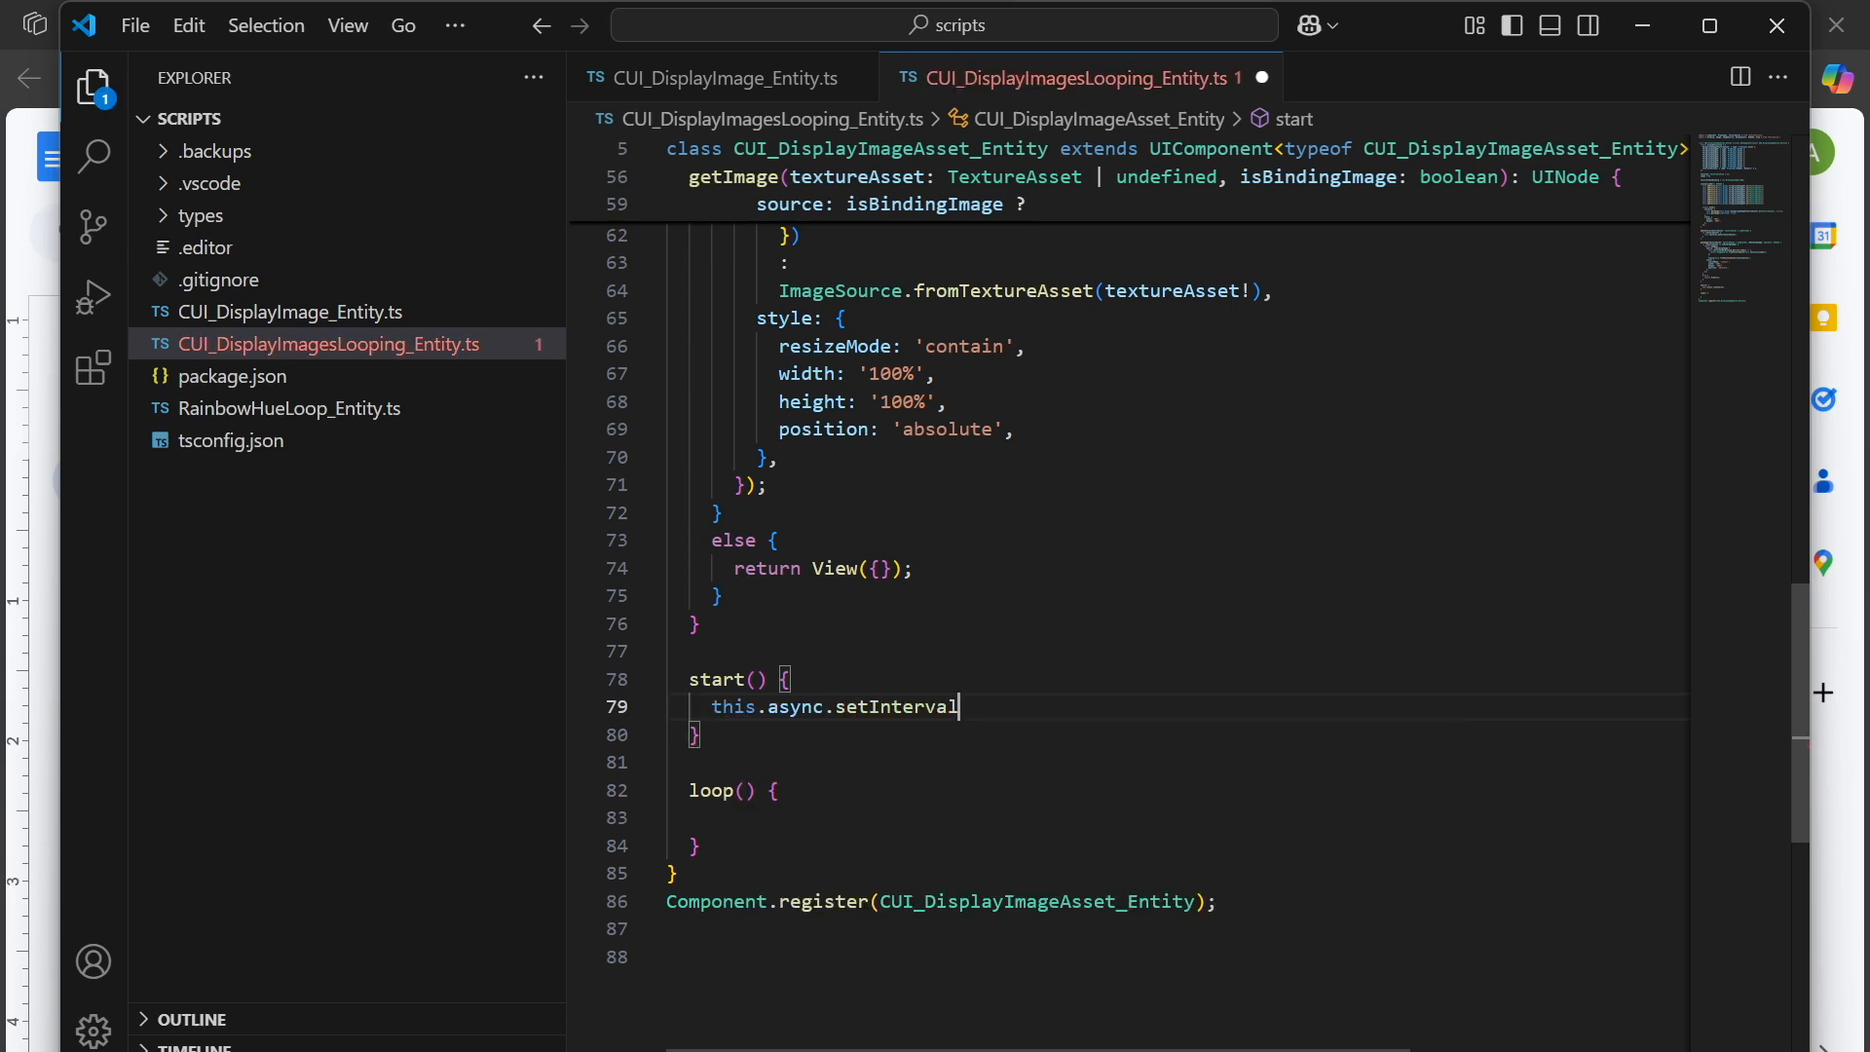
text(()
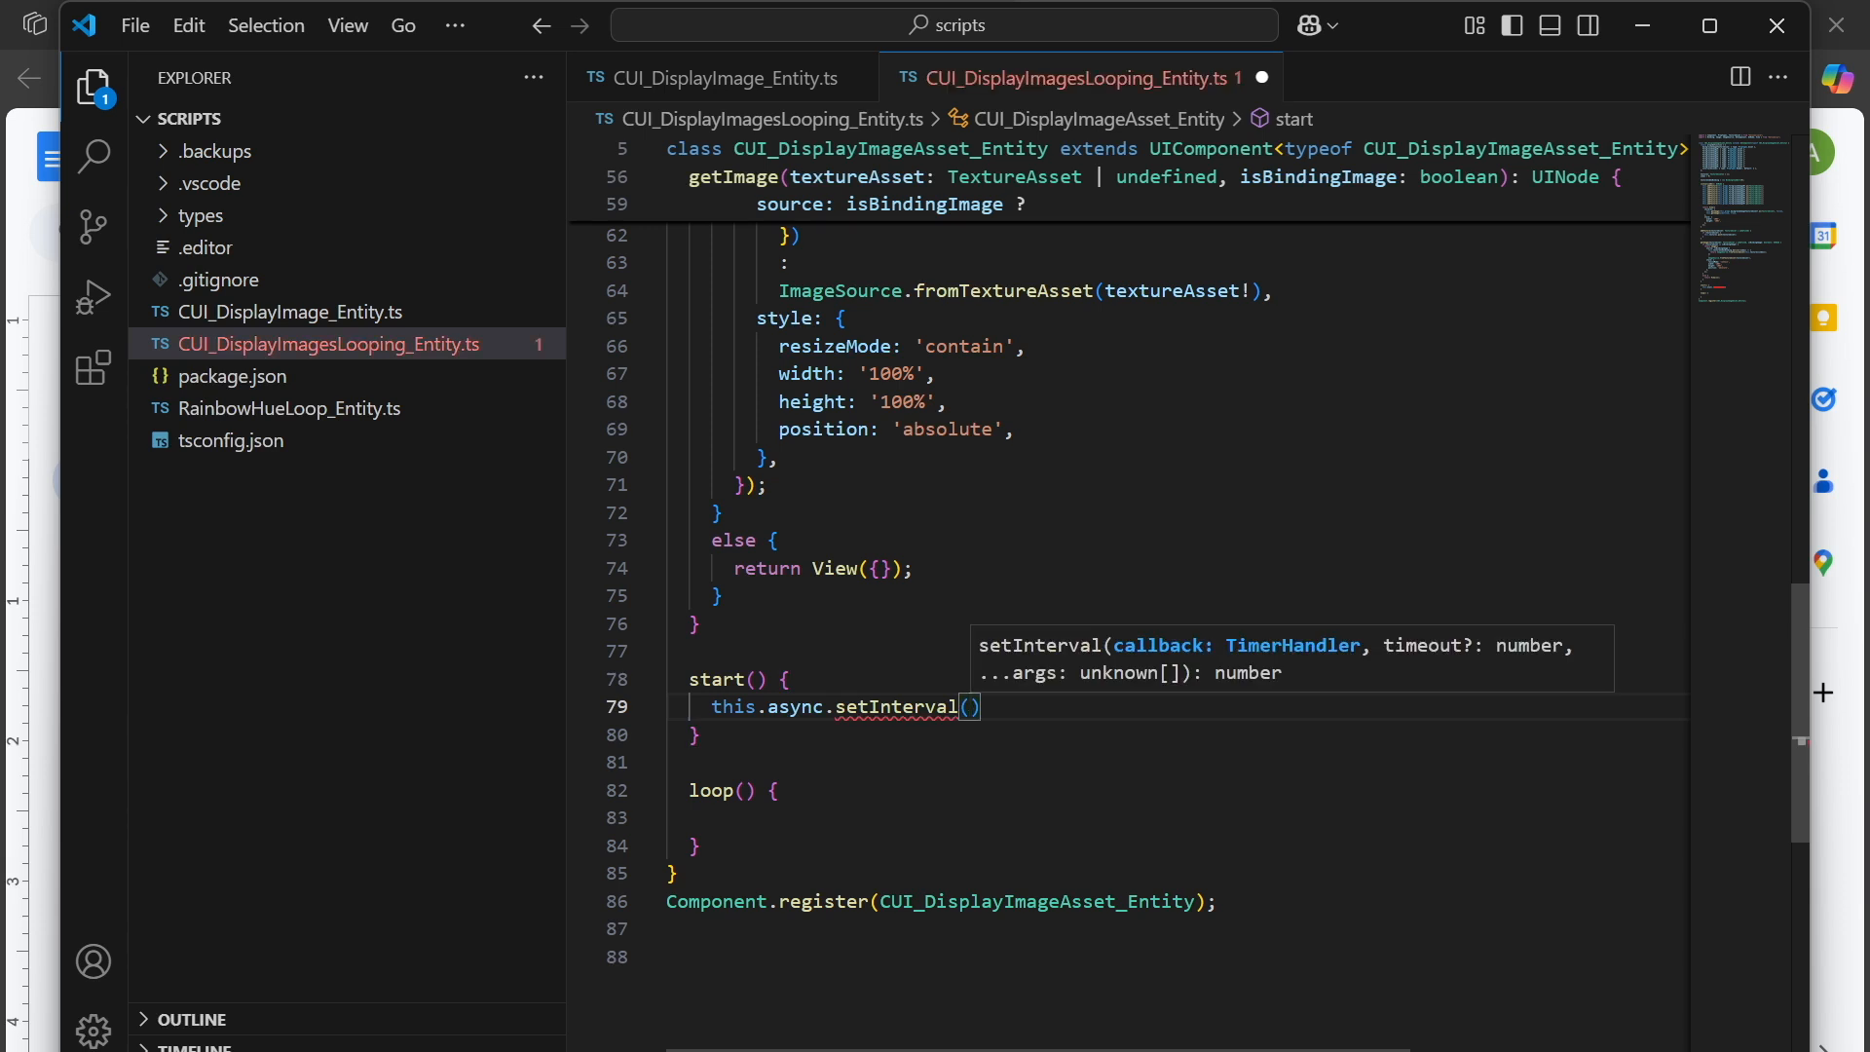
text(()=)
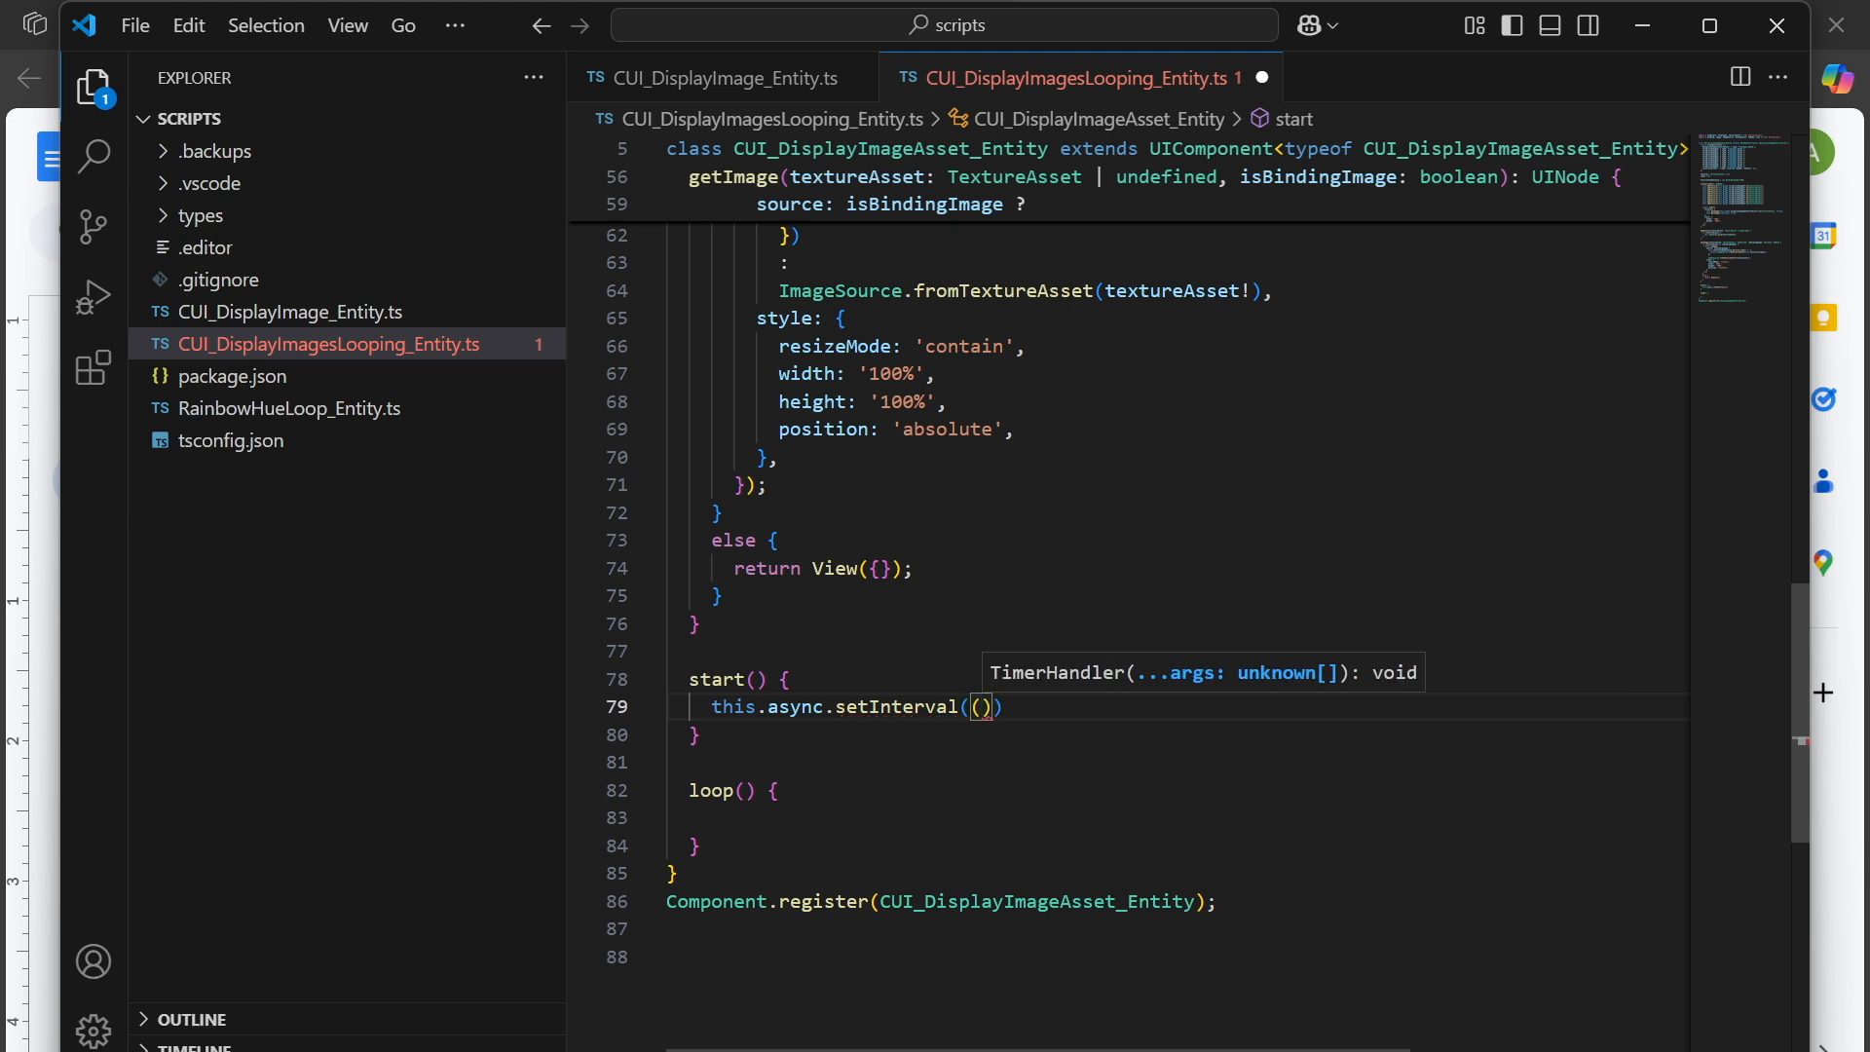
text(> {})
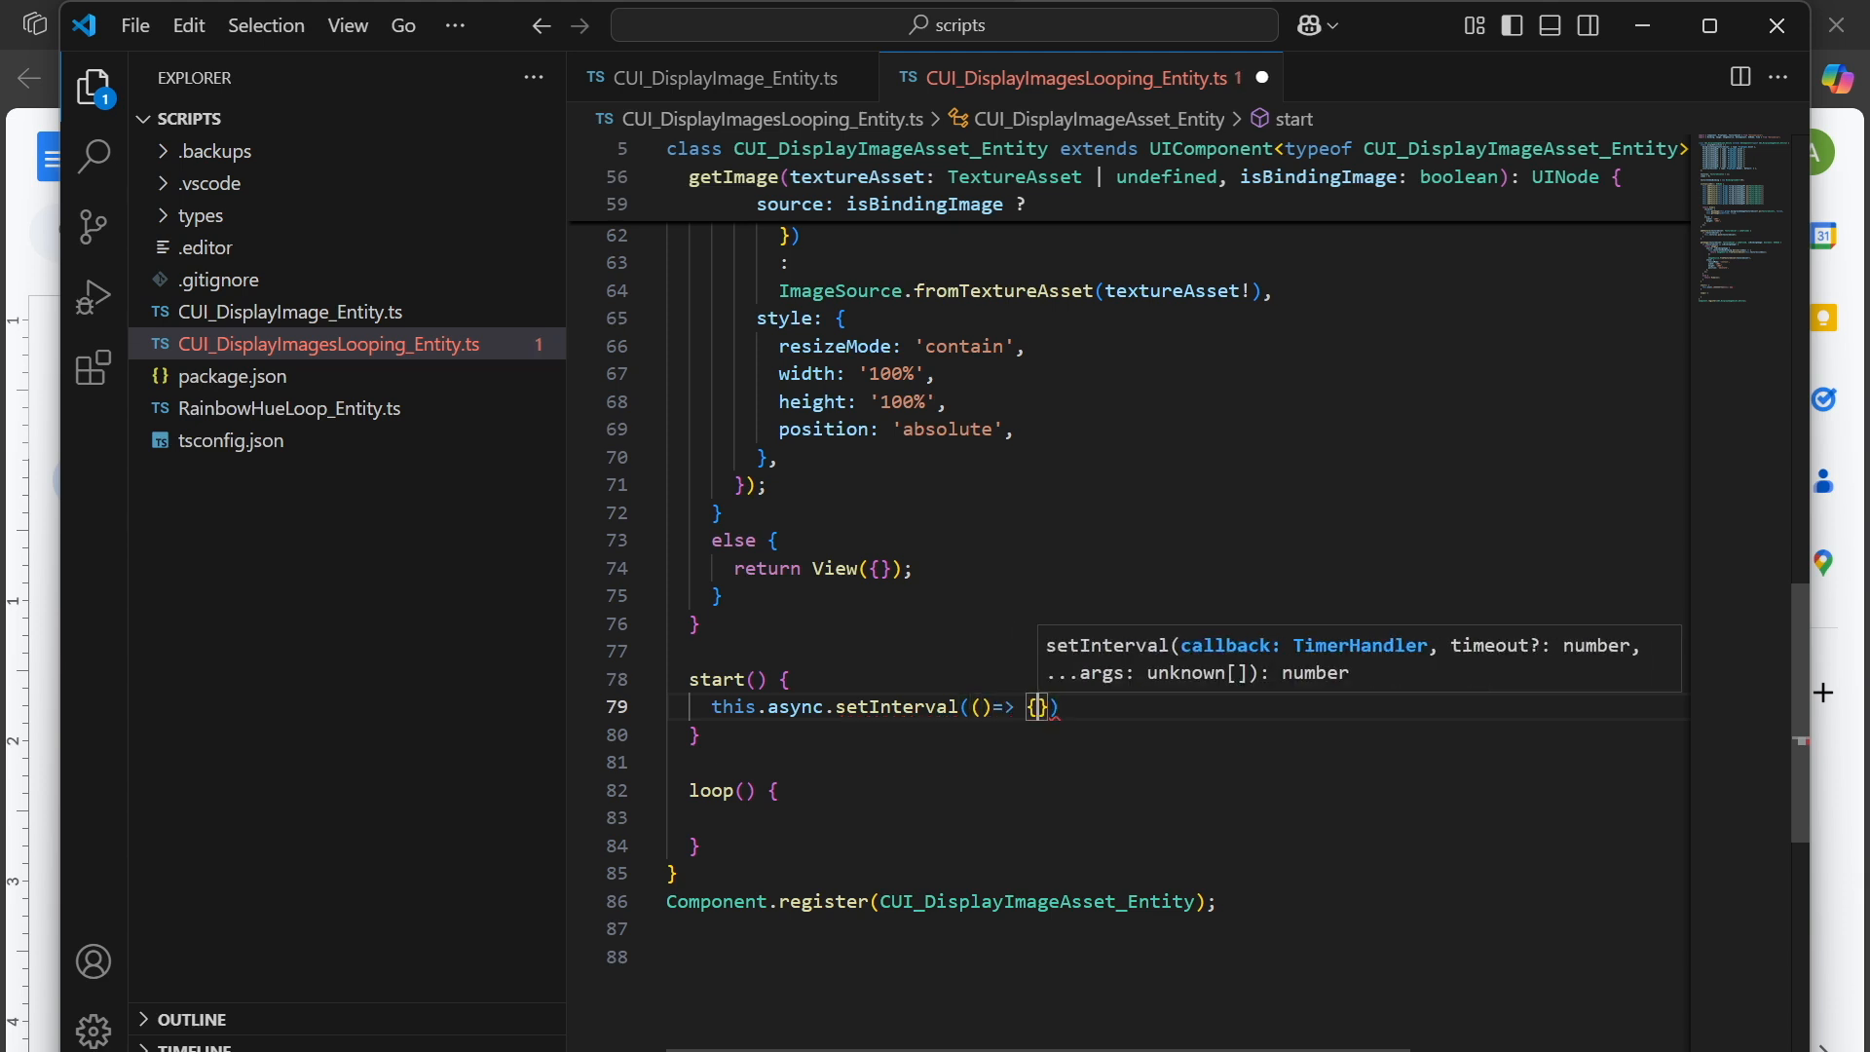
Set the setInterval timeout to this.props.intervalSeconds * 1_000 and end the statement.
text(, )
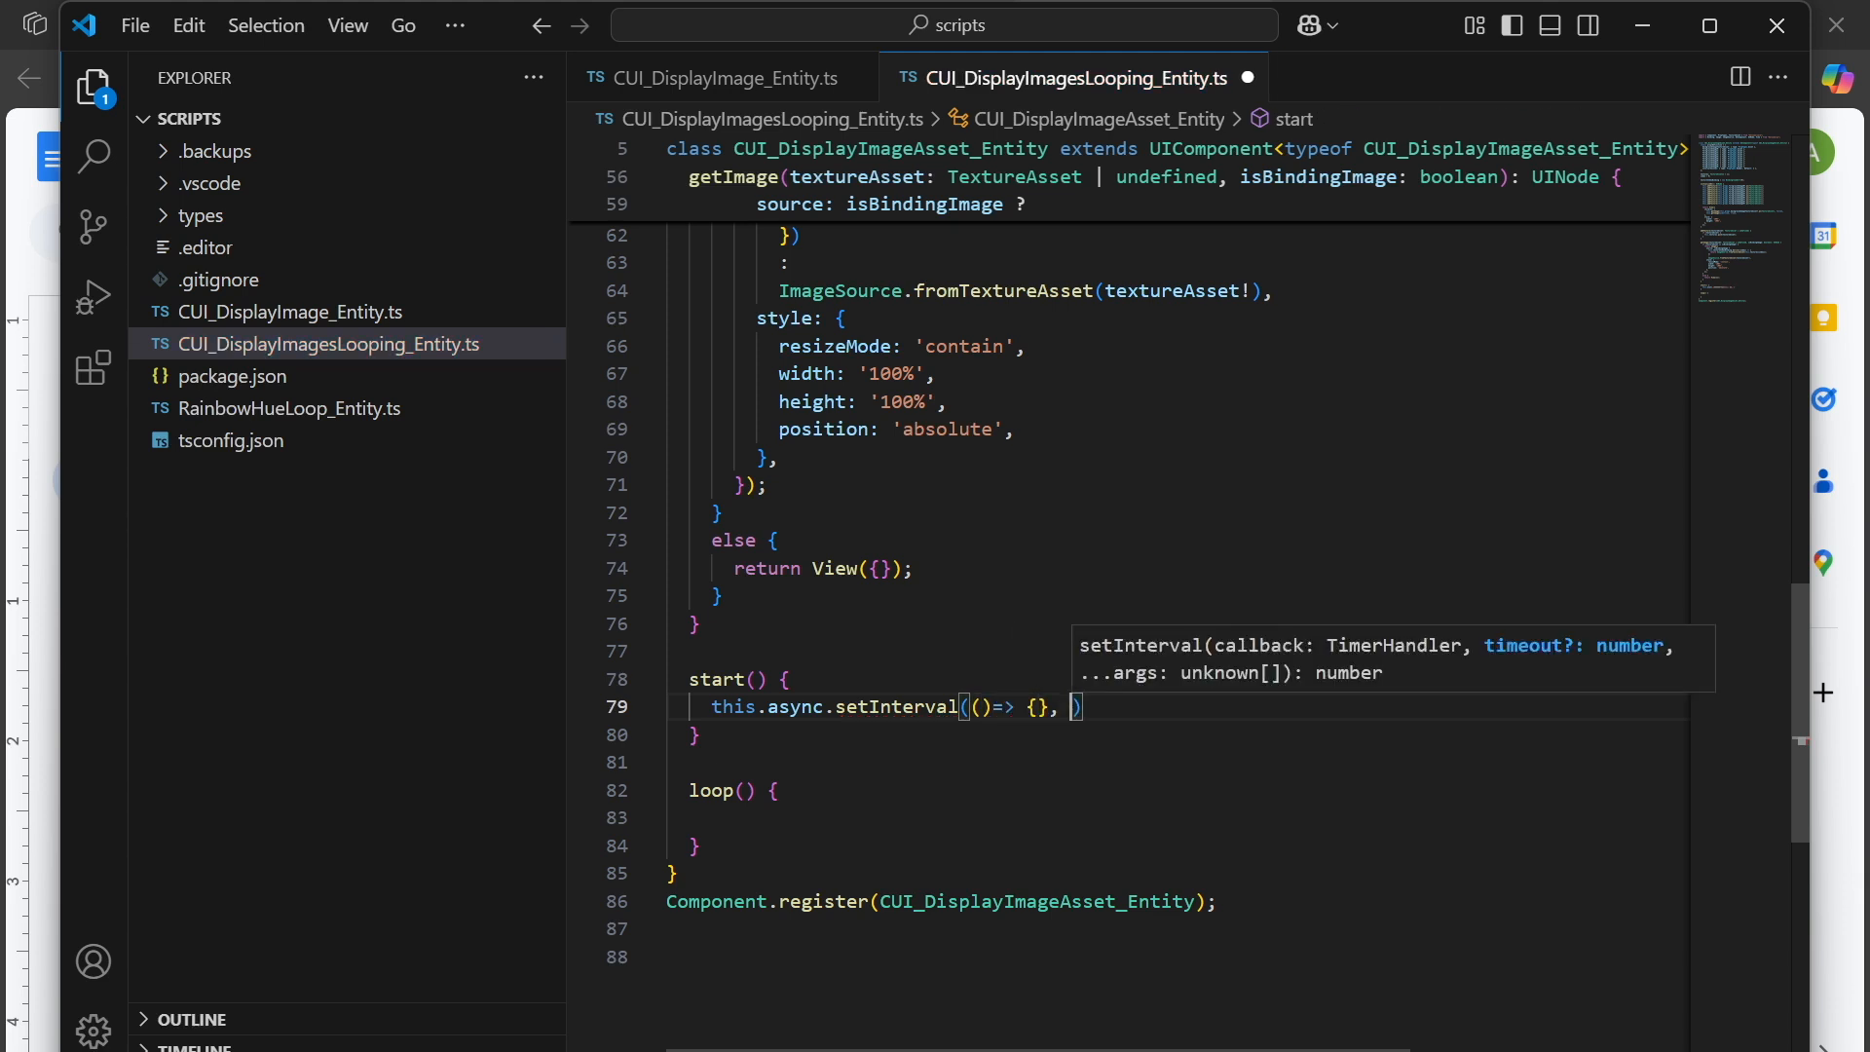
text(this.props.)
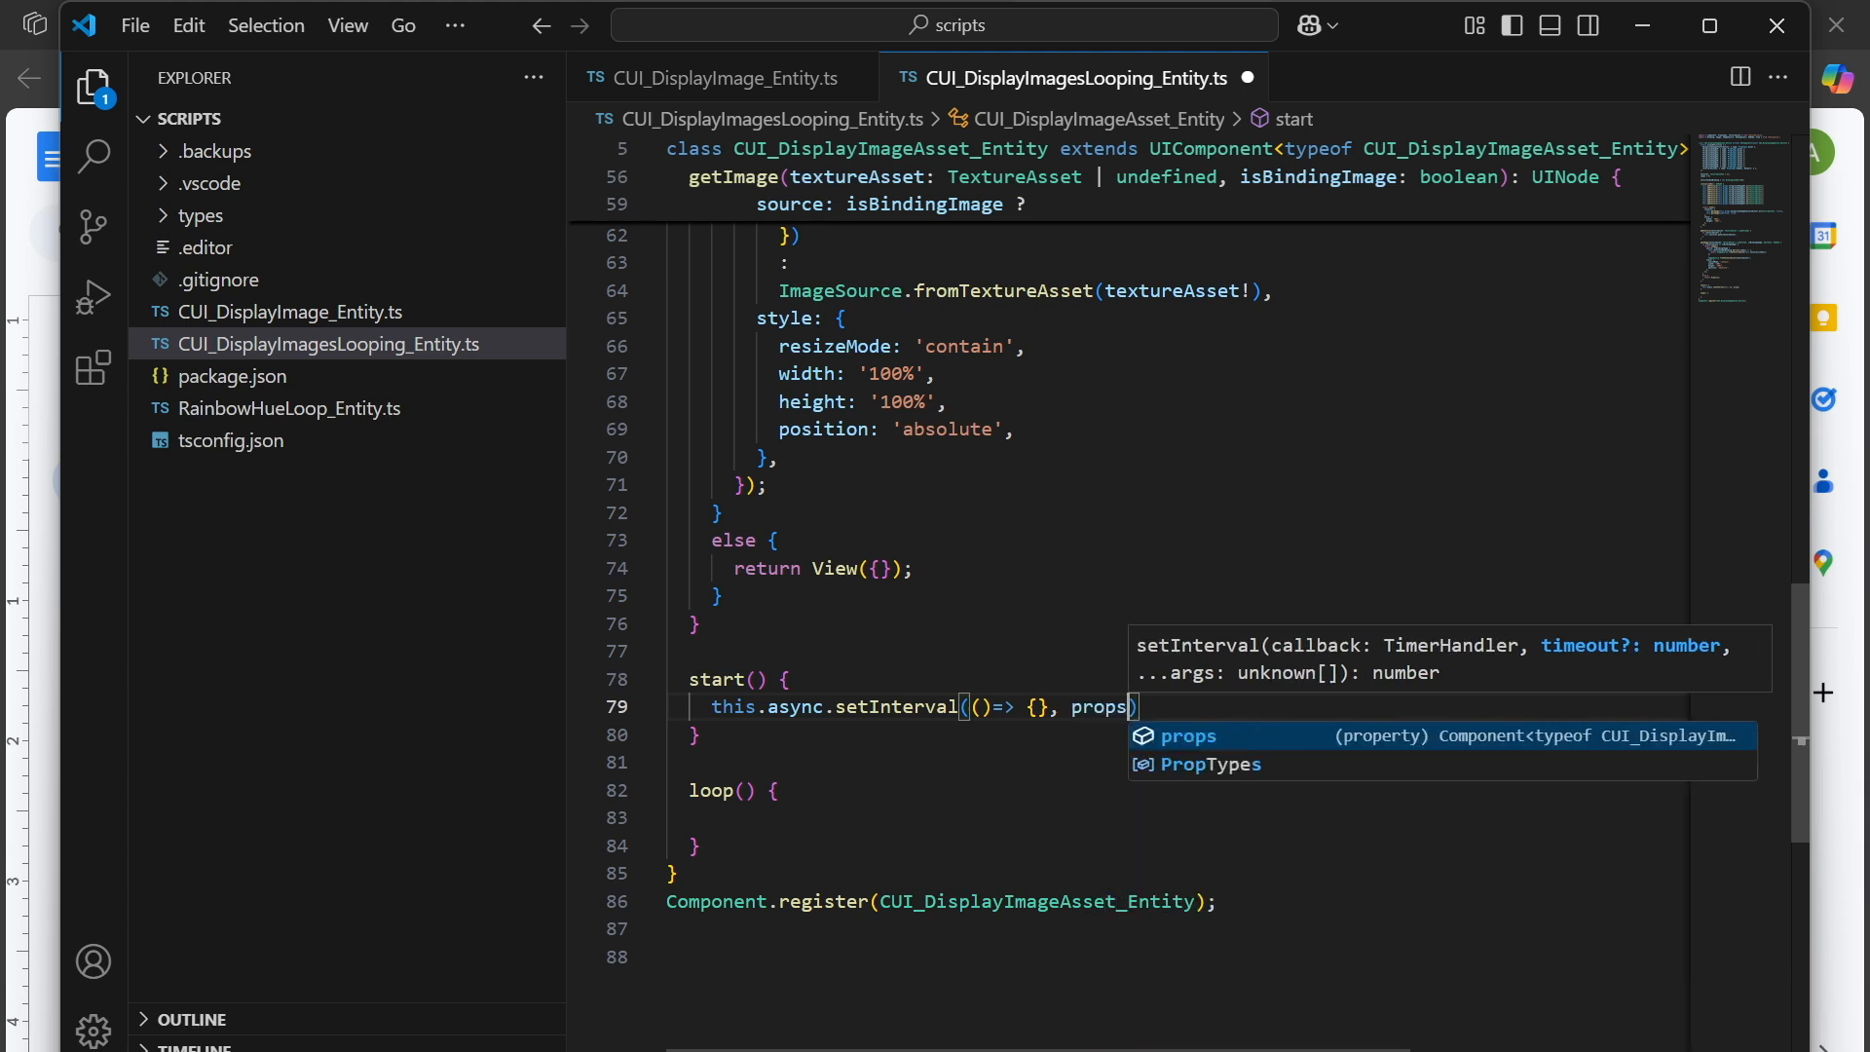
text(in)
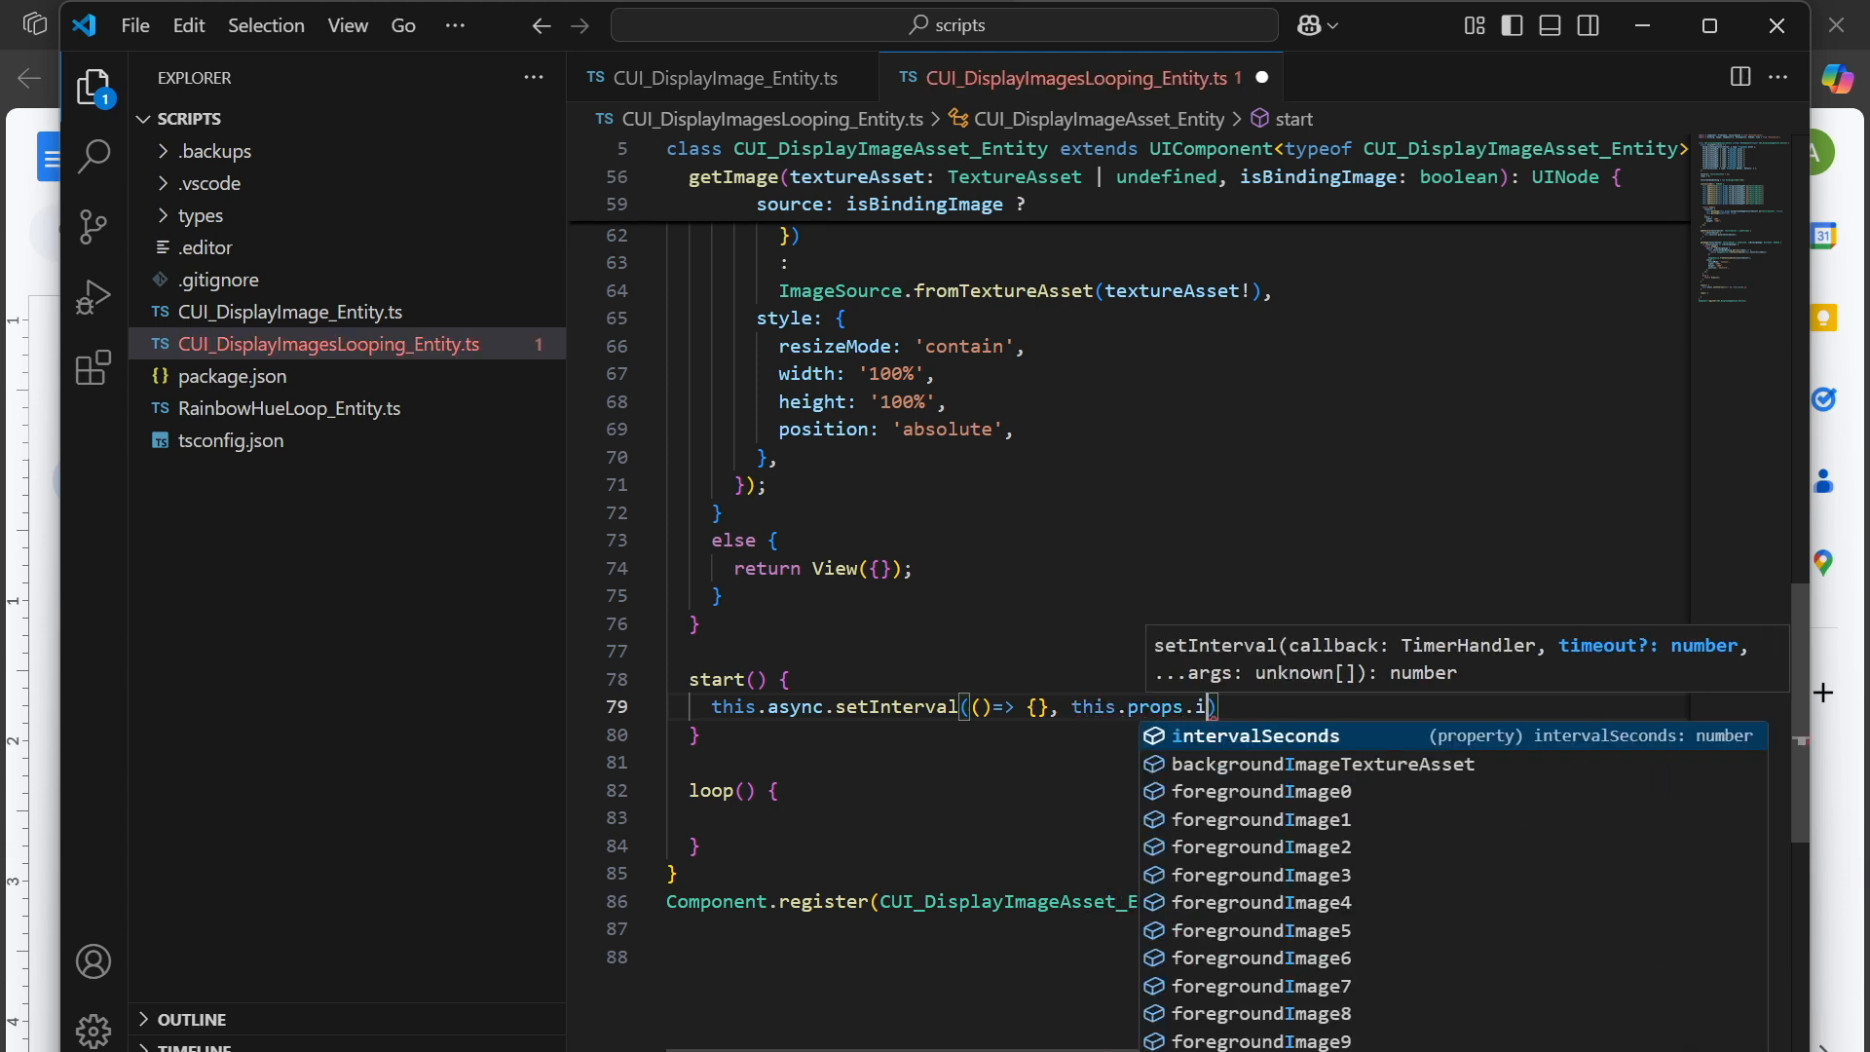
key(Tab)
text(*)
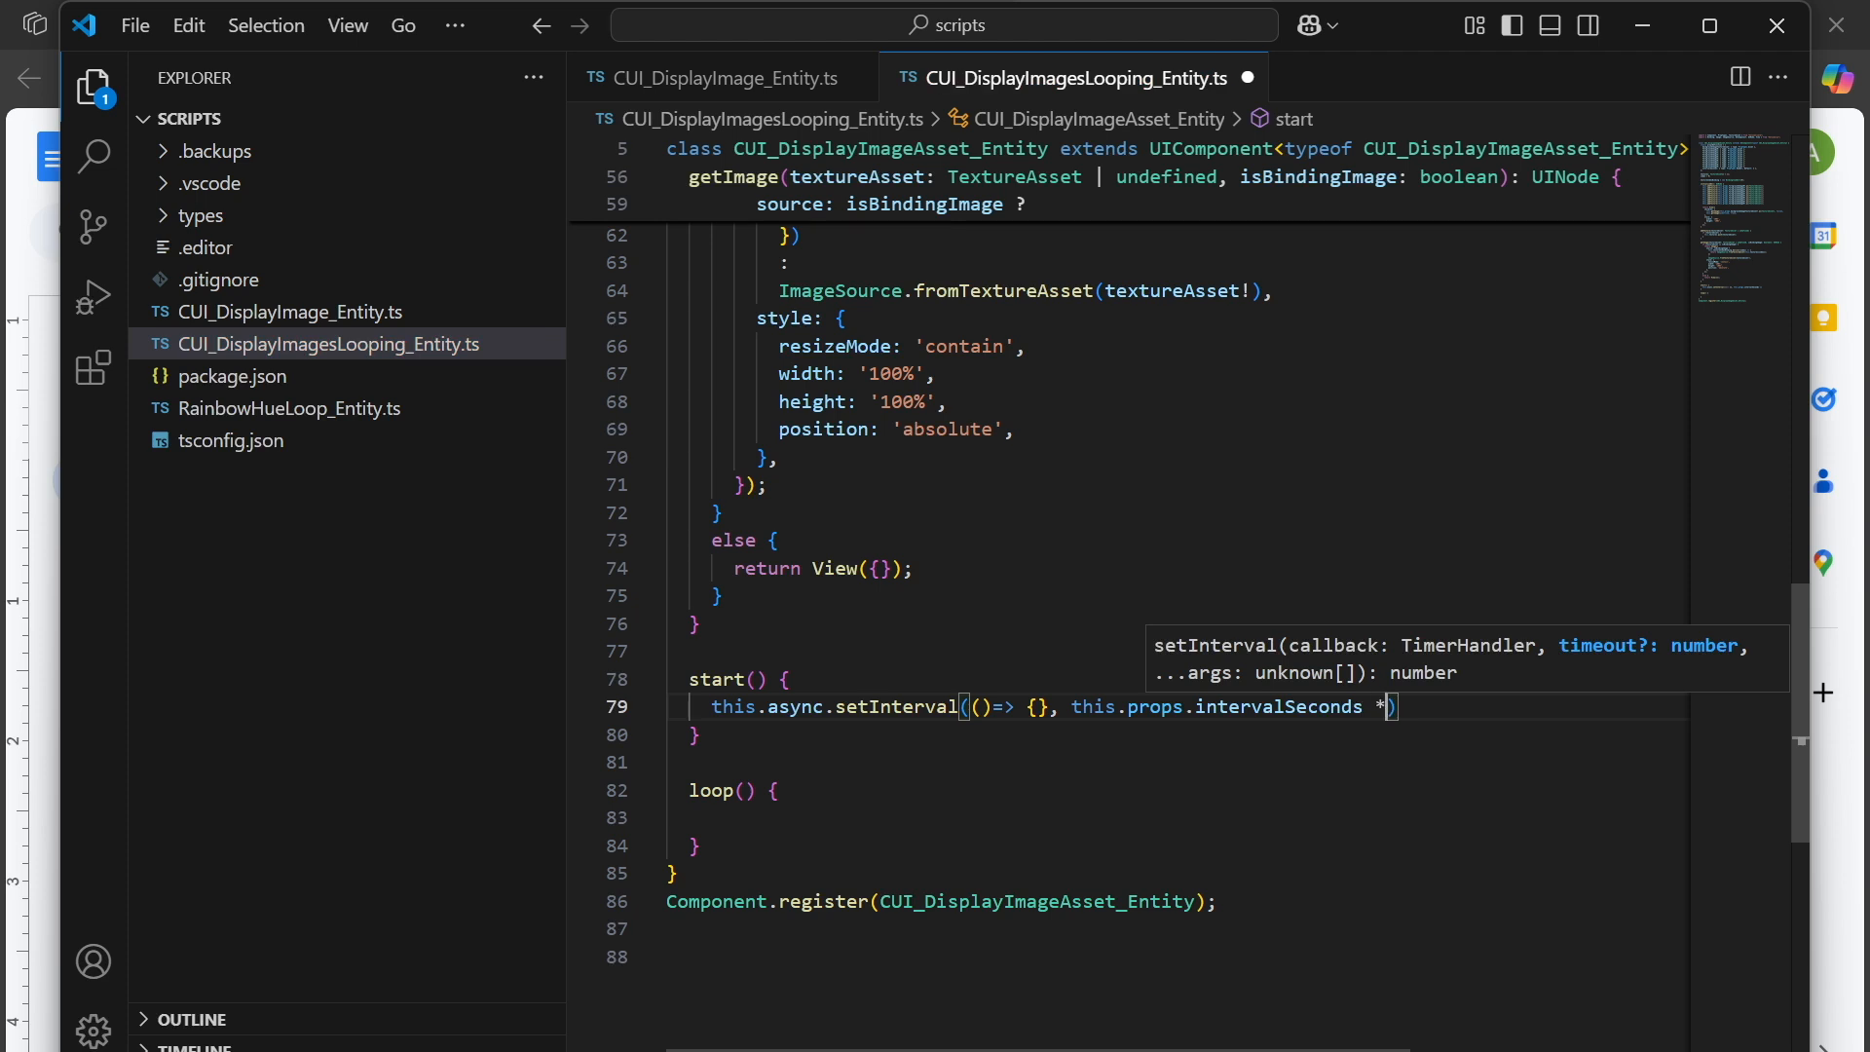
text( 1_000)
key(End)
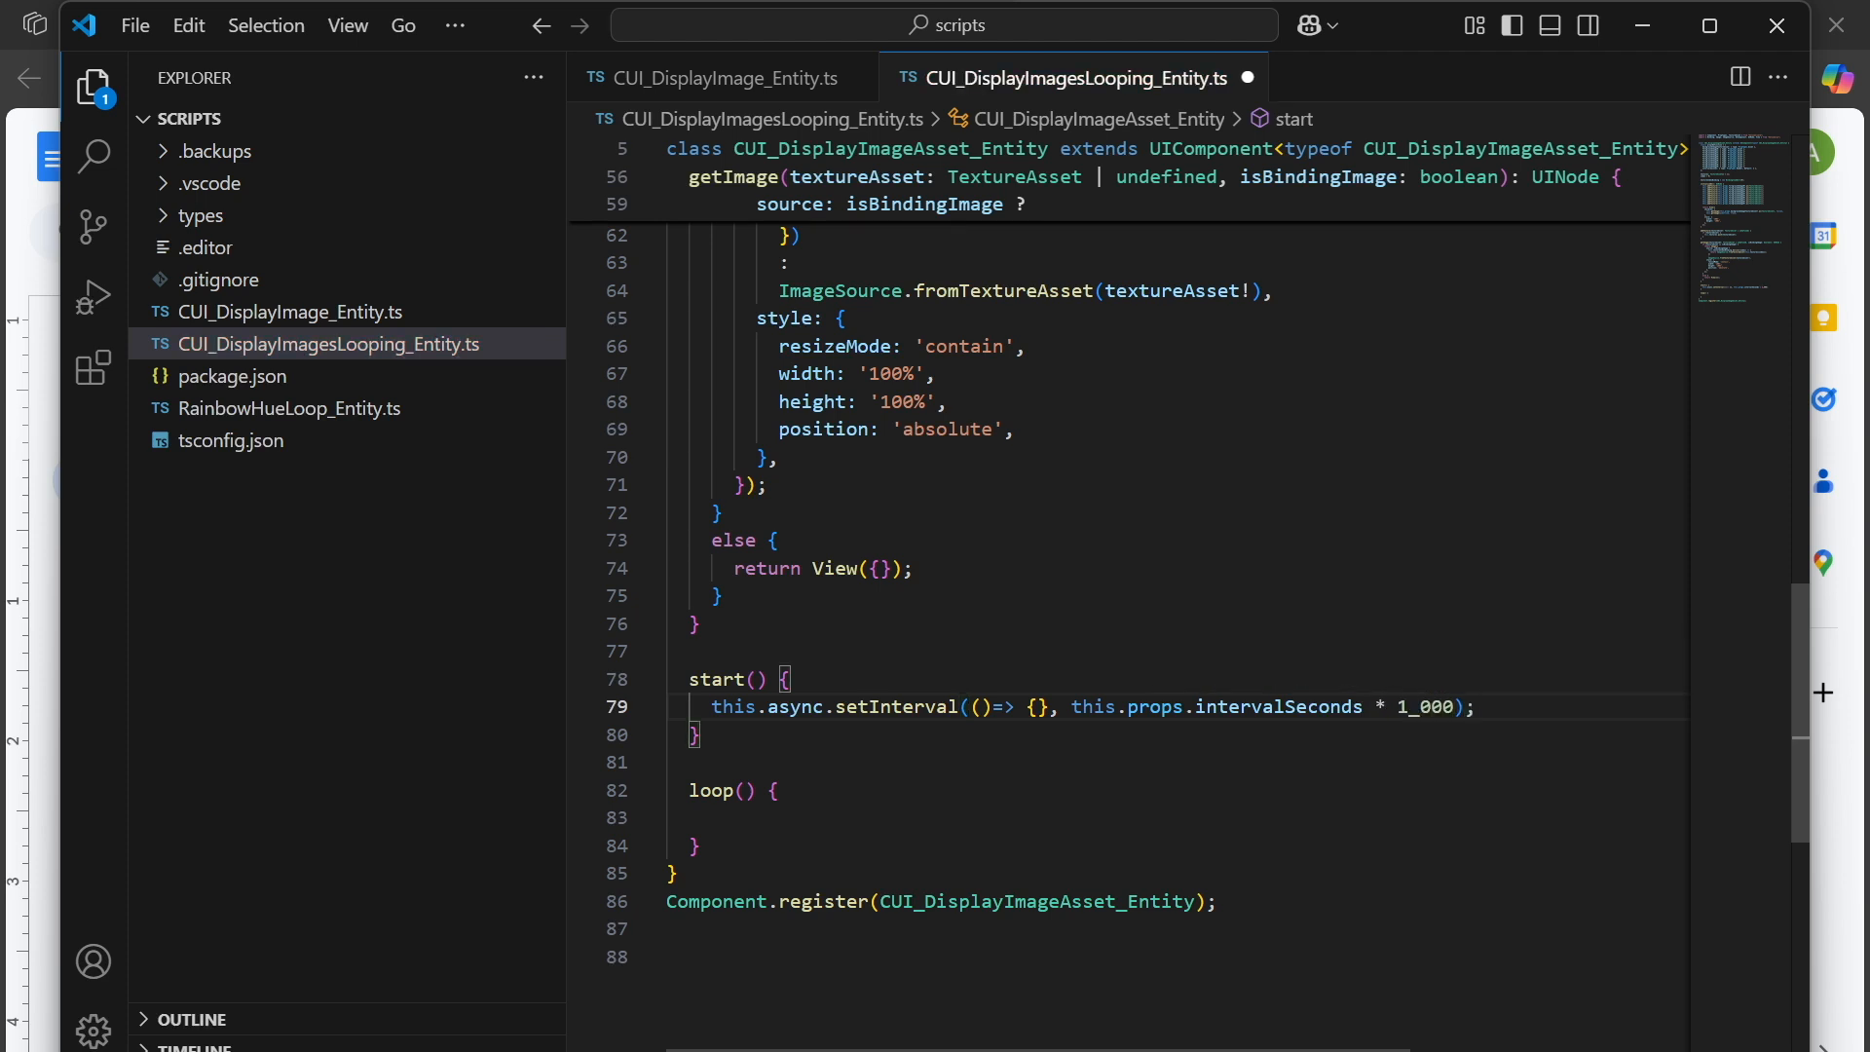
Call this.loop() inside the setInterval callback and format the document.
click(1038, 707)
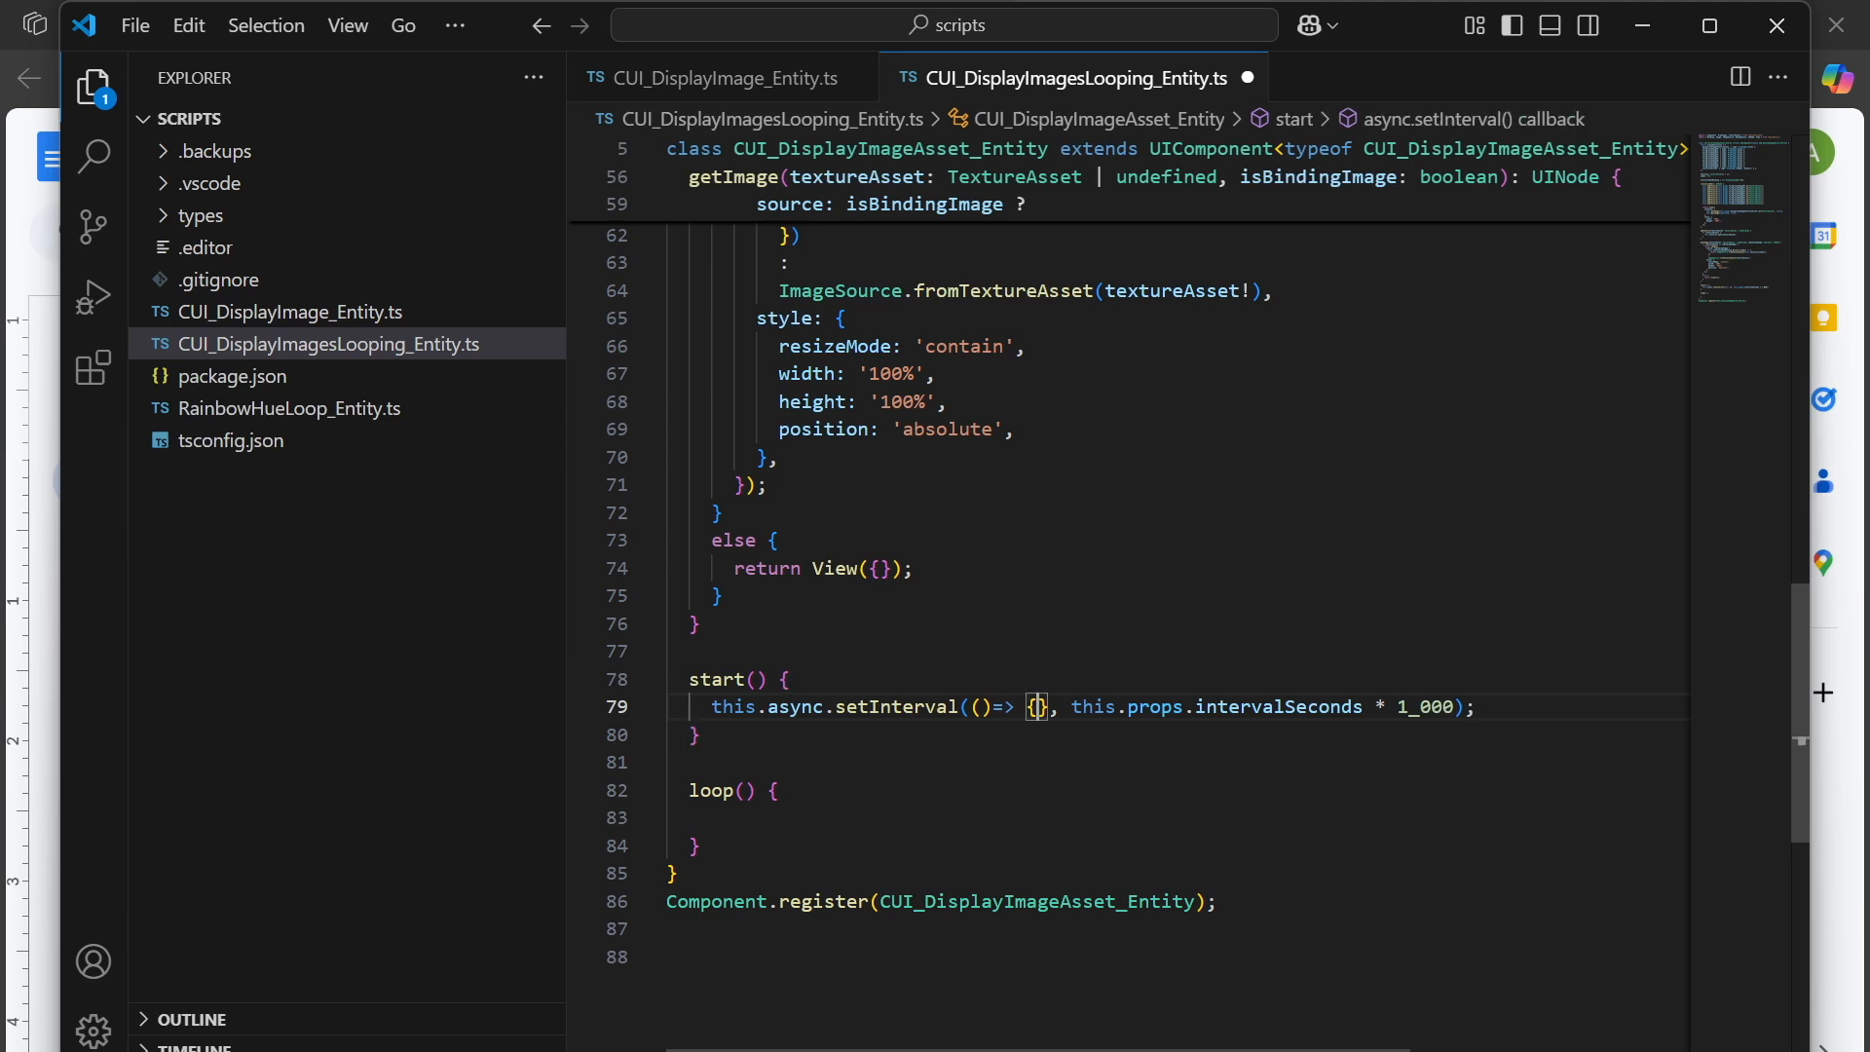
text(this.loop()
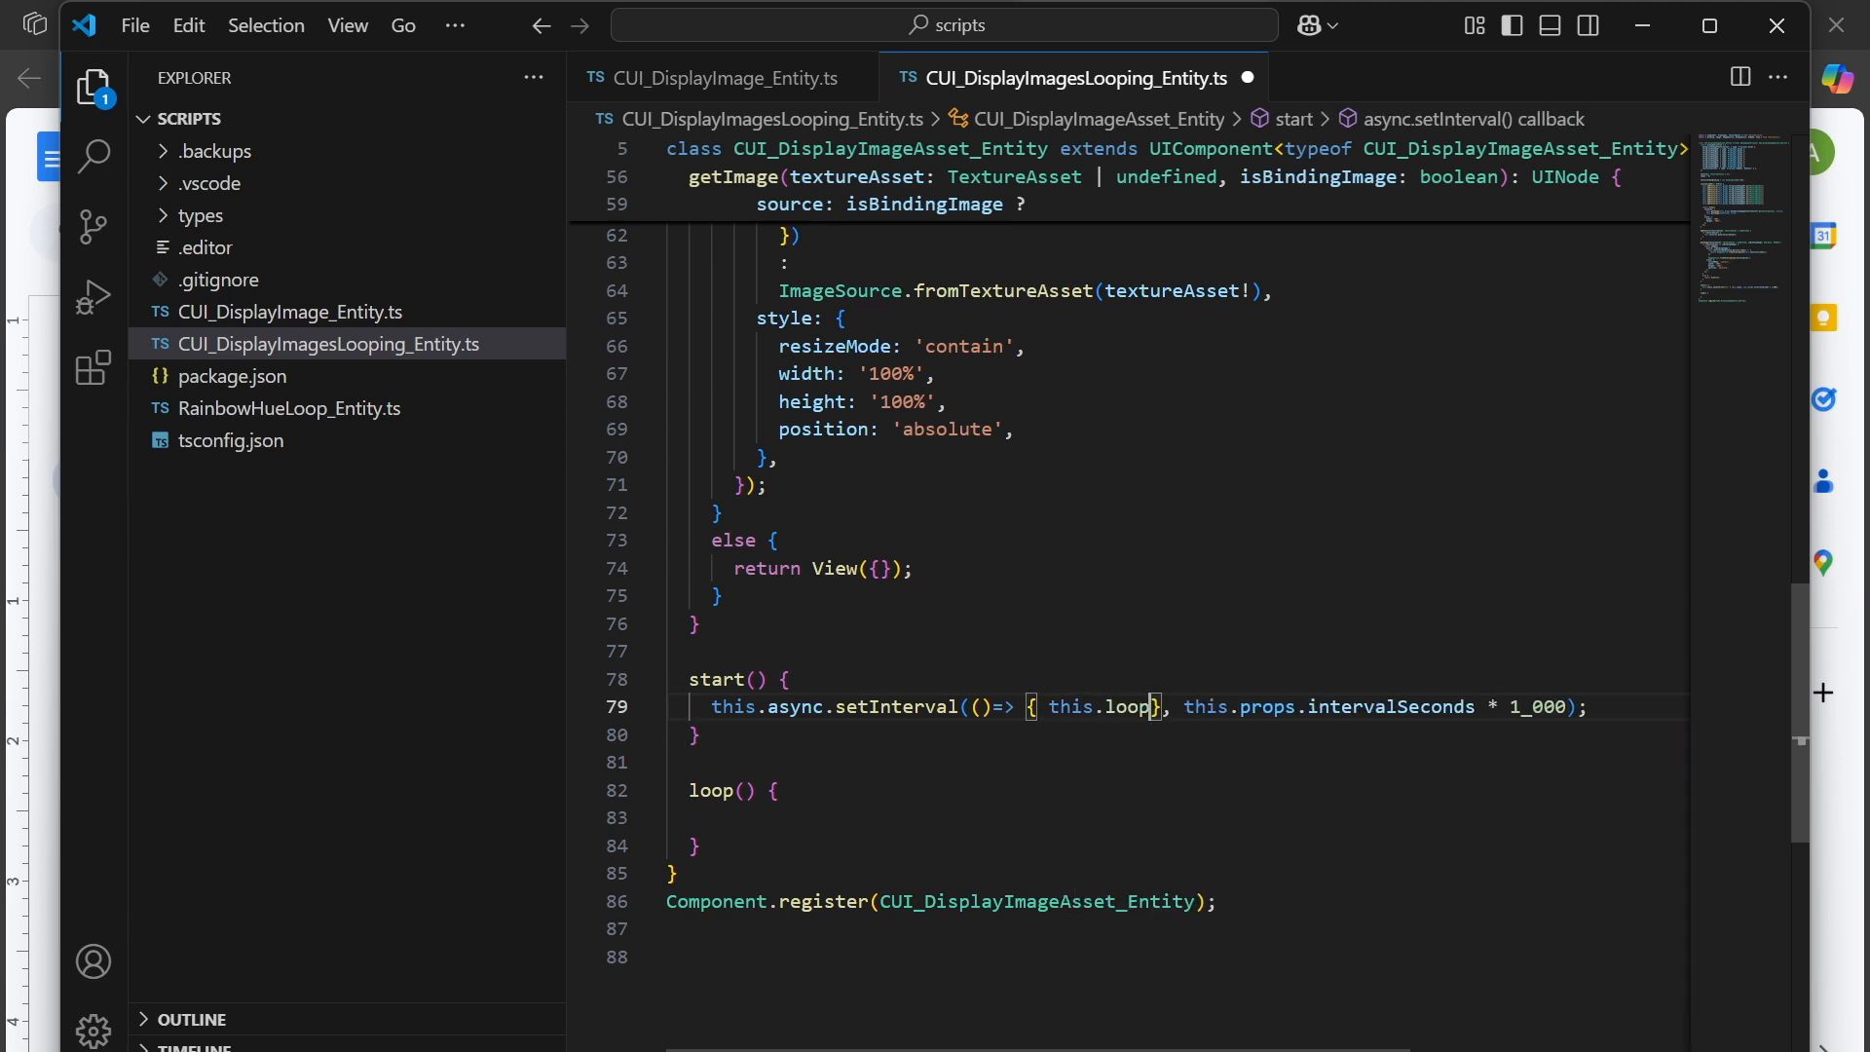
text();)
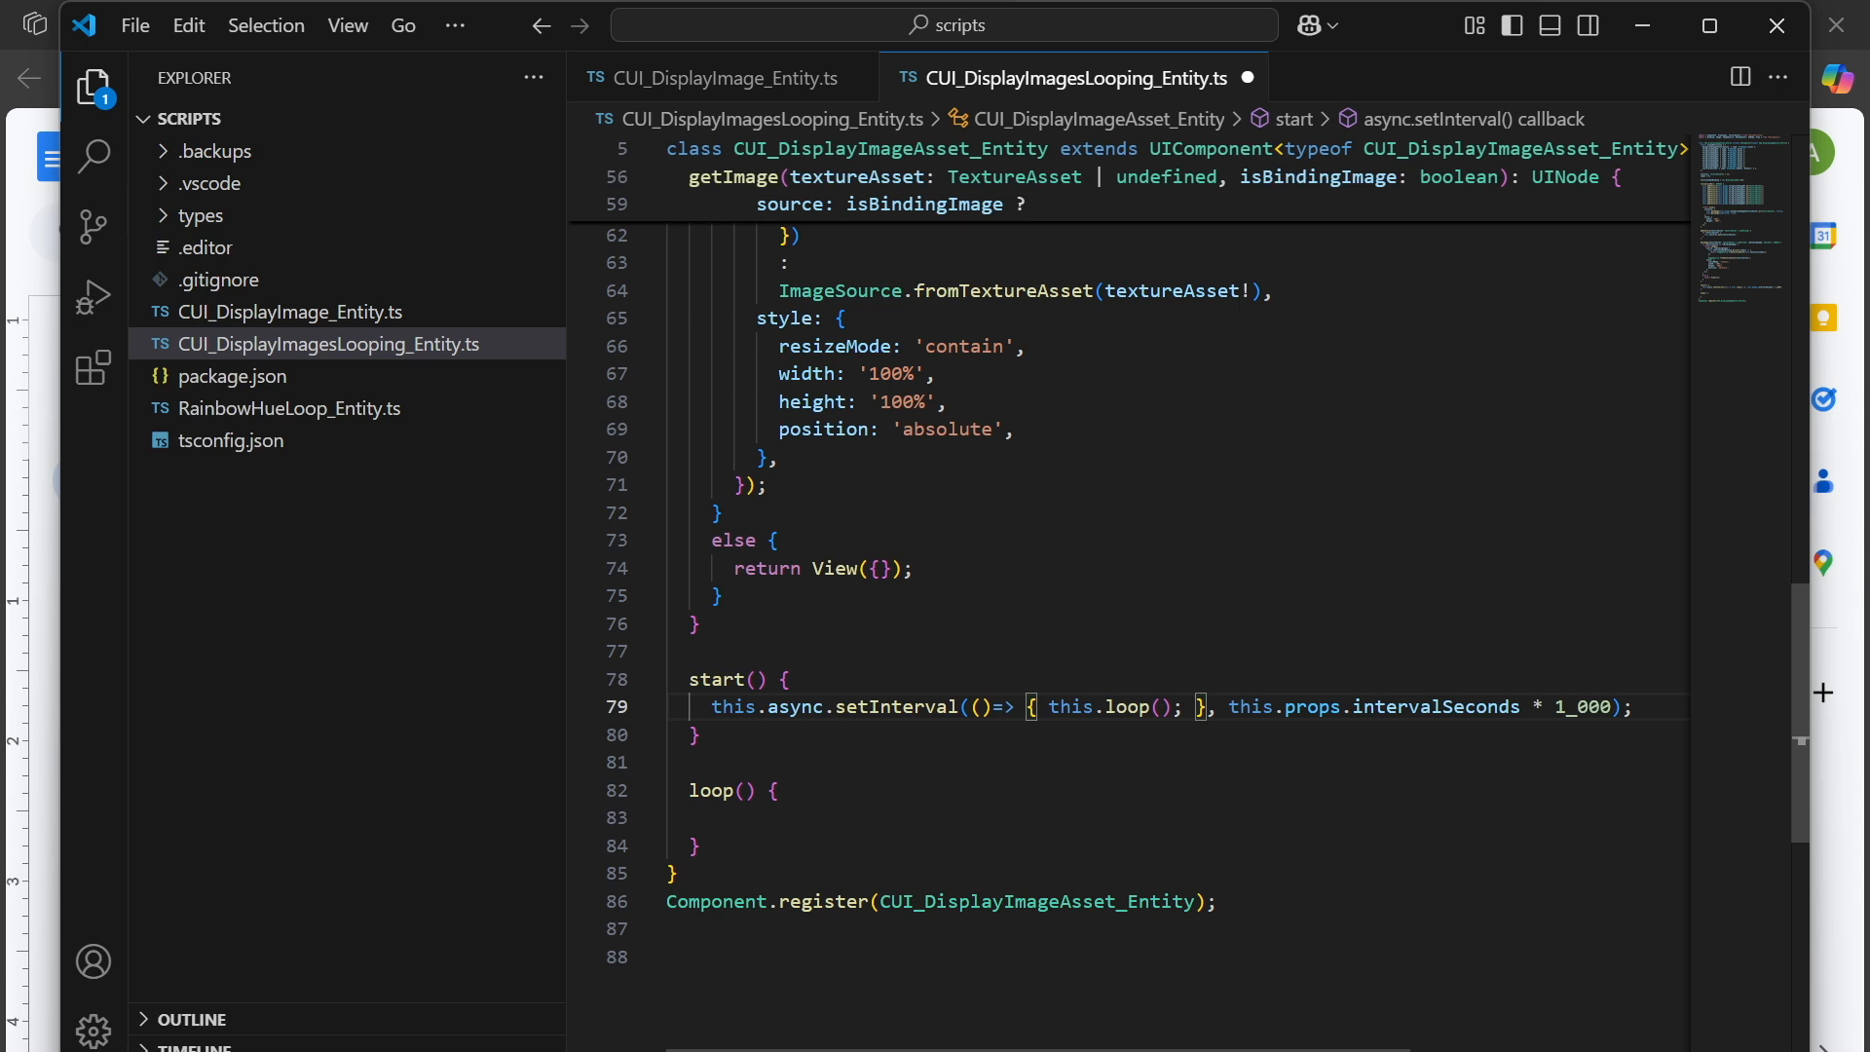
key(shift+alt+f)
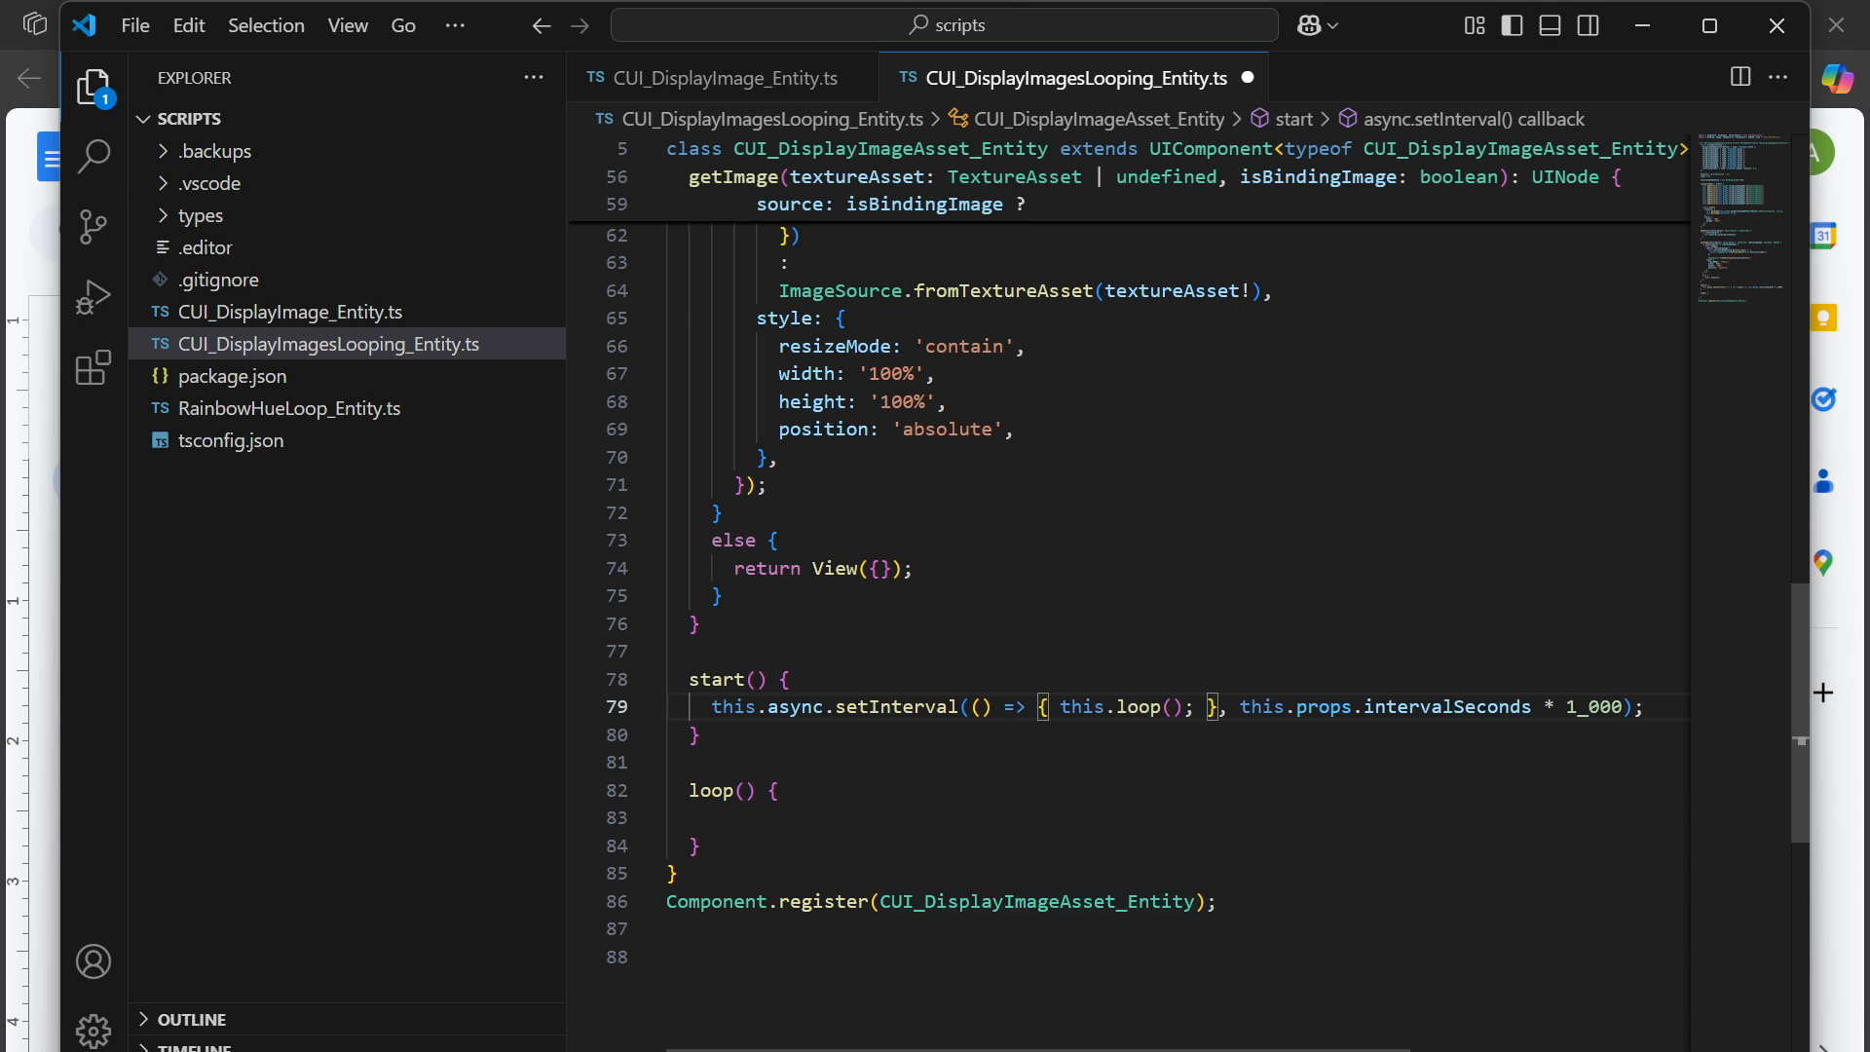
Write this.index = this.index + 1 in the body of loop().
click(668, 819)
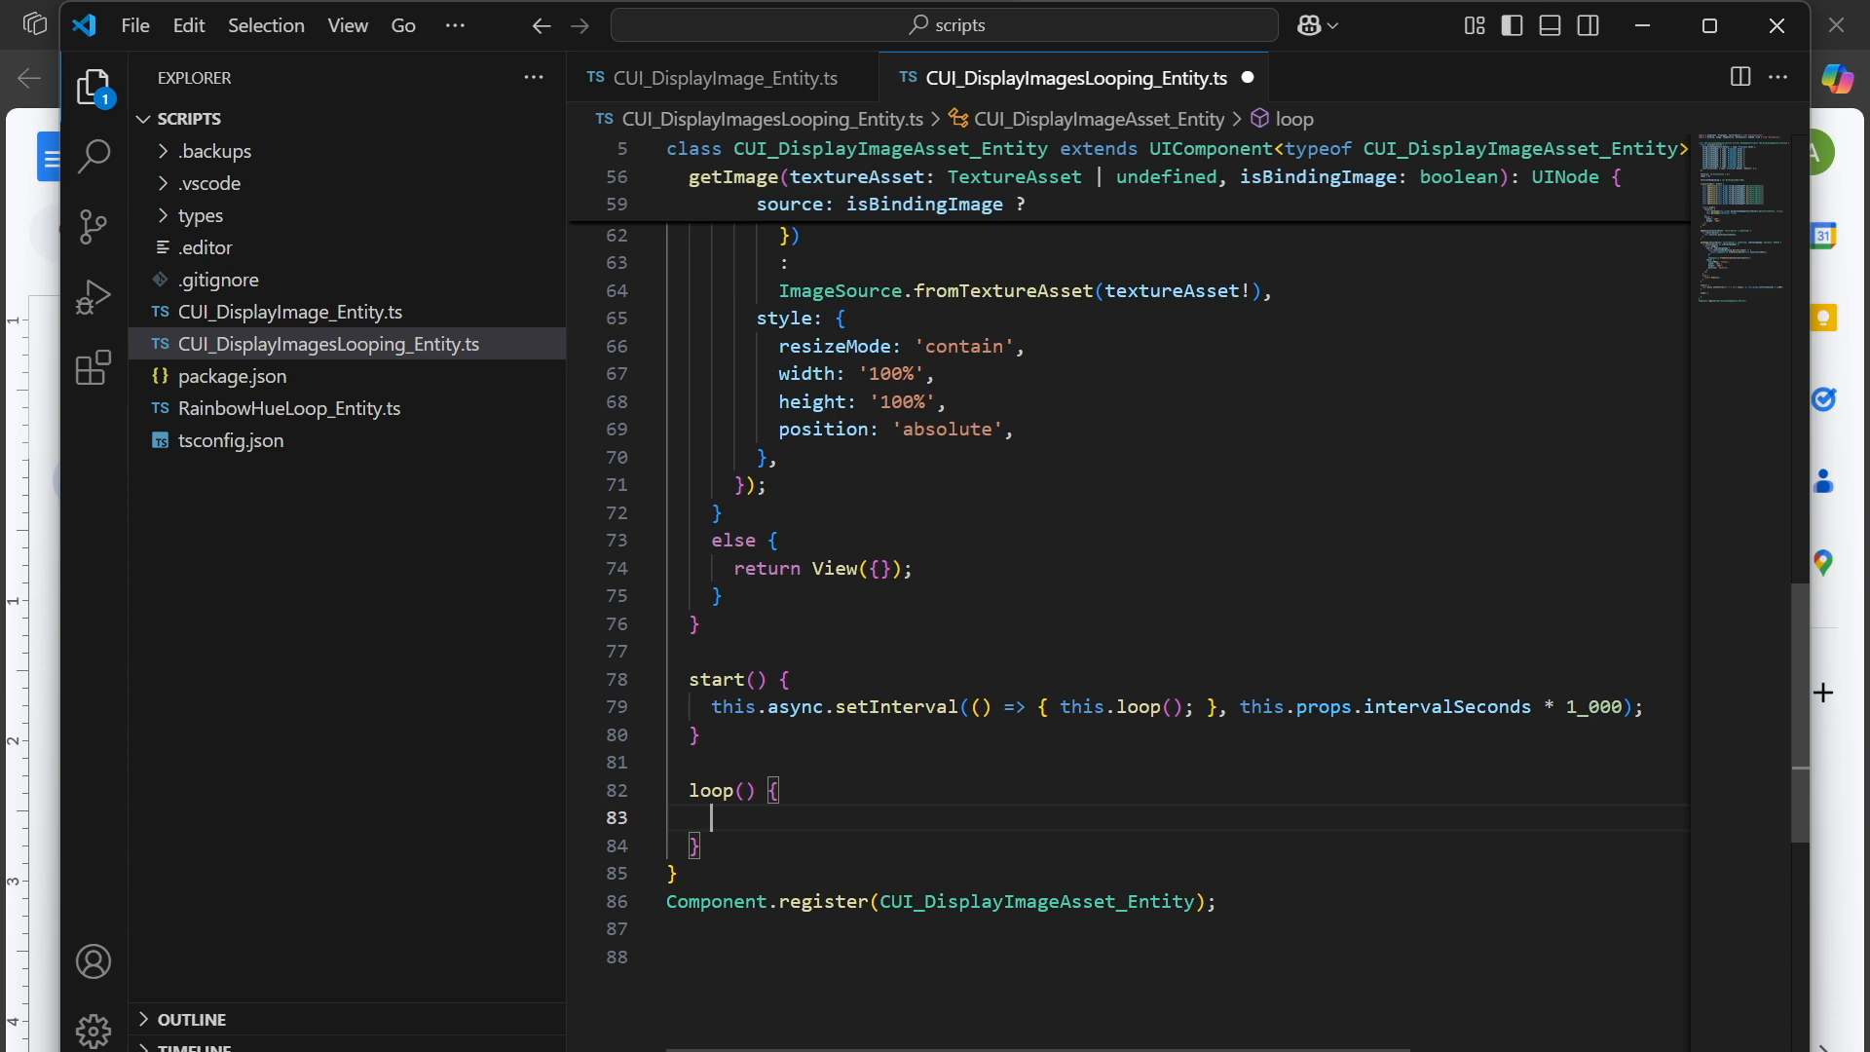
text(this.index )
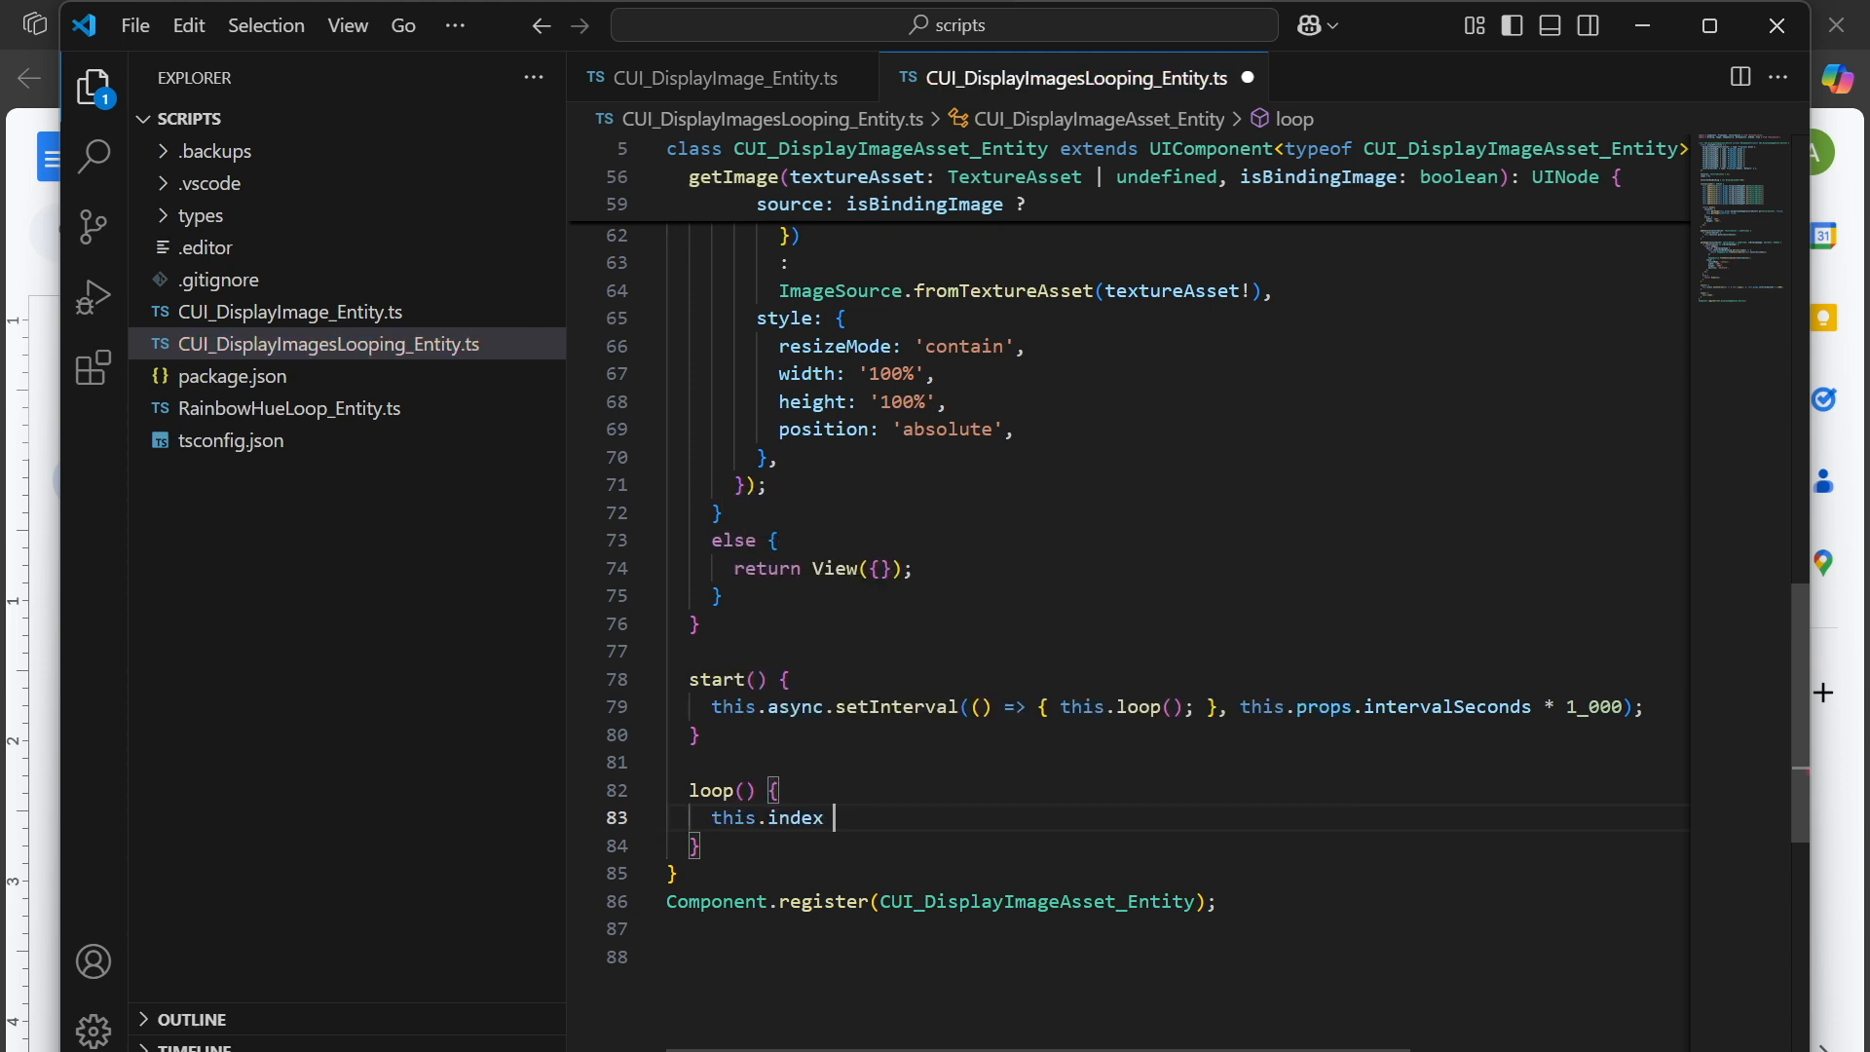
text(= this.ind)
key(Tab)
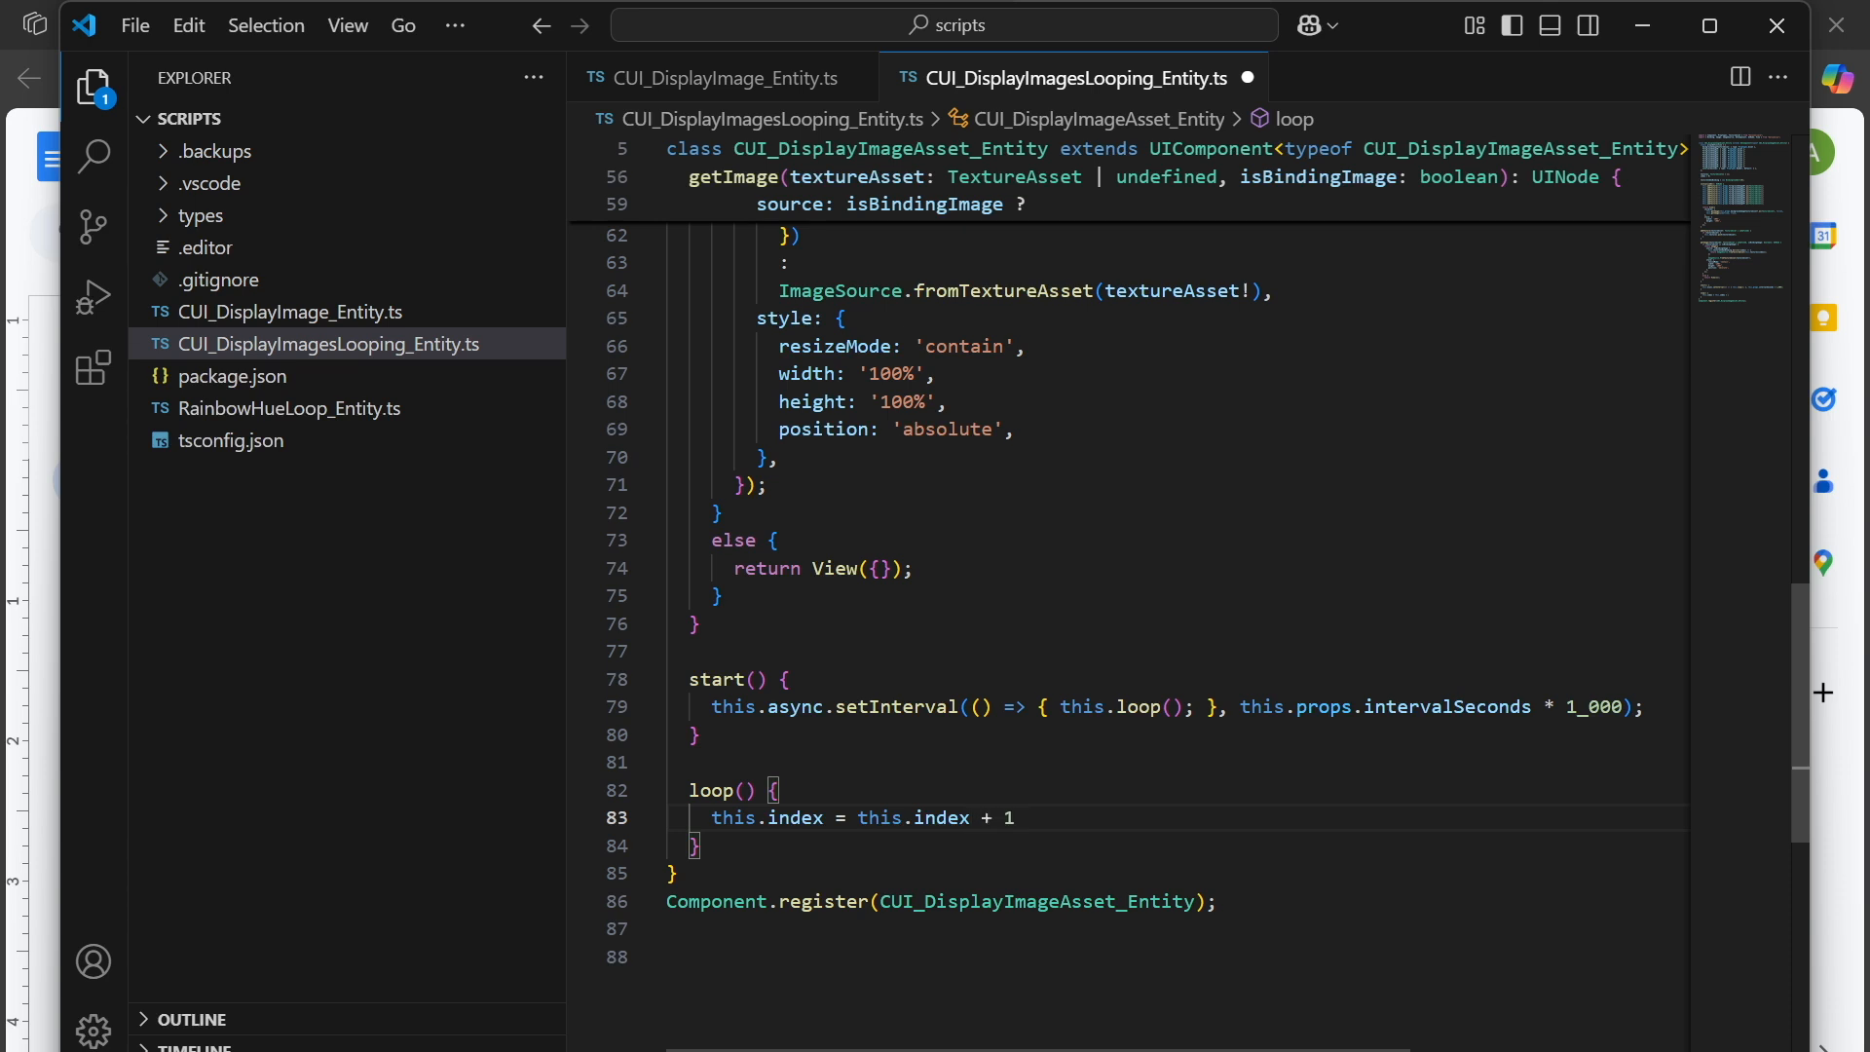
Wrap this.index + 1 in parentheses and append % this.textures.length; to the assignment in loop().
key(ctrl+shift+Left)
key(ctrl+shift+Left)
key(ctrl+shift+Left)
key(ctrl+shift+Left)
key(ctrl+shift+Left)
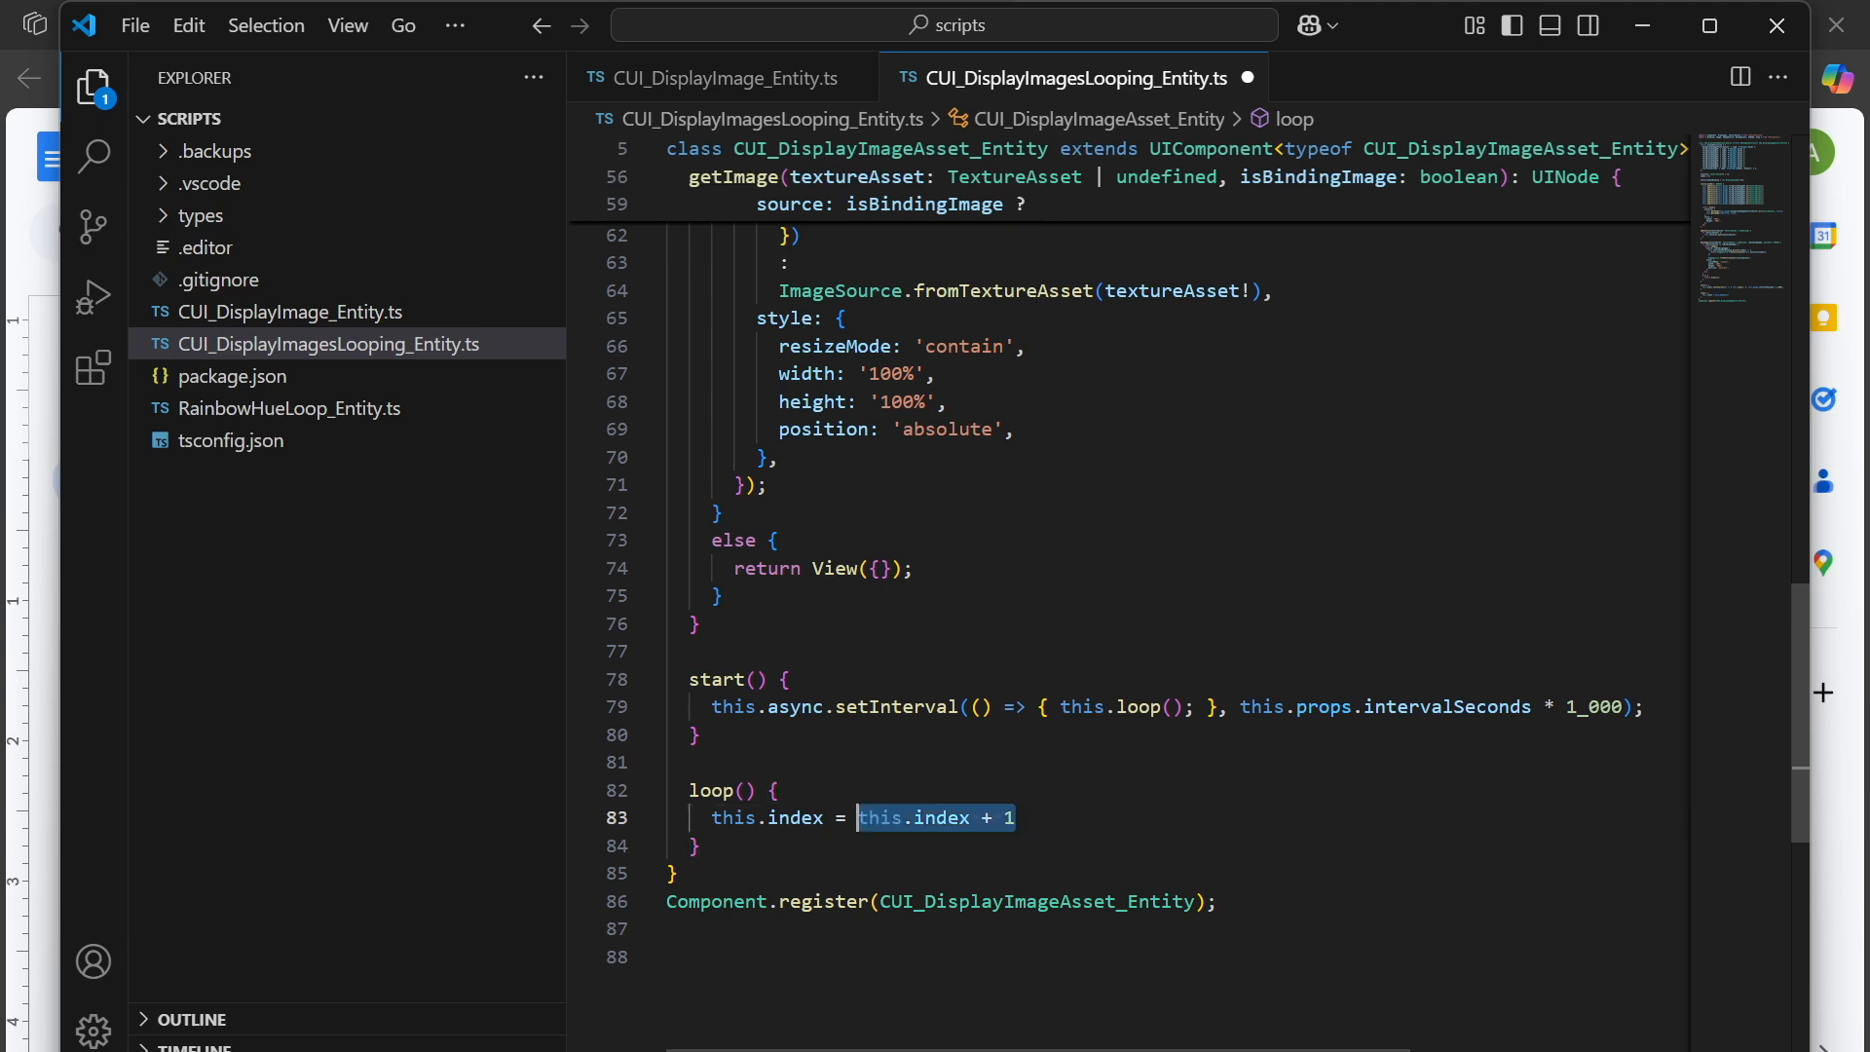
text(()
key(End)
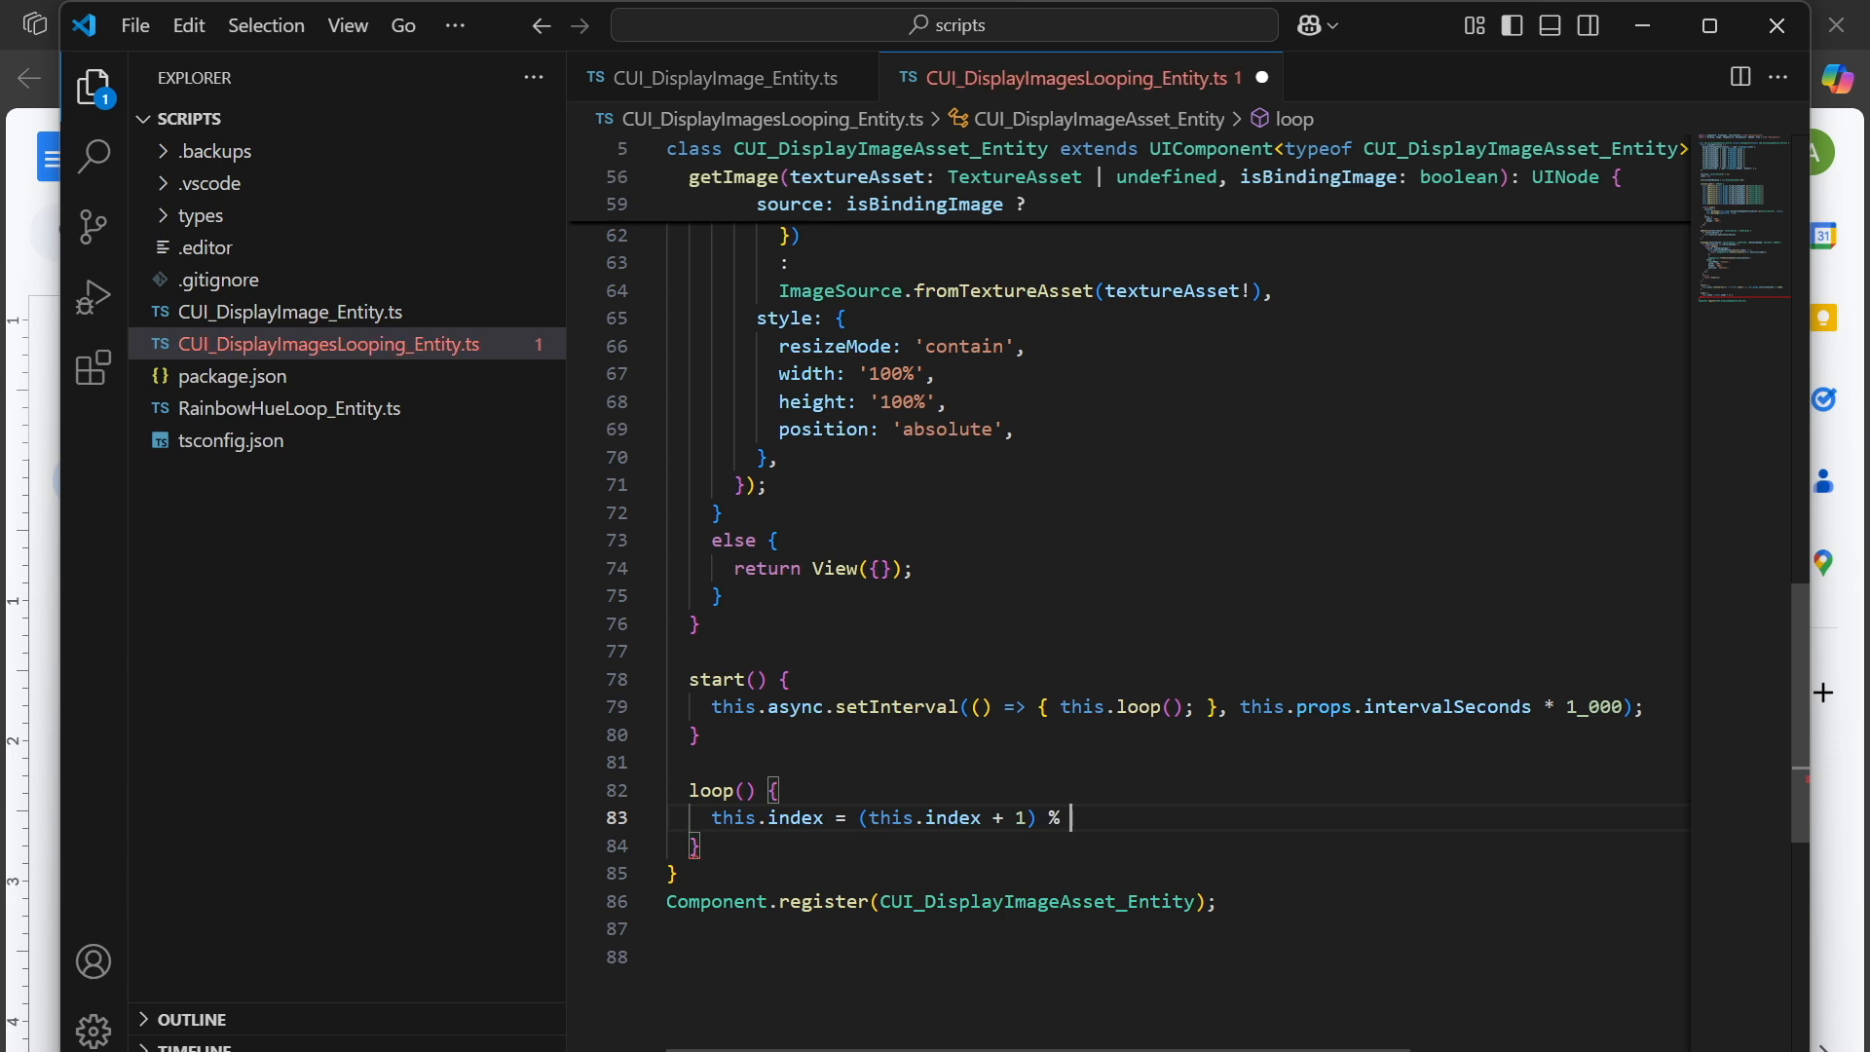
text(% te)
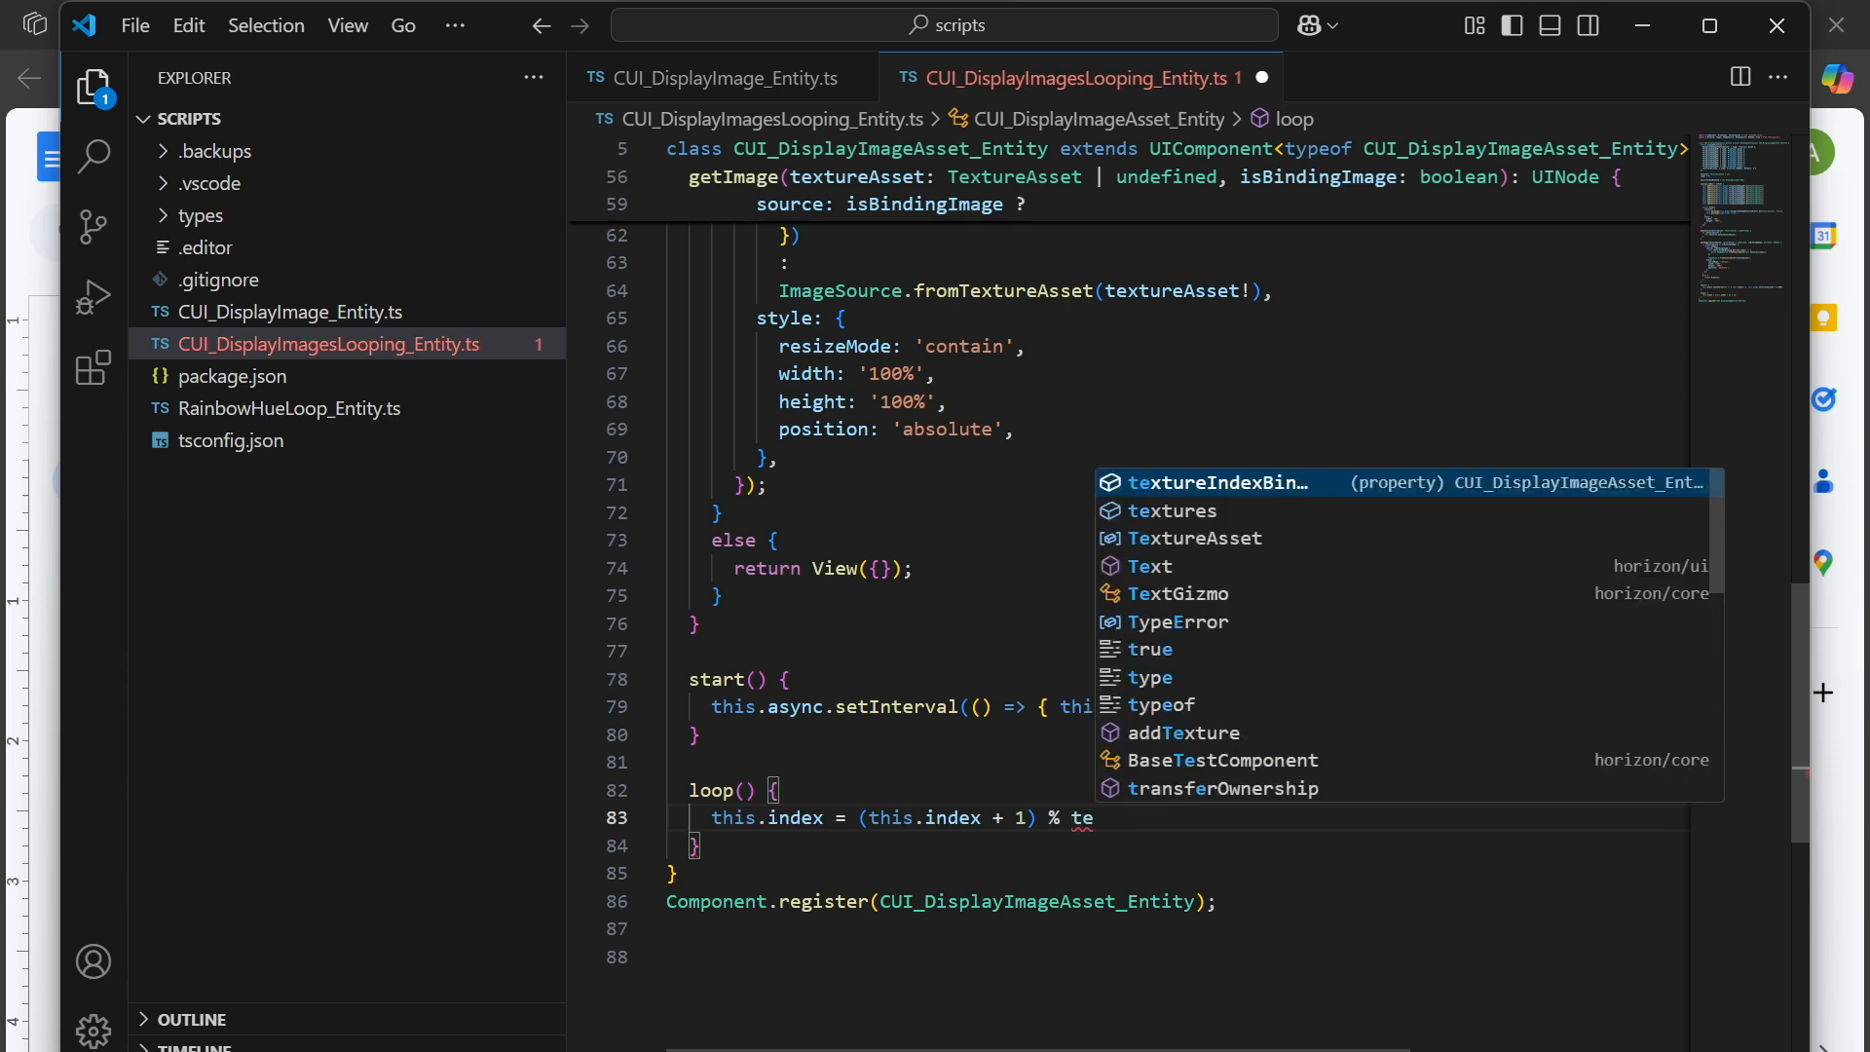
key(Down)
key(Tab)
text(.length)
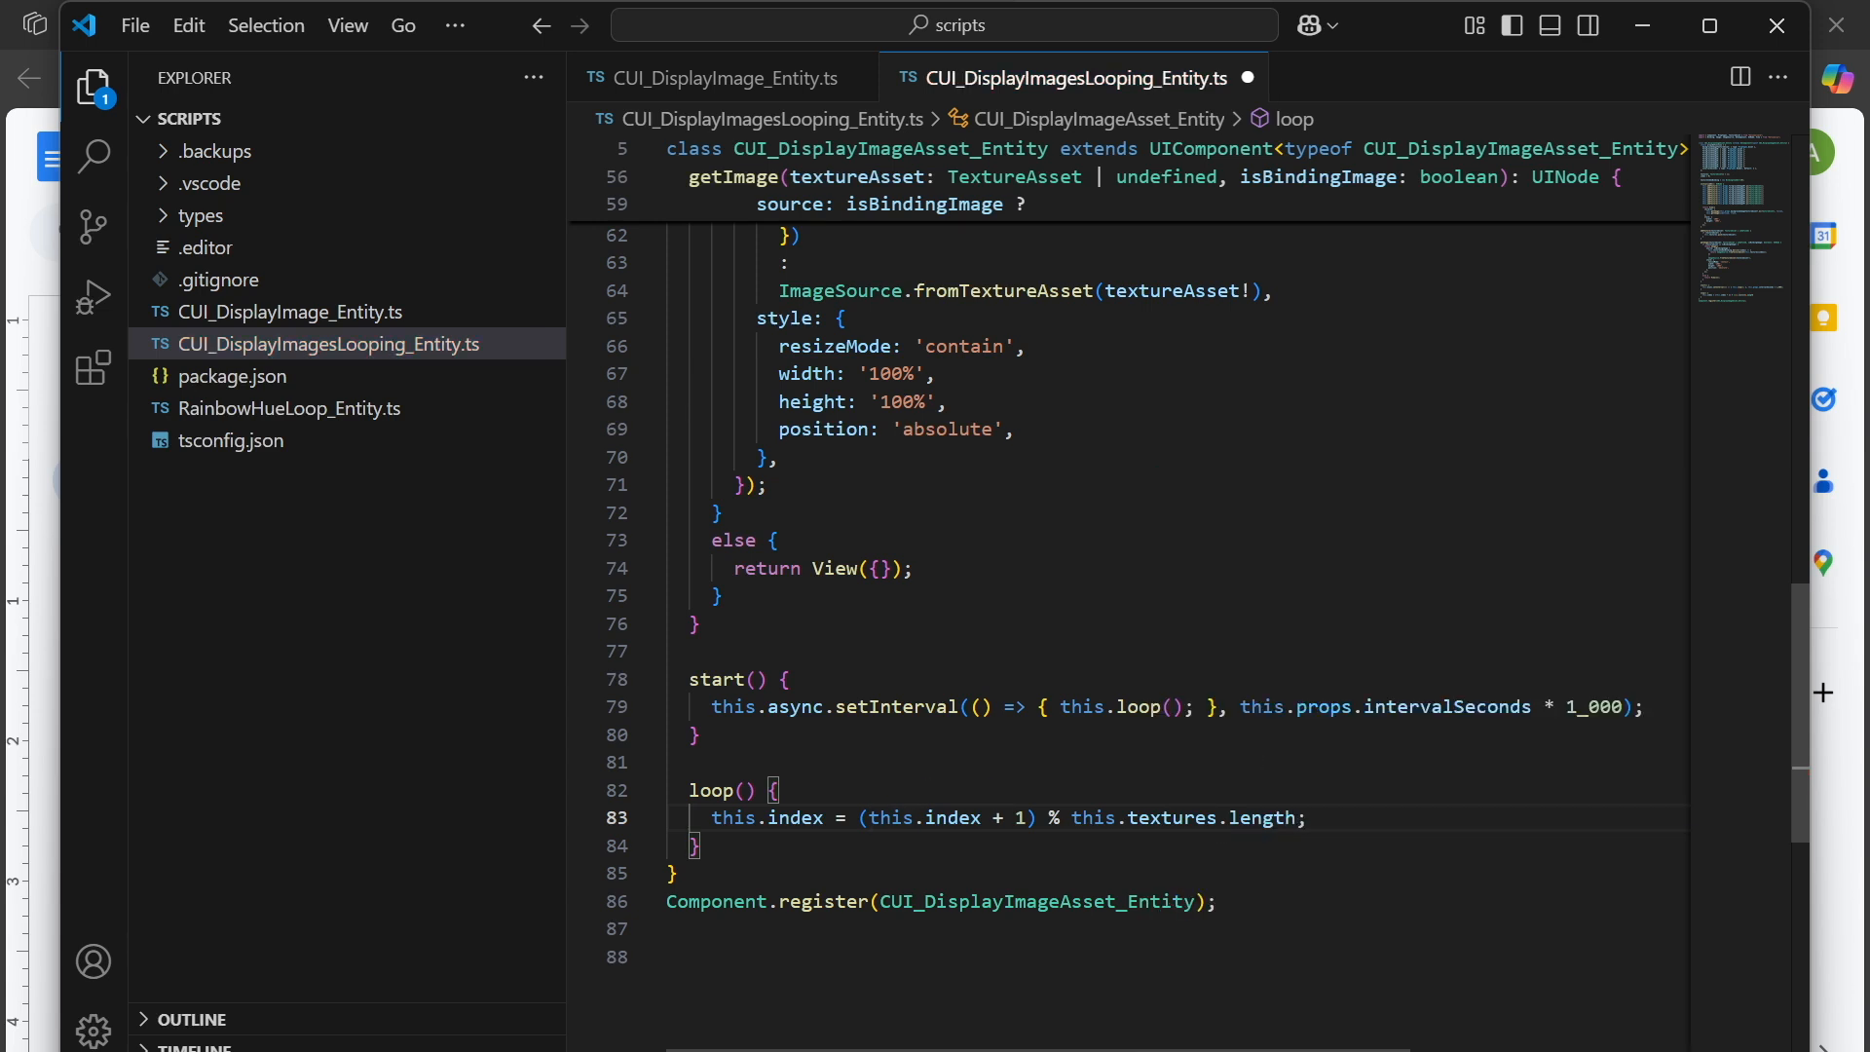
Add the statement this.textureIndexBinding.set(this.index); on a new line in loop().
key(Return)
text(ind)
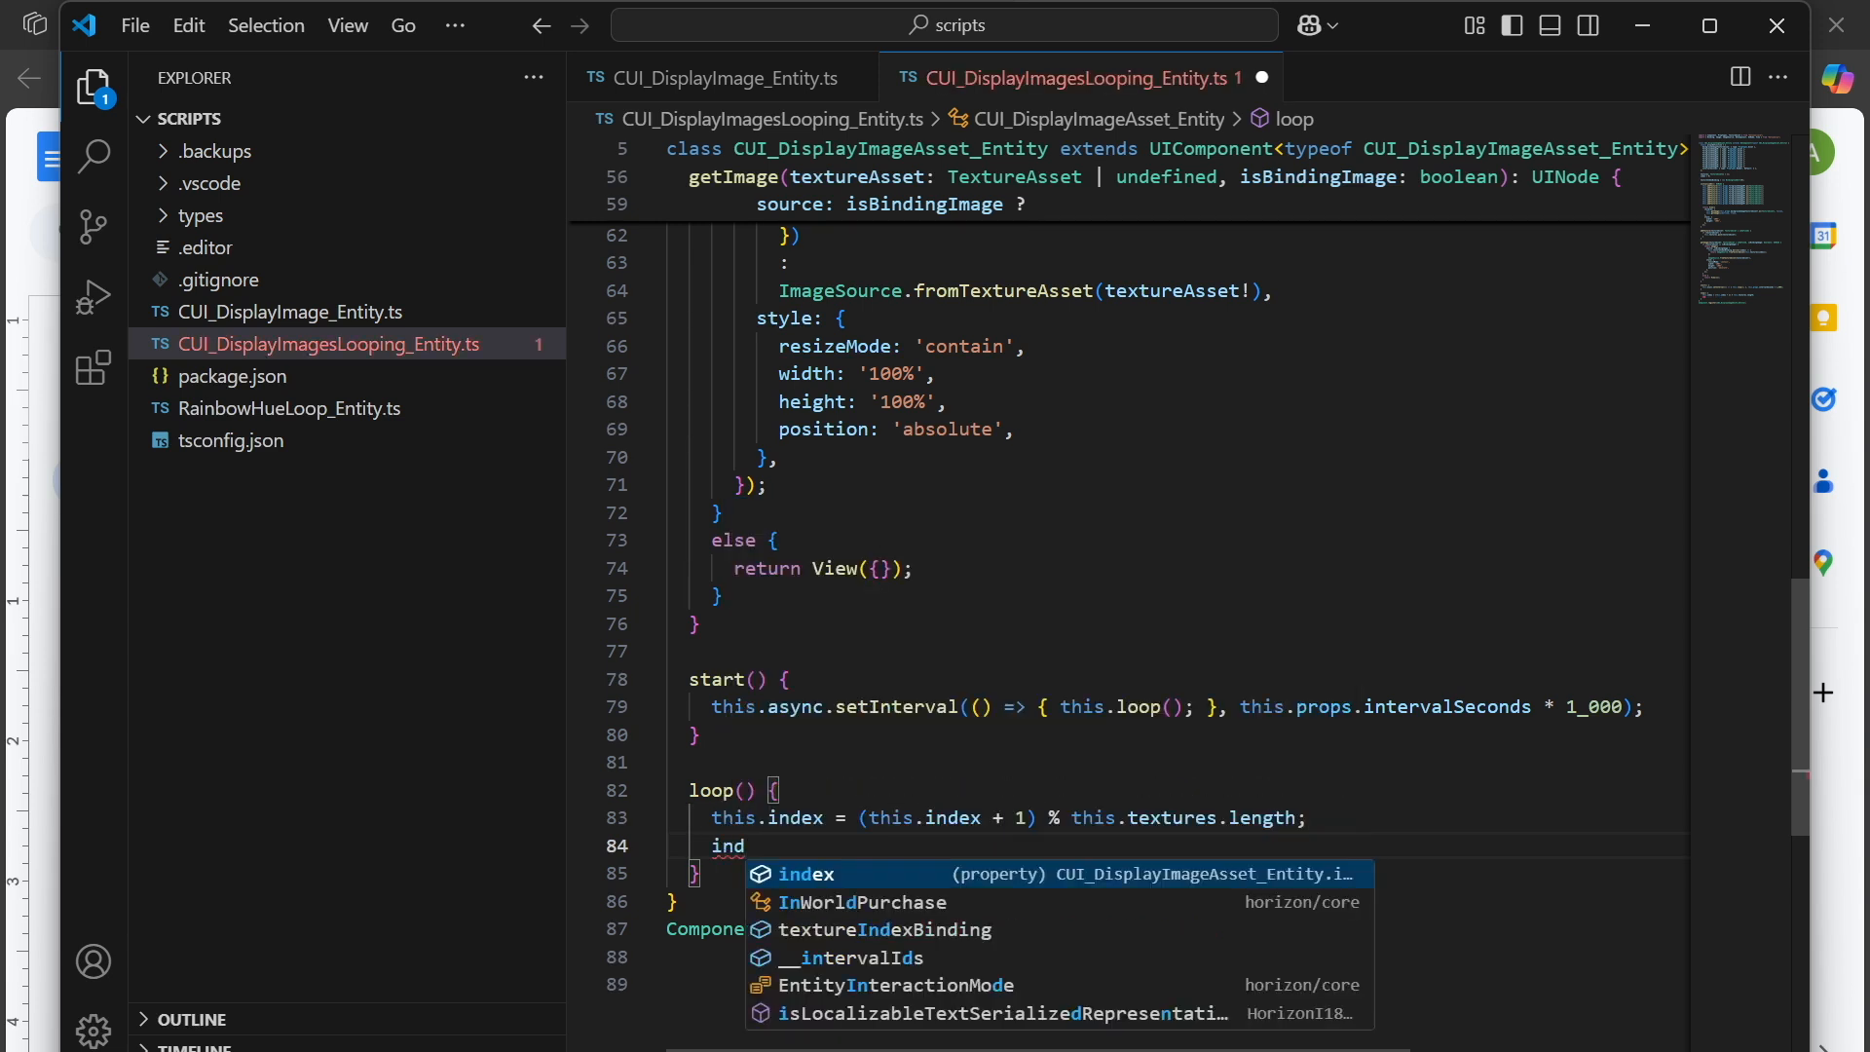
key(Down)
key(Down)
key(Tab)
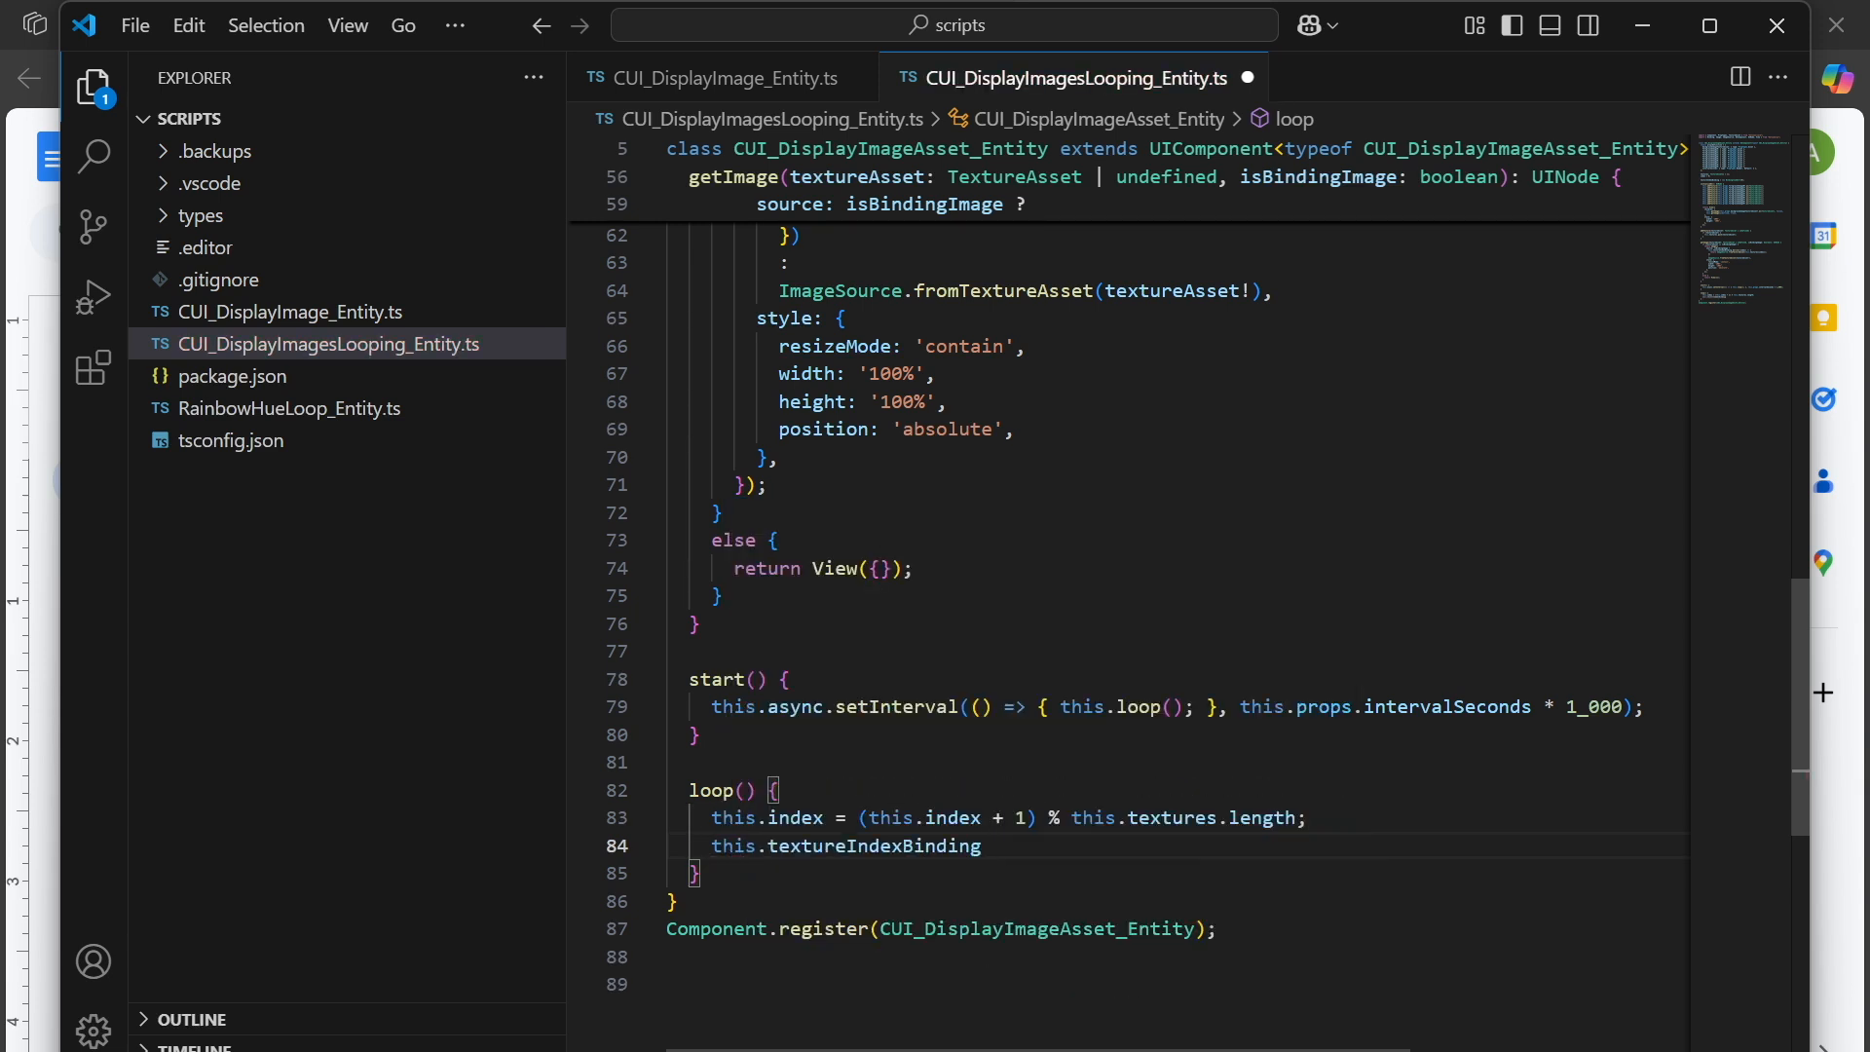
text(.)
key(Down)
key(Down)
key(Tab)
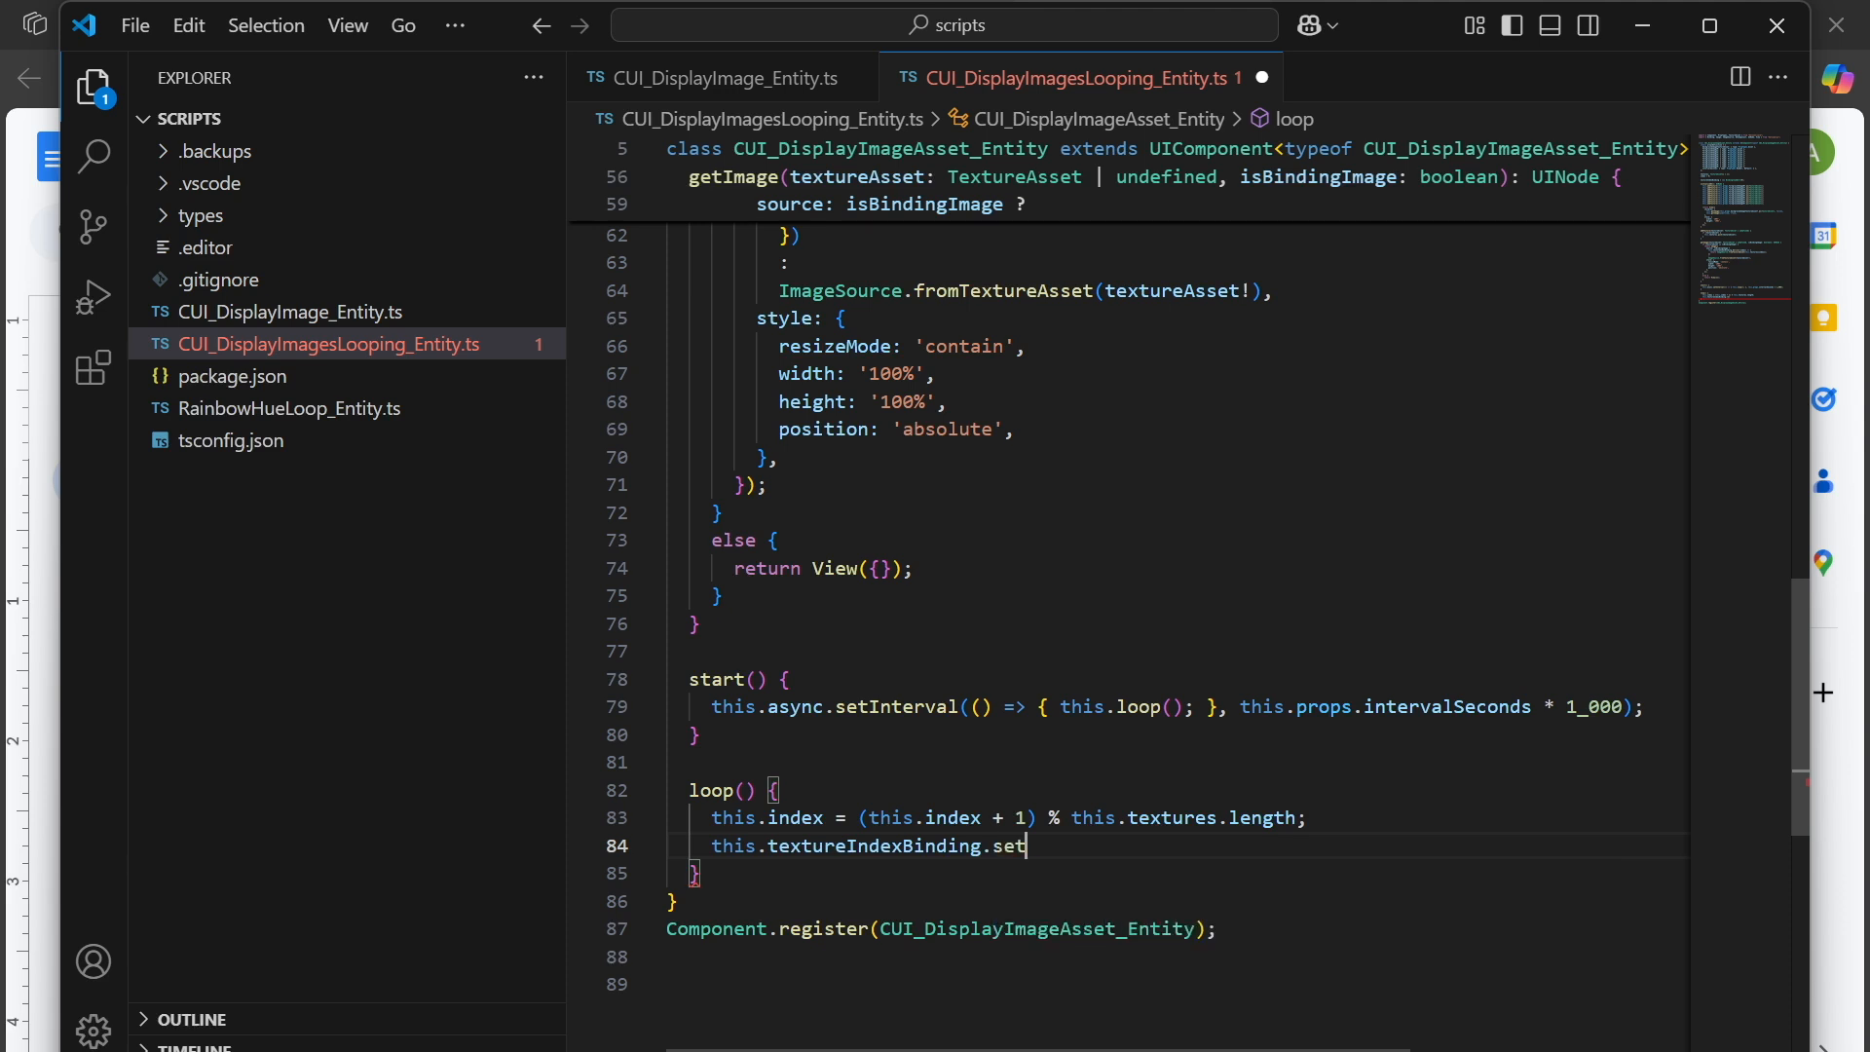
text((in)
key(Escape)
text(d)
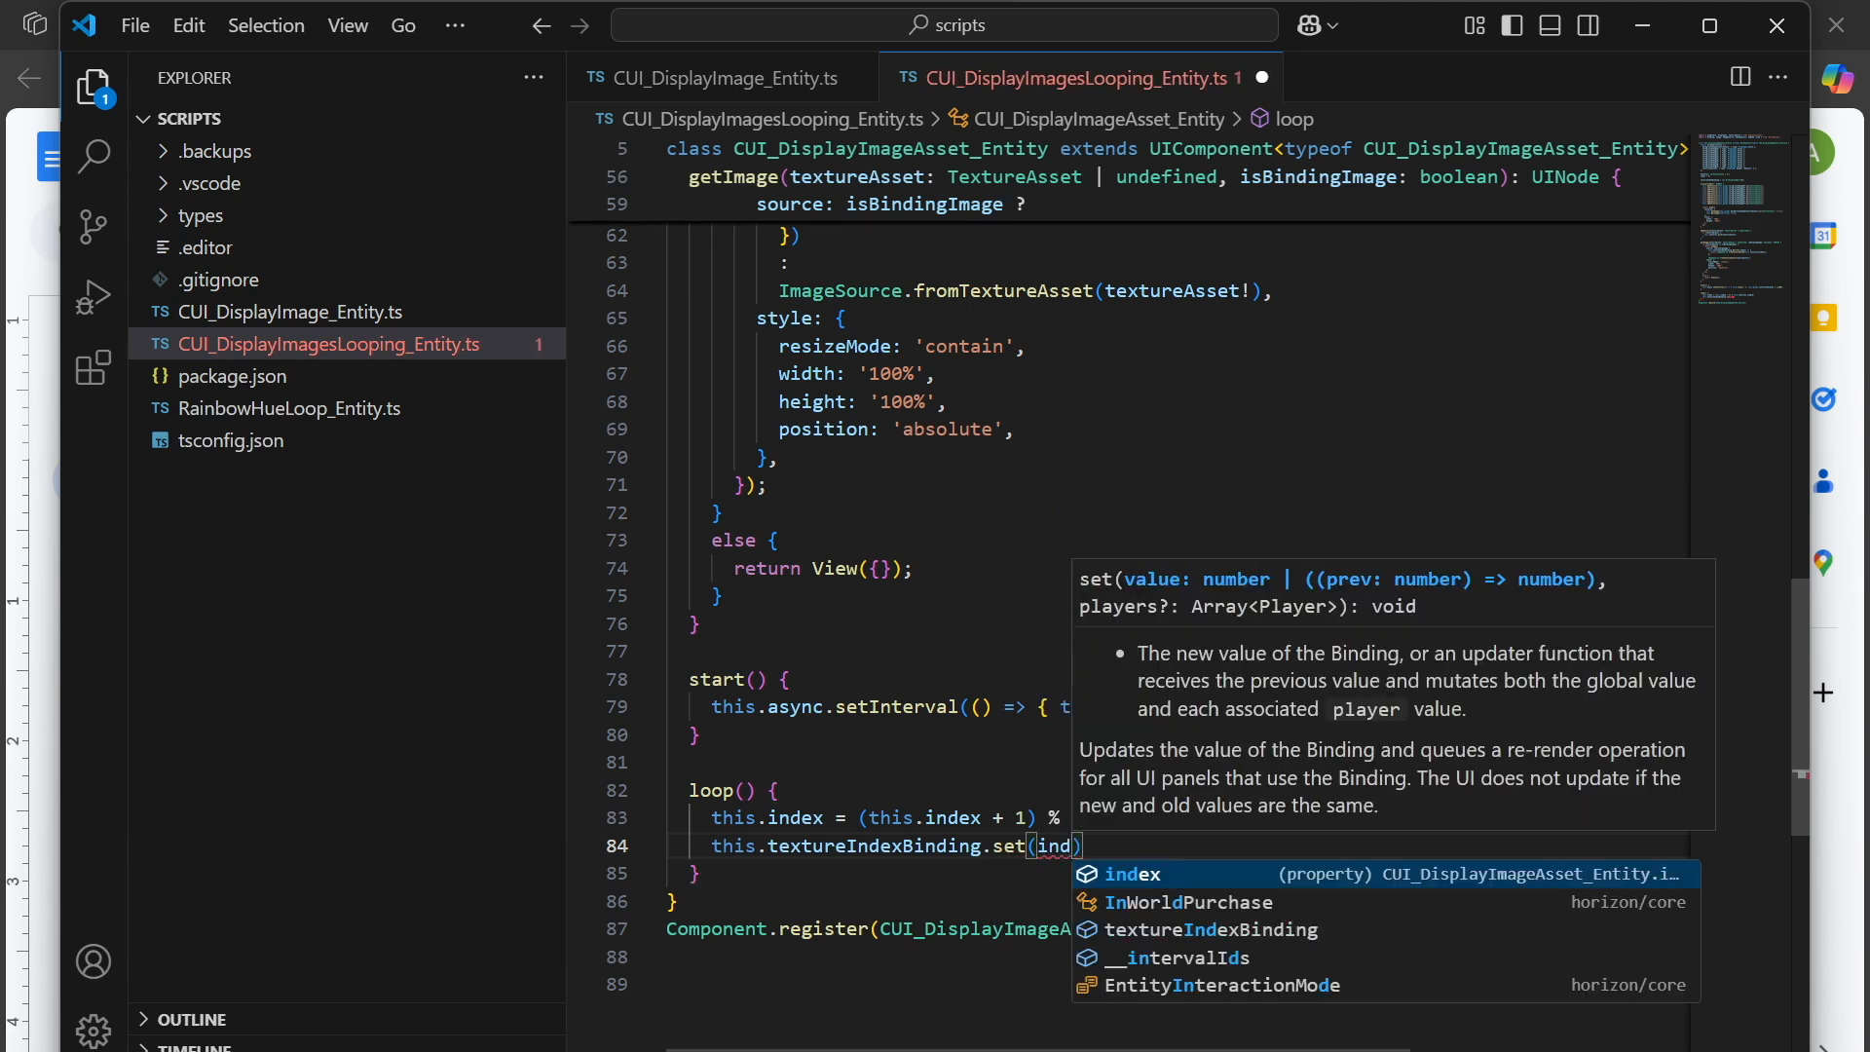
key(Tab)
key(Escape)
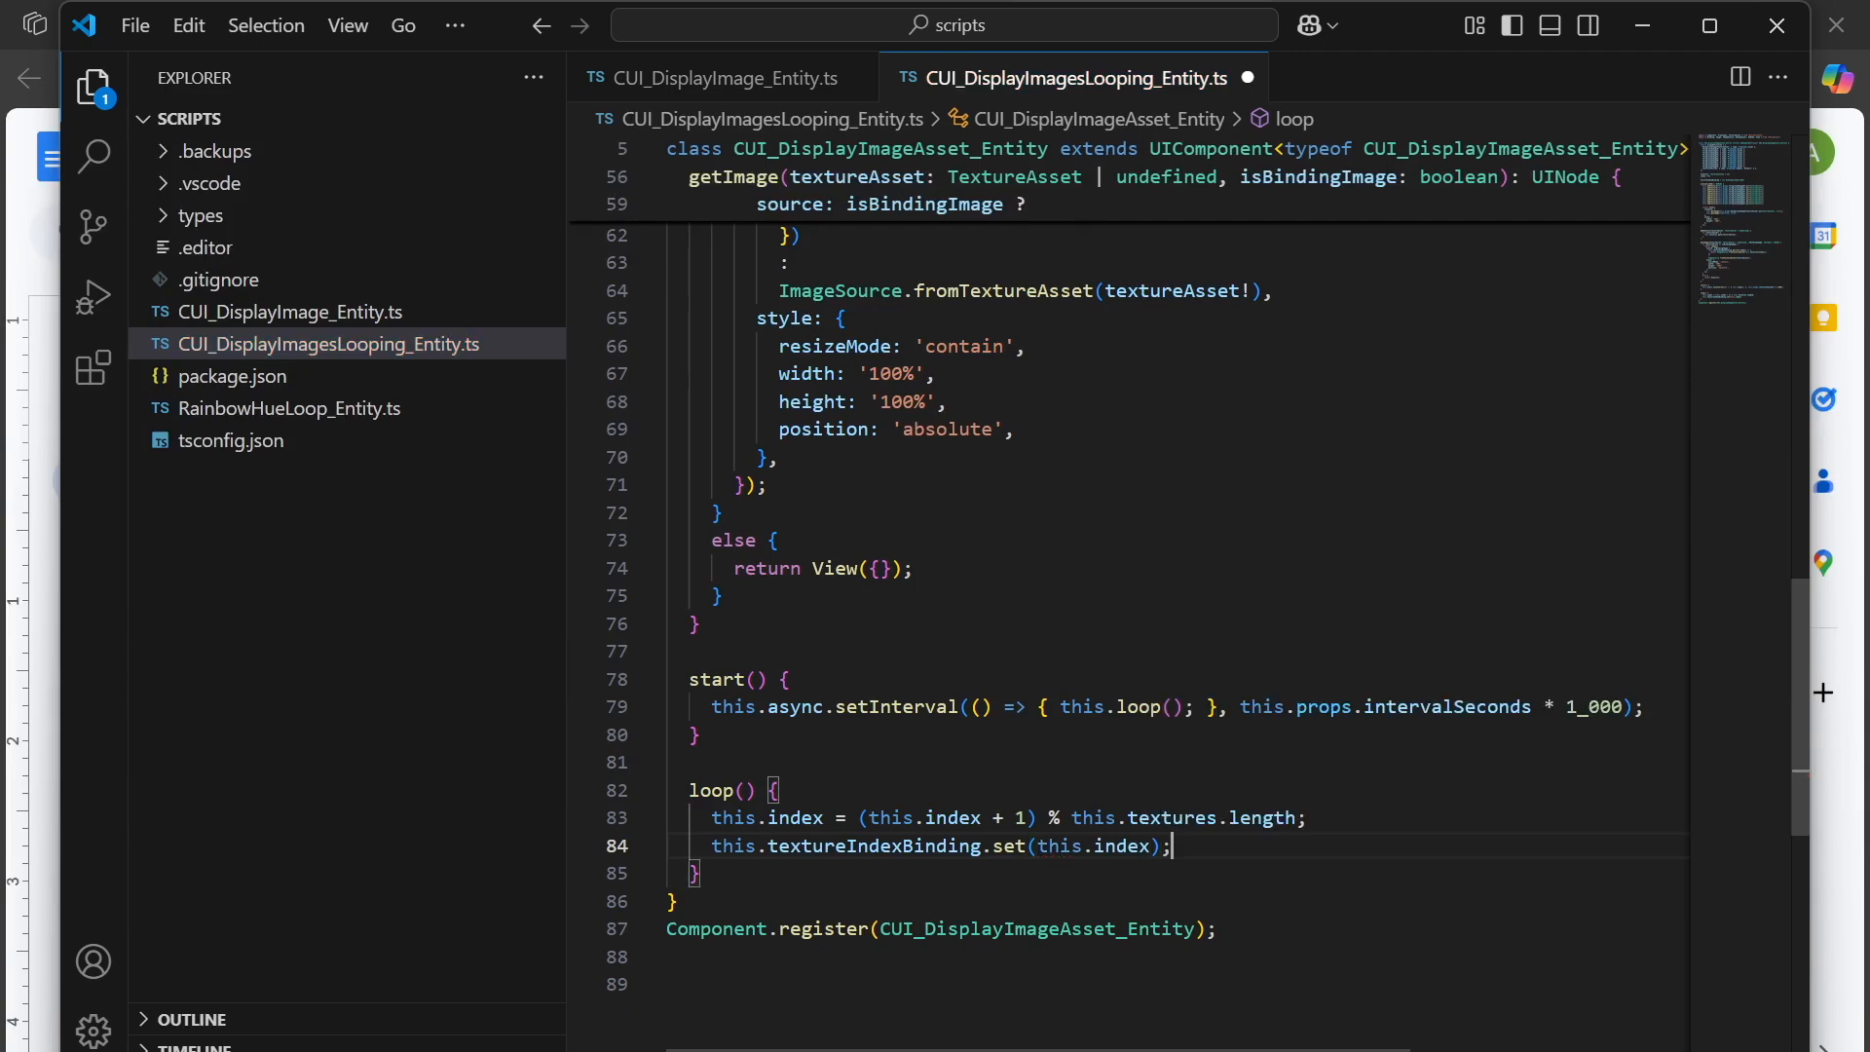
Switch to the Worlds Desktop Editor and close the Scripts list.
scroll(1130, 584, up, 20)
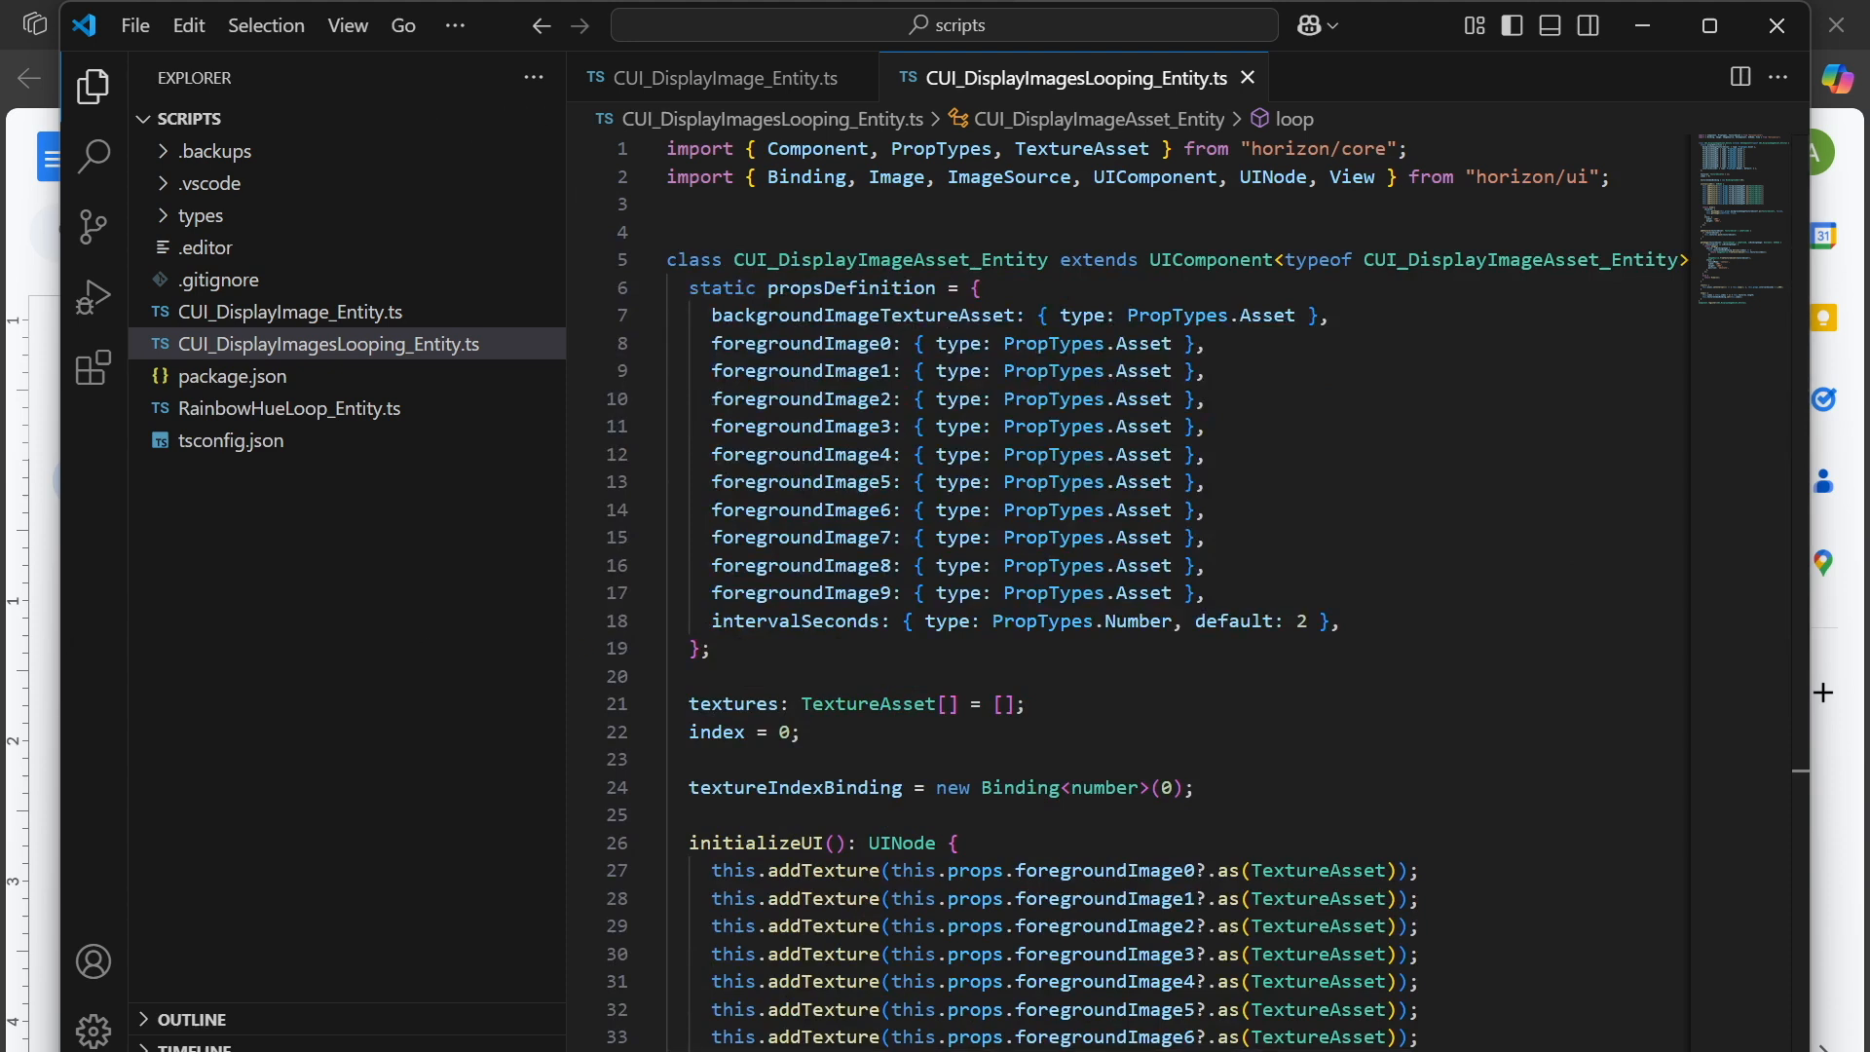
click(663, 959)
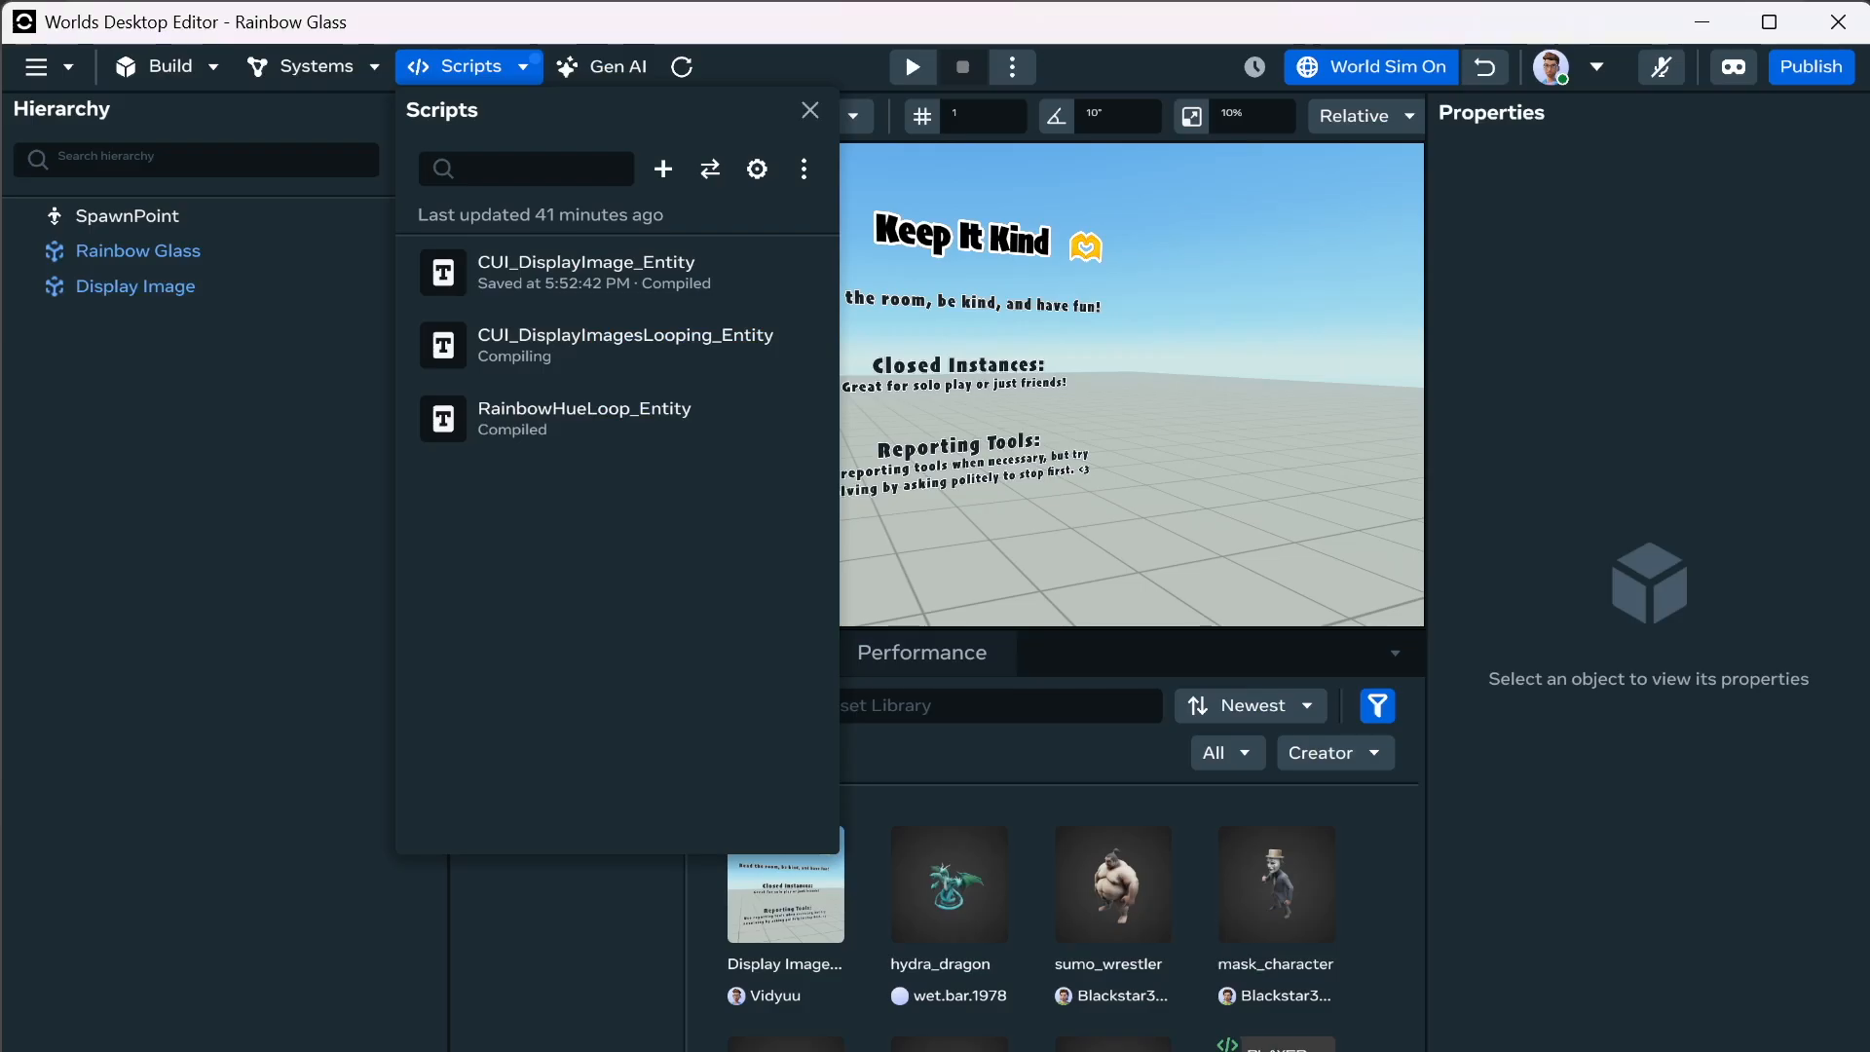
click(818, 113)
Duplicate the Keep It Kind display panel in the scene and place the copy beside the original.
scroll(787, 302, down, 3)
click(949, 417)
click(1045, 398)
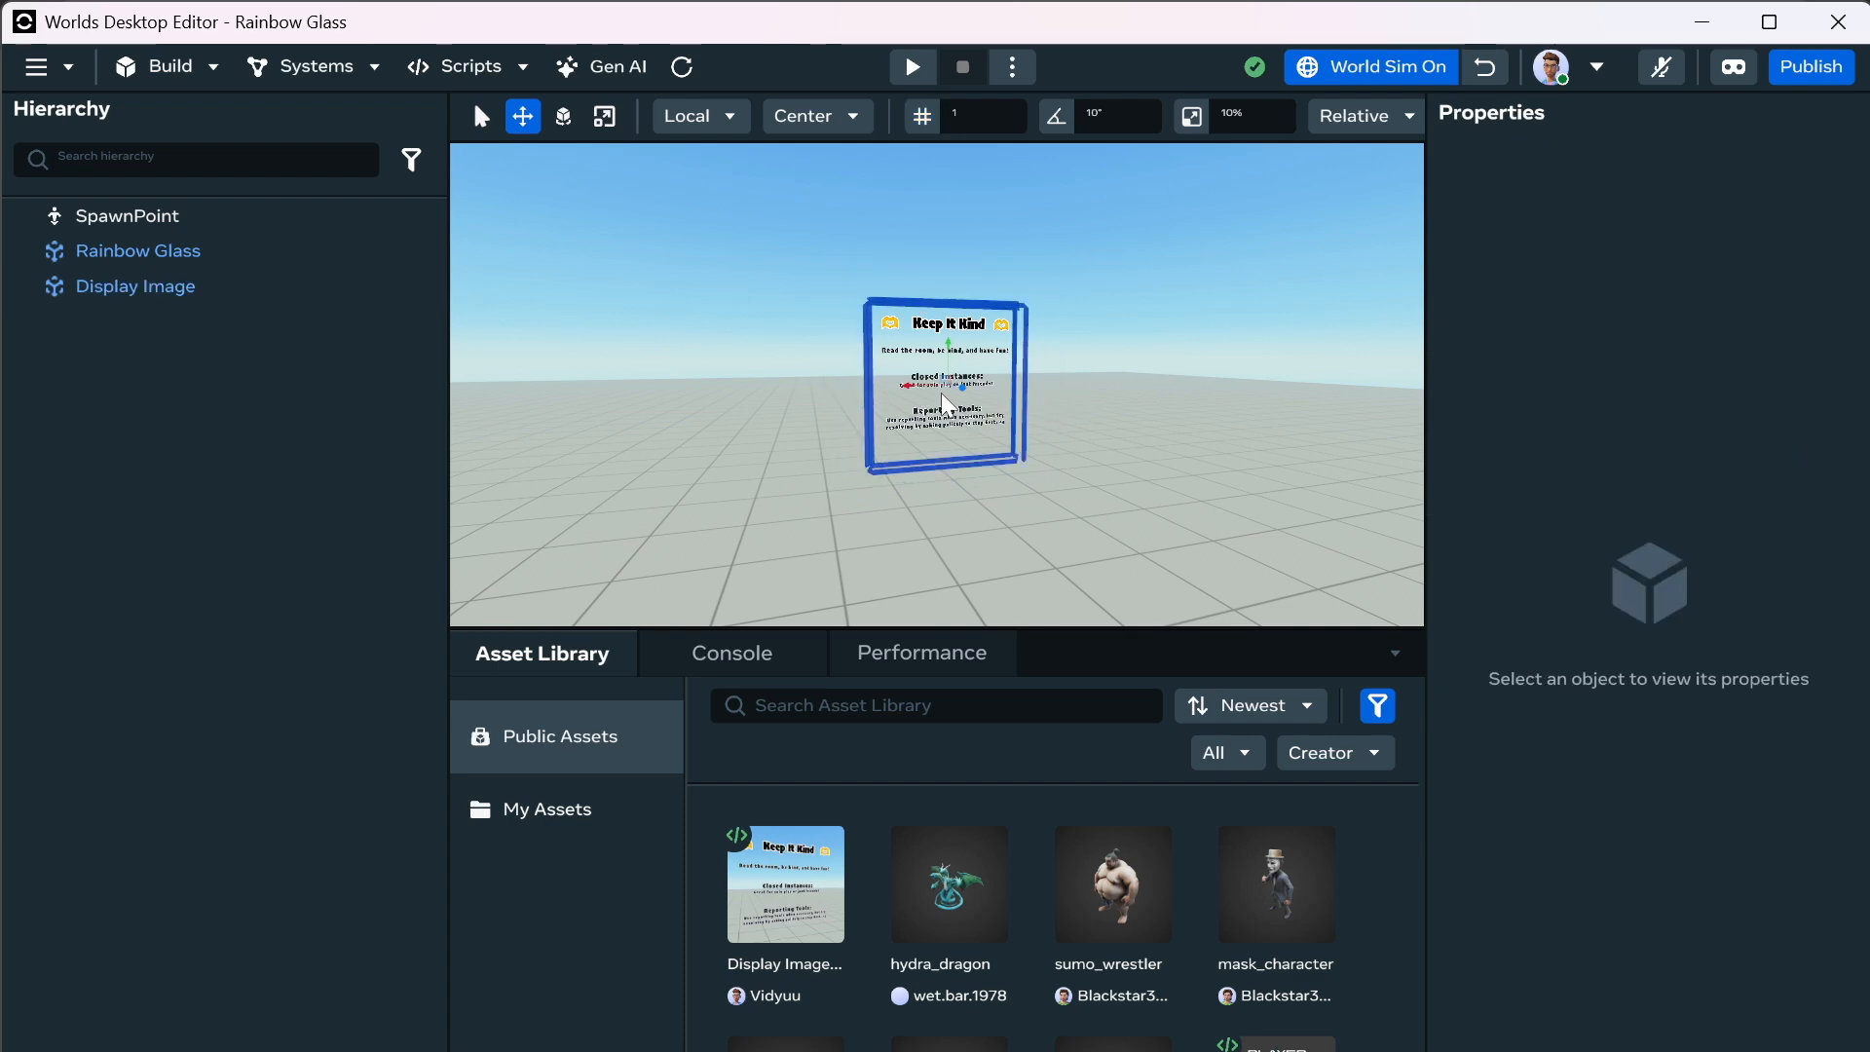
click(907, 387)
drag(911, 399, 672, 444)
scroll(1700, 910, down, 4)
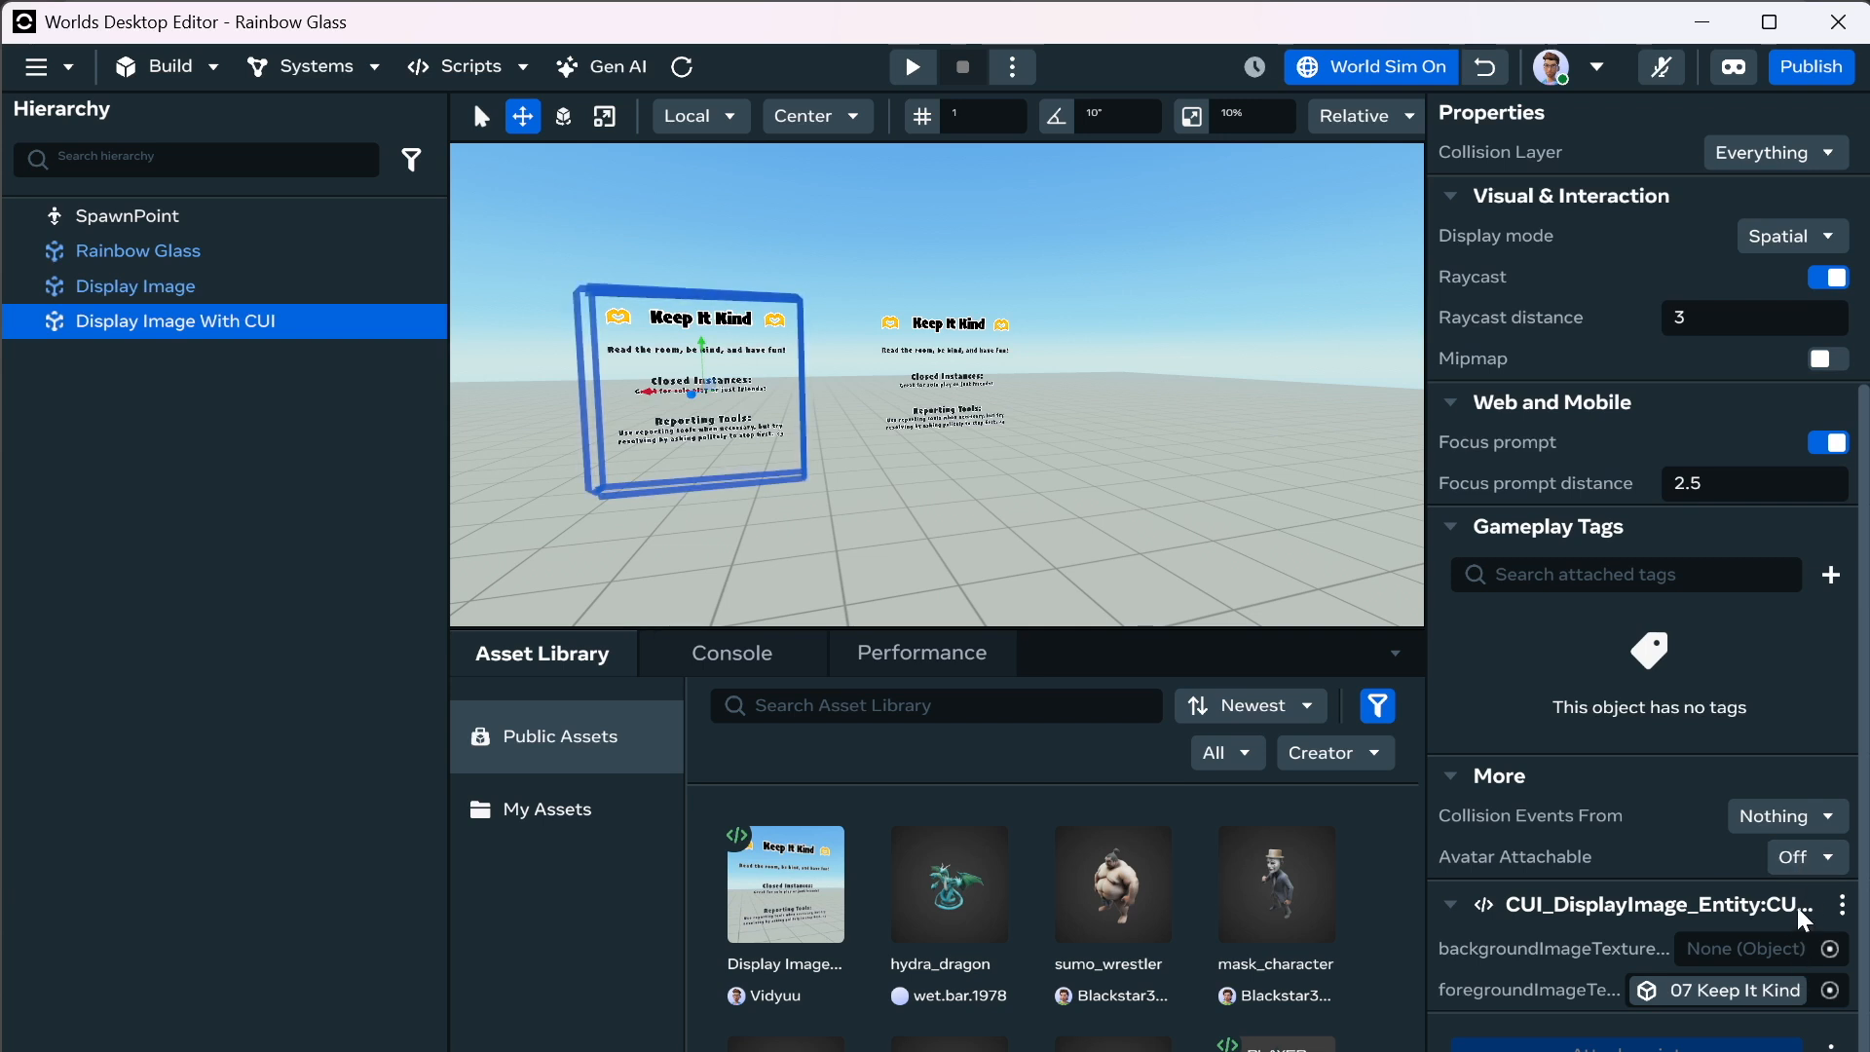
Remove the CUI_DisplayImage_Entity script from the selected panel and attach the CUI_DisplayImagesLooping_Entity script instead.
click(1843, 913)
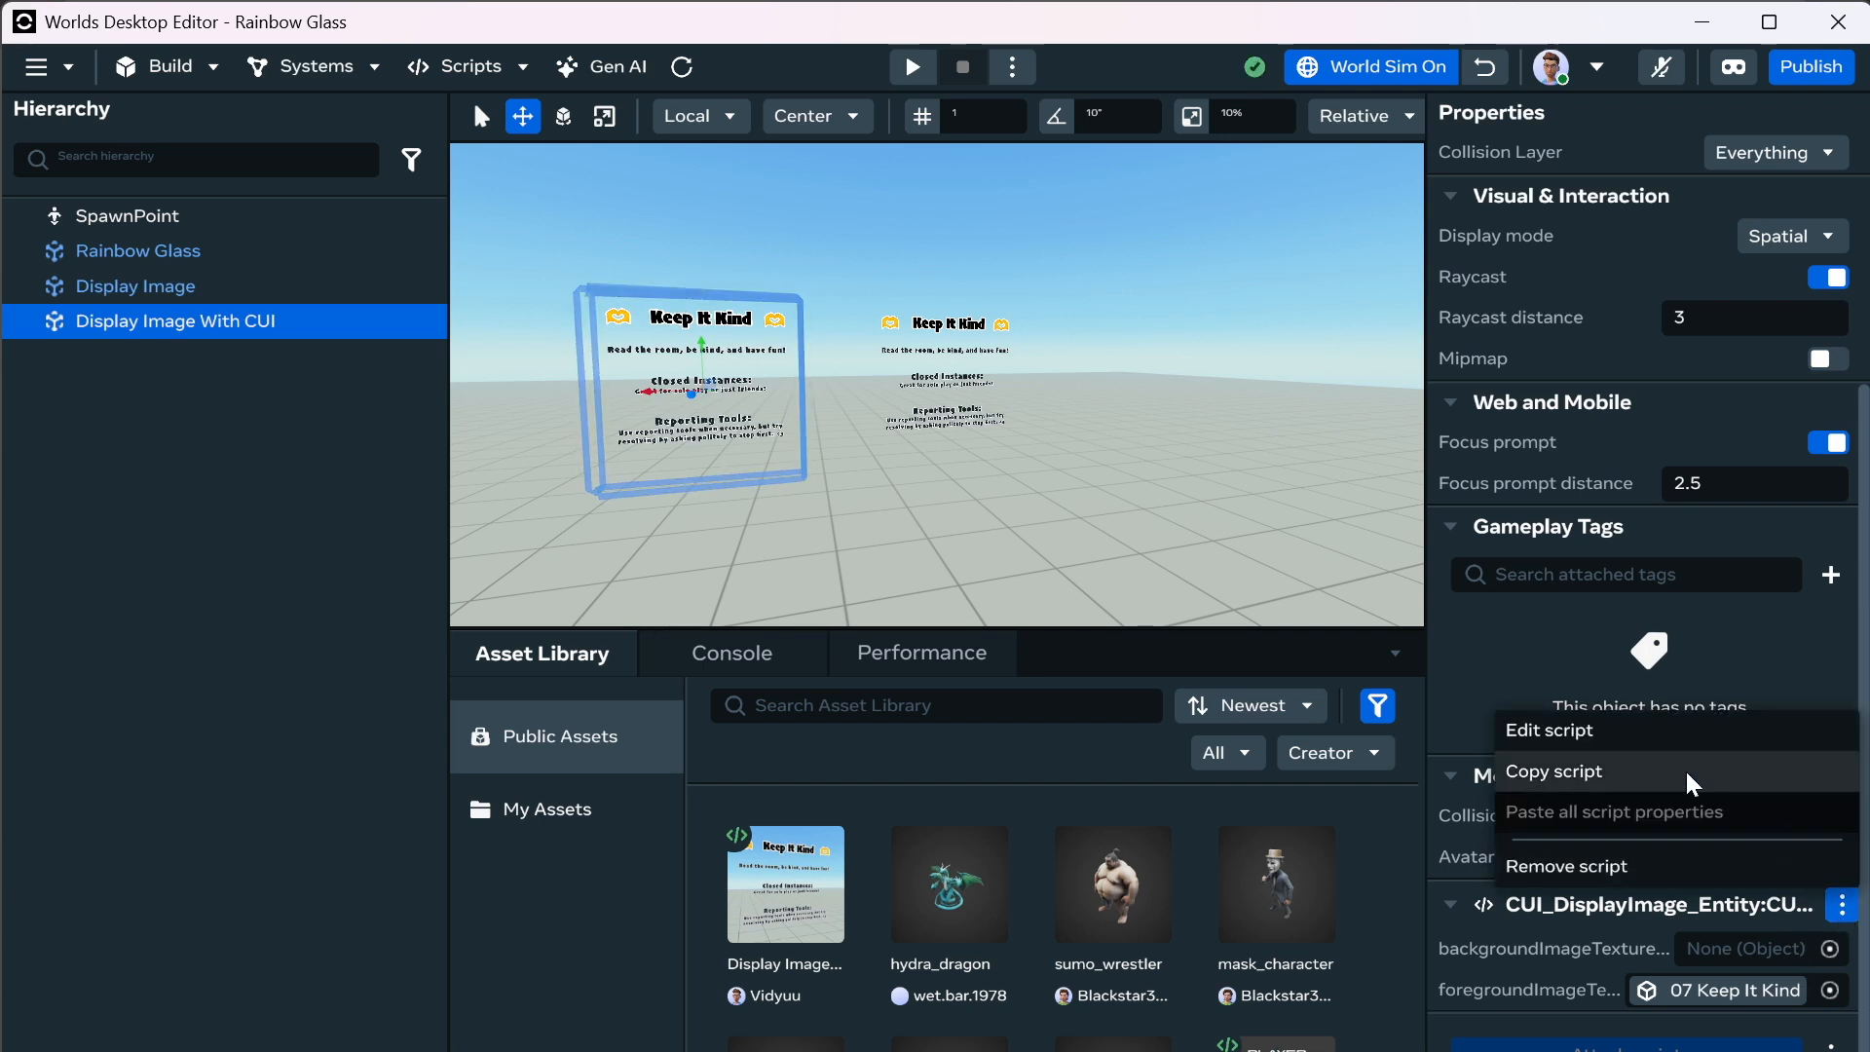
click(1646, 866)
scroll(1646, 866, down, 3)
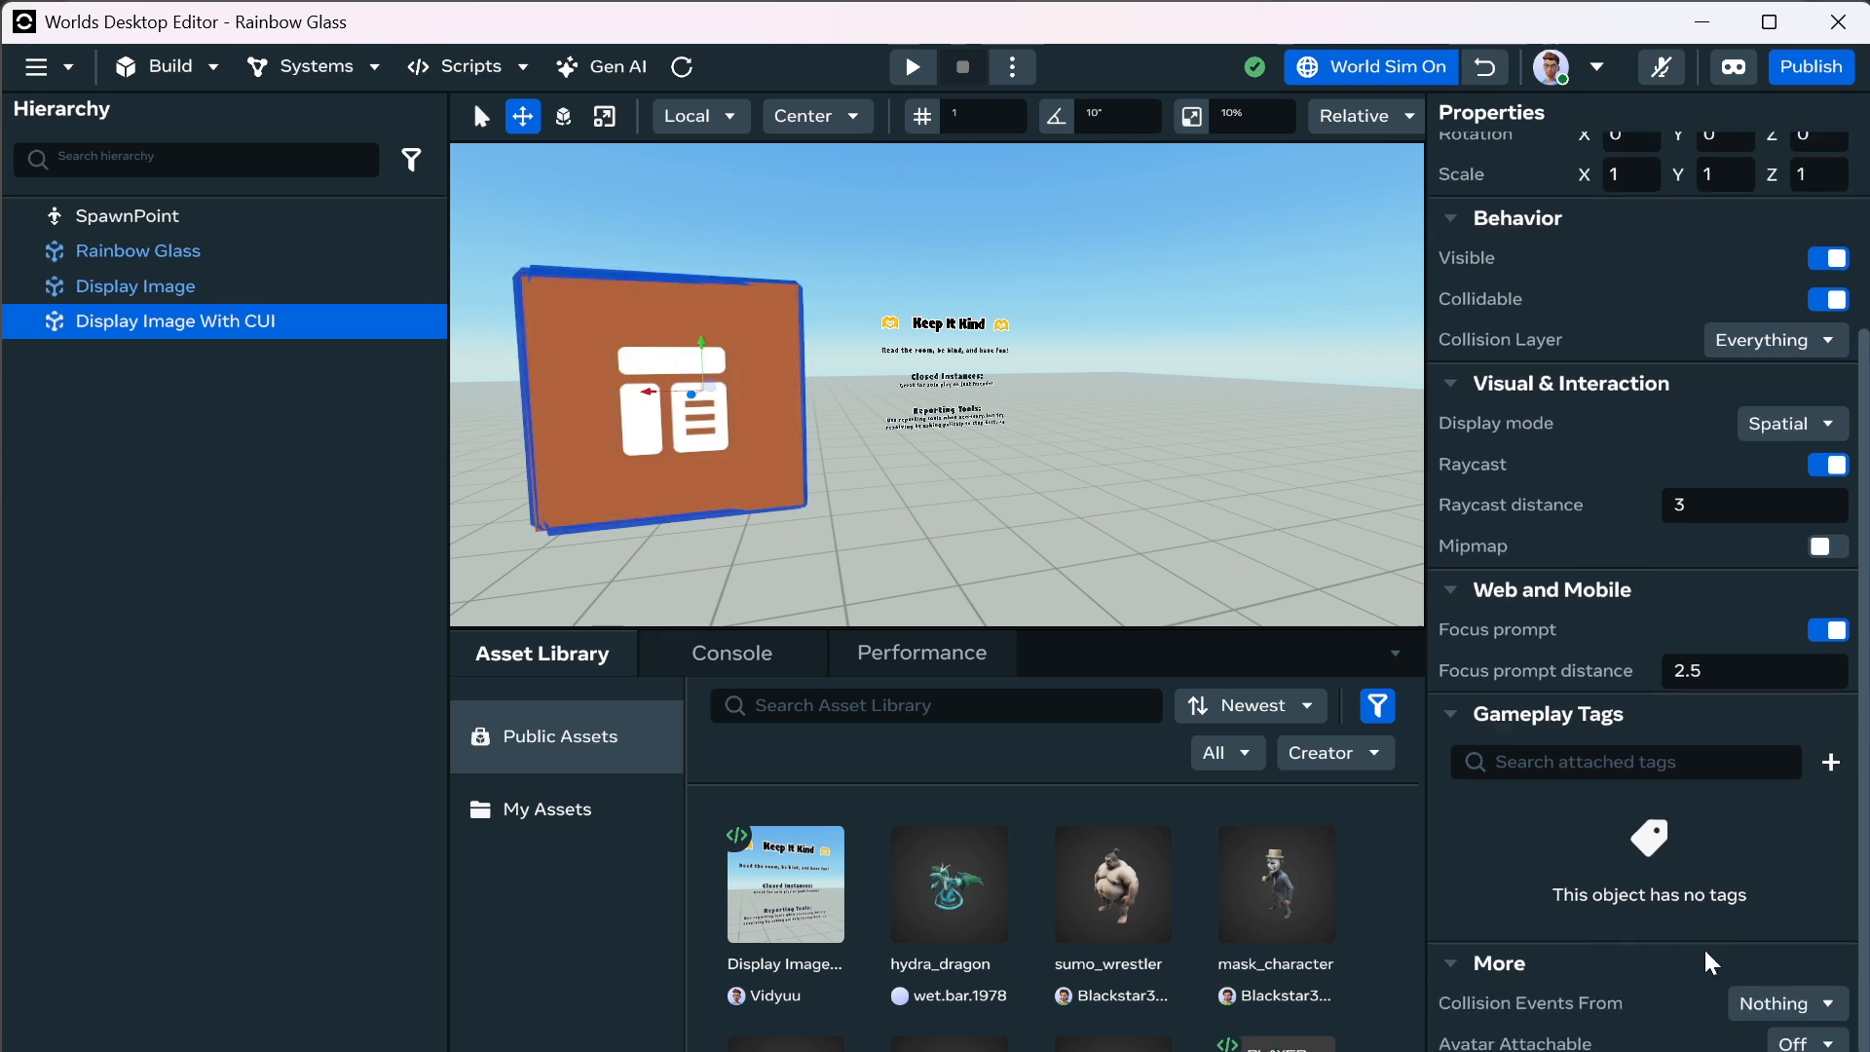
click(1627, 1045)
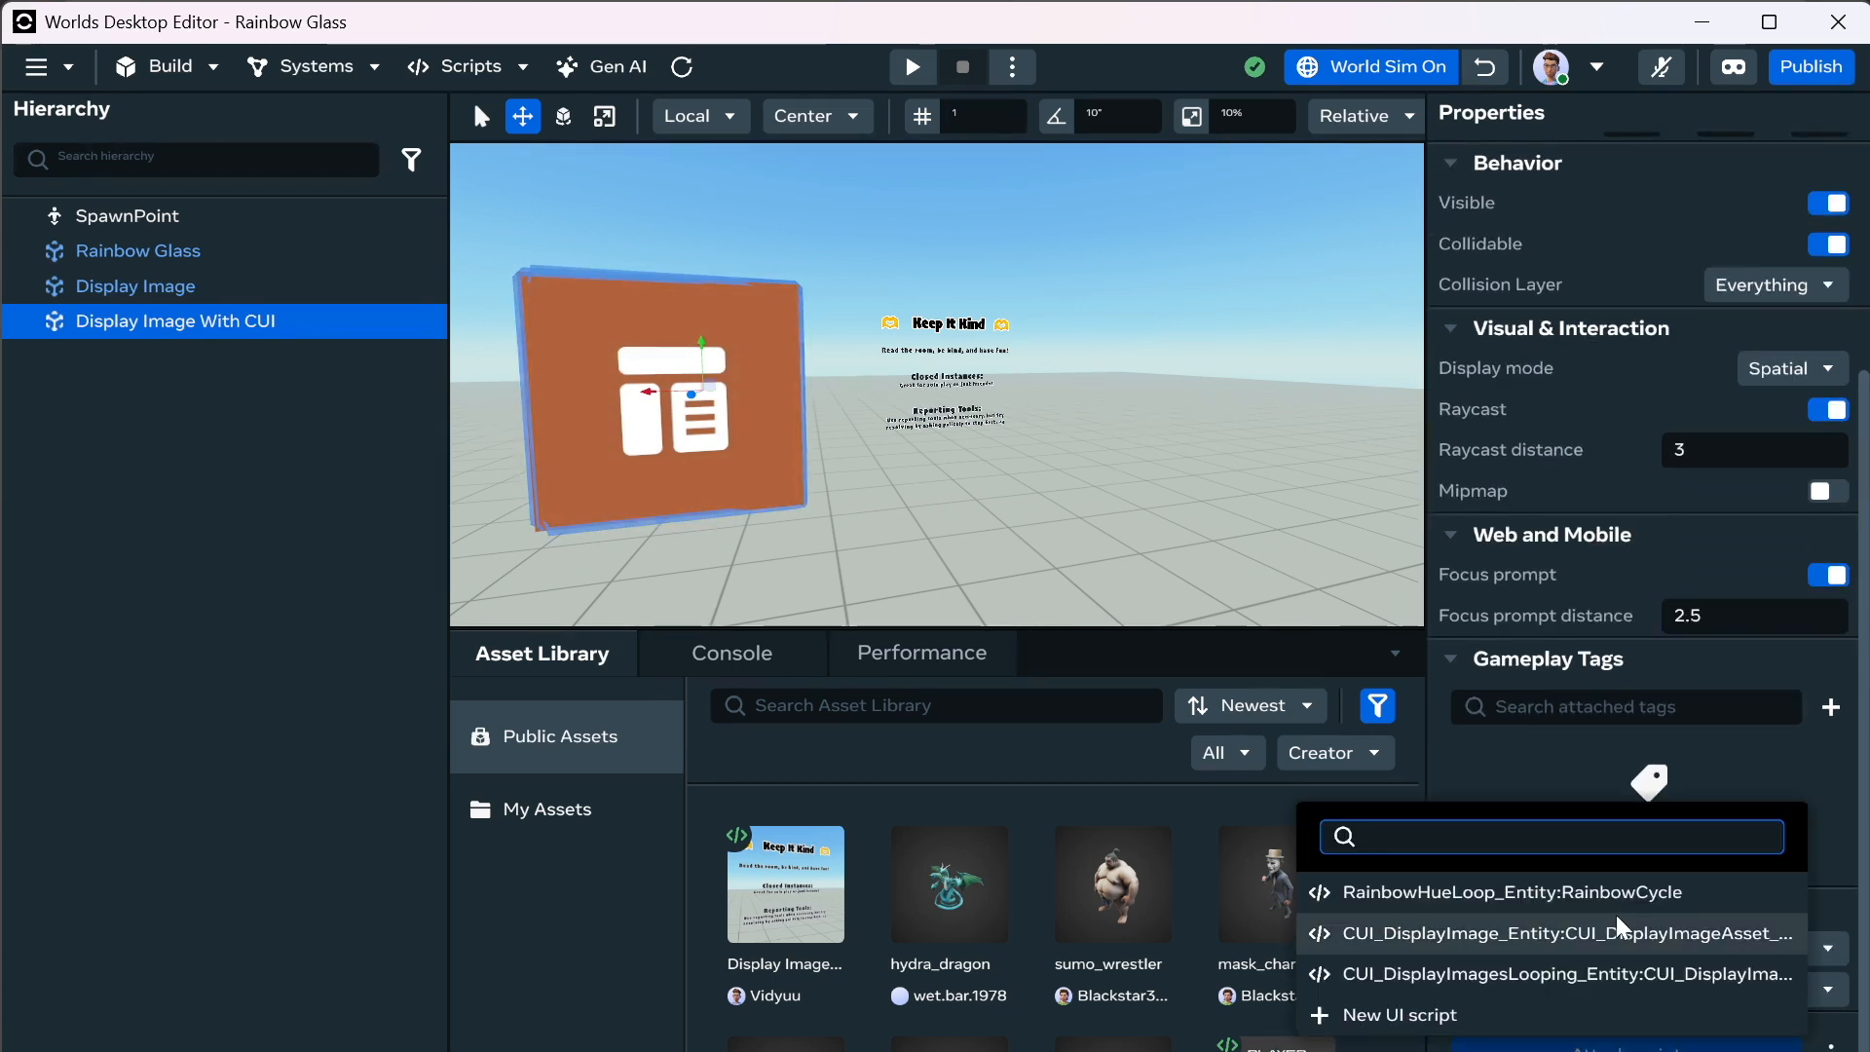
click(1600, 974)
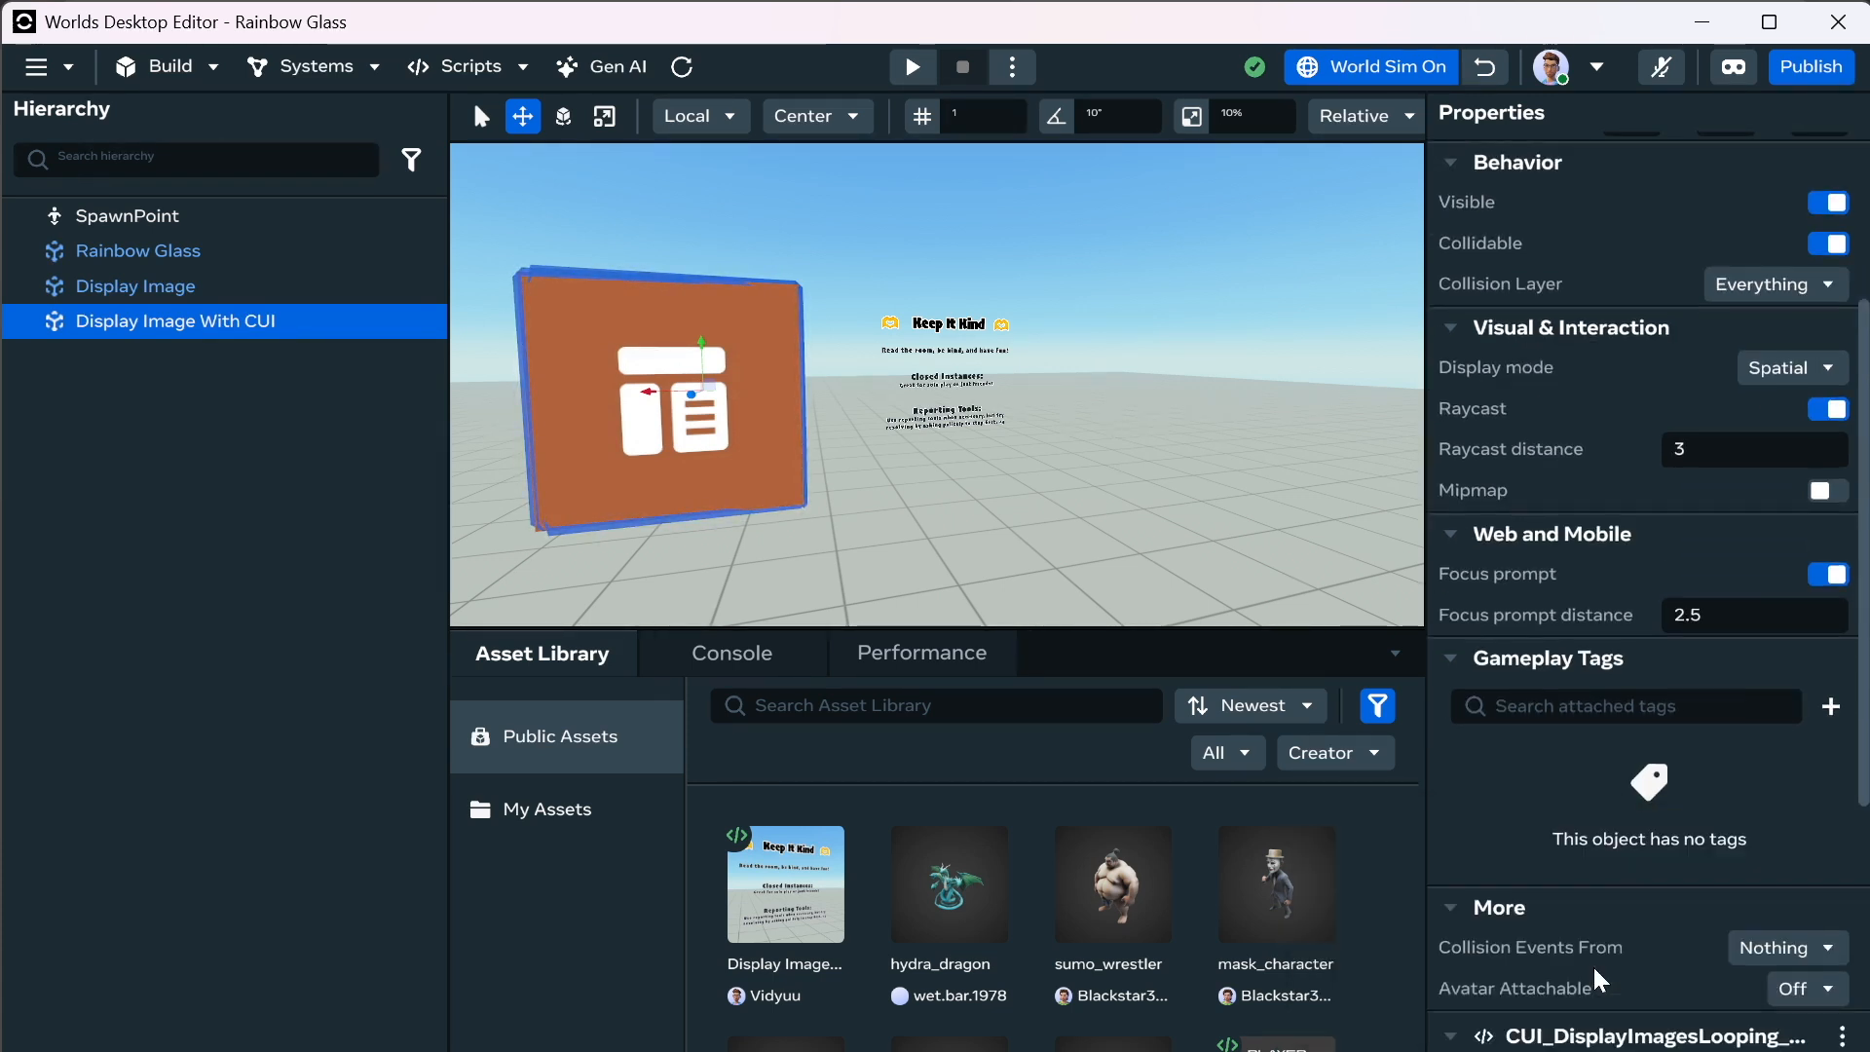
scroll(1592, 916, down, 1)
scroll(1593, 916, down, 5)
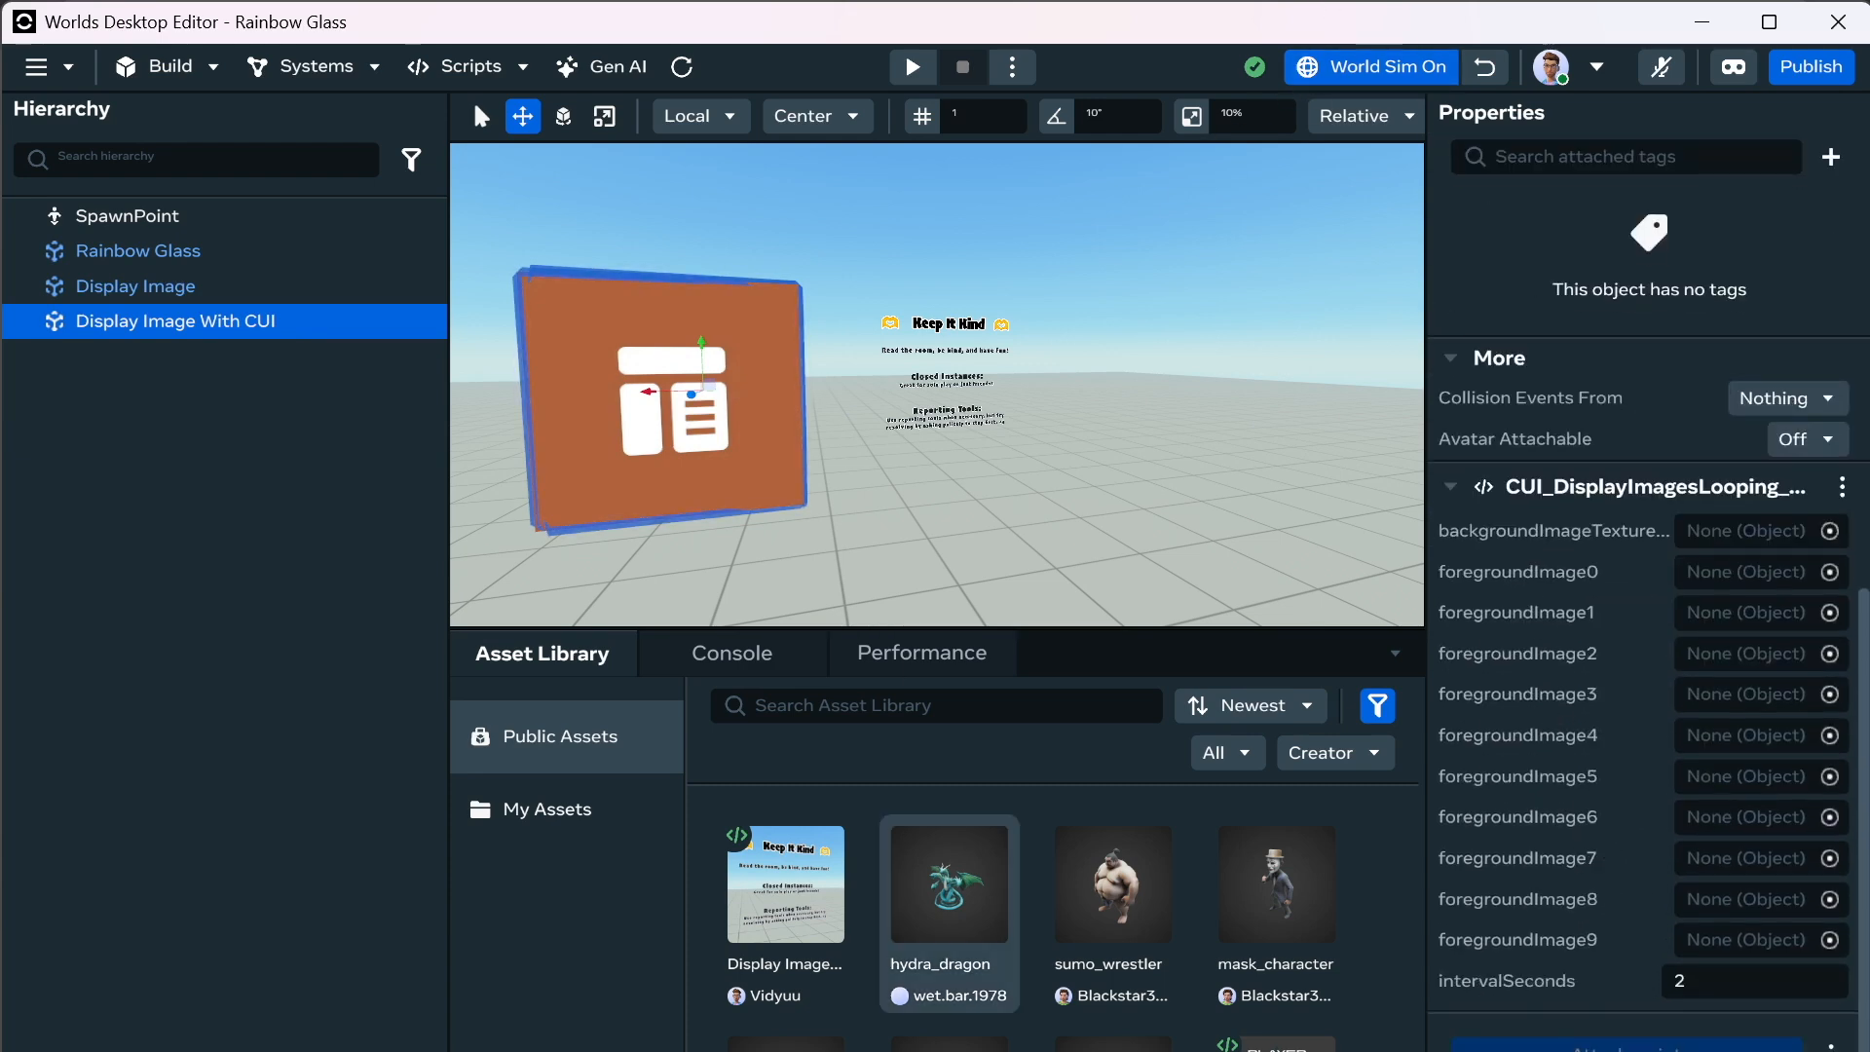
Browse the My Assets folders and open Junk From Classes inside the Archive folder.
click(539, 823)
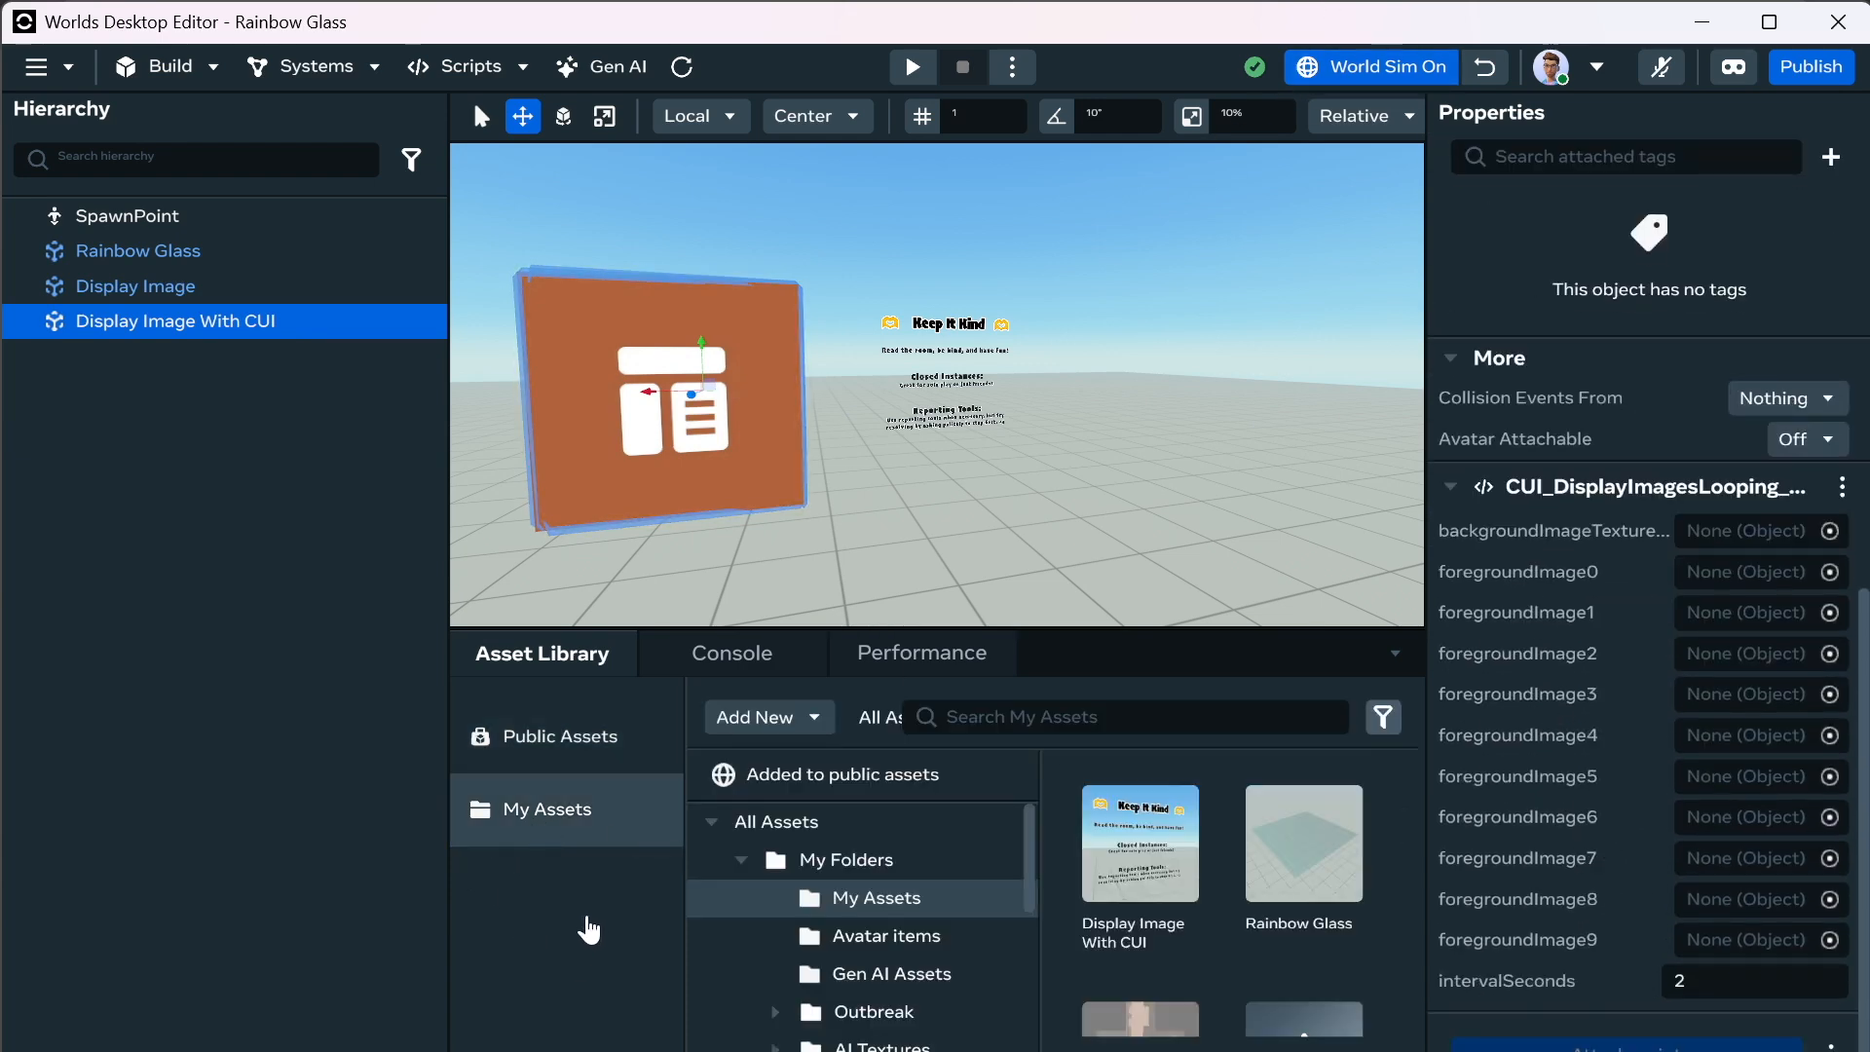
scroll(823, 943, down, 5)
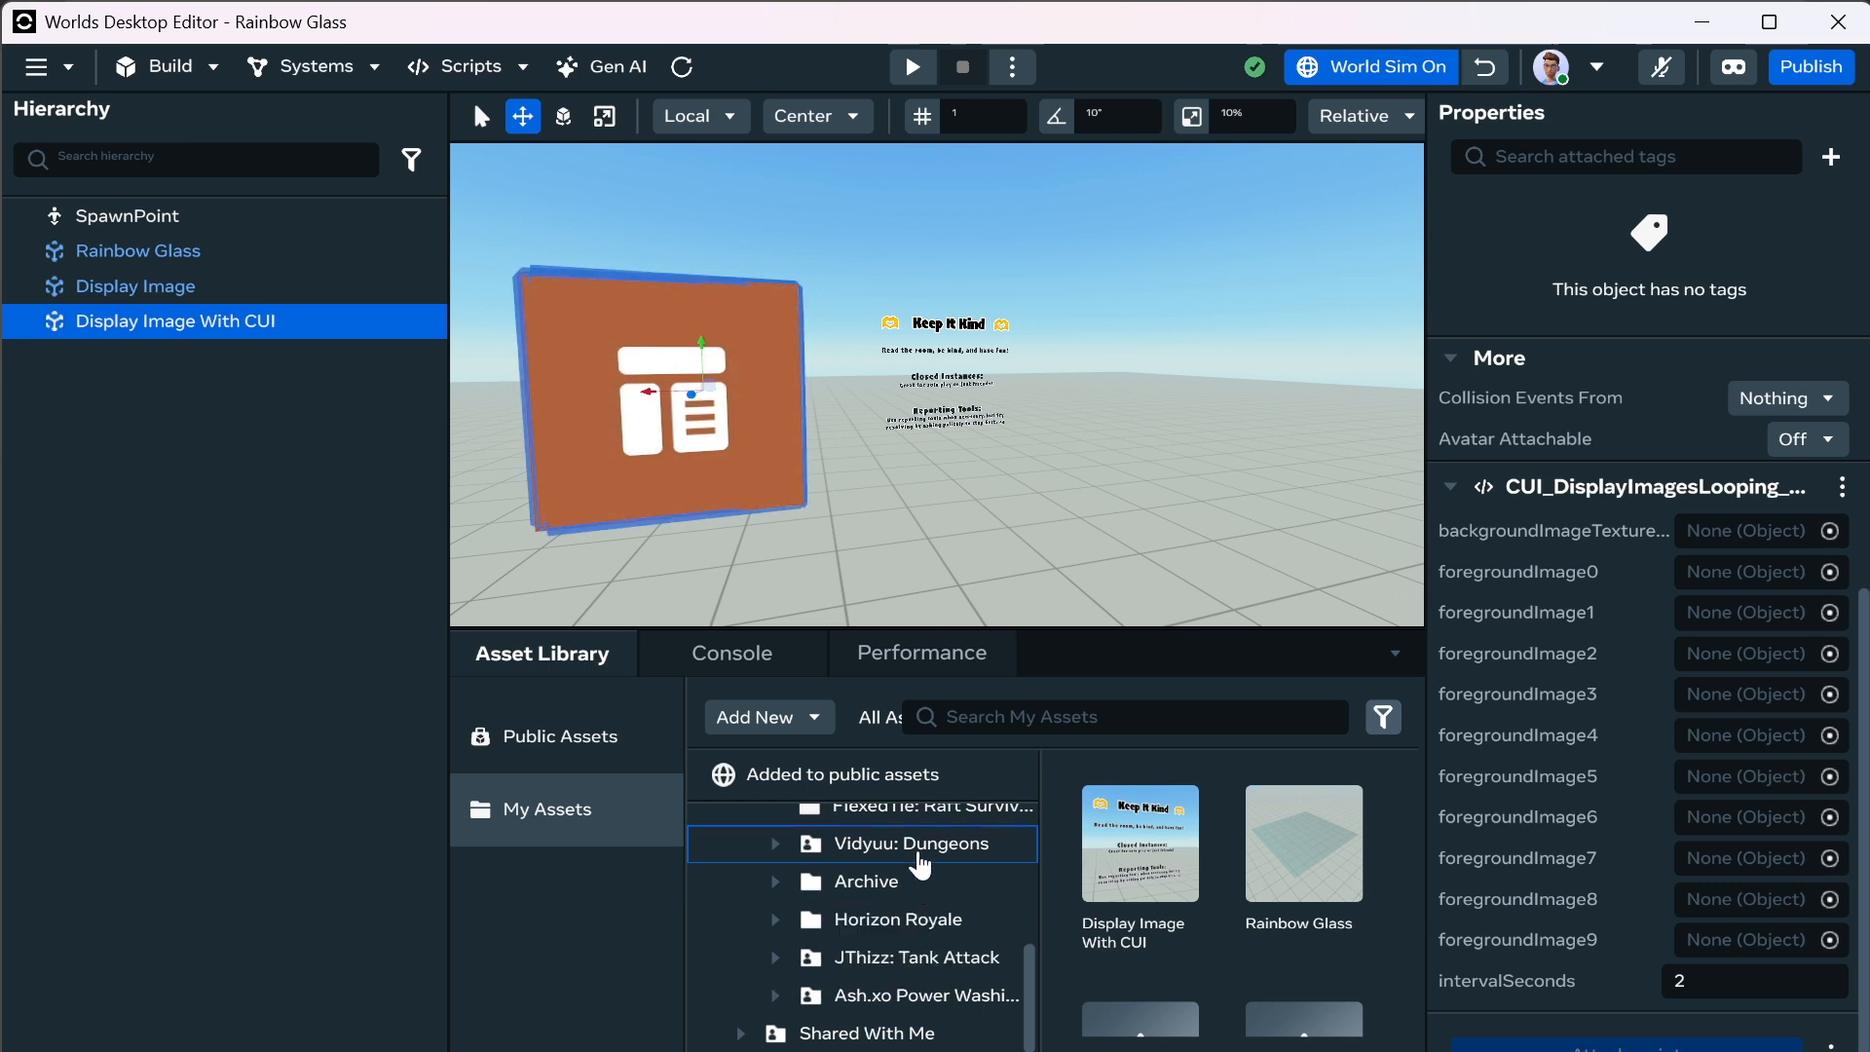
scroll(938, 933, up, 3)
scroll(940, 943, down, 3)
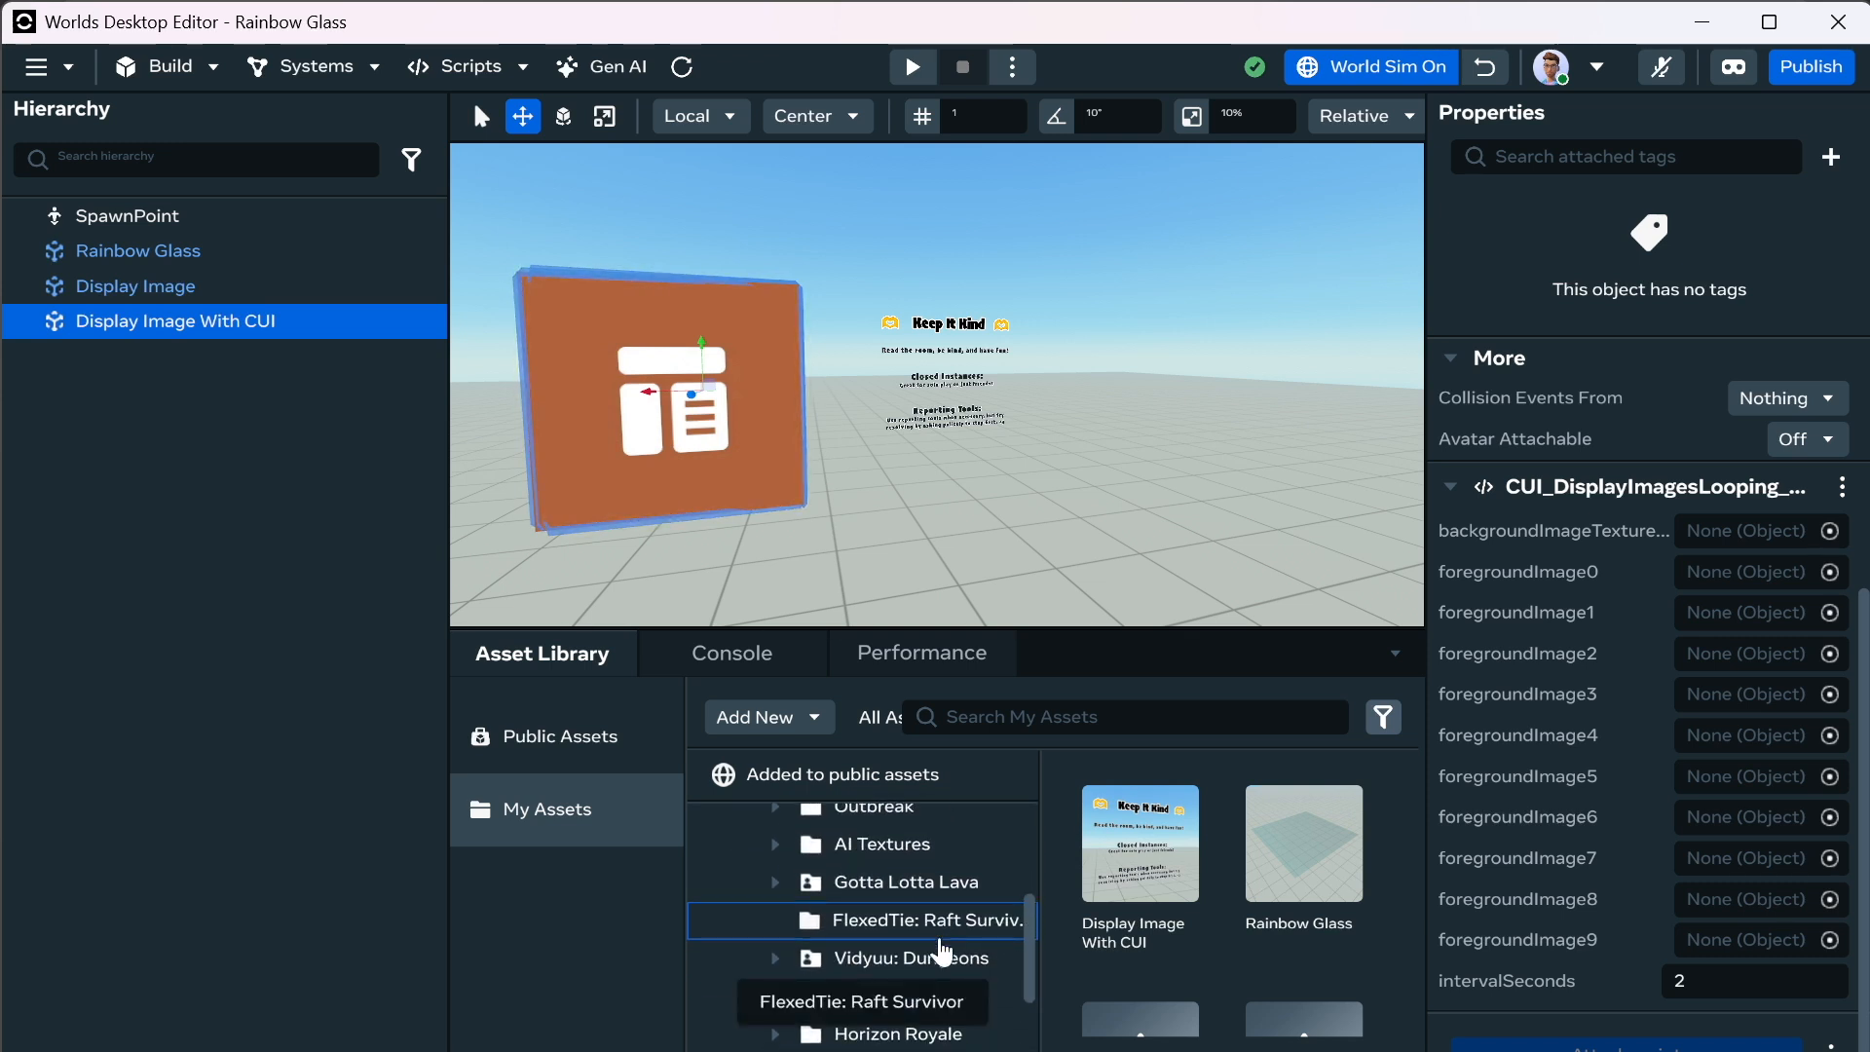
scroll(943, 953, up, 3)
scroll(943, 952, down, 3)
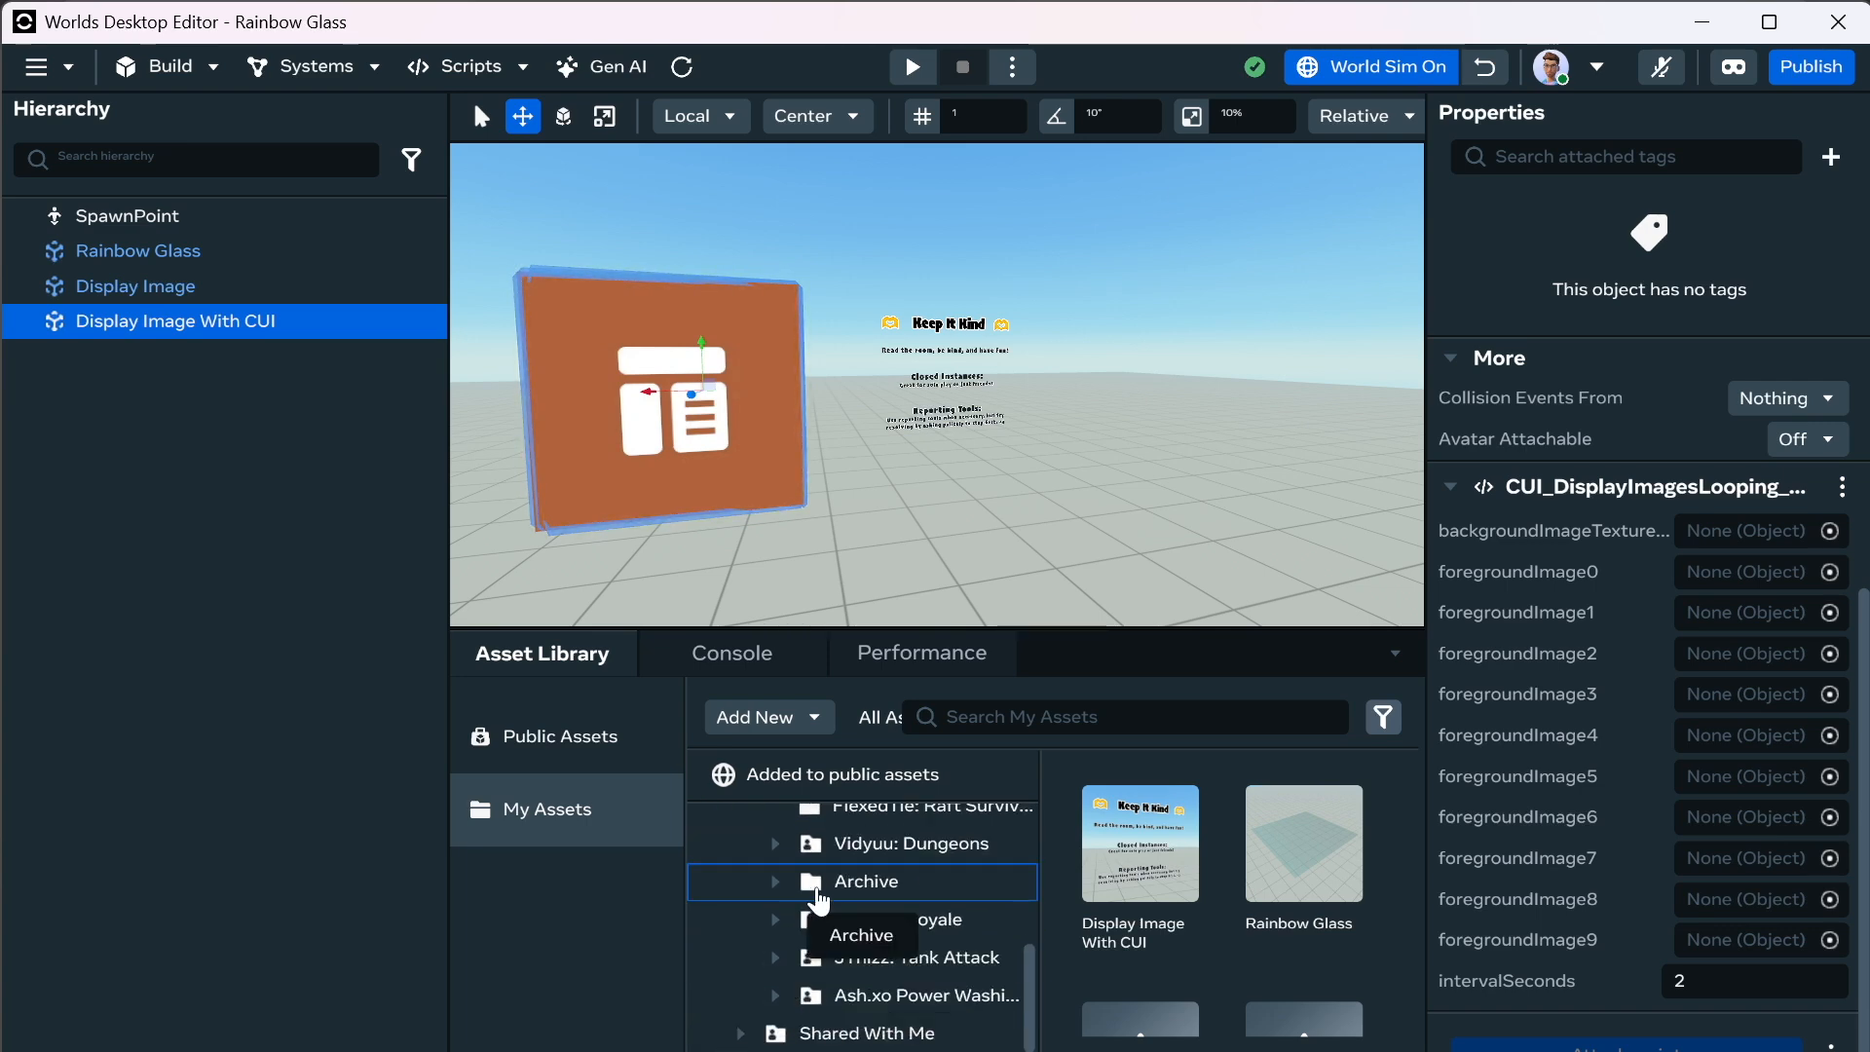
scroll(818, 974, up, 3)
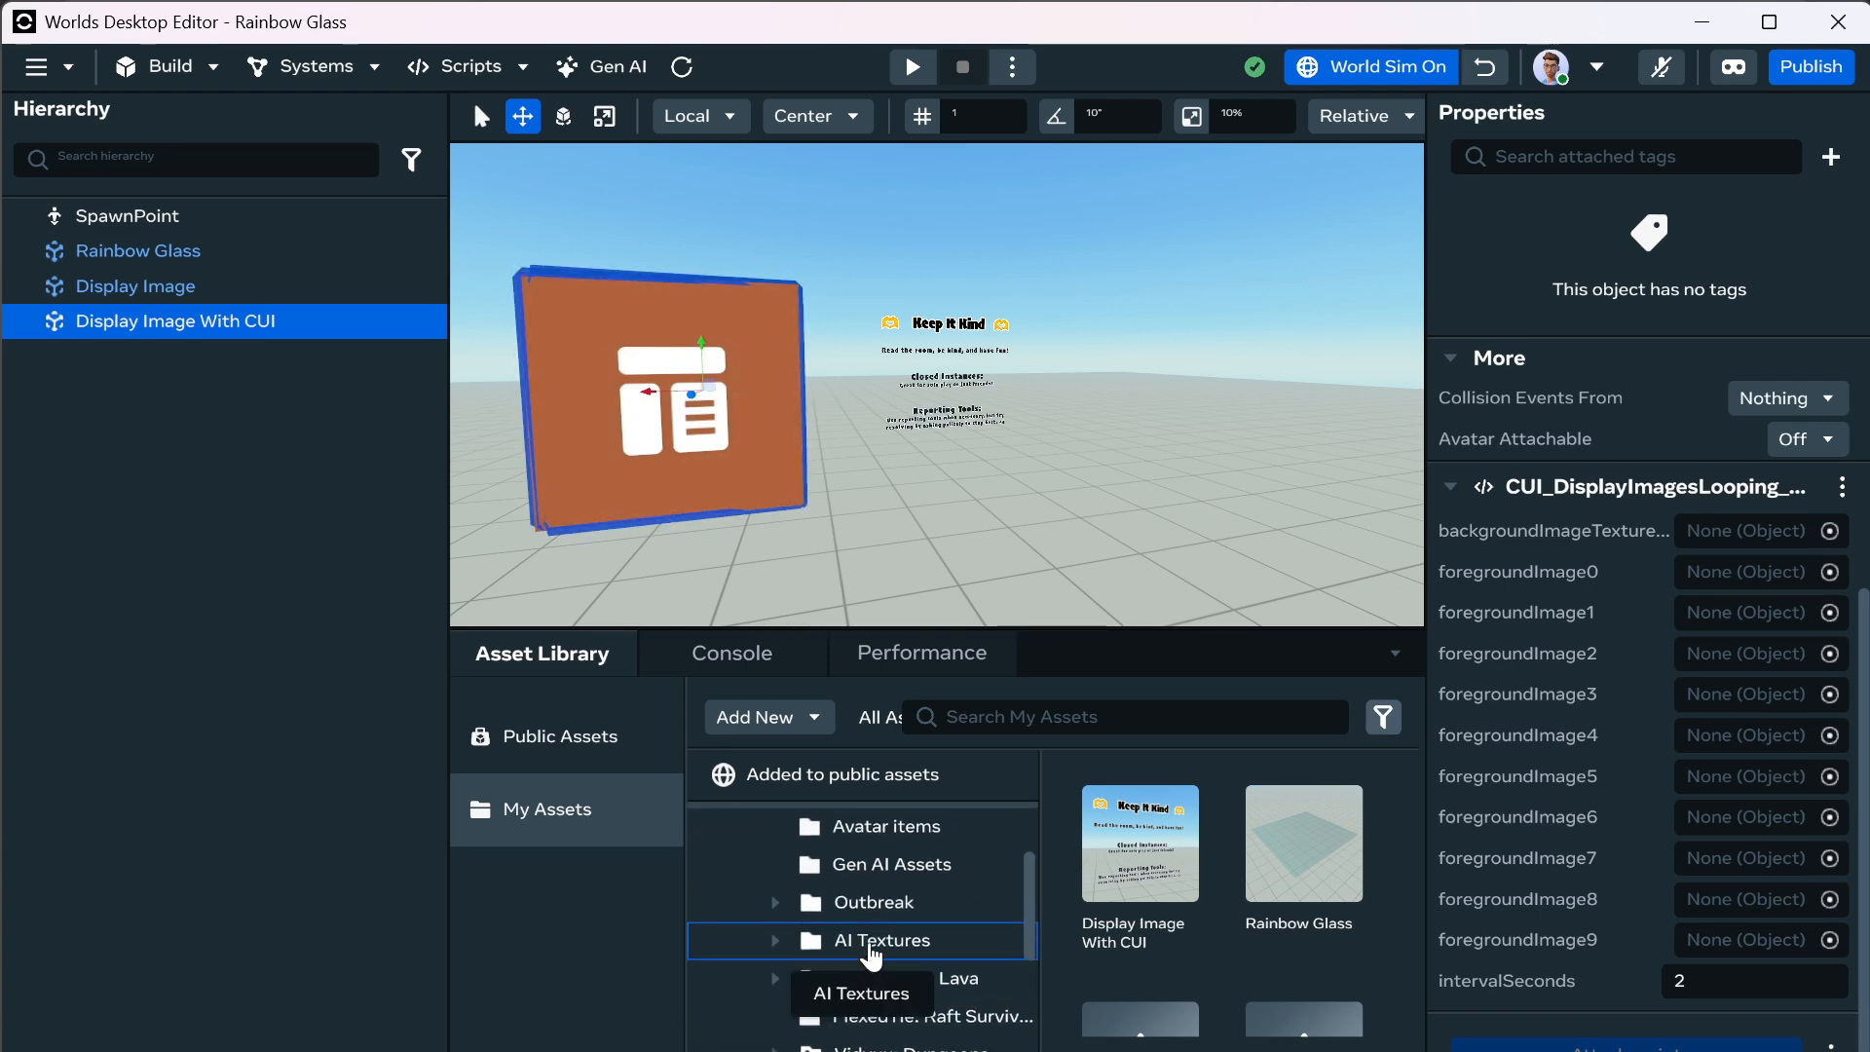
click(871, 950)
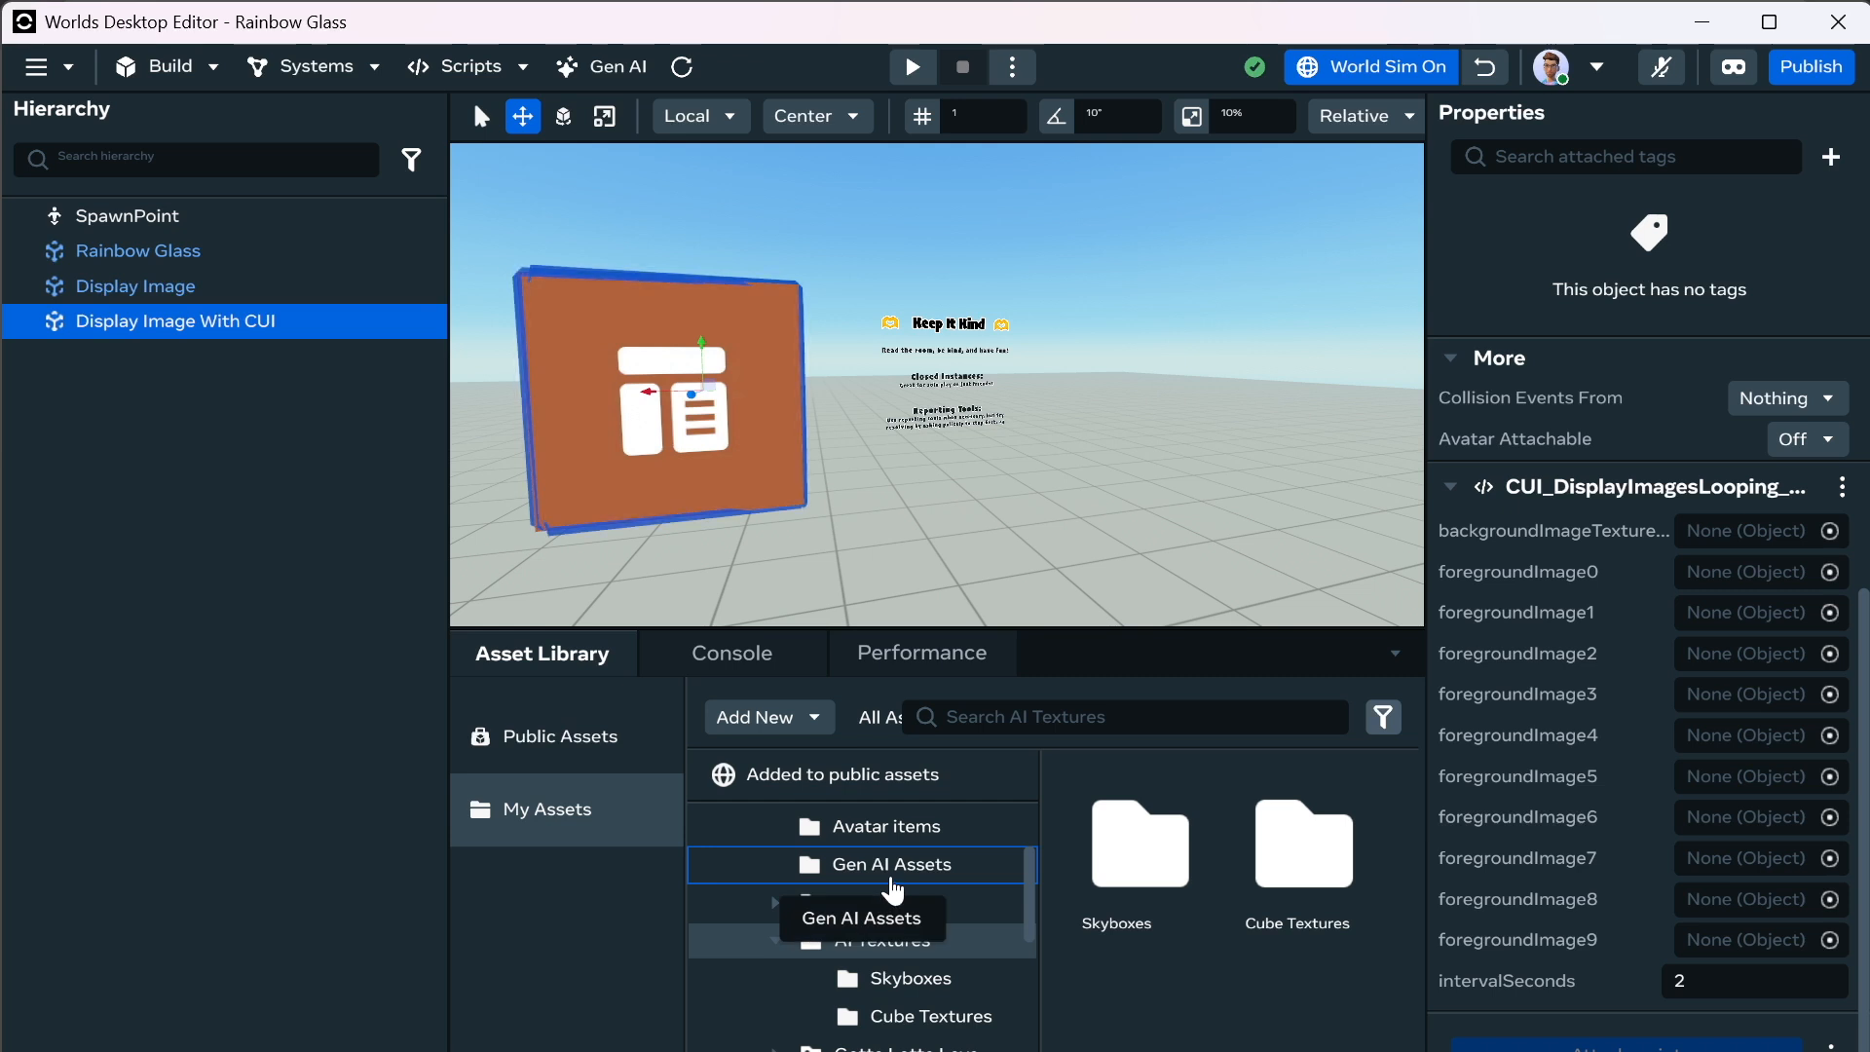
scroll(893, 889, down, 5)
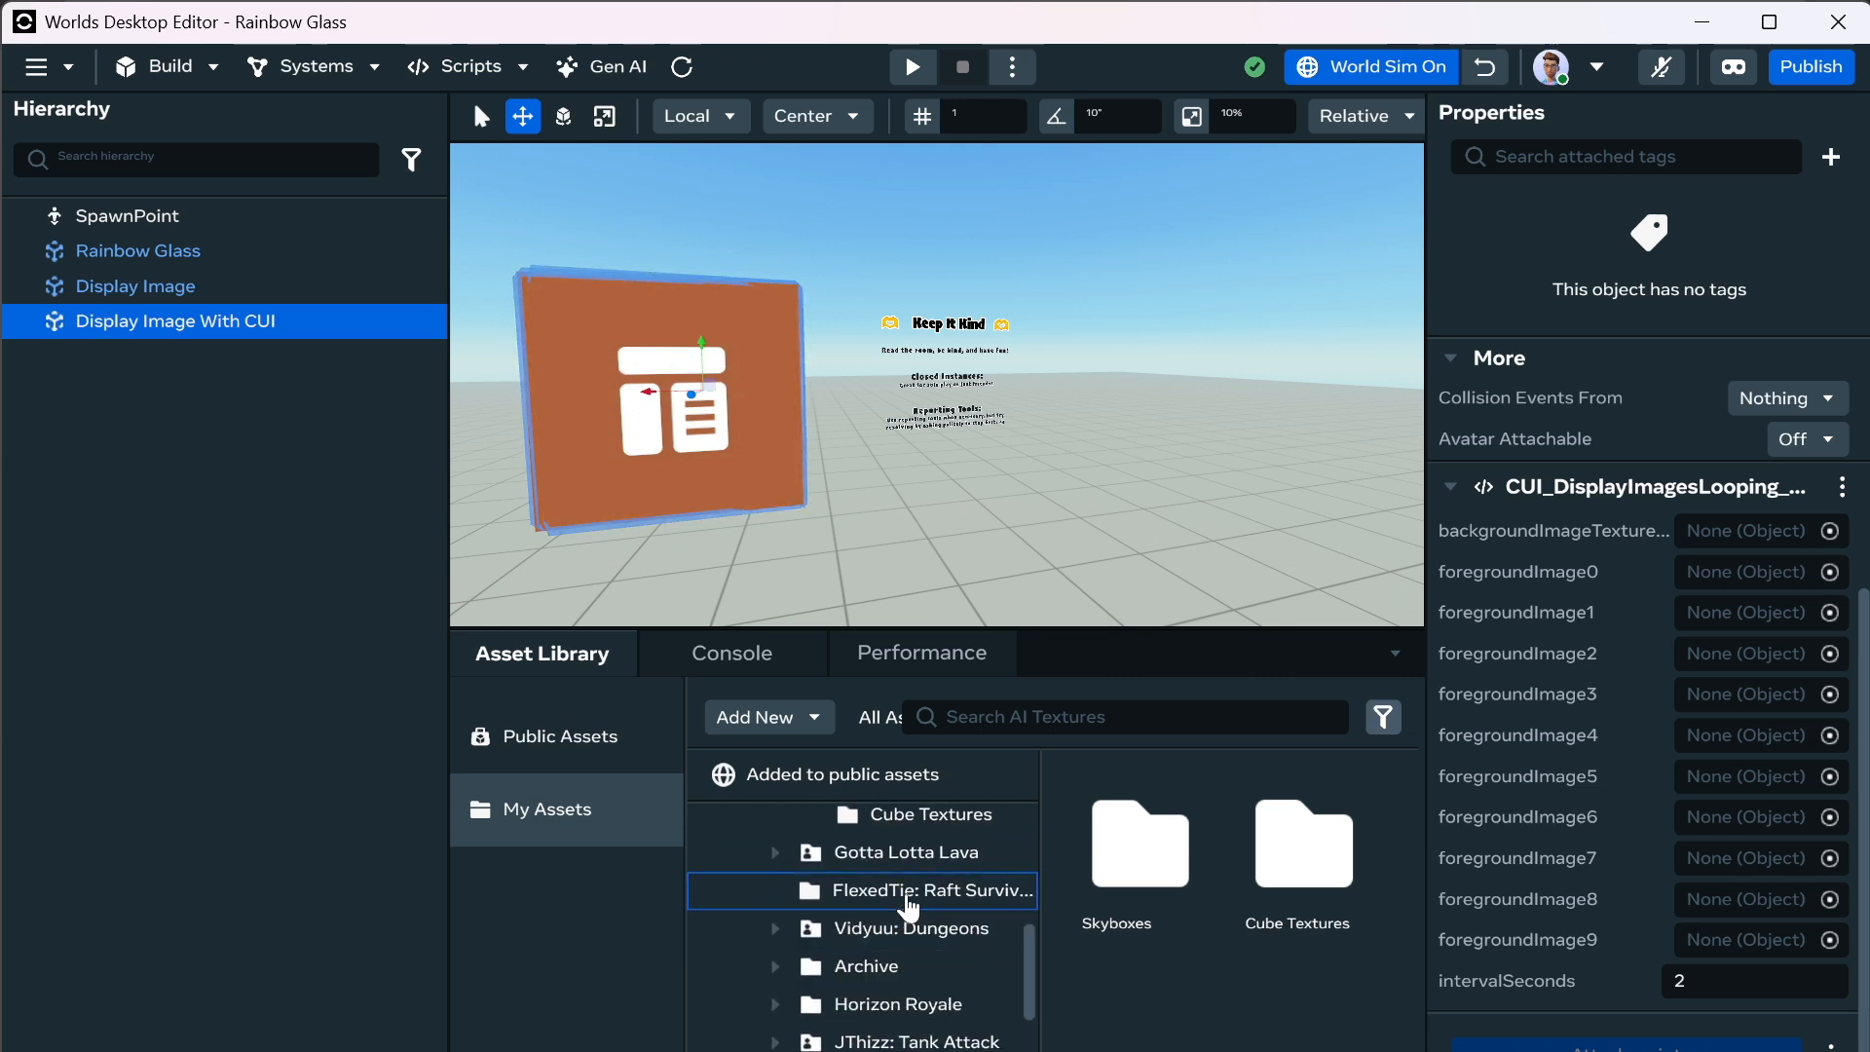
click(923, 967)
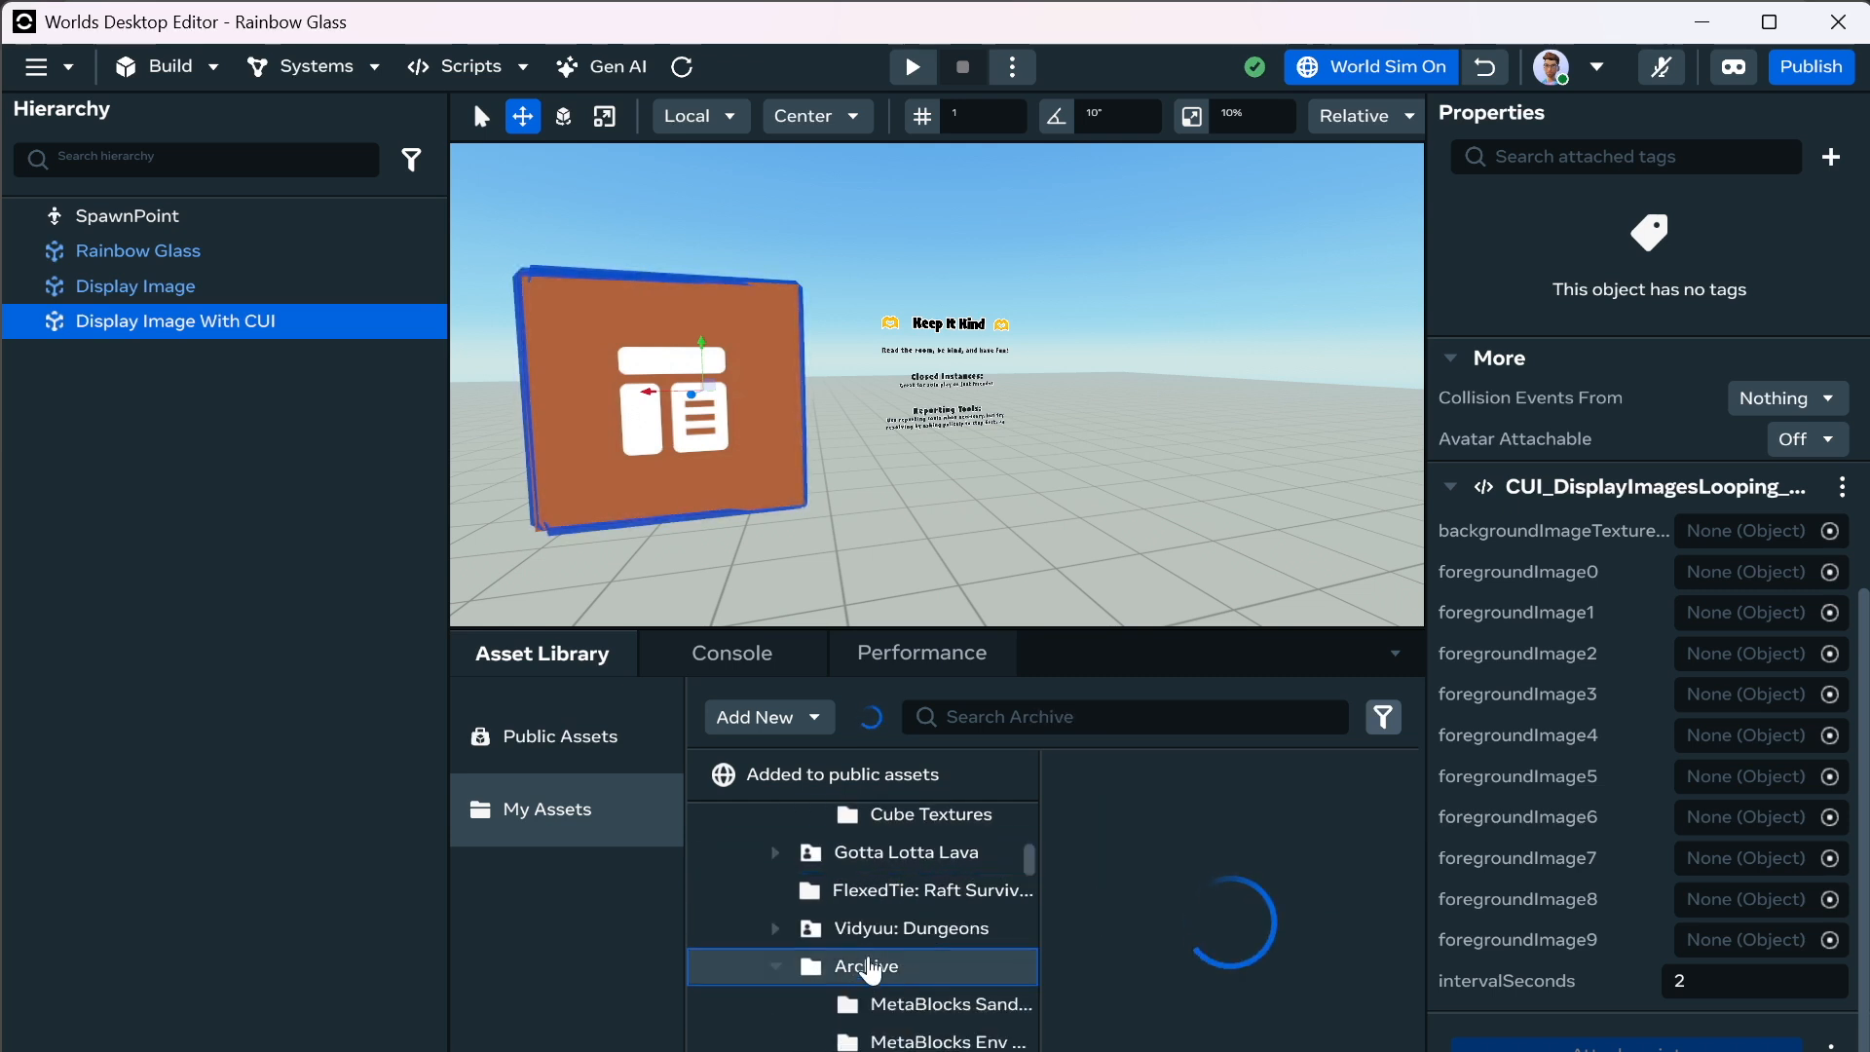
scroll(889, 943, down, 5)
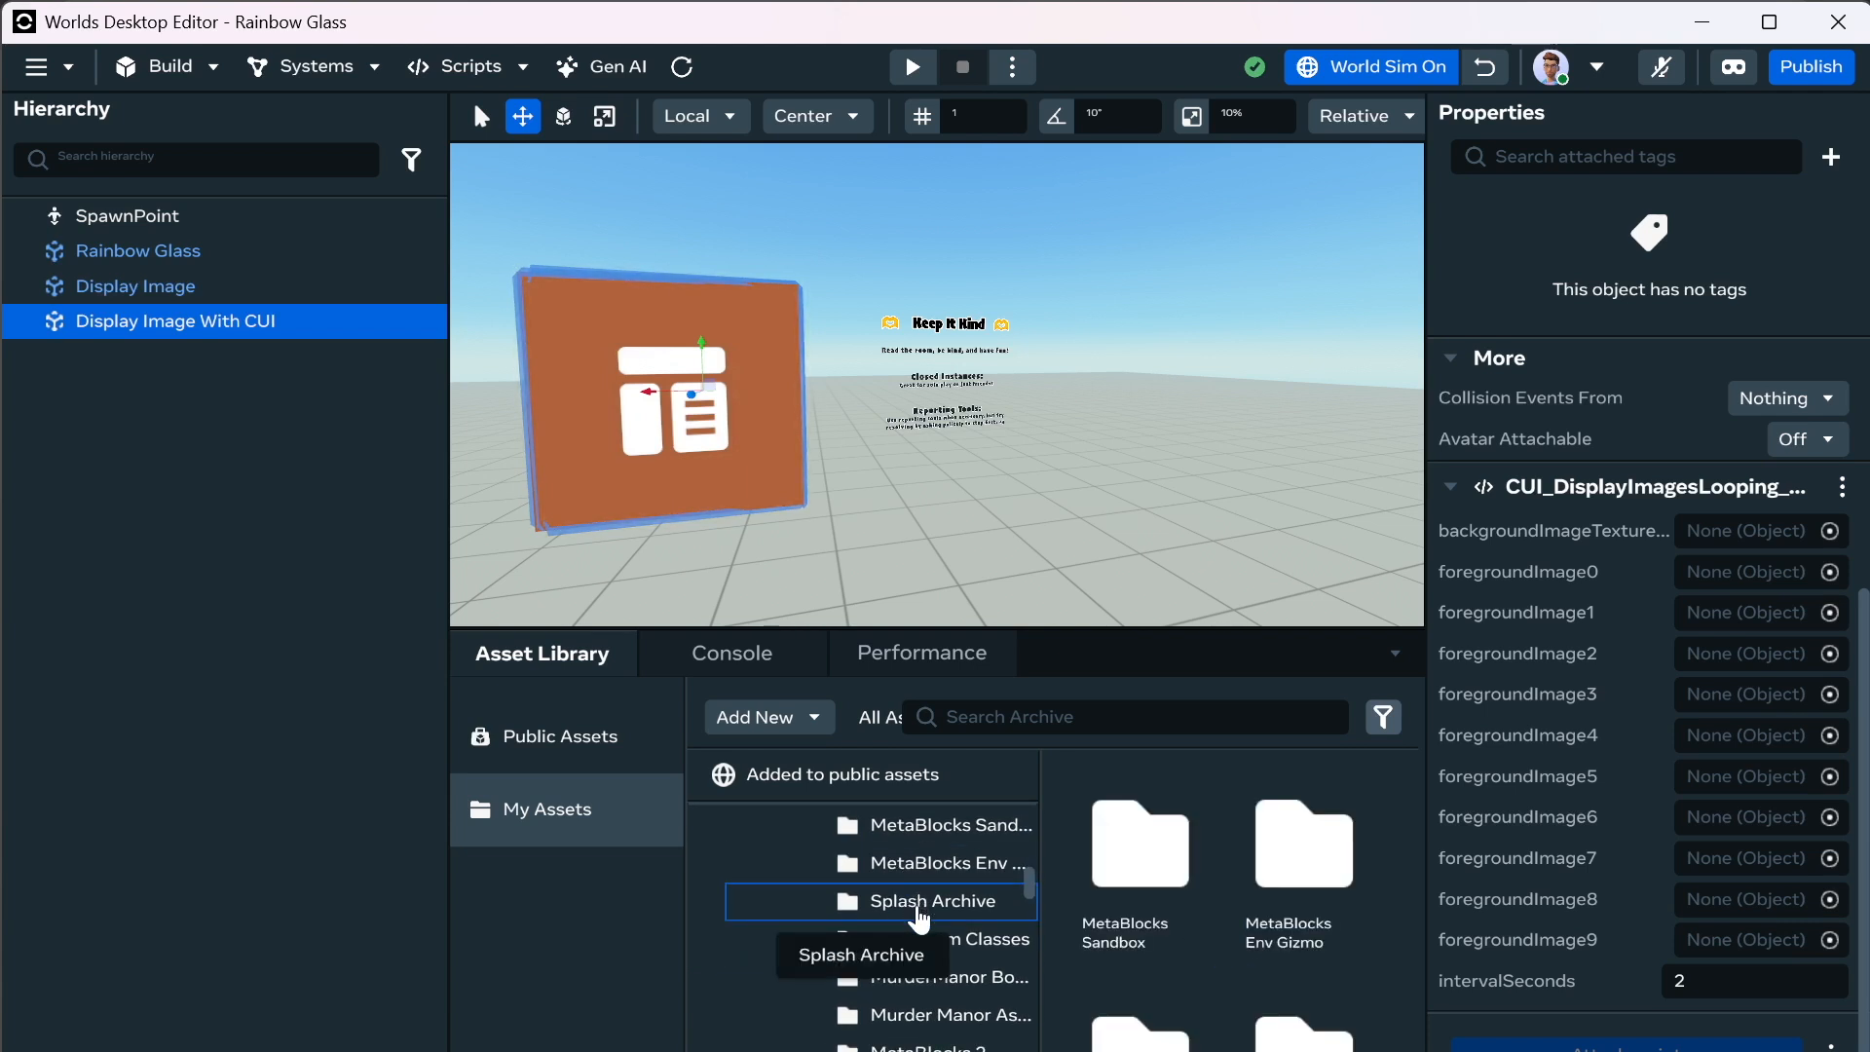
click(928, 940)
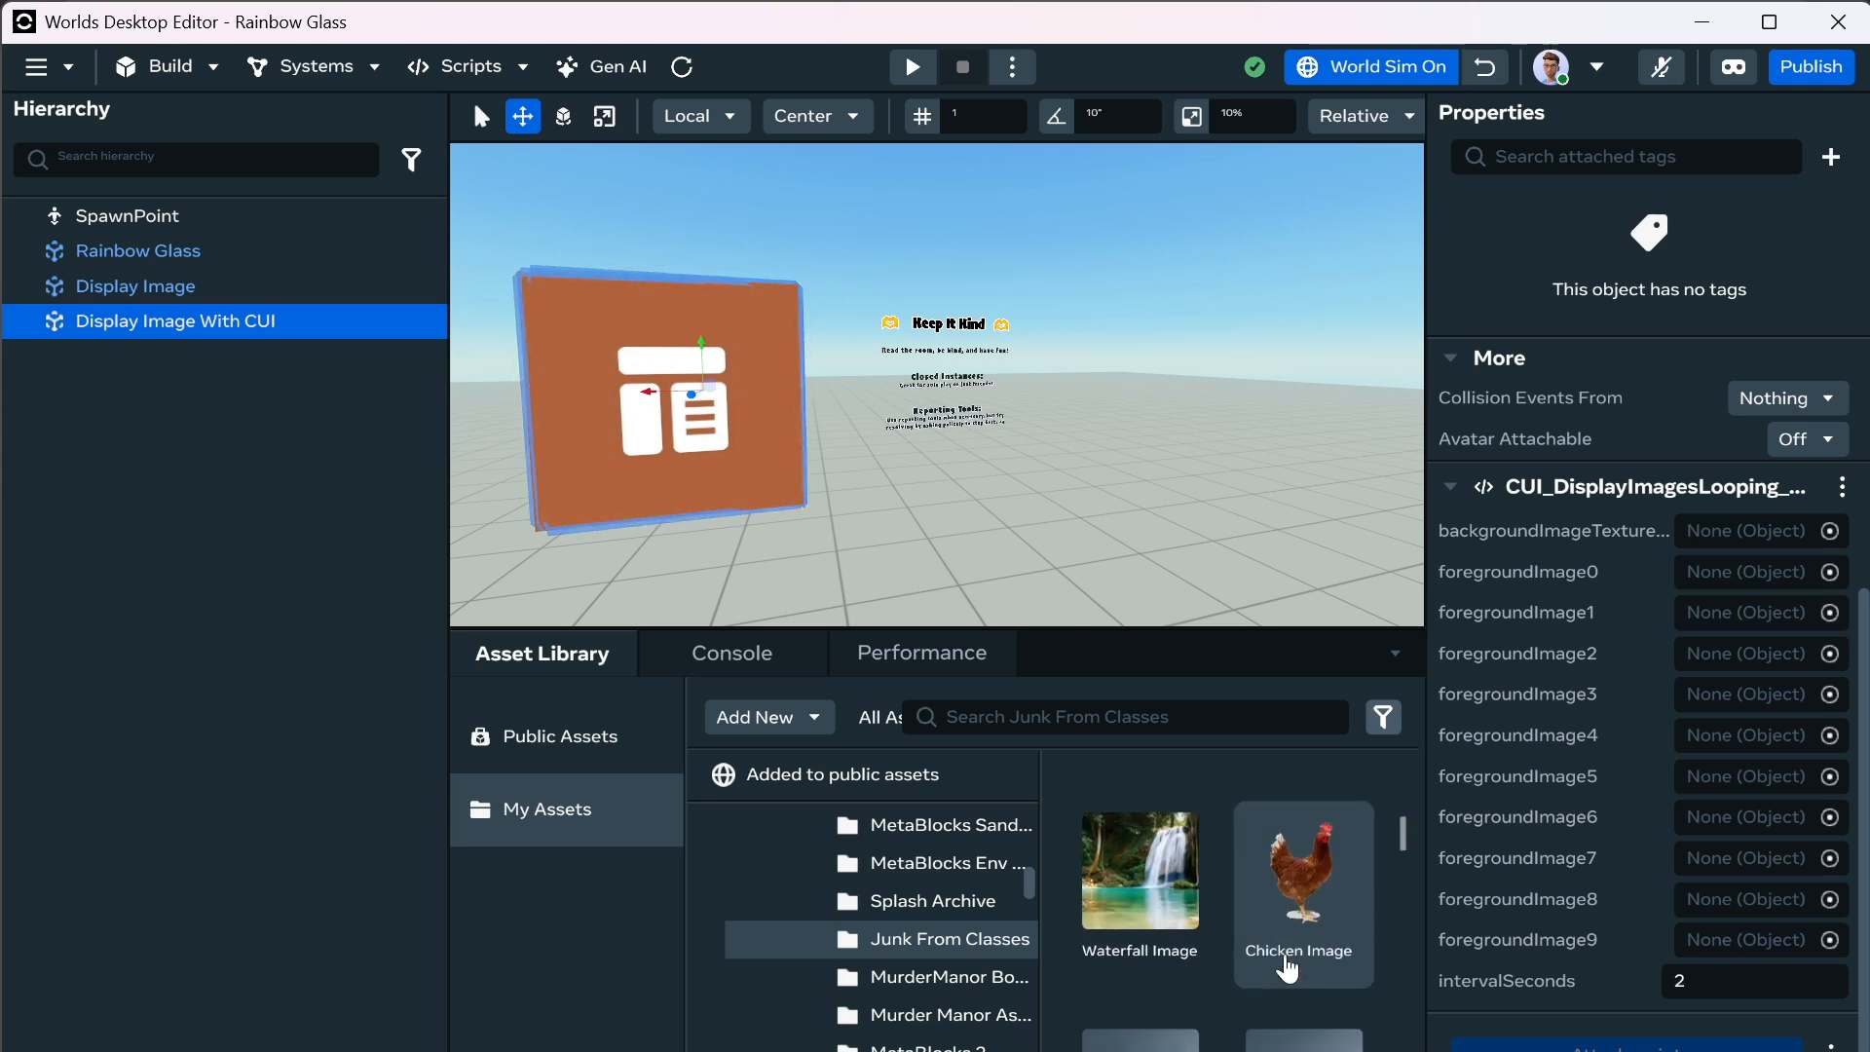
Assign Waterfall Image to the background image property and Chicken Image to foregroundImage0, and reset the world simulation.
drag(1127, 912, 1802, 541)
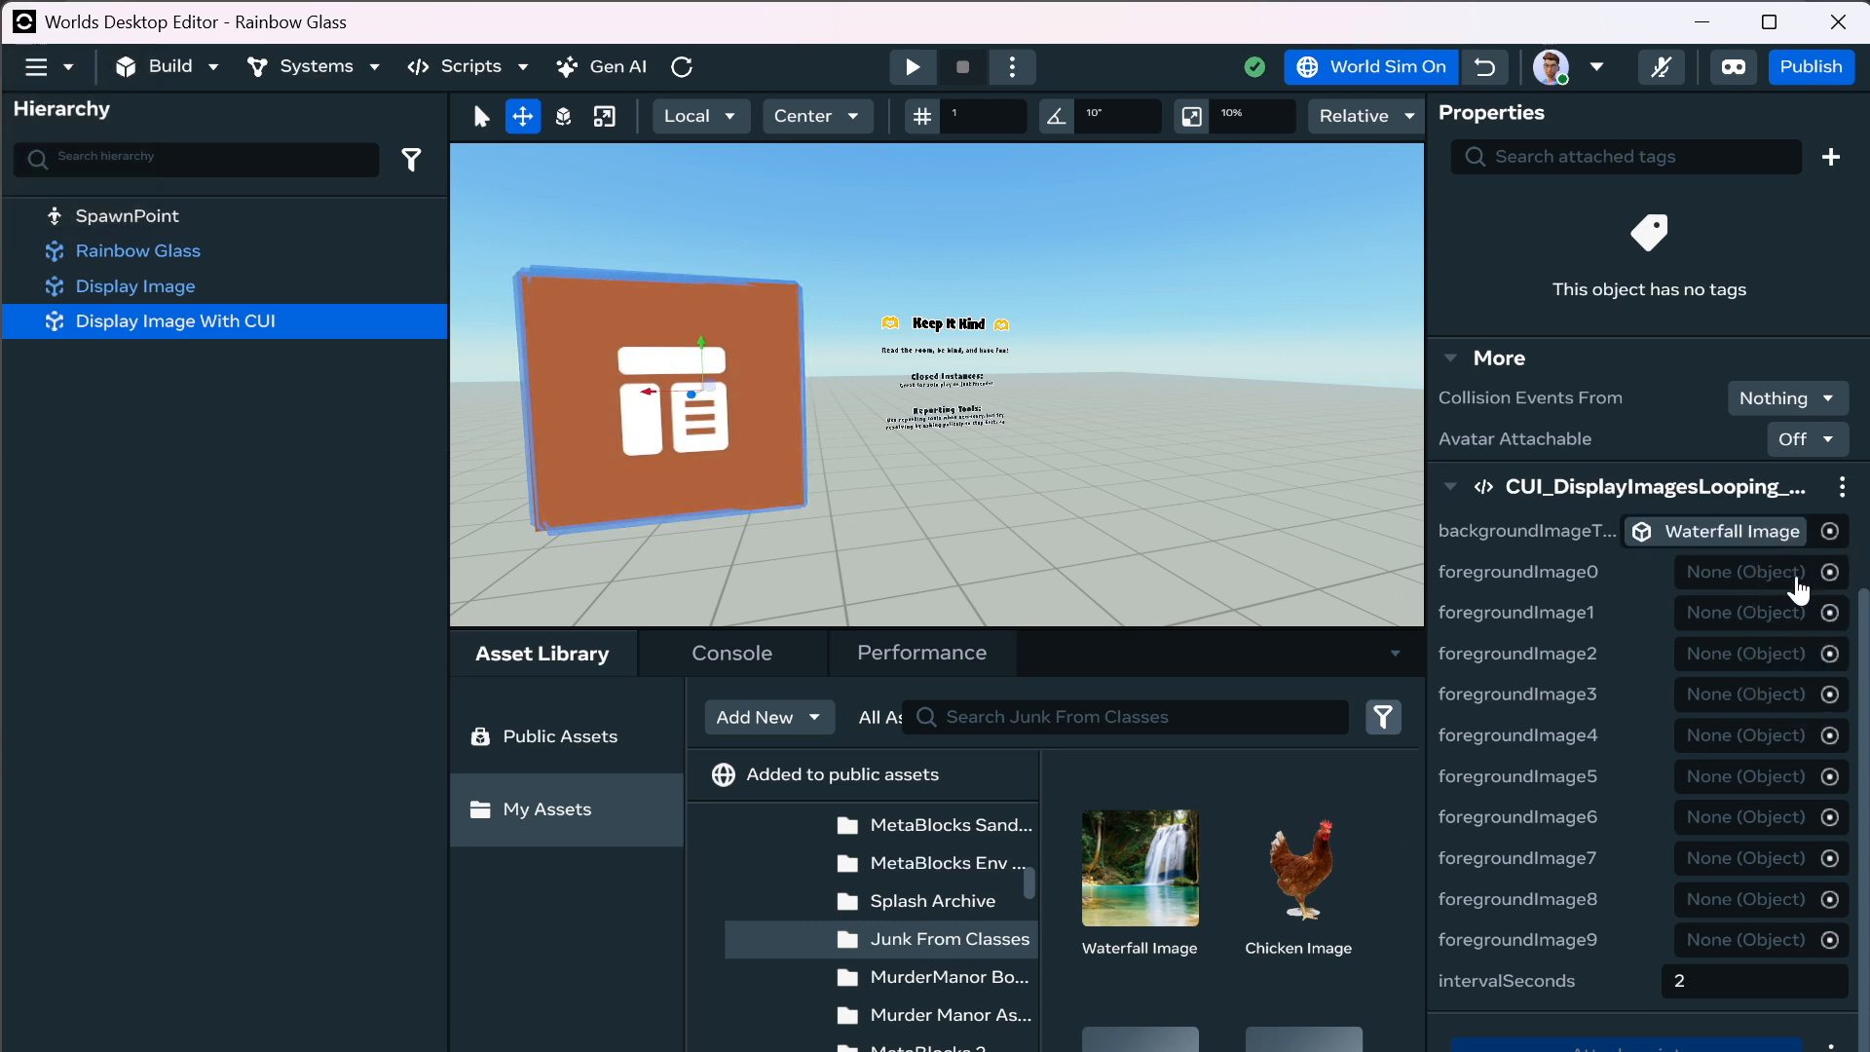
drag(1302, 871, 1712, 587)
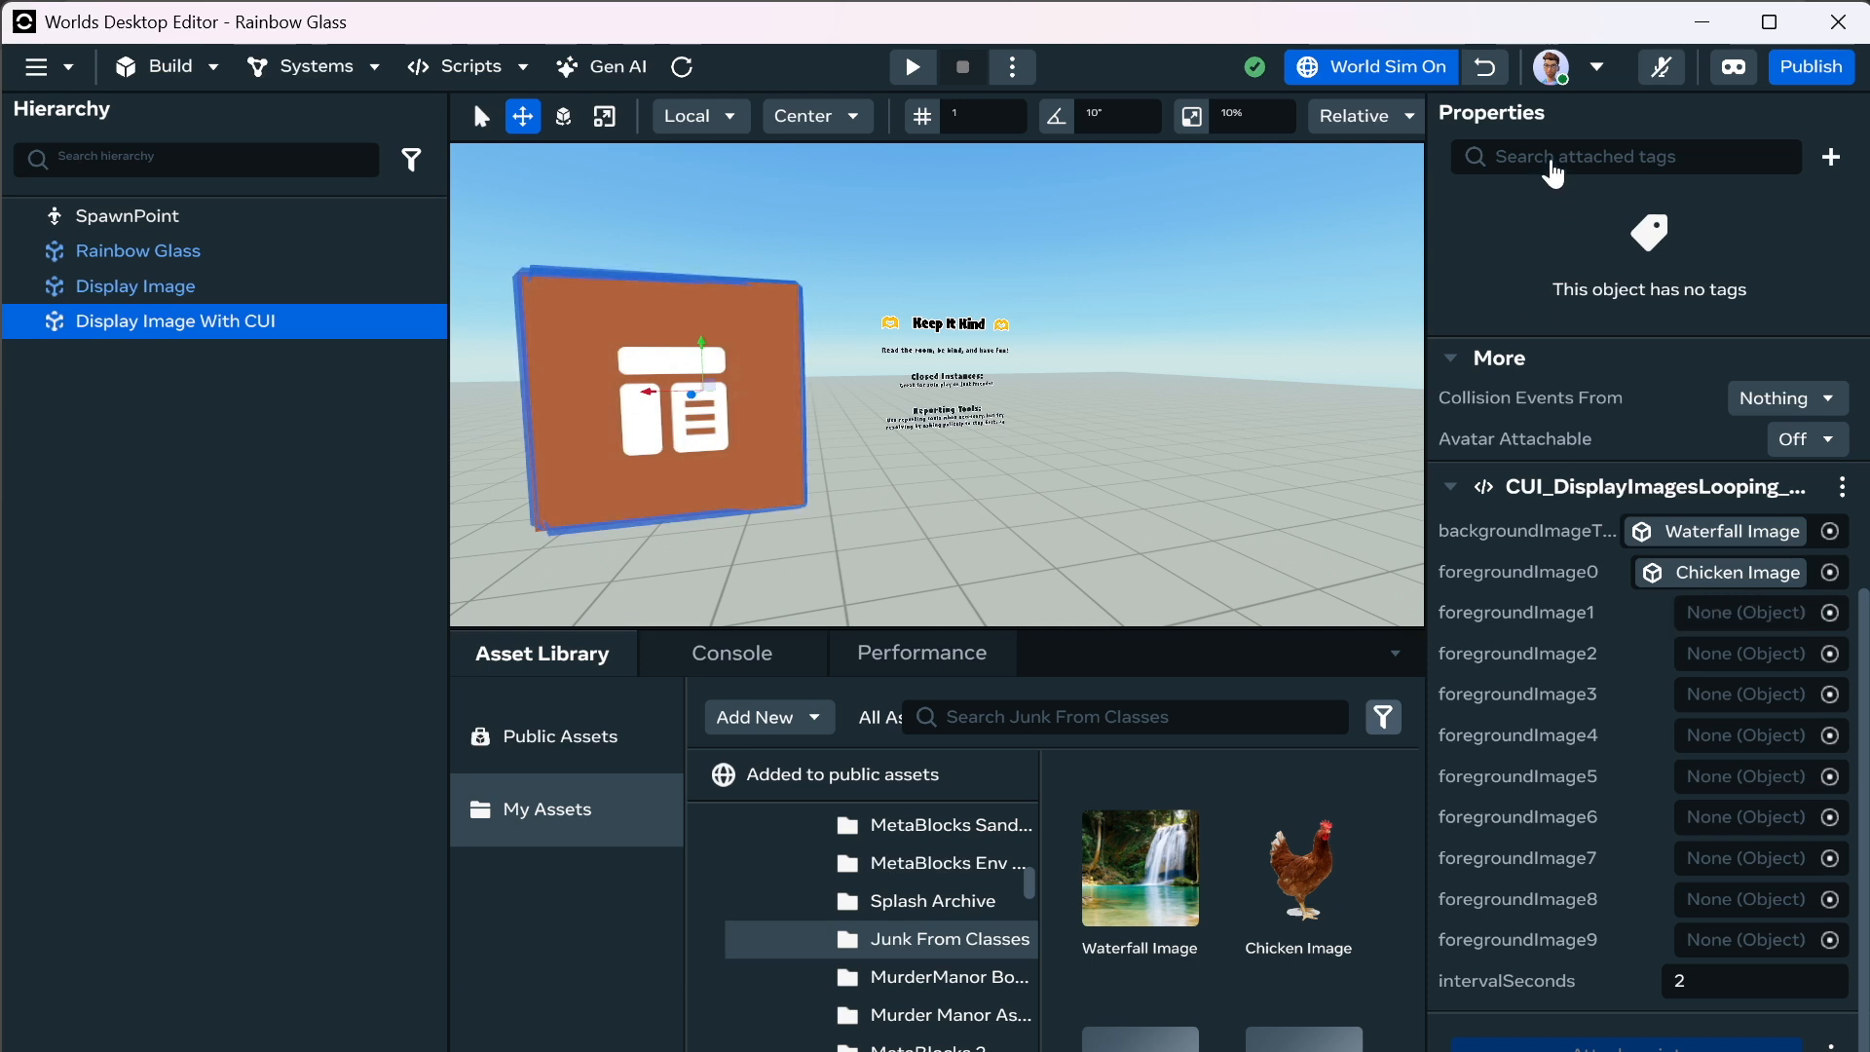
click(1490, 74)
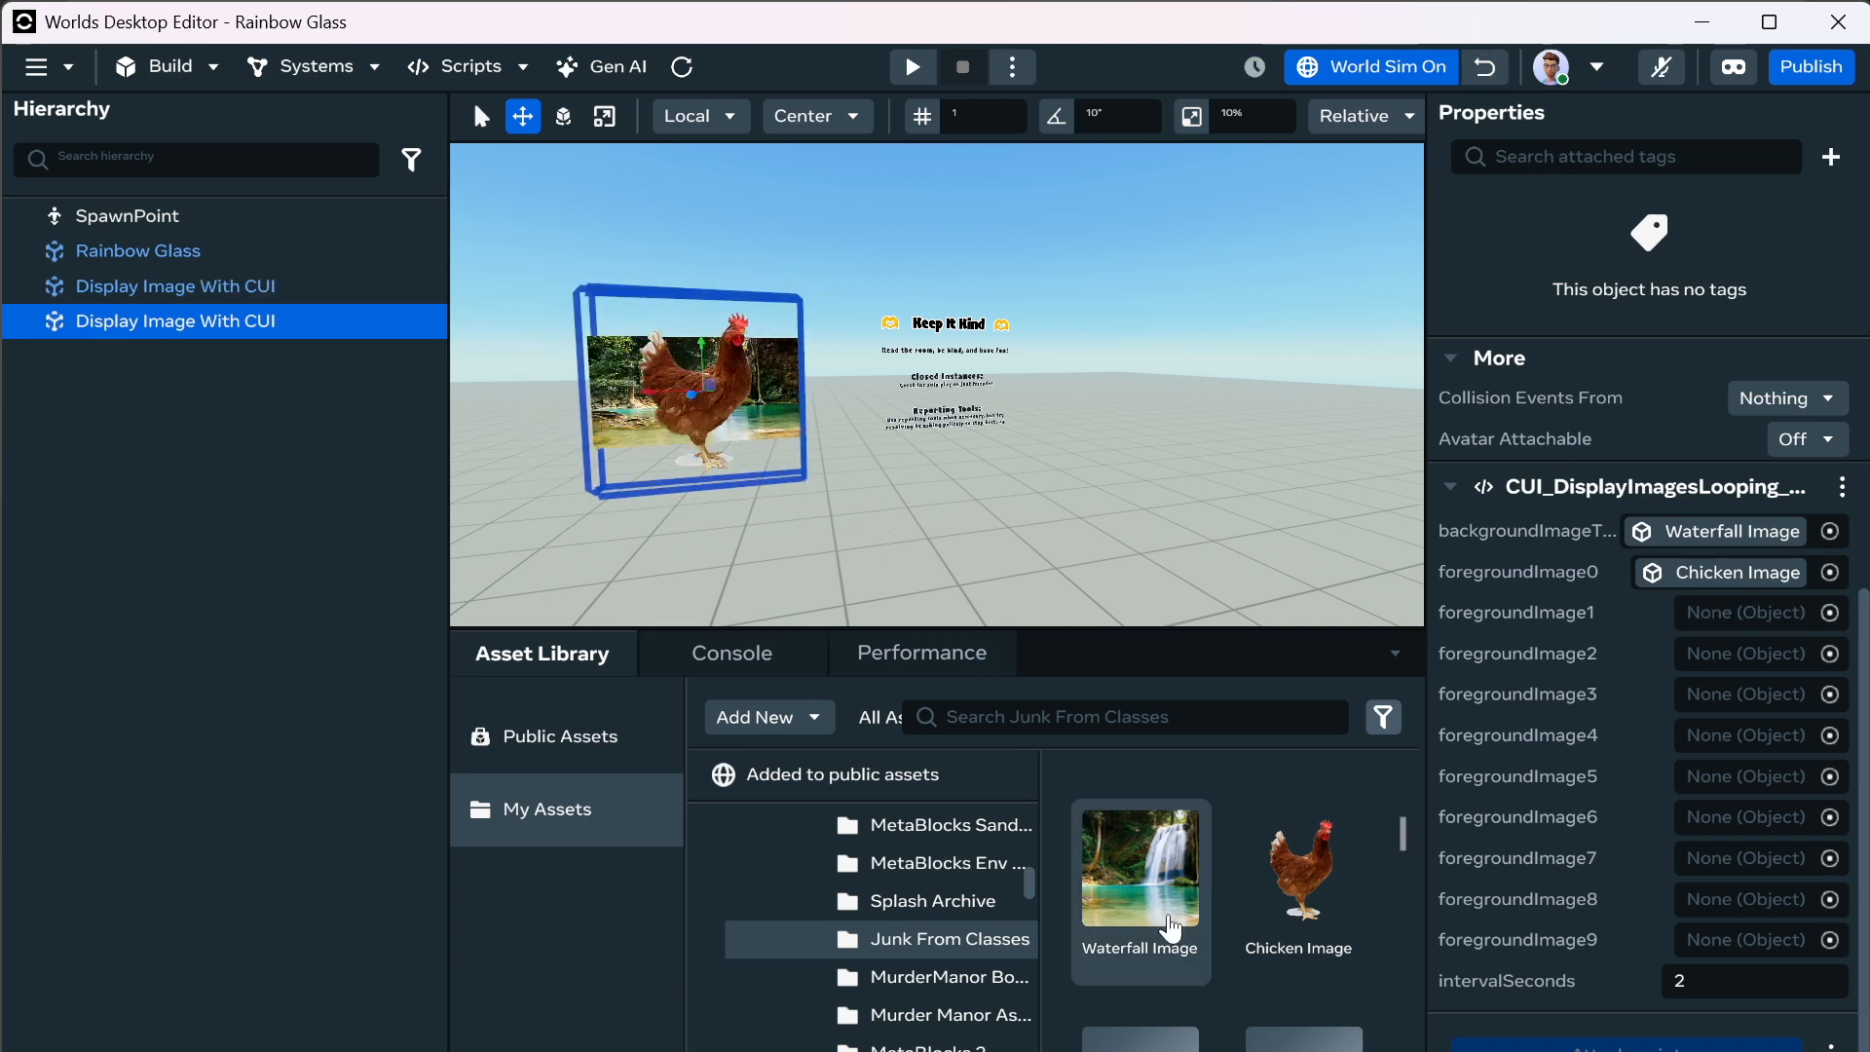
Open the MurderManor Boards folder and browse its board images for additional foreground images.
scroll(1245, 970, down, 5)
scroll(1246, 971, down, 8)
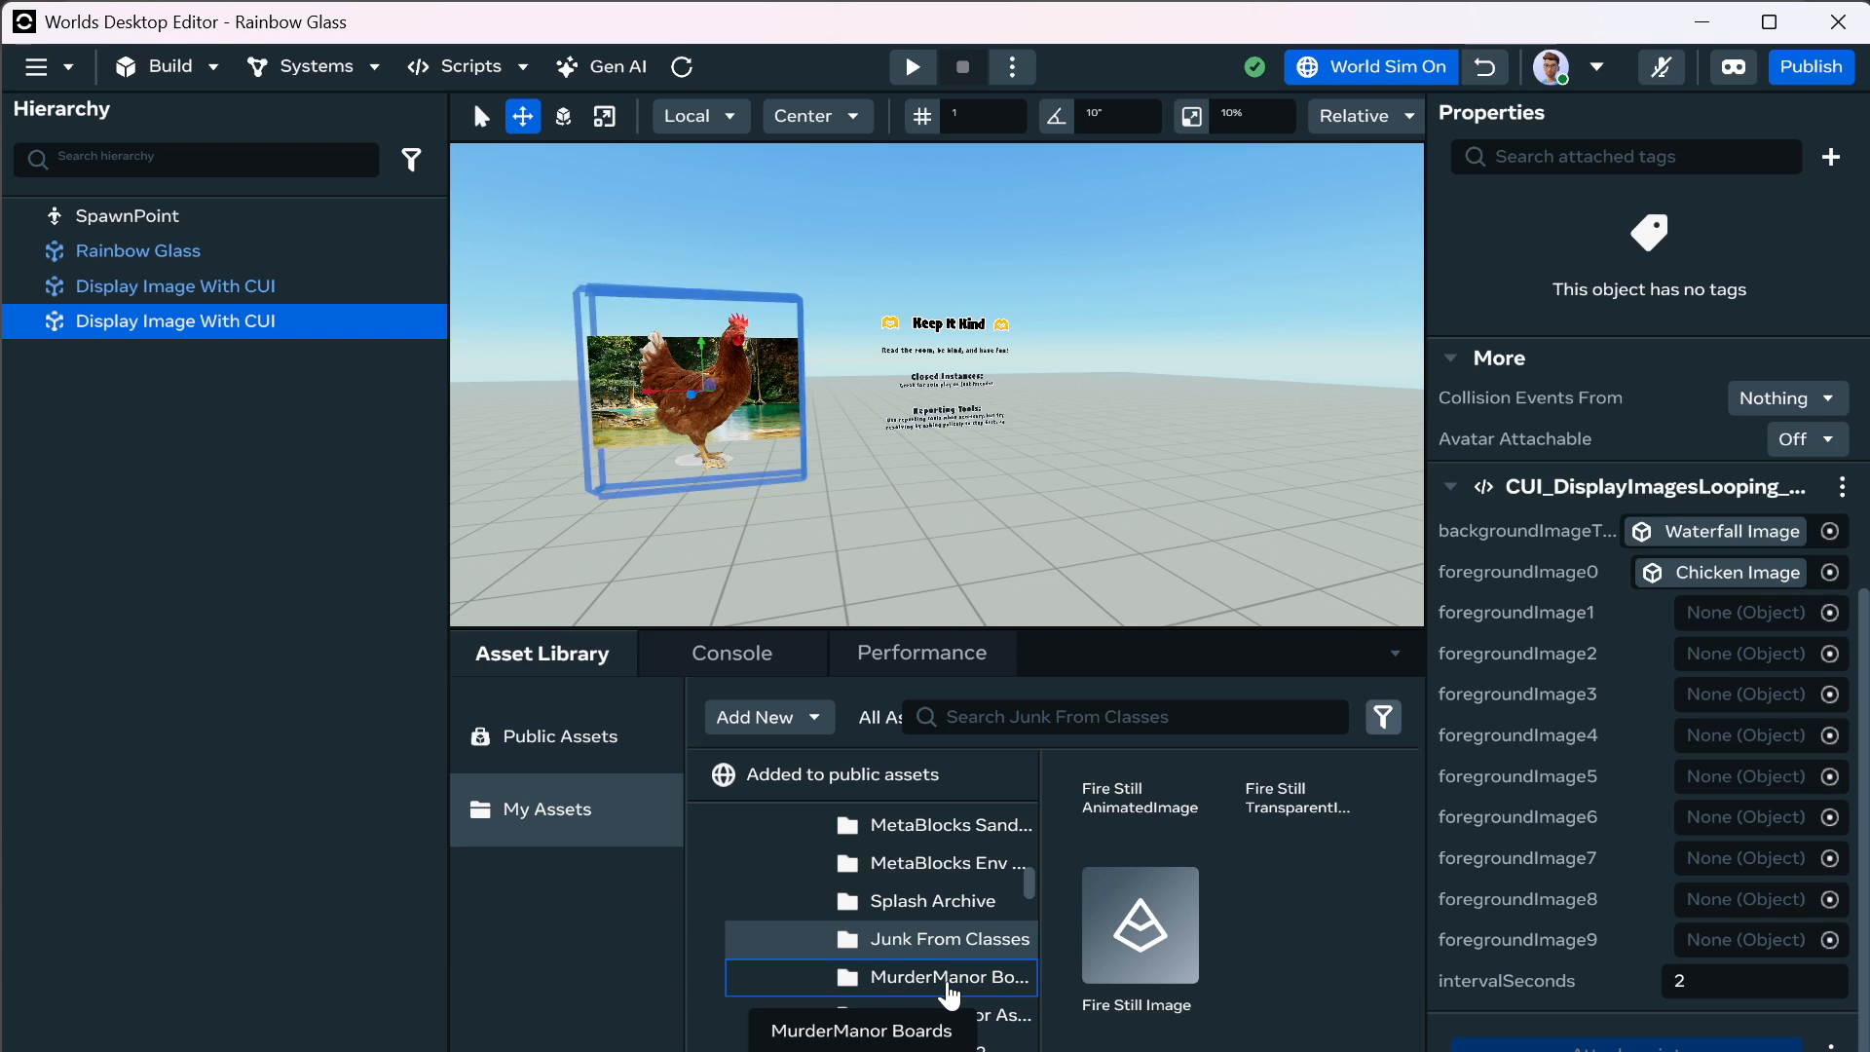
scroll(953, 995, down, 2)
scroll(953, 990, up, 3)
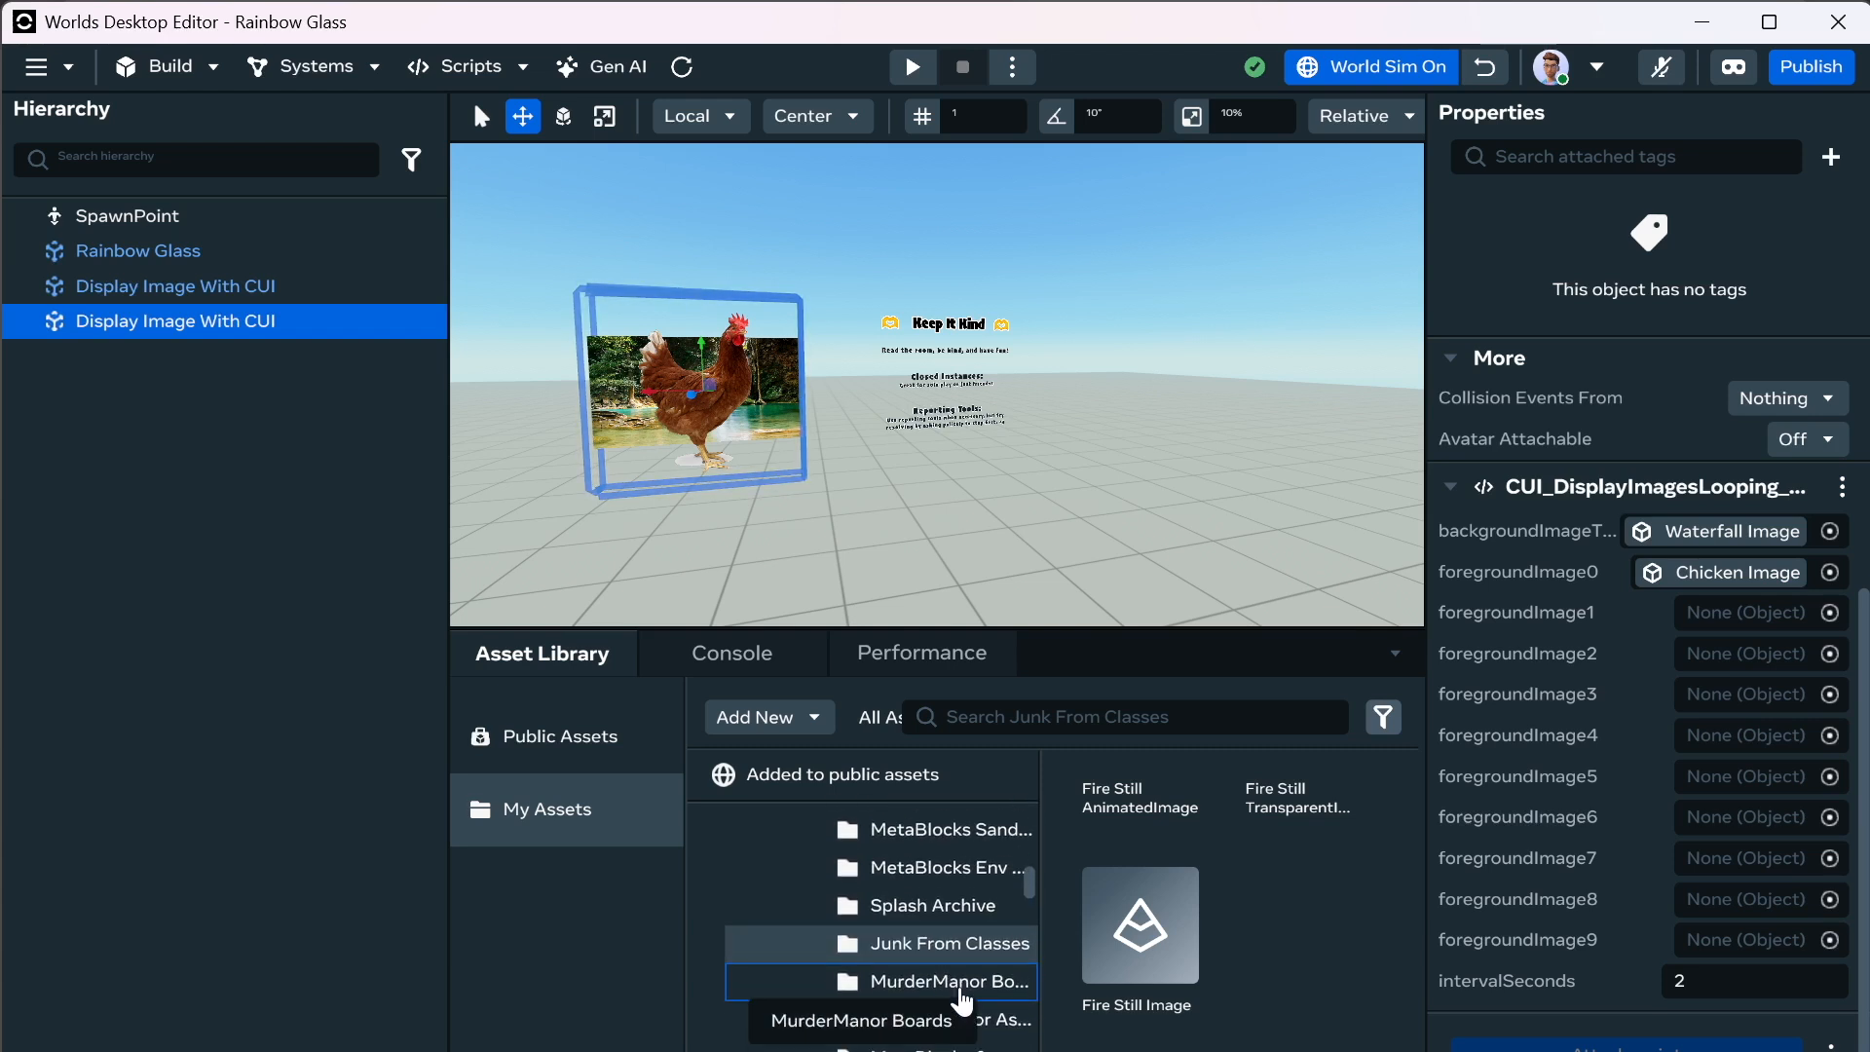
click(963, 995)
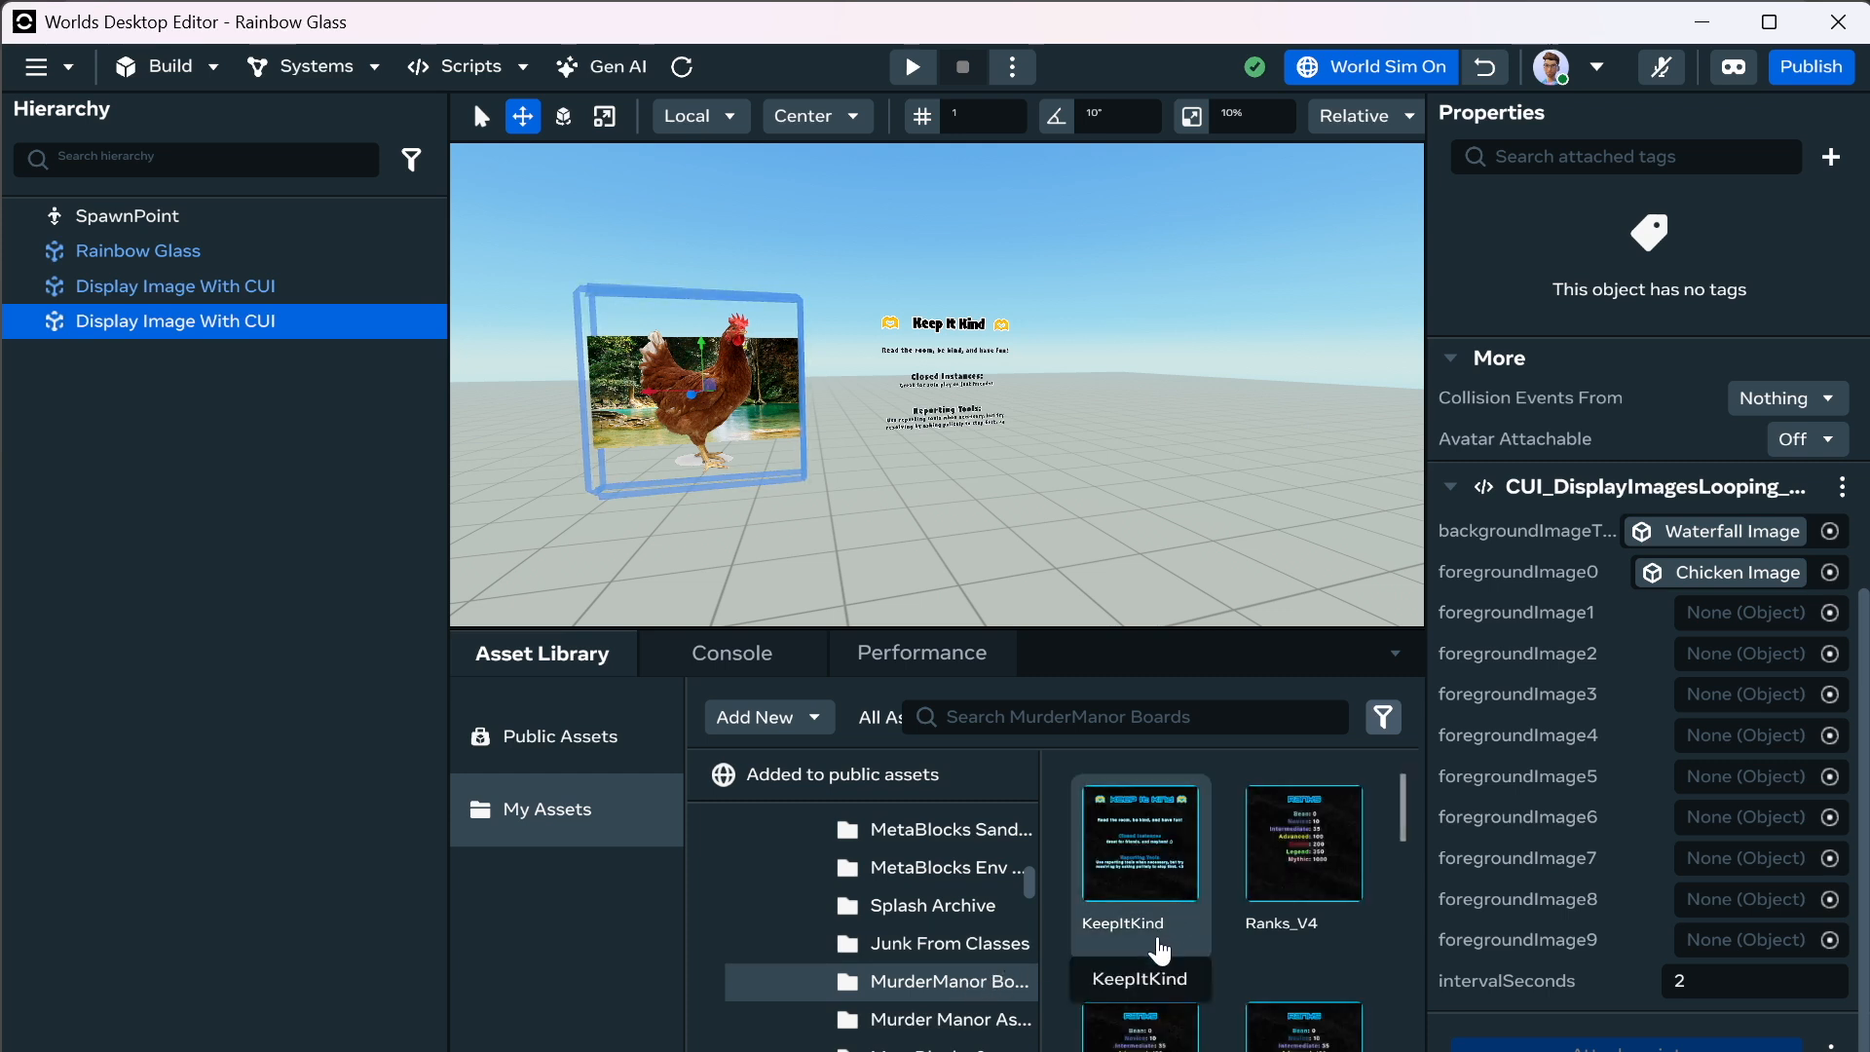
scroll(1150, 955, down, 3)
scroll(1154, 974, up, 1)
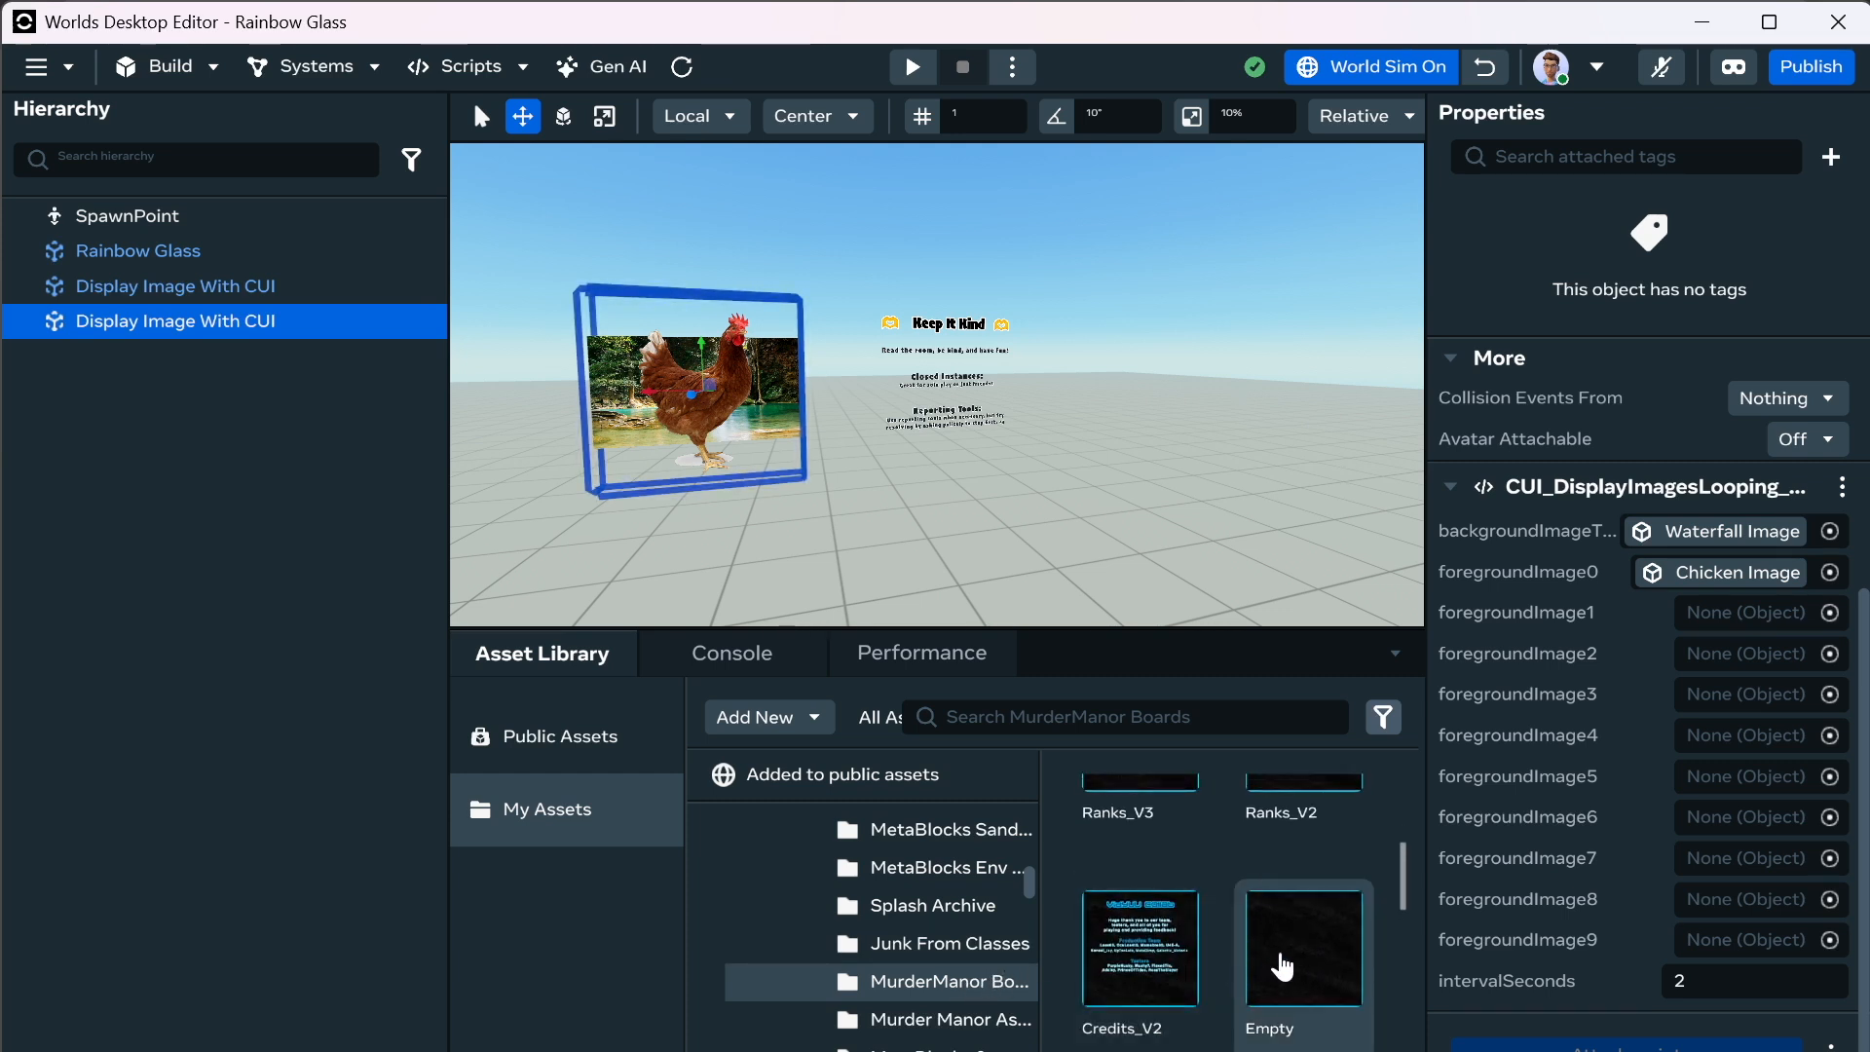
Assign the Empty board image to the looping script's background image property and reset the world simulation.
drag(1424, 886, 1729, 533)
scroll(1335, 862, up, 2)
scroll(1333, 885, up, 3)
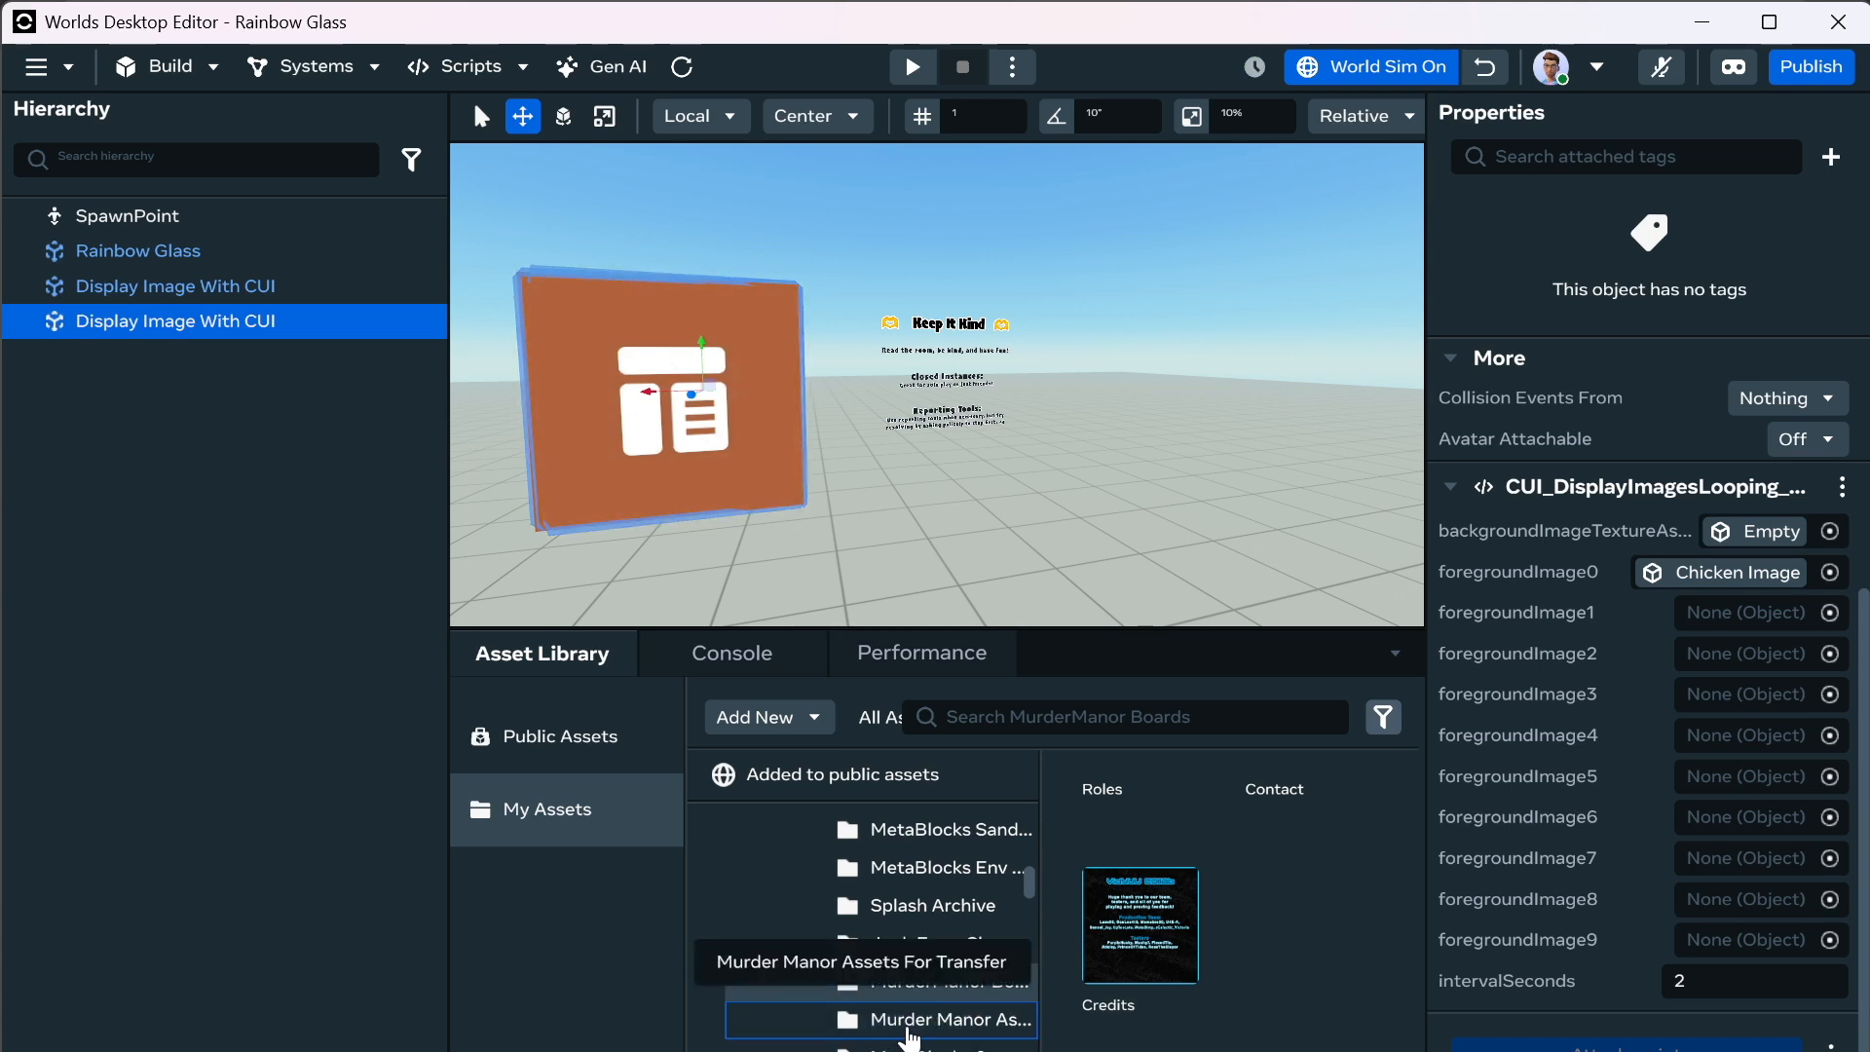
click(901, 1018)
scroll(950, 1008, down, 3)
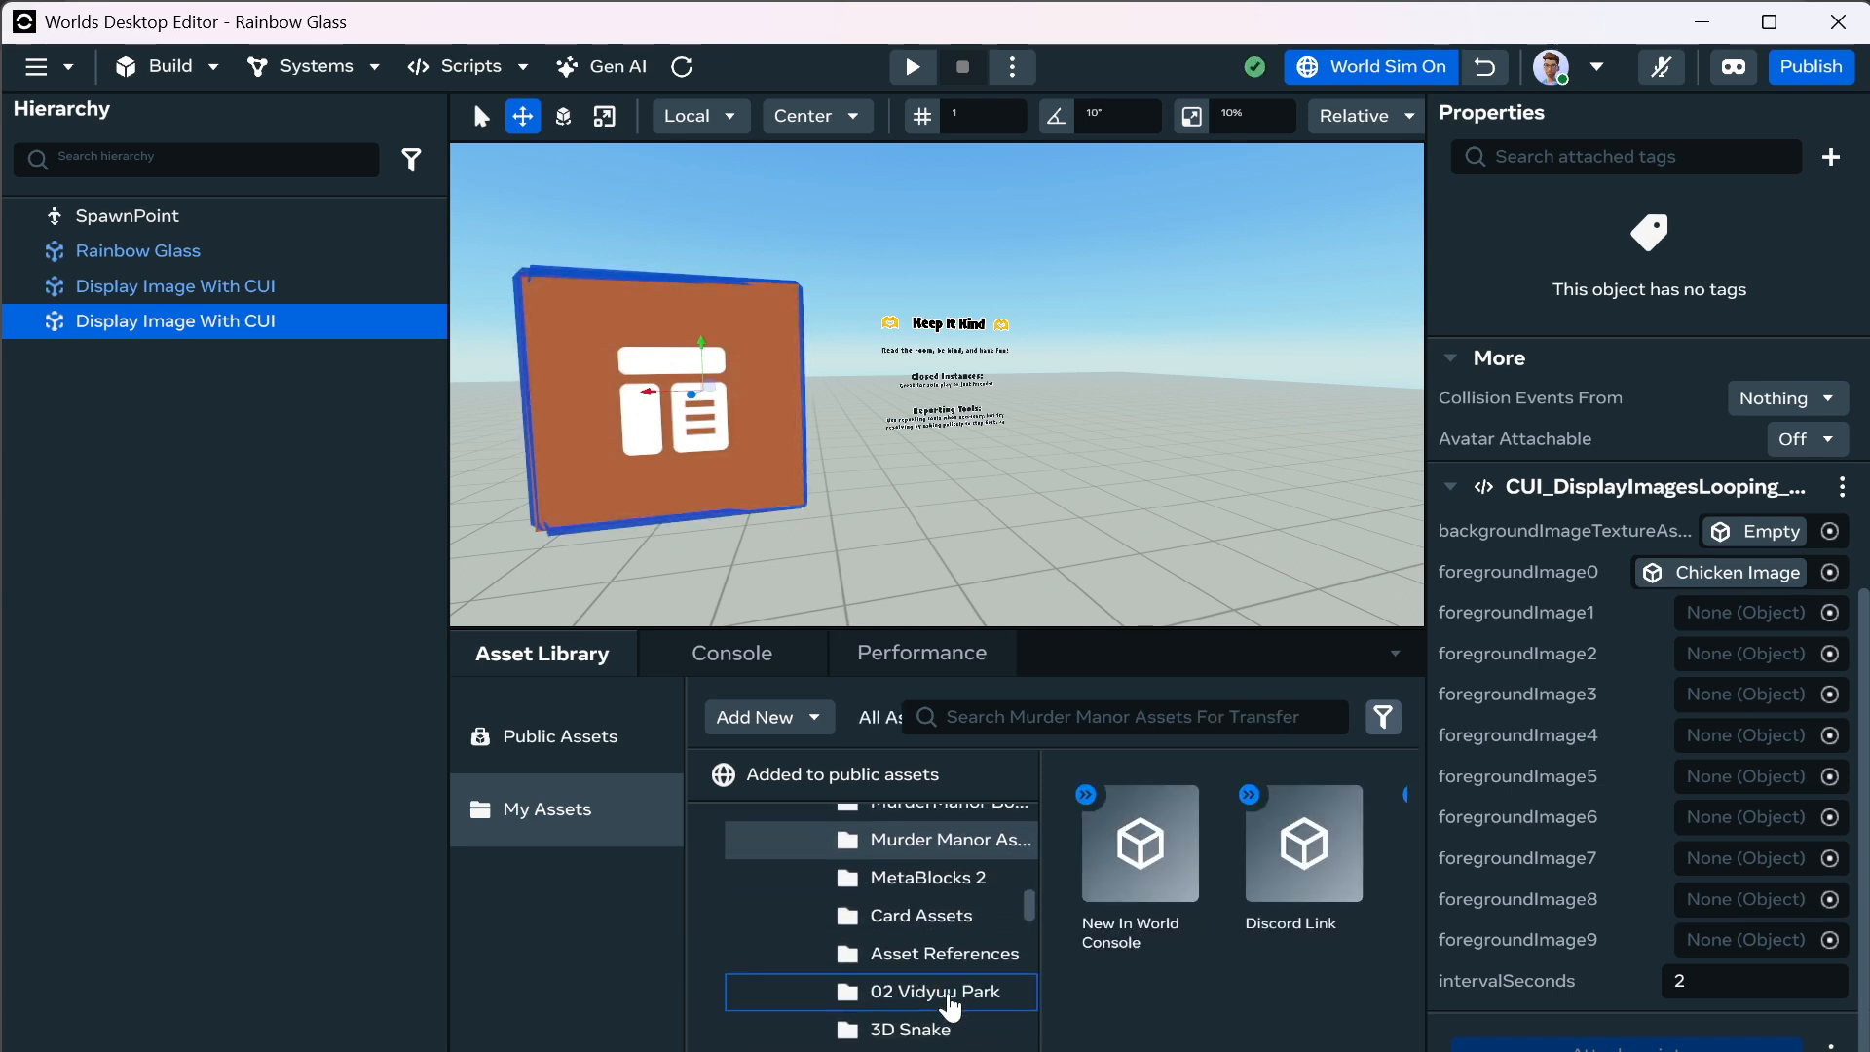
scroll(1166, 937, down, 5)
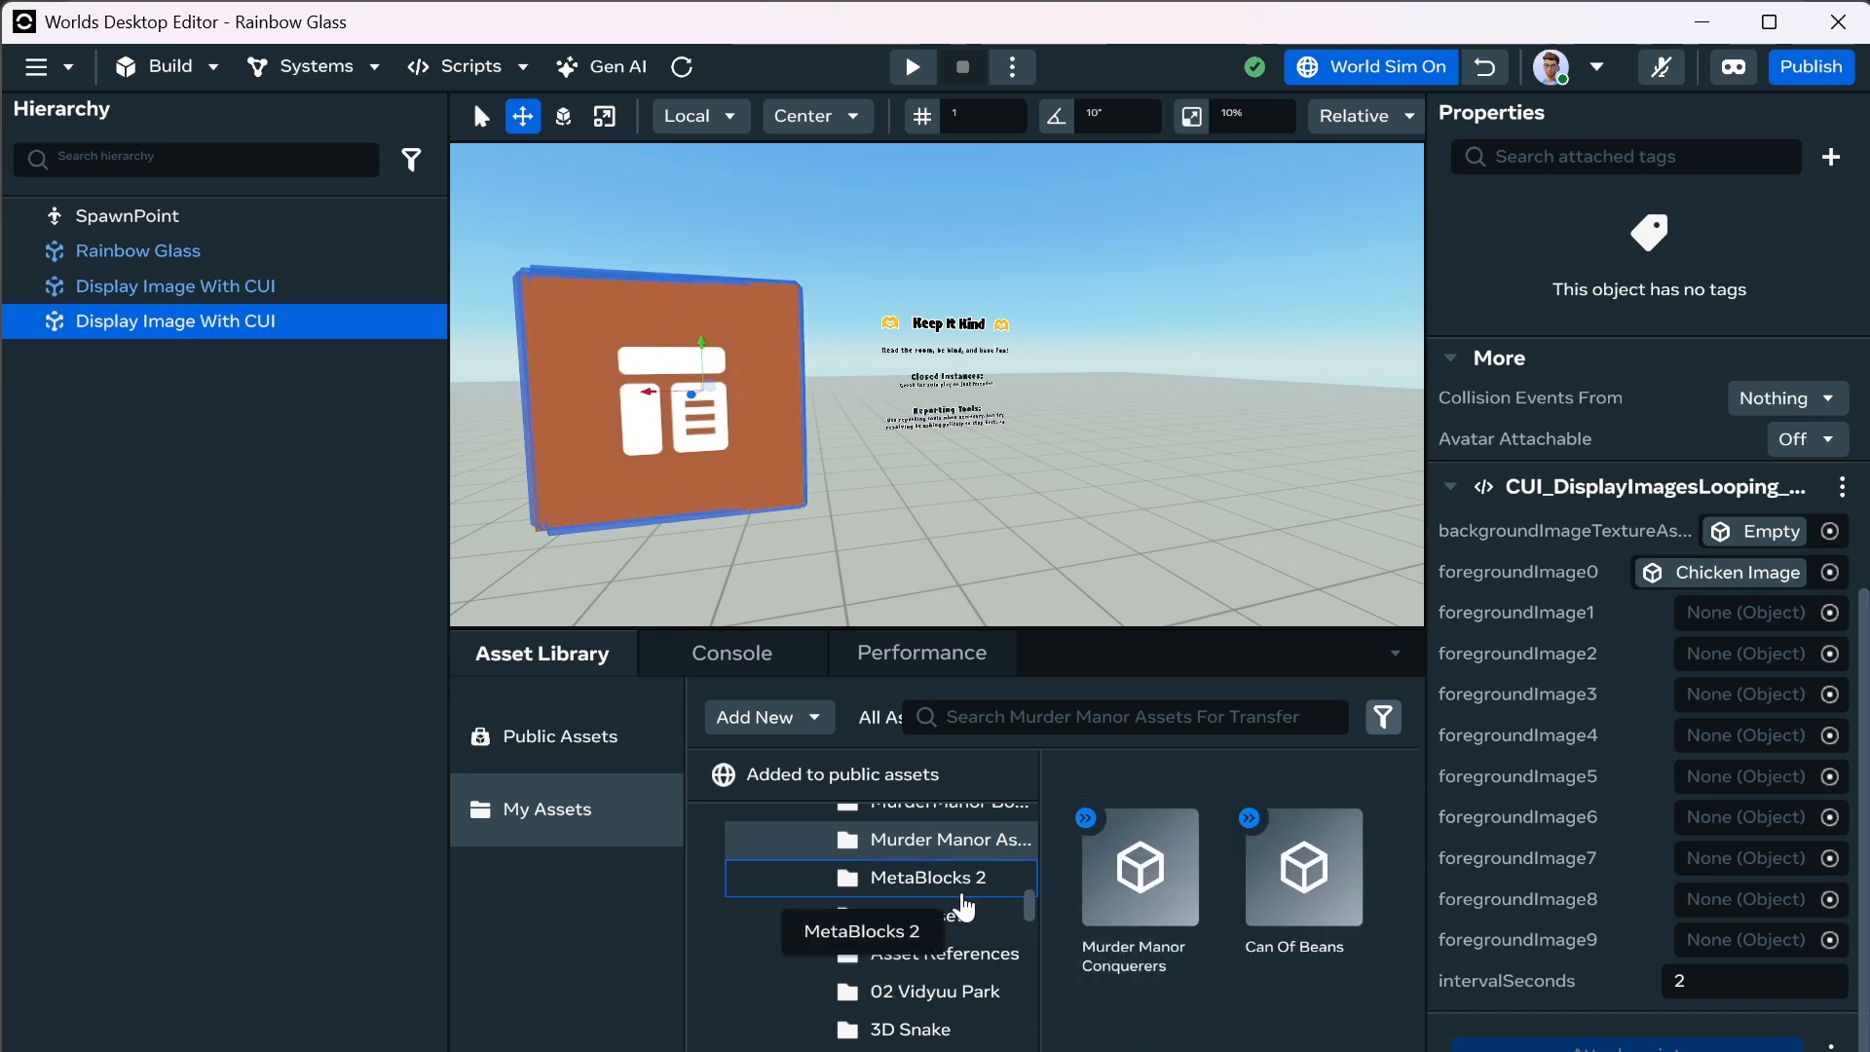
click(960, 886)
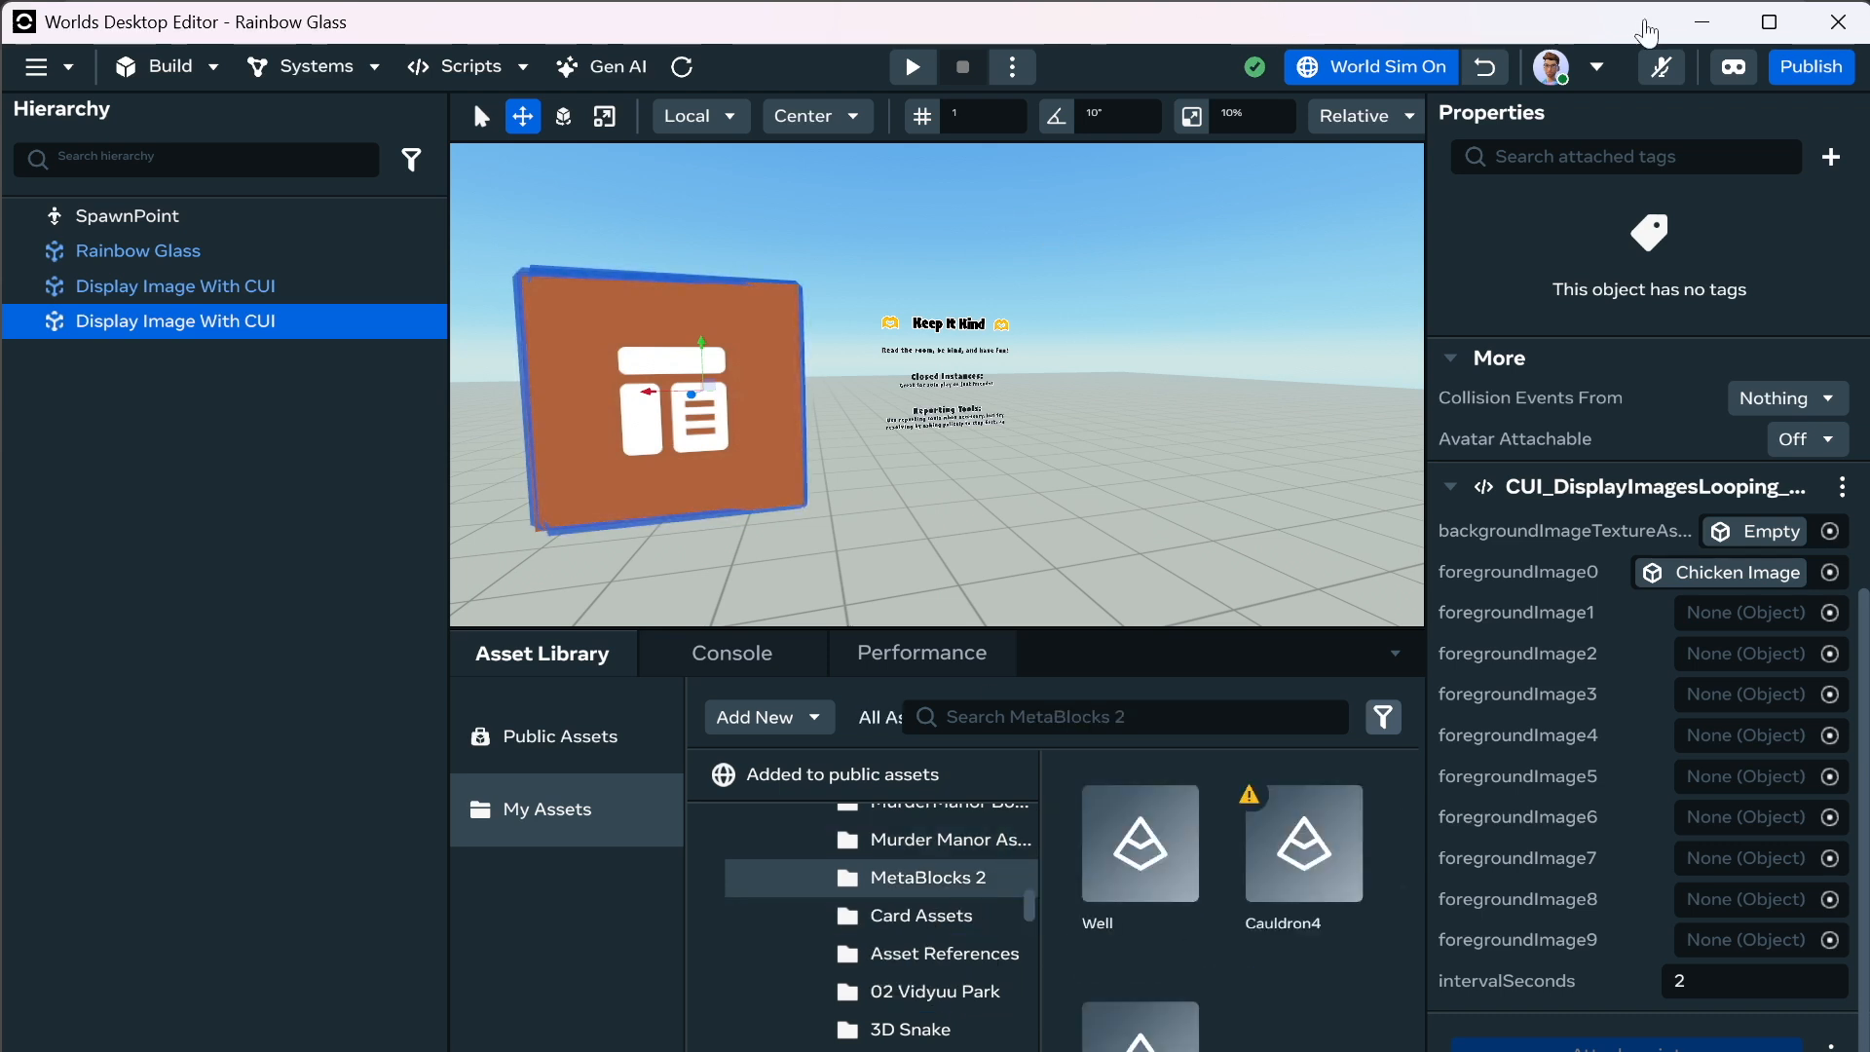
click(1473, 82)
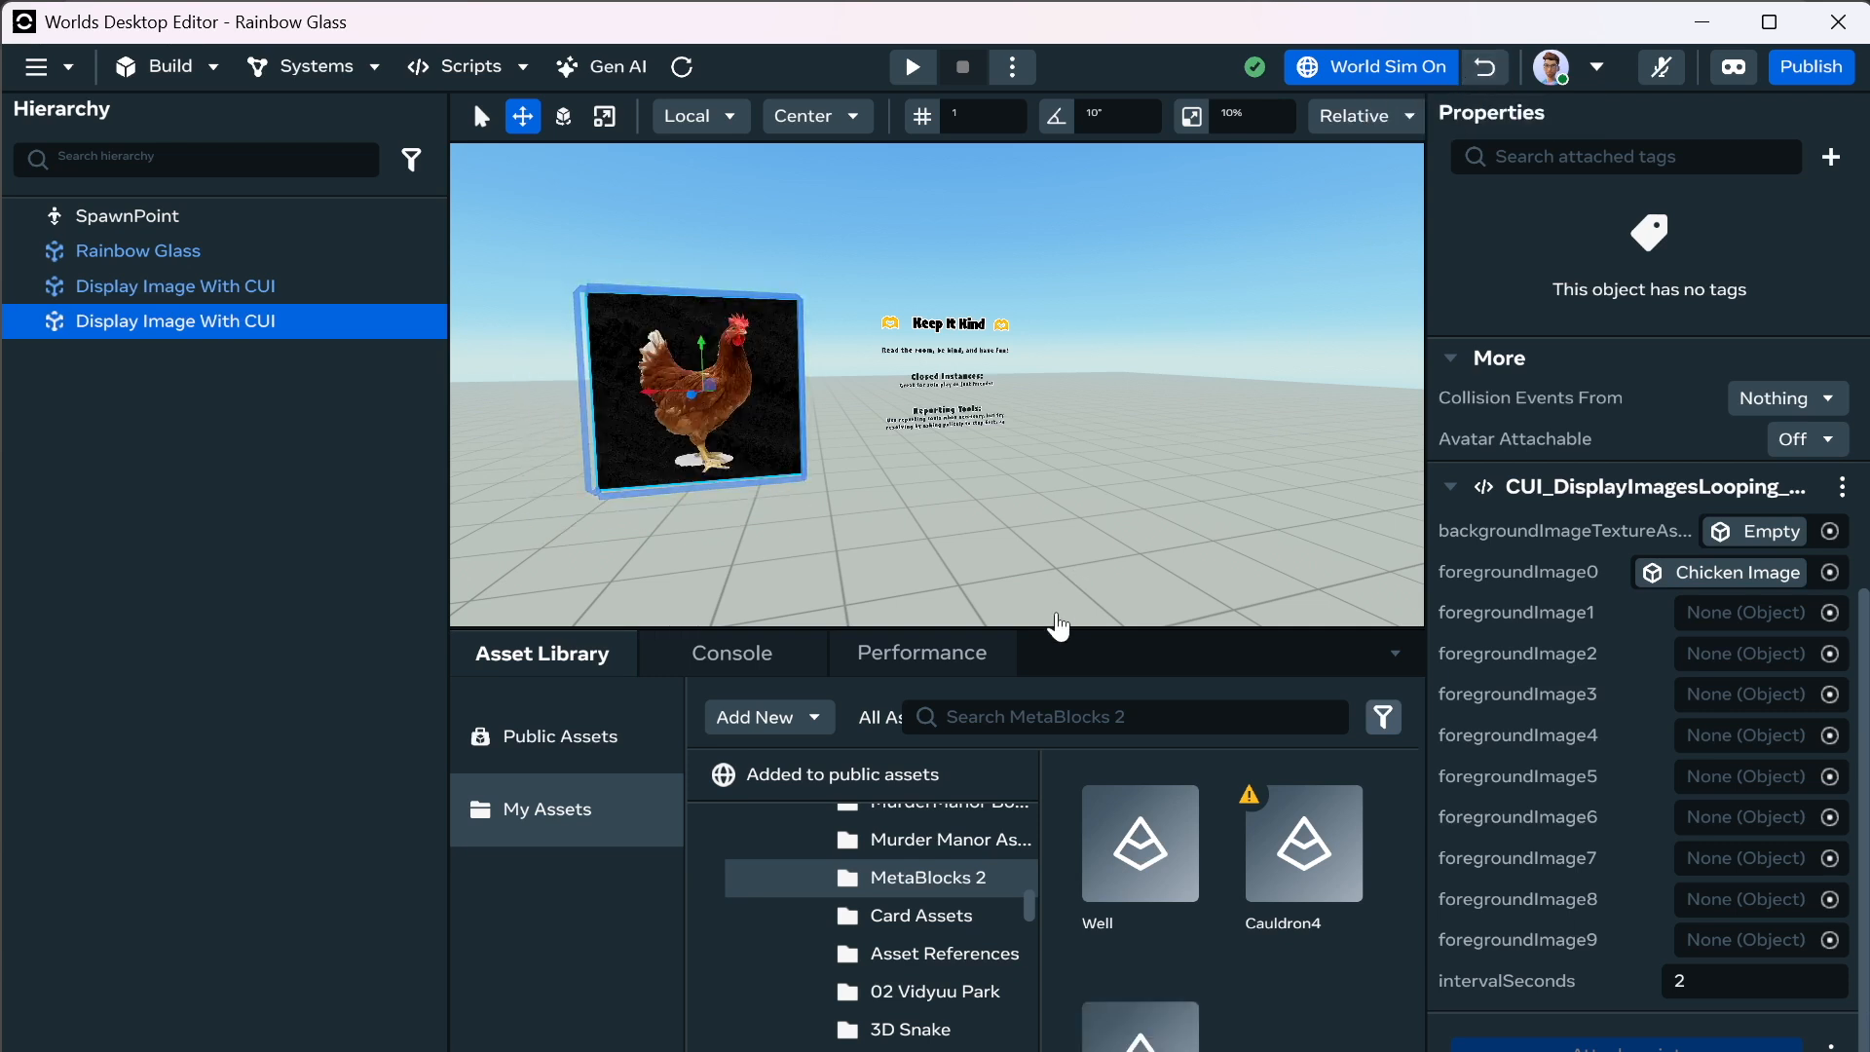
Open the Asset References and Boards folders within Archive and look through the board images for foreground candidates.
scroll(945, 881, down, 3)
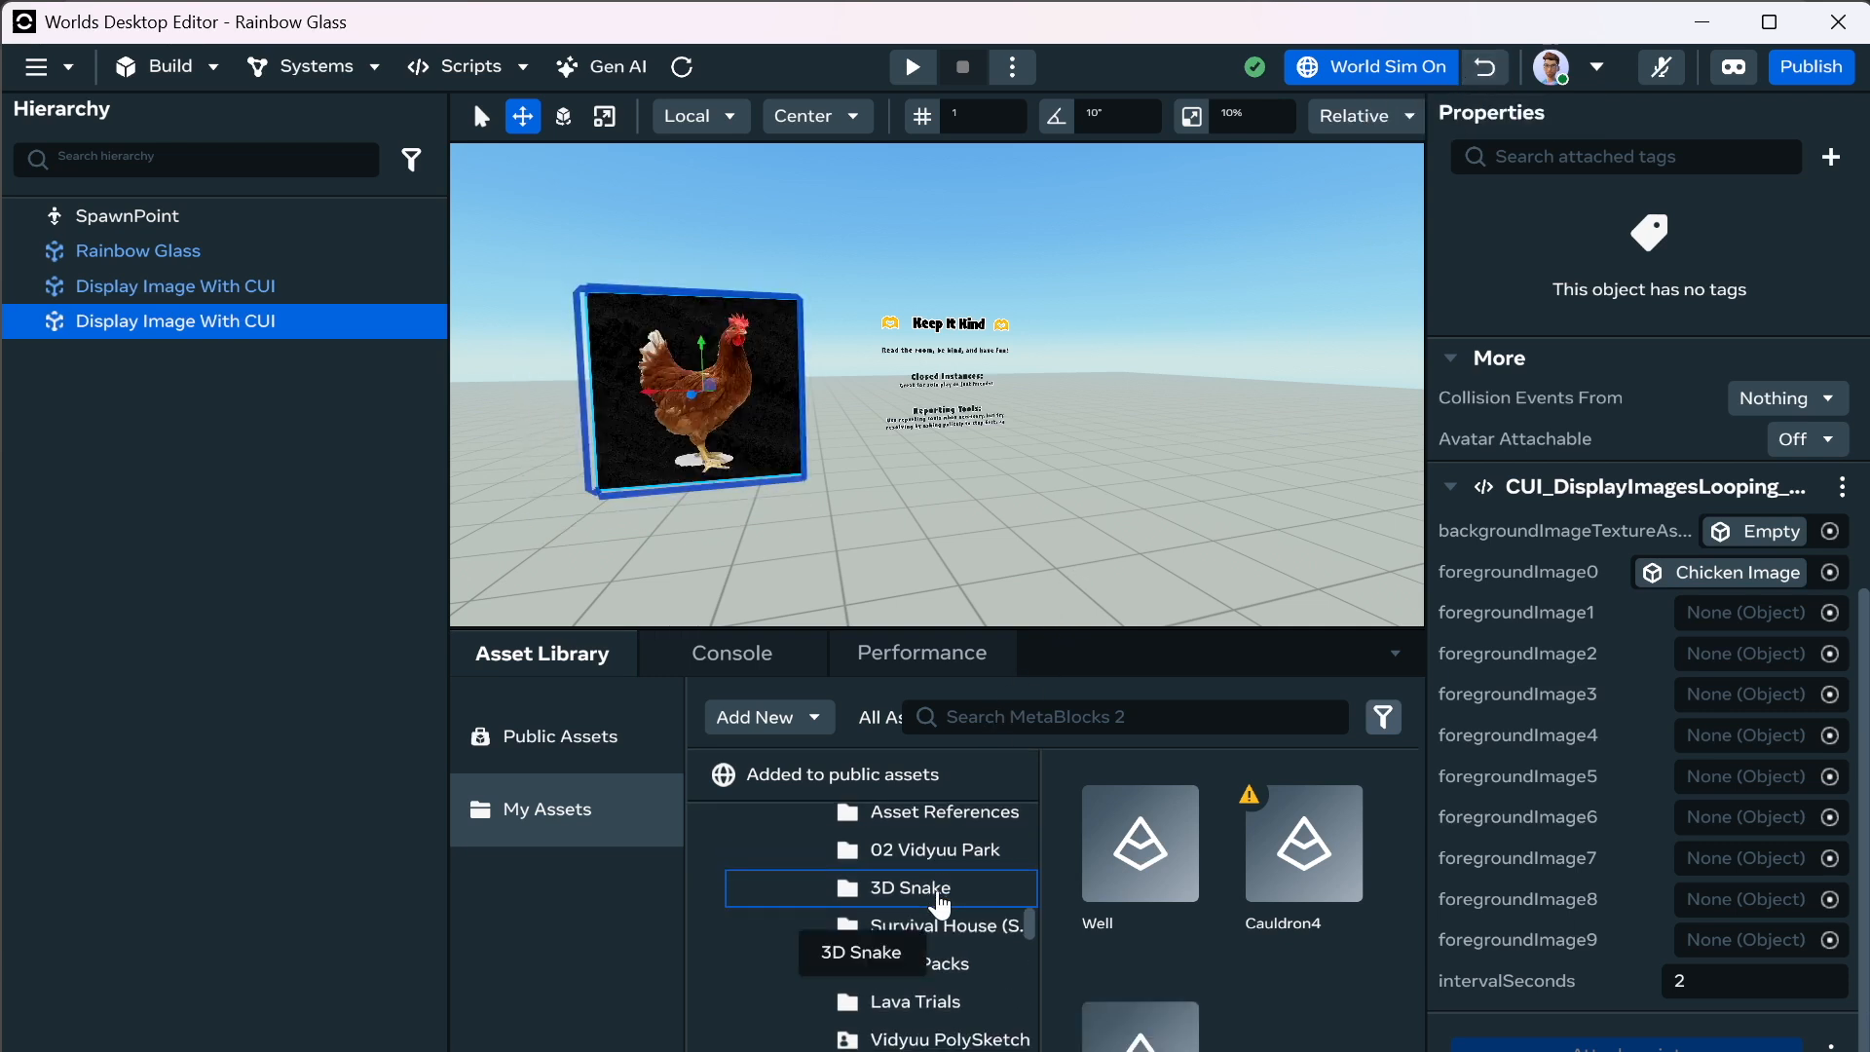
scroll(937, 904, up, 3)
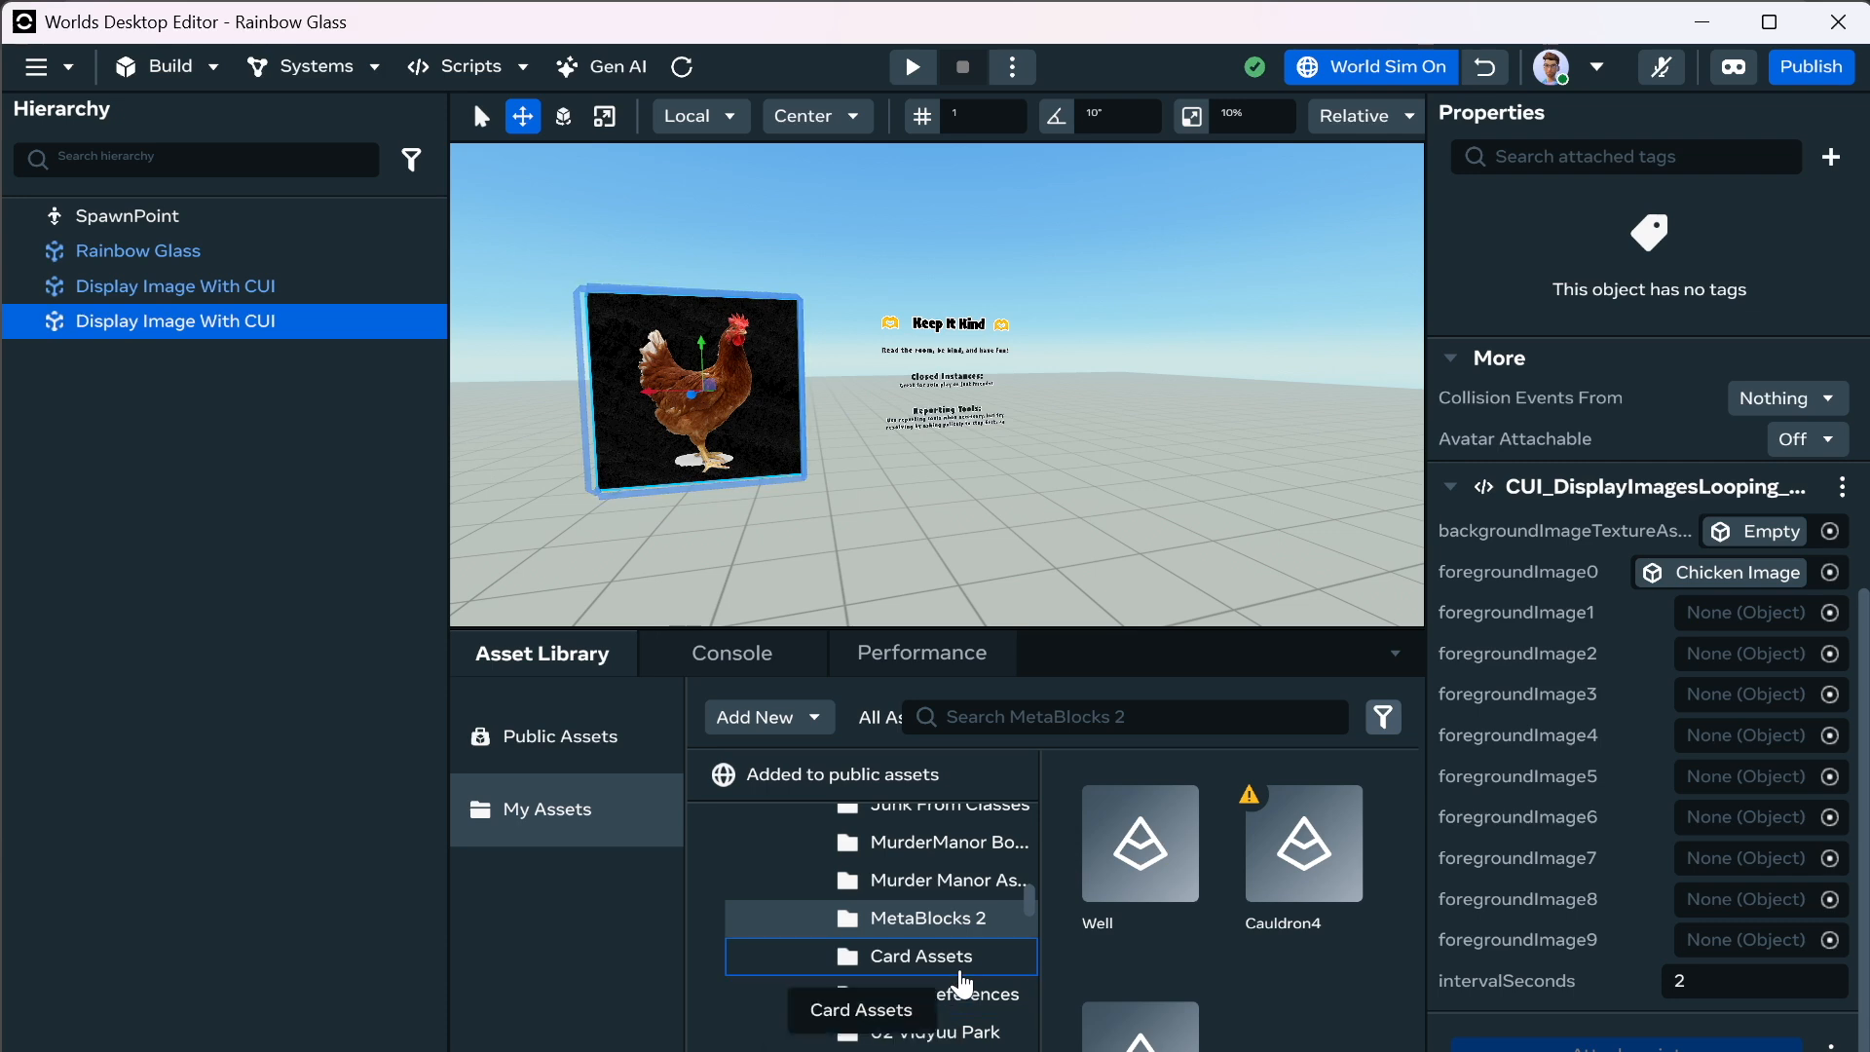
click(963, 1004)
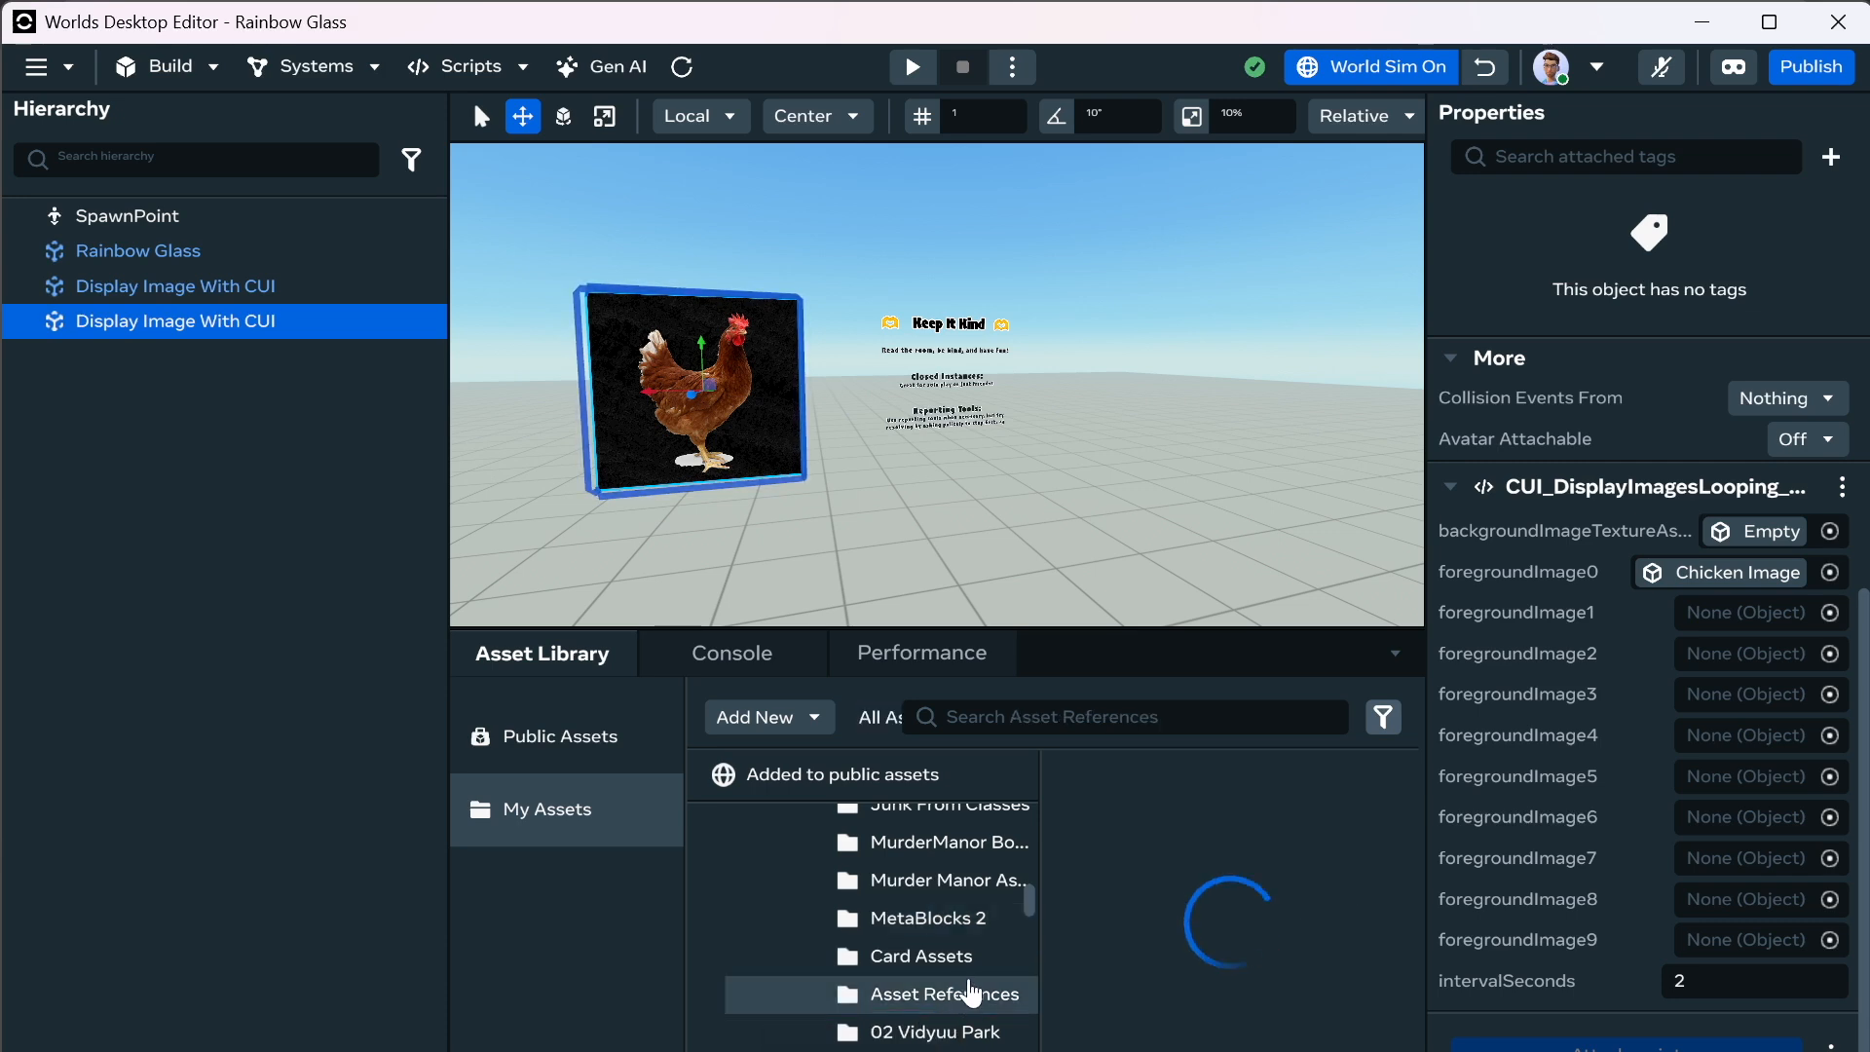
scroll(960, 994, down, 3)
scroll(915, 935, down, 3)
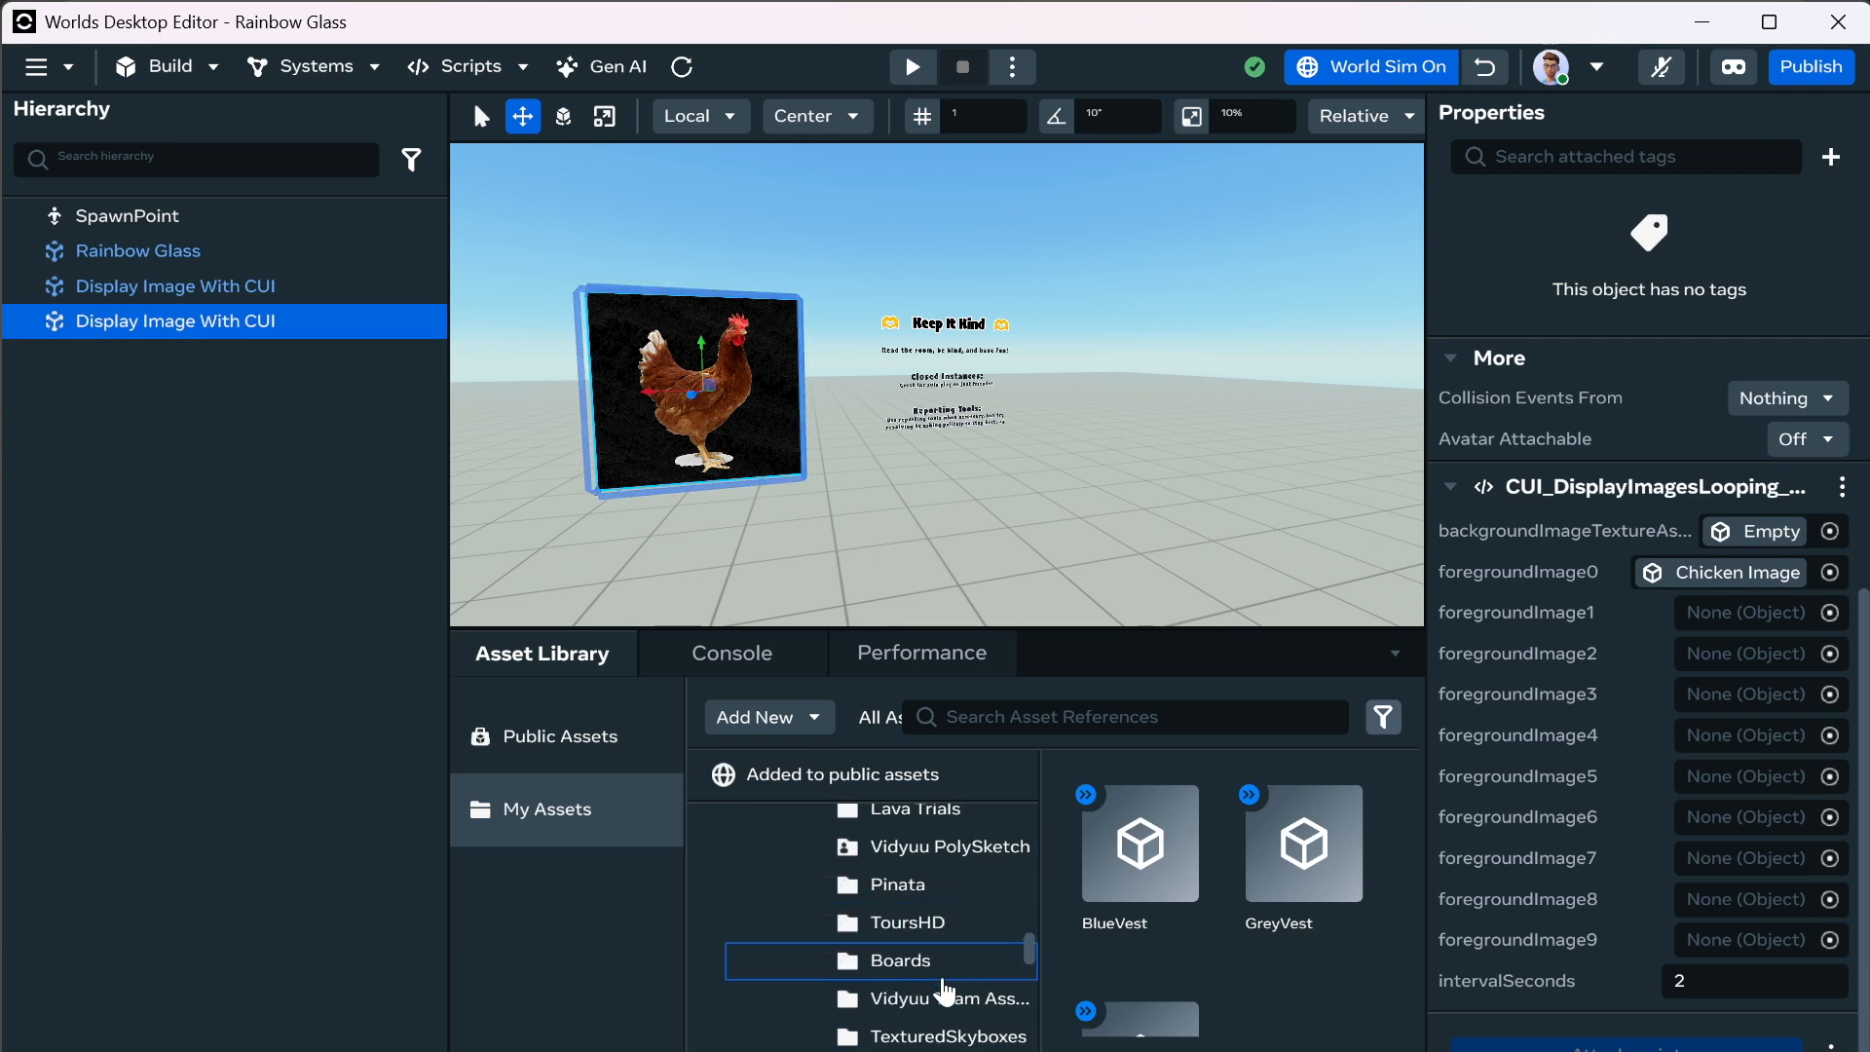
click(947, 974)
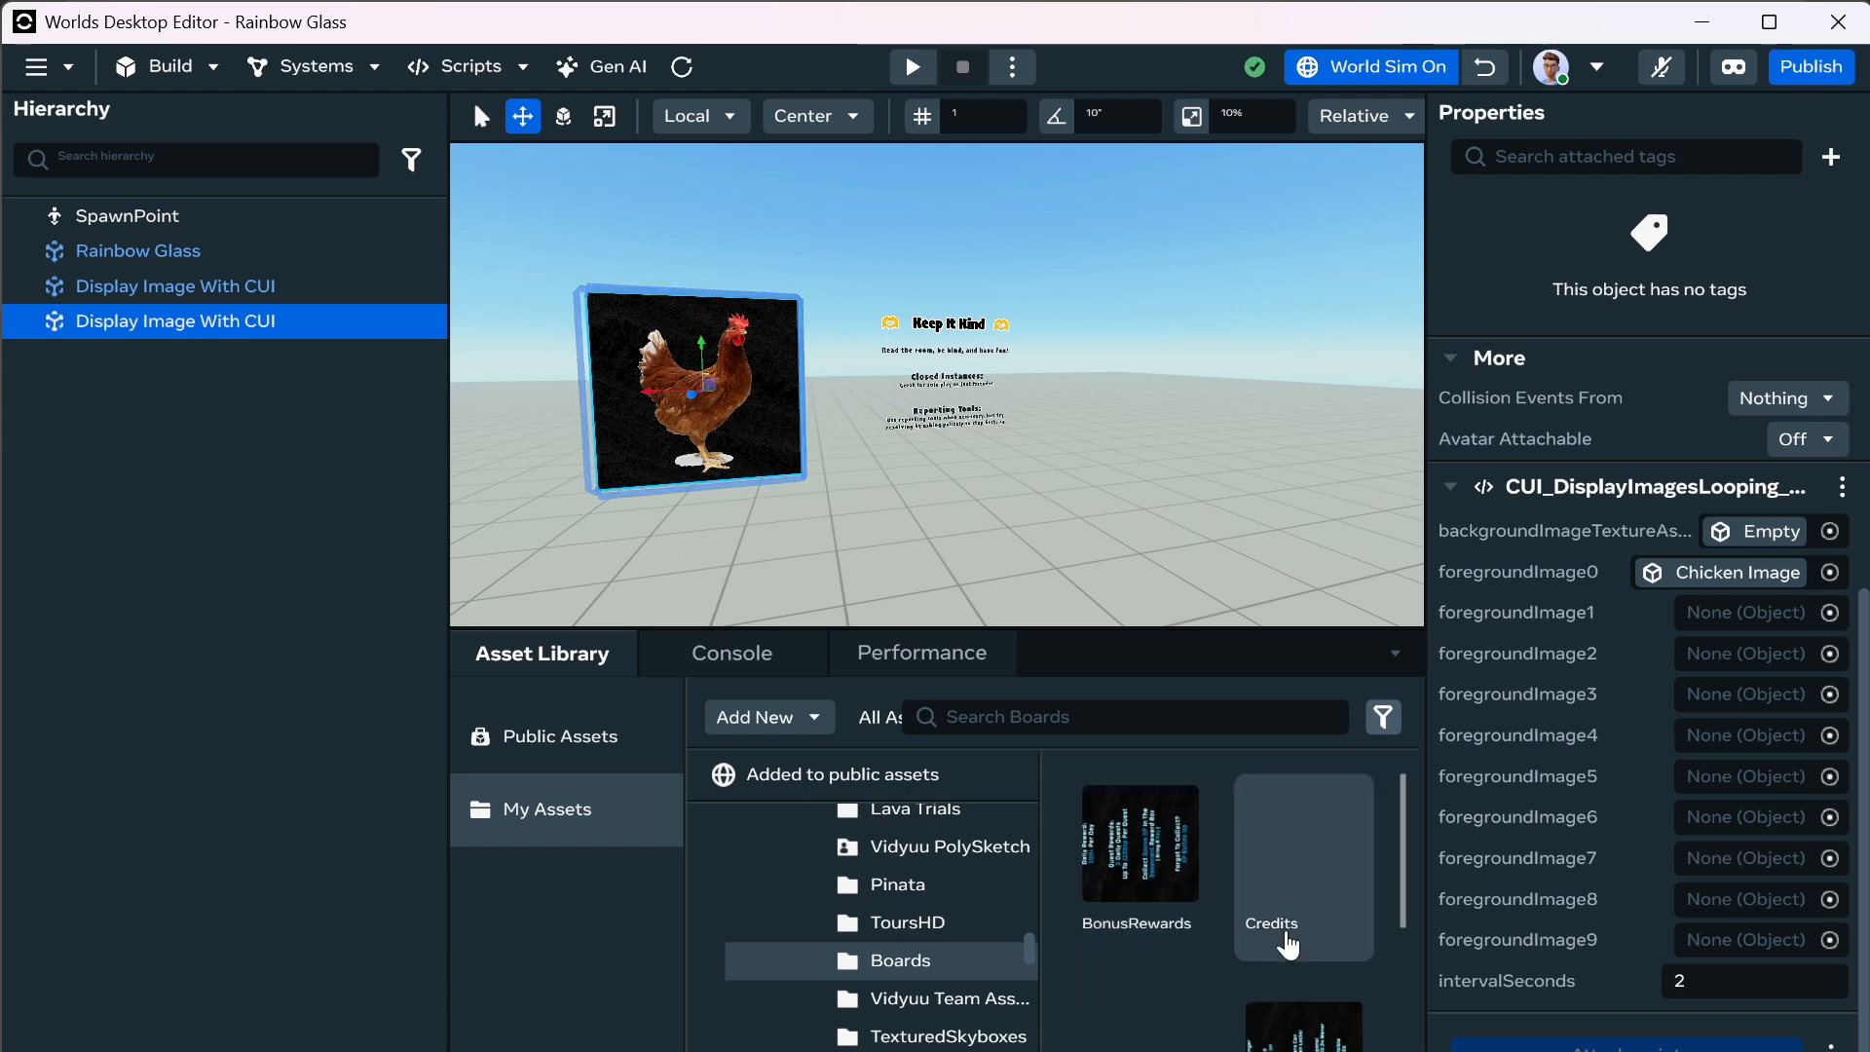
scroll(1257, 983, down, 2)
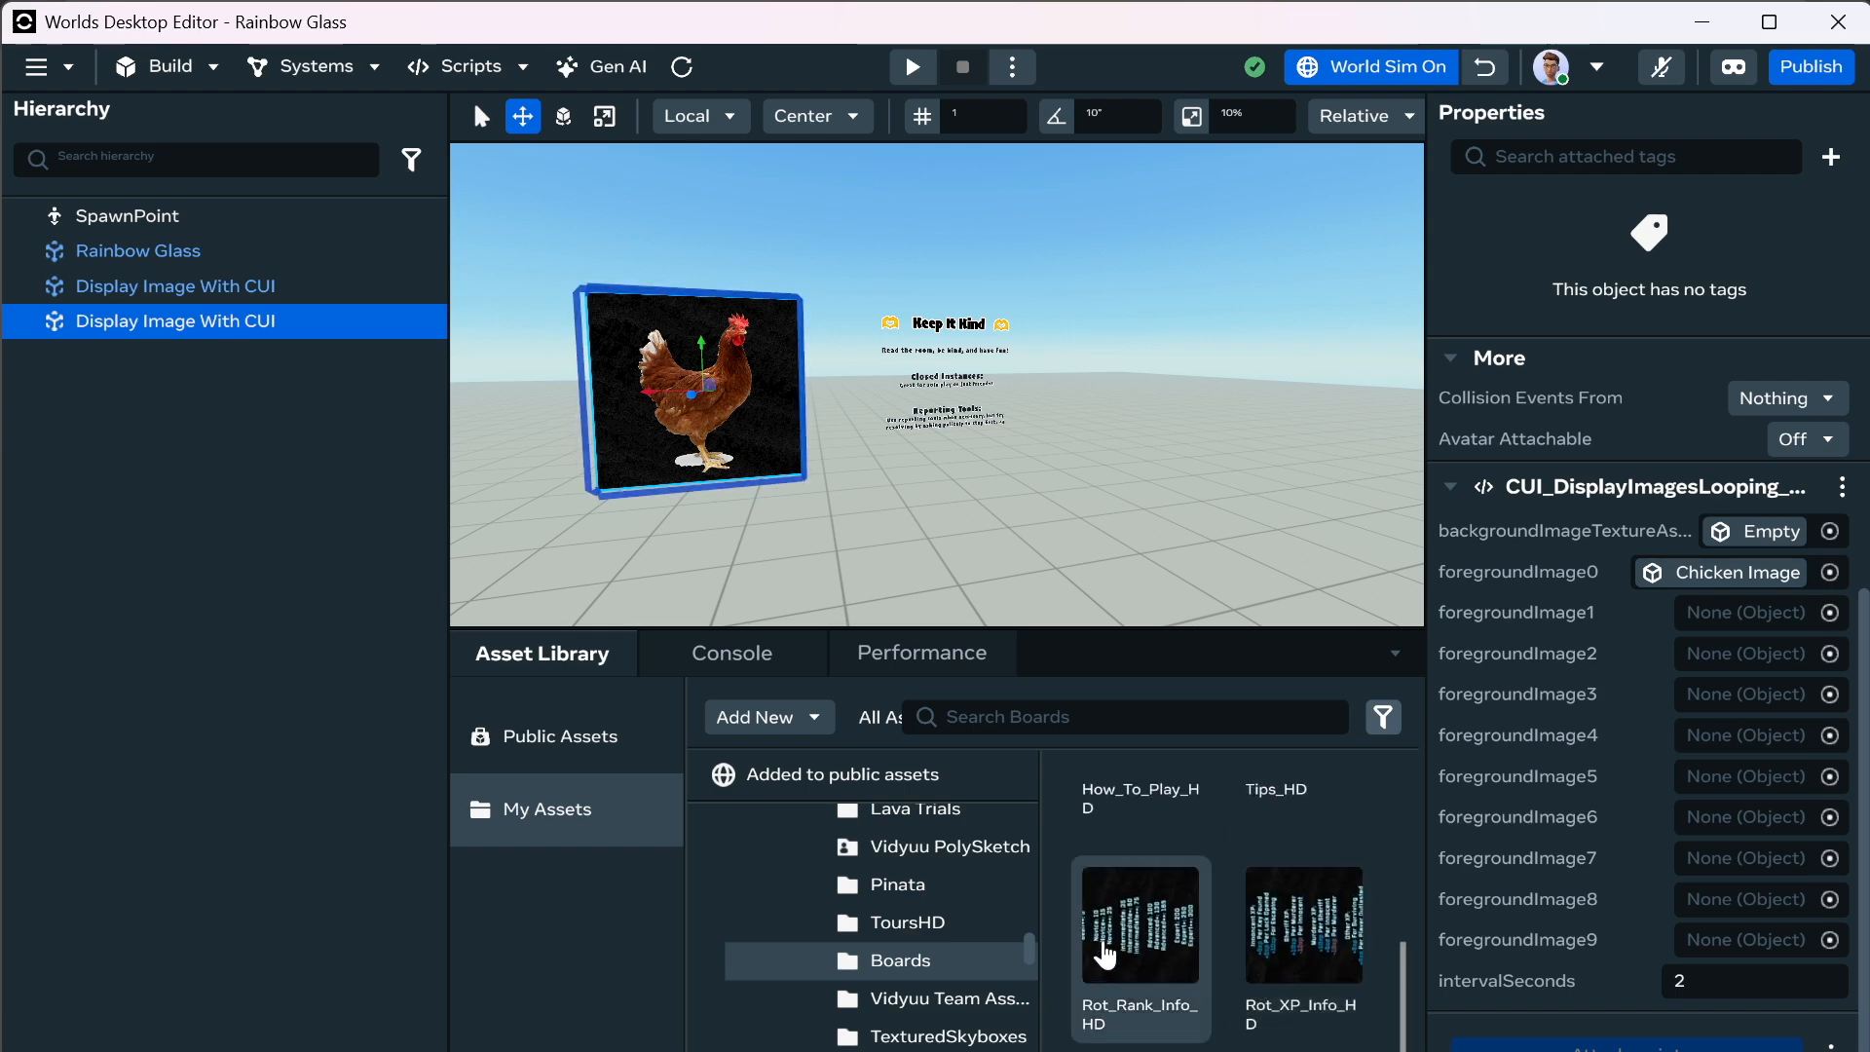
scroll(951, 984, down, 3)
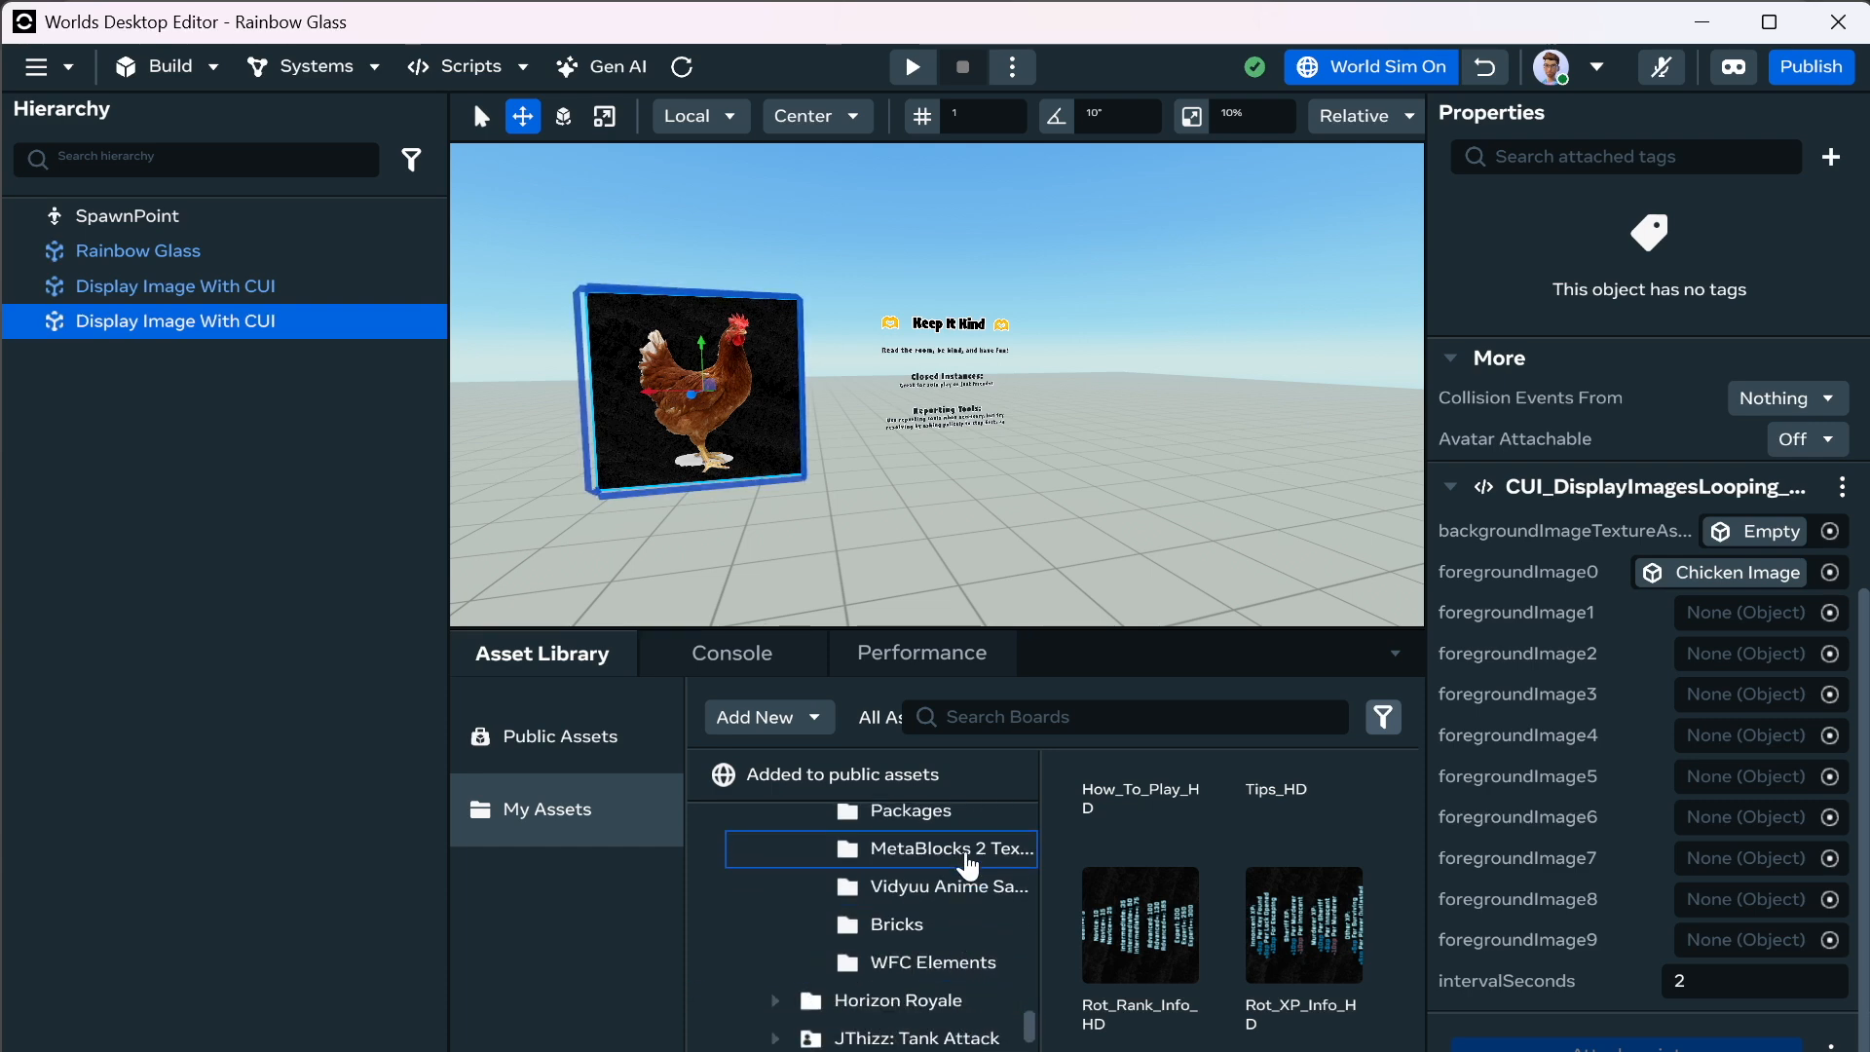
Open the Instructions folder inside Gotta Lotta Lava and assign its 01 Logo Higher image to foregroundImage1.
scroll(956, 1014, down, 2)
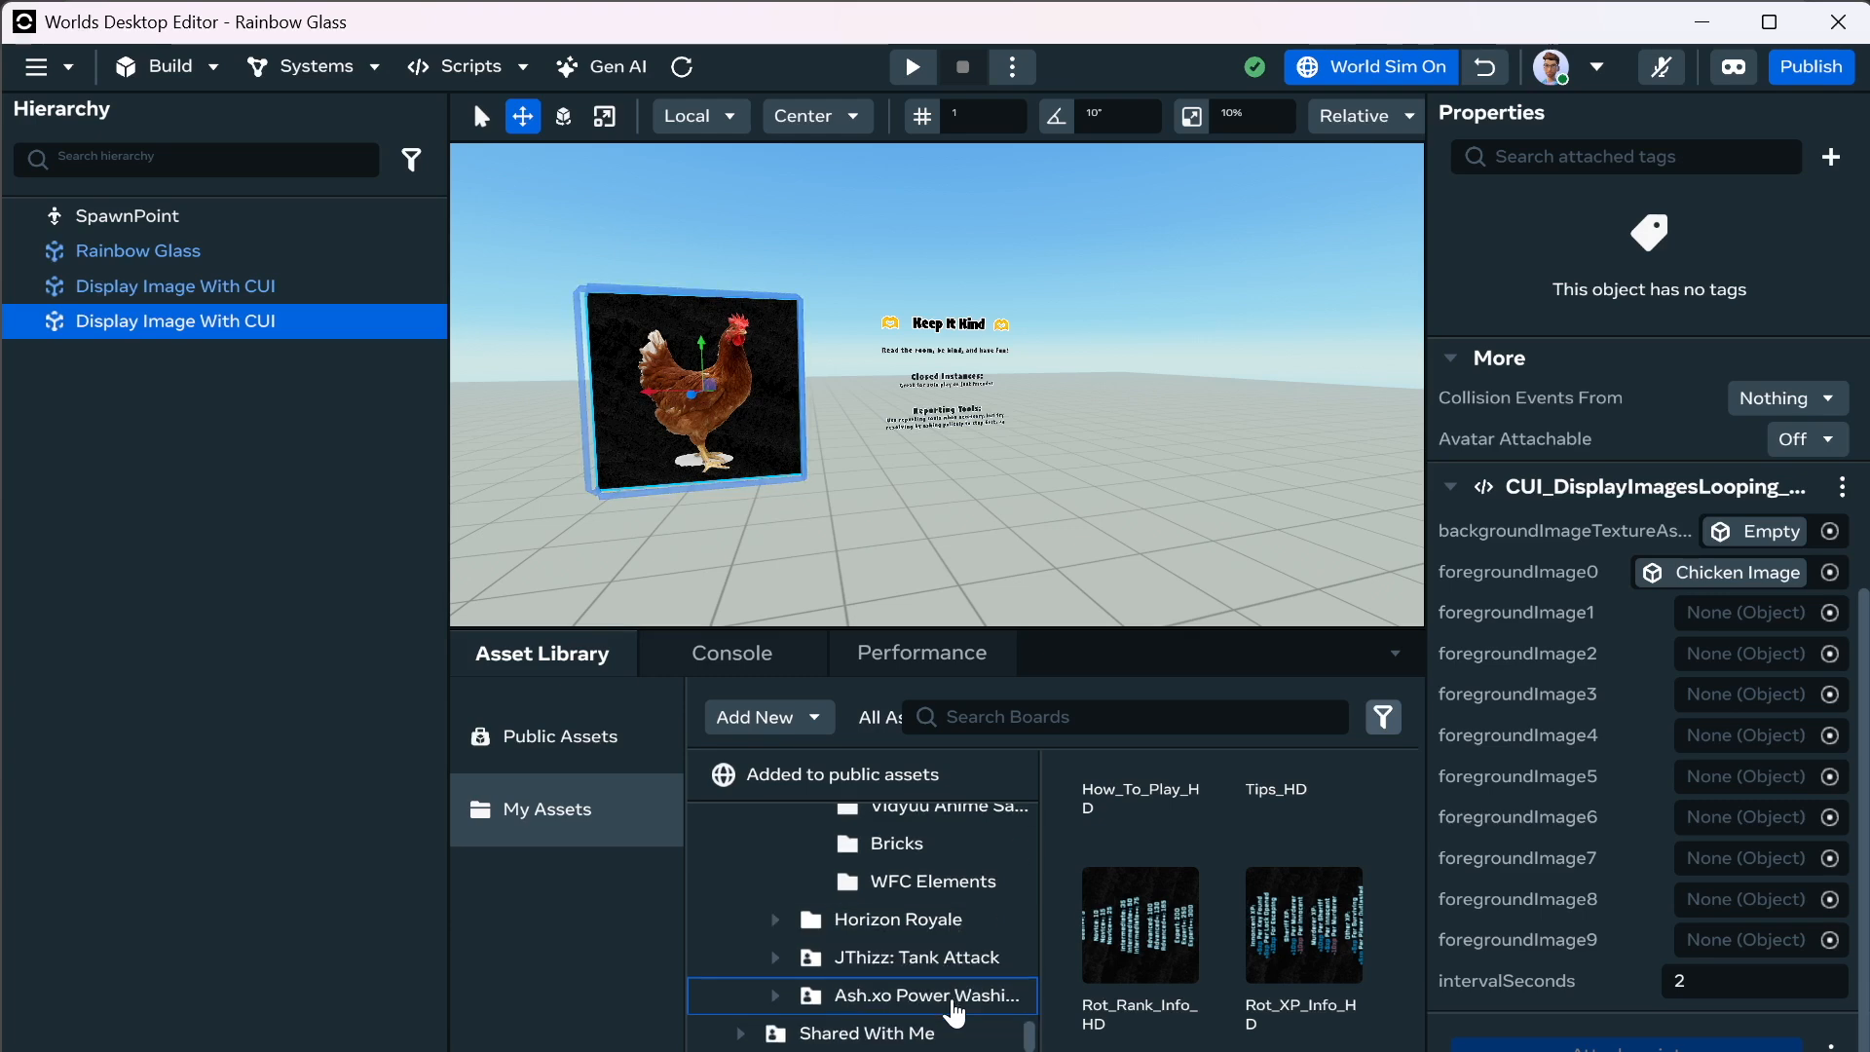
scroll(947, 972, up, 20)
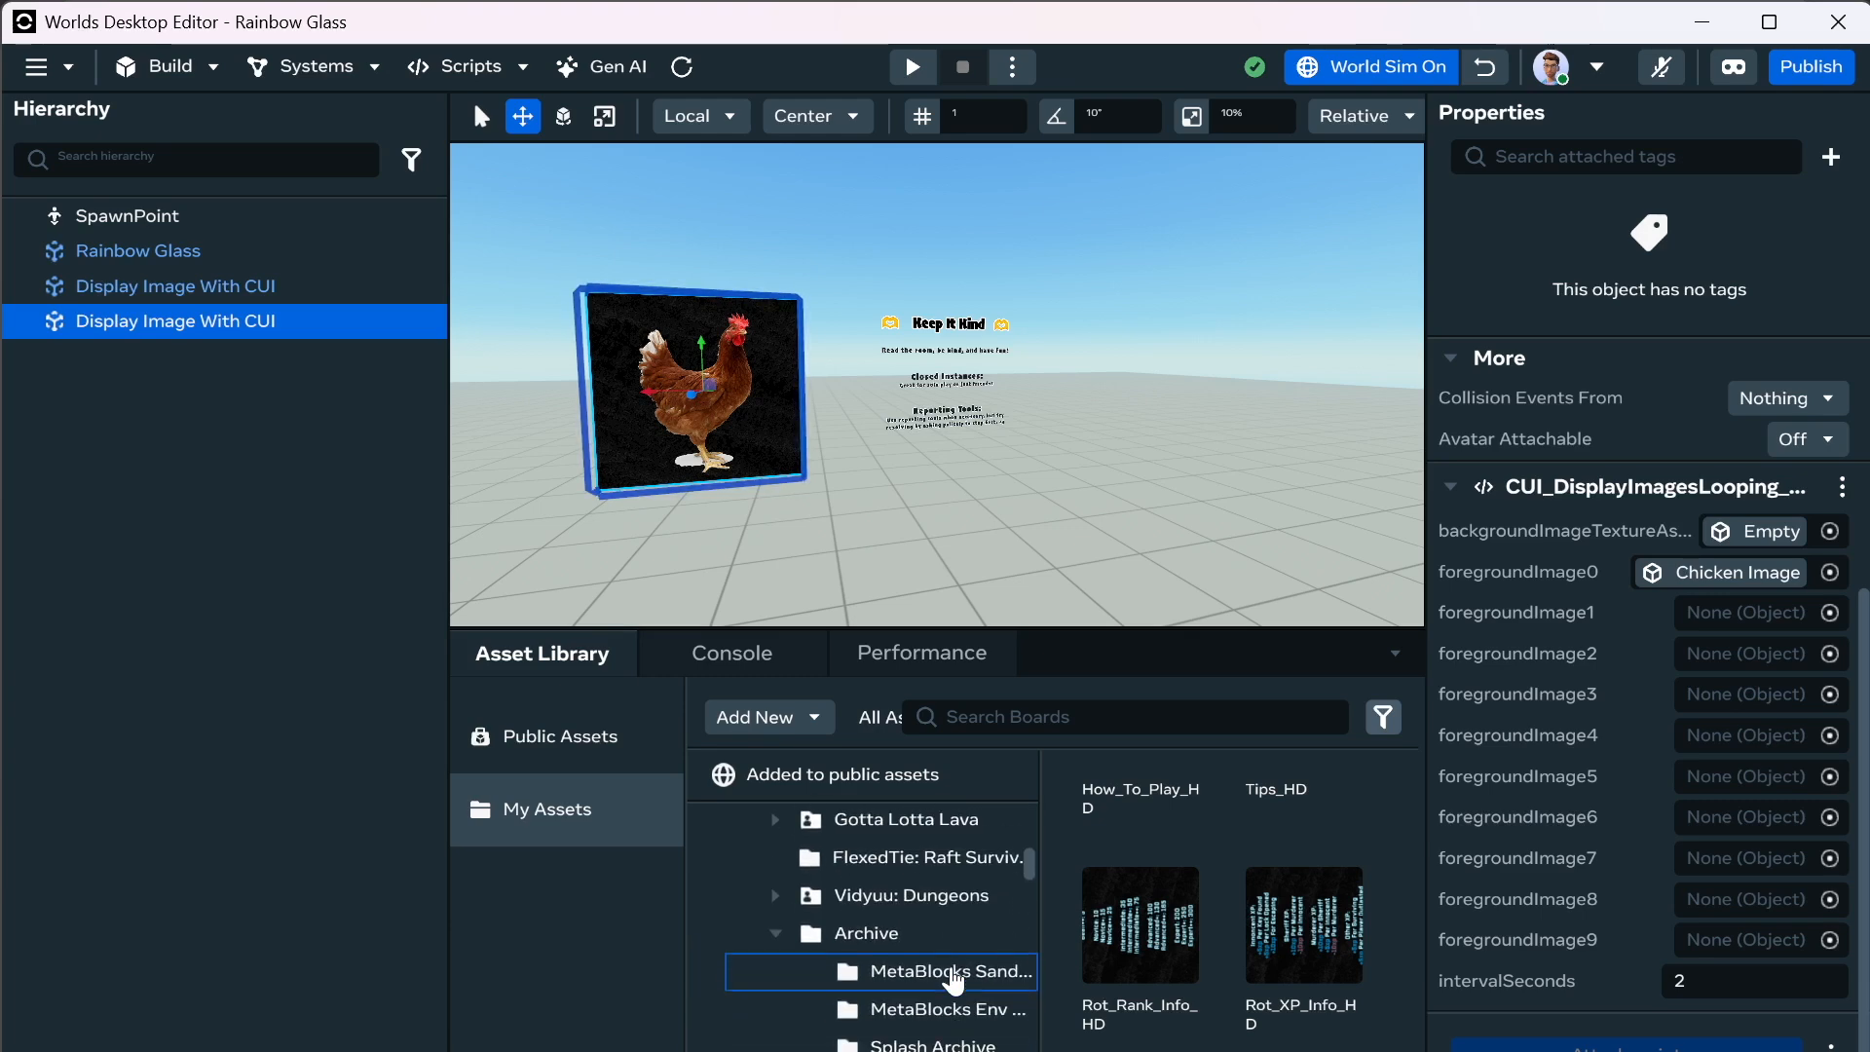
scroll(952, 972, down, 4)
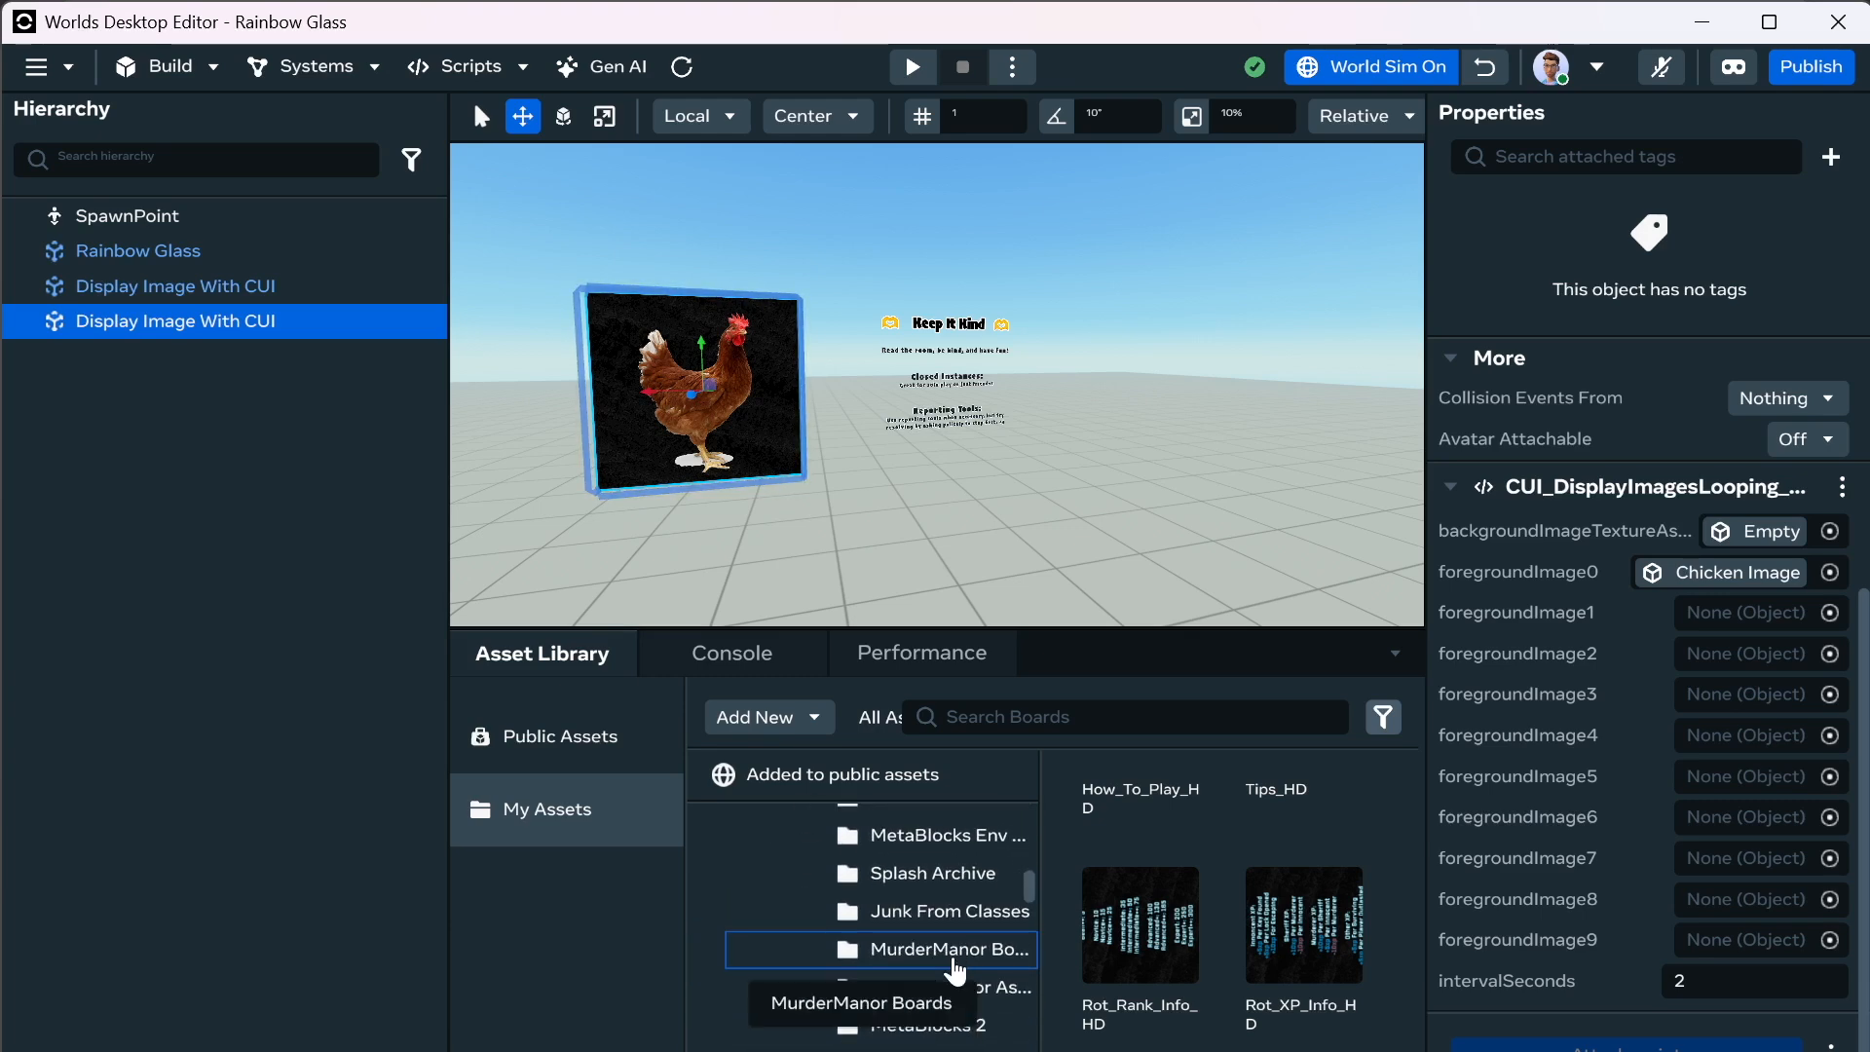
scroll(958, 969, down, 5)
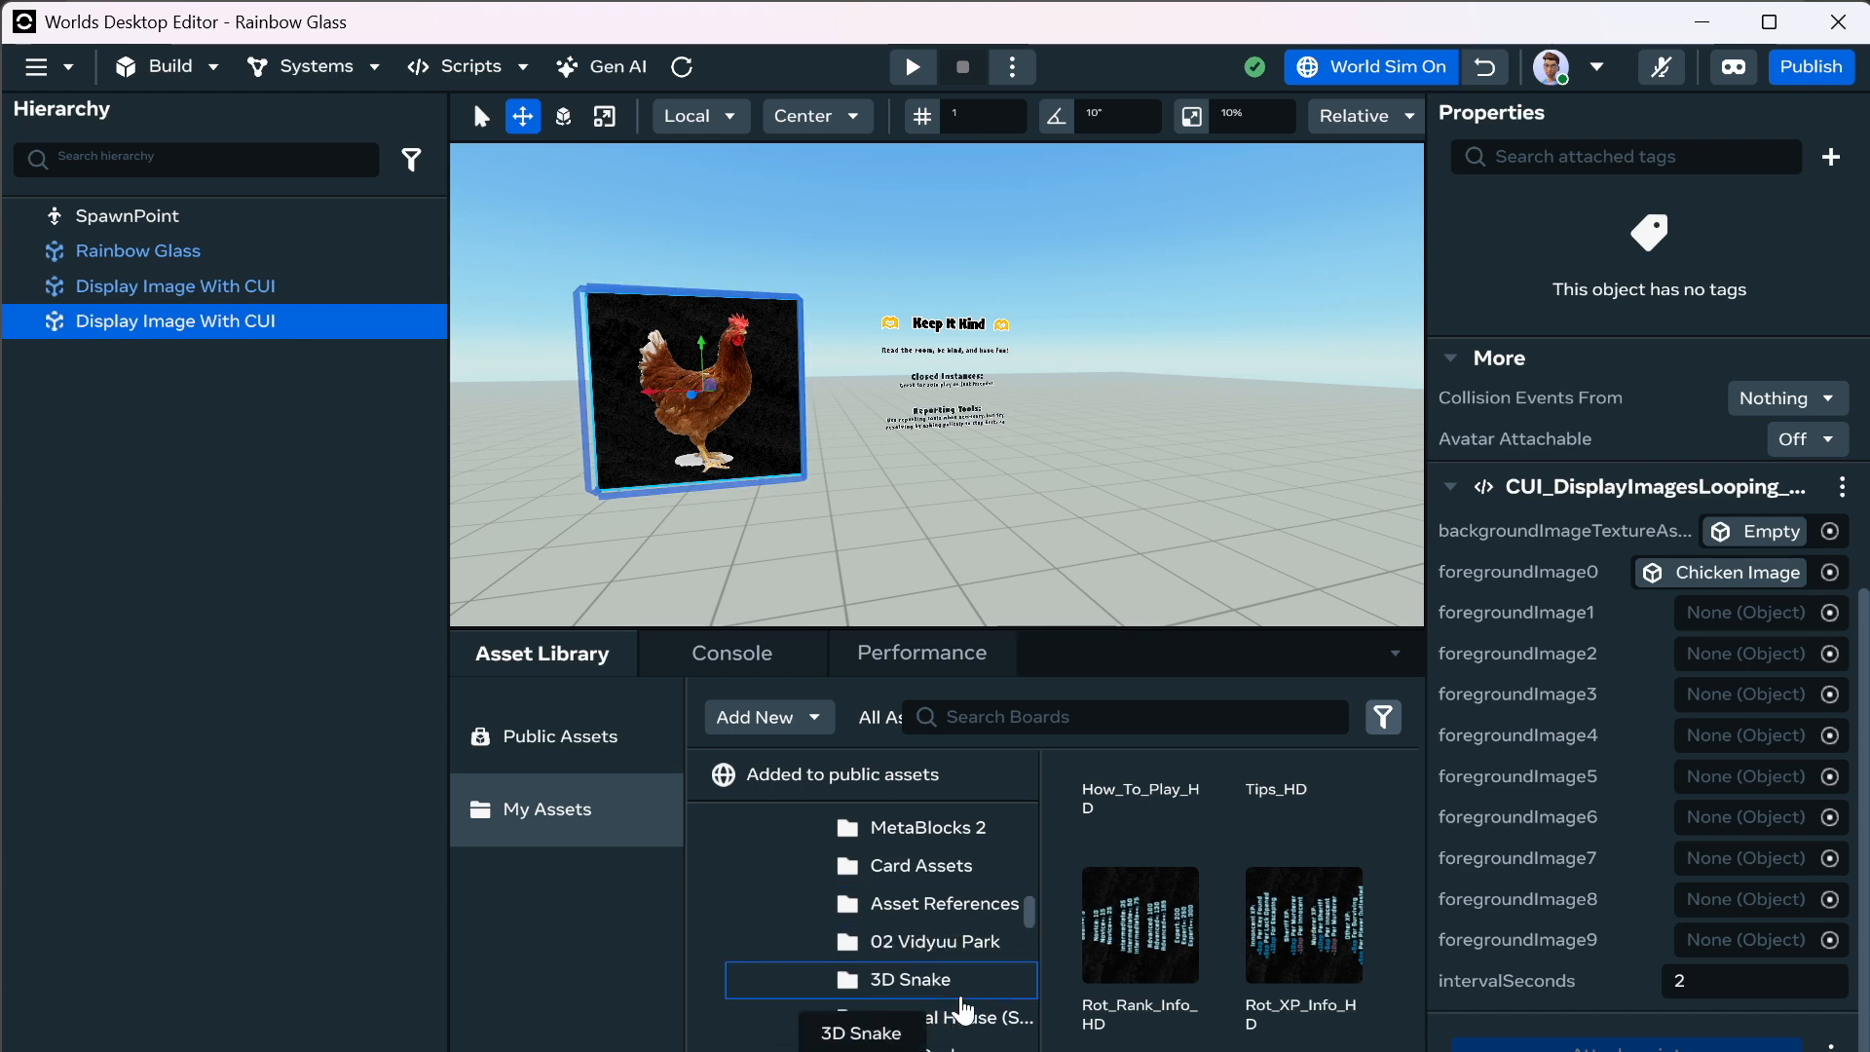
scroll(963, 1008, down, 7)
scroll(941, 911, up, 10)
scroll(870, 954, down, 4)
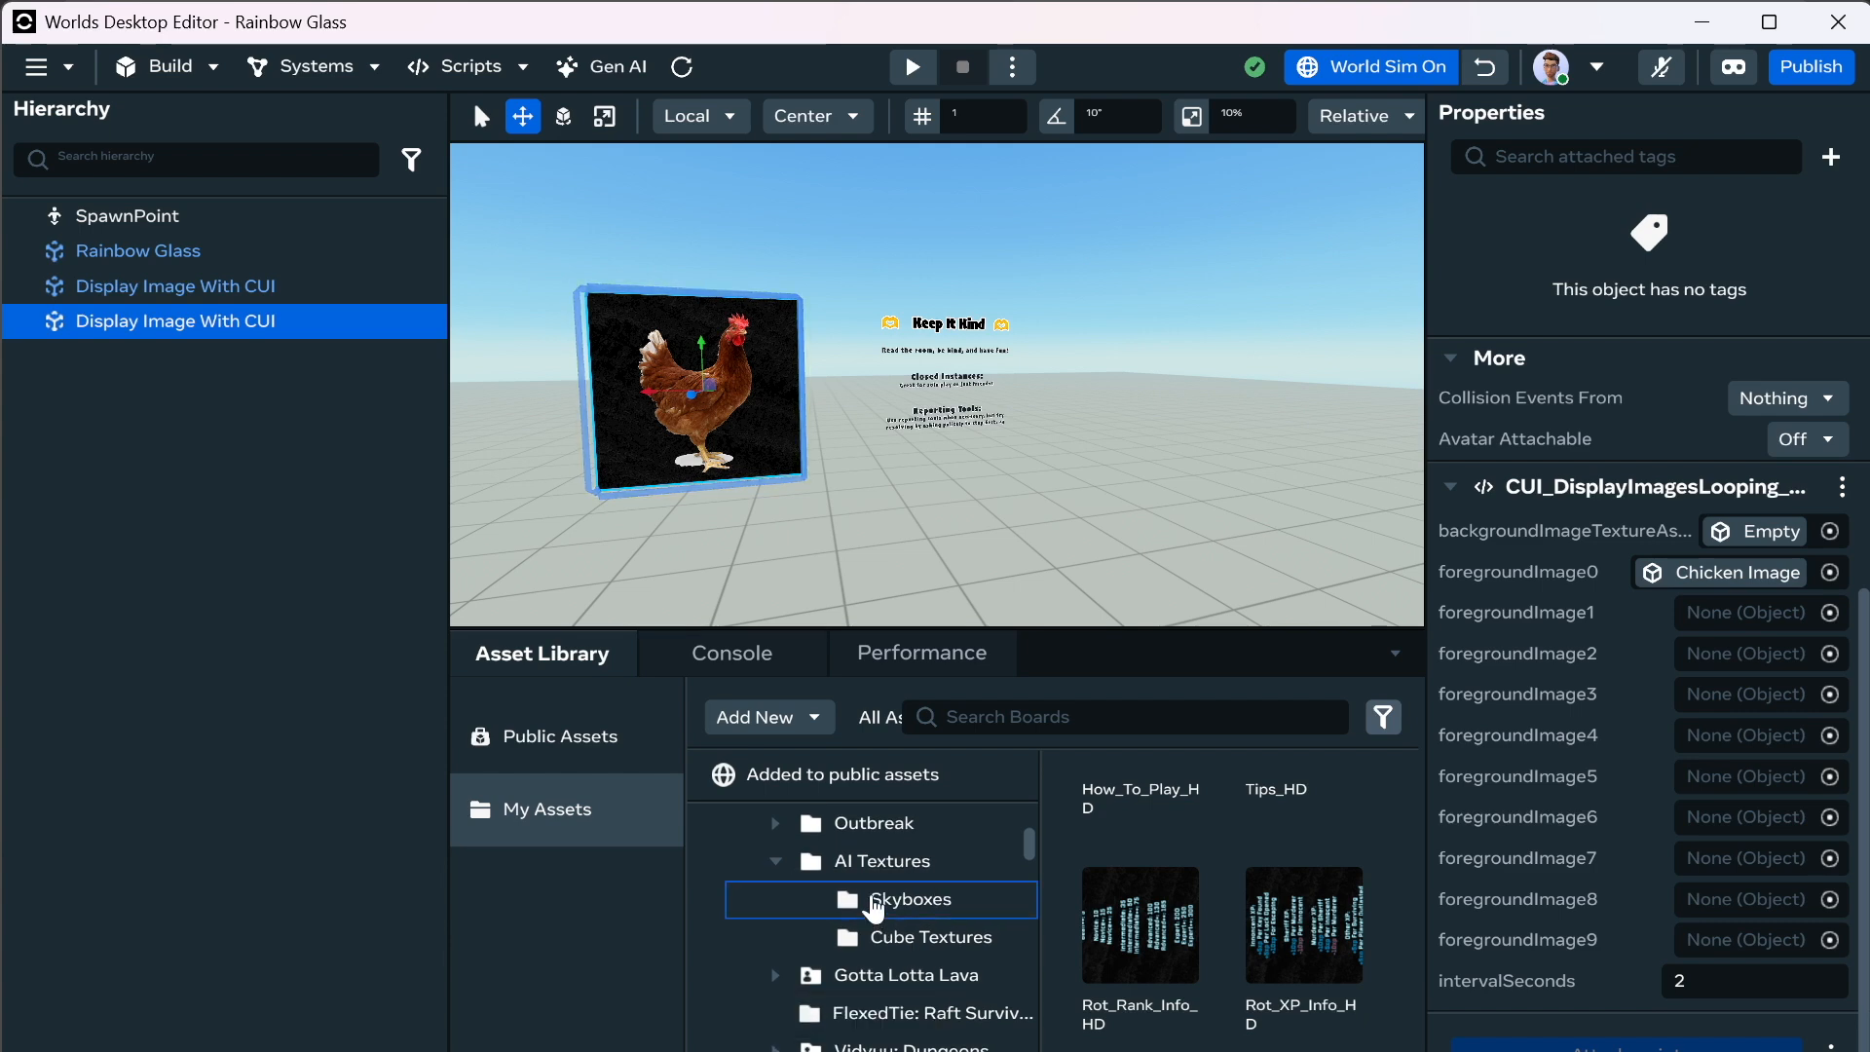
click(773, 864)
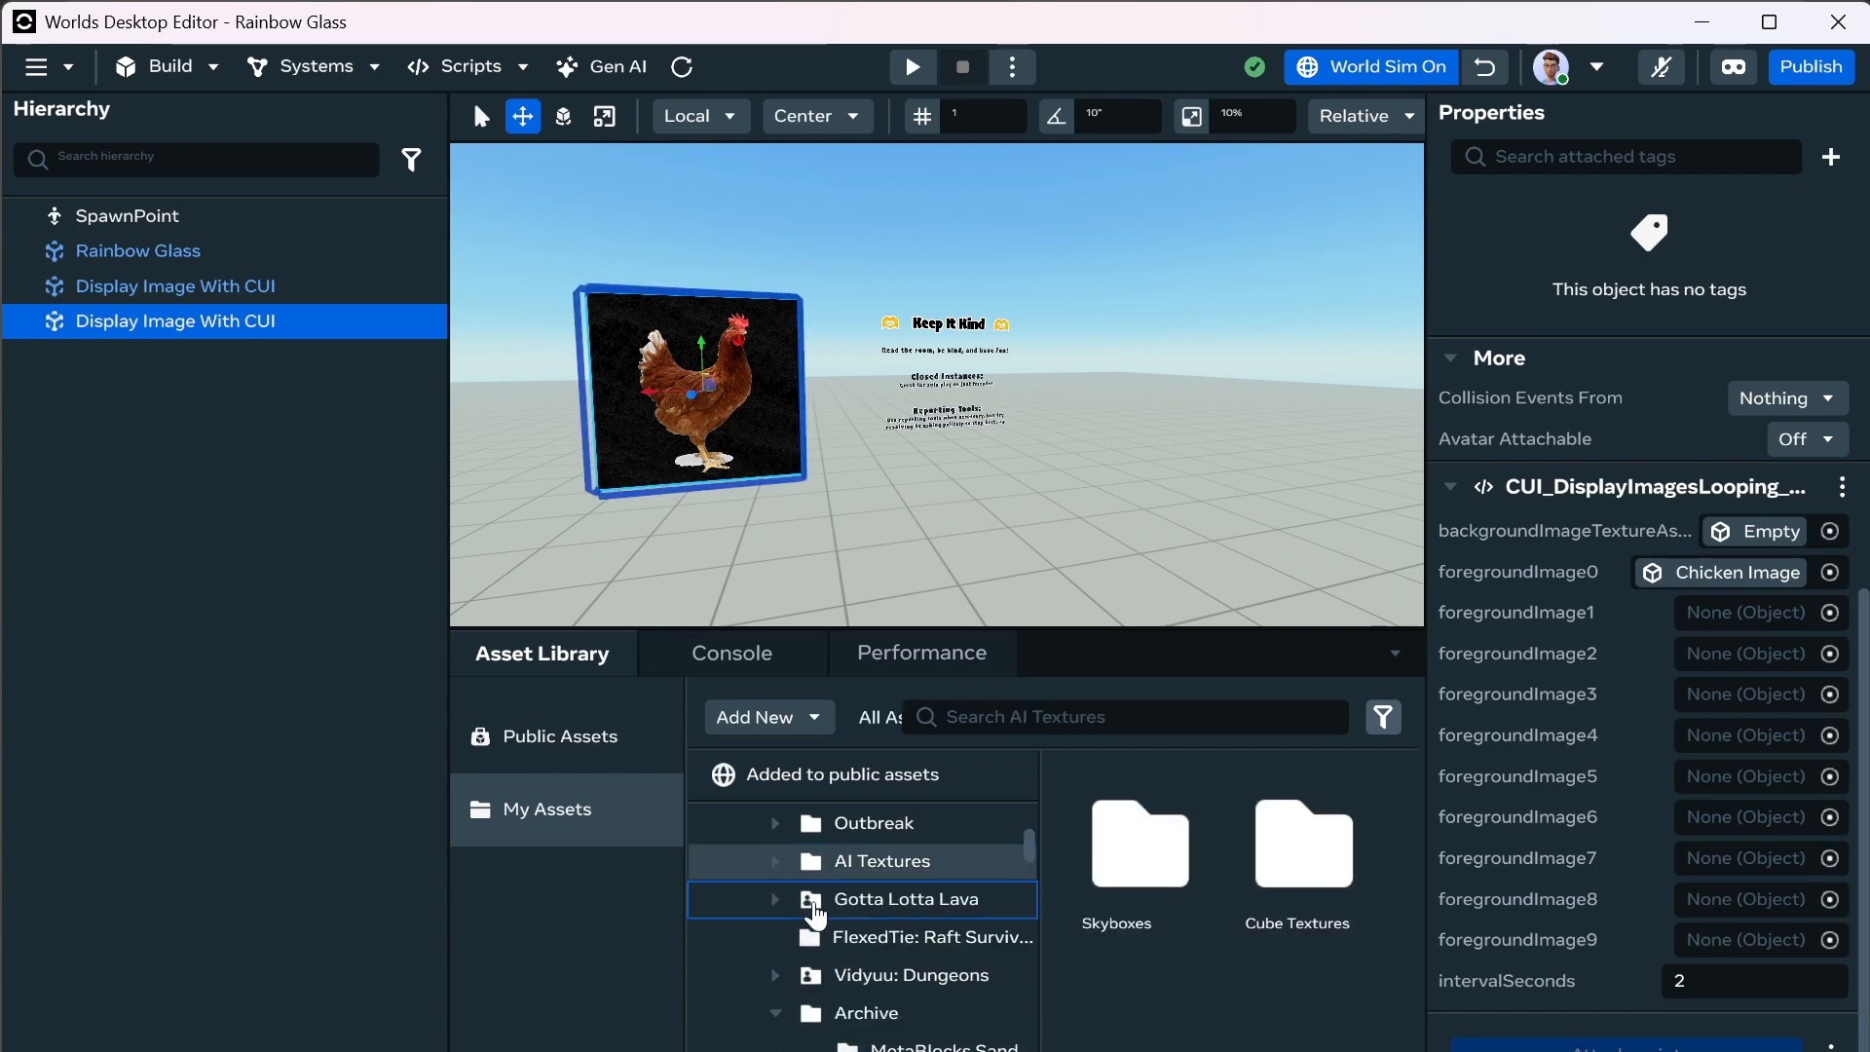
click(838, 907)
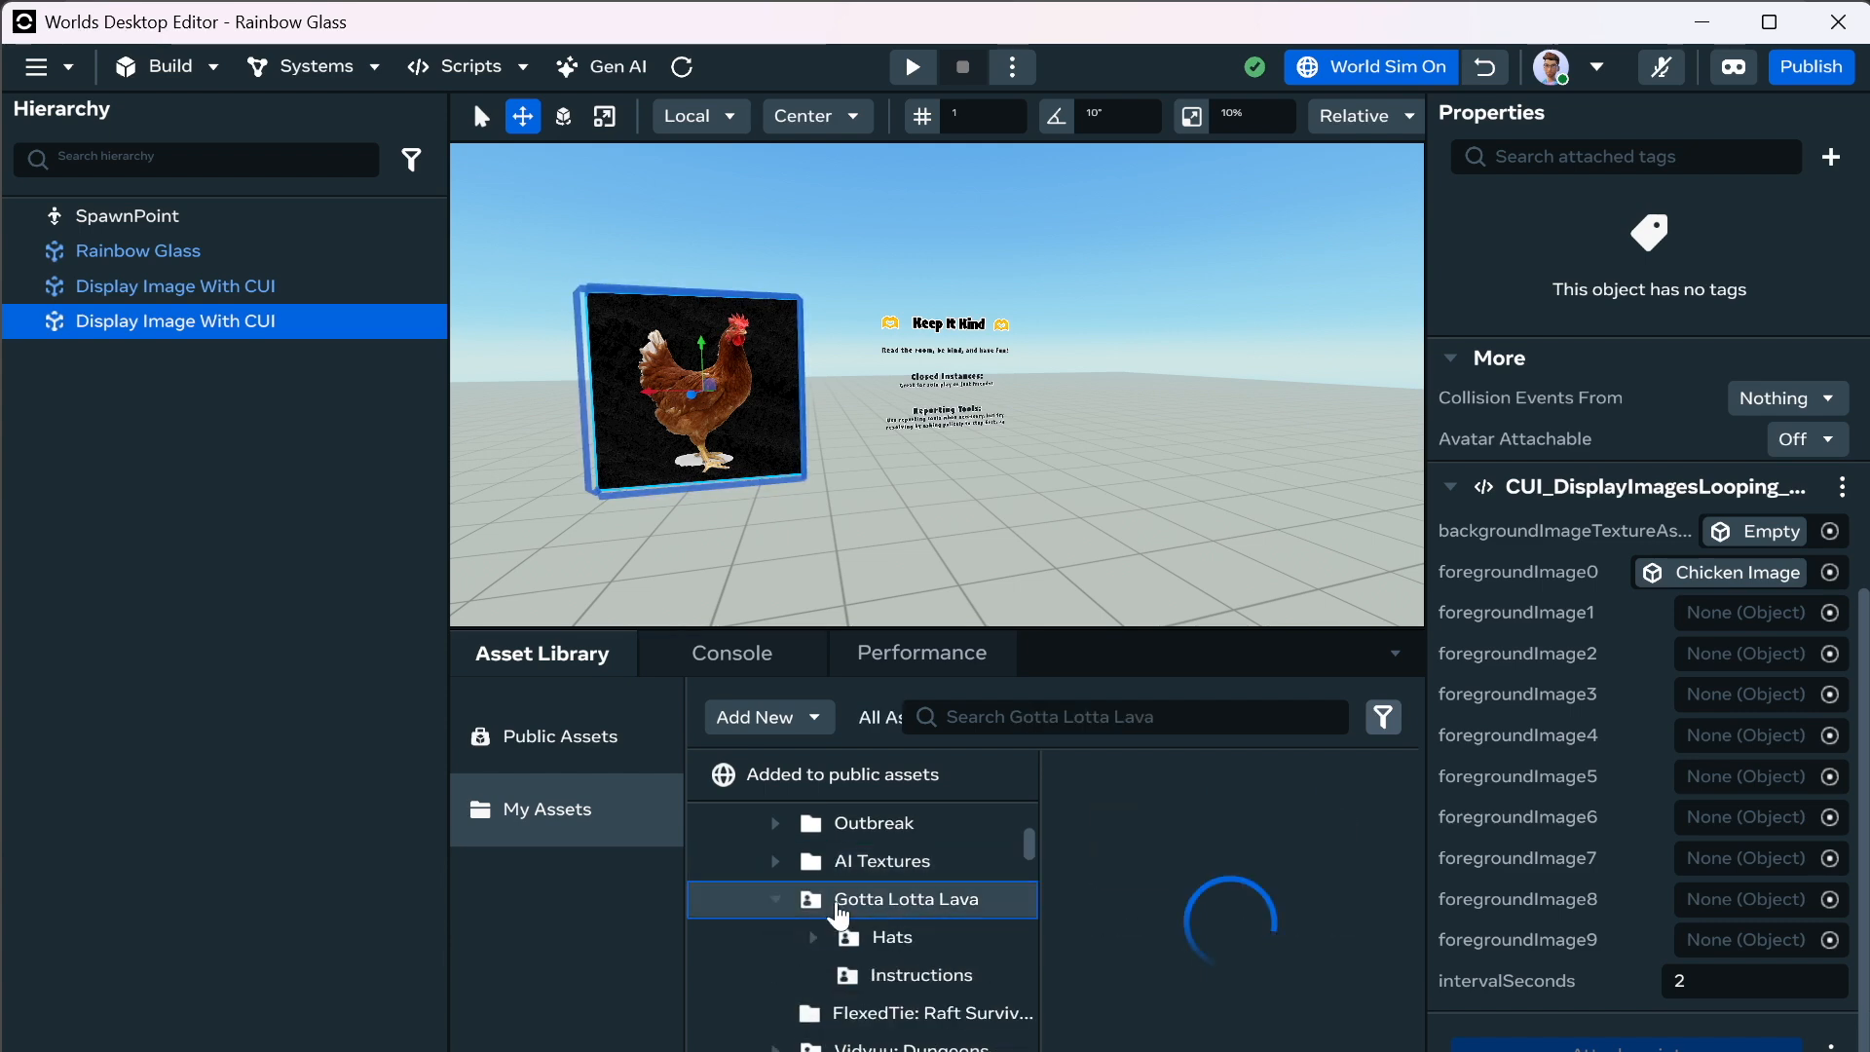
click(971, 987)
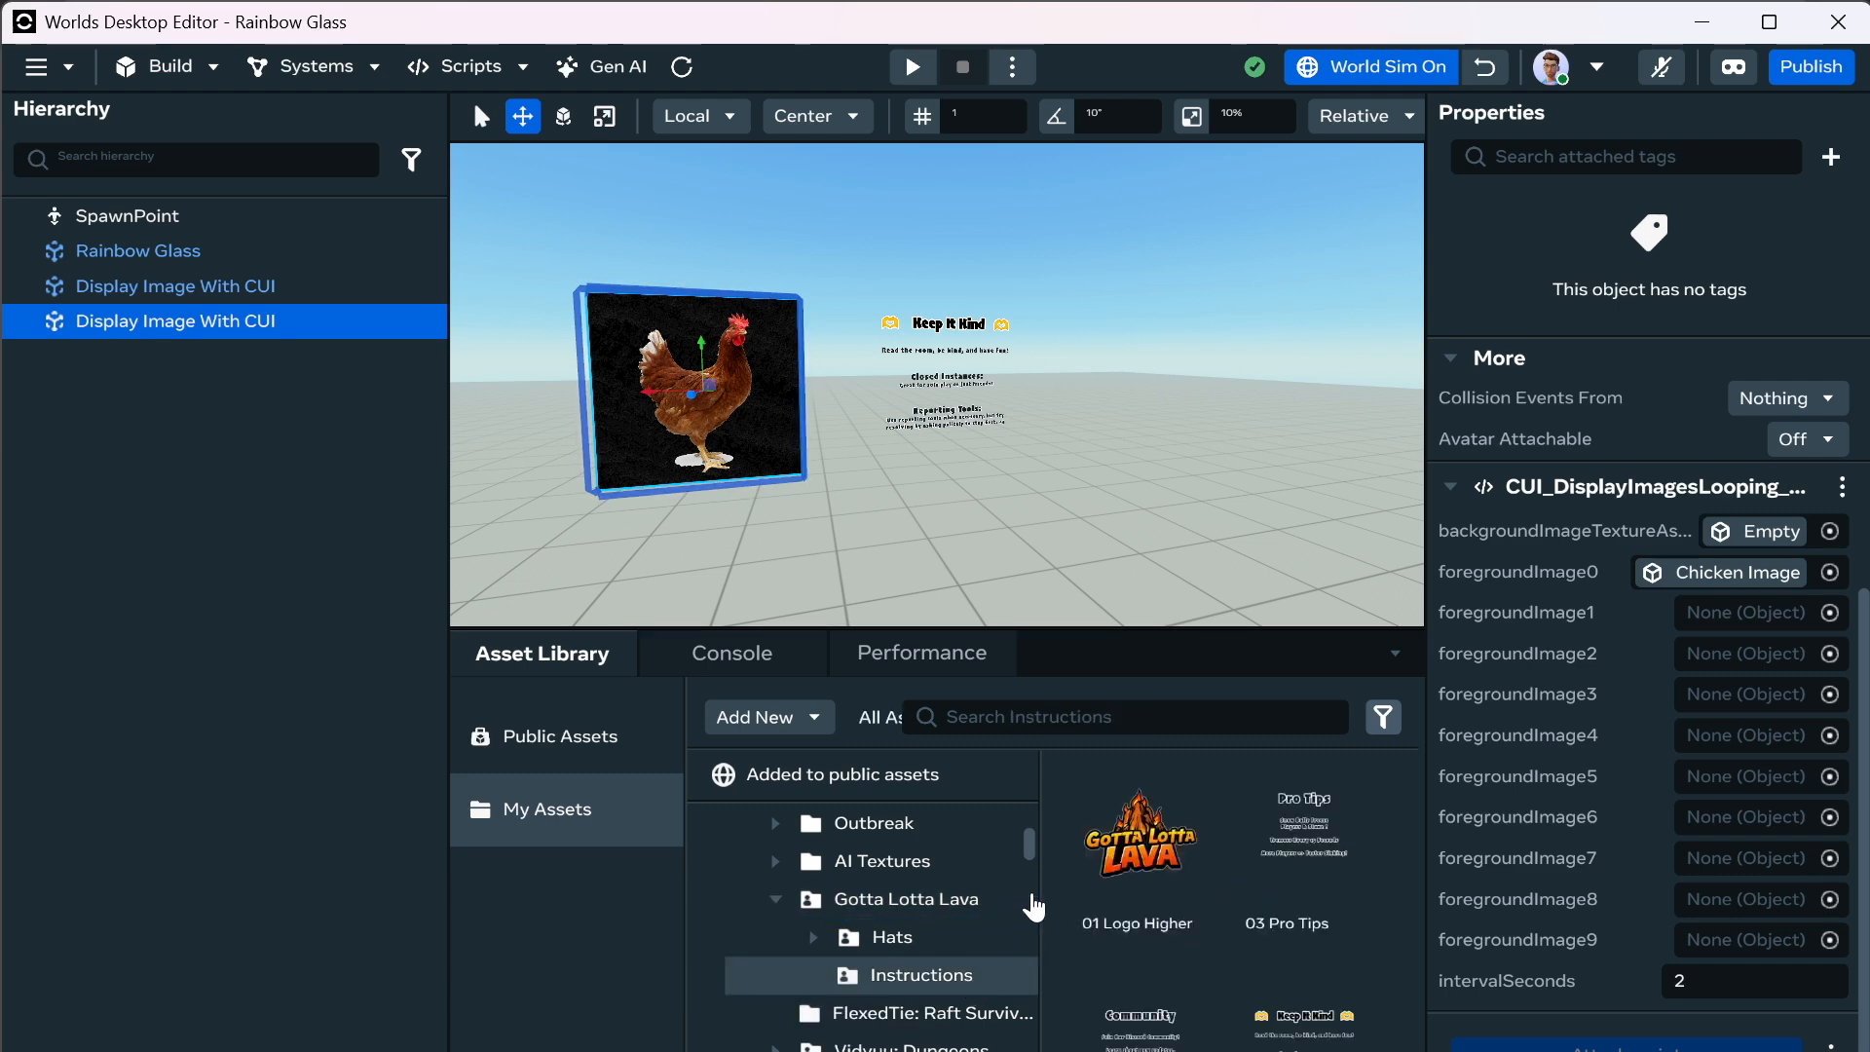
drag(1106, 892, 1681, 621)
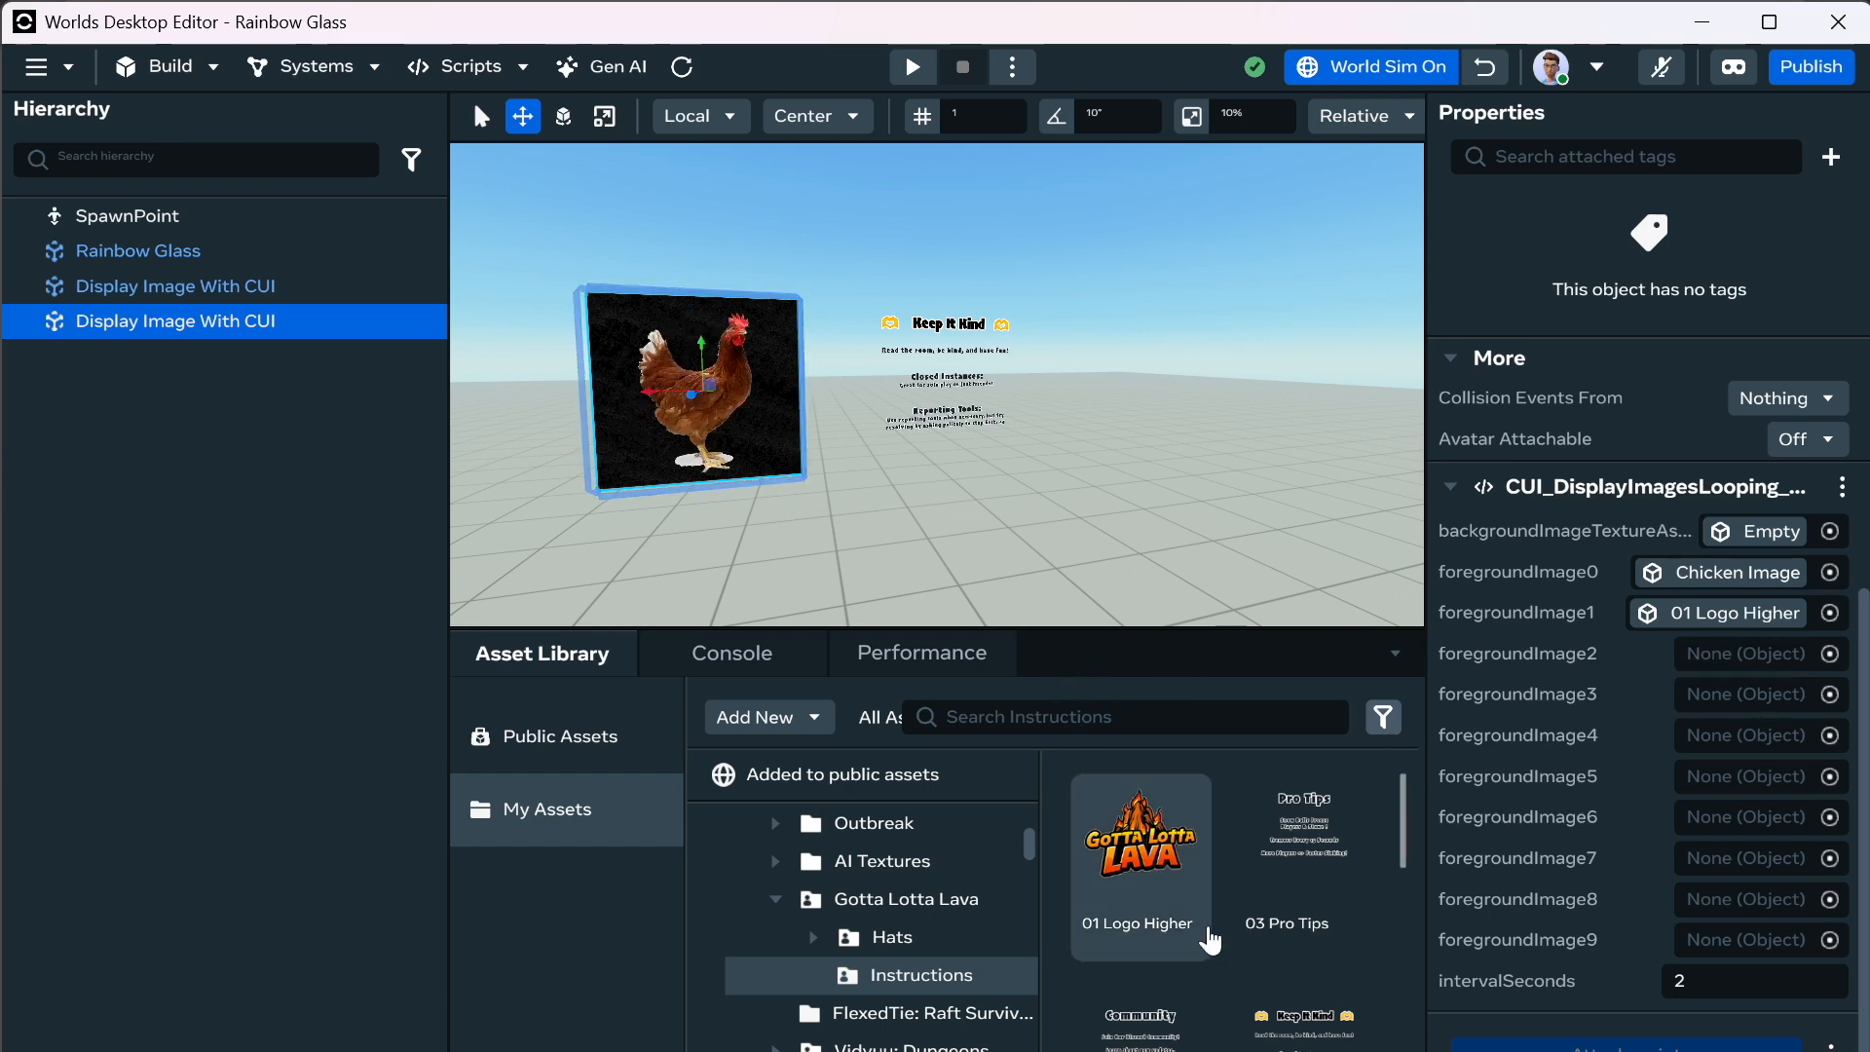
Assign 00 EmptyBG from the Instructions folder to the background image property and reset the world simulation.
scroll(1214, 945, down, 5)
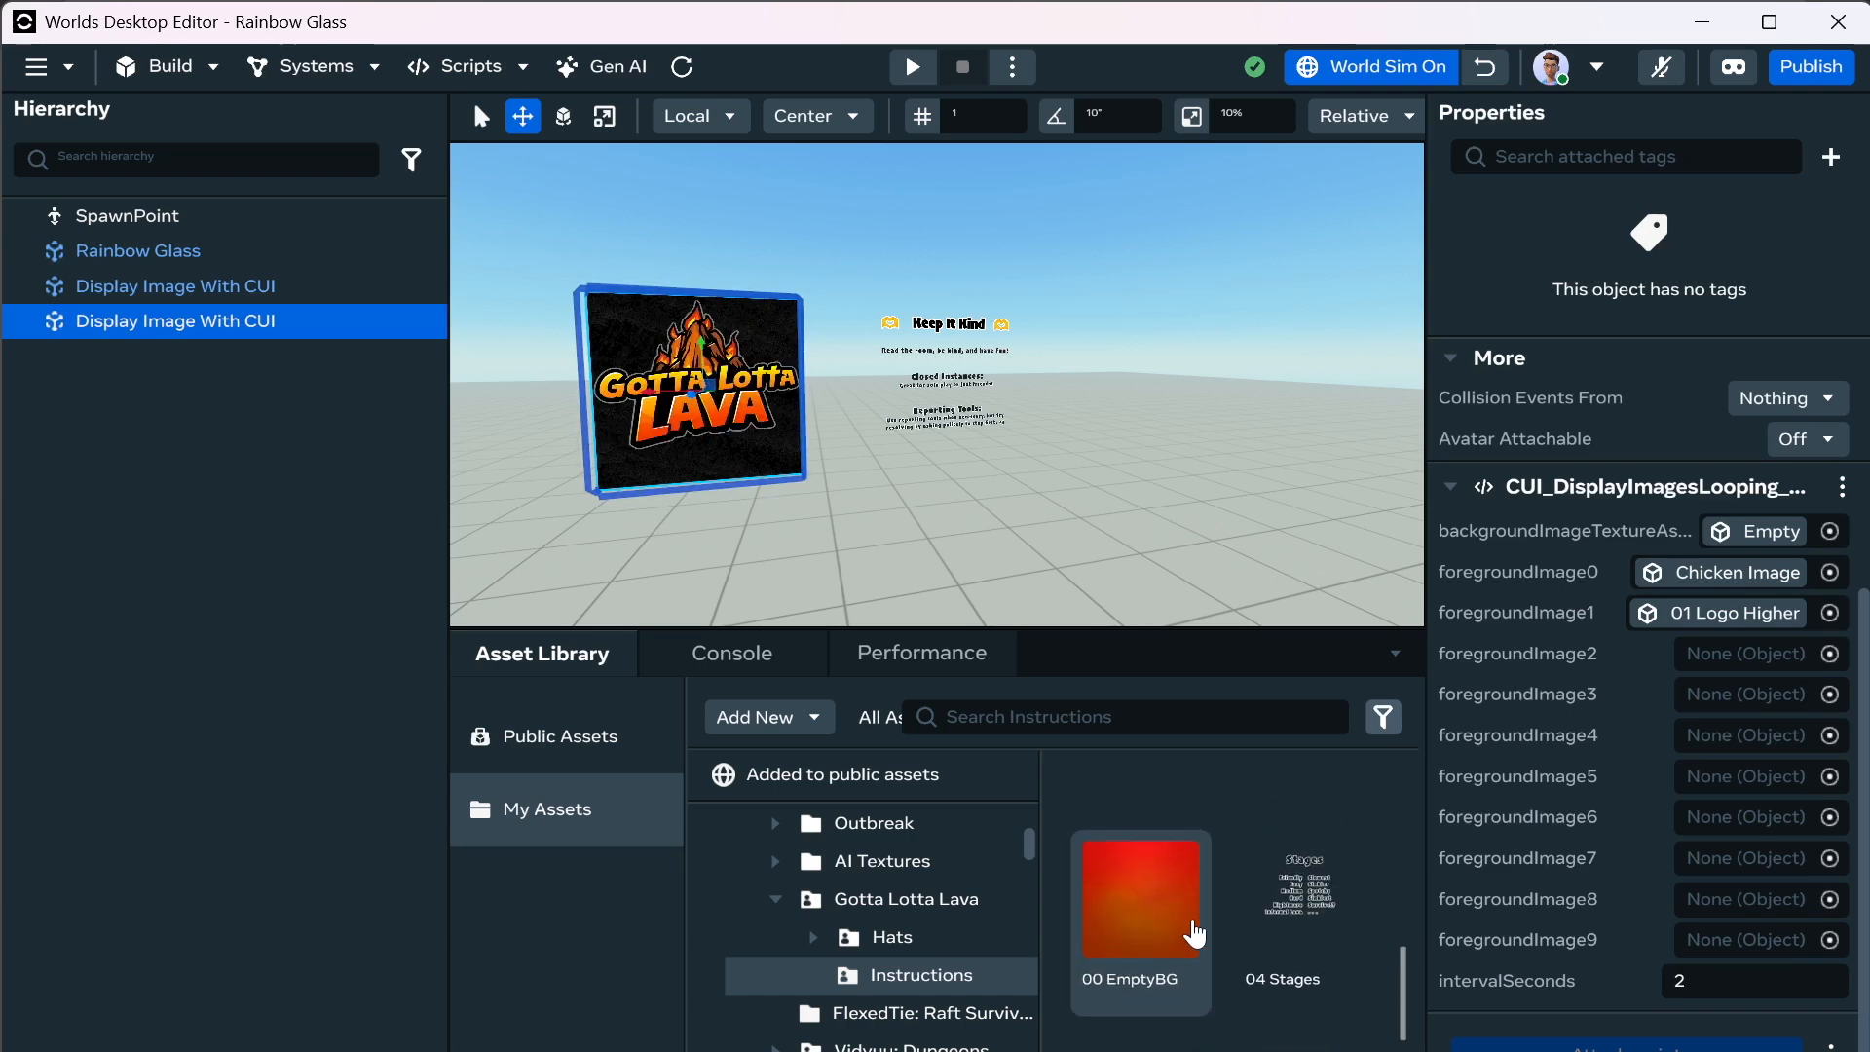
drag(1210, 906, 1773, 532)
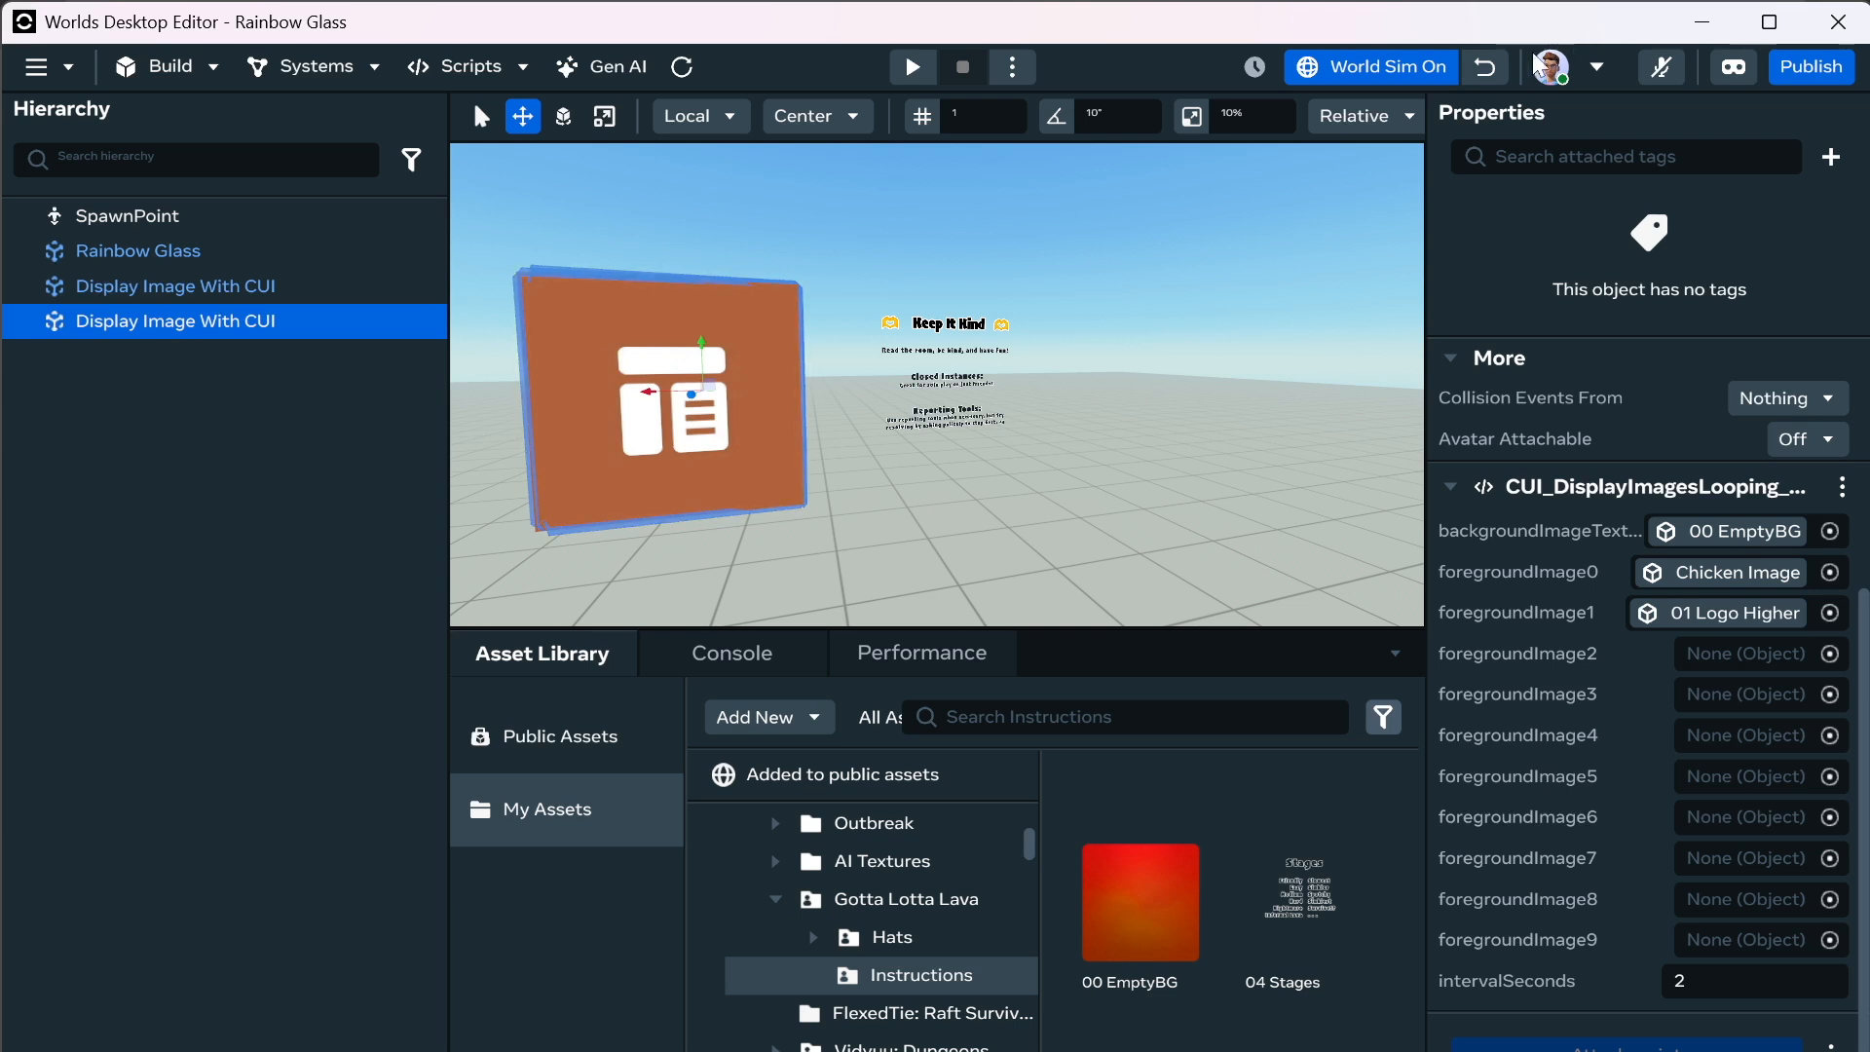
click(1491, 62)
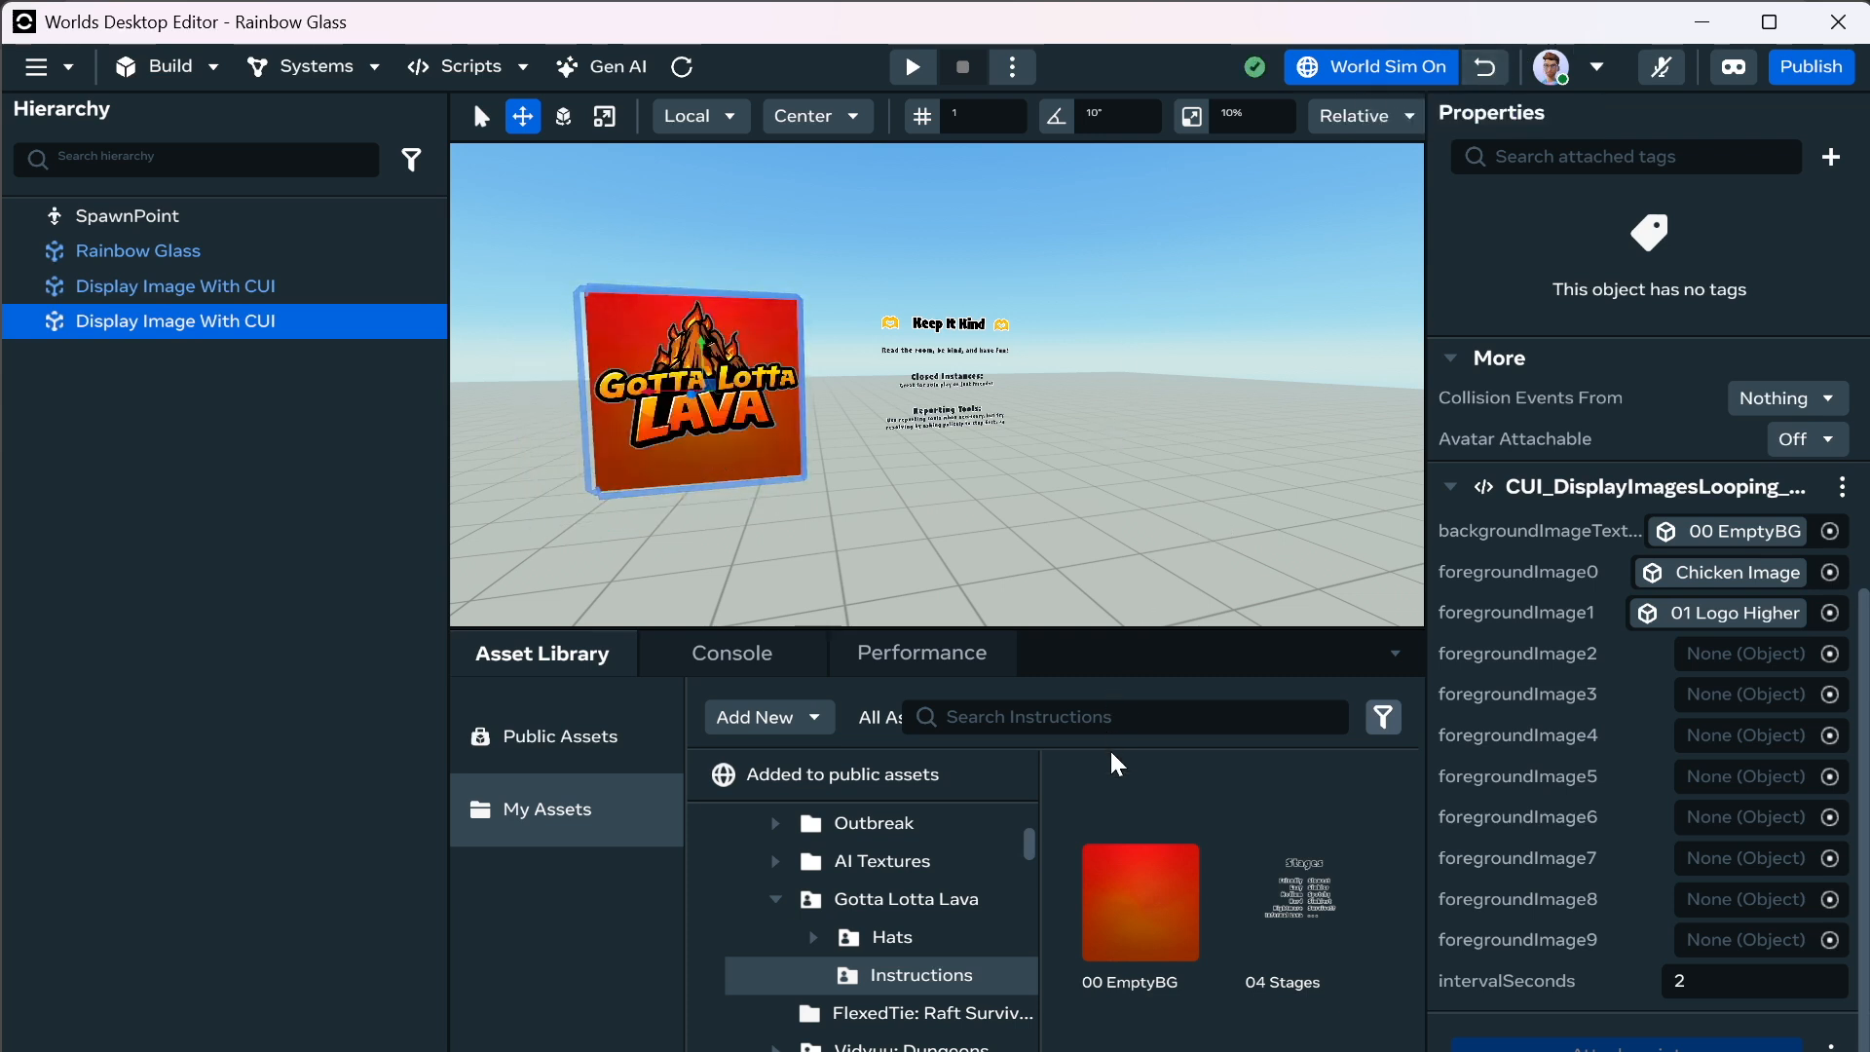
scroll(1188, 891, down, 2)
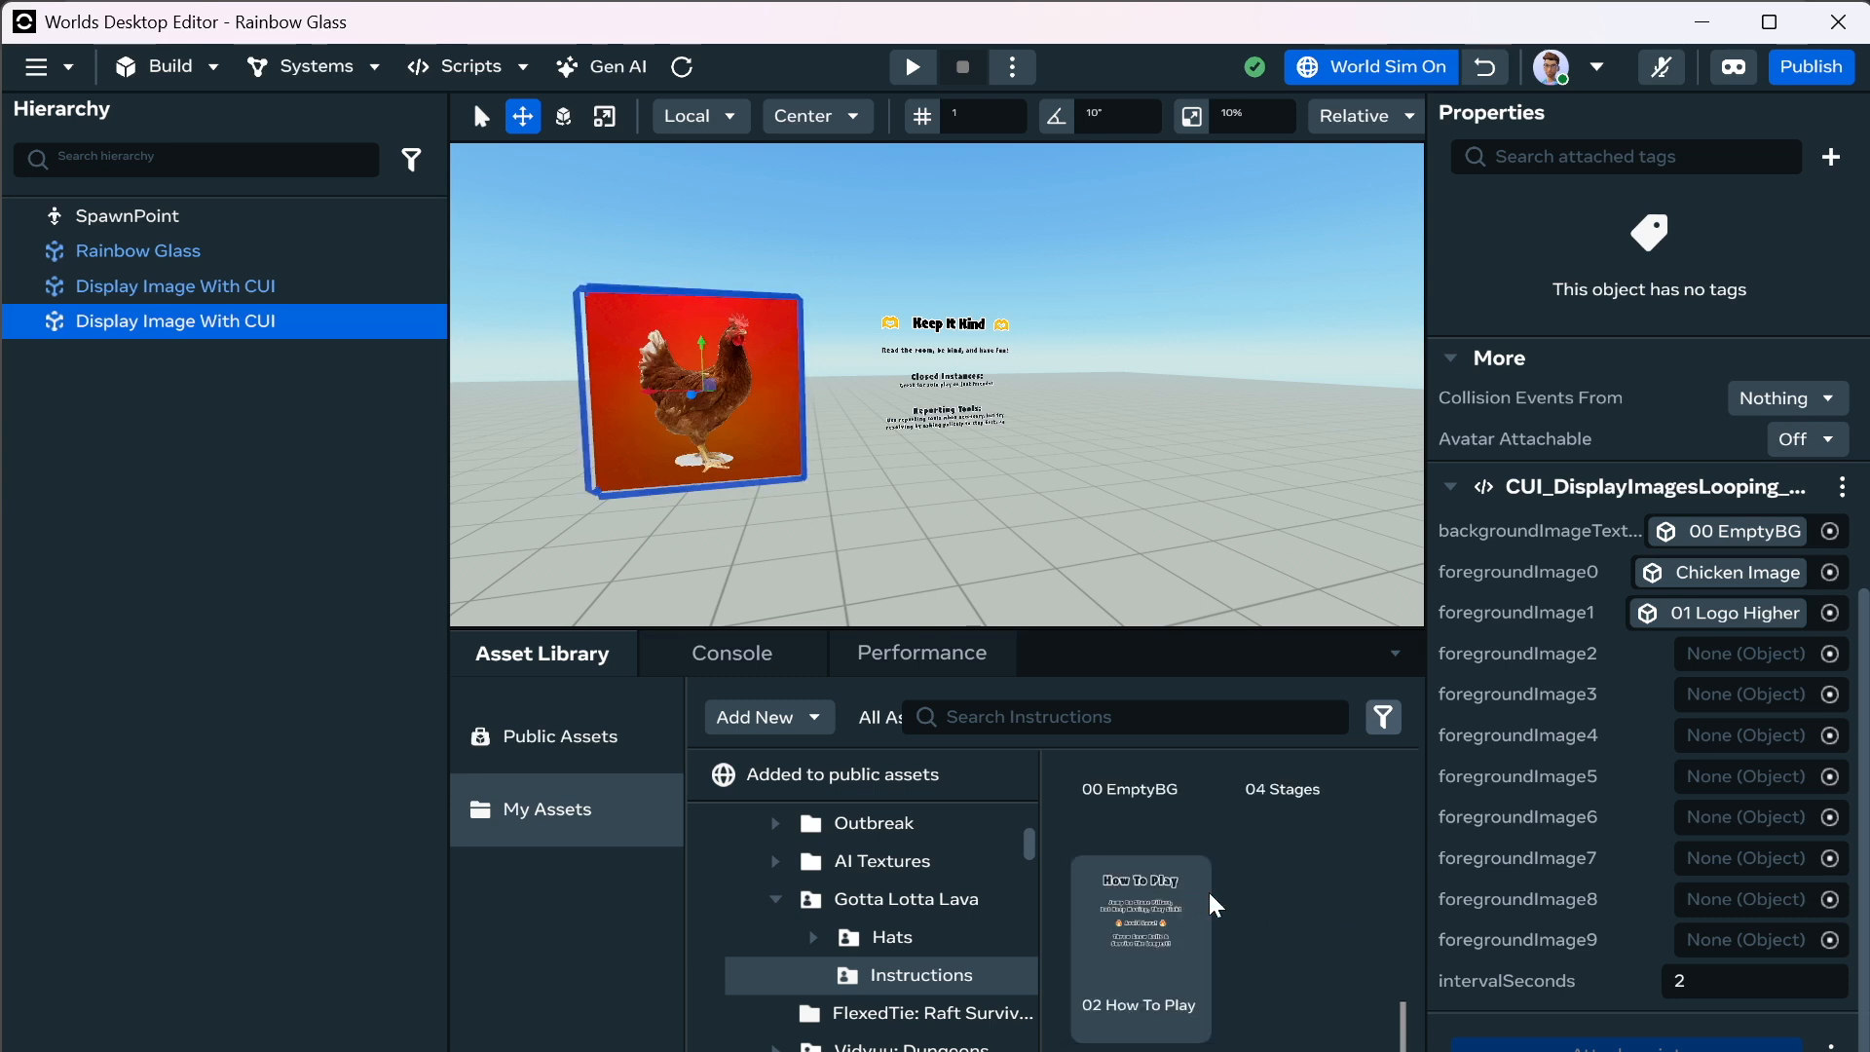
scroll(1214, 894, up, 2)
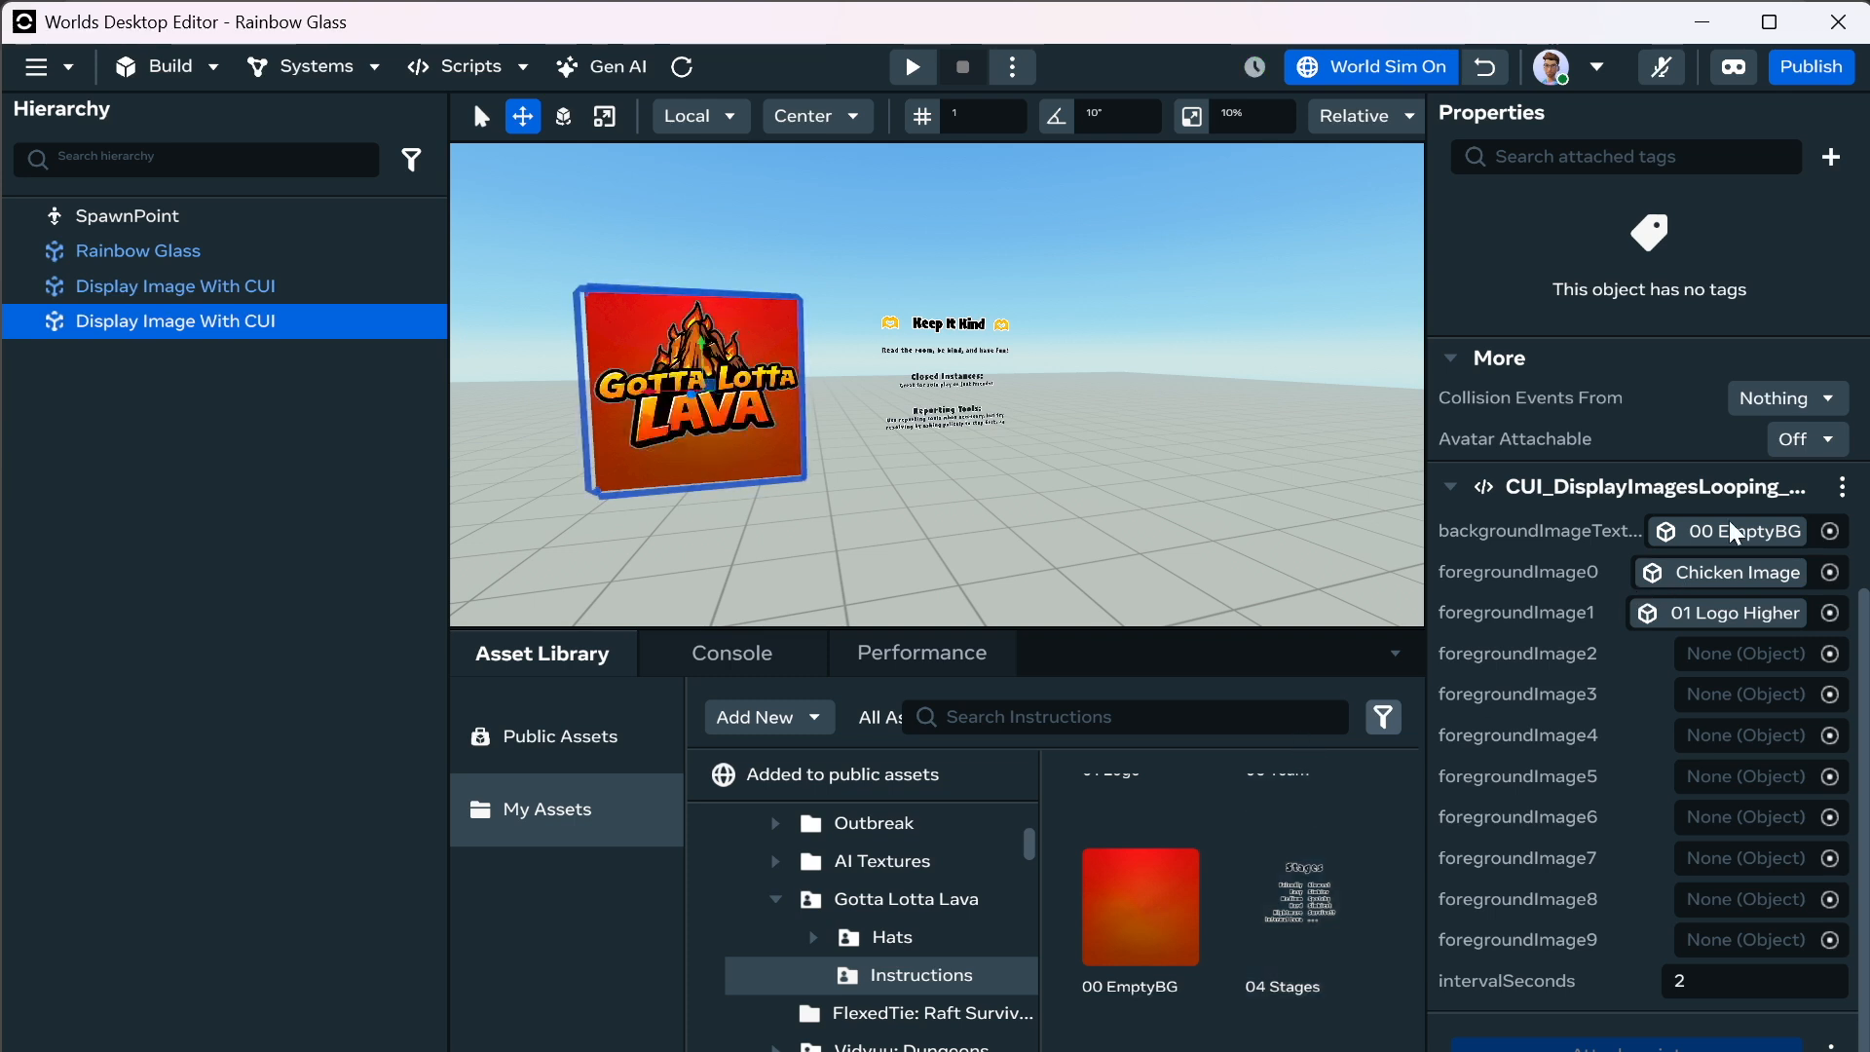
Clear the background image property, reassign 00 EmptyBG to it, and reset the world simulation.
click(1831, 532)
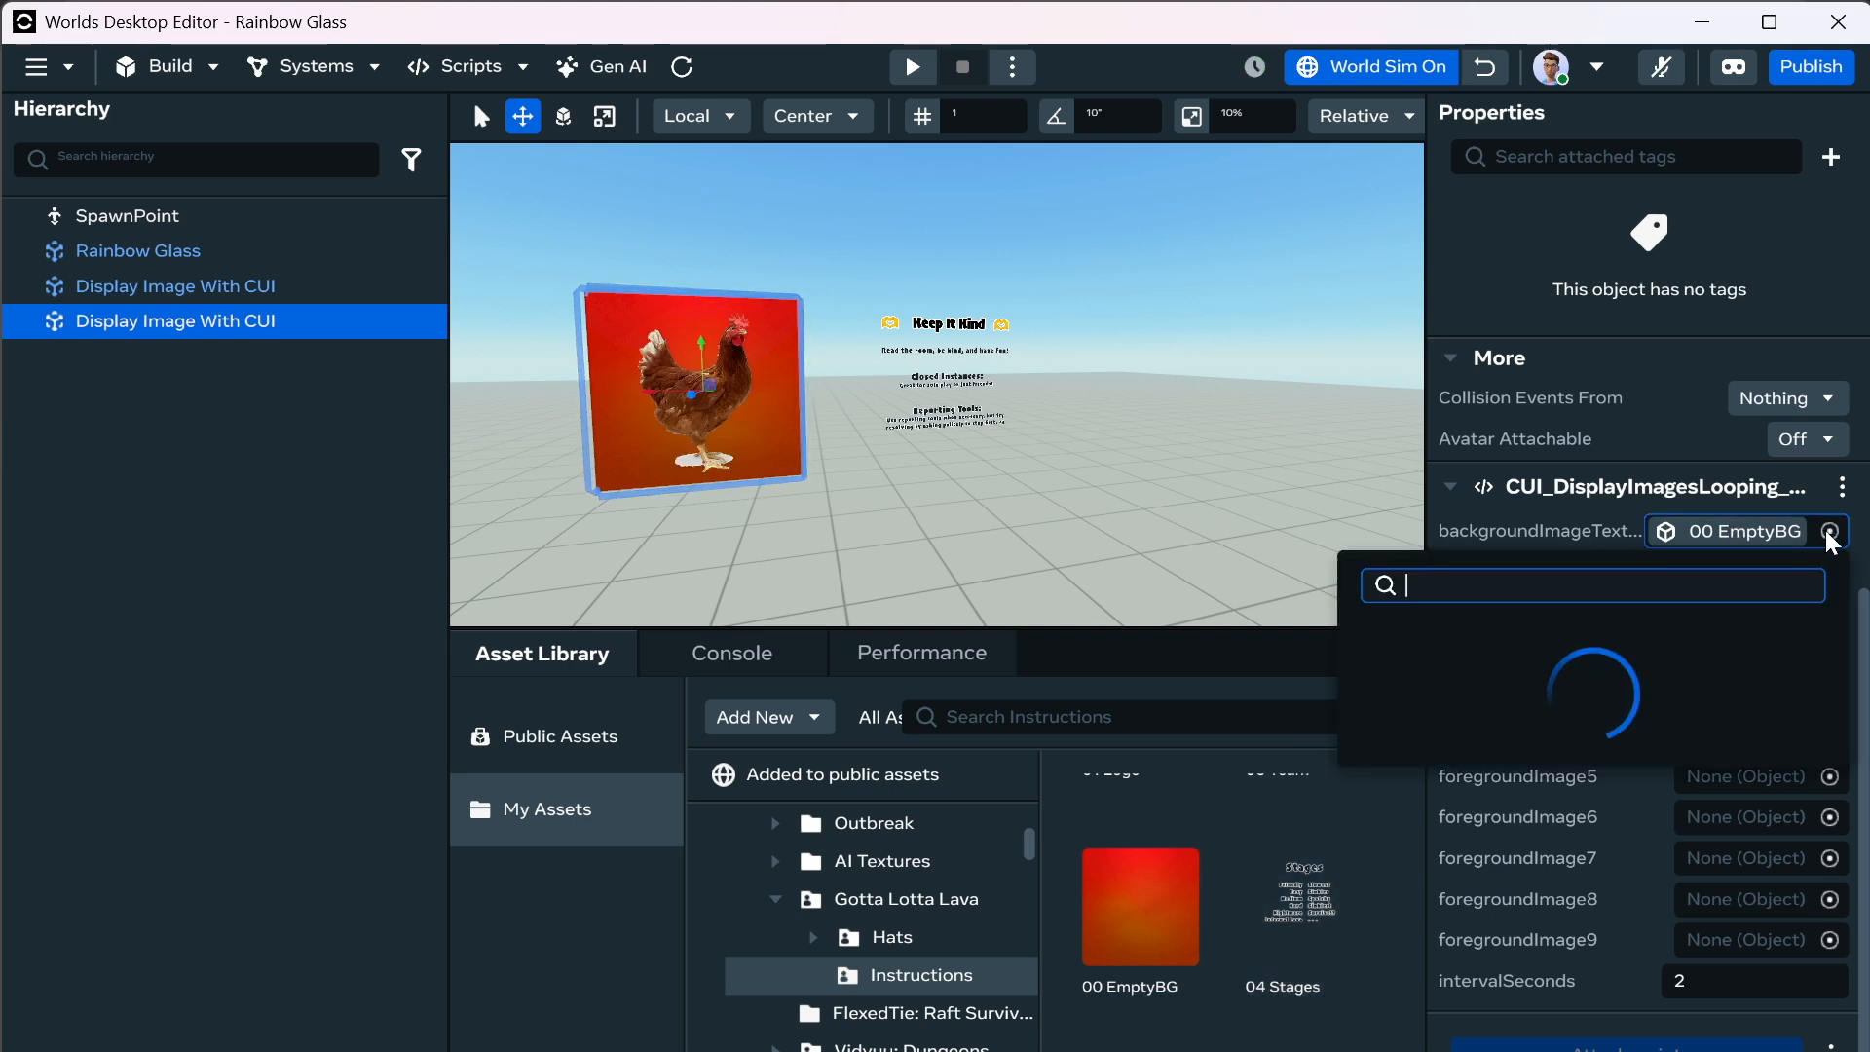
click(1582, 643)
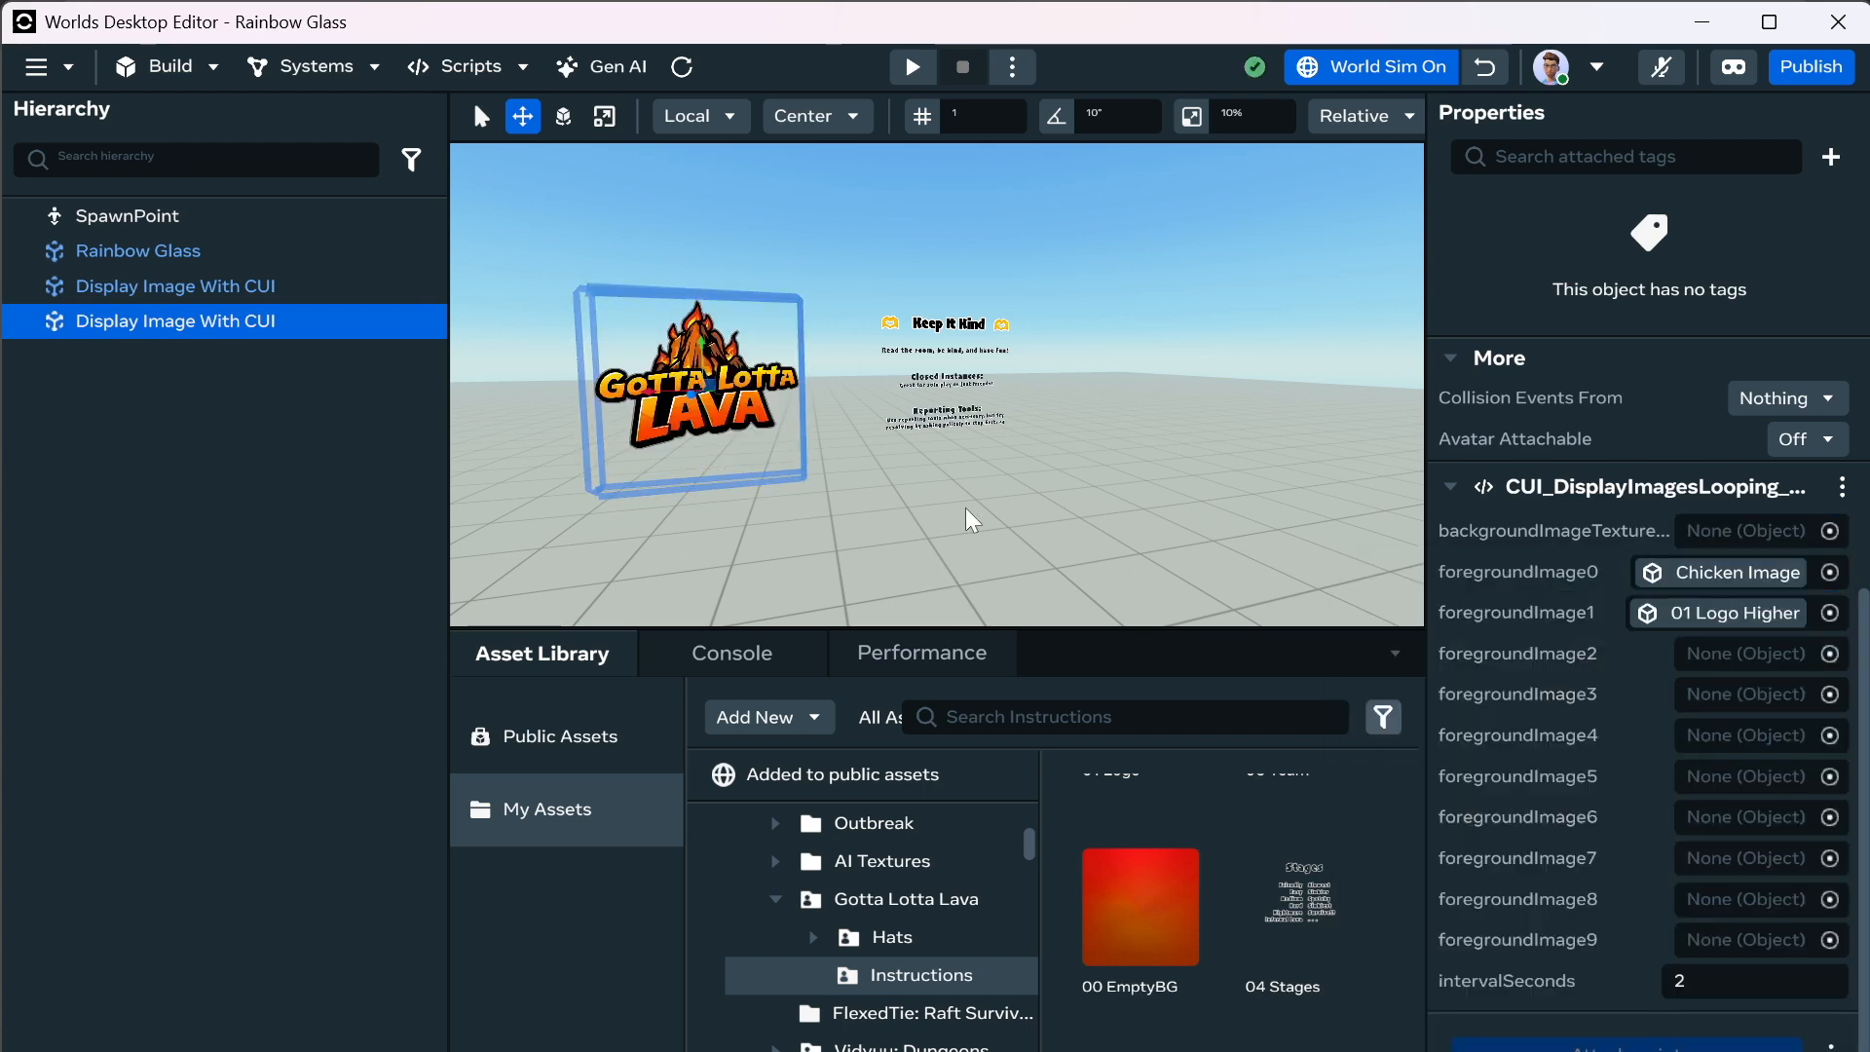
drag(1171, 879, 1726, 526)
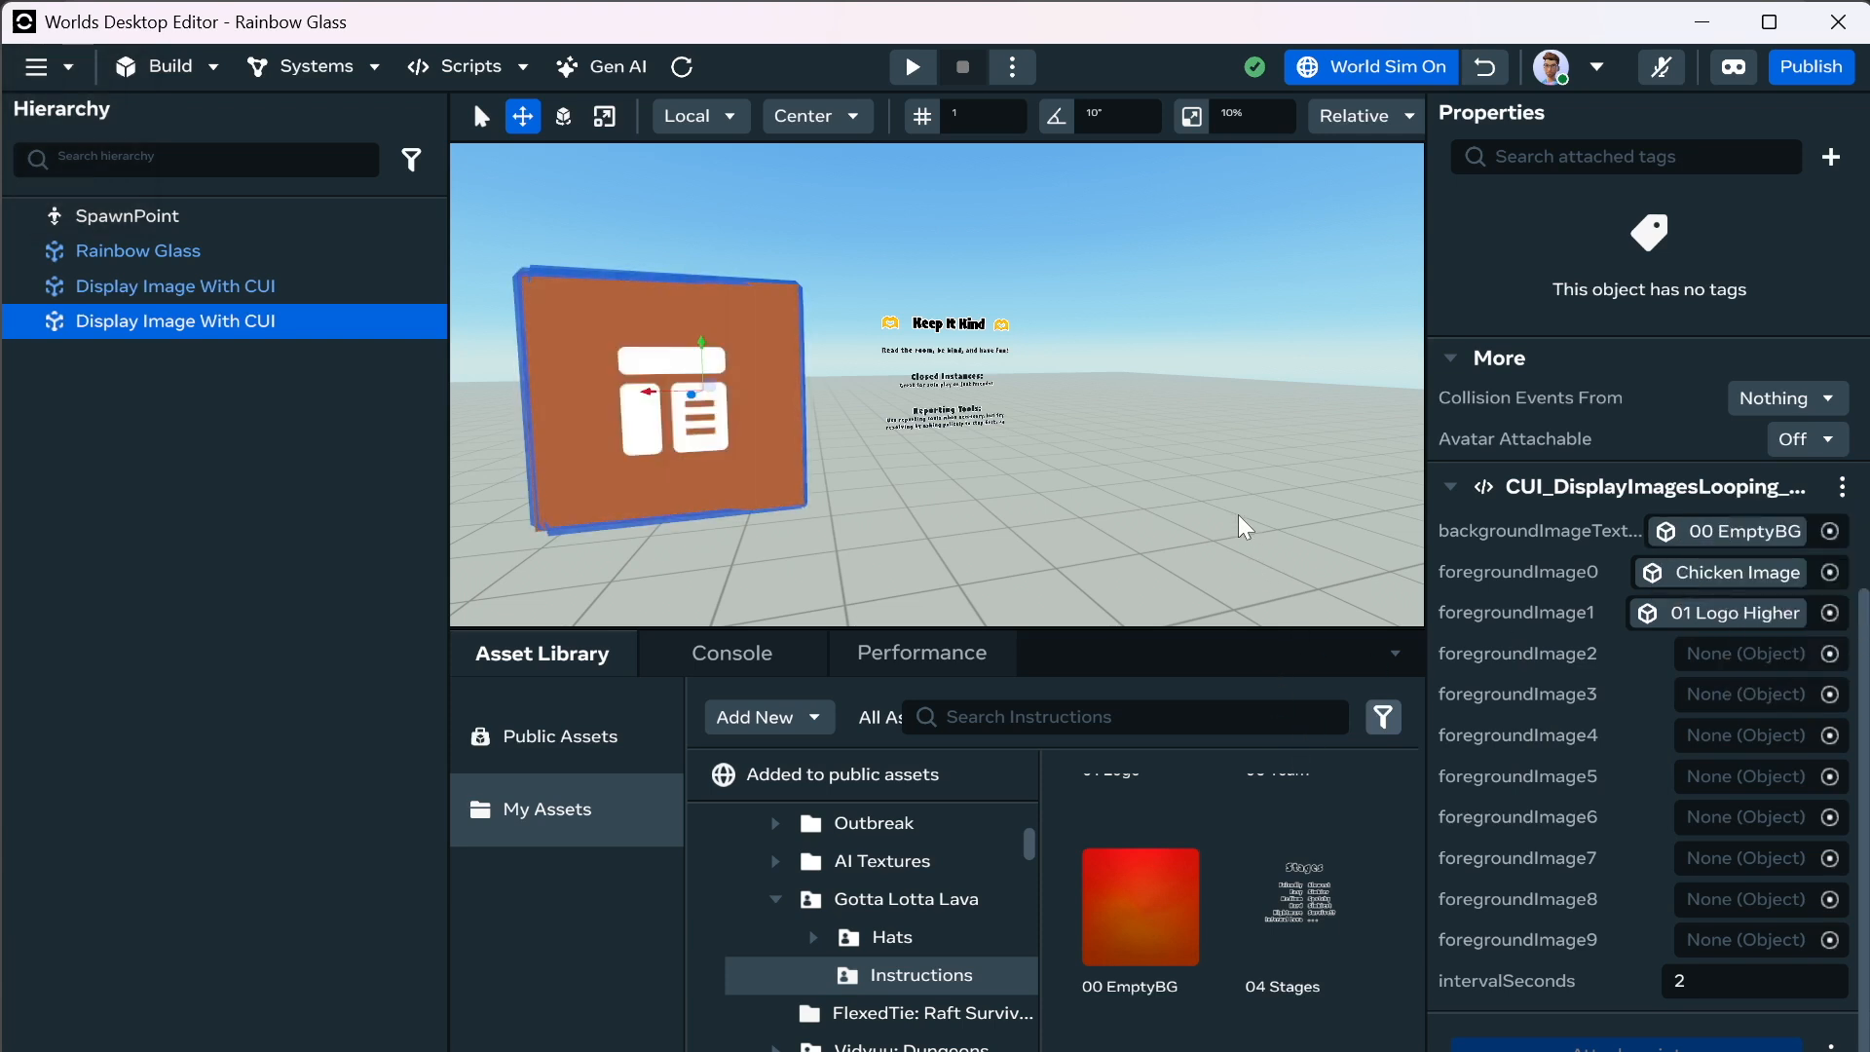
click(1482, 65)
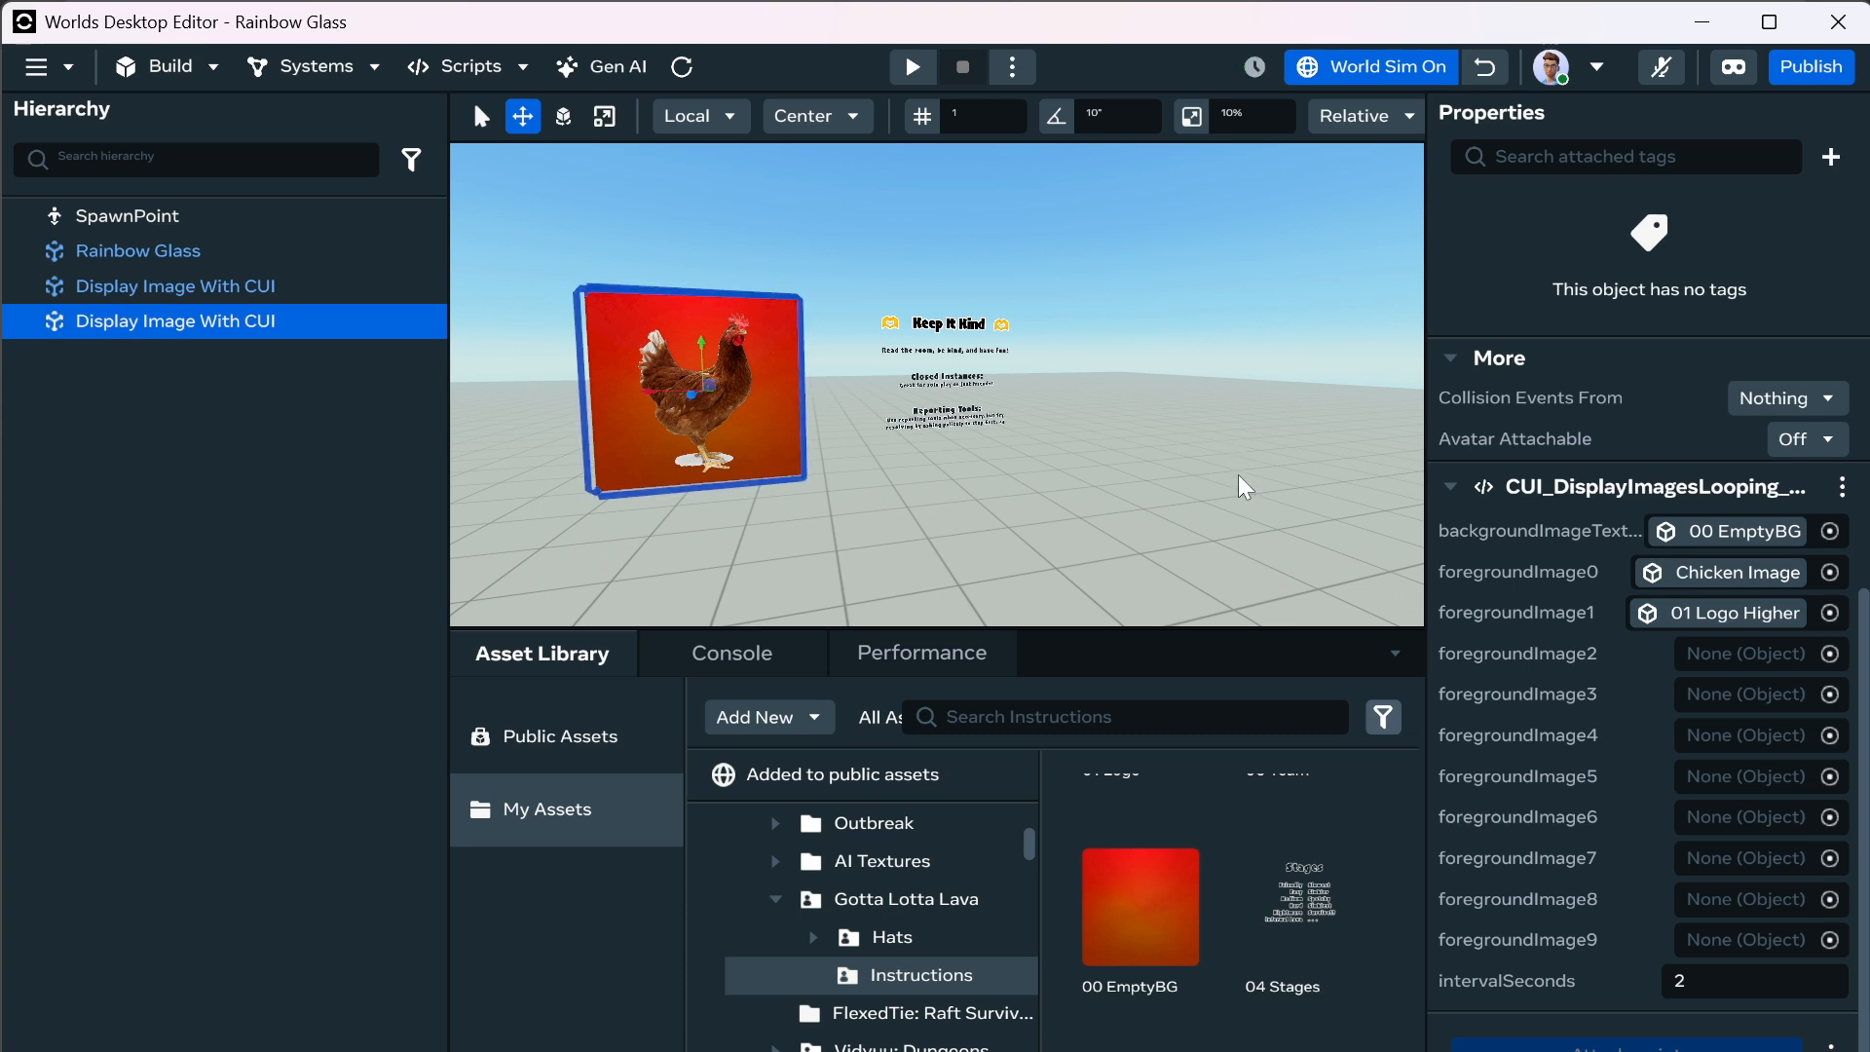
Set the looping script's intervalSeconds to .1 and reset the world simulation.
click(1706, 985)
text(.1)
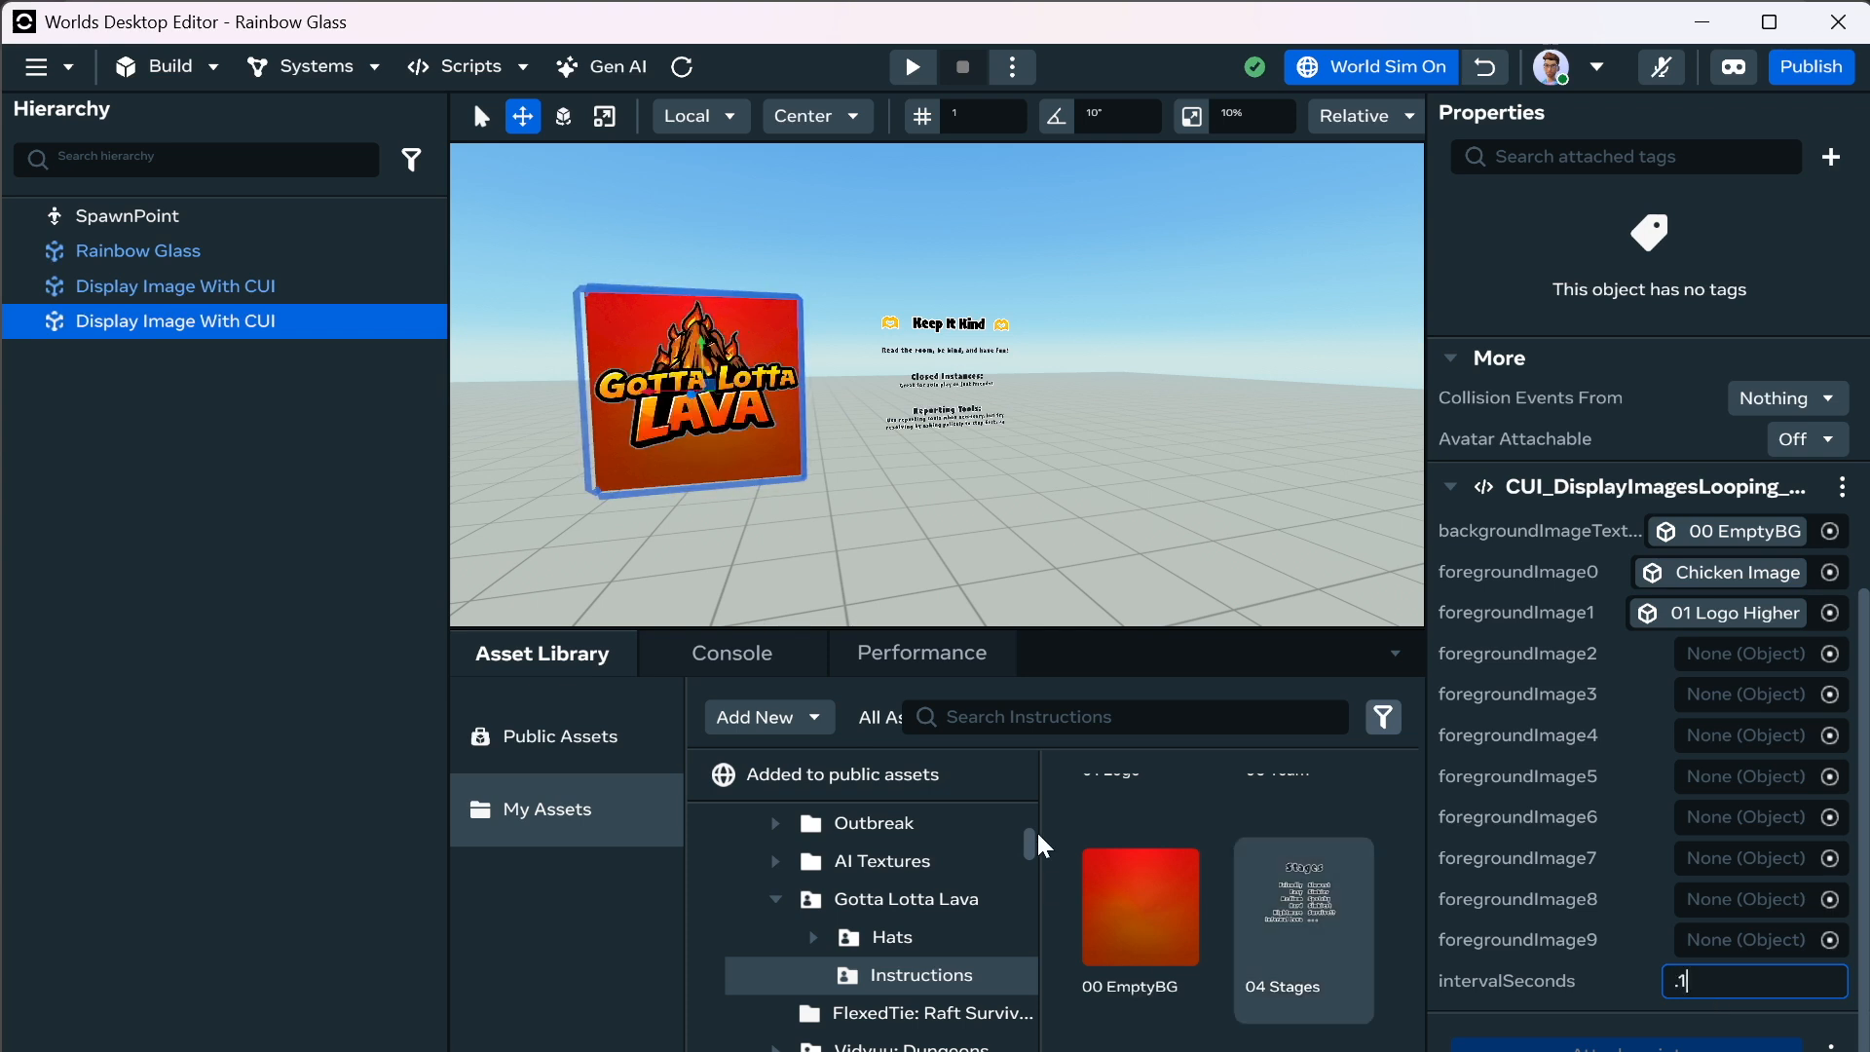
click(1296, 687)
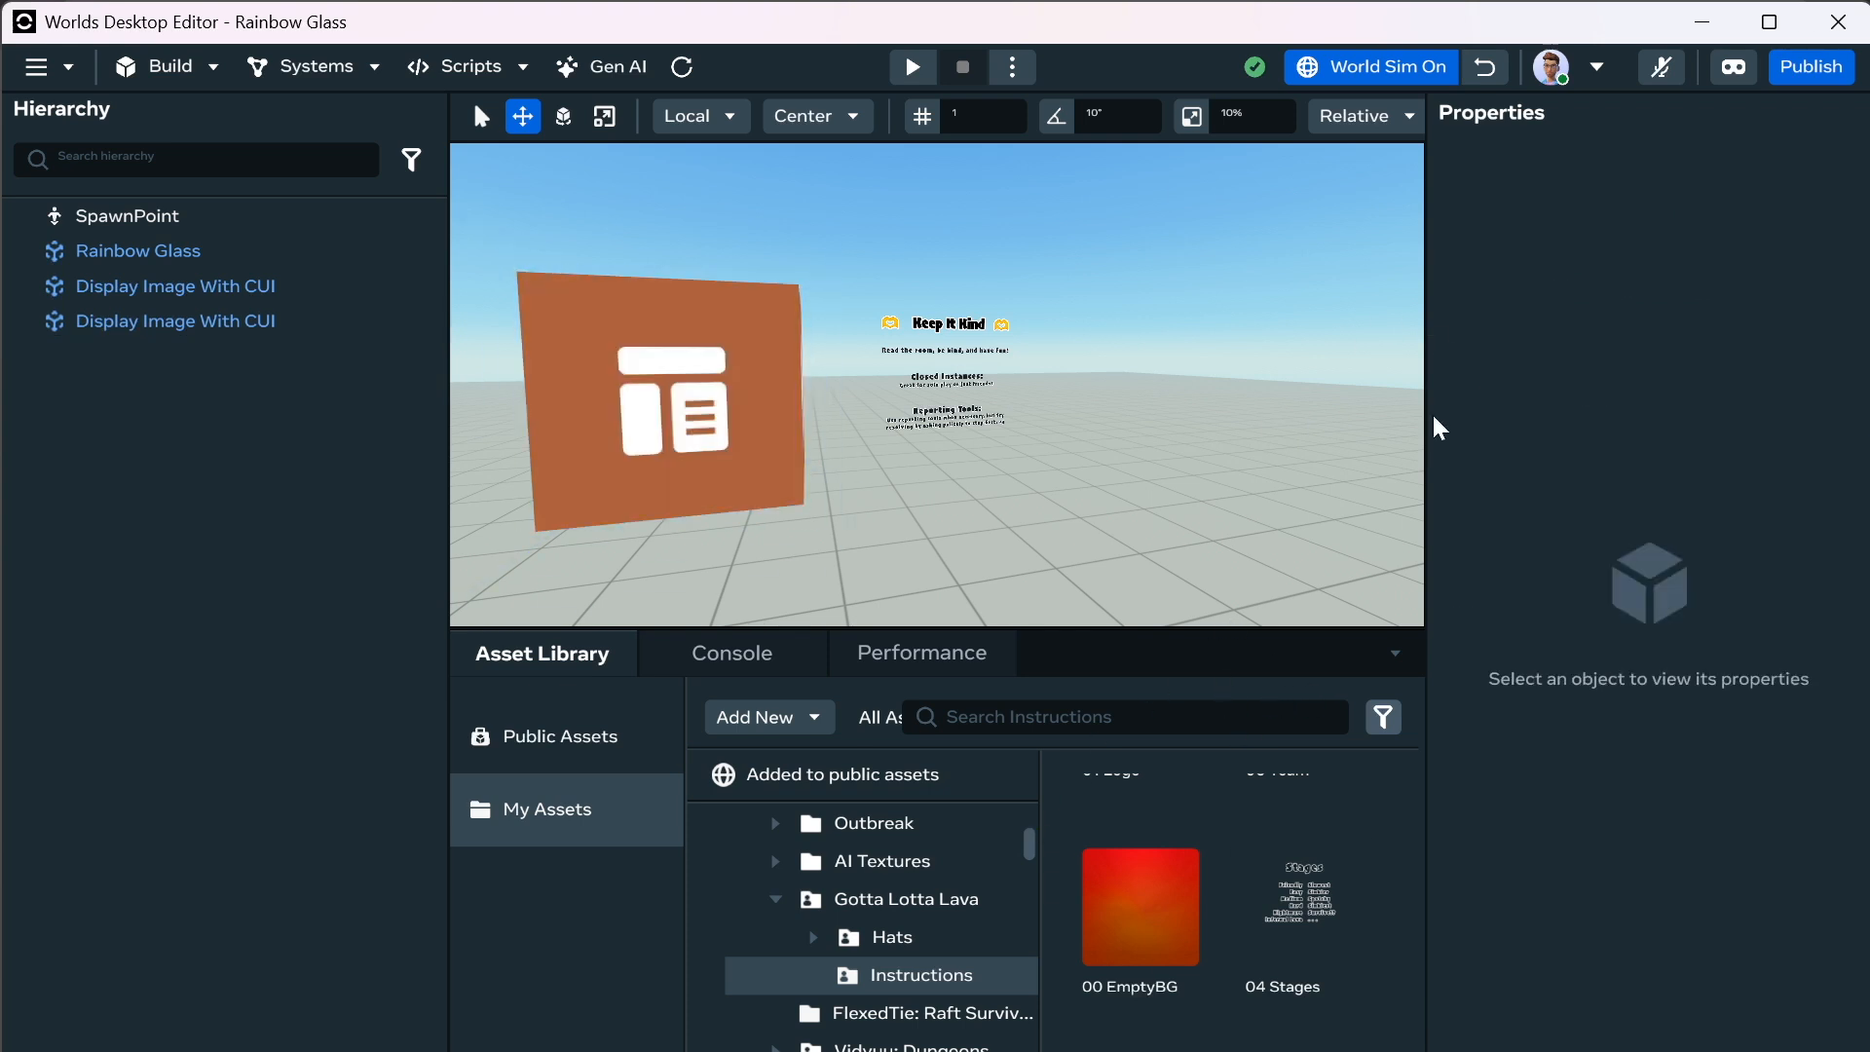
click(1475, 64)
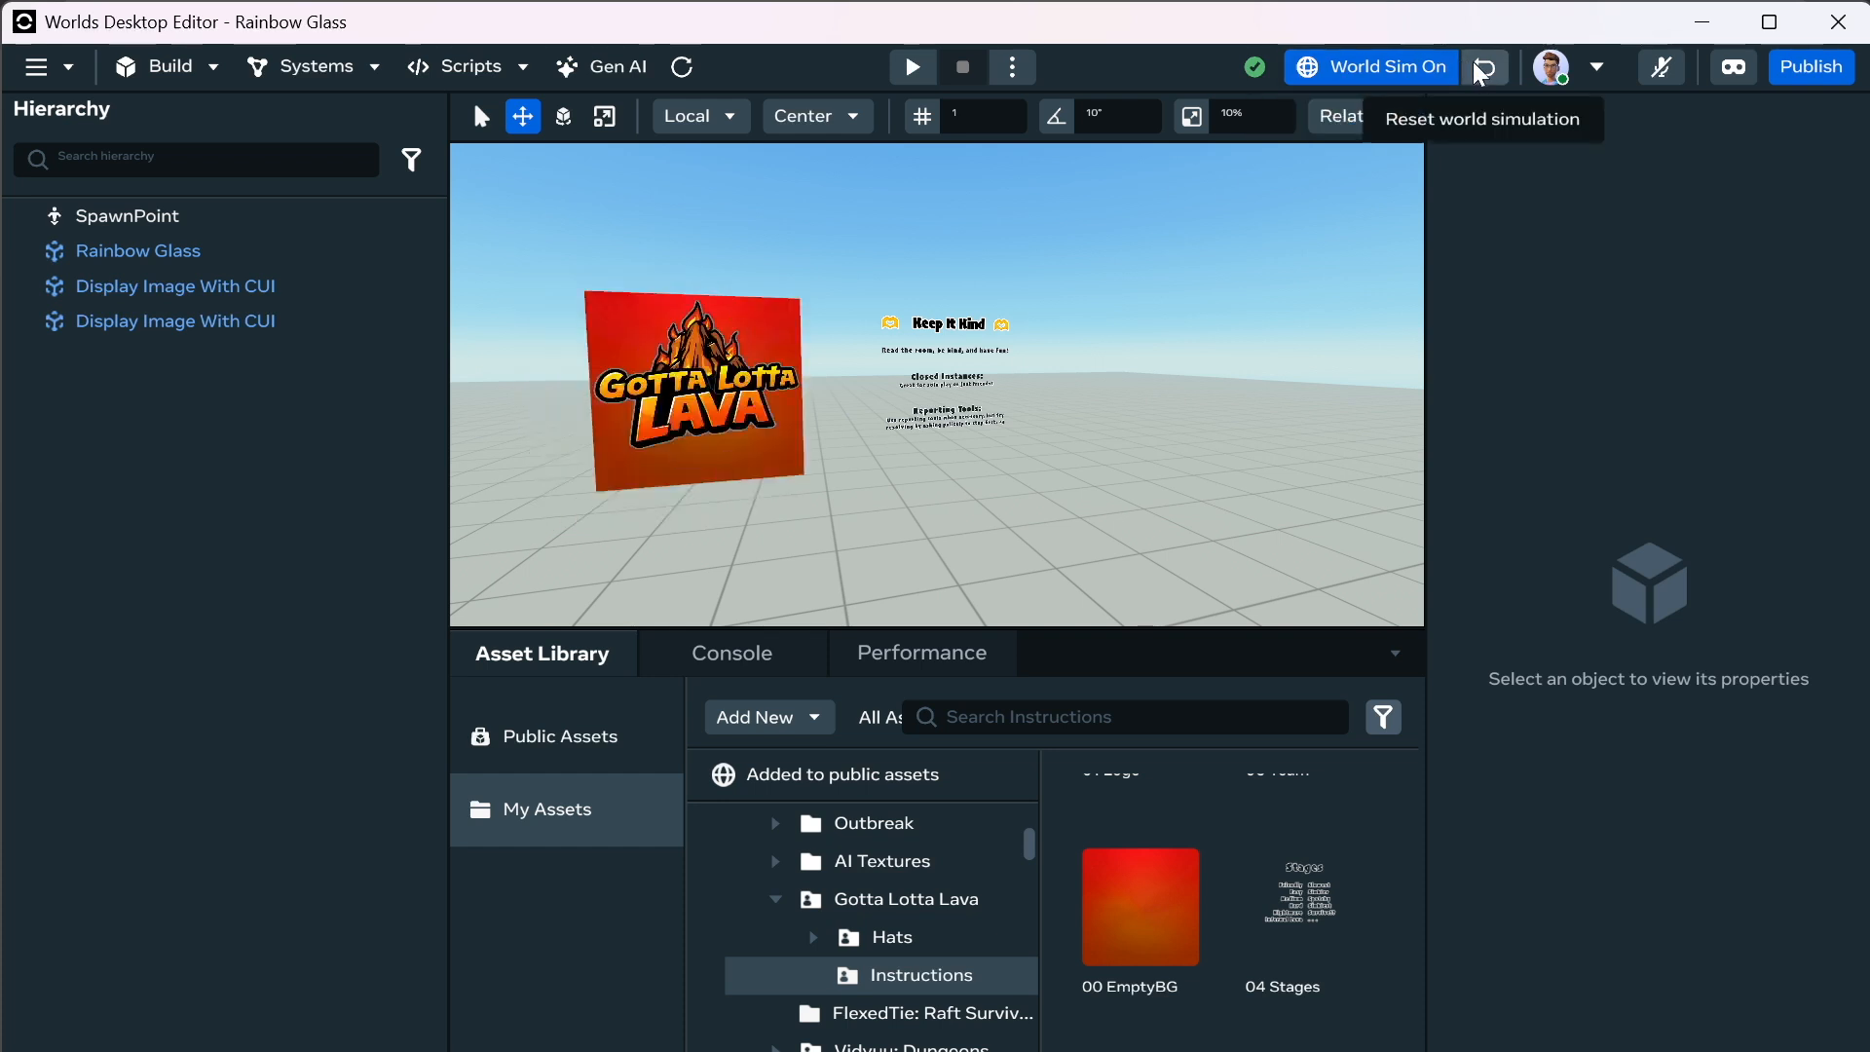
Turn off the world simulation and set intervalSeconds to 2 on the panel with the looping script.
click(1434, 64)
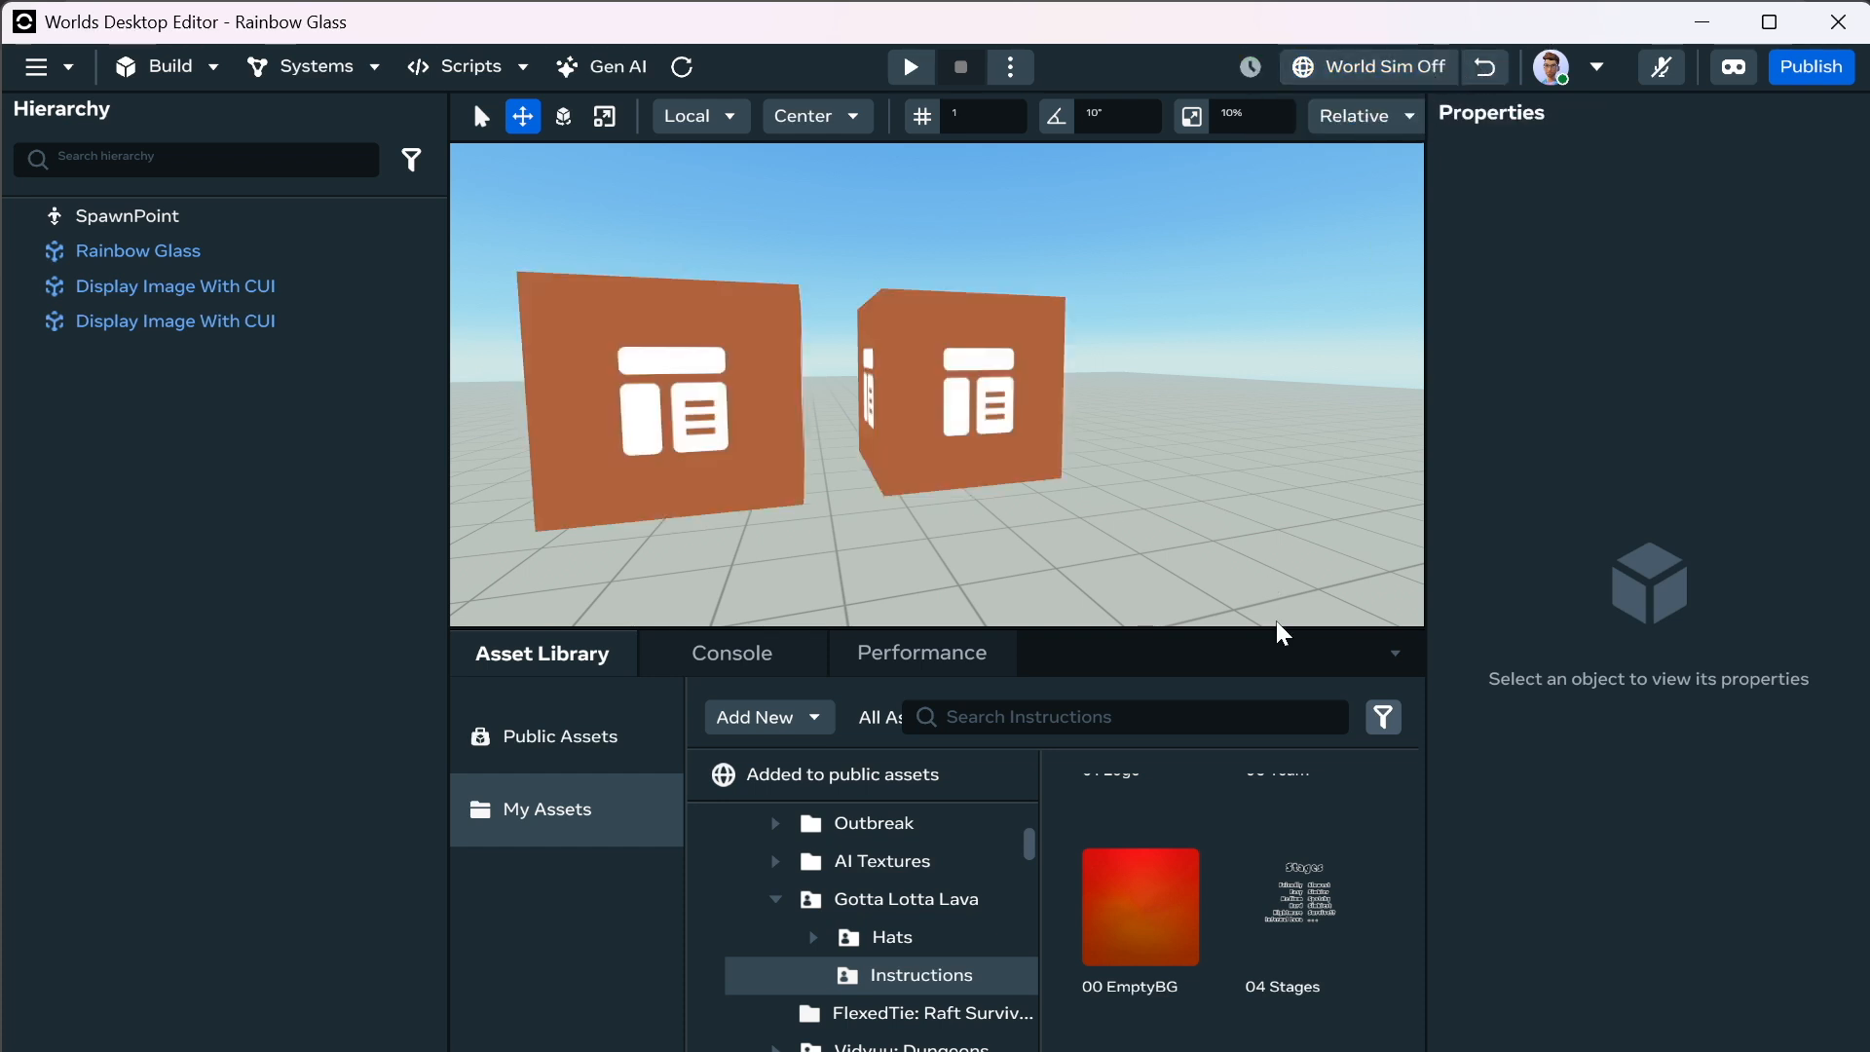
click(686, 378)
scroll(1558, 857, down, 5)
click(1726, 976)
text(2)
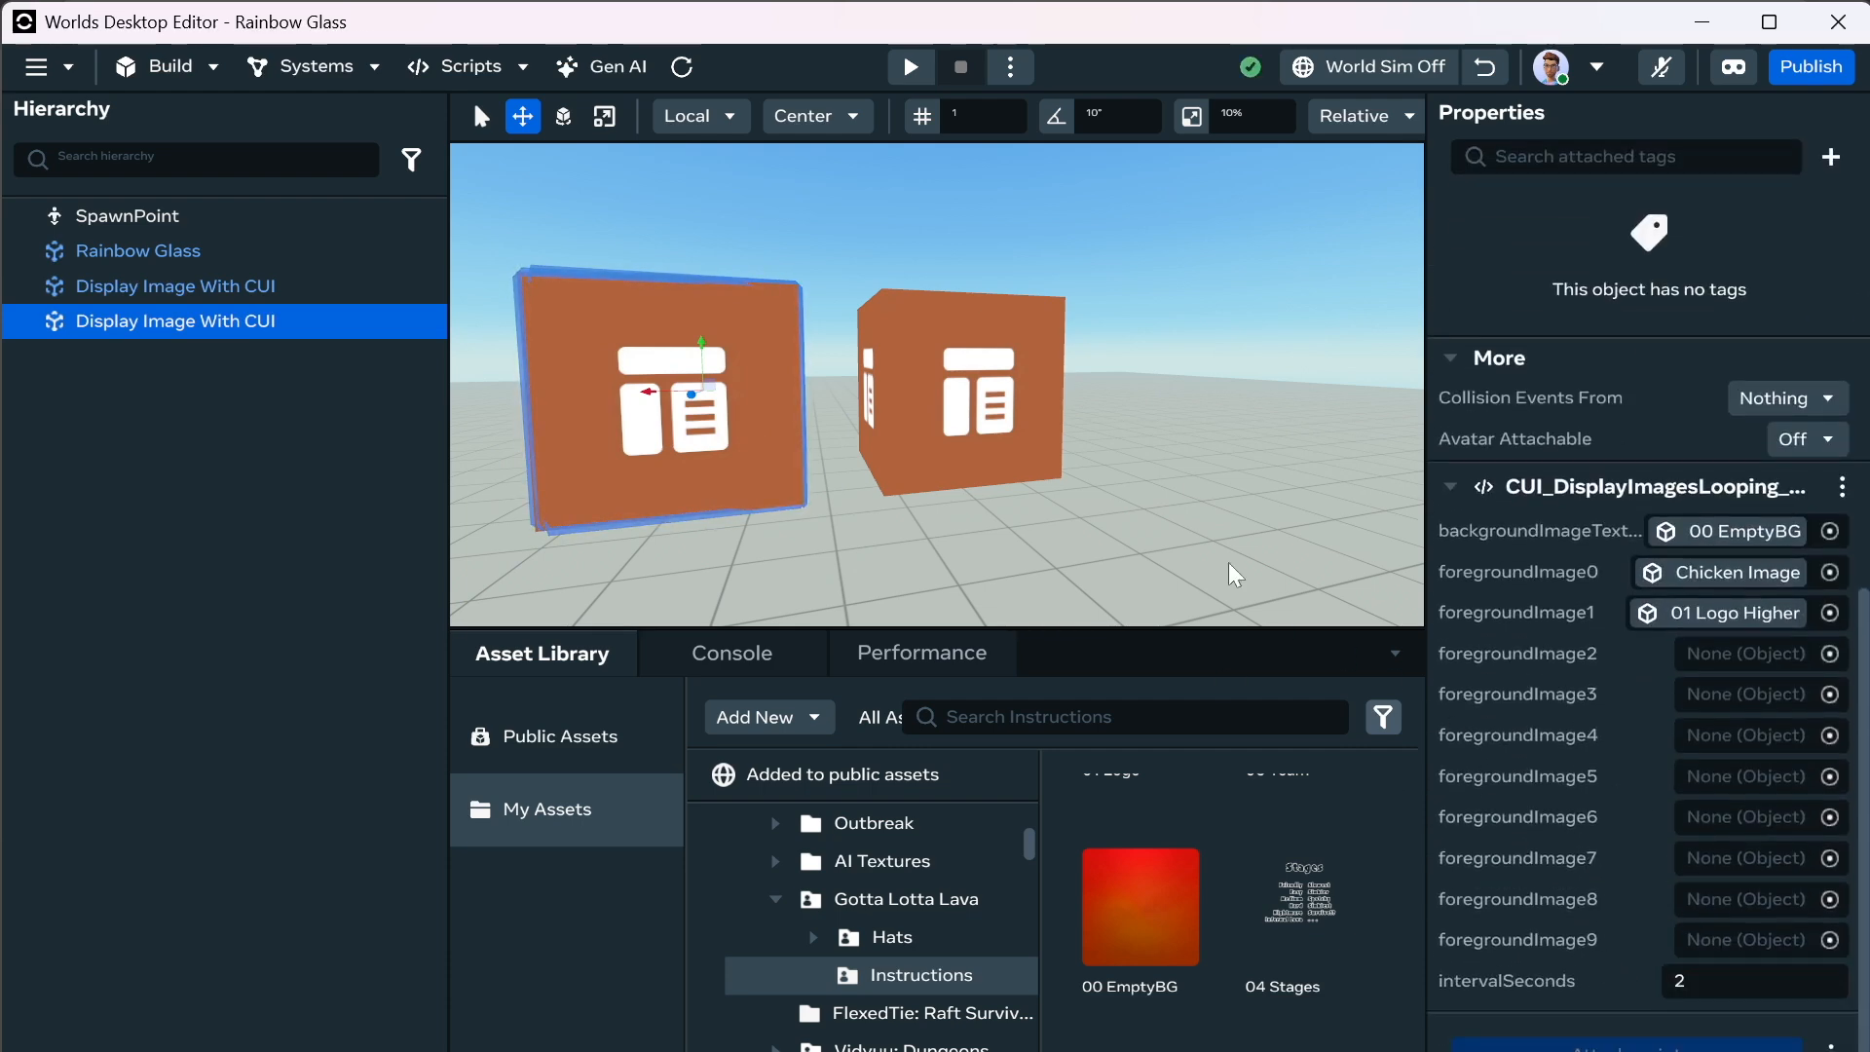
Run the world simulation to watch the looping panel cycle its images at the 2-second interval, and turn the simulation off.
click(1208, 422)
click(1418, 67)
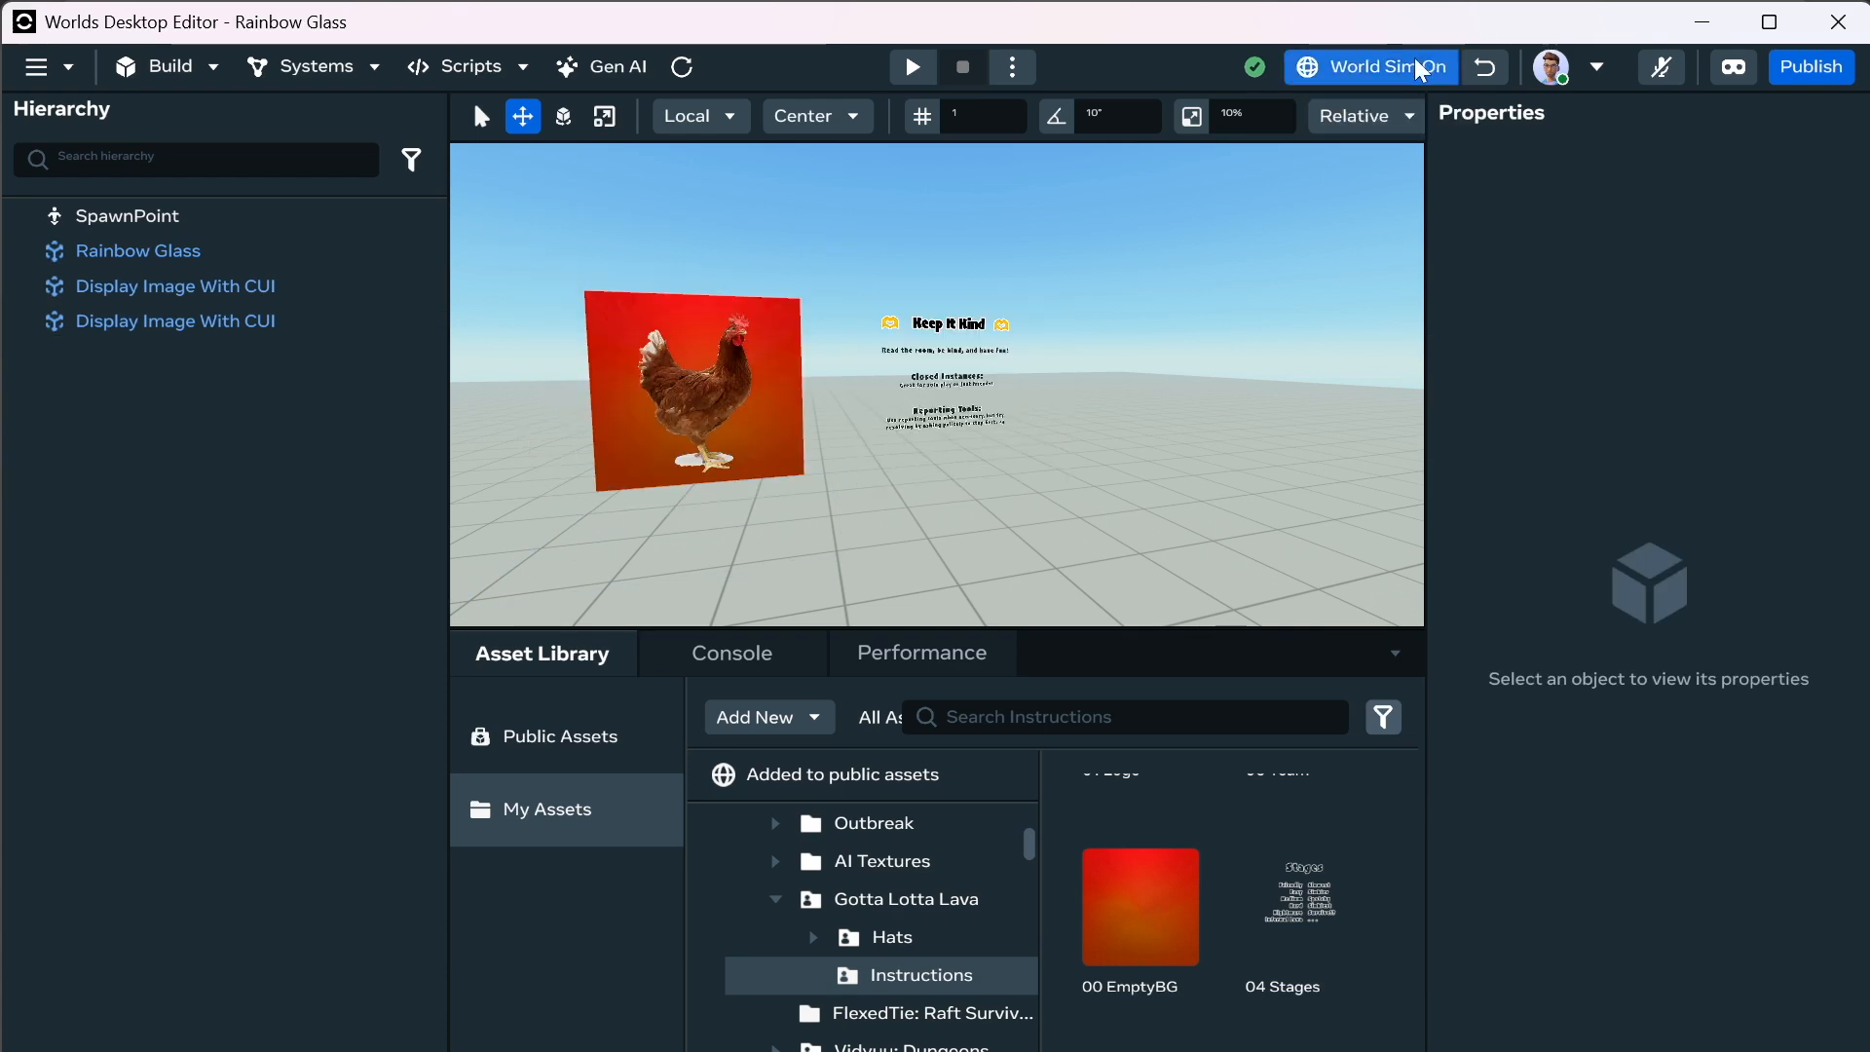
click(777, 477)
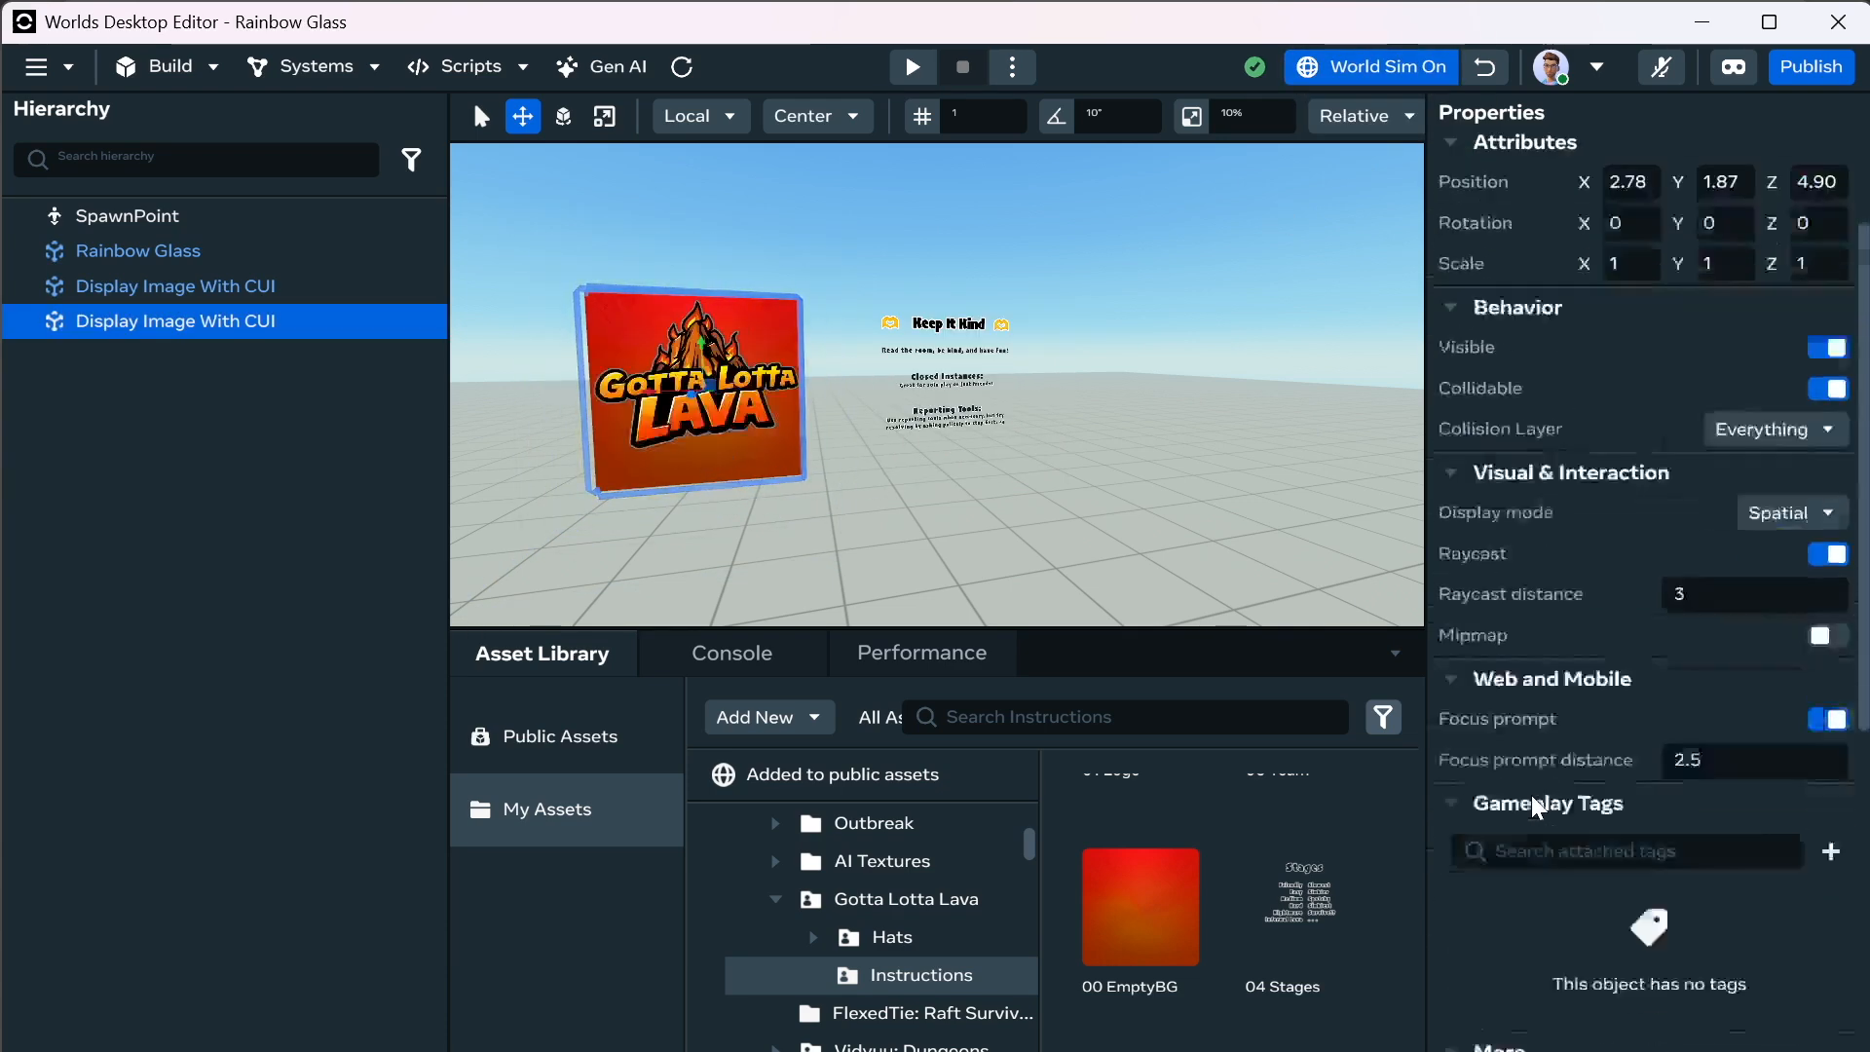
scroll(1534, 791, down, 6)
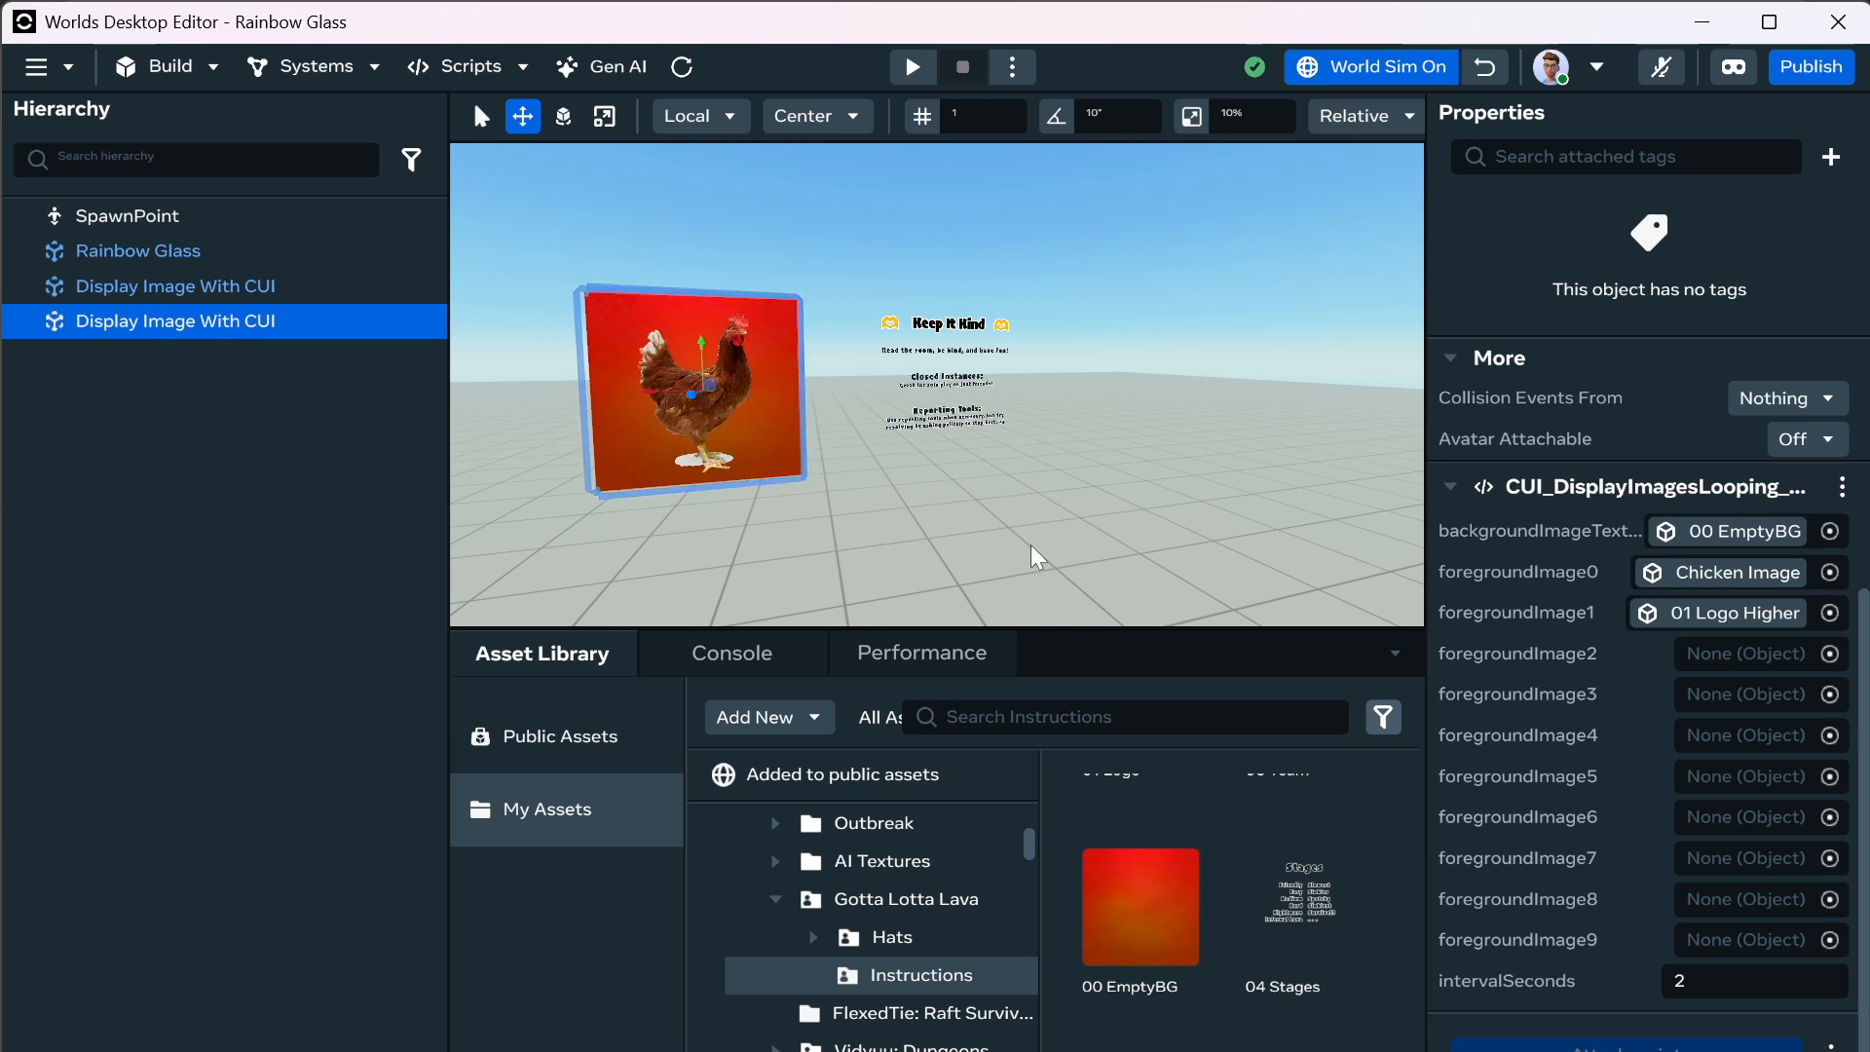
click(1376, 75)
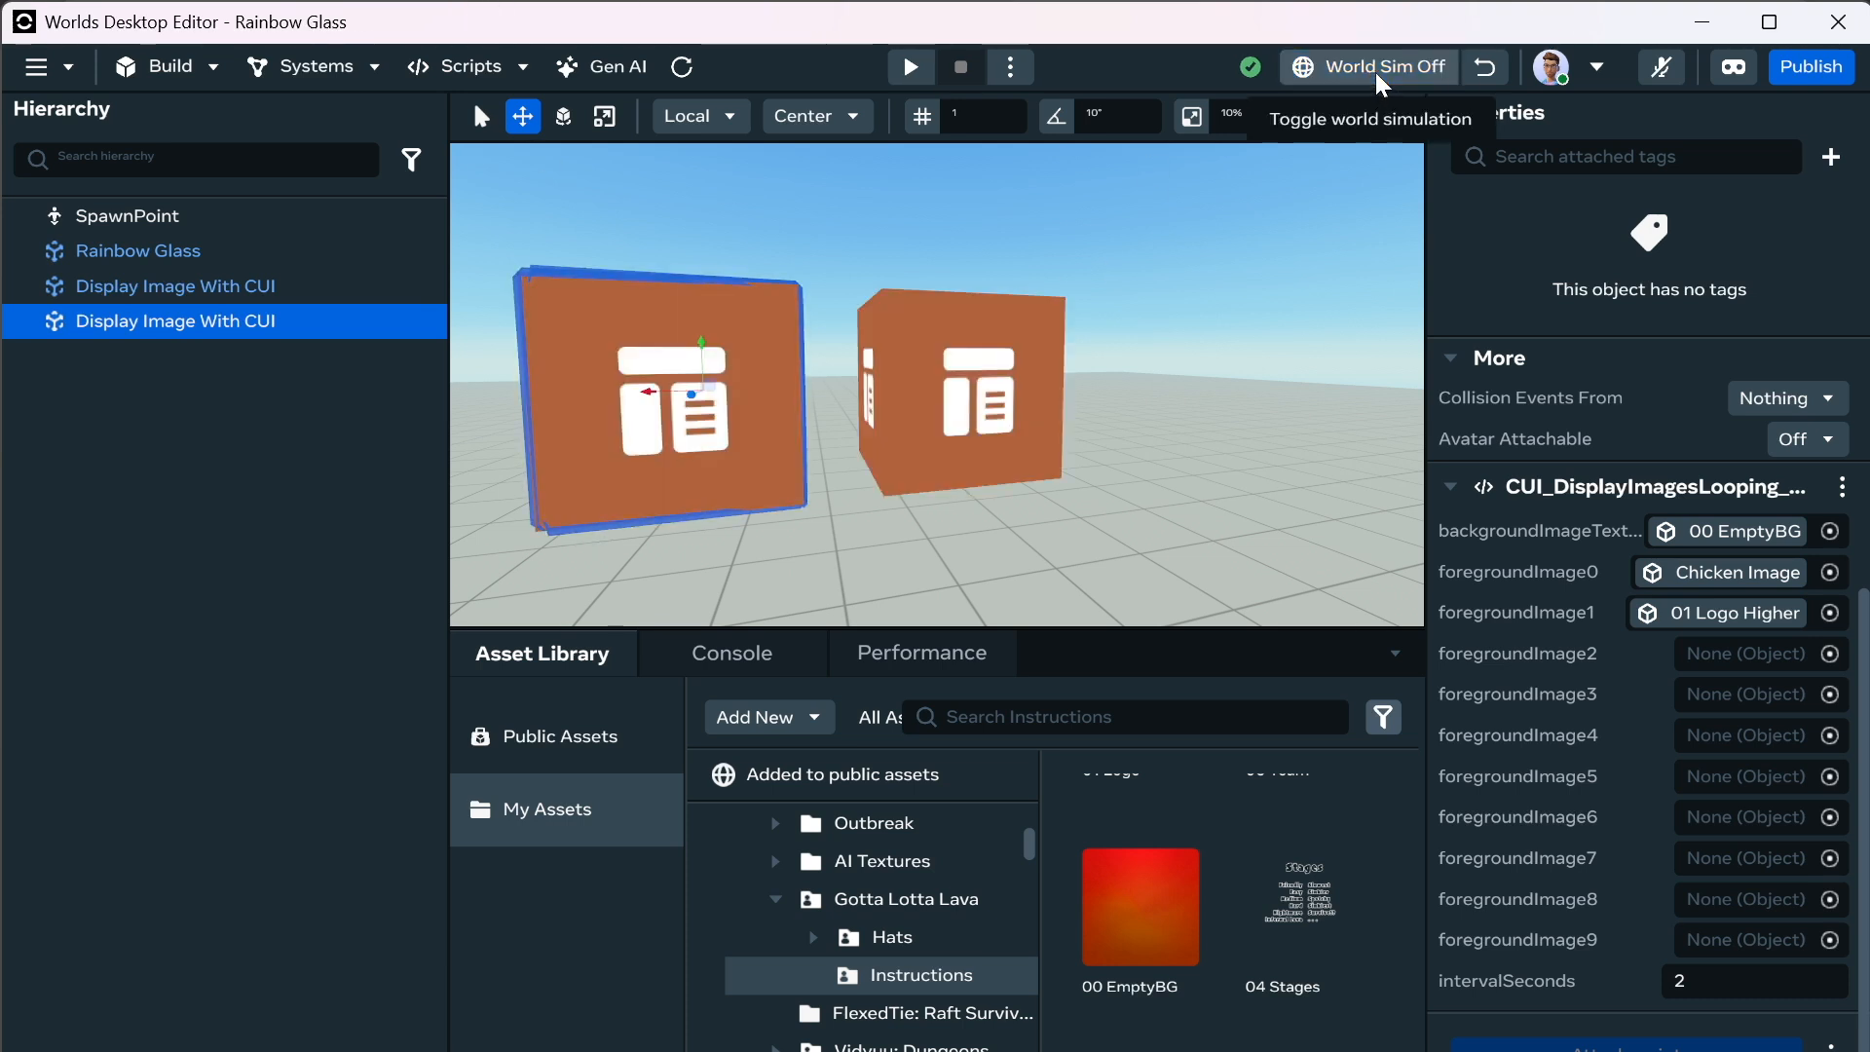
Rename the selected looping panel as Looping Images With CUI.
scroll(1601, 219, up, 10)
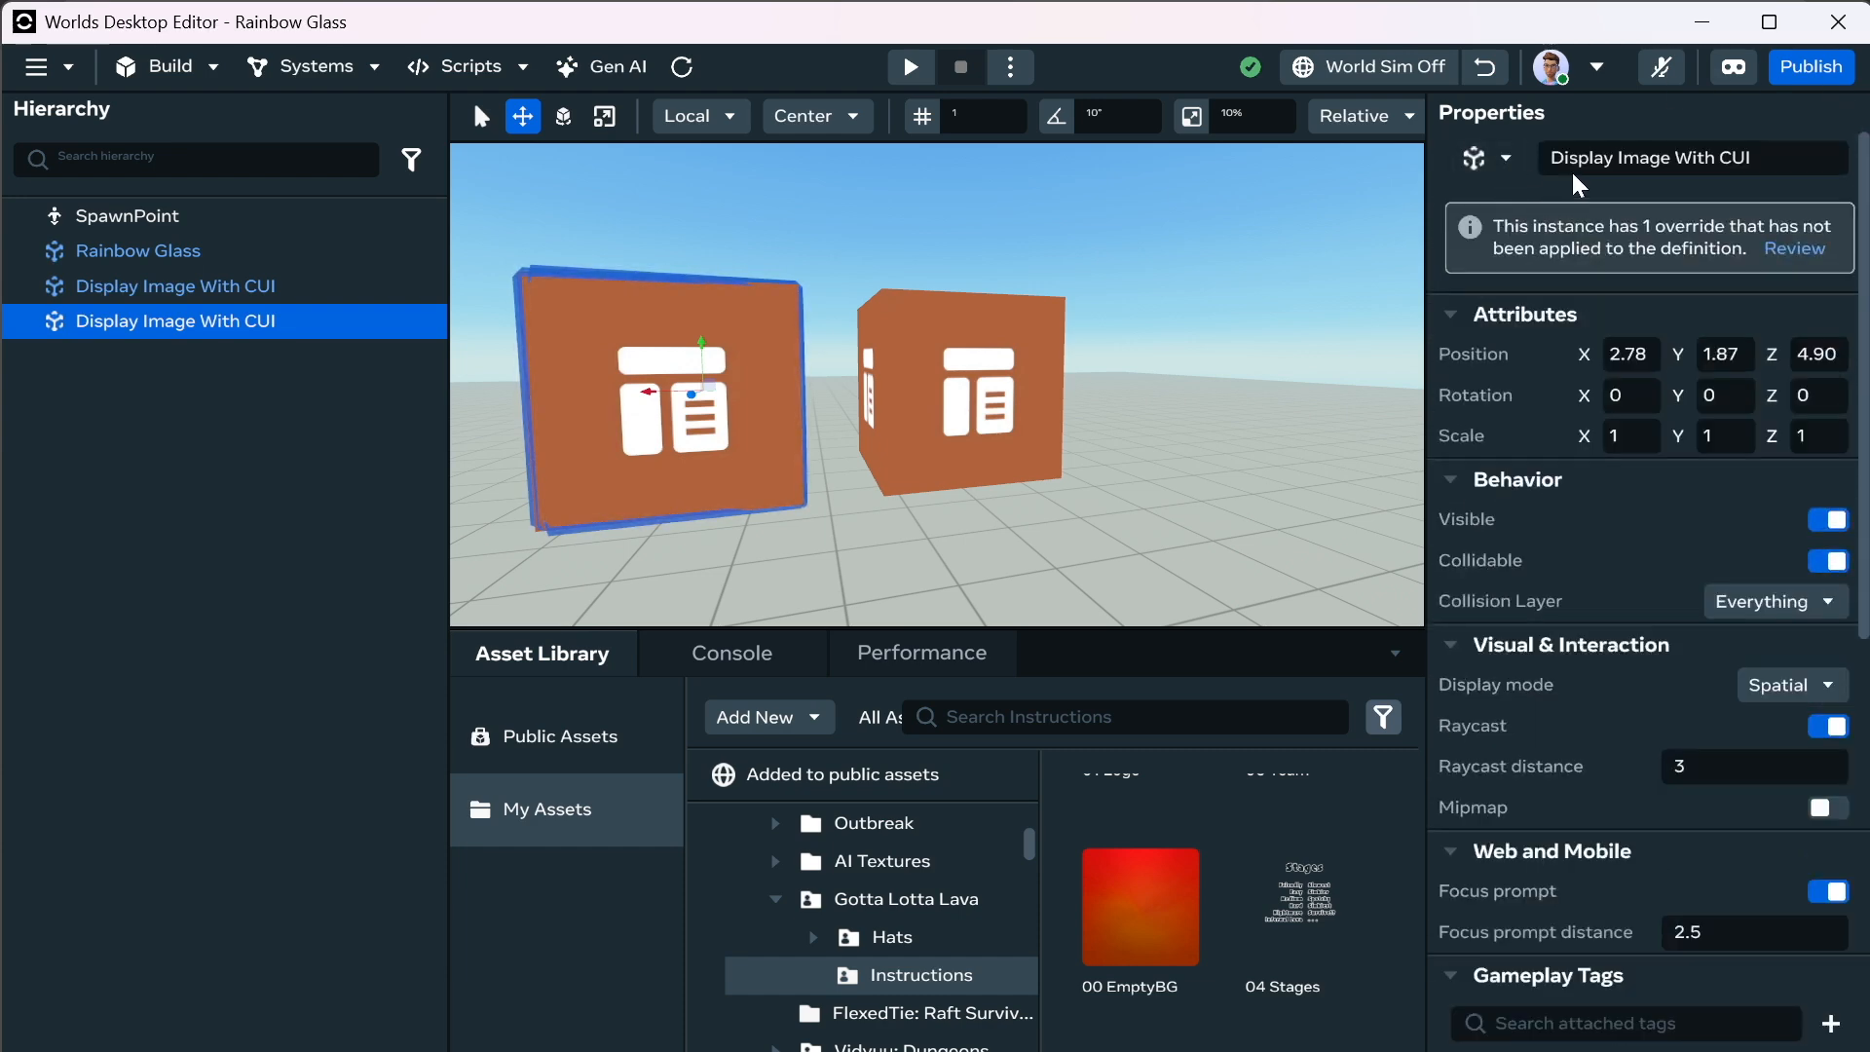
click(1676, 158)
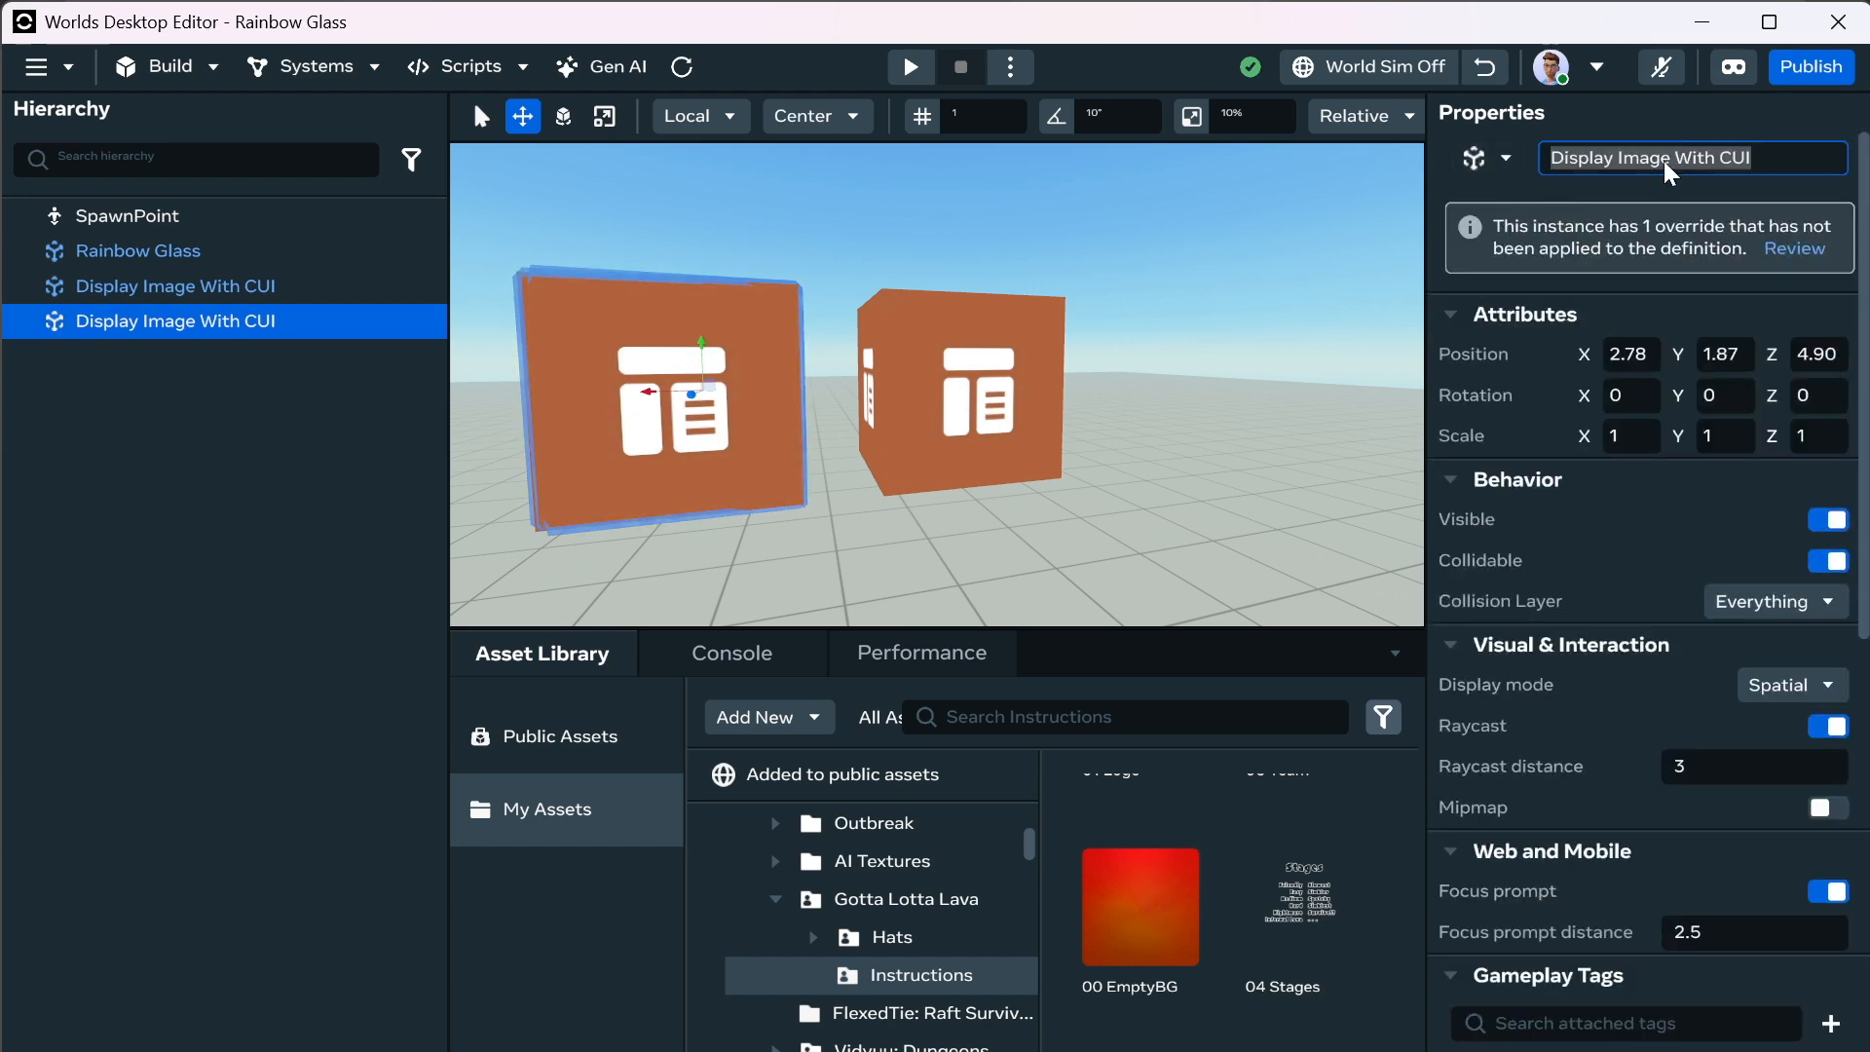
text(s)
key(Home)
text(Looping)
key(Home)
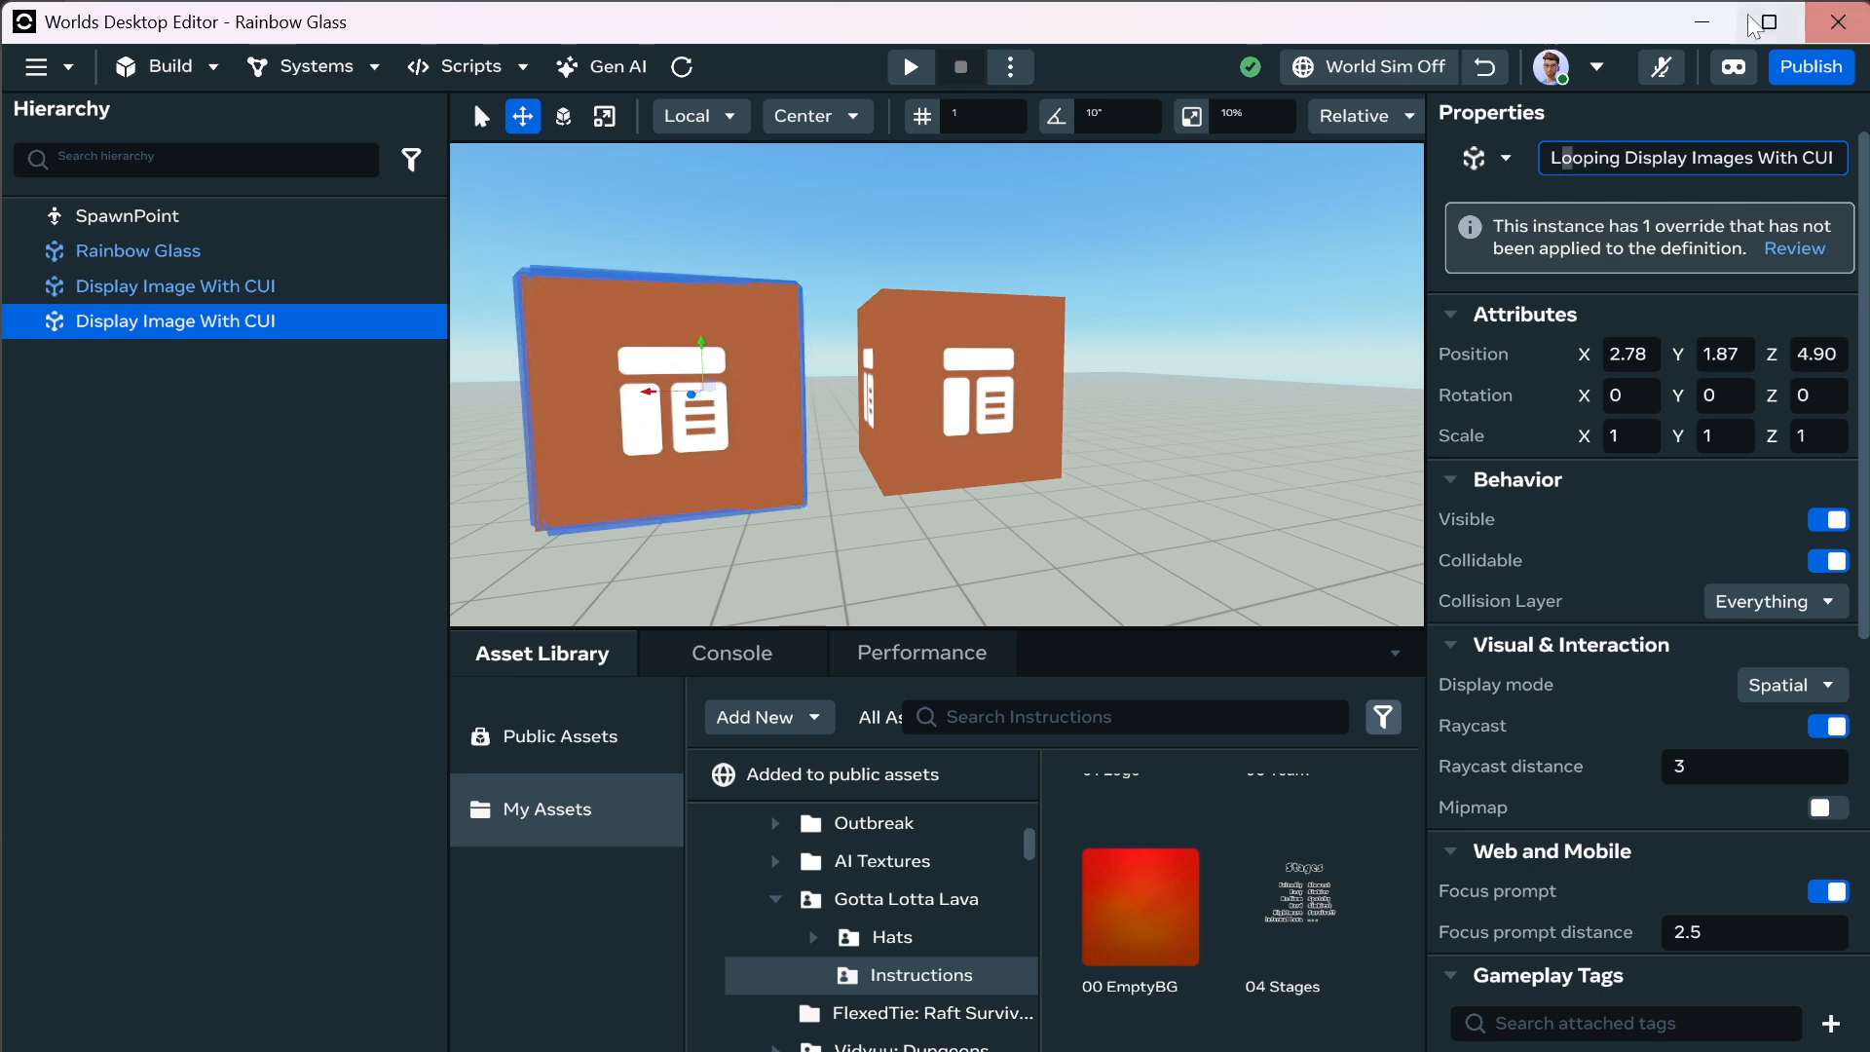
click(1685, 161)
key(BackSpace)
key(BackSpace)
key(BackSpace)
key(BackSpace)
key(BackSpace)
key(BackSpace)
key(BackSpace)
key(BackSpace)
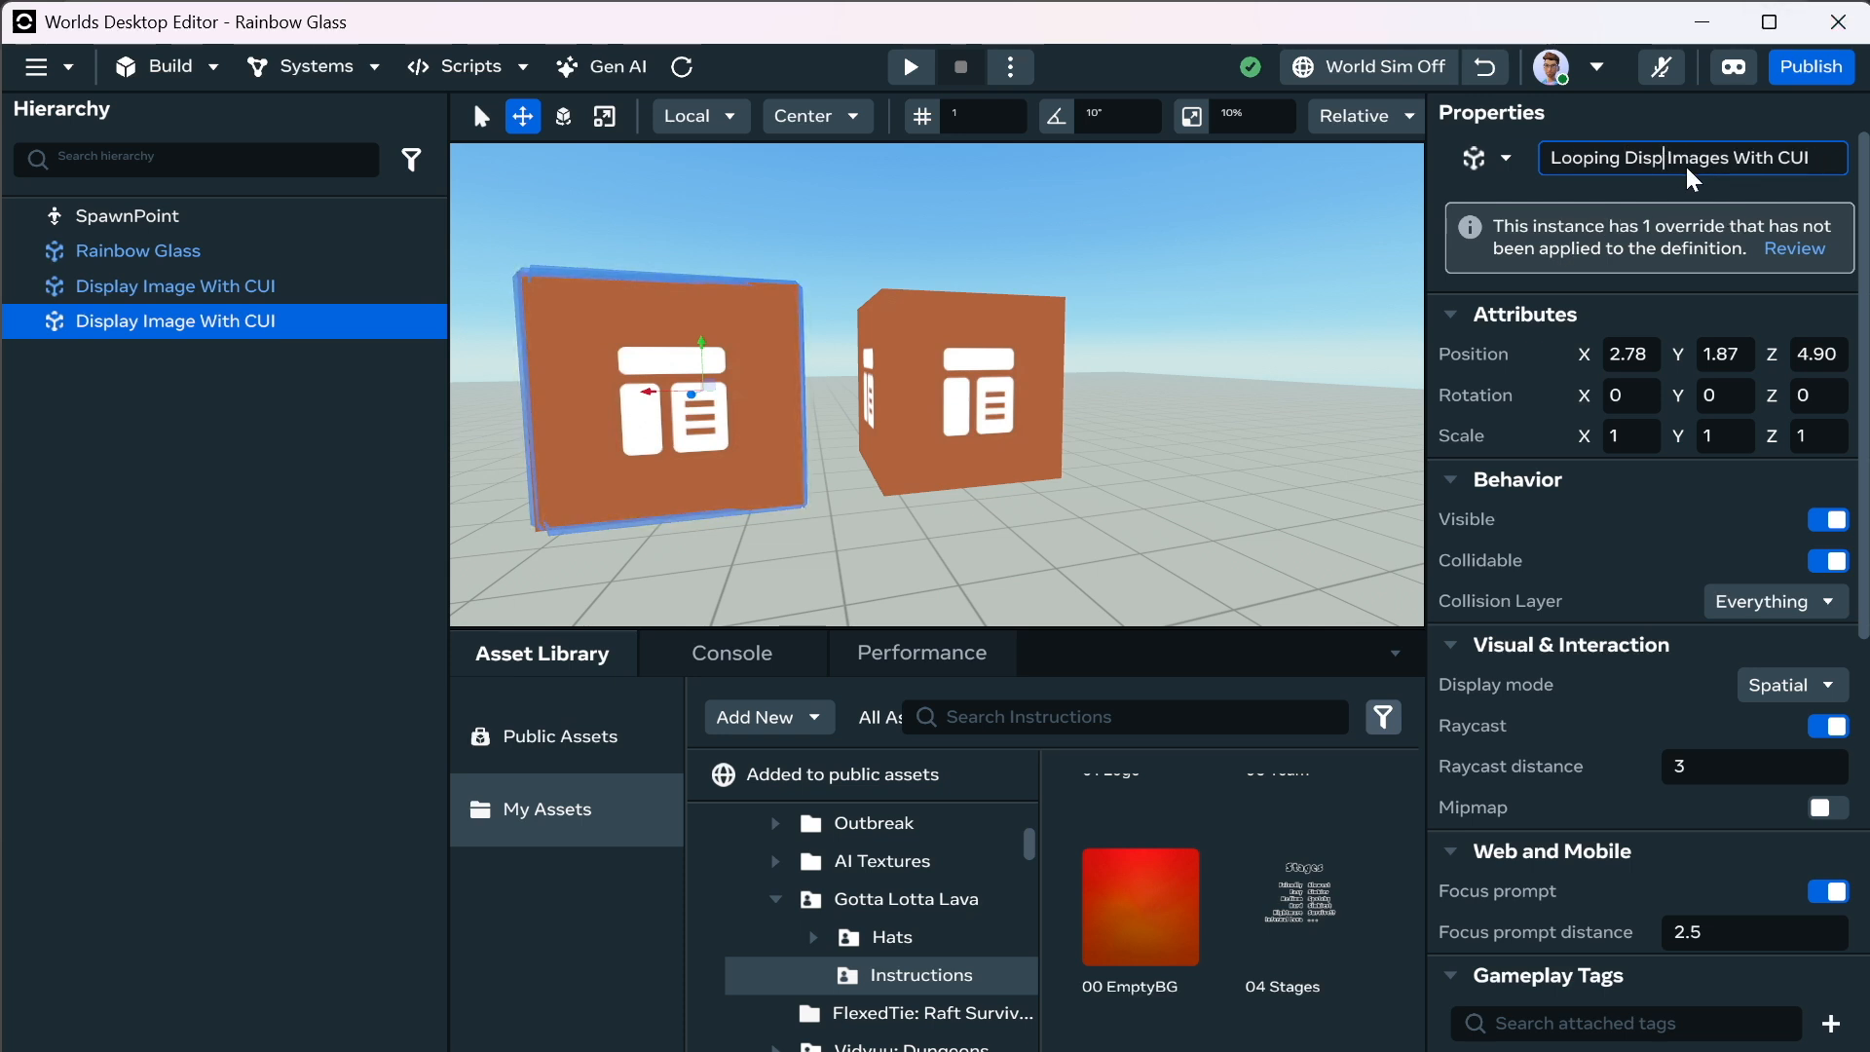
key(Return)
Review the template overrides of Looping Images With CUI without applying them, and check its script properties.
click(1519, 272)
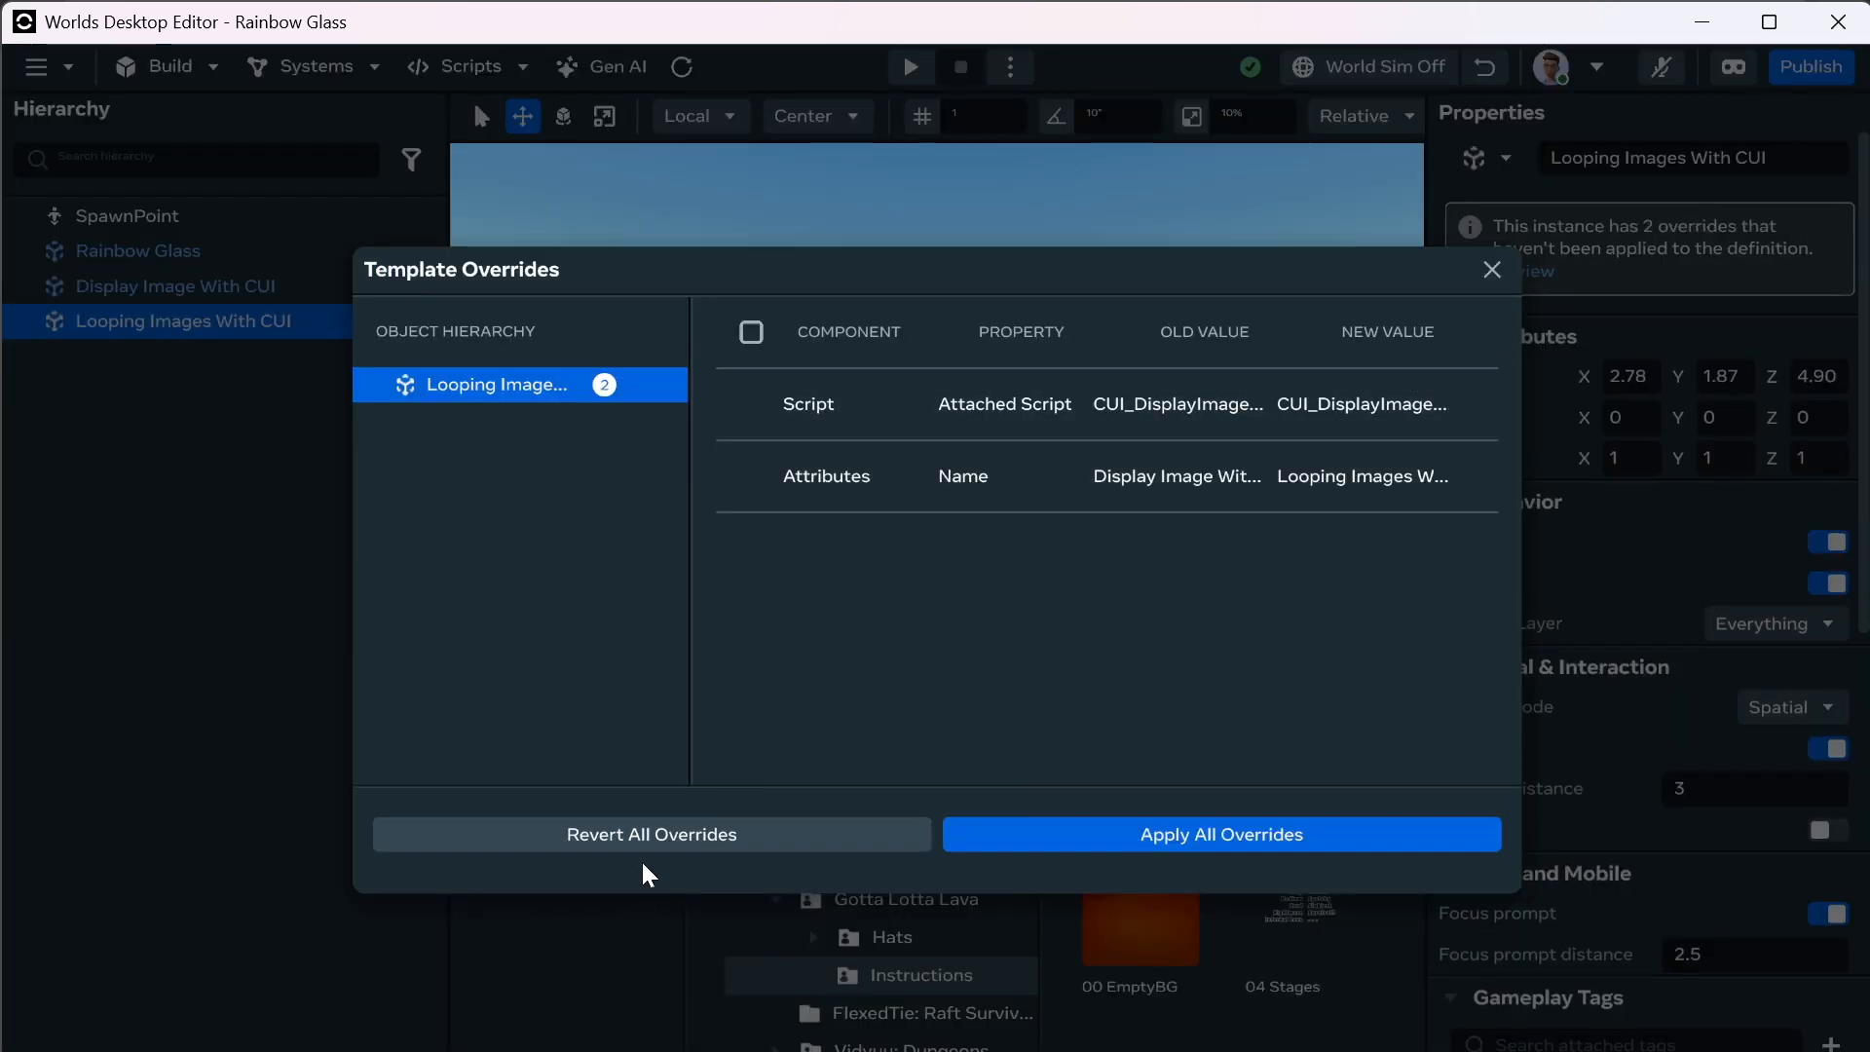
click(1024, 201)
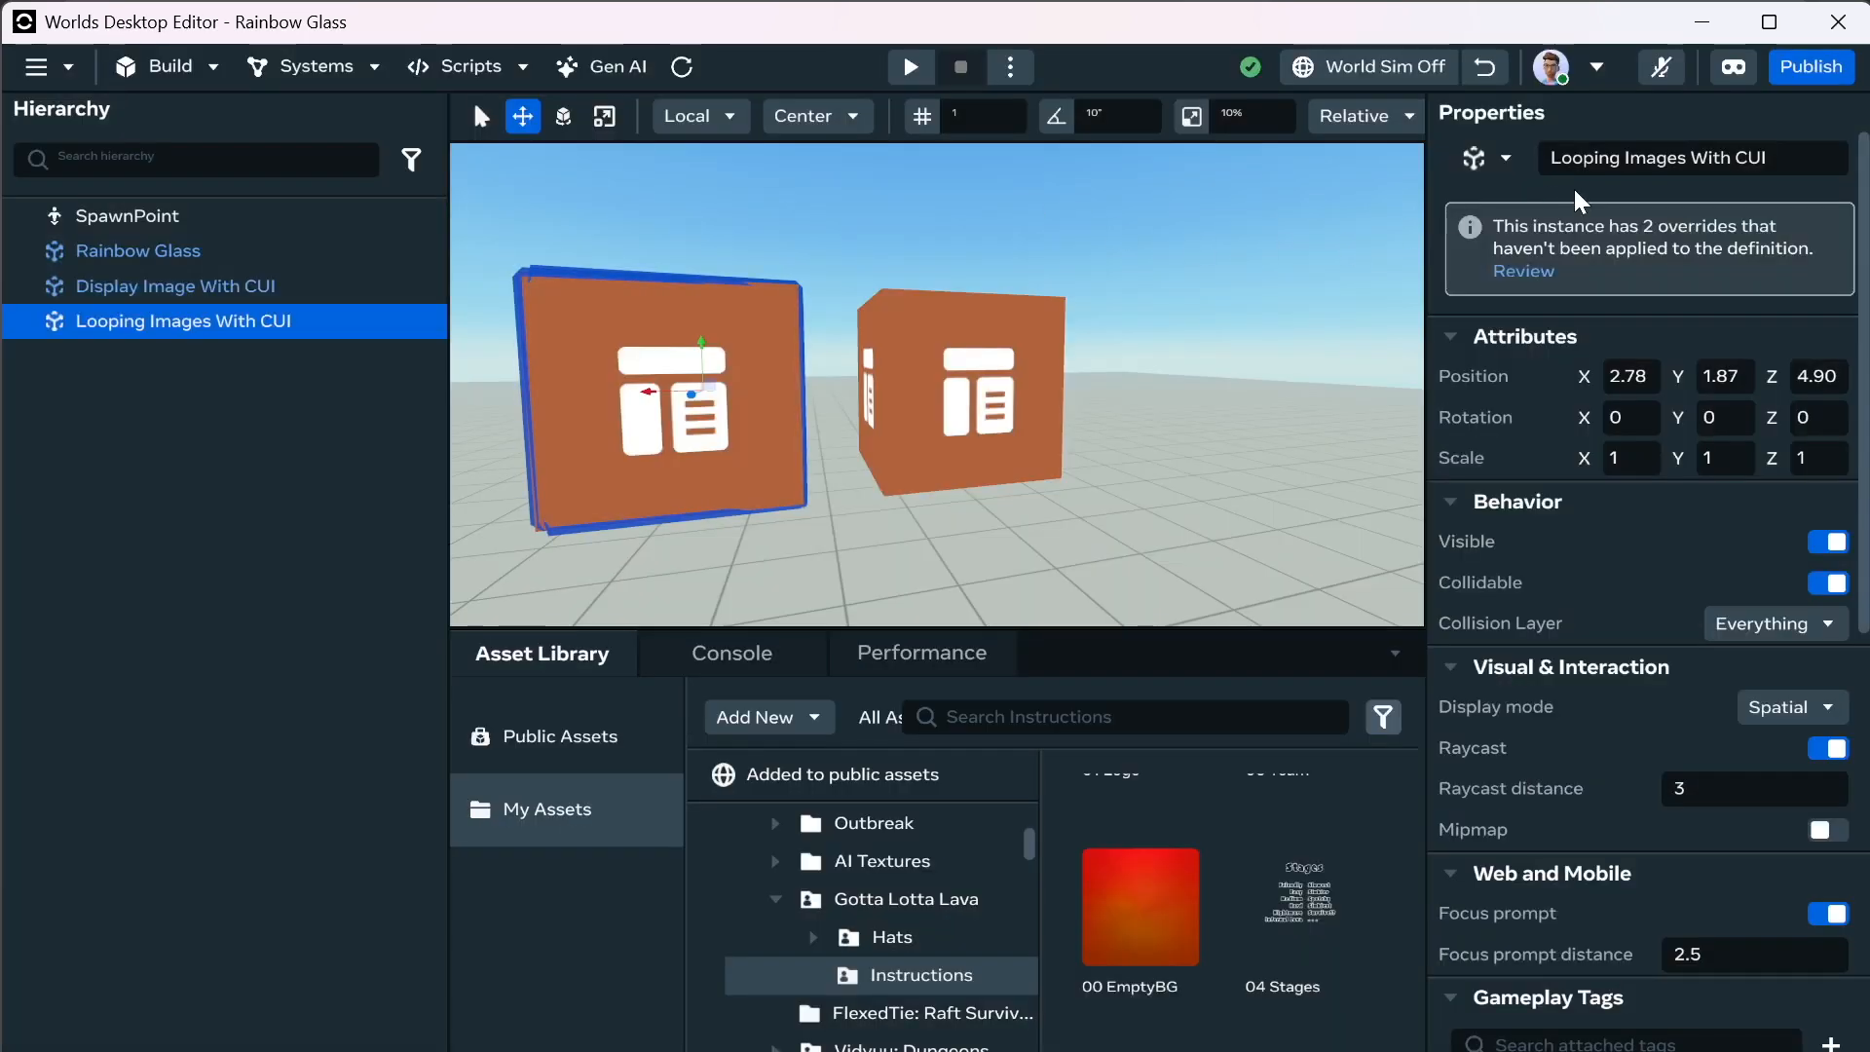
scroll(1561, 230, down, 10)
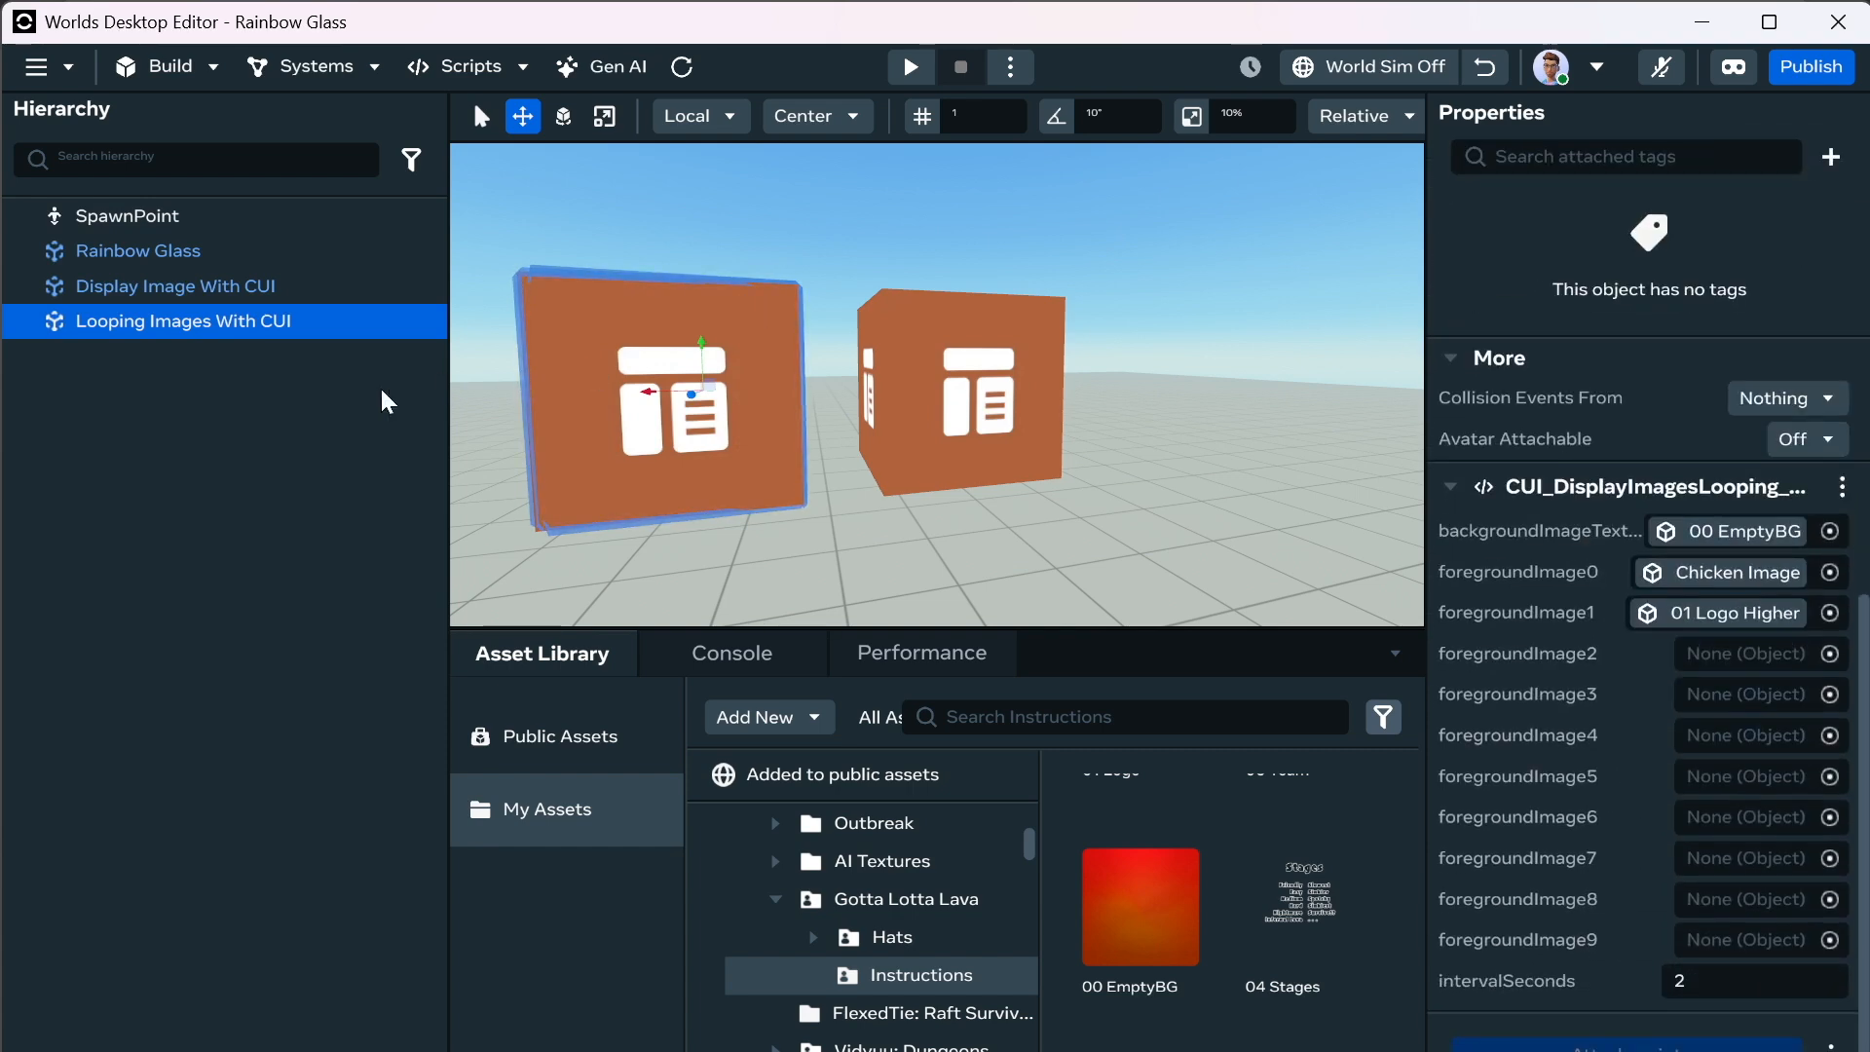
Unlink the Looping Images With CUI instance from its template and check its properties.
click(210, 283)
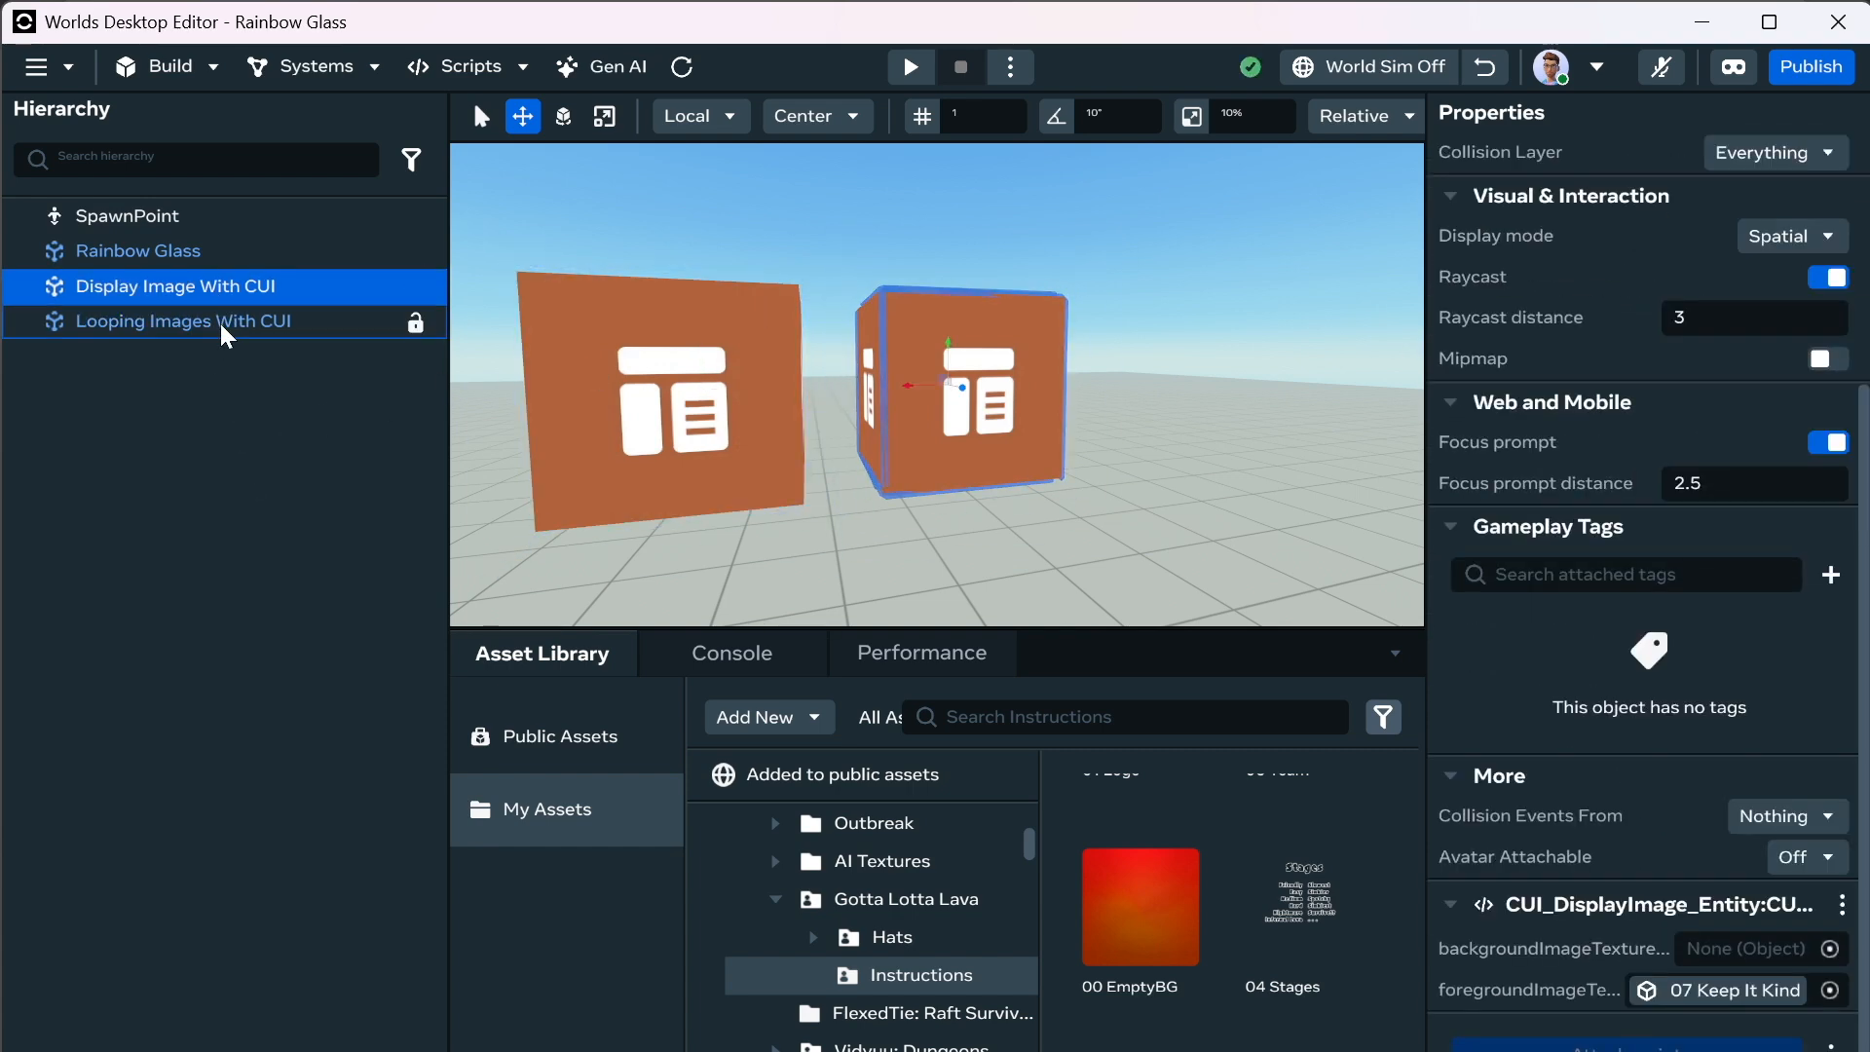
click(220, 323)
right_click(220, 323)
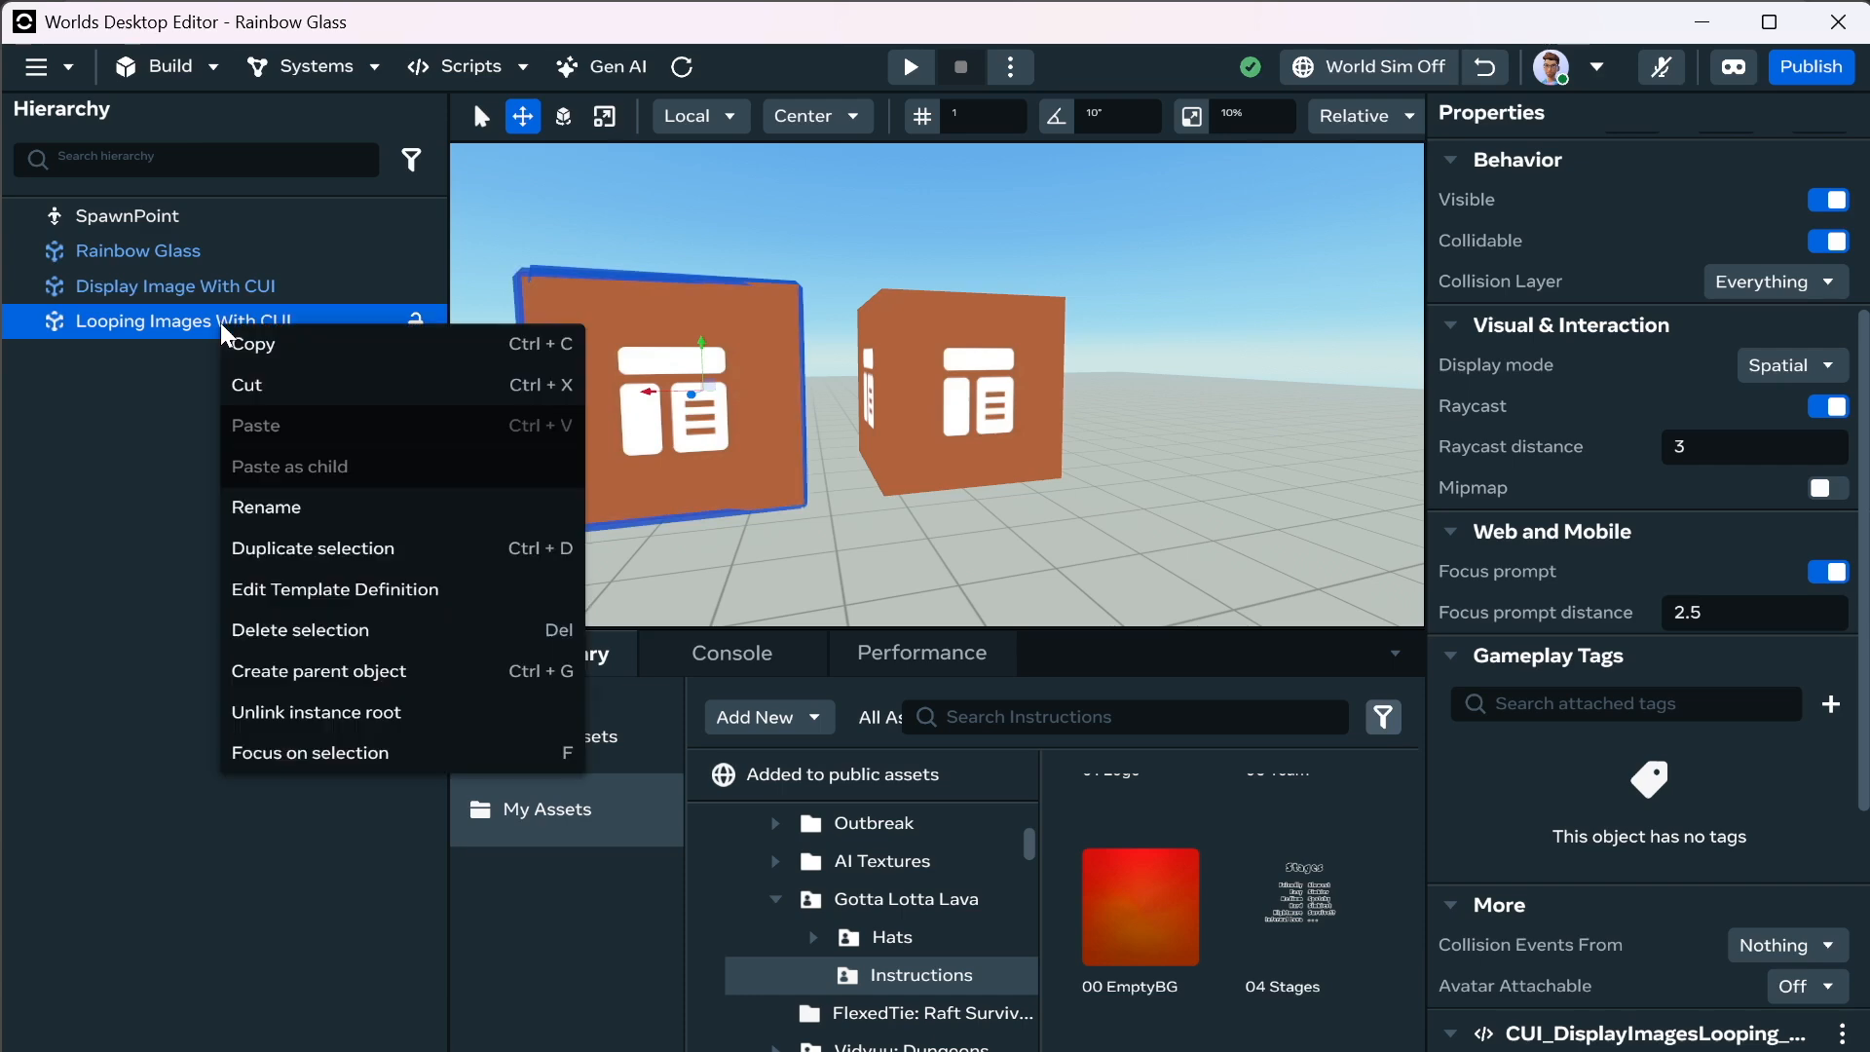
click(303, 712)
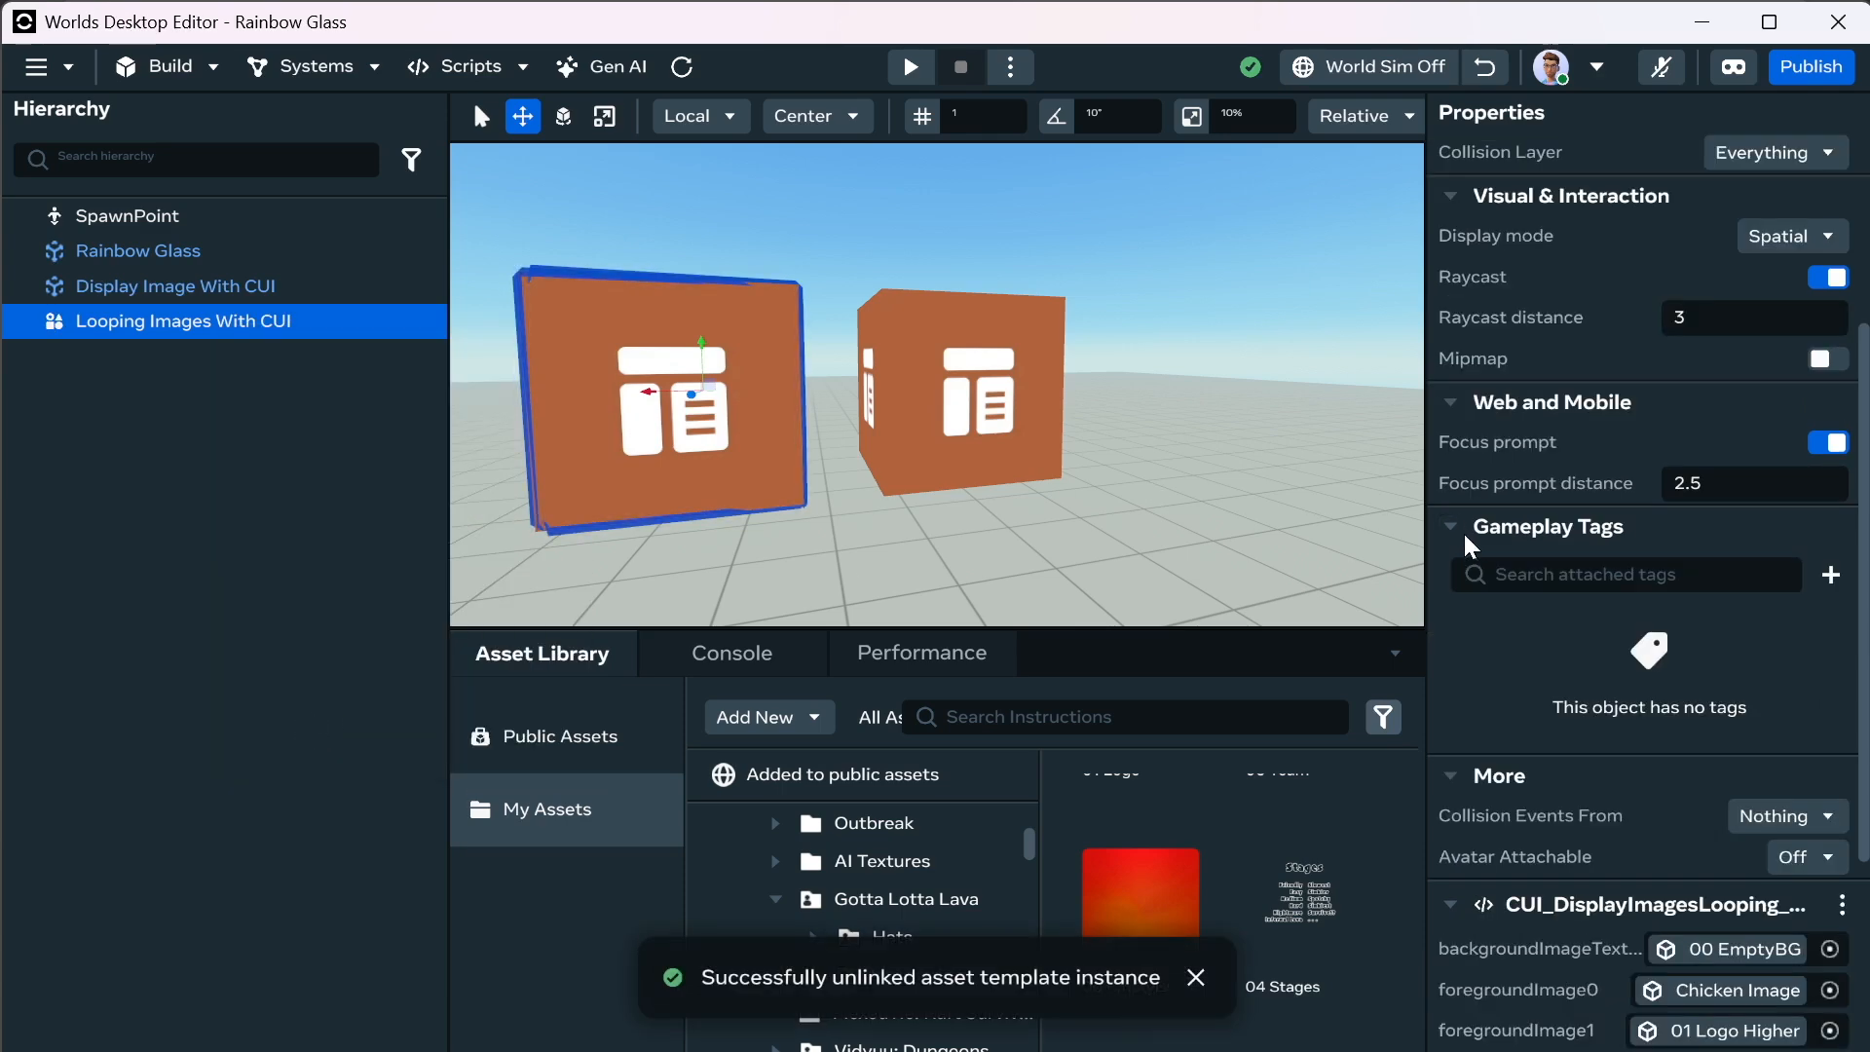
scroll(1463, 530, down, 4)
scroll(1465, 520, up, 8)
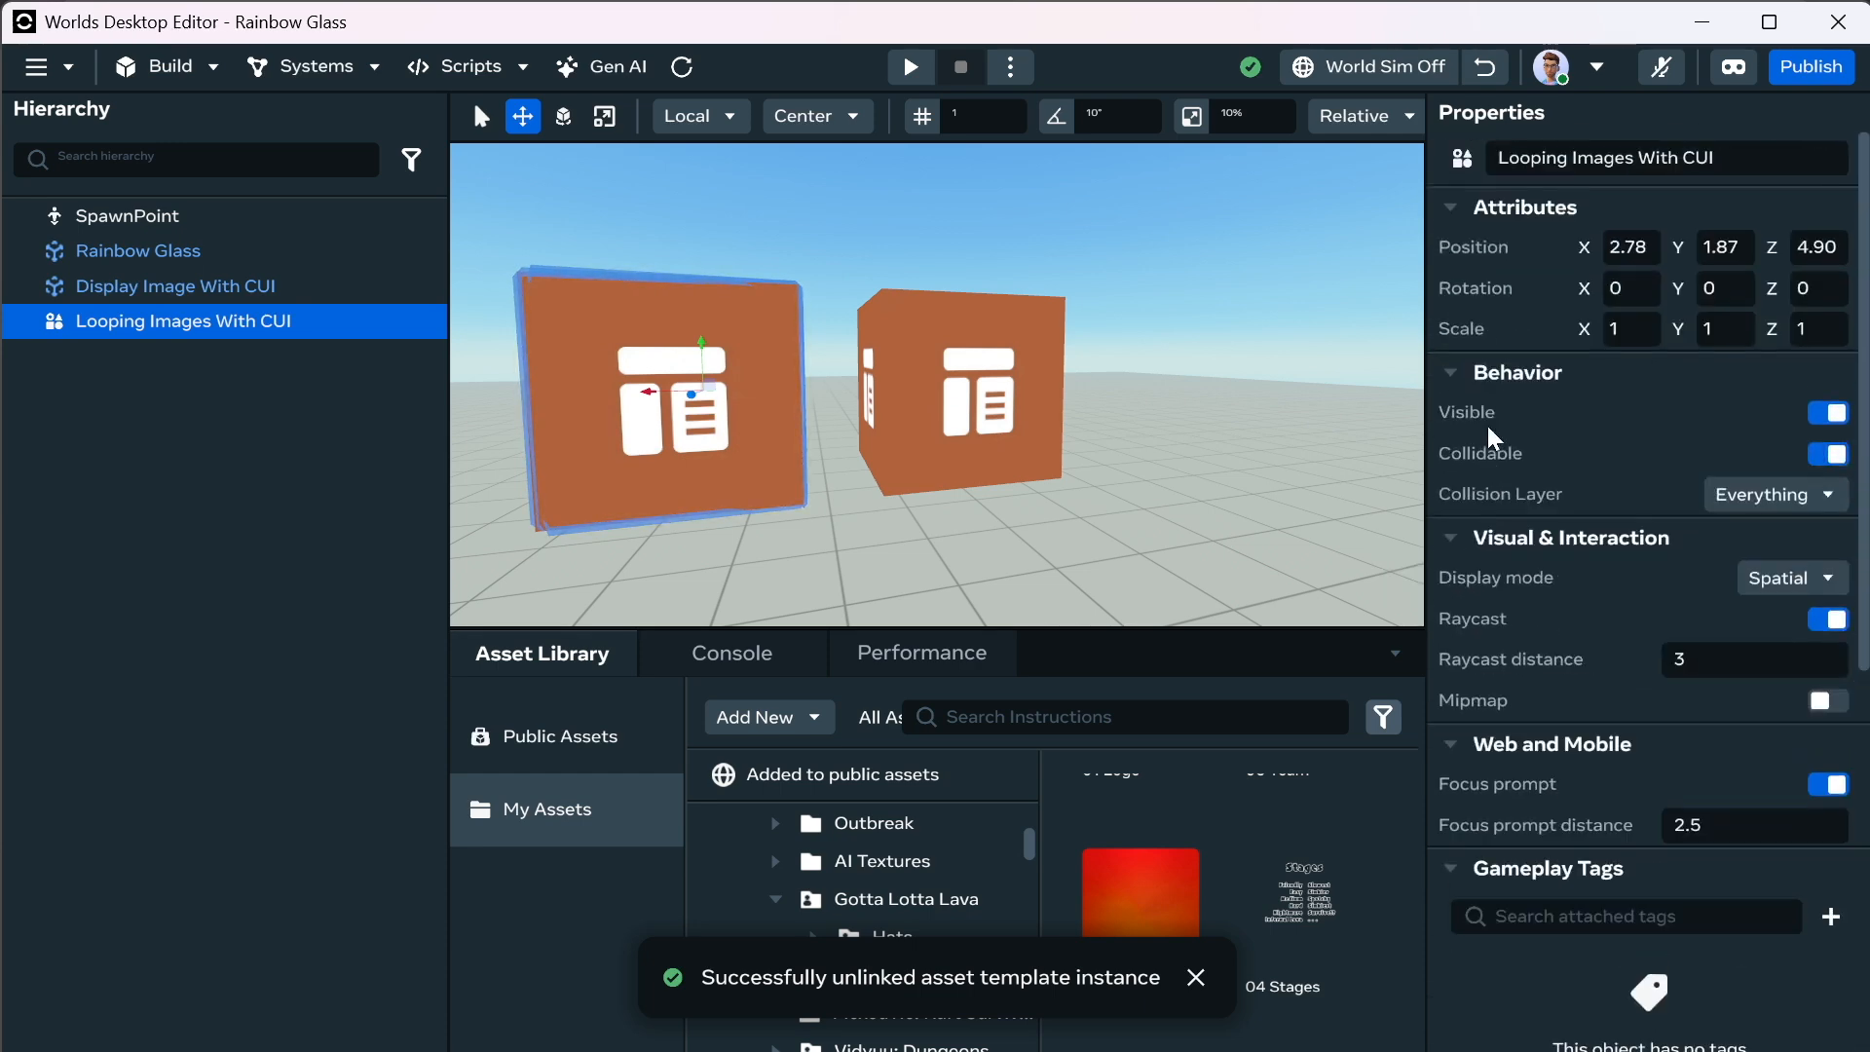
Start creating a template asset from the unlinked looping panel and name it Looping Images With CUI.
click(898, 380)
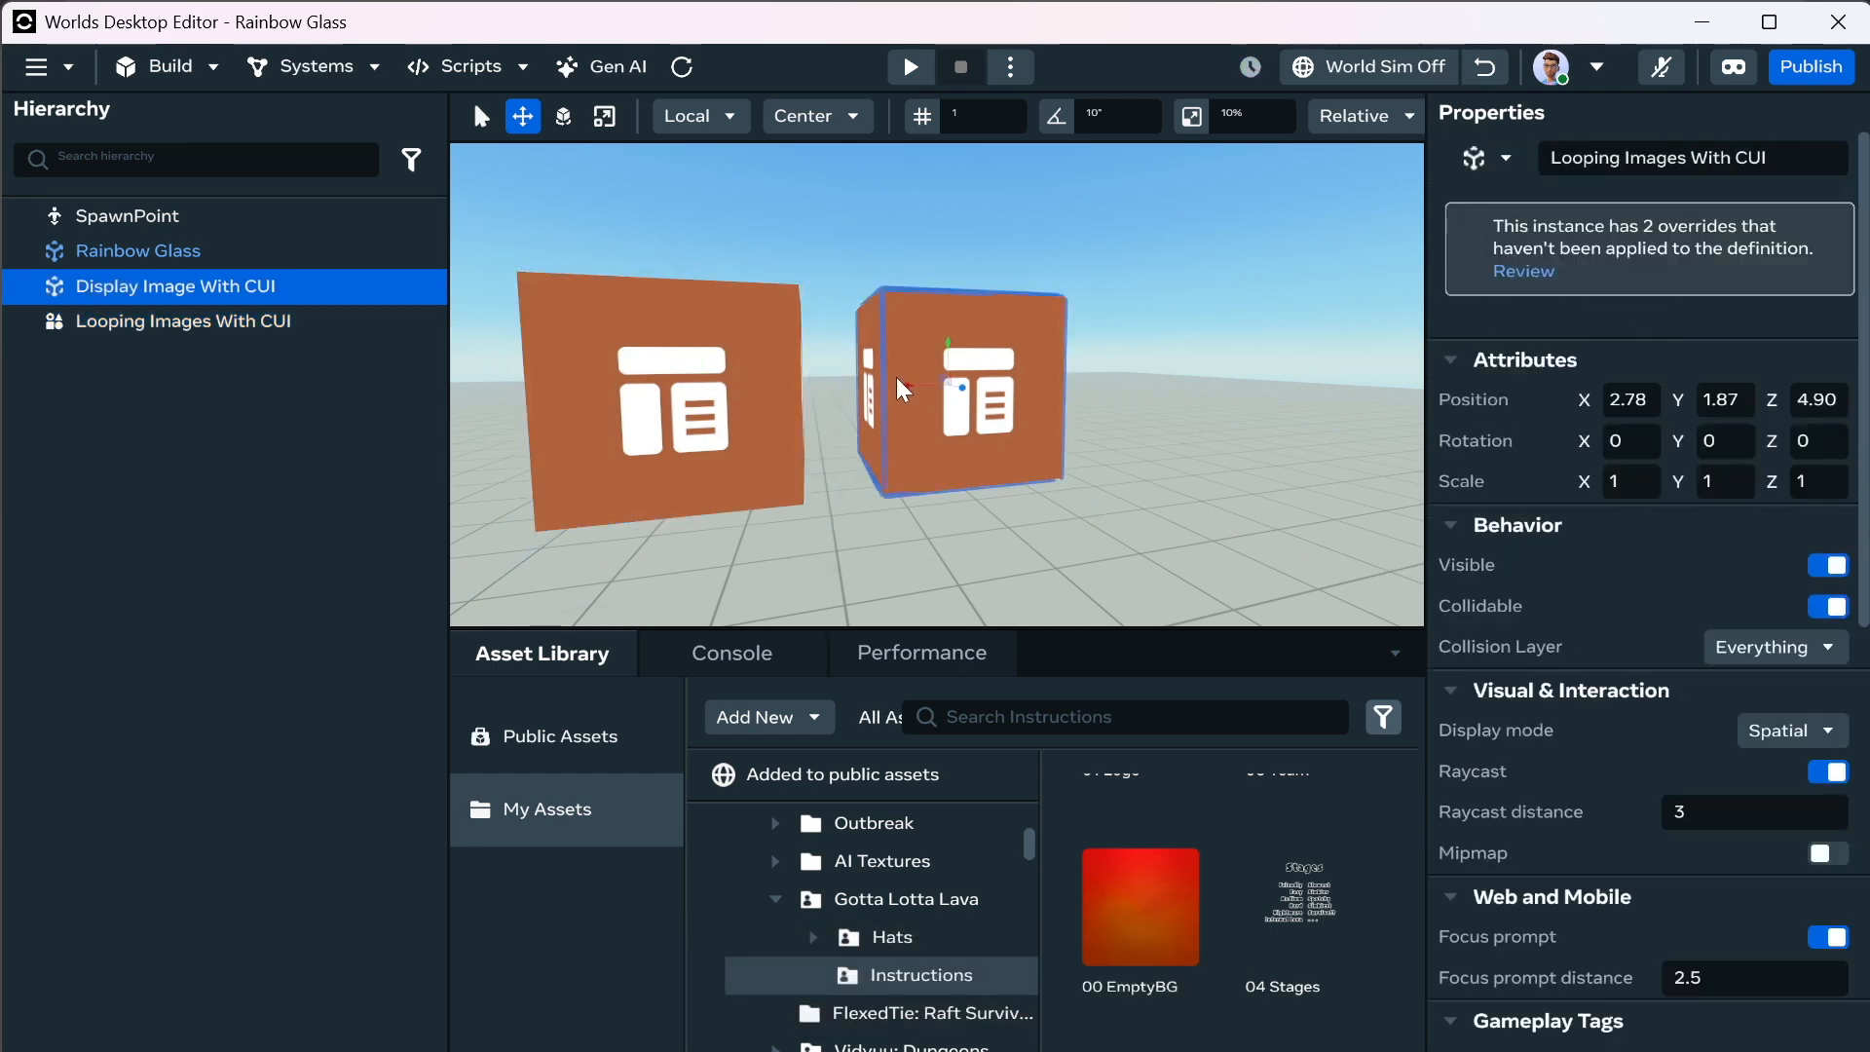
click(638, 413)
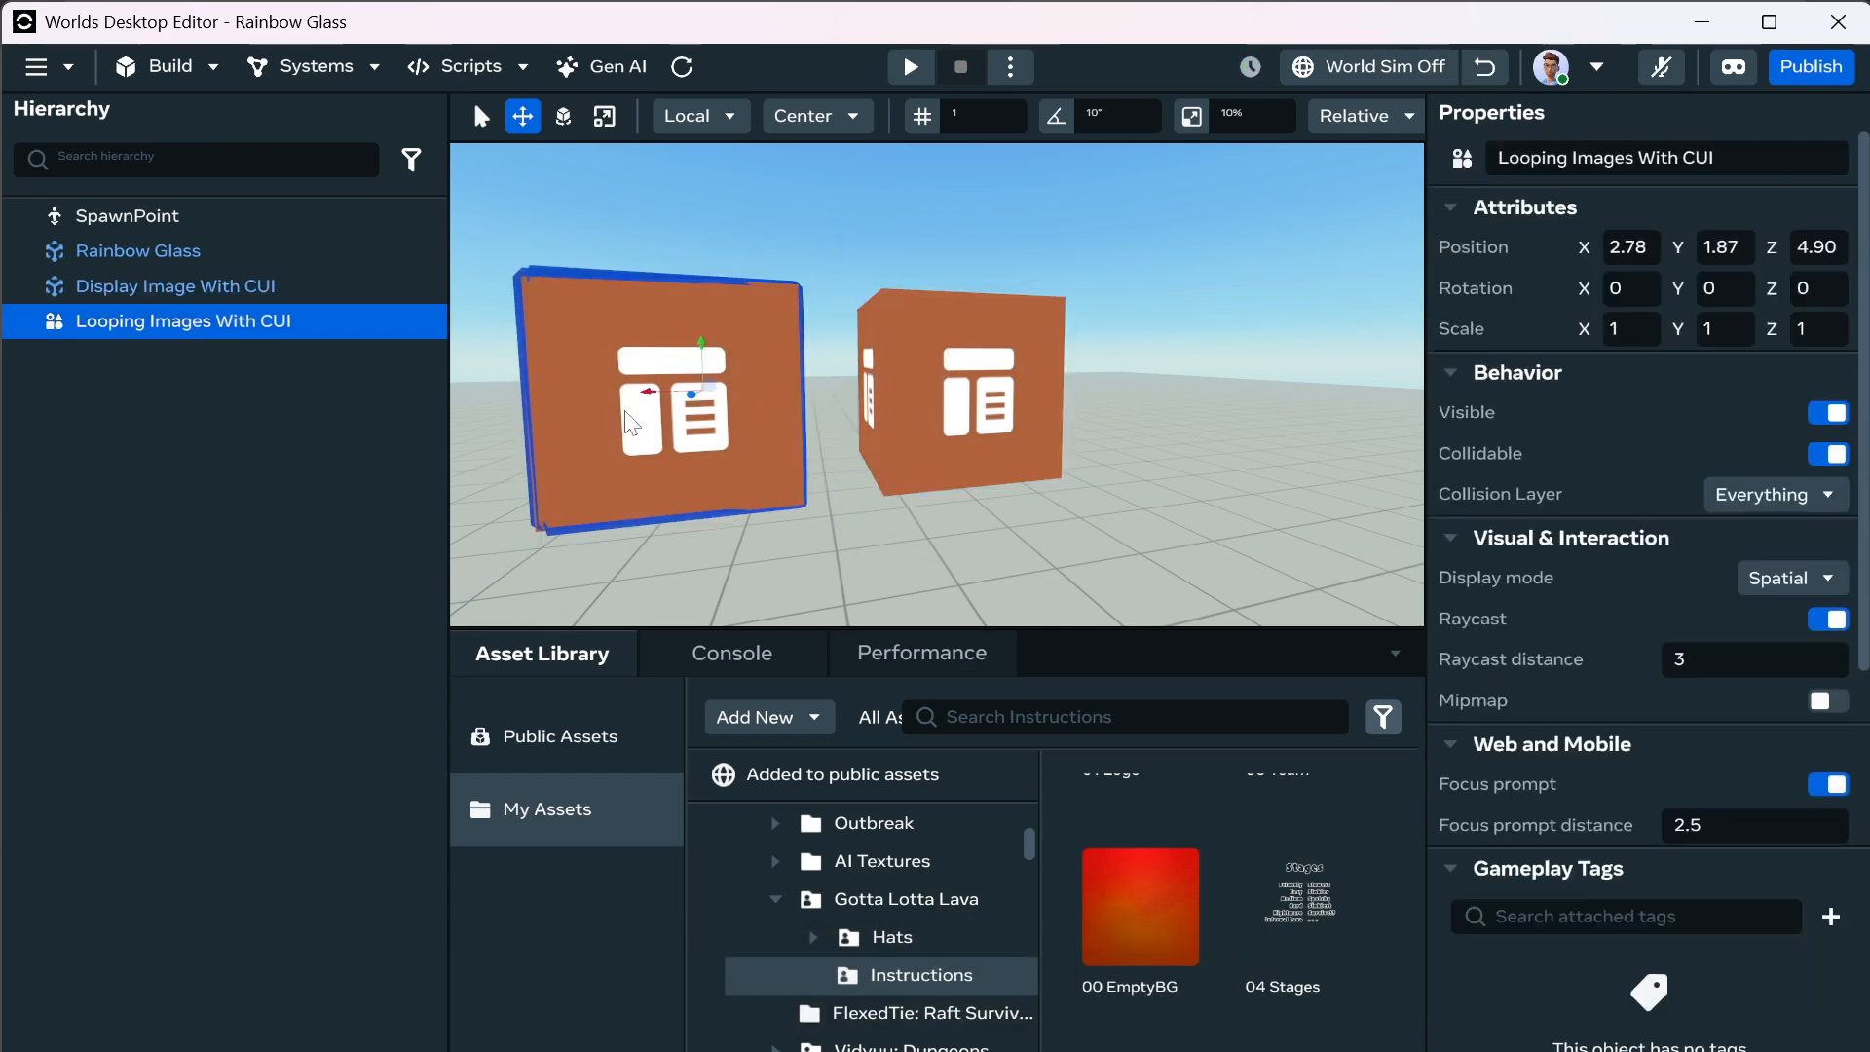
right_click(218, 325)
click(342, 590)
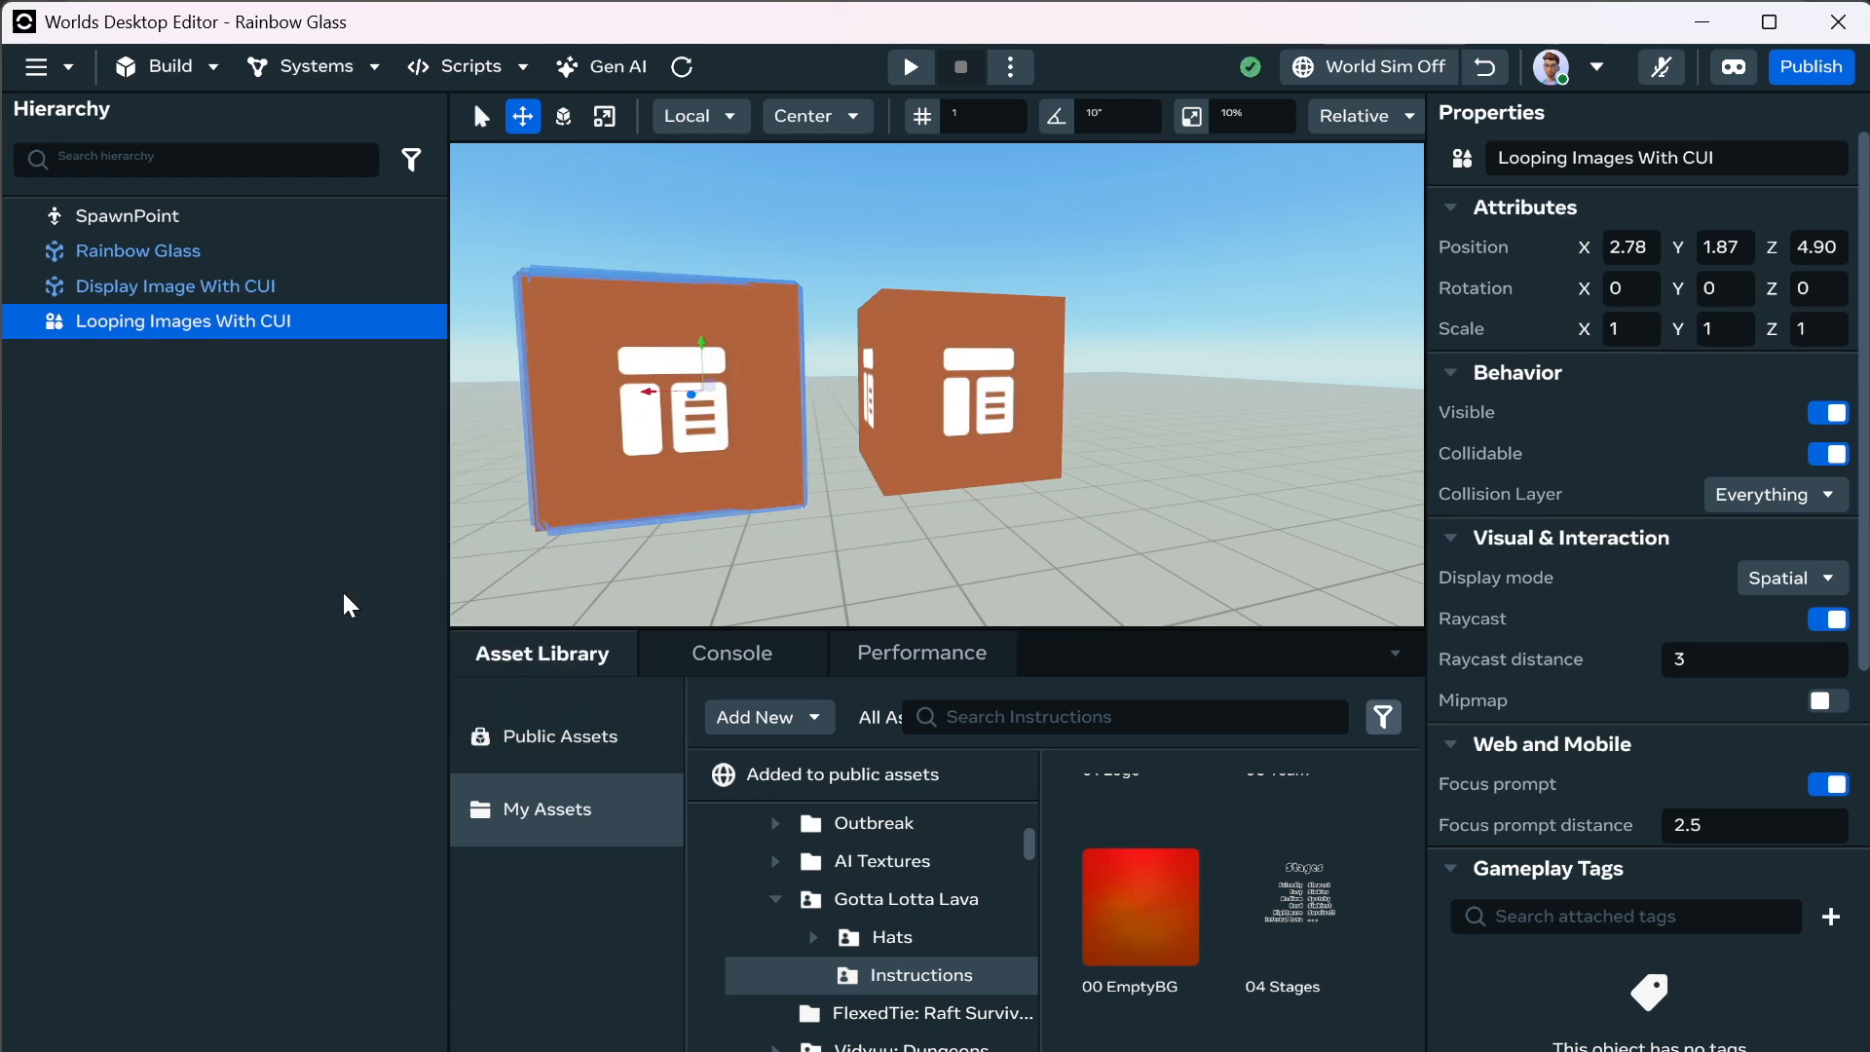
click(892, 331)
text(Looping Images Wth)
key(BackSpace)
key(BackSpace)
text(ith CUI)
Enter an asset description beginning "Cycle images, recommend at least".
click(858, 435)
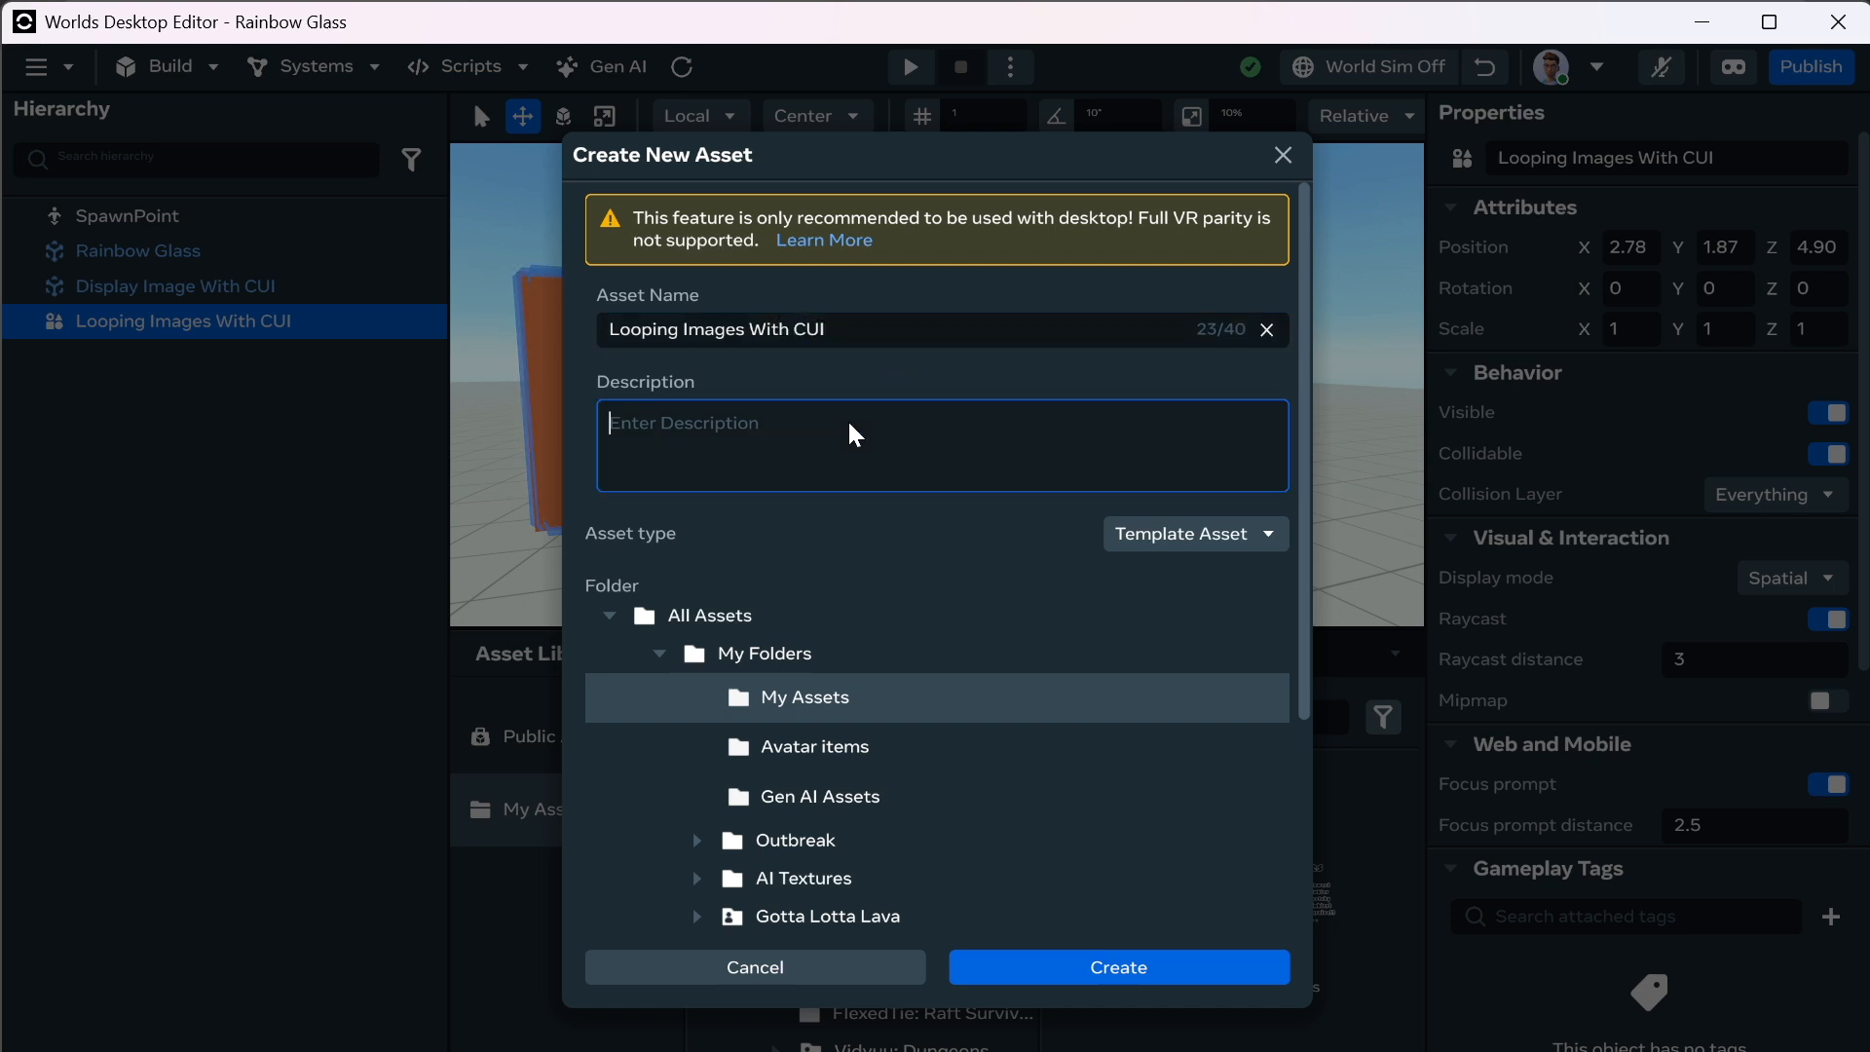
text(Cycl)
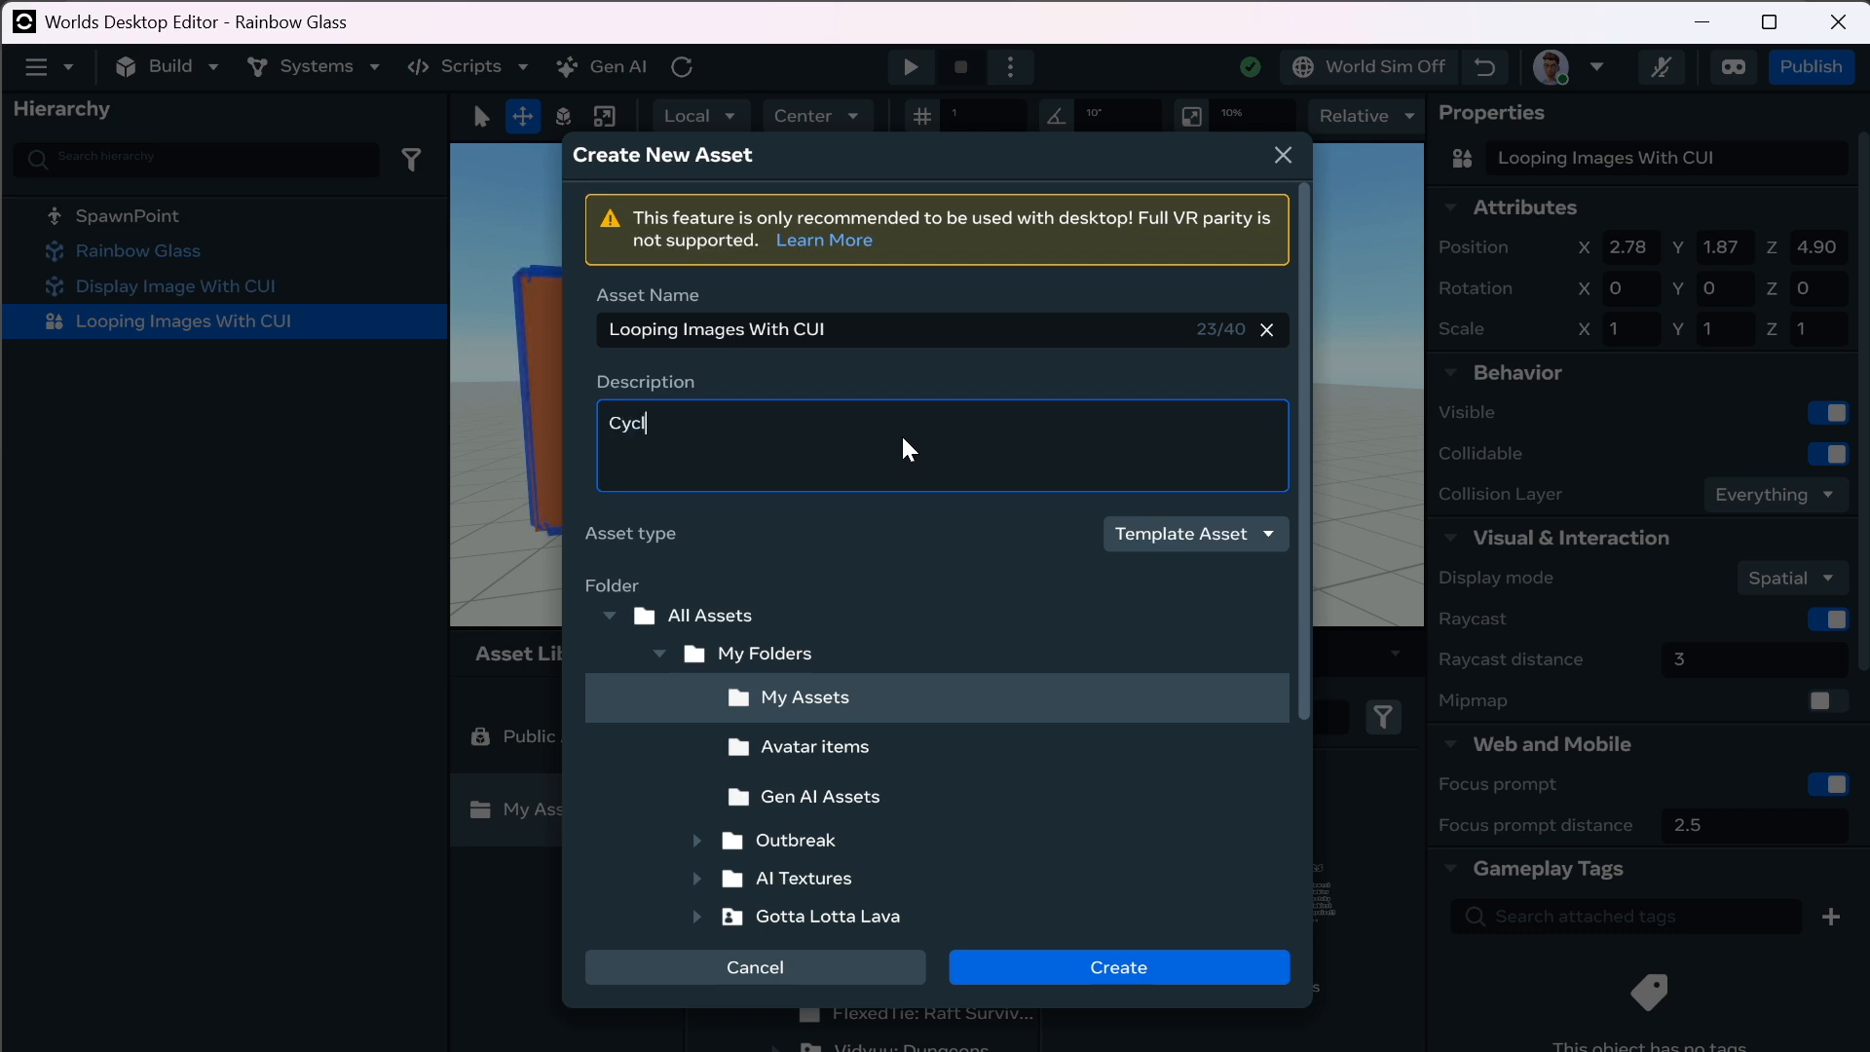
text(e images)
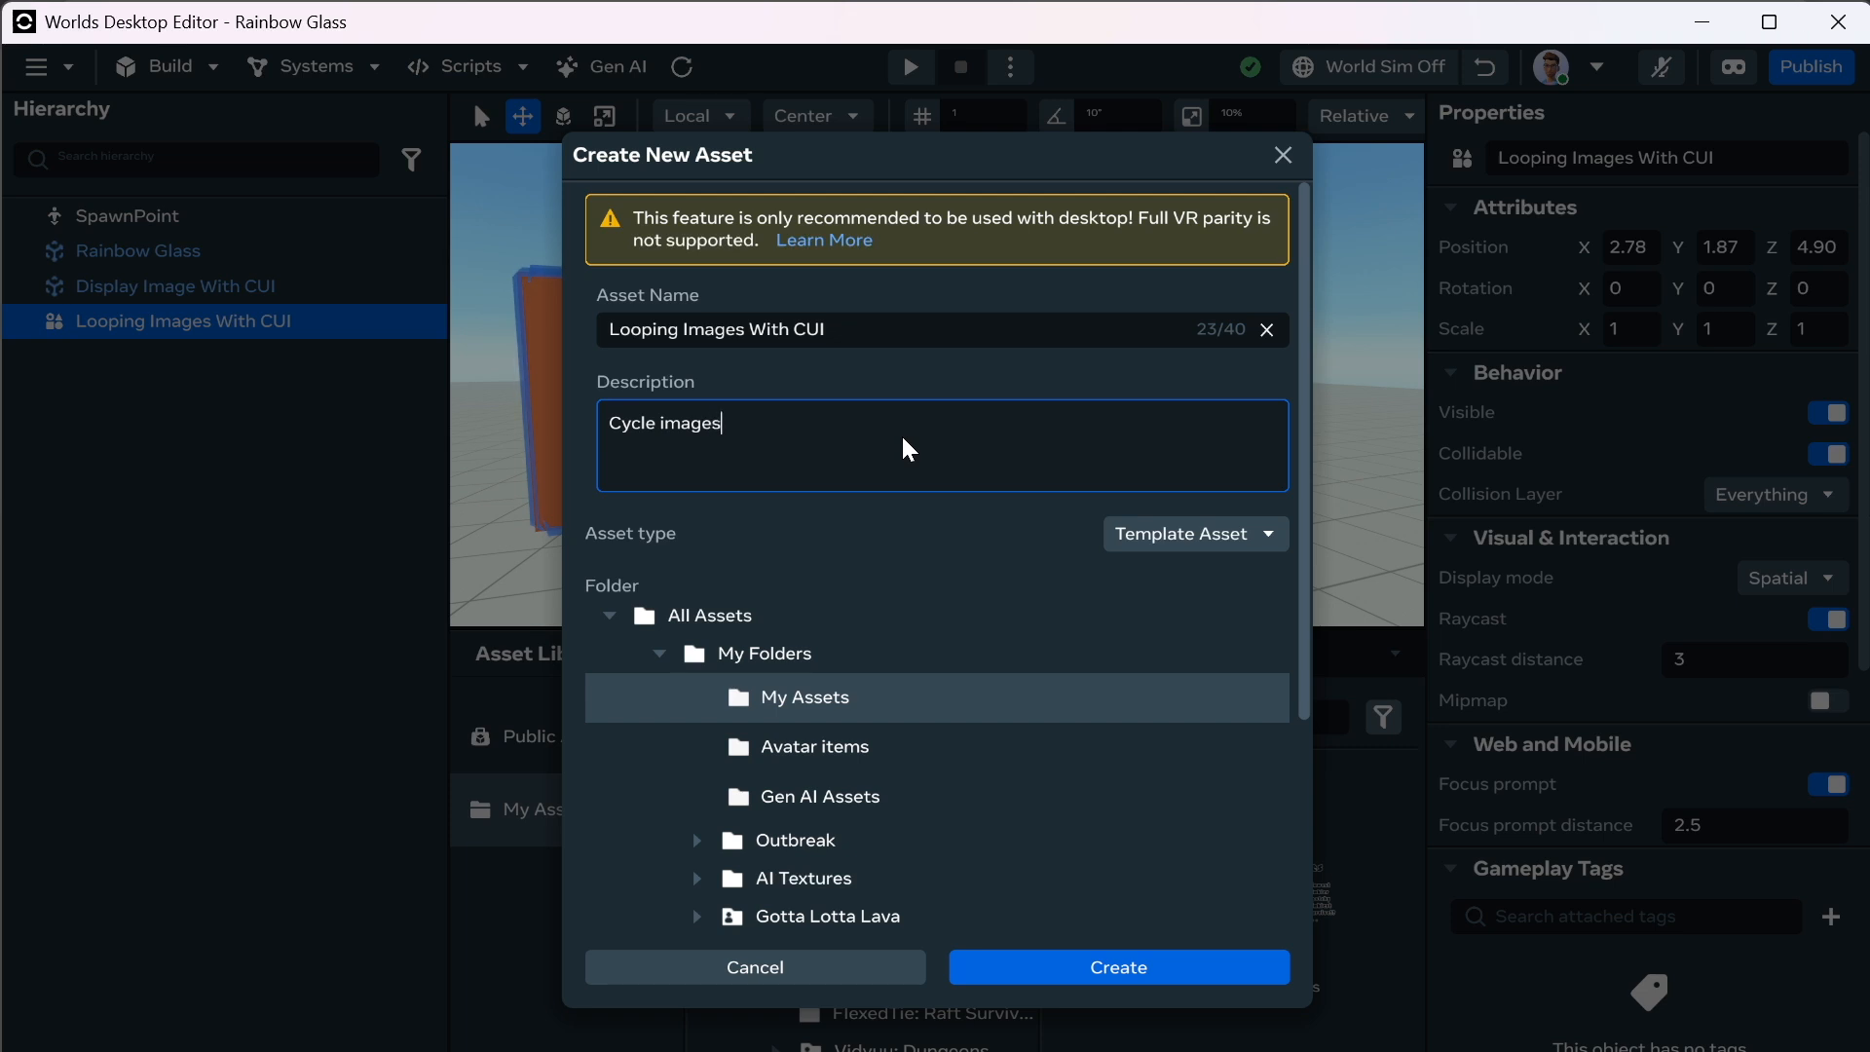
text(, recommend a)
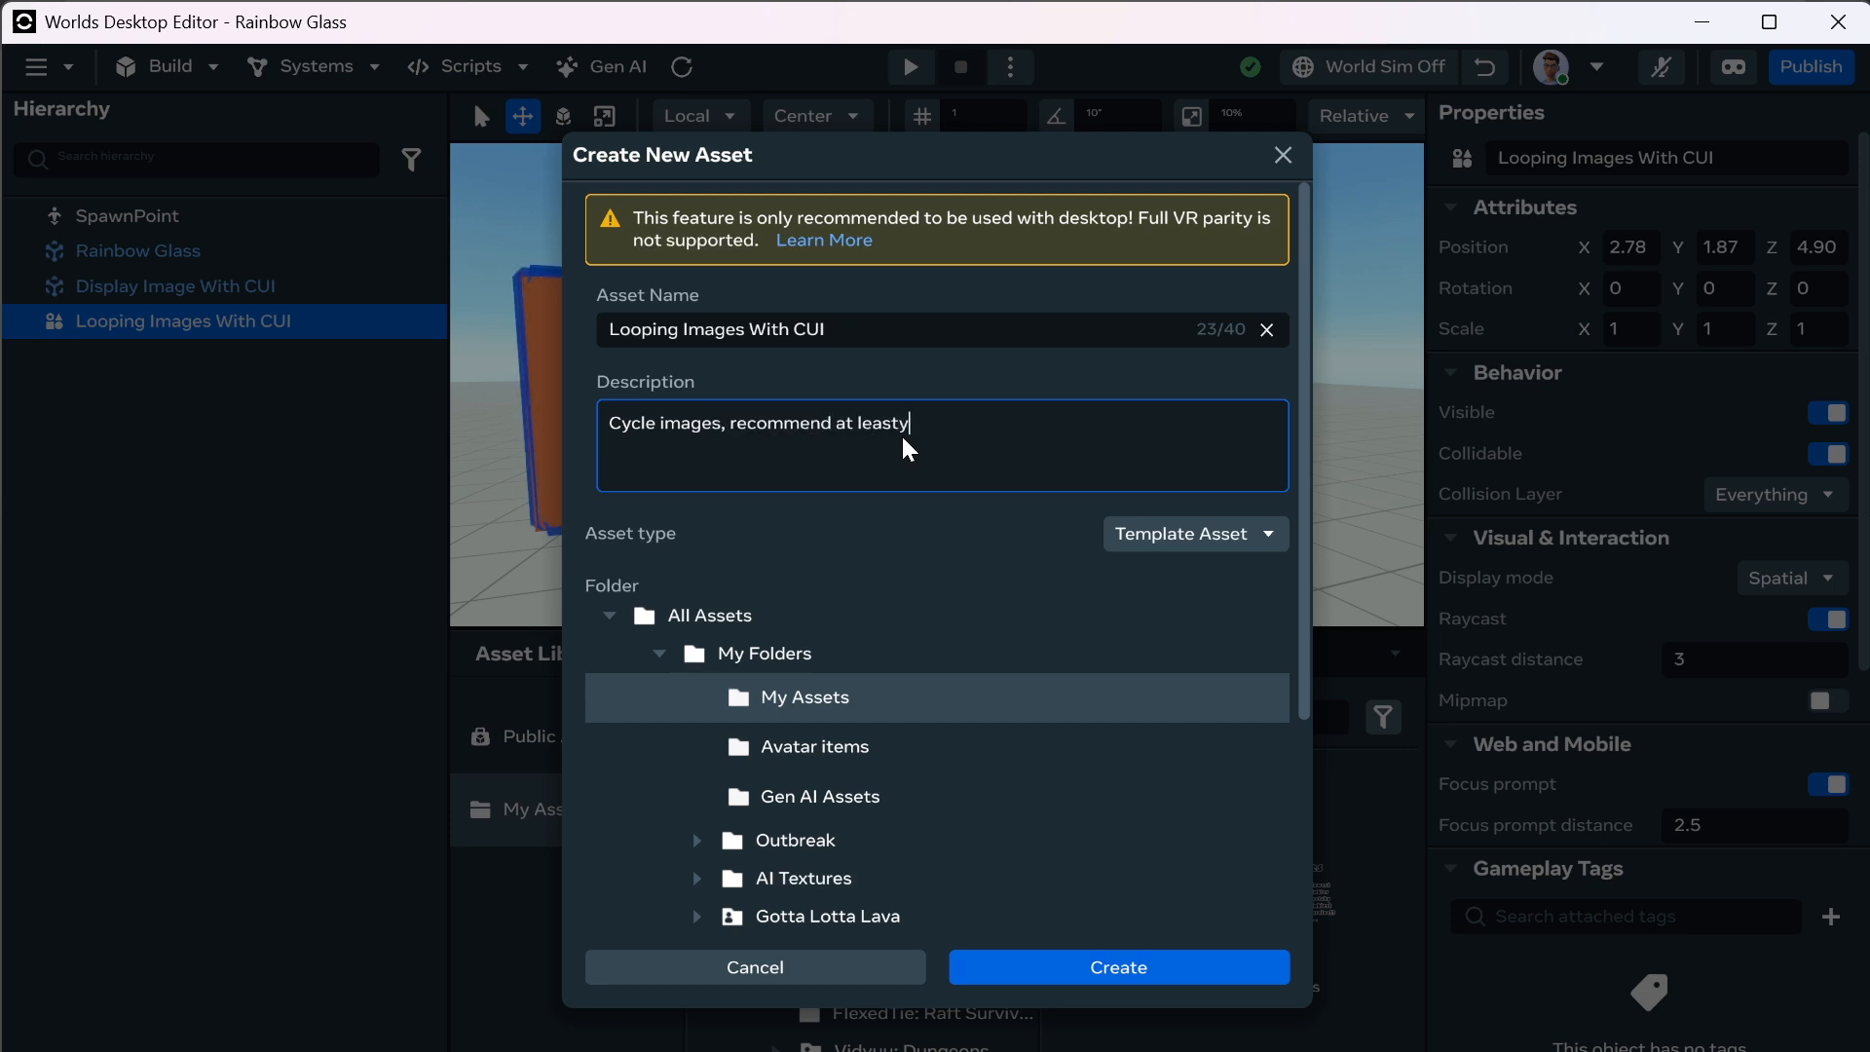
Complete the description as "Cycle images, recommend at least 1 second between images when using Custom UI. Supports background image." and create the template asset.
text(t least 1 second between )
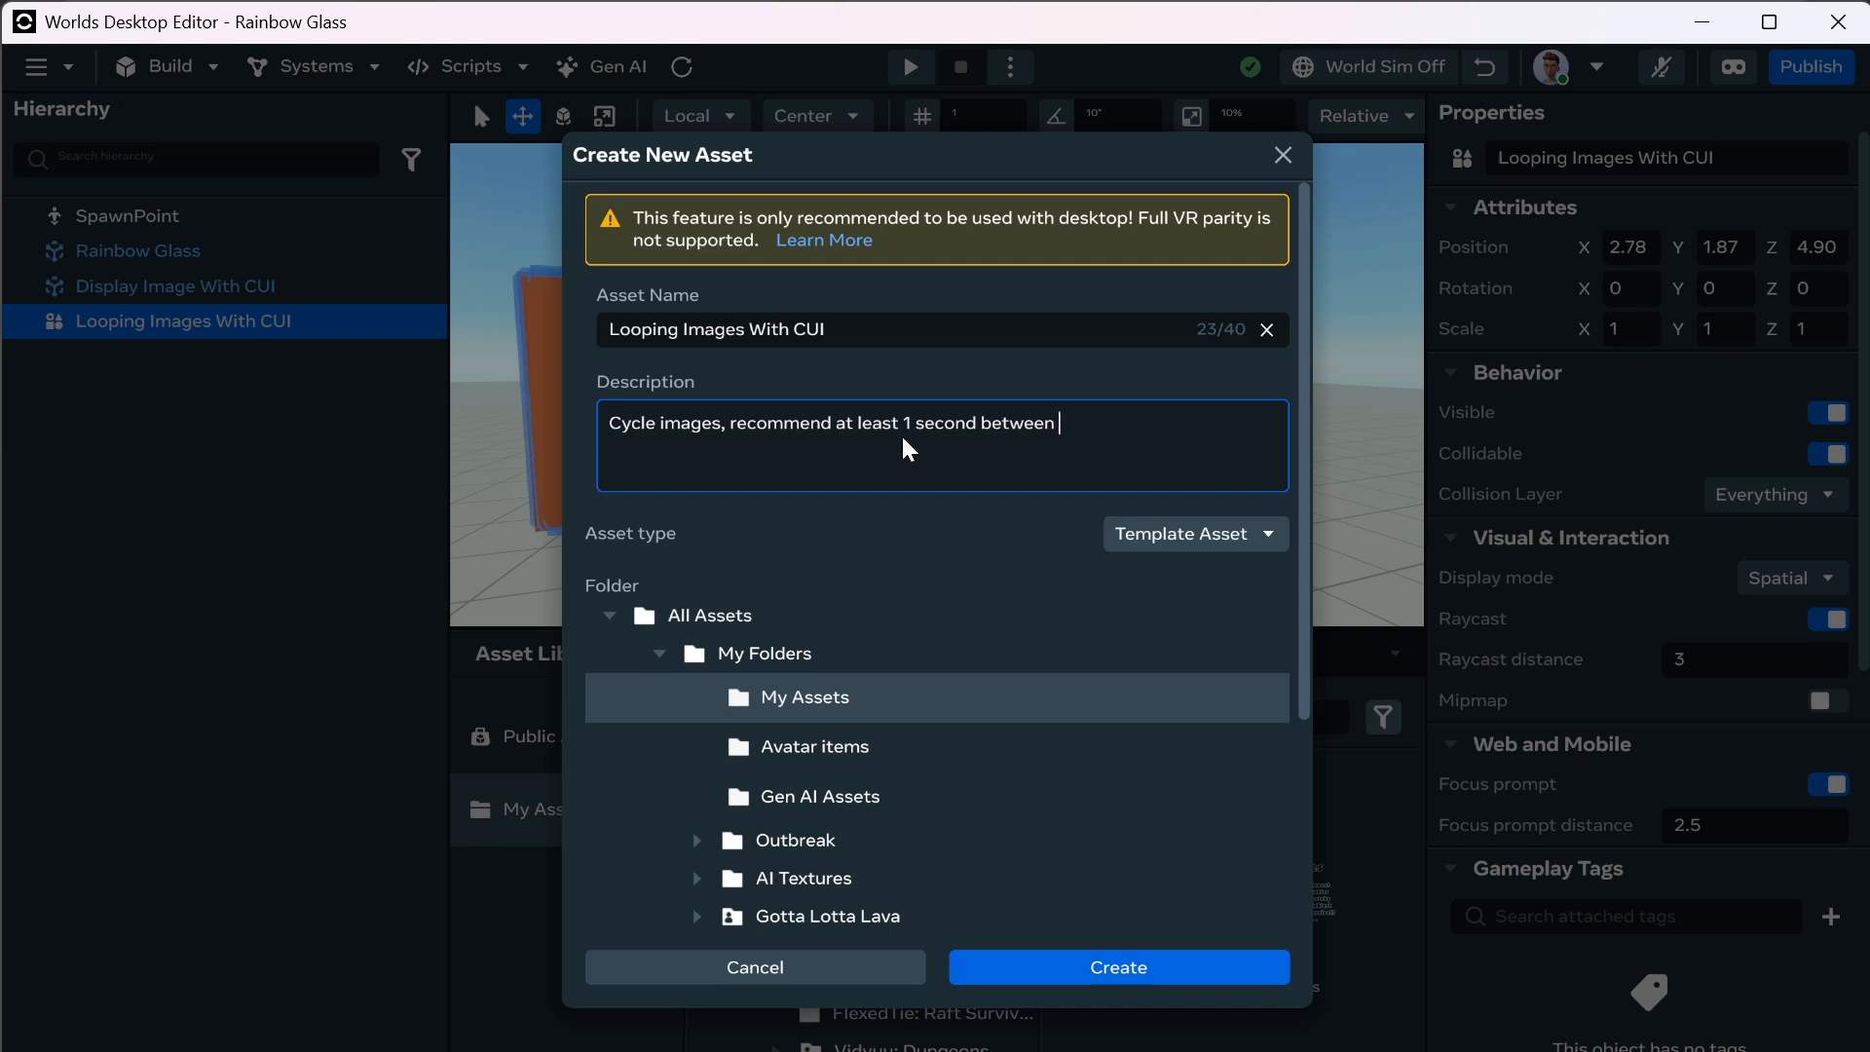
text(images whe)
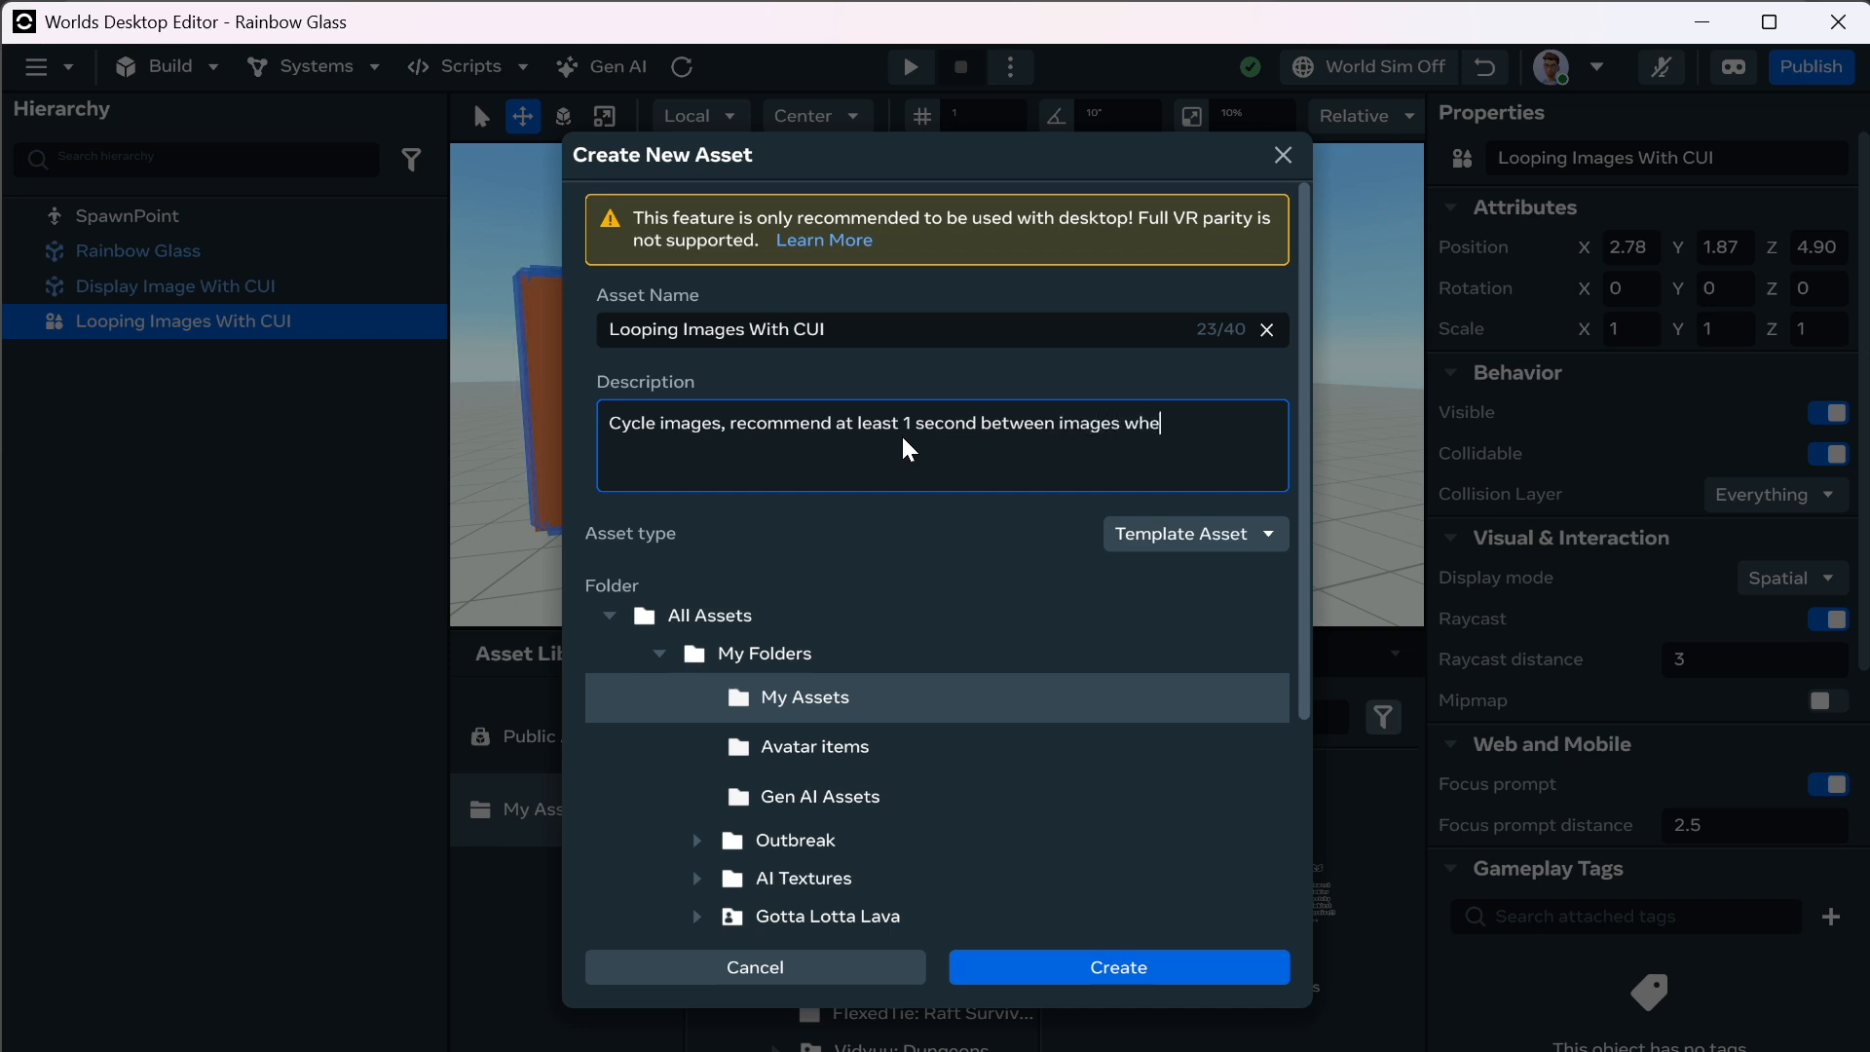
text(n using)
text( Custo)
text(m)
key(BackSpace)
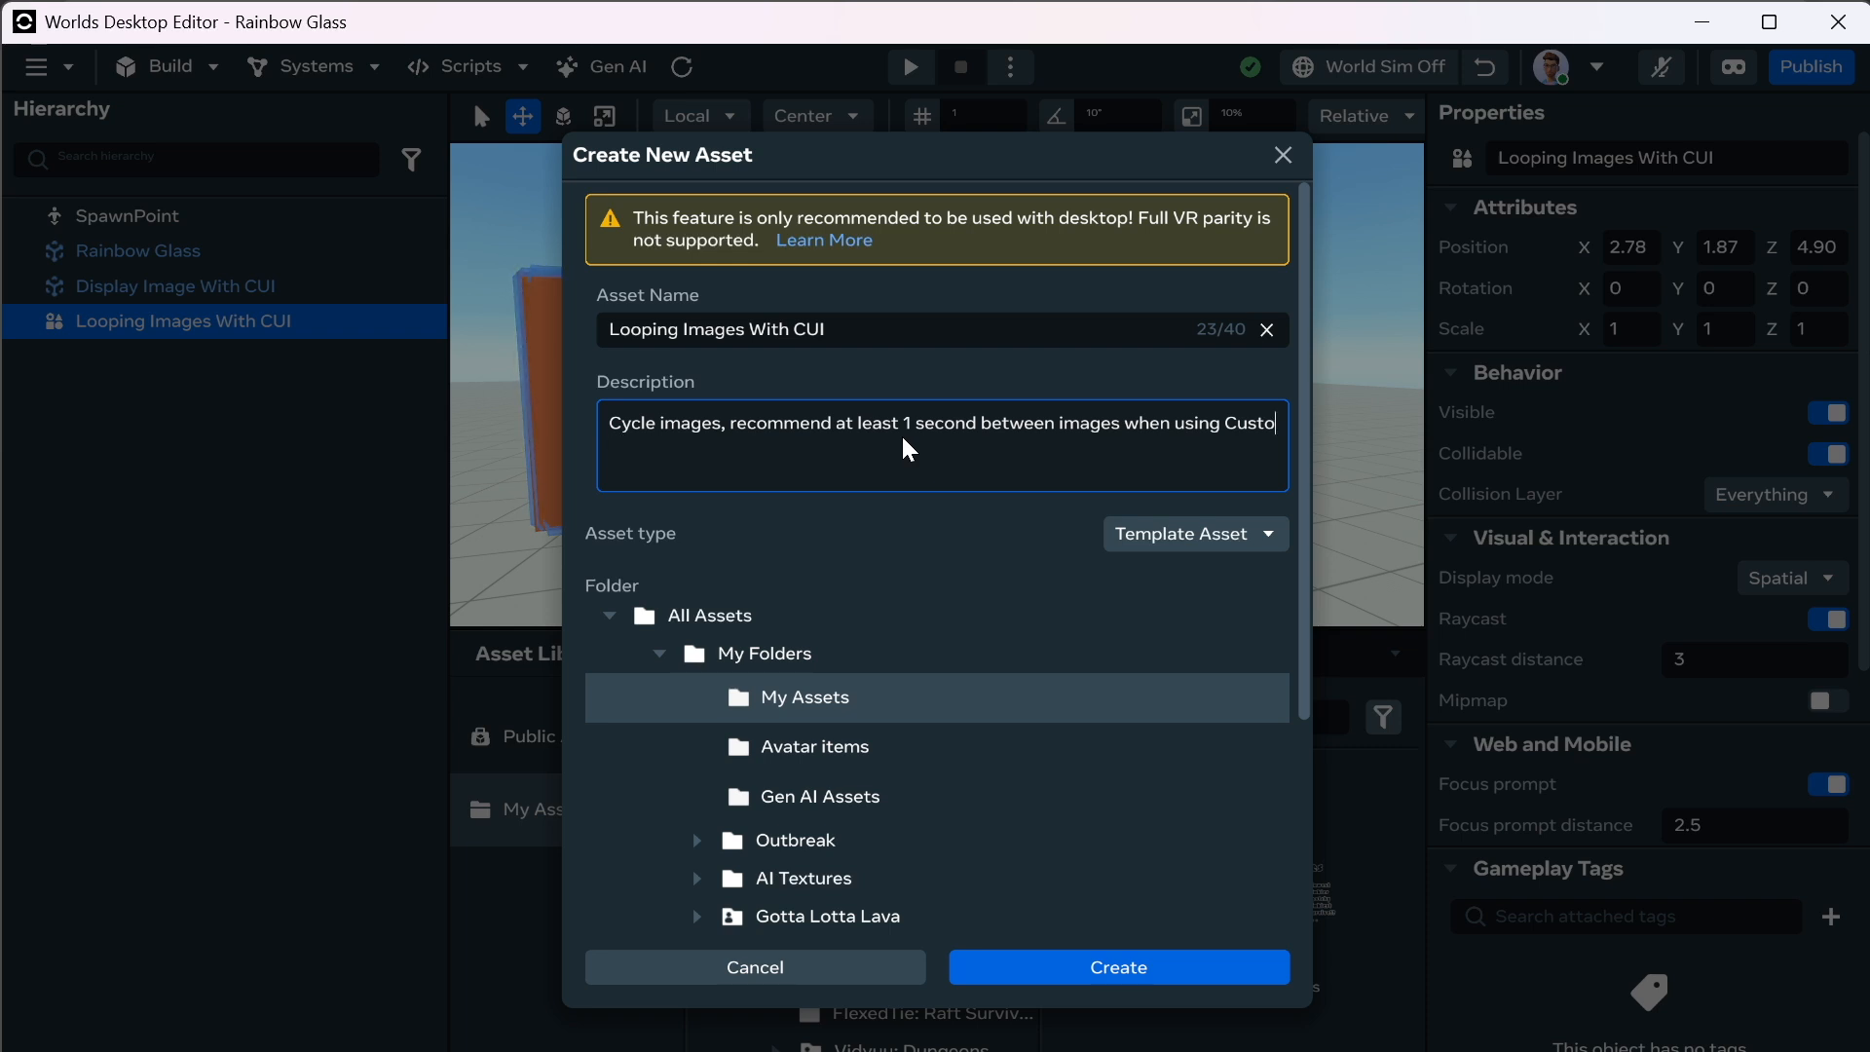
text(m UI)
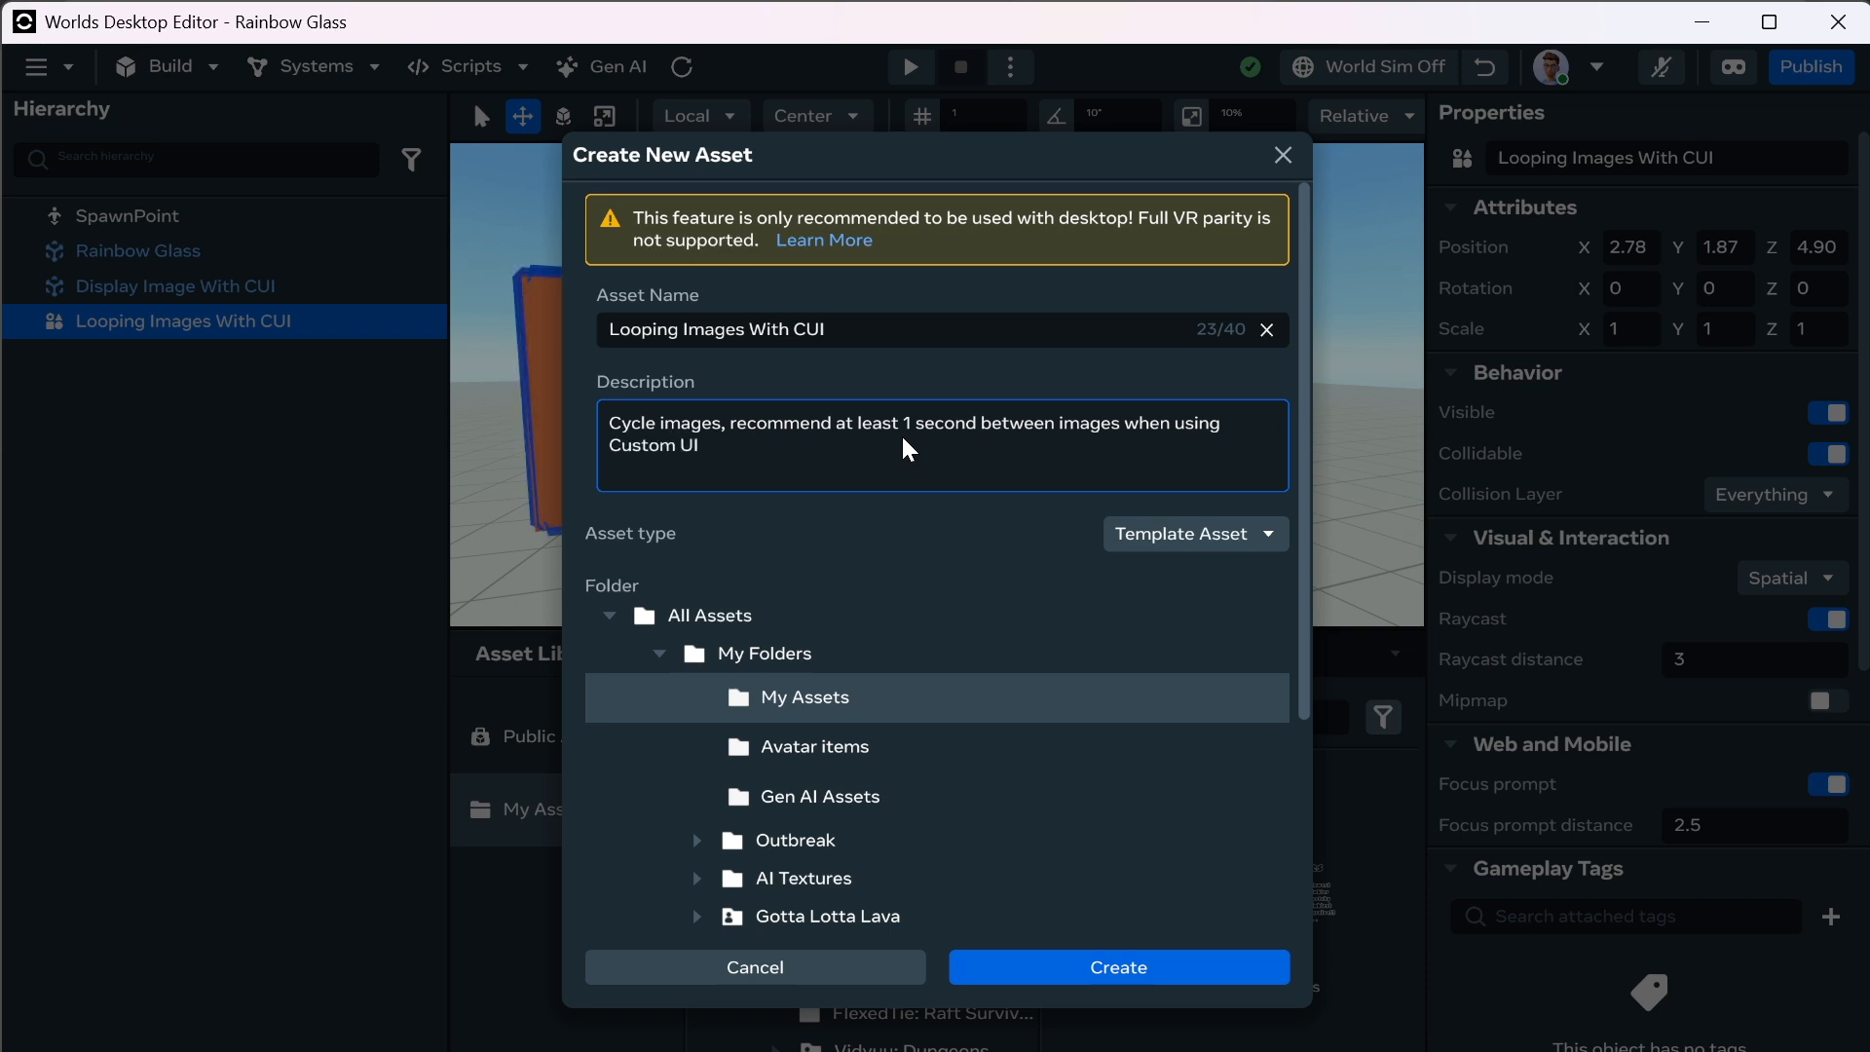
text(. S)
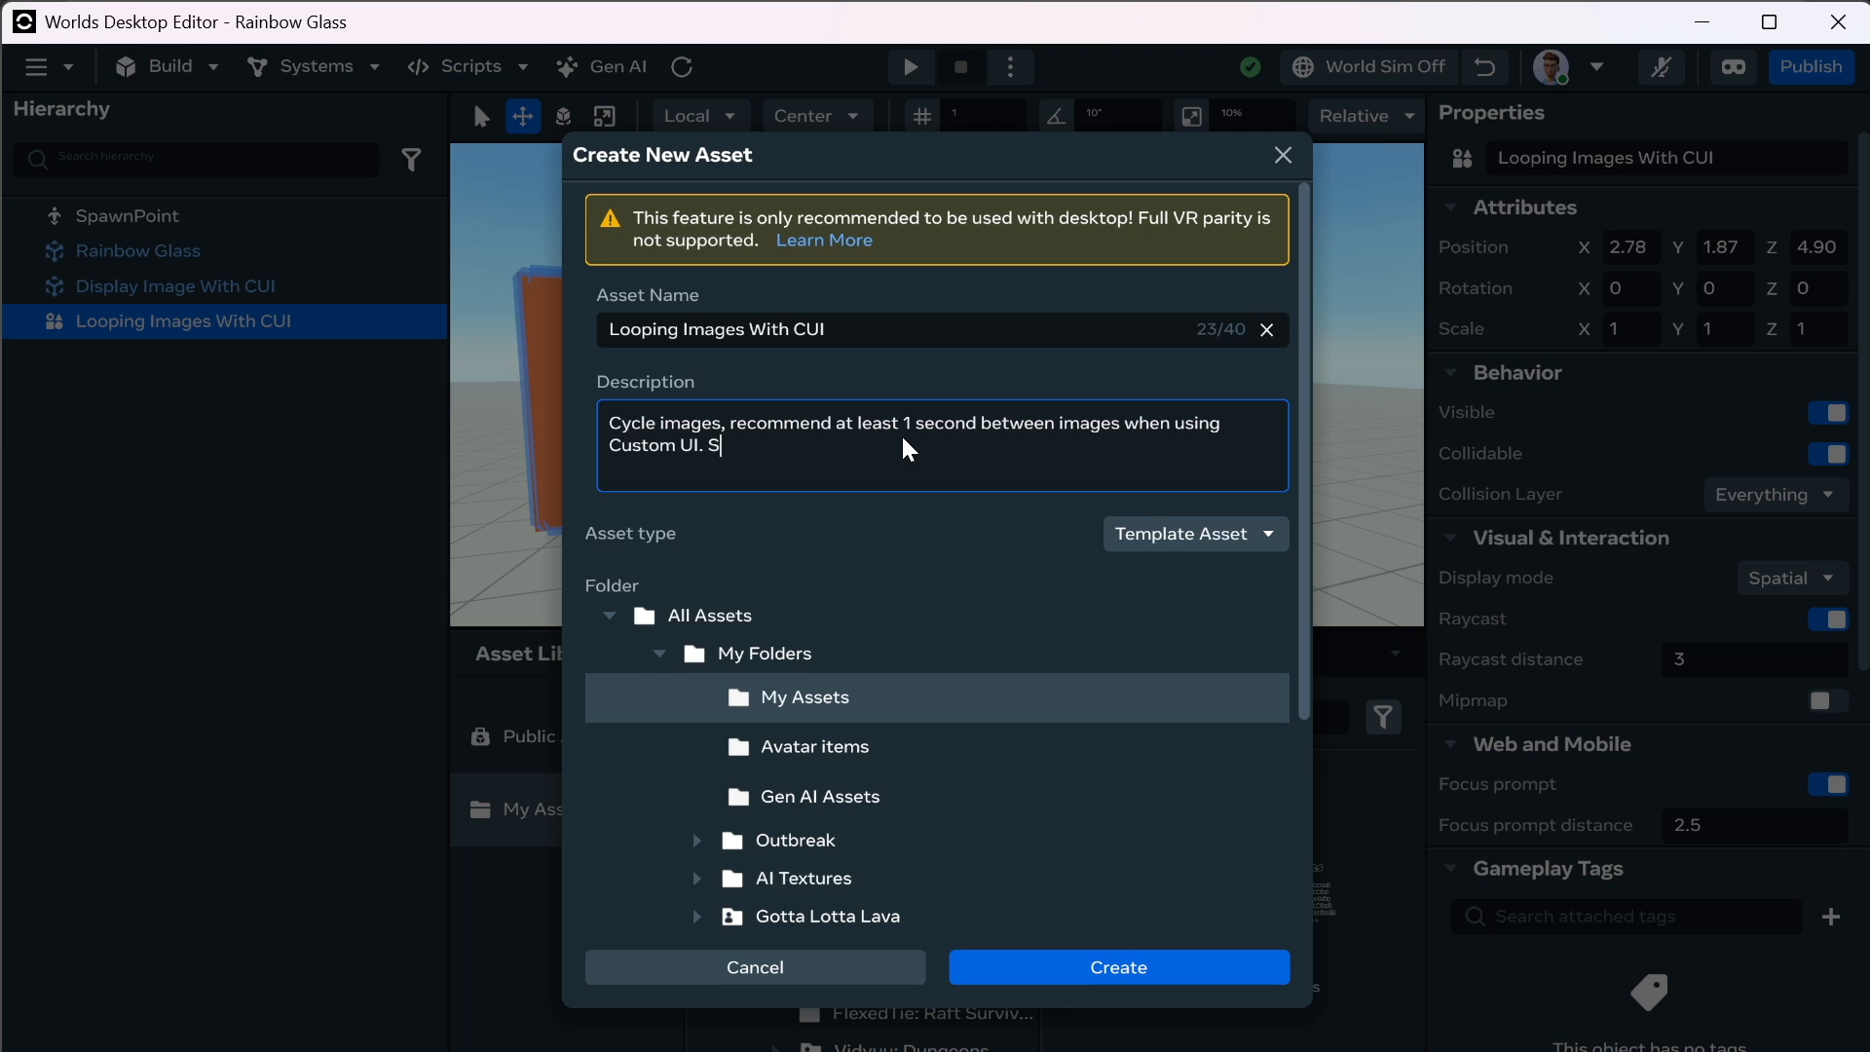
text(upports b)
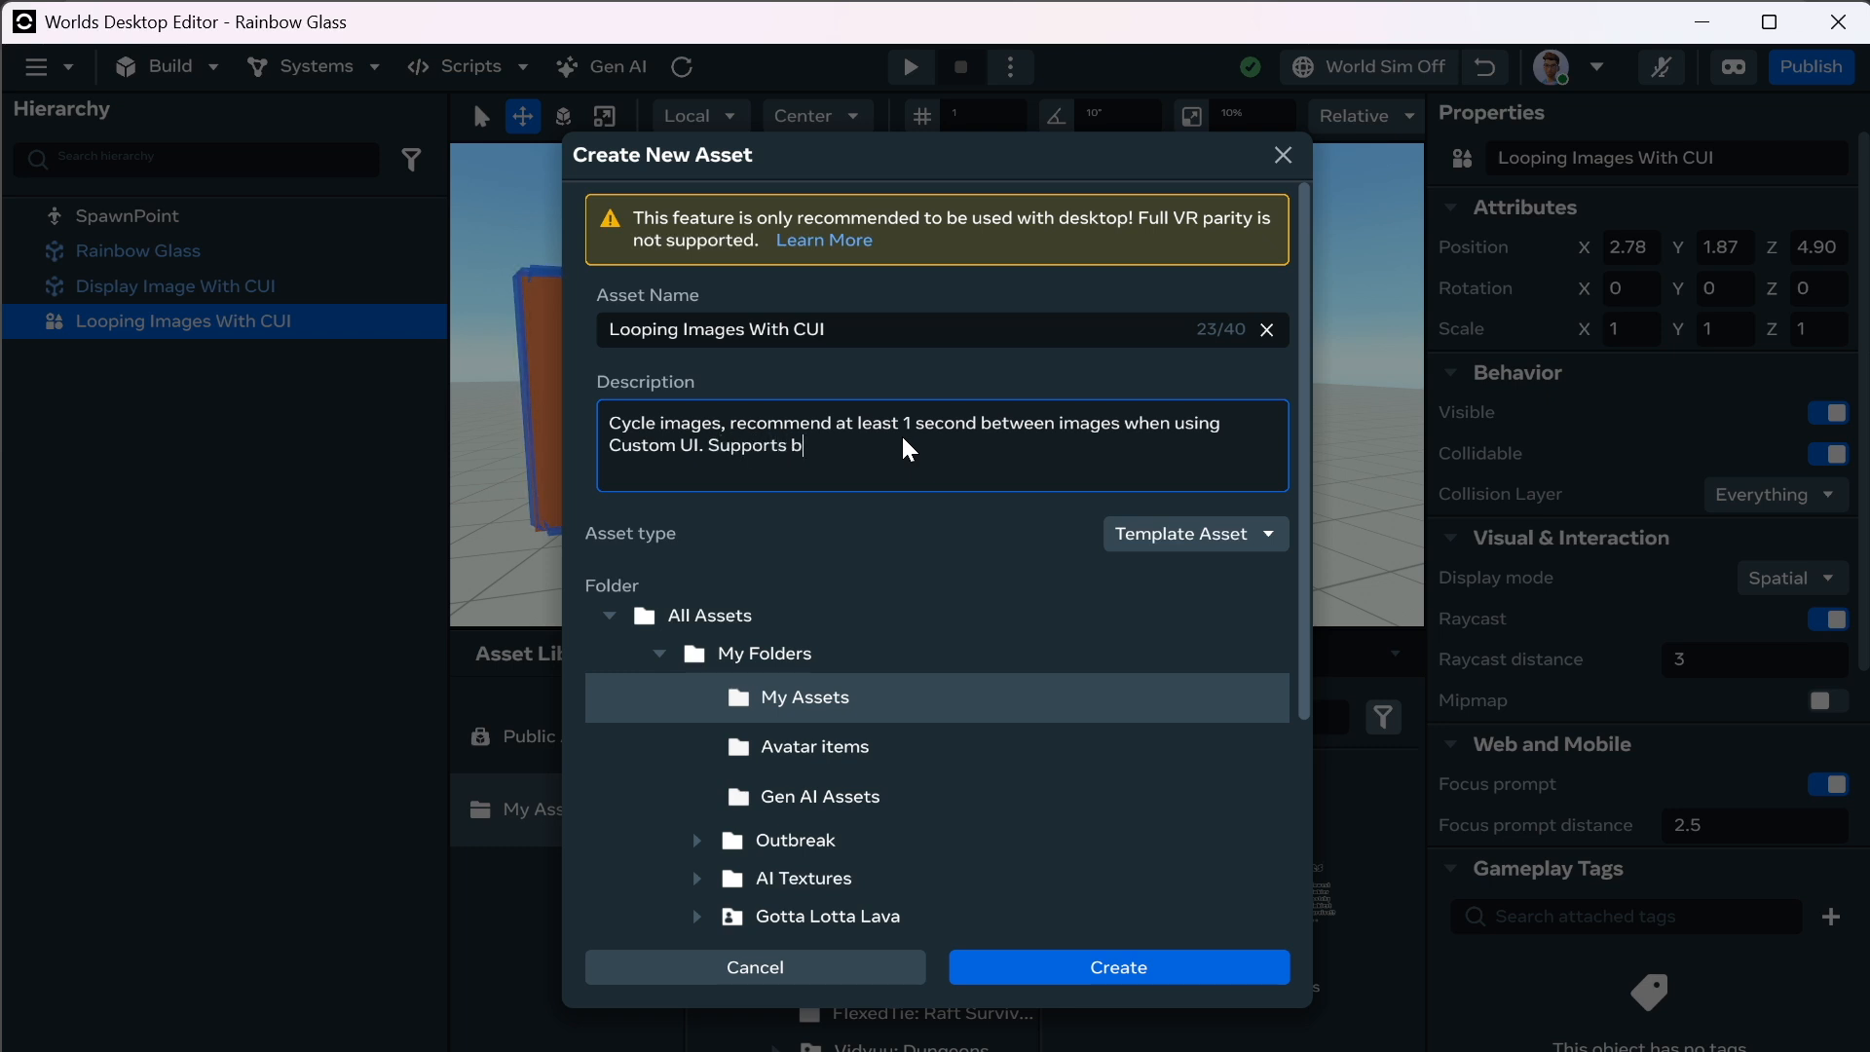
text(ackground image.)
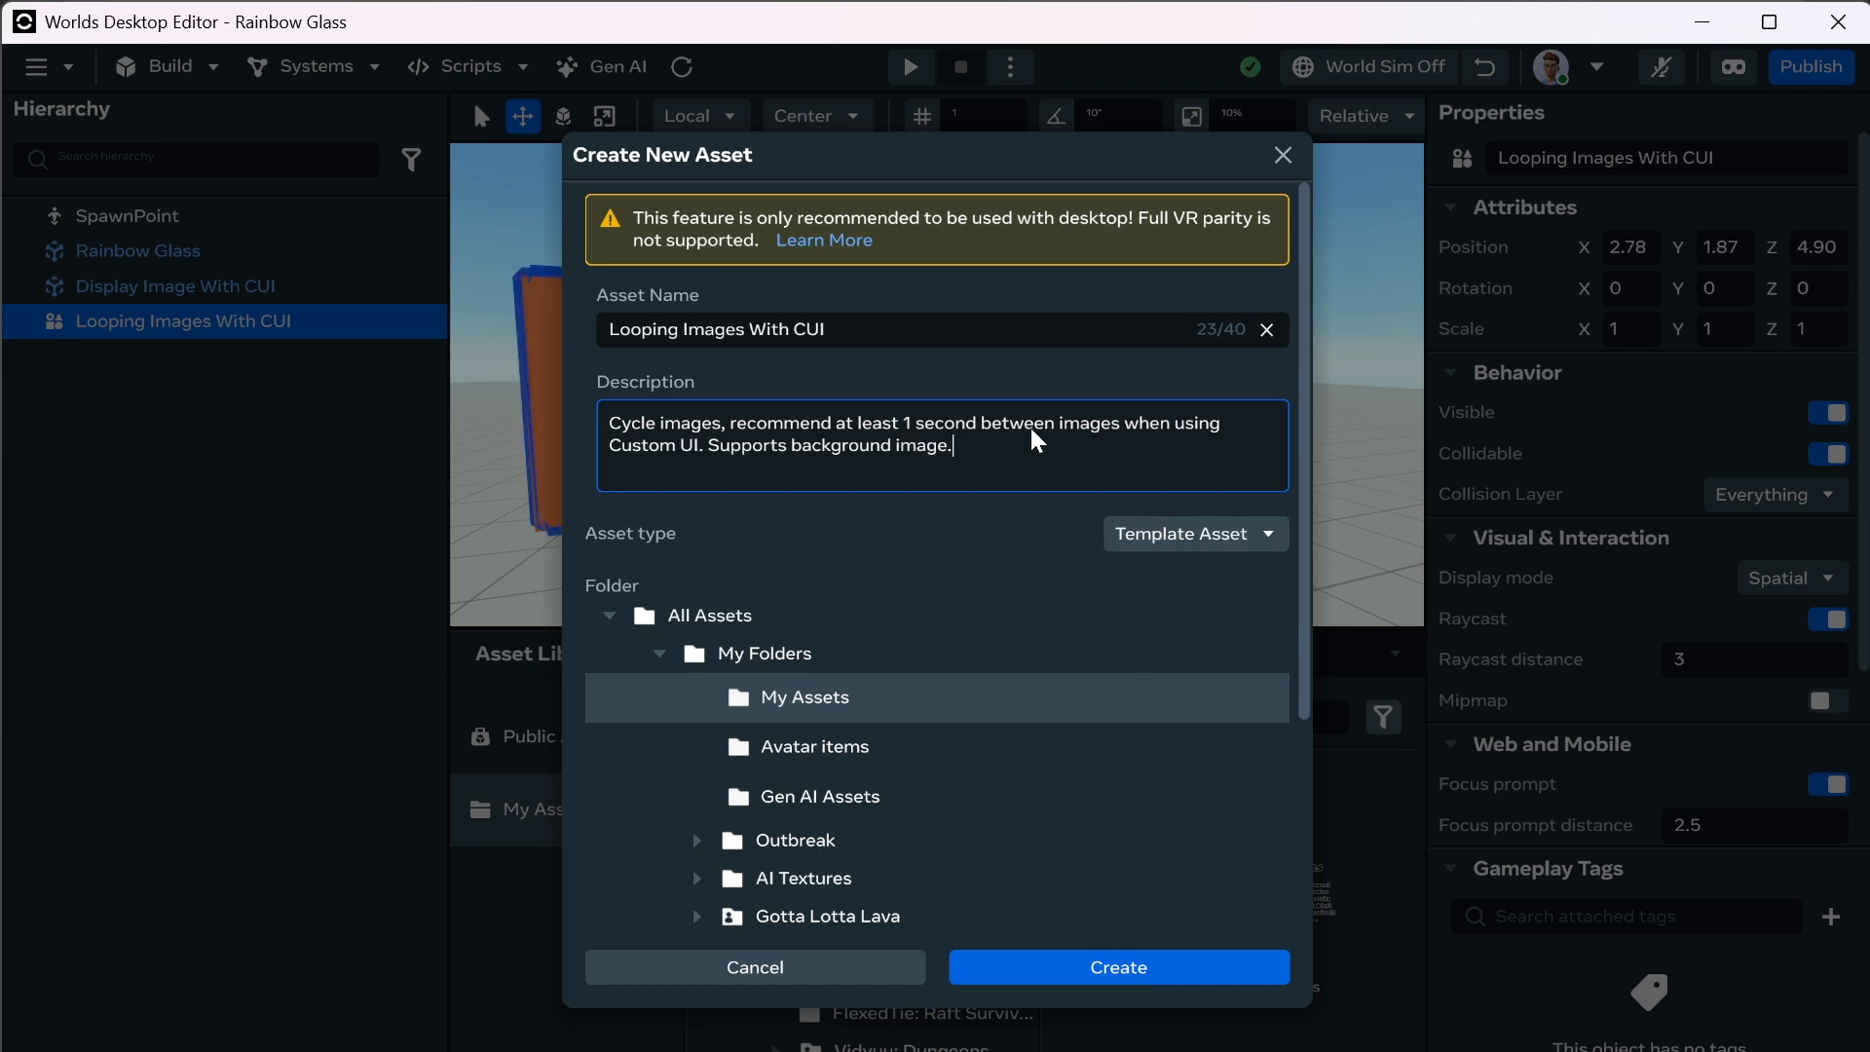
click(1170, 972)
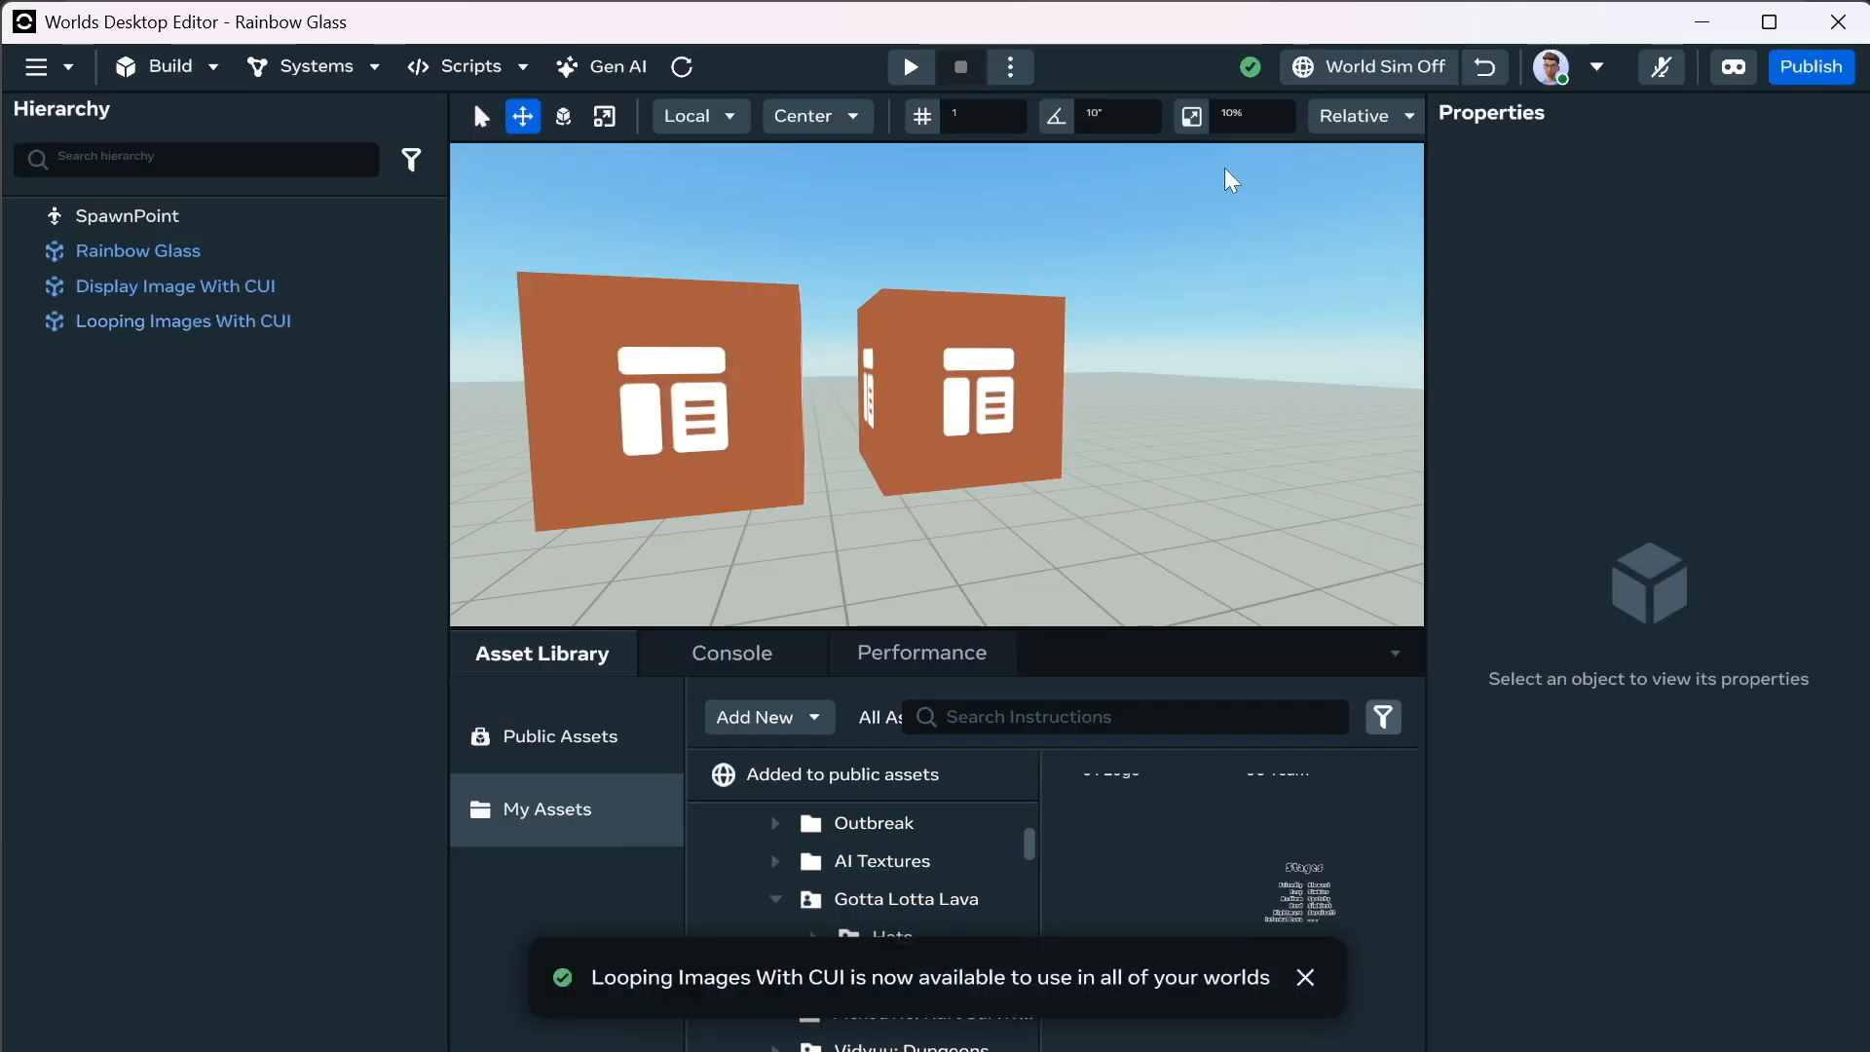
Move the Display Image With CUI cube away from the looping images cube, to about X 0.15.
click(961, 454)
drag(915, 388, 1067, 397)
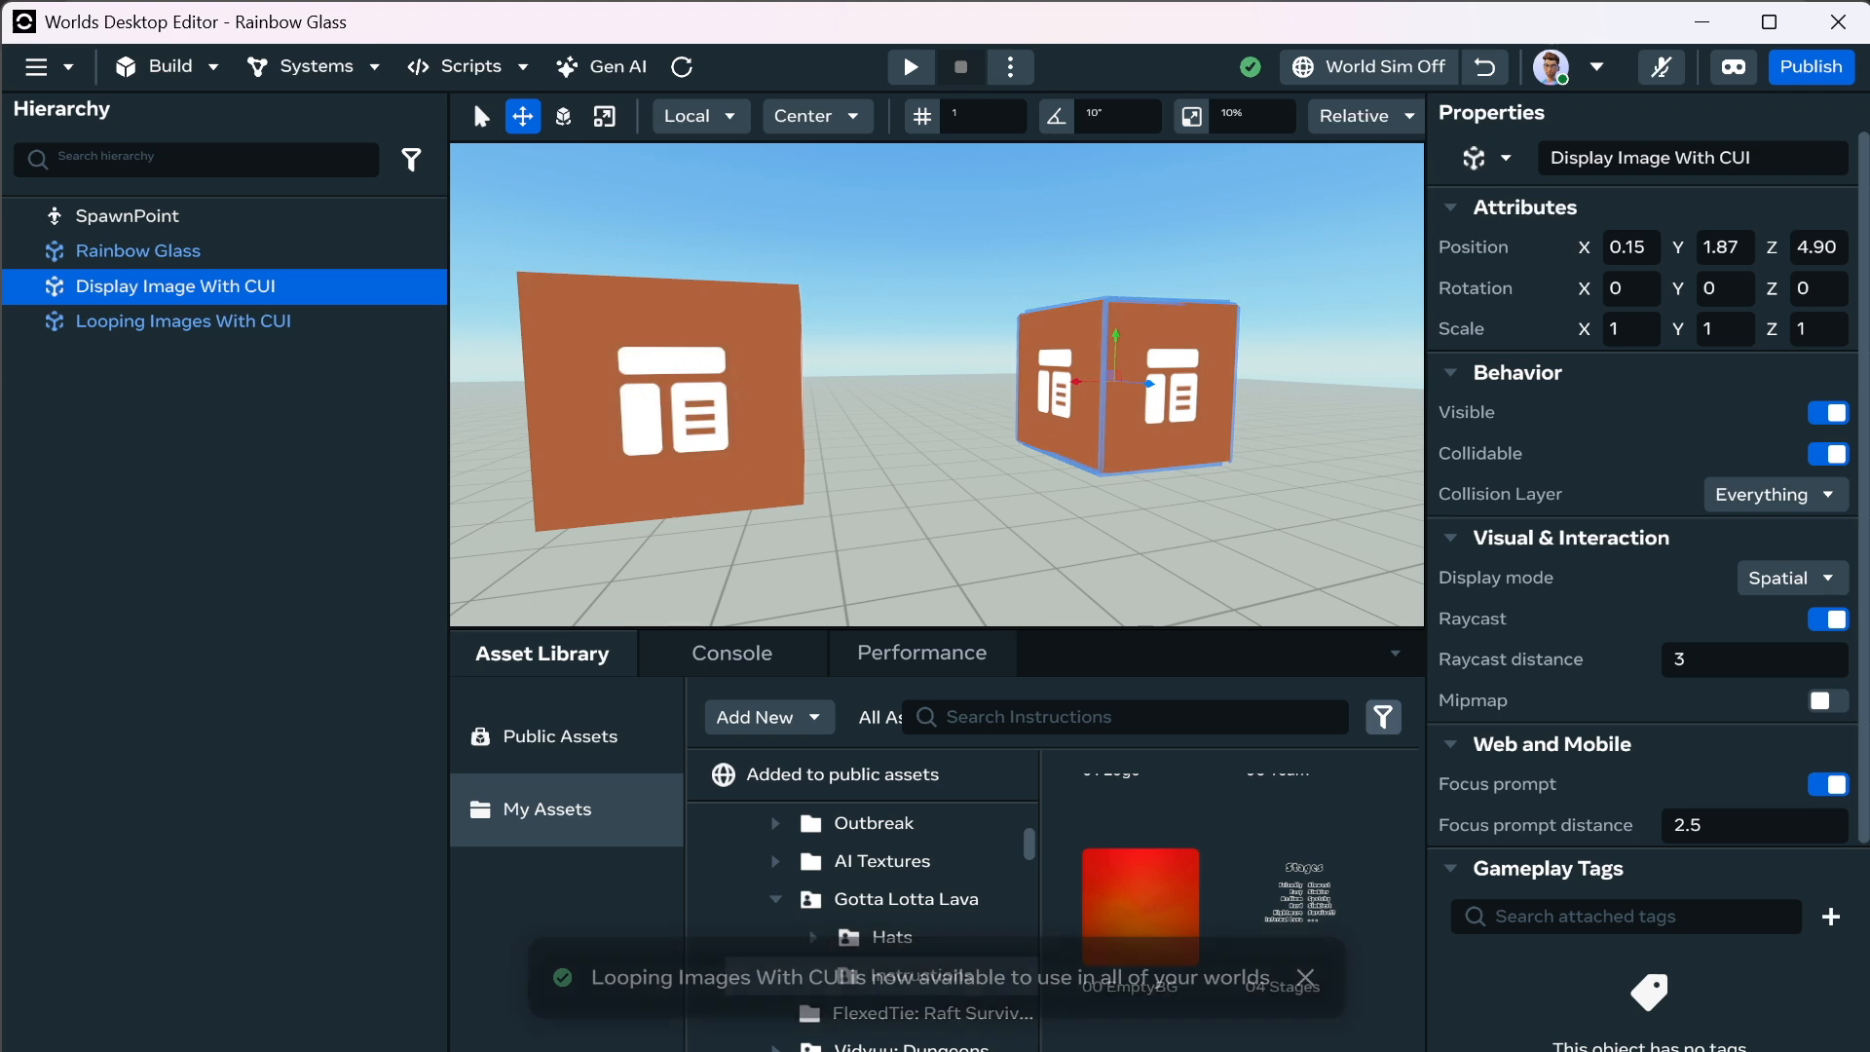
Turn on the world simulation and enlarge the viewport around the looping images panel.
mouse_move(765, 1051)
key(d)
right_drag(919, 234, 861, 222)
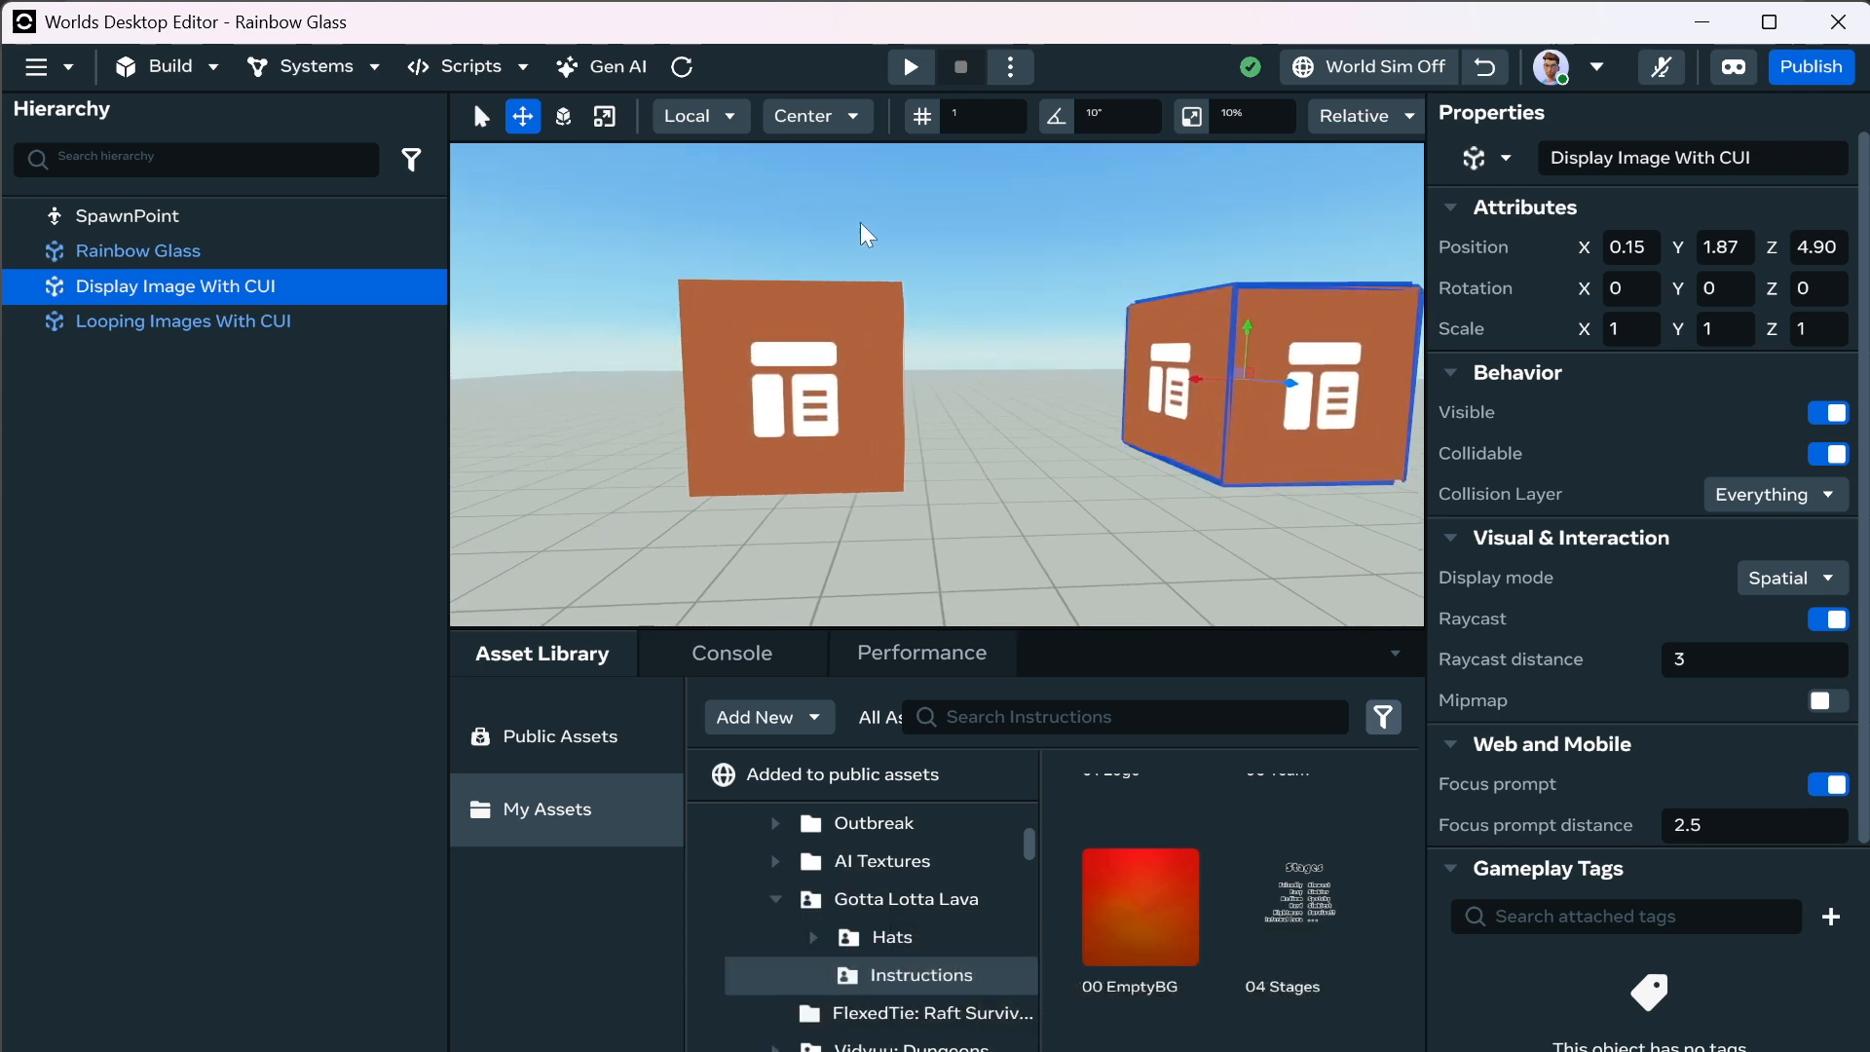
key(w)
key(w)
right_drag(846, 223, 818, 211)
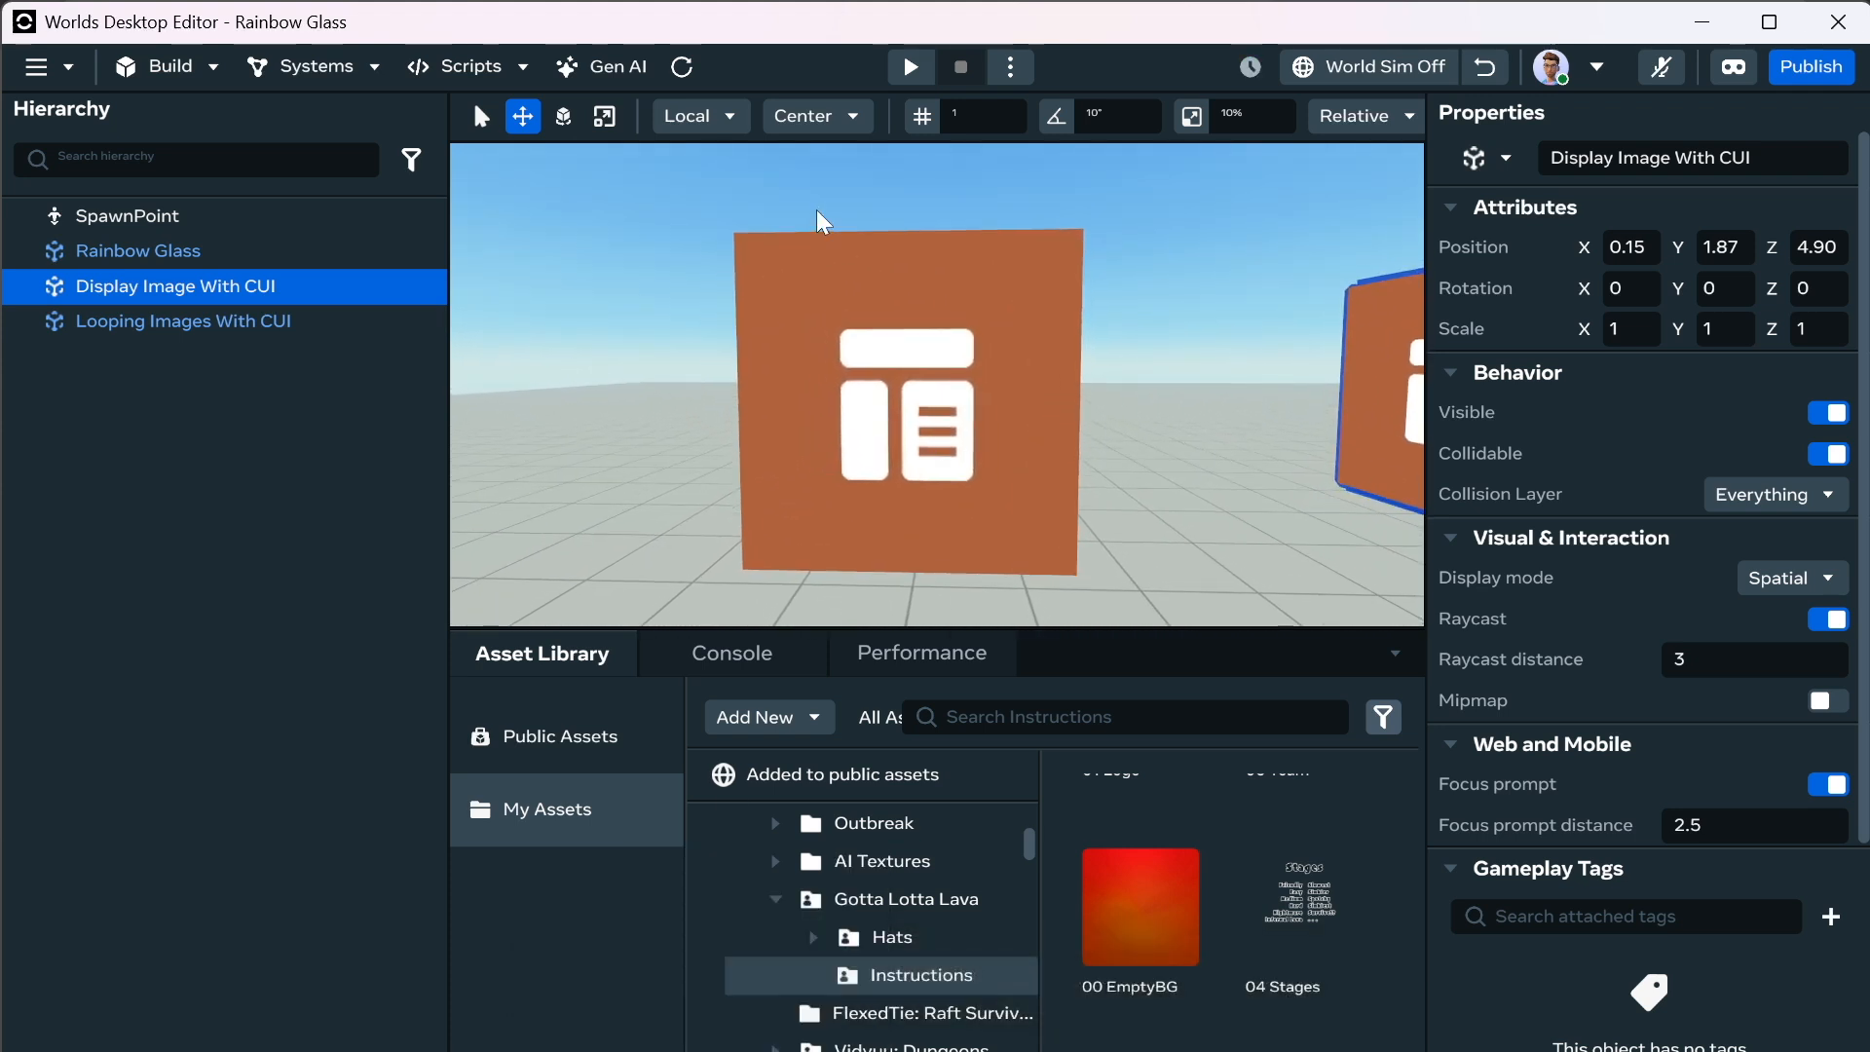
click(1363, 66)
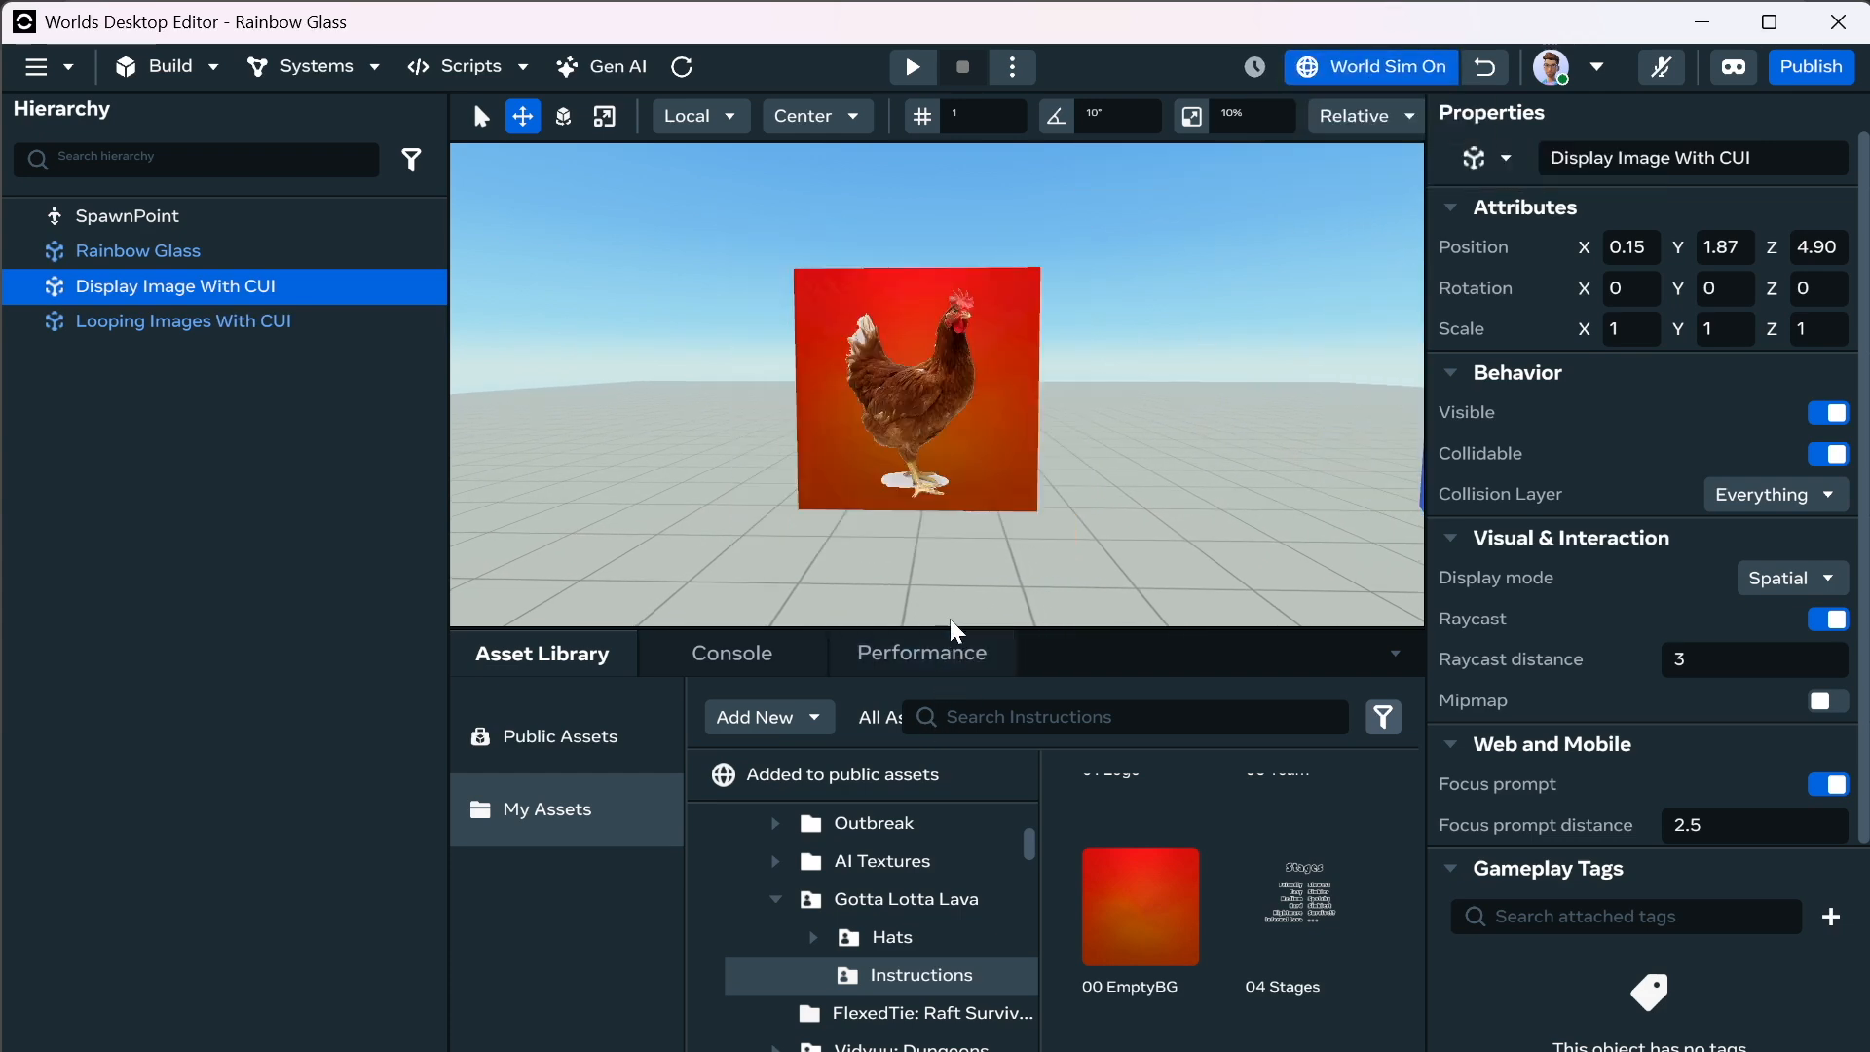
drag(952, 628, 903, 915)
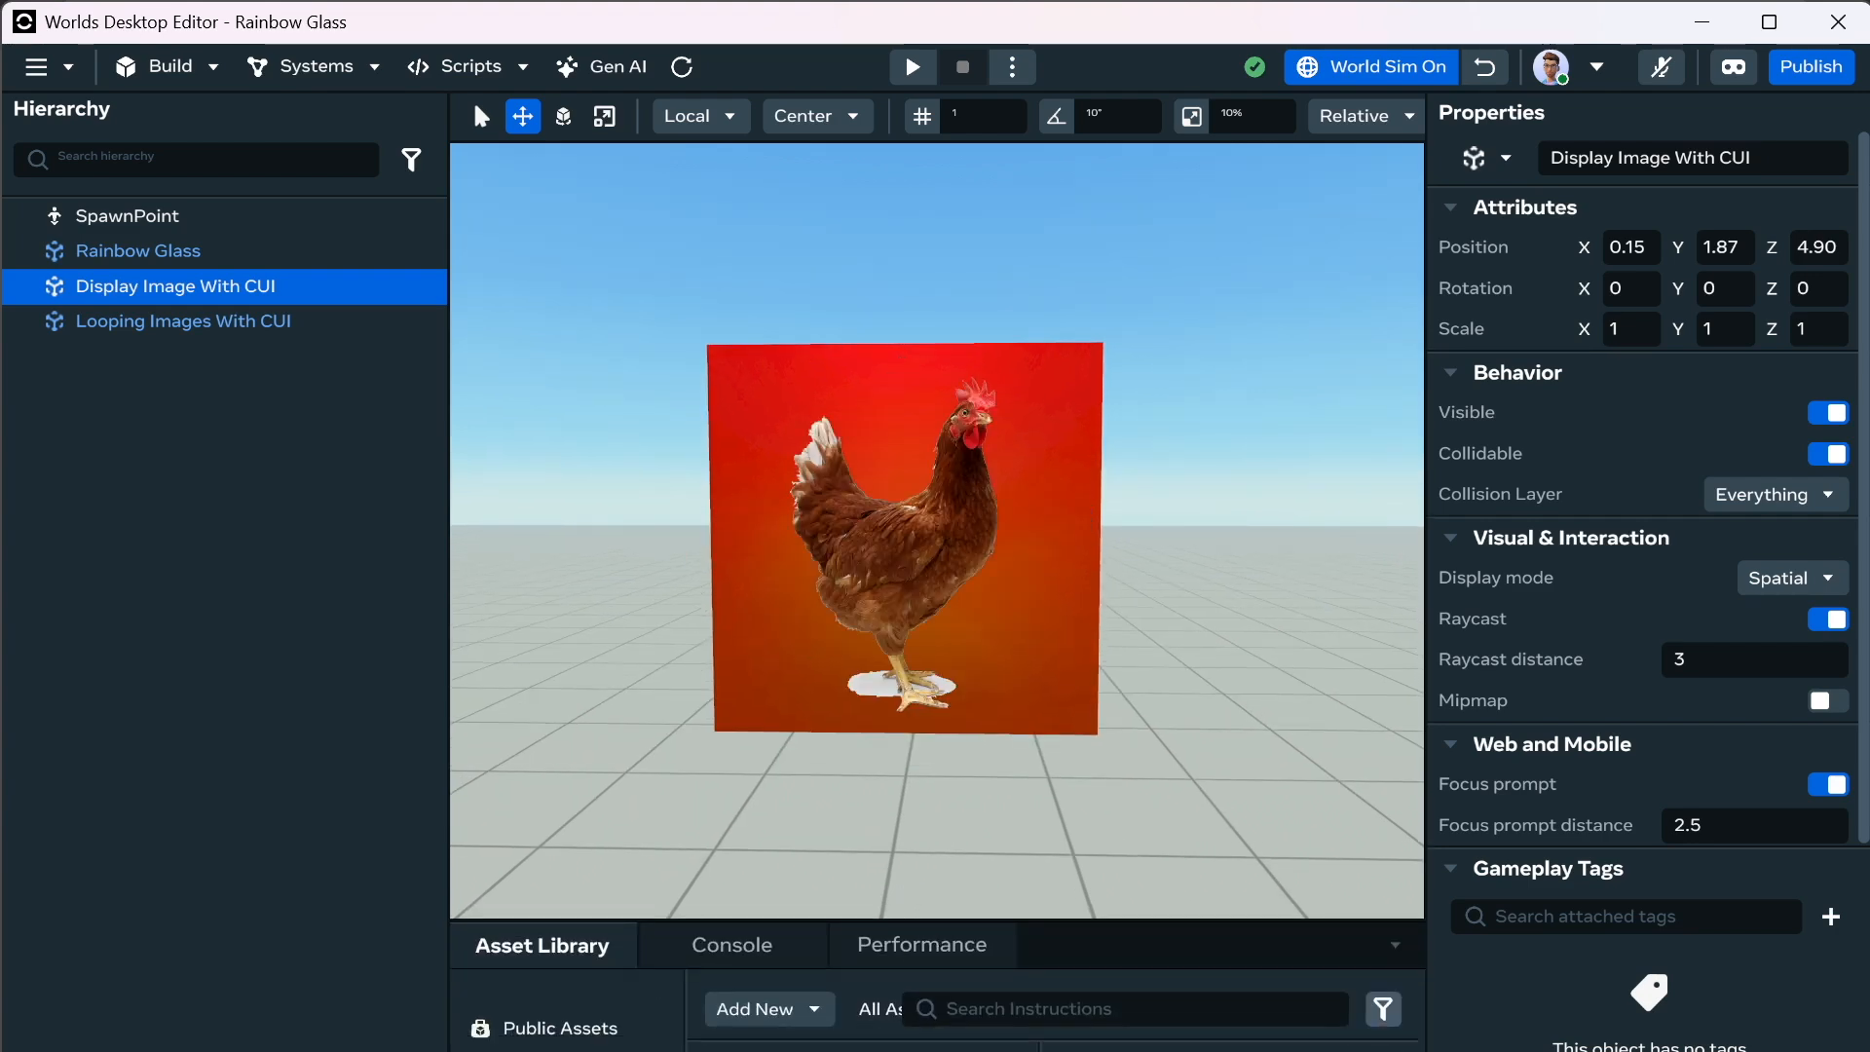
Capture a roughly square screenshot of the looping panel while it displays the chicken, using Snipping Tool.
click(688, 1051)
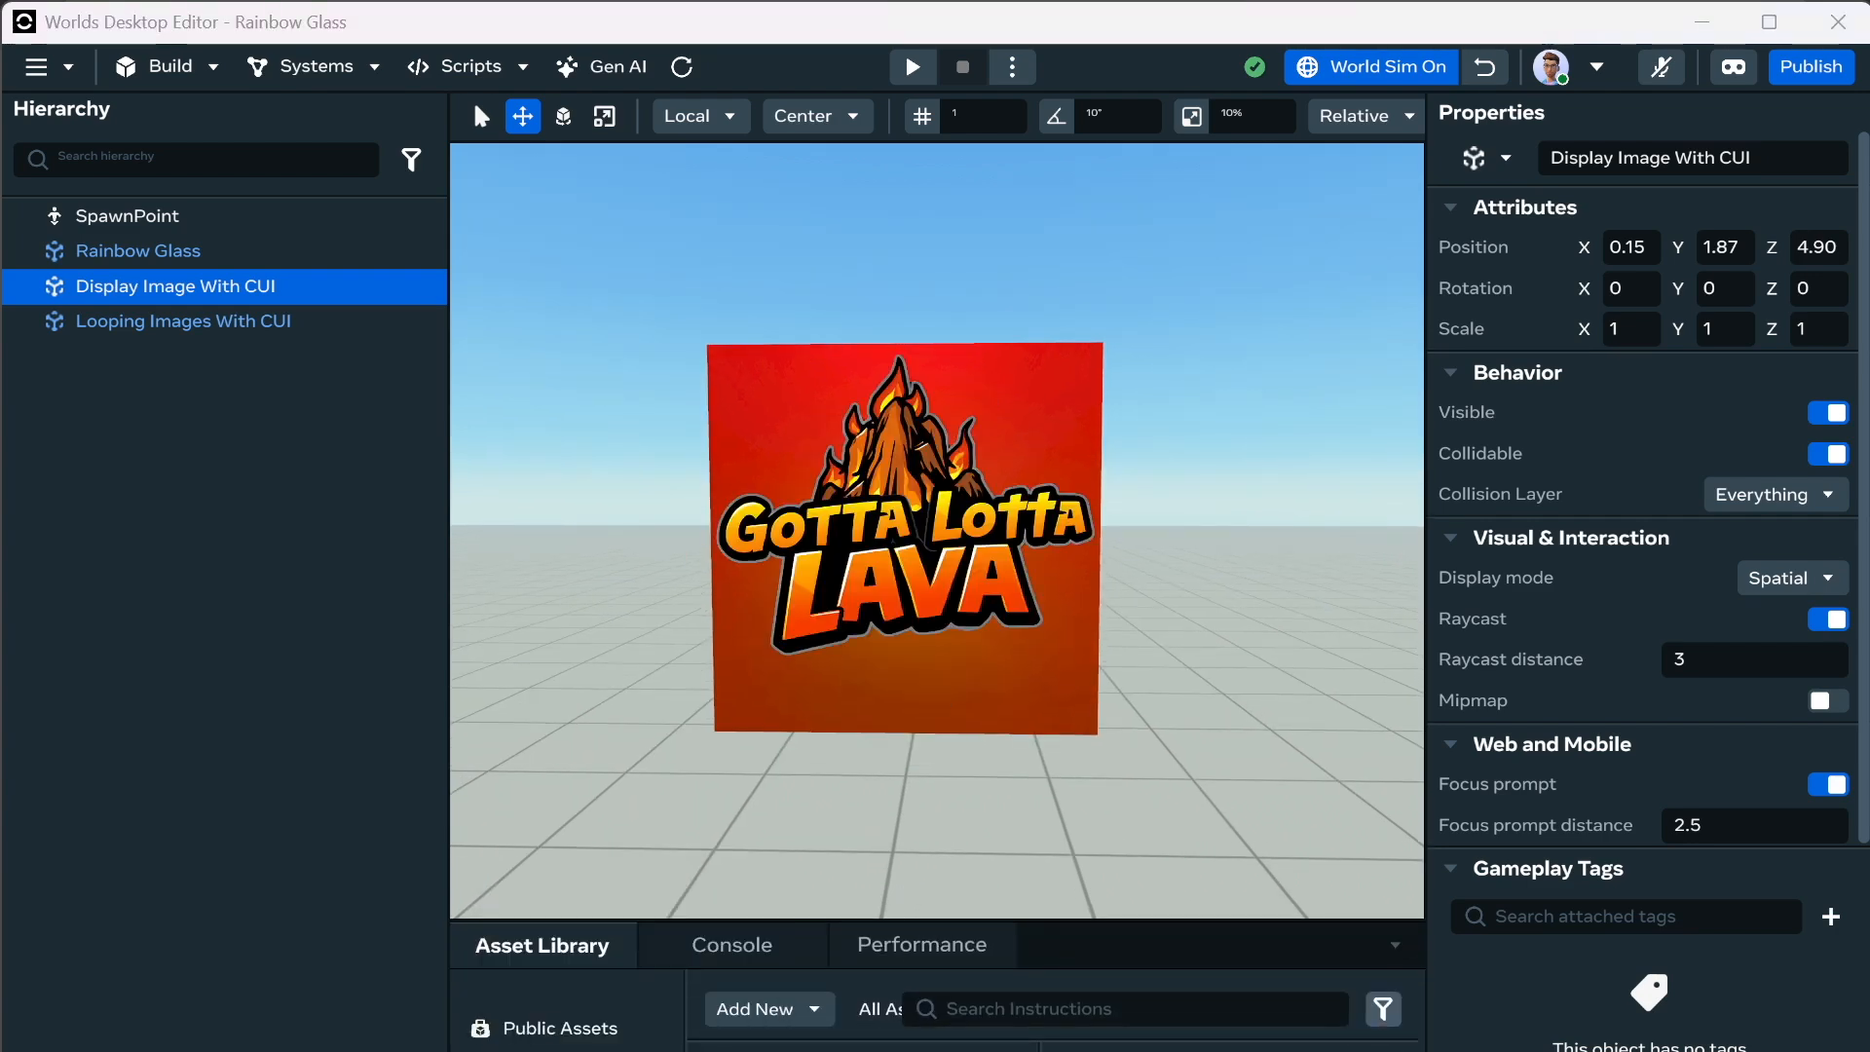
click(475, 81)
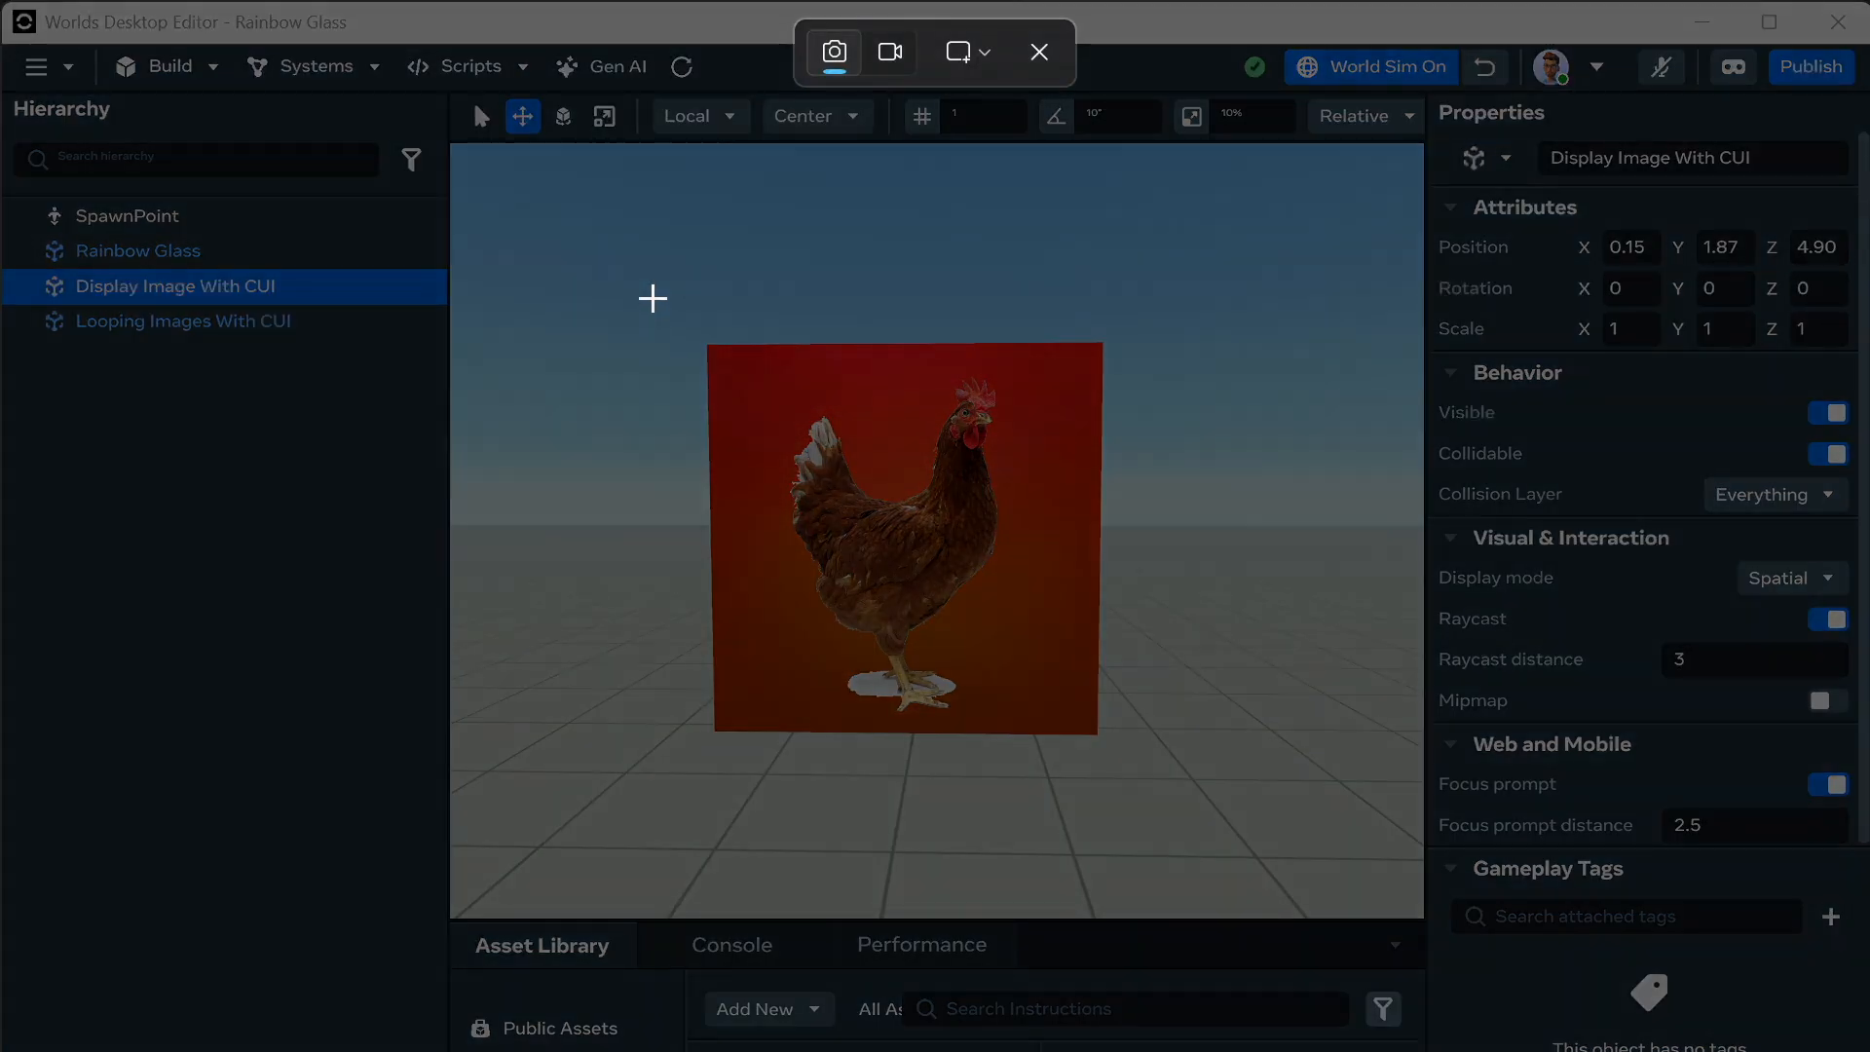
drag(651, 295, 1147, 790)
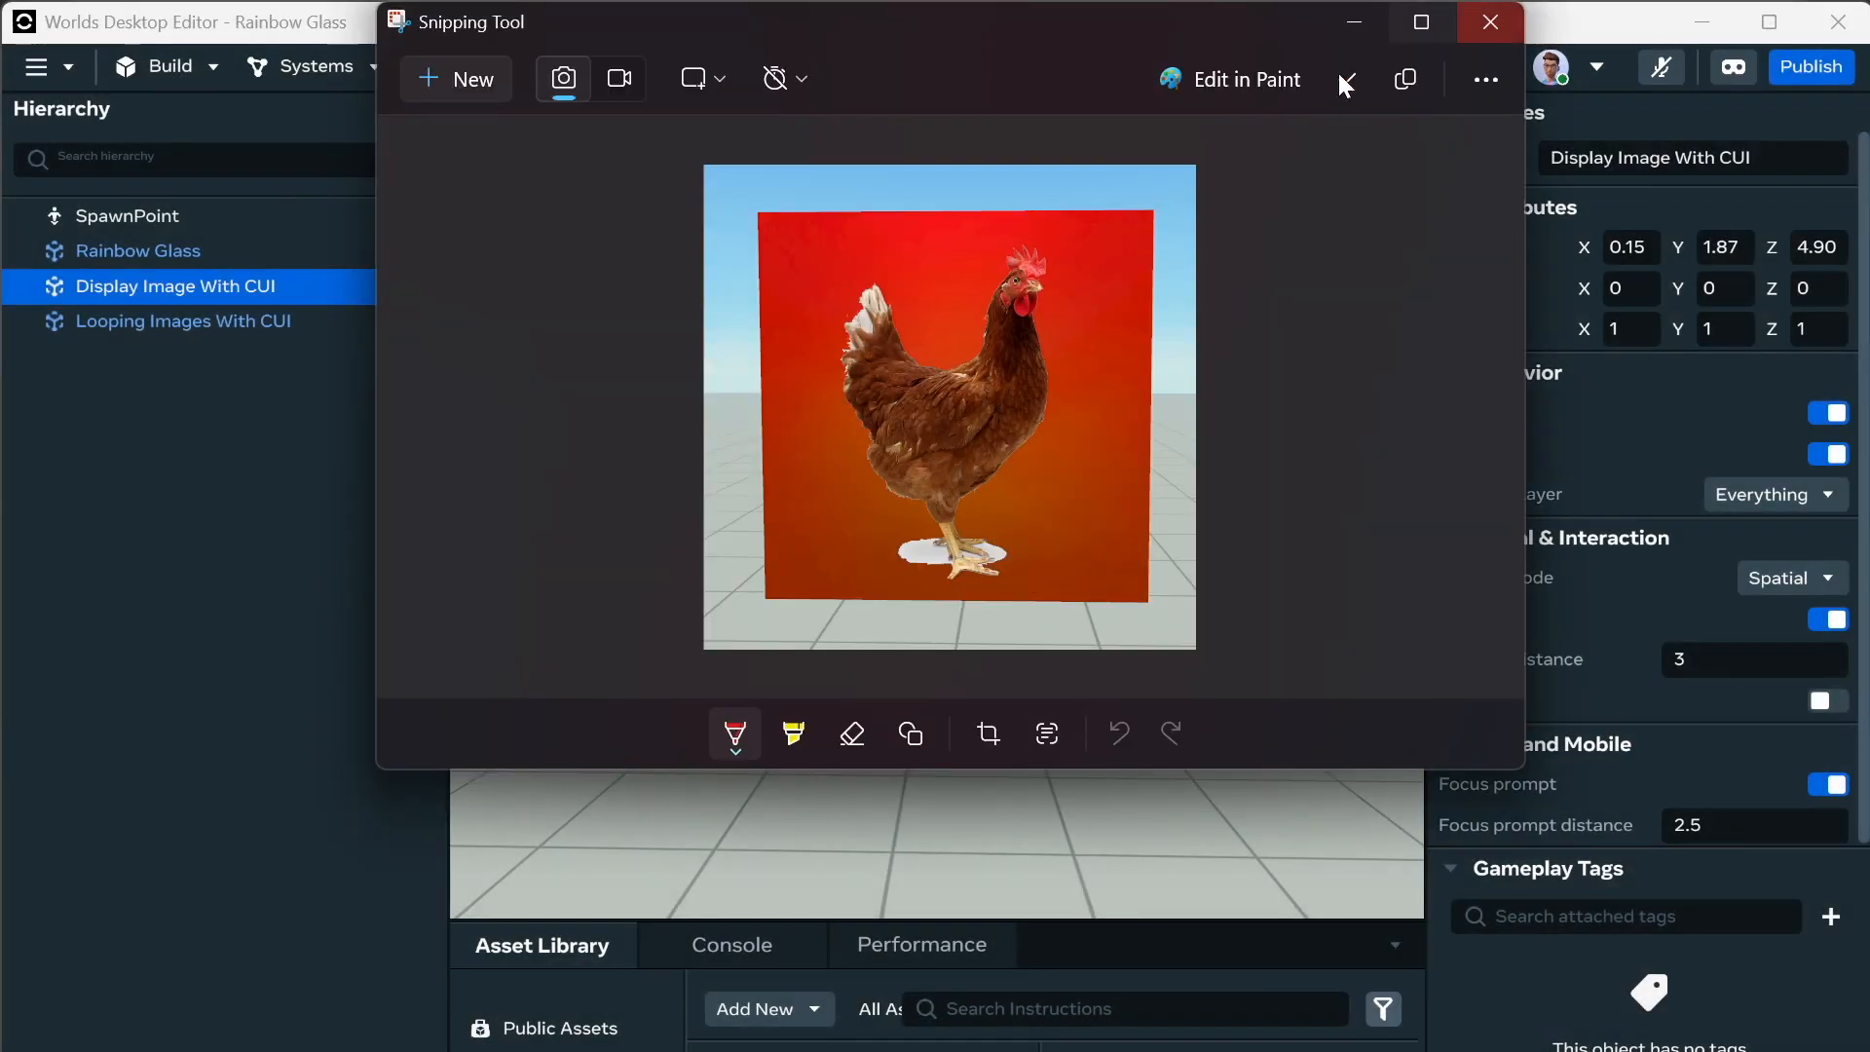
click(1295, 82)
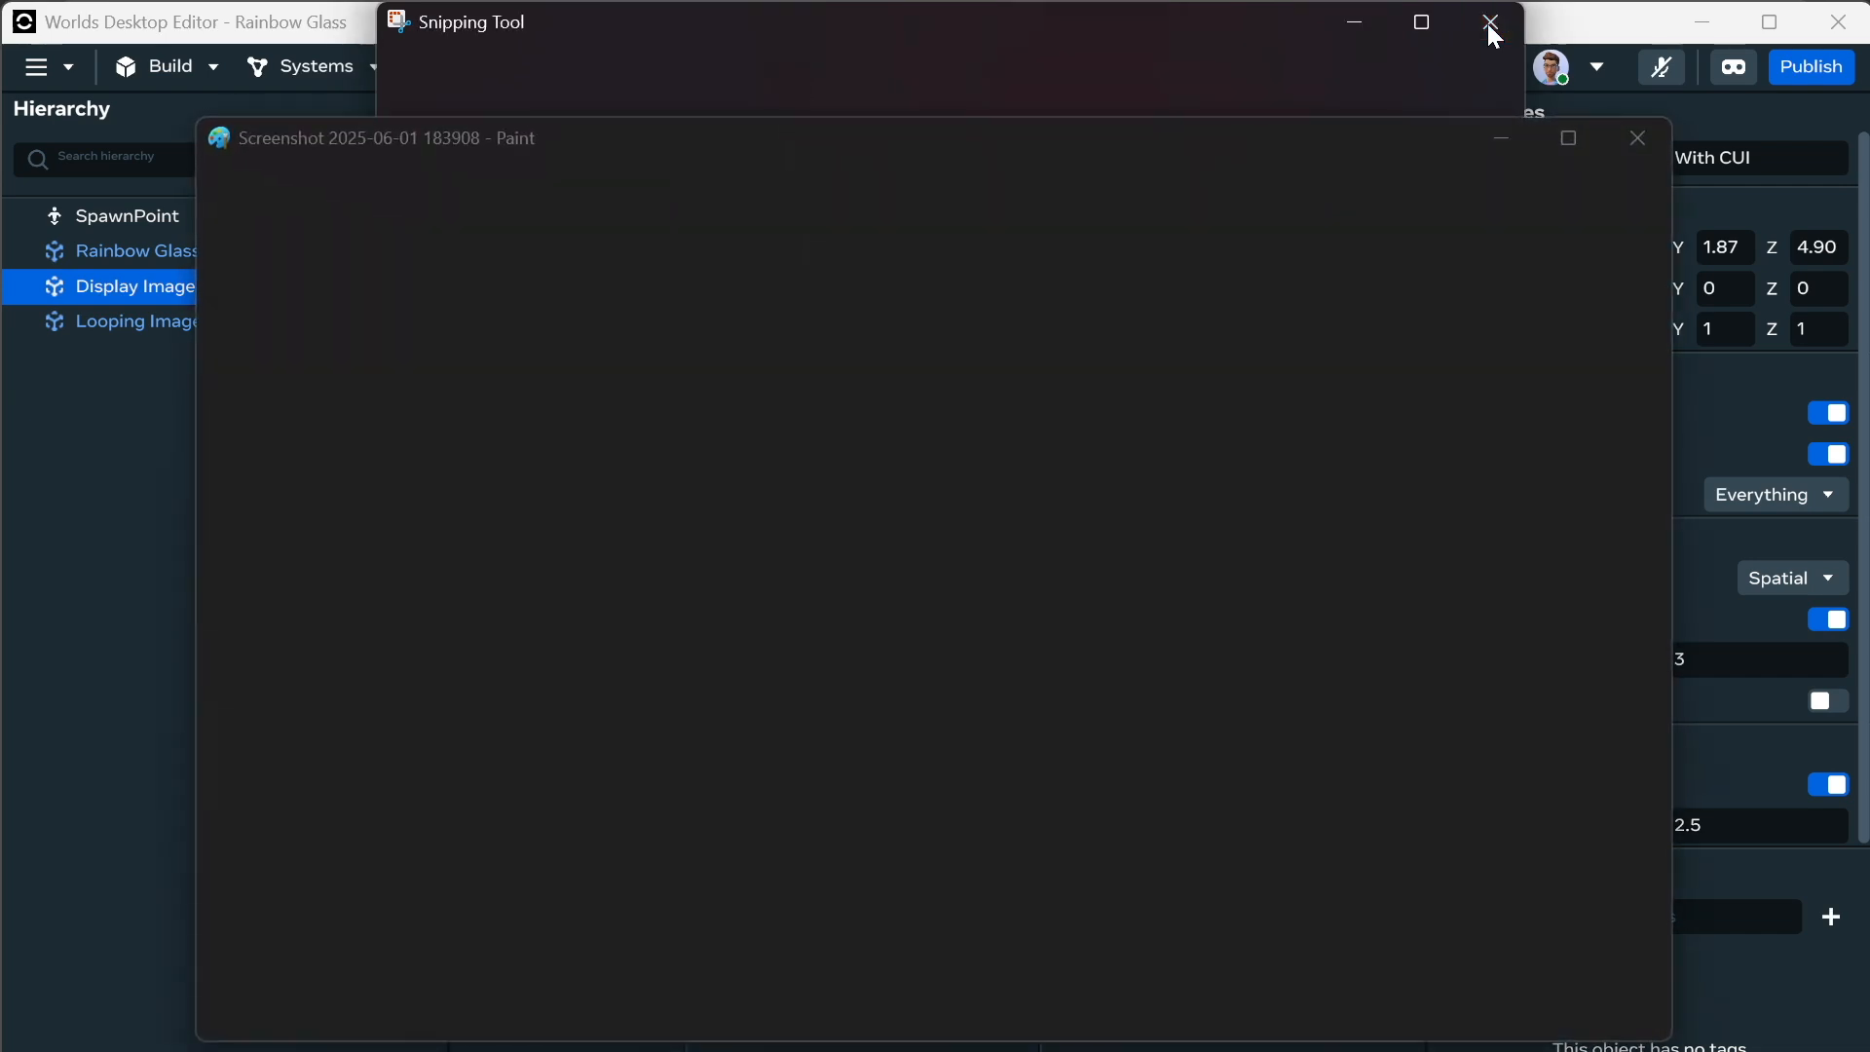
click(1492, 21)
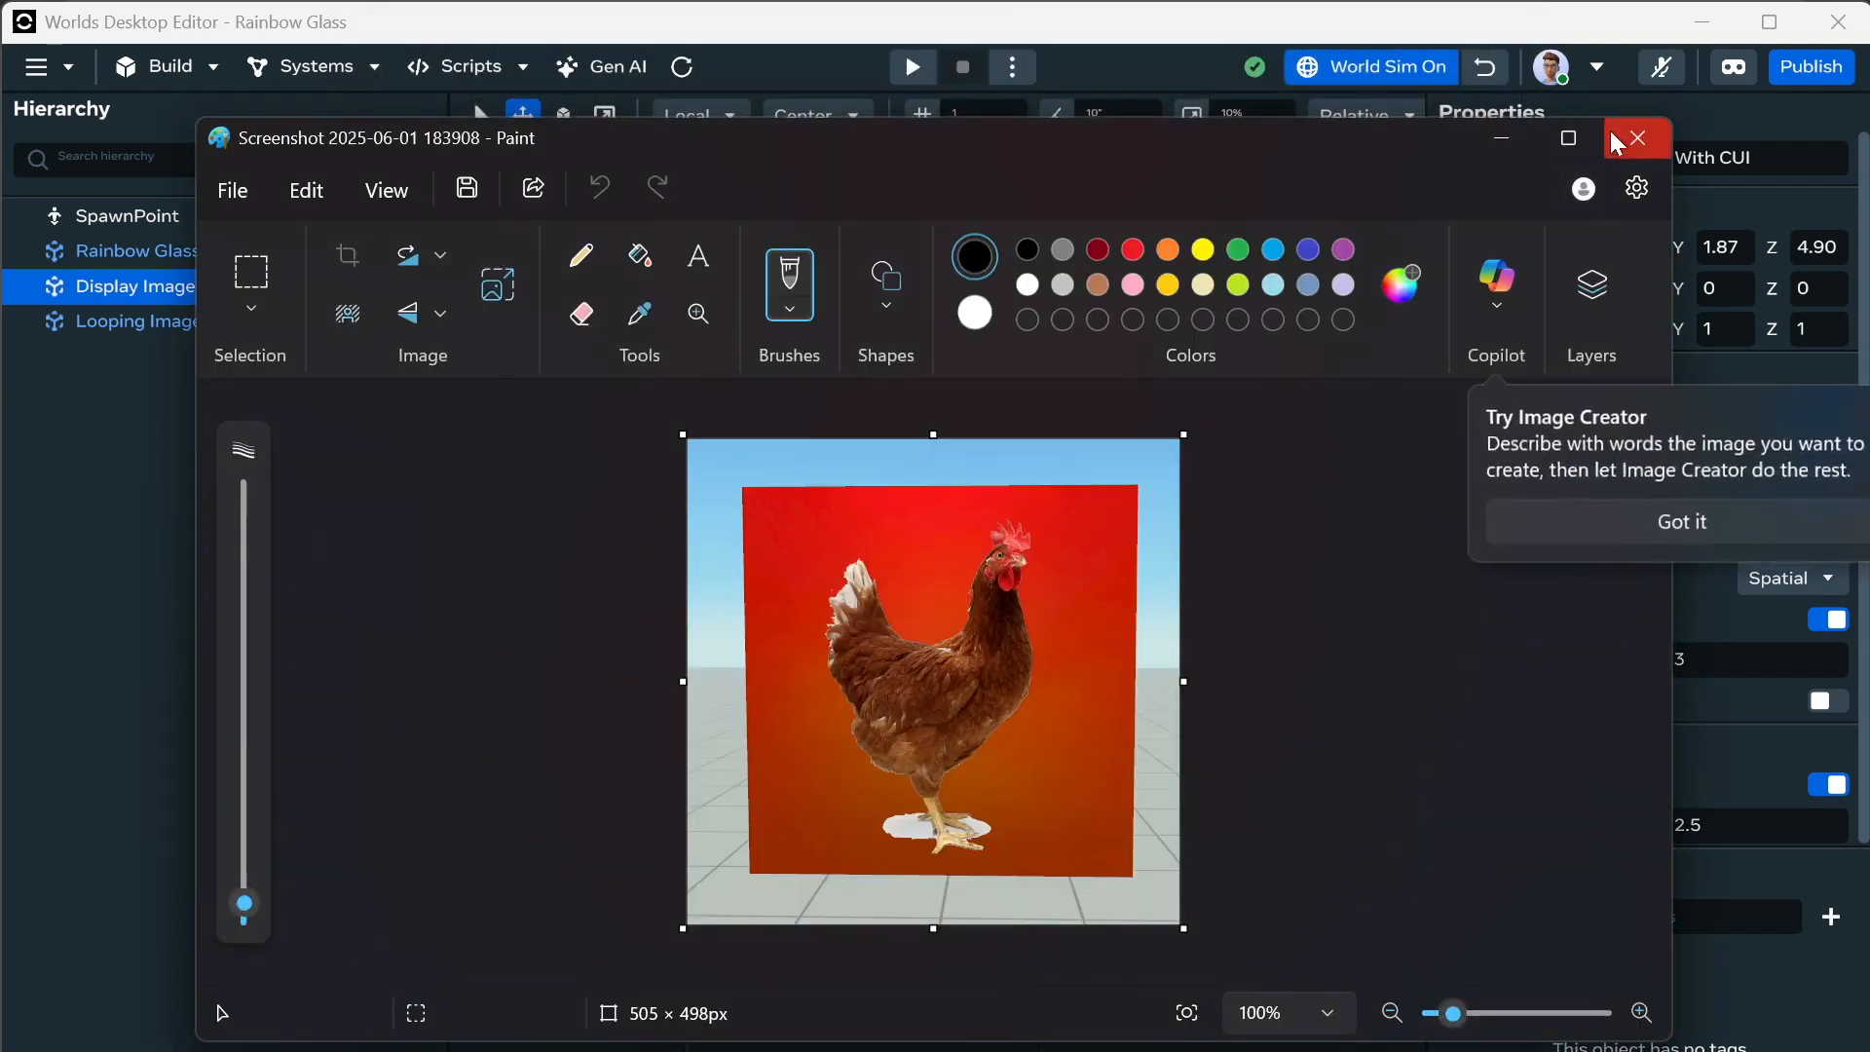
click(1638, 137)
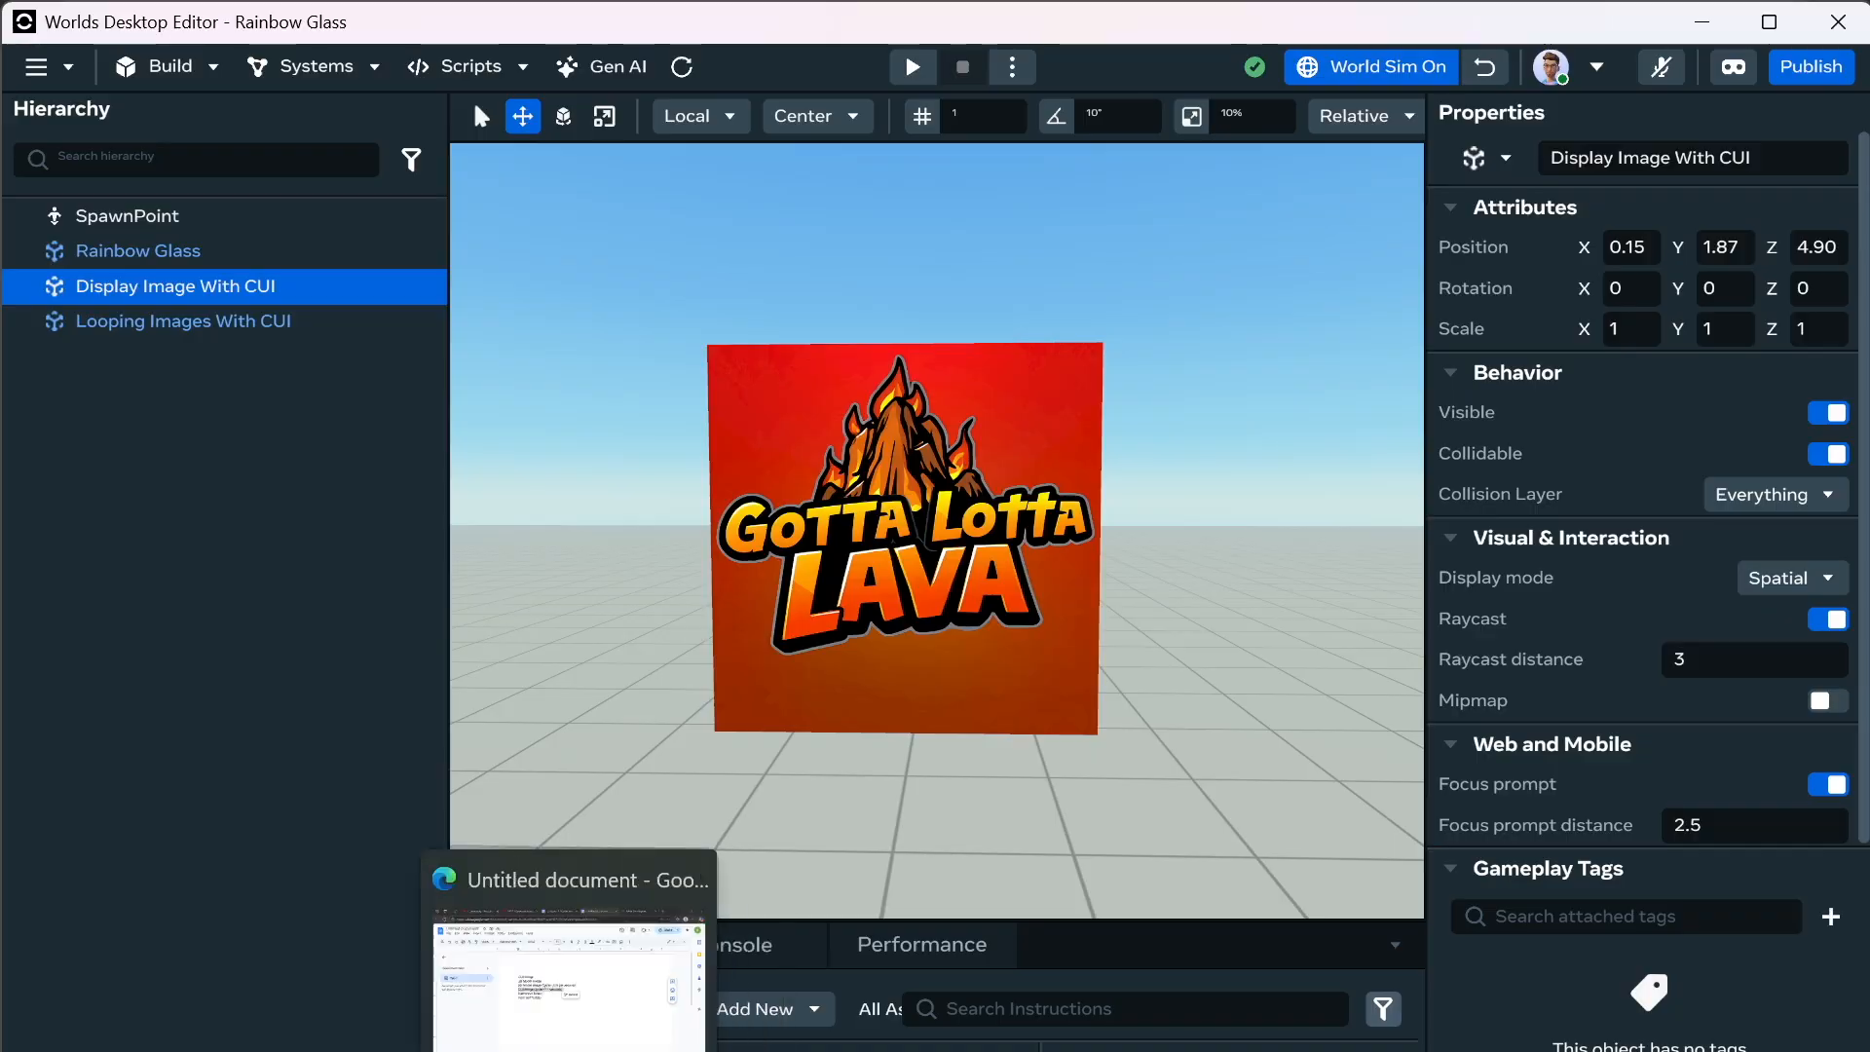
click(573, 1050)
click(511, 1050)
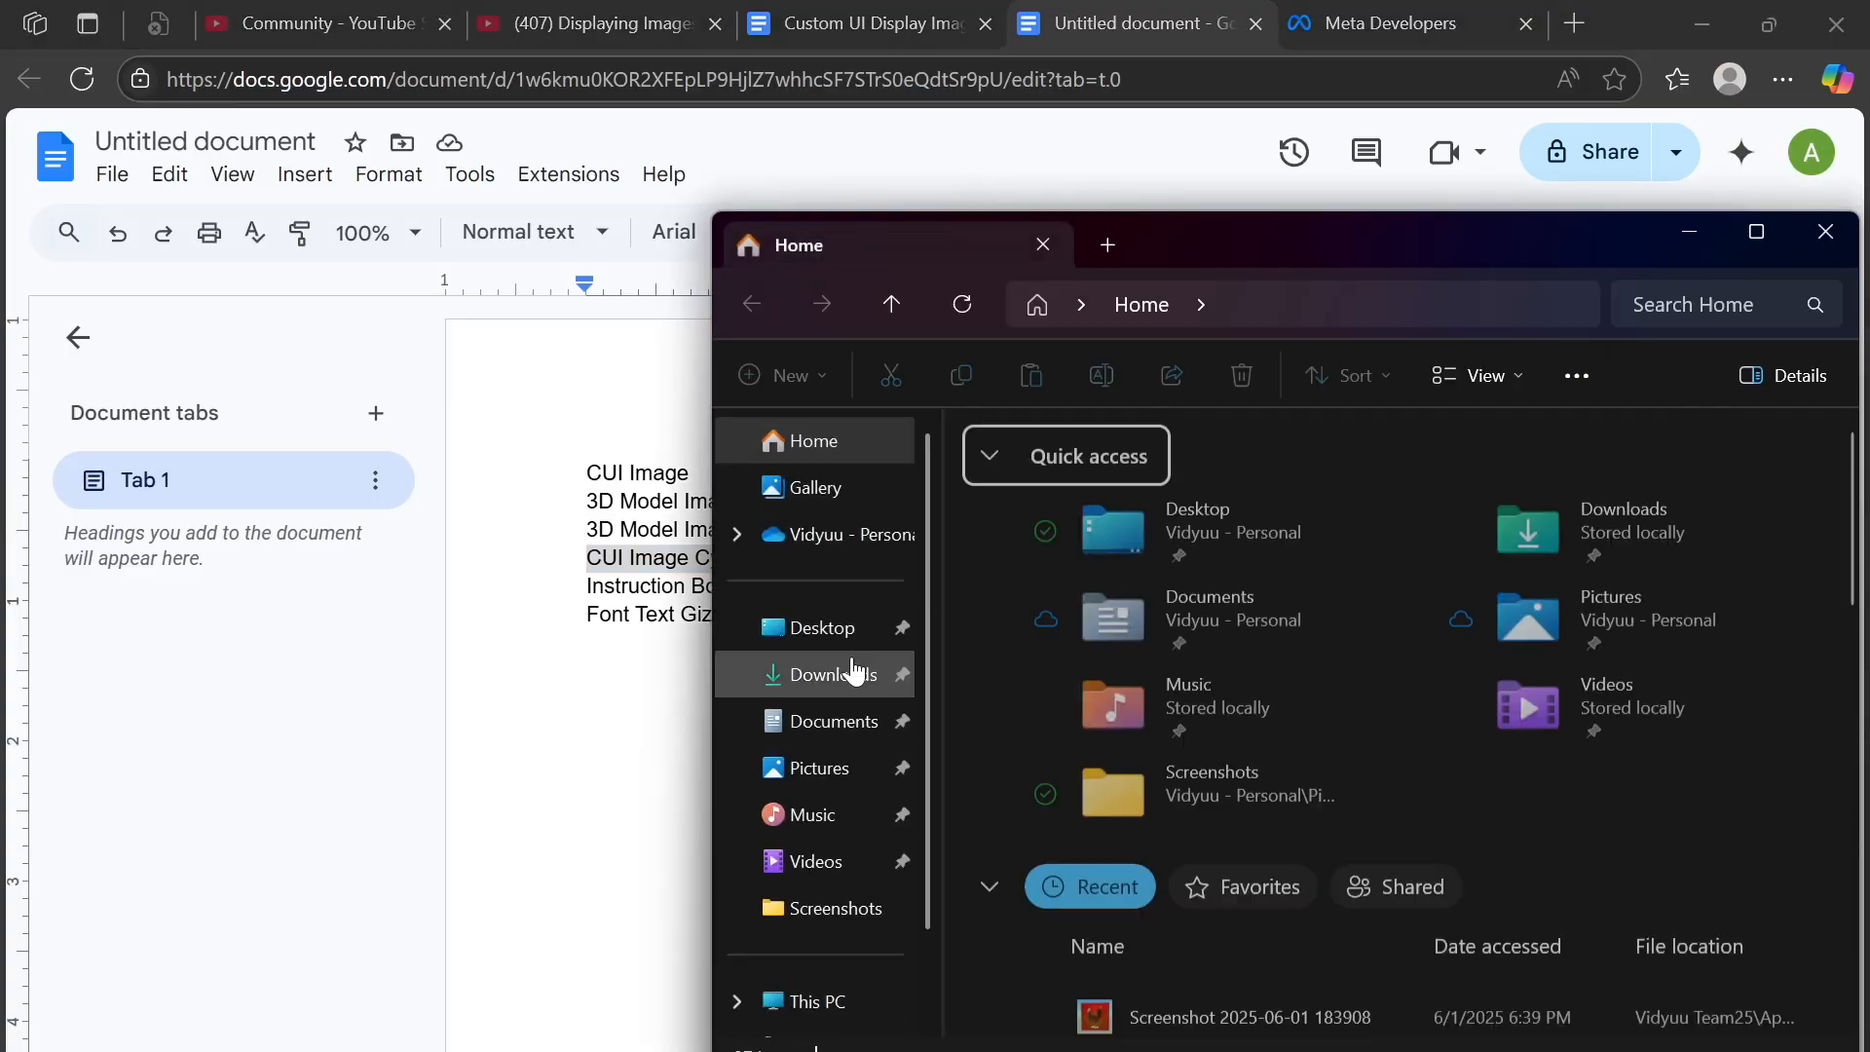
click(816, 770)
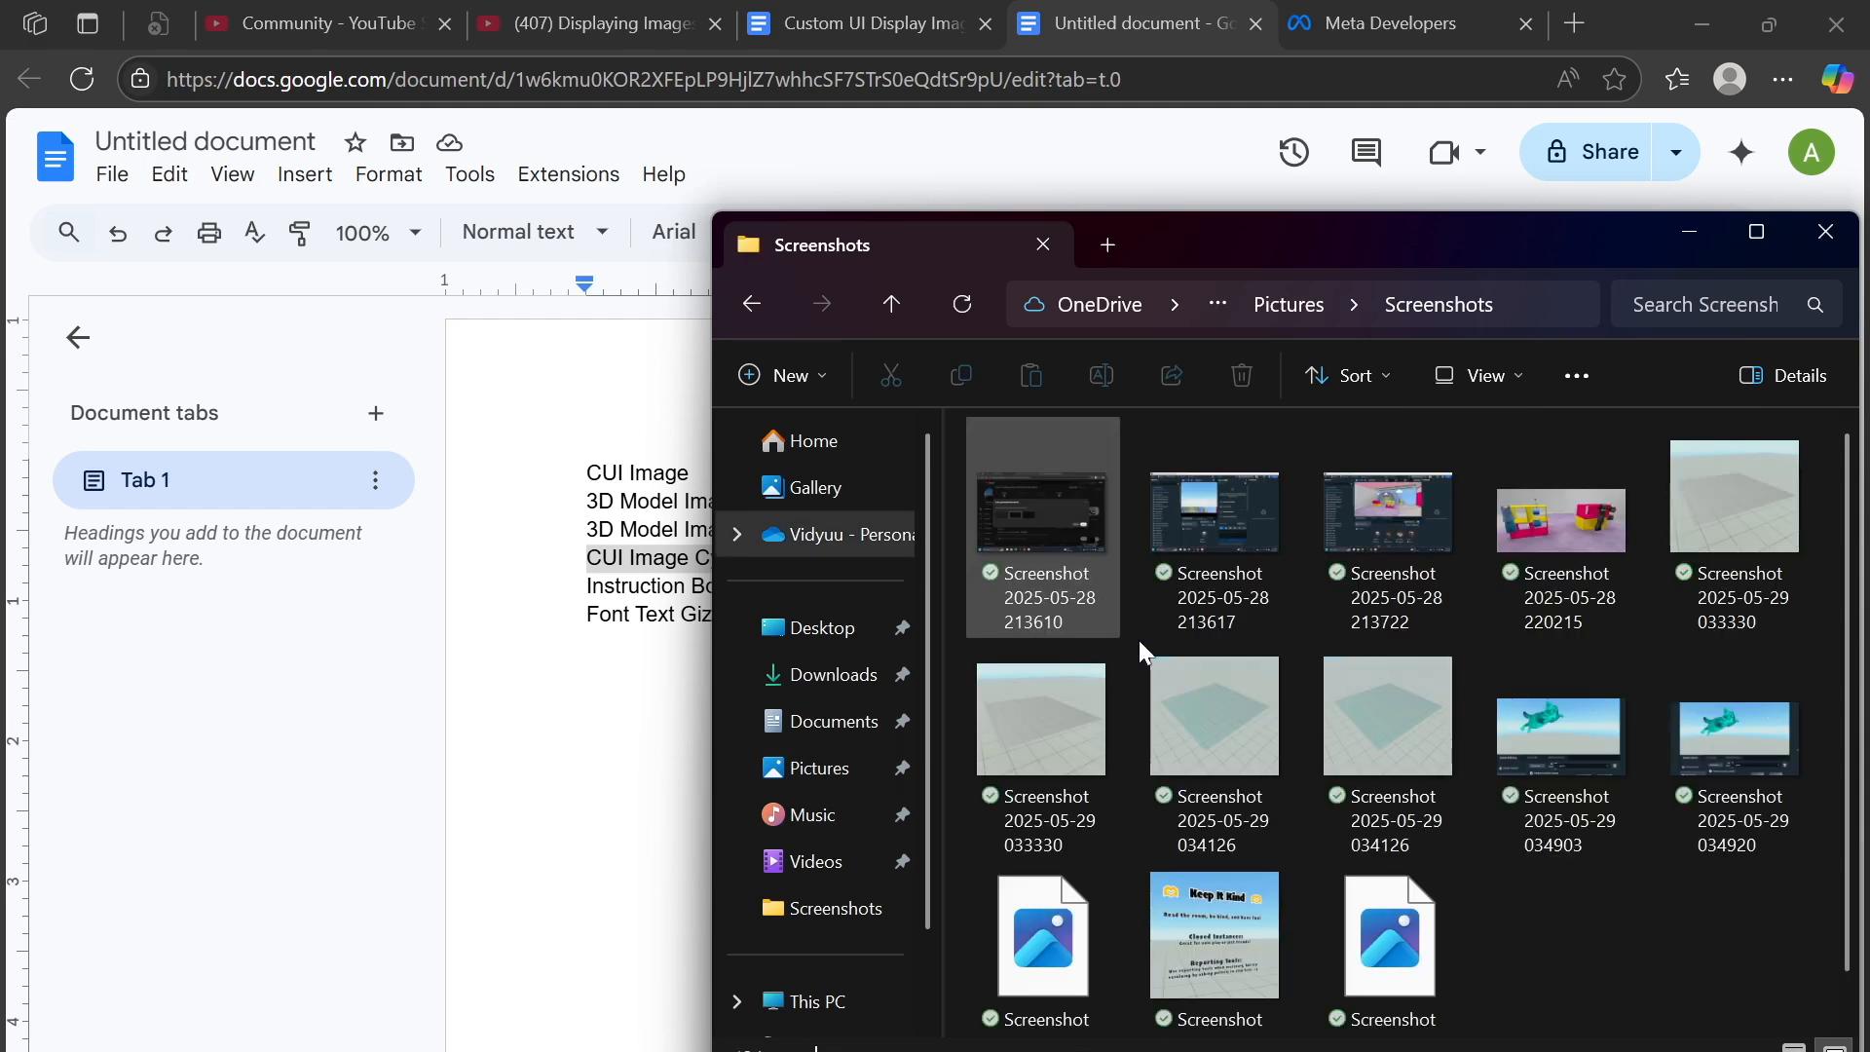
scroll(1364, 827, down, 2)
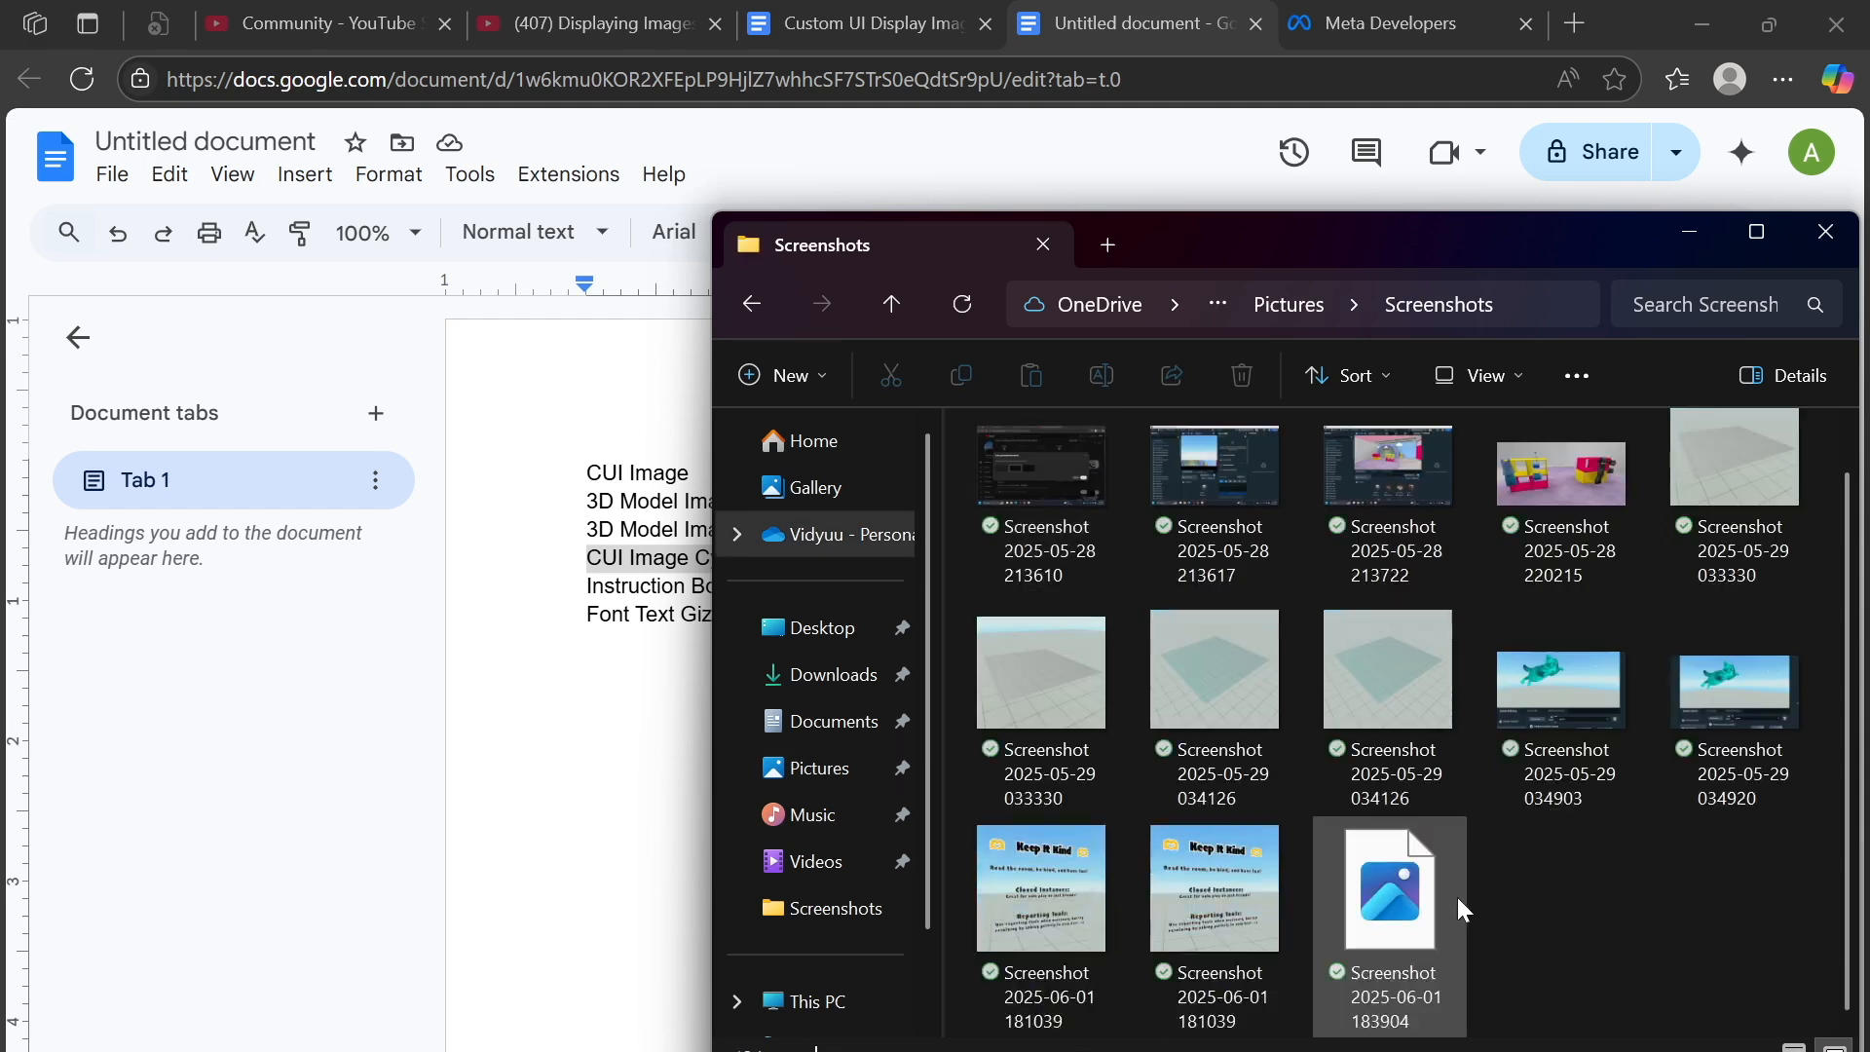
double_click(1387, 926)
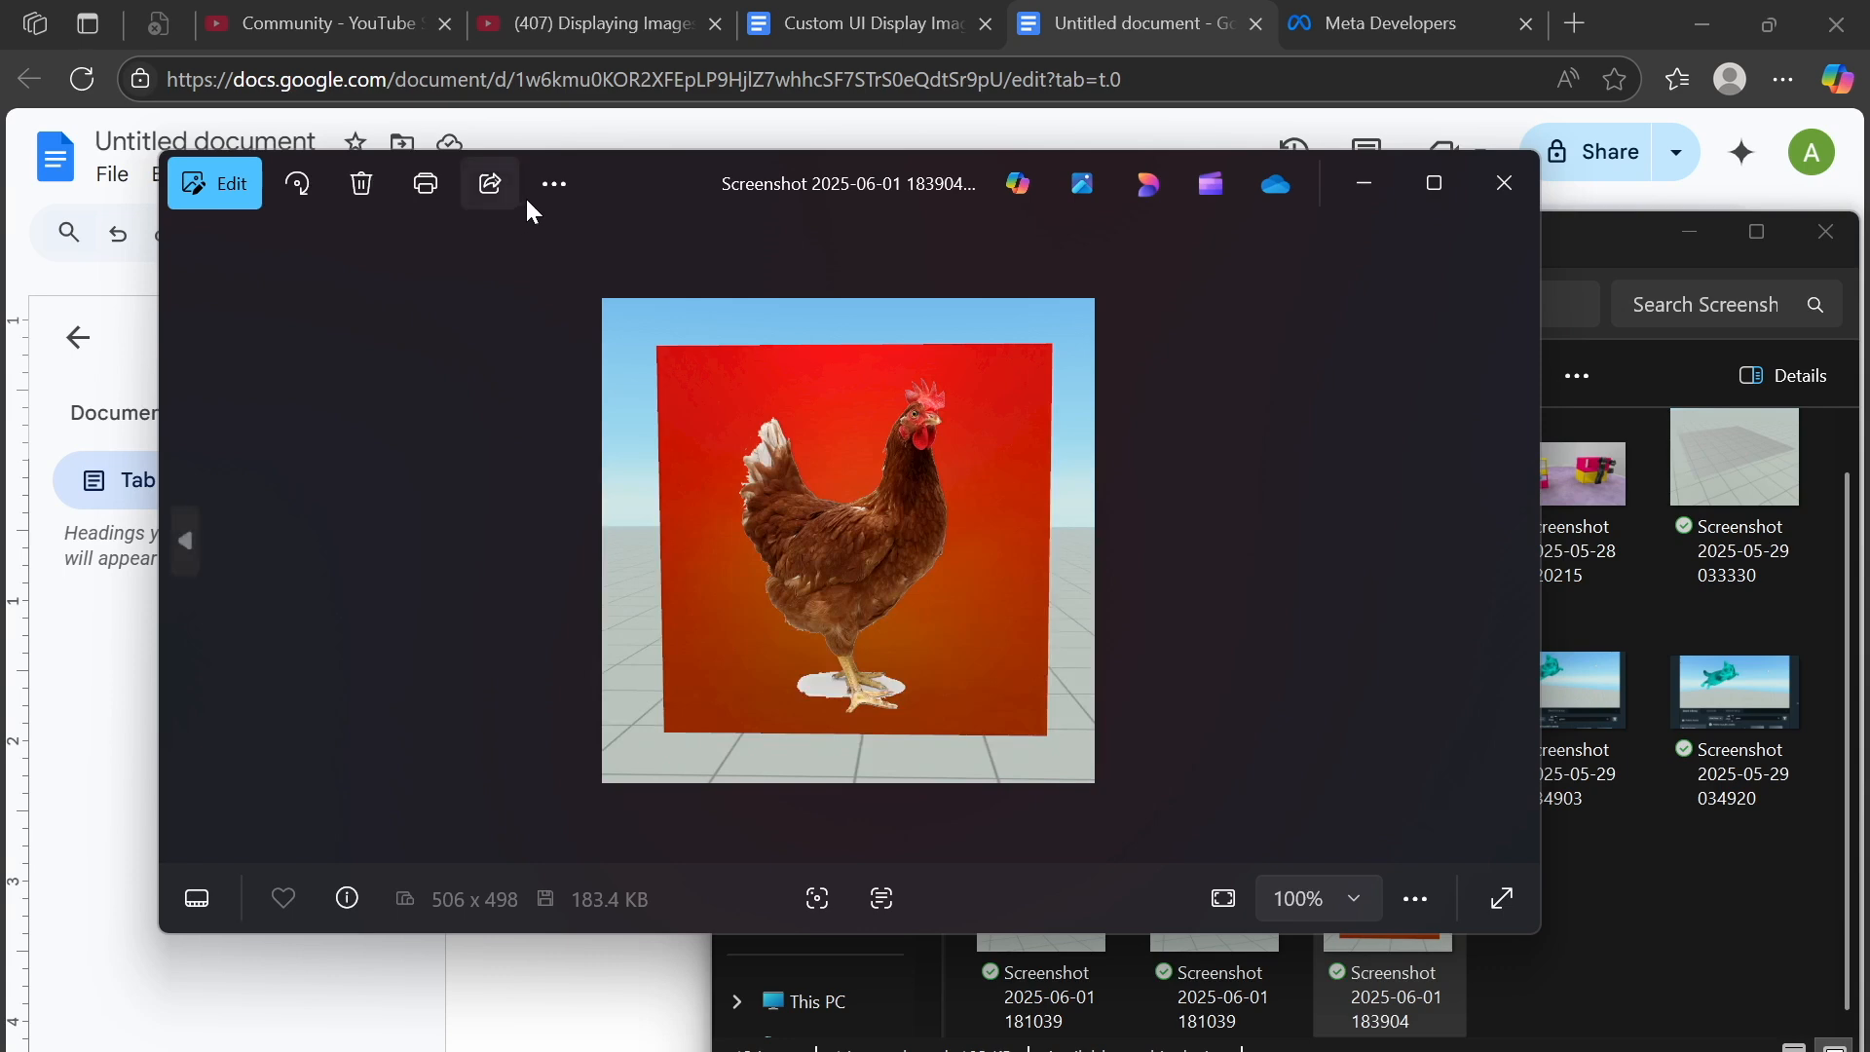
Save a copy of the chicken screenshot as a .jpg in the Screenshots folder, and put away the image viewer and File Explorer.
click(530, 193)
click(450, 252)
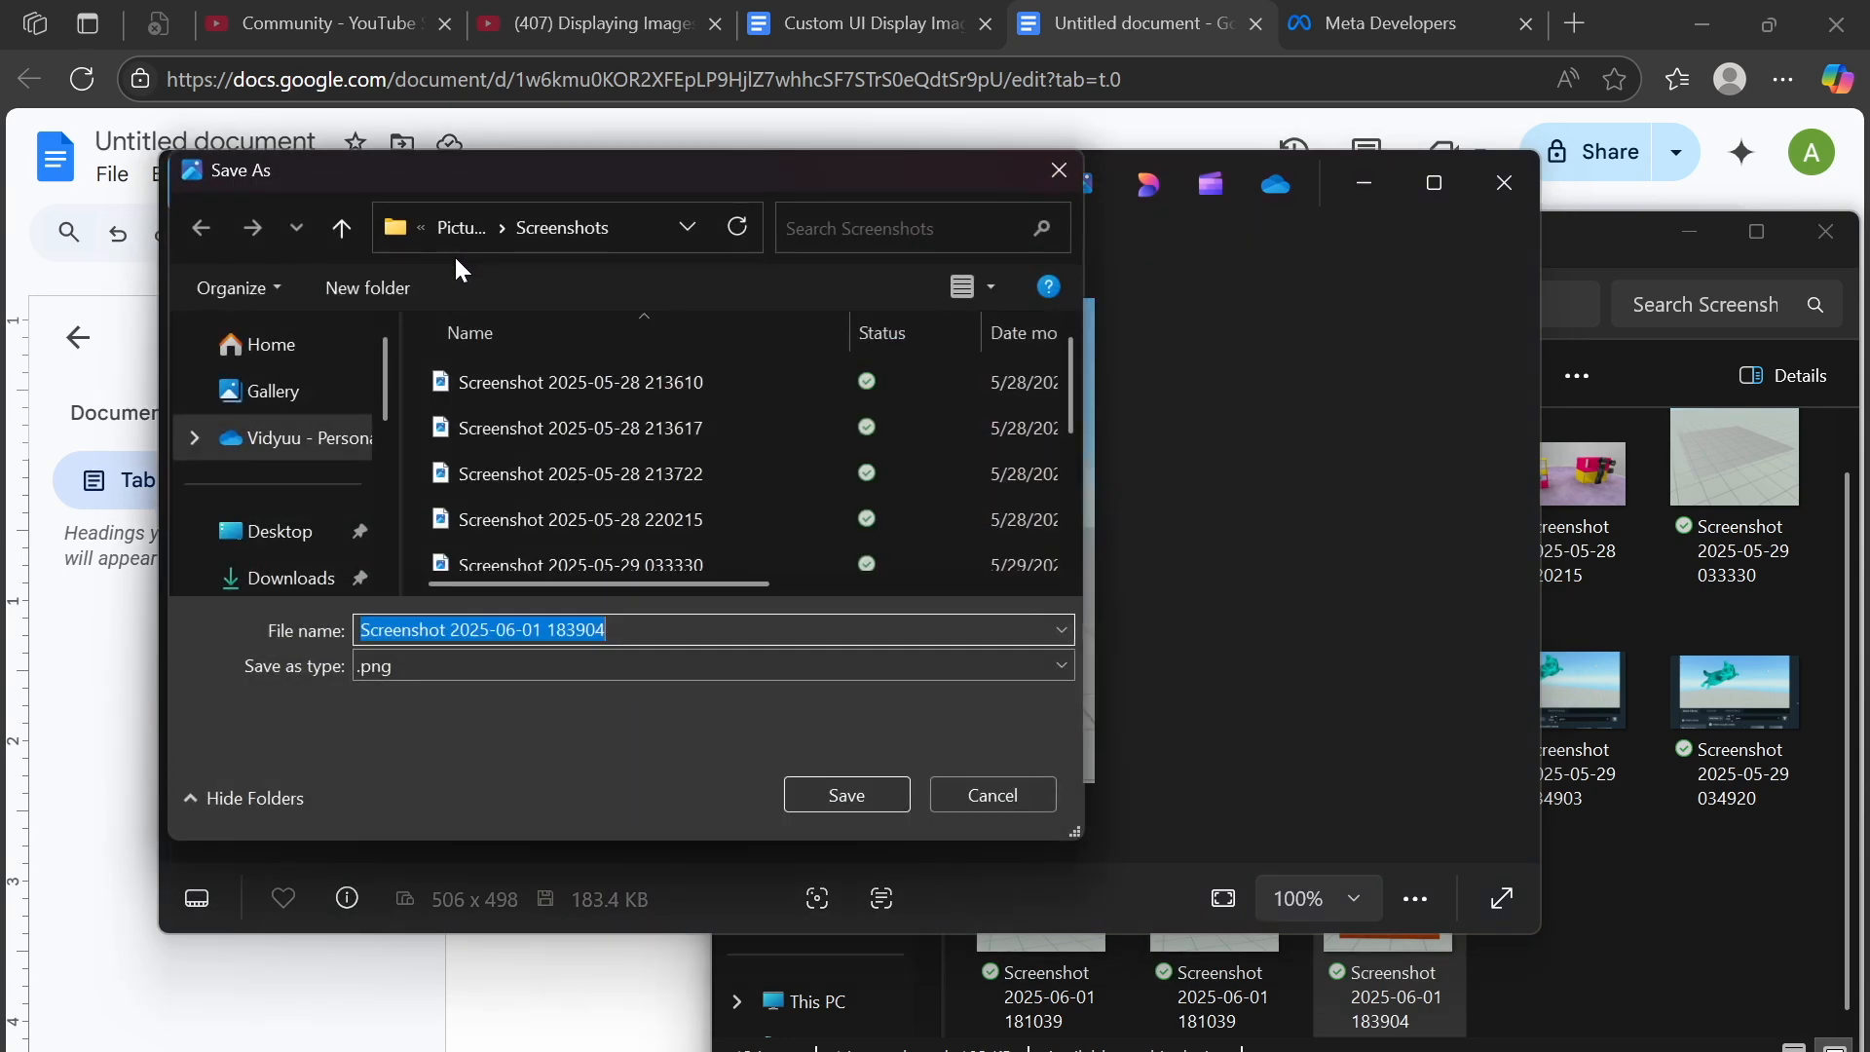
click(633, 670)
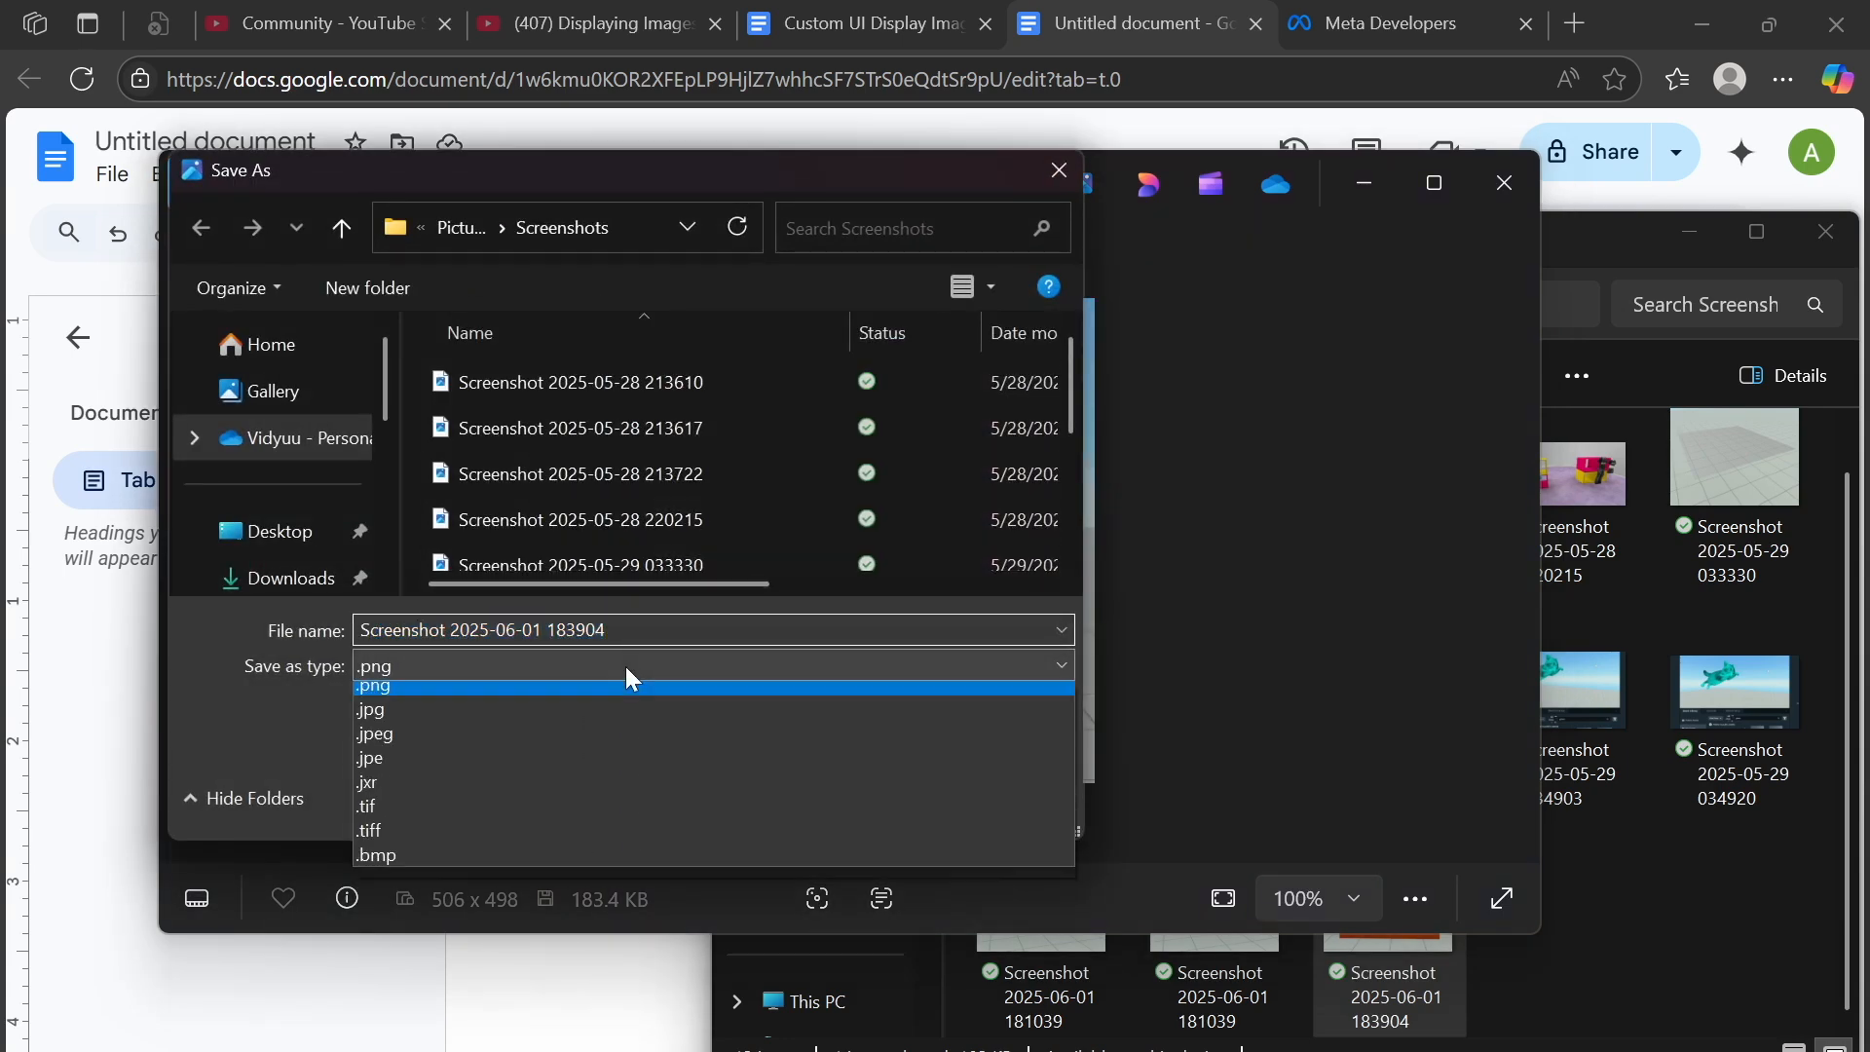
click(500, 715)
click(841, 795)
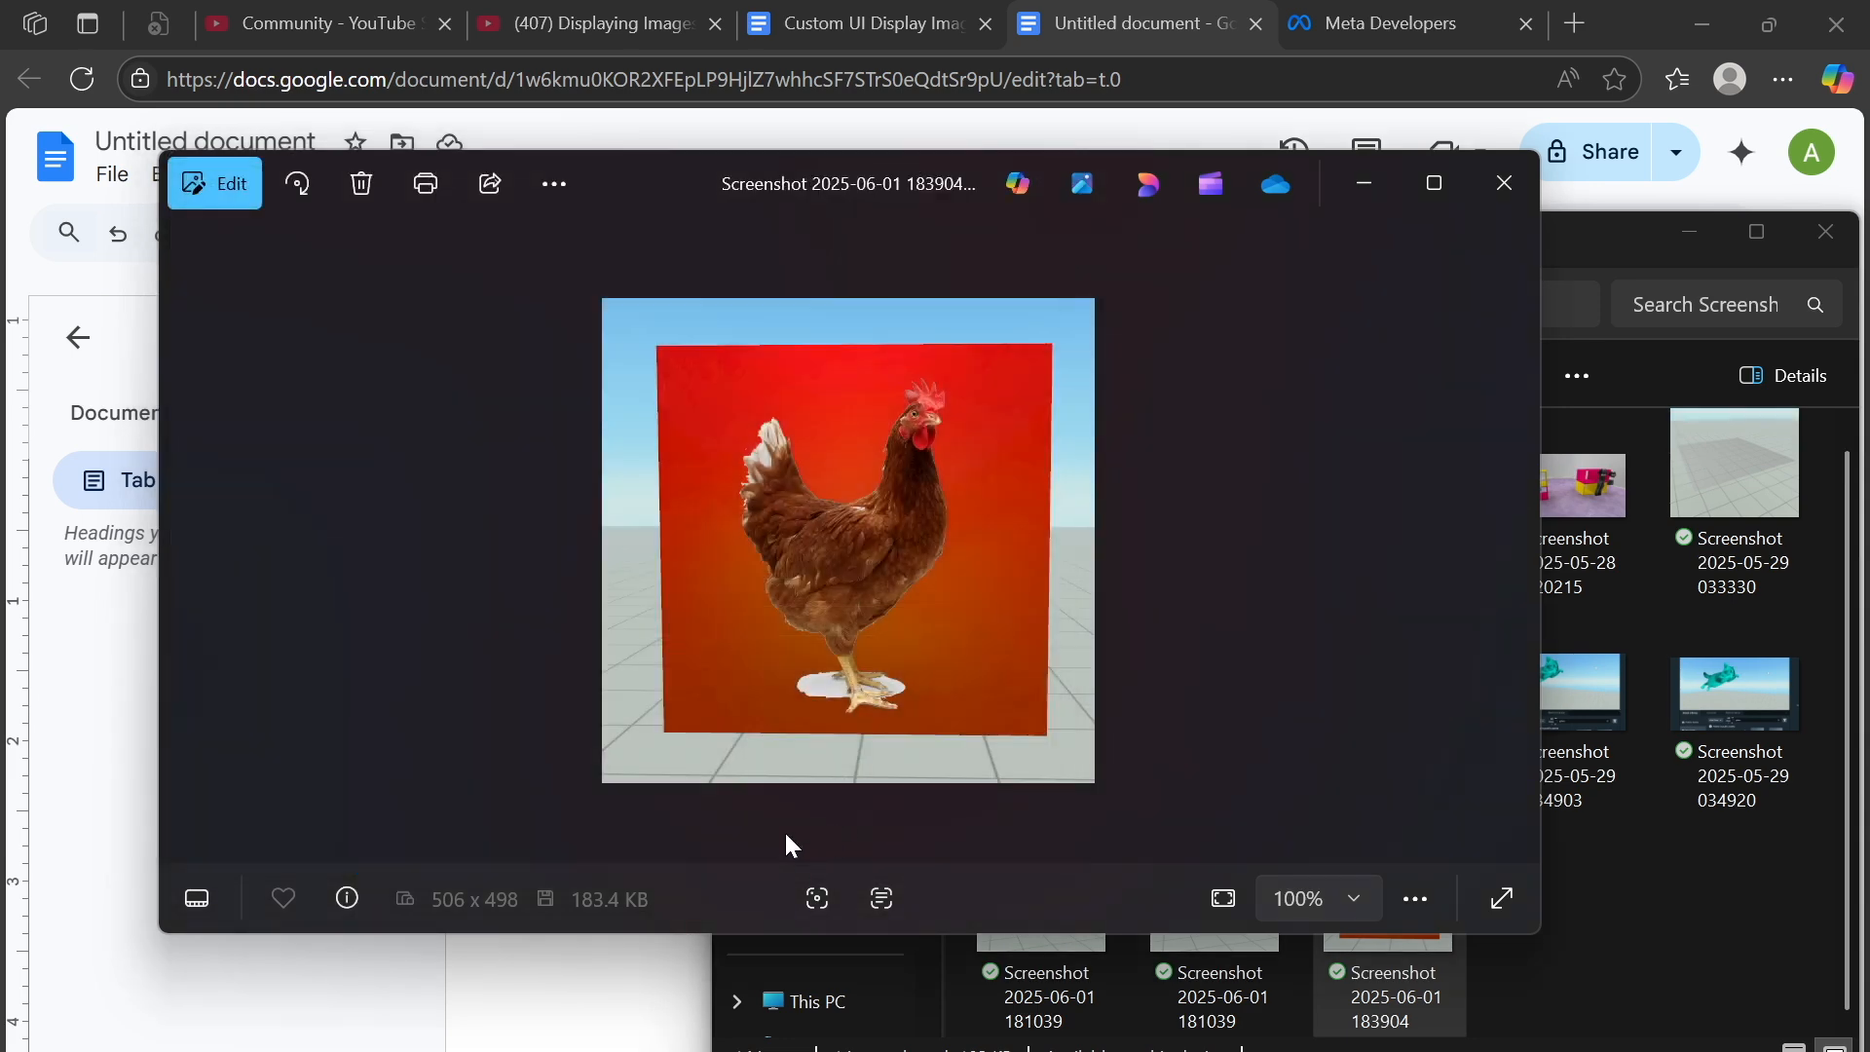
click(1505, 183)
click(1678, 233)
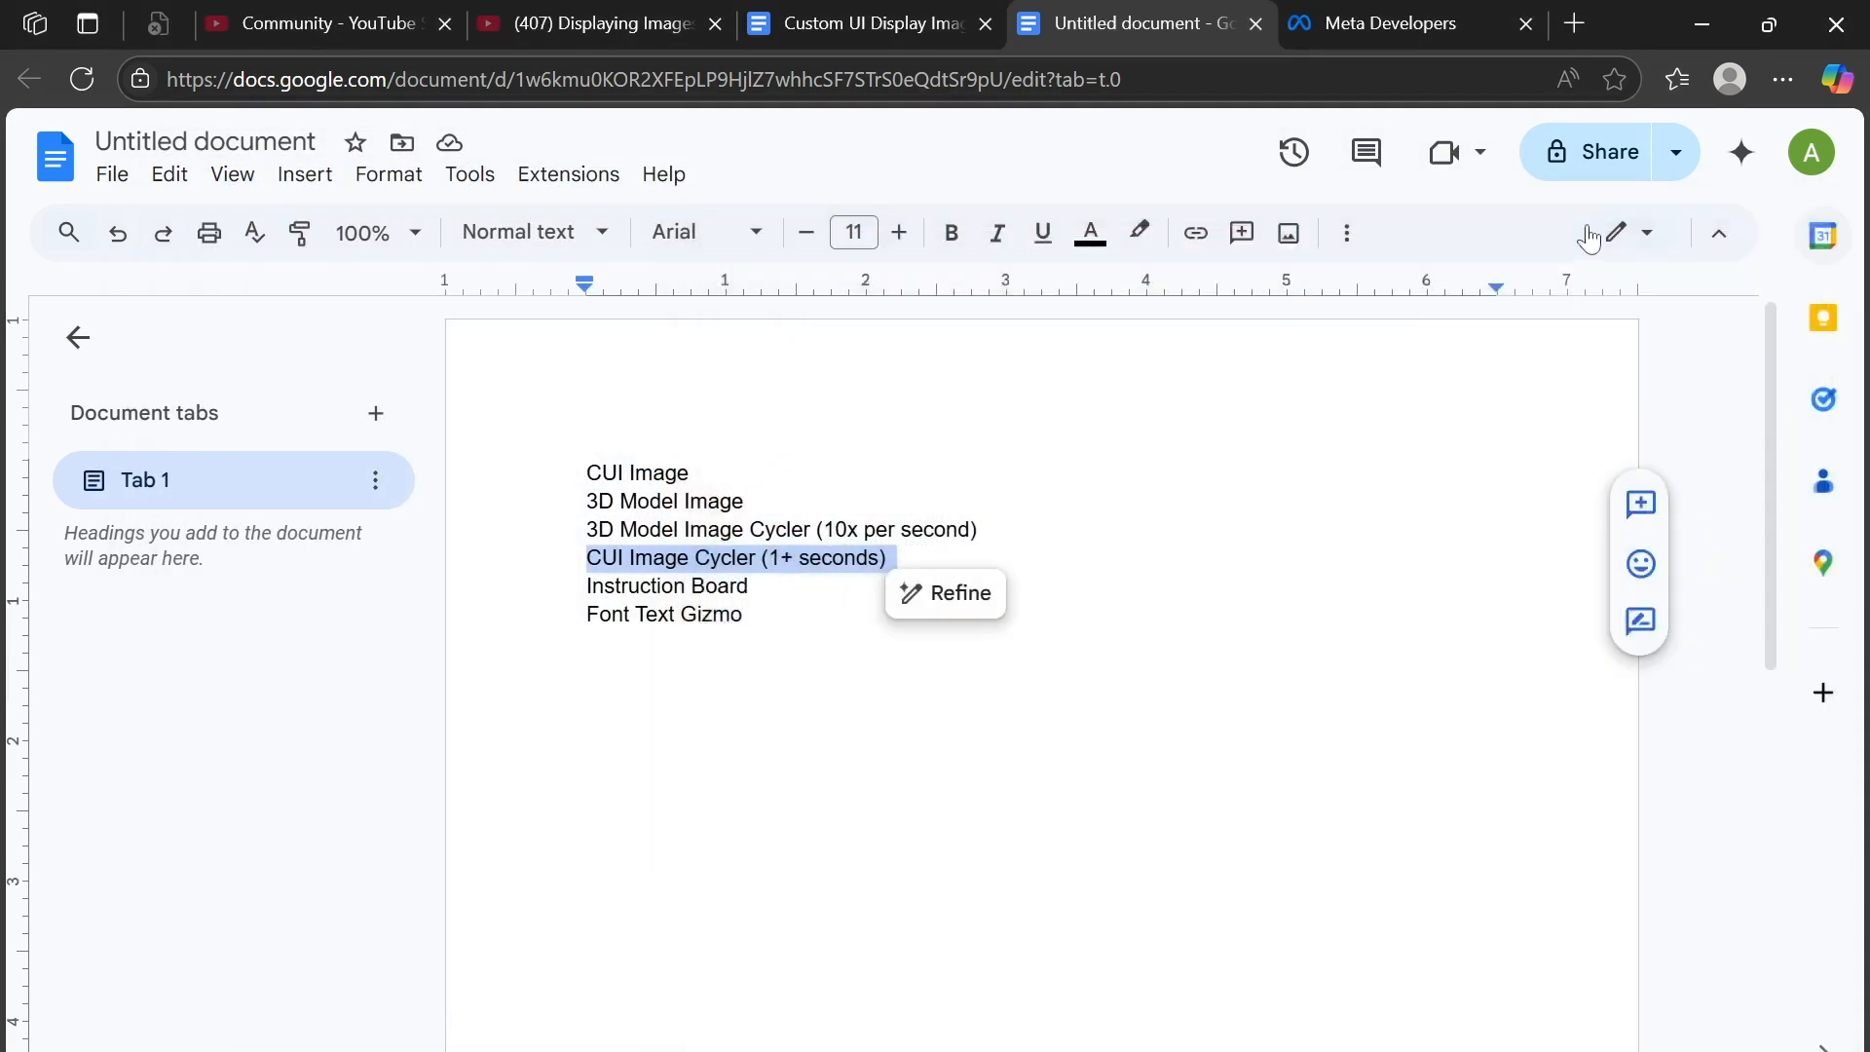
Switch back to Worlds Desktop Editor and select the Looping Images With CUI asset in the My Assets folder.
key(alt+Tab)
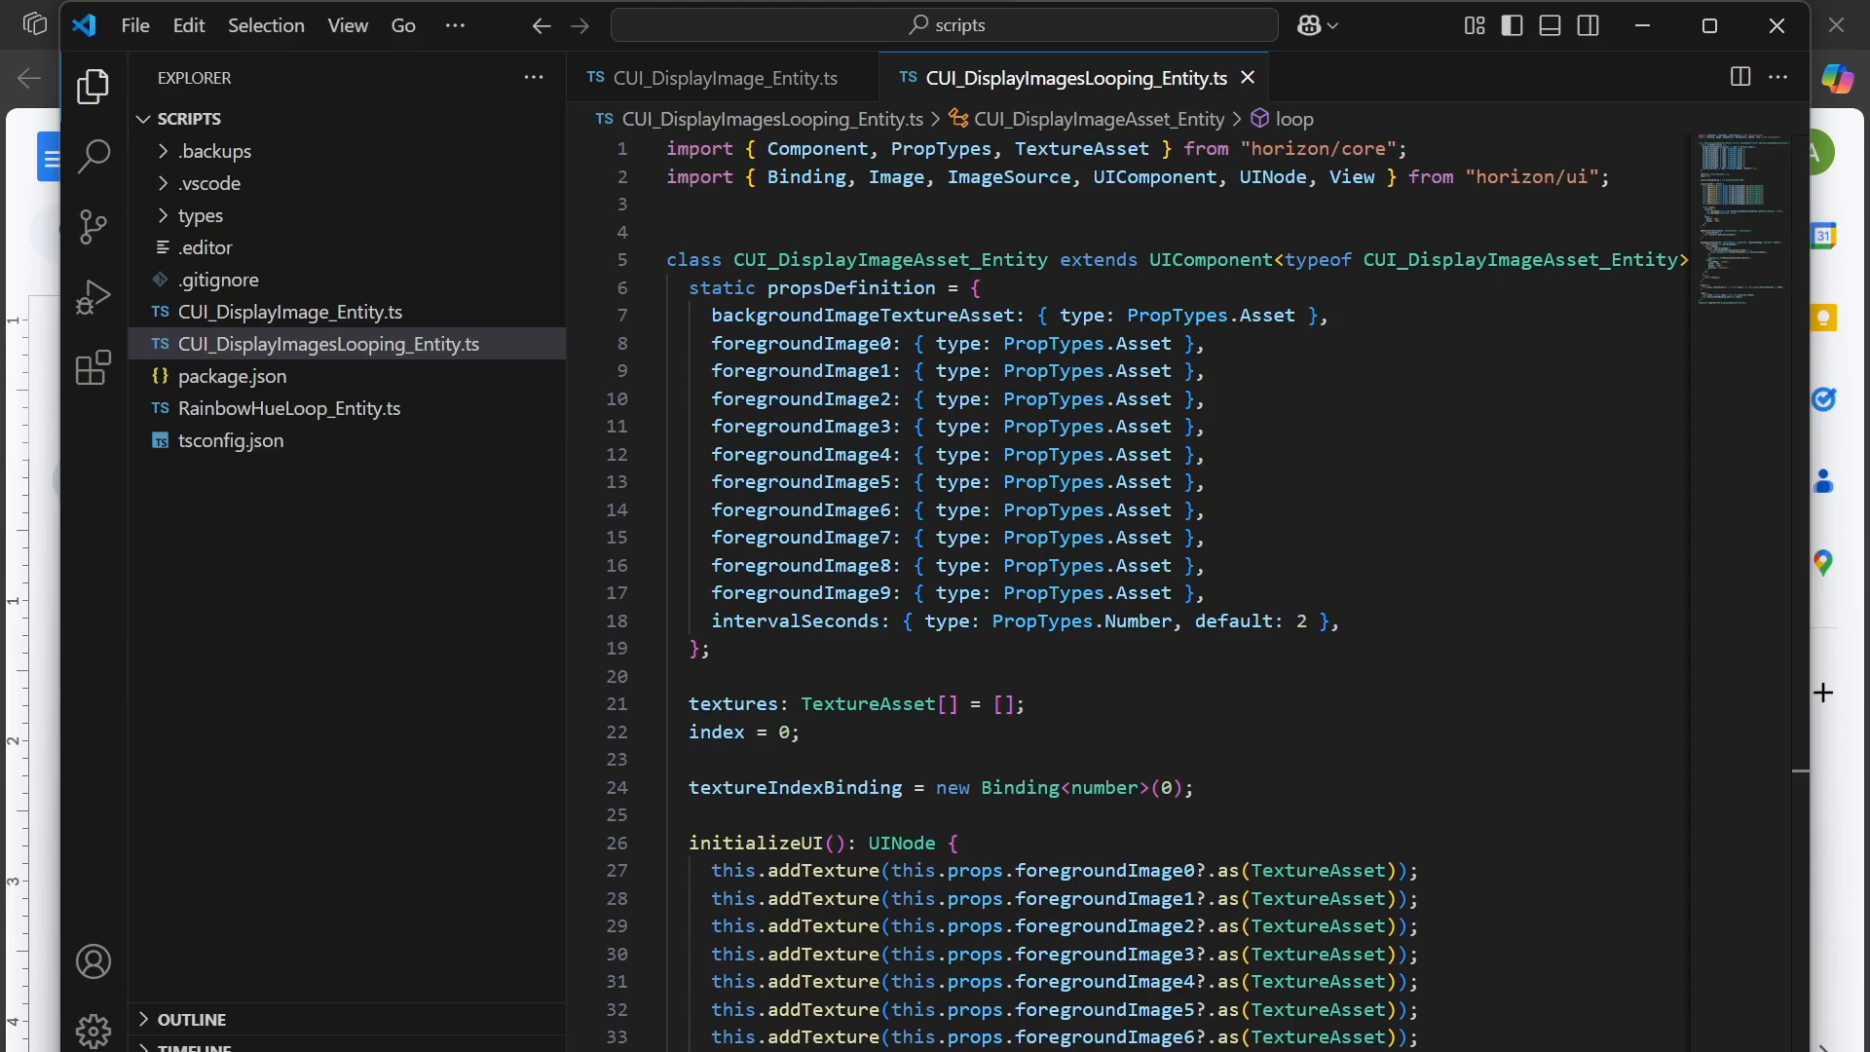
key(alt+Tab)
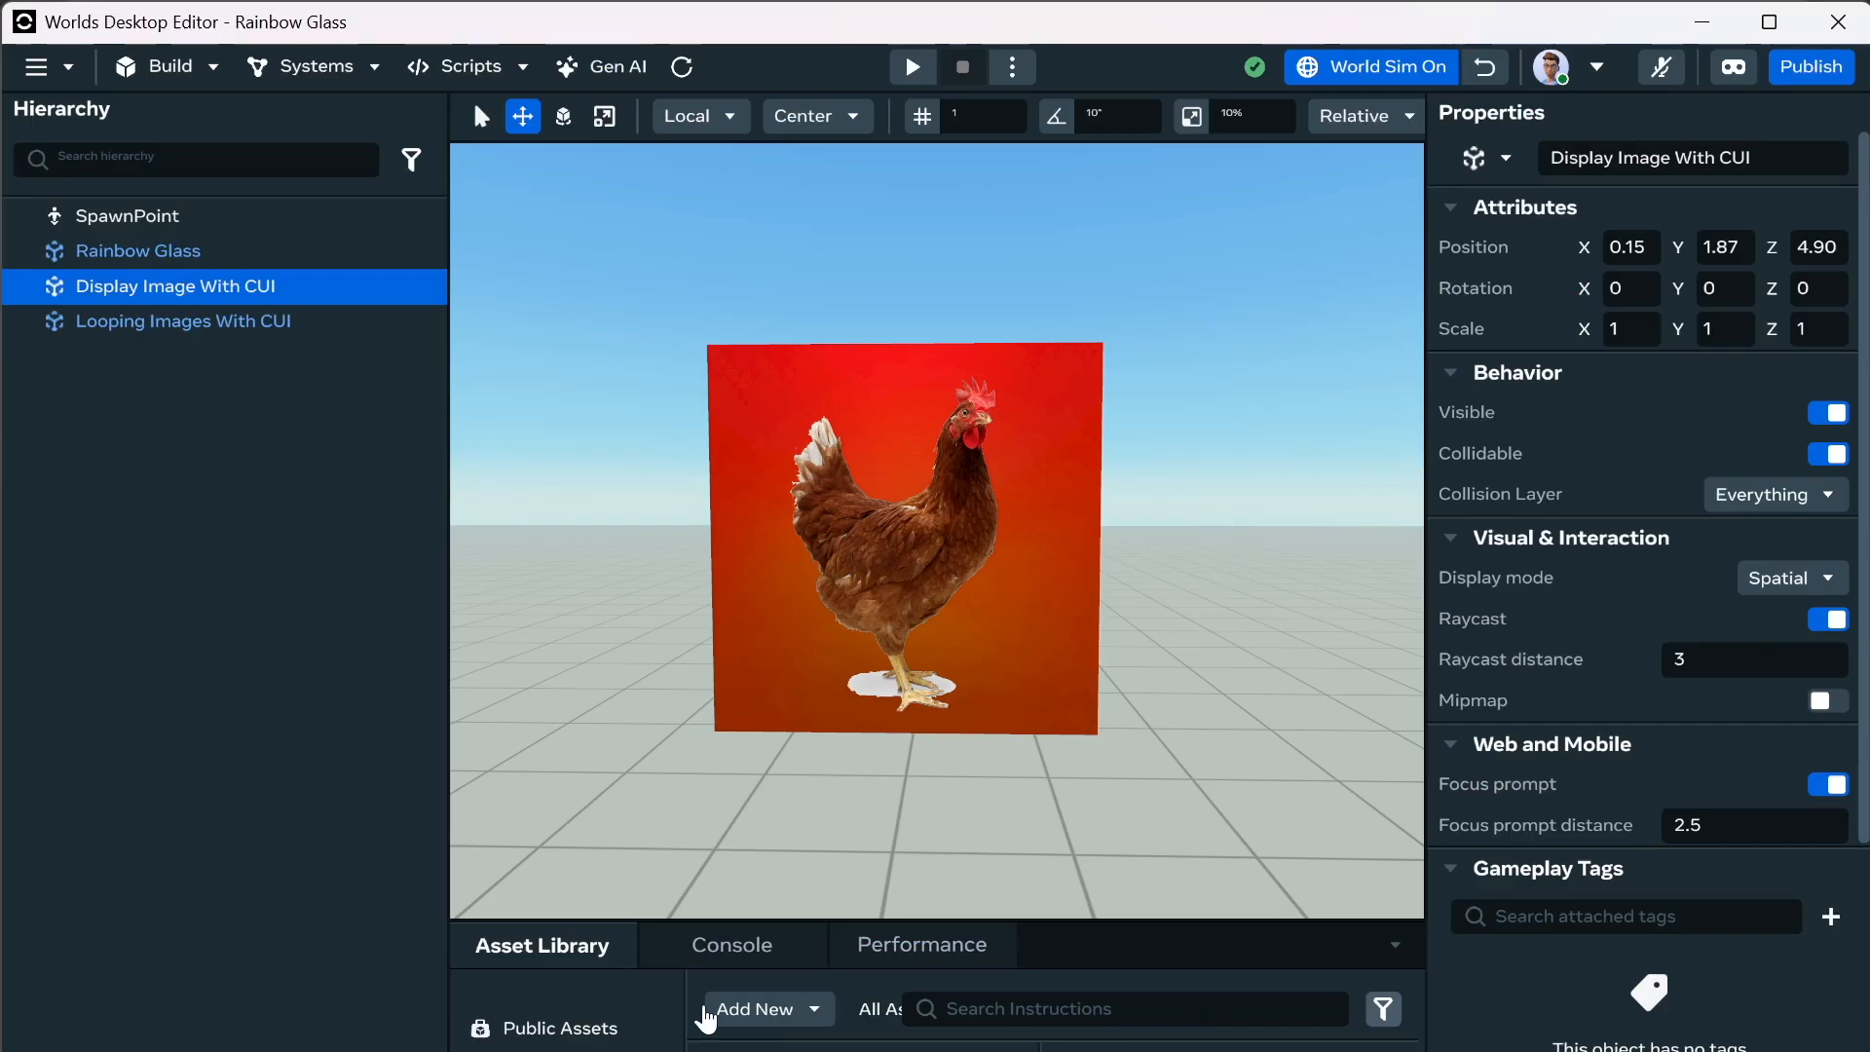
scroll(1536, 513, down, 4)
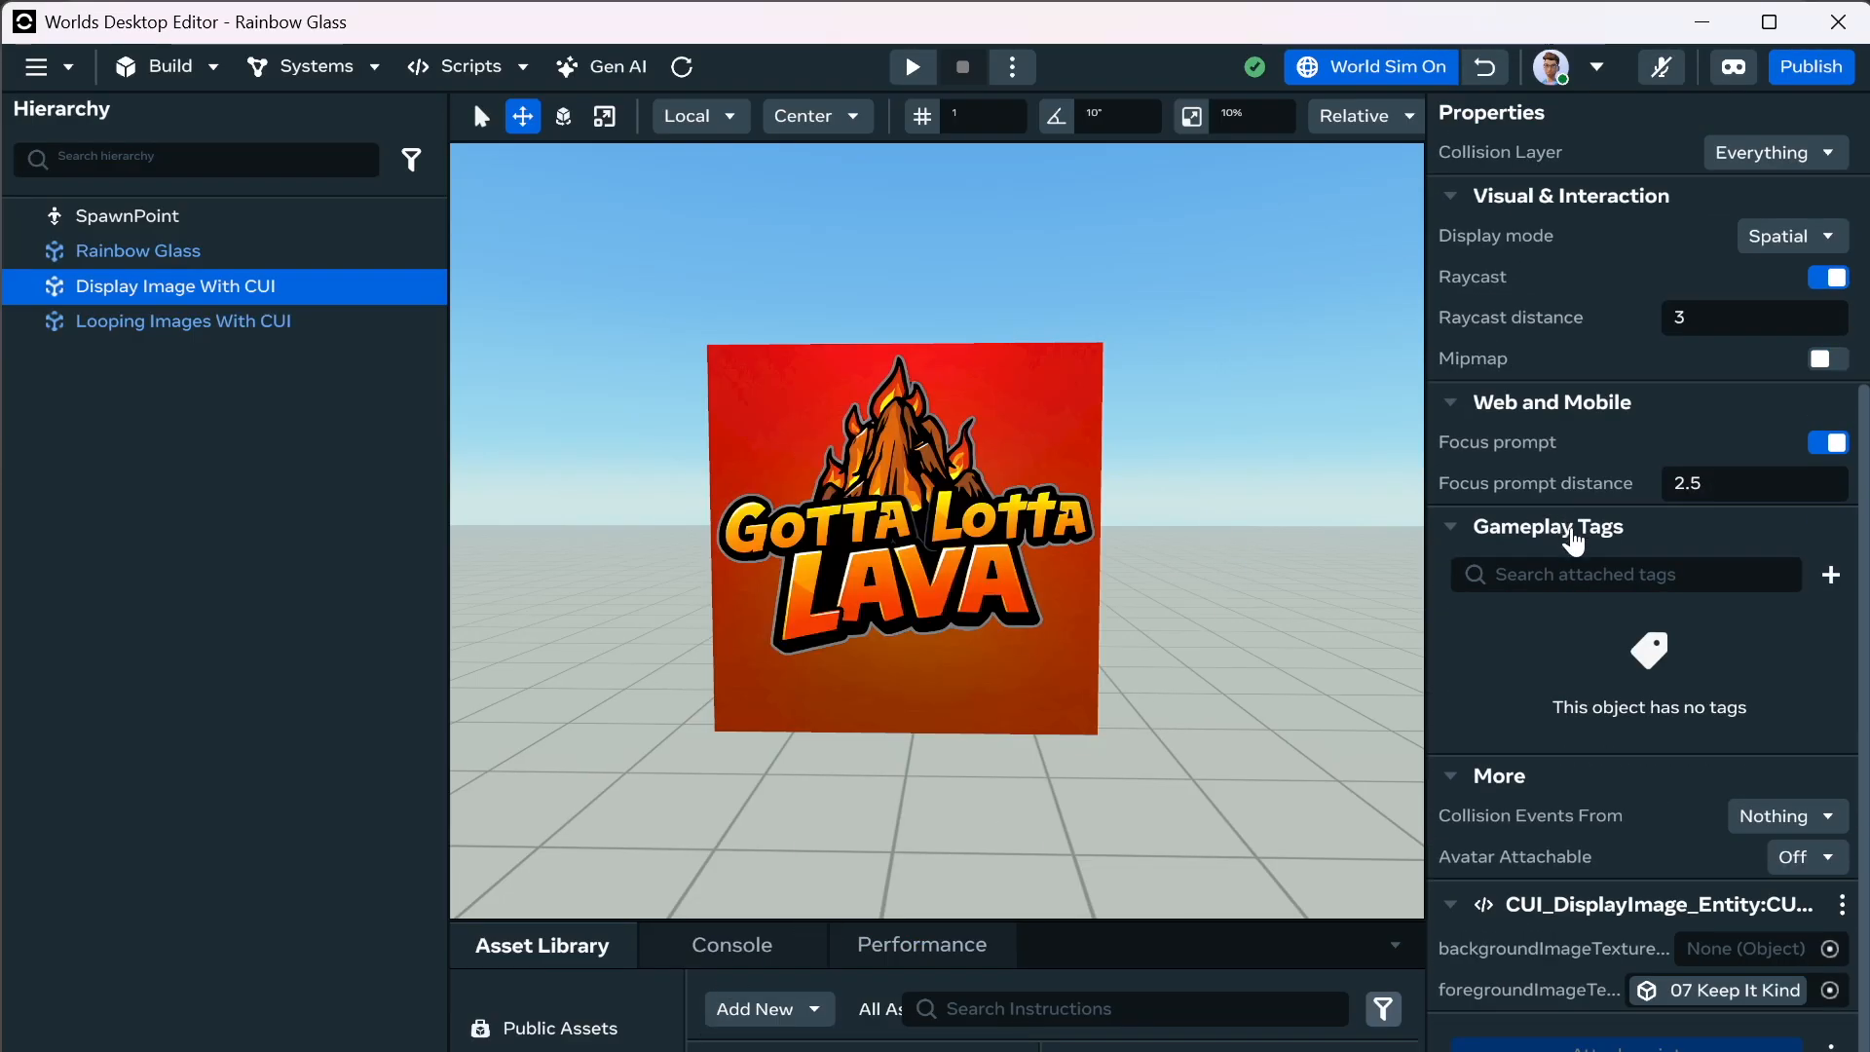
drag(799, 920, 860, 474)
scroll(881, 772, up, 3)
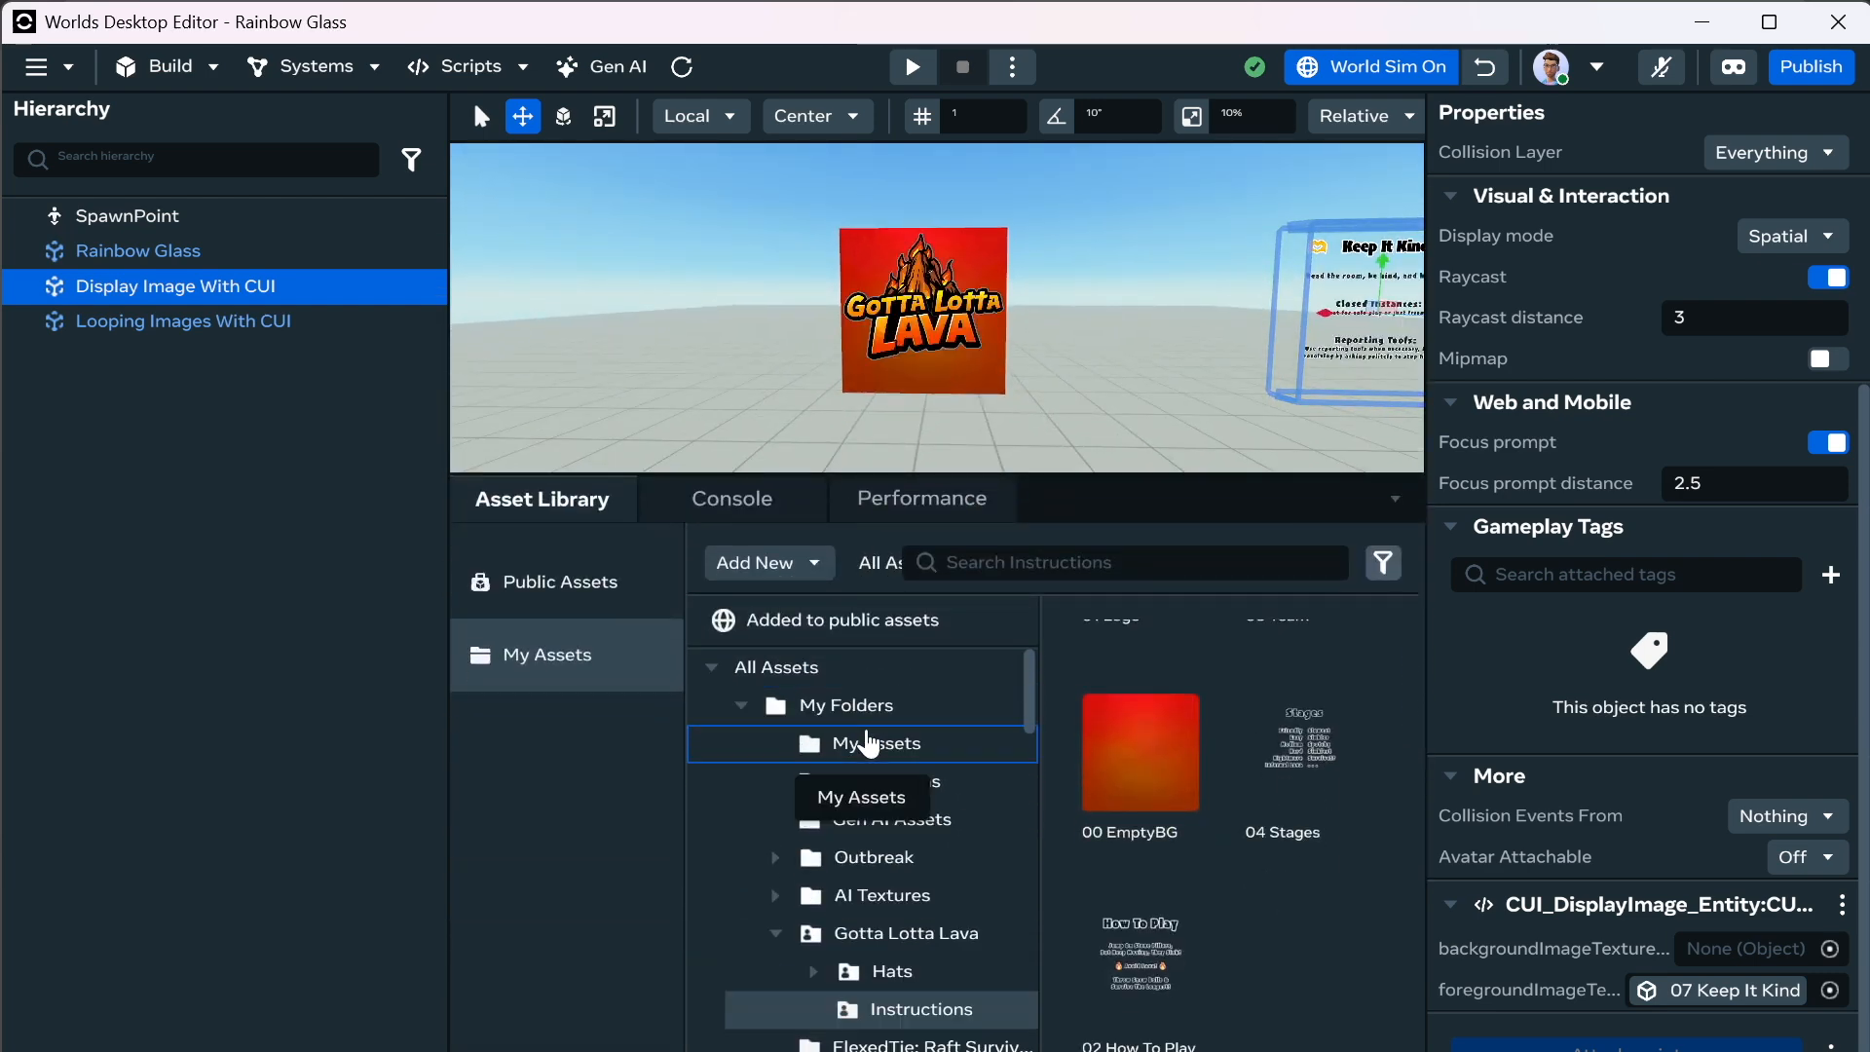
click(857, 743)
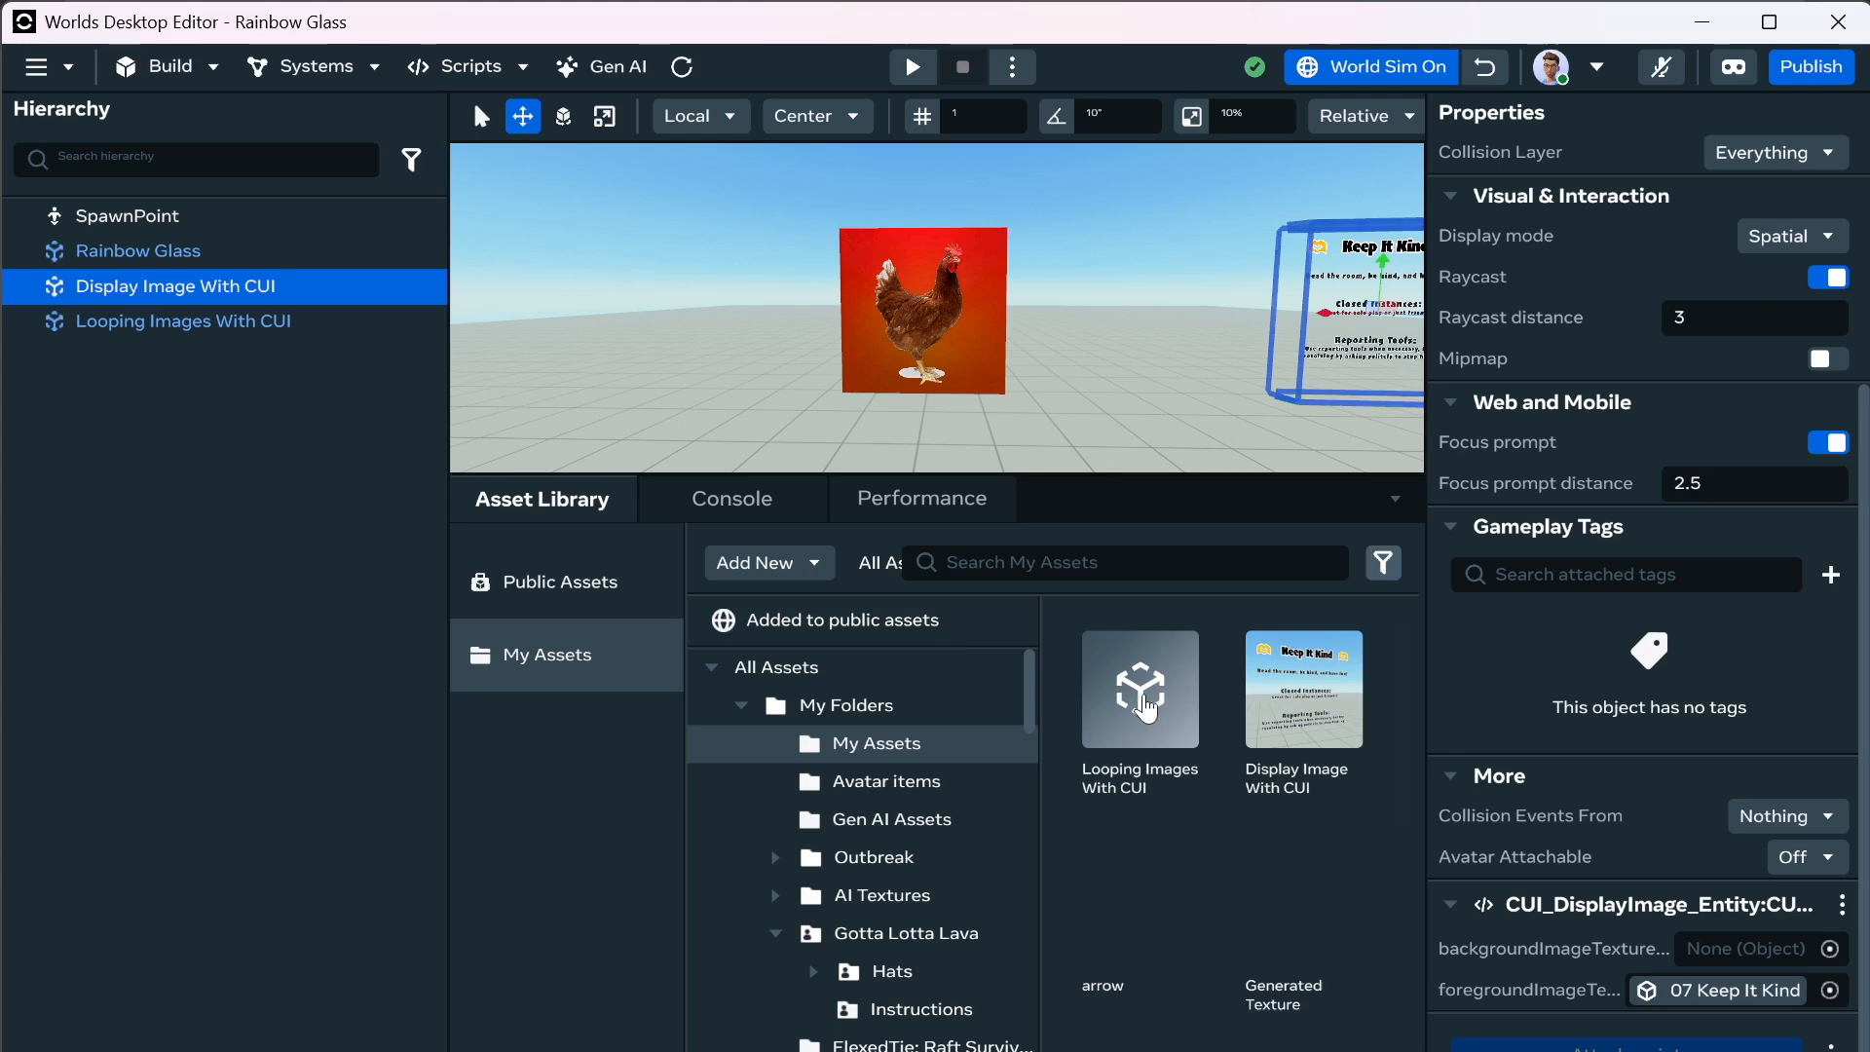
click(1133, 716)
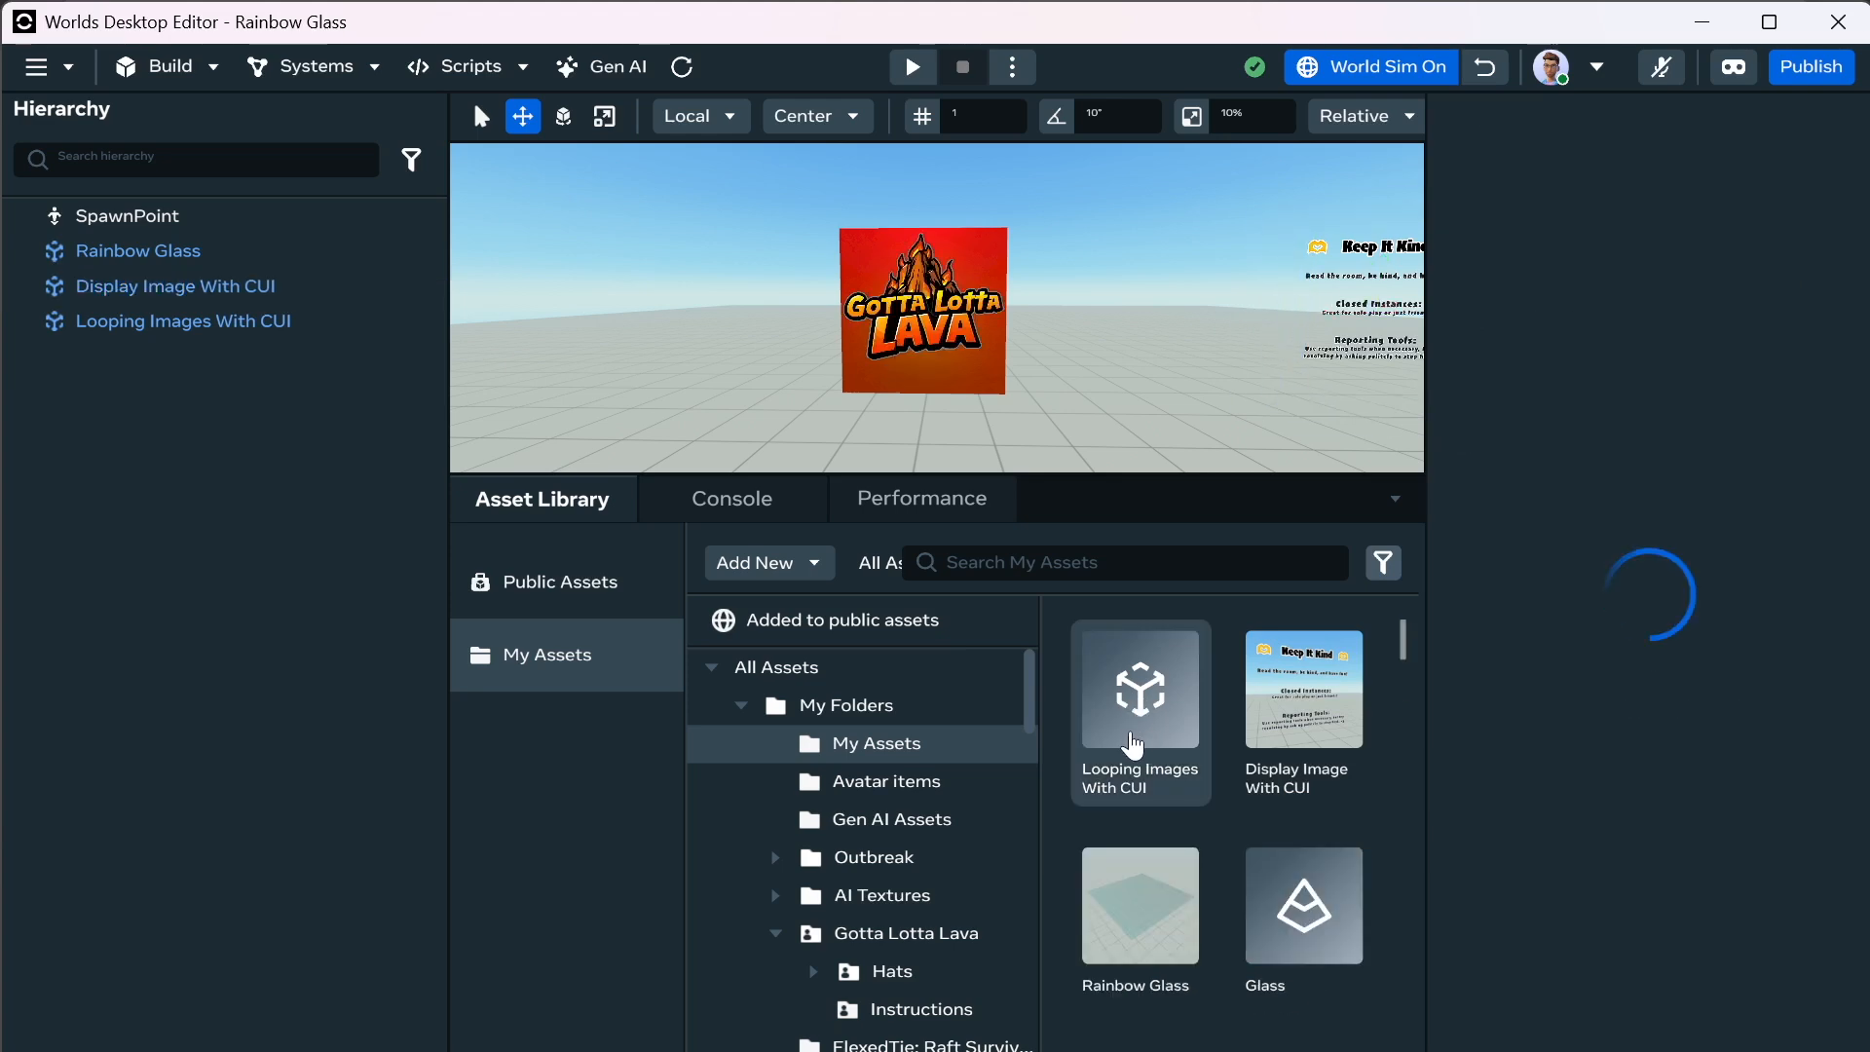
Start making the Looping Images With CUI asset public and import Screenshot 2025-06-01 183904.jpg as its thumbnail.
scroll(1538, 780, down, 5)
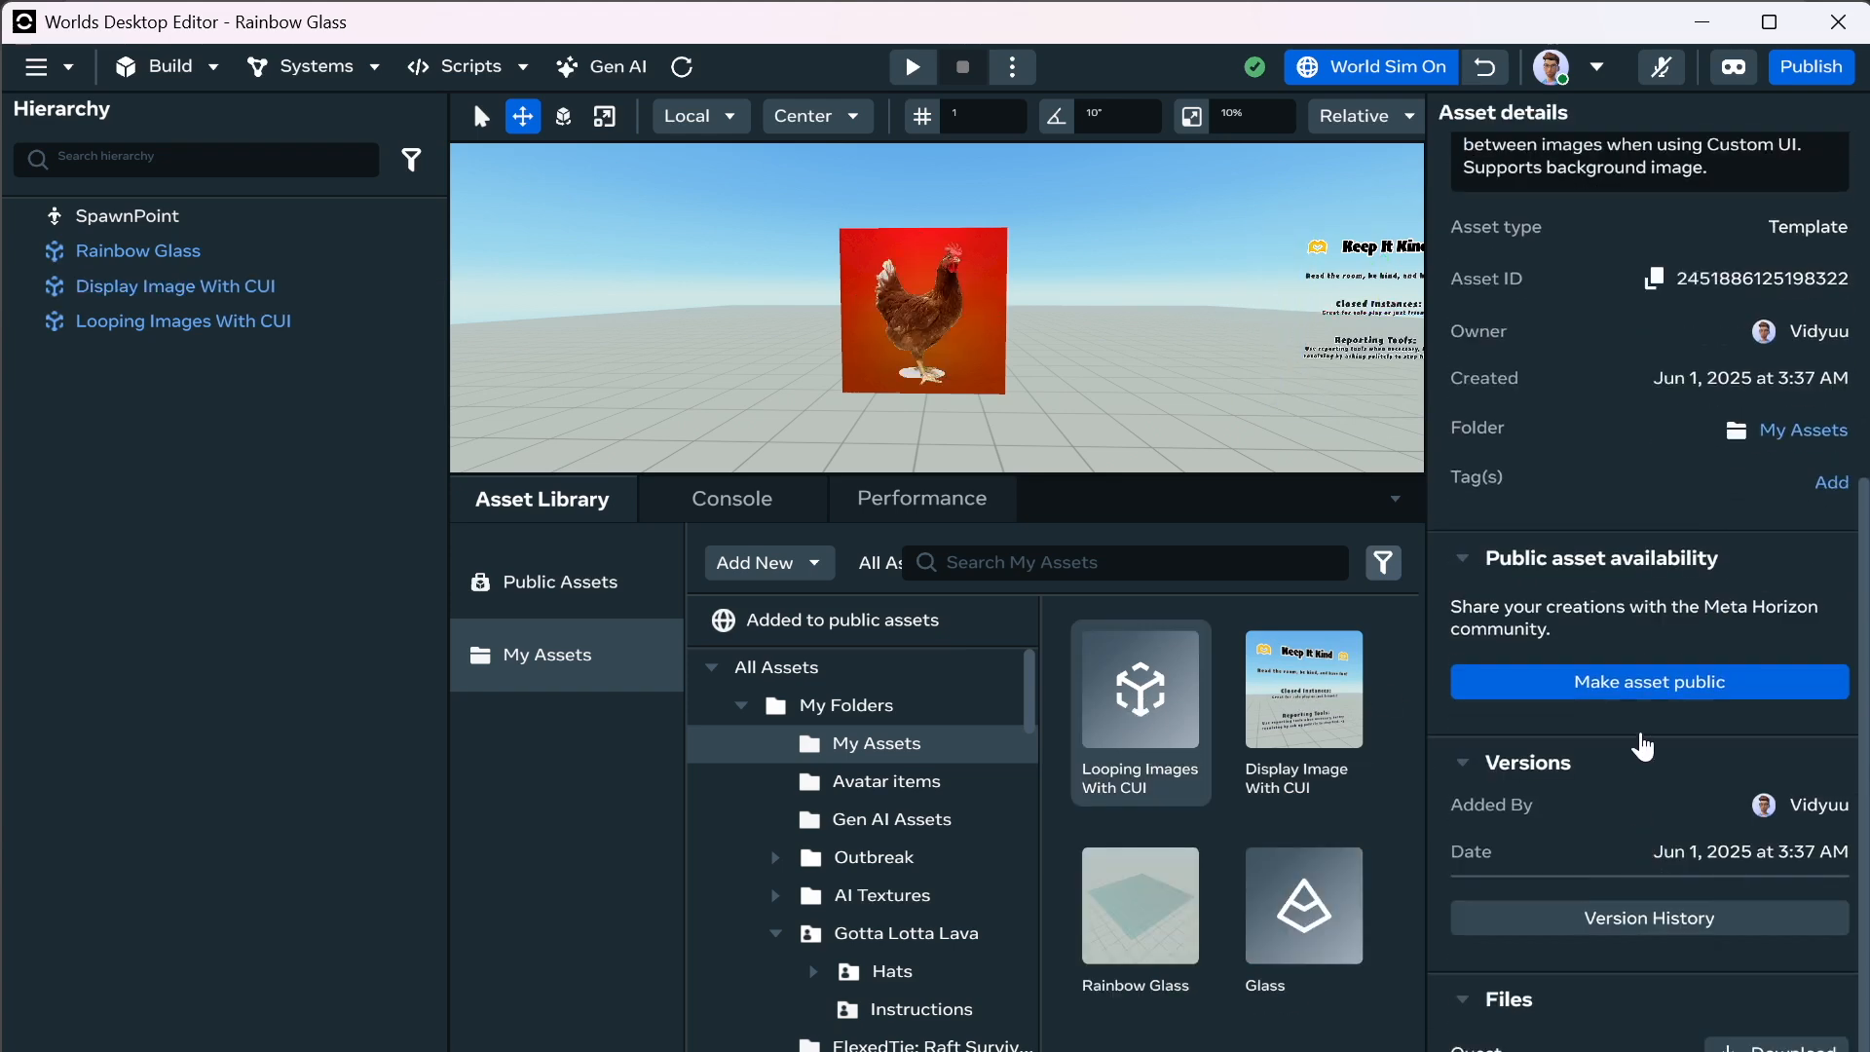
click(1641, 680)
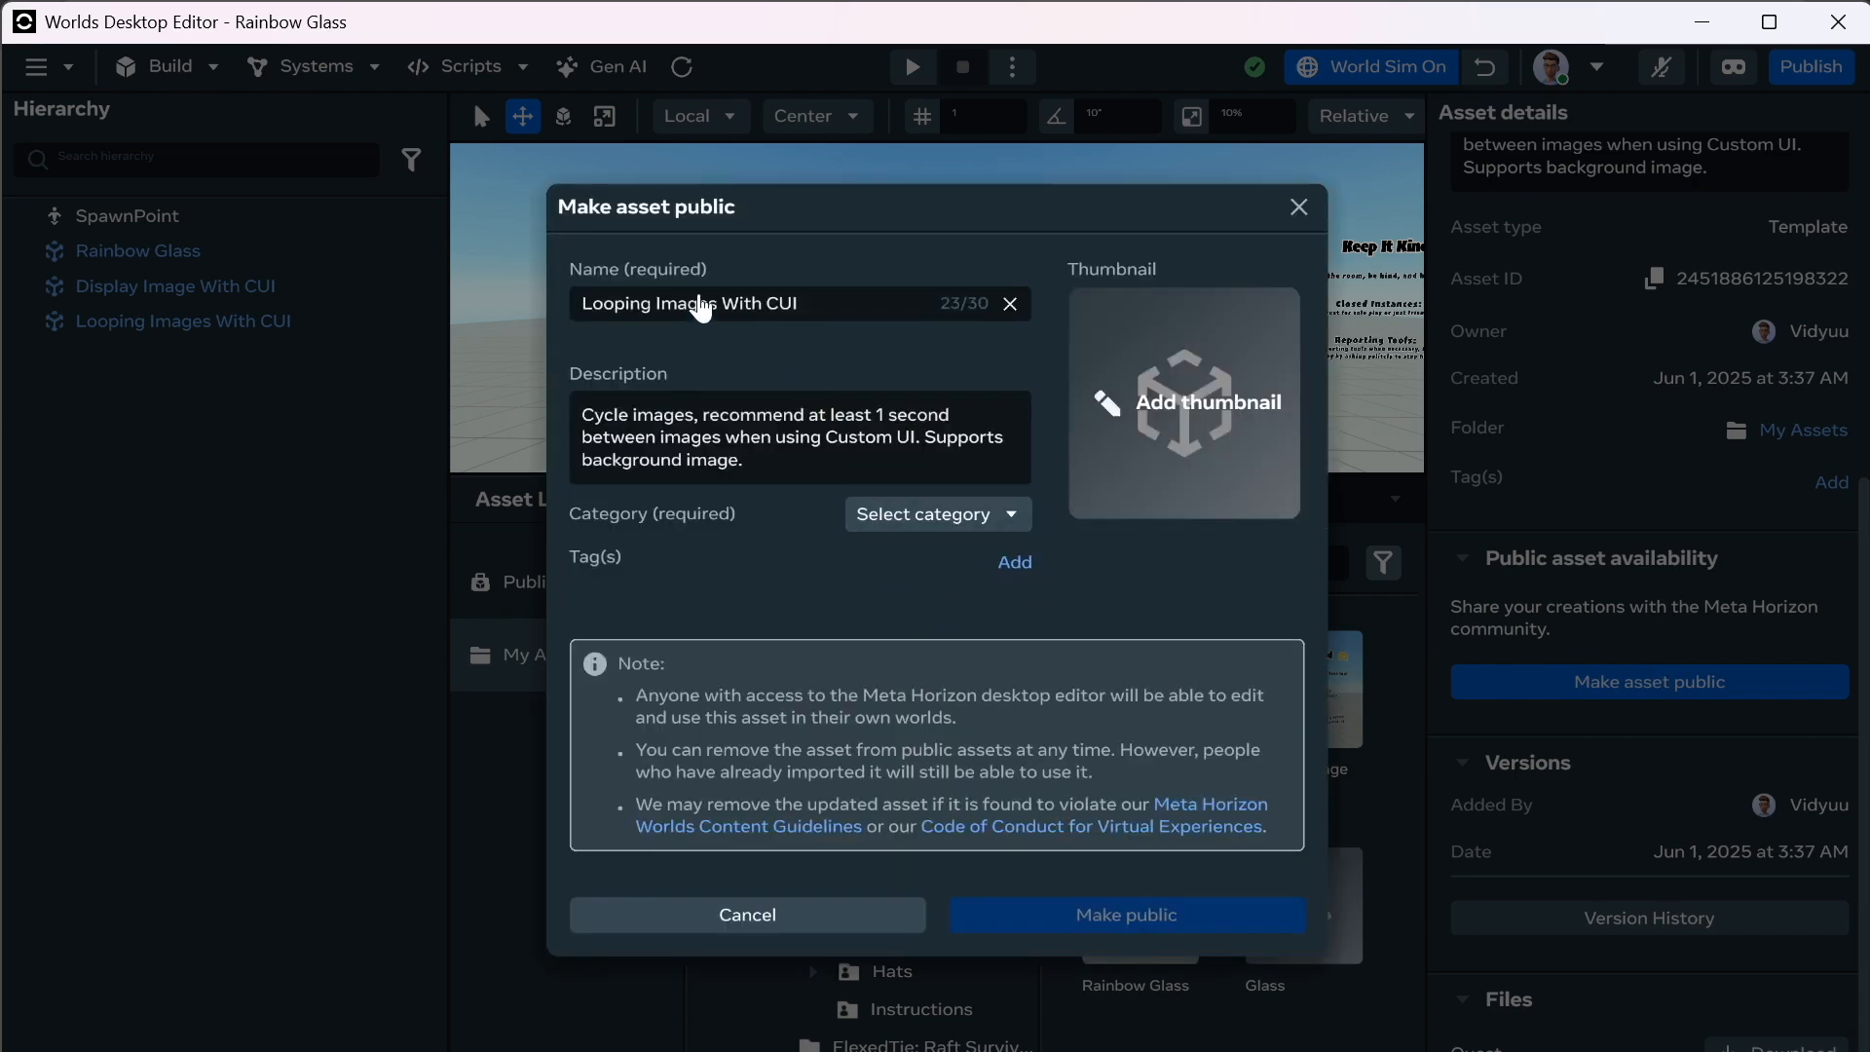
click(1144, 444)
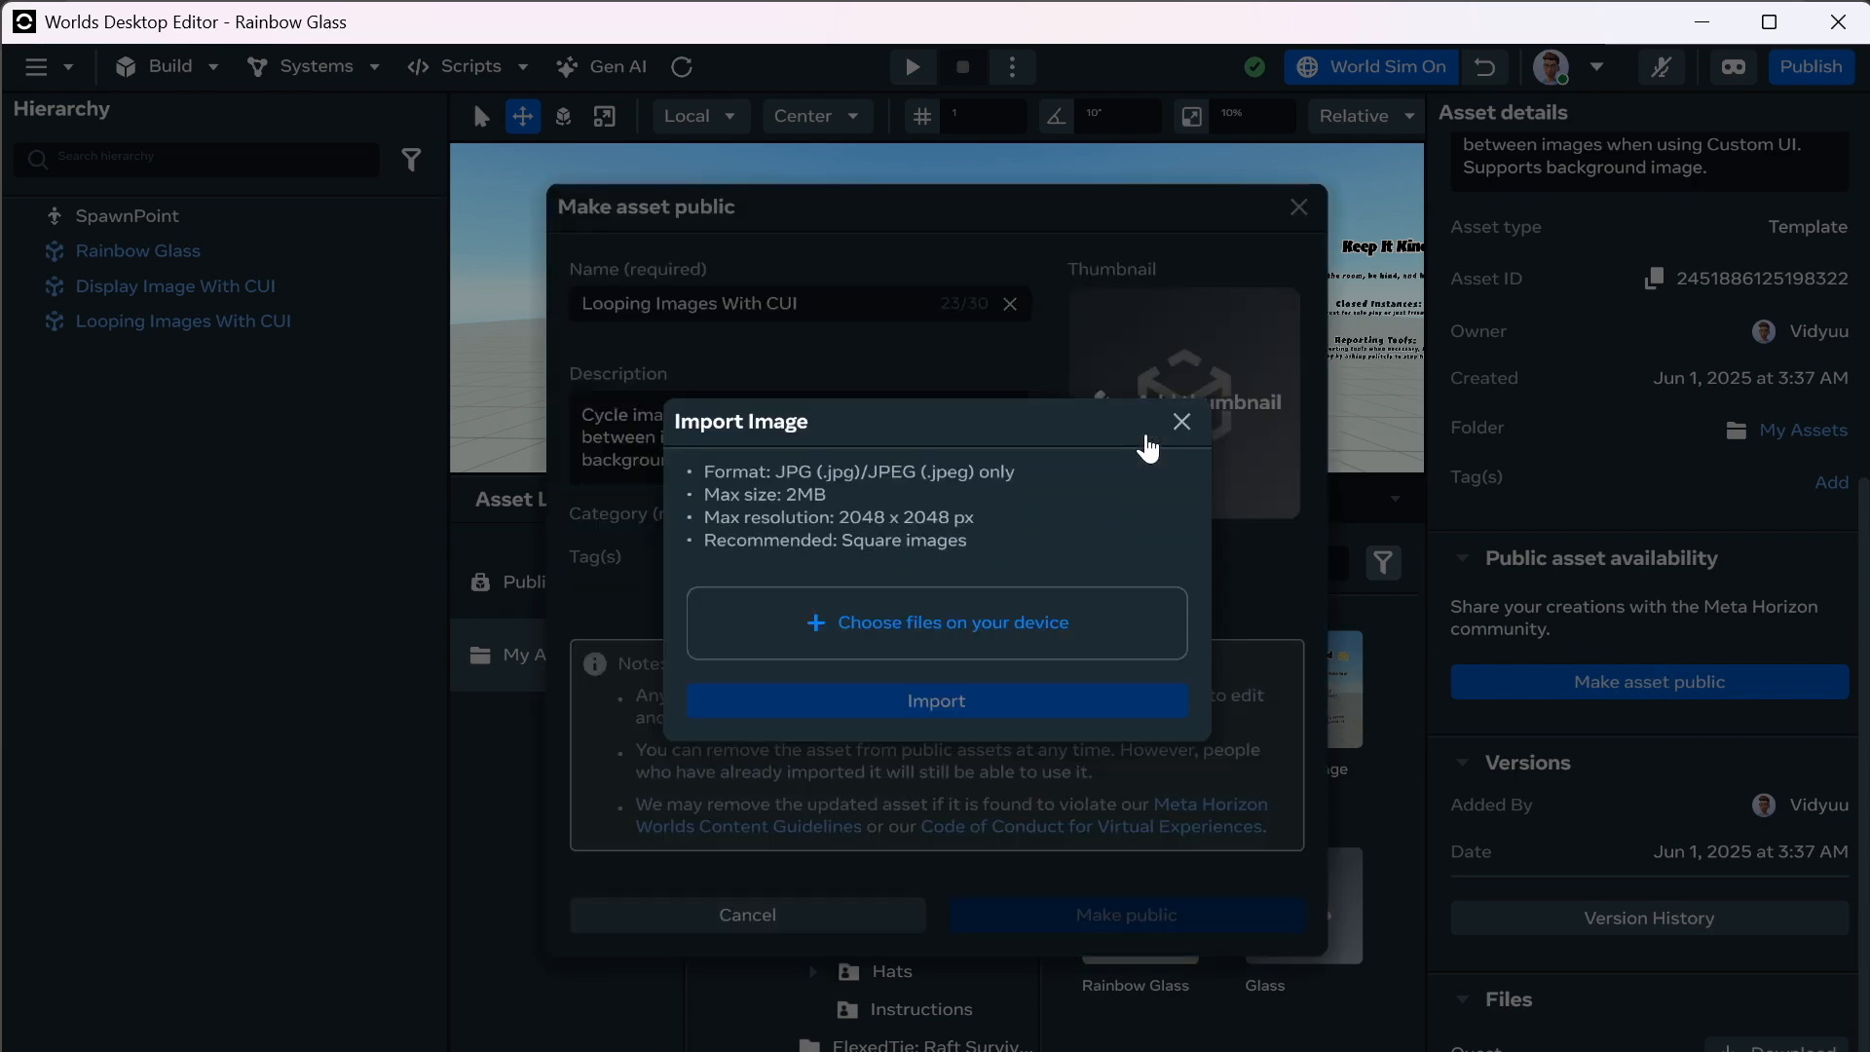
click(1013, 623)
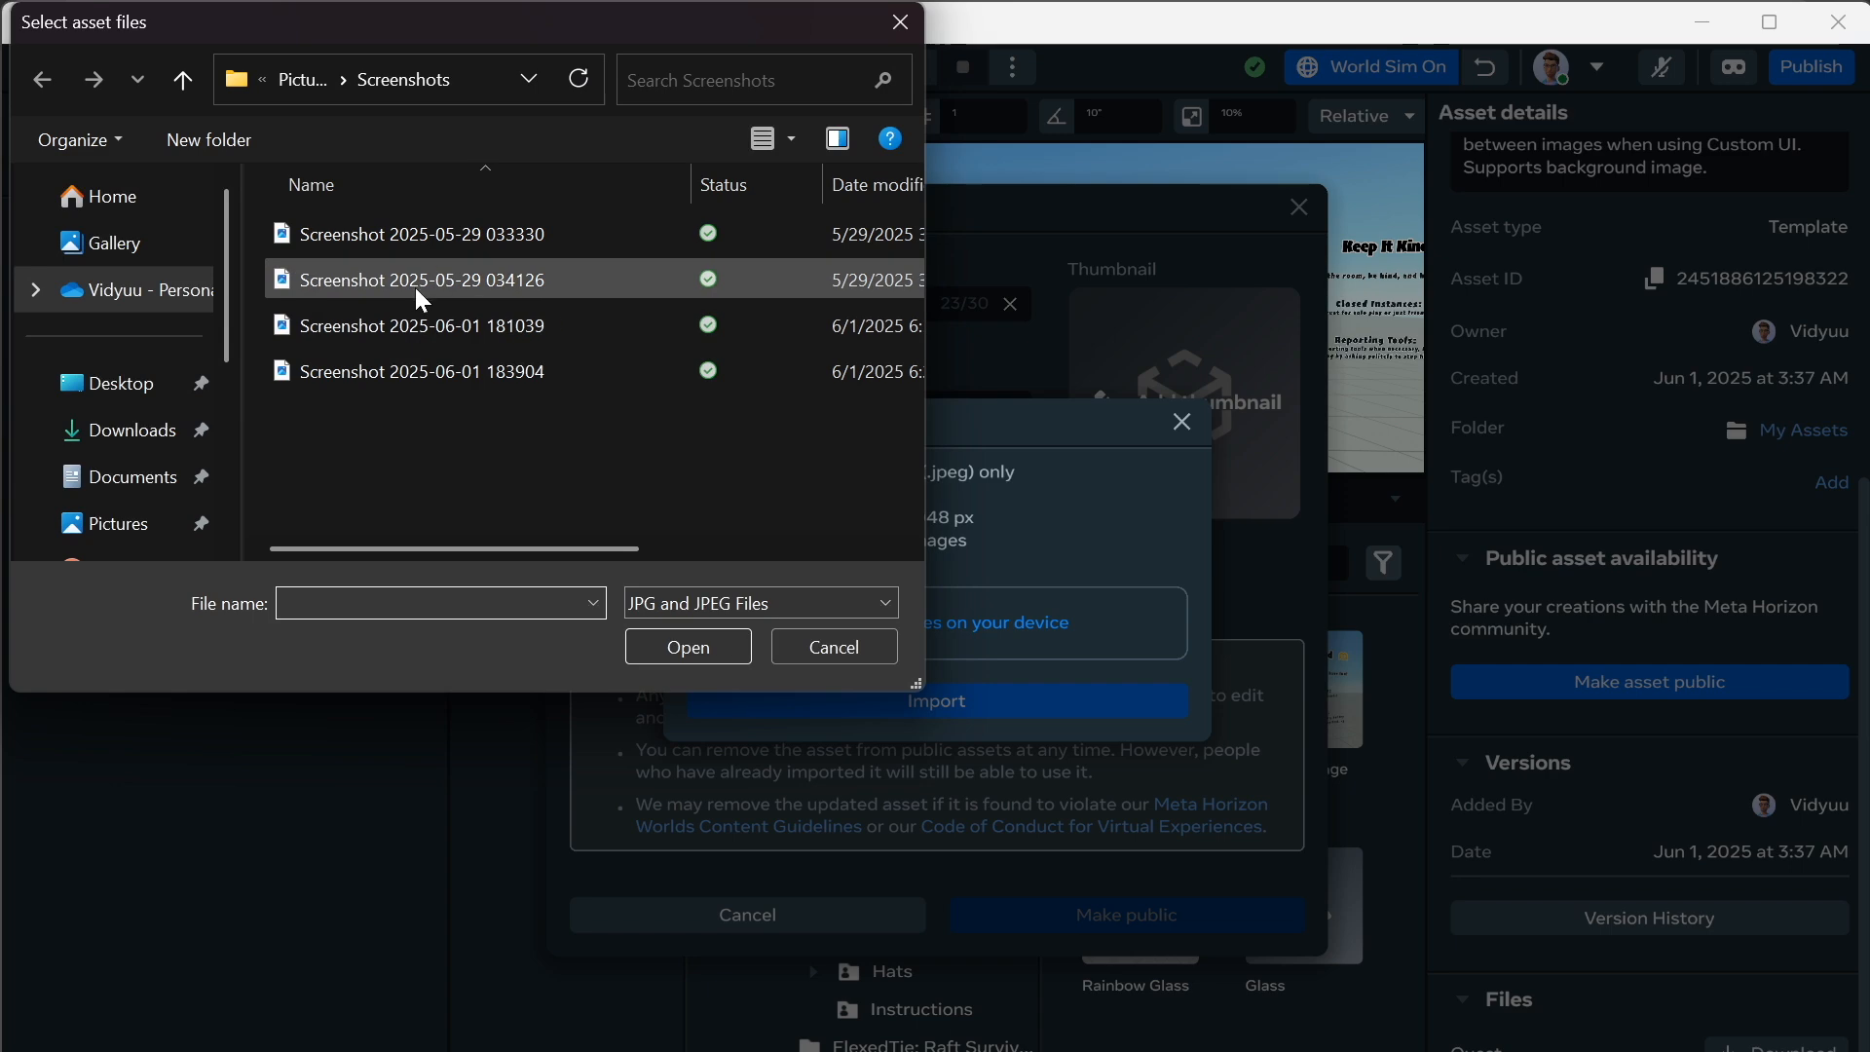
click(426, 375)
click(700, 653)
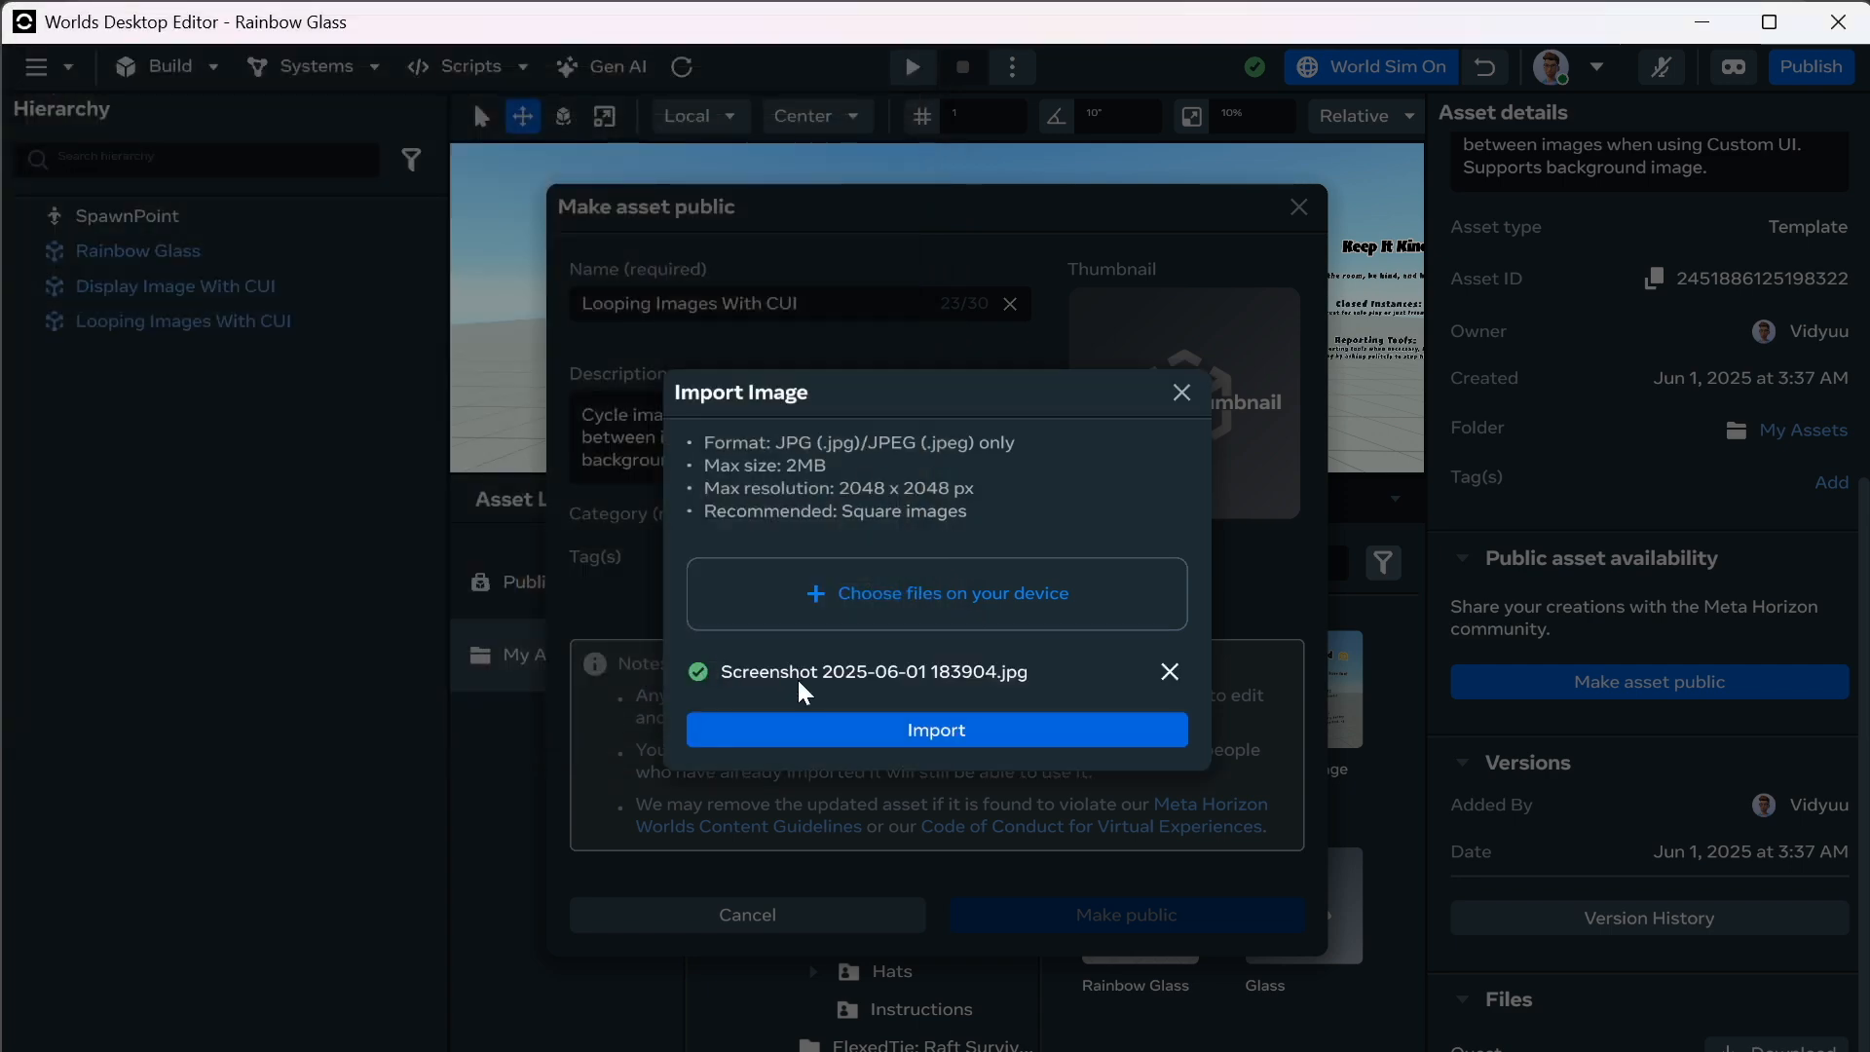
click(850, 746)
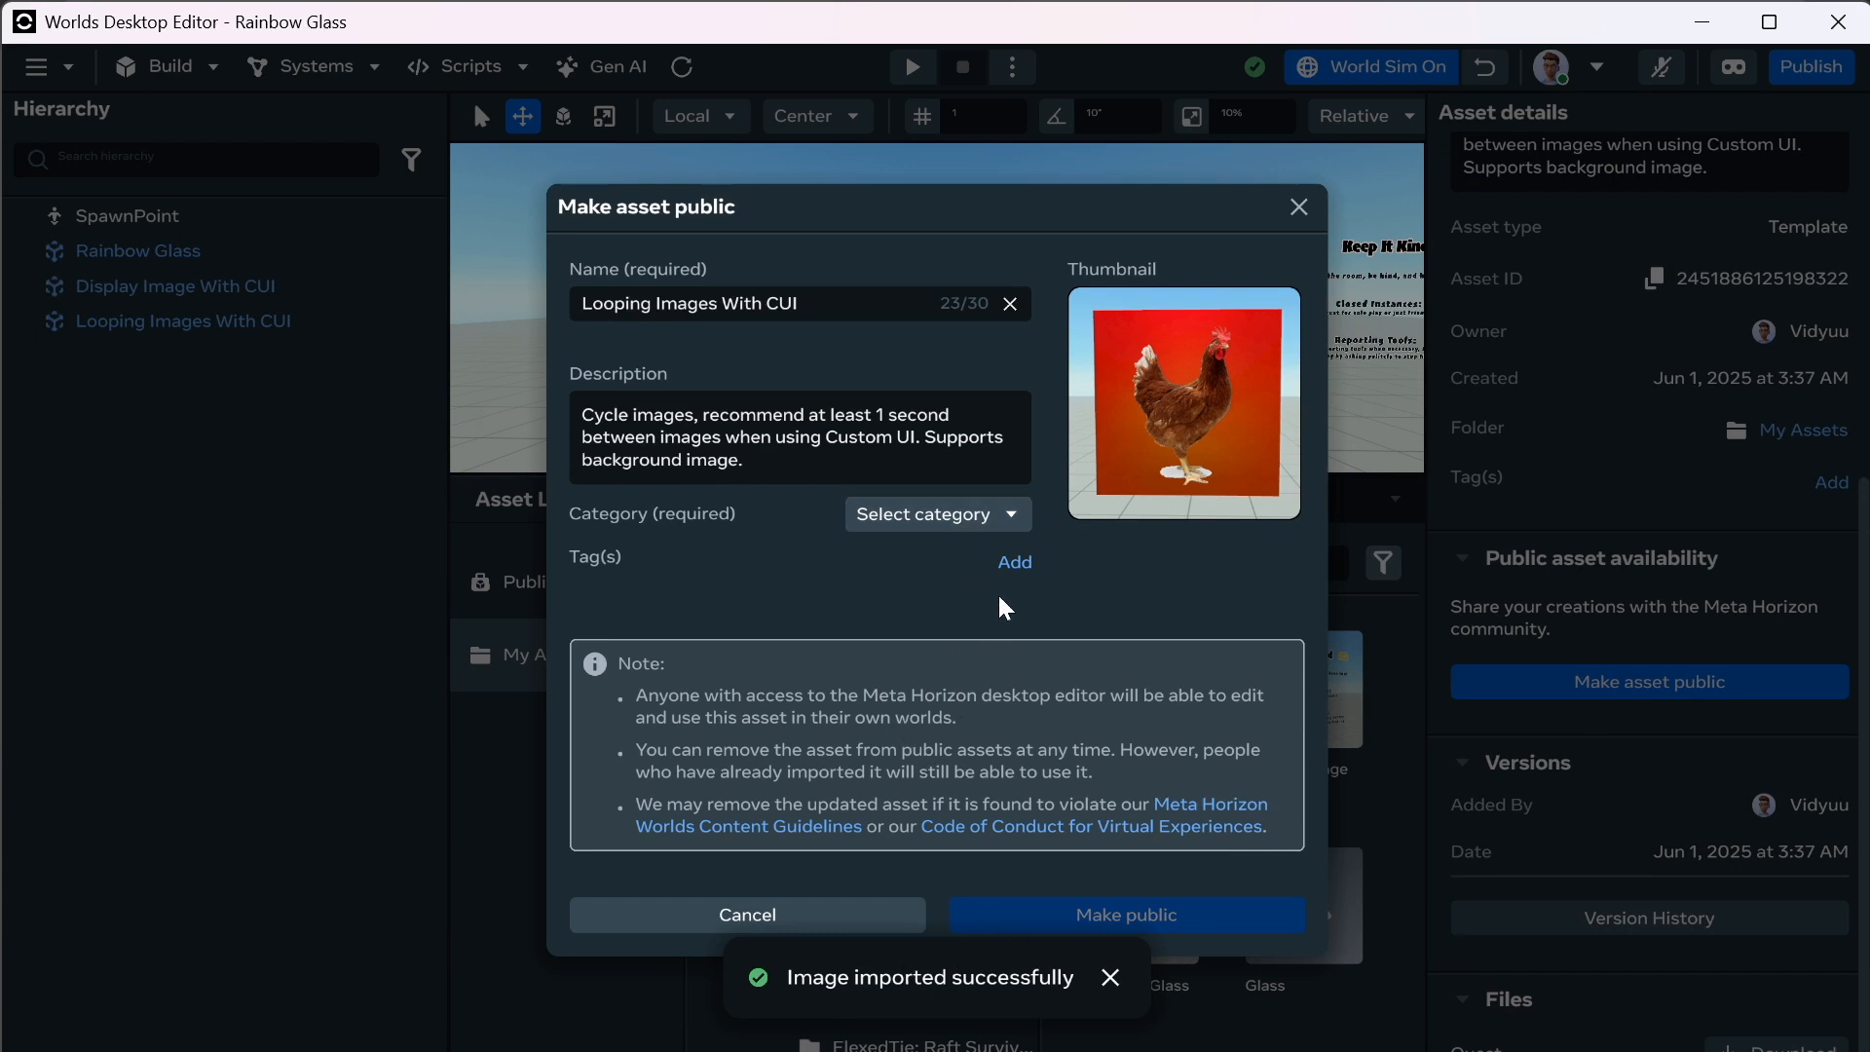
Set the public asset's category to Interactive and its additional category to Interfaces.
click(989, 523)
click(964, 594)
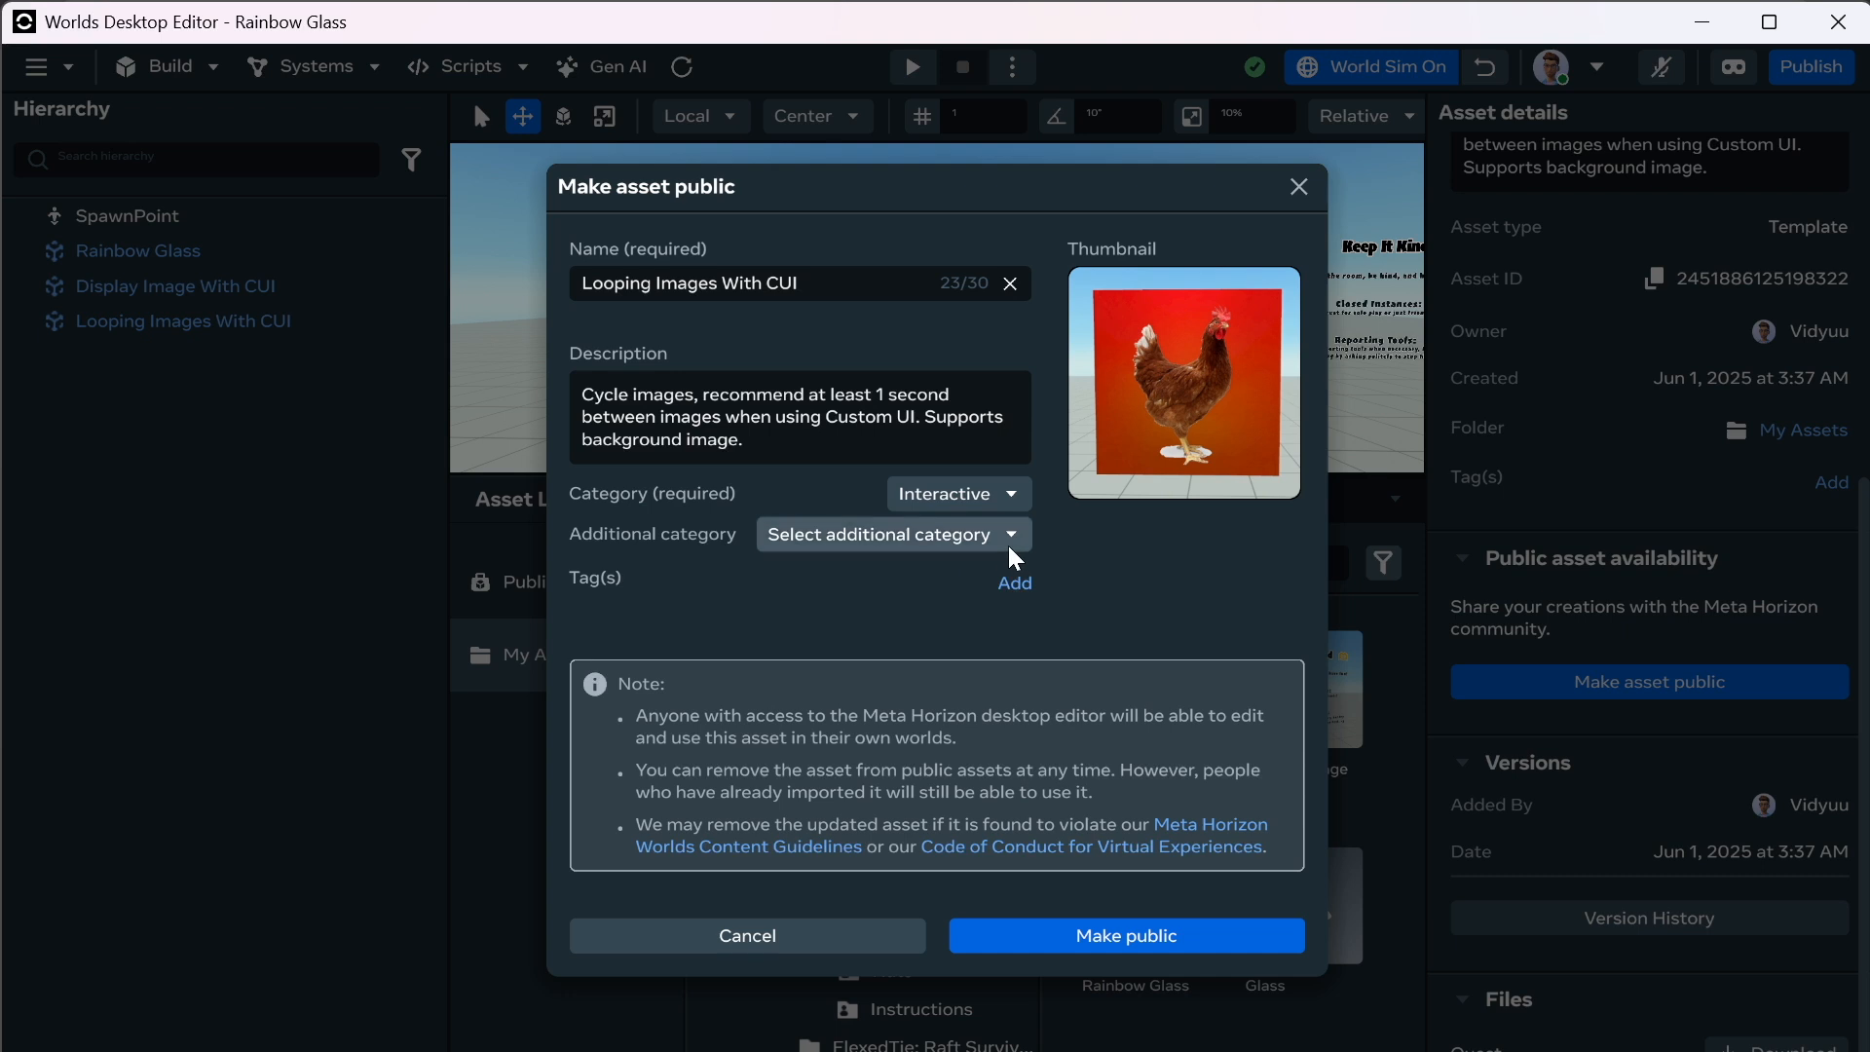
click(1008, 538)
click(910, 657)
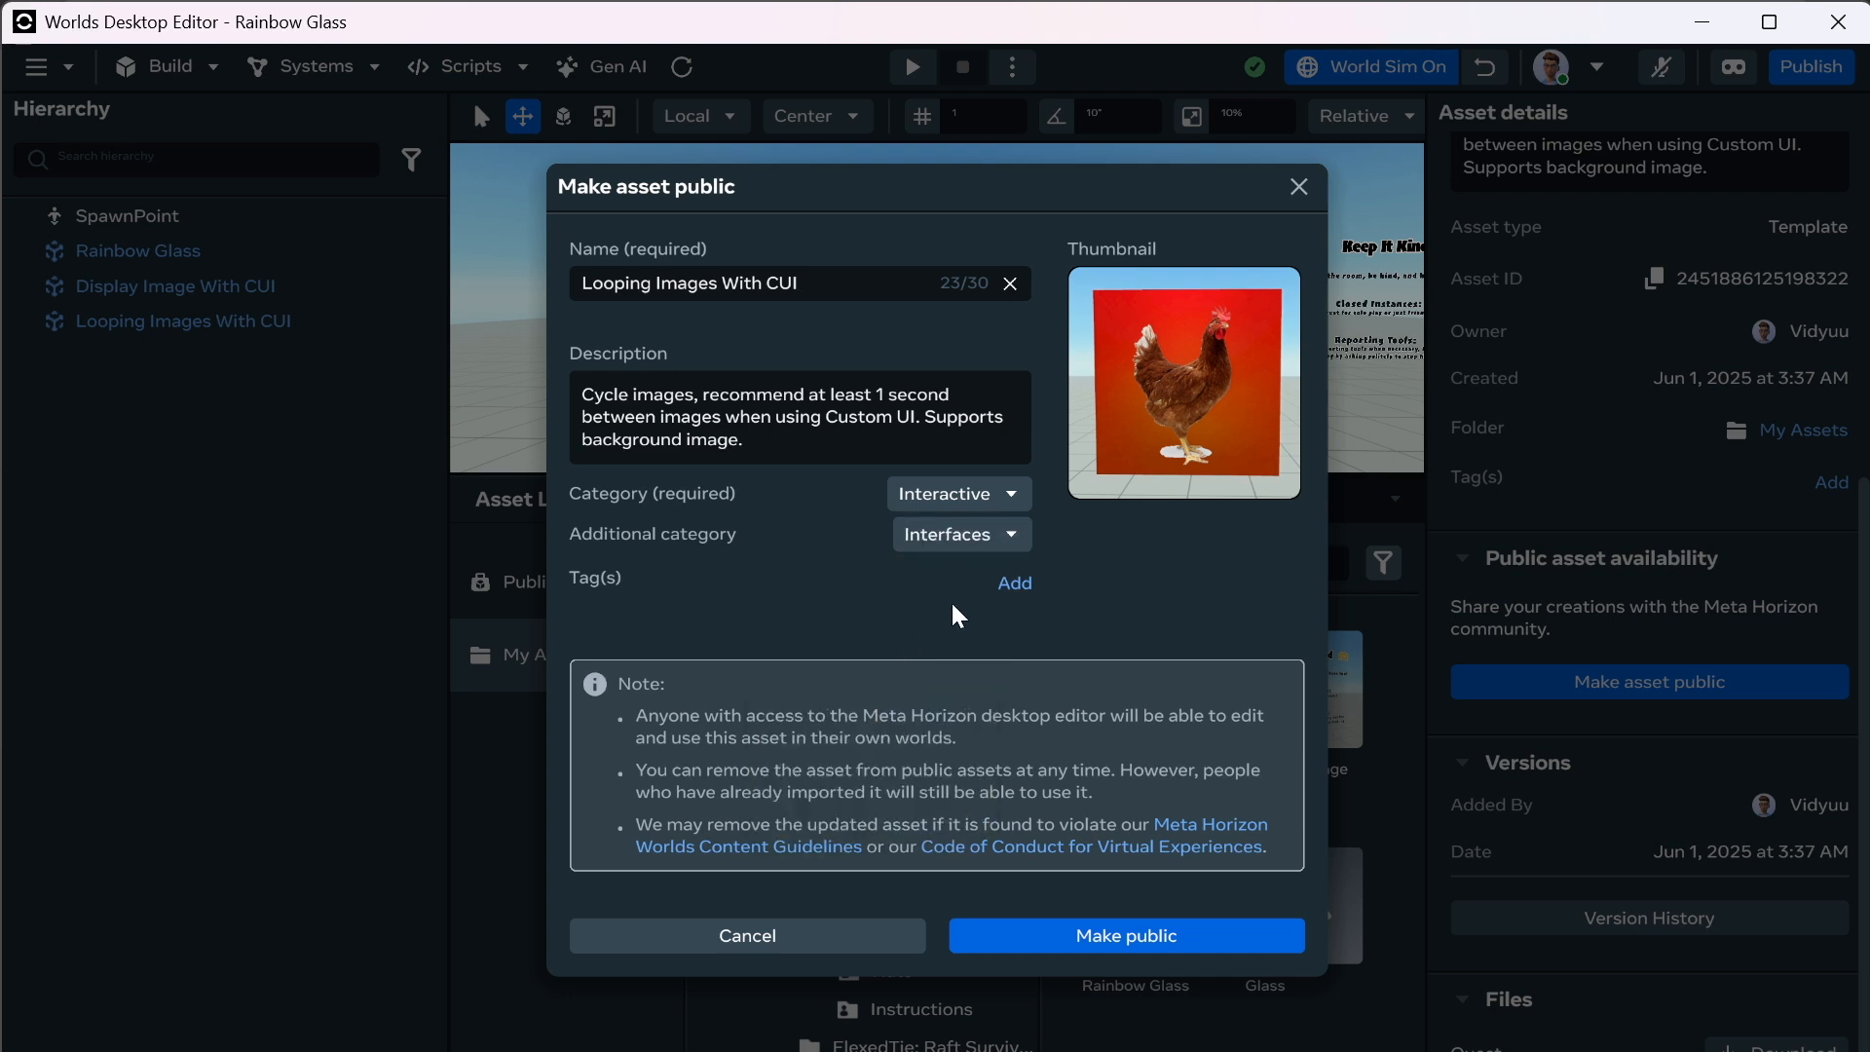
Save the creator's handle, Image Cycler, Loop Images, Looping, Images, Image, Custom UI and CUI as the asset's tags.
click(1009, 589)
text(I)
key(BackSpace)
text(Vidyuu, I)
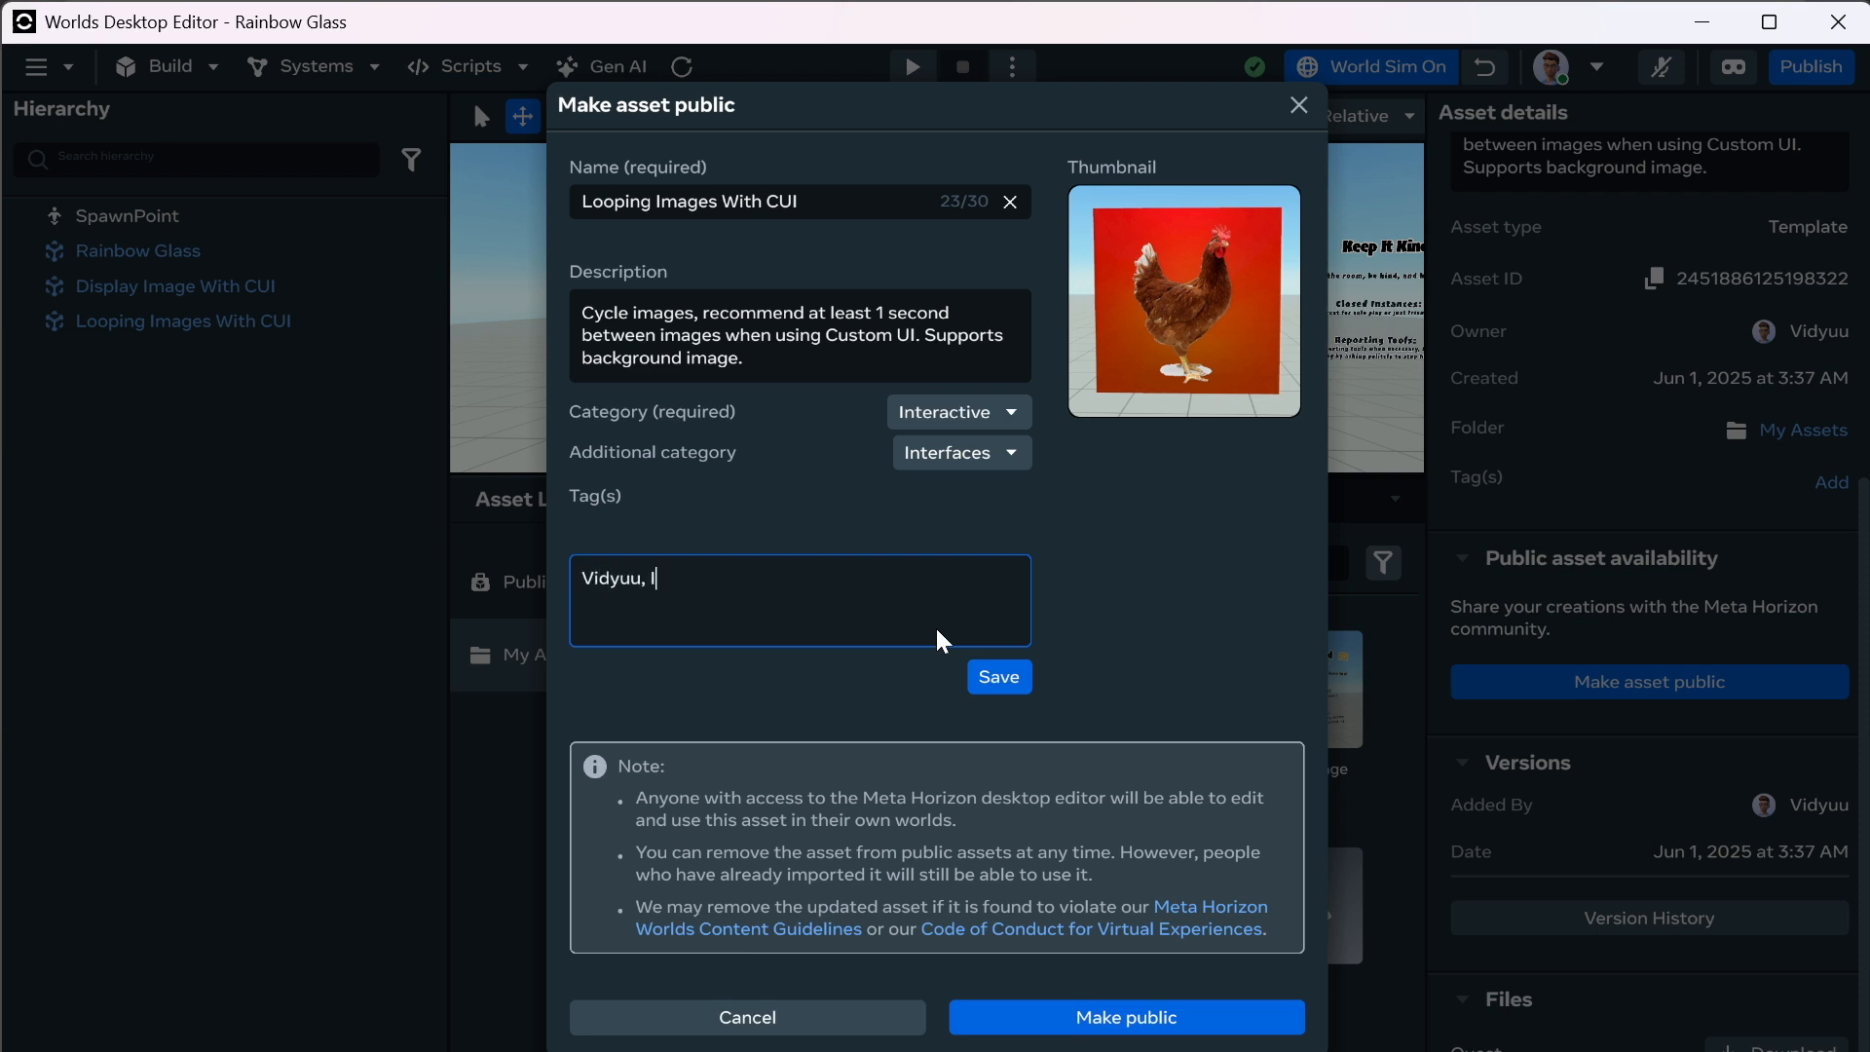
text(mage Cyclke)
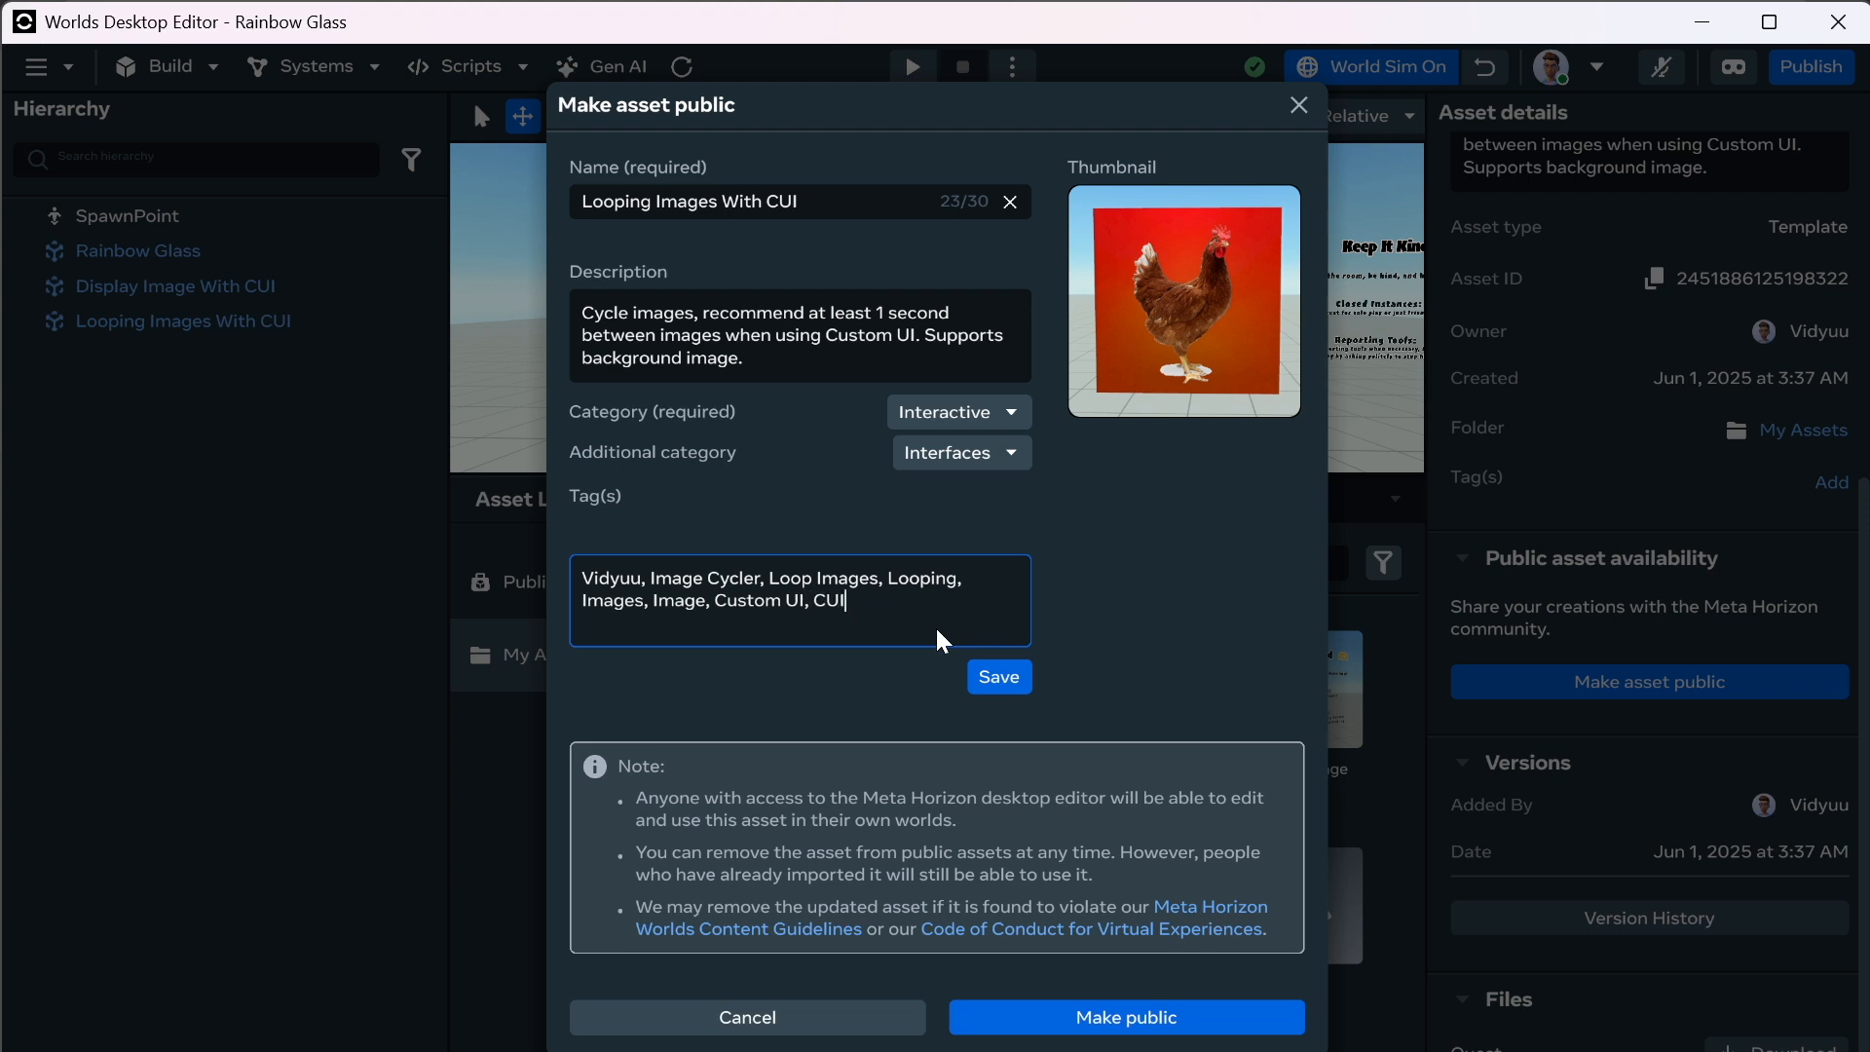
click(1000, 677)
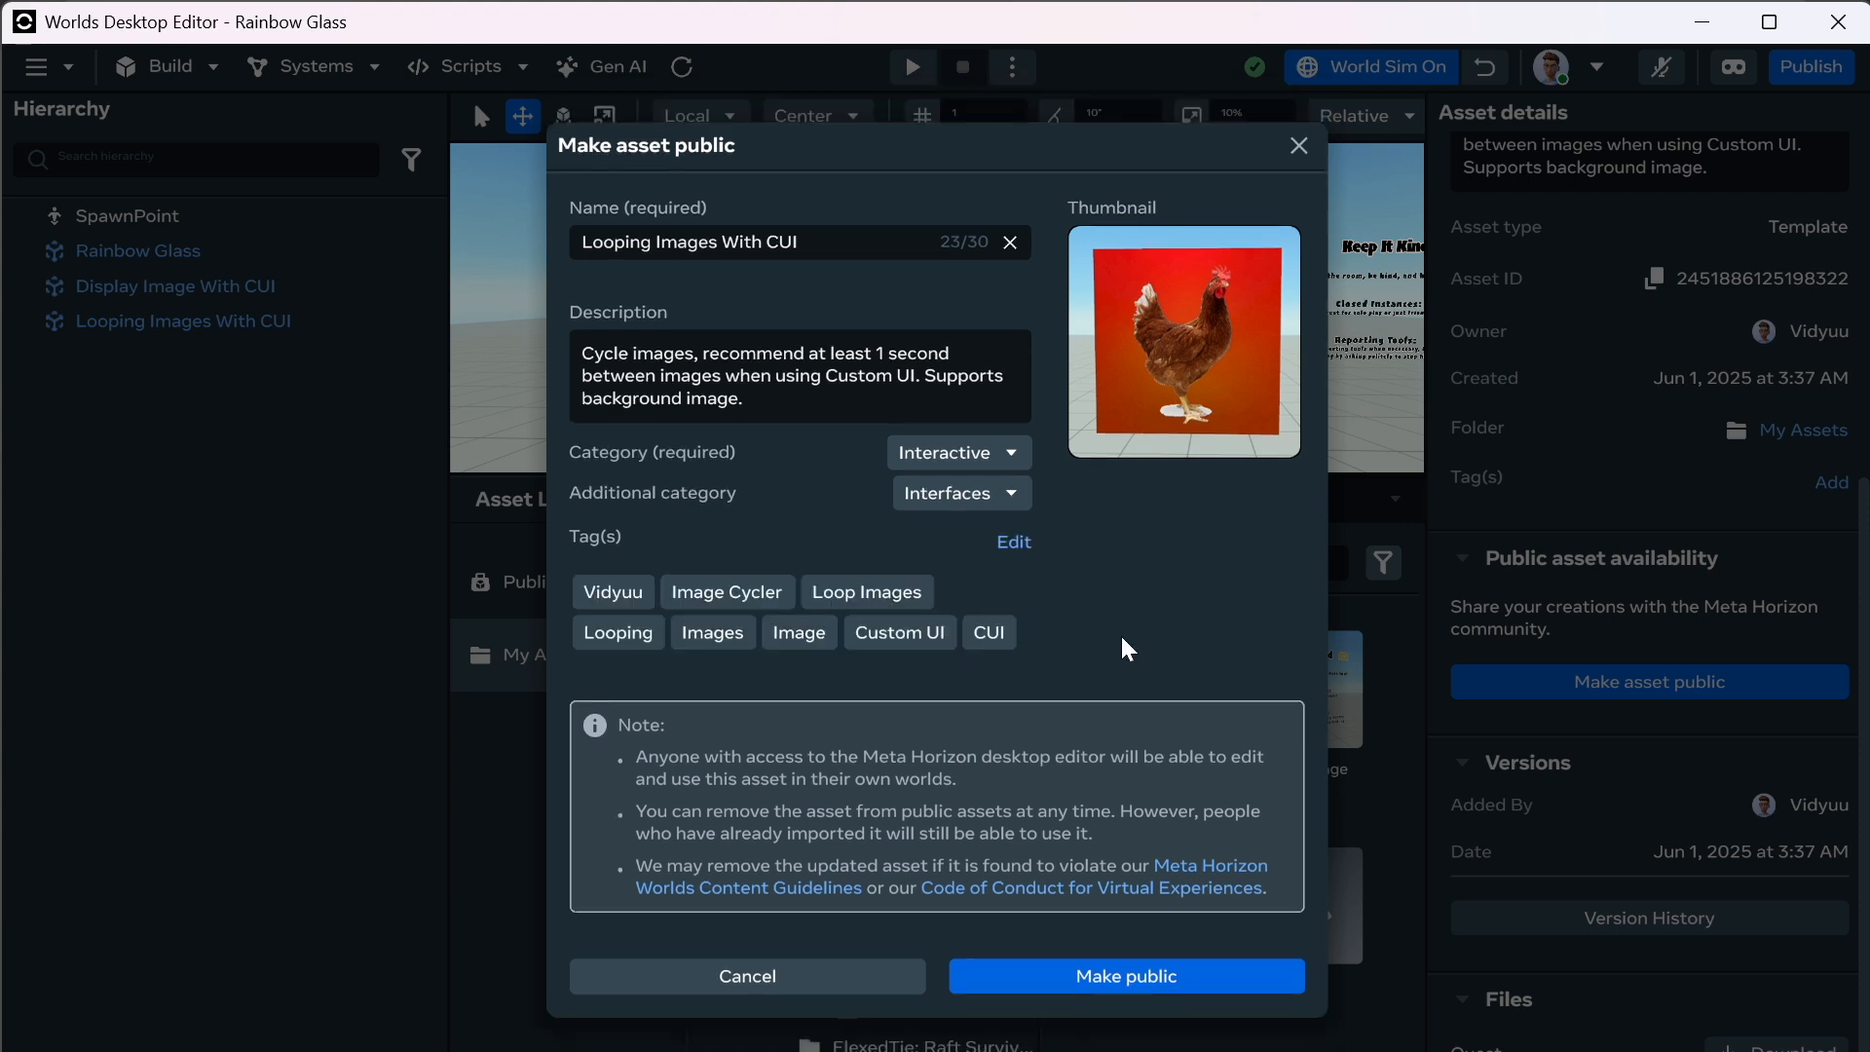
Make the Looping Images With CUI asset public and open the Public Assets library to find it.
click(1176, 977)
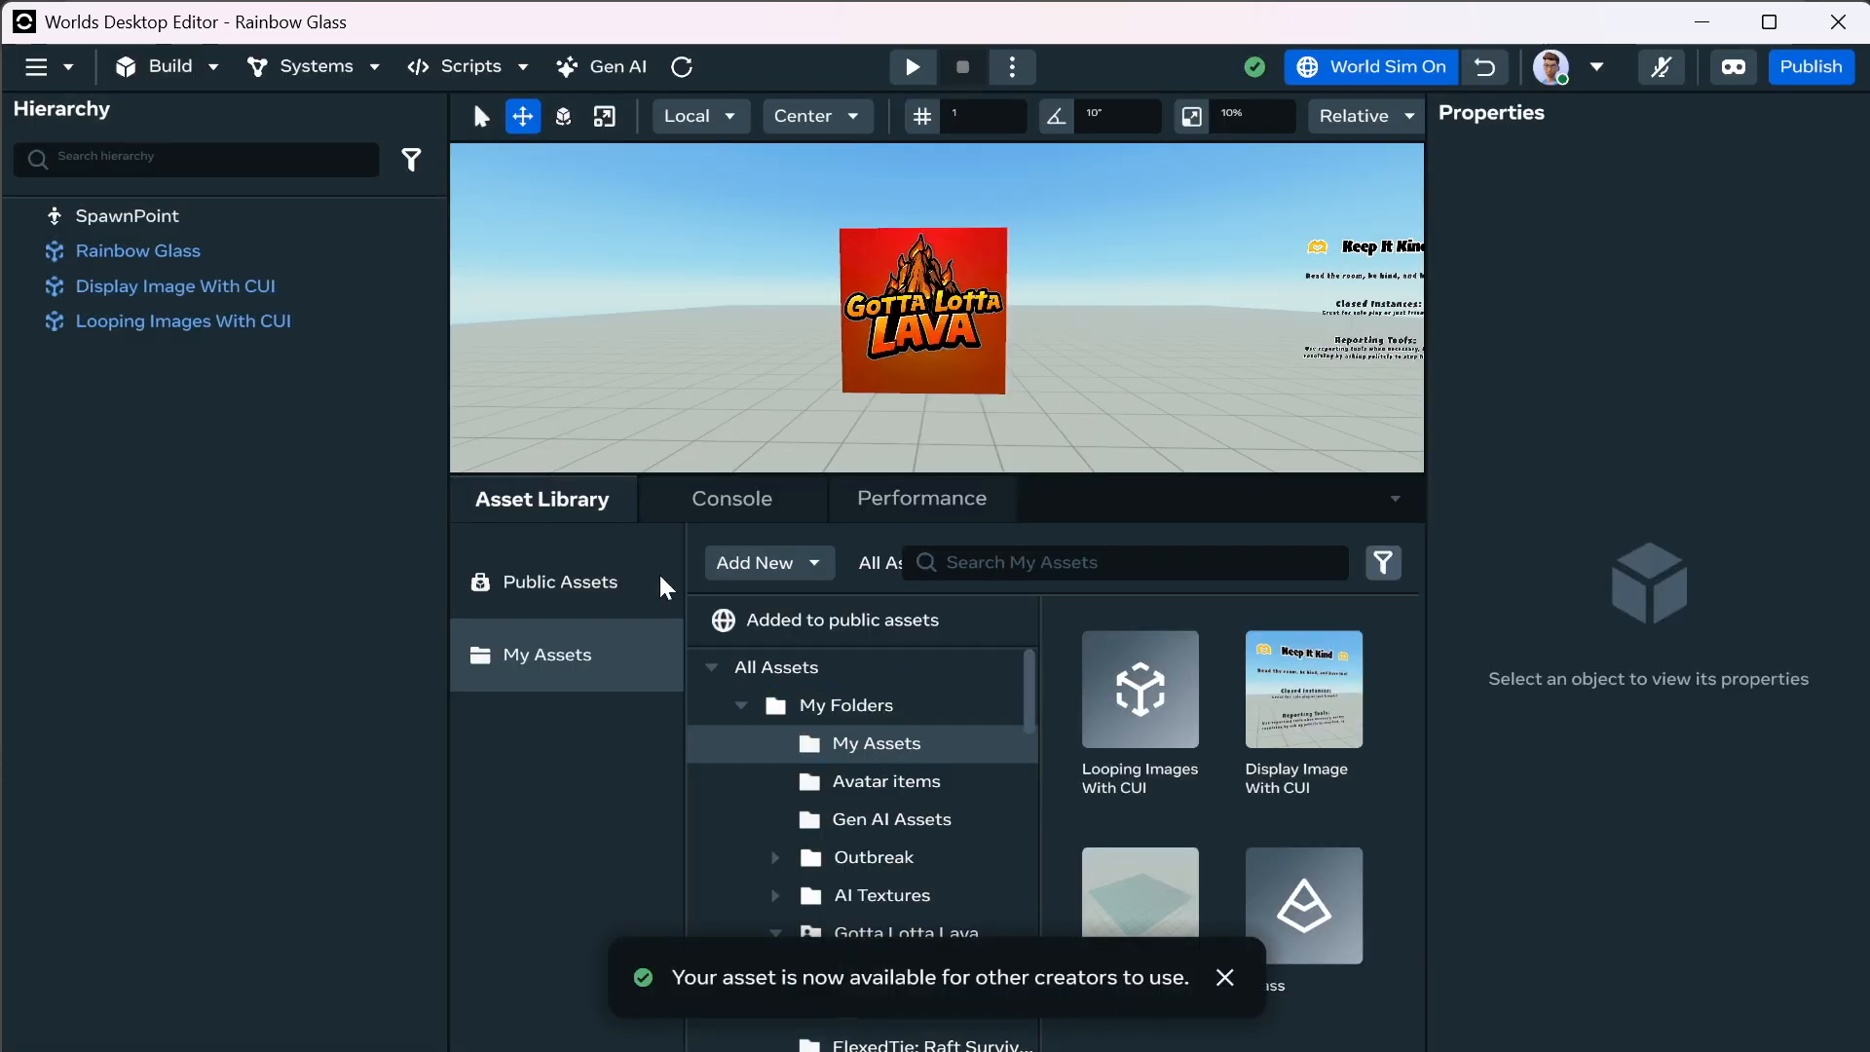
click(681, 590)
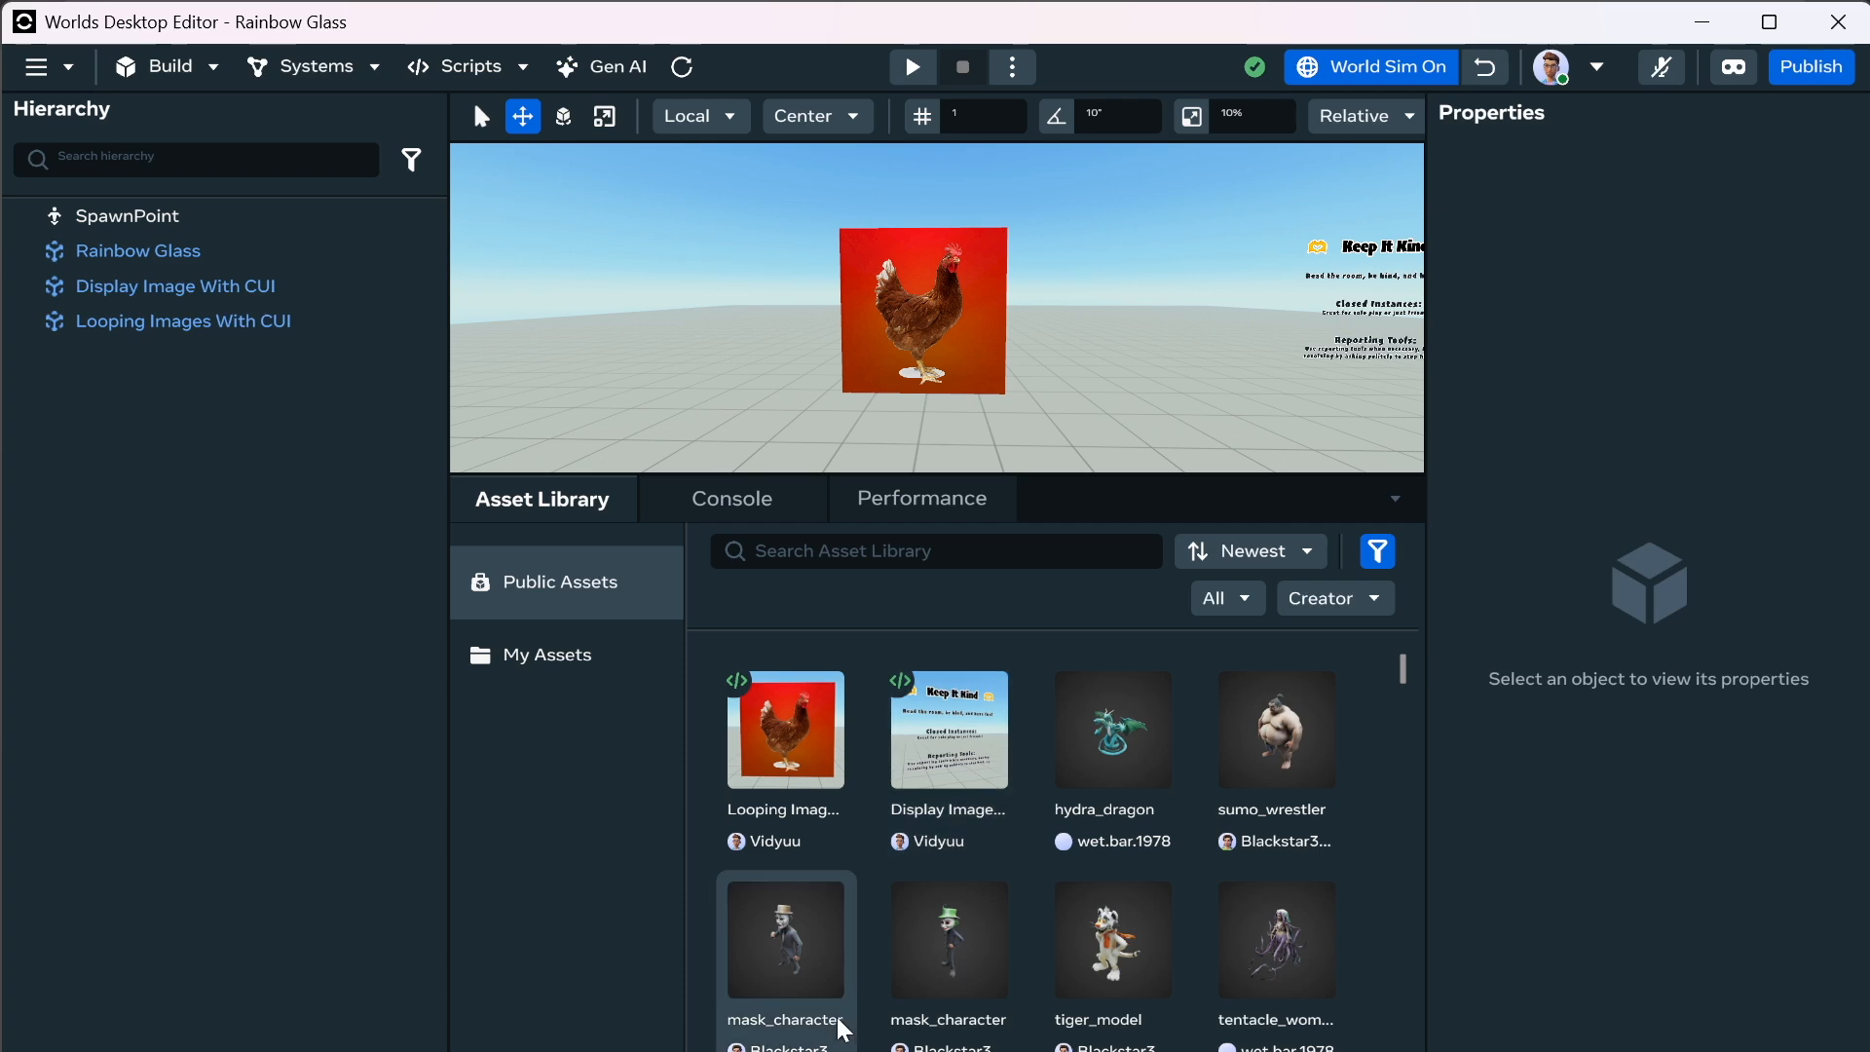
mouse_move(762, 1051)
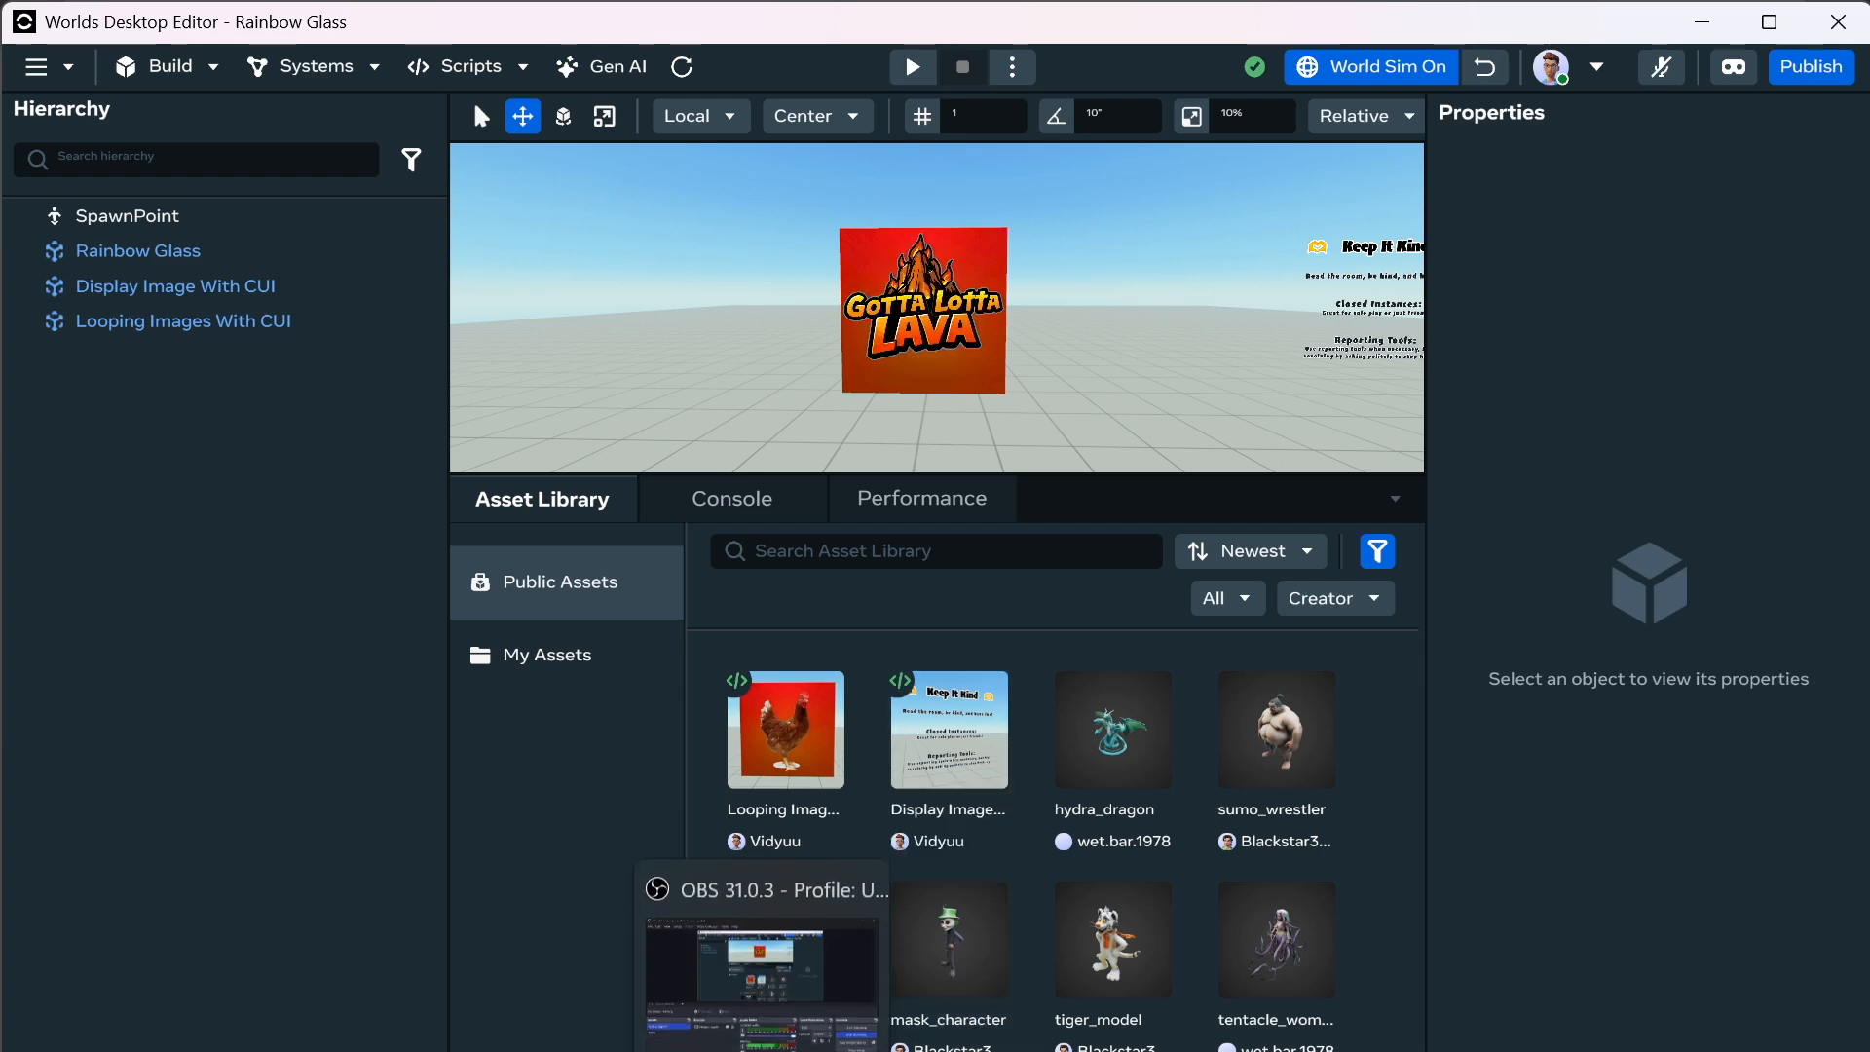
click(762, 974)
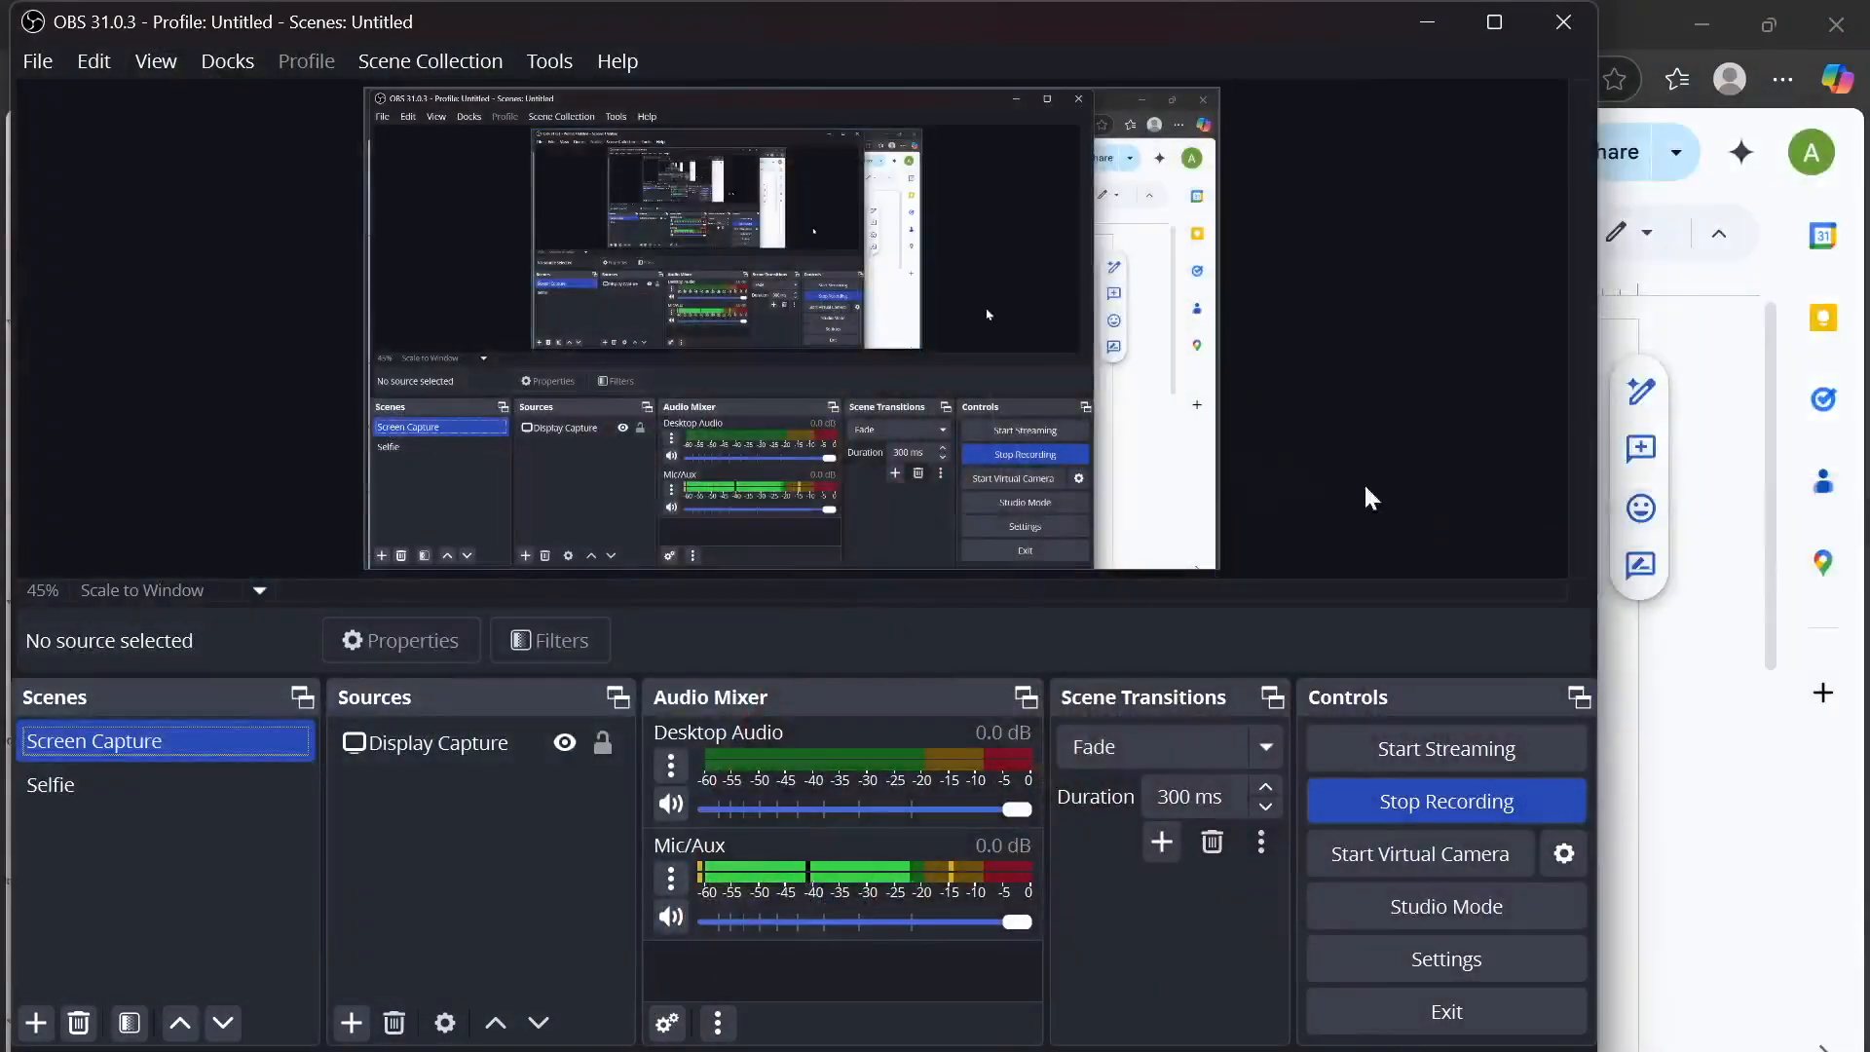
Switch to the topic list in Google Docs and apply strikethrough to the "CUI Image" line.
click(1742, 815)
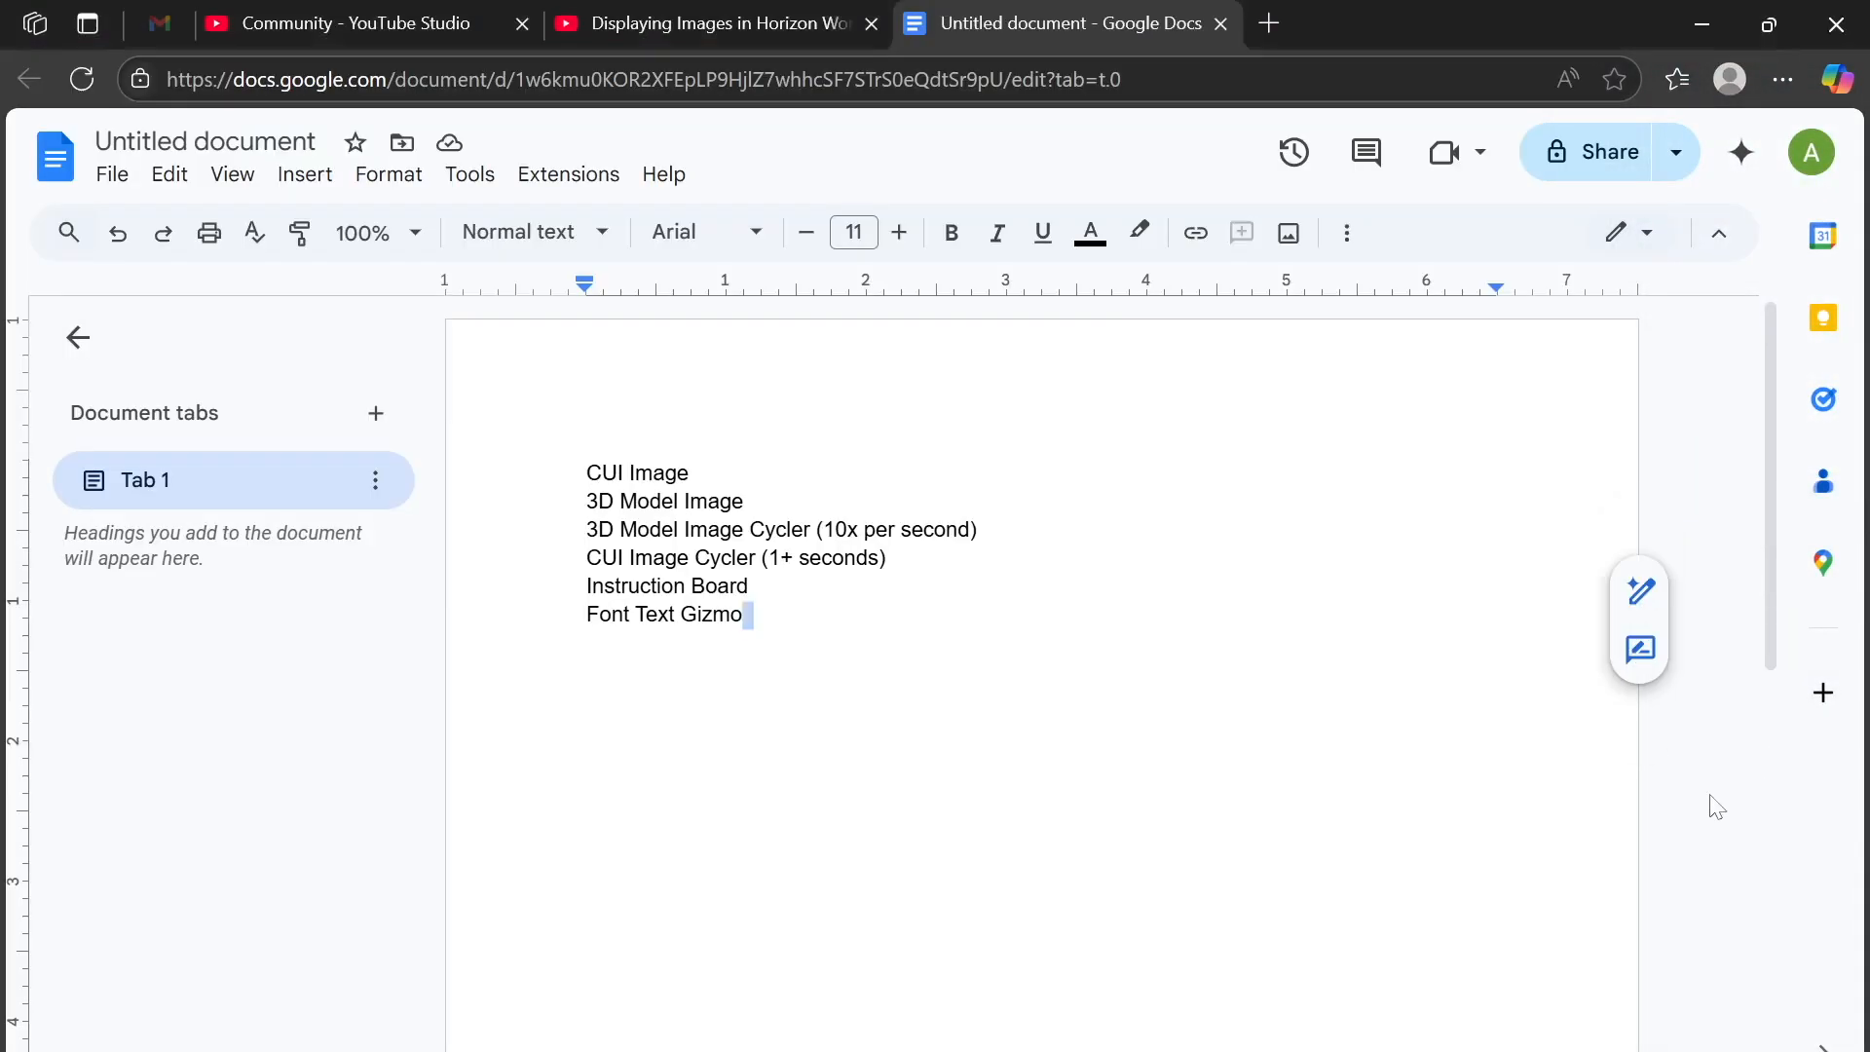
triple_click(692, 474)
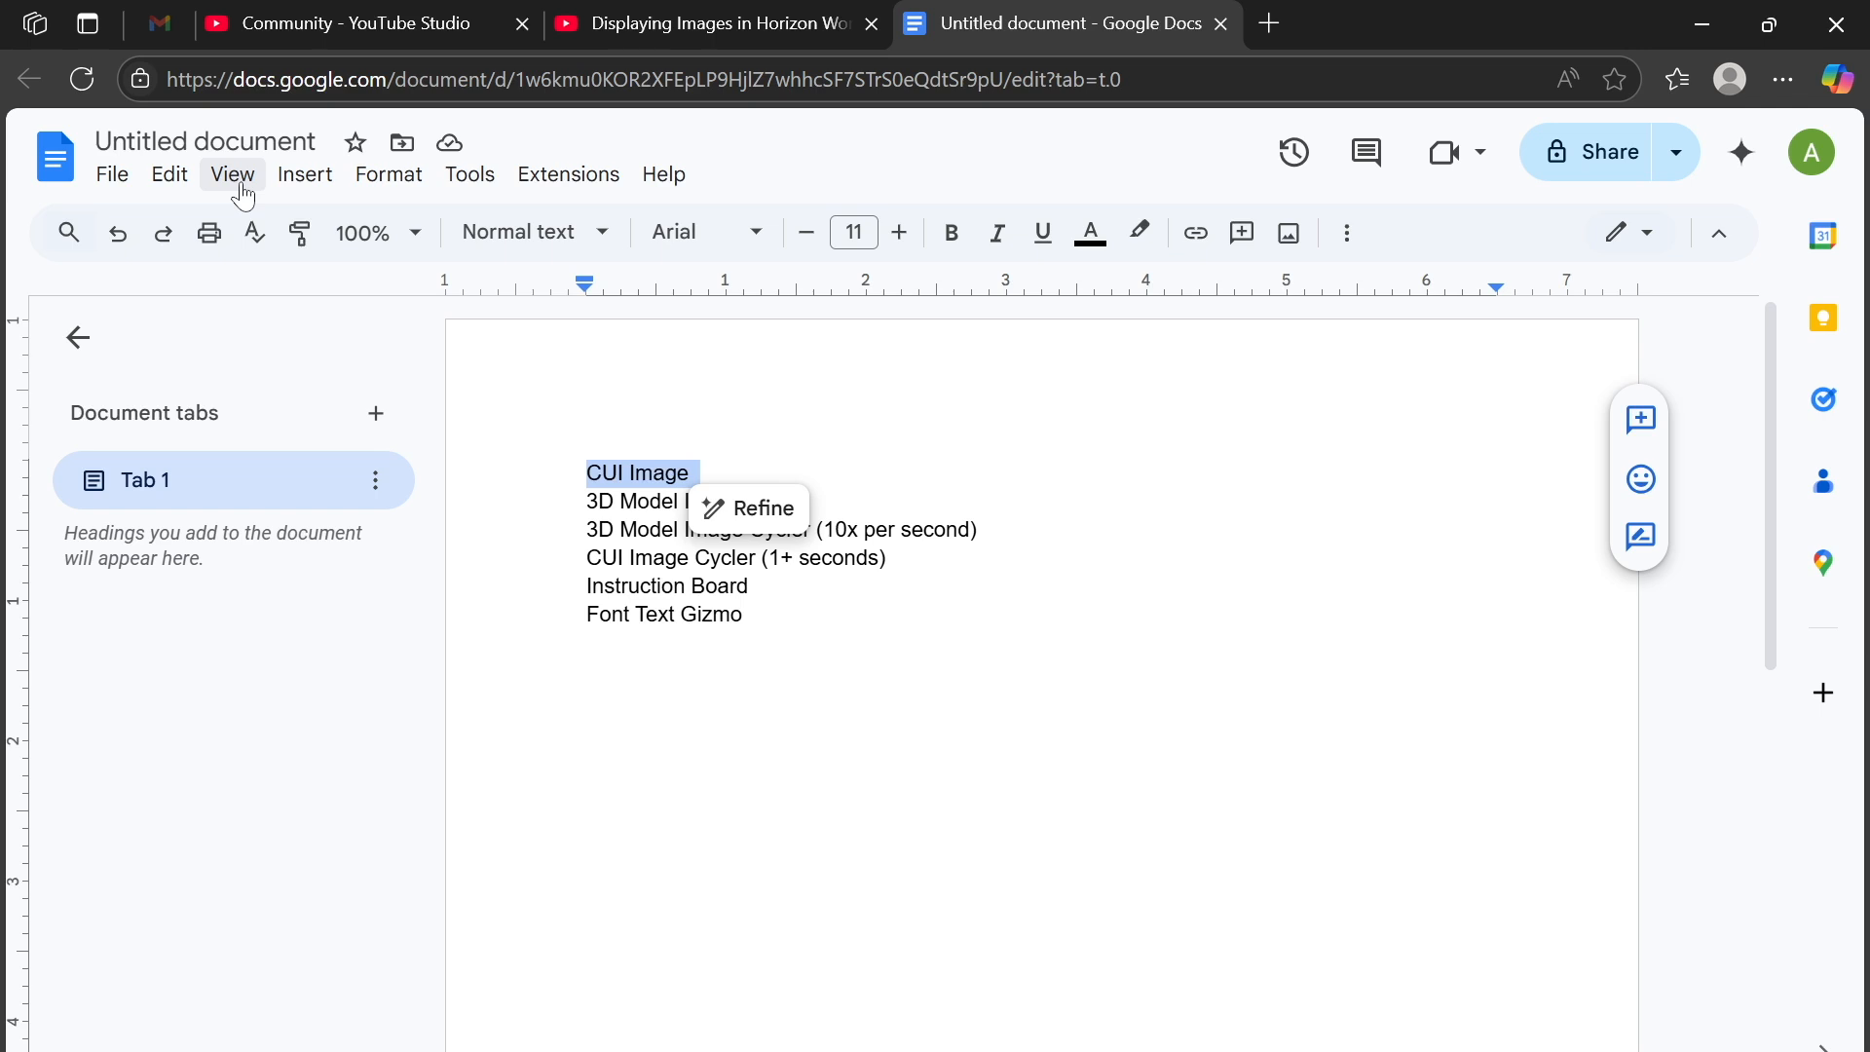
click(387, 187)
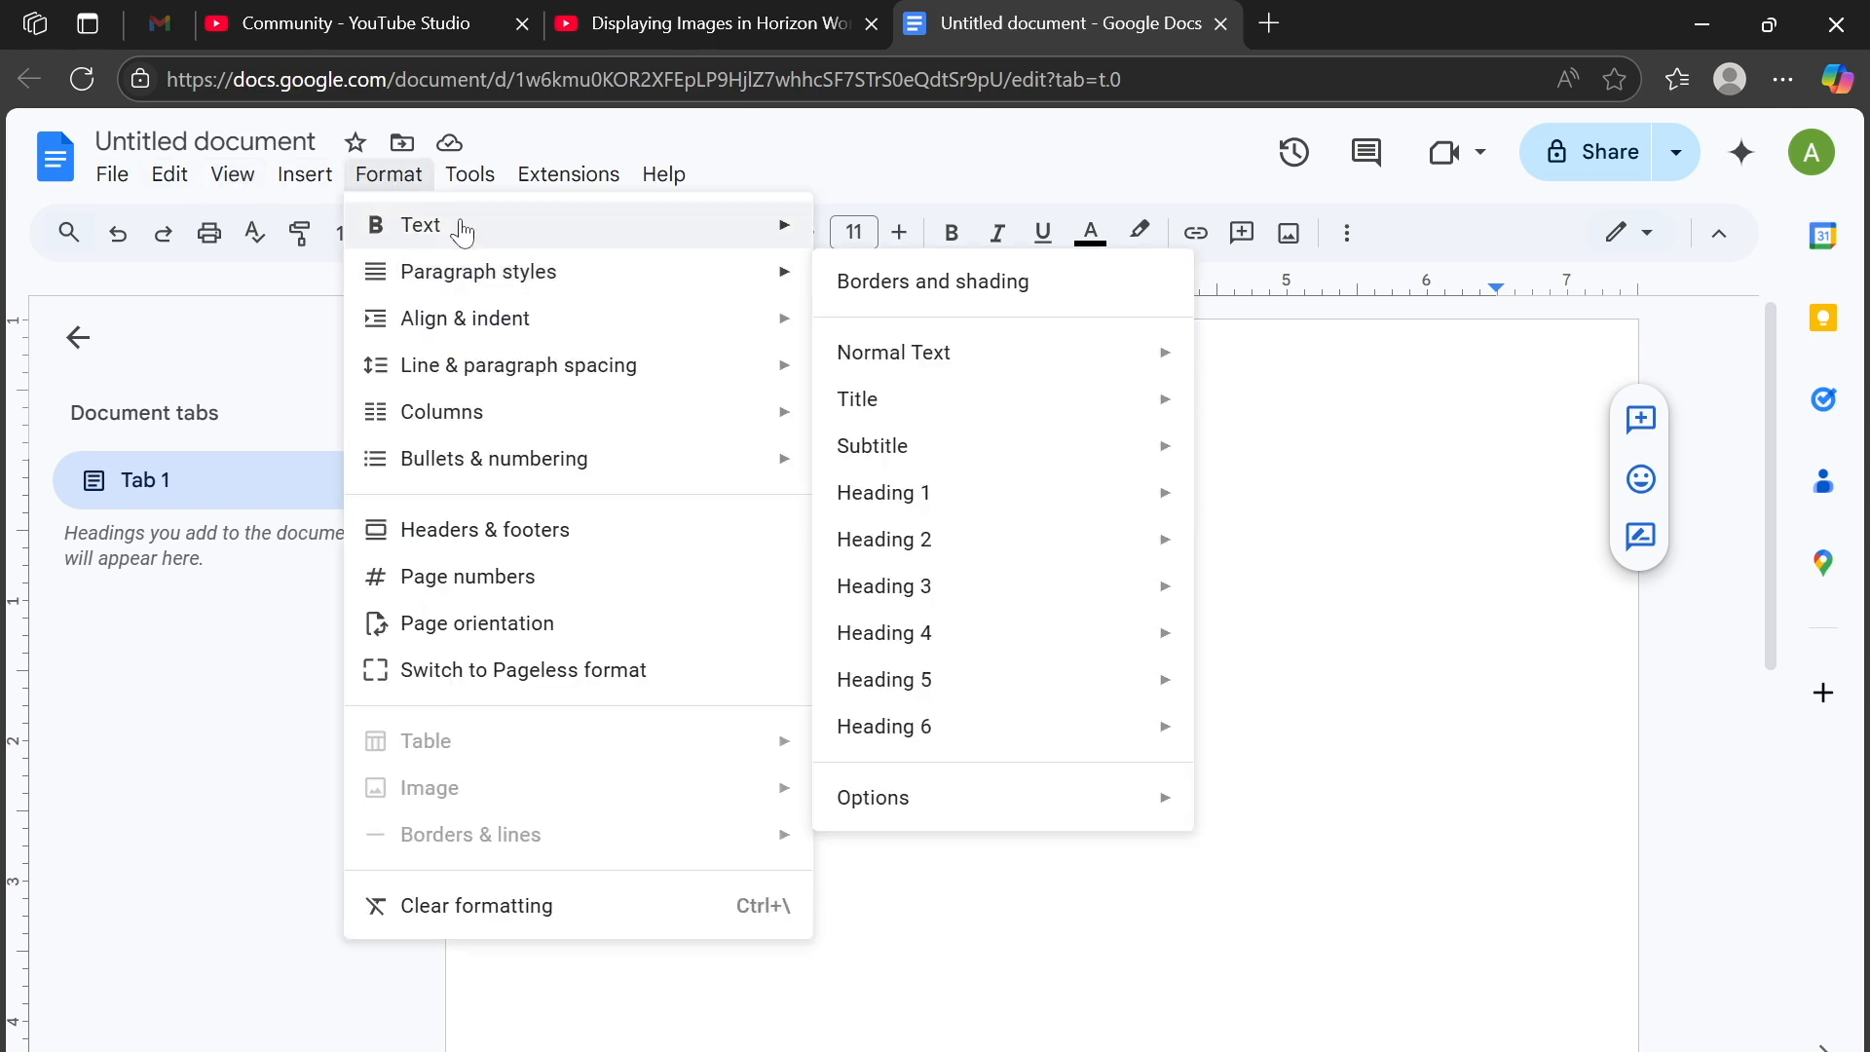
mouse_move(463, 227)
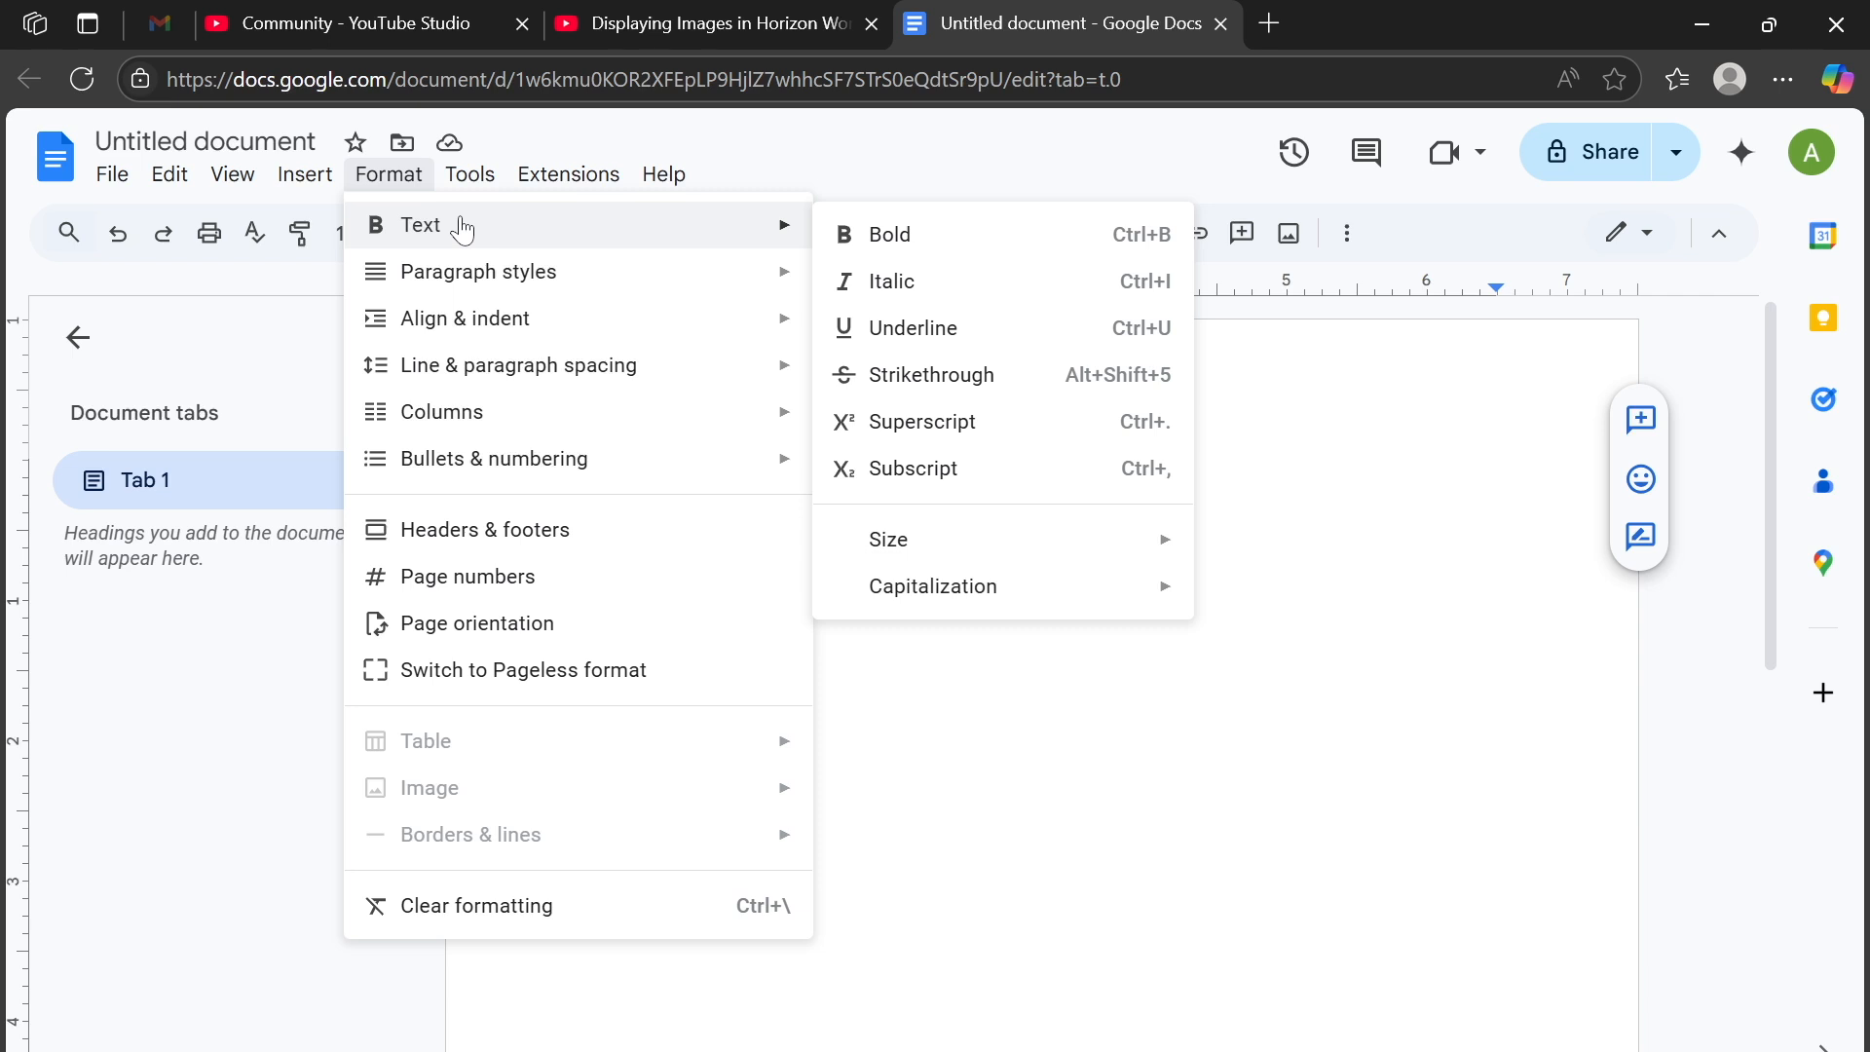
click(1033, 376)
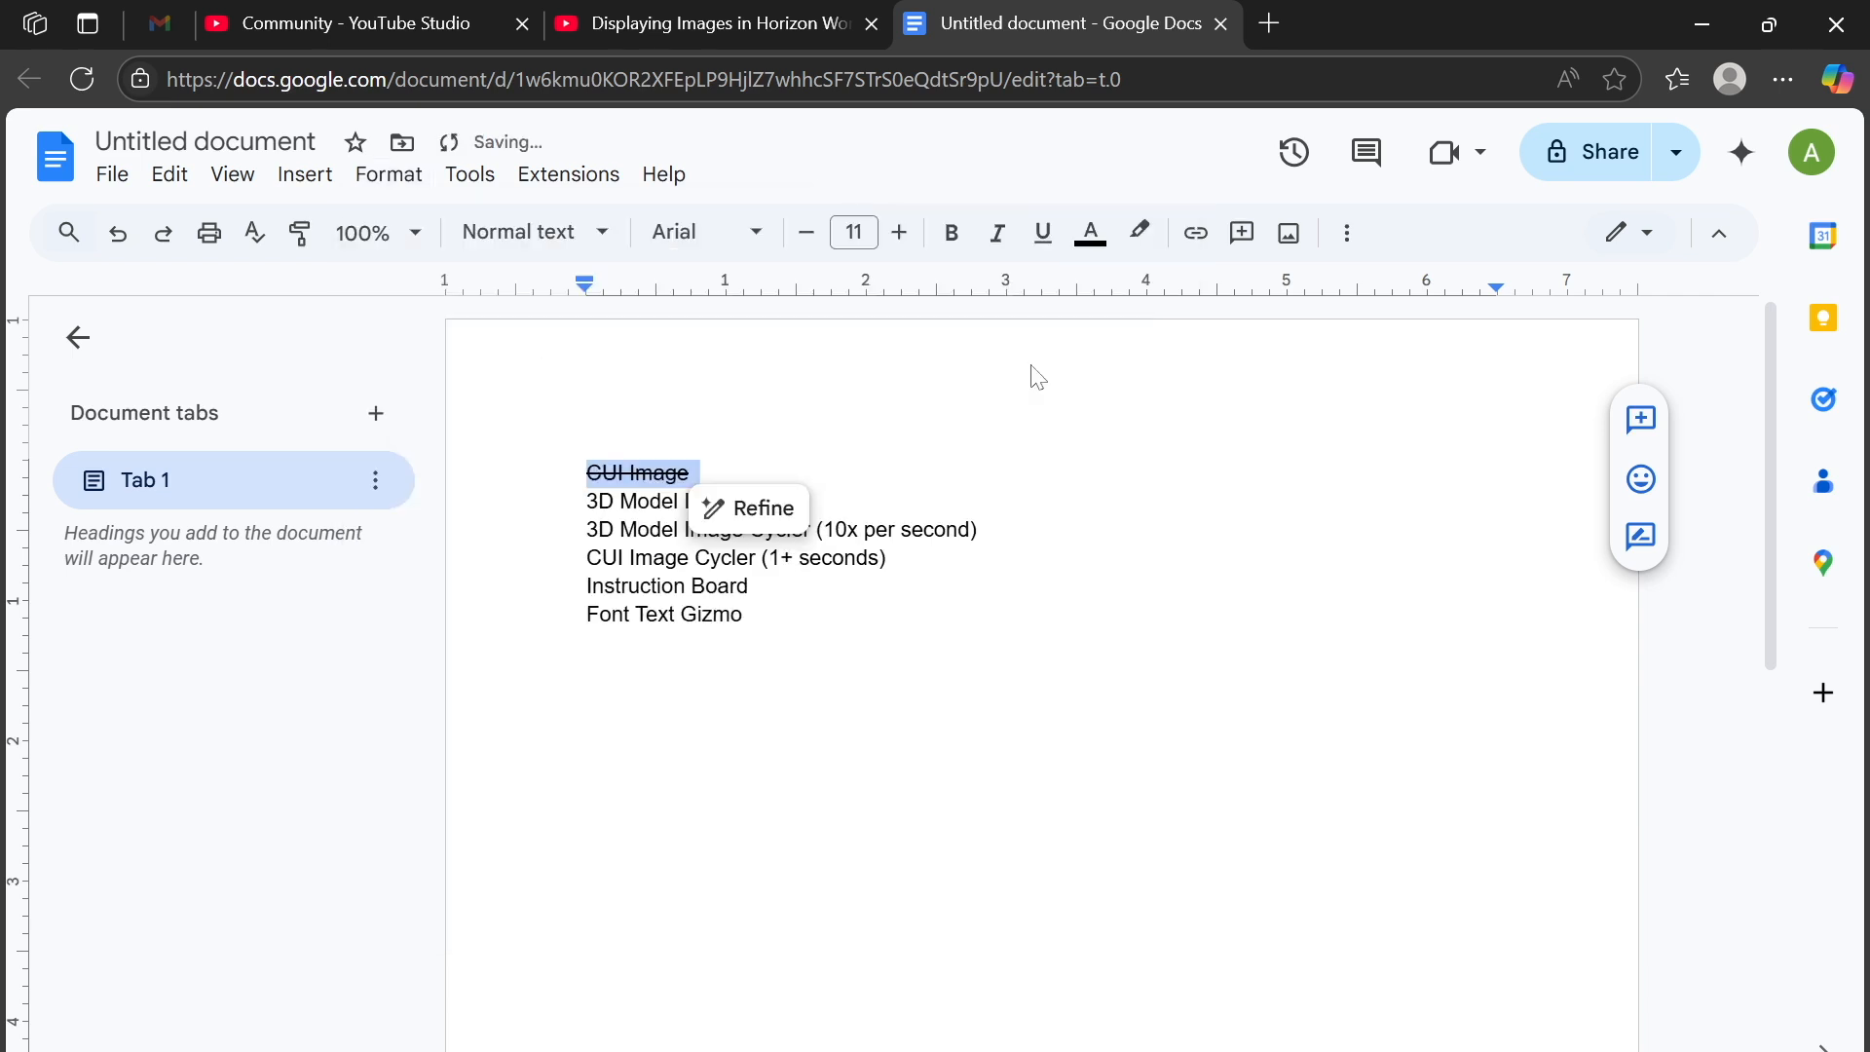
click(750, 587)
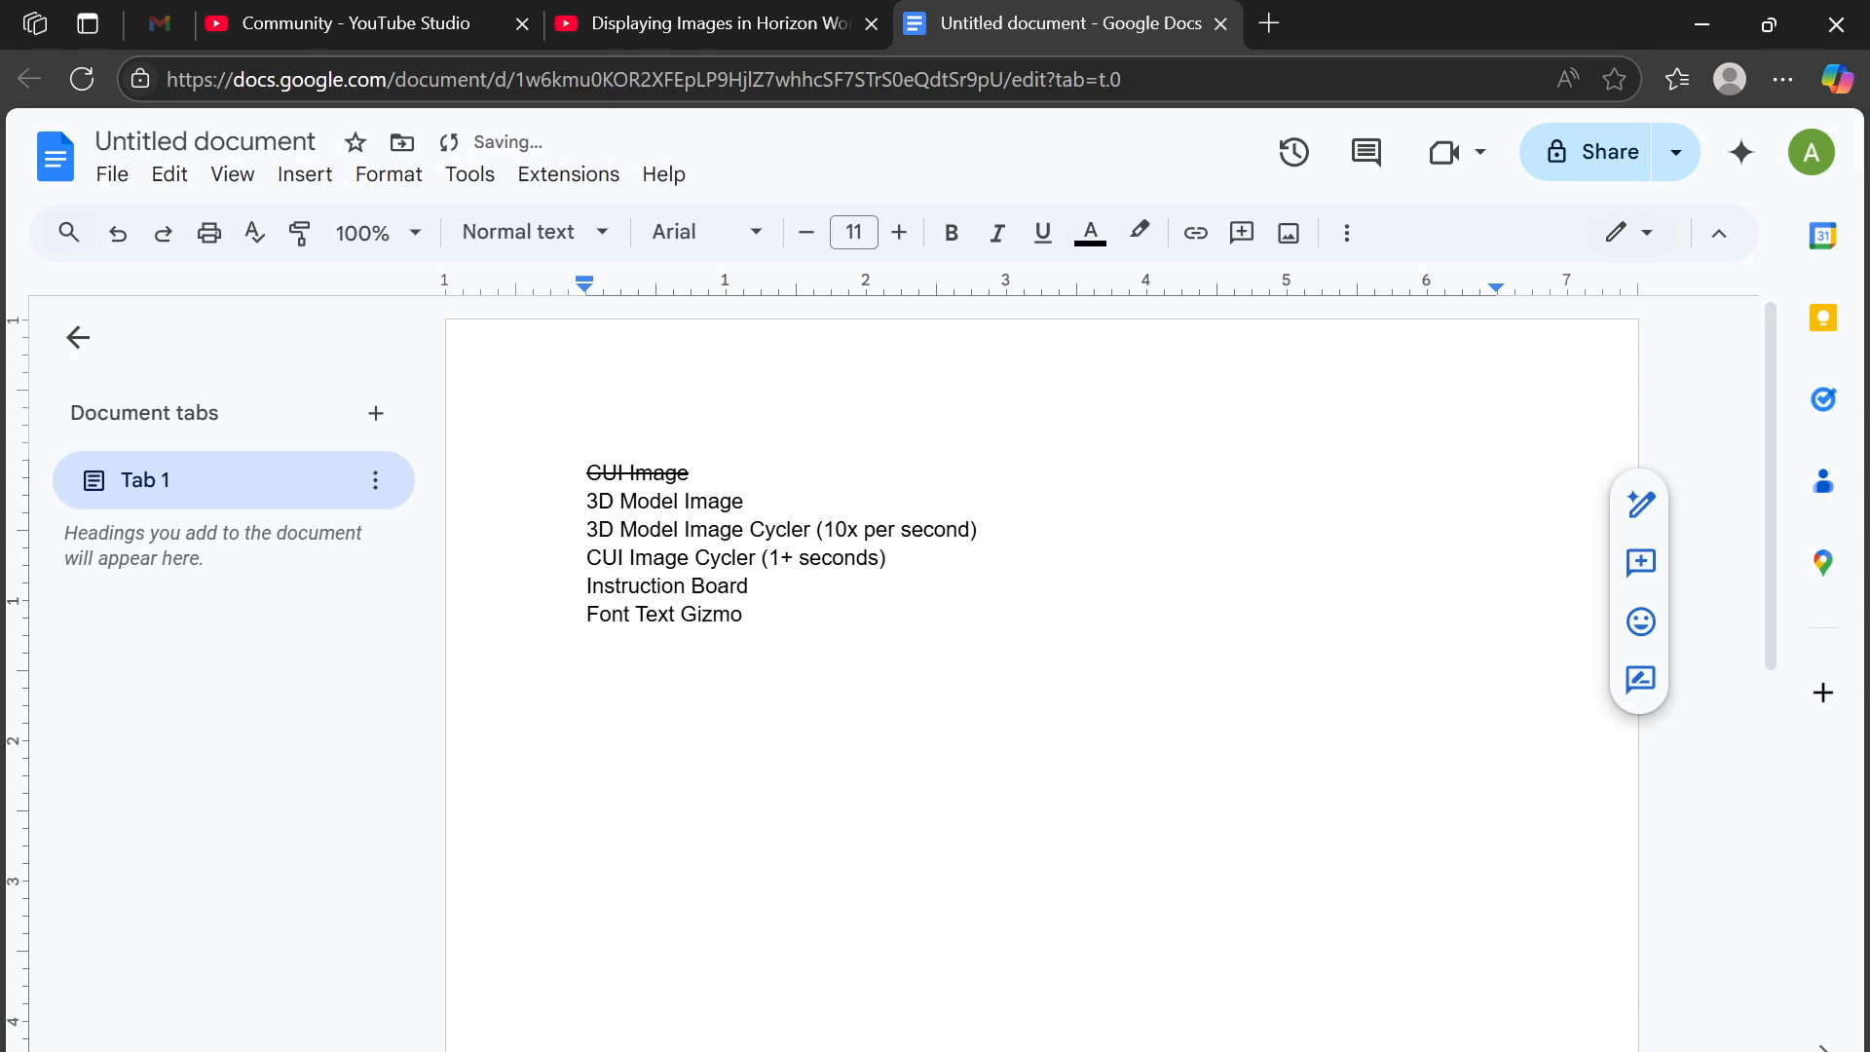
Apply strikethrough to the "CUI Image Cycler (1+ seconds)" line of the topic list.
triple_click(668, 557)
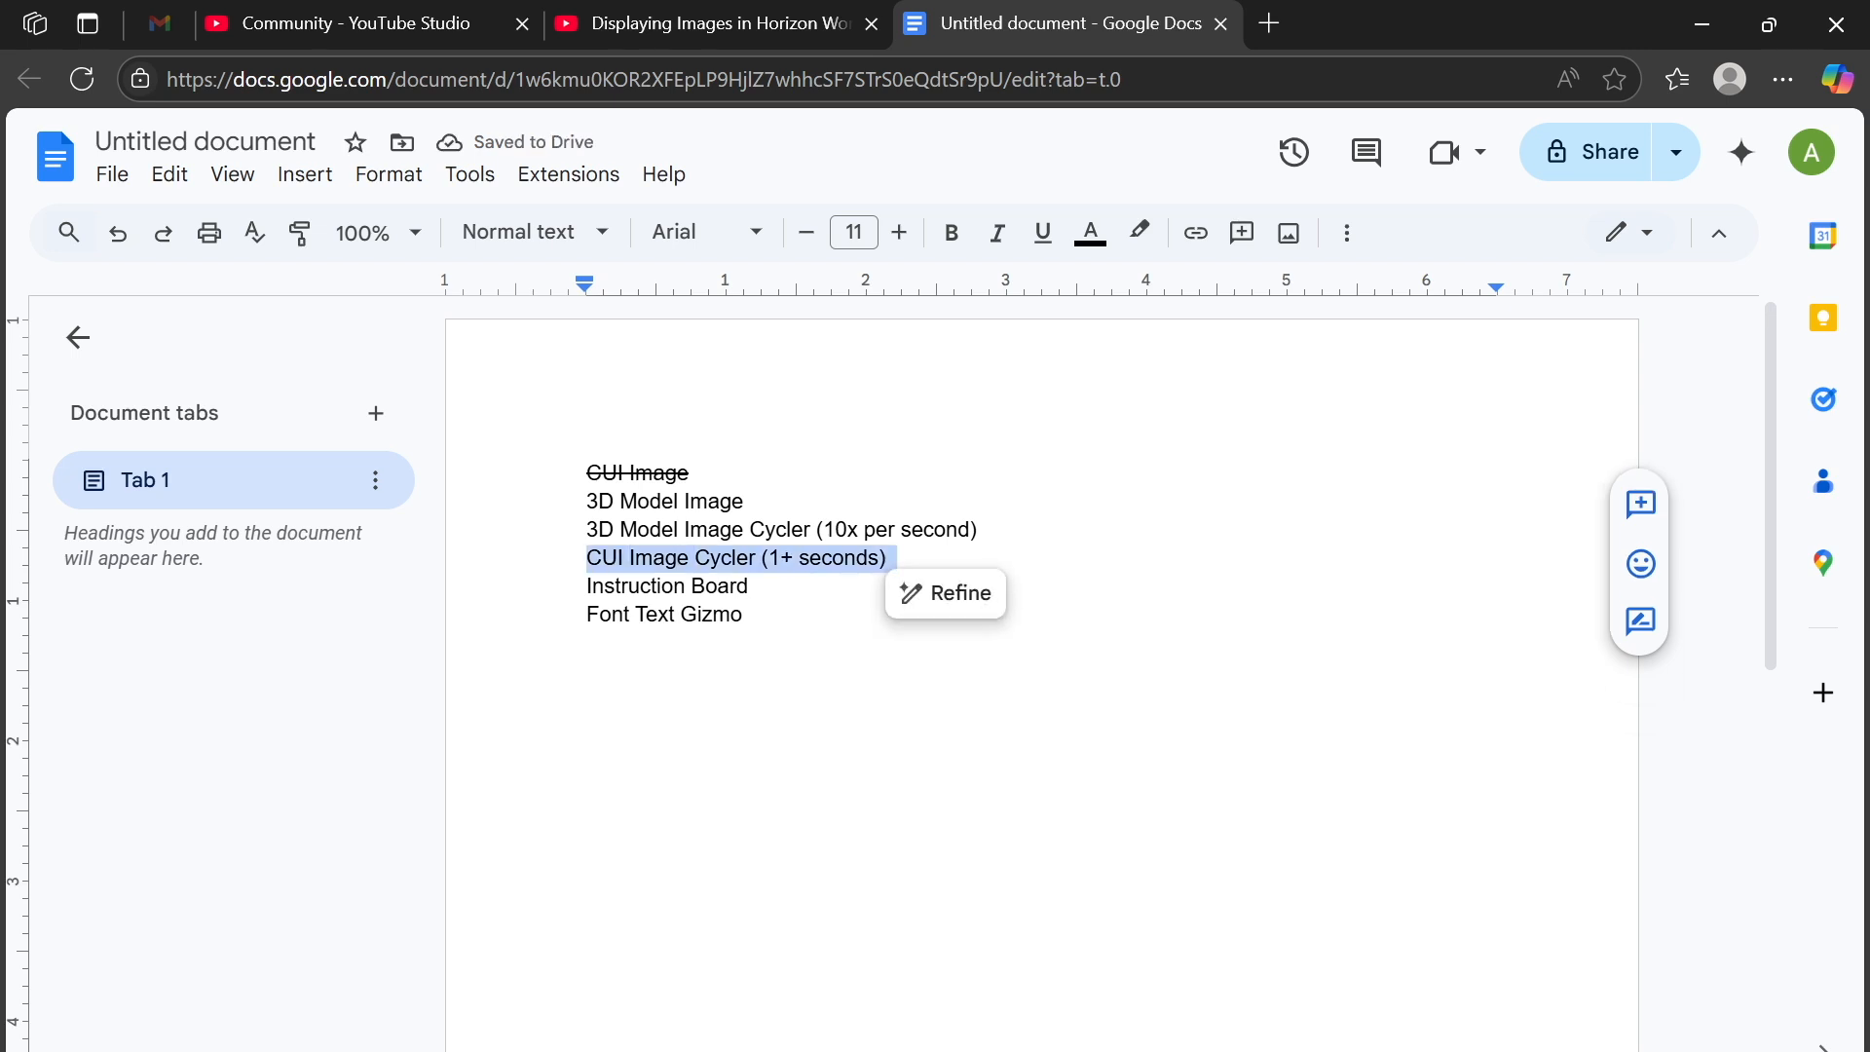
key(alt+shift+5)
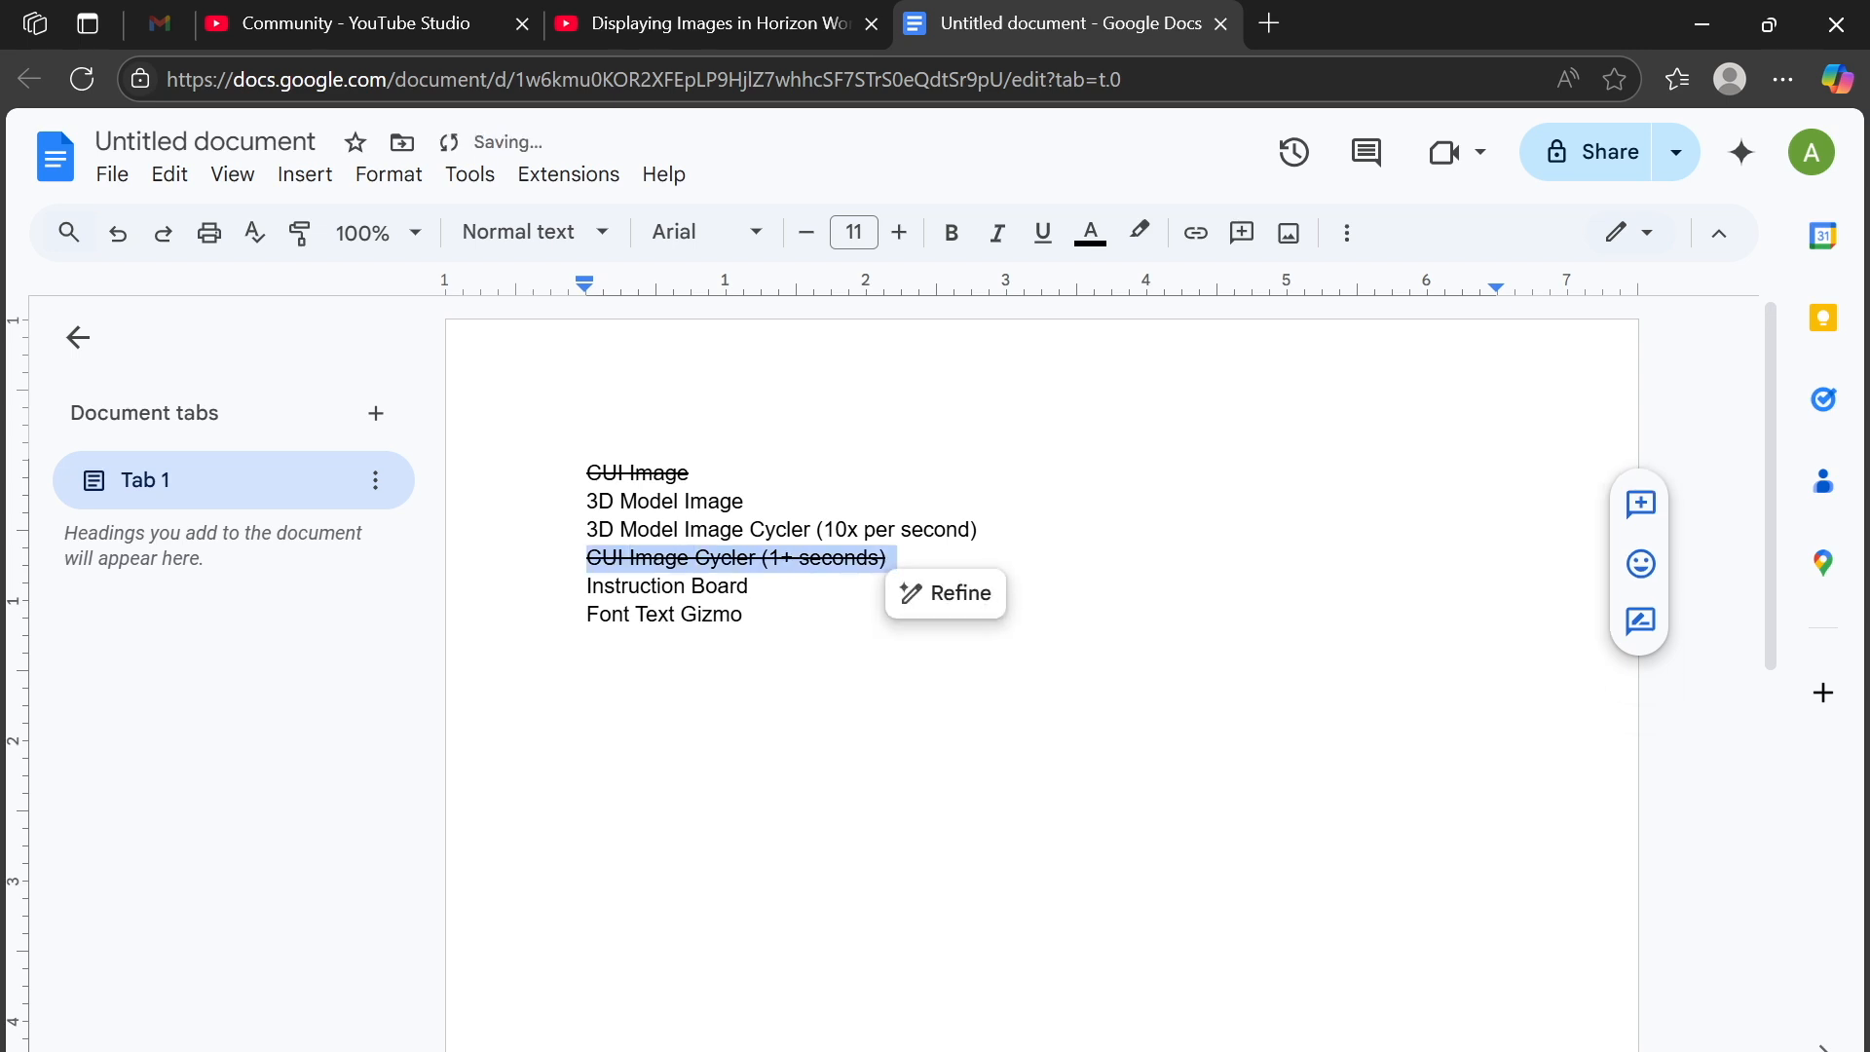
click(680, 615)
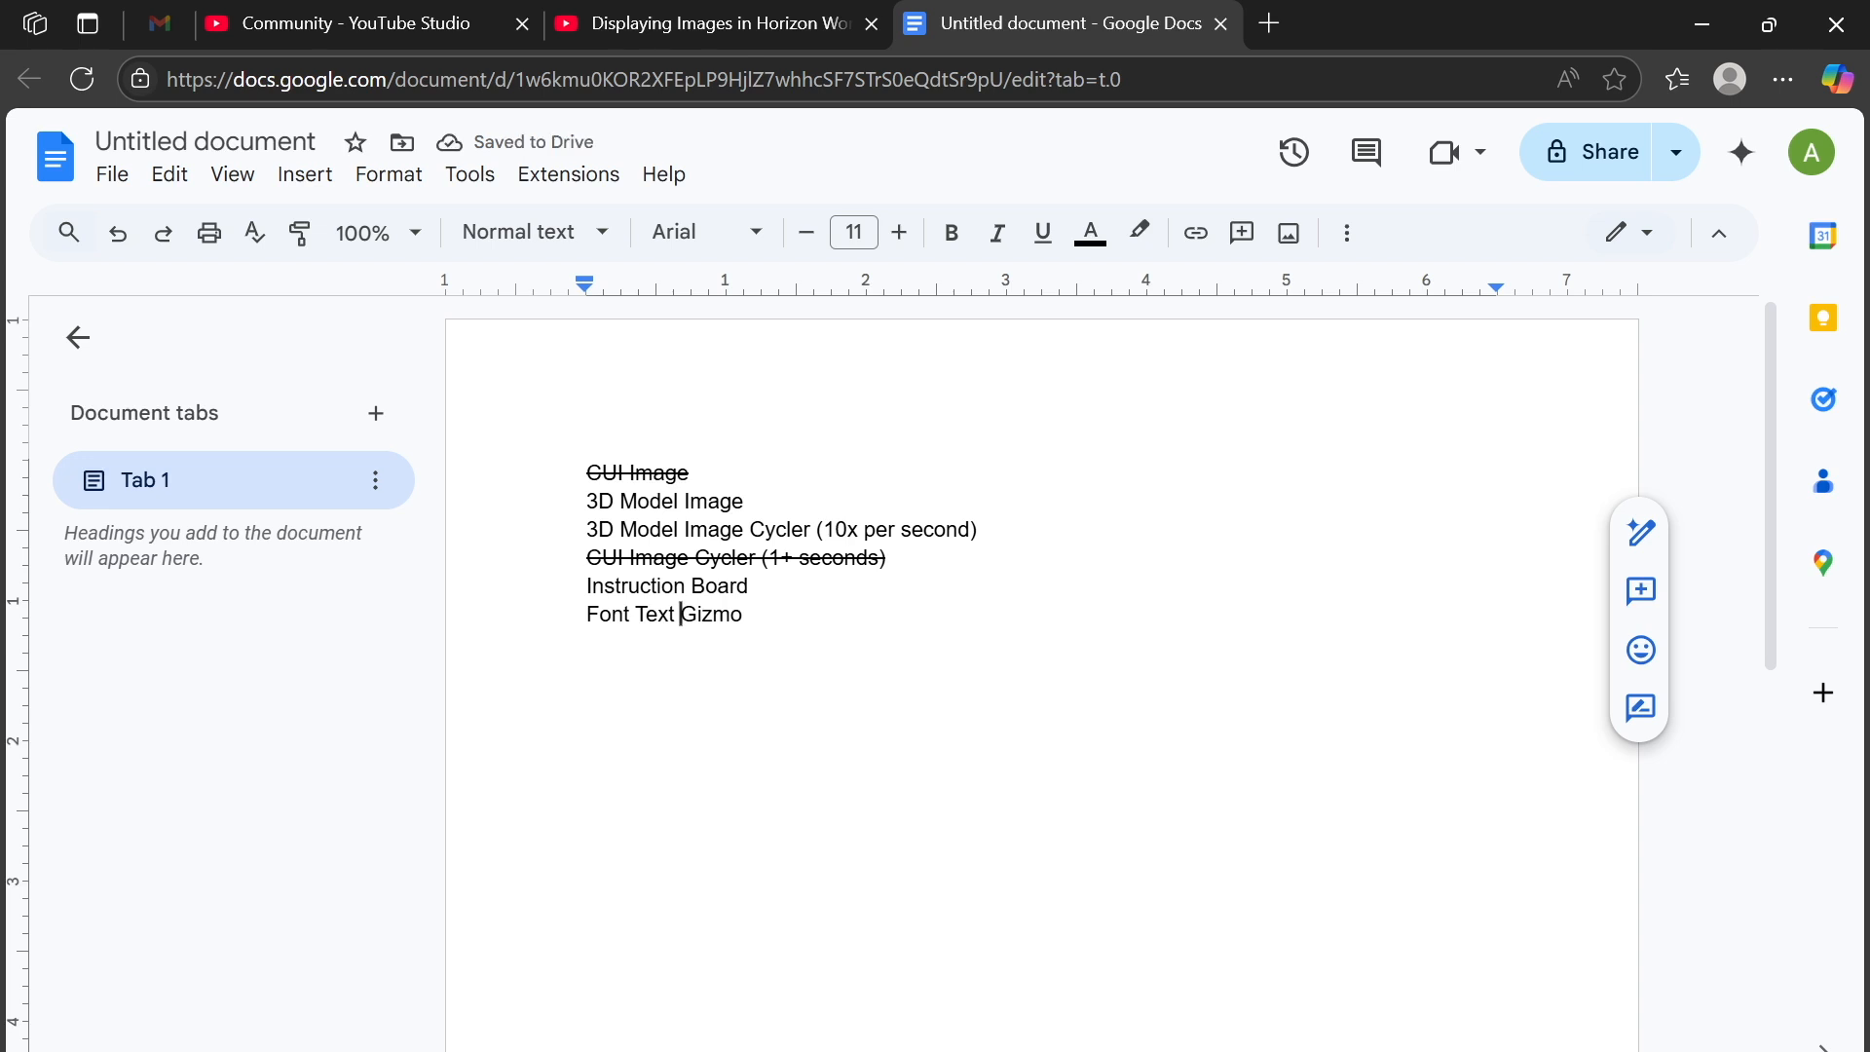
triple_click(701, 529)
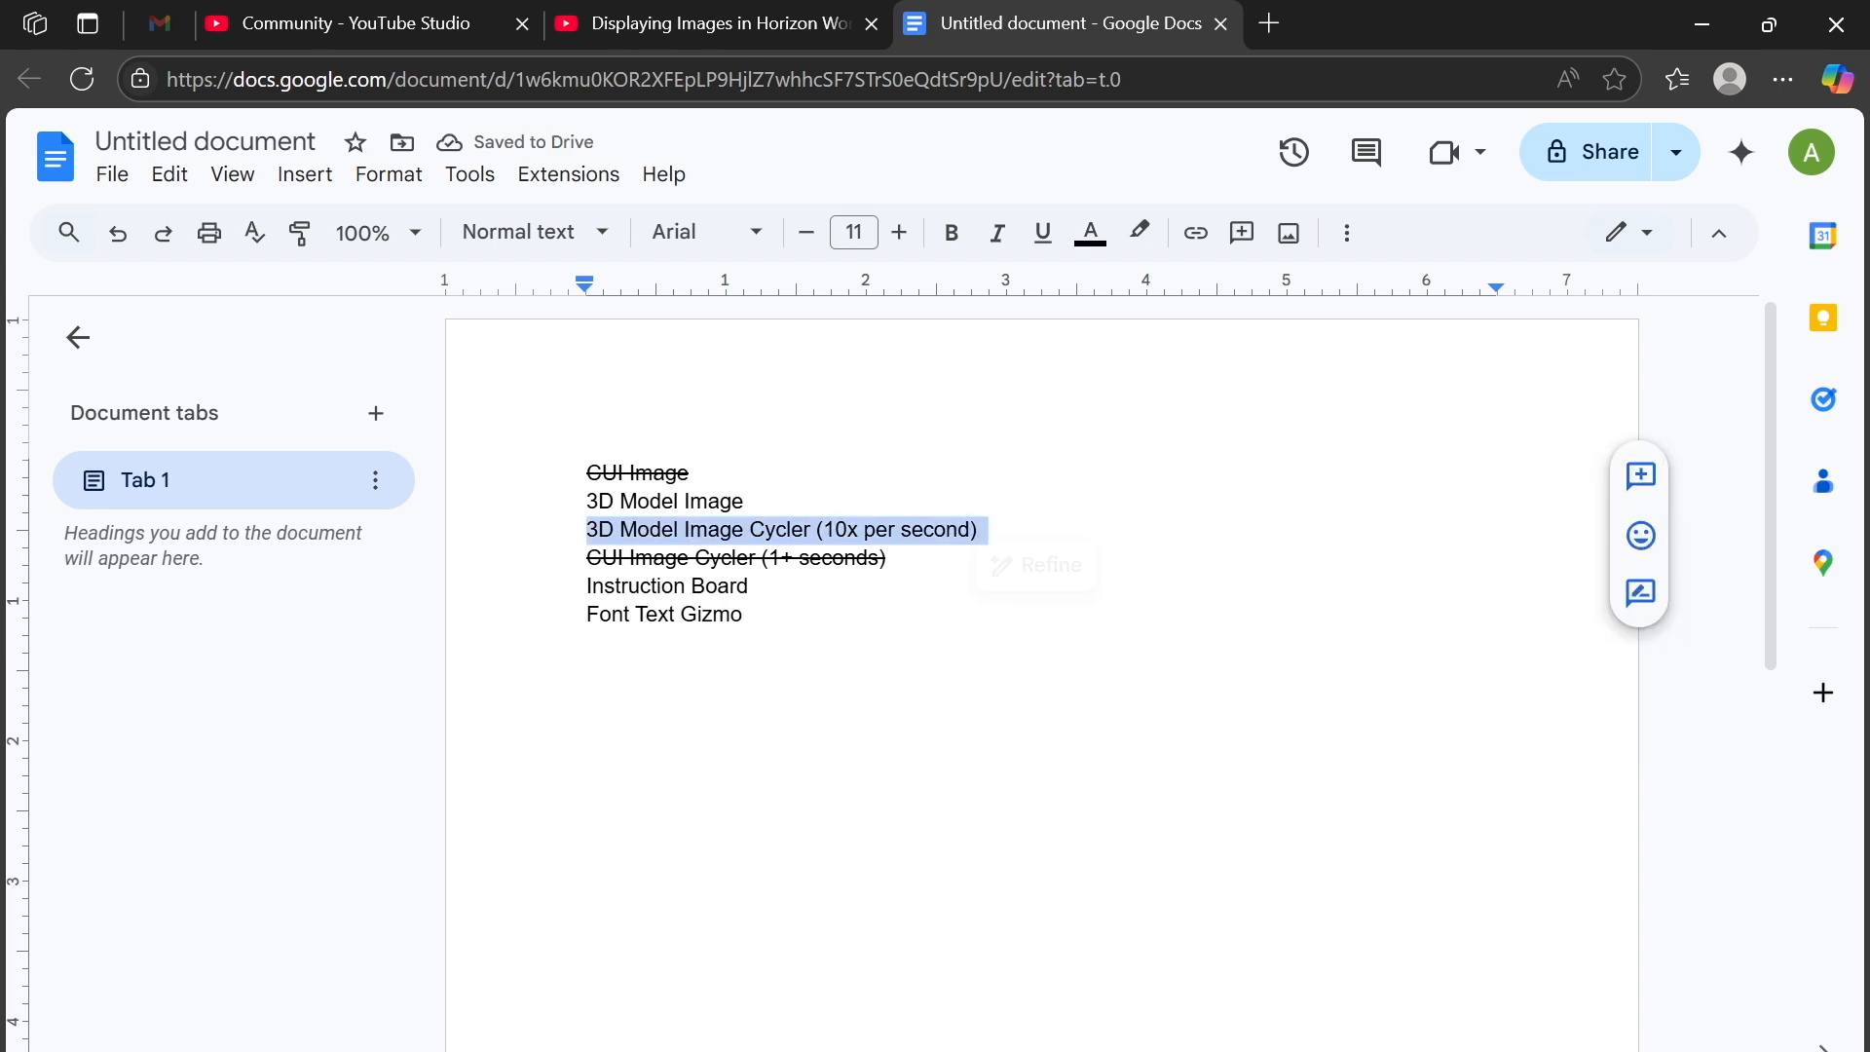
triple_click(680, 502)
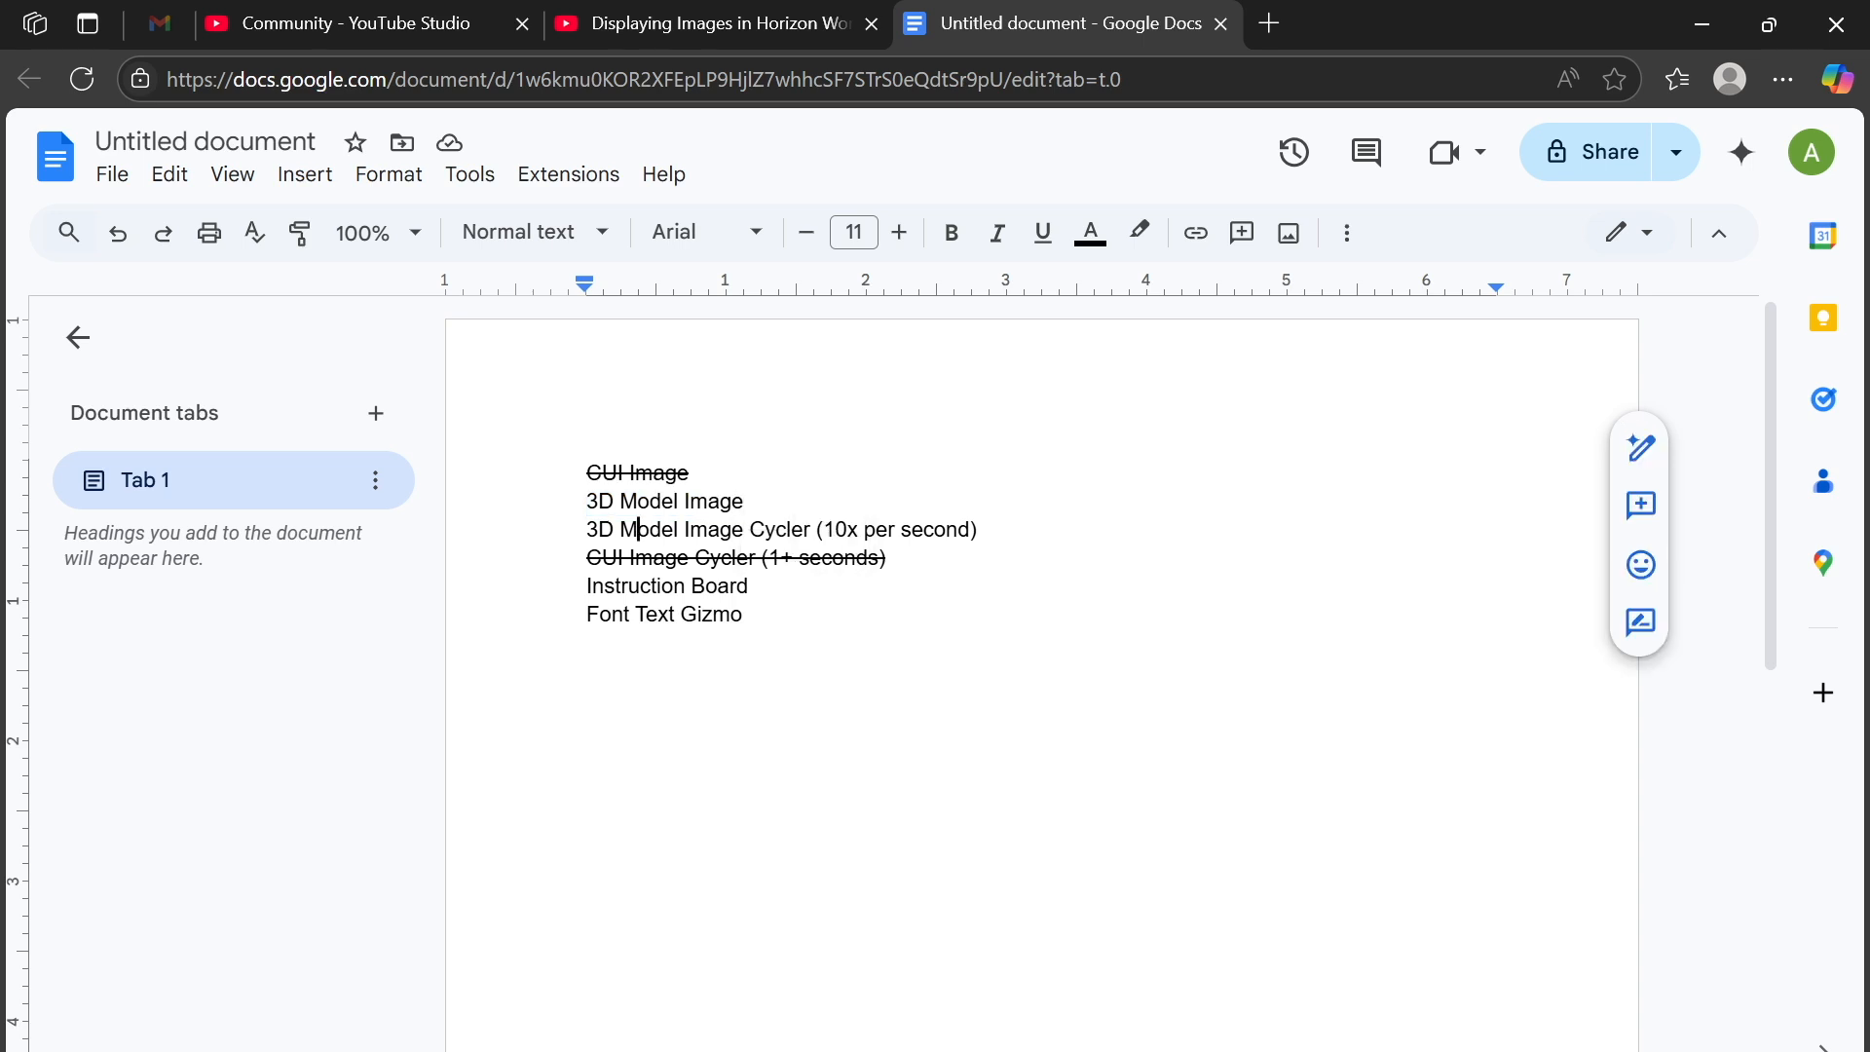
triple_click(639, 530)
triple_click(643, 502)
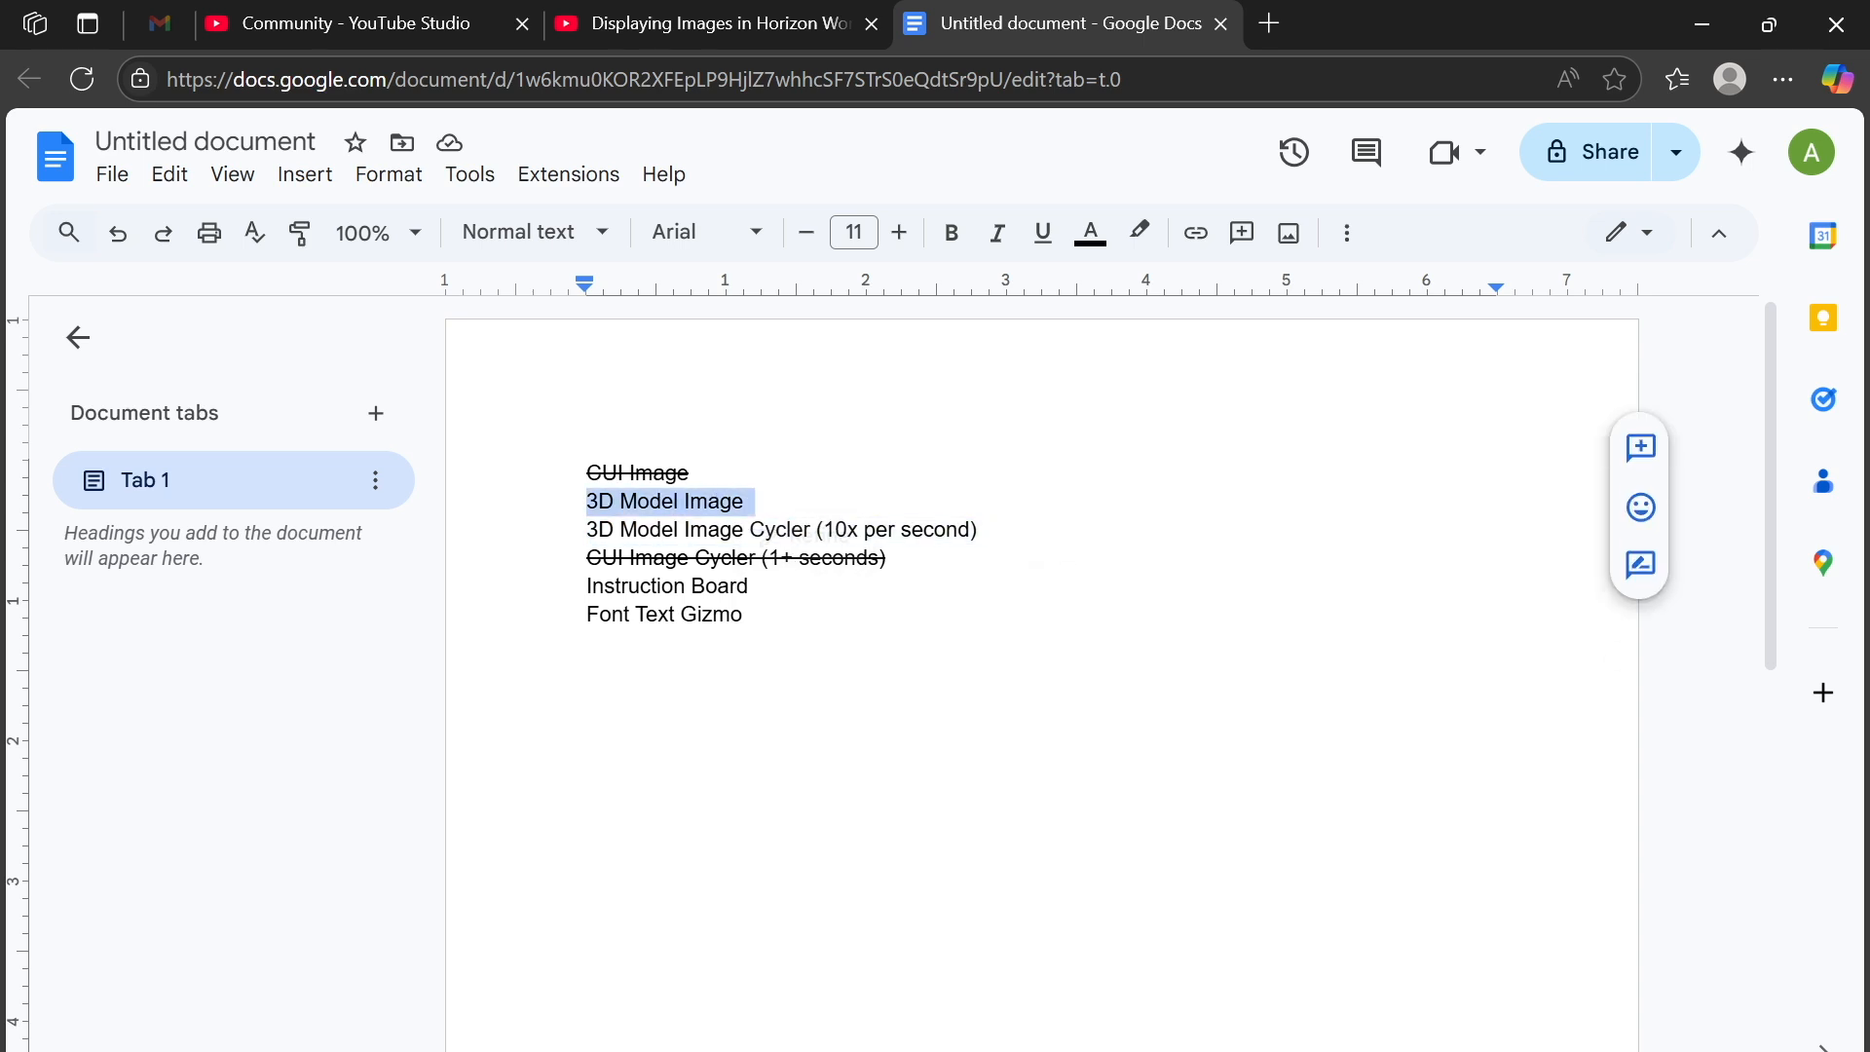
triple_click(601, 585)
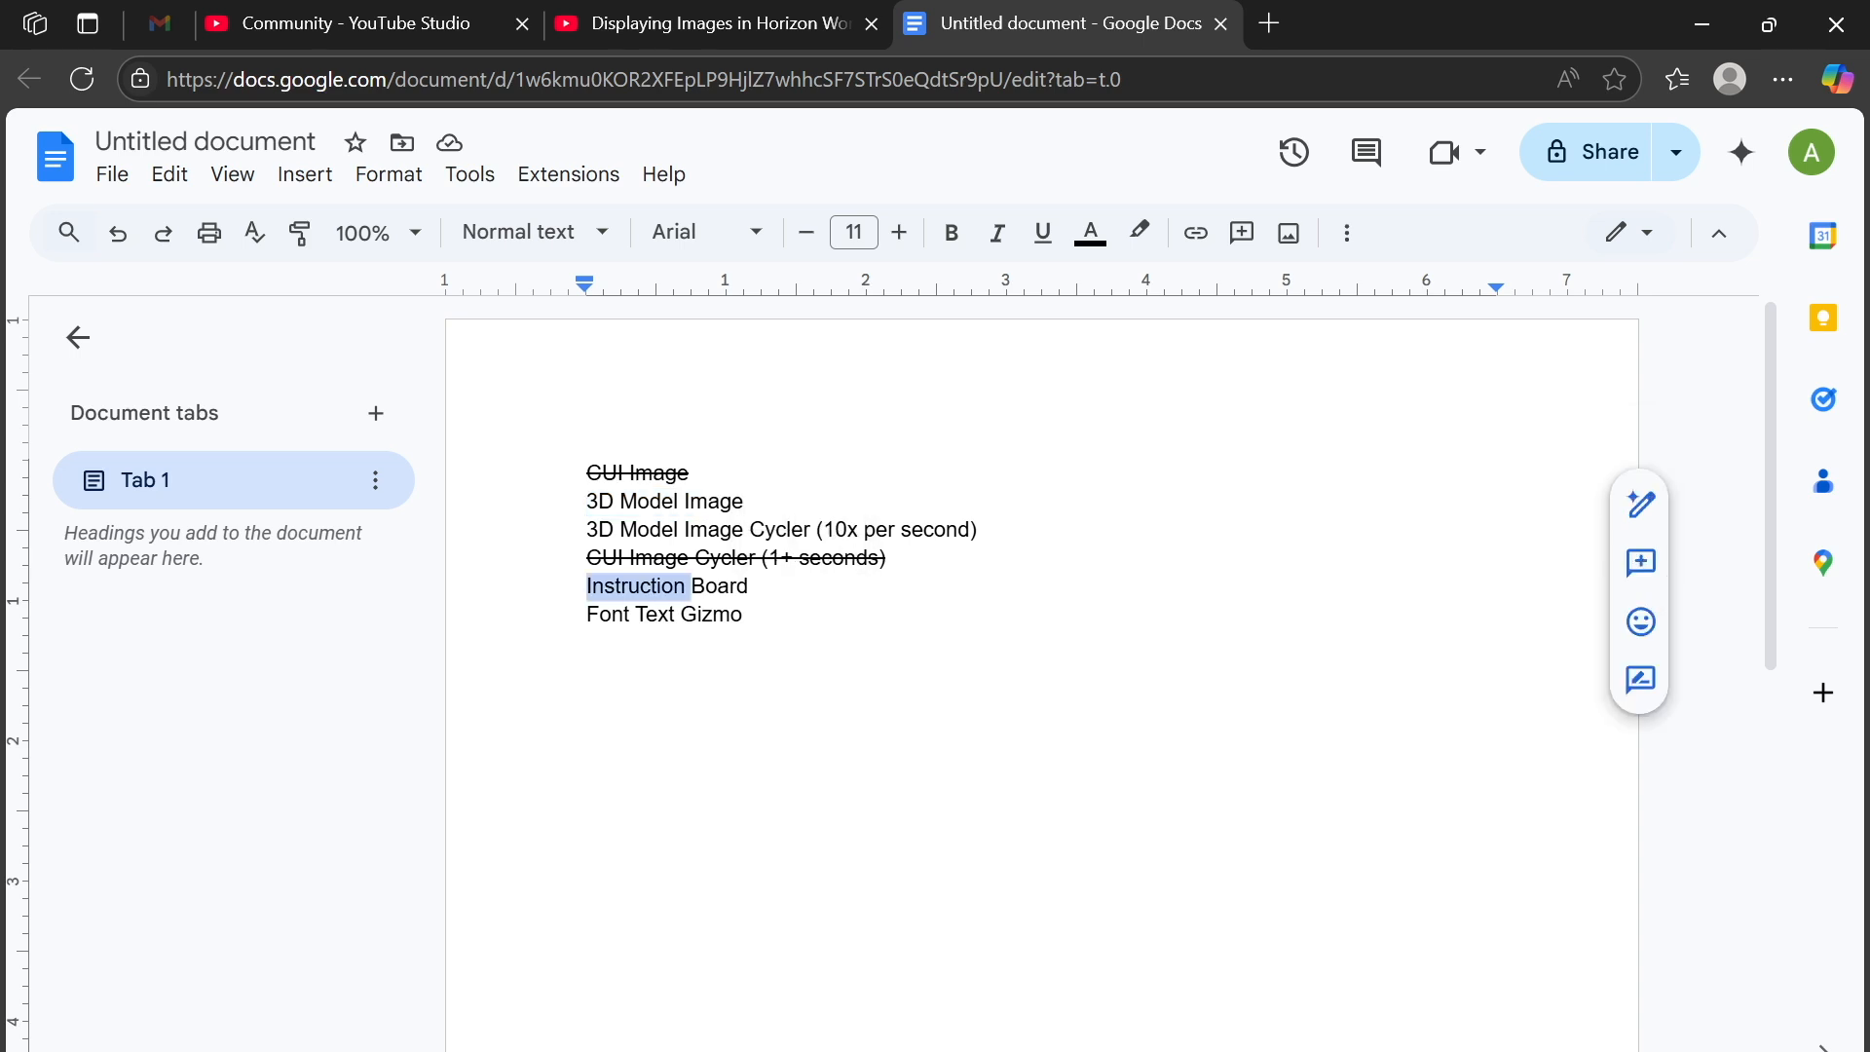
double_click(652, 586)
click(652, 586)
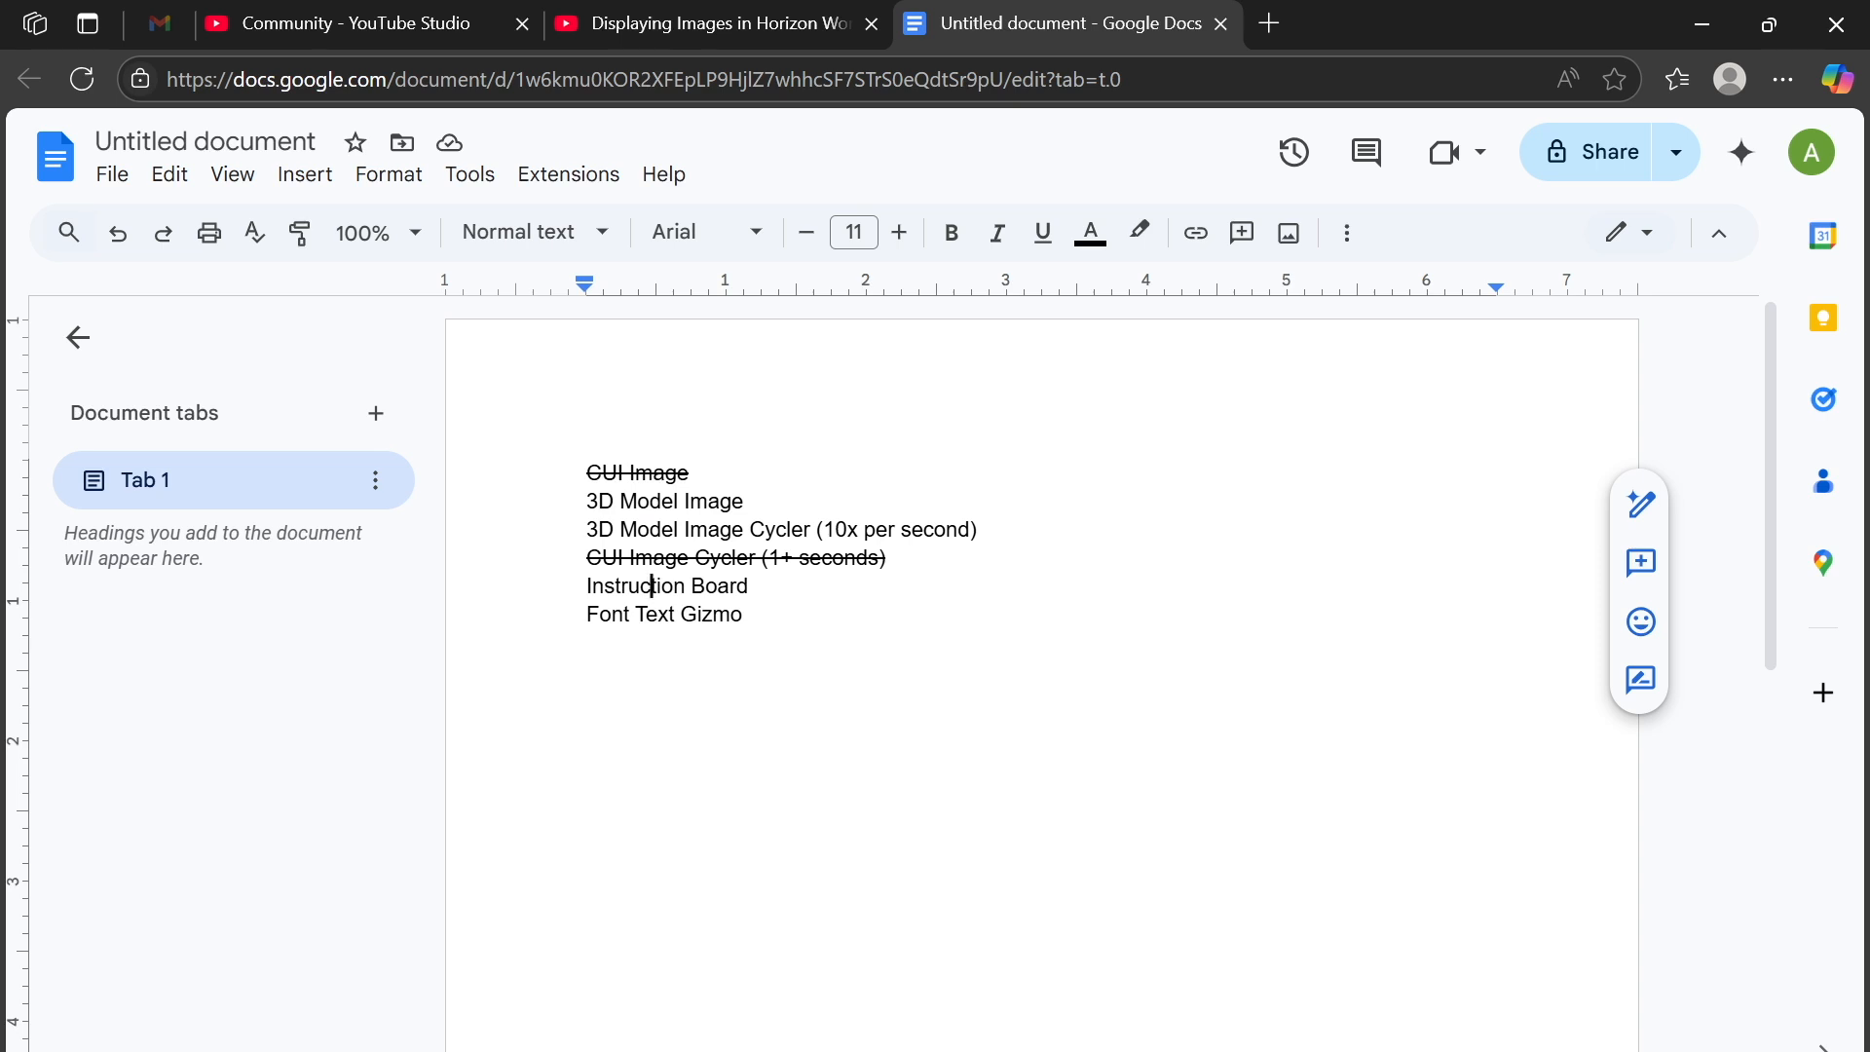
Reopen the Meta Developers Custom UI API Introduction page from the browser history.
click(1784, 79)
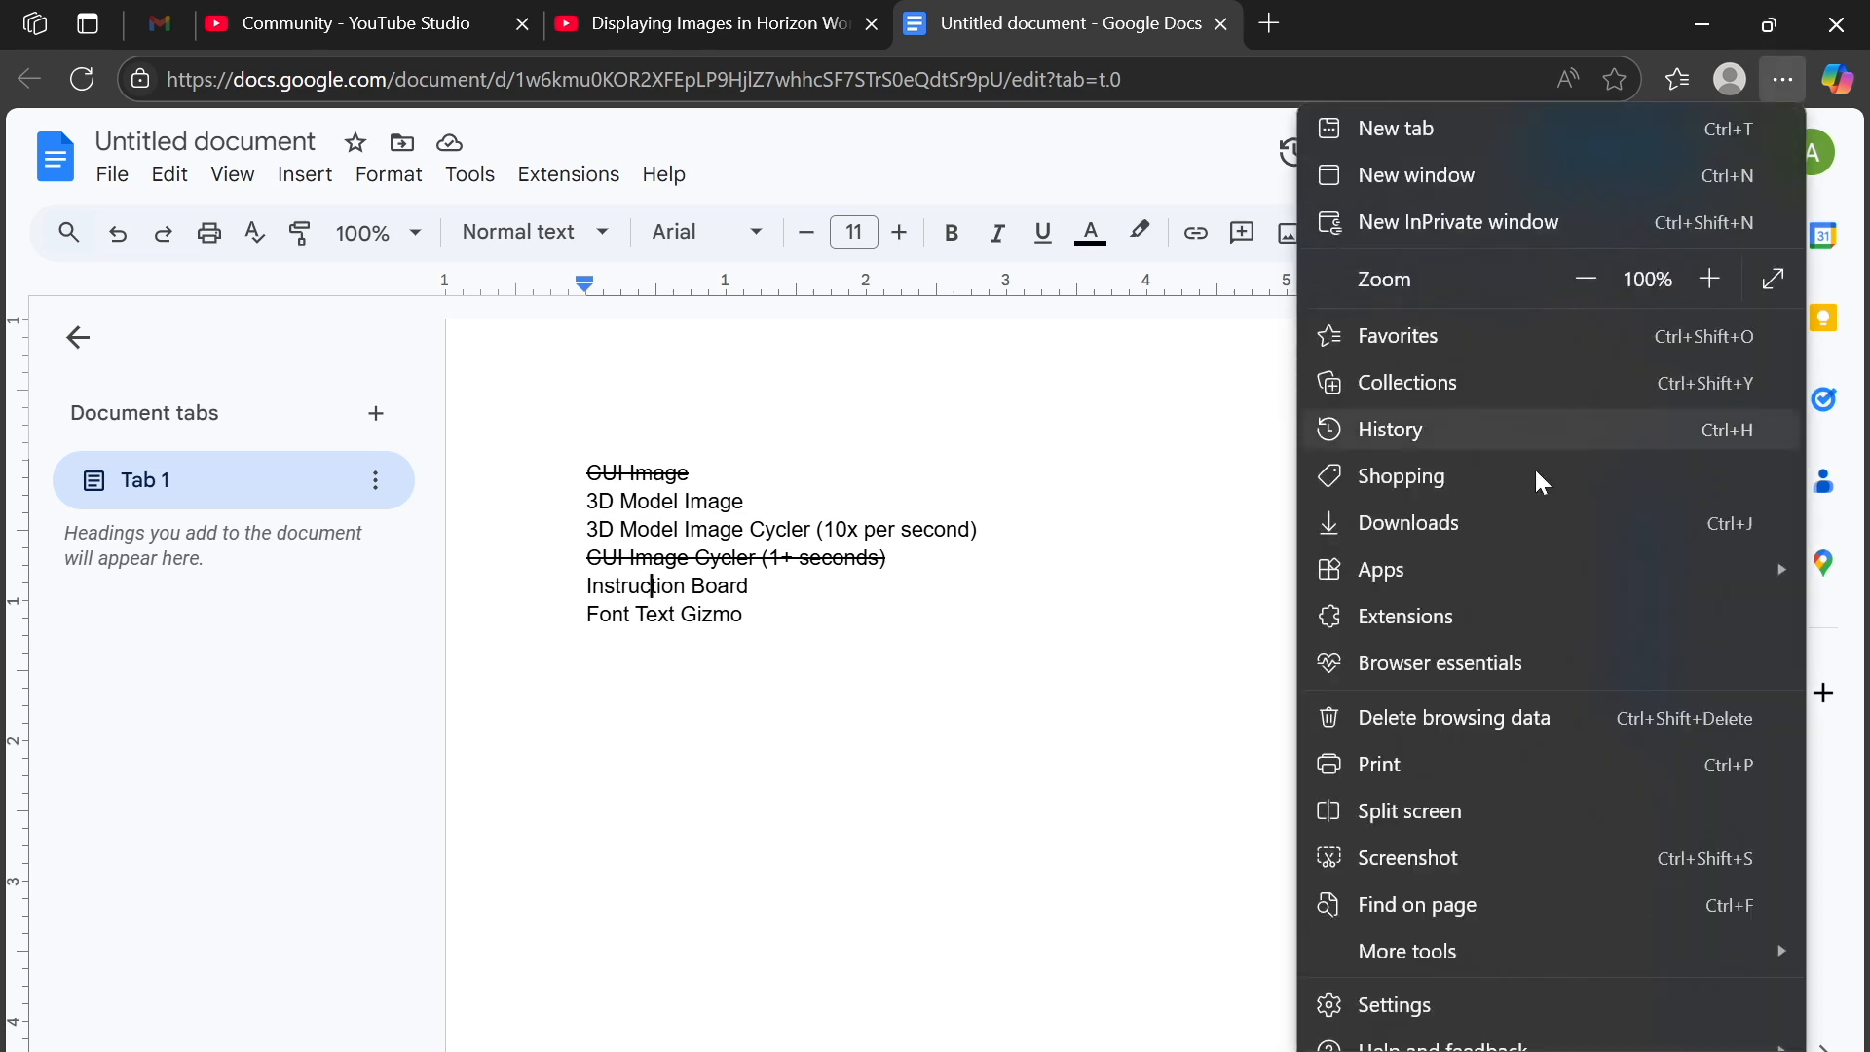
click(1418, 414)
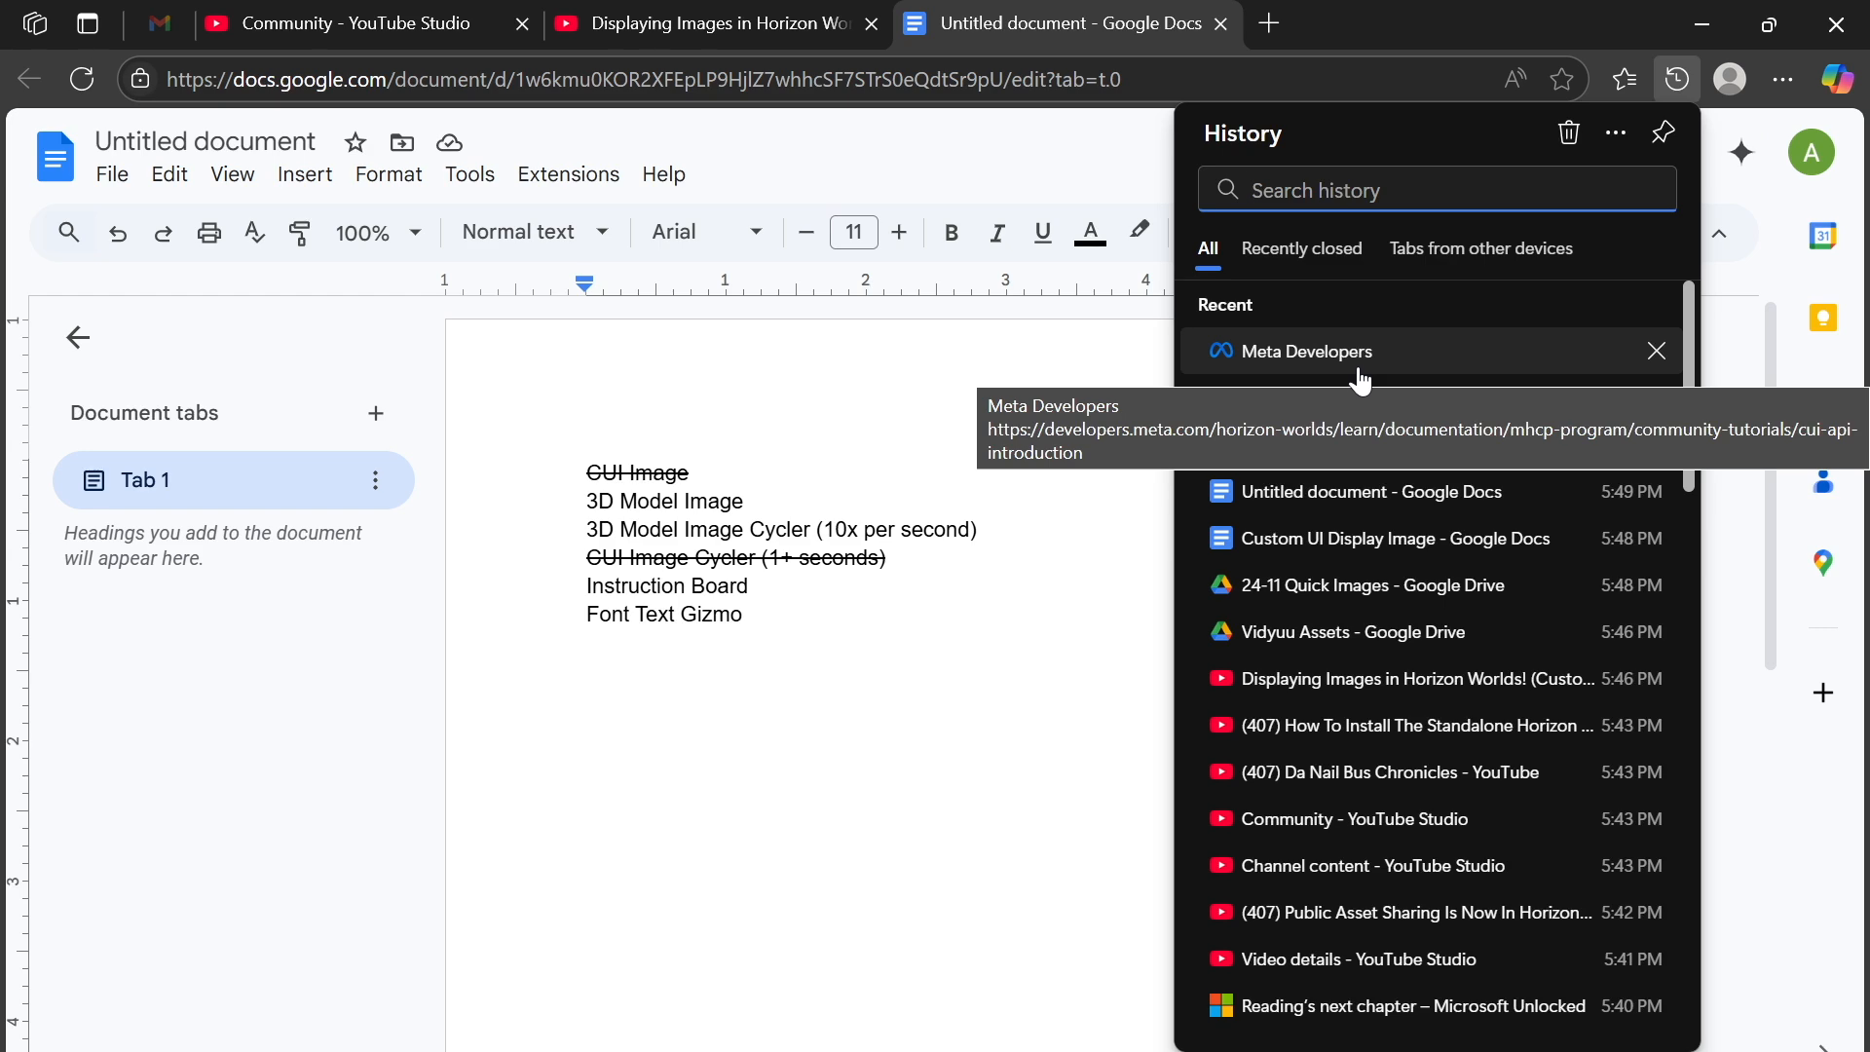
click(1361, 379)
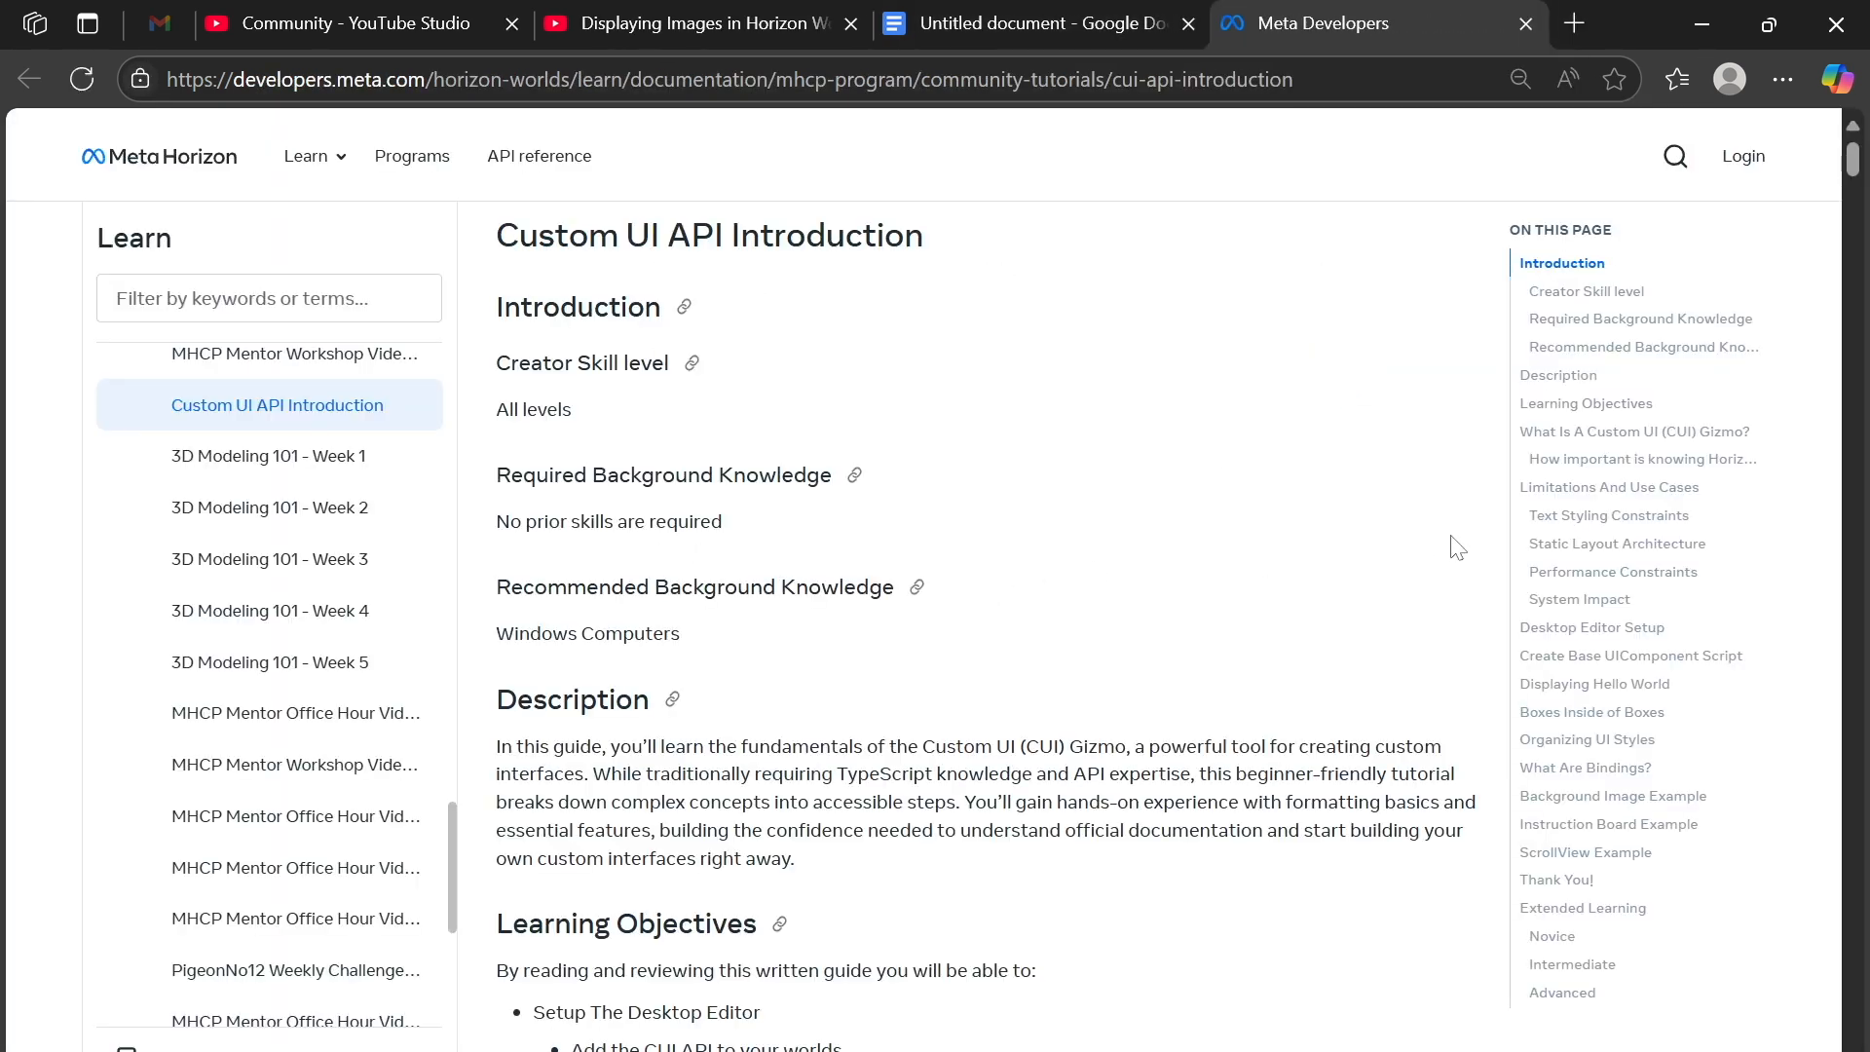
Go to the Instruction Board Example section of the guide and examine its code listing.
click(1620, 824)
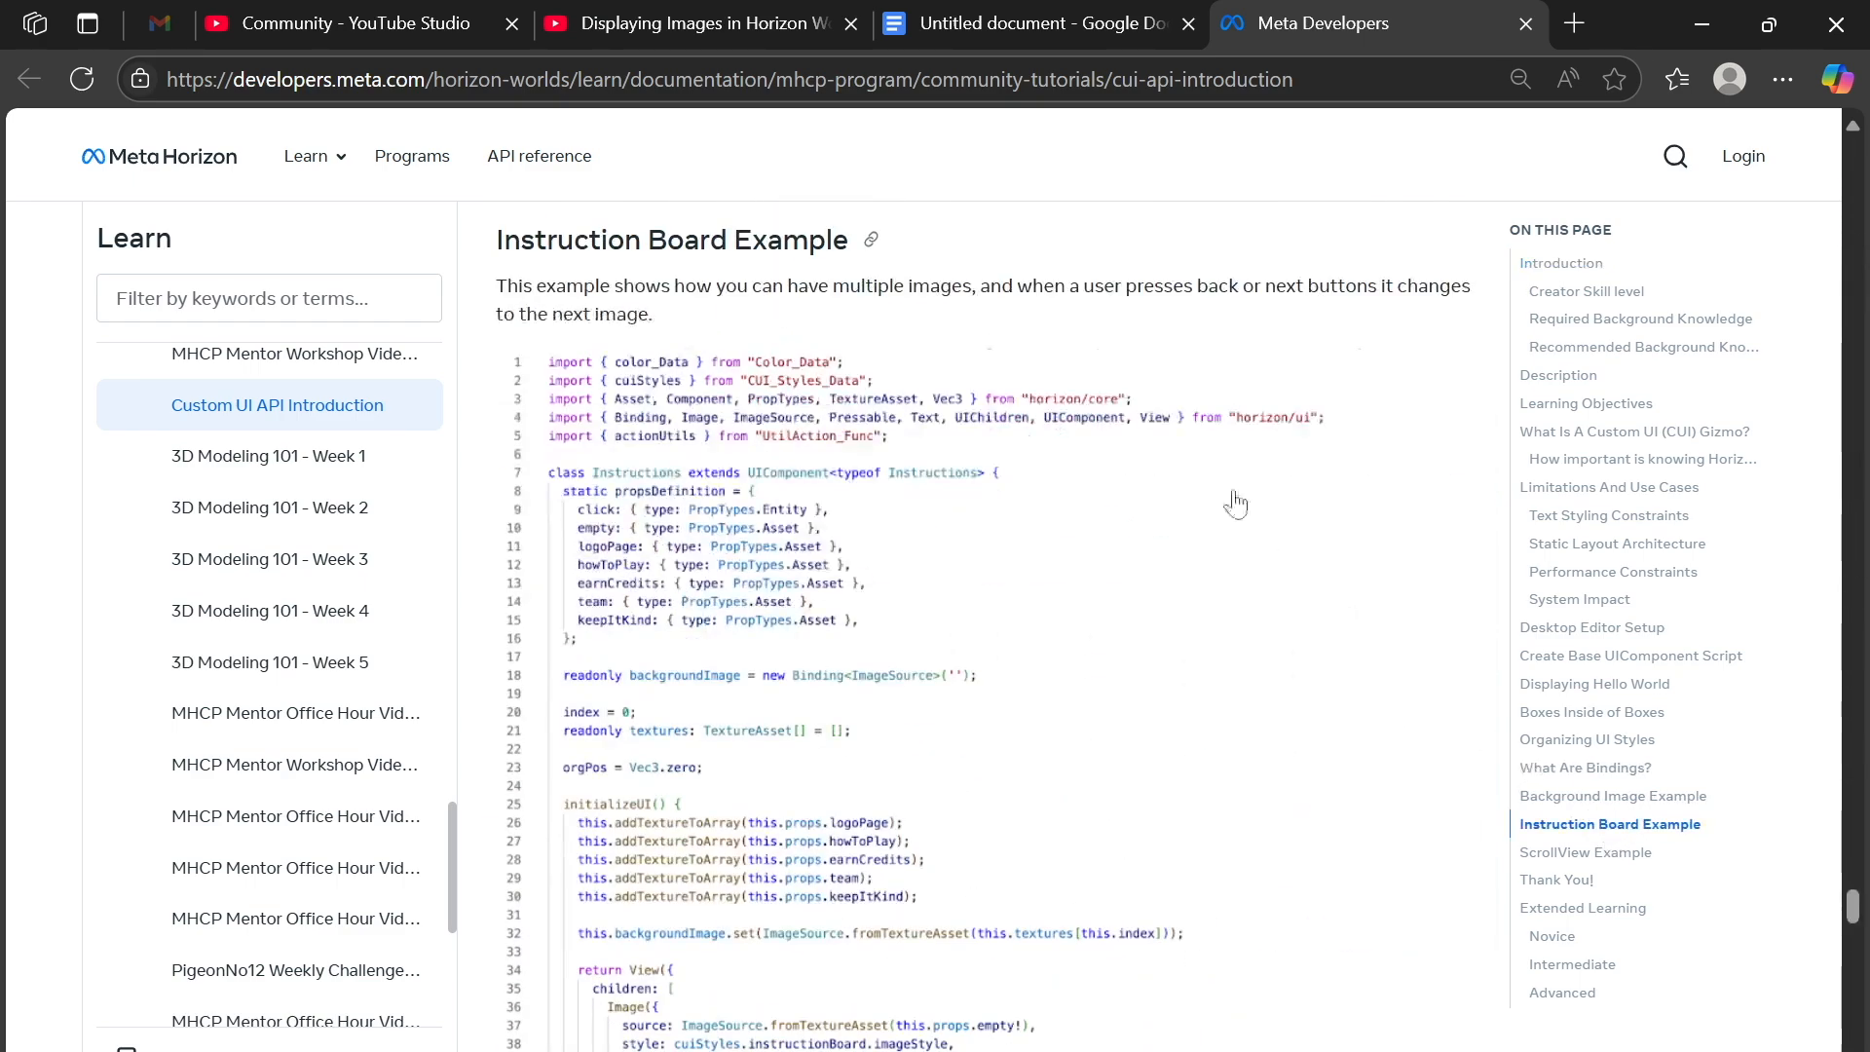
scroll(884, 308, down, 3)
scroll(886, 310, down, 12)
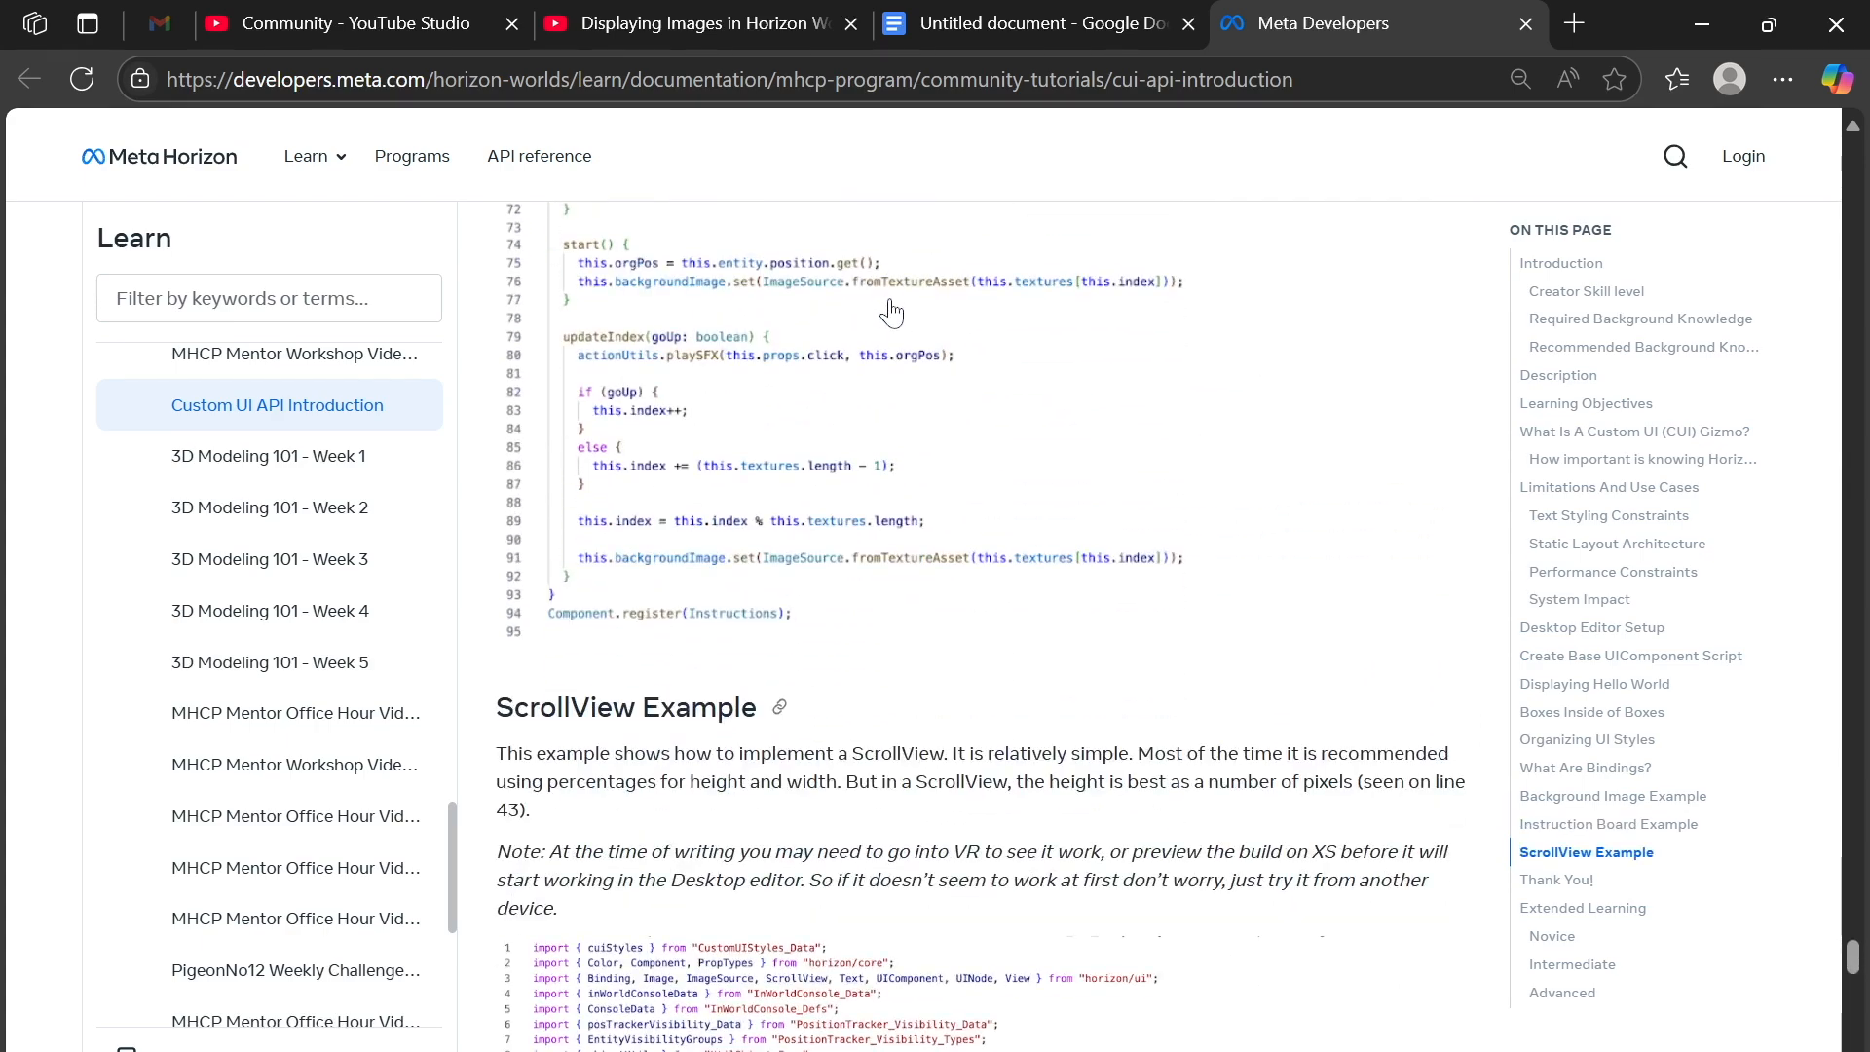
scroll(891, 312, up, 14)
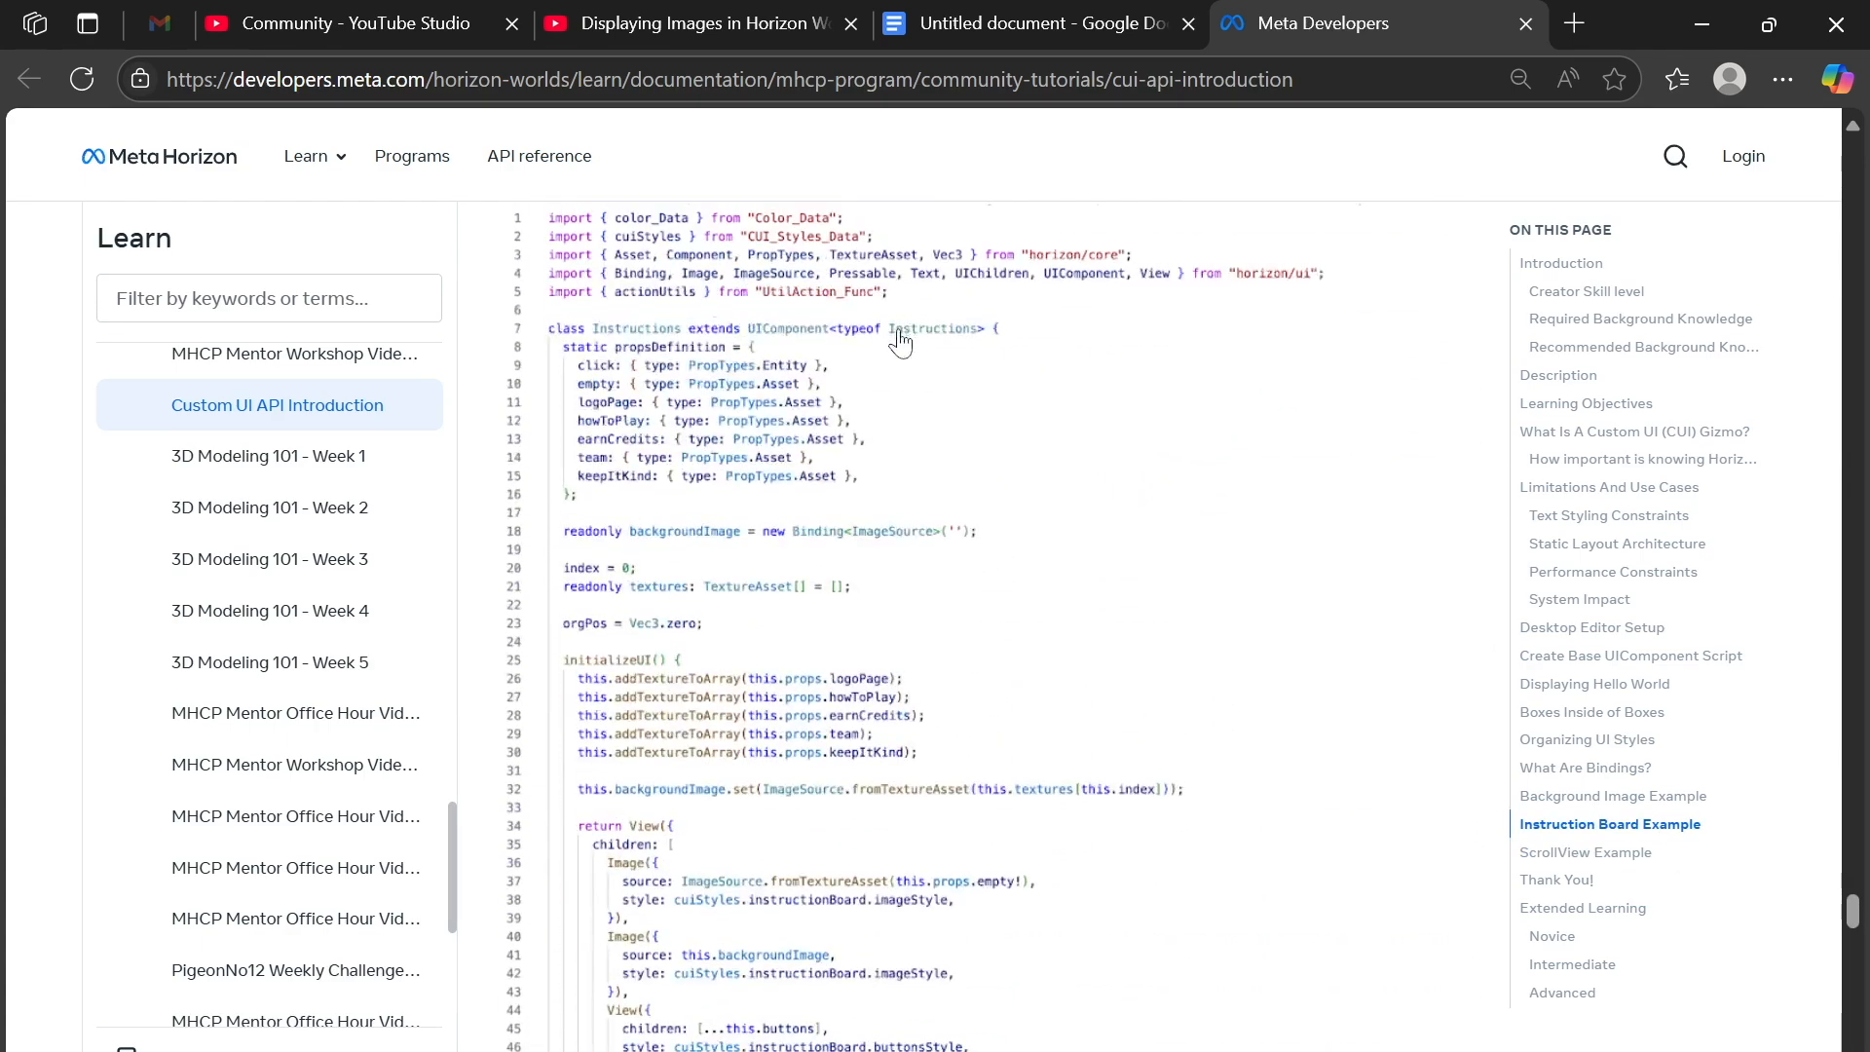
Examine the Instruction Board Example code and the neighbouring Background Image and ScrollView examples in the guide.
scroll(900, 340, up, 3)
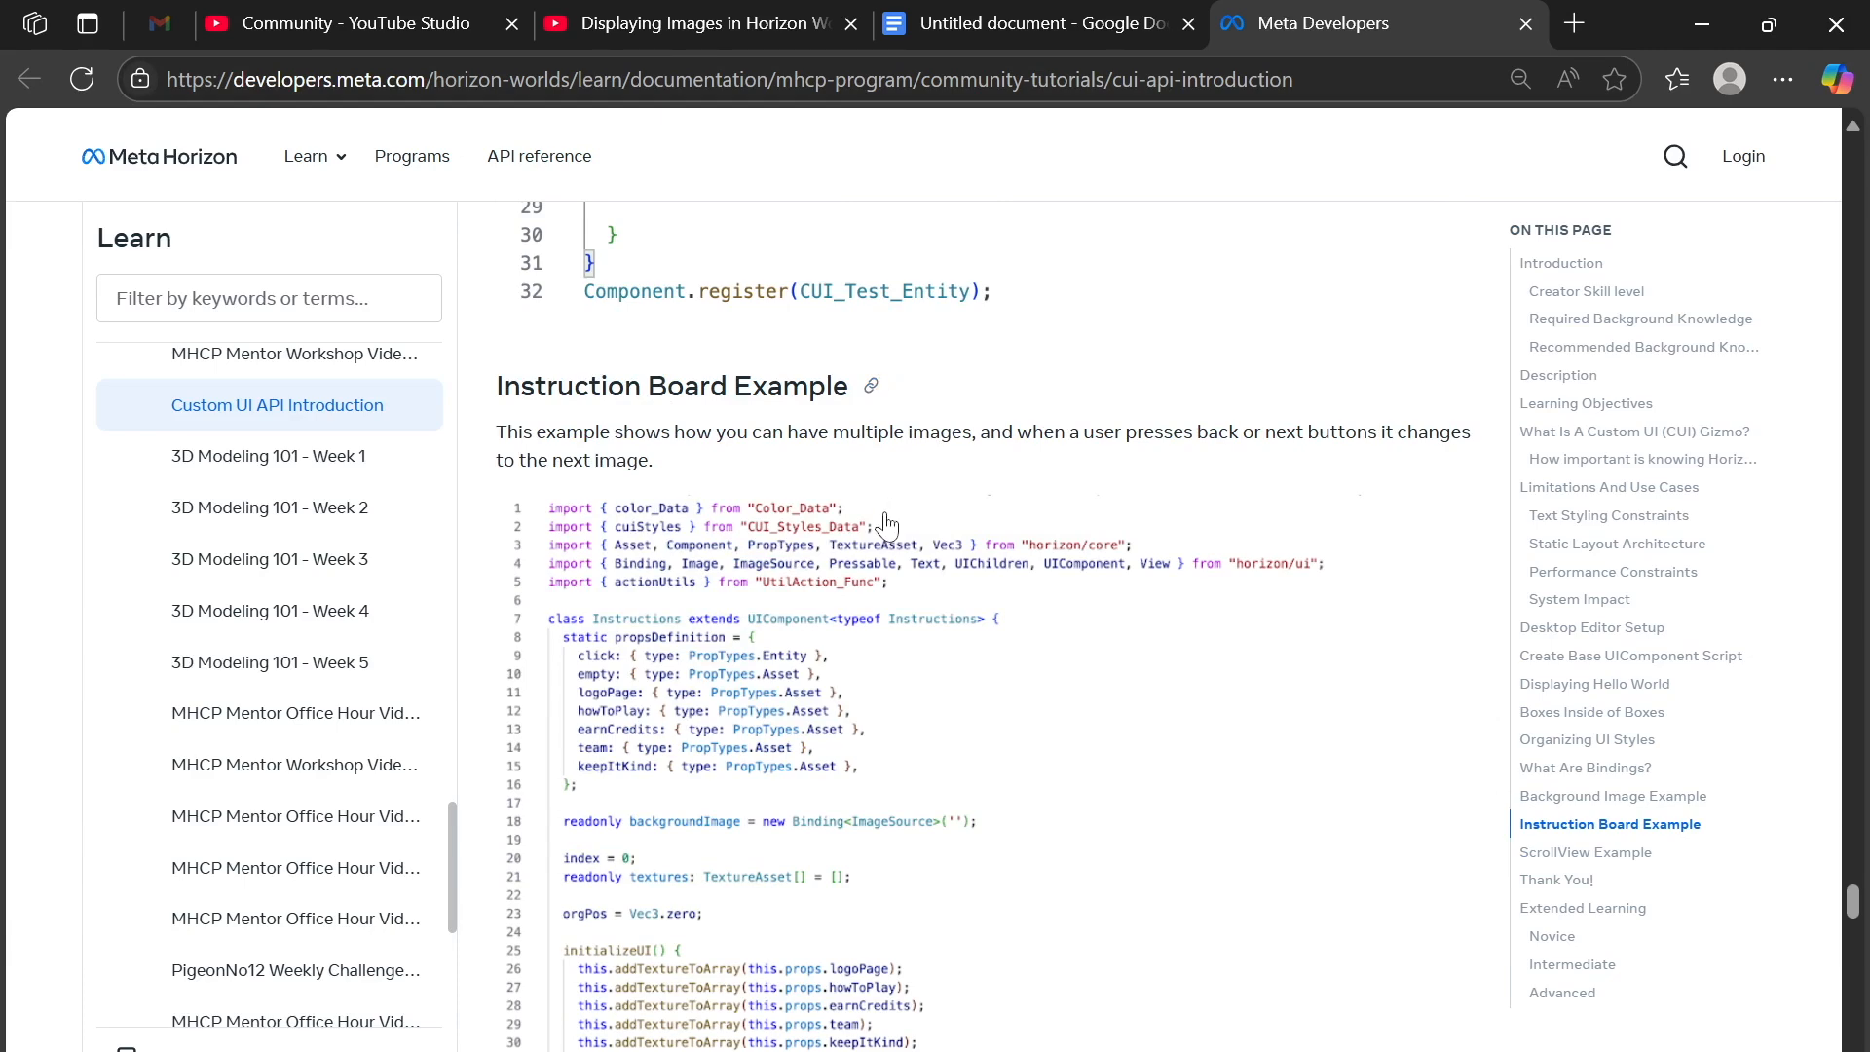
scroll(886, 521, up, 12)
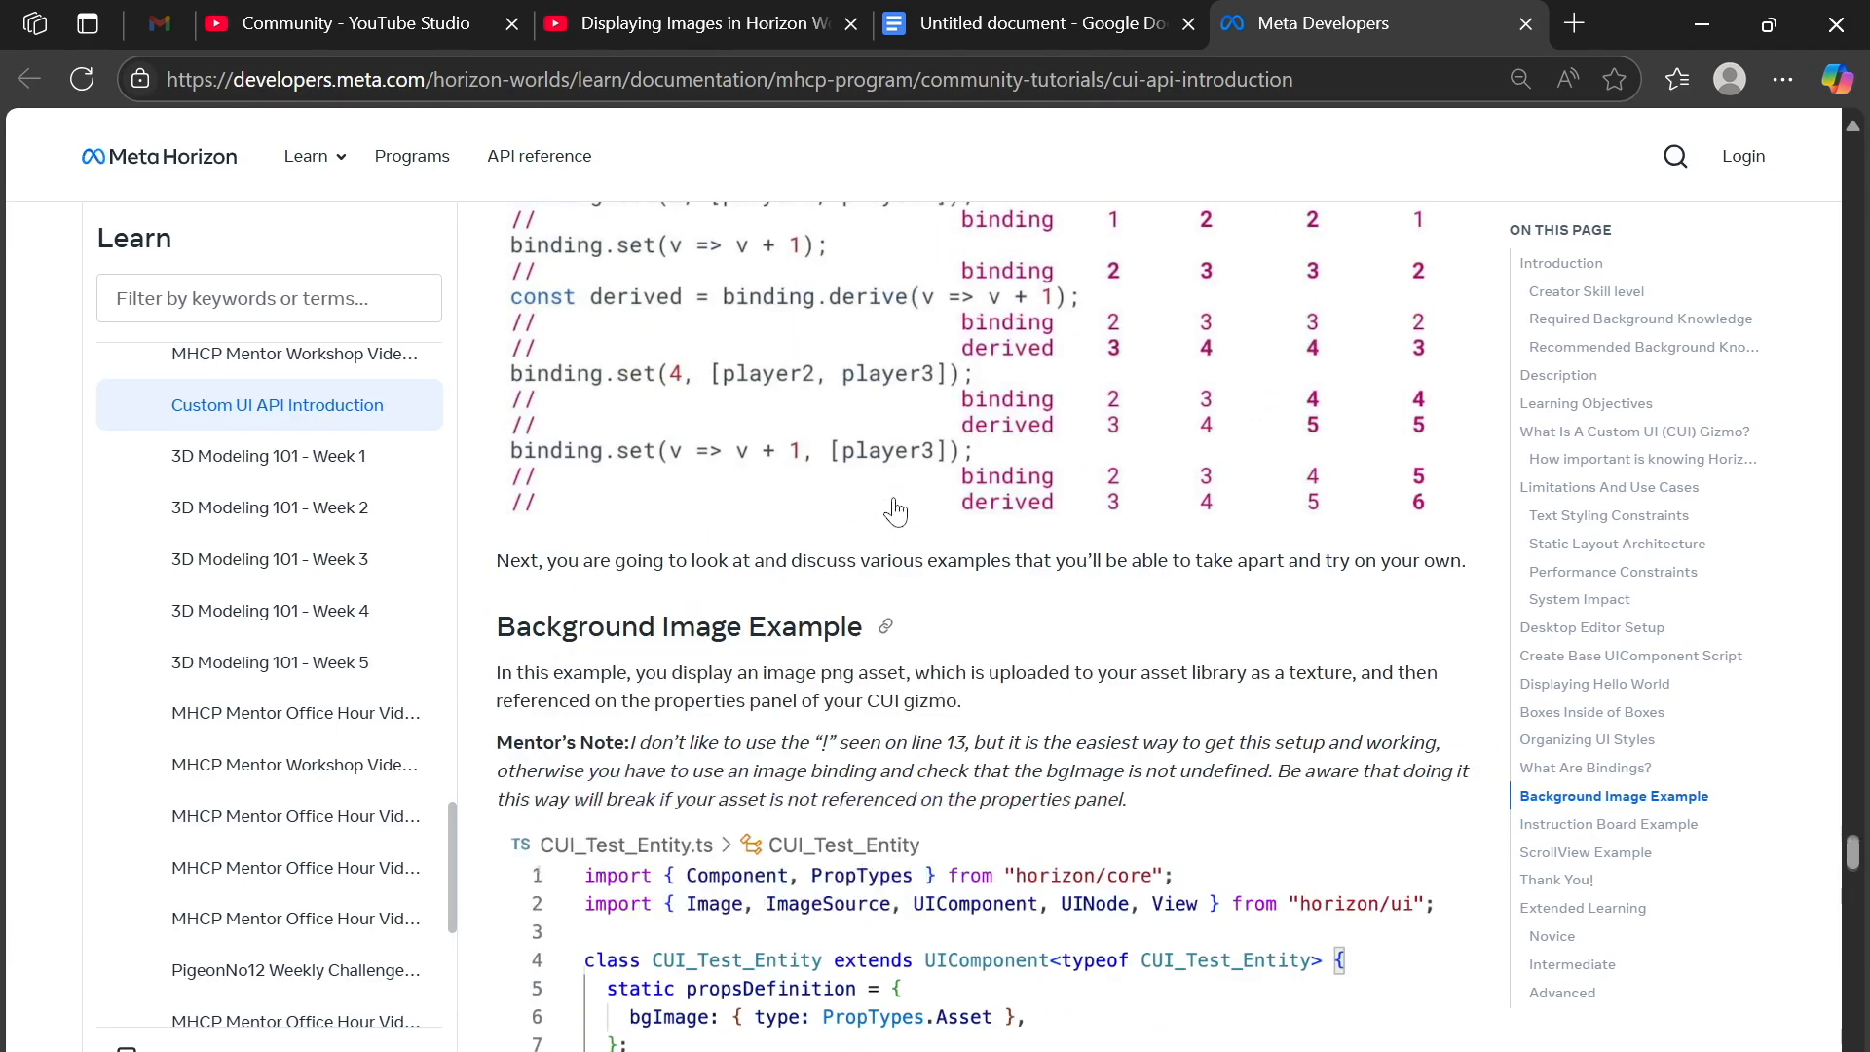
scroll(894, 508, down, 15)
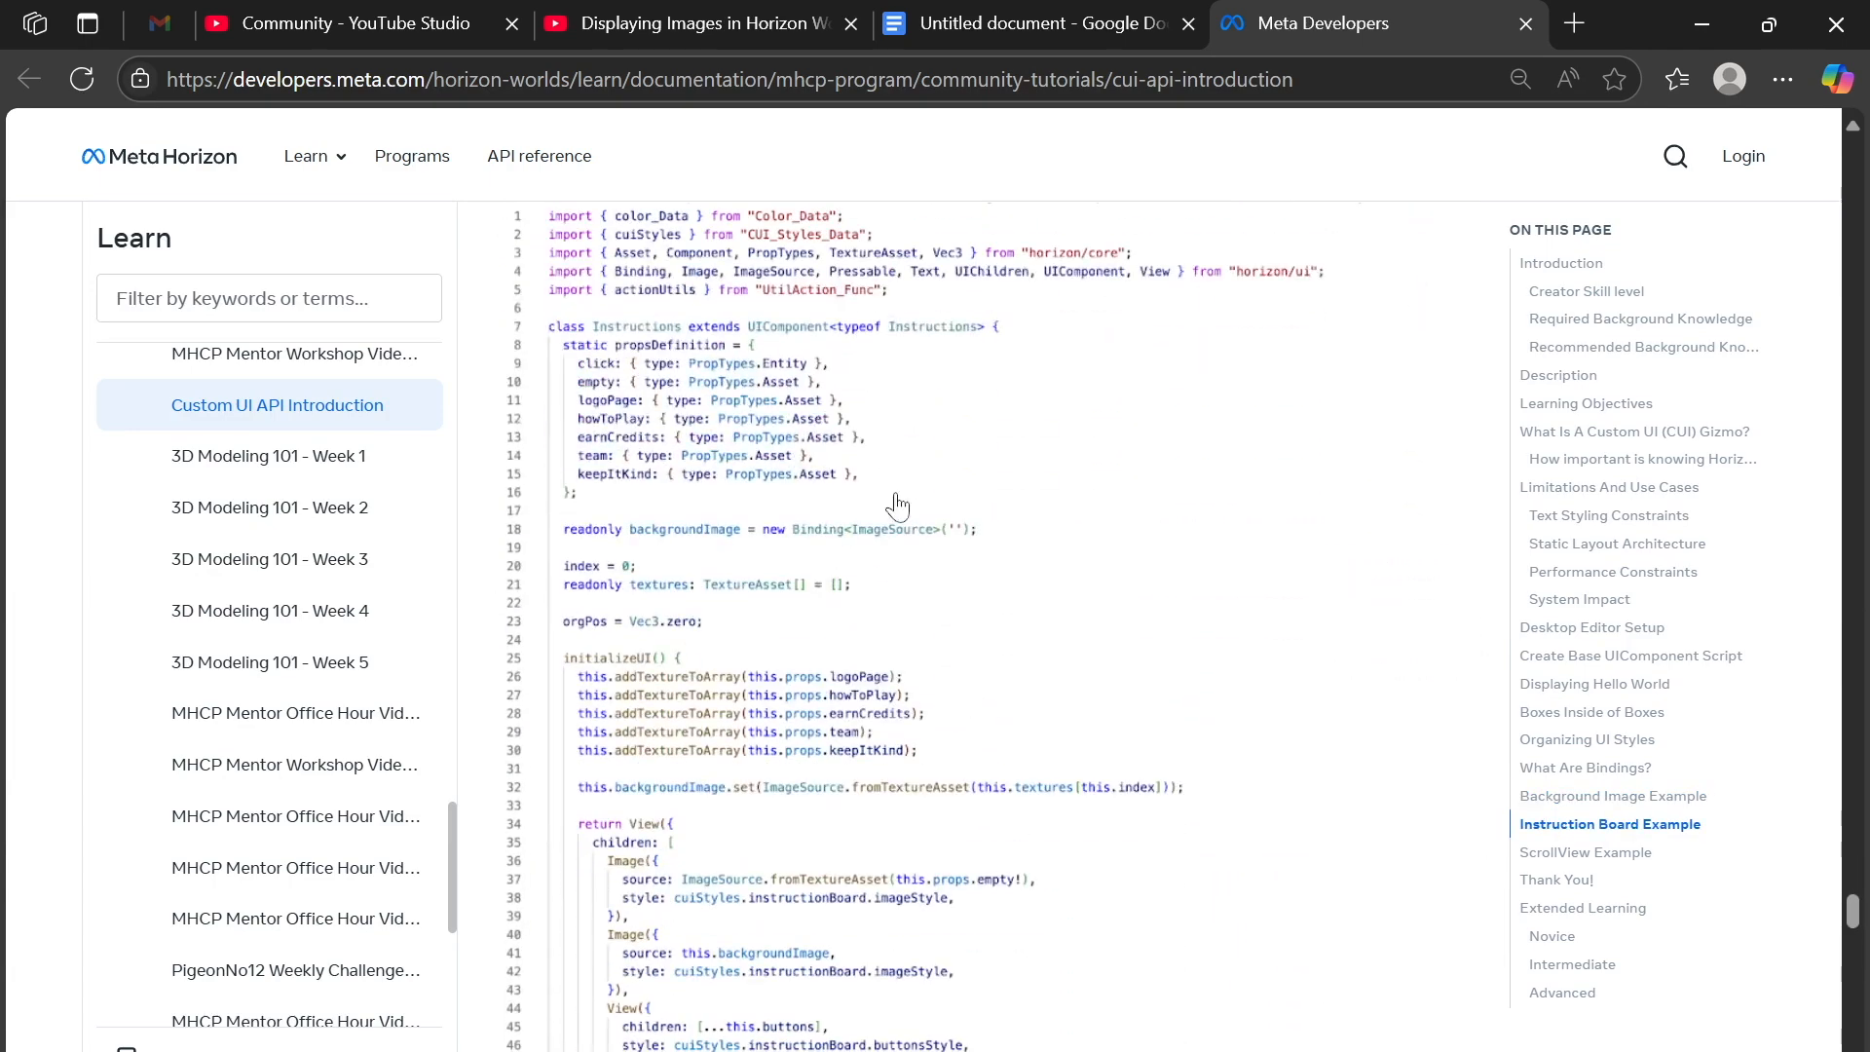
click(898, 507)
click(1194, 468)
scroll(1003, 472, down, 8)
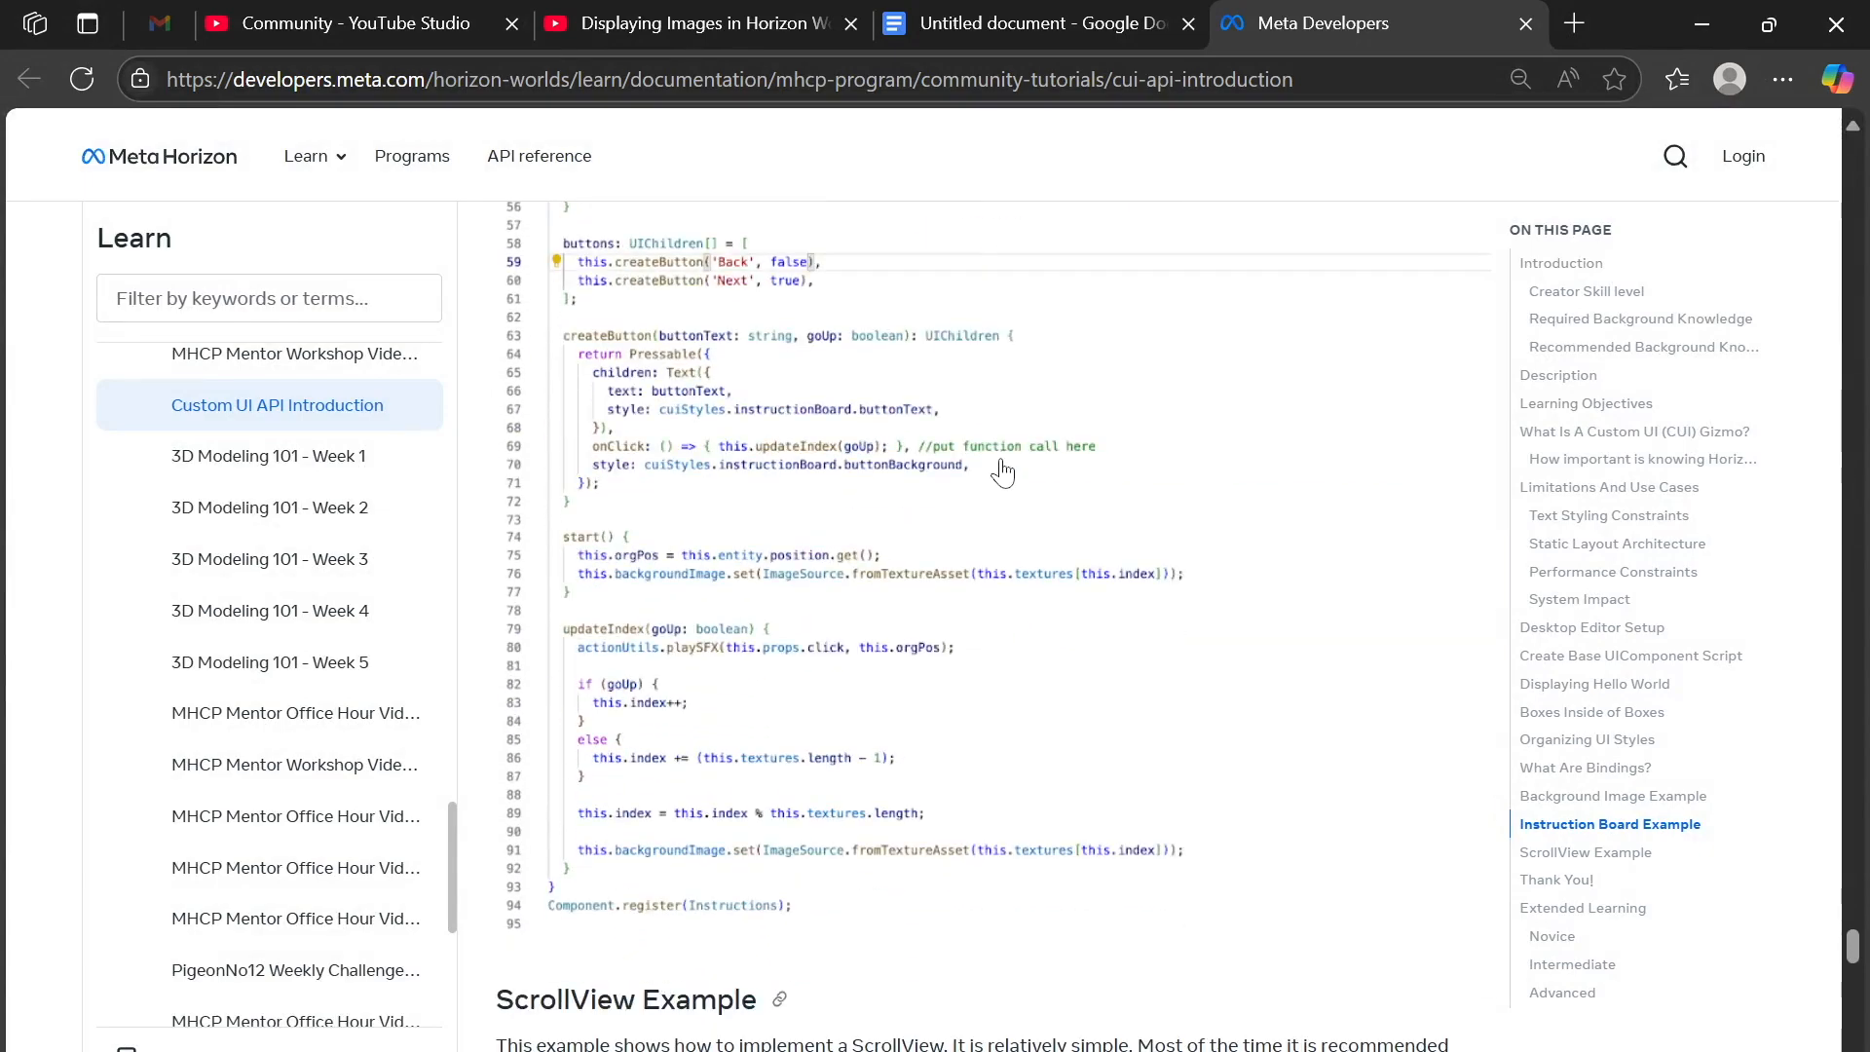
scroll(1003, 473, down, 5)
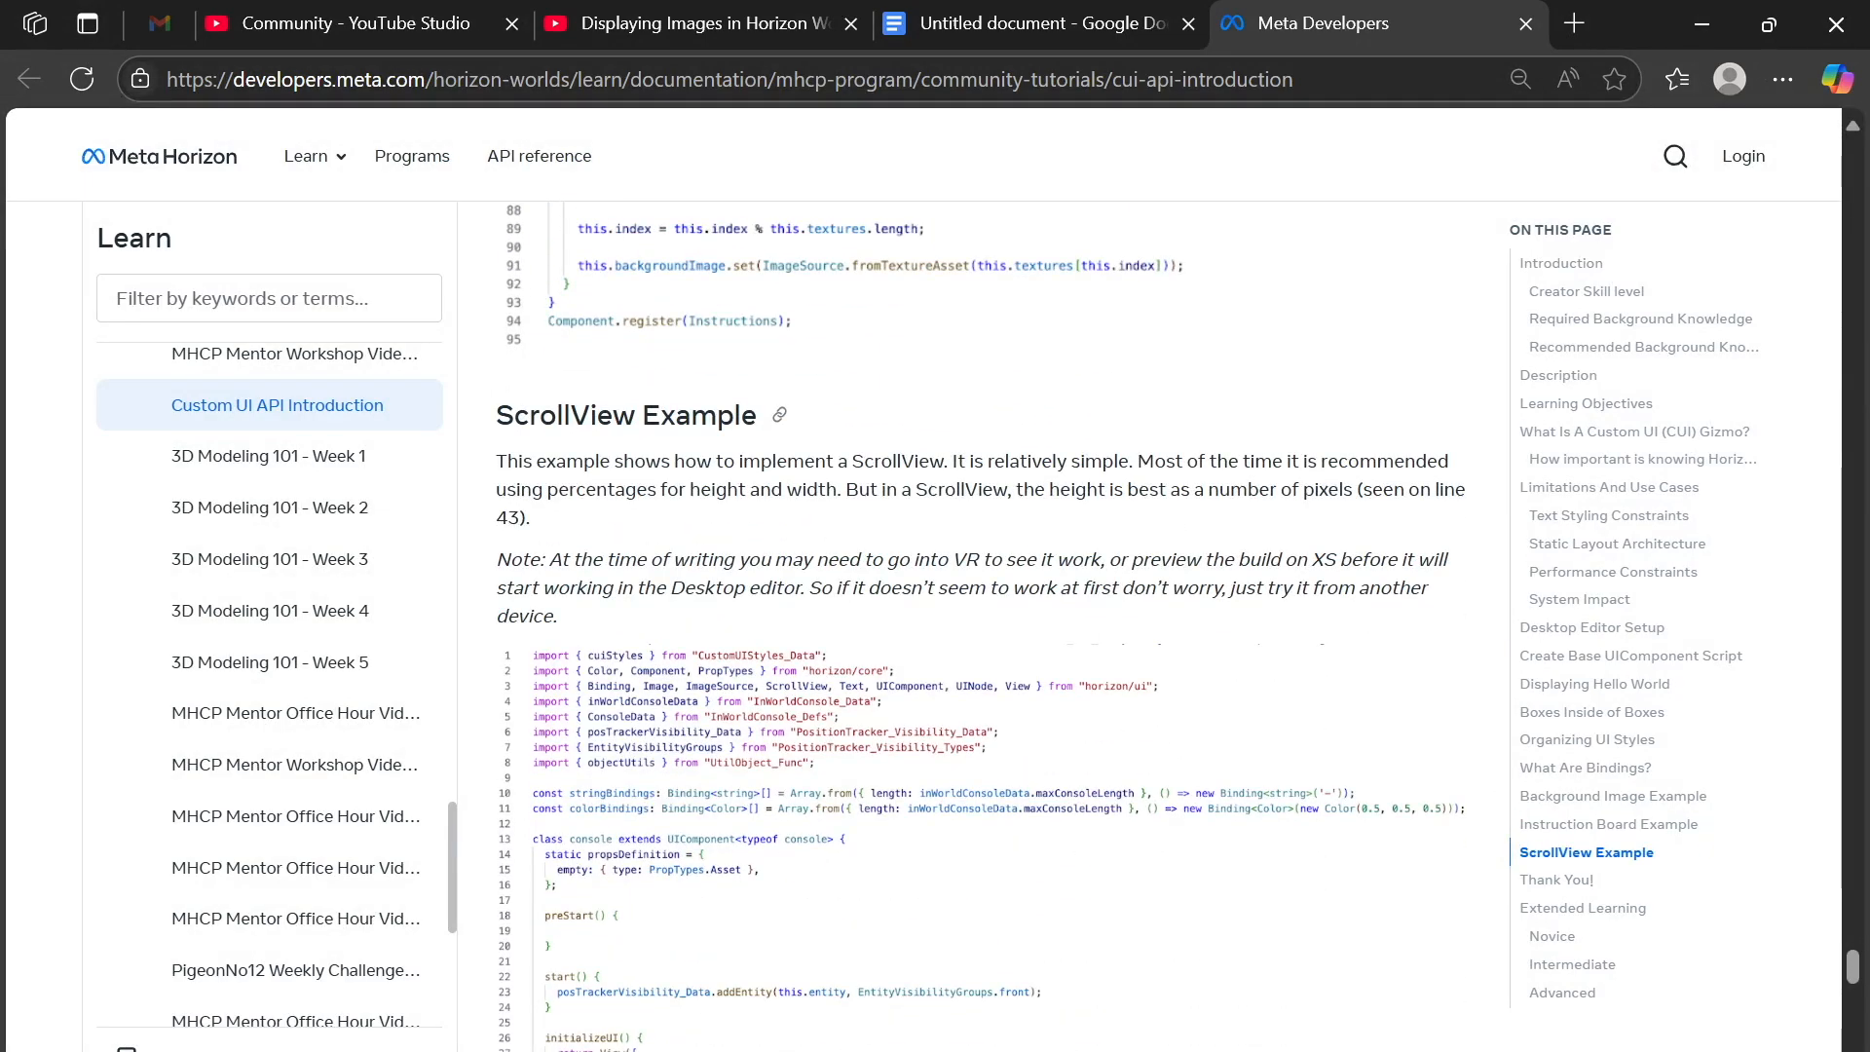
scroll(1003, 470, up, 15)
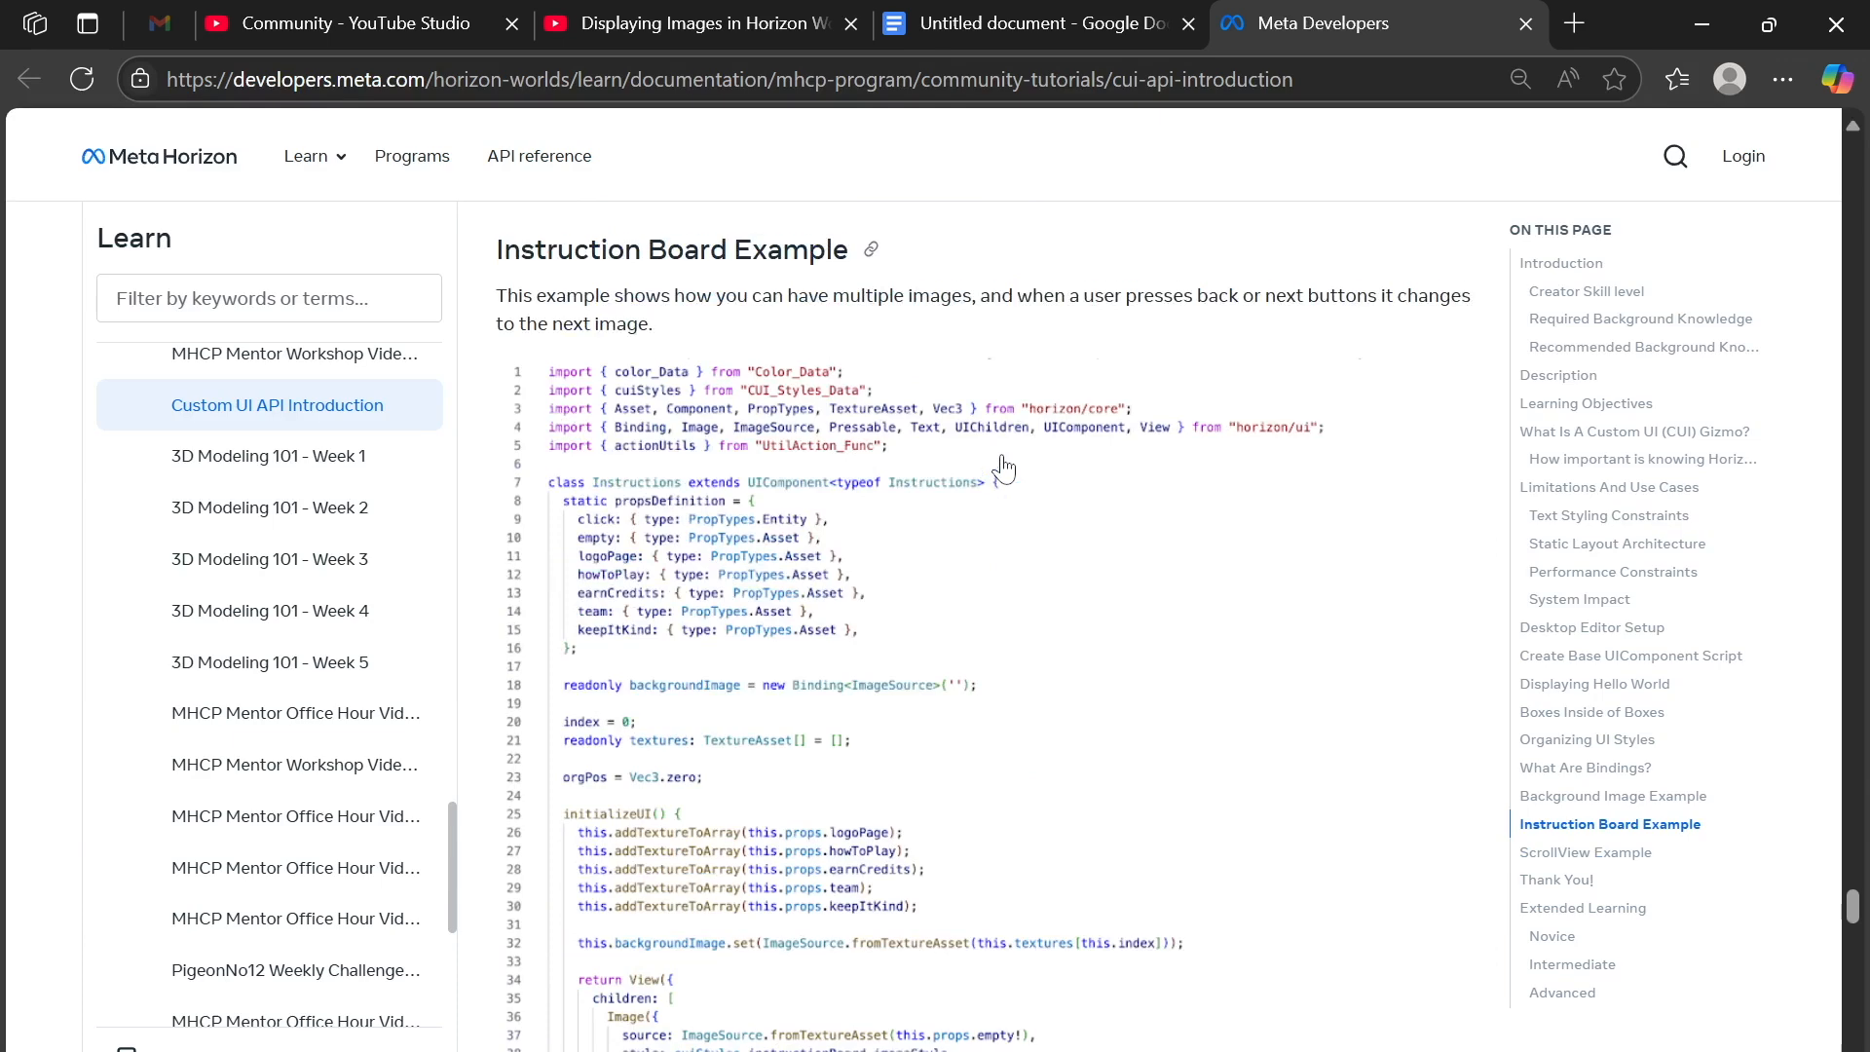
scroll(1003, 470, up, 4)
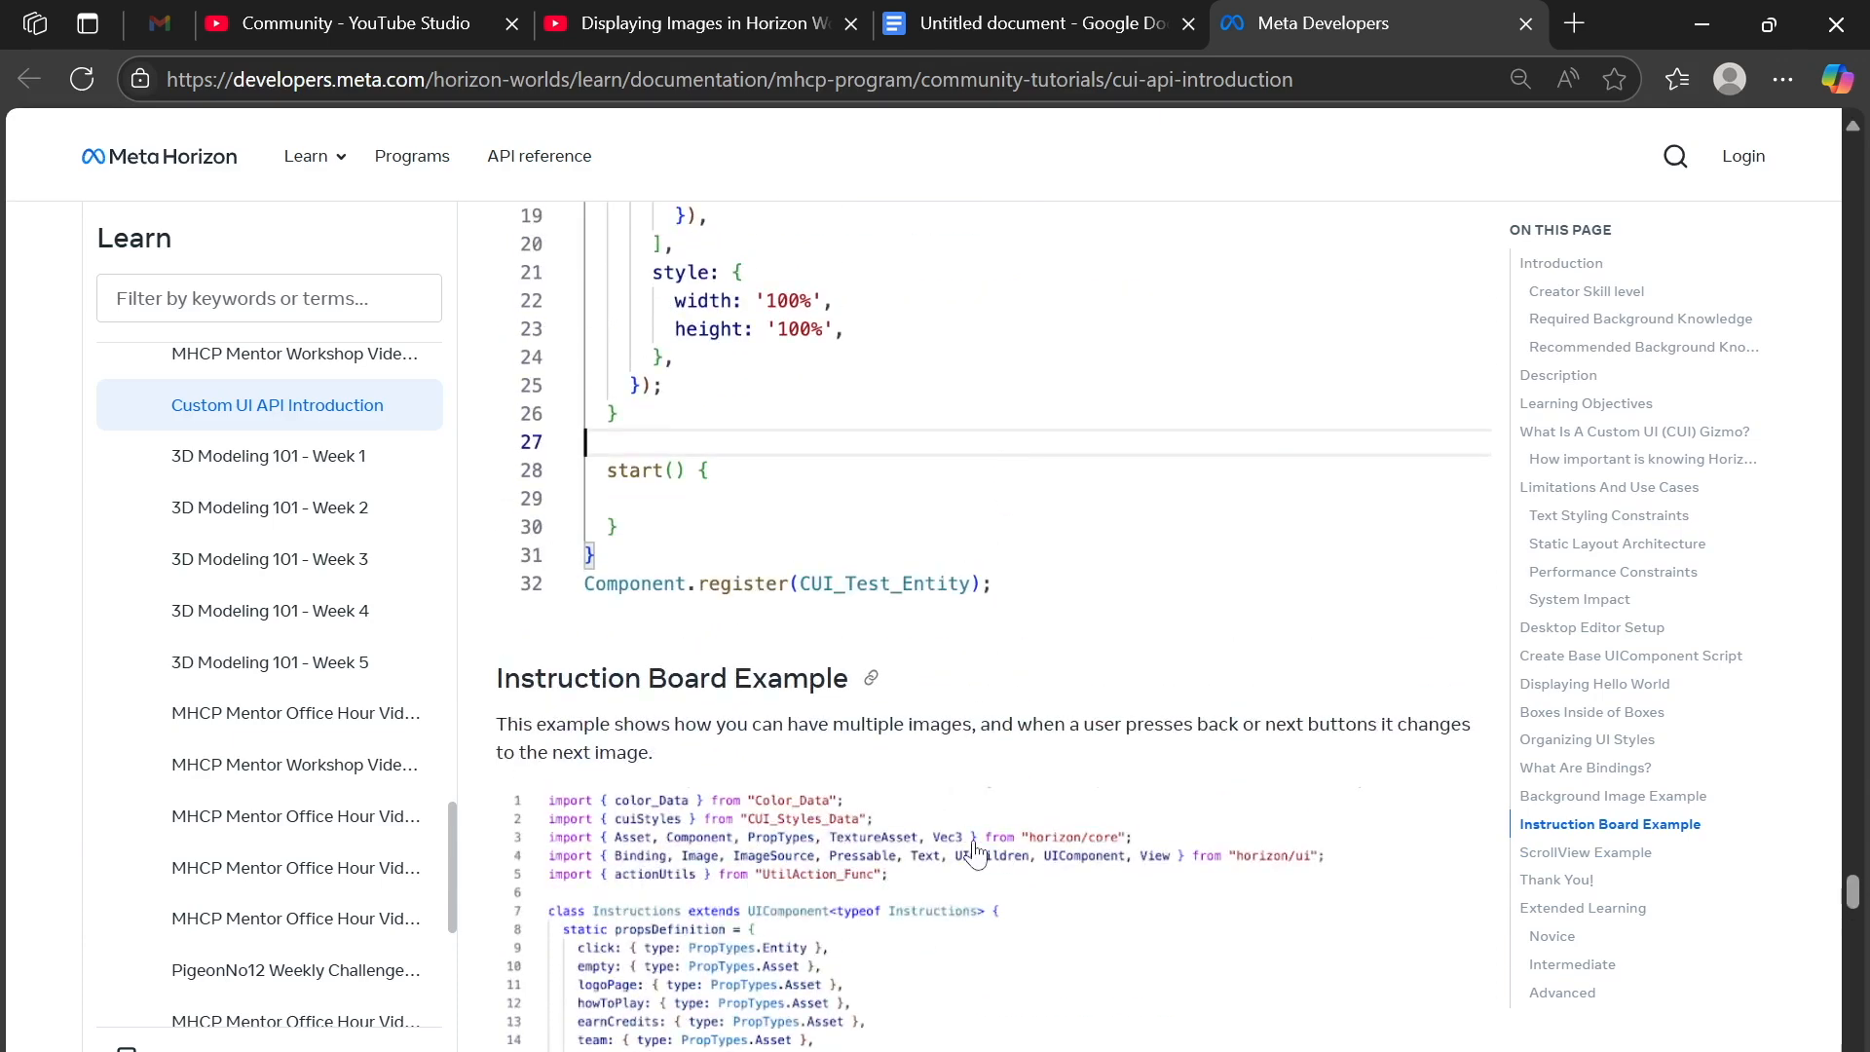
View the Instruction Board Example code listing enlarged, close it, and copy the link to that section.
click(910, 830)
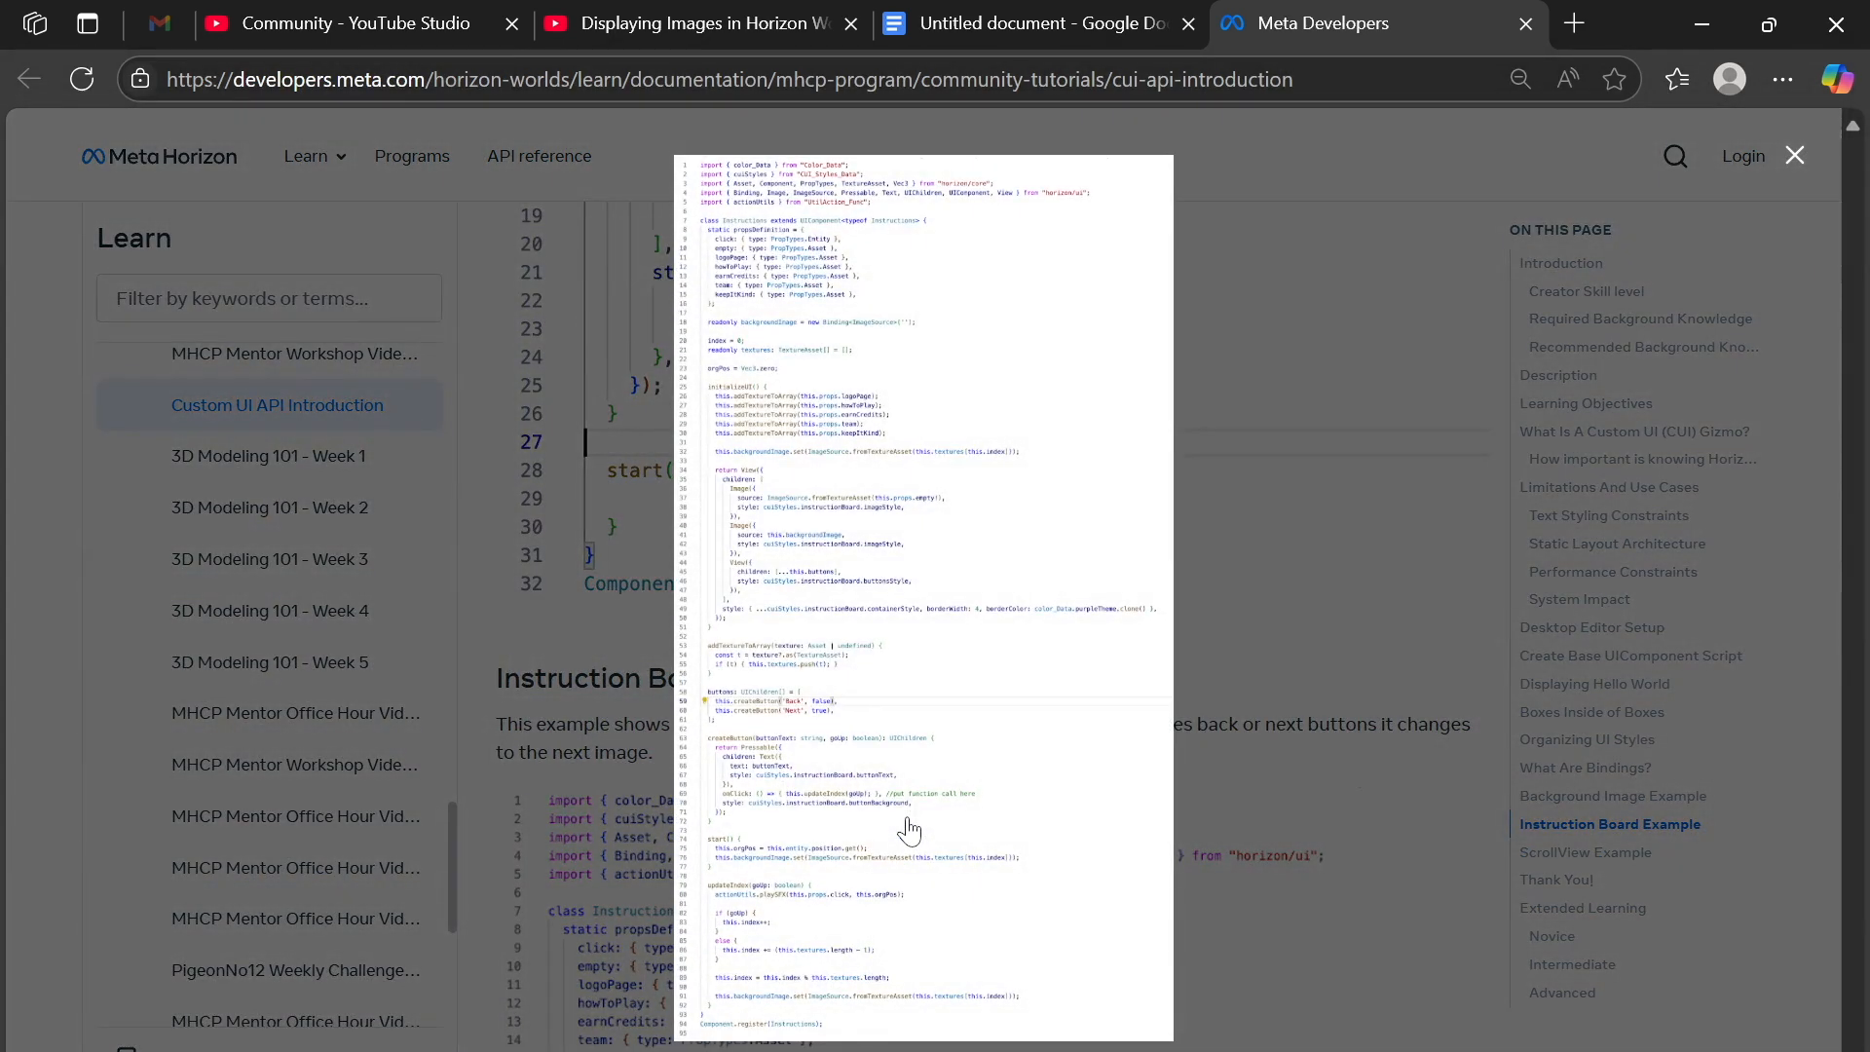
click(1300, 710)
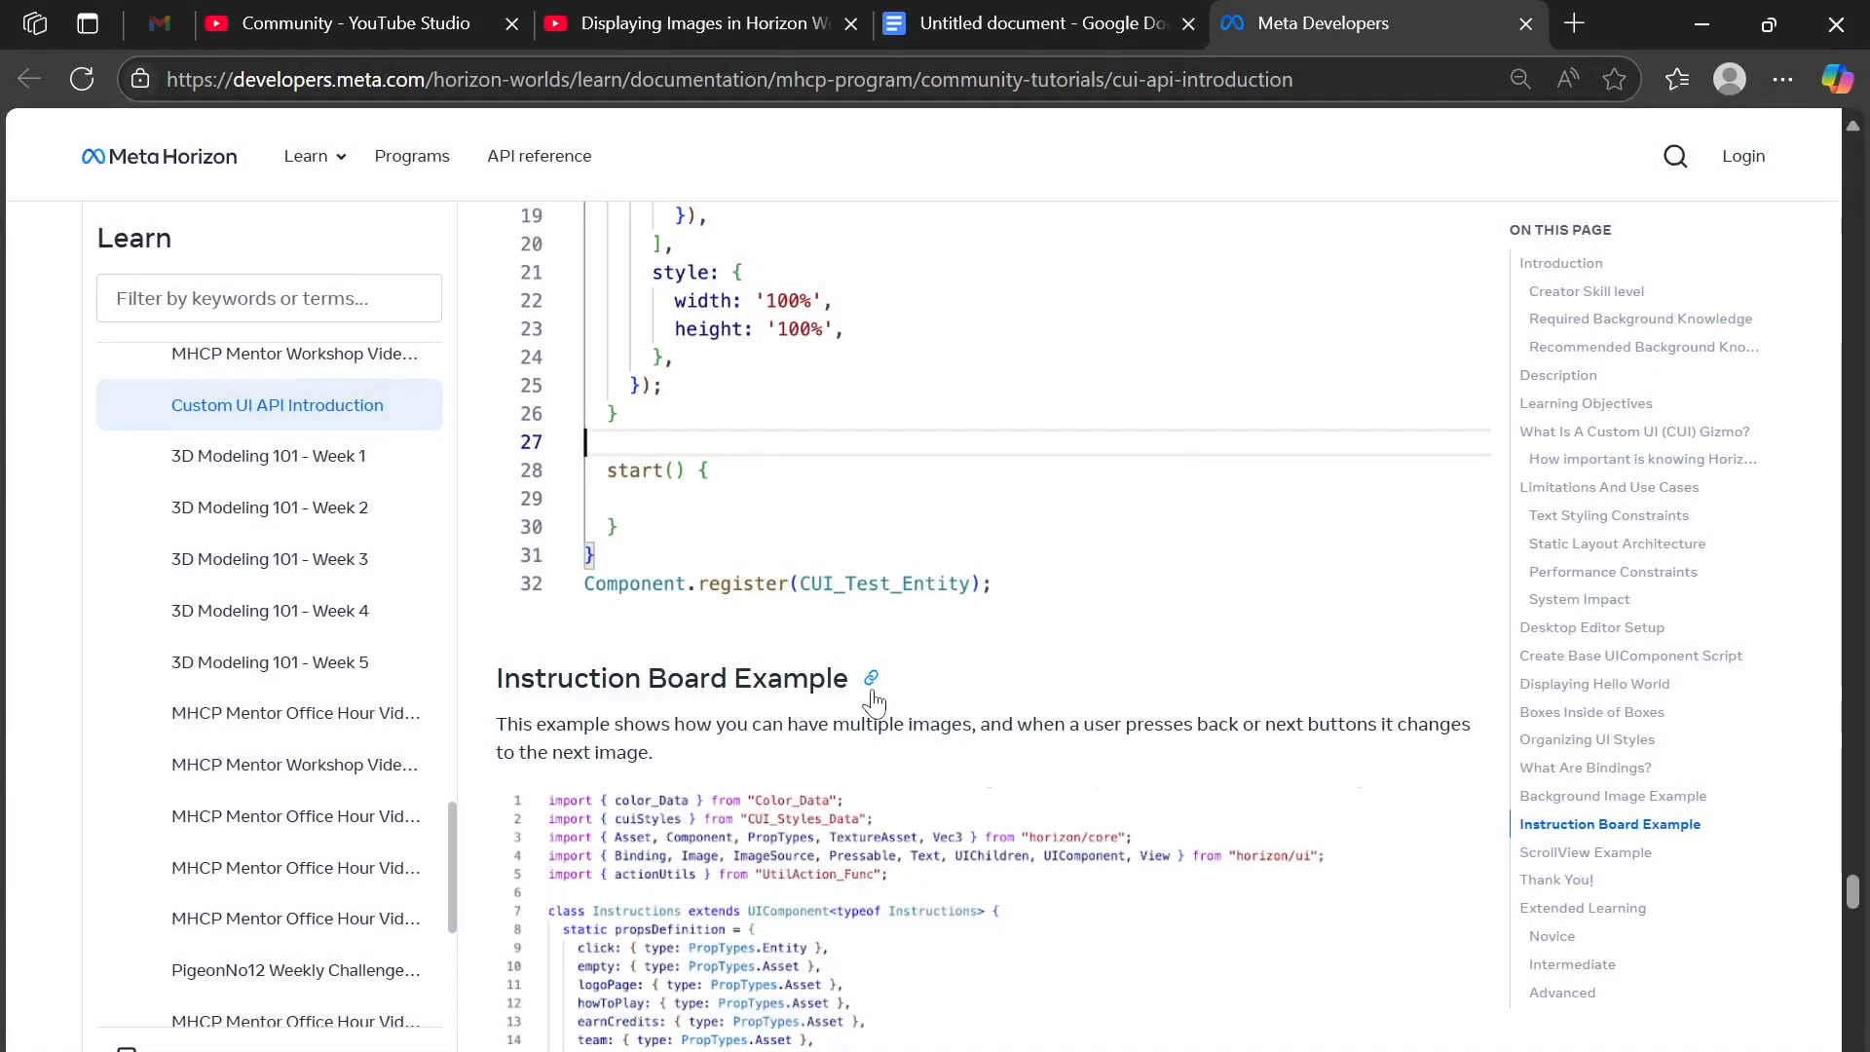
click(872, 689)
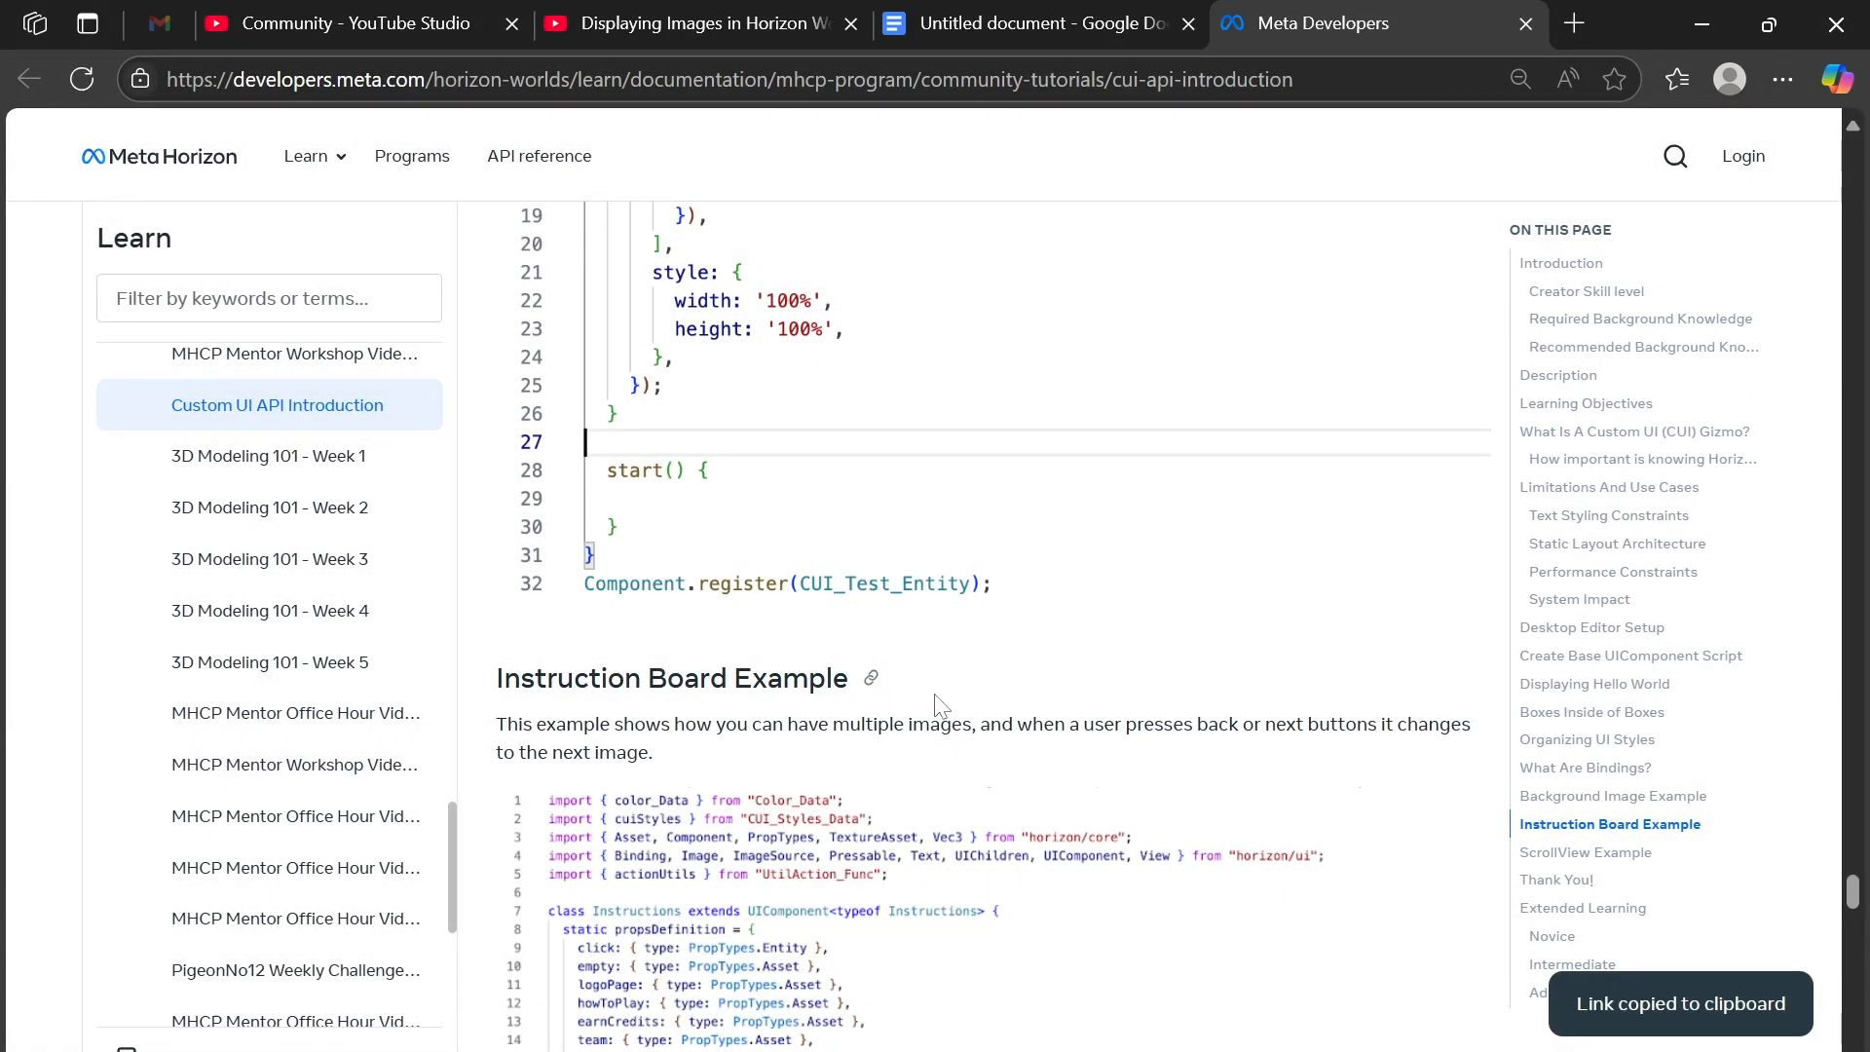
Skim the rest of the guide, including Extended Learning, Introduction and Desktop Editor Setup, and close the guide page.
scroll(1558, 506, down, 15)
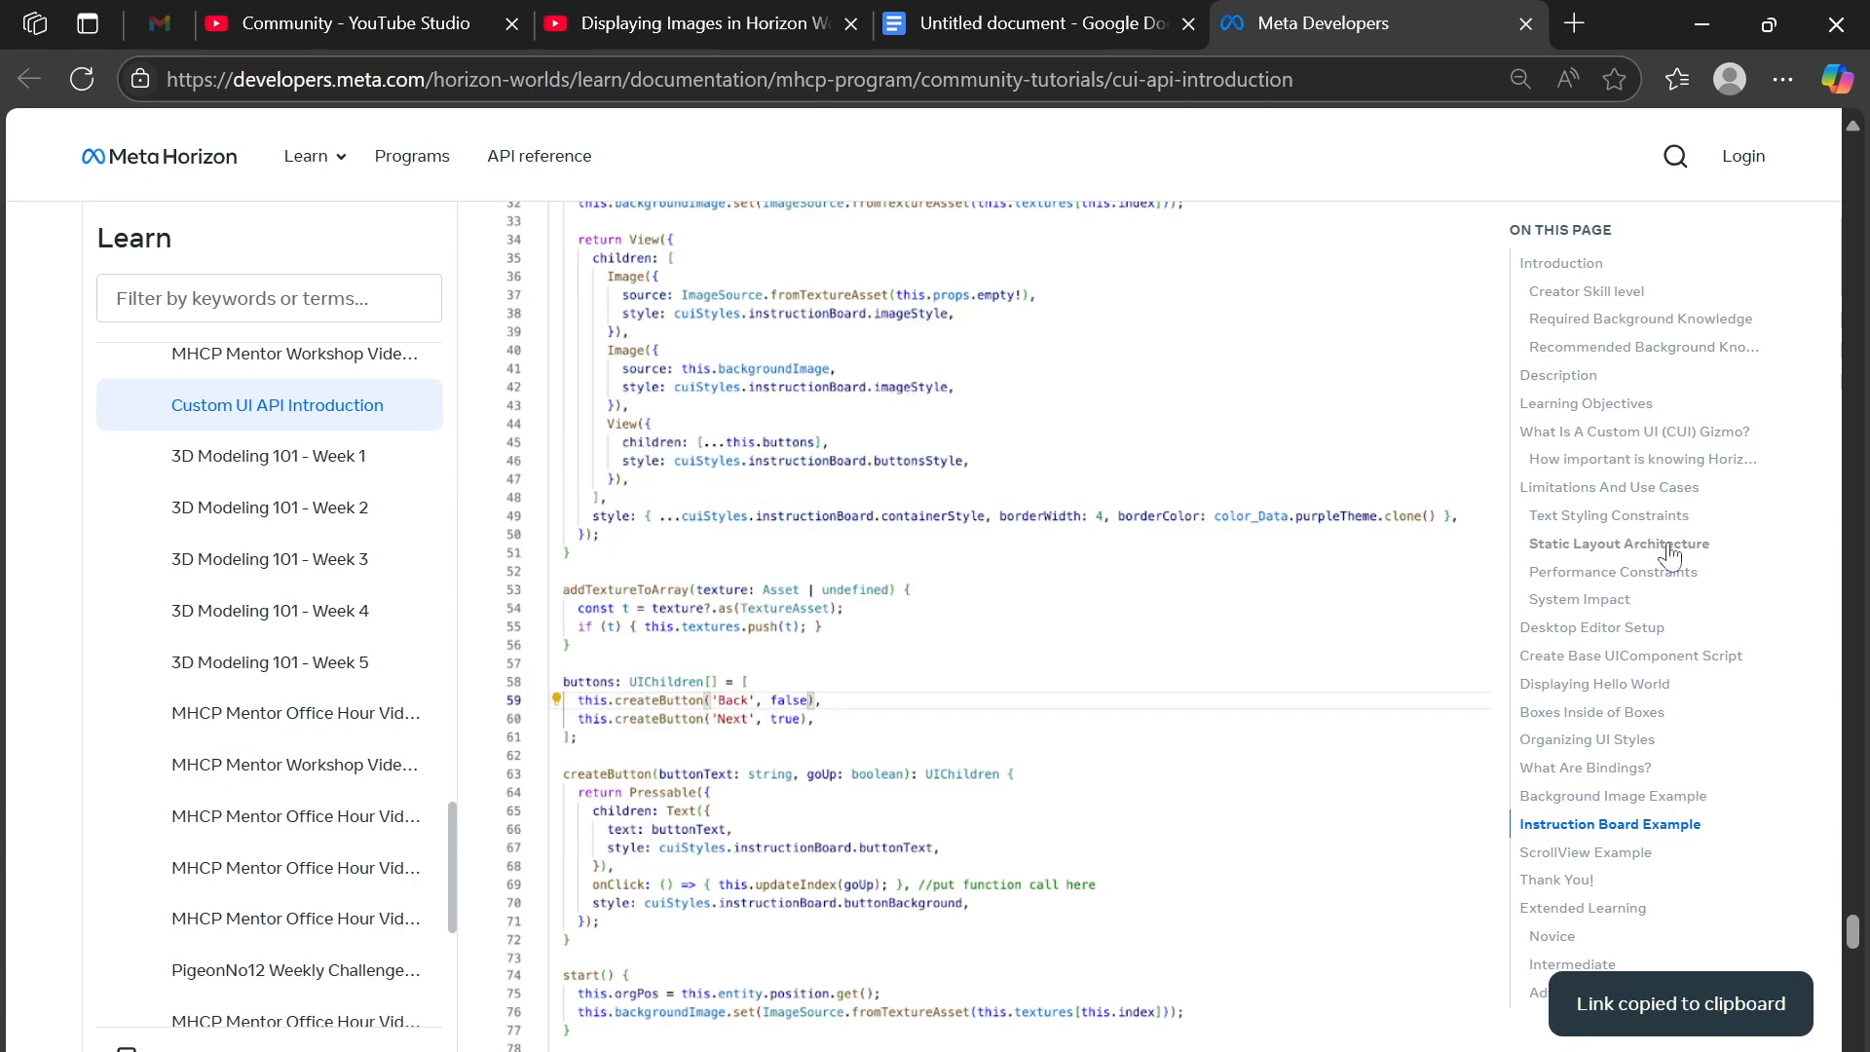
scroll(796, 679, down, 15)
scroll(799, 635, up, 3)
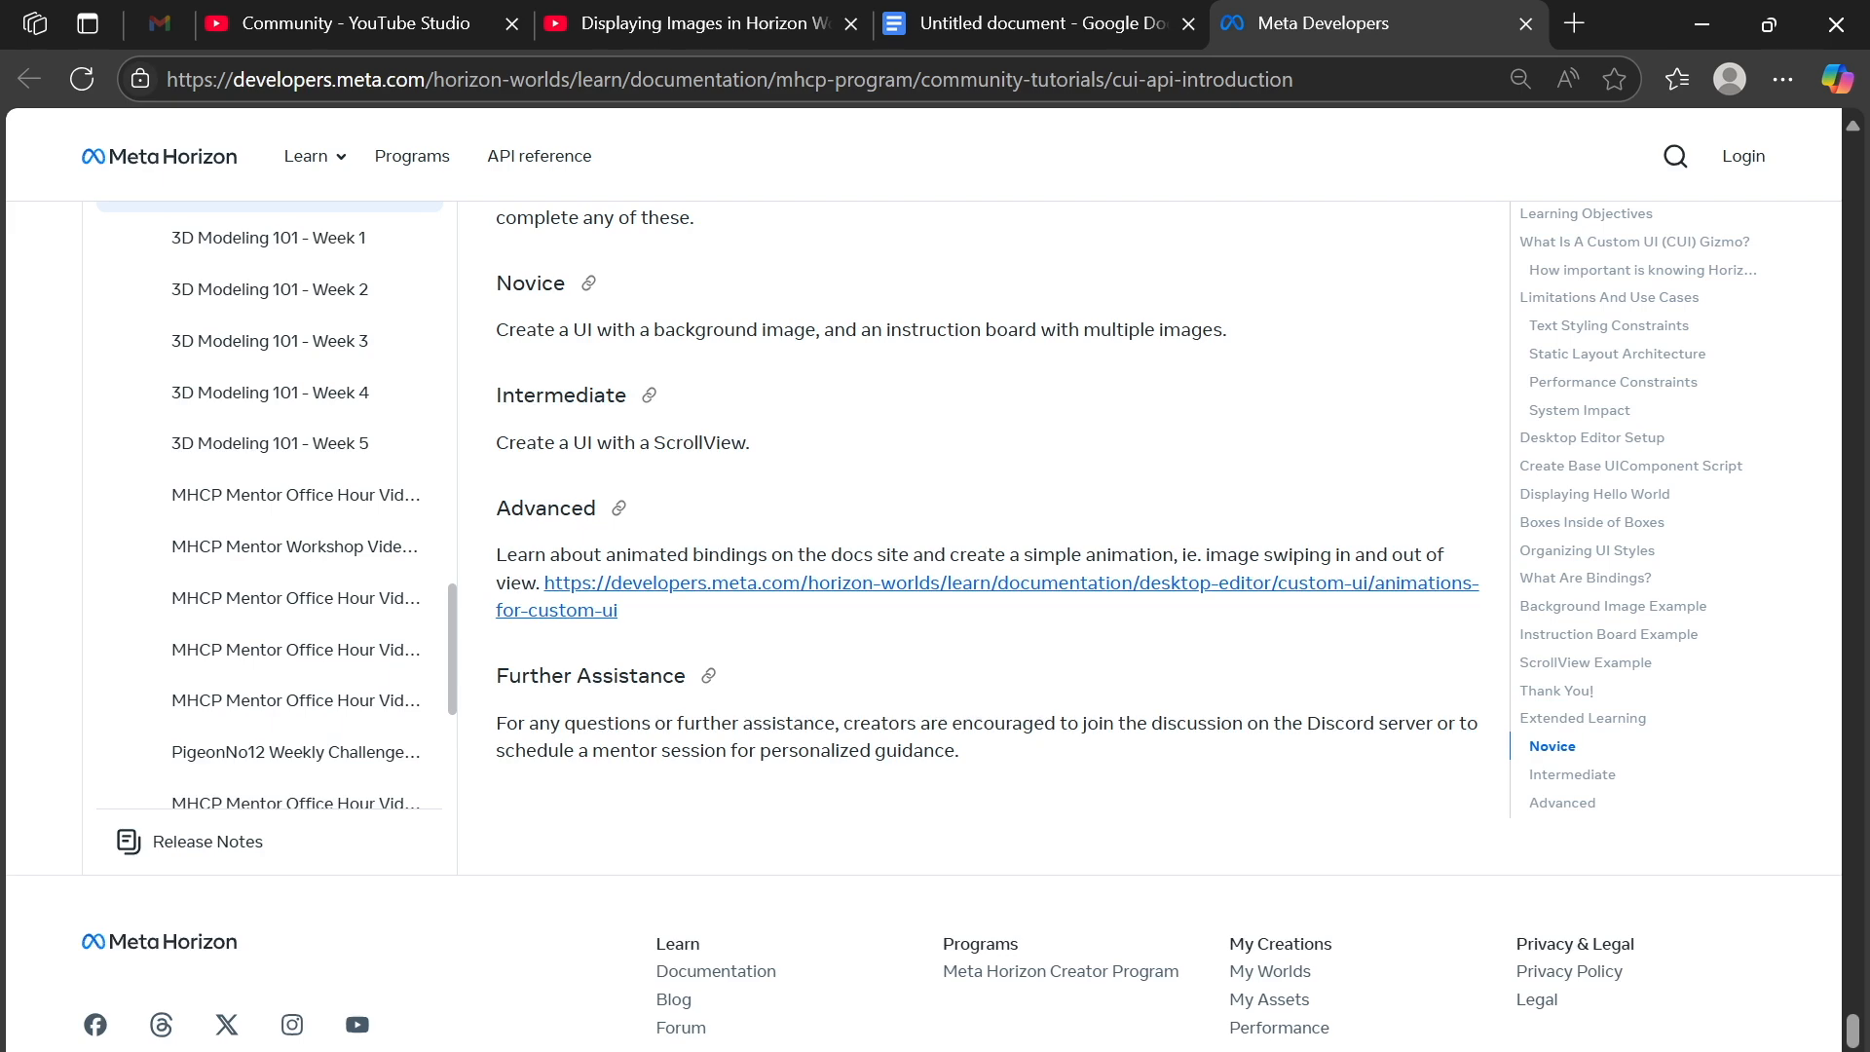
scroll(889, 765, up, 5)
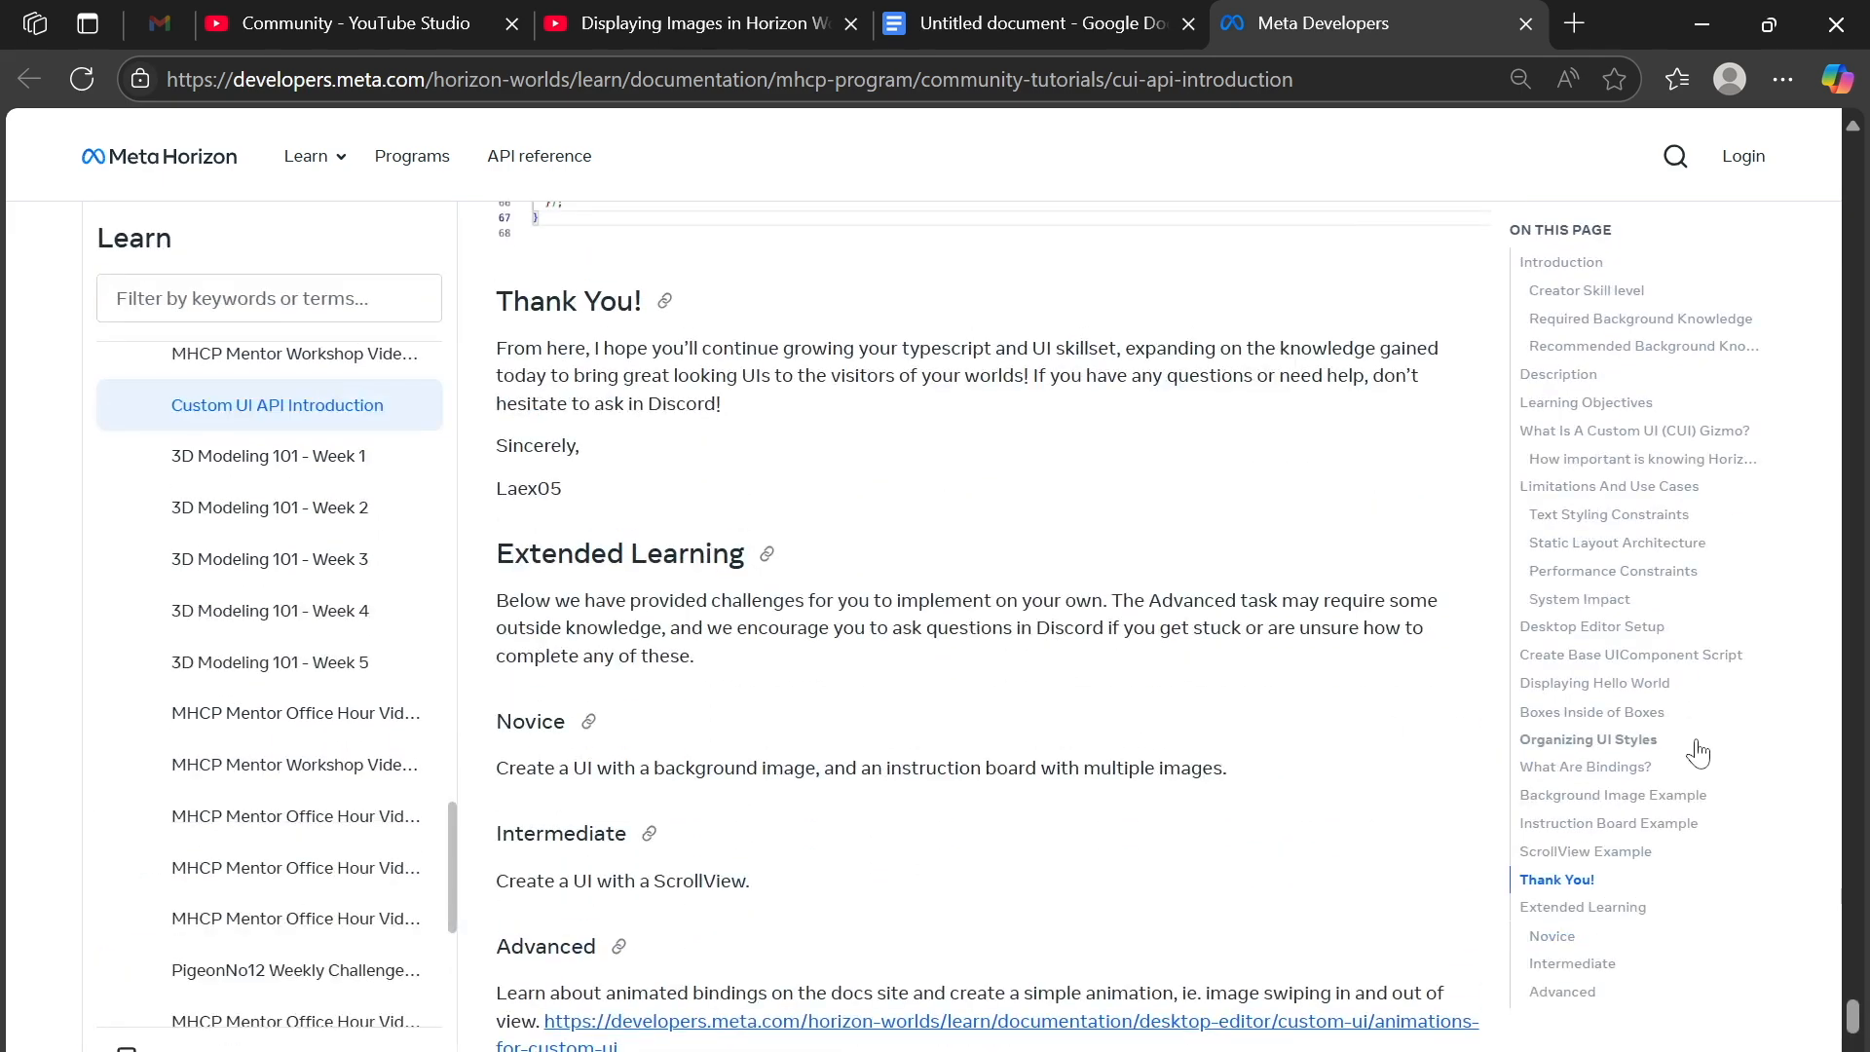
scroll(1558, 287, up, 8)
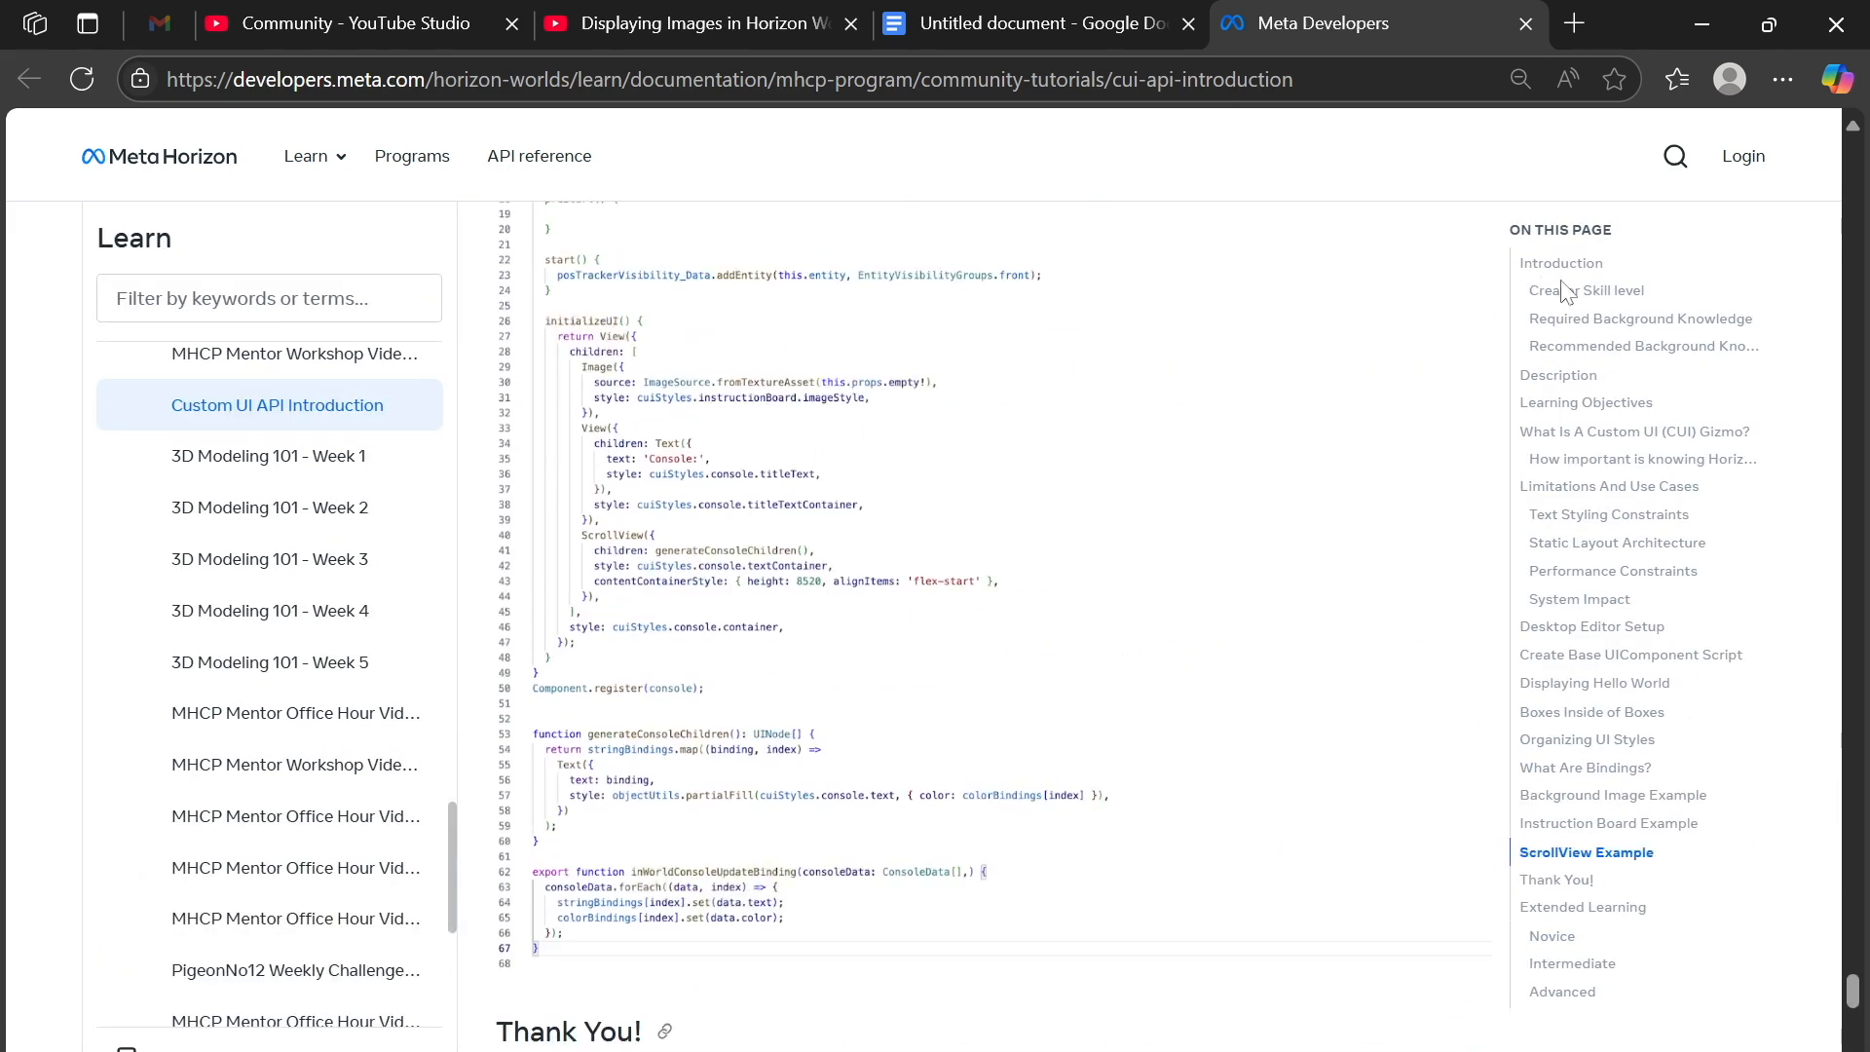
click(1563, 269)
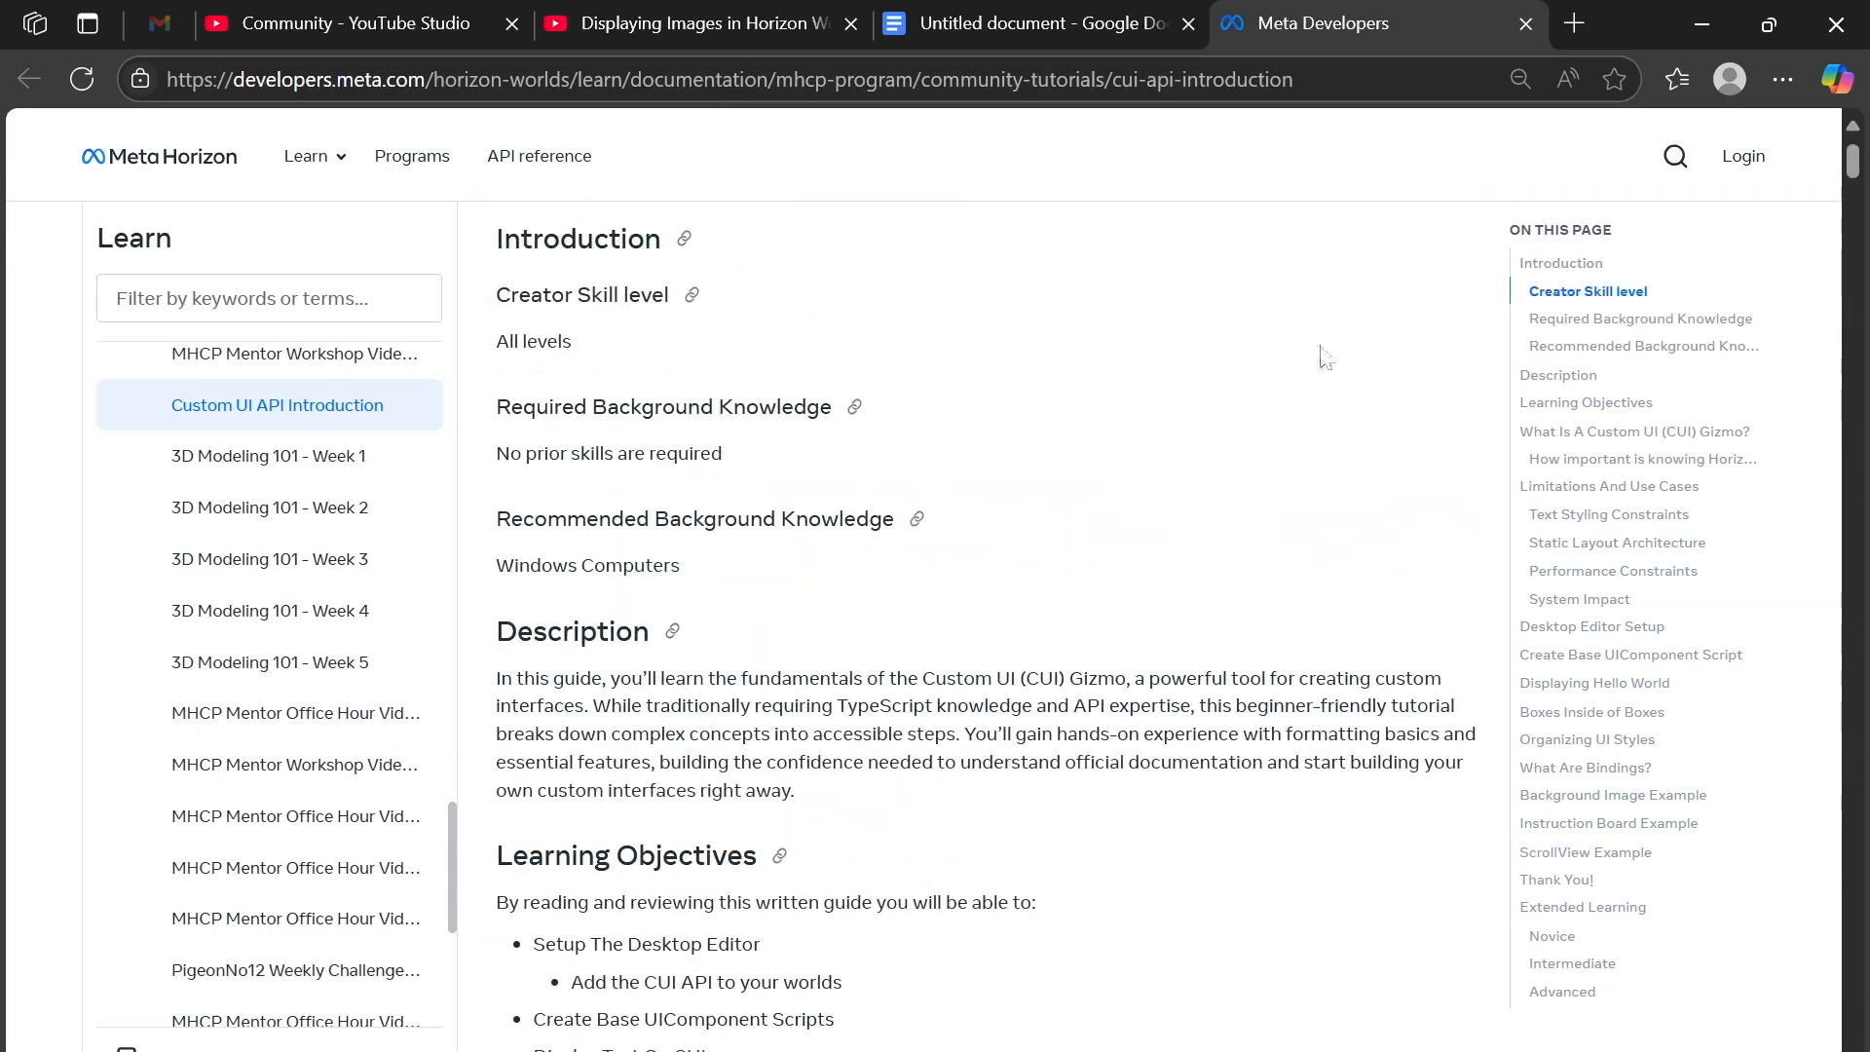
scroll(1079, 423, up, 1)
scroll(1078, 423, down, 9)
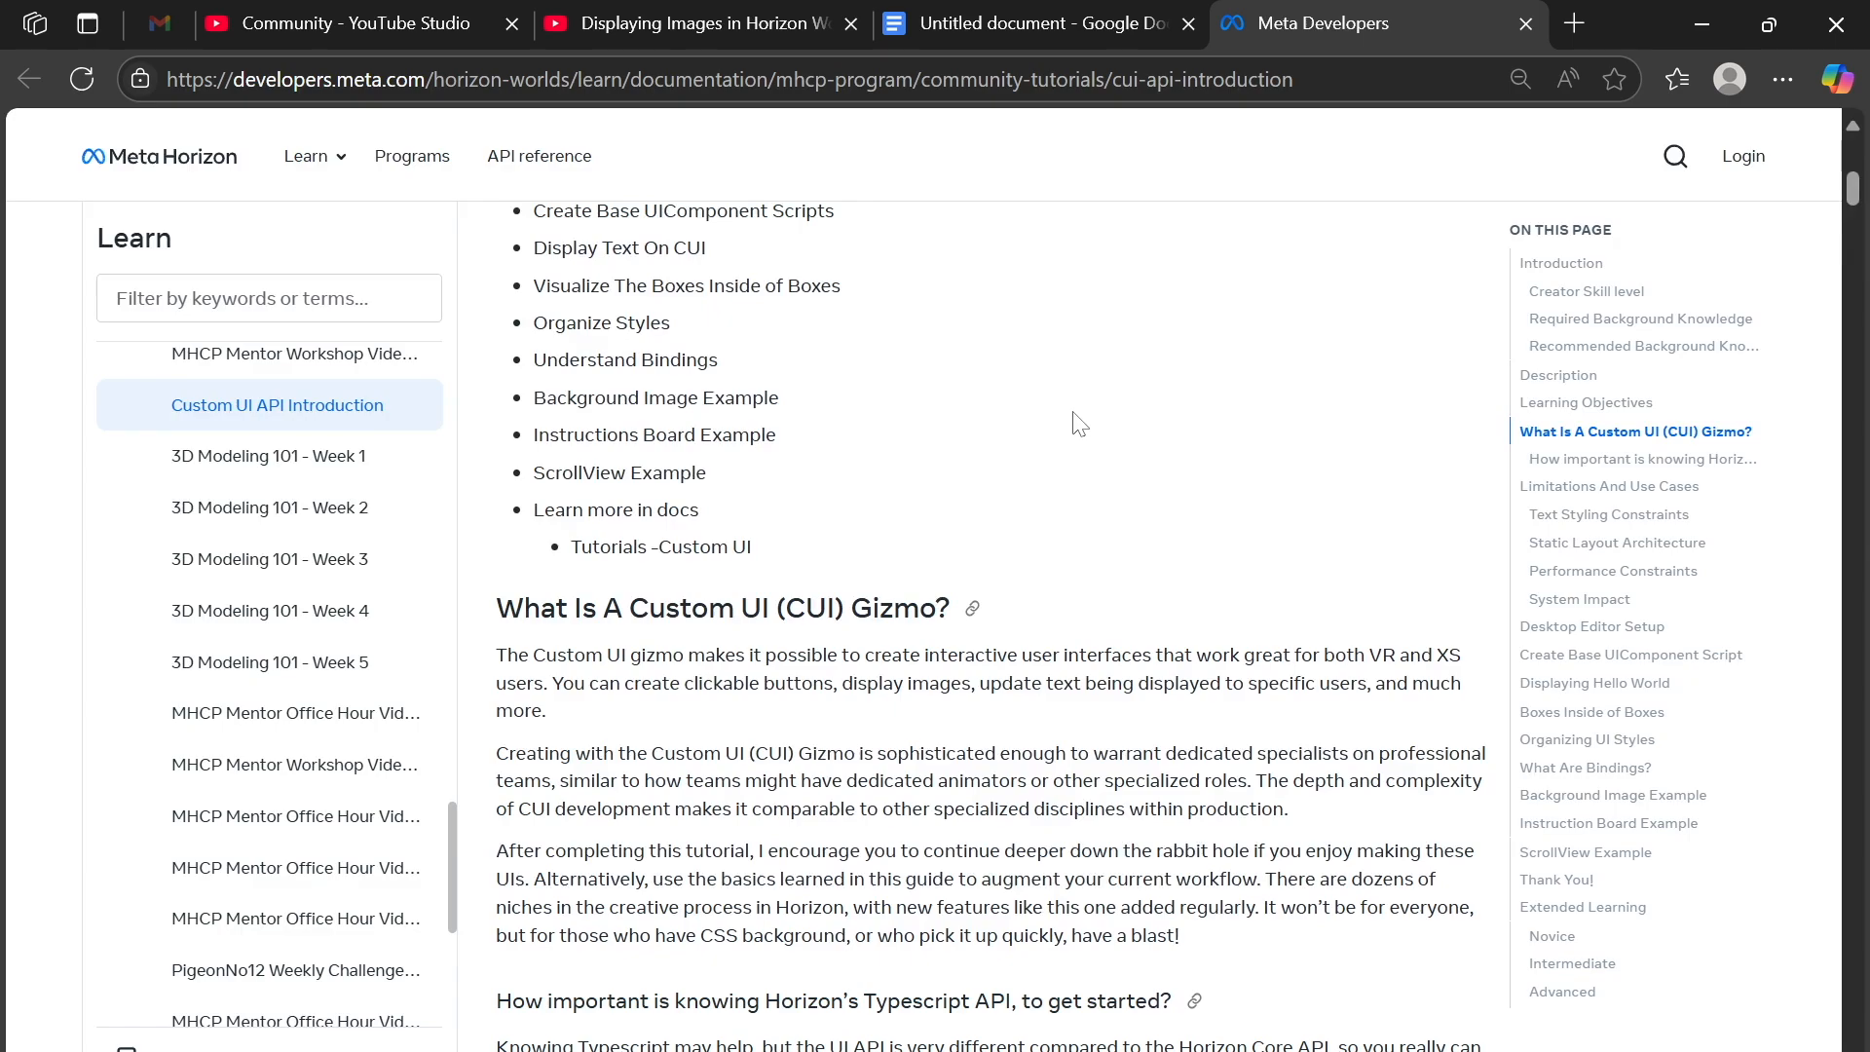
scroll(1079, 424, down, 12)
scroll(941, 837, down, 7)
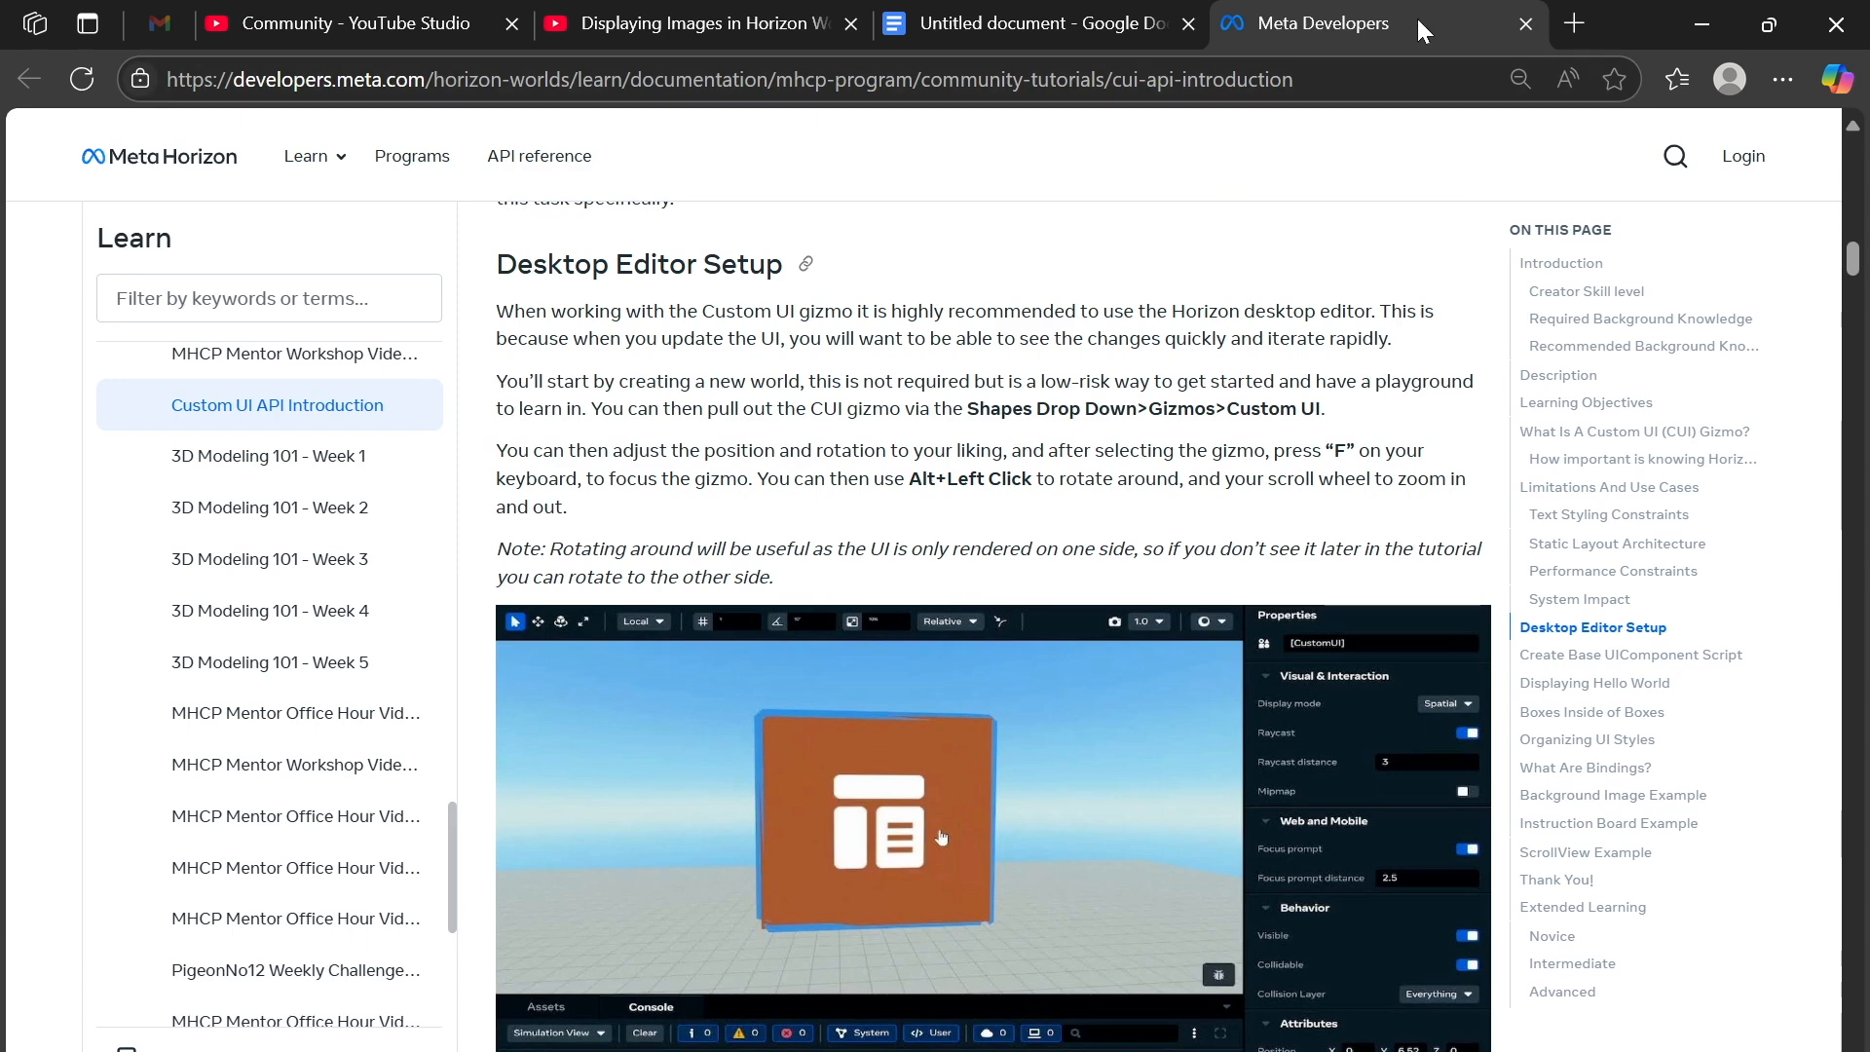
click(1520, 24)
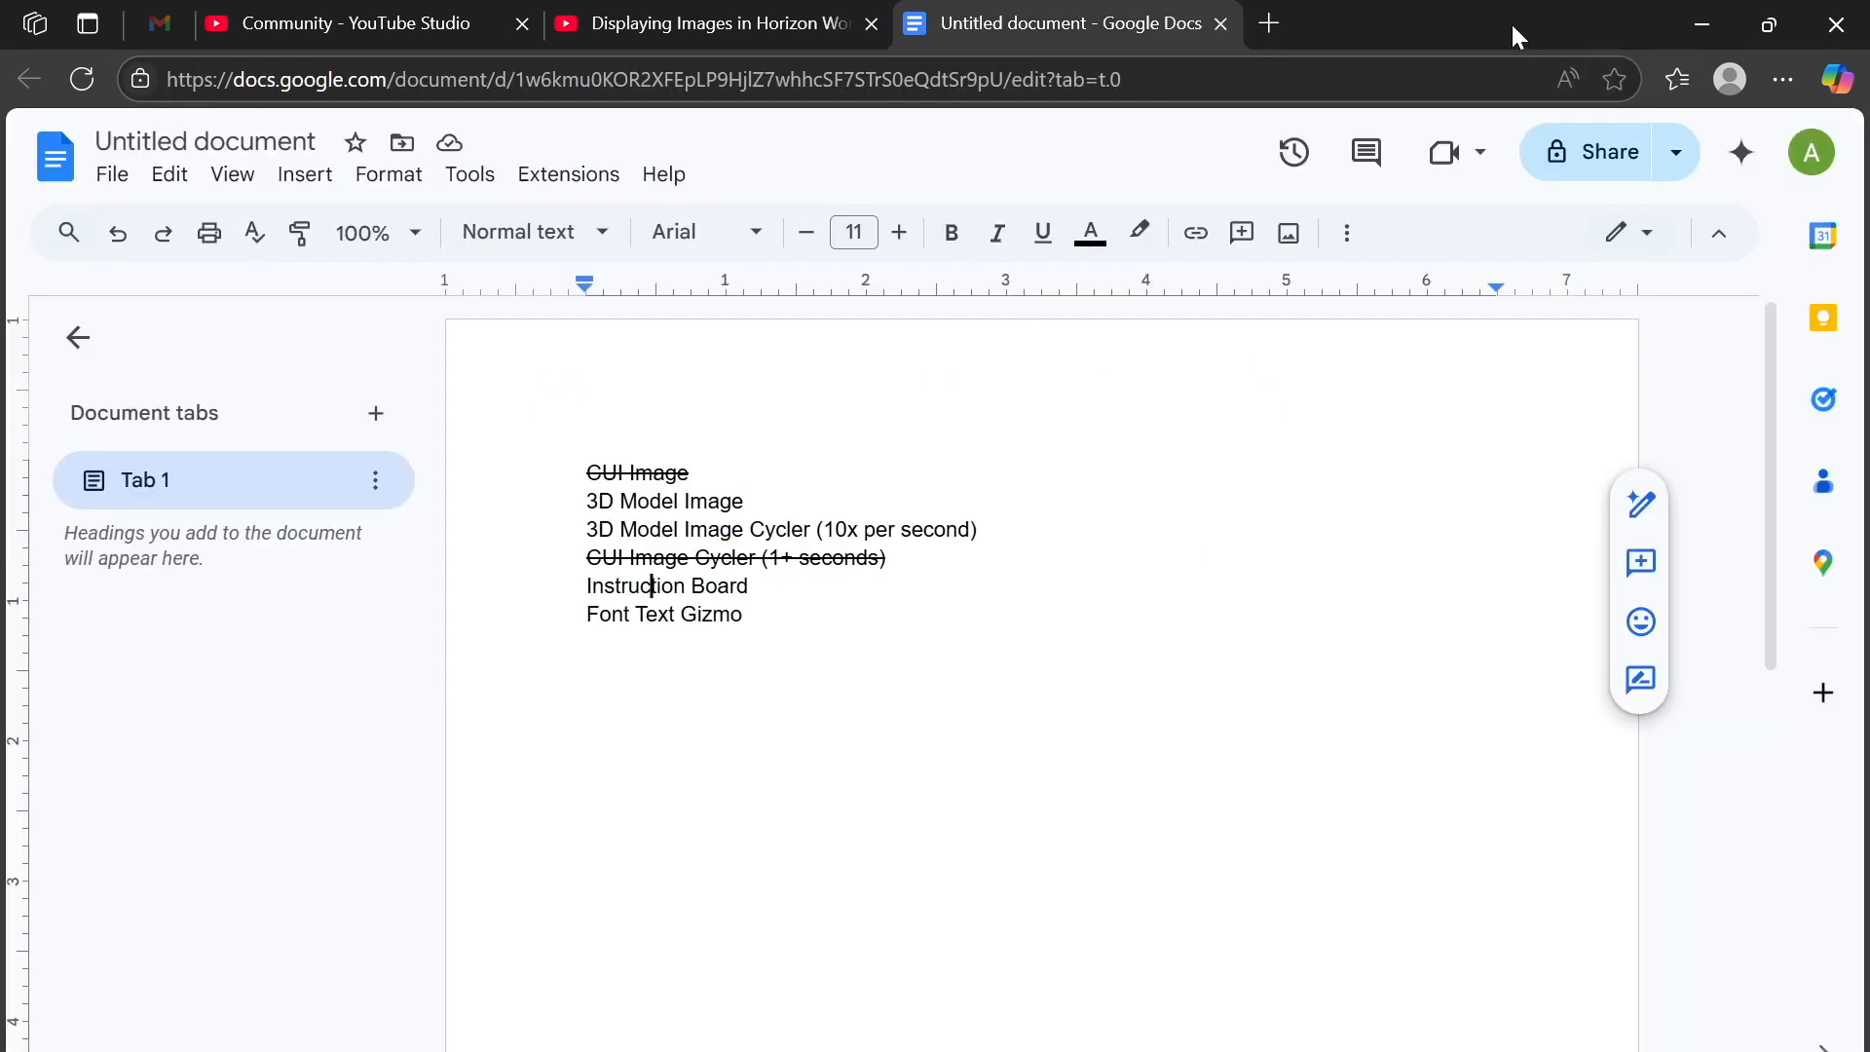
Switch to Worlds Desktop Editor and rename the Rainbow Glass world to "Rainbow Glass & Image Assets".
key(alt+Tab)
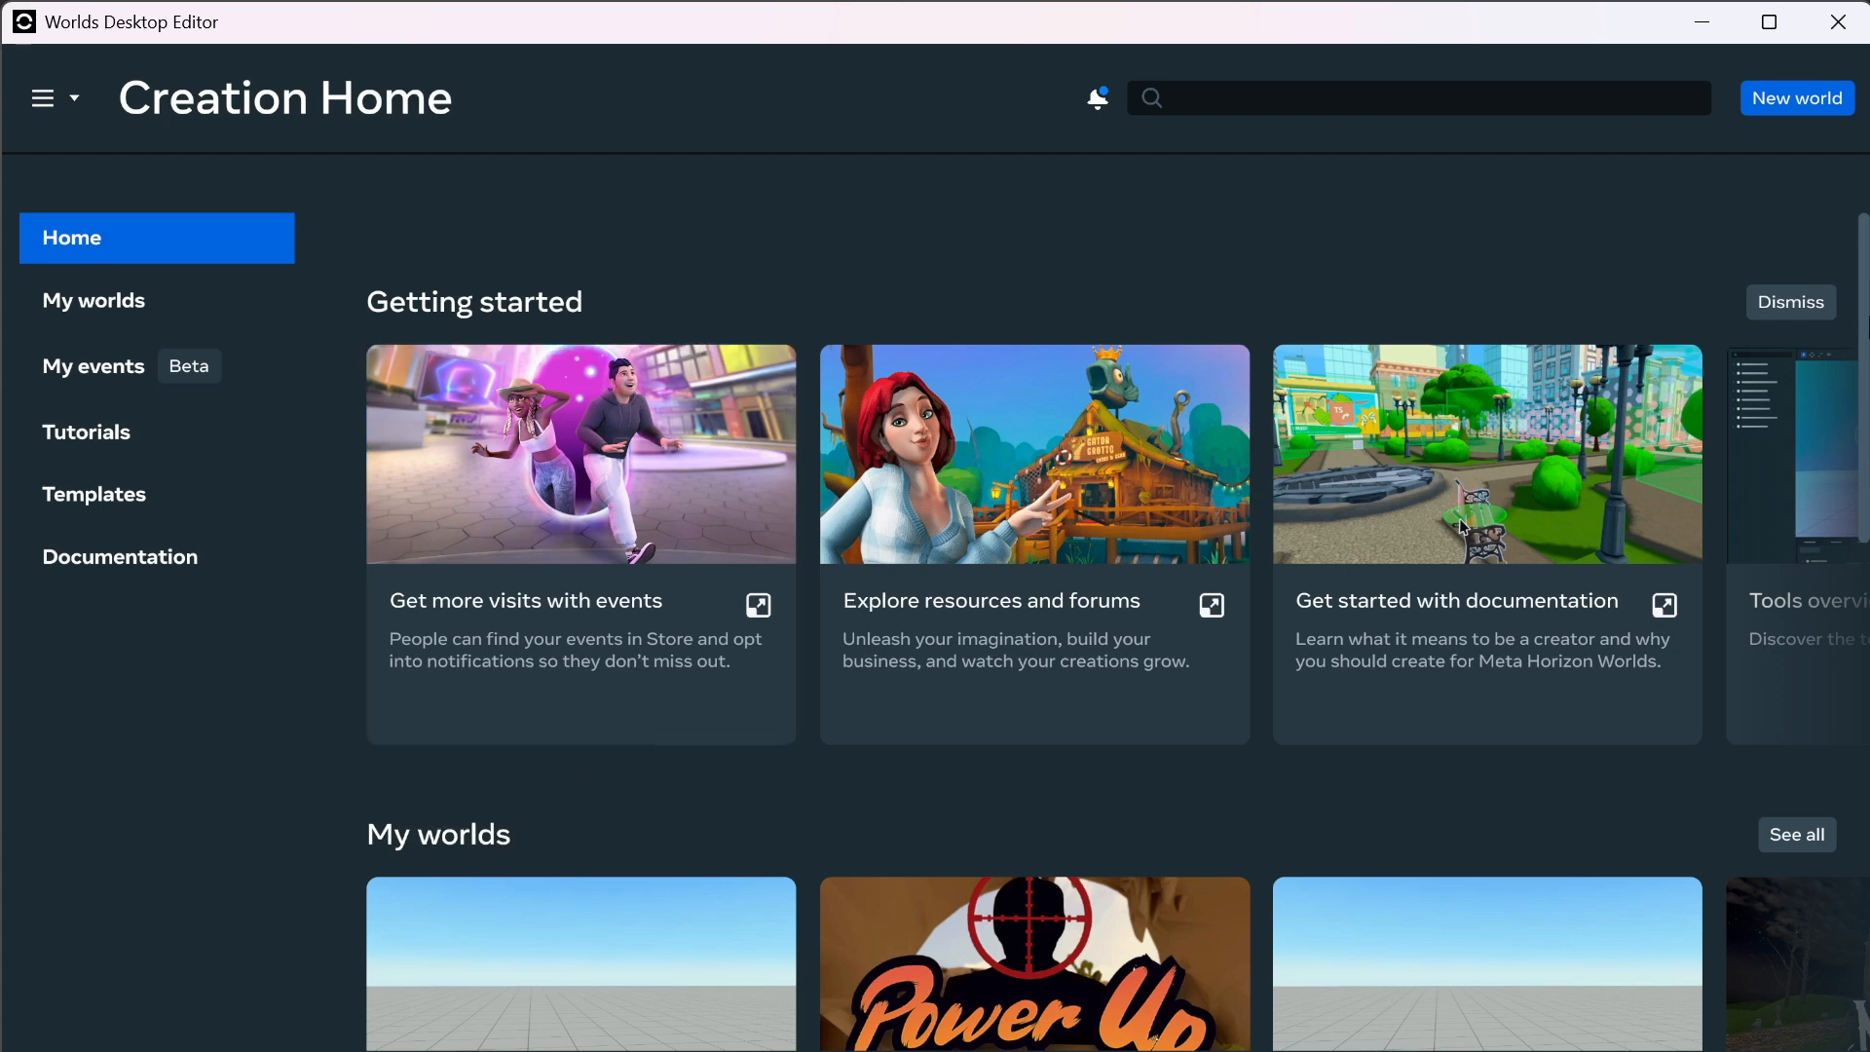
scroll(1863, 358, down, 3)
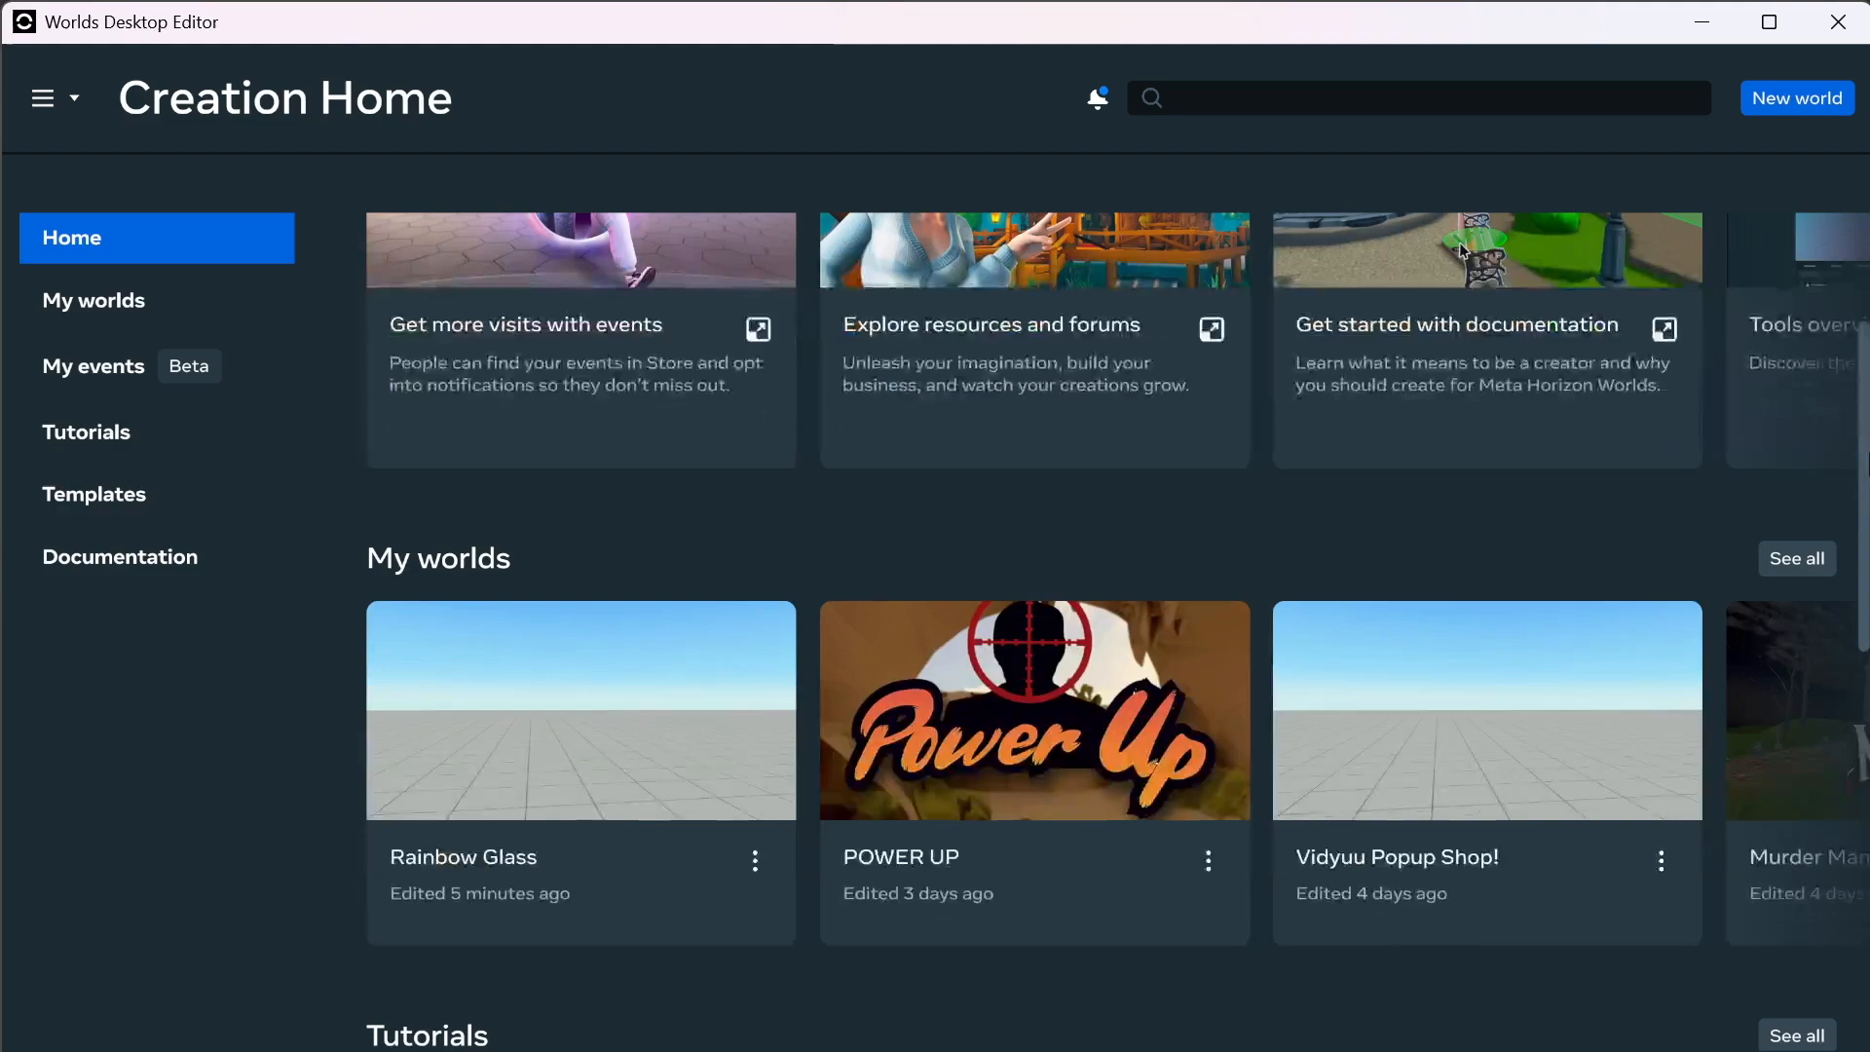
click(756, 861)
click(791, 940)
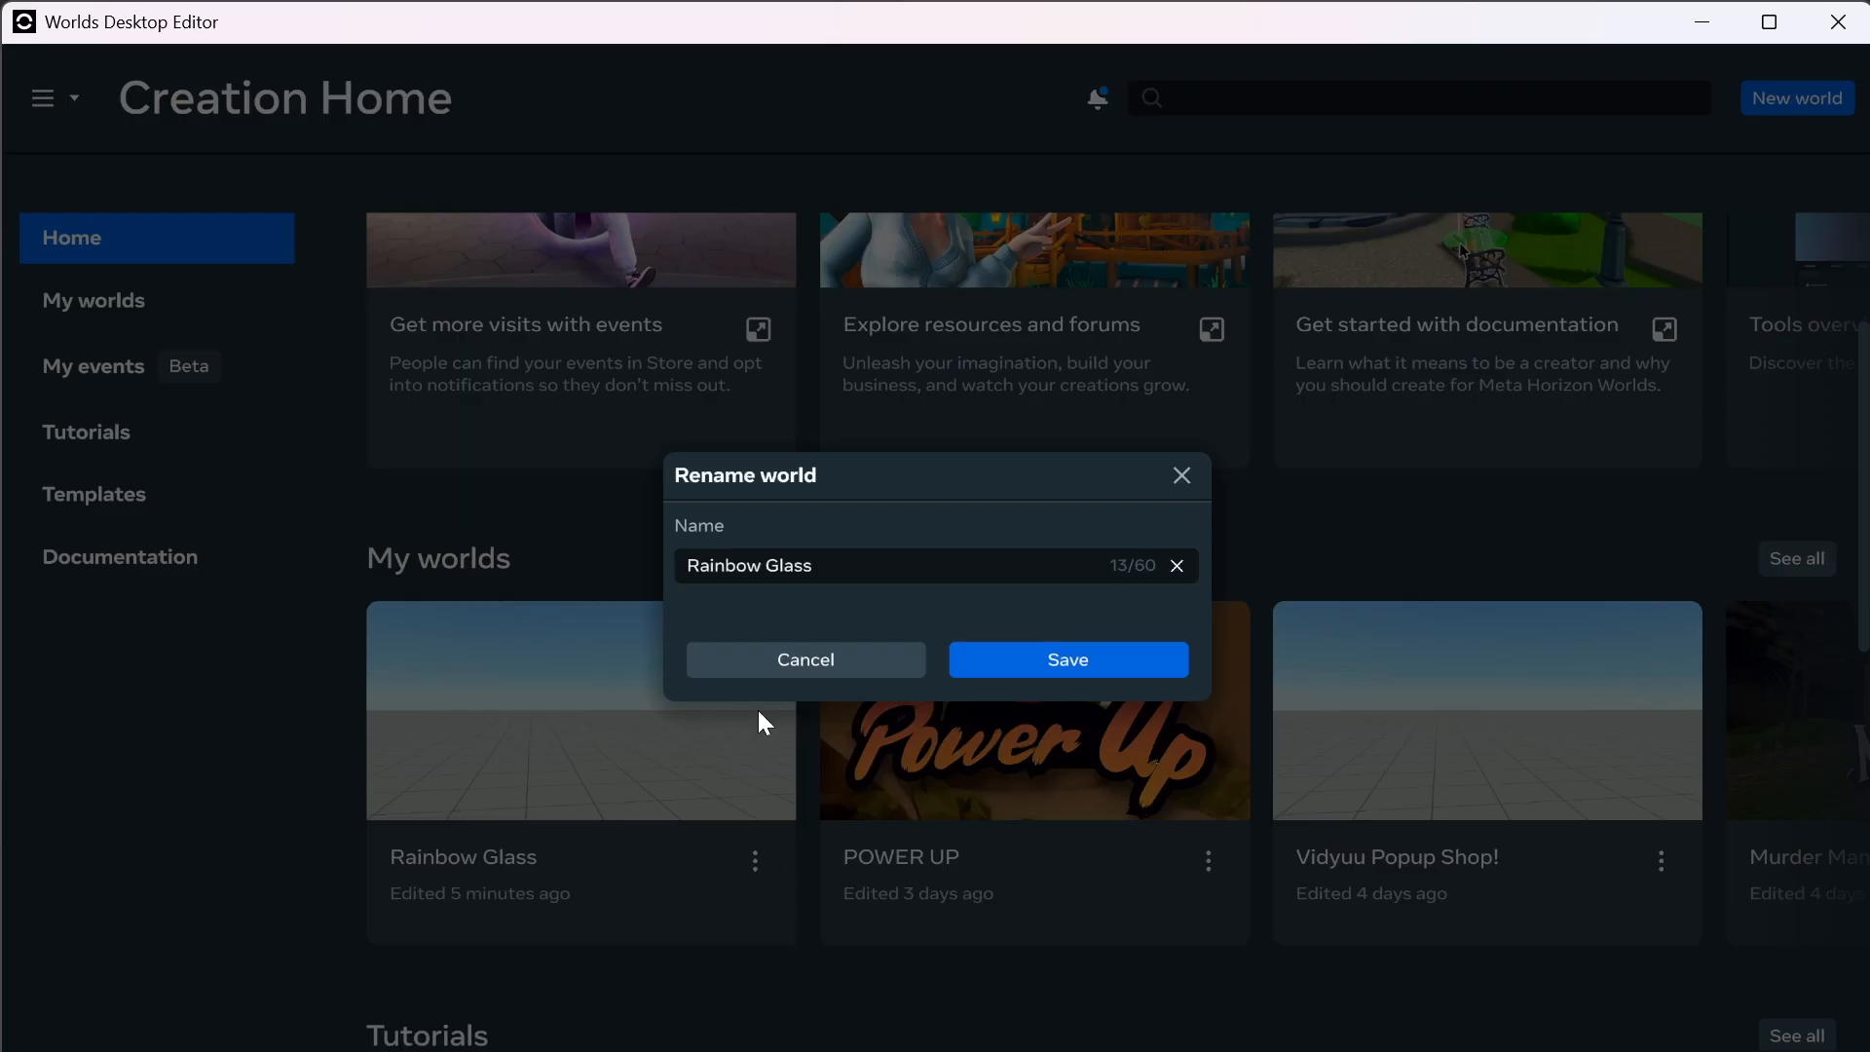
click(834, 560)
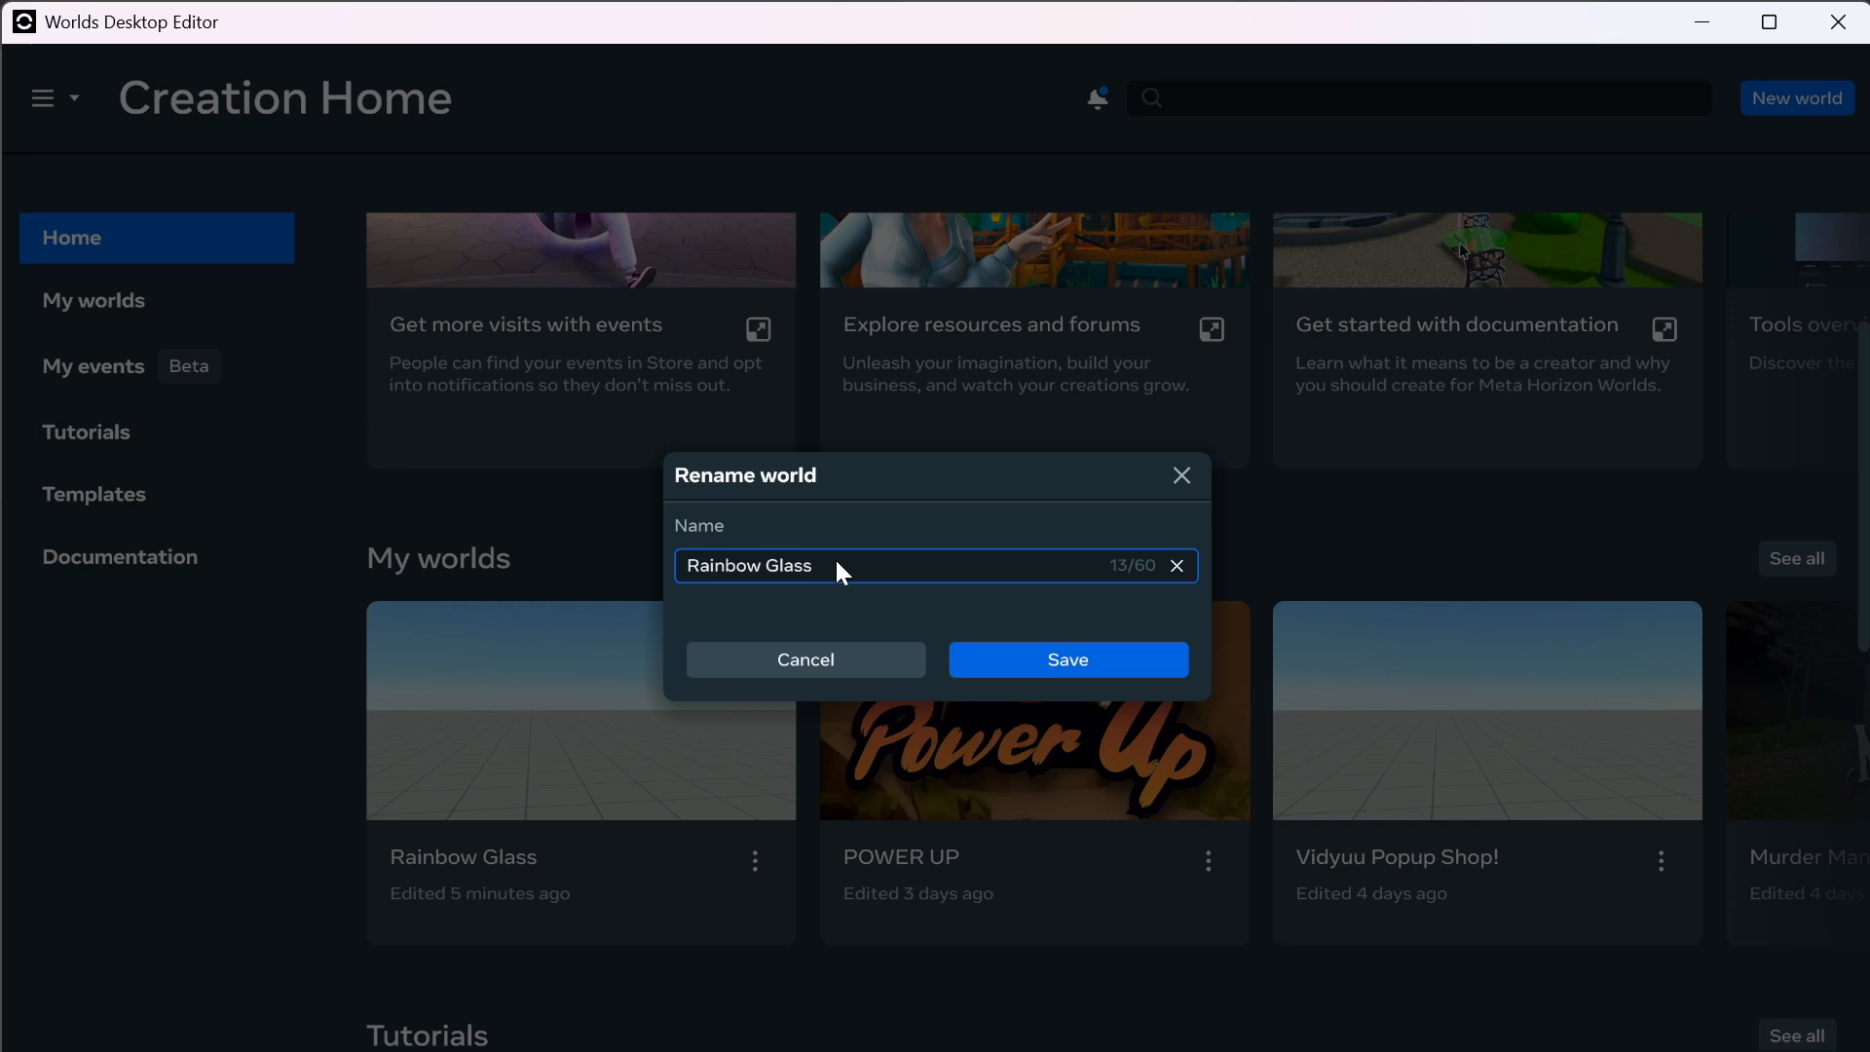
text(v)
key(BackSpace)
text(& Image Assets)
click(1072, 670)
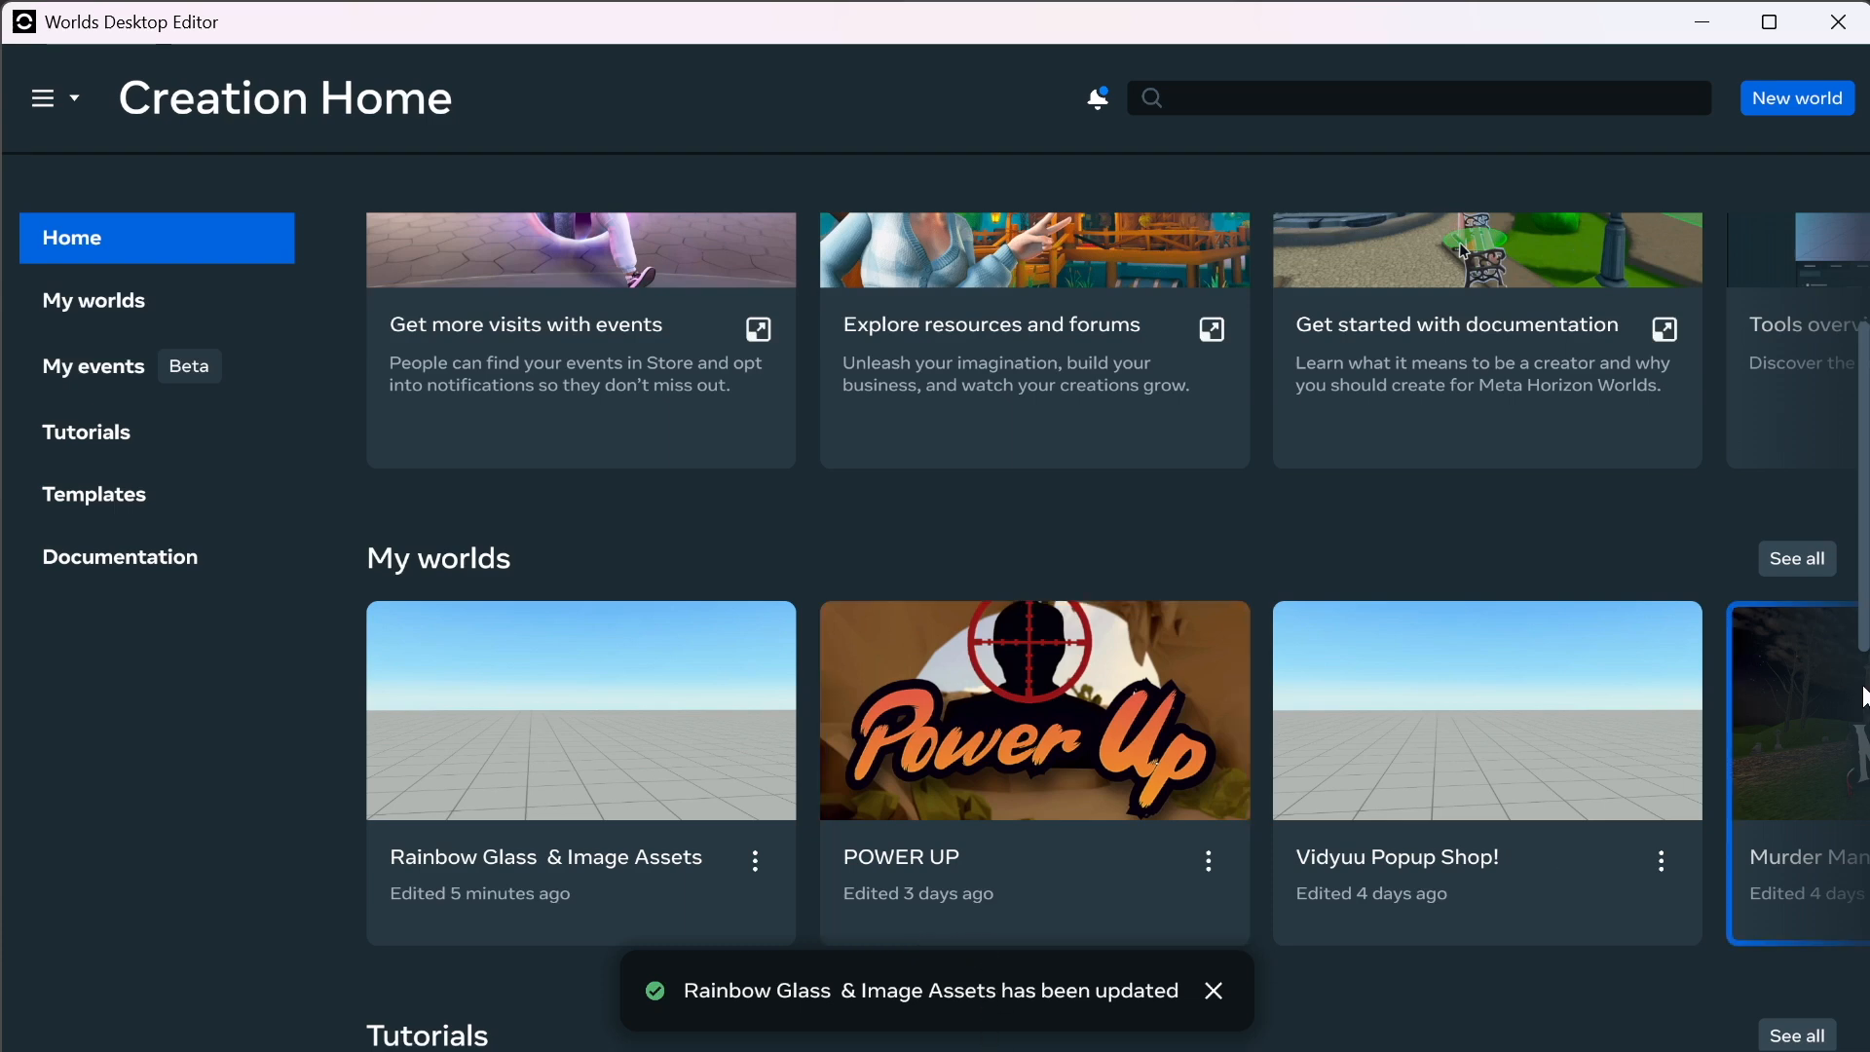
Find the "Gotta Lotta Lava!" world in the full list of own worlds and open it for editing.
click(1796, 561)
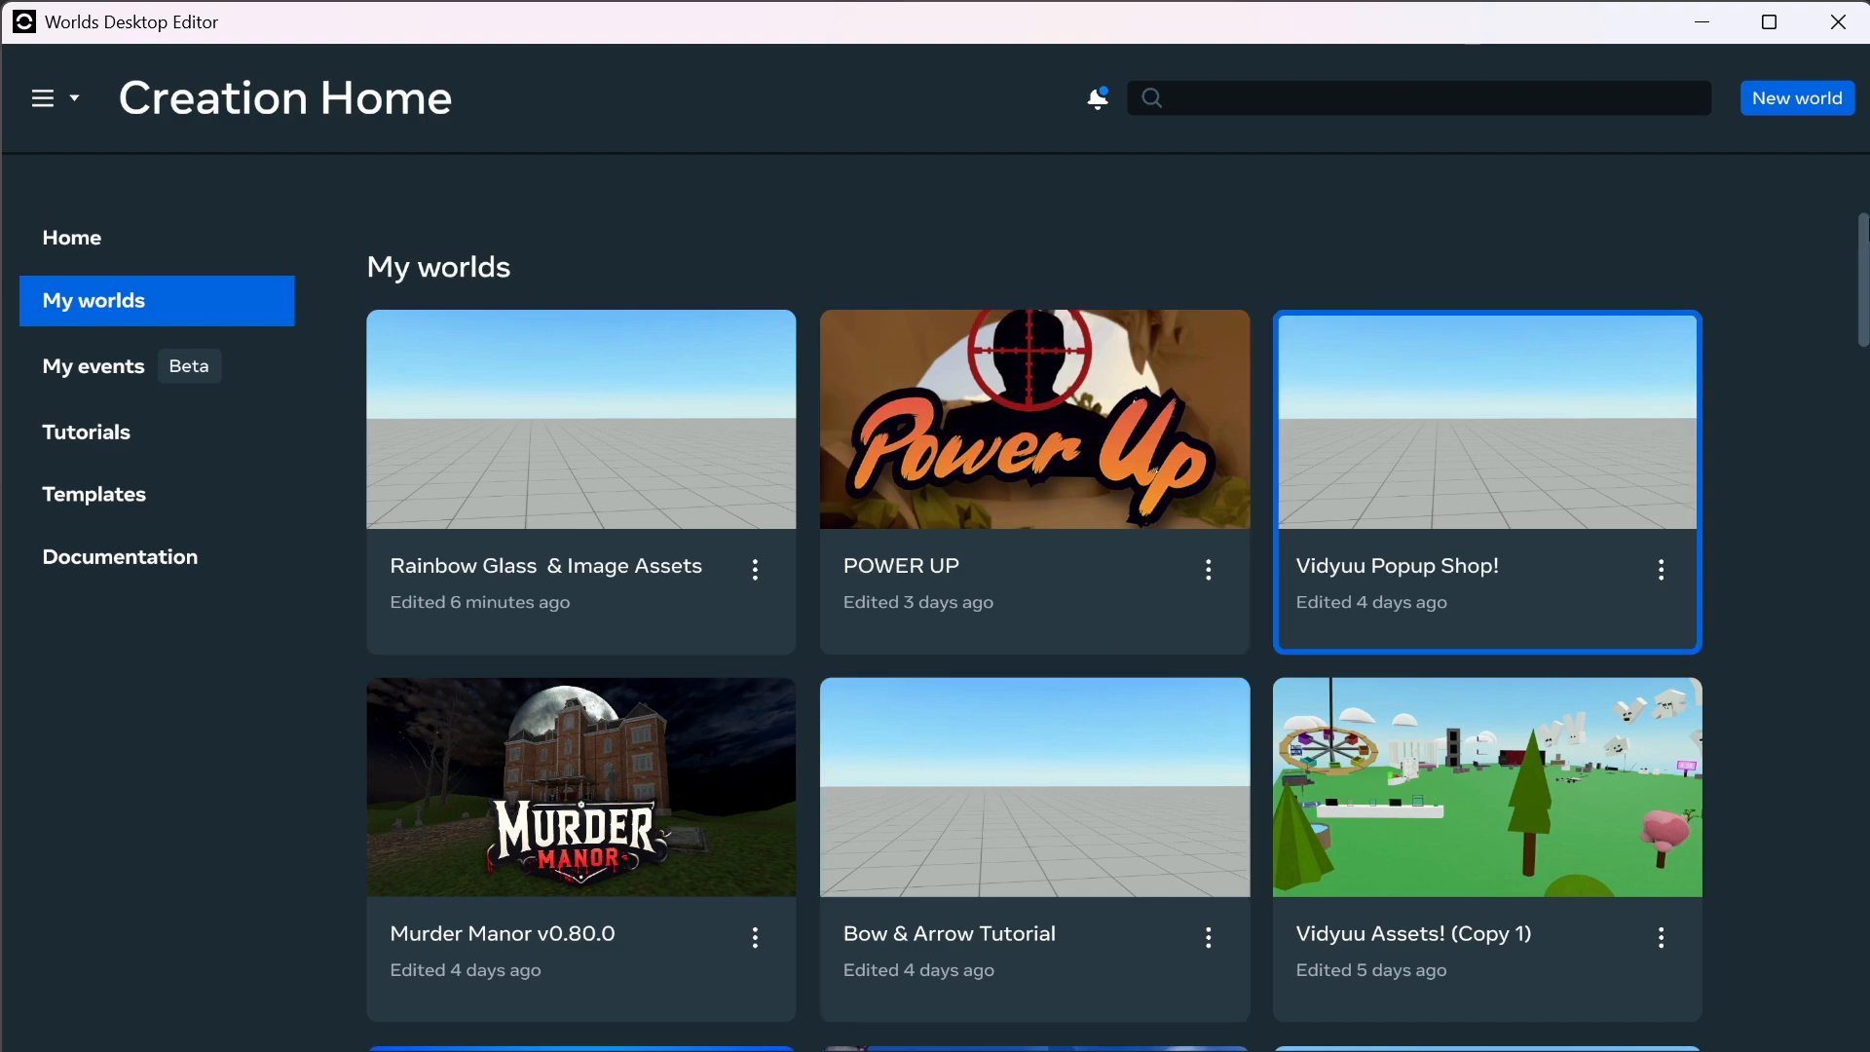
drag(1863, 321, 1863, 789)
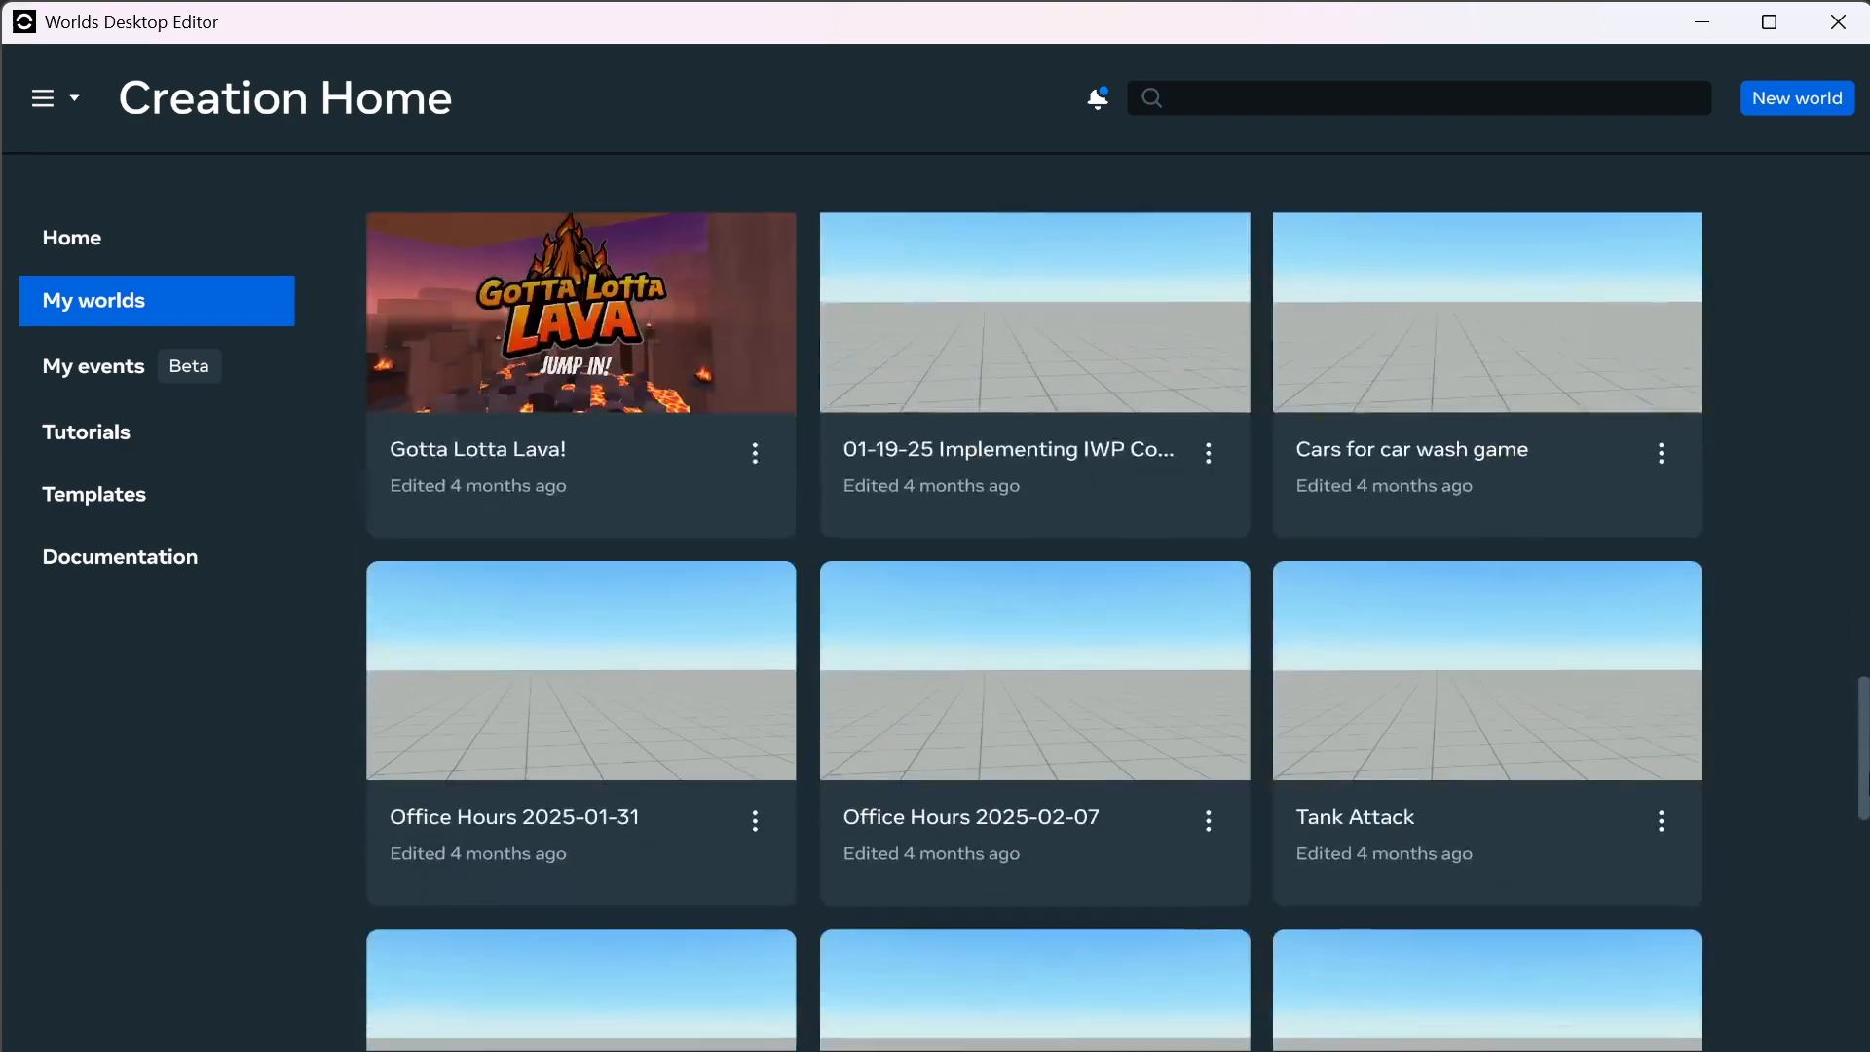
click(622, 307)
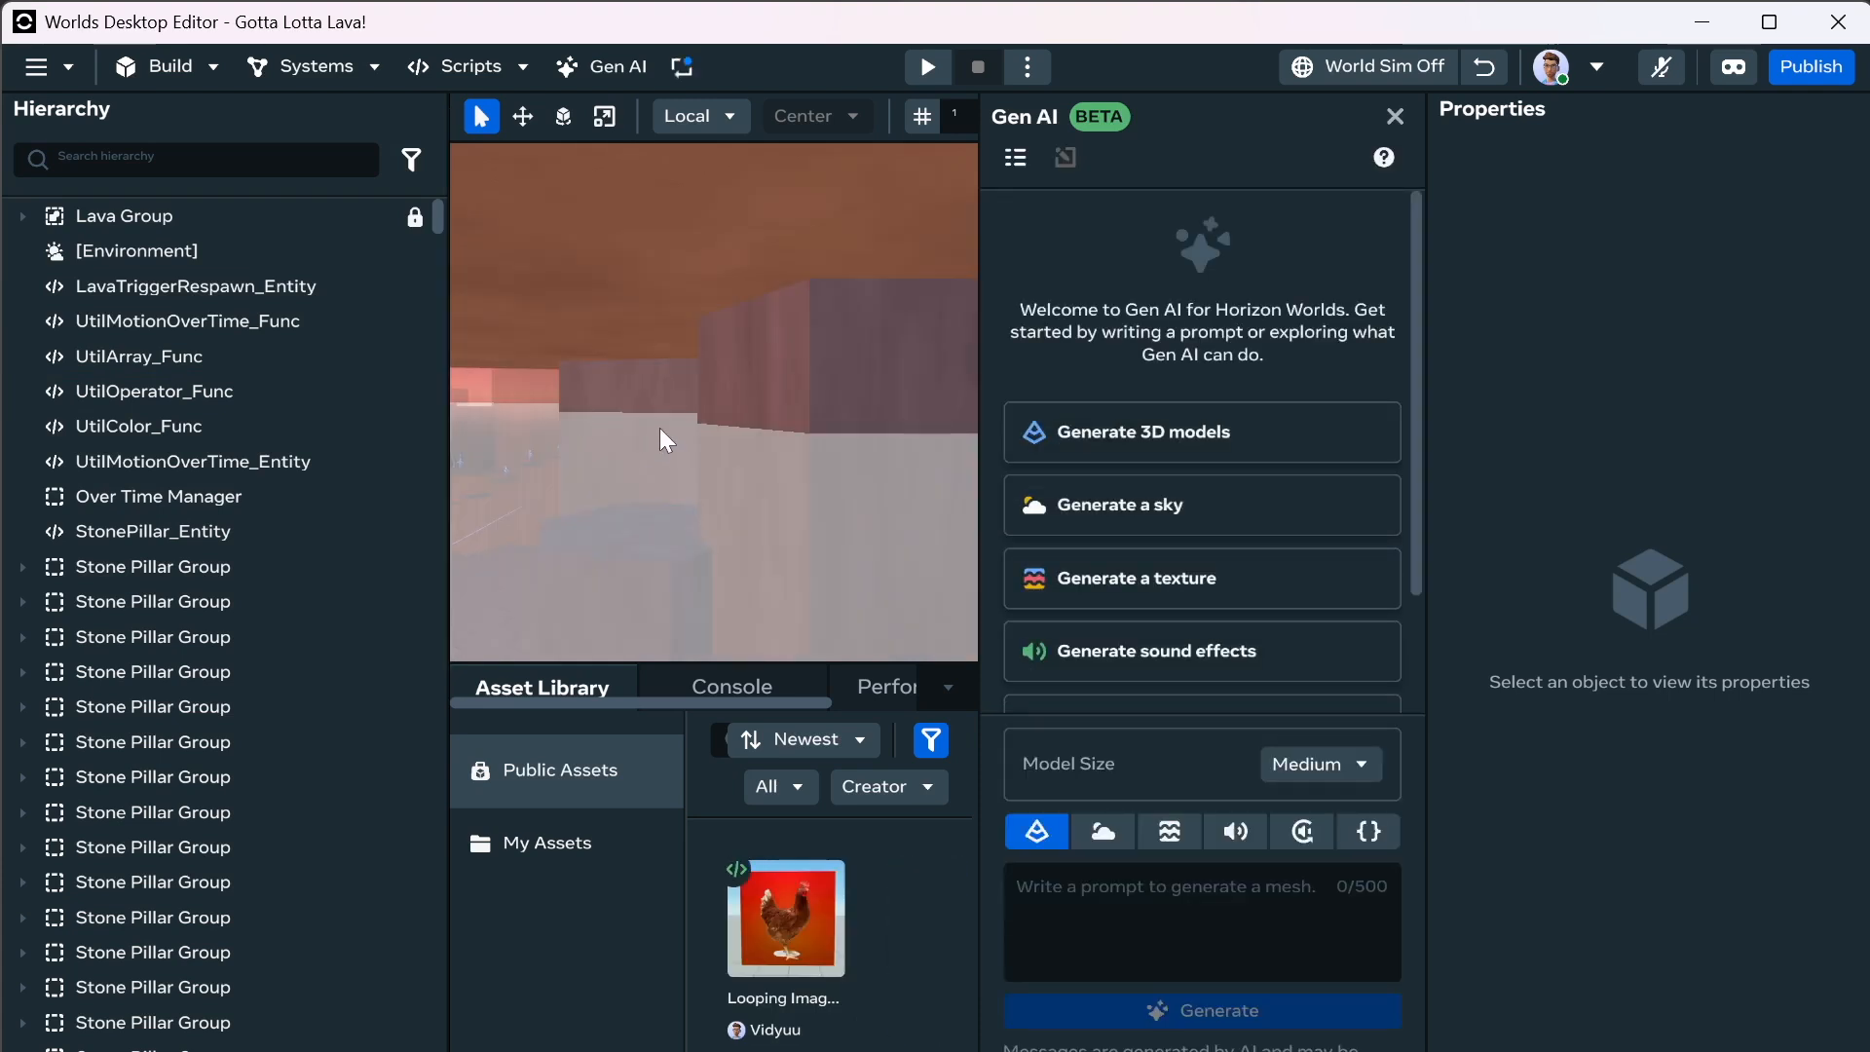
Turn on the world simulation and bring the Gotta Lotta Lava instruction board into close view.
right_drag(678, 482, 1627, 477)
key(w)
key(w)
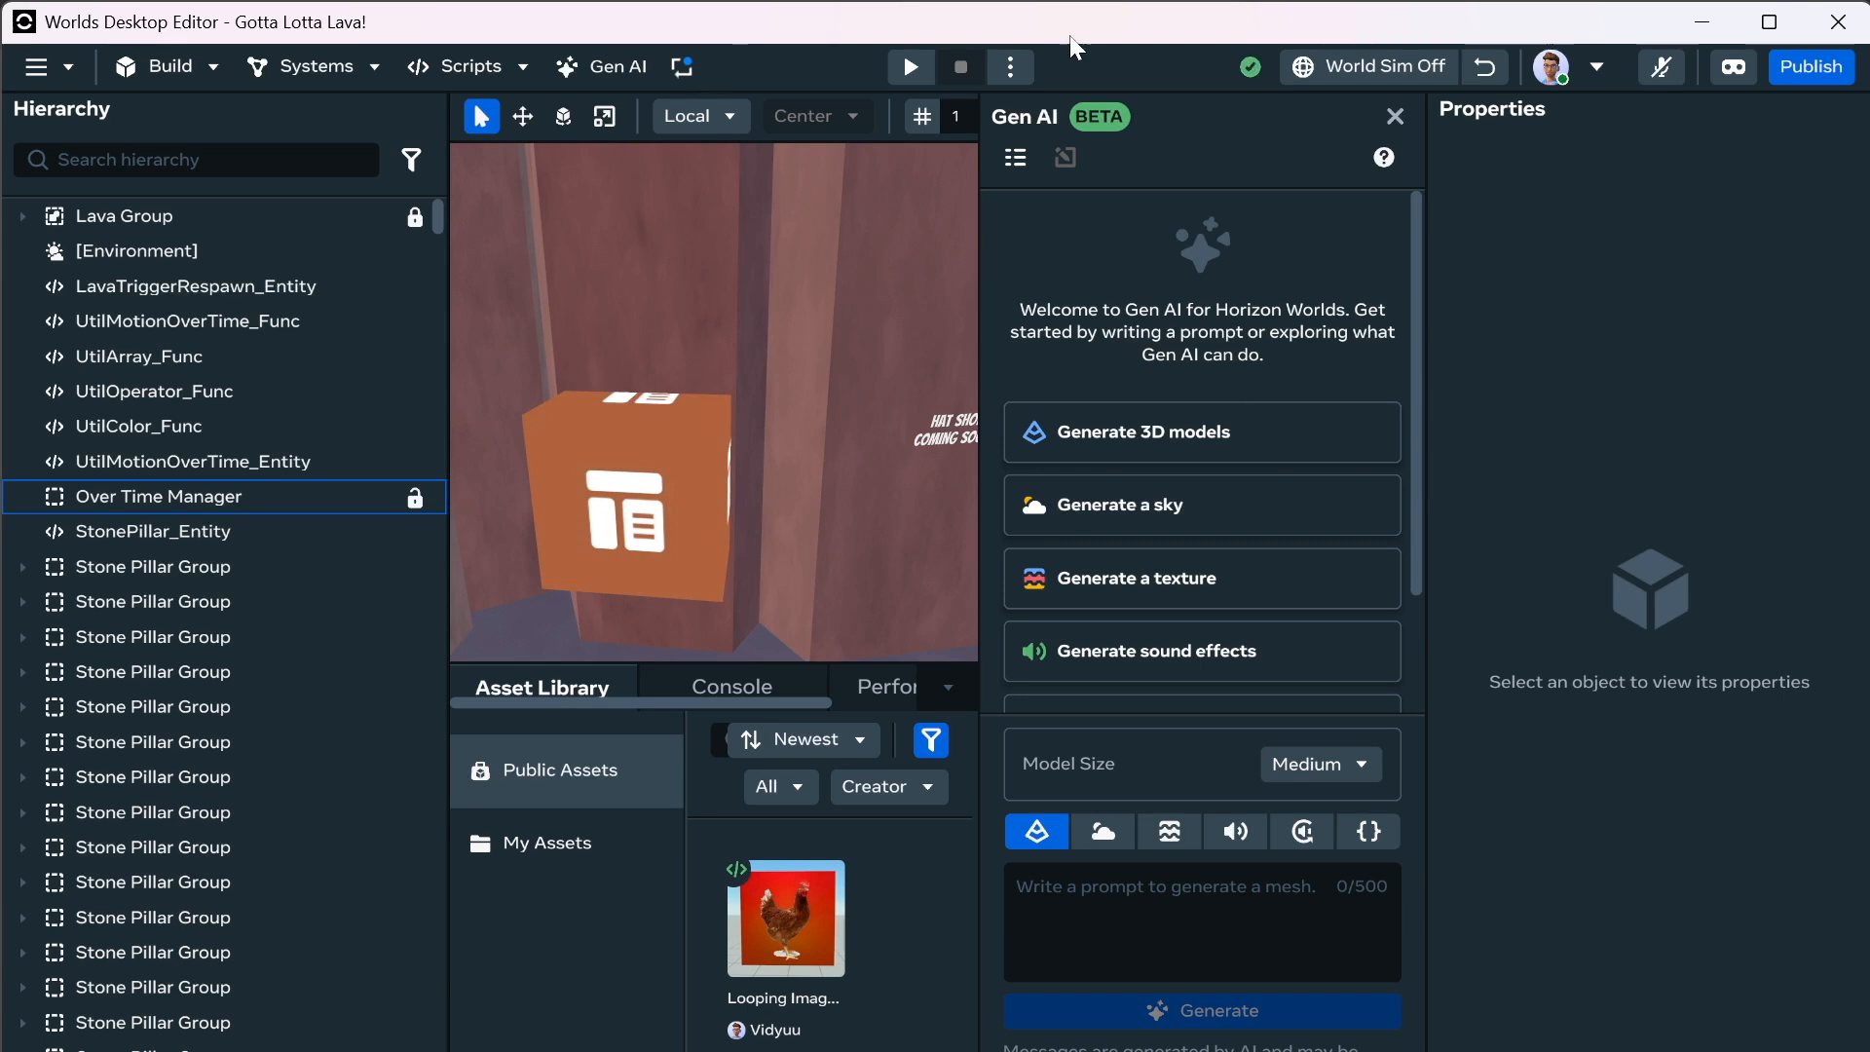
click(1349, 70)
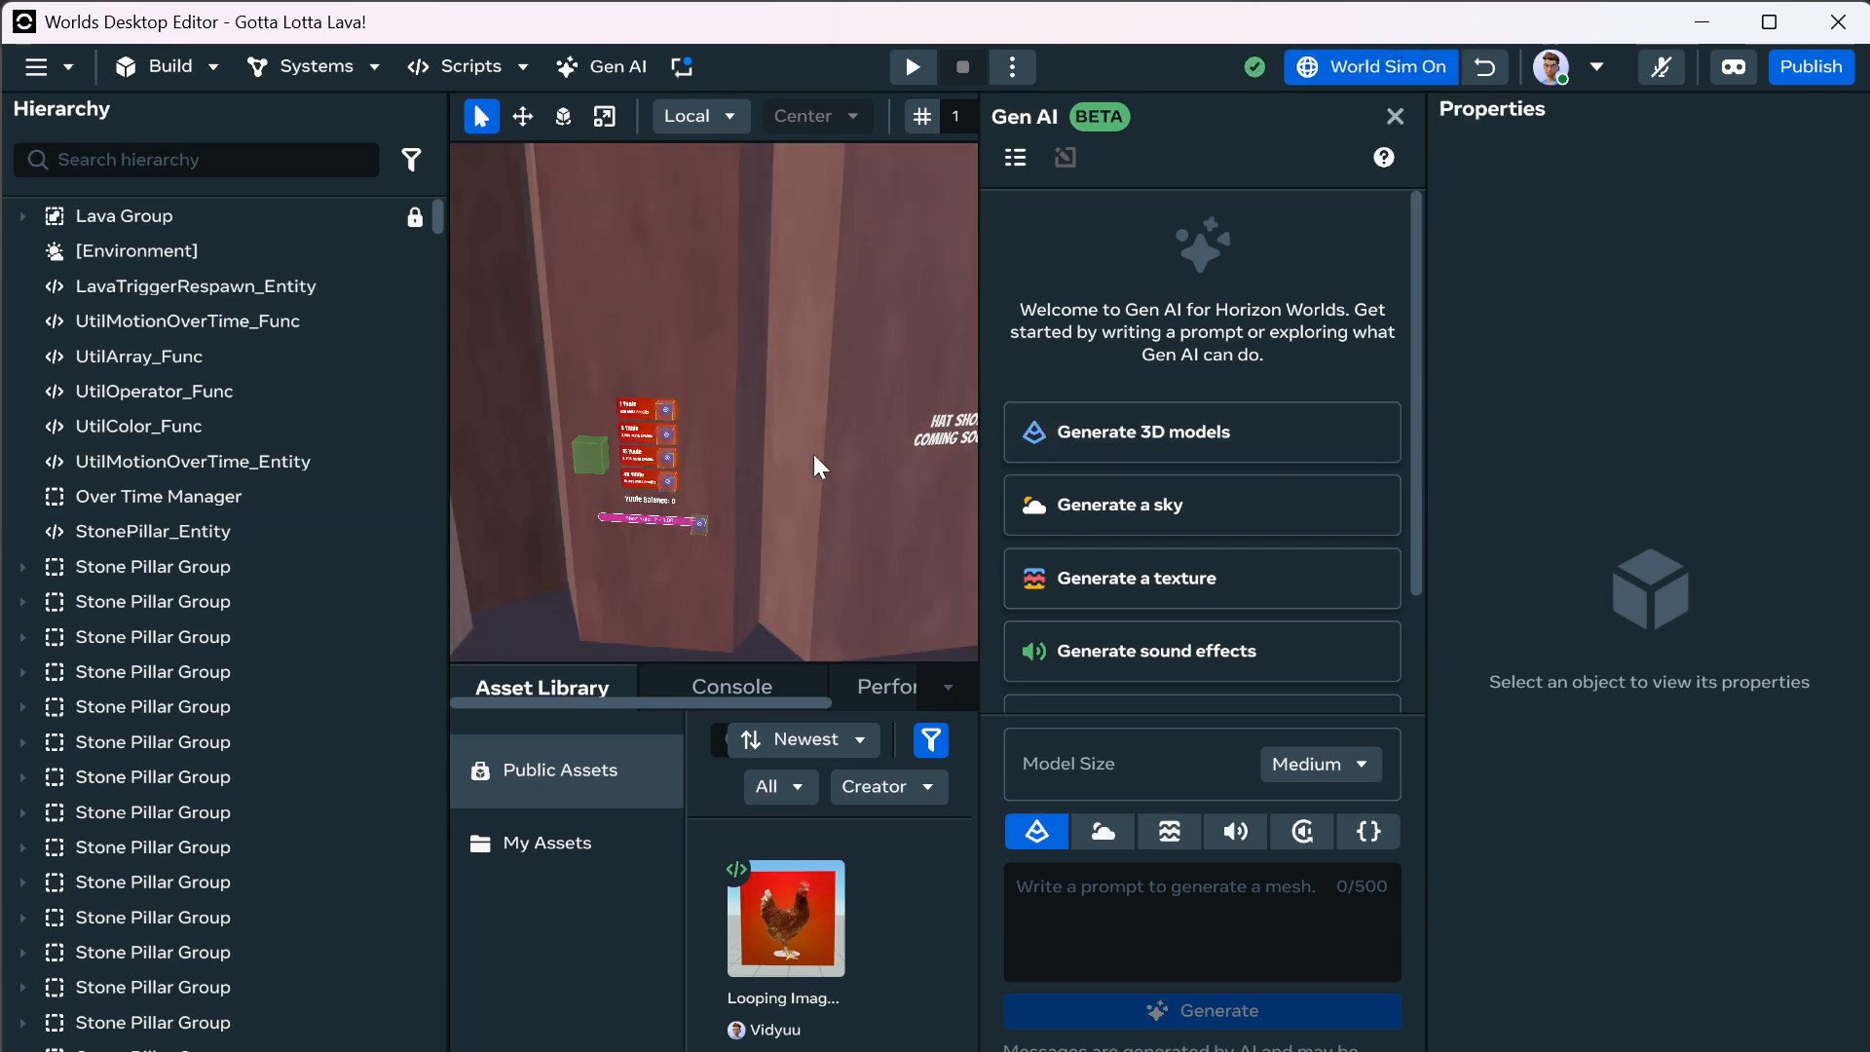
key(w)
right_drag(1174, 439, 928, 402)
key(d)
key(a)
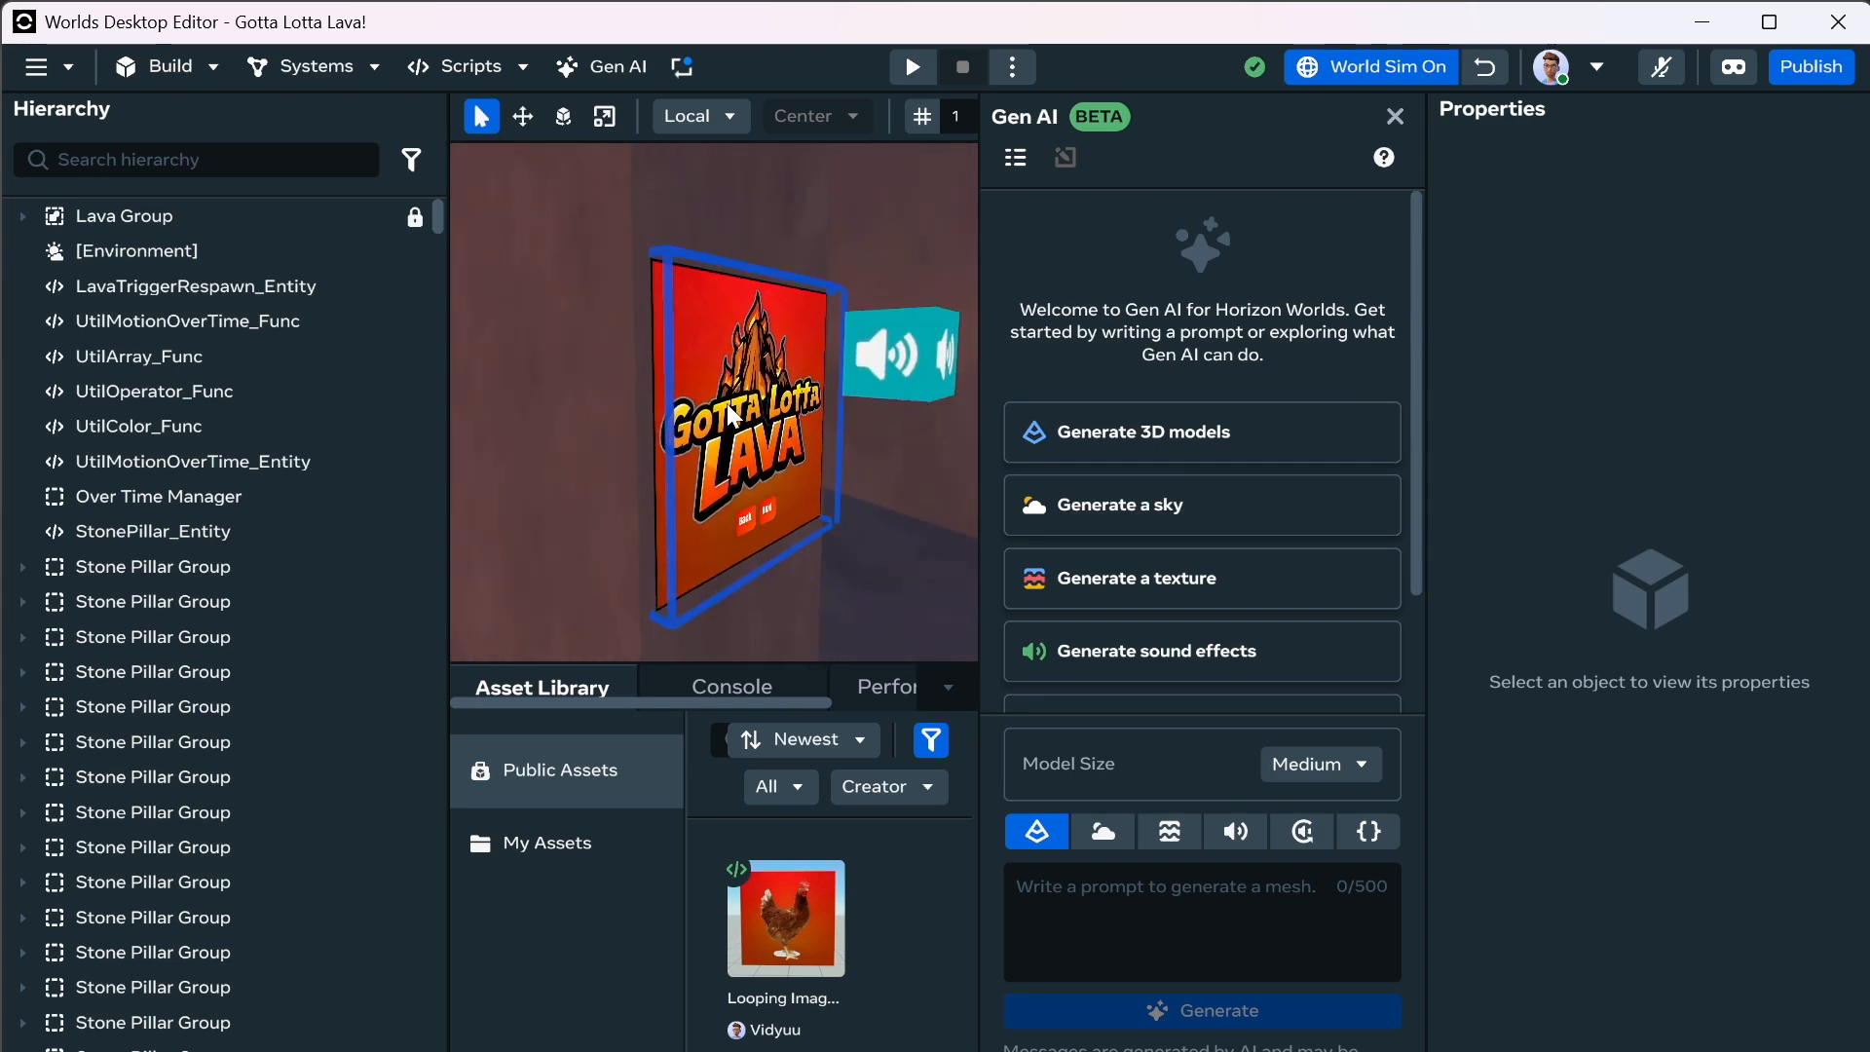
Create a template asset named "Instruction Board" in My Assets from the Instructions CUI and the Instructions Button Tap SFX.
click(796, 410)
scroll(1748, 657, down, 5)
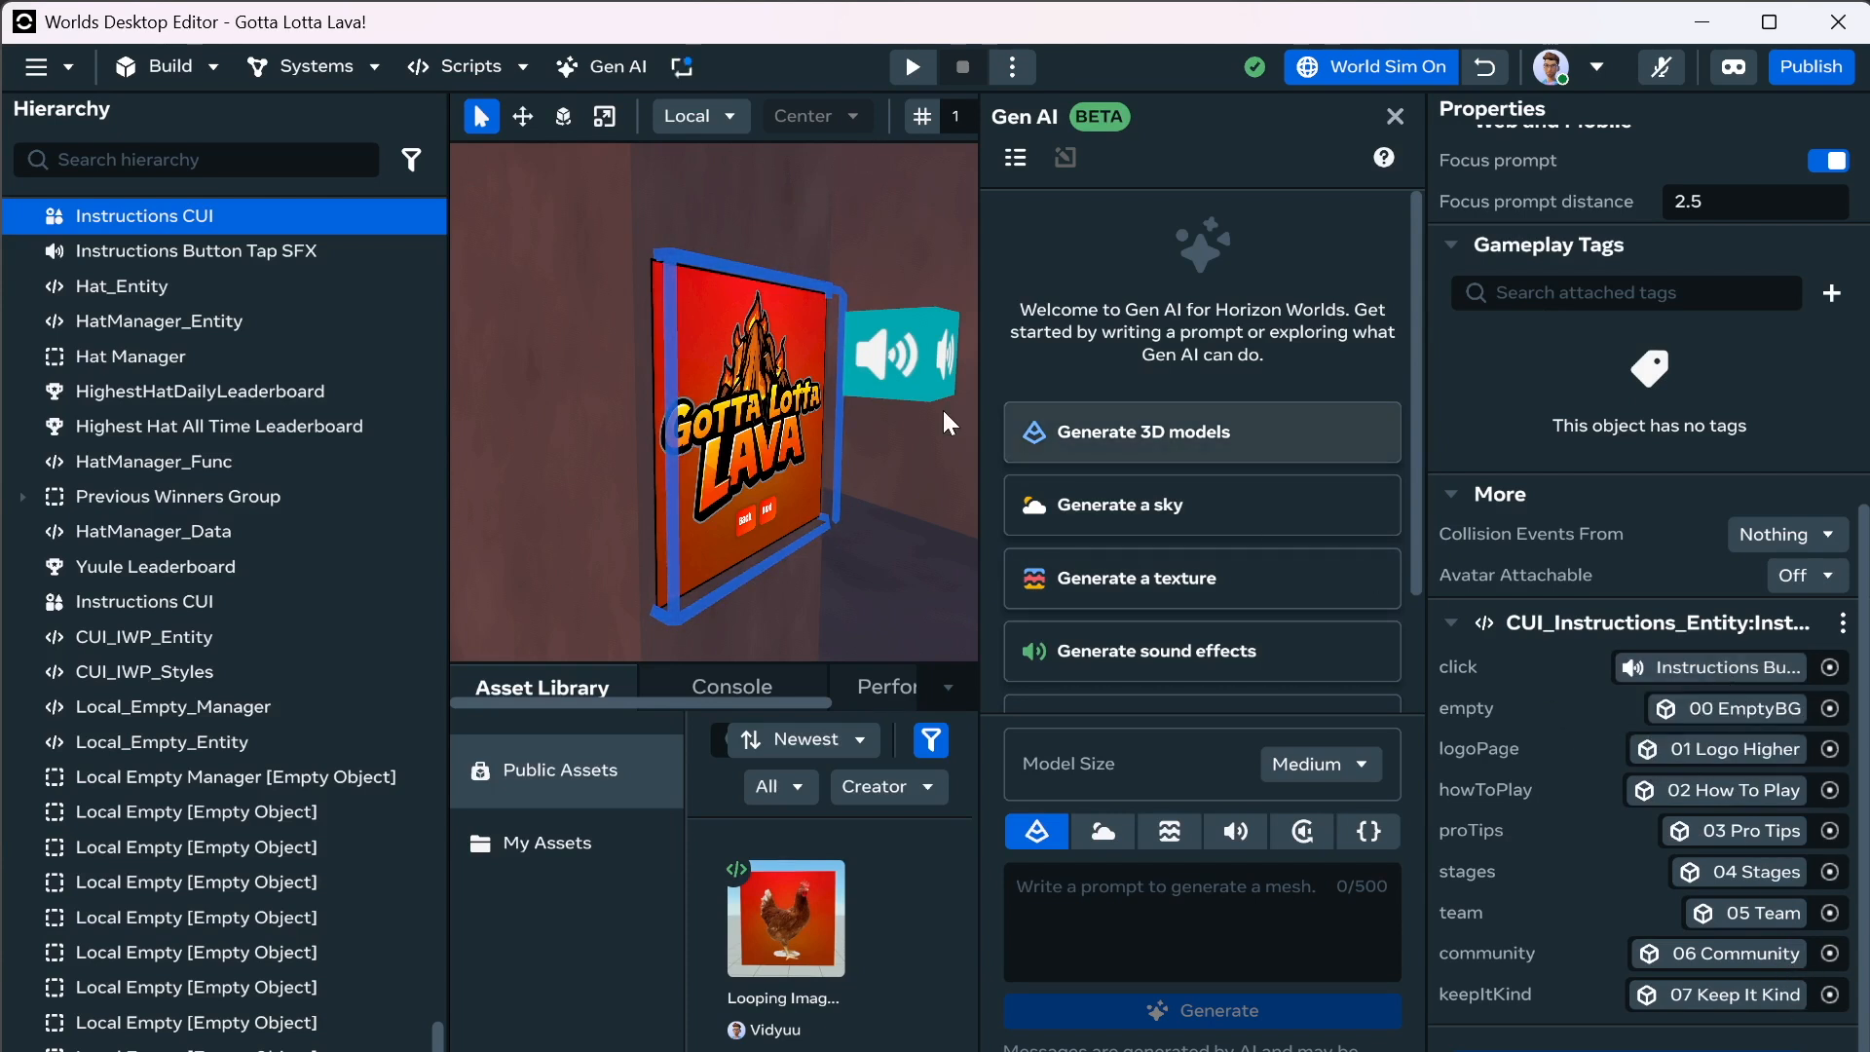
shift+click(925, 375)
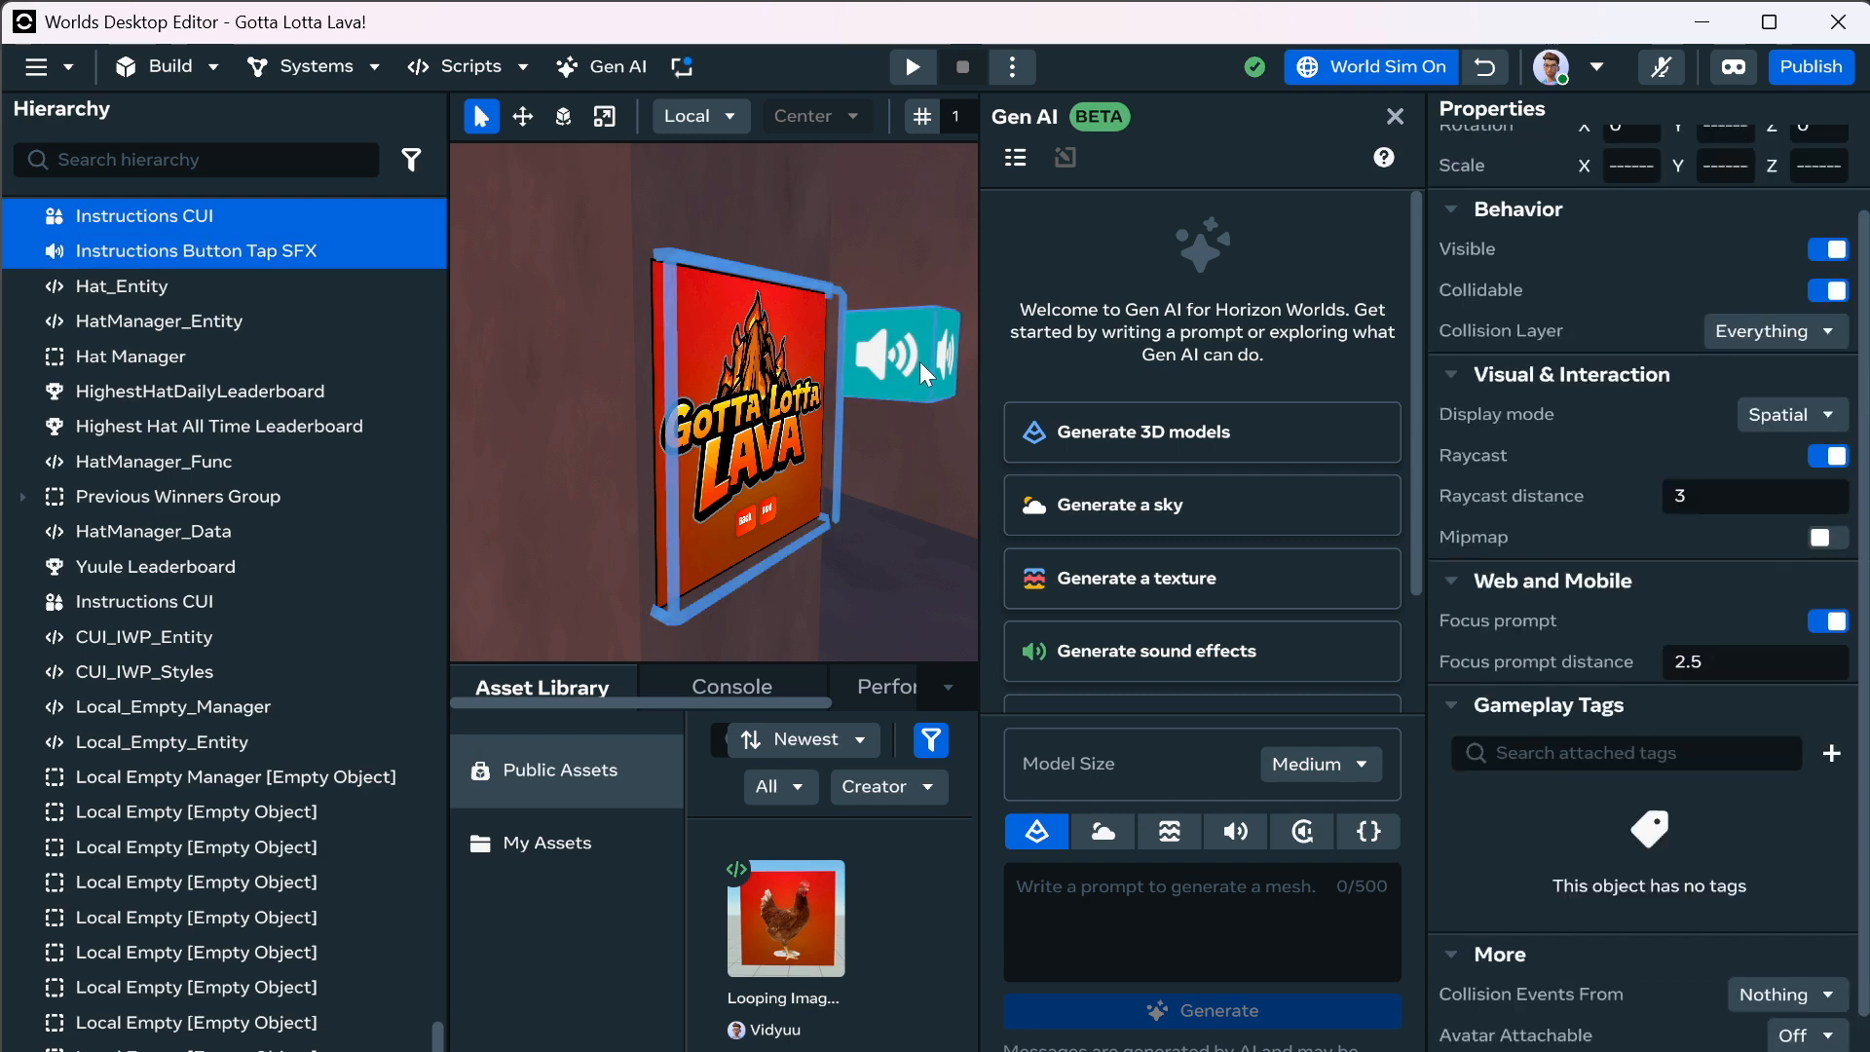
right_click(177, 248)
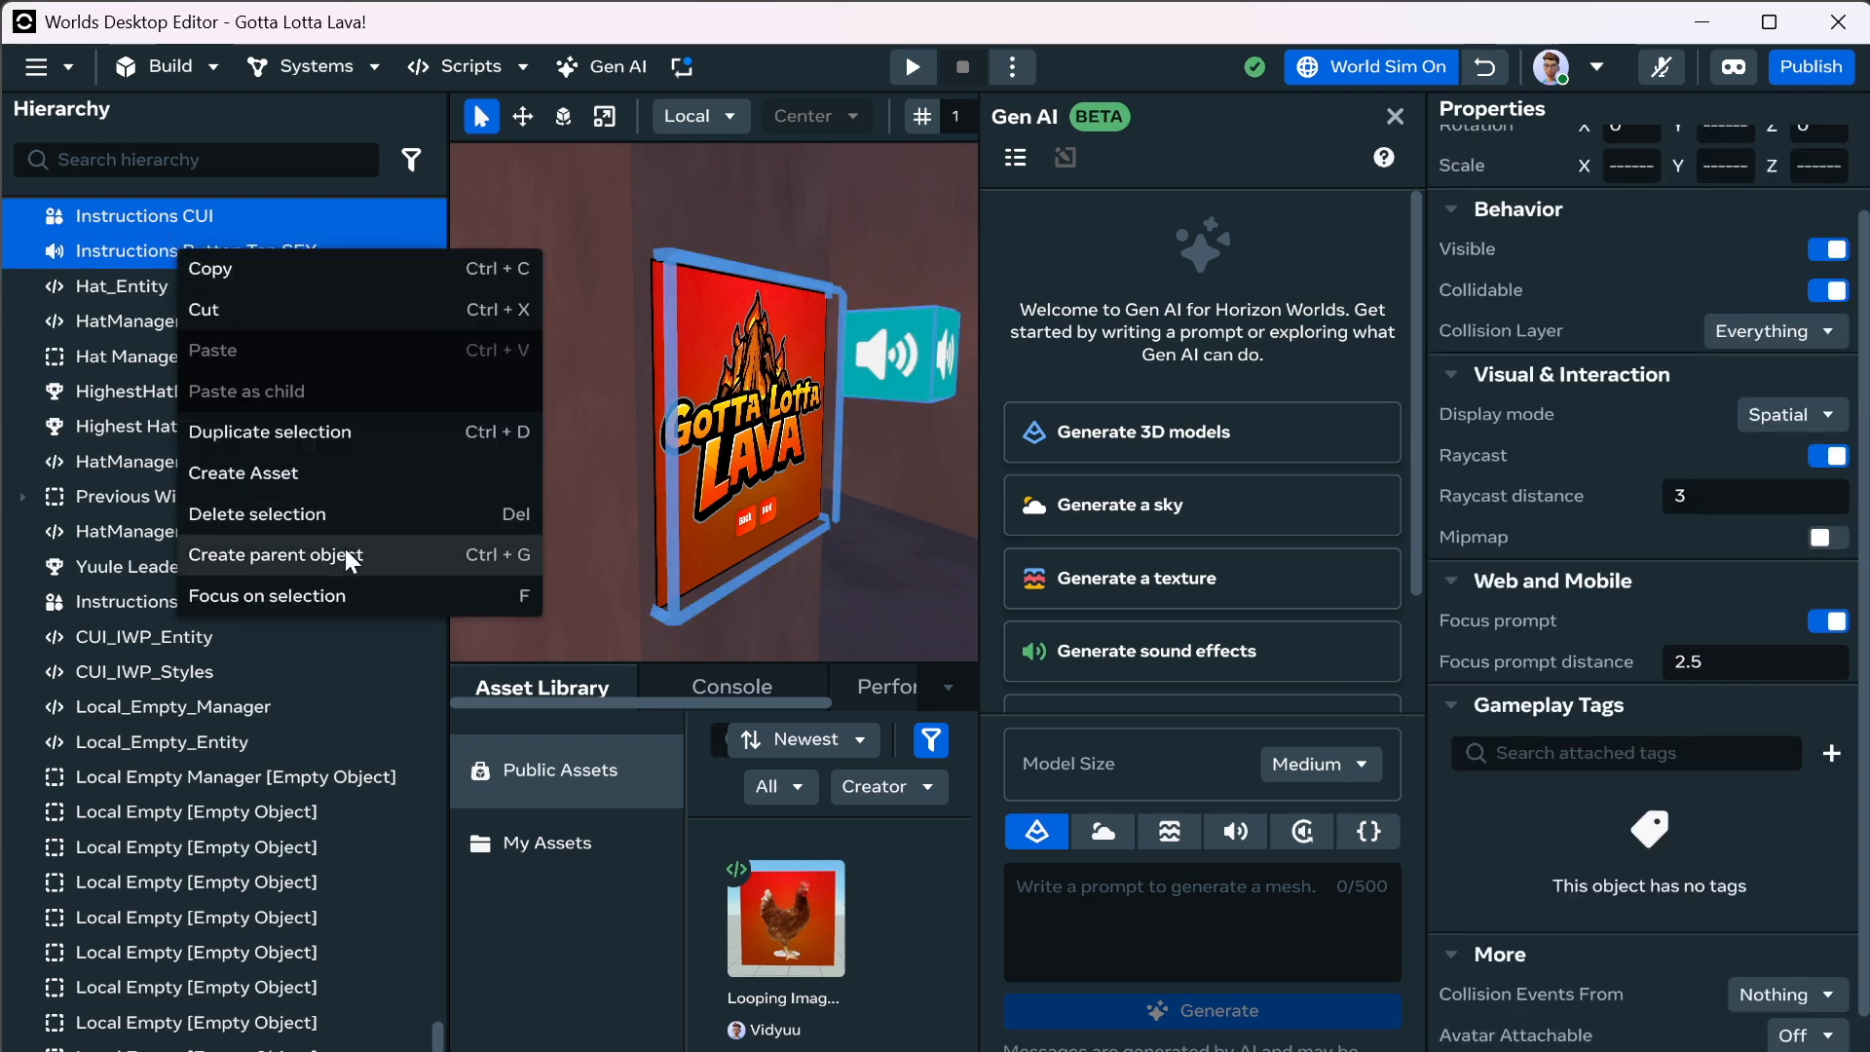
click(292, 474)
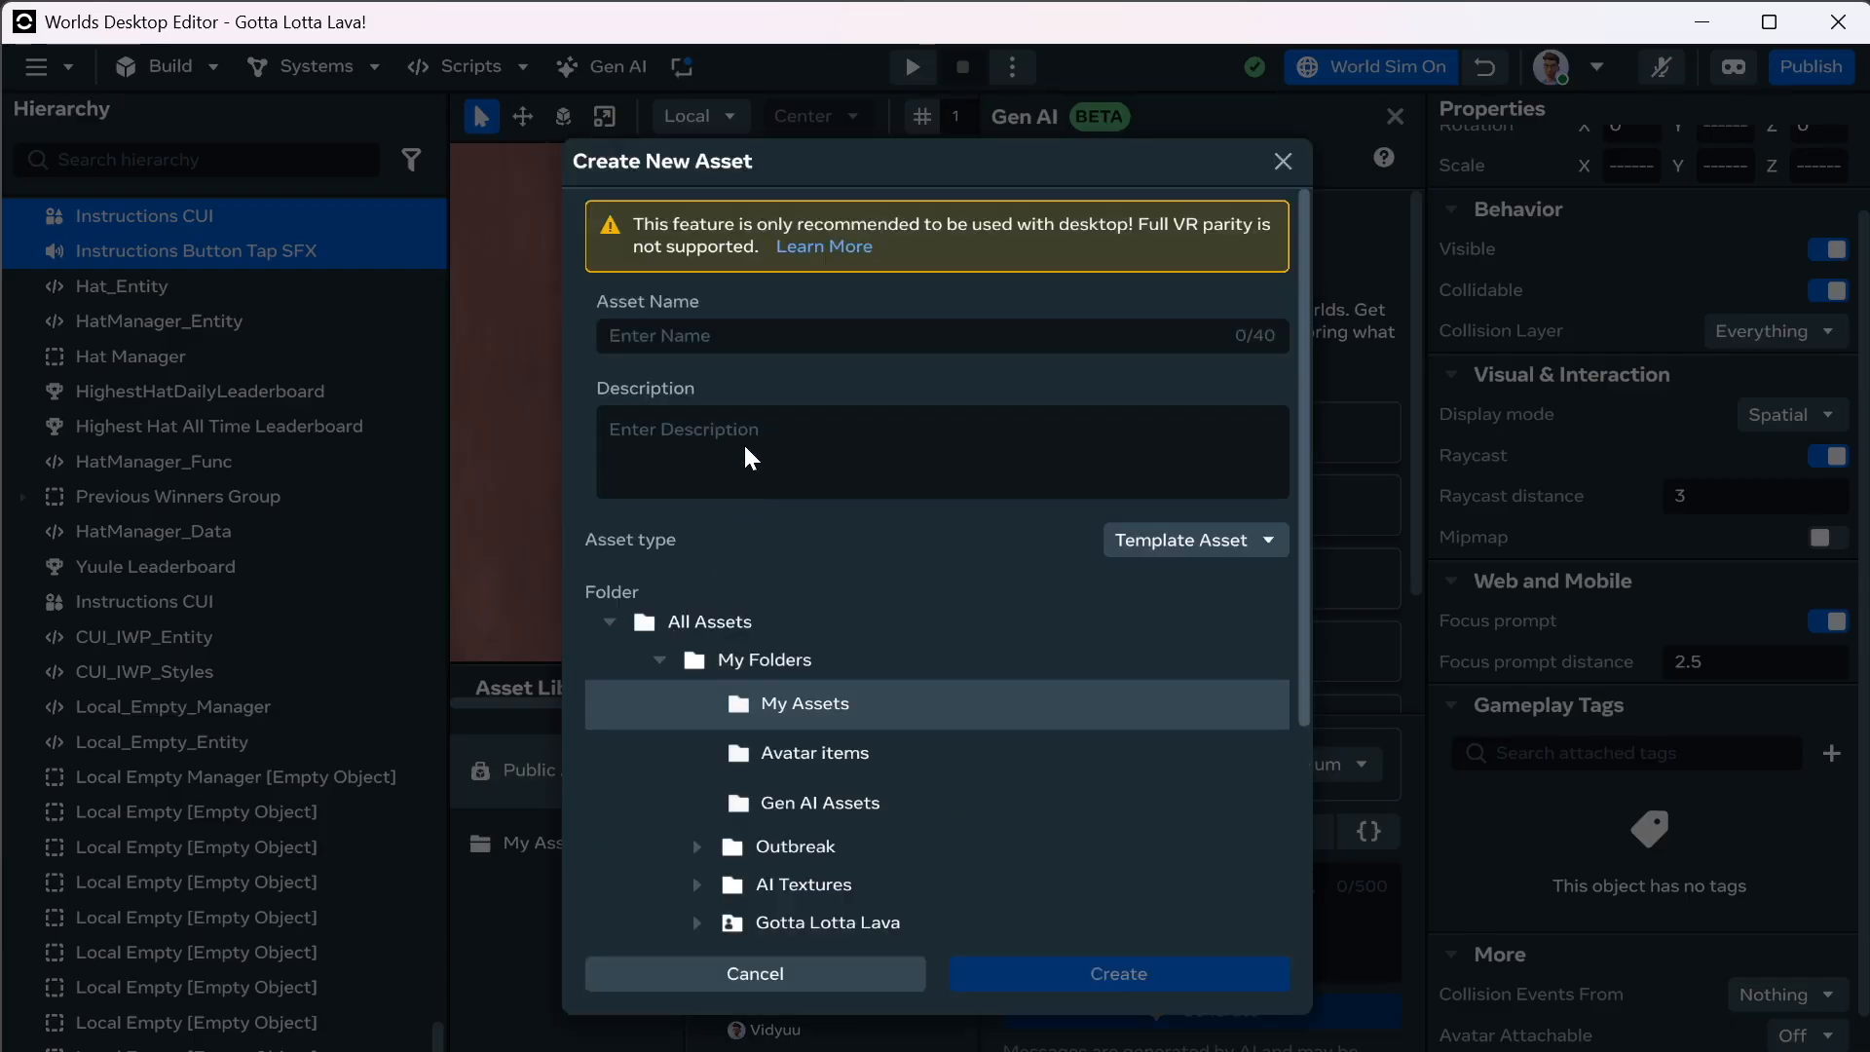
click(722, 336)
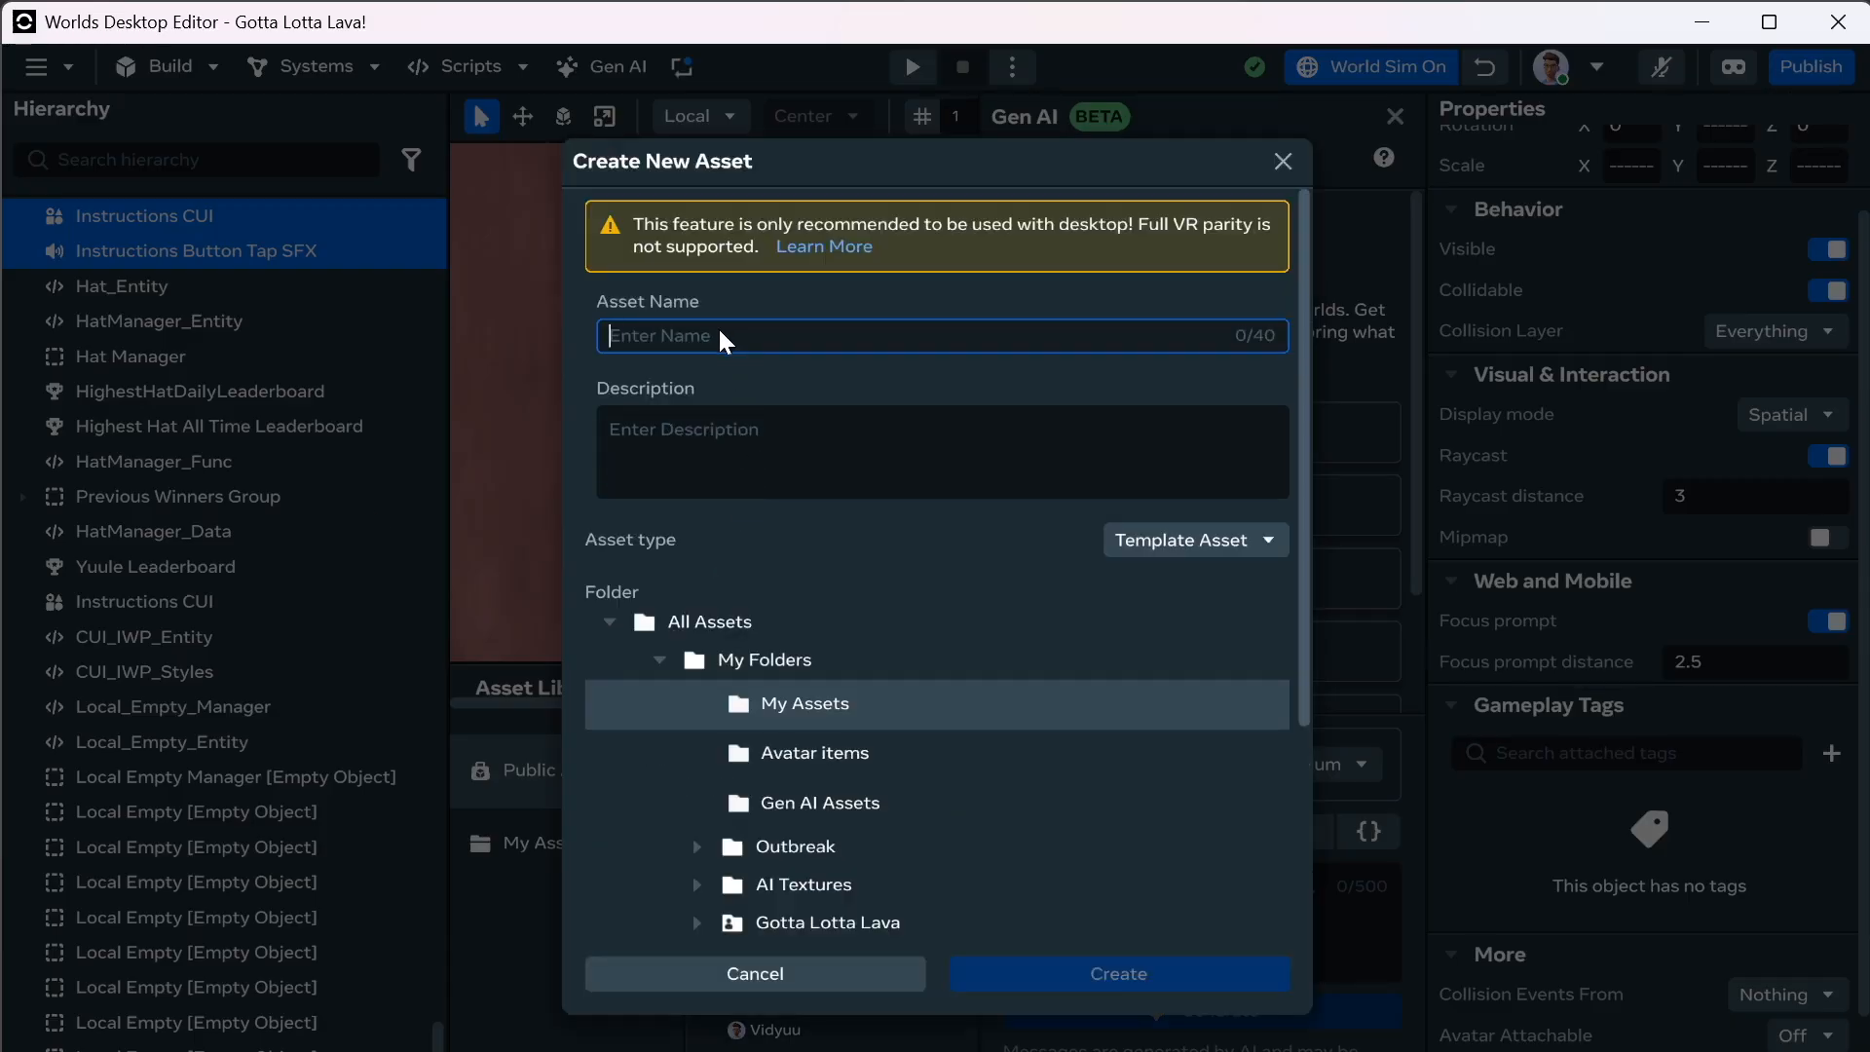
text(Instruction Board)
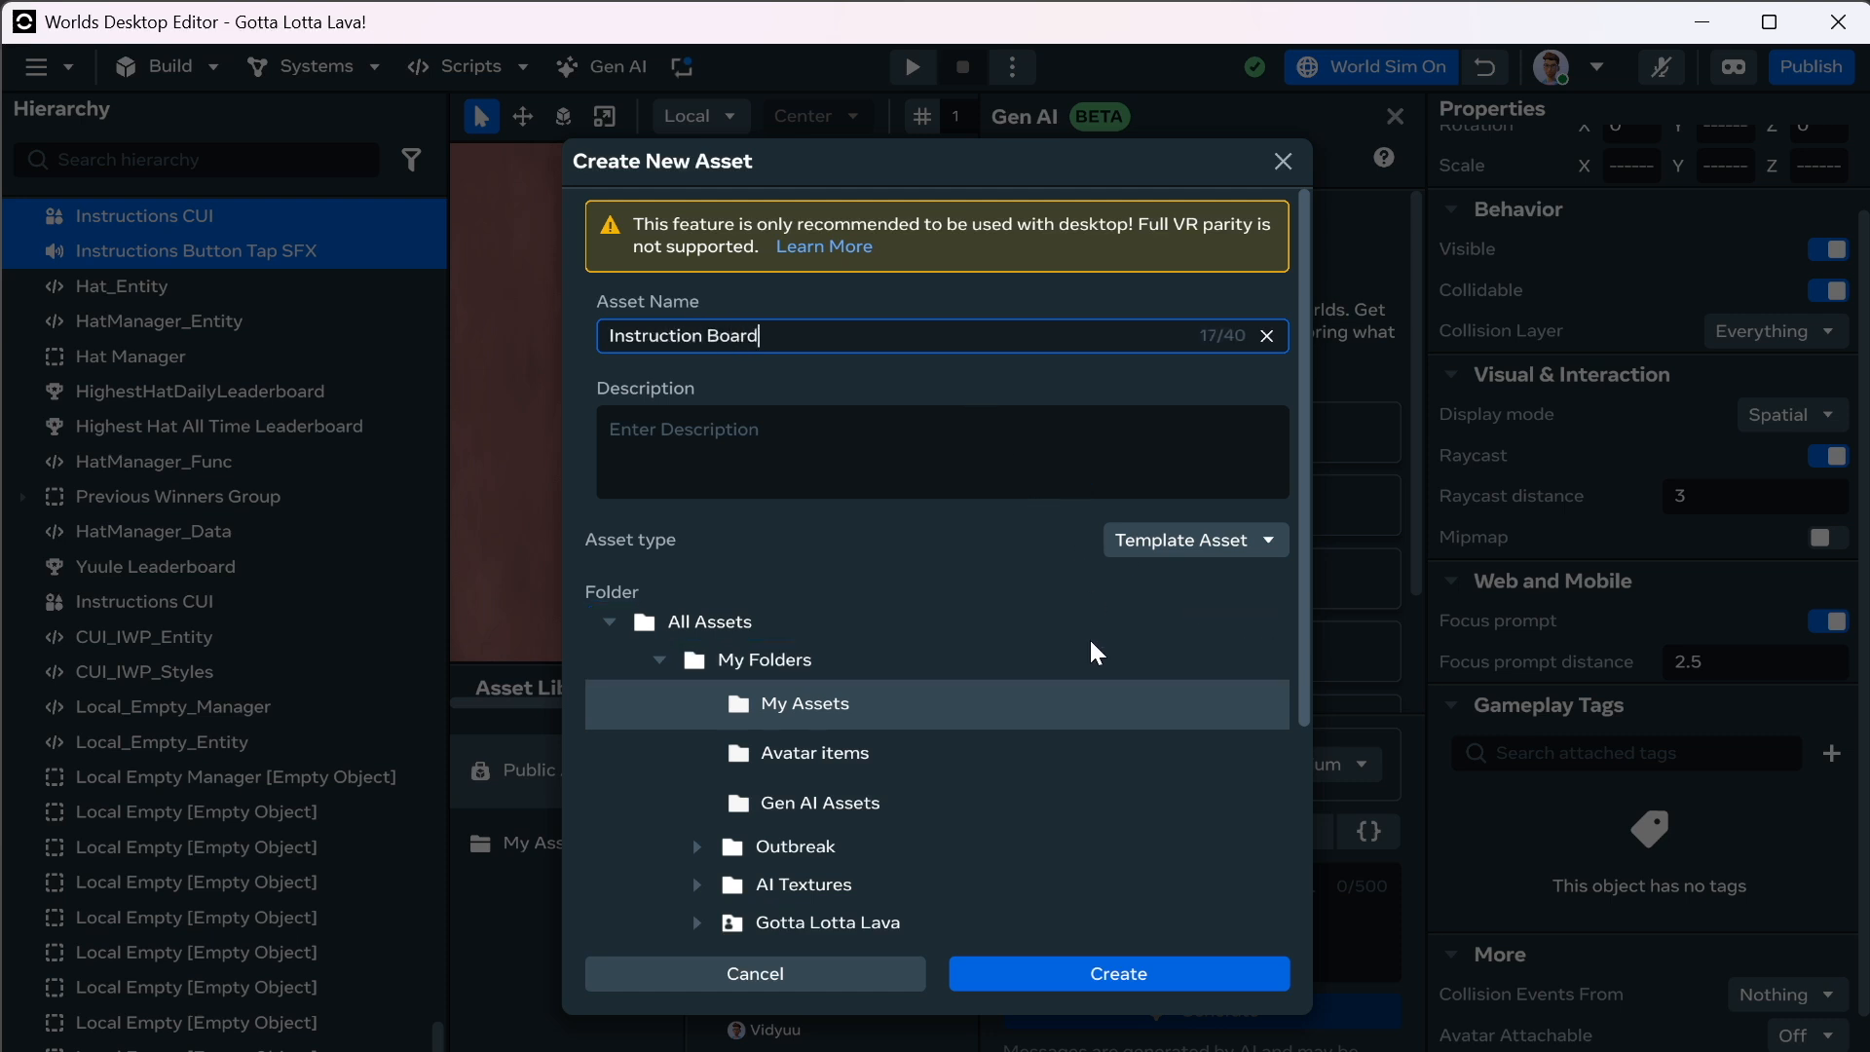
click(1152, 976)
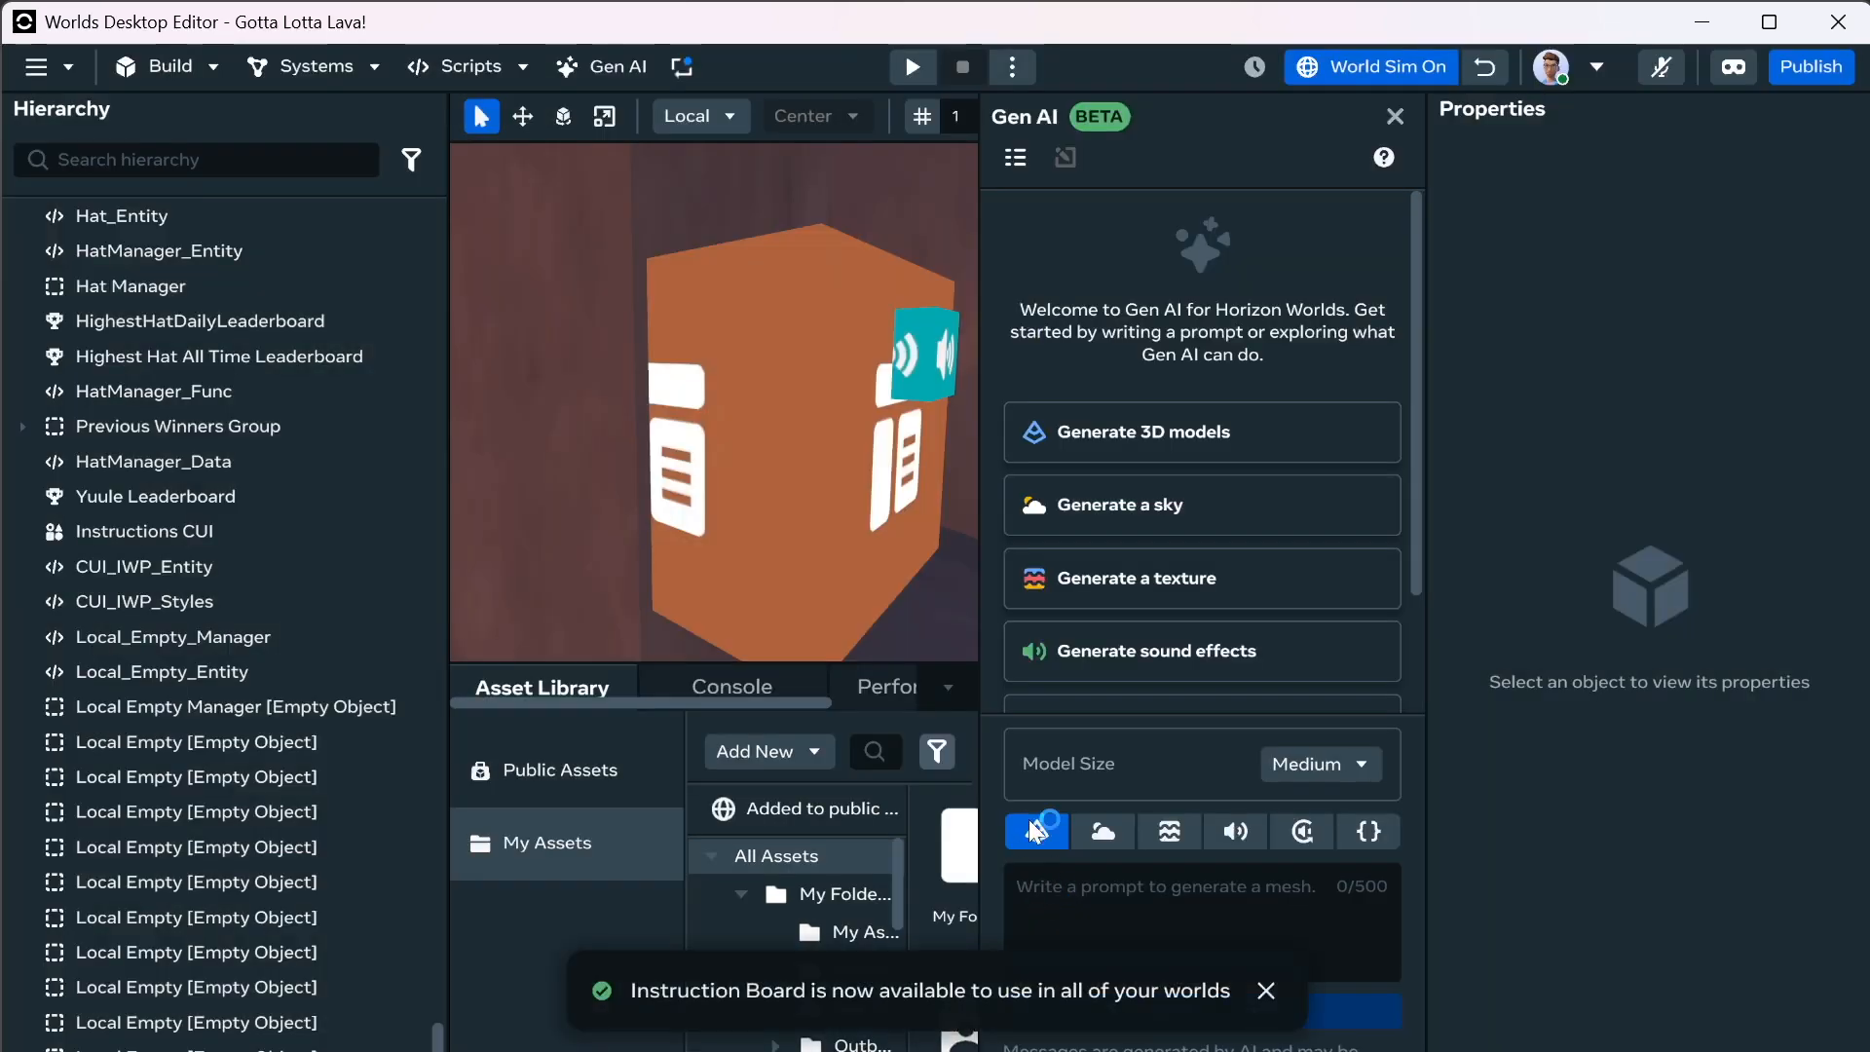
Return to Creation Home and open the "Rainbow Glass & Image Assets" world for editing.
click(43, 70)
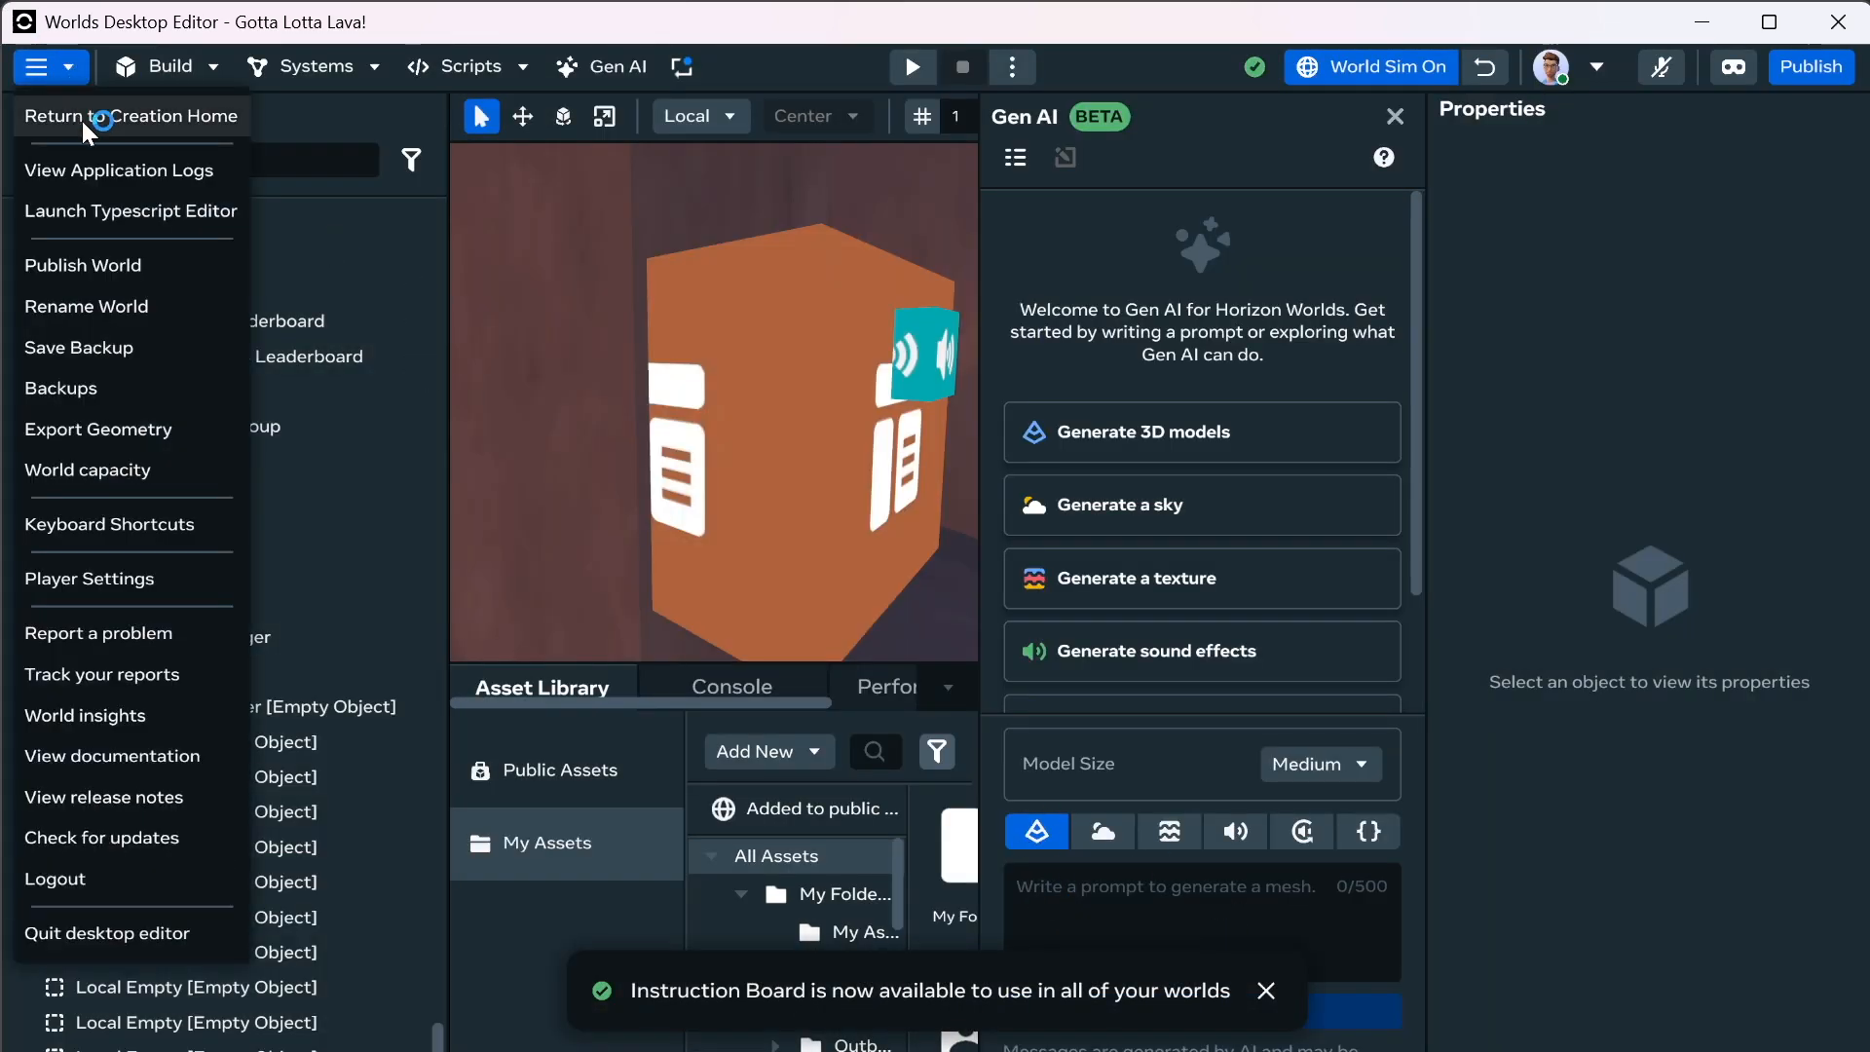
click(95, 116)
click(1016, 645)
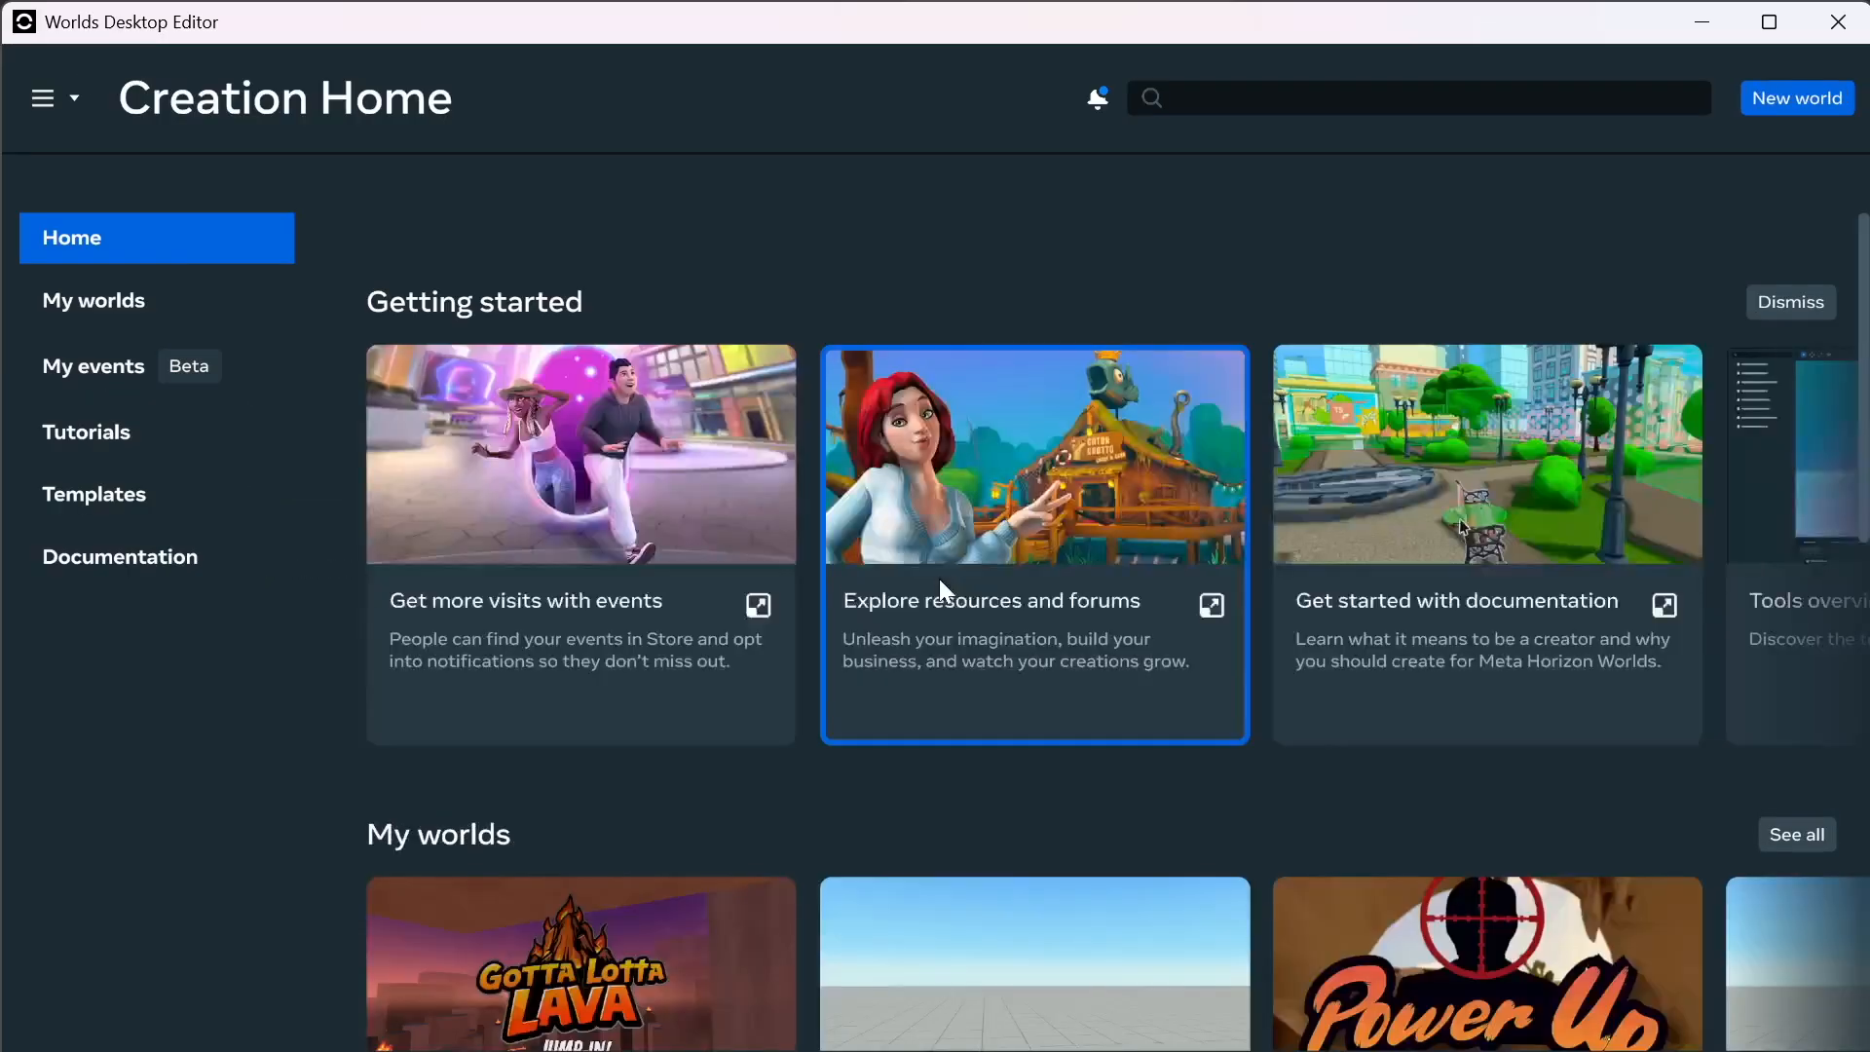
scroll(791, 741, down, 3)
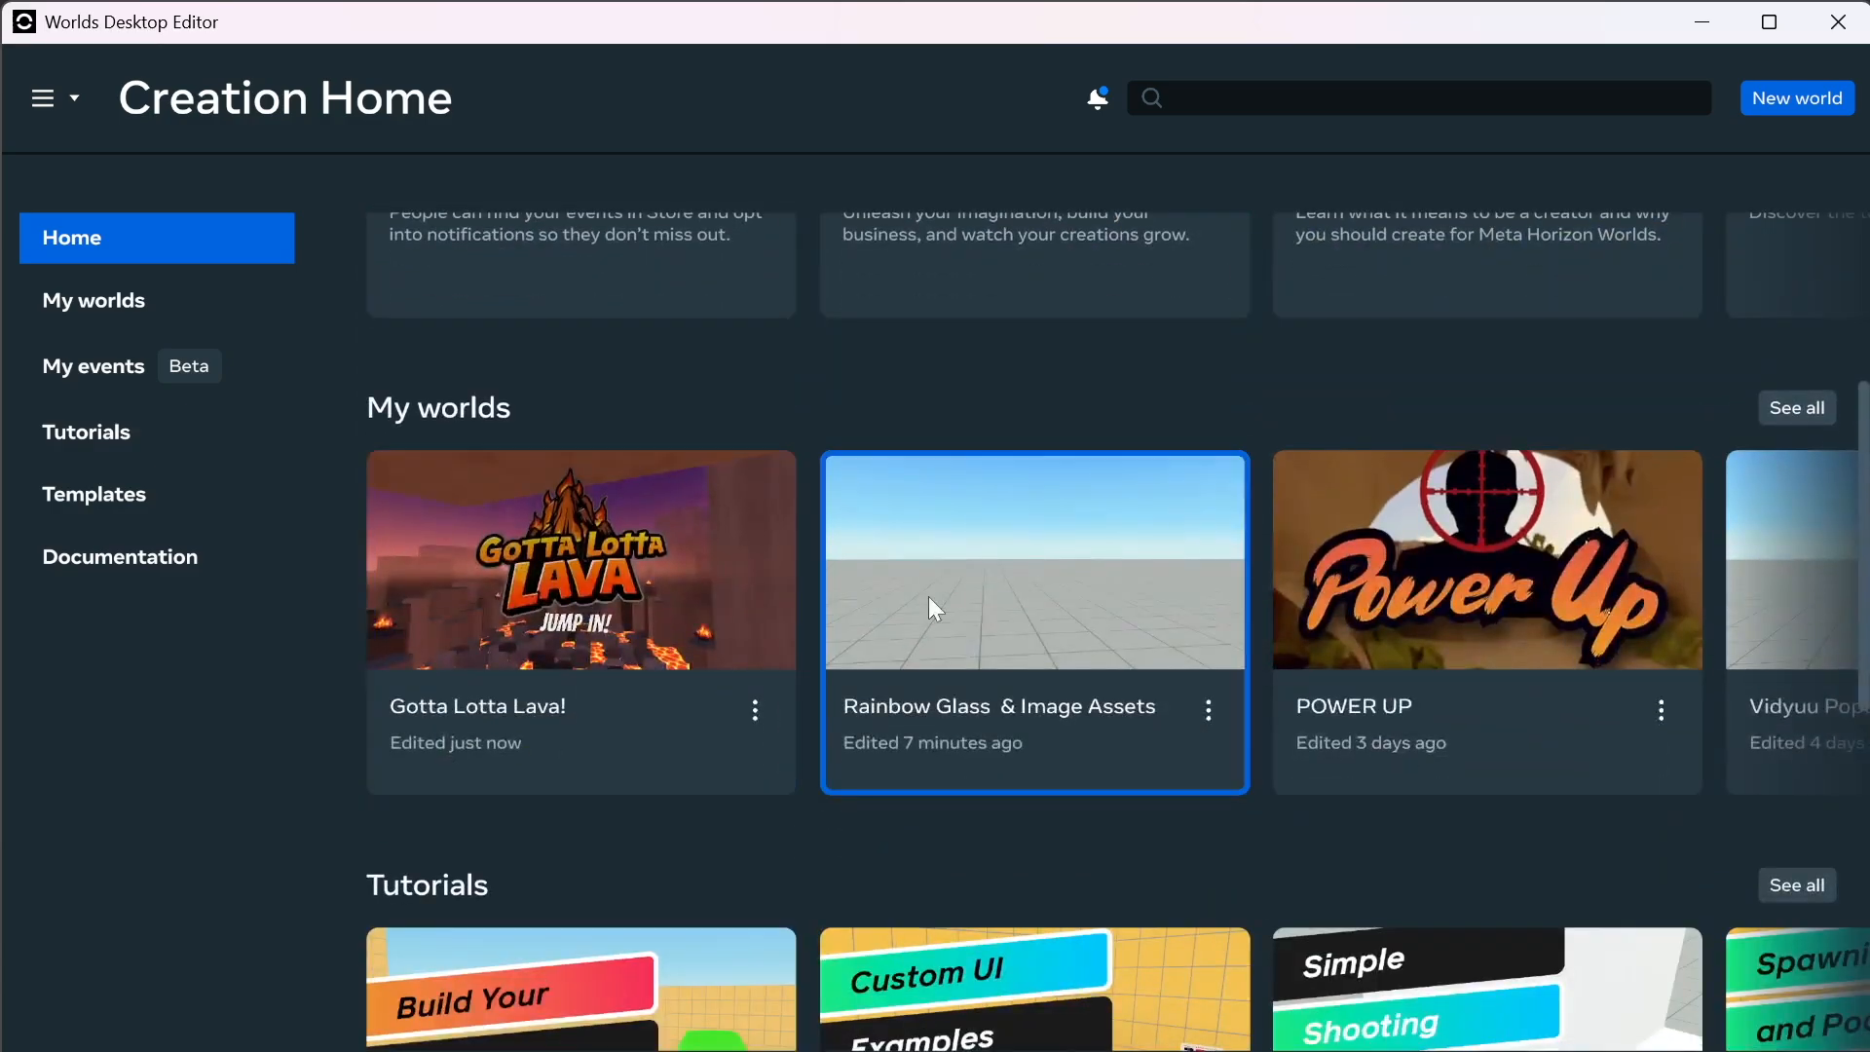
click(940, 588)
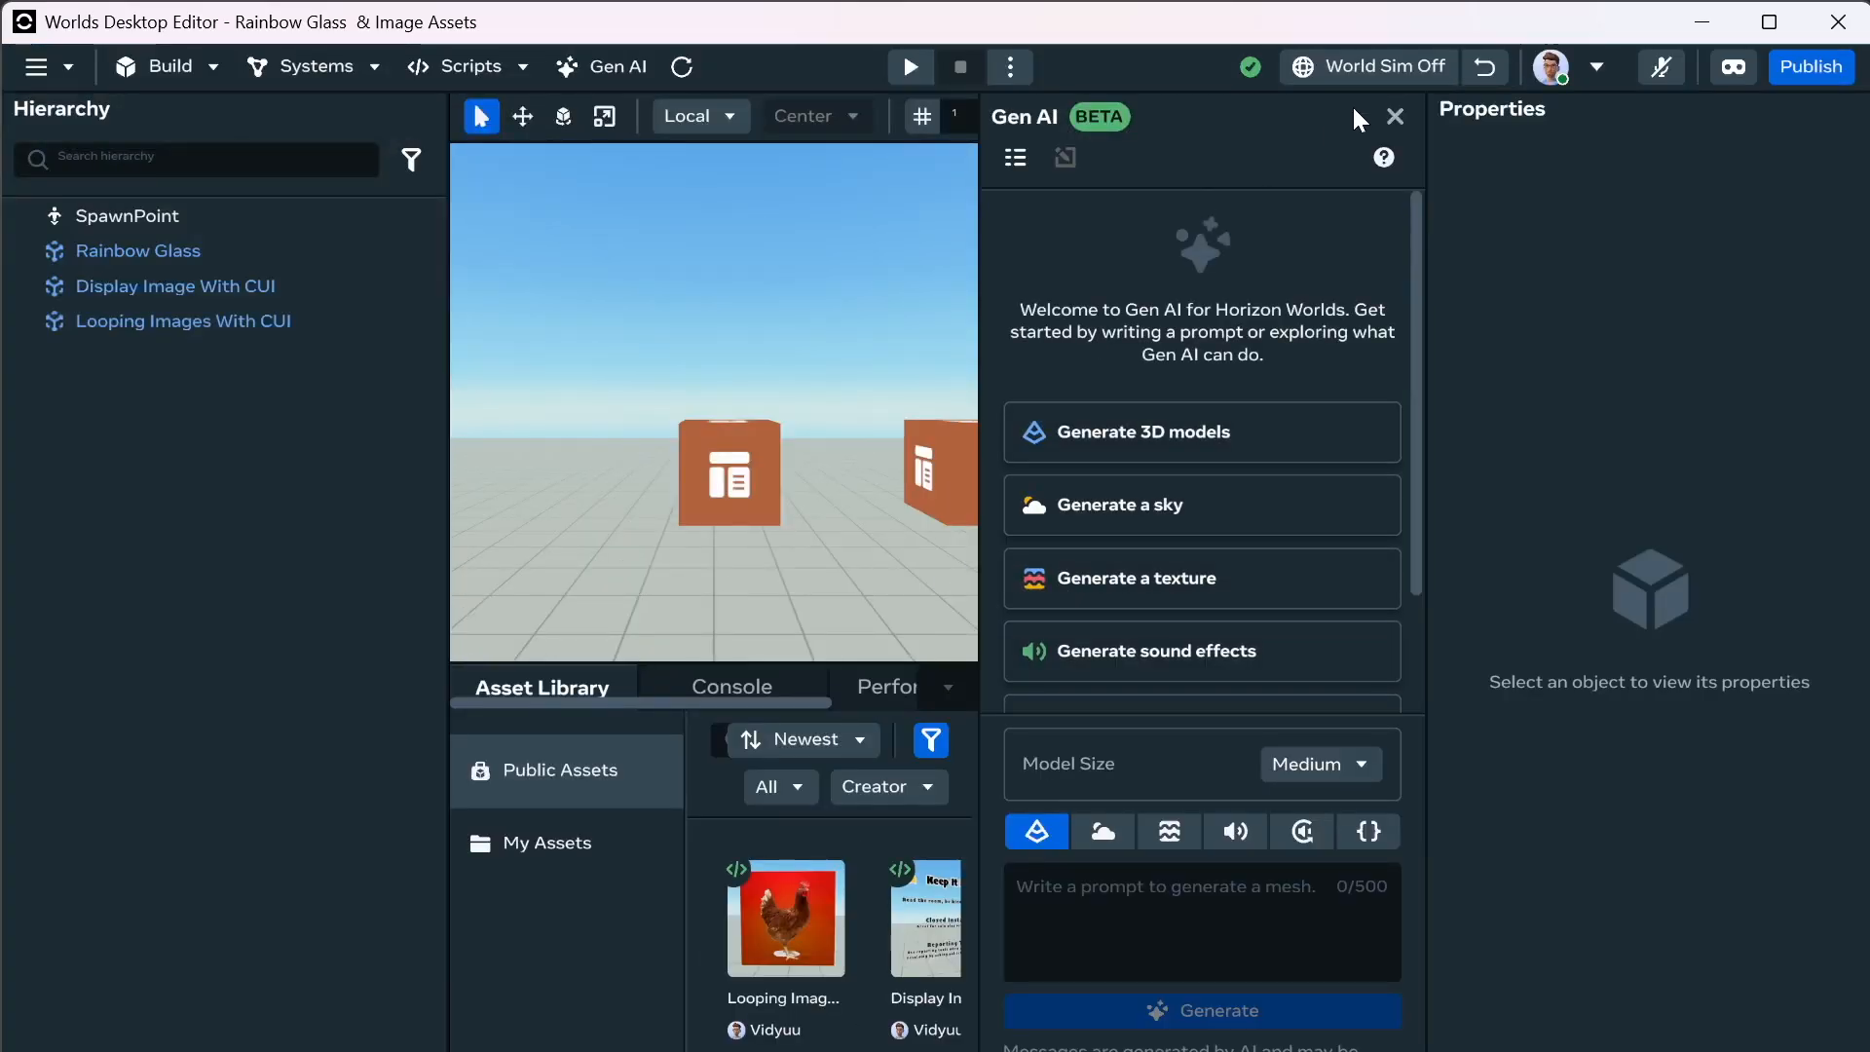
Close Gen AI and place the Instruction Board from My Assets on open ground beside the existing image displays.
click(1395, 116)
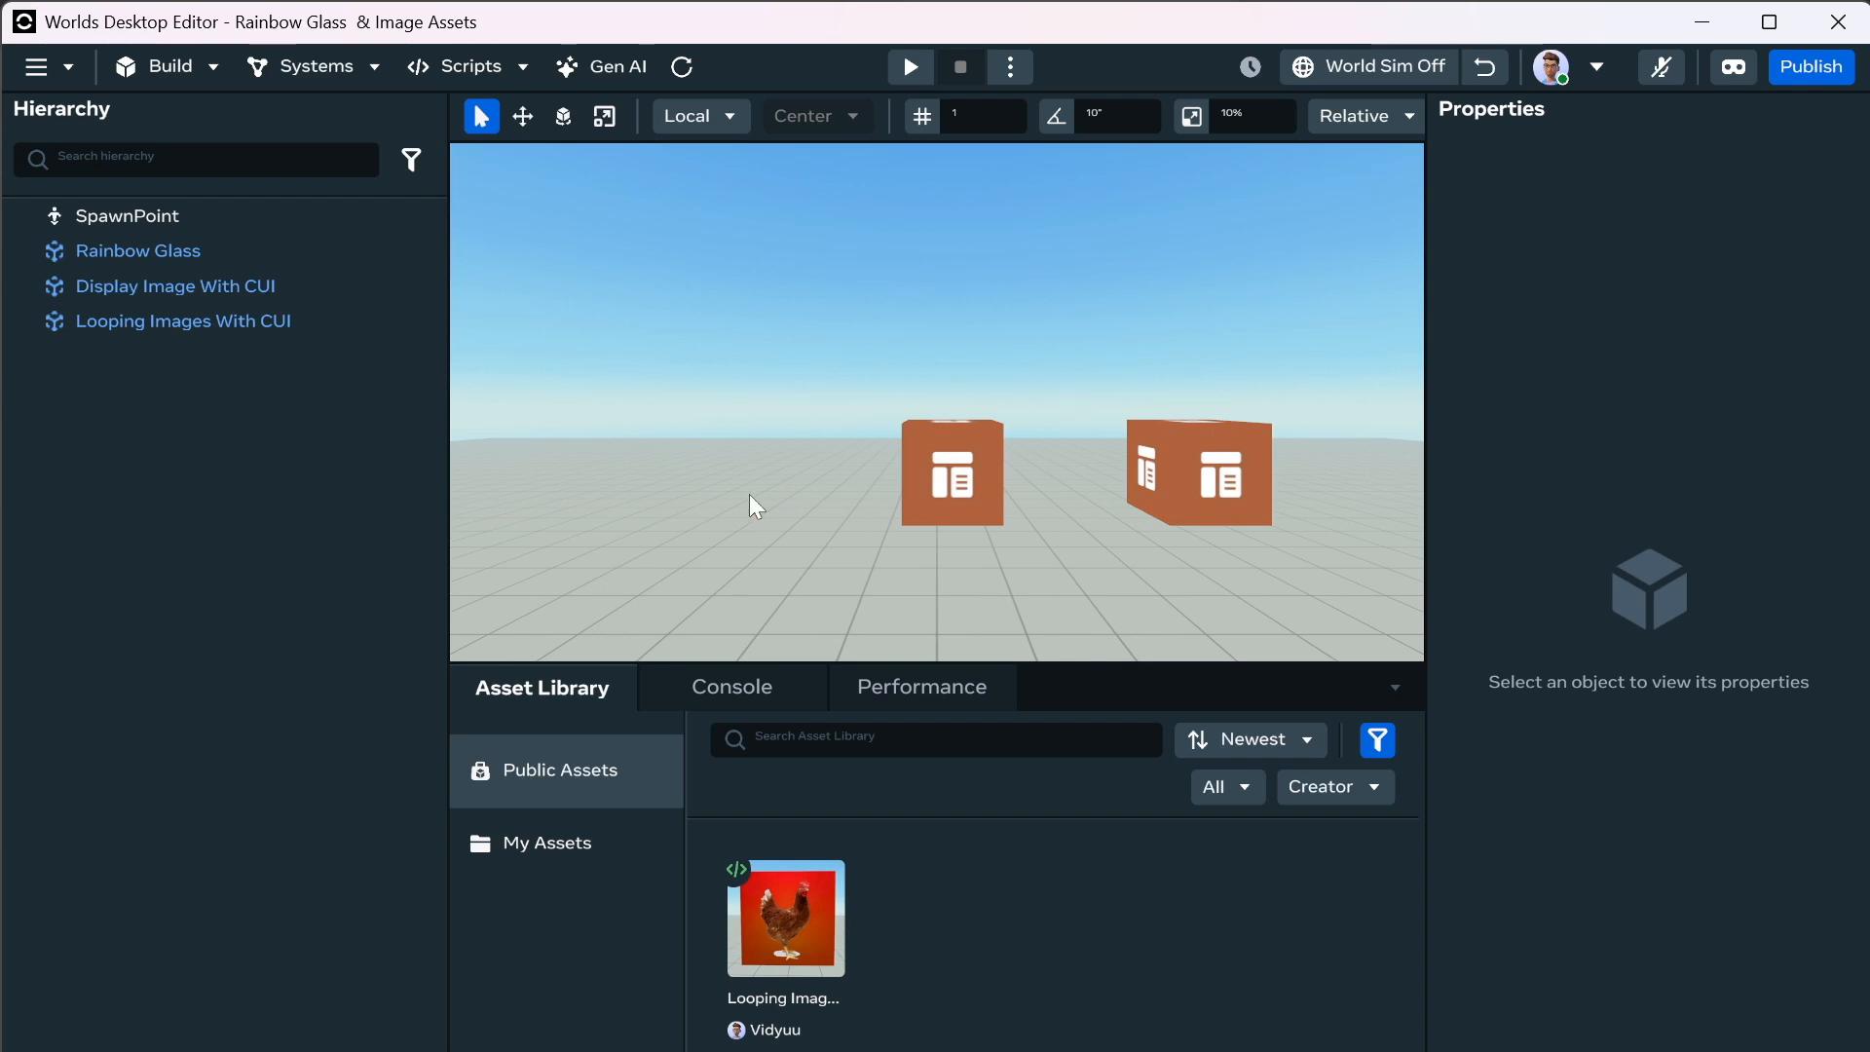
right_drag(606, 448, 609, 488)
key(a)
key(w)
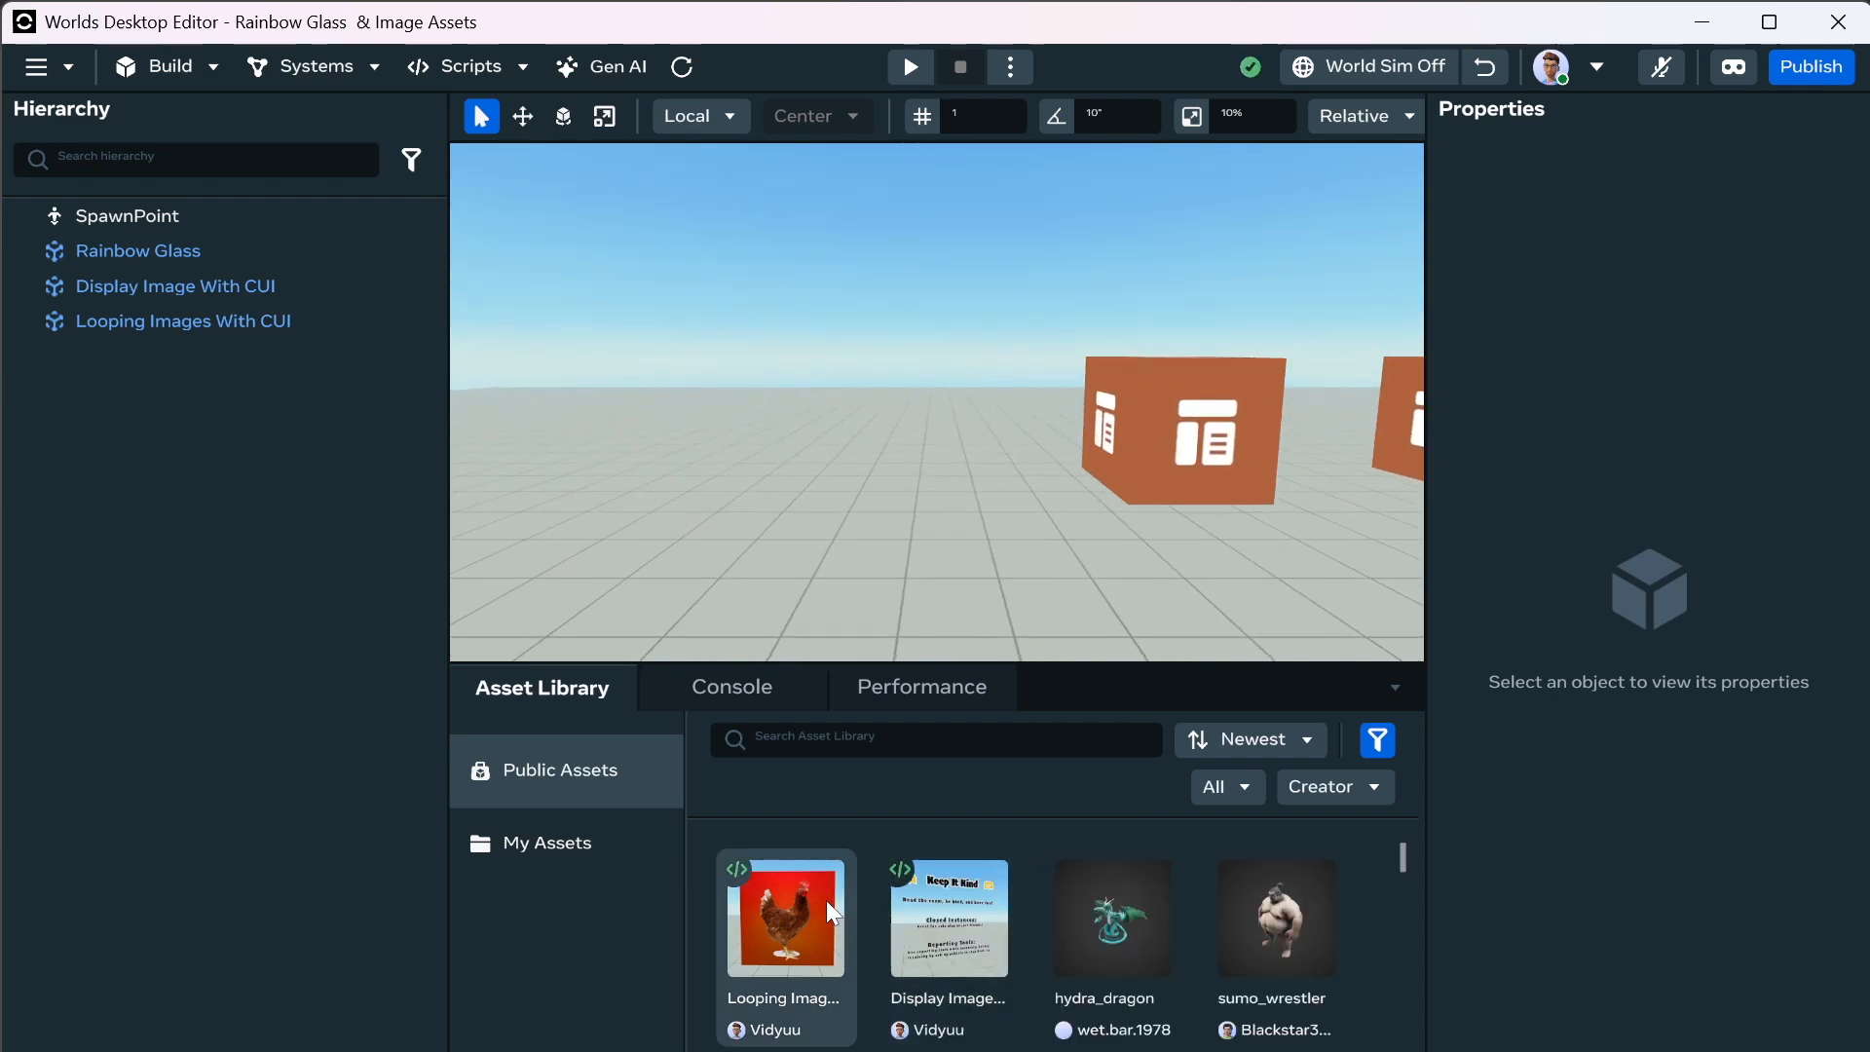
click(514, 830)
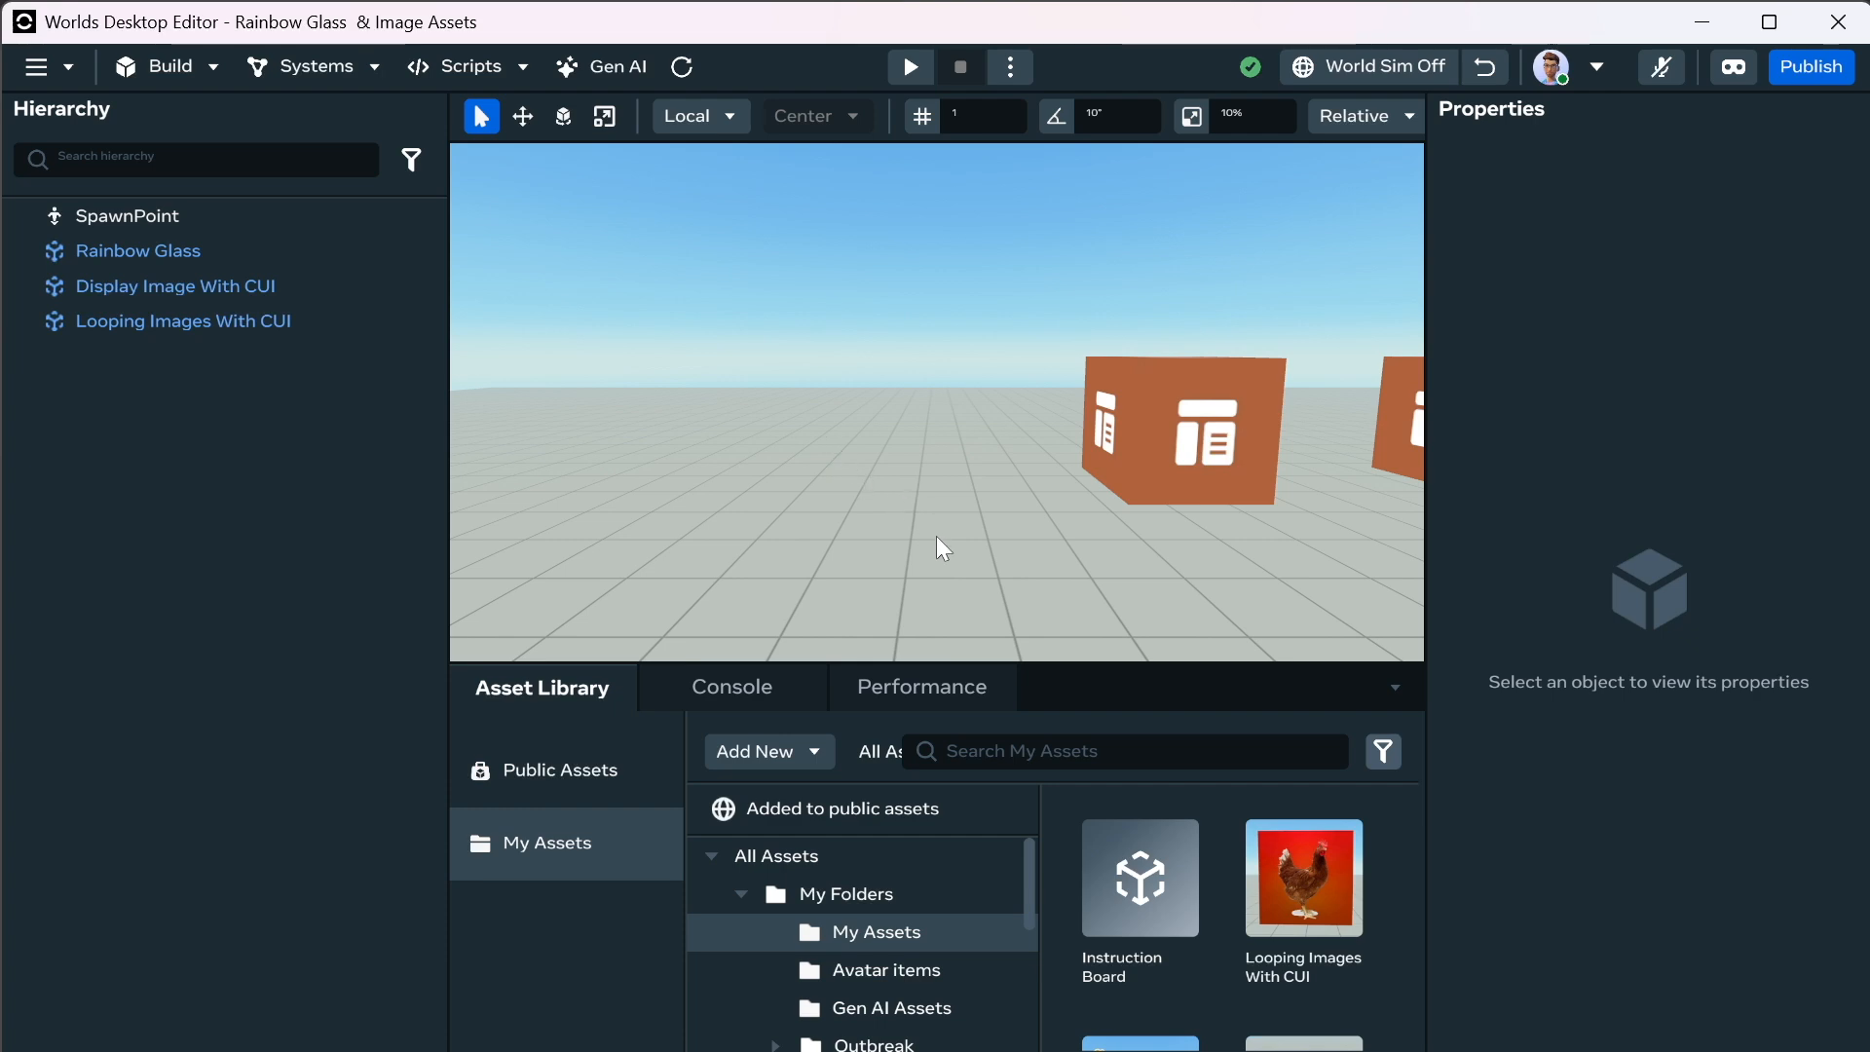
drag(1196, 818, 884, 468)
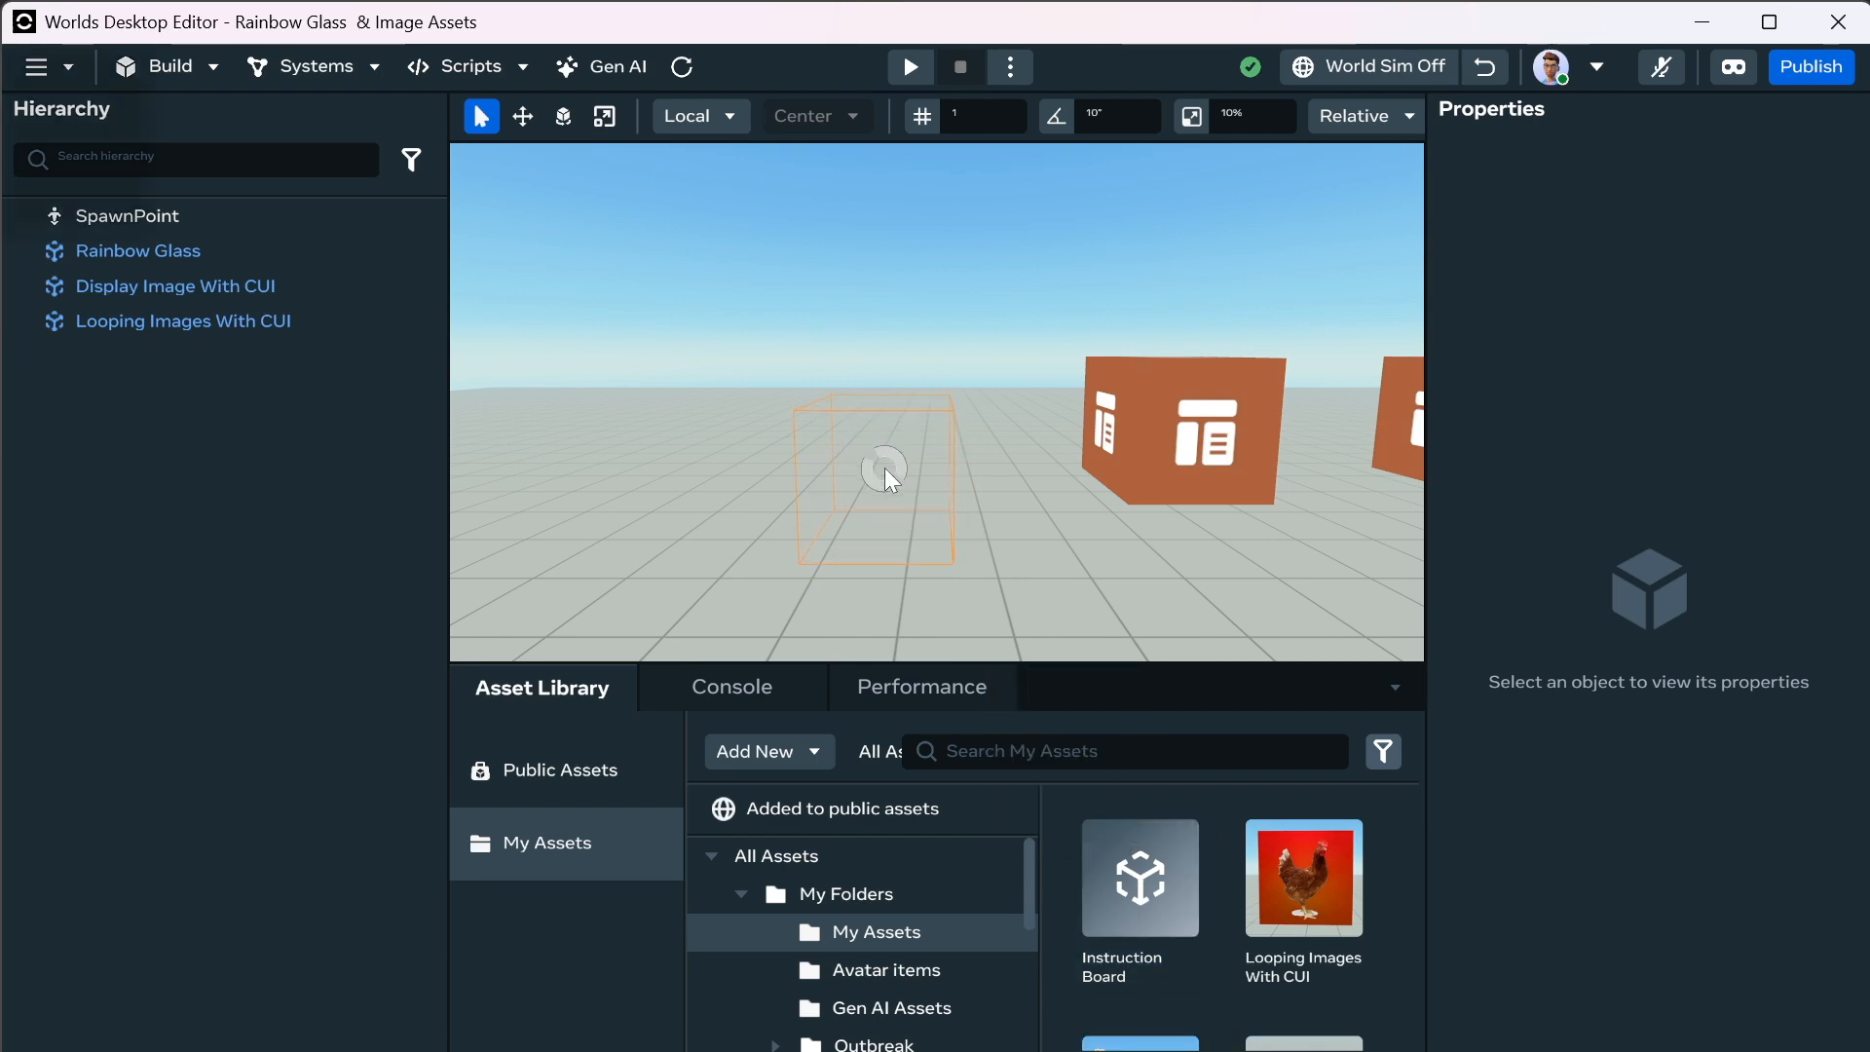
right_drag(726, 402, 930, 411)
key(w)
key(a)
key(s)
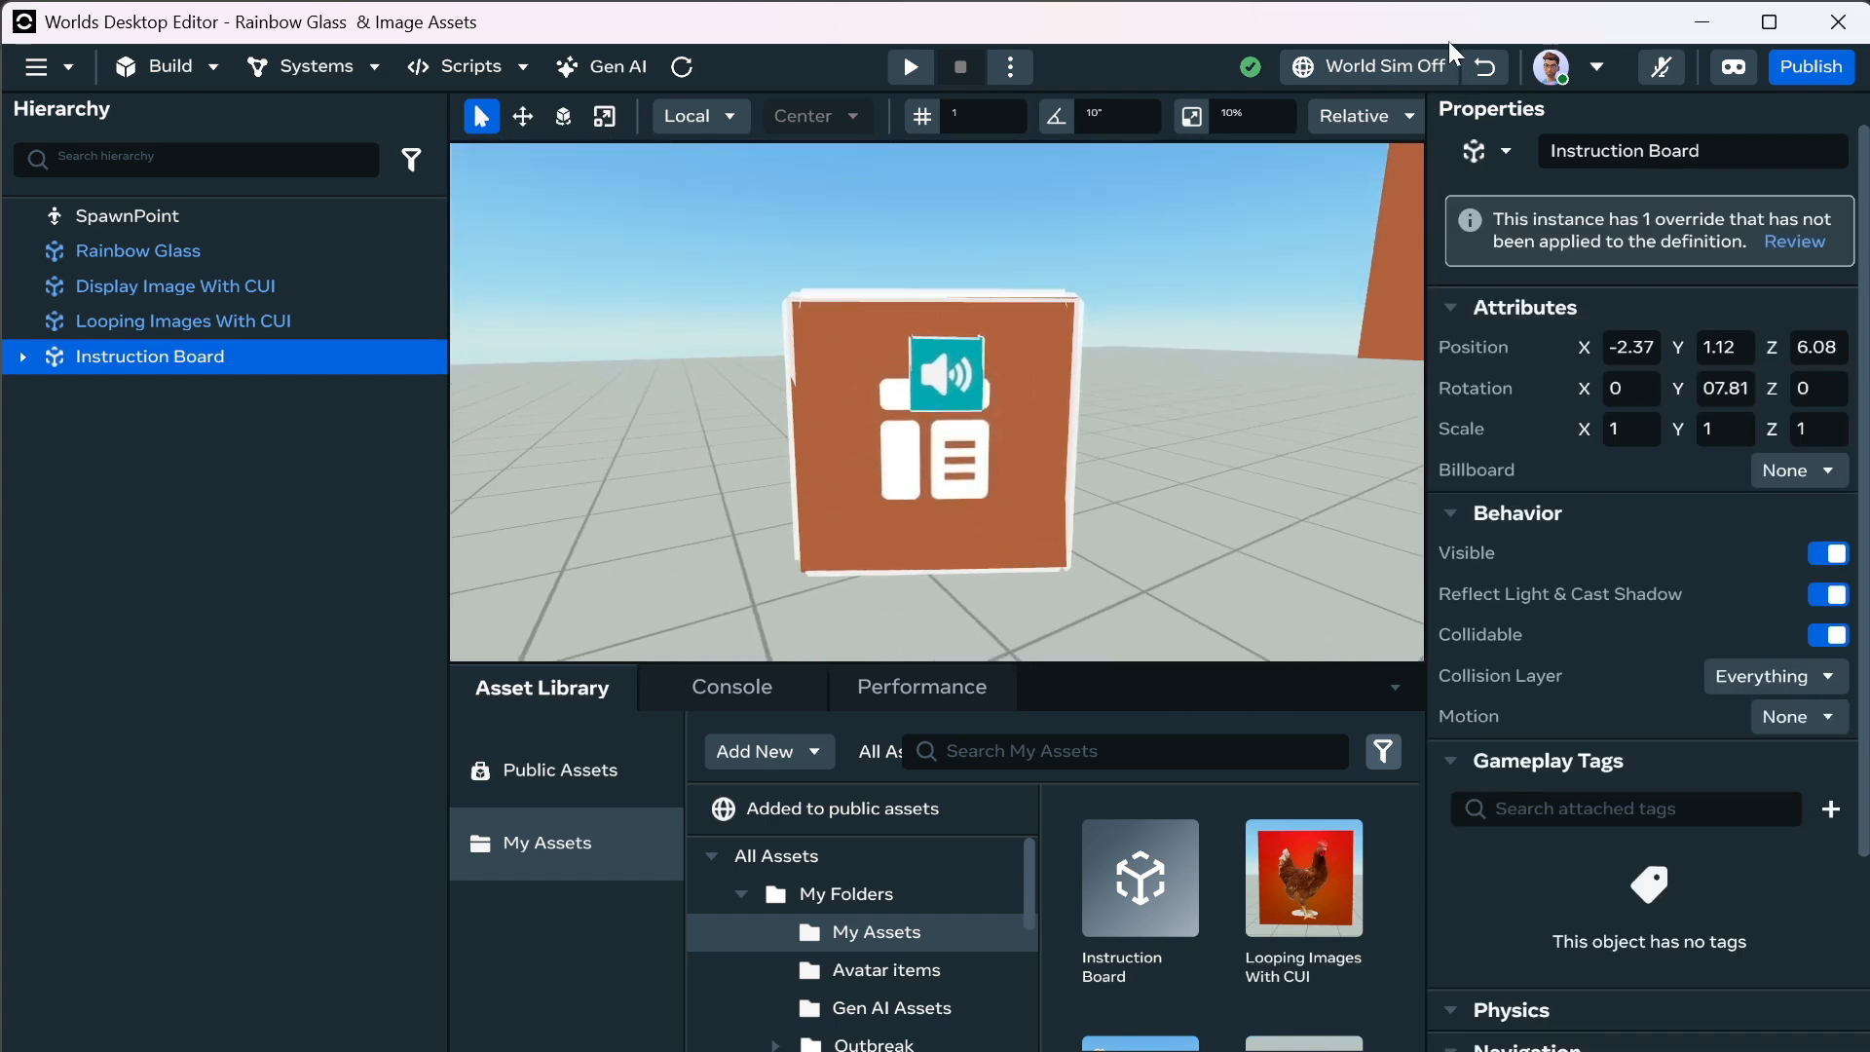
Switch the world simulation on and off twice to test the placed Instruction Board.
click(1427, 61)
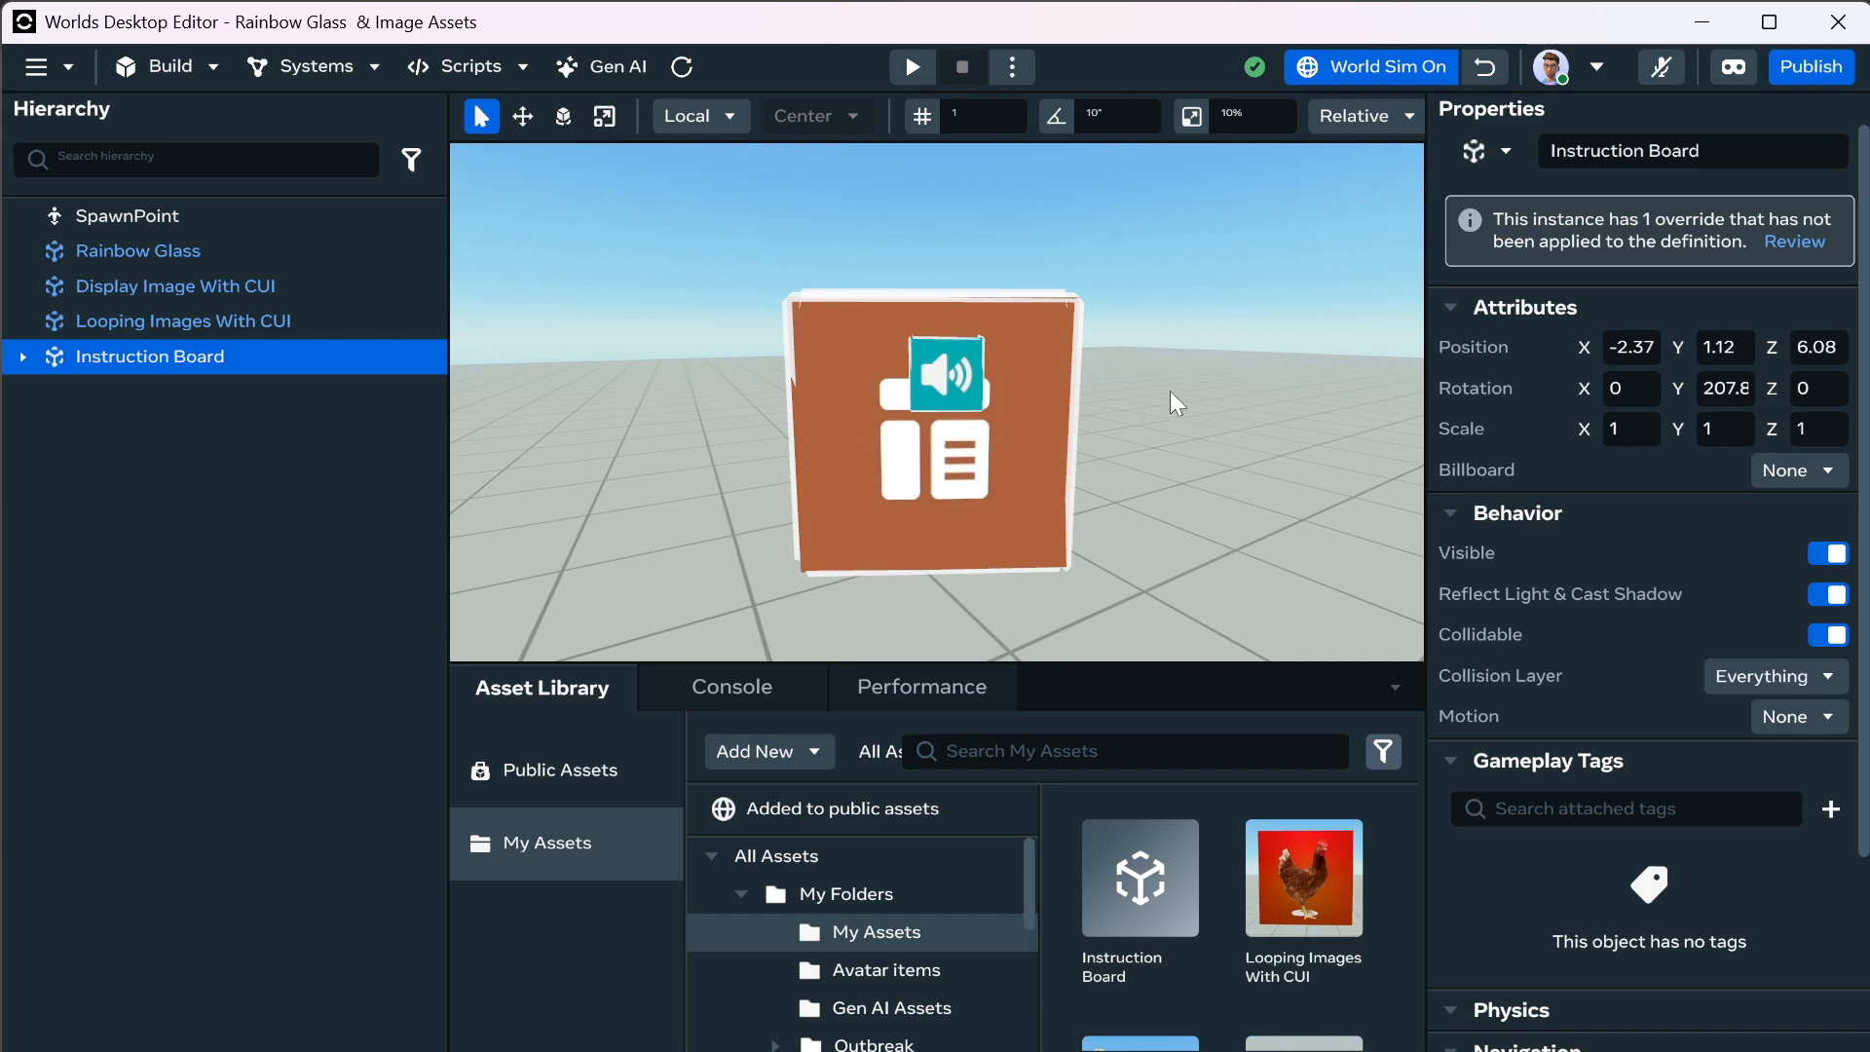
right_click(1120, 388)
click(1130, 292)
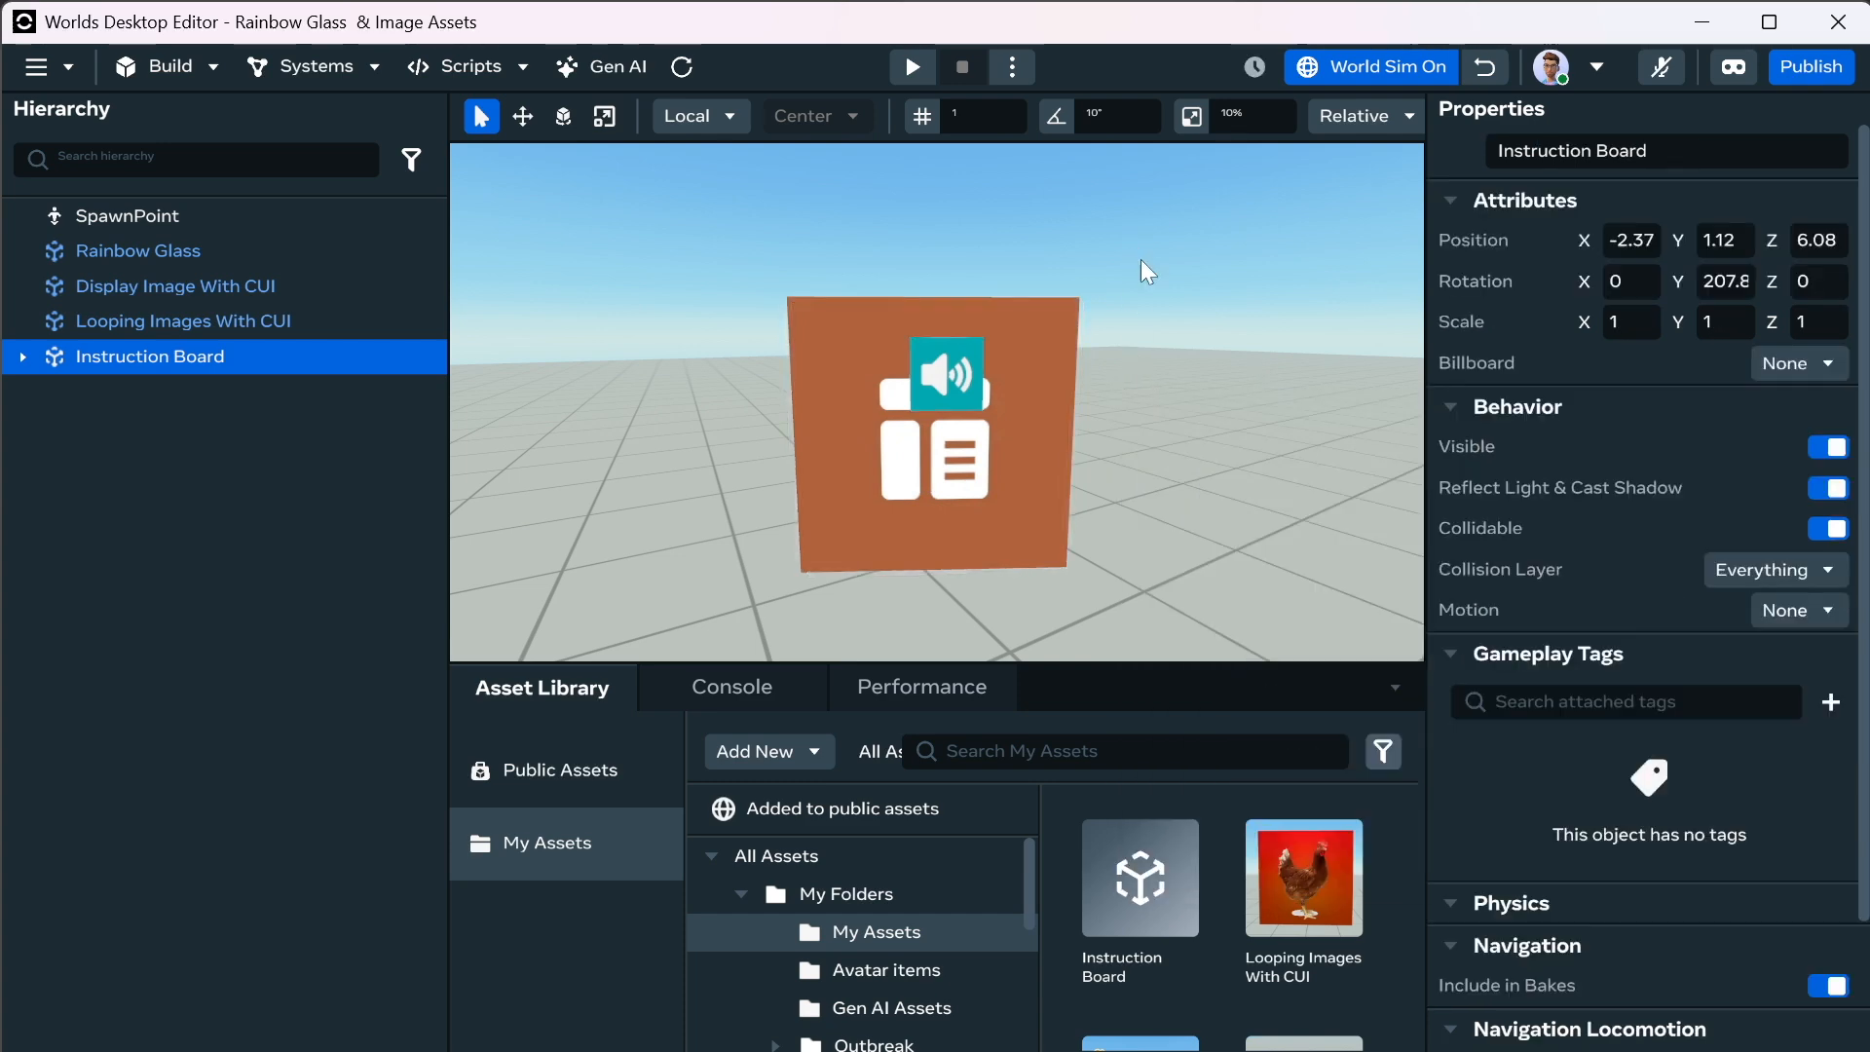
click(1356, 64)
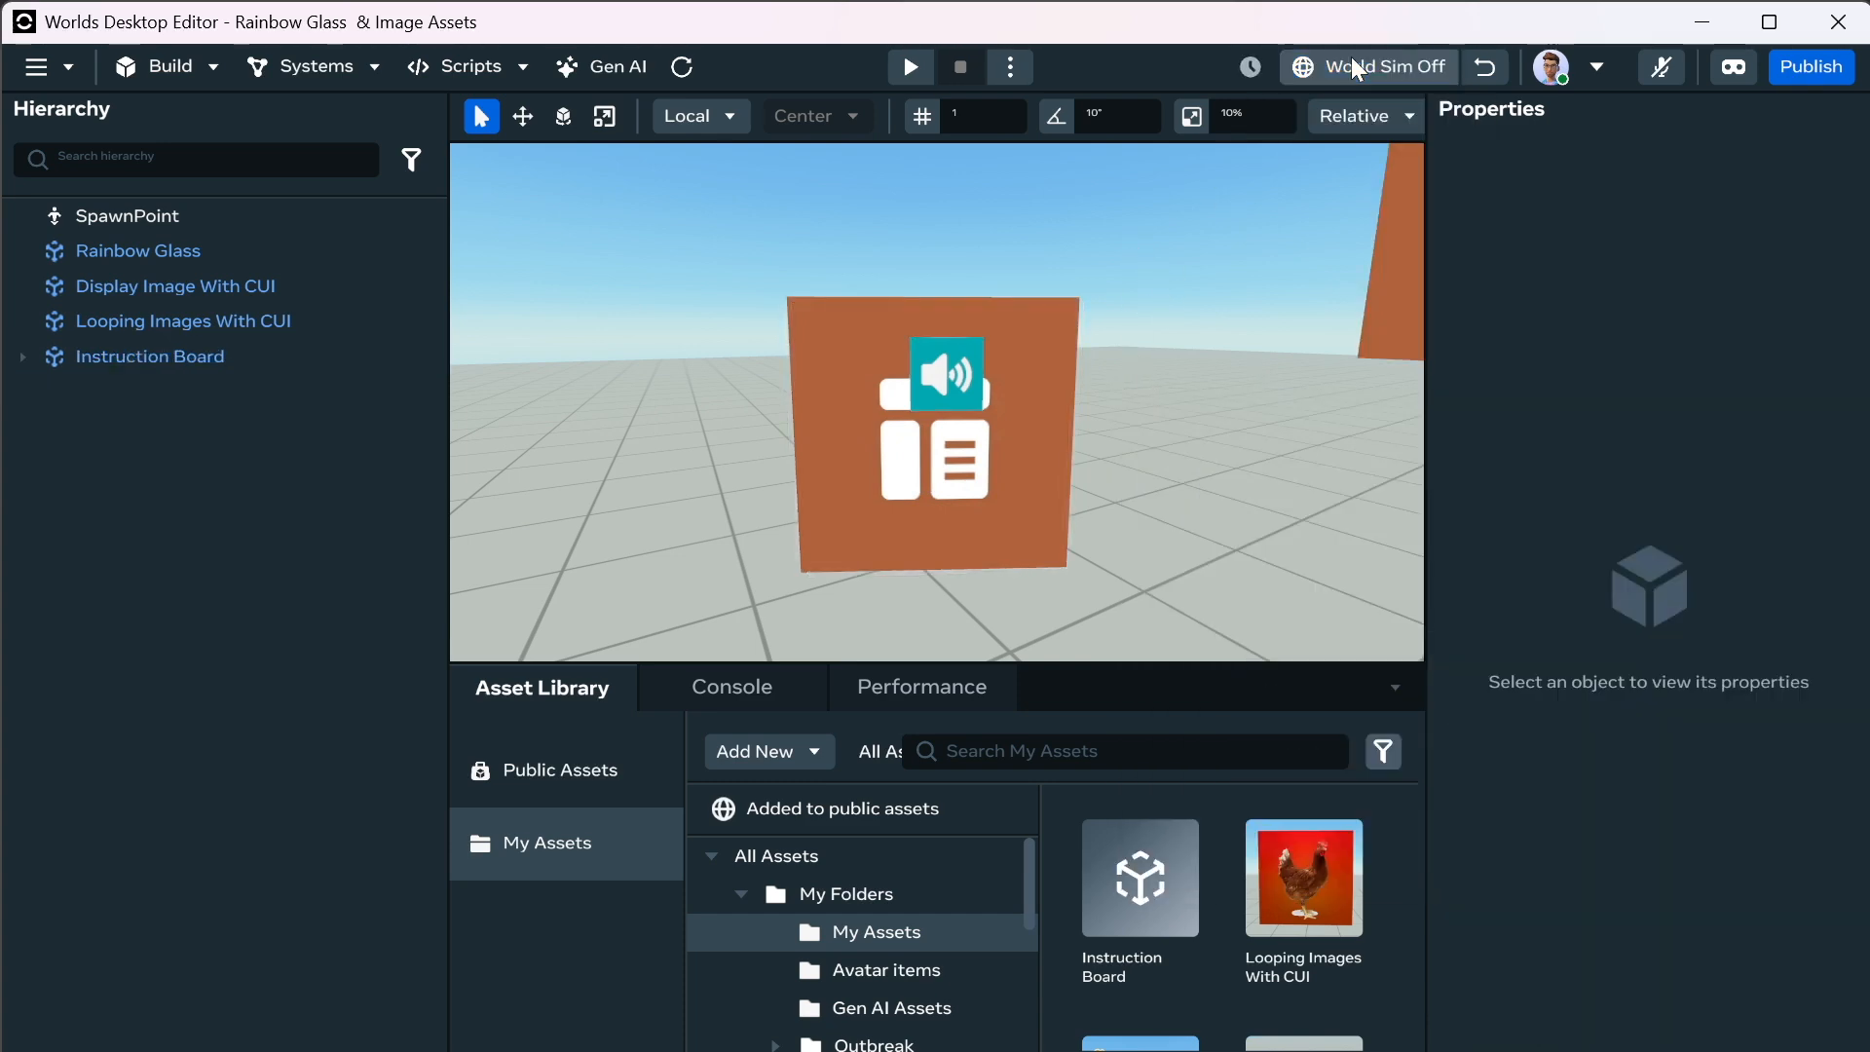
click(1354, 60)
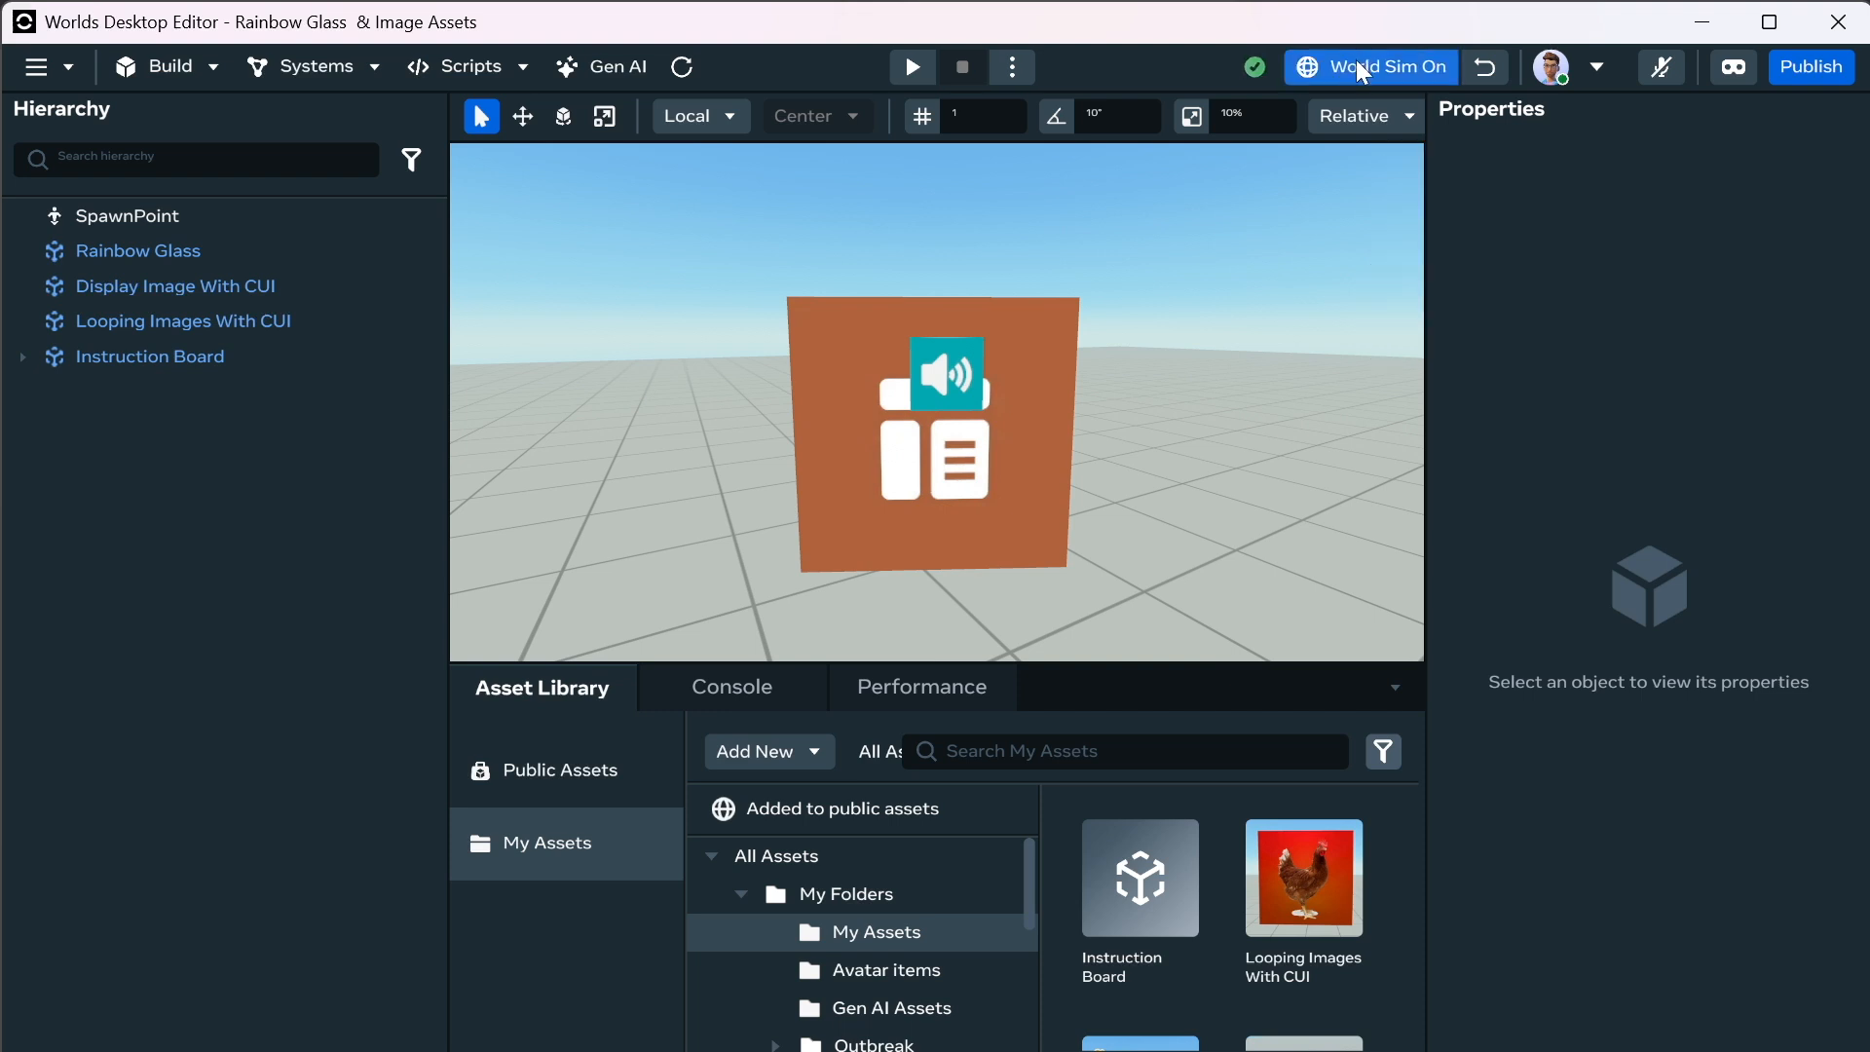
click(1356, 61)
Inspect the Instruction Board's properties, attachable scripts and child objects for its instruction script.
click(1005, 504)
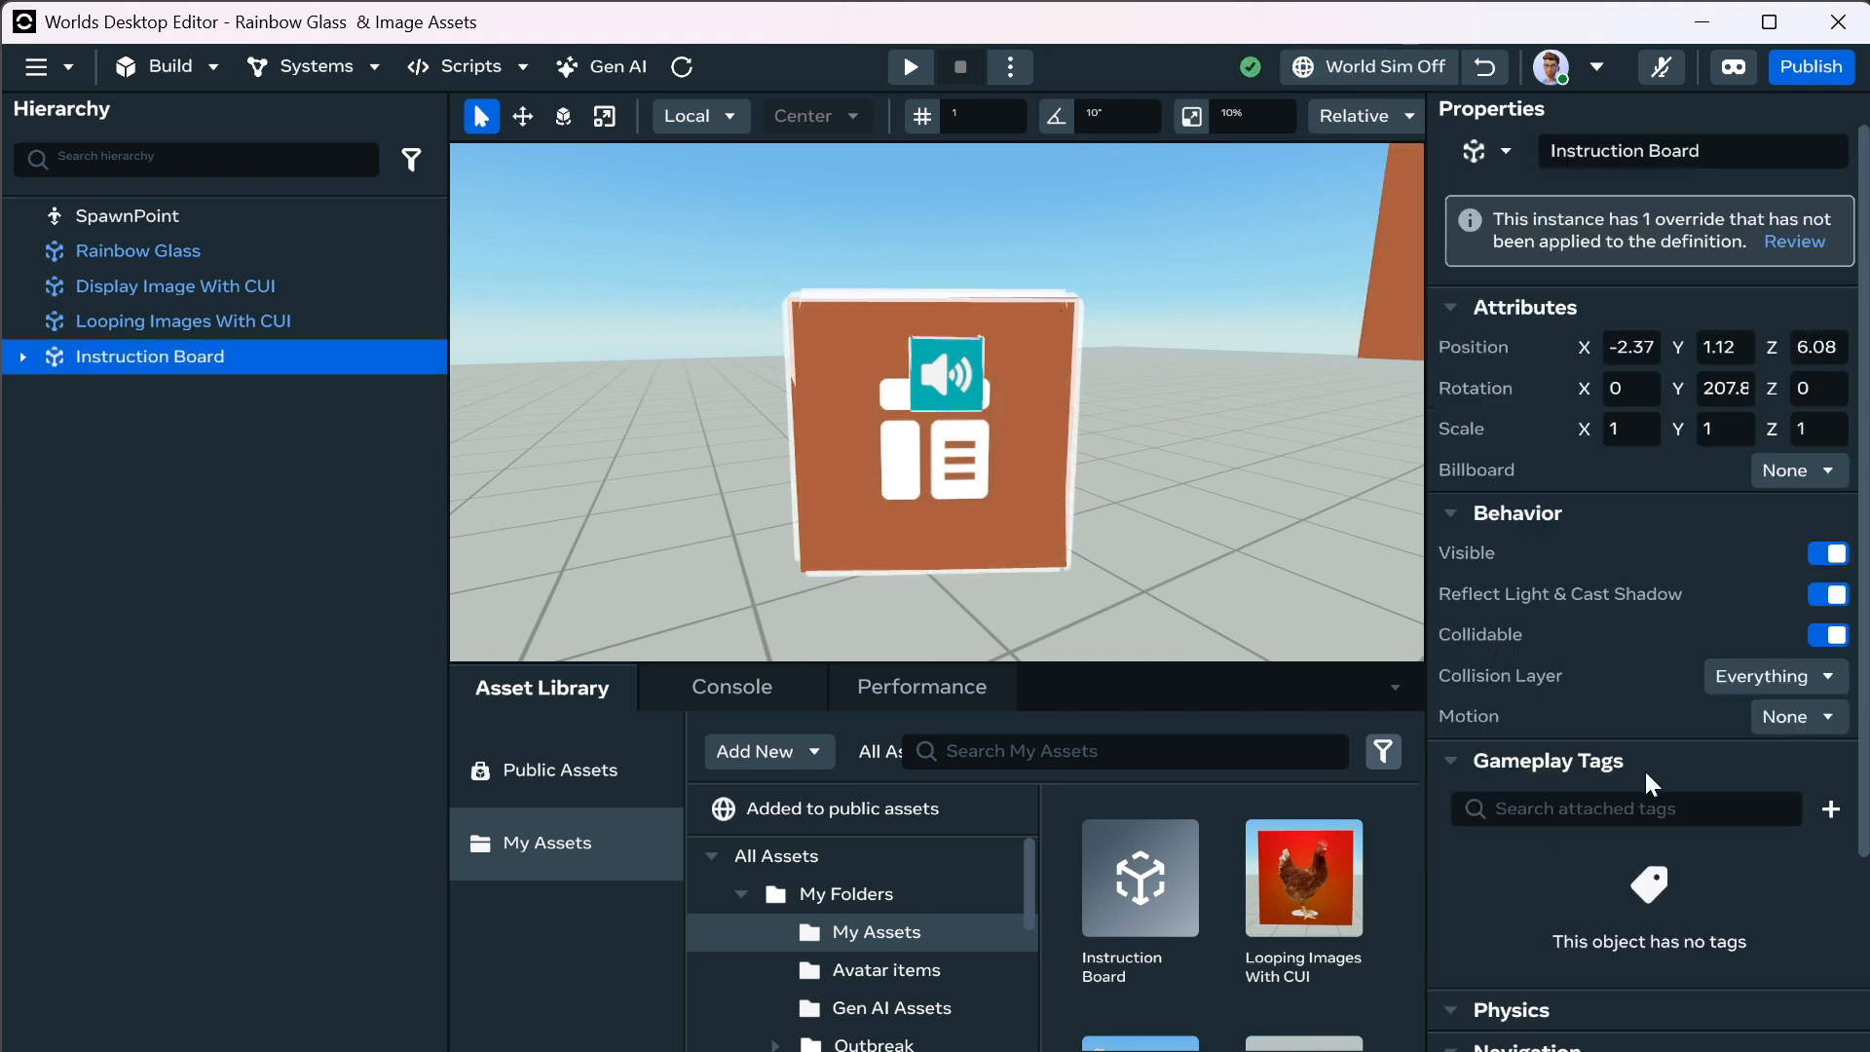
scroll(1627, 750, down, 3)
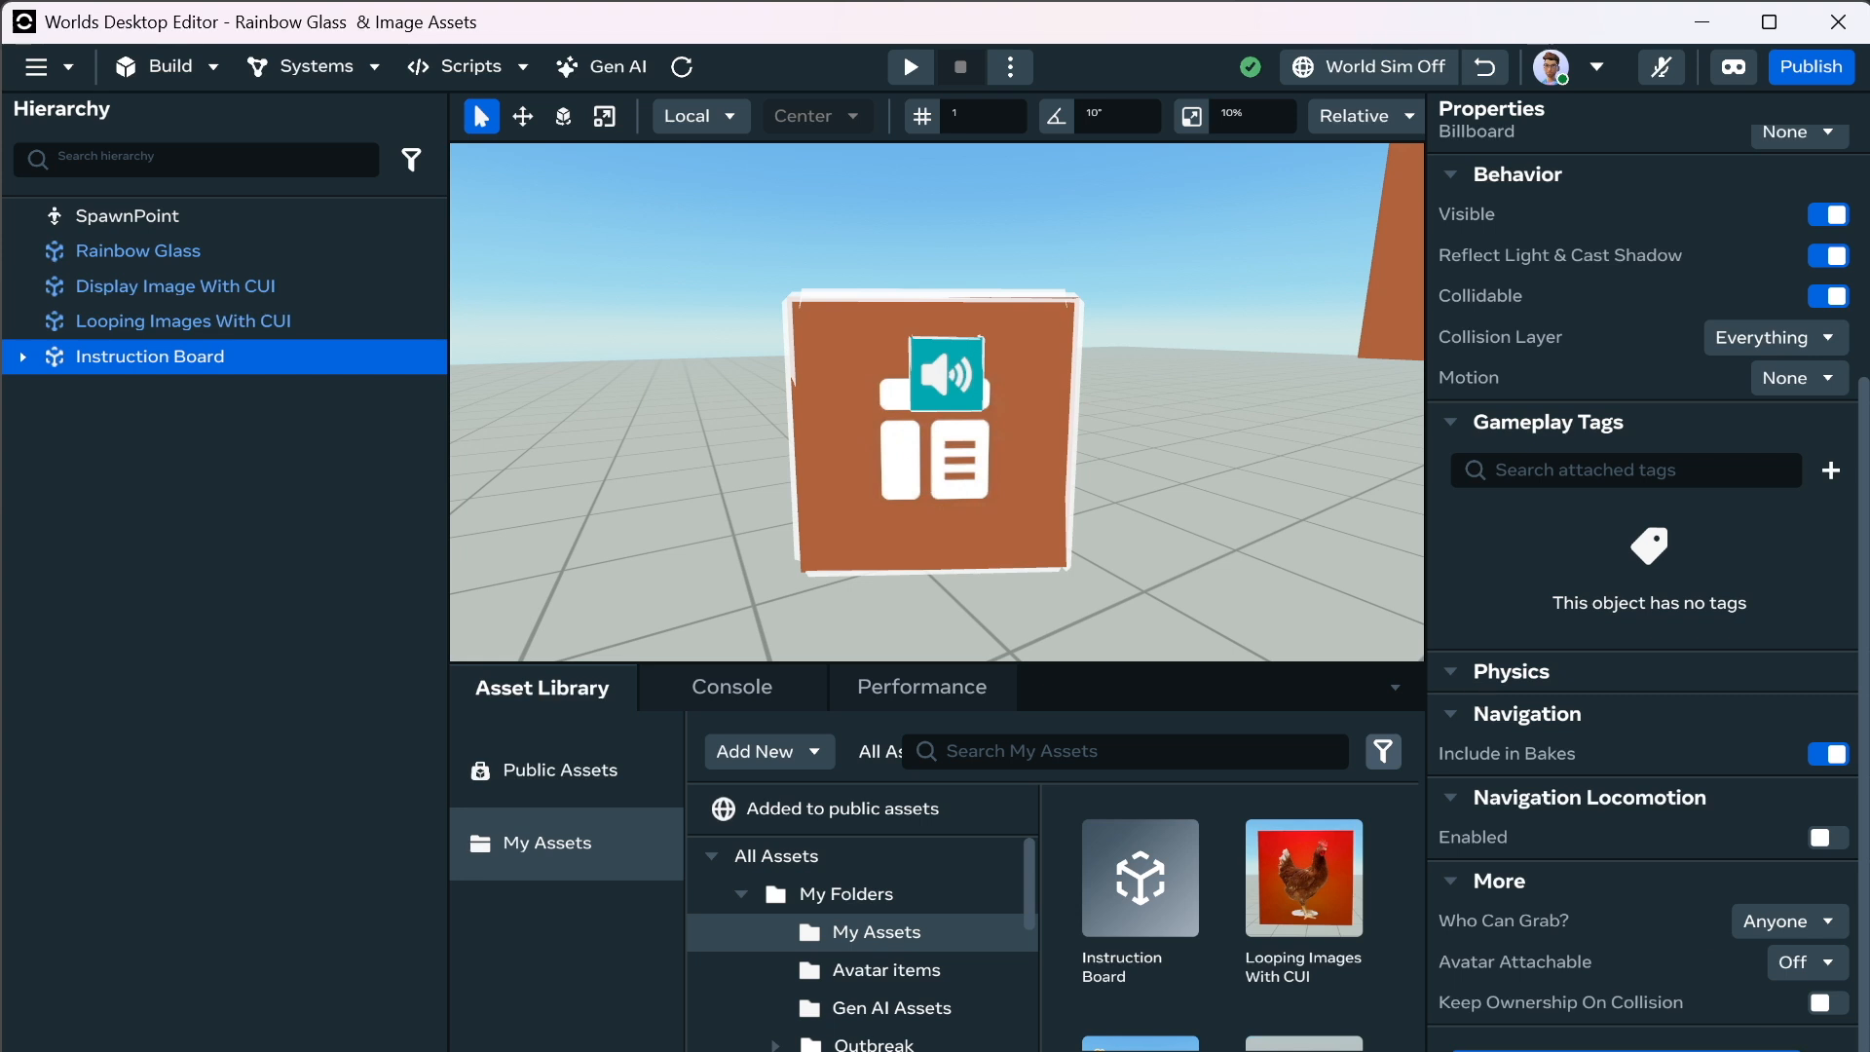
click(1646, 1044)
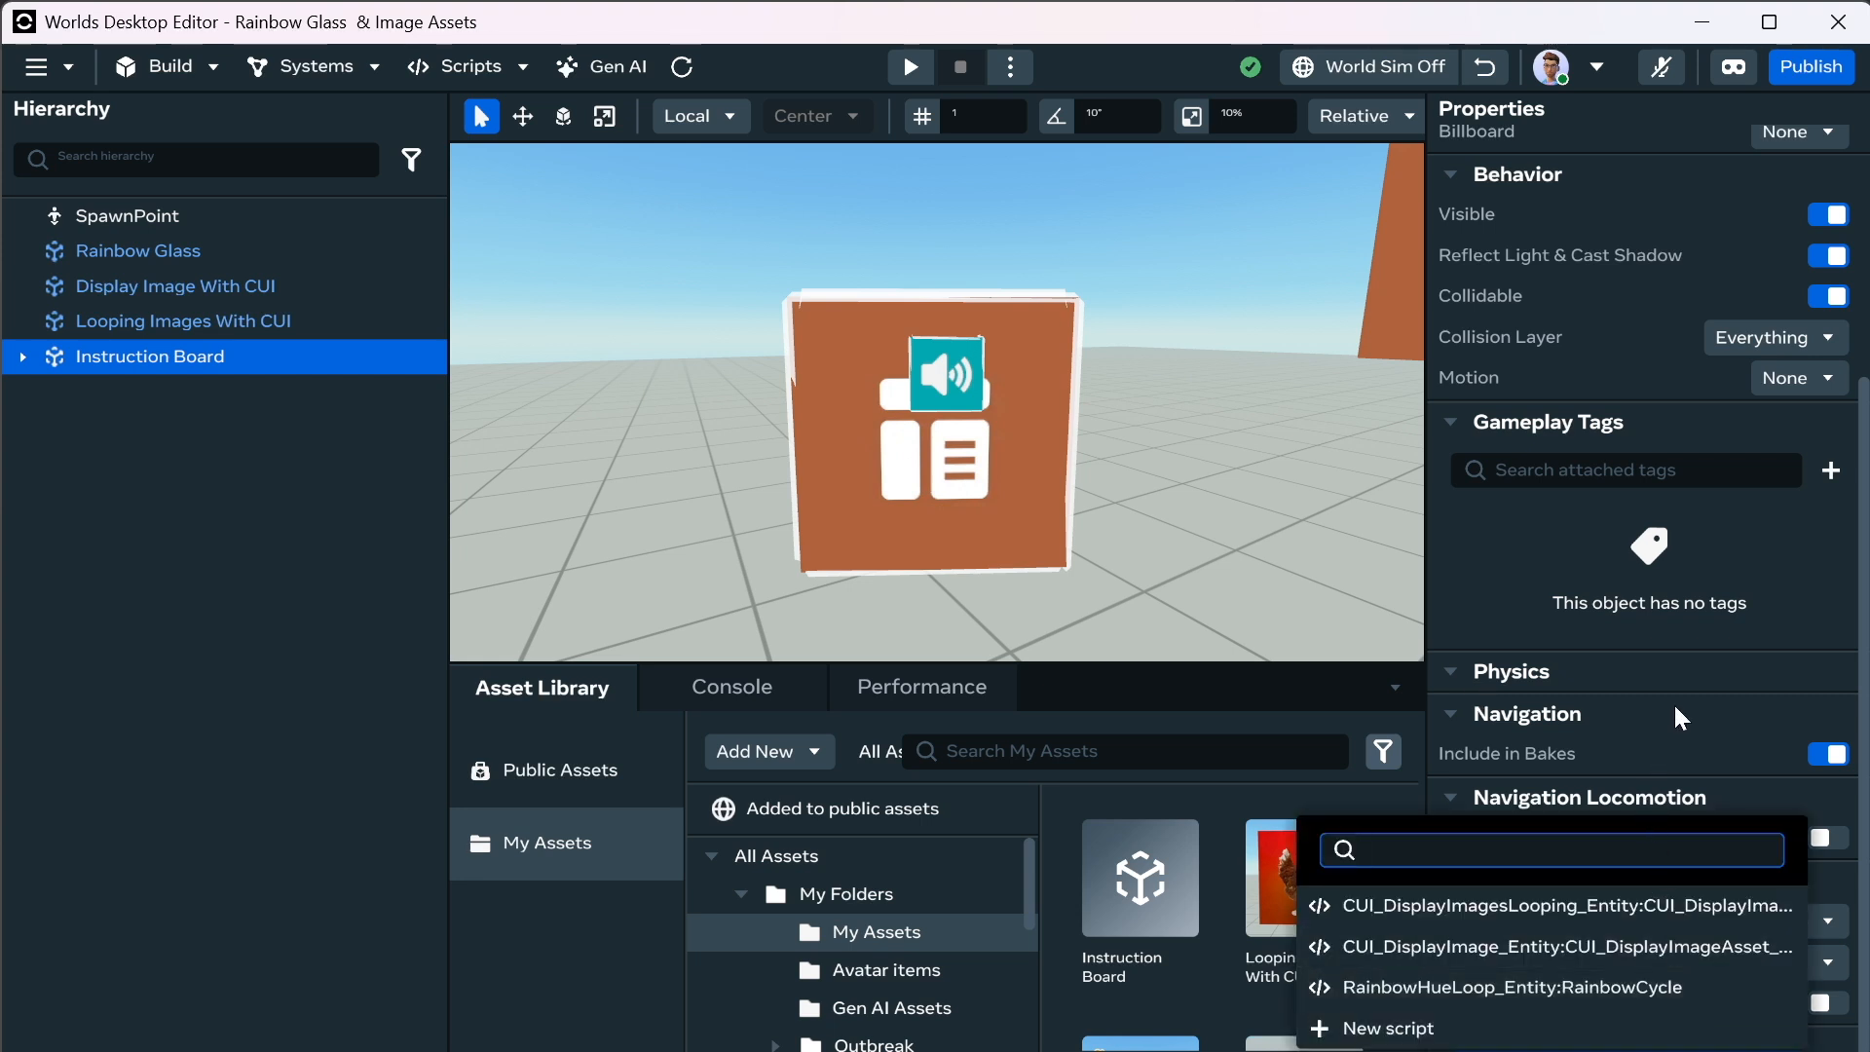
click(1691, 644)
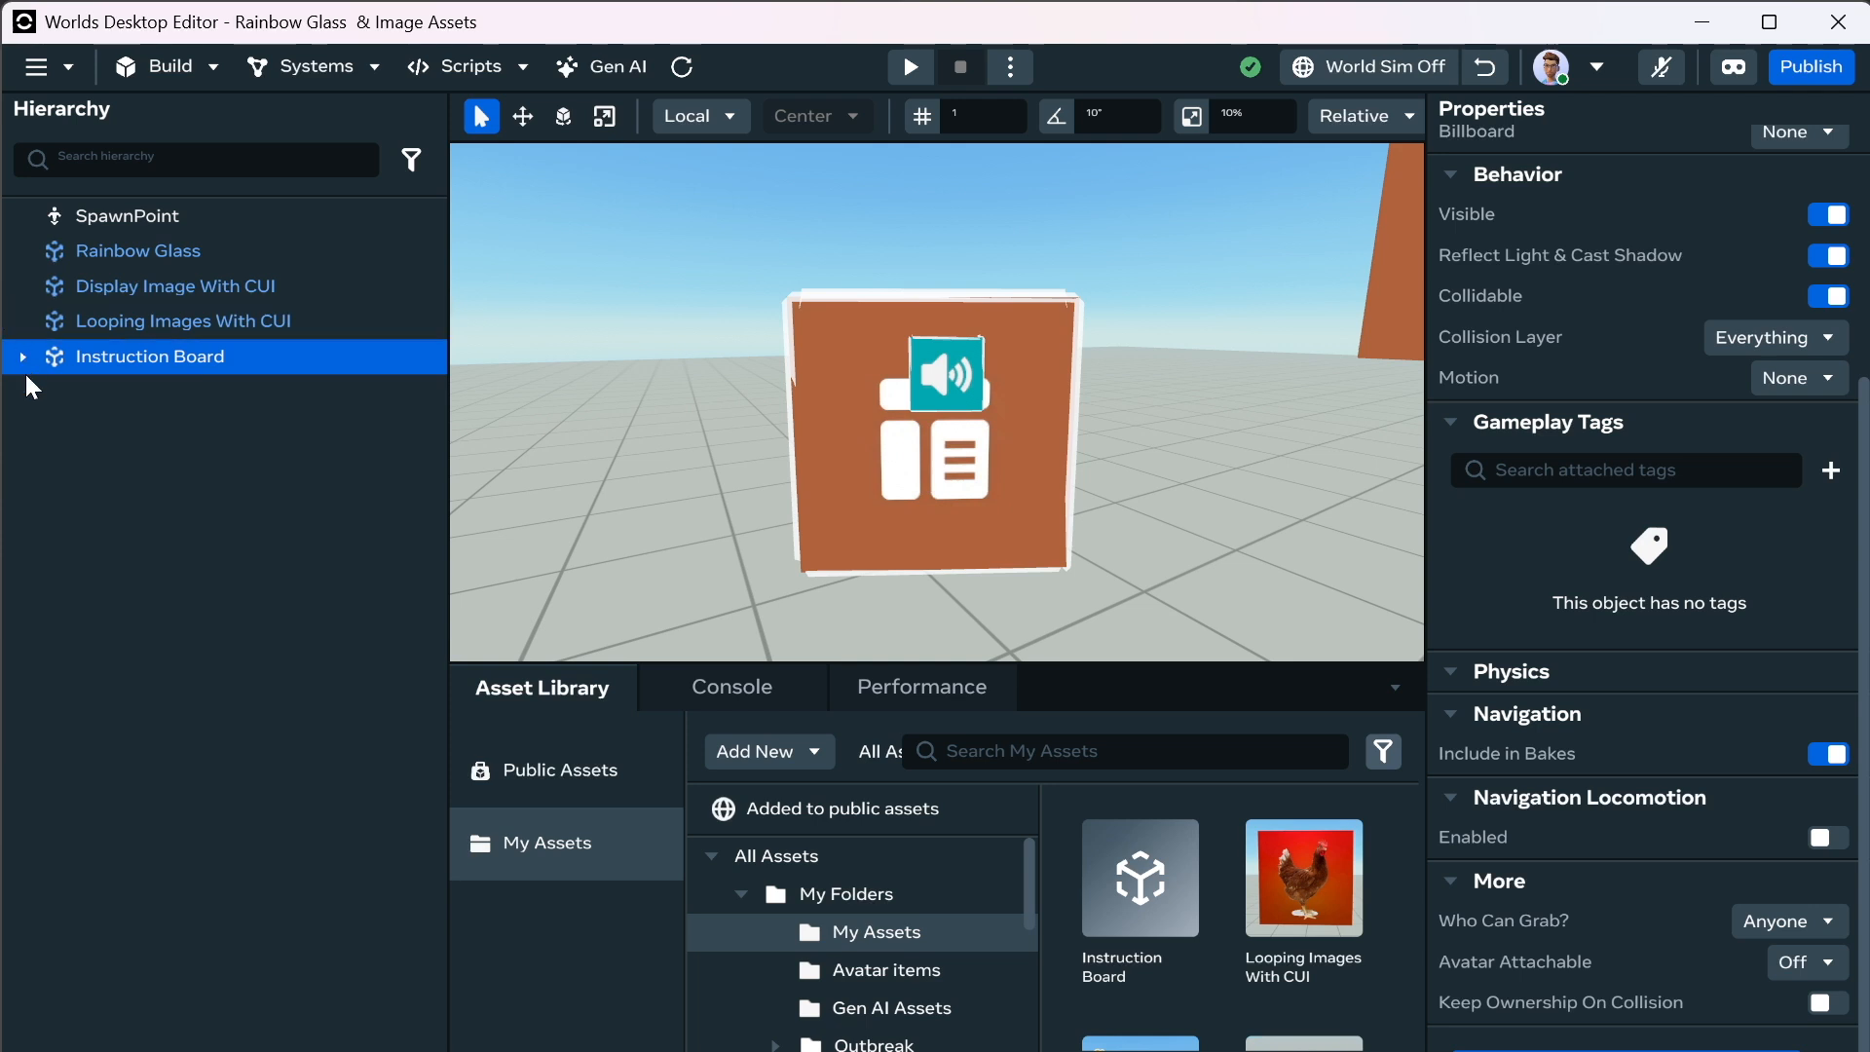
click(25, 362)
click(28, 366)
Review the world's script list and its script editing and API settings, and cancel the settings dialog.
click(526, 60)
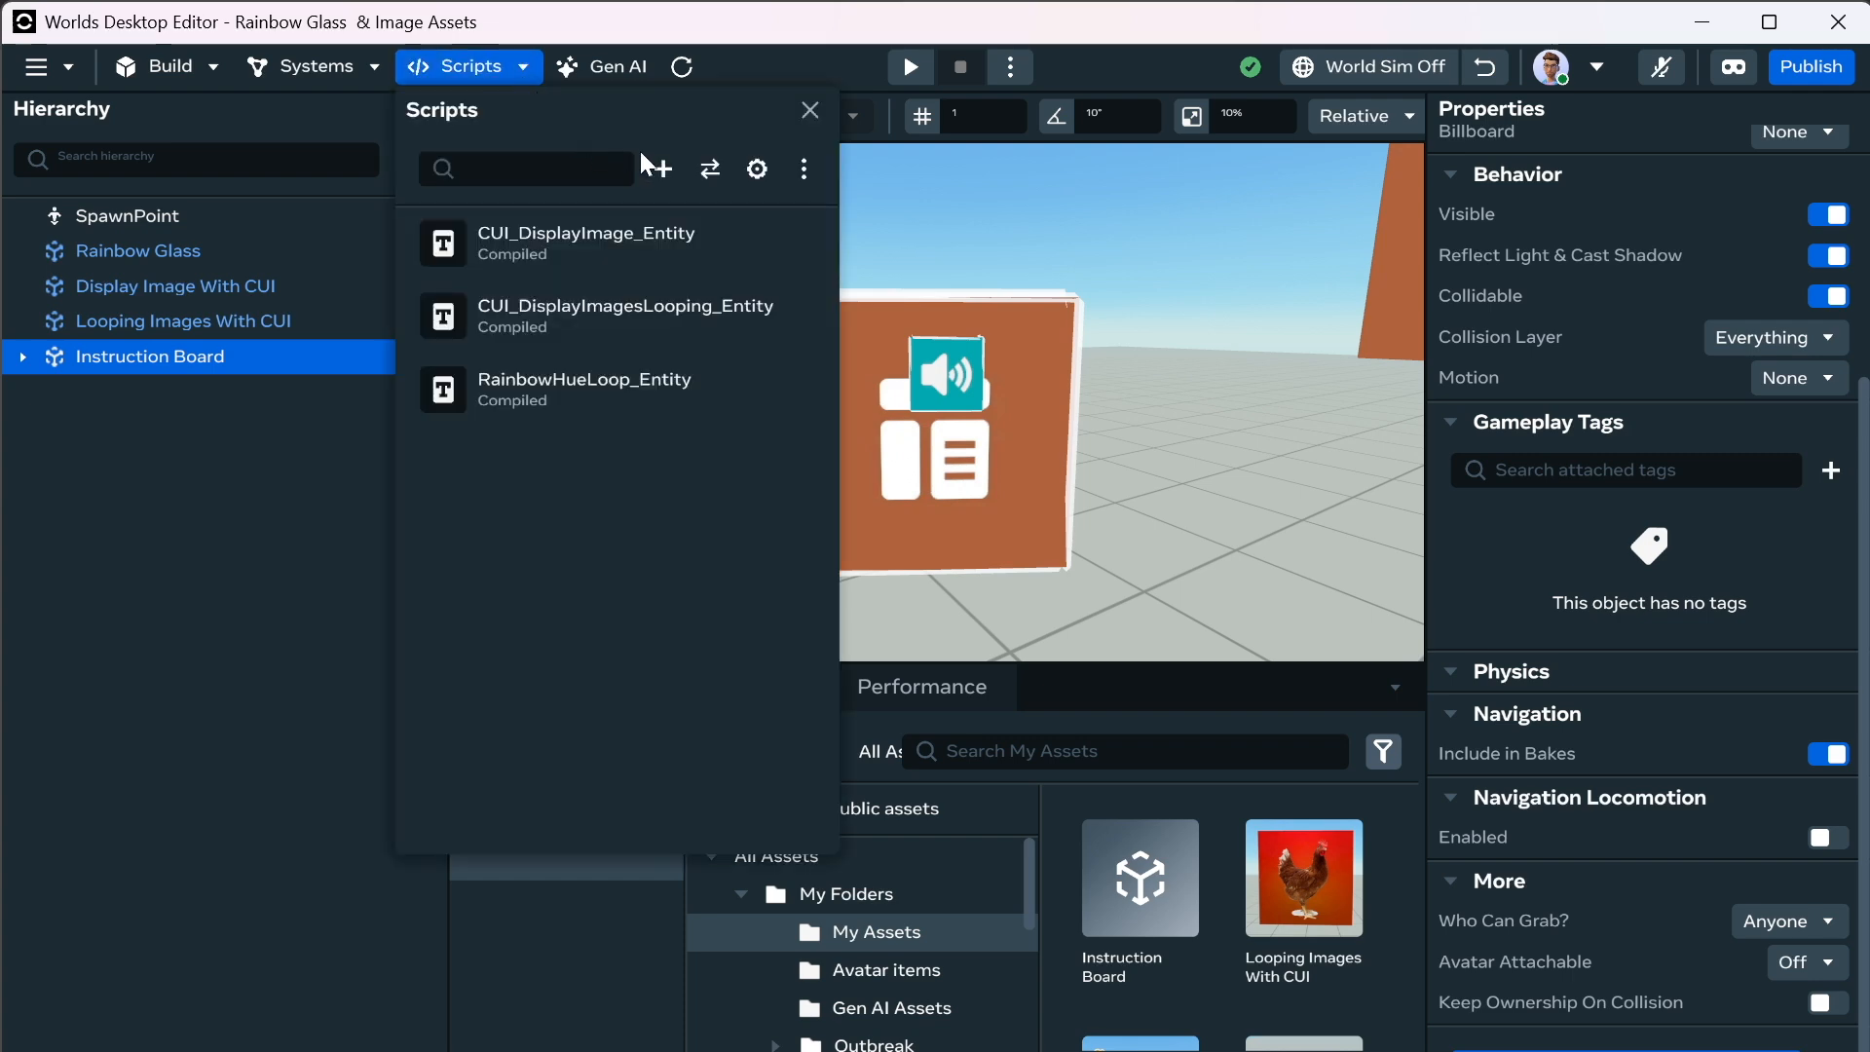
click(772, 177)
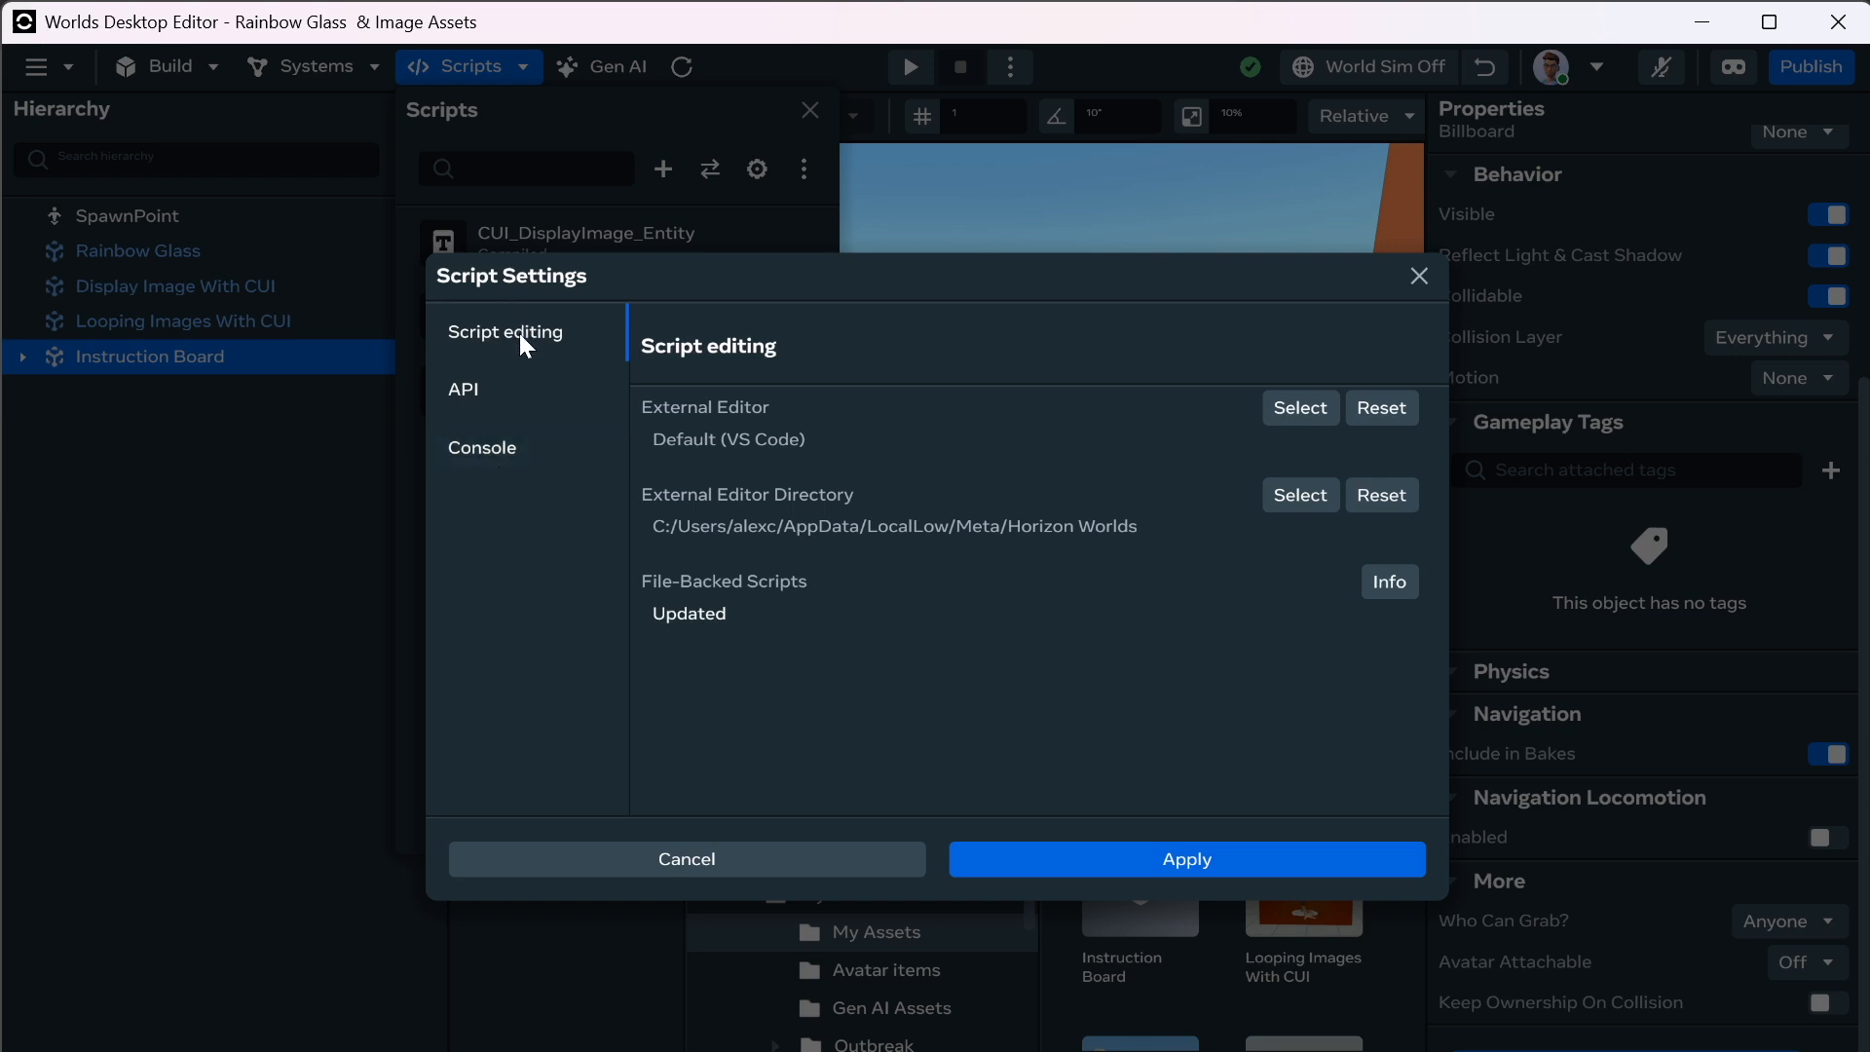
click(503, 395)
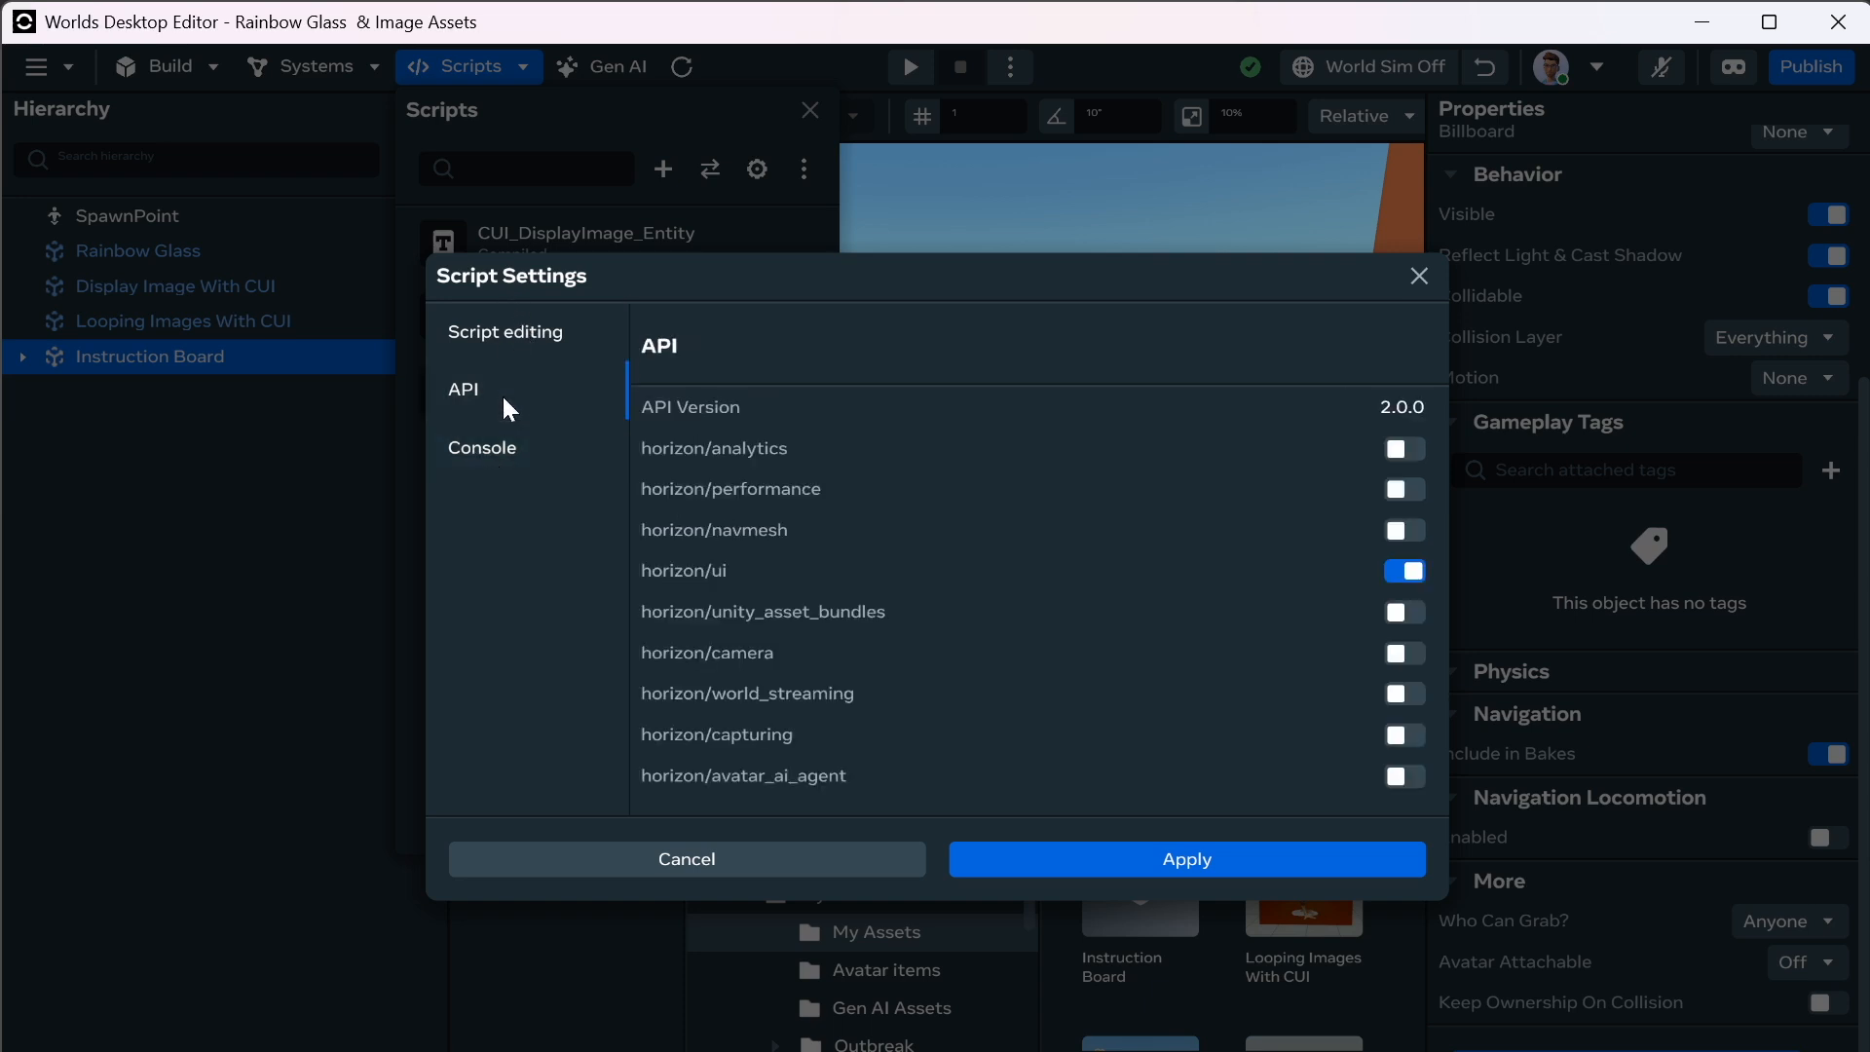
click(530, 343)
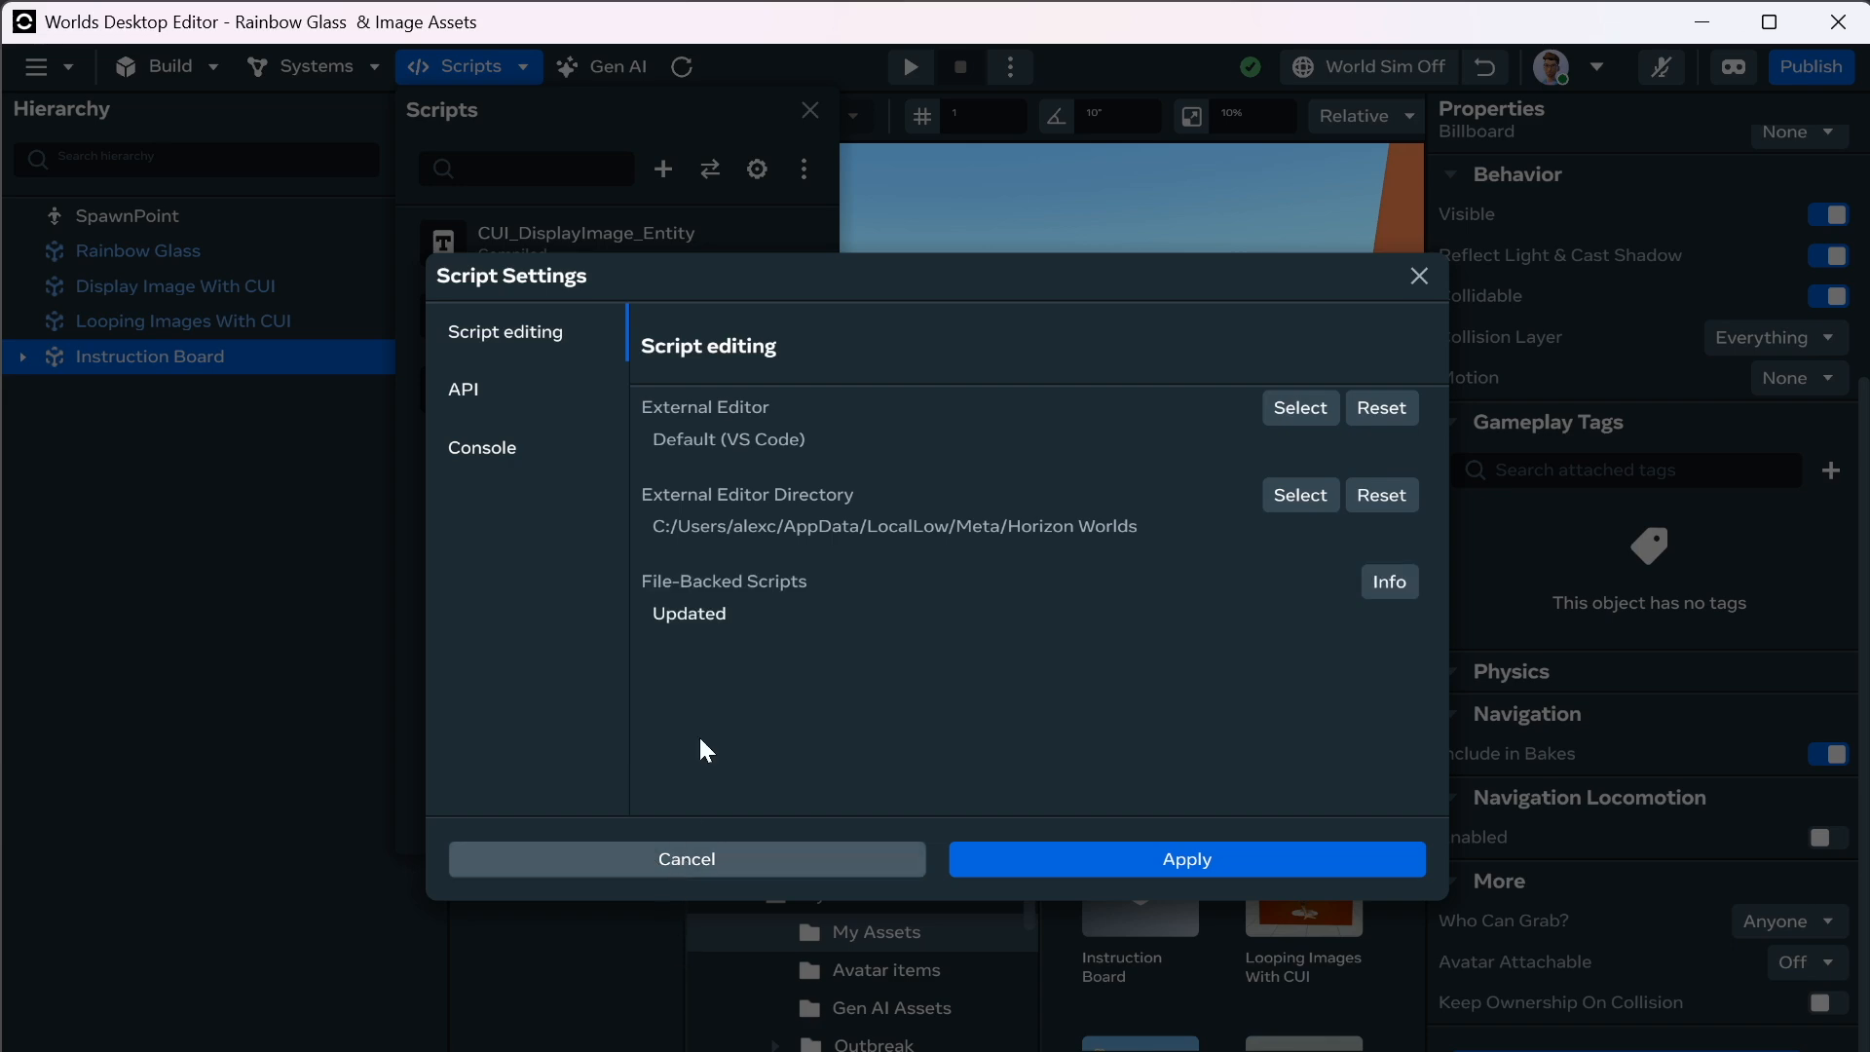
click(688, 859)
Open the world's scripts folder in File Explorer and examine the script files it holds.
click(805, 169)
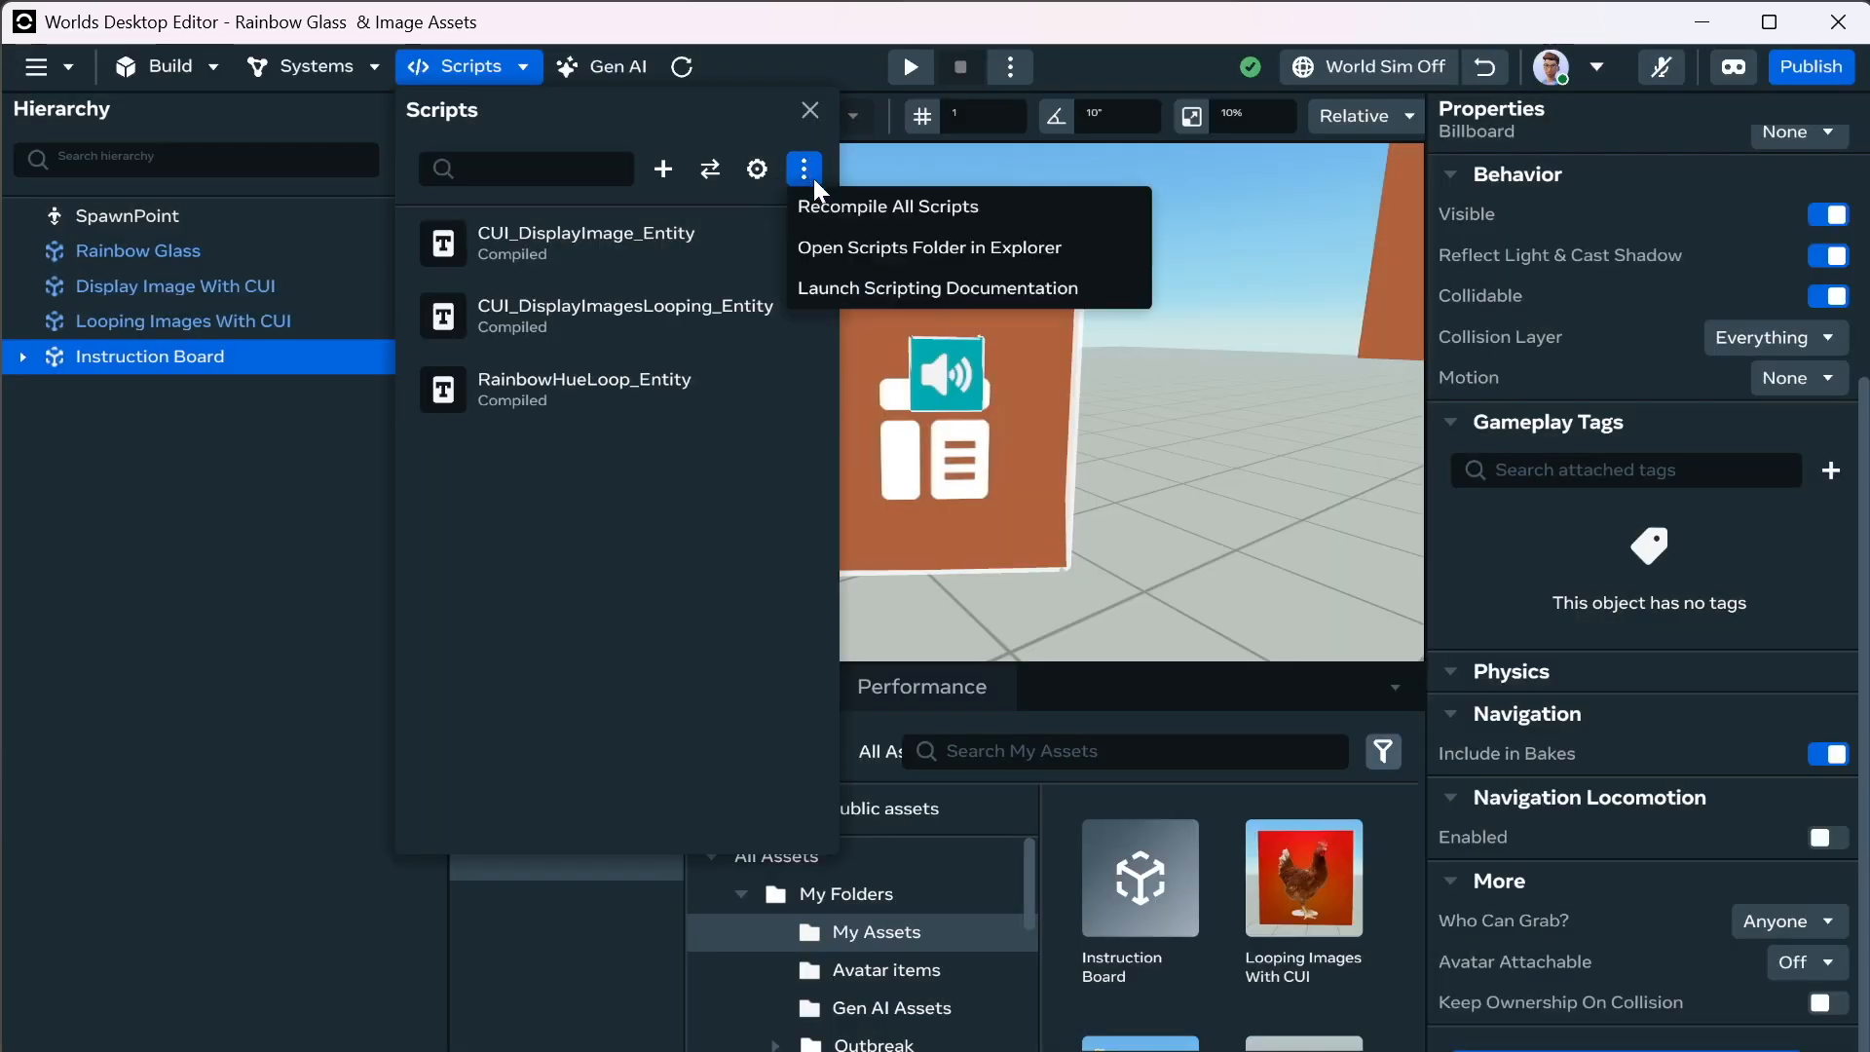
click(847, 250)
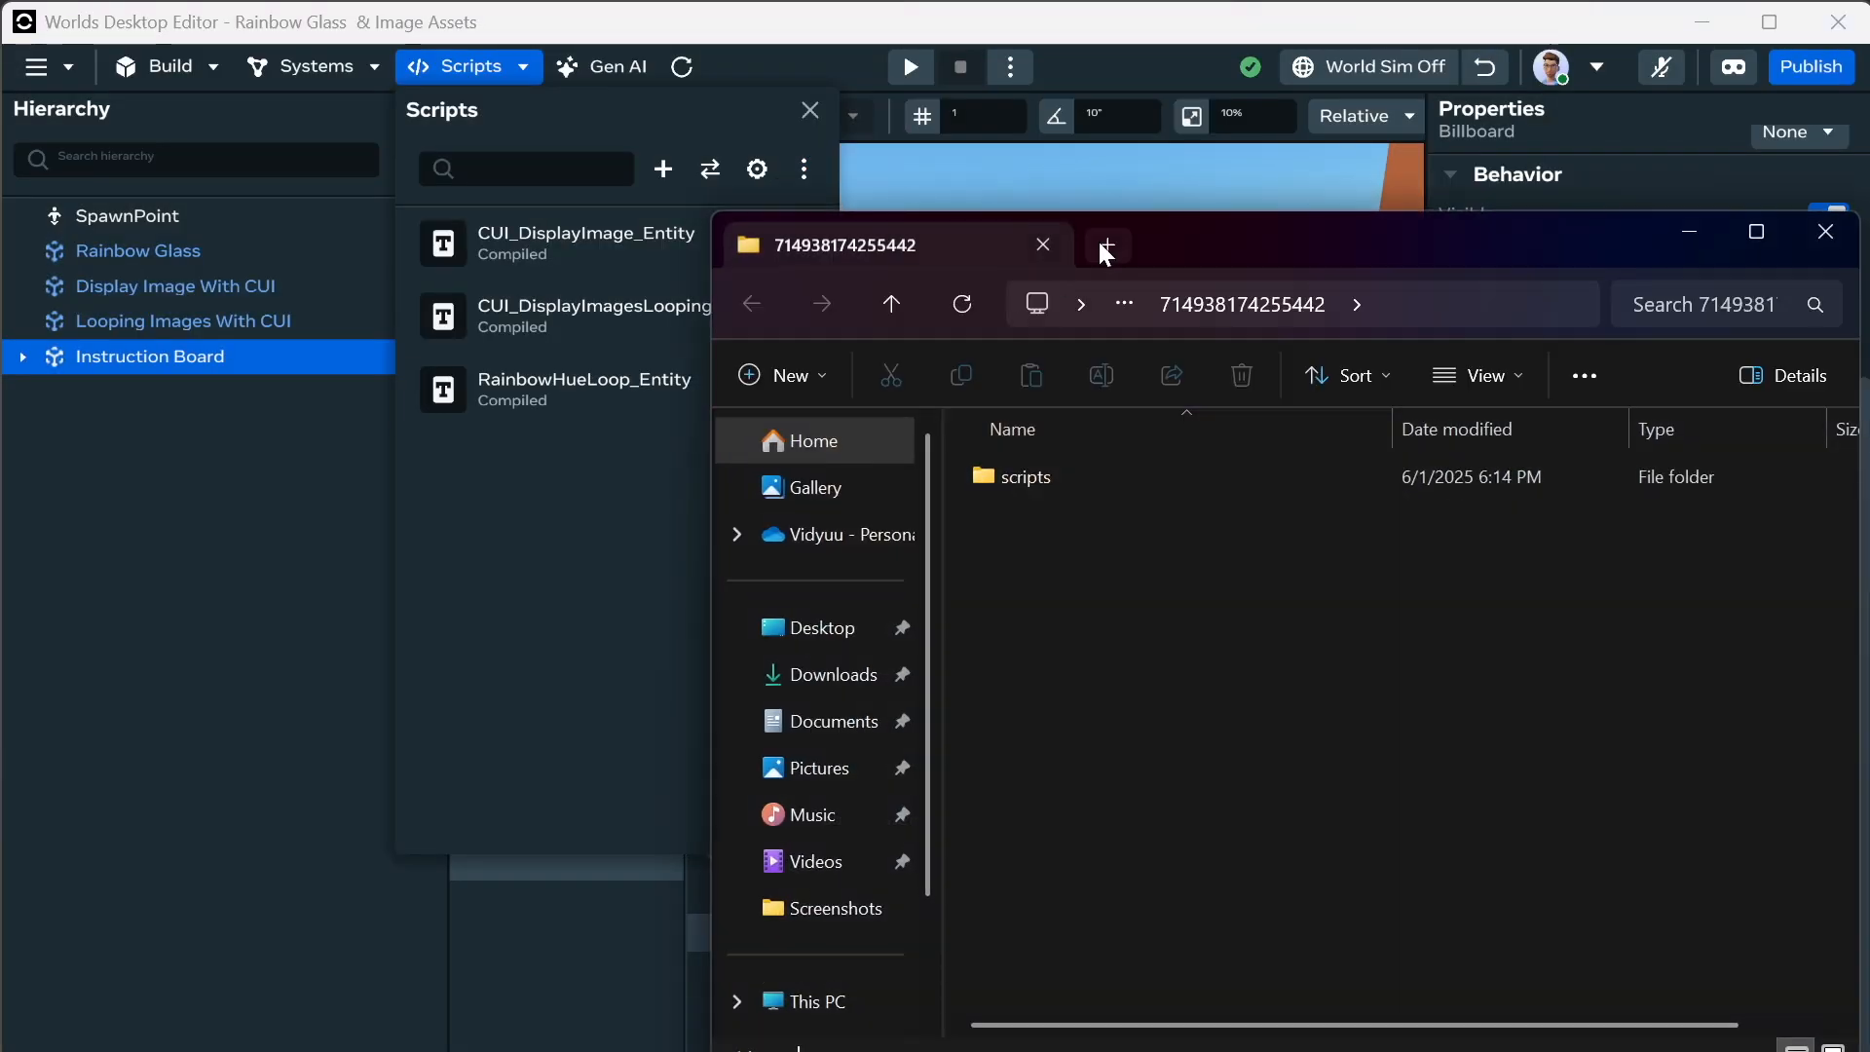
drag(1231, 238, 1056, 160)
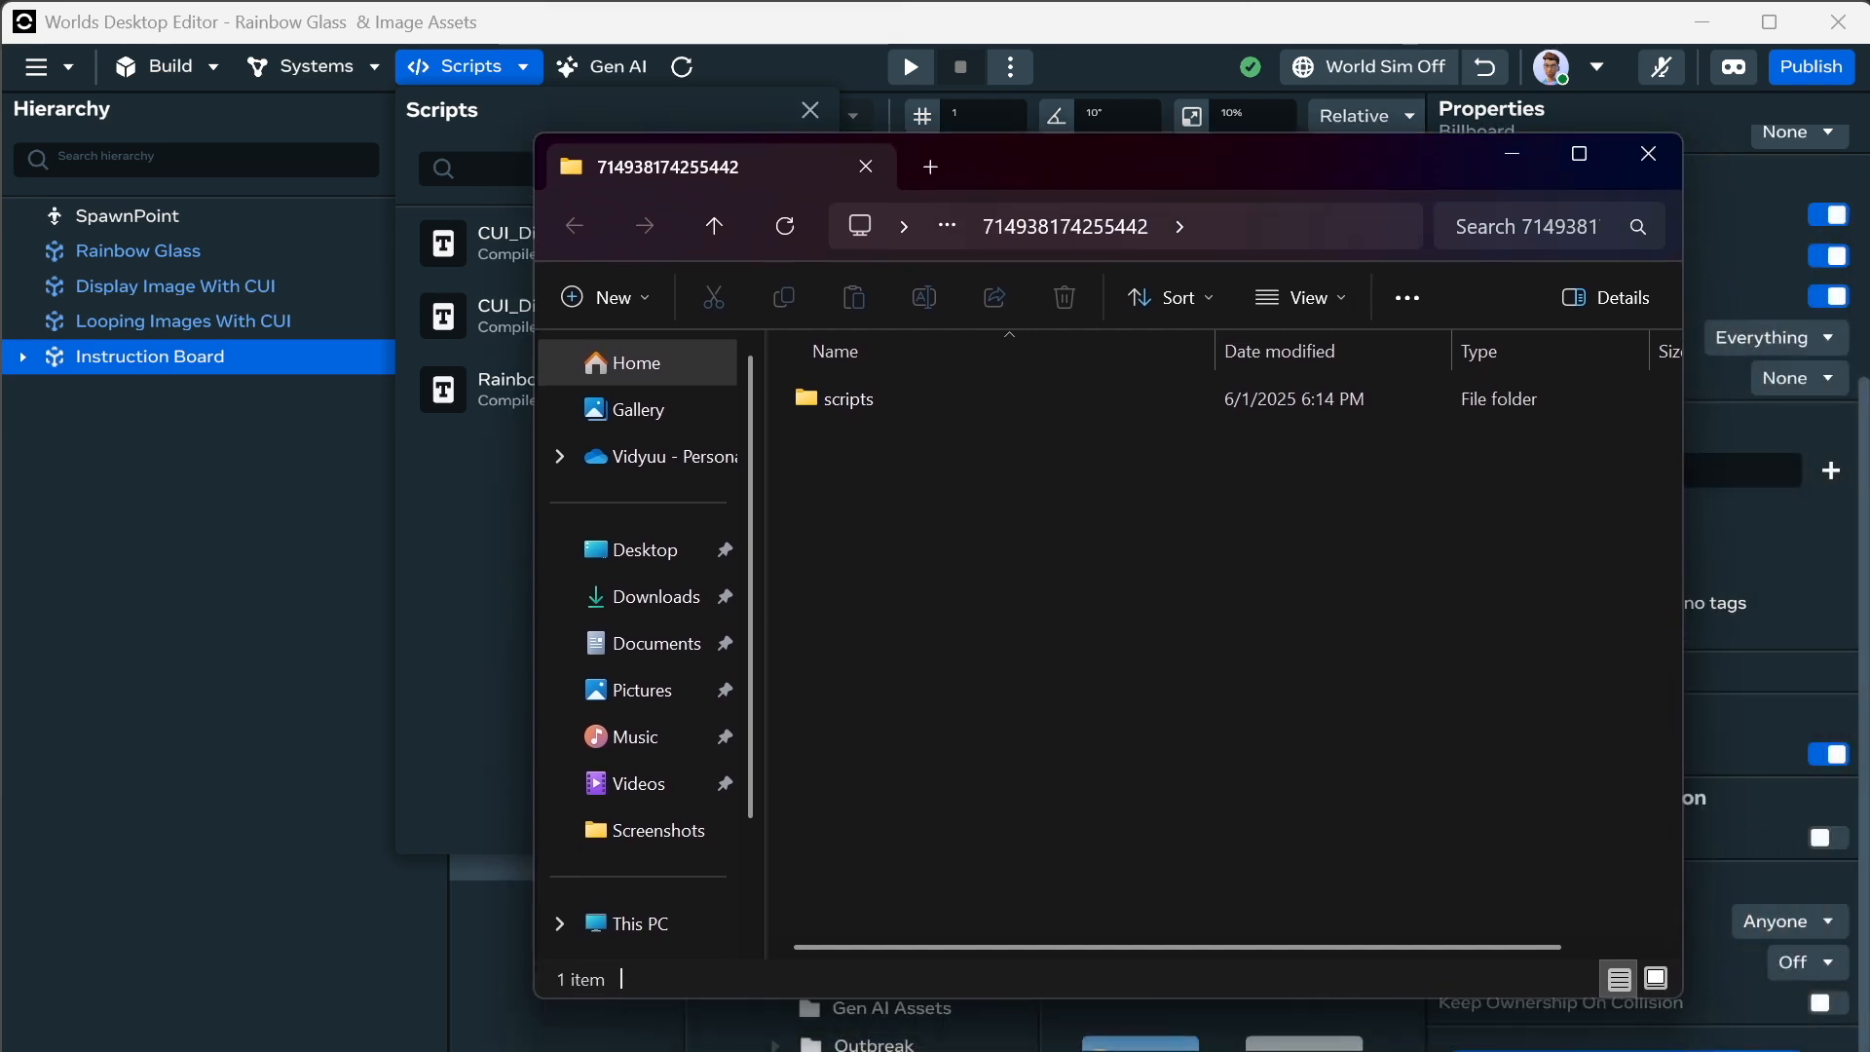
double_click(953, 395)
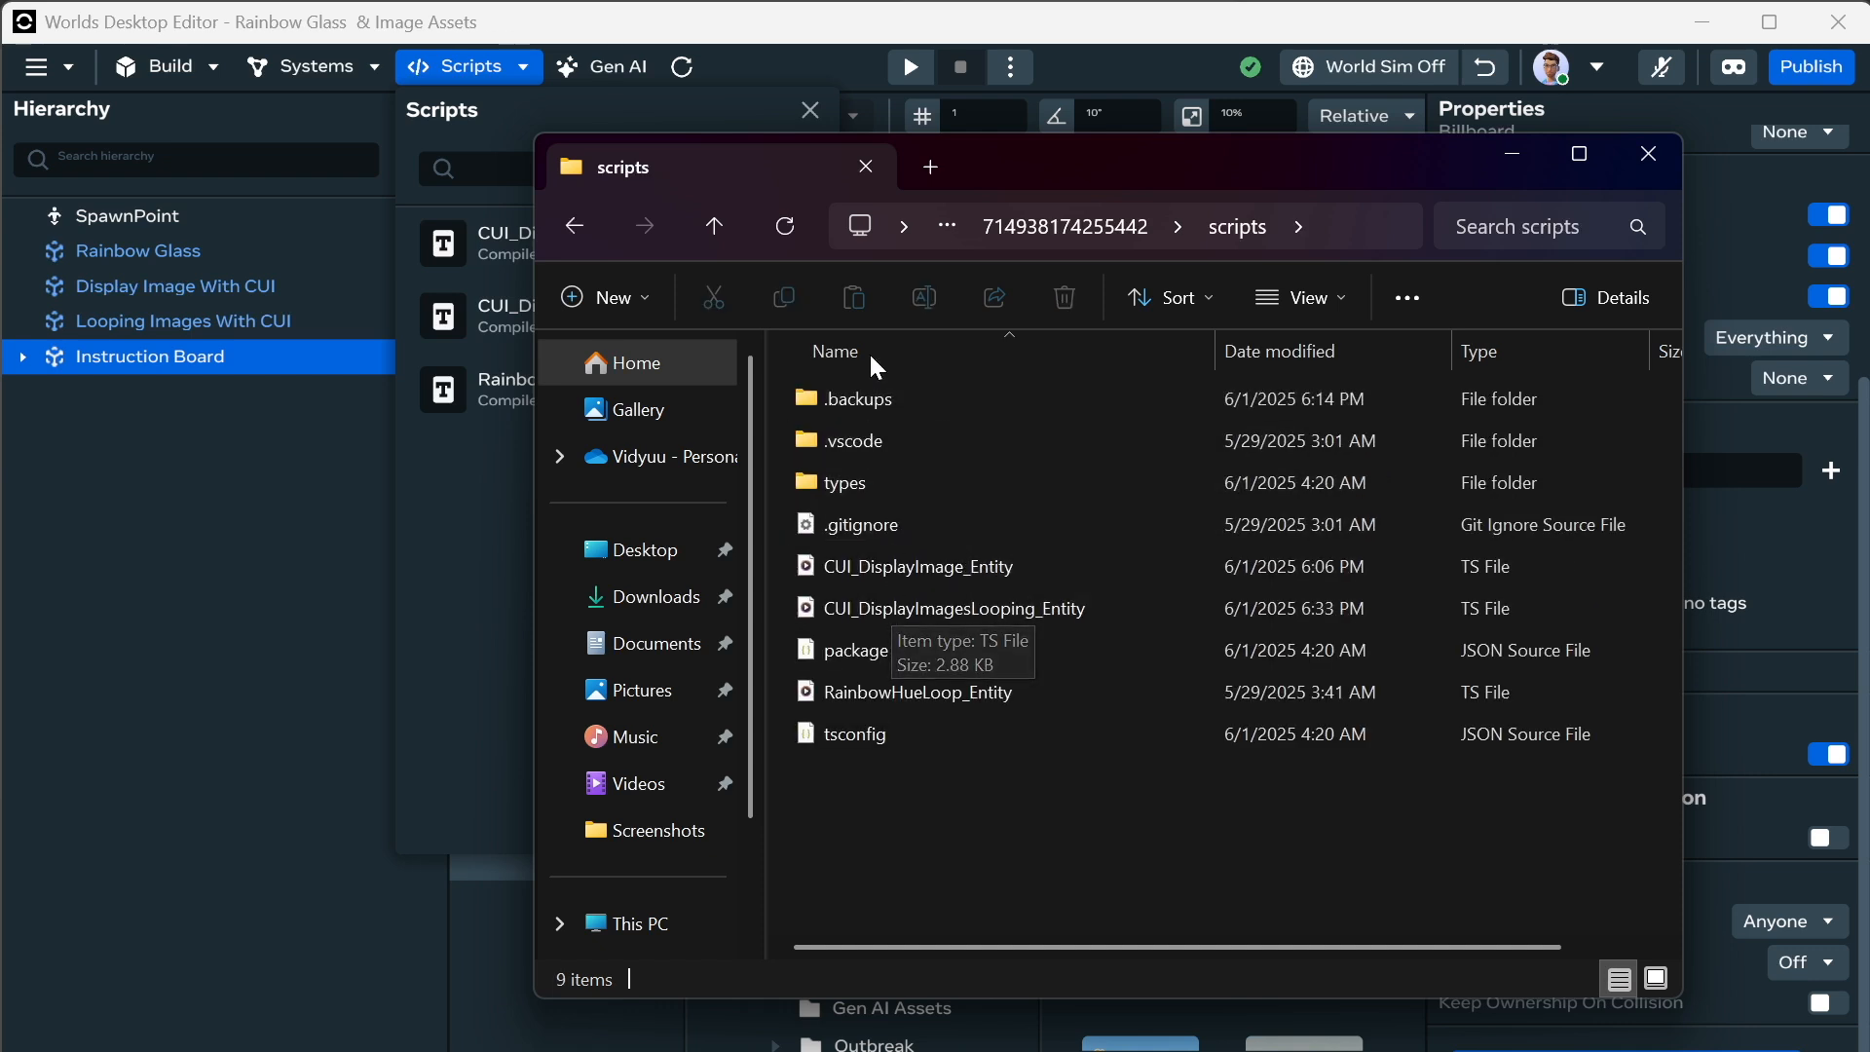
Go up to the Horizon Worlds folder and look through the world folders for the source world's scripts.
click(1002, 223)
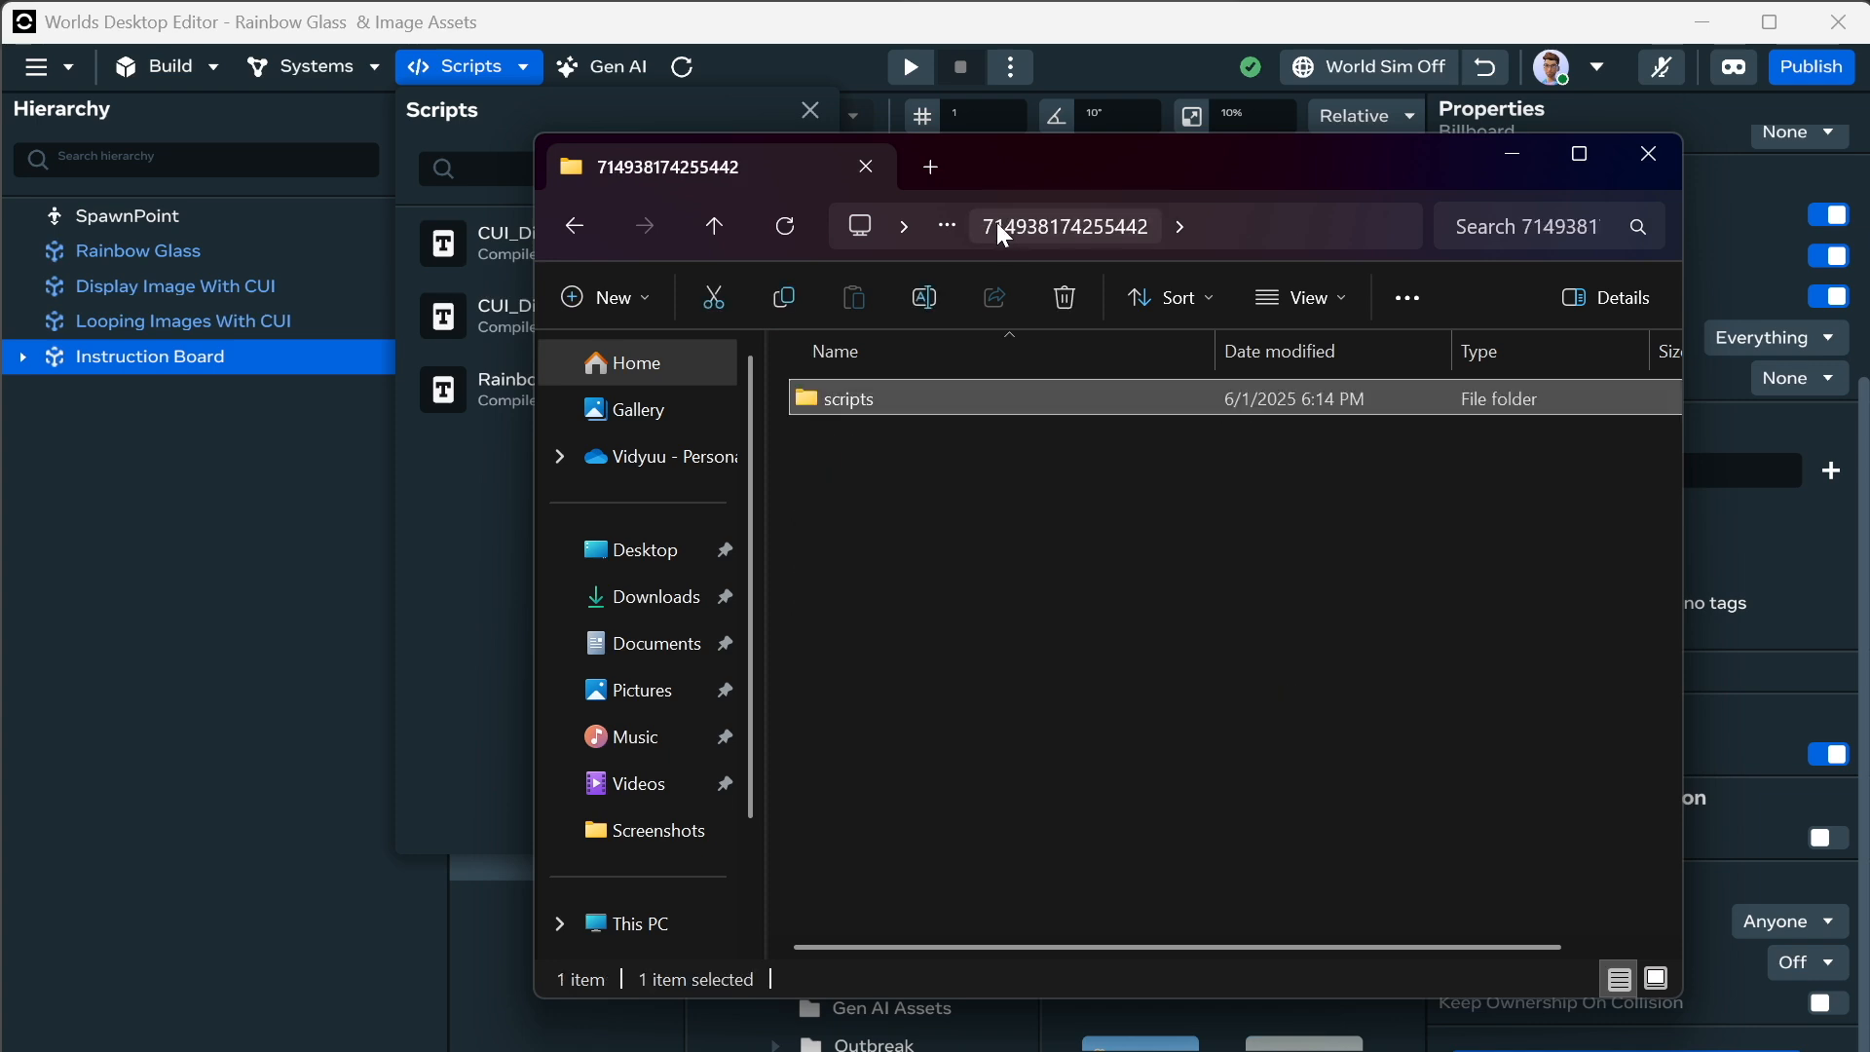
click(947, 237)
click(950, 286)
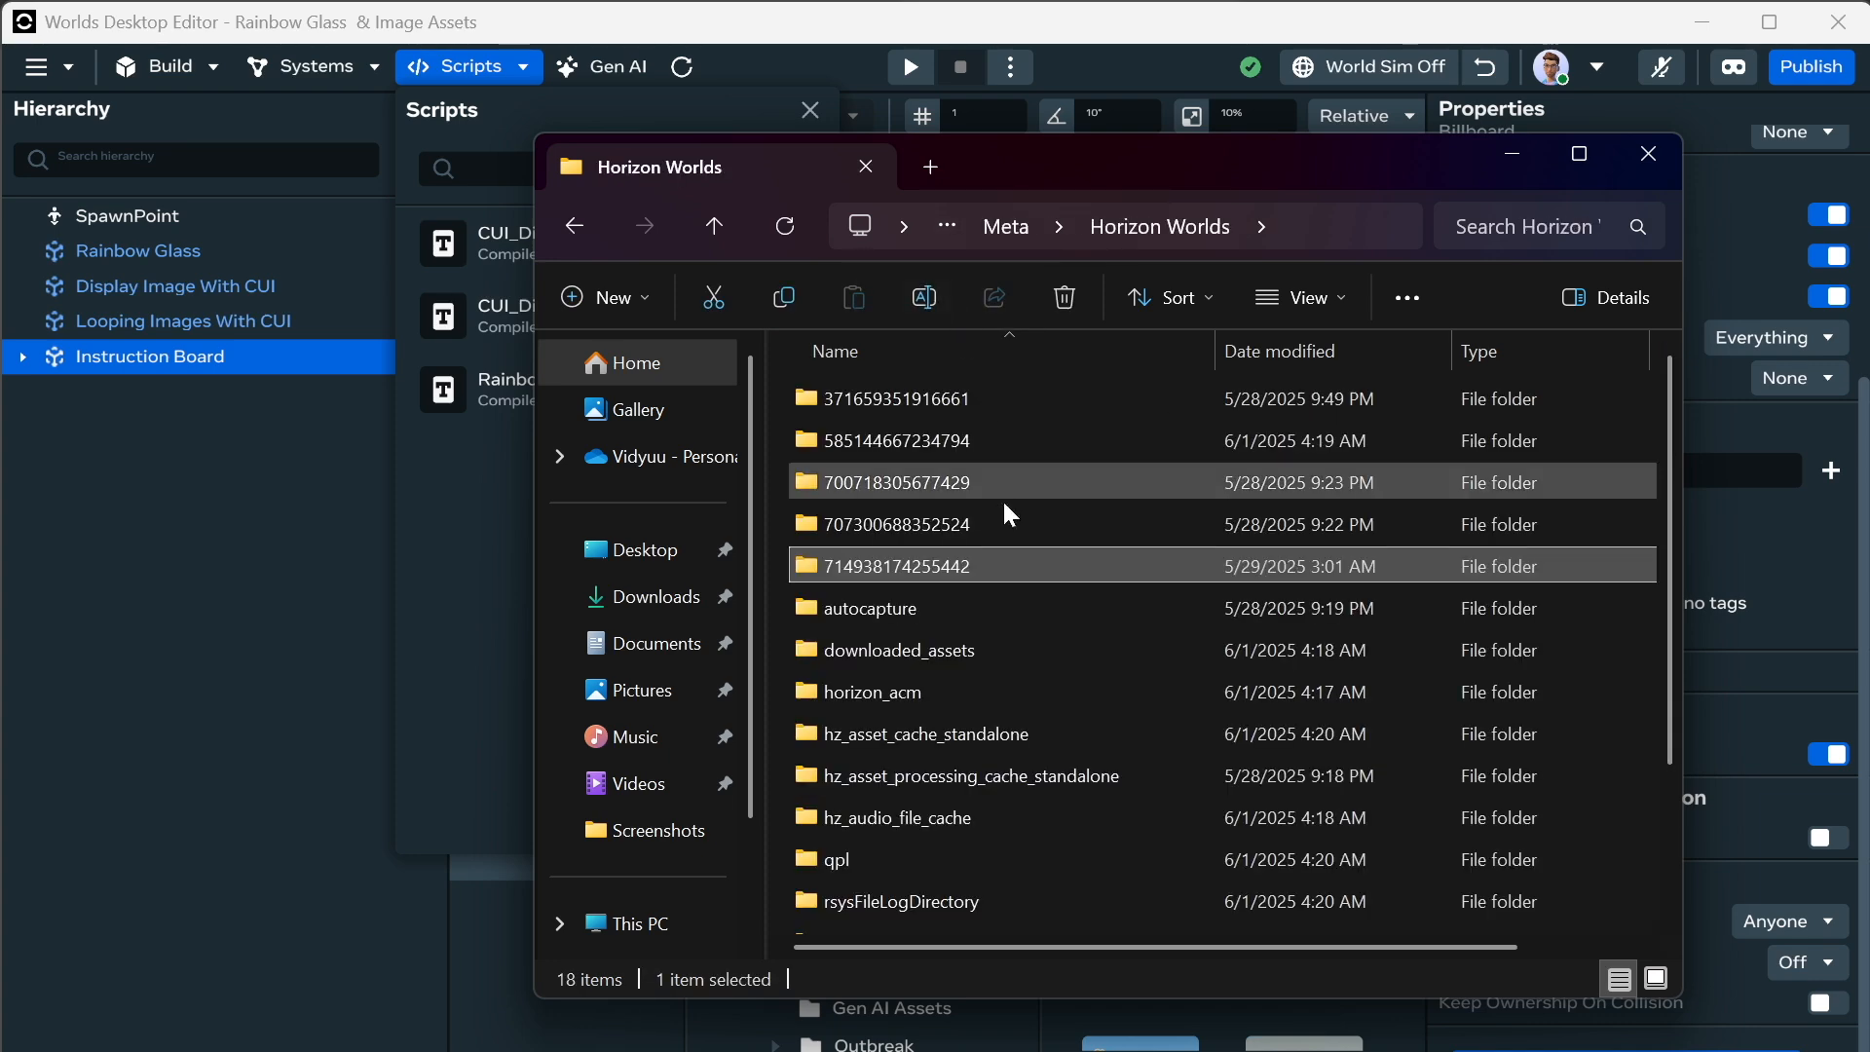
scroll(932, 705, down, 3)
scroll(927, 701, up, 3)
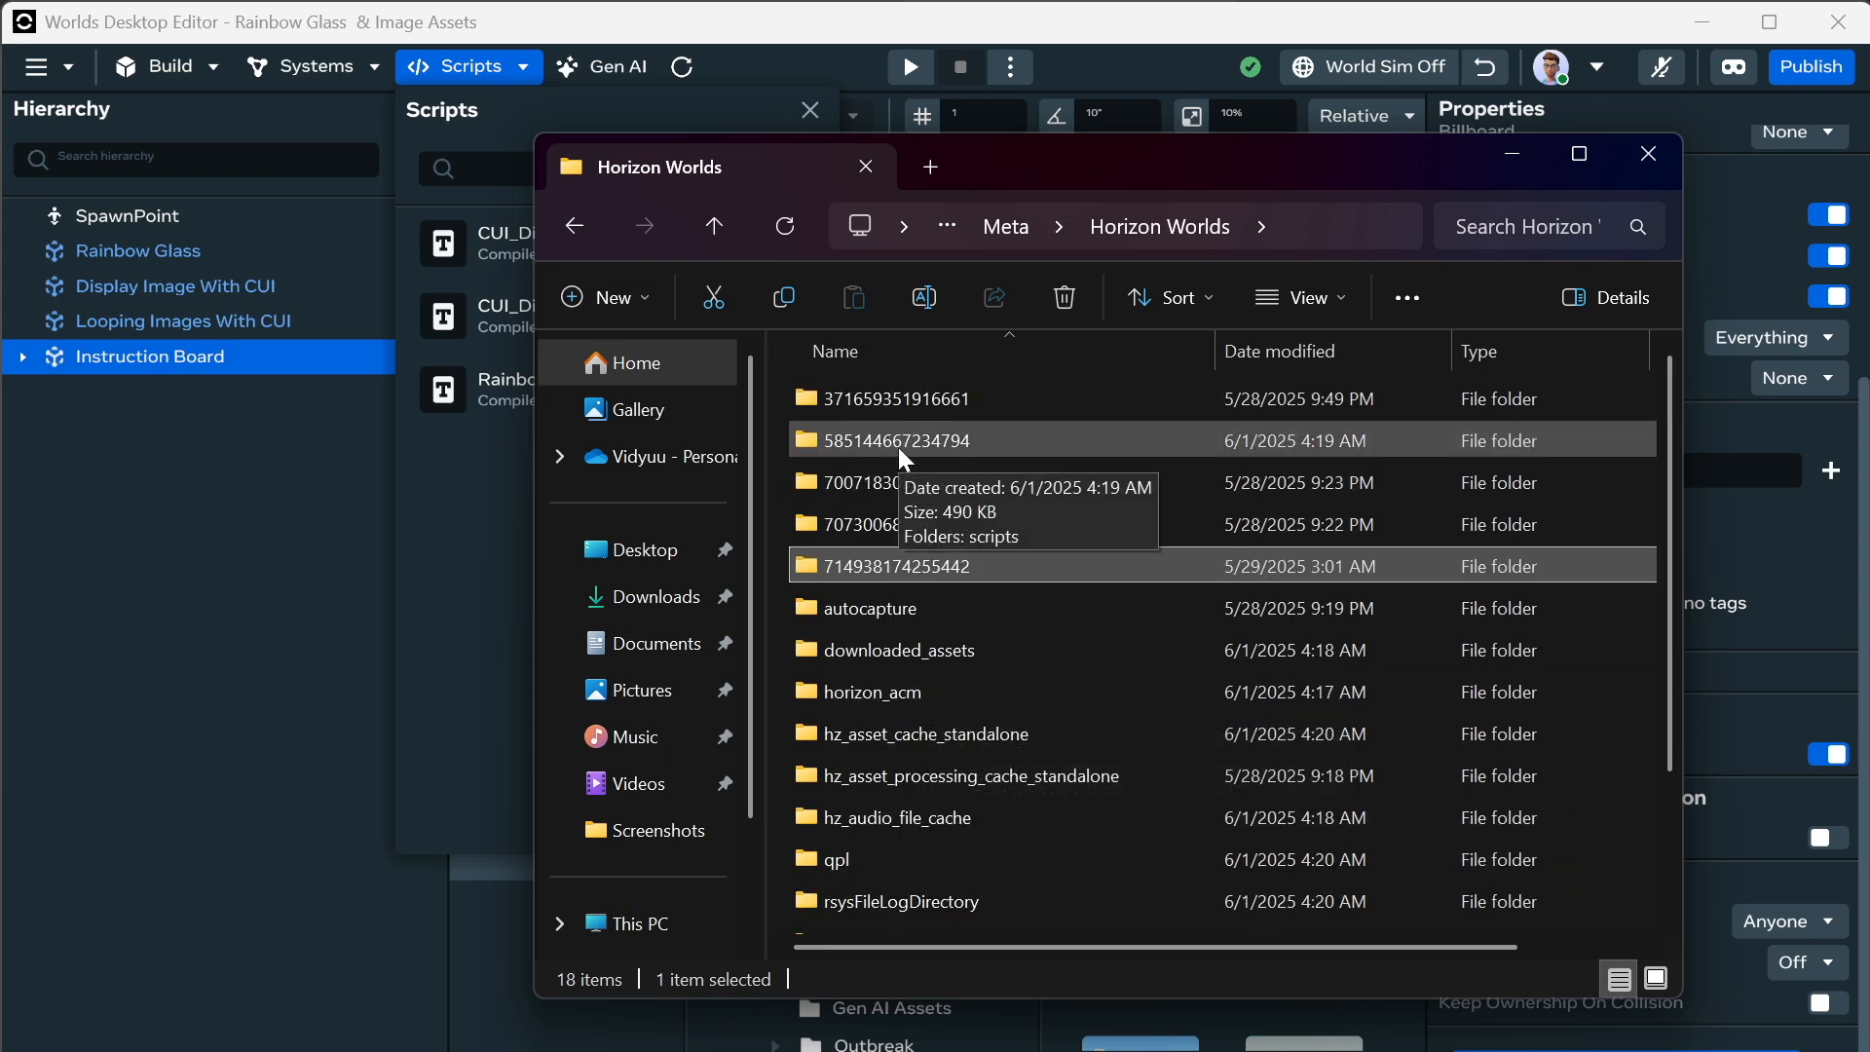
scroll(925, 516, down, 2)
scroll(925, 526, up, 2)
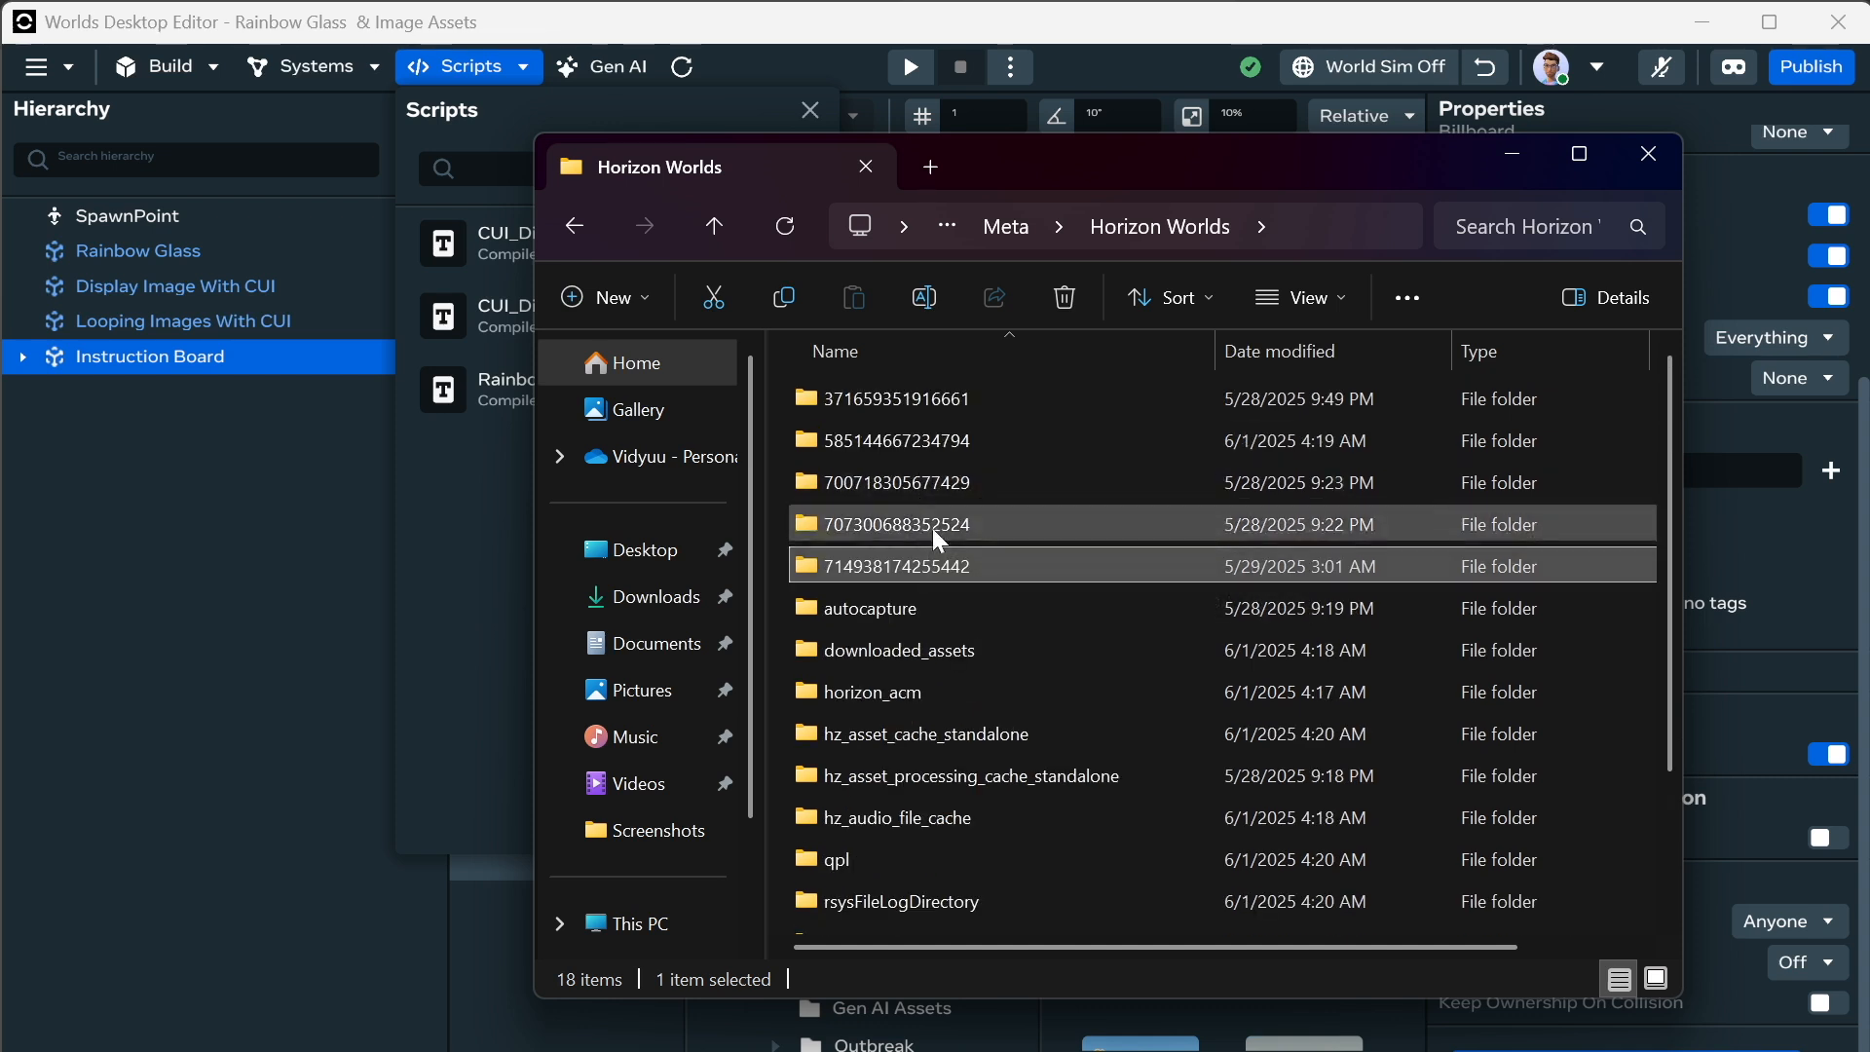
double_click(932, 526)
double_click(890, 401)
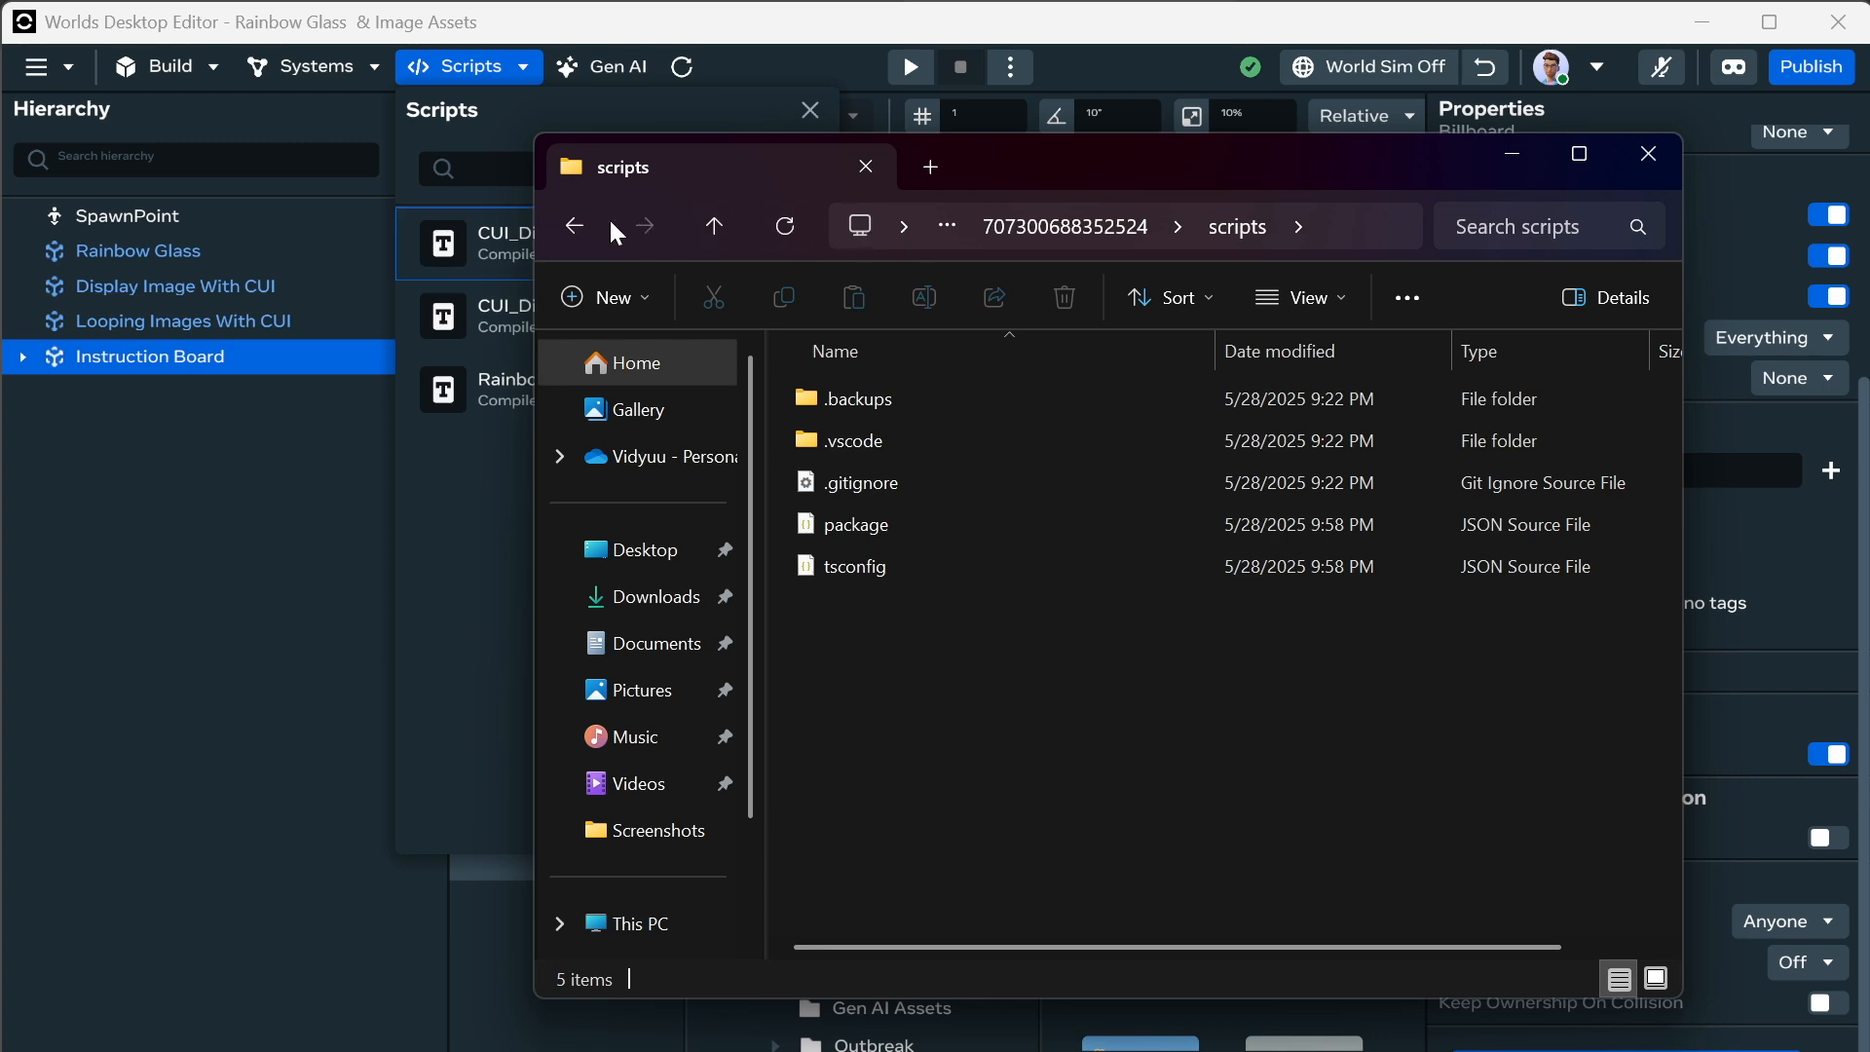
click(574, 226)
click(574, 226)
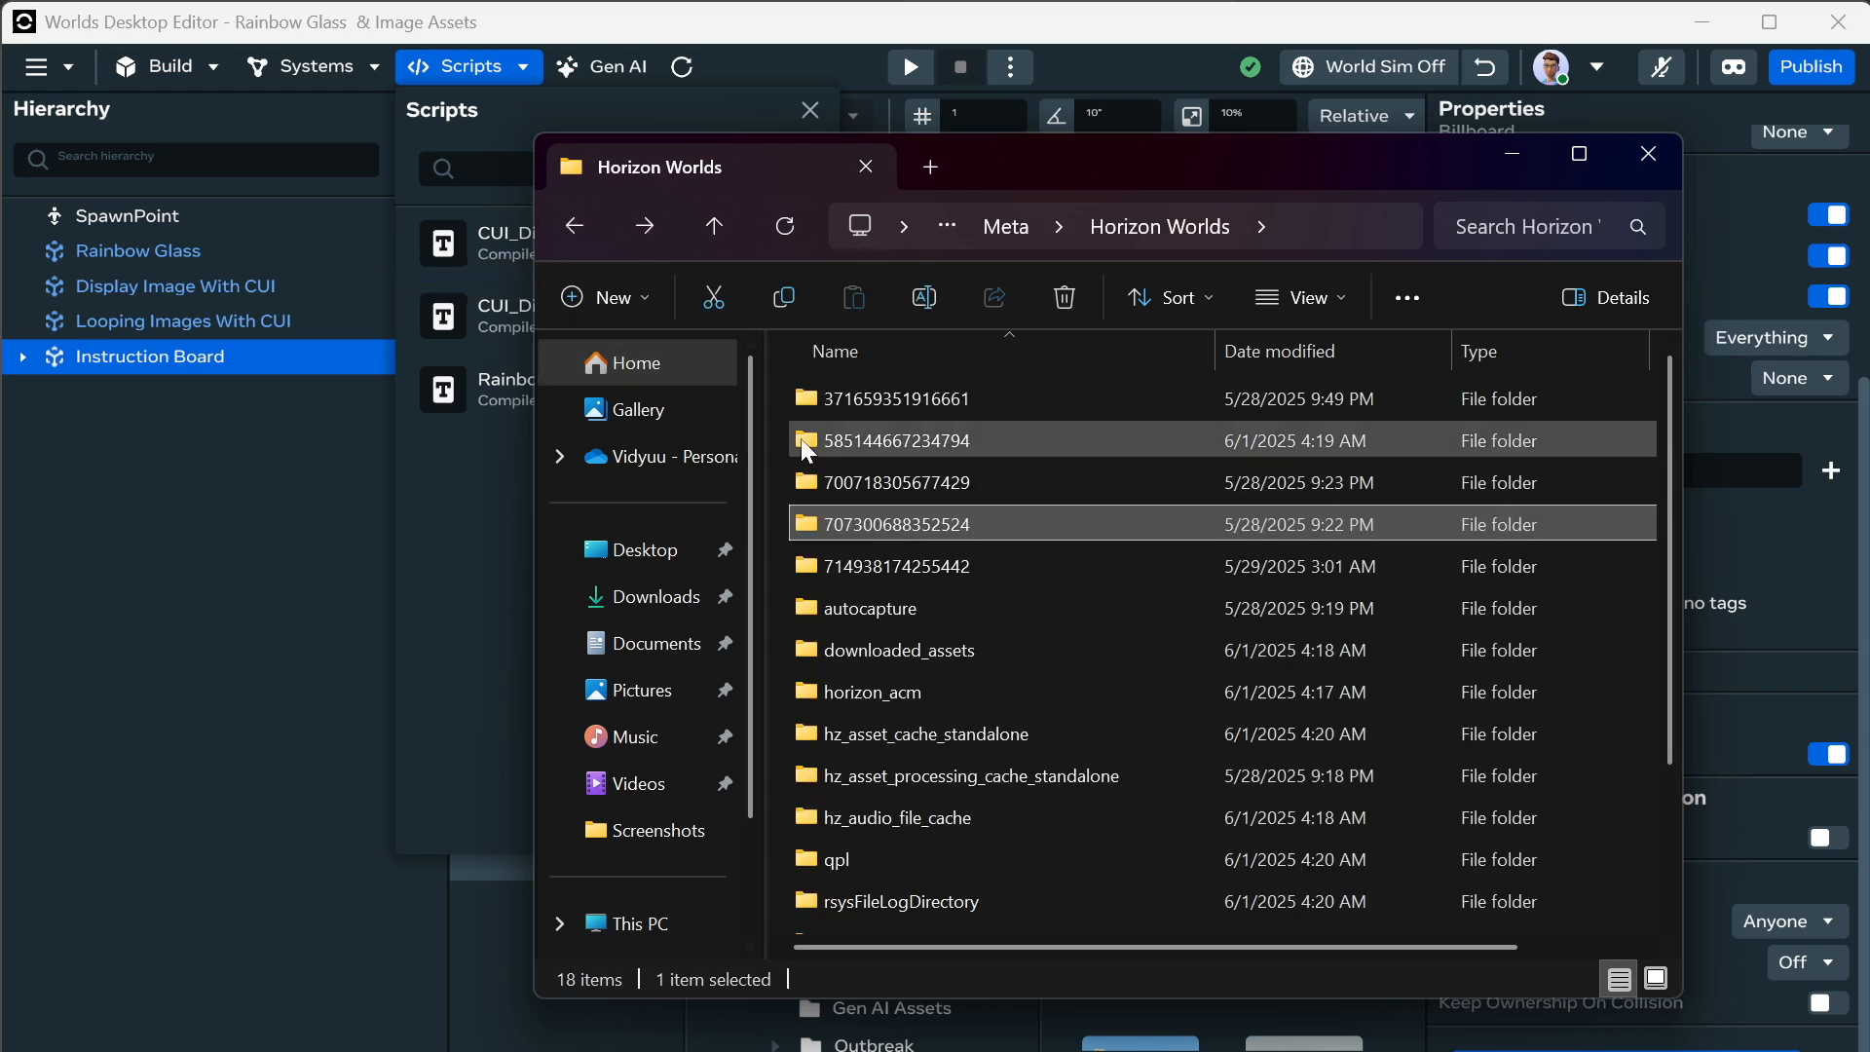
double_click(878, 482)
double_click(851, 401)
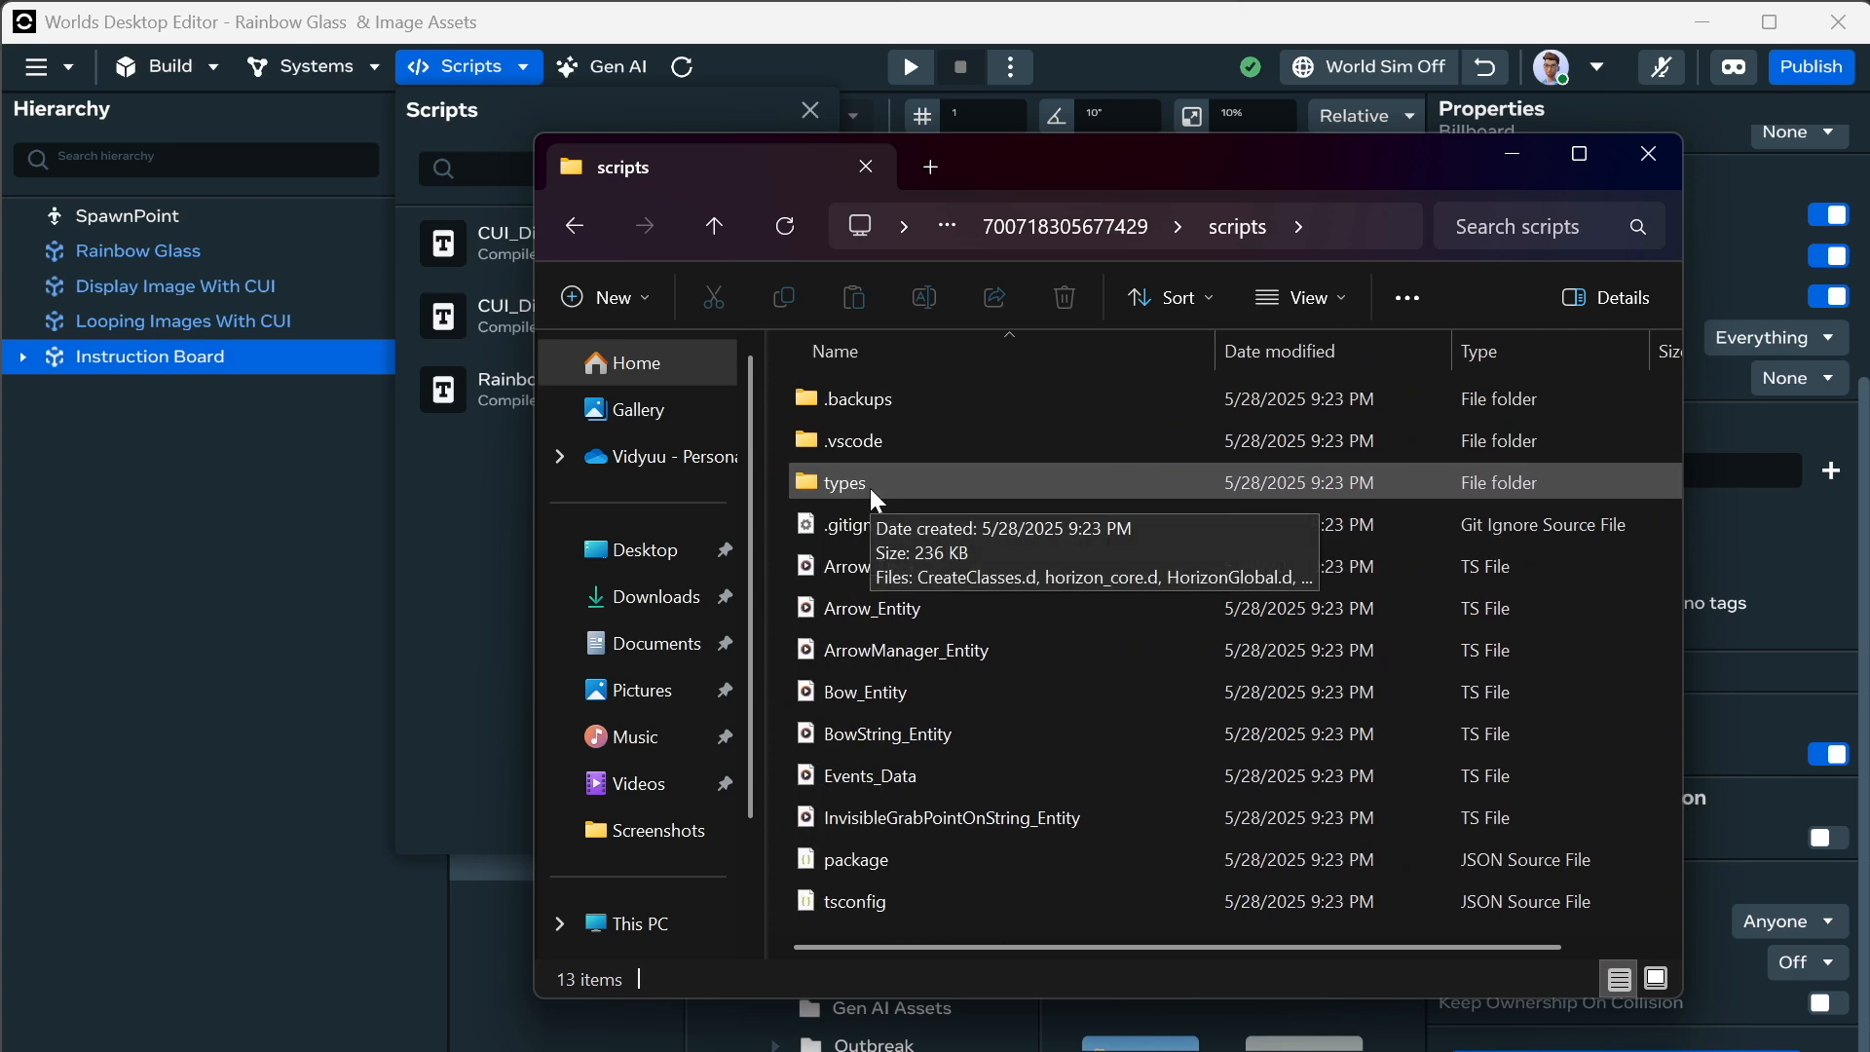
click(573, 226)
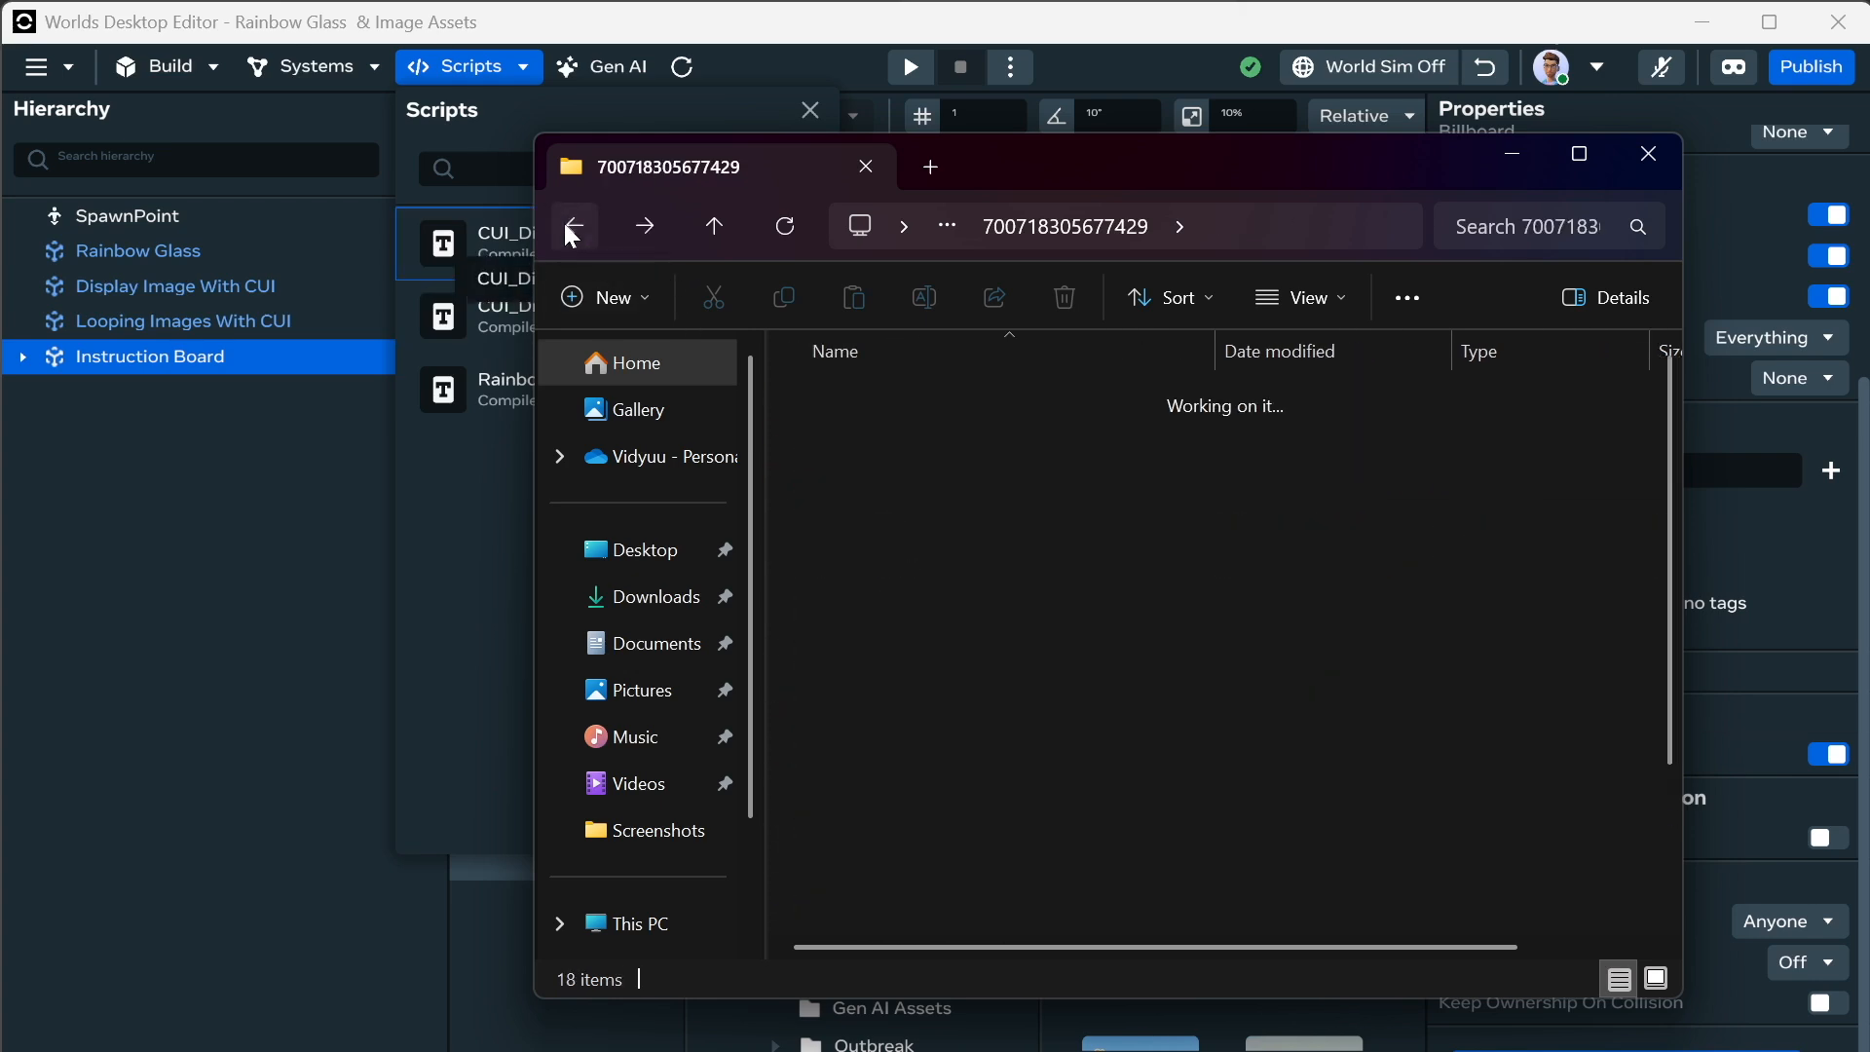
click(574, 226)
double_click(882, 439)
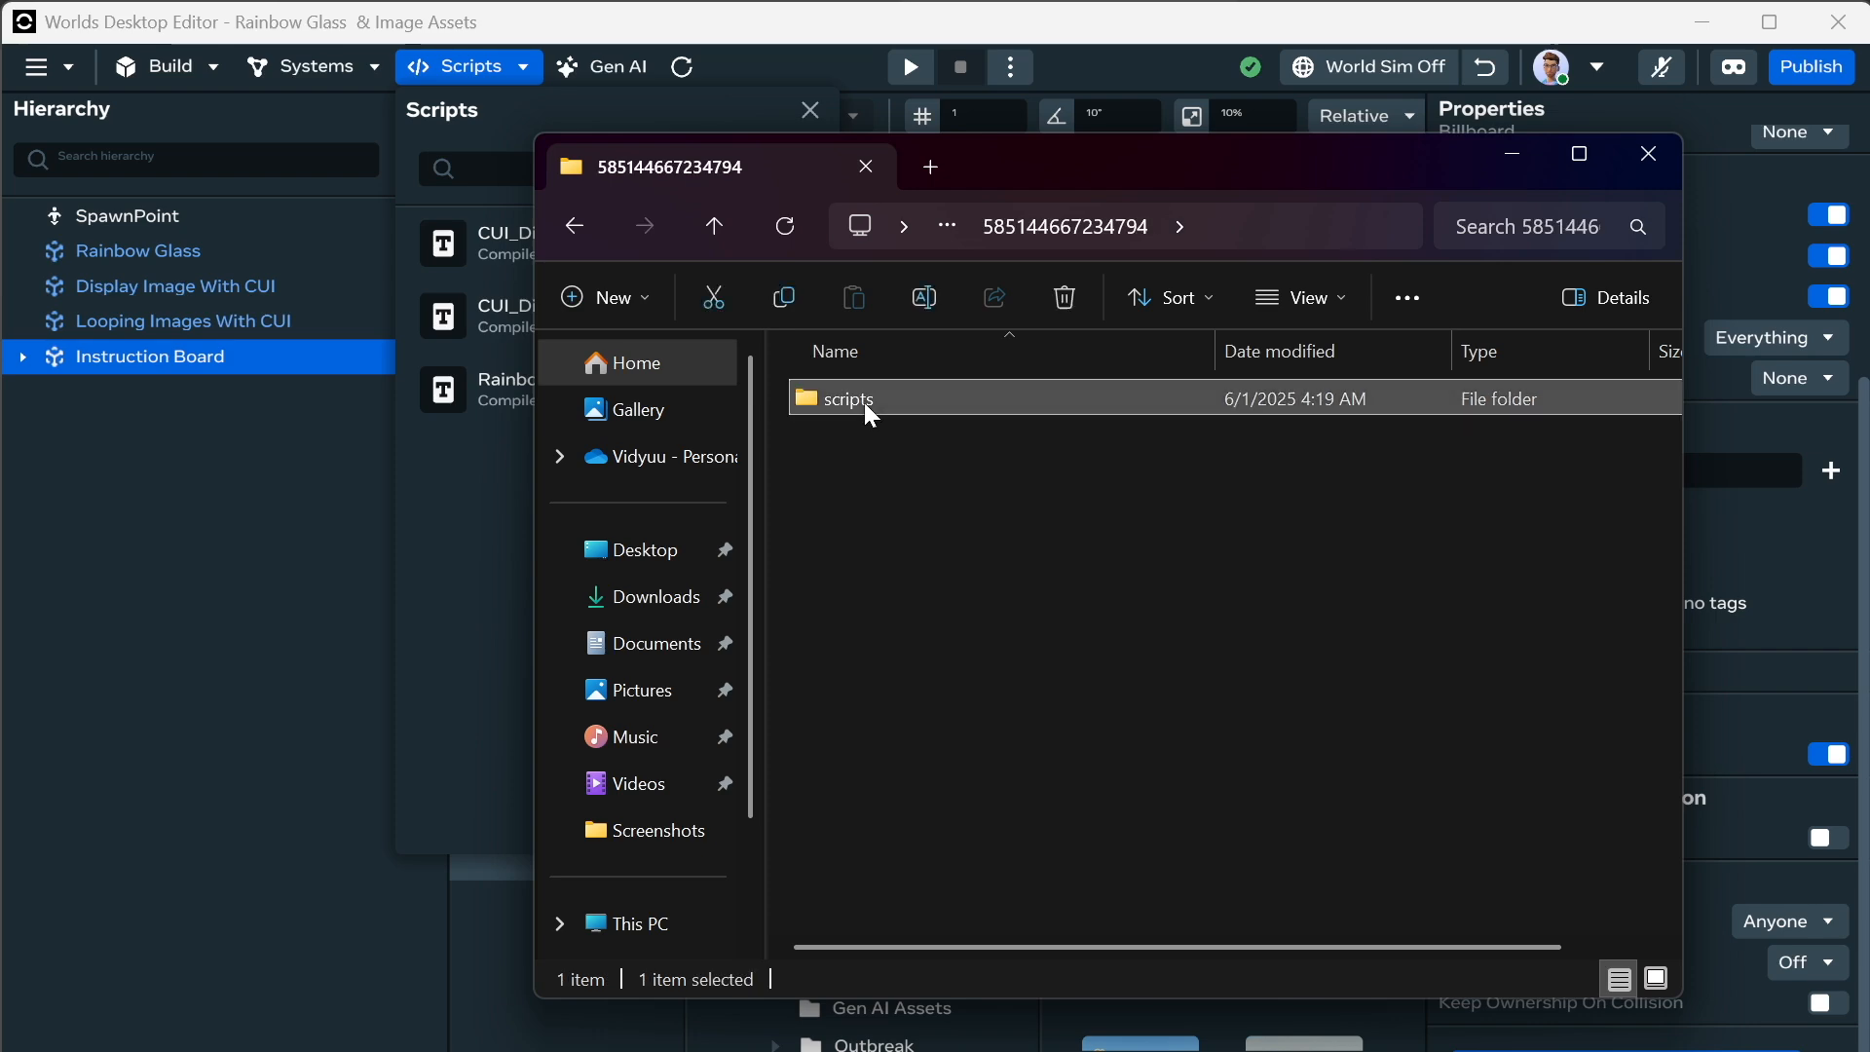
double_click(862, 400)
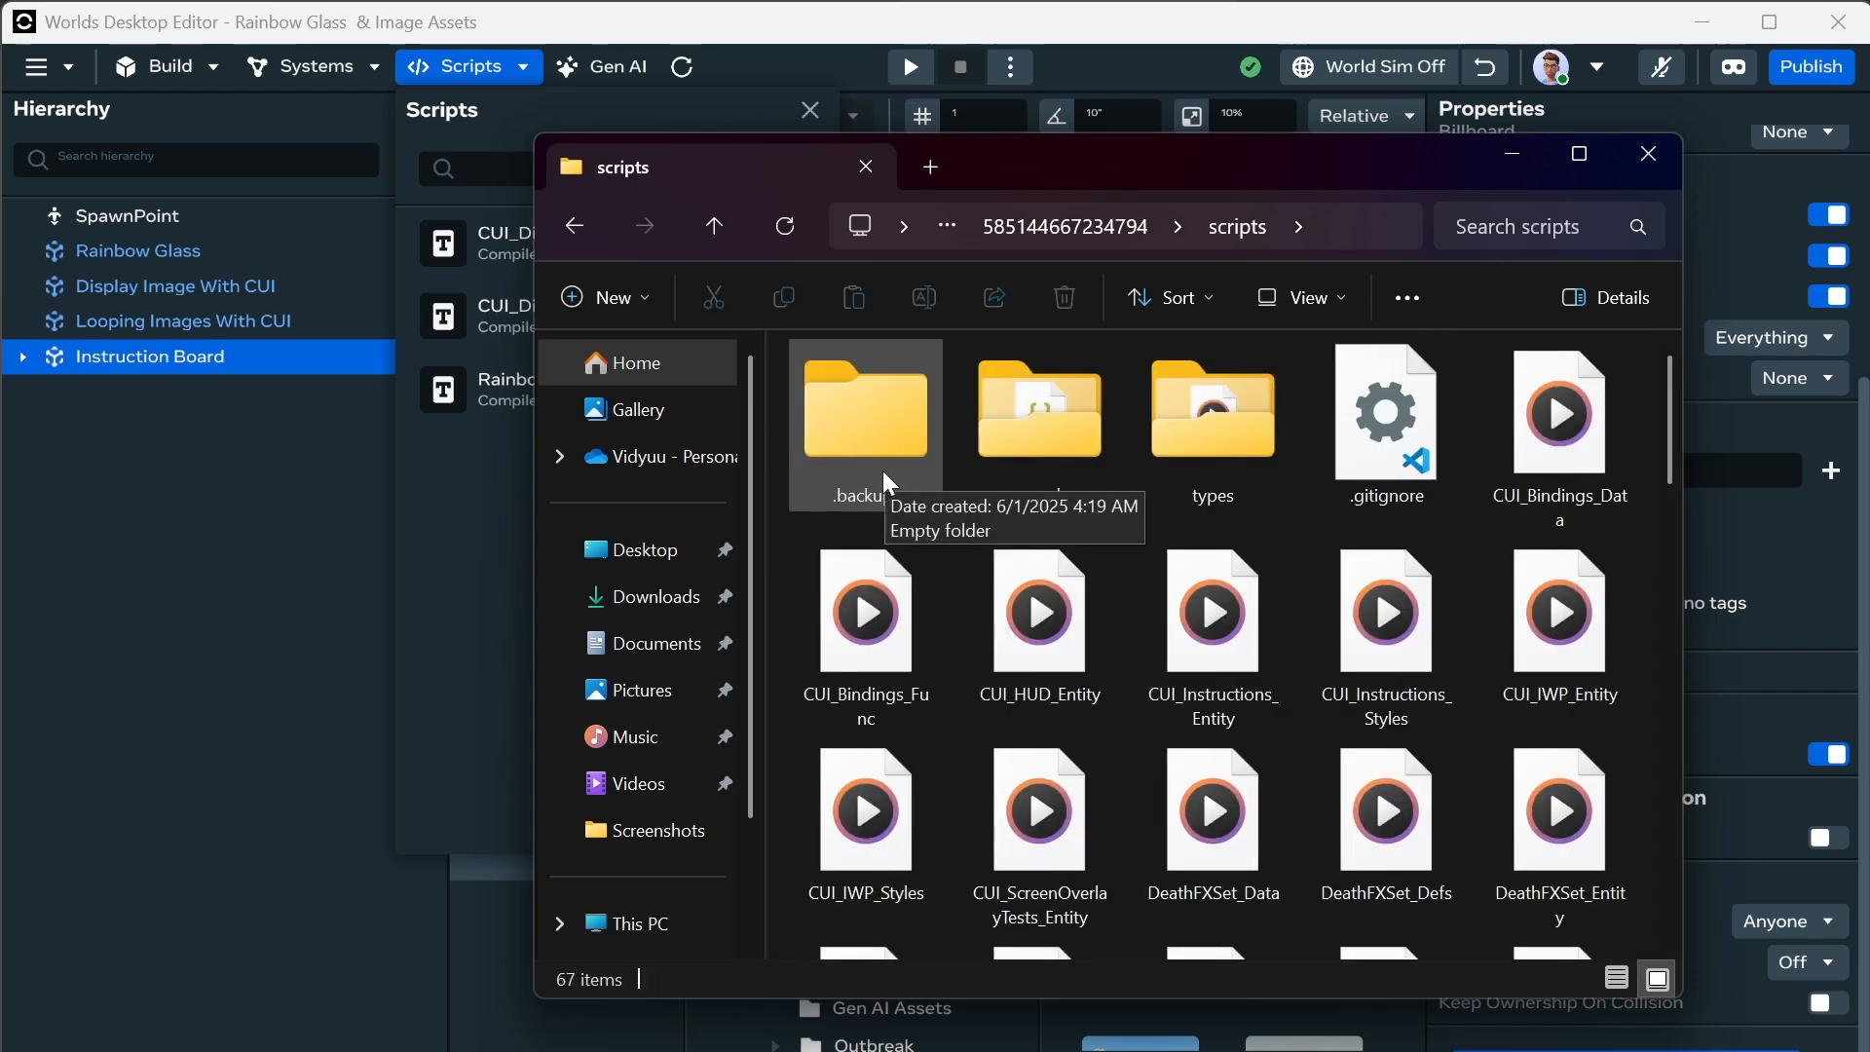
scroll(880, 477, down, 5)
scroll(881, 477, down, 5)
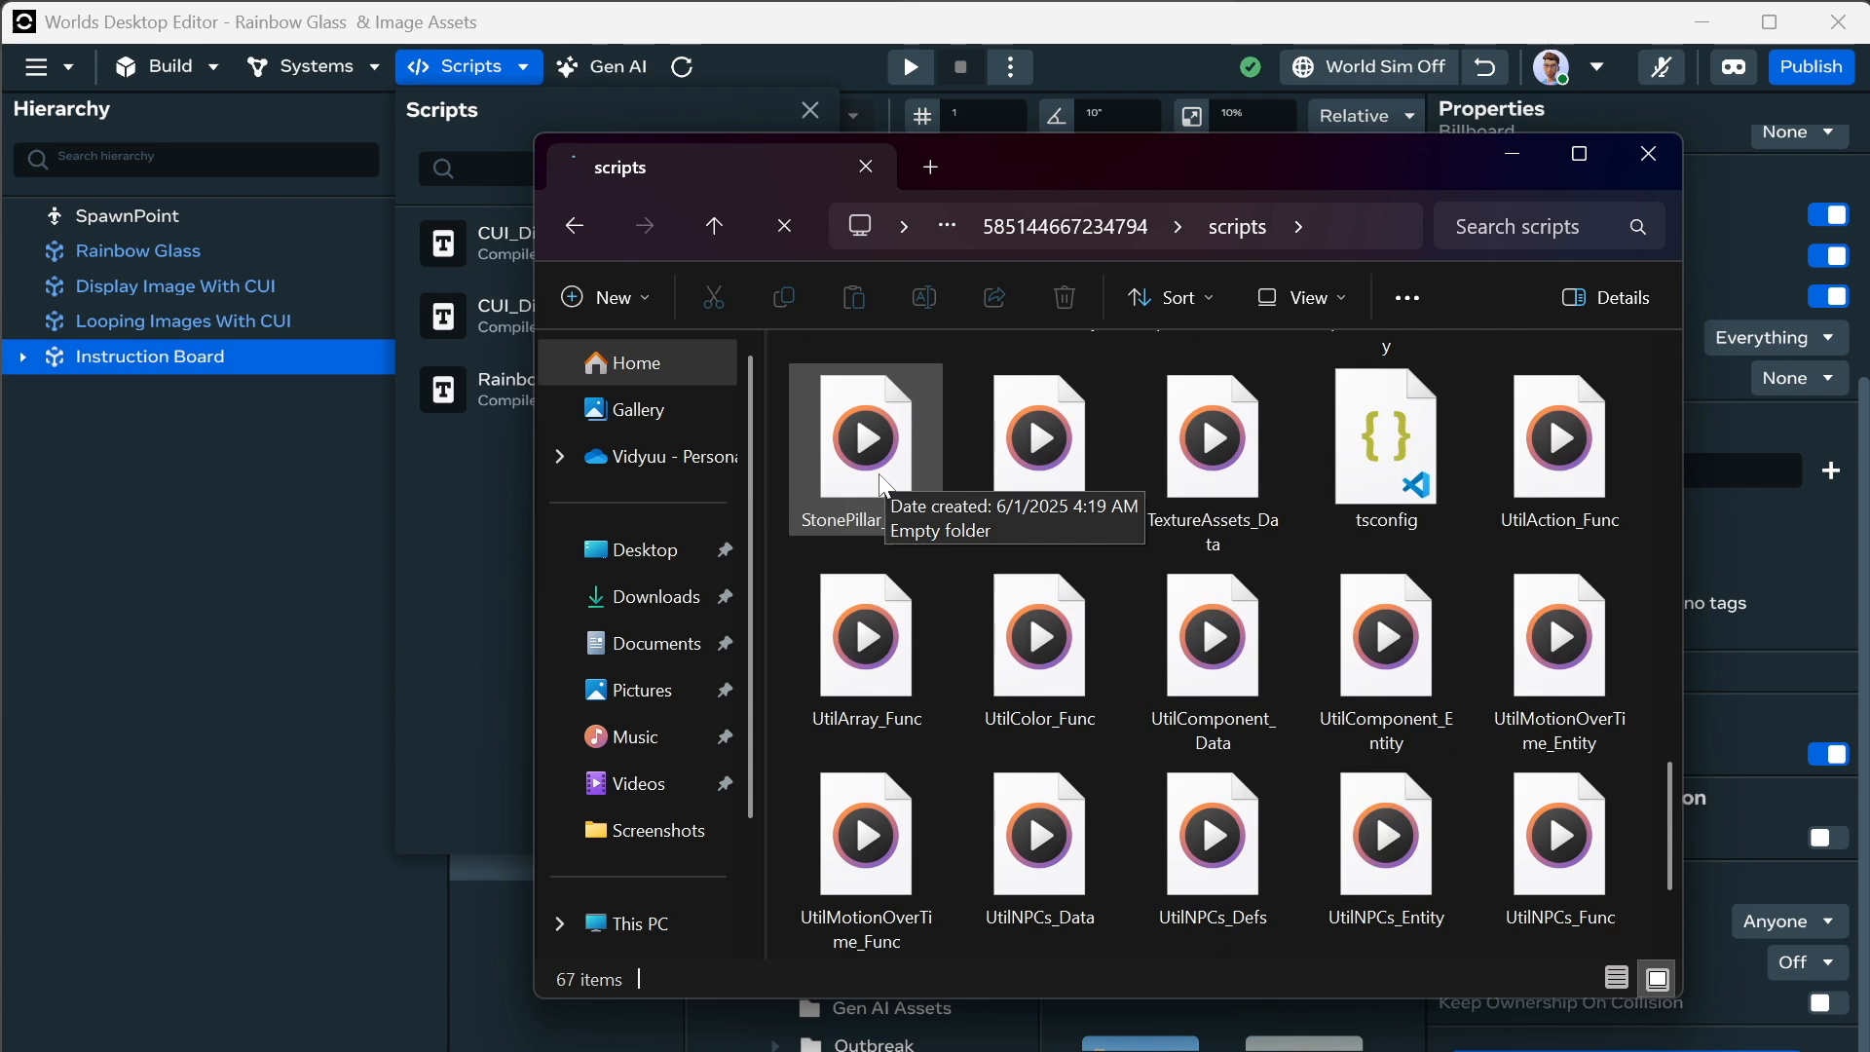
scroll(882, 484, down, 2)
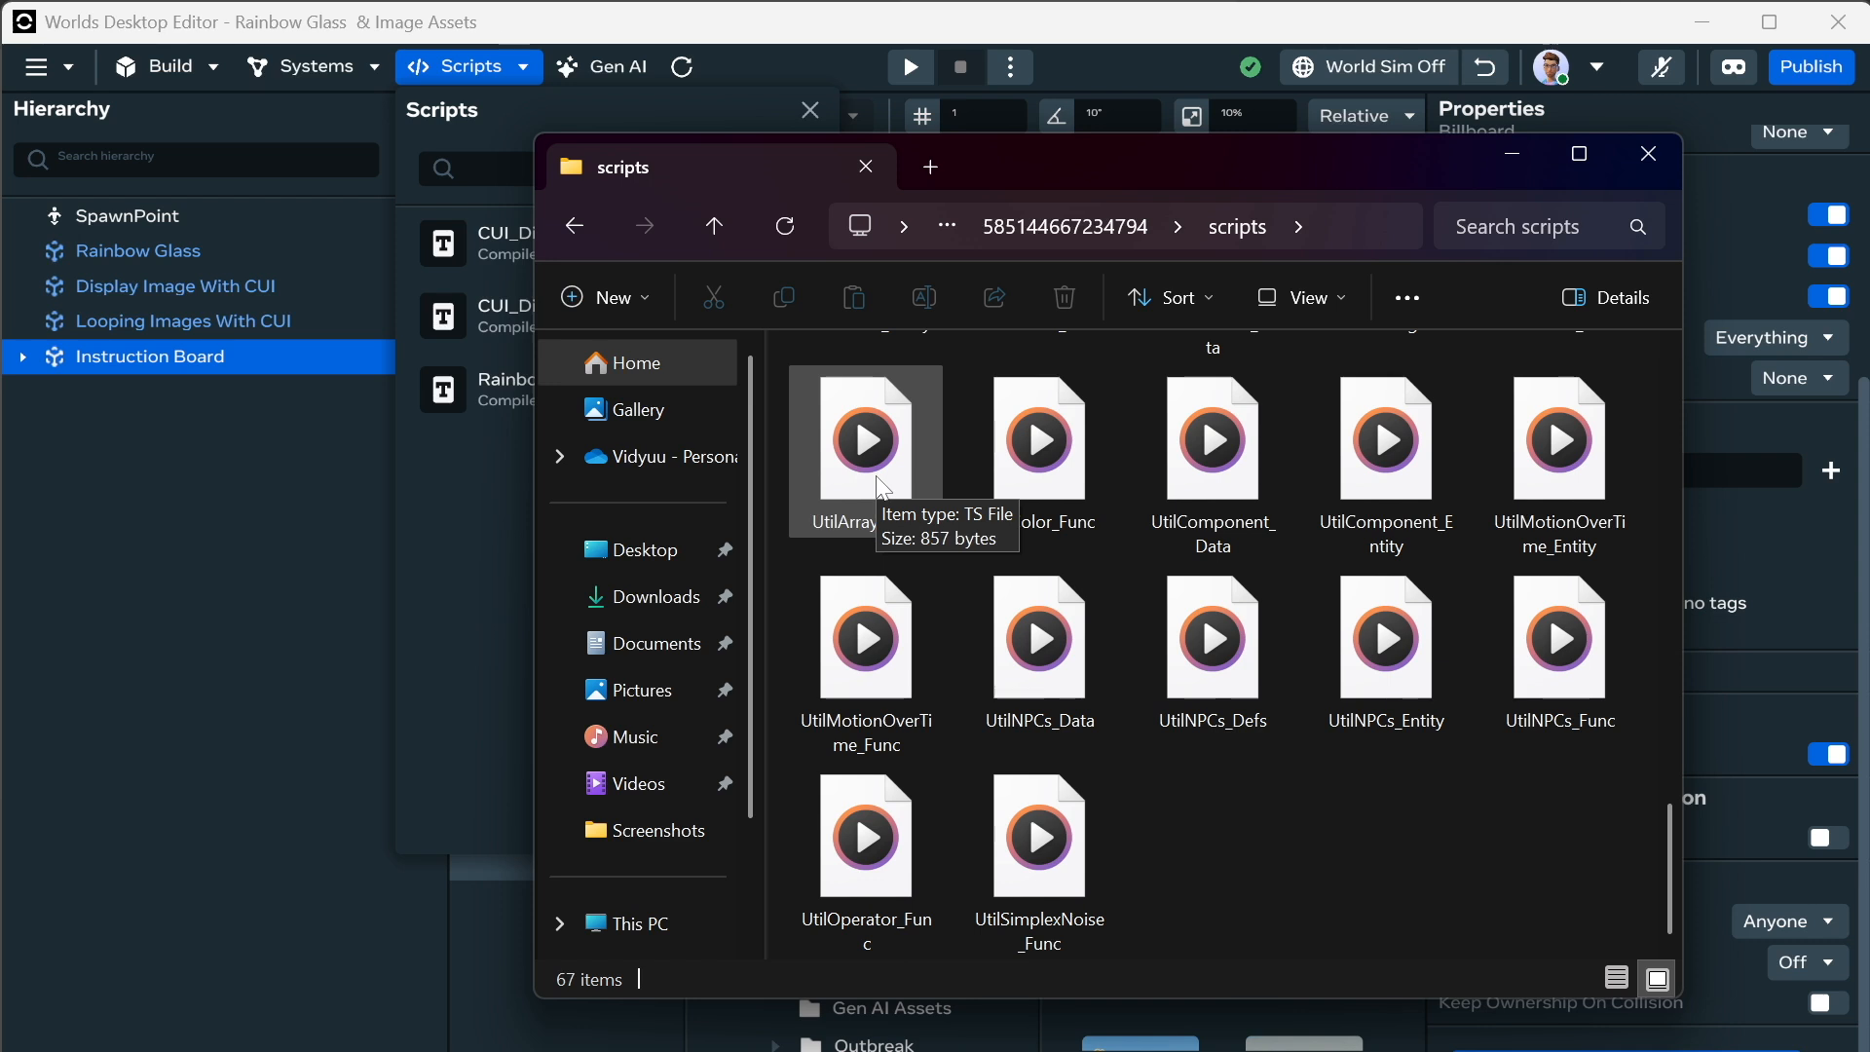
scroll(882, 484, up, 5)
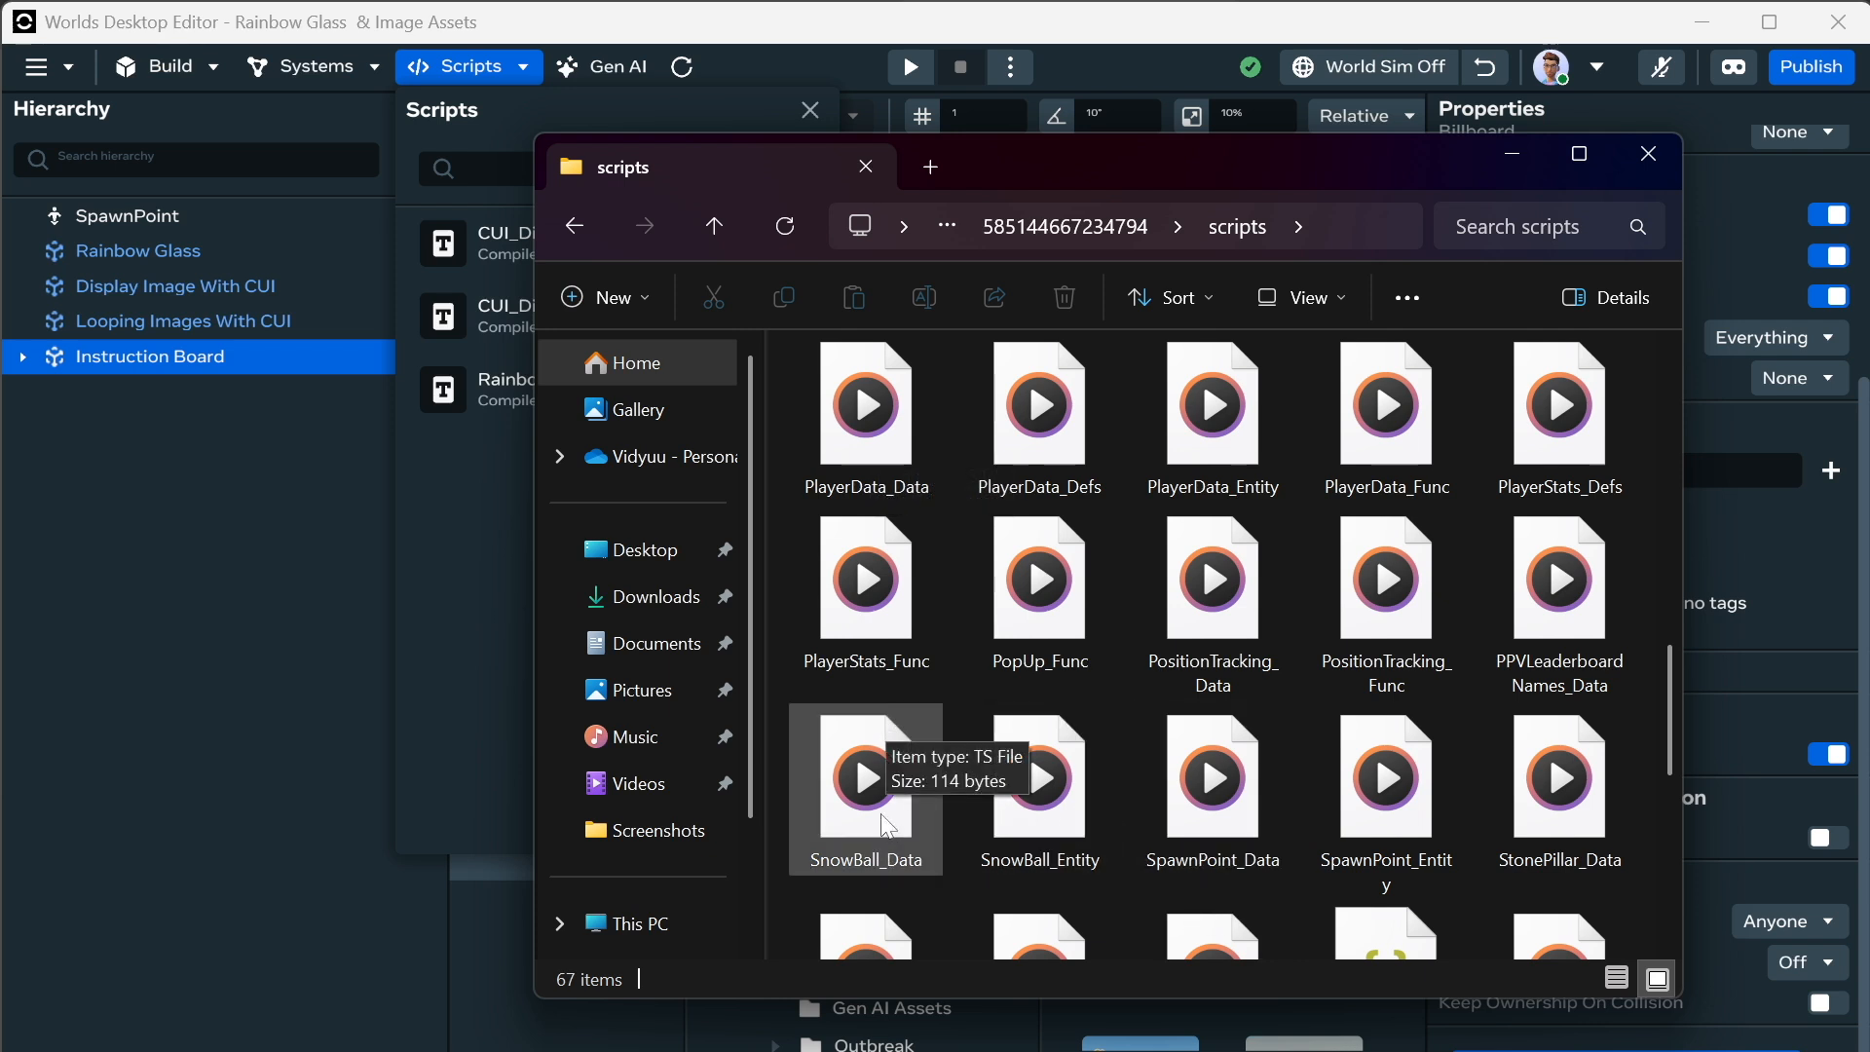
scroll(910, 613, up, 10)
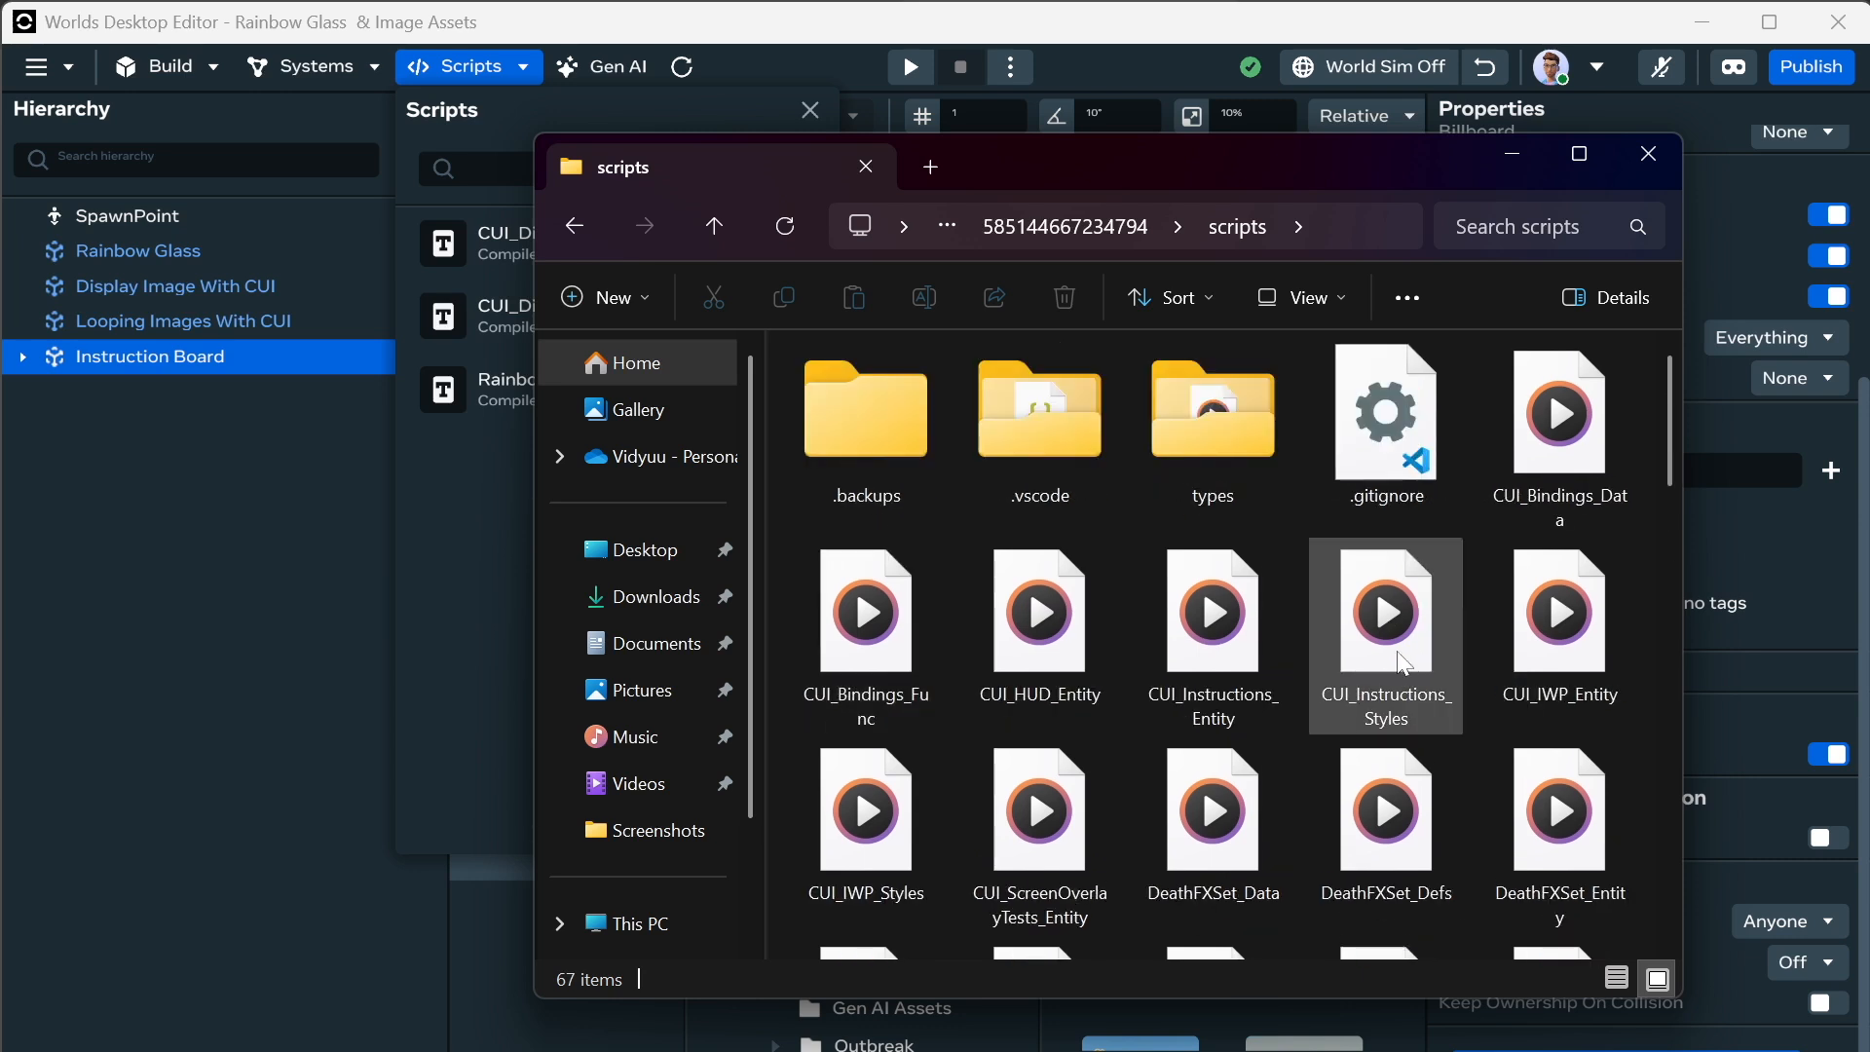
click(1213, 680)
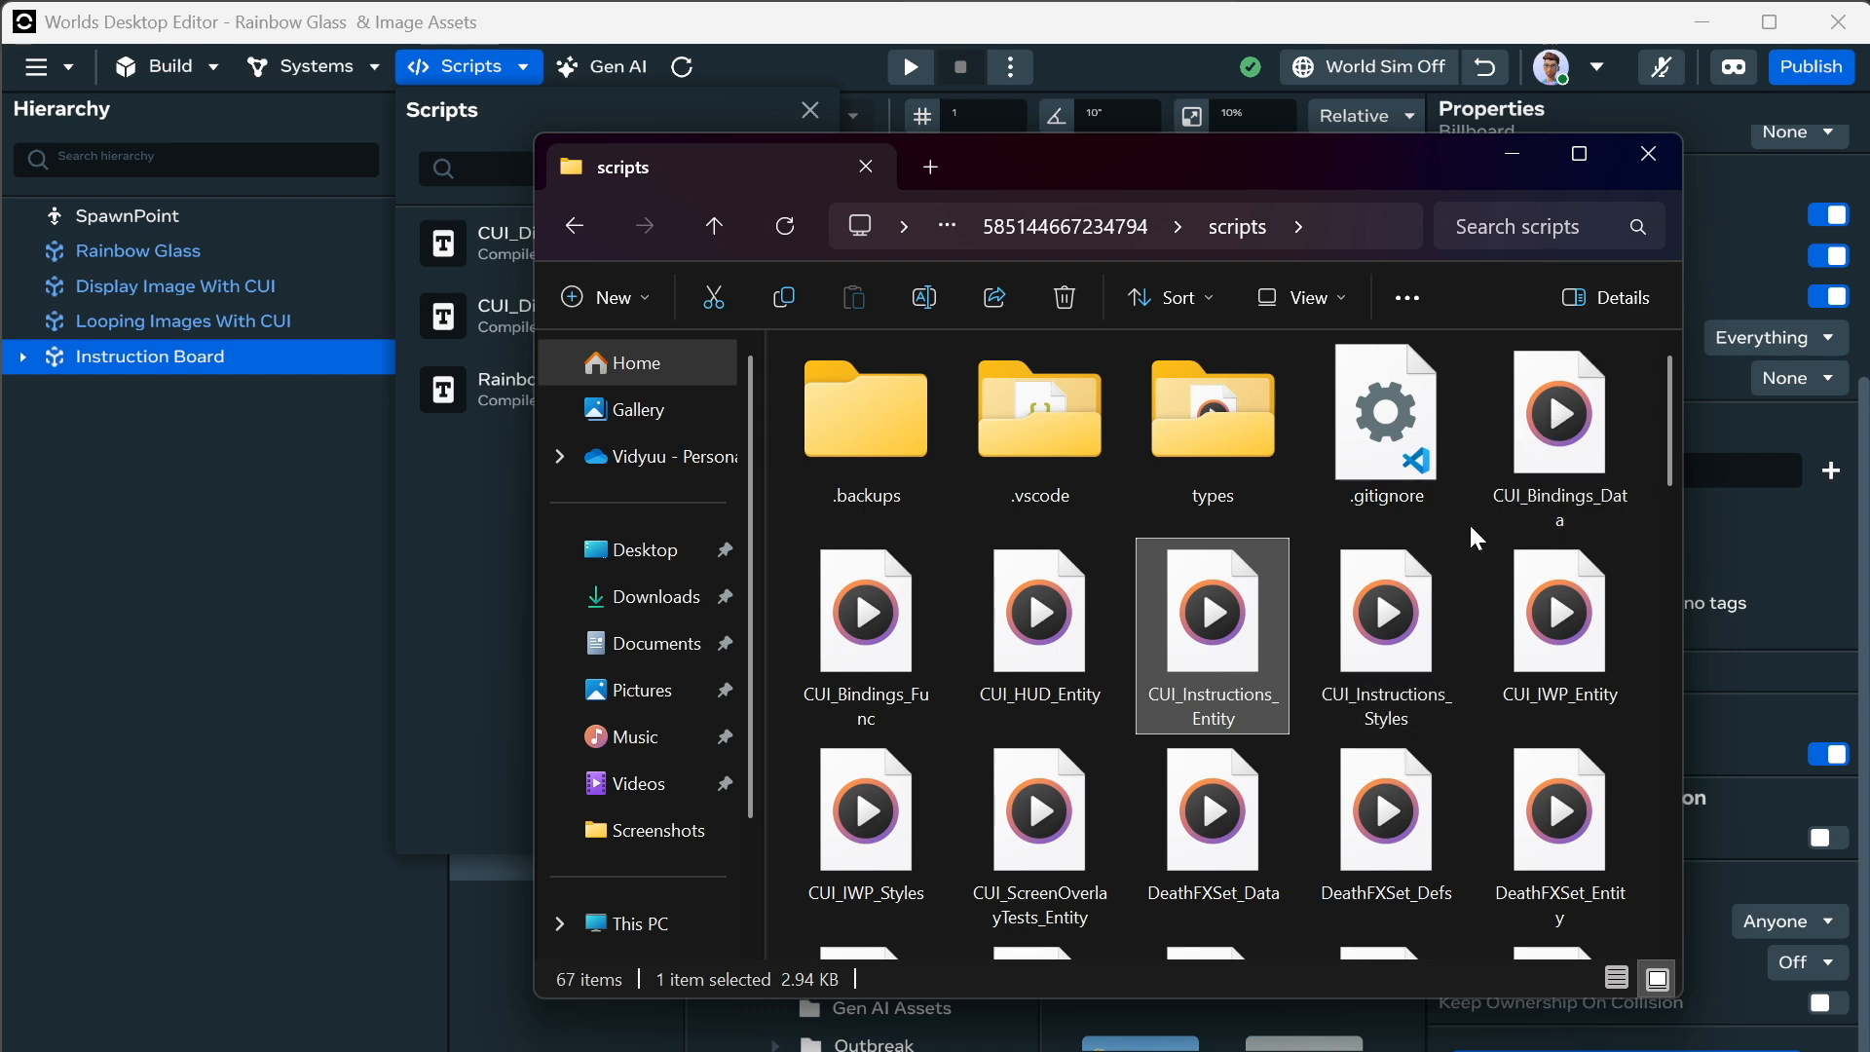
scroll(1473, 536, down, 3)
scroll(1468, 522, up, 3)
ctrl+click(1377, 689)
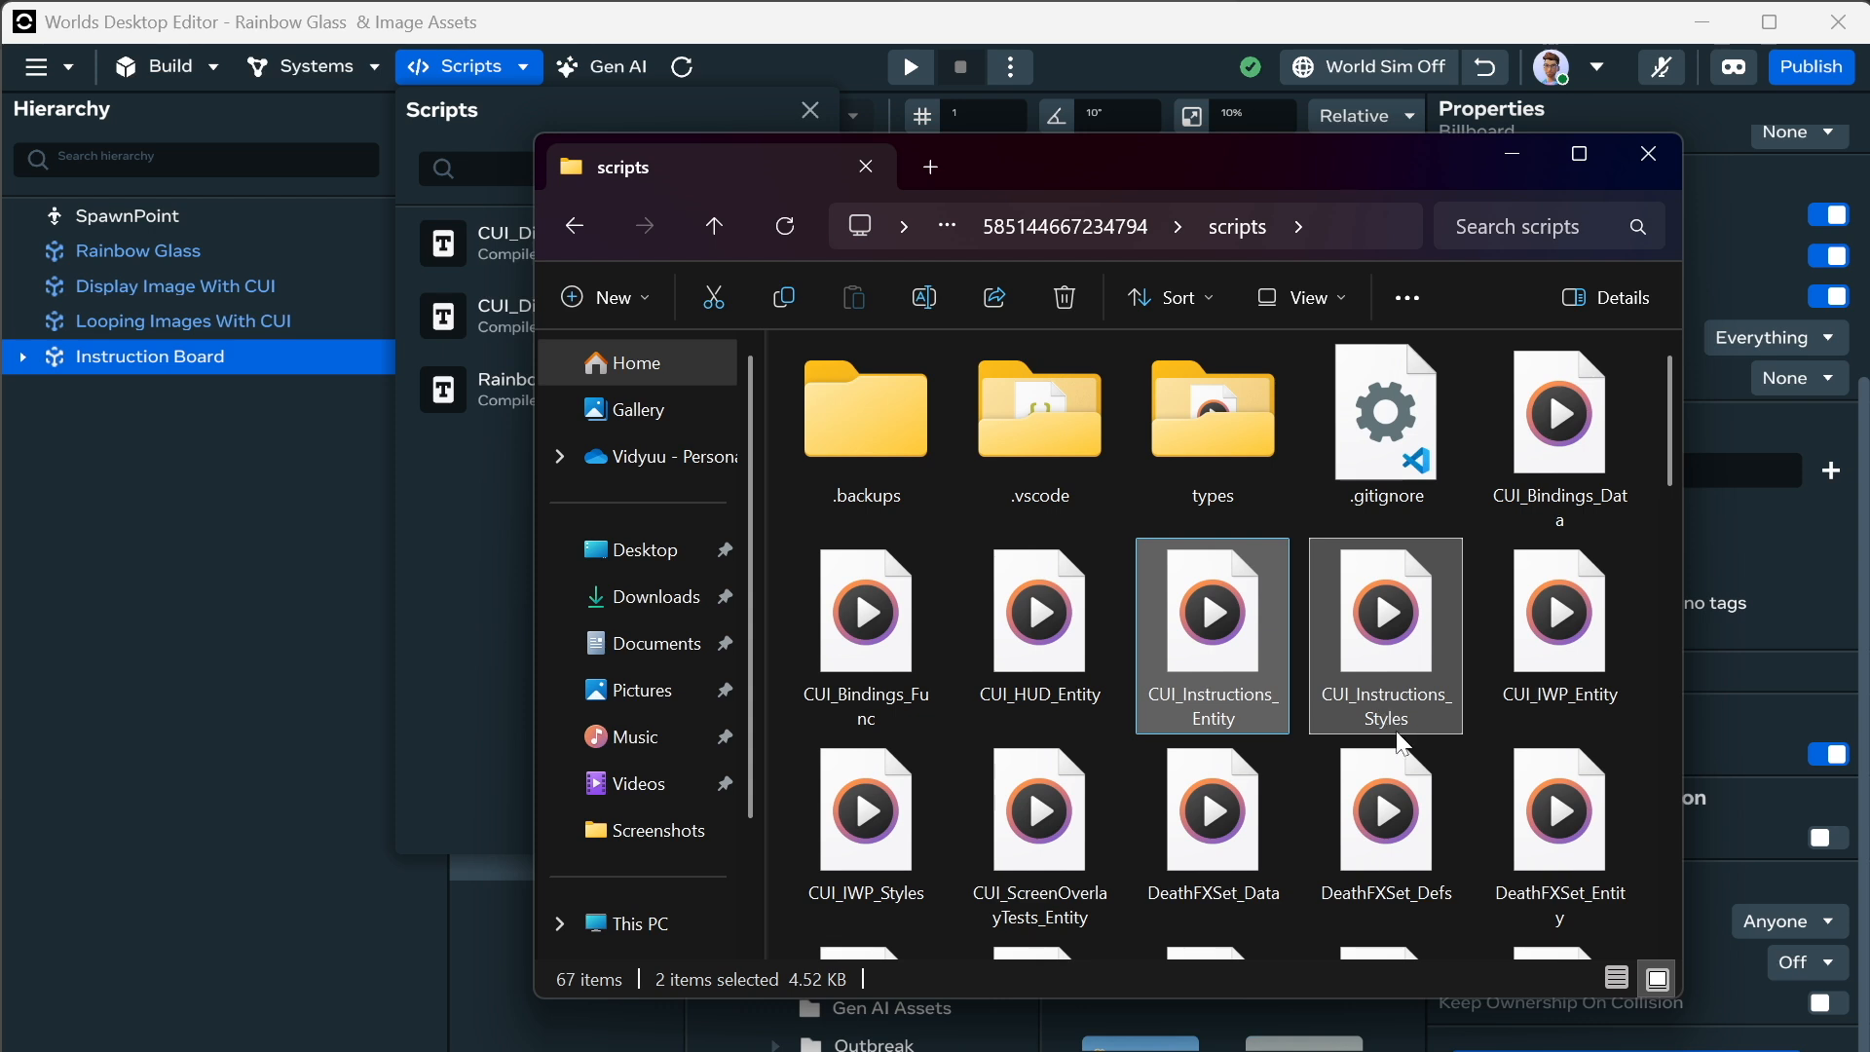
click(570, 227)
click(570, 234)
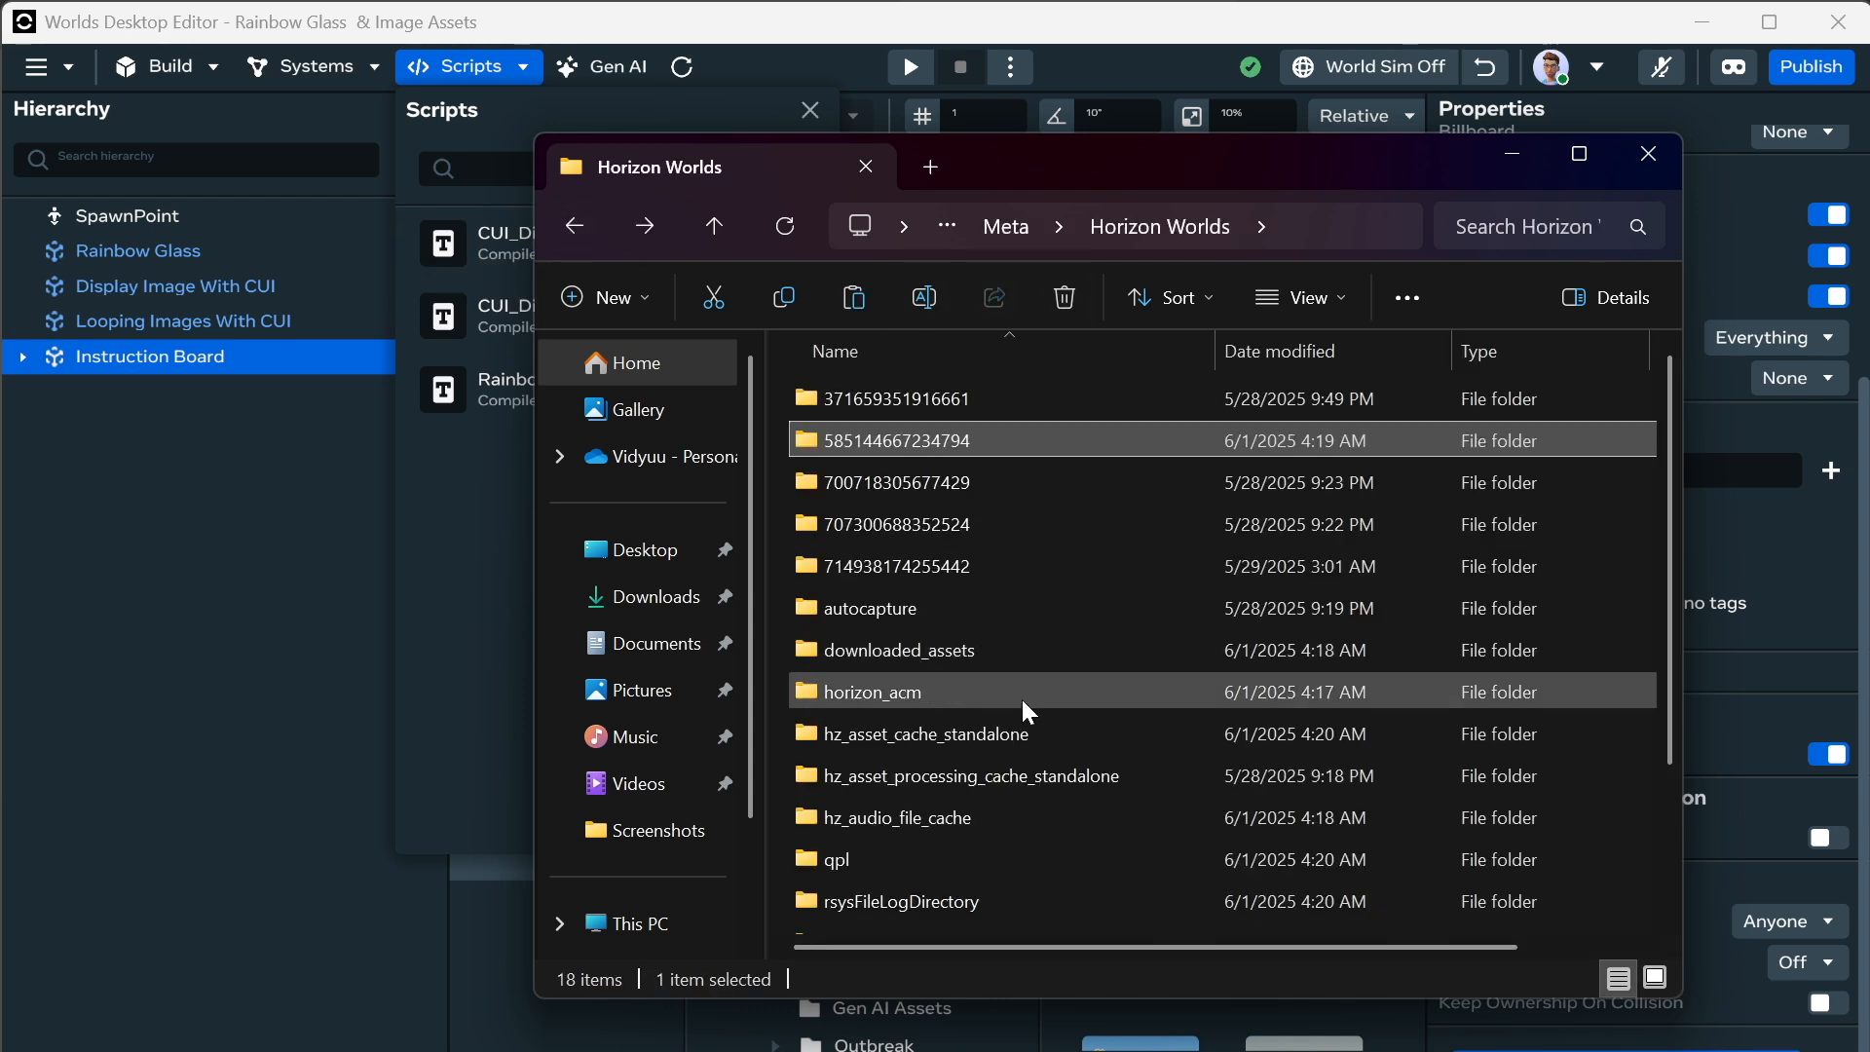
double_click(927, 565)
double_click(902, 404)
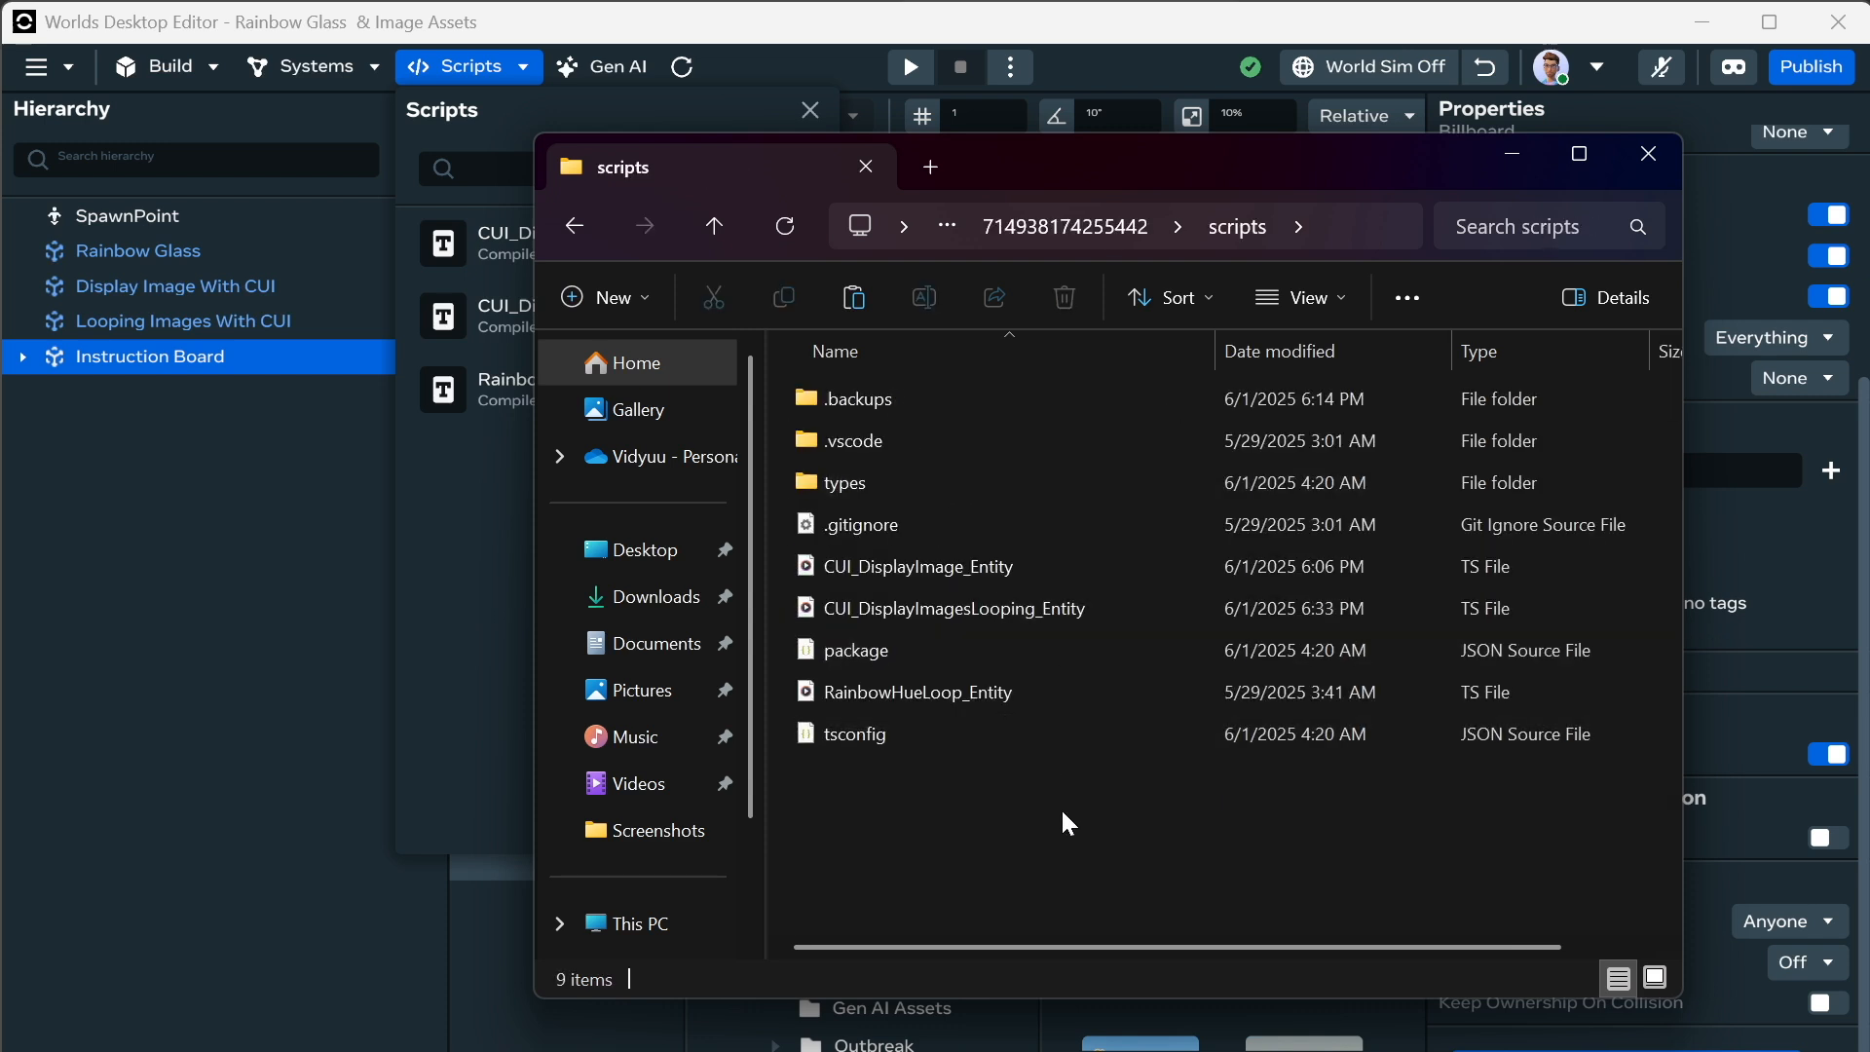
key(ctrl+v)
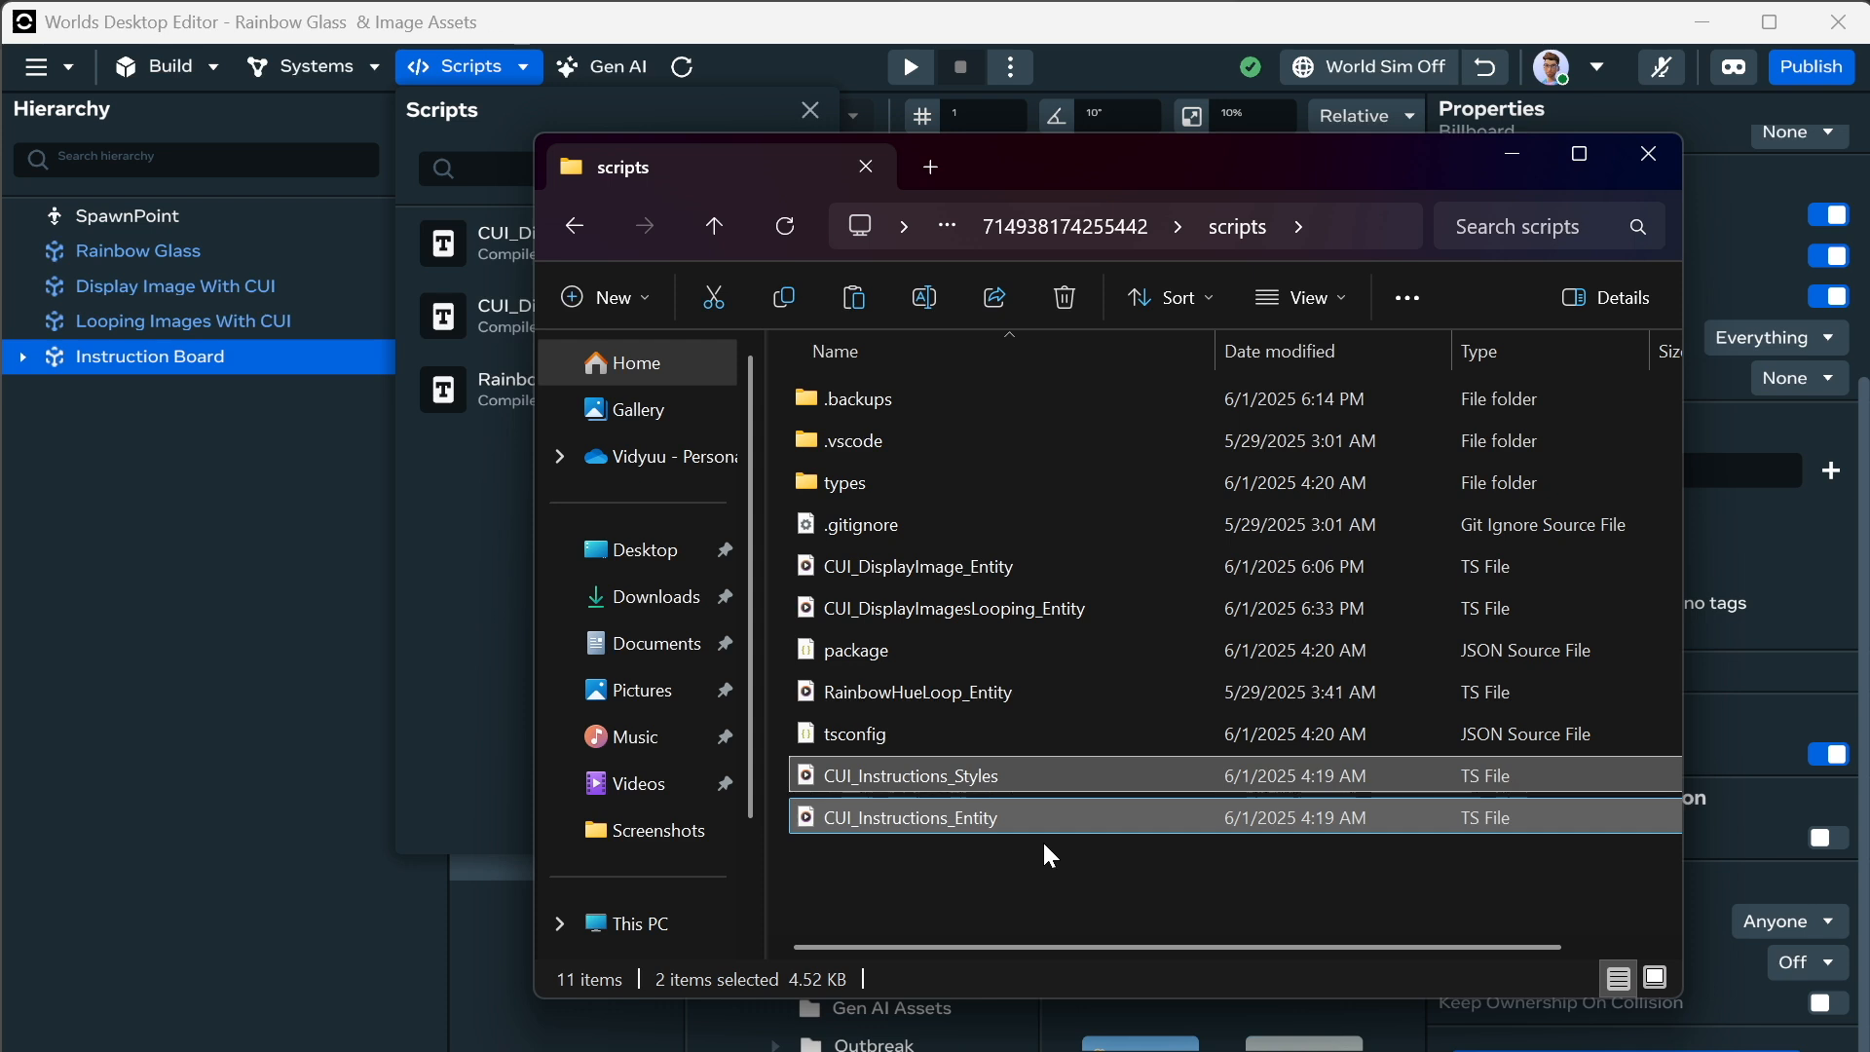
click(1023, 915)
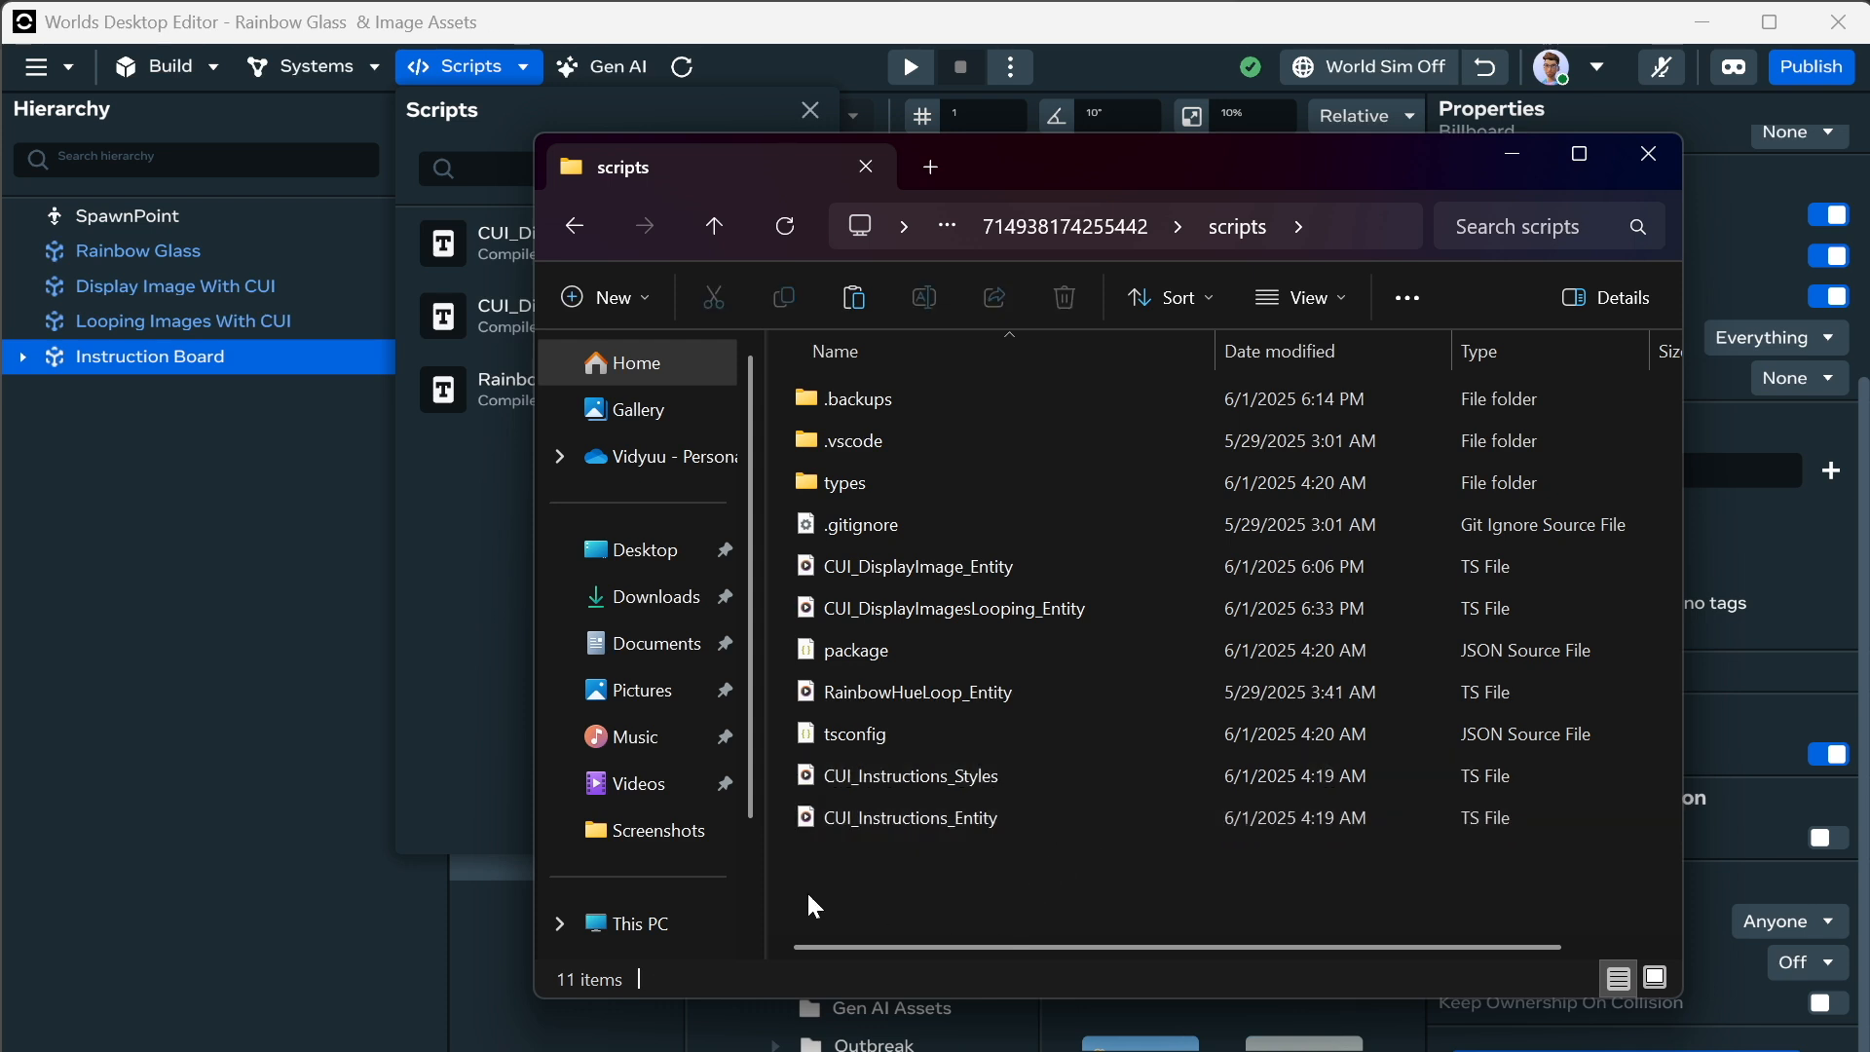
Switch back to Worlds Desktop Editor and reopen the script list to load the copied files.
click(454, 658)
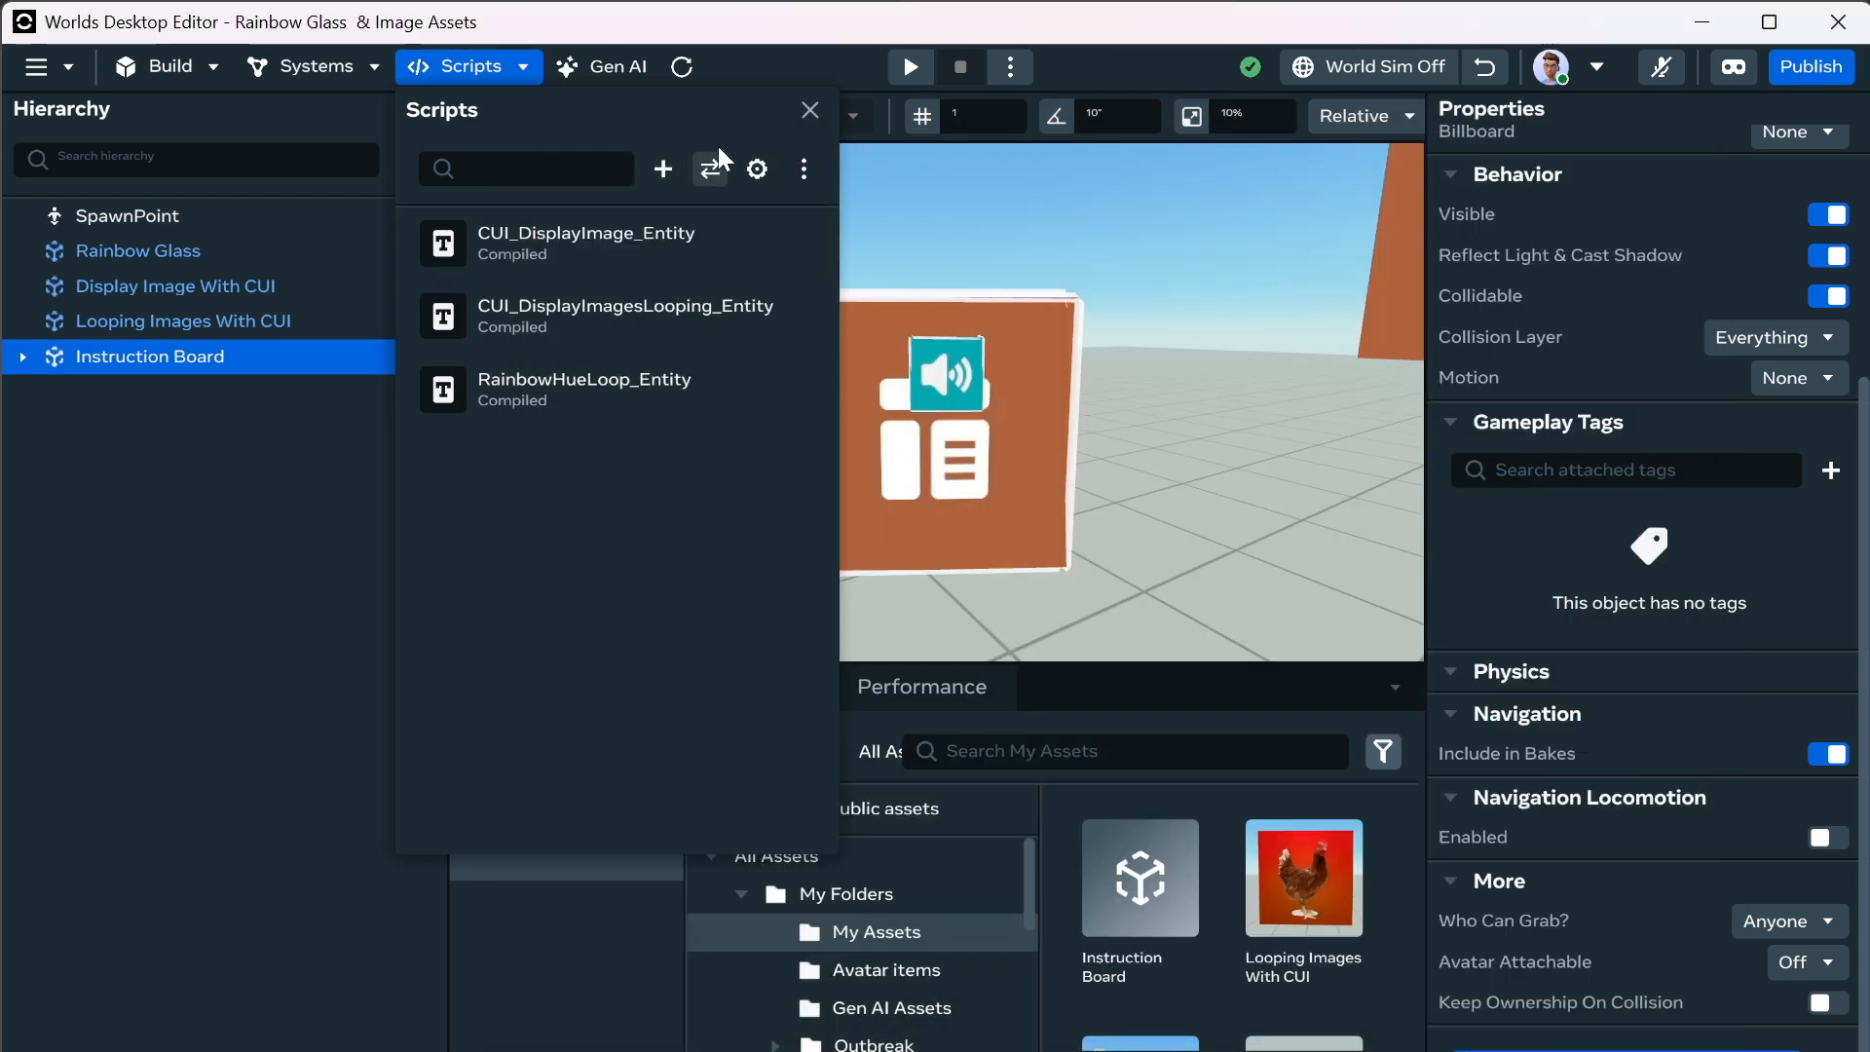
click(810, 109)
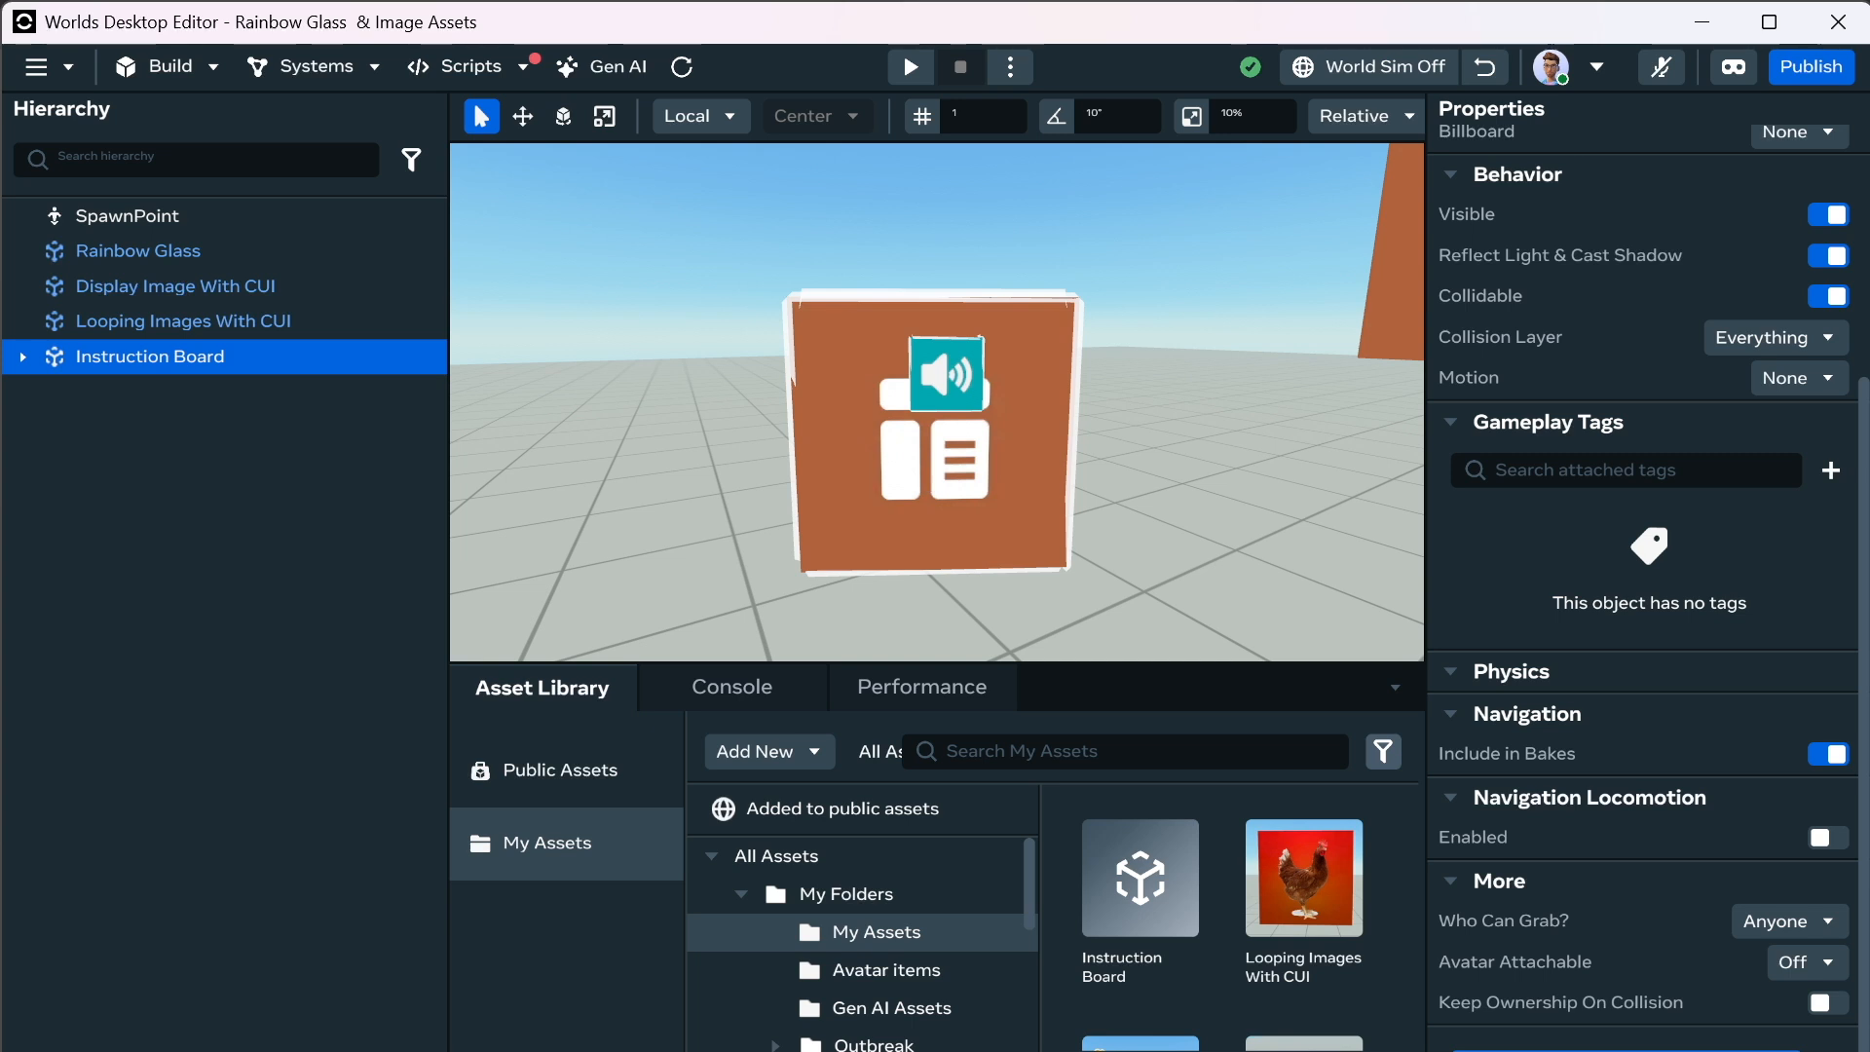
click(509, 68)
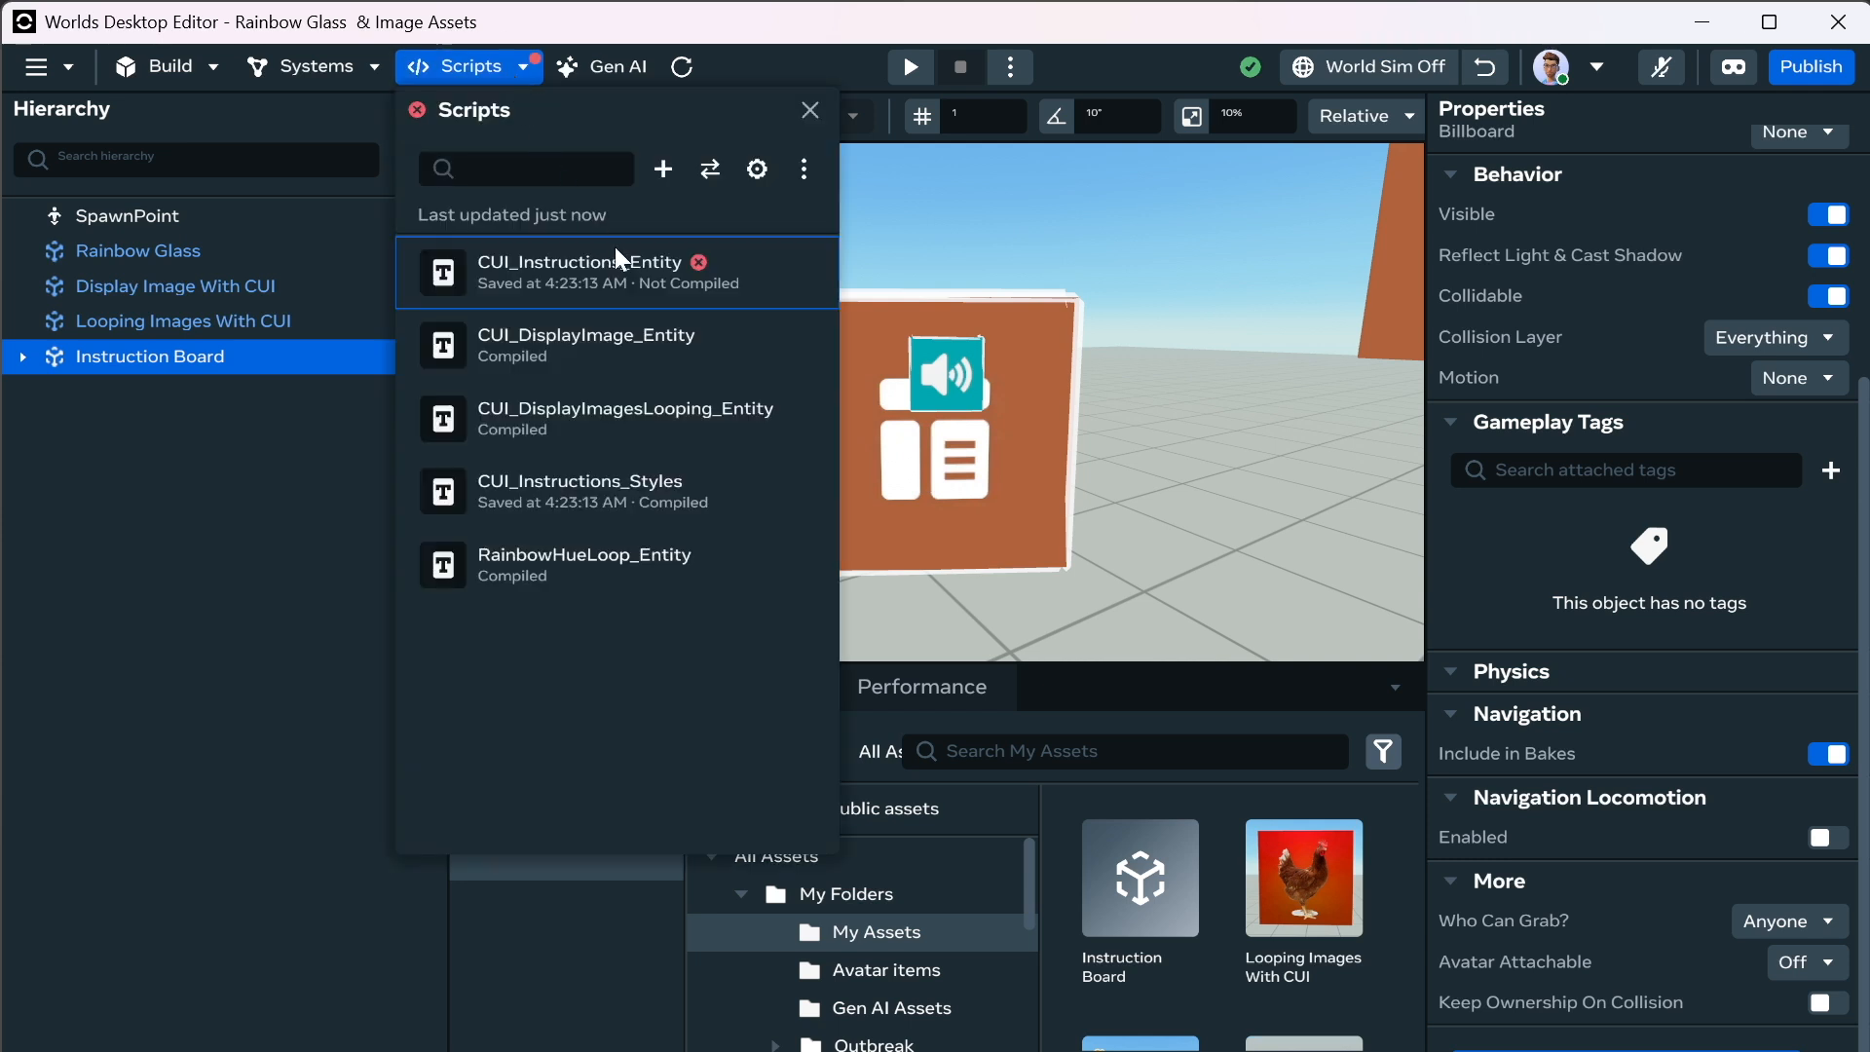
Open CUI_Instructions_Entity in the external editor, examine its actionUtils import line, and close the editor.
click(805, 274)
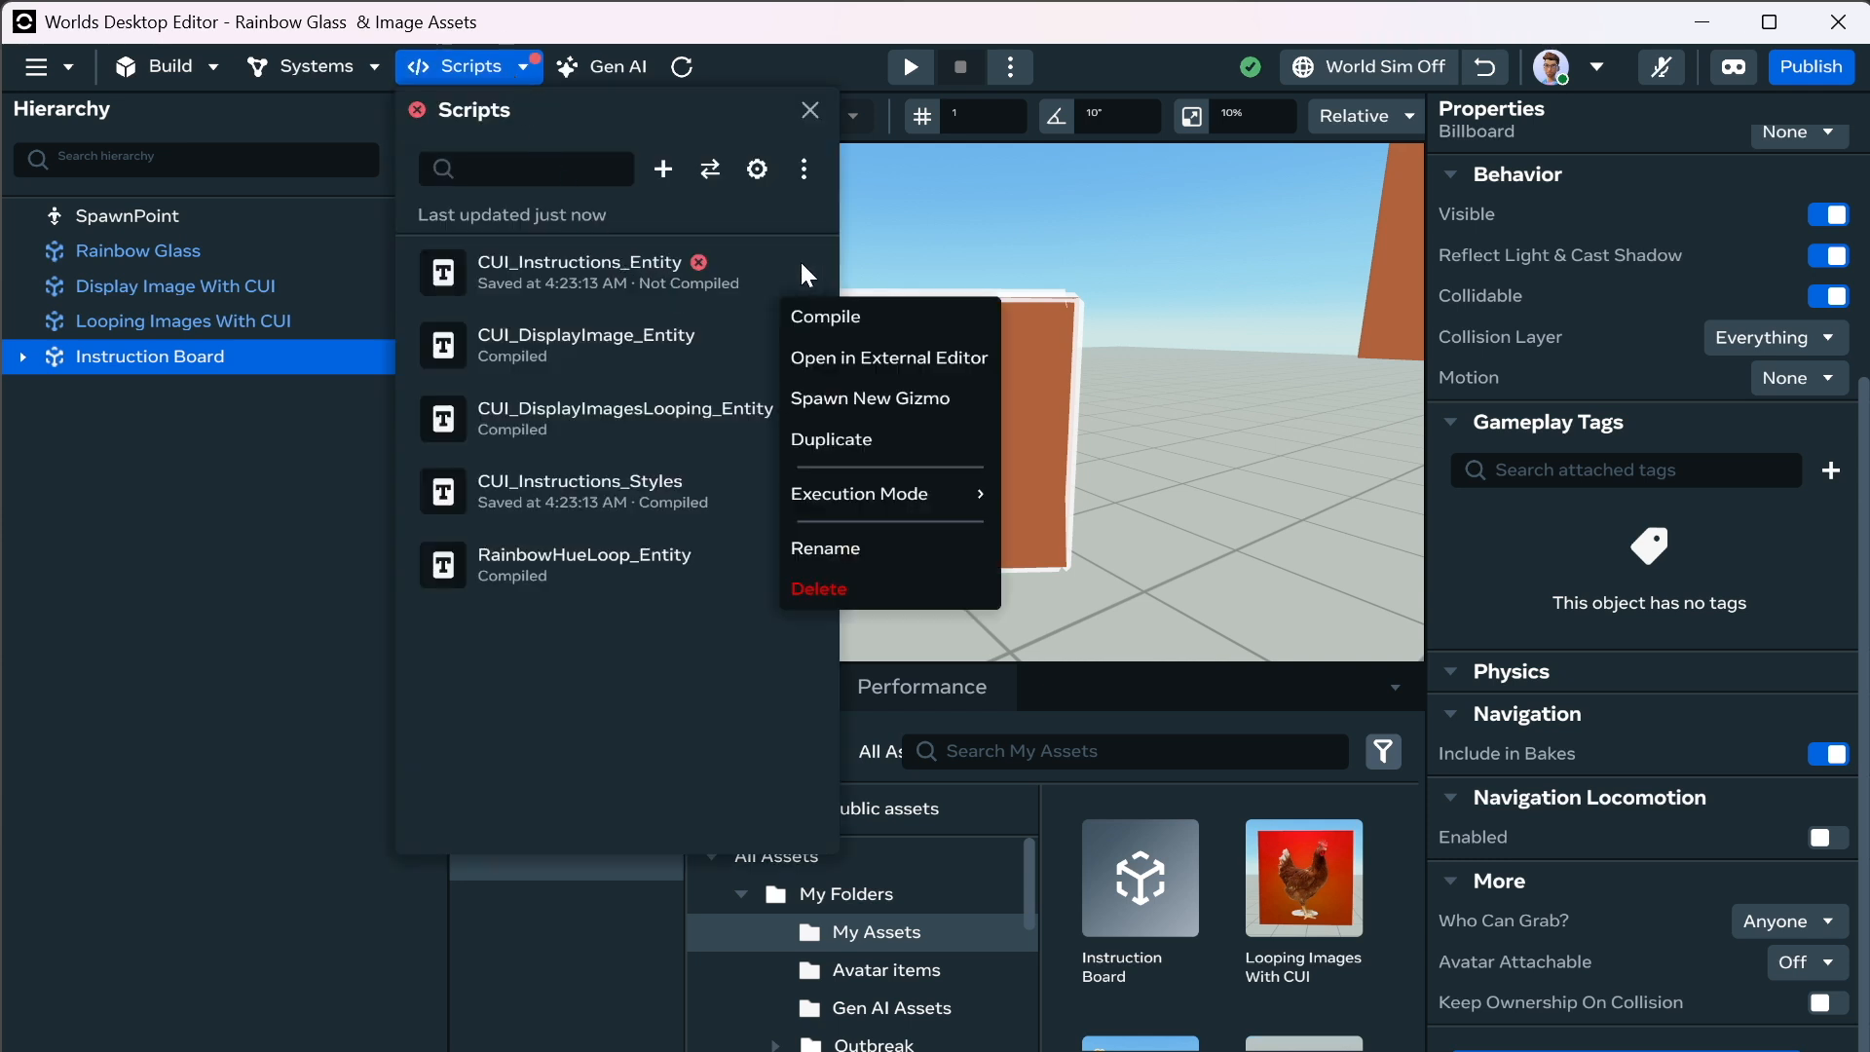
click(907, 362)
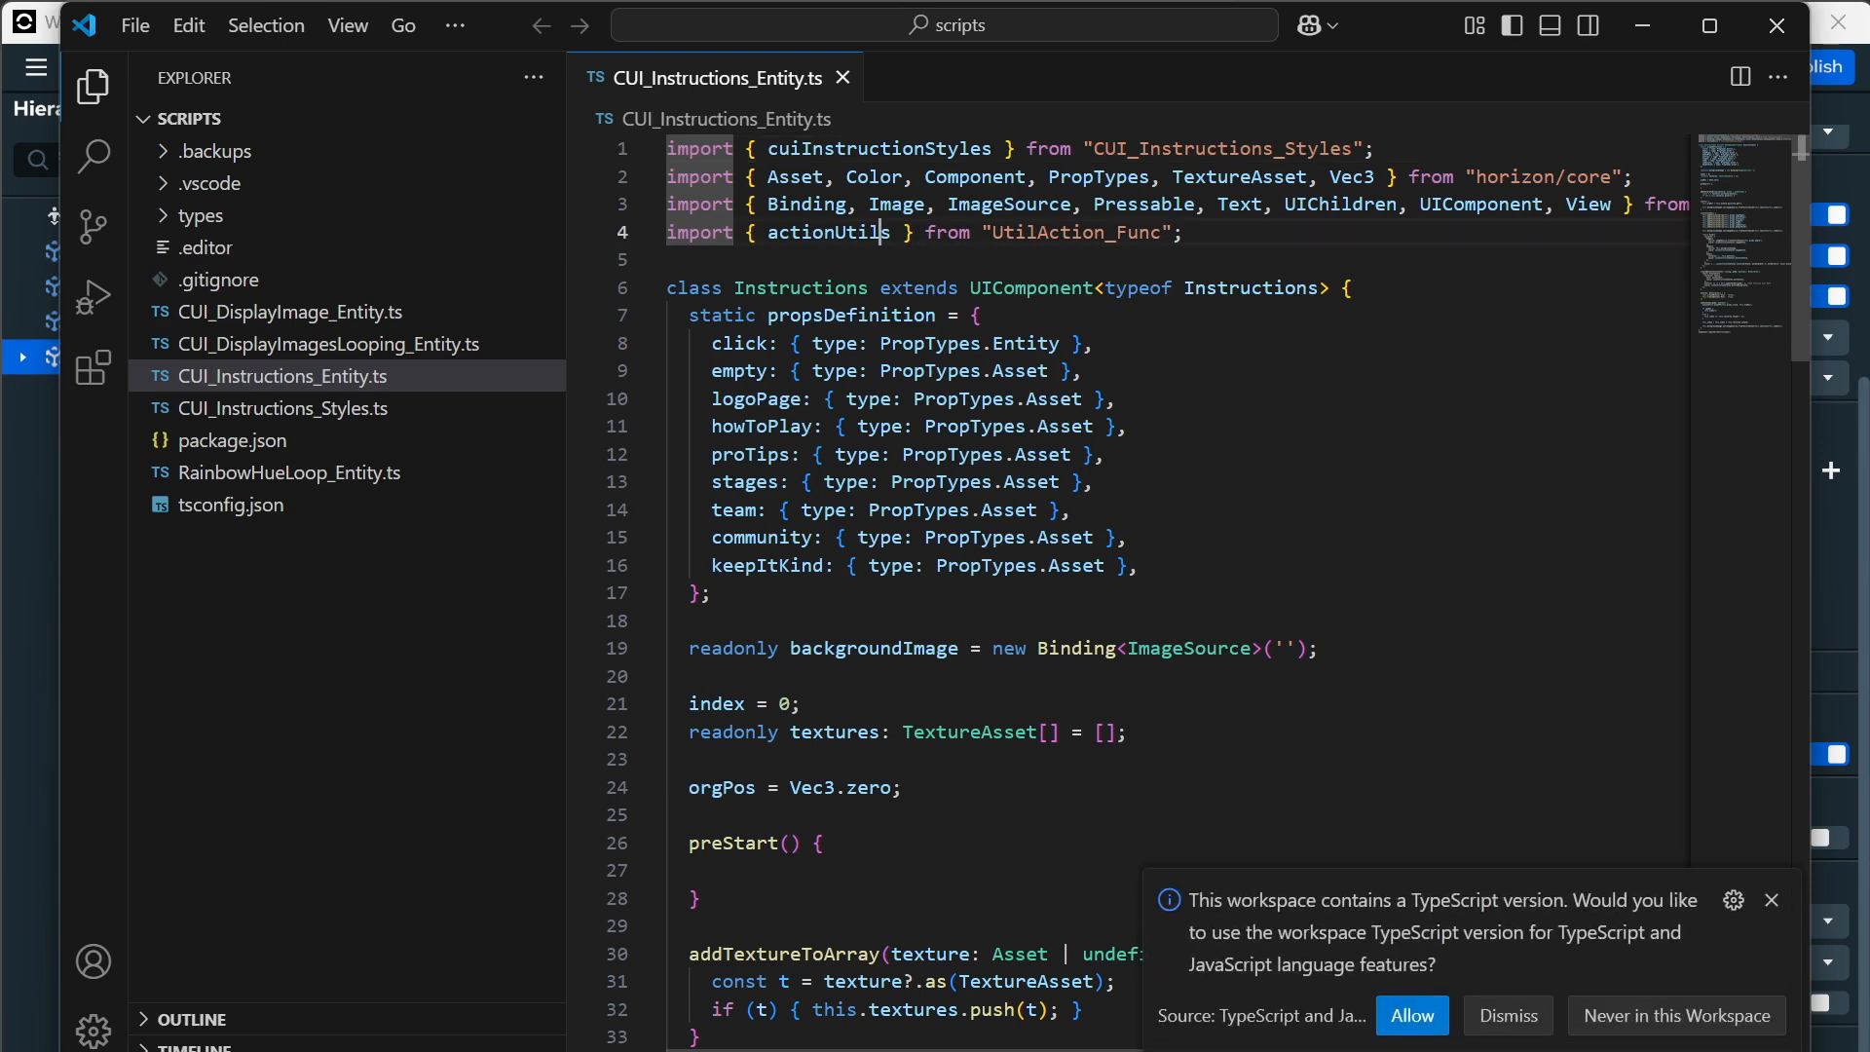
double_click(881, 234)
click(882, 234)
double_click(881, 234)
triple_click(881, 233)
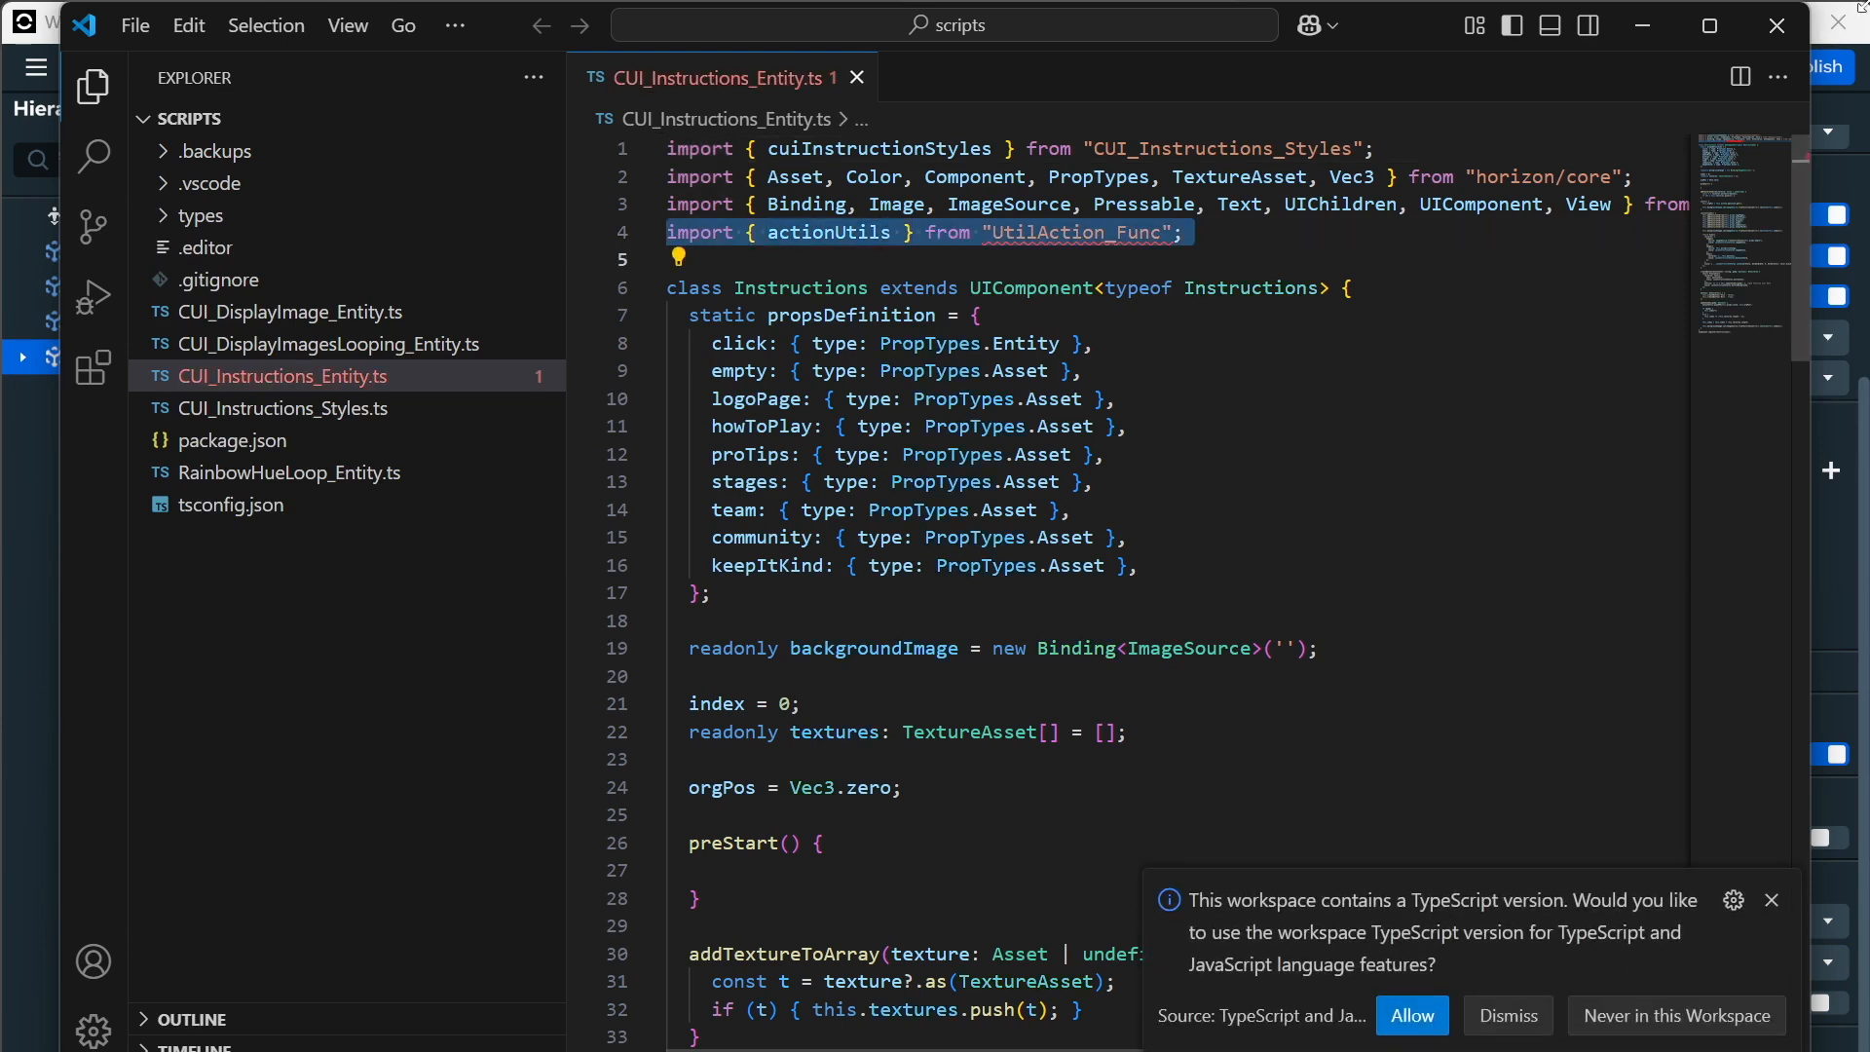
click(1782, 26)
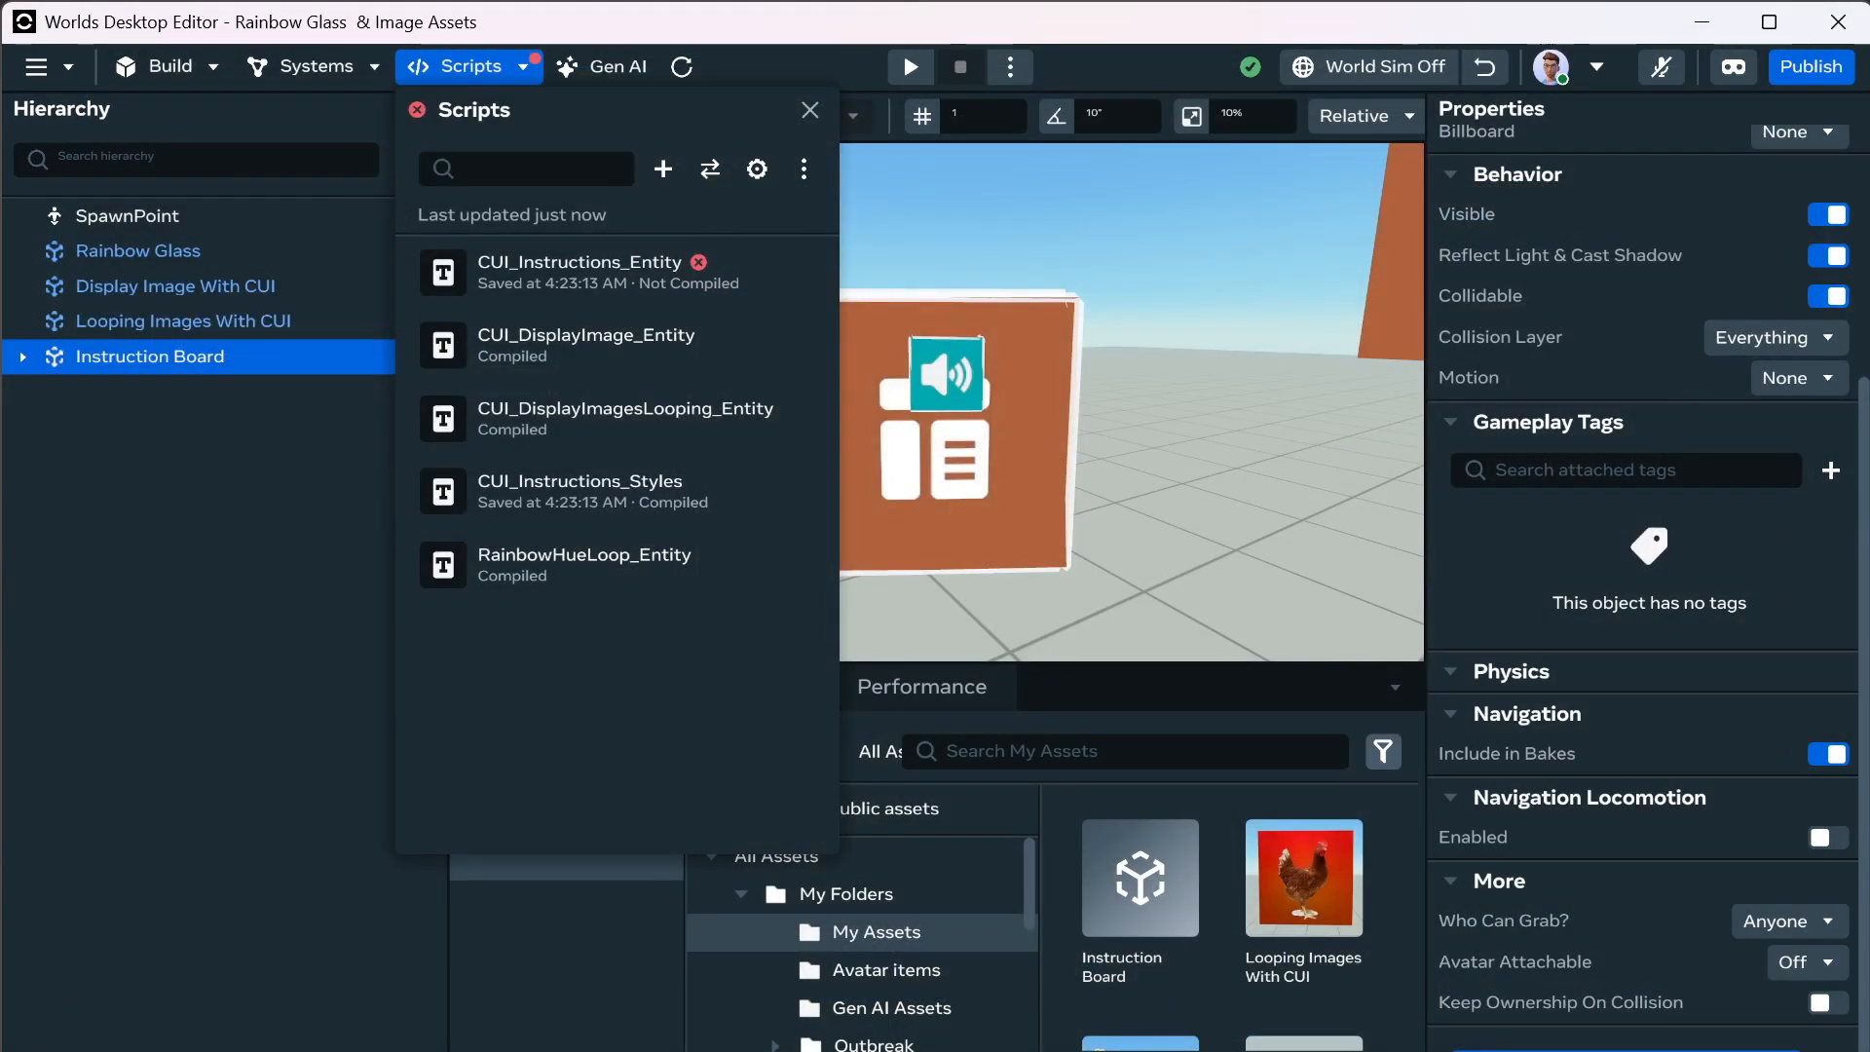
click(597, 1050)
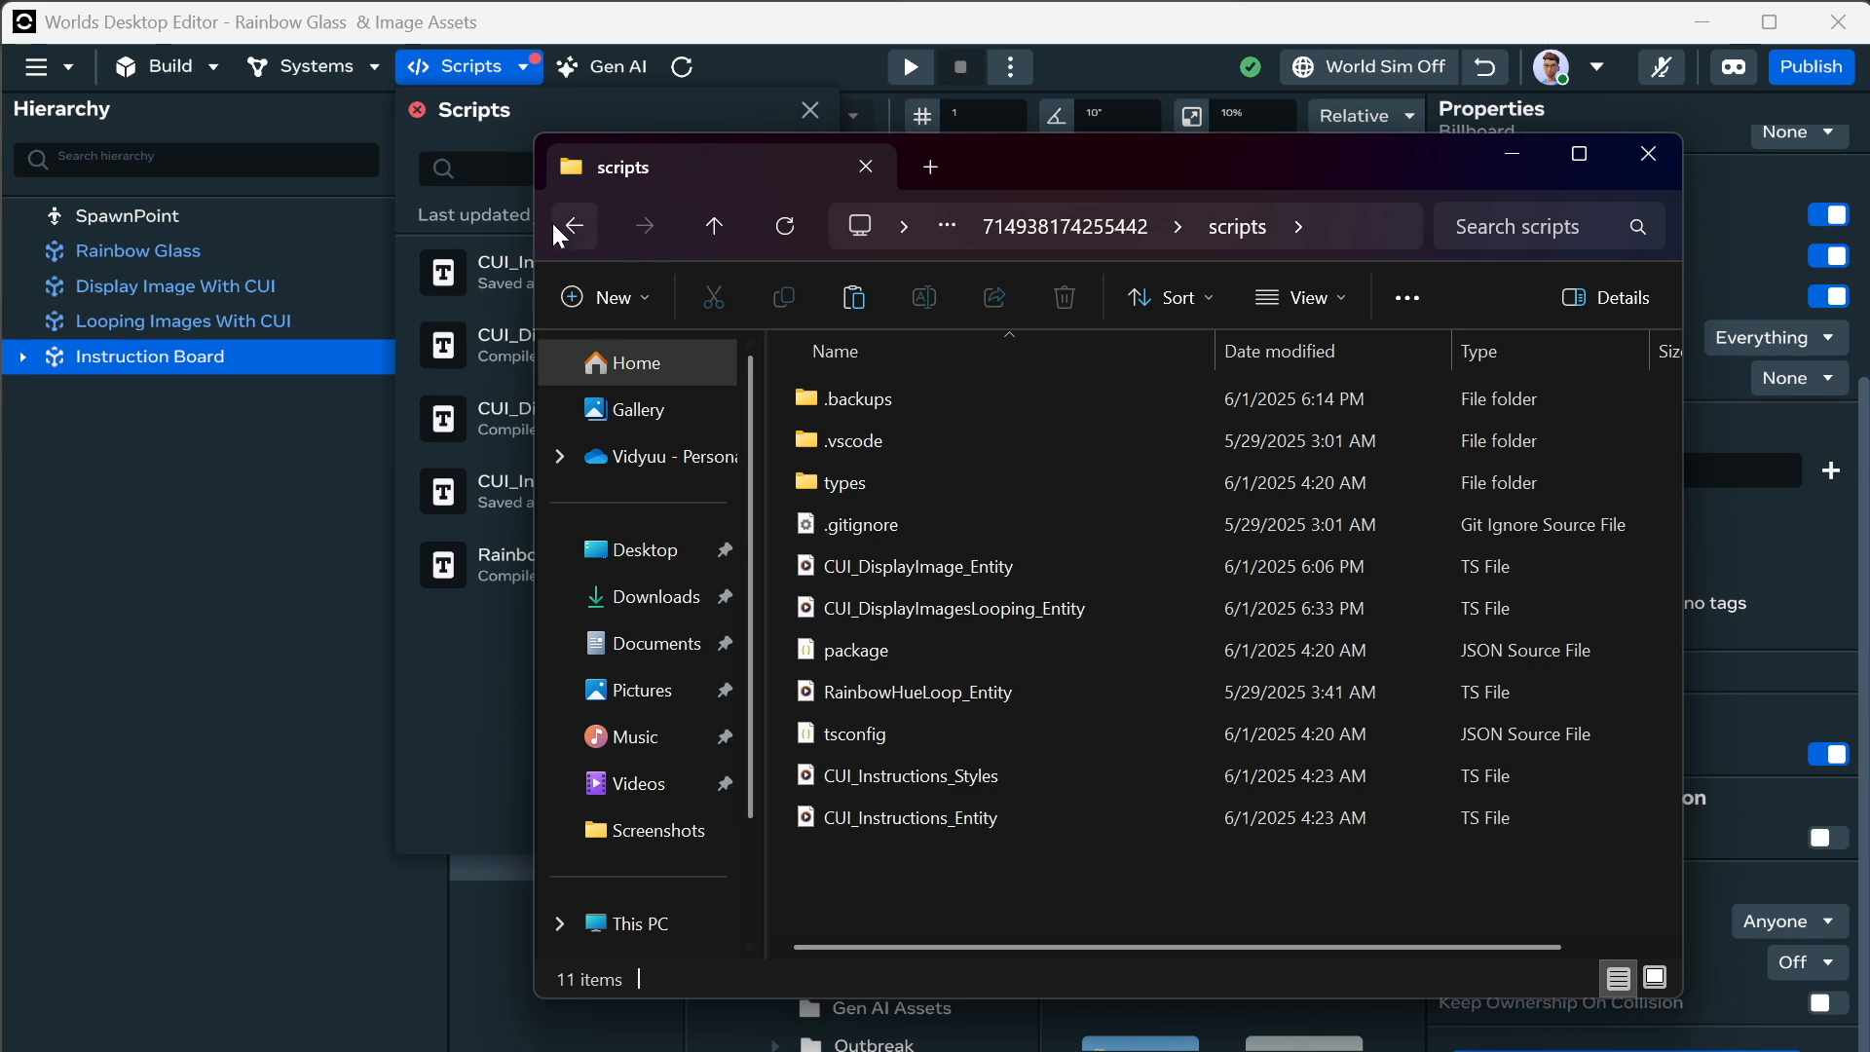
click(573, 226)
click(574, 226)
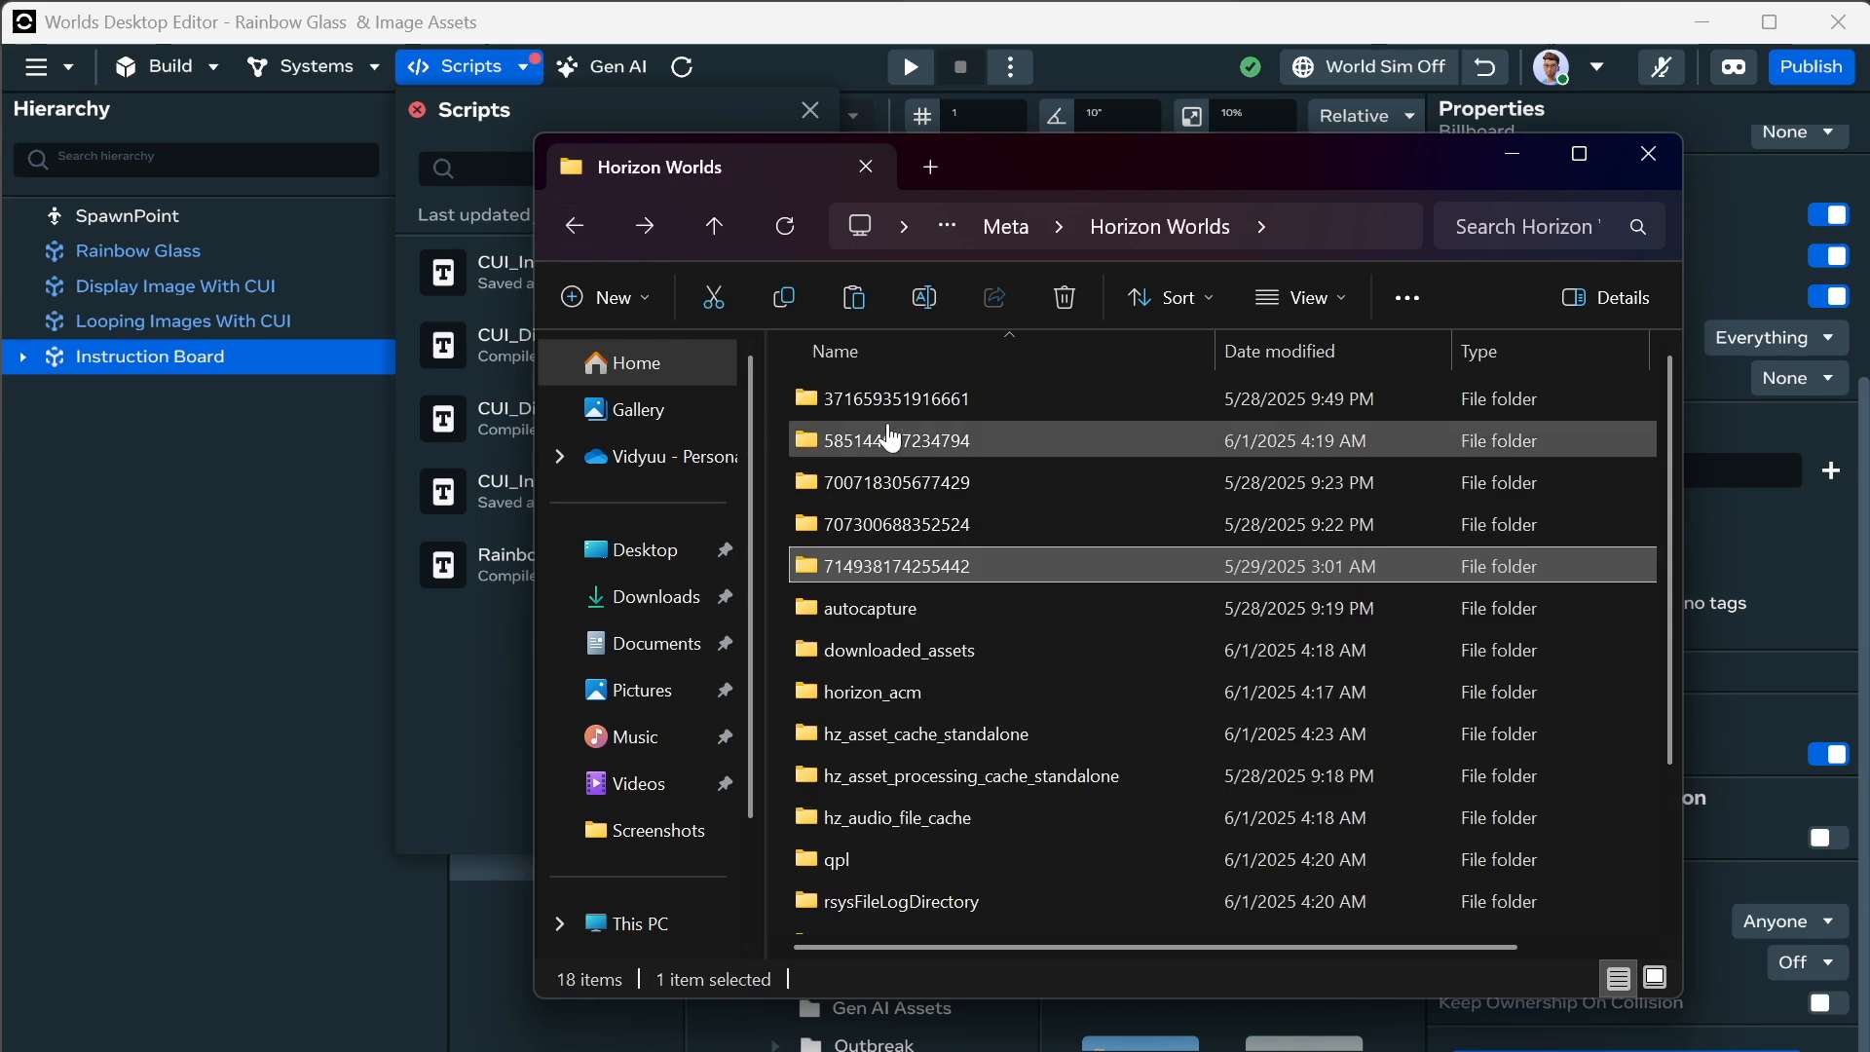
double_click(879, 399)
double_click(877, 401)
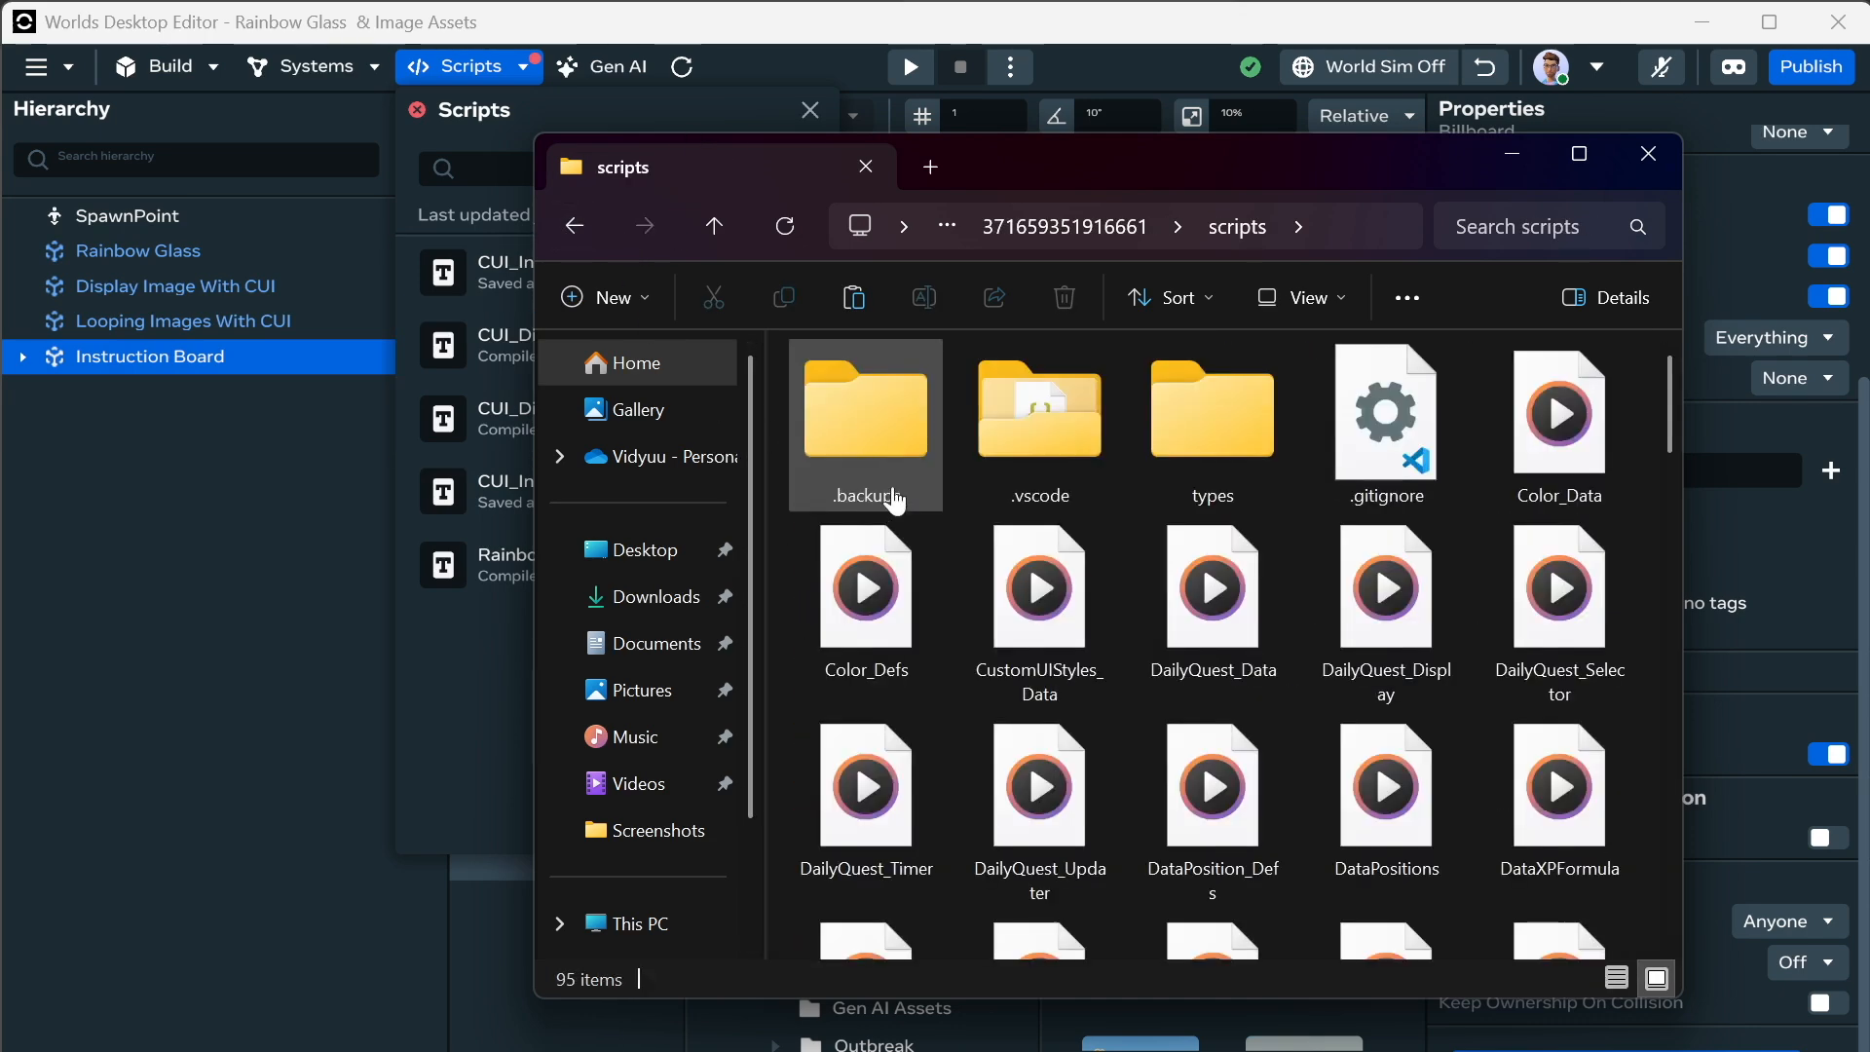
scroll(896, 506, down, 12)
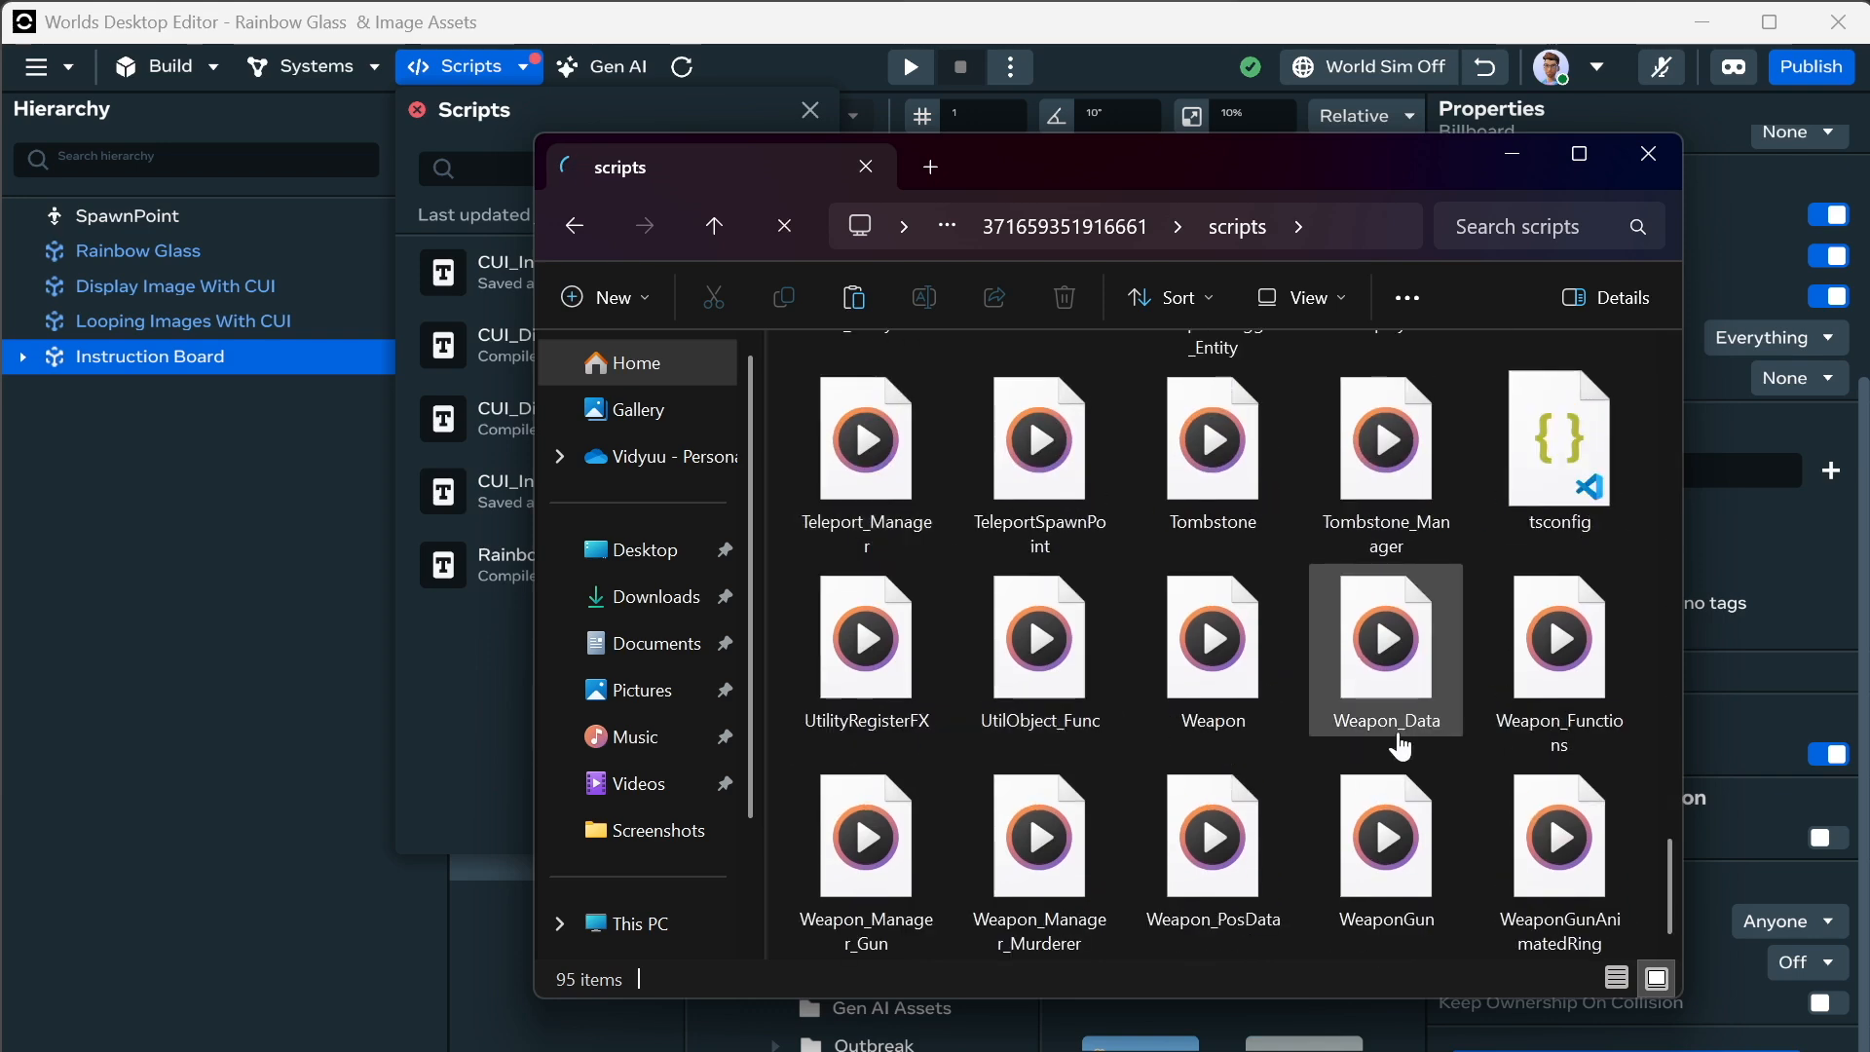
scroll(1325, 740, up, 12)
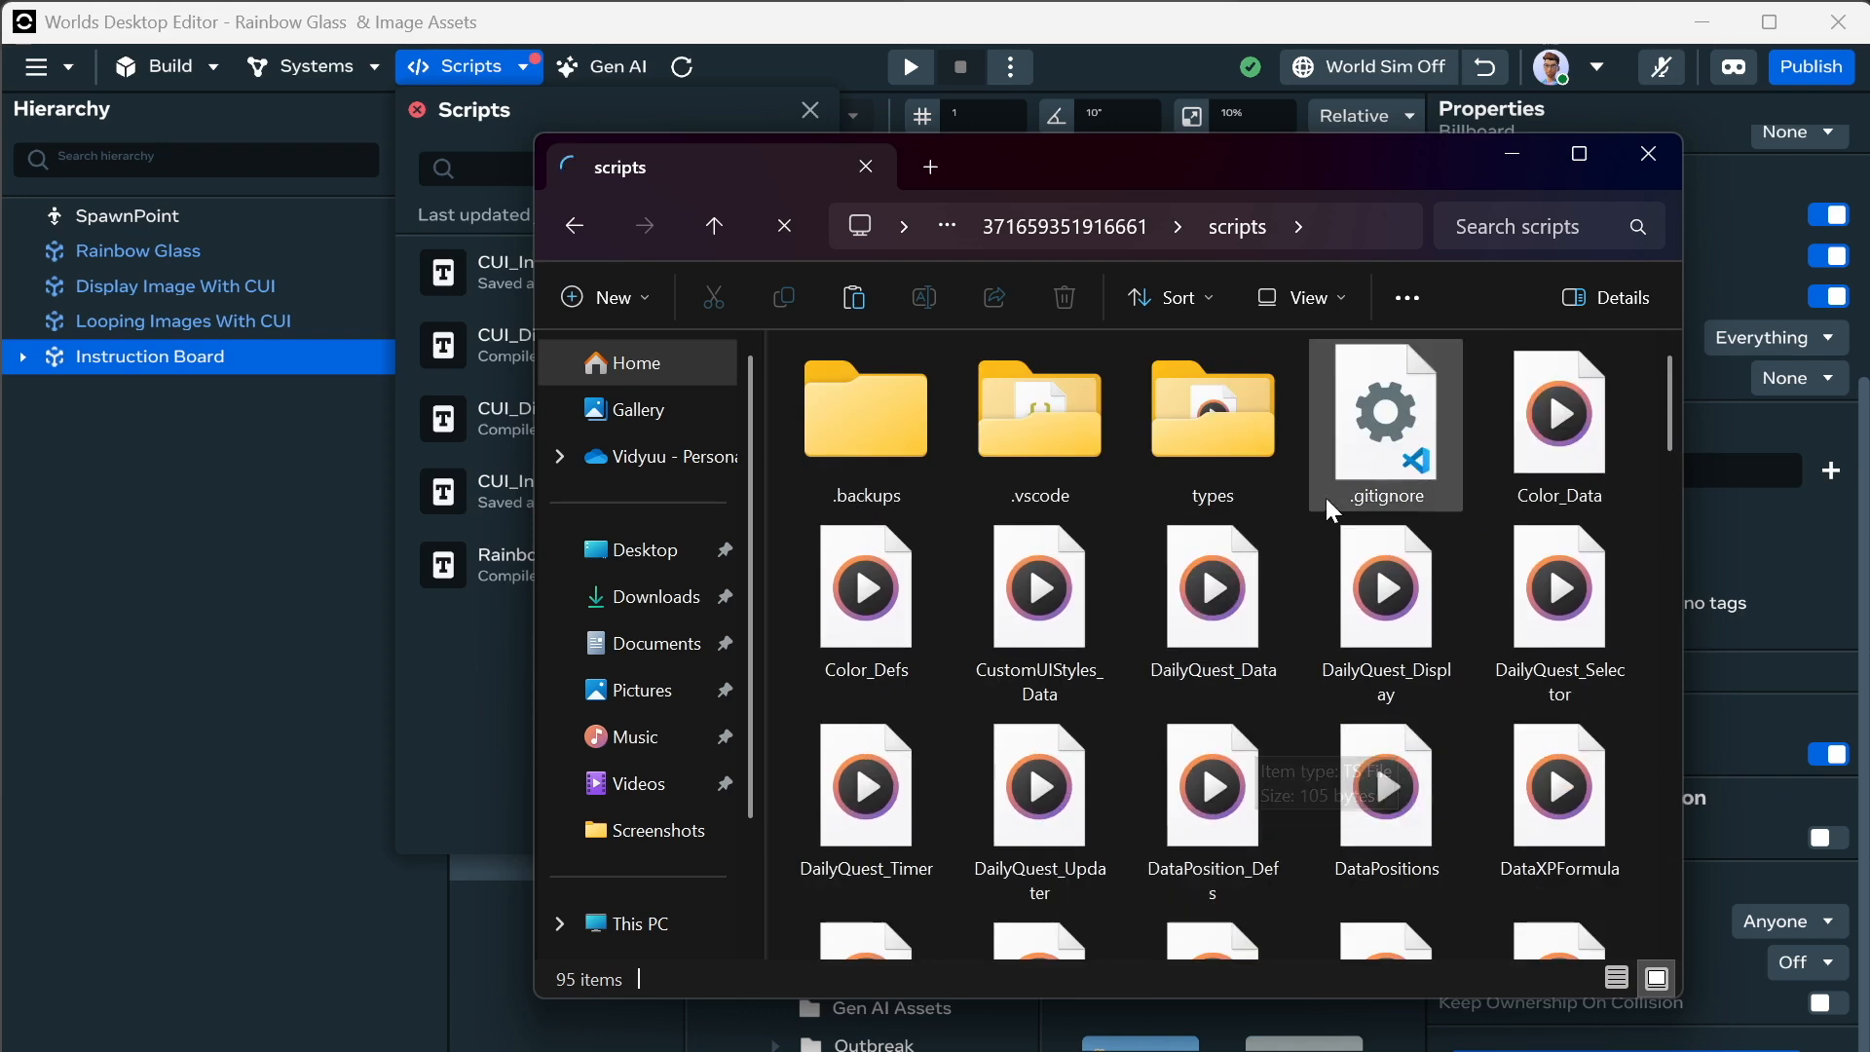
scroll(1268, 664, down, 12)
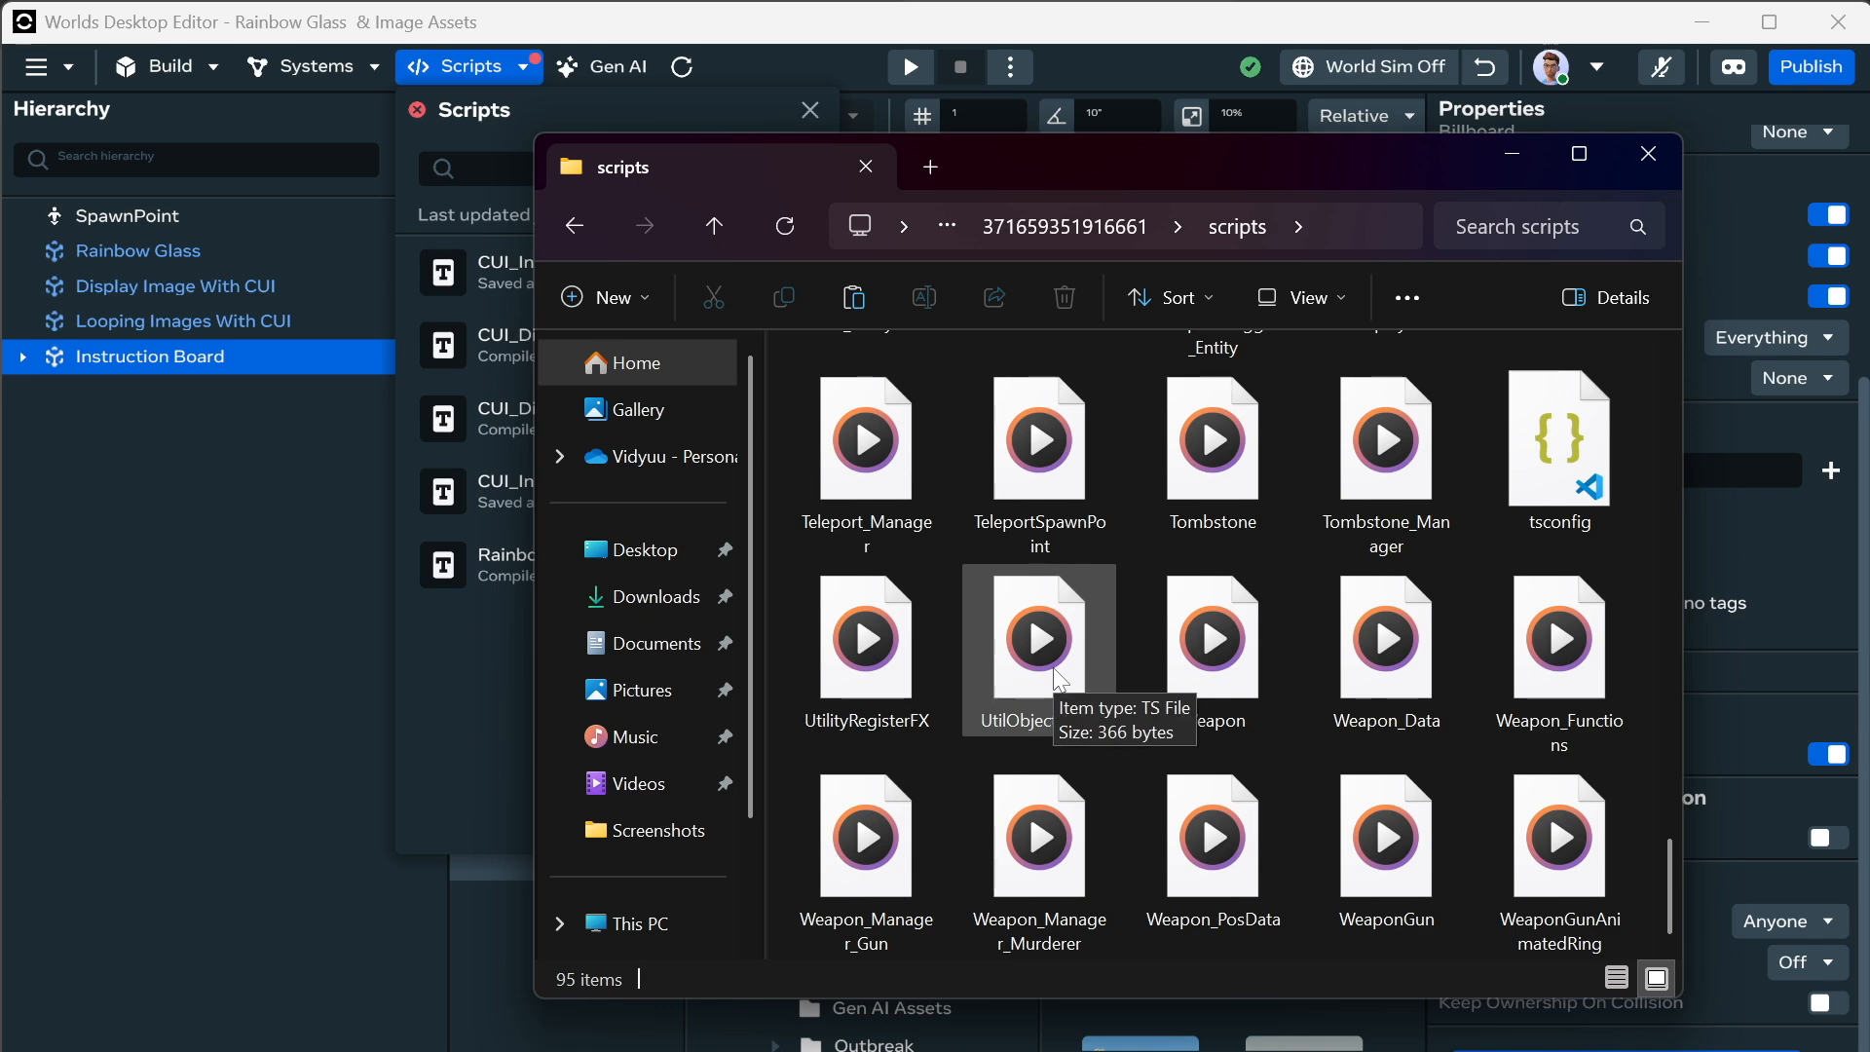
scroll(1060, 680, up, 10)
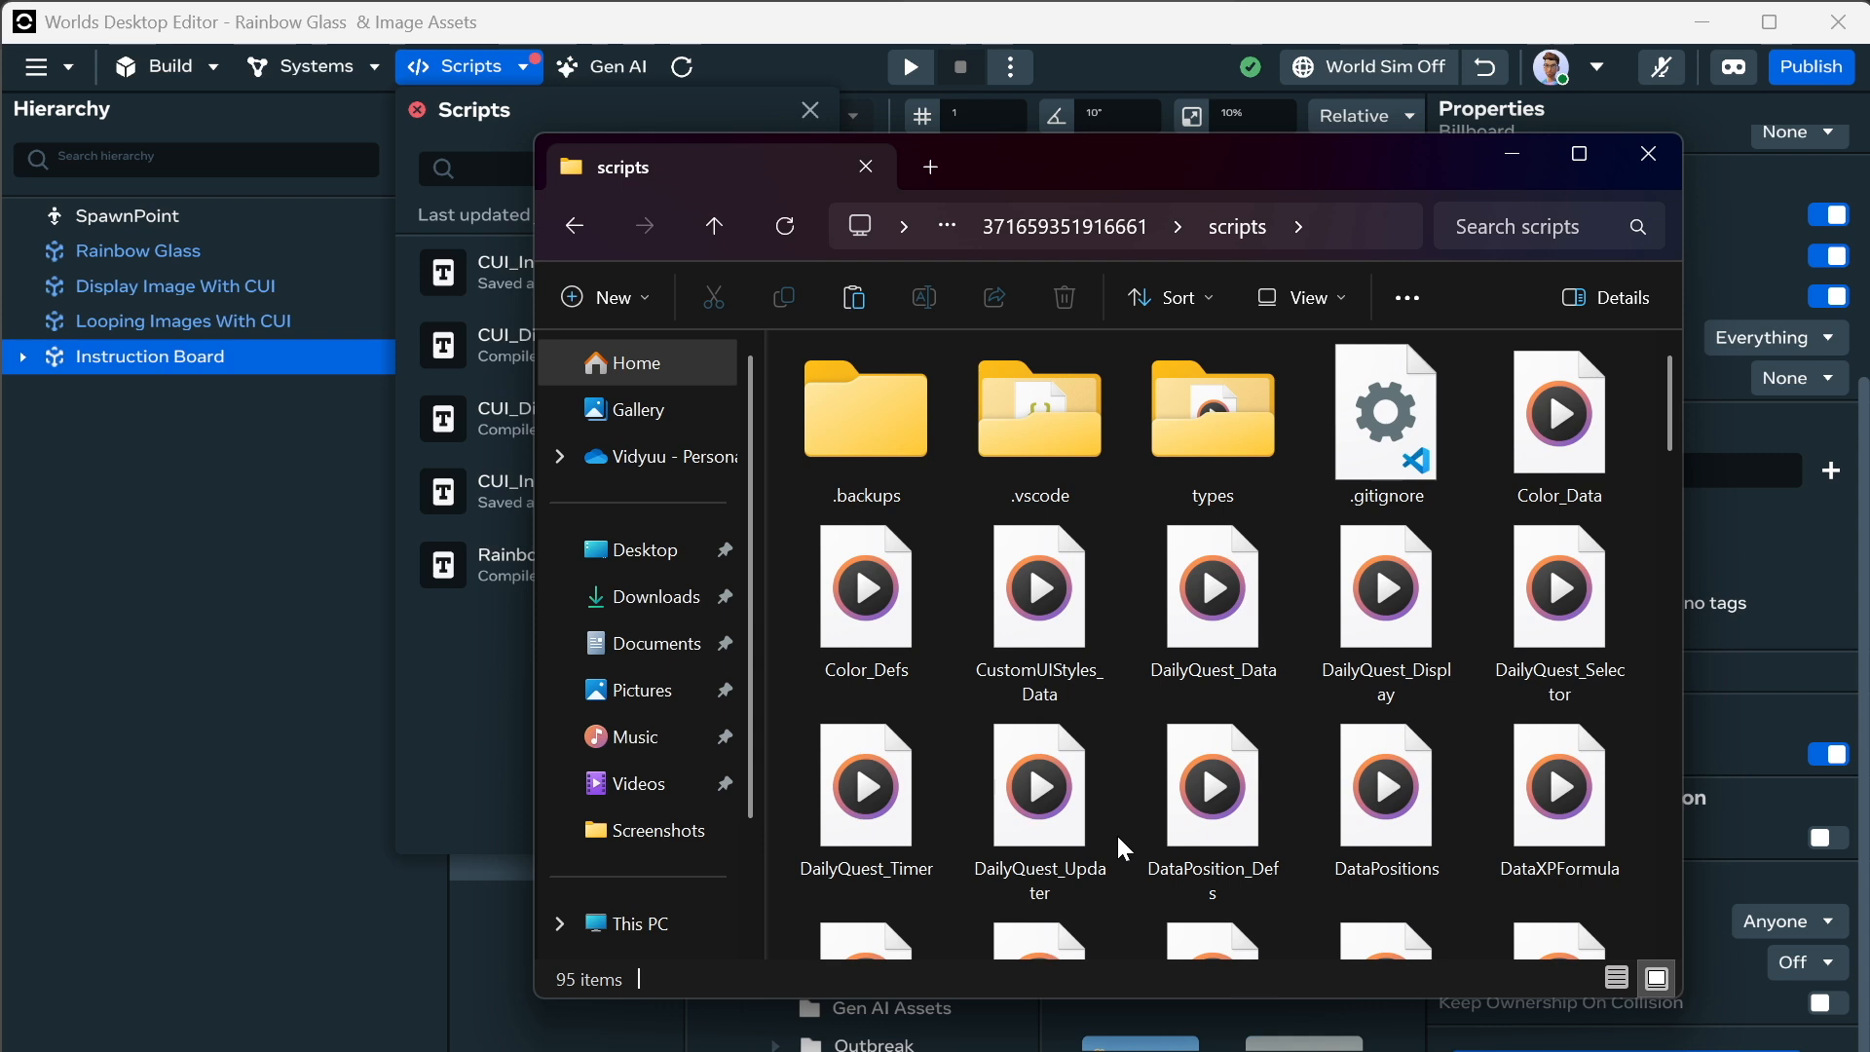
scroll(1117, 833, down, 3)
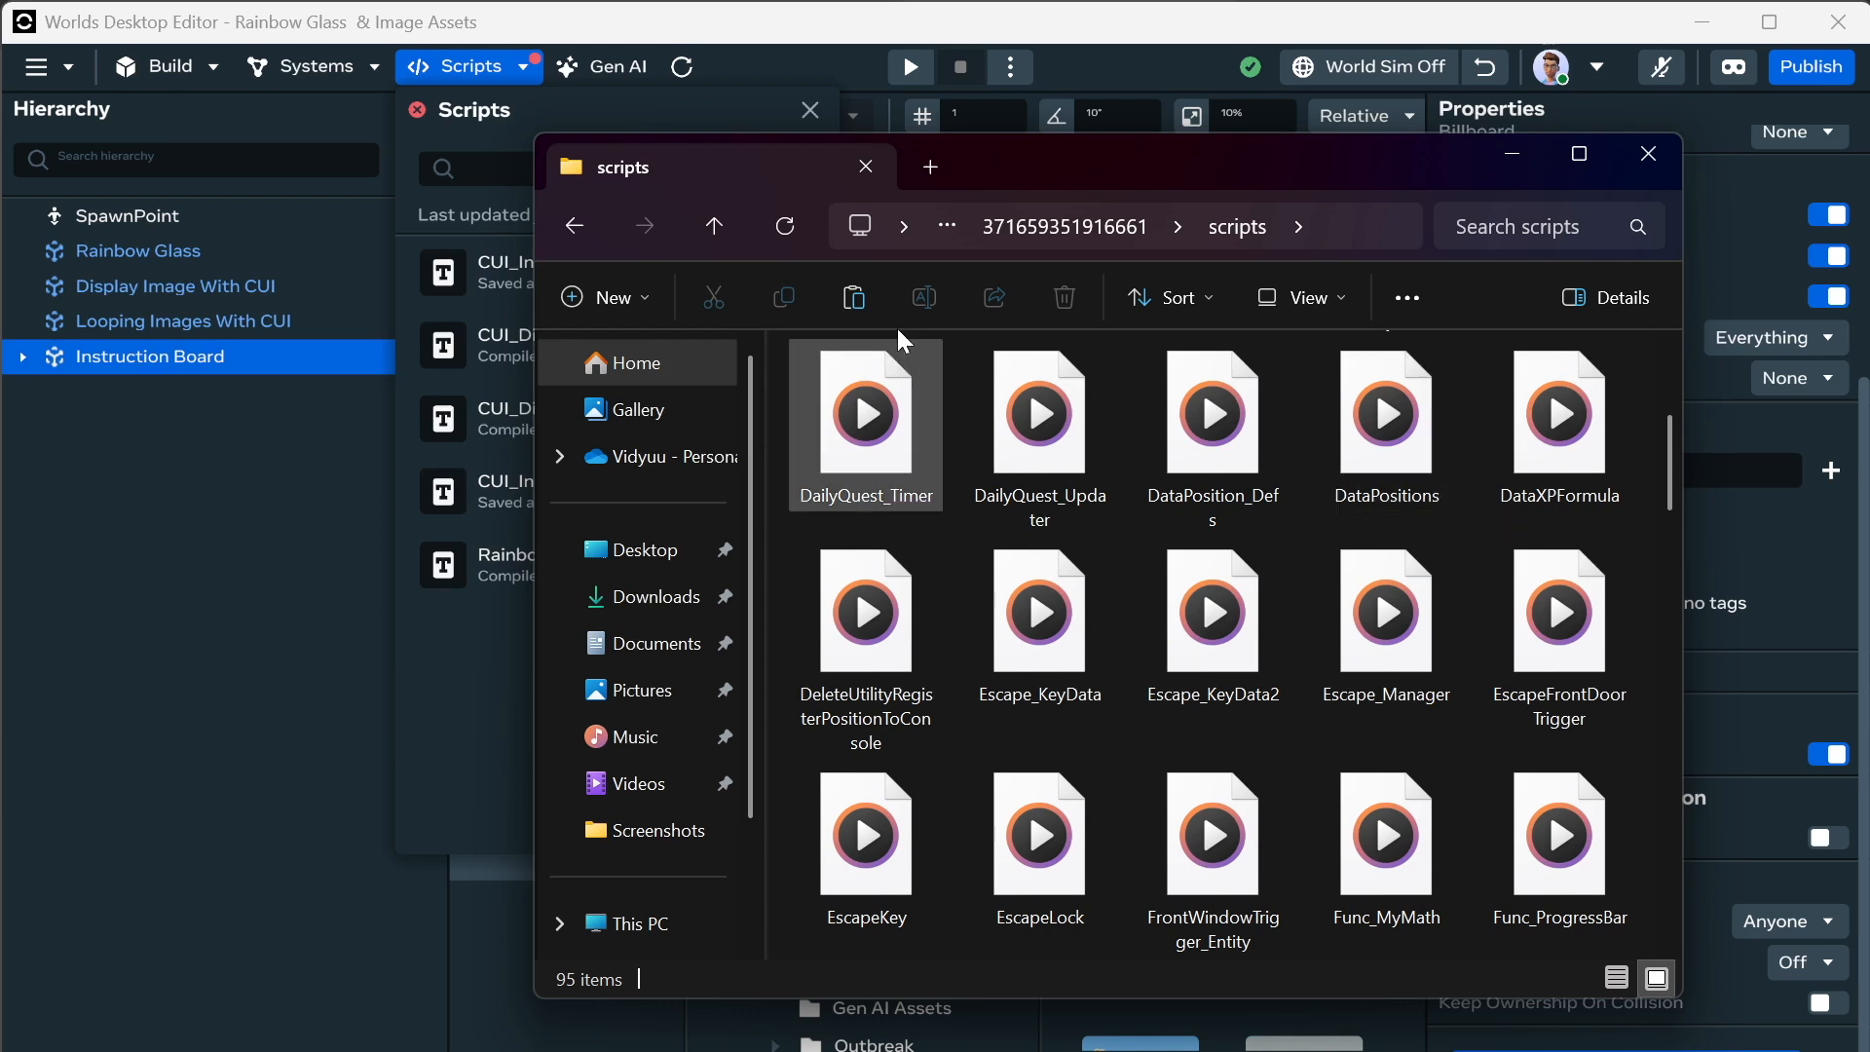
click(594, 224)
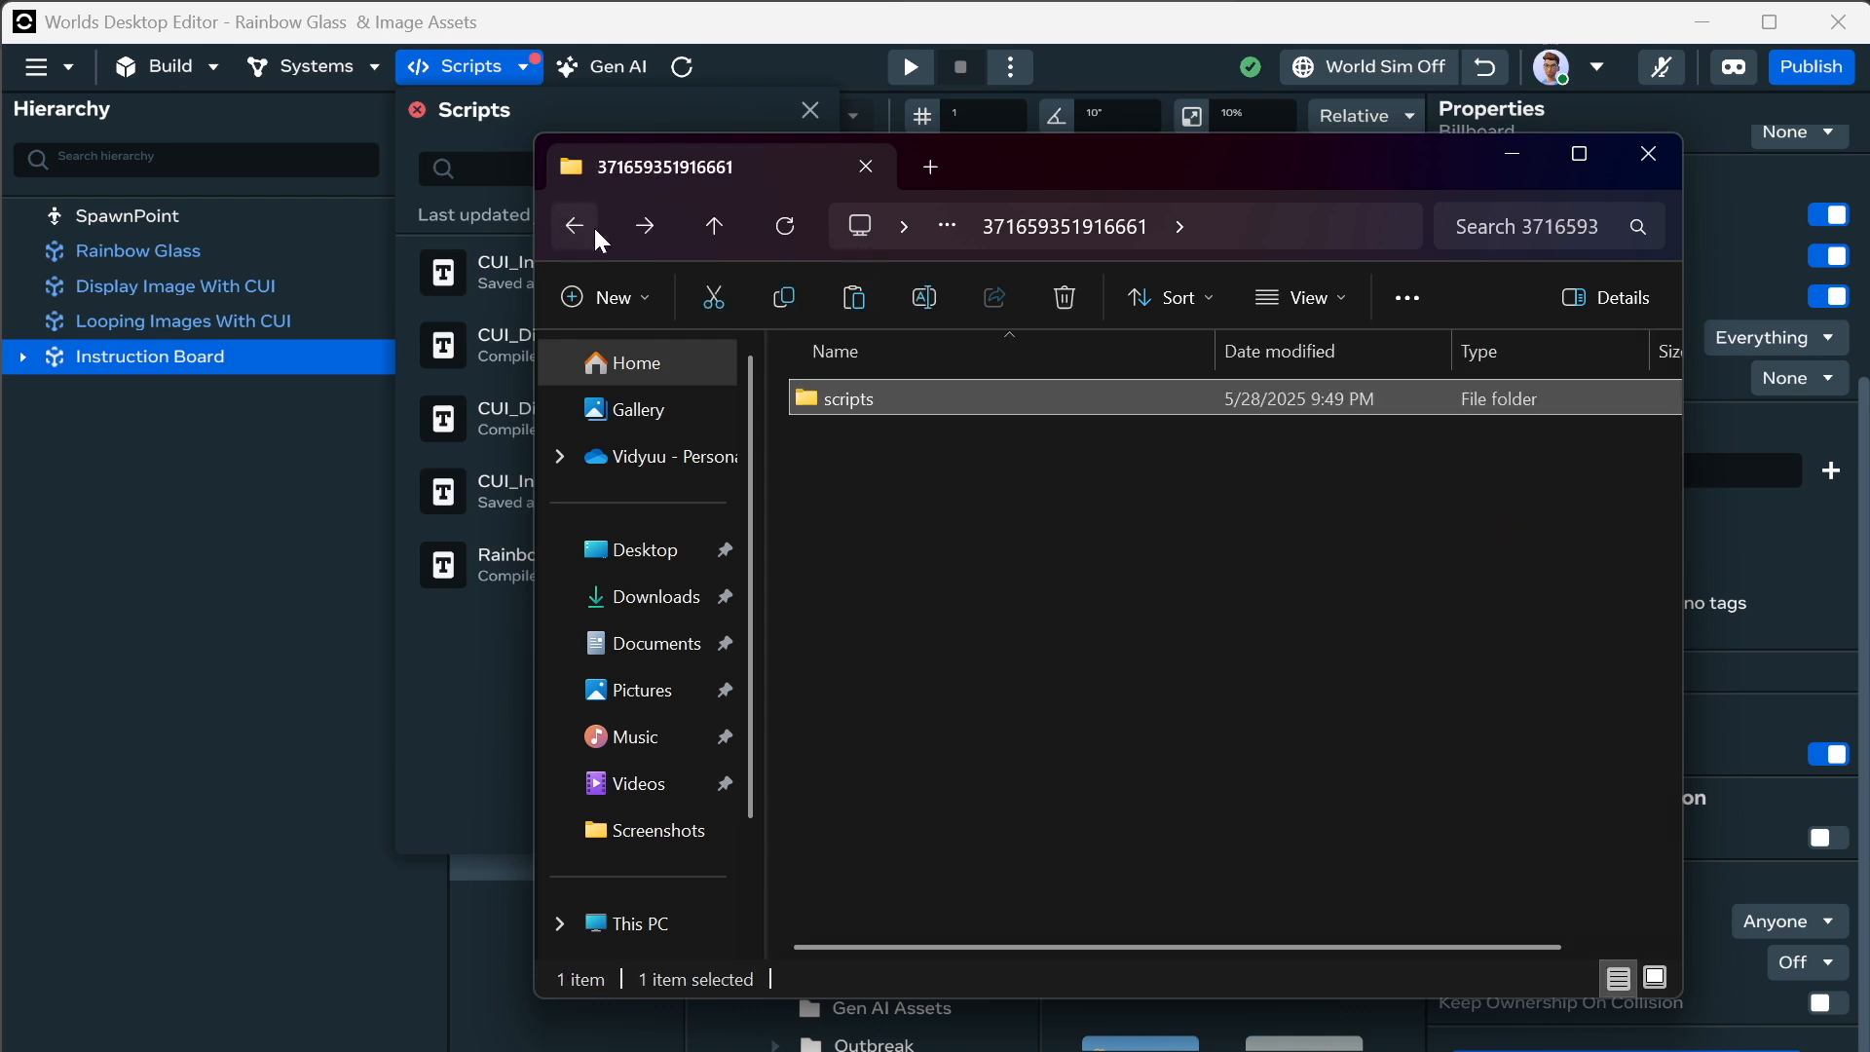
click(593, 225)
double_click(915, 440)
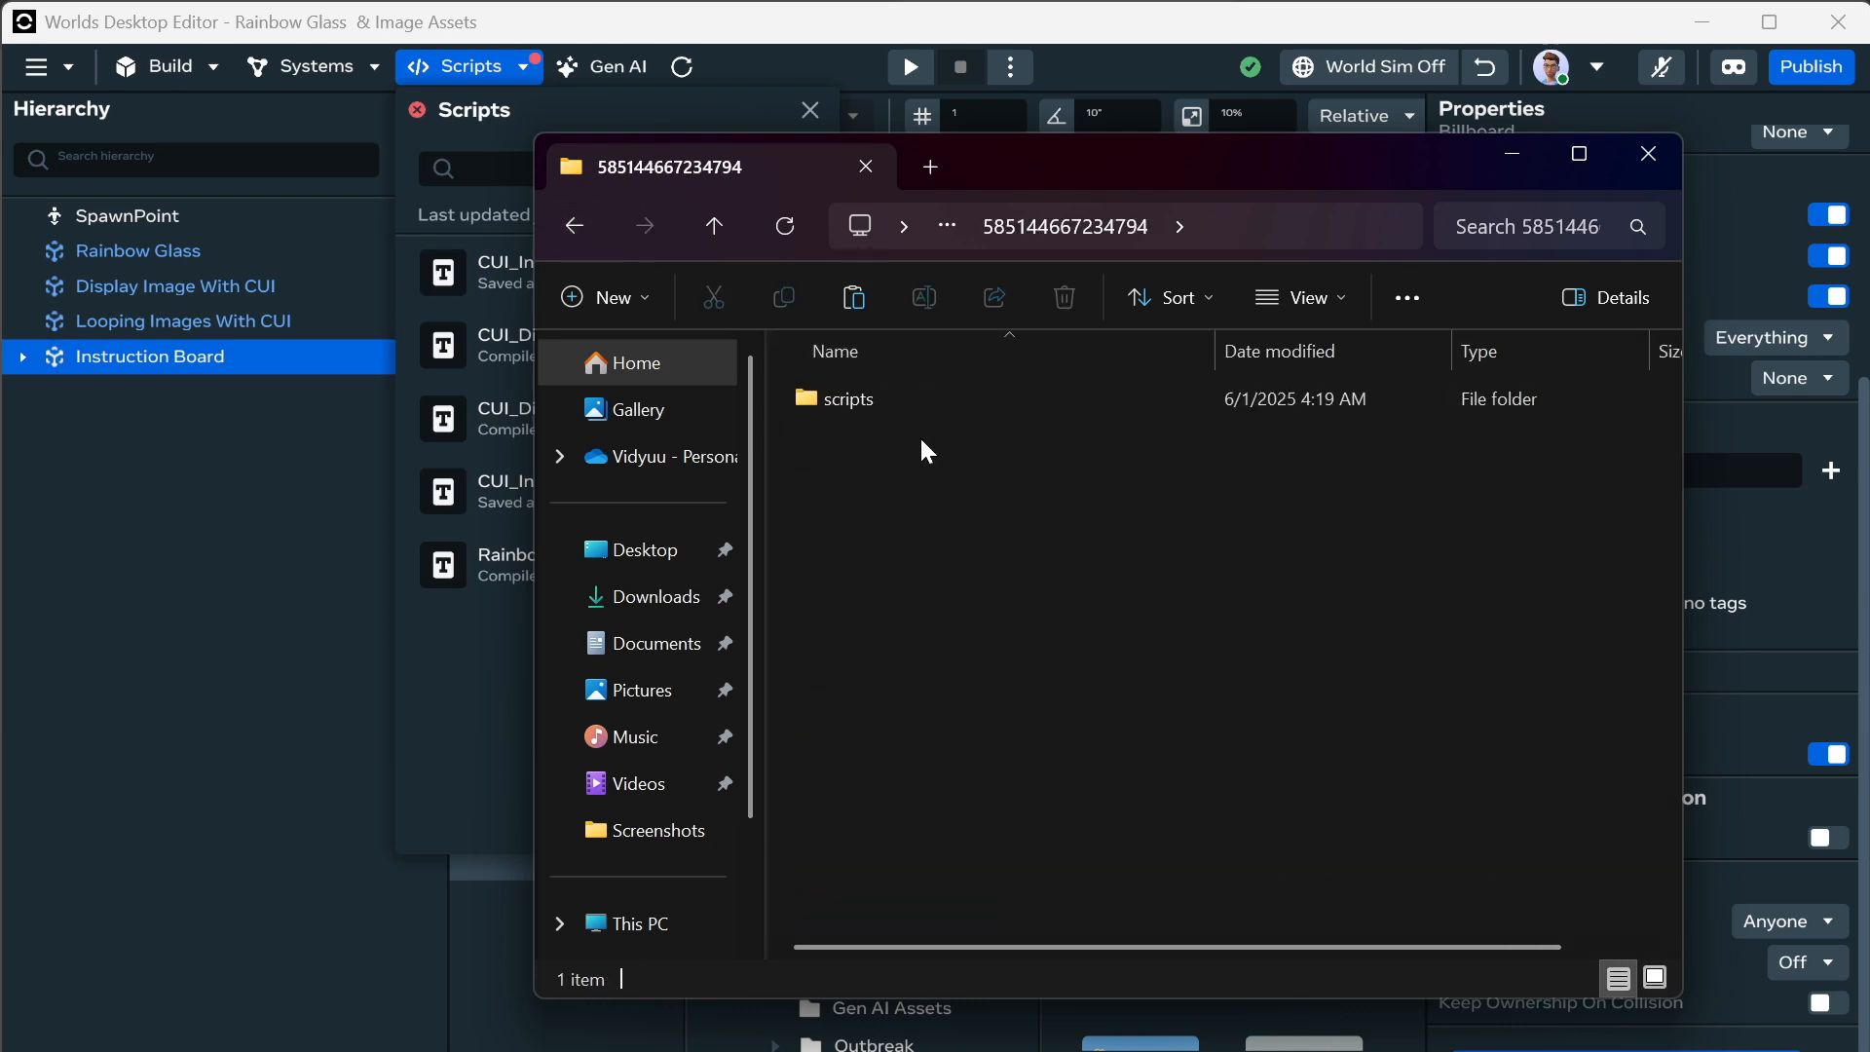
double_click(879, 394)
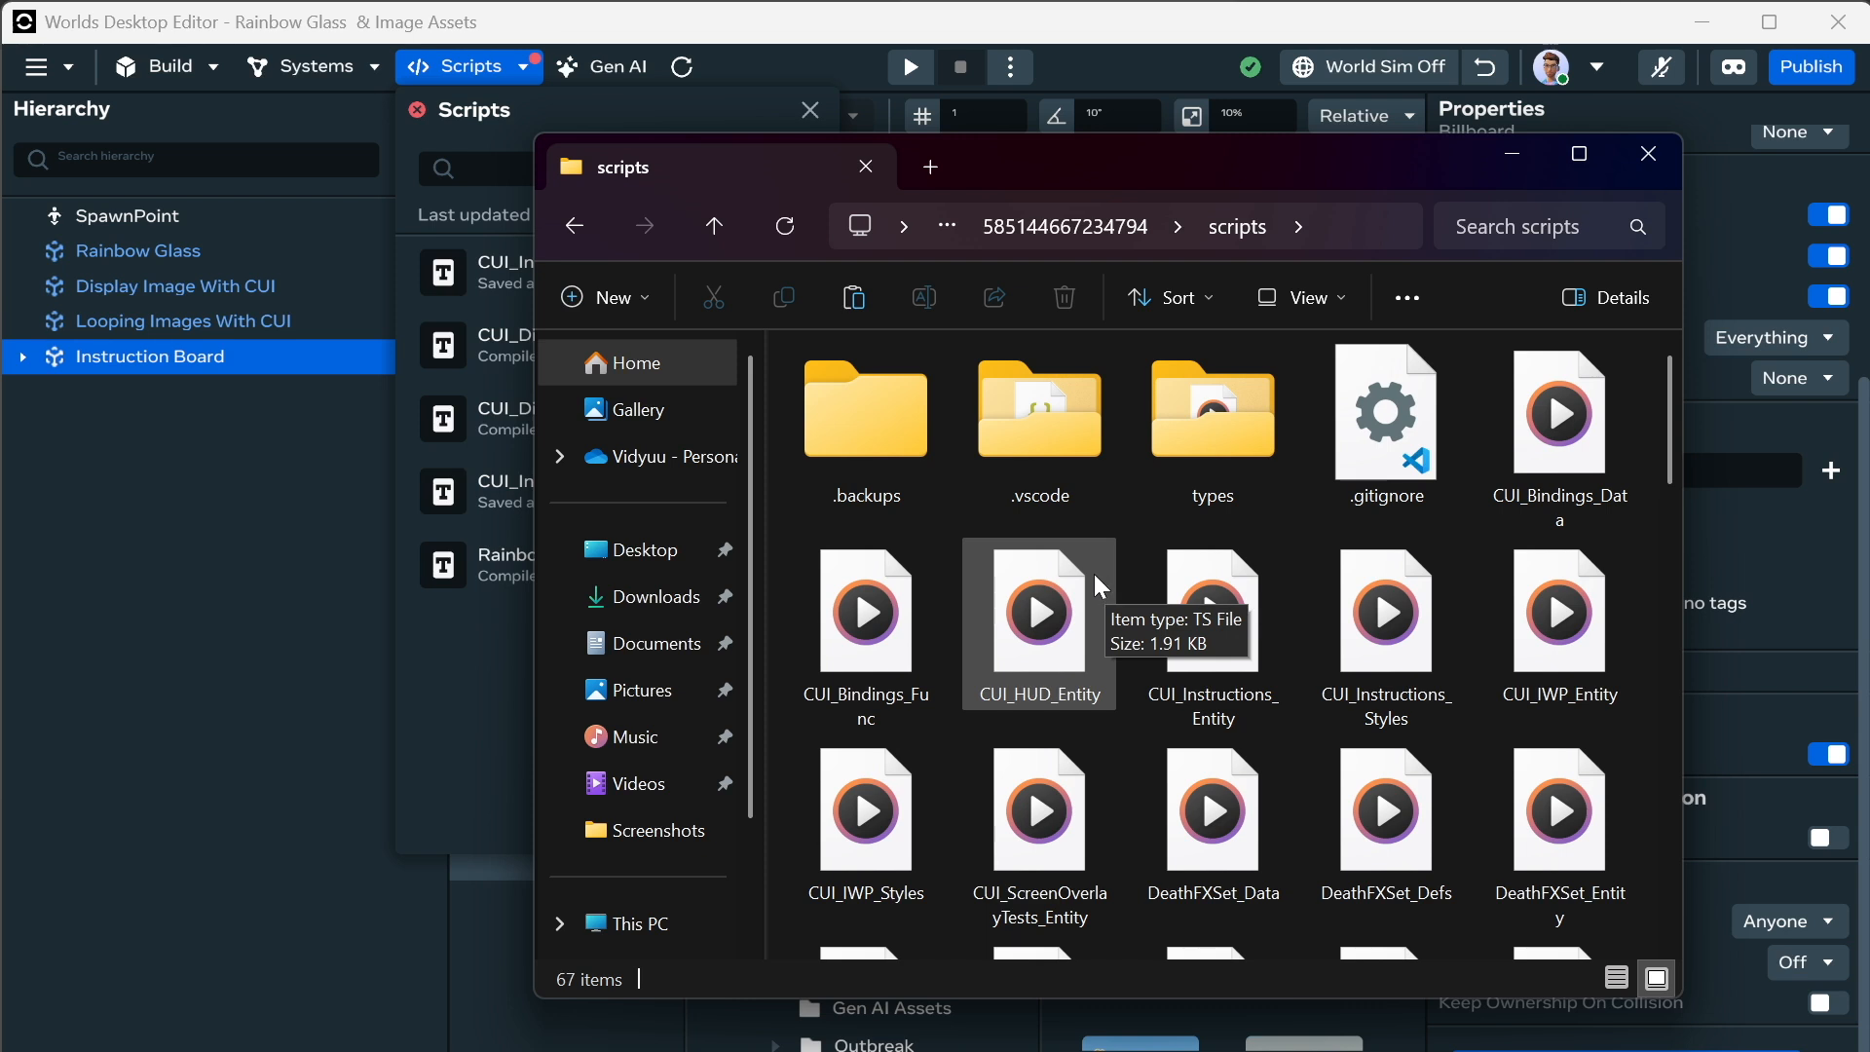
scroll(1095, 575, down, 5)
scroll(1095, 575, down, 5)
scroll(1092, 566, down, 3)
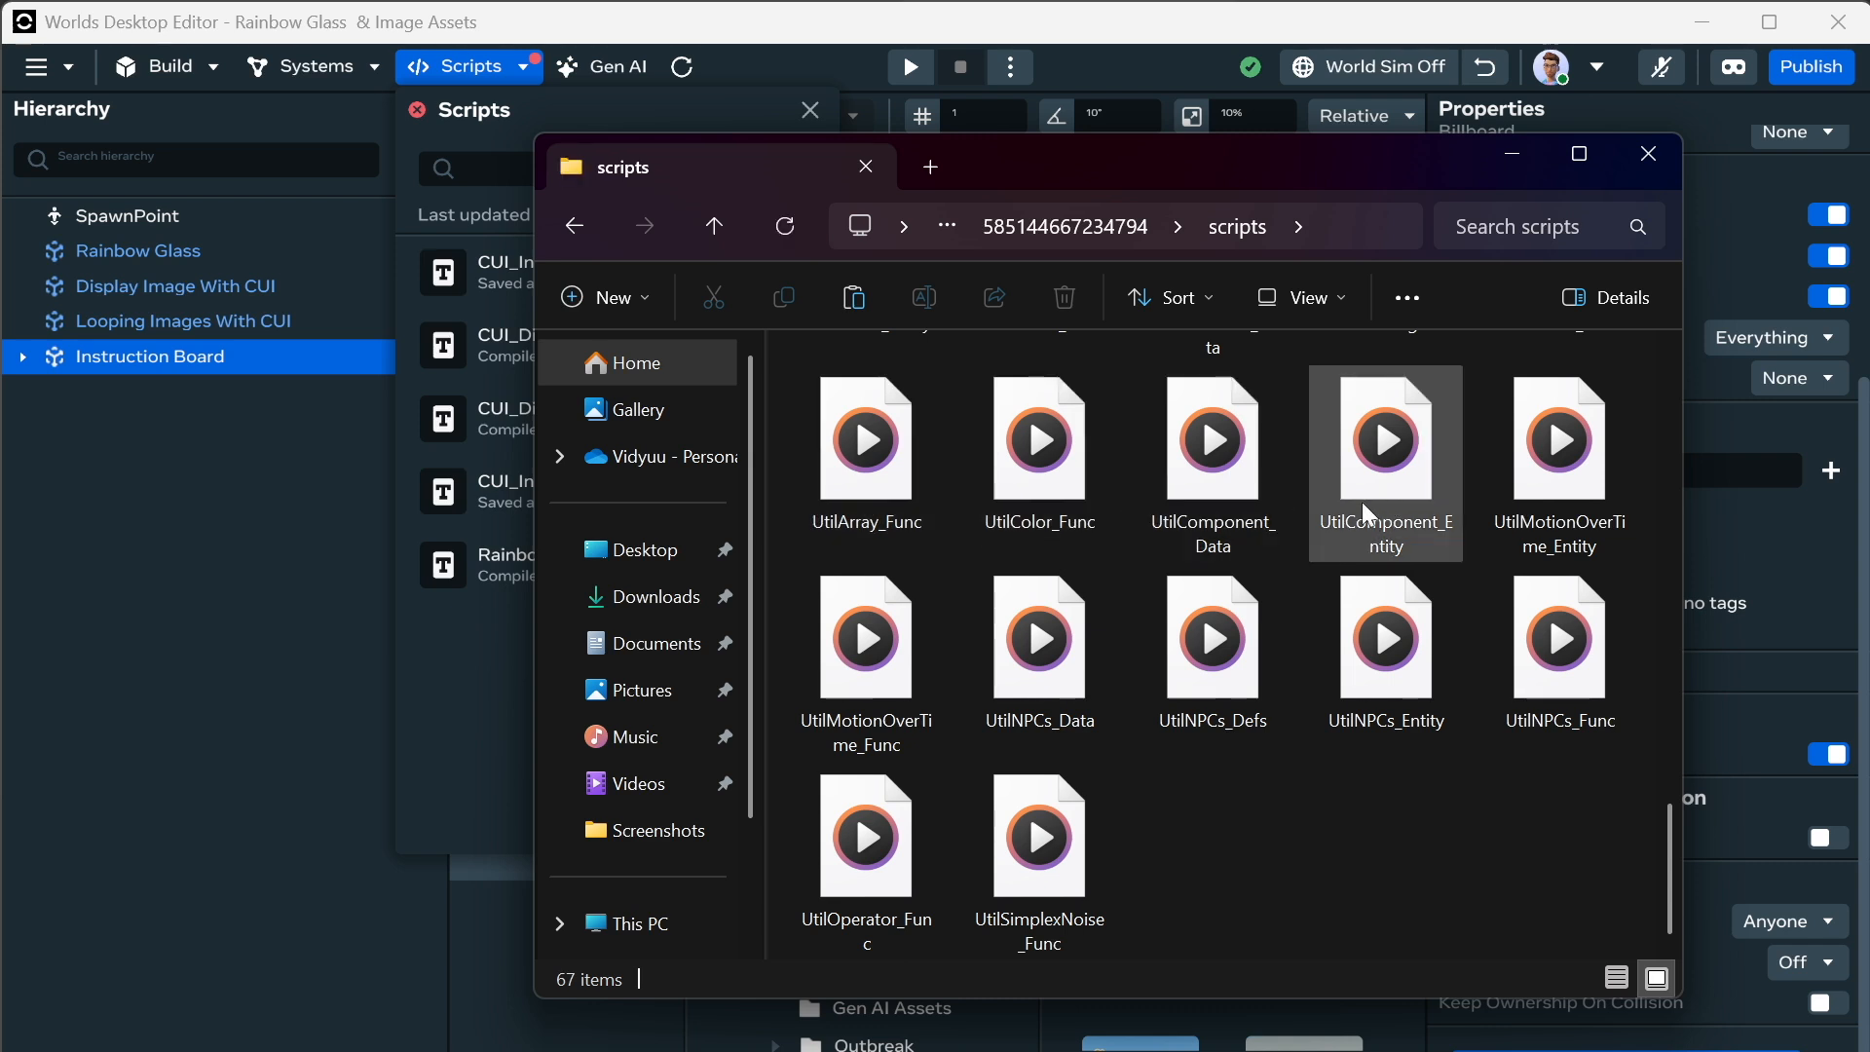
scroll(1361, 501, up, 4)
scroll(1473, 640, down, 2)
click(1576, 686)
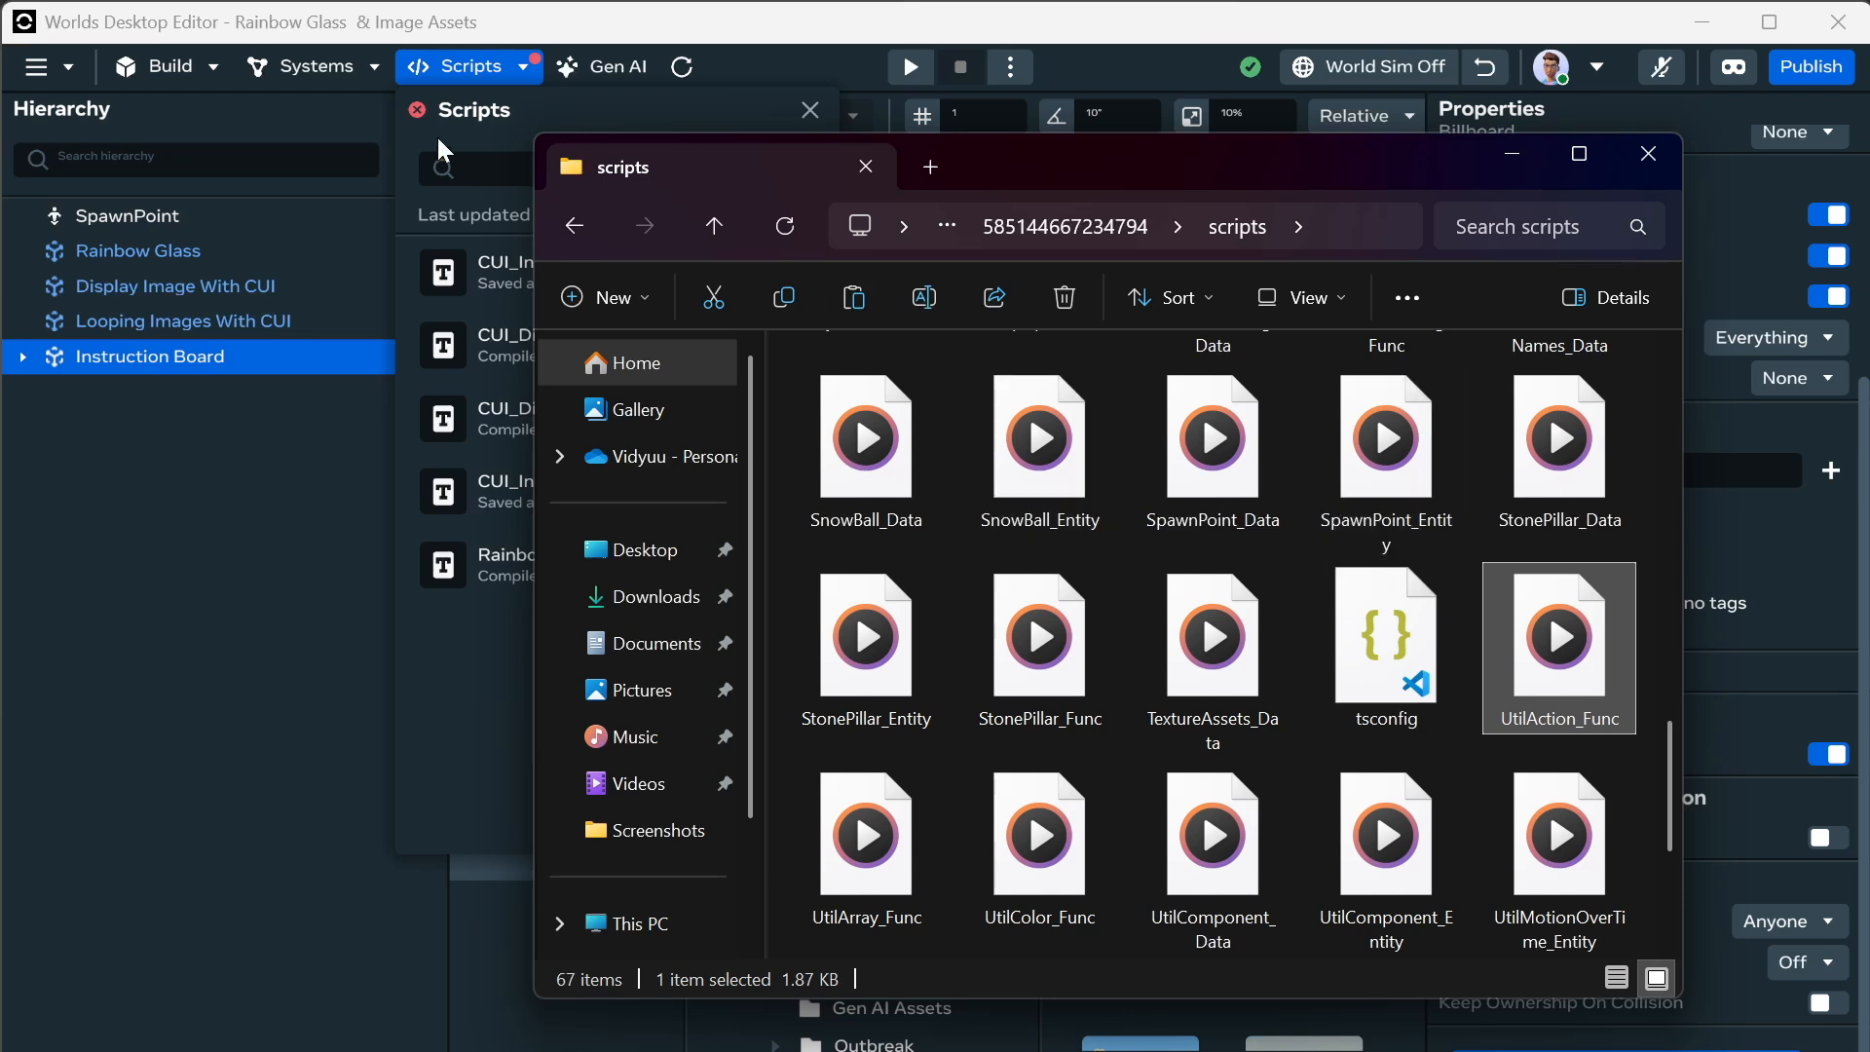
click(575, 226)
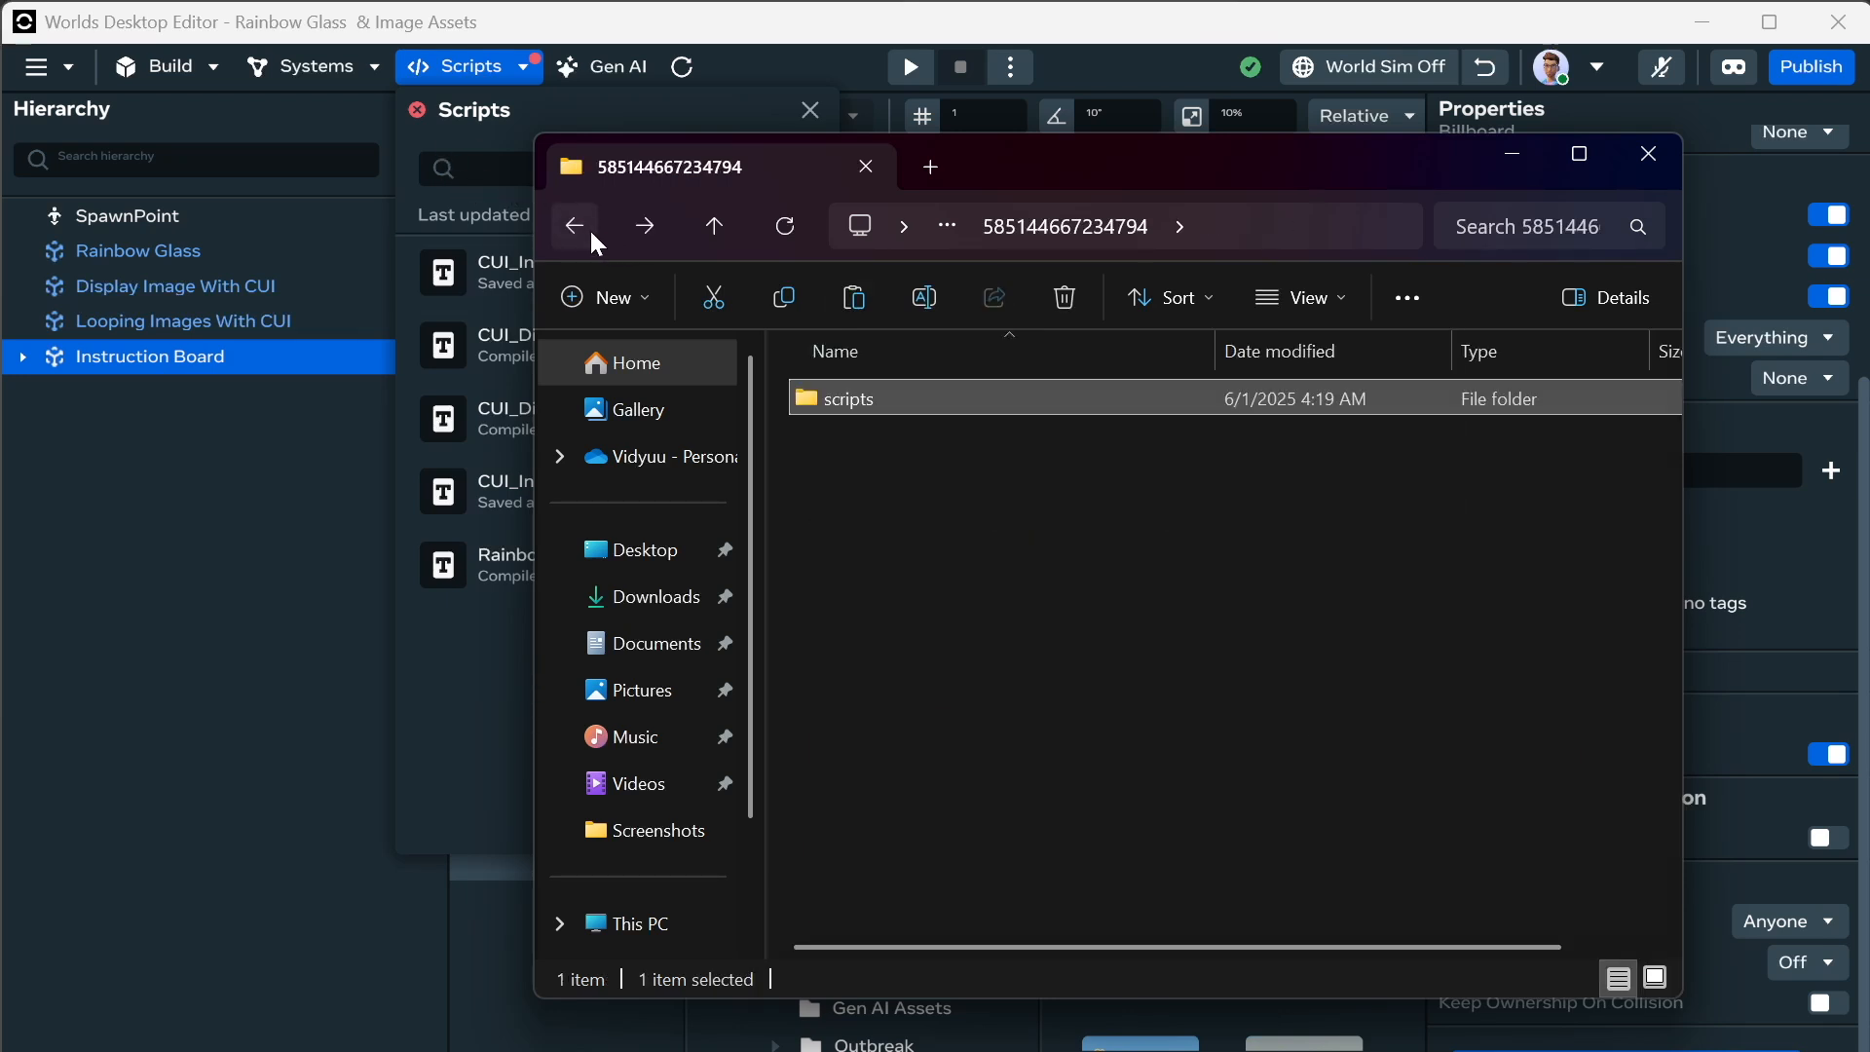
click(575, 226)
double_click(922, 568)
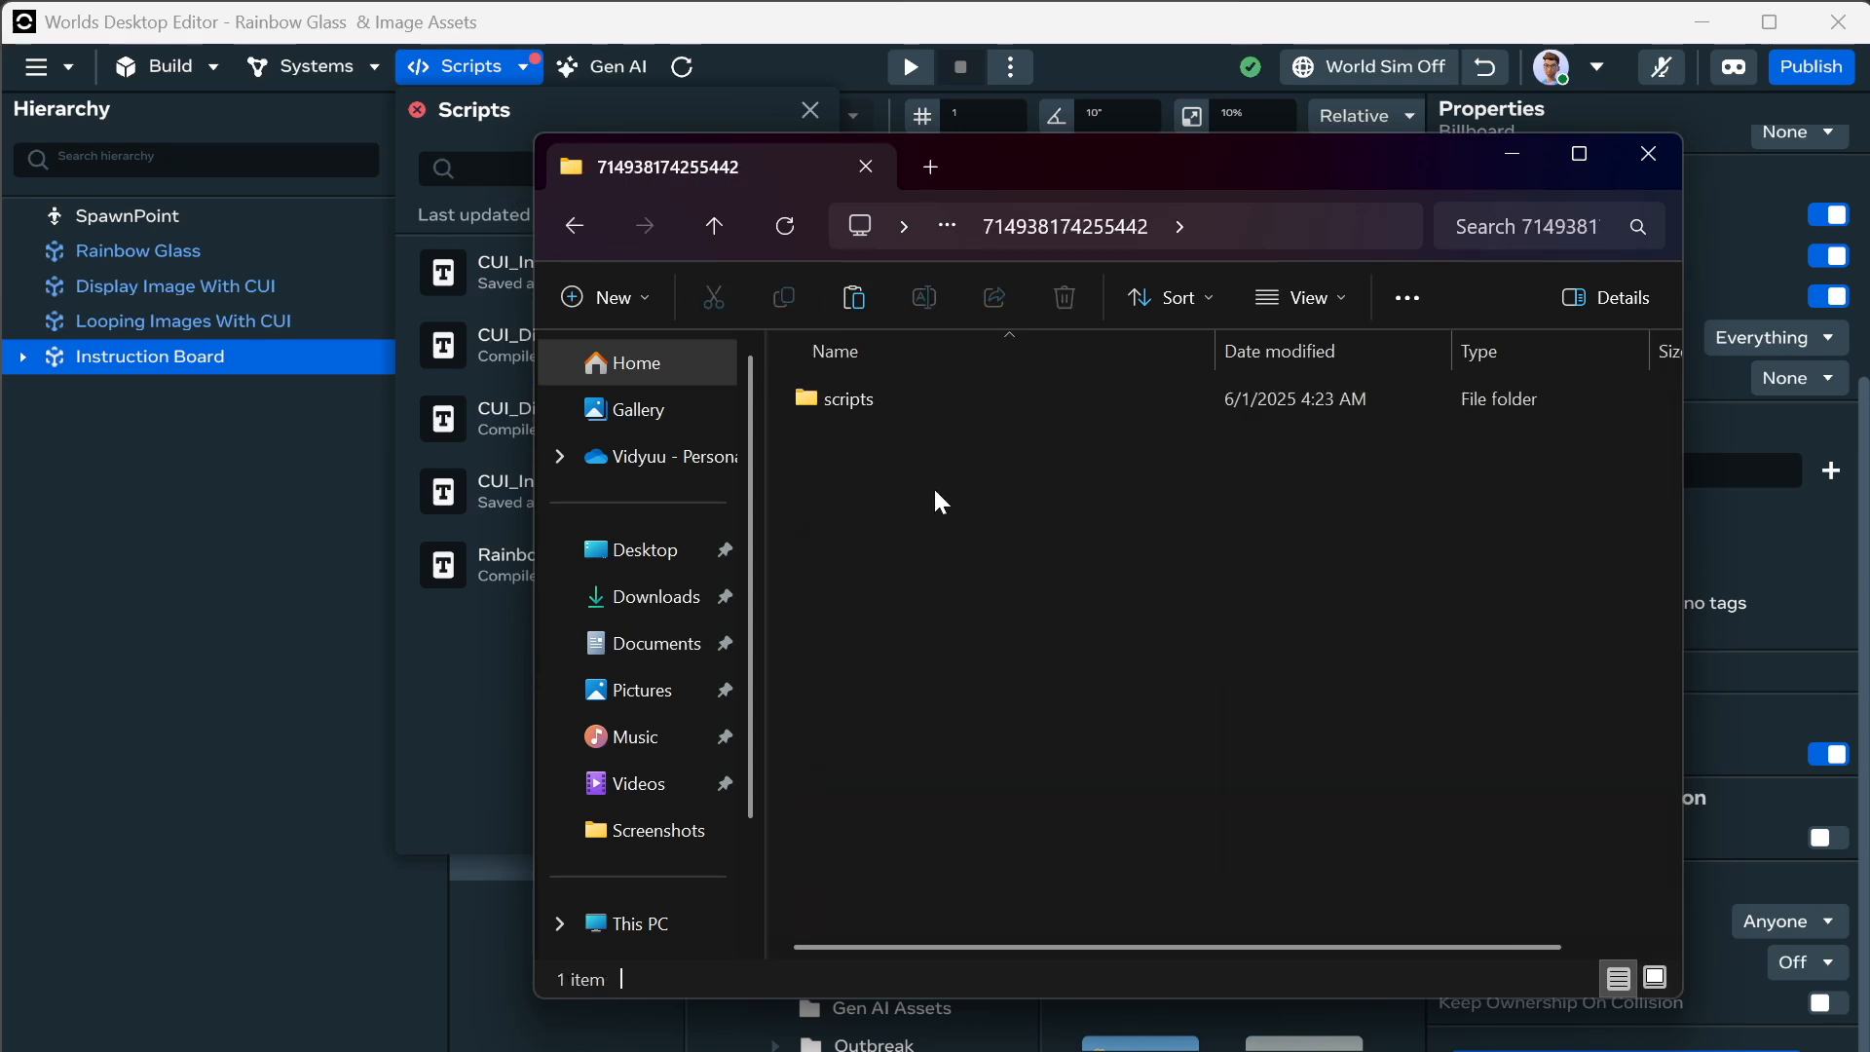
double_click(917, 417)
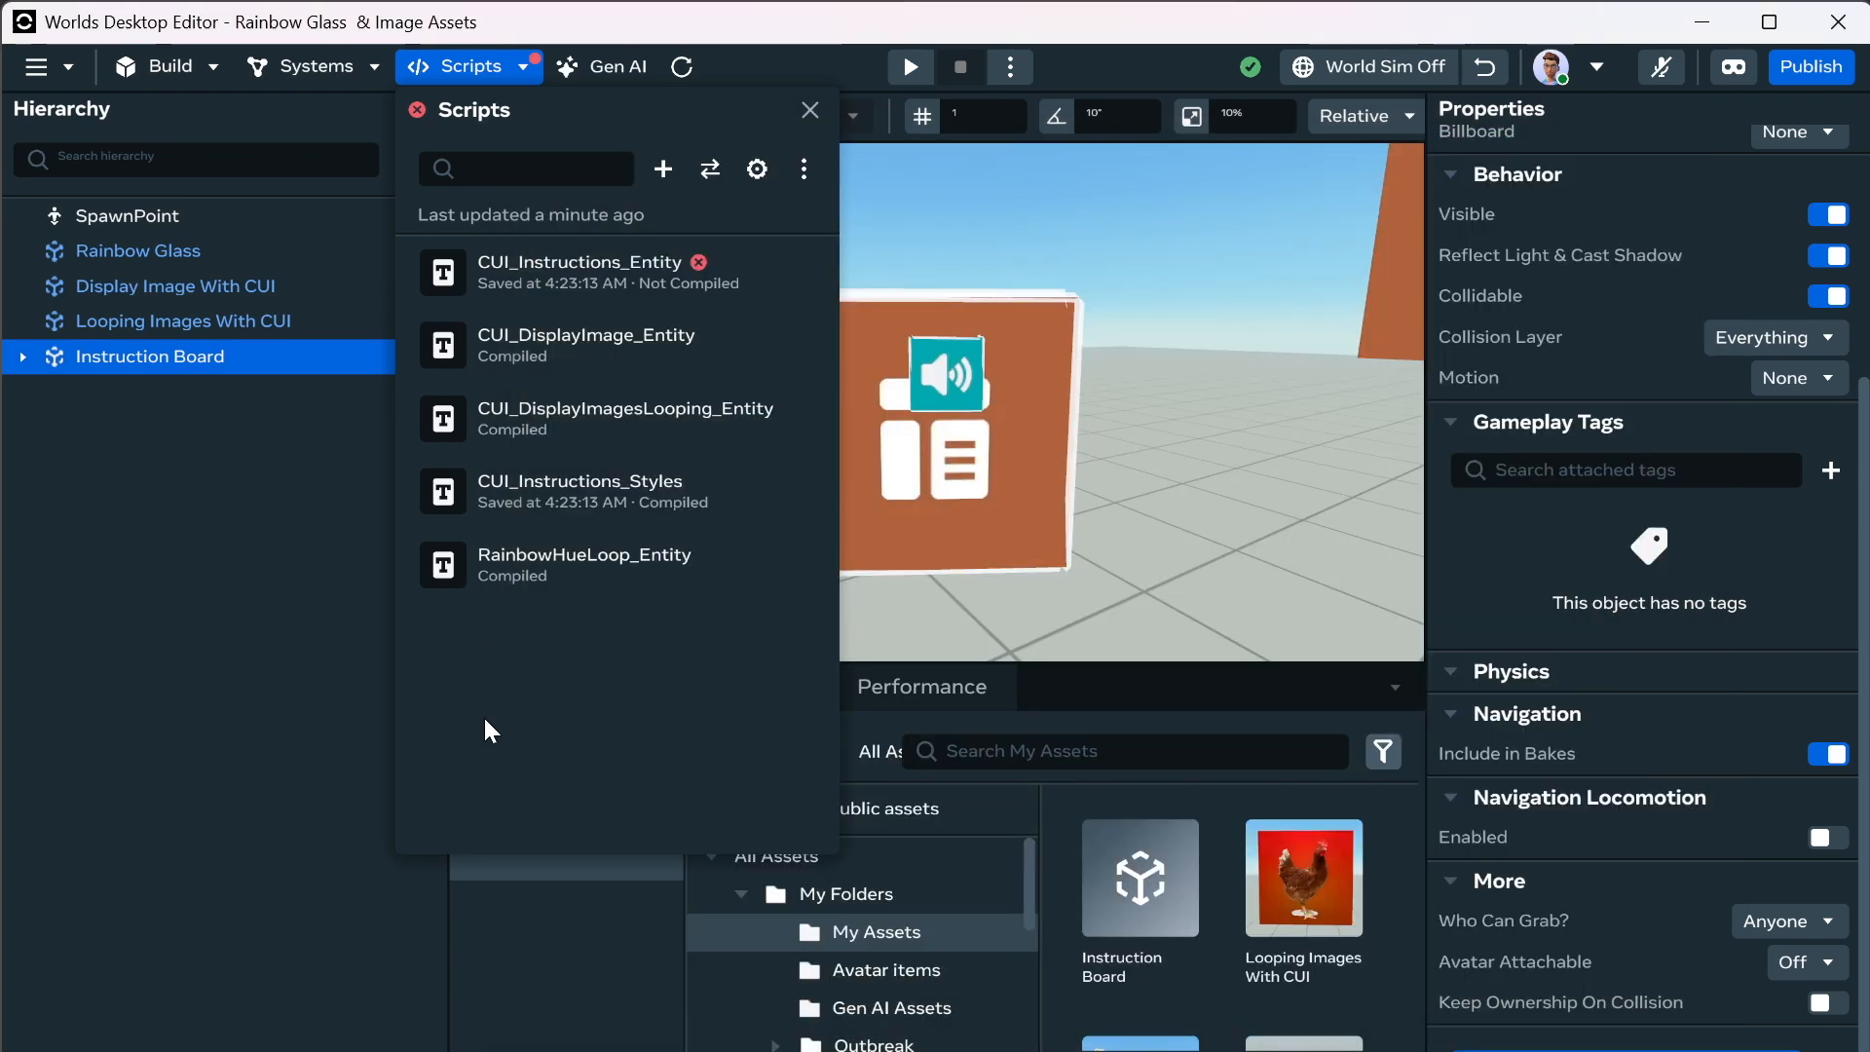
Return to Worlds Desktop Editor and close and reopen the script list to load UtilAction_Func.
click(493, 725)
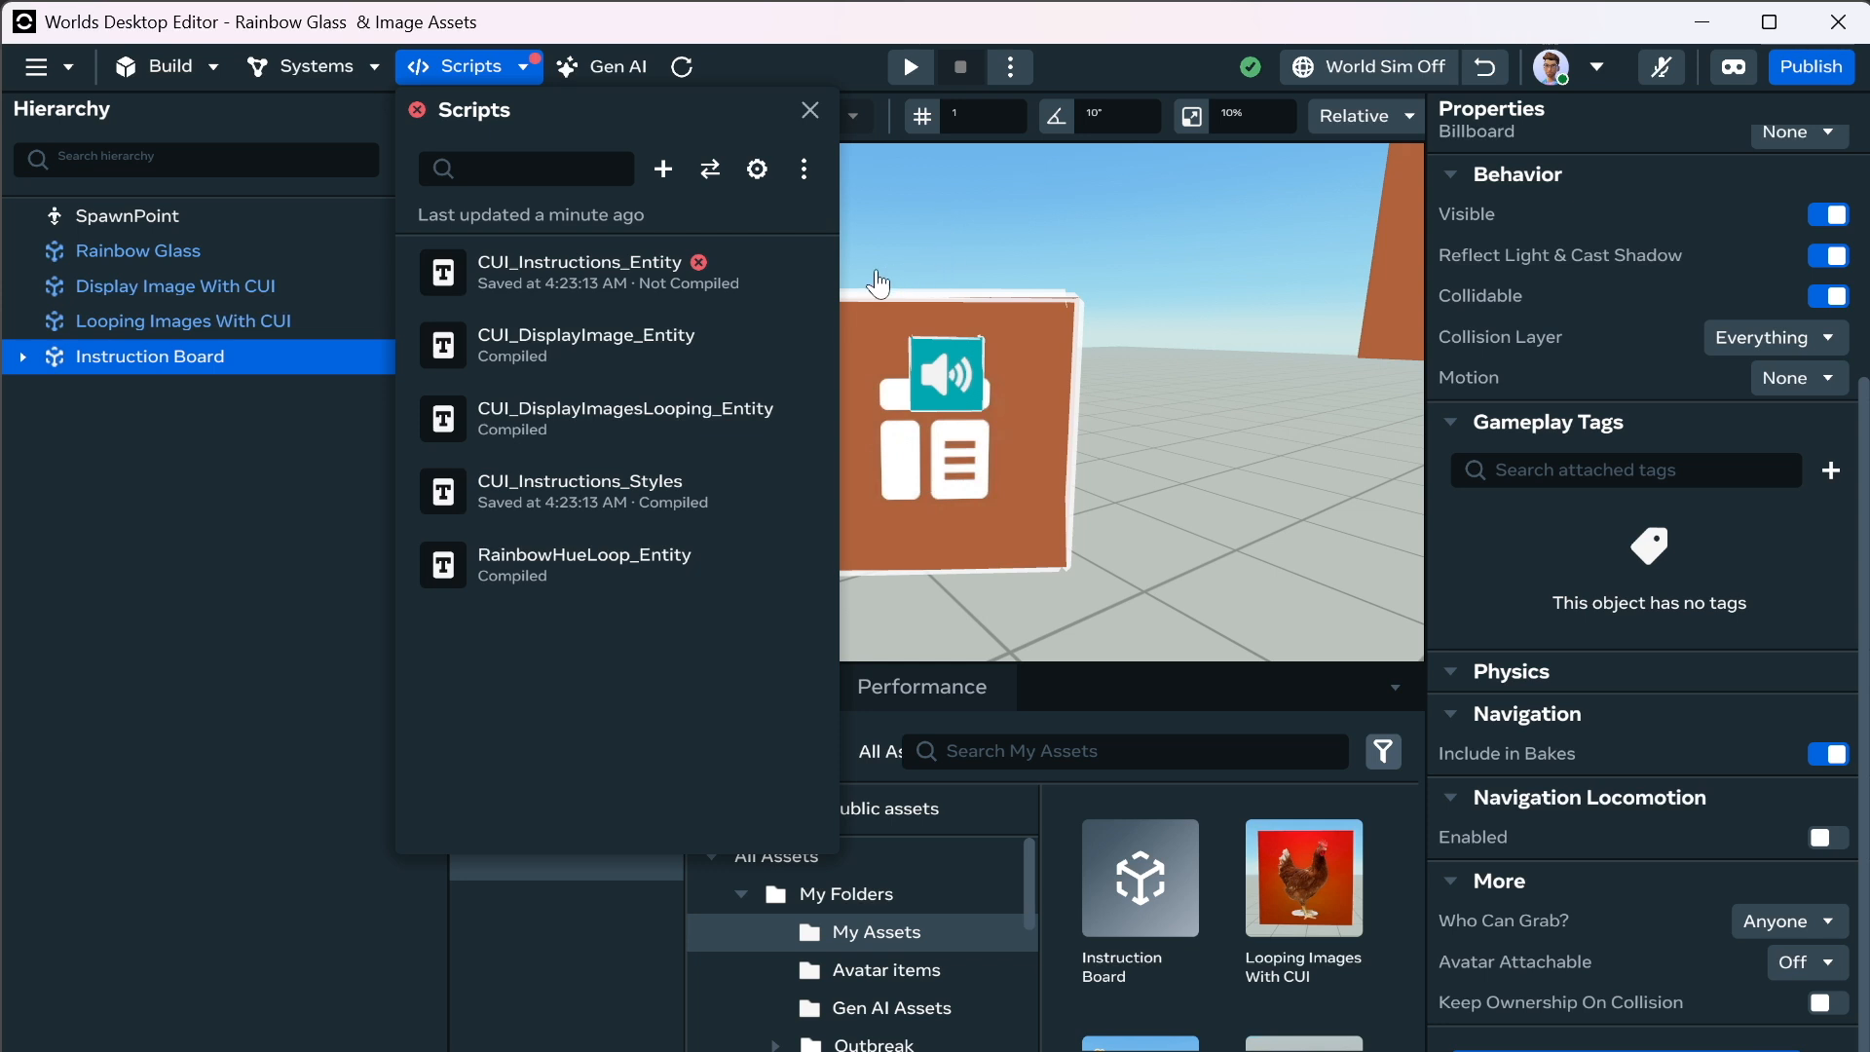
click(29, 586)
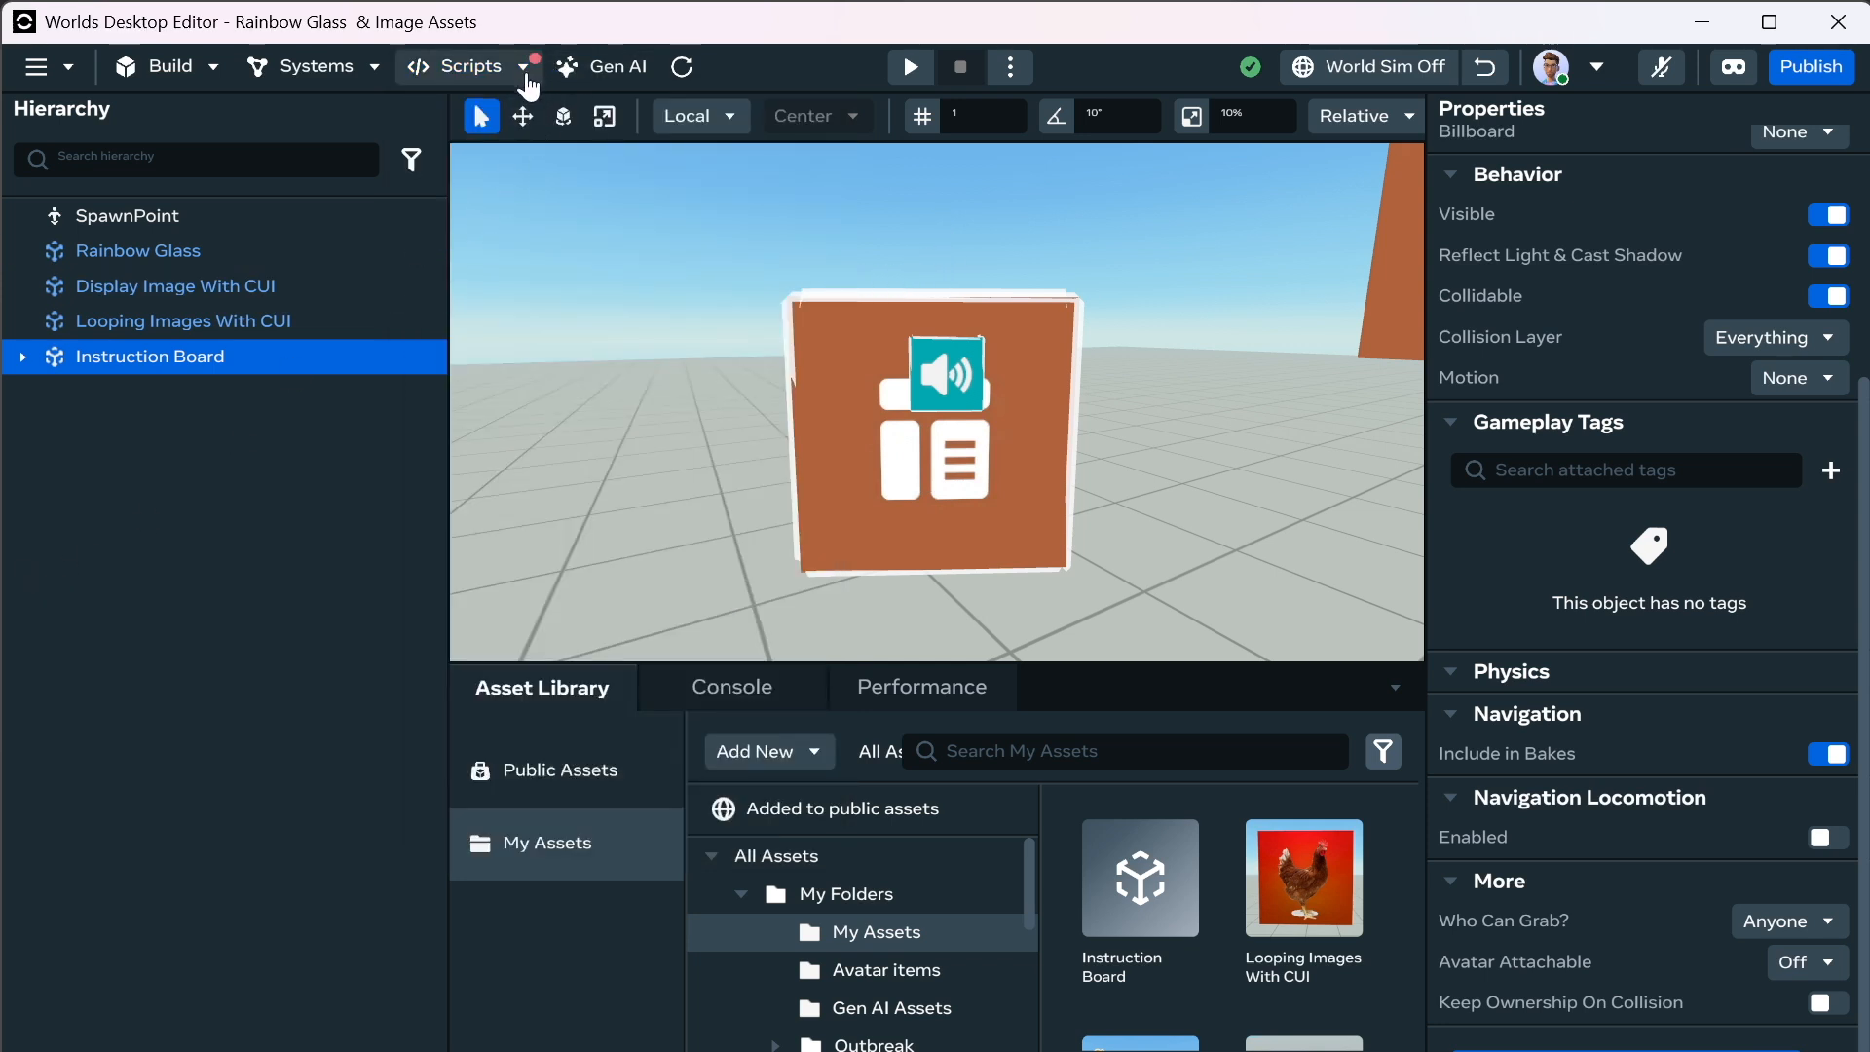
click(529, 85)
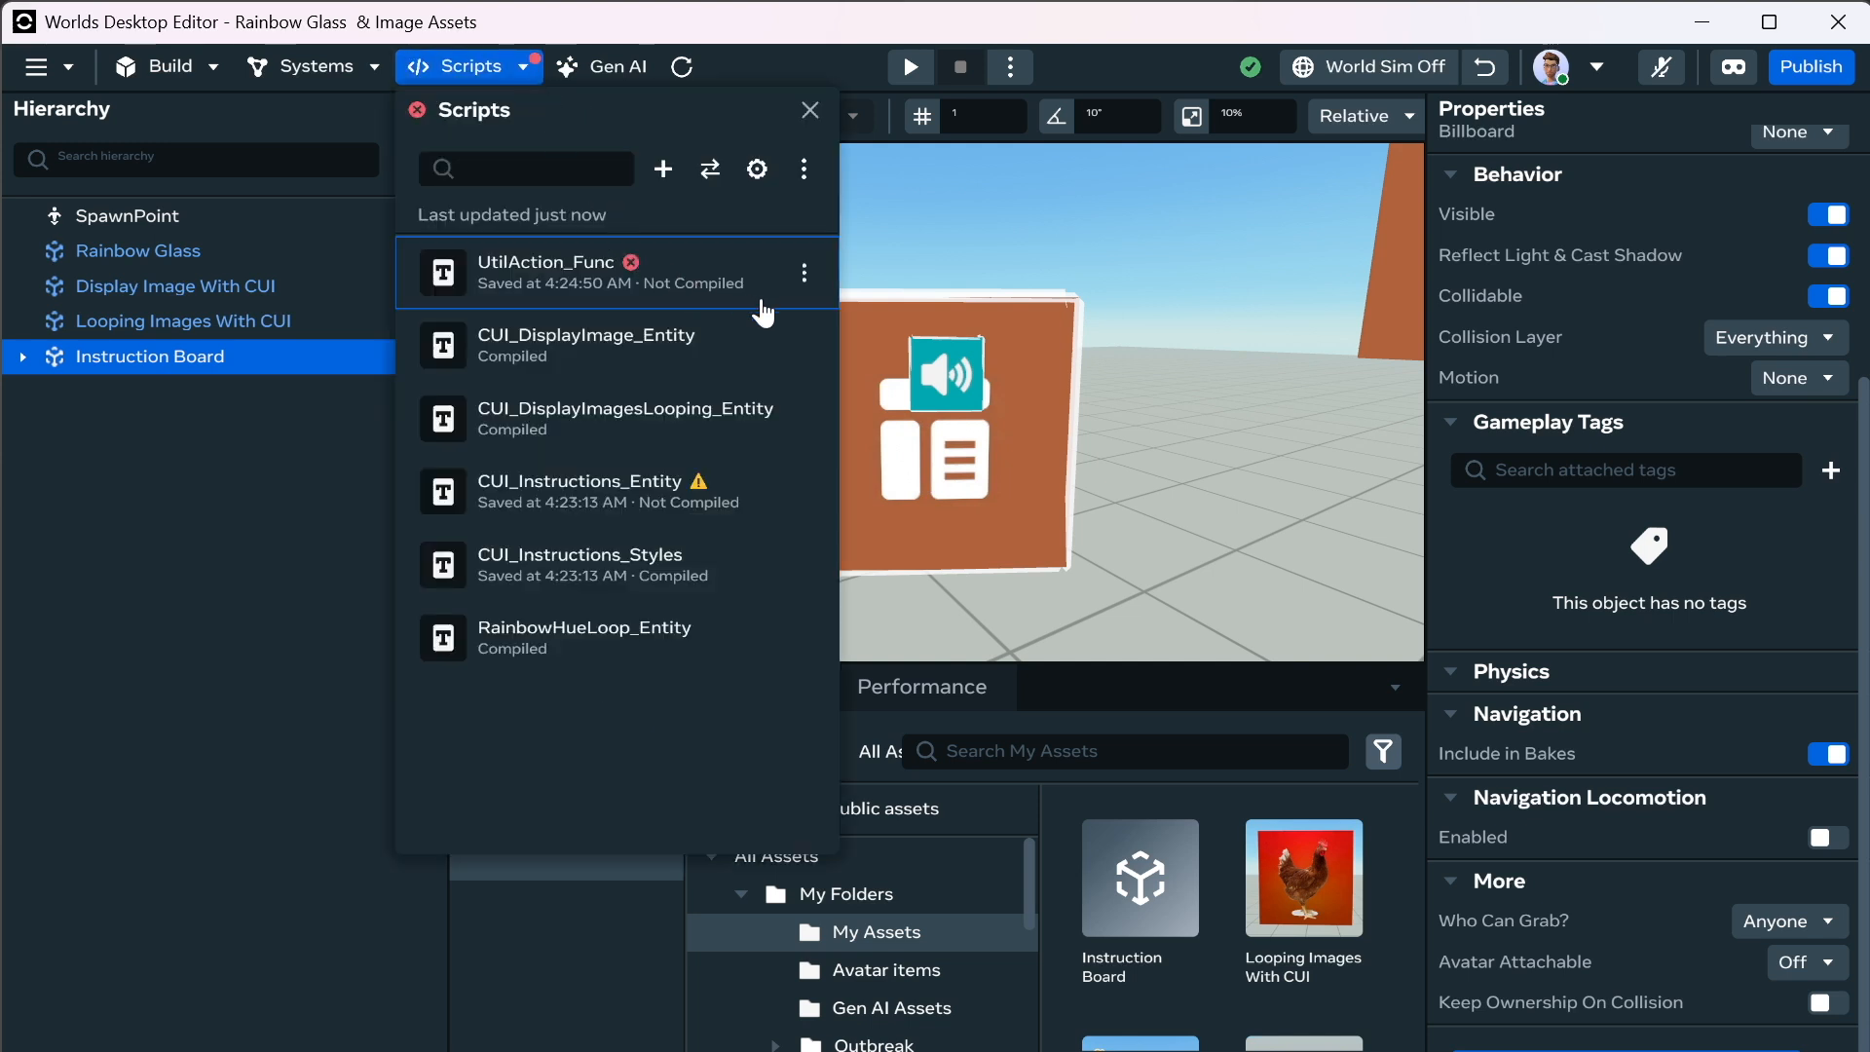
Open UtilAction_Func in the external editor, examine its imports and functions, and close the editor.
click(804, 288)
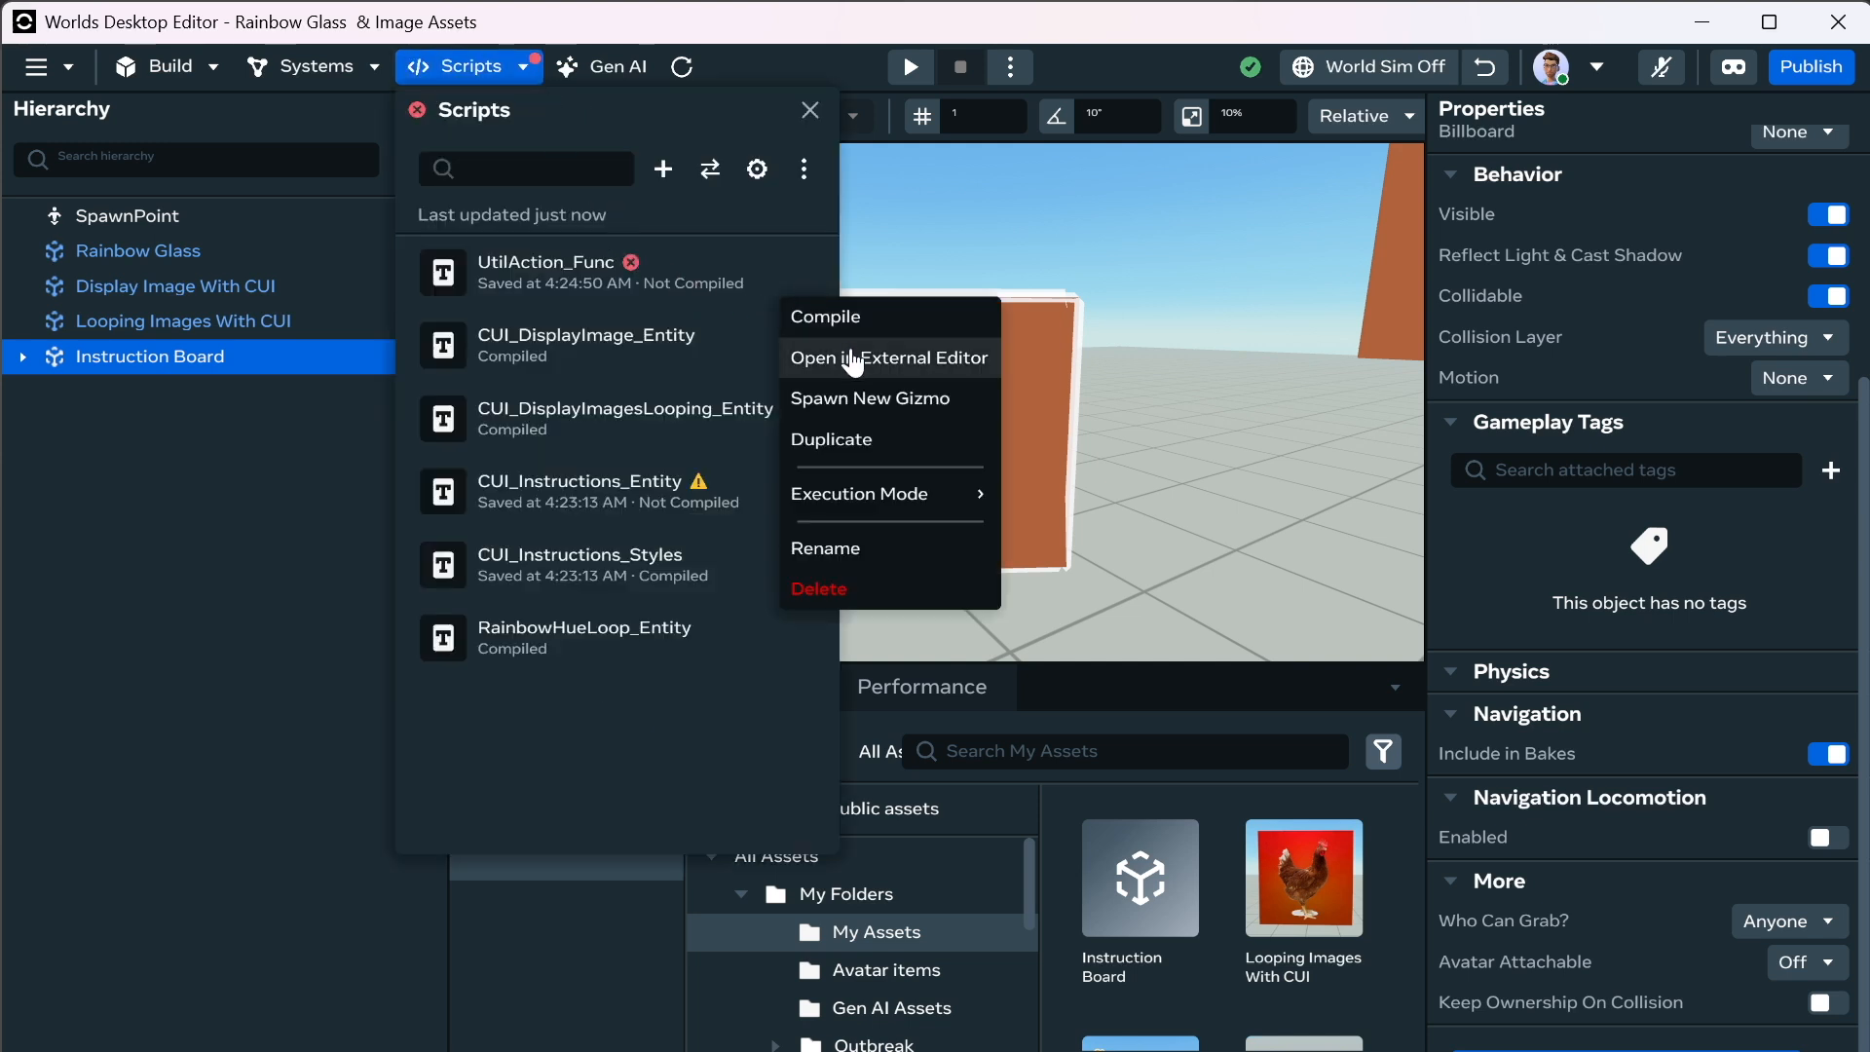
click(852, 356)
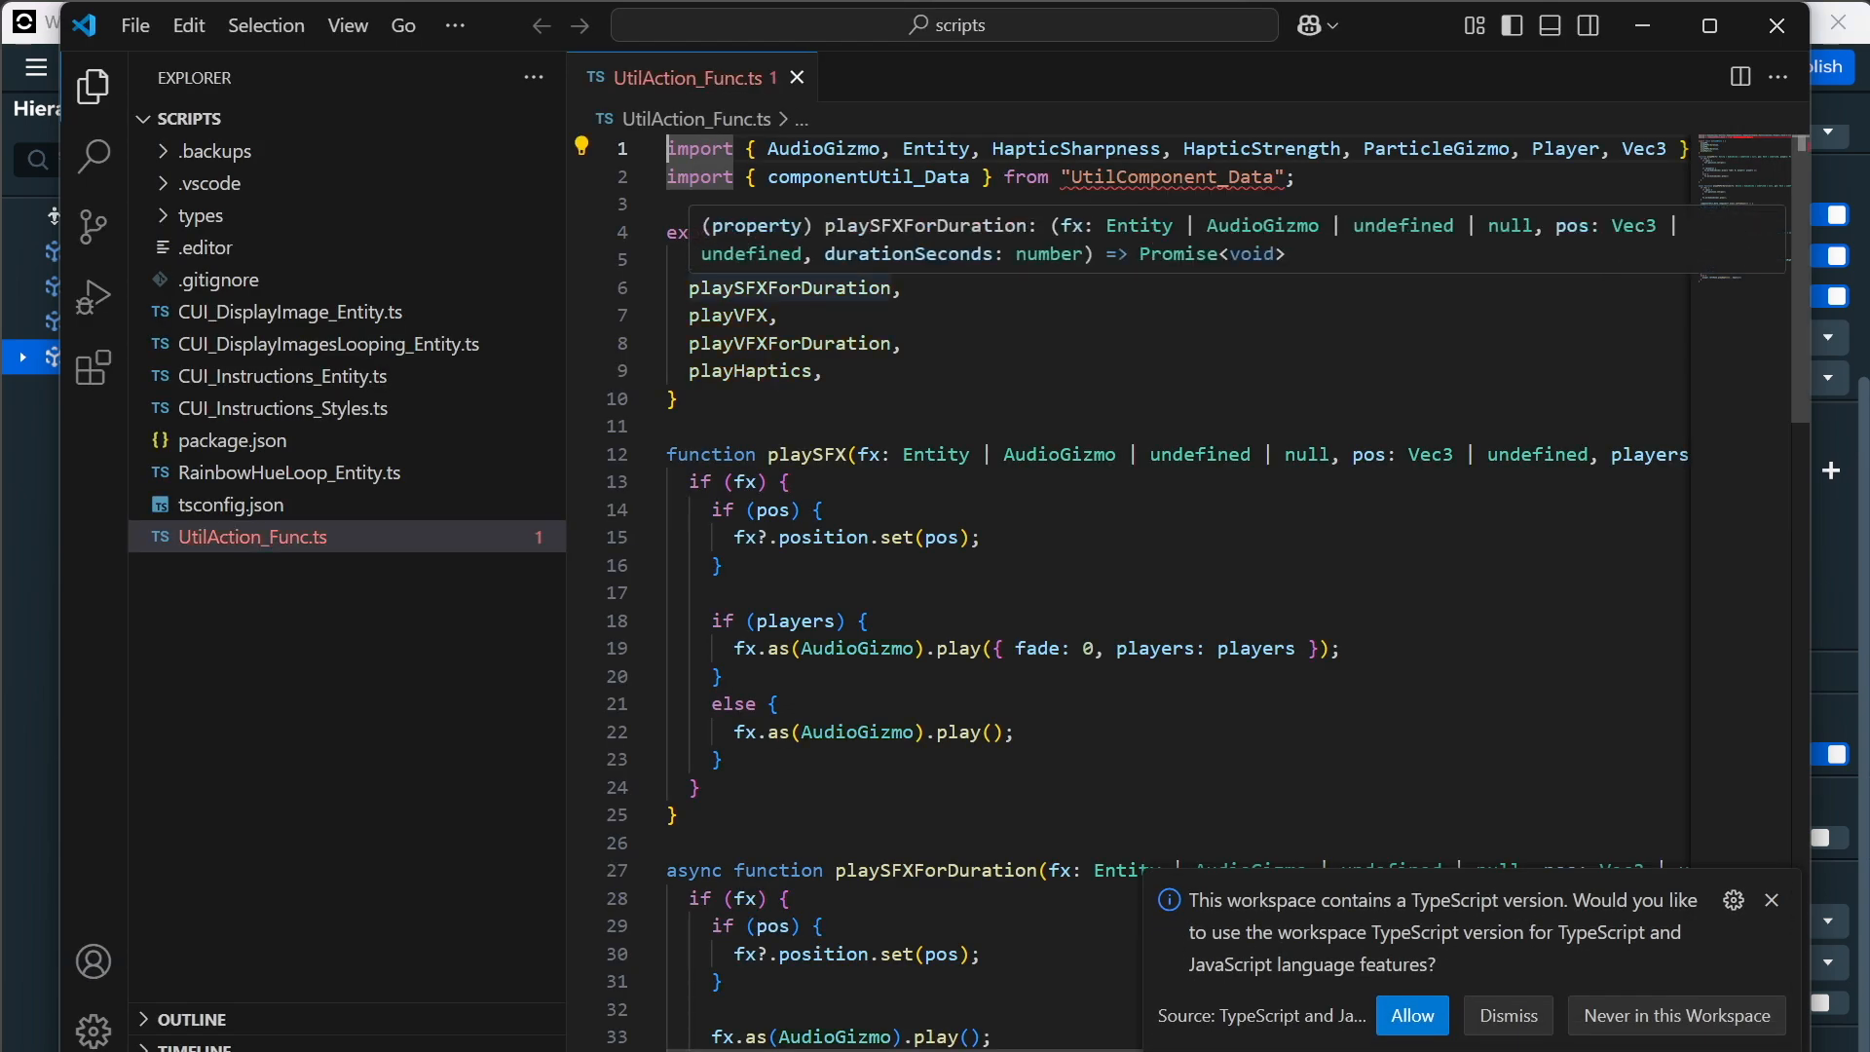
scroll(837, 292, down, 4)
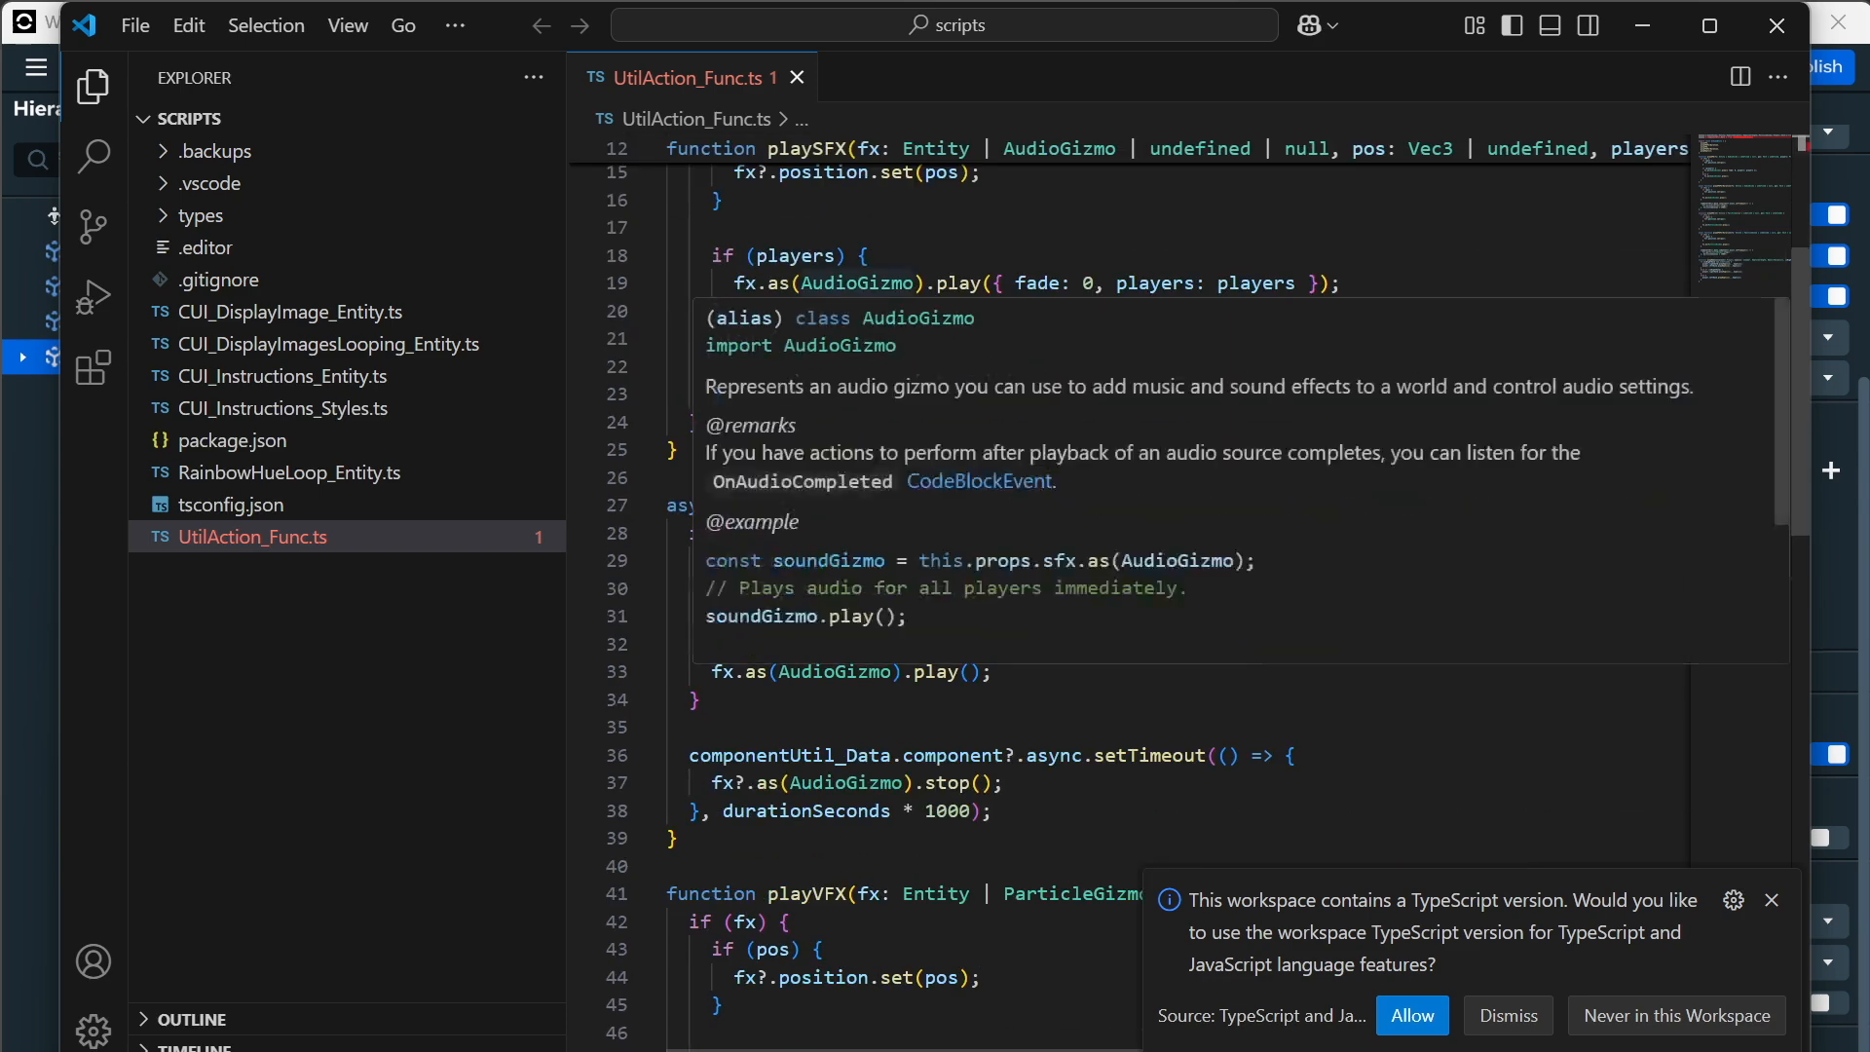
scroll(837, 292, down, 10)
scroll(1129, 487, down, 4)
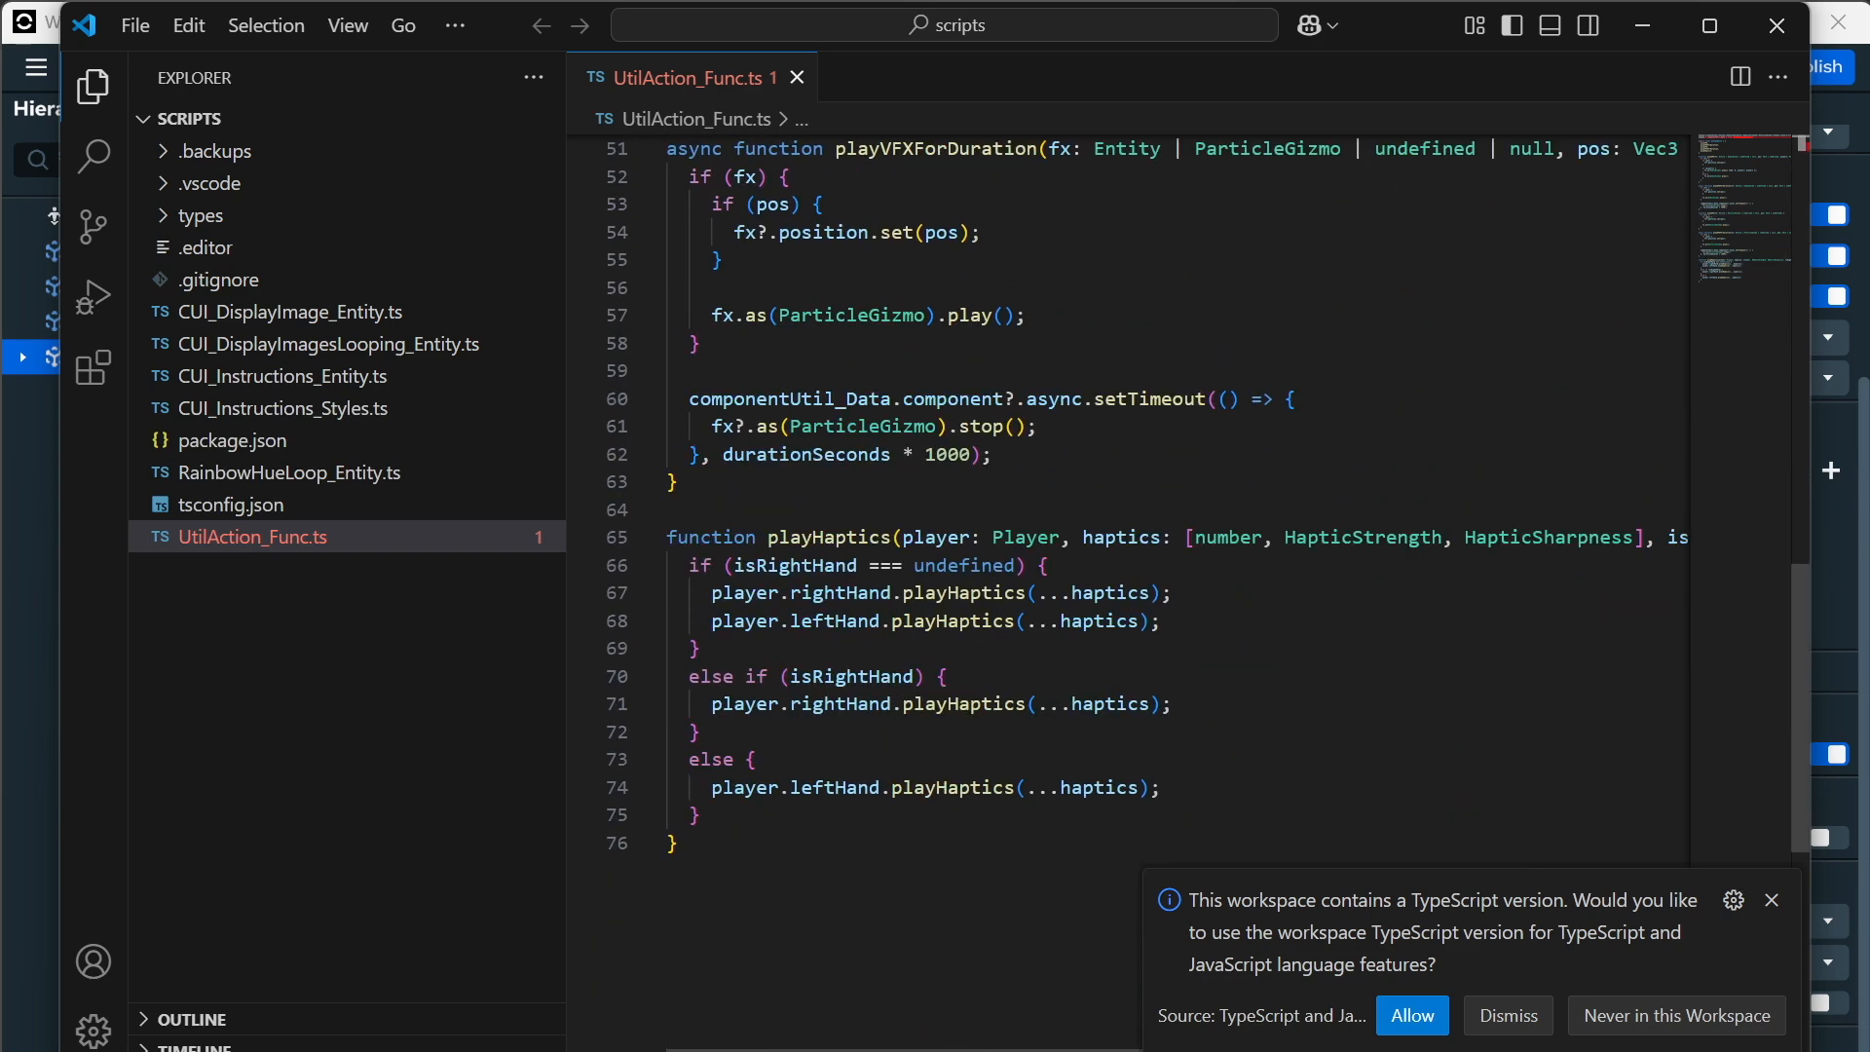
scroll(936, 294, up, 2)
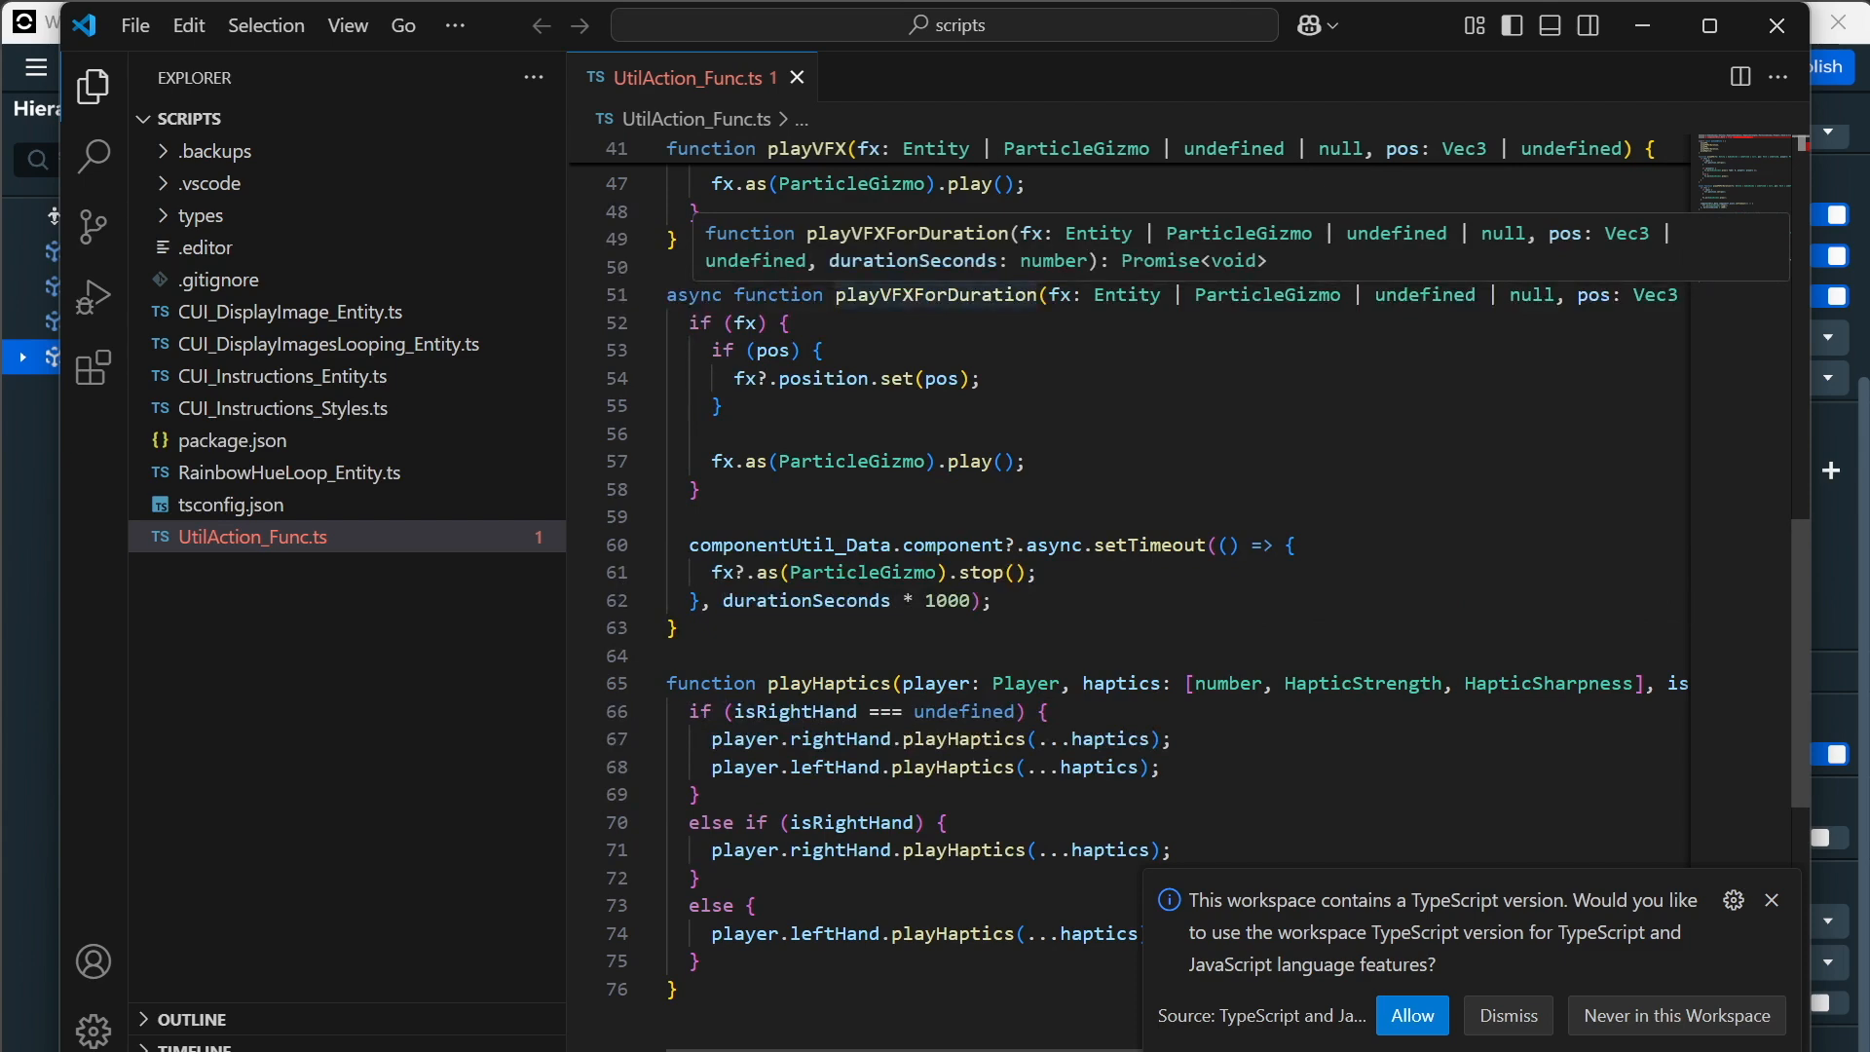
click(1775, 29)
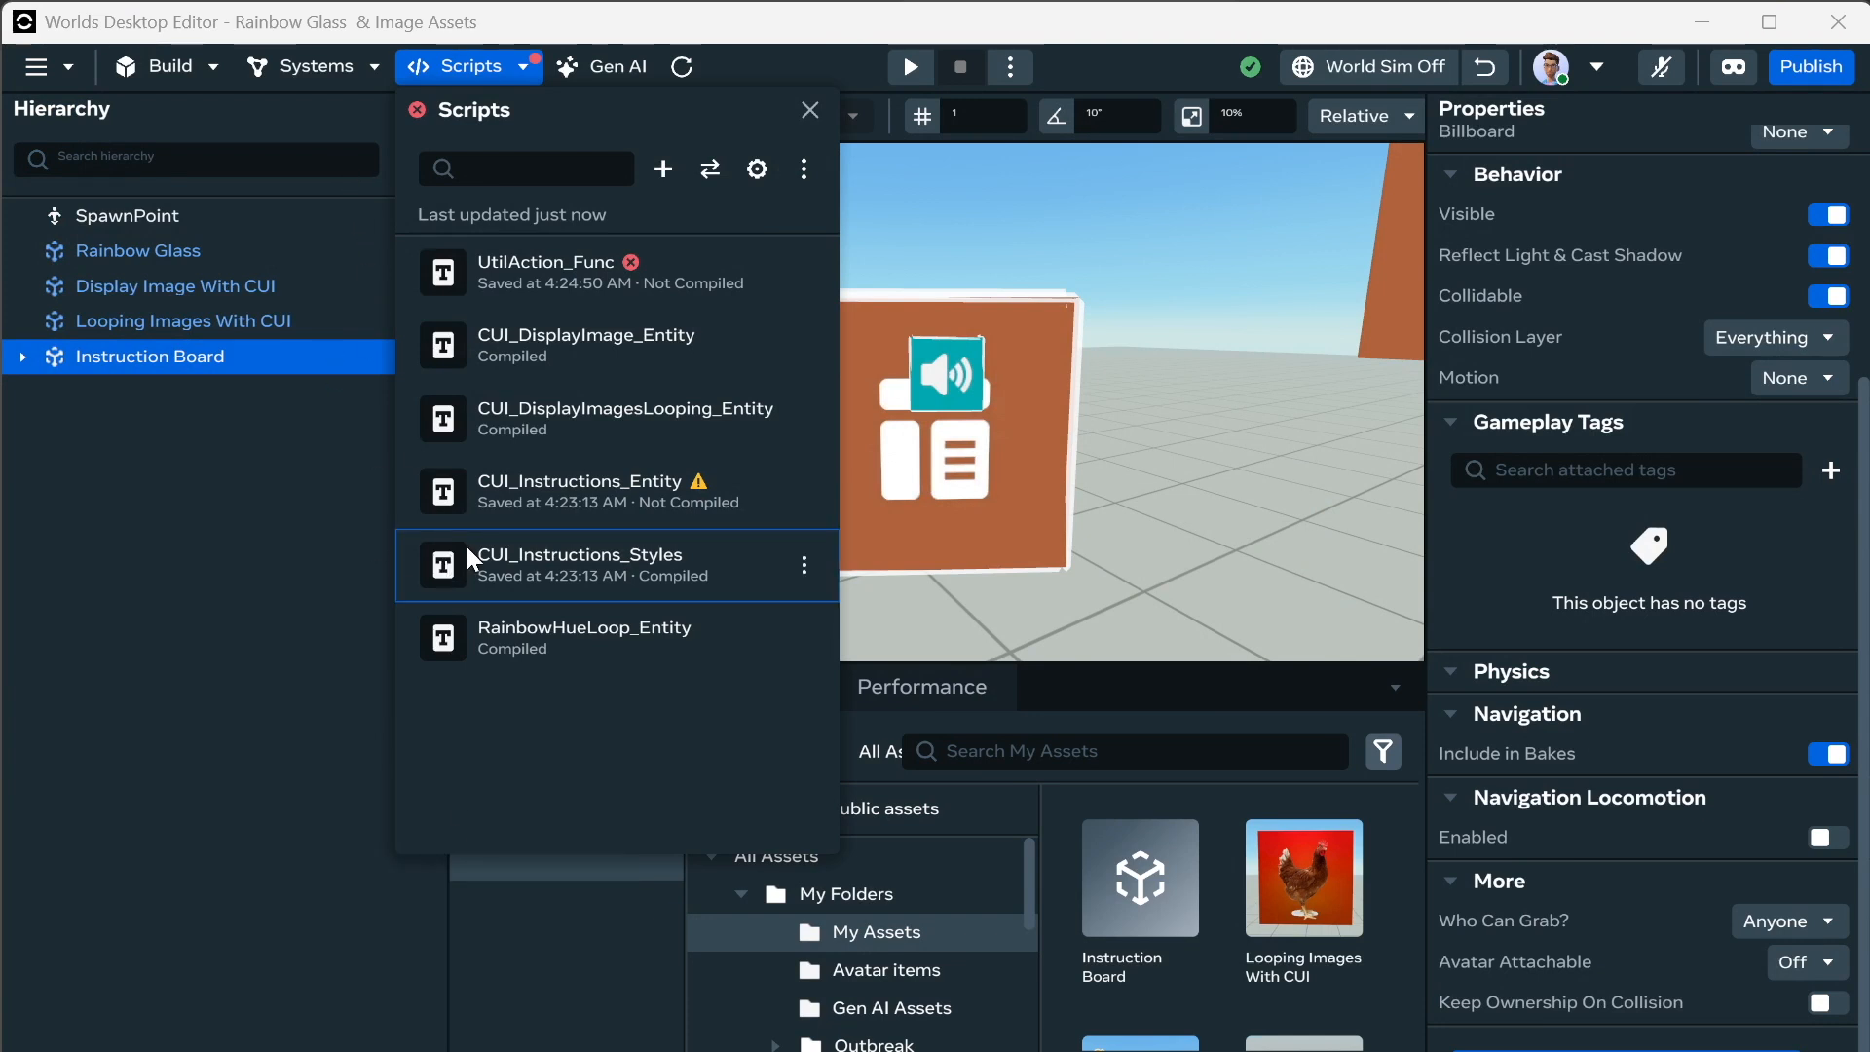
Switch to the Edge browser and open the Meta Developers page from the browsing history.
mouse_move(723, 499)
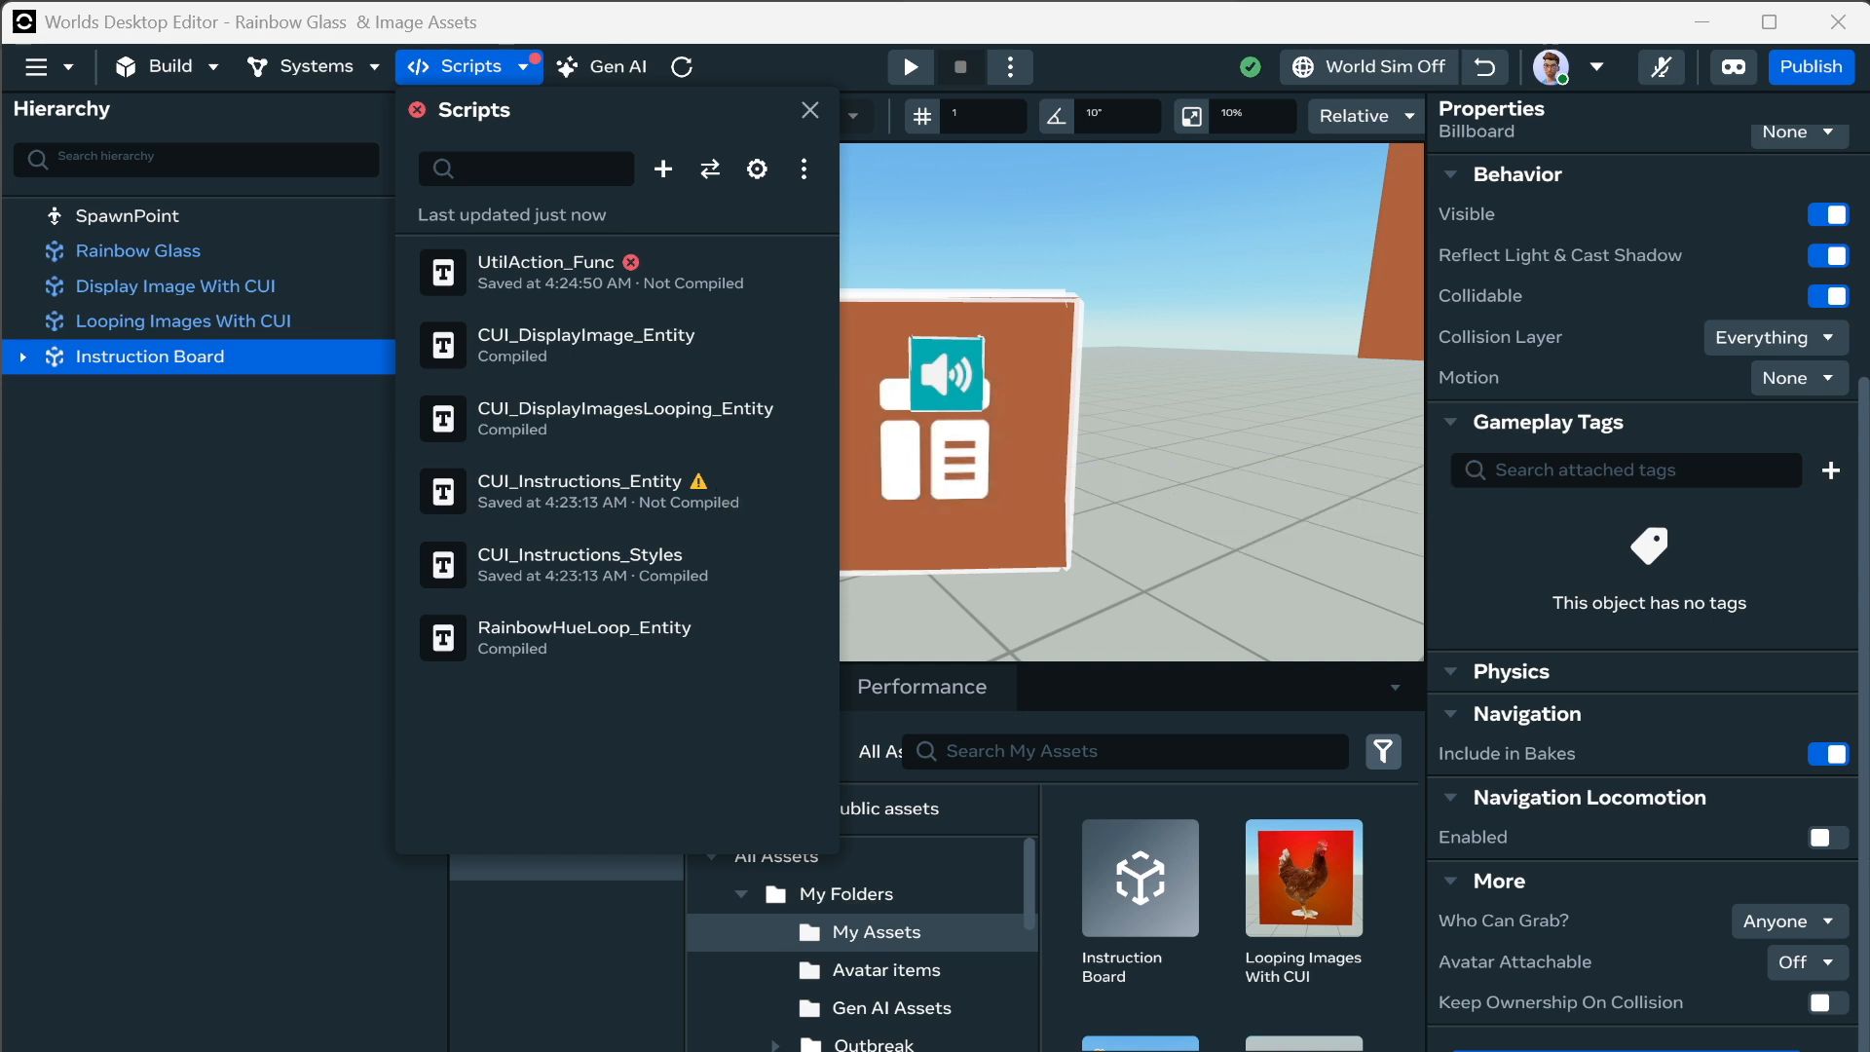
key(alt+Tab)
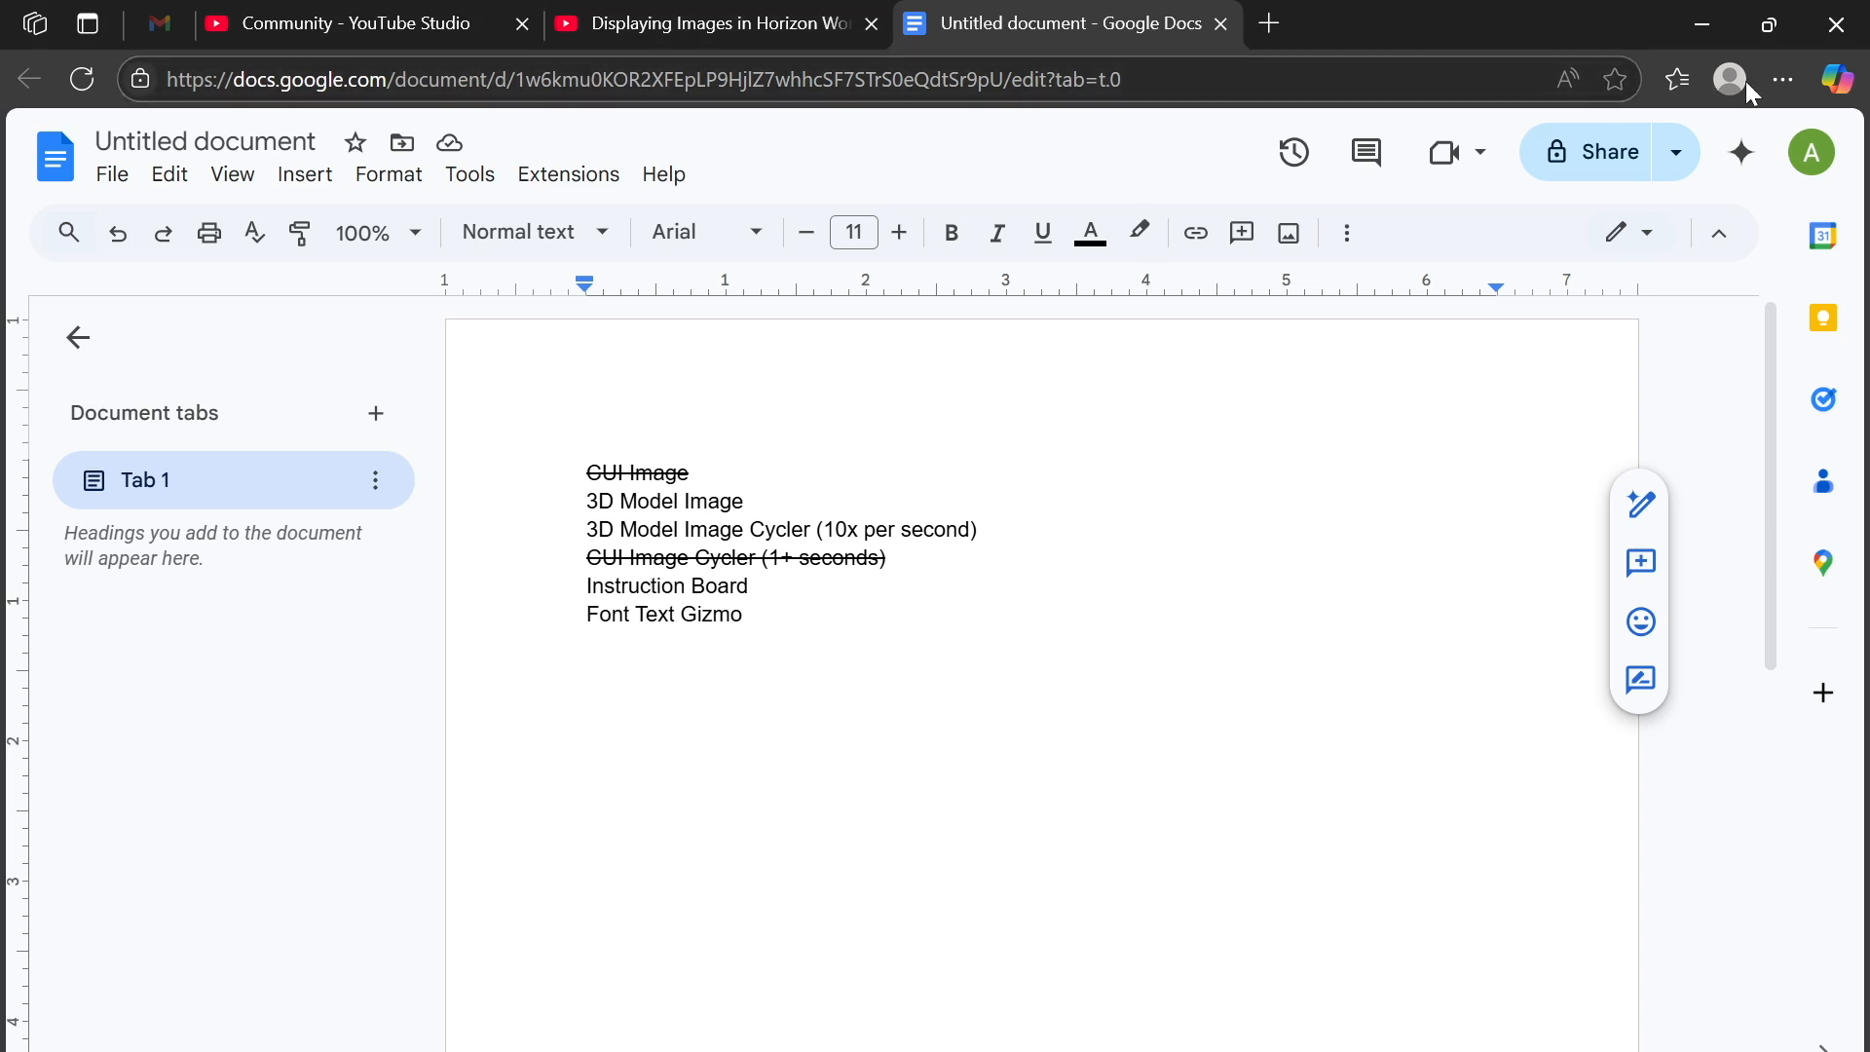
click(1784, 80)
click(1457, 419)
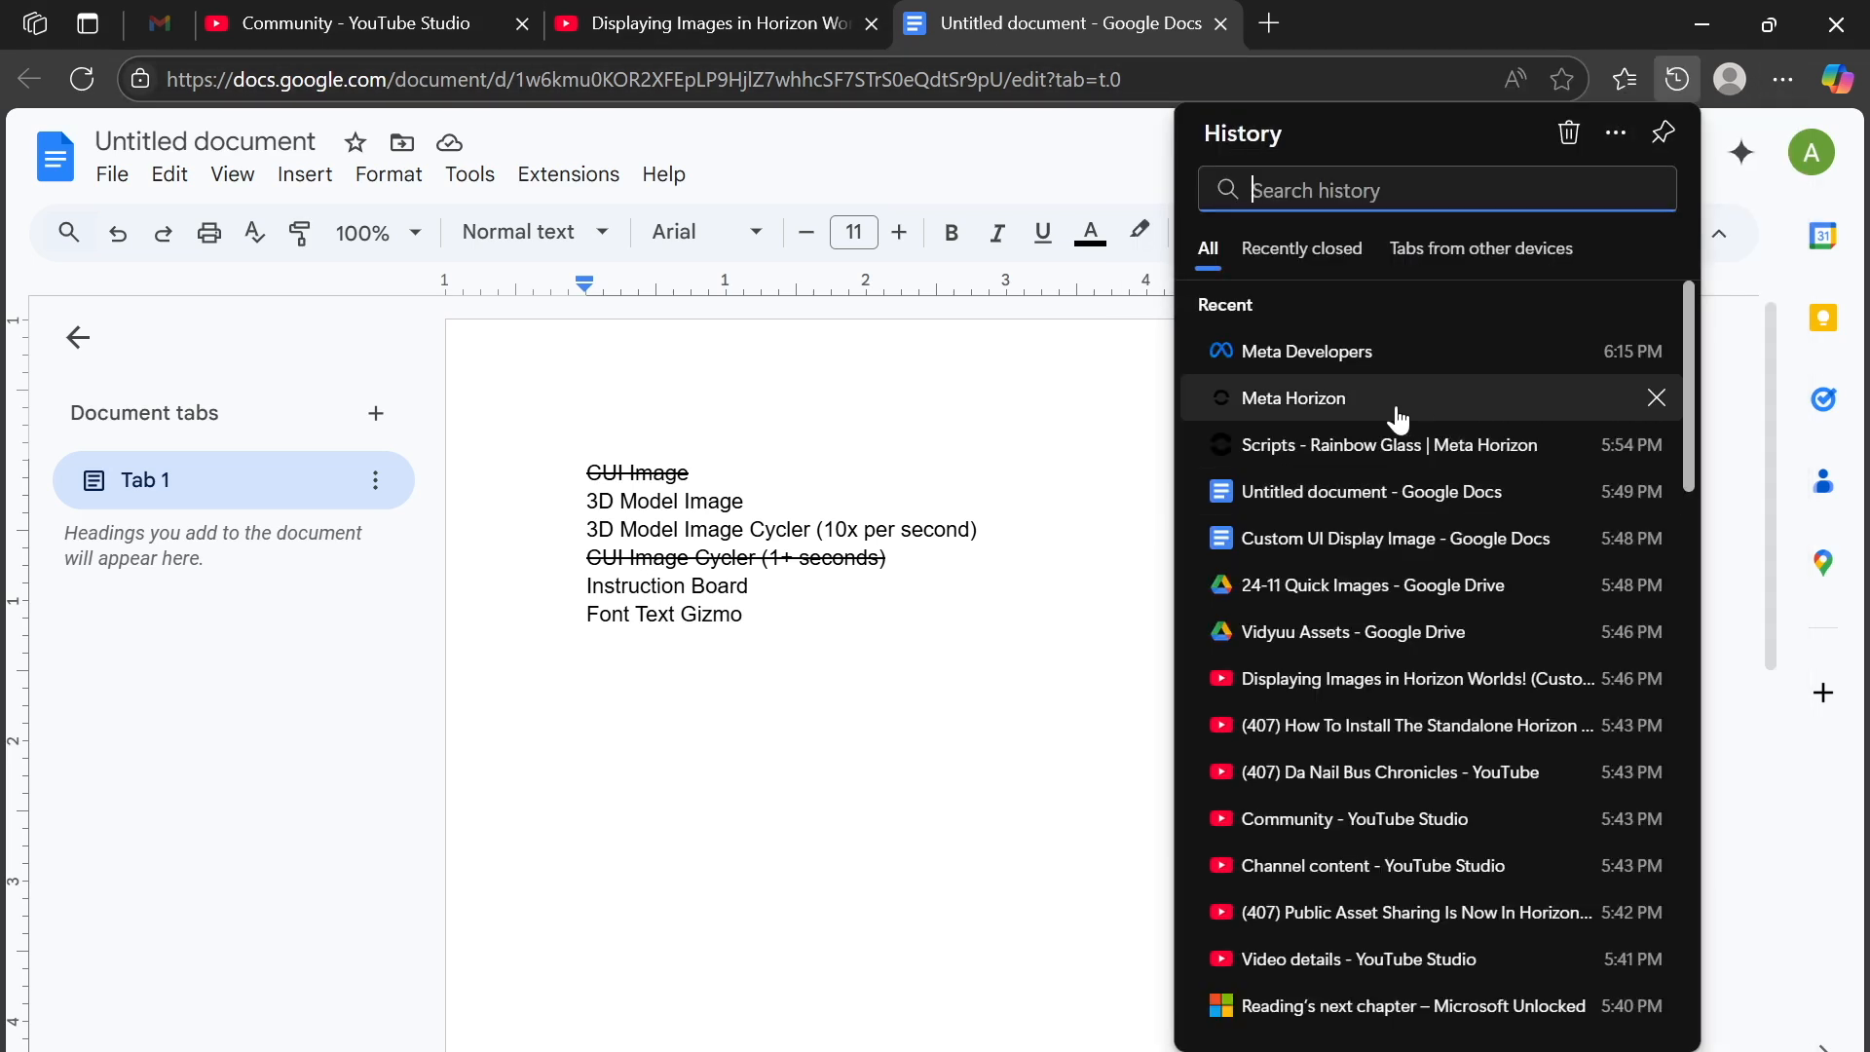
click(1357, 365)
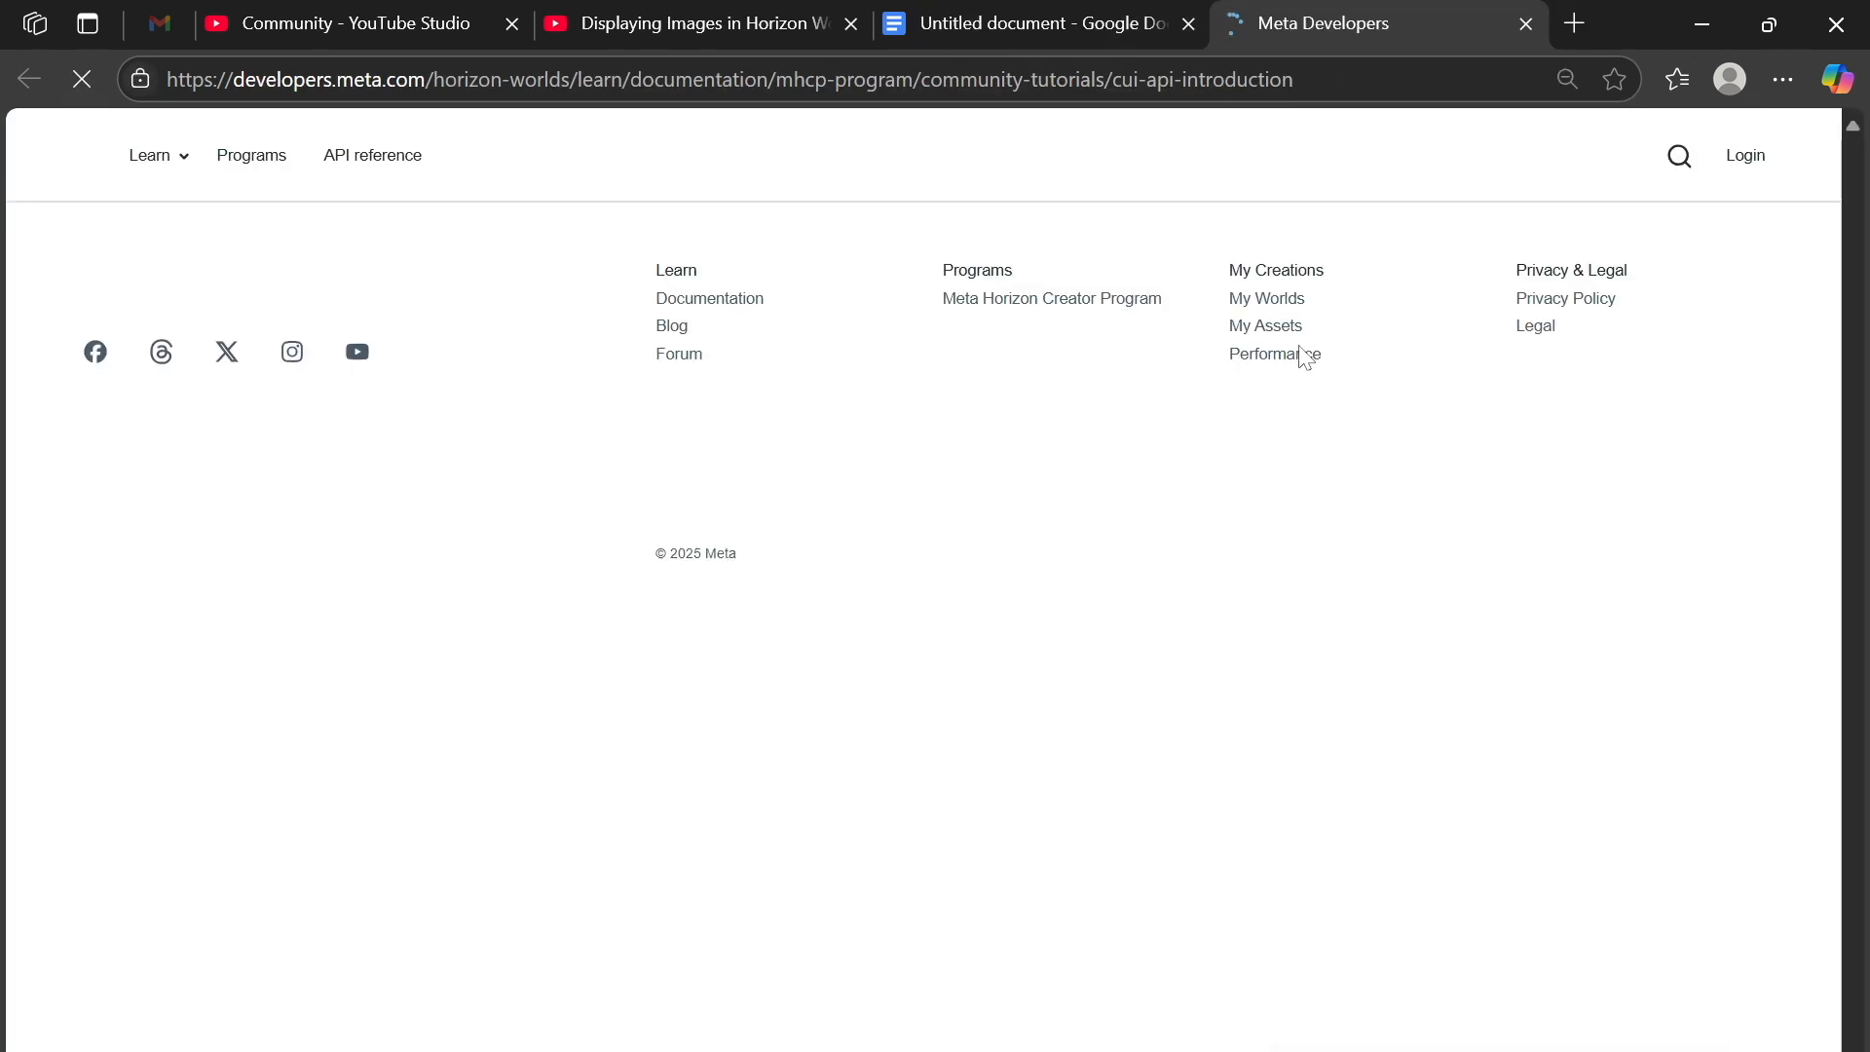
Examine the Instruction Board Example code in the Custom UI API Introduction tutorial.
scroll(805, 679, down, 6)
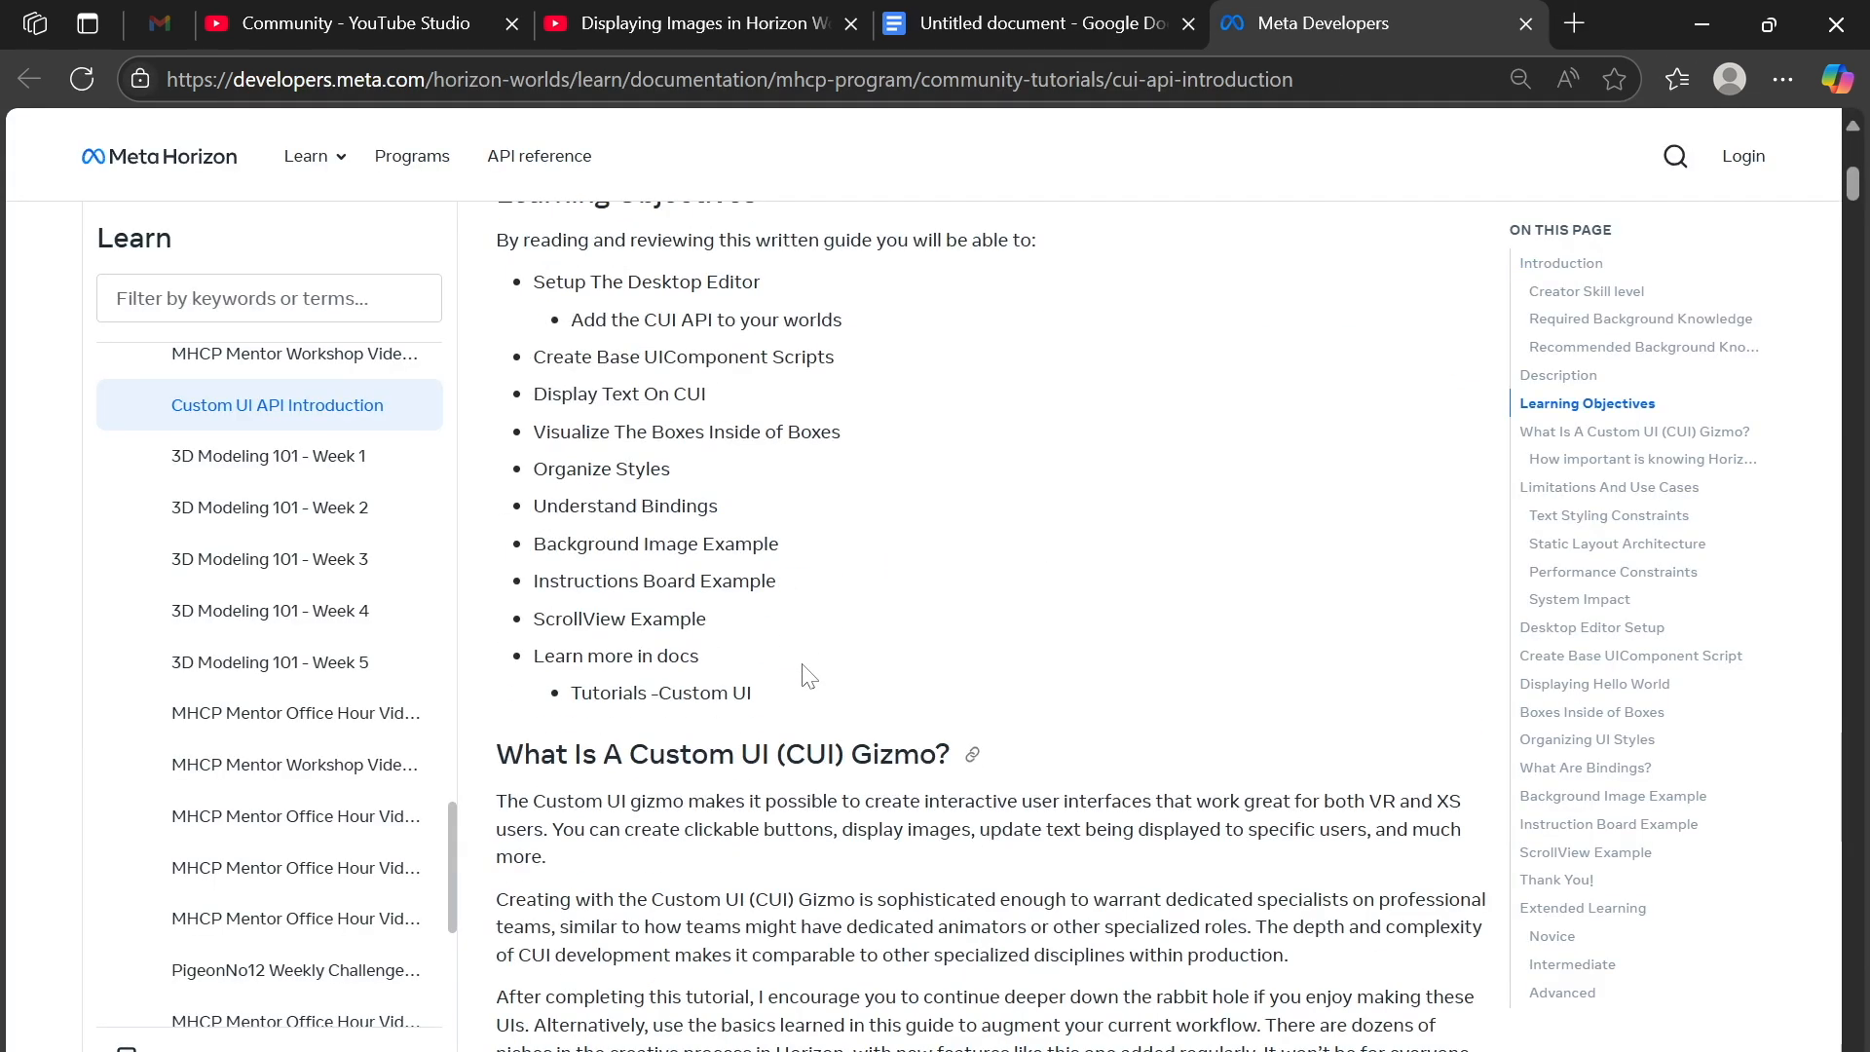
scroll(806, 679, down, 5)
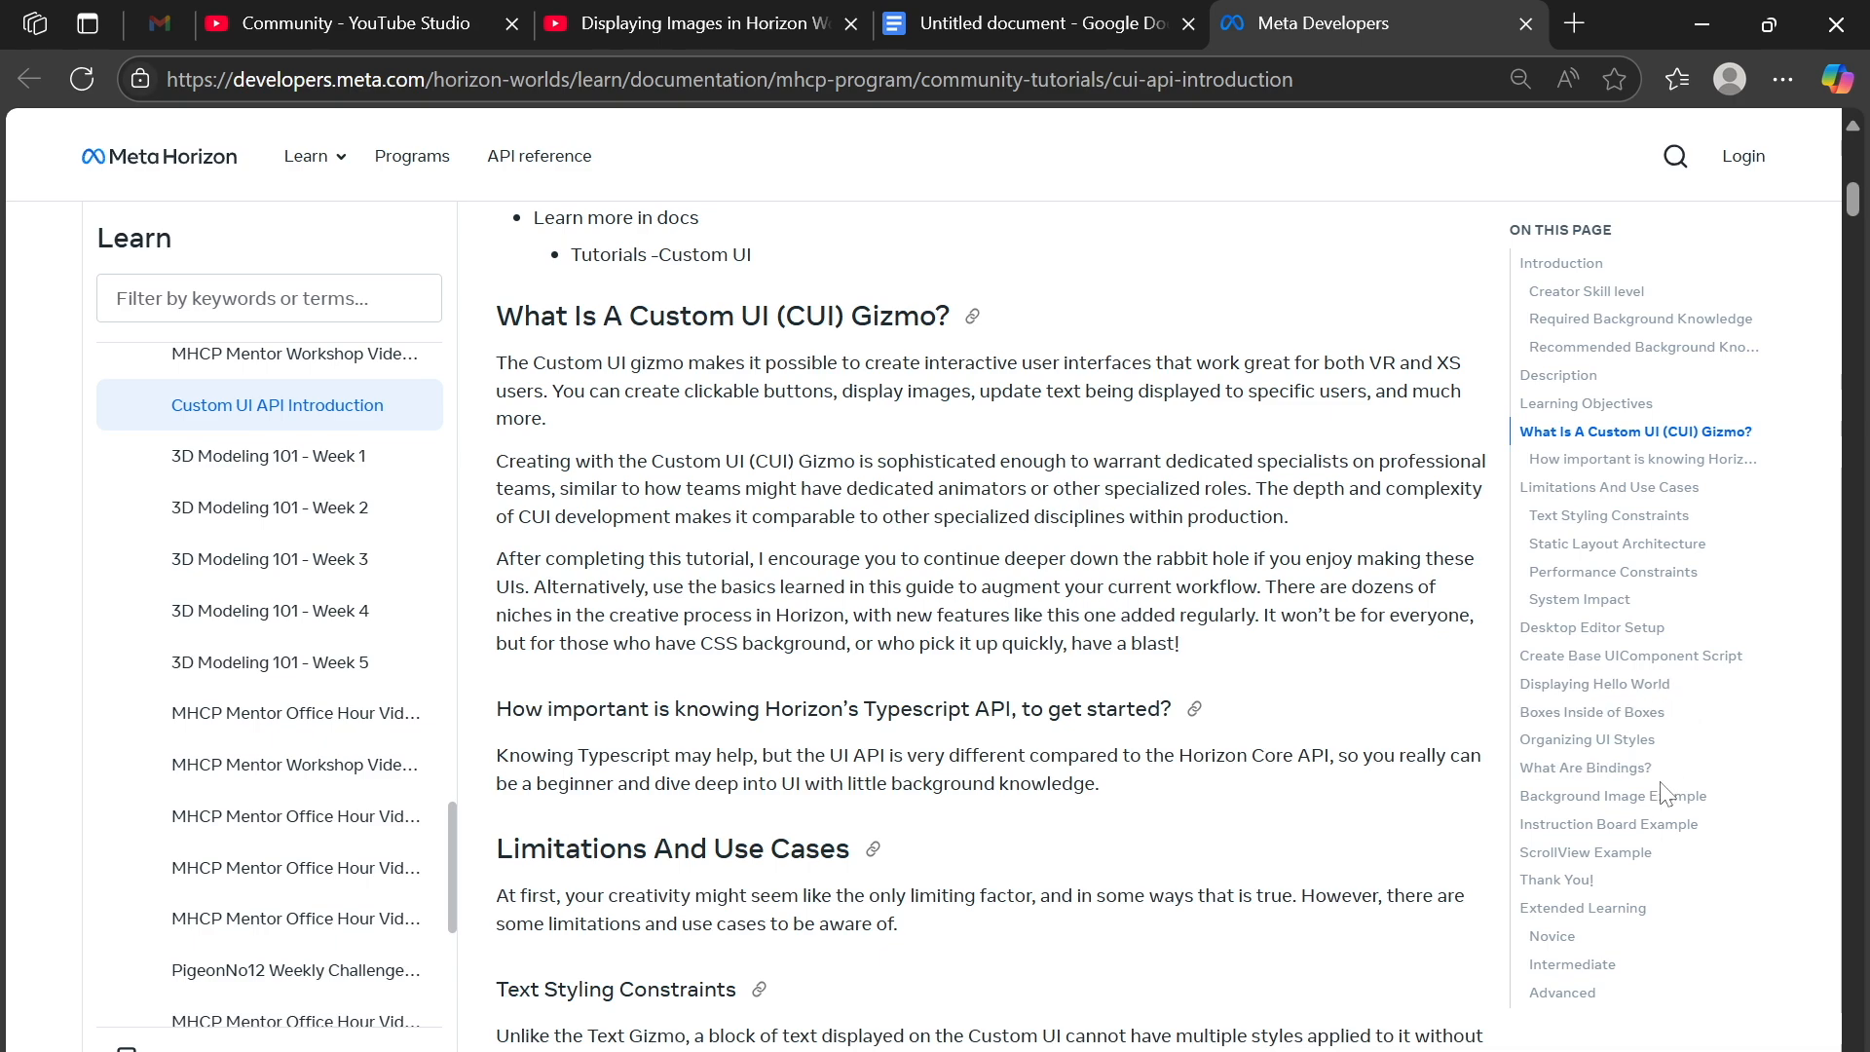
click(1654, 826)
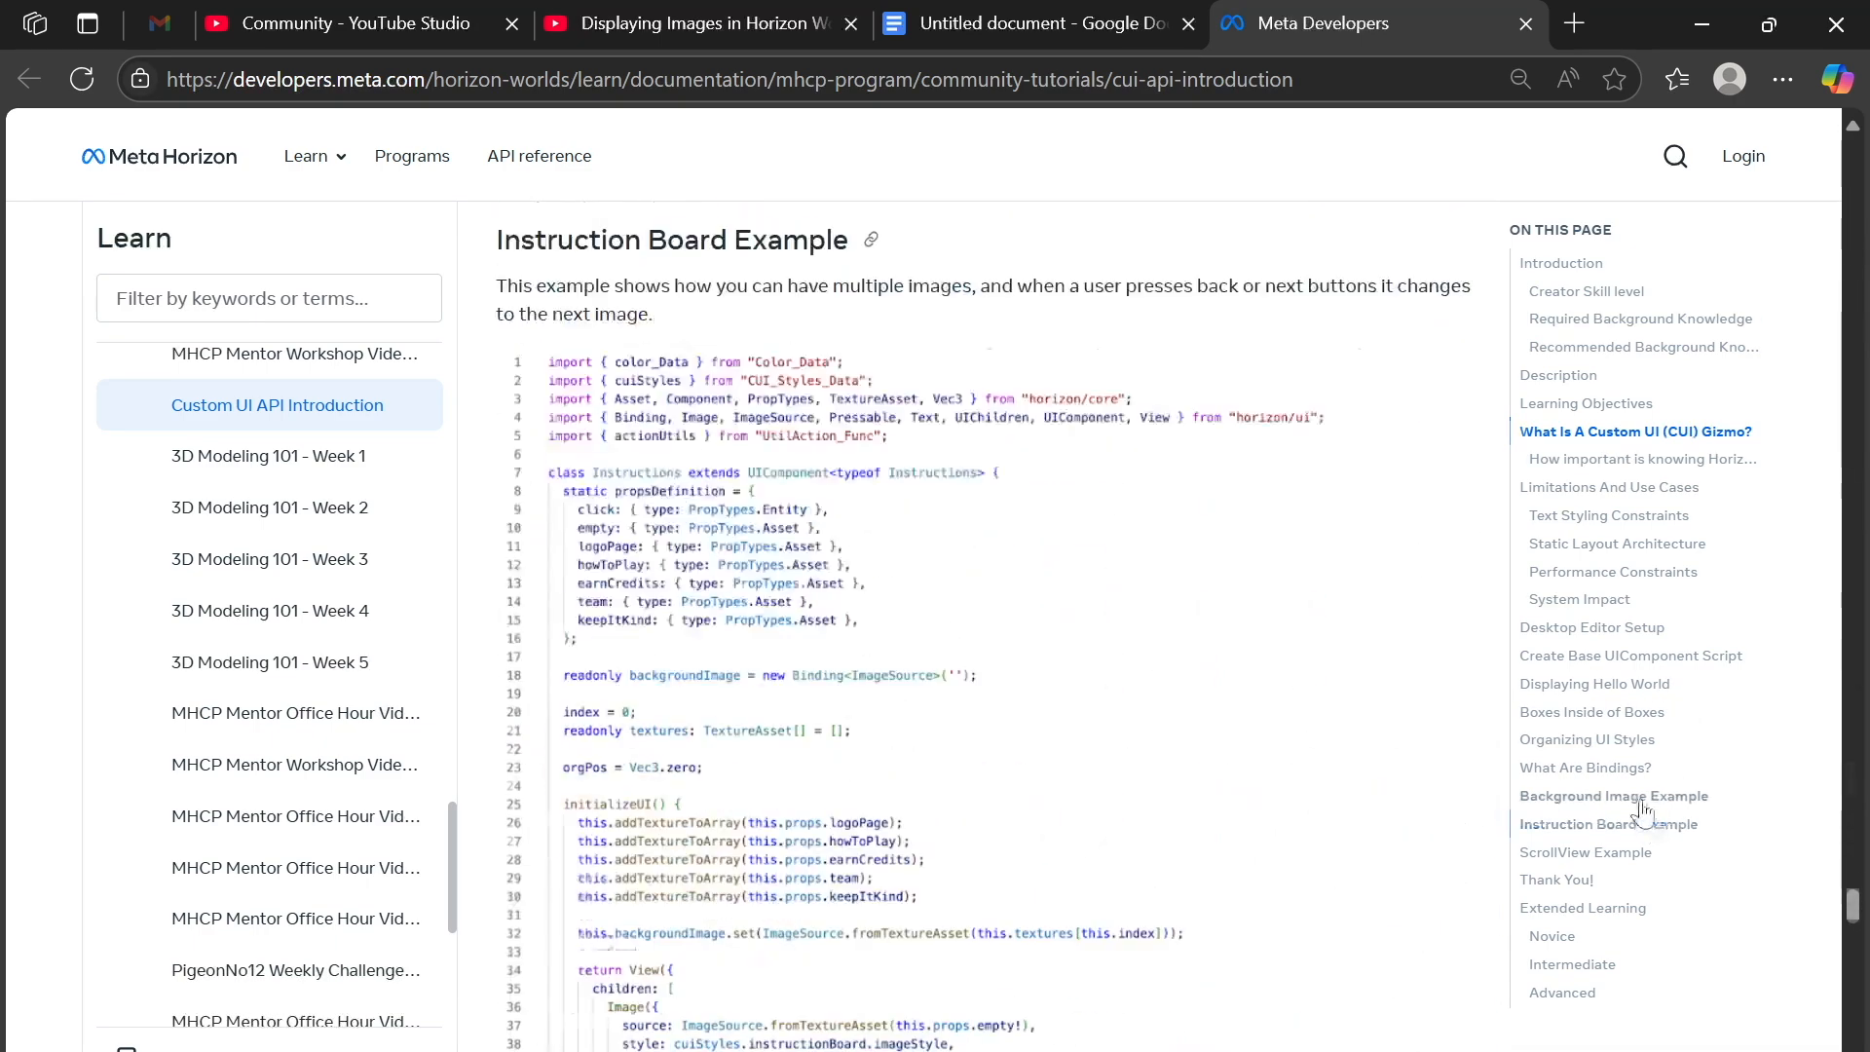
scroll(1177, 645, down, 3)
scroll(1165, 633, up, 4)
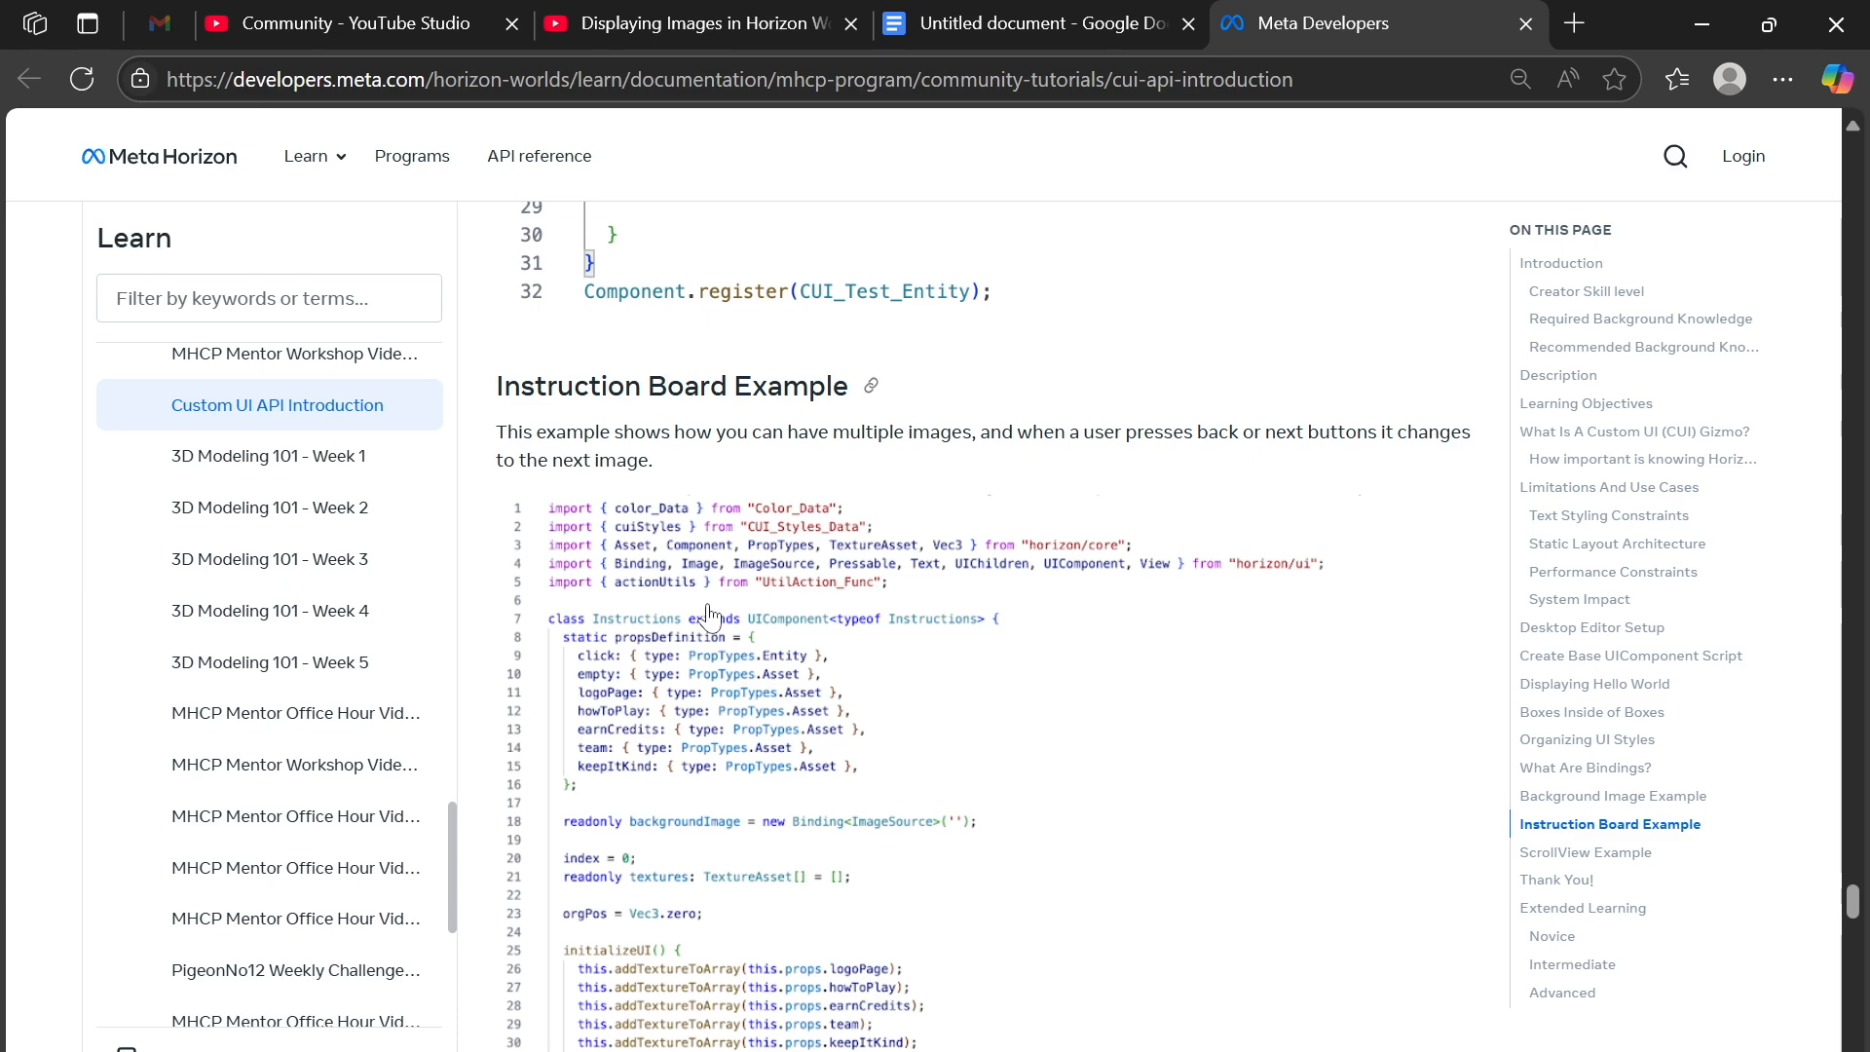
scroll(708, 615, down, 8)
scroll(708, 616, down, 8)
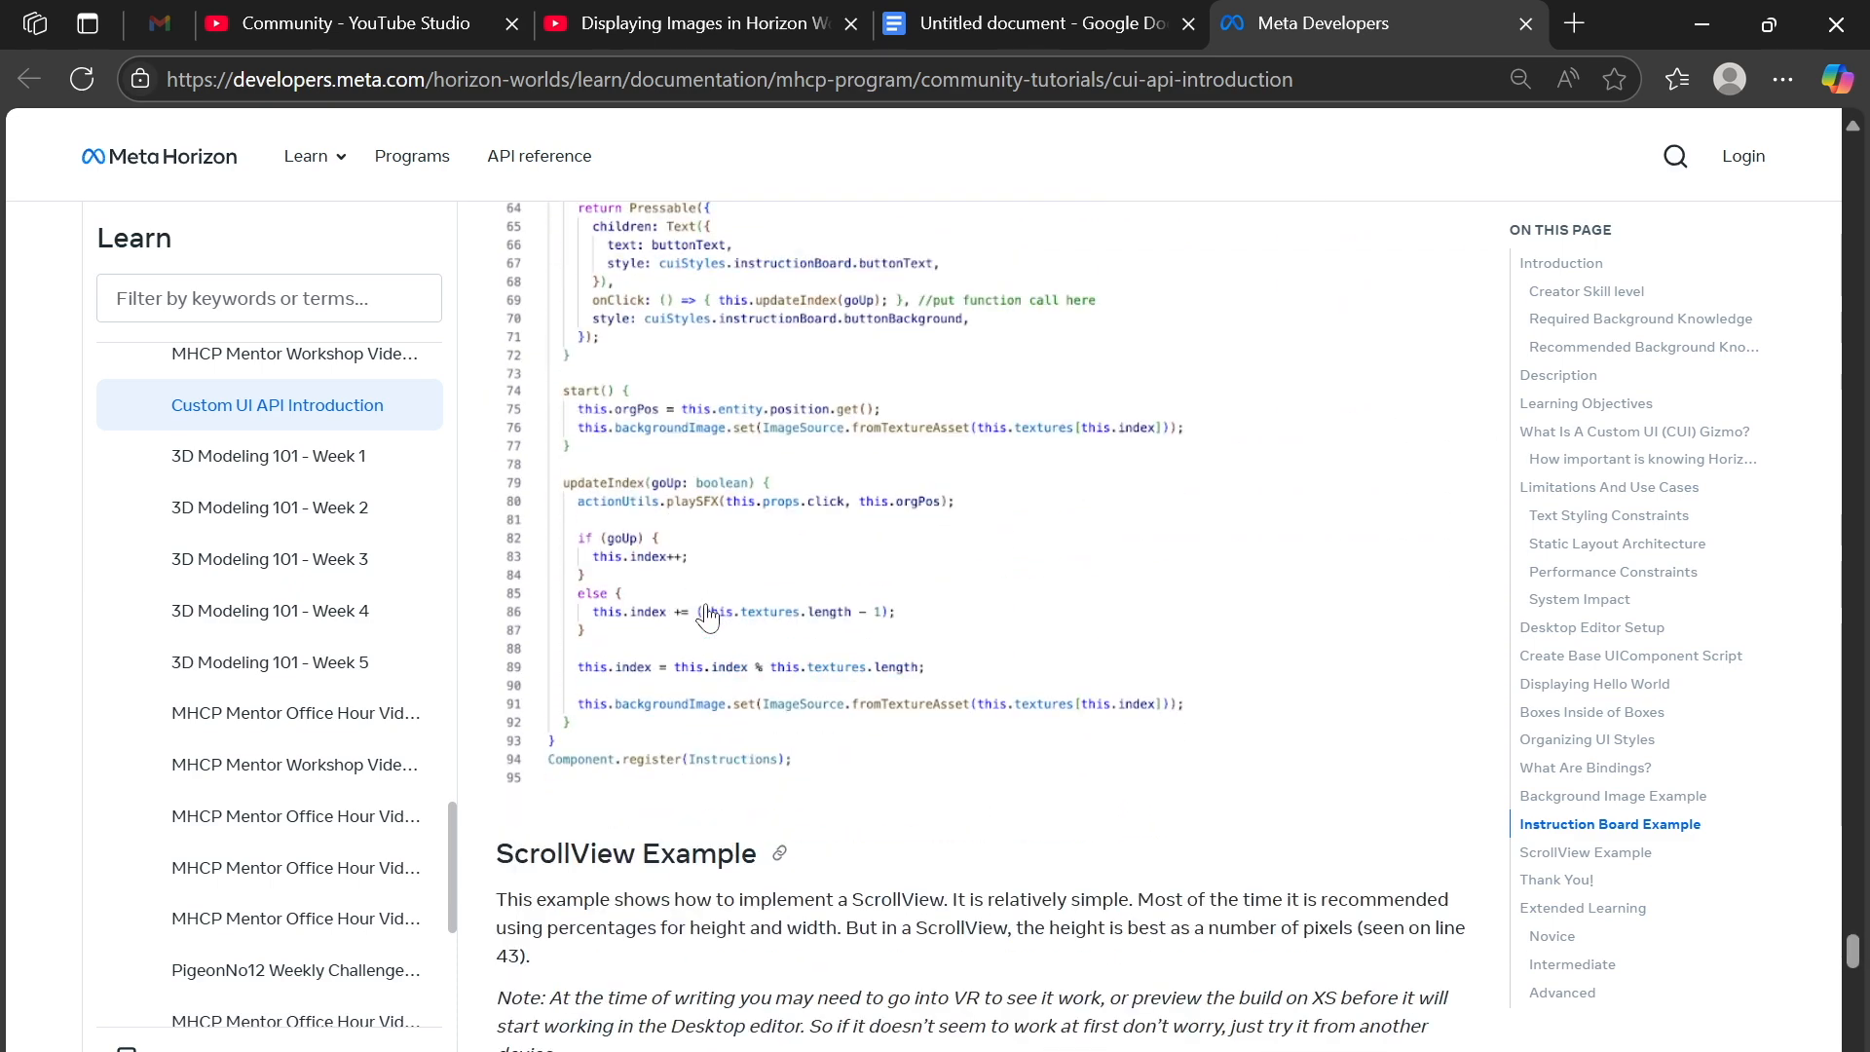
scroll(708, 616, up, 14)
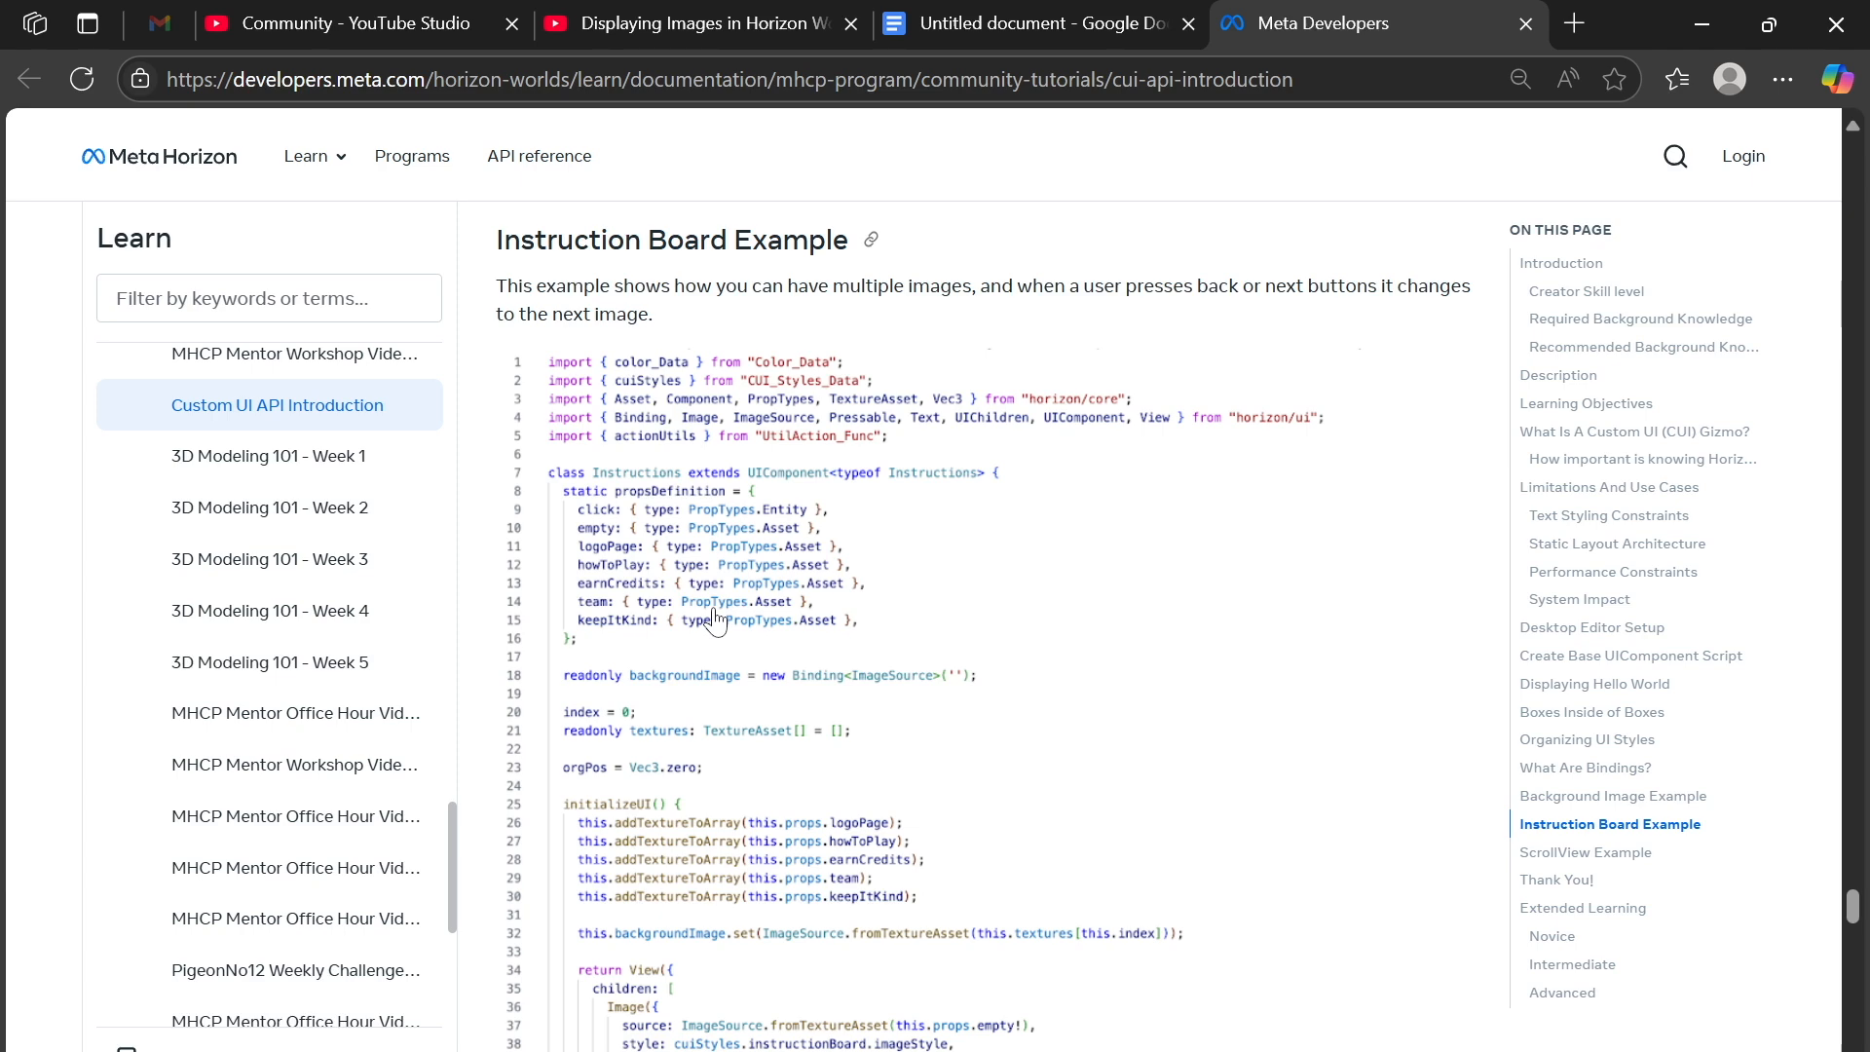
Switch to File Explorer, go back to the Horizon Worlds folder to view the world folders, and close the window.
click(503, 1051)
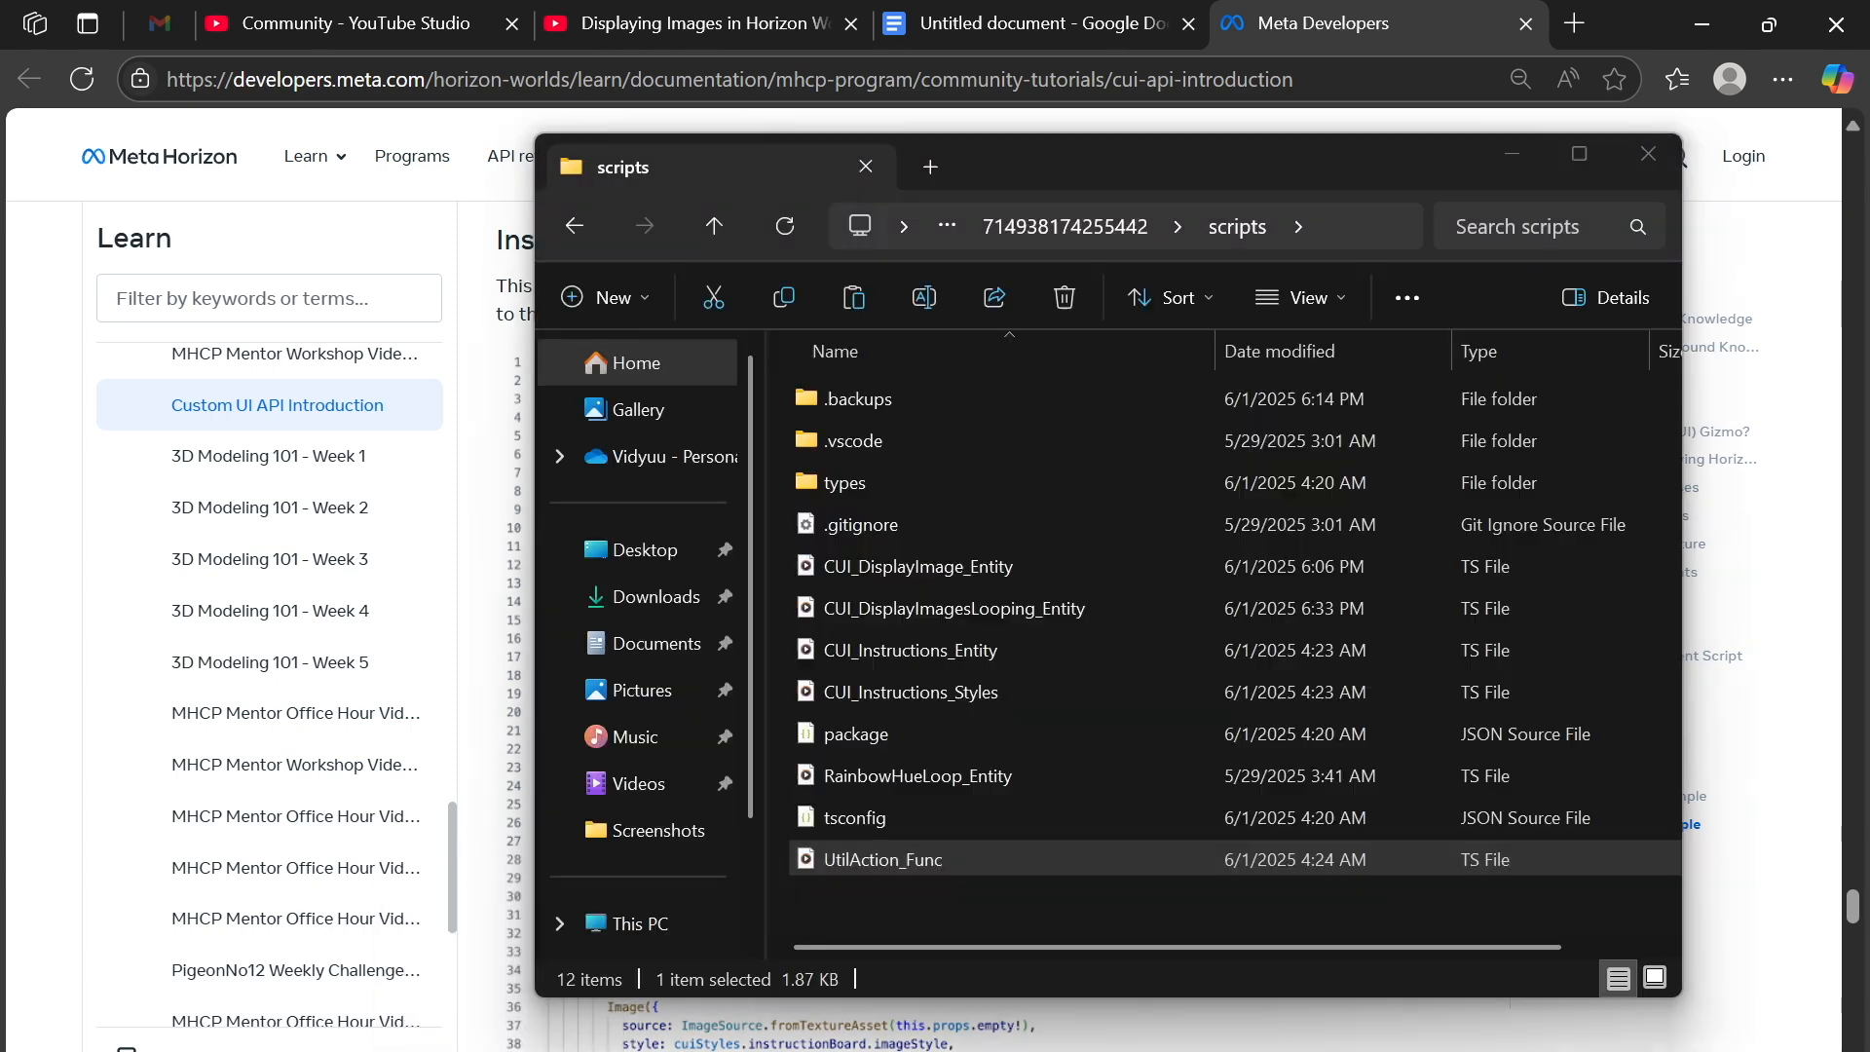
click(574, 229)
click(574, 230)
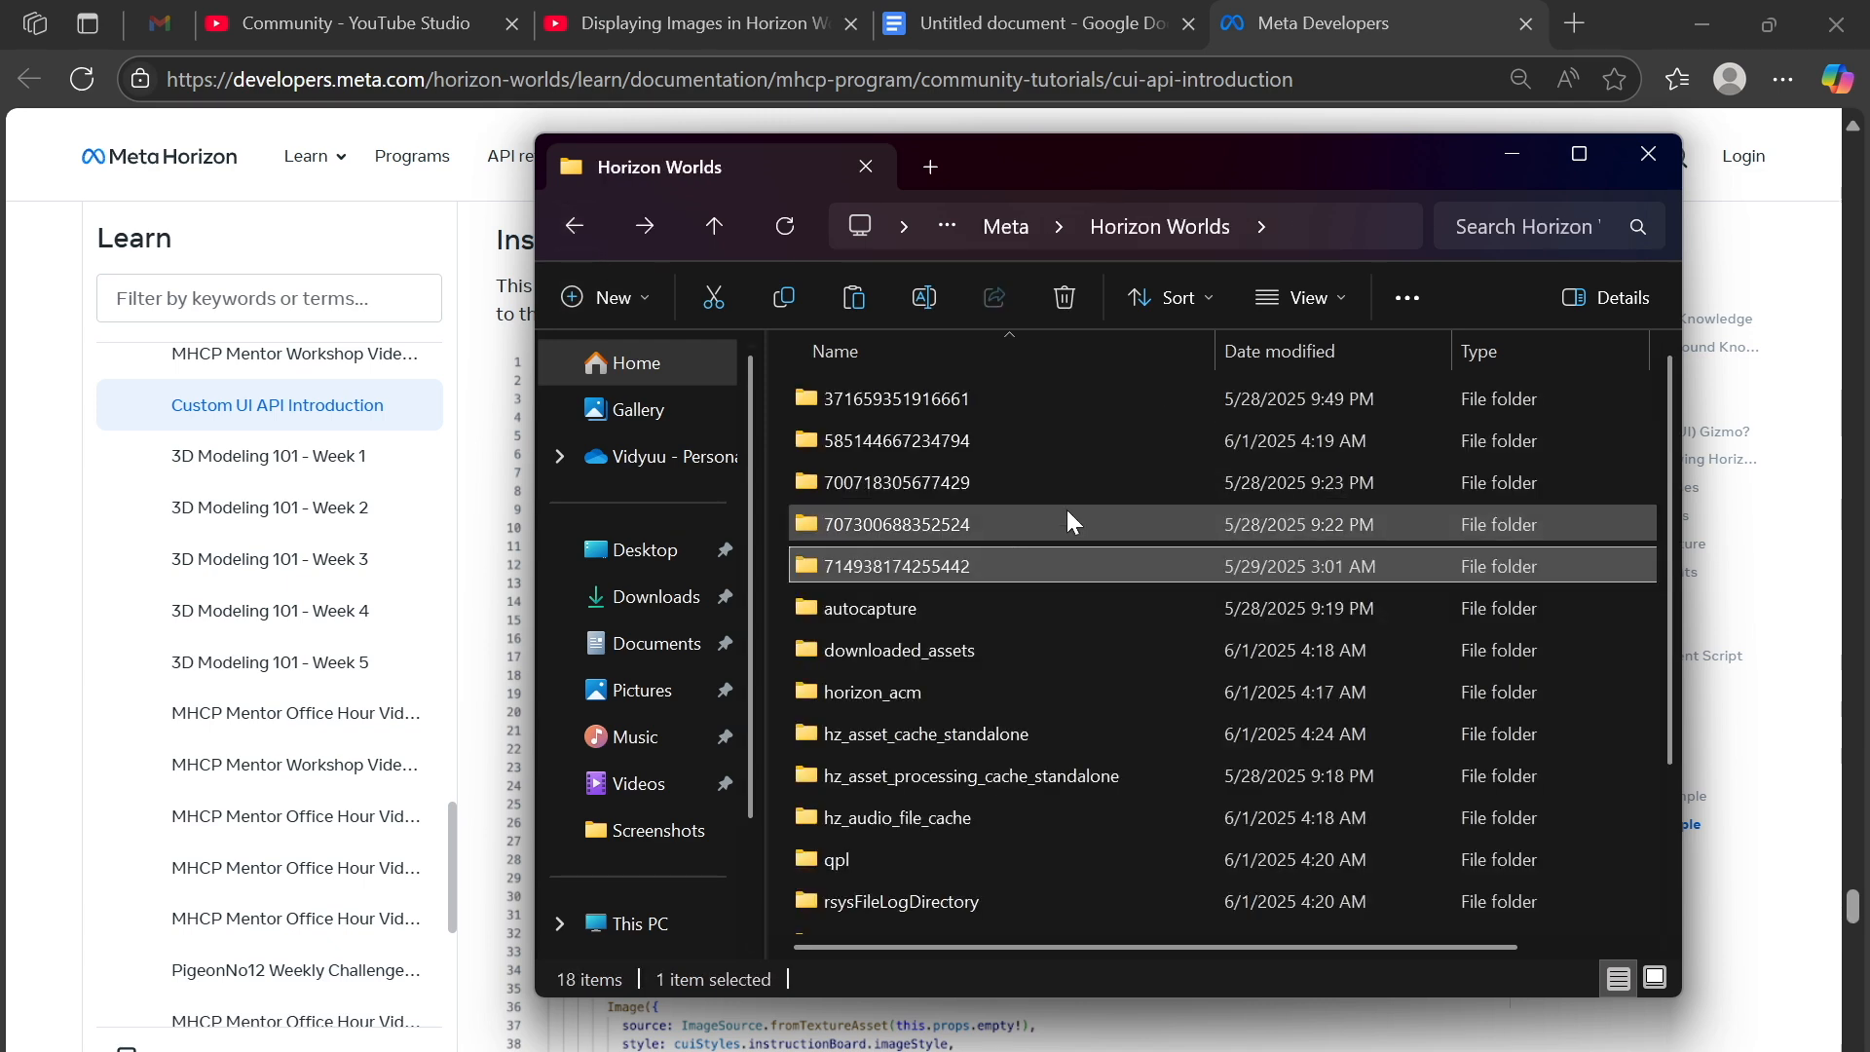
mouse_move(1067, 512)
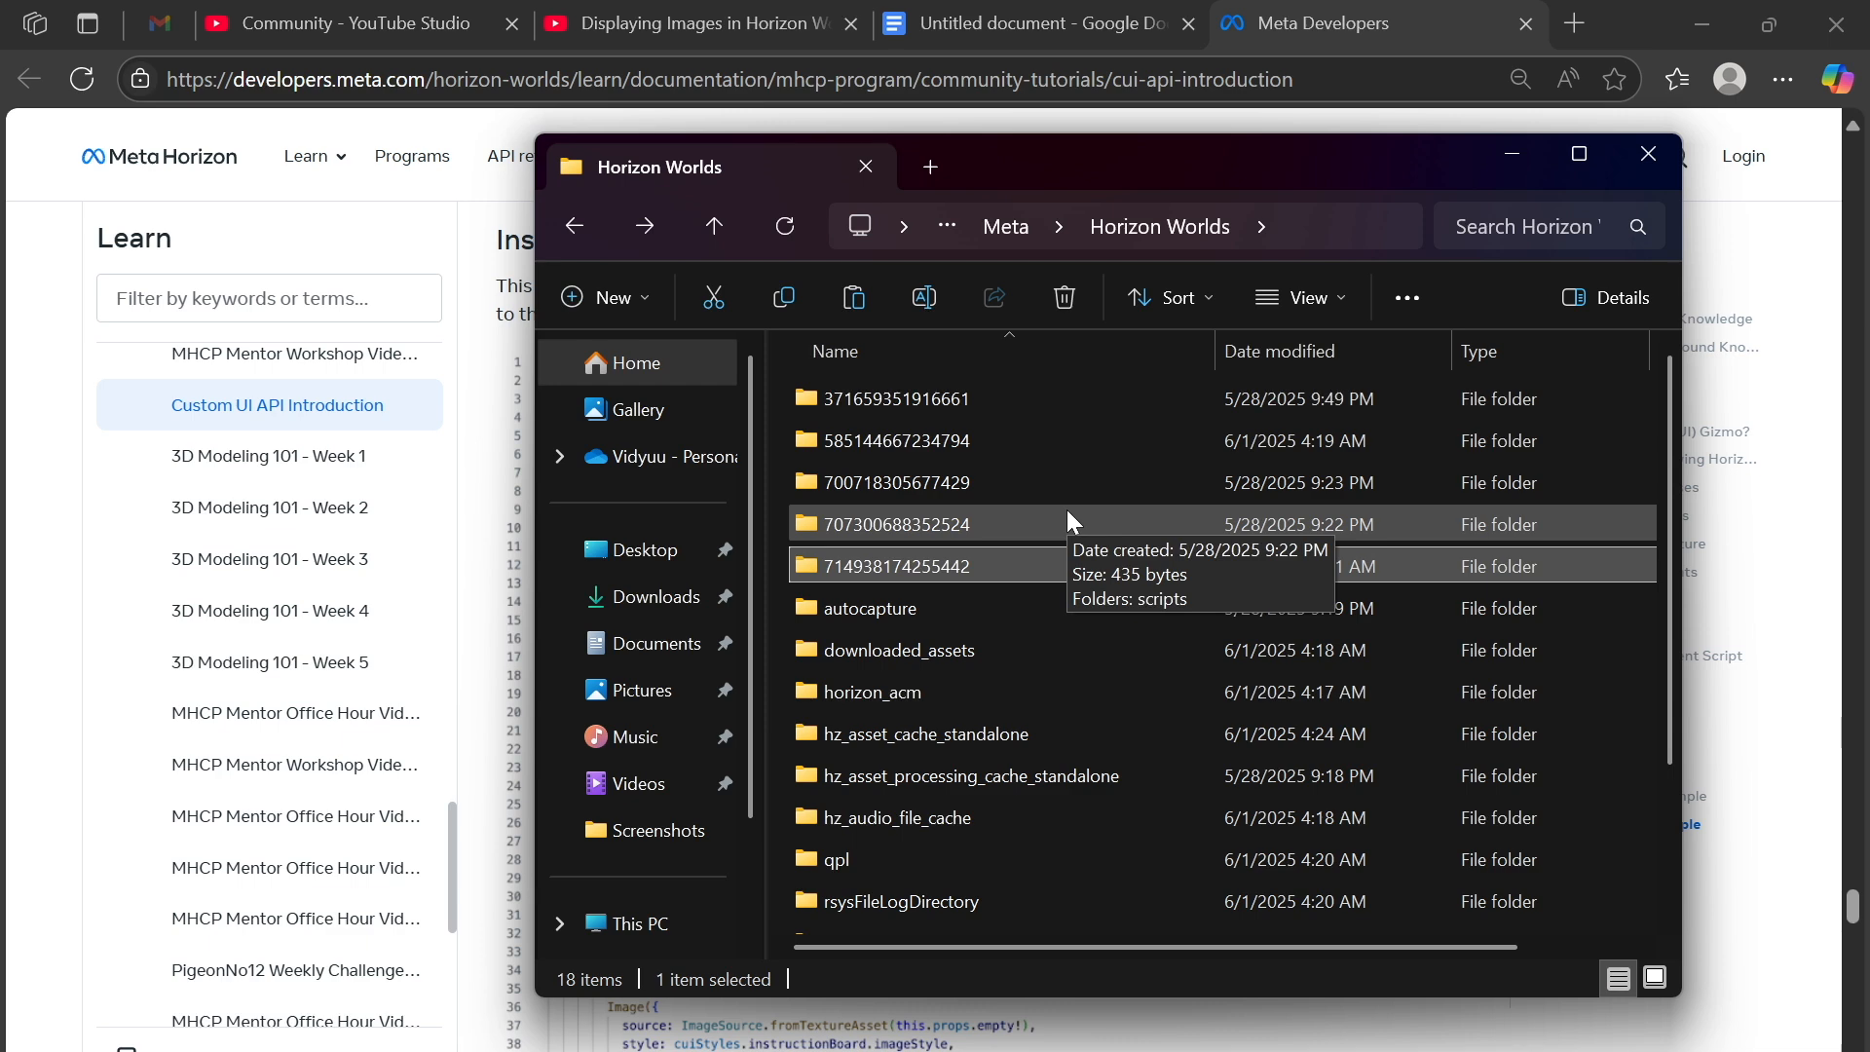
click(1631, 167)
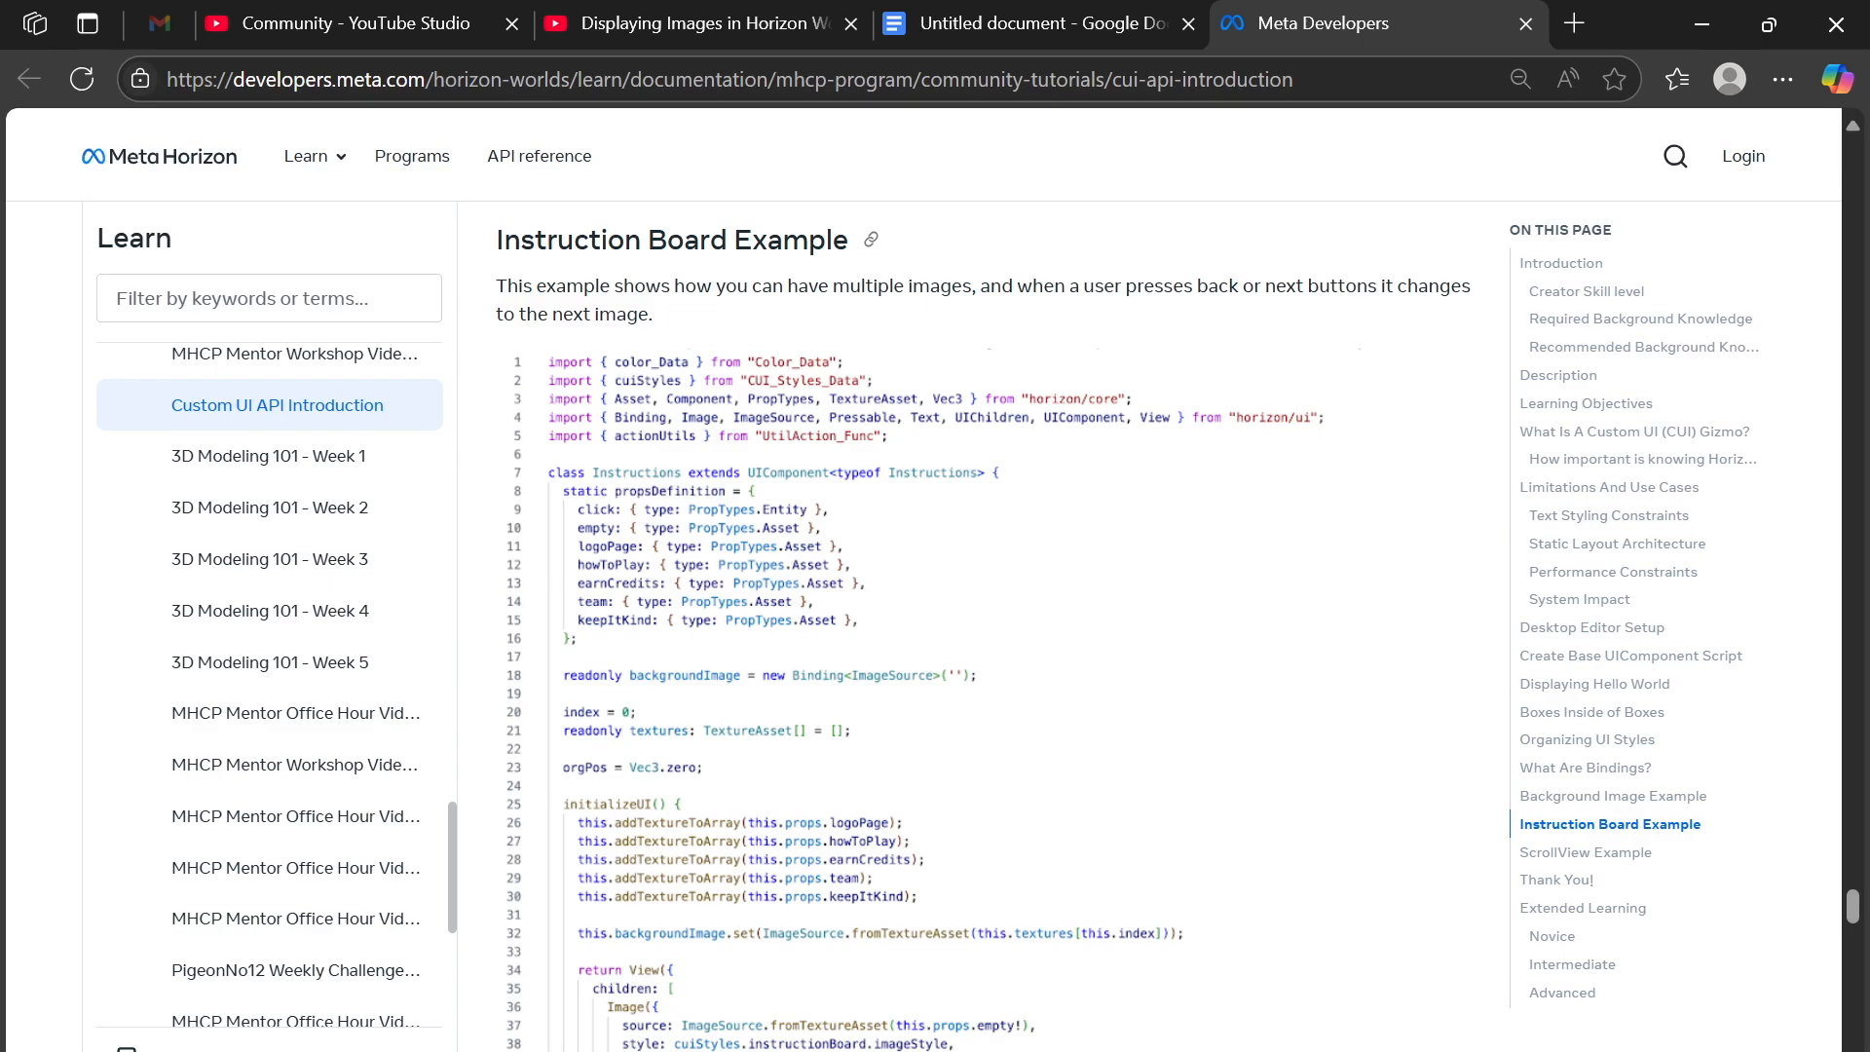
Return to Worlds Desktop Editor, reopen UtilAction_Func in the external editor, and display CUI_Instructions_Styles.ts there.
click(625, 1044)
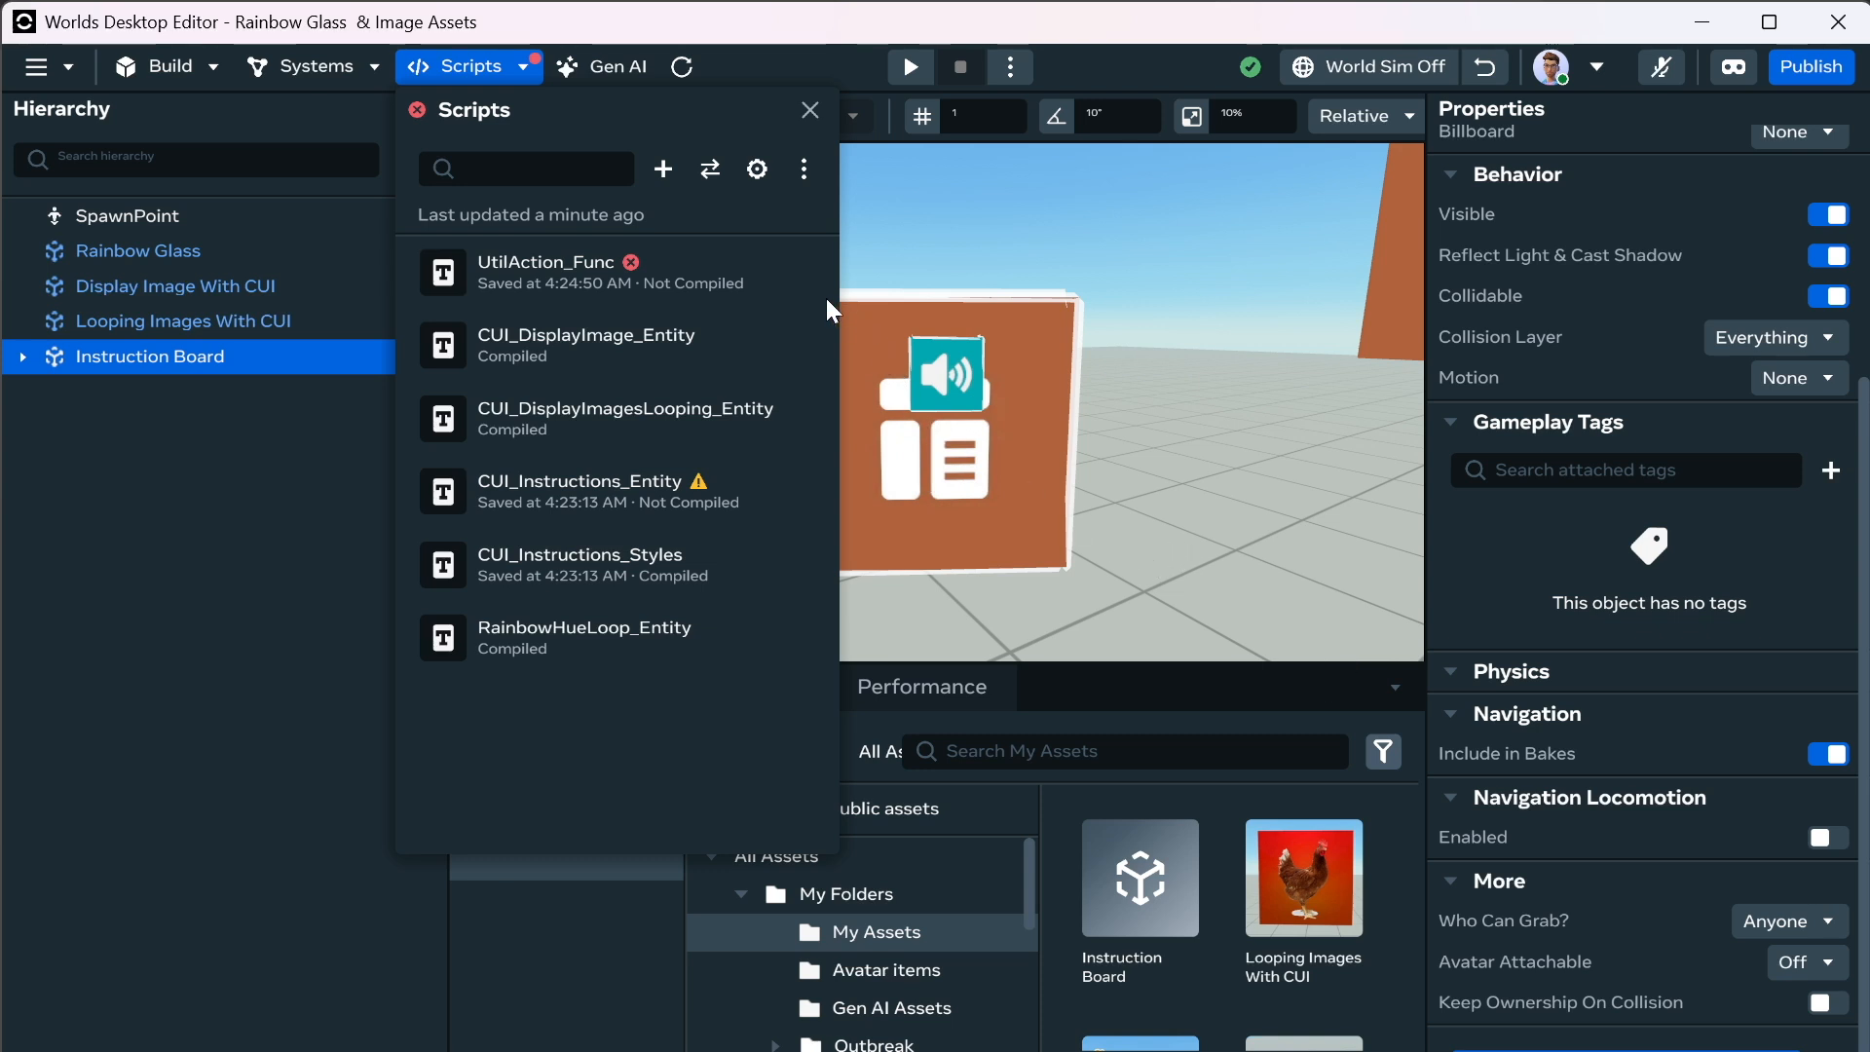
click(821, 270)
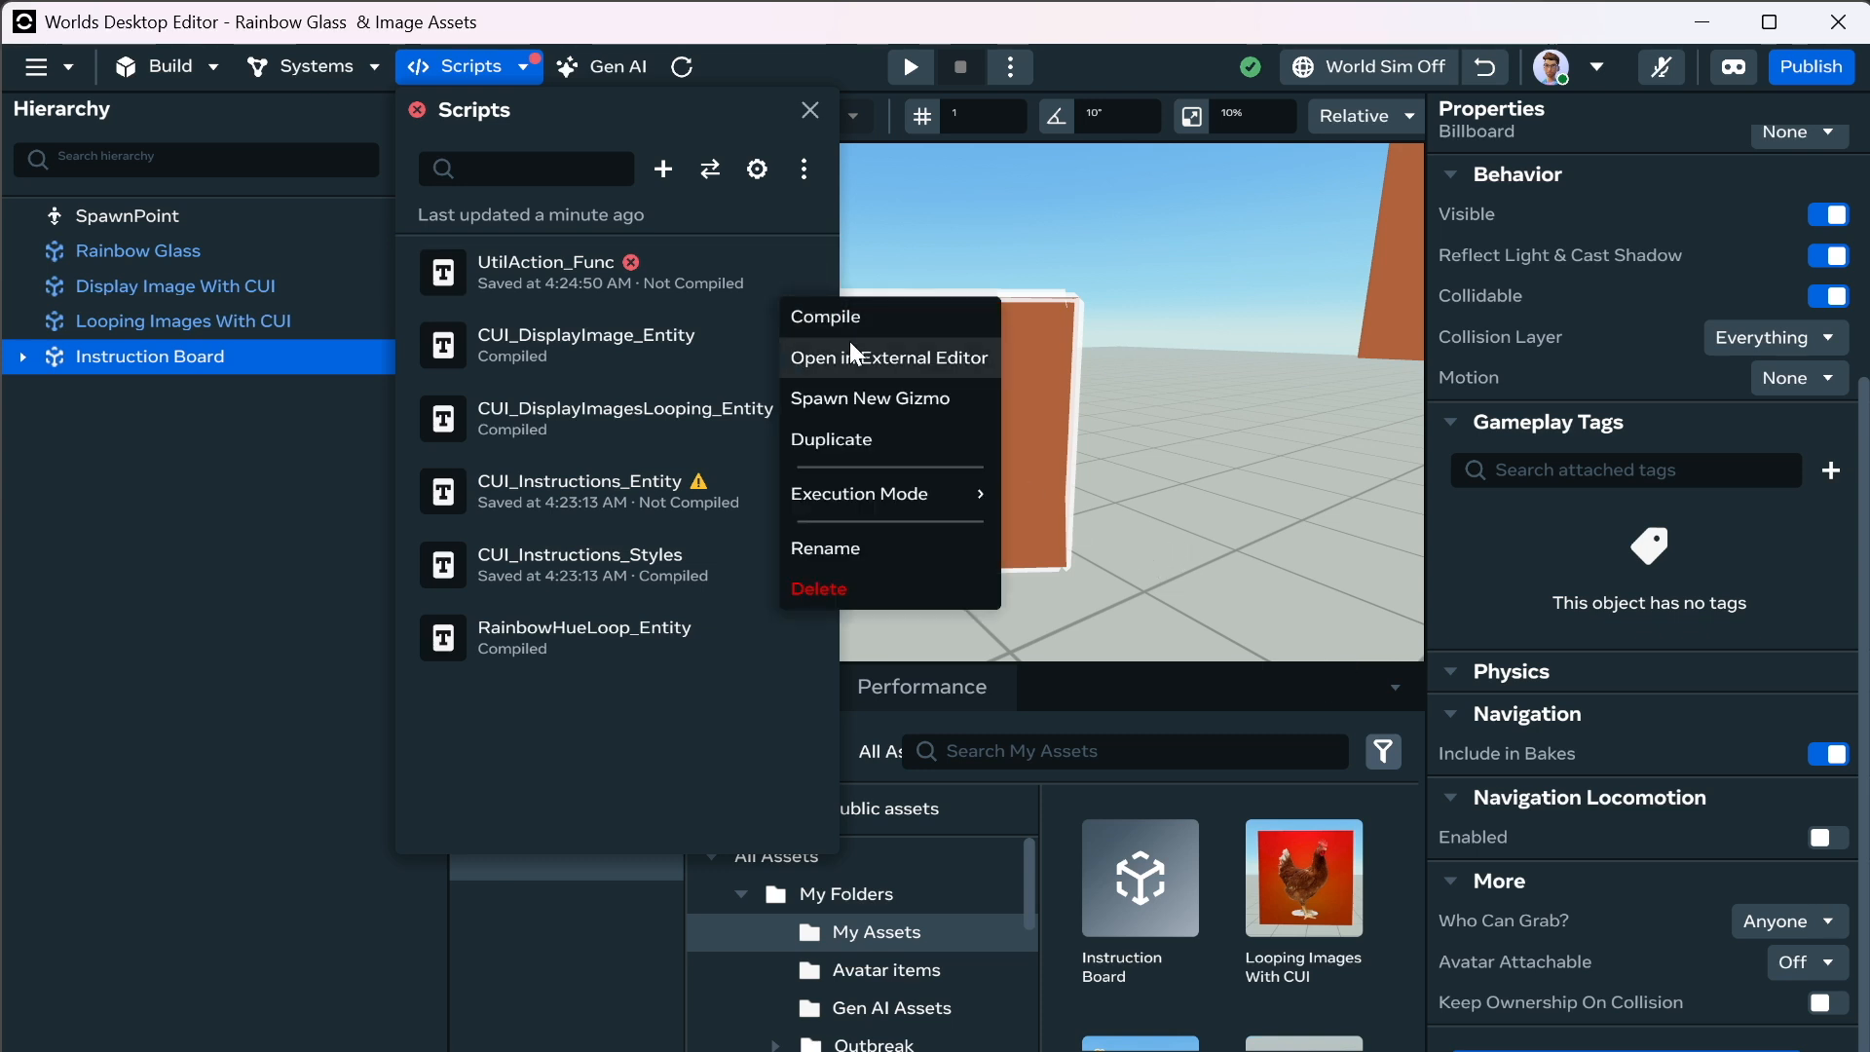
click(880, 353)
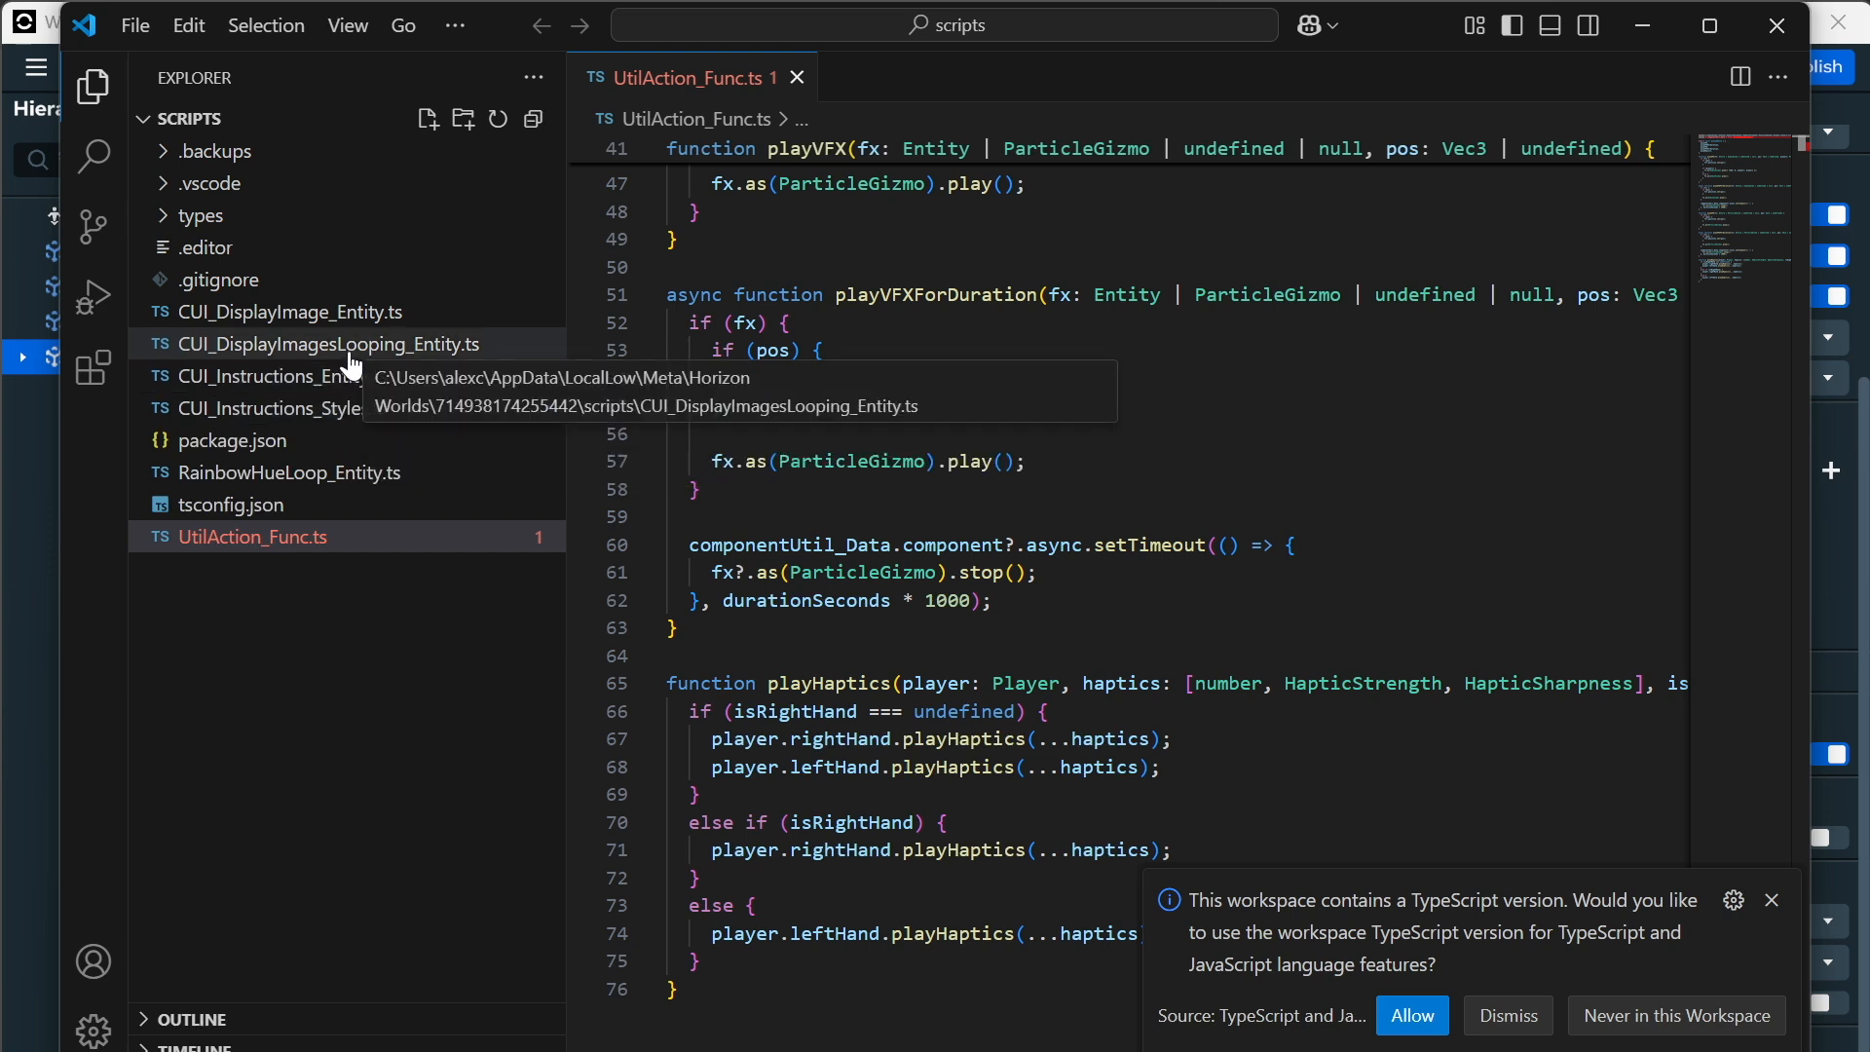
click(321, 419)
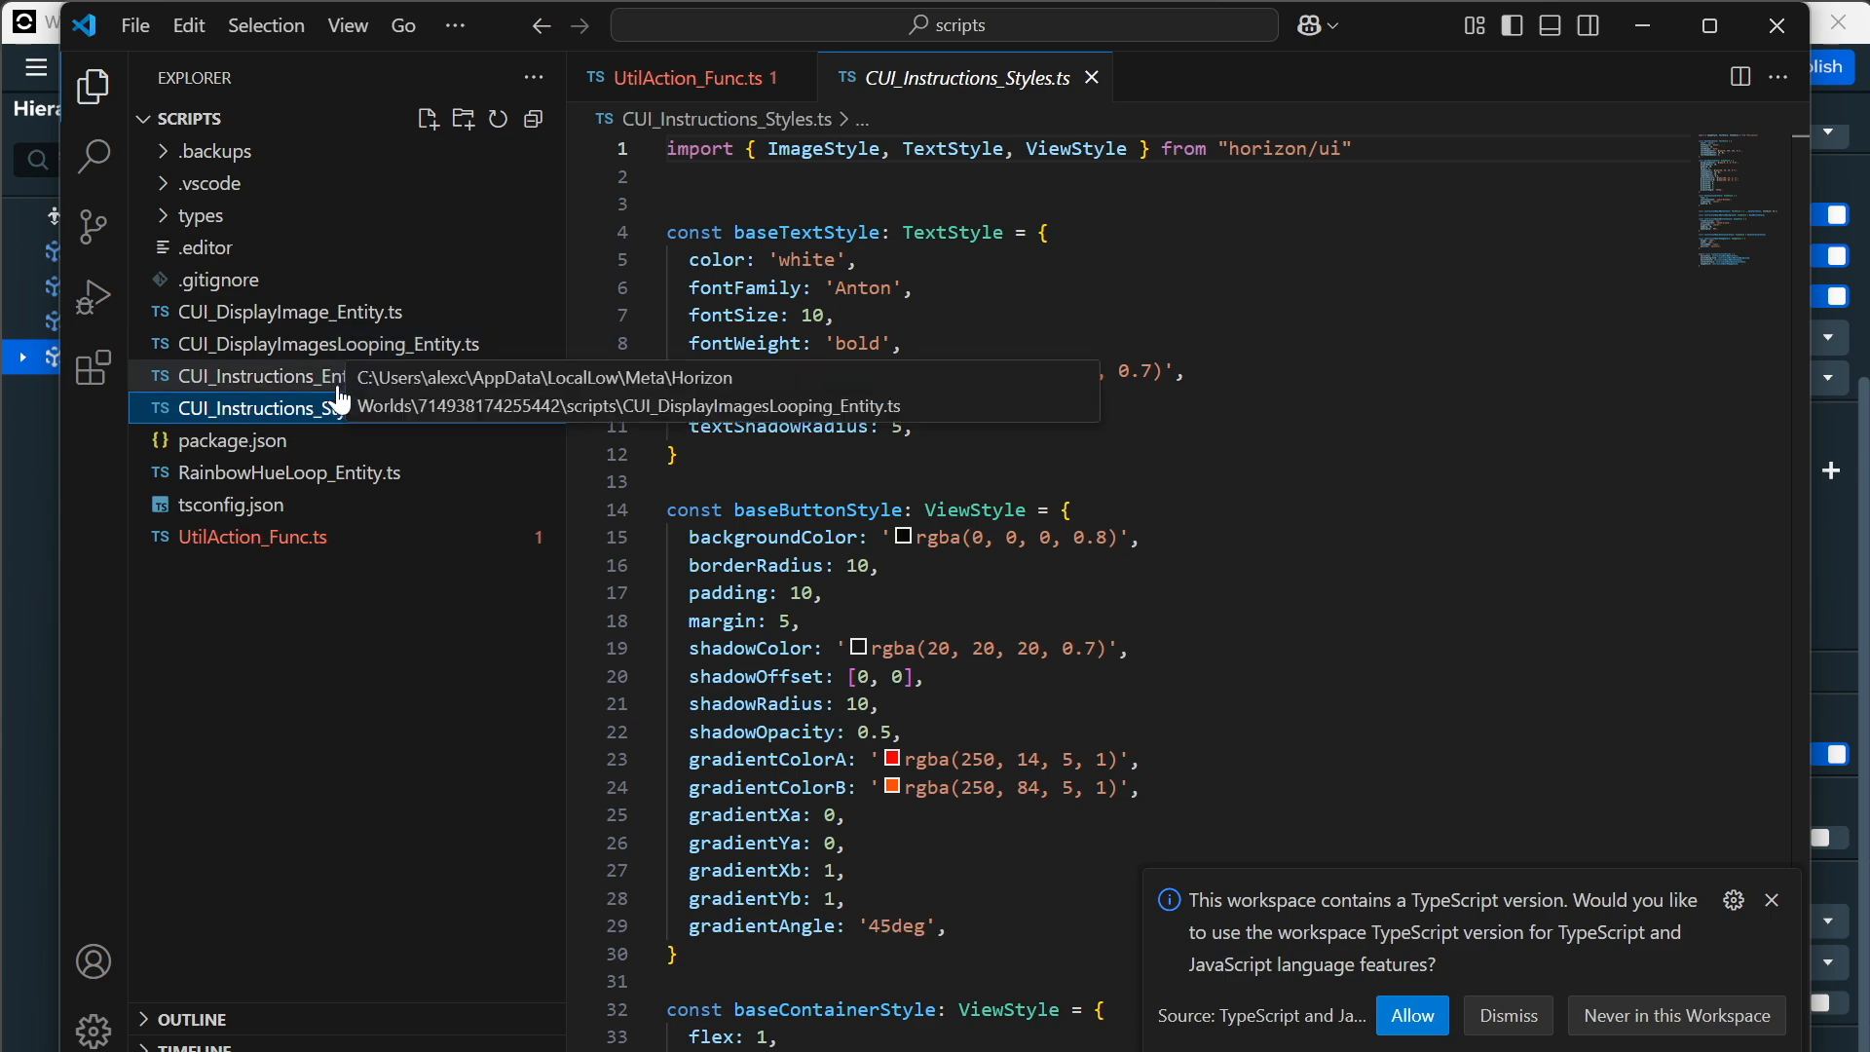
Remove the actionUtils import from UtilAction_Func in CUI_Instructions_Entity.ts and save the file.
click(458, 378)
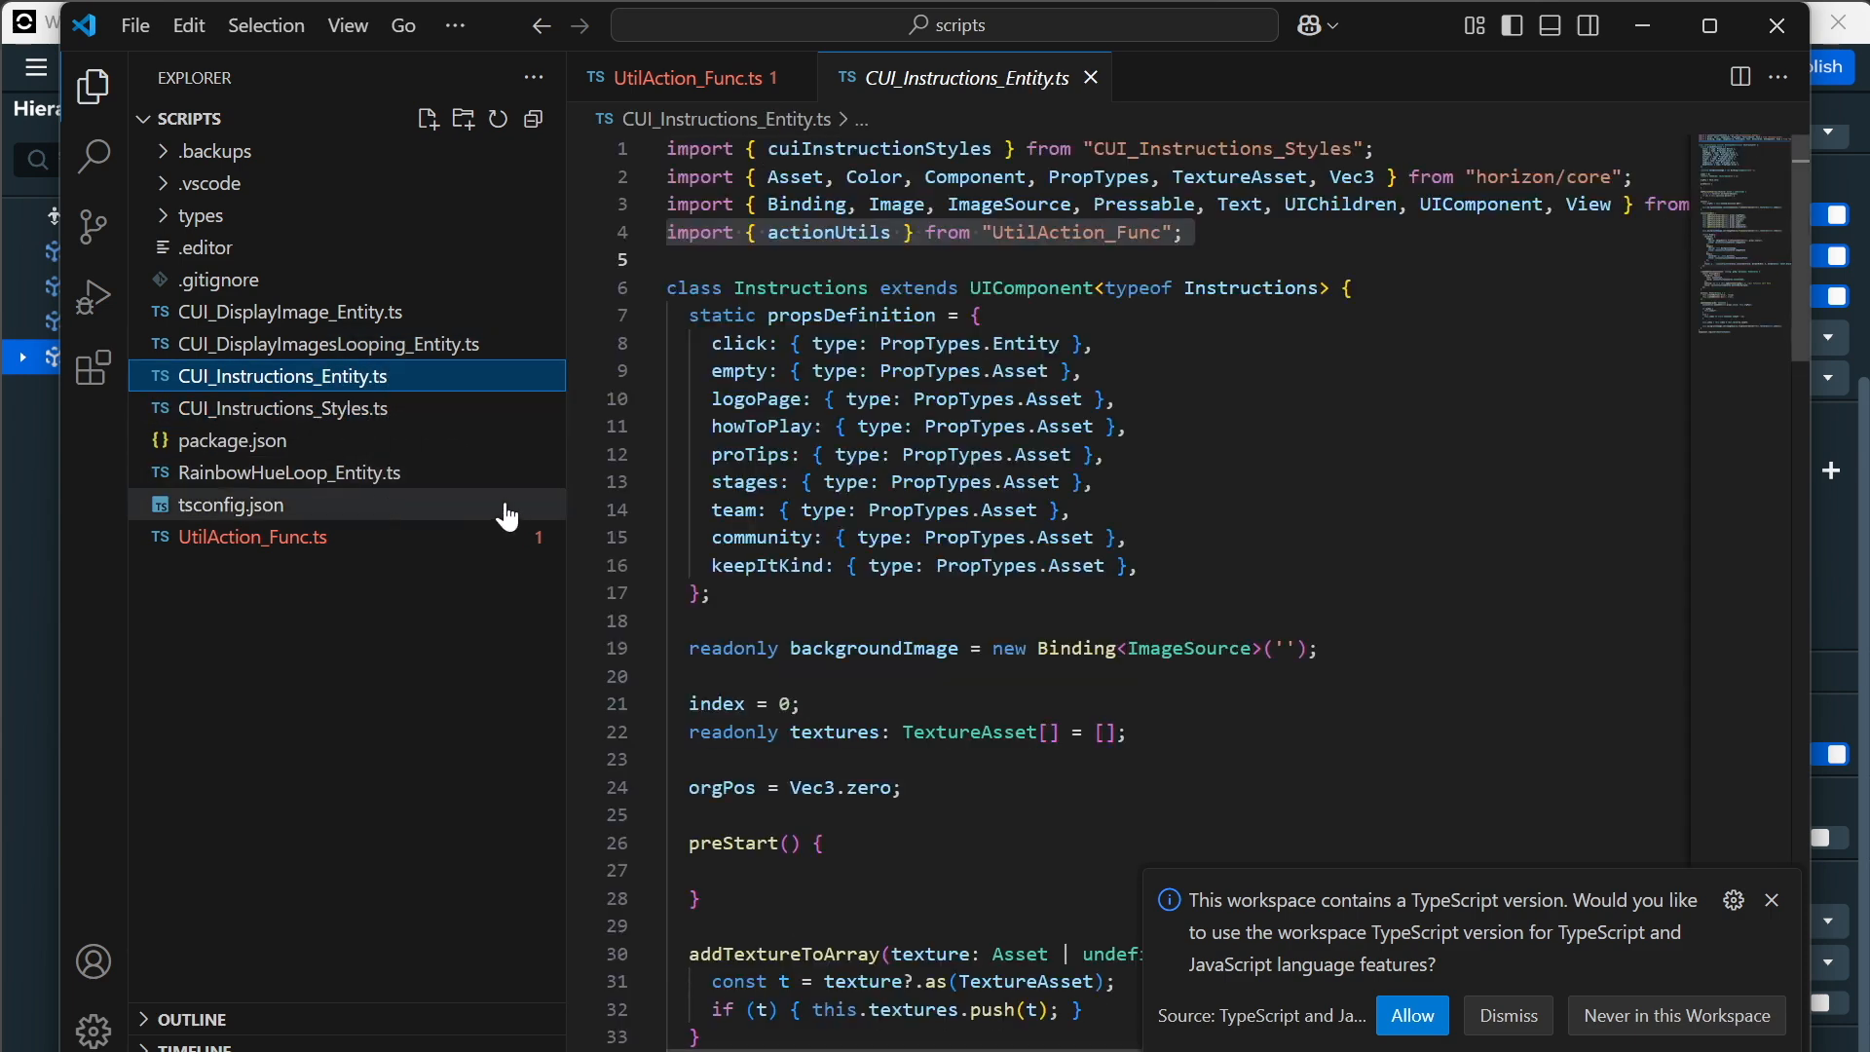
triple_click(830, 233)
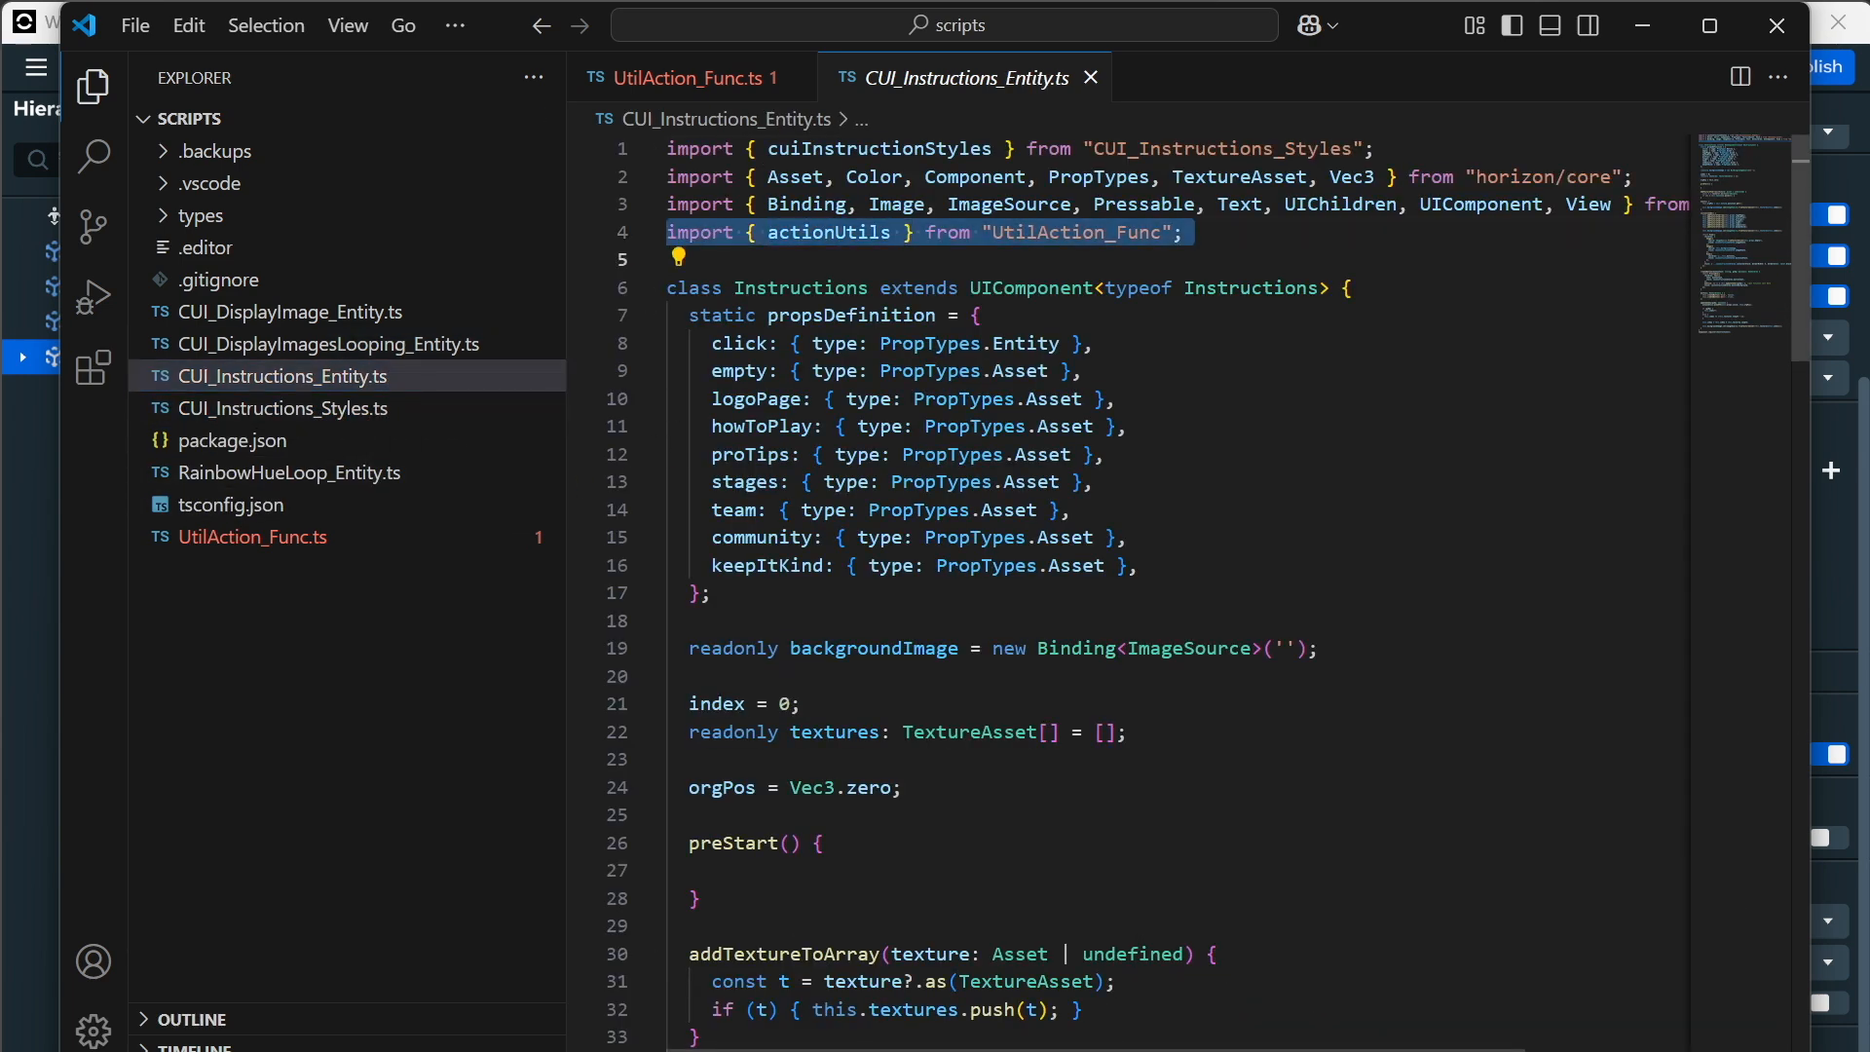
key(BackSpace)
key(Return)
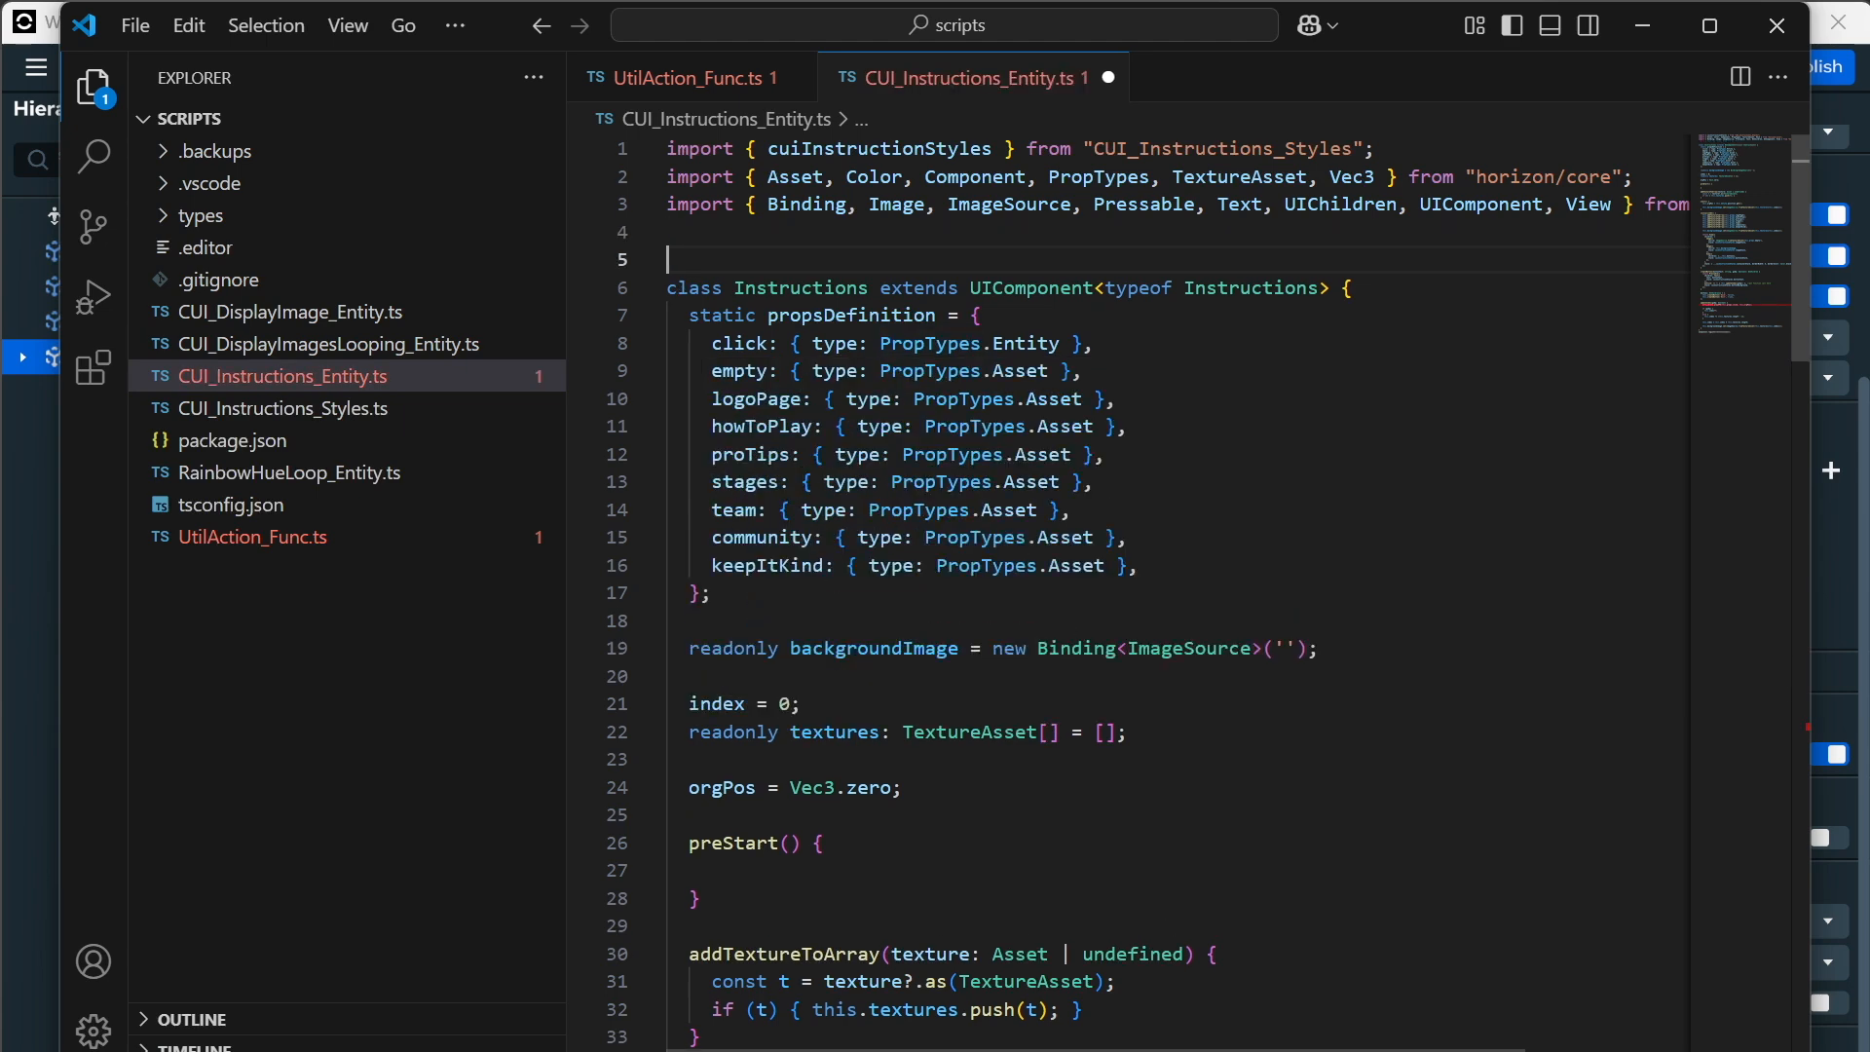
key(ctrl+s)
Examine the actionUtils.playSFX call in updateIndex and the playSFX function's definition in UtilAction_Func.ts.
scroll(779, 322, down, 8)
scroll(1130, 604, down, 15)
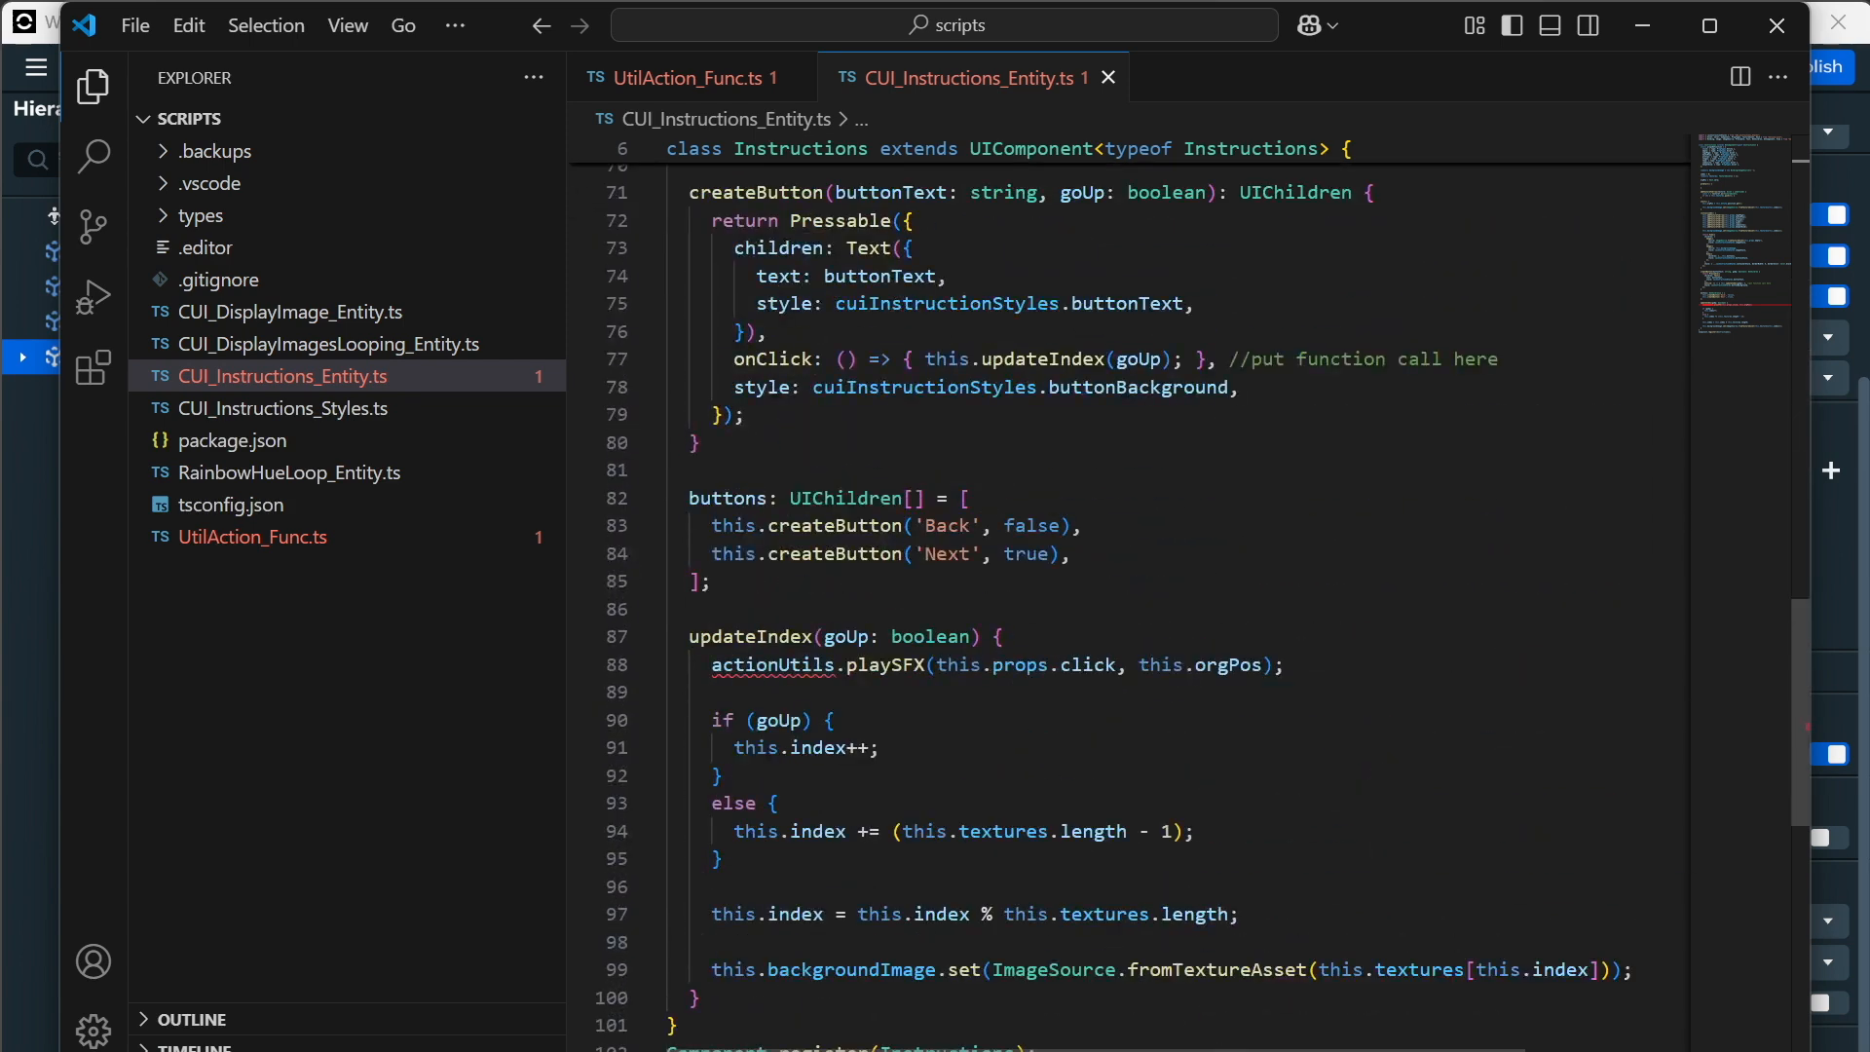
mouse_move(772, 666)
click(701, 79)
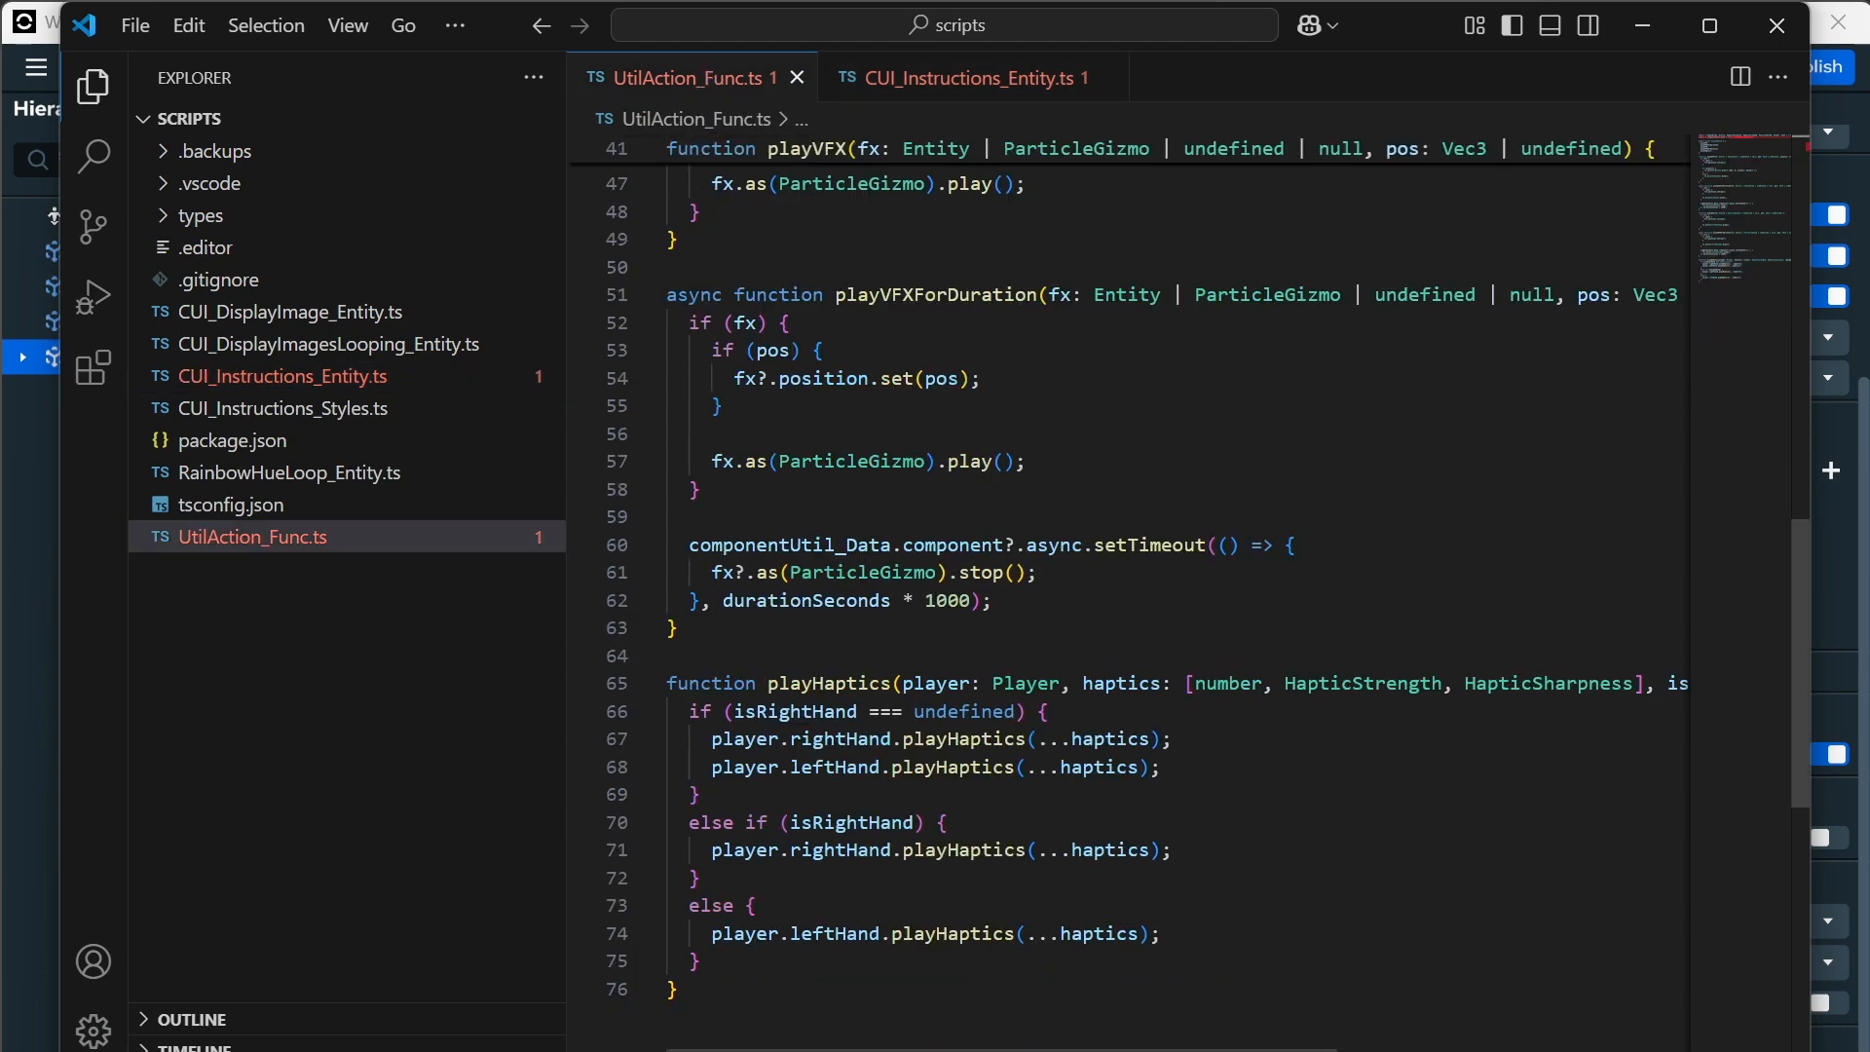
scroll(1130, 585, up, 6)
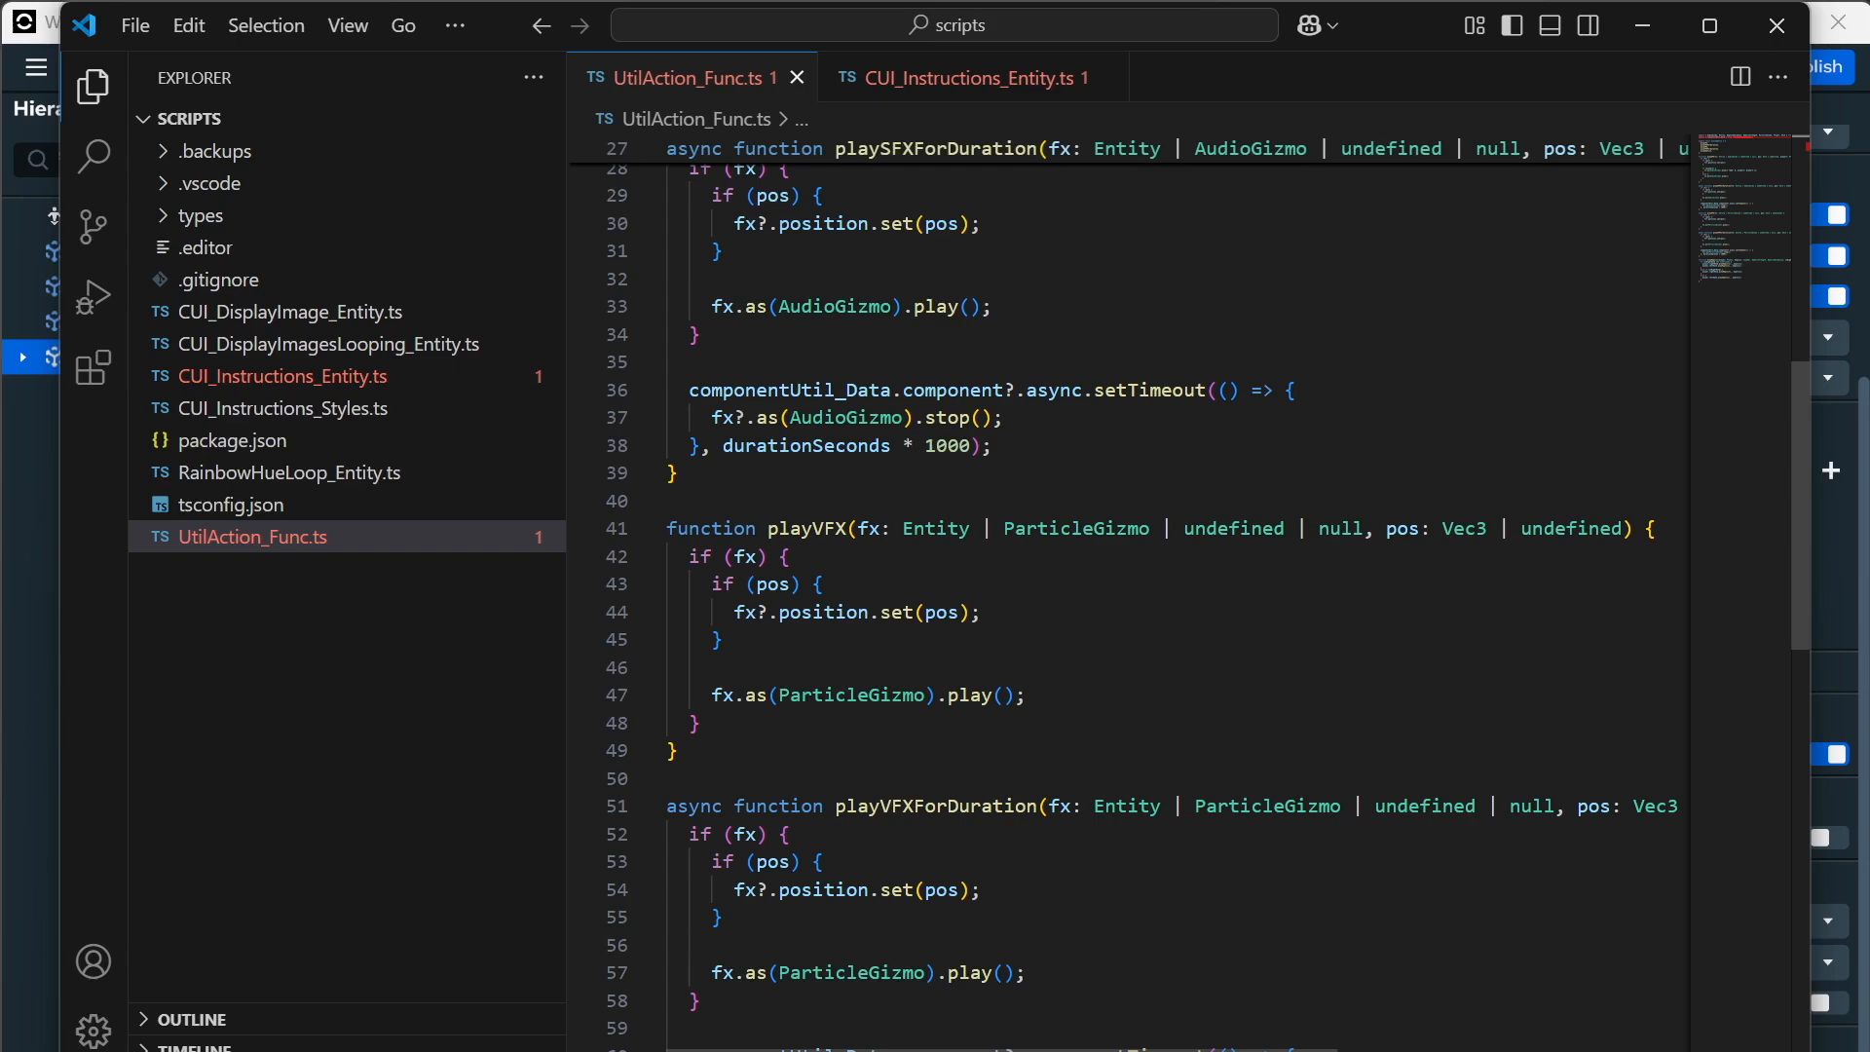
scroll(874, 756, up, 7)
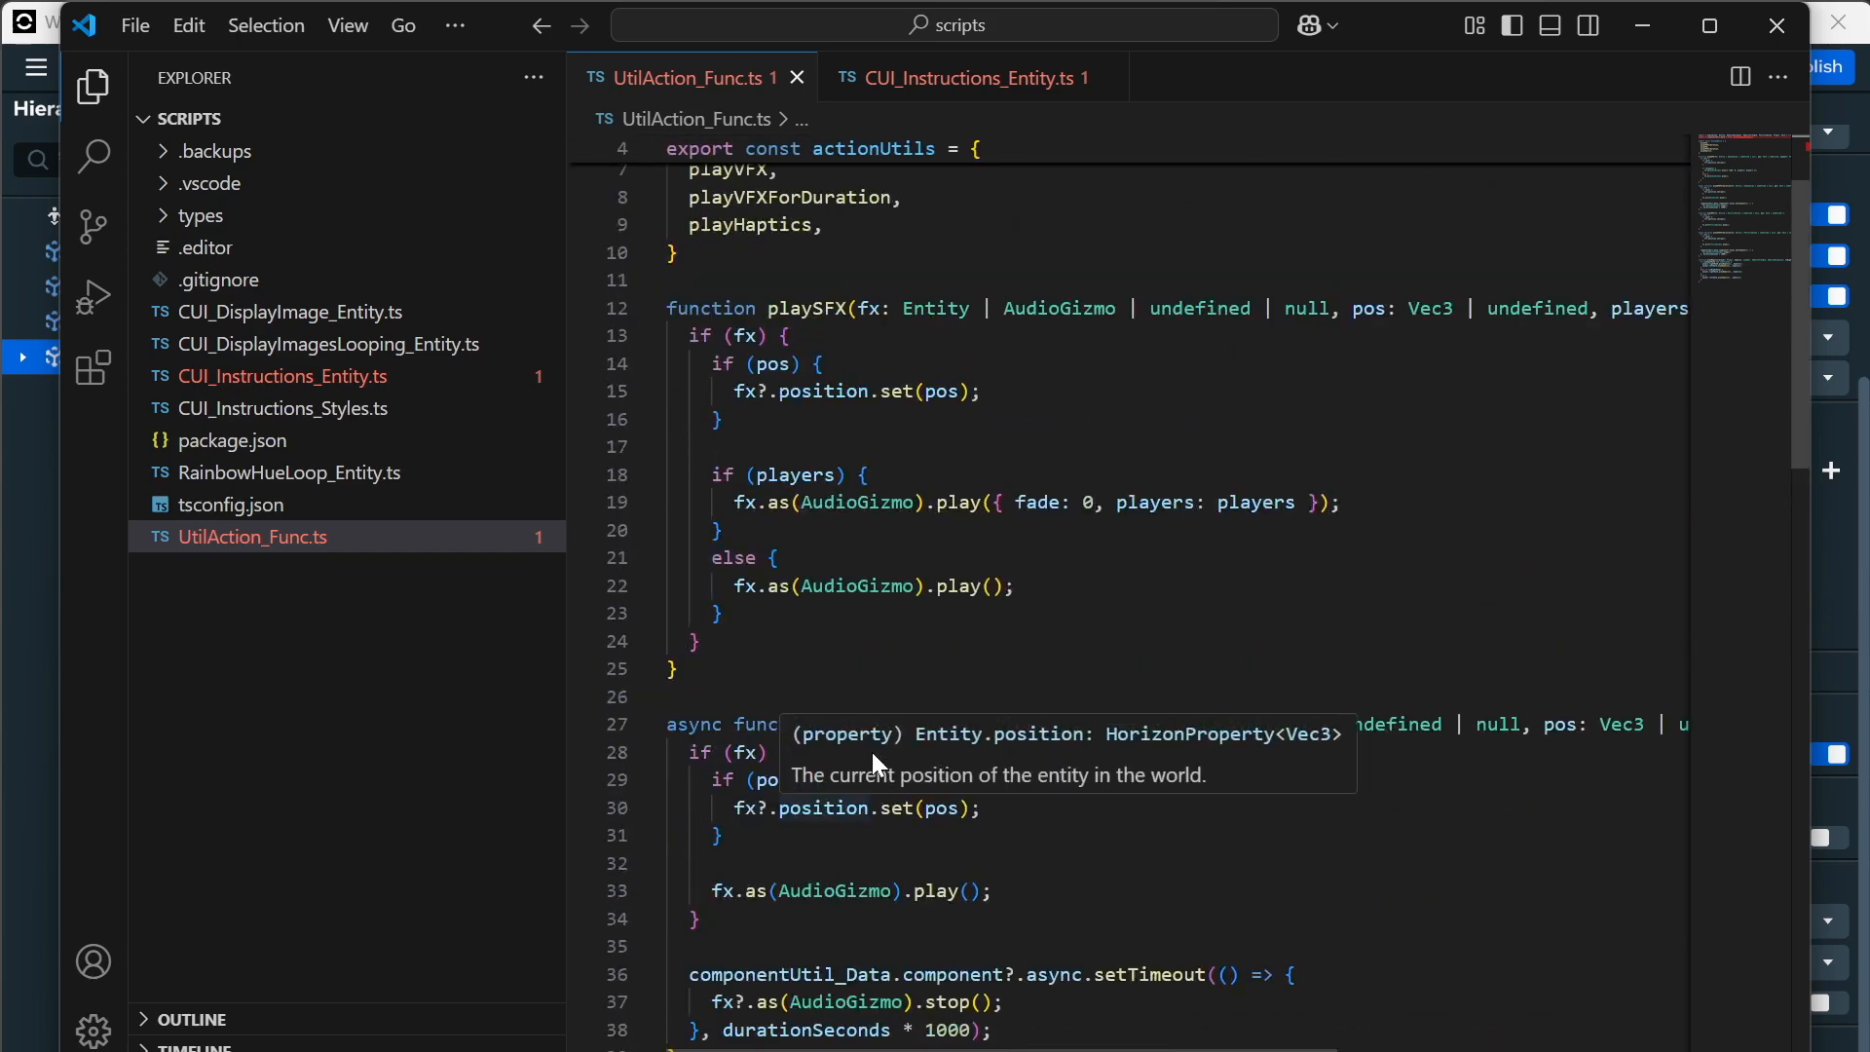
scroll(872, 752, up, 2)
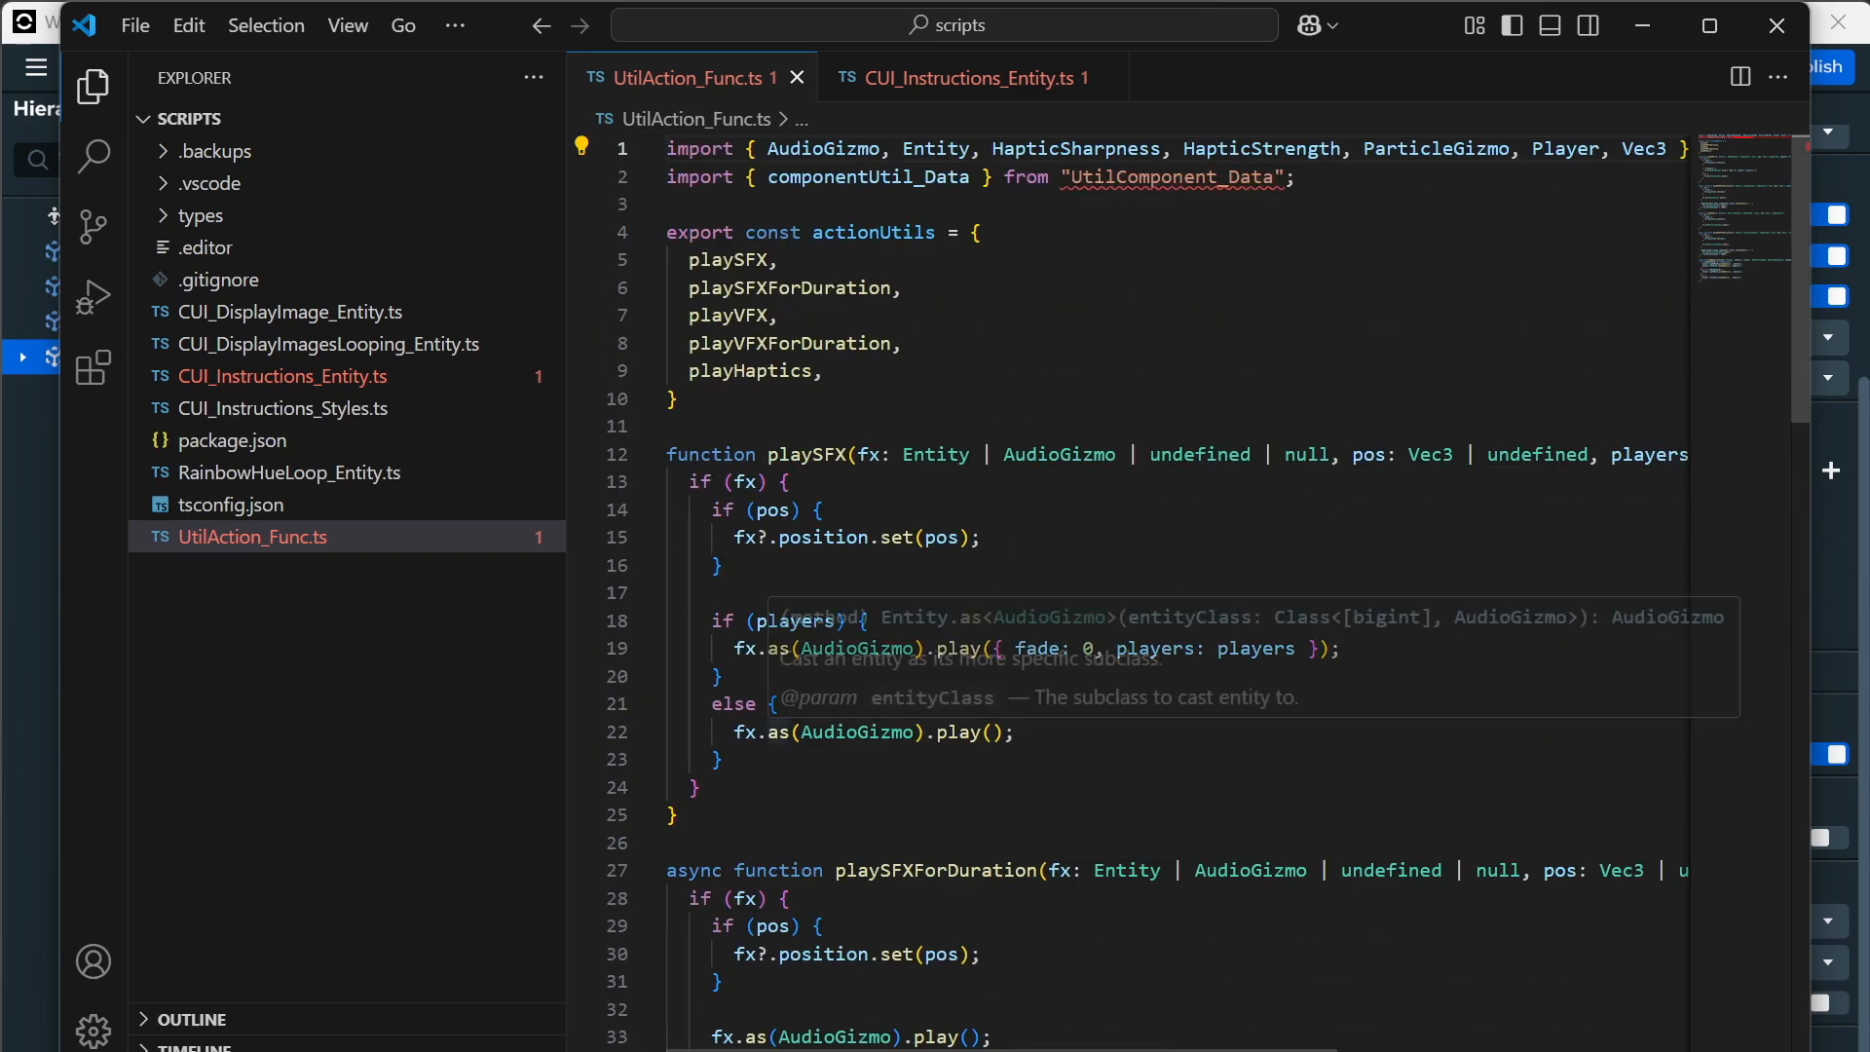
In playSFX, move the else branch's fx.as(AudioGizmo).play() line directly below fx?.position.set(pos), and copy both lines.
click(725, 566)
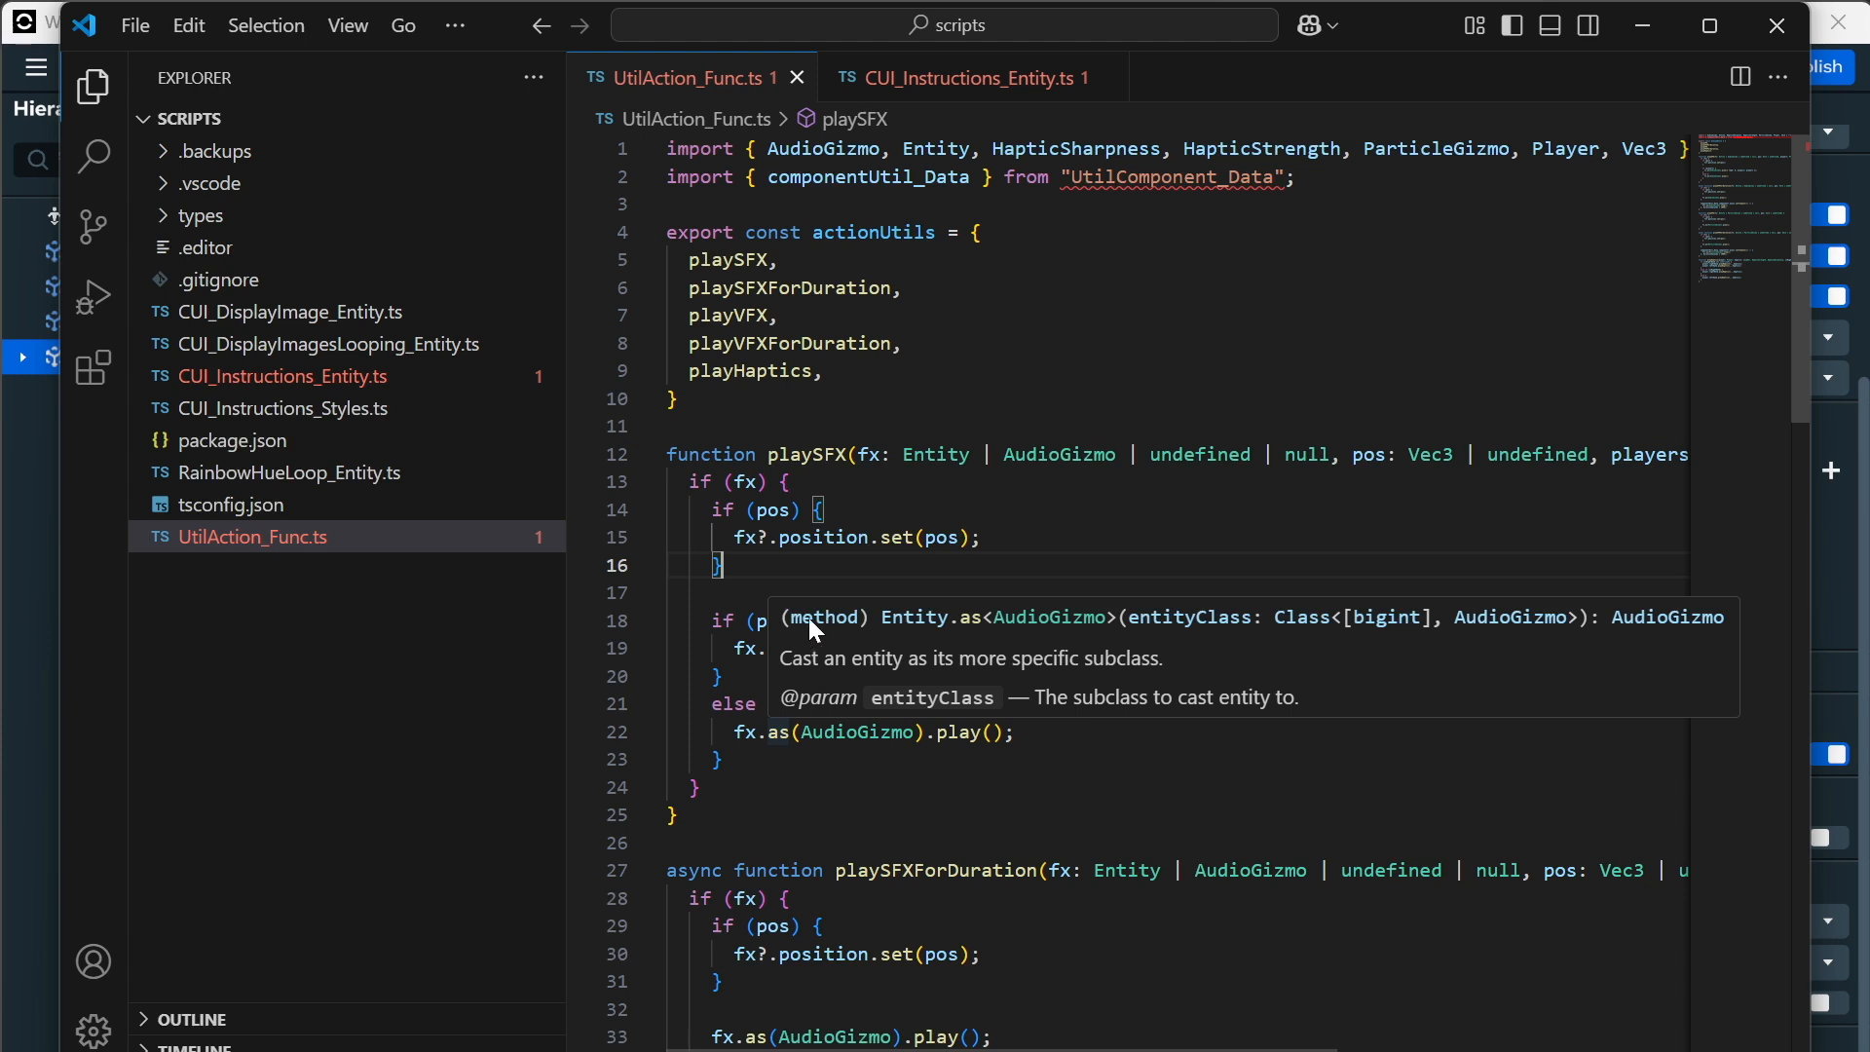
click(790, 538)
click(947, 733)
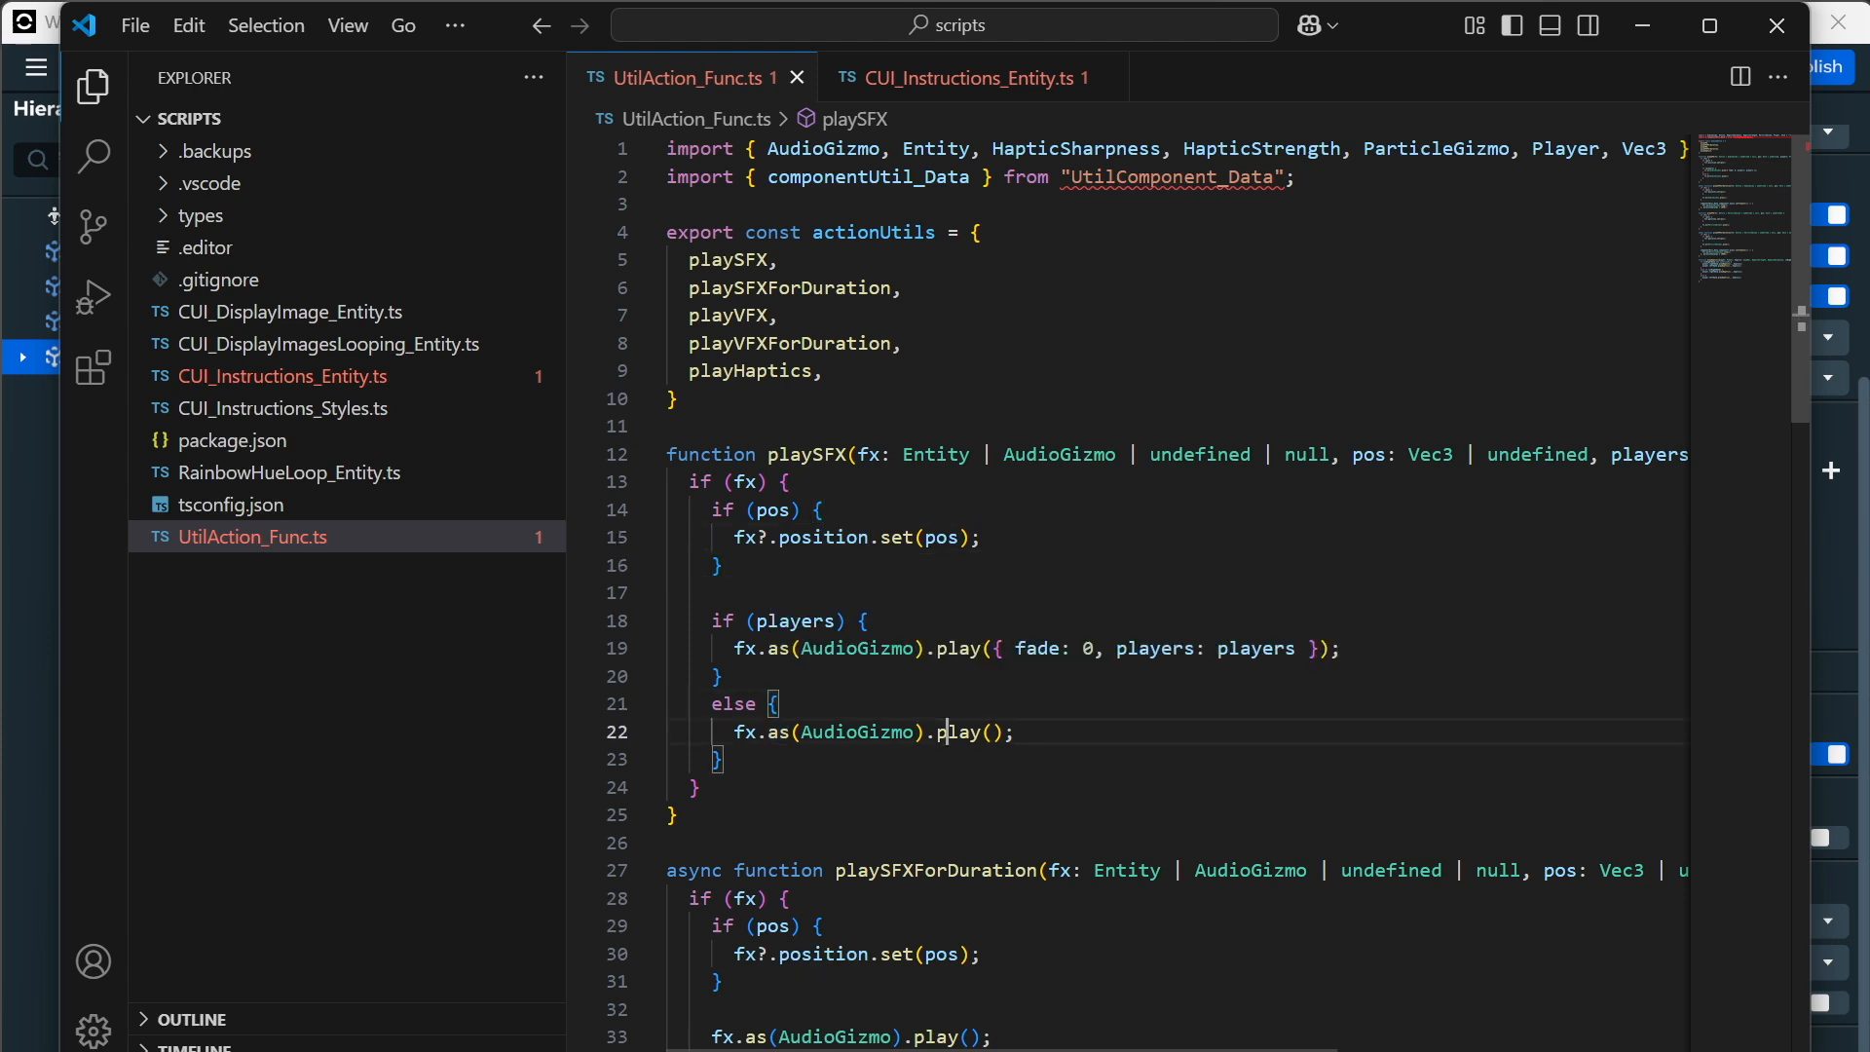
key(alt+Up)
key(alt+Up)
key(alt+Up)
key(alt+Up)
key(alt+Up)
key(alt+Up)
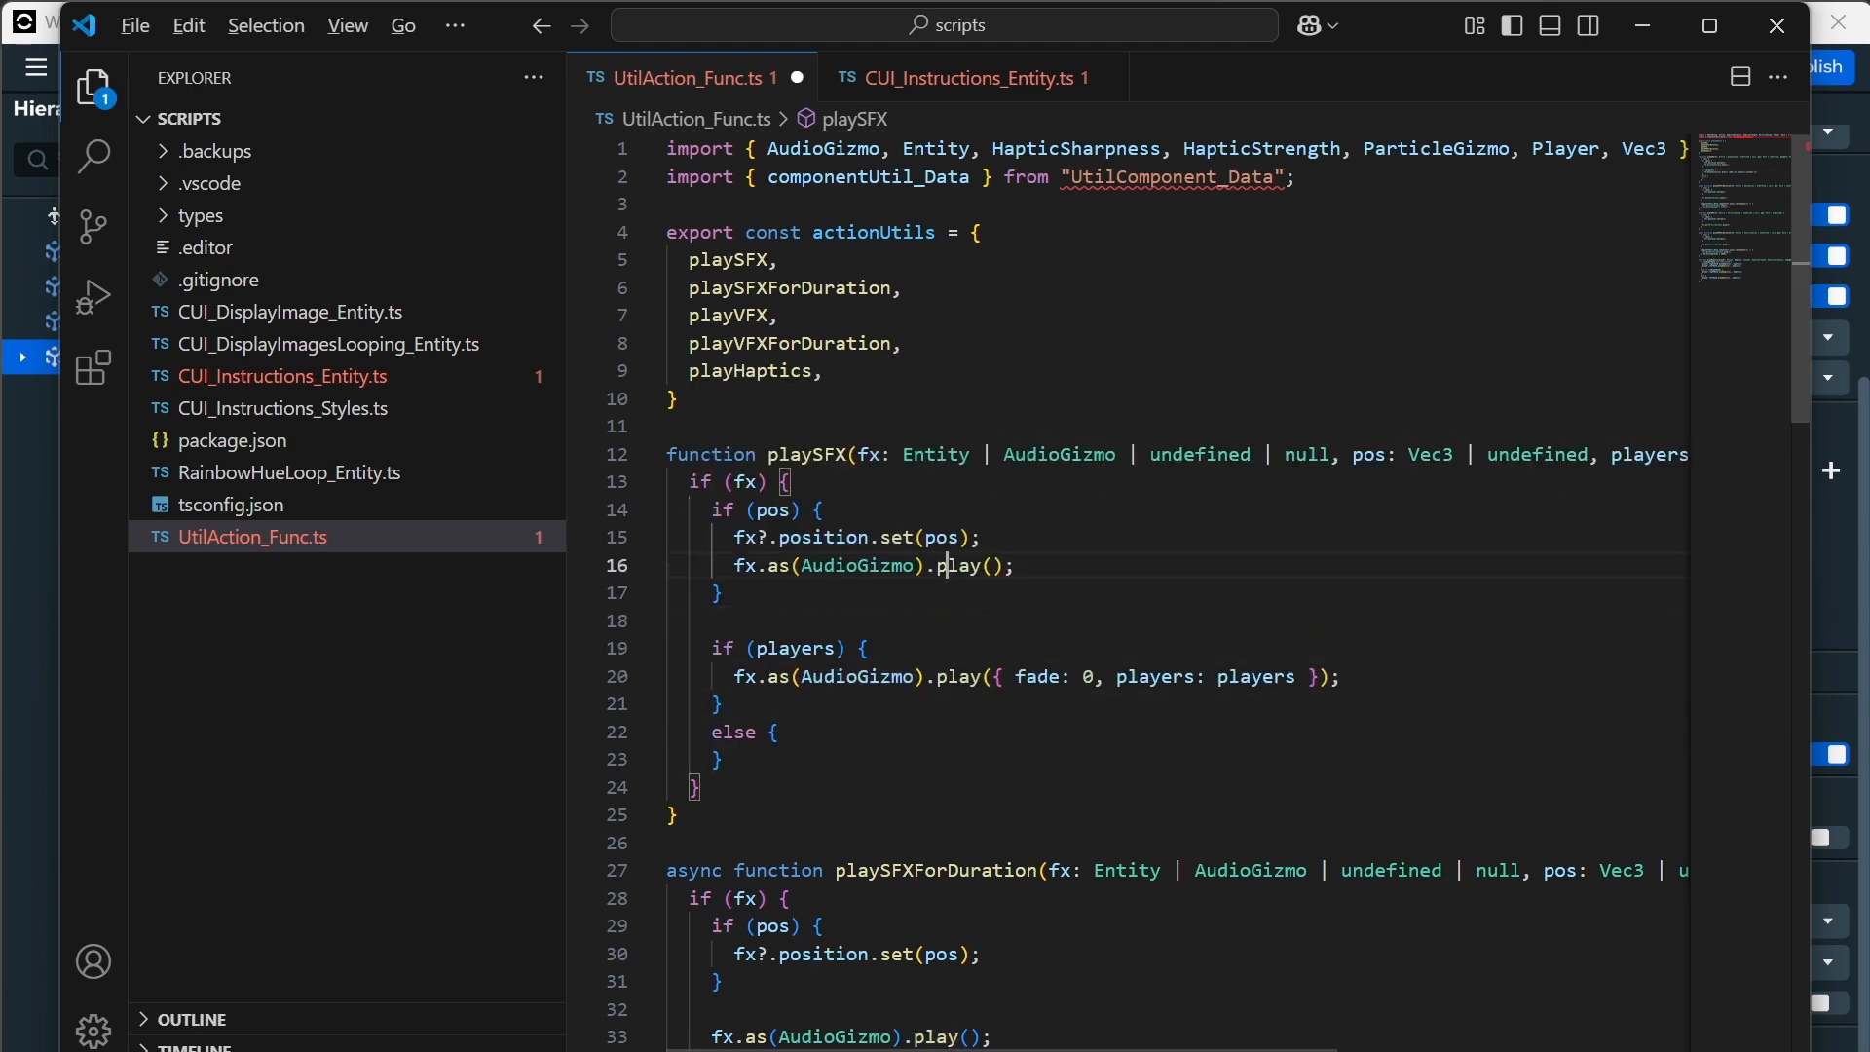
key(End)
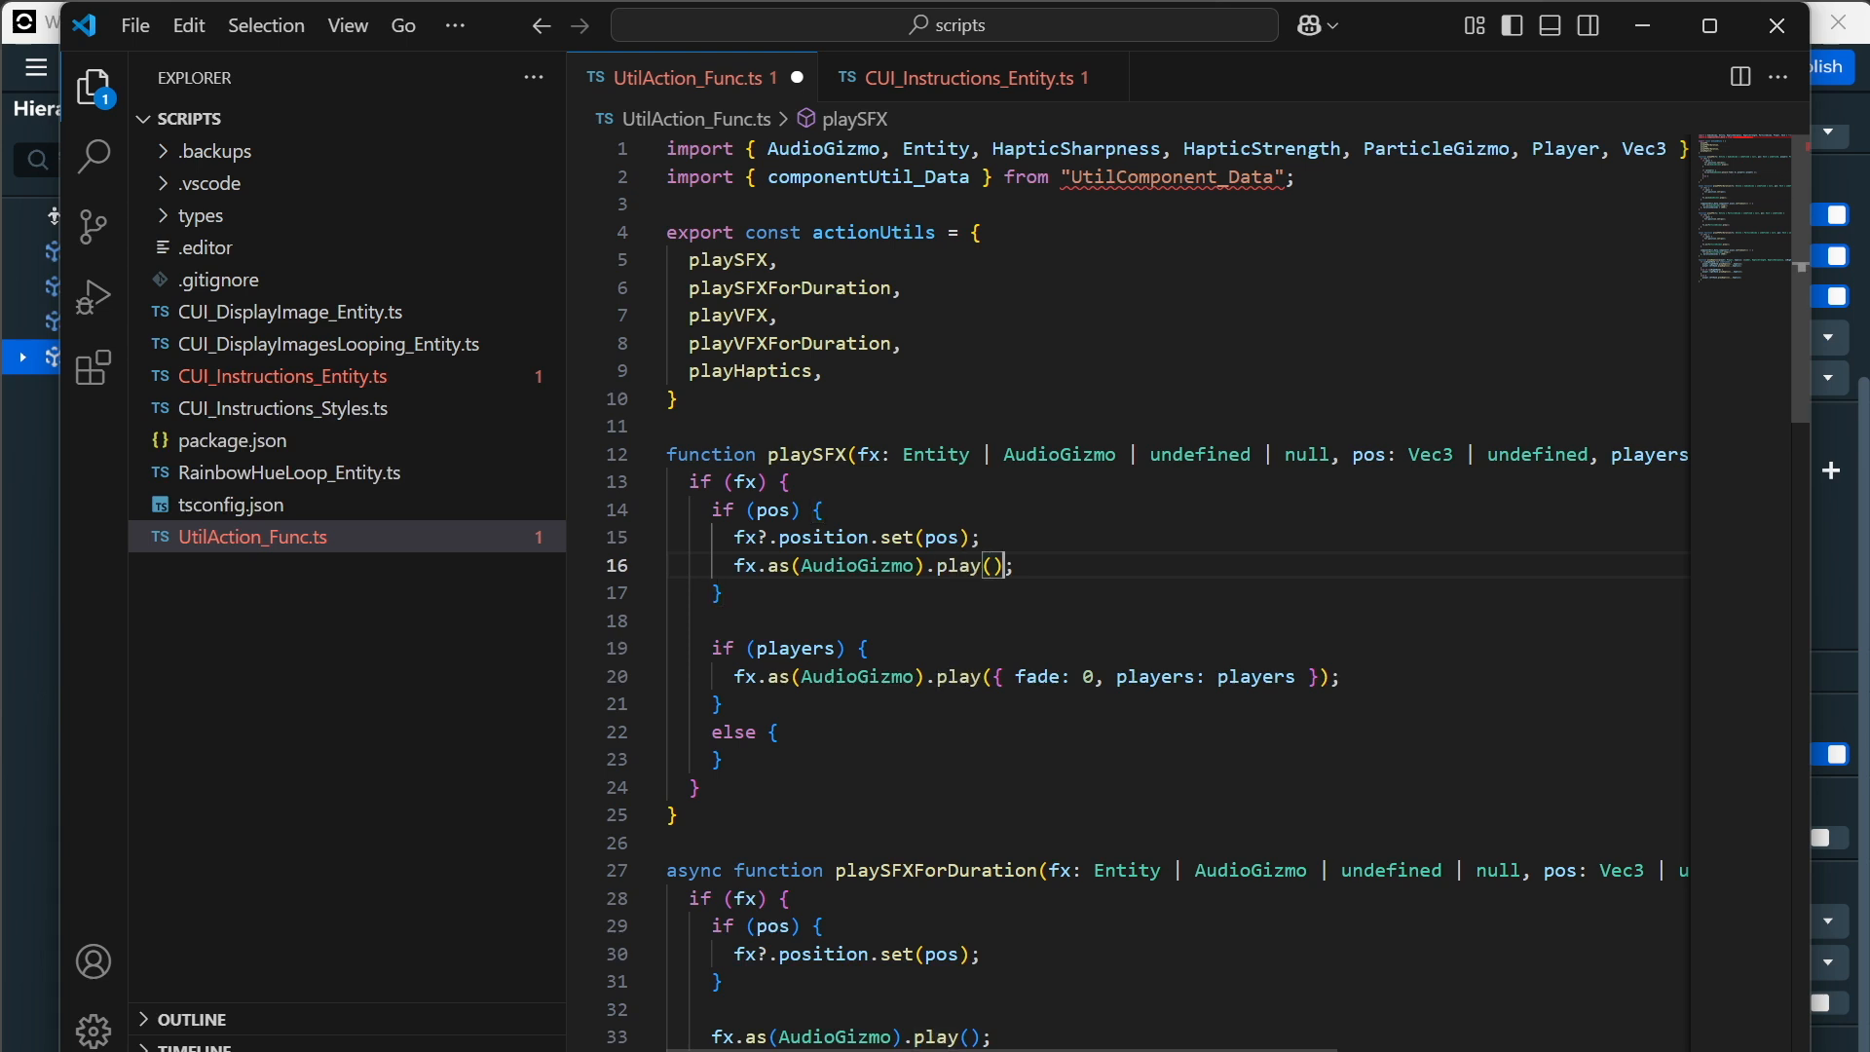
key(shift+Up)
key(shift+Up)
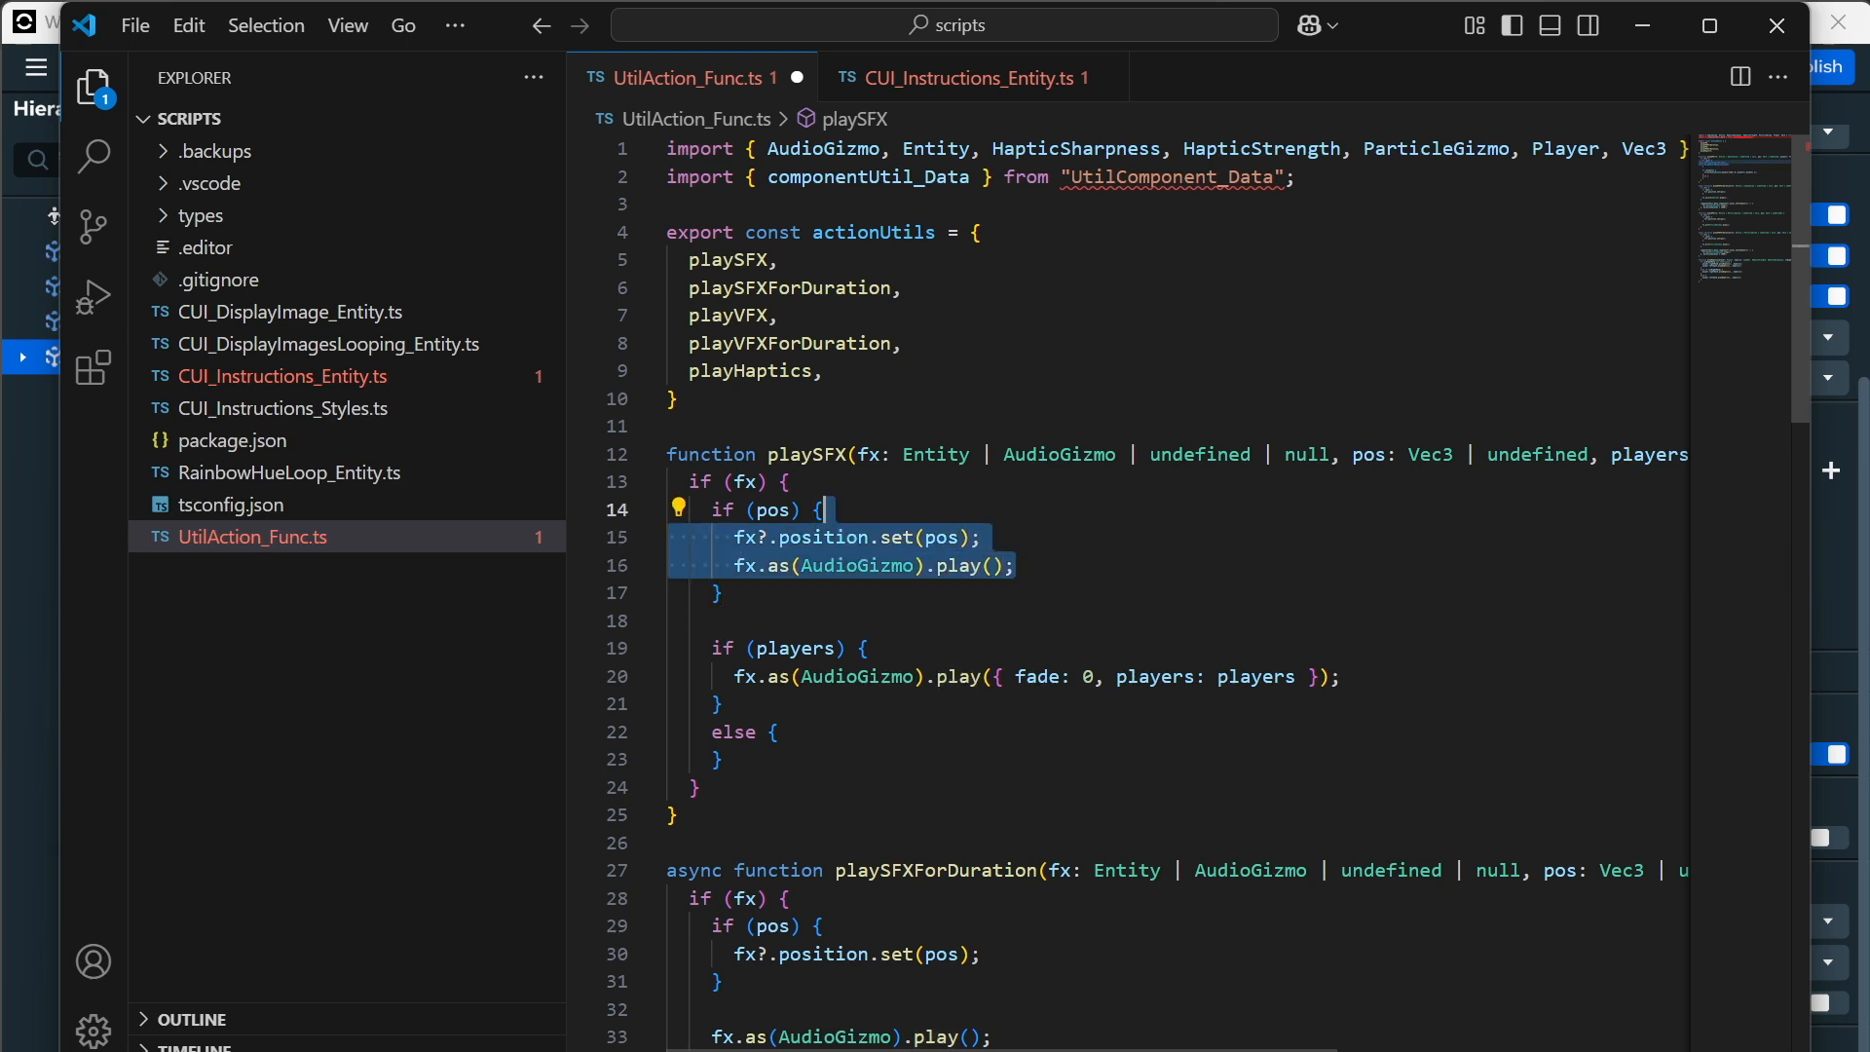
Delete UtilAction_Func.ts from the scripts folder, discarding its unsaved edits.
right_click(278, 539)
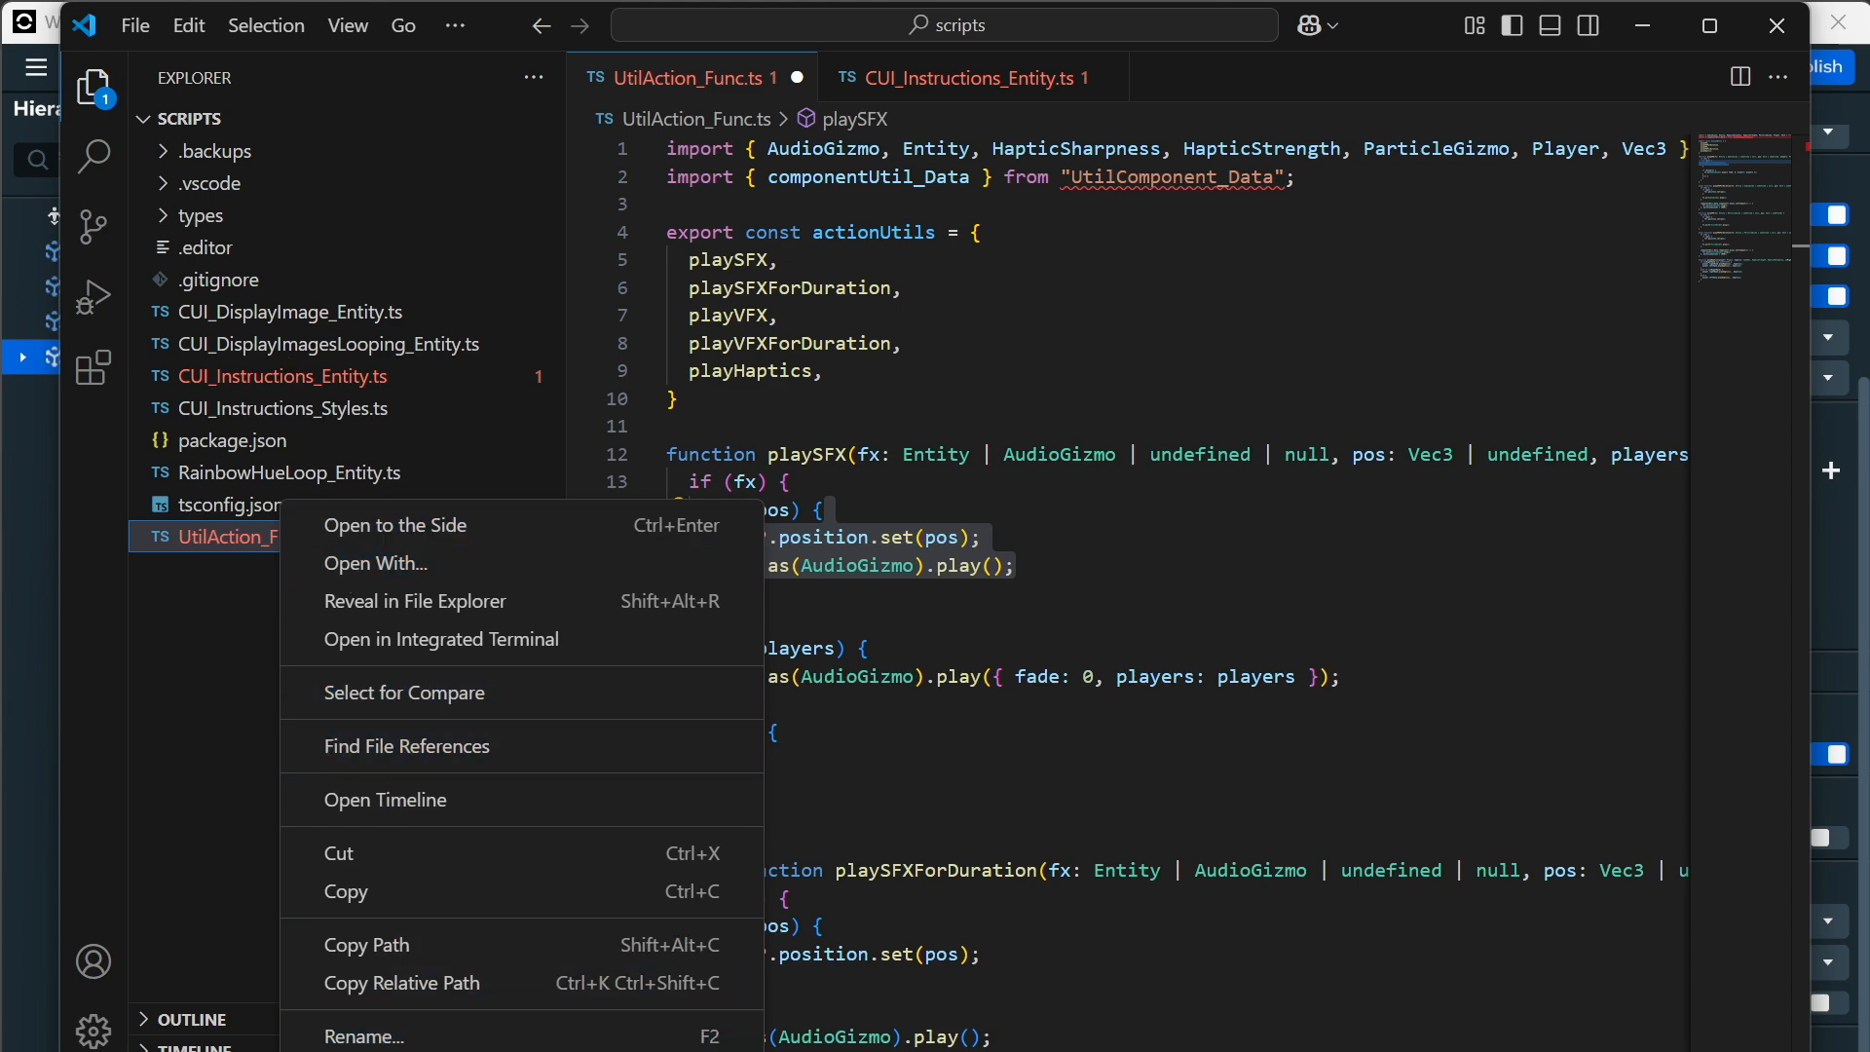
click(382, 1051)
click(935, 606)
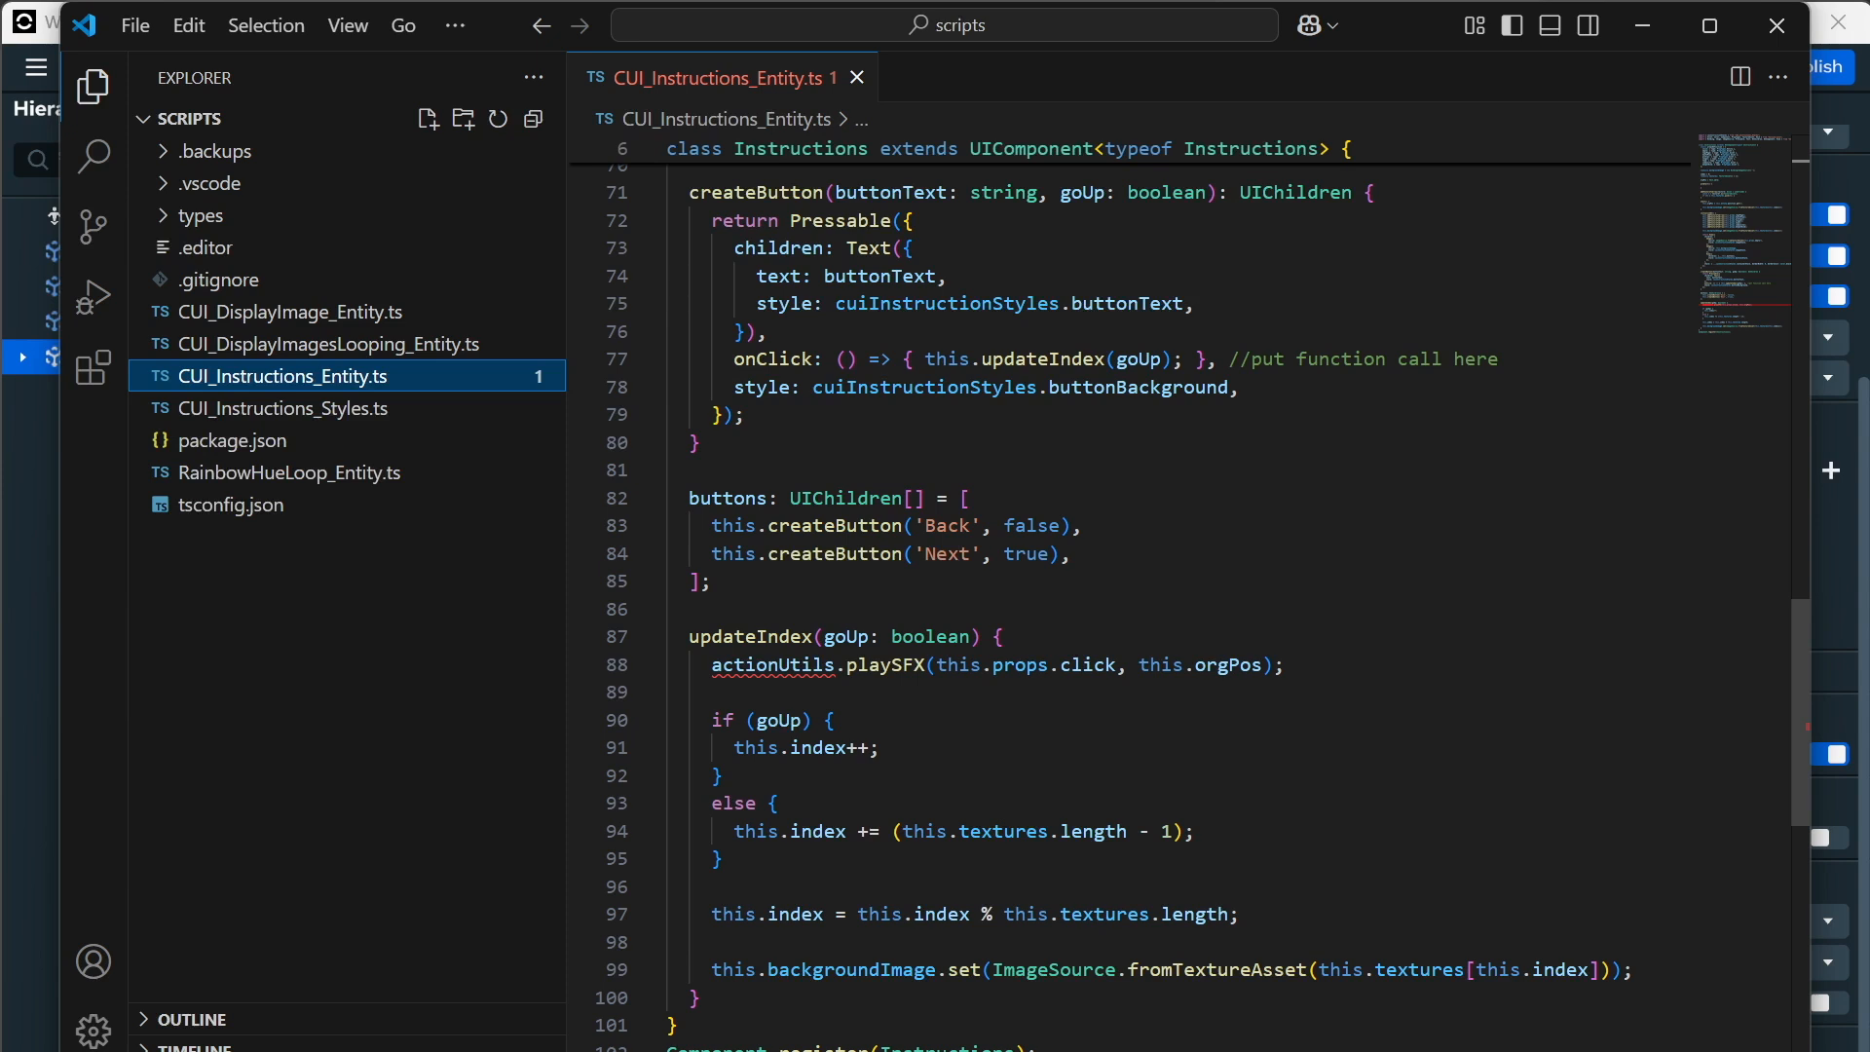
Paste the copied position and play lines below the playSFX call in updateIndex, replacing pos with this.orgPos.
click(713, 693)
key(Left)
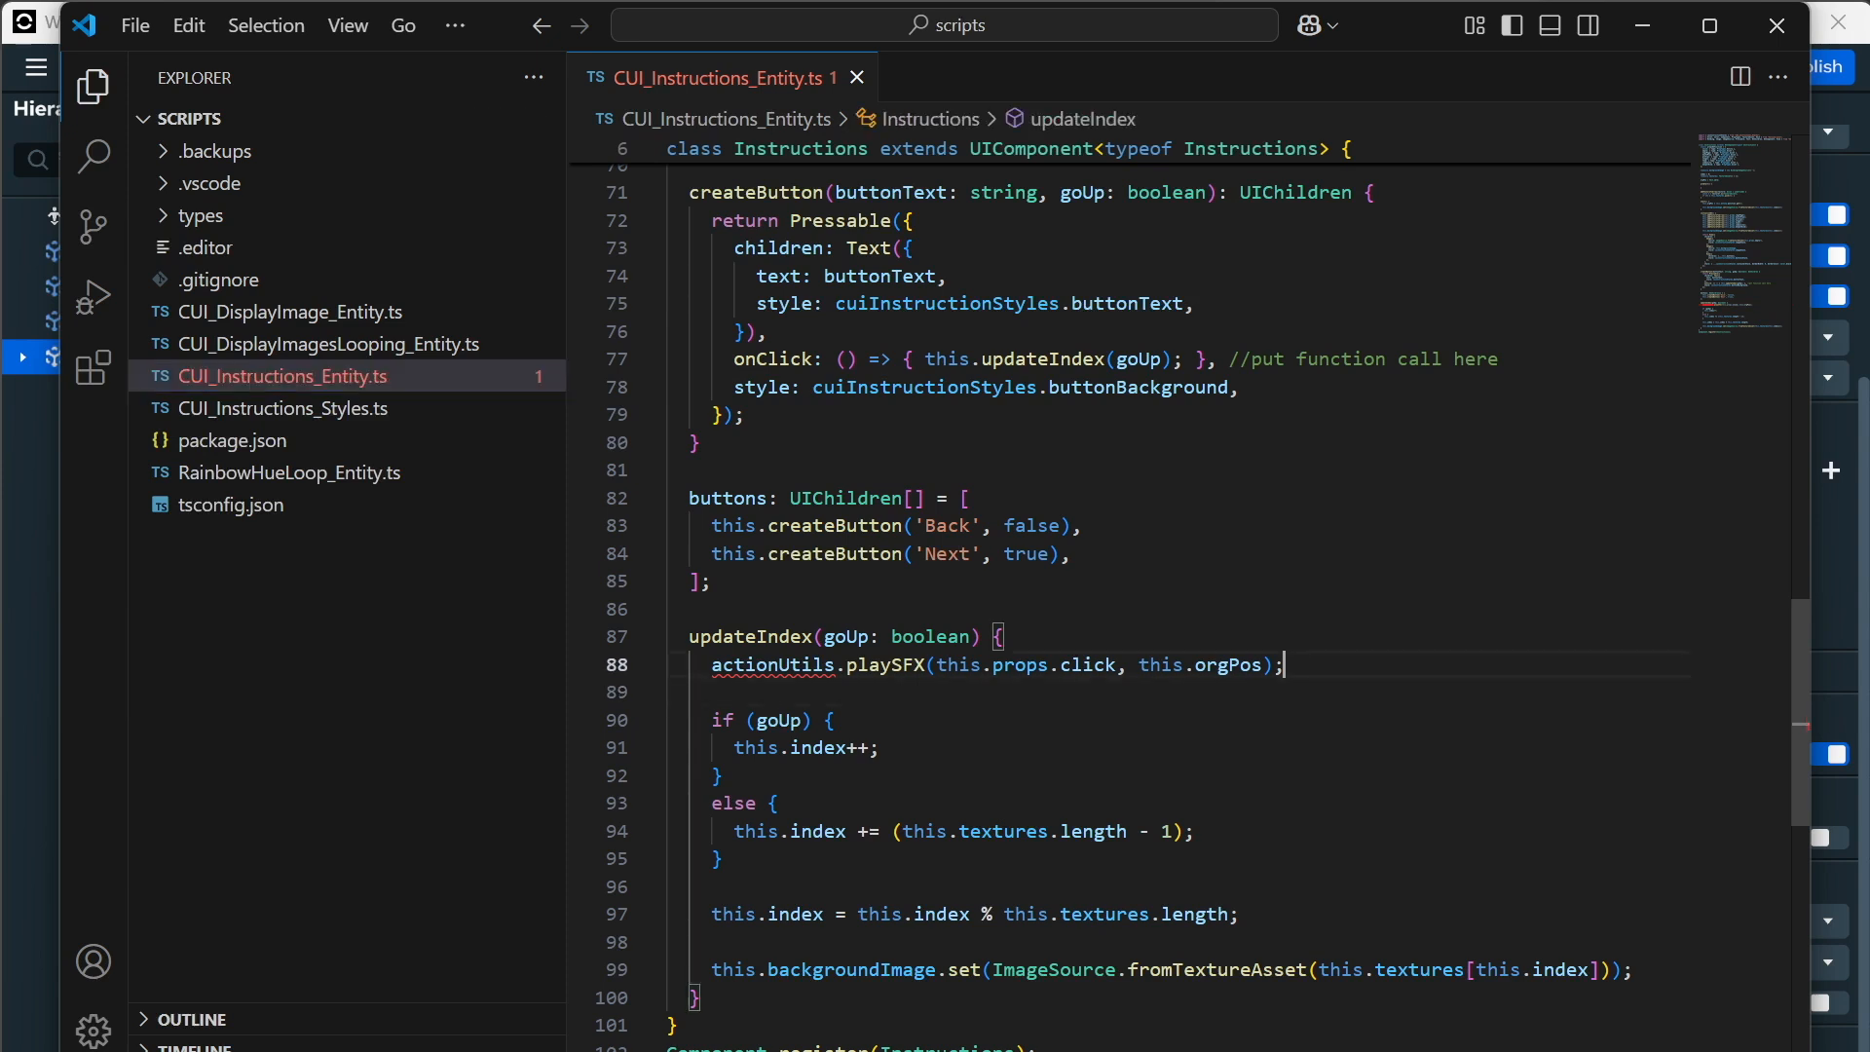
key(ctrl+v)
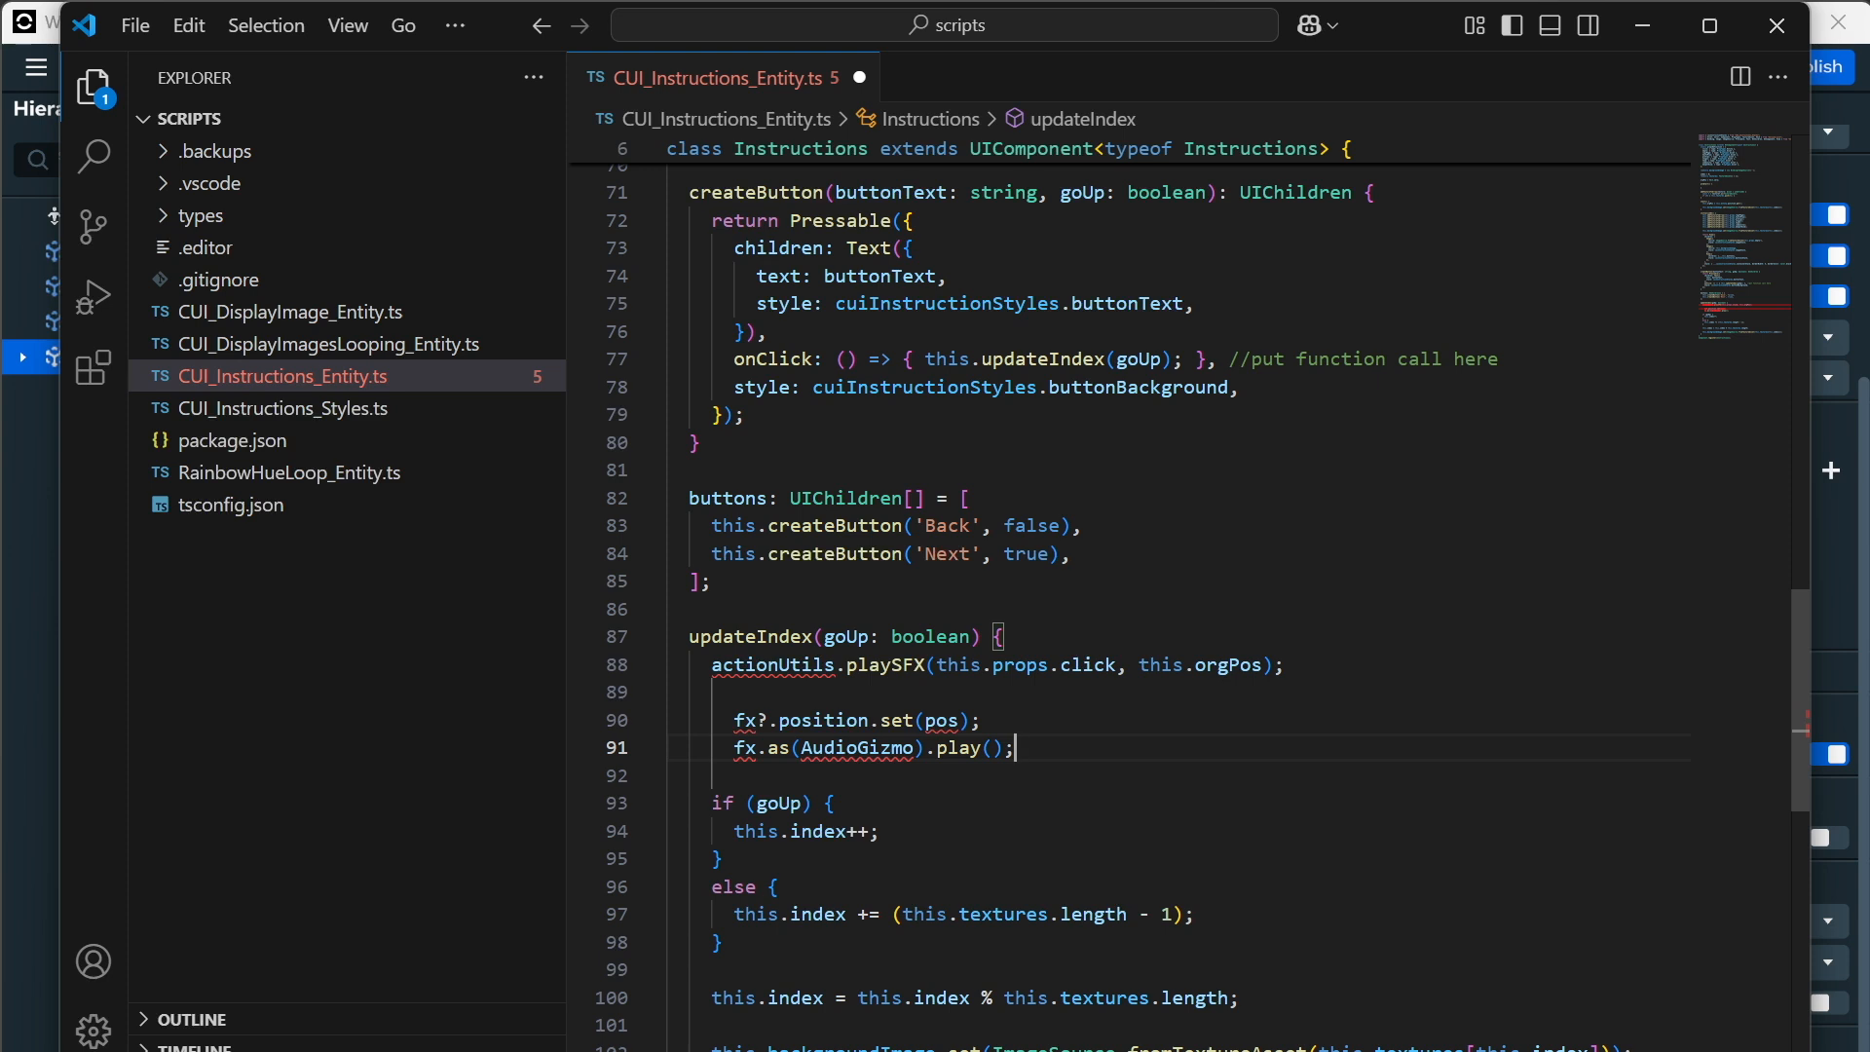
click(1146, 664)
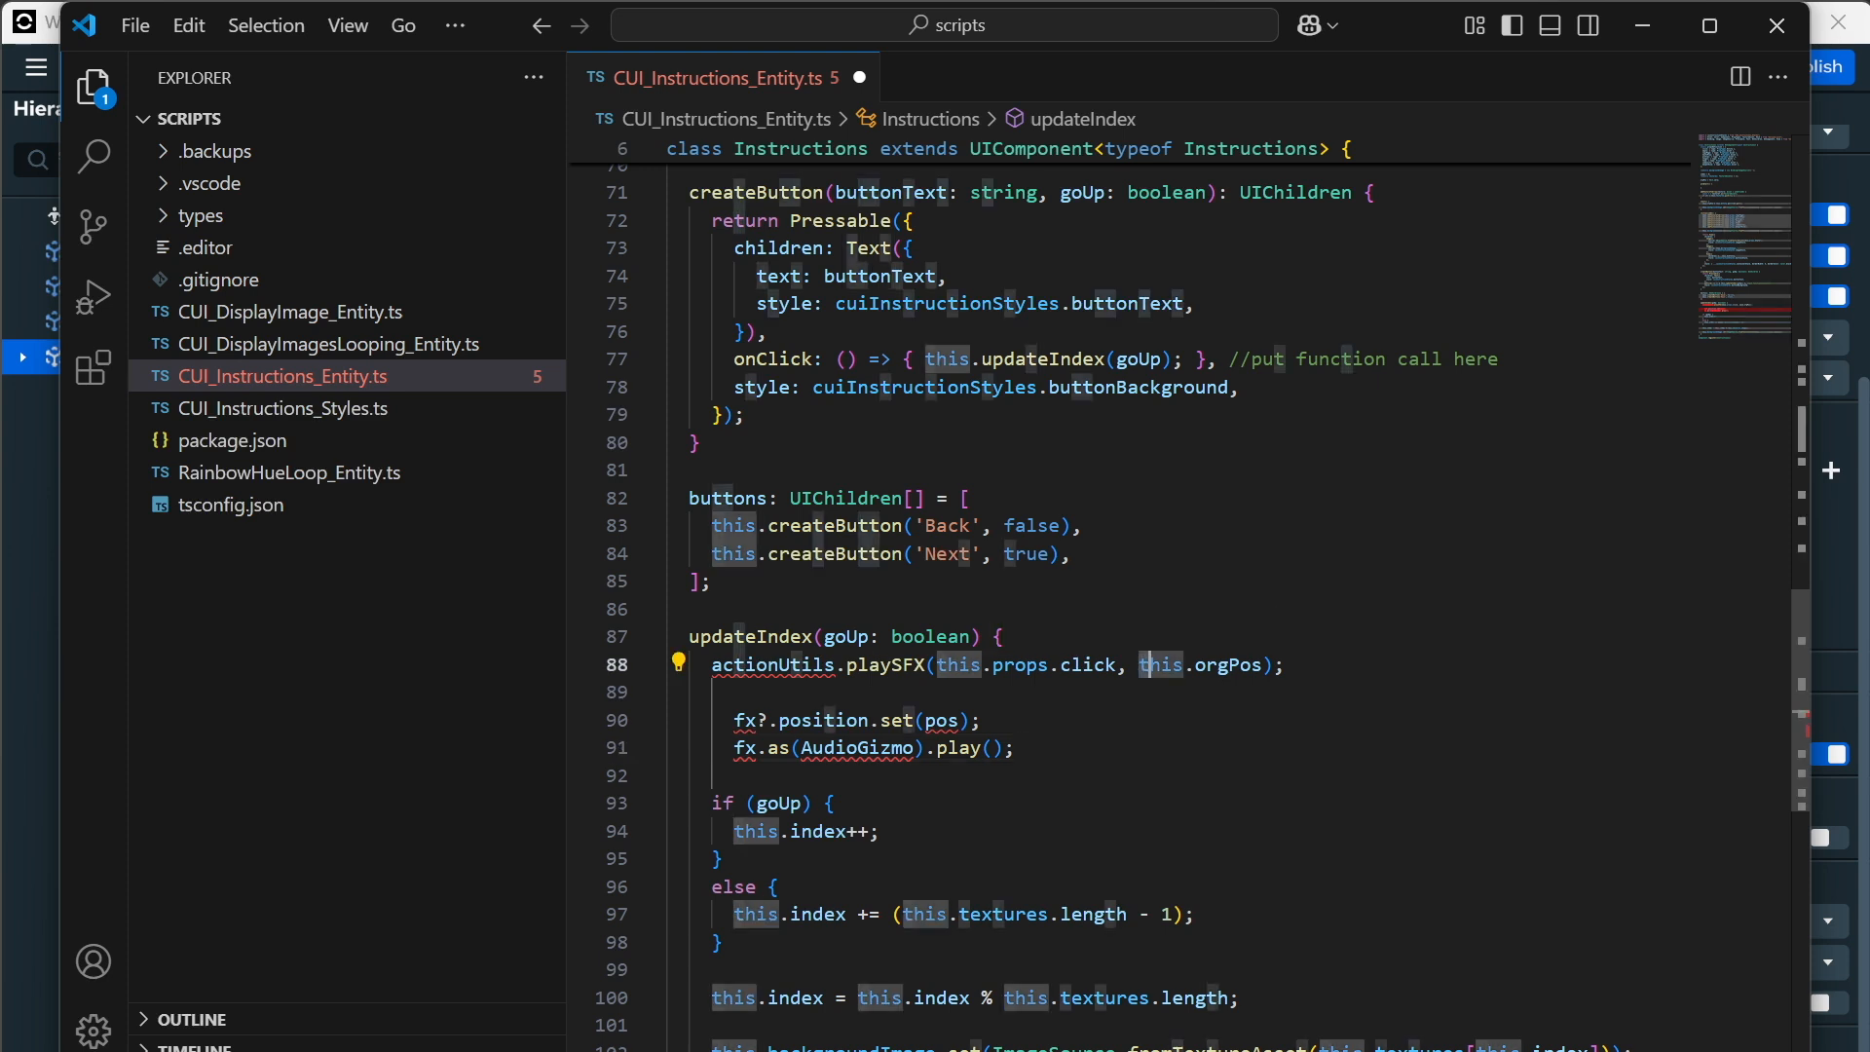
click(1254, 664)
drag(1140, 664, 1264, 665)
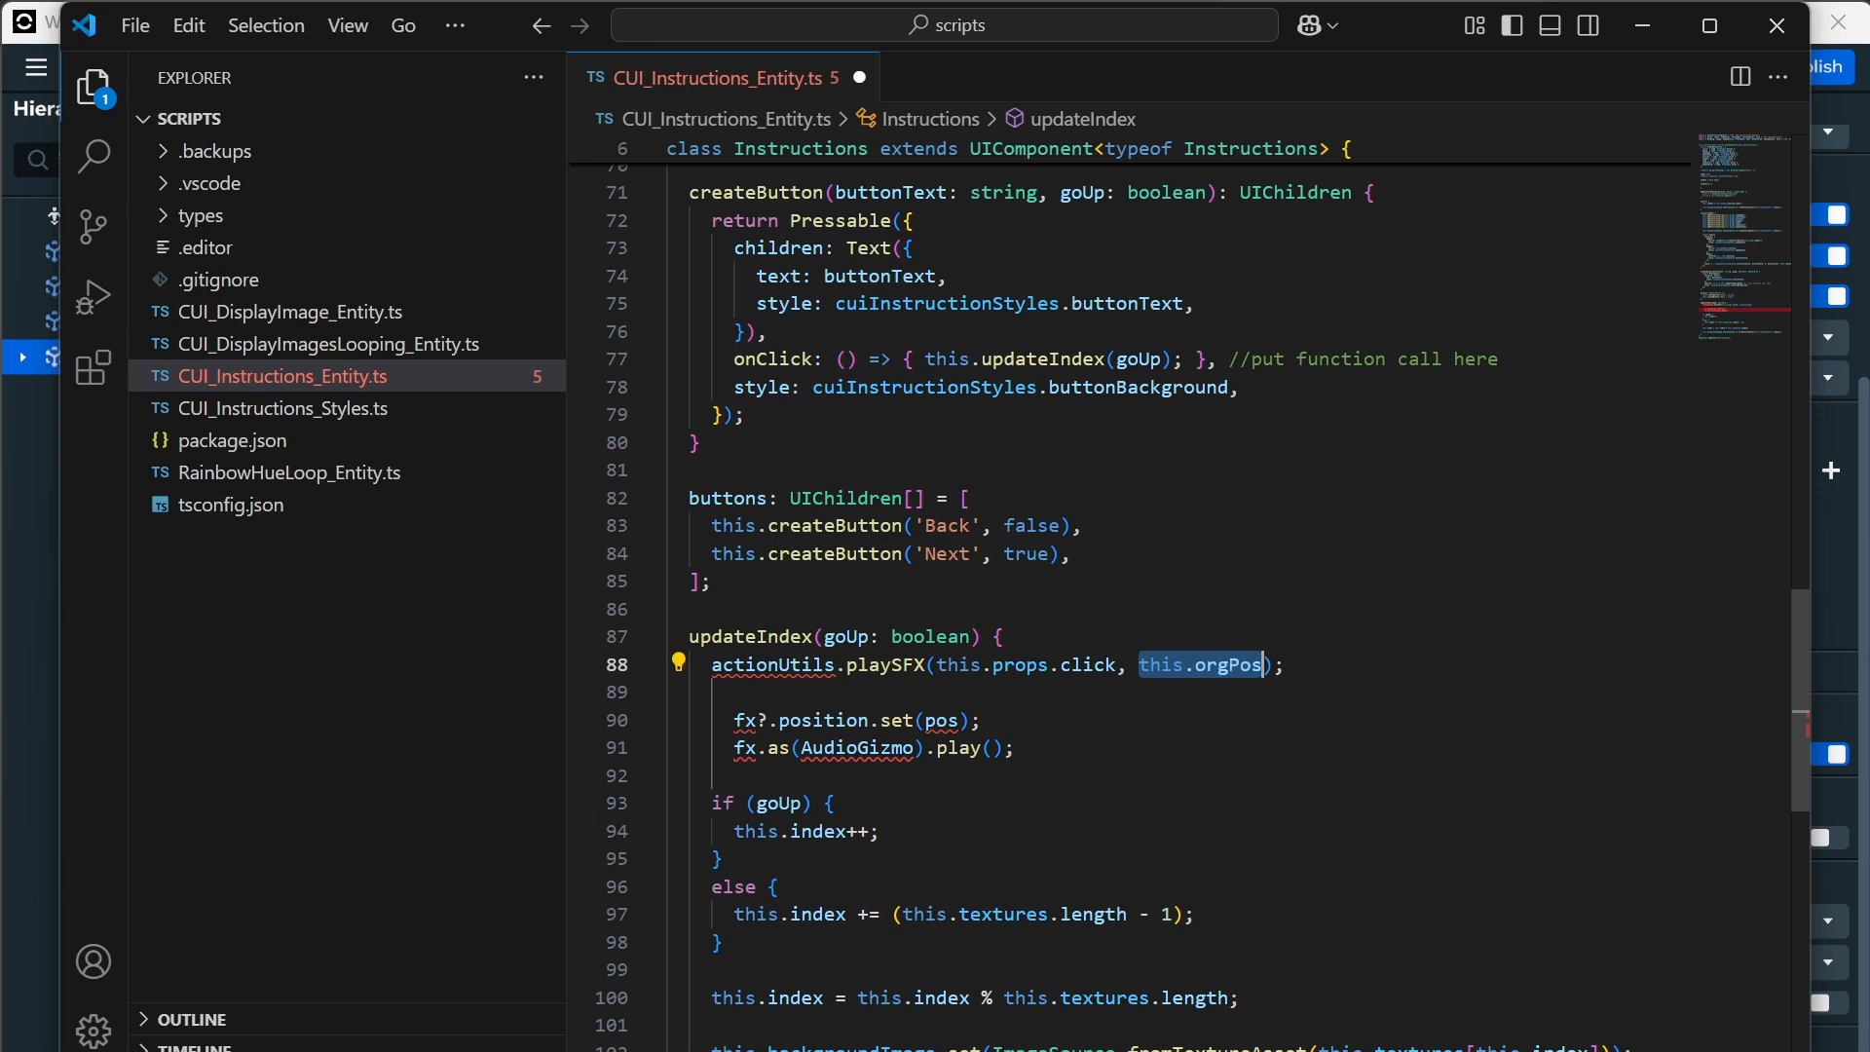
key(ctrl+c)
double_click(942, 720)
key(ctrl+v)
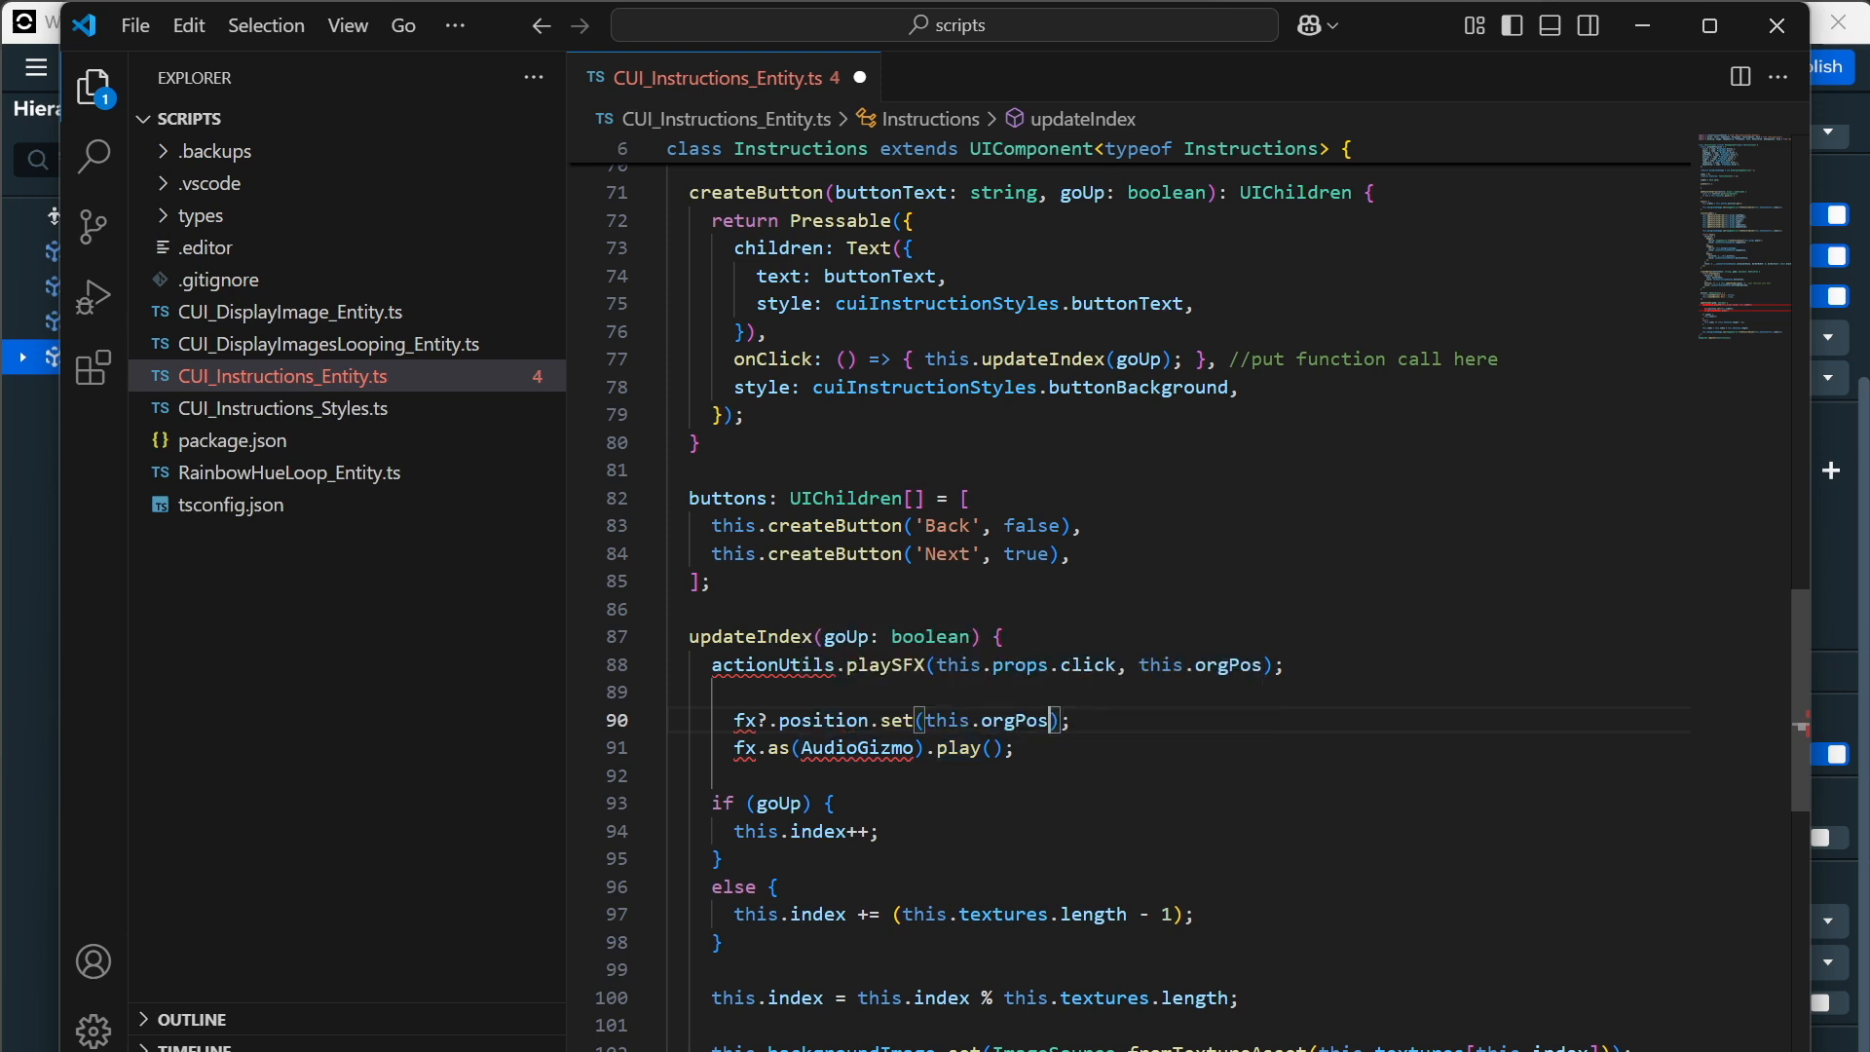
Add the missing AudioGizmo import to CUI_Instructions_Entity.ts through code completion on the pasted play line.
click(912, 748)
key(BackSpace)
text(o)
key(Return)
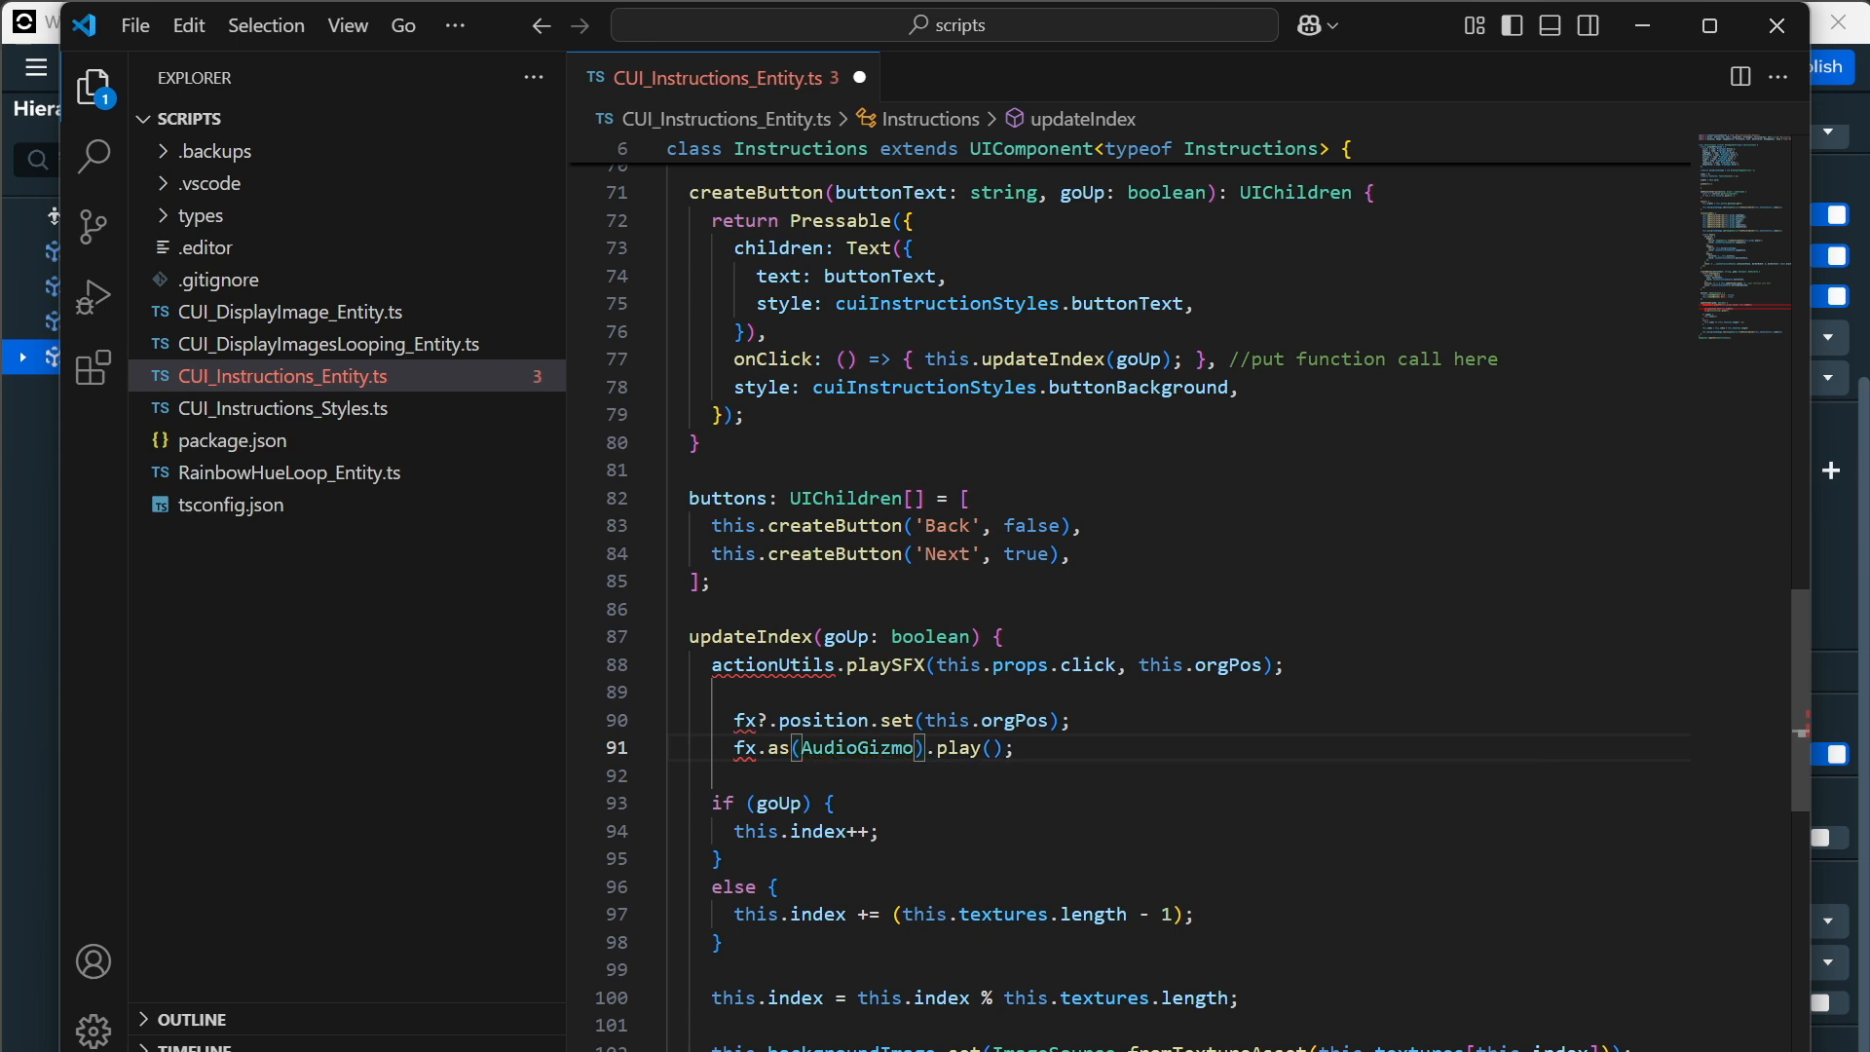
Replace fx with this.props.click in both pasted lines, using optional chaining on the play call.
click(1072, 720)
click(937, 665)
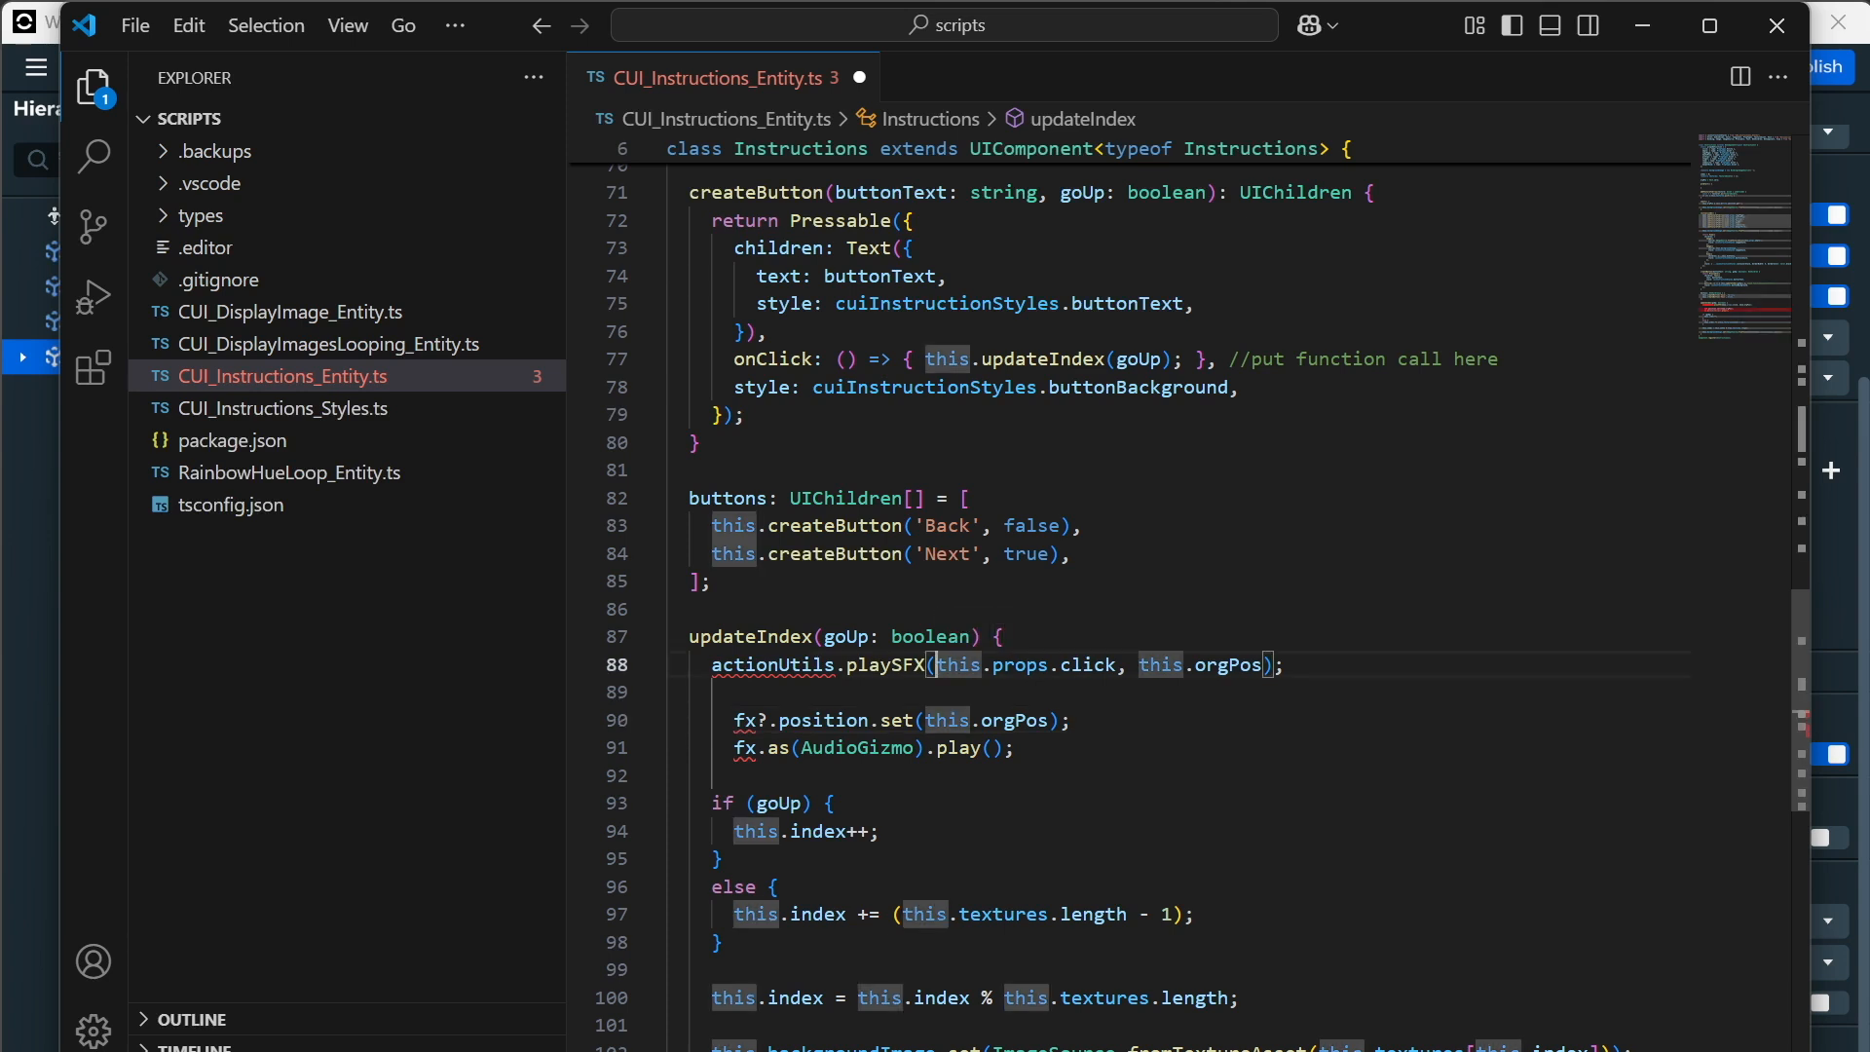
drag(937, 666, 1107, 664)
key(BackSpace)
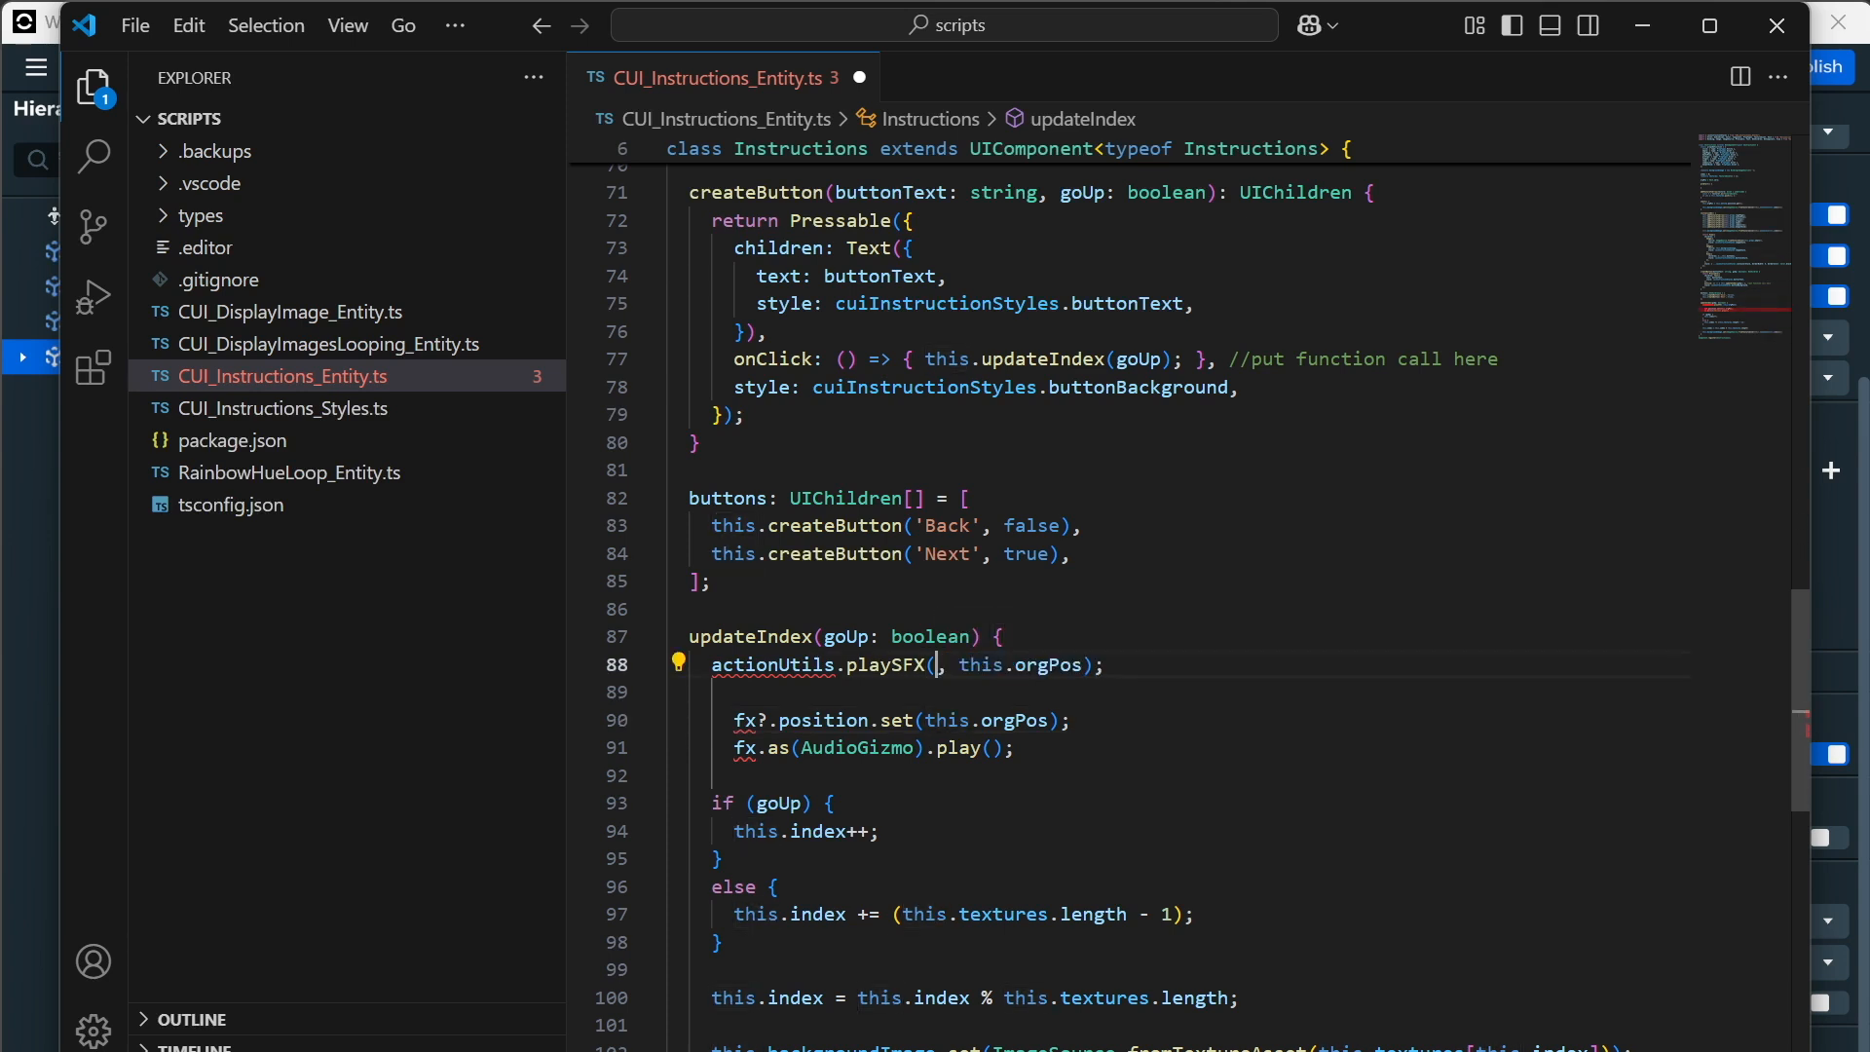
double_click(746, 720)
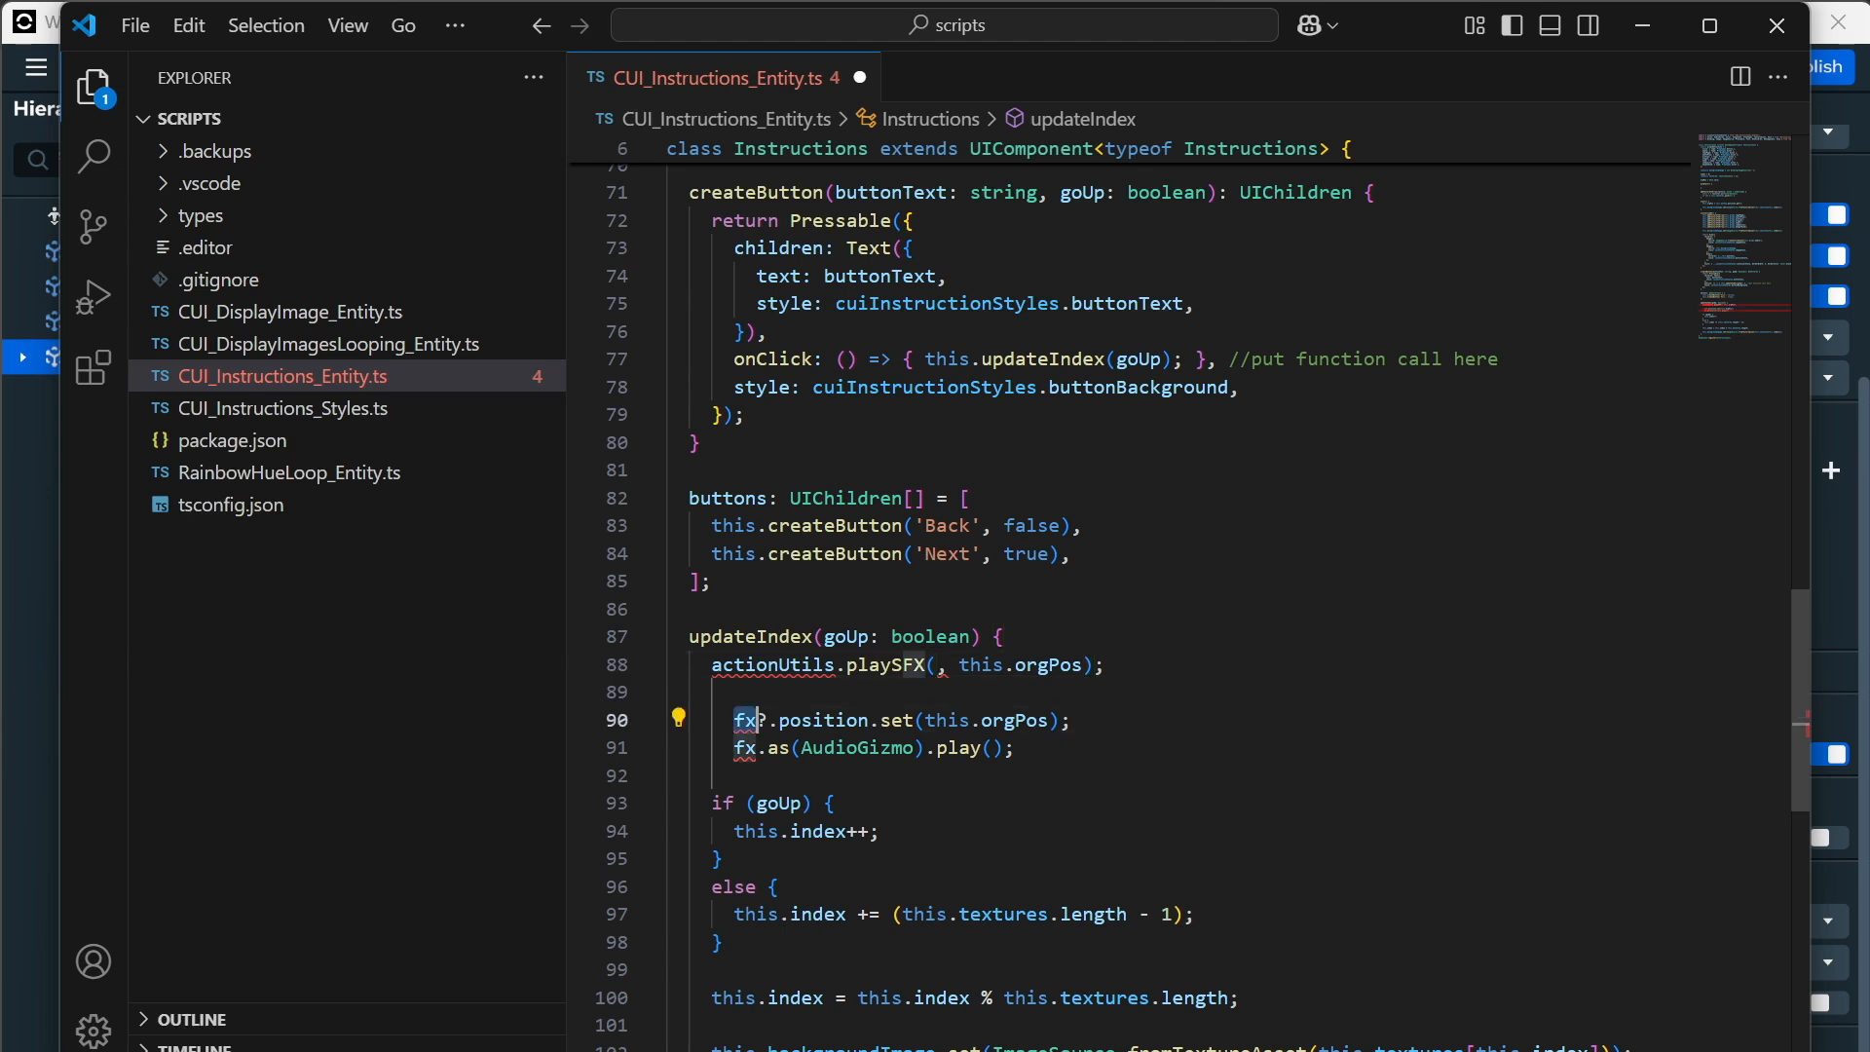
key(ctrl+v)
double_click(745, 749)
key(ctrl+v)
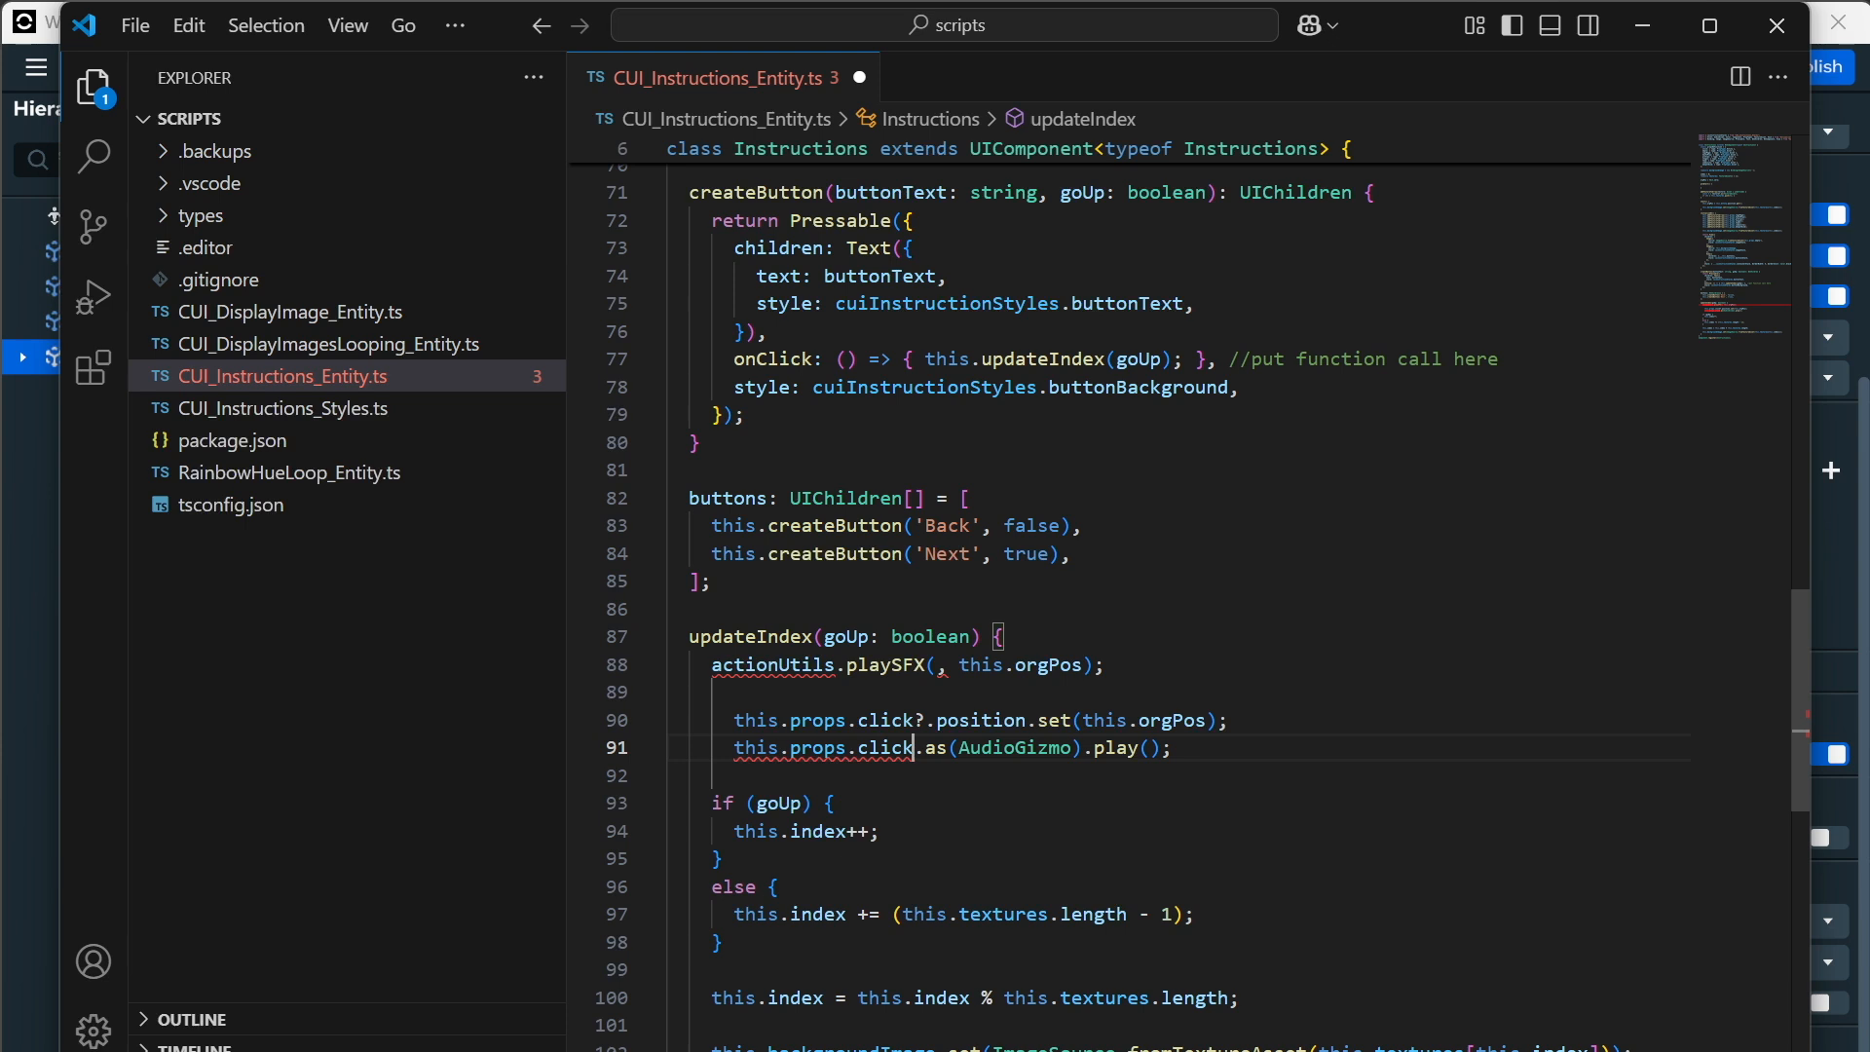
text(?)
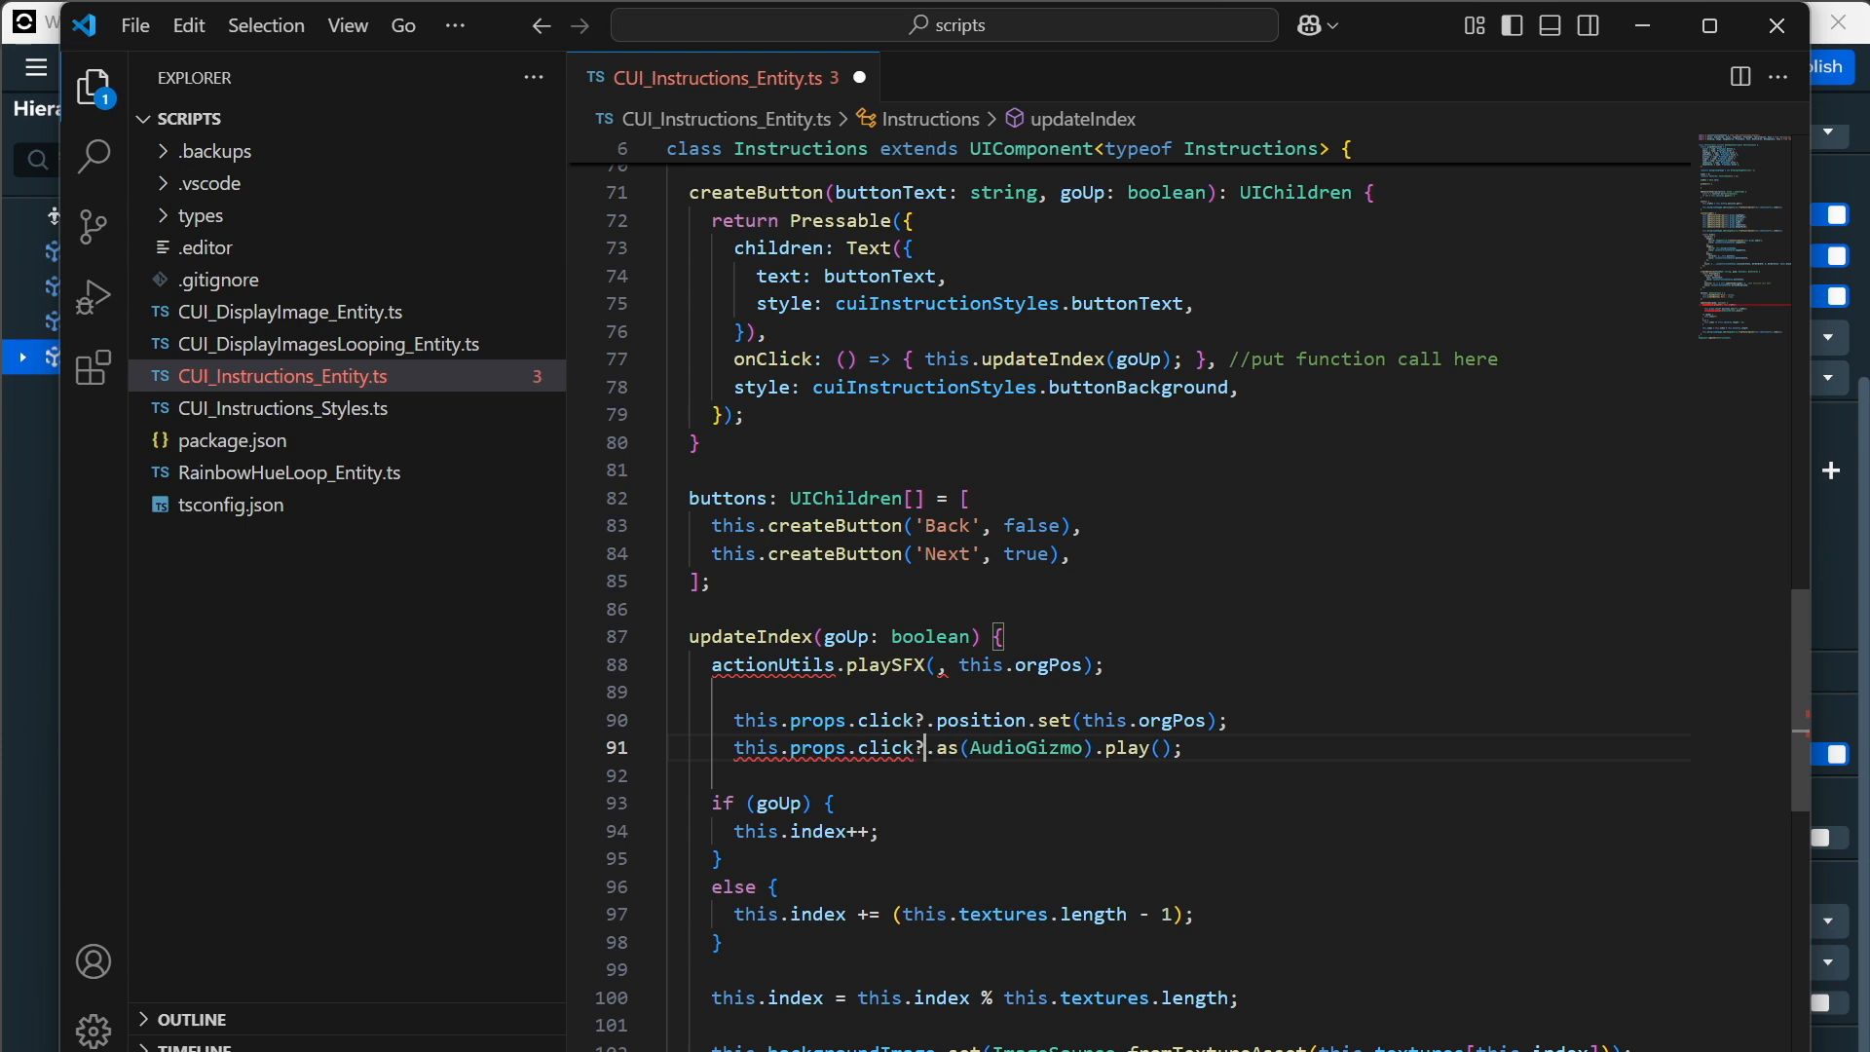
Delete the actionUtils.playSFX line and the blank line from updateIndex, then save the script.
triple_click(885, 665)
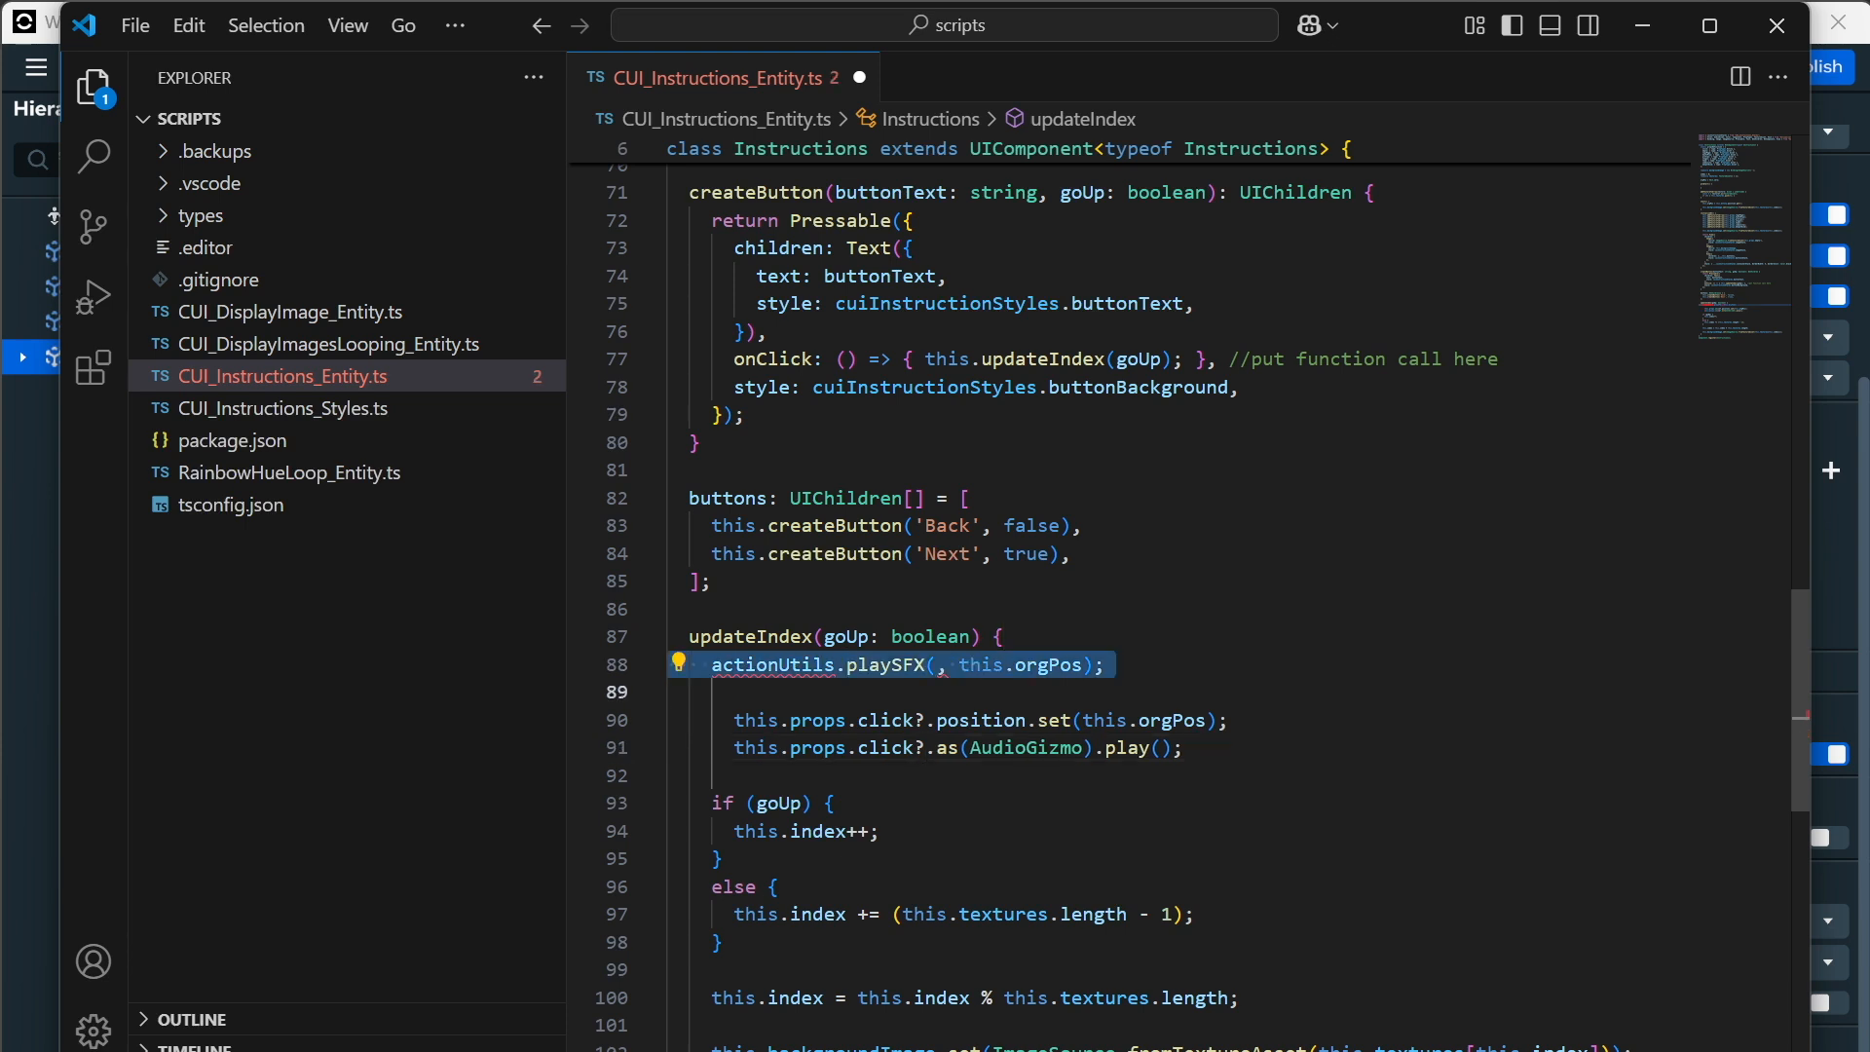
key(BackSpace)
key(BackSpace)
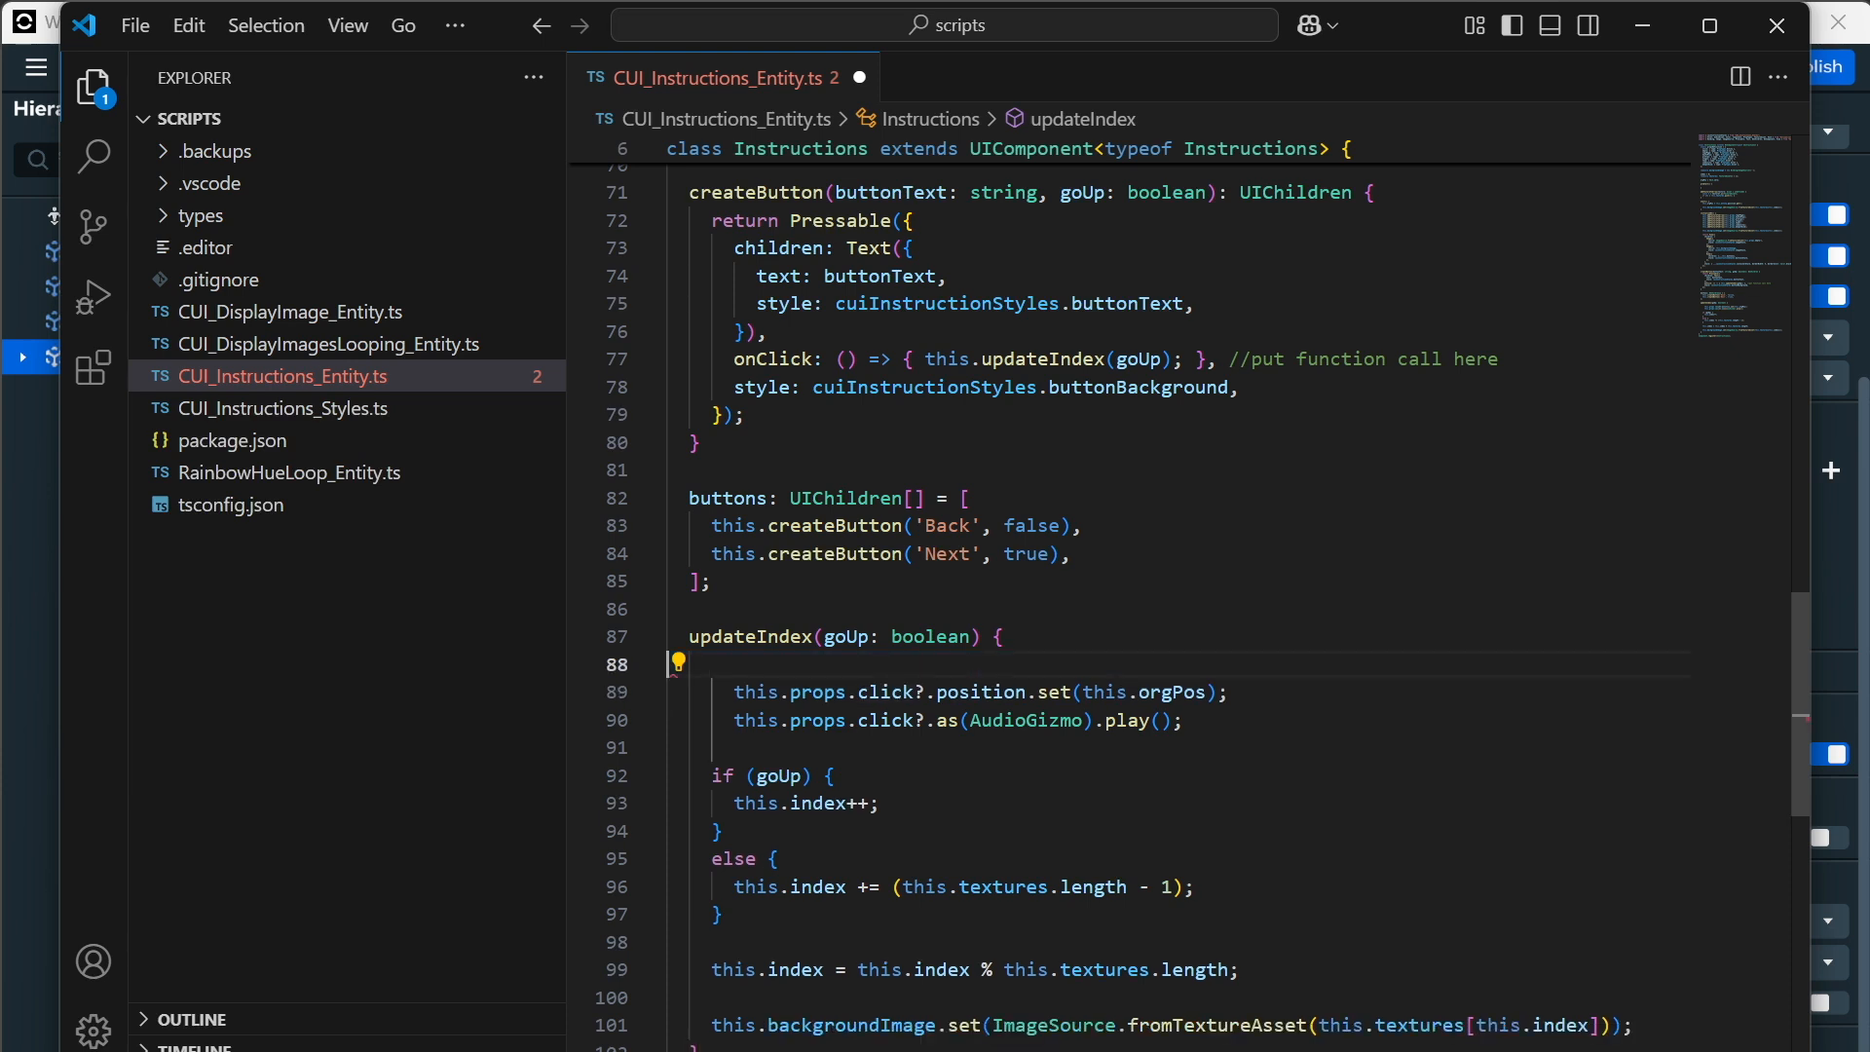
key(ctrl+s)
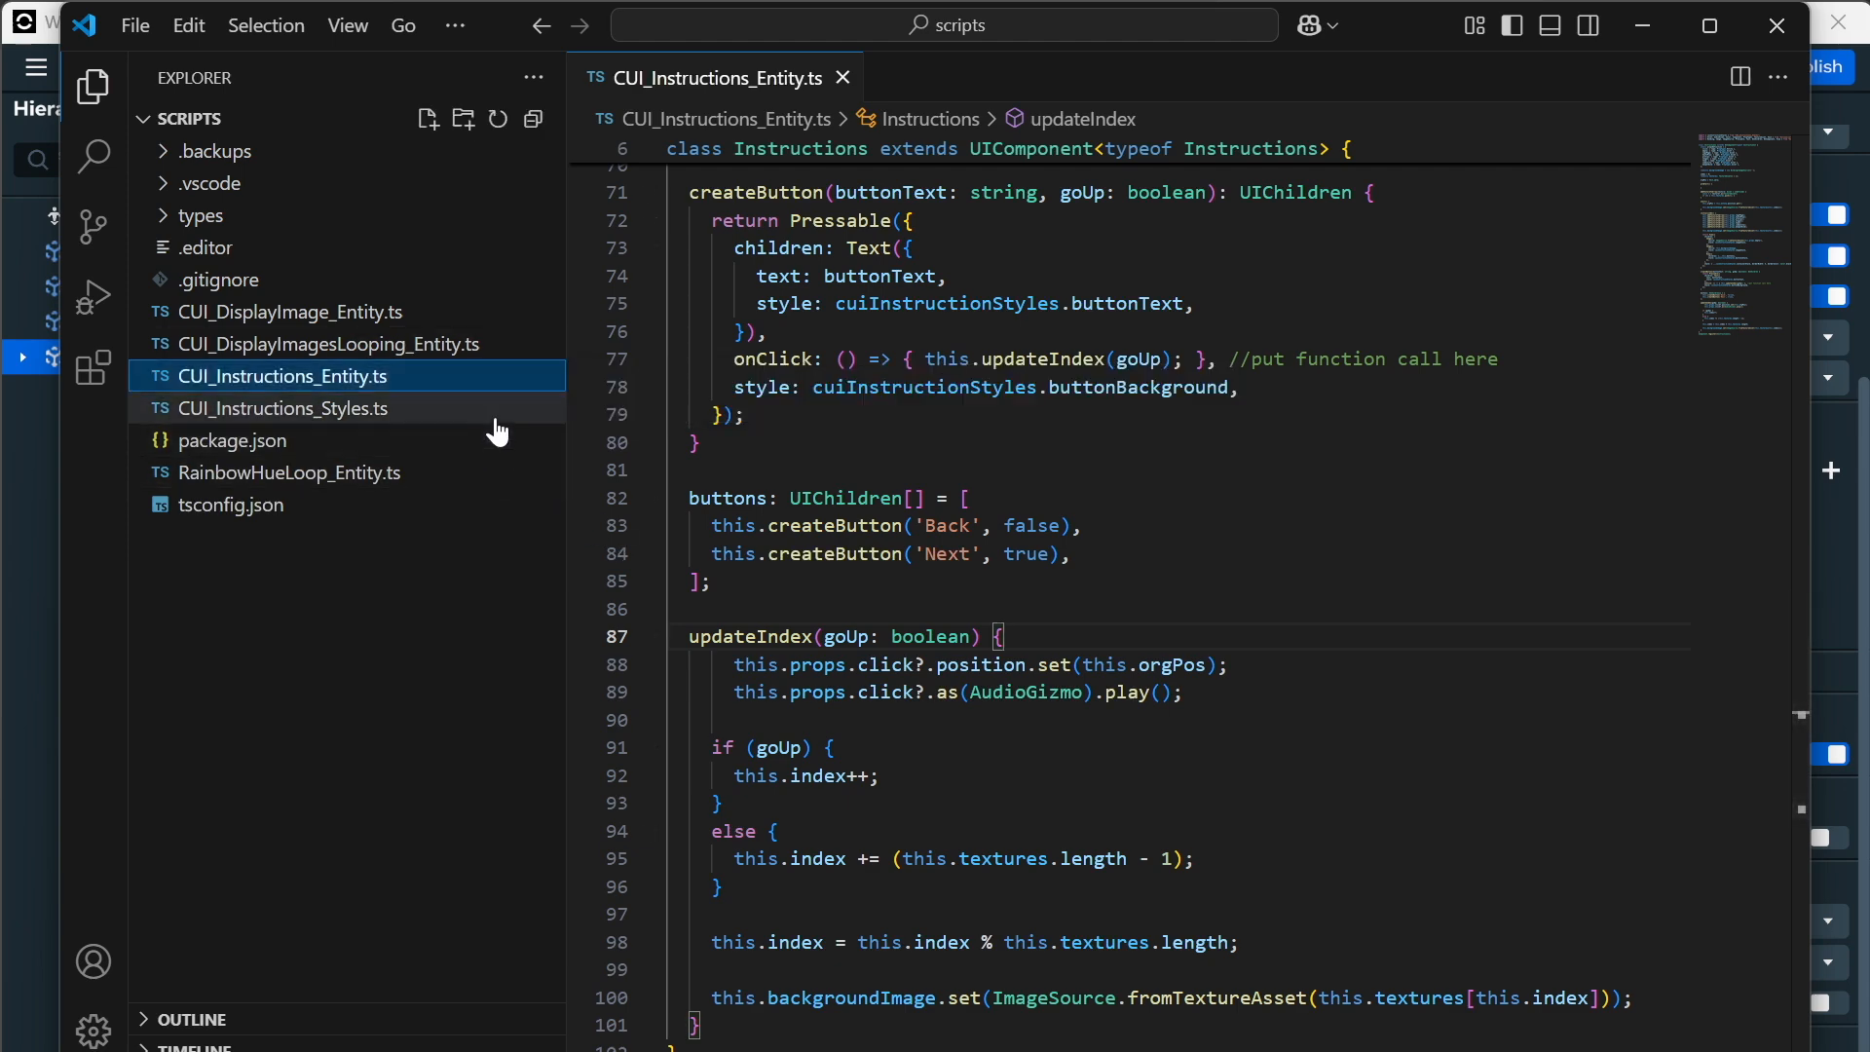
Review CUI_Instructions_Styles.ts and check the imports and properties at the start of CUI_Instructions_Entity.ts.
click(492, 412)
scroll(1130, 584, down, 17)
scroll(1130, 585, up, 20)
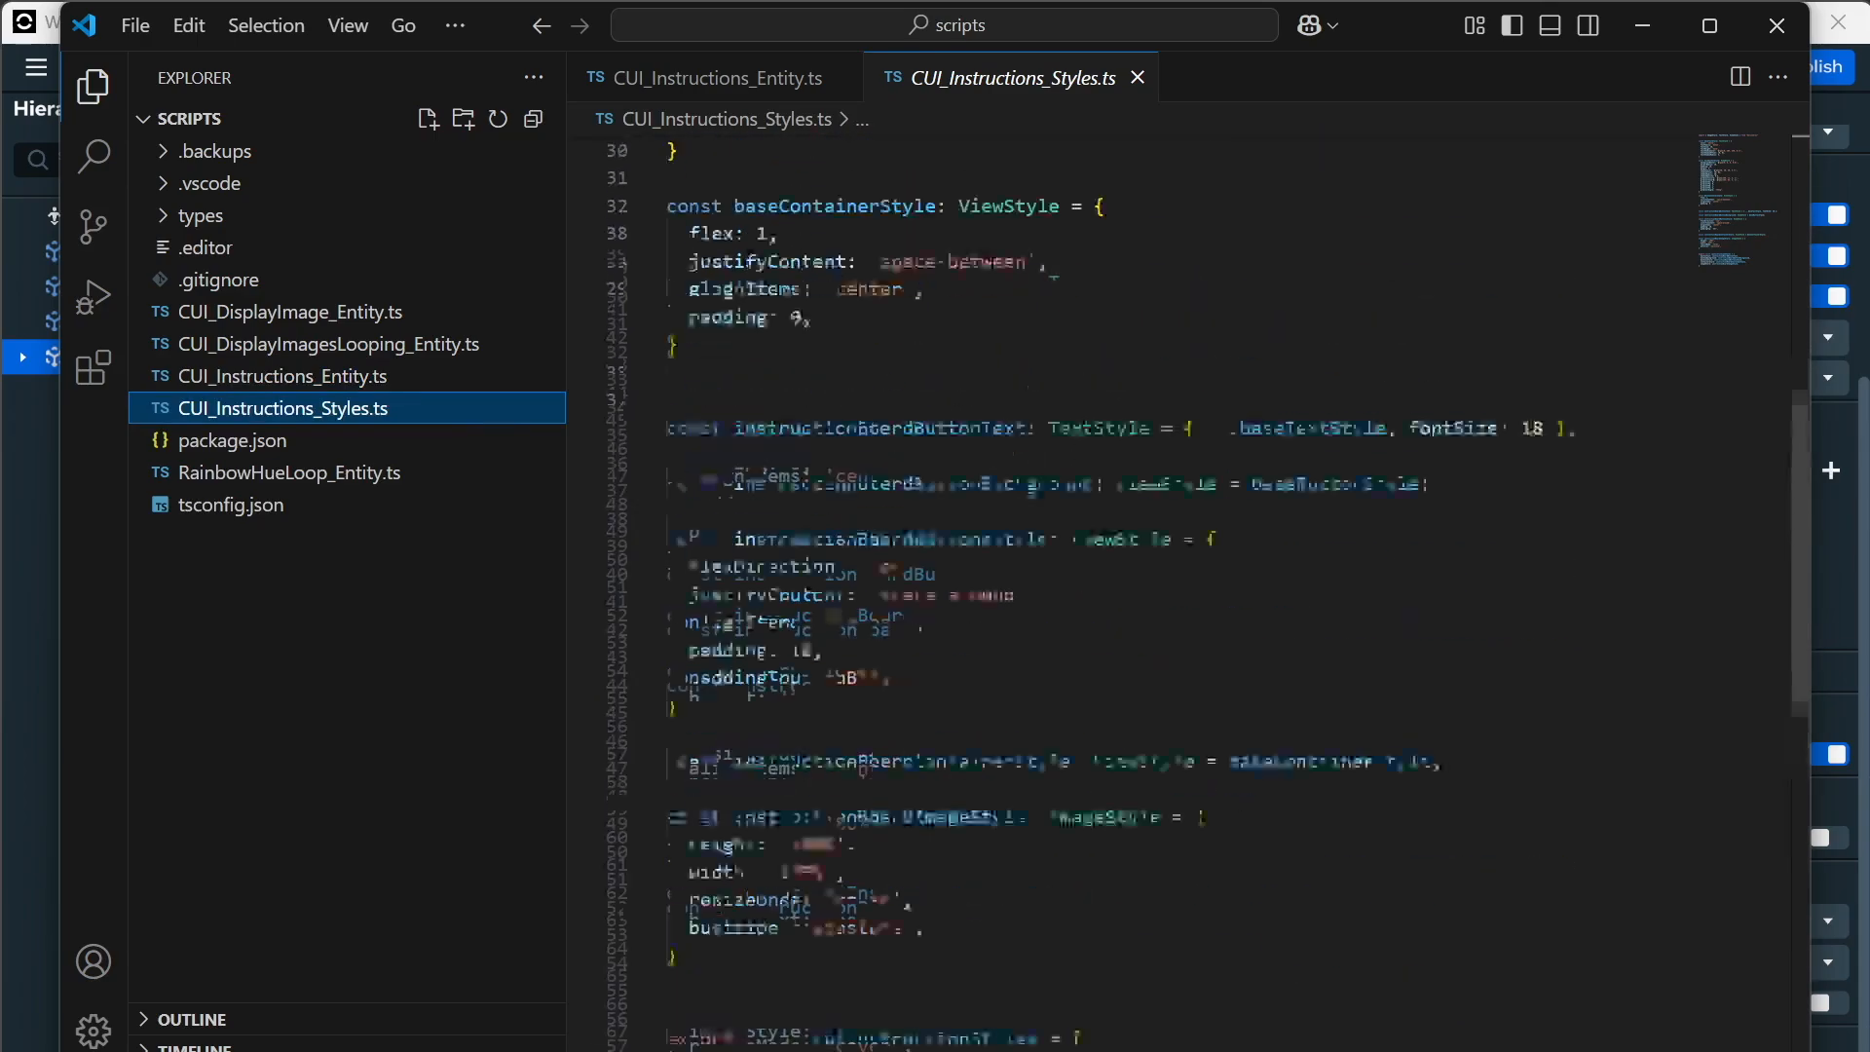
click(434, 378)
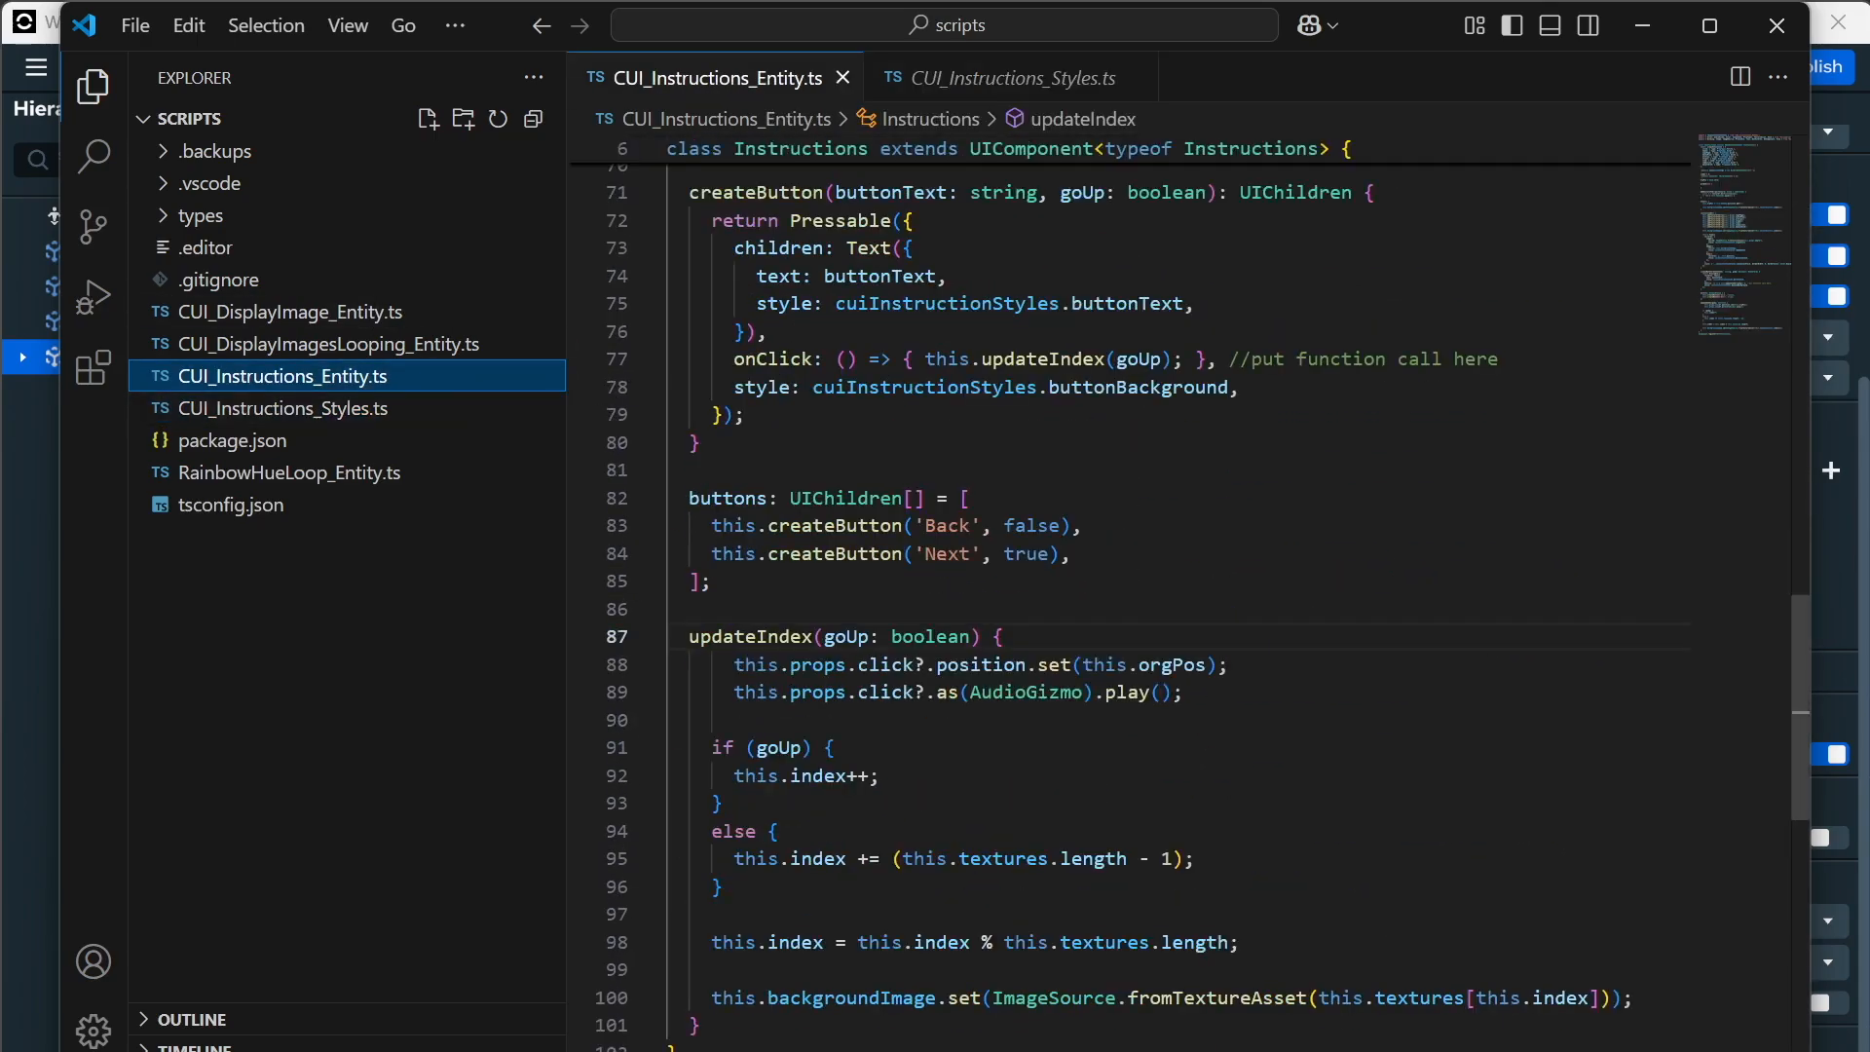
scroll(1129, 584, up, 15)
scroll(1129, 585, up, 4)
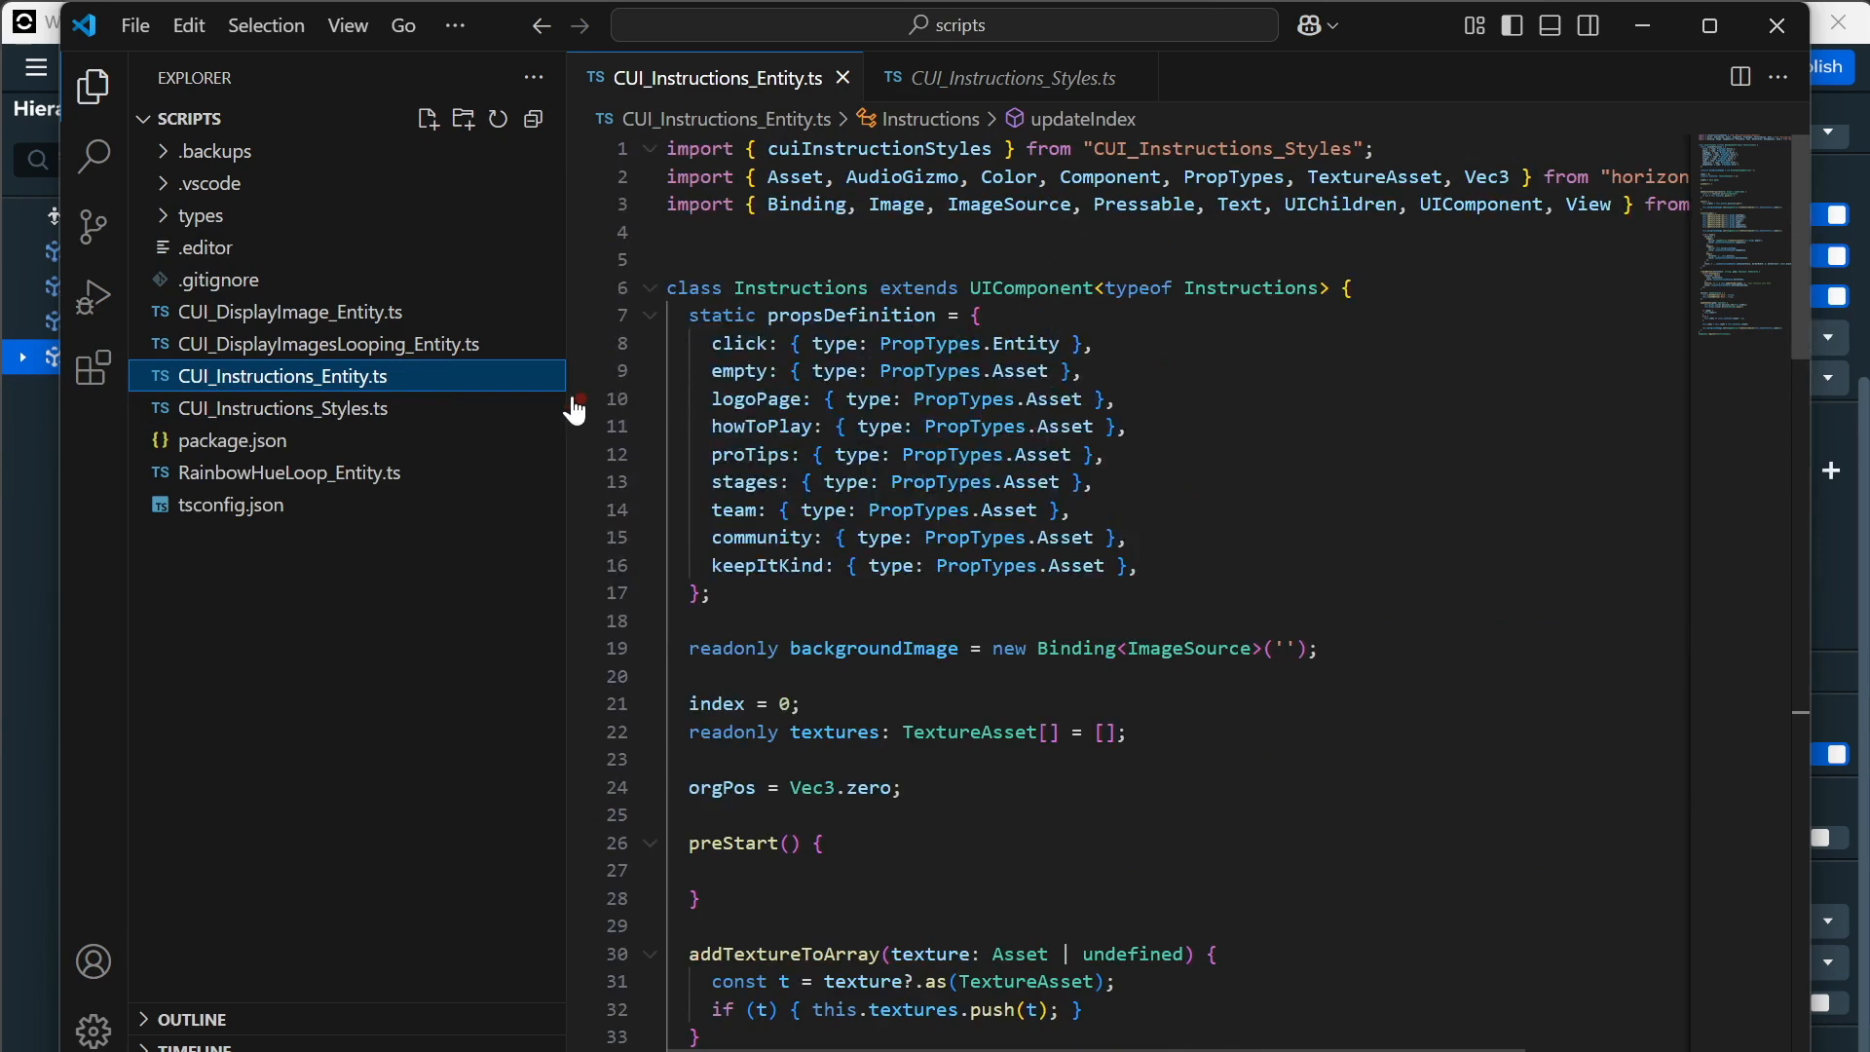
Close the code editor and the Scripts list, then view the Instruction Board from farther away in the world.
click(1777, 25)
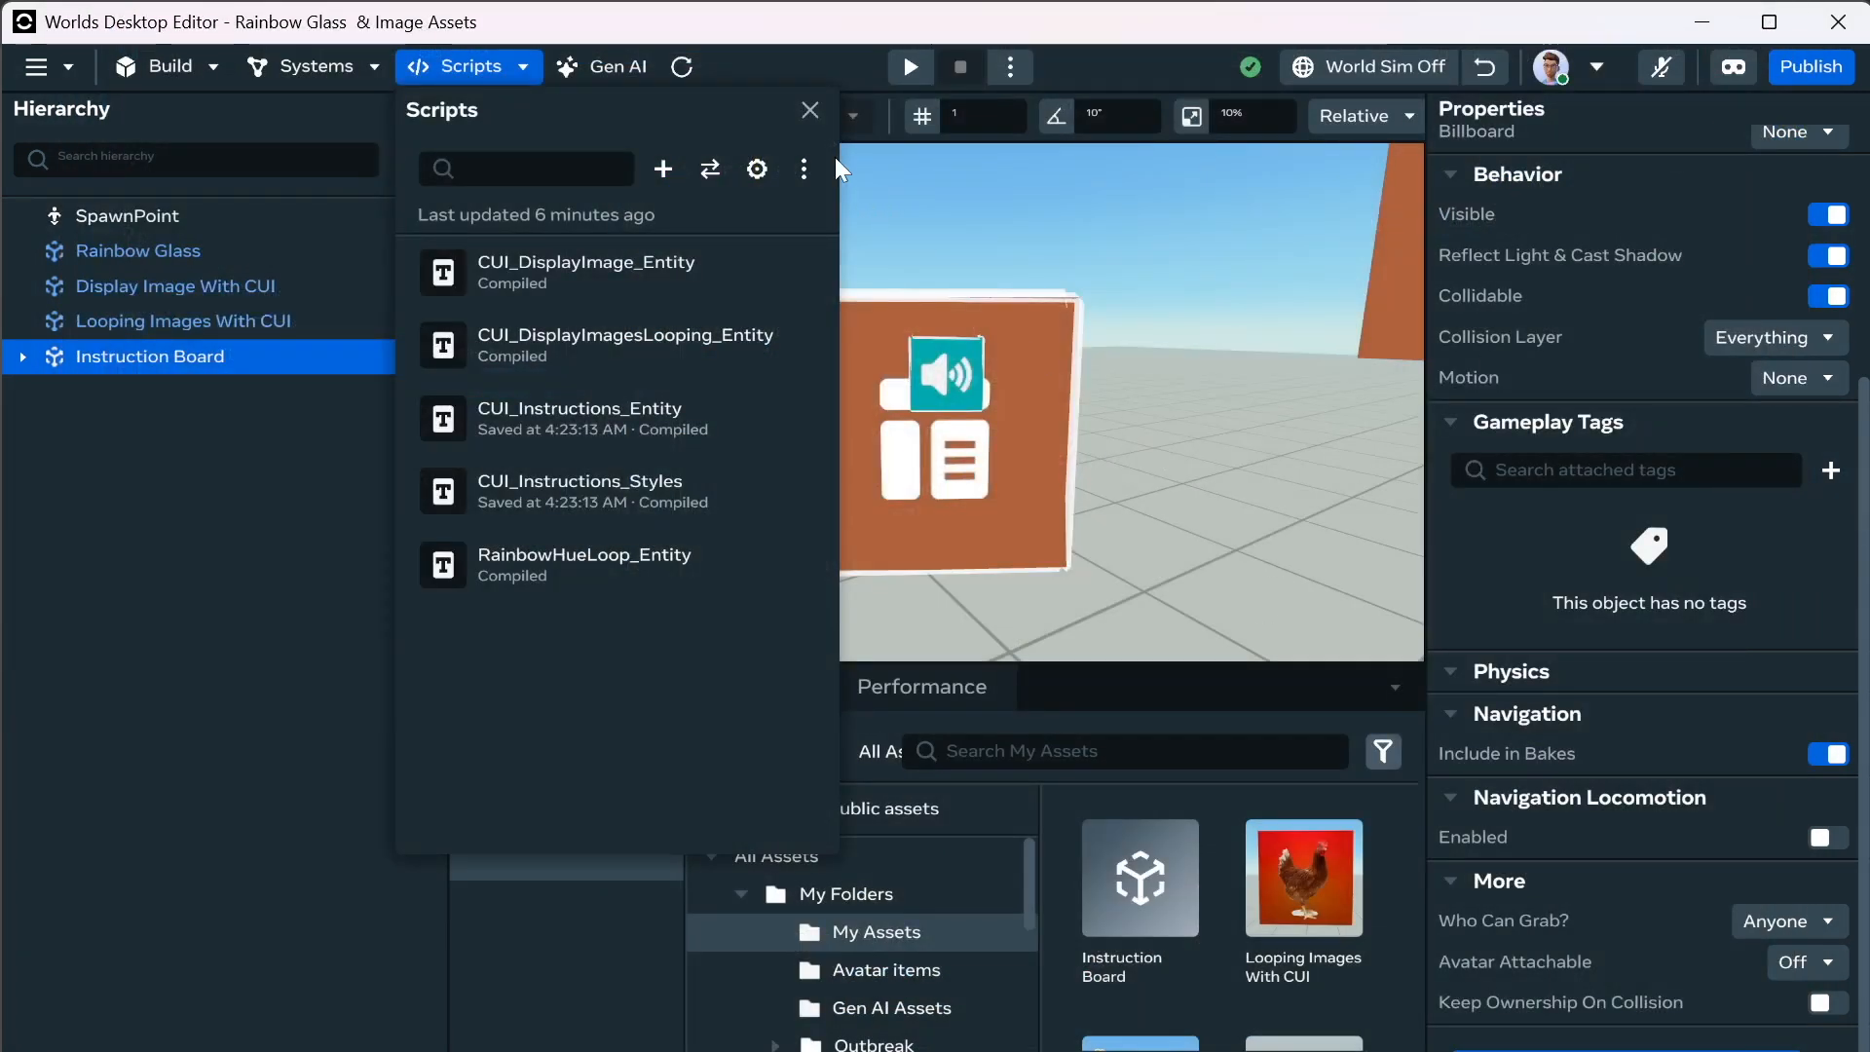
click(810, 110)
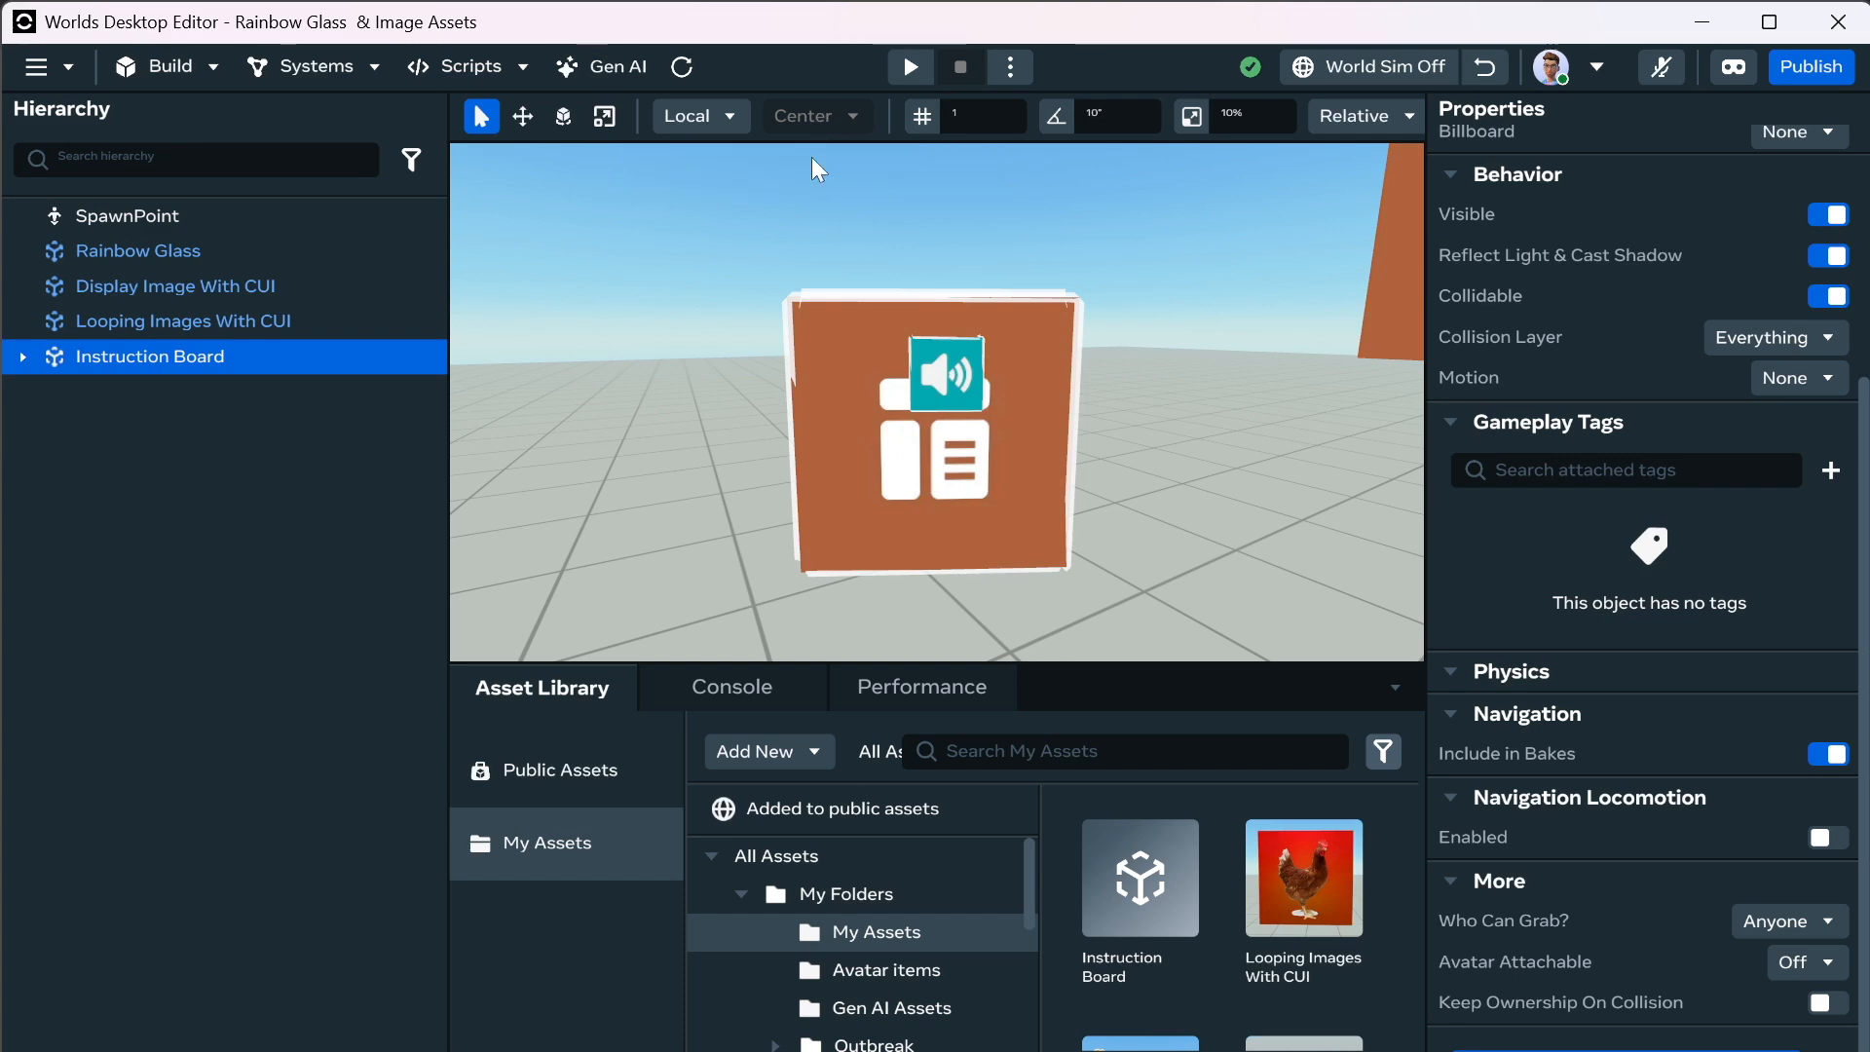
right_drag(656, 347, 1215, 662)
key(a)
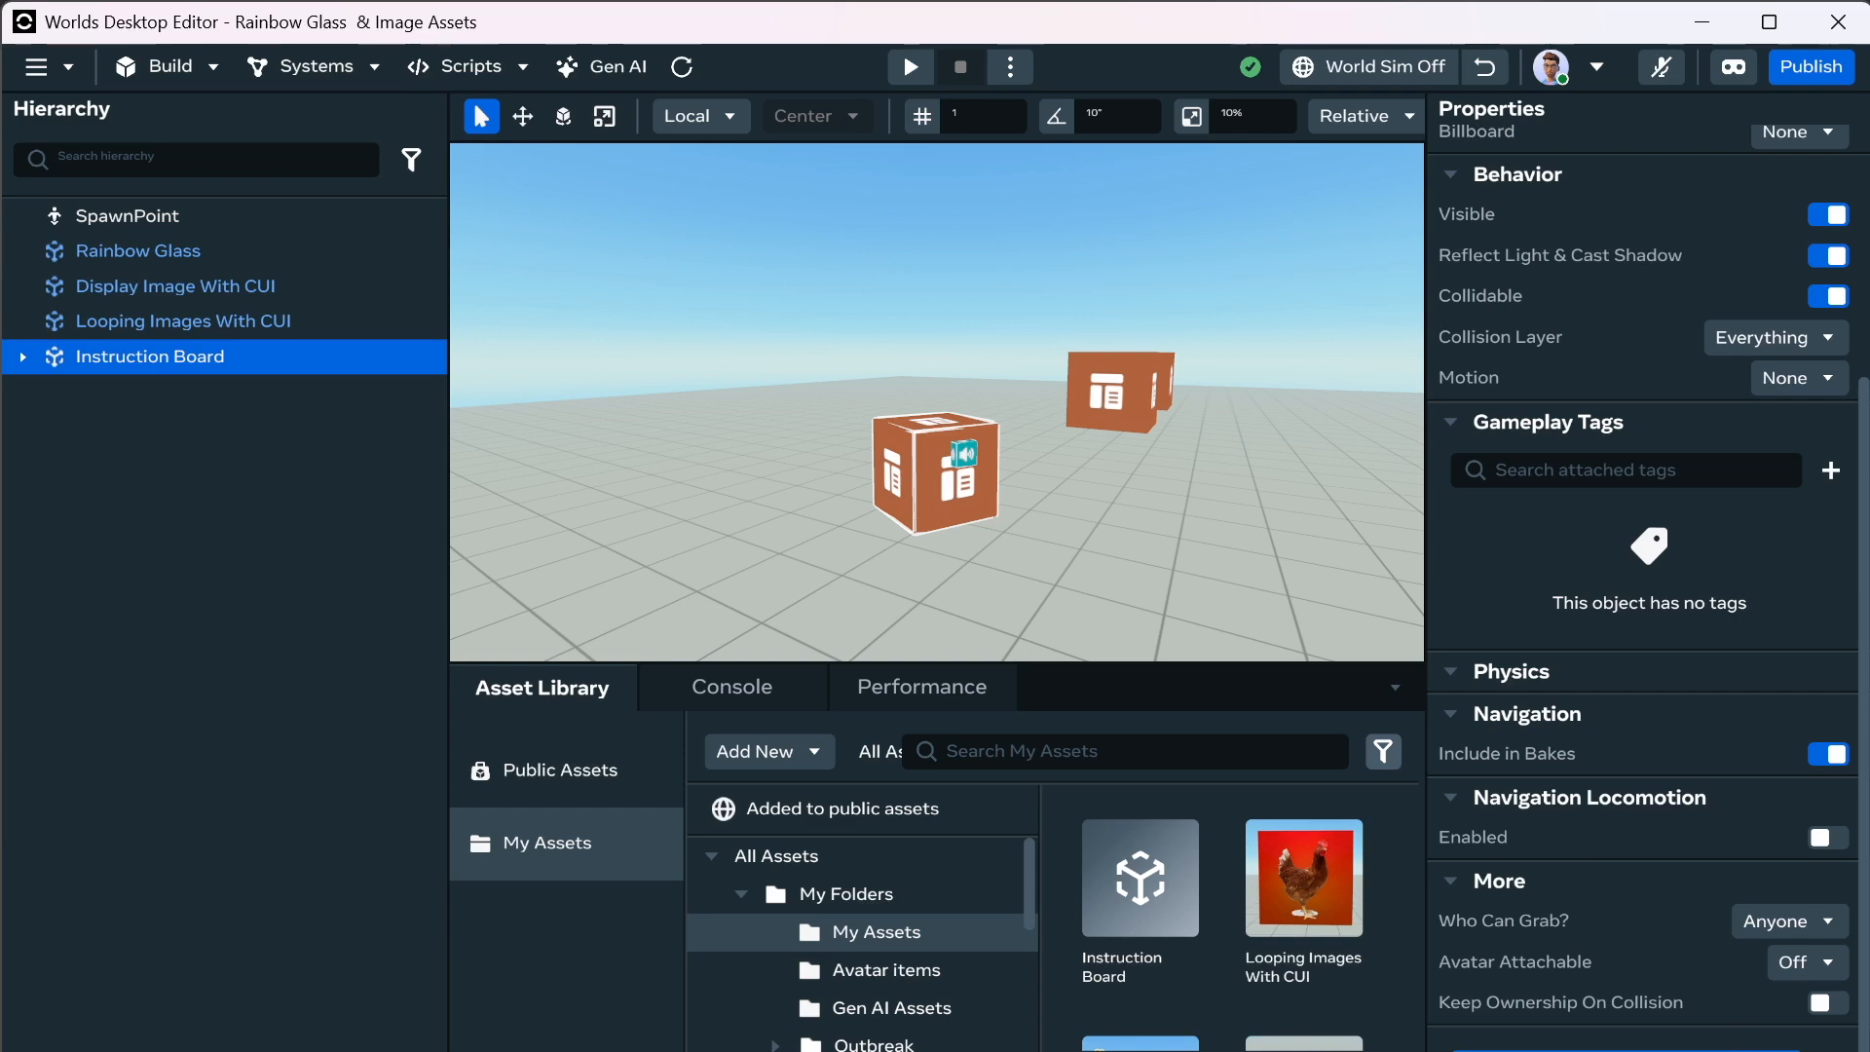
Attach the CUI_Instructions_Entity:Instructions script to the Instruction Board and assign Instructions Button Tap SFX to its click property.
click(1647, 1050)
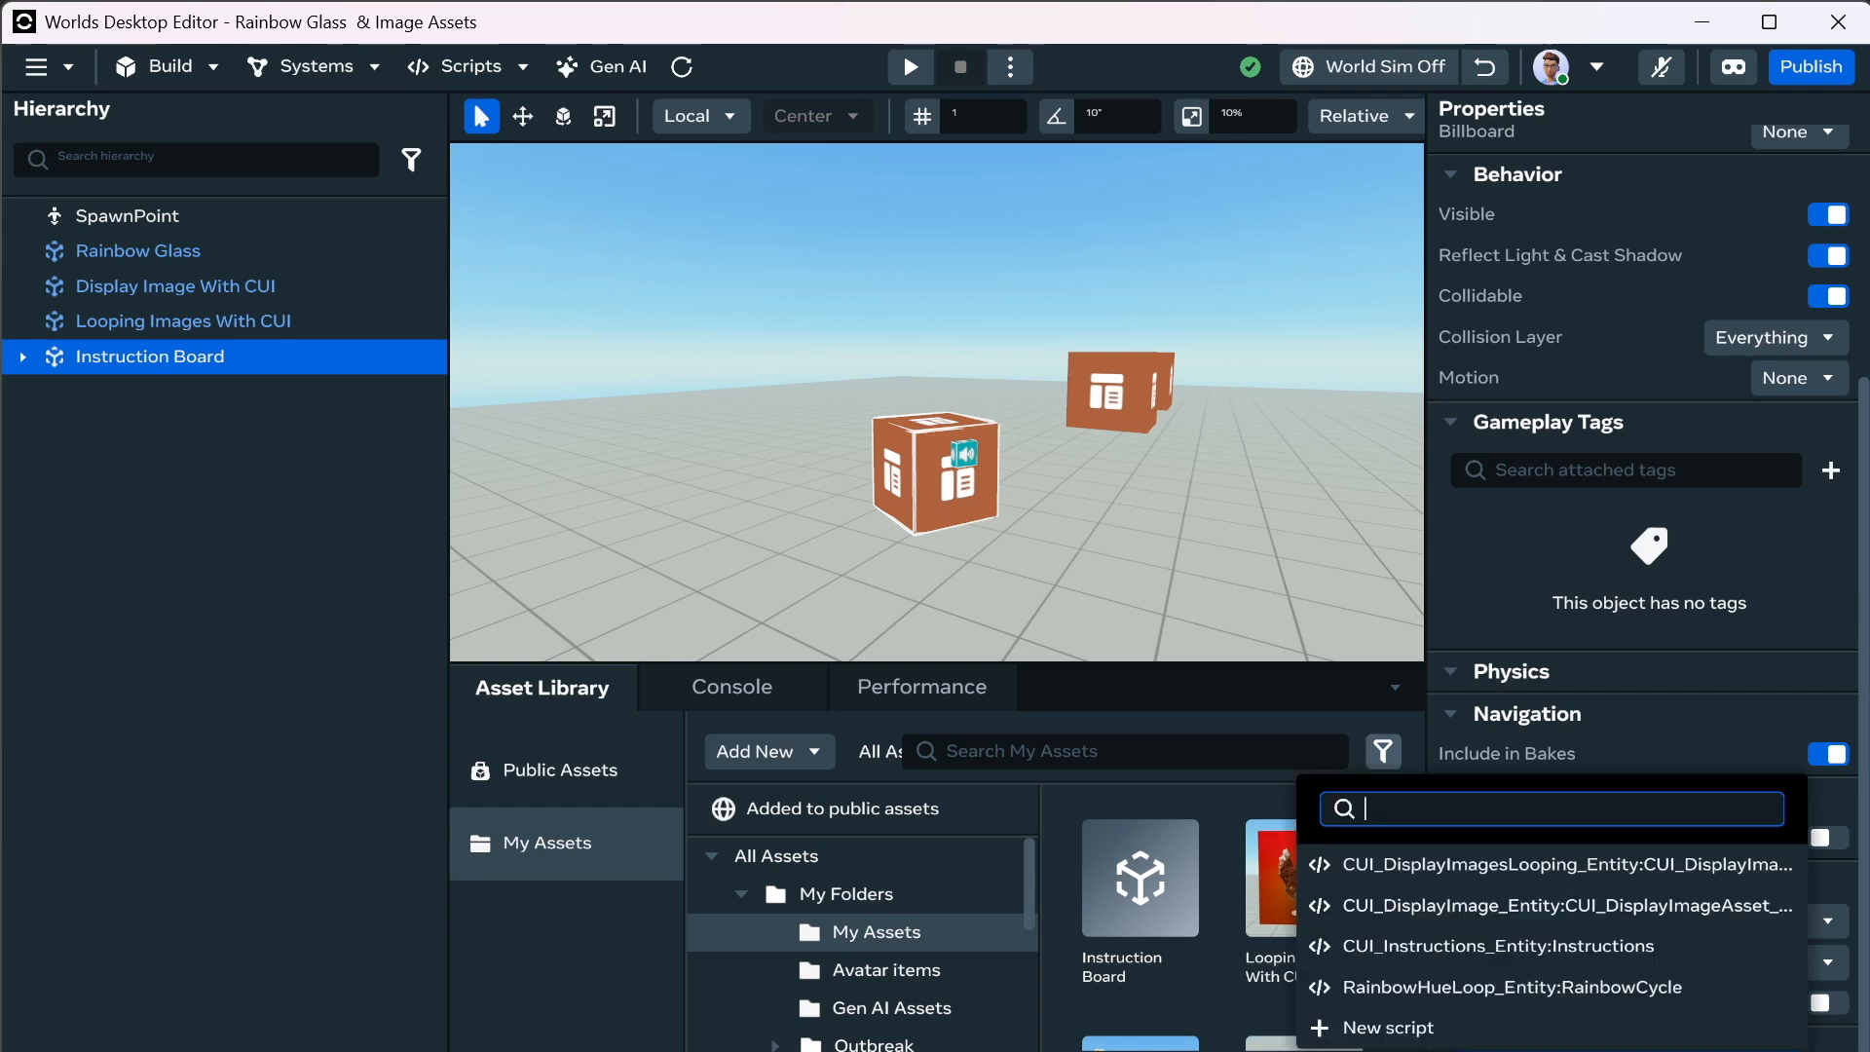
click(1595, 947)
scroll(1609, 935, down, 2)
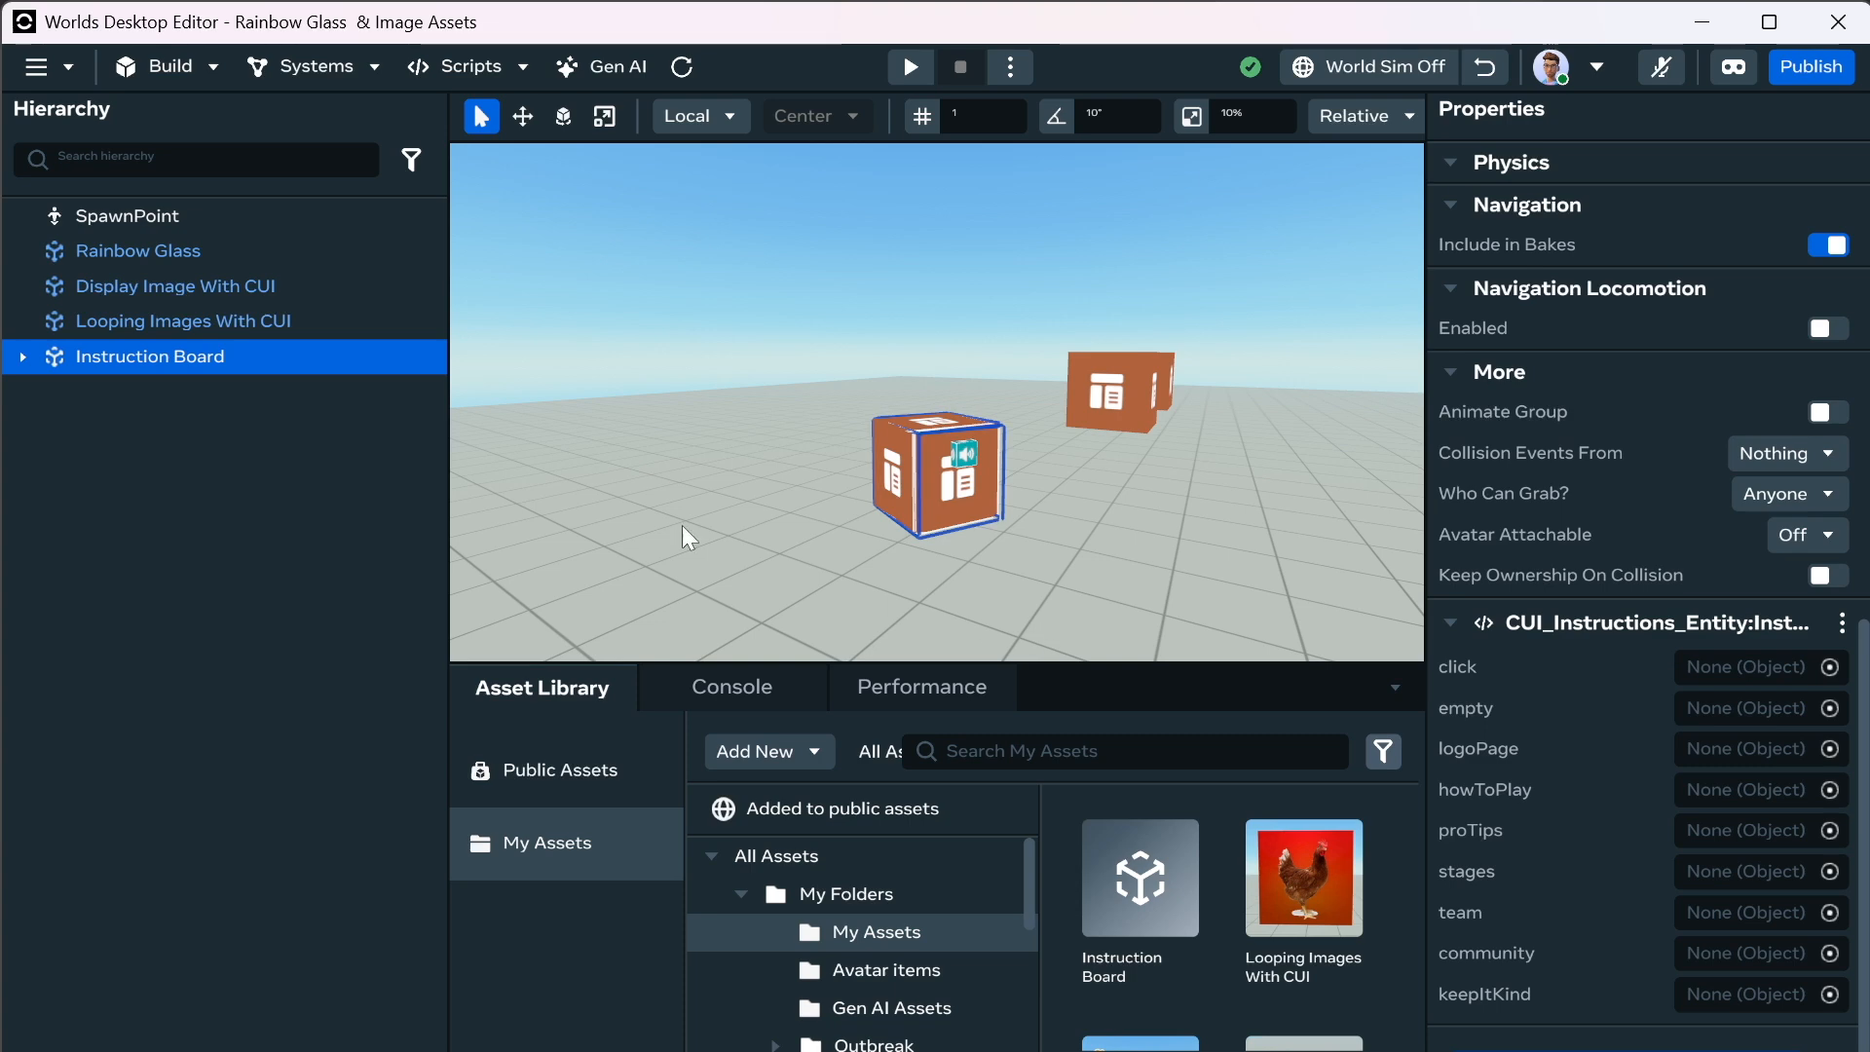
click(20, 358)
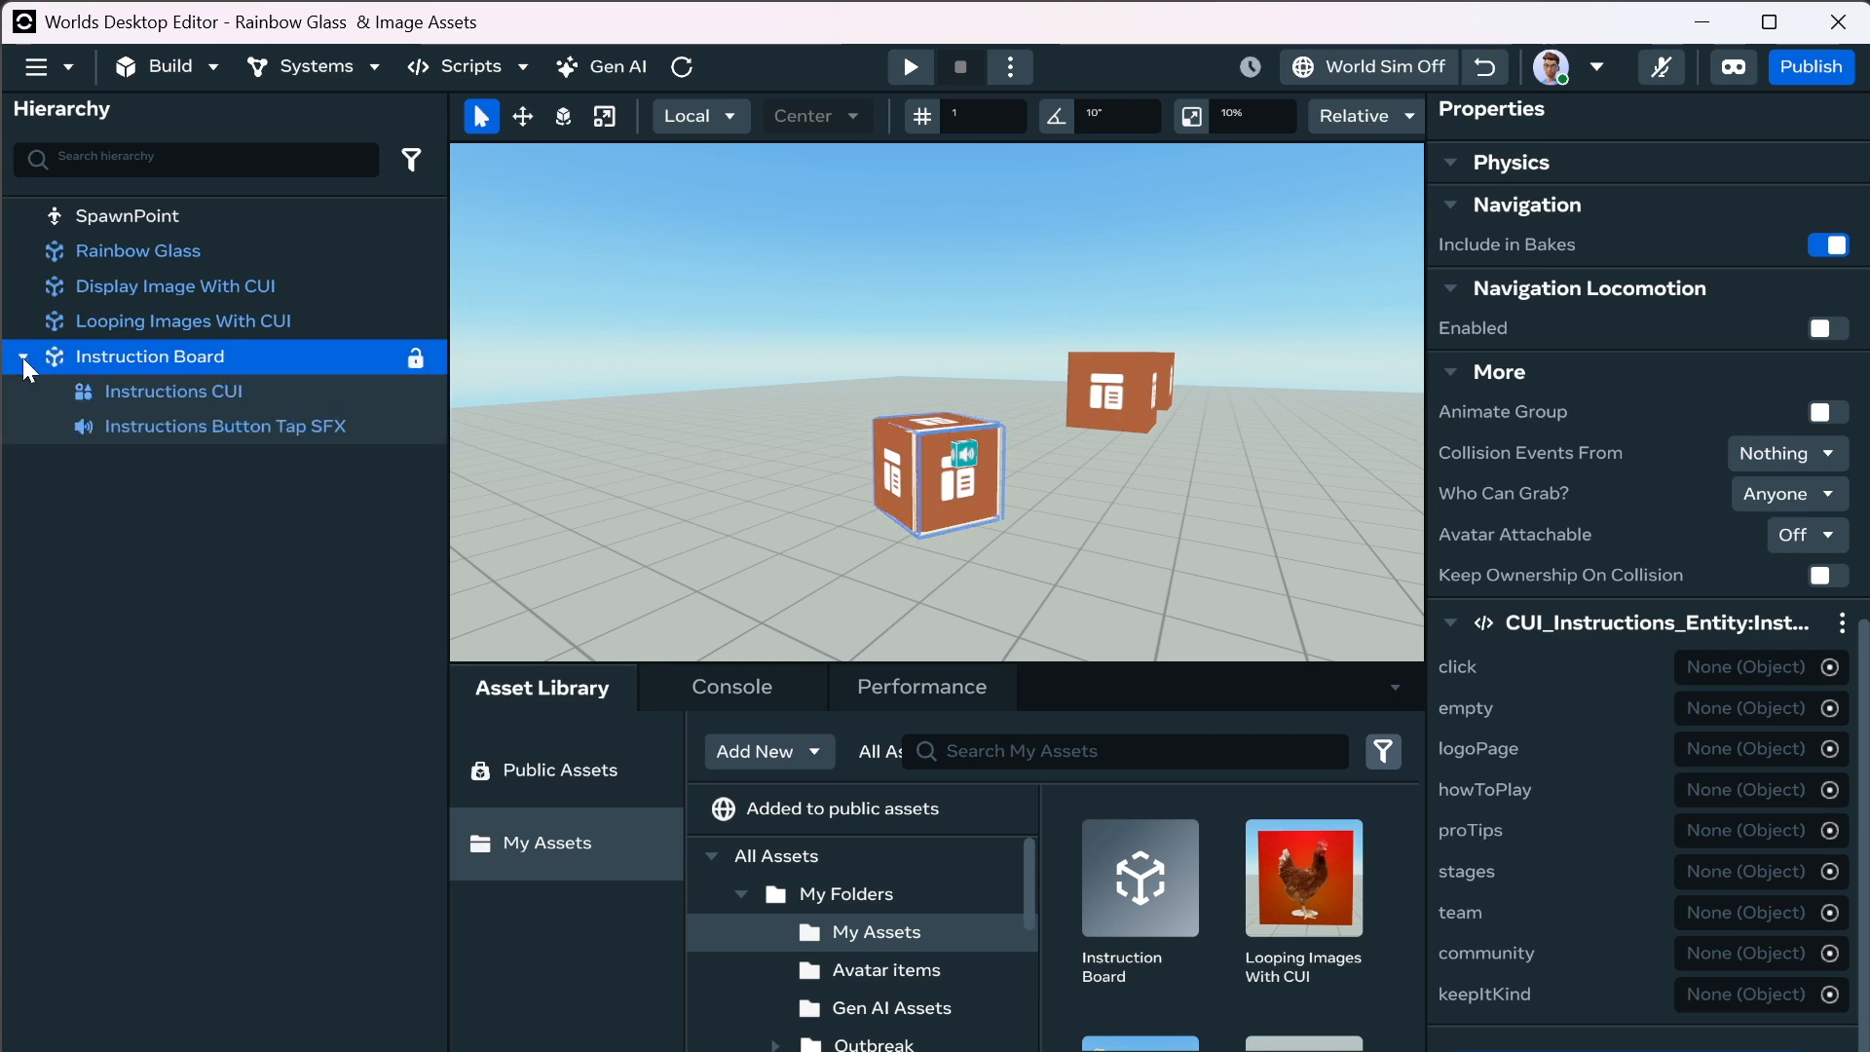
drag(150, 428, 1699, 657)
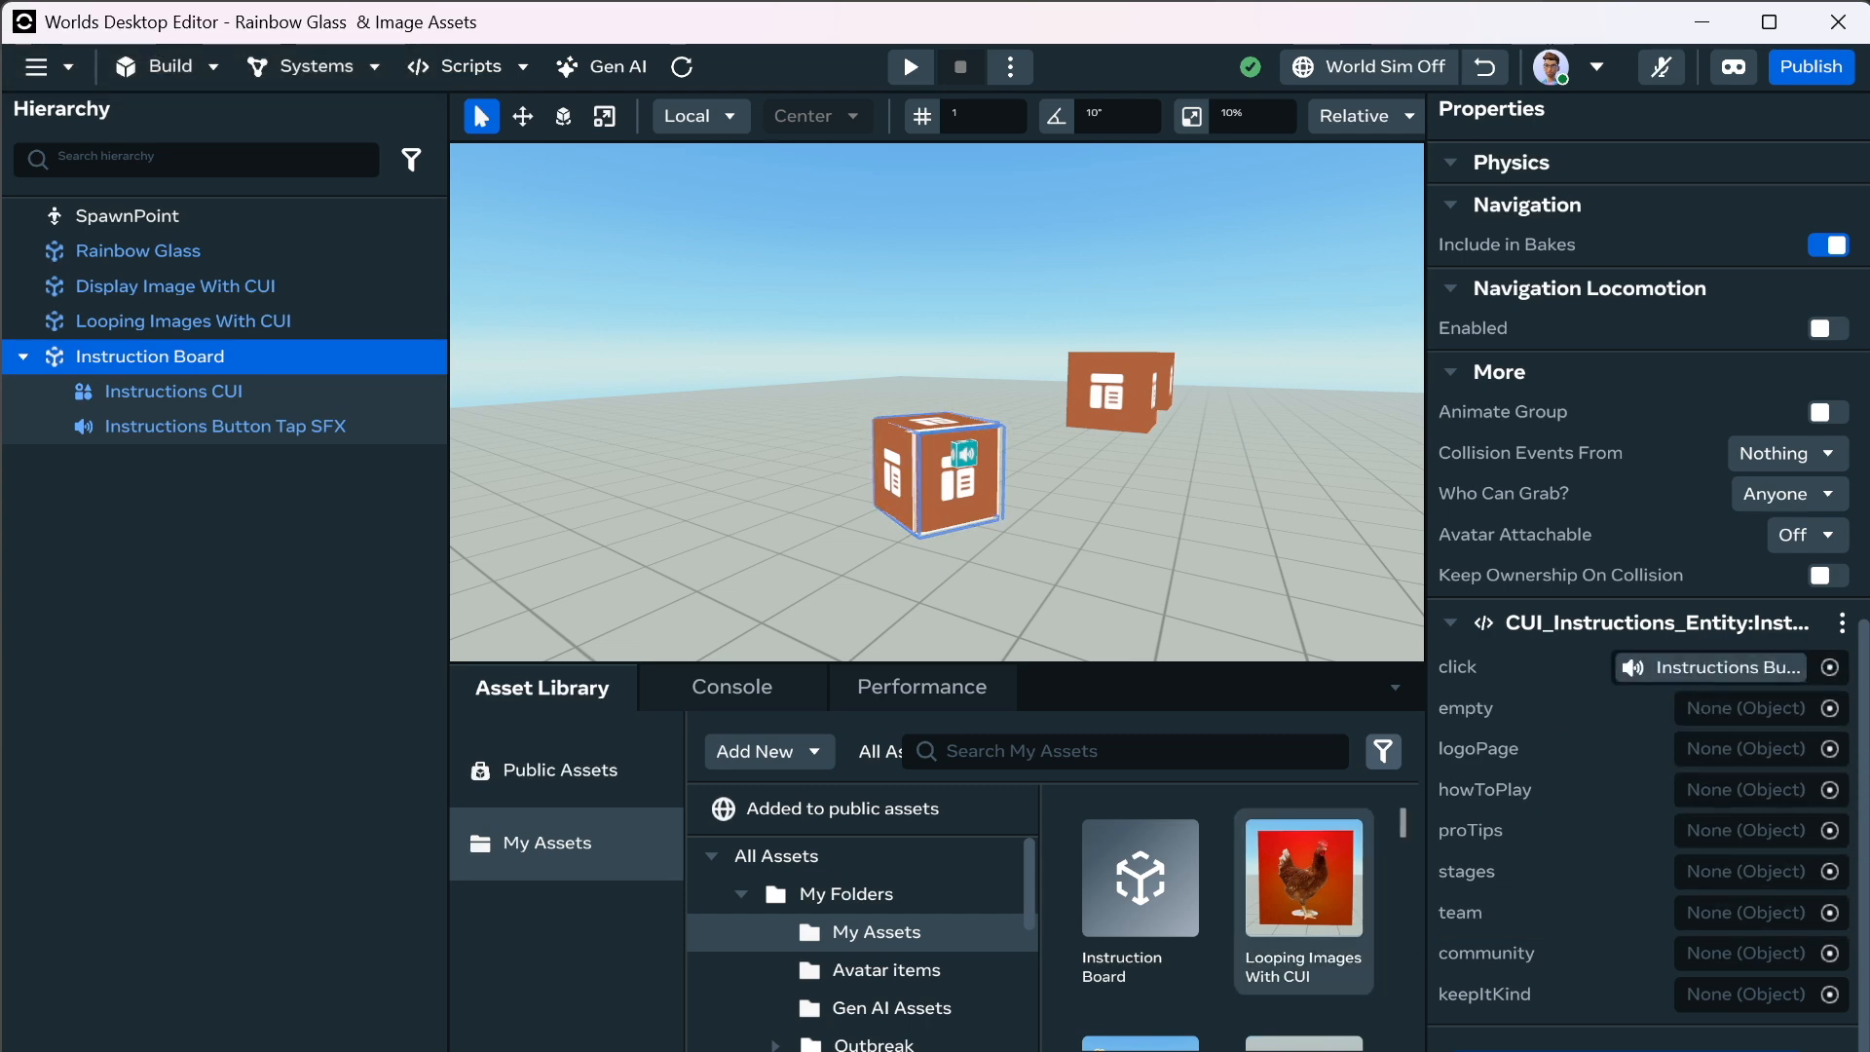
Open the Instructions folder inside Gotta Lotta Lava in the personal asset library.
scroll(964, 989, down, 3)
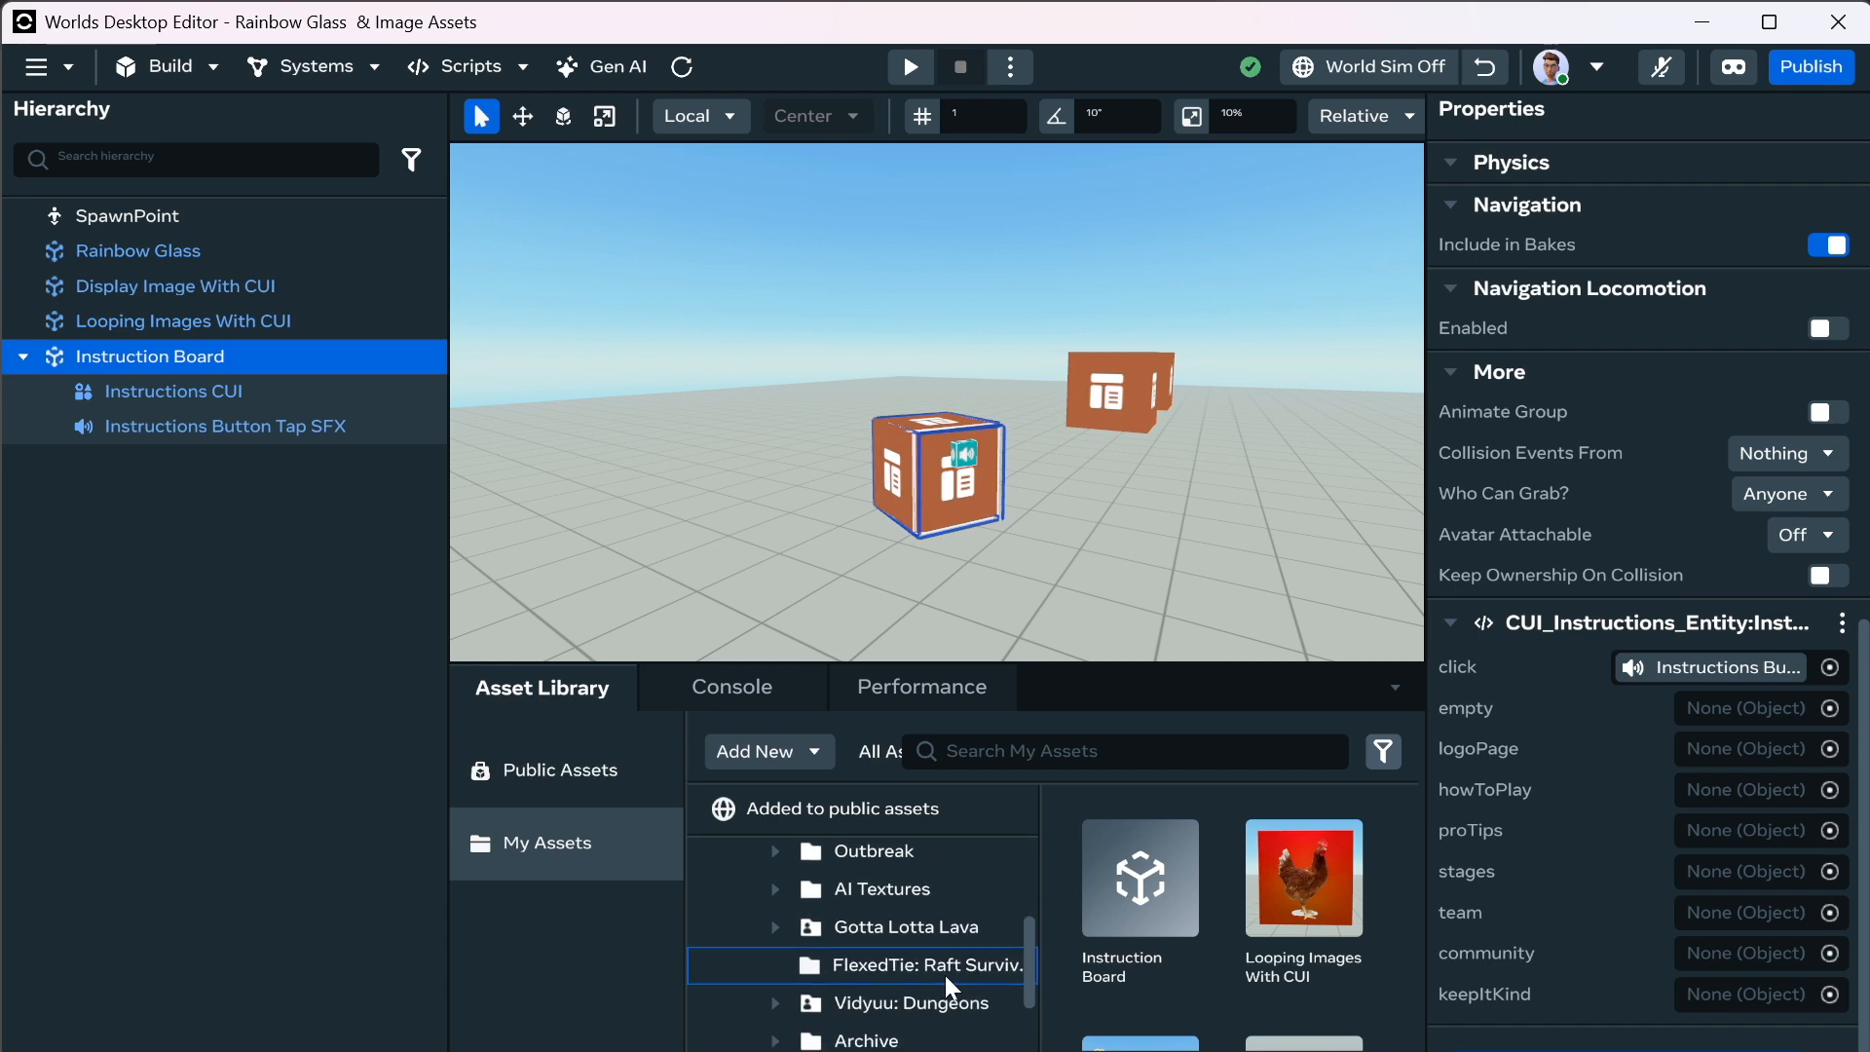
click(925, 931)
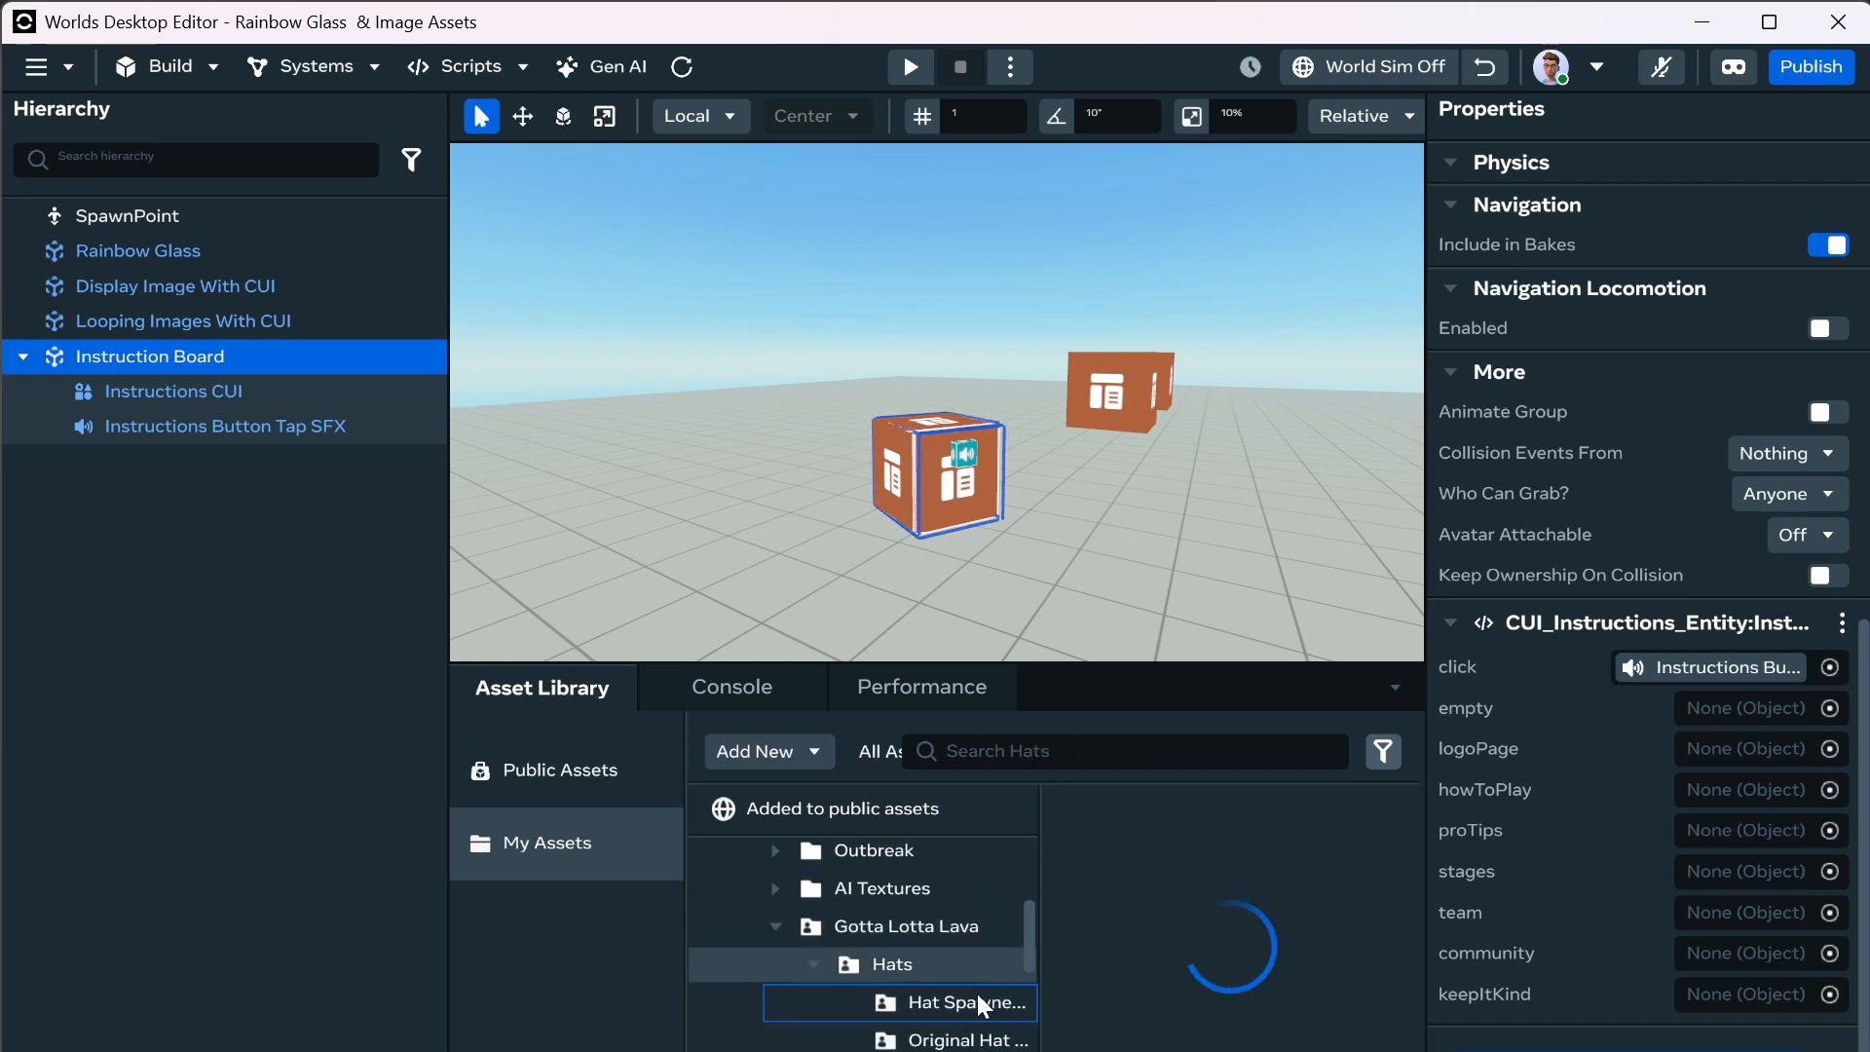
click(978, 997)
click(816, 964)
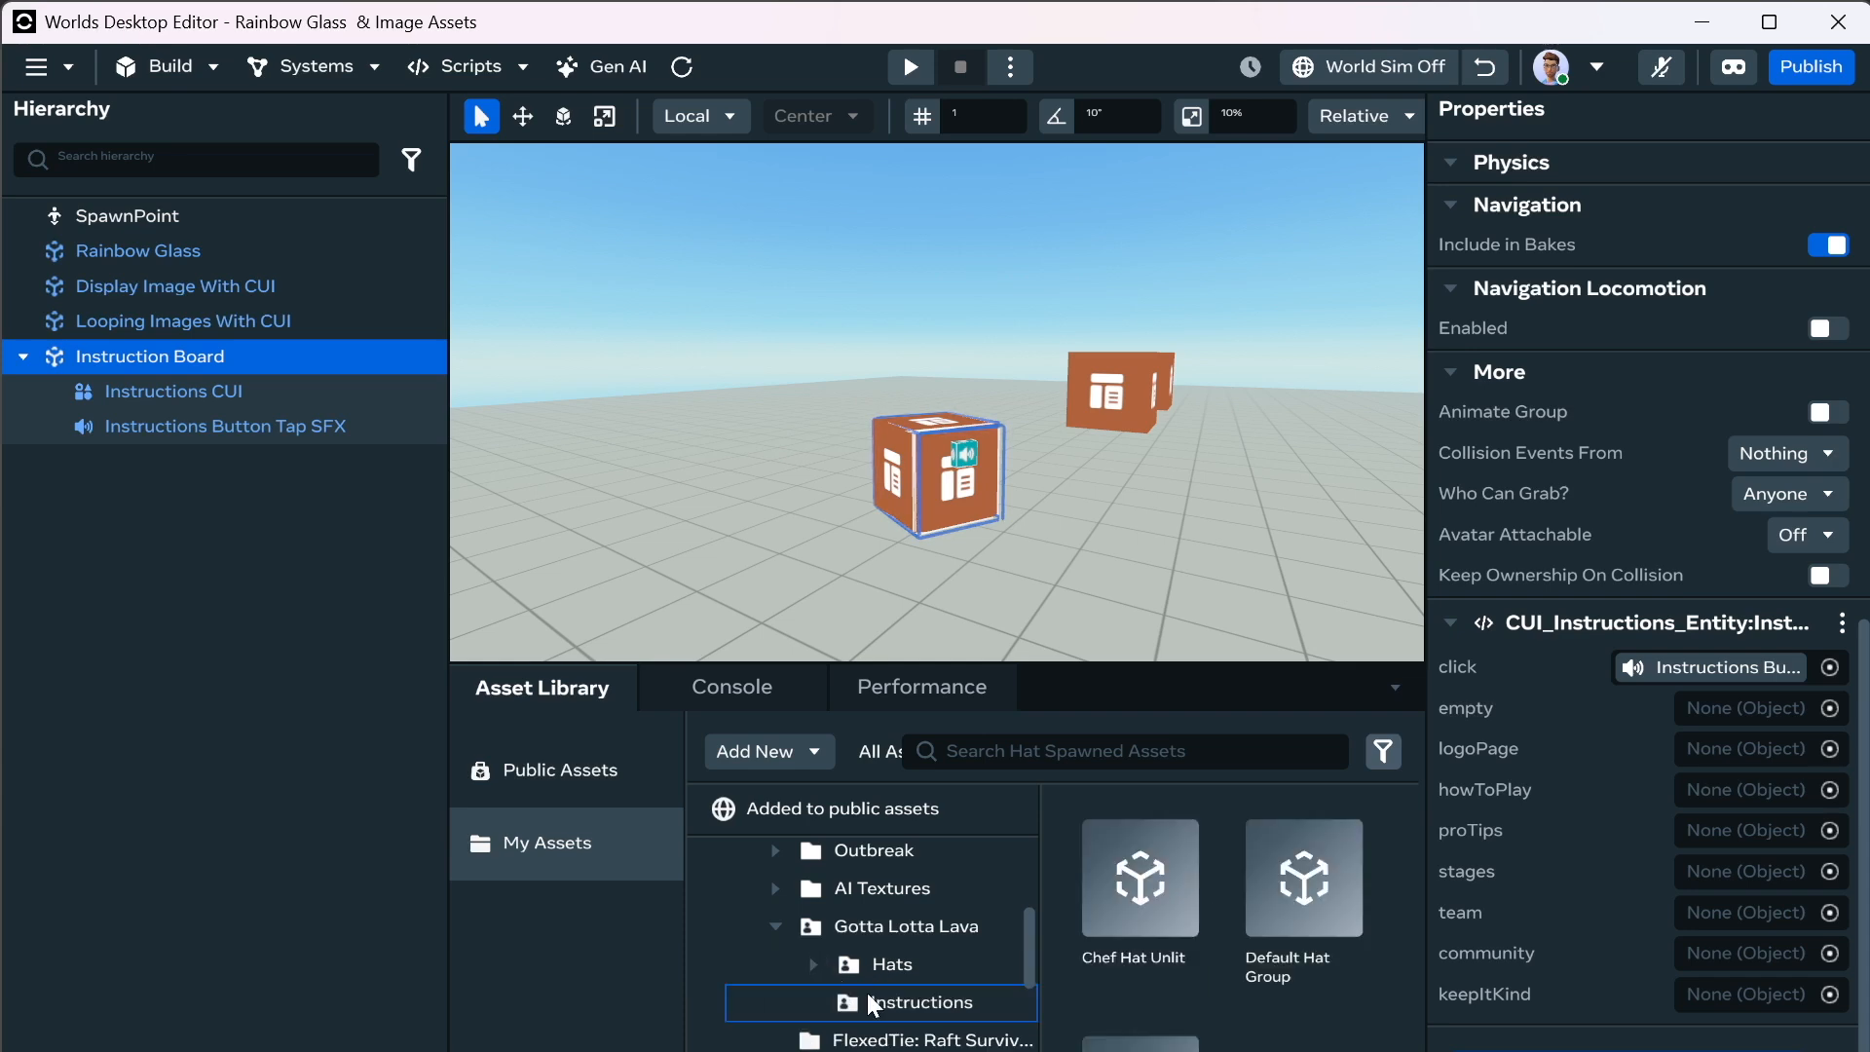
click(884, 1002)
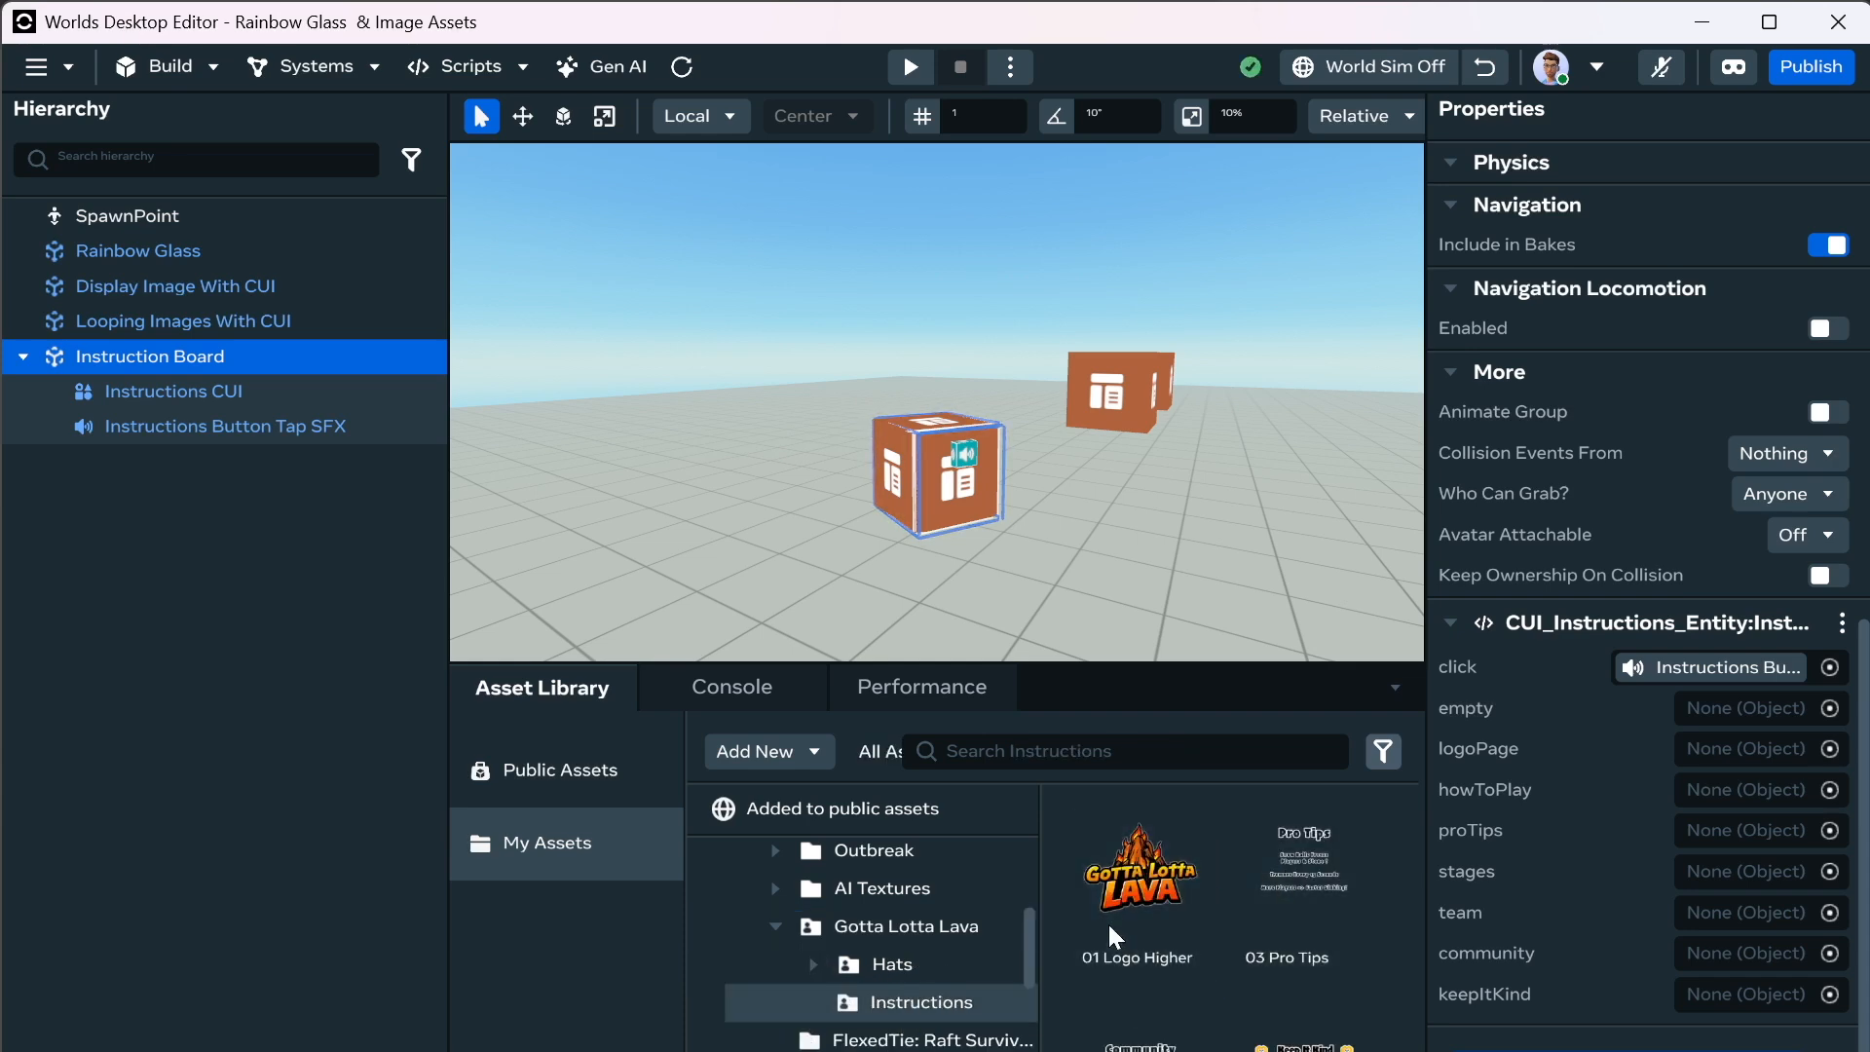
Assign the 00 EmptyBG asset to the script's empty property.
scroll(1237, 888, down, 5)
scroll(1237, 889, down, 4)
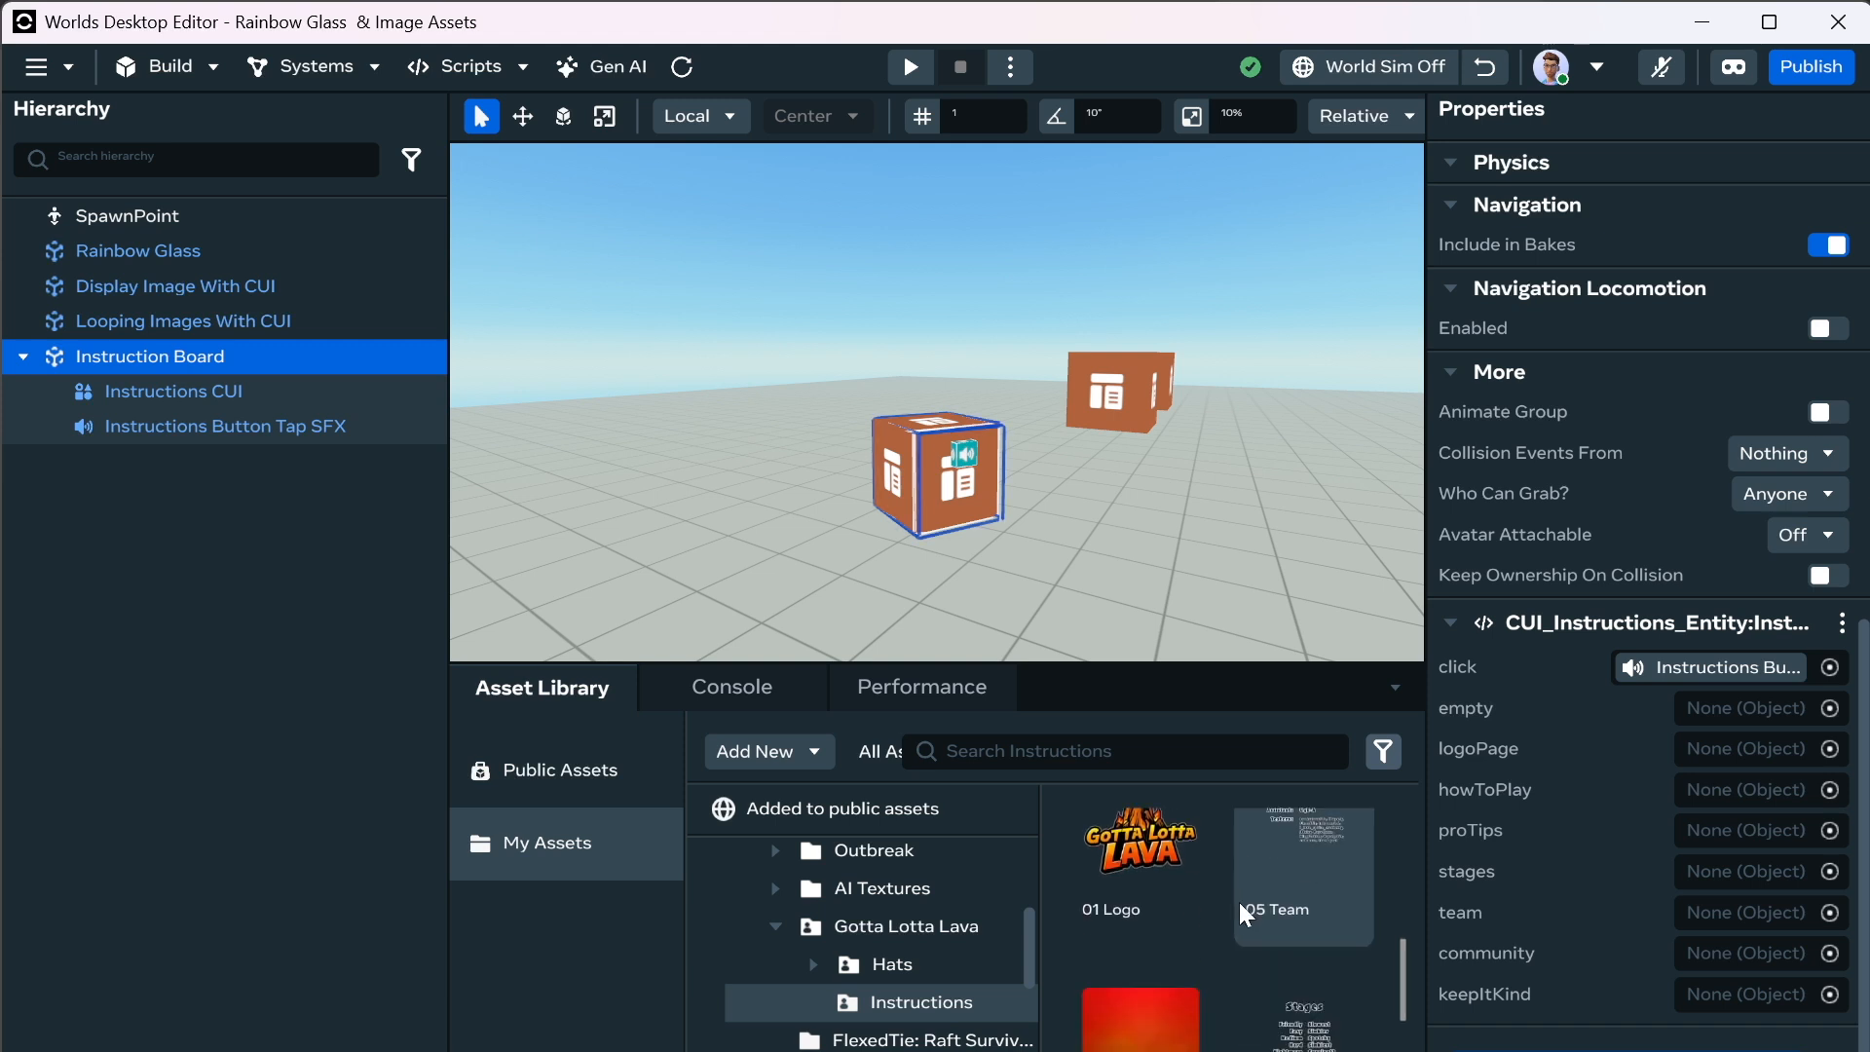
scroll(1247, 911, up, 9)
drag(1140, 915, 1744, 715)
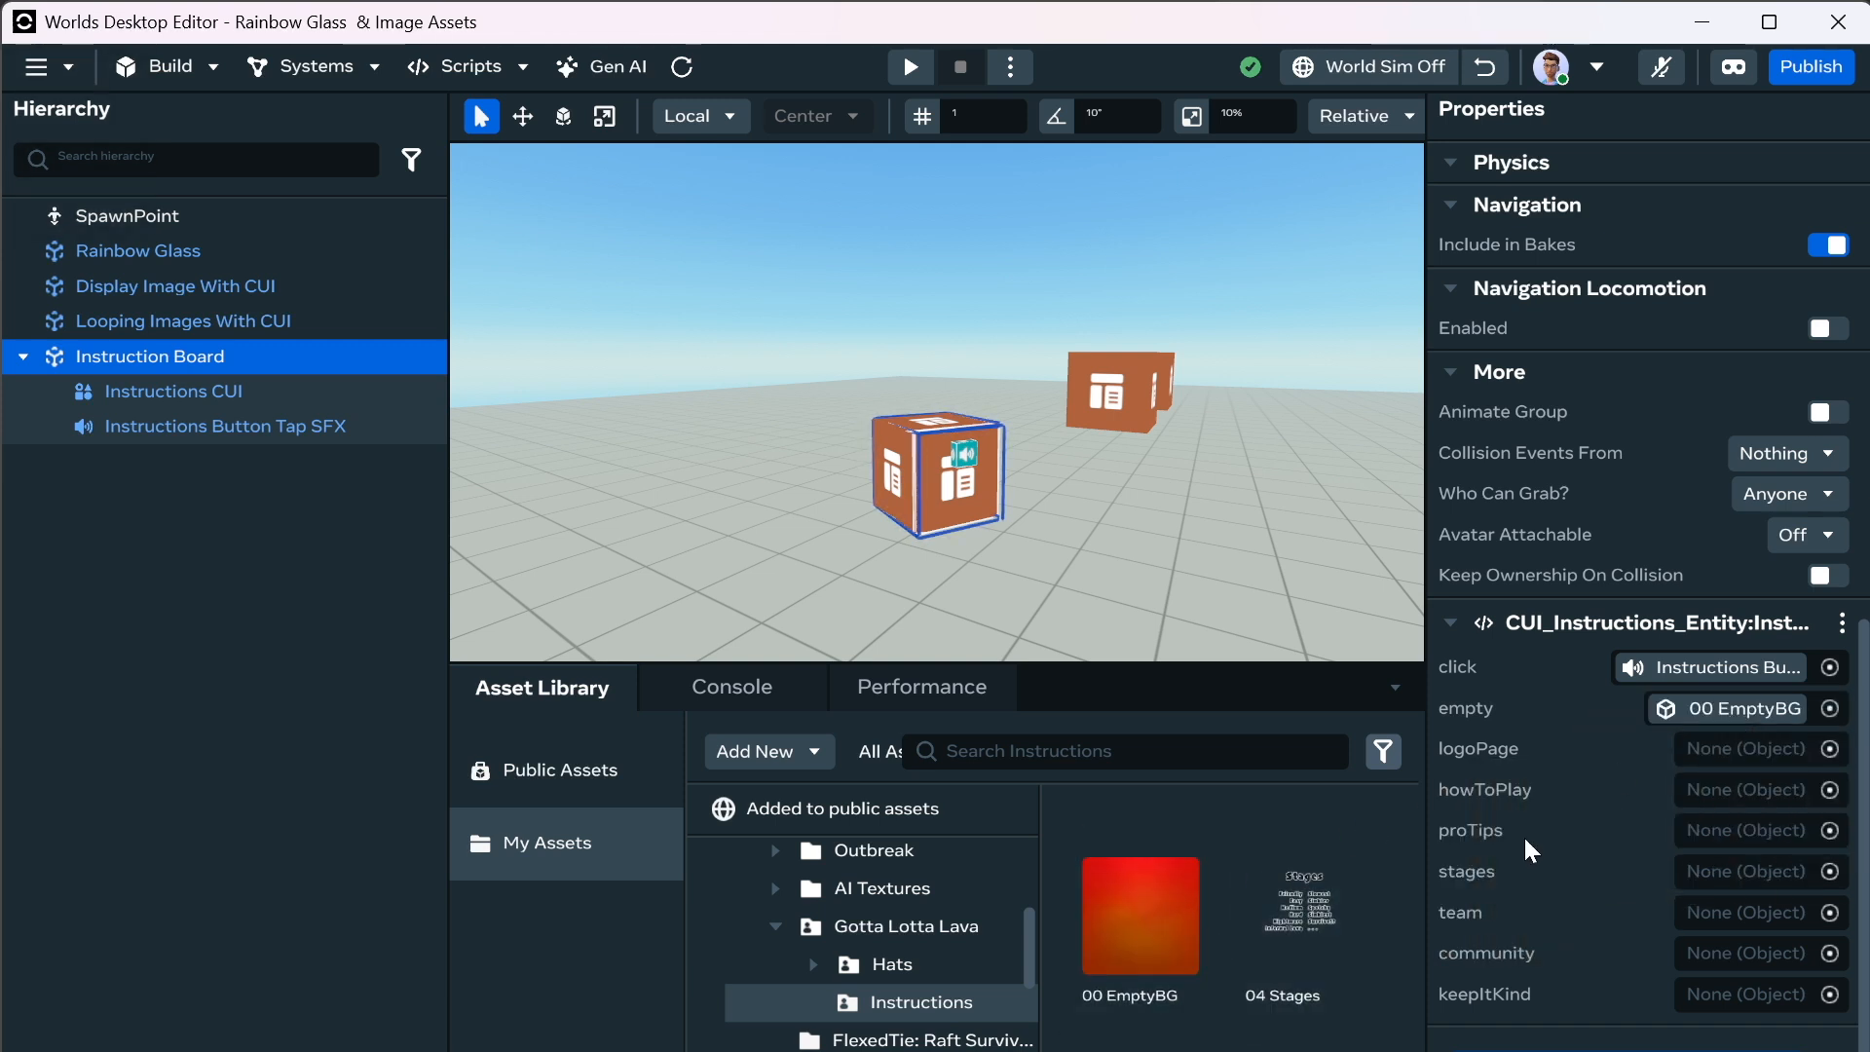
Assign 01 Logo Higher to logoPage, 03 Pro Tips to proTips, 06 Community to community and 07 Keep It Kind to keepItKind.
scroll(1275, 935, down, 3)
drag(1140, 867, 1700, 772)
drag(1281, 847, 1705, 838)
drag(1140, 1035, 1720, 964)
drag(1303, 1042, 1715, 1015)
drag(1717, 1014, 1716, 1014)
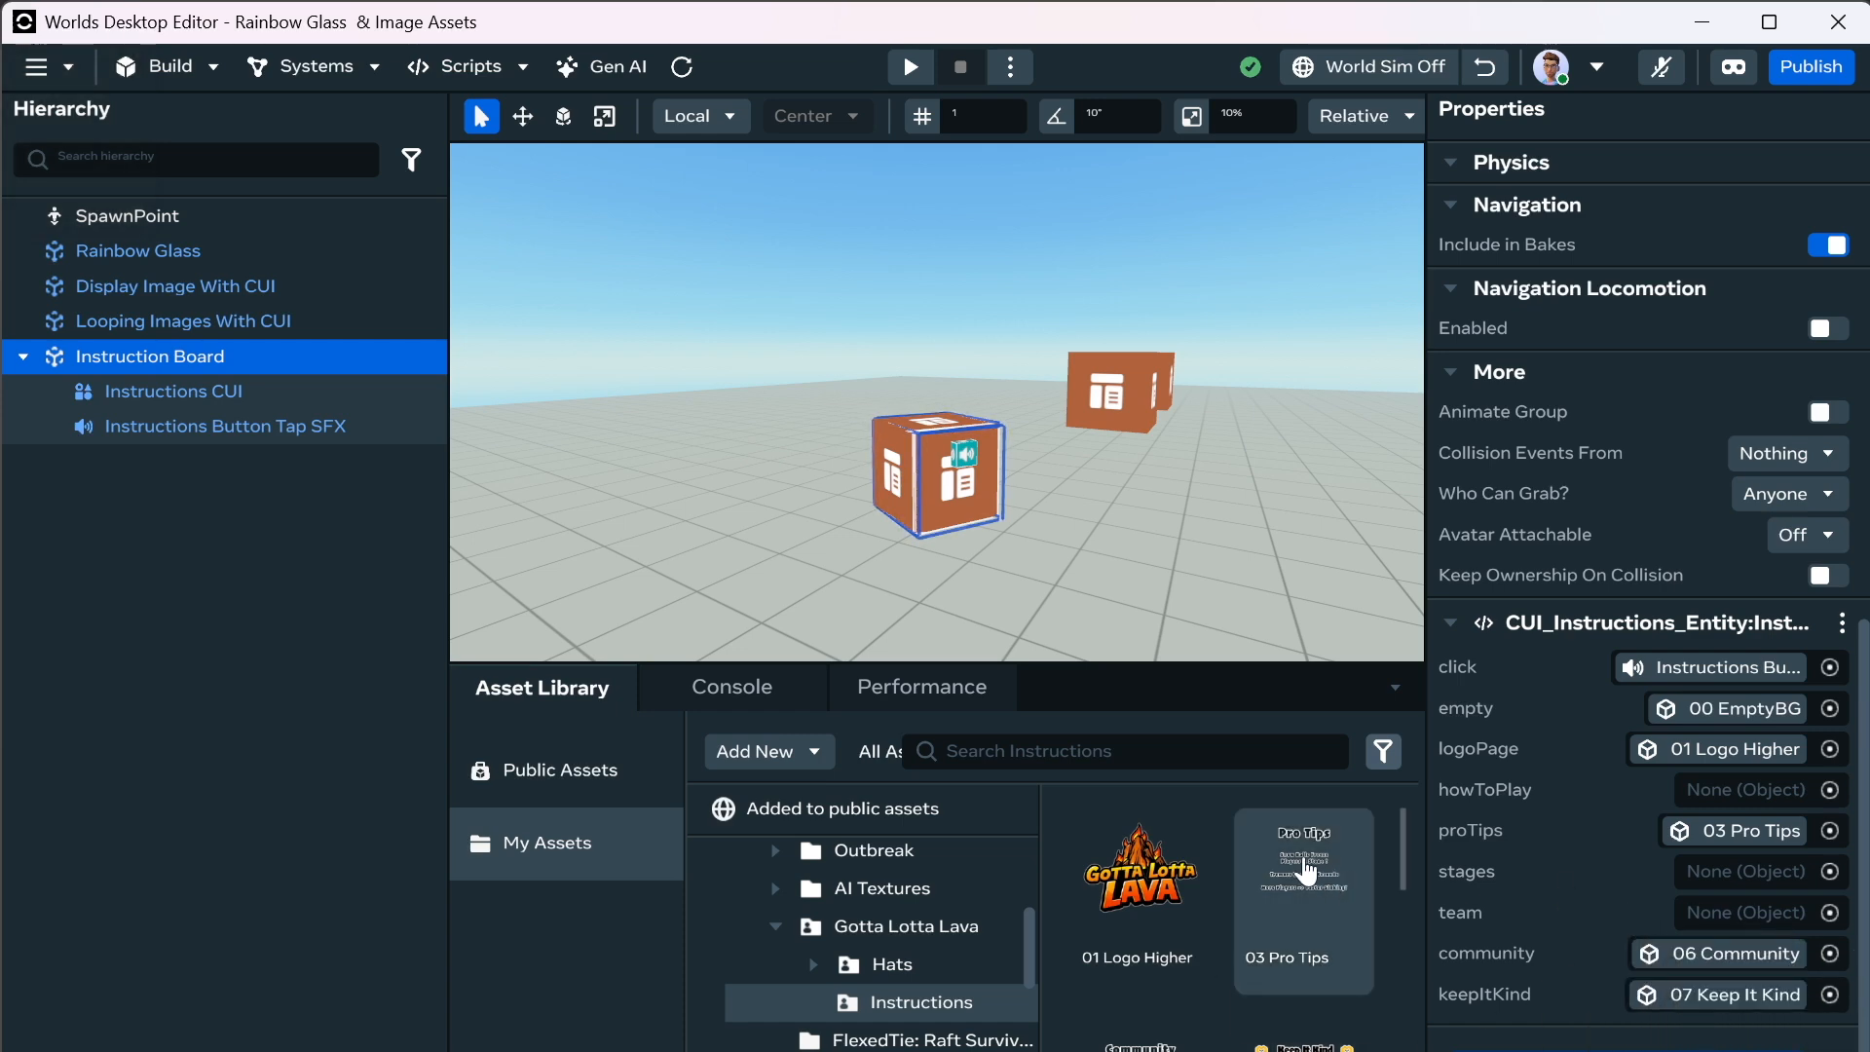
Assign 05 Team to the team property, 04 Stages to stages and 02 How To Play to howToPlay.
scroll(1315, 876, down, 2)
drag(1305, 1040, 1704, 927)
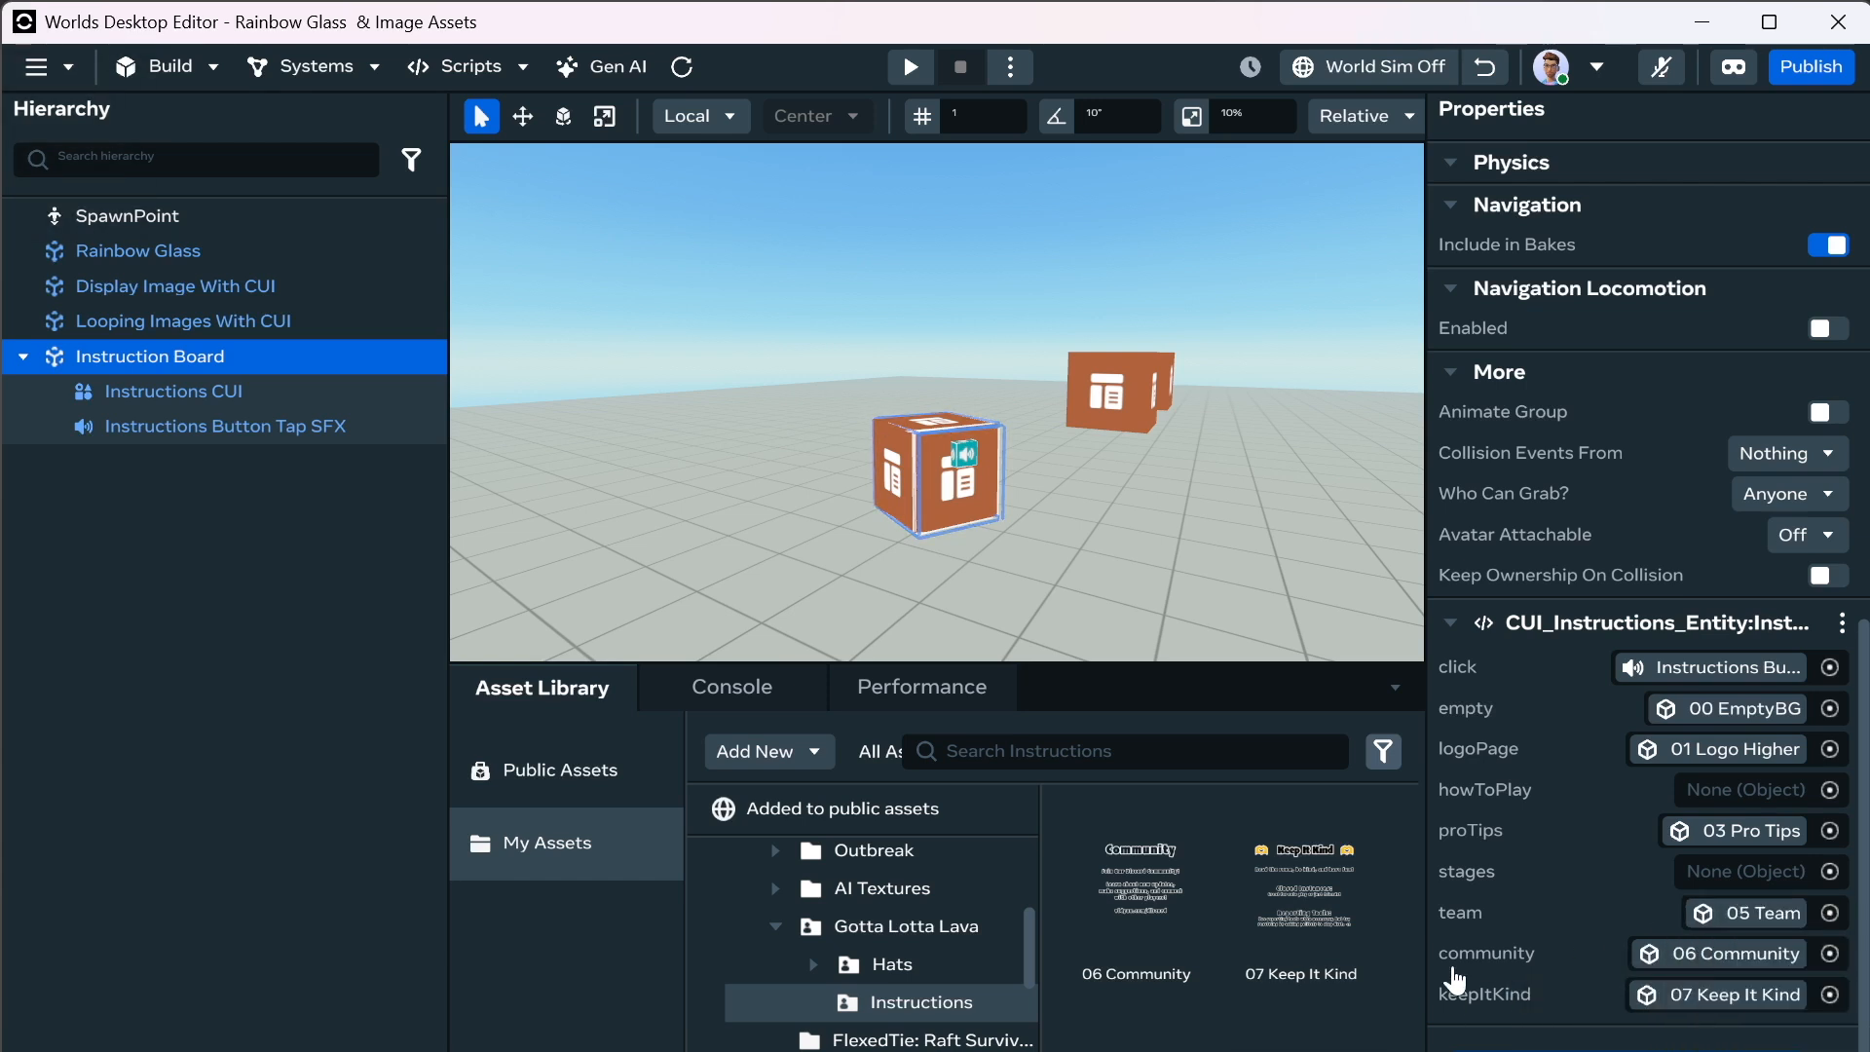
scroll(1220, 998, up, 2)
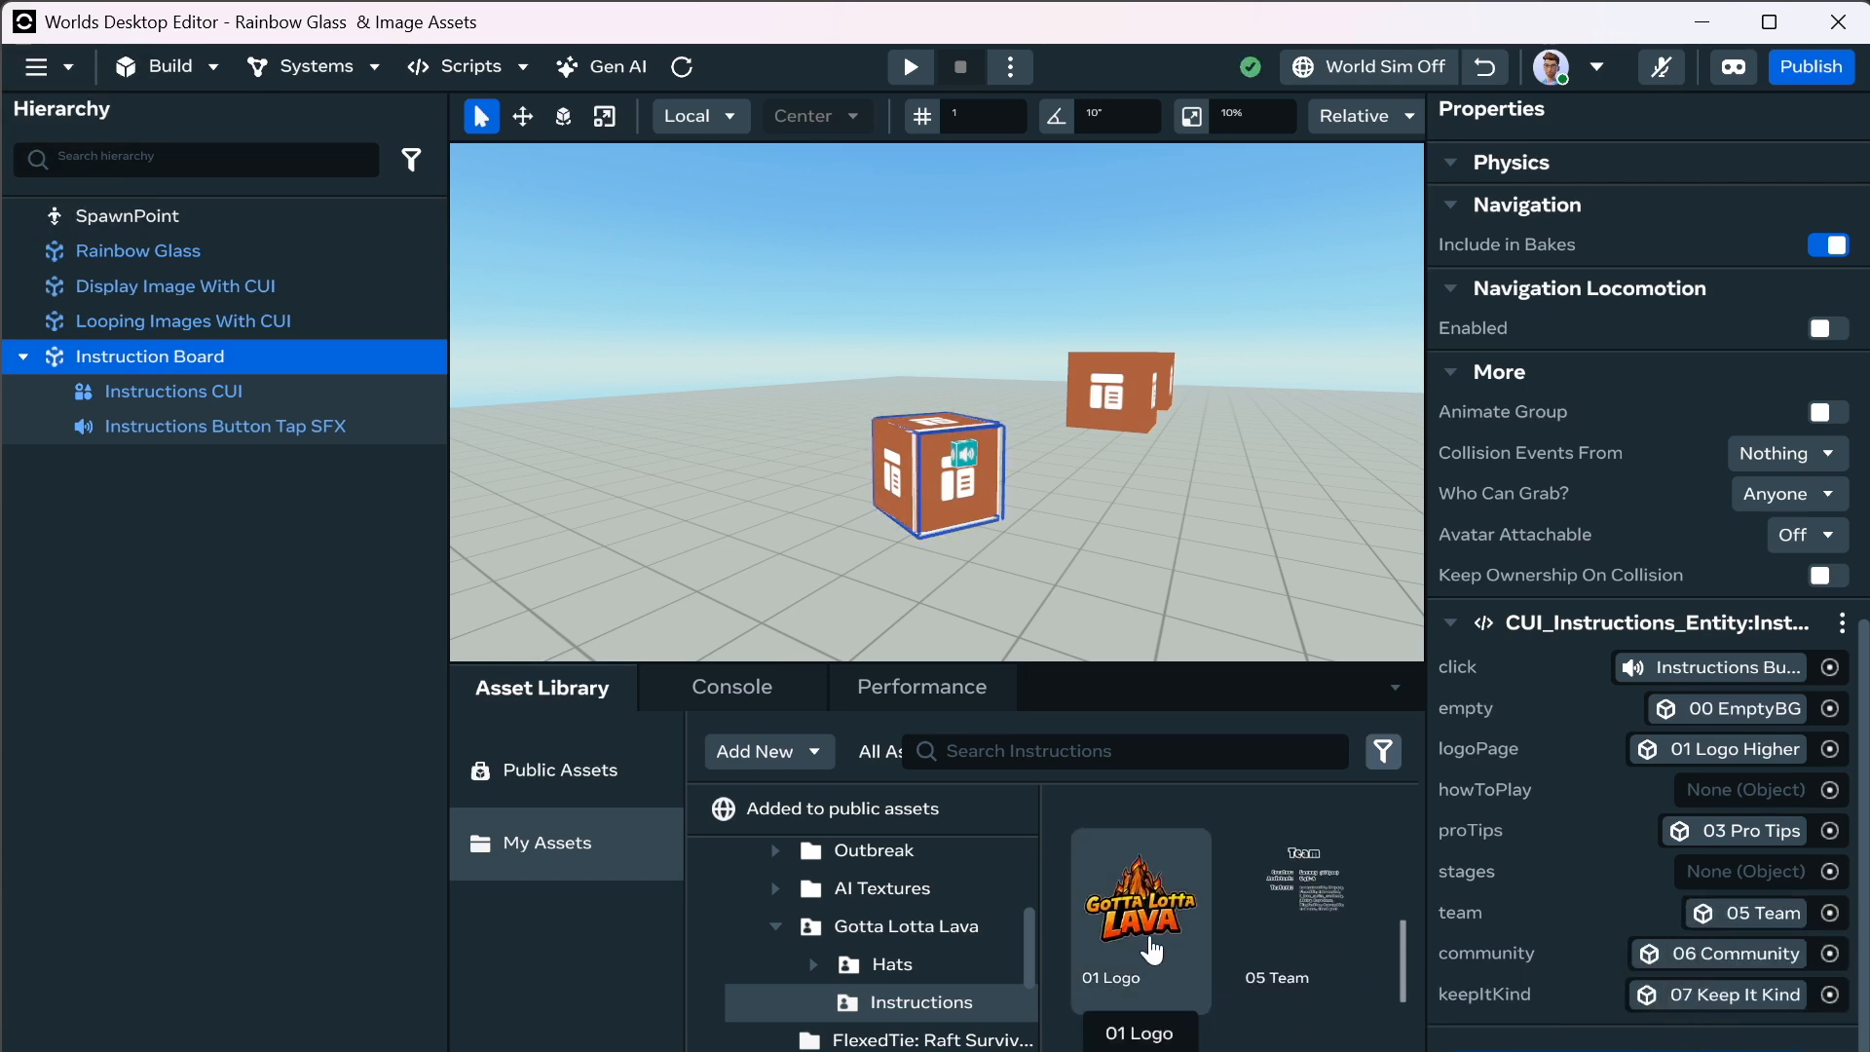
scroll(1150, 950, up, 2)
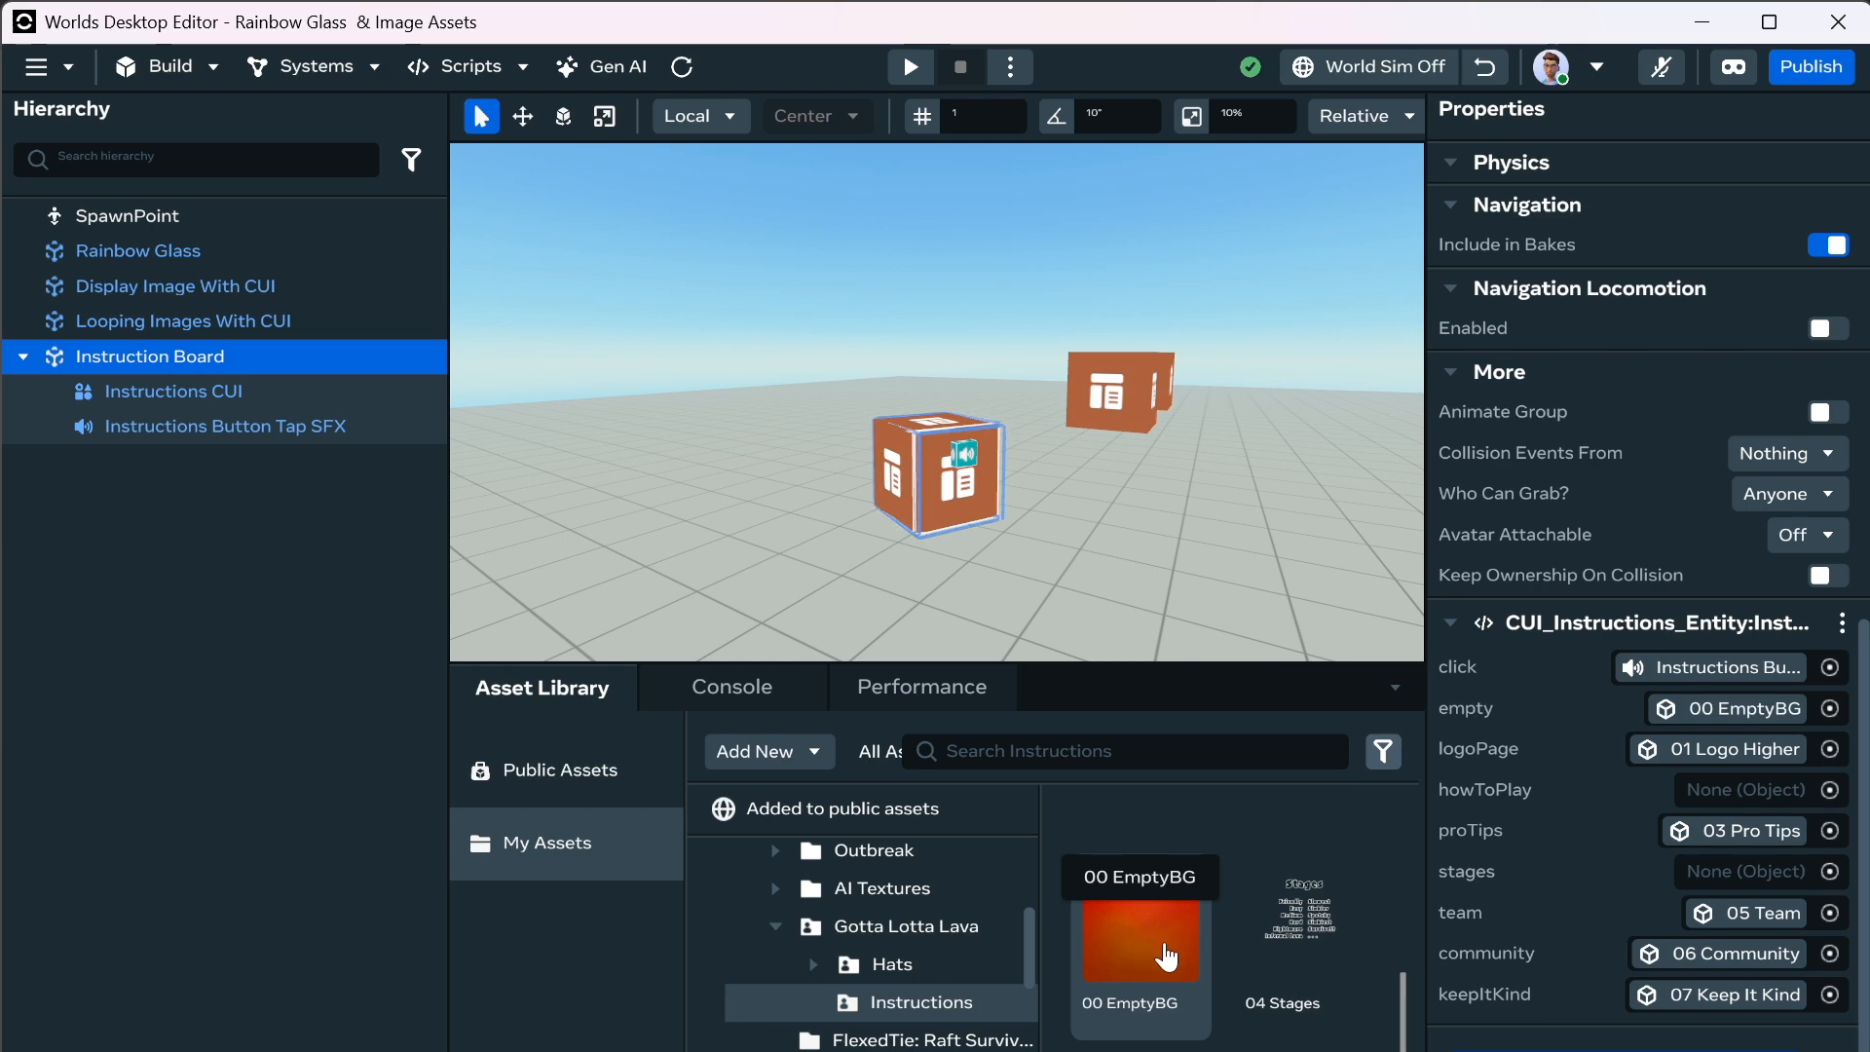
scroll(1229, 1003, down, 3)
scroll(1224, 991, up, 1)
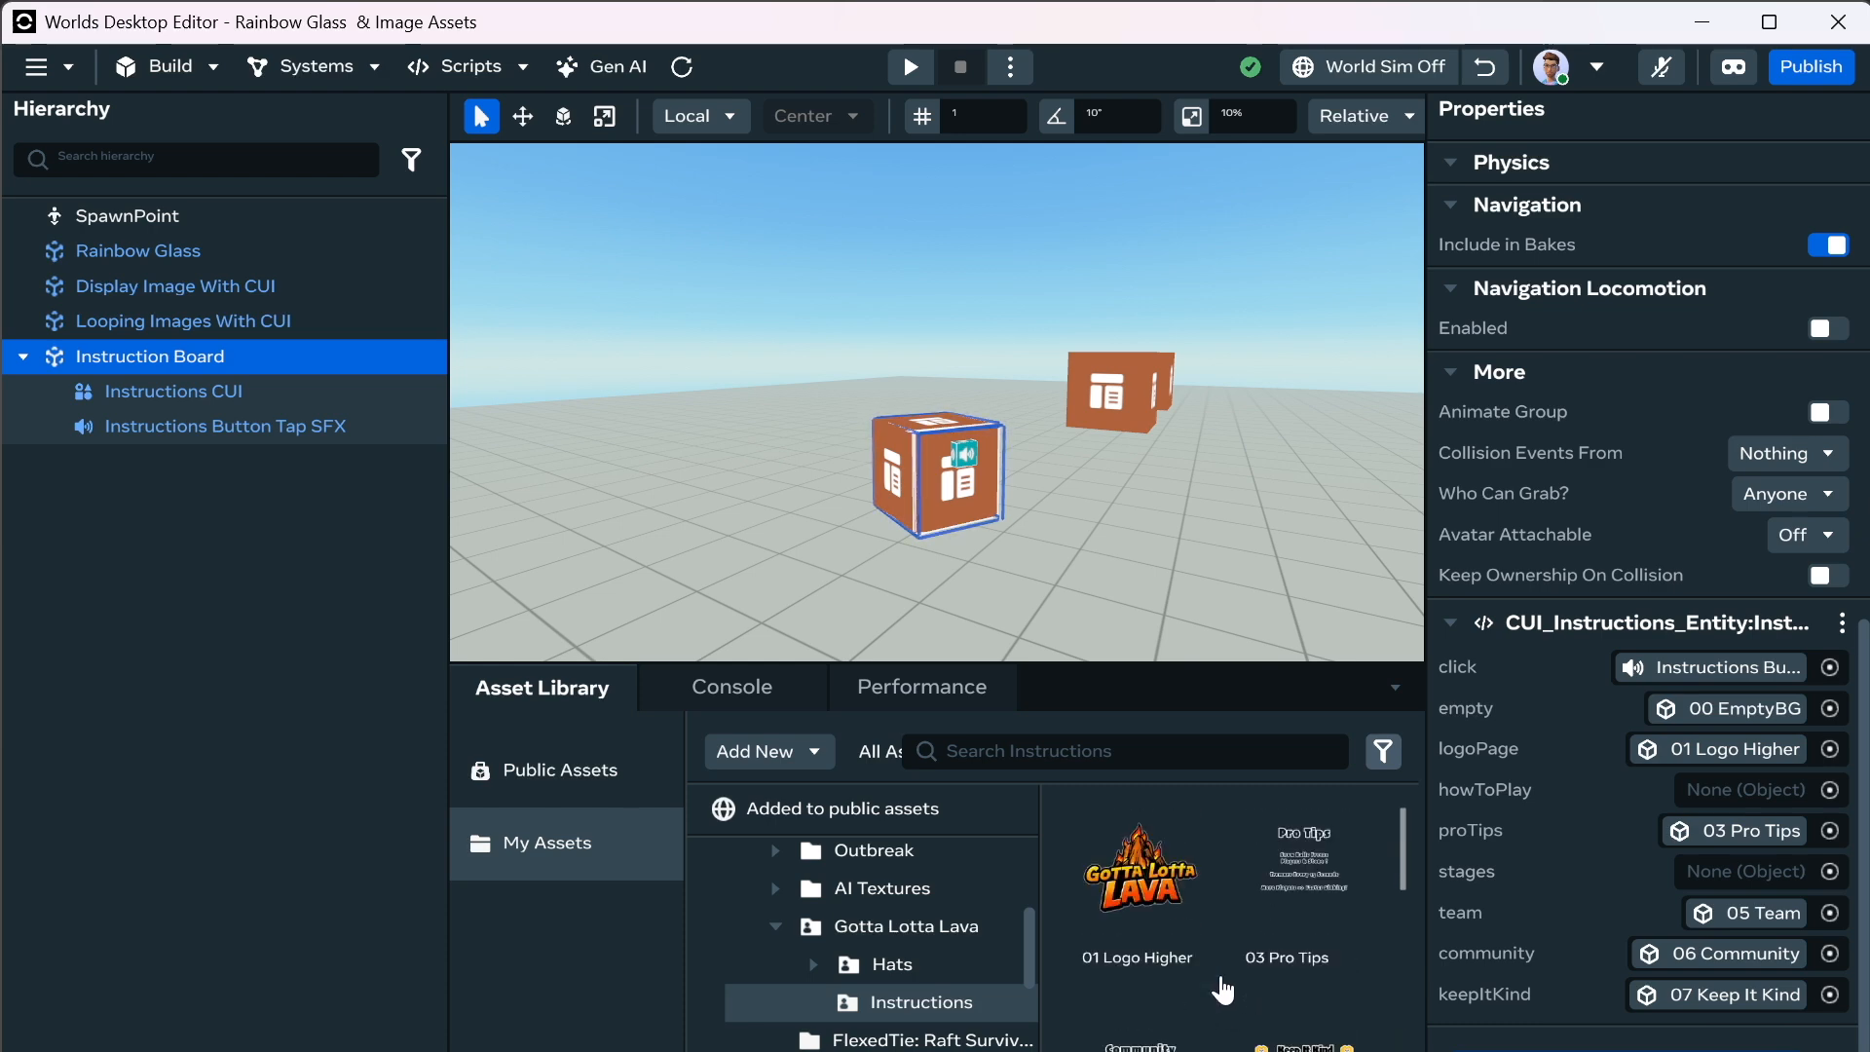
scroll(1224, 991, down, 2)
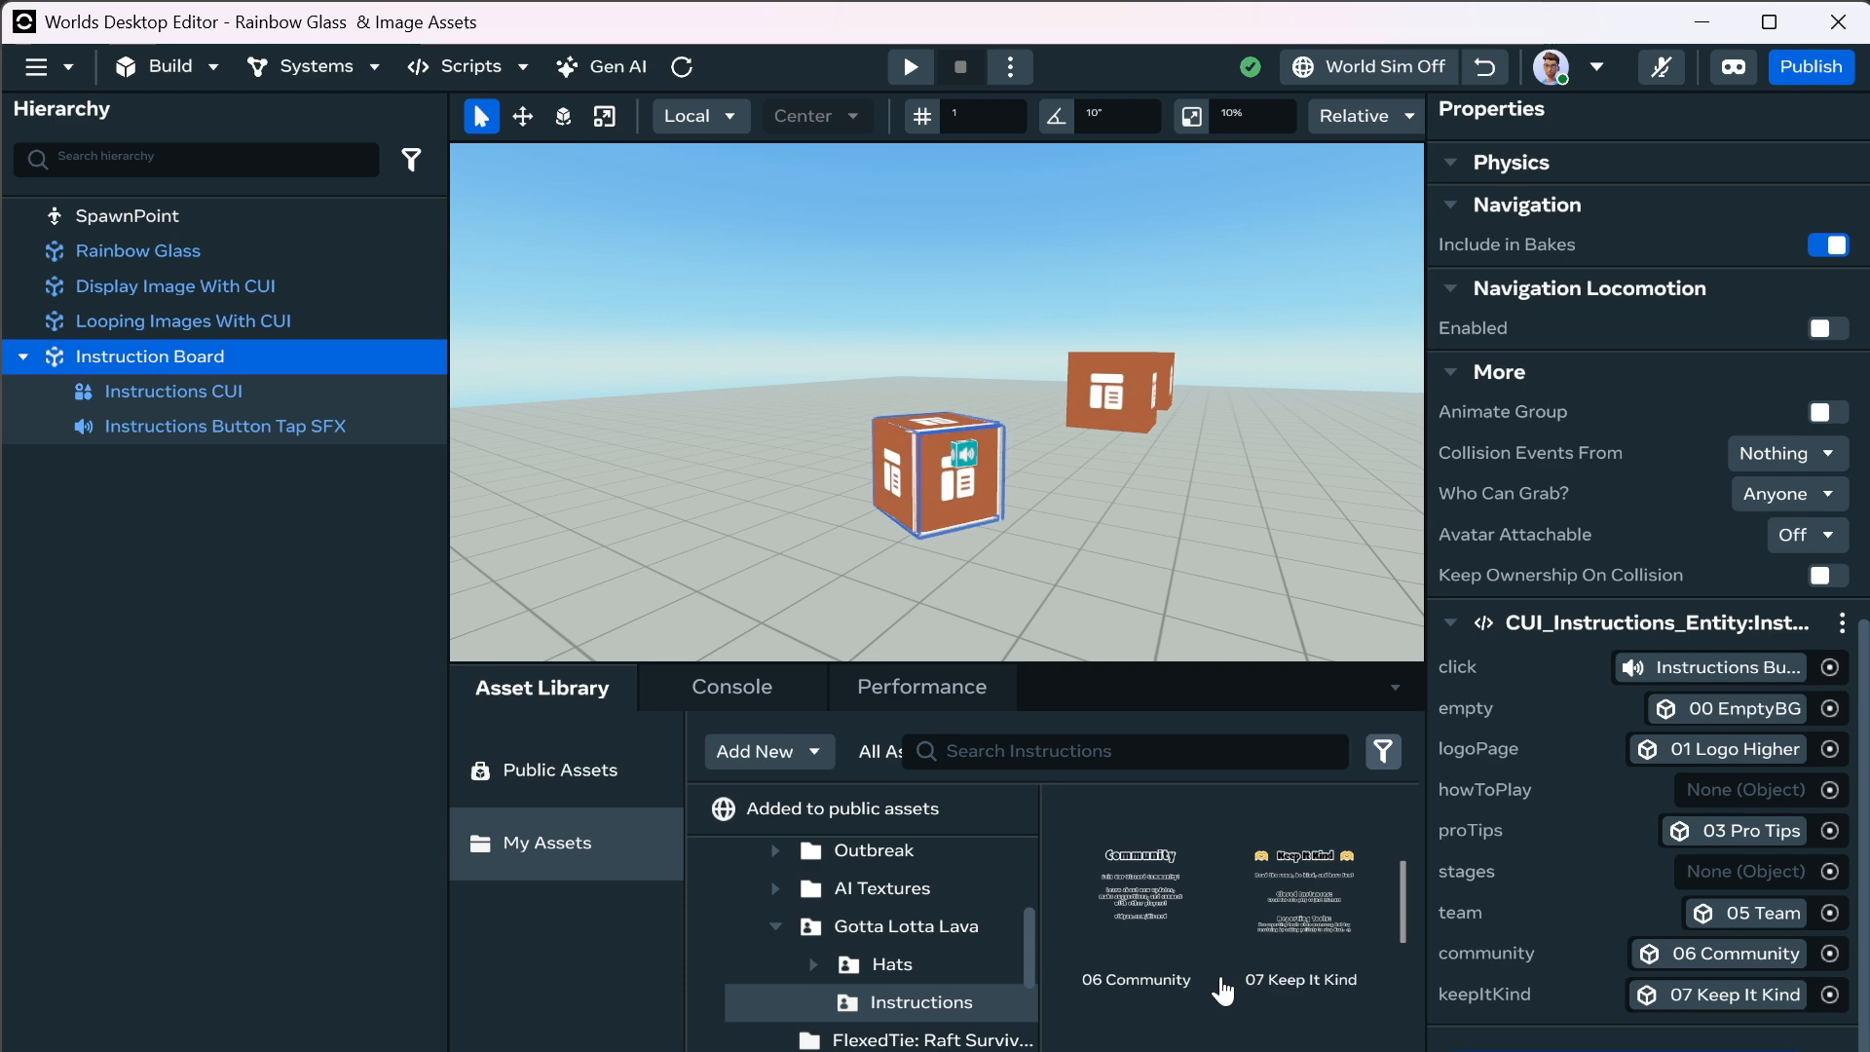
scroll(1224, 990, up, 2)
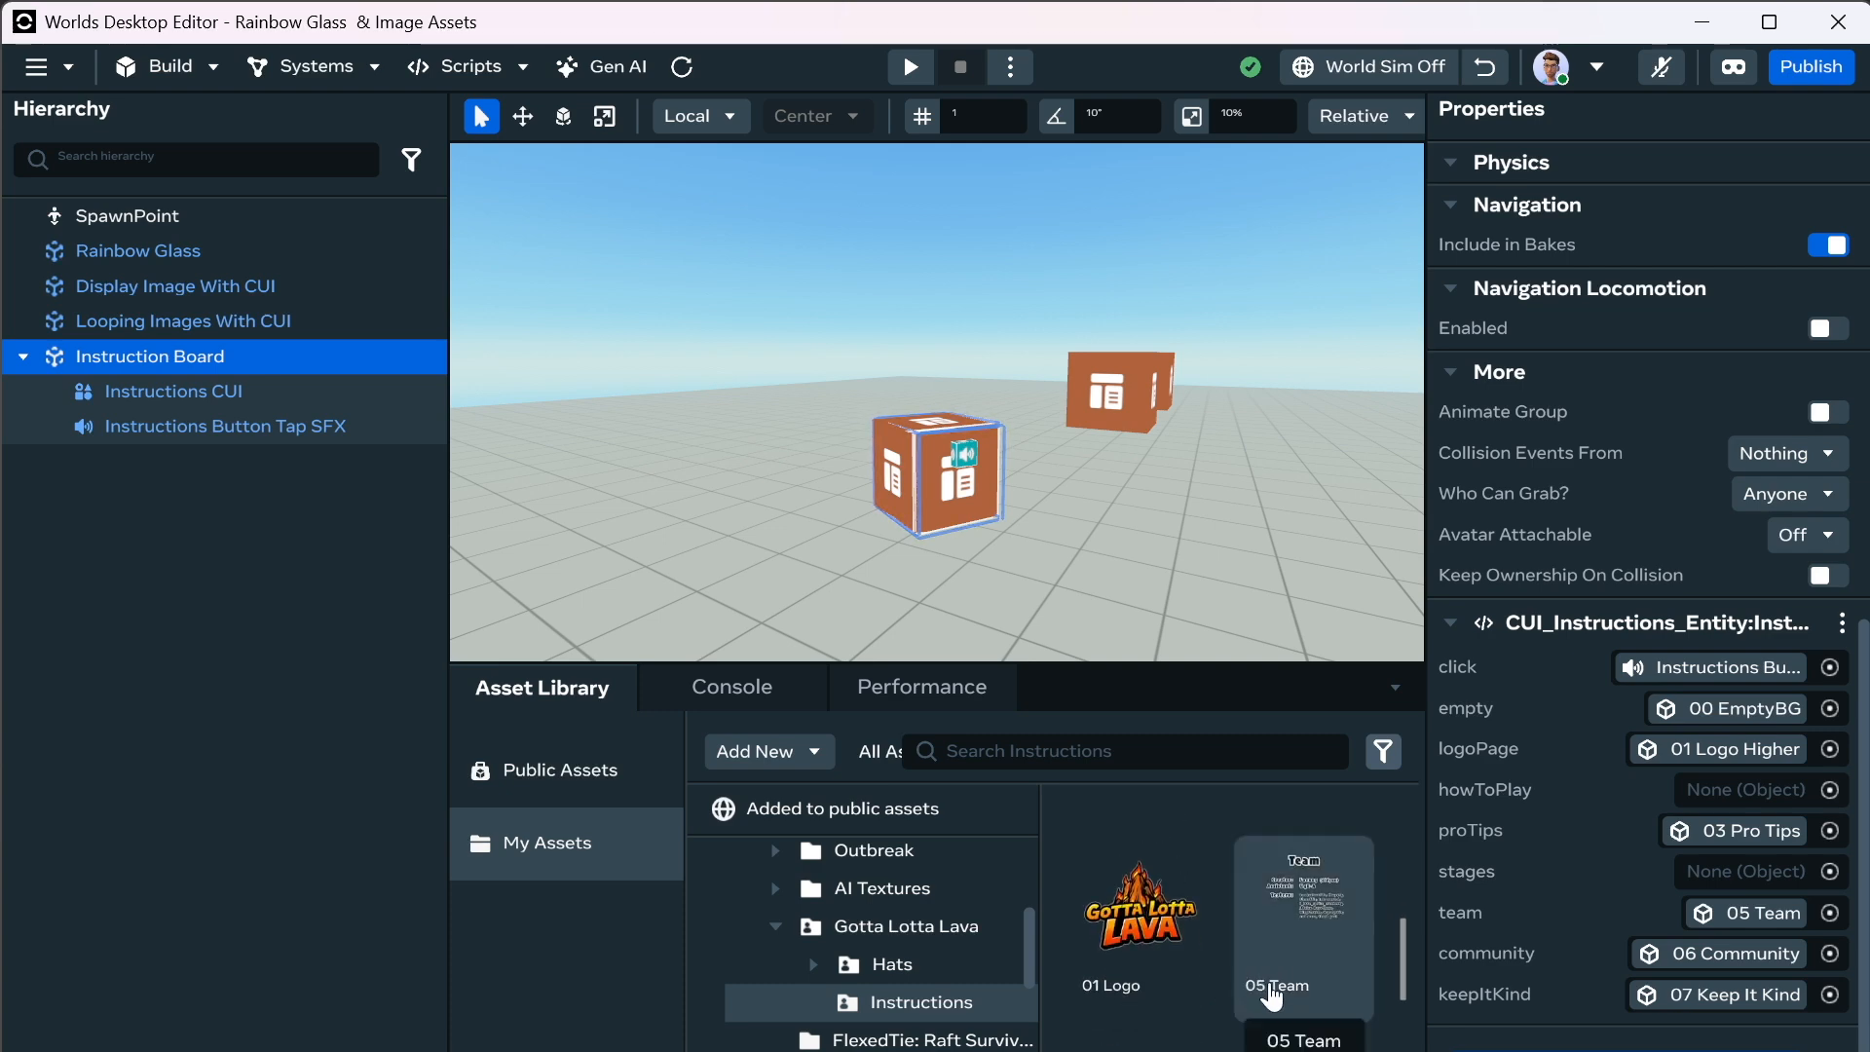
scroll(1277, 990, up, 1)
drag(1277, 990, 1441, 945)
scroll(1237, 1003, down, 5)
drag(1130, 926, 1699, 789)
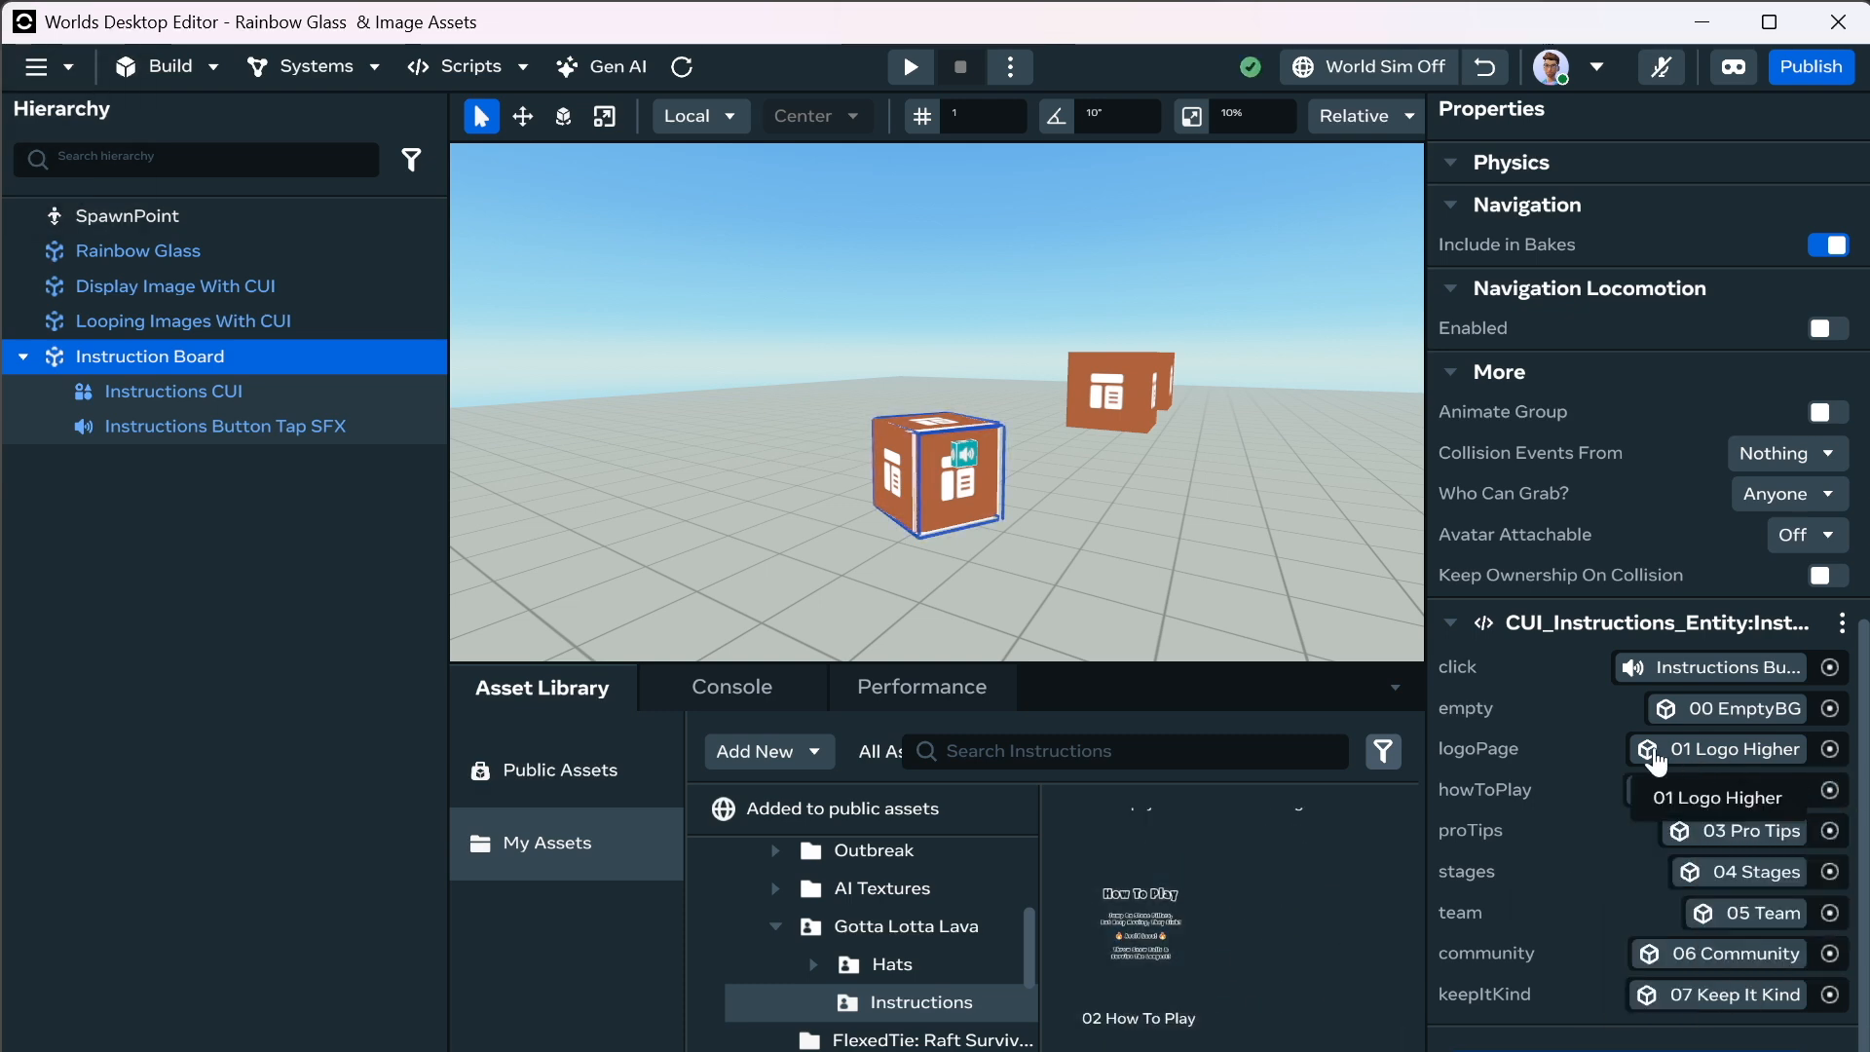
Turn on the world simulation and check the Instruction Board's attributes and assigned script properties.
click(1355, 384)
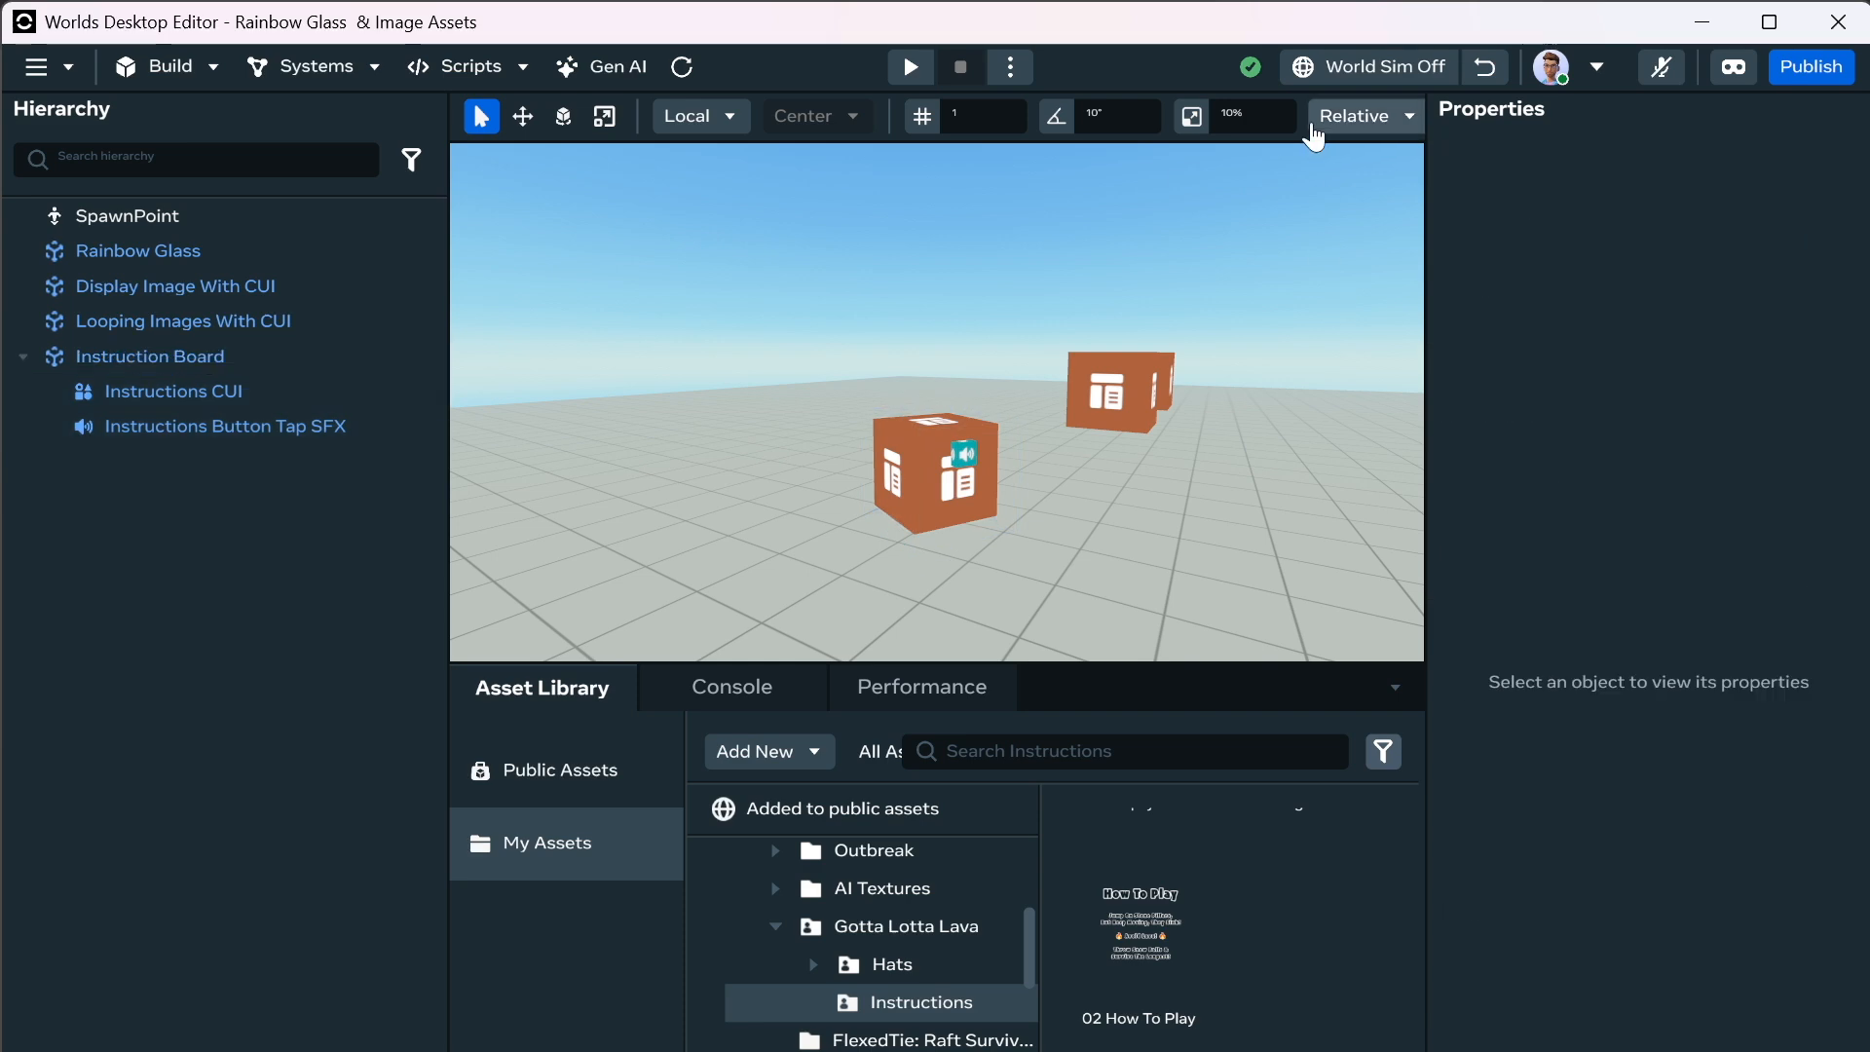
click(1310, 66)
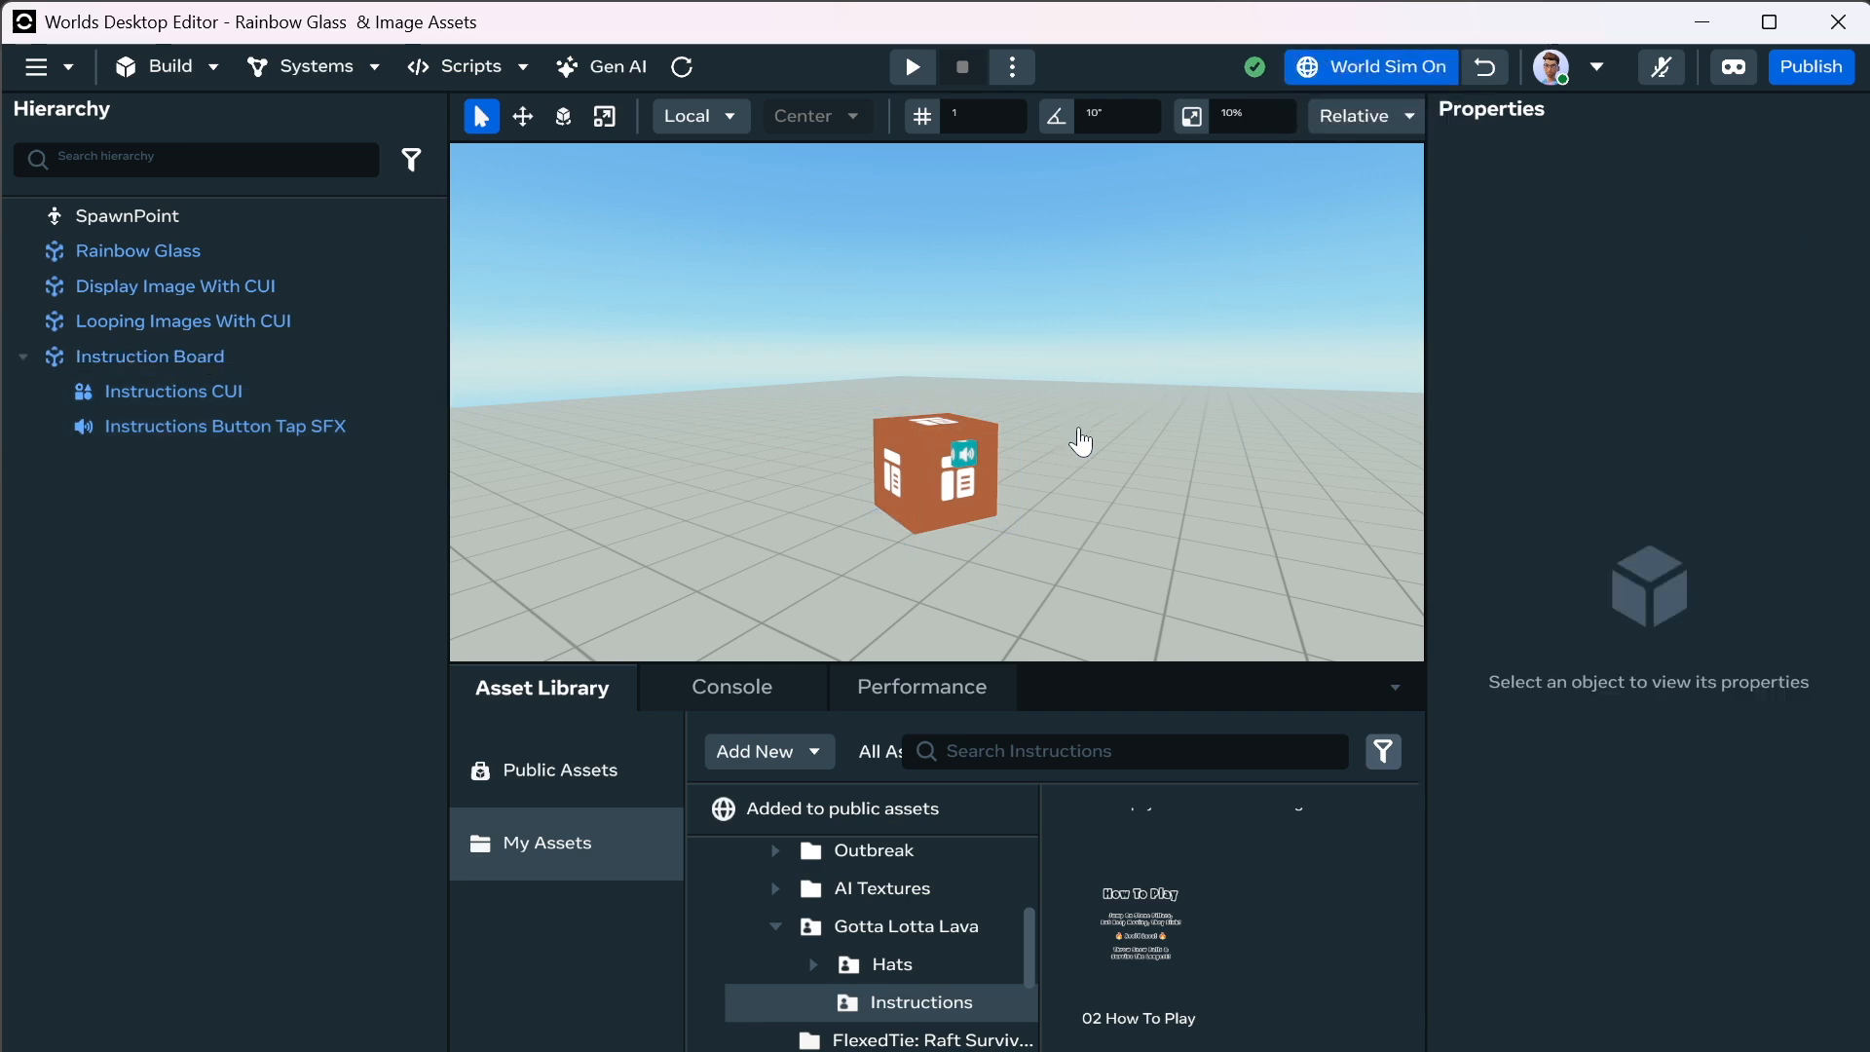
click(965, 523)
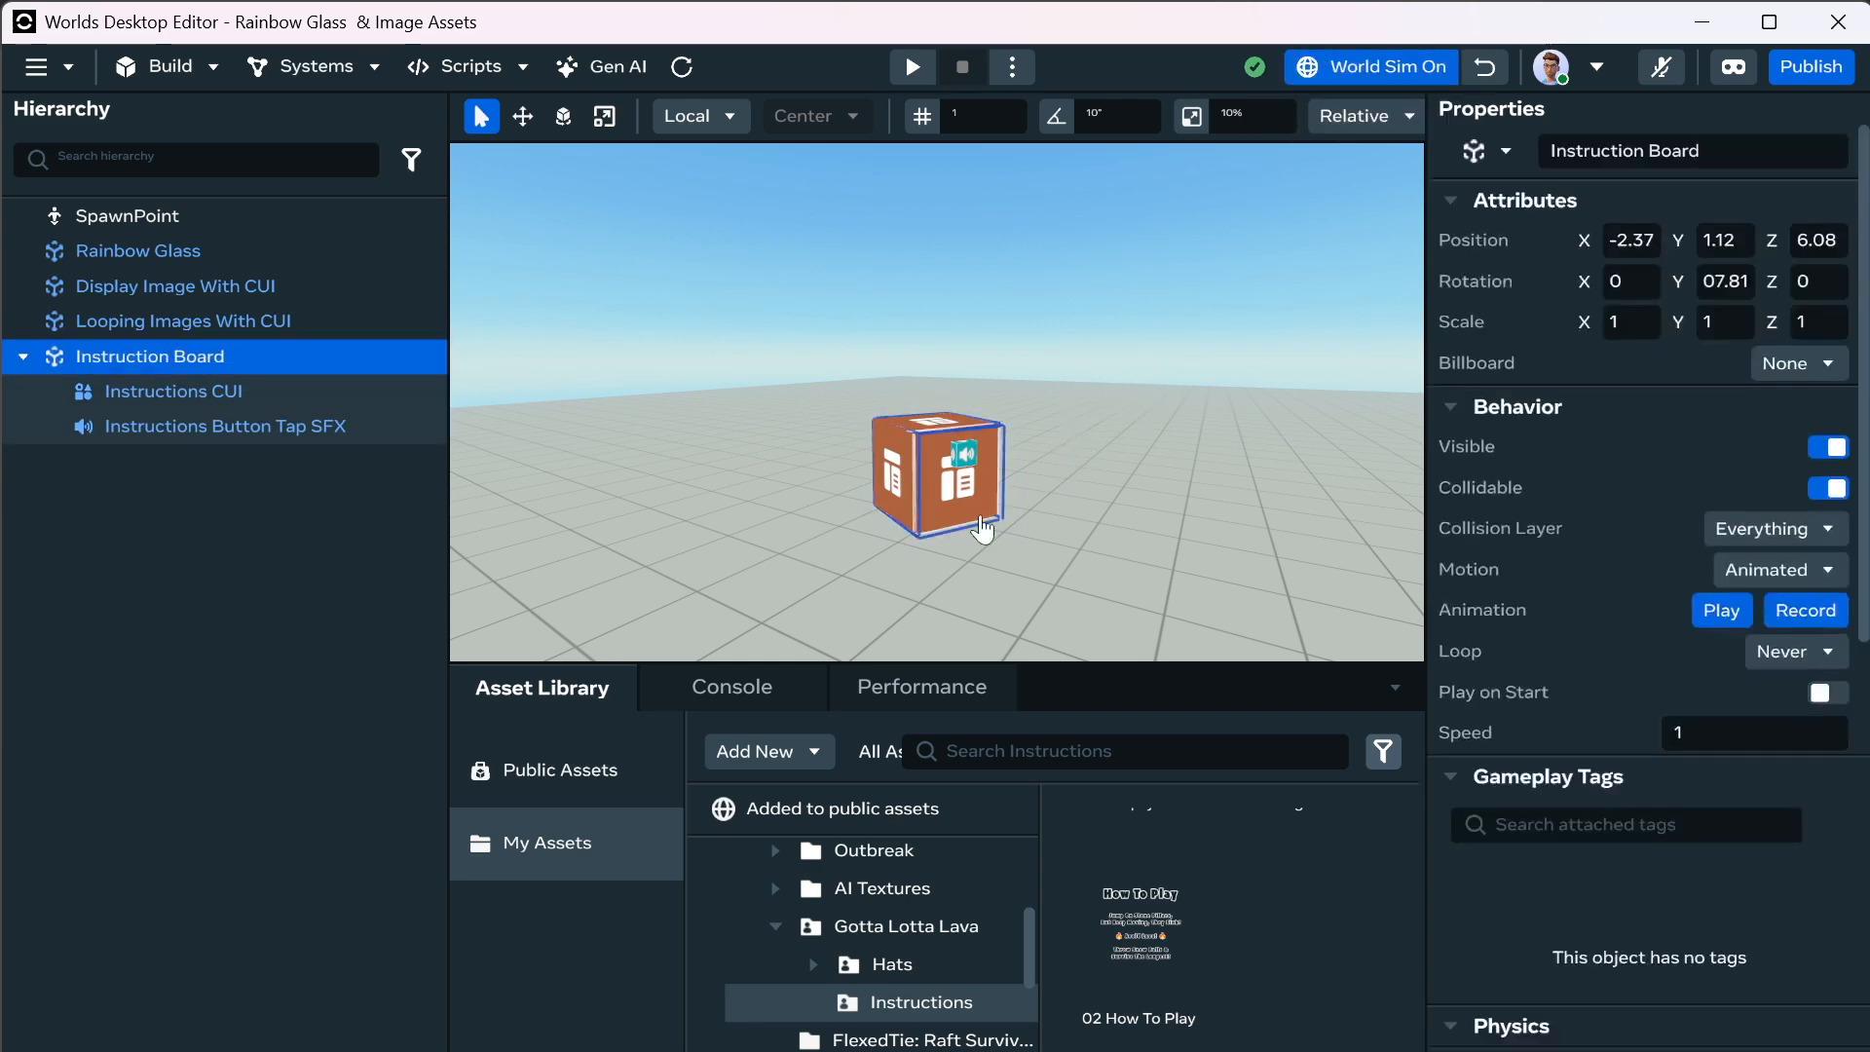
scroll(1459, 784, down, 1)
scroll(1461, 772, up, 1)
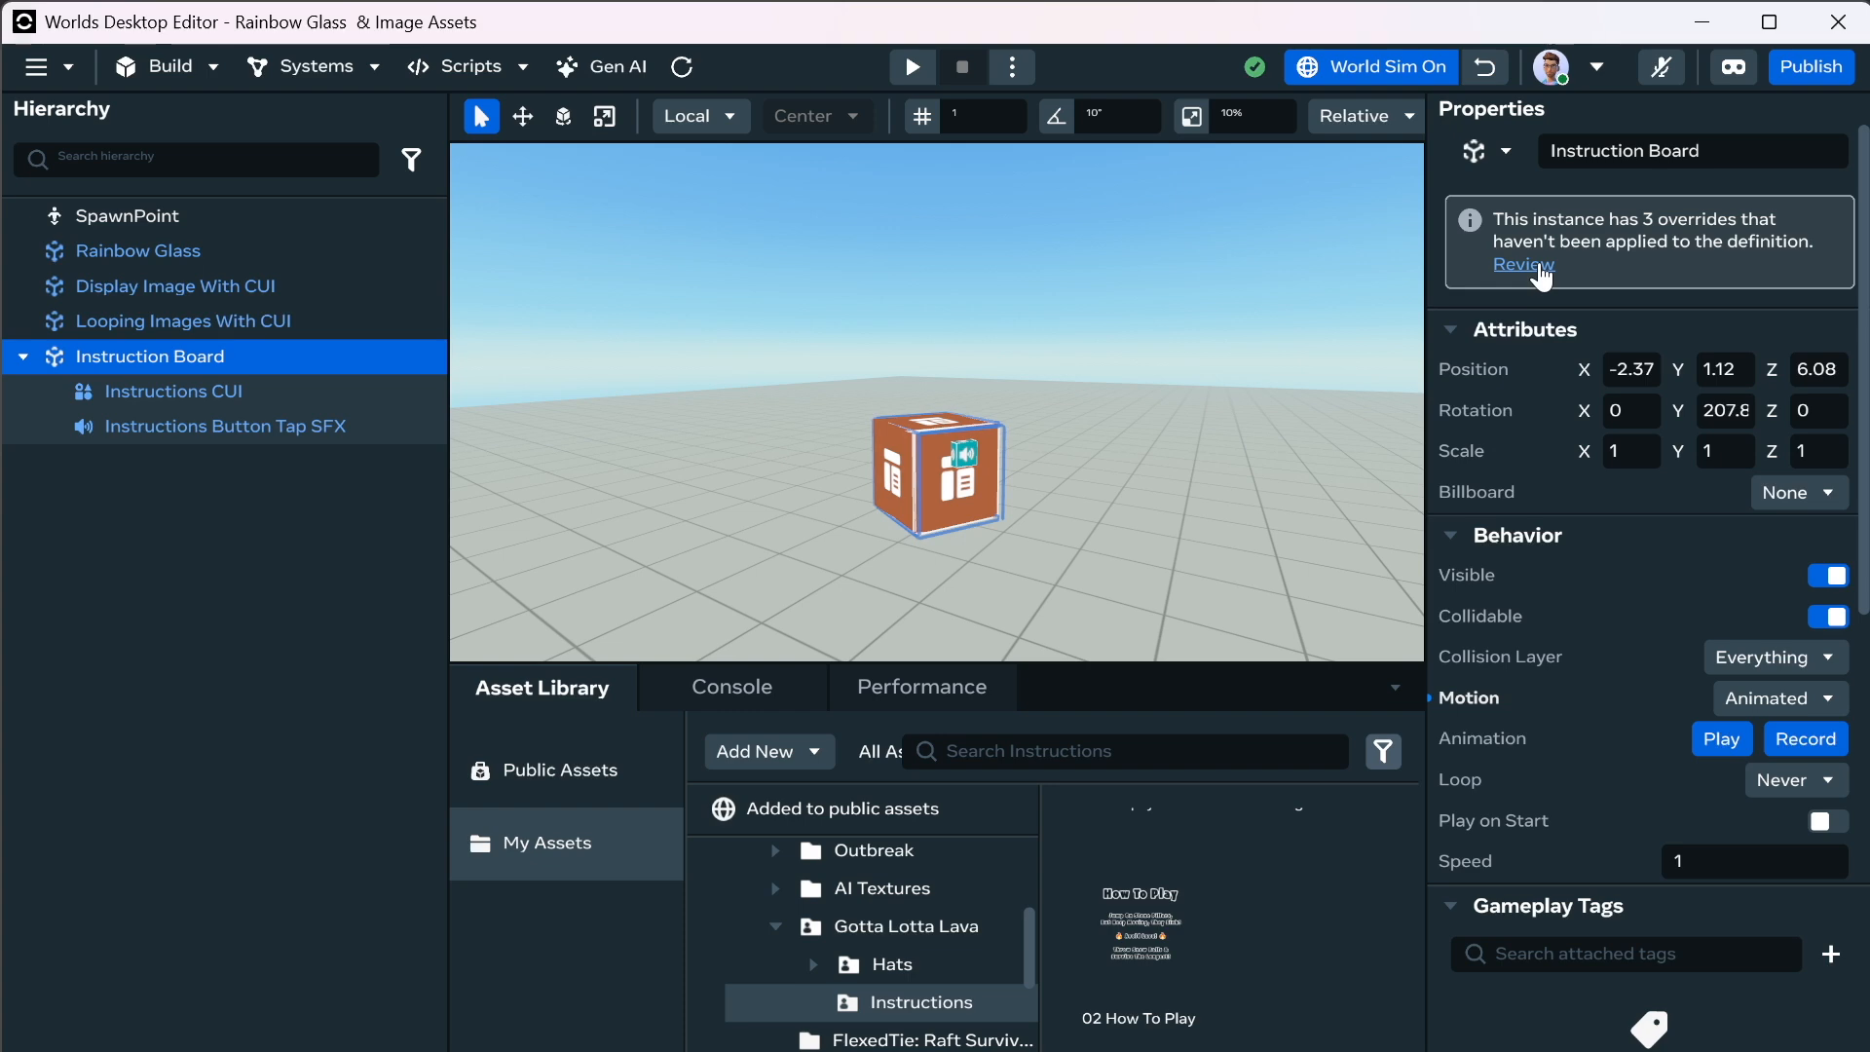
scroll(1461, 651, down, 10)
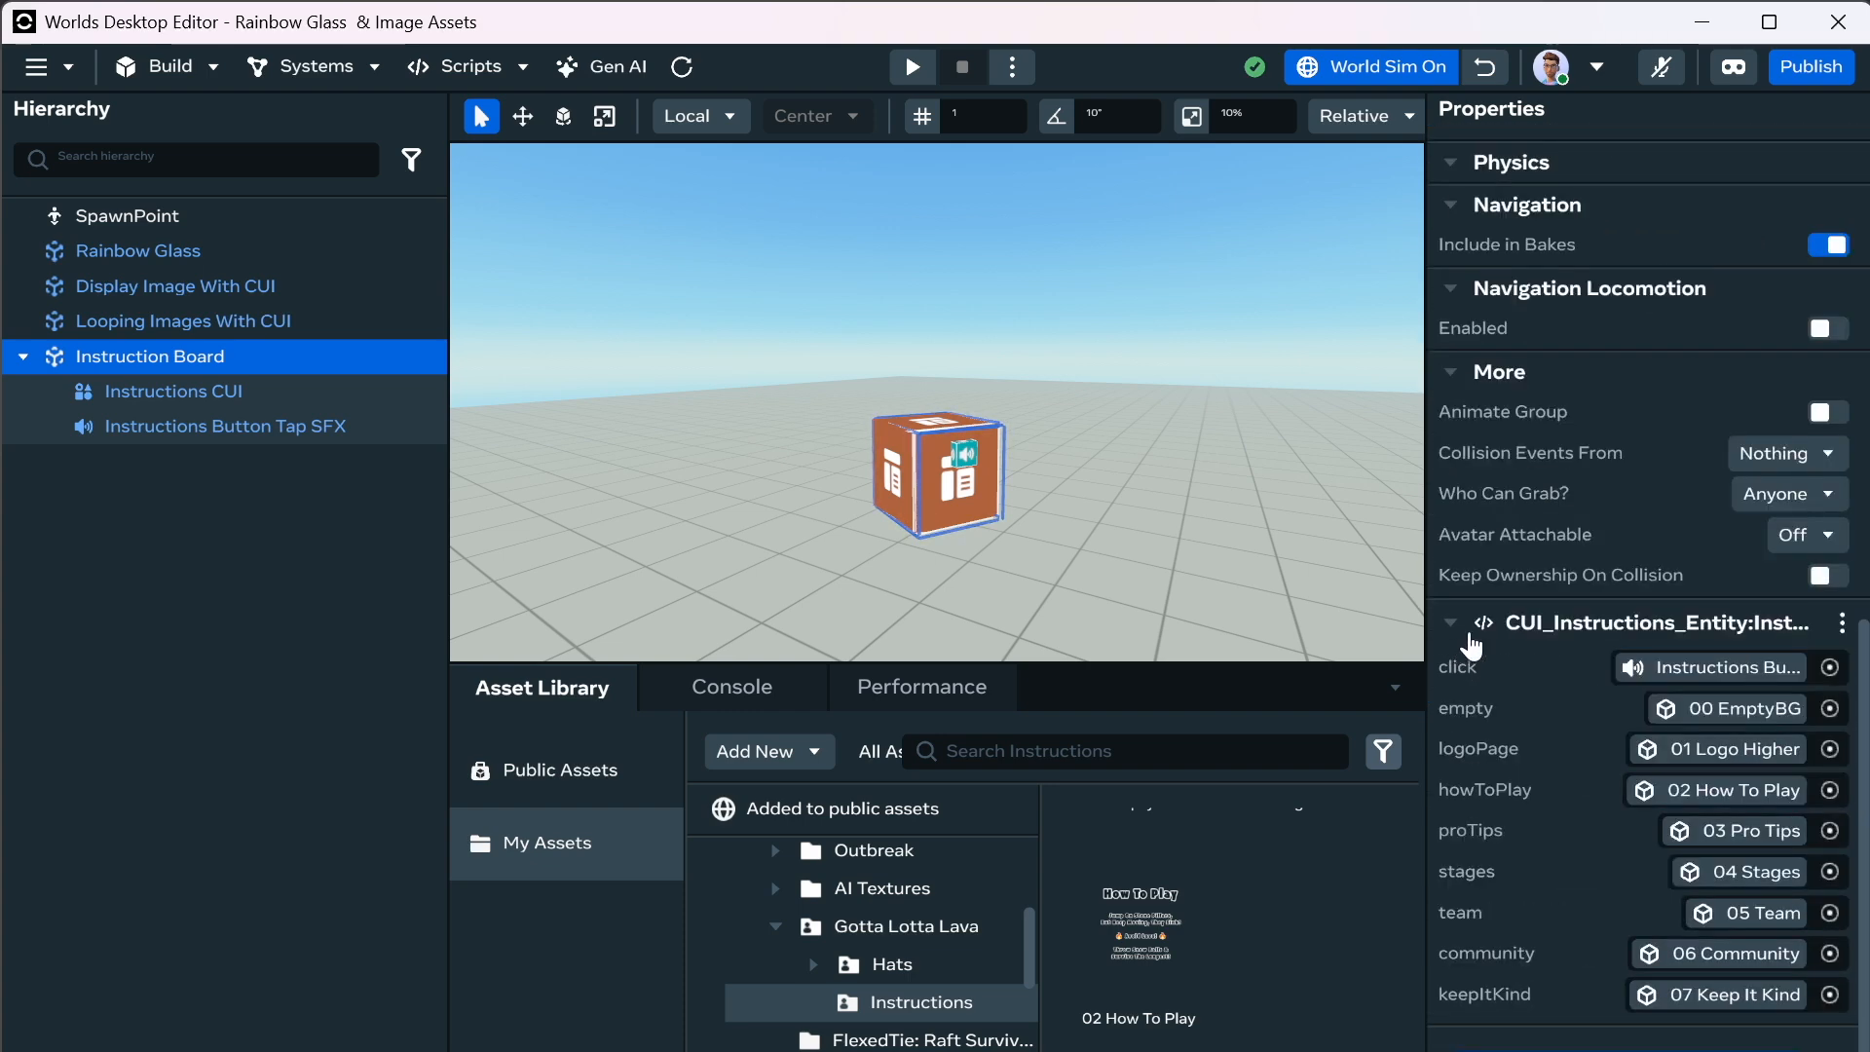
scroll(1461, 633, up, 10)
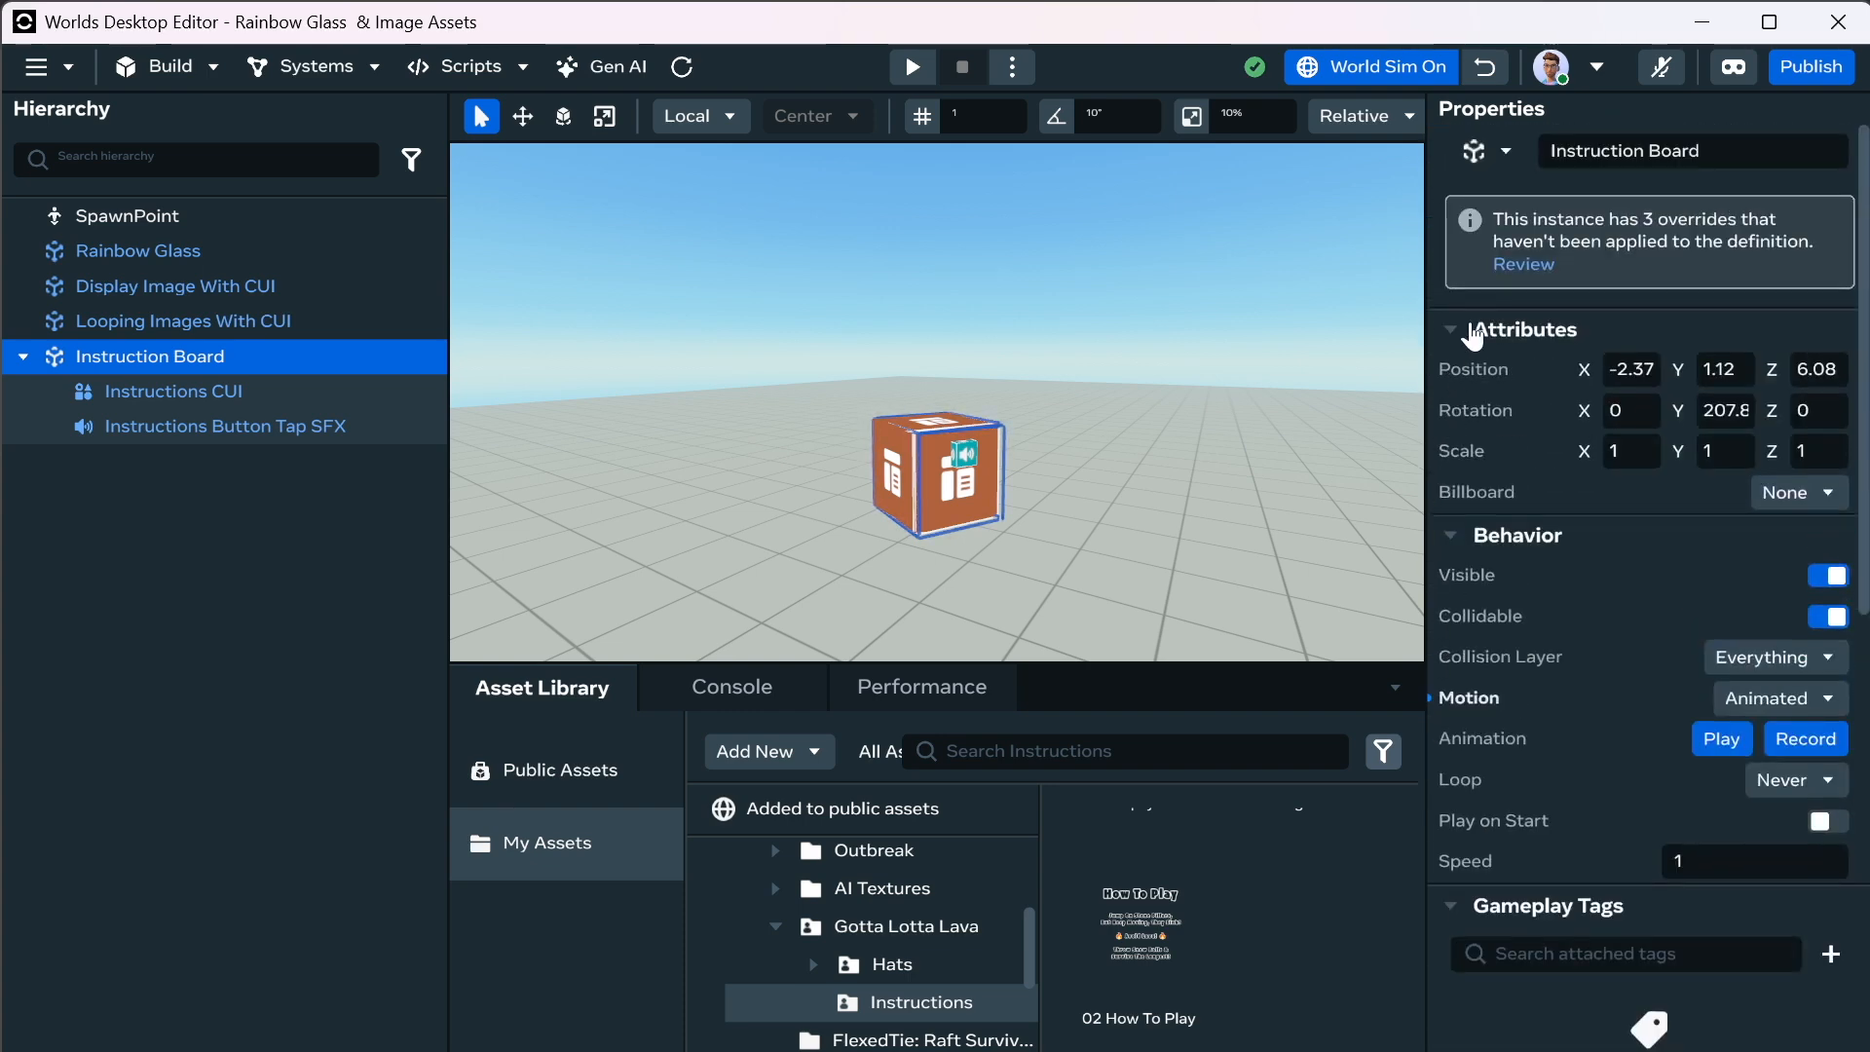
Review the template overrides of the Instruction Board and its child objects, then close the review without applying them.
click(1524, 265)
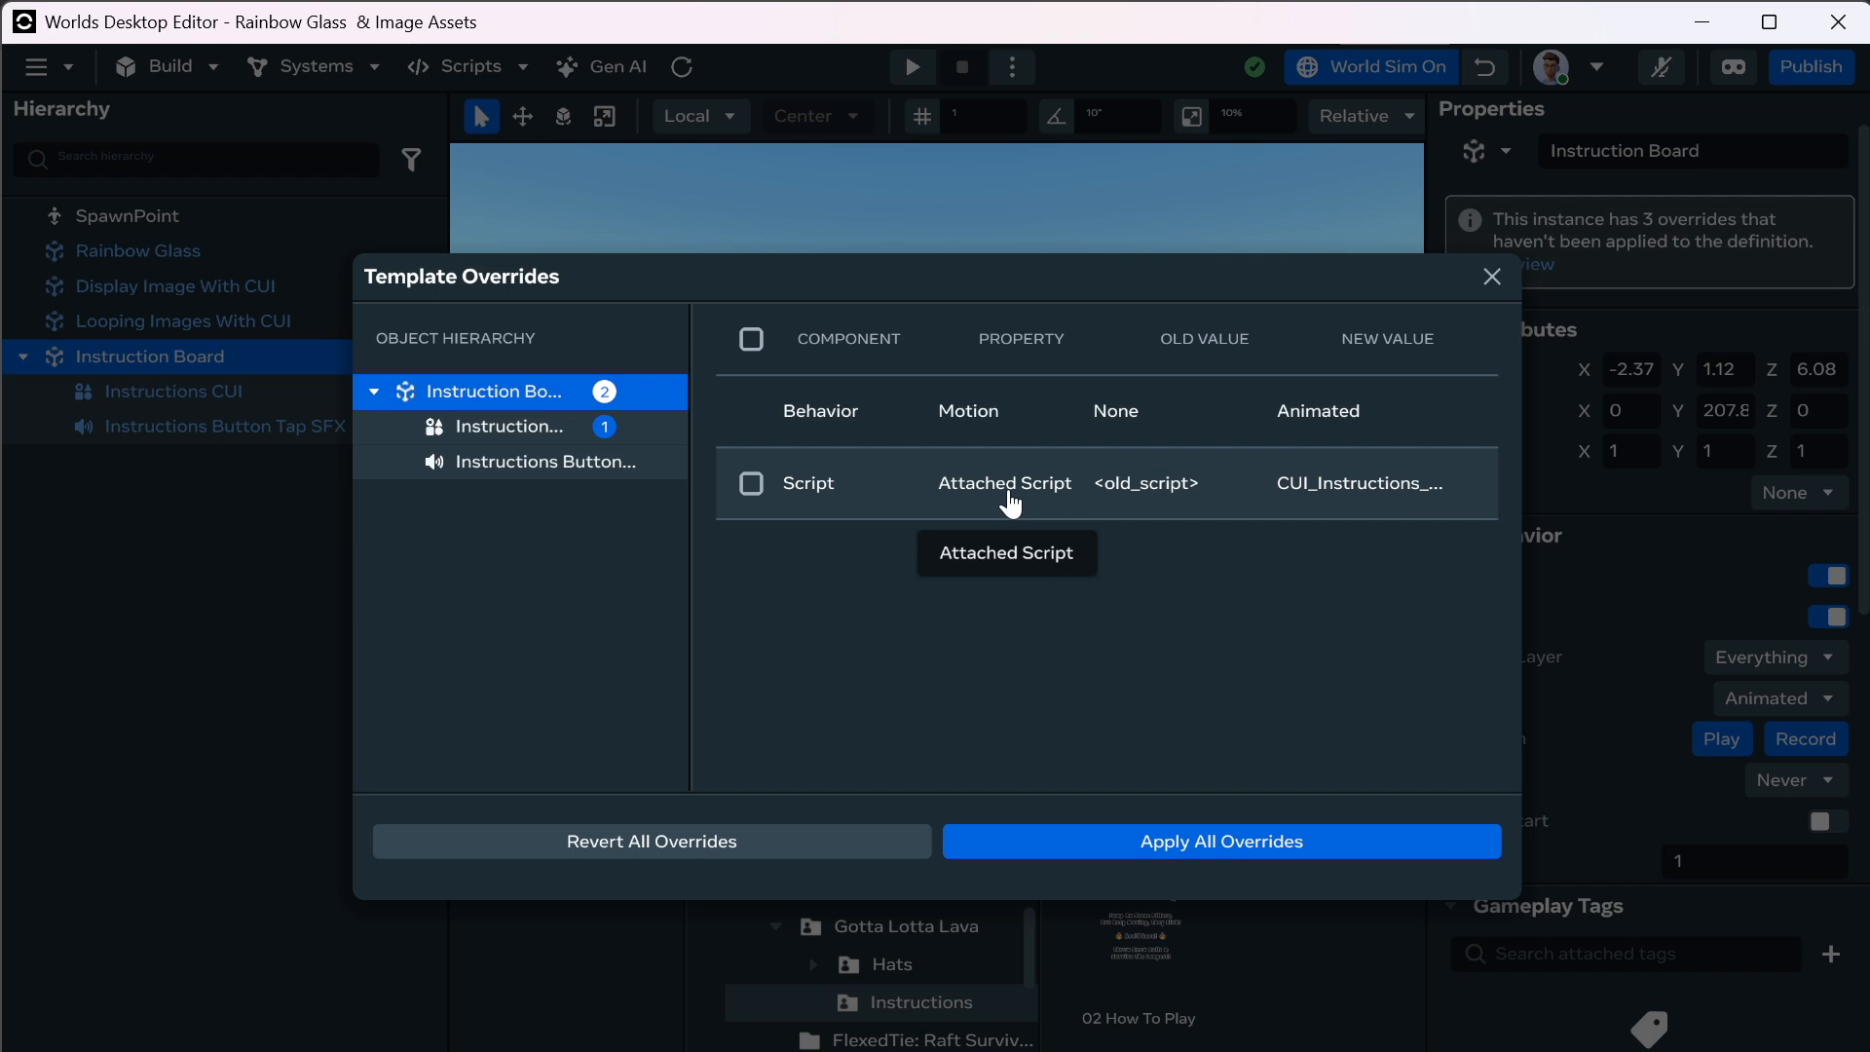
click(552, 440)
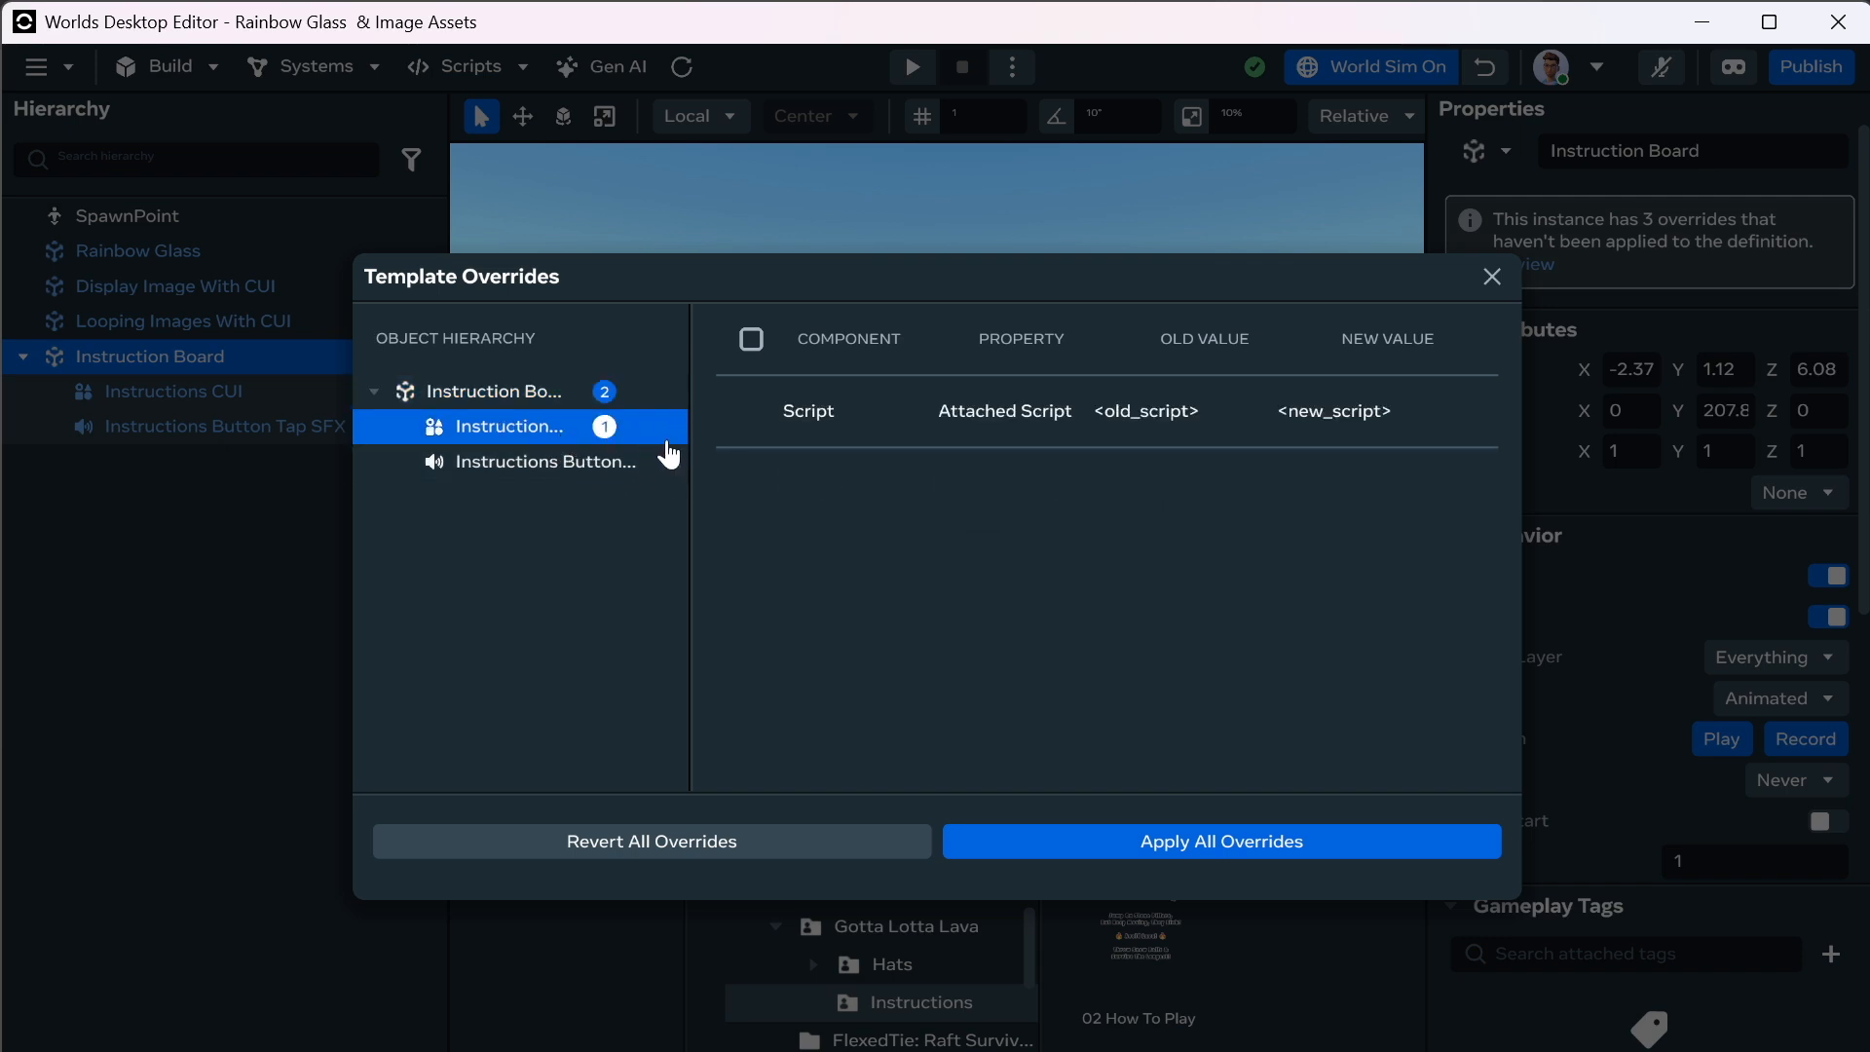
click(541, 409)
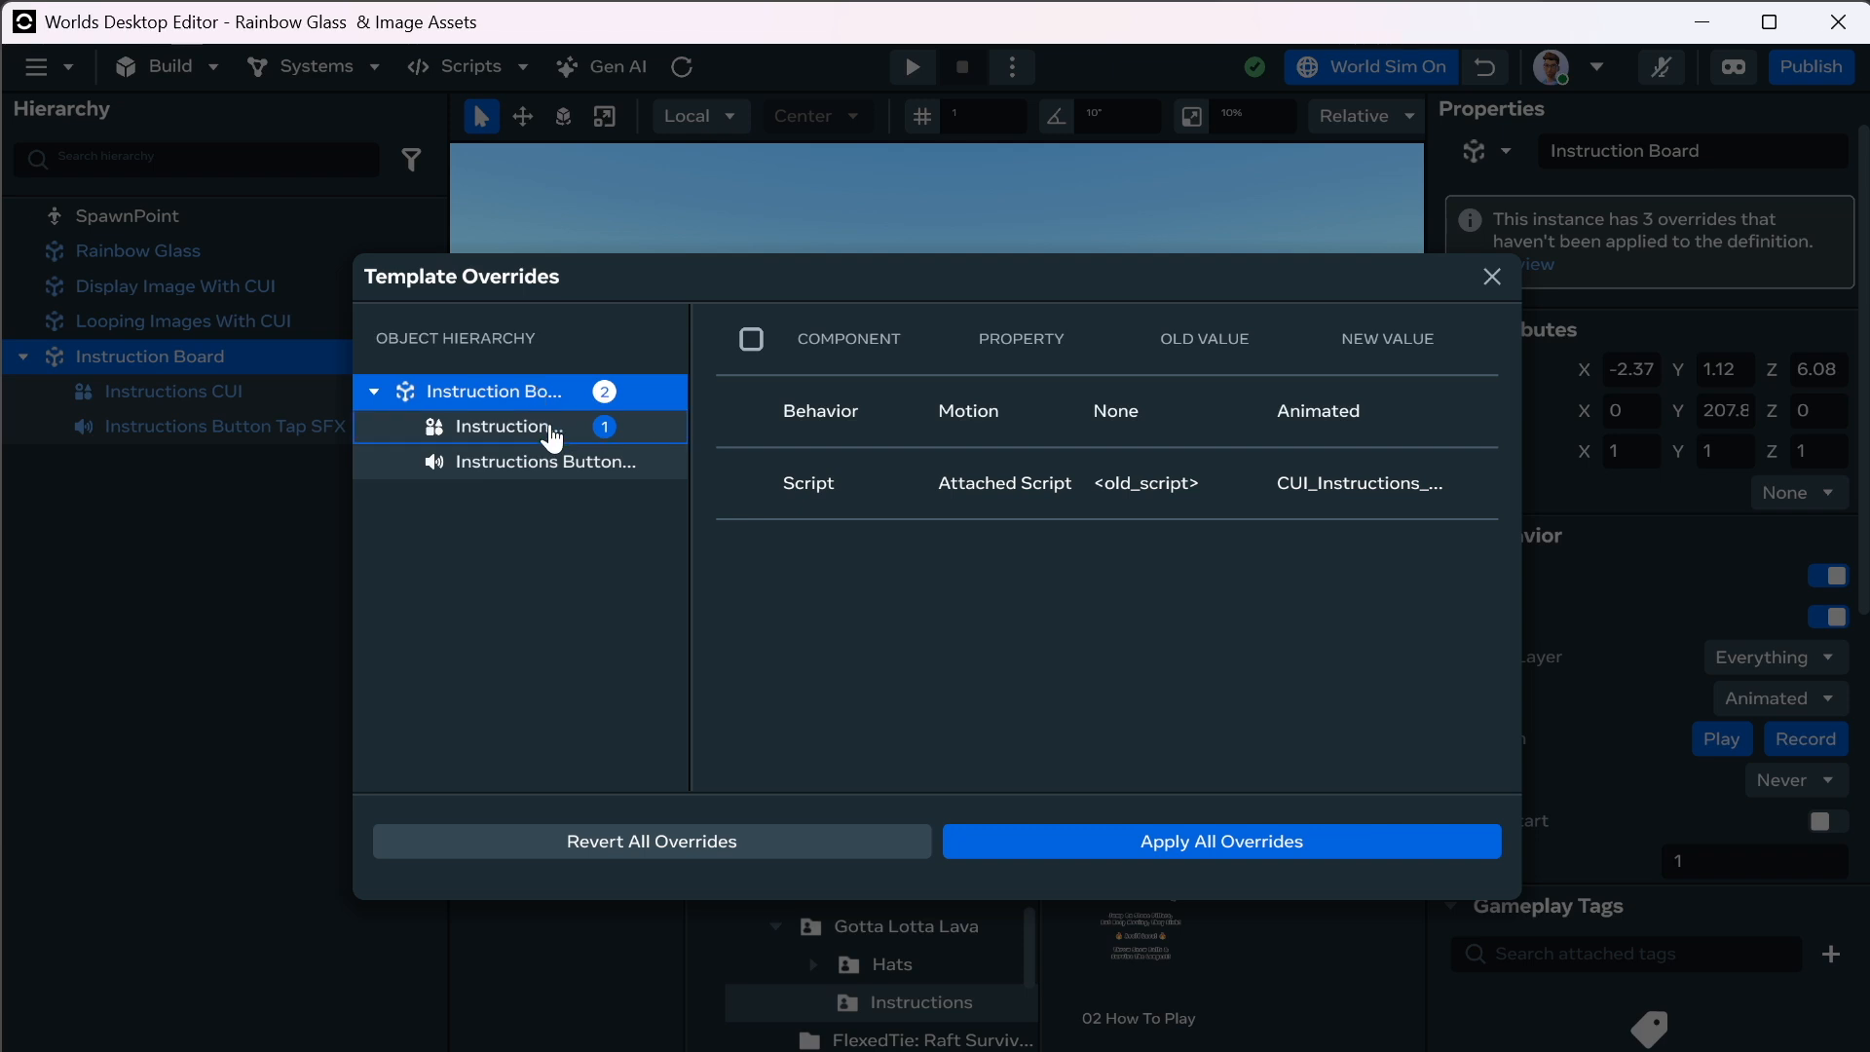
click(553, 429)
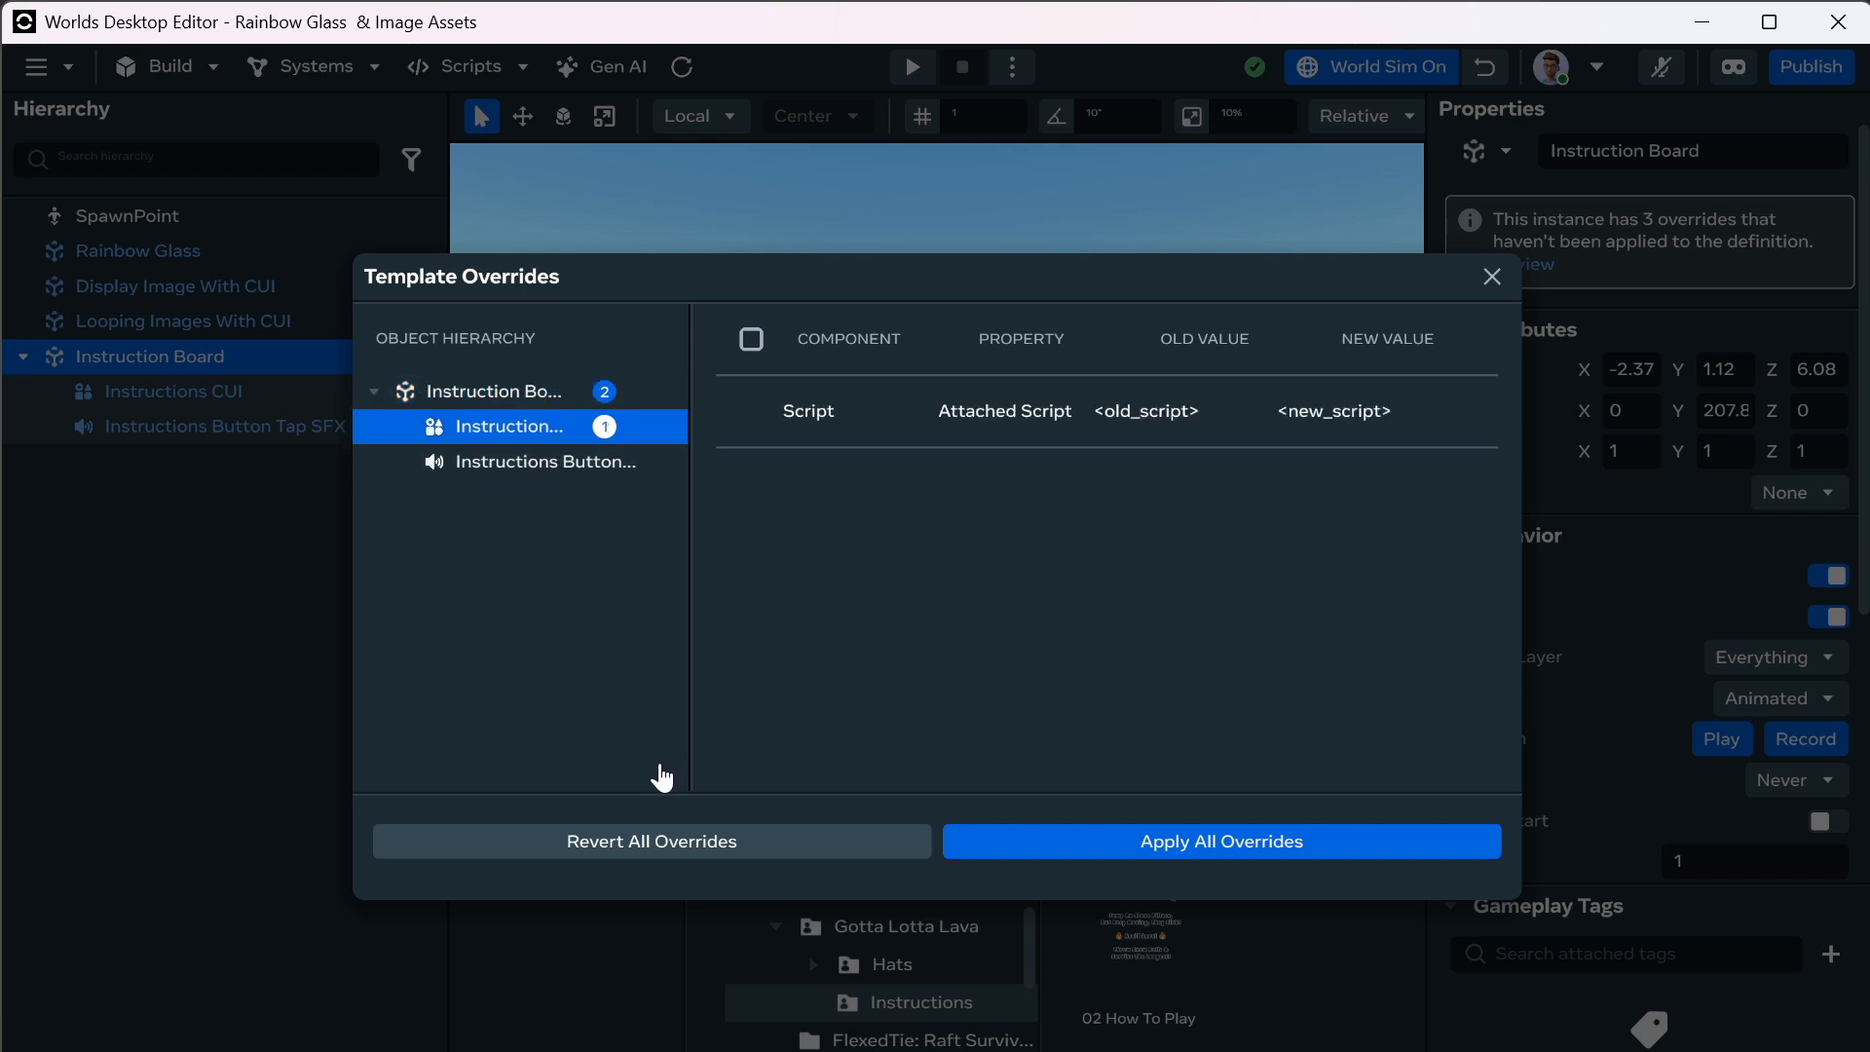
click(487, 404)
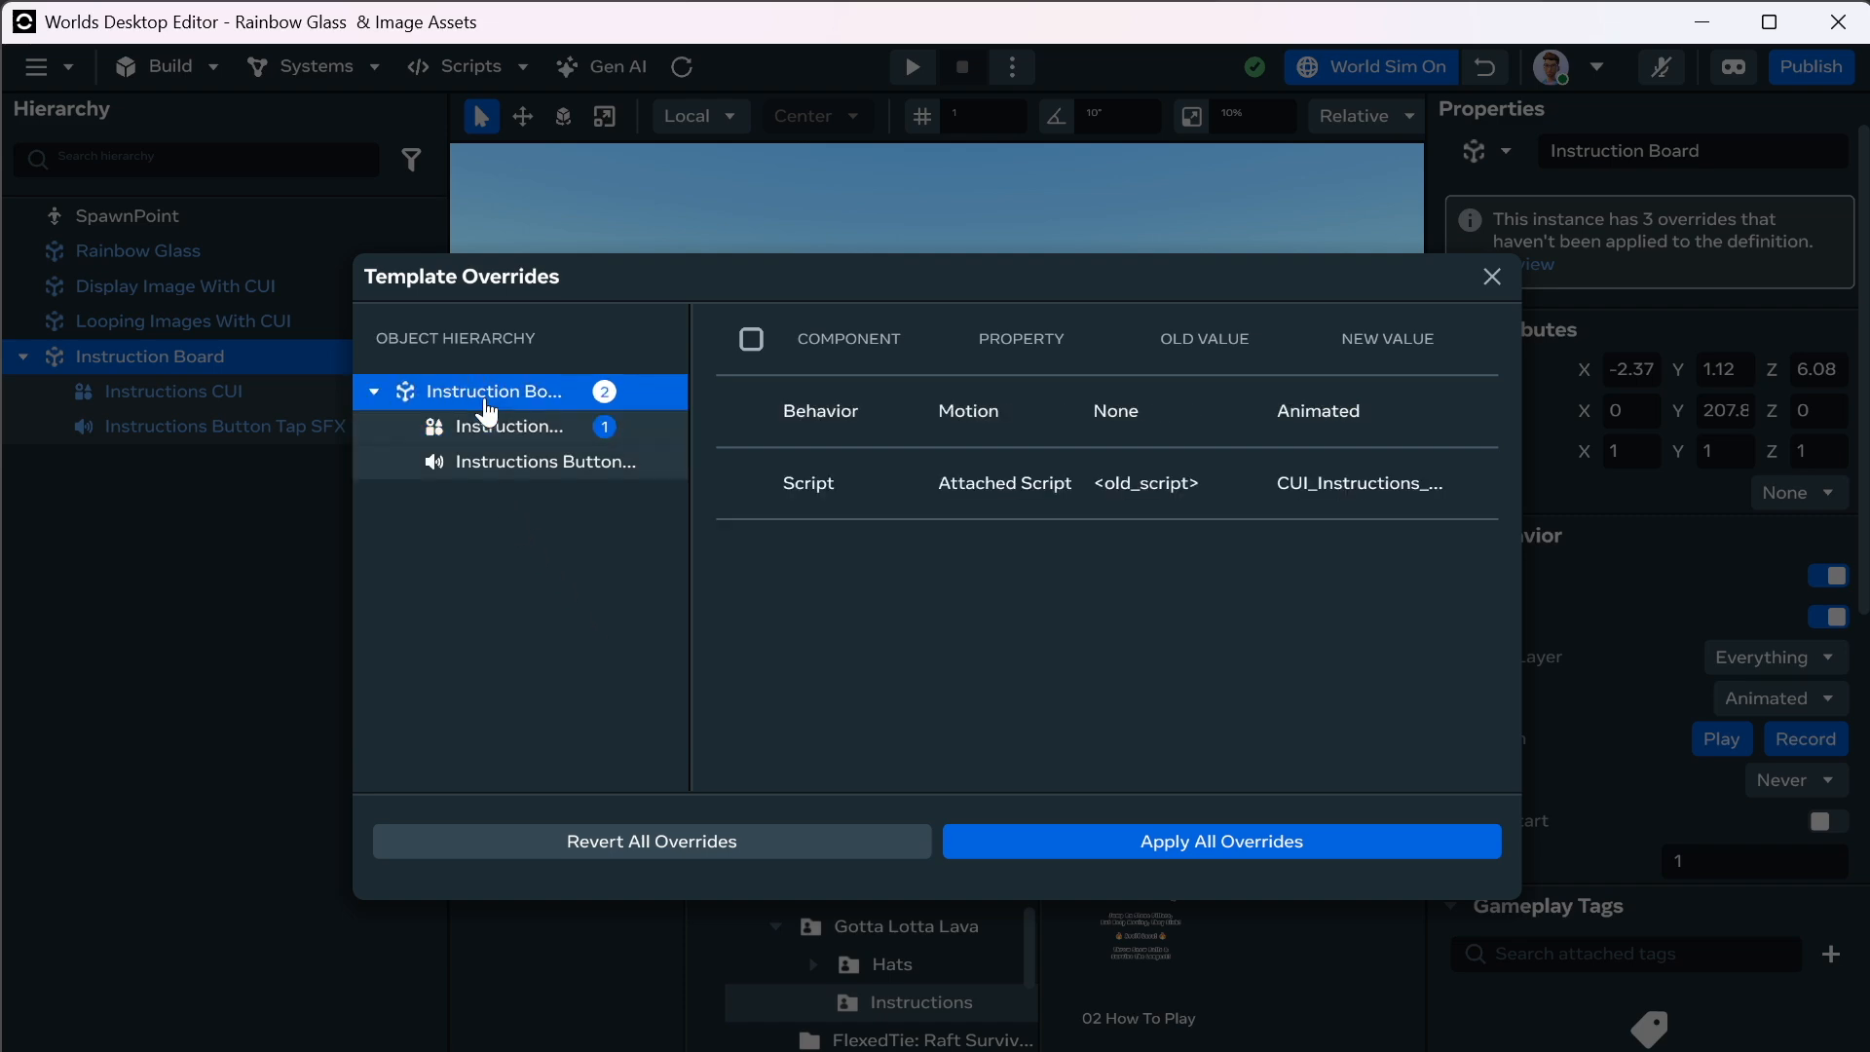
click(1495, 282)
Unlink the Instruction Board's instance root from its asset template and check that its script properties are still assigned.
right_click(151, 362)
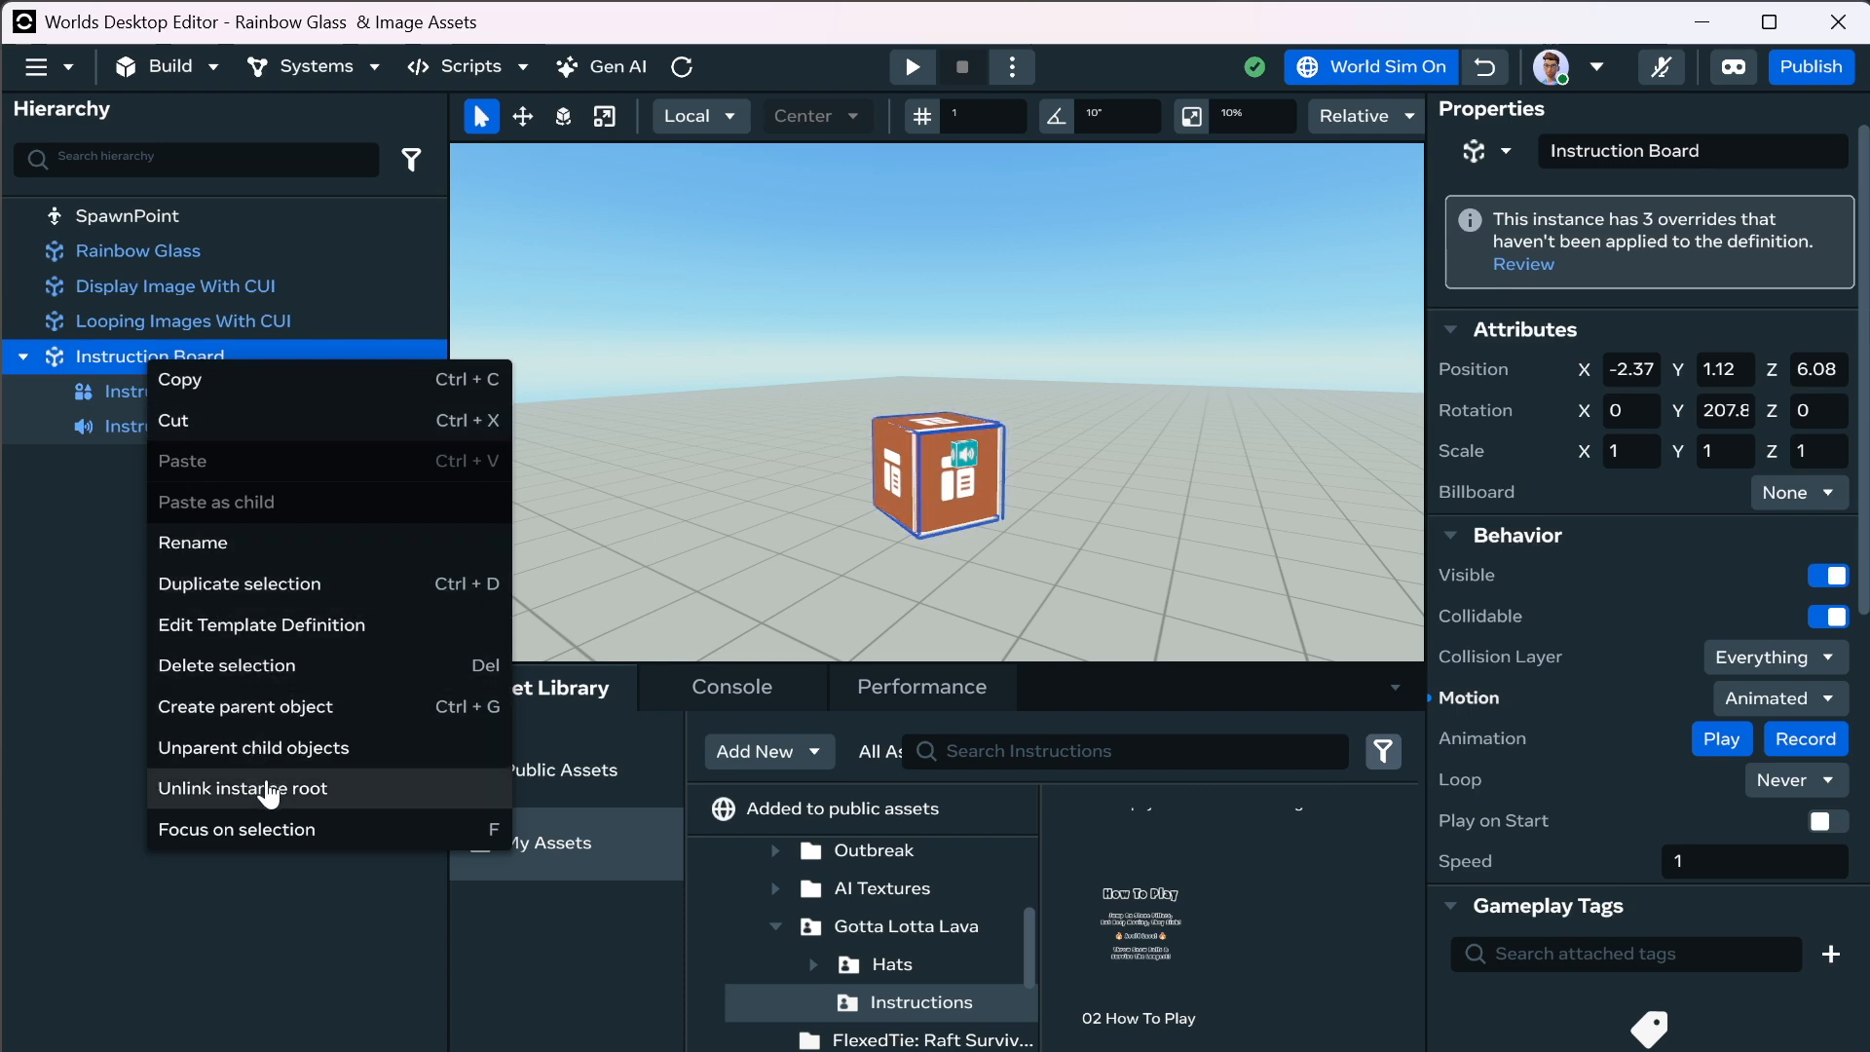
click(288, 794)
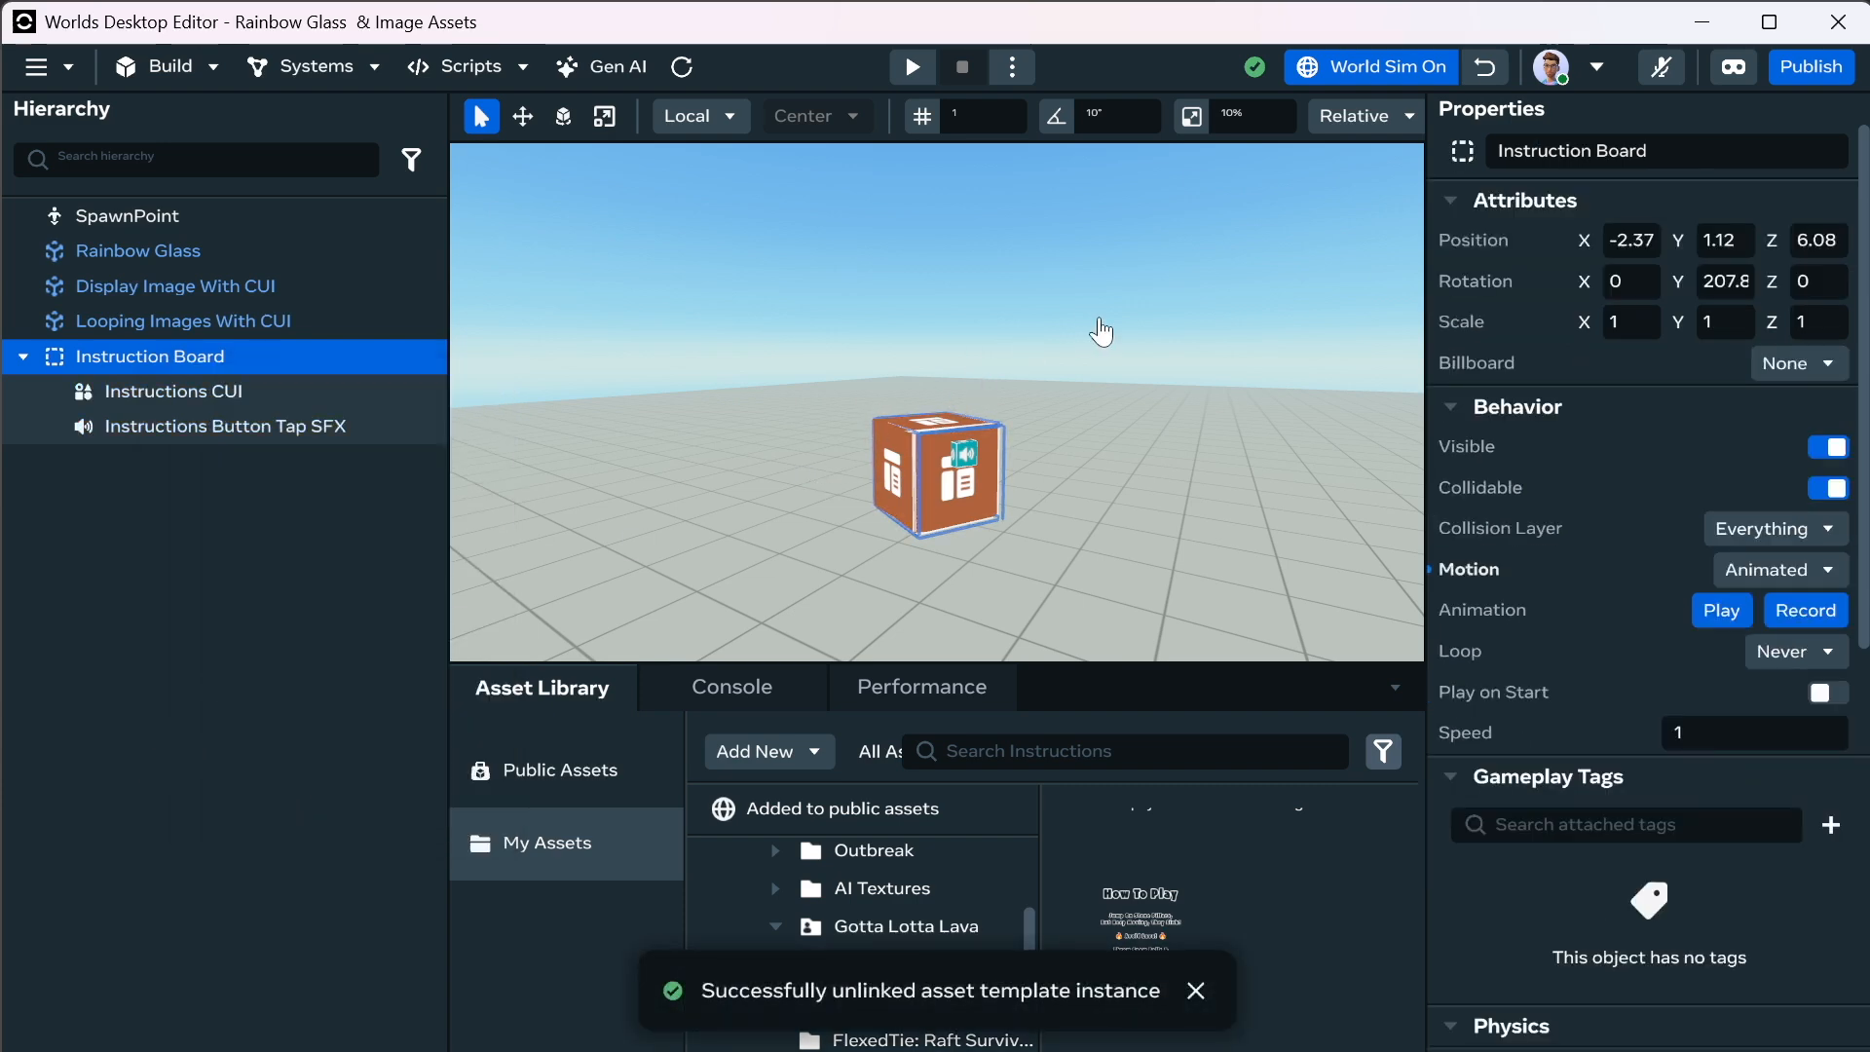
click(1177, 383)
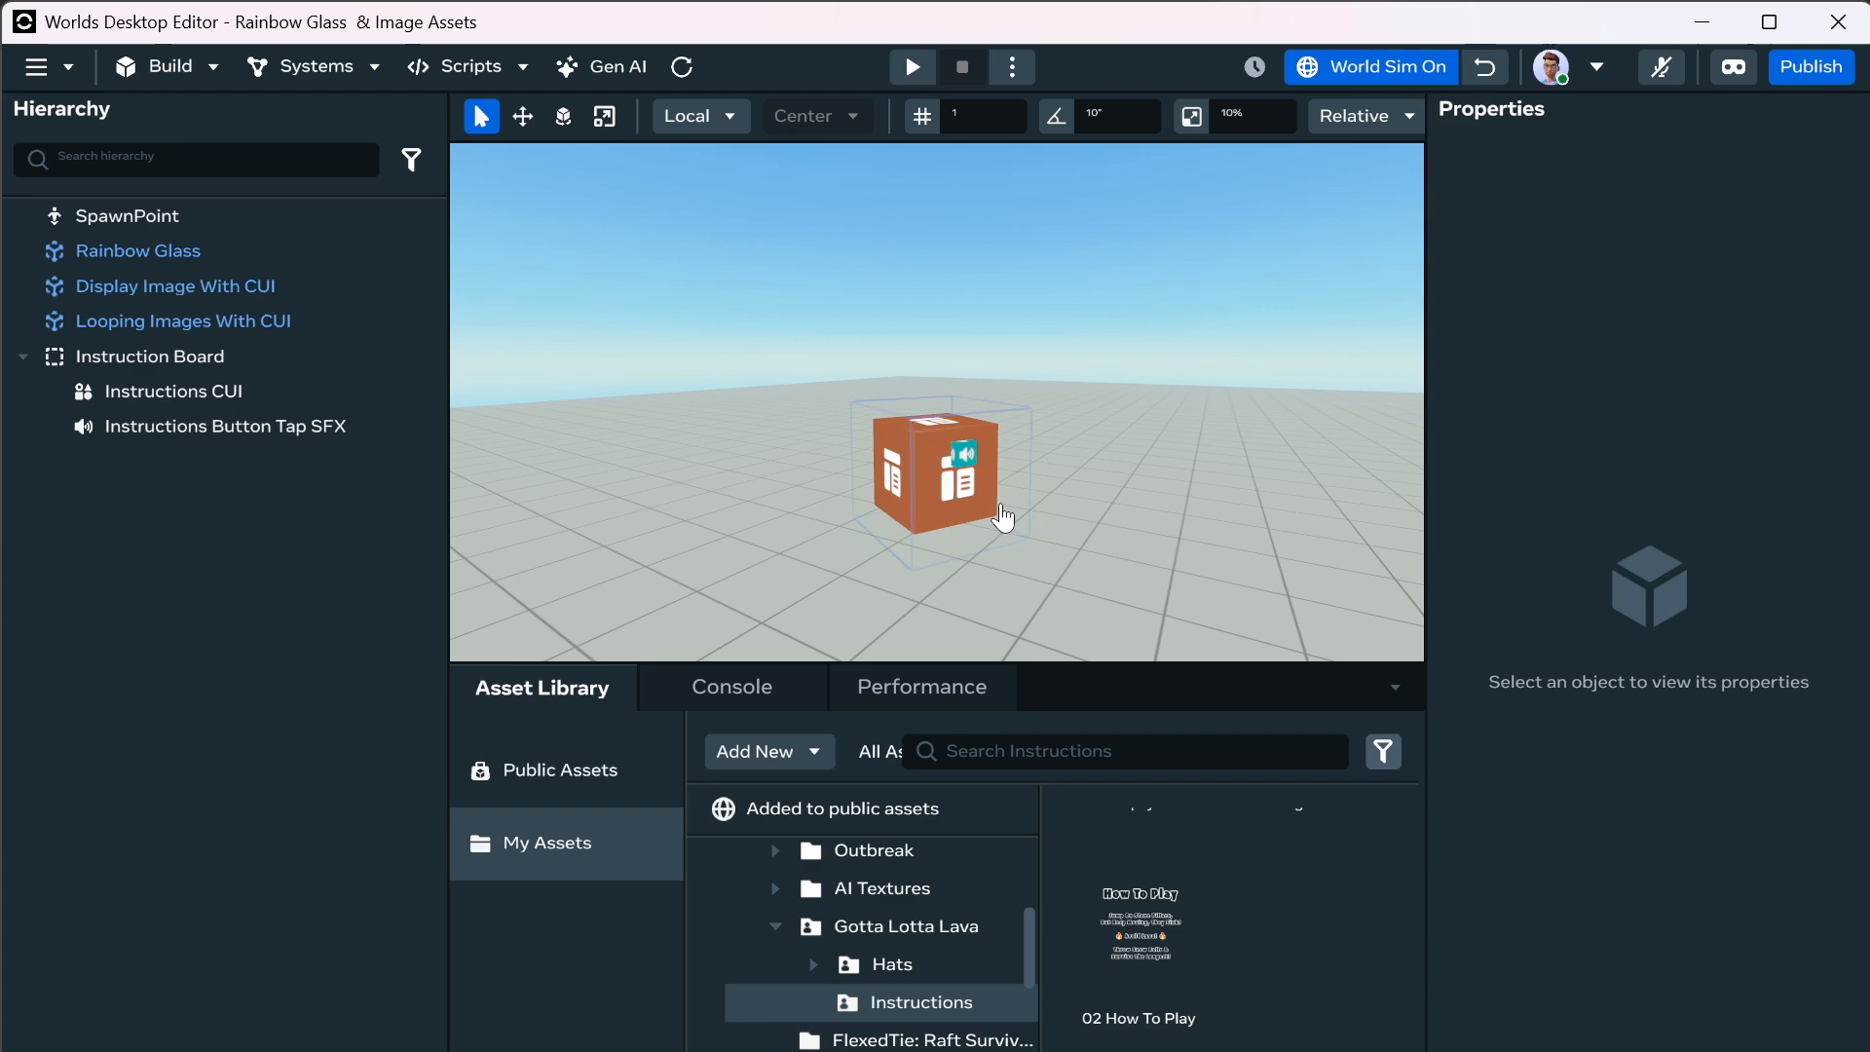
click(1000, 522)
scroll(1532, 775, down, 8)
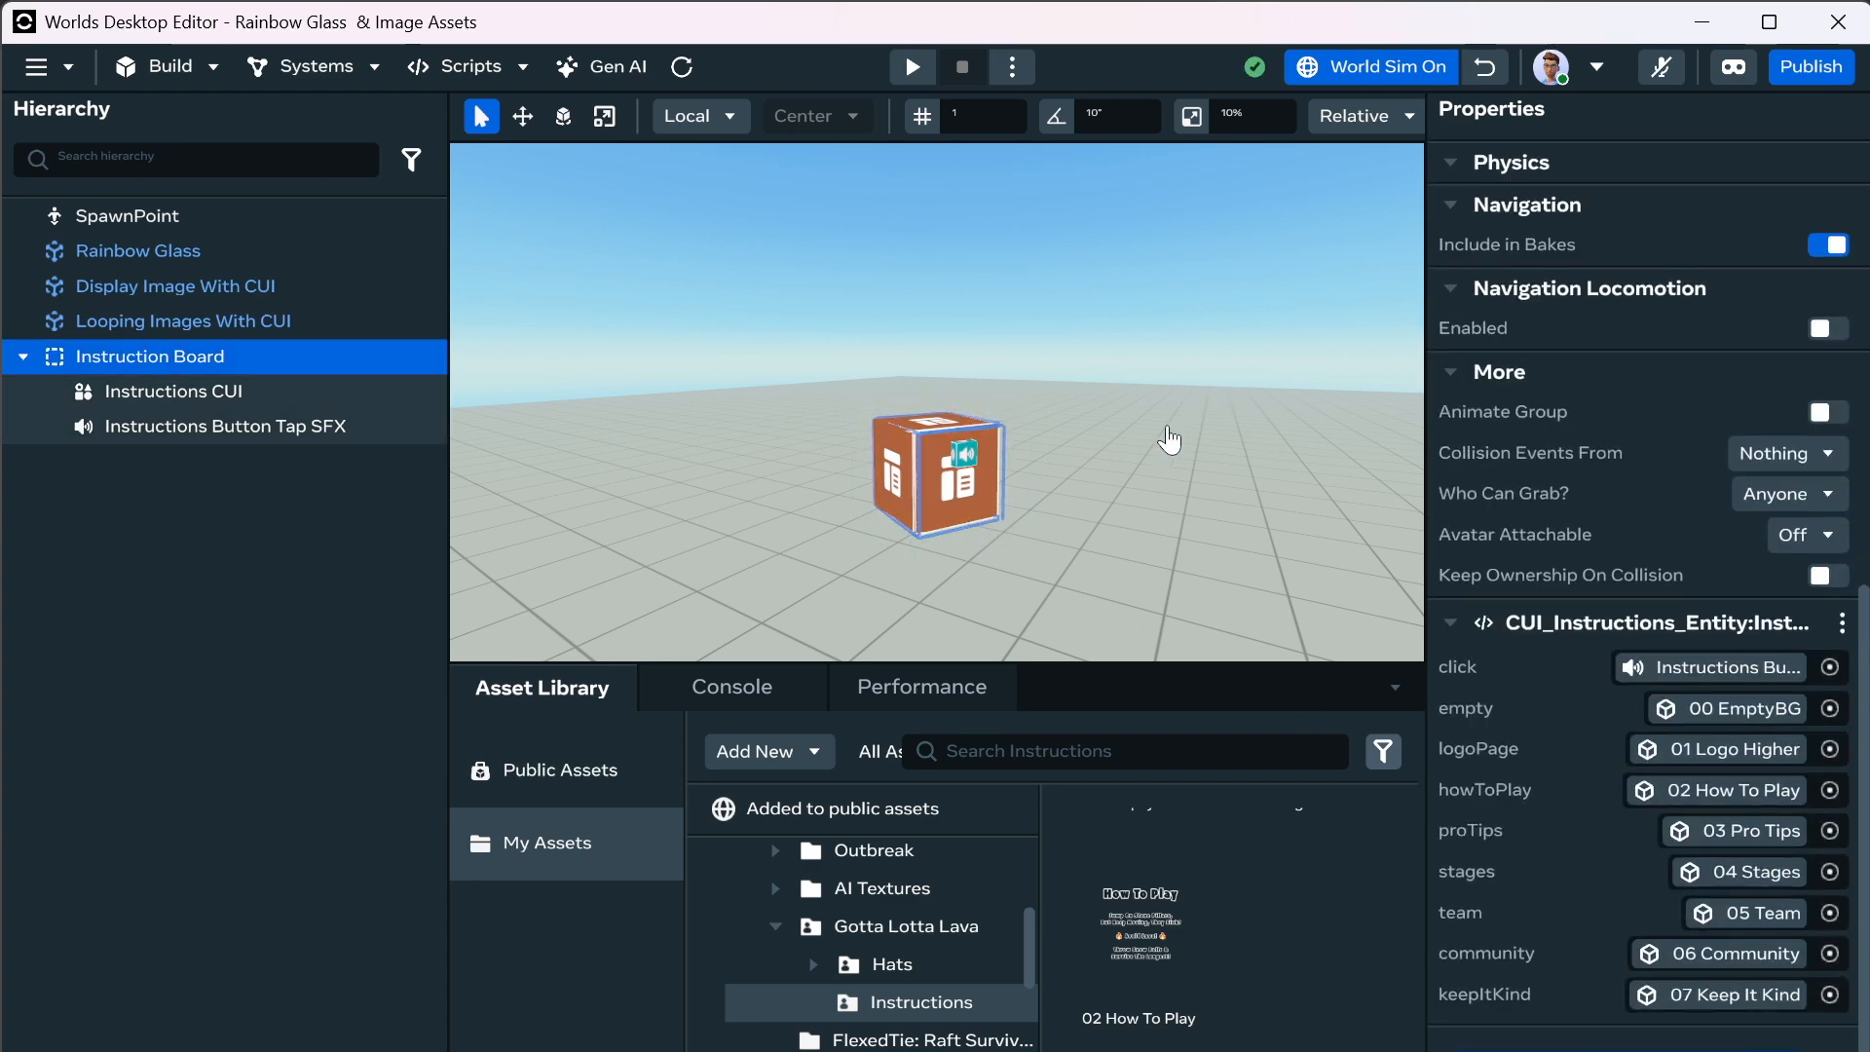
Deselect the Instruction Board and clear all messages from the console.
click(1138, 507)
click(733, 688)
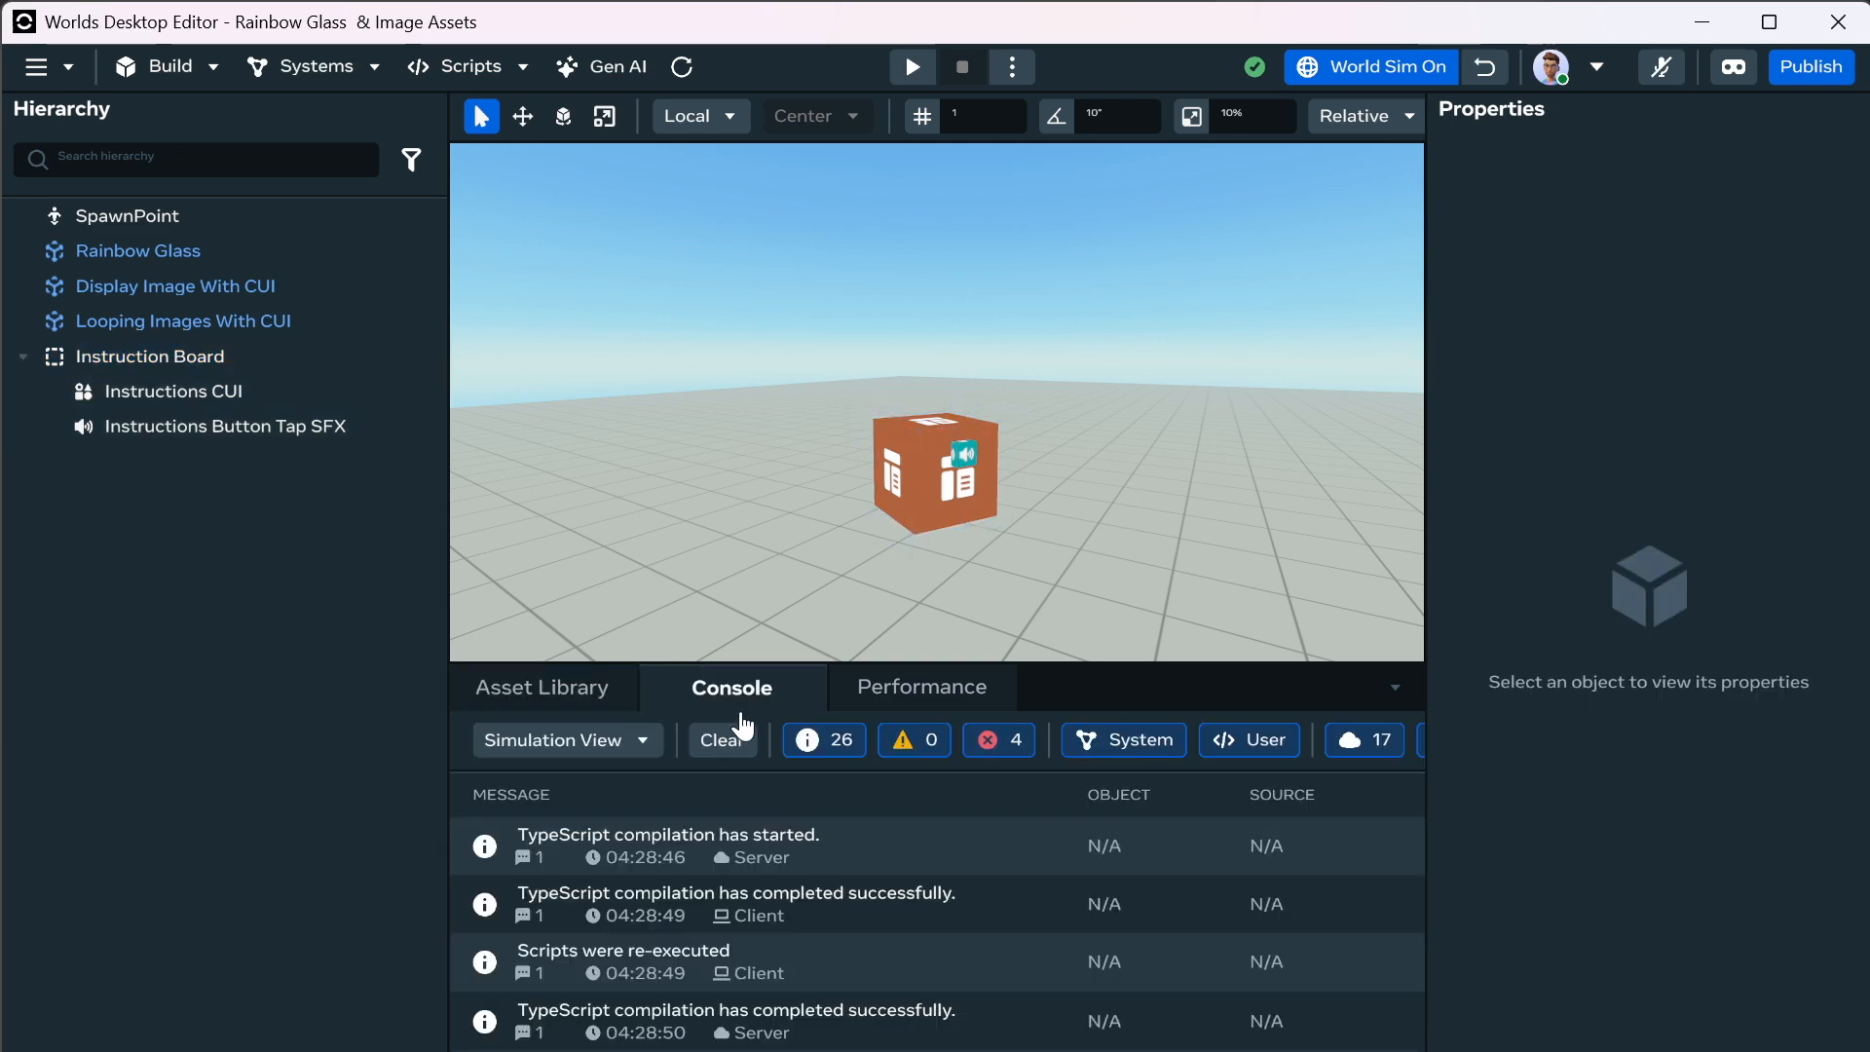
click(742, 757)
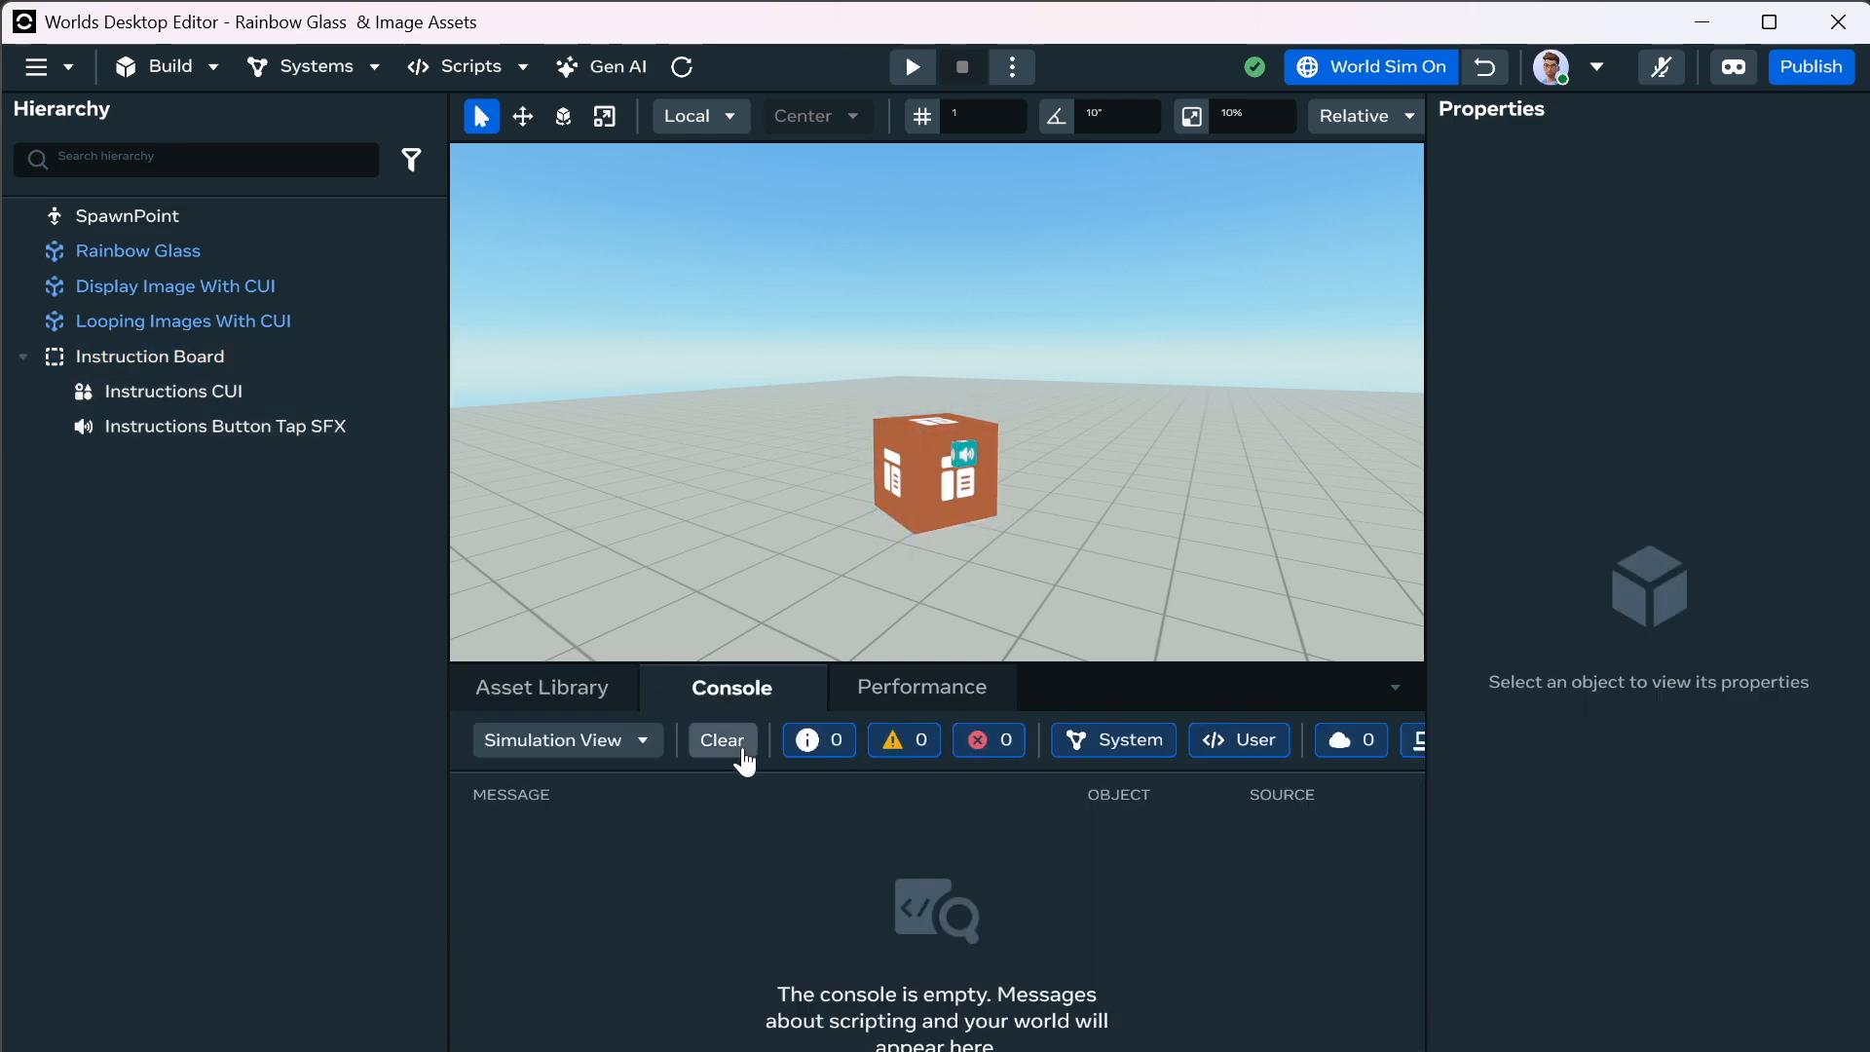
Restart the world simulation and check the properties of the Instructions CUI.
click(1416, 82)
click(1416, 82)
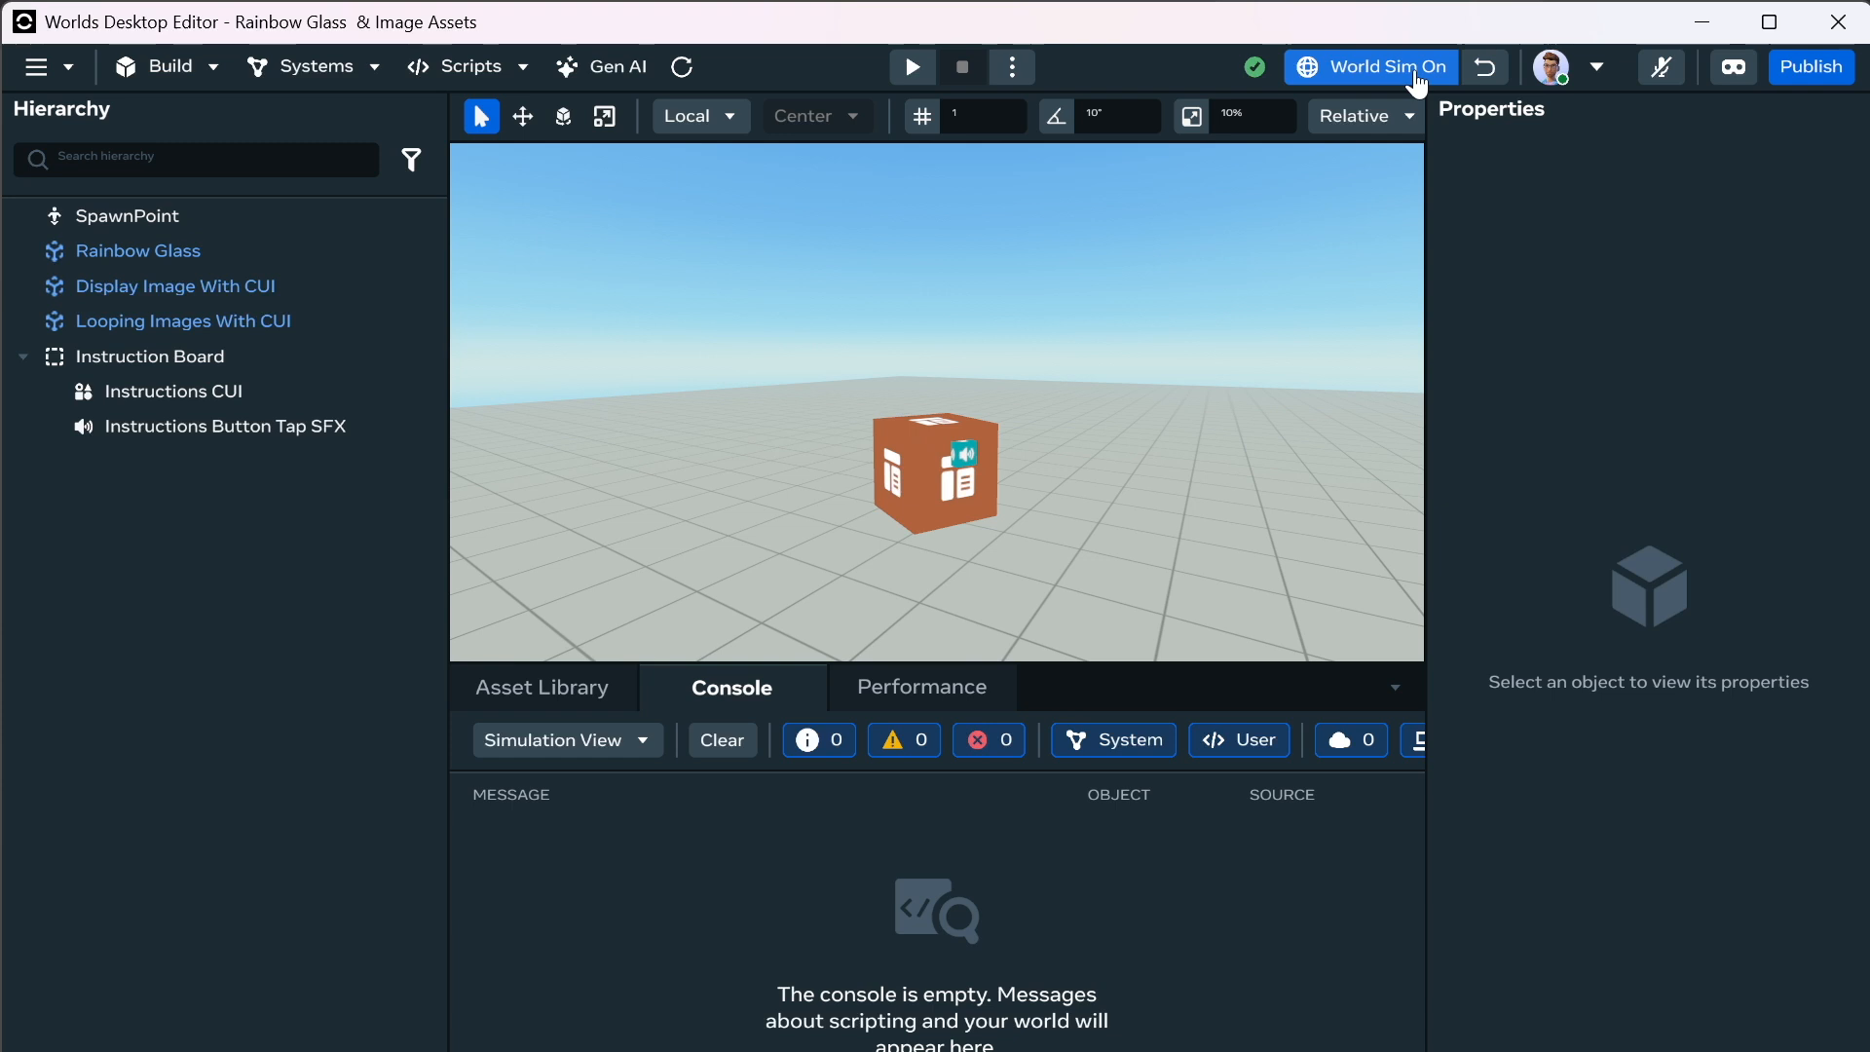
click(978, 508)
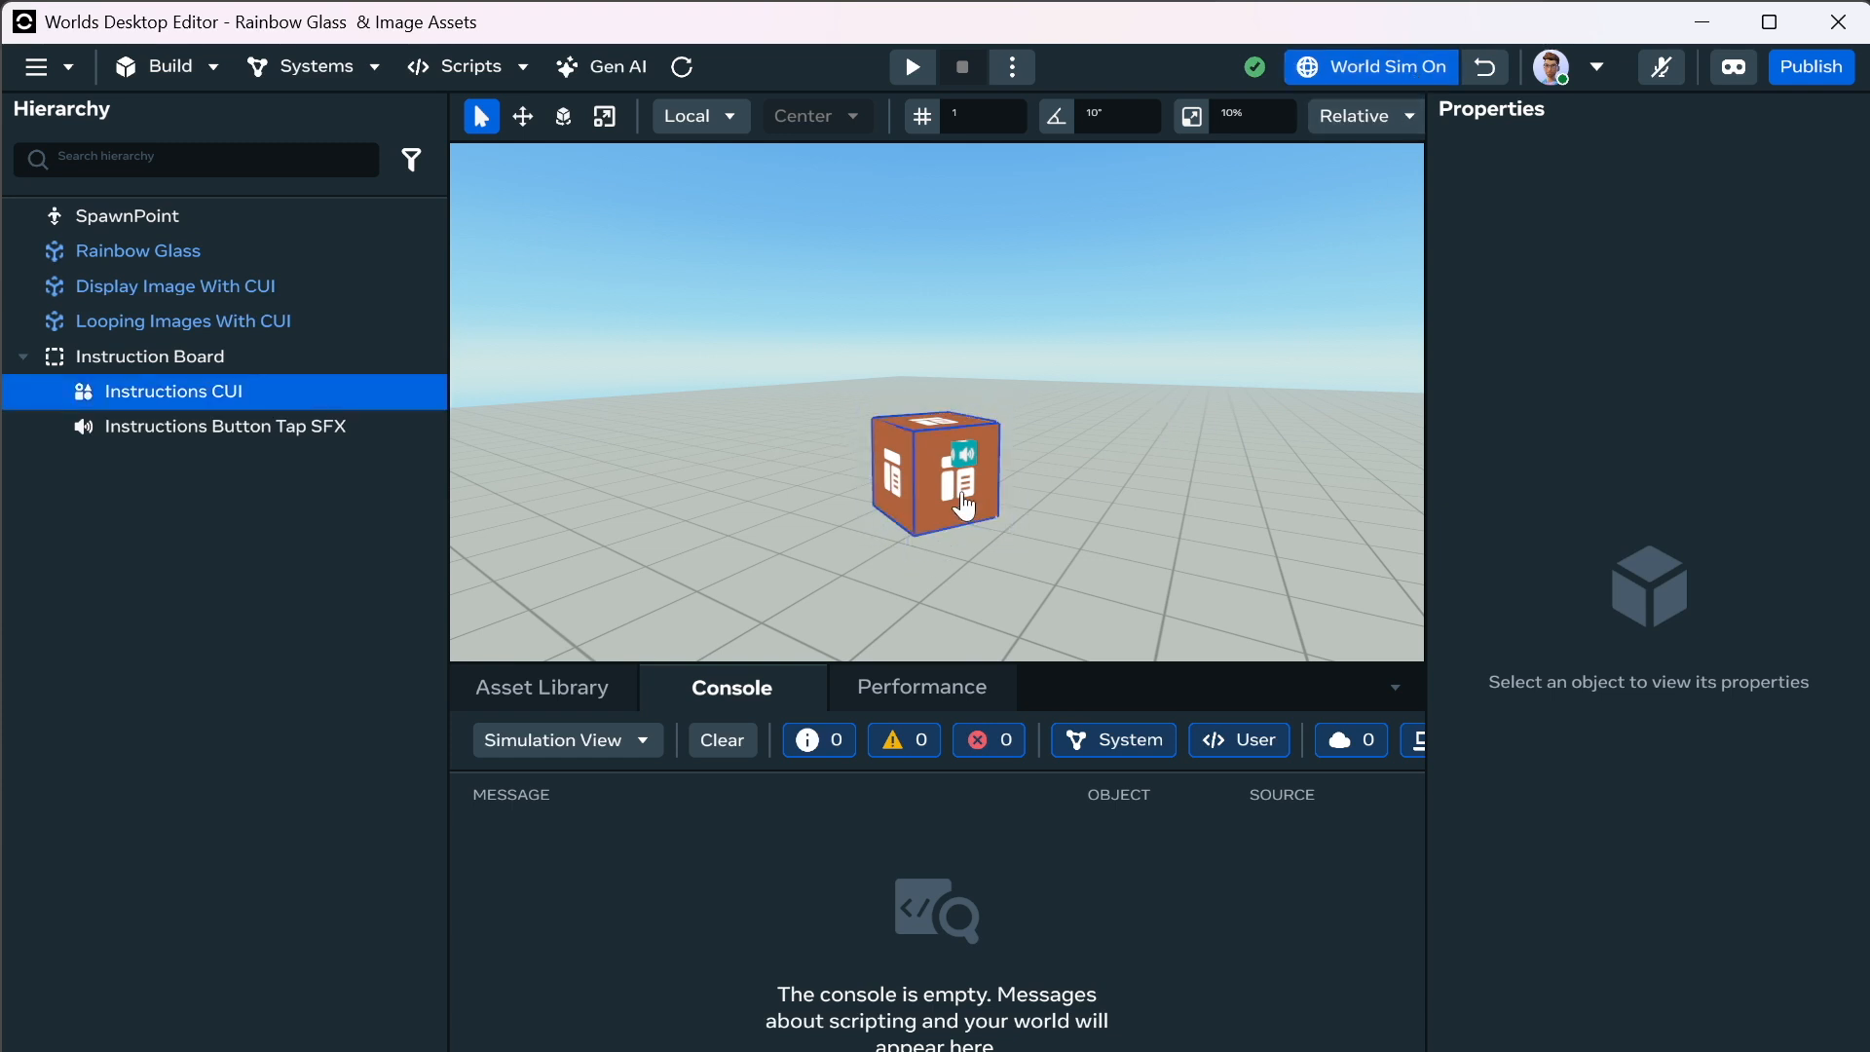
scroll(1503, 620, down, 2)
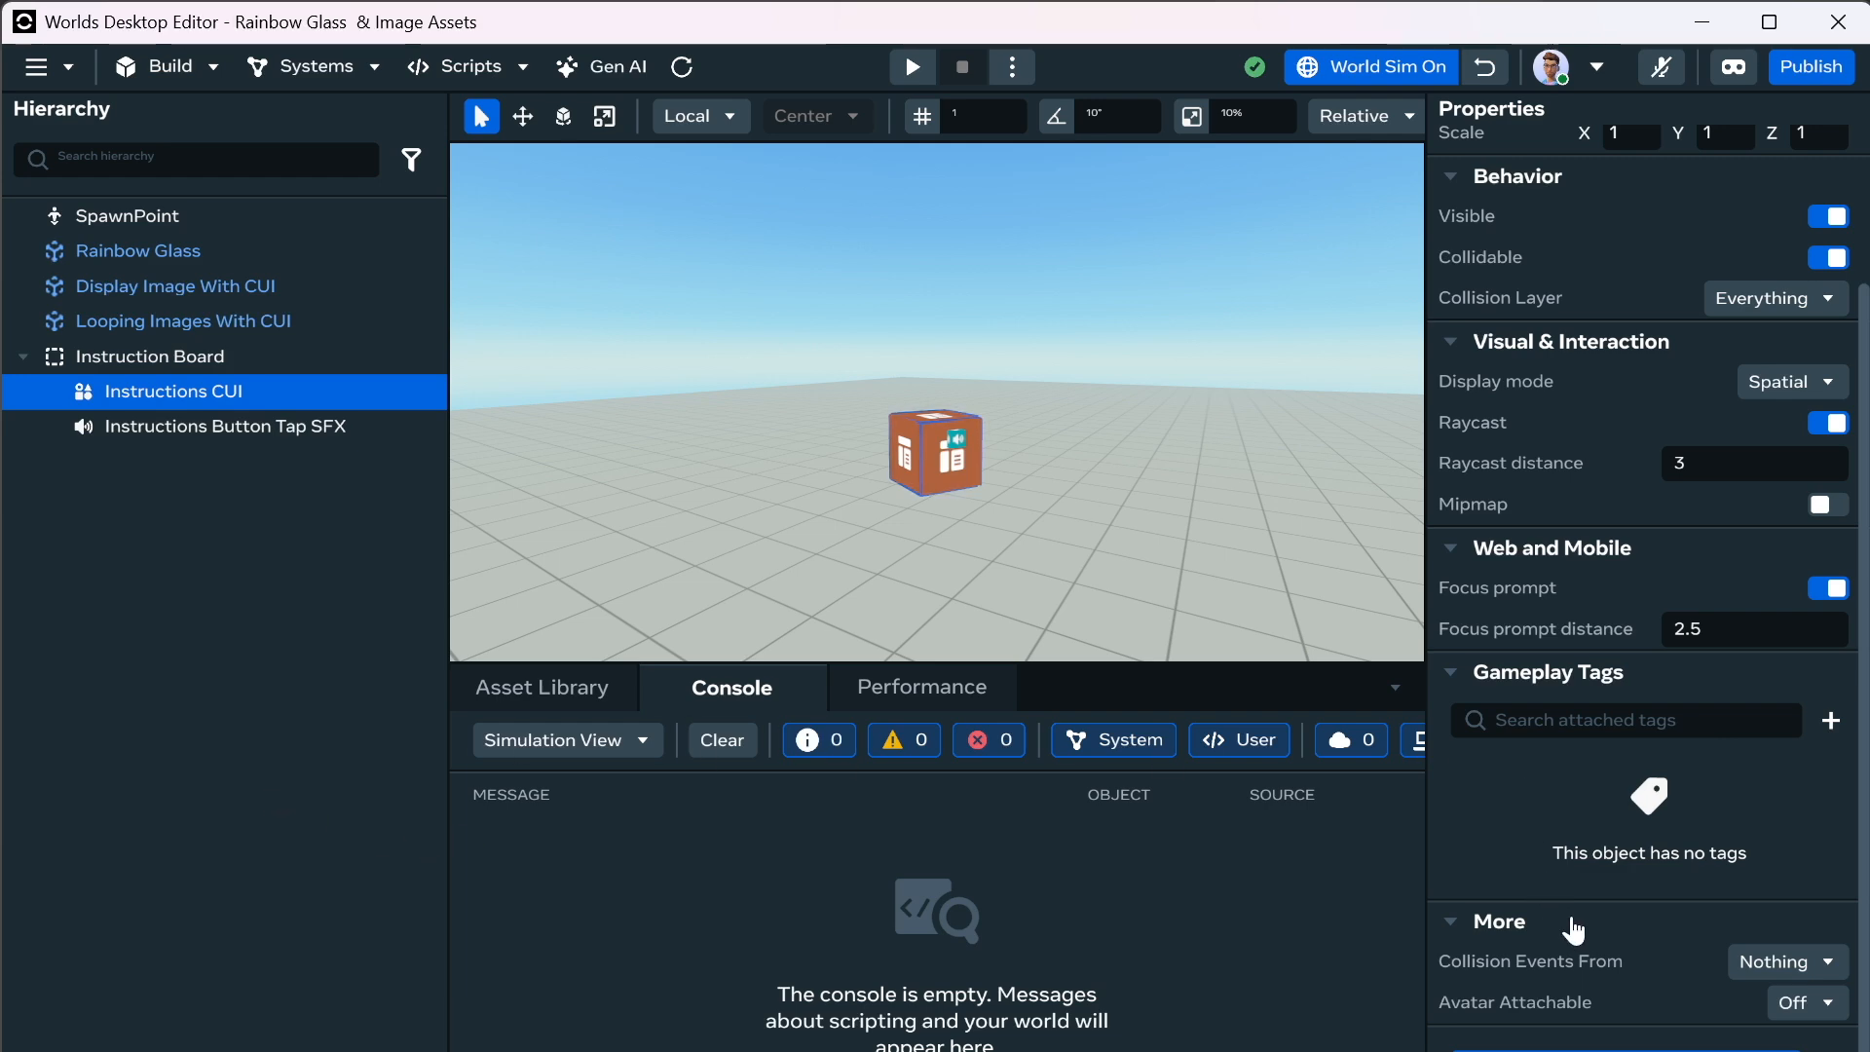
Remove the CUI_Instructions_Entity script component from the parent Instruction Board object.
click(202, 360)
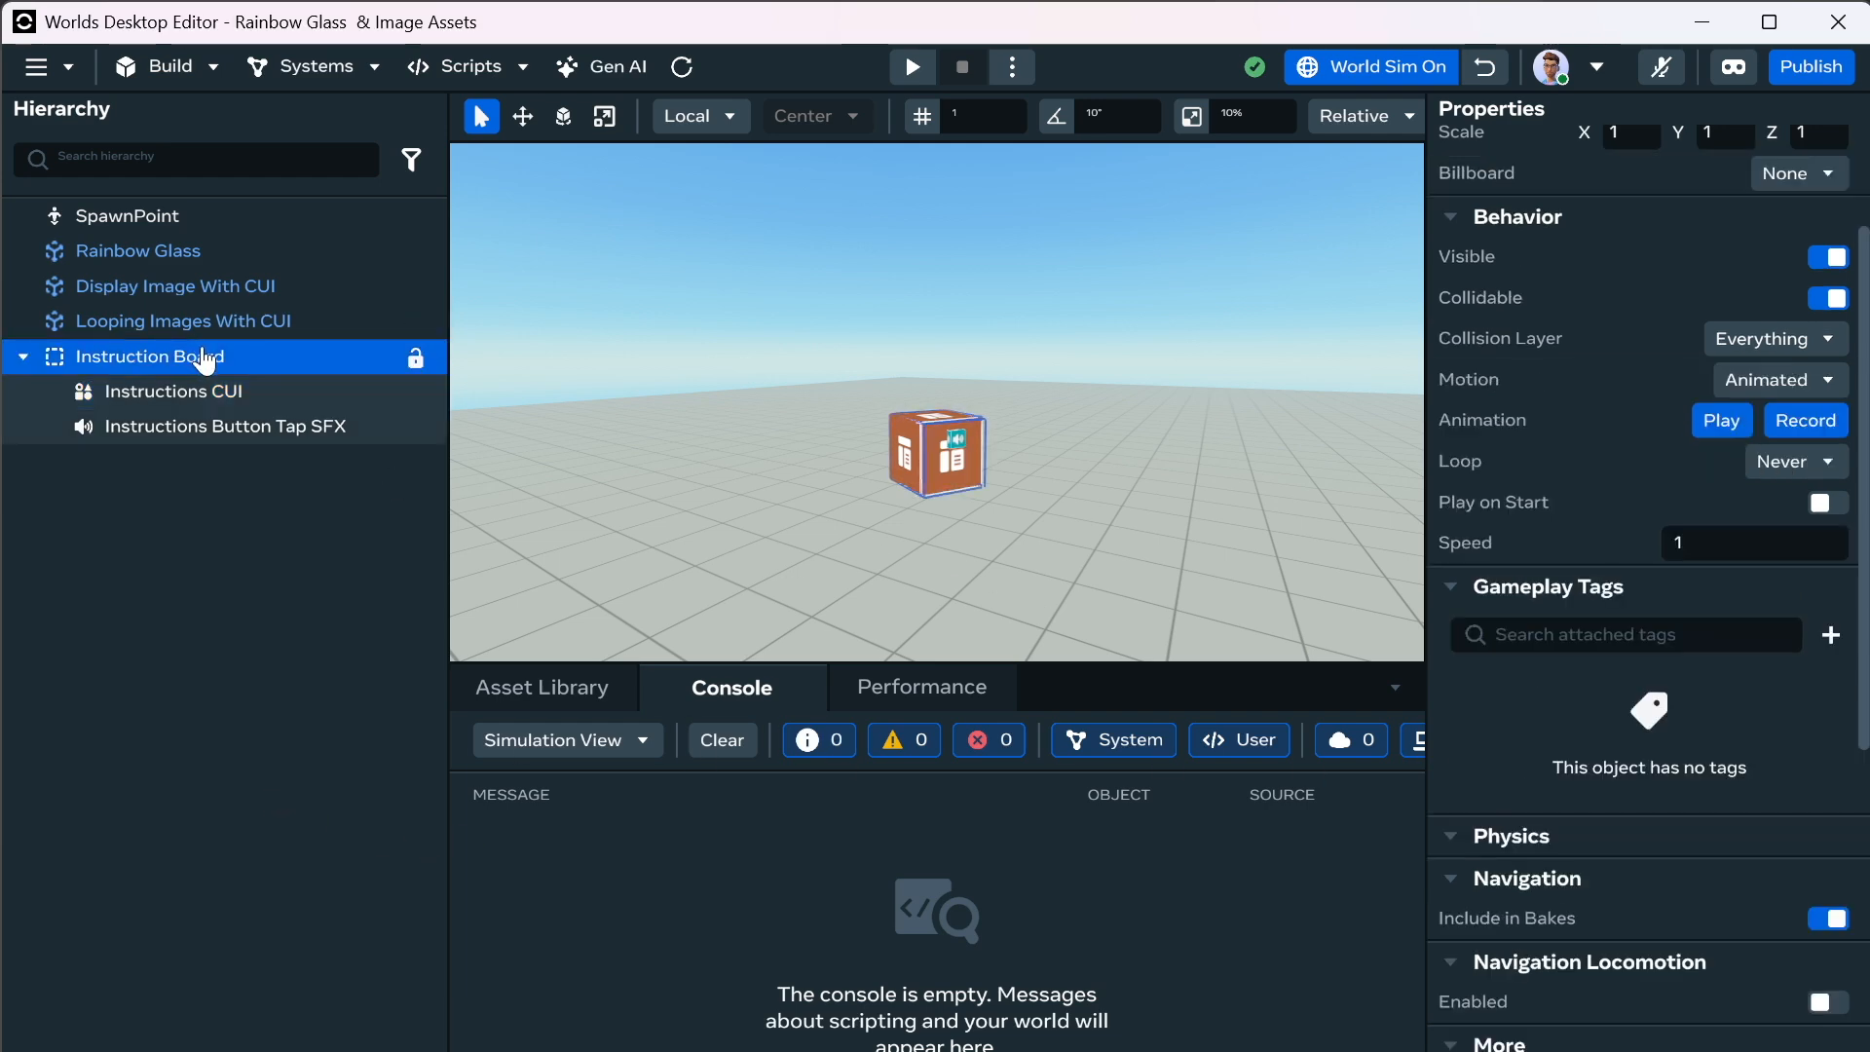
scroll(1505, 646, down, 7)
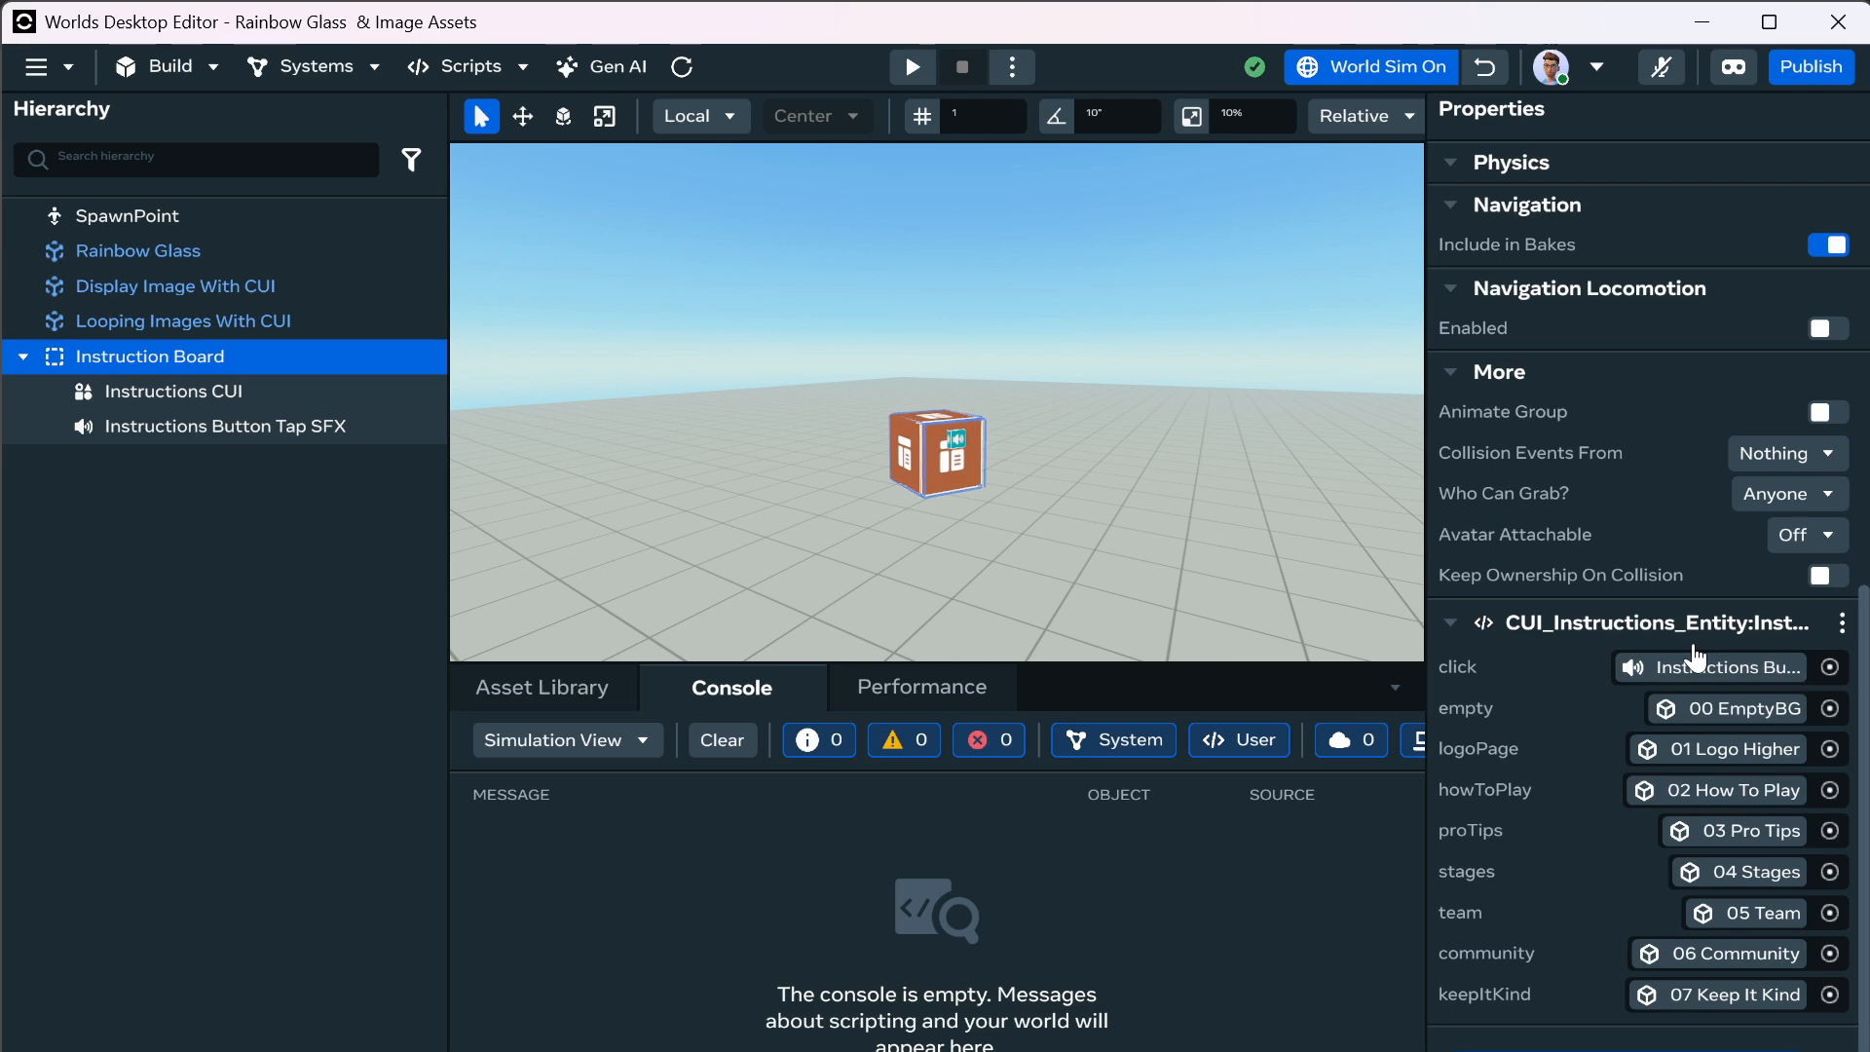
click(1838, 624)
click(1738, 721)
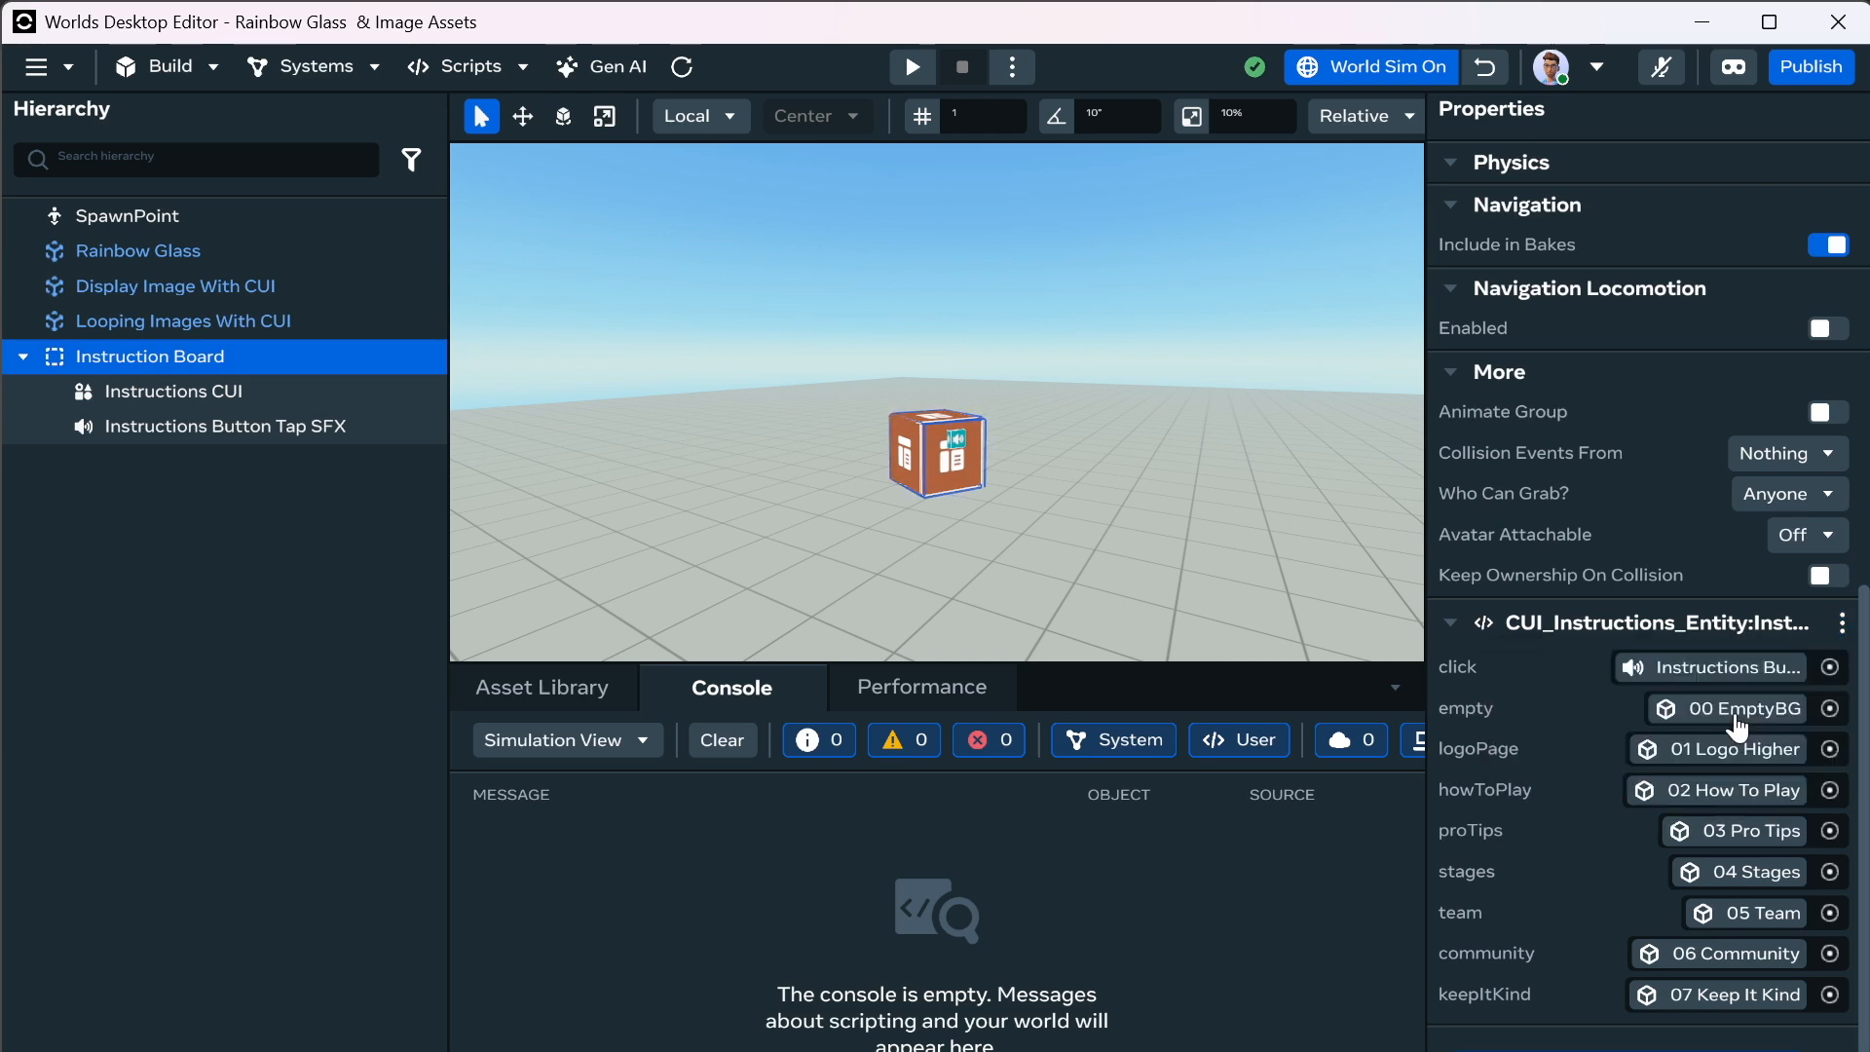
click(1842, 624)
click(1734, 791)
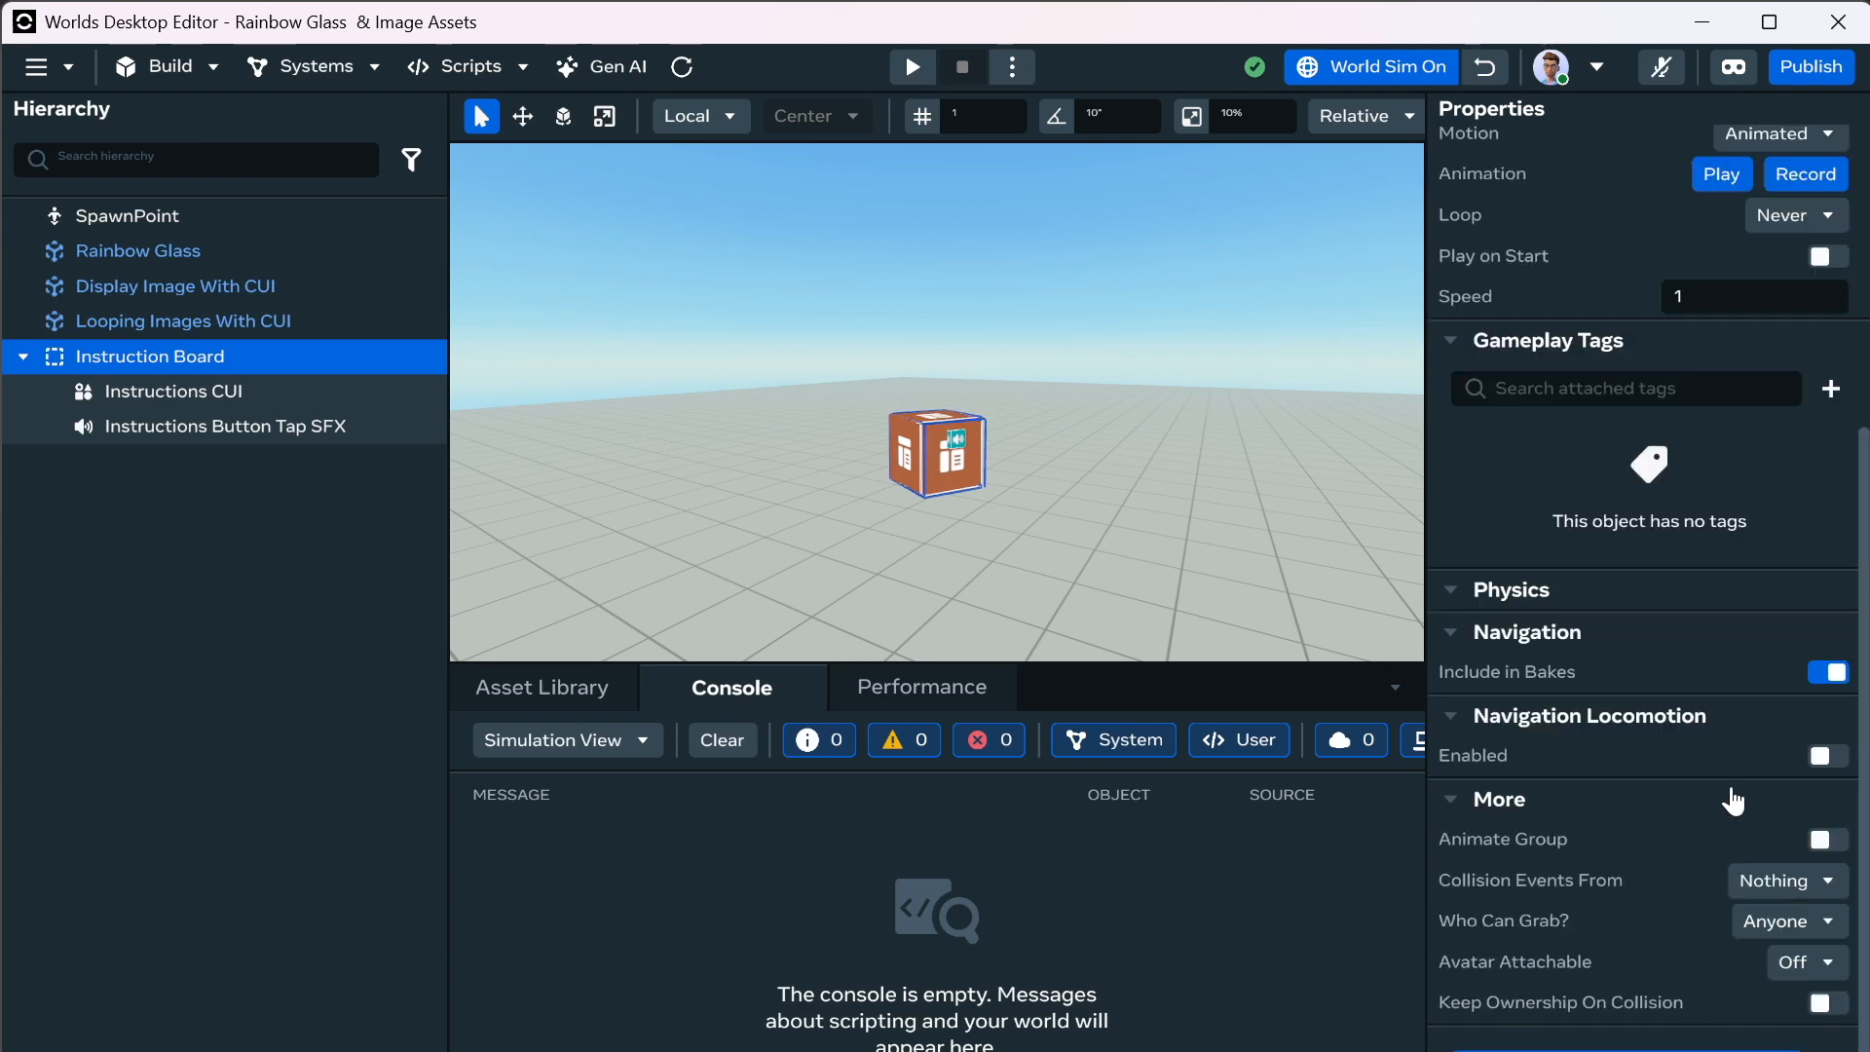
Attach the CUI_Instructions_Entity:Instructions script to the Instructions CUI, check its assigned properties and deselect the object.
click(273, 399)
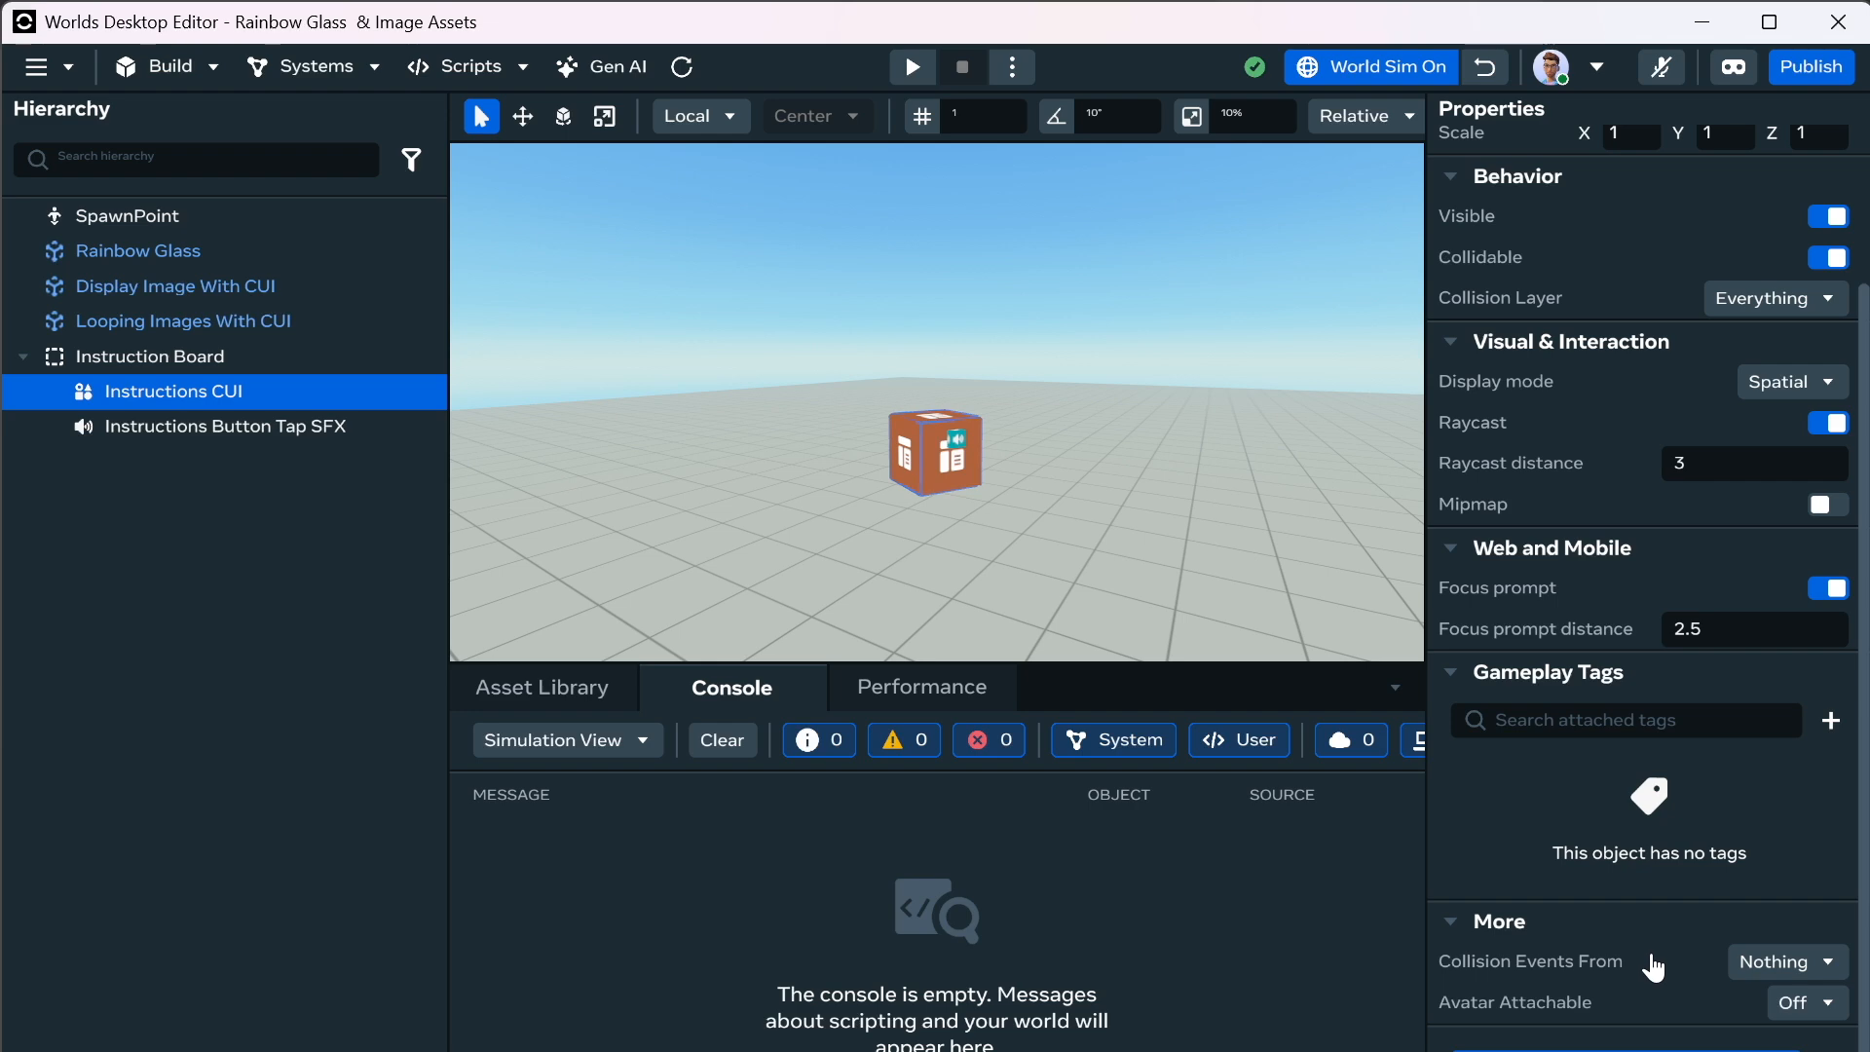
click(1602, 1050)
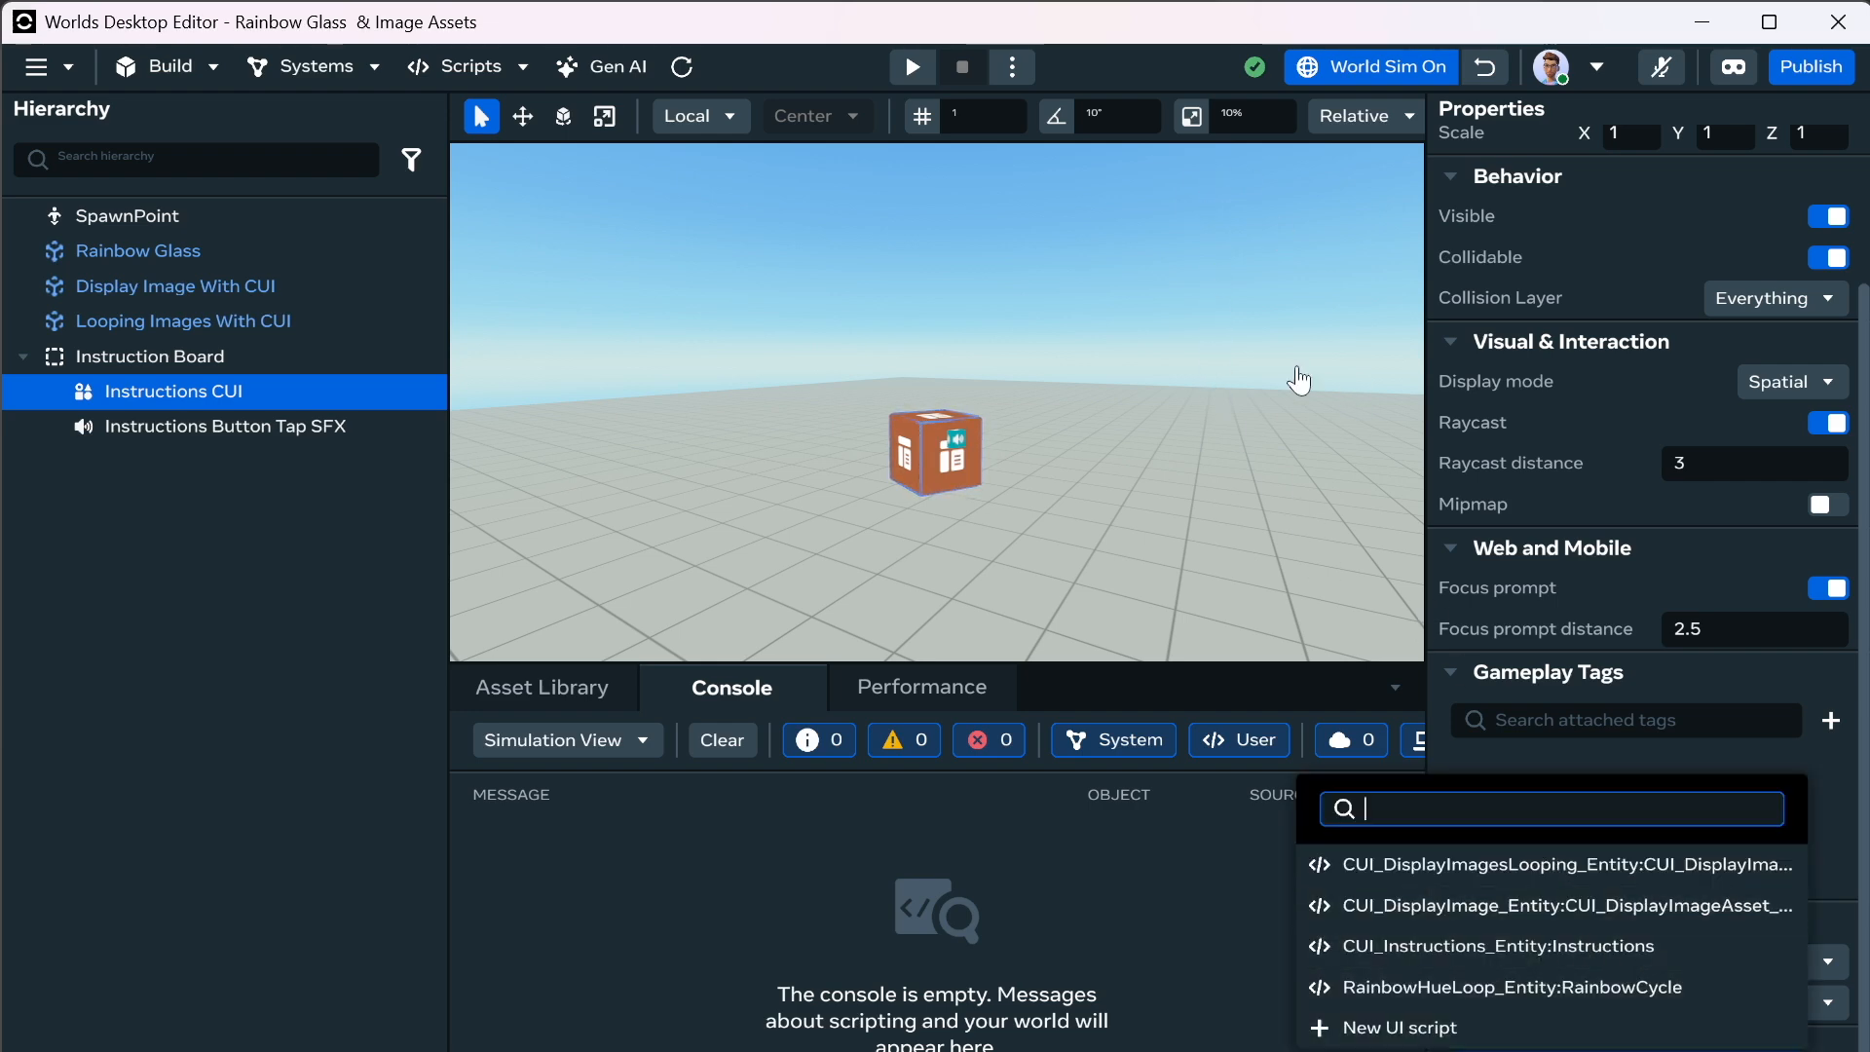
click(1628, 962)
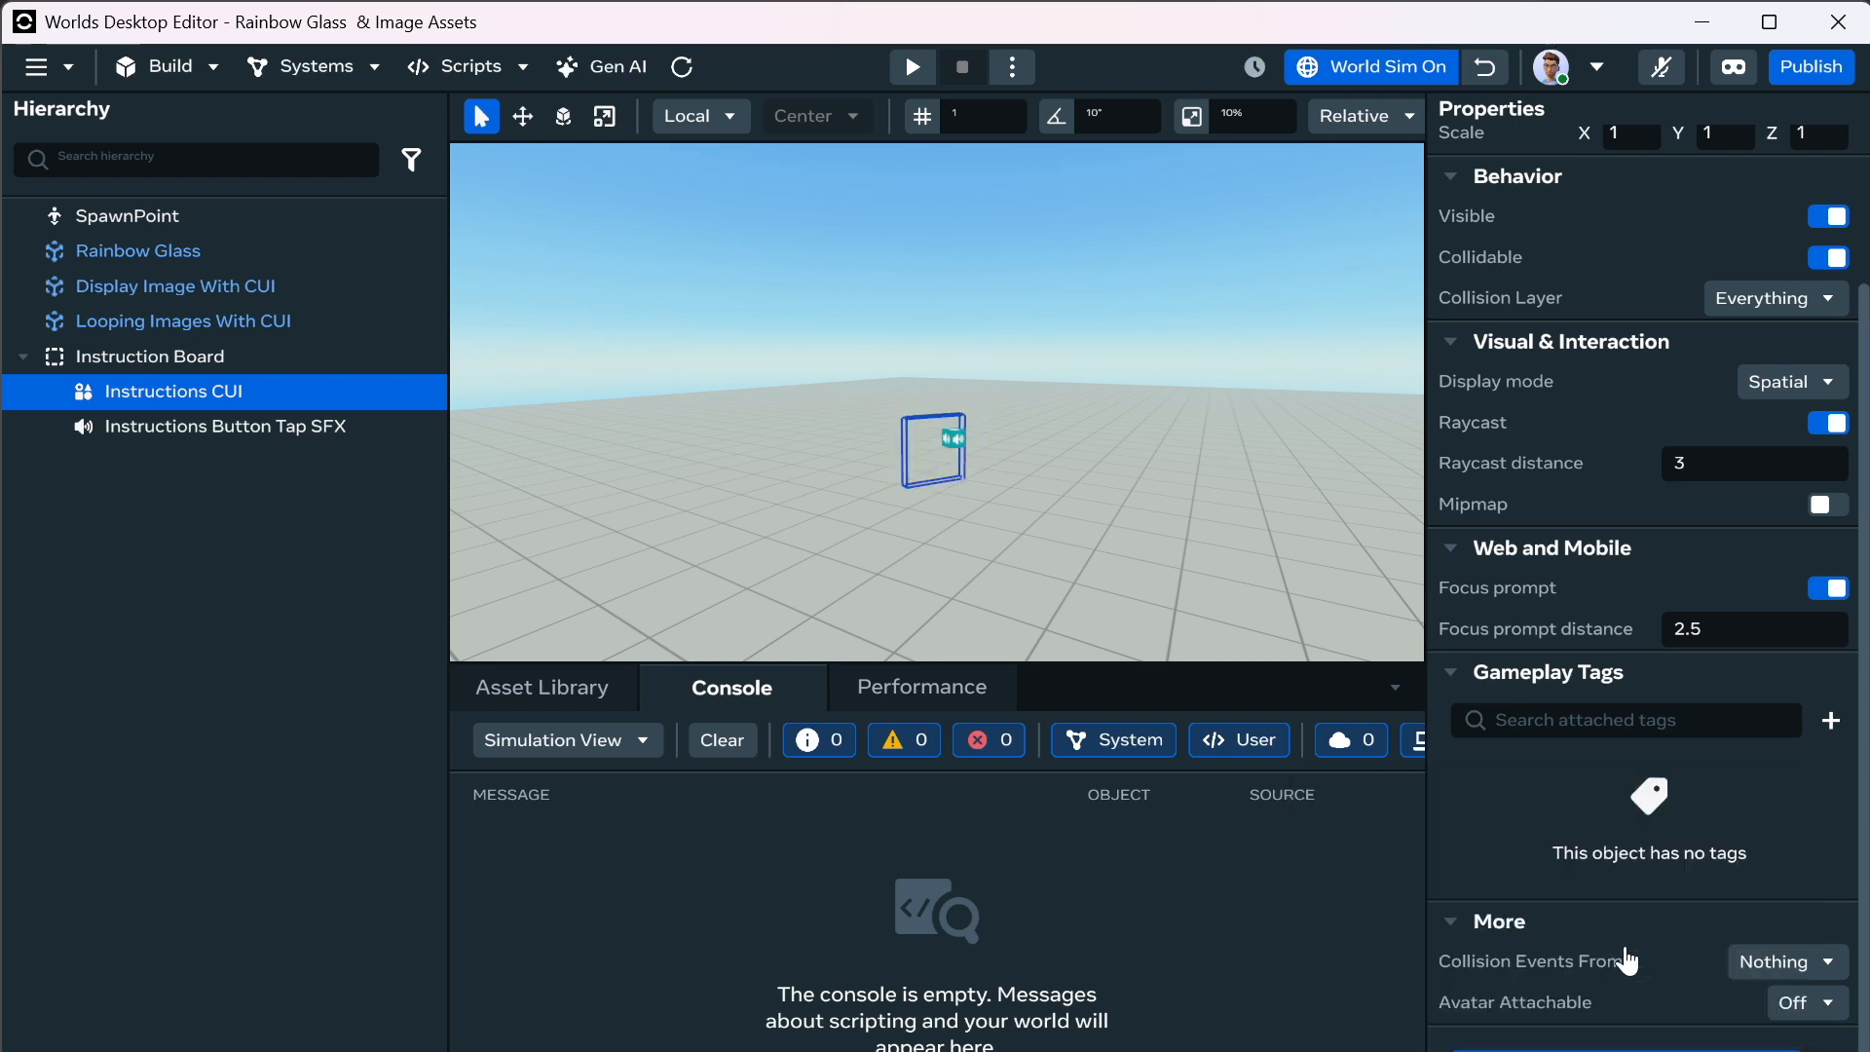
scroll(1602, 925, down, 5)
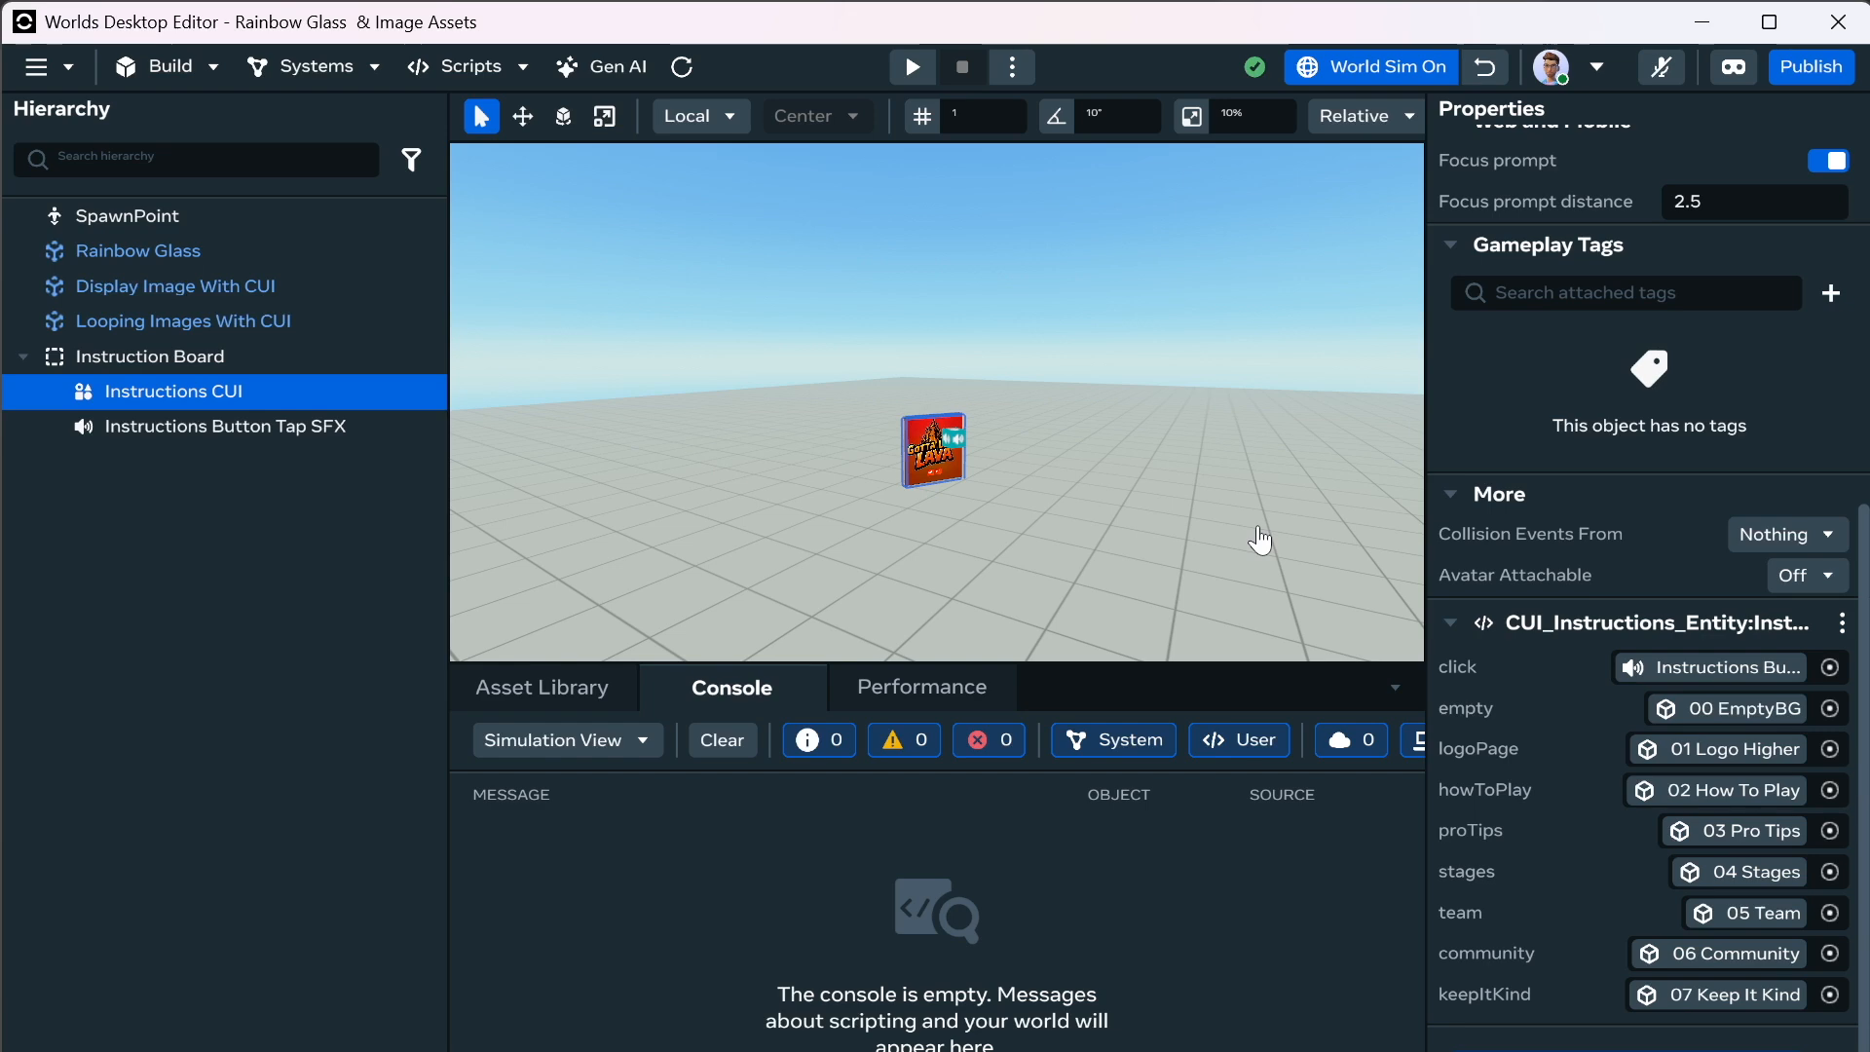
click(1160, 498)
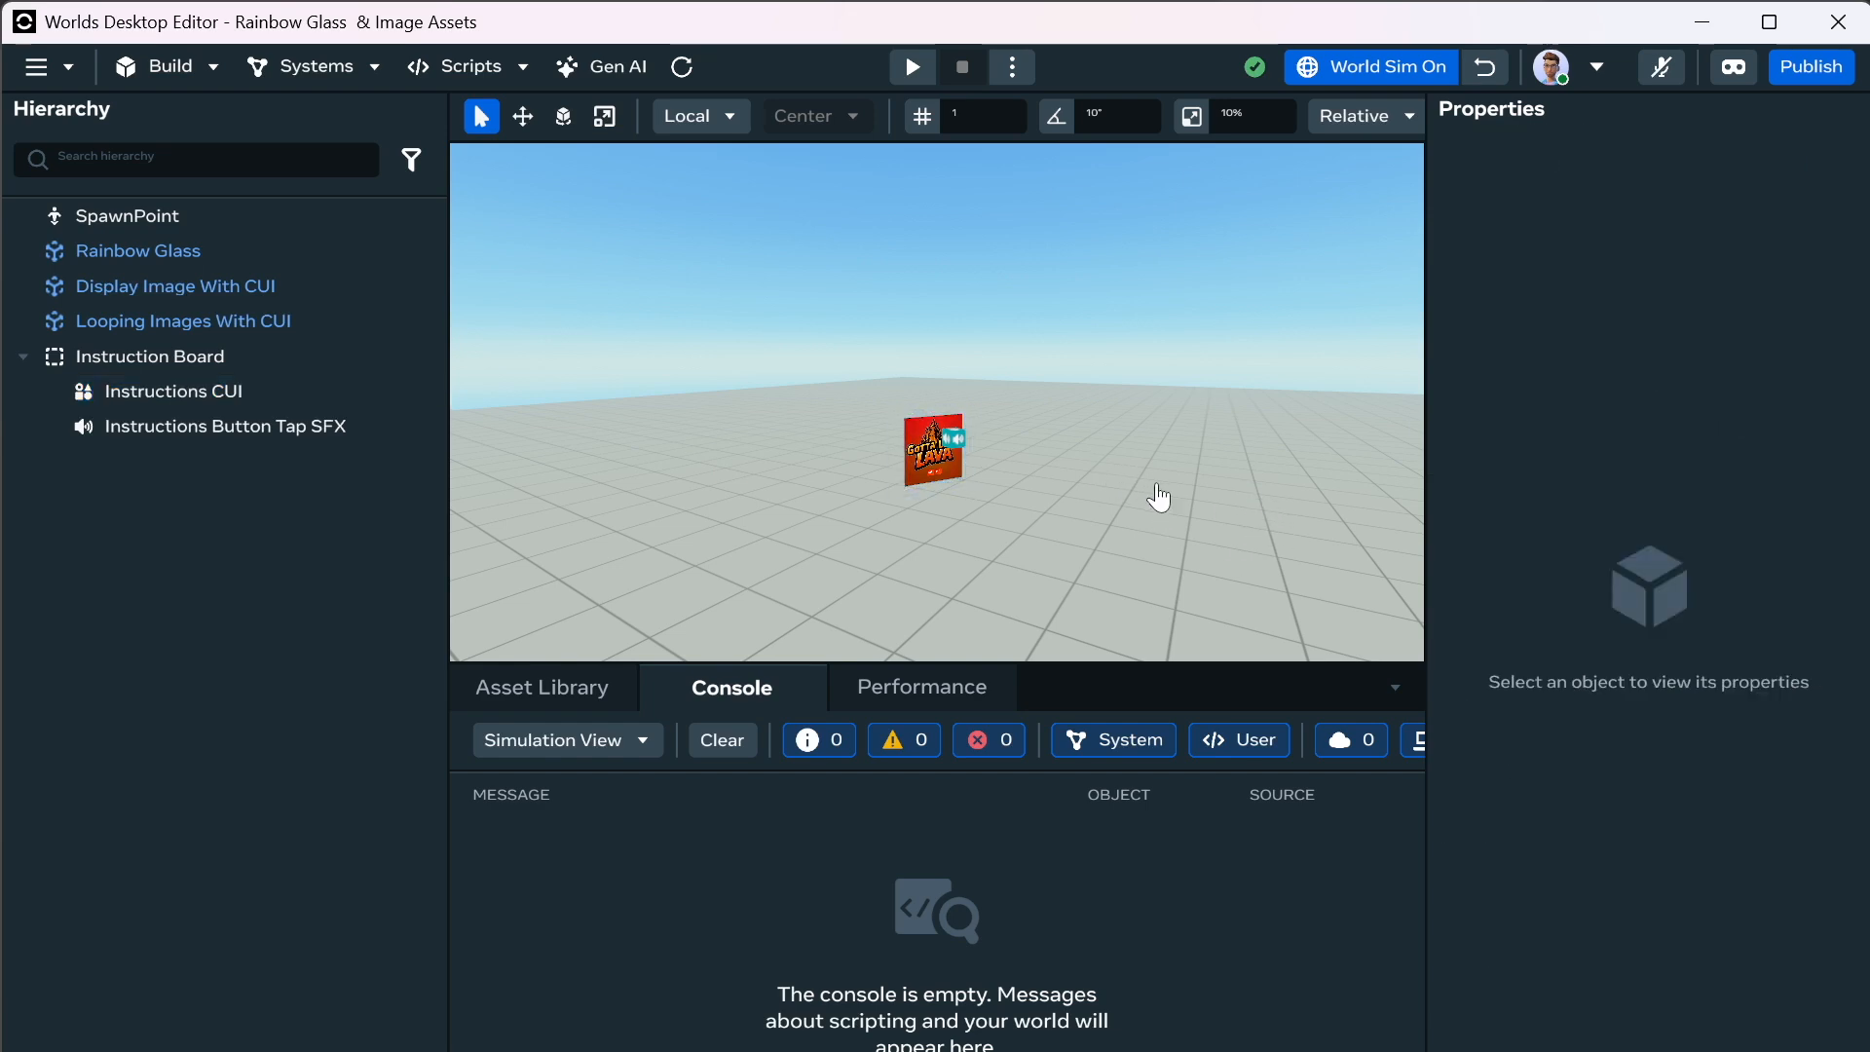
Try duplicating the Instruction Board with its child objects and delete the duplicate.
right_click(258, 359)
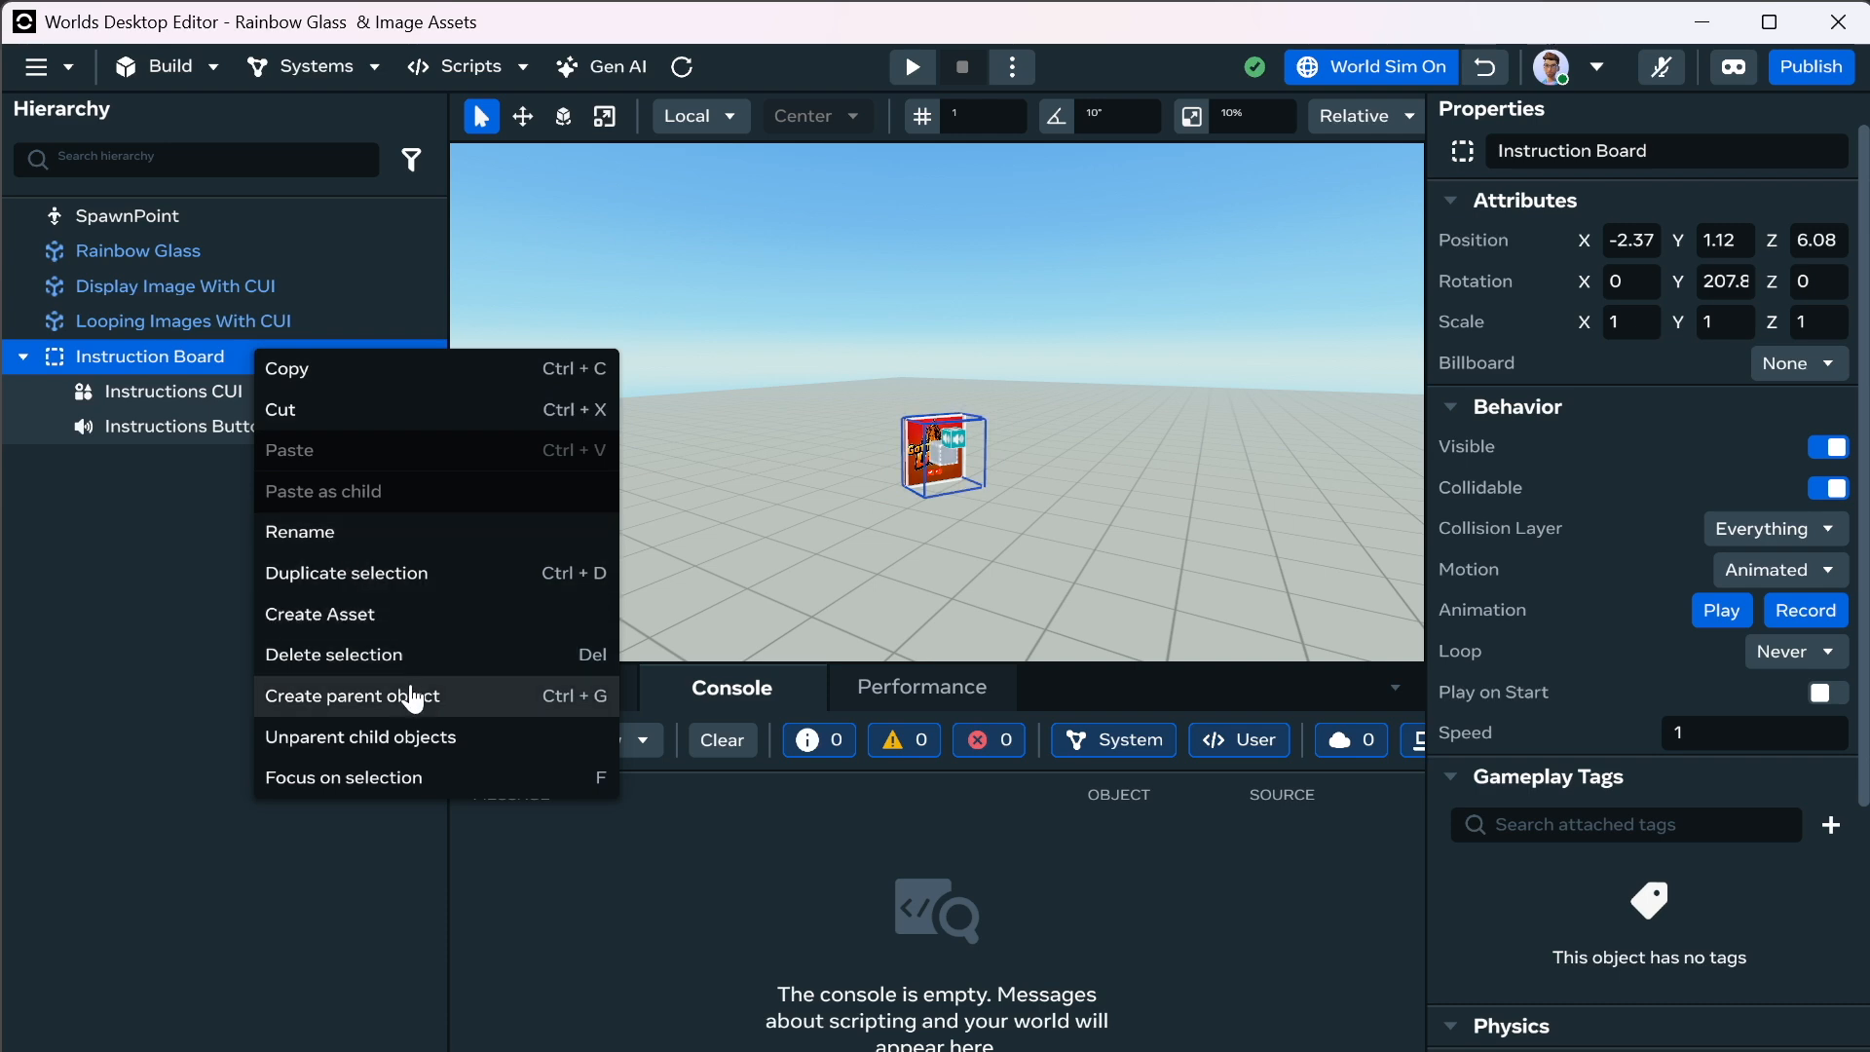
click(560, 575)
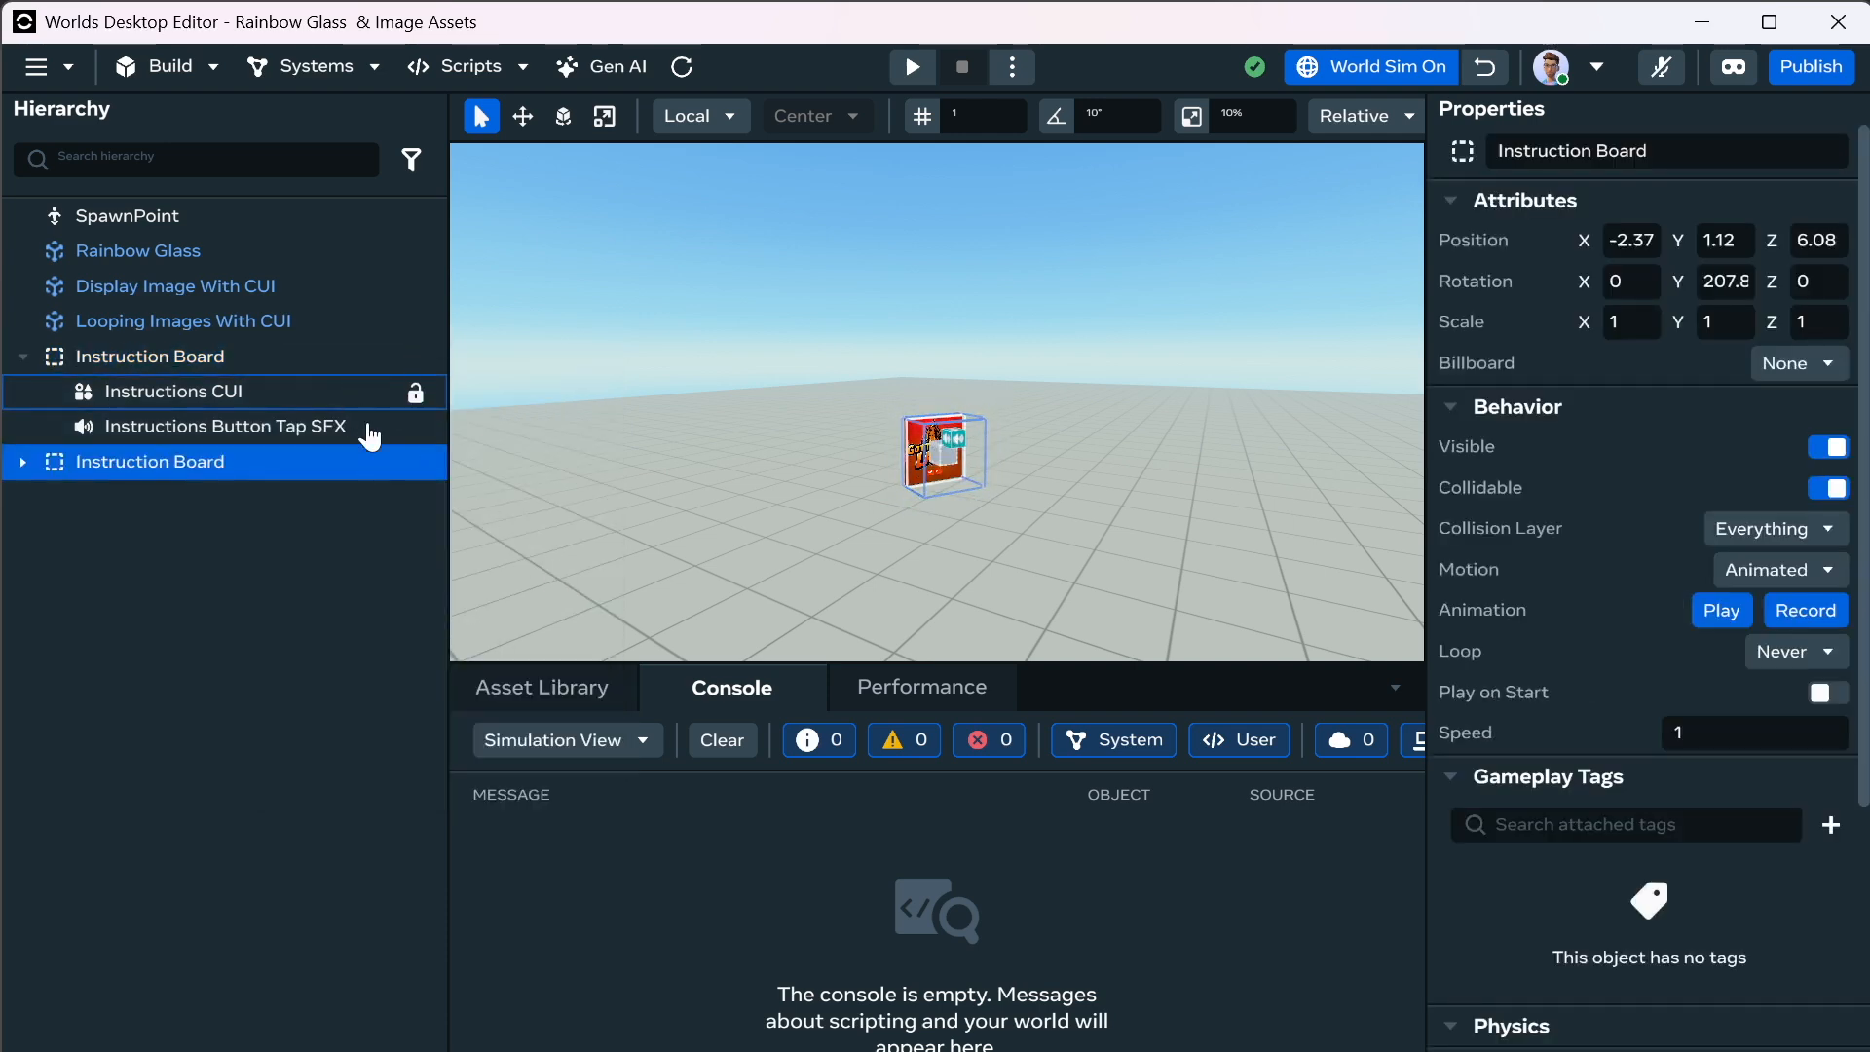
key(Delete)
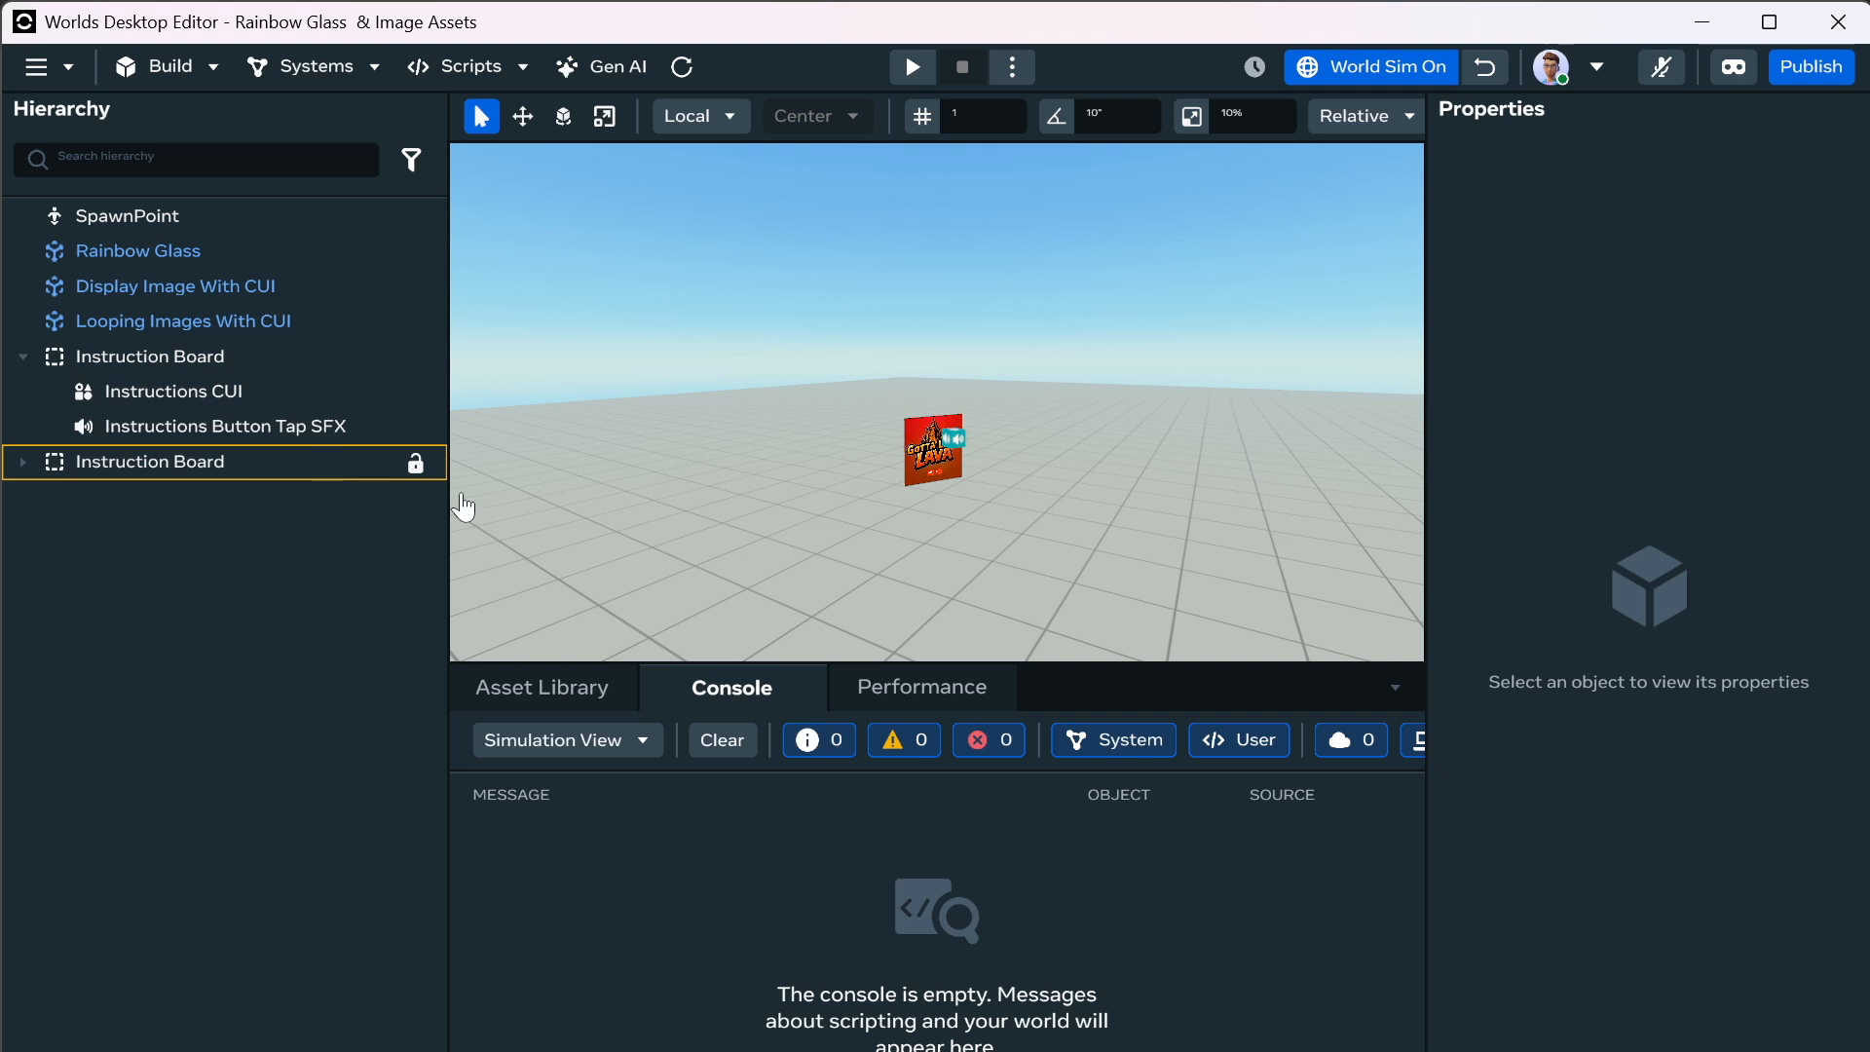
Examine the image shown on the Instruction Board in the scene from a distance and up close.
scroll(837, 489, down, 10)
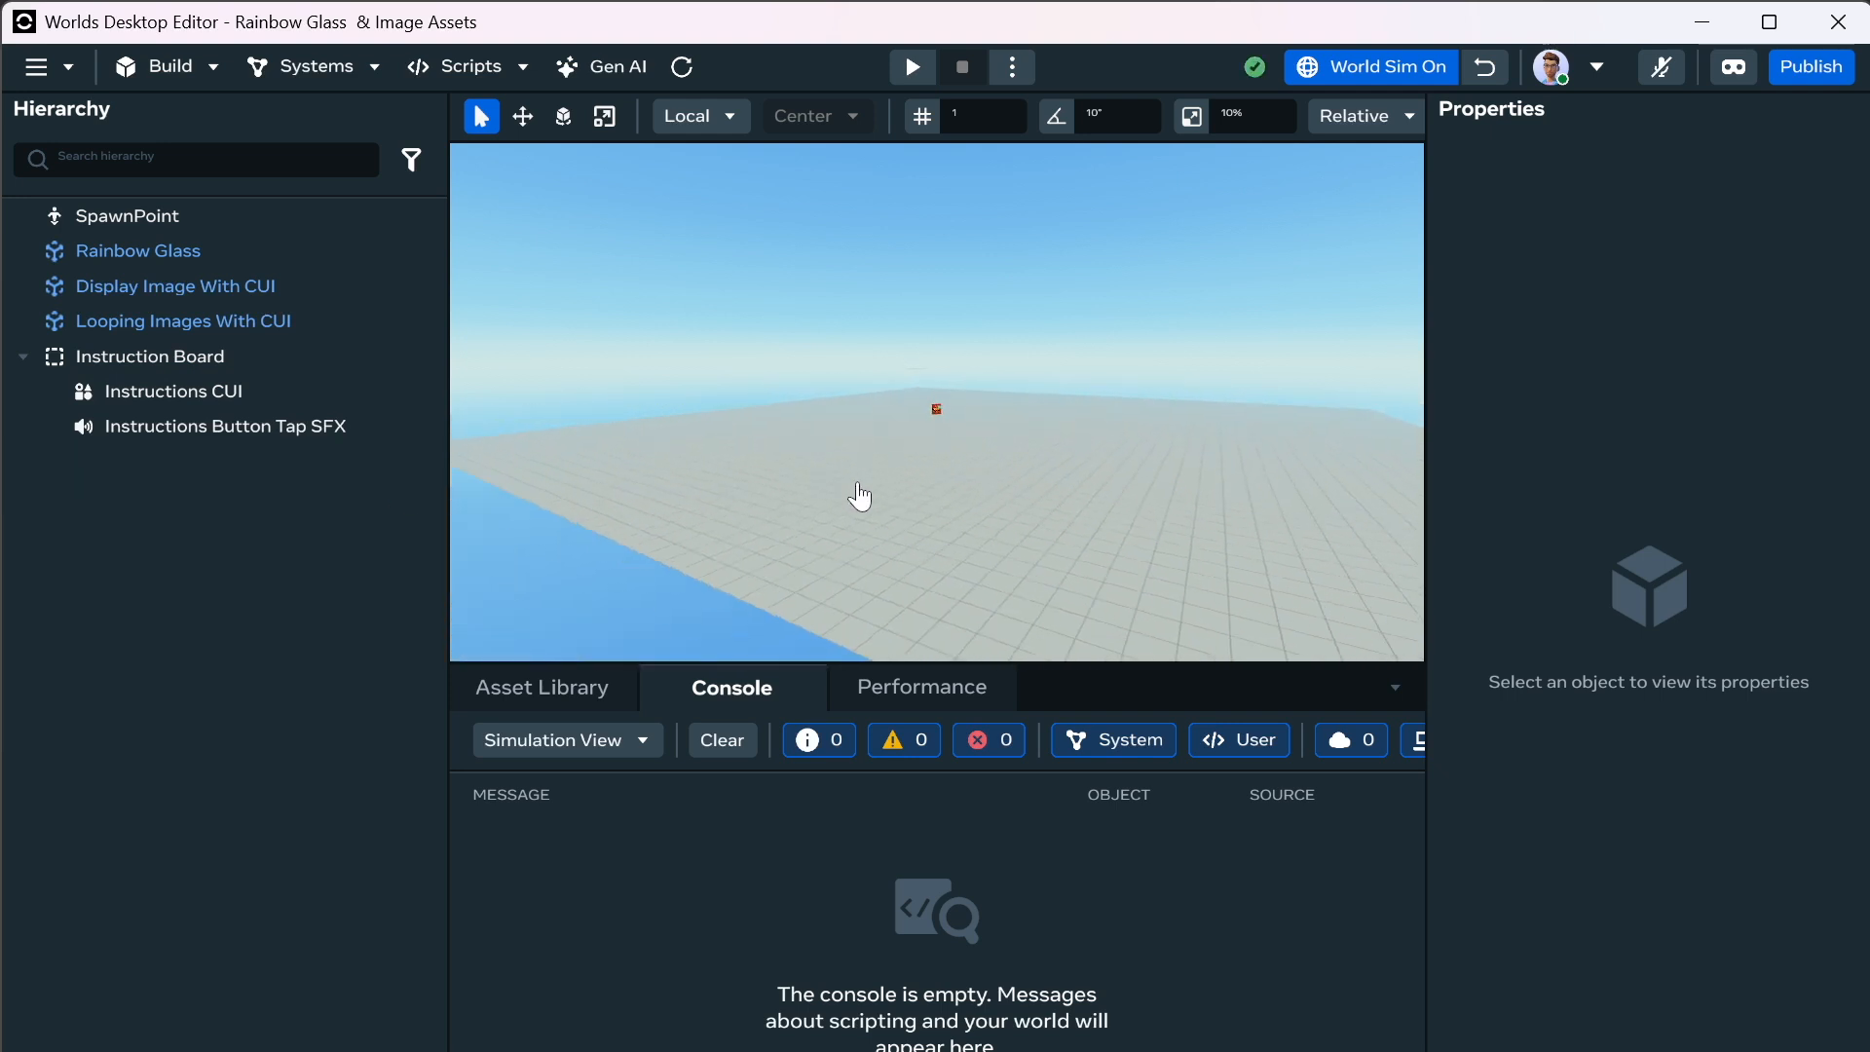
scroll(857, 477, up, 5)
scroll(845, 471, up, 2)
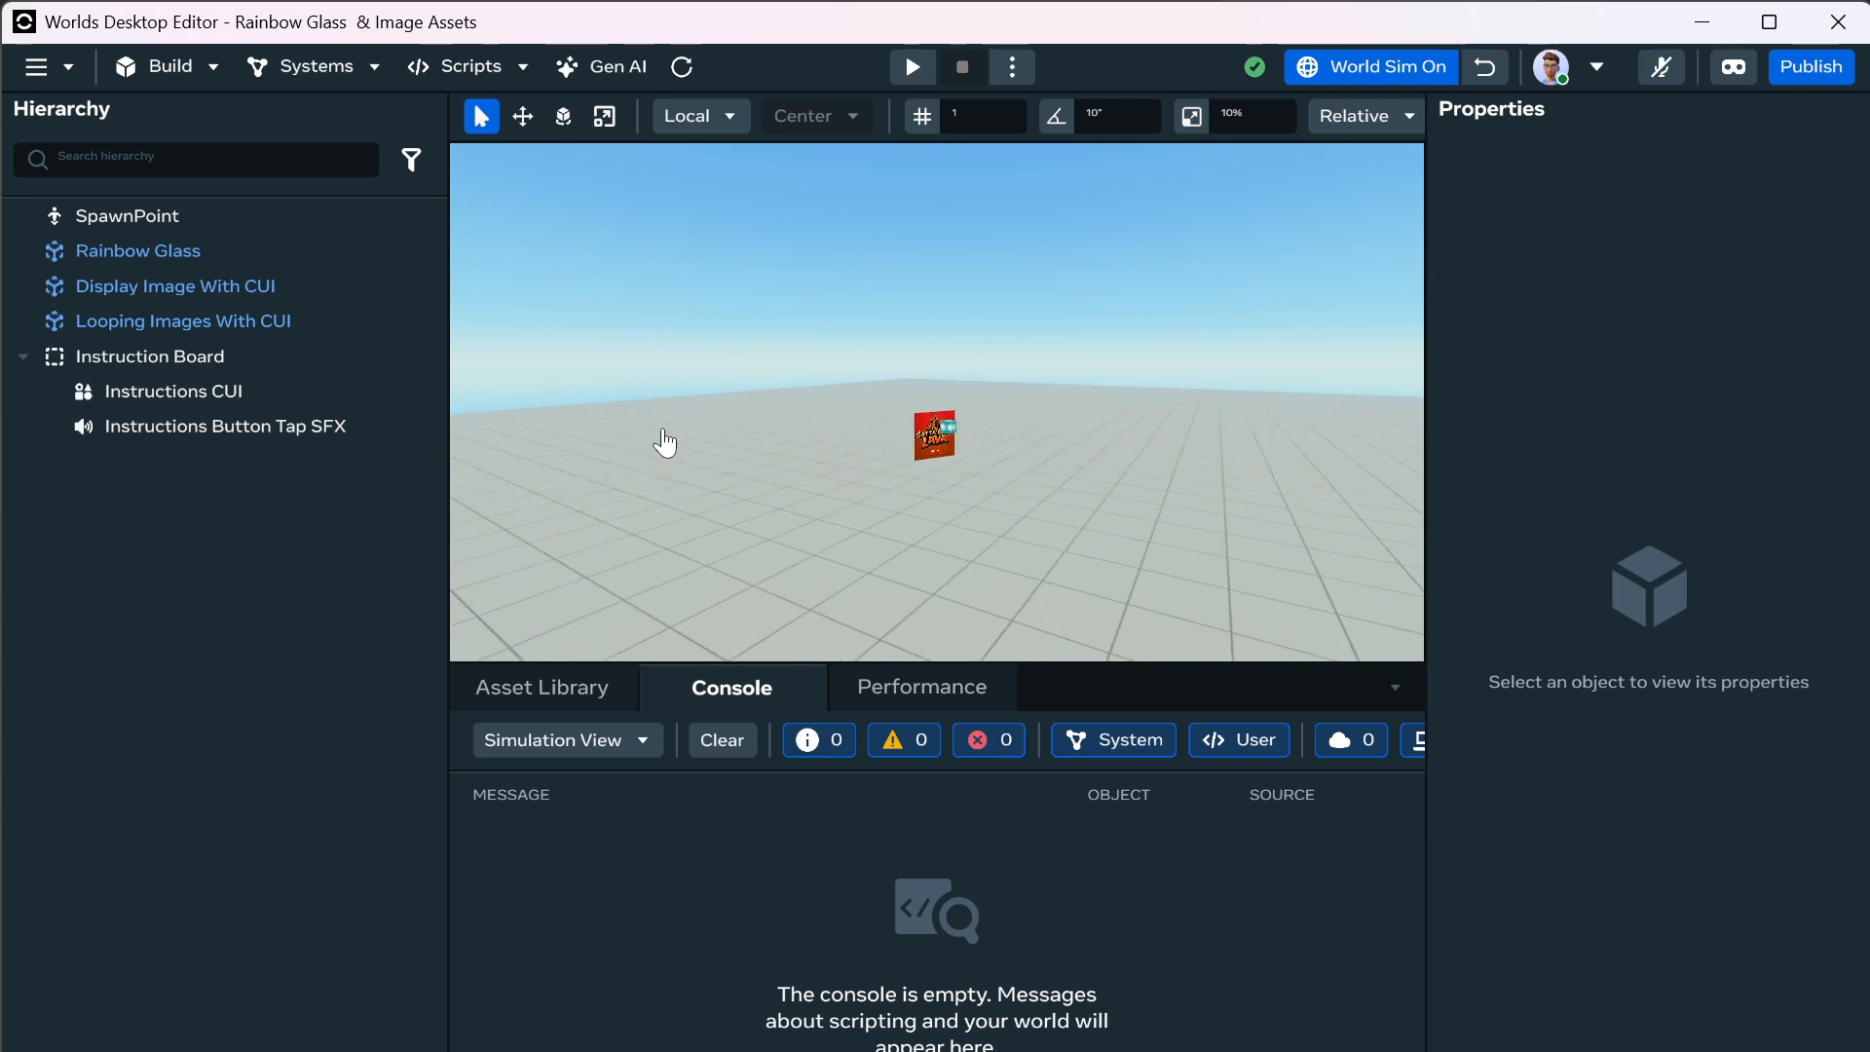
right_drag(870, 426, 942, 592)
key(w)
key(s)
key(w)
key(s)
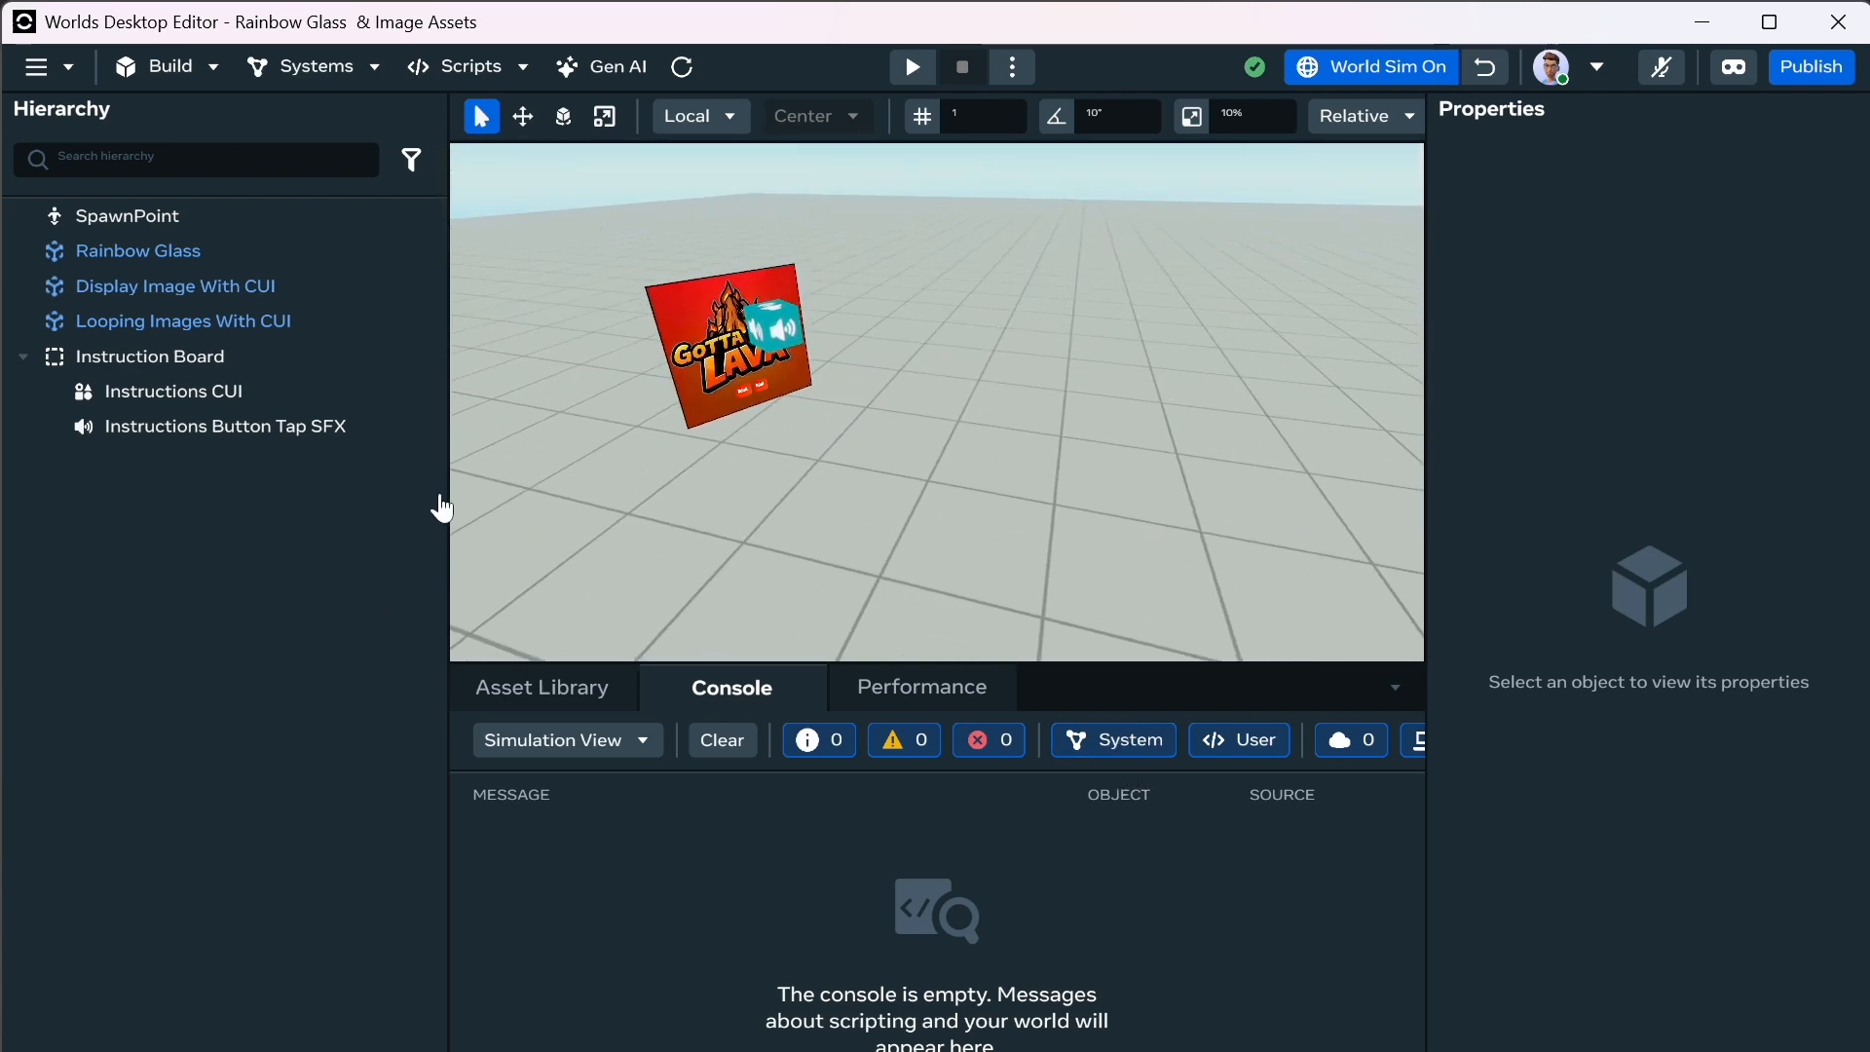
Check the commands available for the Instruction Board and review its remaining properties.
click(285, 363)
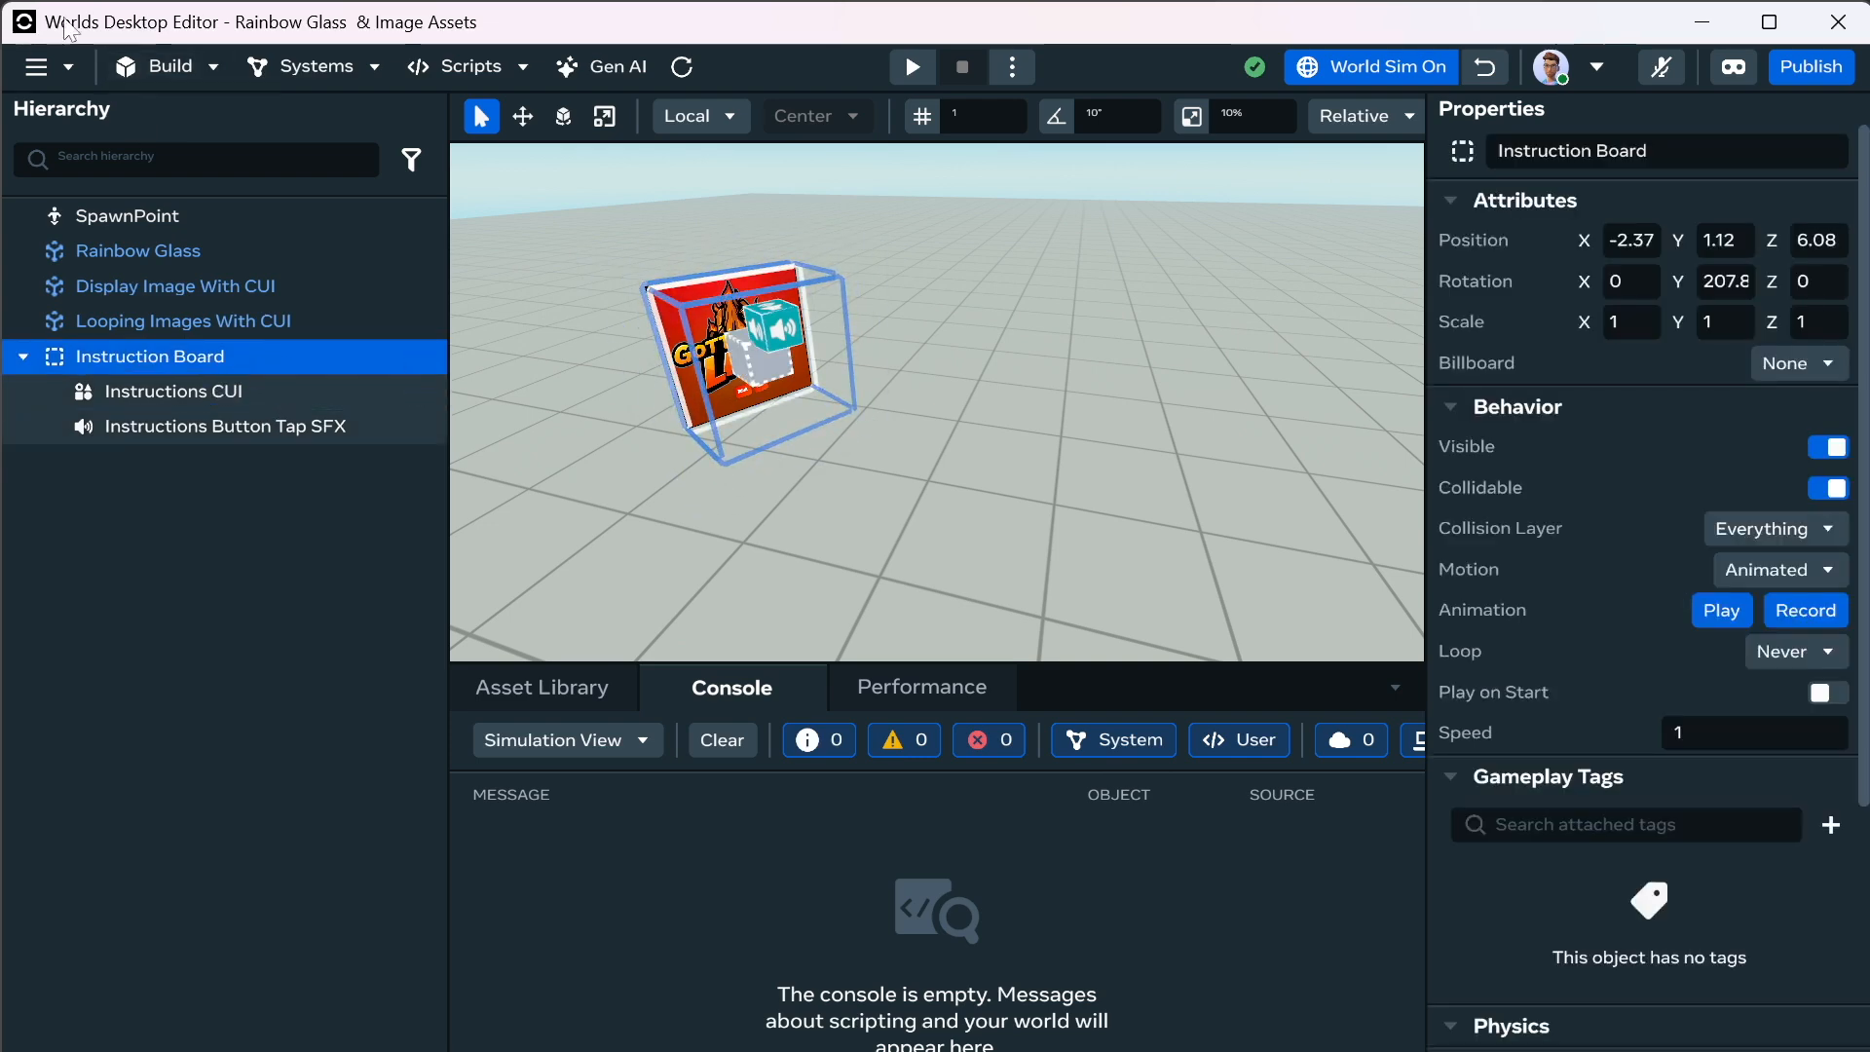
right_click(196, 354)
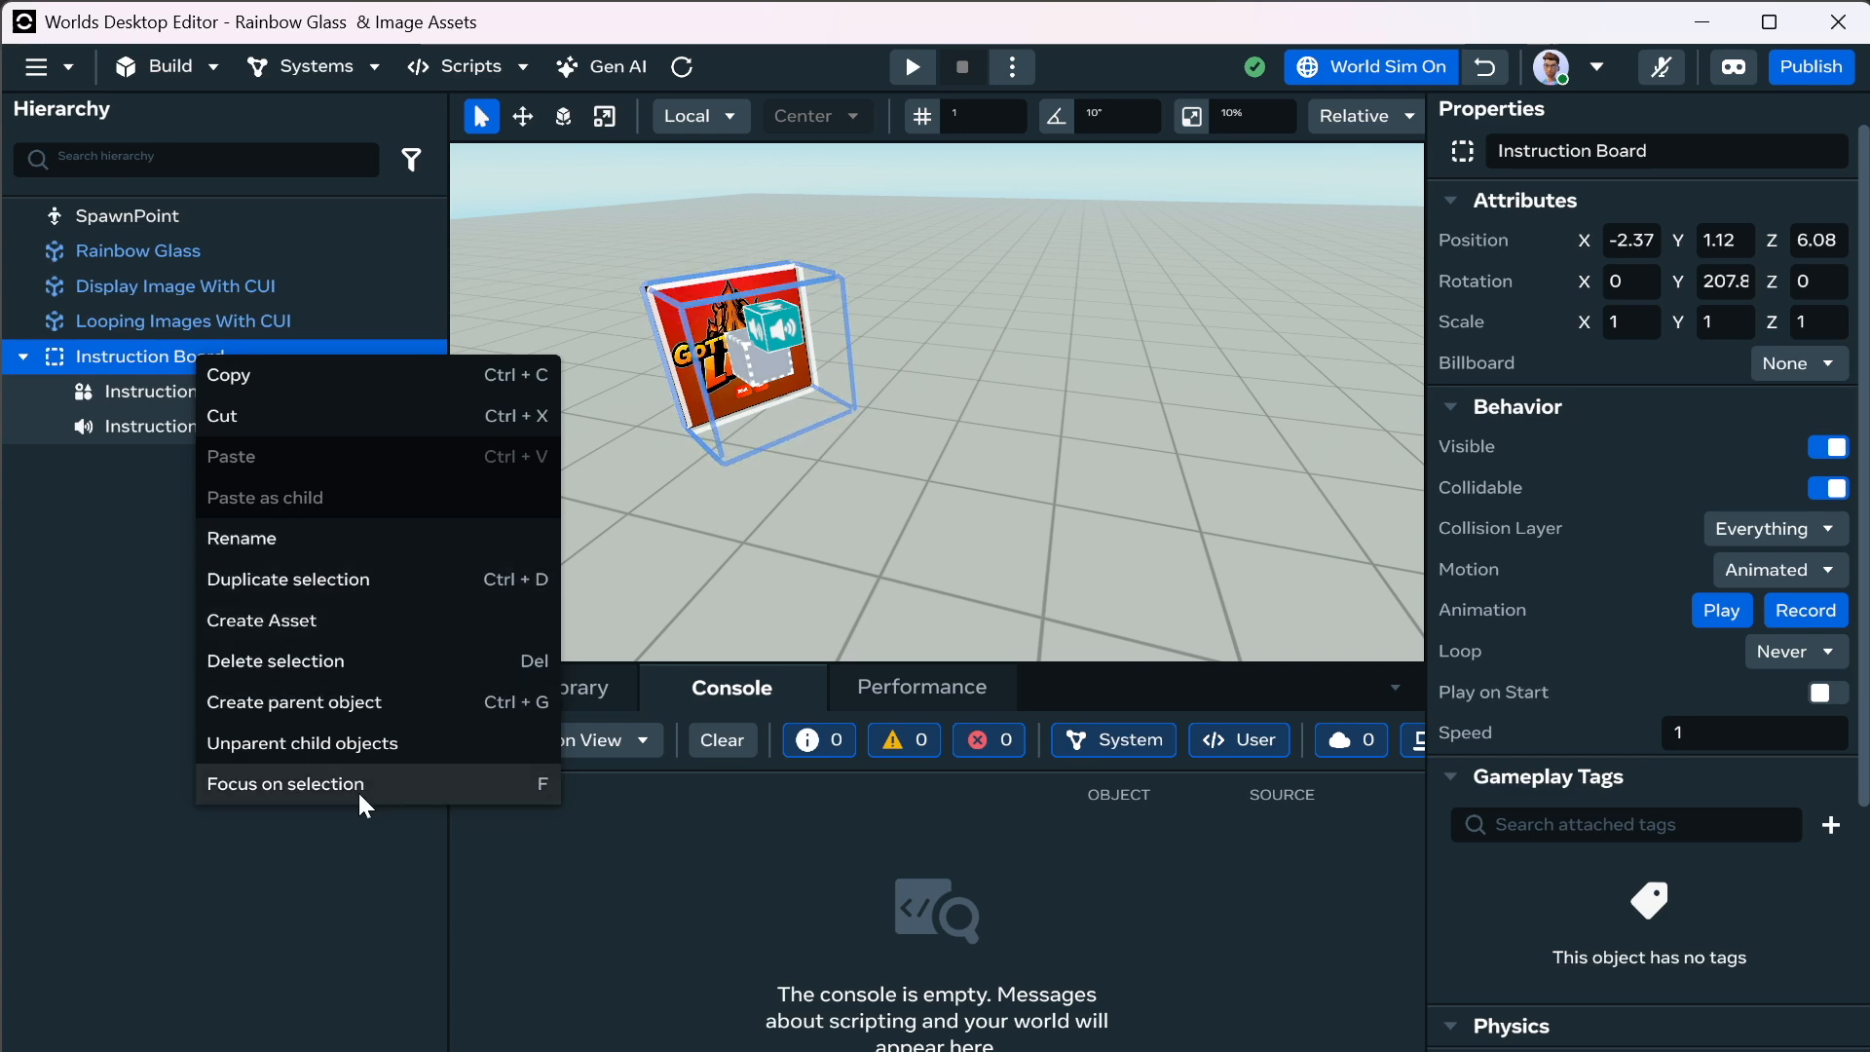
click(290, 831)
scroll(1817, 785, down, 4)
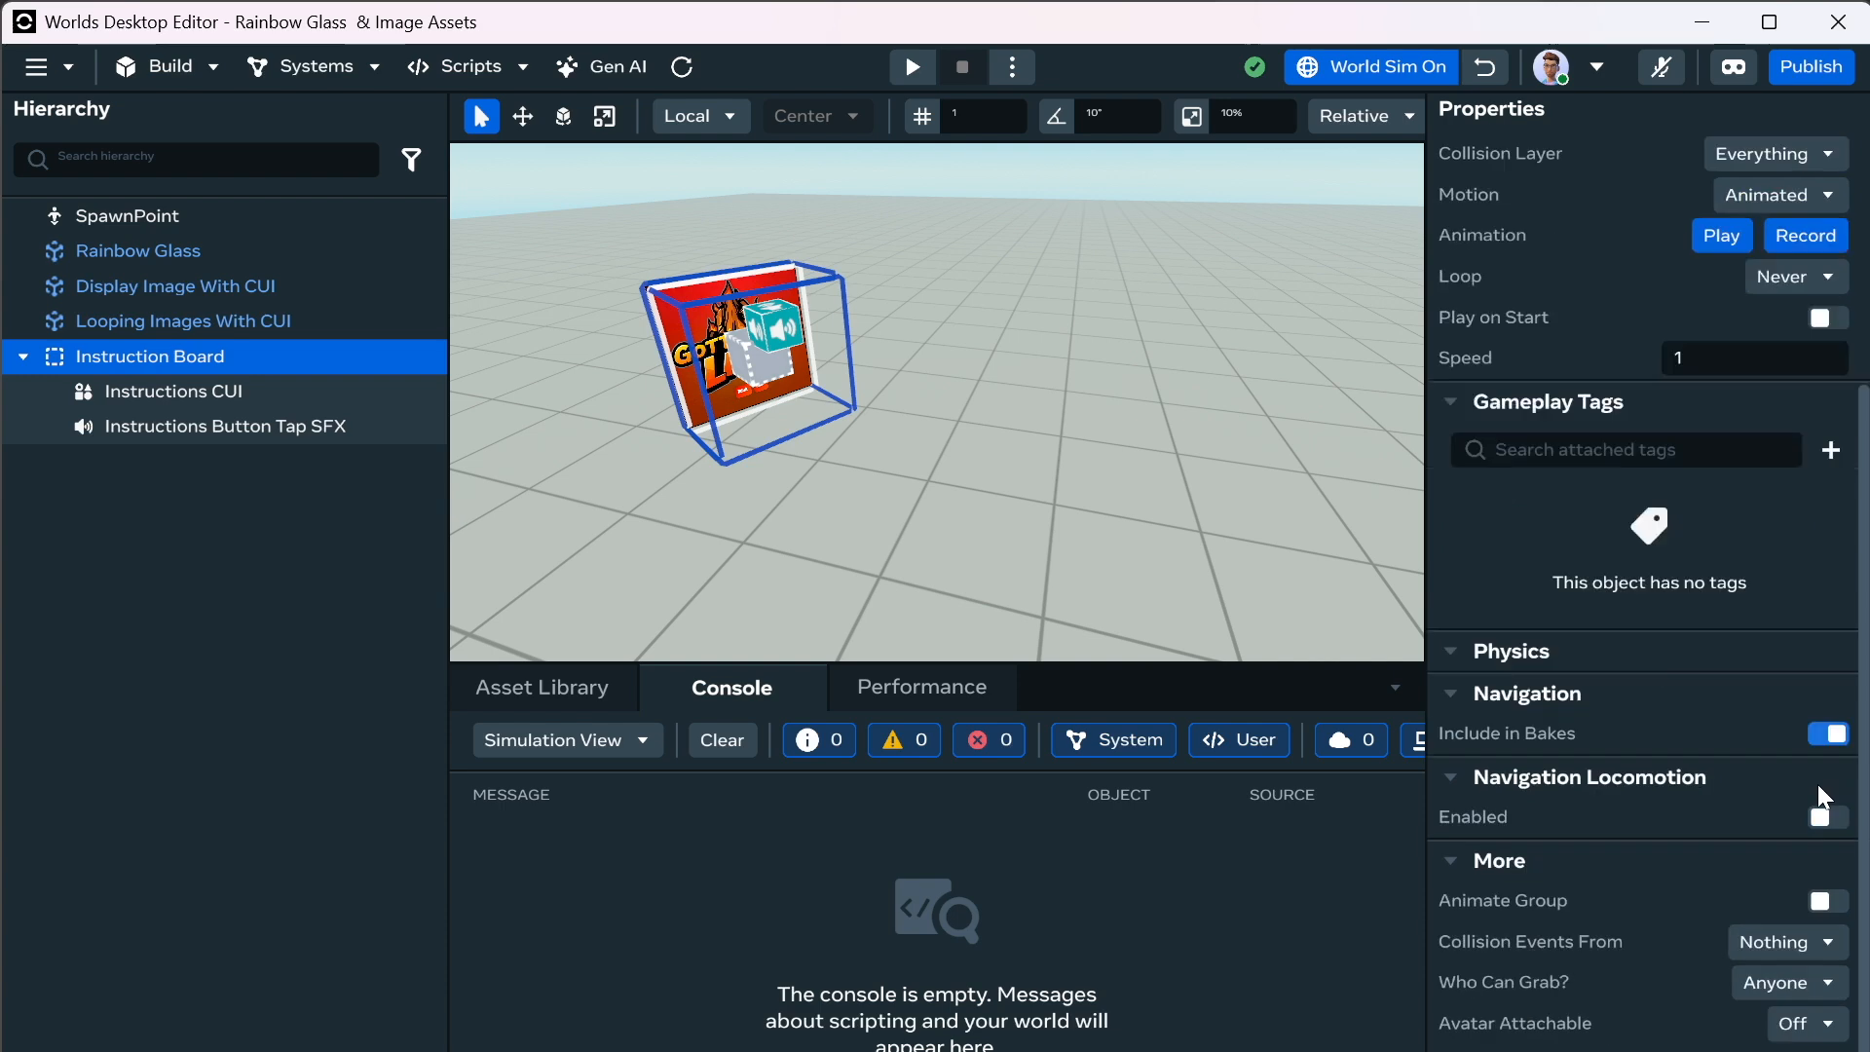
scroll(1818, 786, down, 1)
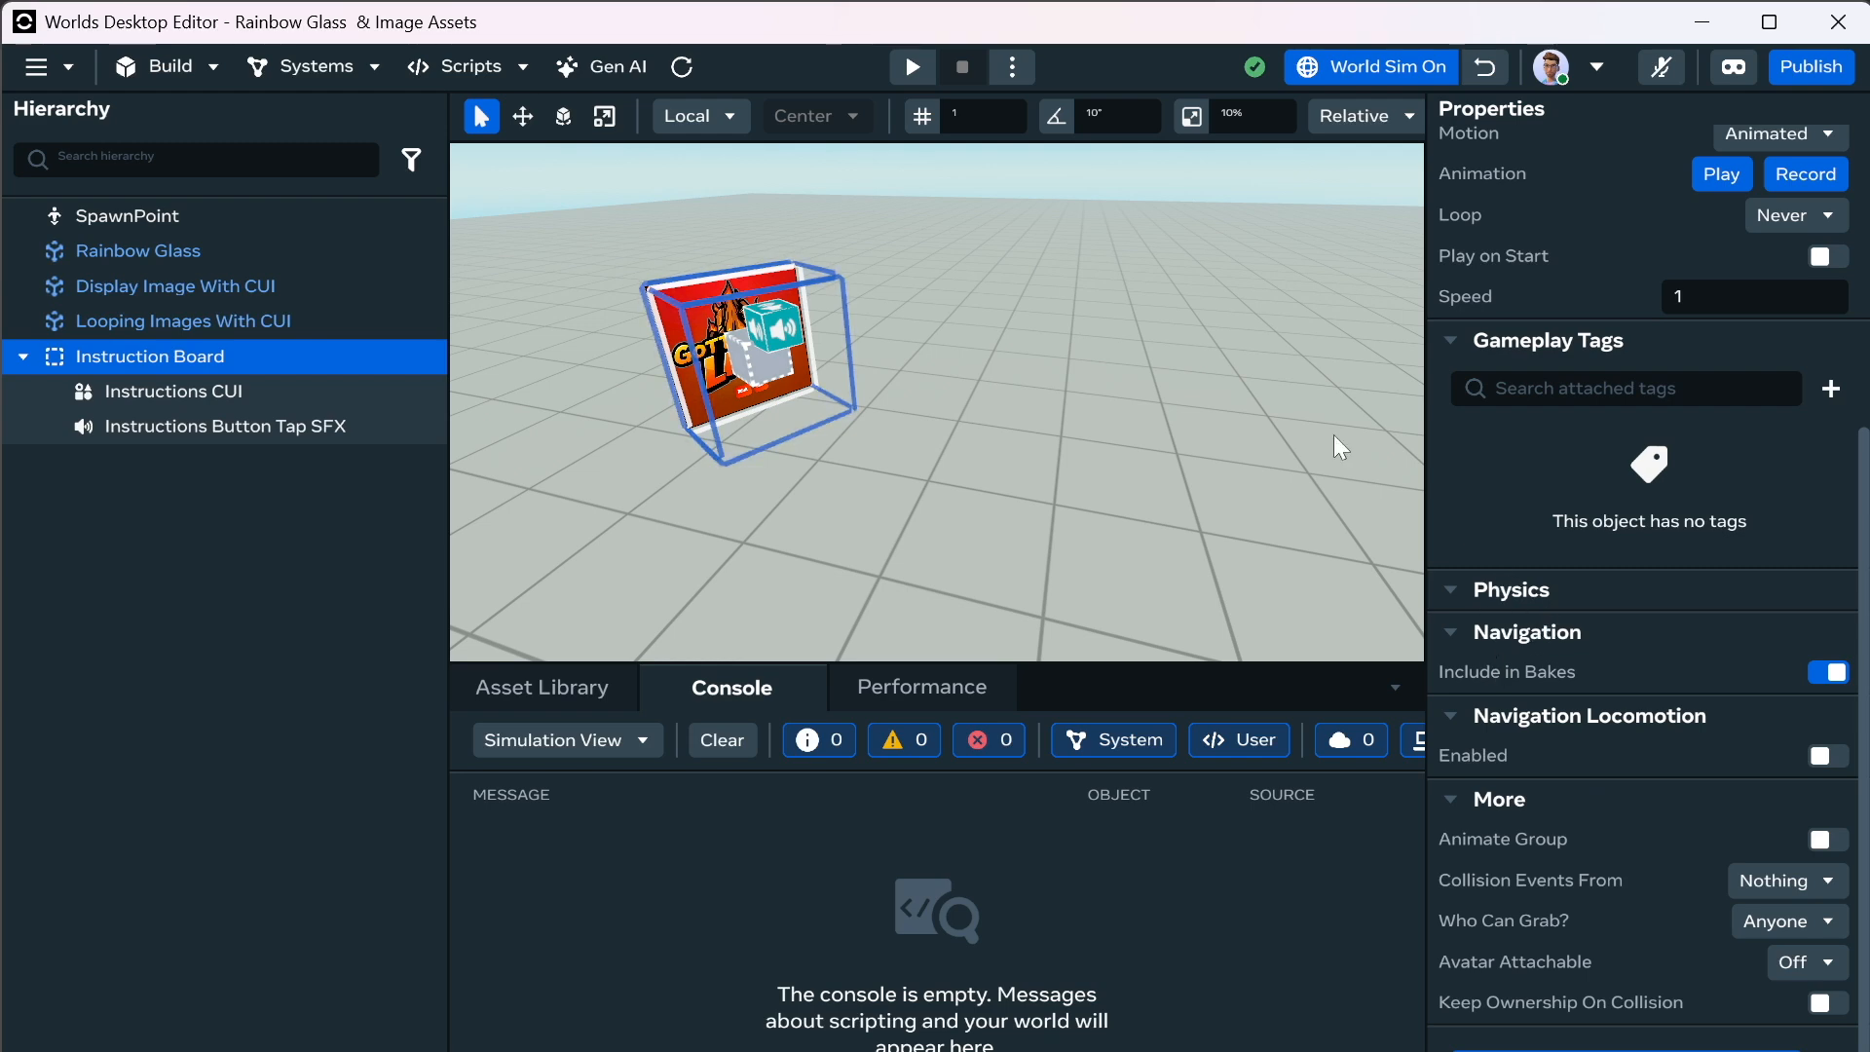
Spawn new script gizmos for CUI_Instructions_Styles and CUI_Instructions_Entity and close the script list.
click(464, 66)
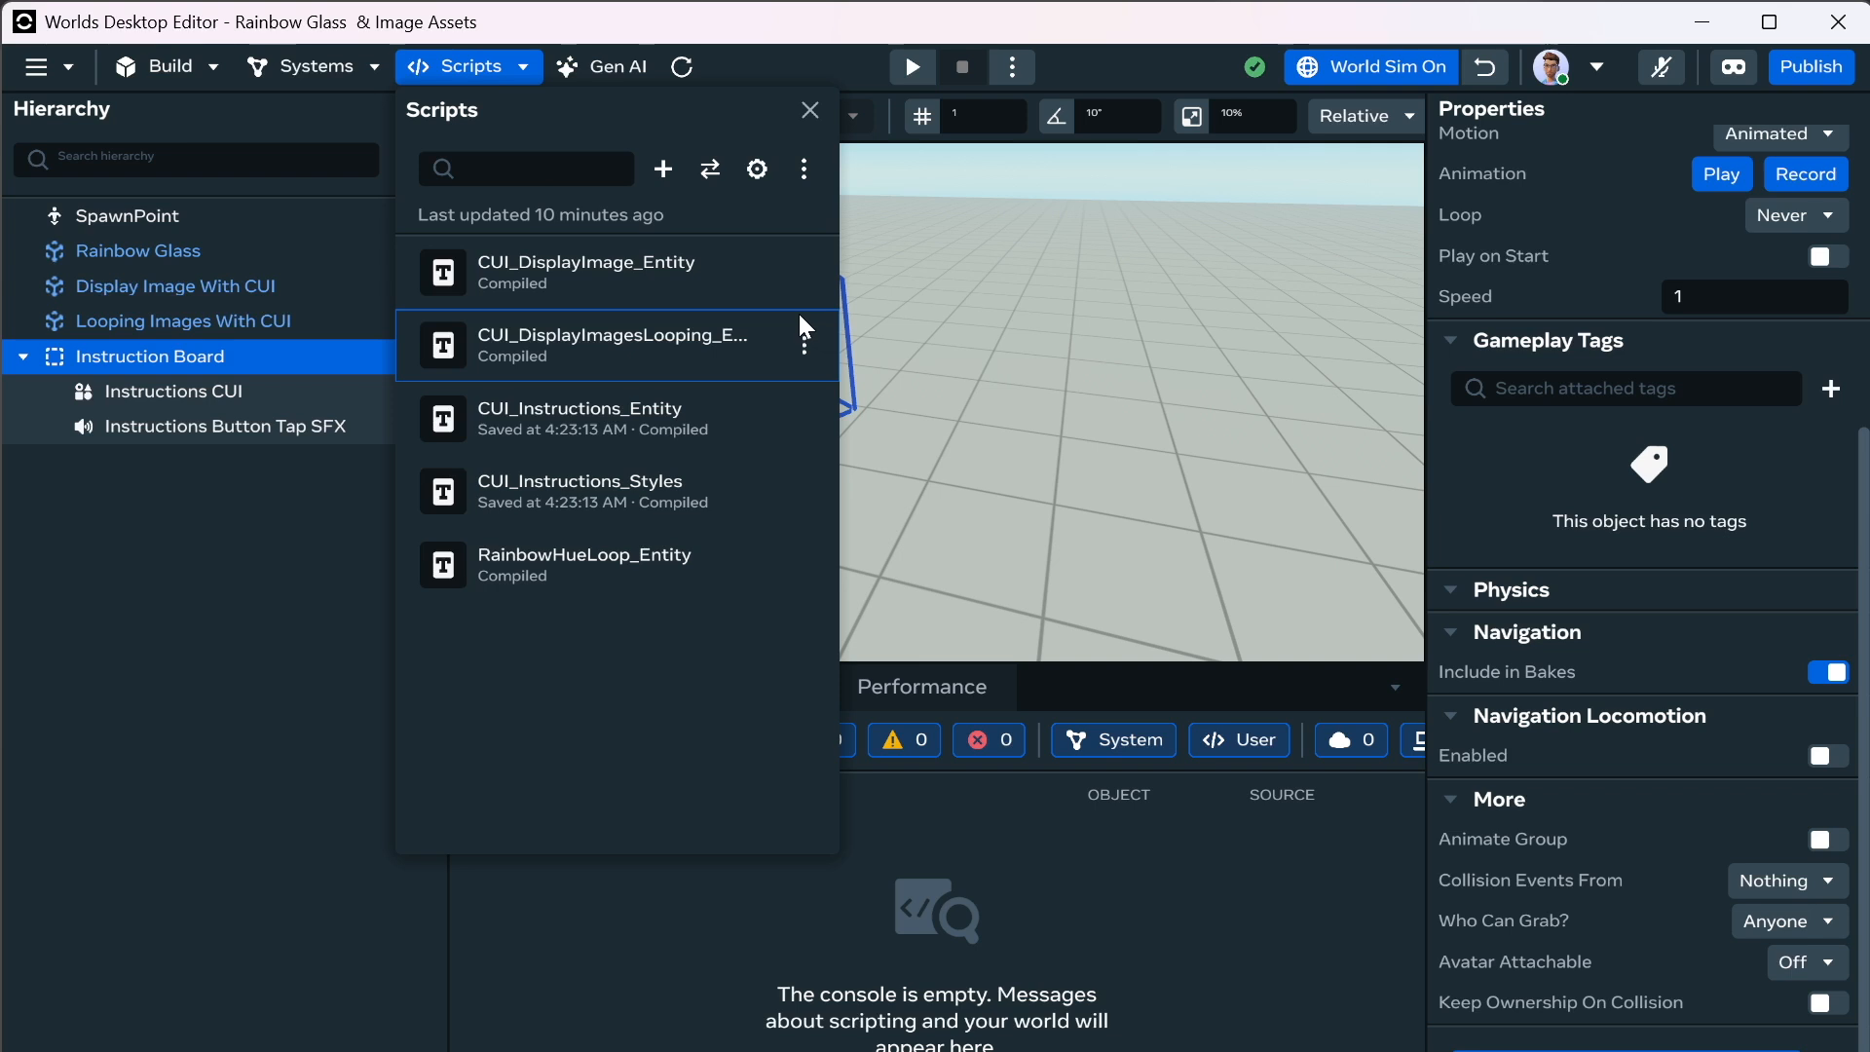
click(799, 279)
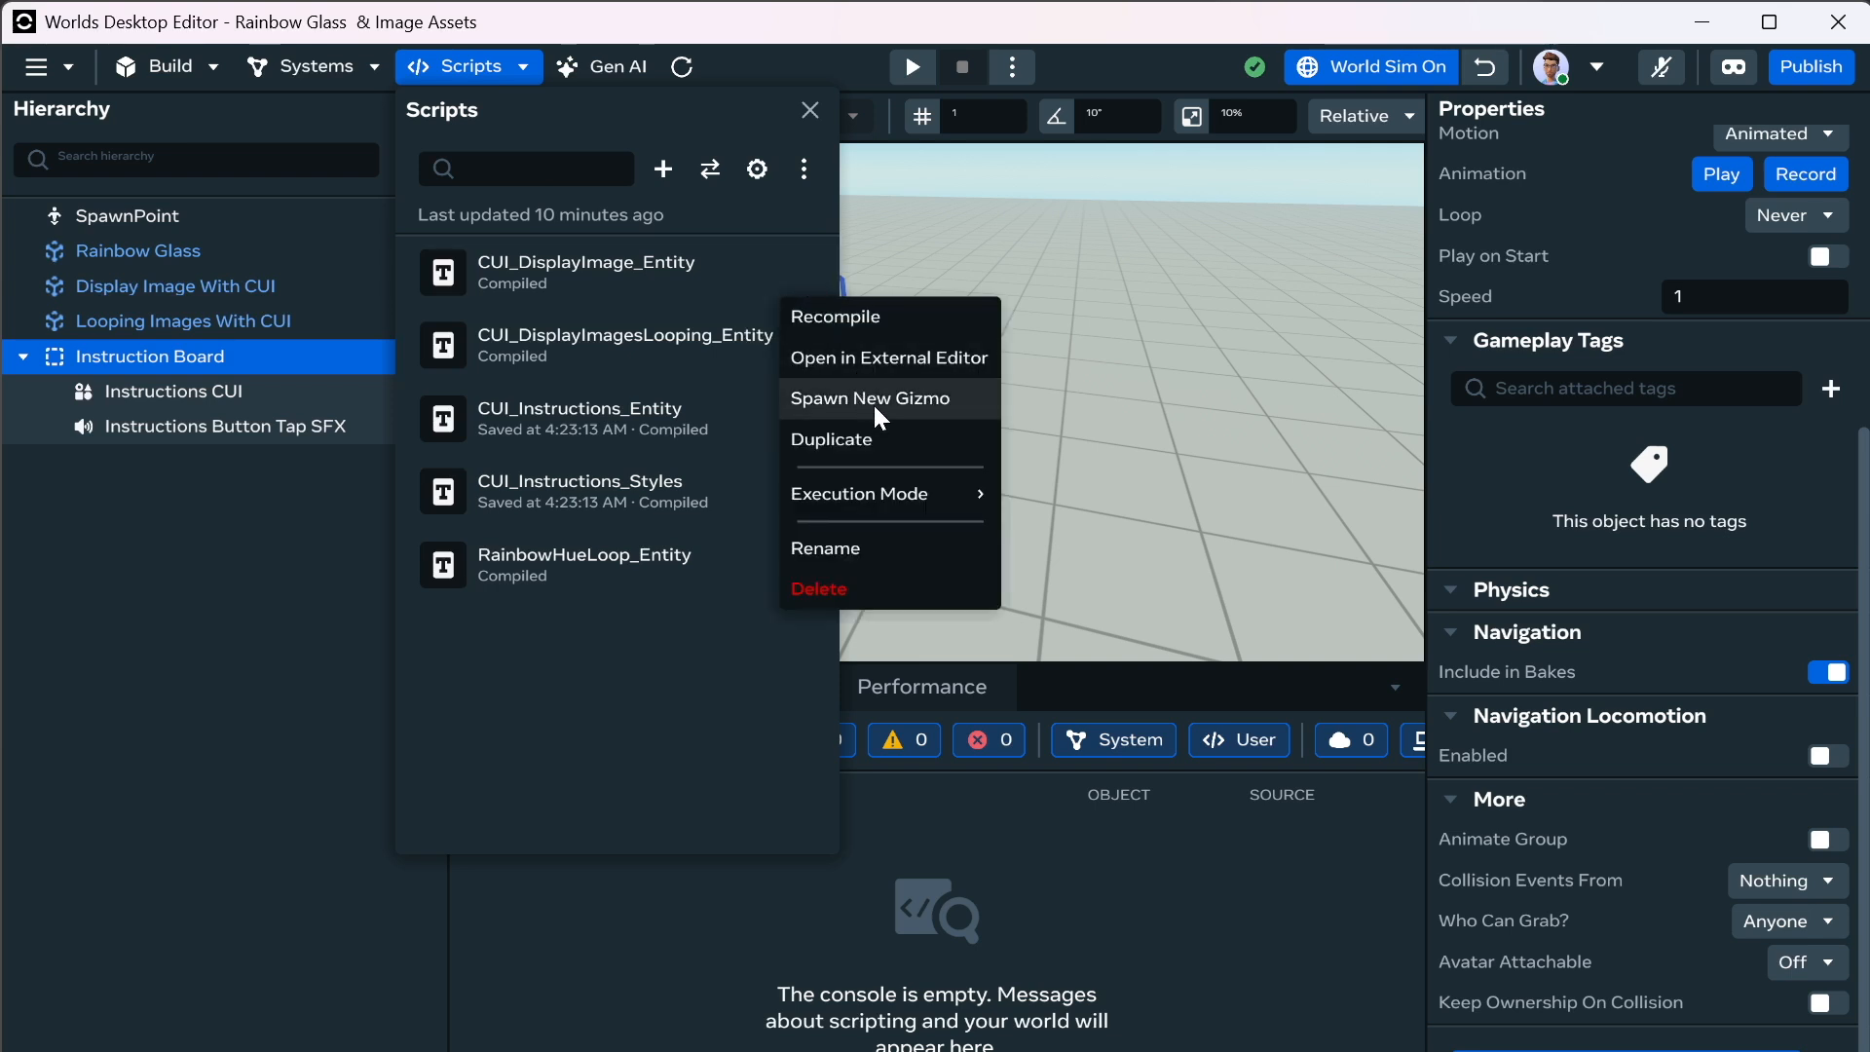
click(666, 613)
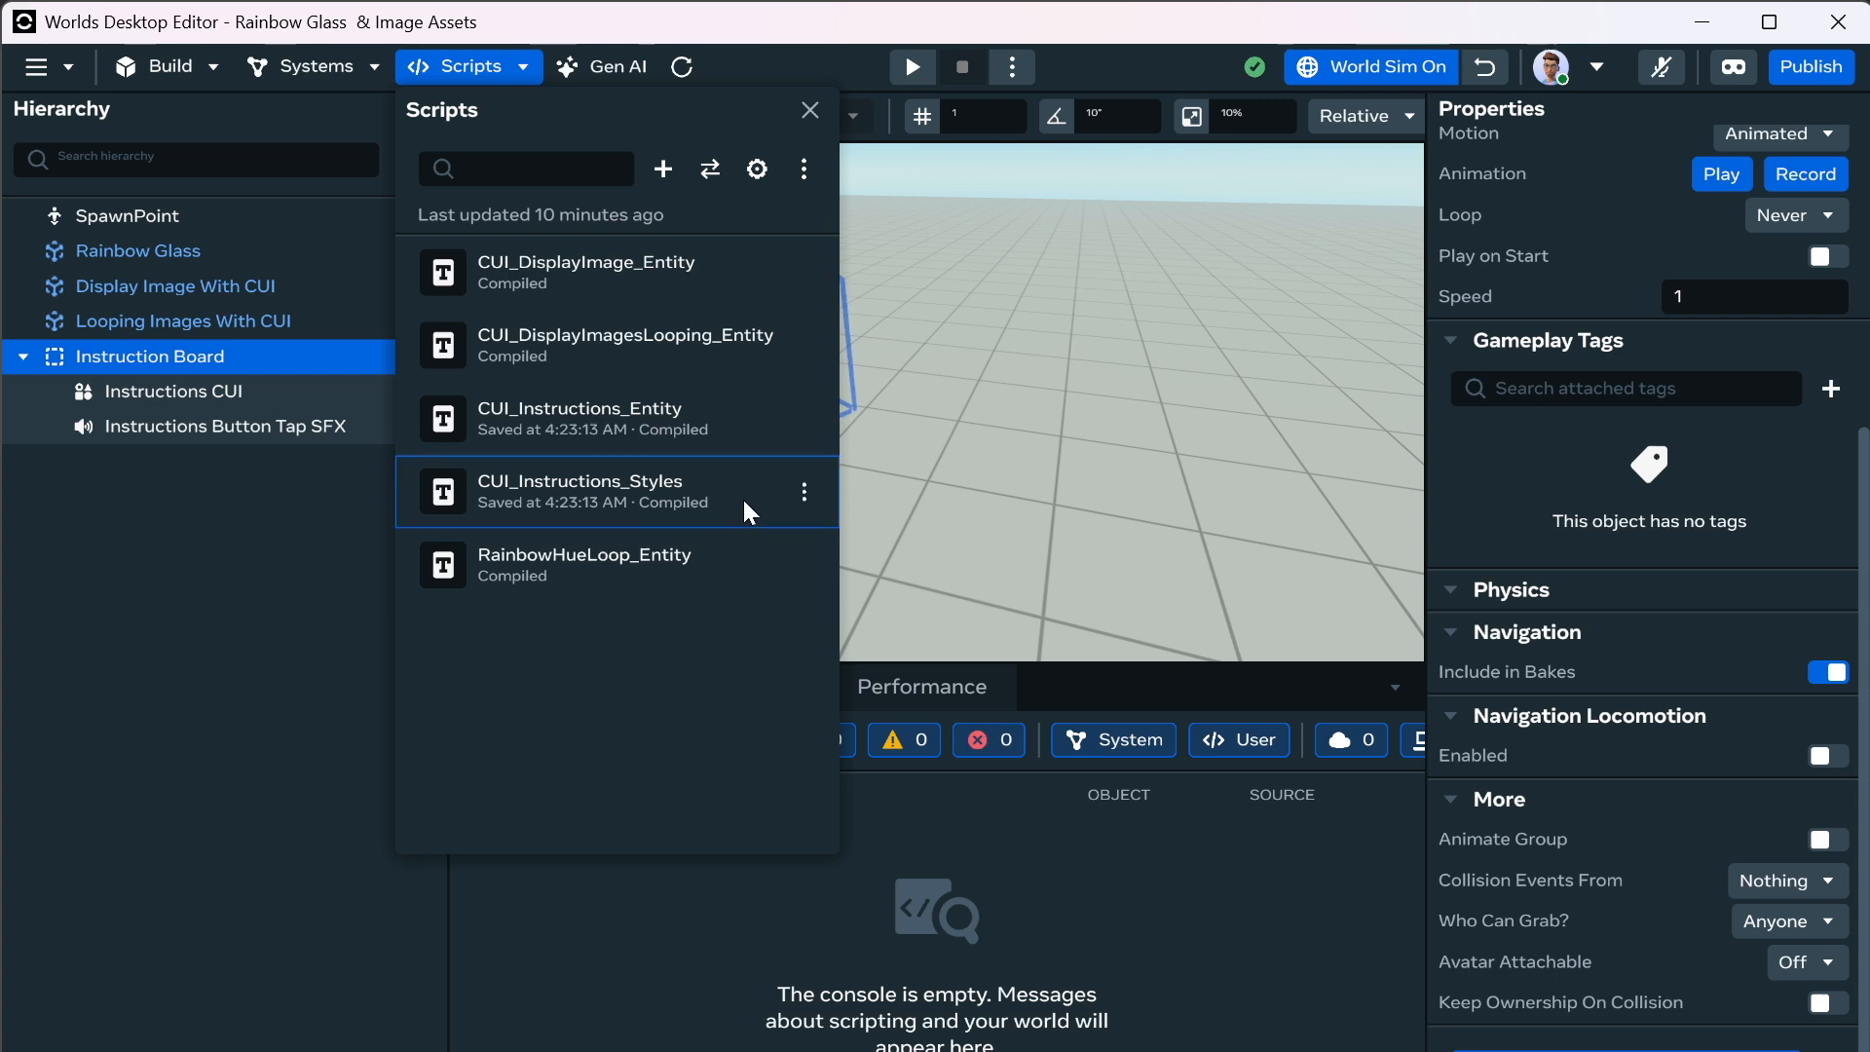
click(806, 494)
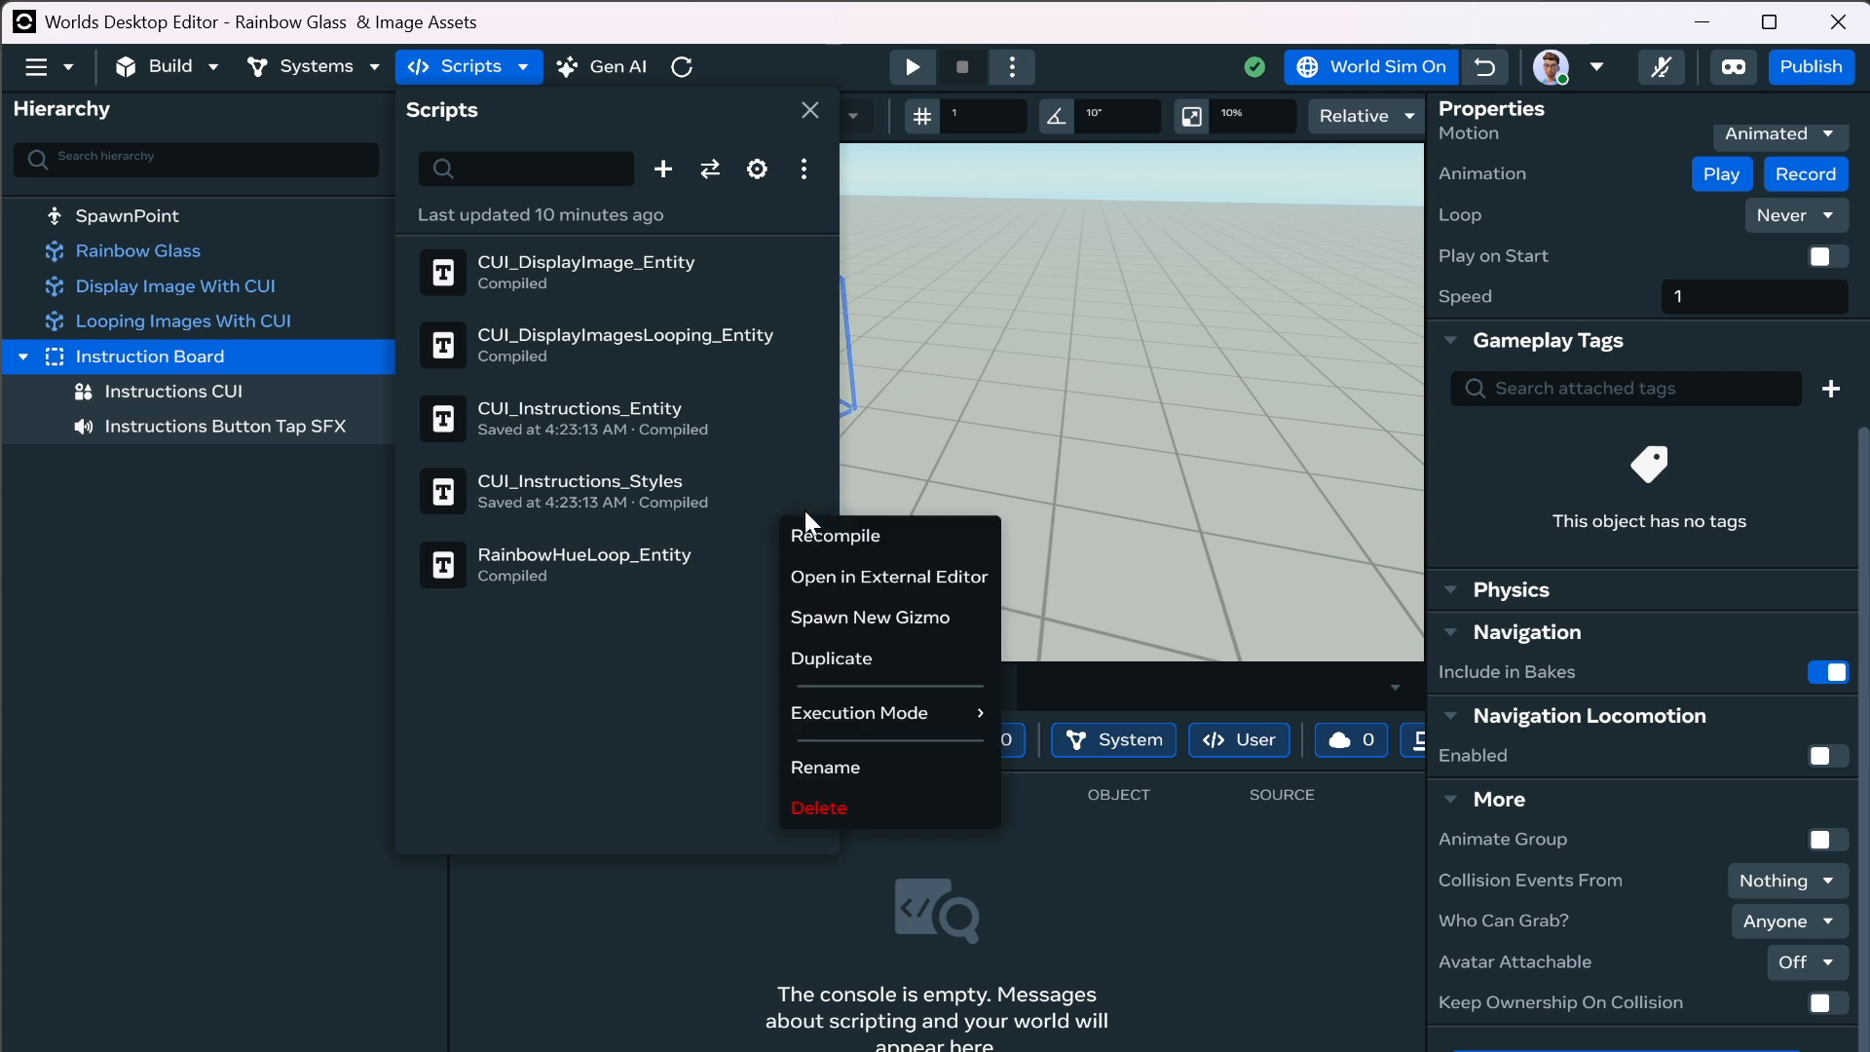
click(911, 616)
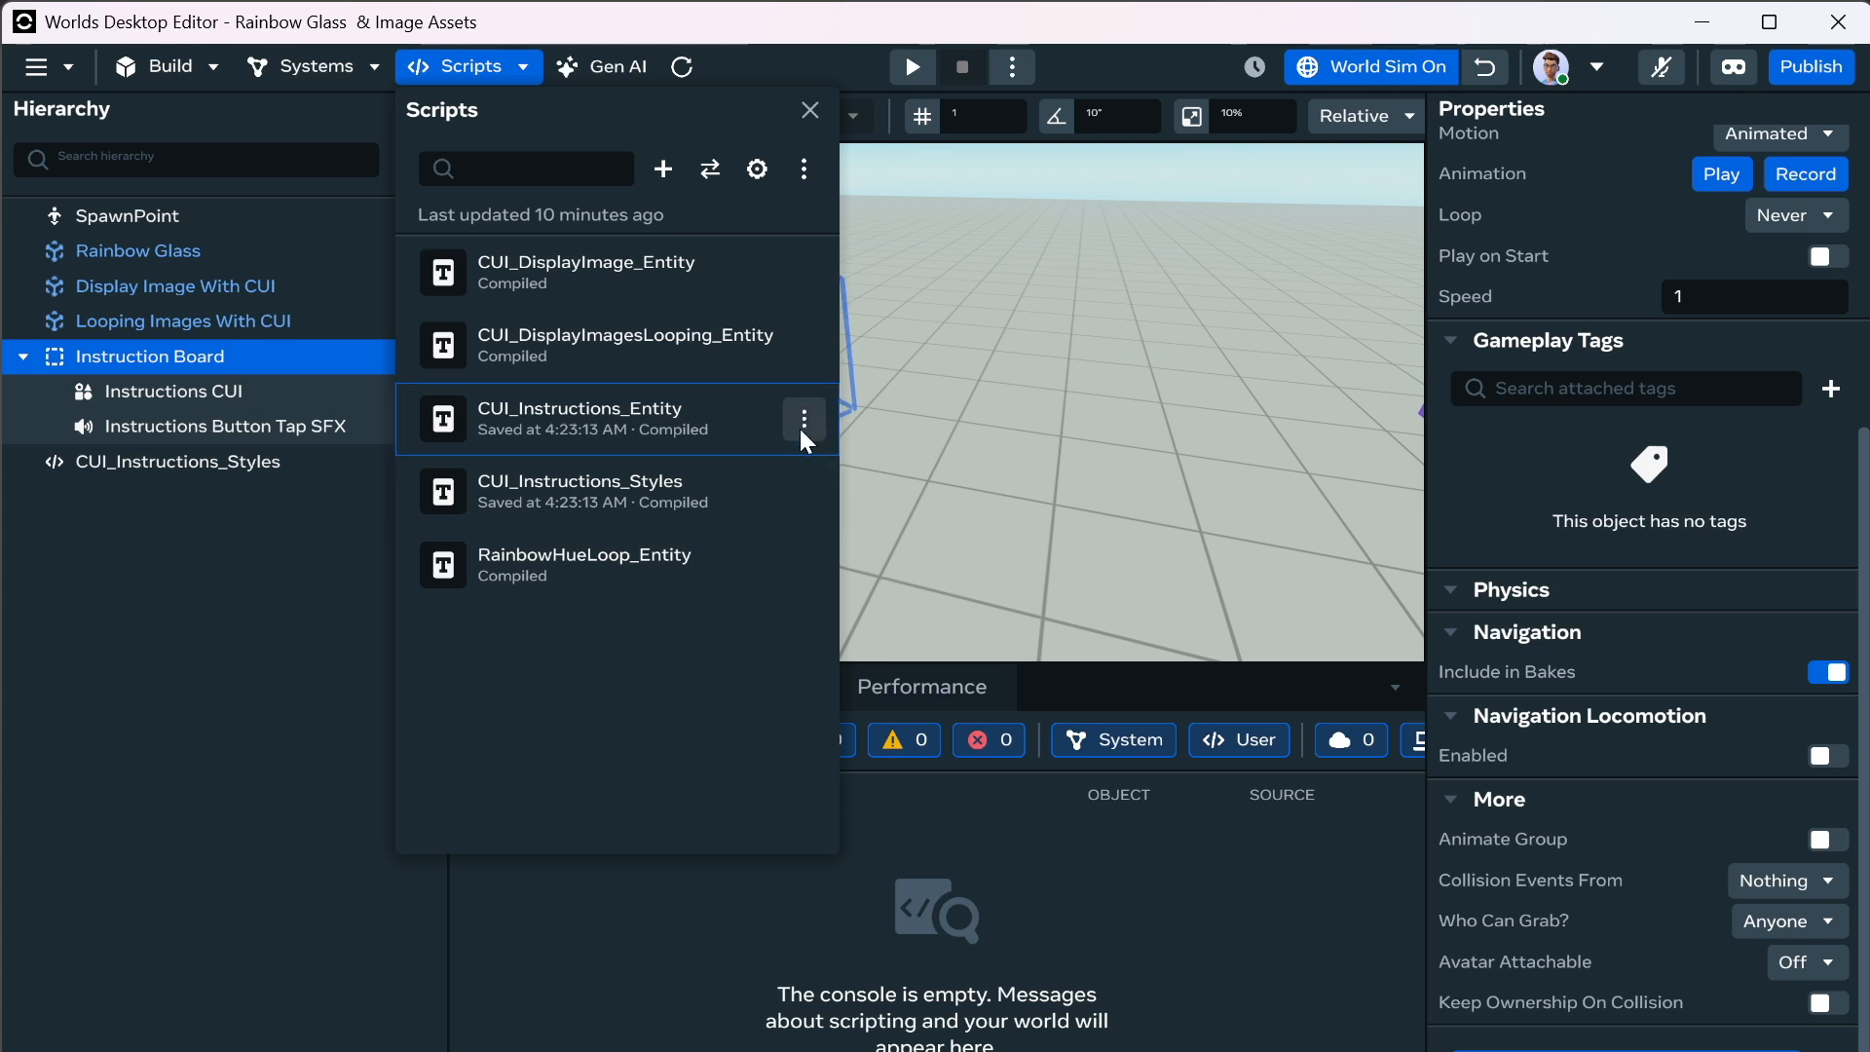
click(802, 422)
click(844, 537)
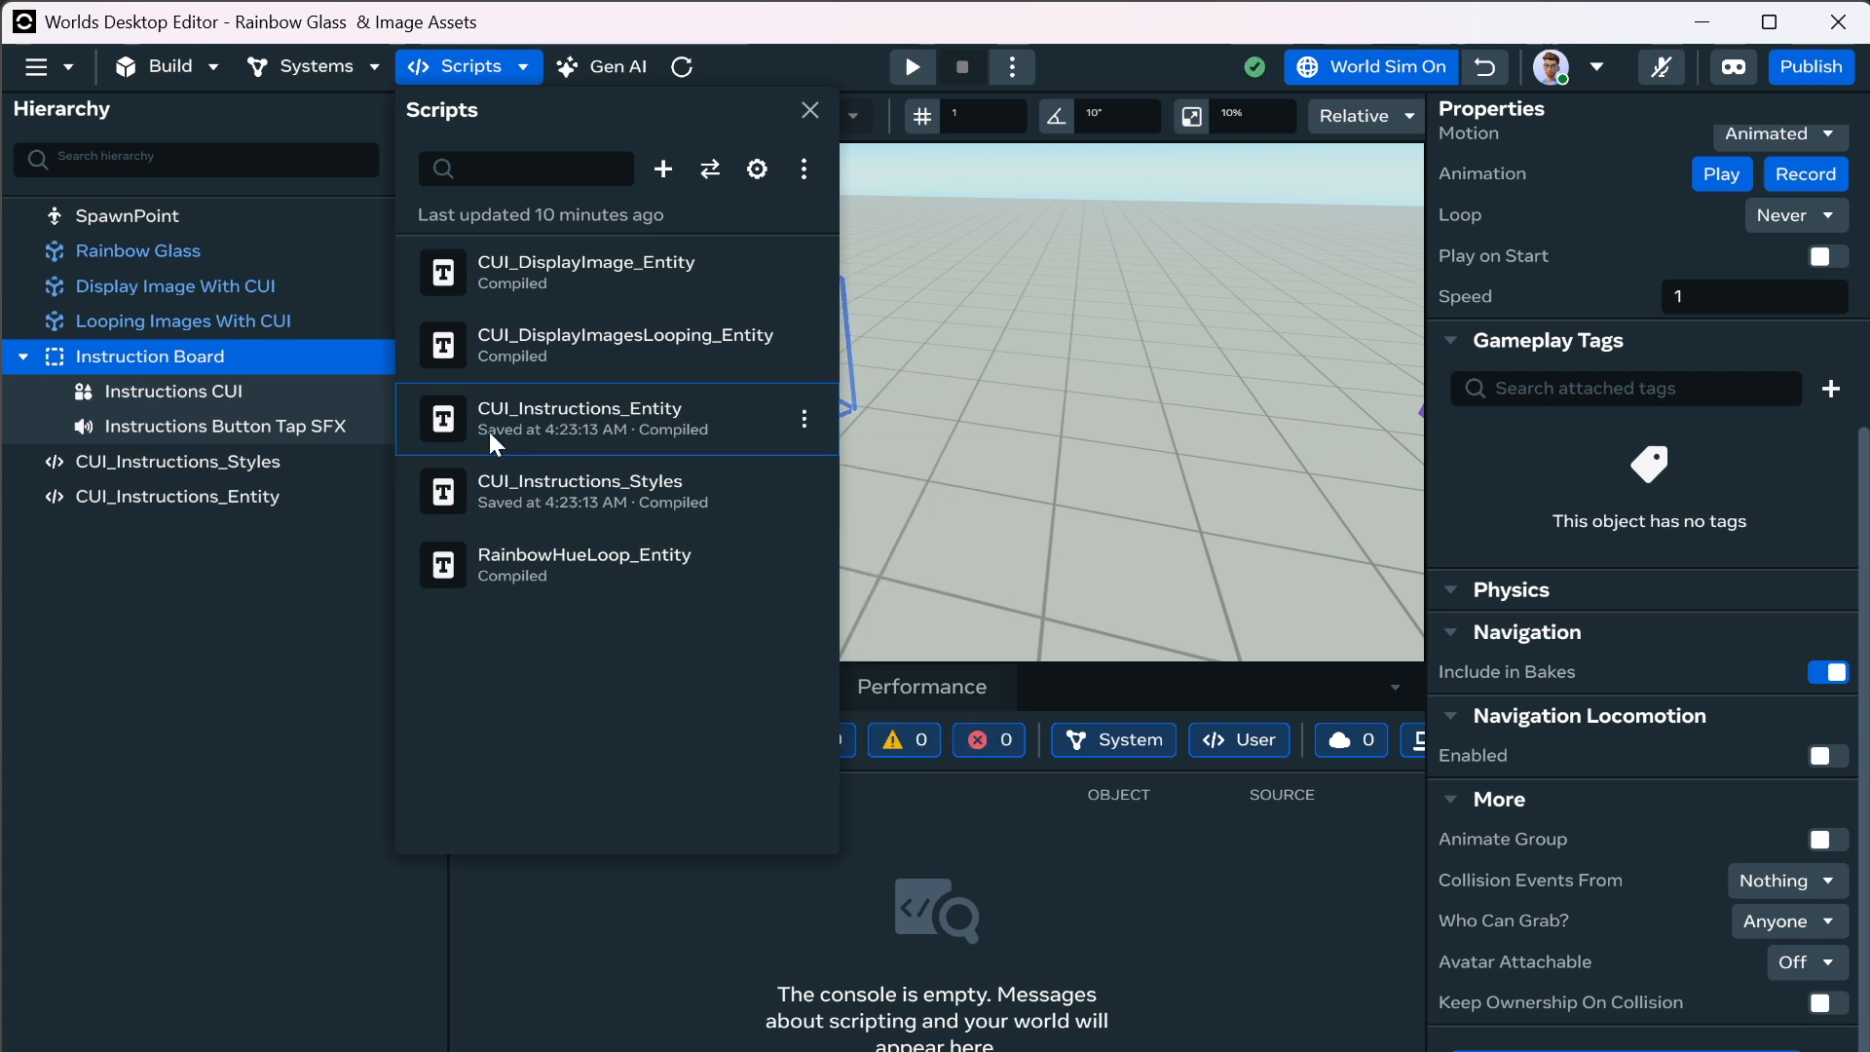
click(268, 571)
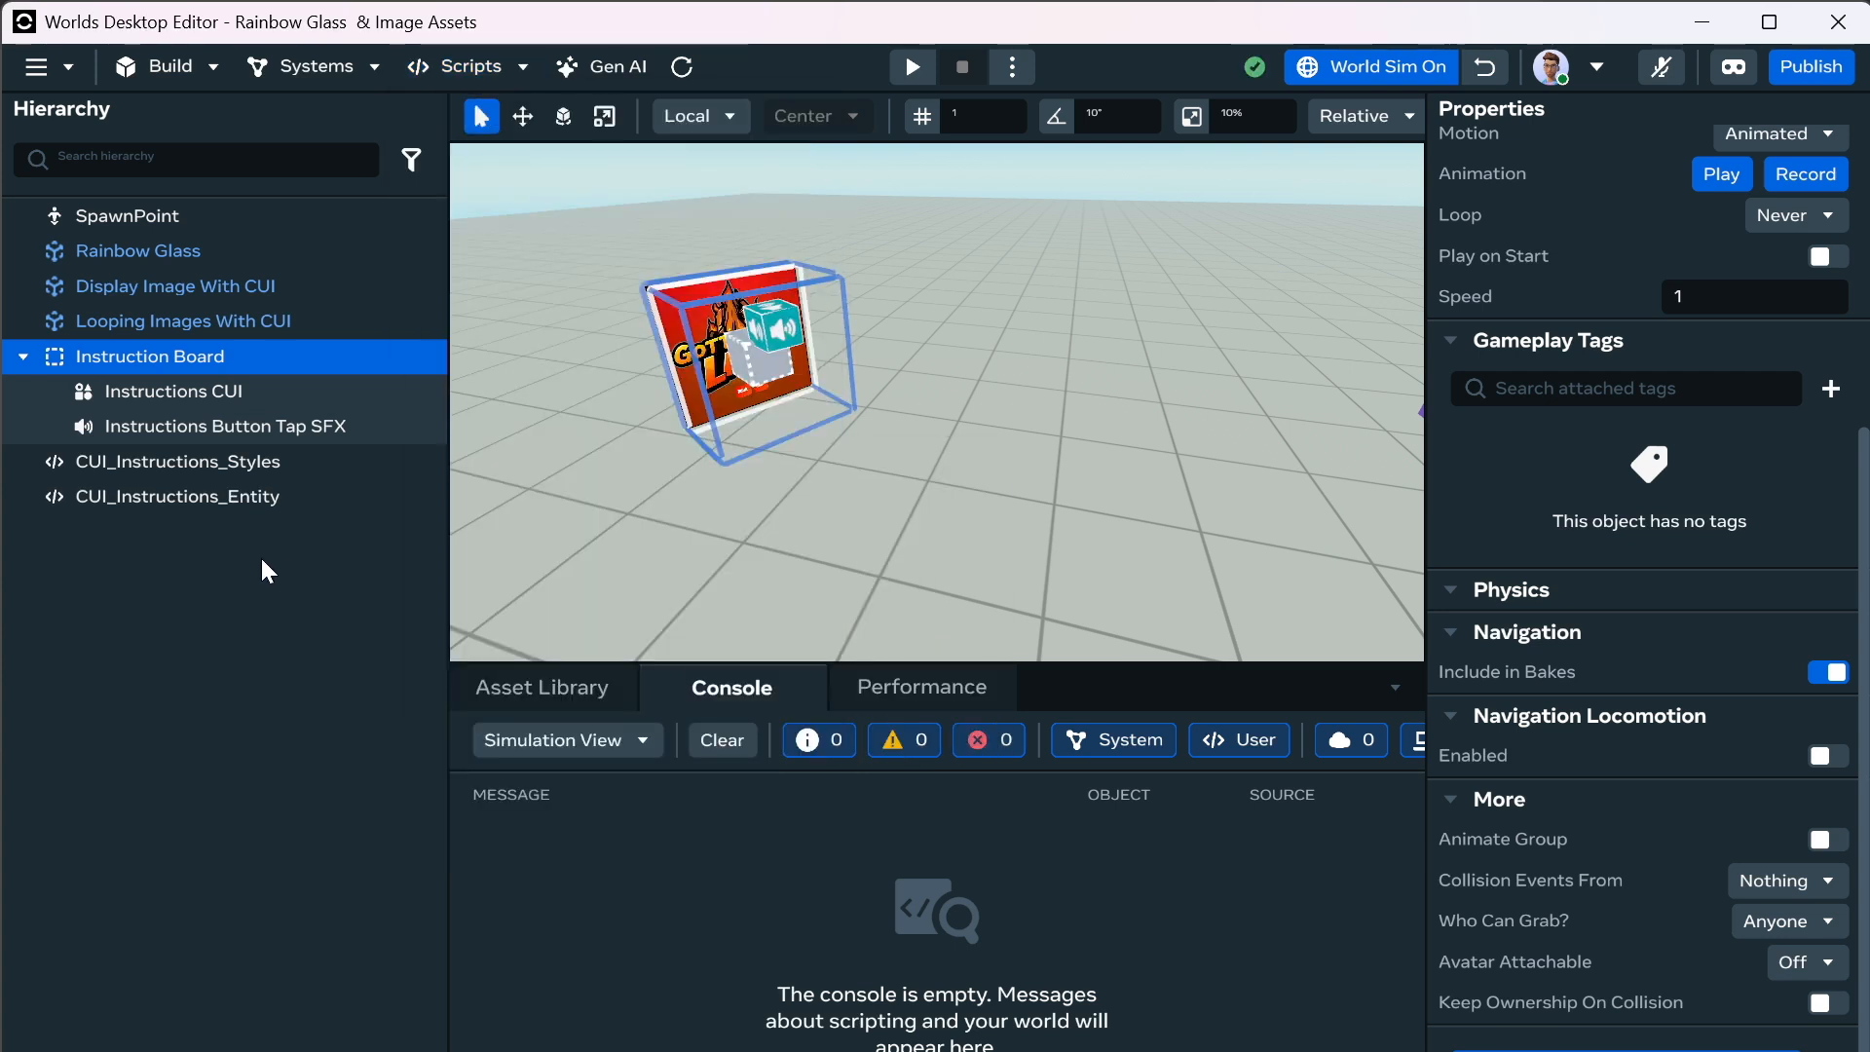
Copy the position values of the Instruction Board.
click(237, 458)
click(237, 358)
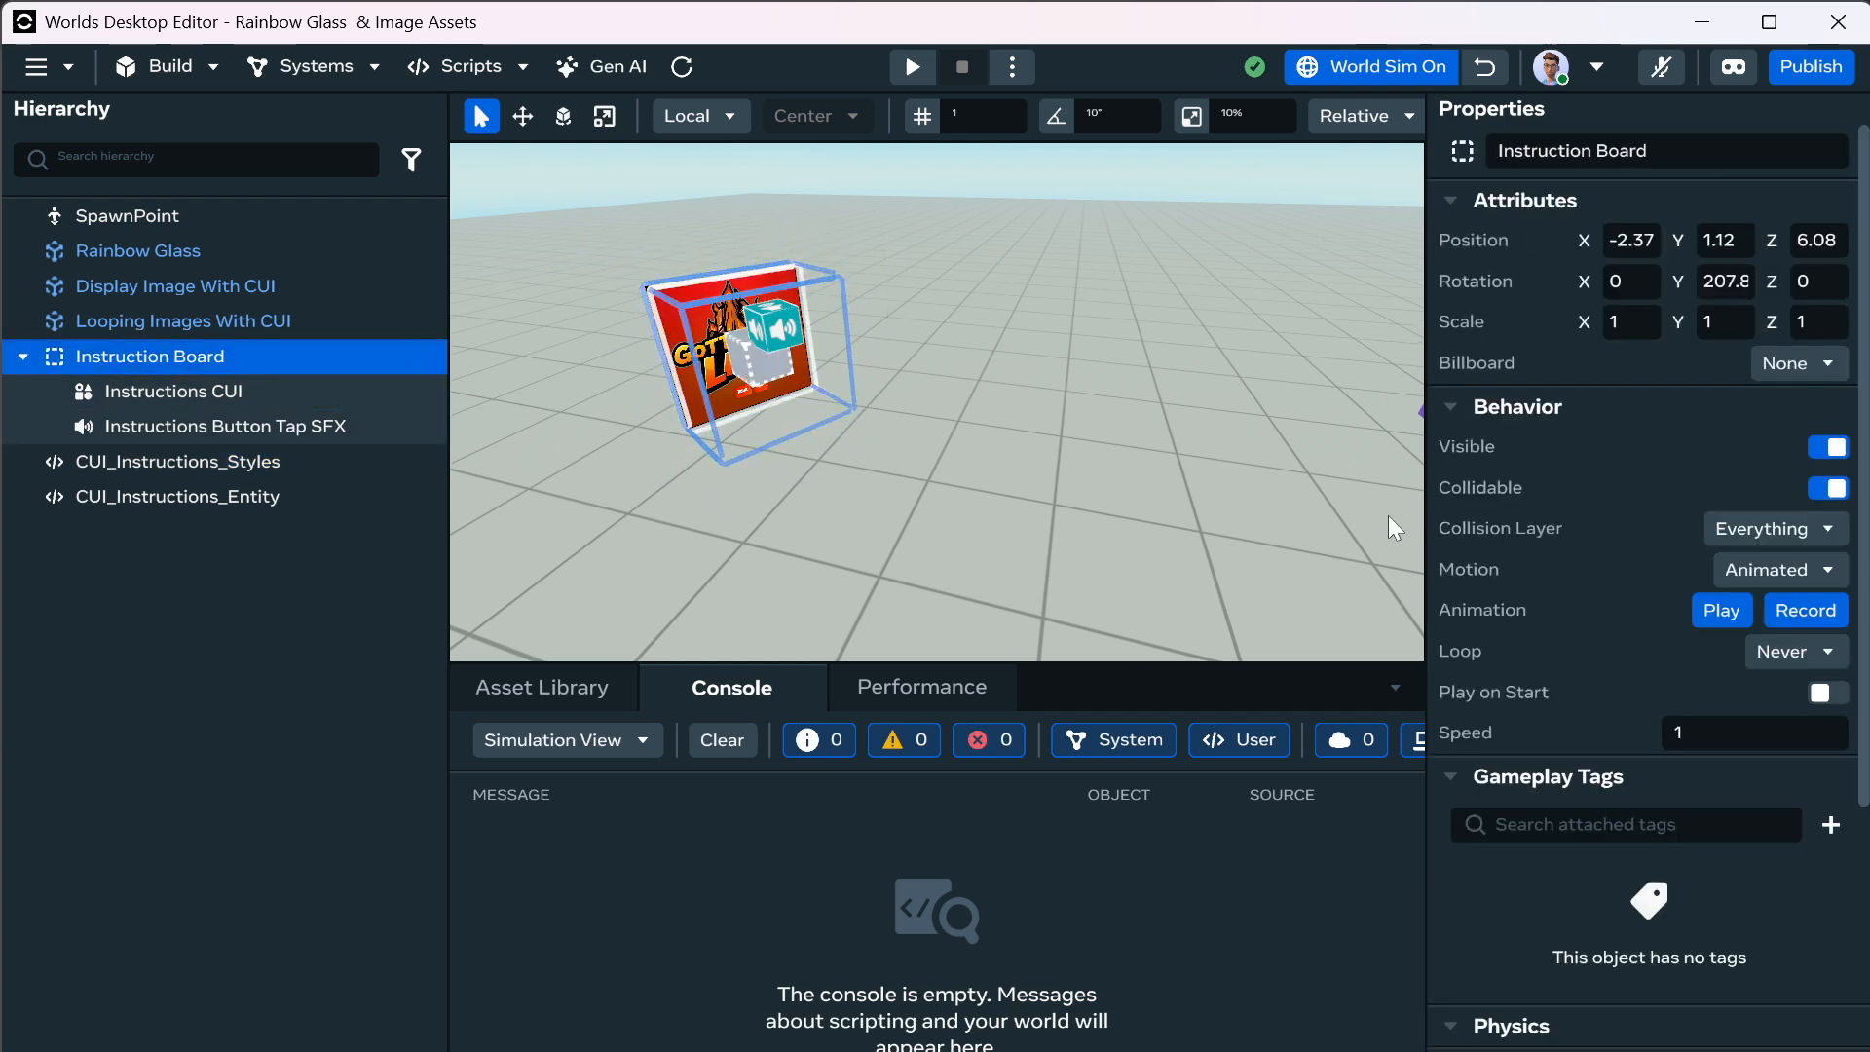
right_click(1488, 240)
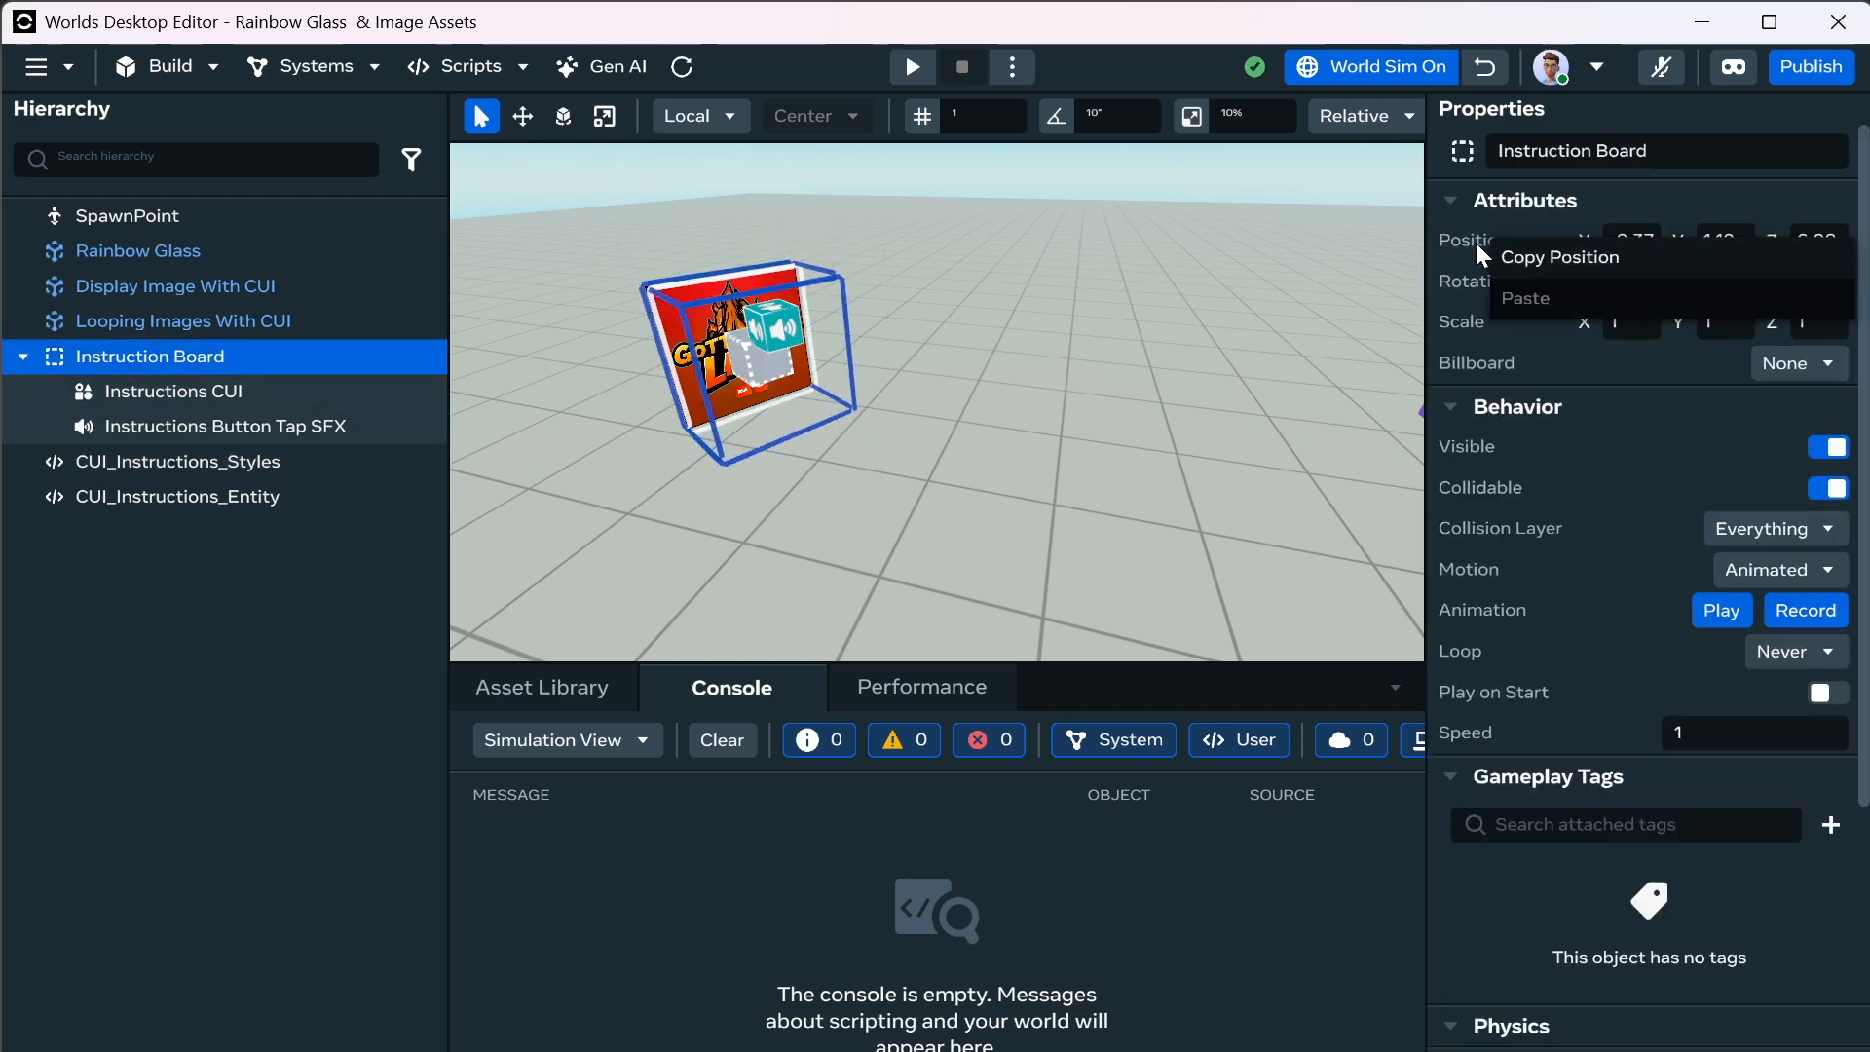
click(1531, 261)
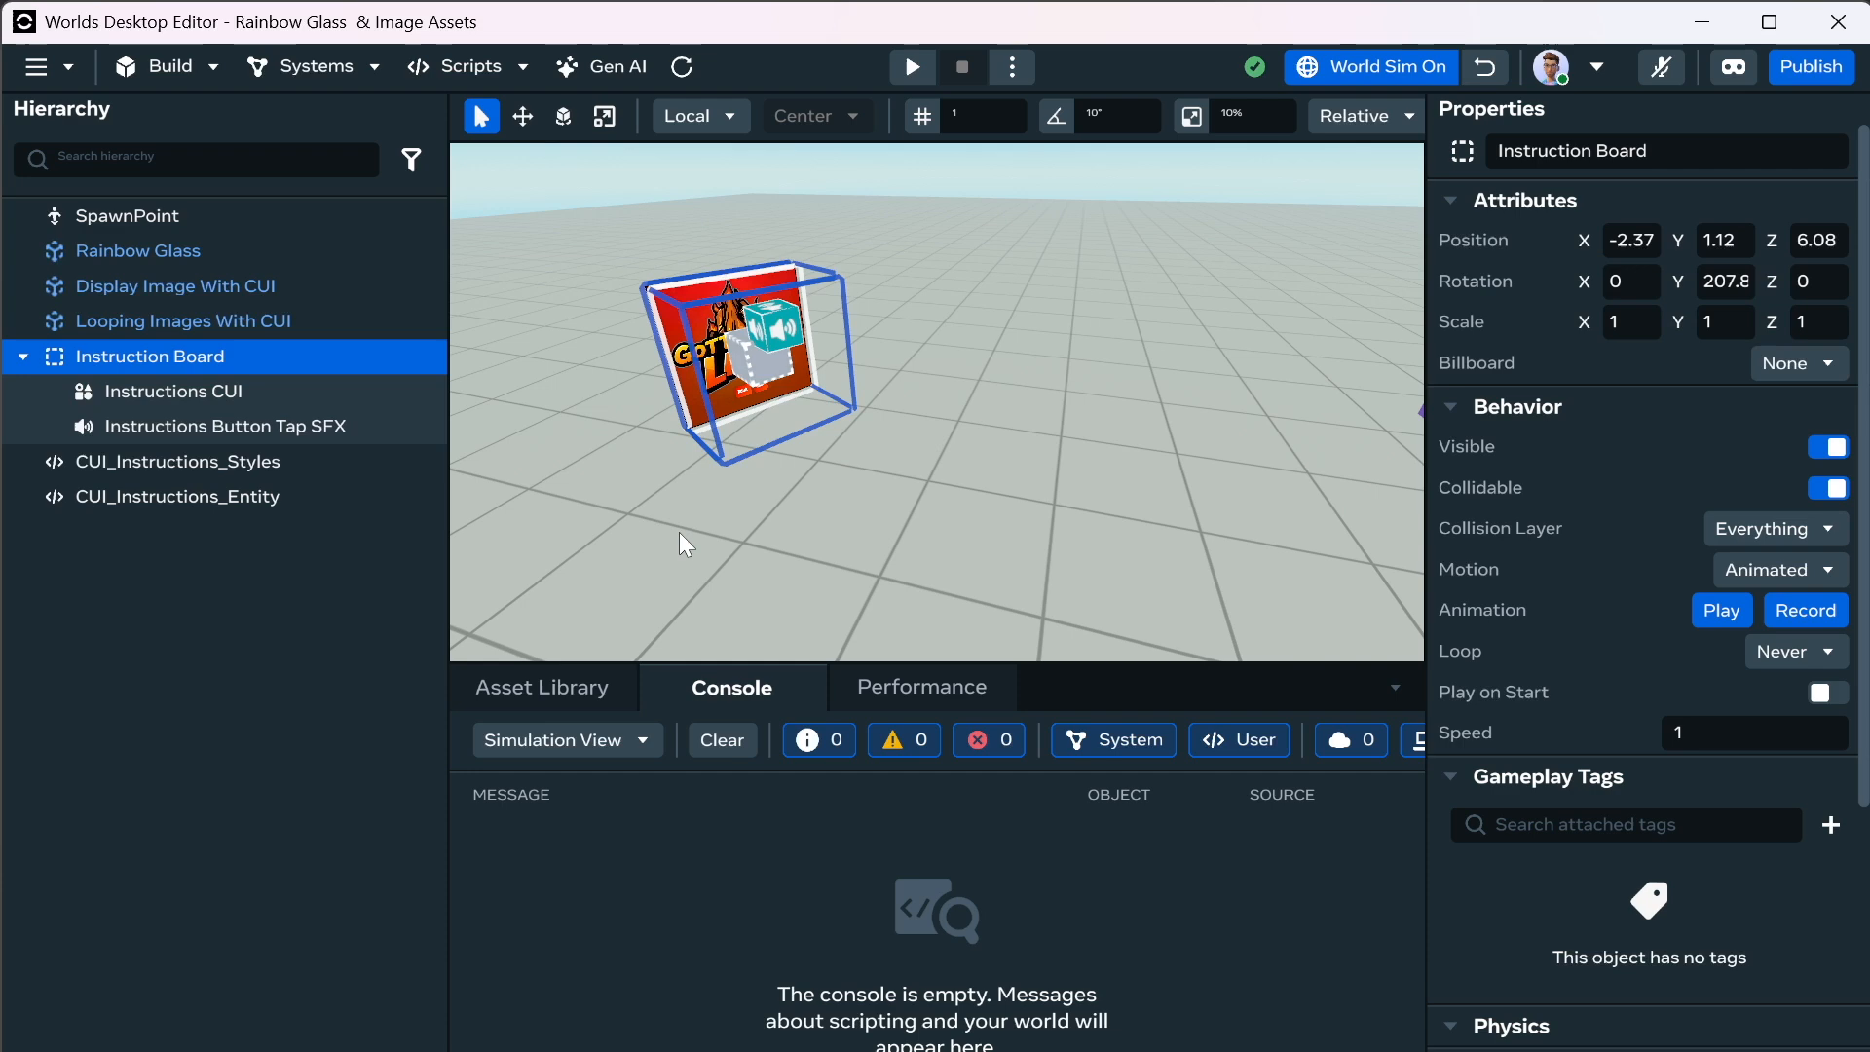
Make the CUI_Instructions_Styles and CUI_Instructions_Entity script gizmos children of the Instruction Board.
click(396, 456)
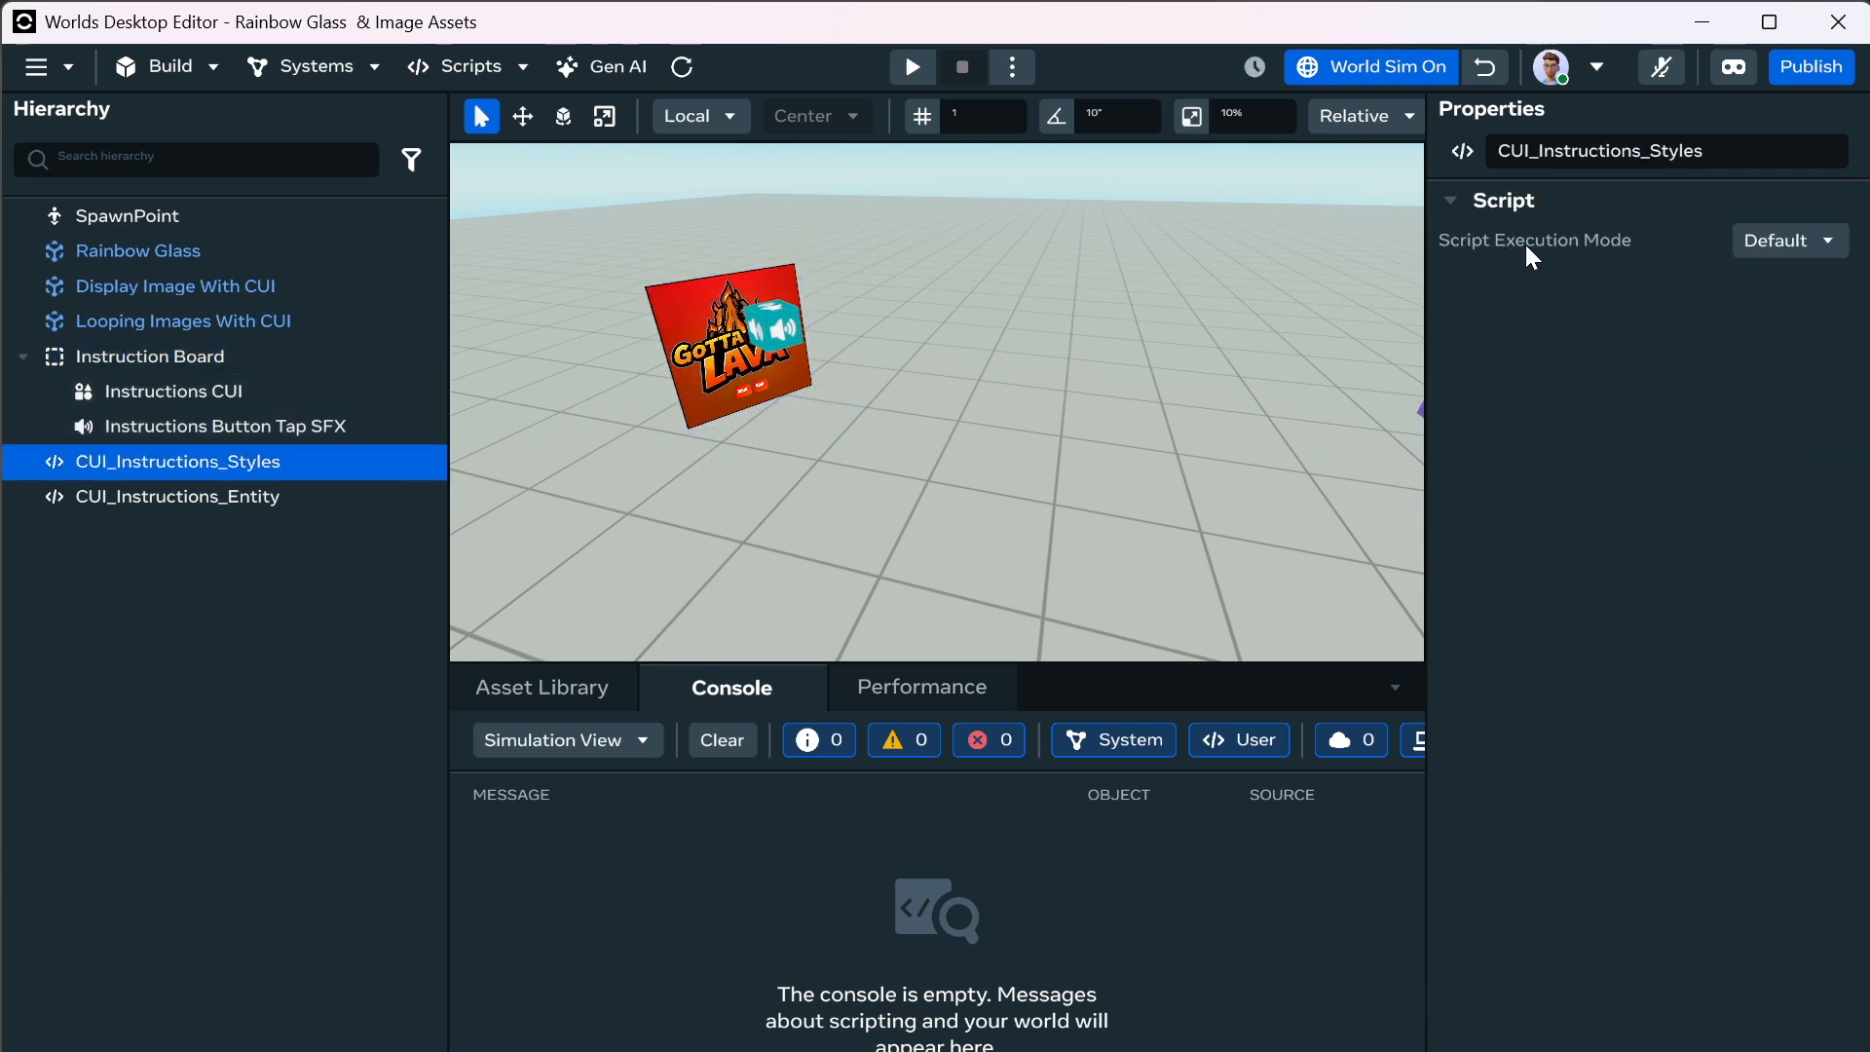
shift+click(175, 498)
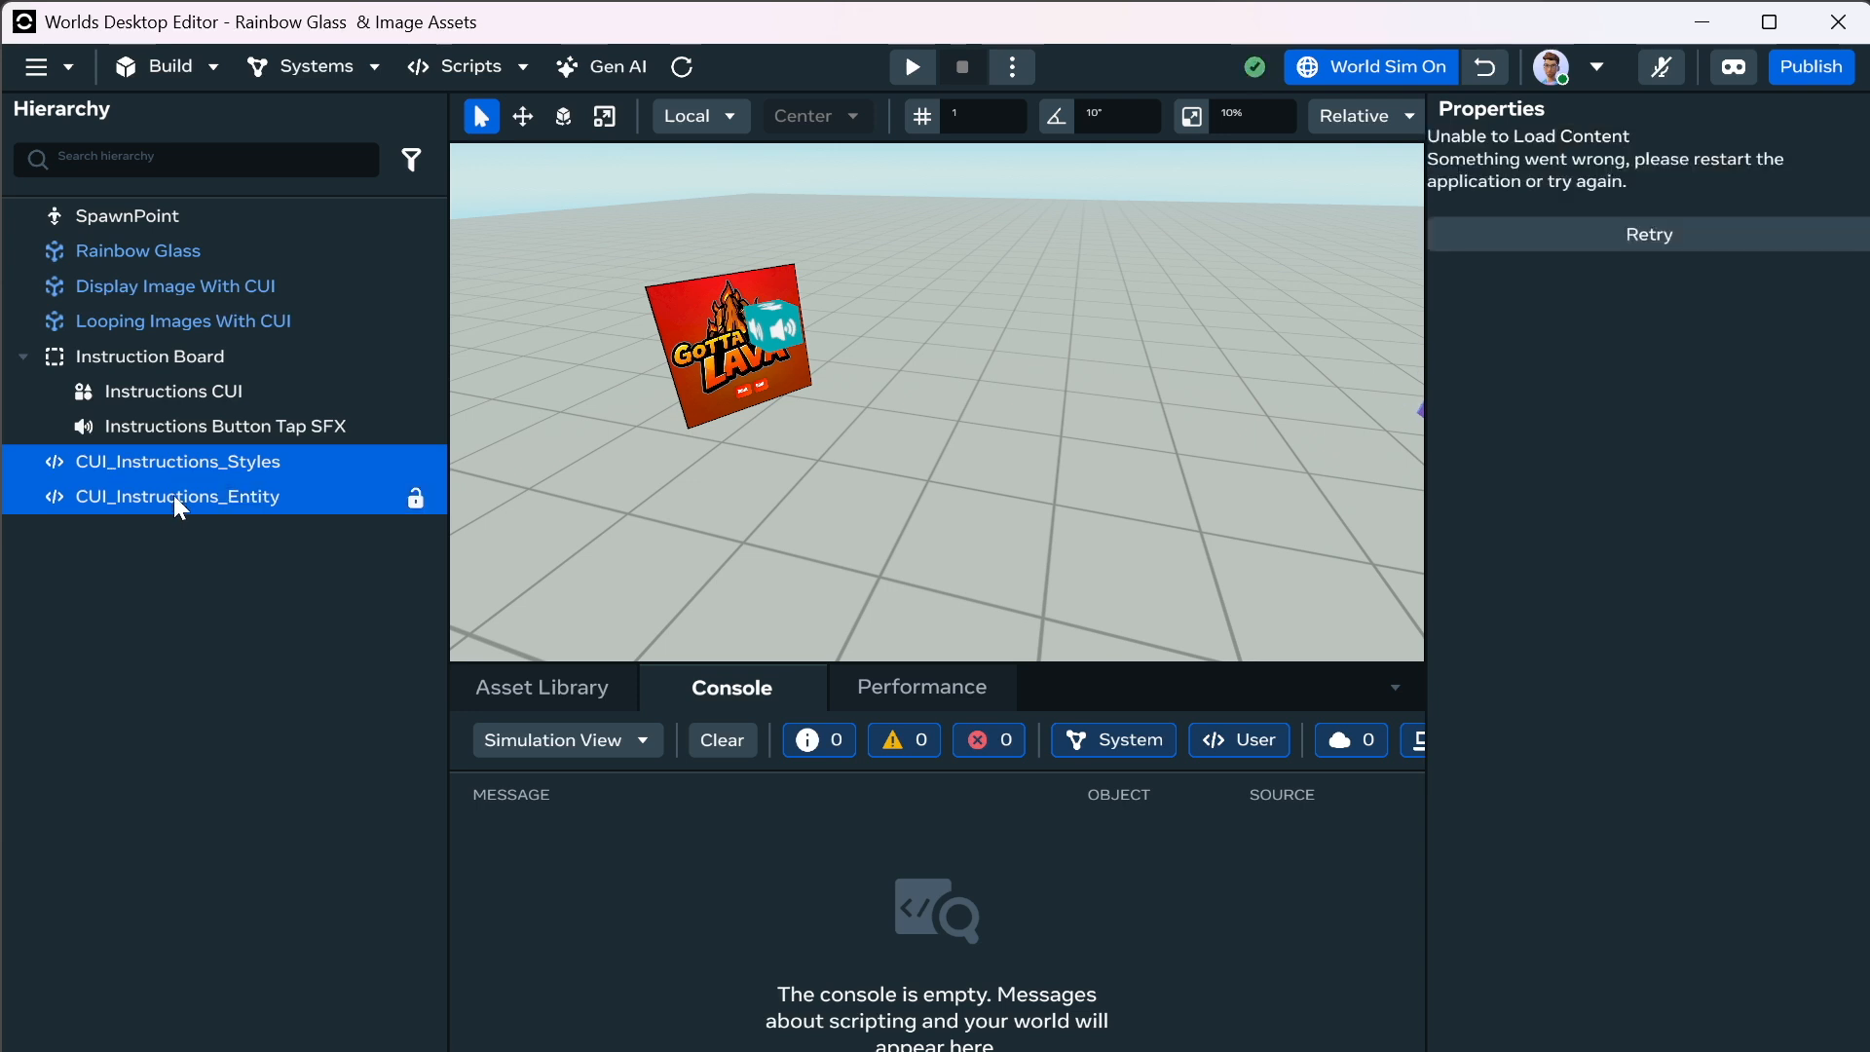
drag(172, 467, 185, 381)
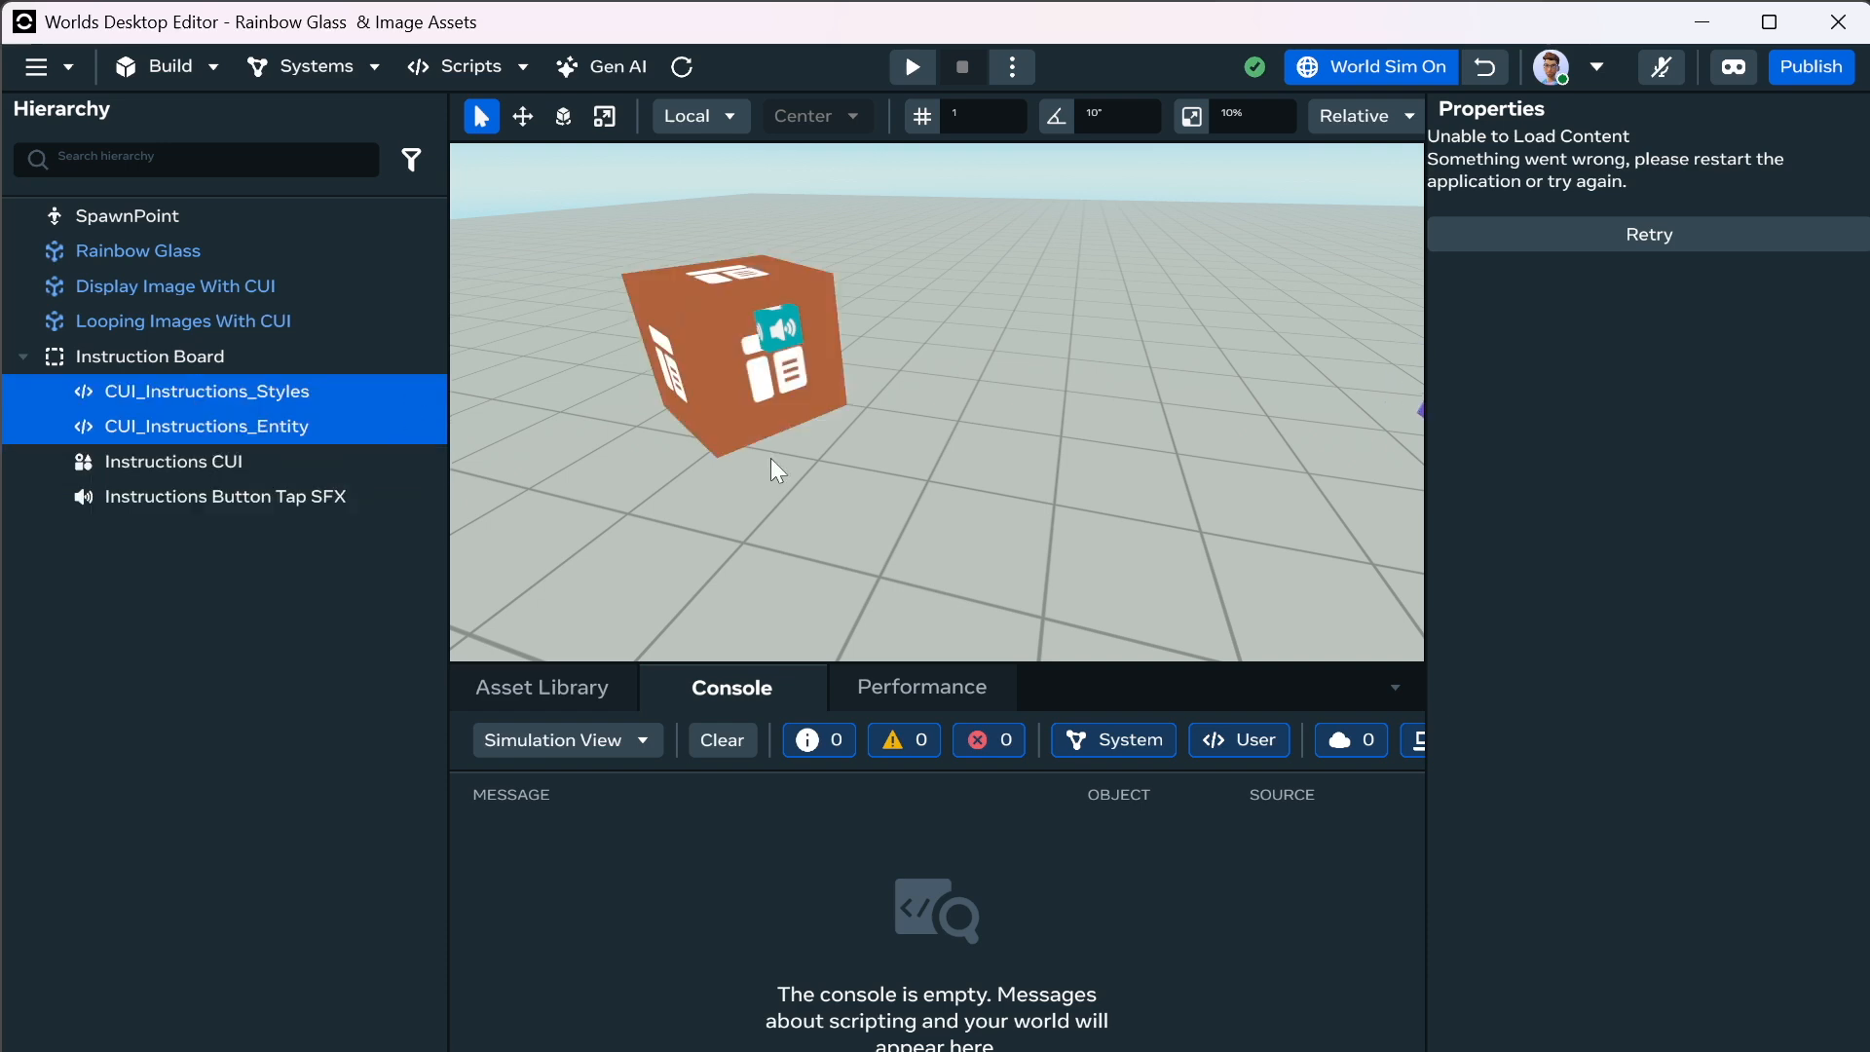
Move the CUI_Instructions_Entity script gizmo across the floor towards the Instructions CUI cube.
click(256, 357)
scroll(740, 359, down, 6)
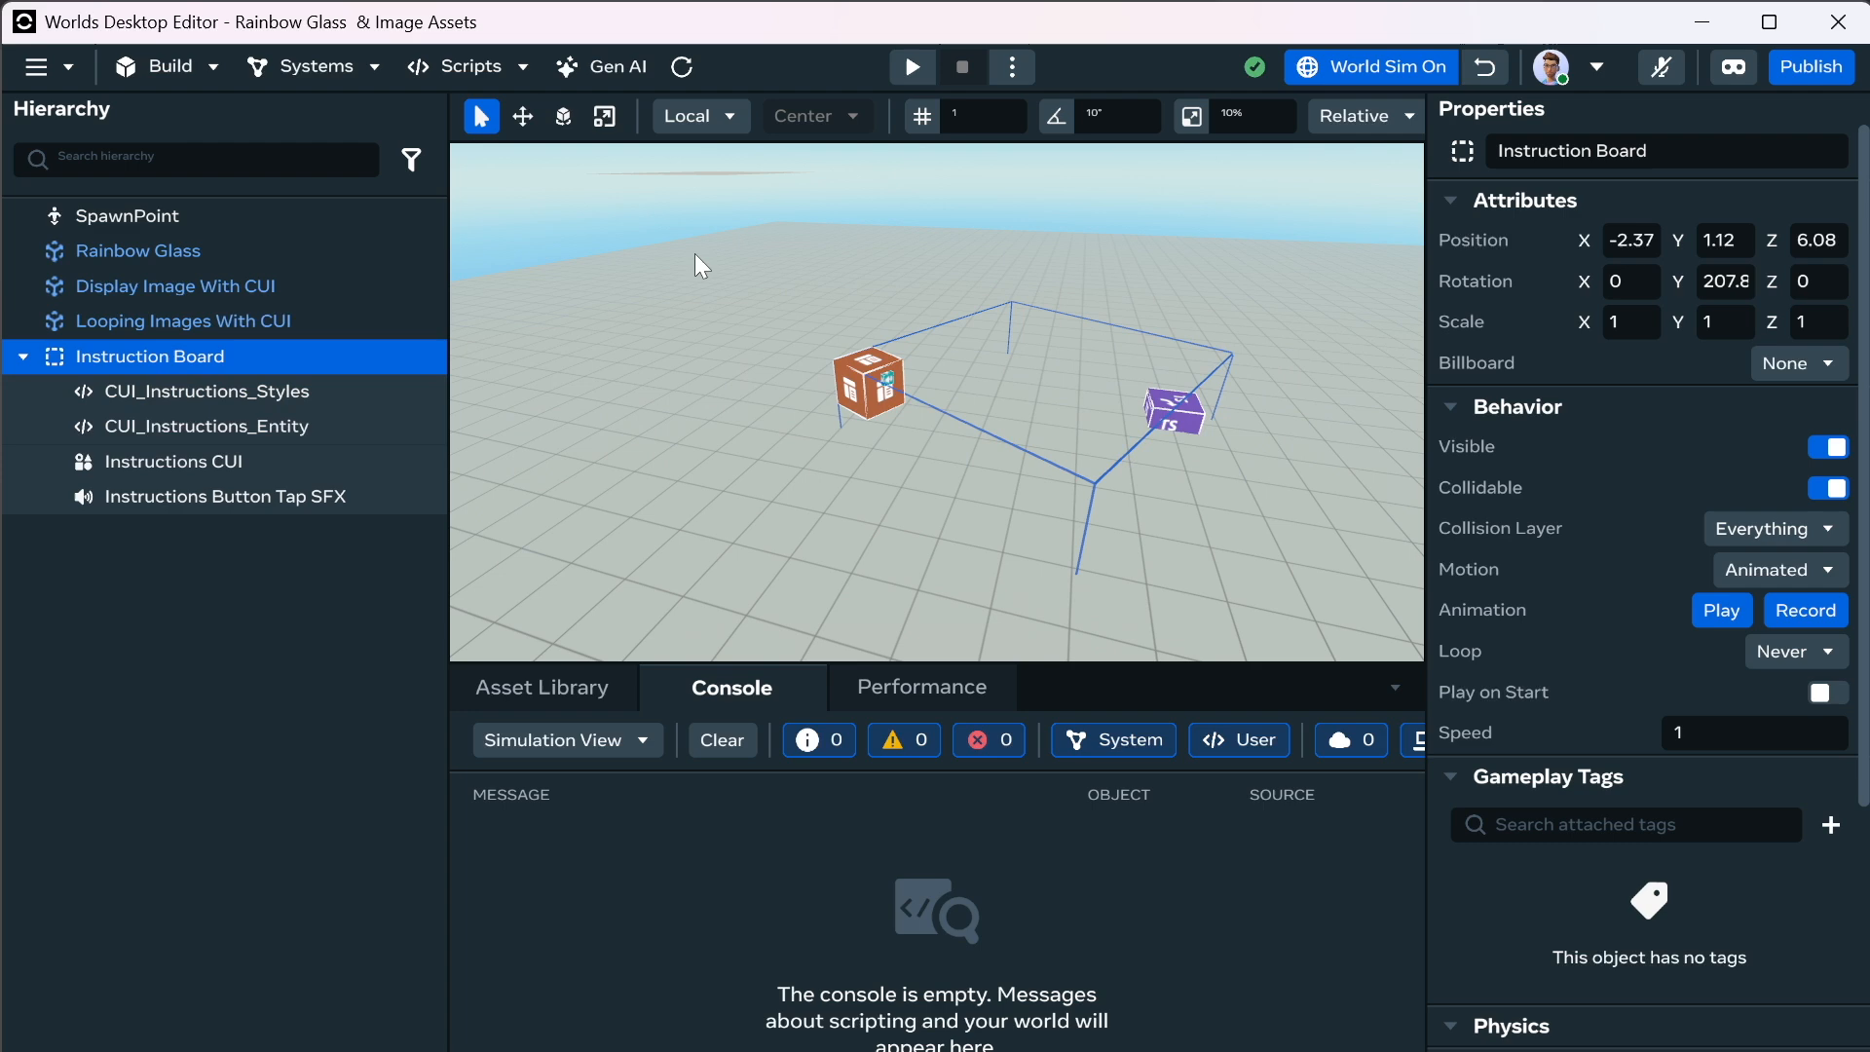
click(992, 395)
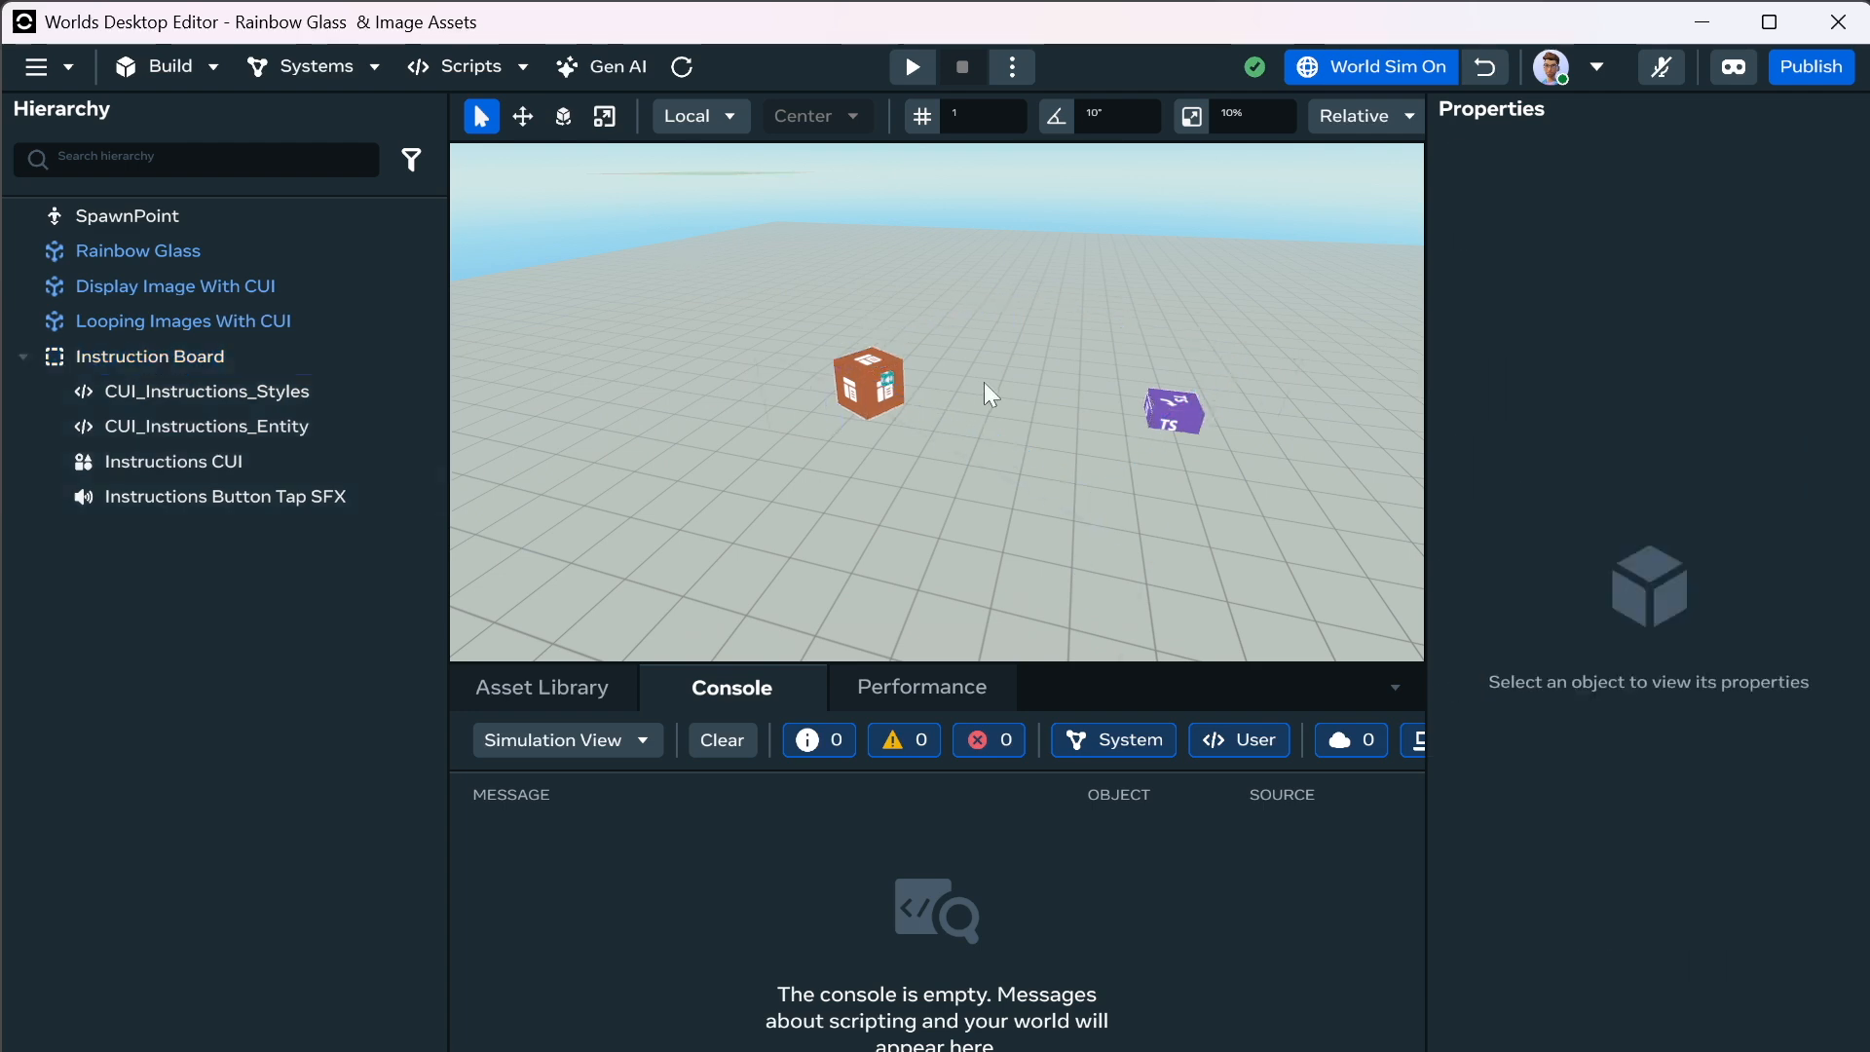
click(214, 426)
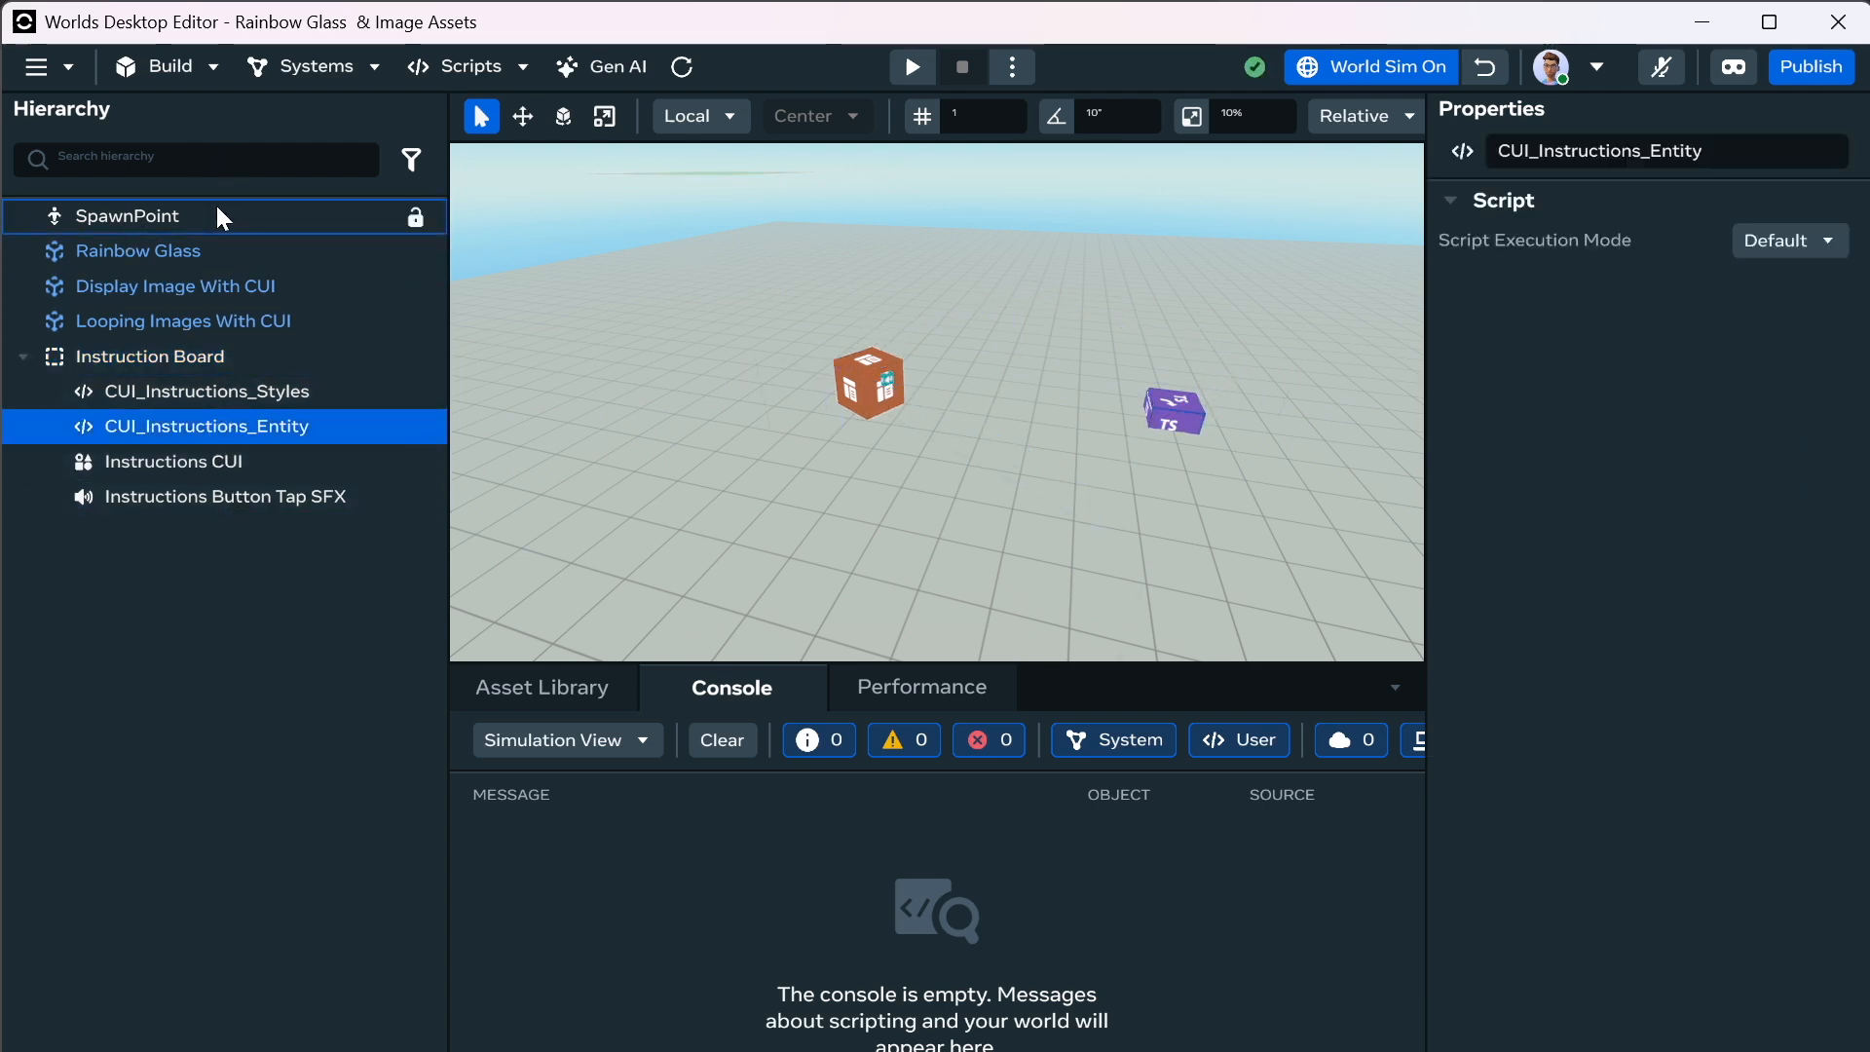
click(523, 116)
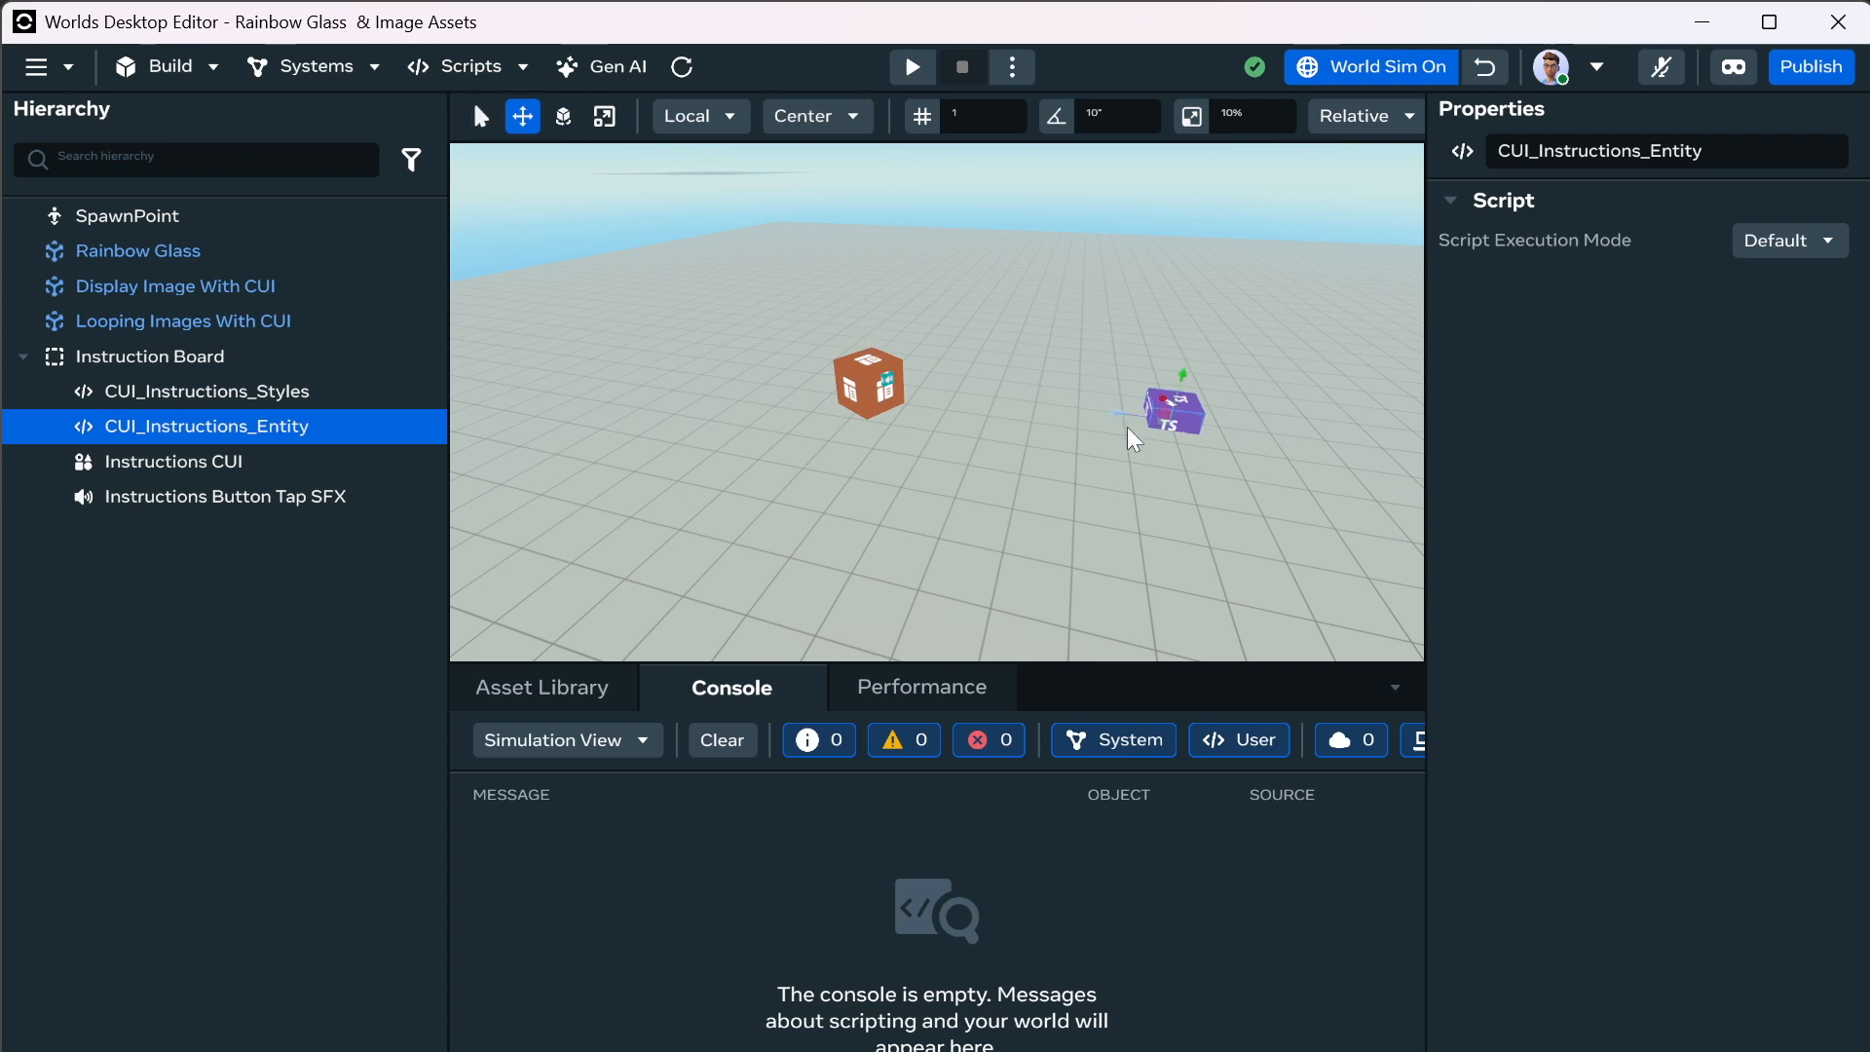
drag(1120, 416, 886, 388)
Adjust the position of the CUI_Instructions_Entity script gizmo so it sits directly beside the Instructions CUI cube.
right_drag(844, 407, 959, 421)
key(w)
key(a)
drag(870, 372, 1013, 202)
right_drag(990, 238, 1315, 243)
key(a)
key(w)
key(s)
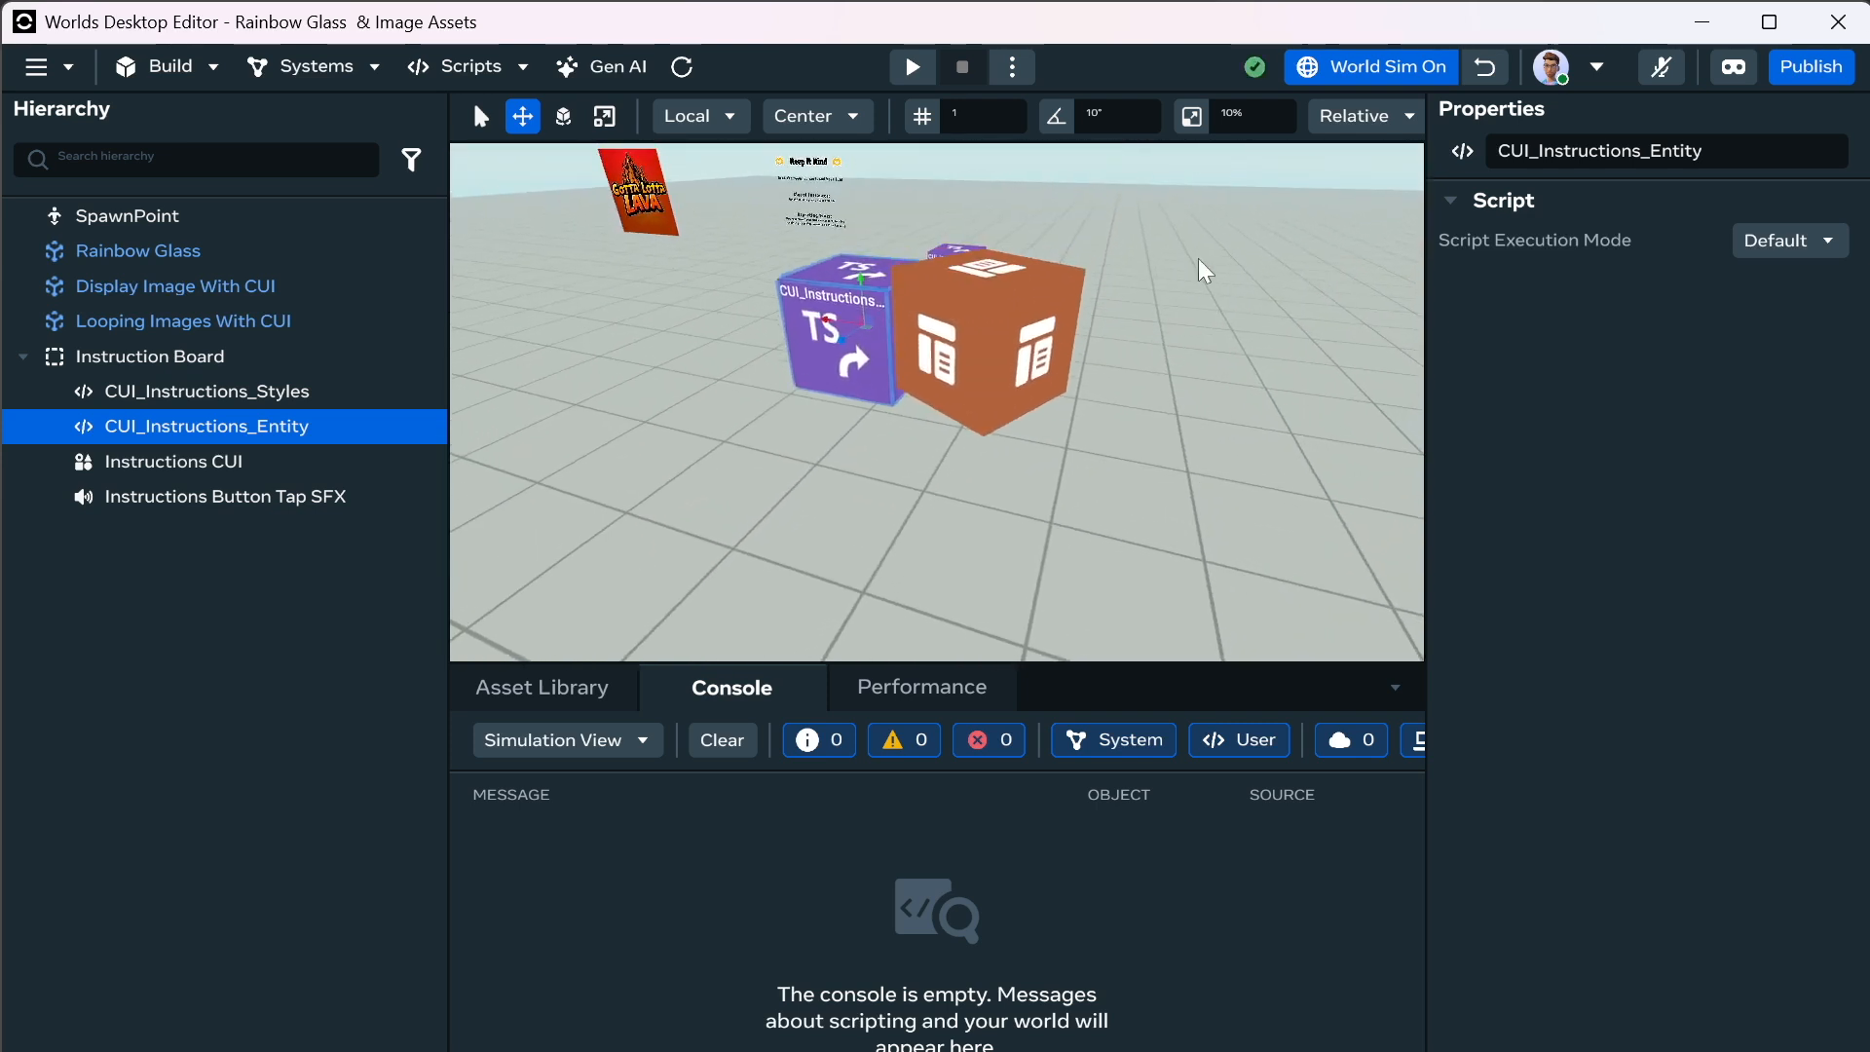
drag(821, 316, 1379, 666)
key(super)
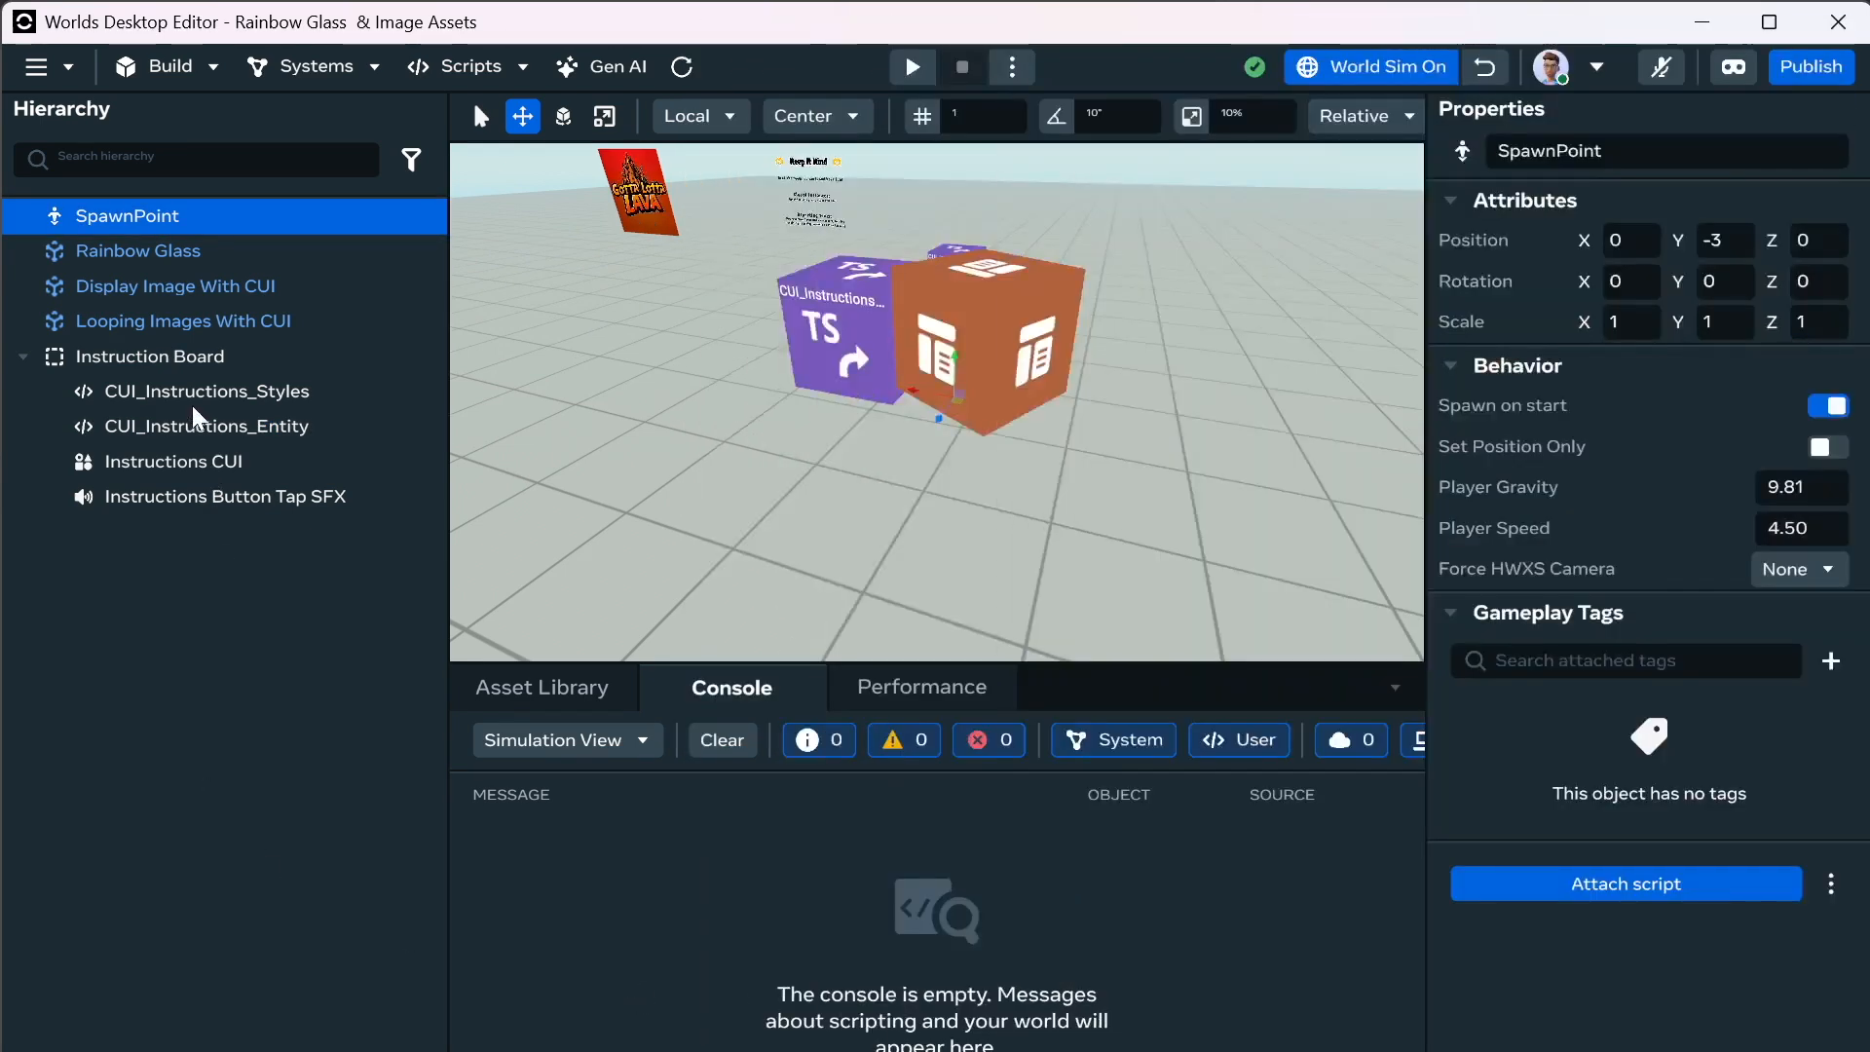
Undo the script gizmo moves and the parenting of CUI_Instructions_Styles and CUI_Instructions_Entity to the Instruction Board.
click(279, 388)
key(ctrl+z)
key(ctrl+z)
key(ctrl+z)
key(ctrl+z)
key(ctrl+z)
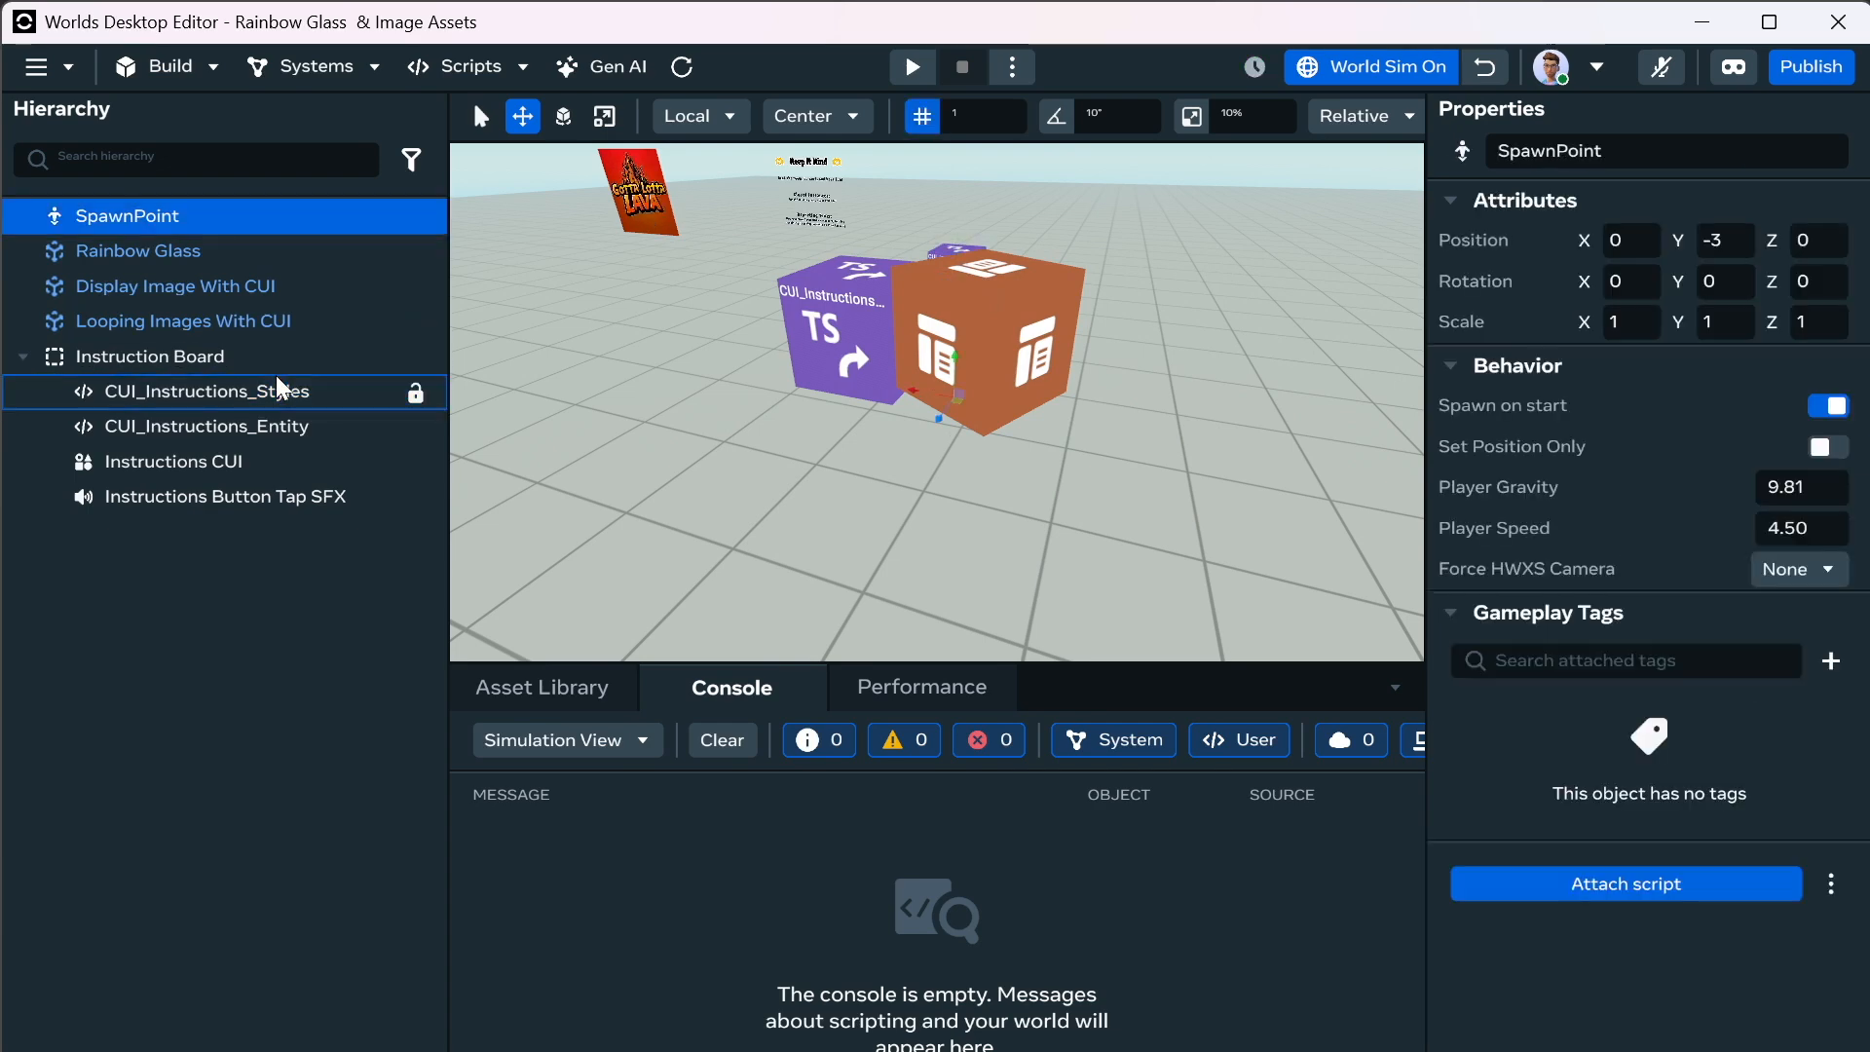
key(ctrl+z)
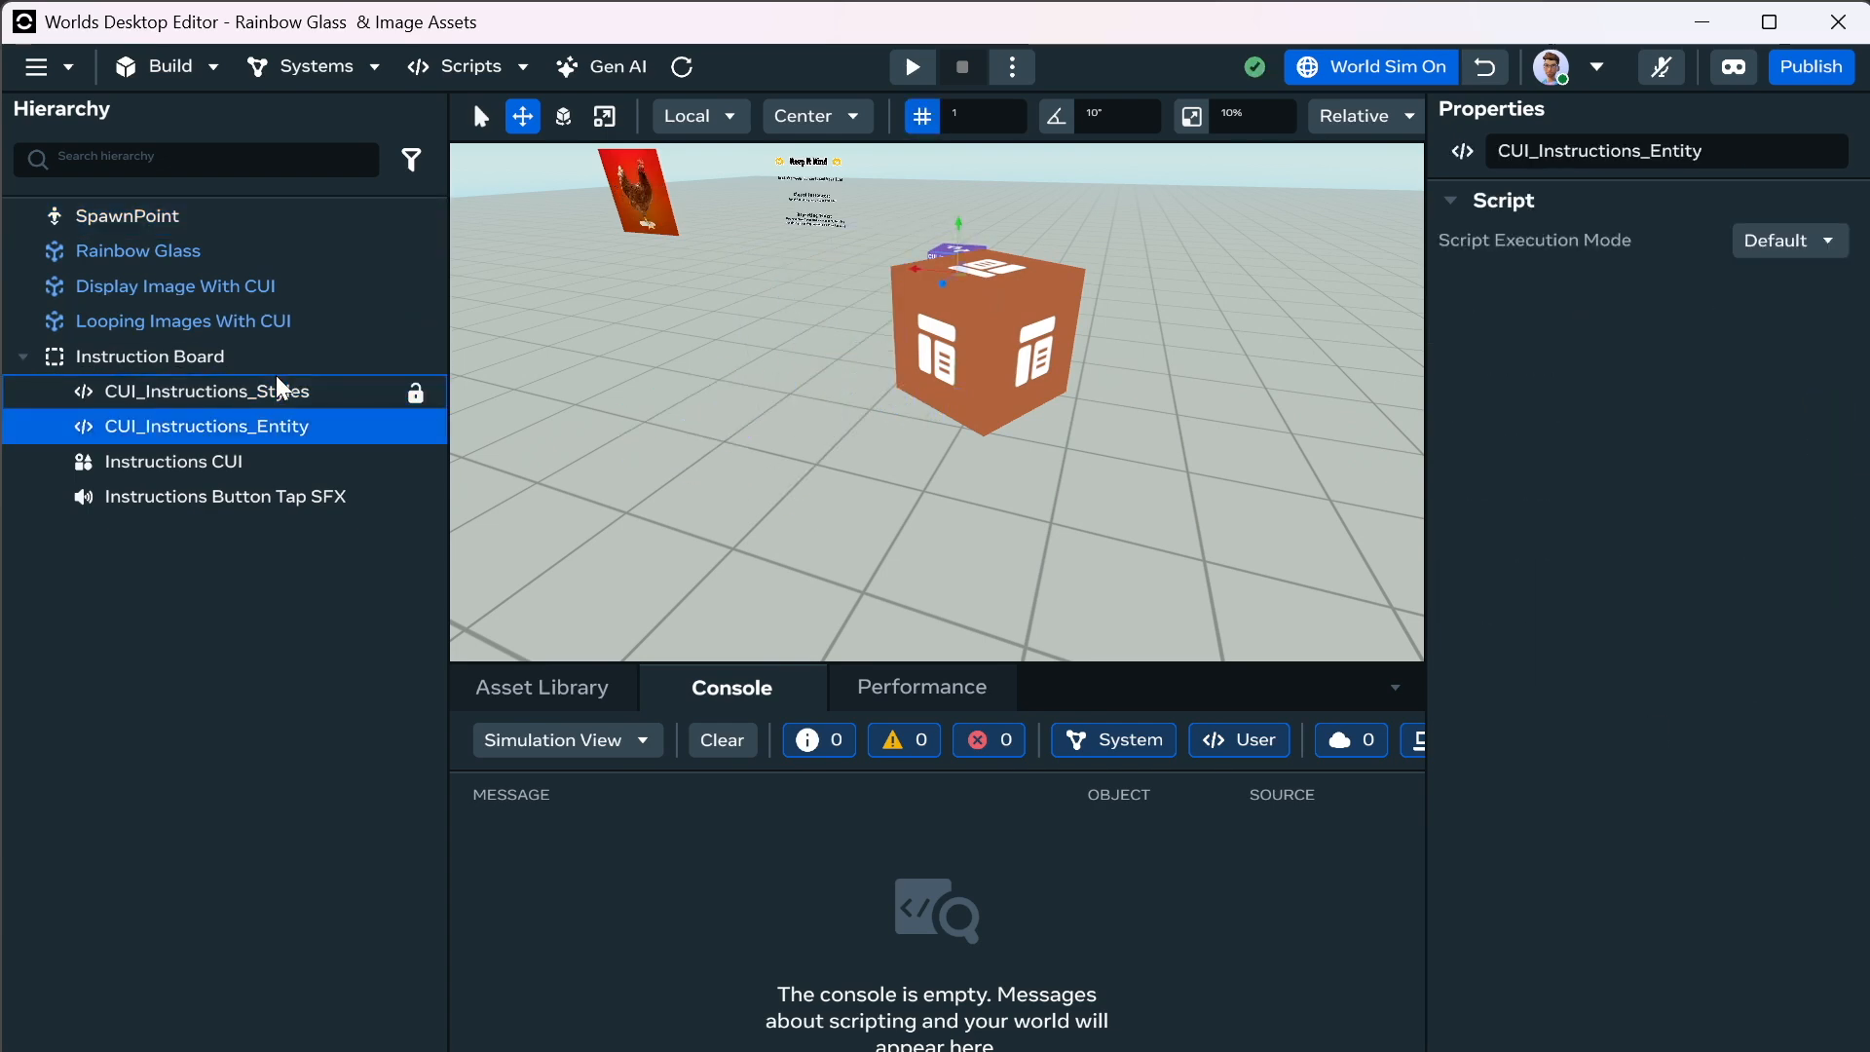
key(ctrl+z)
key(ctrl+z)
key(ctrl+z)
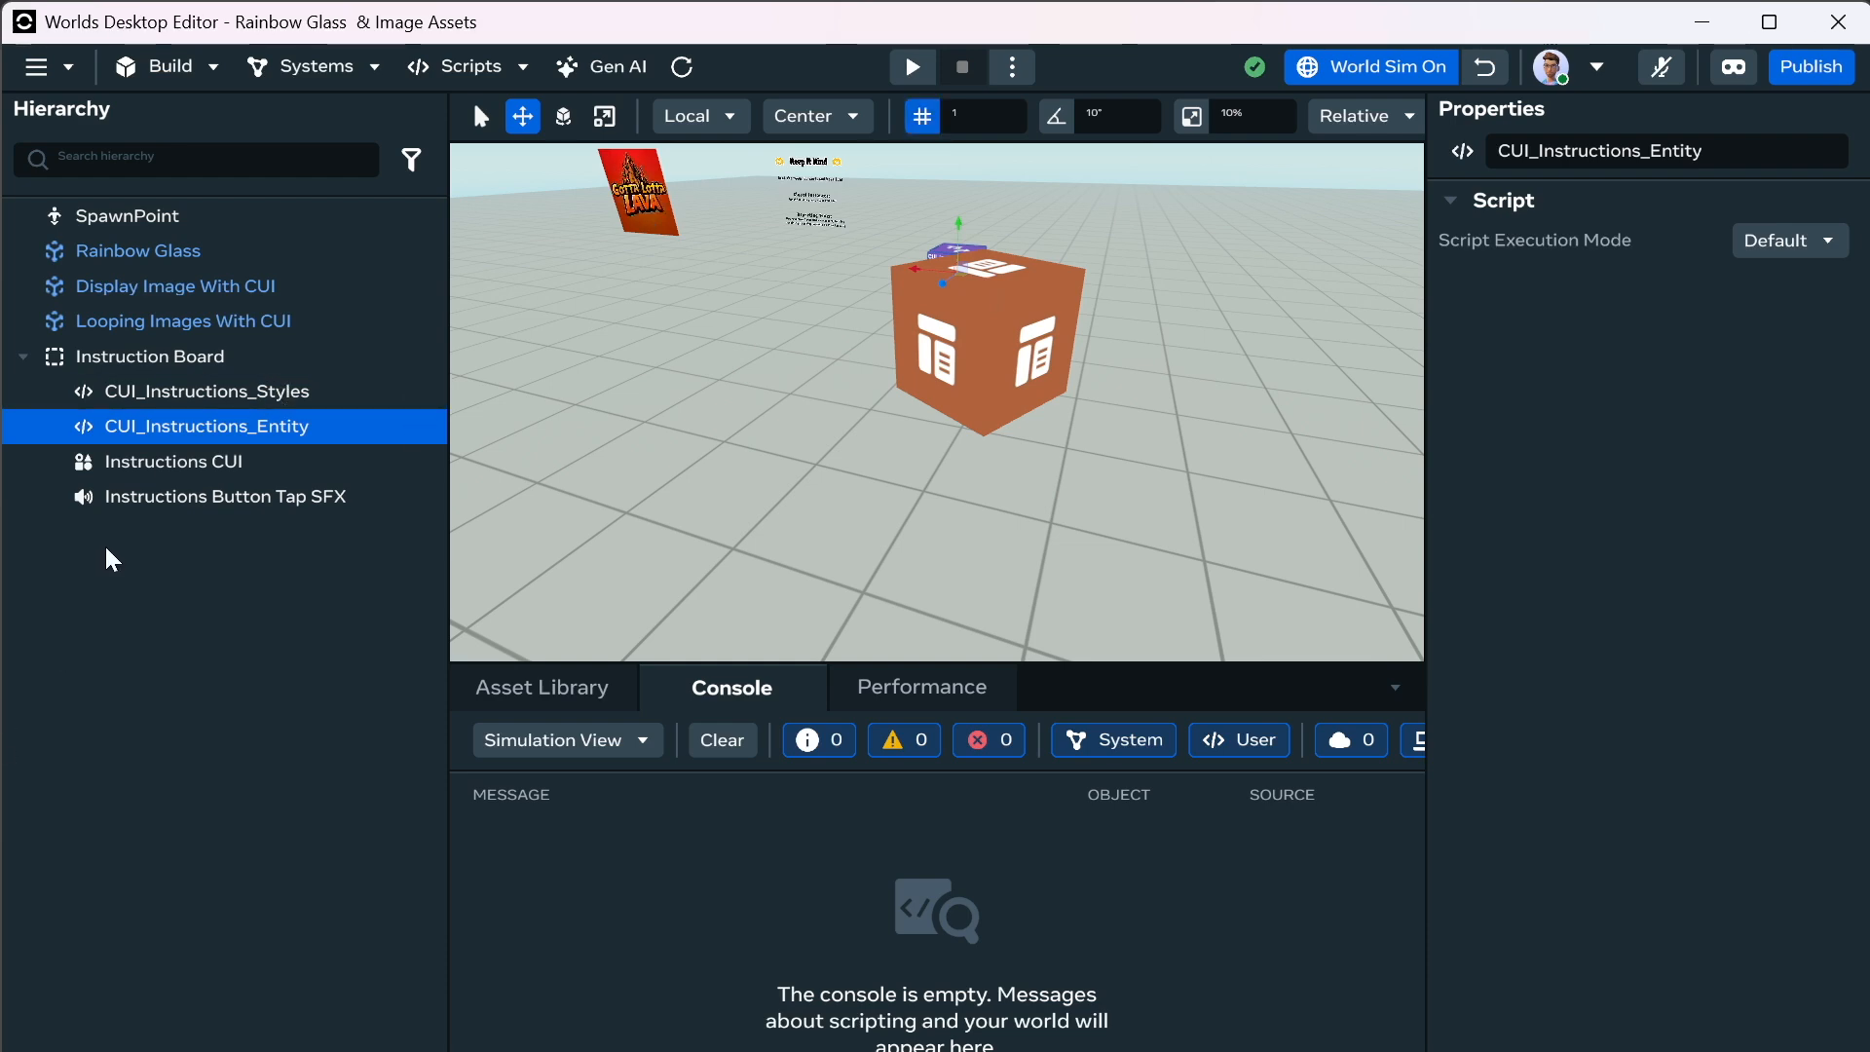
key(ctrl+z)
key(ctrl+z)
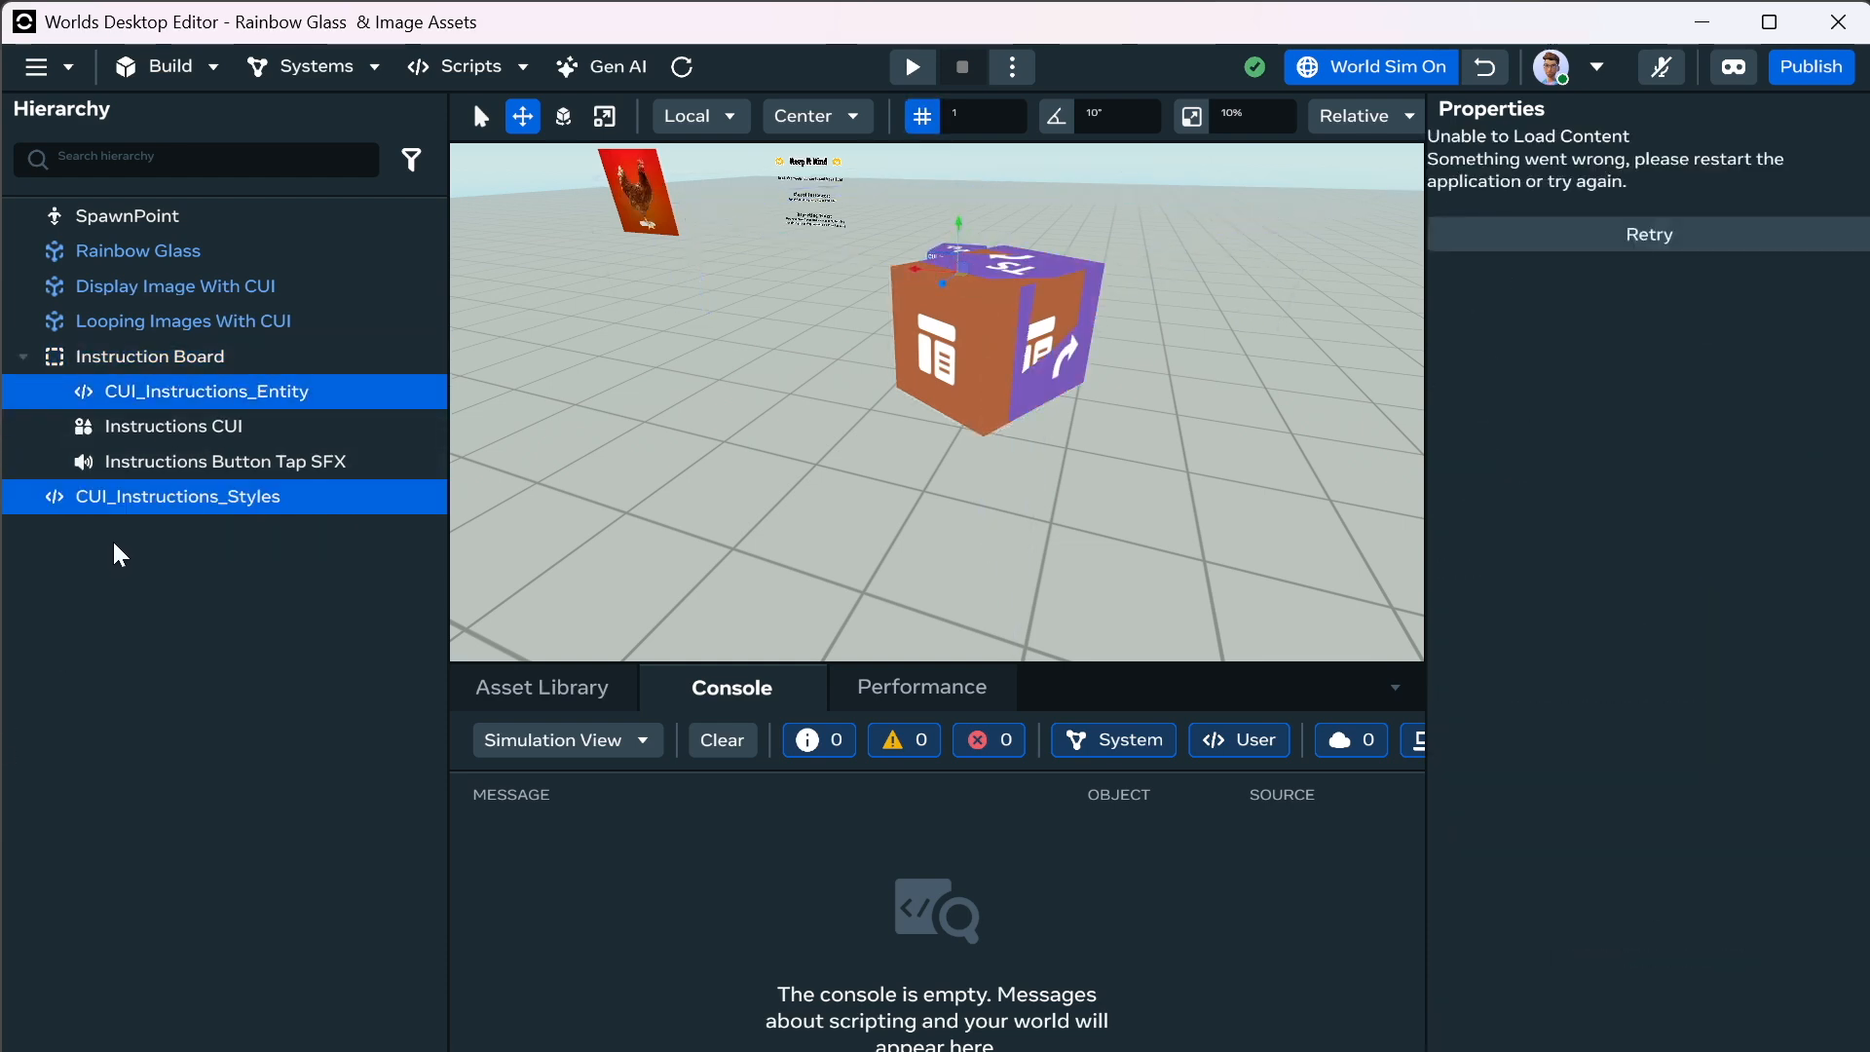
Set the Instruction Board's position to 0, 0, 0.
click(200, 360)
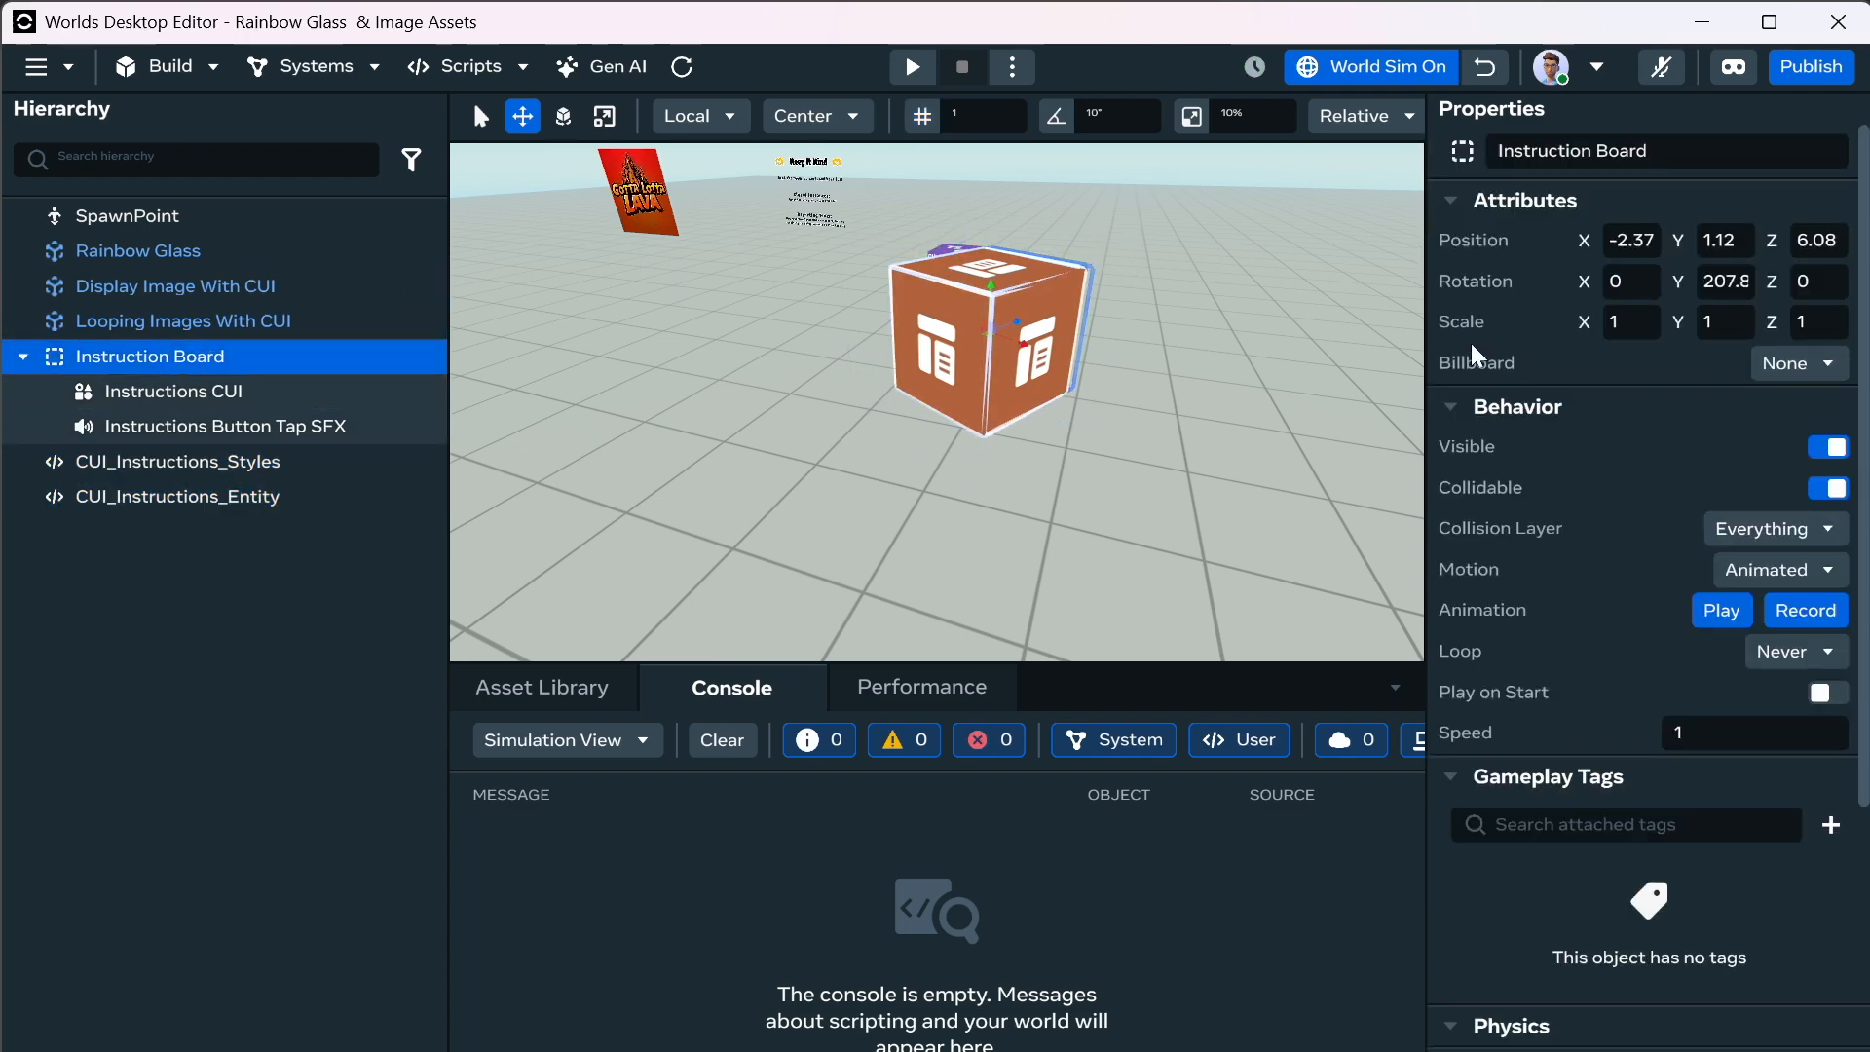
click(1653, 211)
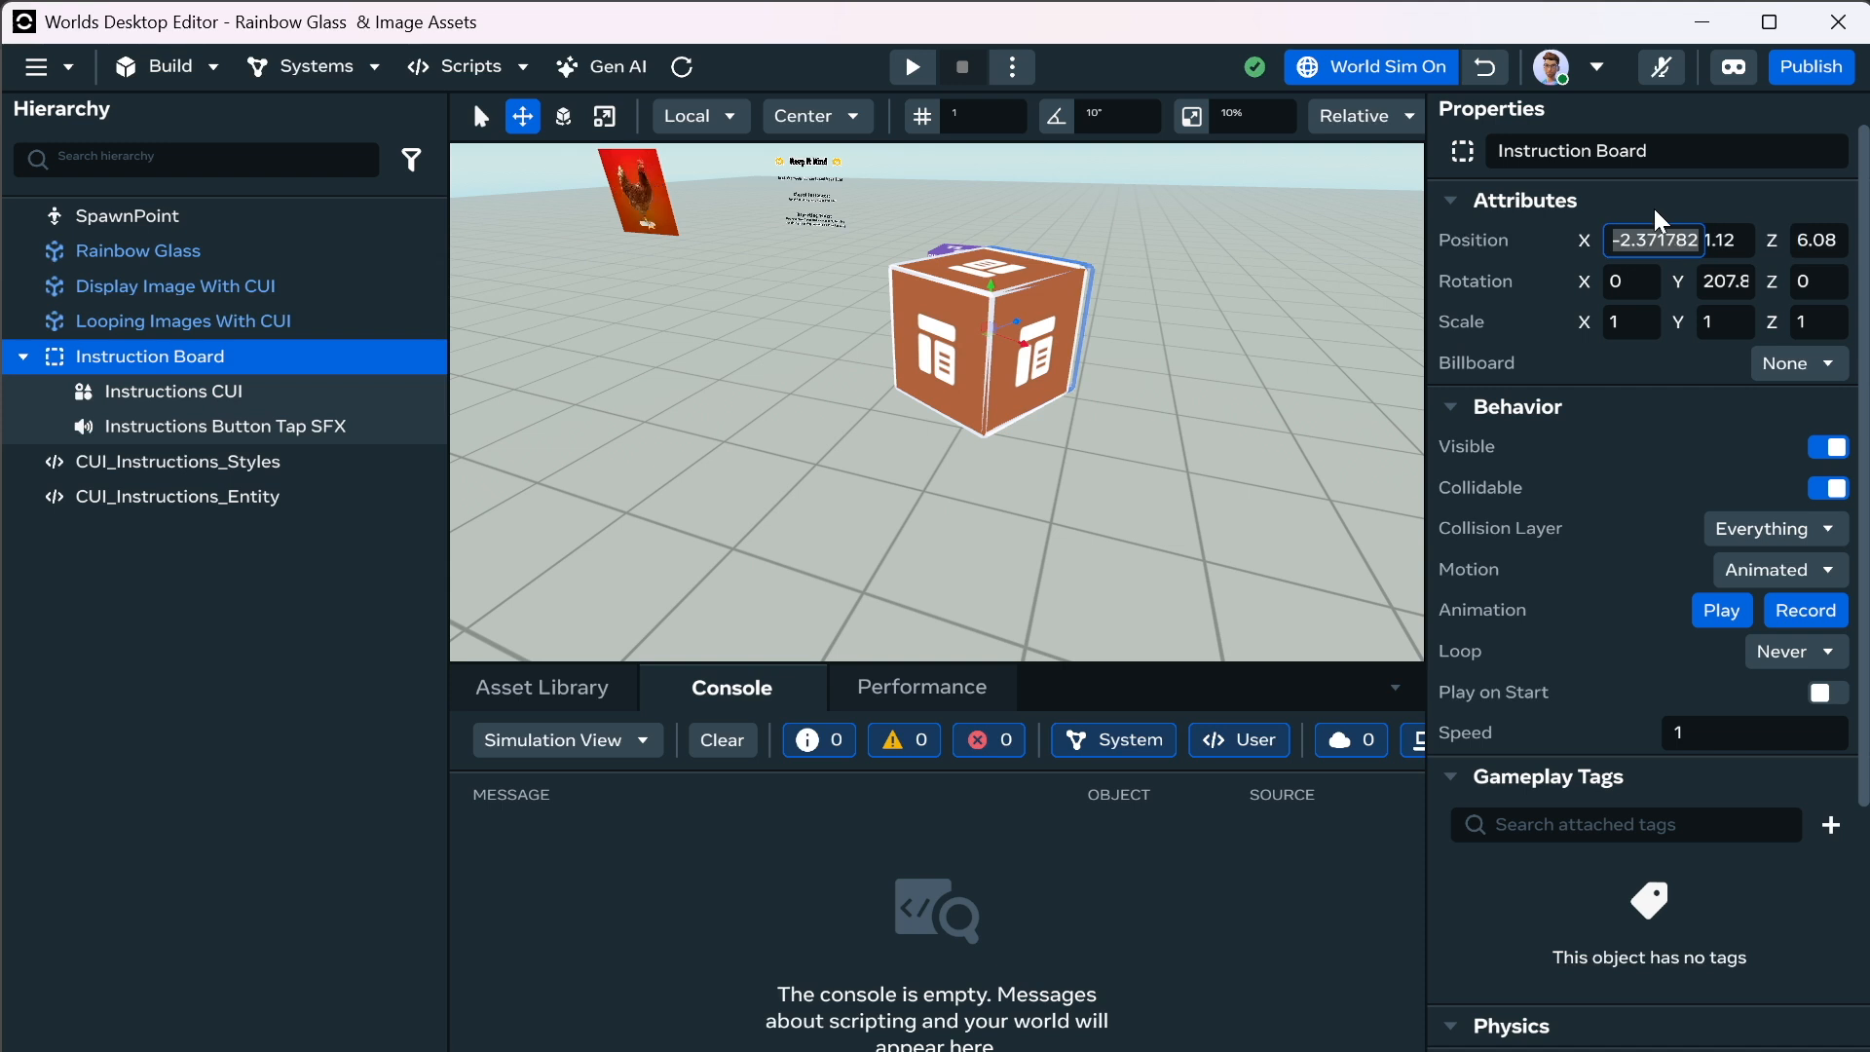
text(0)
key(Tab)
text(0)
key(Tab)
text(0)
key(Tab)
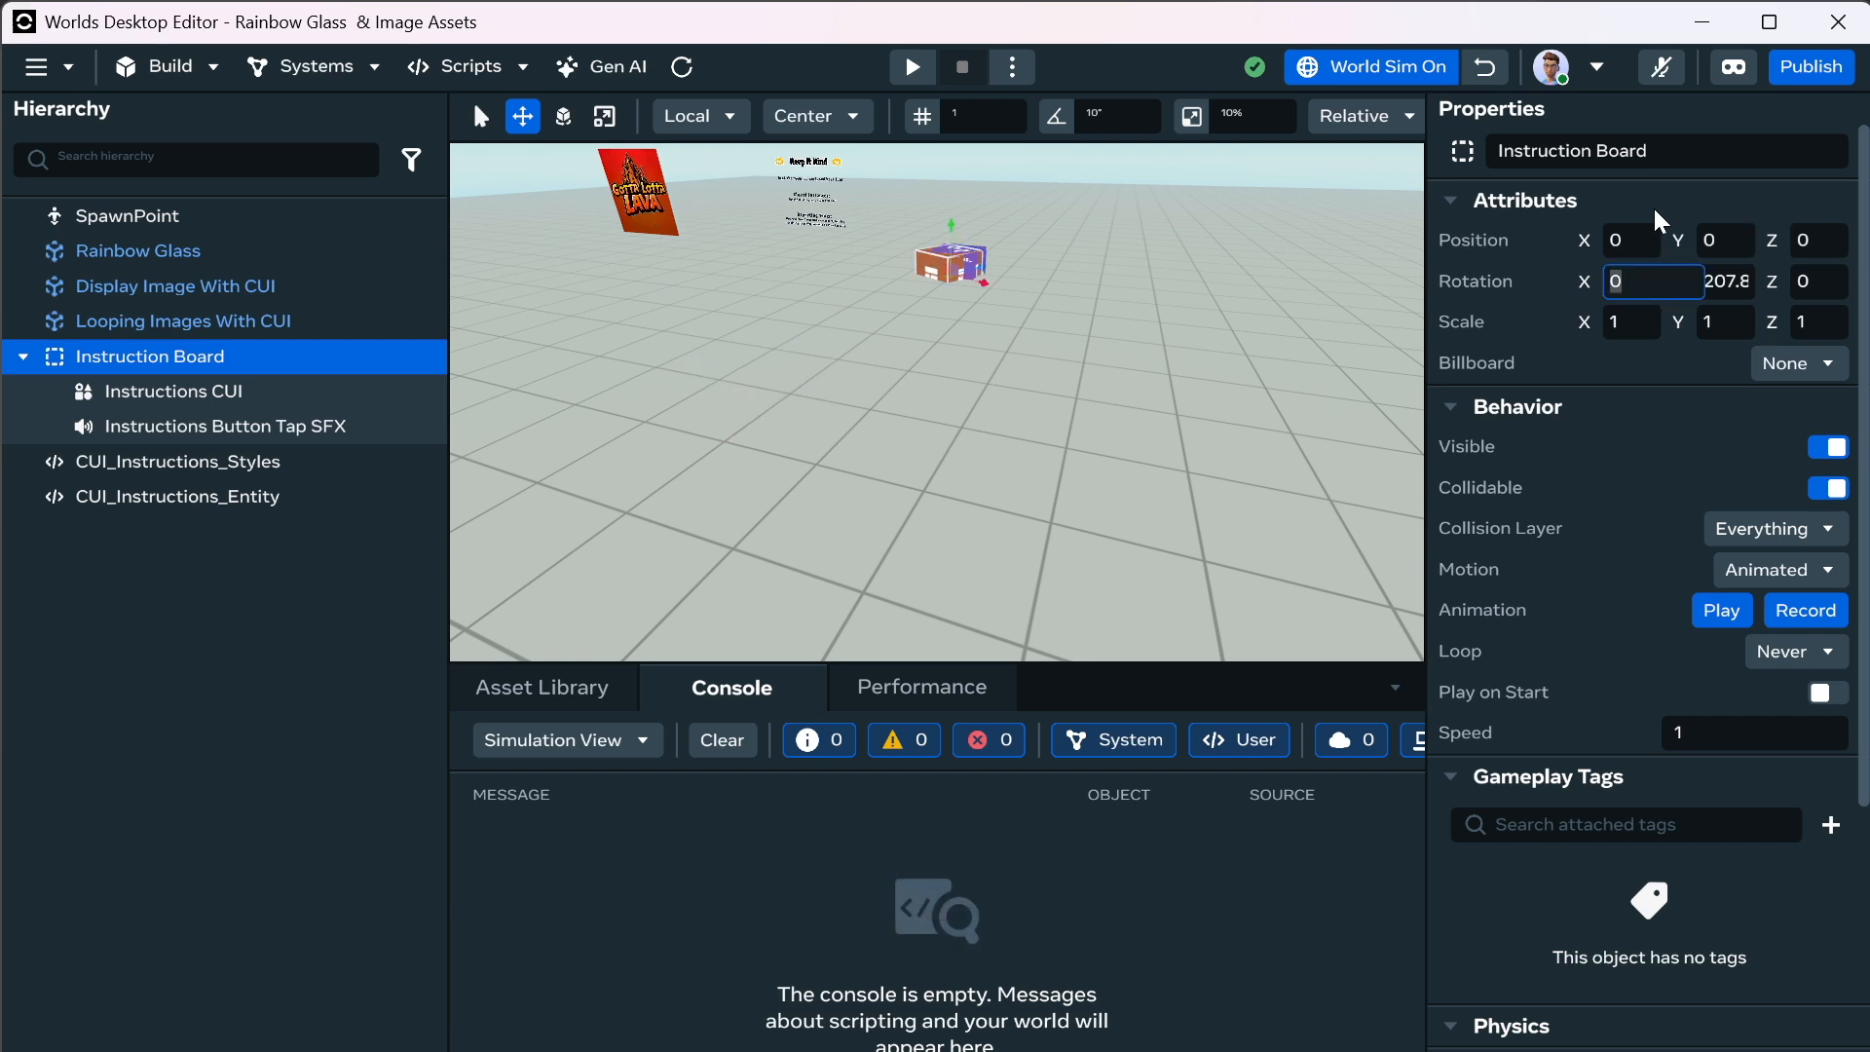
Set the Instruction Board's Y rotation to 0 and deselect the board.
key(Tab)
key(BackSpace)
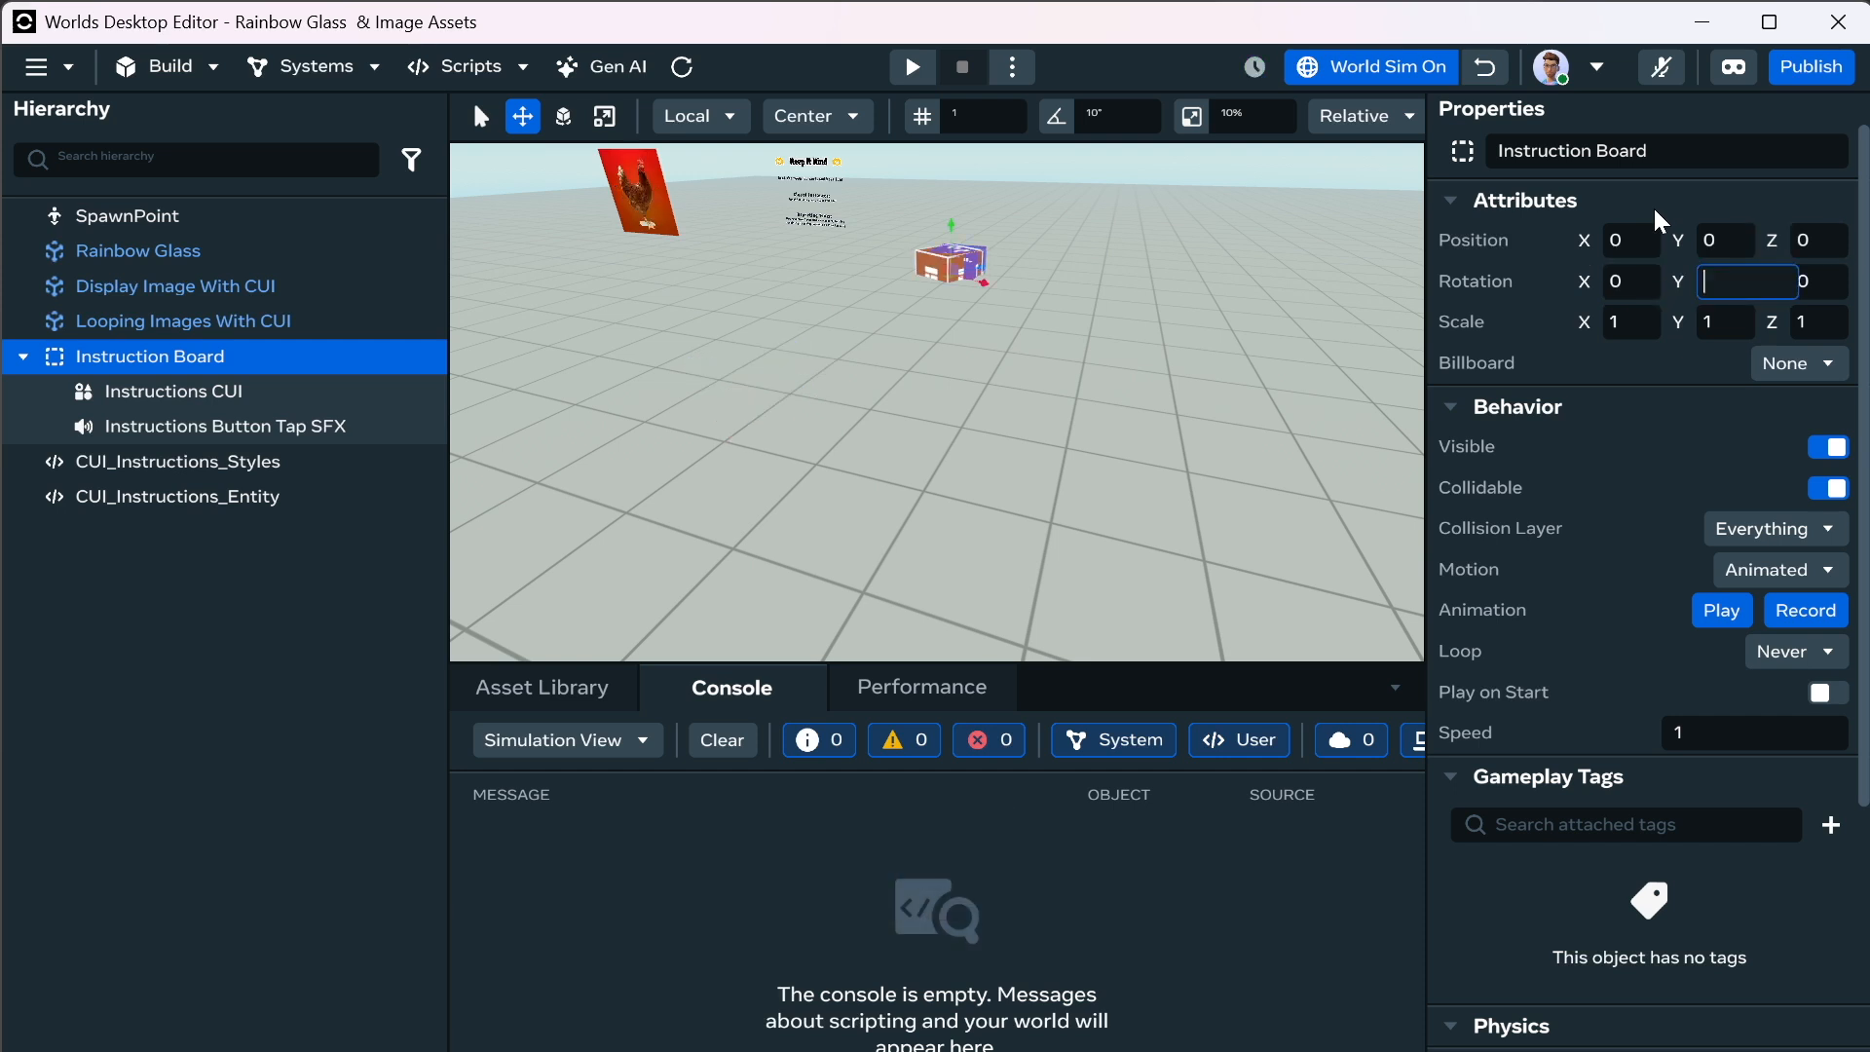
text(0)
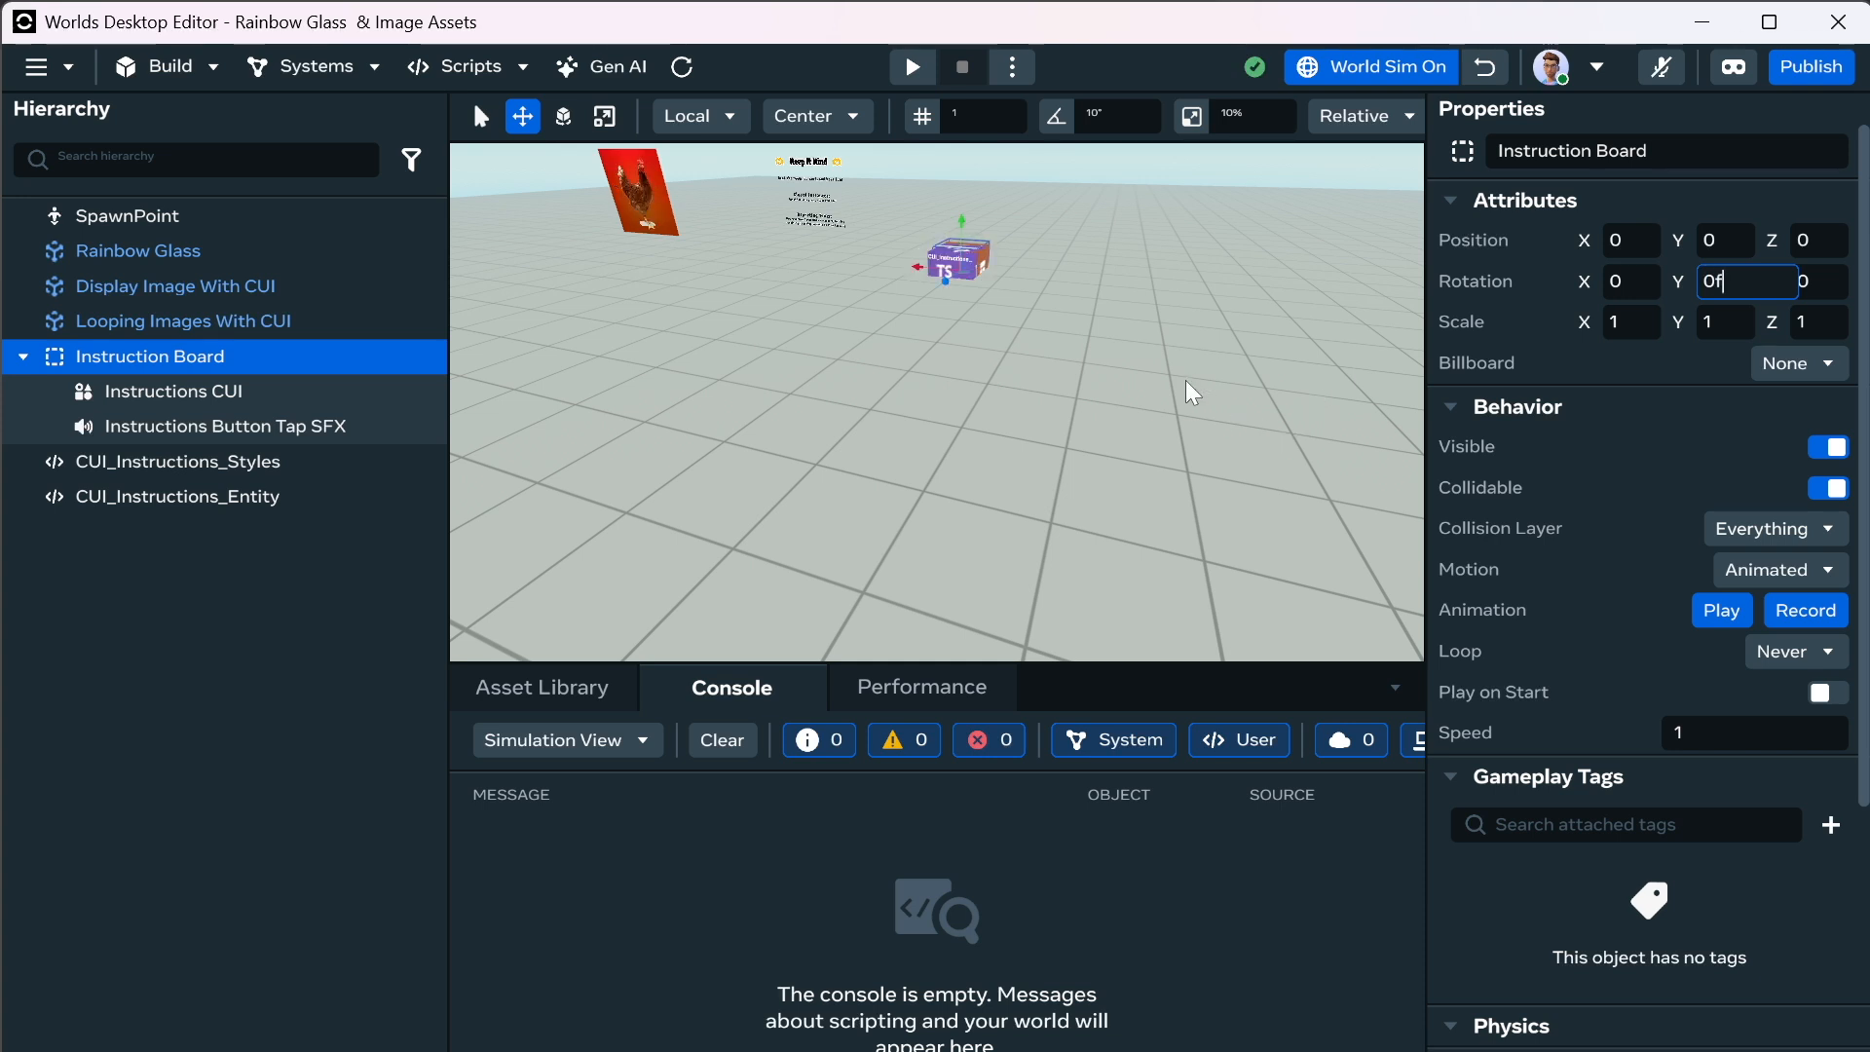
text(f)
key(BackSpace)
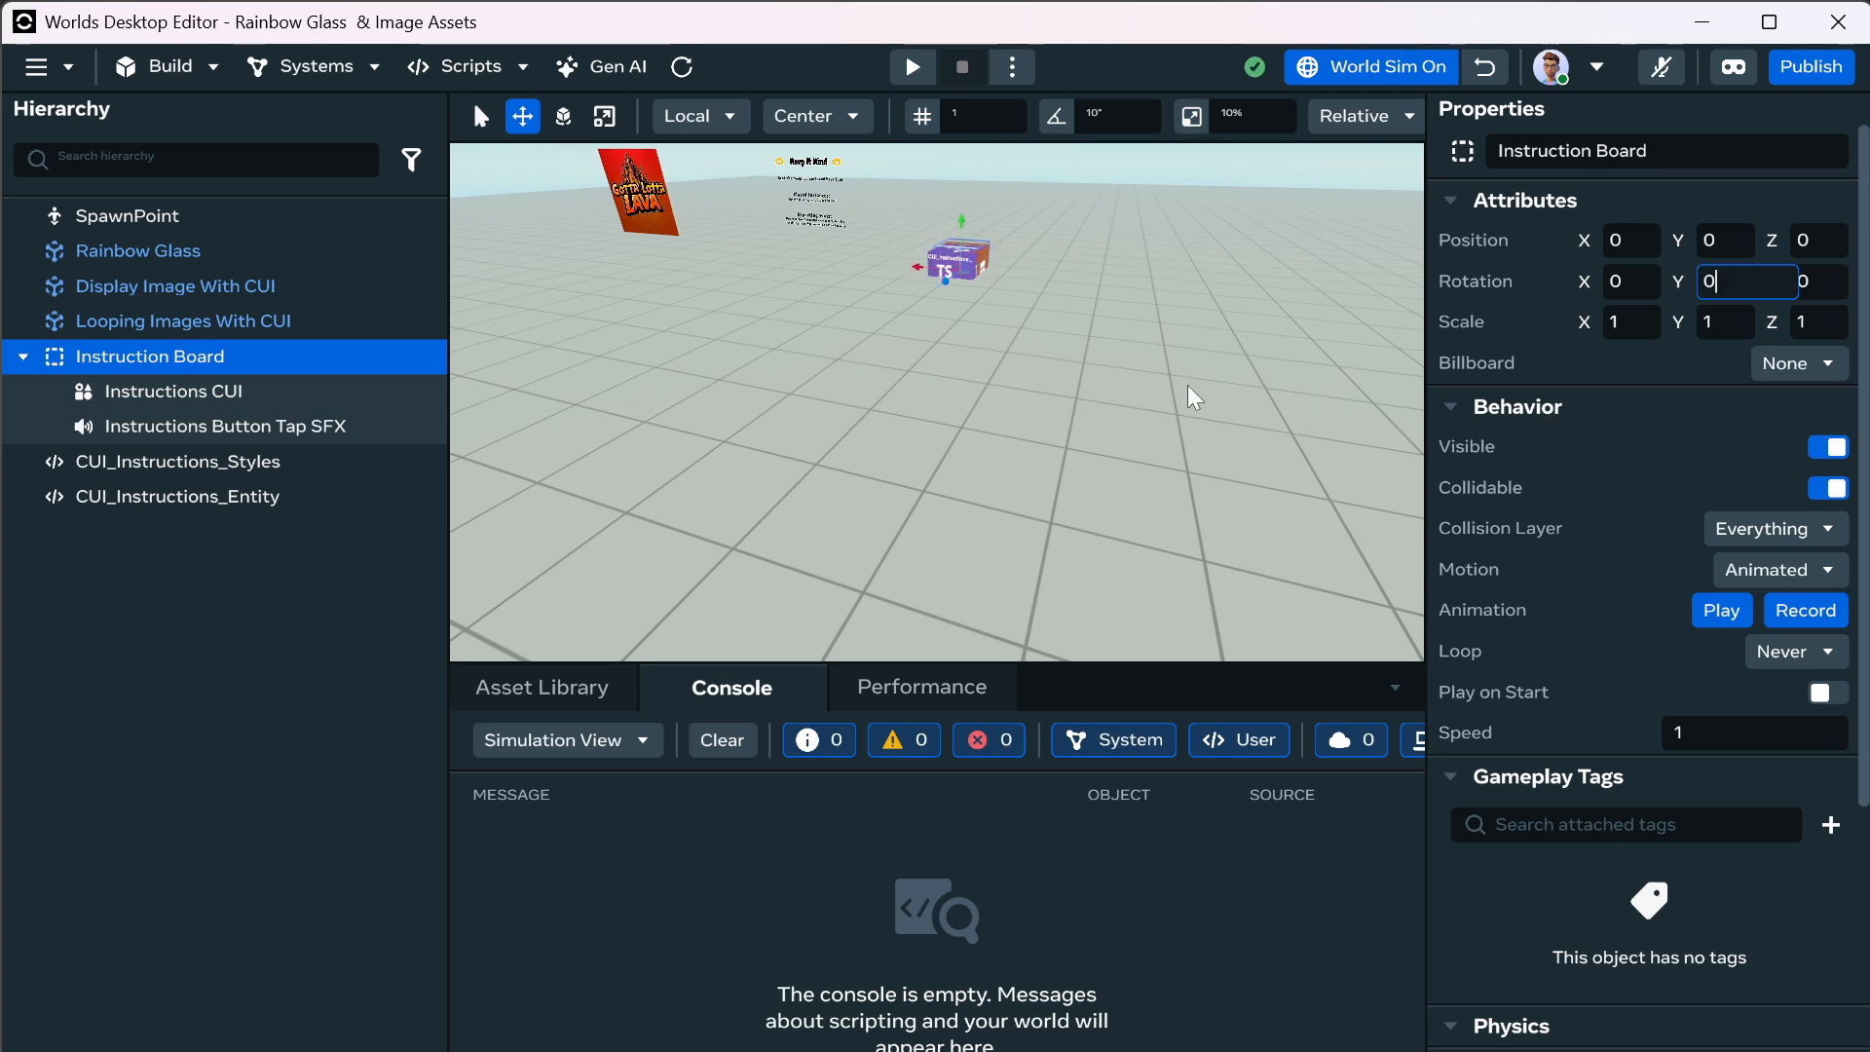
click(1195, 398)
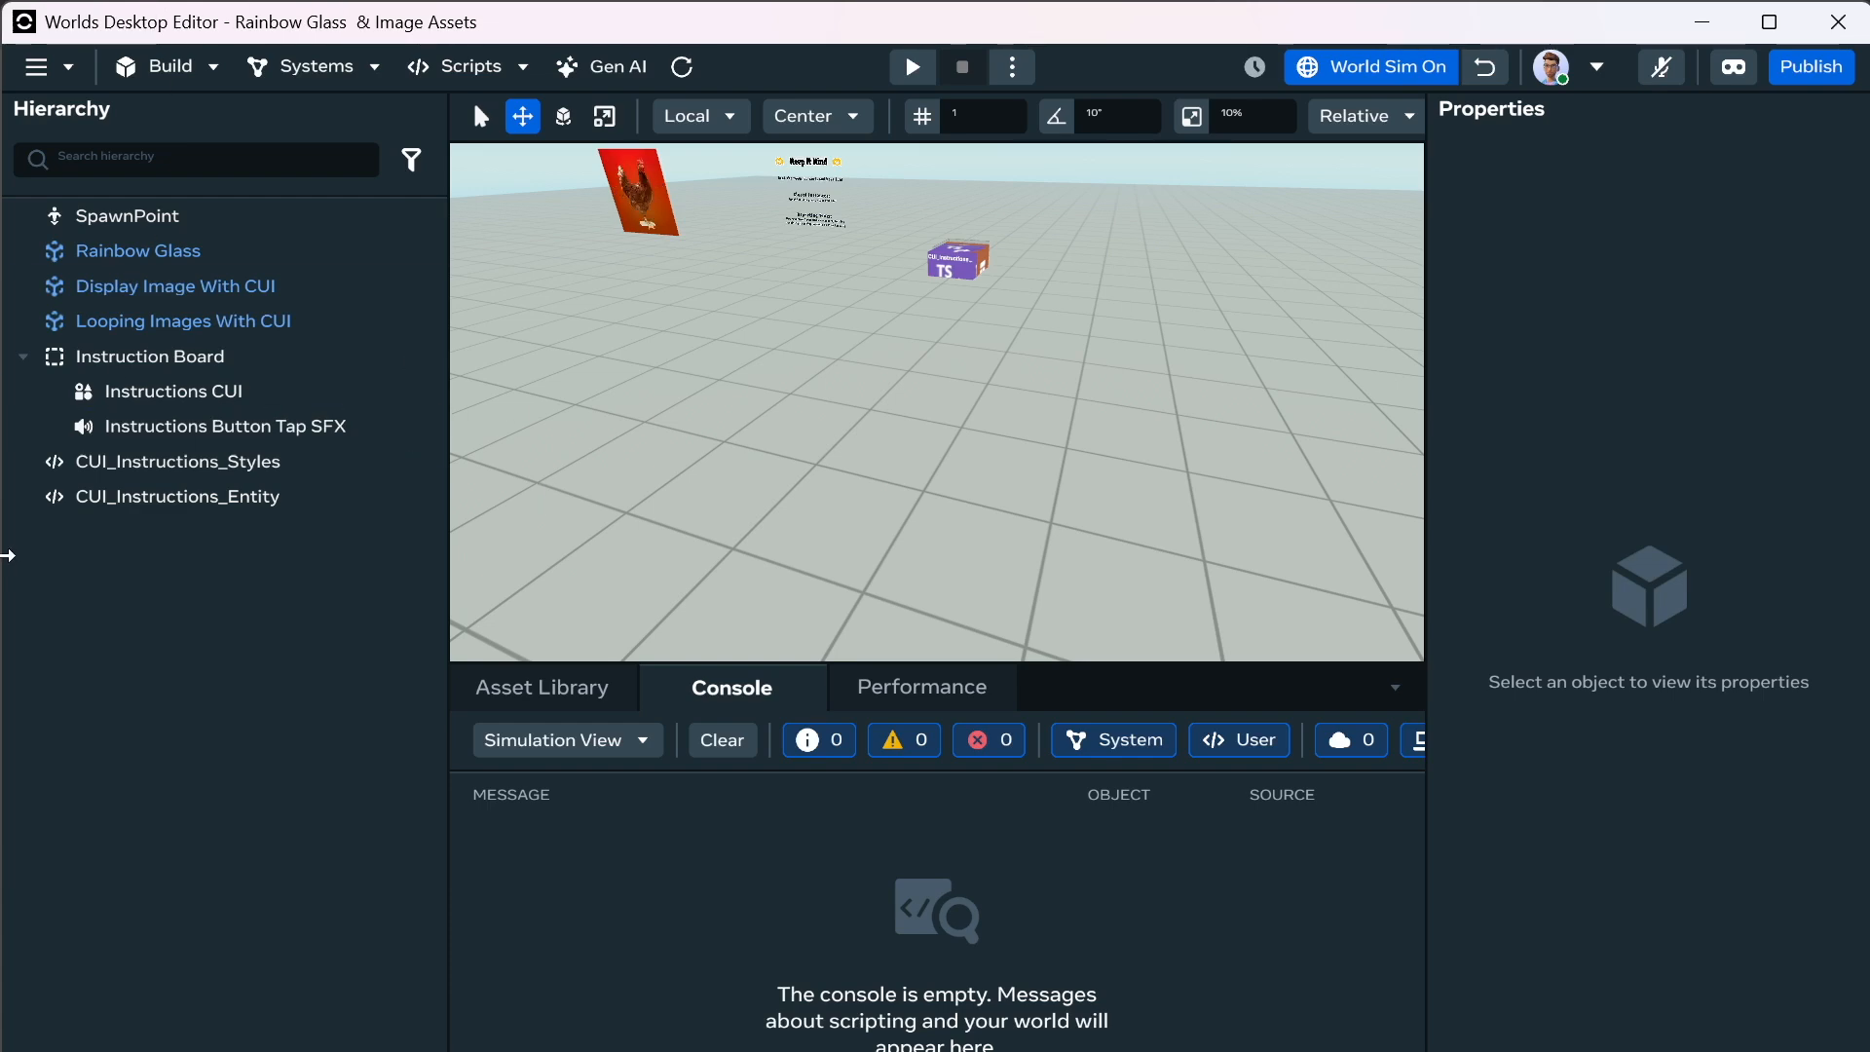
Scale the CUI_Instructions_Styles and CUI_Instructions_Entity script gizmos down to fit inside the Instructions CUI cube and make them children of the Instruction Board.
click(178, 355)
key(f)
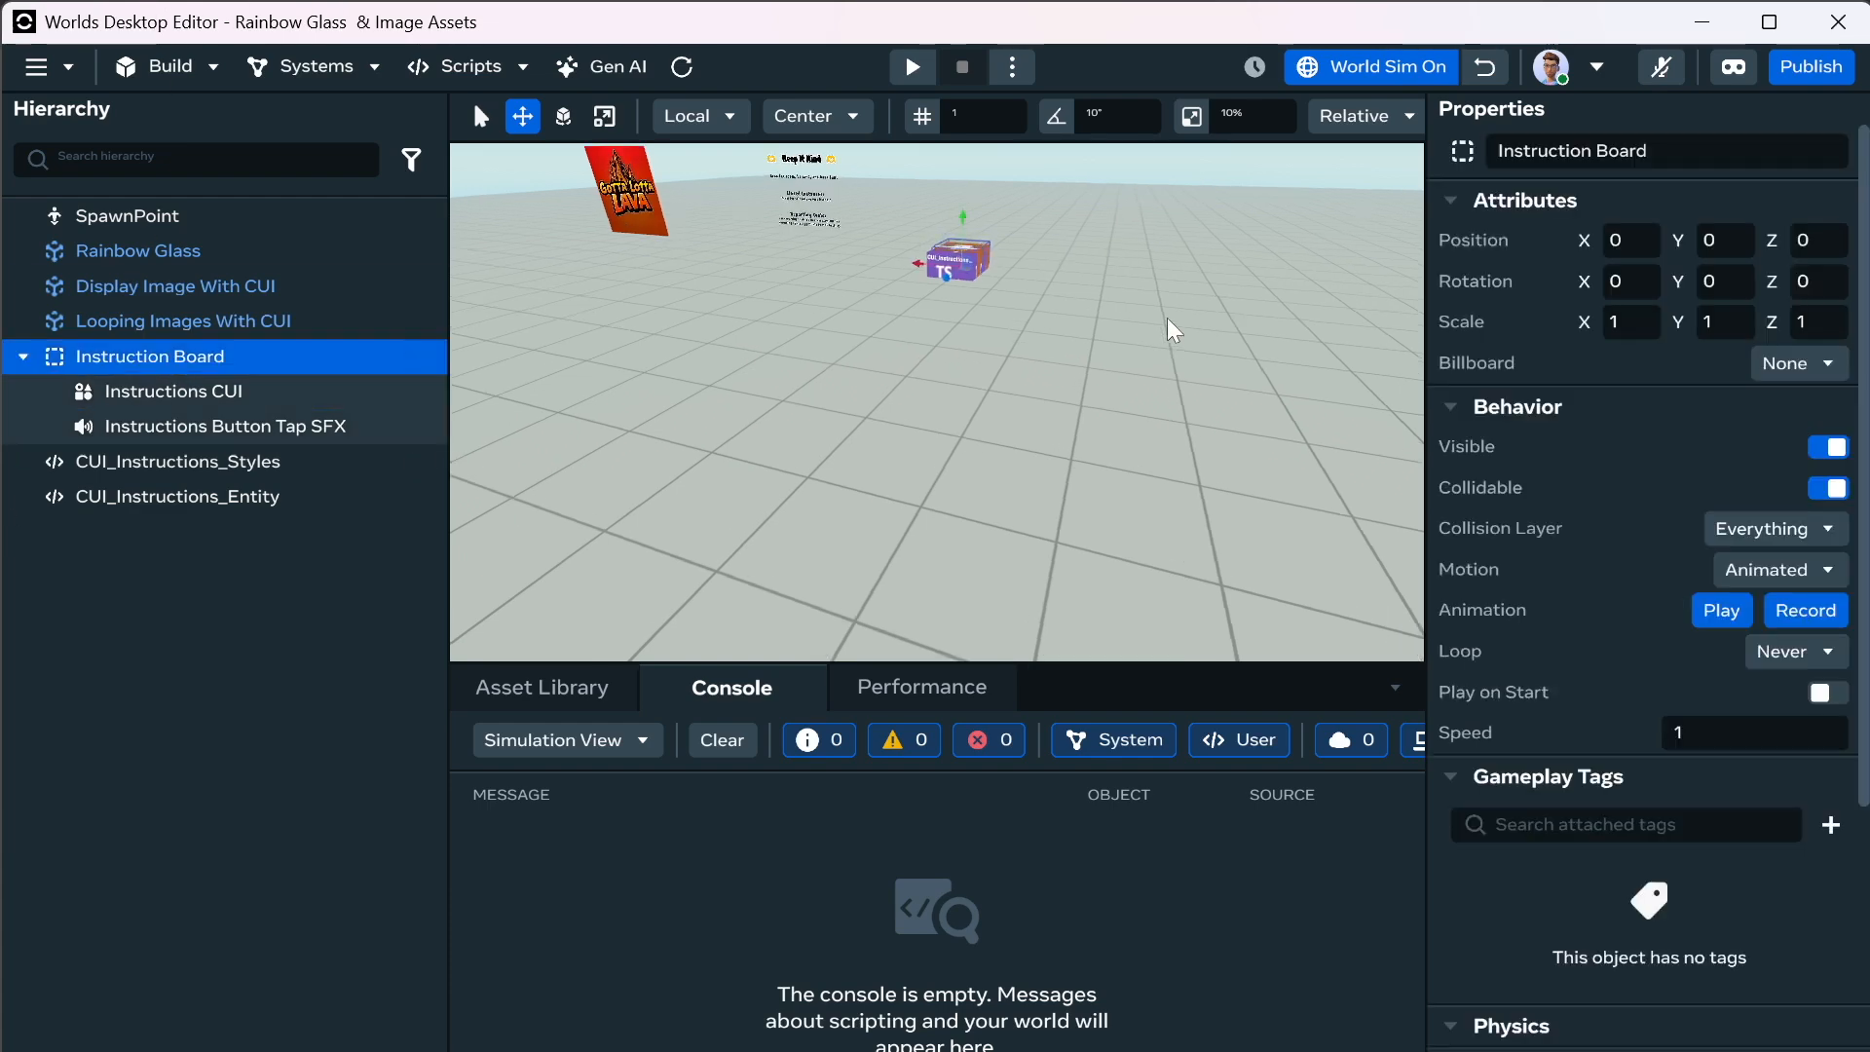
right_drag(1159, 313, 892, 318)
key(d)
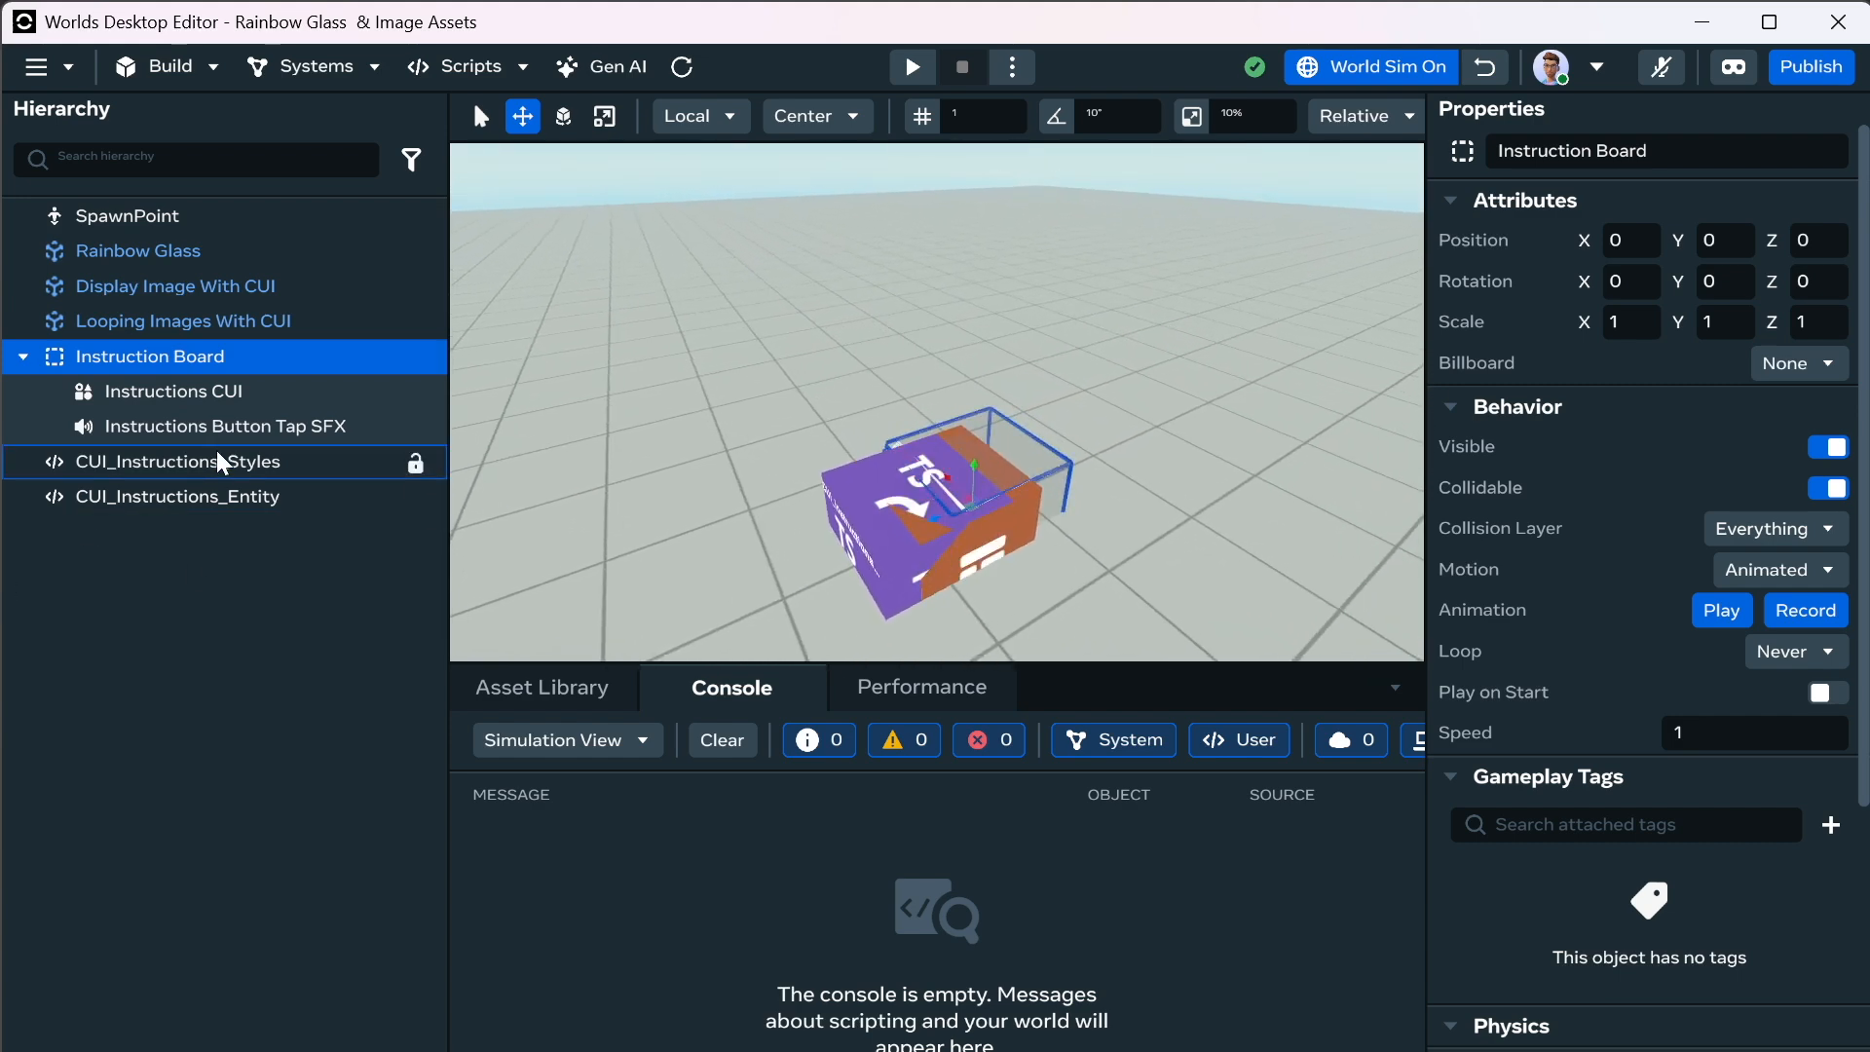
shift+click(226, 494)
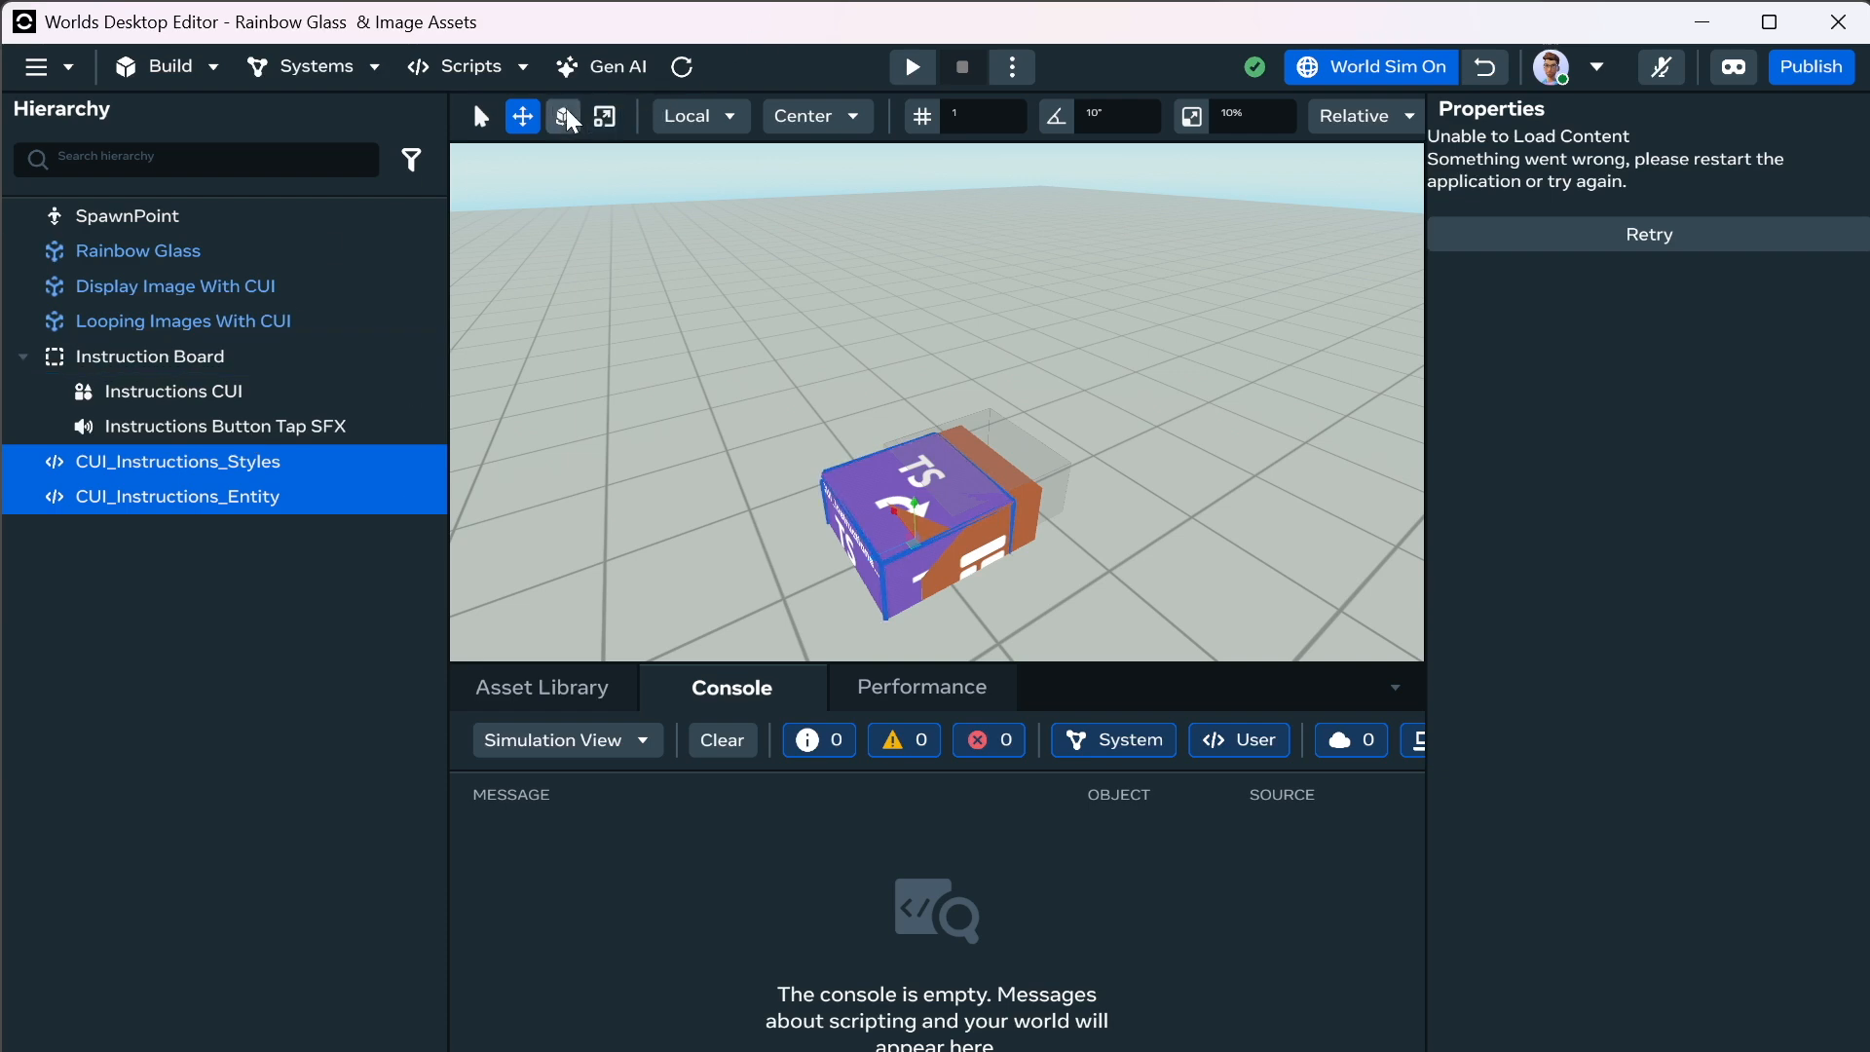
click(605, 117)
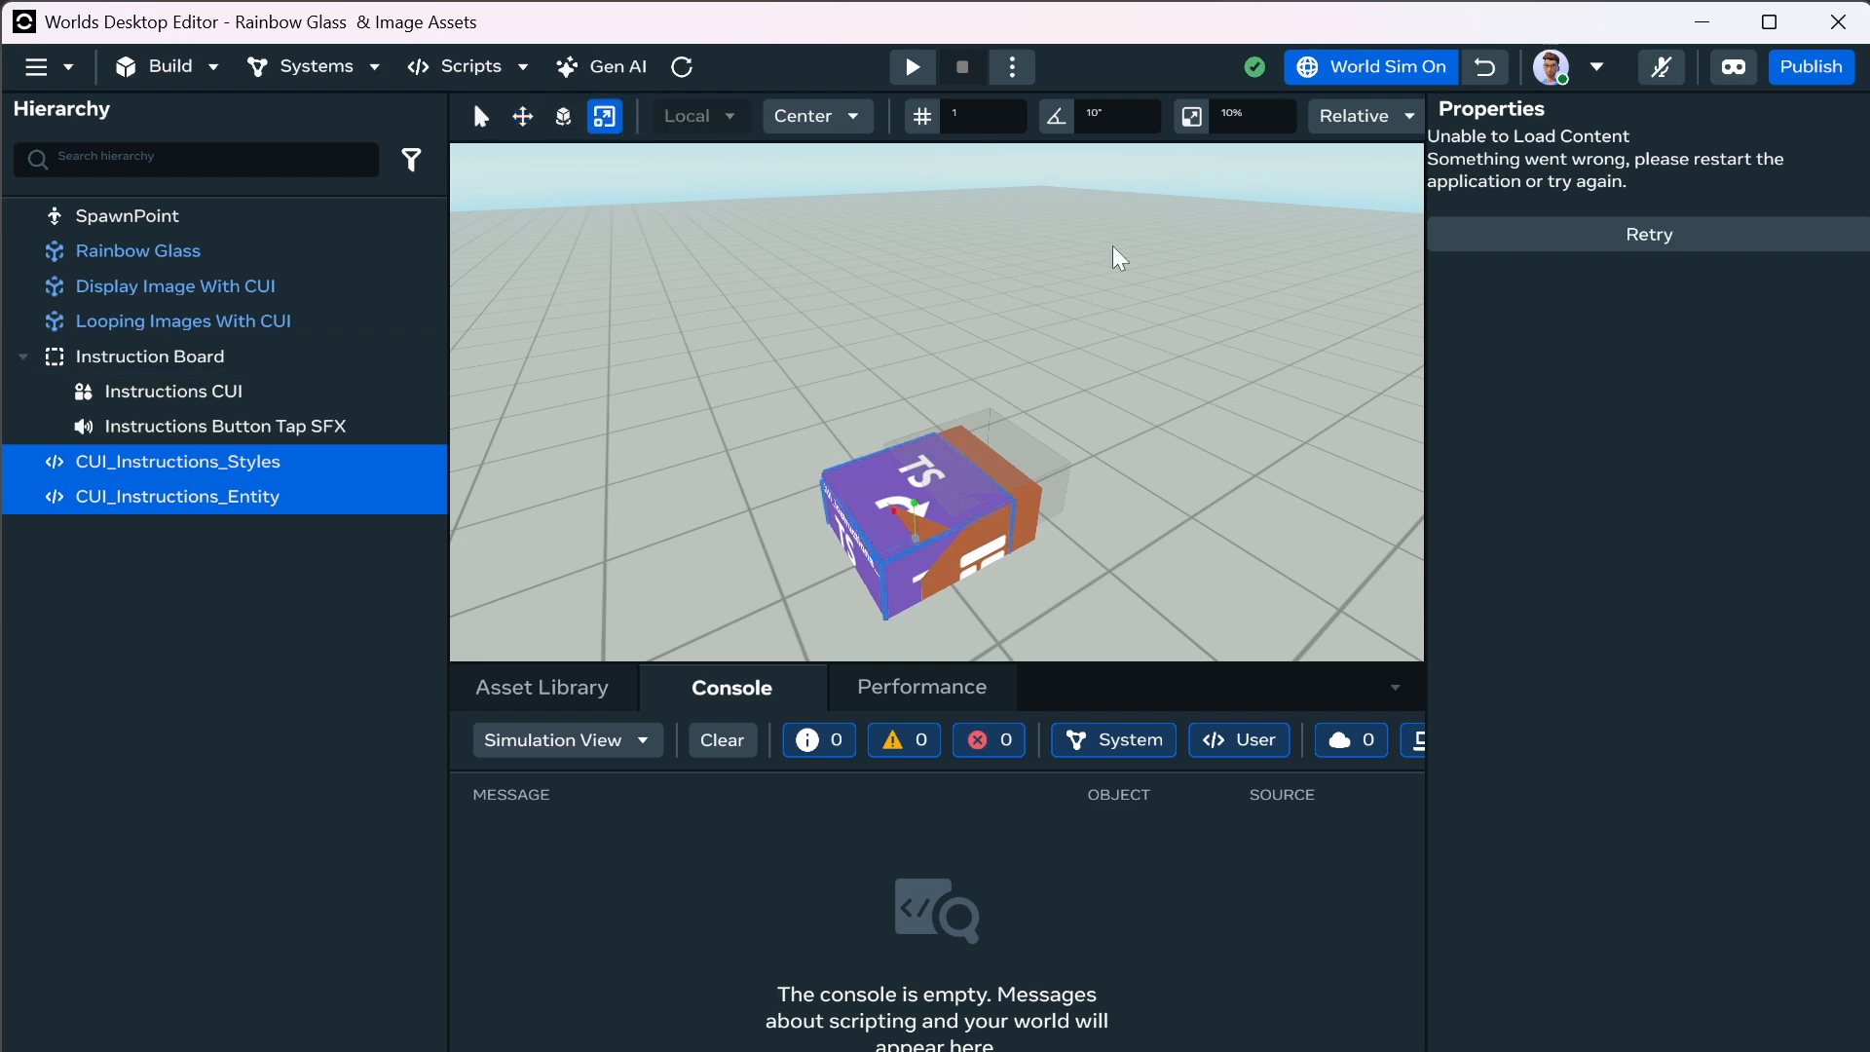
mouse_move(915, 541)
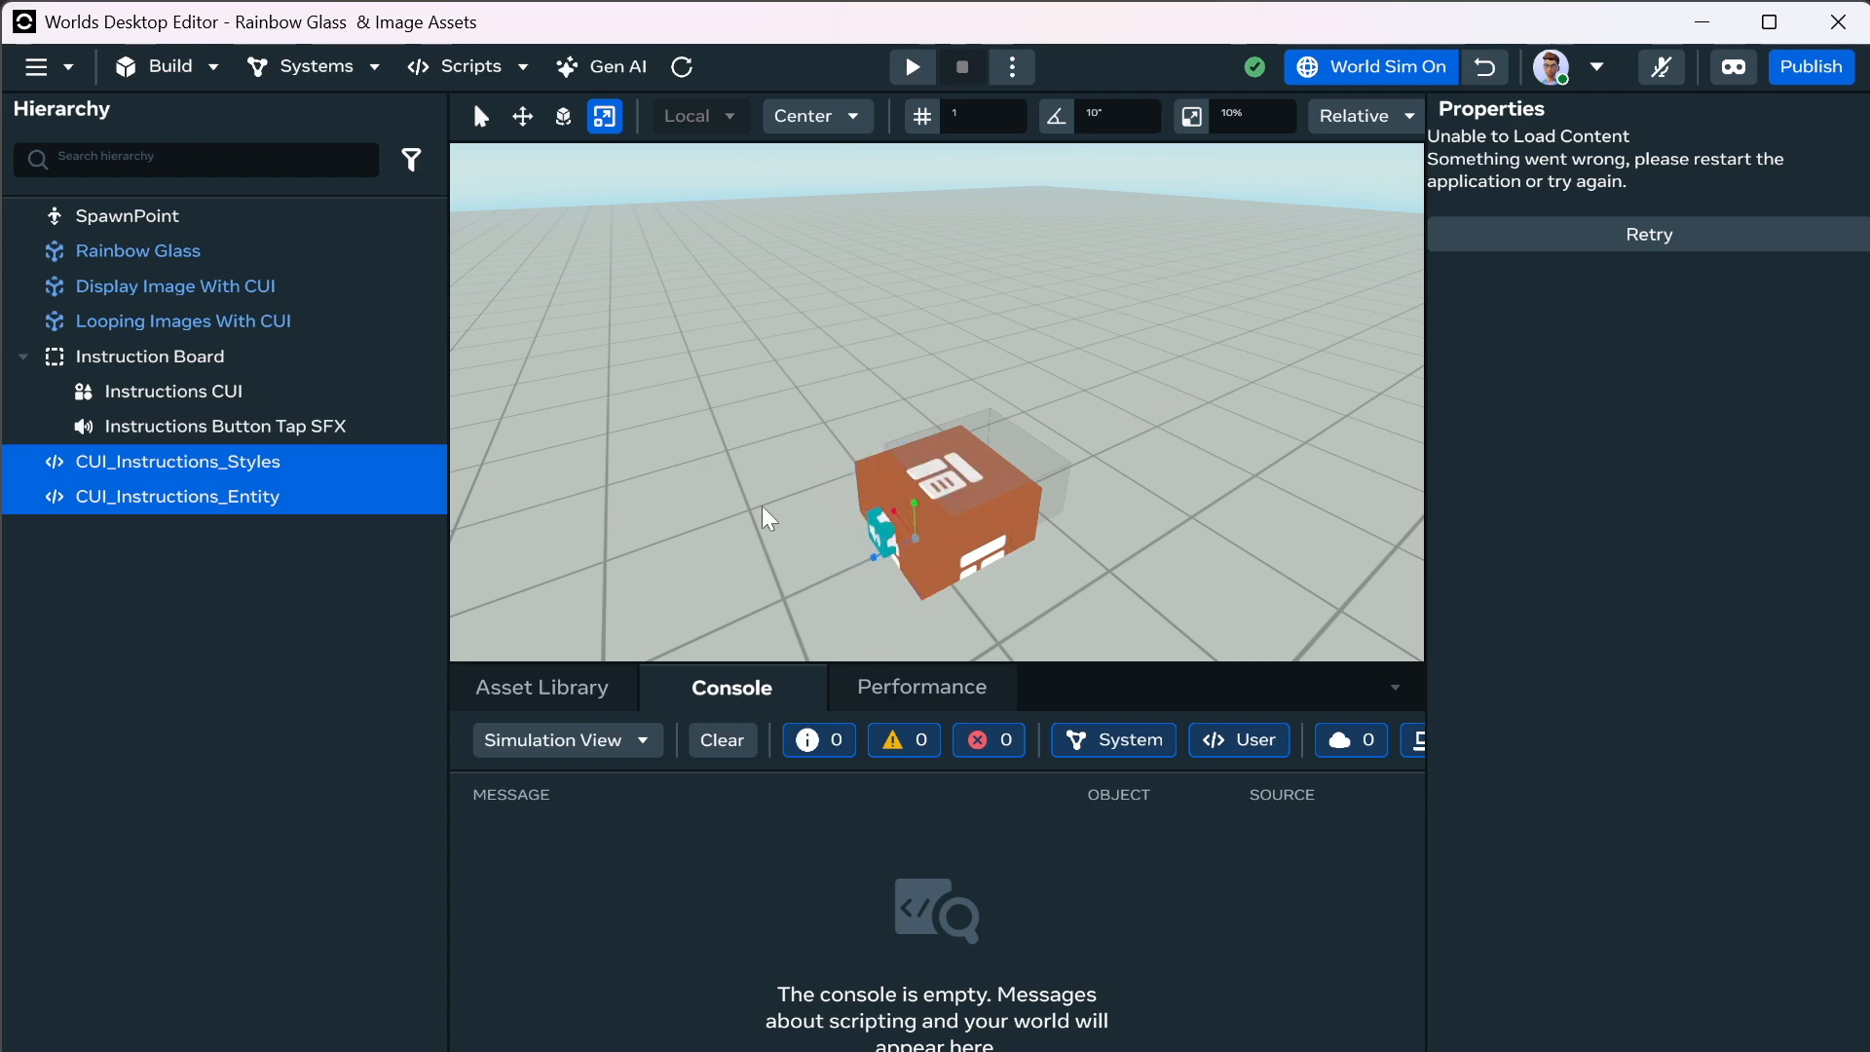
drag(218, 468, 202, 380)
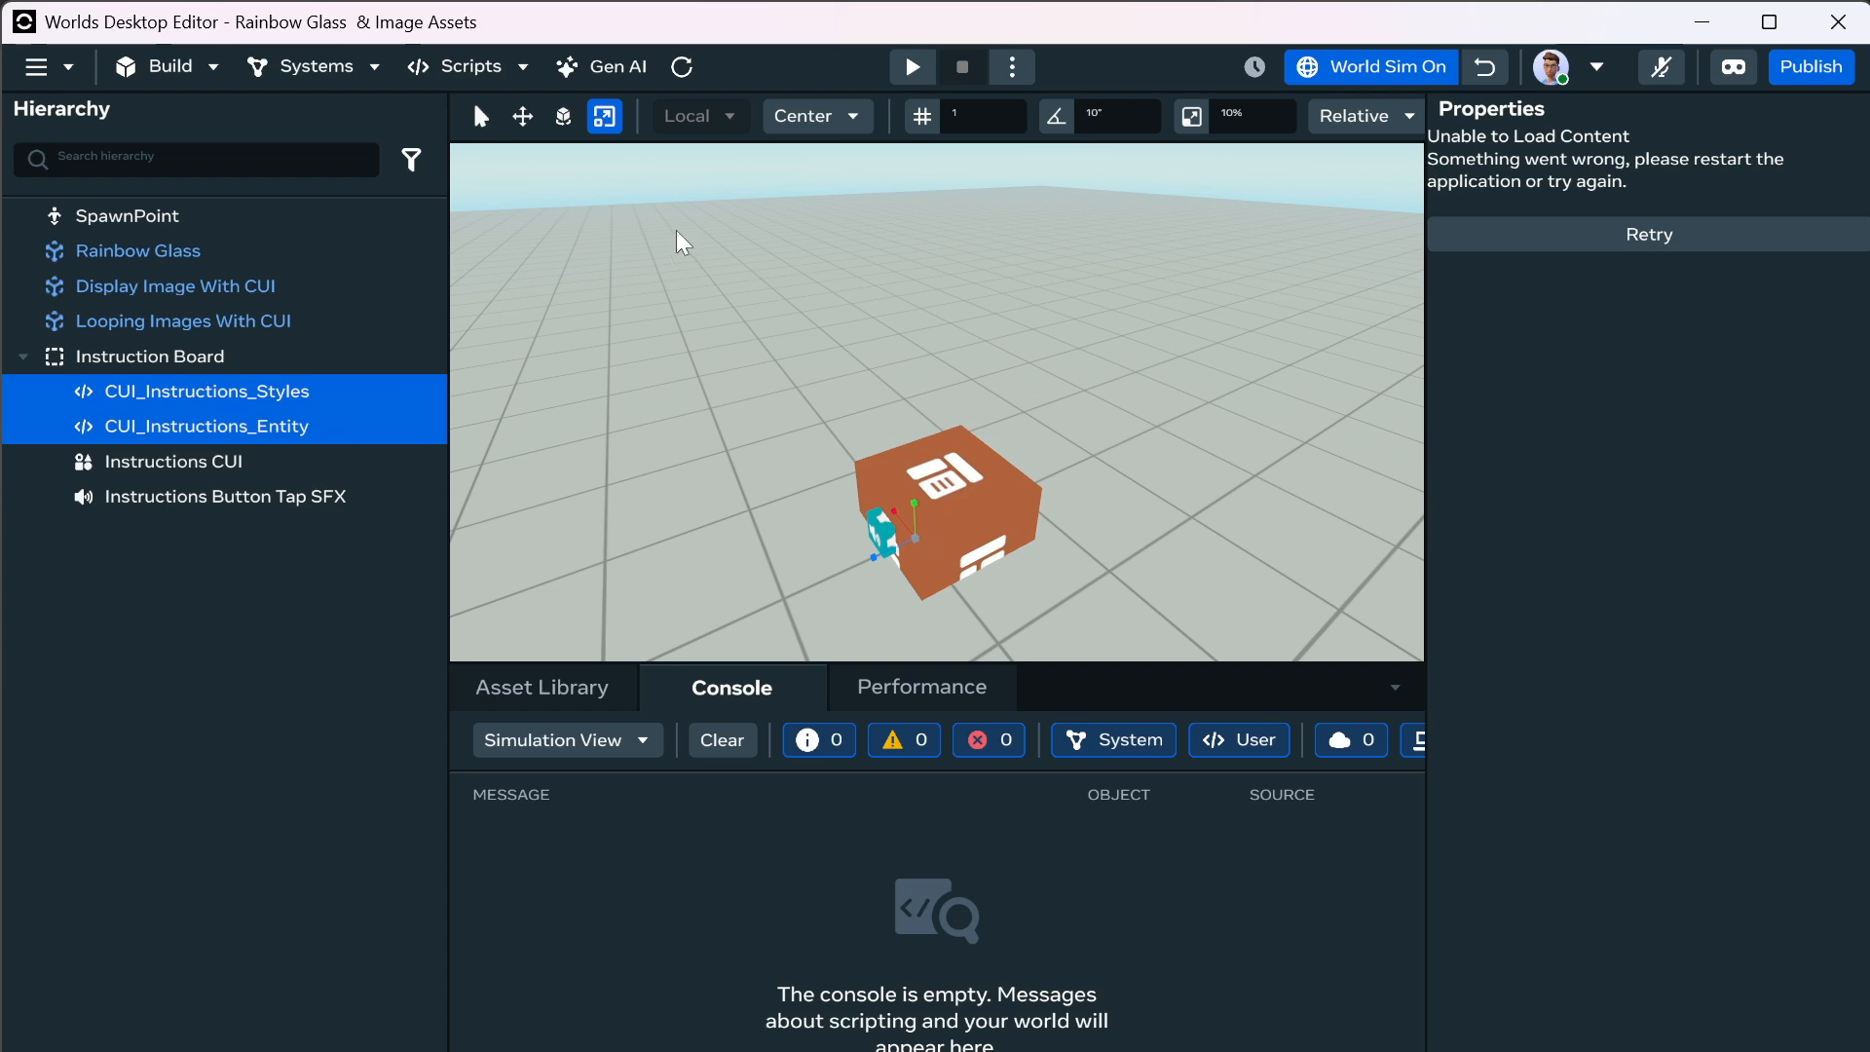
click(676, 231)
Create a template asset from the Instruction Board named "CUI Instruction Board With Buttons" in the My Assets folder.
click(220, 354)
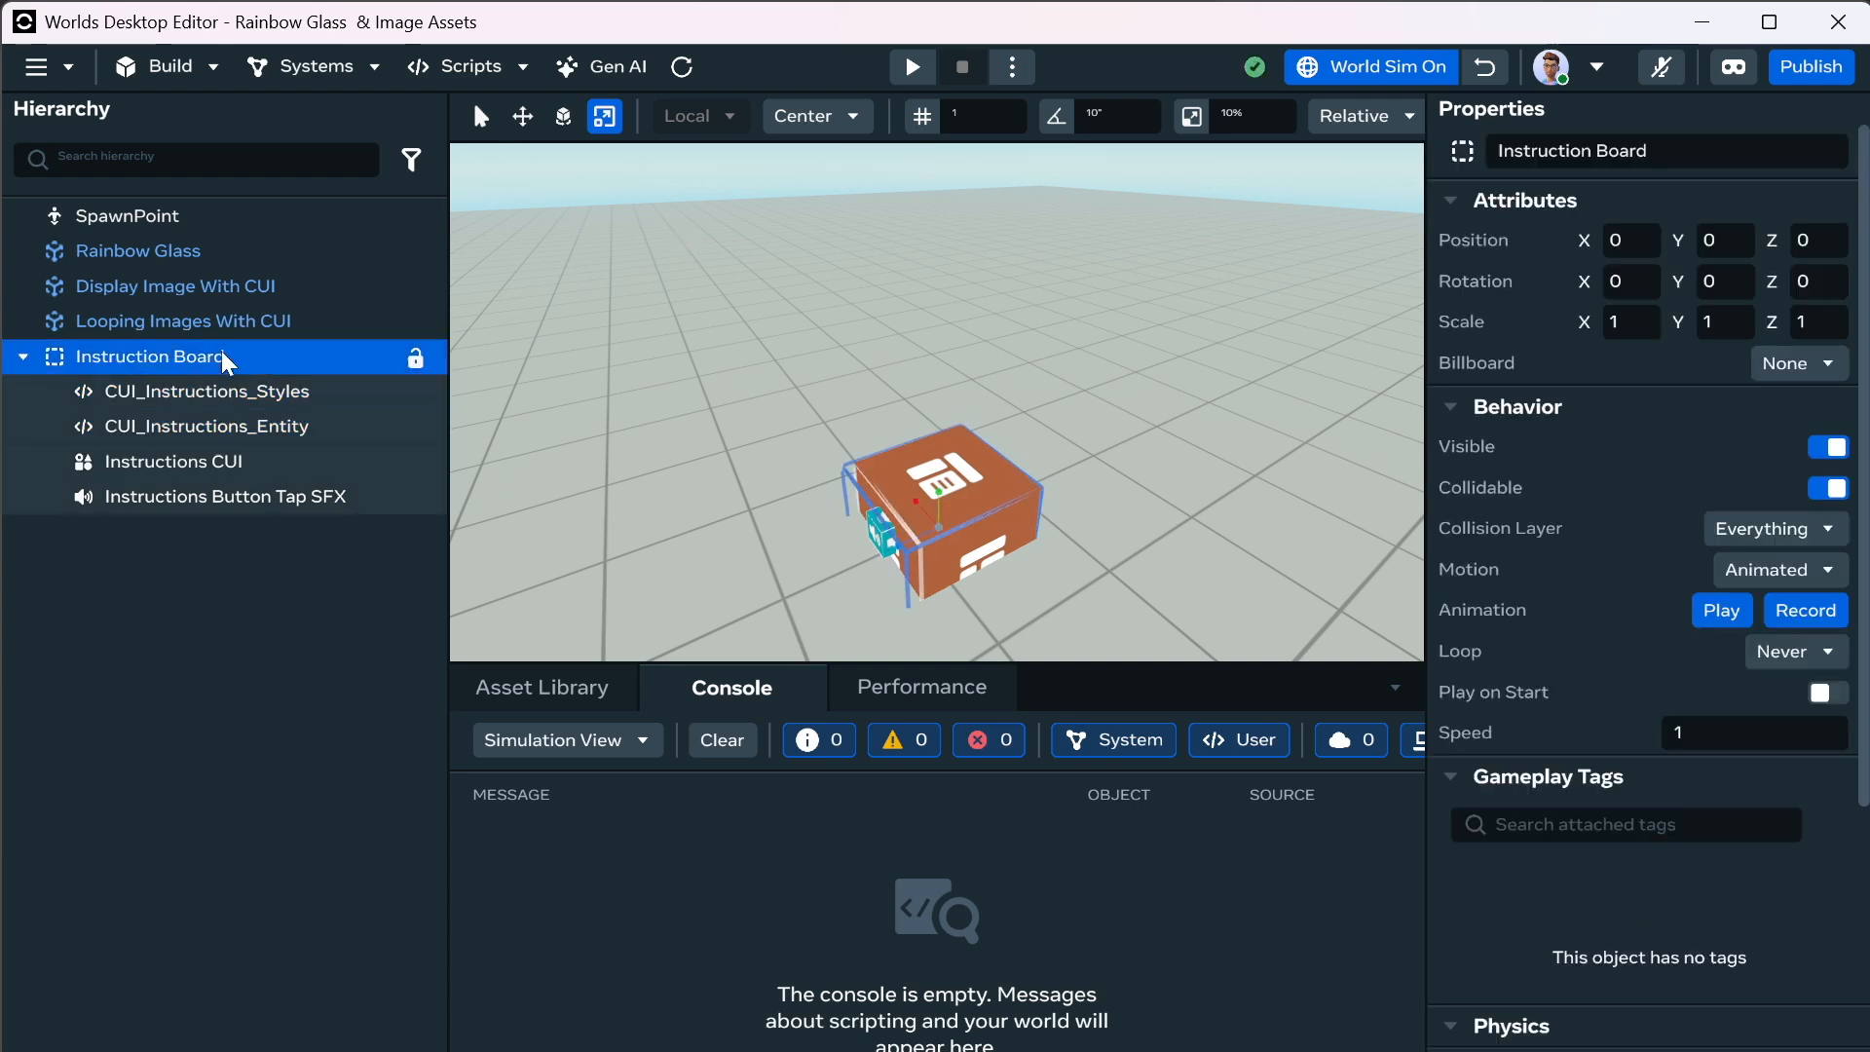
right_click(220, 355)
click(361, 620)
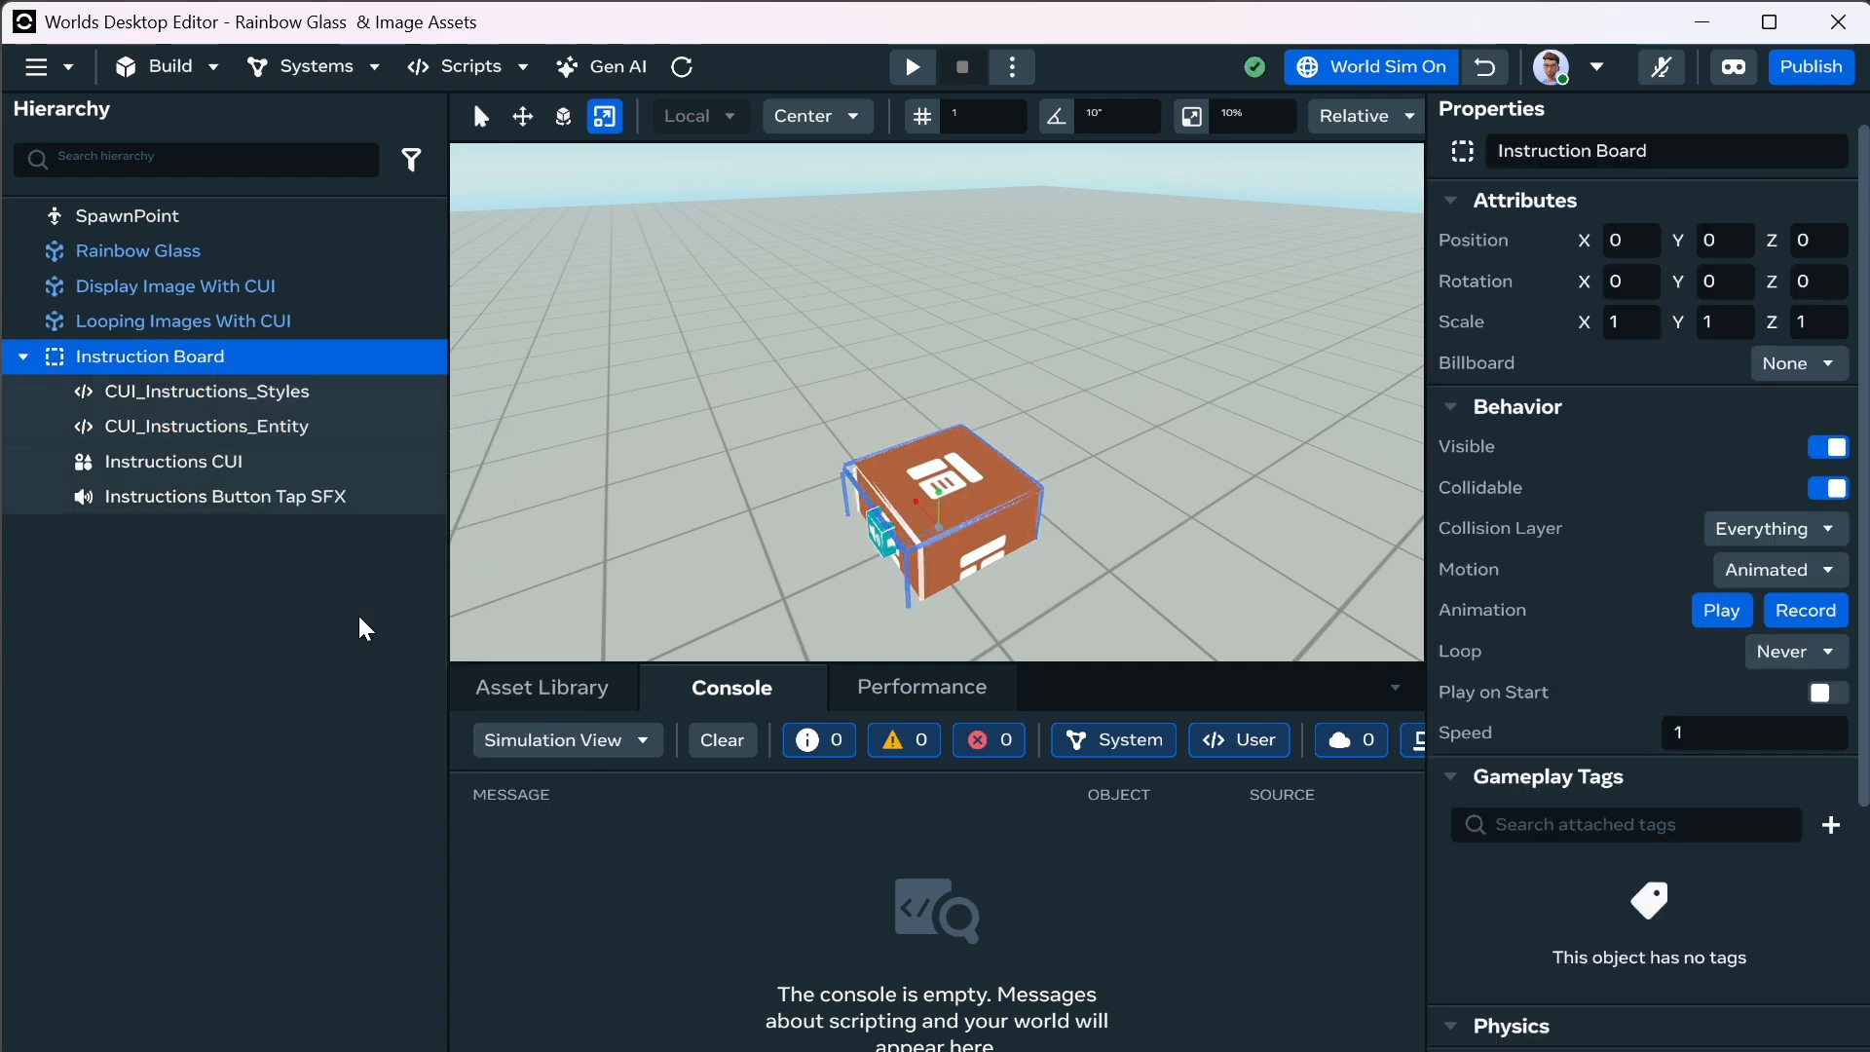
click(957, 339)
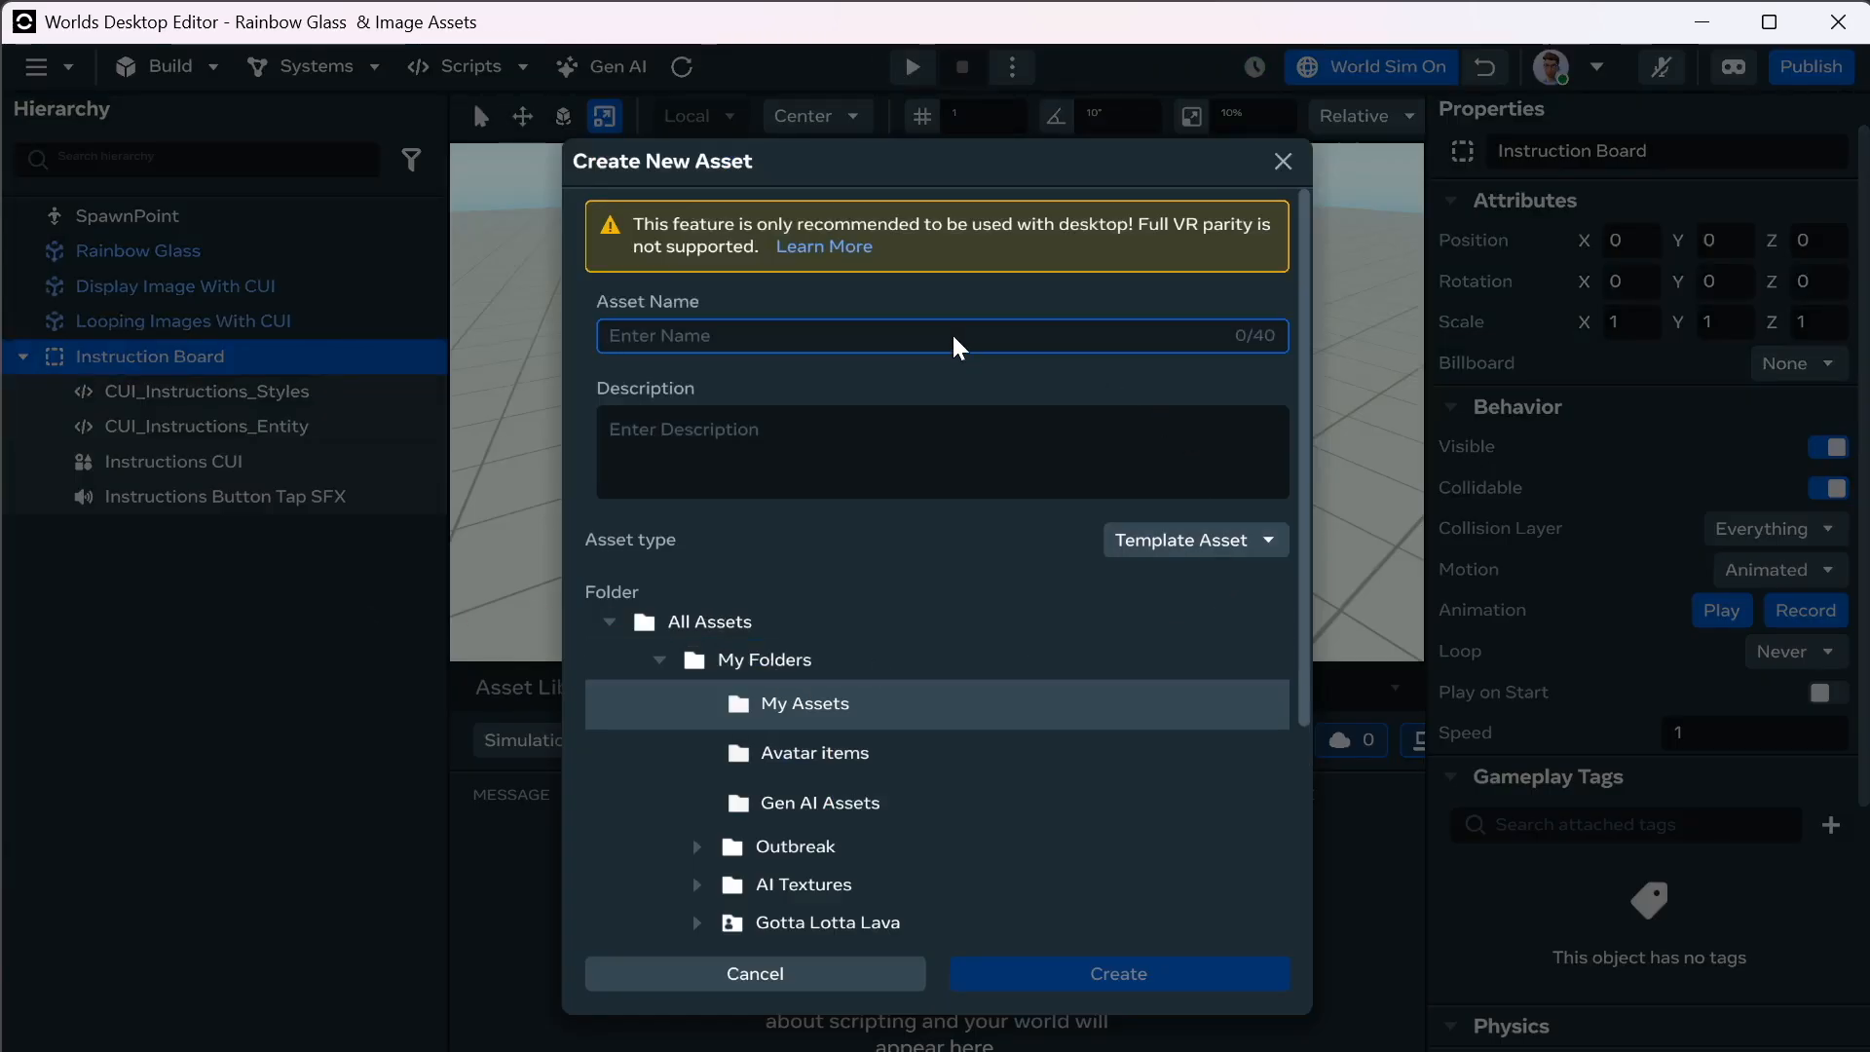
text(Instruction Boards)
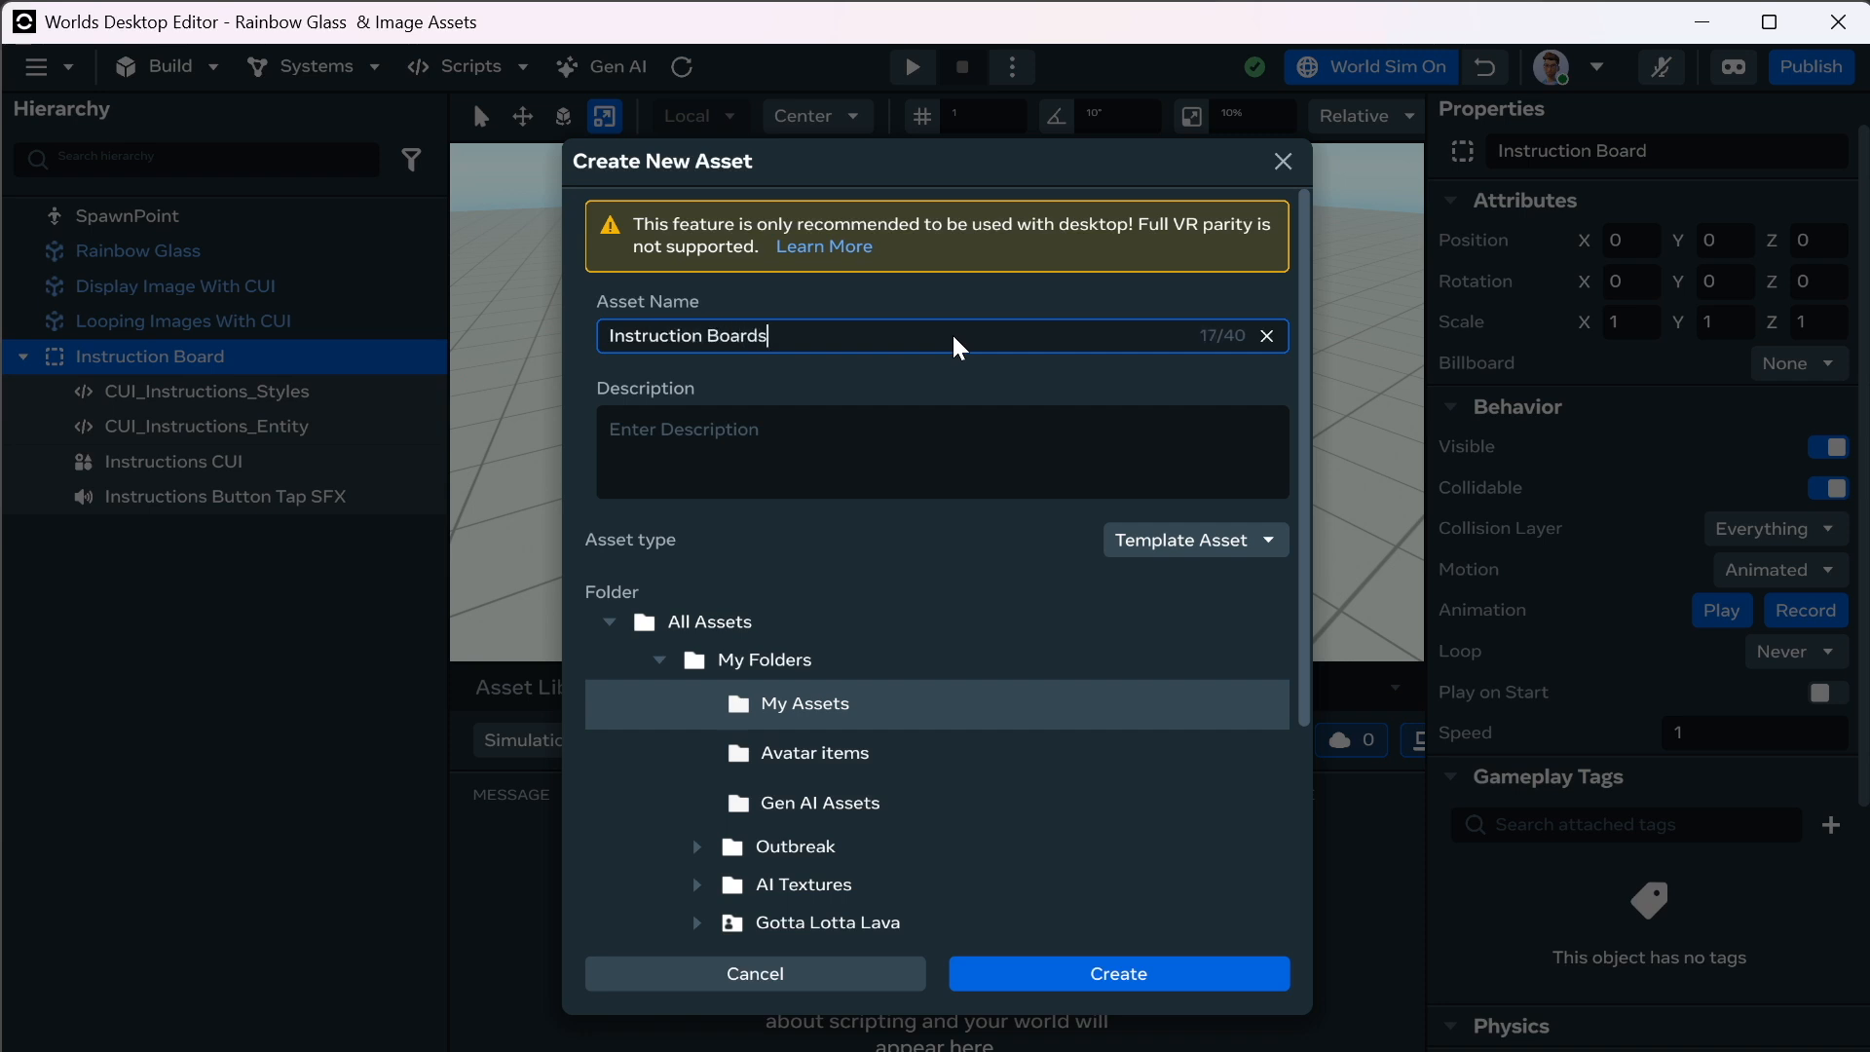
key(BackSpace)
text(With Buttojs)
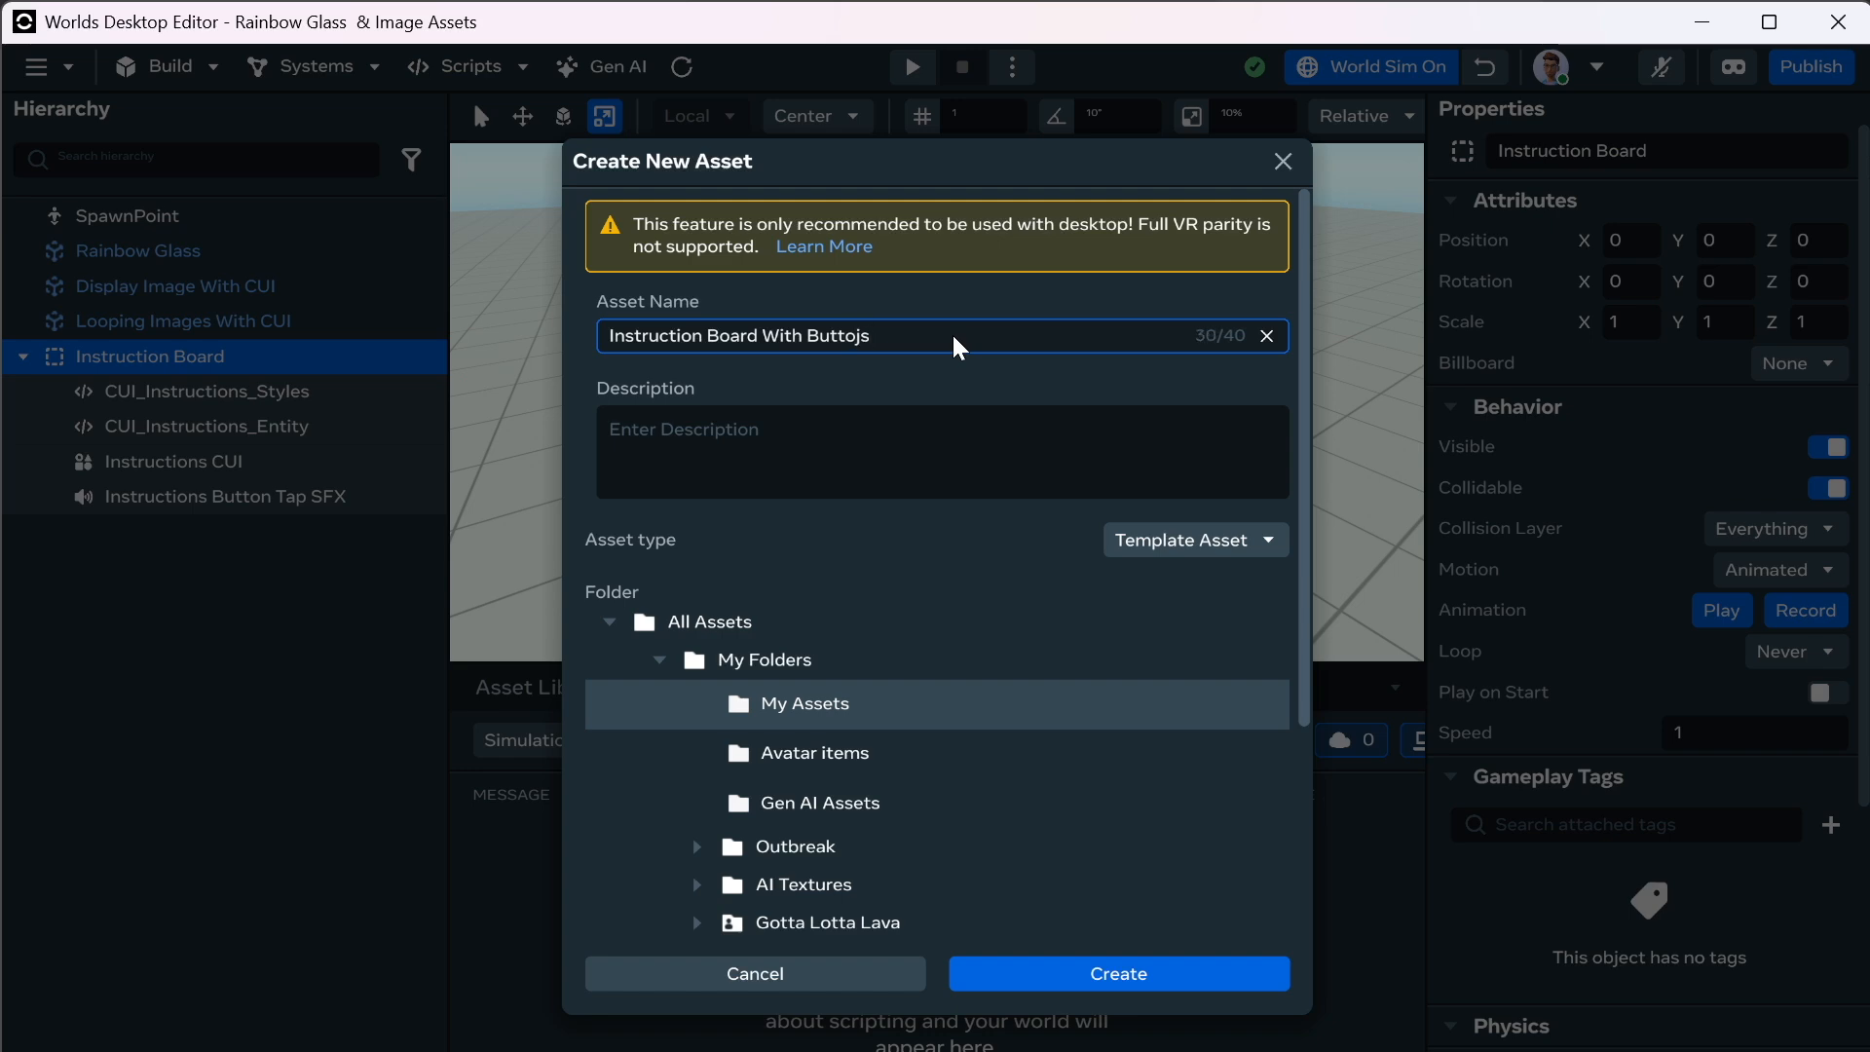
key(BackSpace)
key(super+shift+s)
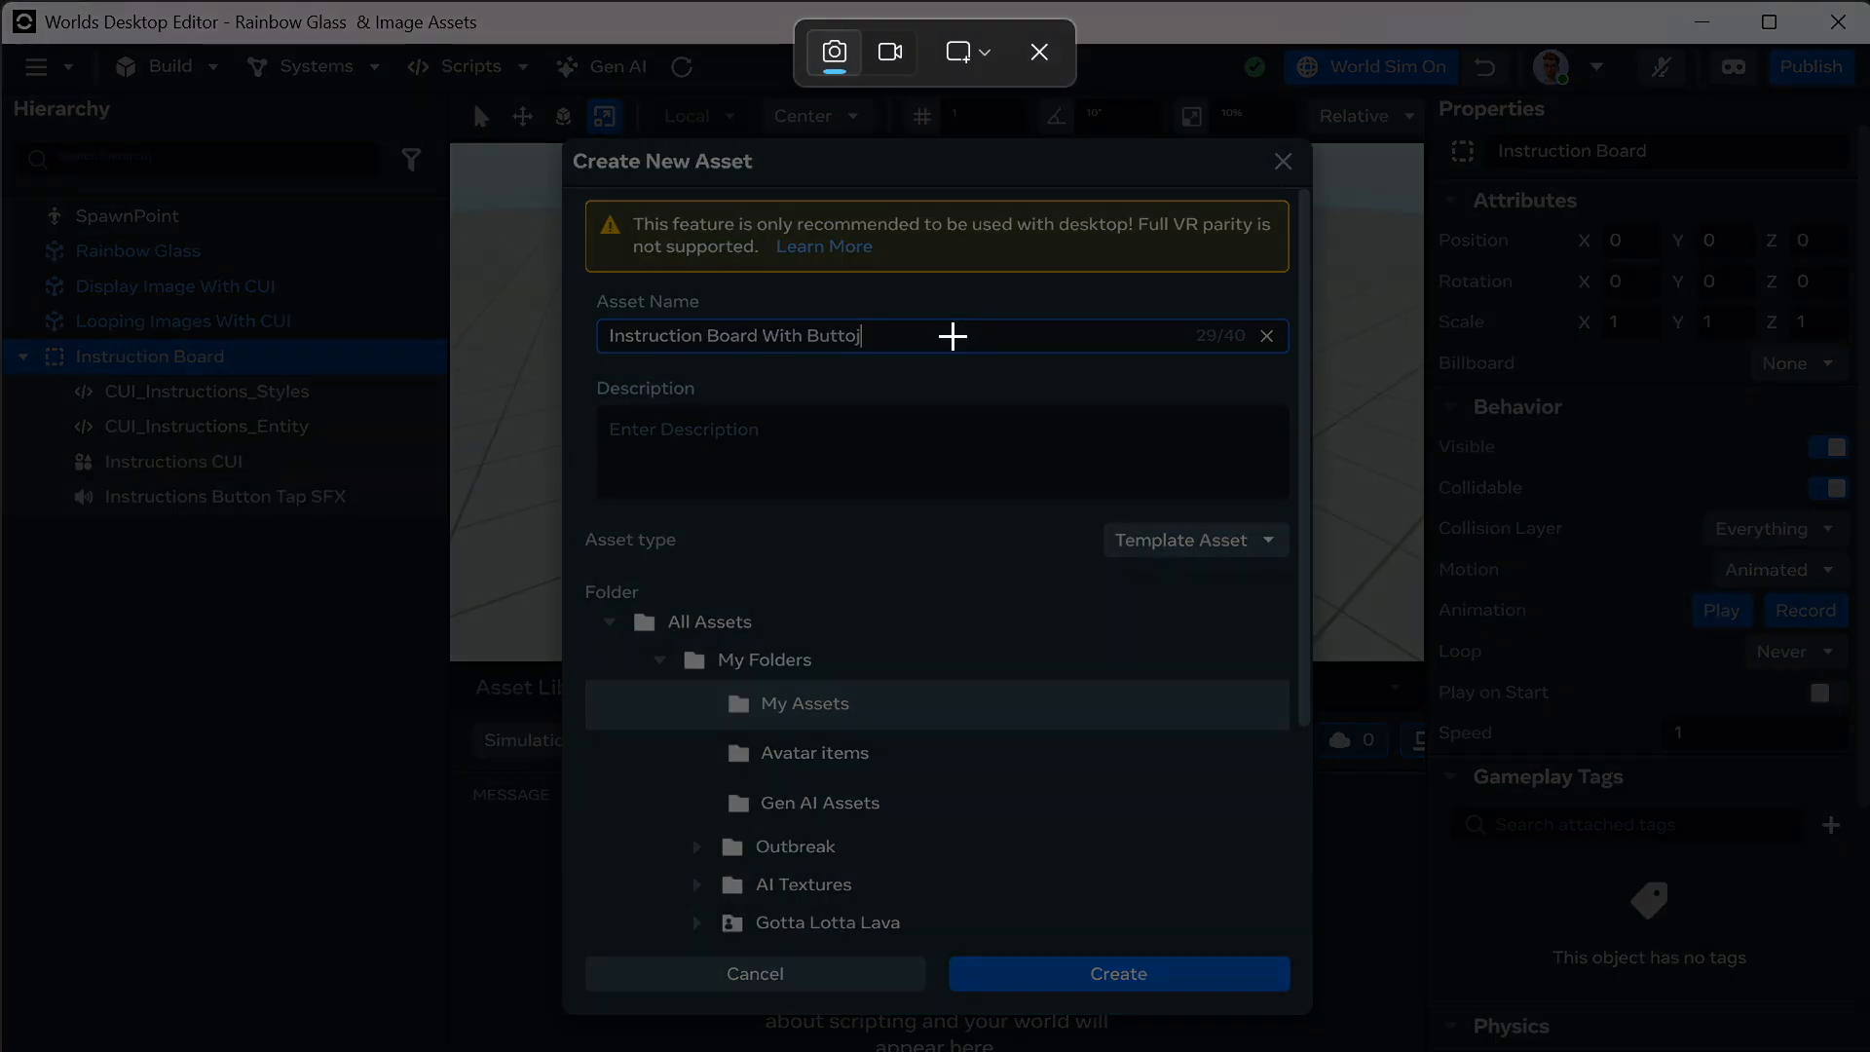
click(1037, 54)
key(BackSpace)
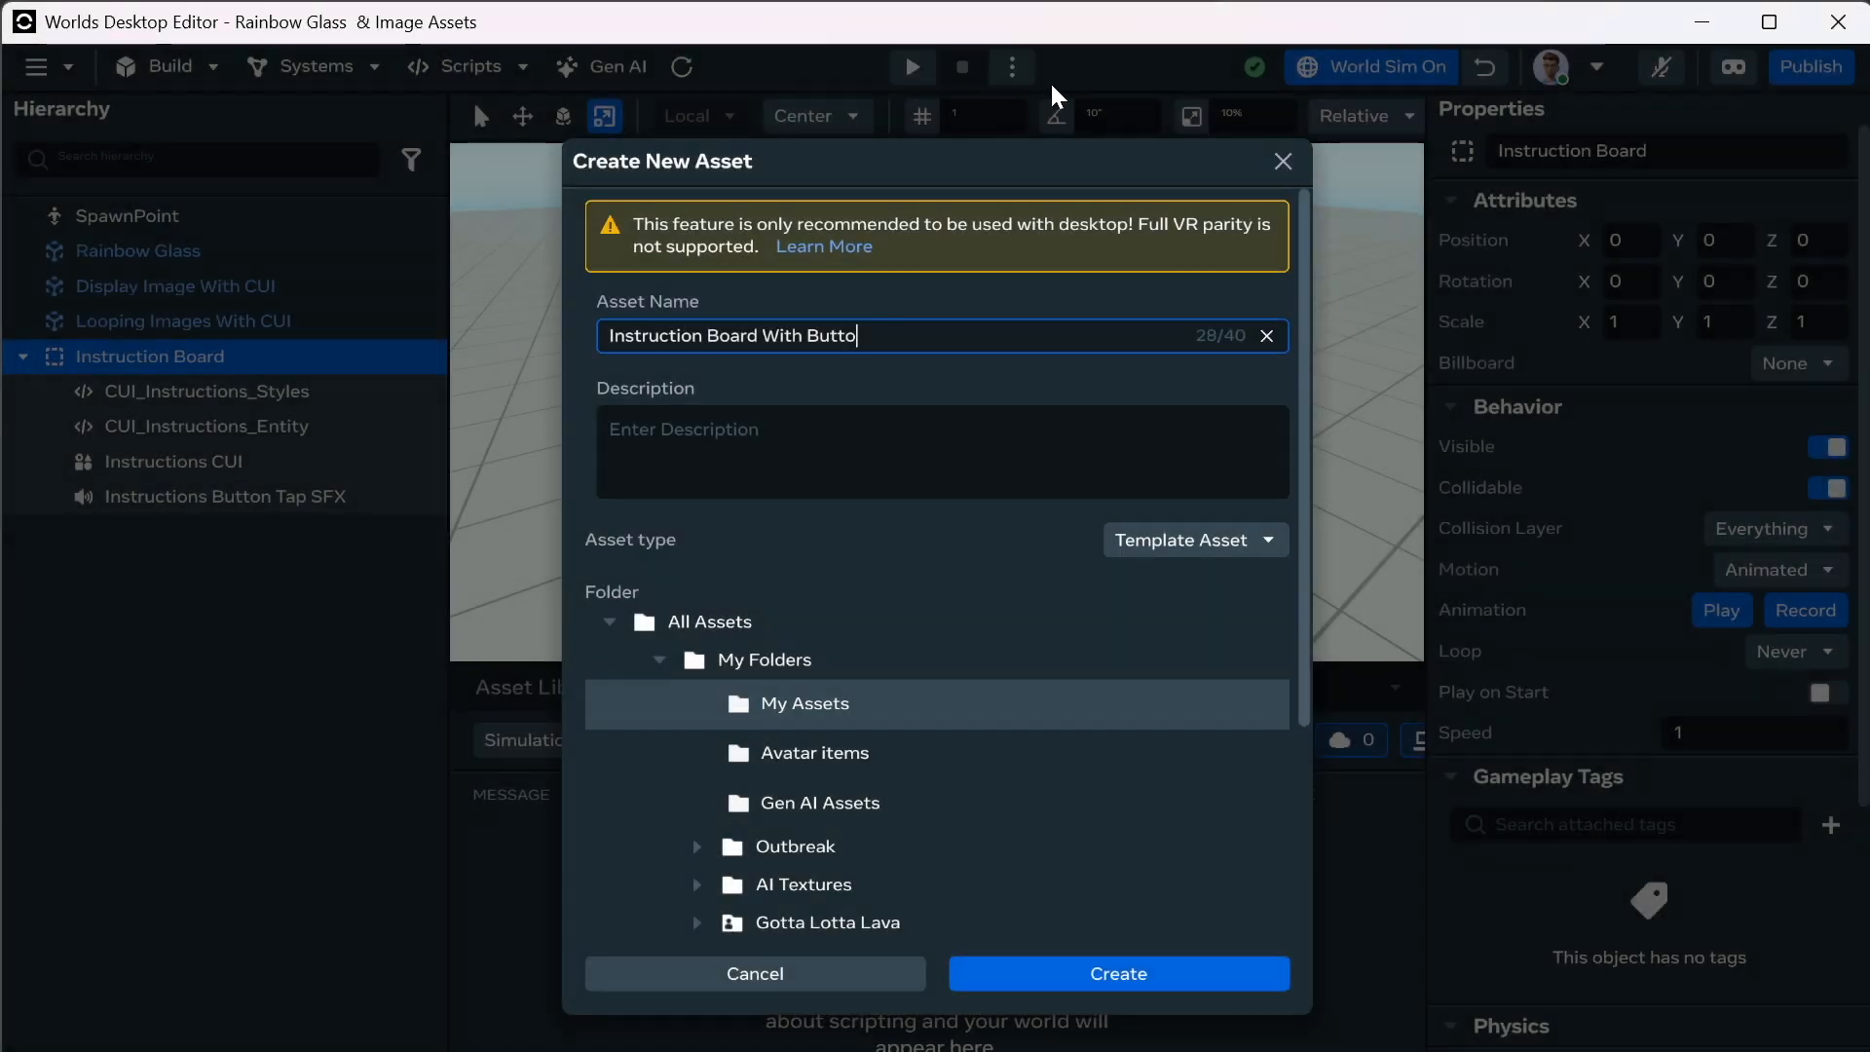
text(ns)
click(624, 335)
text(CUI)
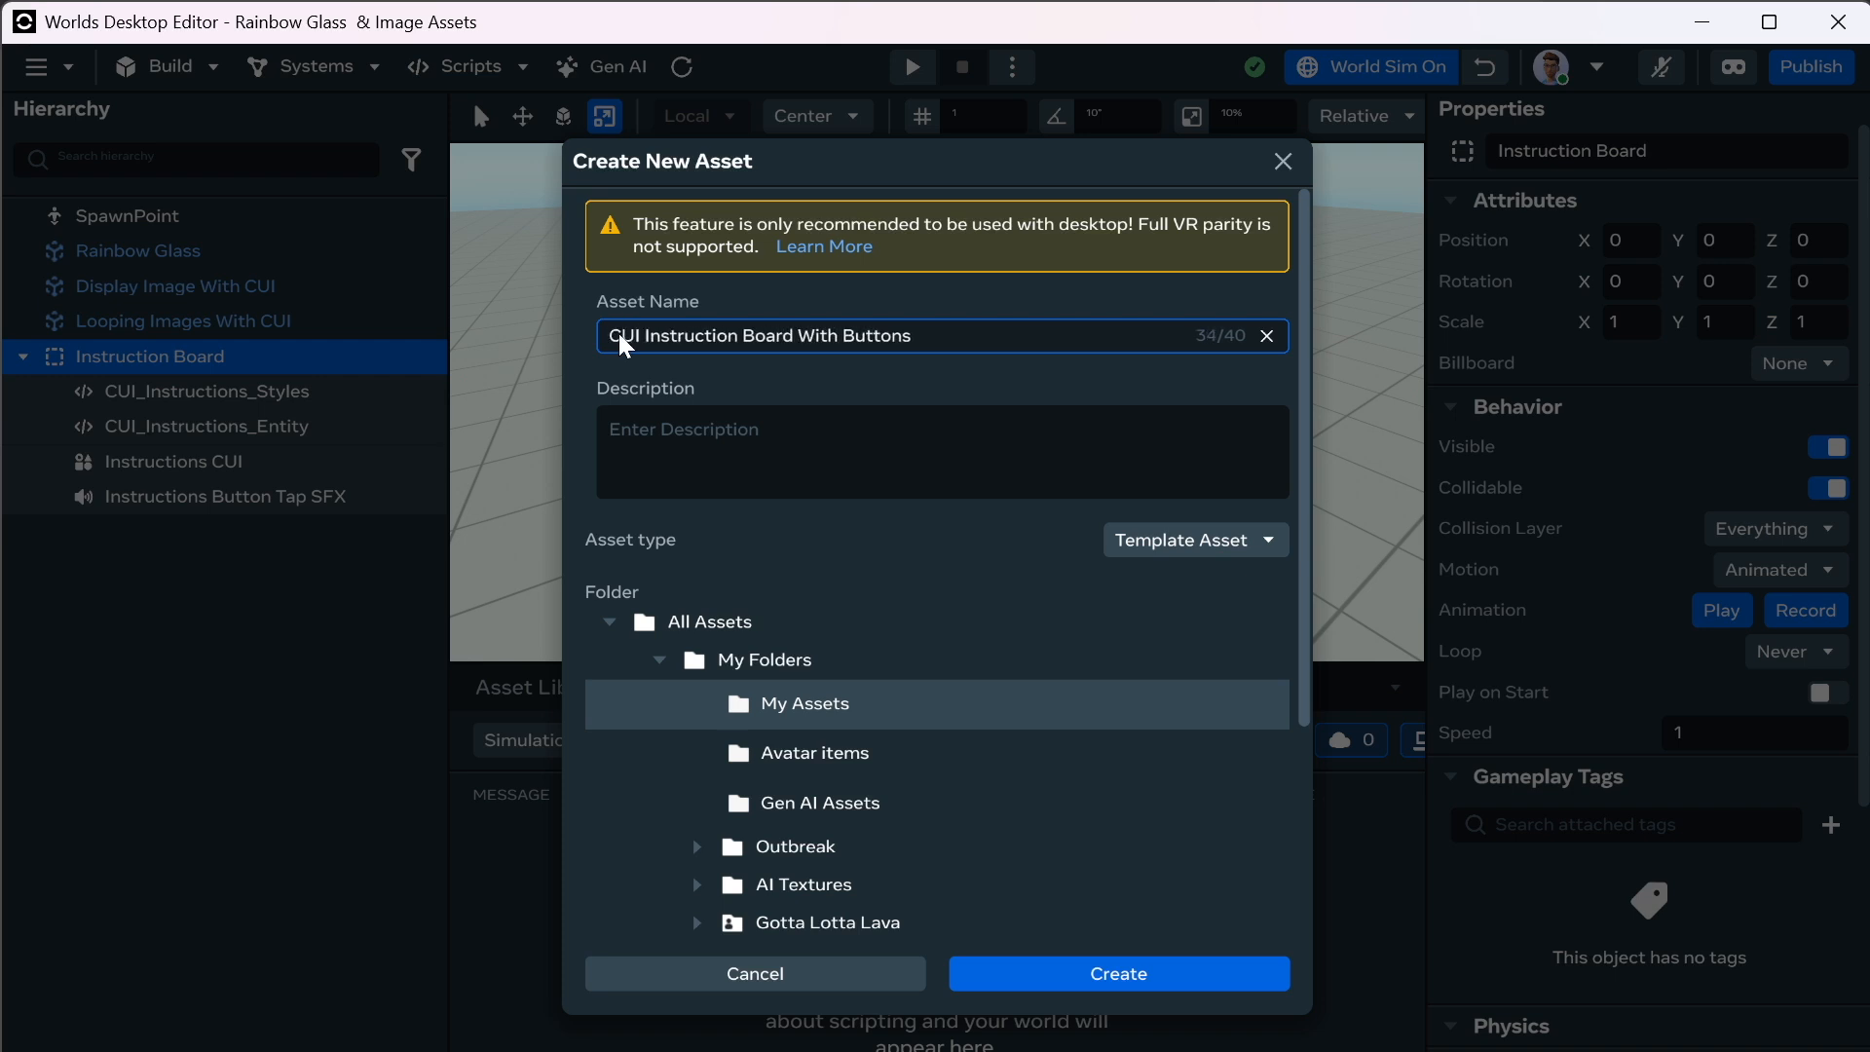
click(1112, 984)
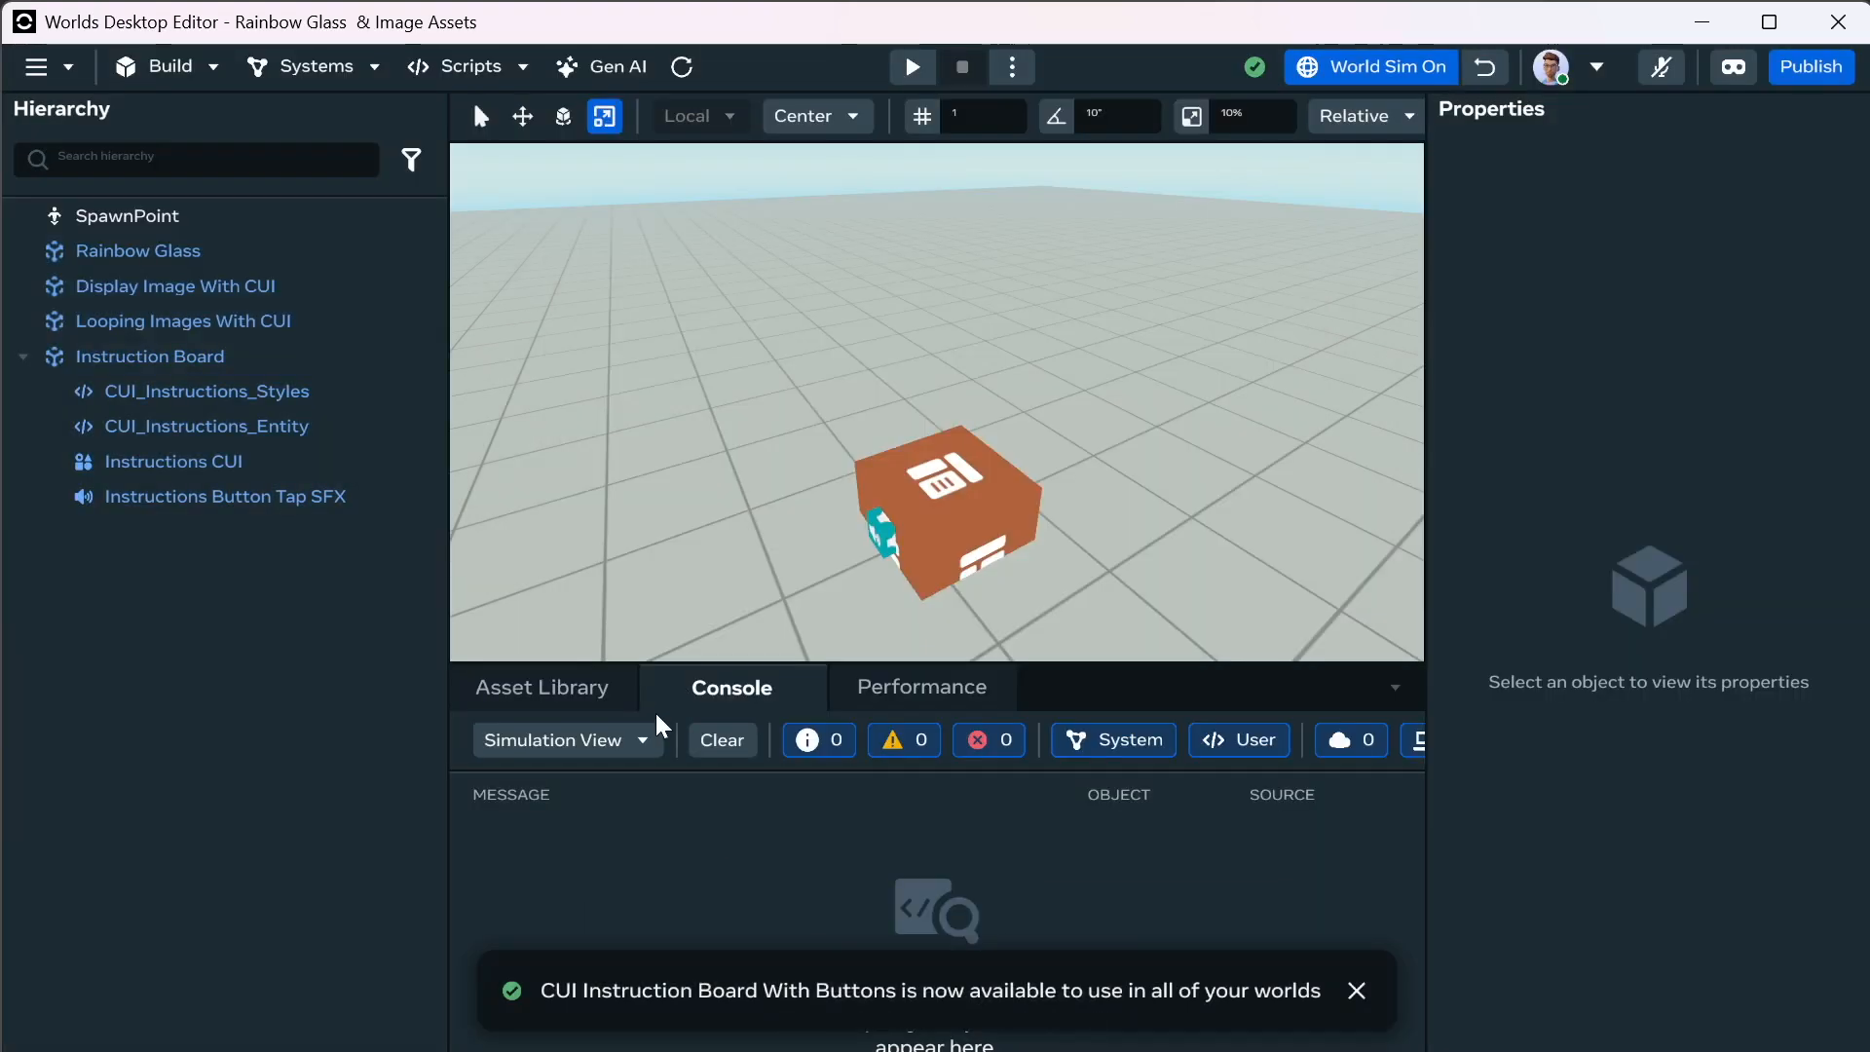
Set the Instruction Board's Y position to 2 and deselect the board.
click(538, 694)
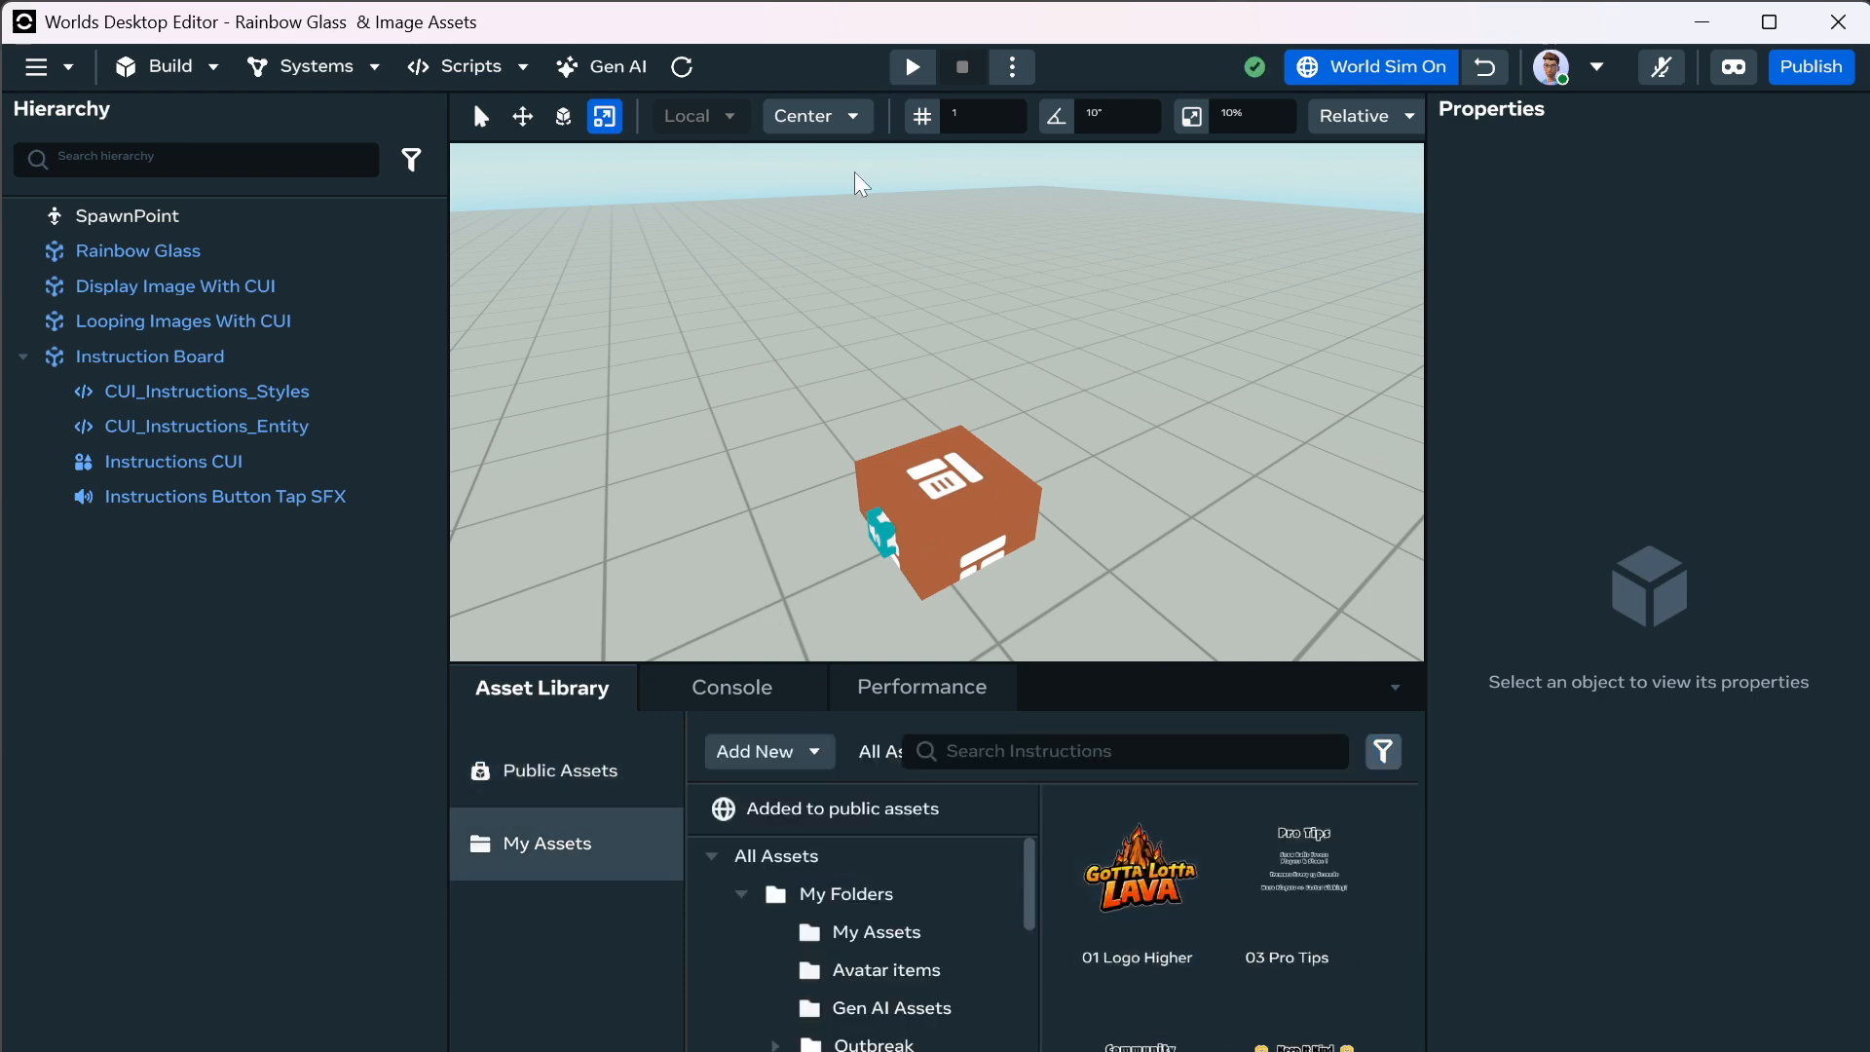
click(97, 355)
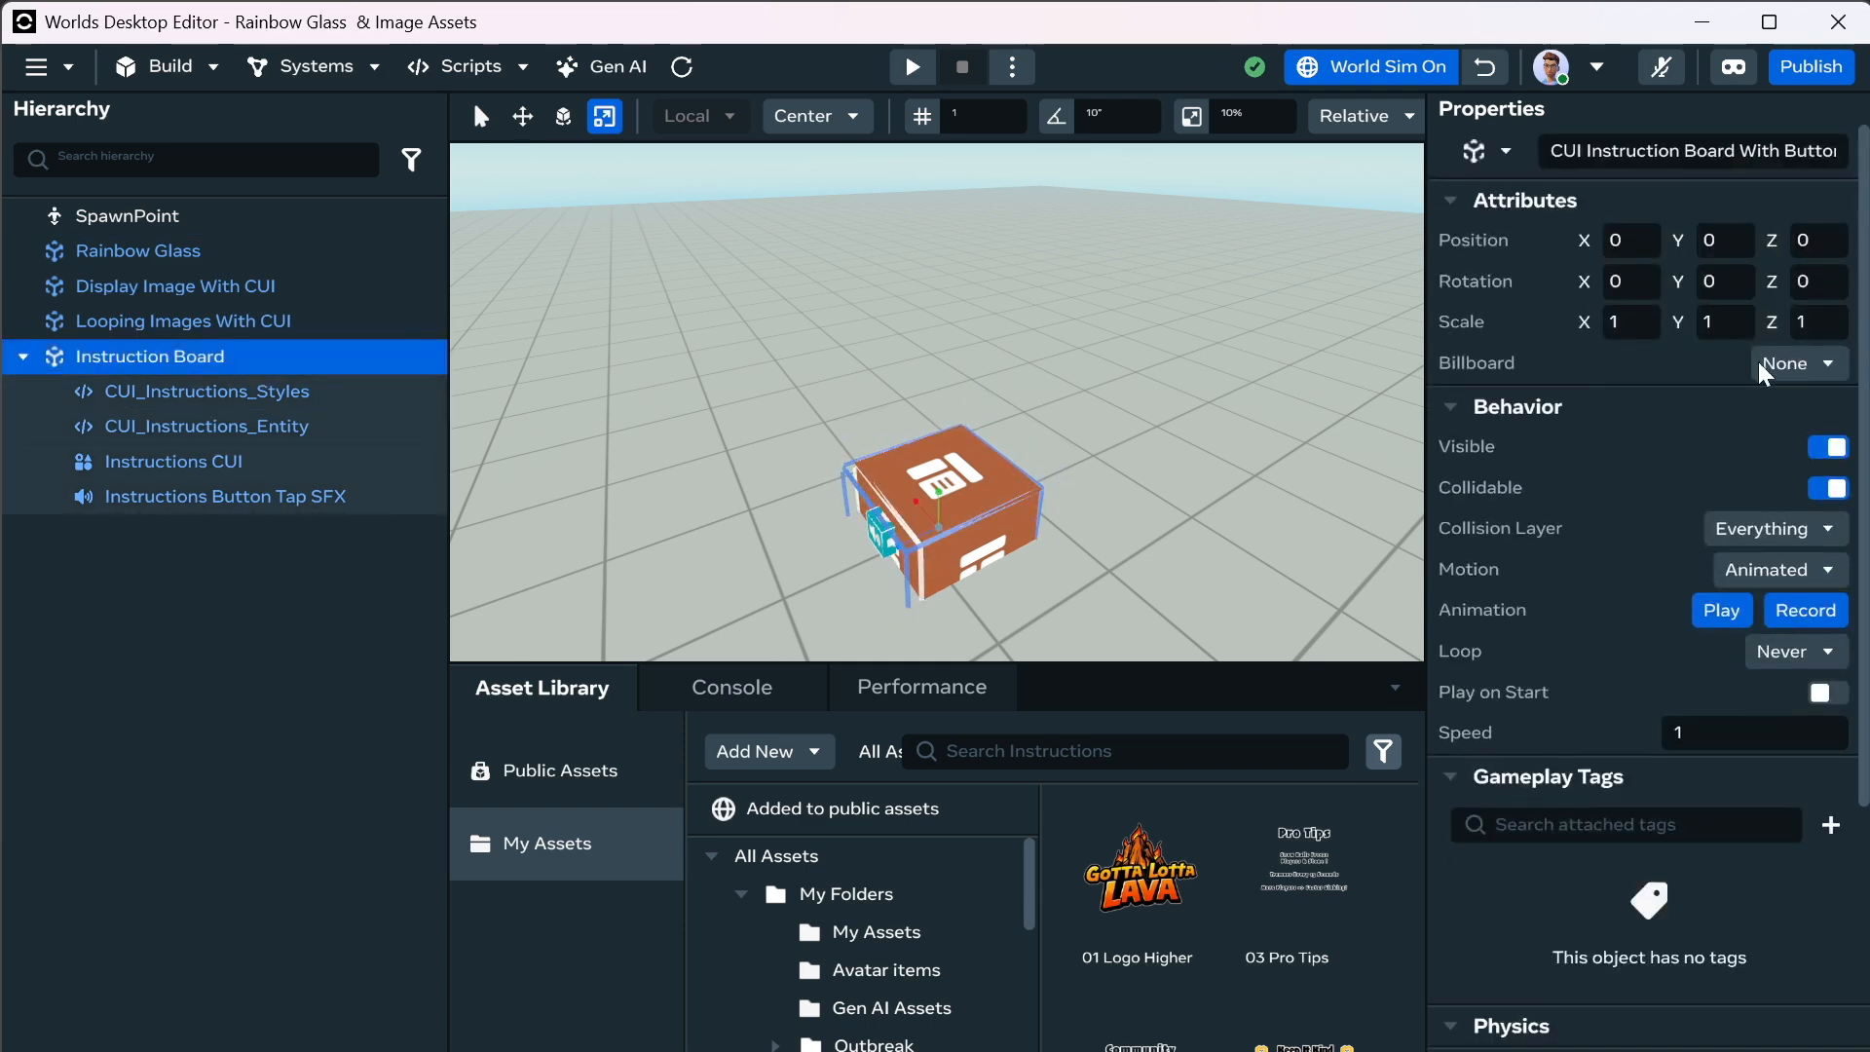
click(1725, 234)
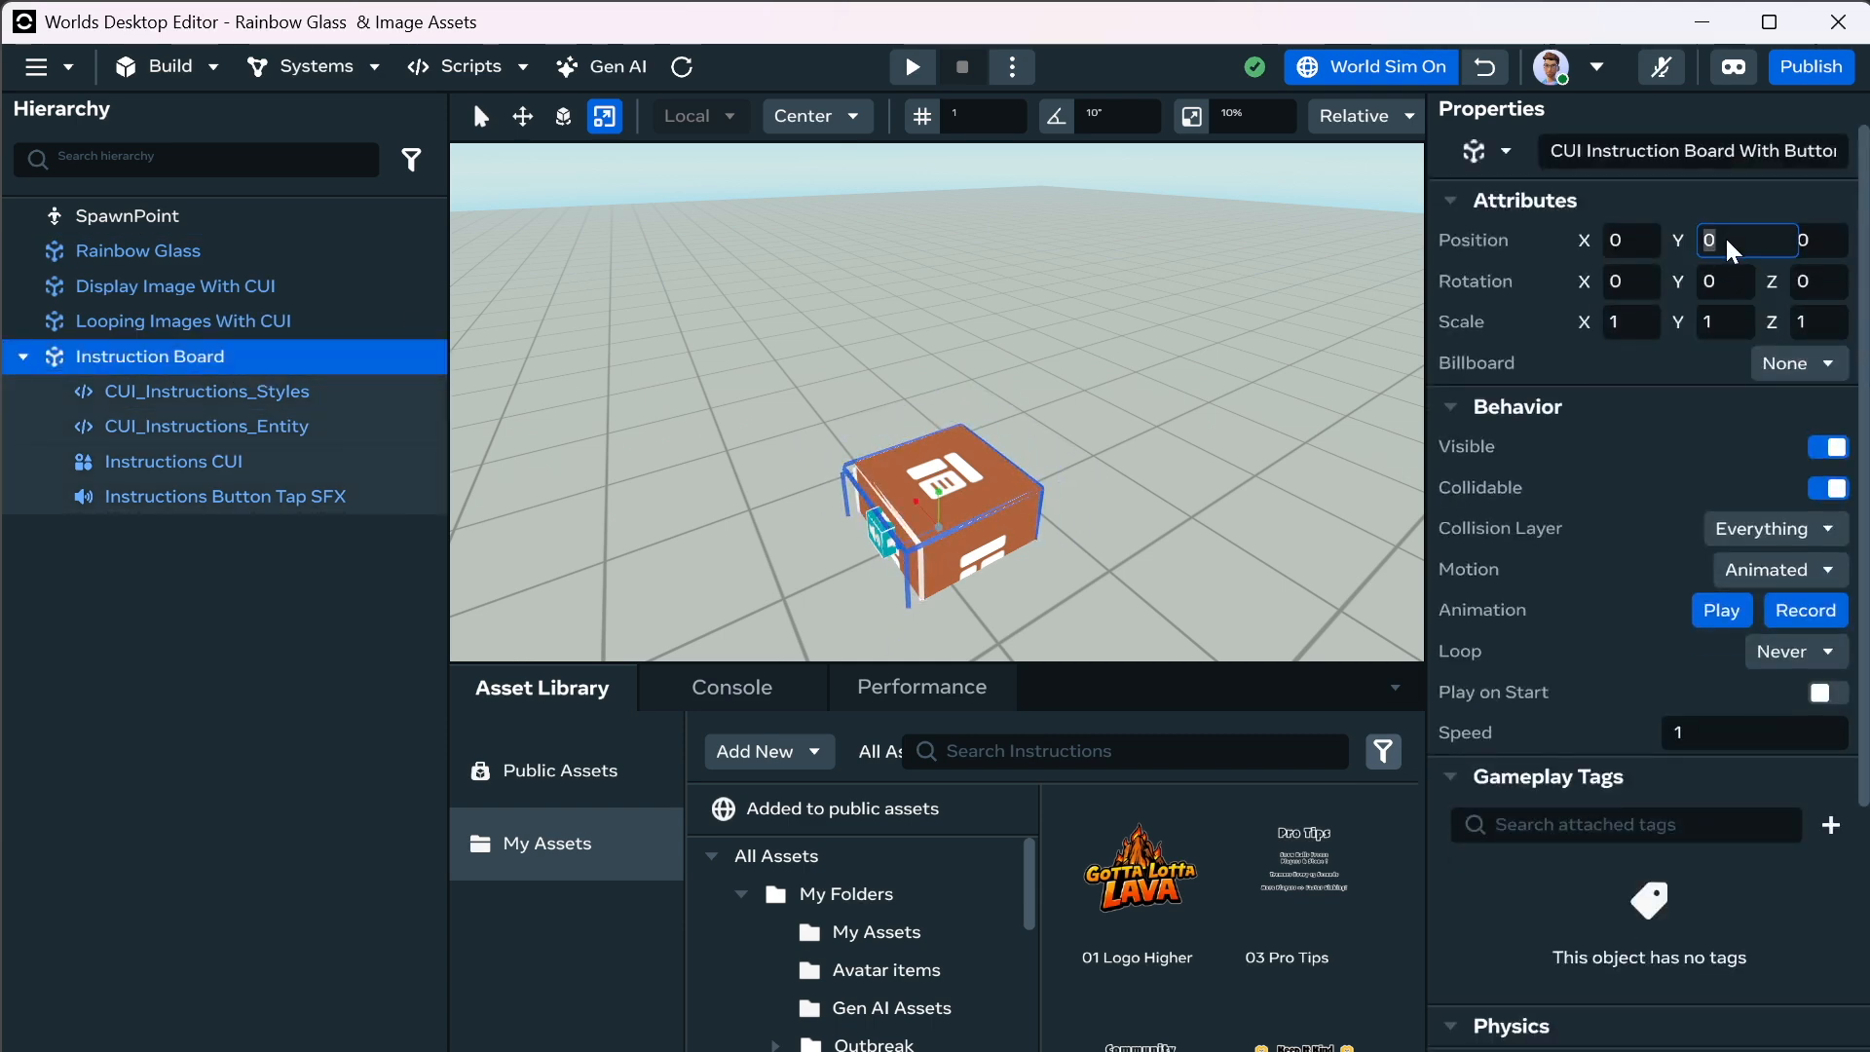
text(2f)
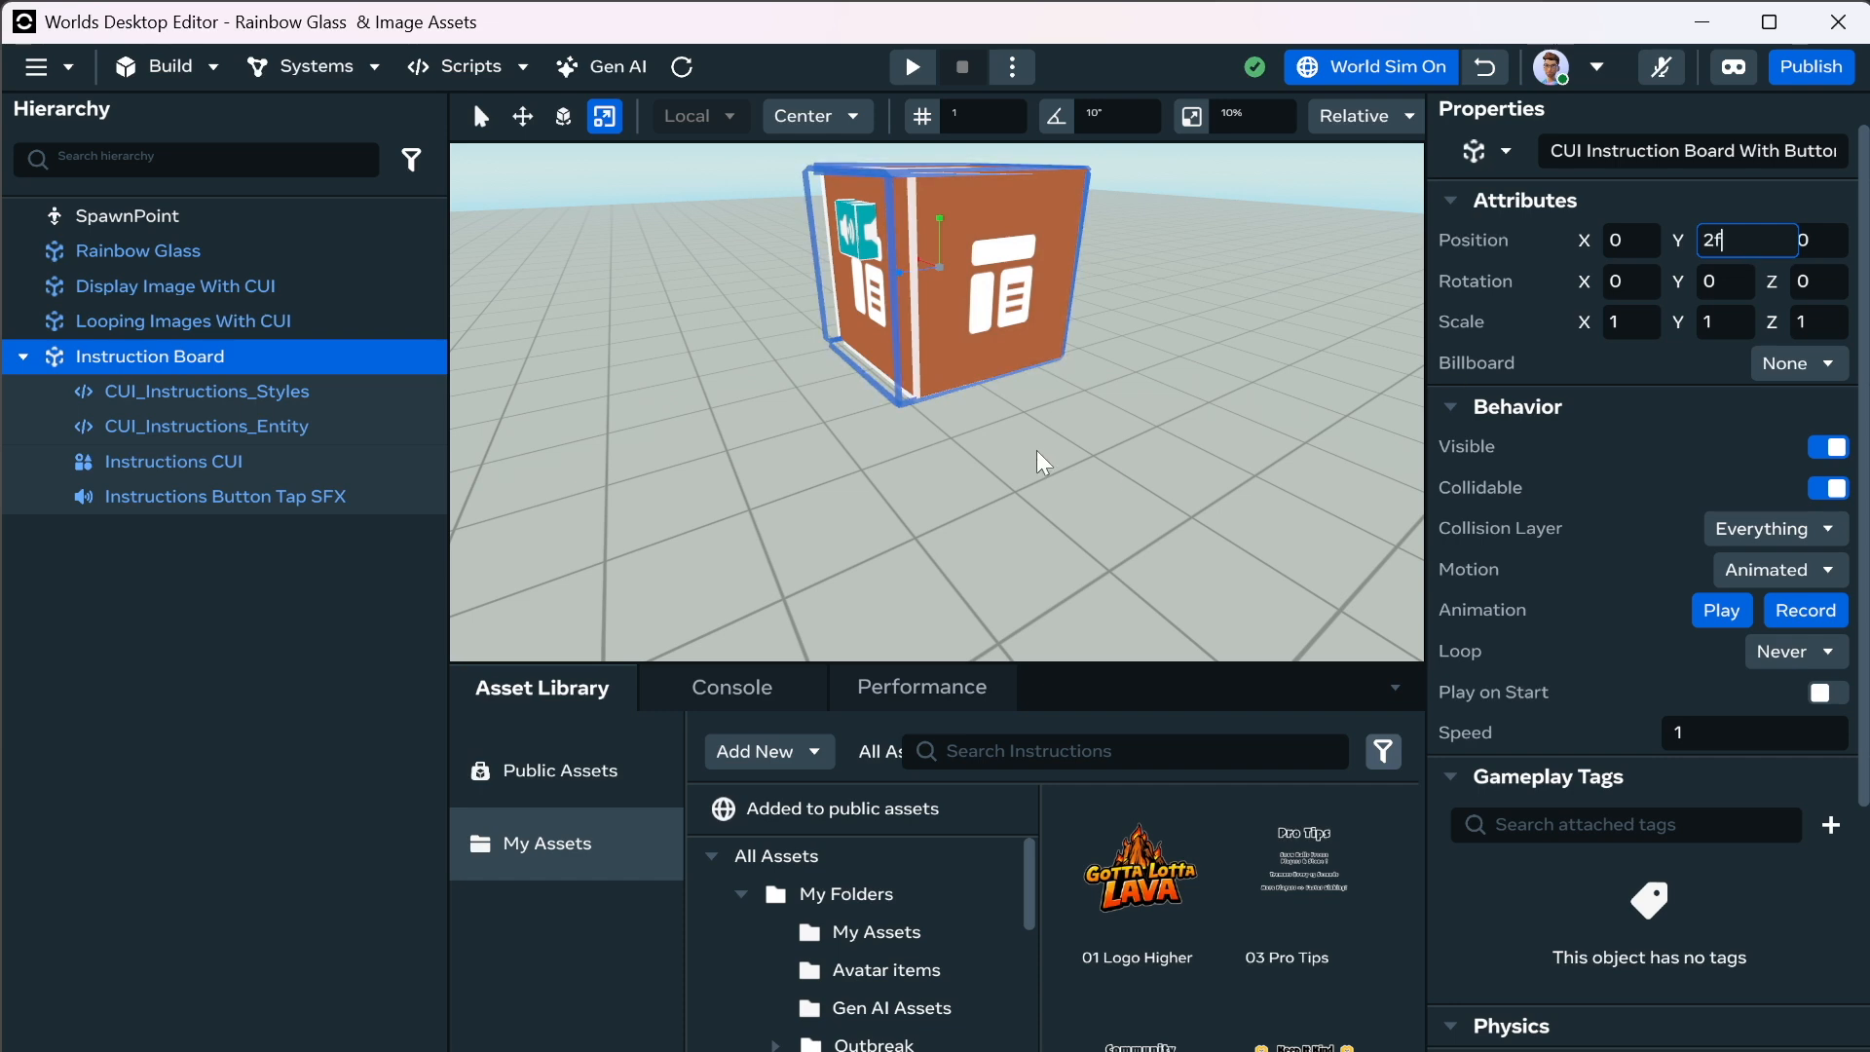
click(1138, 396)
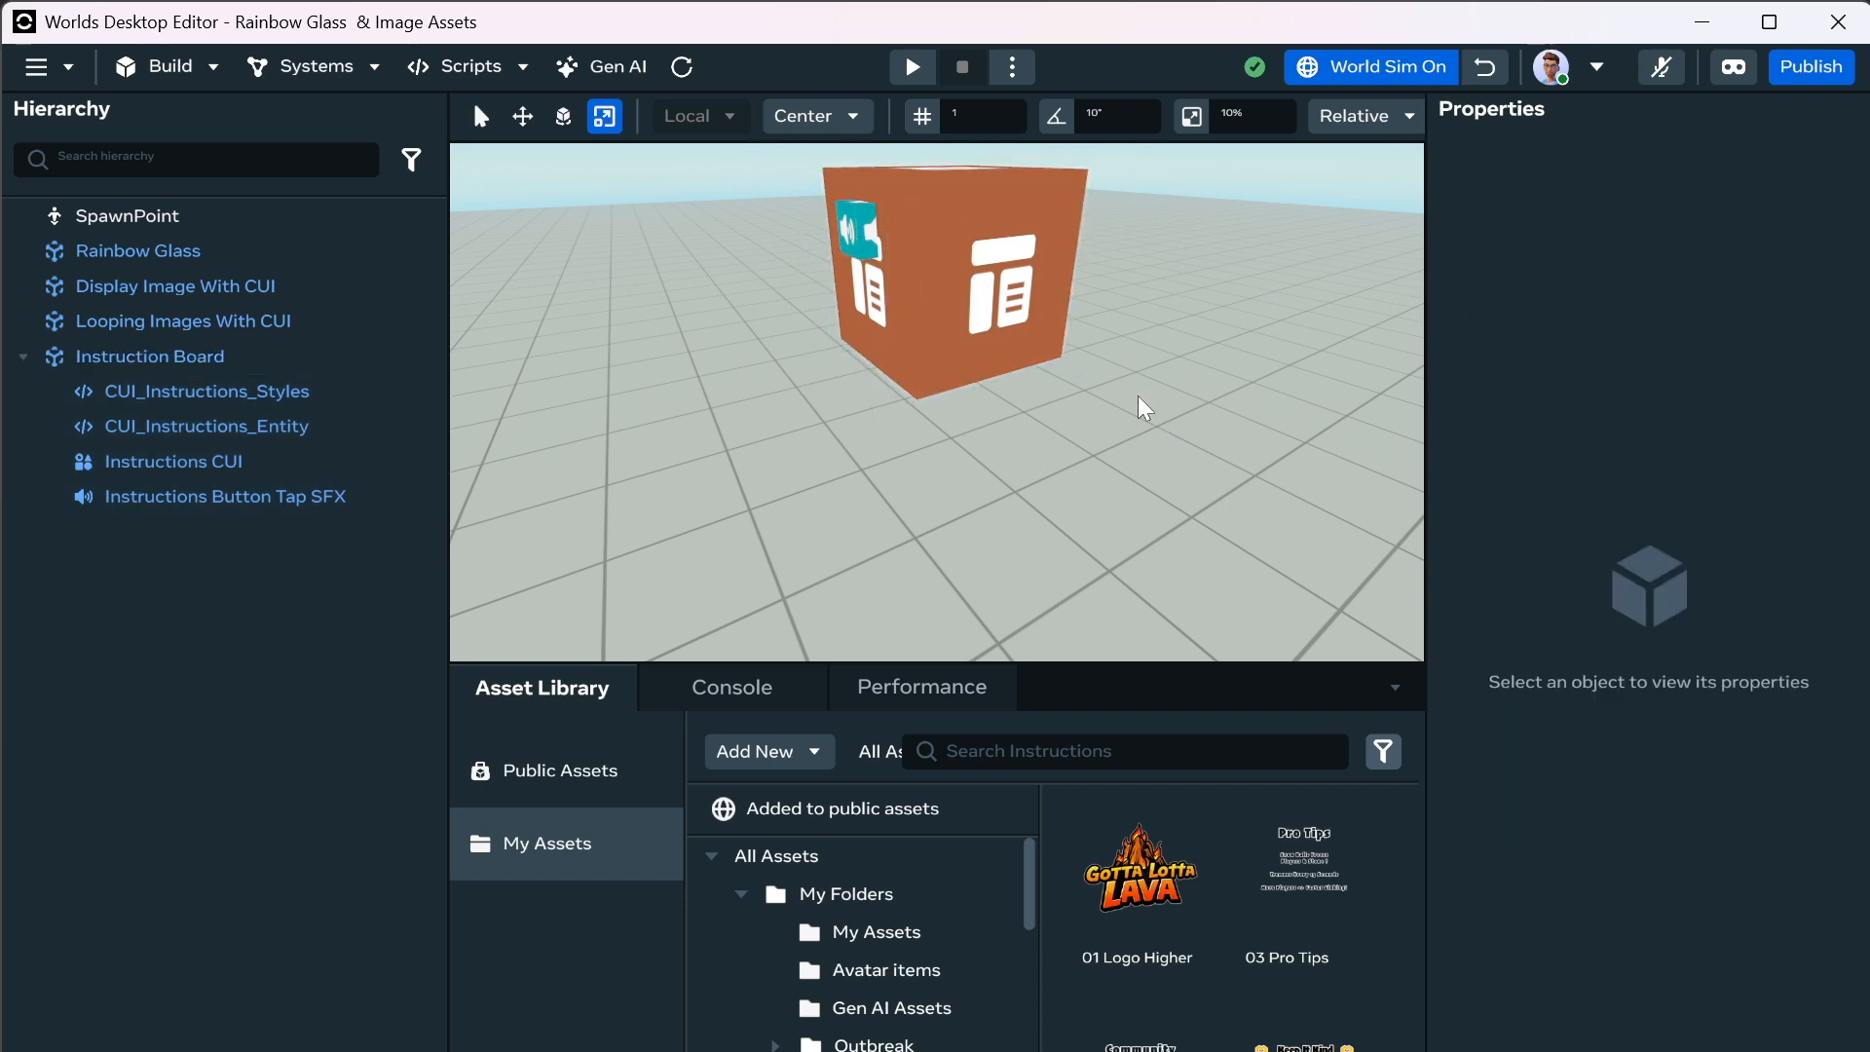
Reset the world simulation and examine the Instruction Board's image and the gizmos in front of it.
click(1002, 222)
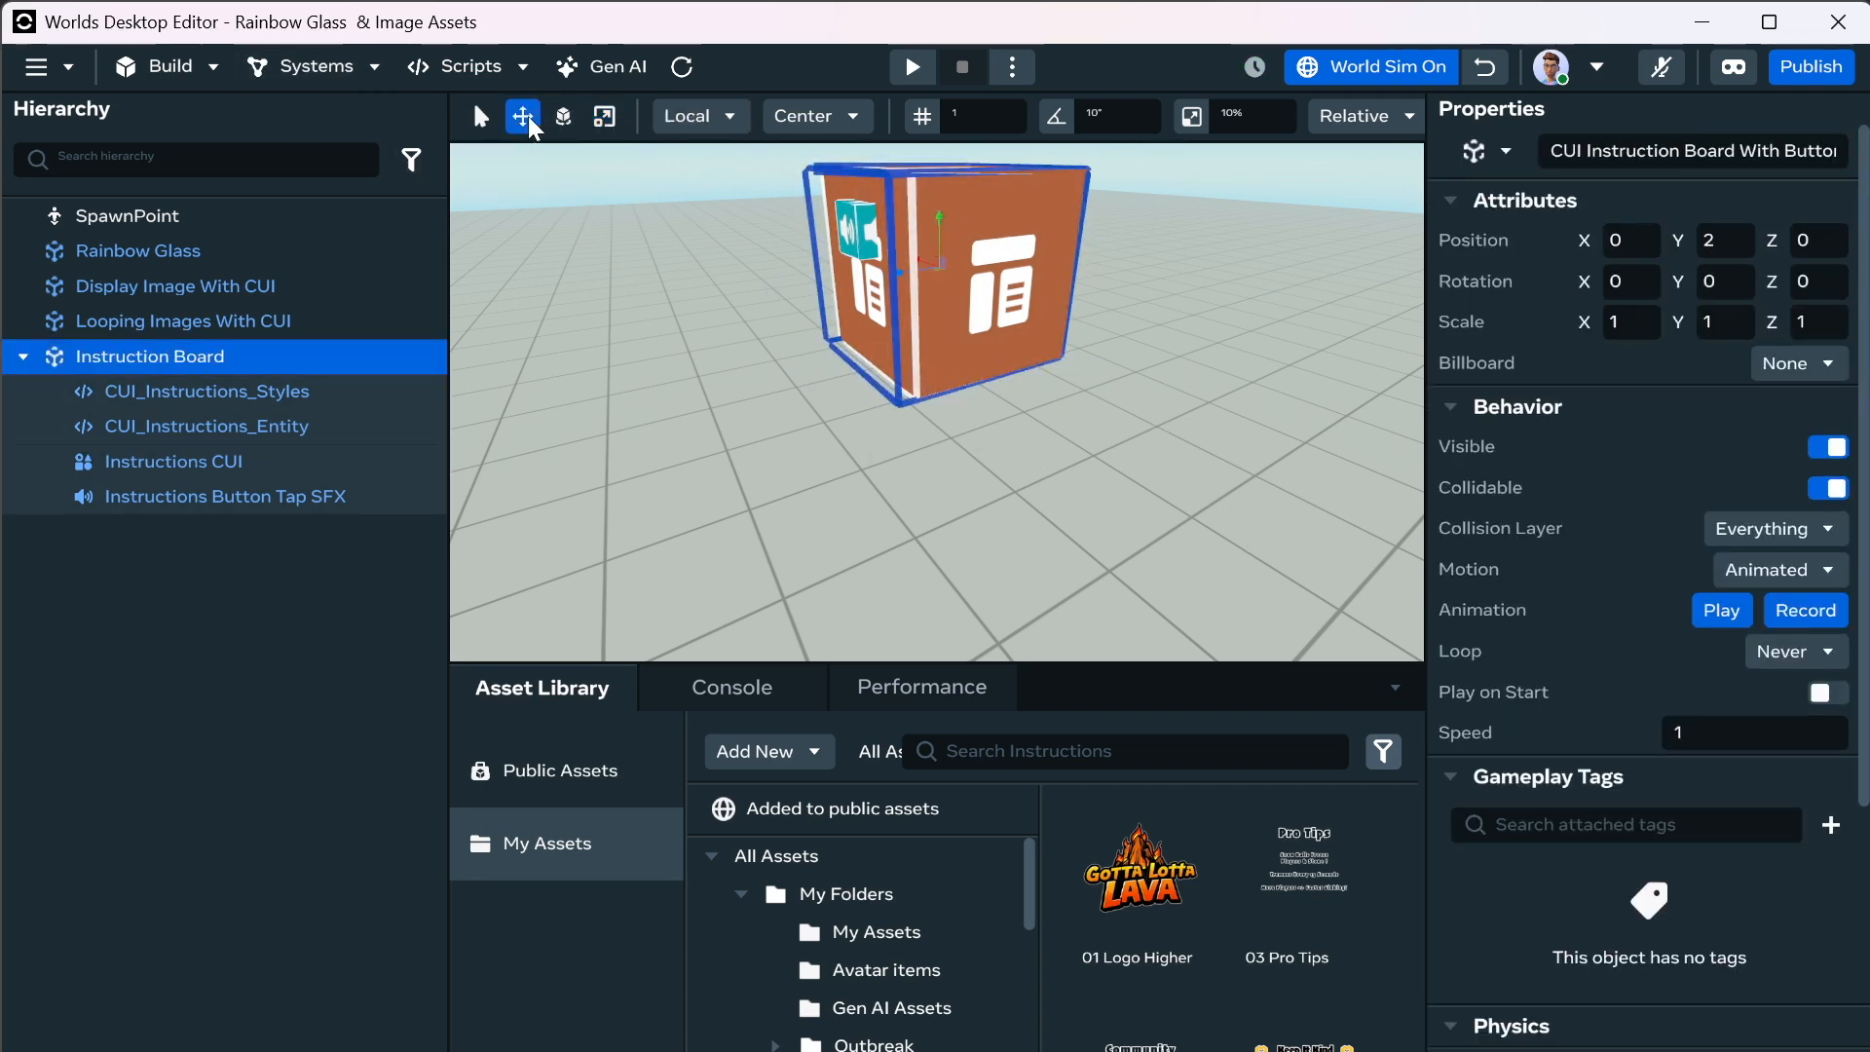
click(480, 117)
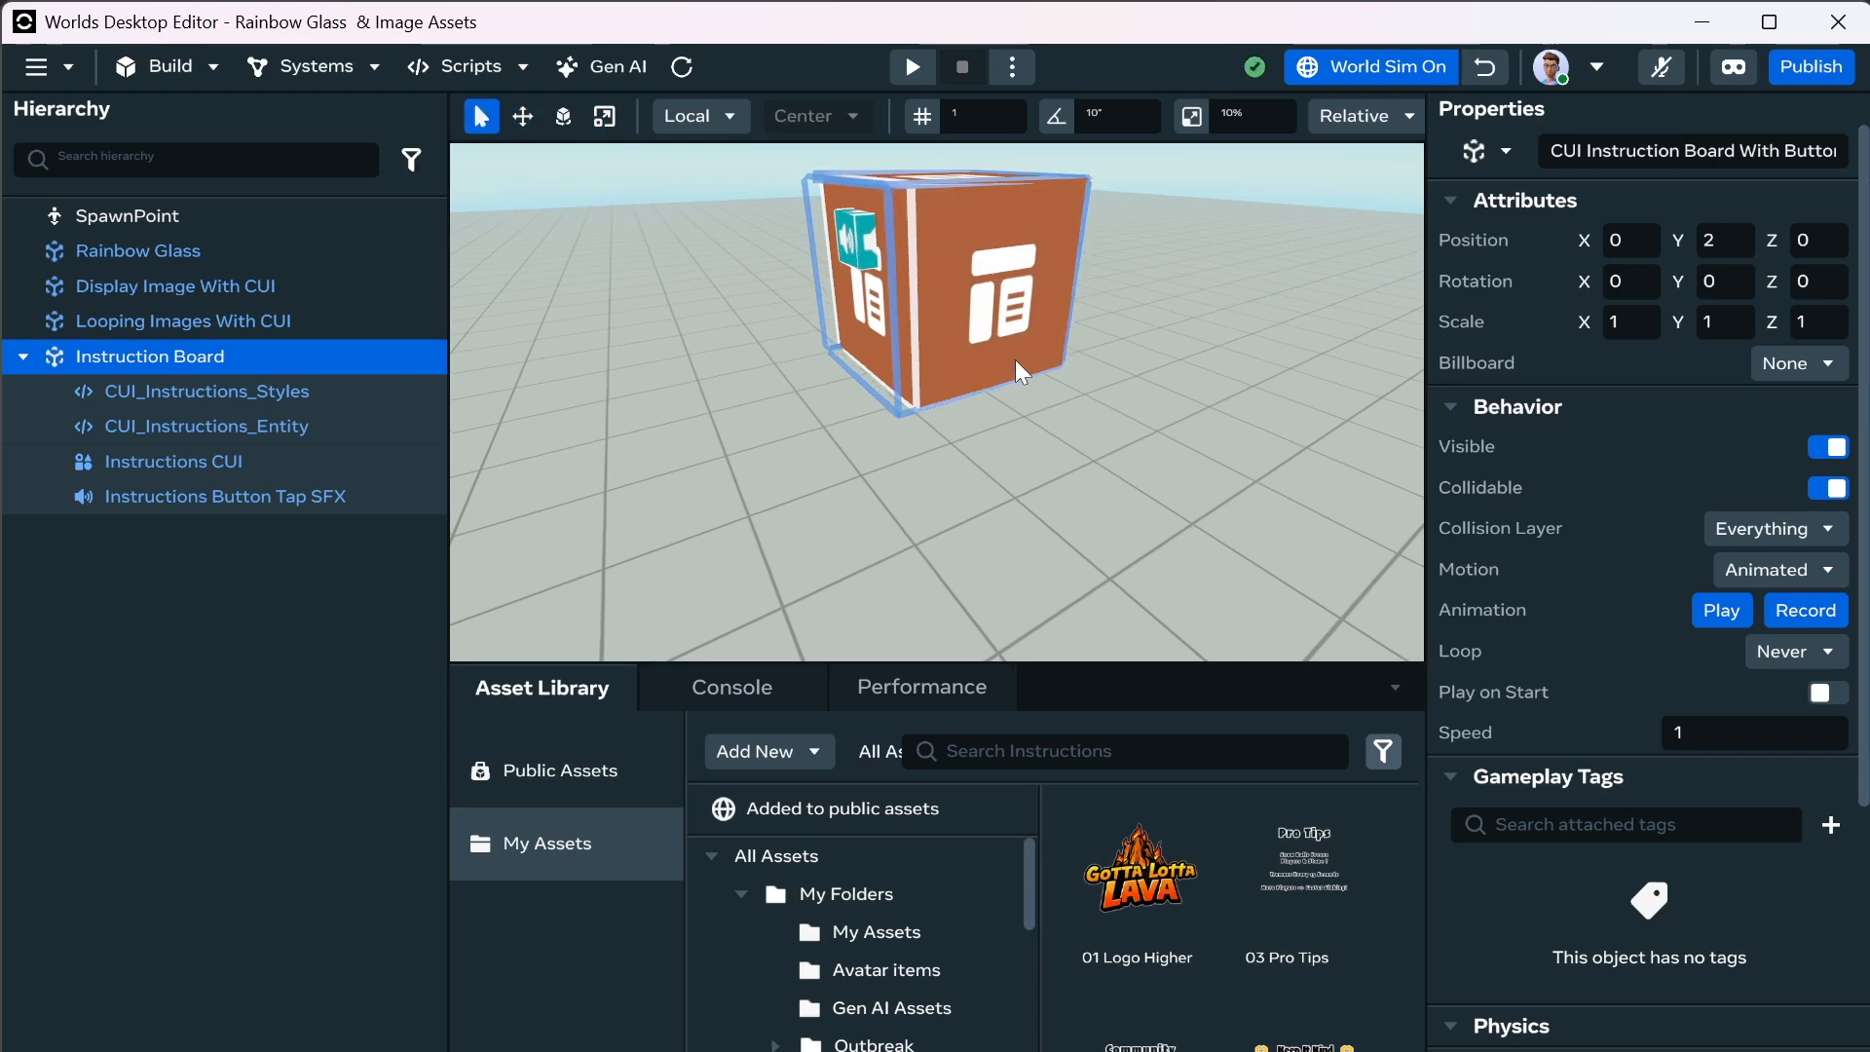
key(f)
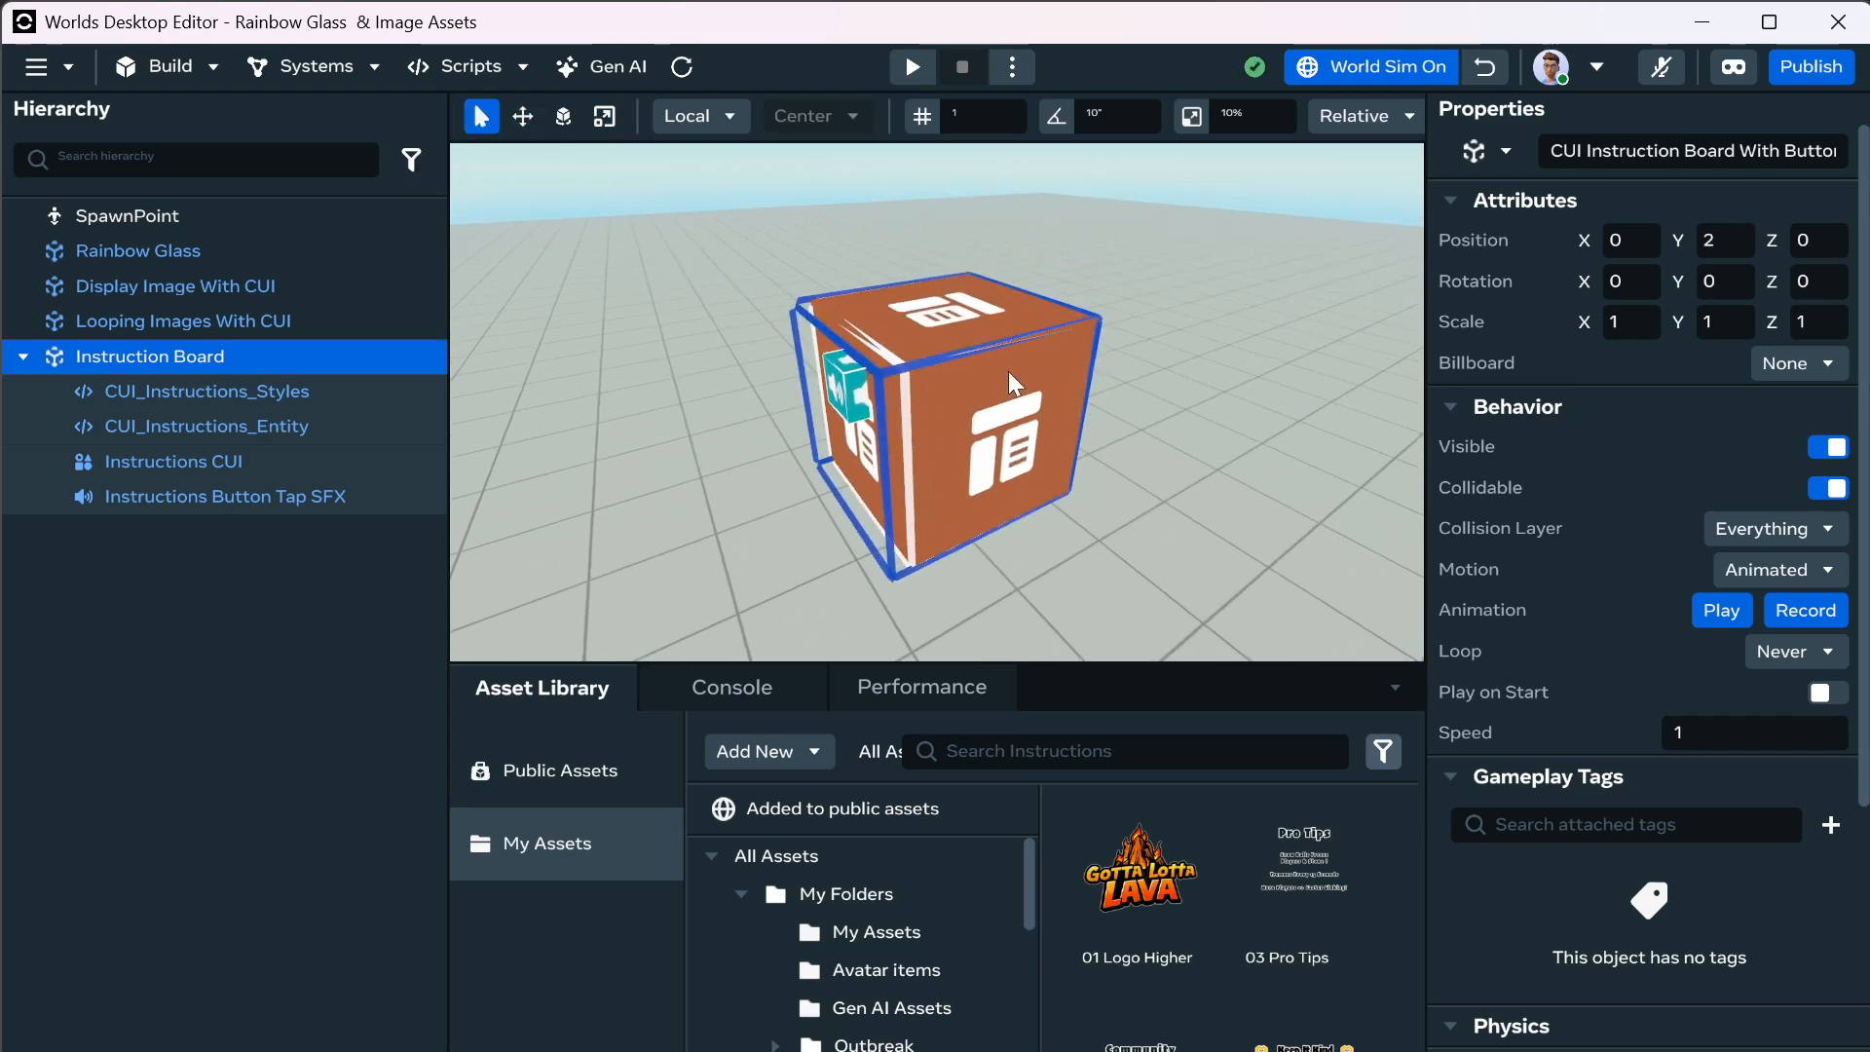
click(1485, 76)
key(w)
right_drag(795, 610, 1323, 453)
key(s)
key(a)
key(w)
key(s)
key(a)
key(d)
key(s)
key(d)
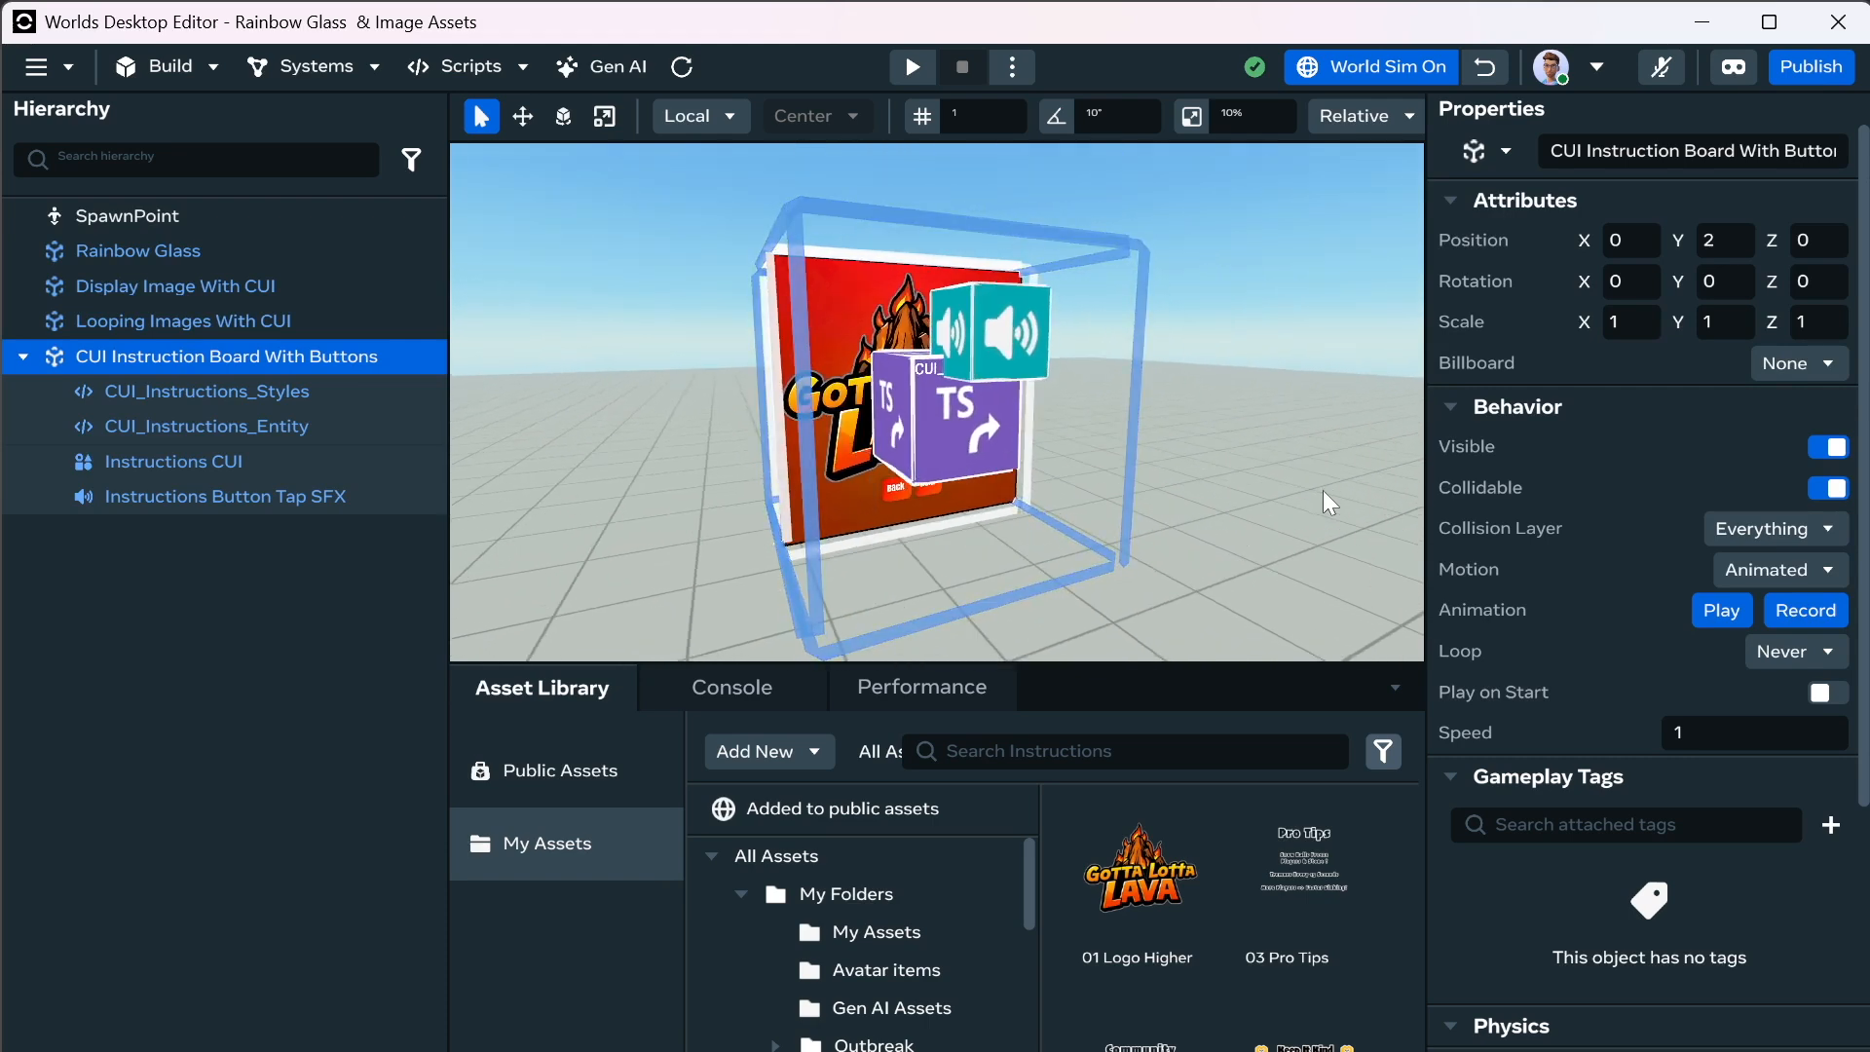
click(1330, 501)
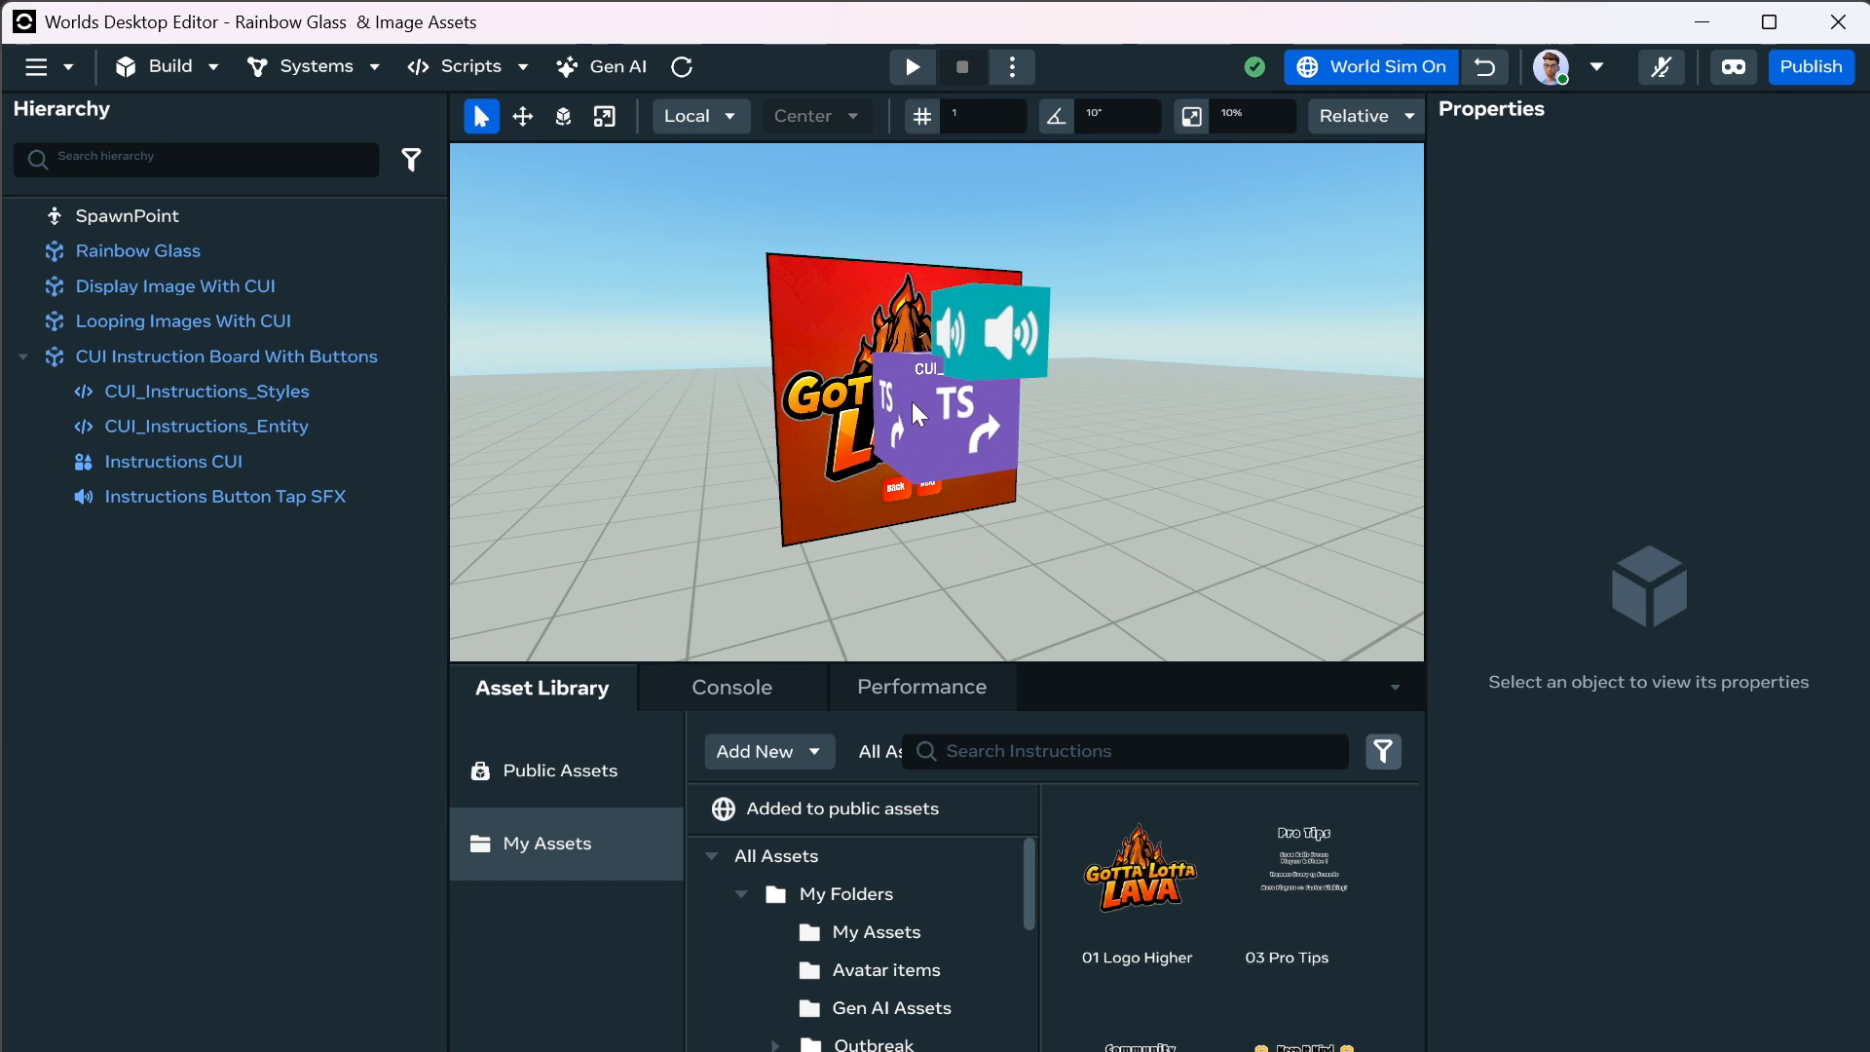
Try to move the CUI_Instructions_Styles and CUI_Instructions_Entity script gizmos together toward the board's image.
click(153, 425)
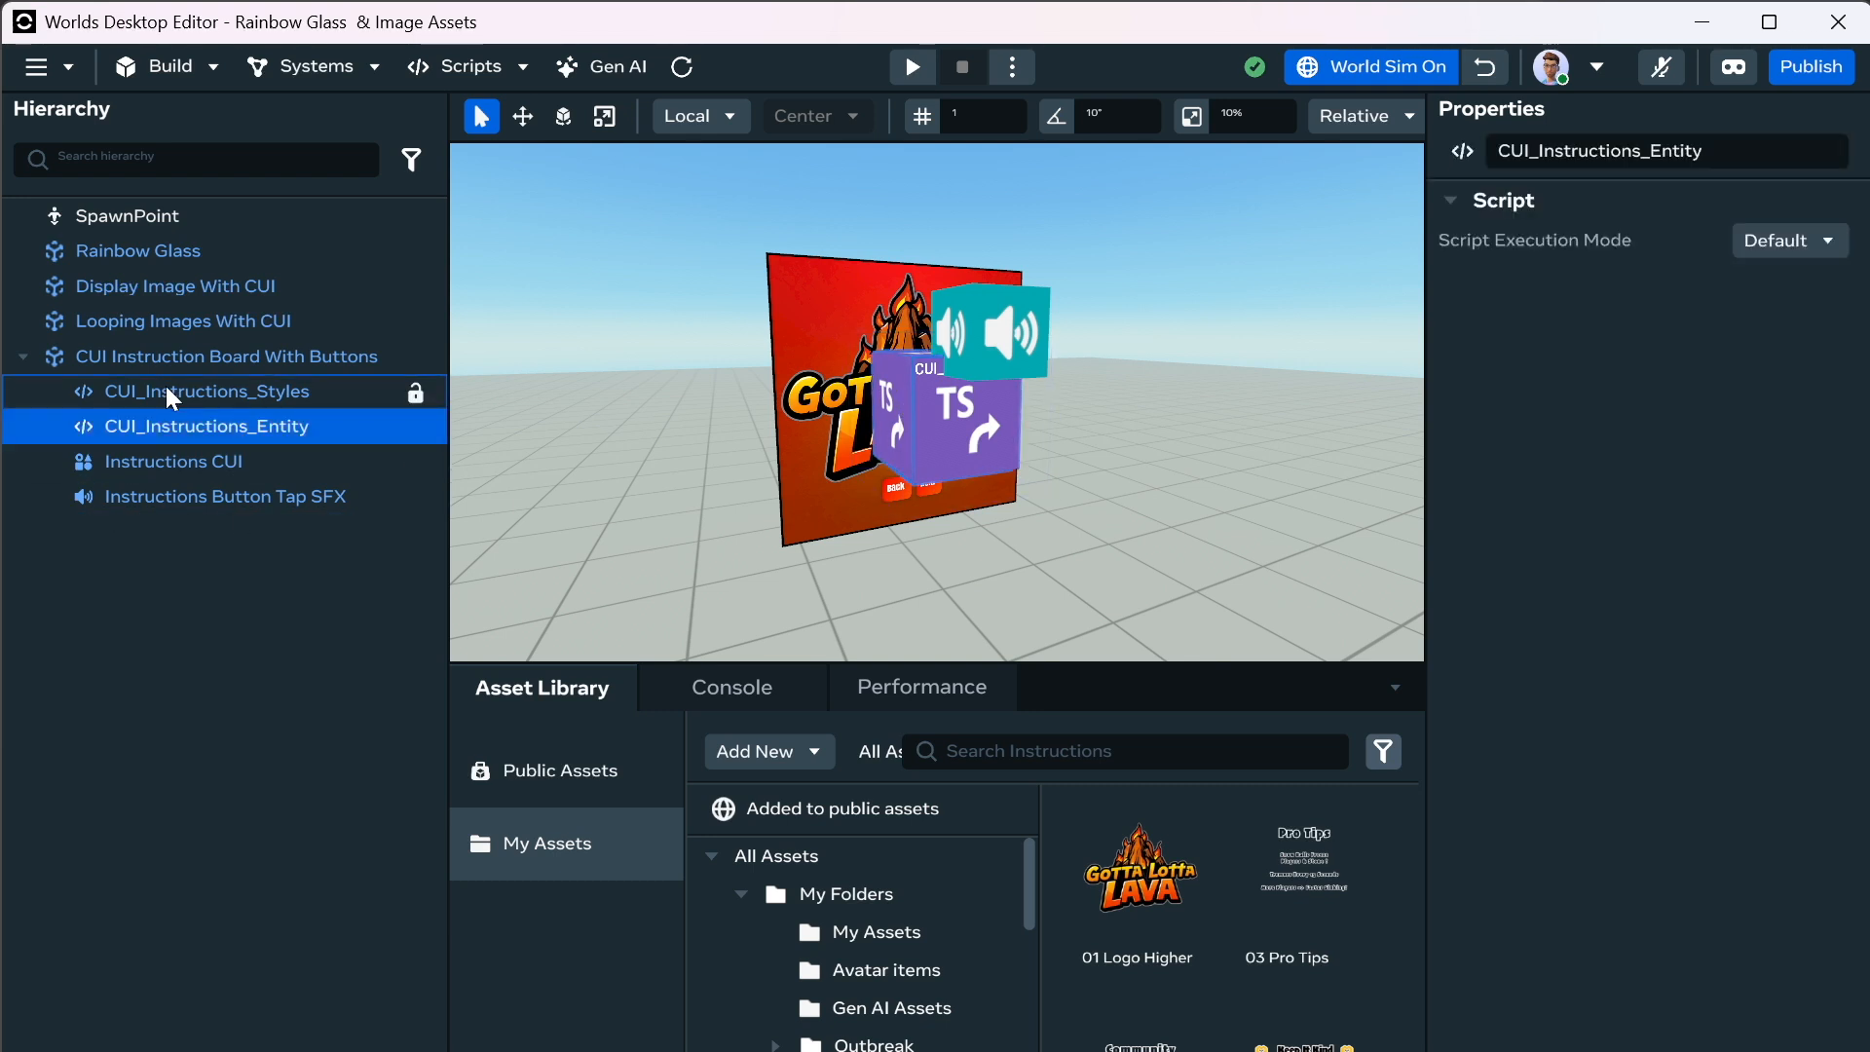
ctrl+click(172, 393)
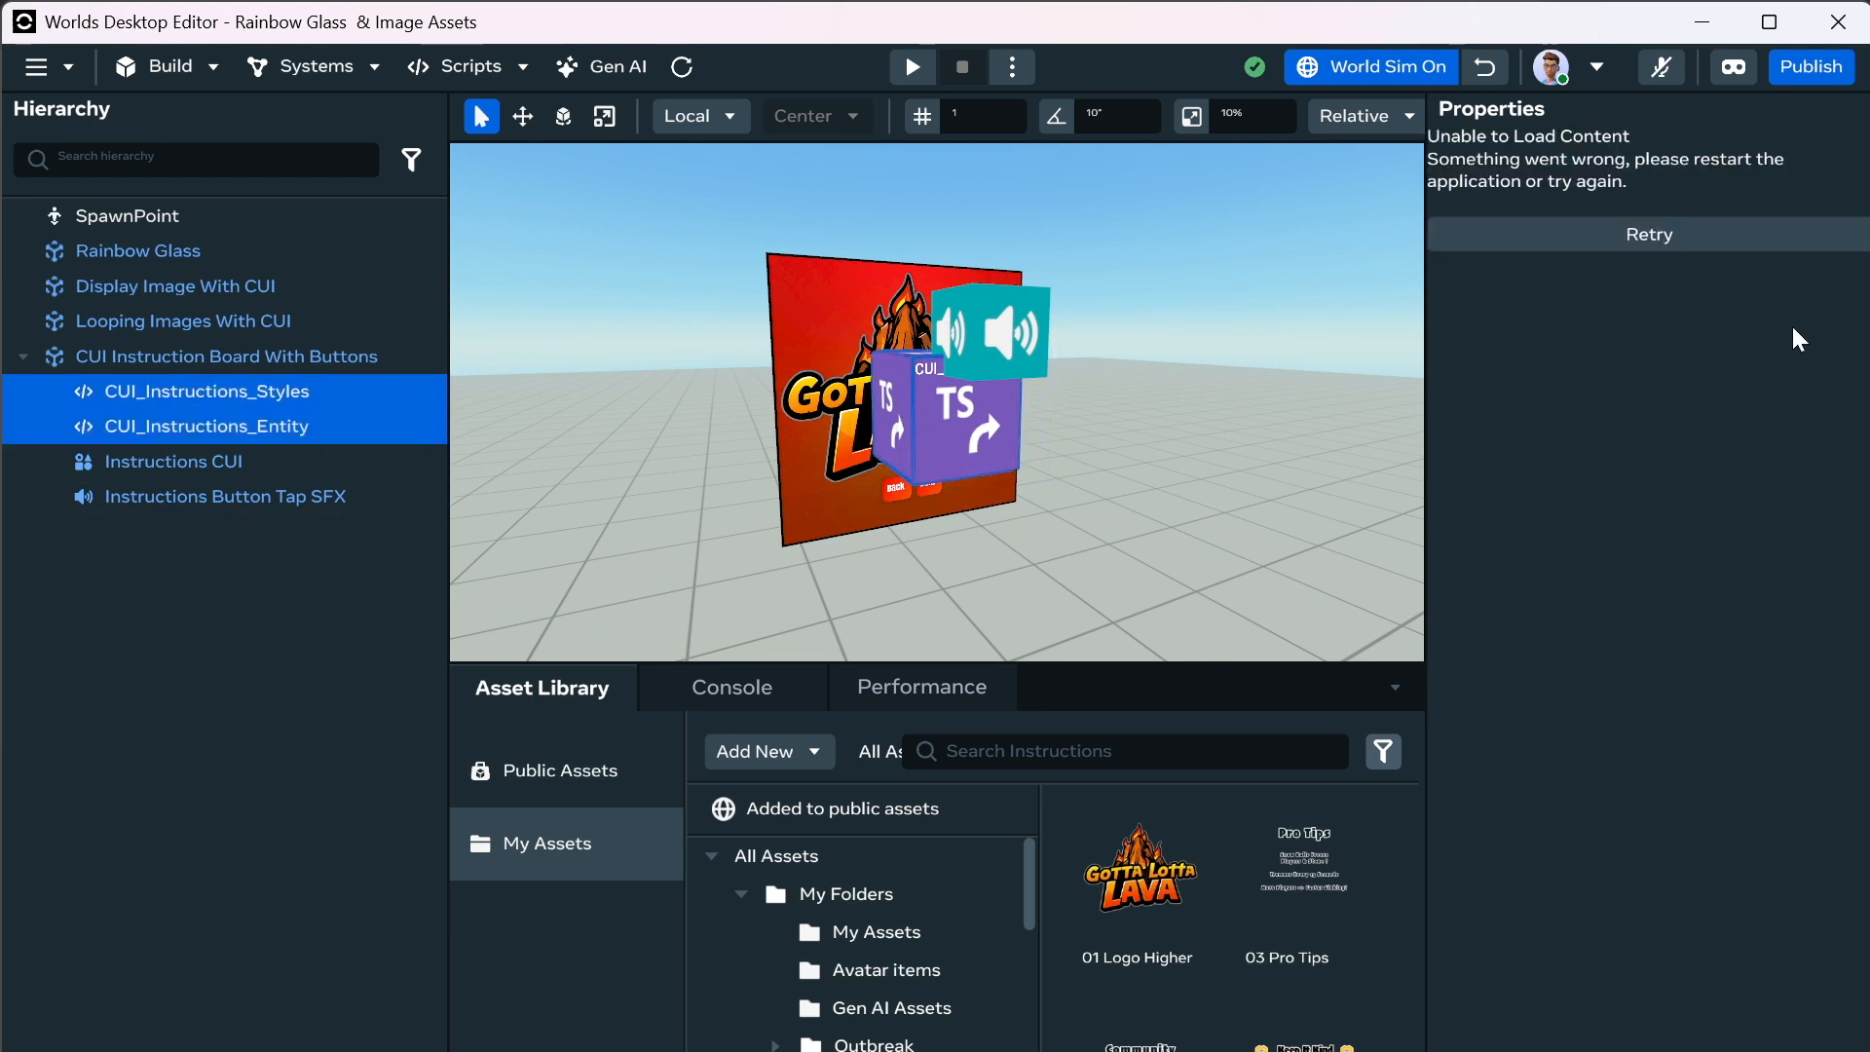
click(531, 118)
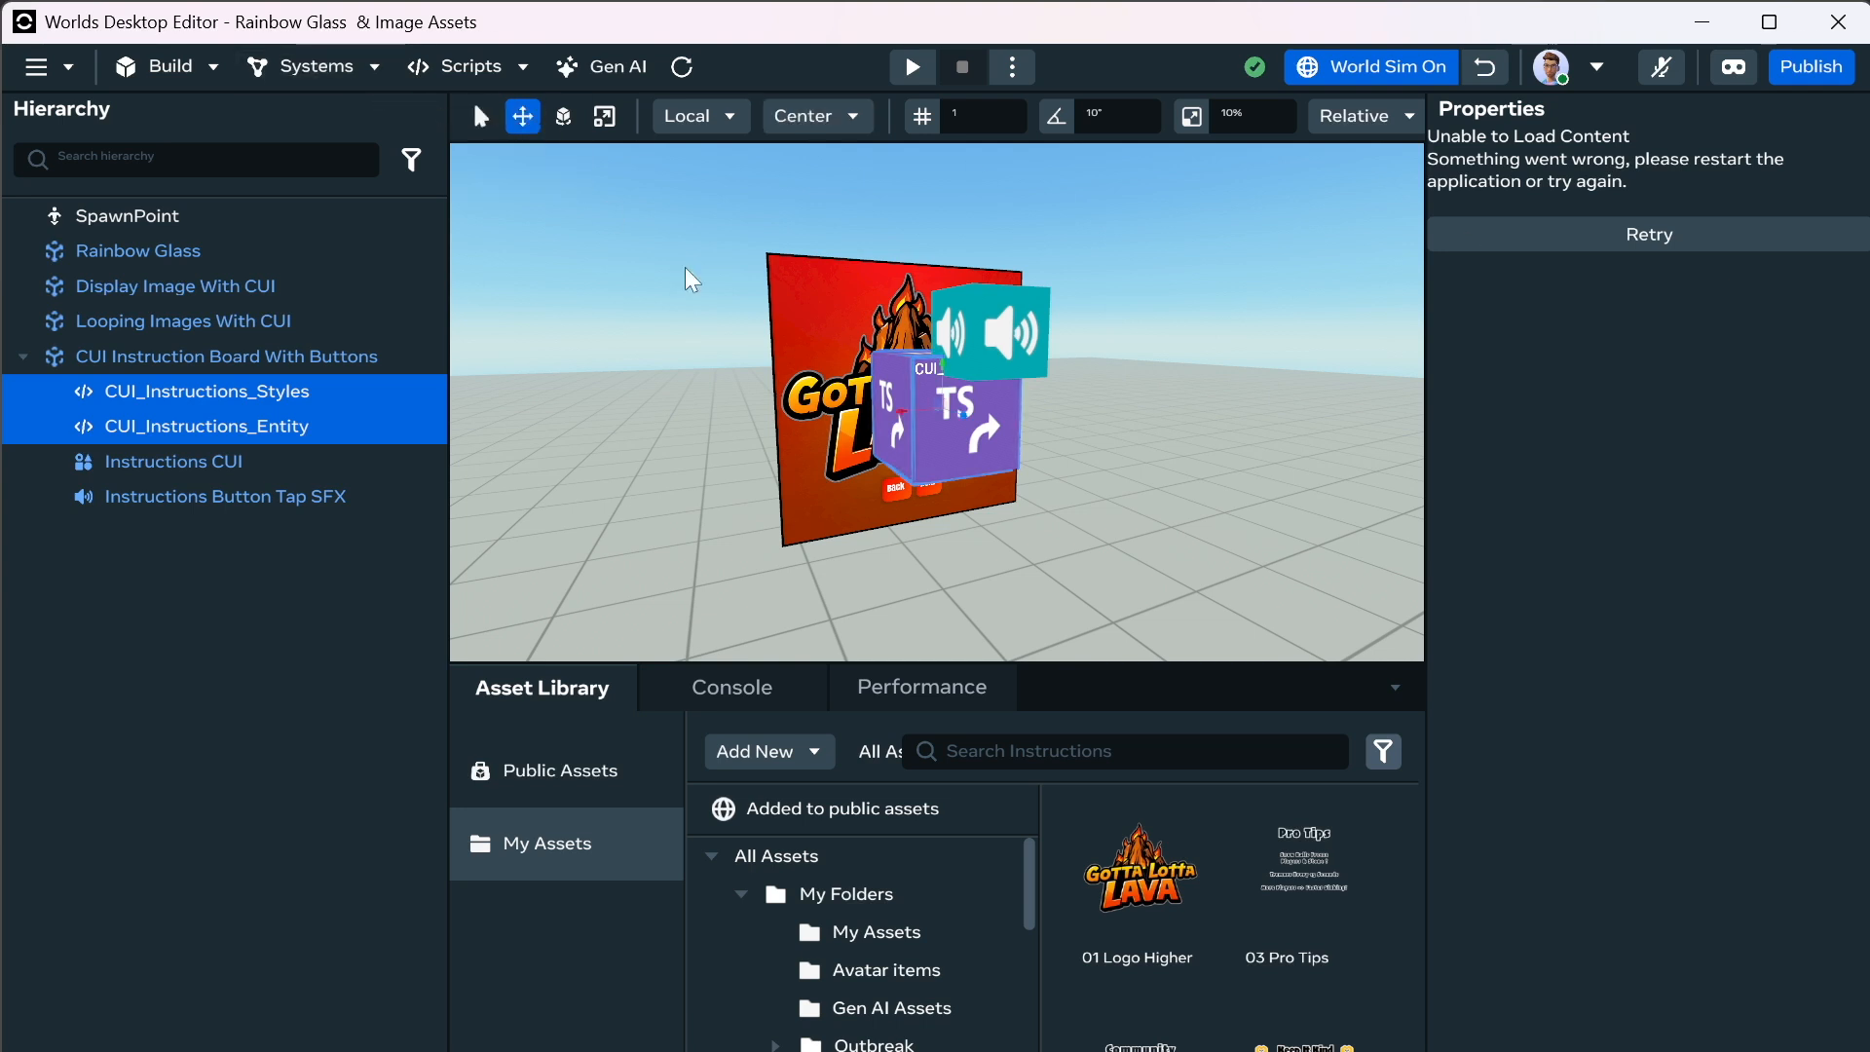
drag(962, 416, 879, 412)
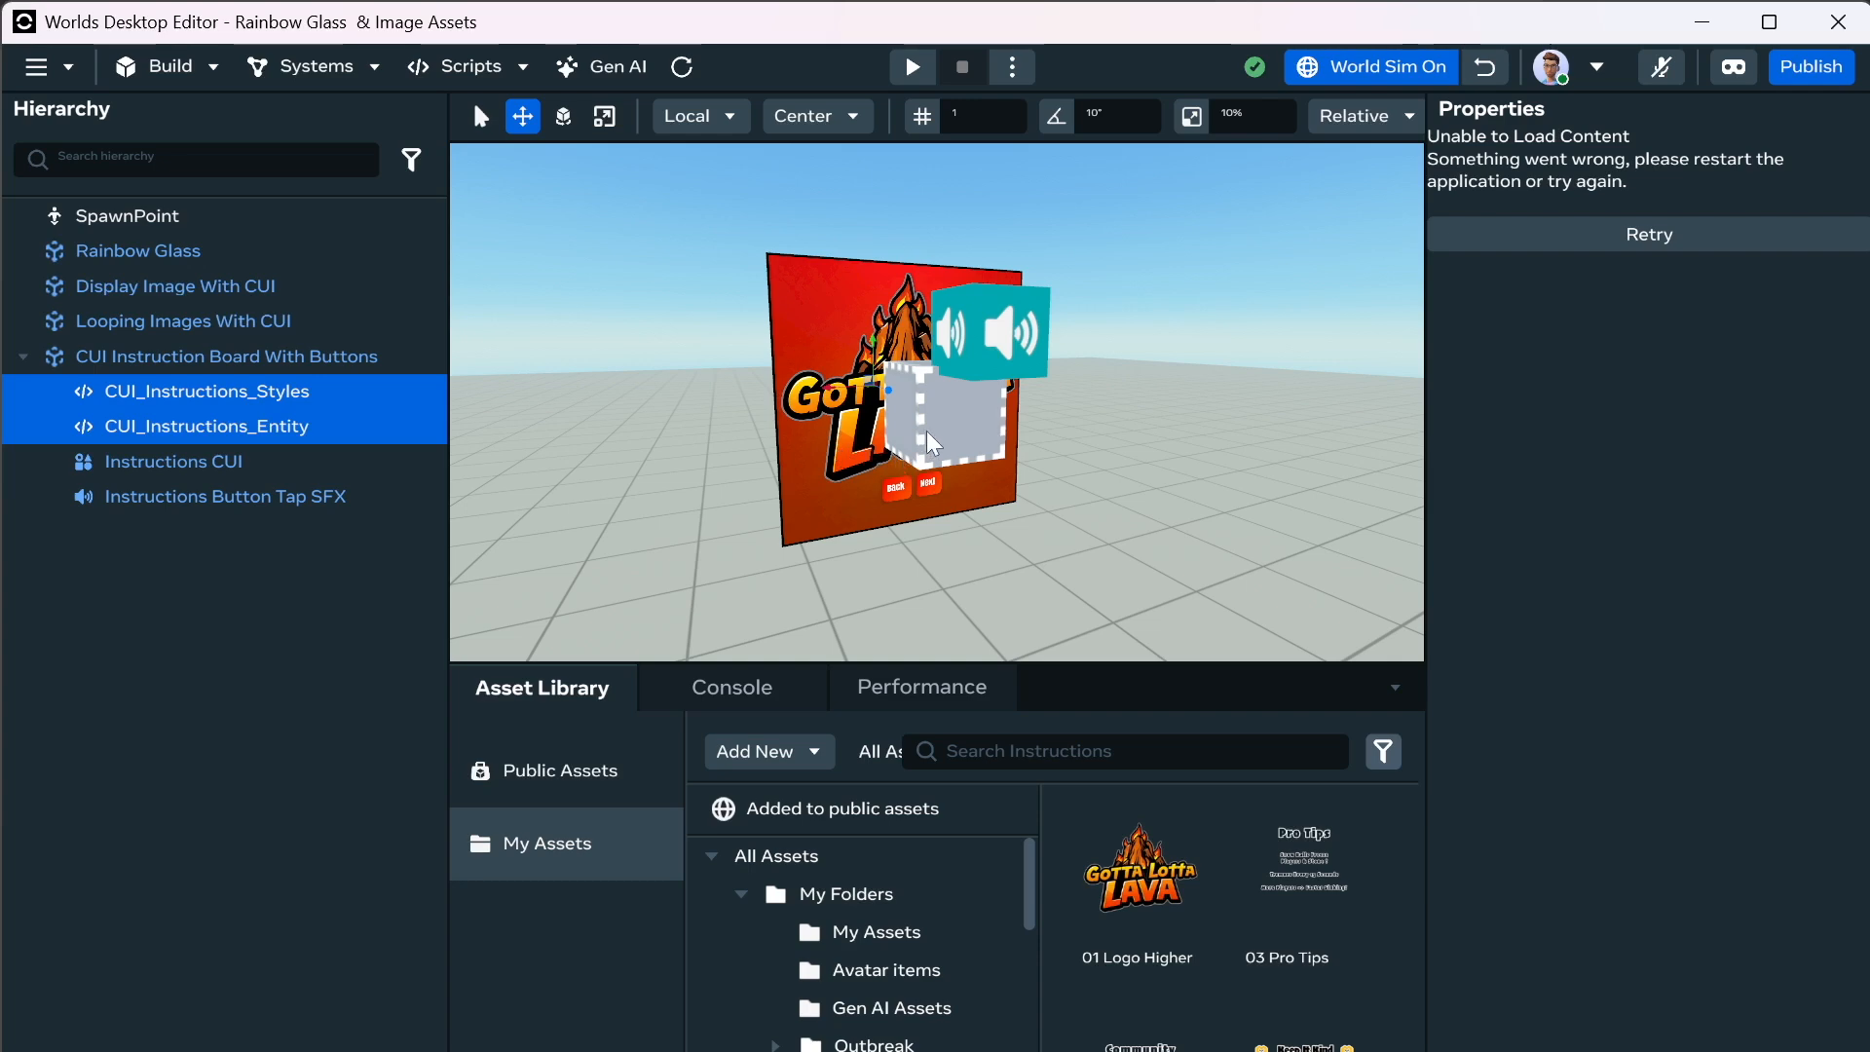
click(928, 435)
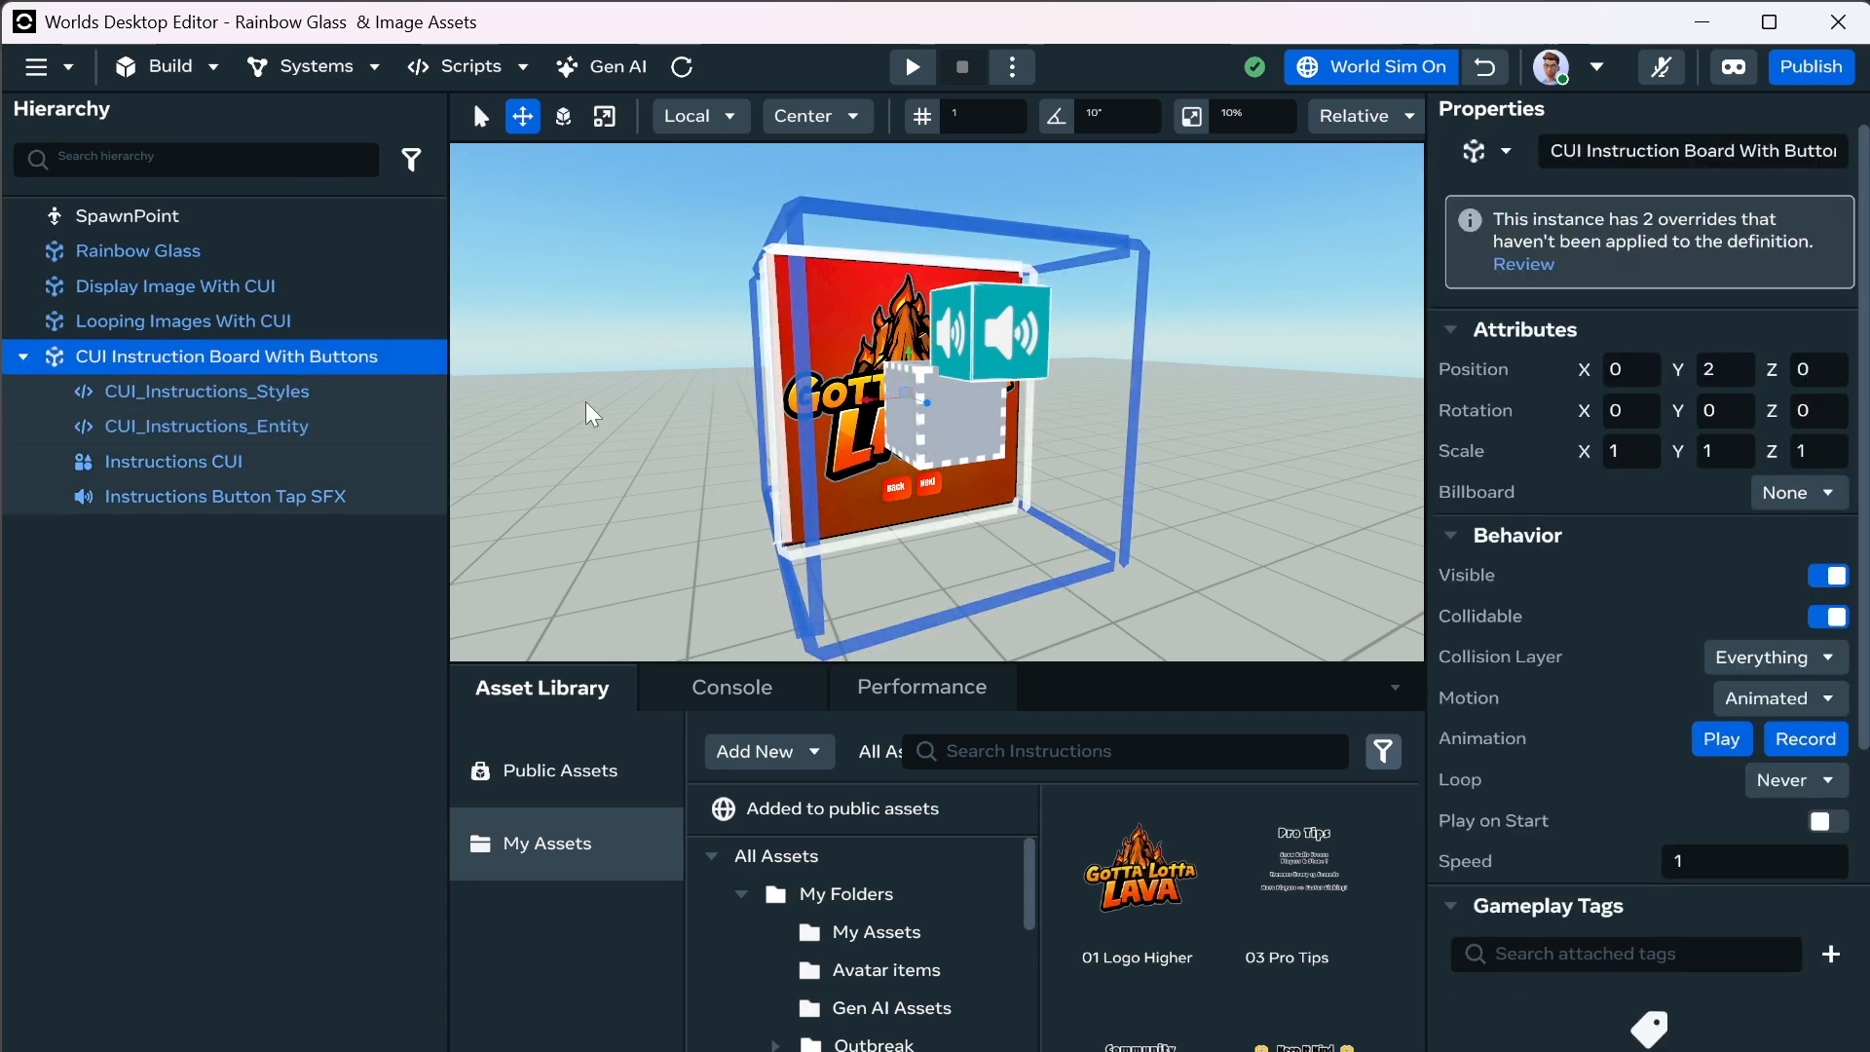
click(633, 421)
click(898, 259)
click(898, 259)
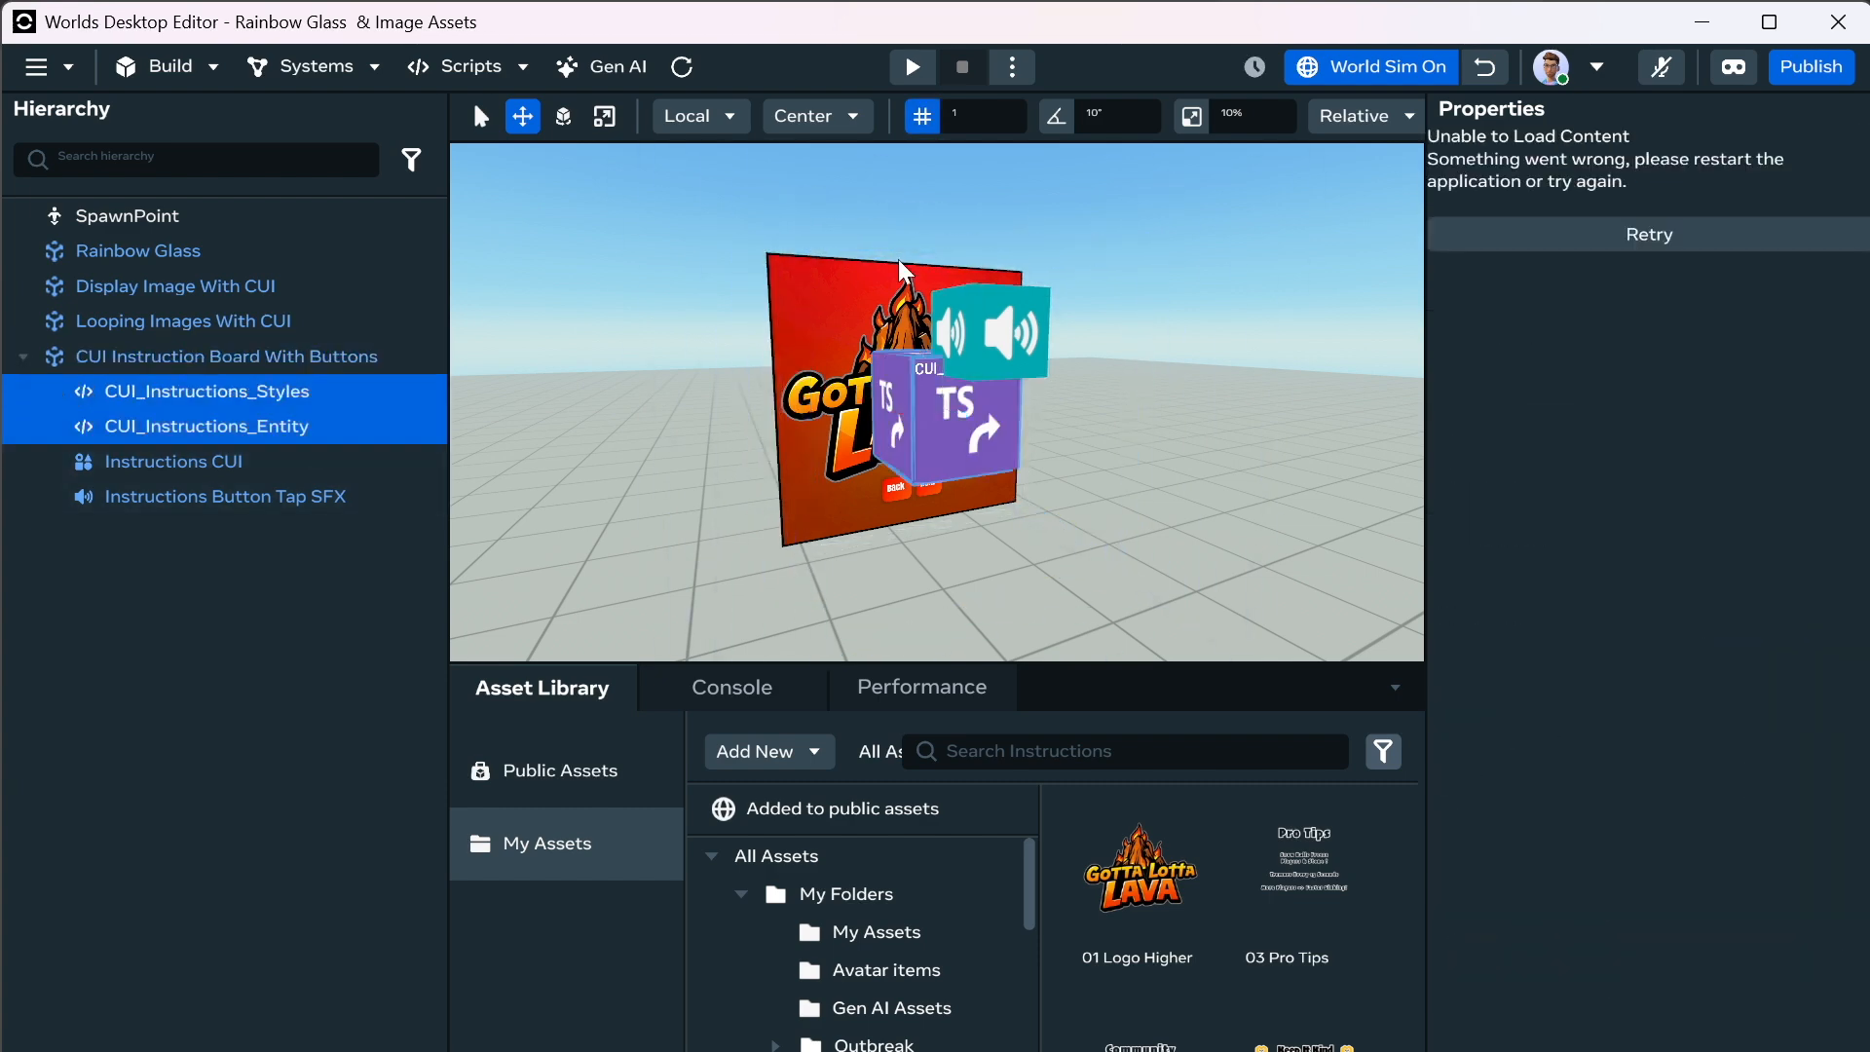
click(913, 67)
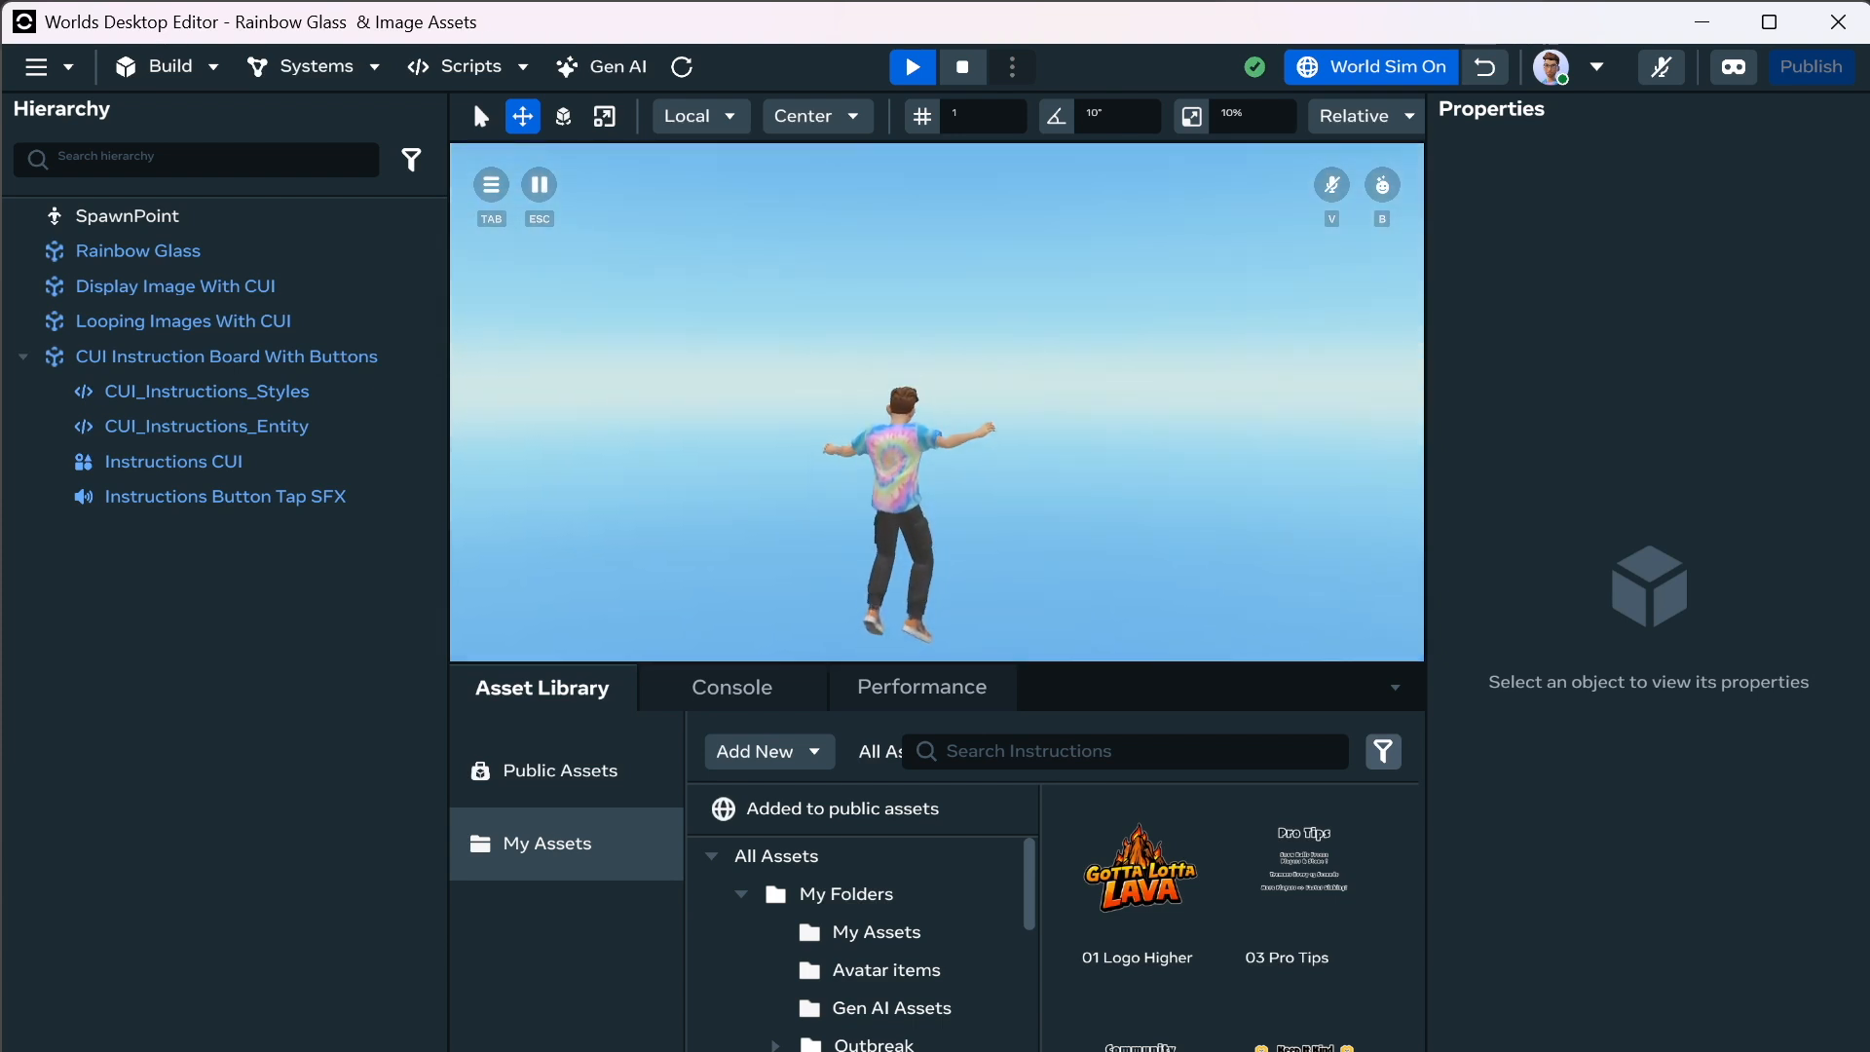
key(Escape)
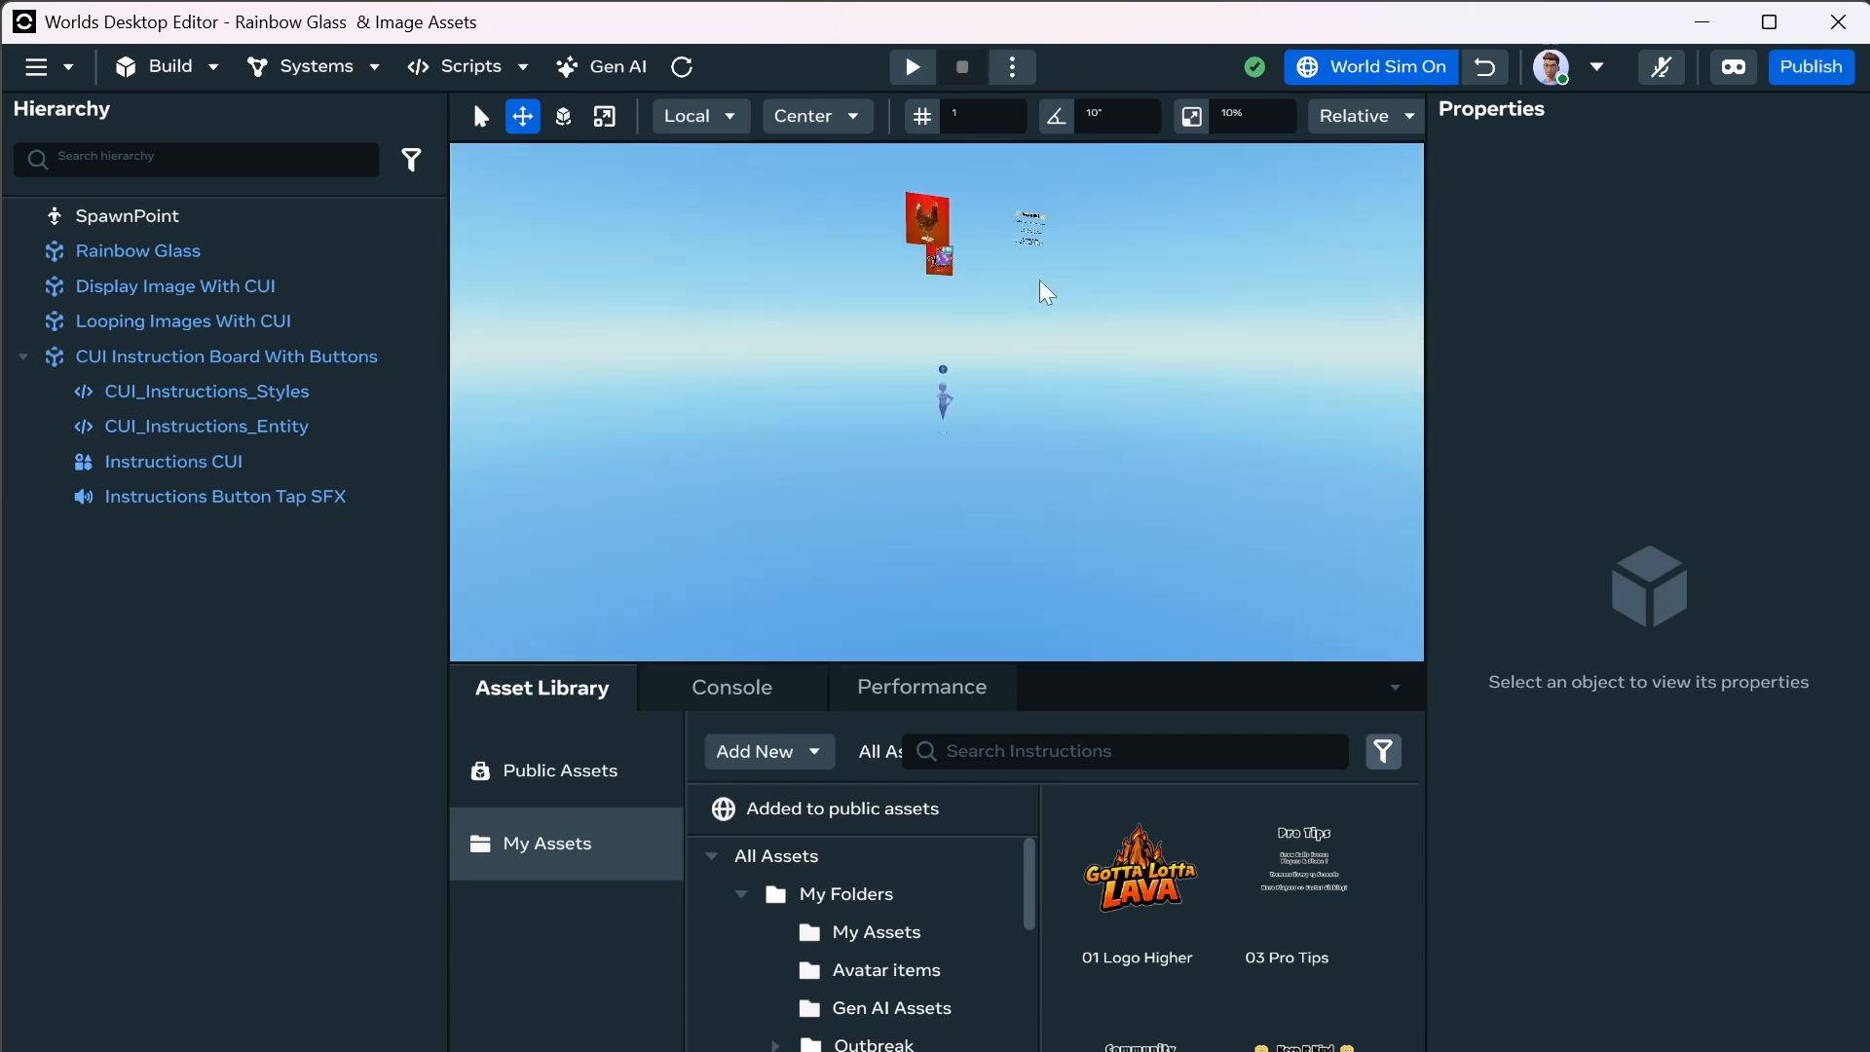
right_click(935, 518)
click(974, 534)
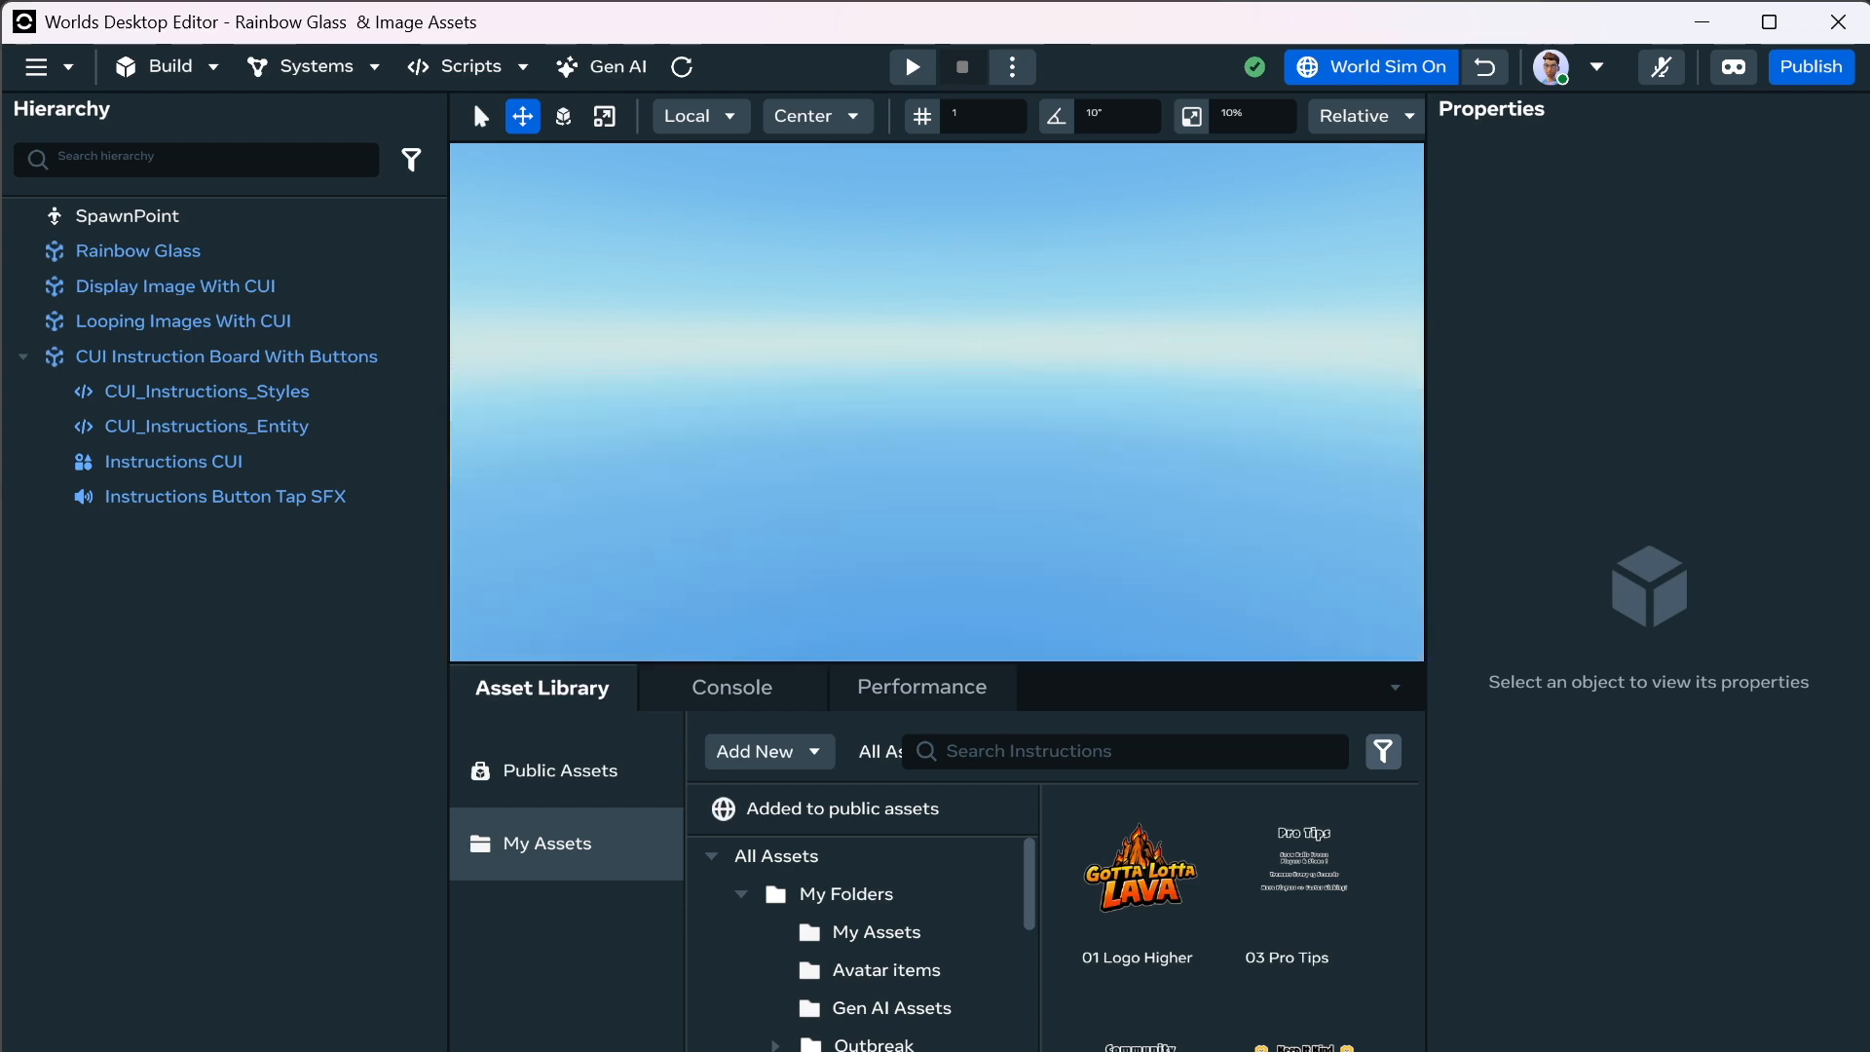
In a world preview, walk the avatar to the instruction board with the Back and Next buttons and open its focused view.
key(w)
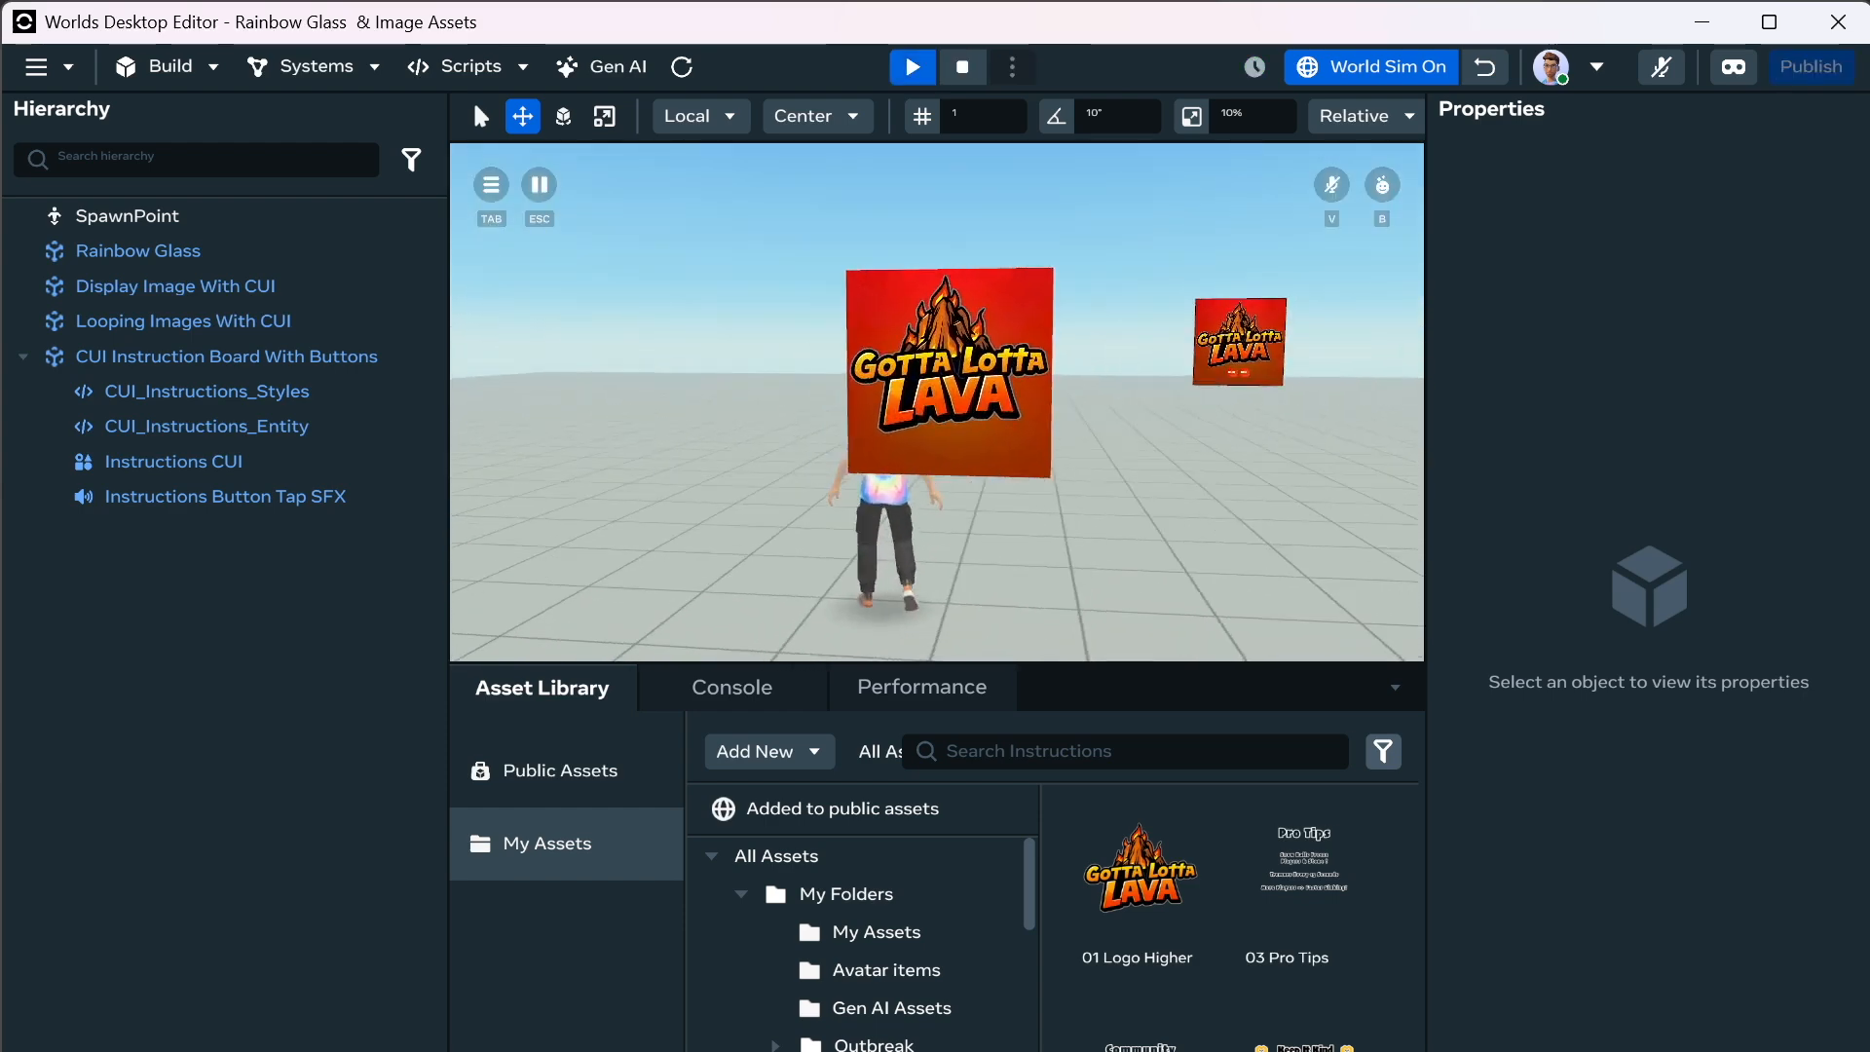
key(d)
key(w)
key(w)
key(s)
key(e)
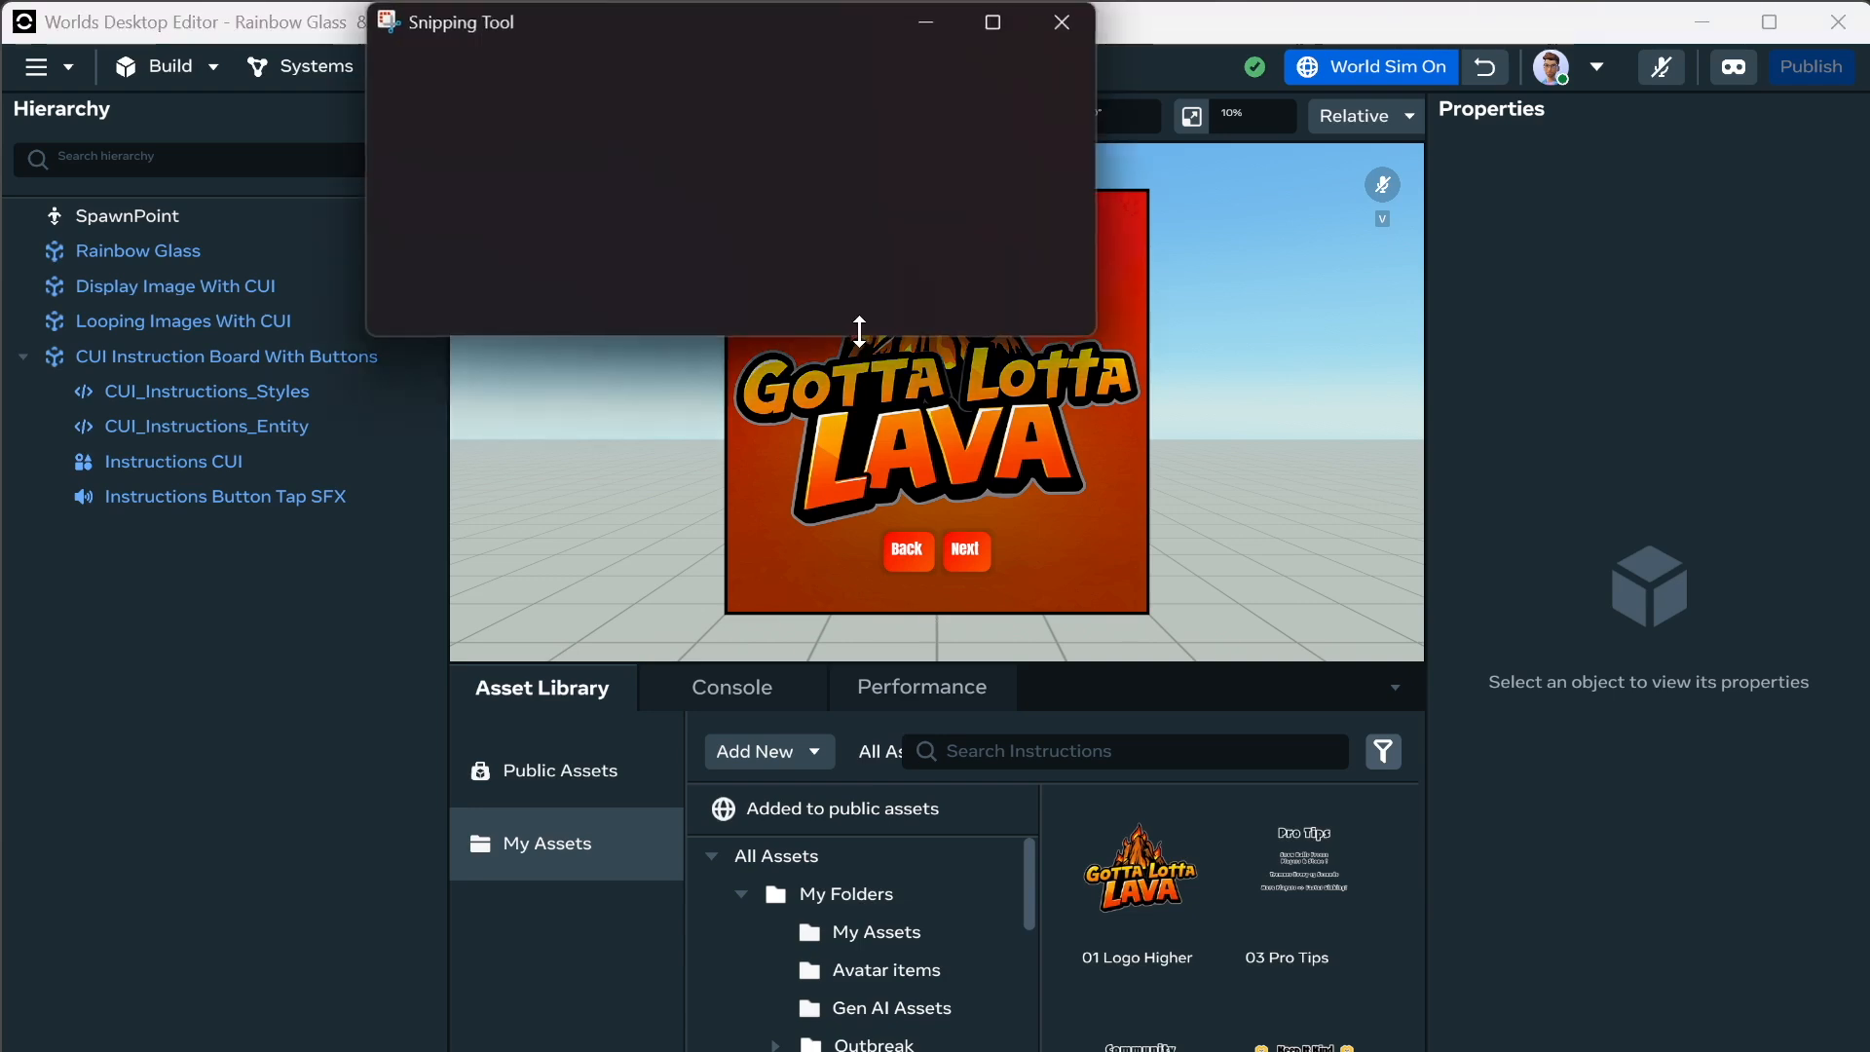
Capture the focused instruction board with Snipping Tool and save it as a JPG in the Screenshots folder.
click(492, 79)
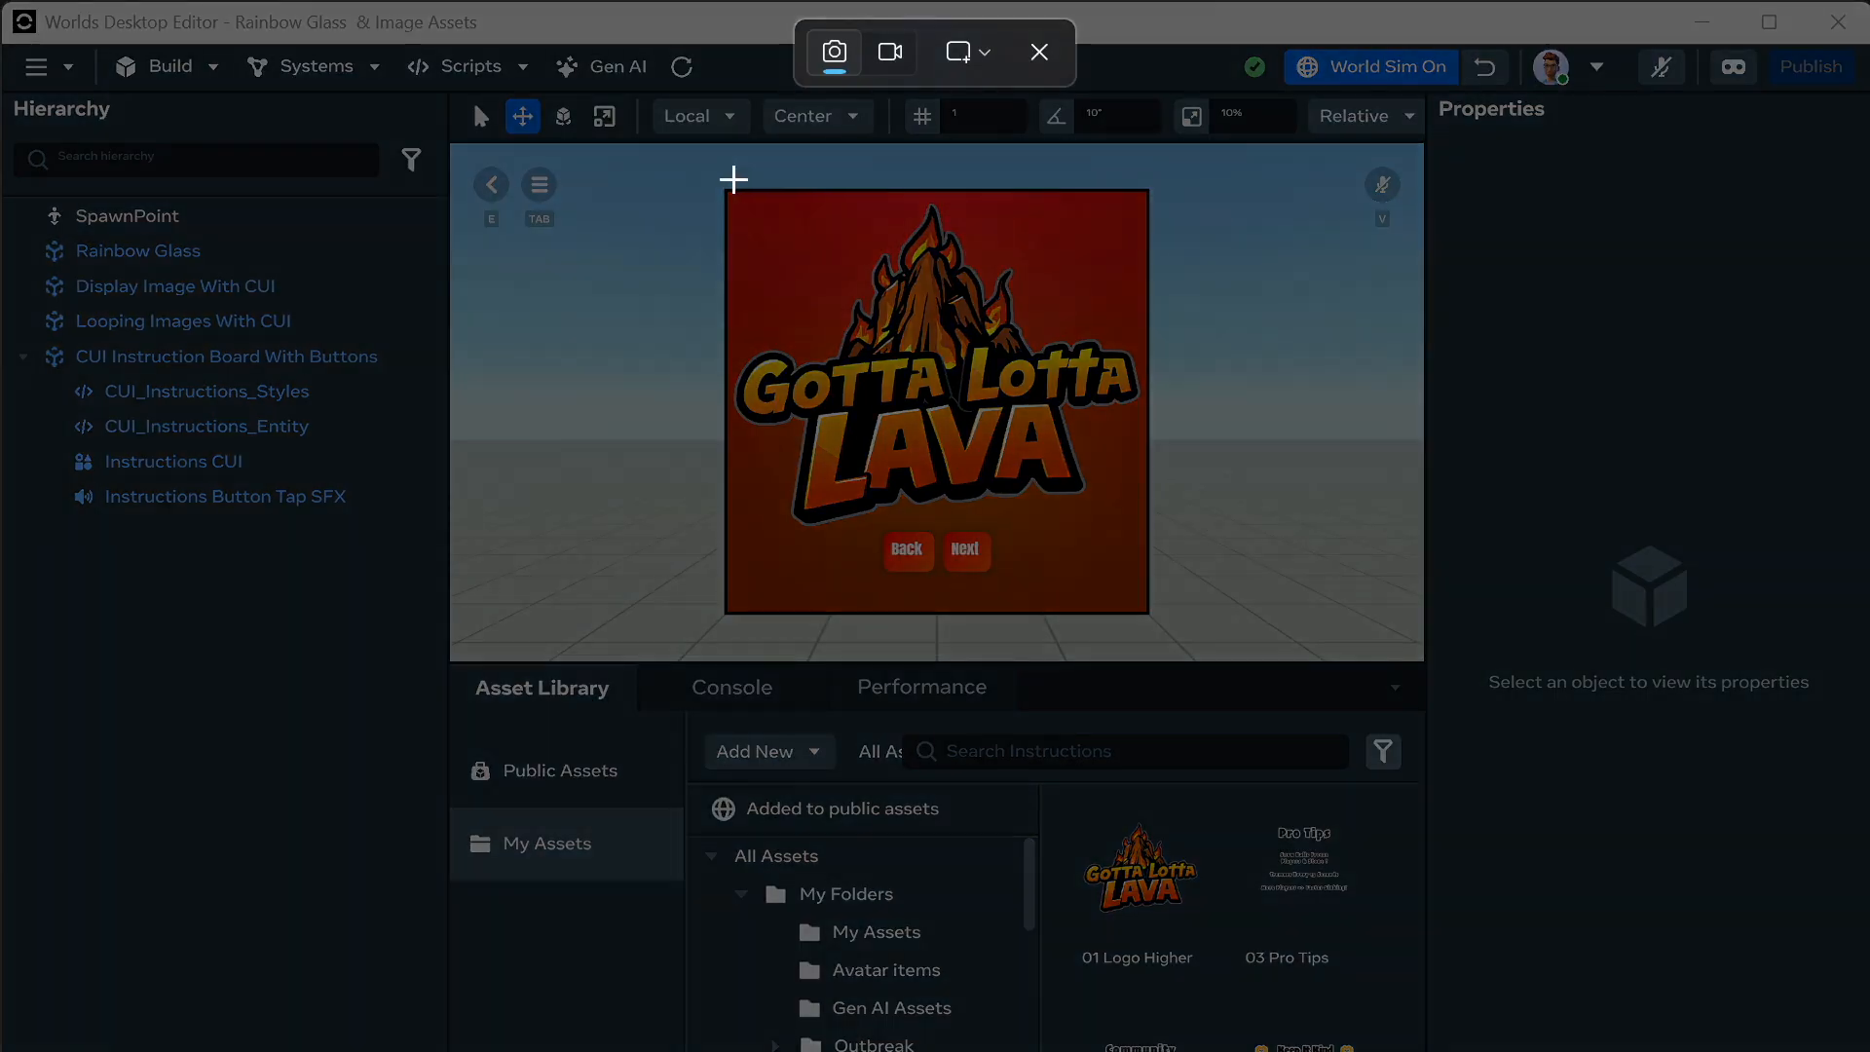
drag(717, 180, 1158, 631)
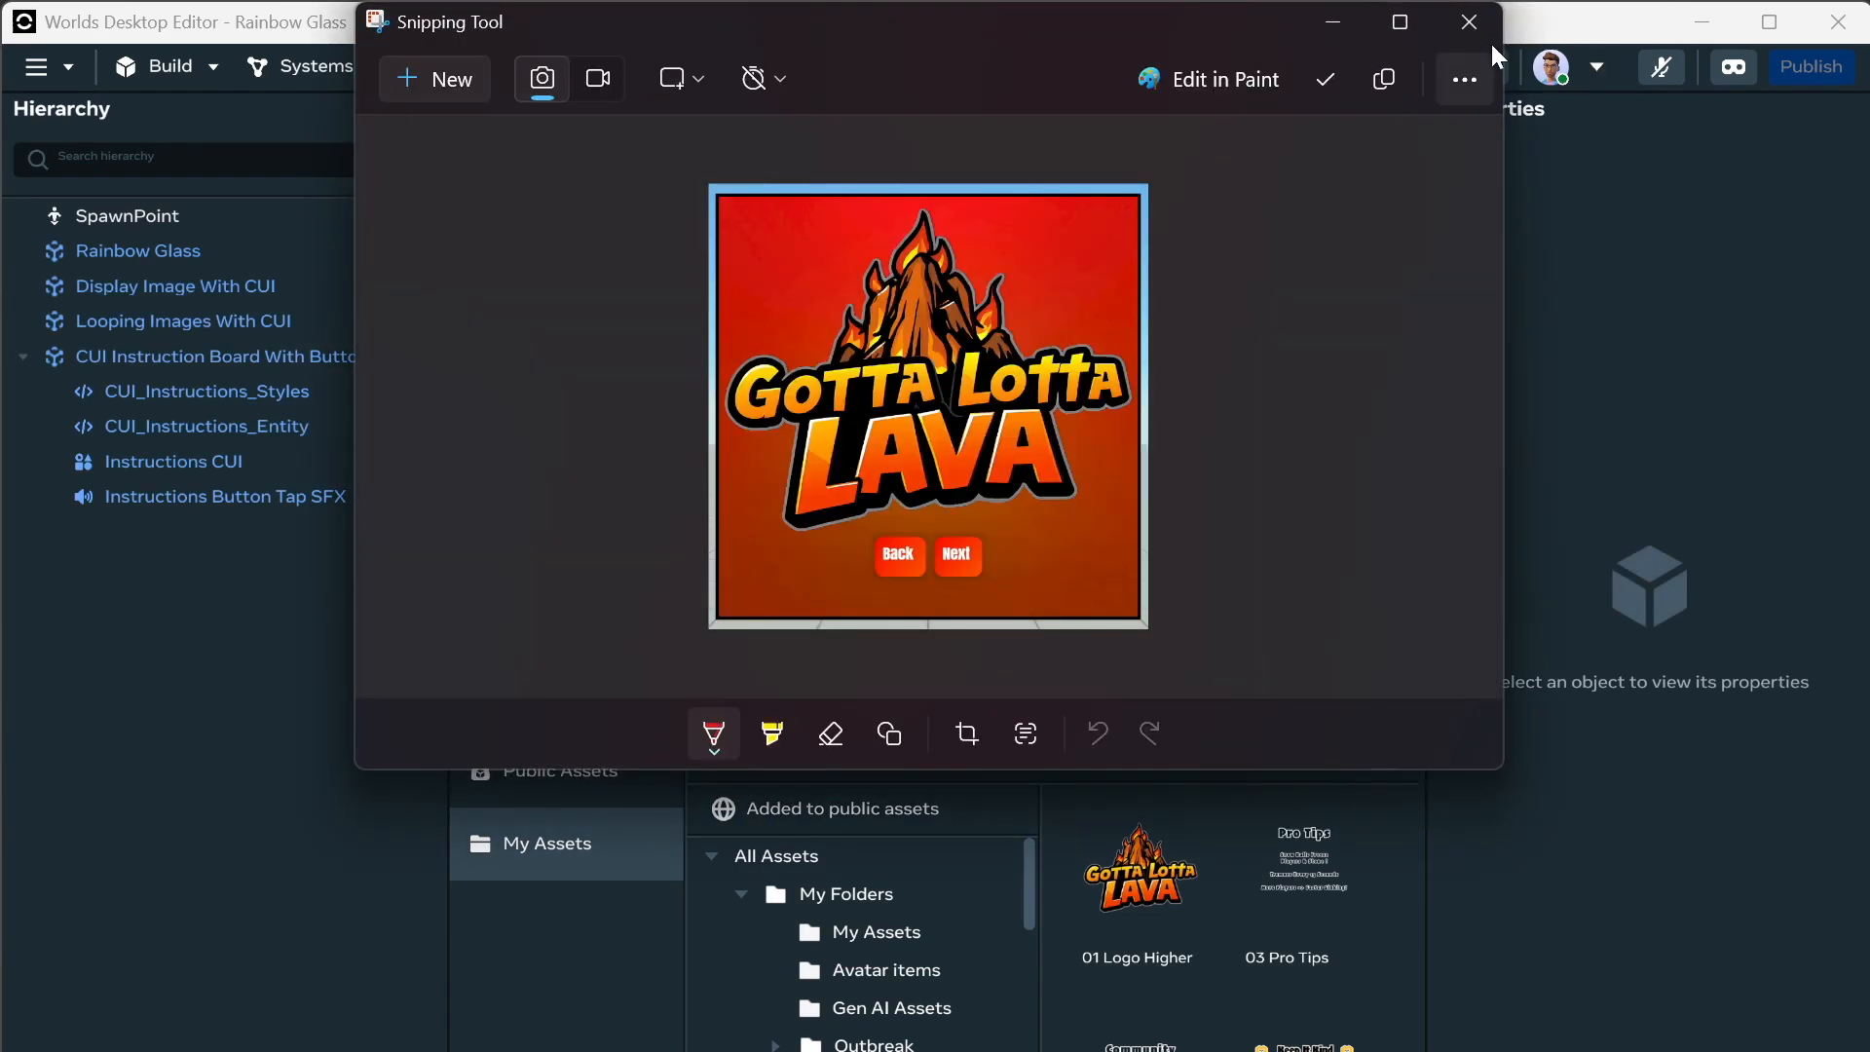
click(1443, 85)
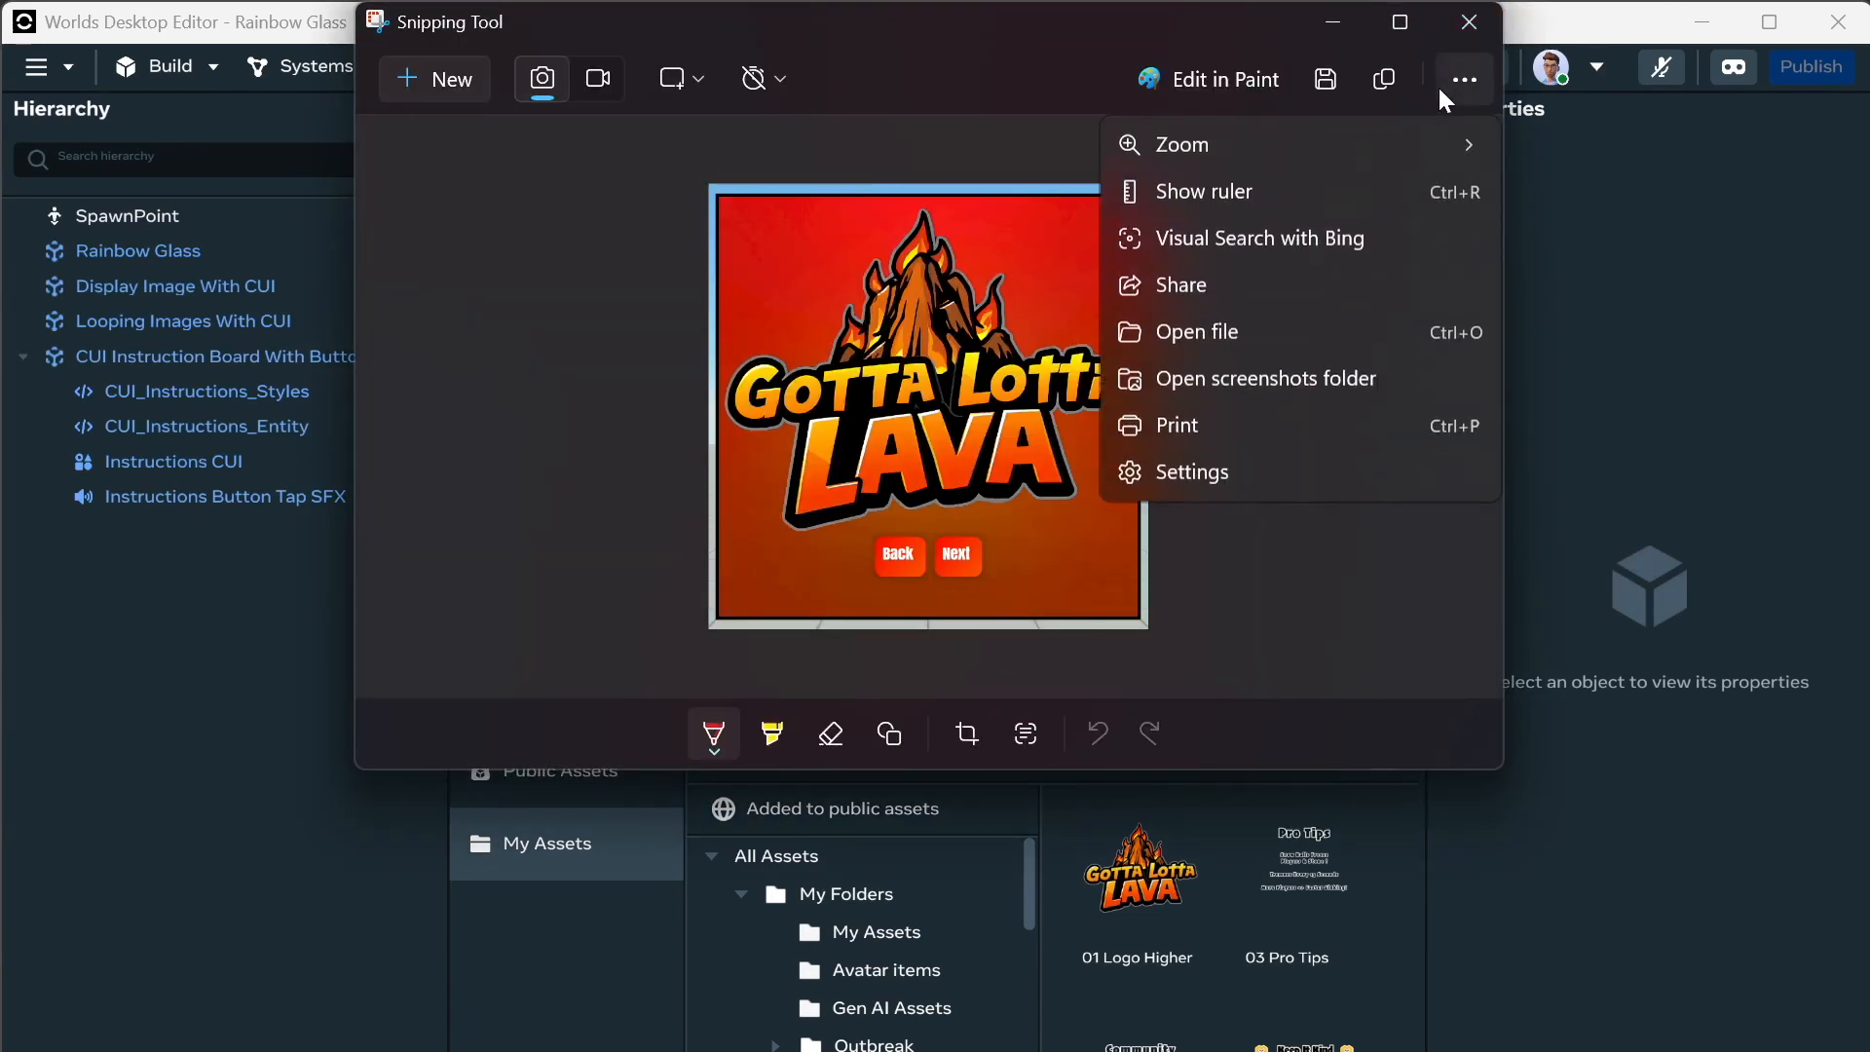
click(1310, 82)
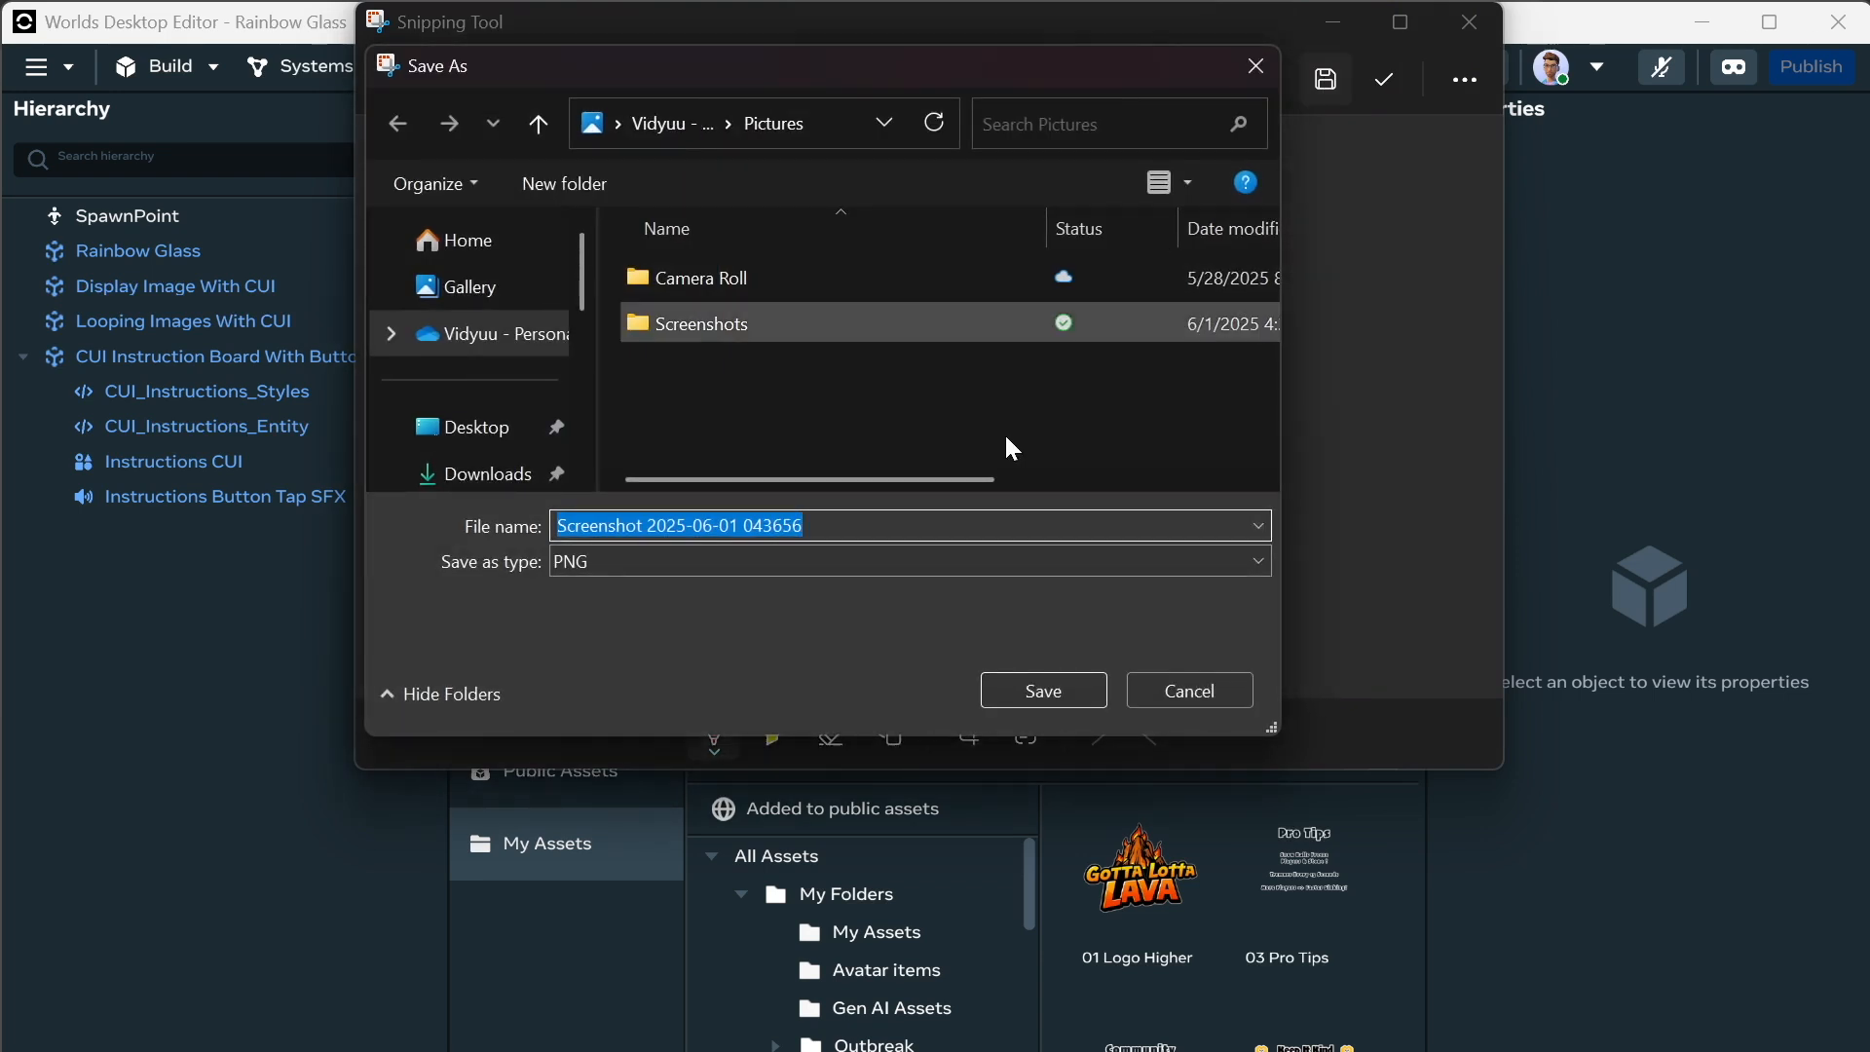
click(639, 563)
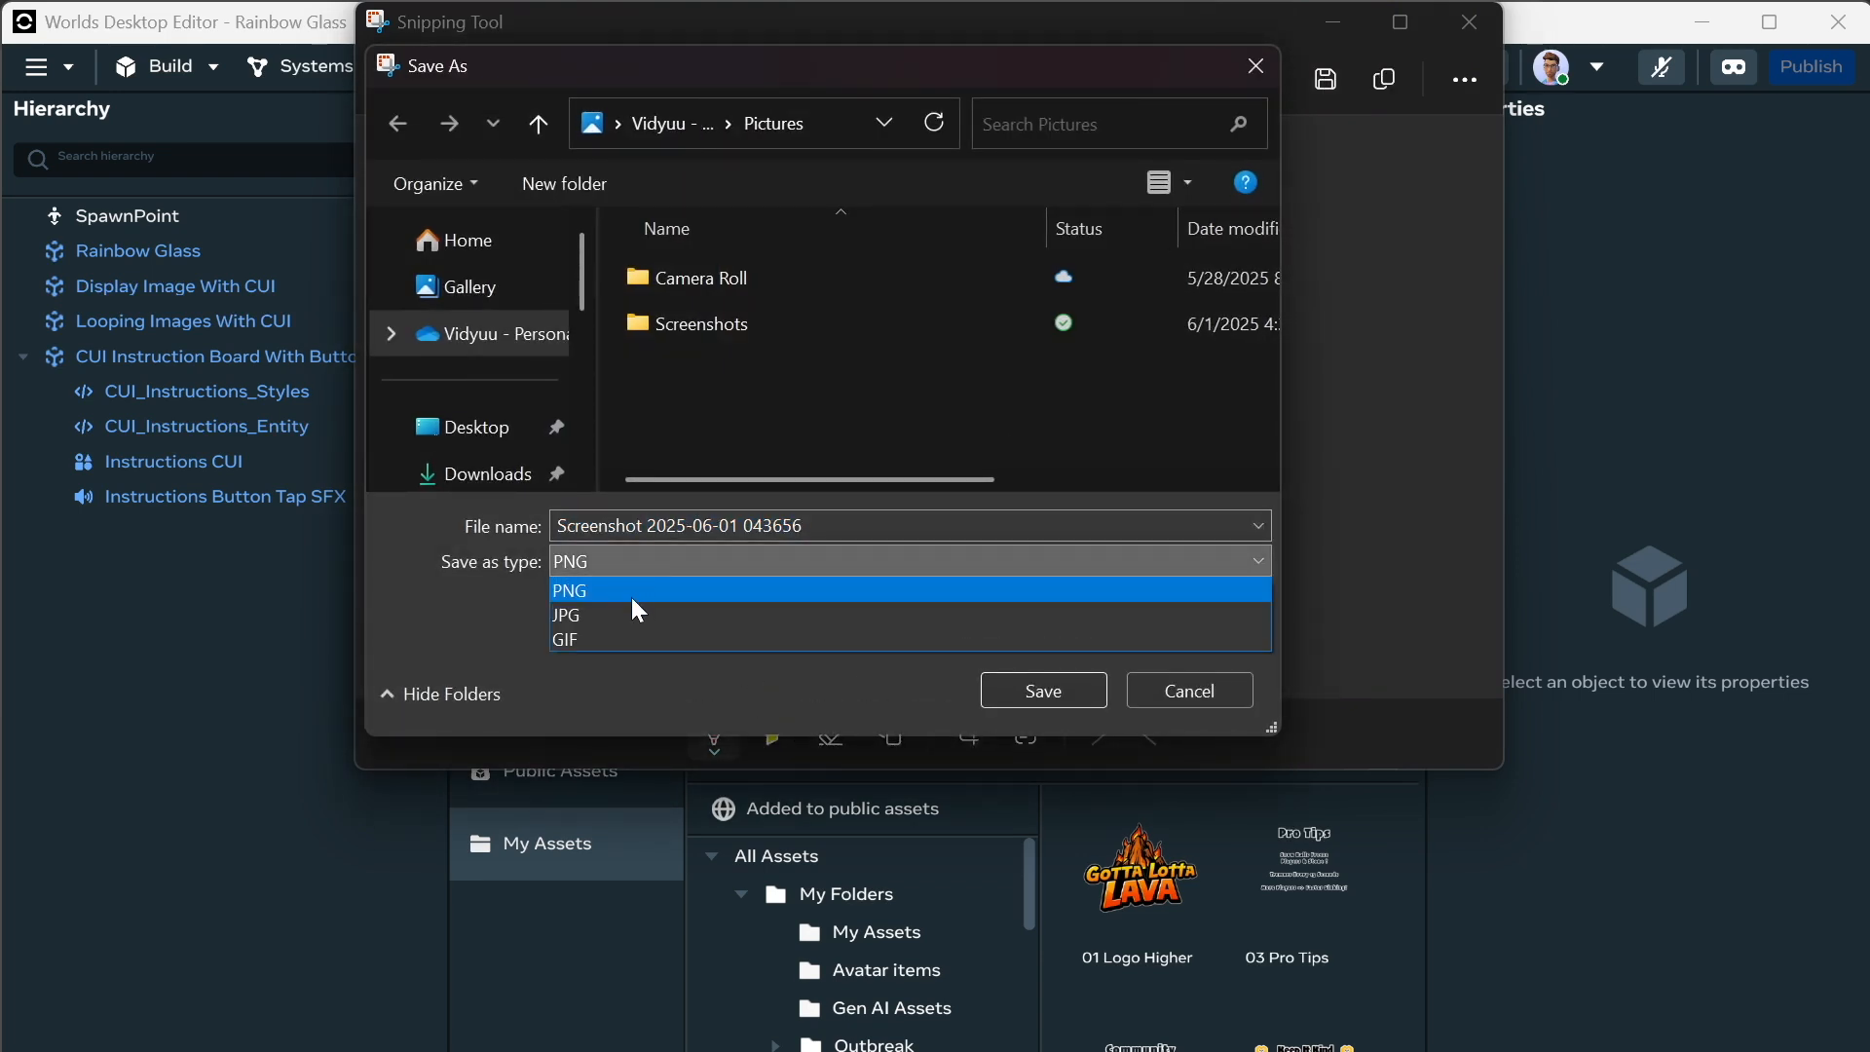
click(639, 614)
double_click(723, 323)
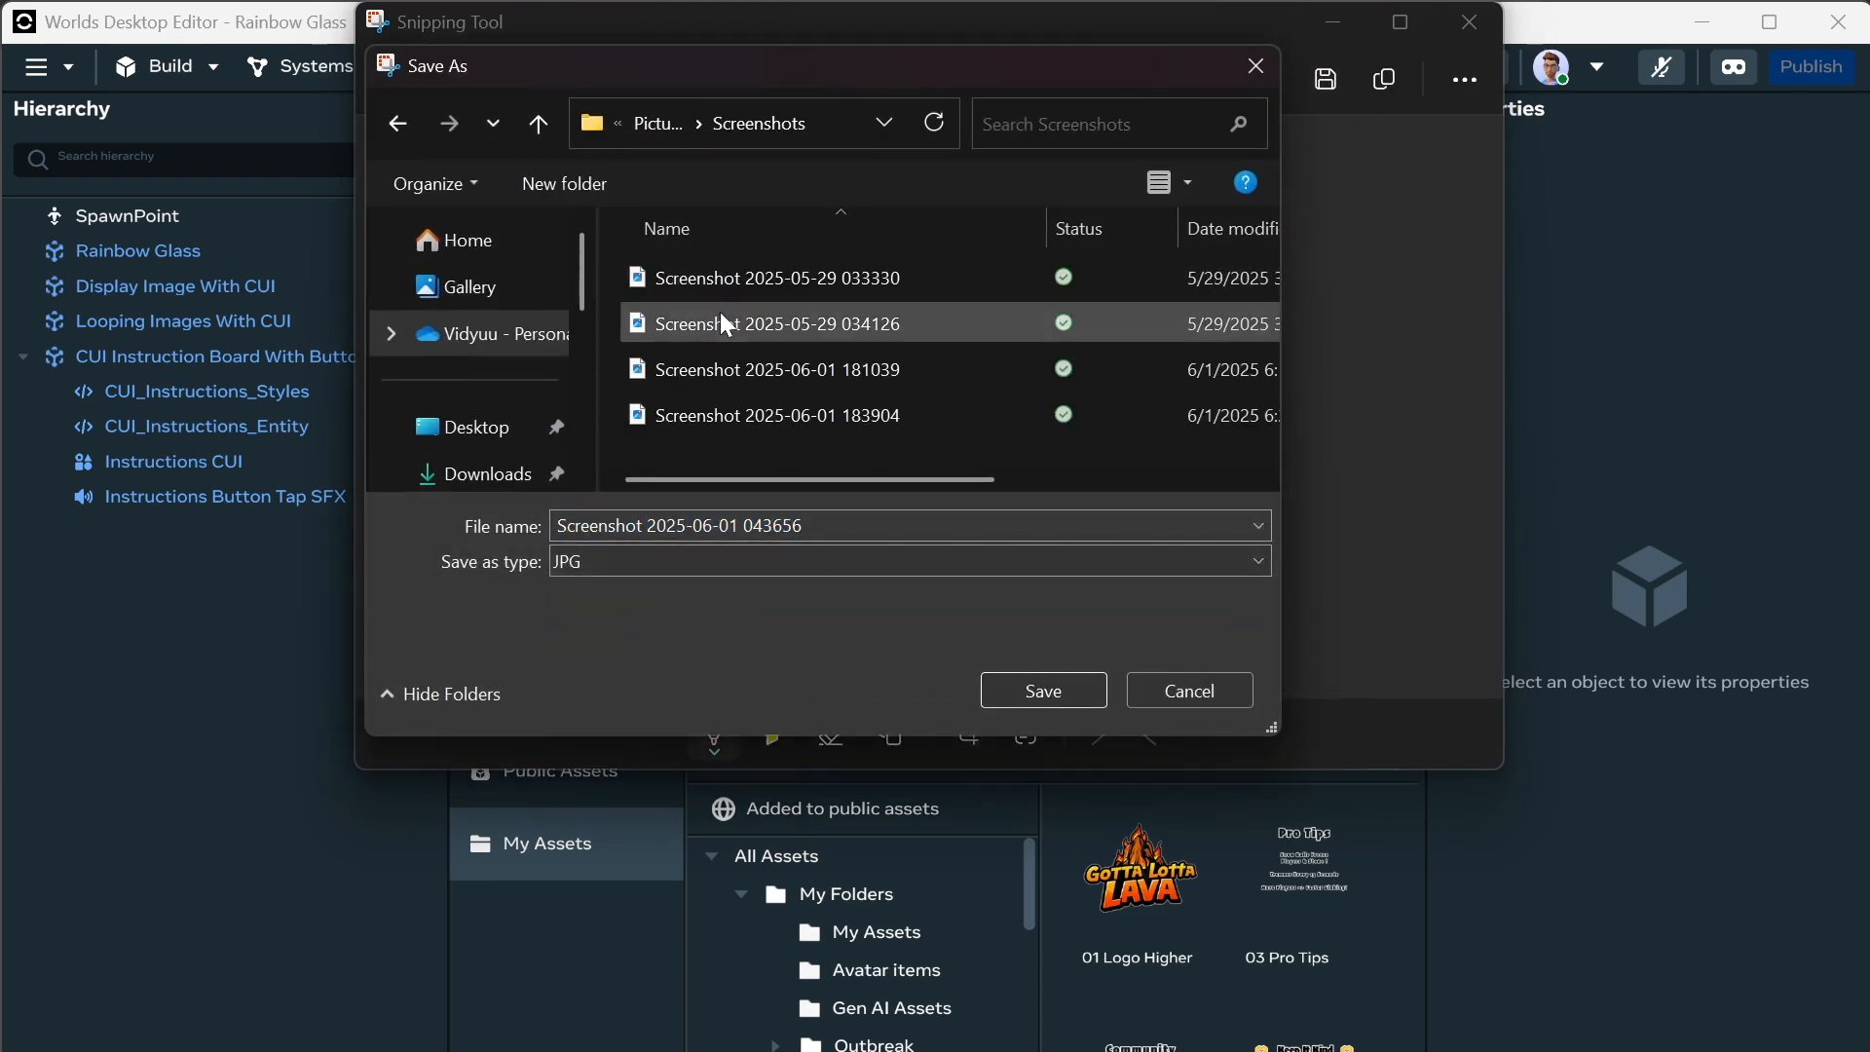
click(1043, 693)
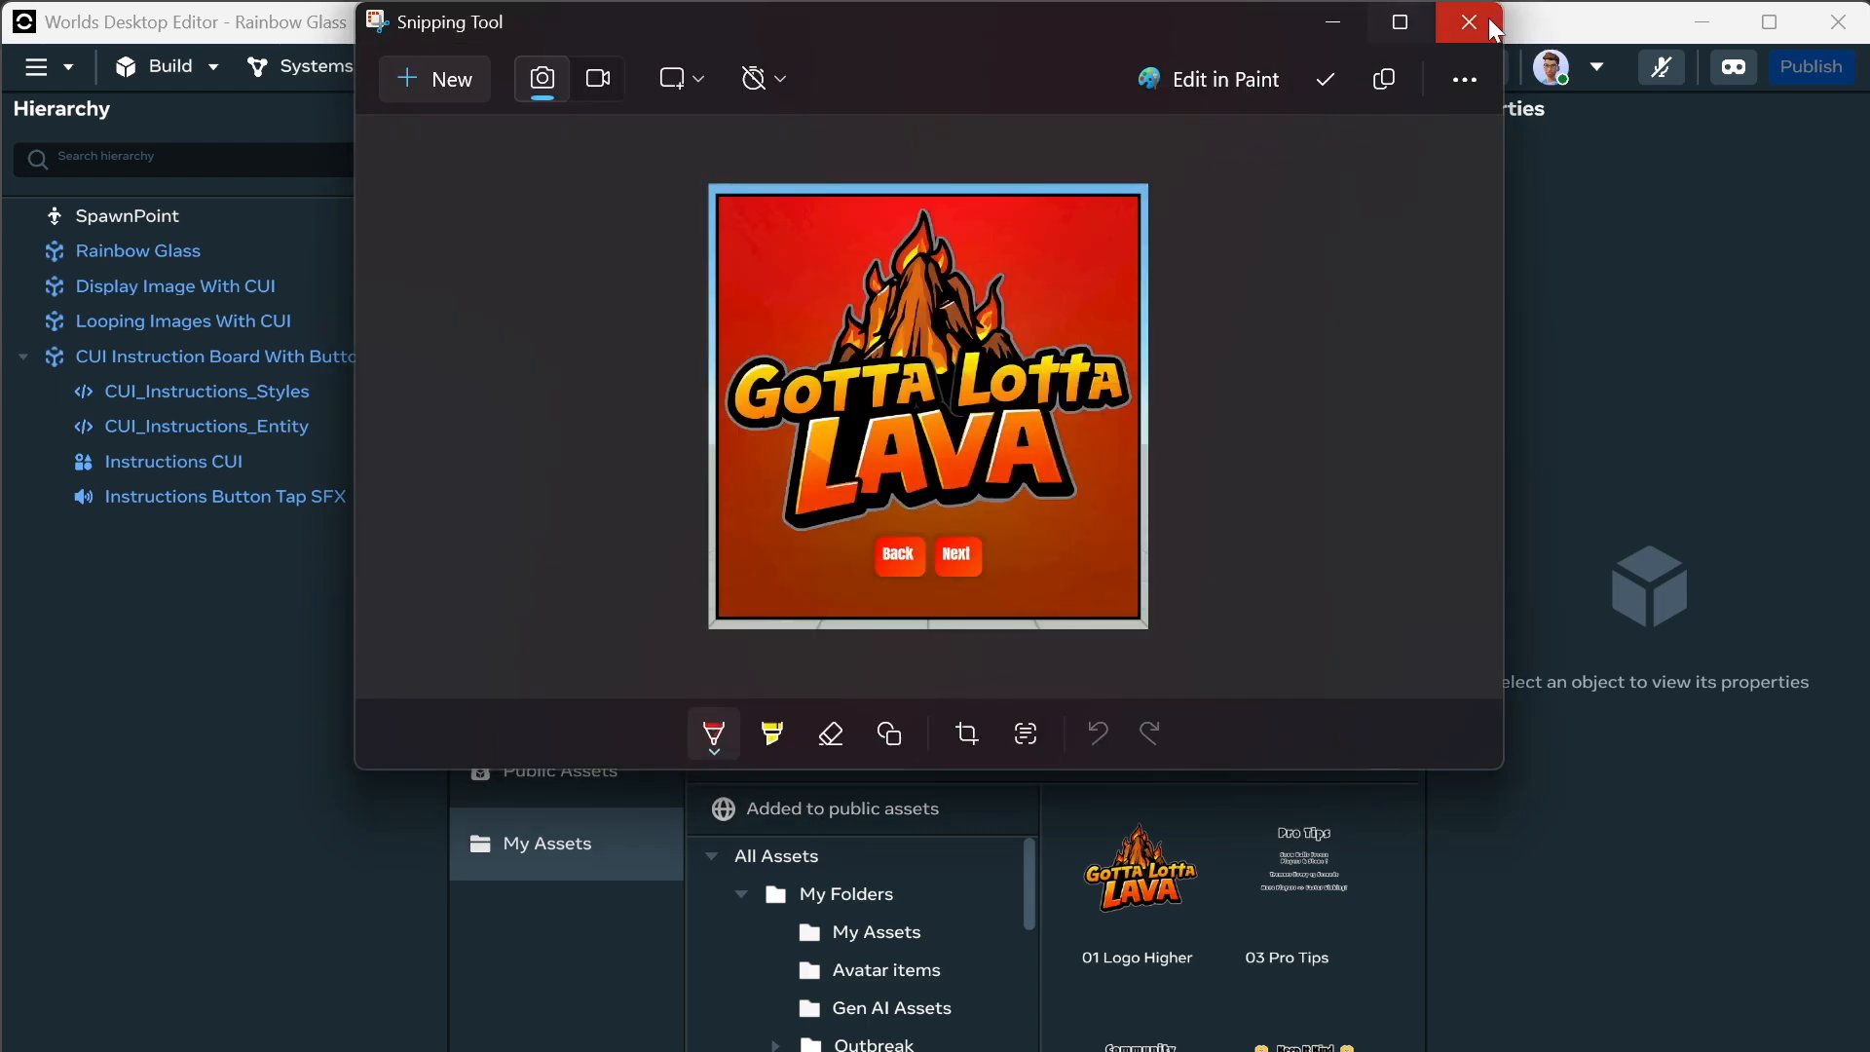
click(1491, 23)
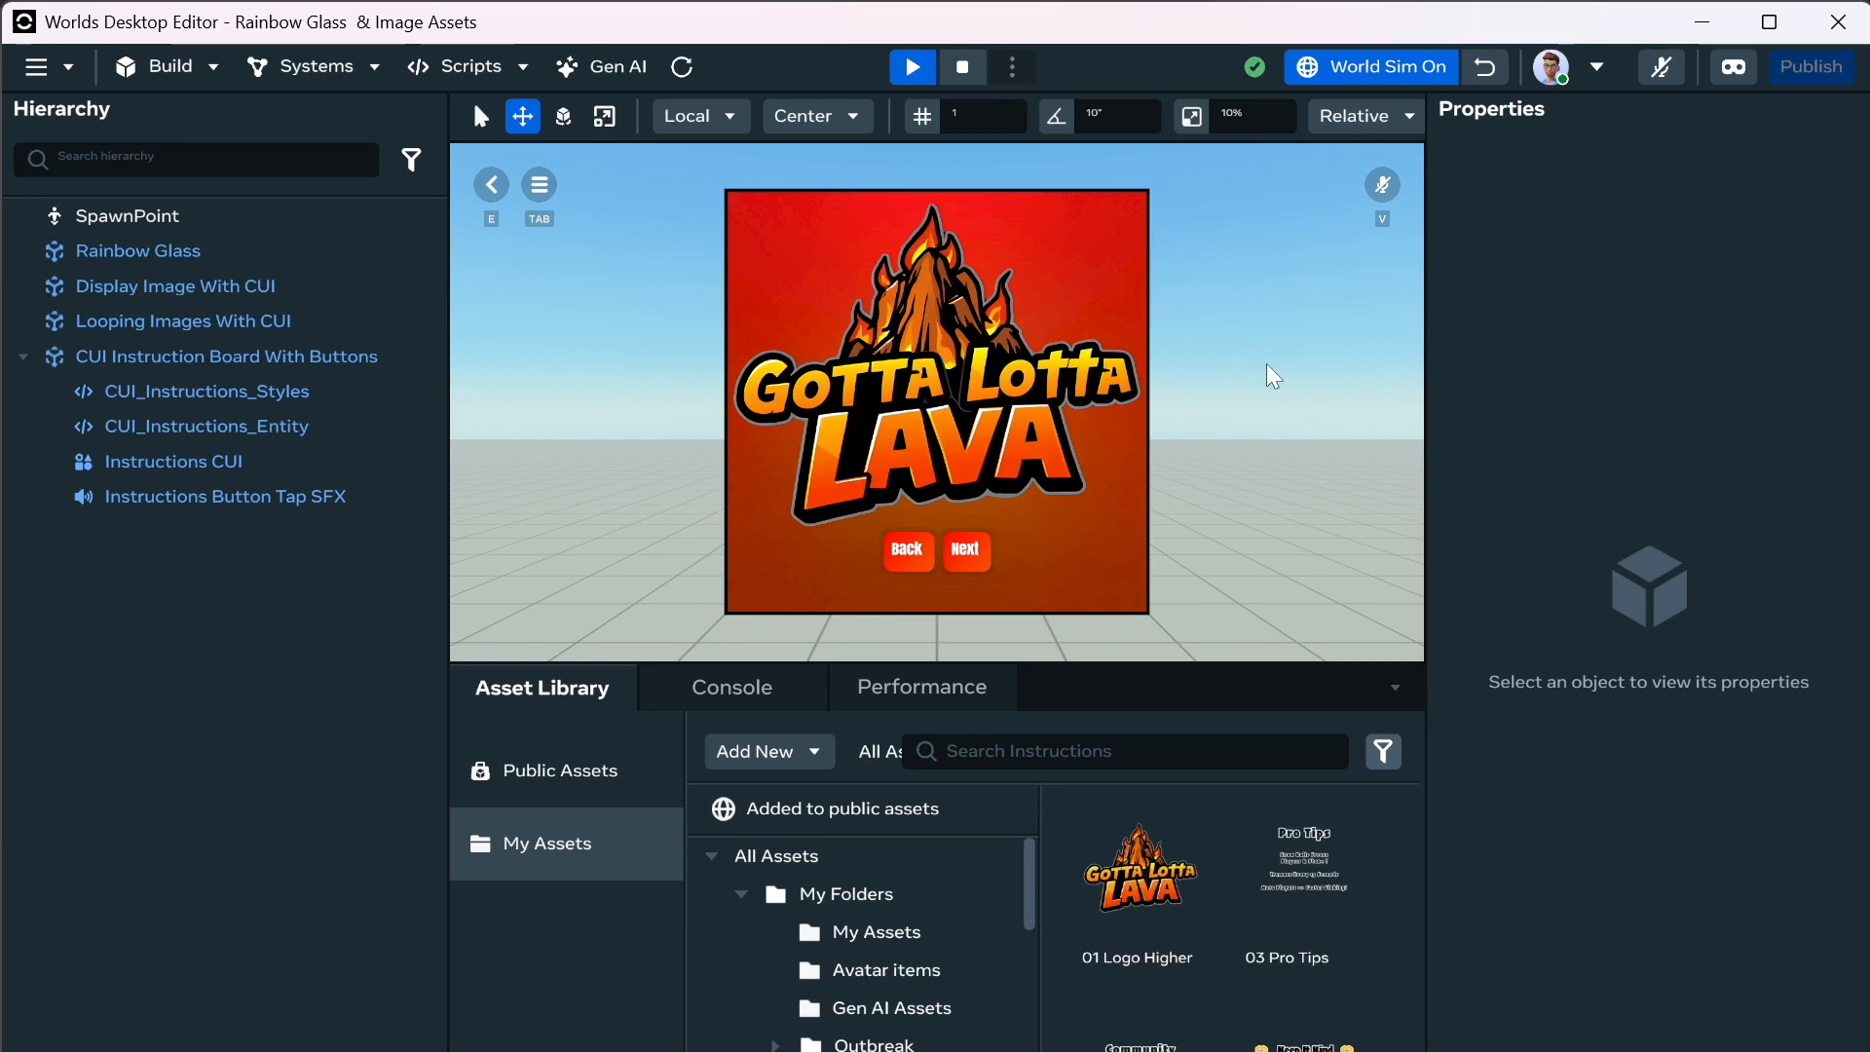
Exit the world preview and turn the world simulation off.
key(Escape)
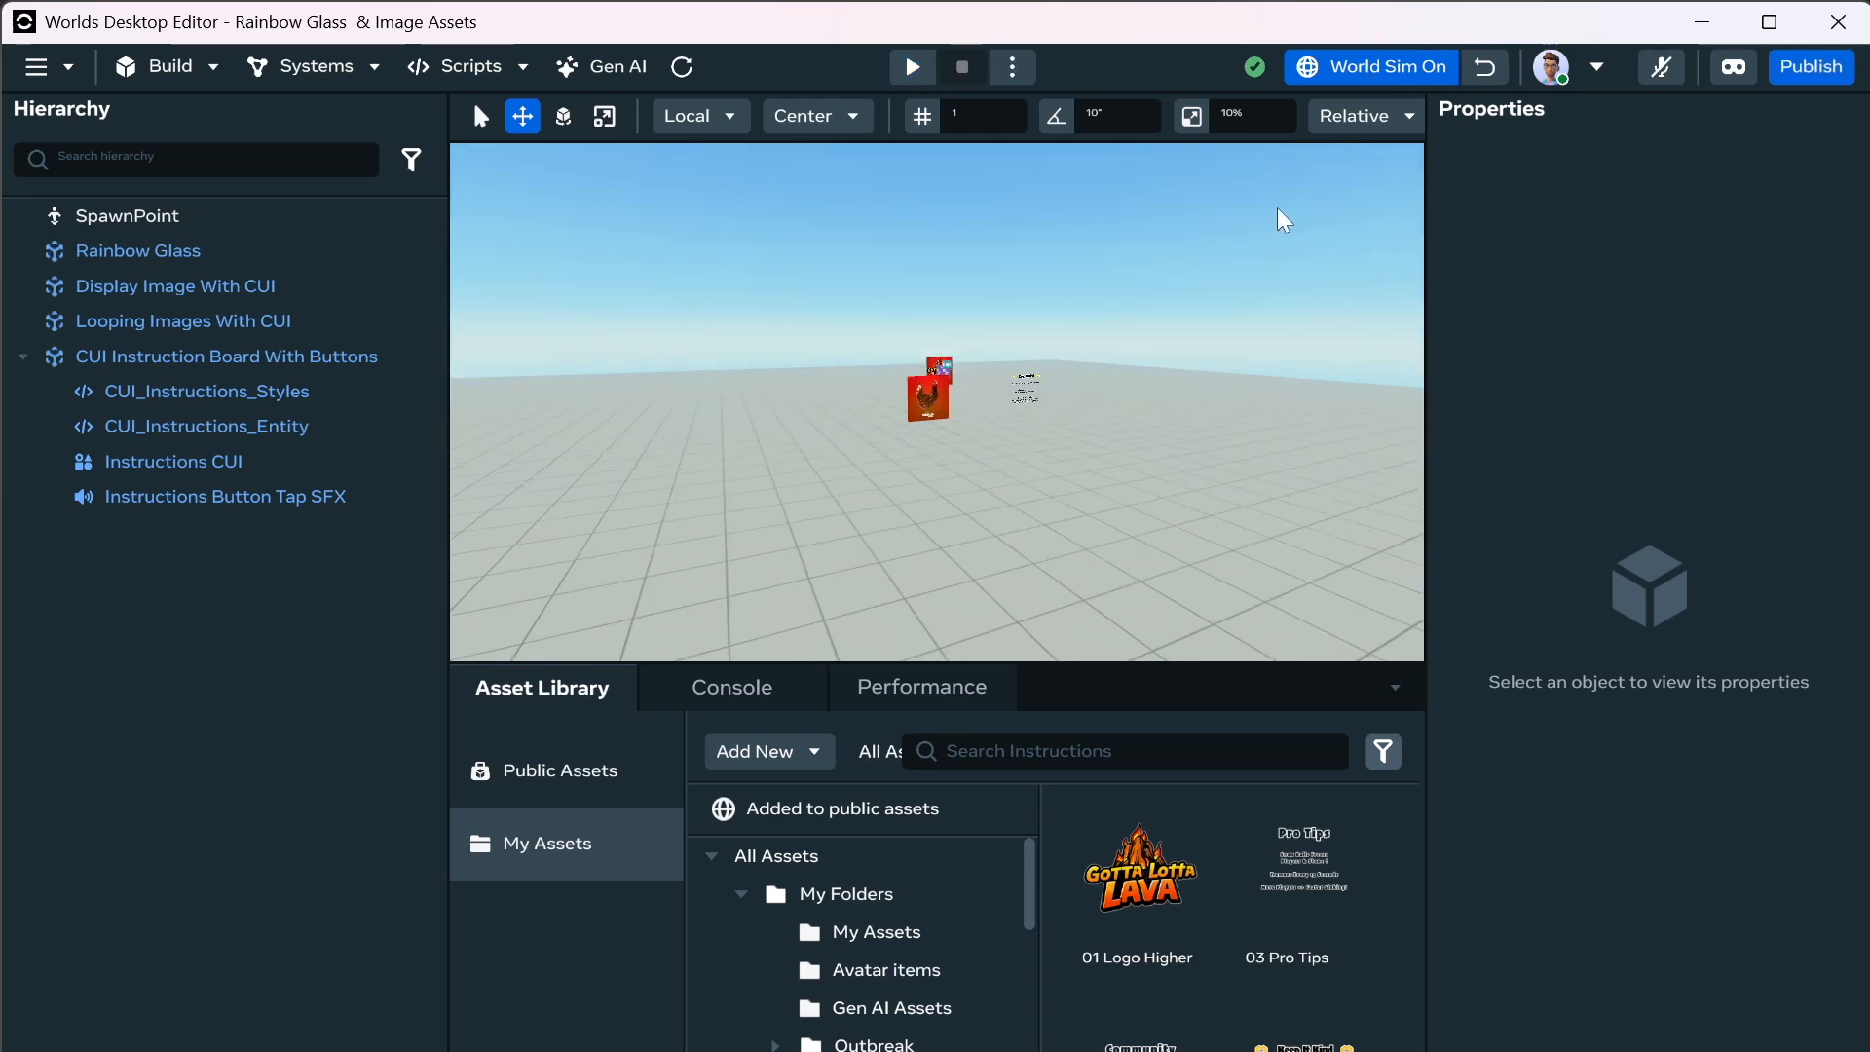
click(1326, 69)
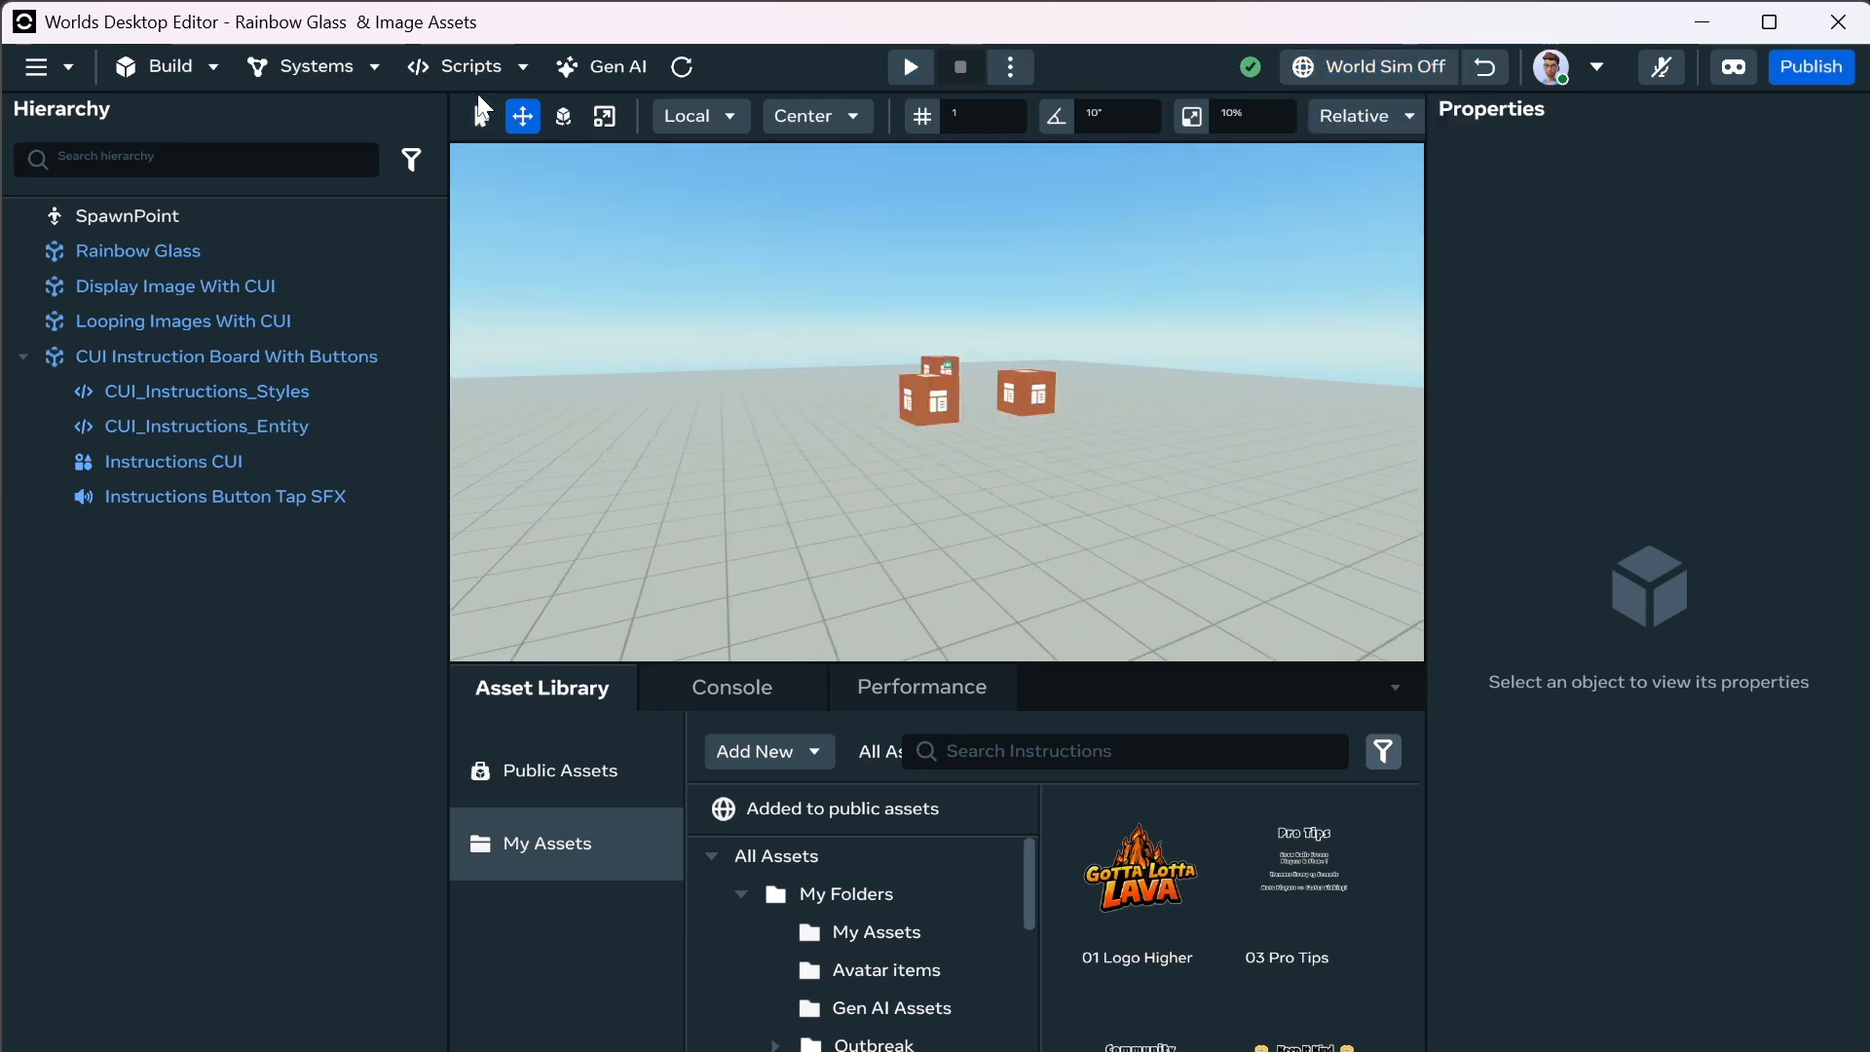
Select the CUI Instruction Board With Buttons template in the My Assets folder and start making it public.
click(857, 933)
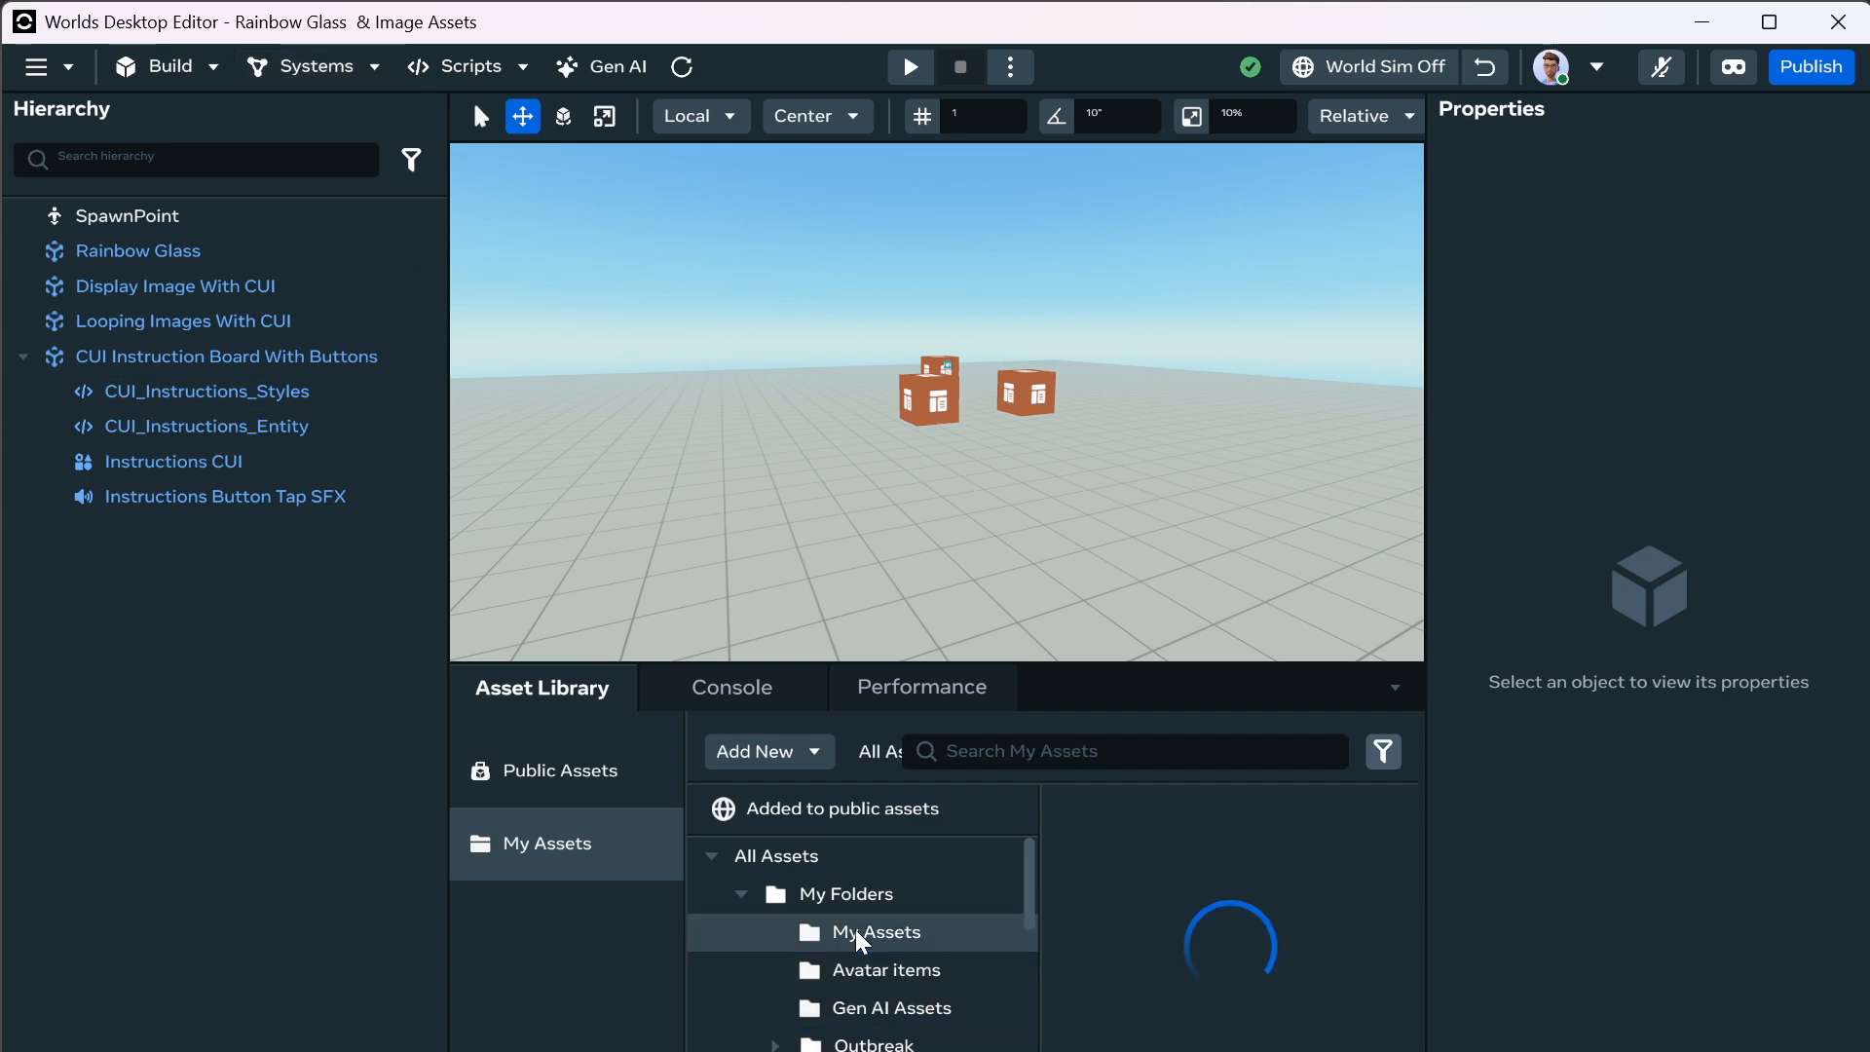
click(1164, 888)
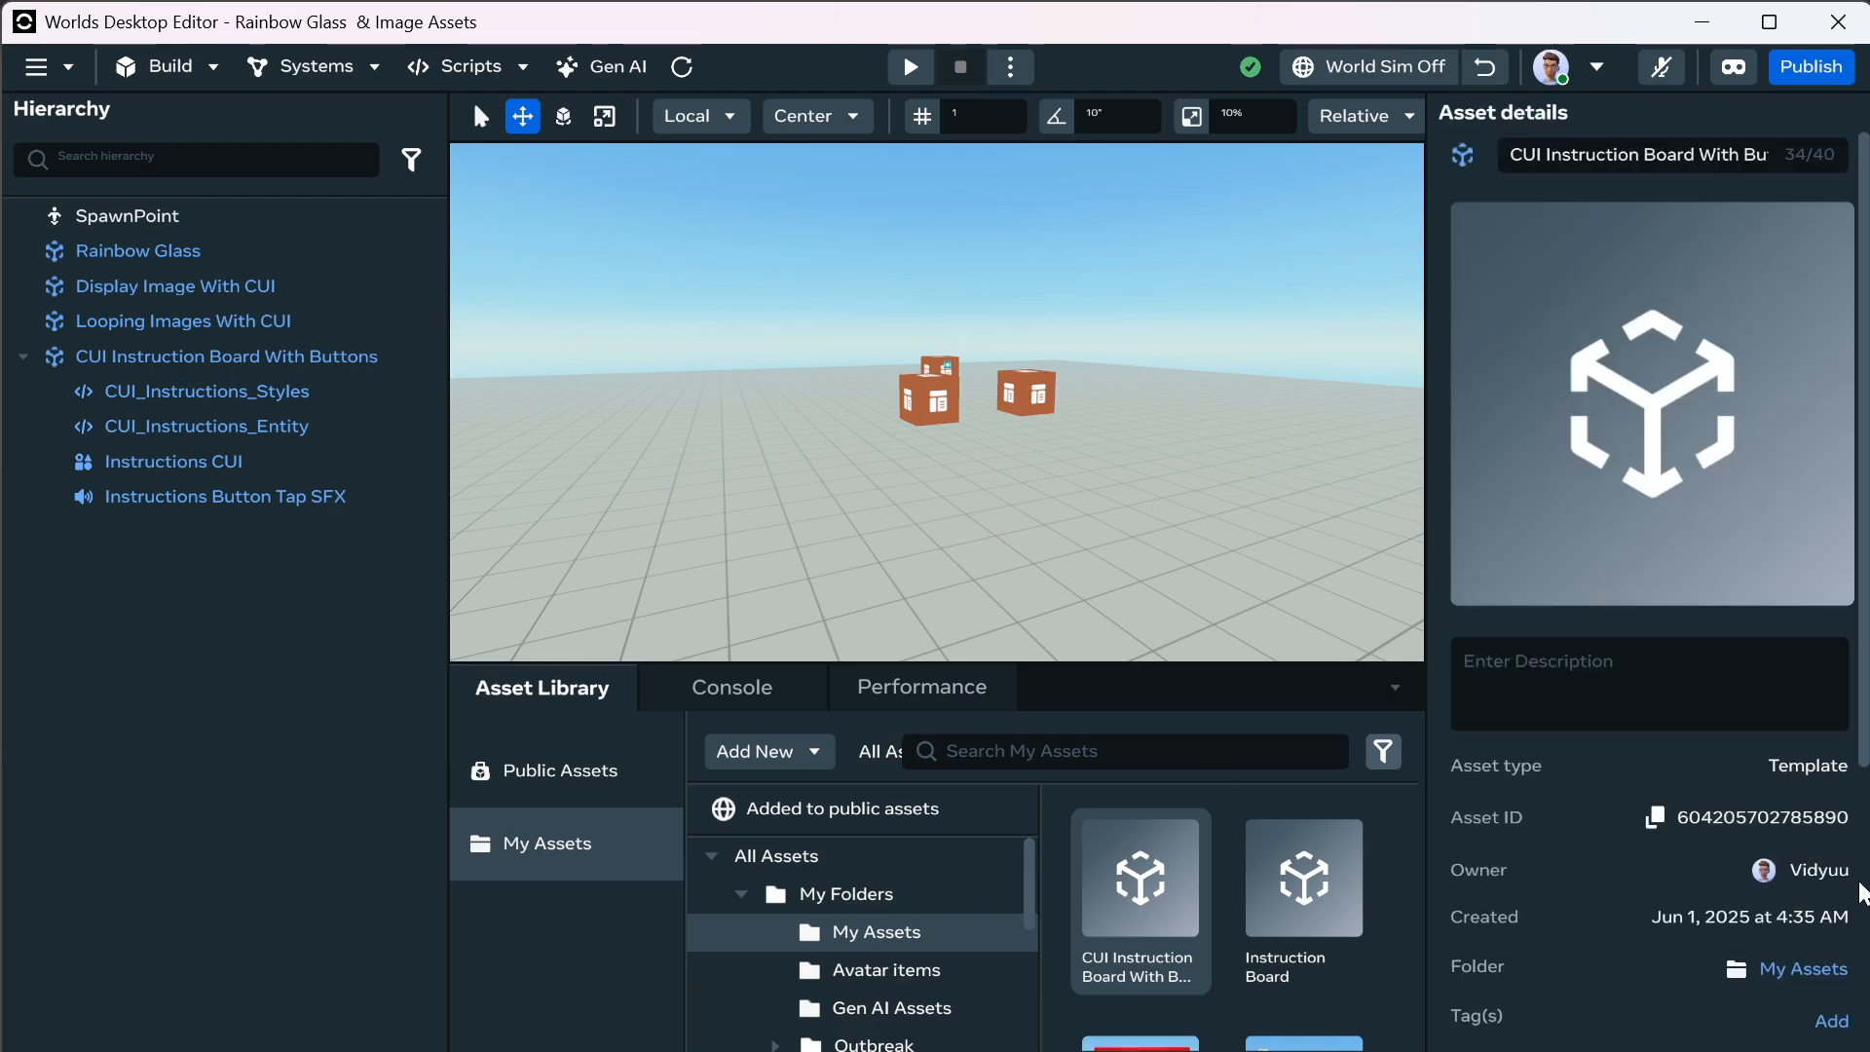
scroll(1701, 726, down, 5)
click(1697, 695)
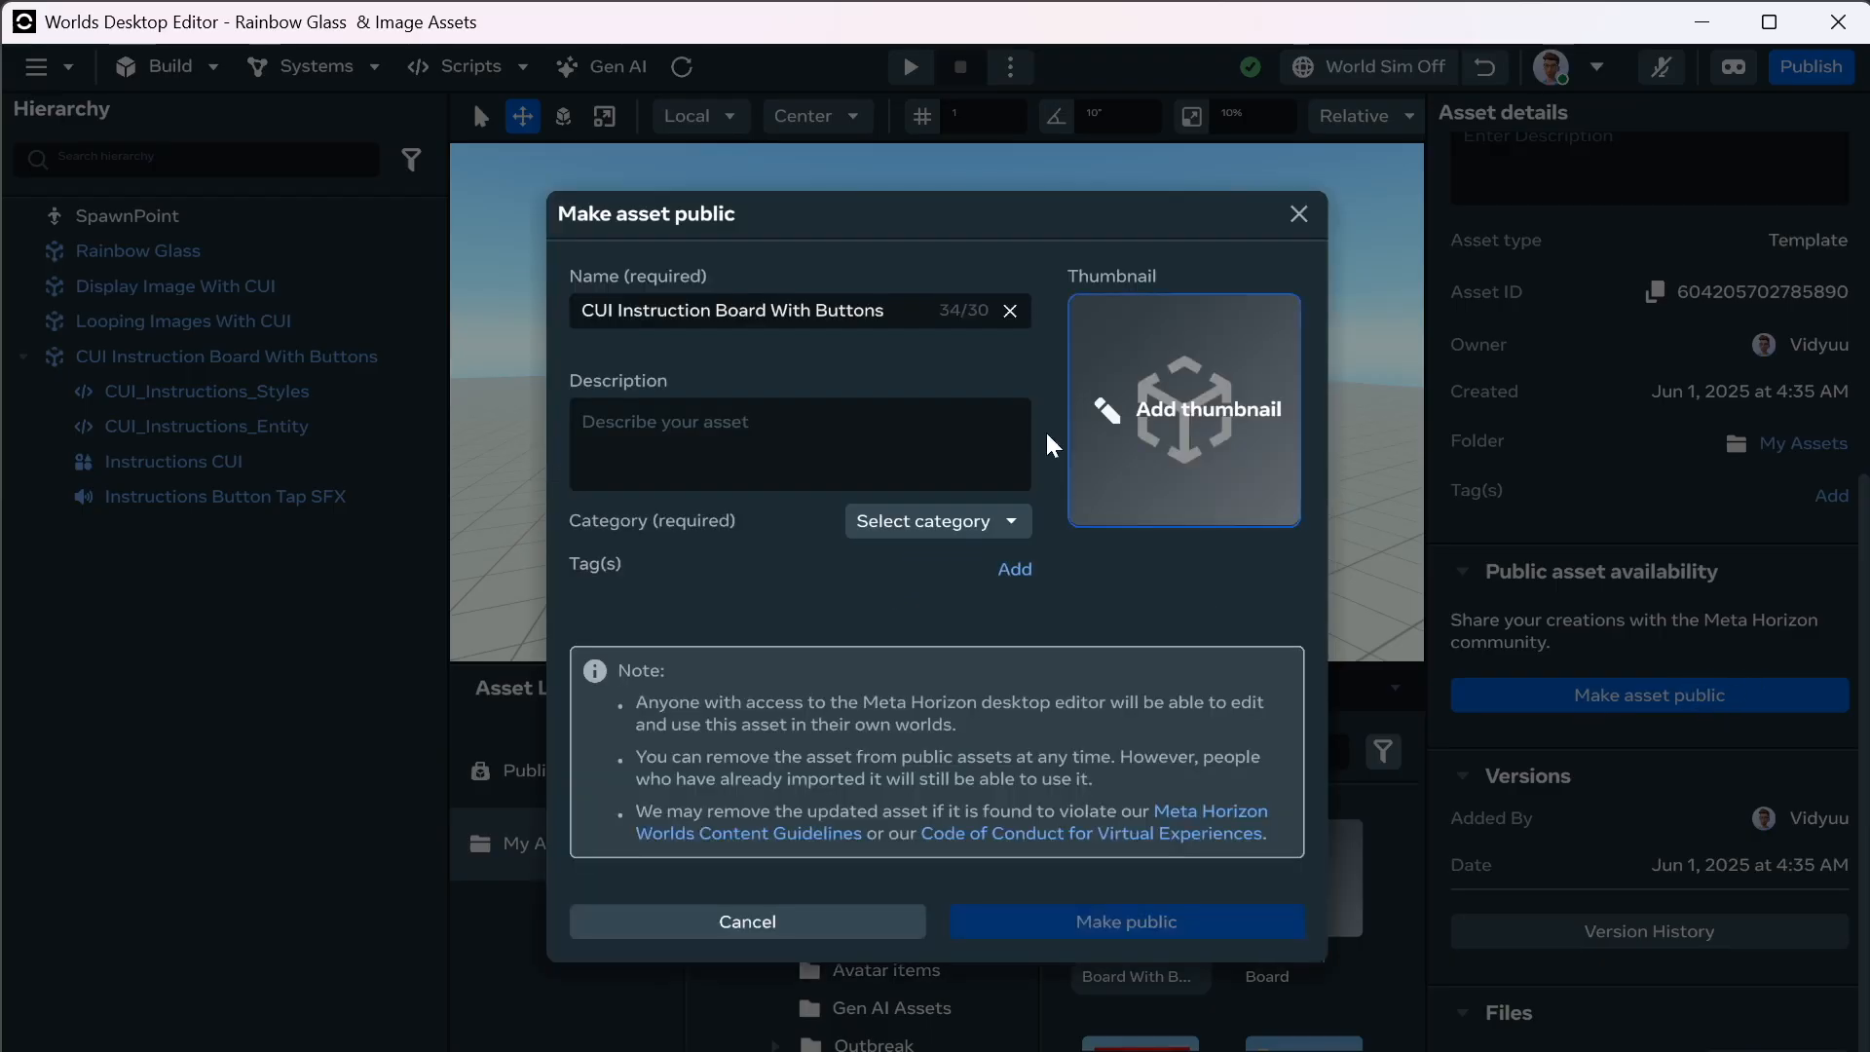
Import Screenshot 2025-06-01 183904.jpg as the thumbnail for the public asset.
click(1083, 412)
click(1040, 630)
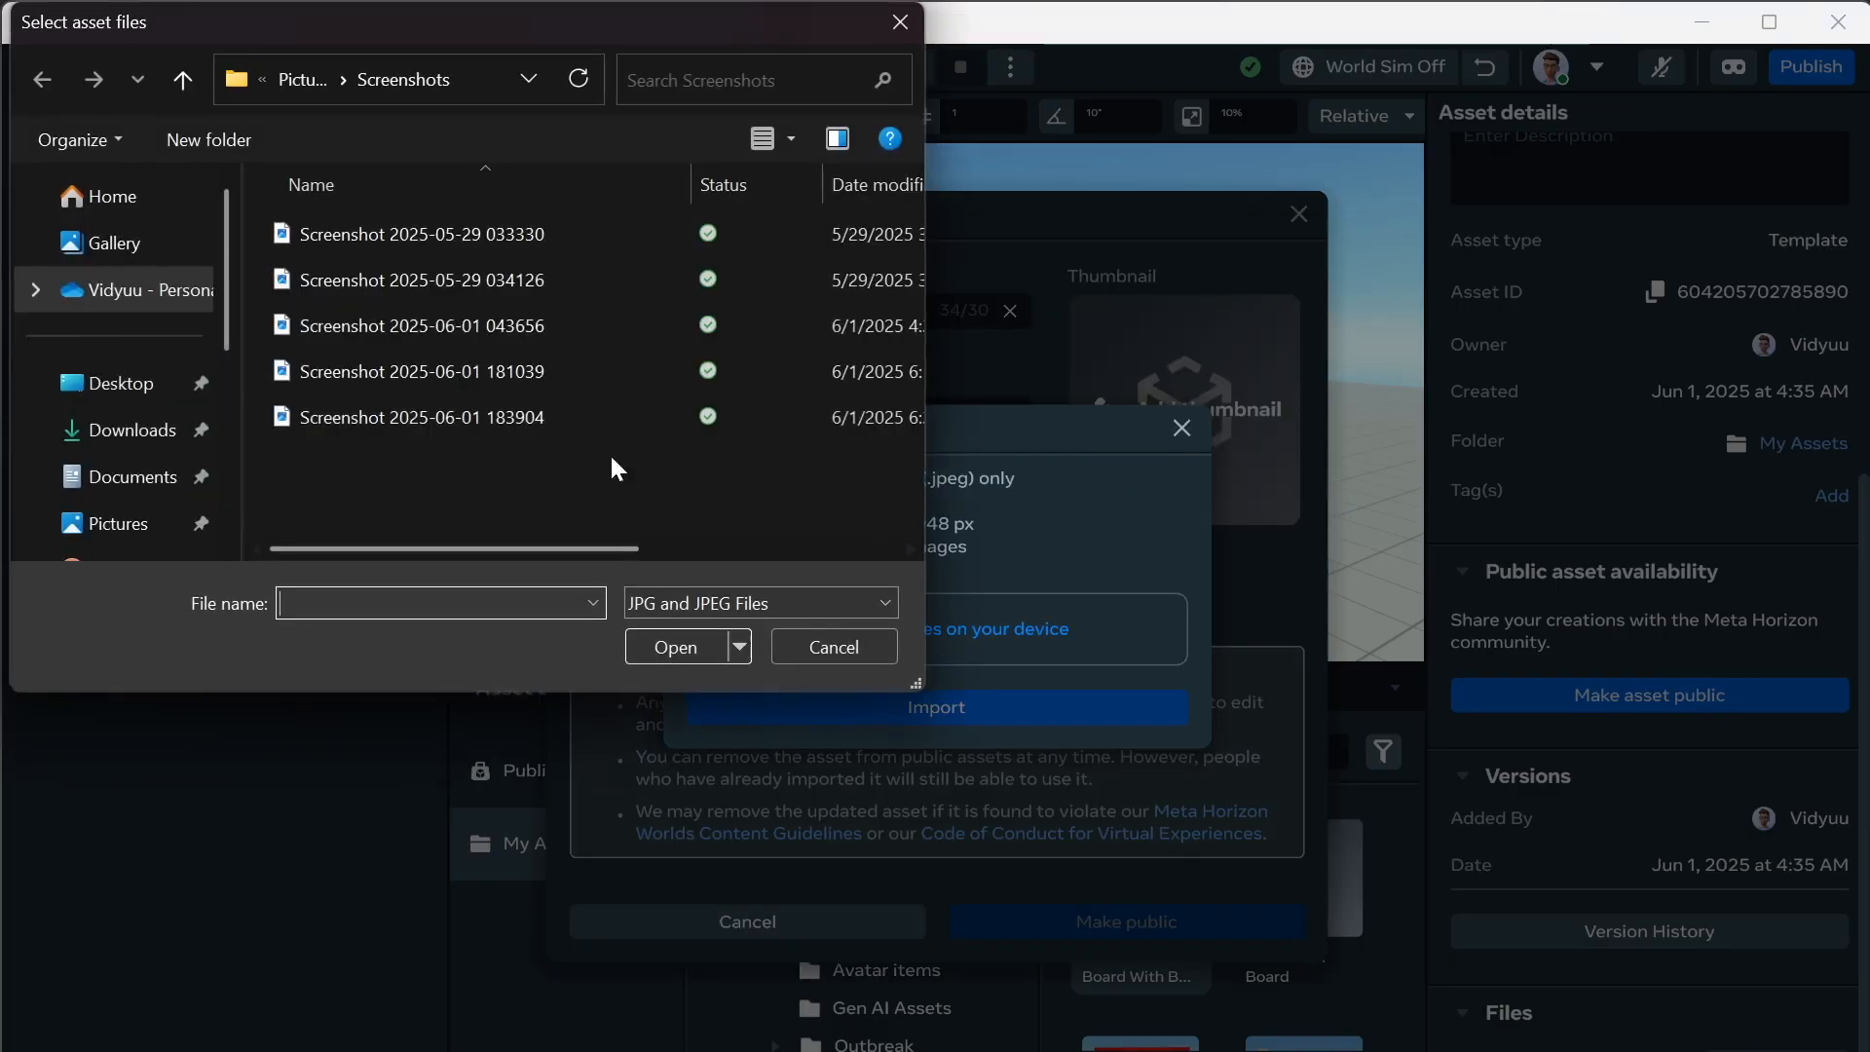
click(452, 418)
click(672, 645)
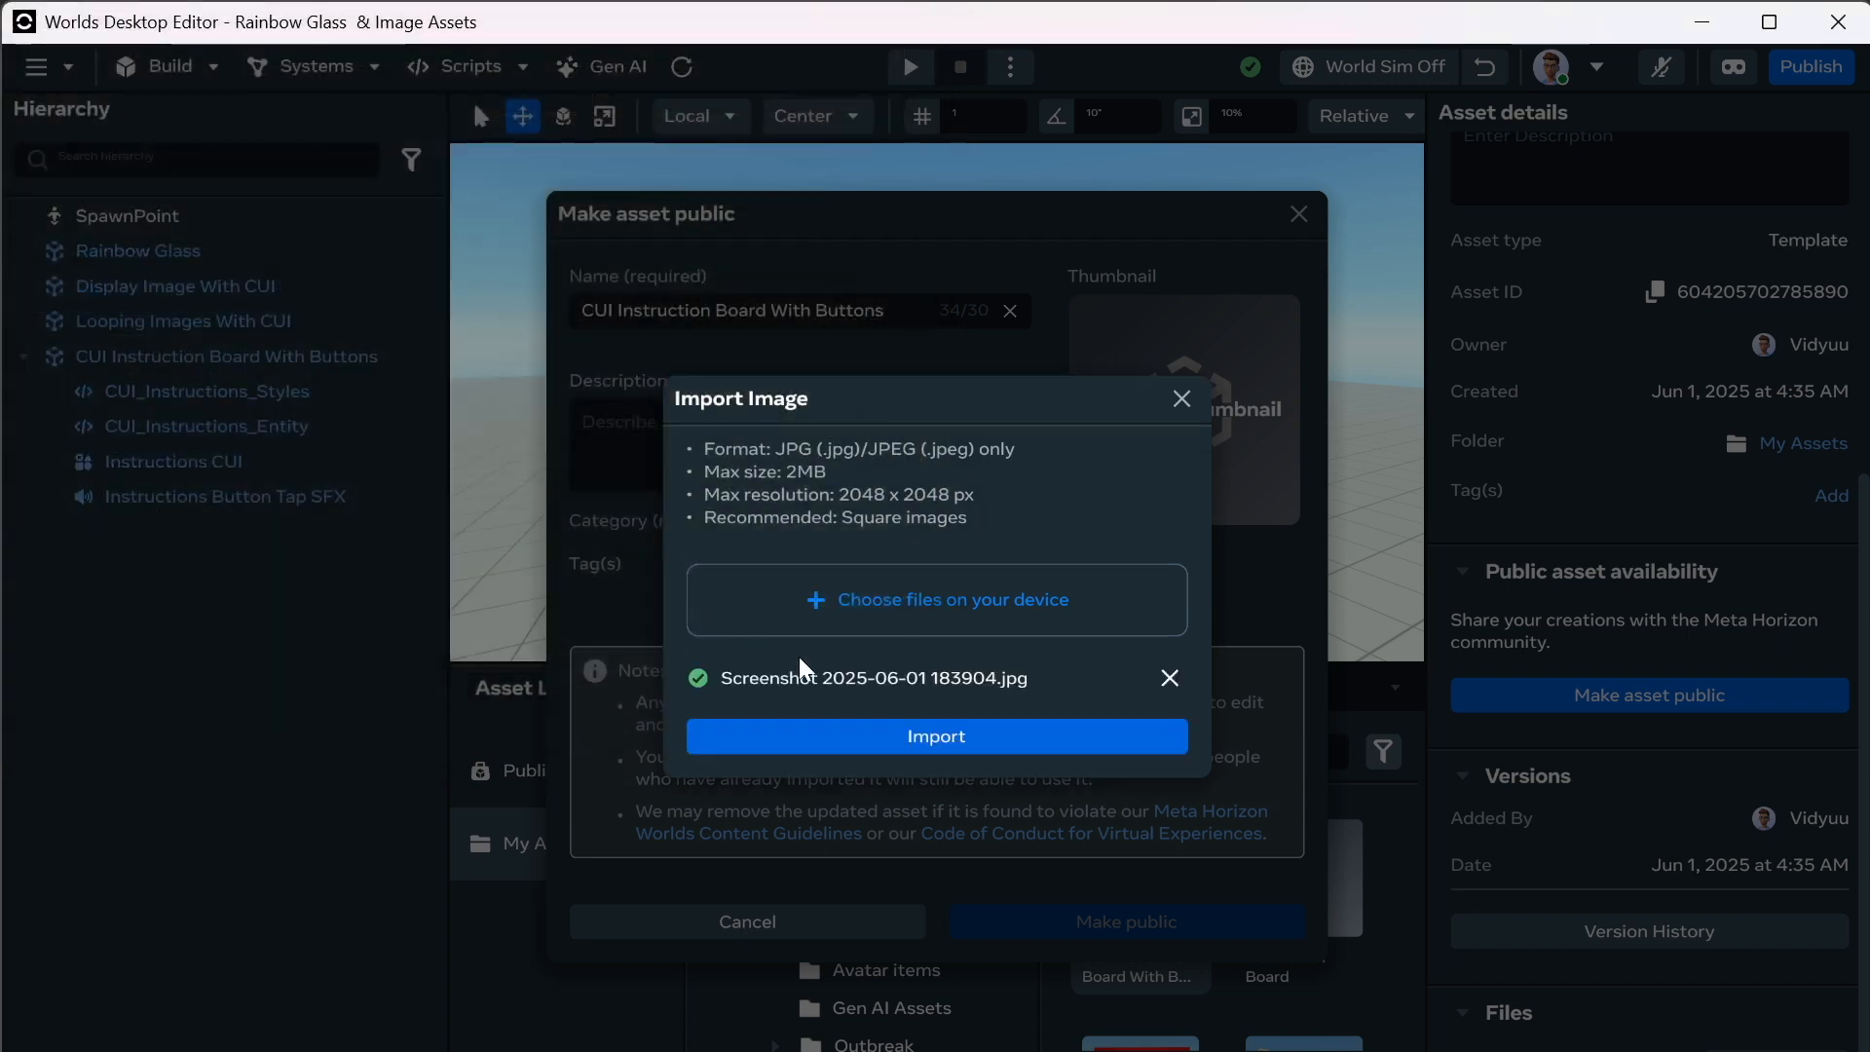
click(916, 726)
click(748, 428)
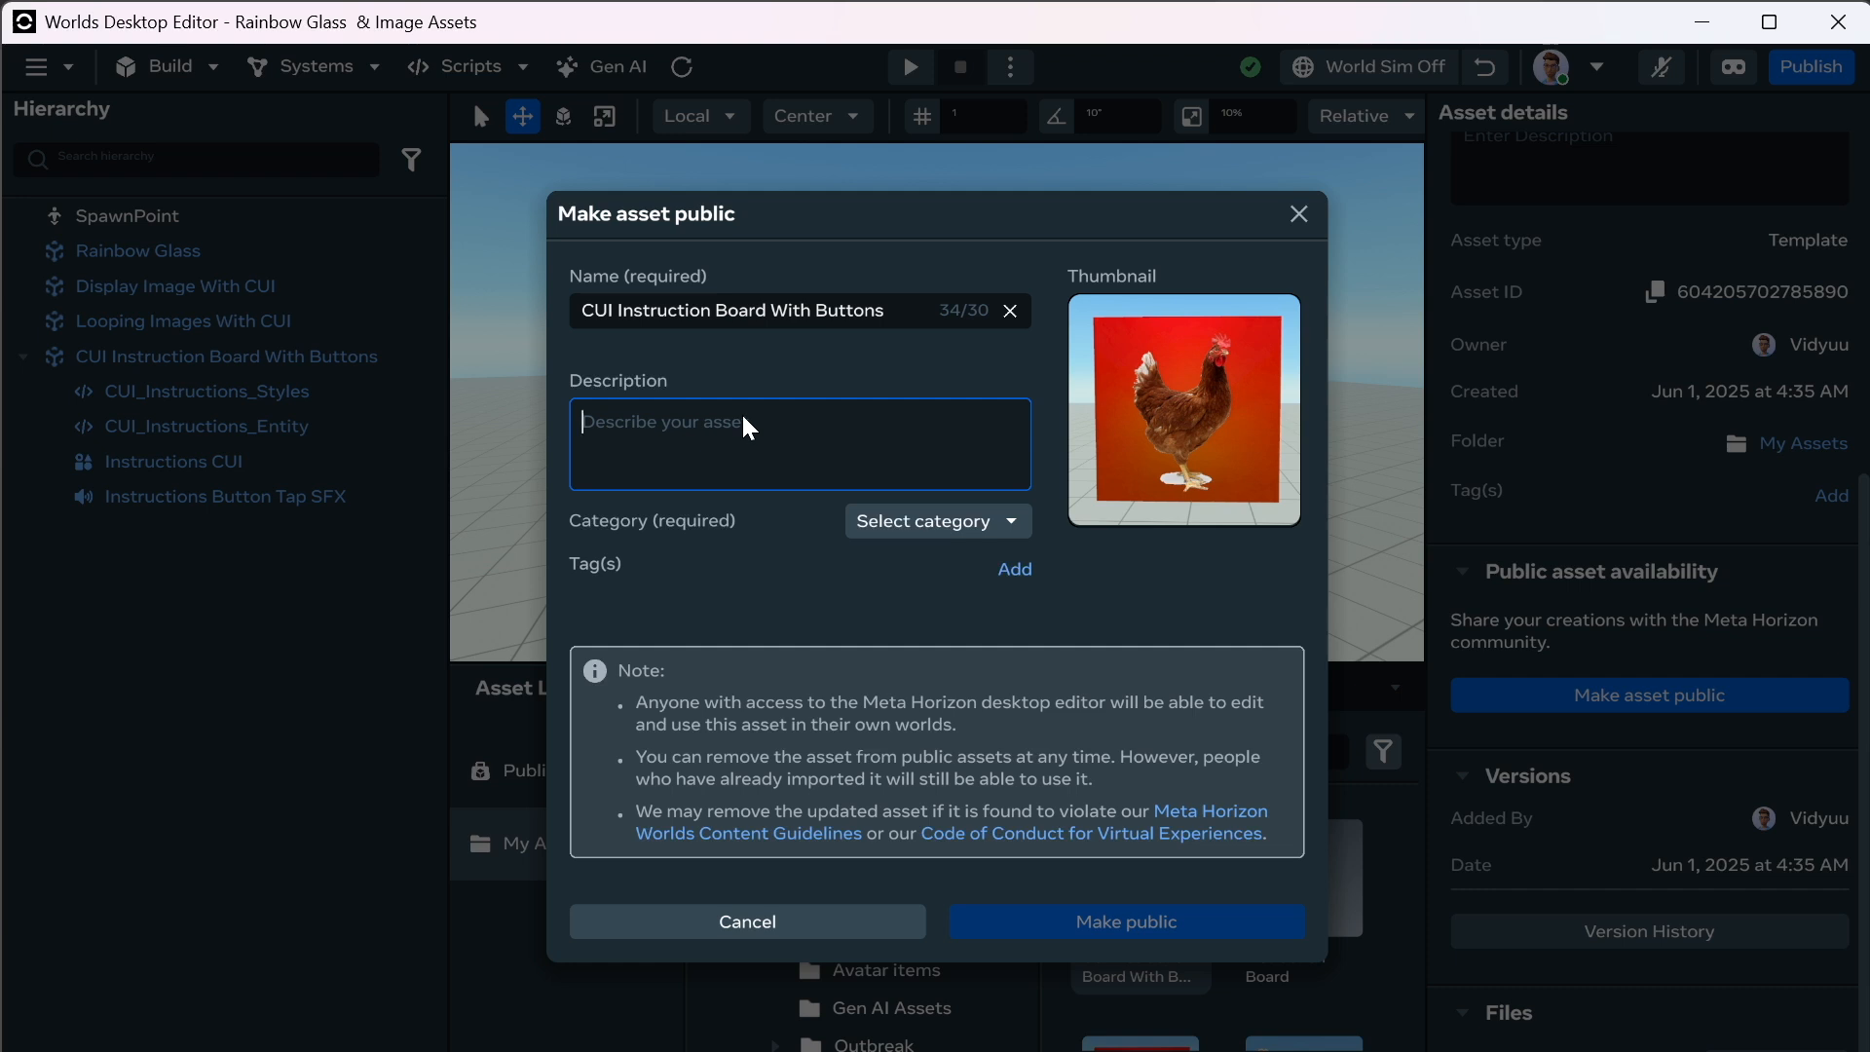
text(A)
key(BackSpace)
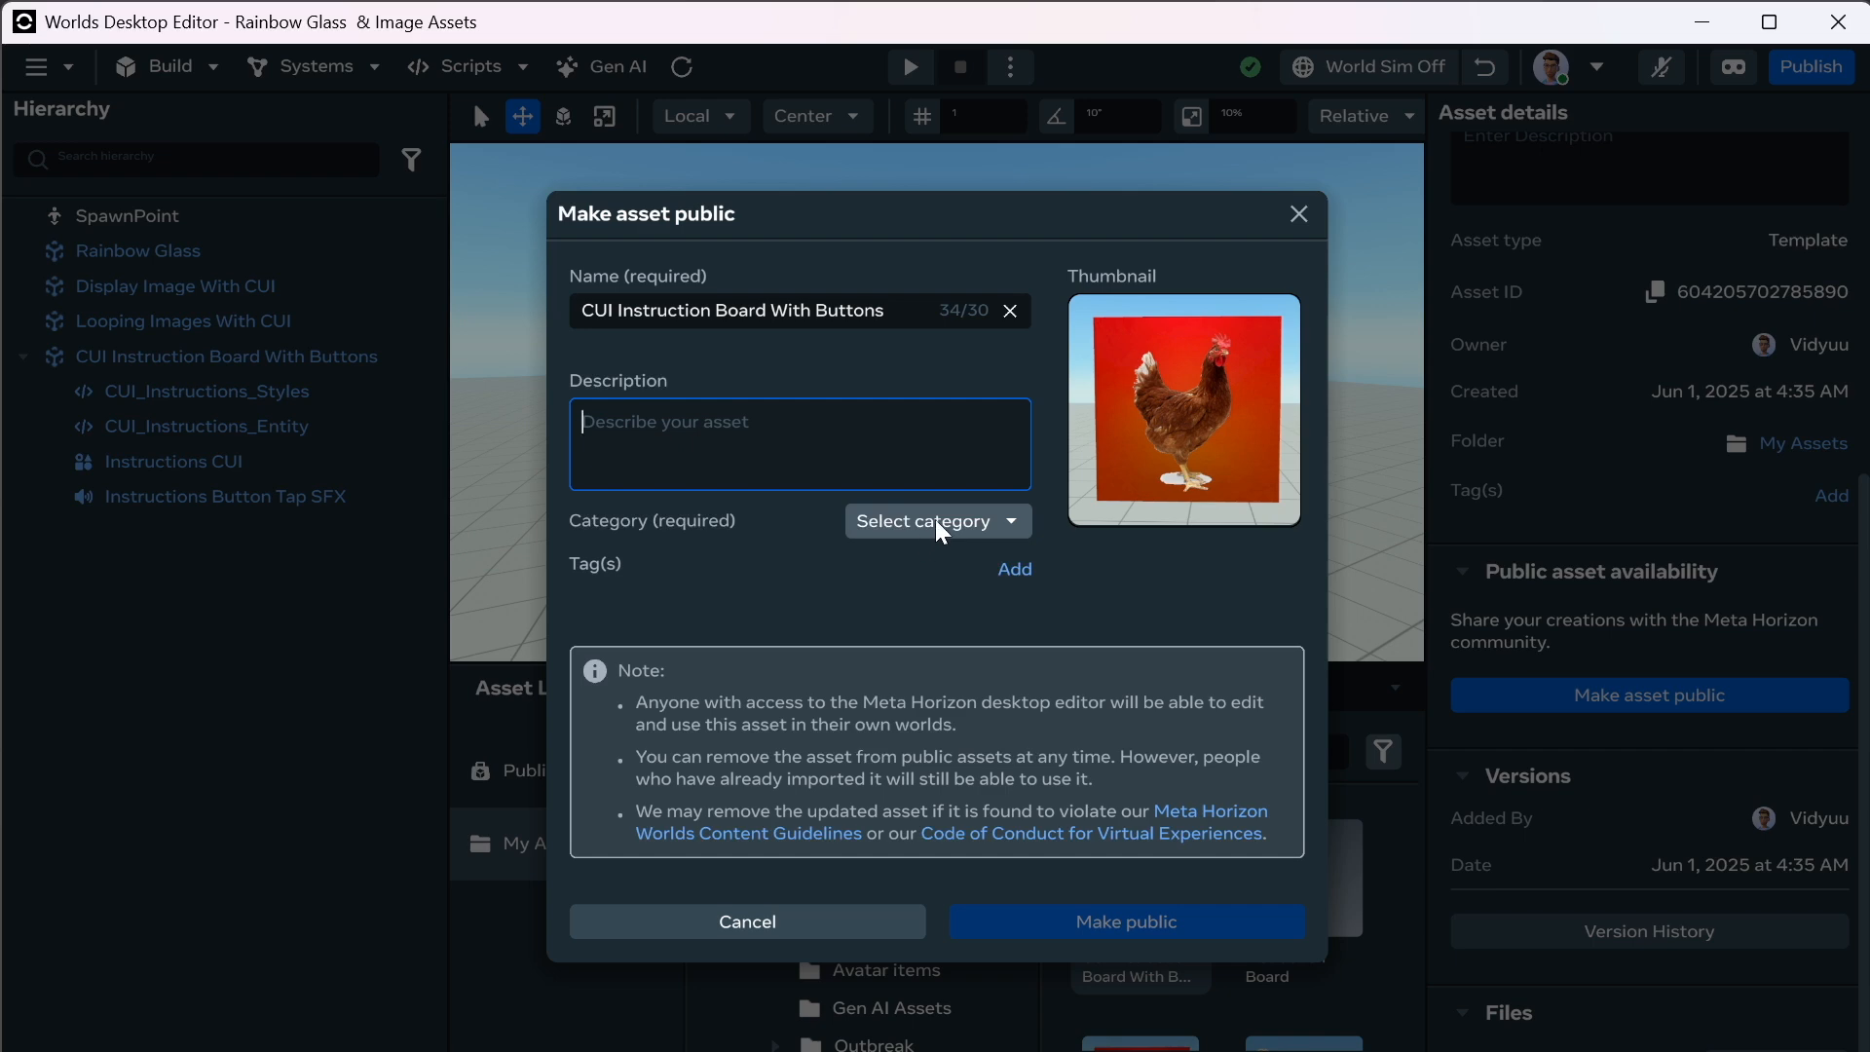
Browse the Screenshots folder with image previews and import Screenshot 2025-06-01 043656.jpg as the replacement asset thumbnail.
click(1232, 427)
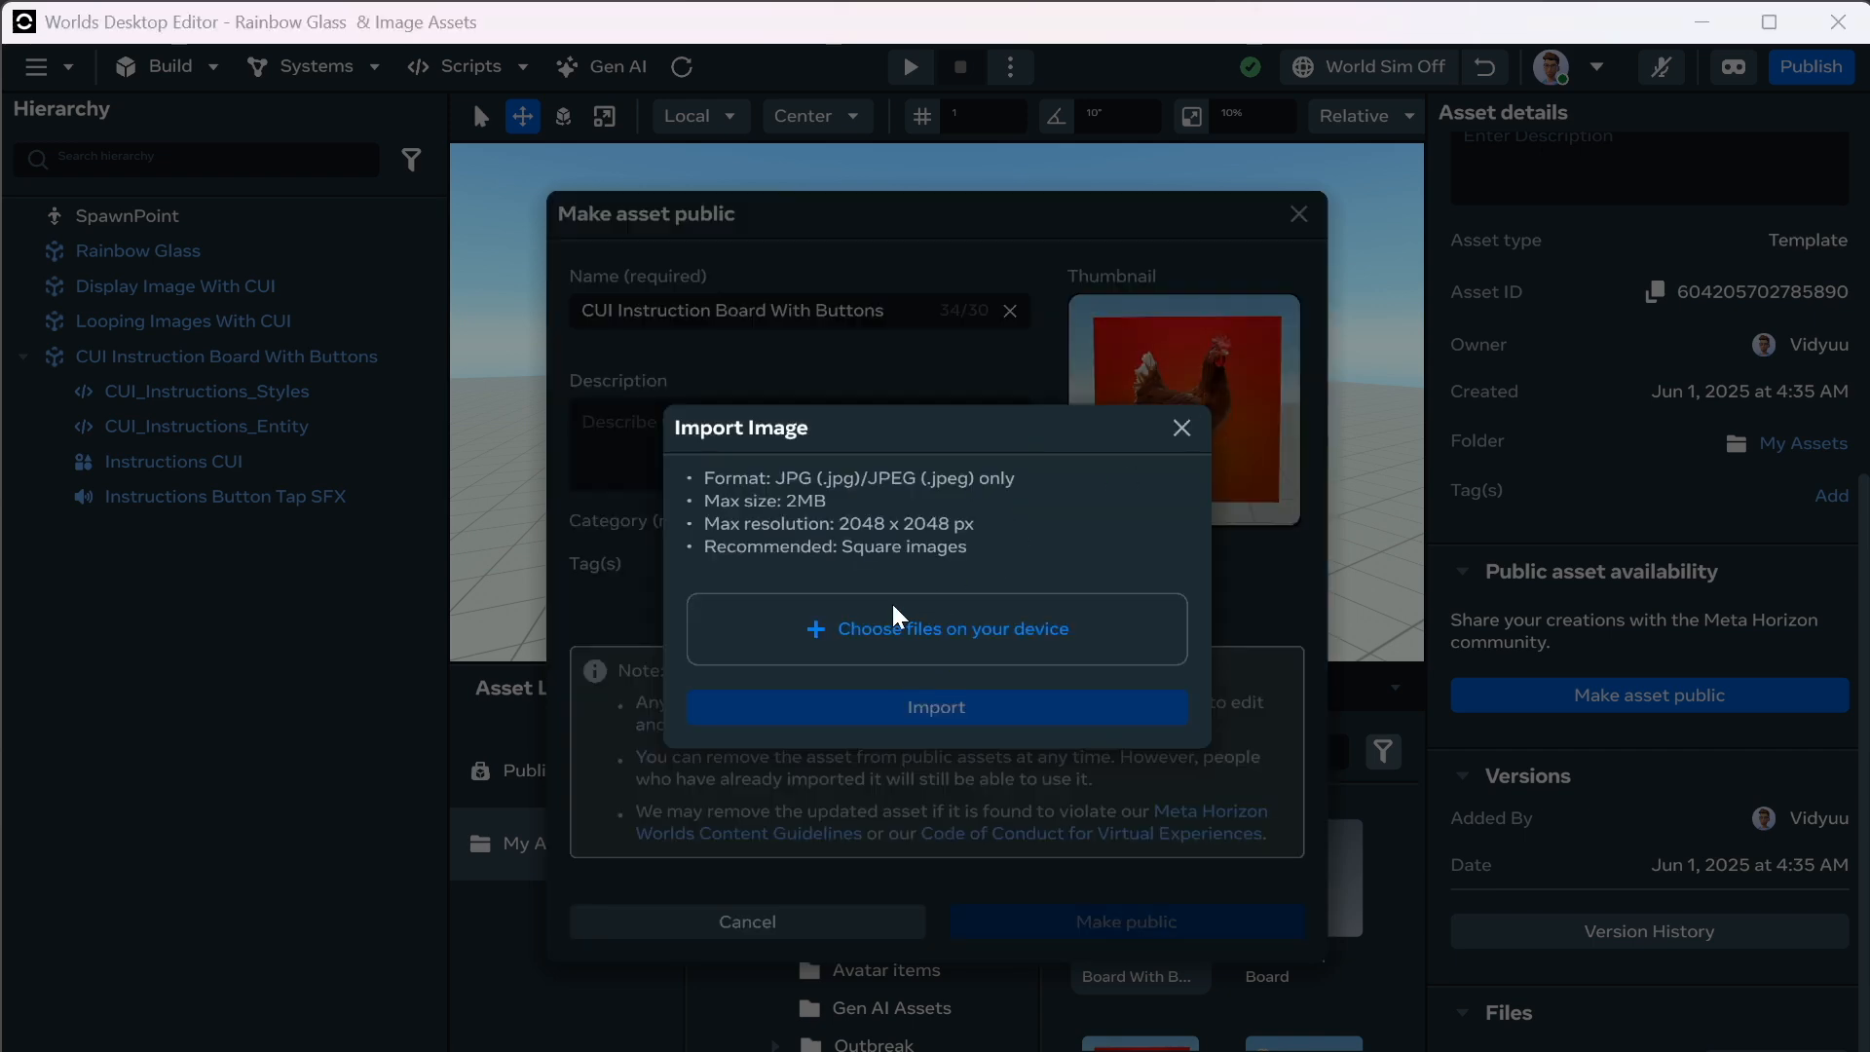
click(893, 613)
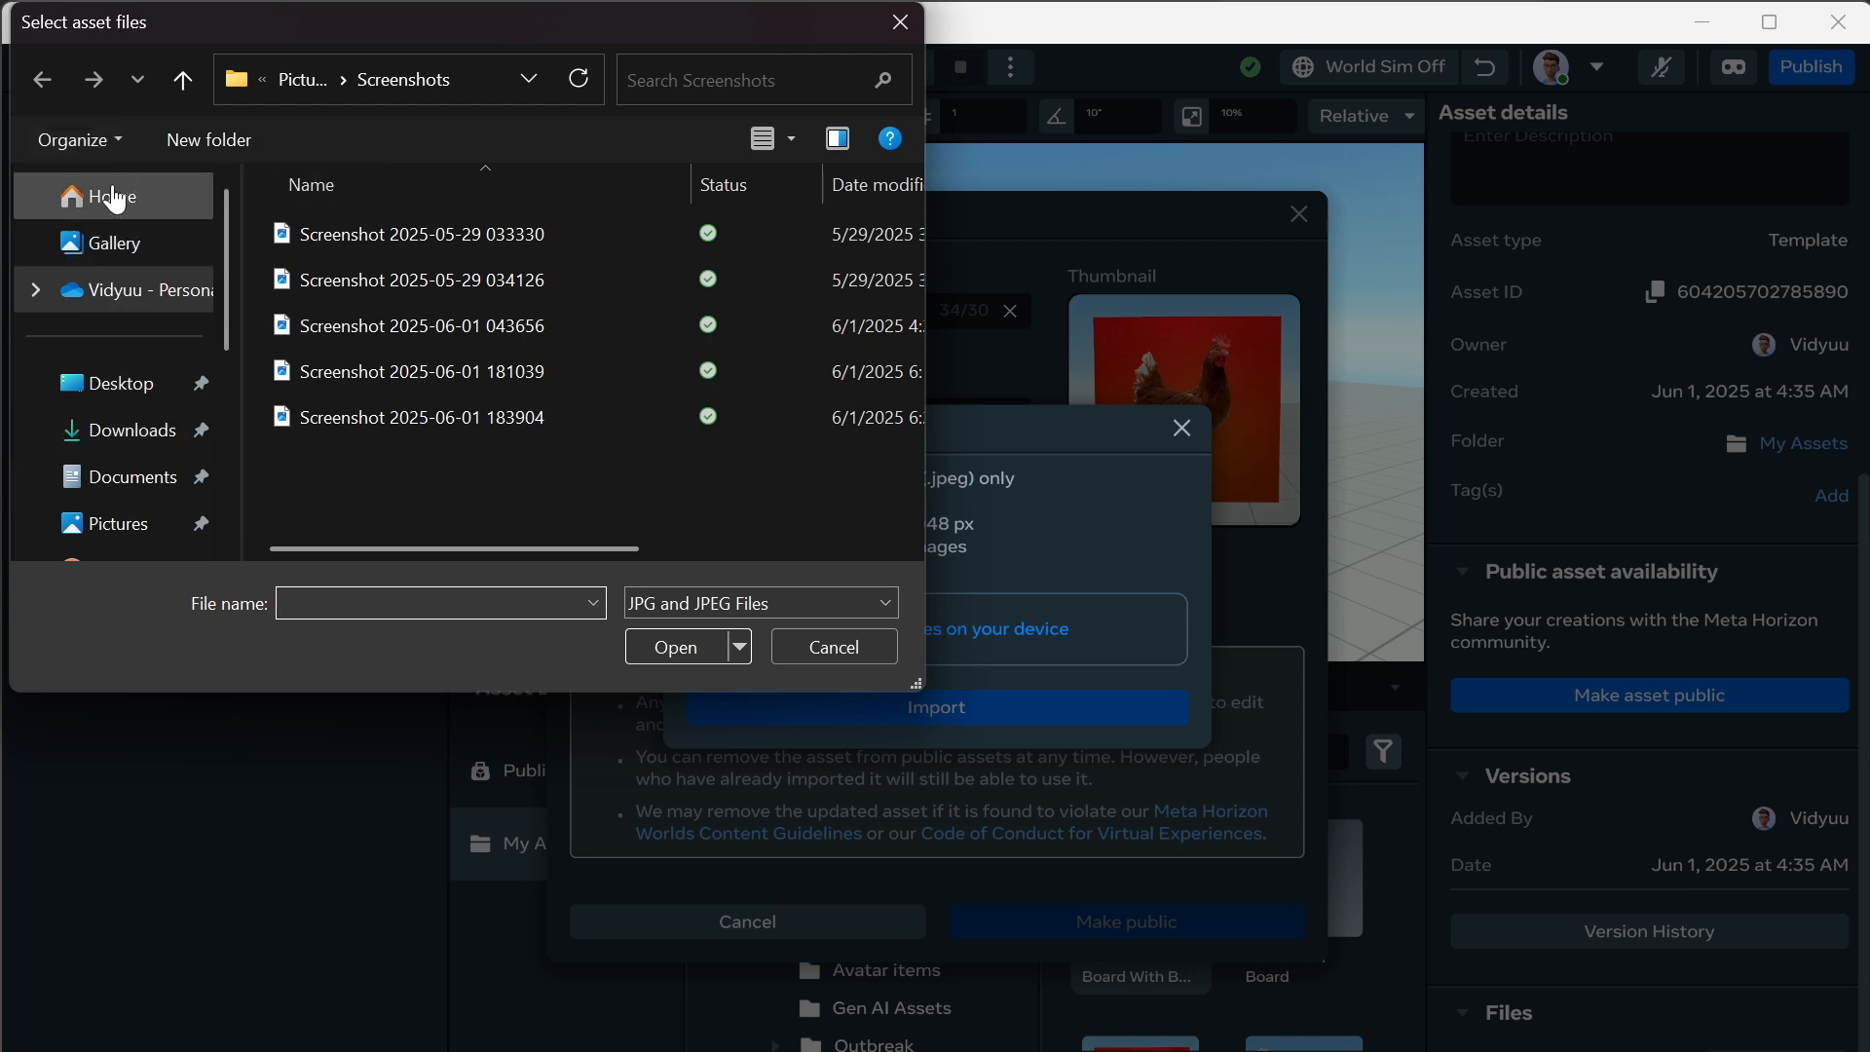
click(93, 137)
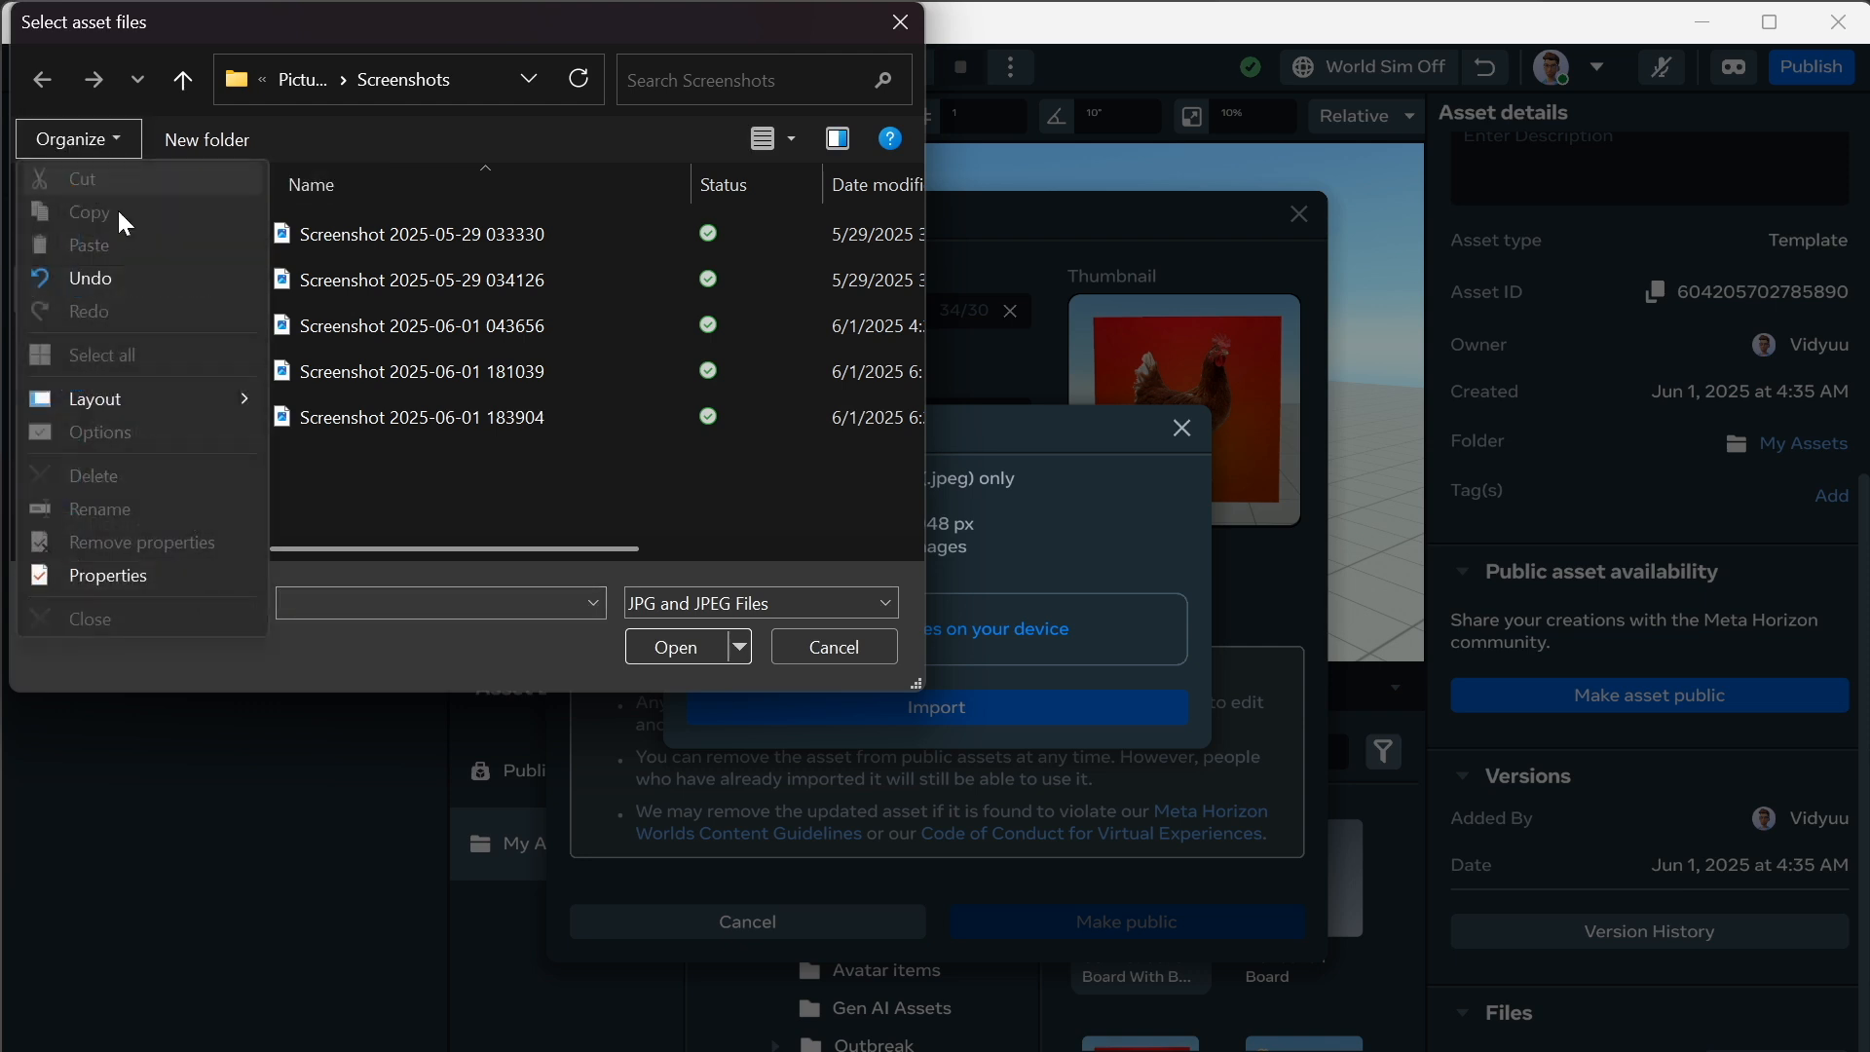
click(576, 534)
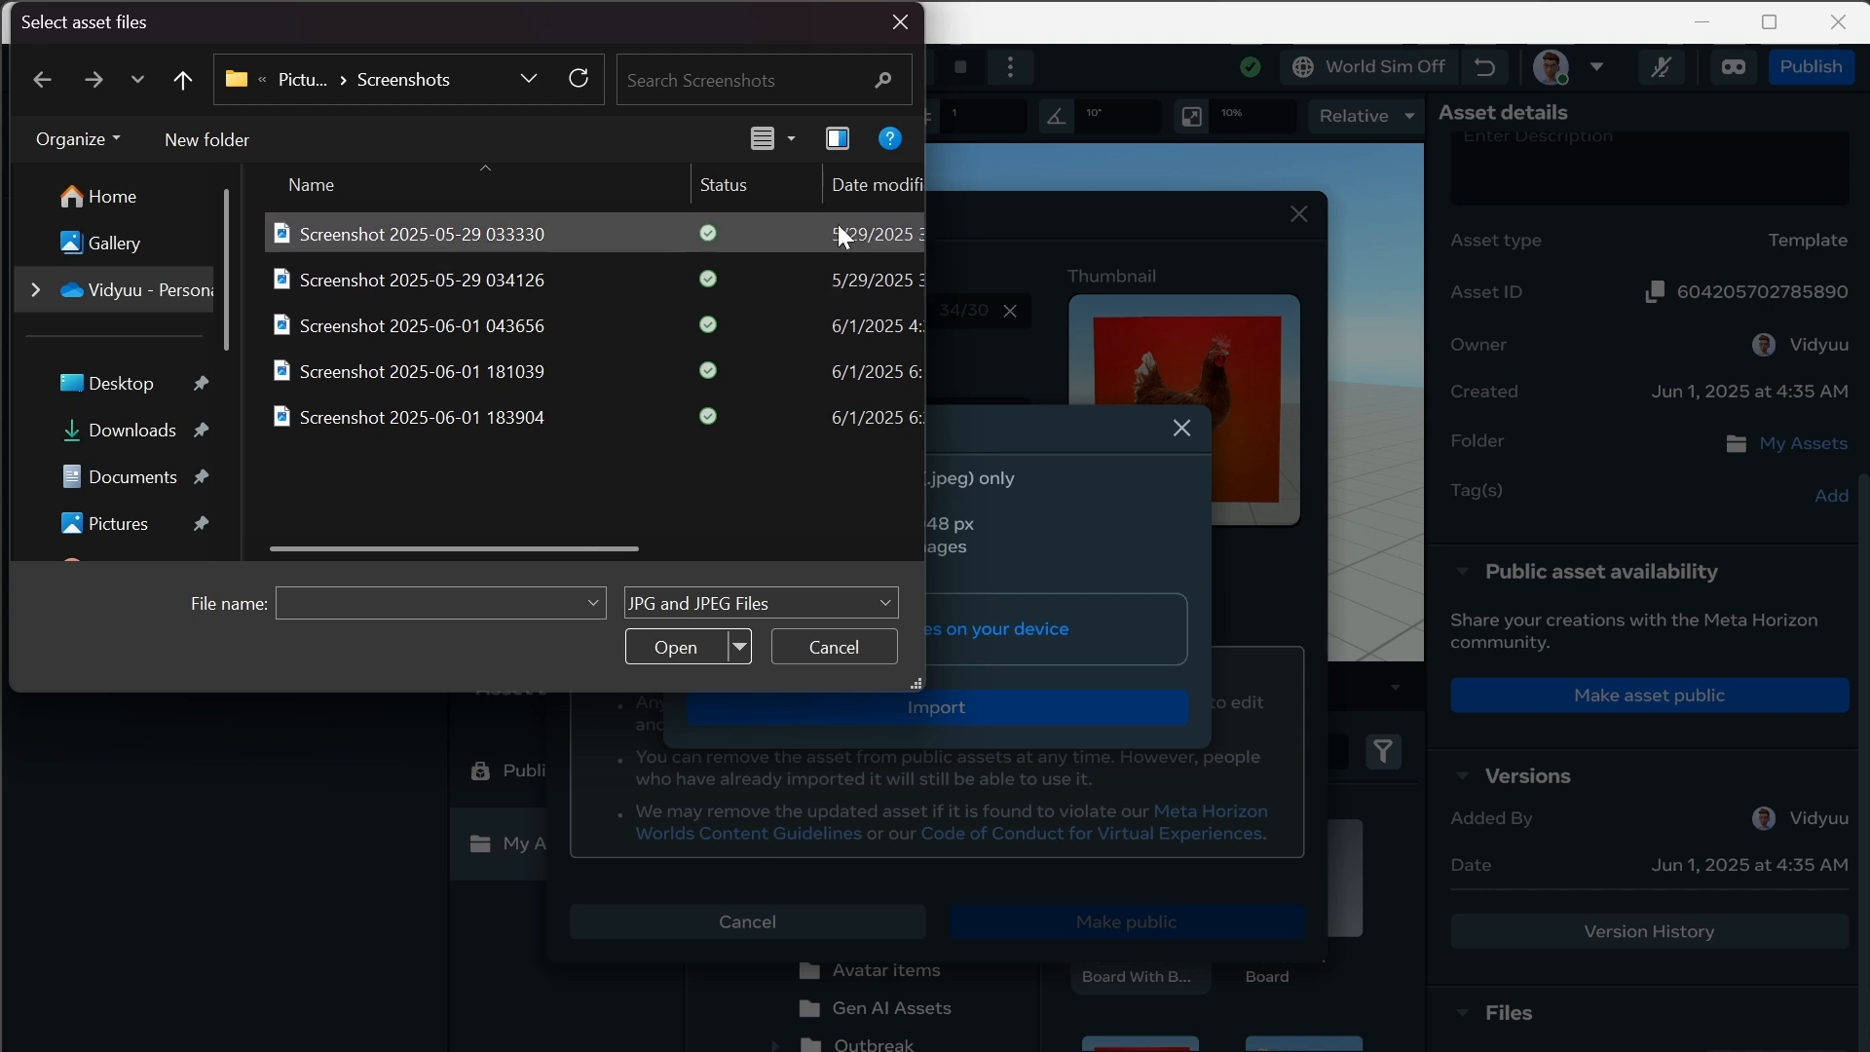
click(787, 126)
click(884, 119)
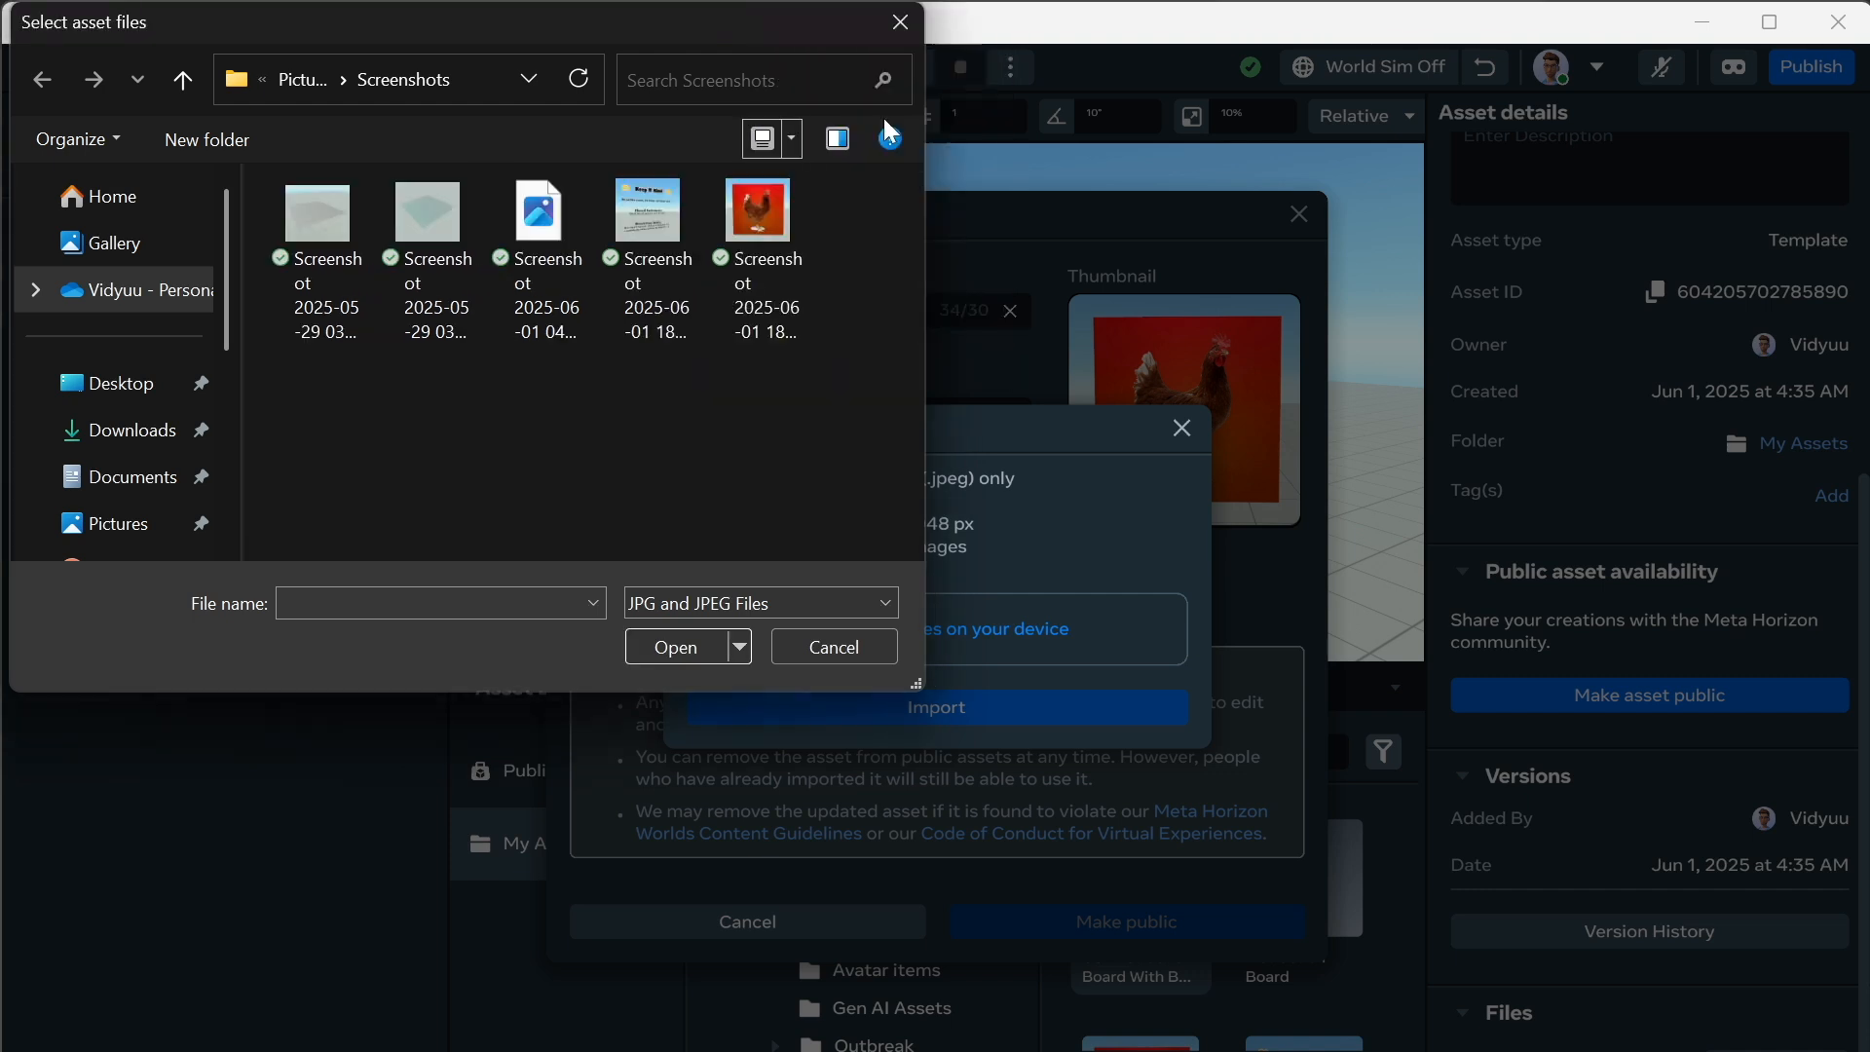
click(504, 218)
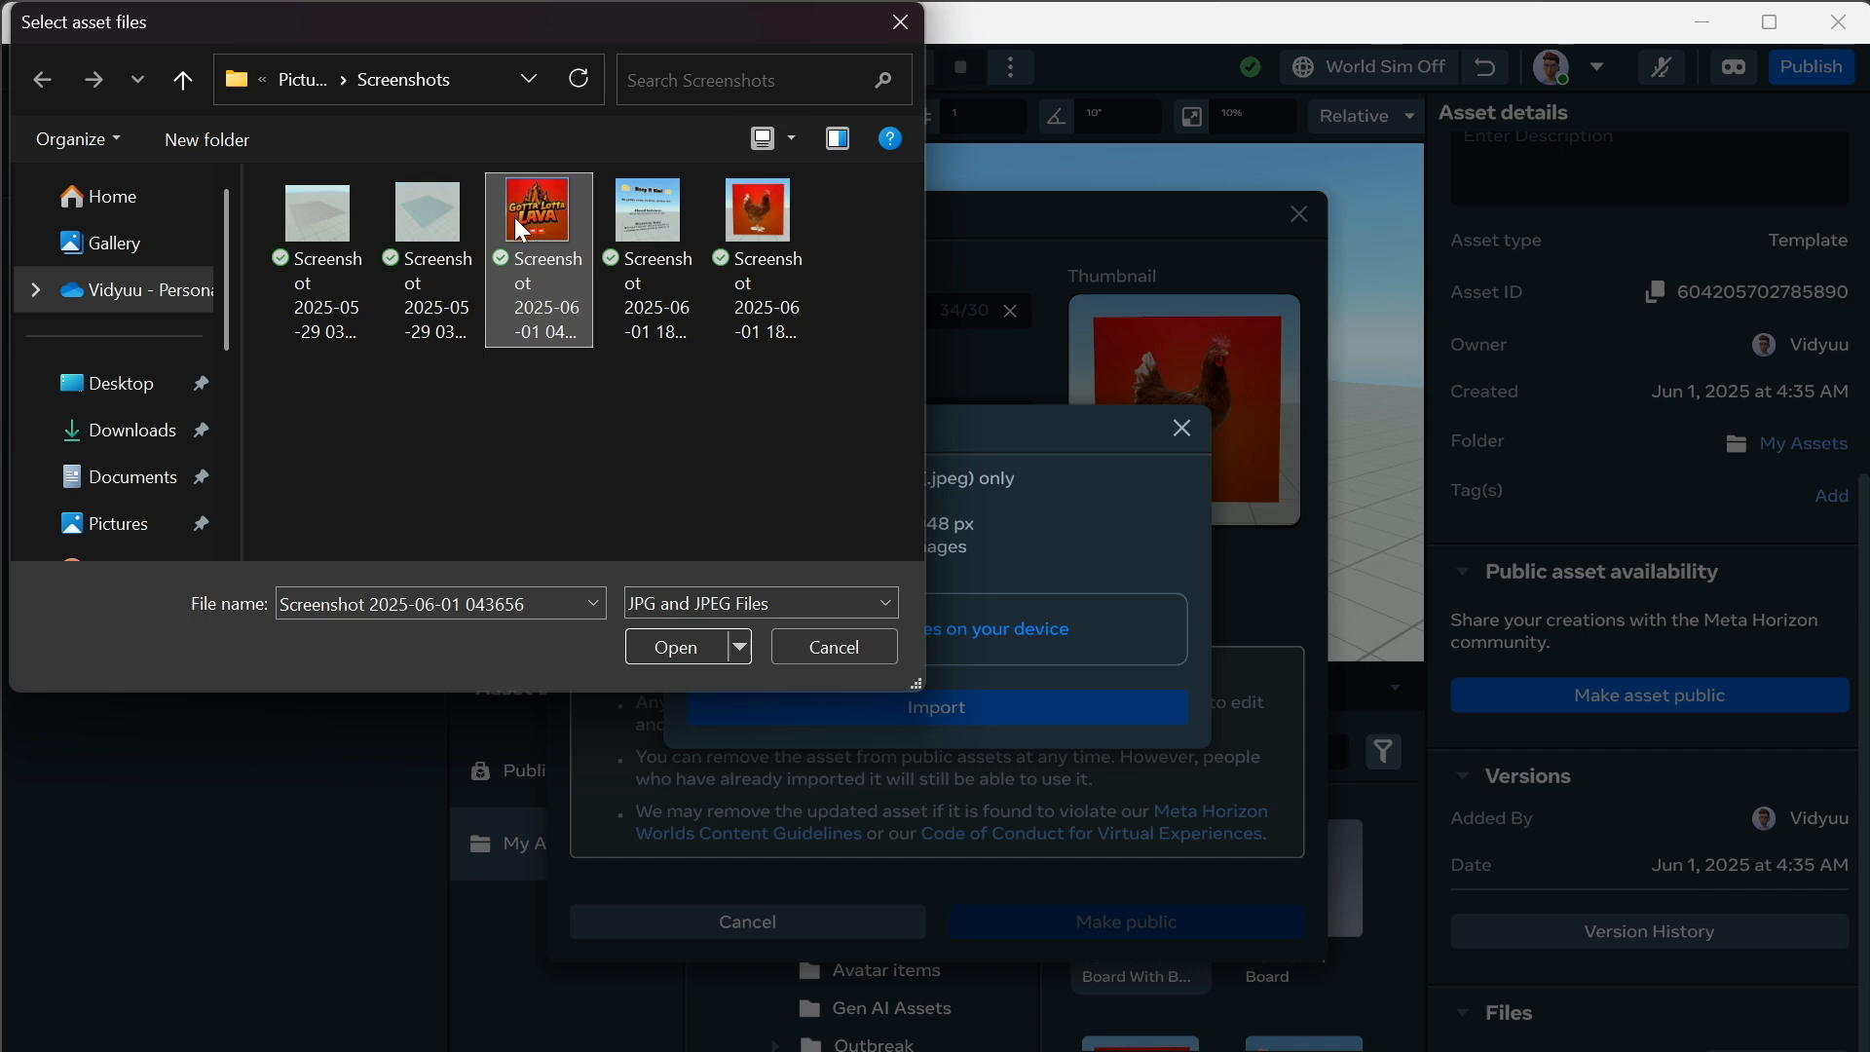
click(680, 638)
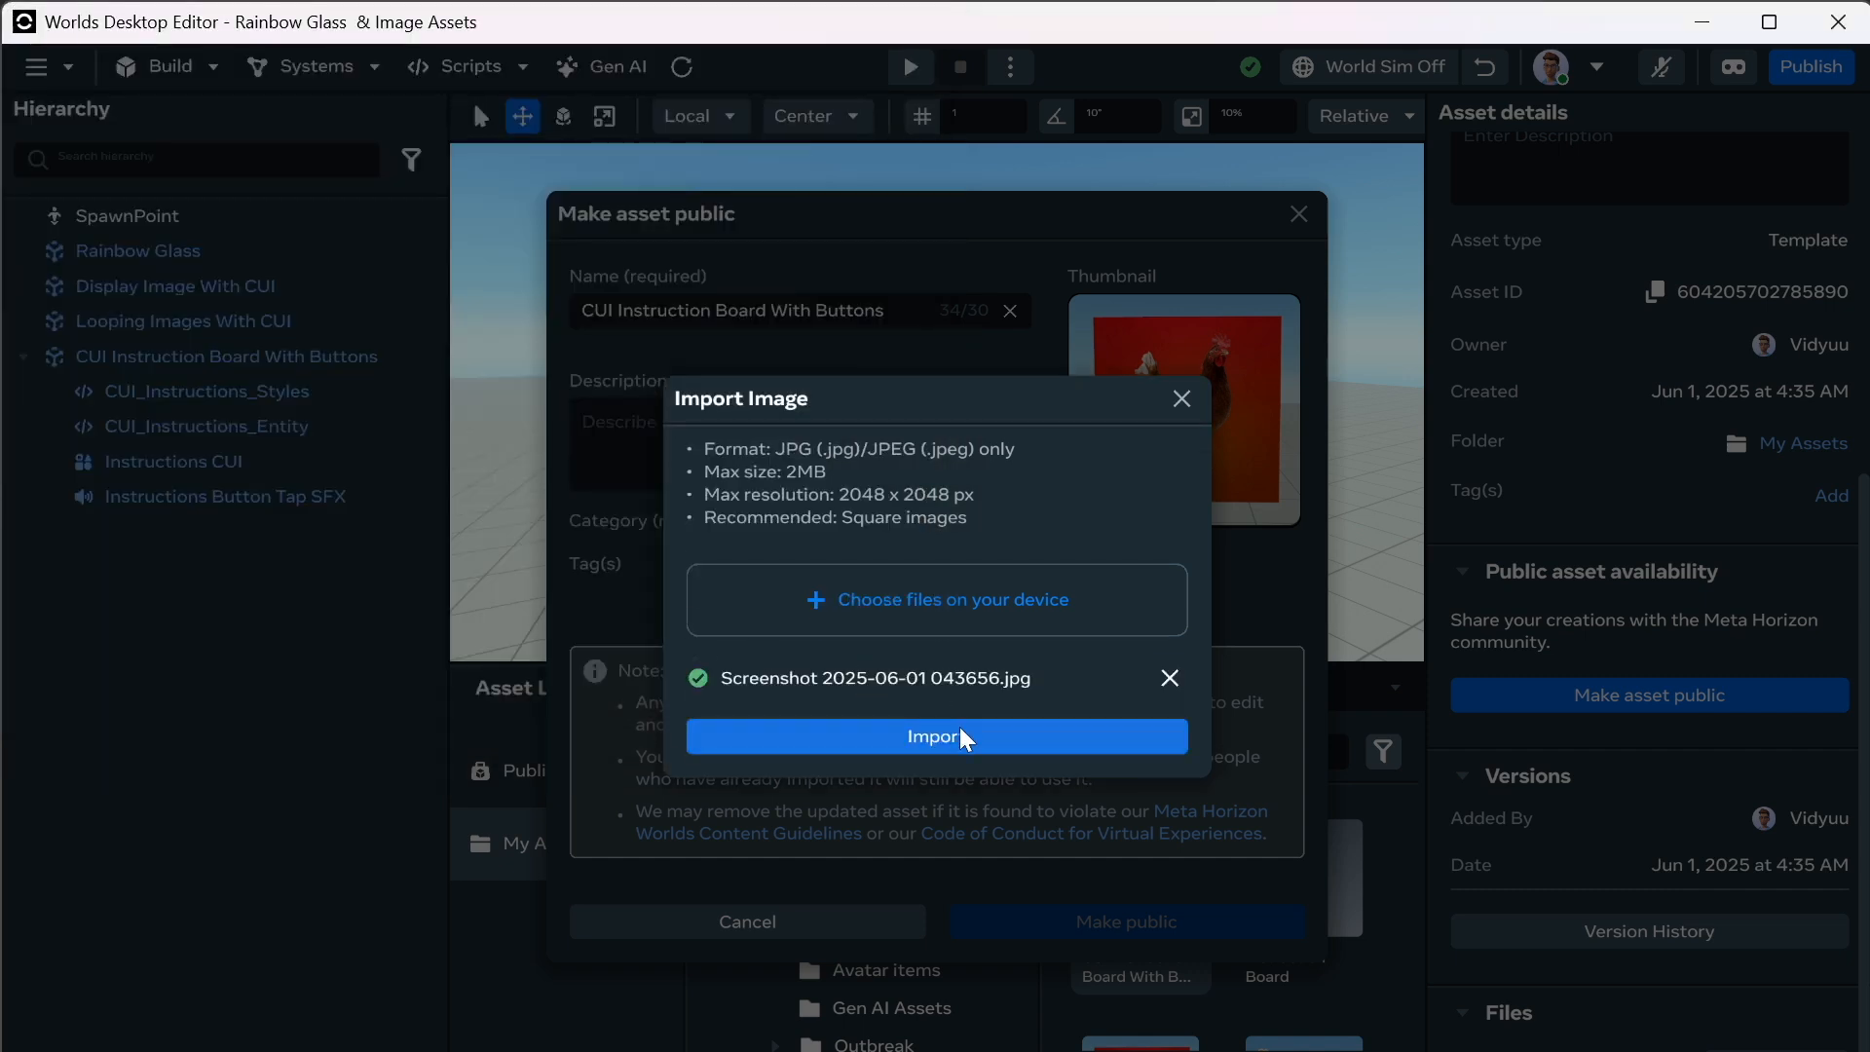
click(963, 733)
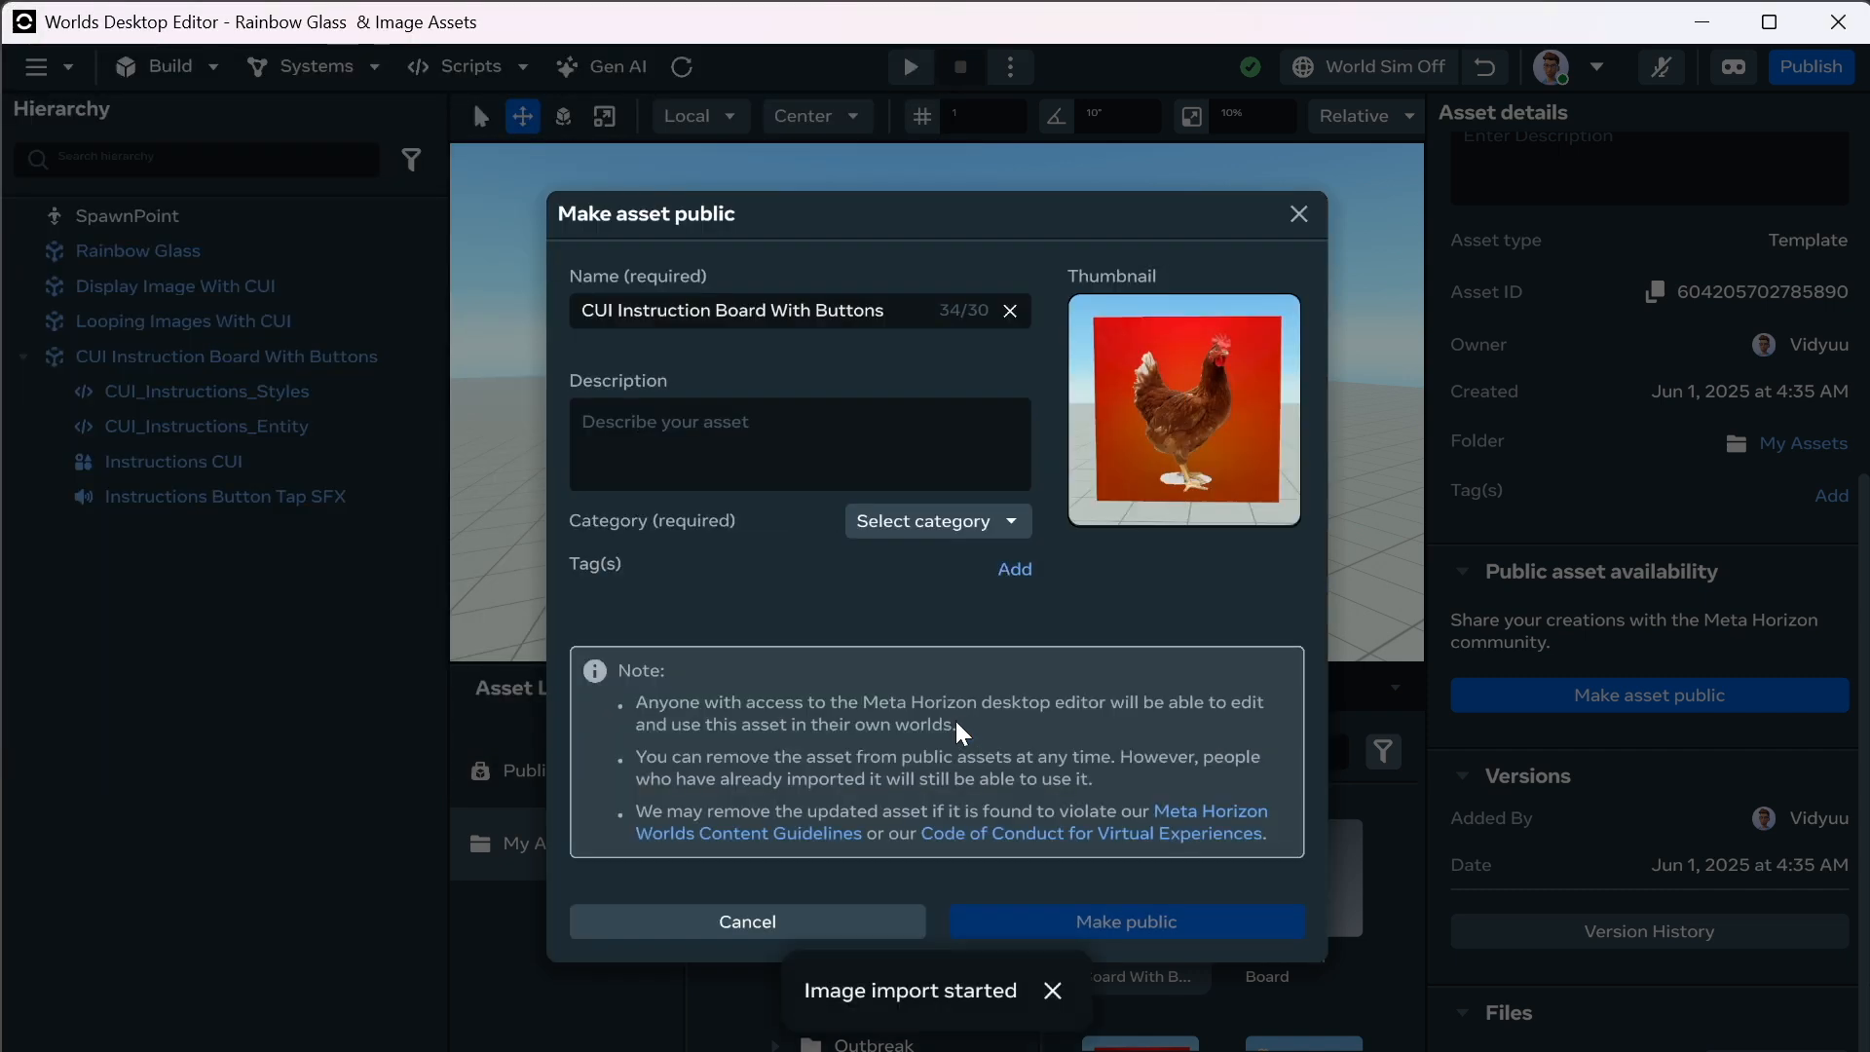
Set the asset's category to Interactive and its additional category to Interfaces.
click(893, 522)
click(915, 612)
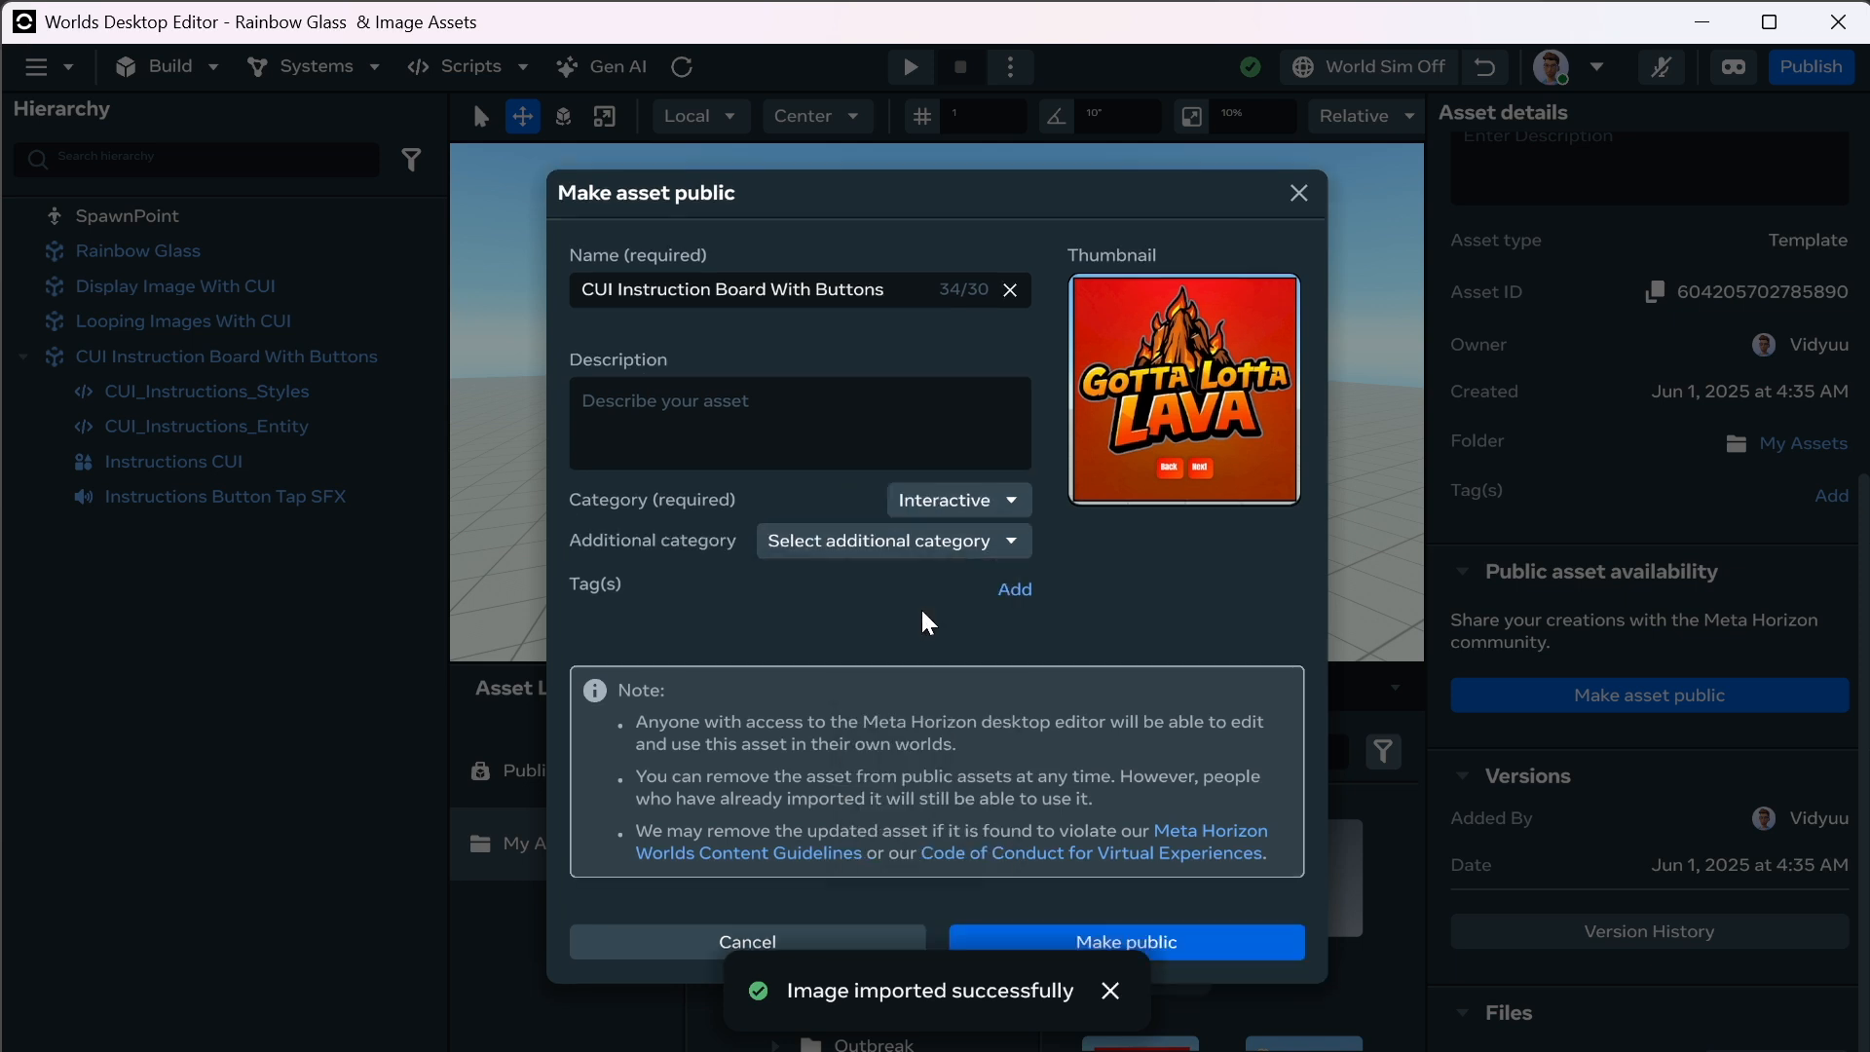
click(1003, 541)
click(840, 662)
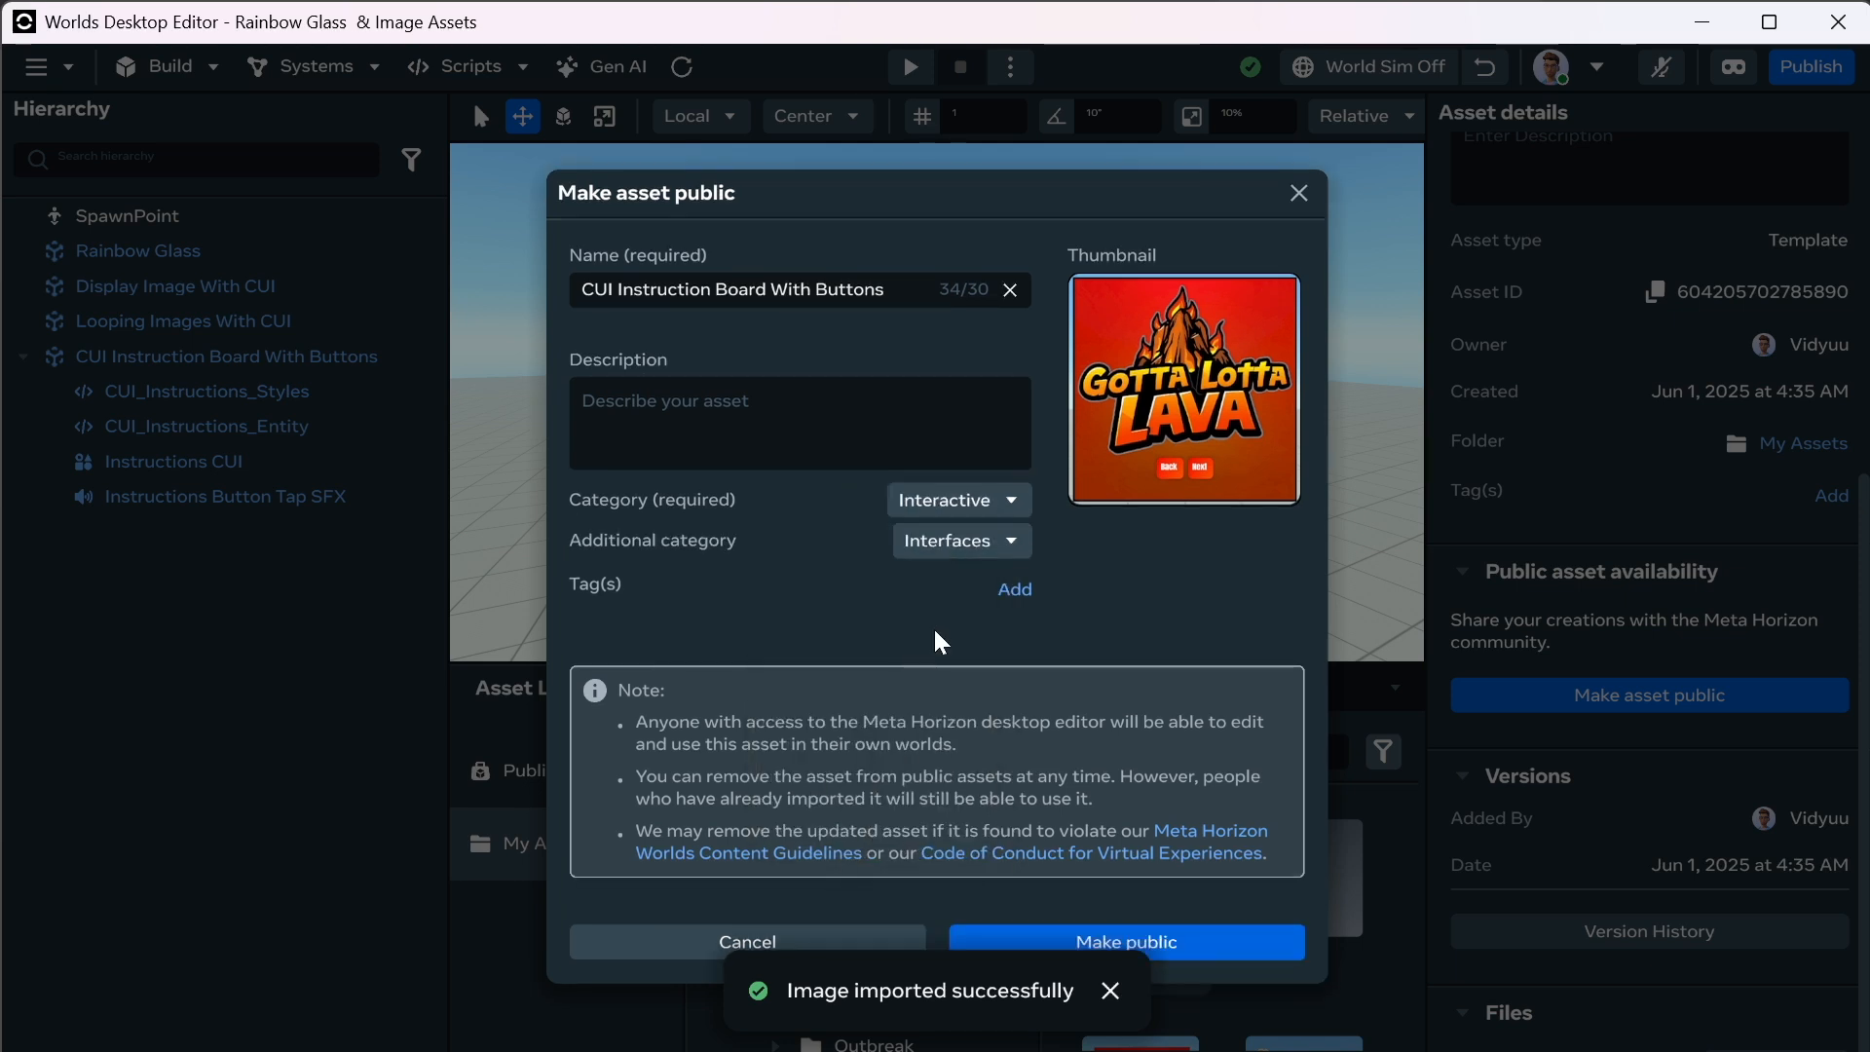
Enter the asset description "Add an interactive Custom UI to your world!".
click(837, 410)
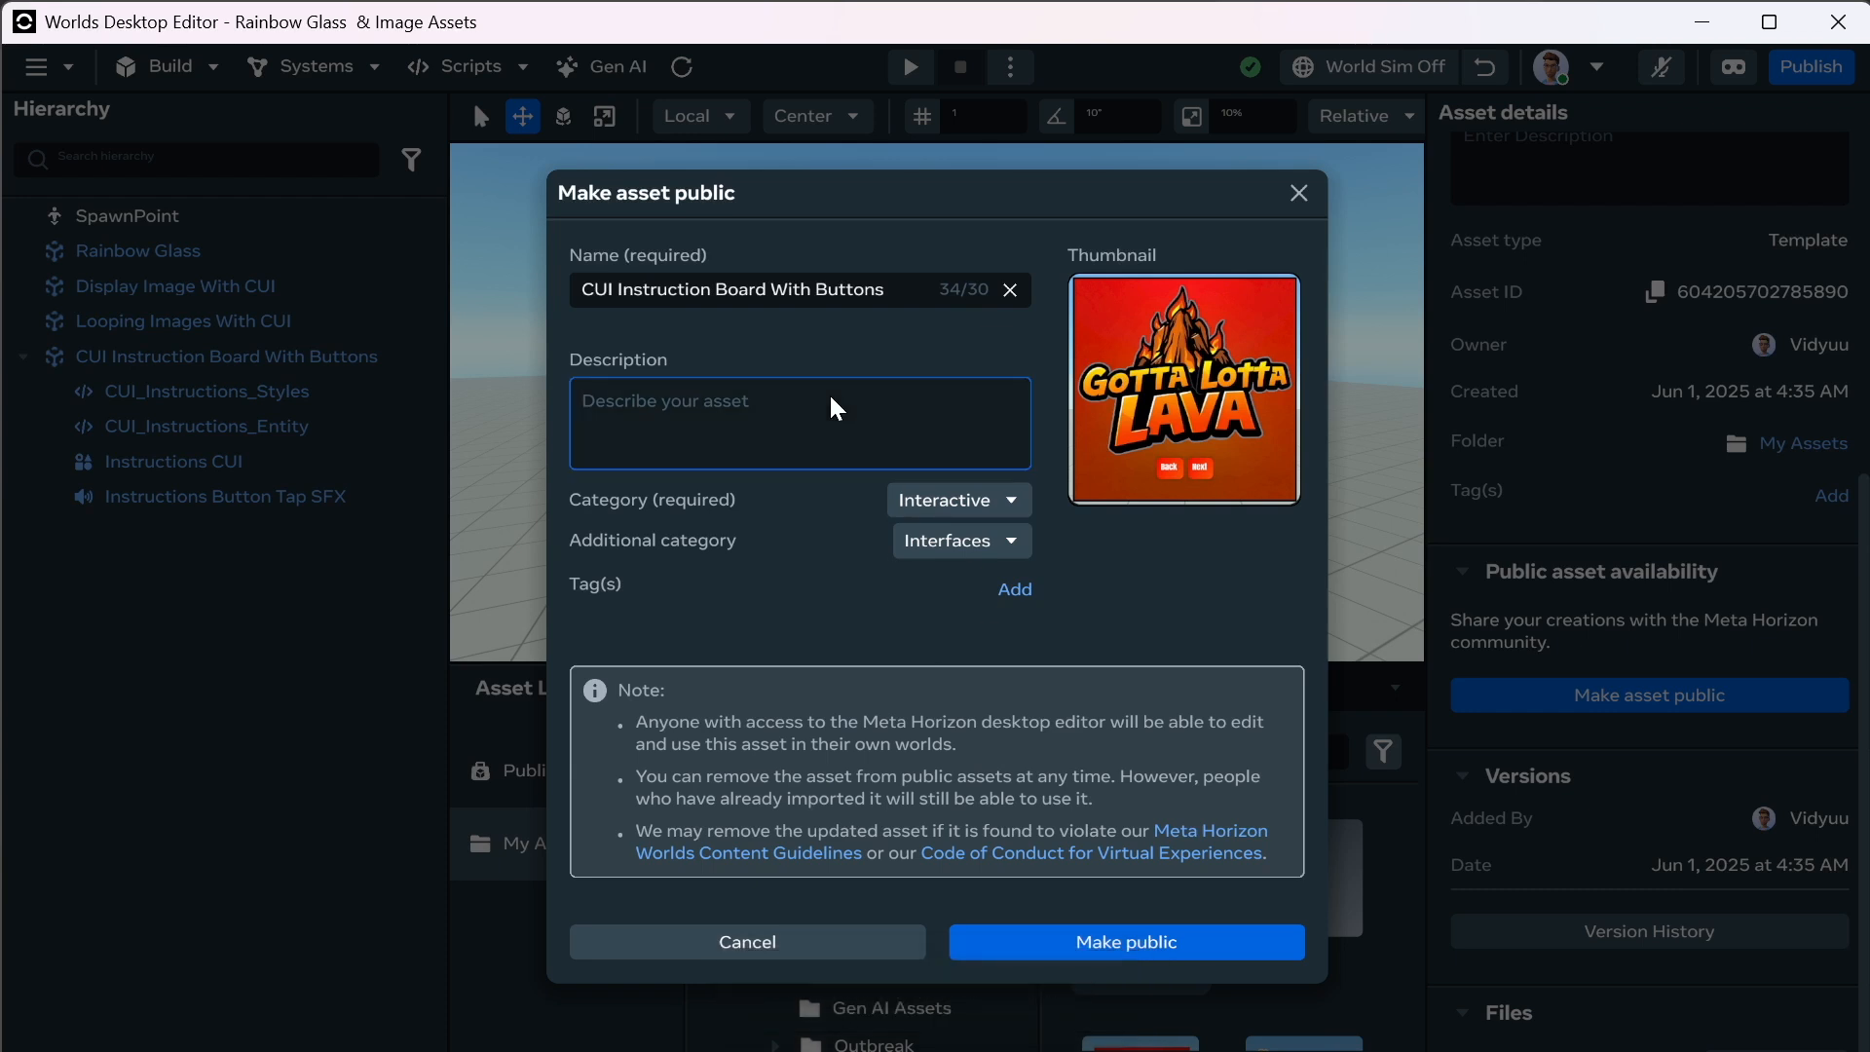
text(Add an interactiv)
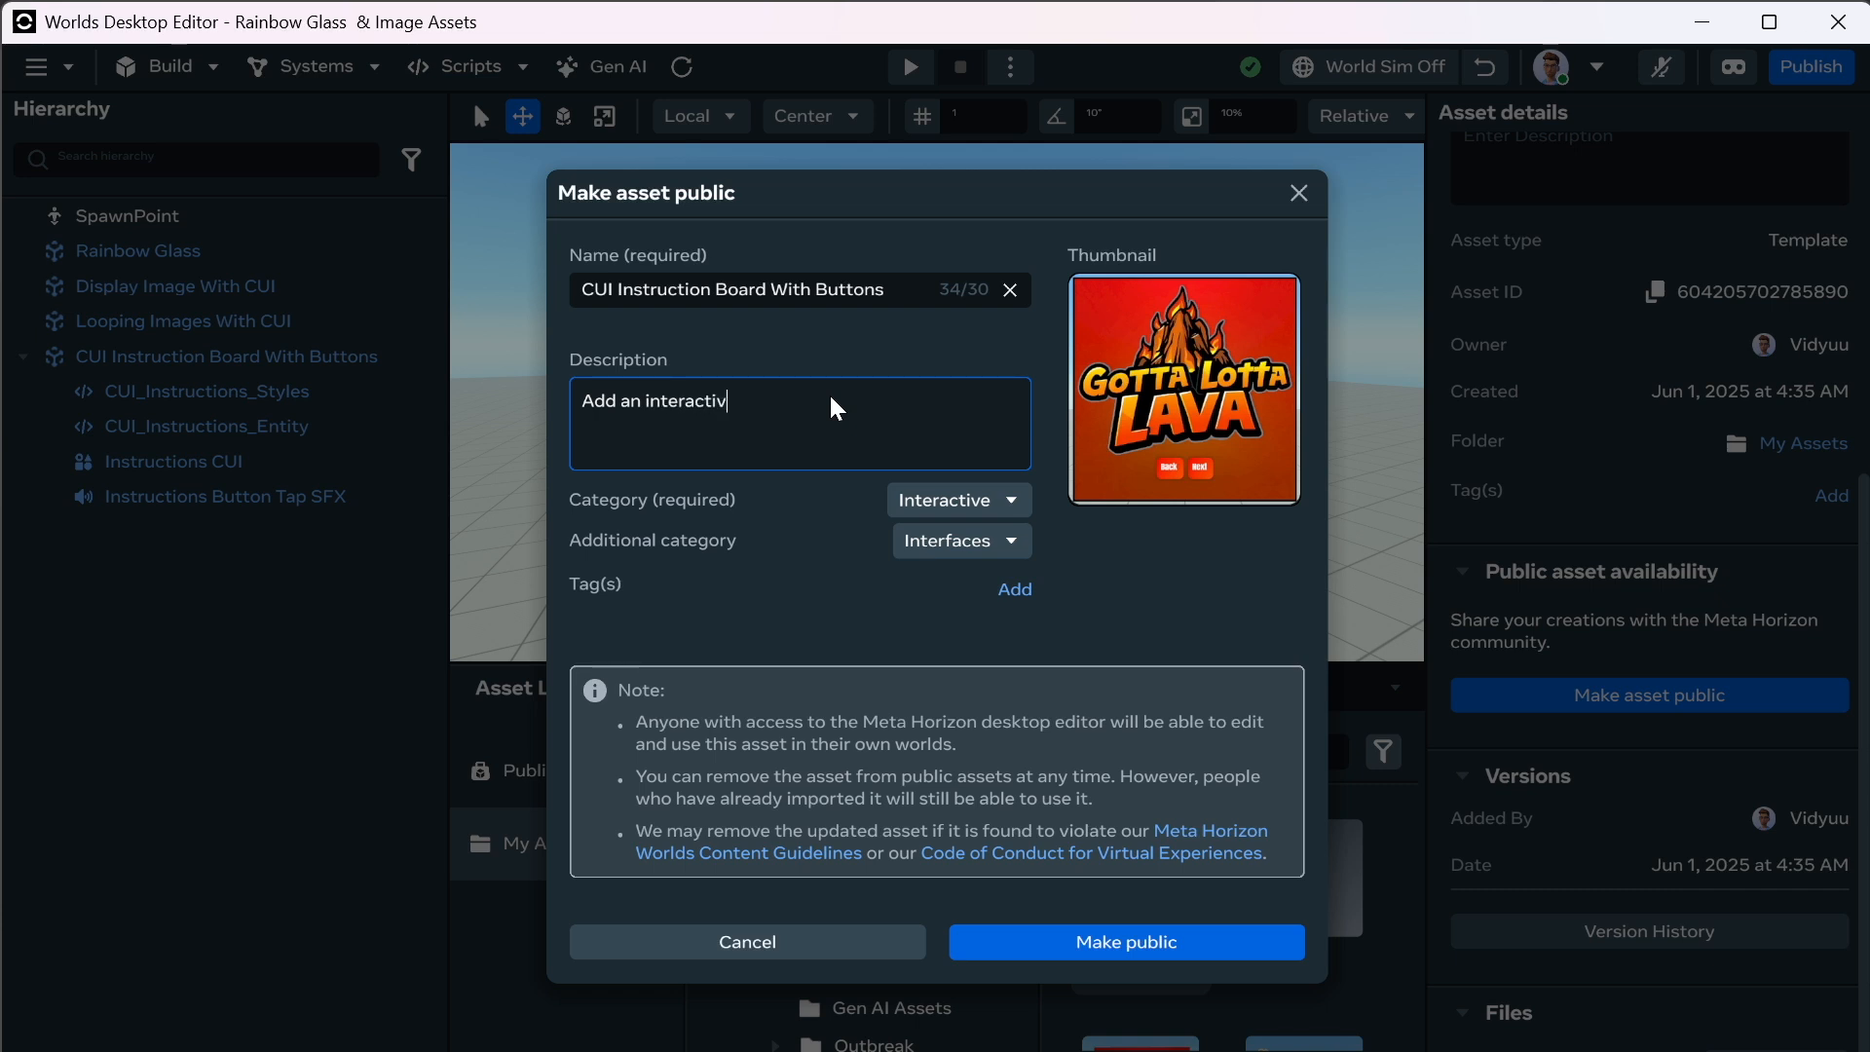
text(ustom UI to your world!)
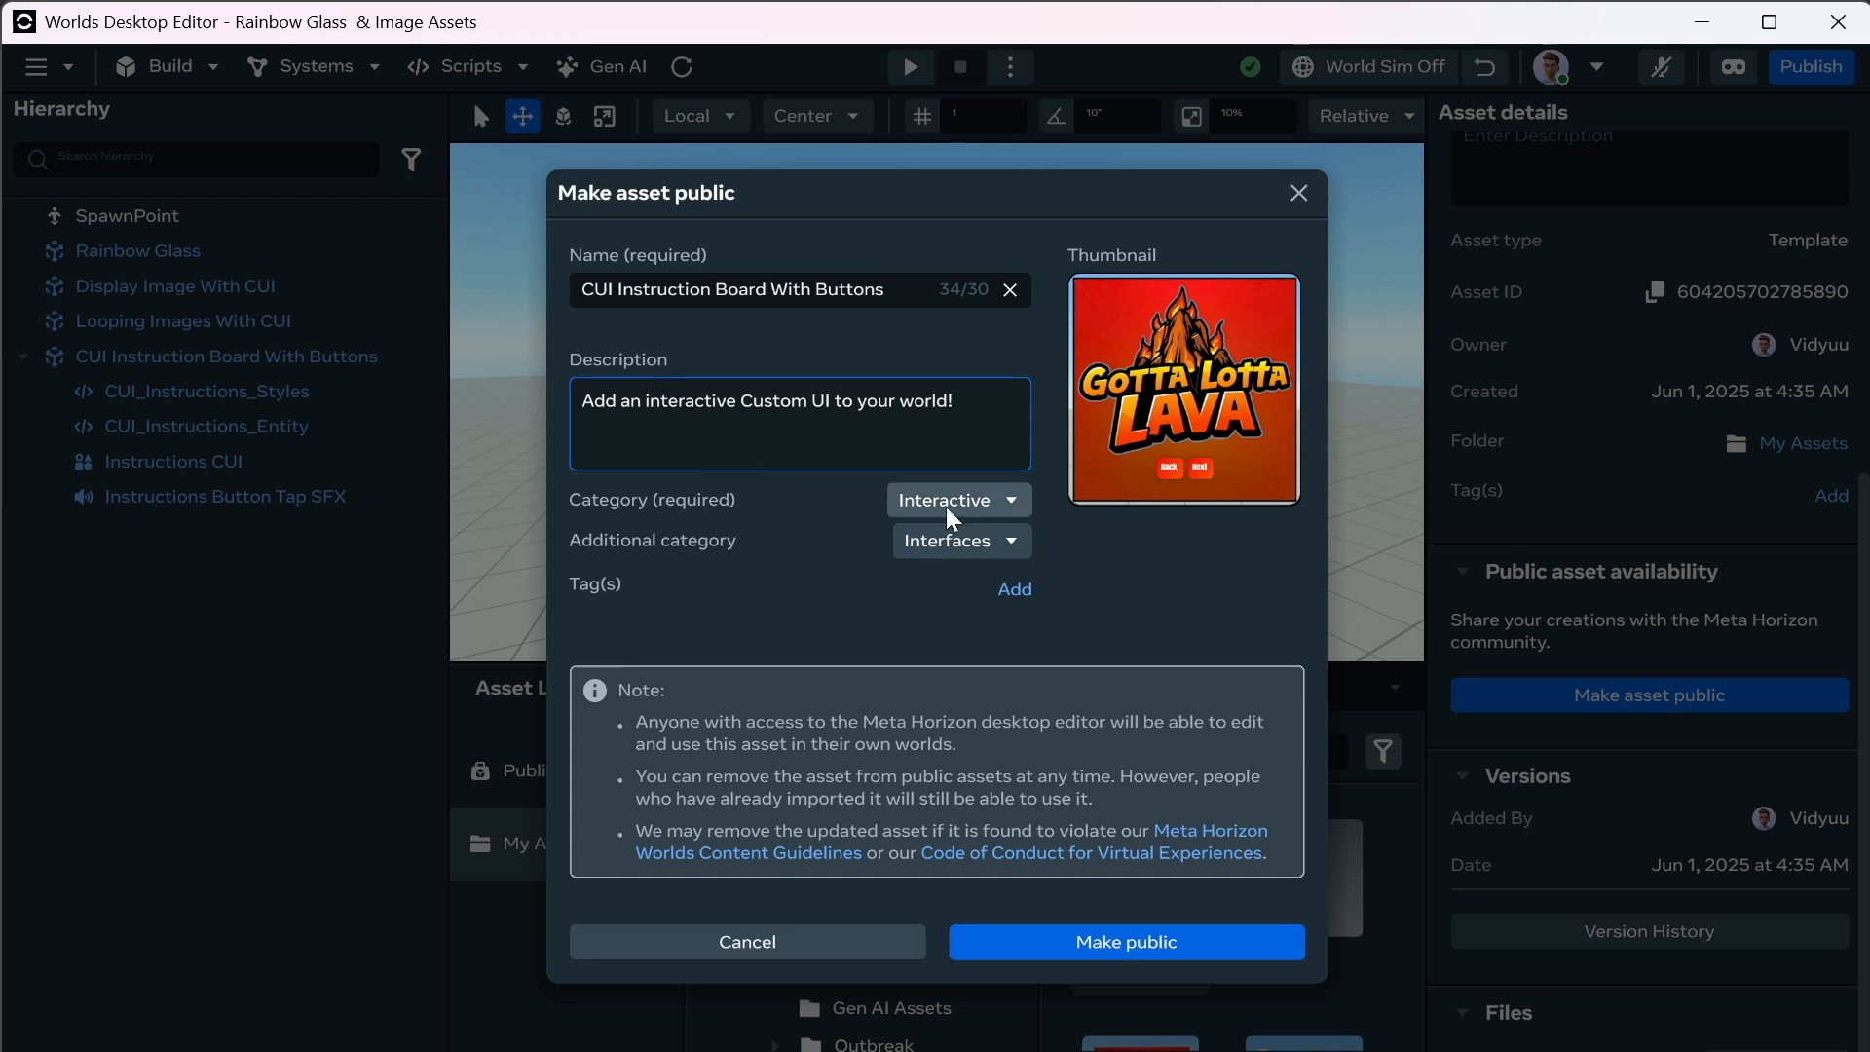
Save the tags CUI, Custom UI, the creator's name, Buttons, Images and Instructions, and make the asset public.
click(1021, 612)
click(1023, 611)
click(970, 588)
text(CUI, Custom UI, Vidyuu, Butt)
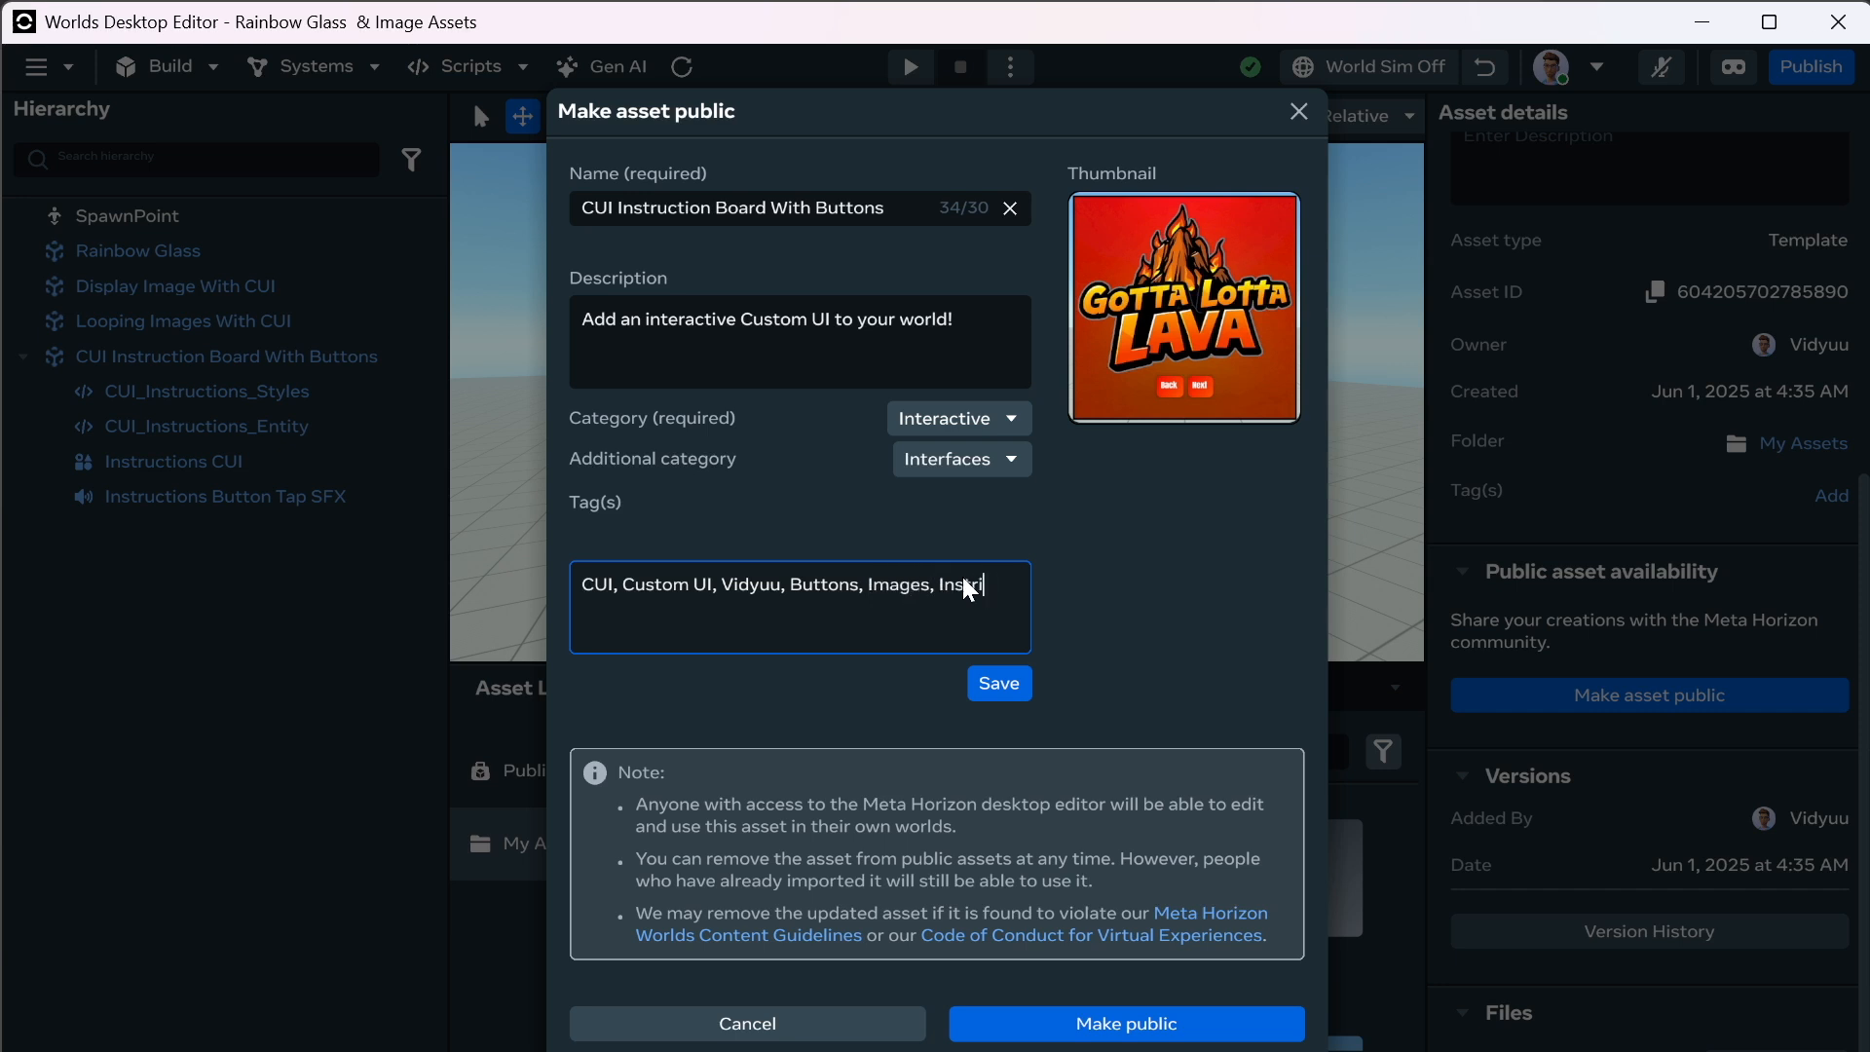
text(ons)
click(996, 685)
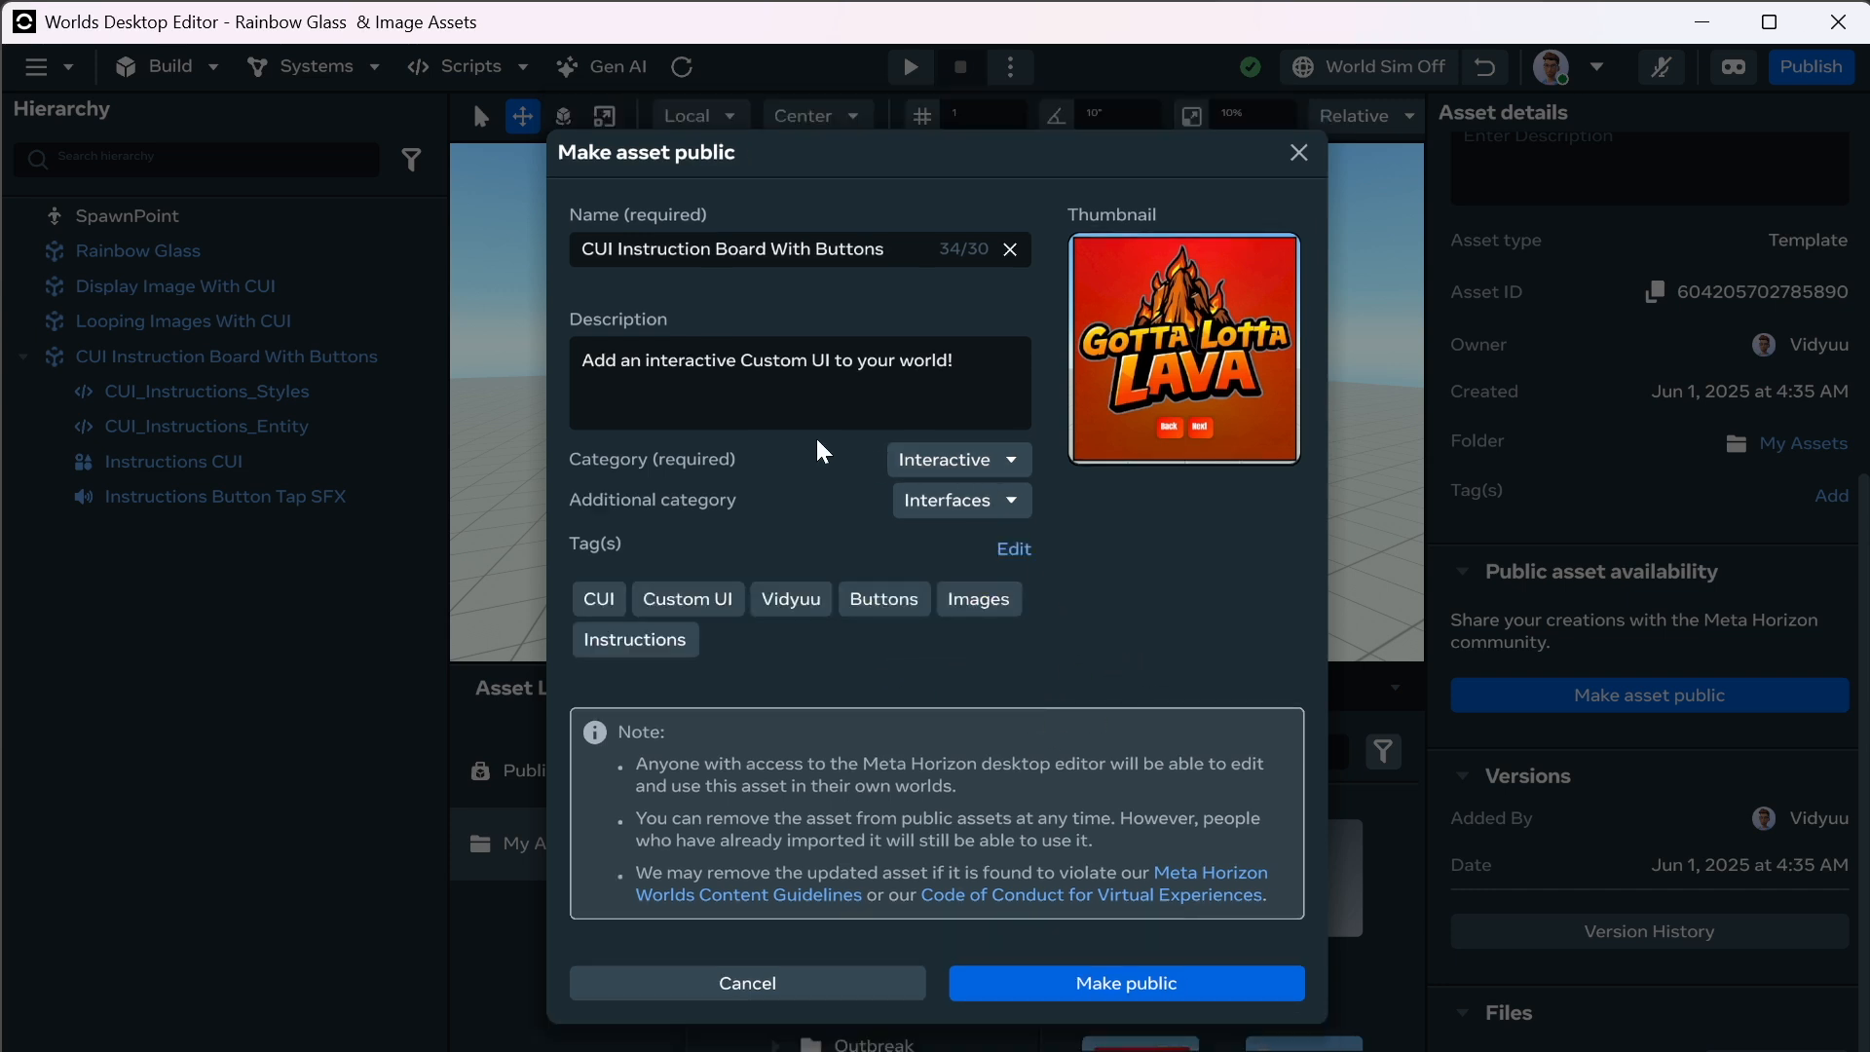
click(1166, 985)
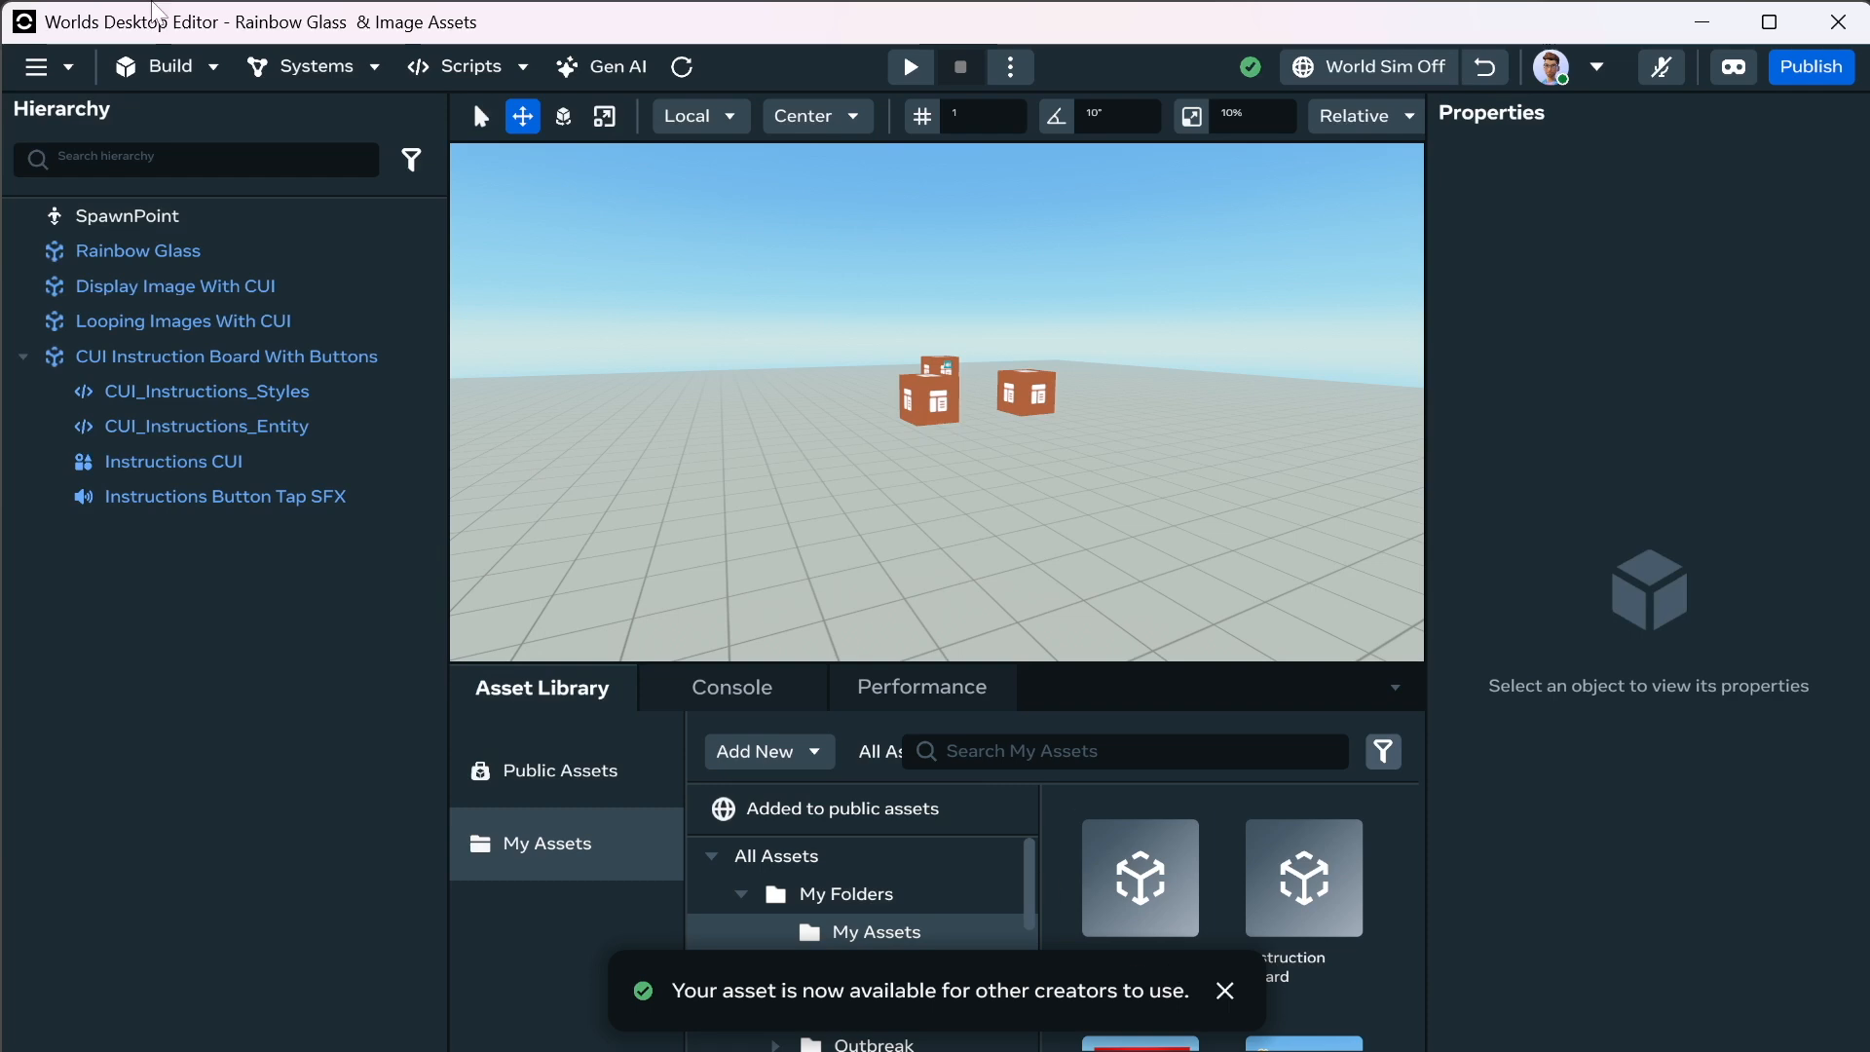
Leave the current world and return to Creation Home.
click(47, 66)
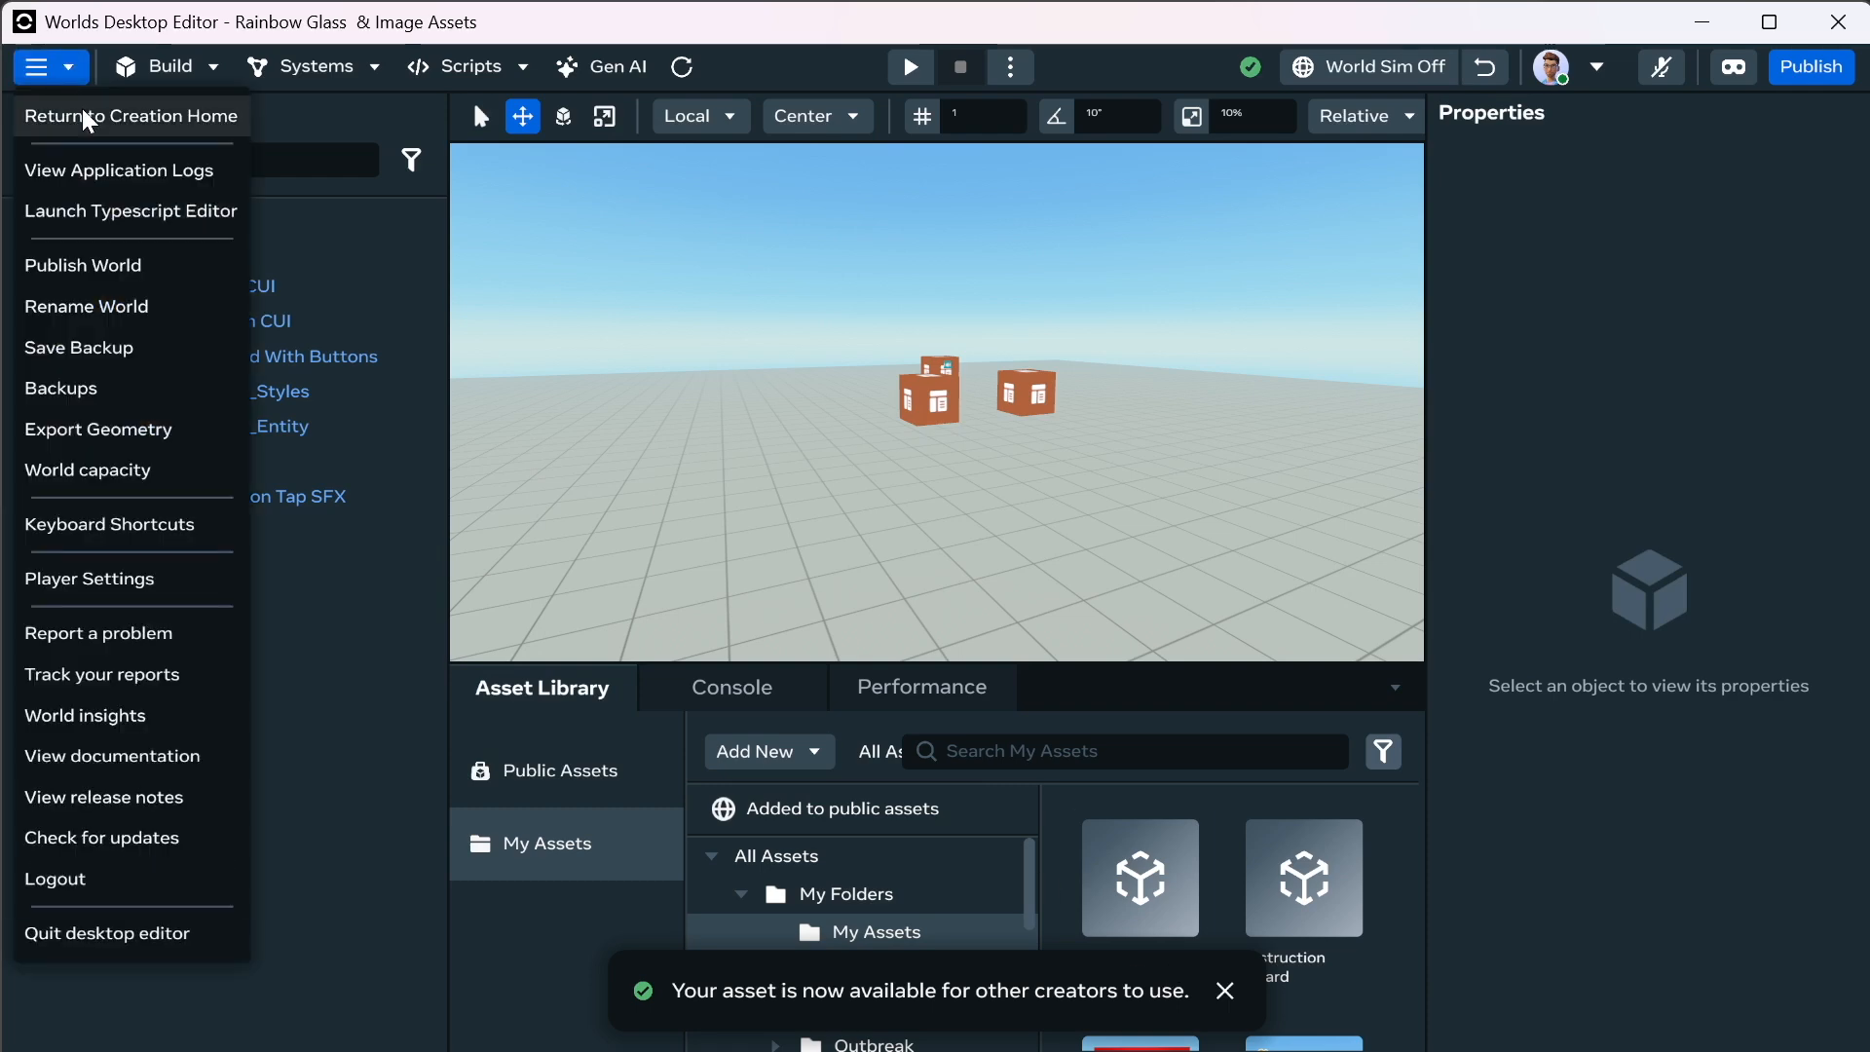
Leave the current world for Creation Home, create a new world, and close its Gen AI panel.
click(87, 118)
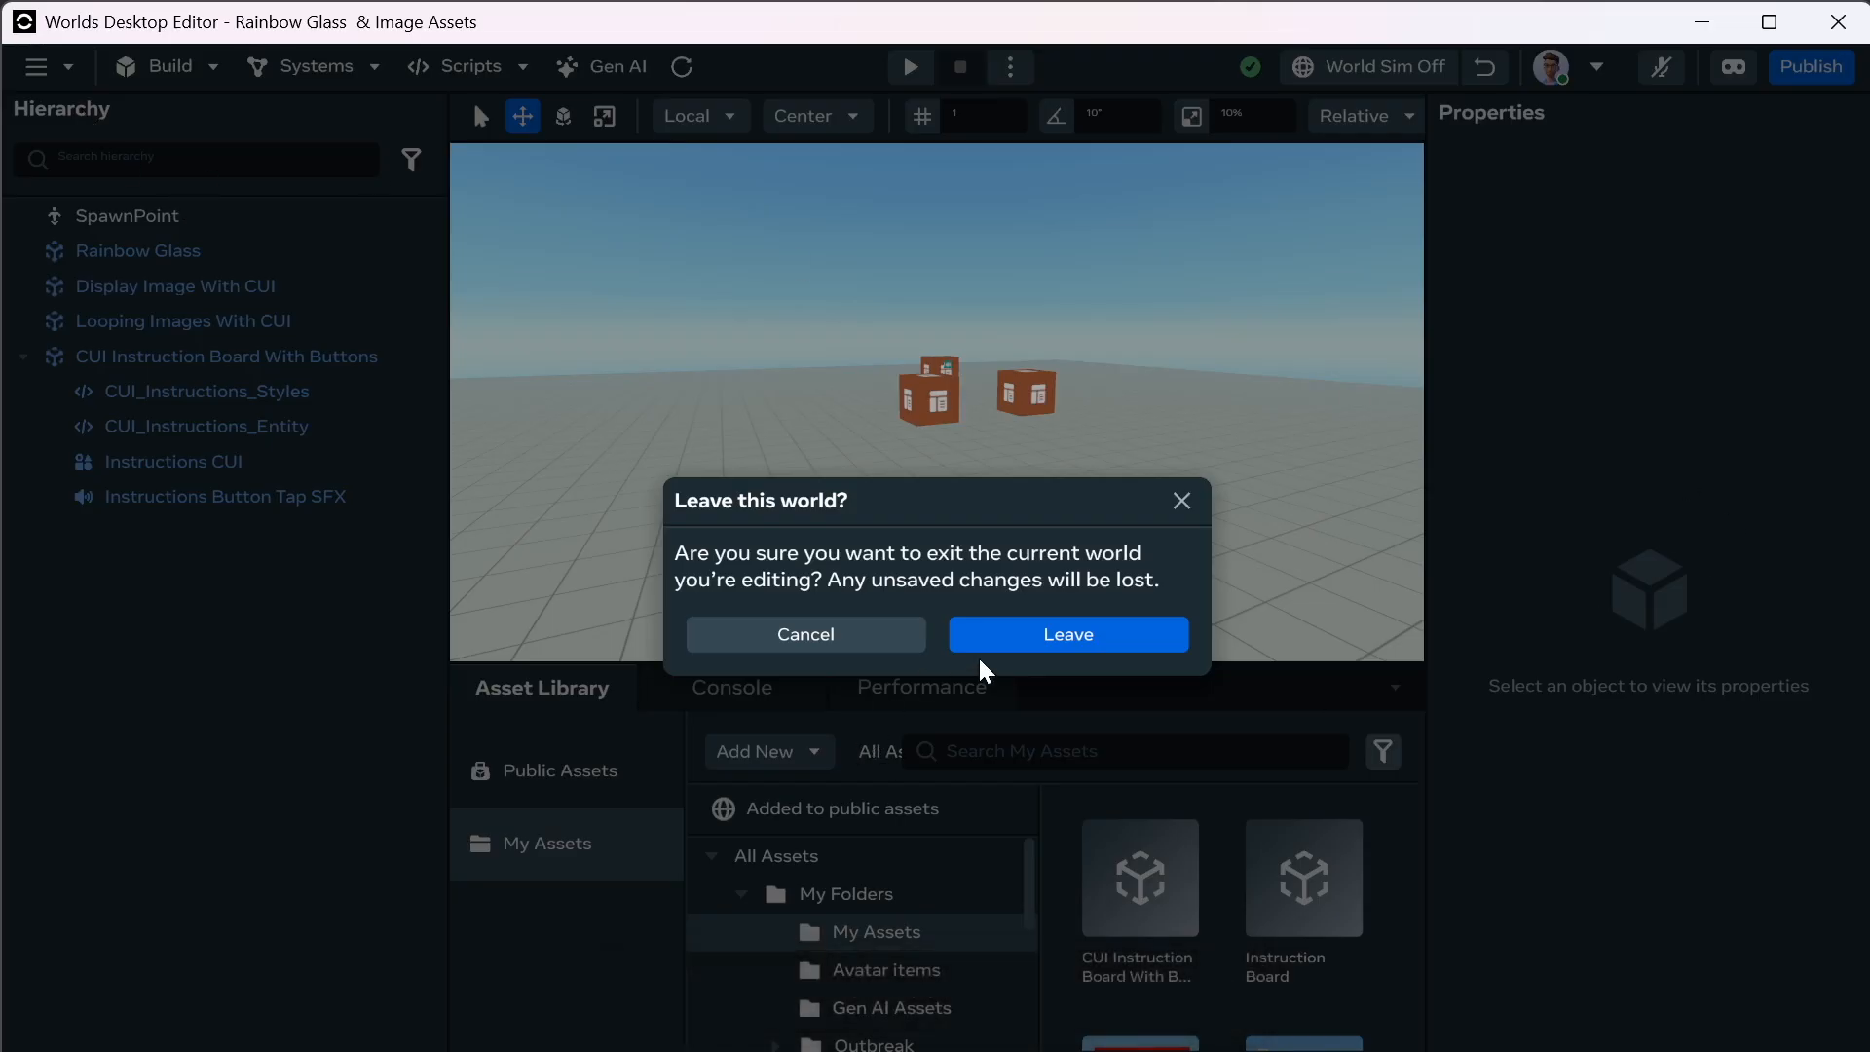
click(1002, 635)
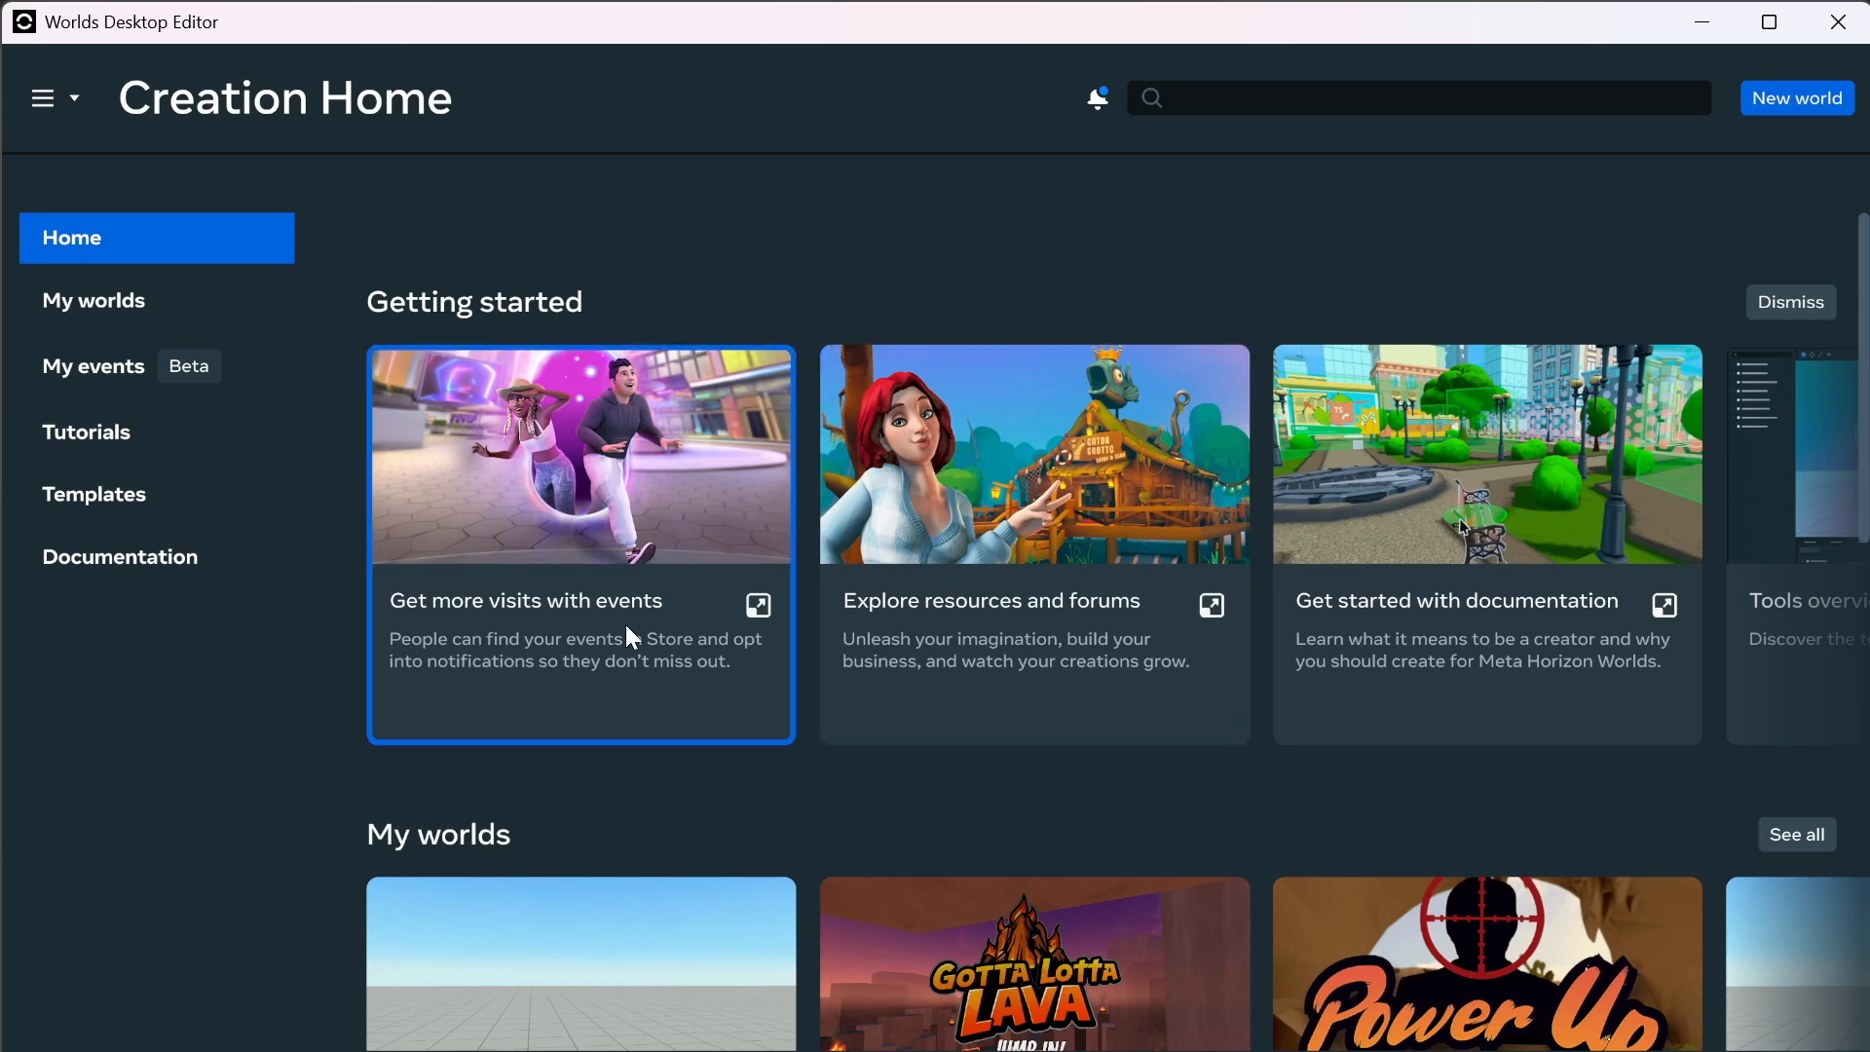
click(1804, 96)
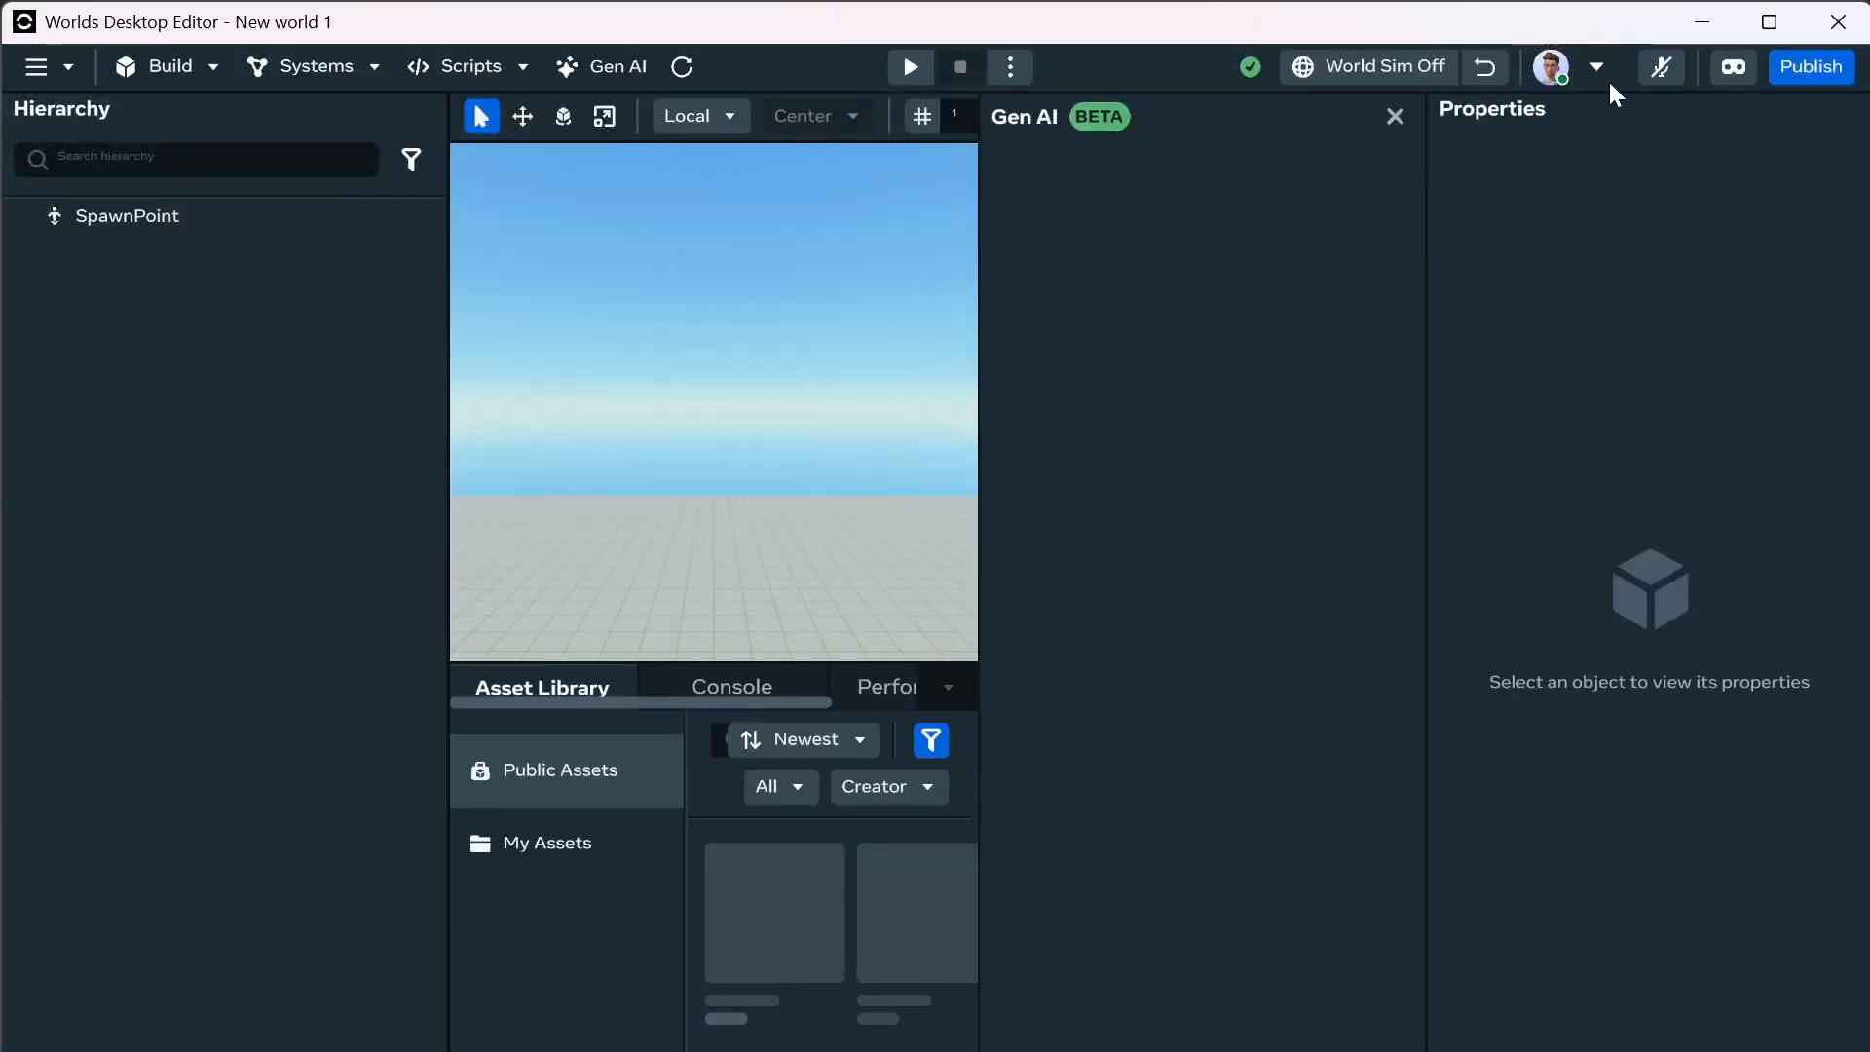
click(1395, 117)
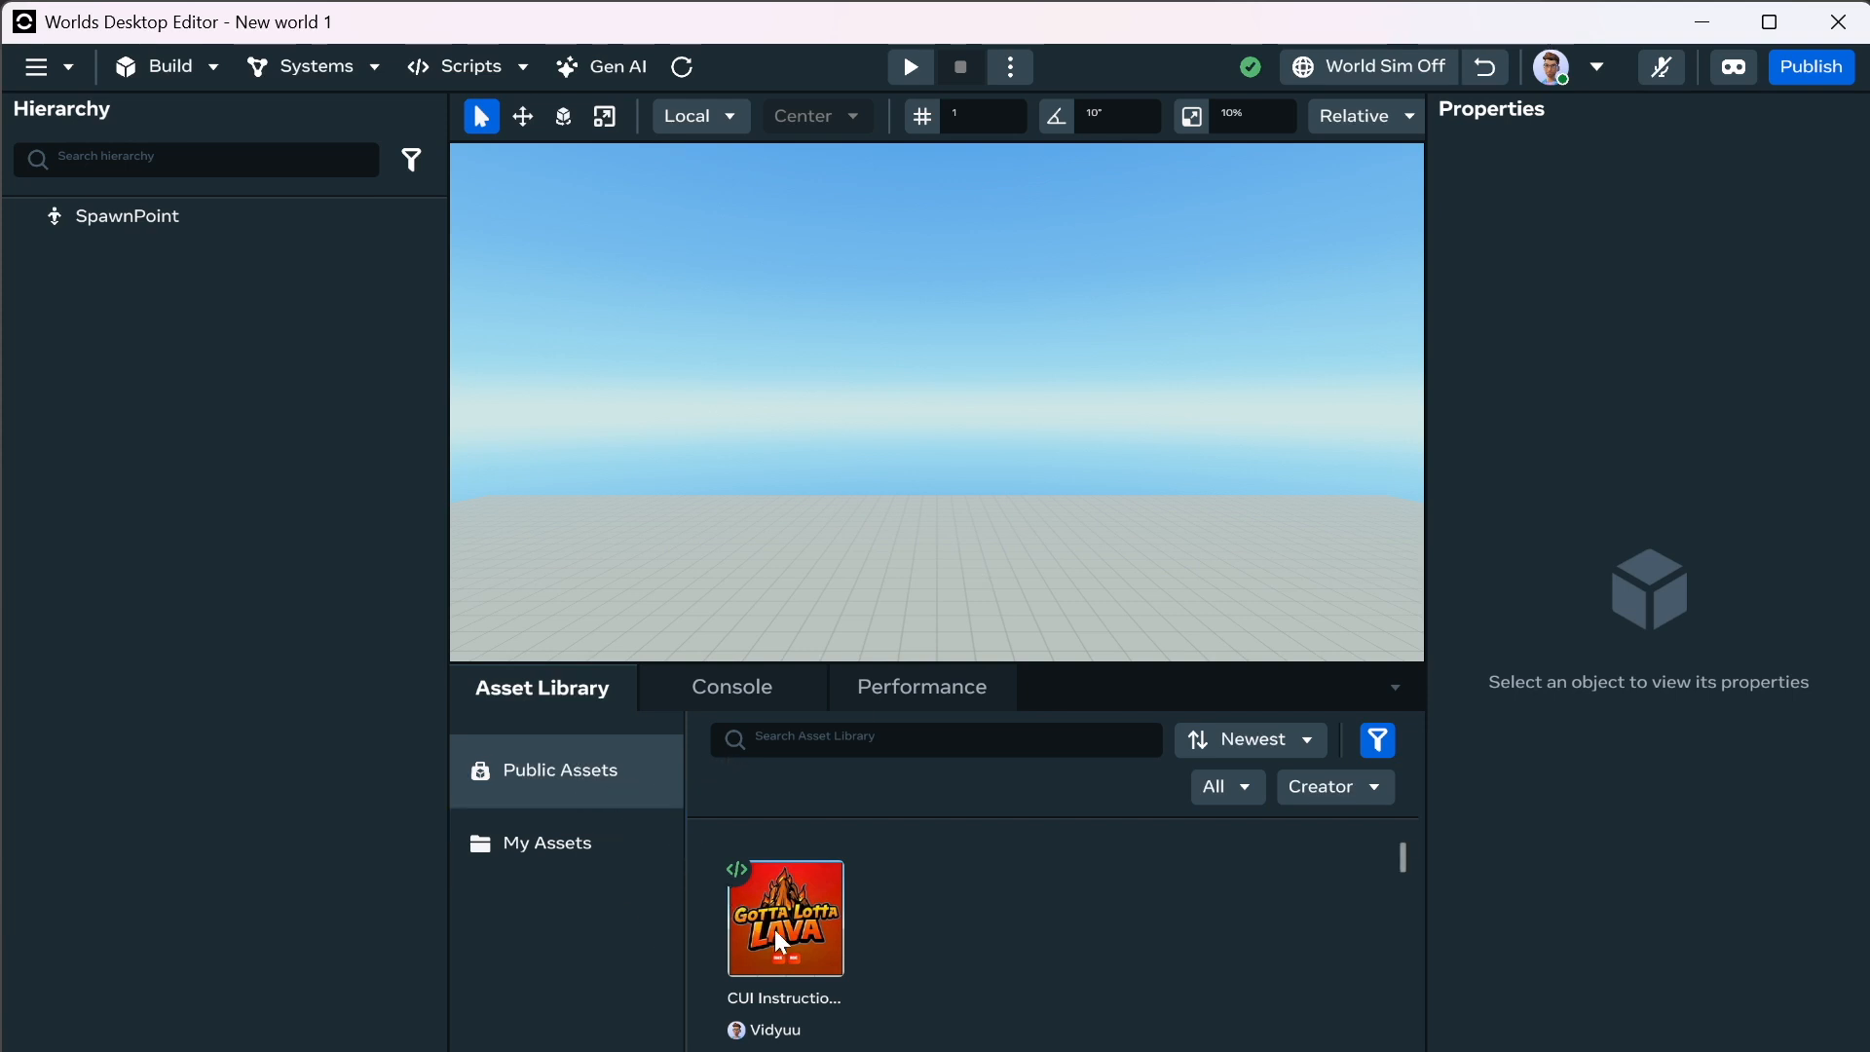
Place the public CUI Instruction Board With Buttons asset in the world, accept its scripts, and select it.
drag(785, 943, 717, 552)
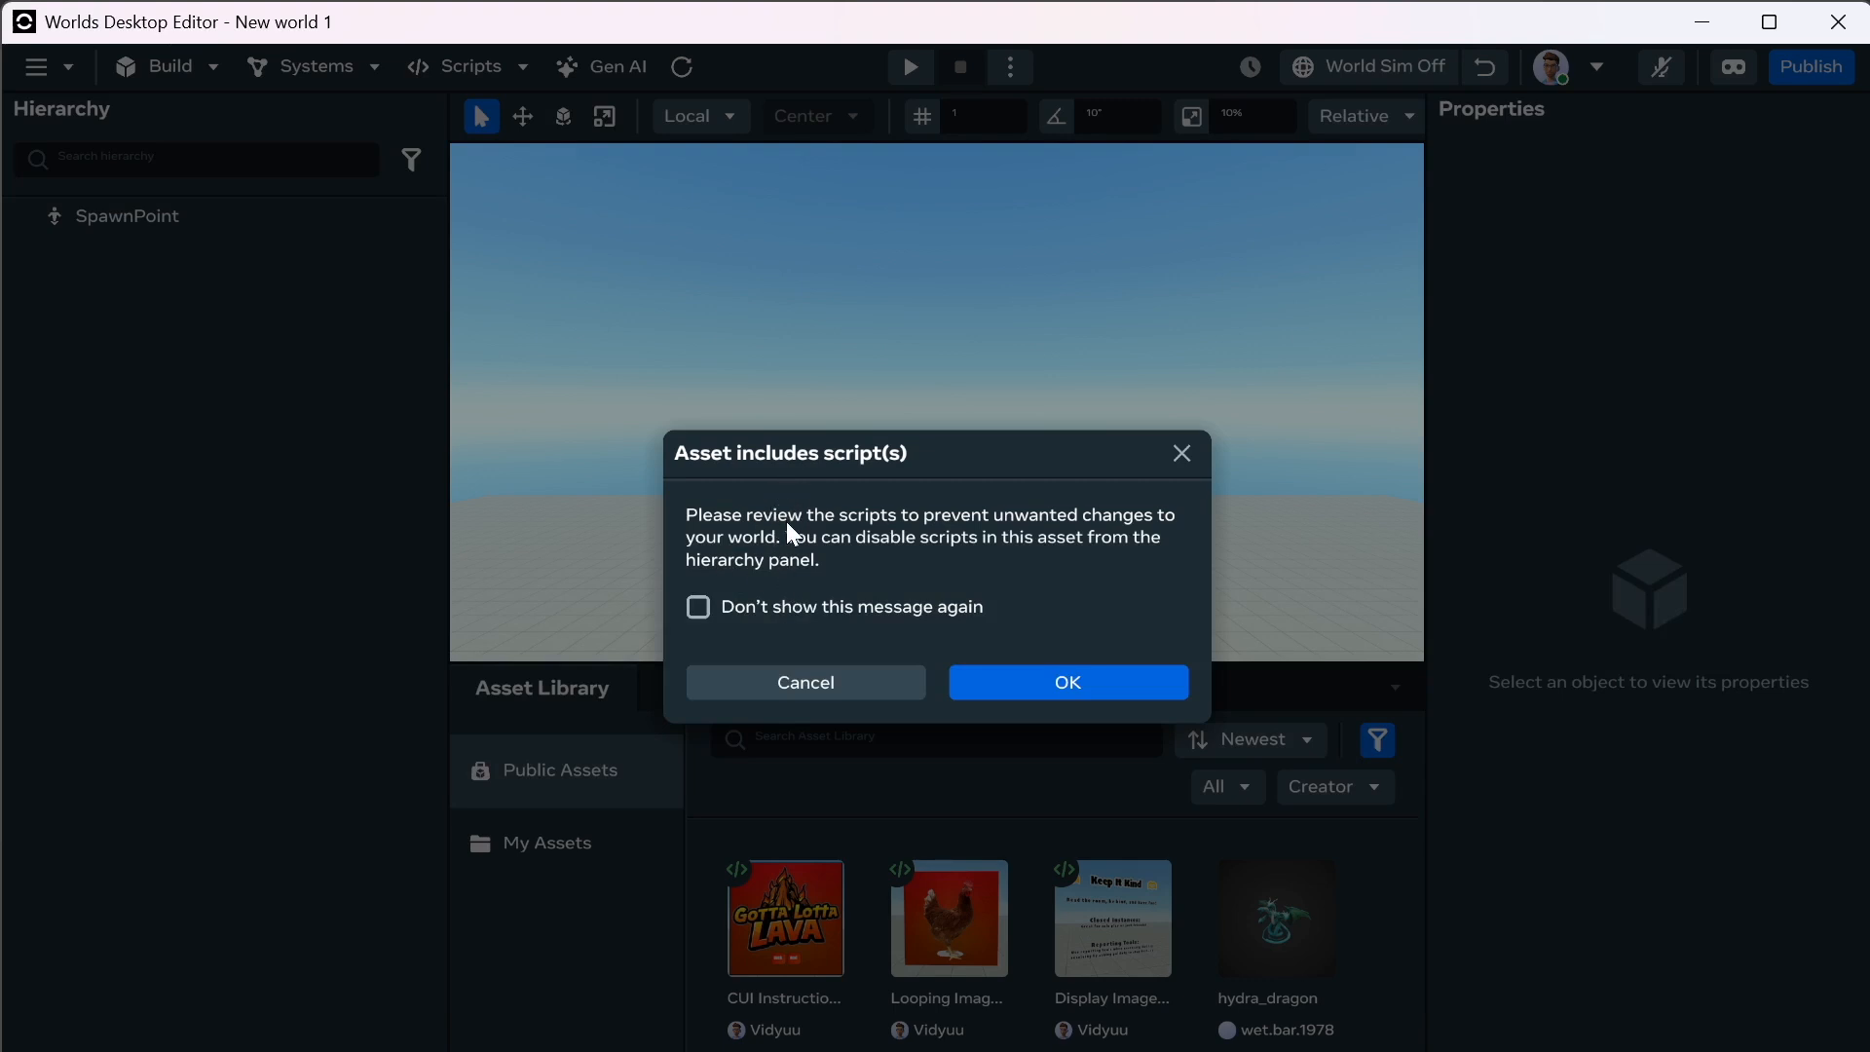
click(1068, 688)
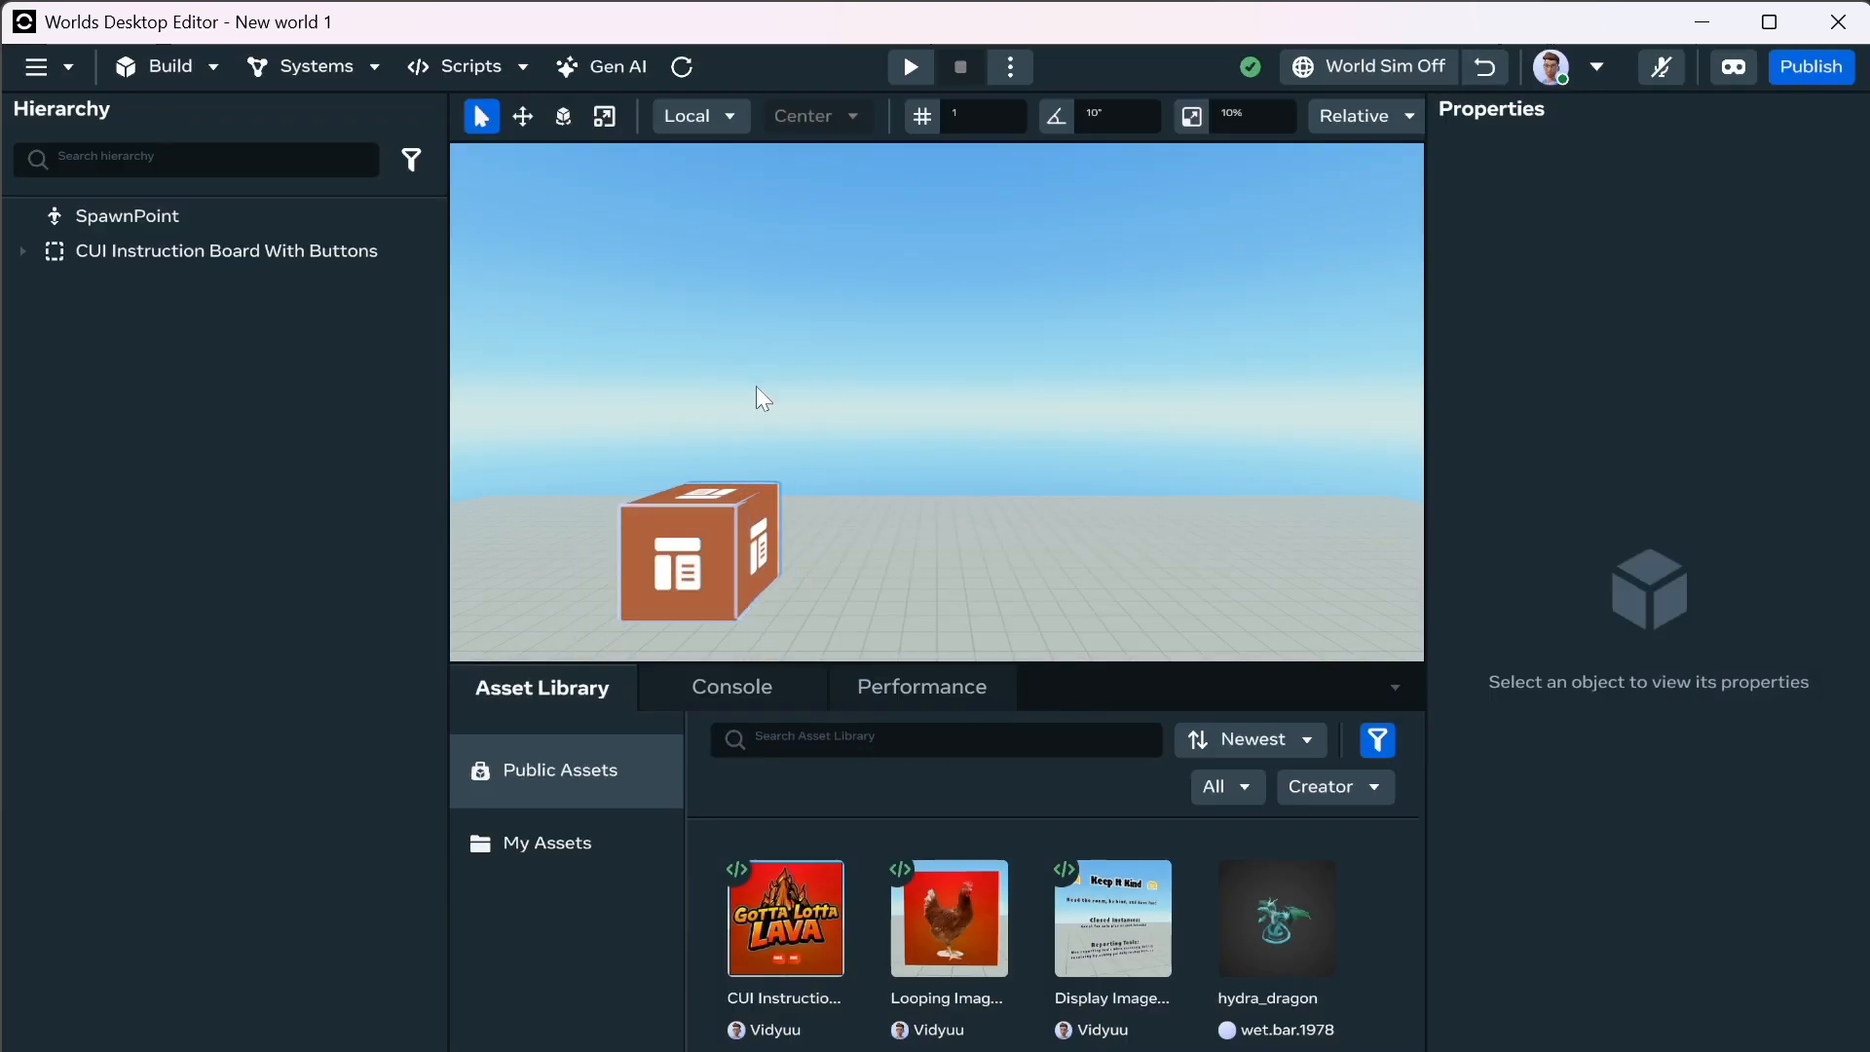
click(766, 501)
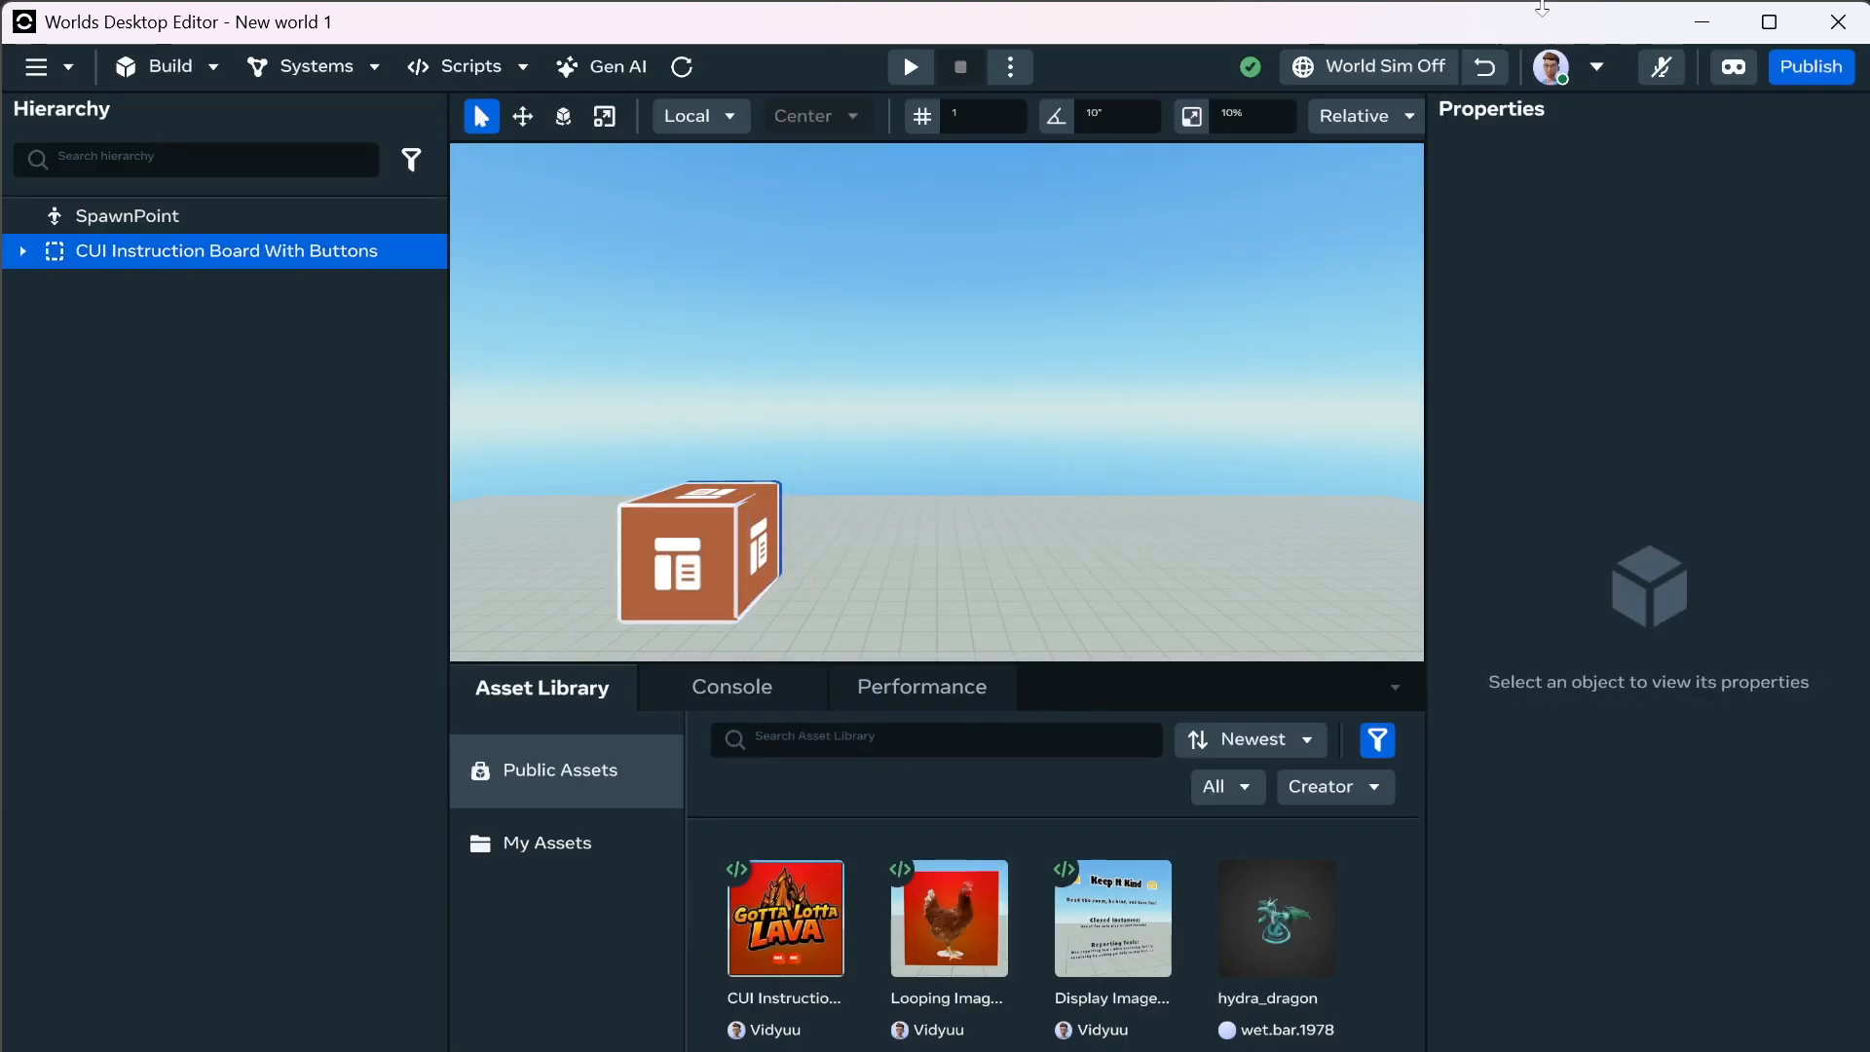
Turn on world simulation to preview the CUI instruction board, and clear the selection.
click(1413, 83)
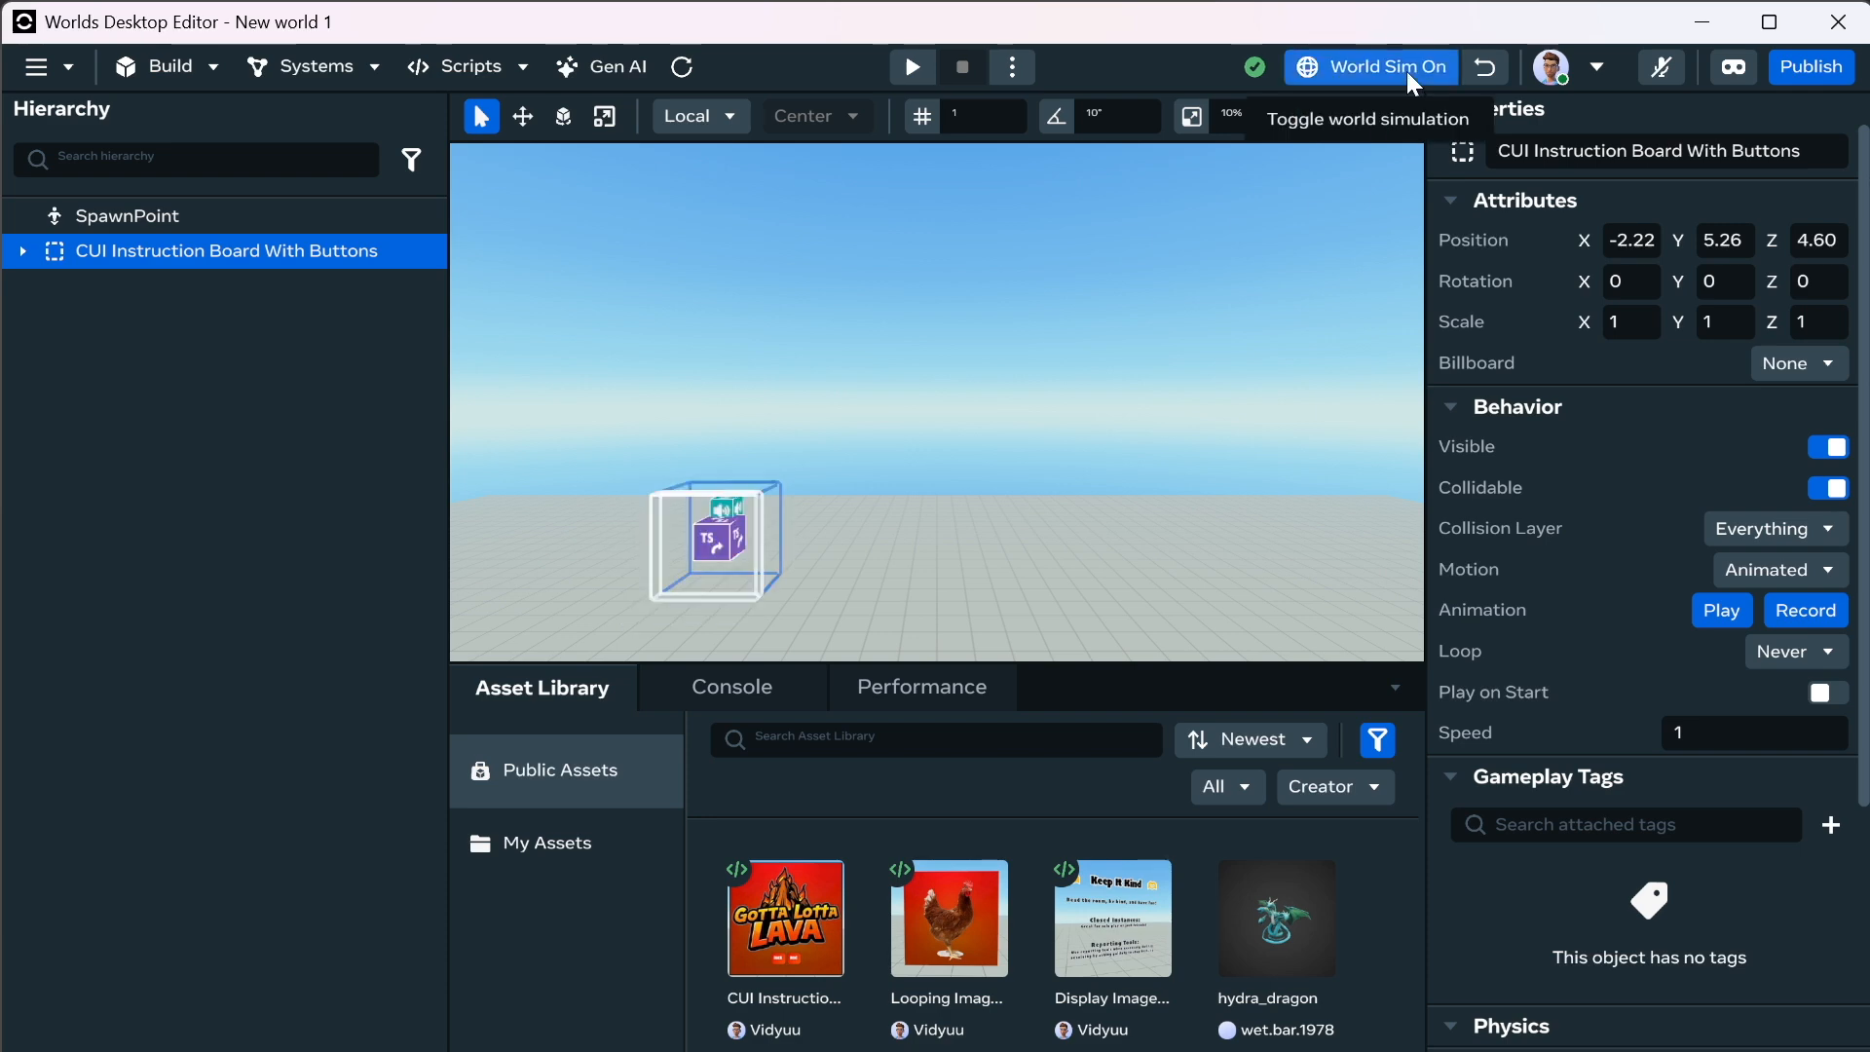
key(d)
right_drag(905, 541, 706, 564)
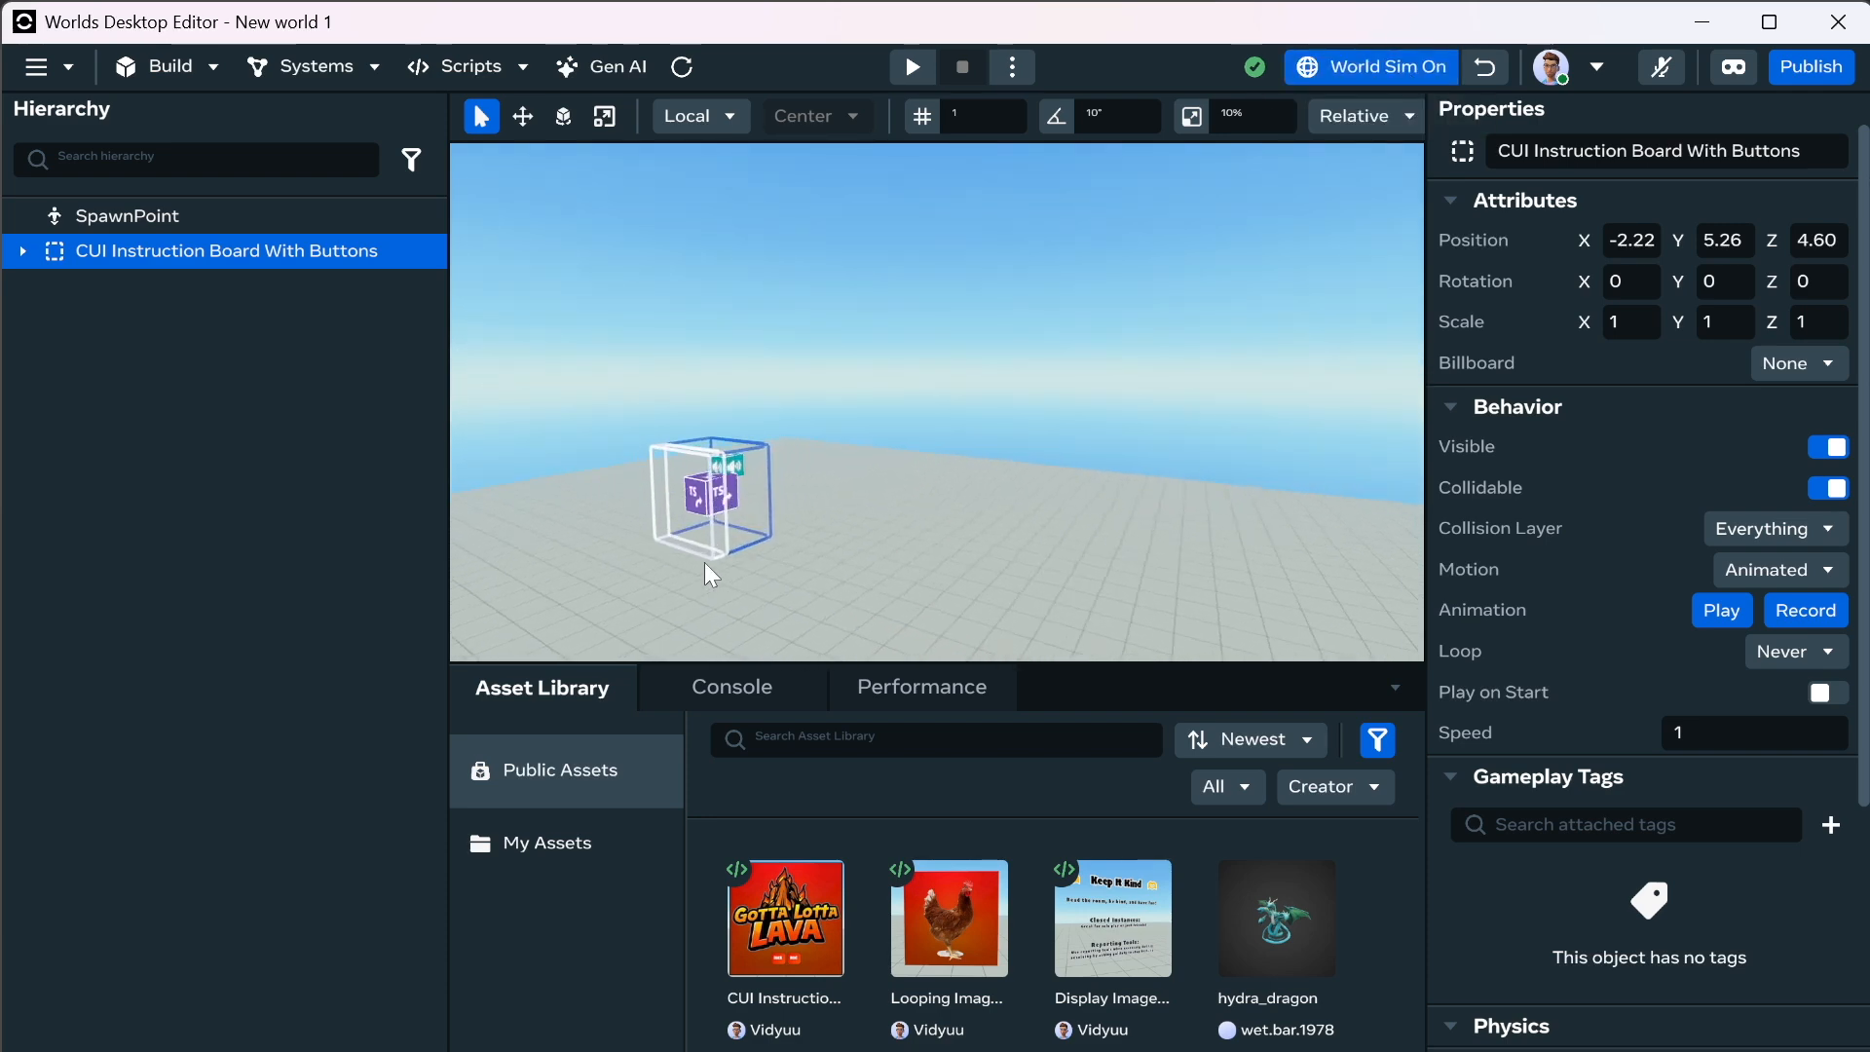
key(f)
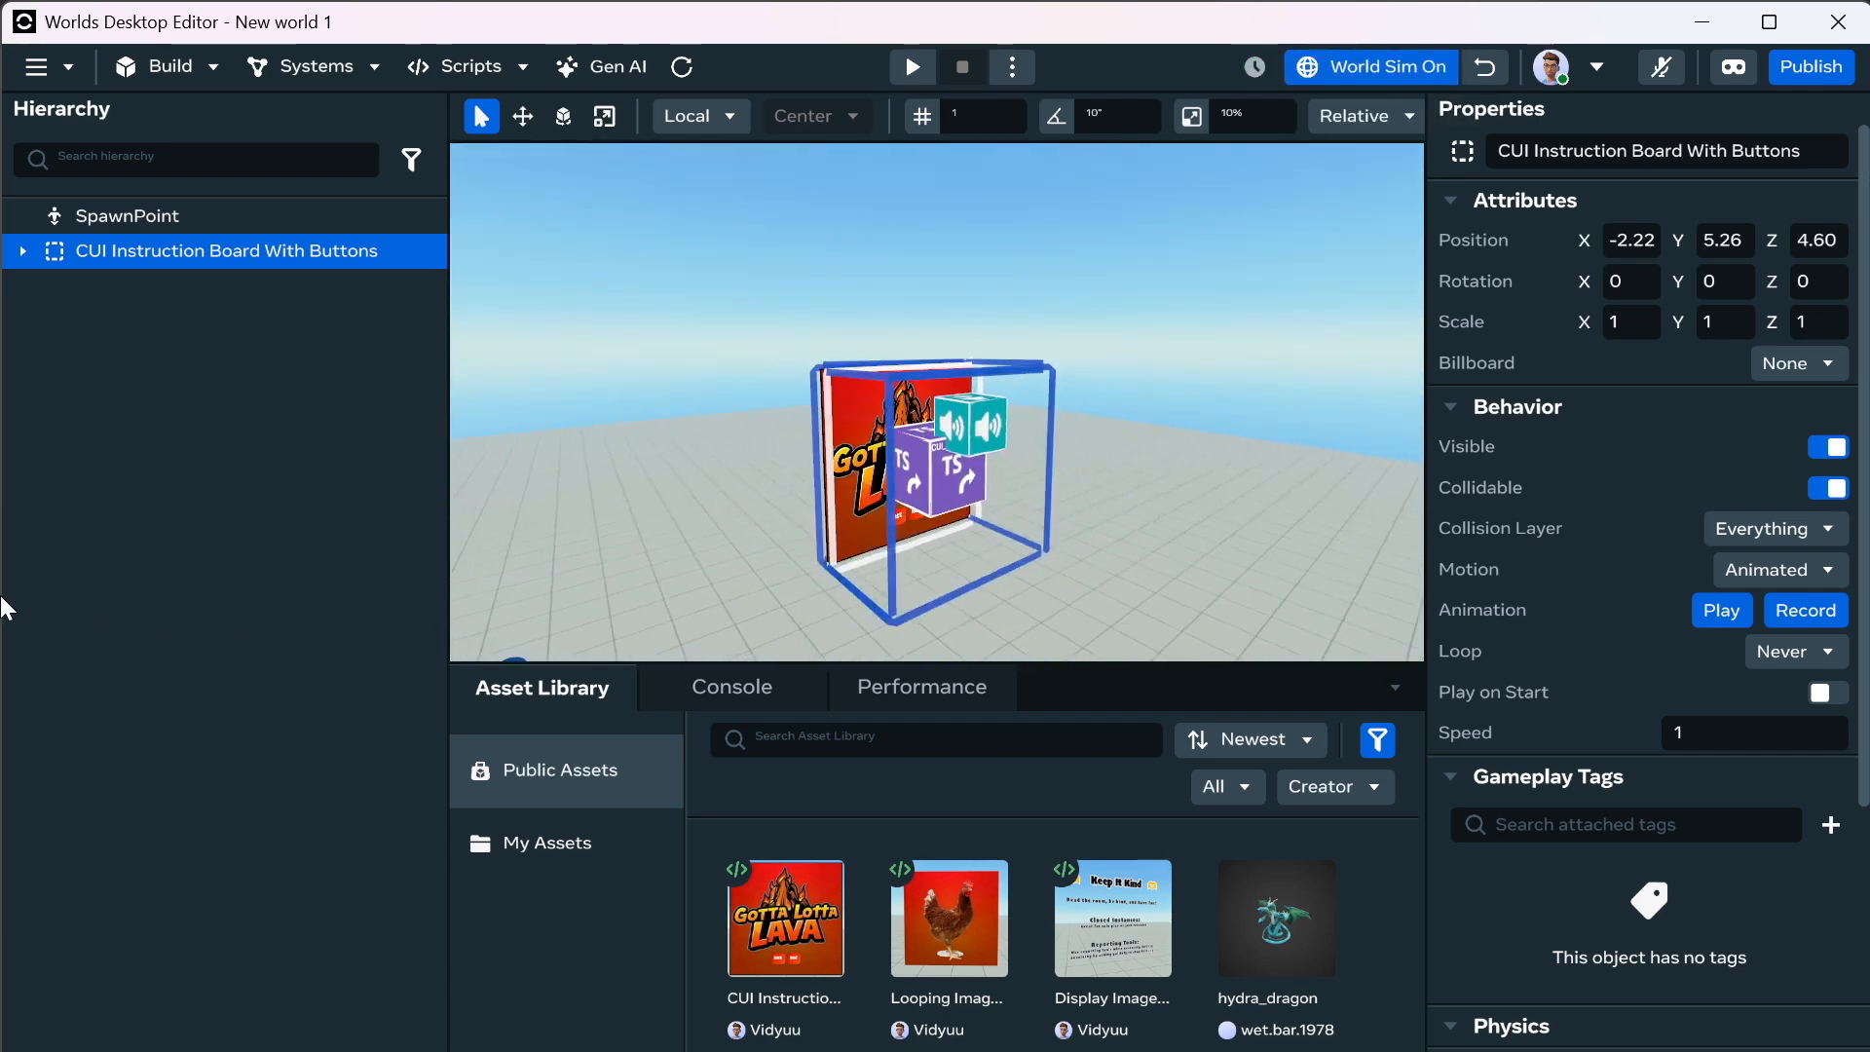
scroll(1262, 513, down, 4)
click(1264, 474)
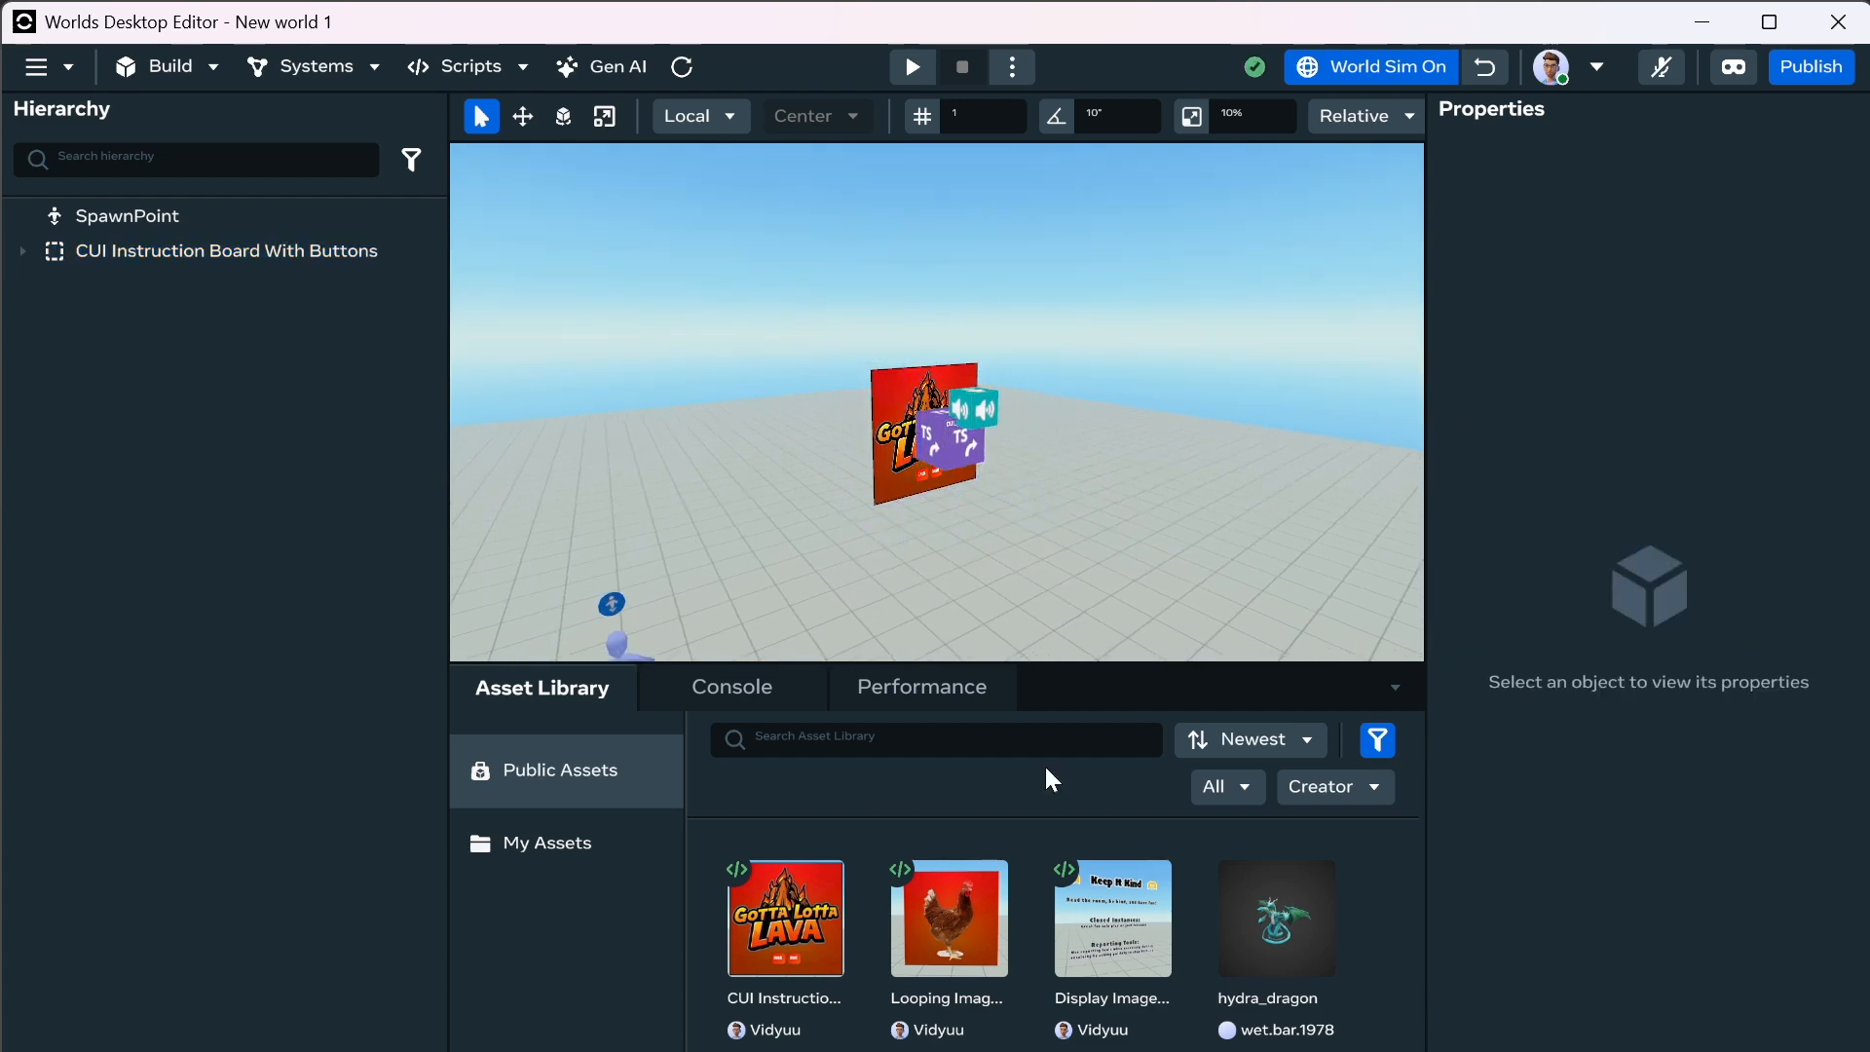
Place the public Looping Images With CUI and Display Image With CUI assets in a row beside the instruction board.
drag(949, 915, 1169, 407)
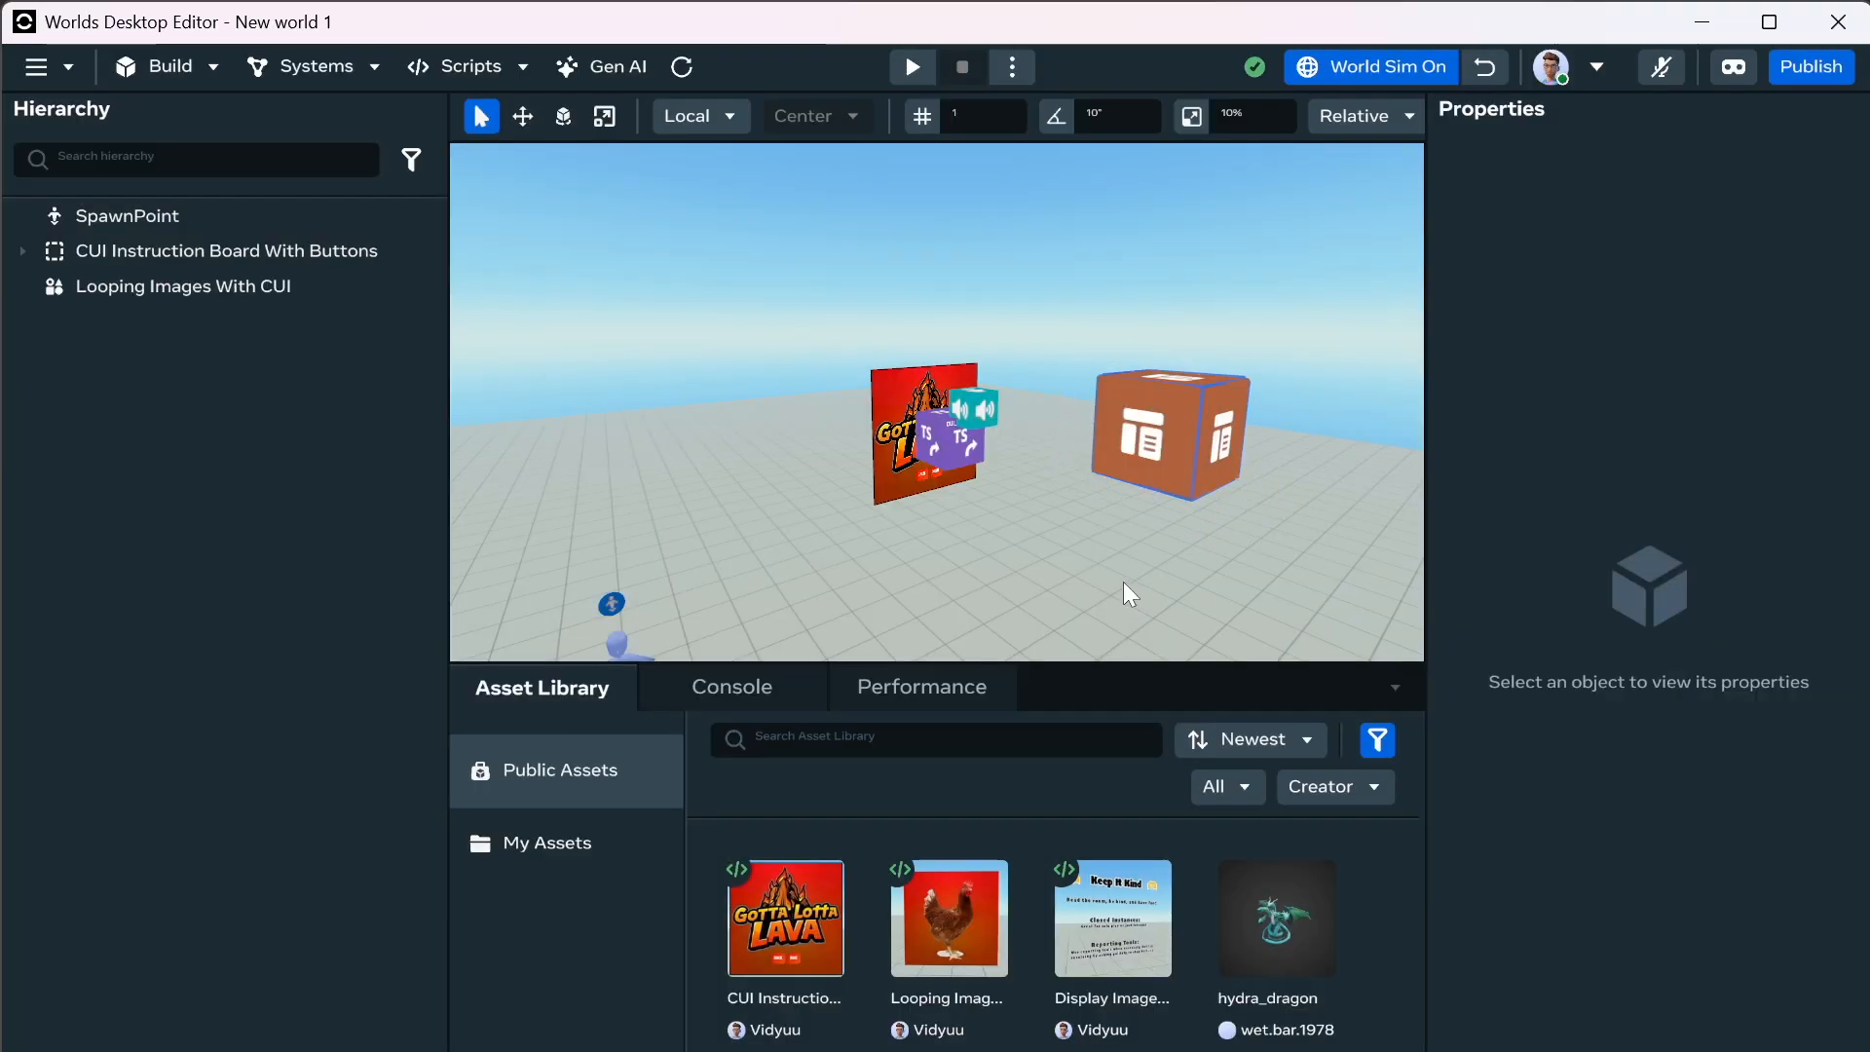
key(w)
right_drag(1093, 470, 635, 475)
key(a)
key(d)
key(s)
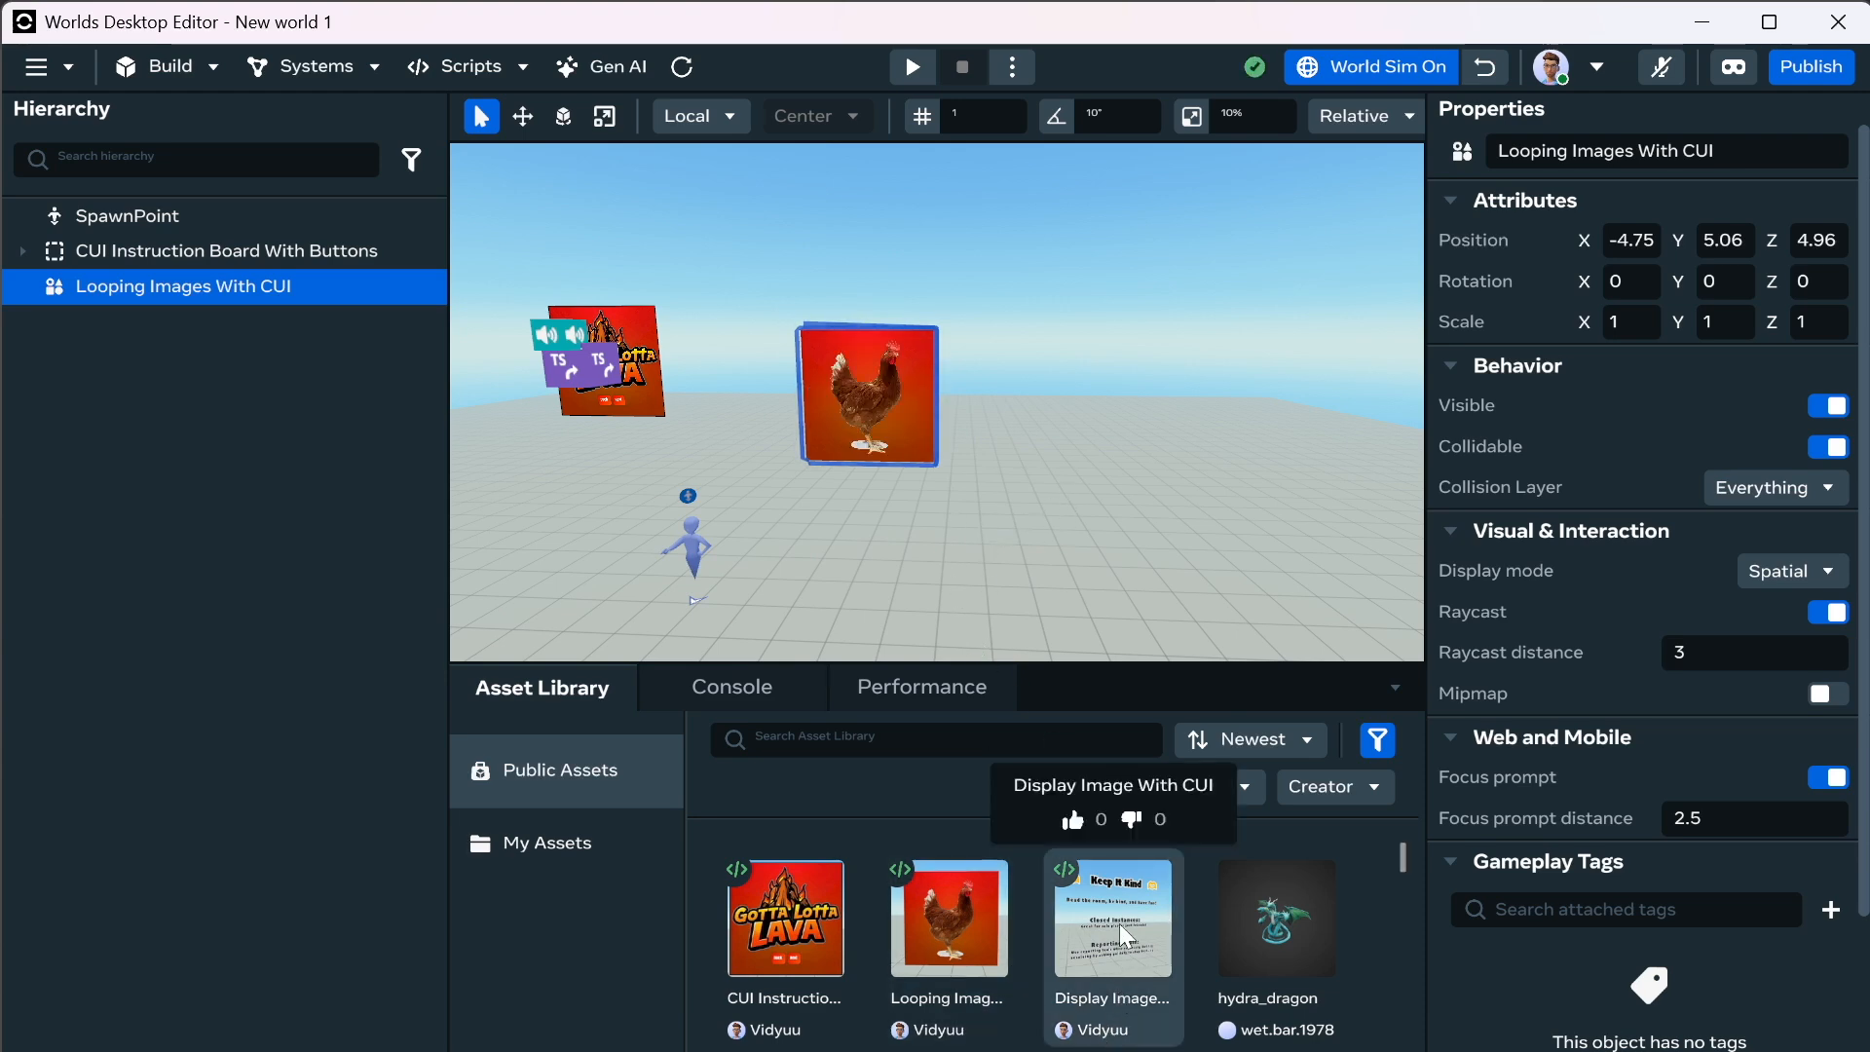
drag(1119, 924, 1138, 393)
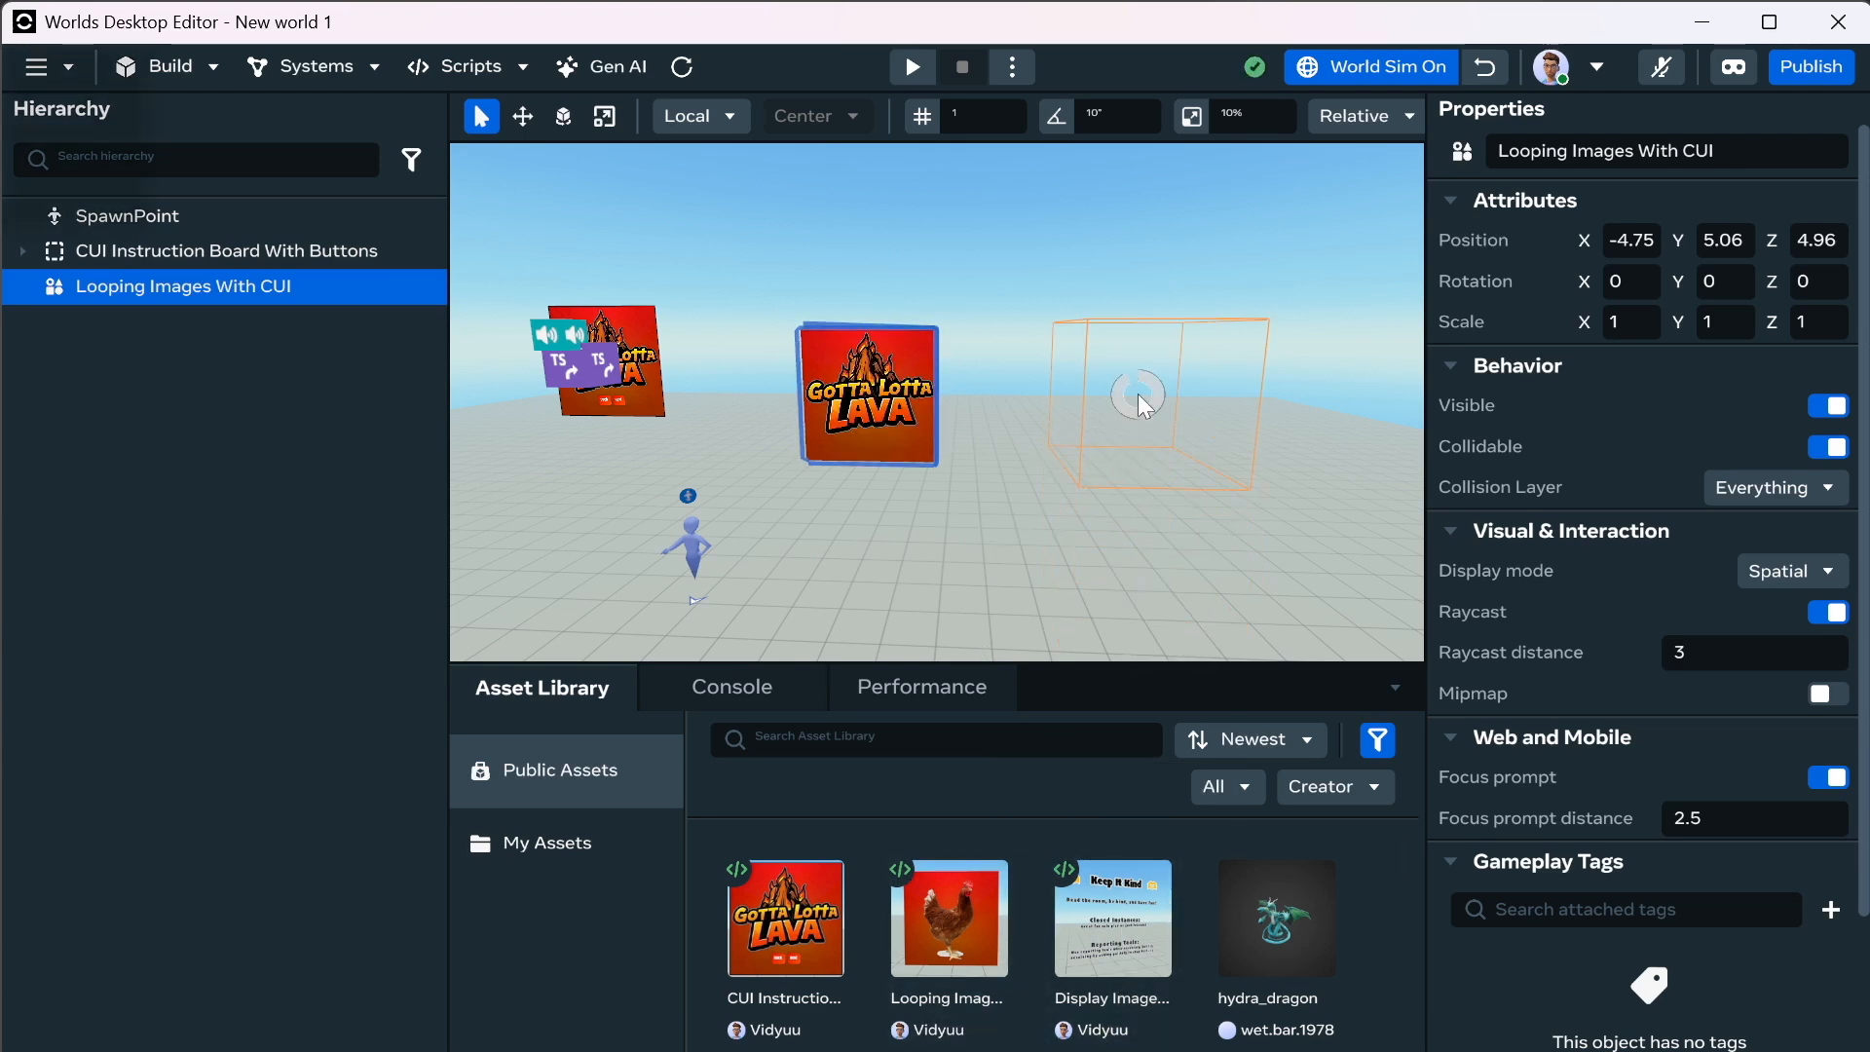
click(1148, 692)
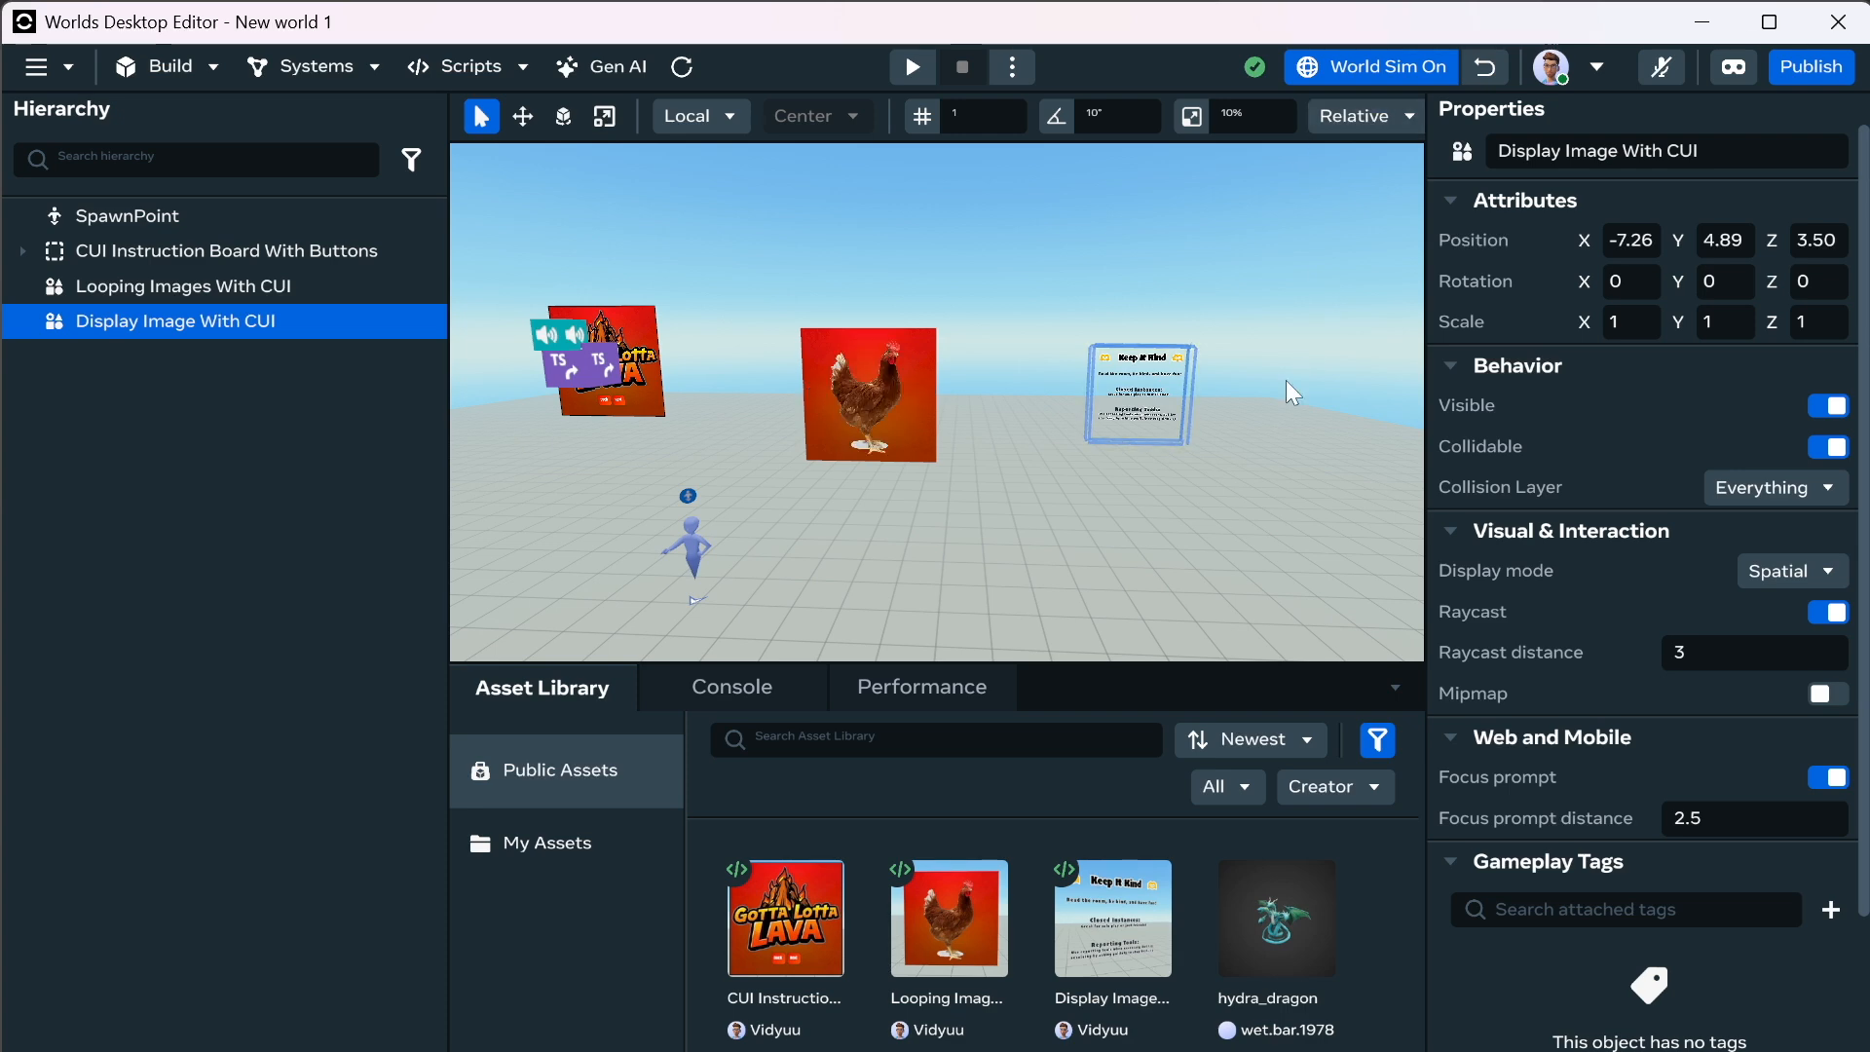
Filter the public assets to those published by the creator of the placed boards.
click(1354, 789)
click(1375, 857)
text(vidyu)
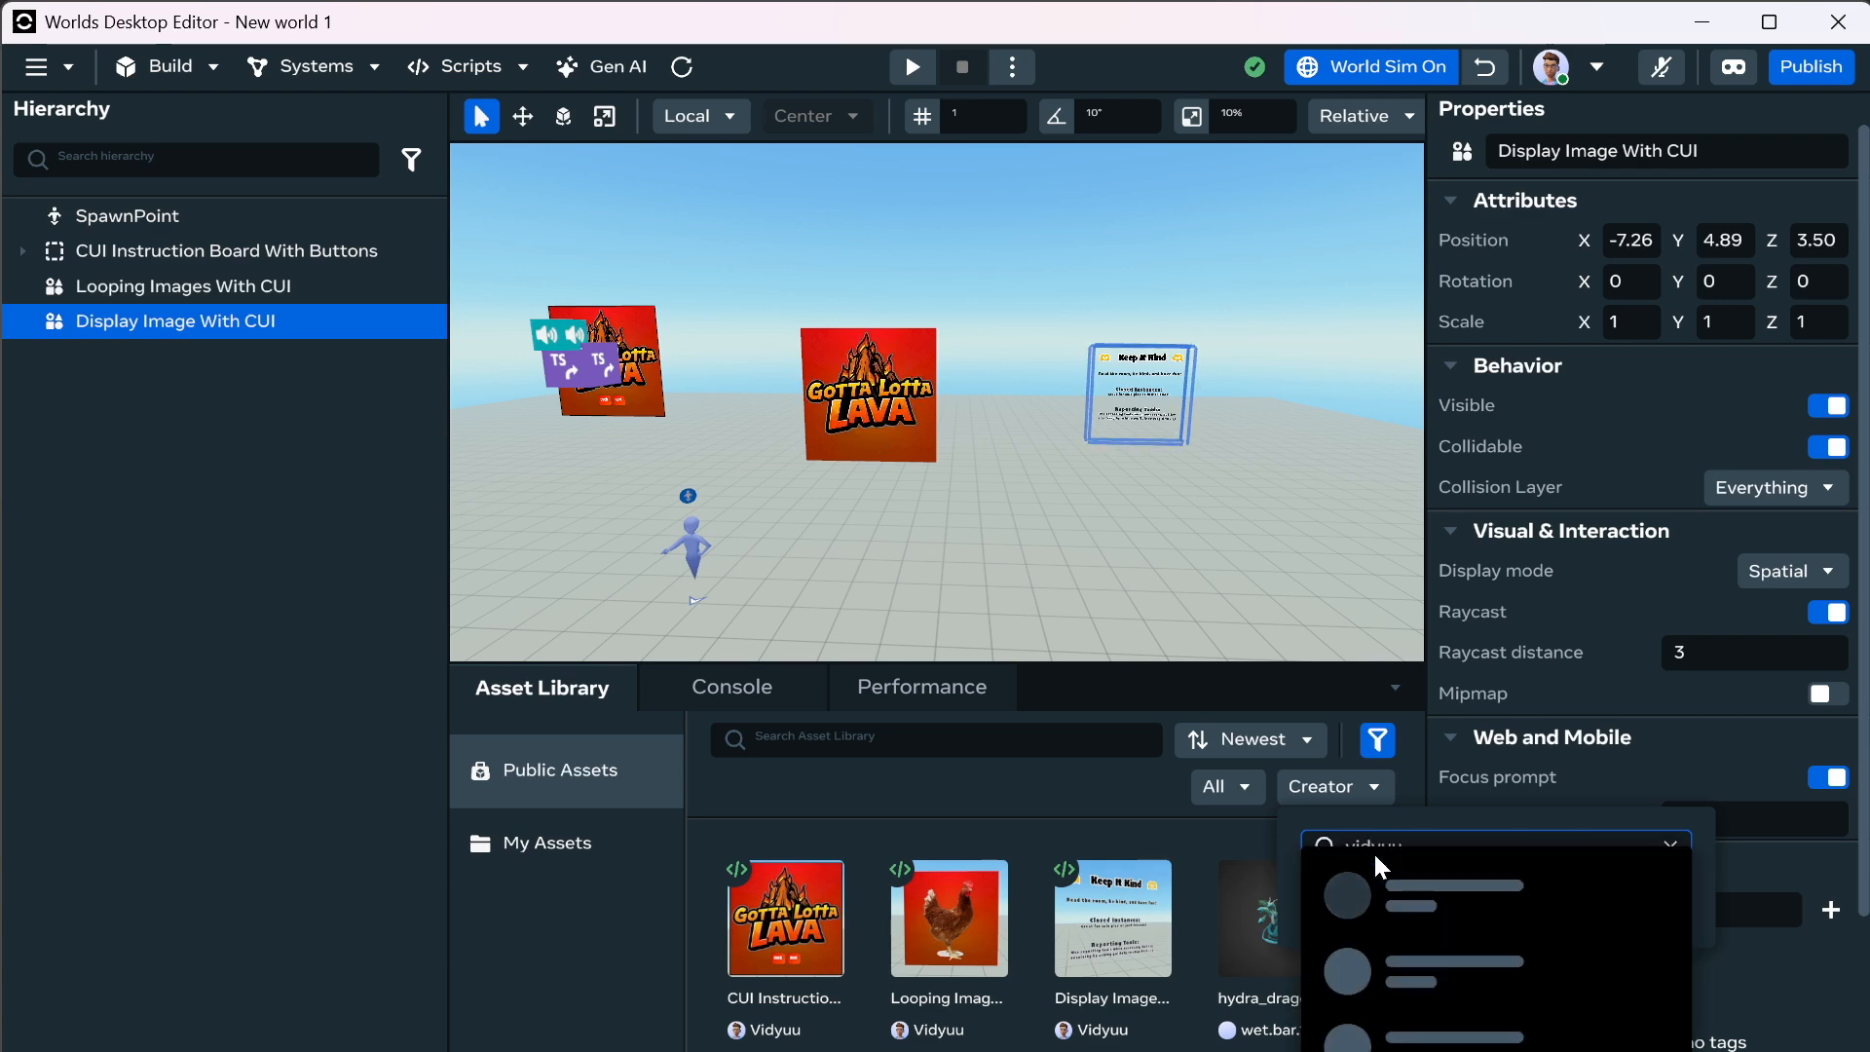
text(u)
click(1451, 900)
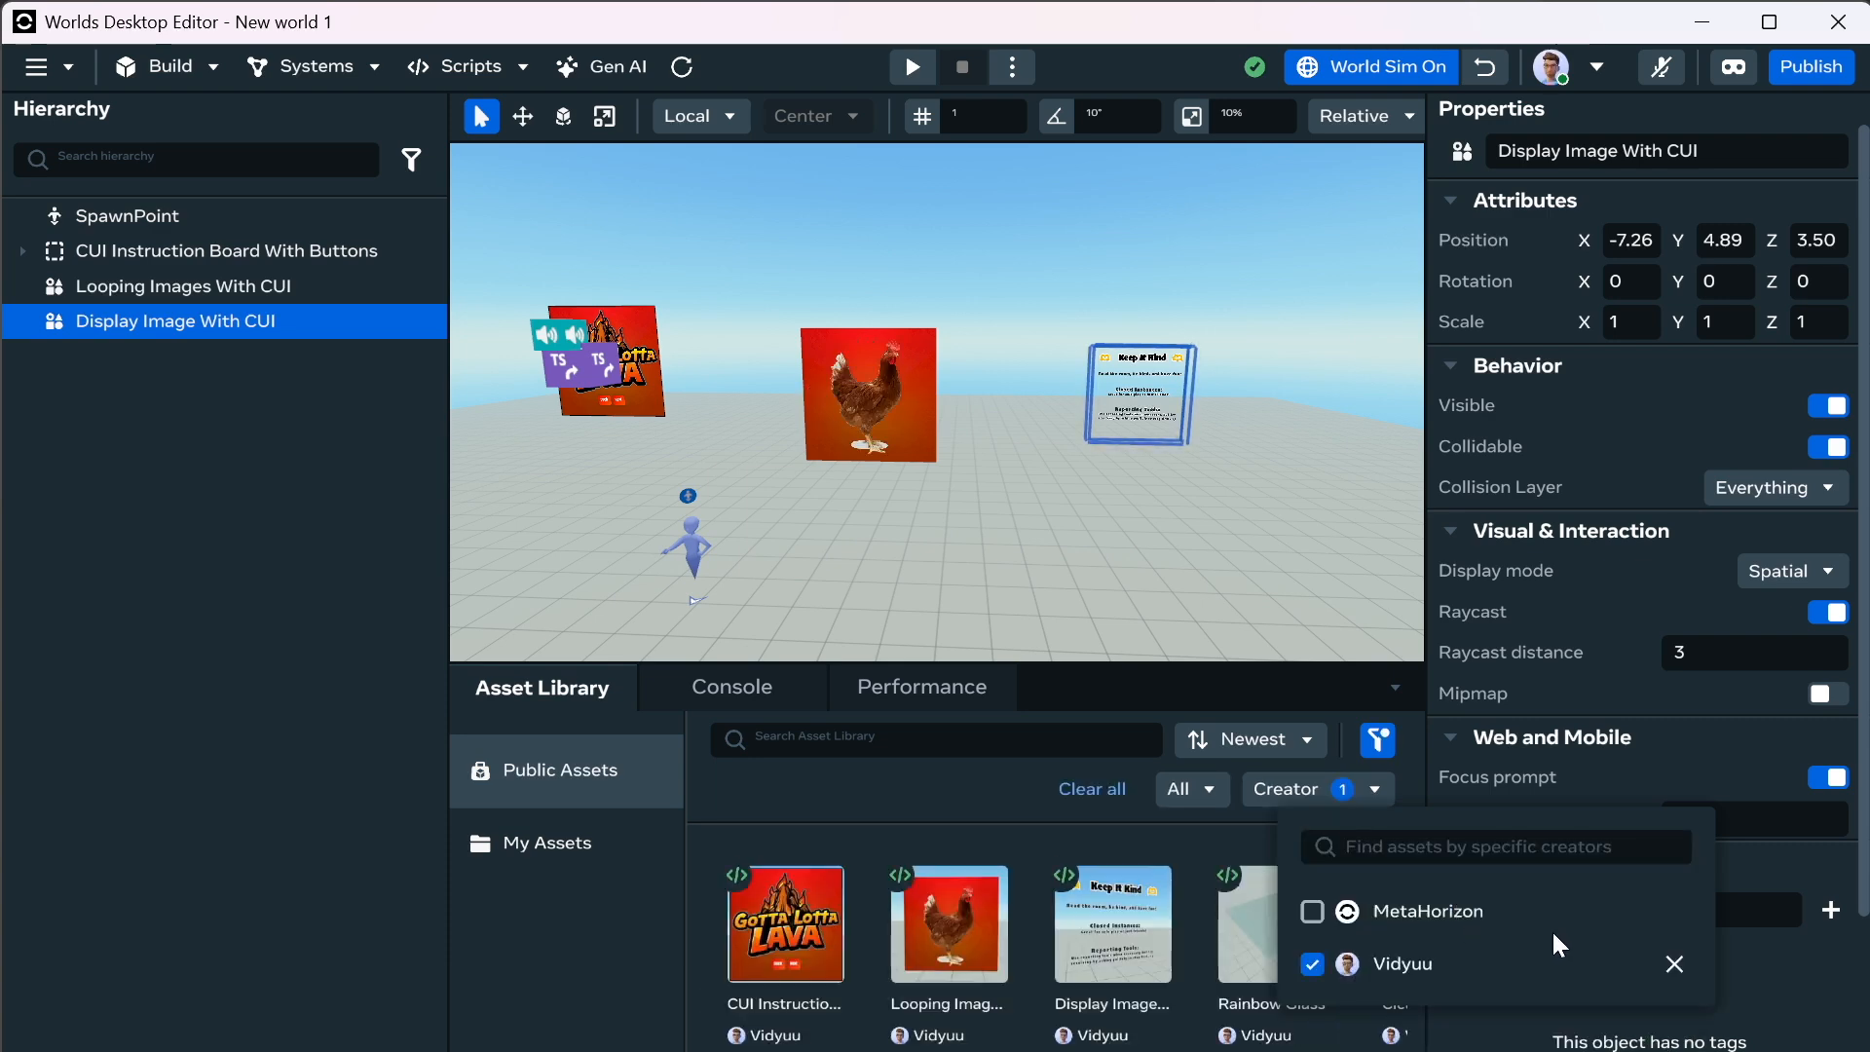
click(939, 845)
Place the public Rainbow Glass asset beside the display image board and accept its scripts.
drag(1276, 915, 1346, 442)
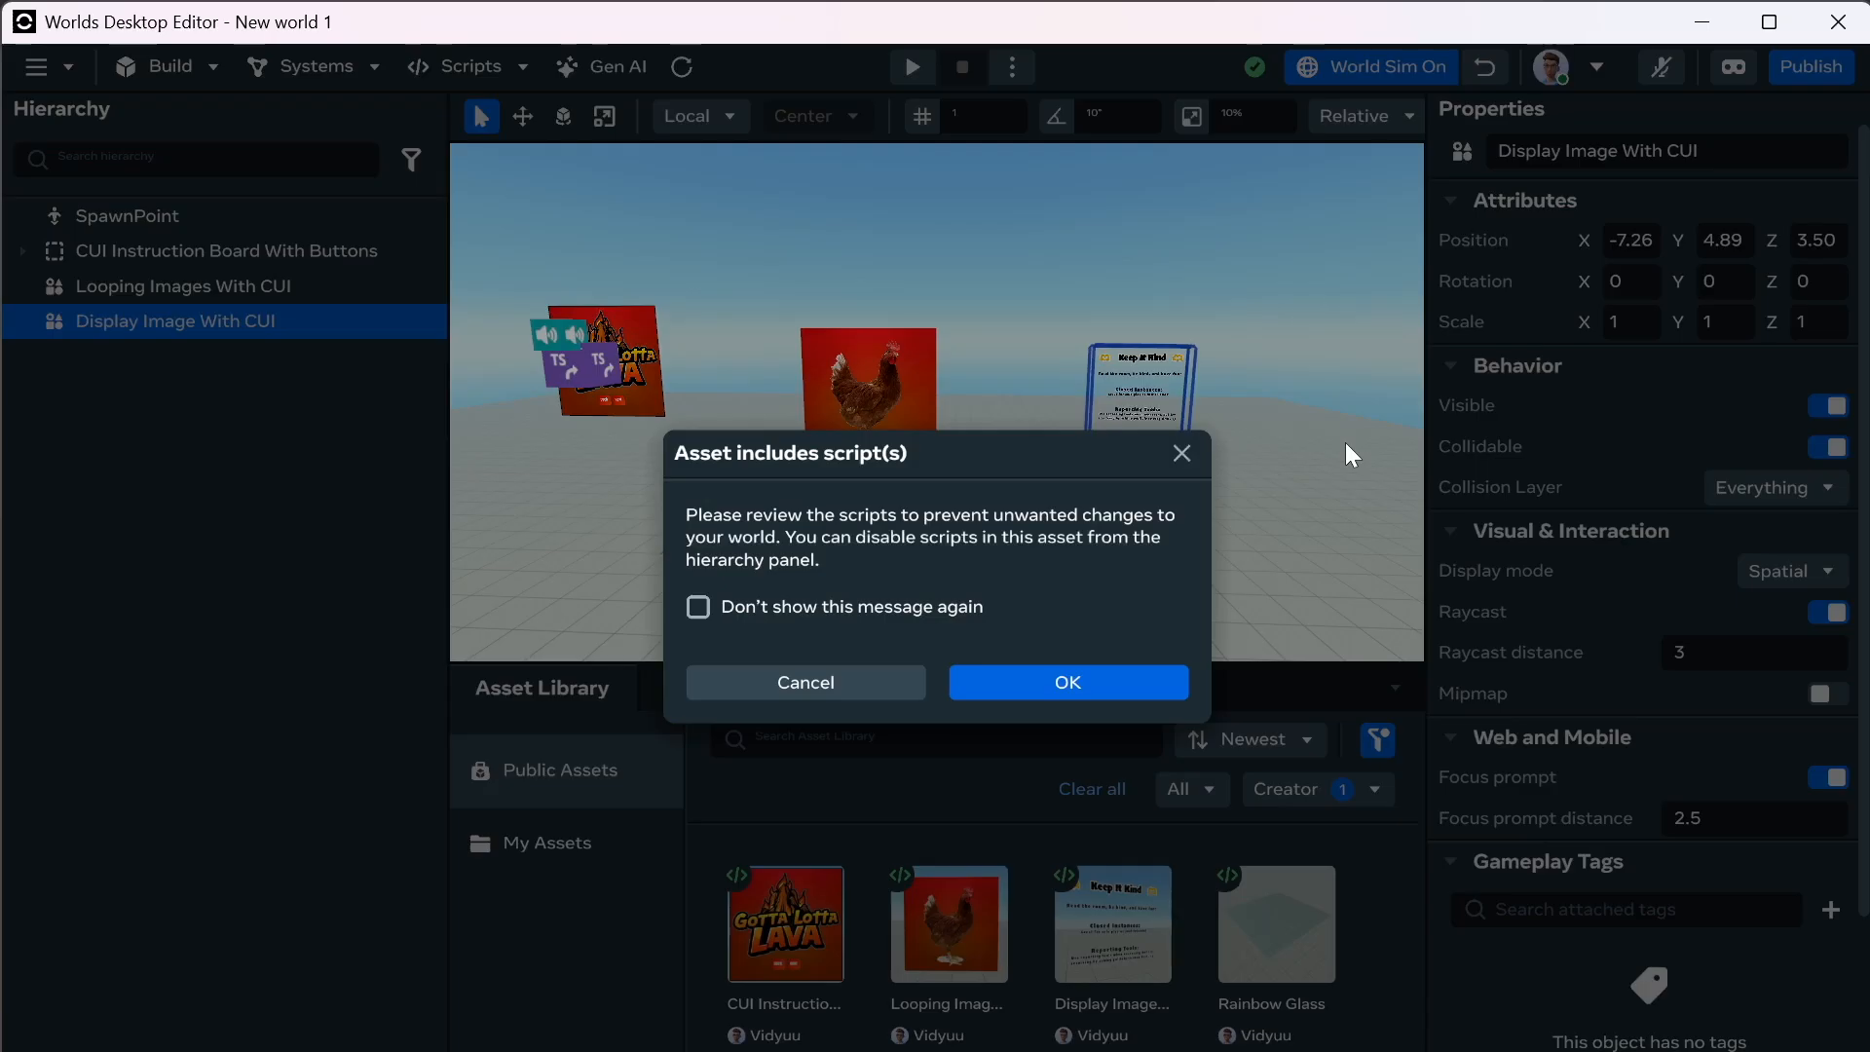
click(1103, 674)
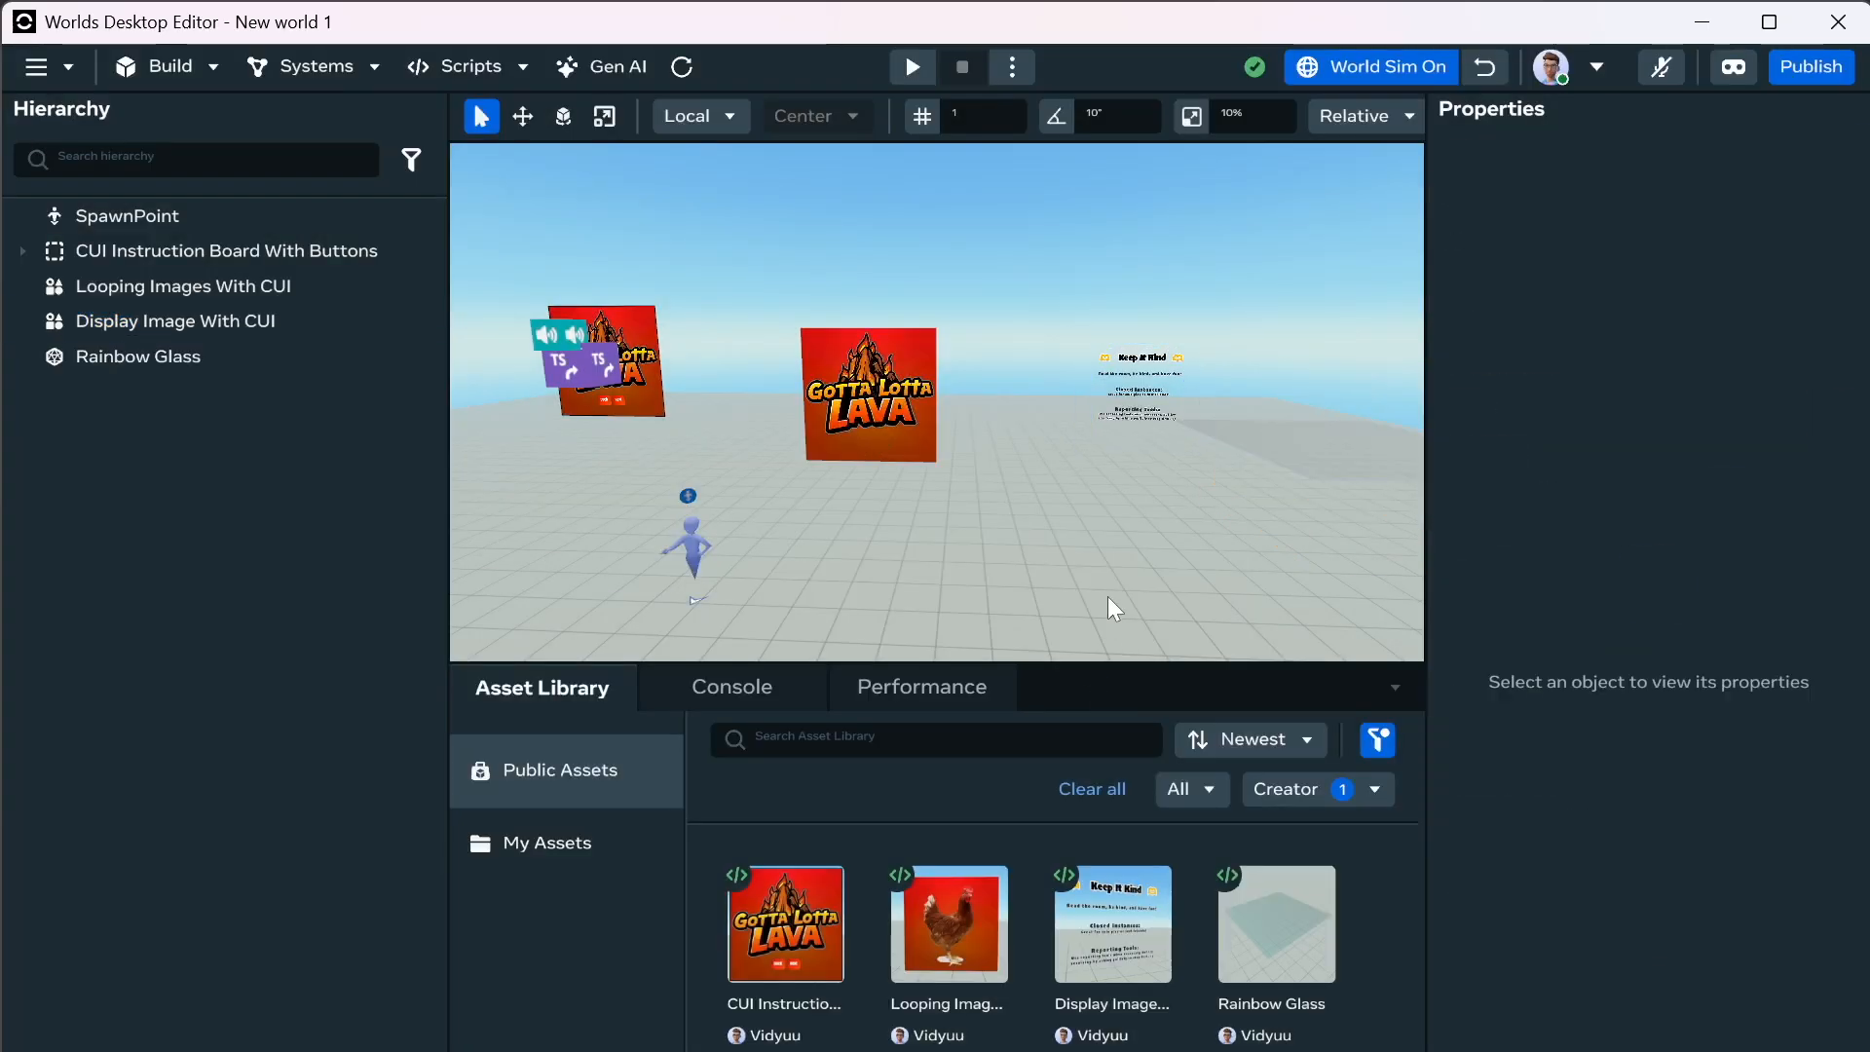
key(w)
right_drag(1060, 557, 1025, 710)
key(e)
key(s)
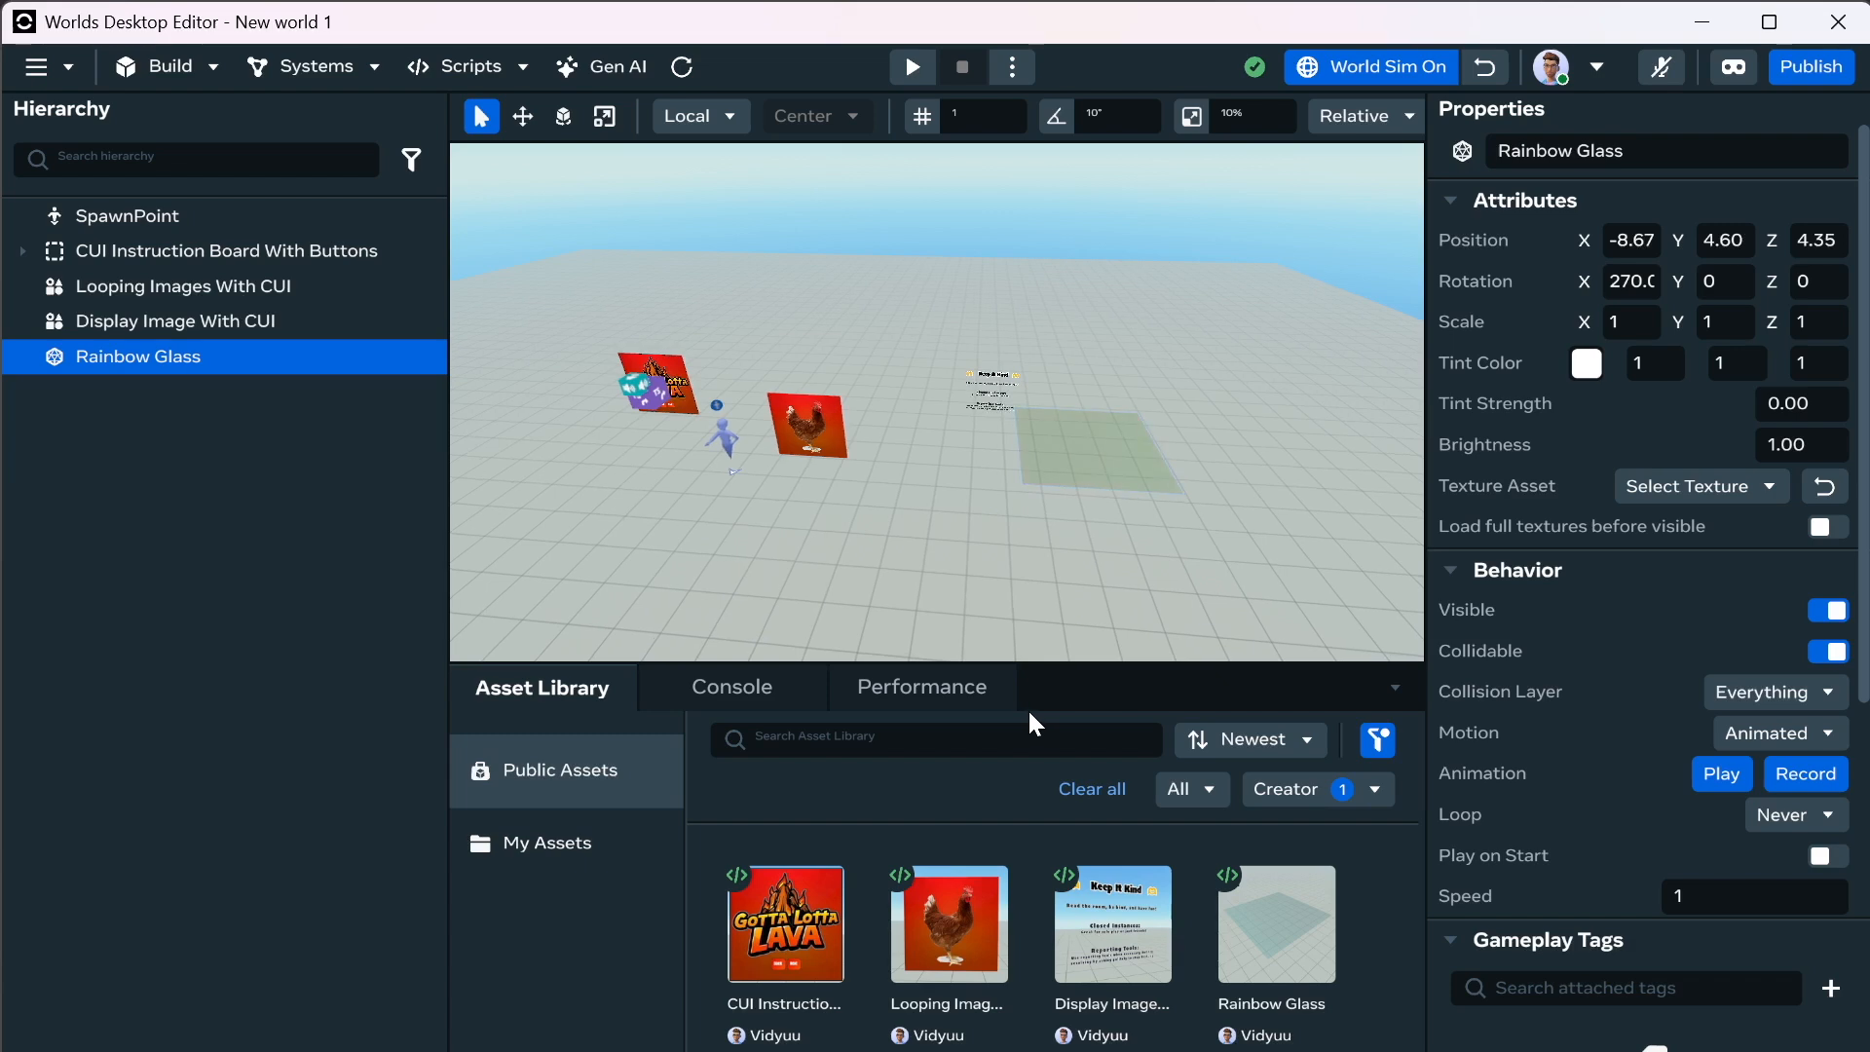
Place the public Clear Glass asset in the world beside the Rainbow Glass plane.
scroll(1007, 898, down, 2)
scroll(1008, 898, up, 2)
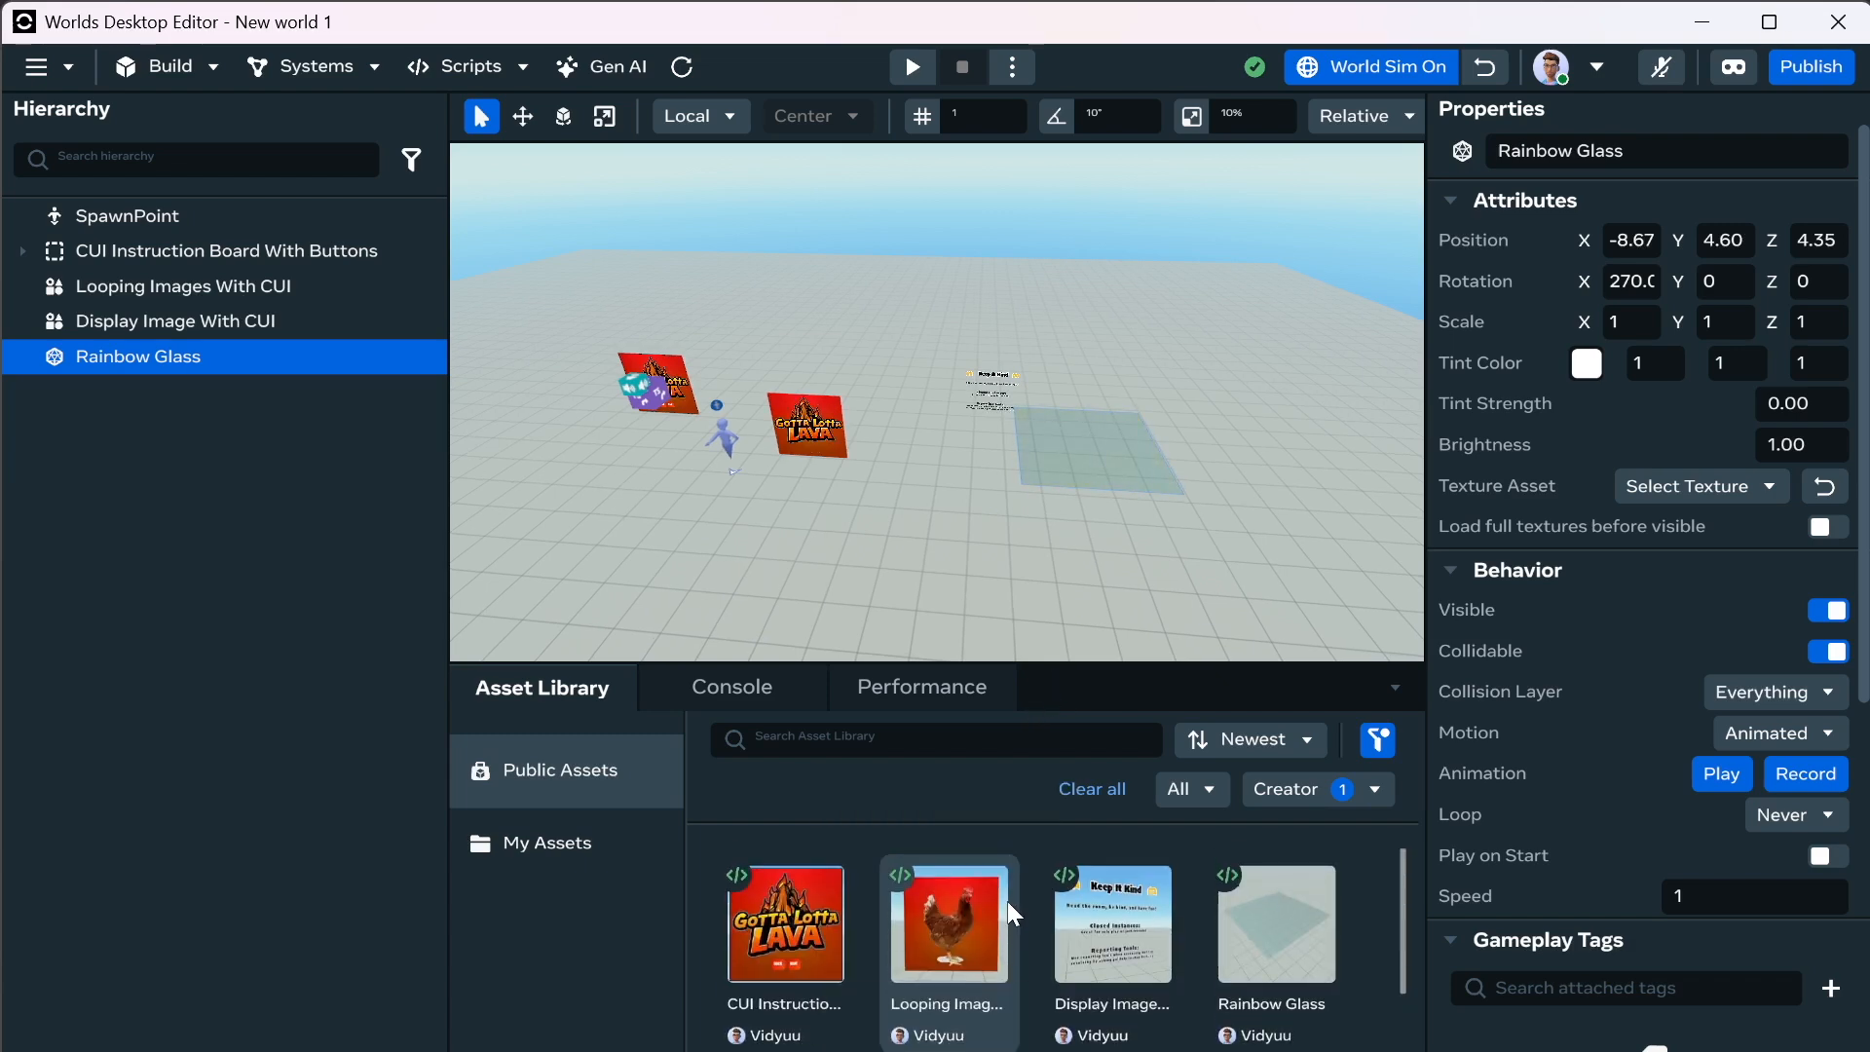
scroll(1009, 903, down, 2)
drag(839, 902, 1315, 438)
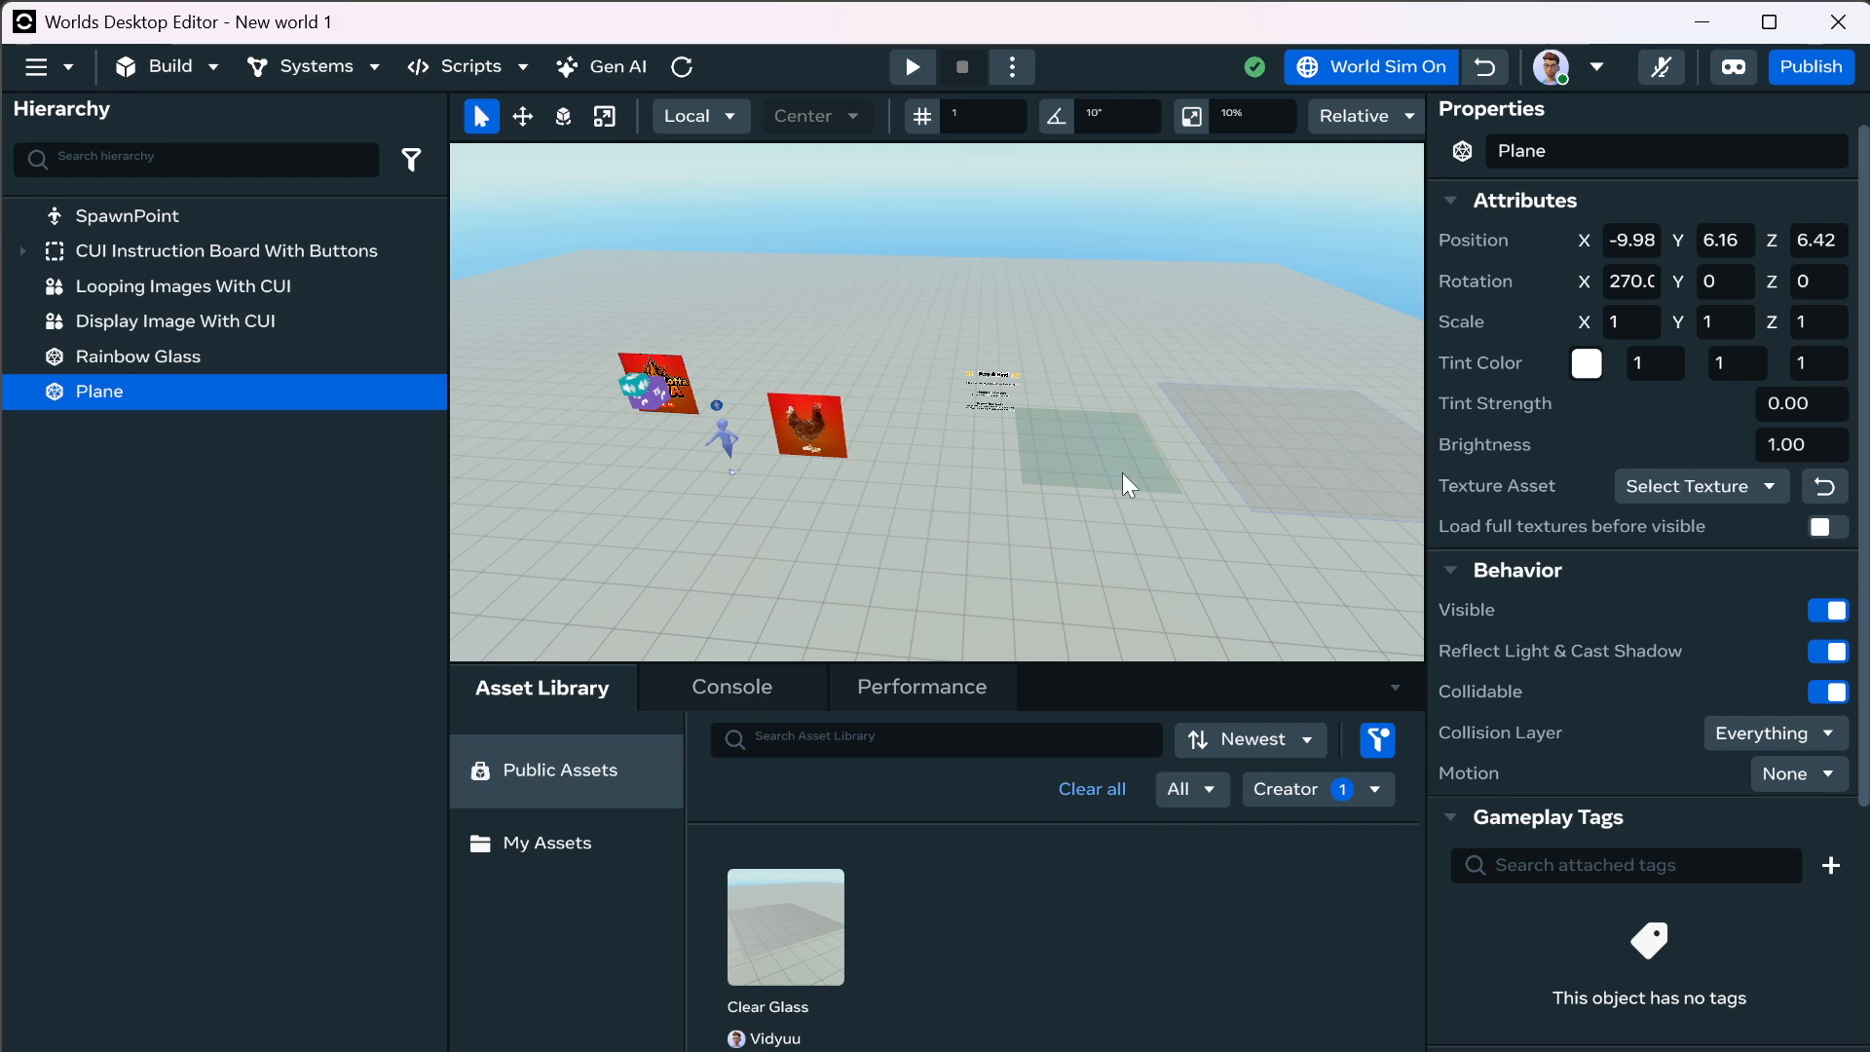
key(w)
right_drag(968, 472, 1059, 473)
key(s)
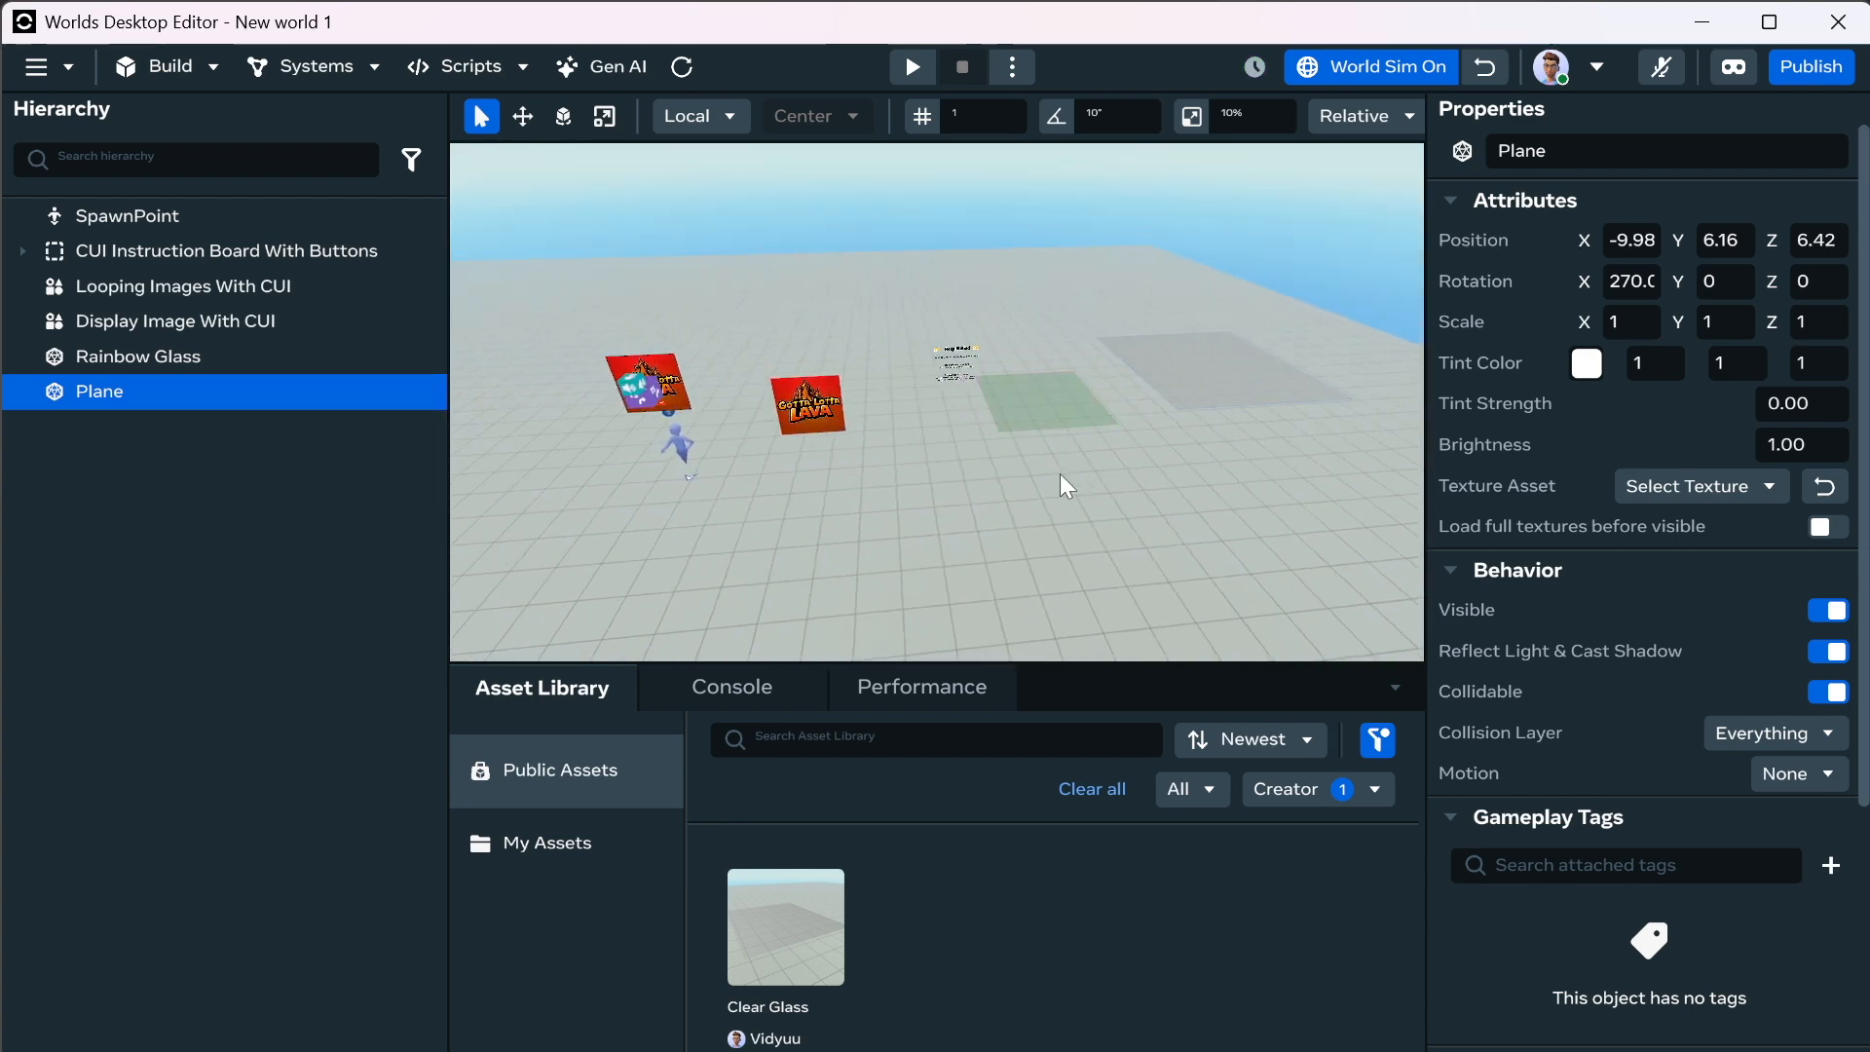
Return to Creation Home and delete the world named New world 1.
click(86, 76)
click(87, 113)
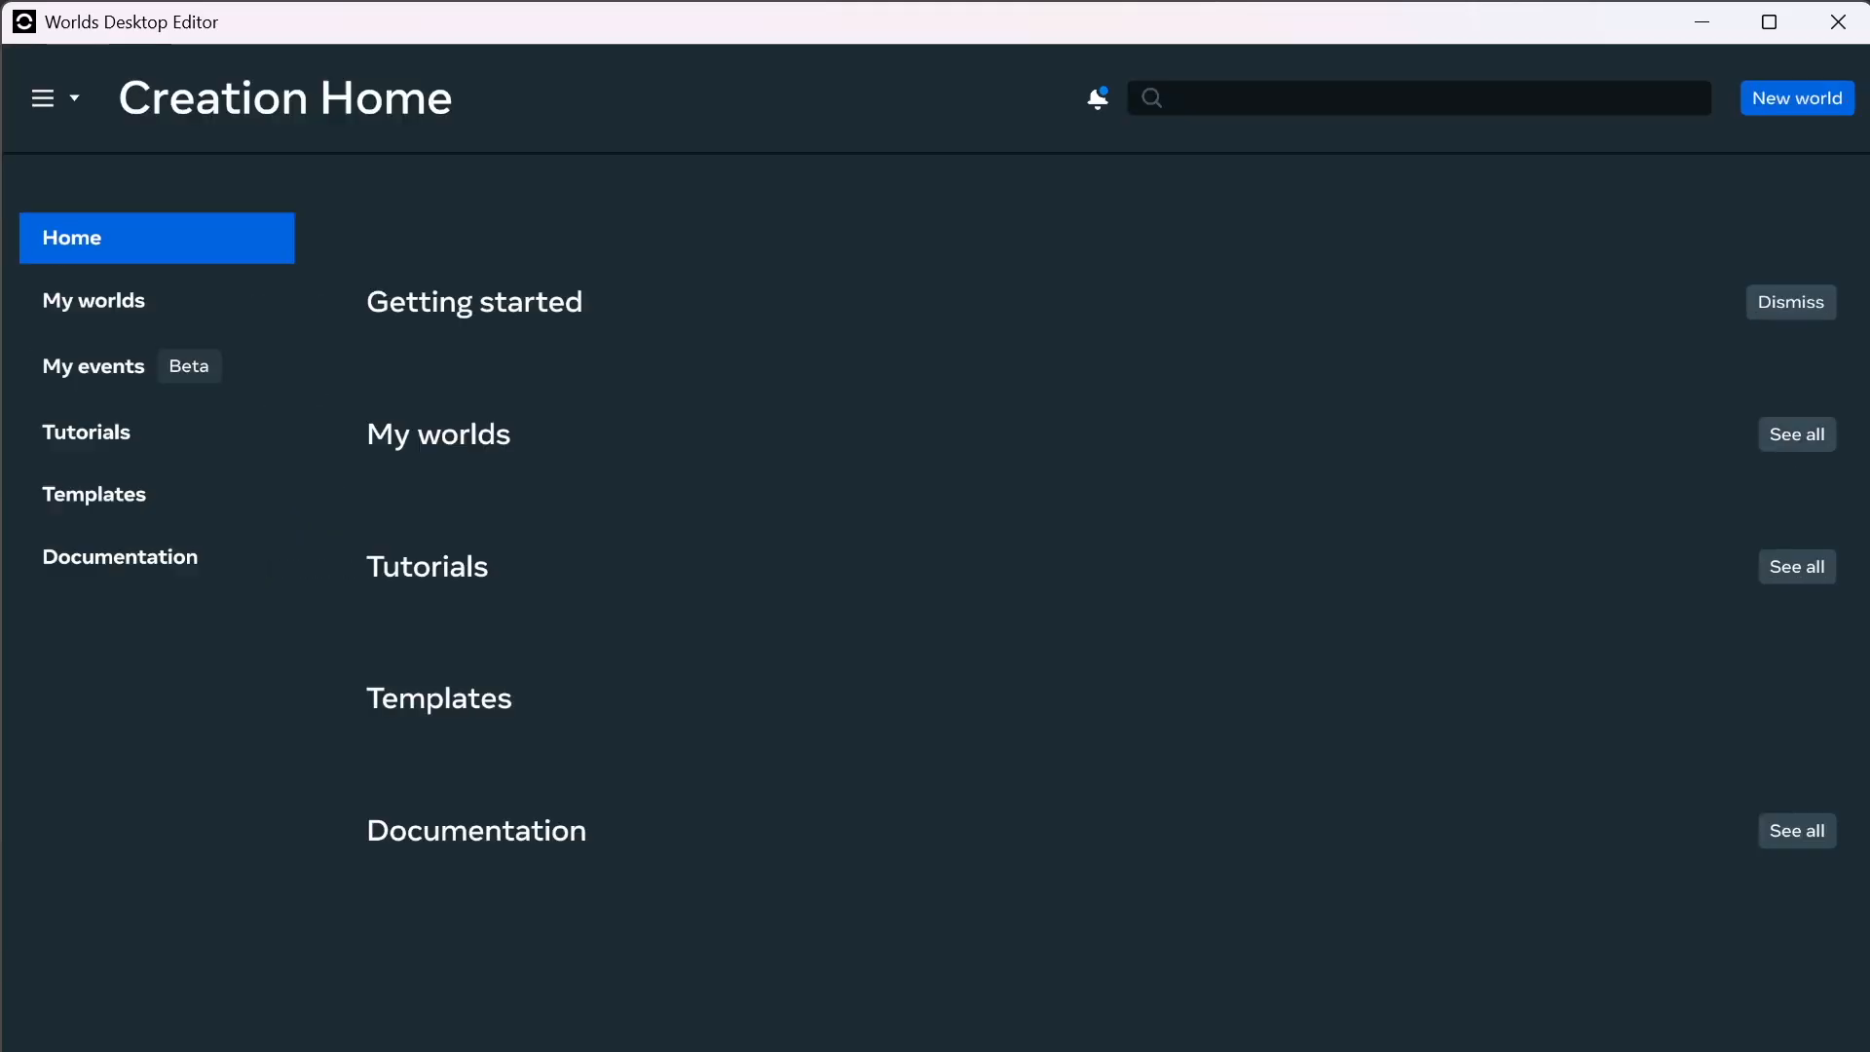
scroll(1021, 501, down, 5)
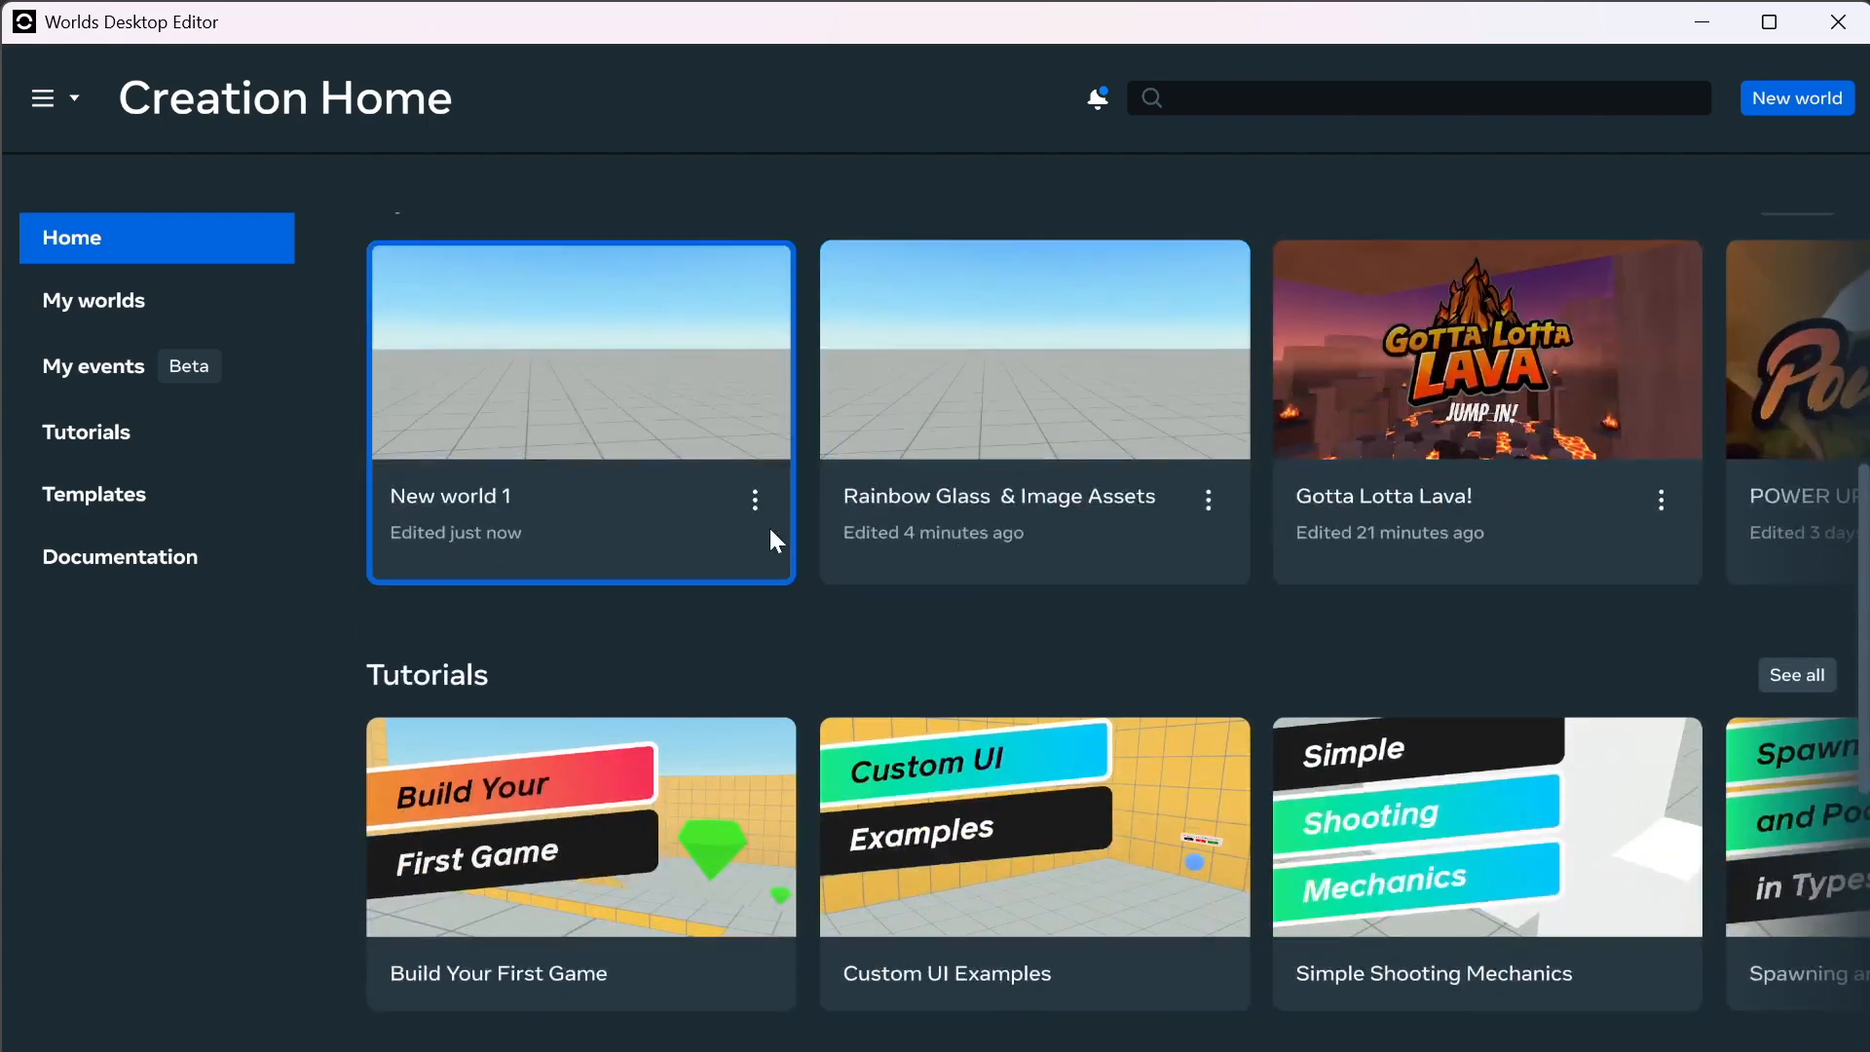
click(756, 501)
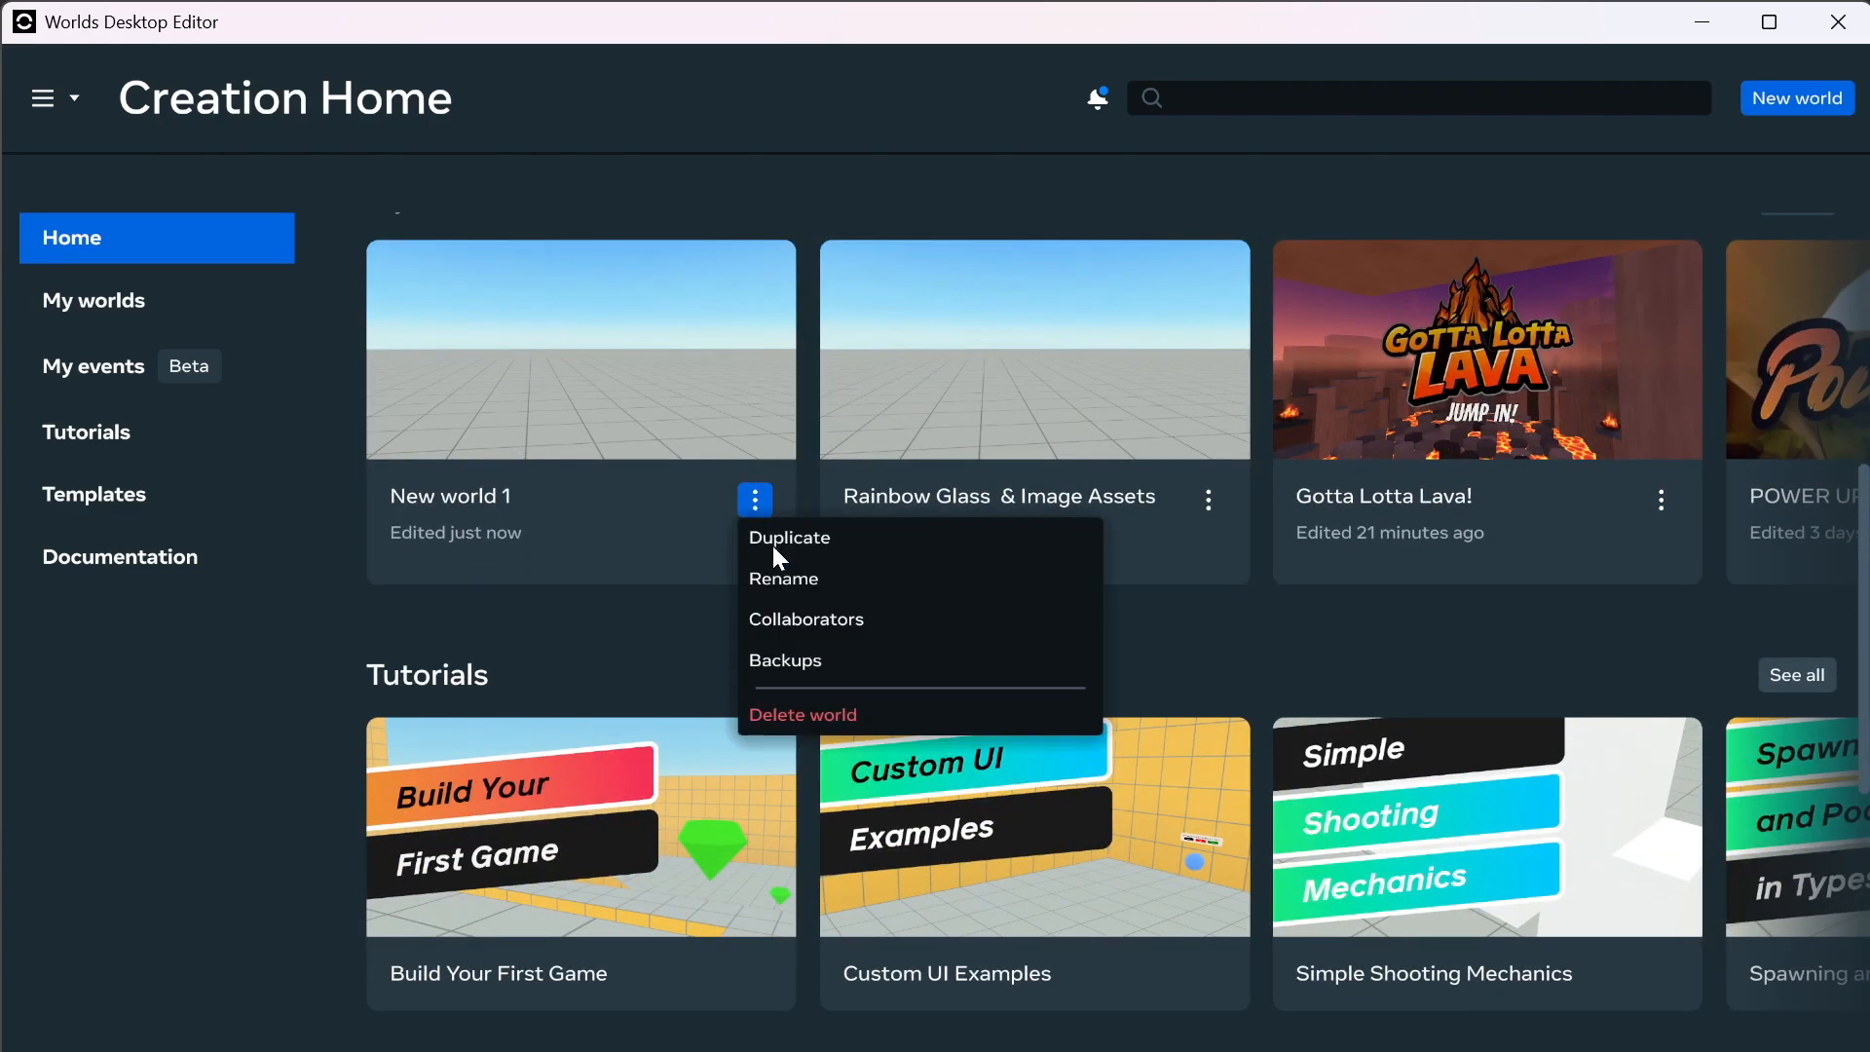
click(795, 709)
click(1058, 625)
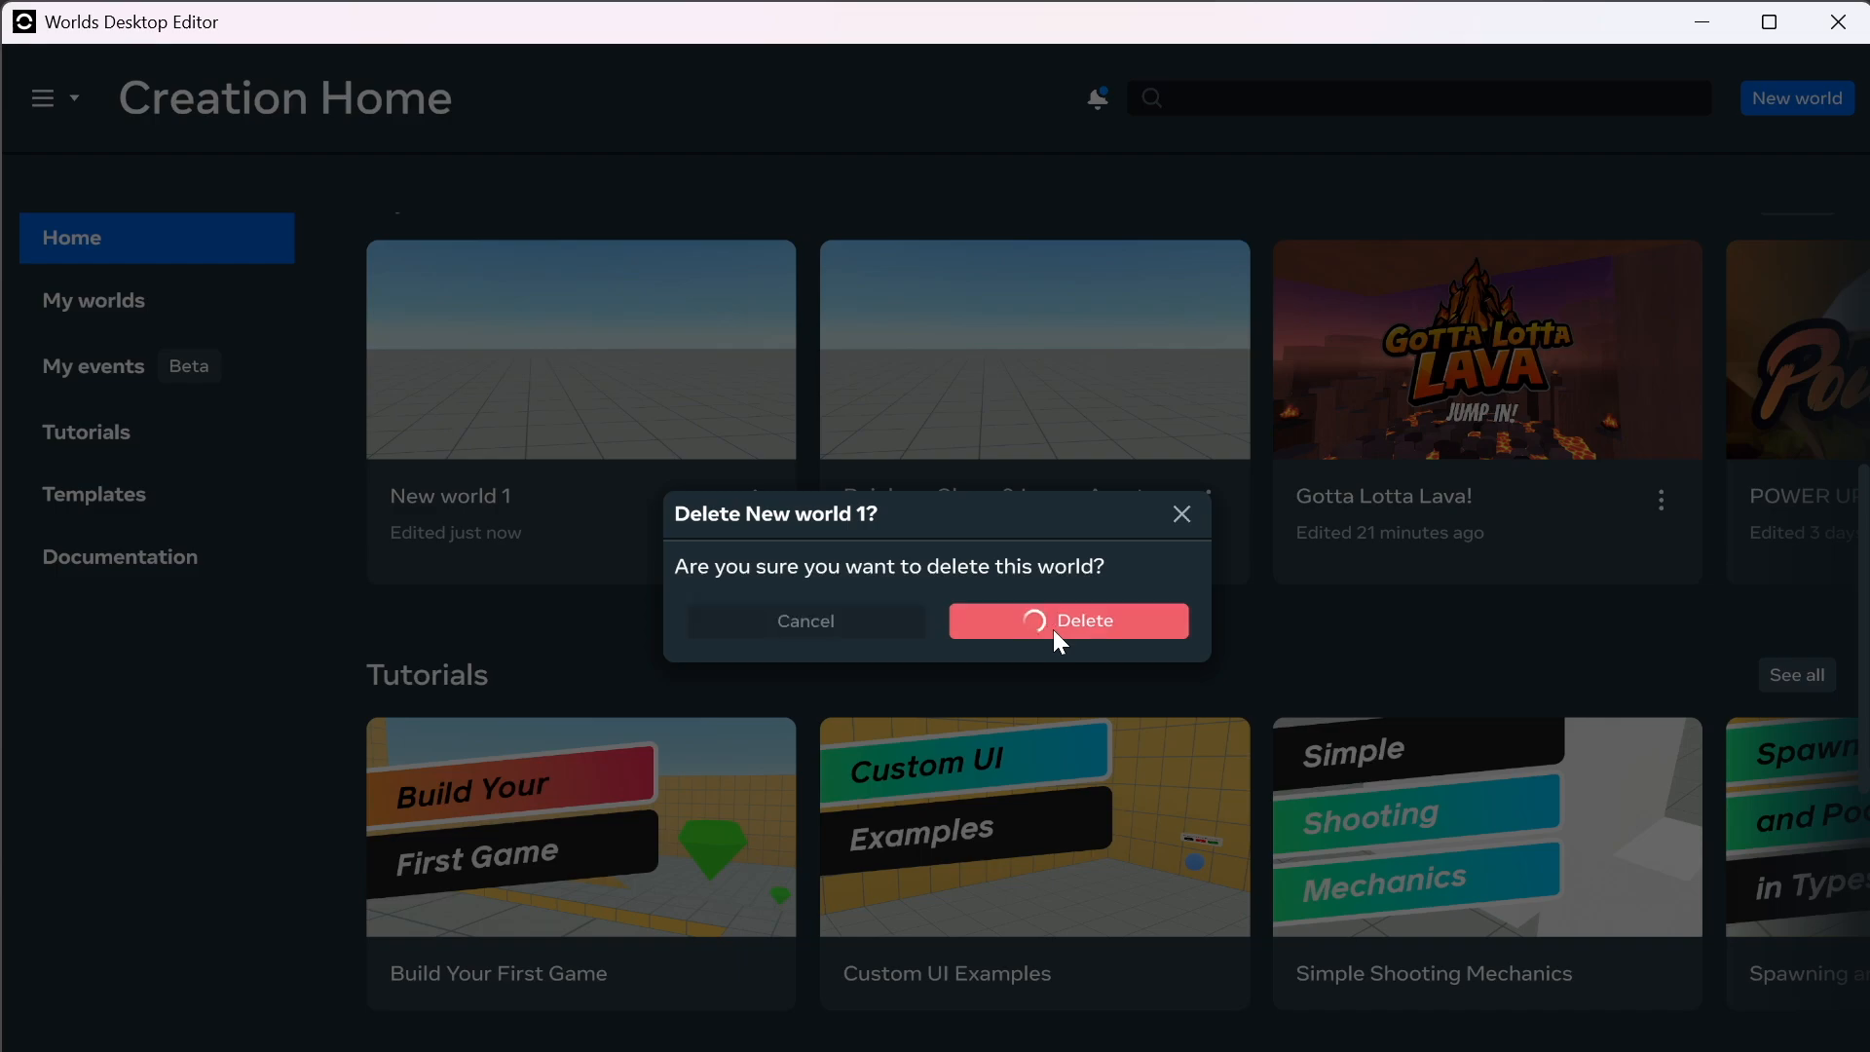
Open the Rainbow Glass & Image Assets world from the My worlds section.
scroll(551, 670, down, 3)
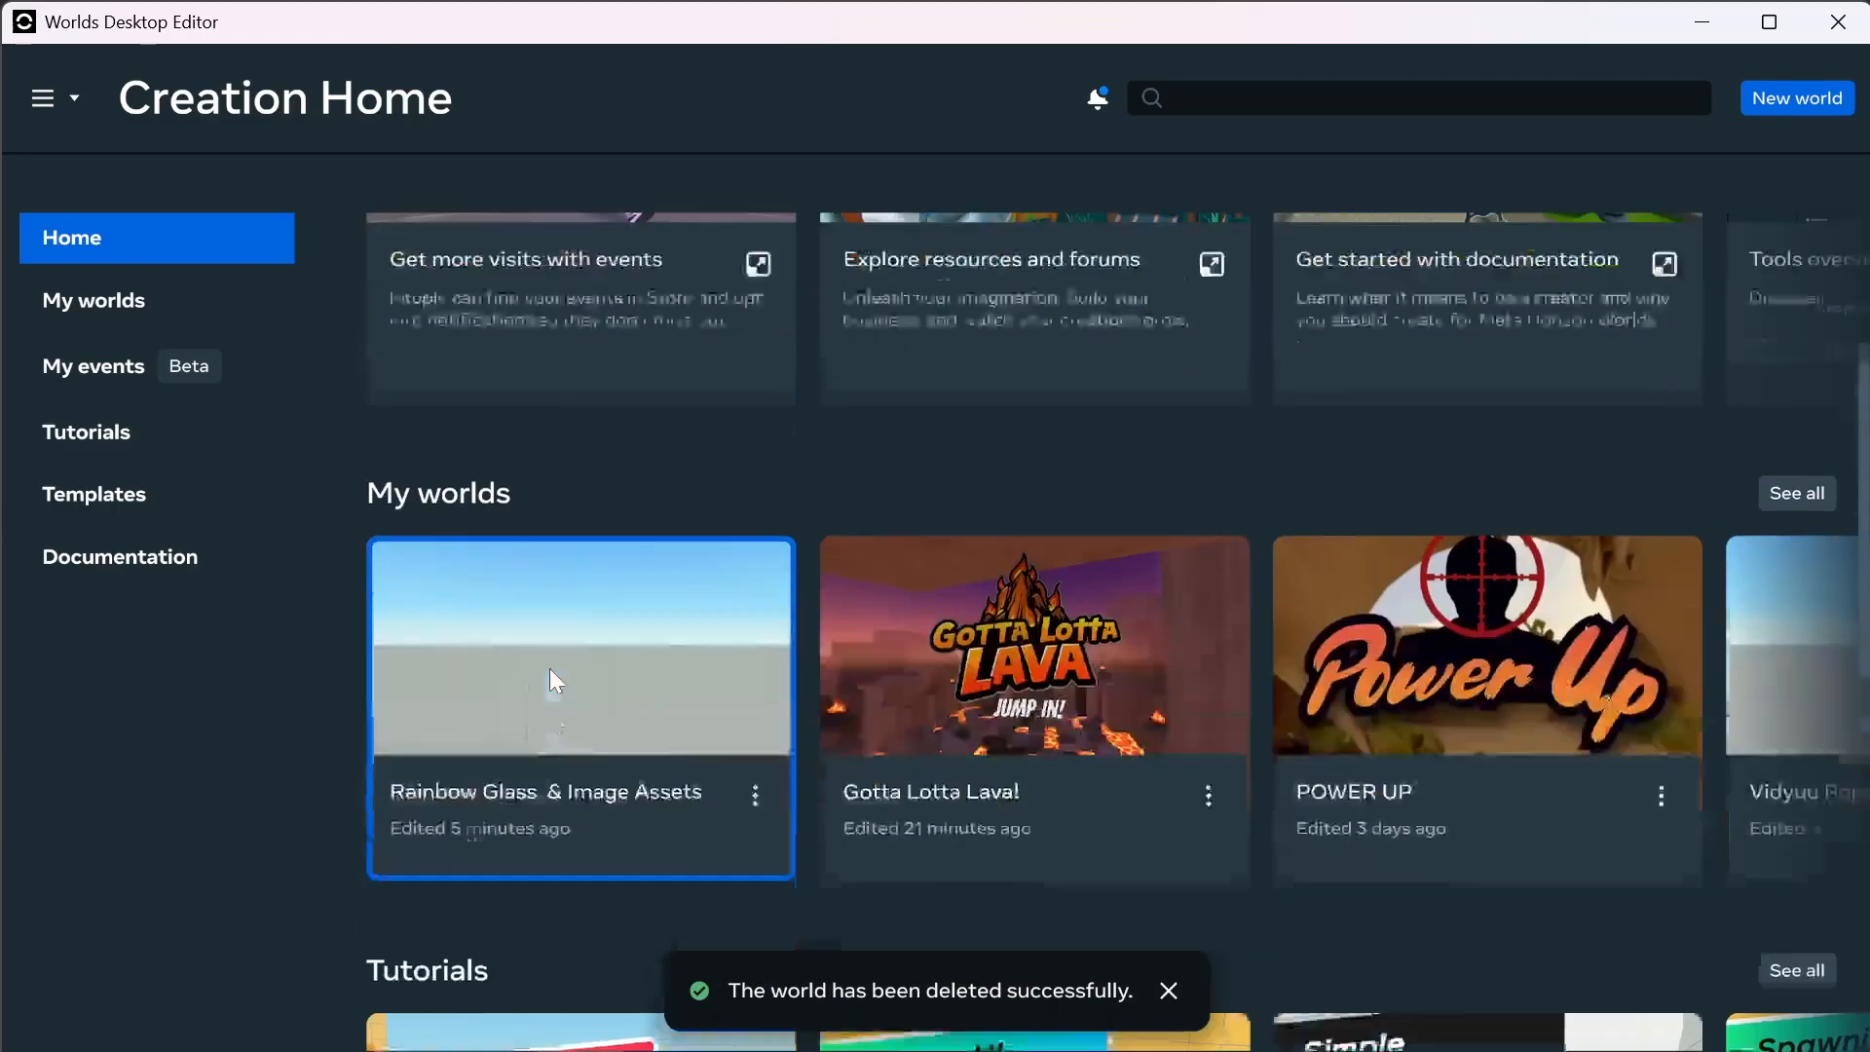
click(559, 680)
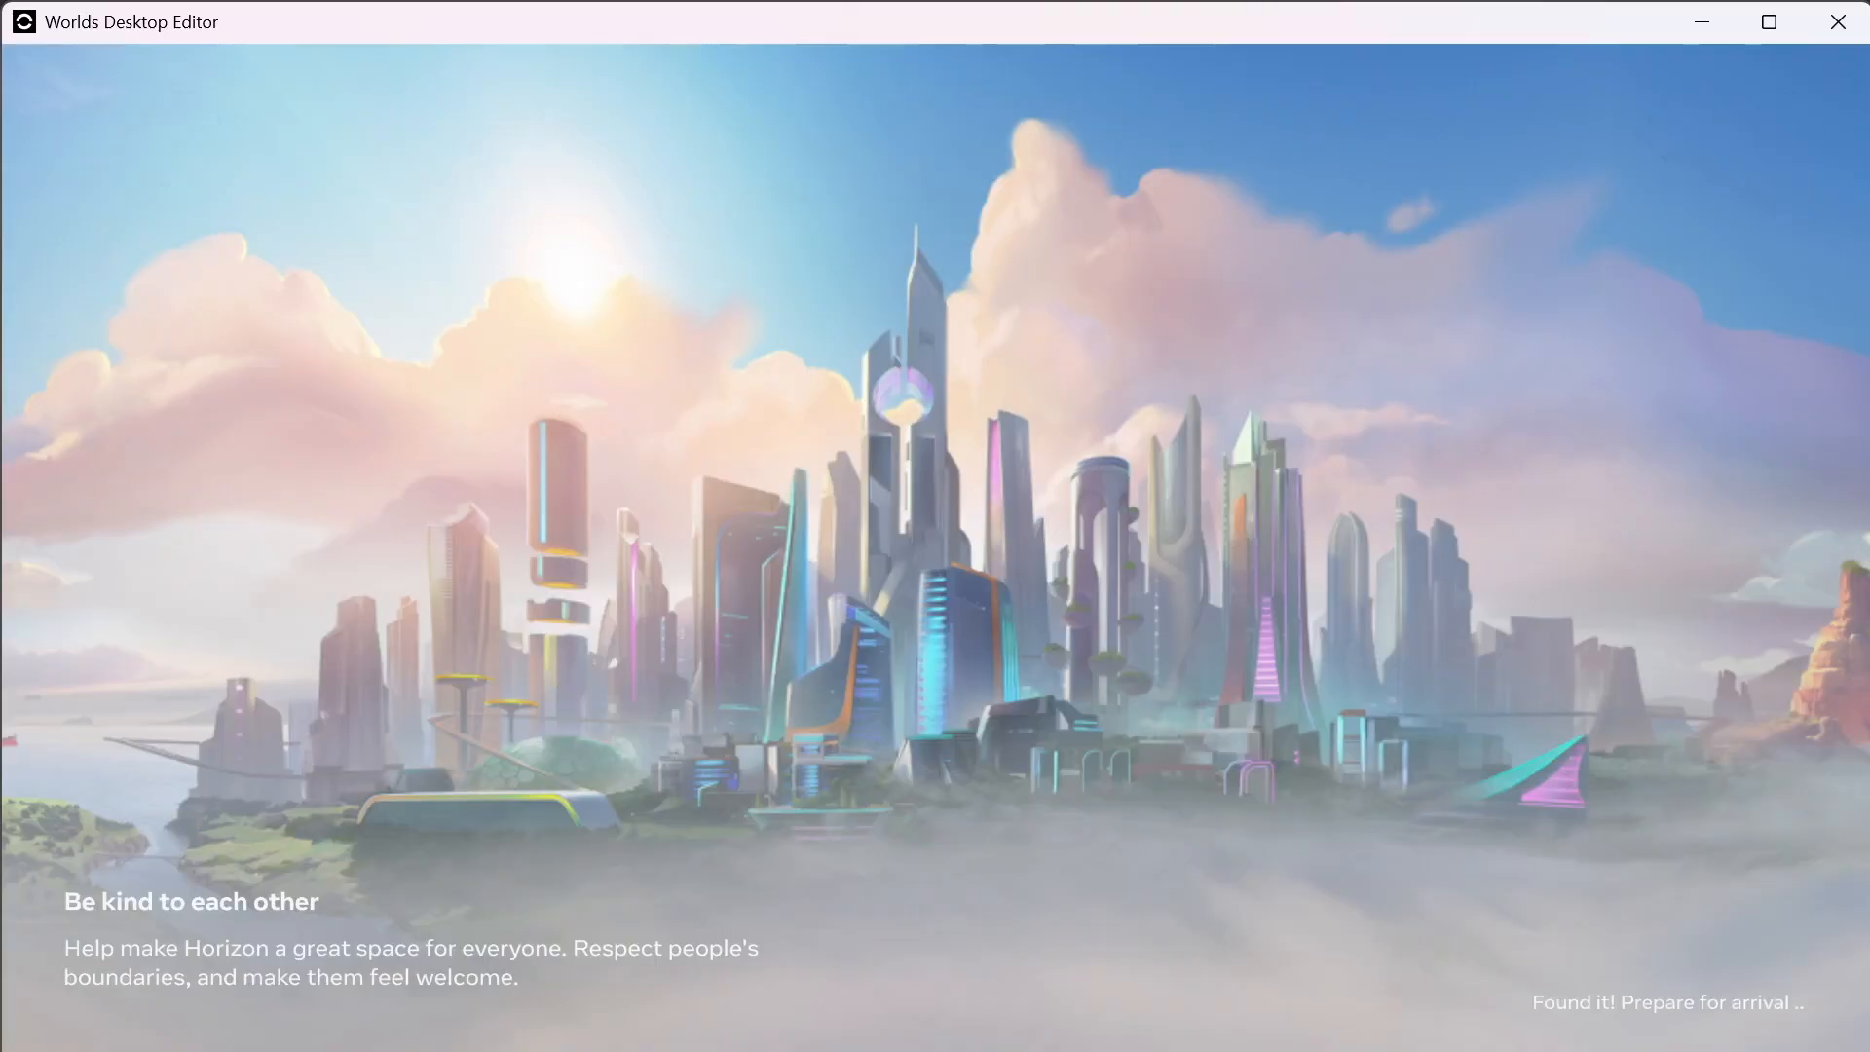
Switch to the browser, close the Meta Developers page, and strike through Instruction Board in the Google Docs list.
click(572, 1050)
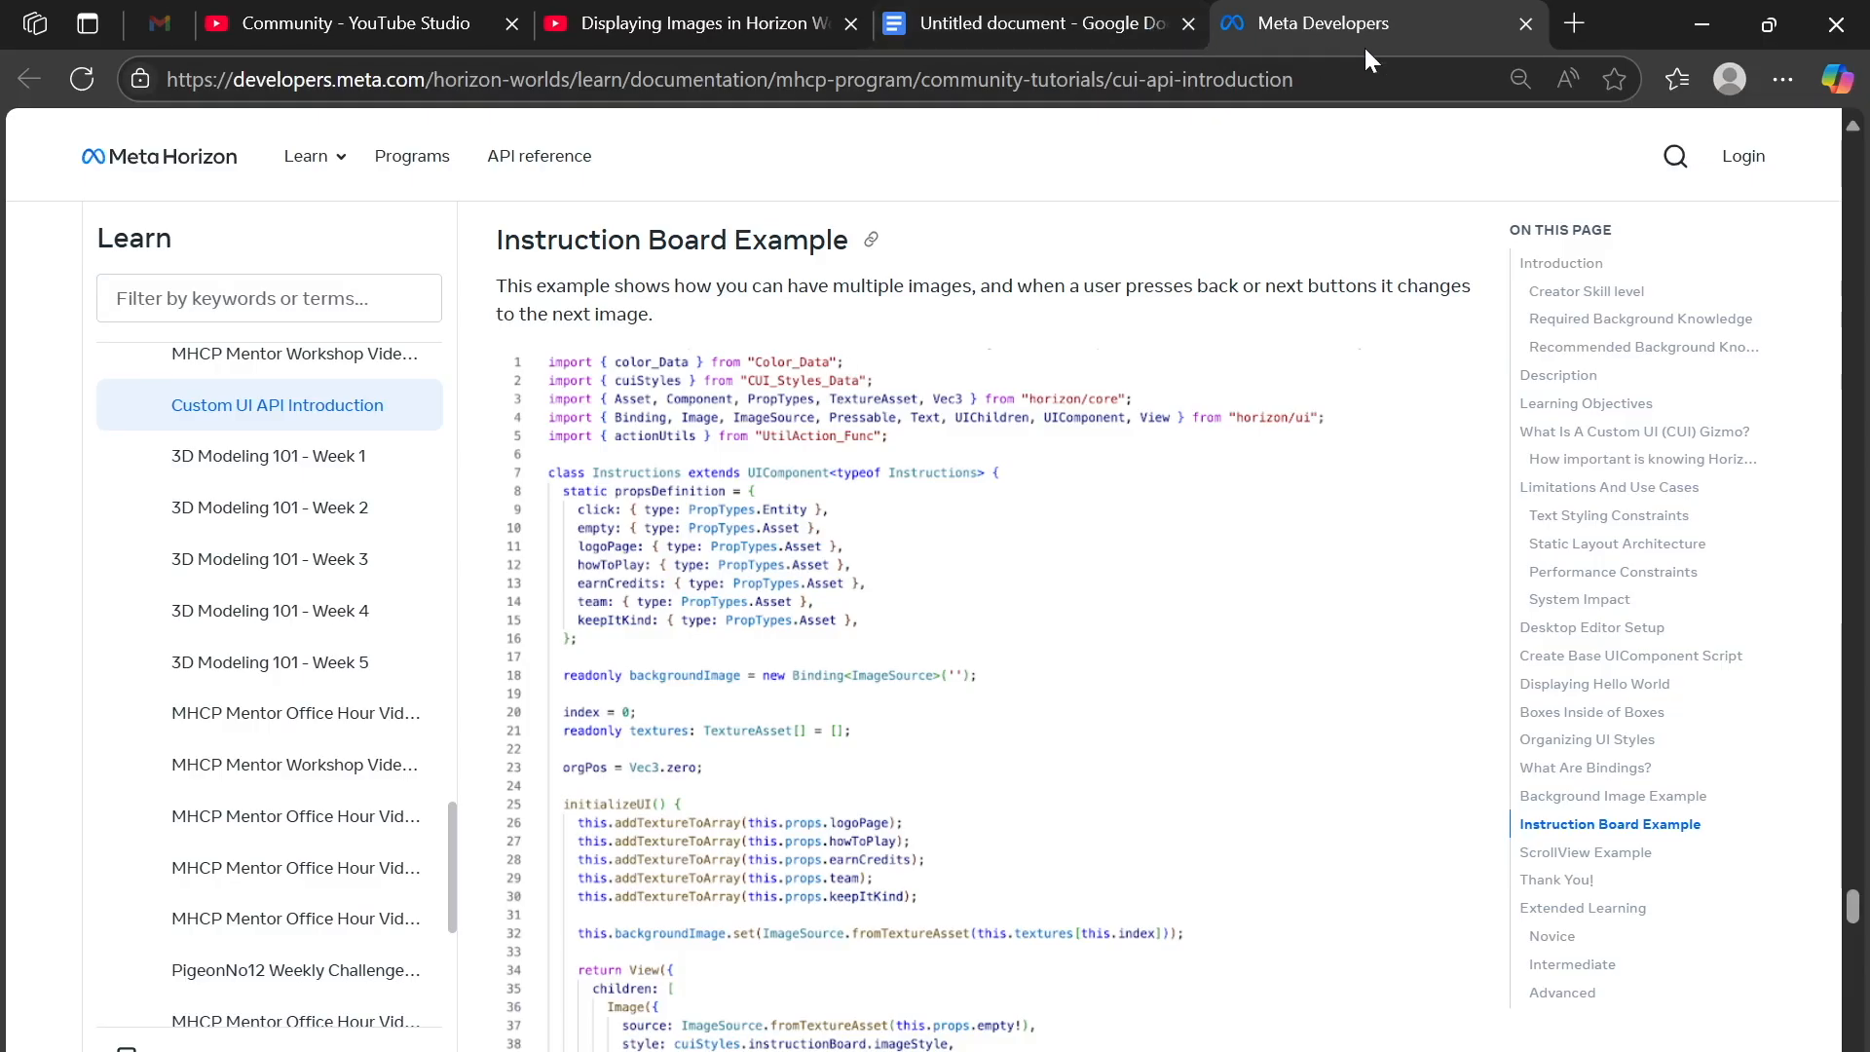
click(1519, 26)
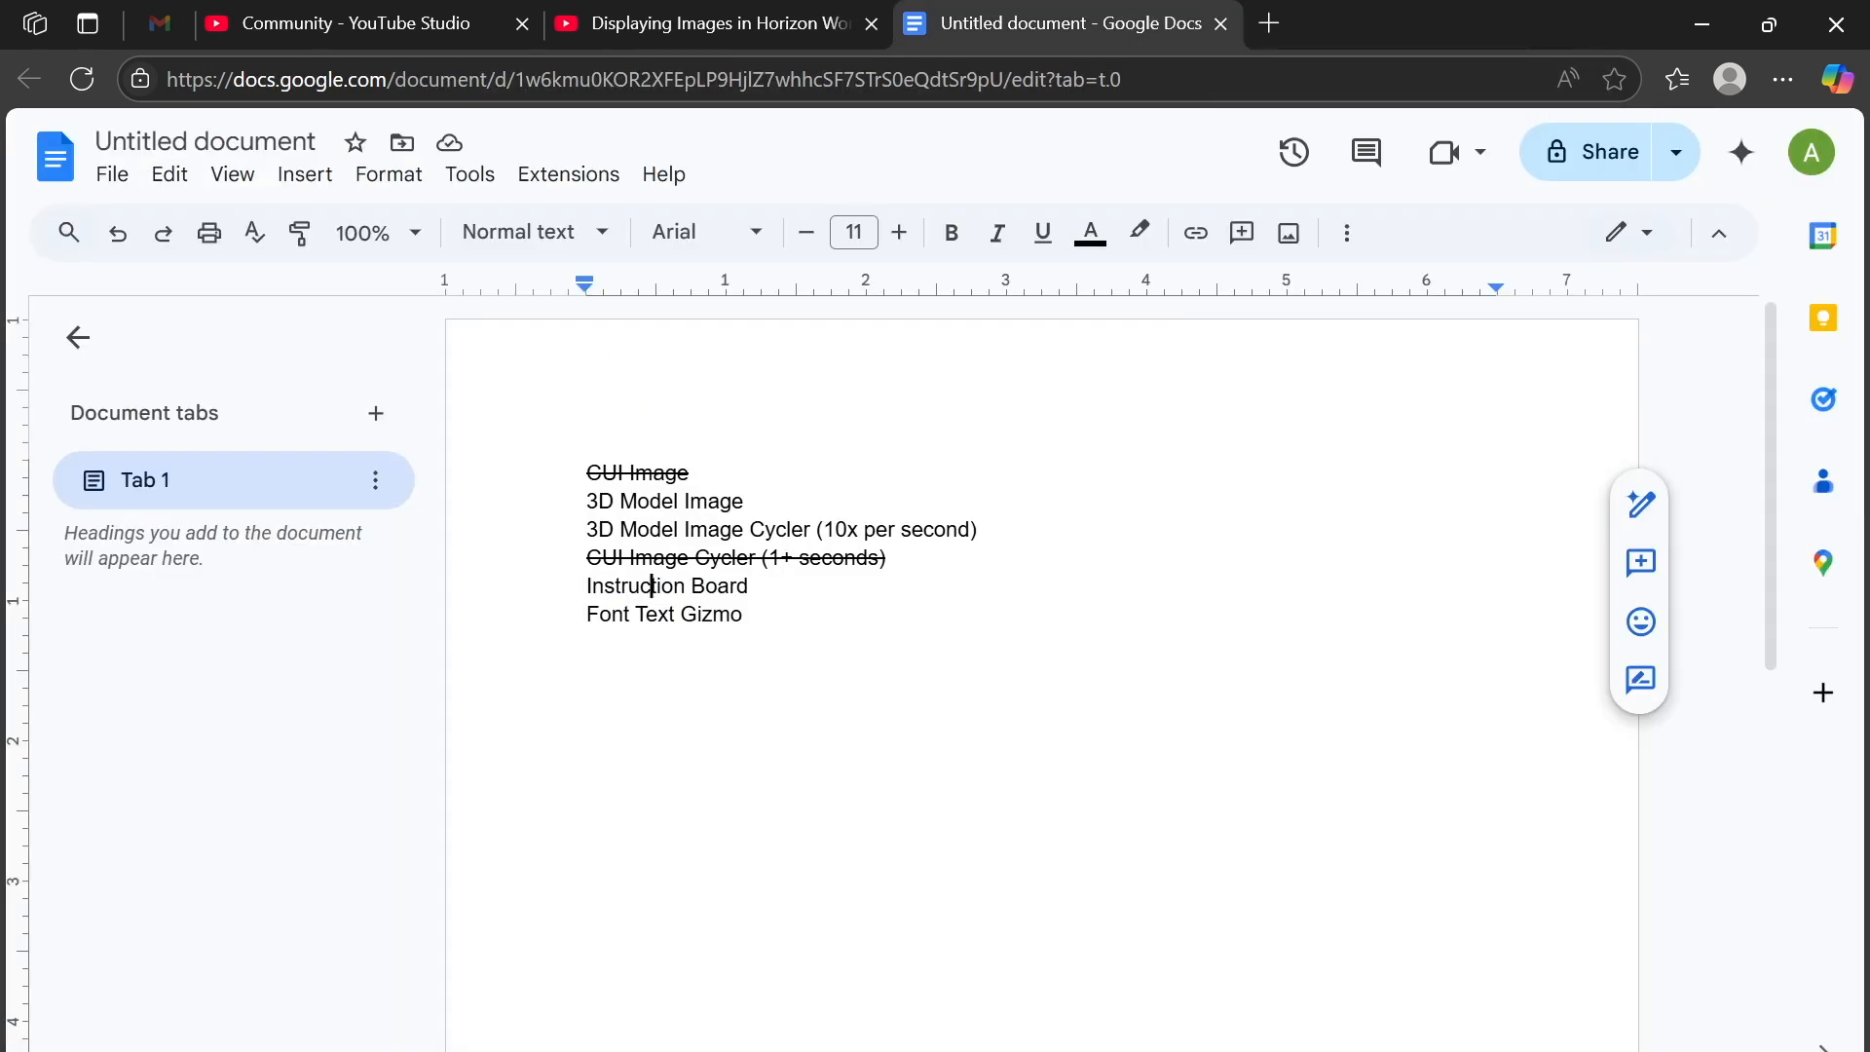
triple_click(651, 586)
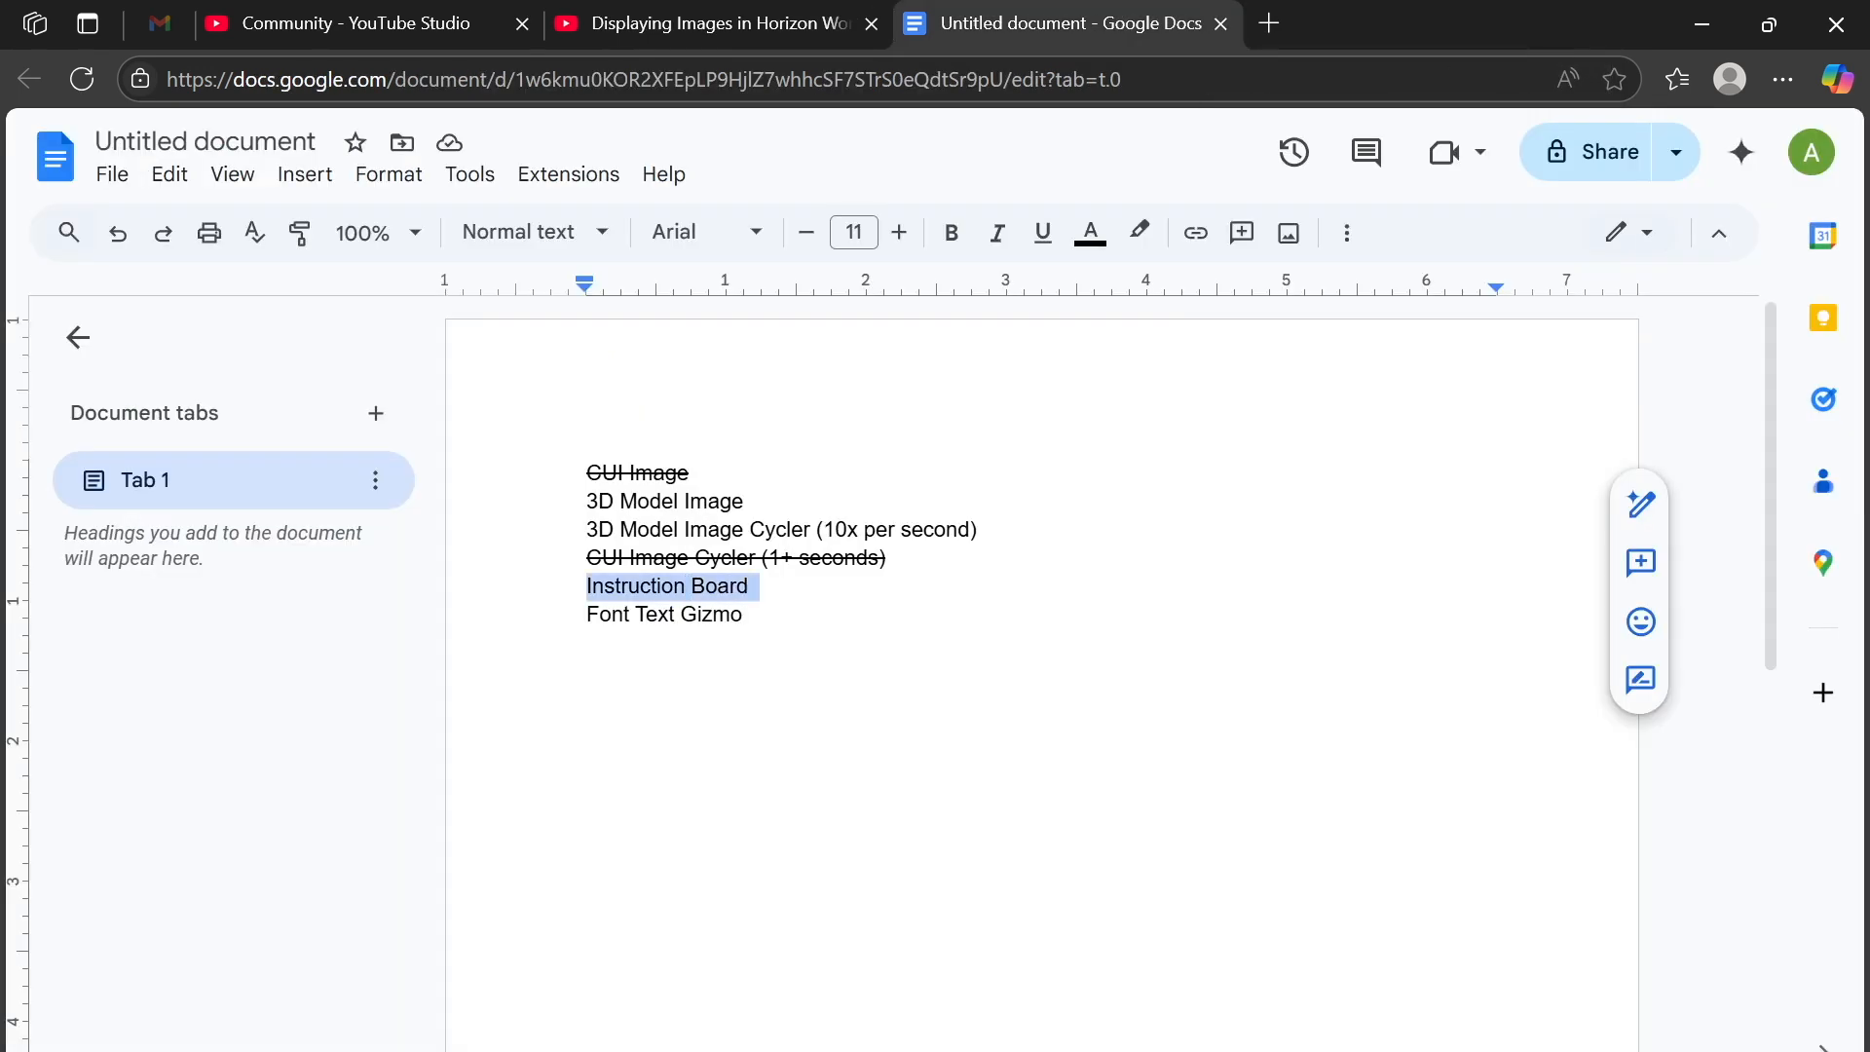
key(alt+shift+5)
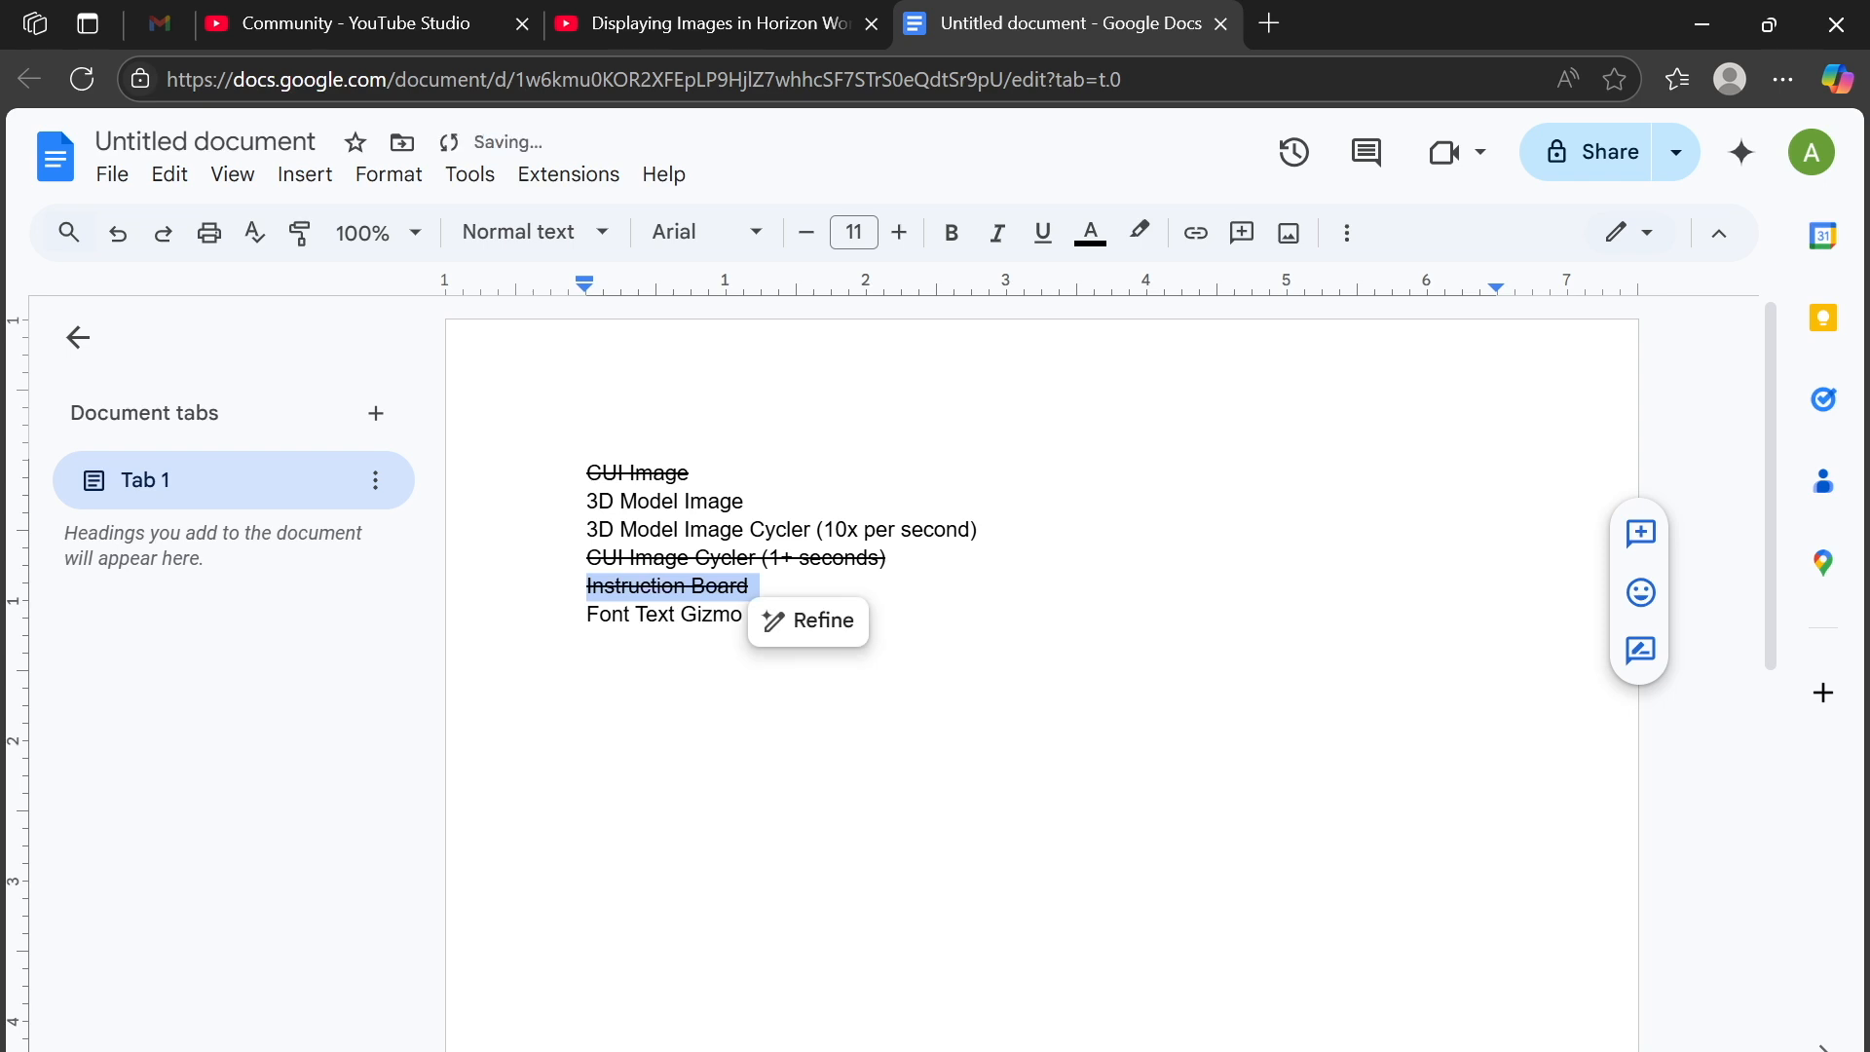
Highlight the 3D Model Image and 3D Model Image Cycler list lines in turn, and switch back to Worlds Desktop Editor.
triple_click(652, 500)
triple_click(652, 530)
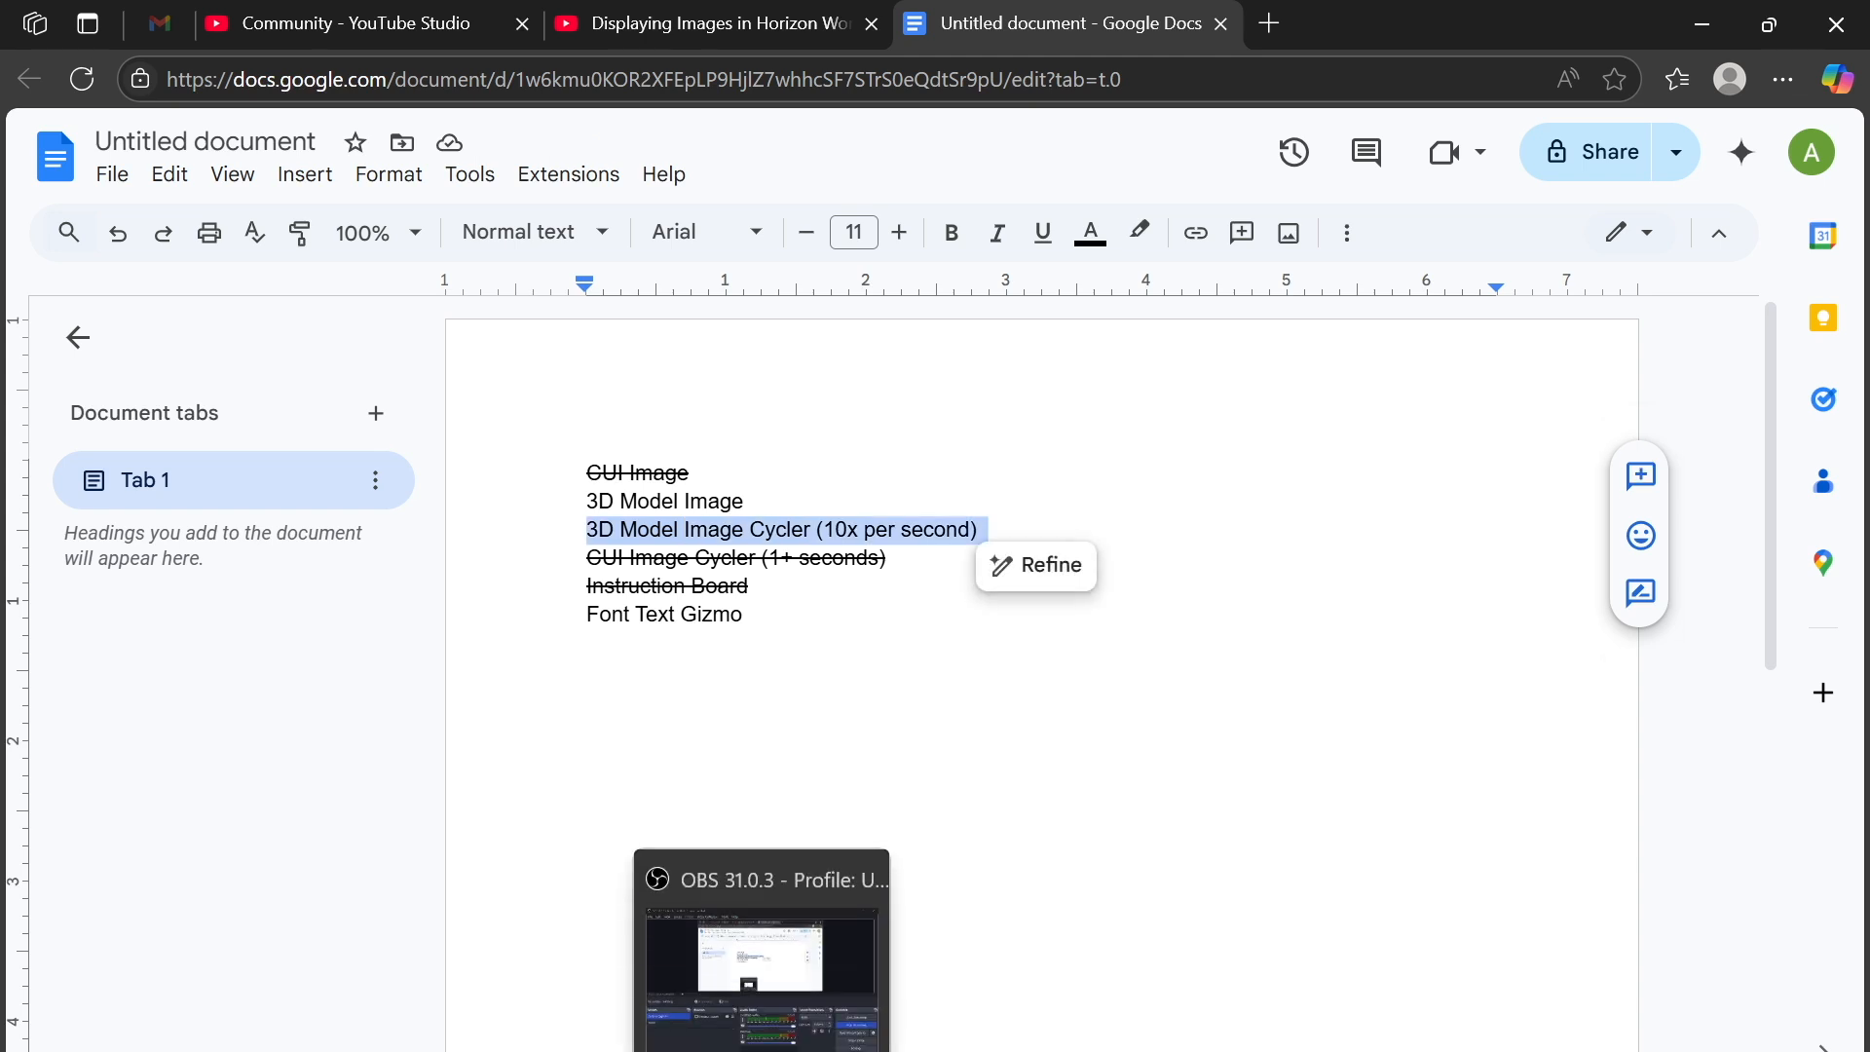
click(814, 1034)
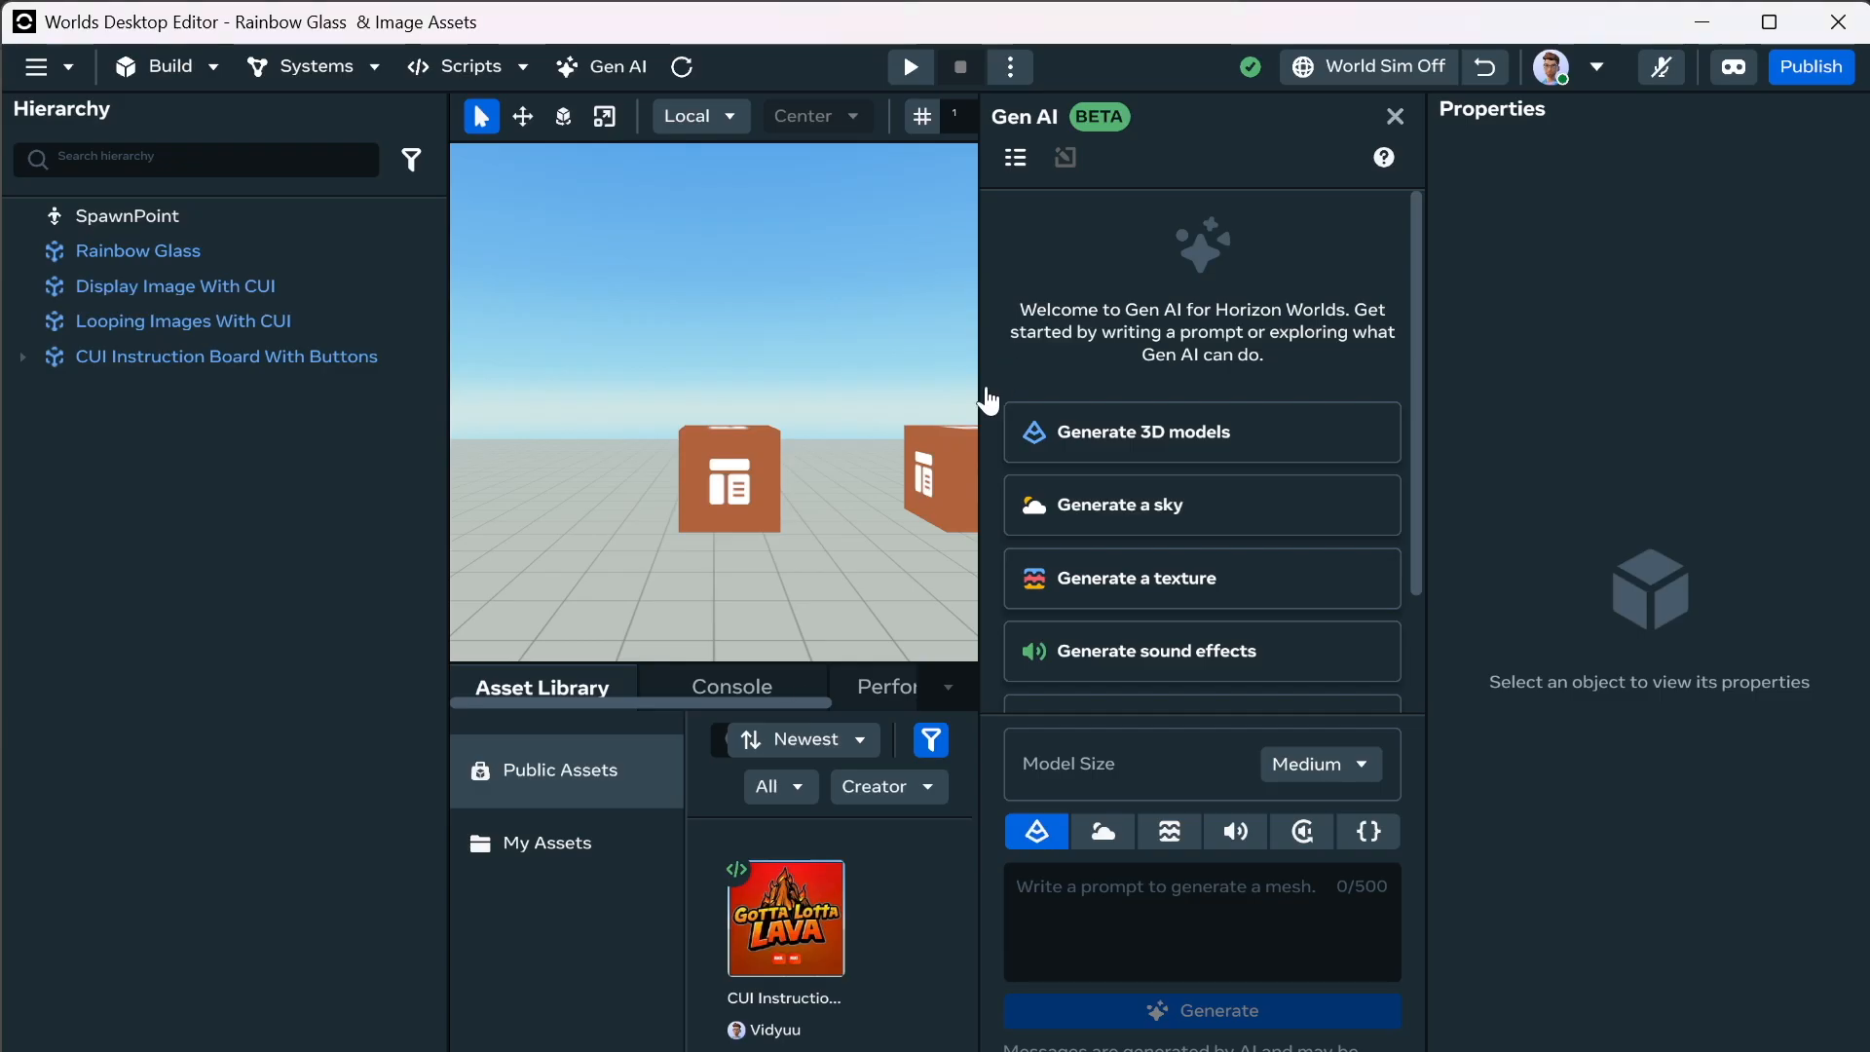
Close the Gen AI assistant and leave the current world for Creation Home.
click(1396, 118)
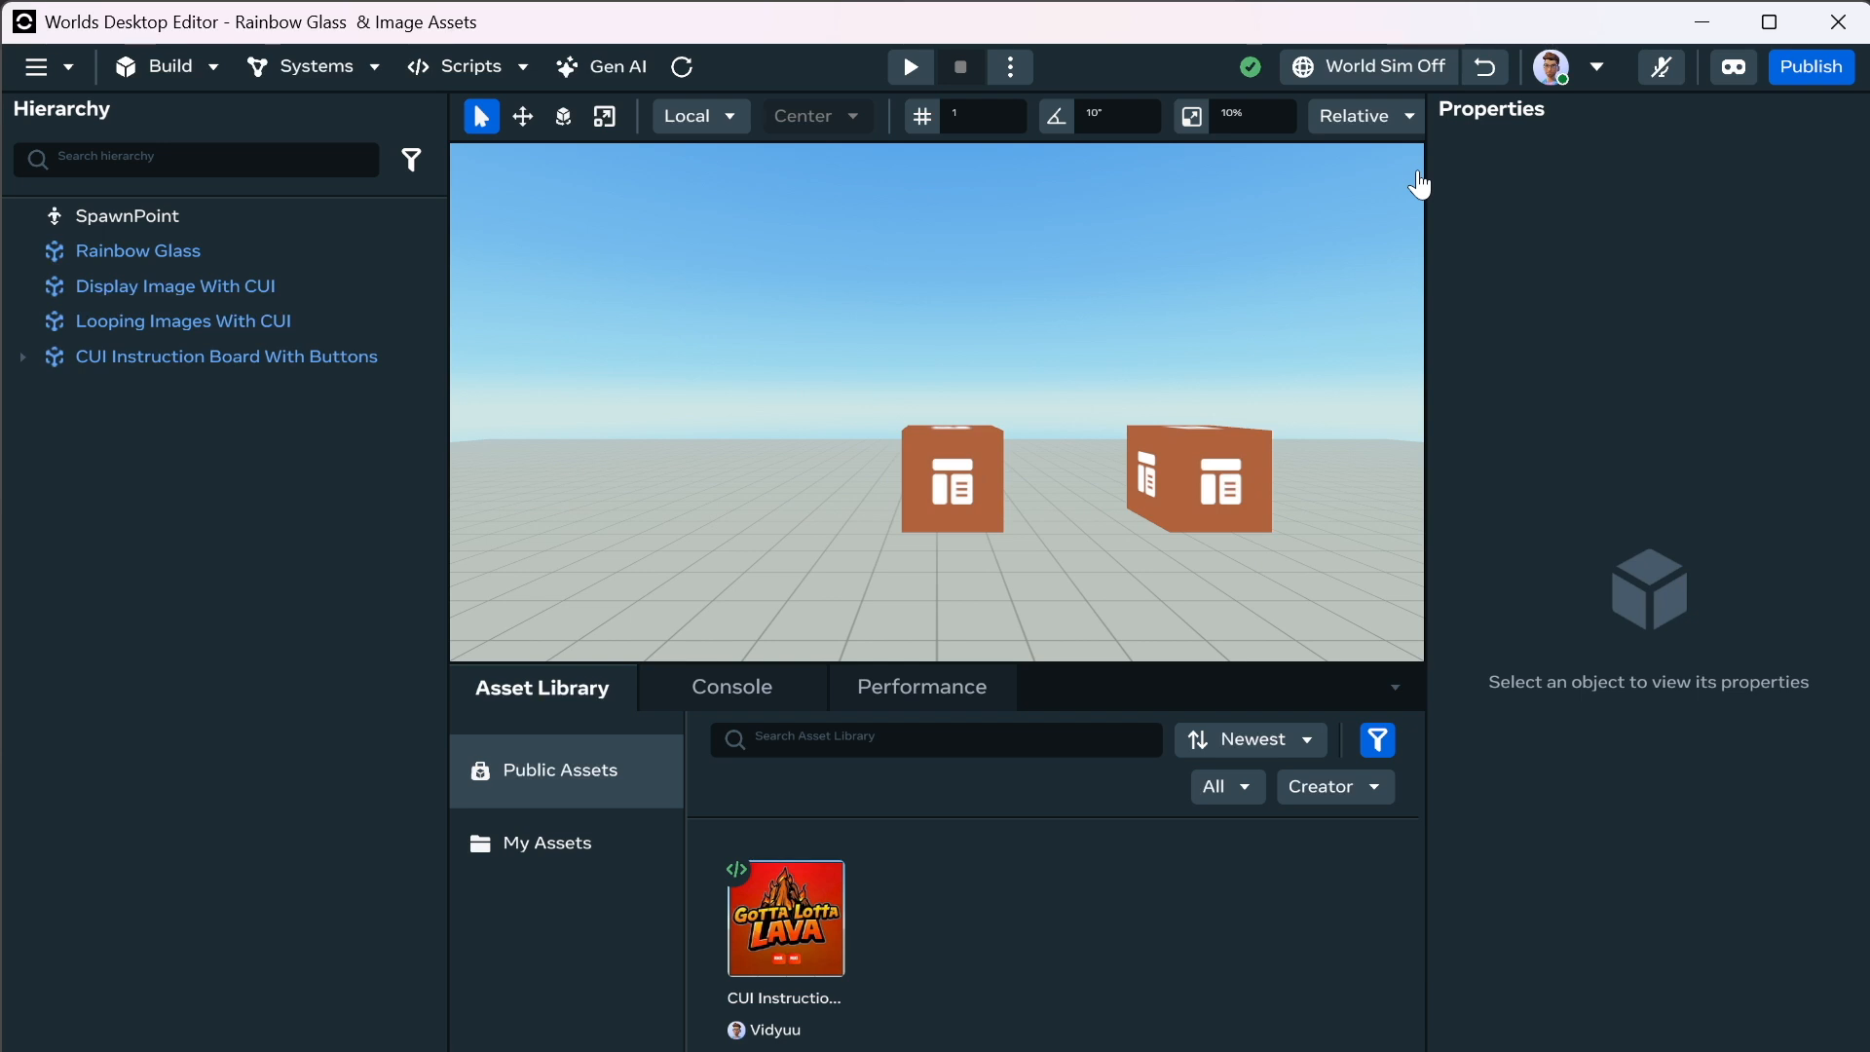
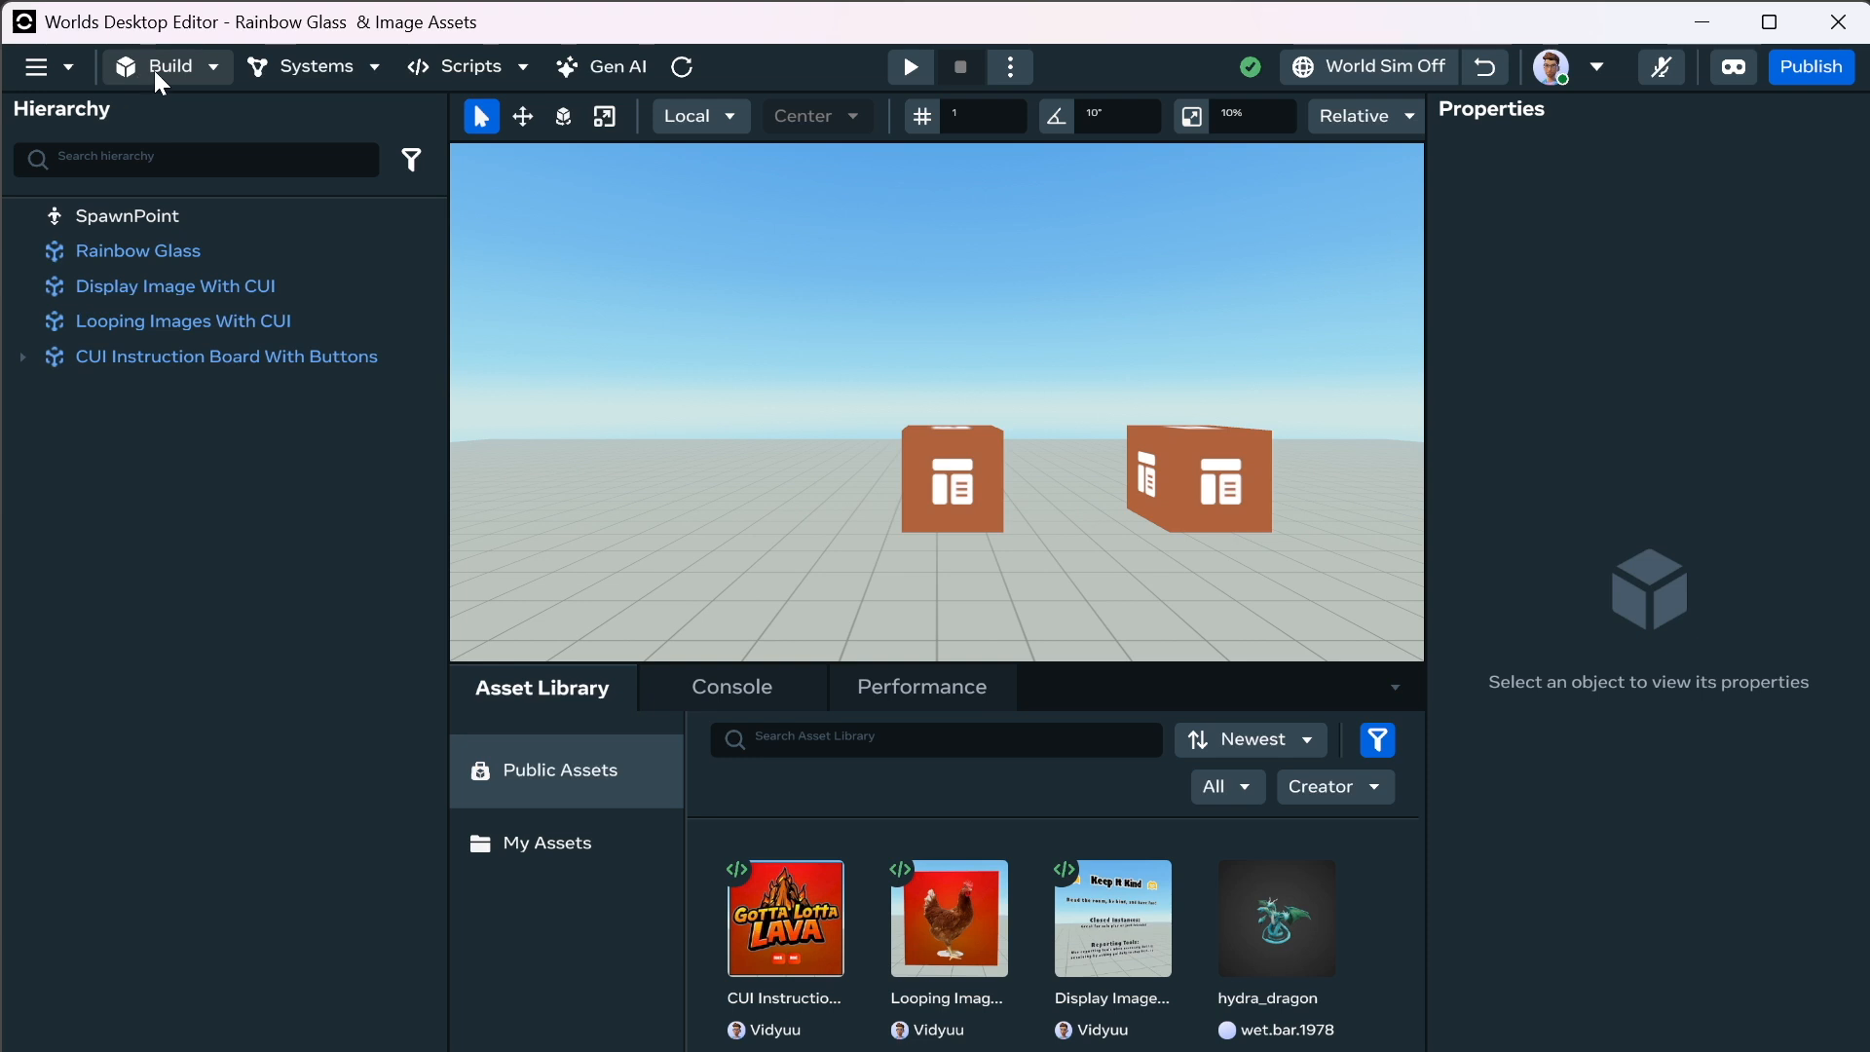
click(156, 68)
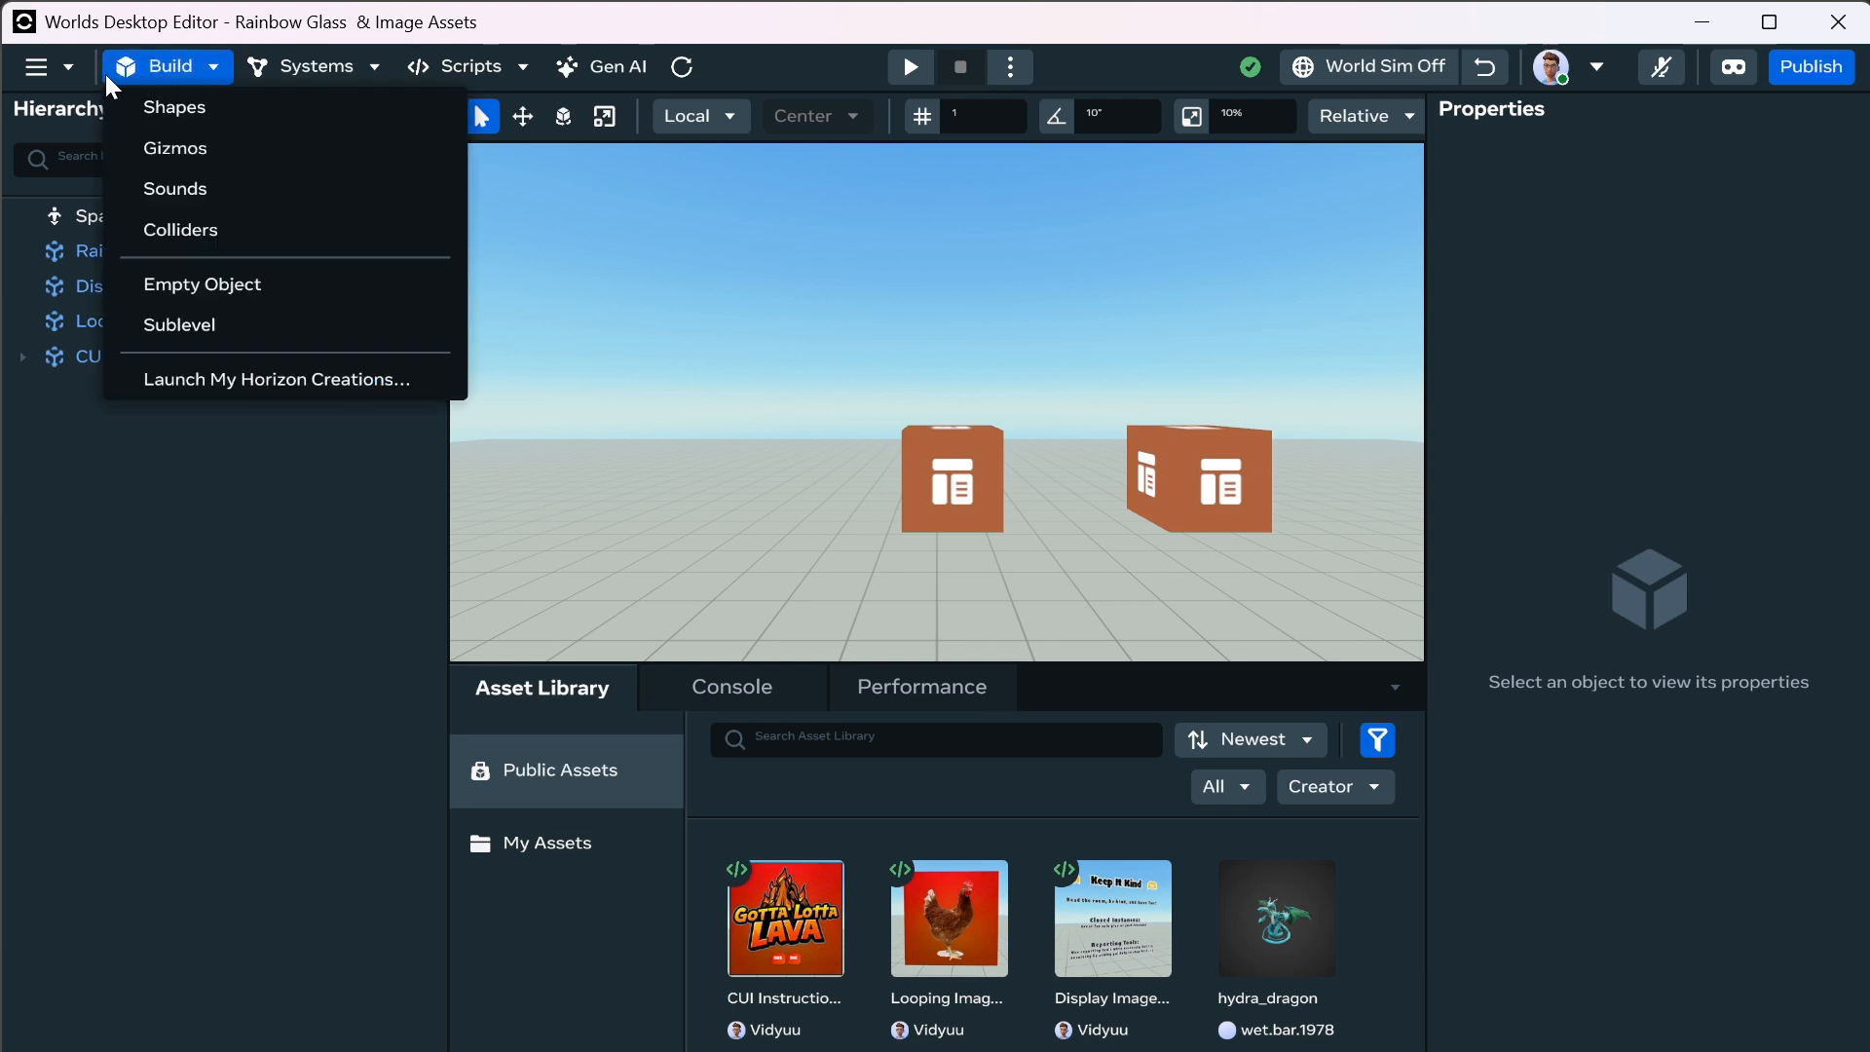
click(43, 68)
click(126, 124)
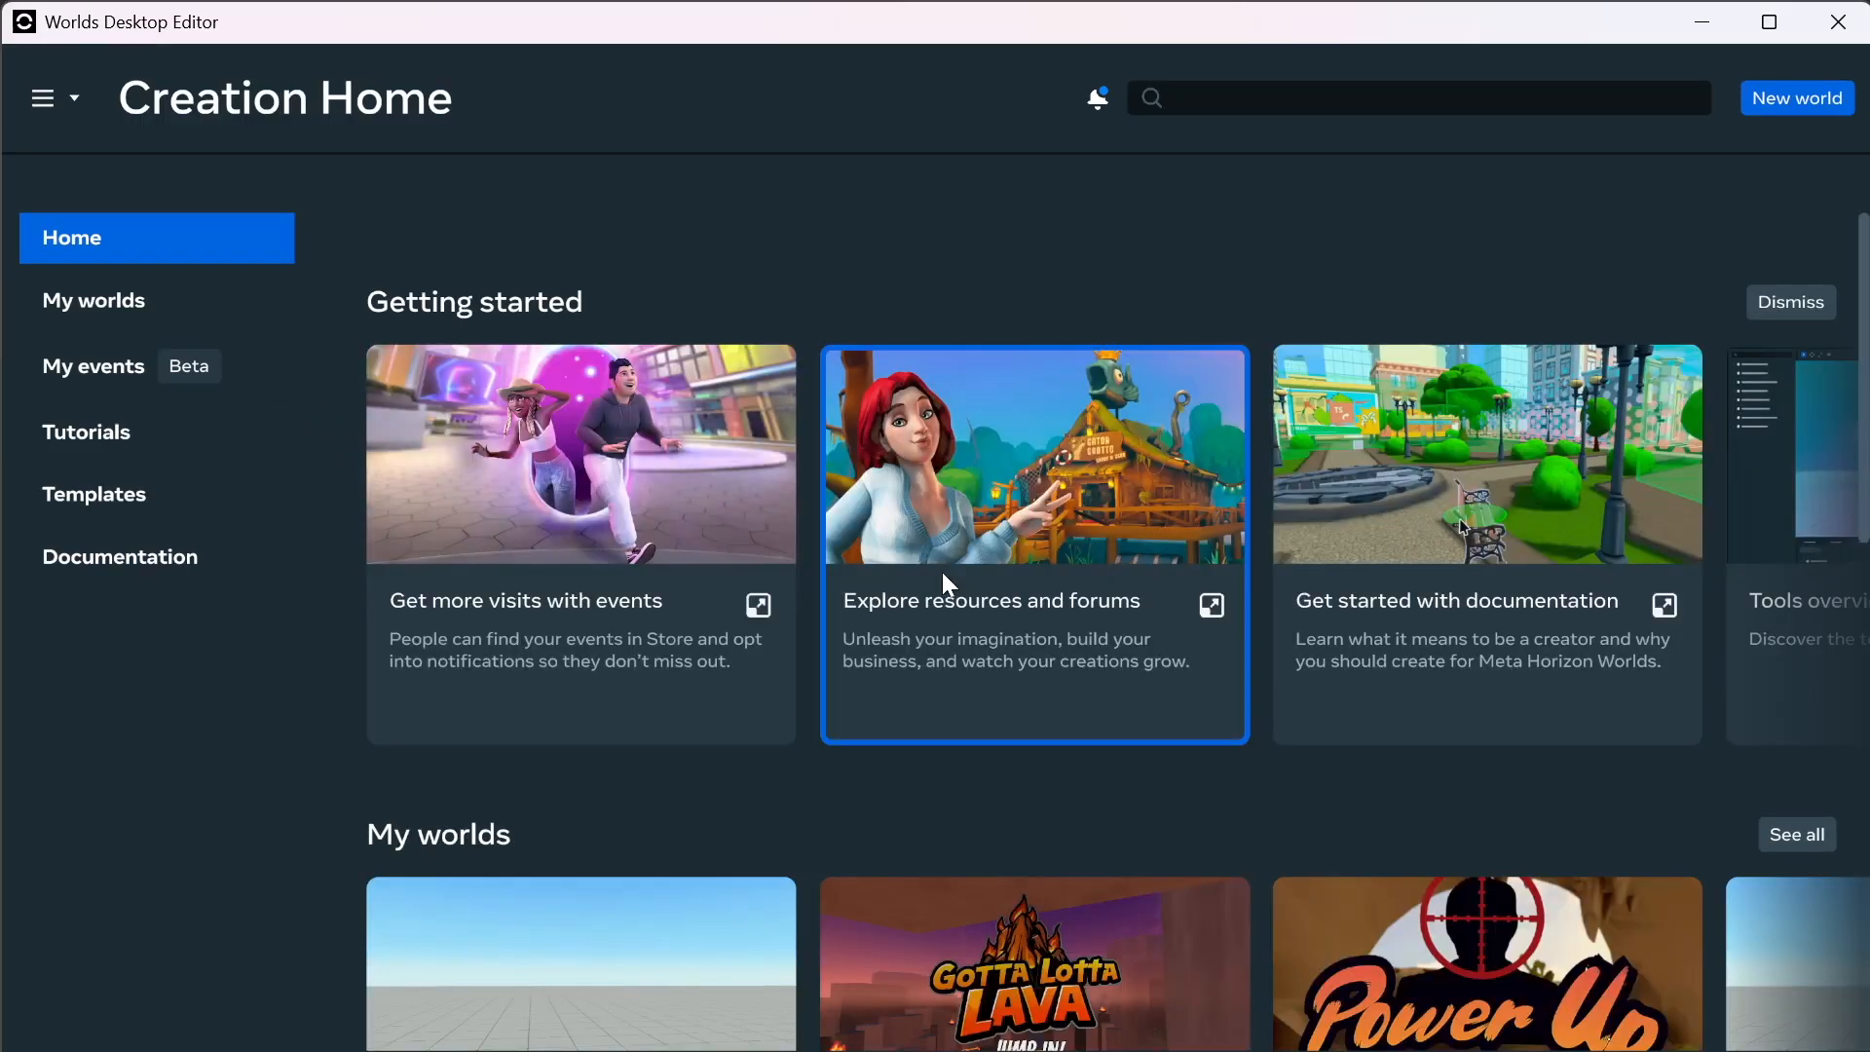
Open the Power Wash! world from the full list of My worlds and close its Gen AI assistant.
scroll(1136, 893, down, 2)
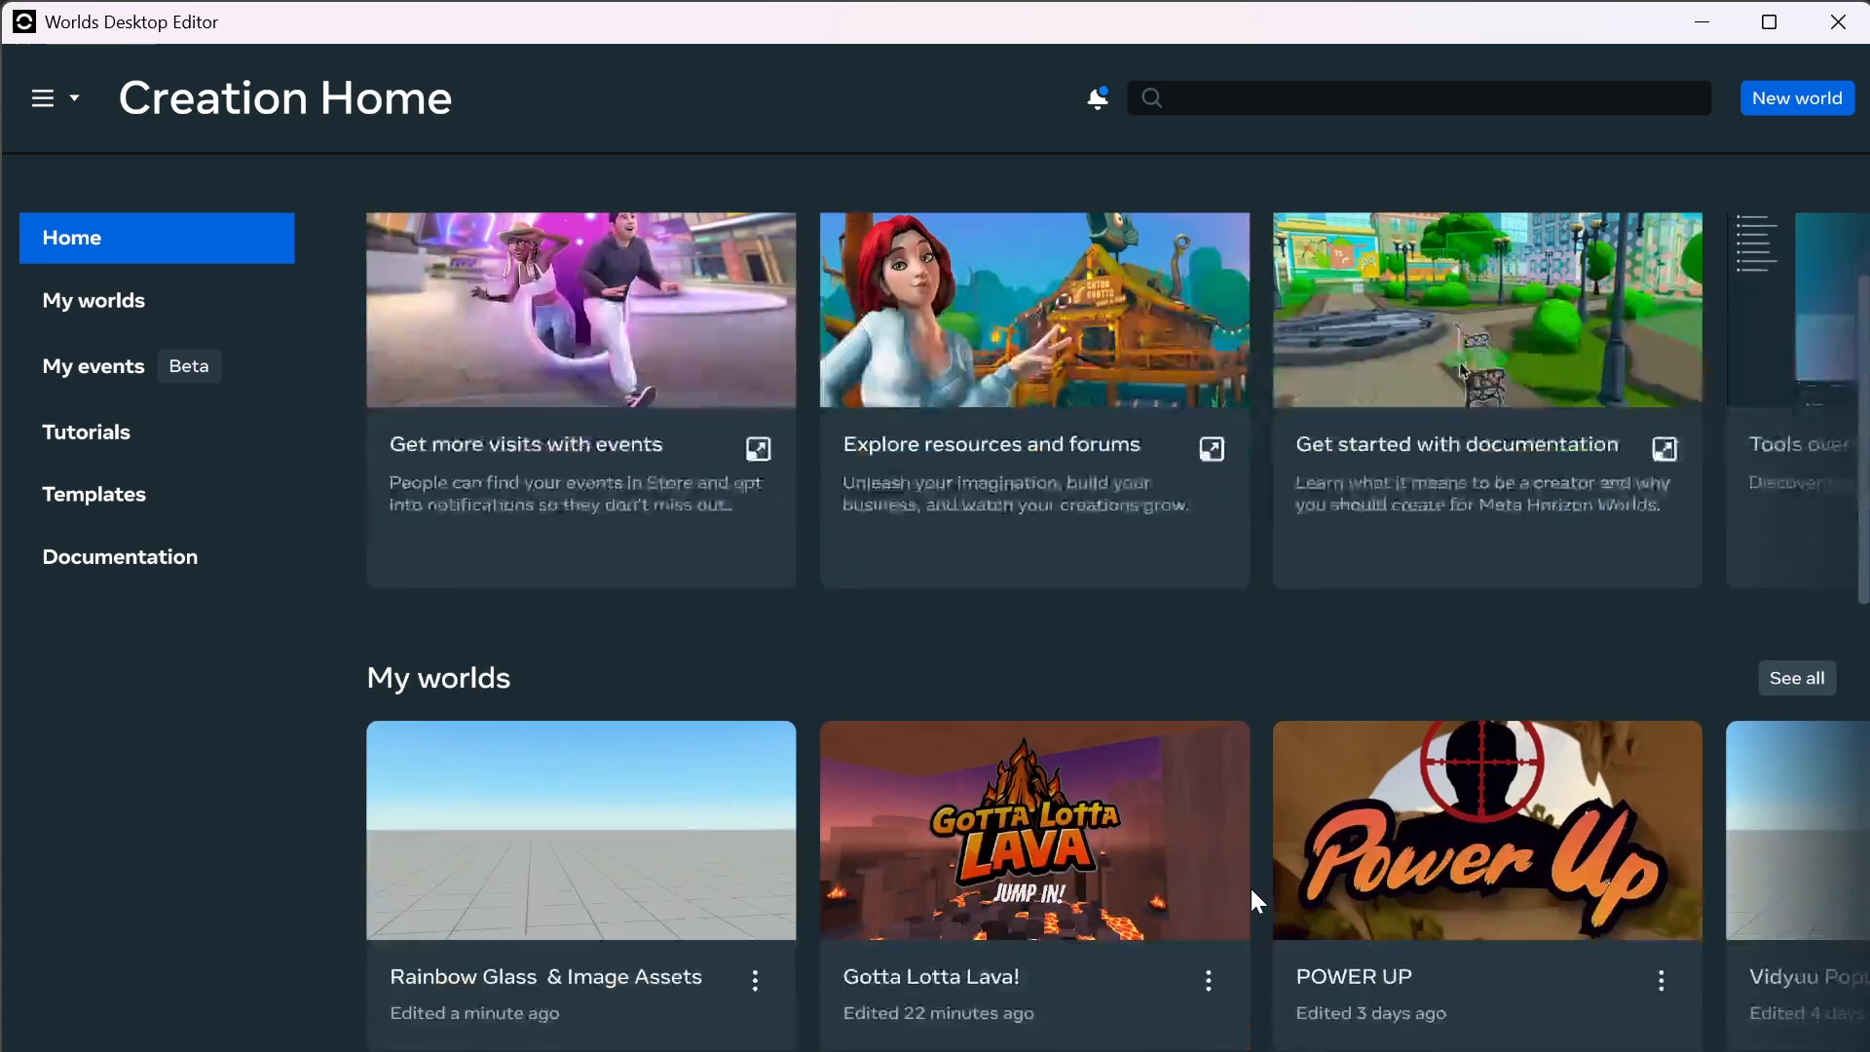
click(1797, 613)
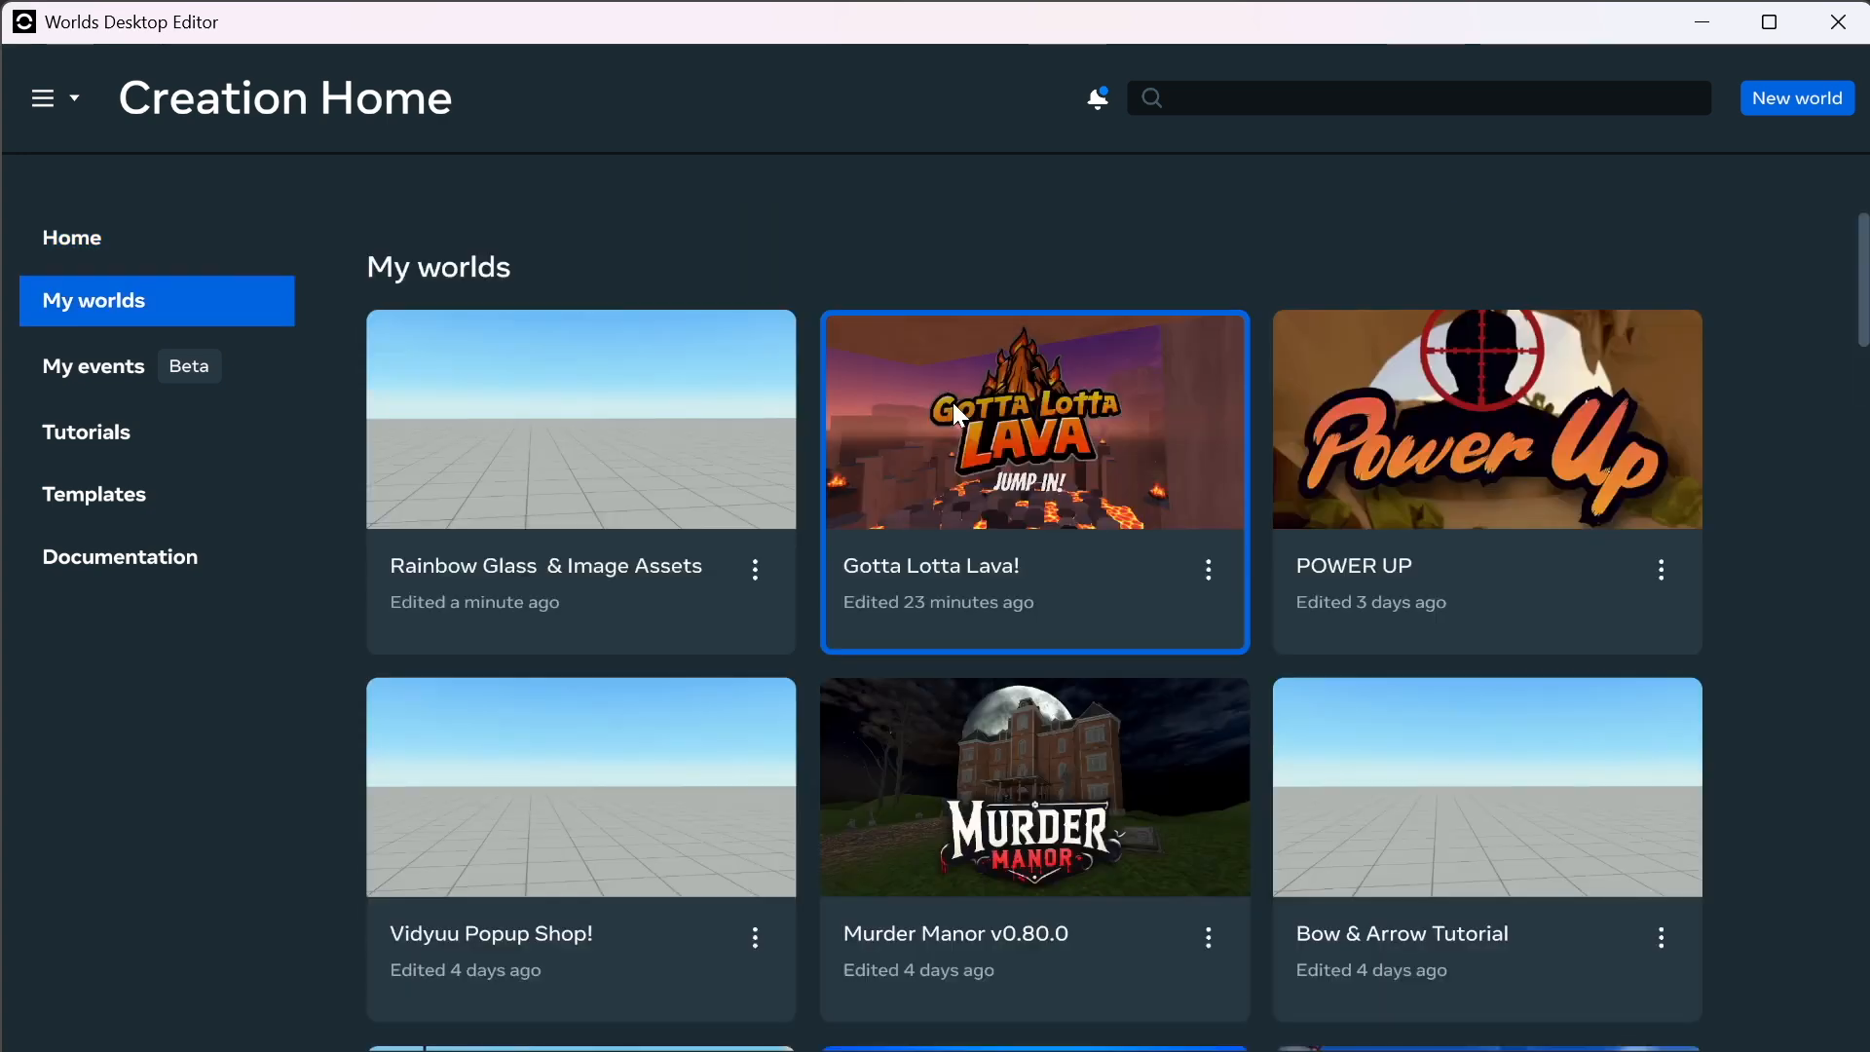
scroll(645, 711, down, 10)
scroll(861, 583, up, 4)
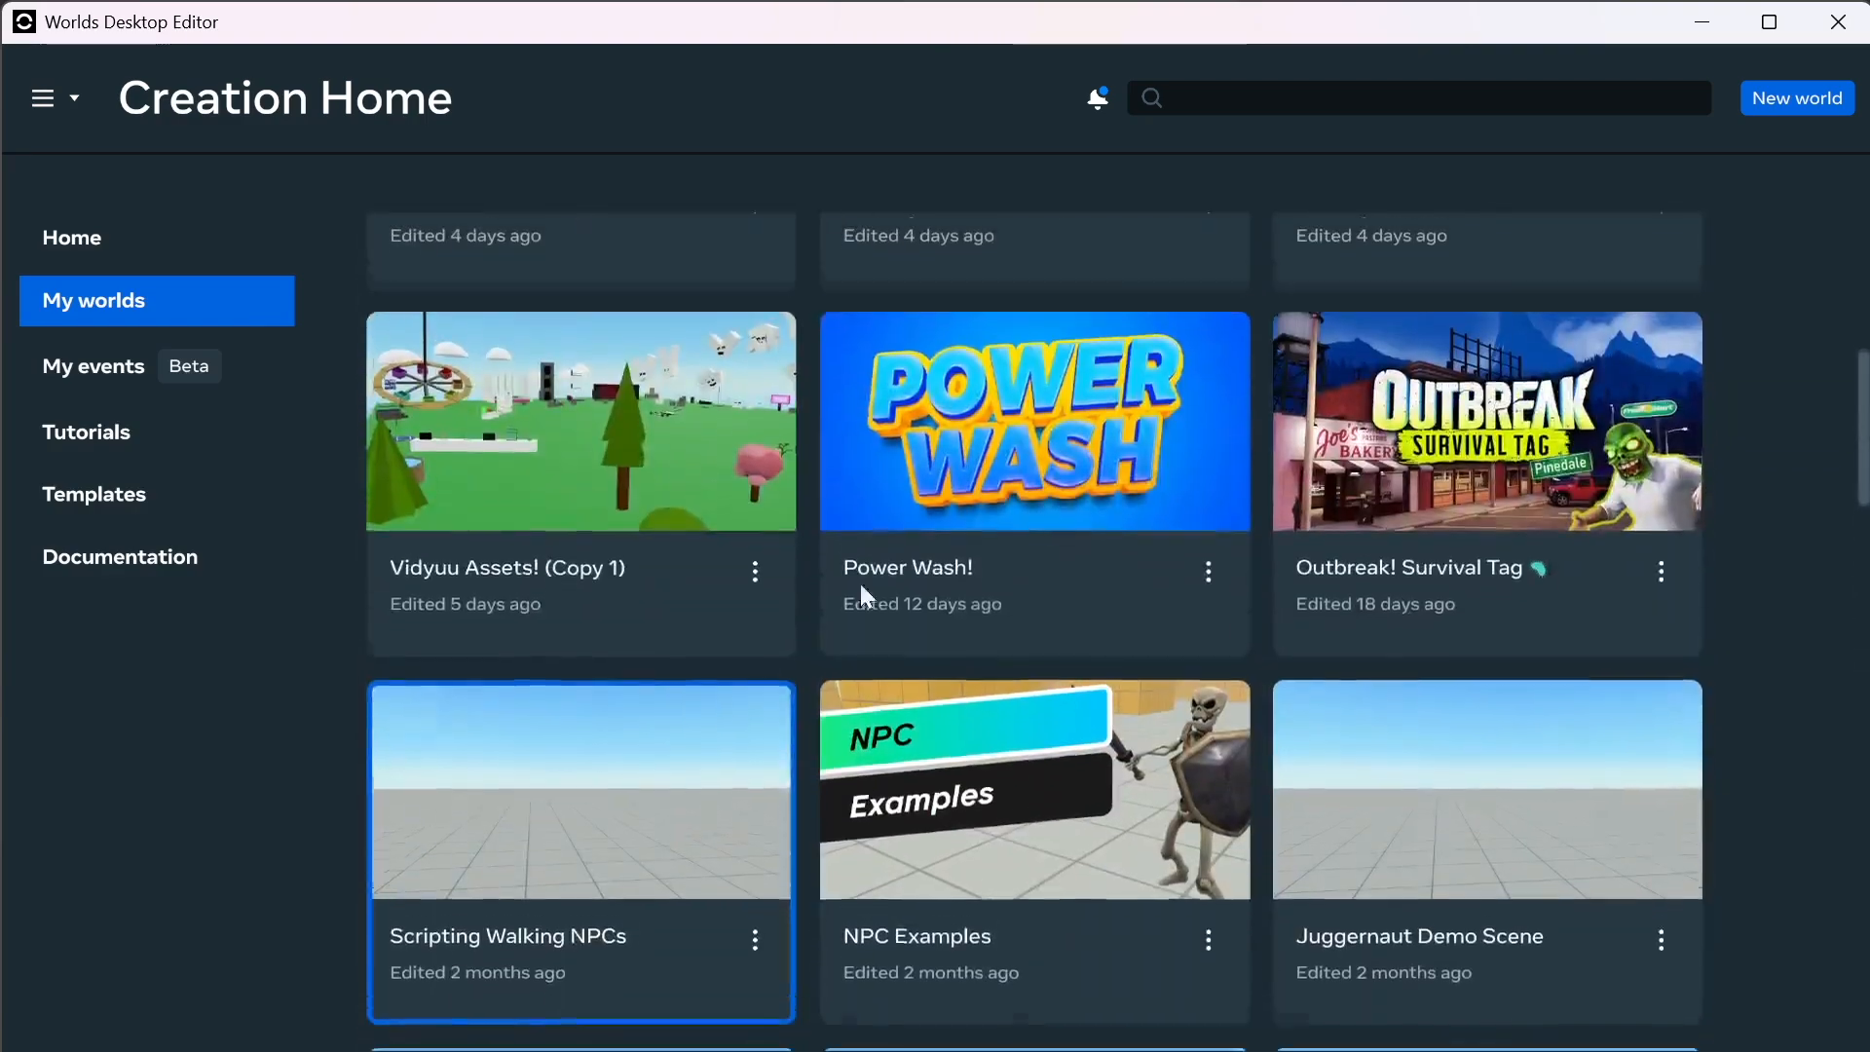
click(1134, 509)
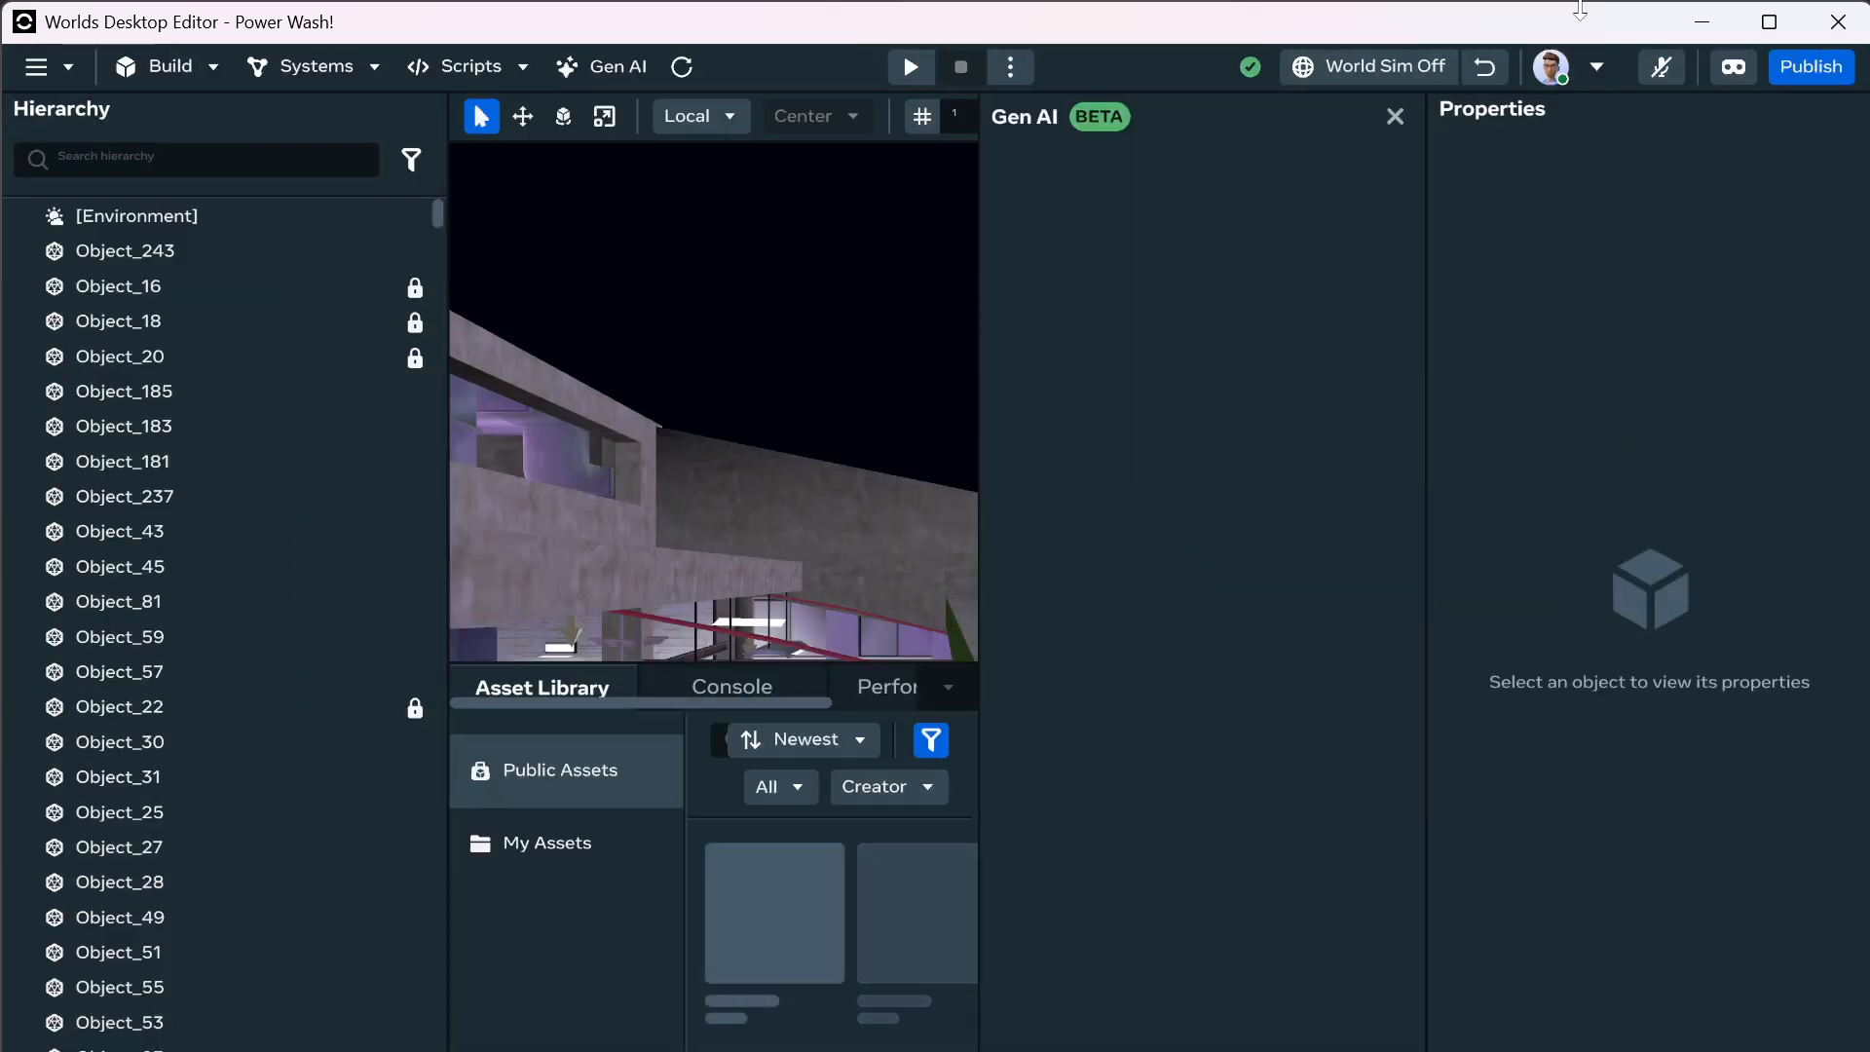
click(1395, 116)
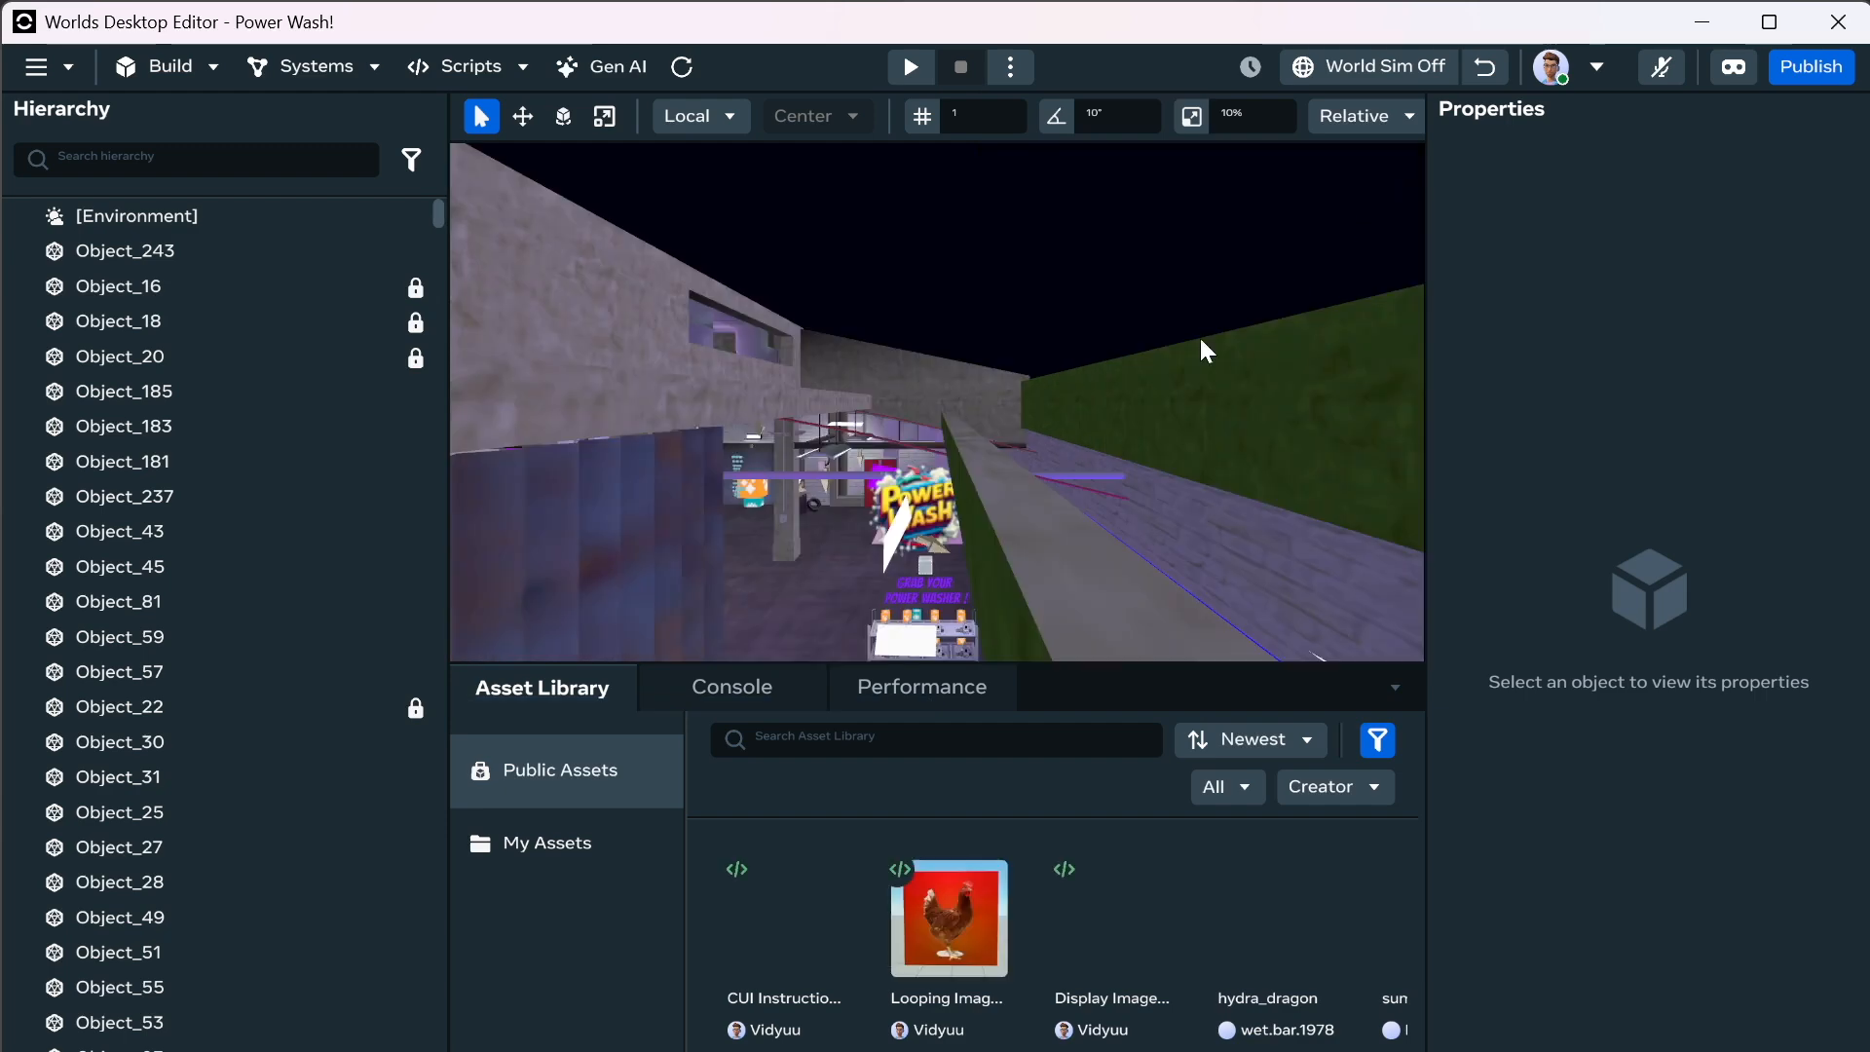
Select the Power Wash logo on the wall in the viewport and examine the properties of its attached AnimatedLogo_Entity script.
right_drag(1170, 379, 91, 302)
key(w)
scroll(1027, 457, up, 2)
key(w)
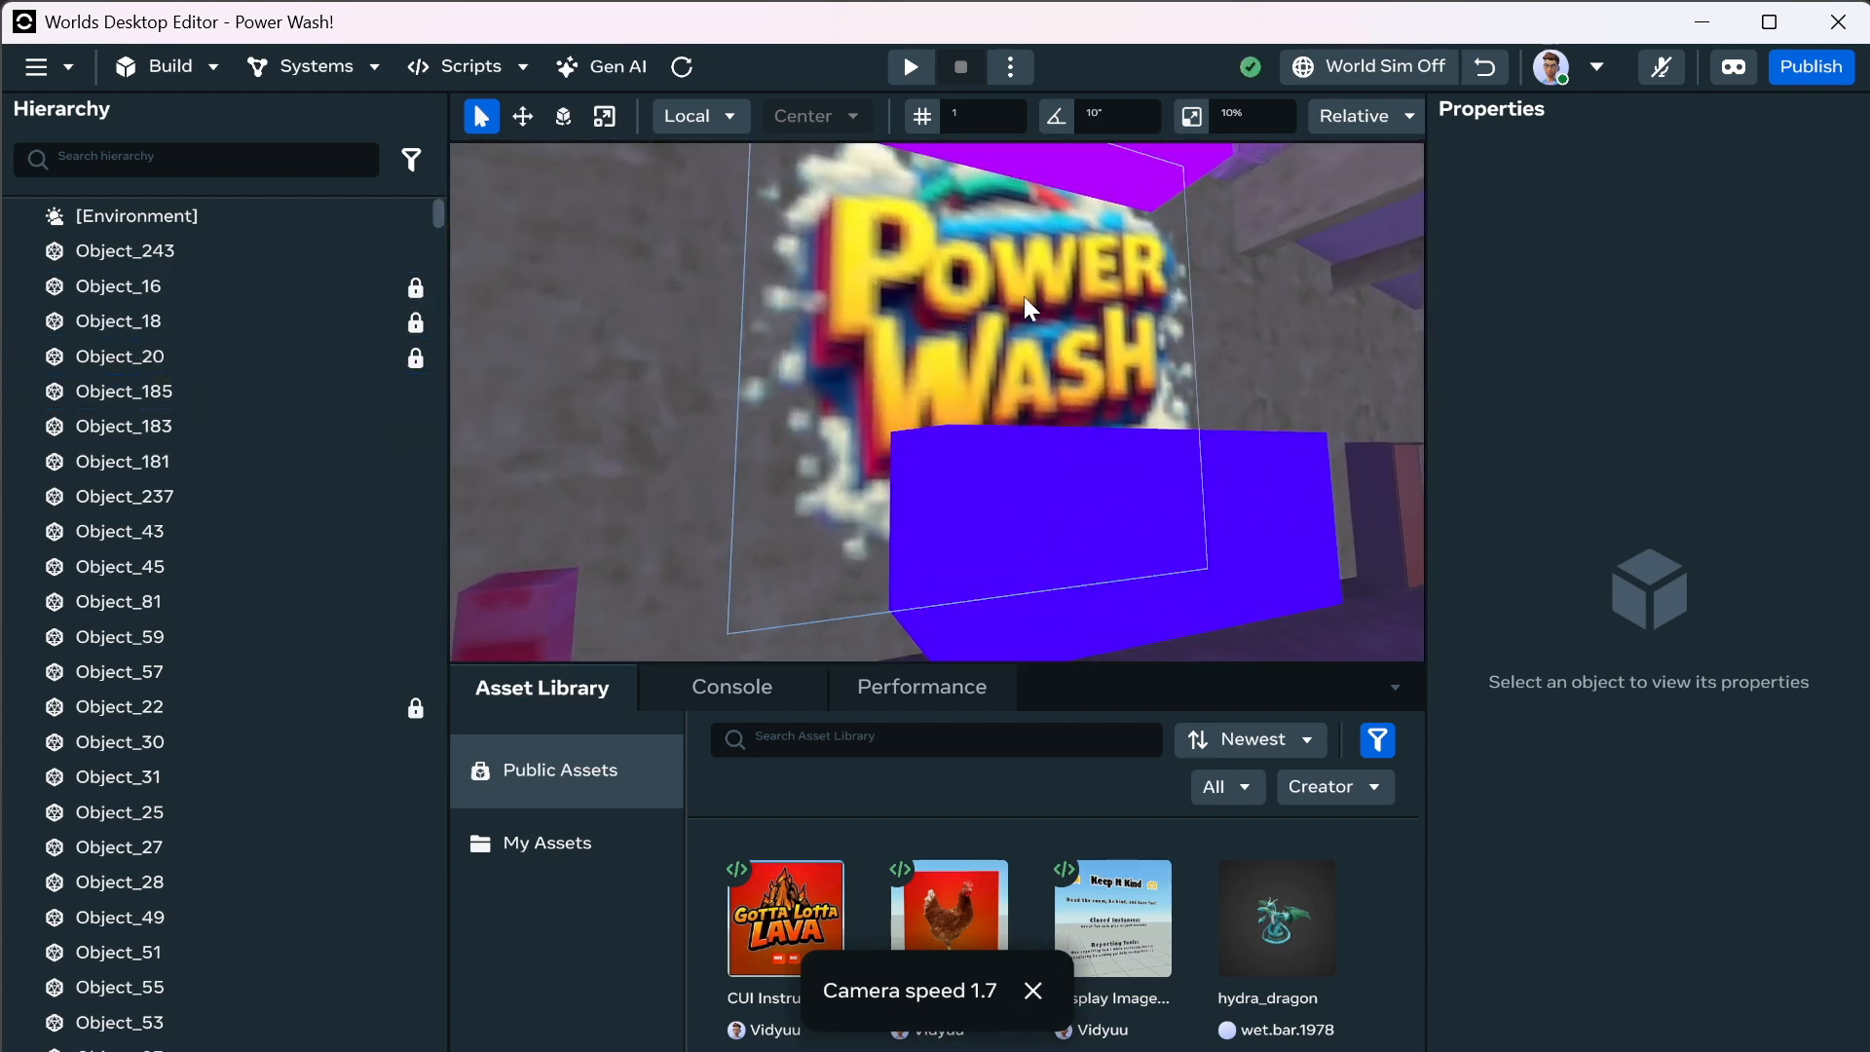
click(1001, 320)
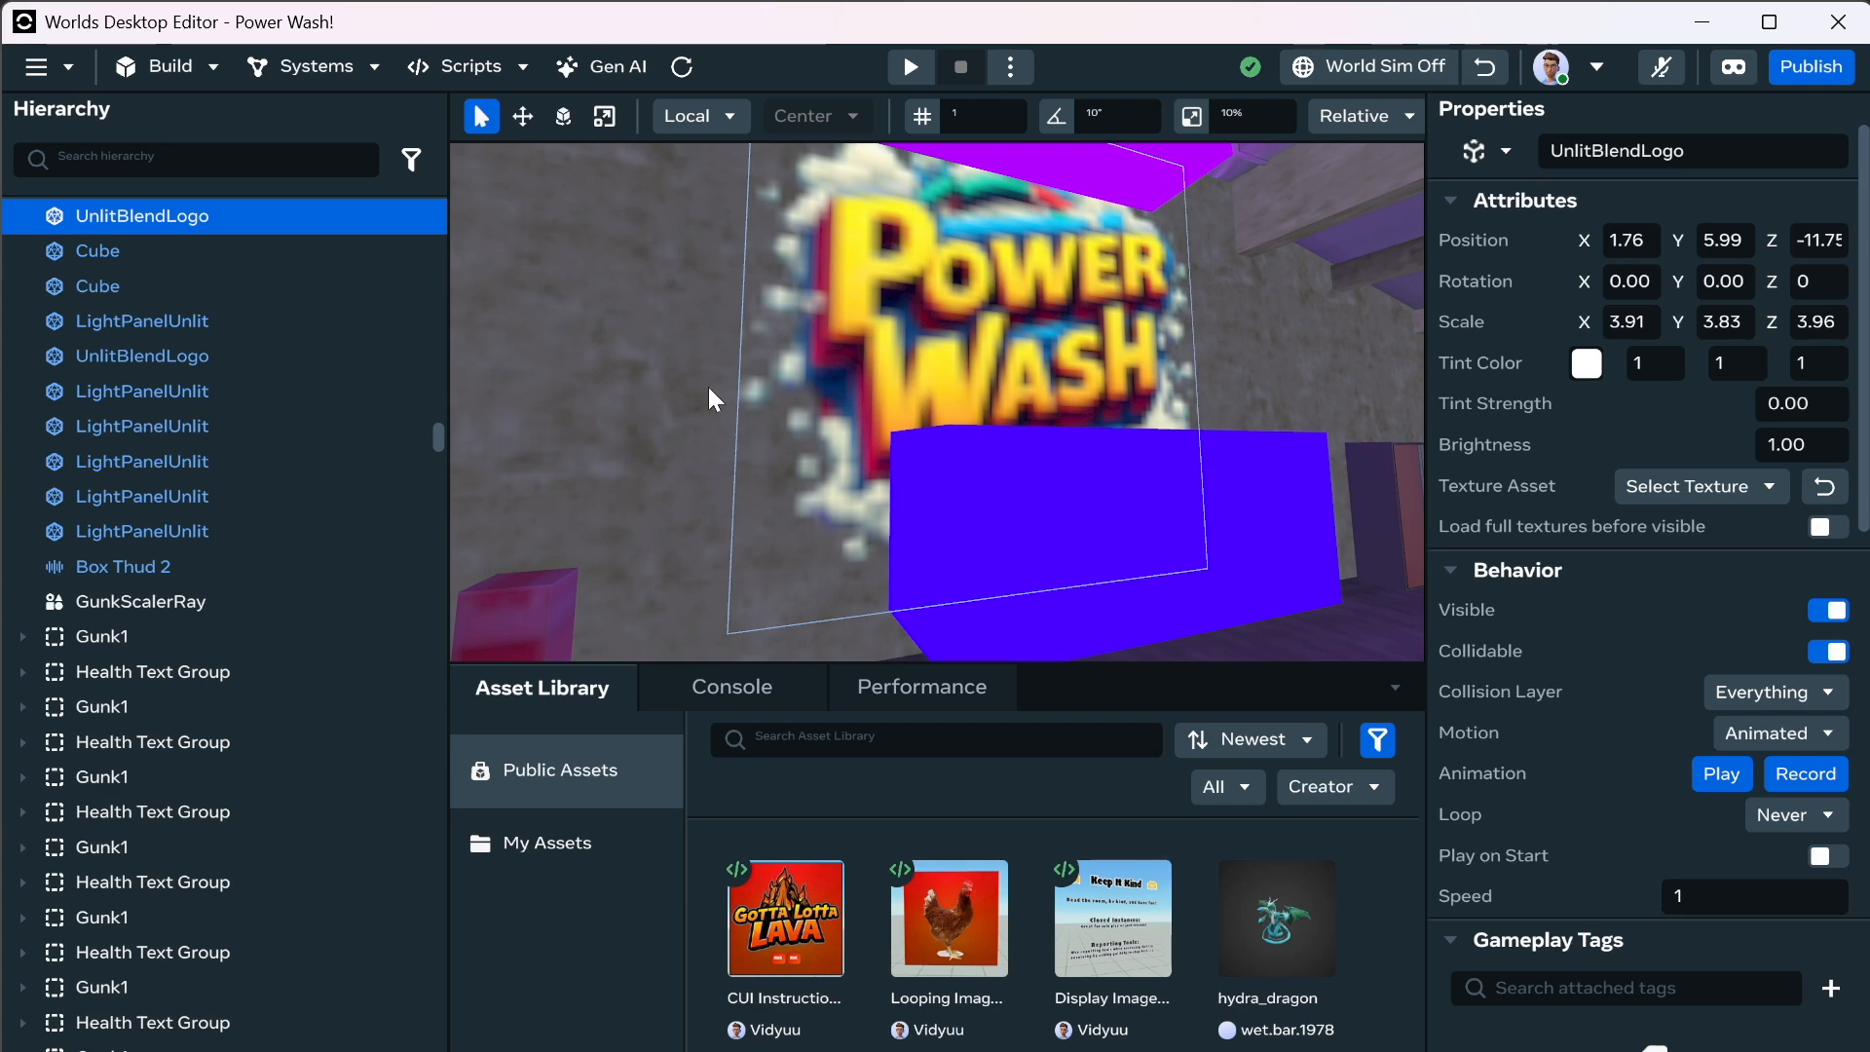
scroll(1592, 990, down, 3)
scroll(1566, 905, down, 4)
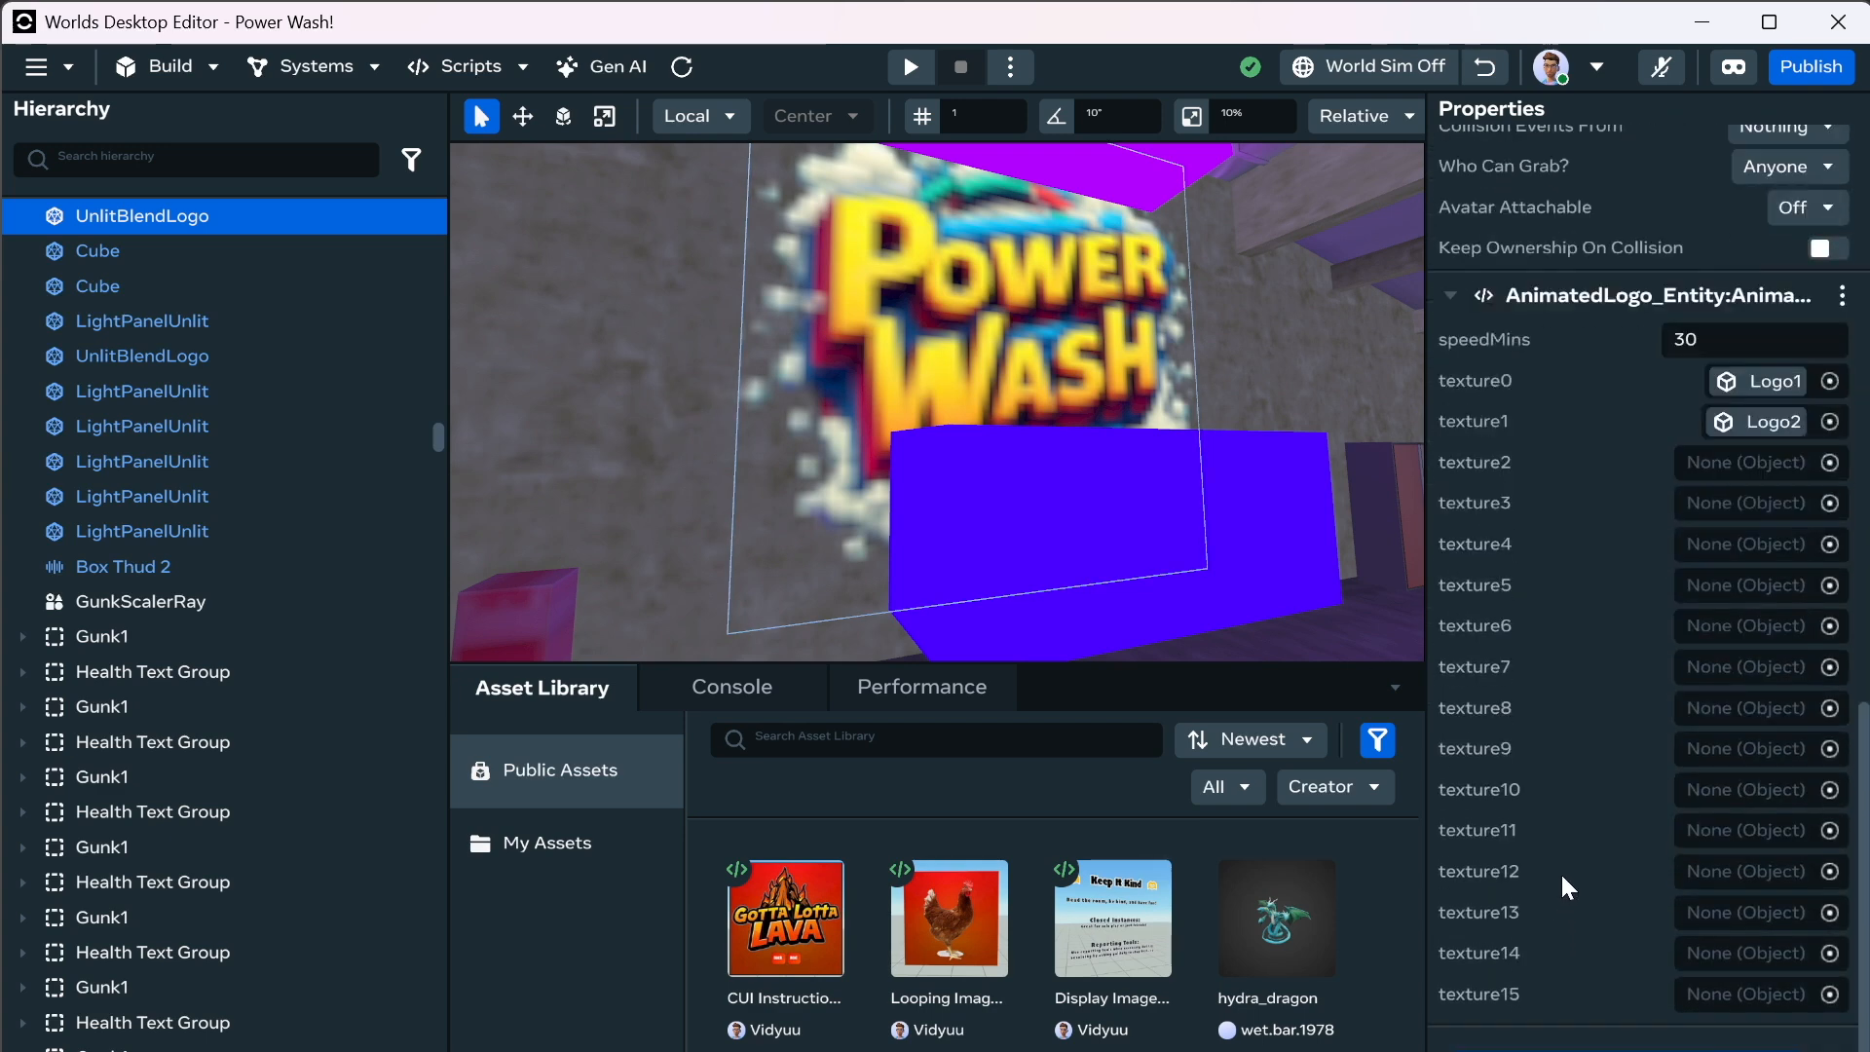
scroll(1565, 888, up, 2)
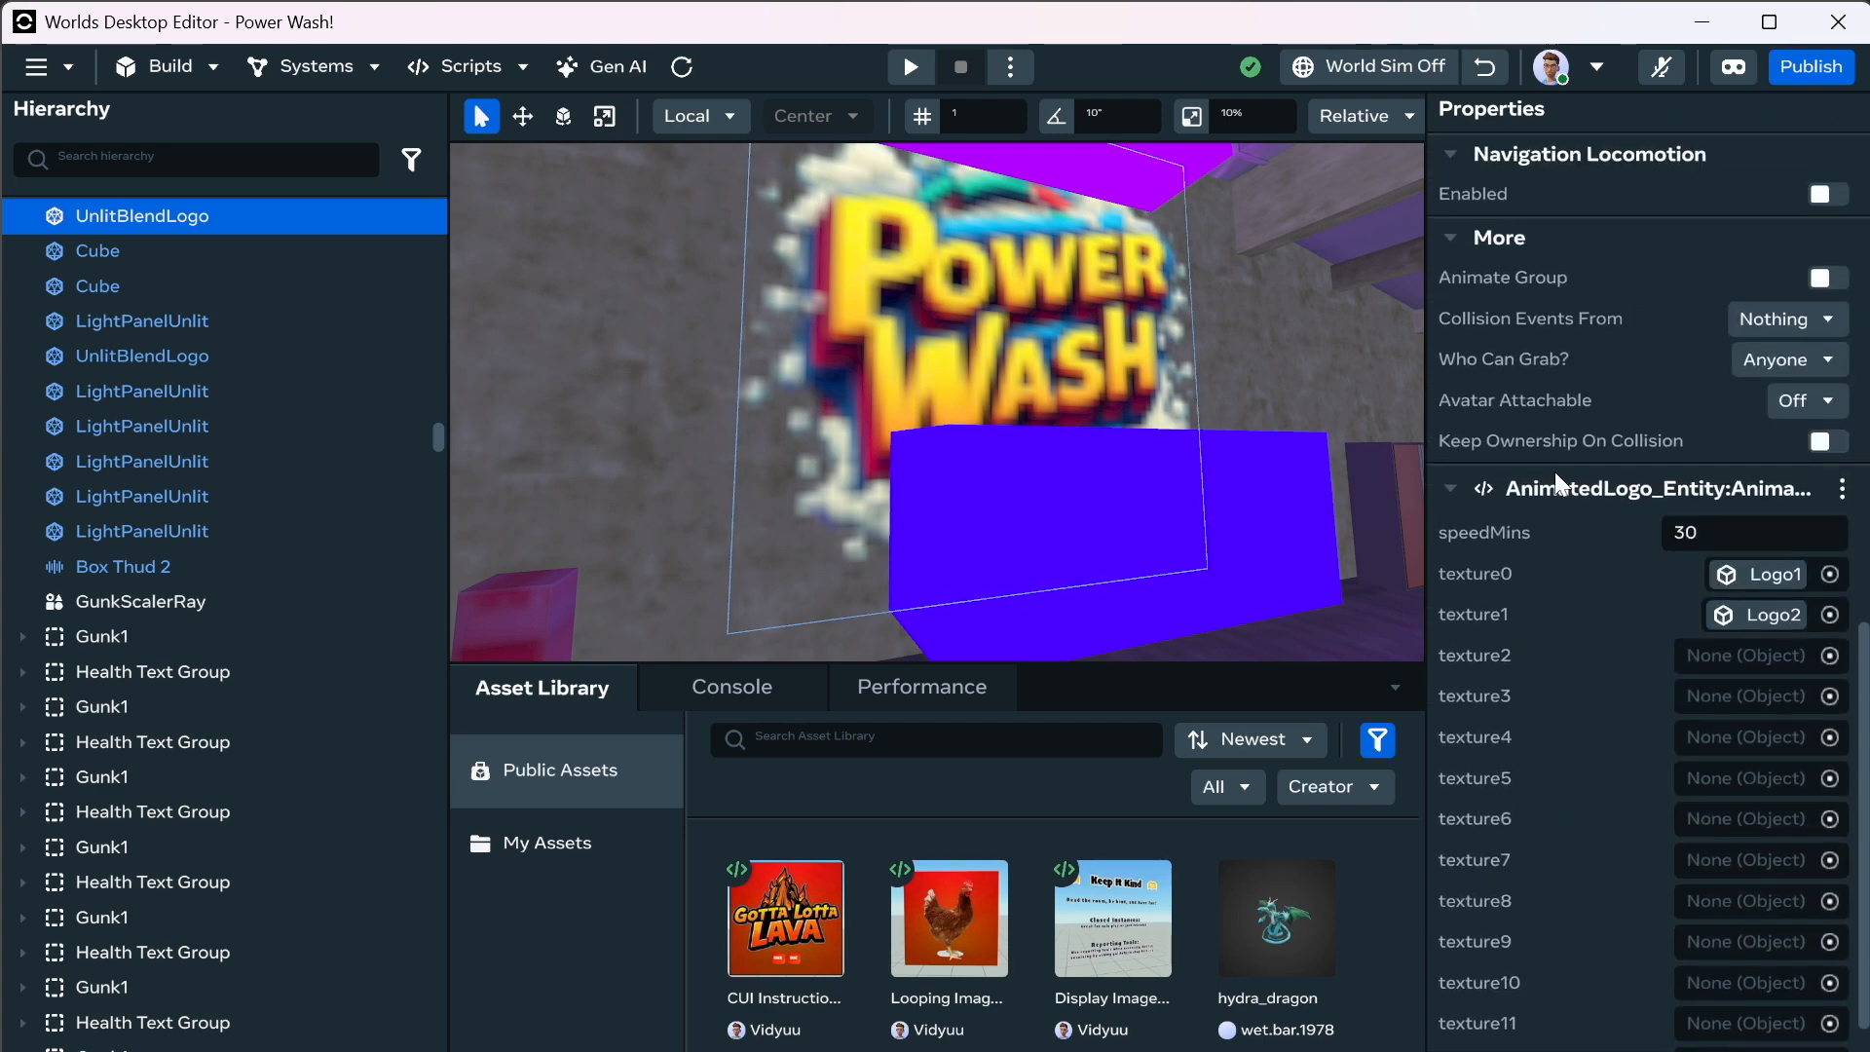
Search the hierarchy for "anim", try to open the AnimatedLogo_Entity script from there, and clear the search.
click(197, 163)
text(anim)
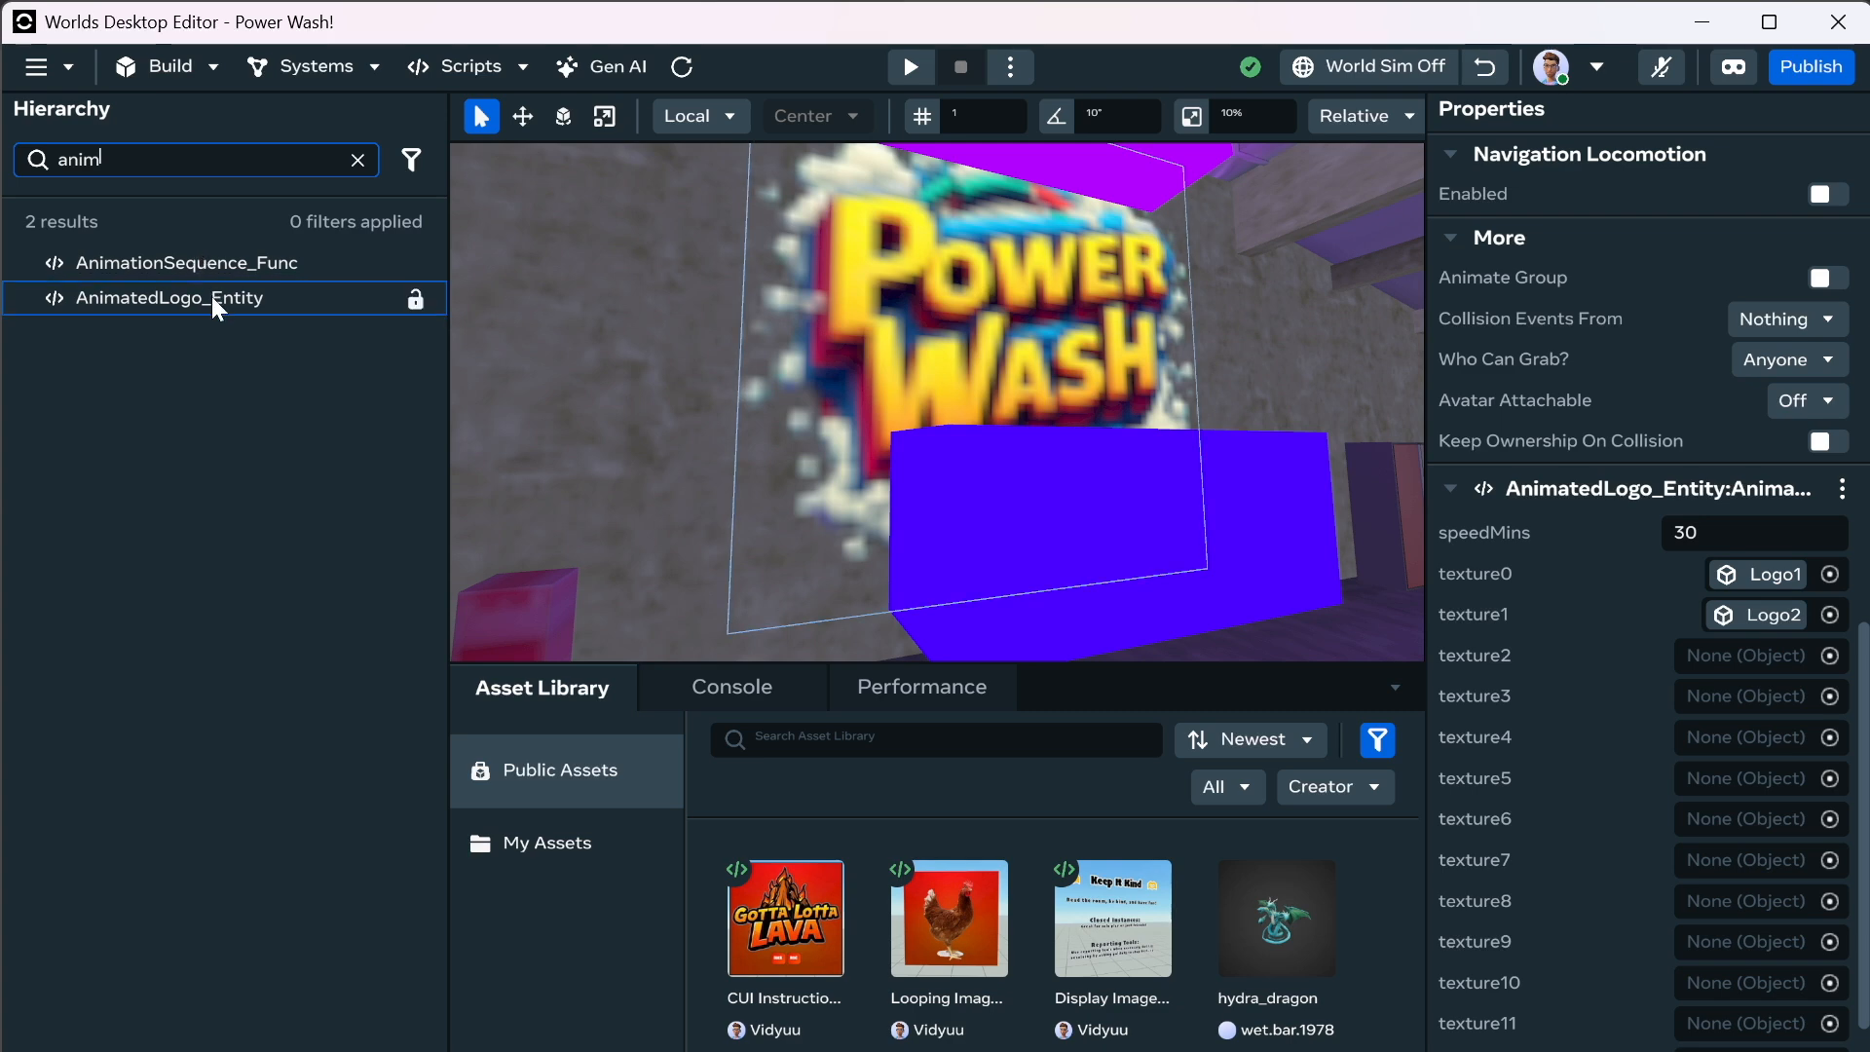
click(212, 296)
click(212, 296)
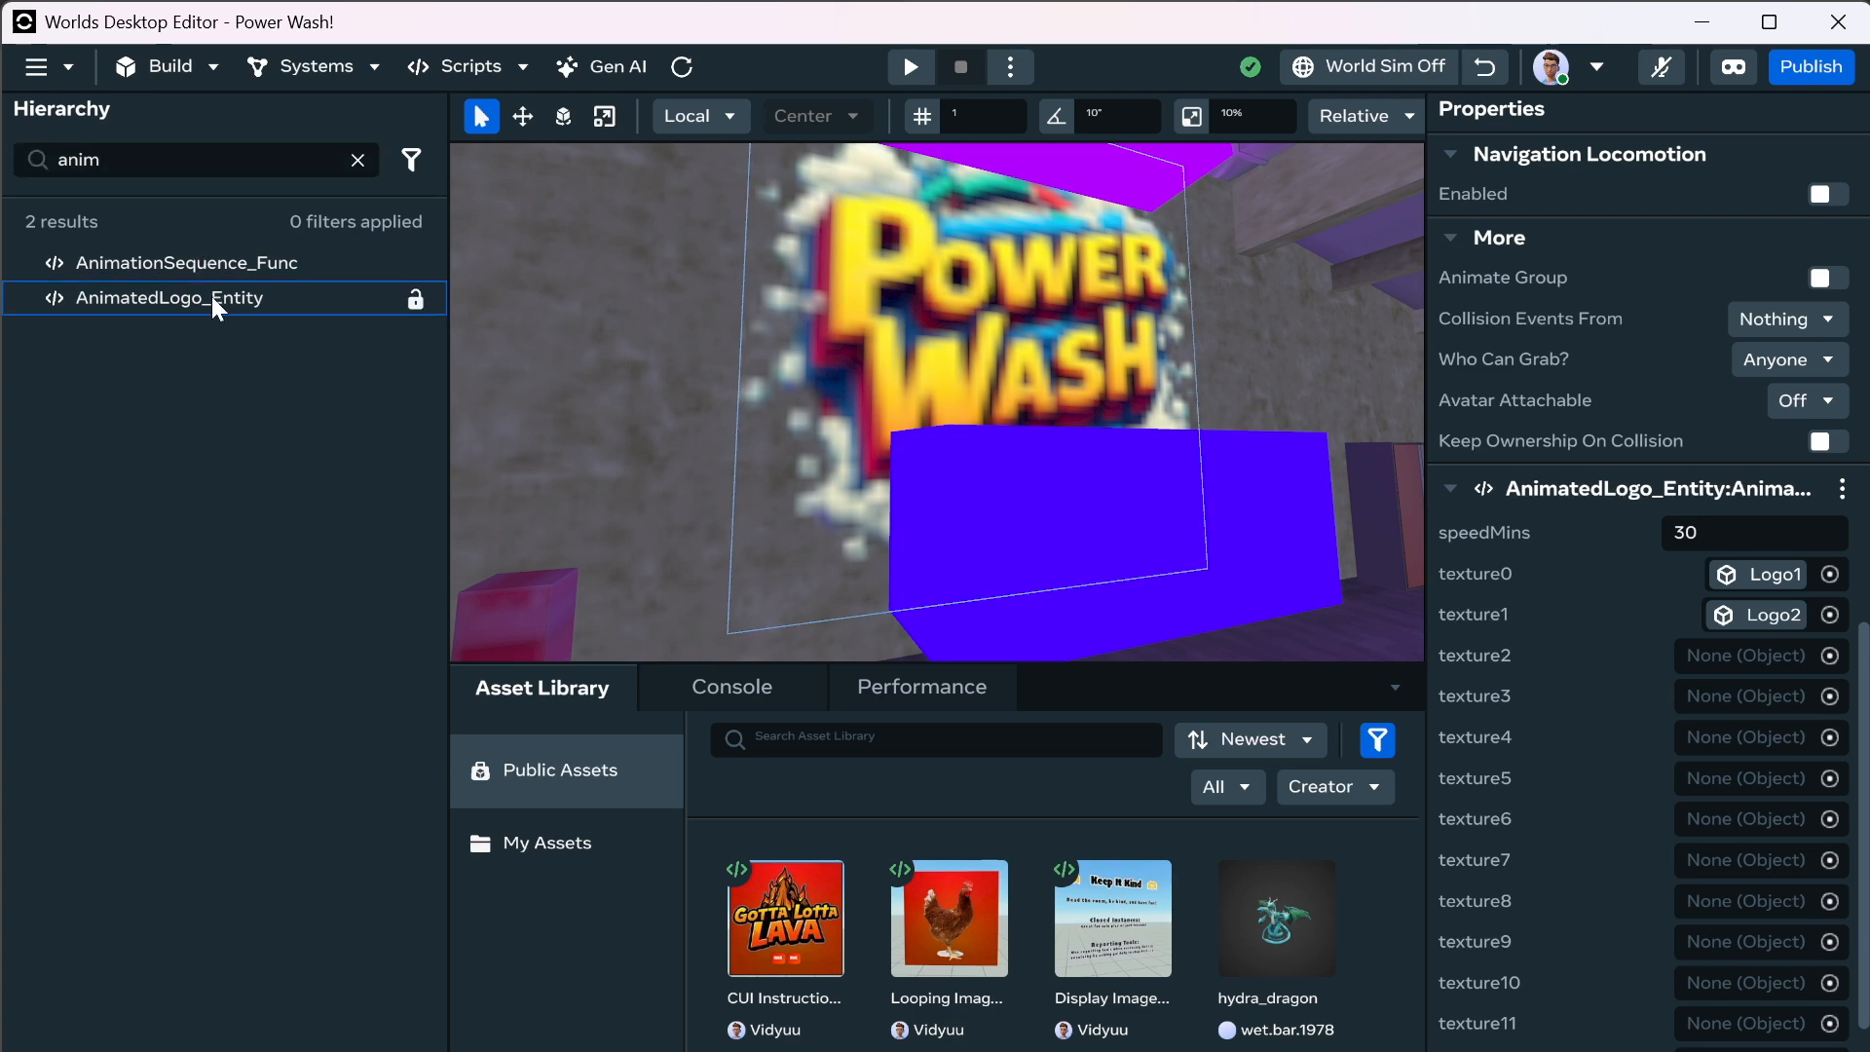
click(358, 161)
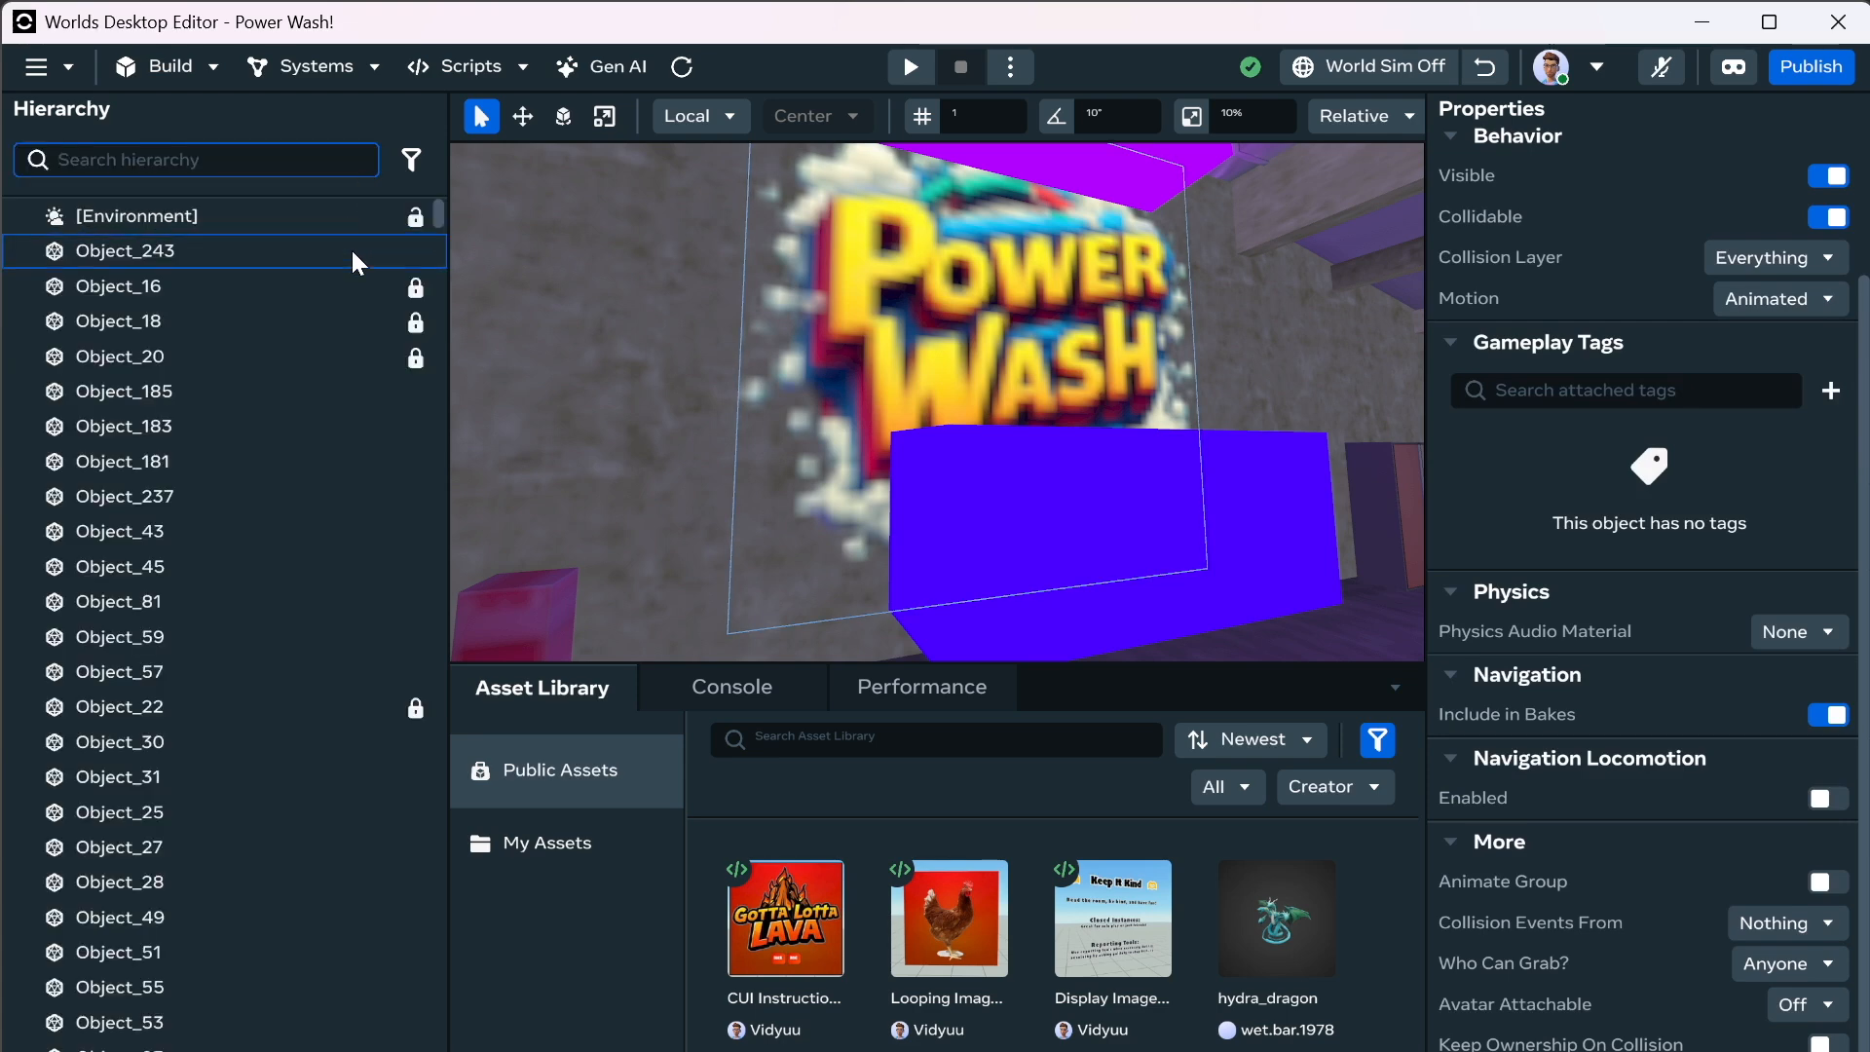
Find the selected UnlitBlendLogo in the hierarchy and create a template asset named Animated Image from it in the My Assets folder.
scroll(335, 346, down, 1)
scroll(333, 341, down, 10)
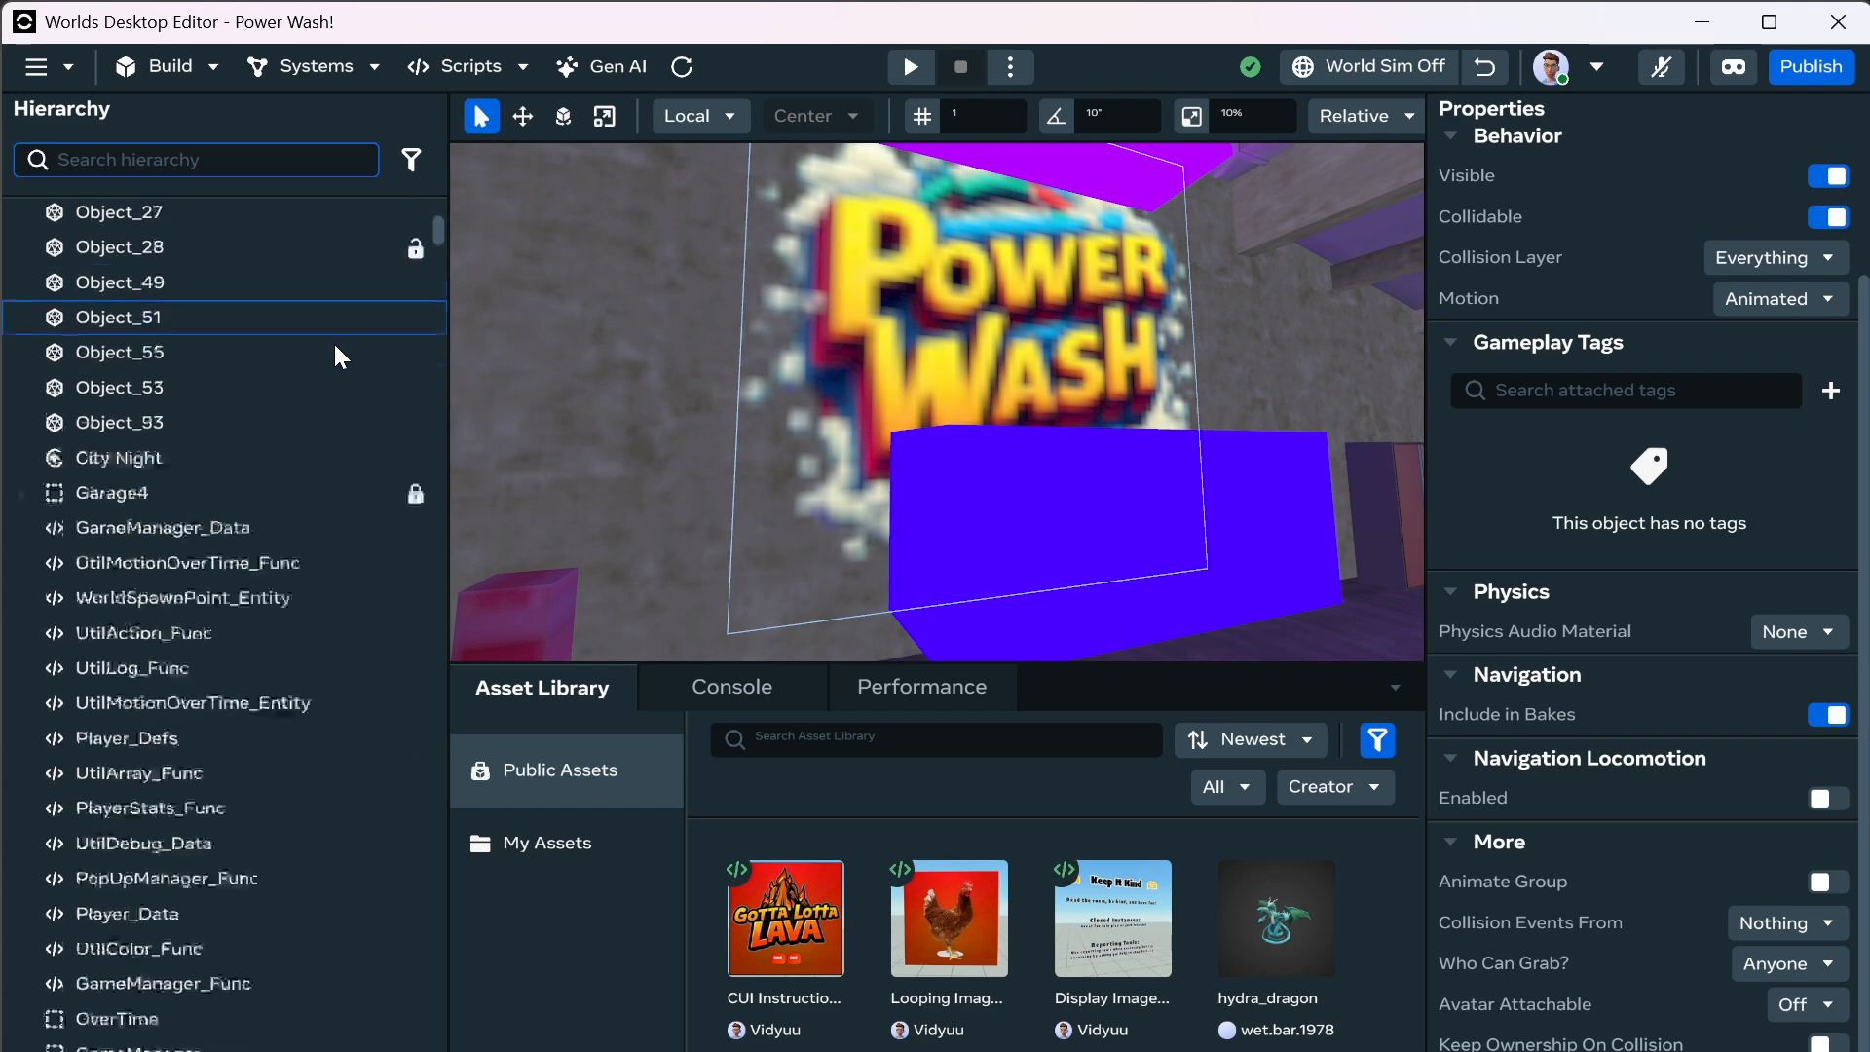
scroll(333, 341, down, 15)
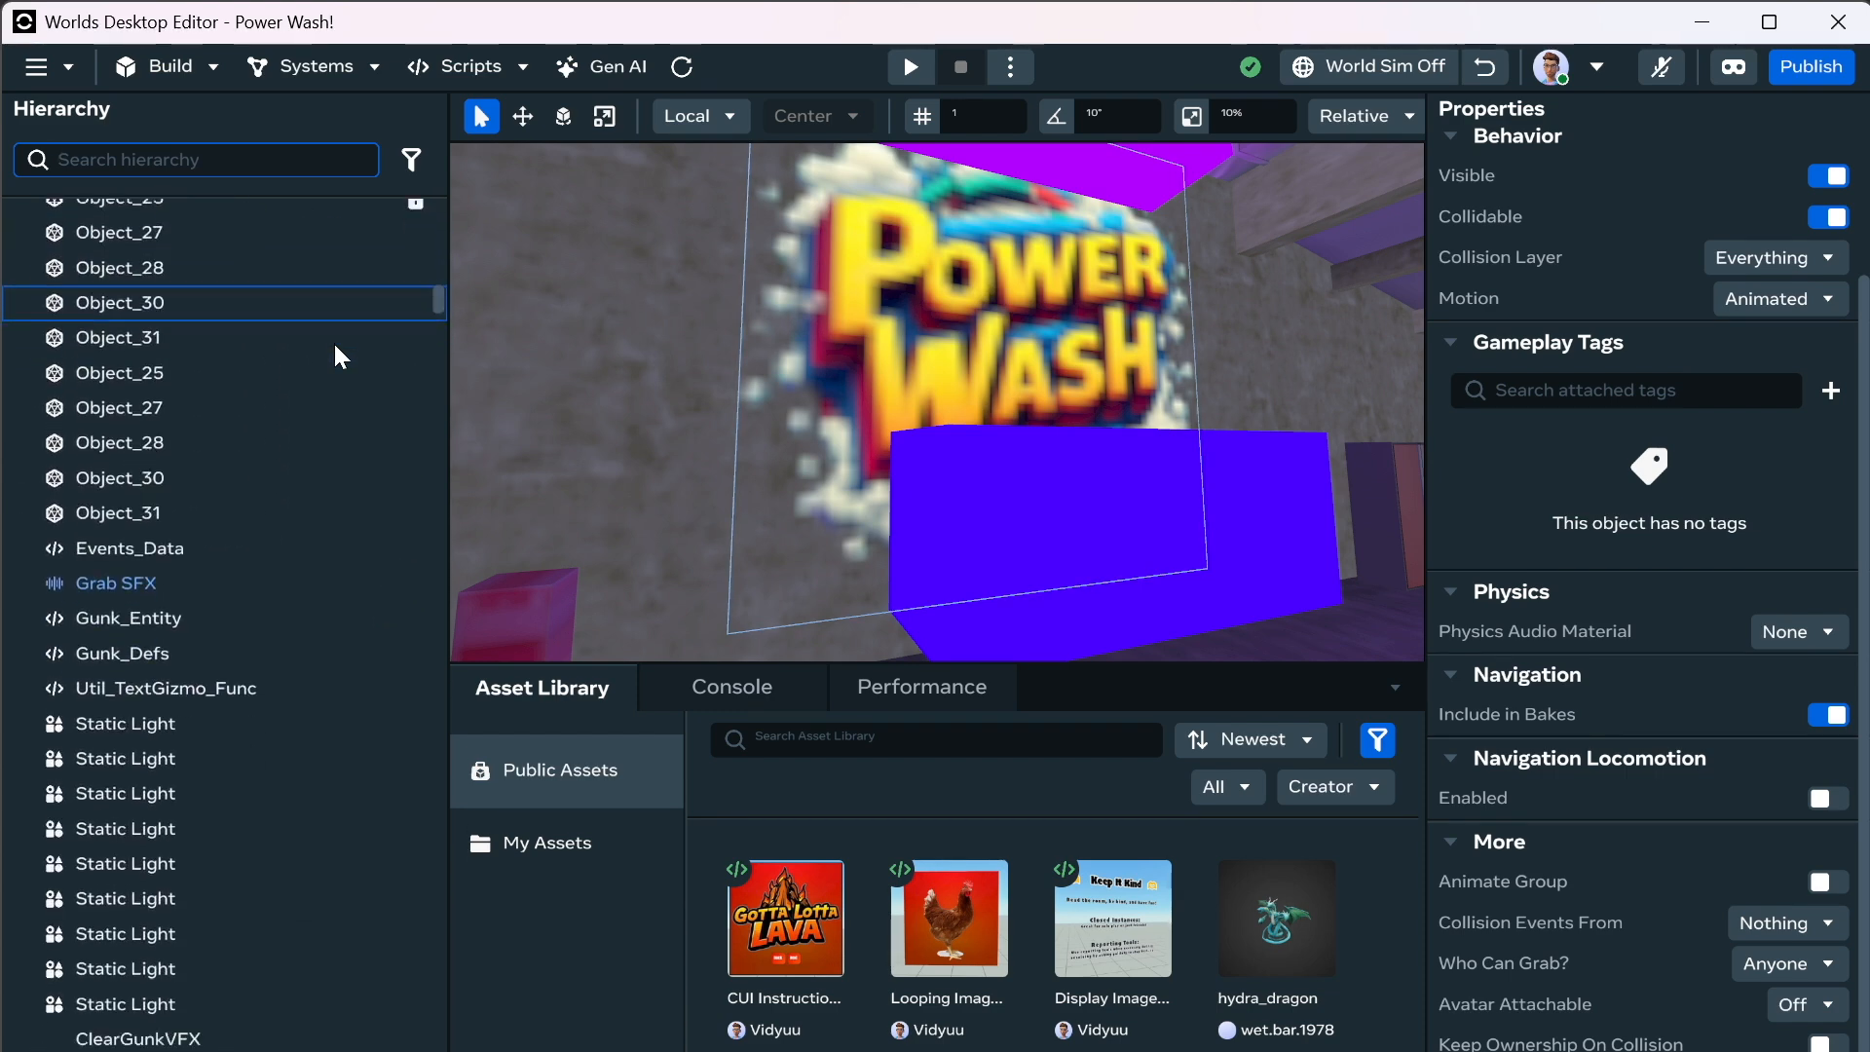
scroll(331, 338, down, 15)
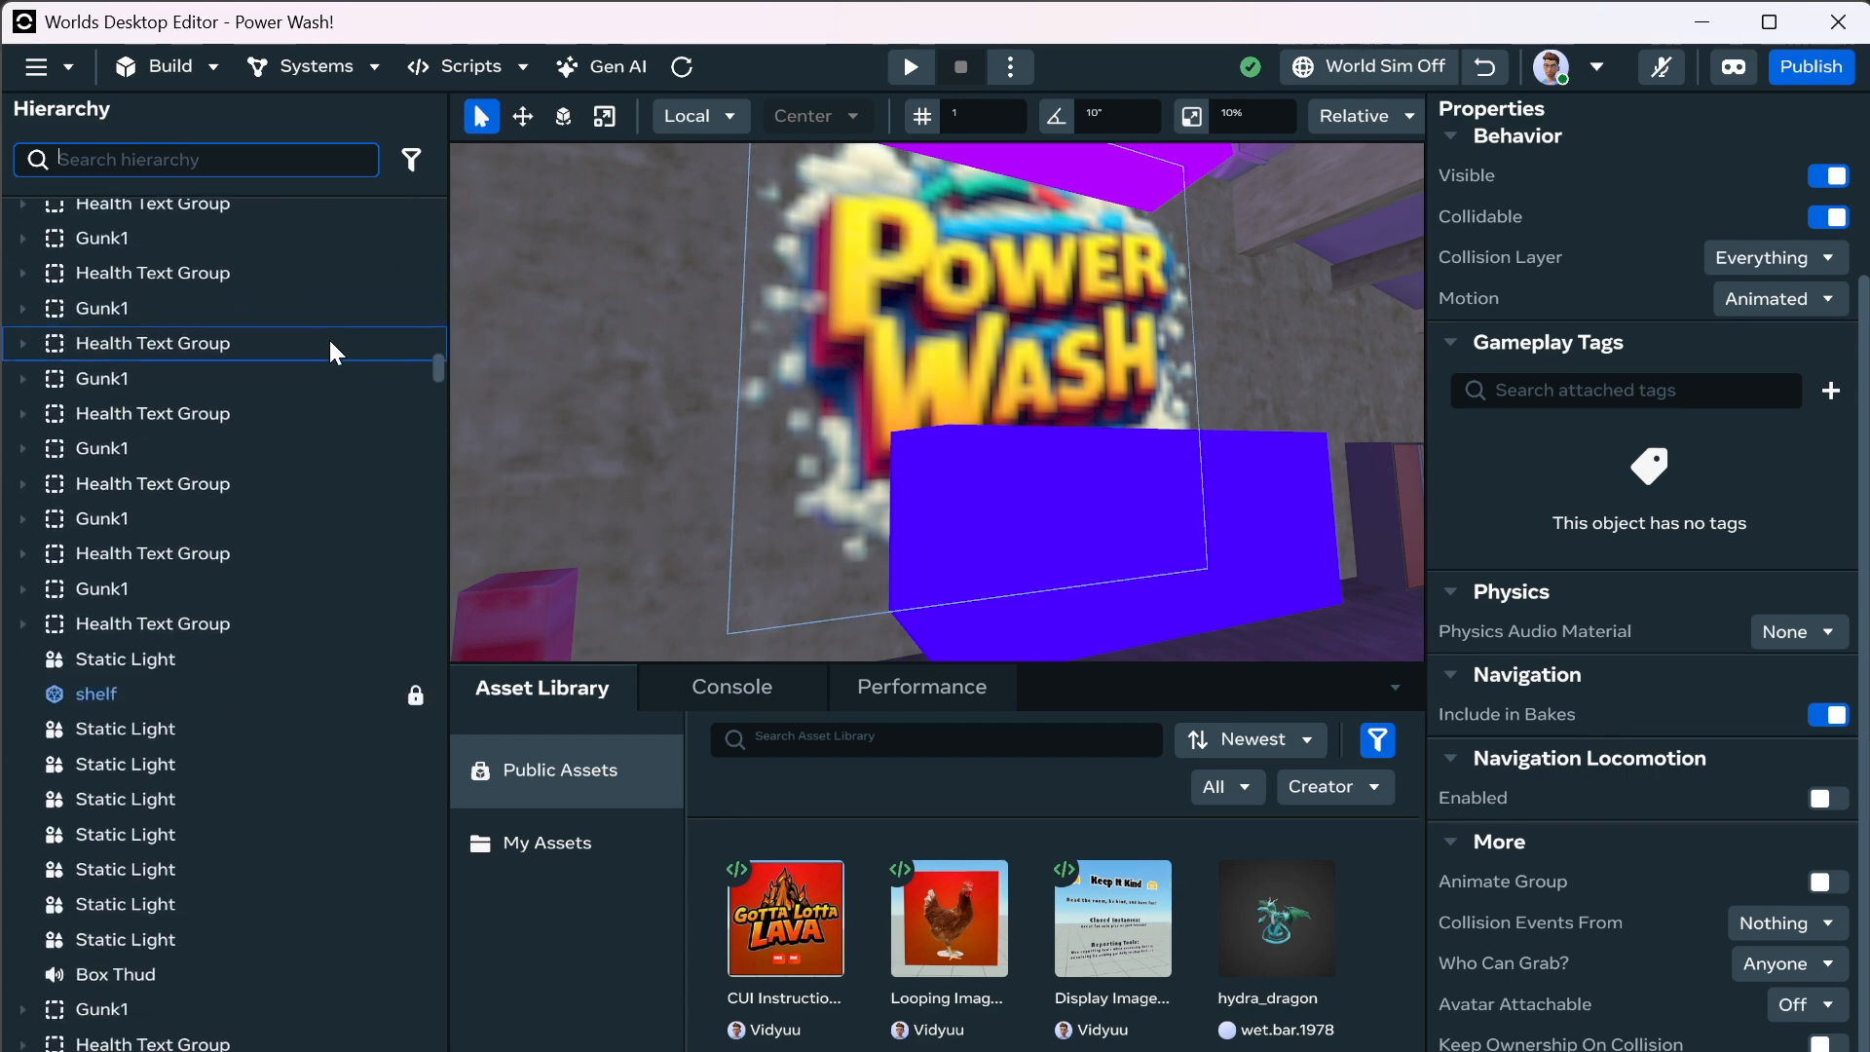
scroll(314, 342, down, 3)
scroll(313, 343, up, 13)
scroll(313, 343, down, 5)
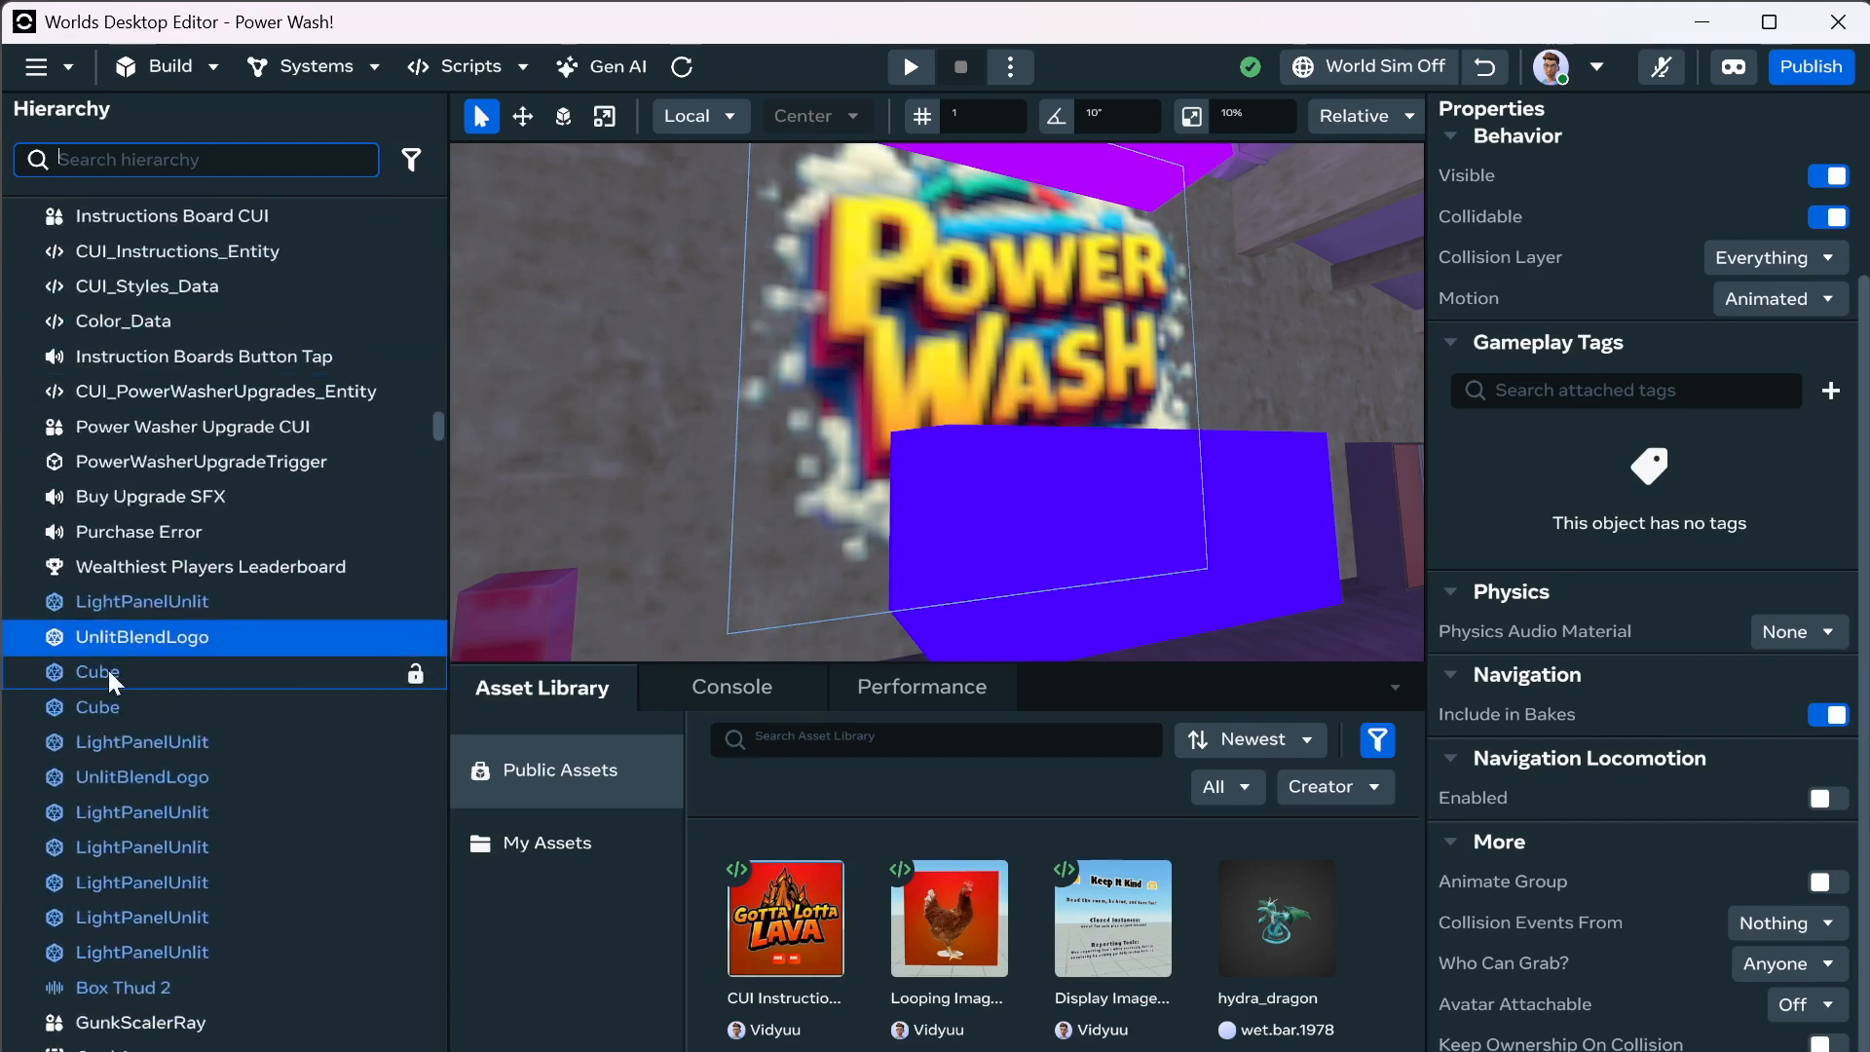
right_click(132, 639)
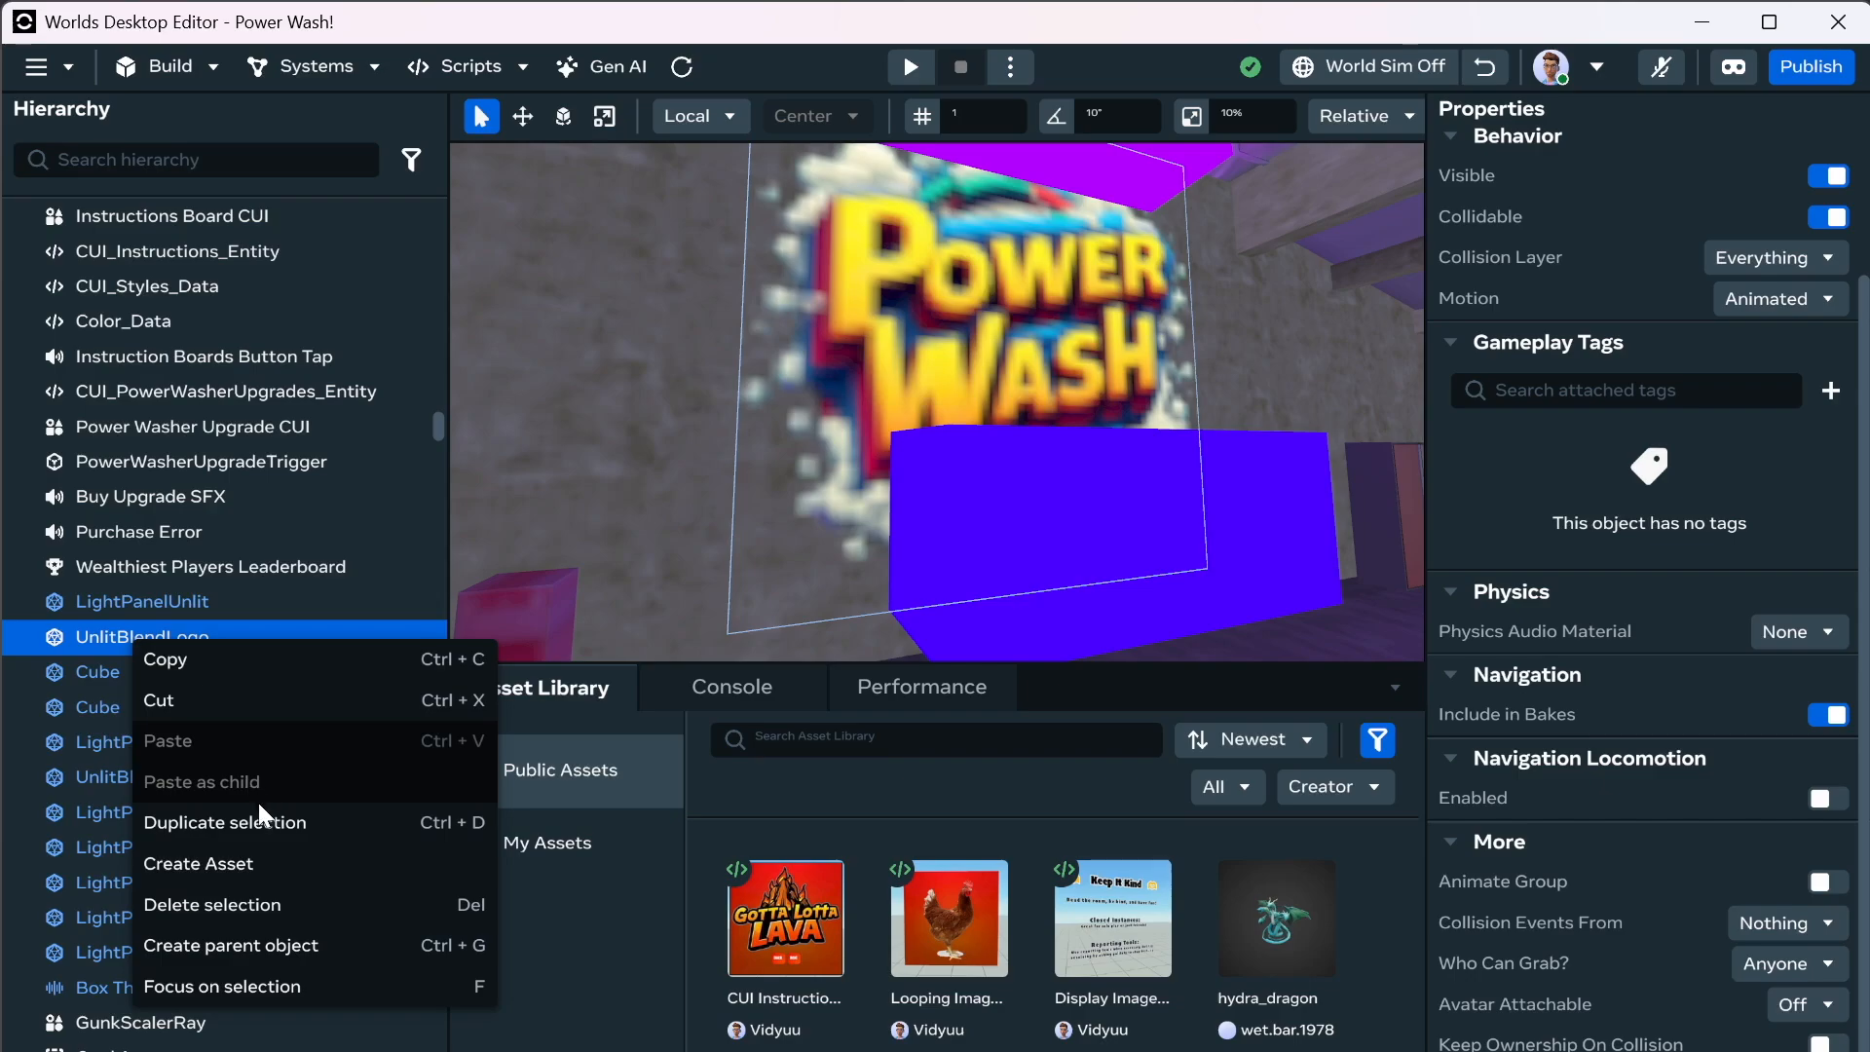
click(269, 854)
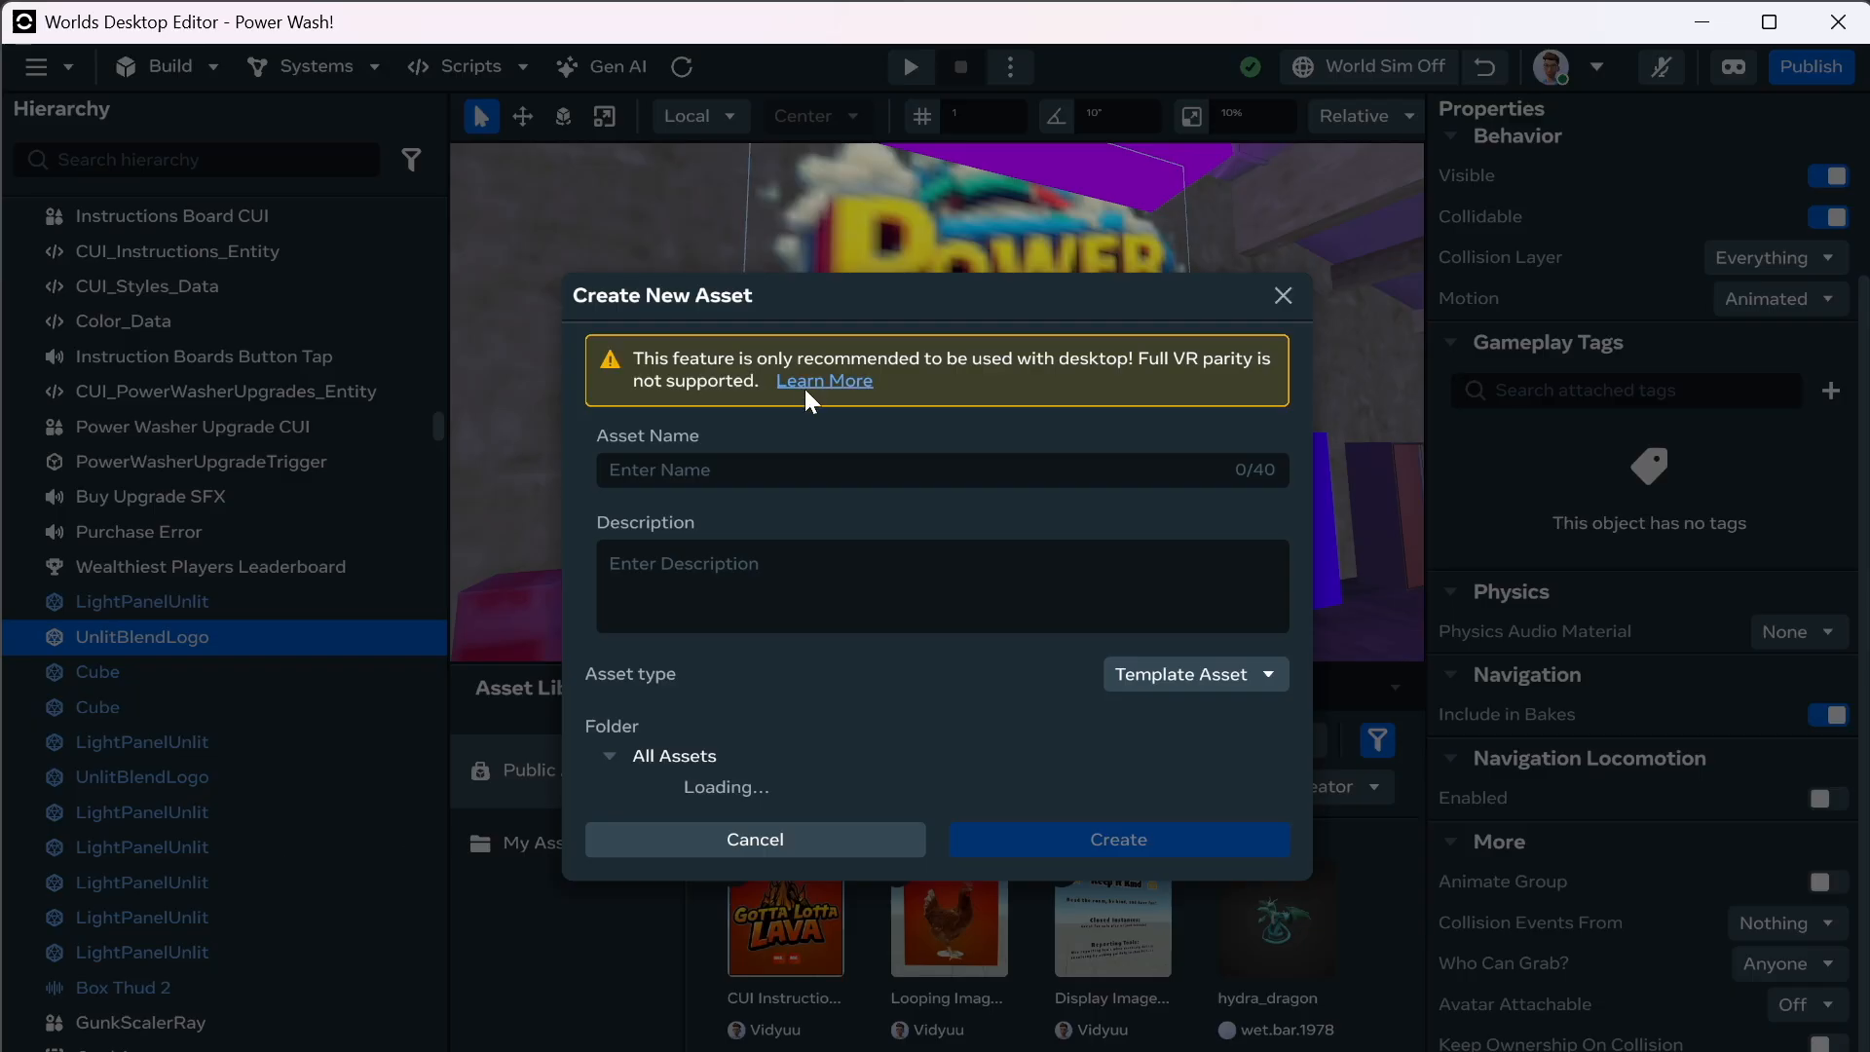
click(801, 463)
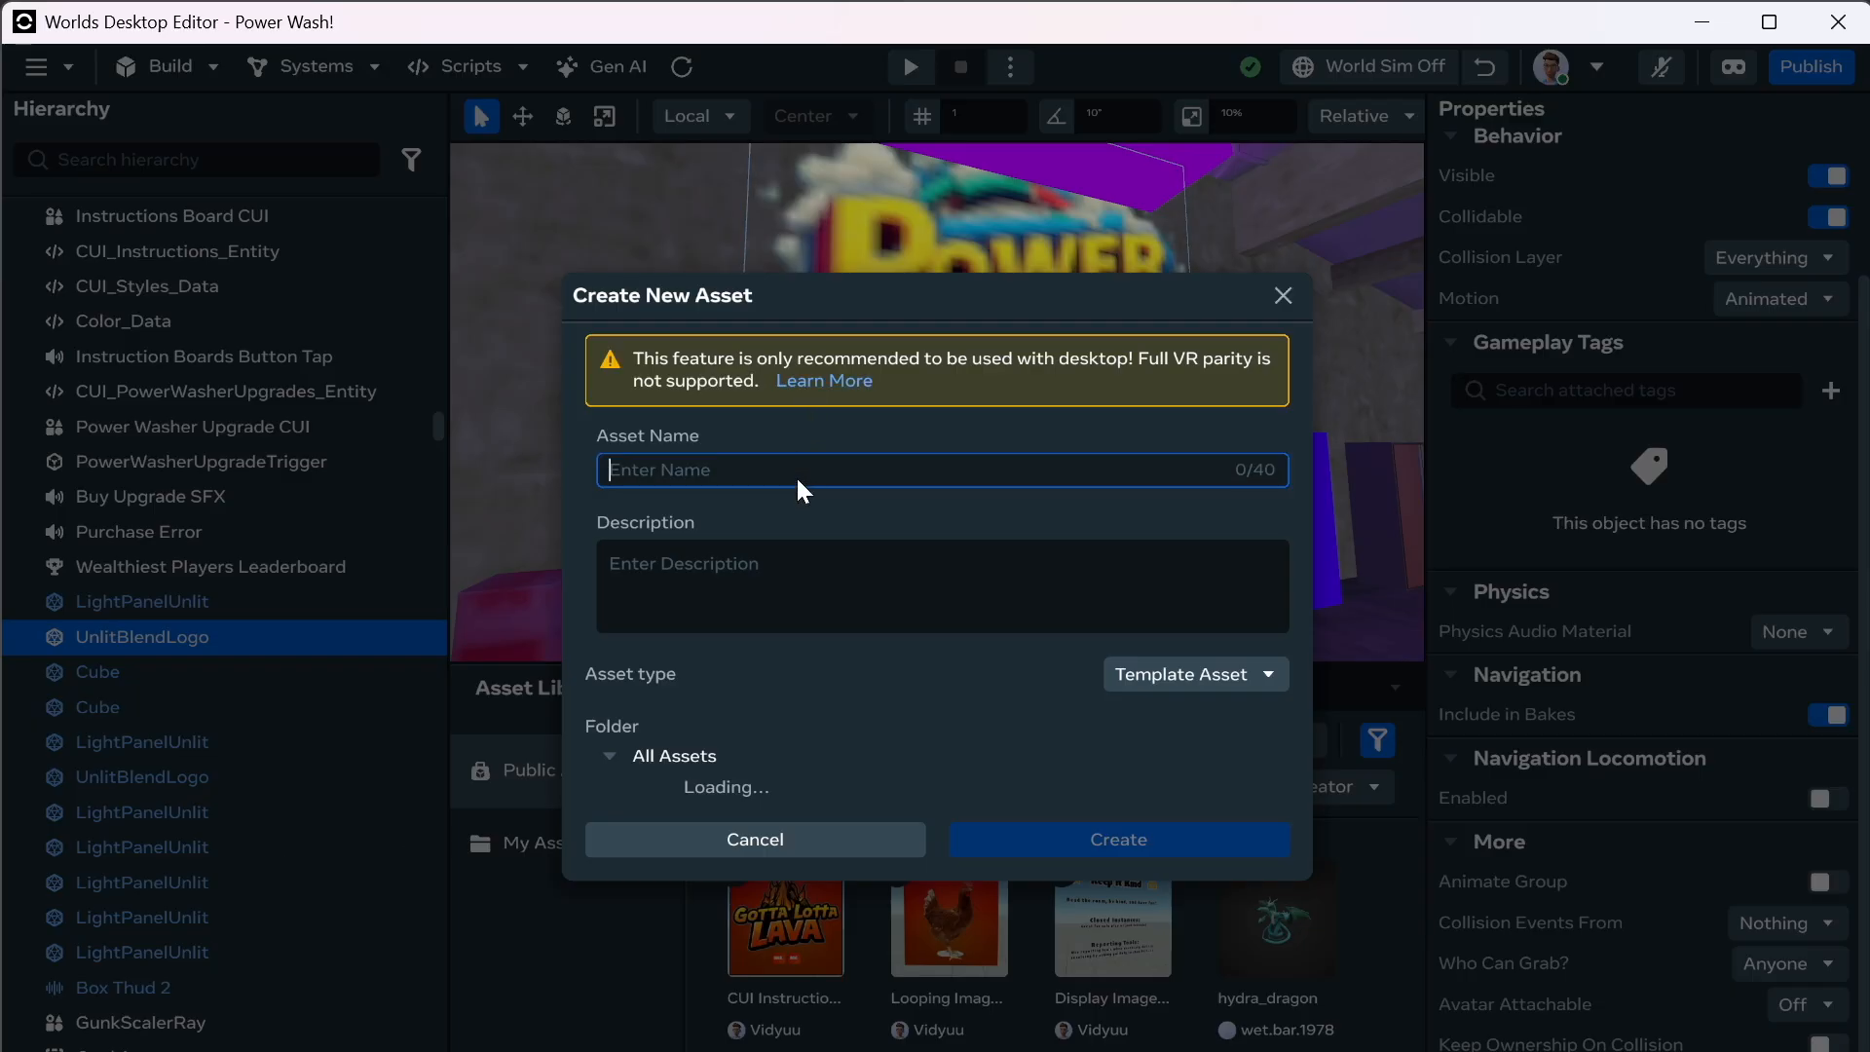
text(Animated Image)
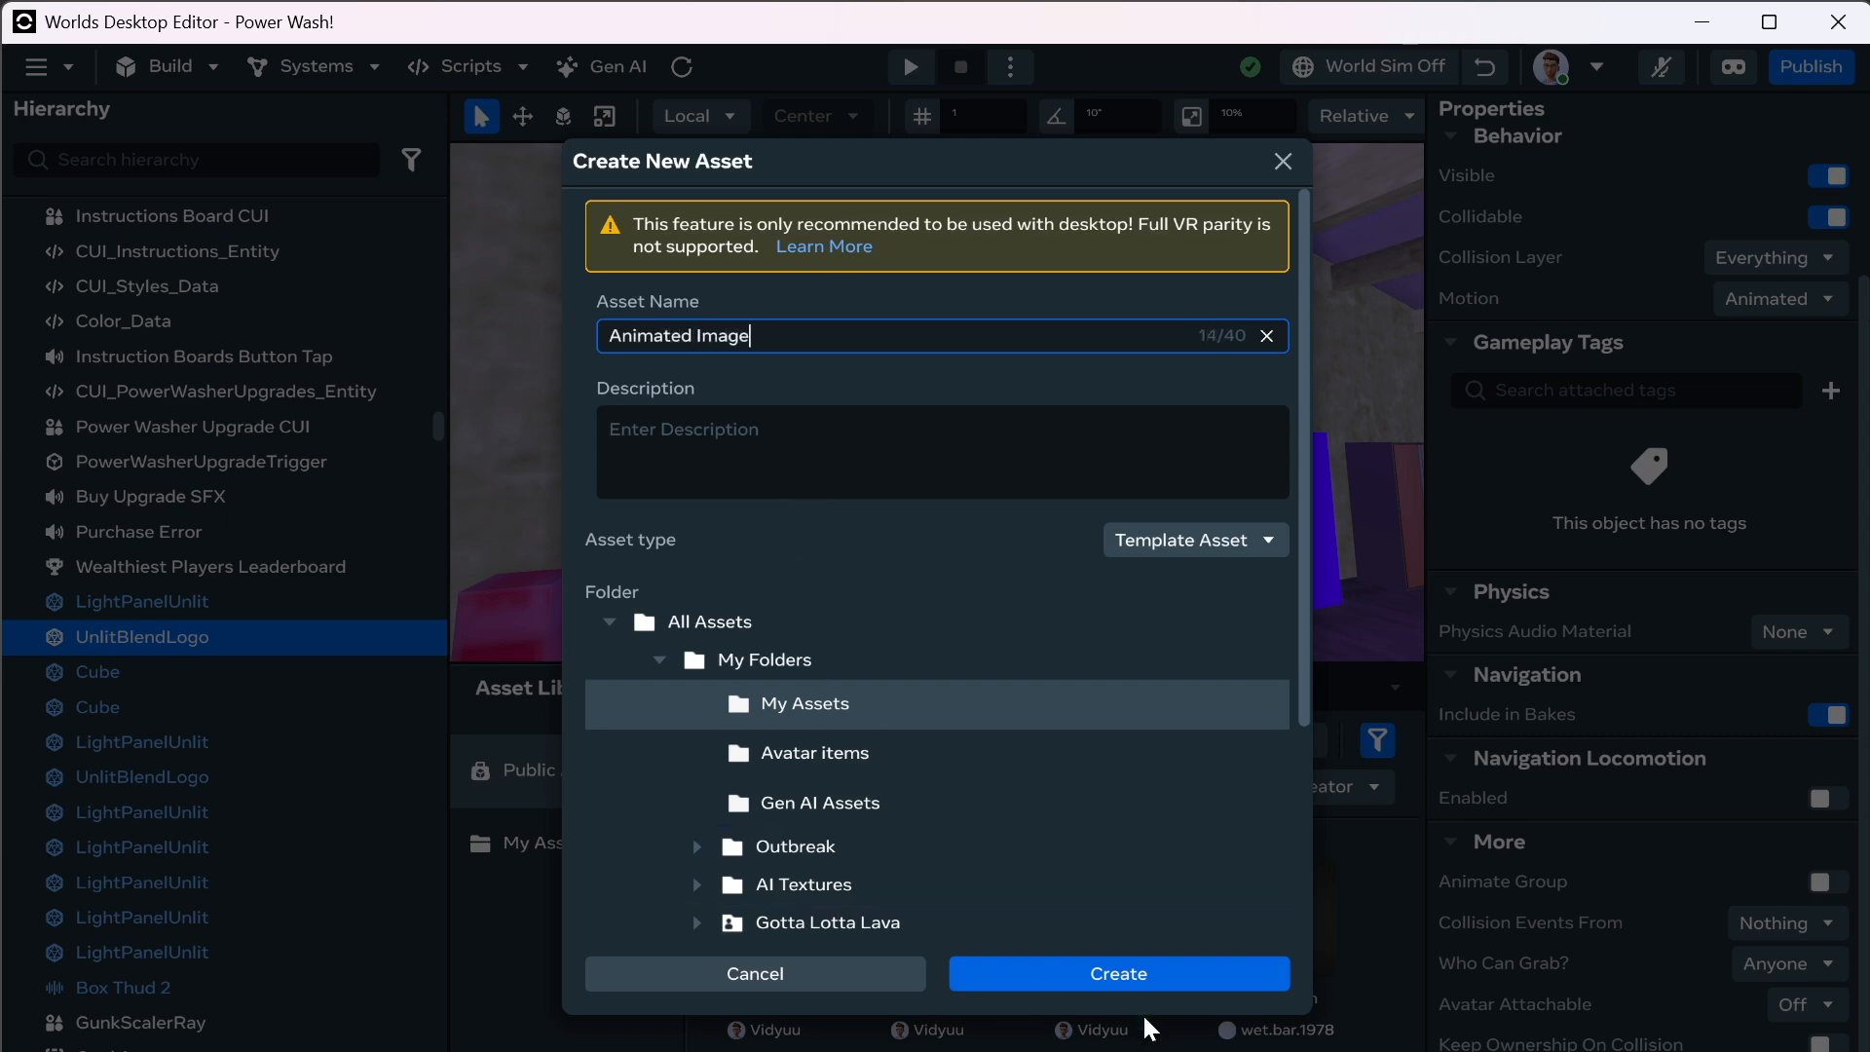
click(1125, 963)
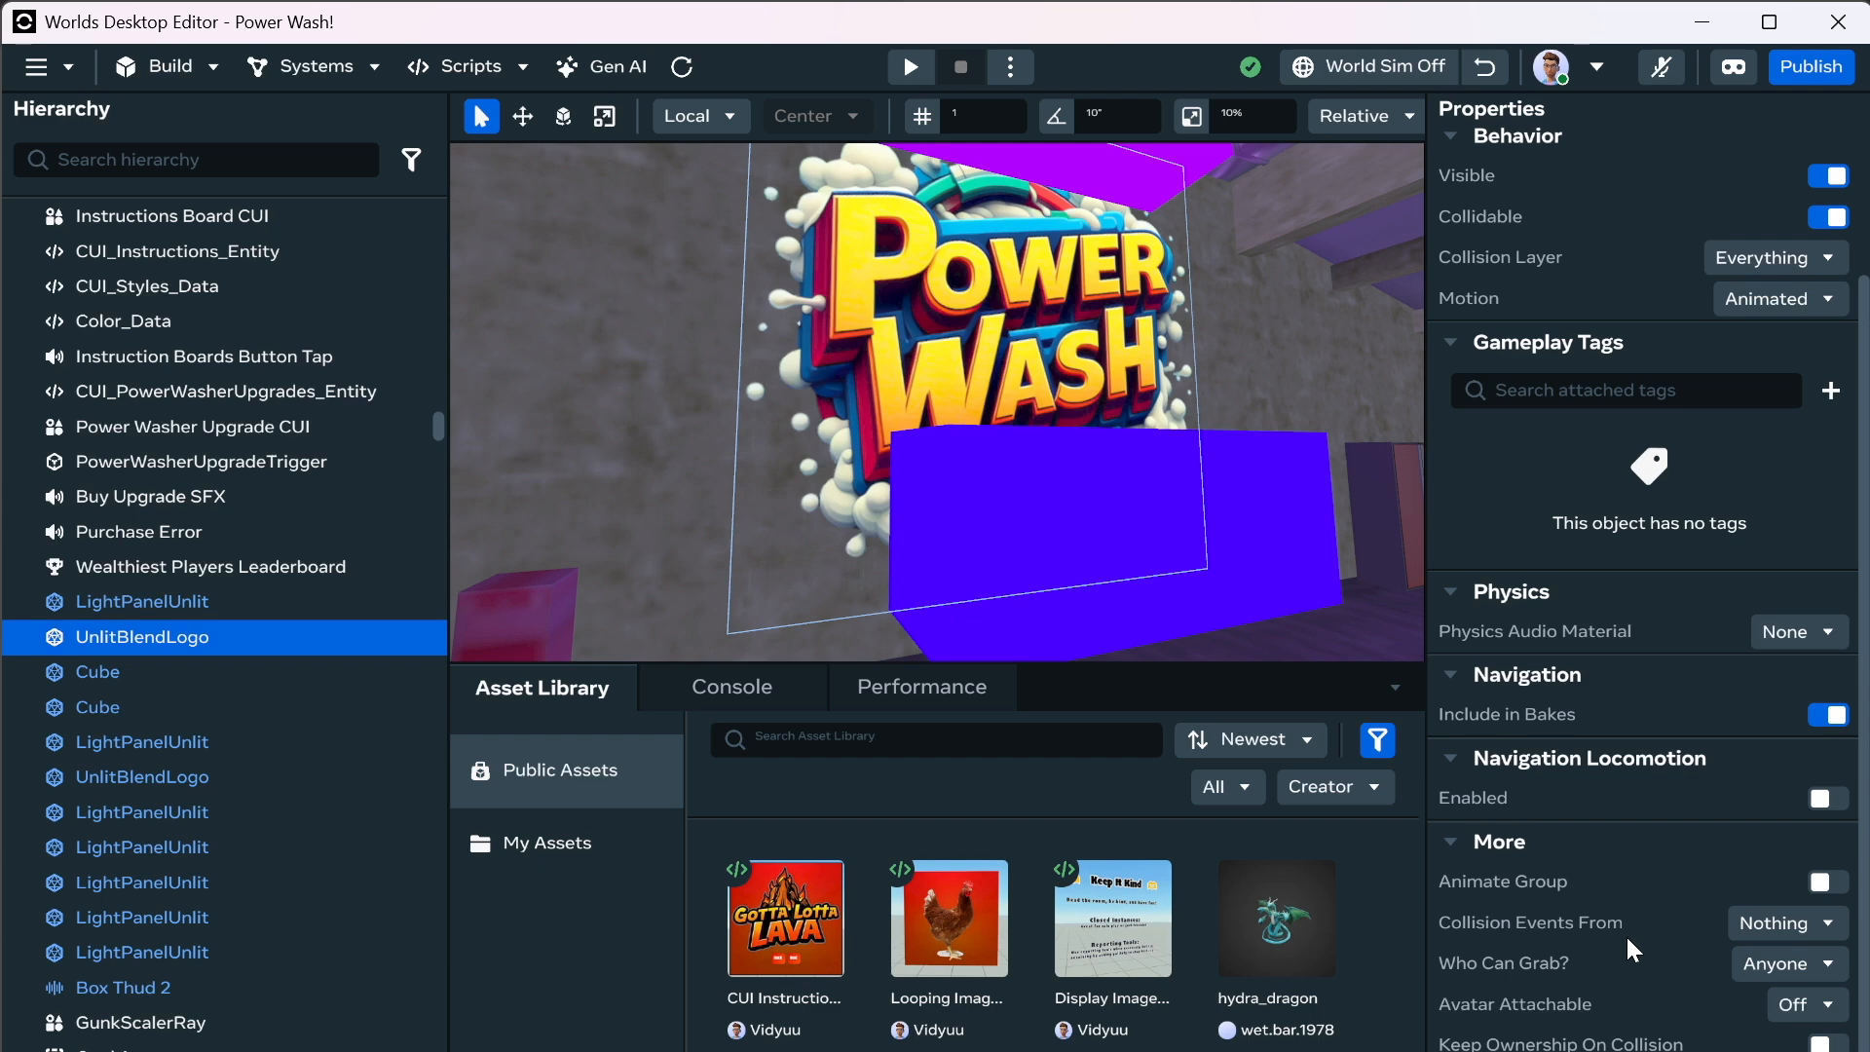
Reselect UnlitBlendLogo in the hierarchy and open its attached AnimatedLogo_Entity script for editing.
click(188, 605)
click(189, 647)
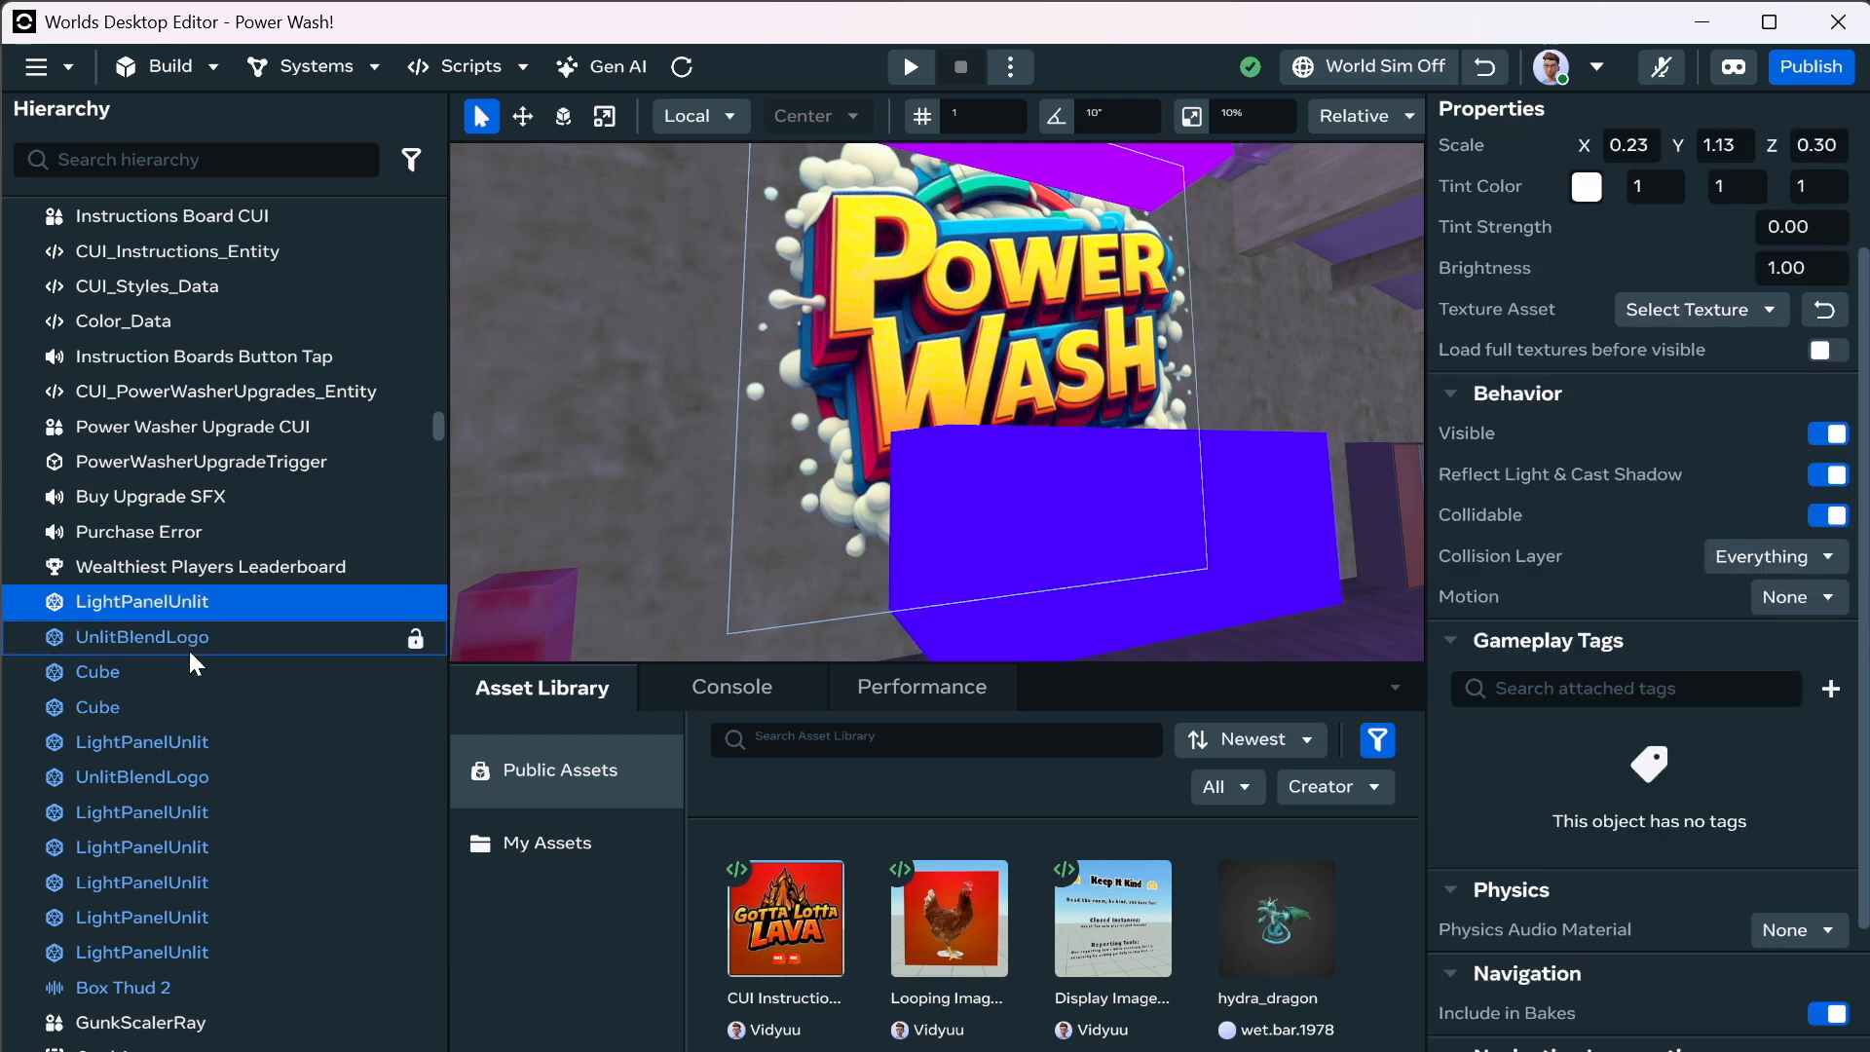
scroll(1563, 713, down, 10)
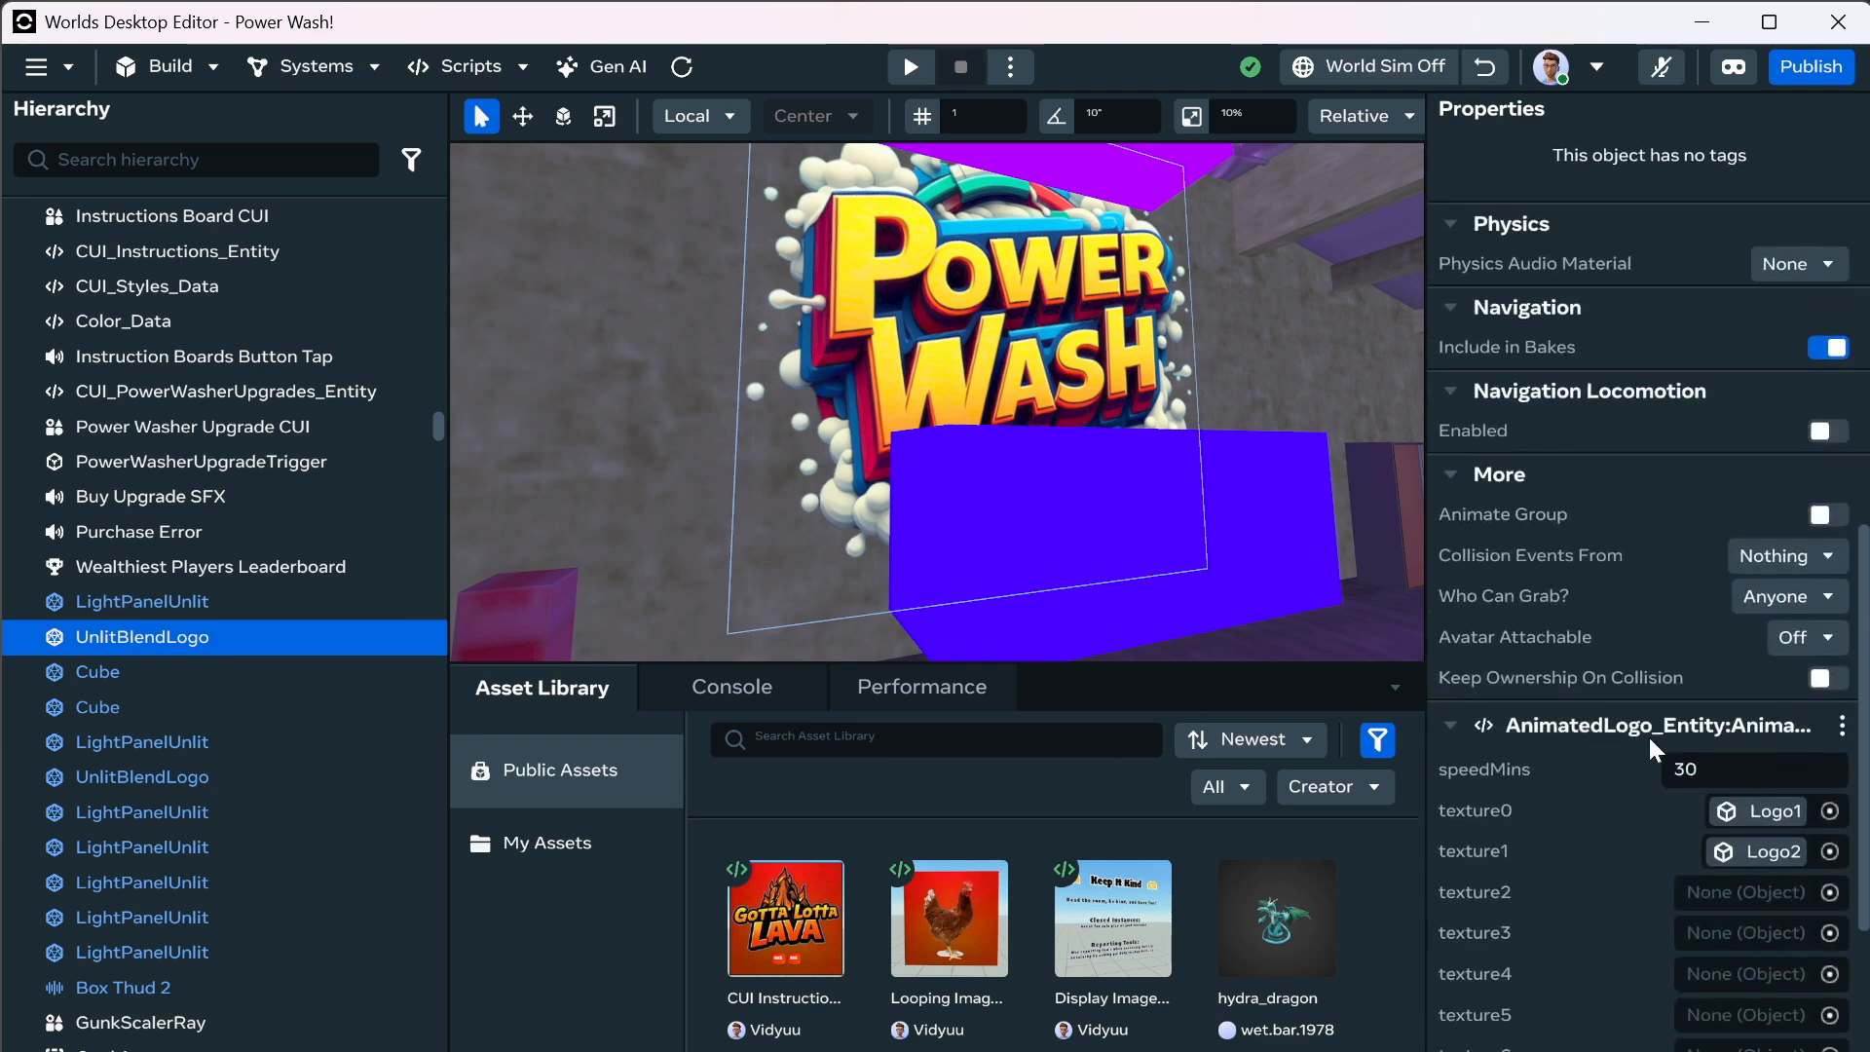
scroll(1648, 734, up, 2)
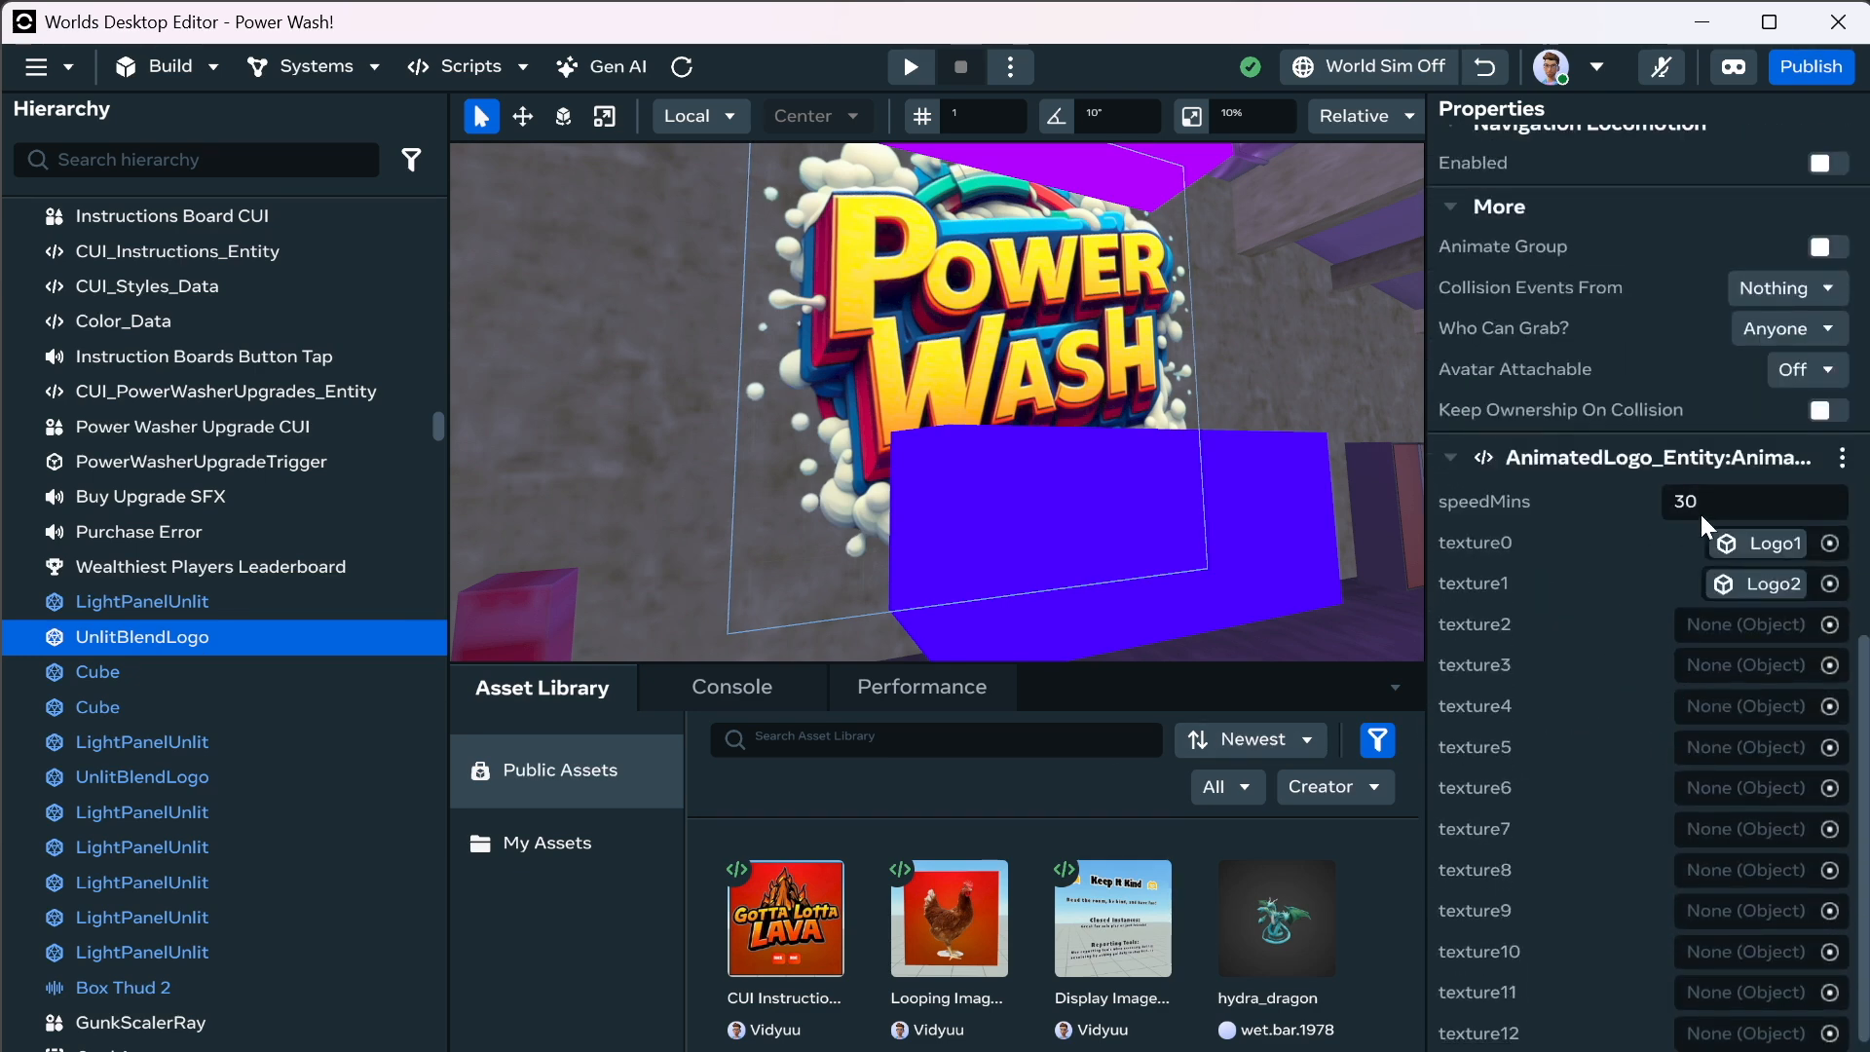
click(1844, 460)
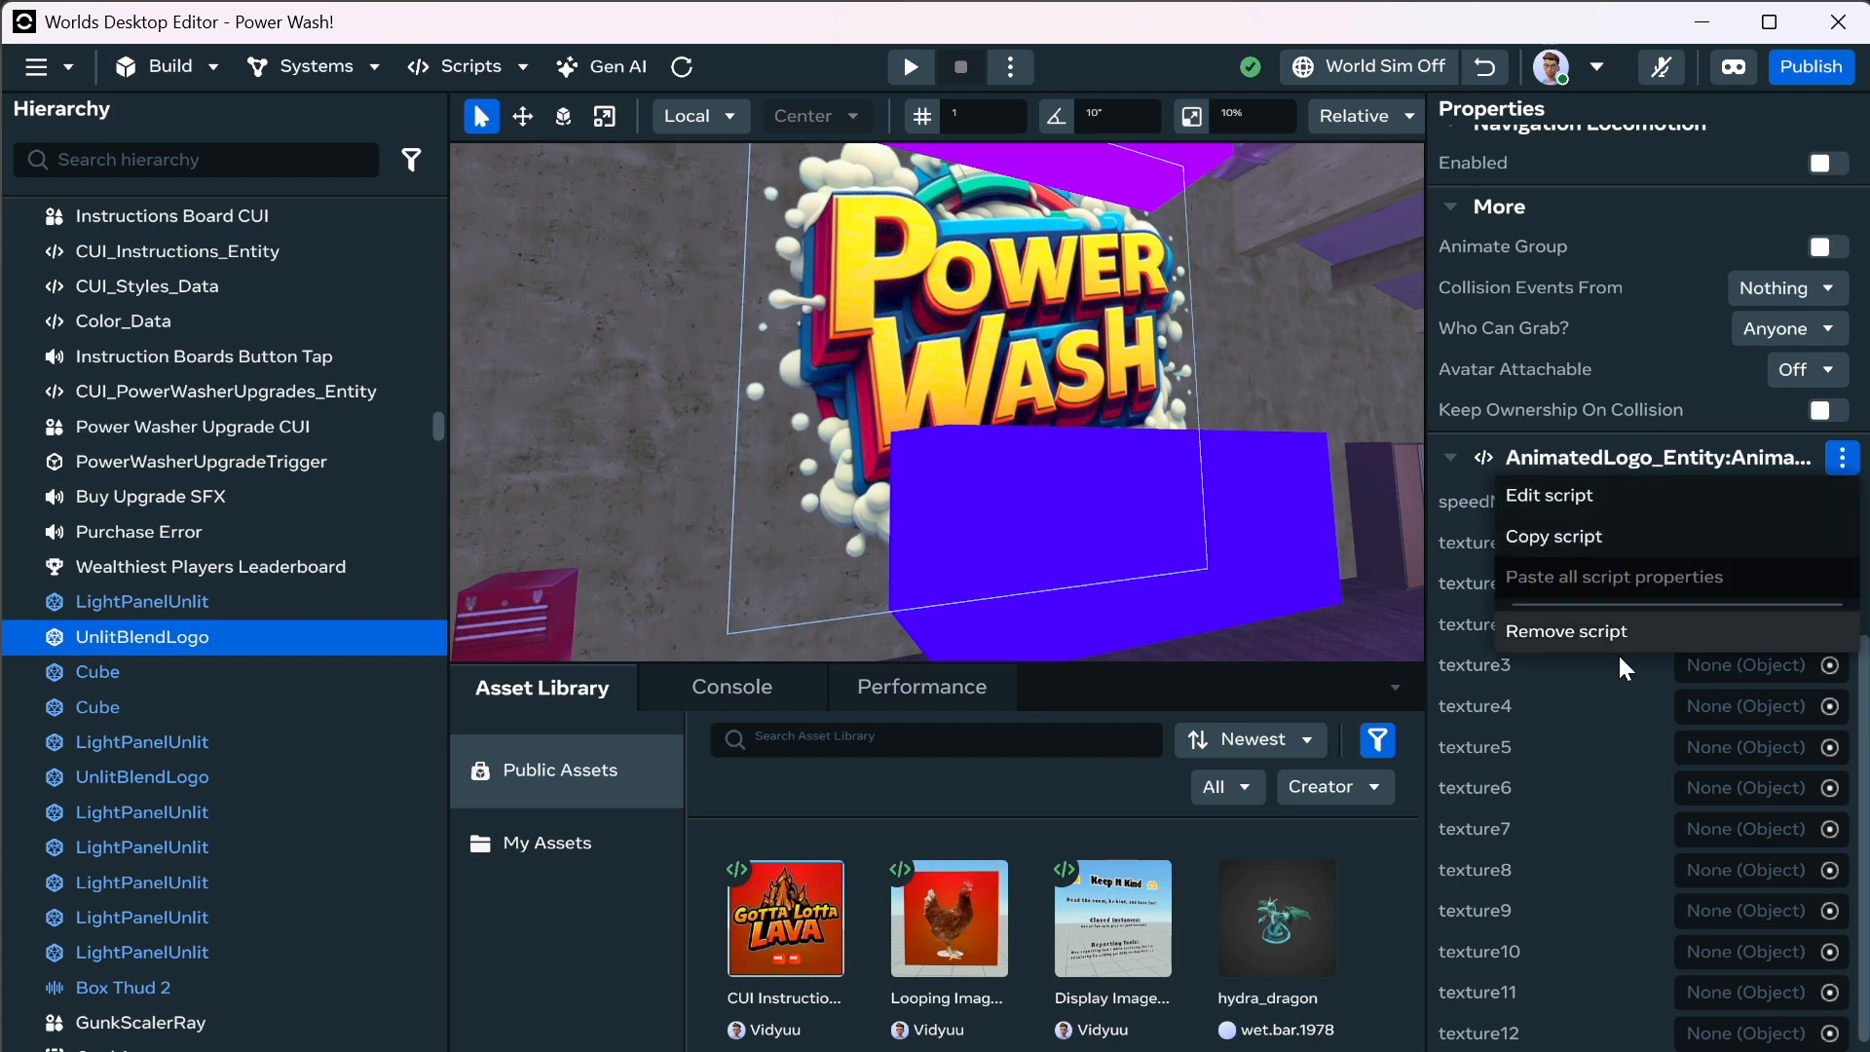
click(1576, 506)
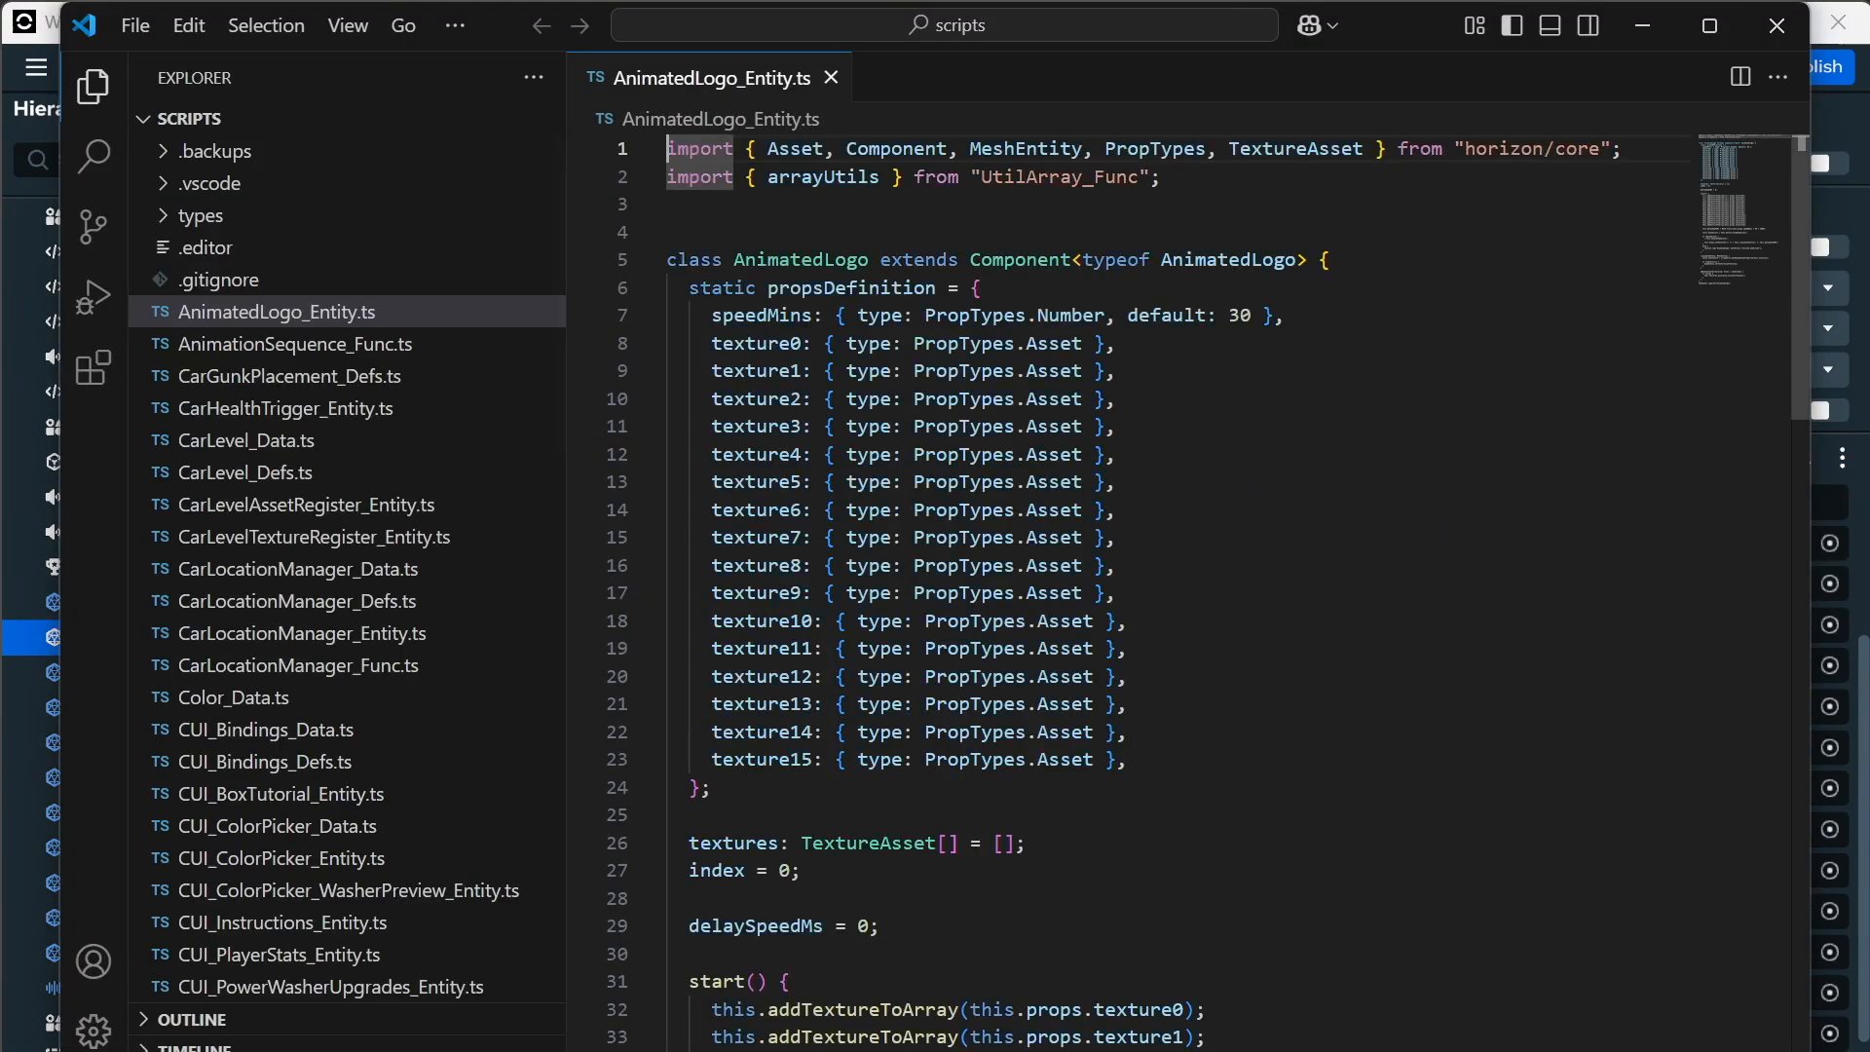
Review the texture properties in AnimatedLogo_Entity.ts, select all of the script's code, and close the code editor.
click(1018, 400)
click(883, 759)
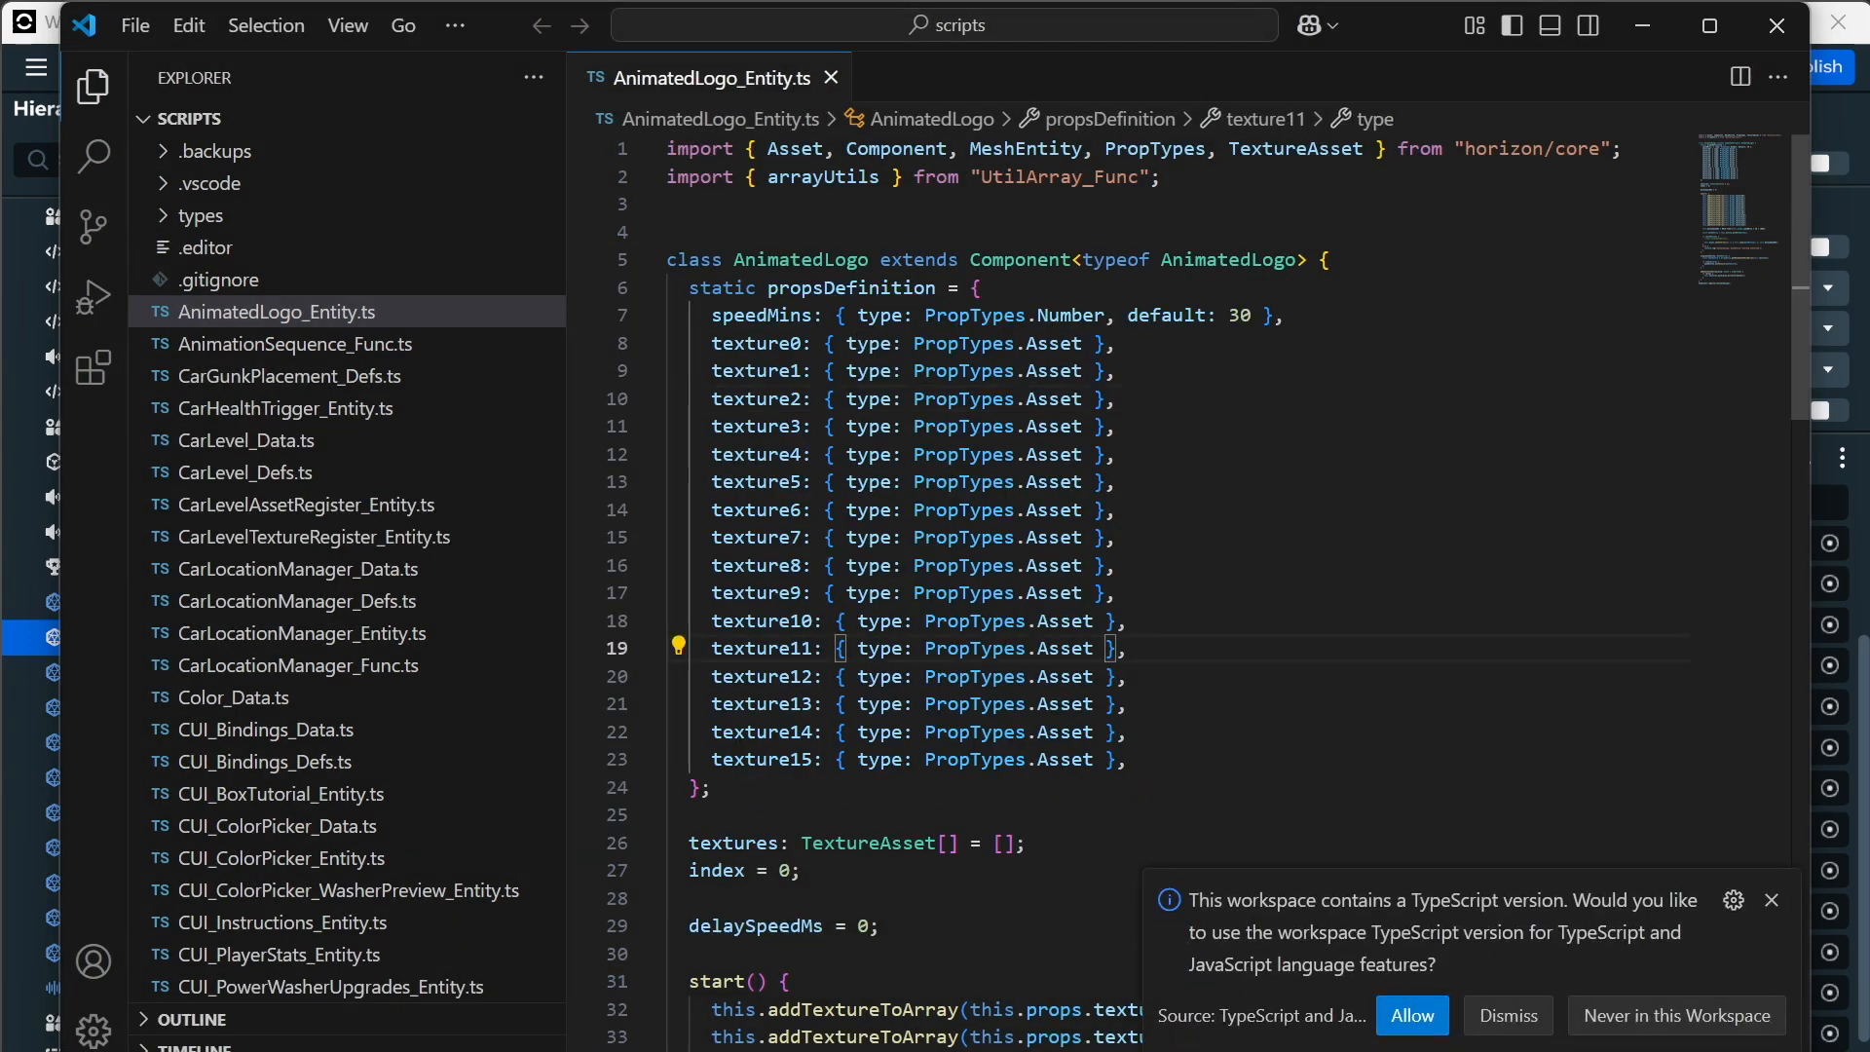
key(ctrl+a)
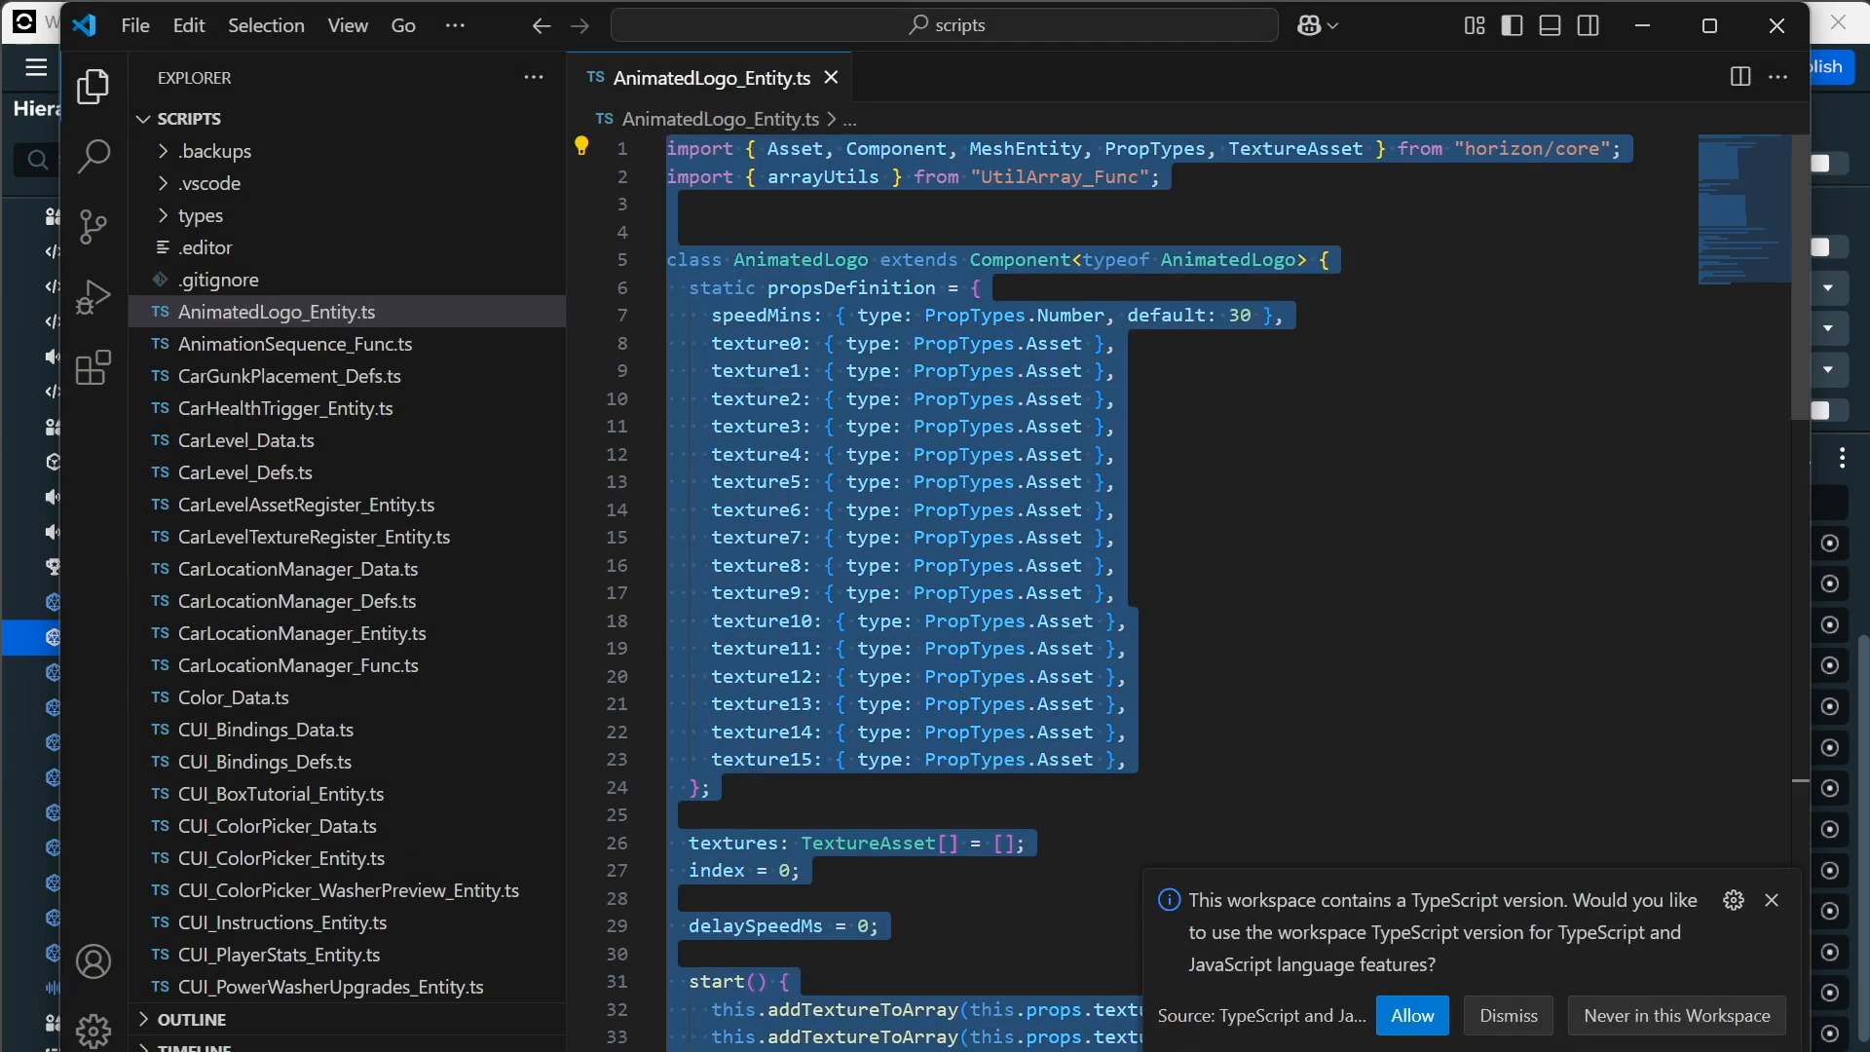
click(1777, 25)
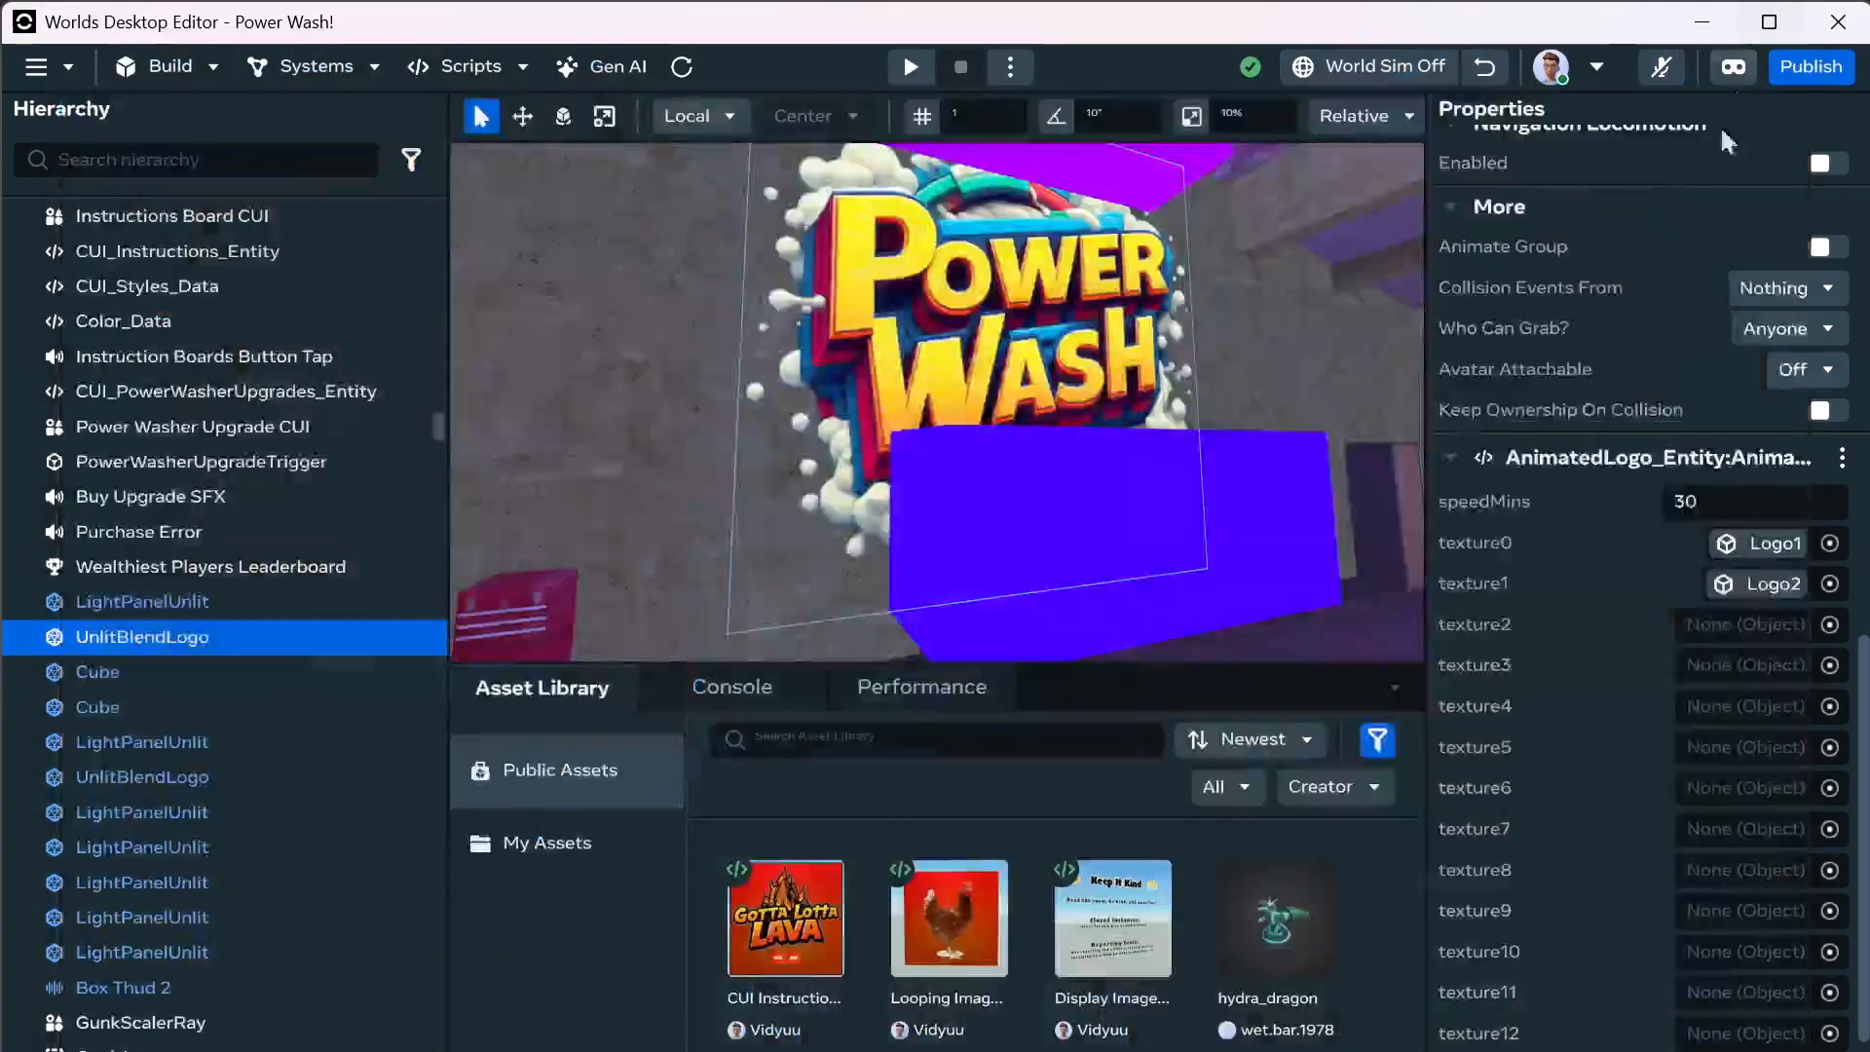
Create a template asset named UnlitBlend Logo from the selected UnlitBlendLogo object in the My Assets folder and close the asset dialog.
right_click(324, 628)
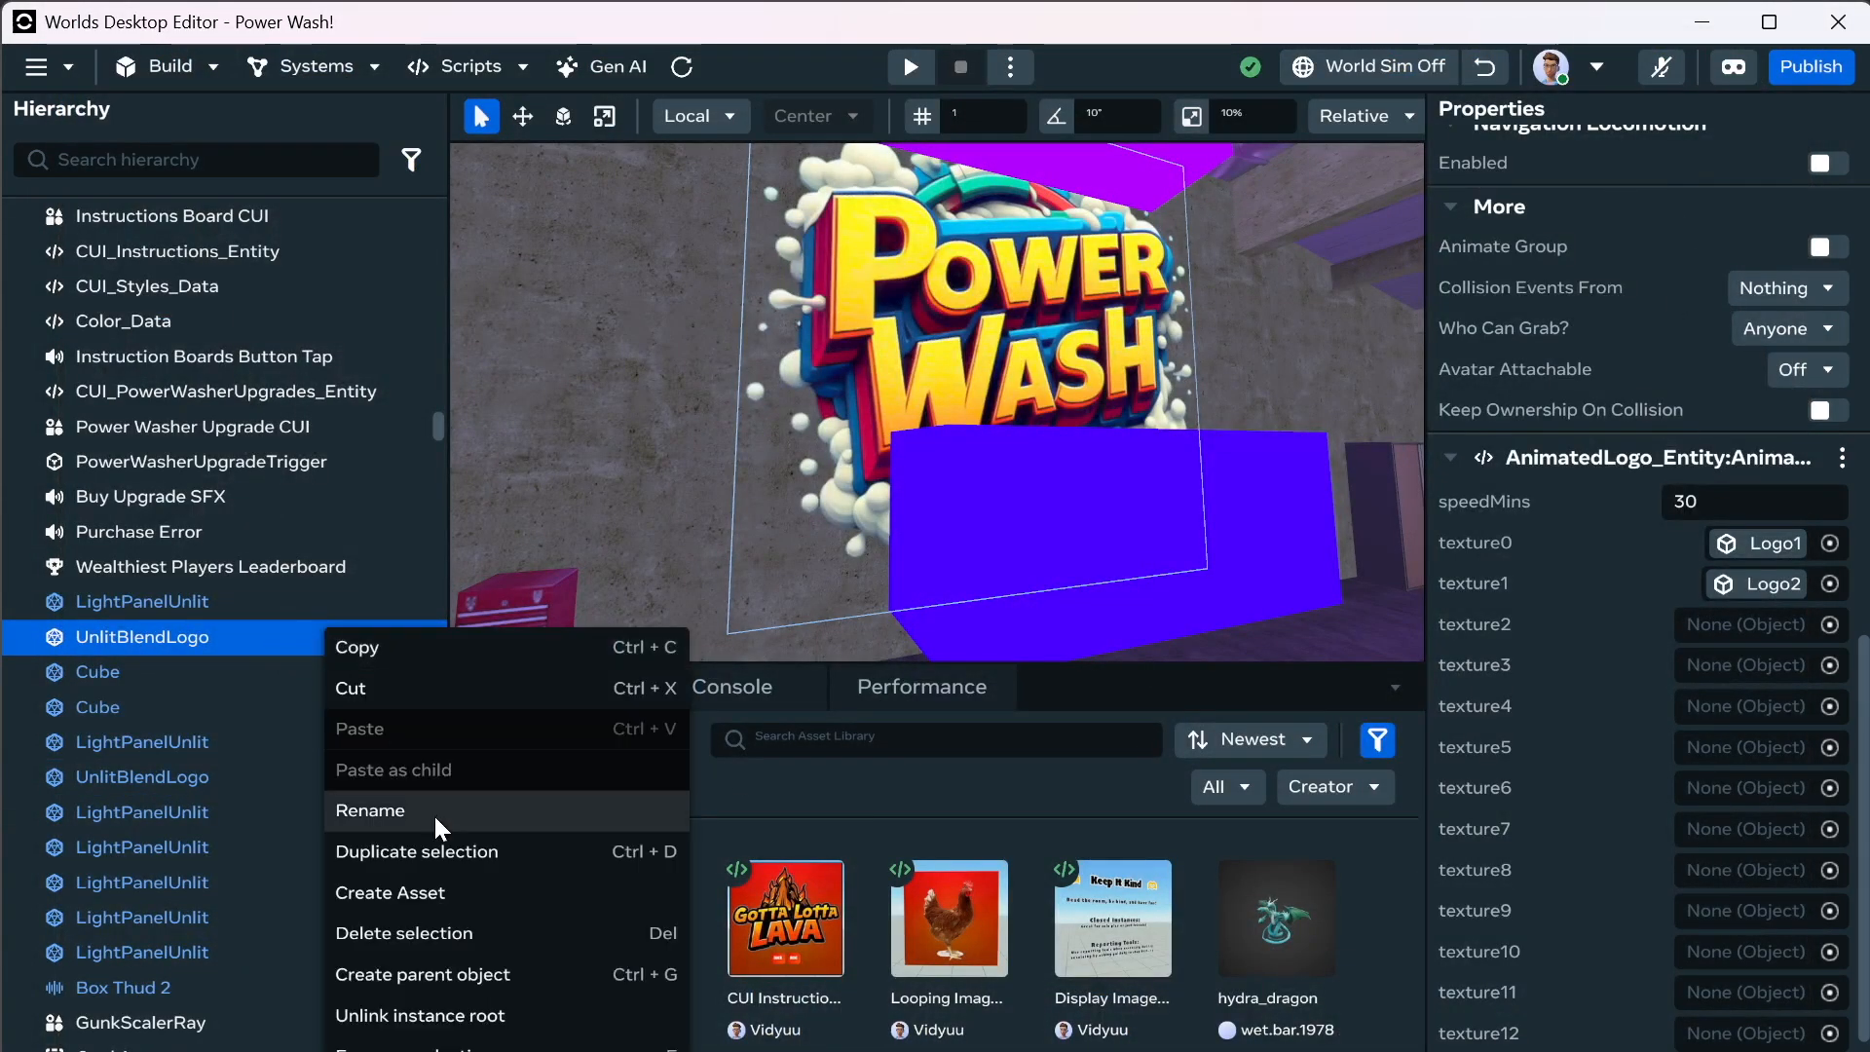
click(446, 897)
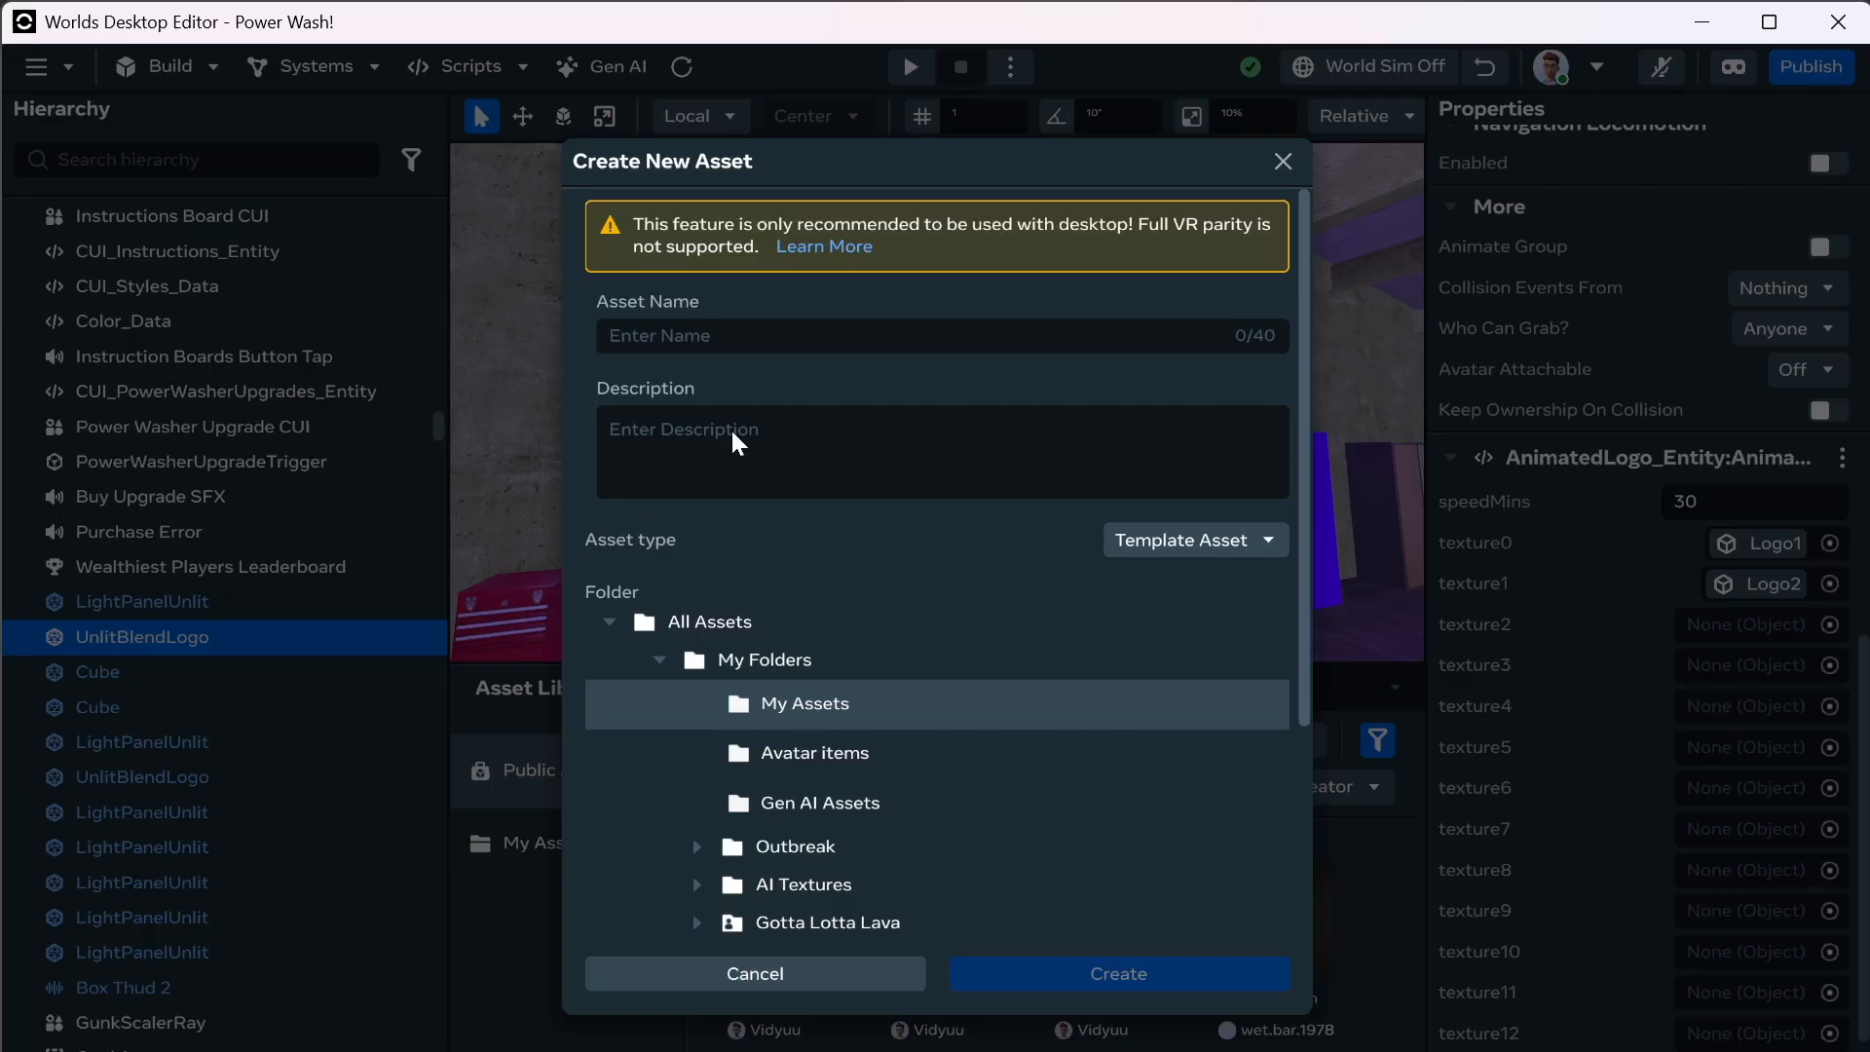
click(748, 340)
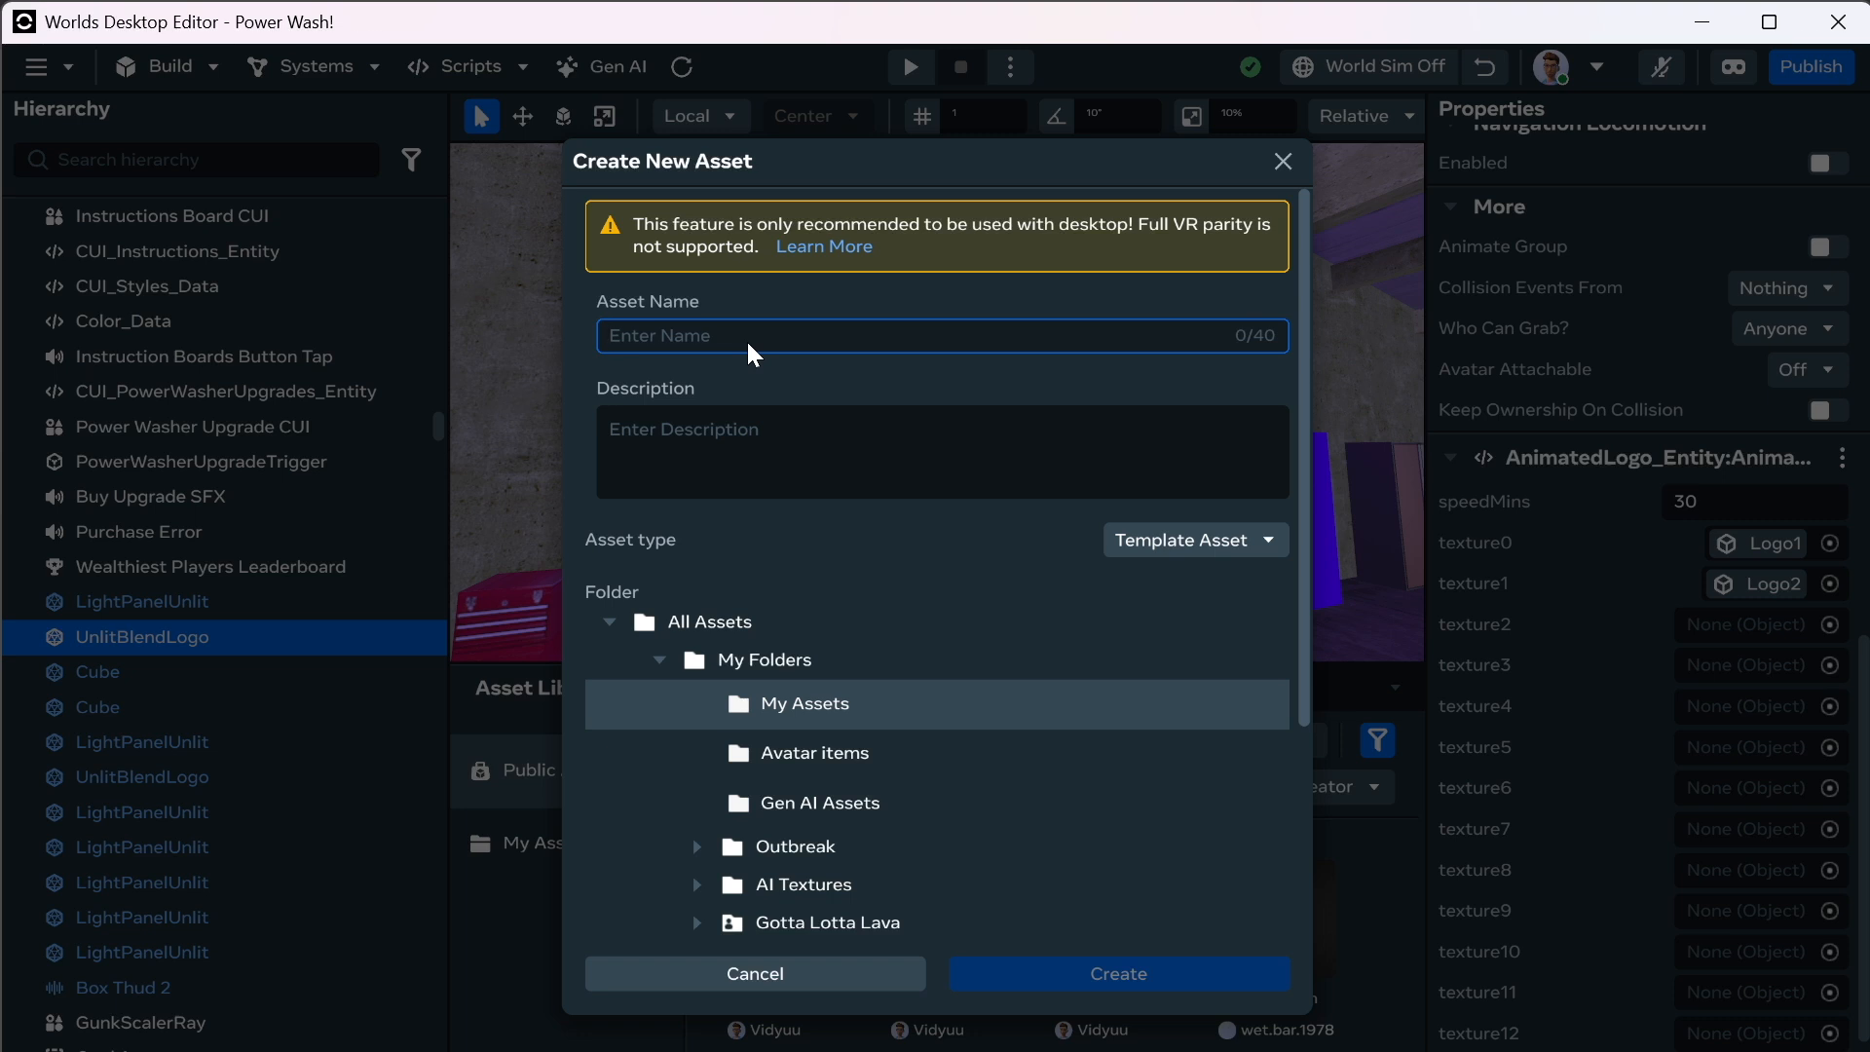
text(UnlitB)
text(len L)
text(d)
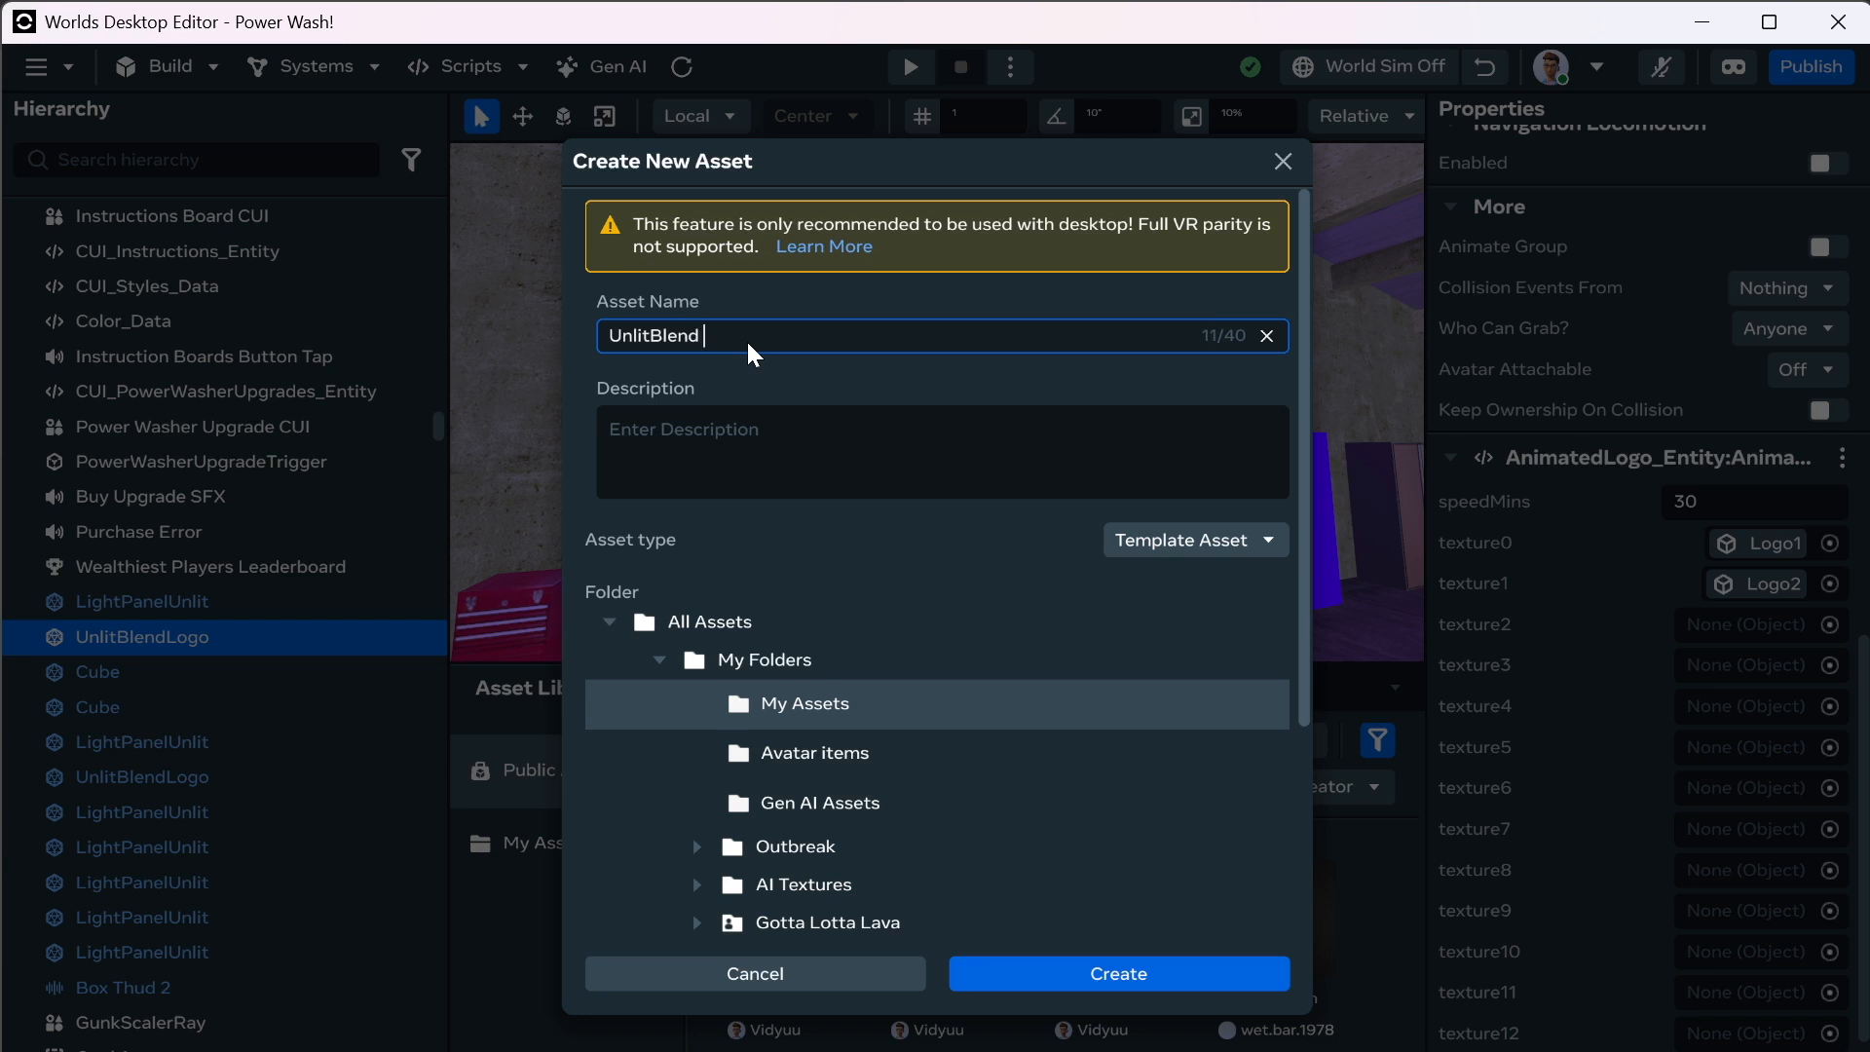
click(1113, 972)
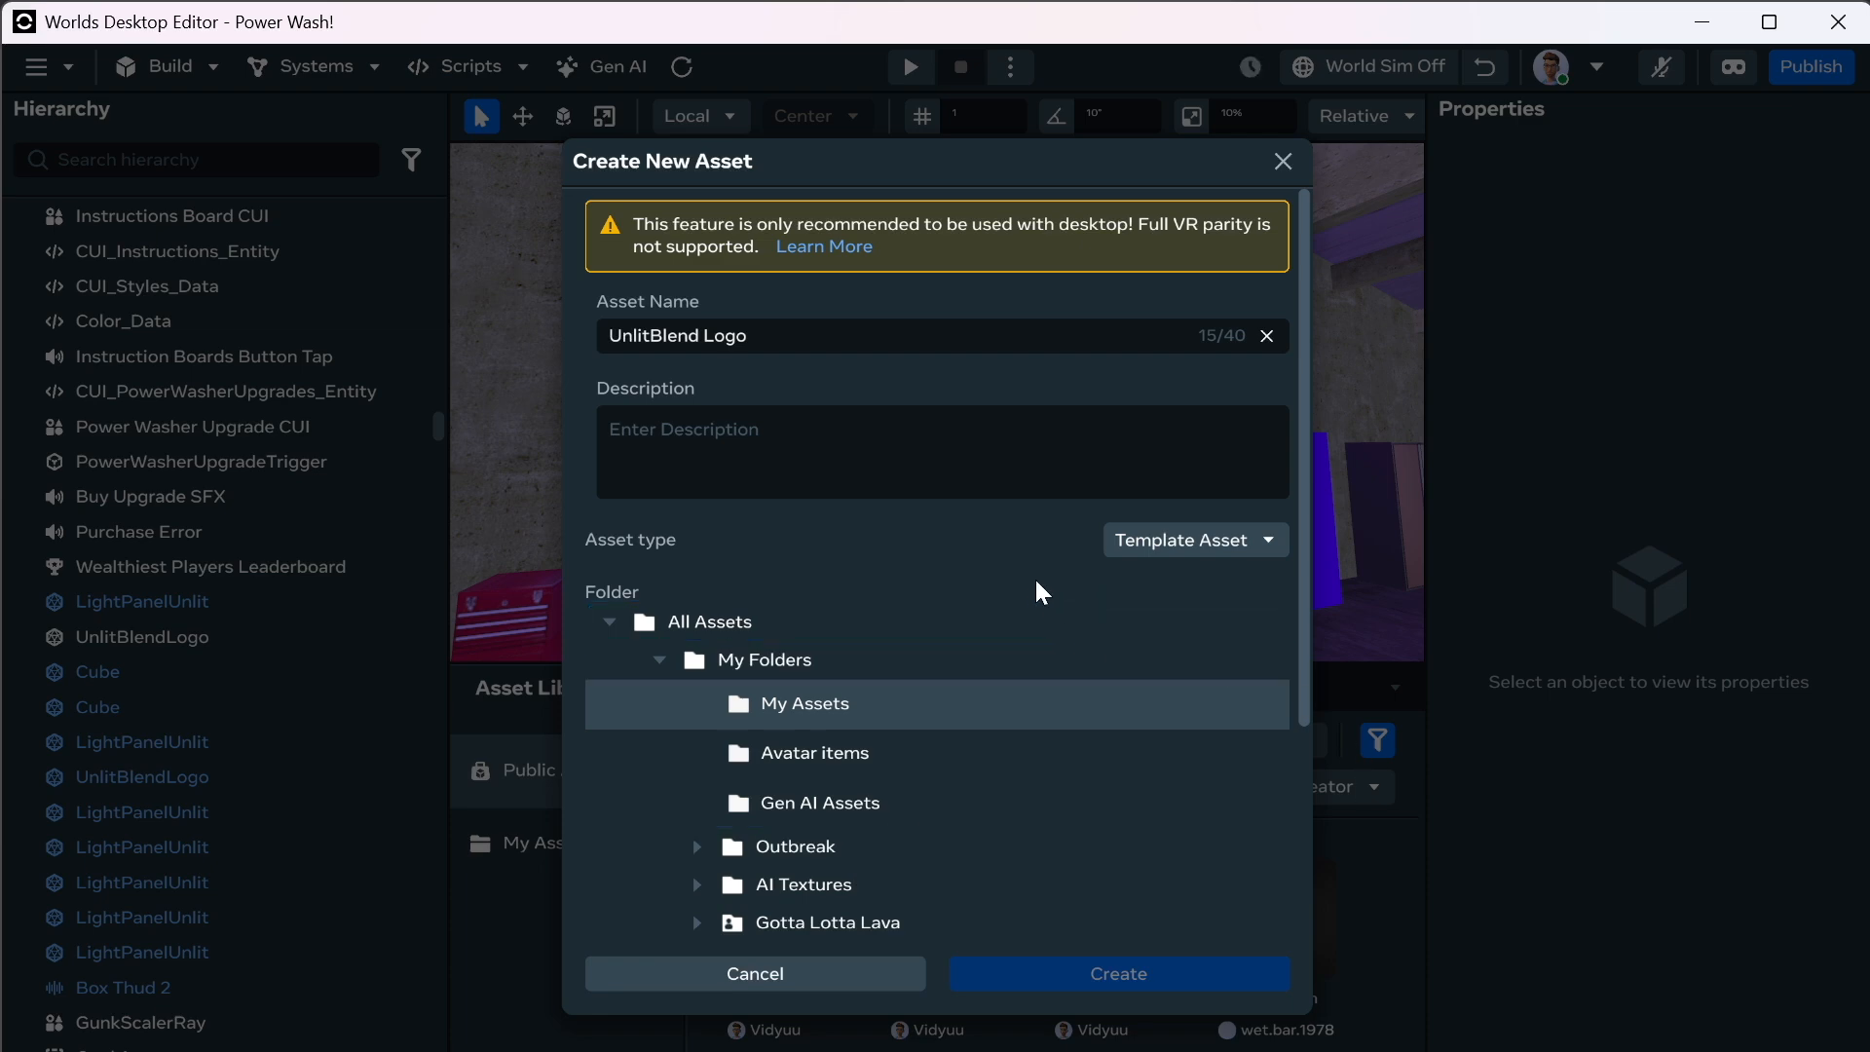
click(1286, 166)
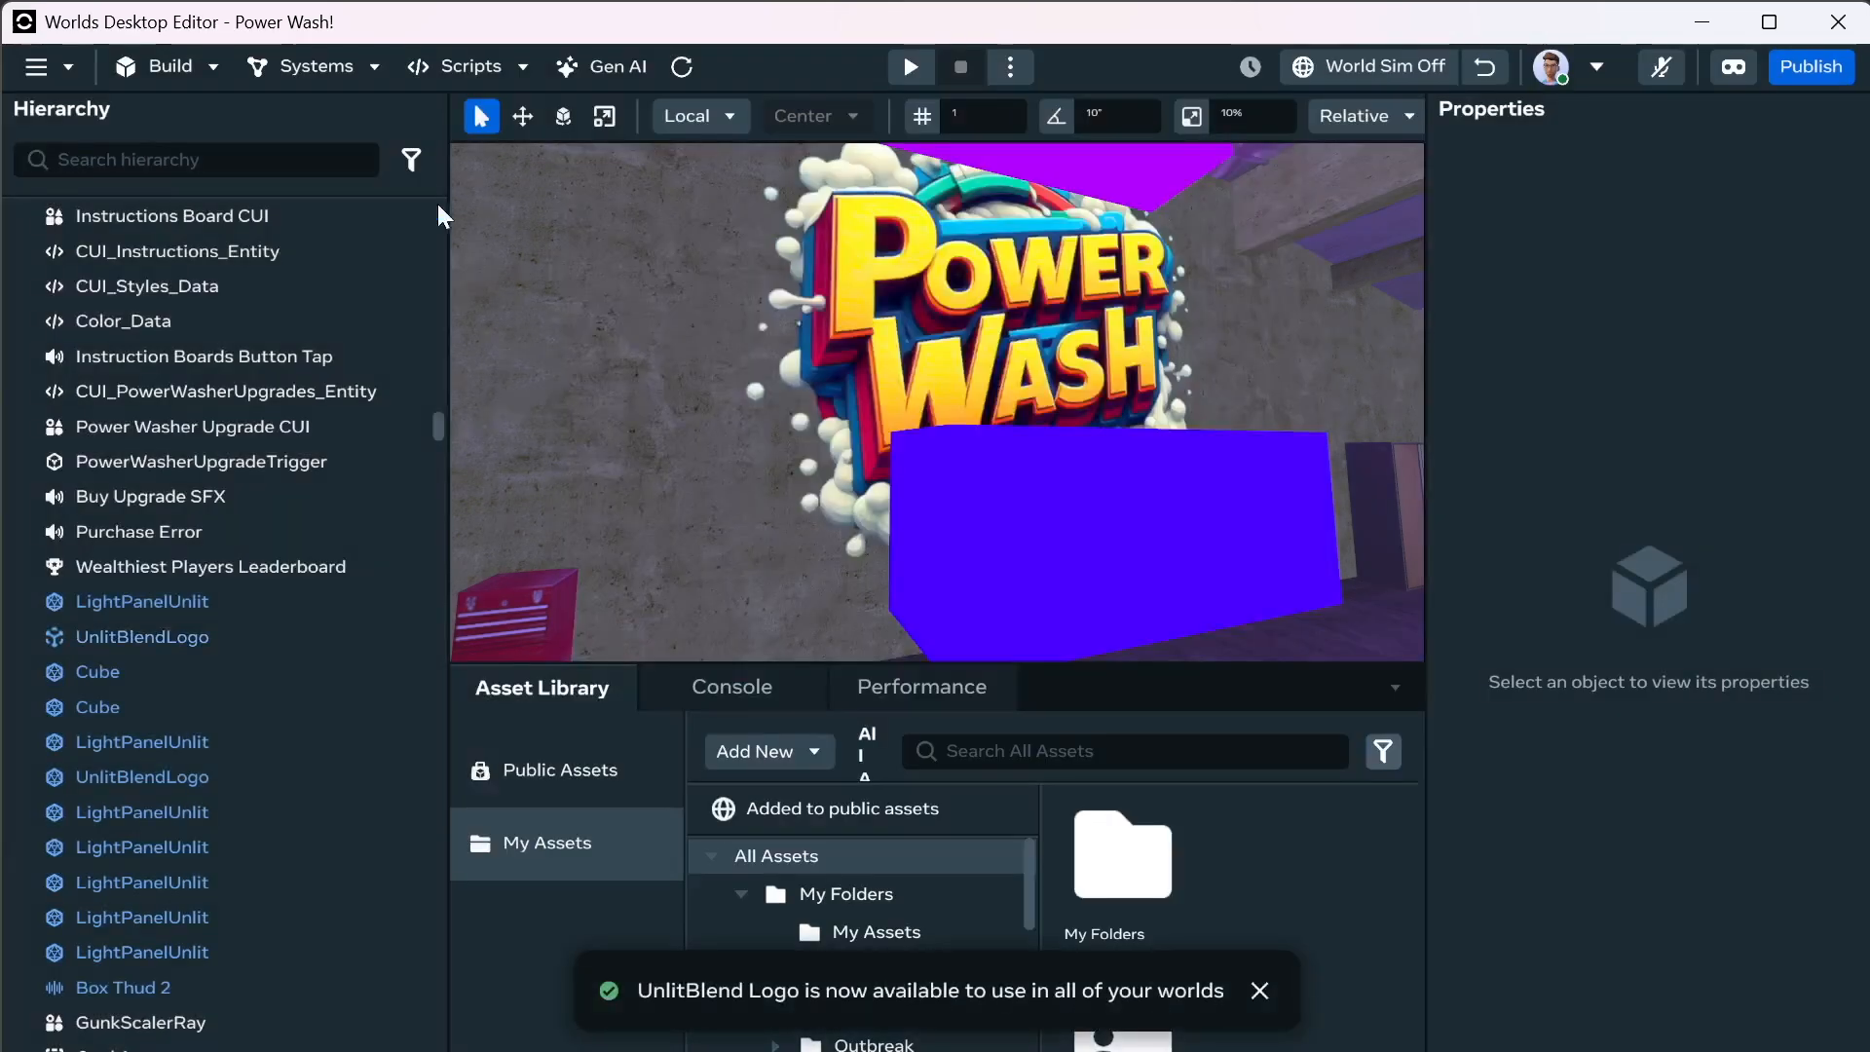
Leave the Power Wash! world for Creation Home, open the Rainbow Glass & Image Assets world, and close its Gen AI panel.
click(35, 67)
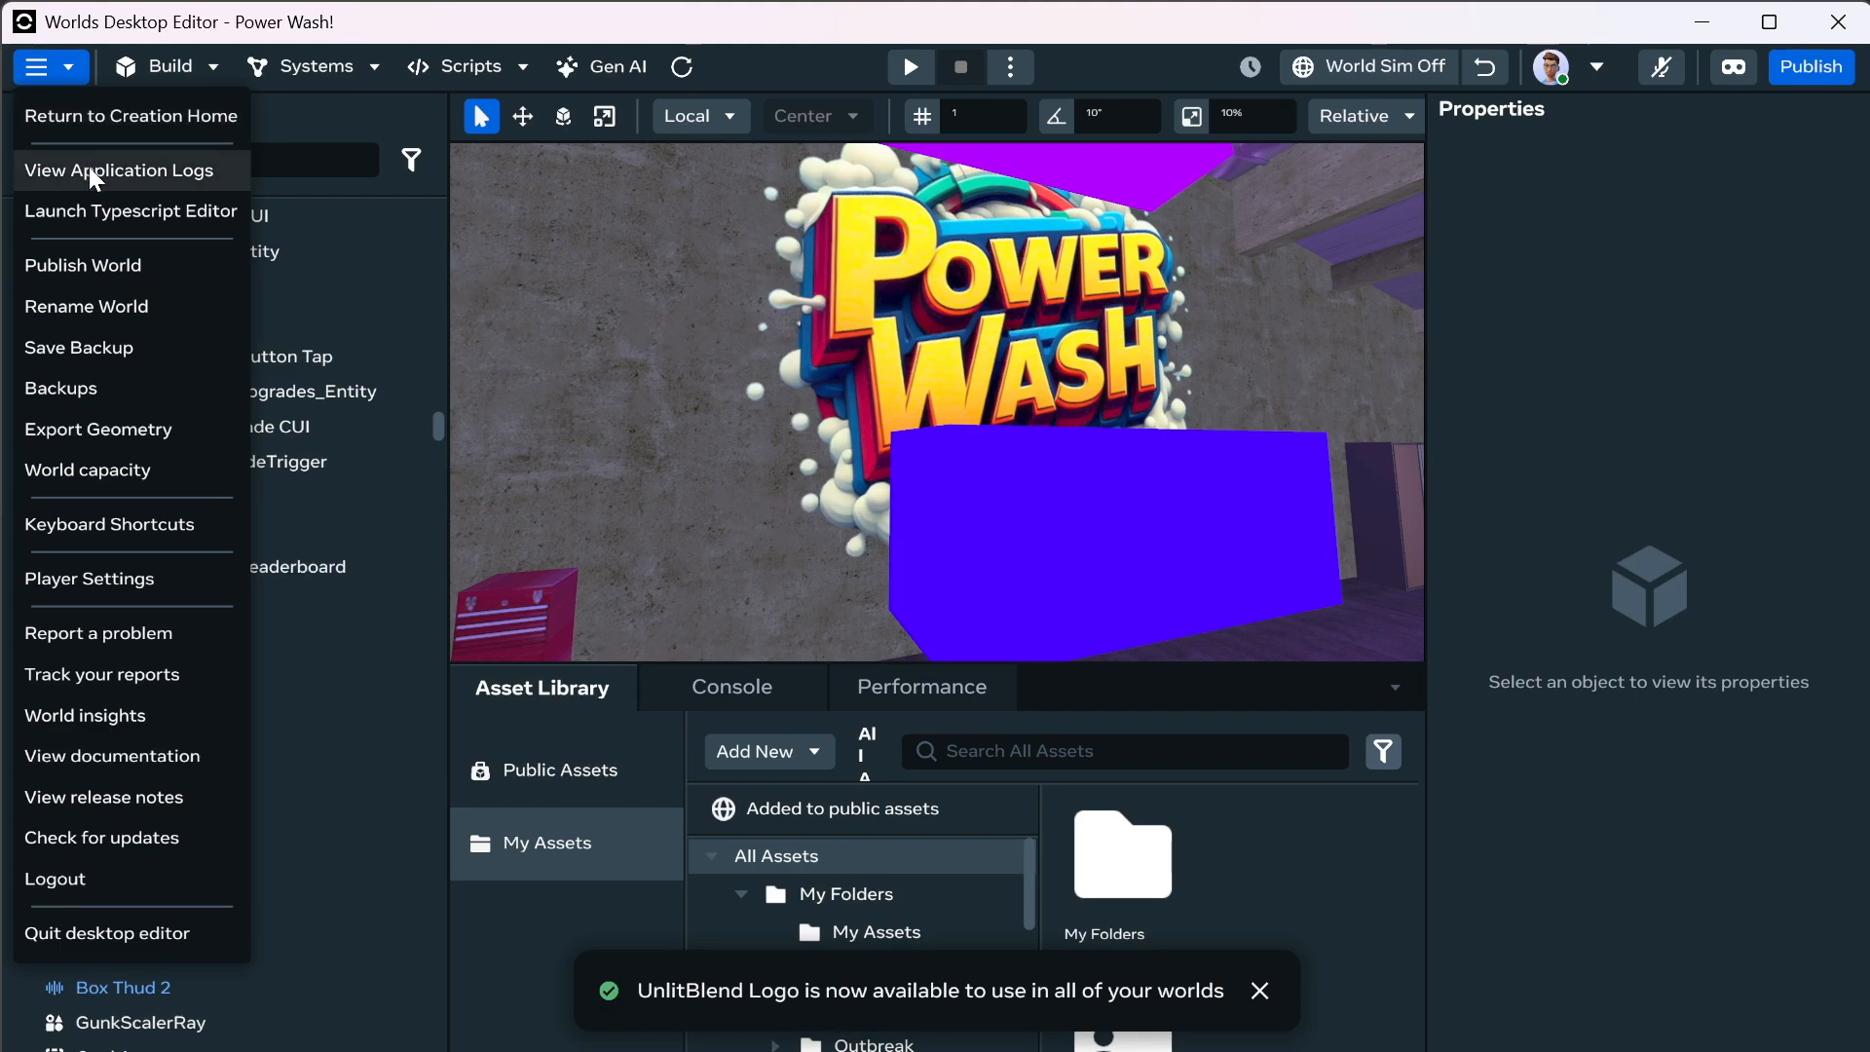
click(94, 121)
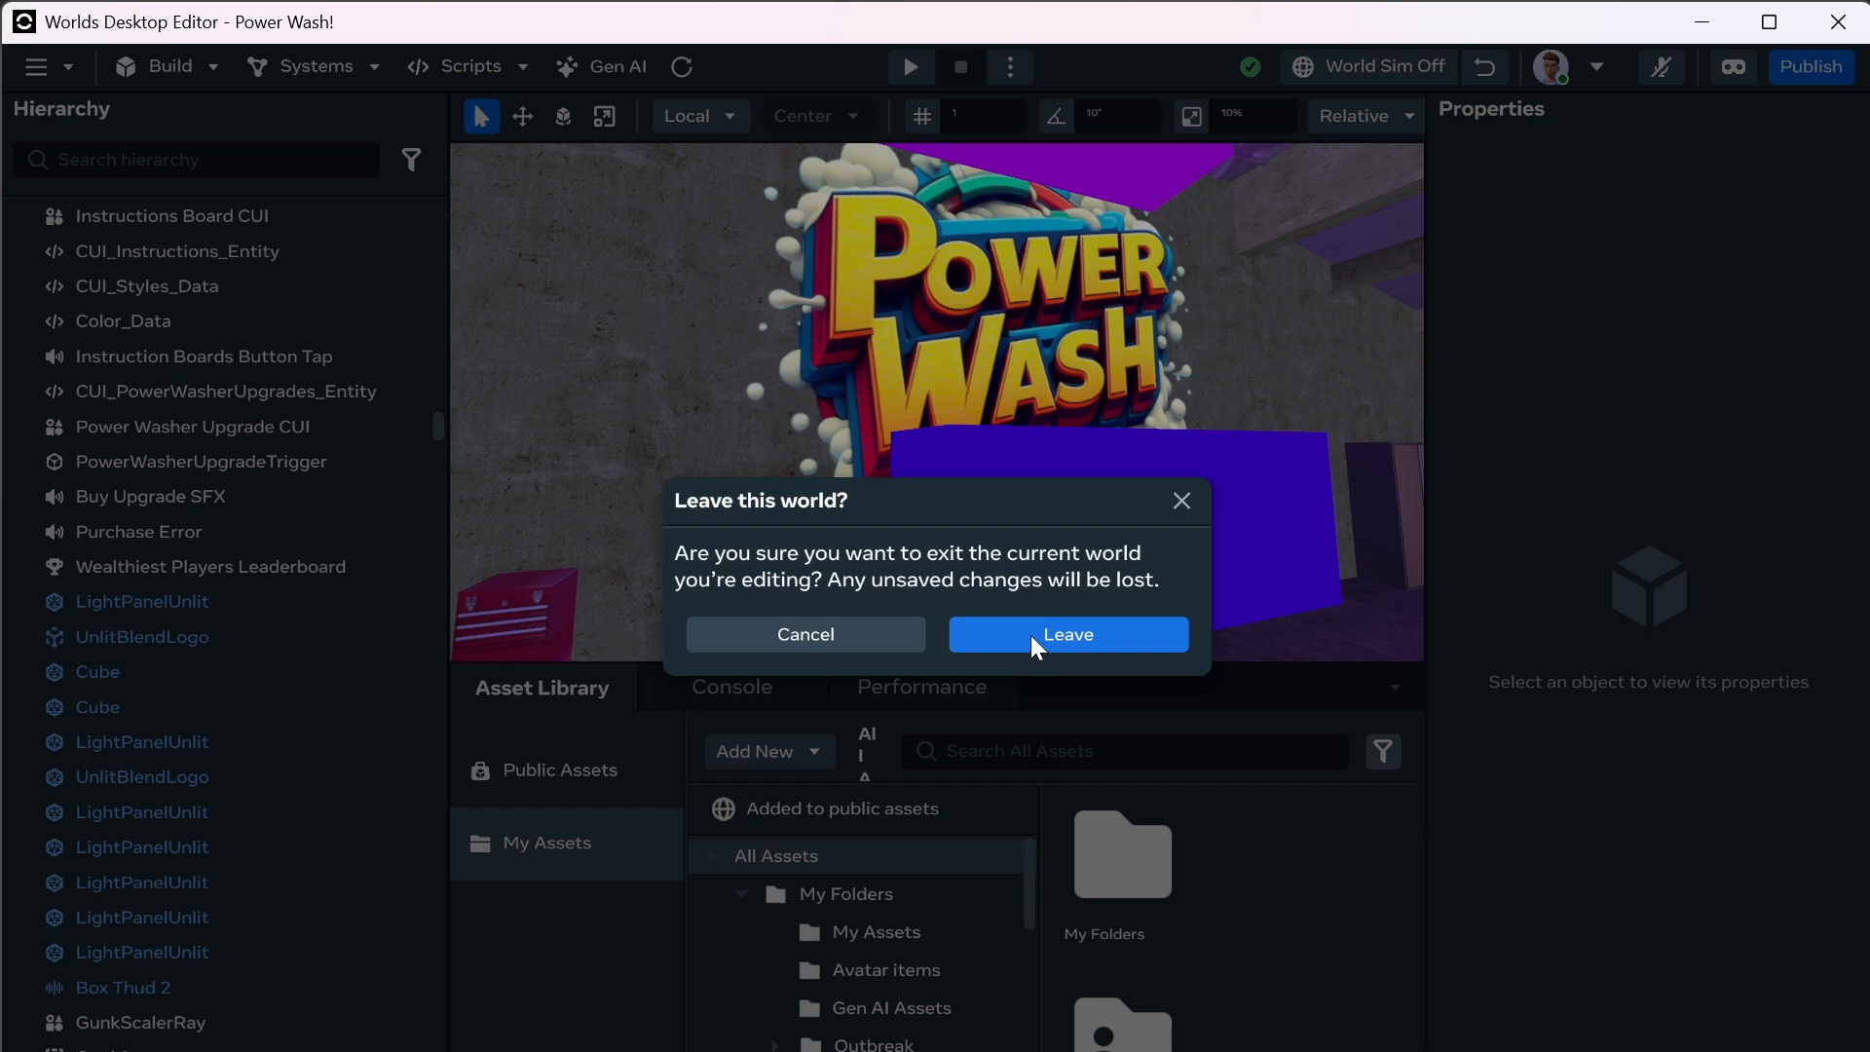
click(1034, 639)
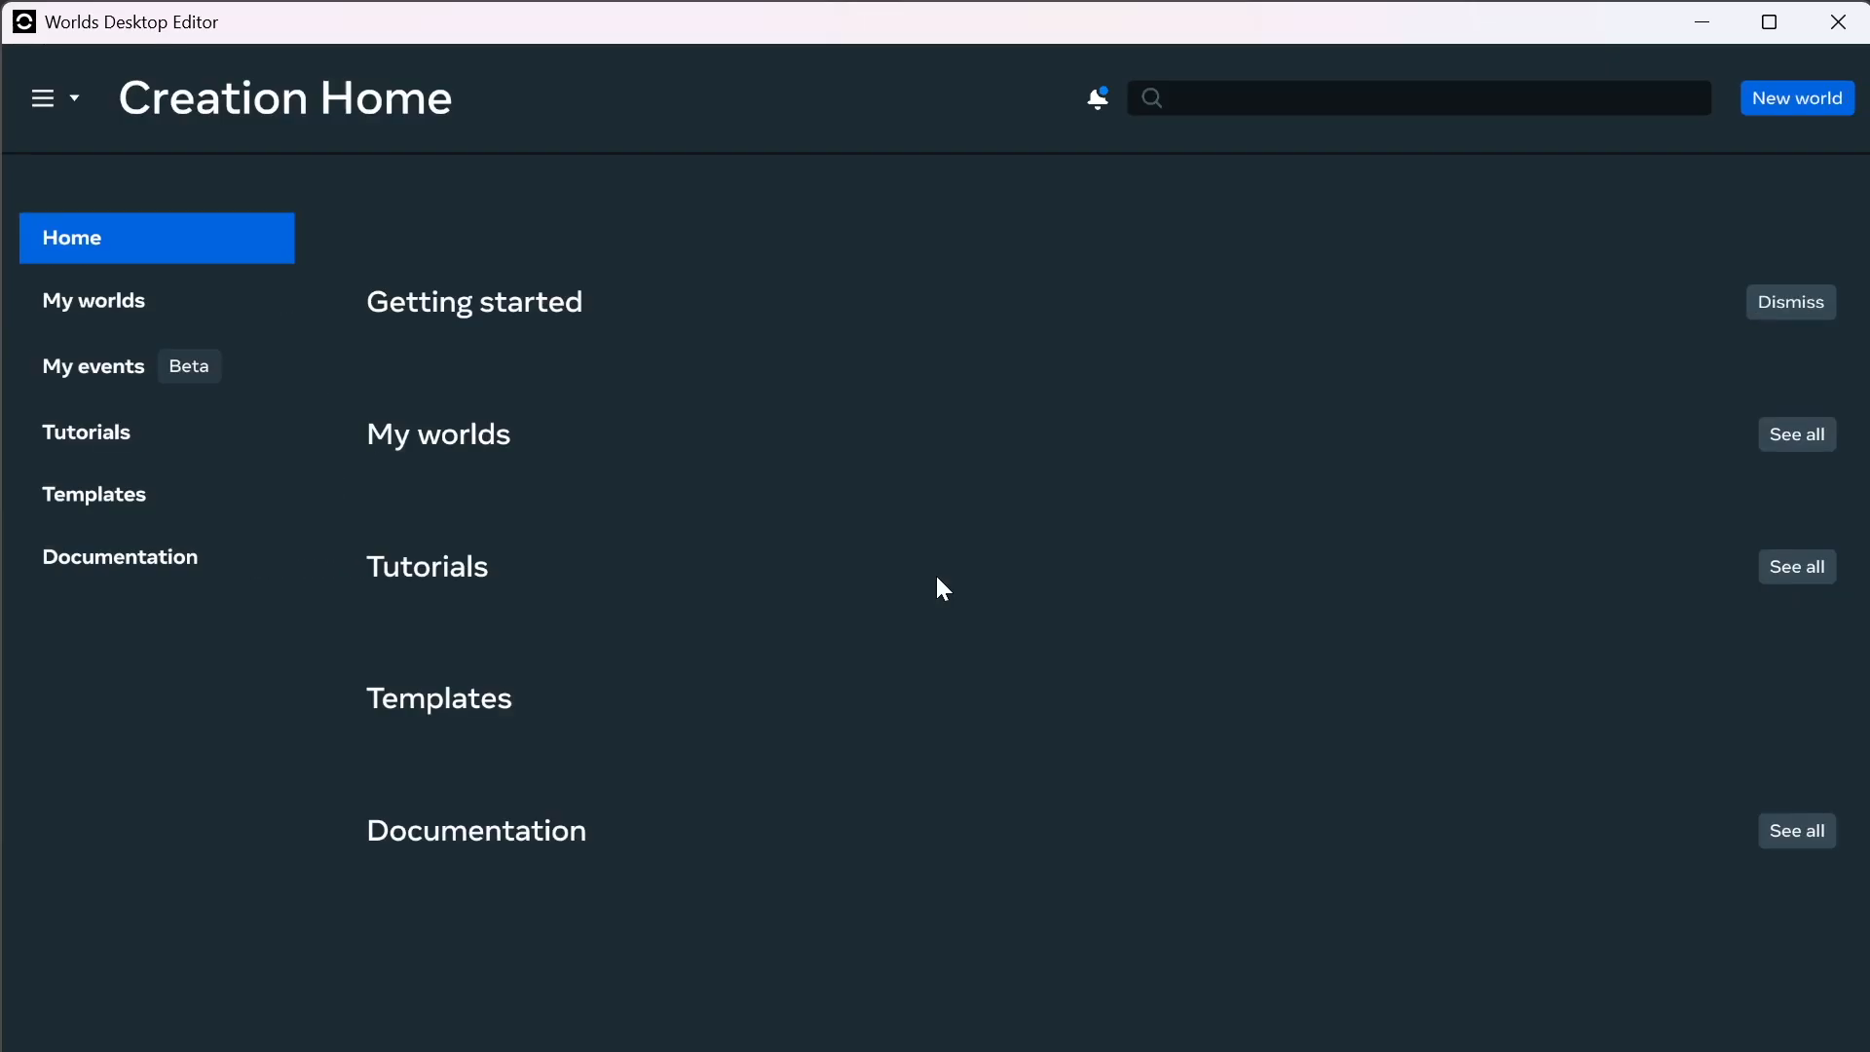
scroll(1040, 688, down, 3)
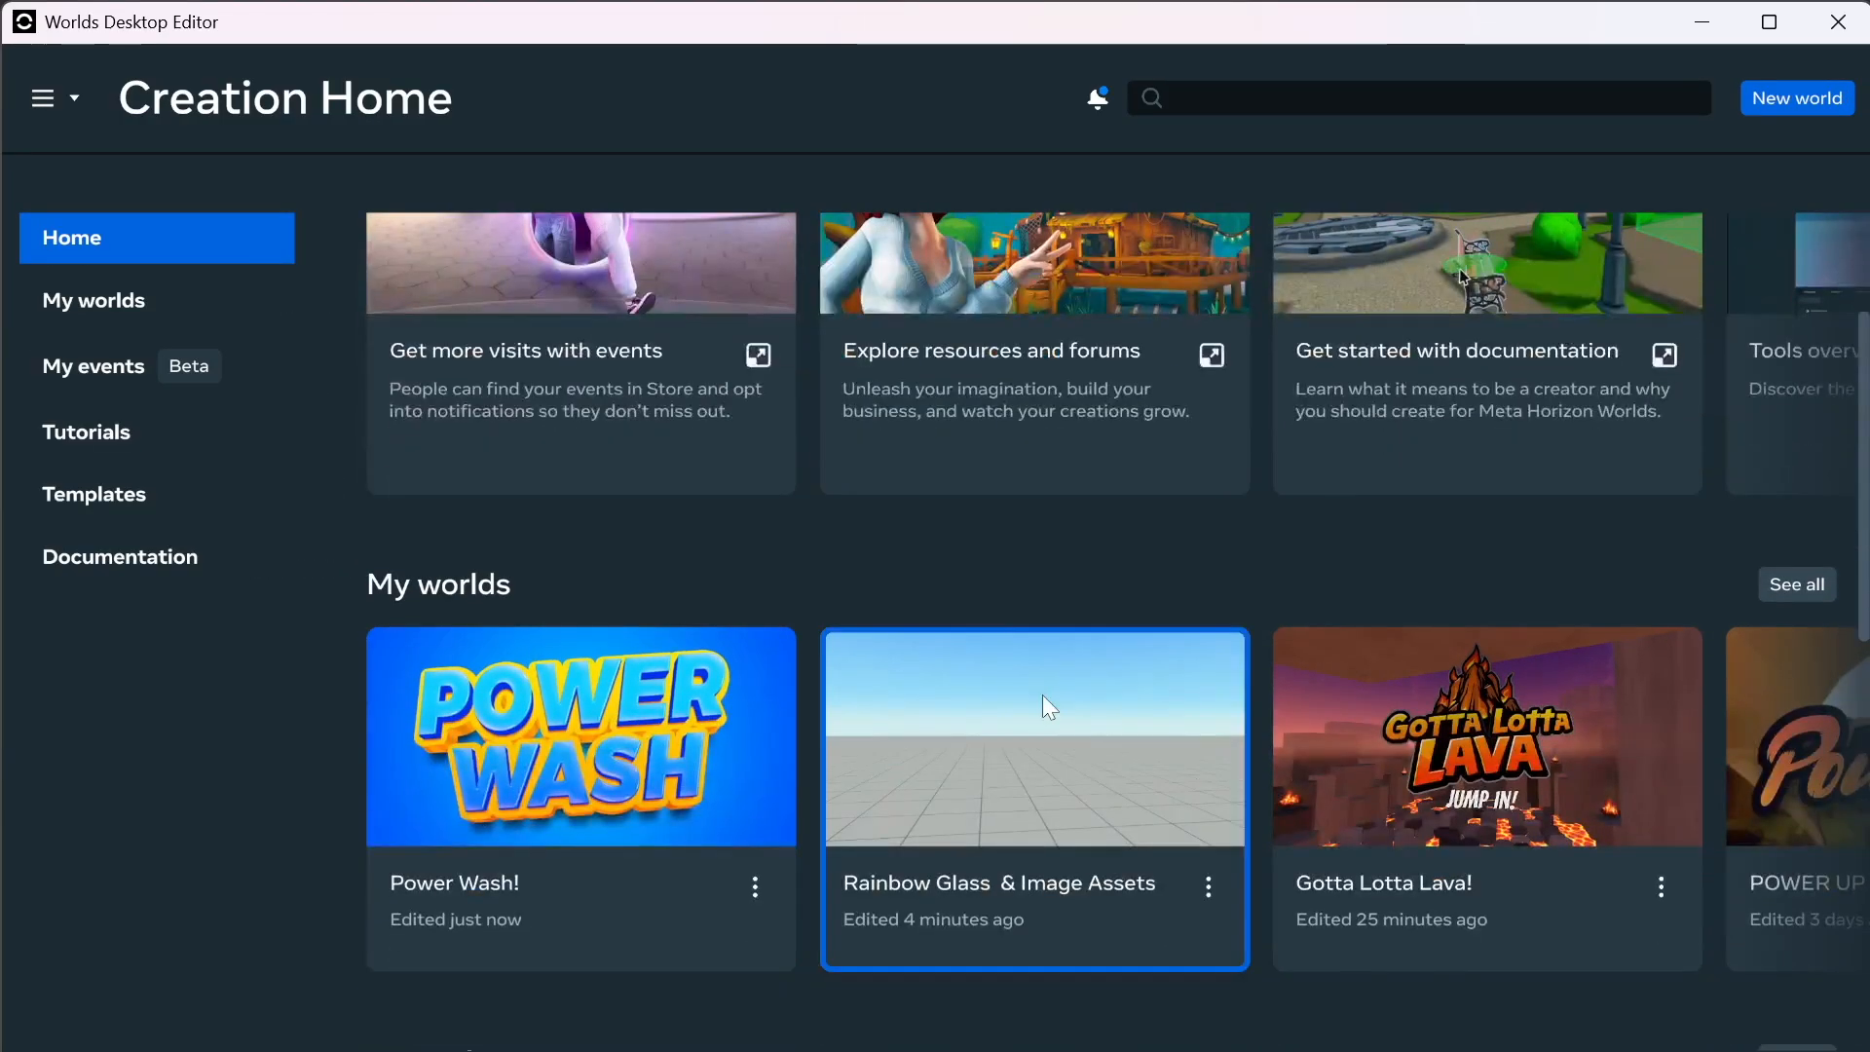
click(1043, 704)
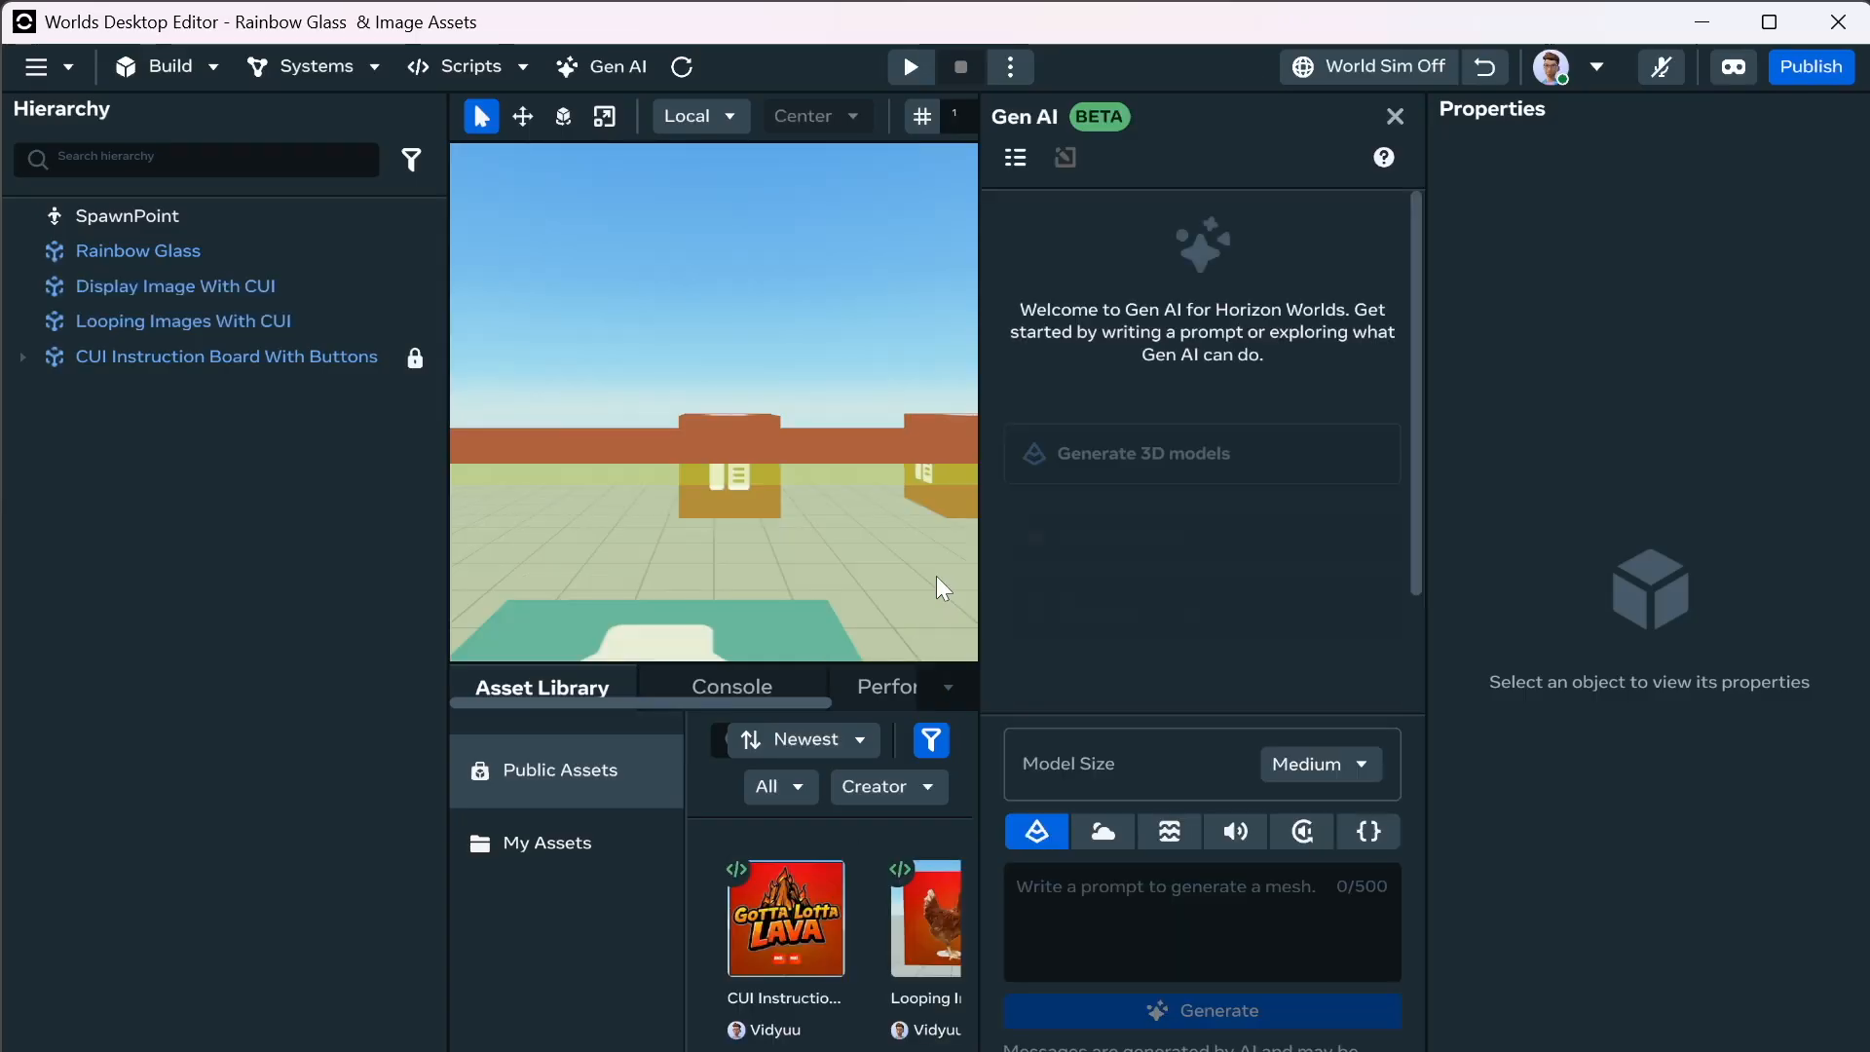
click(1395, 117)
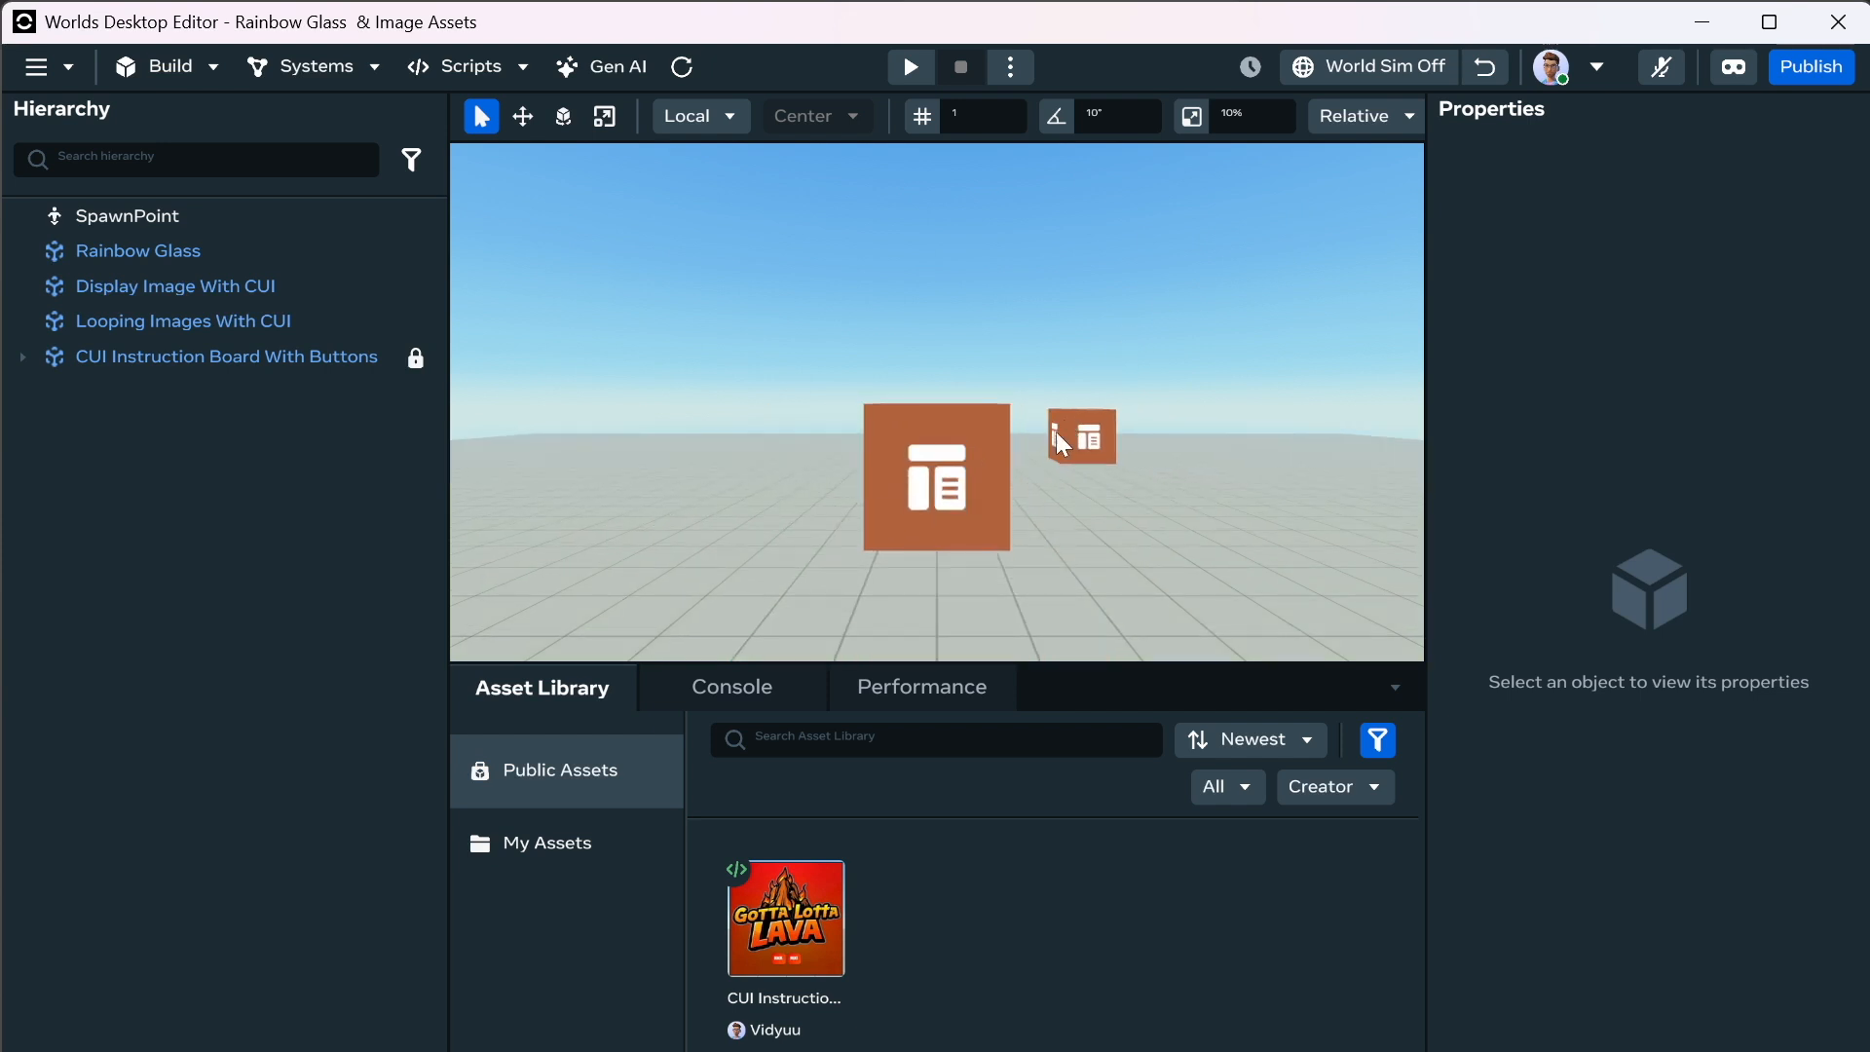
Place the UnlitBlend Logo asset from My Assets on the open ground beside the CUI boards, at about X 6.22, Y 1.37, Z -0.27.
key(d)
right_drag(1013, 512, 979, 462)
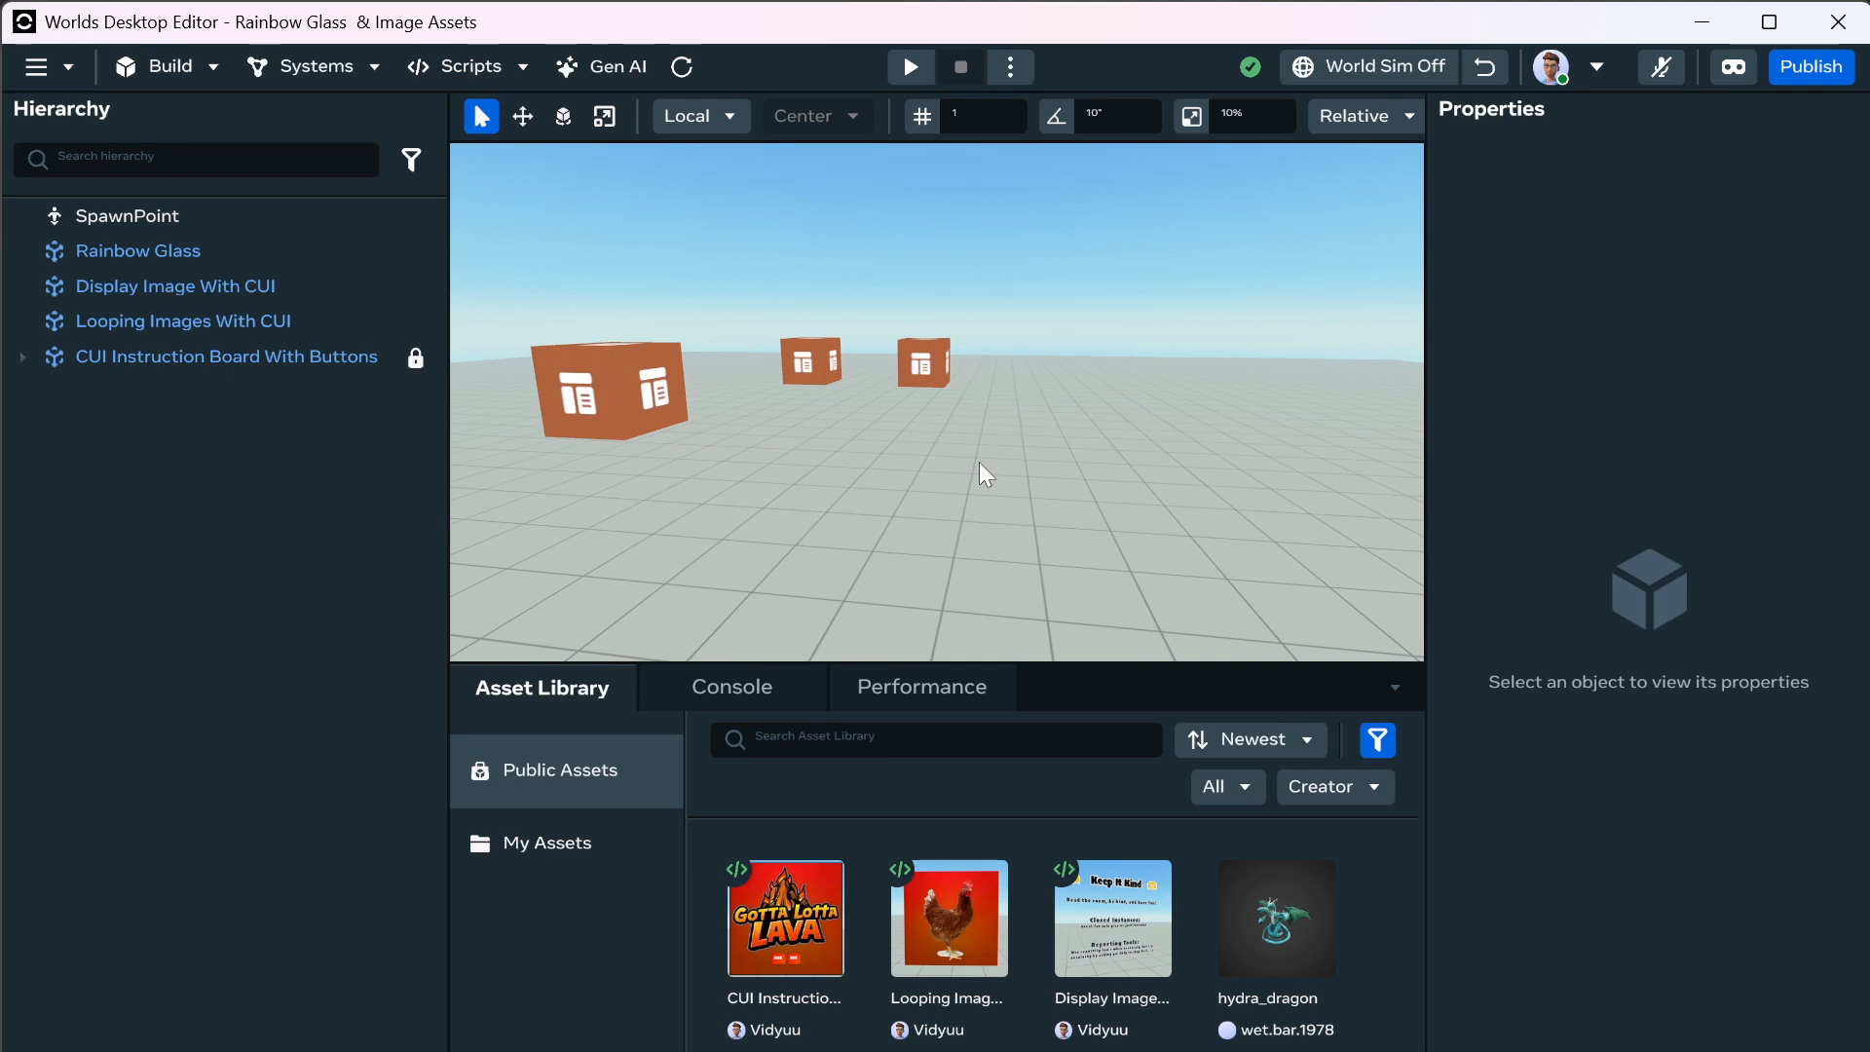
click(643, 826)
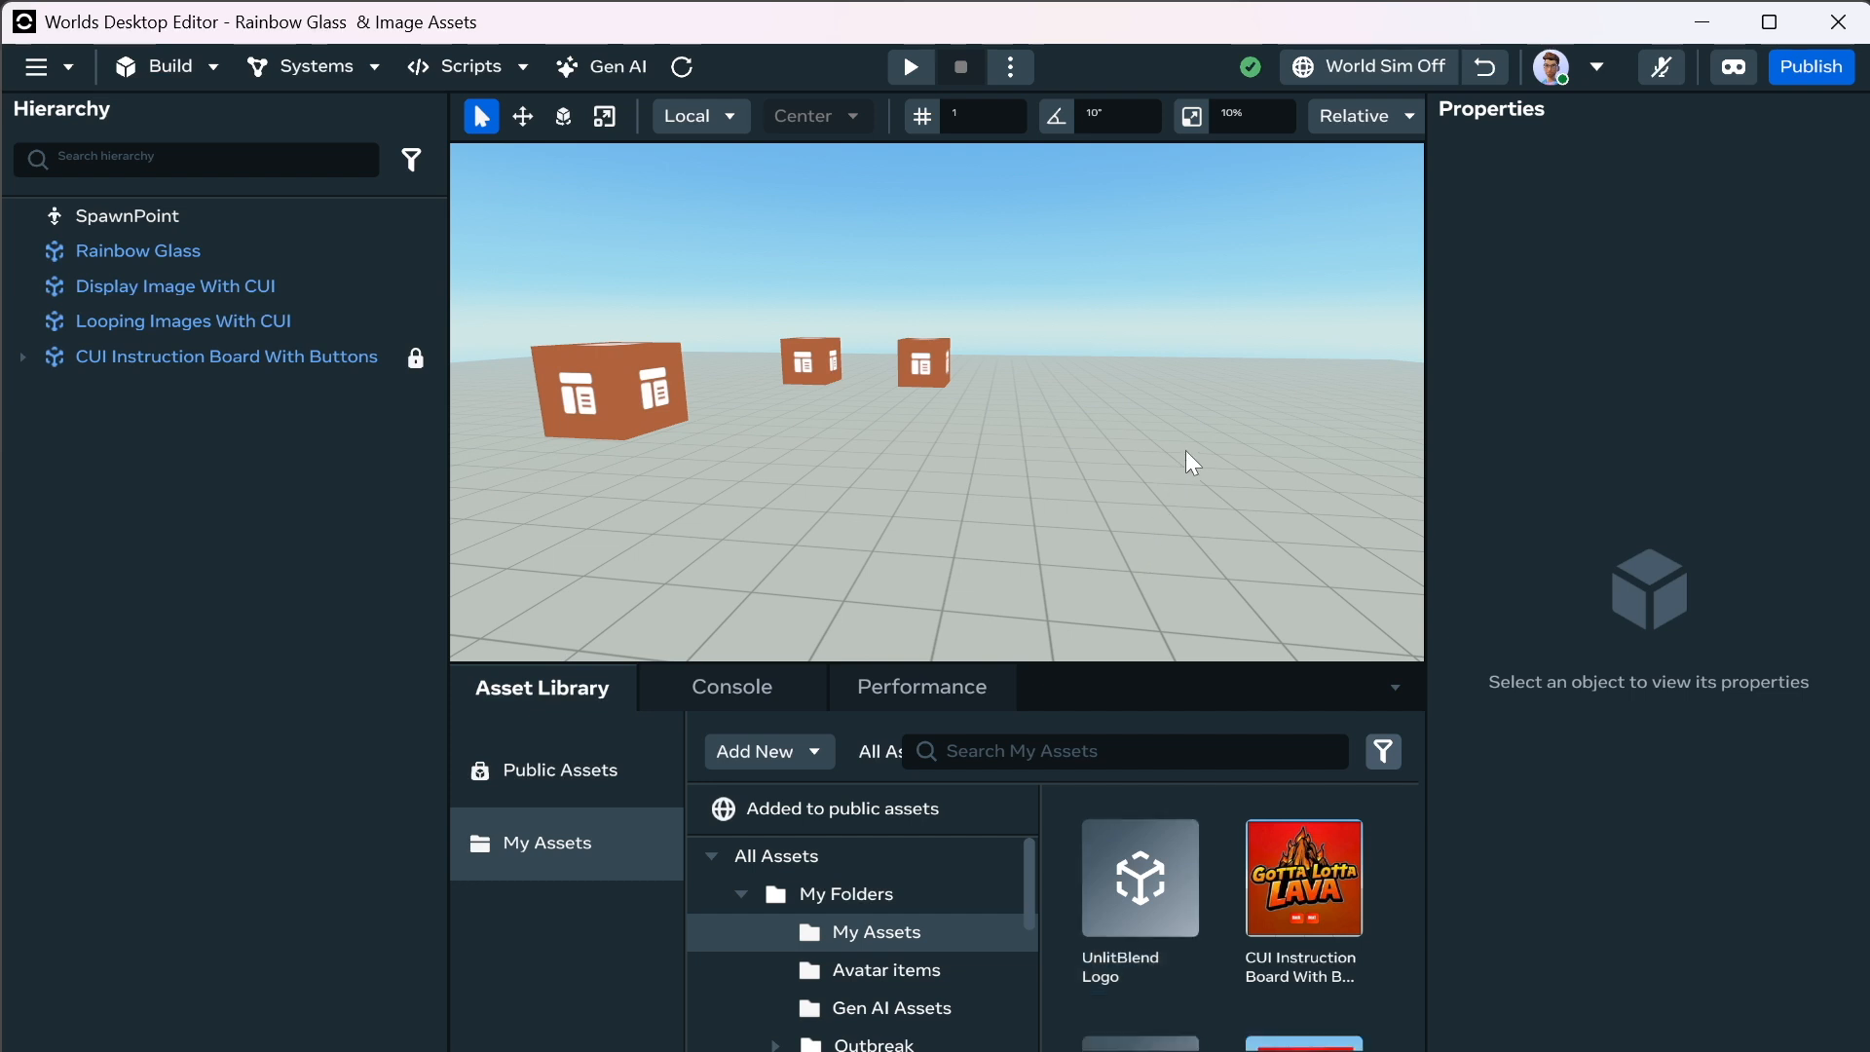
drag(1171, 874, 1173, 462)
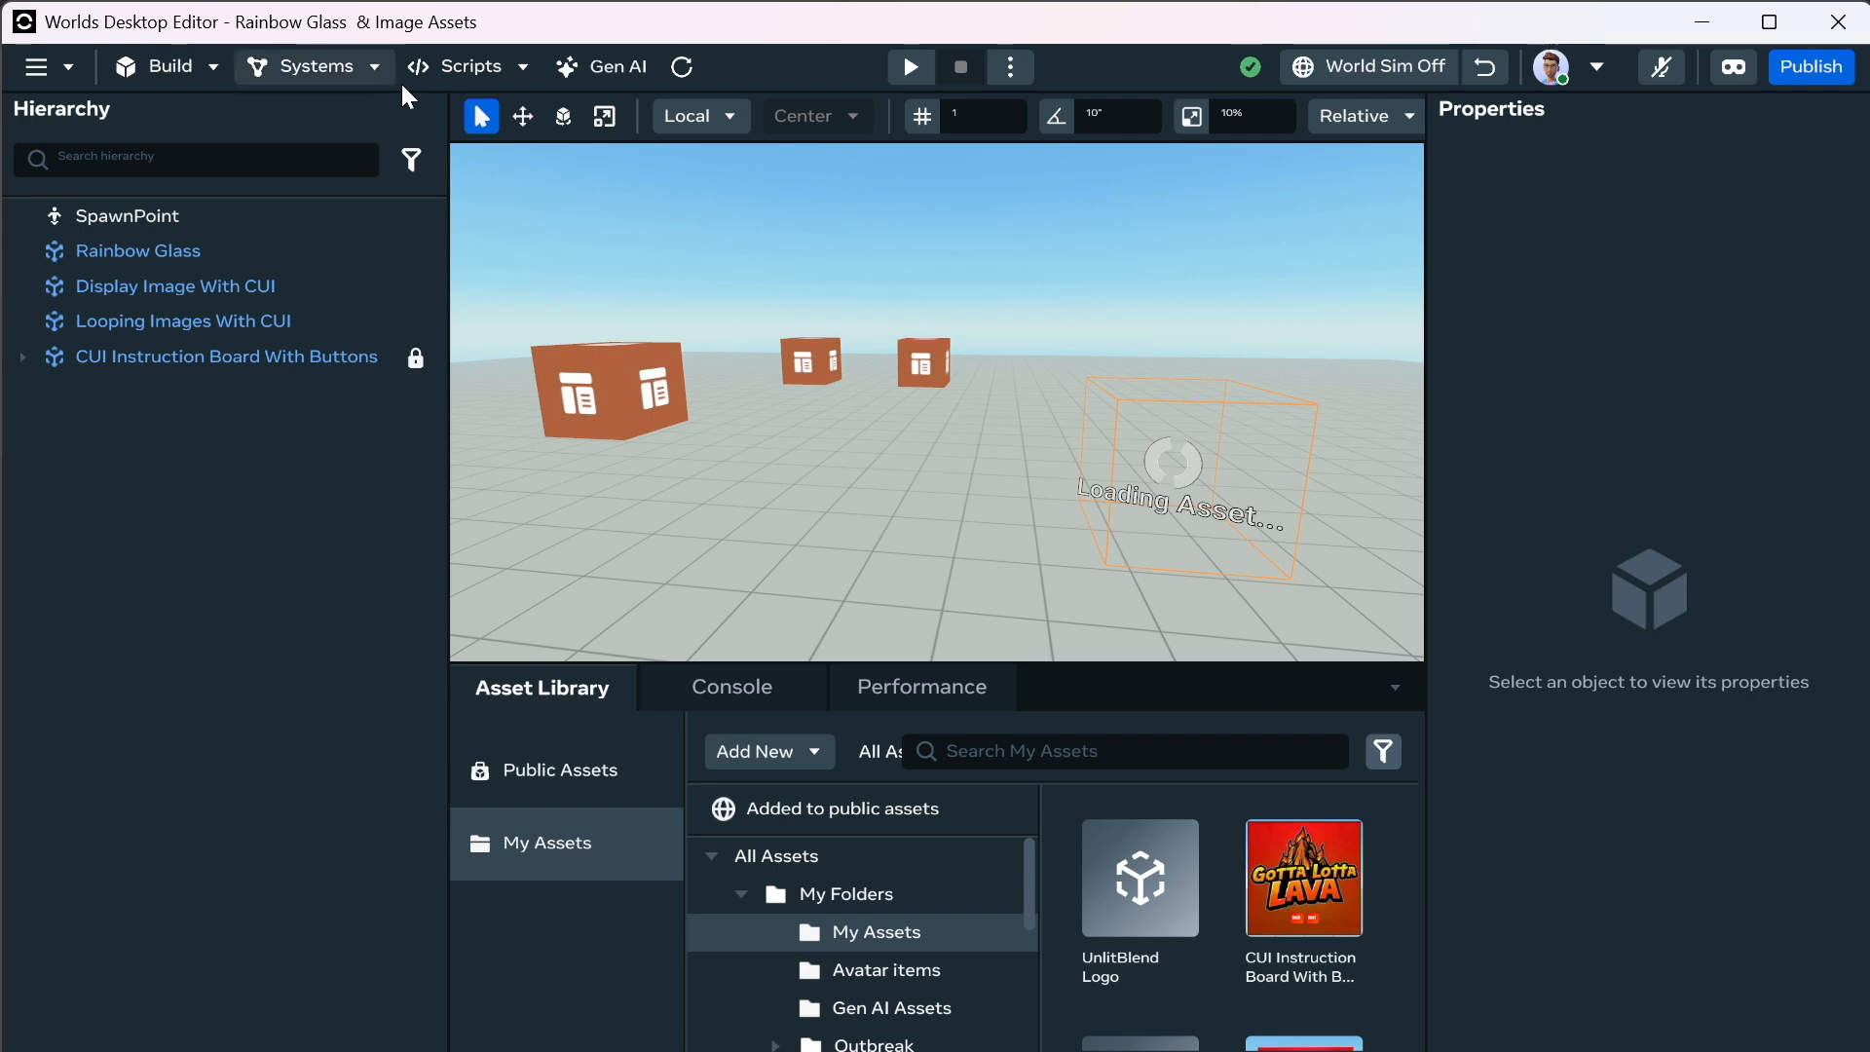
Create a new script named LoopingImages_Entity in the world.
click(514, 70)
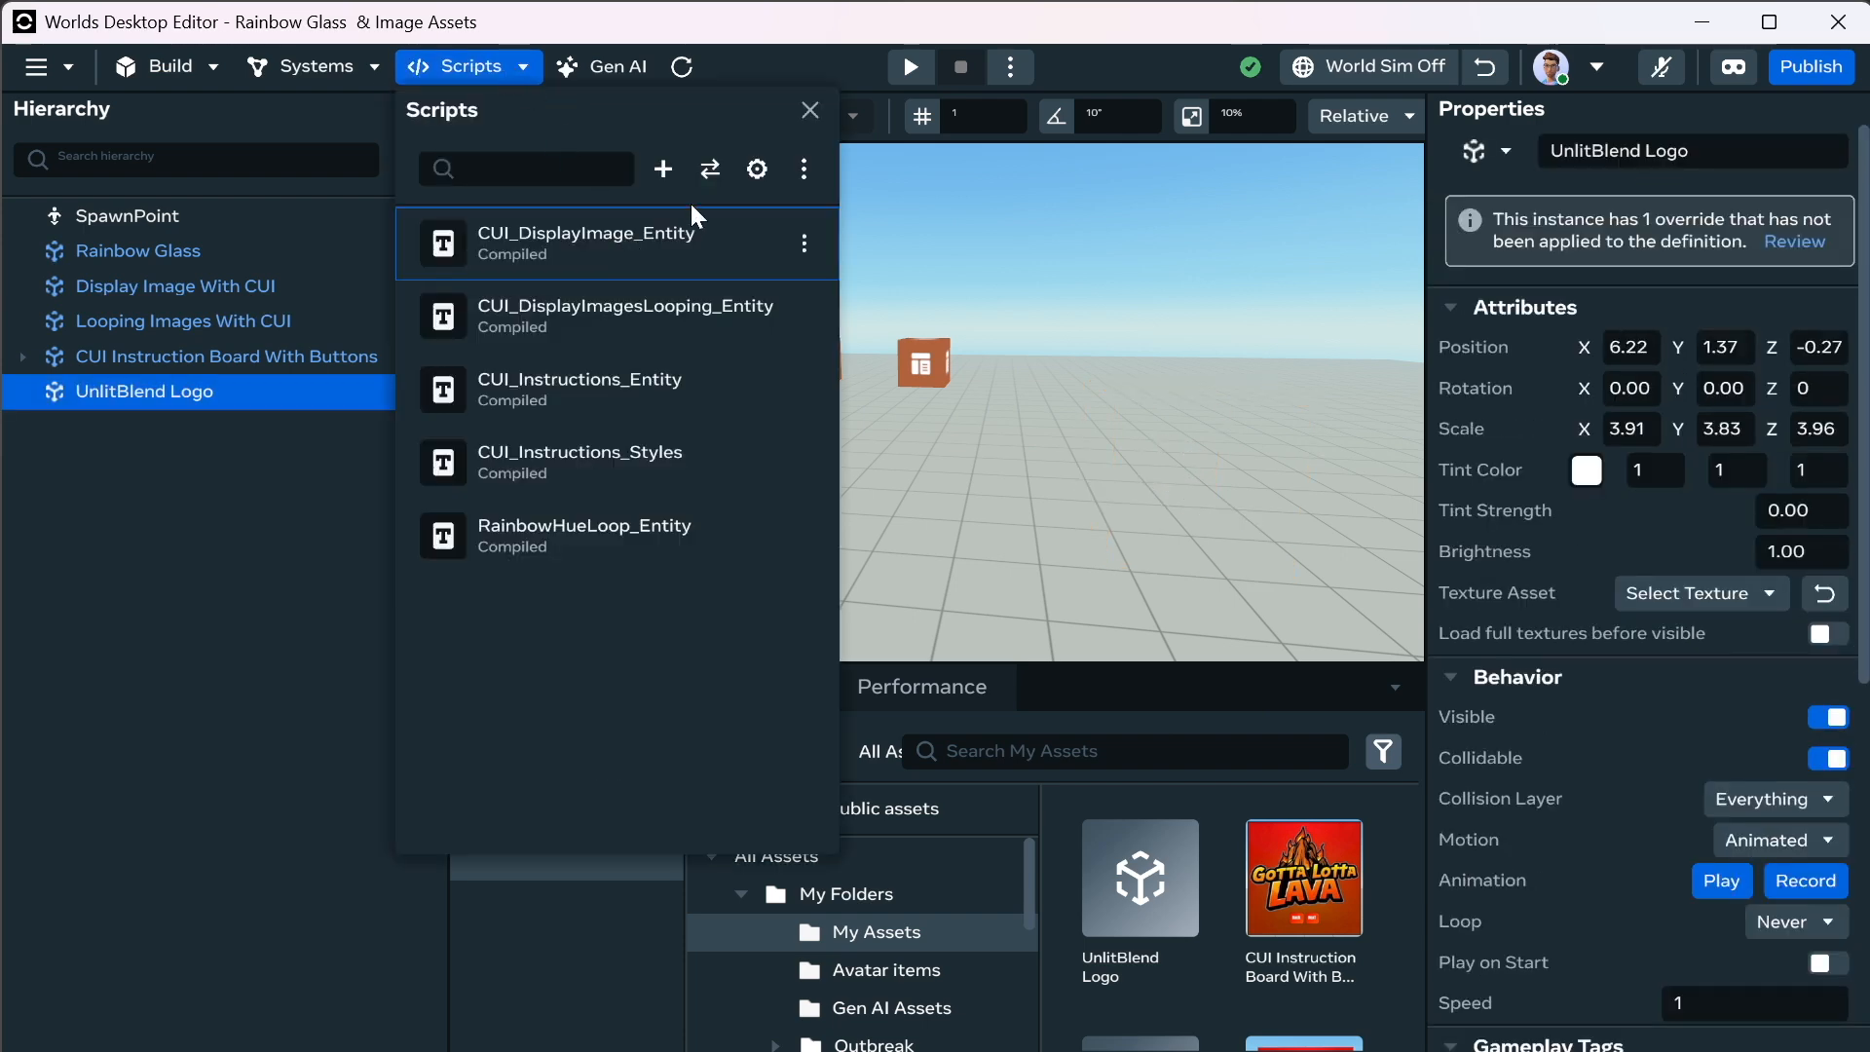
click(666, 170)
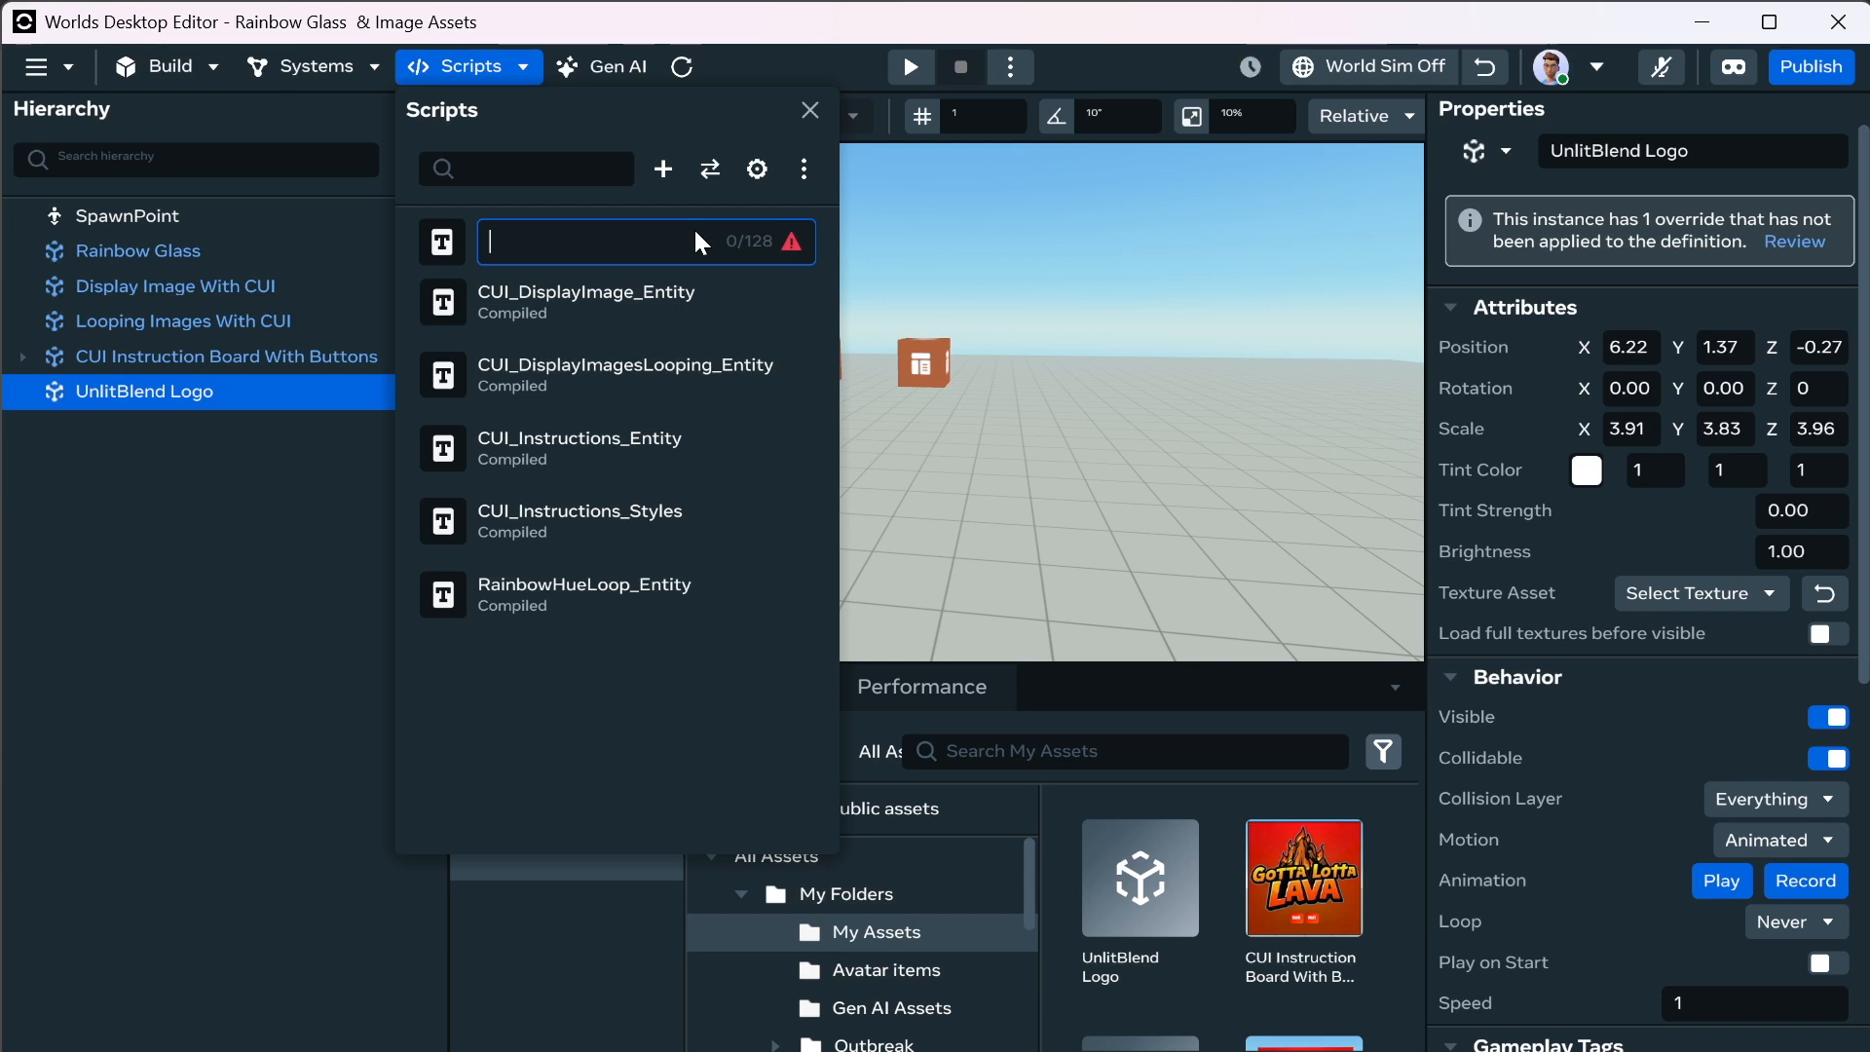
text(Image)
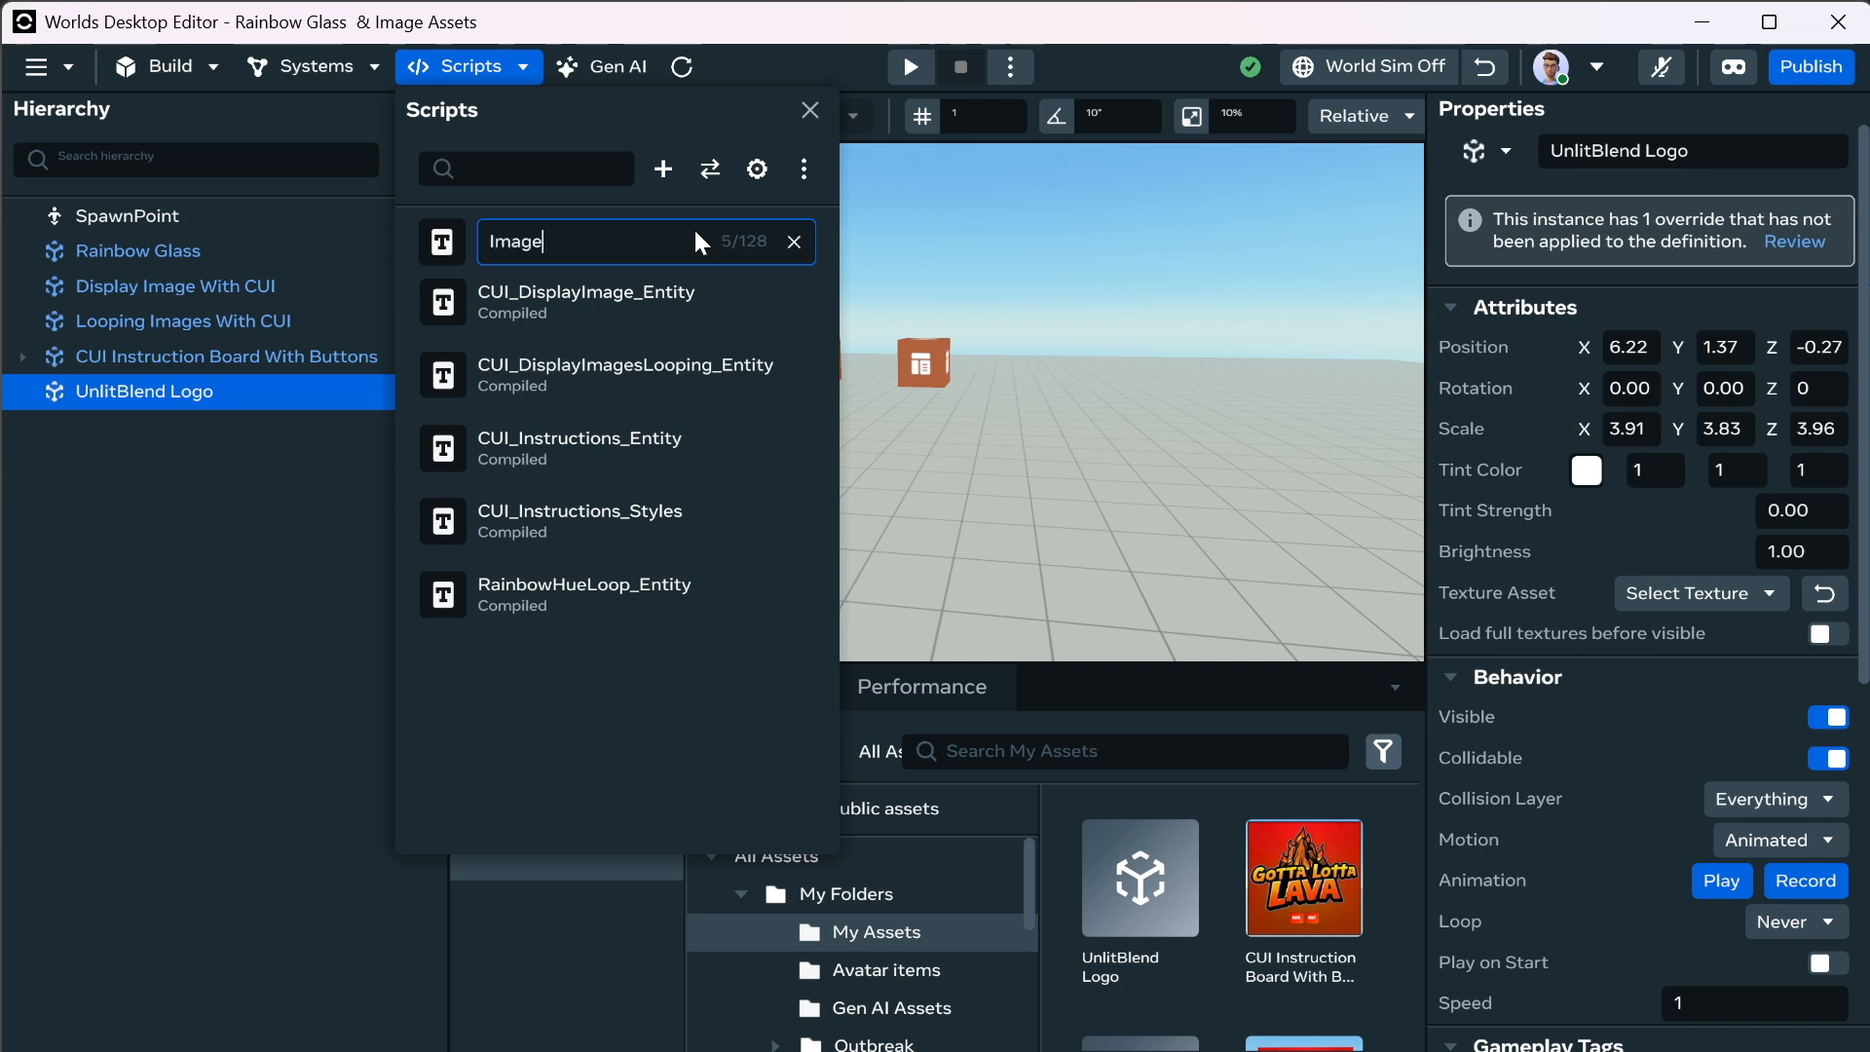
key(BackSpace)
key(BackSpace)
key(BackSpace)
key(BackSpace)
key(BackSpace)
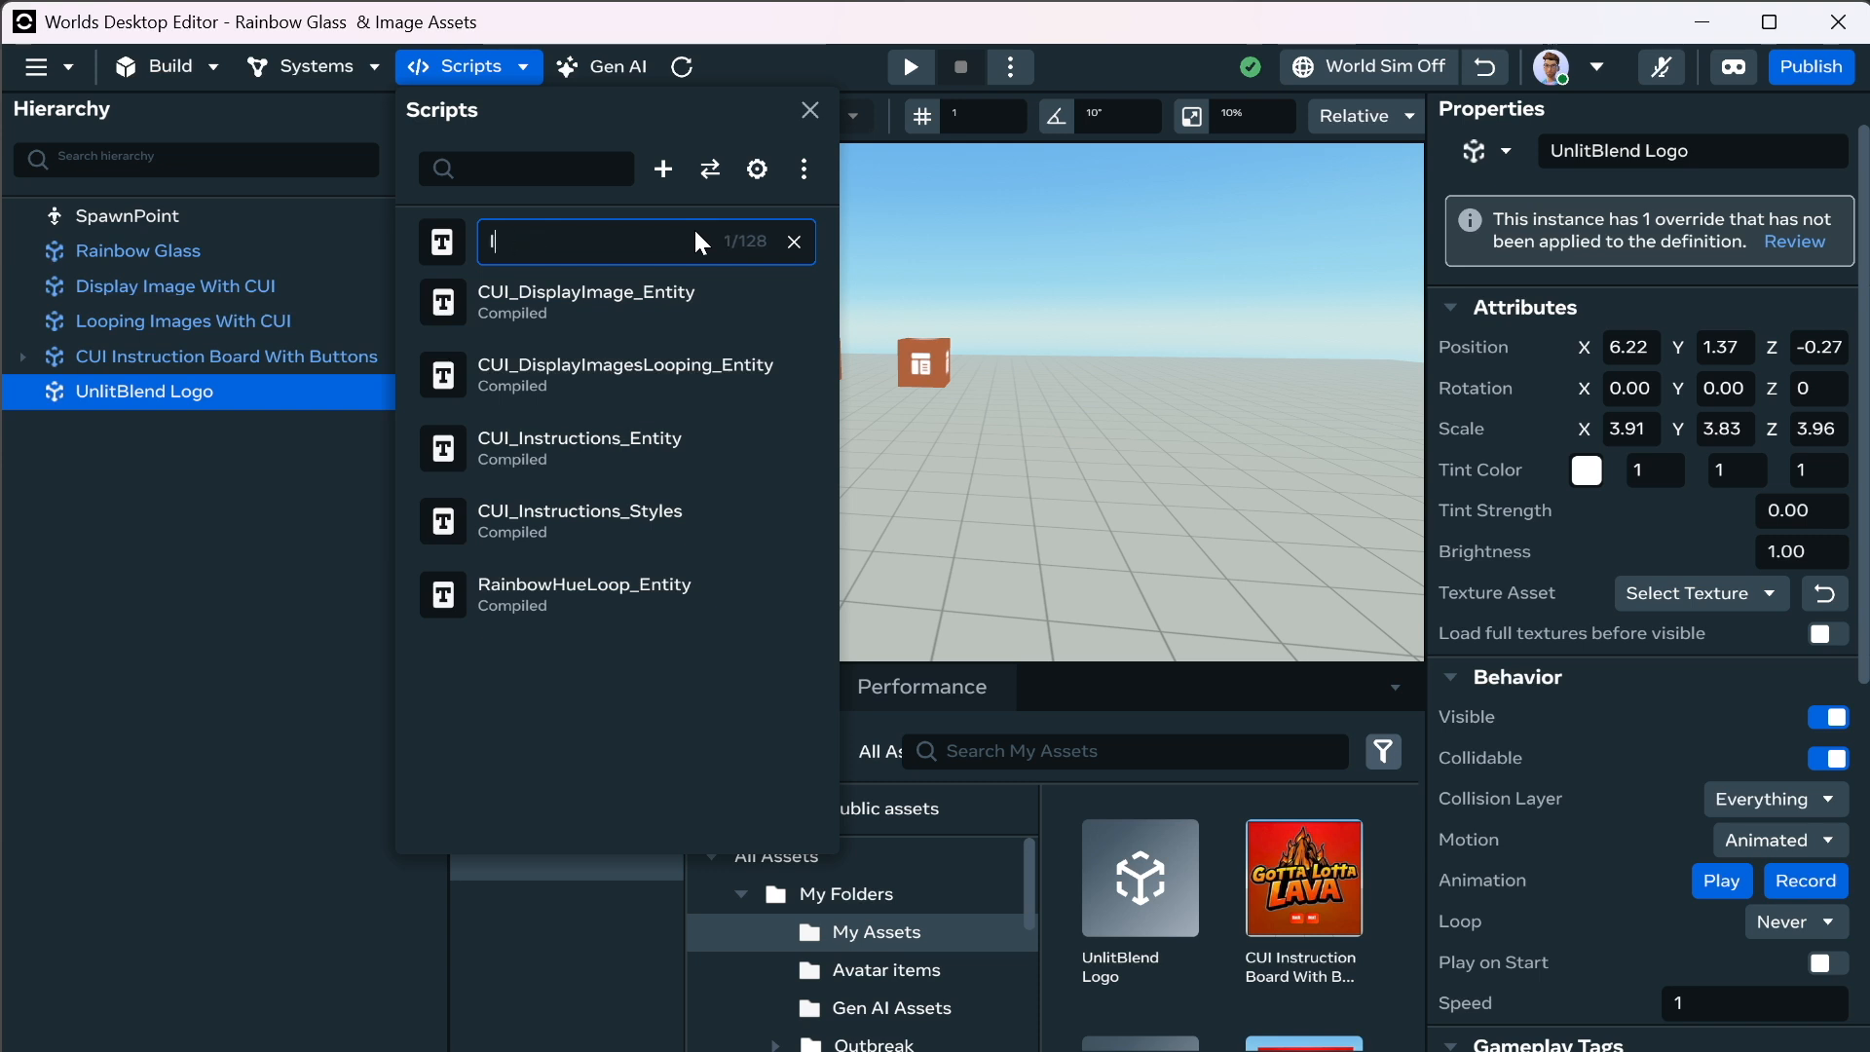
text(LoopingImages_Entity)
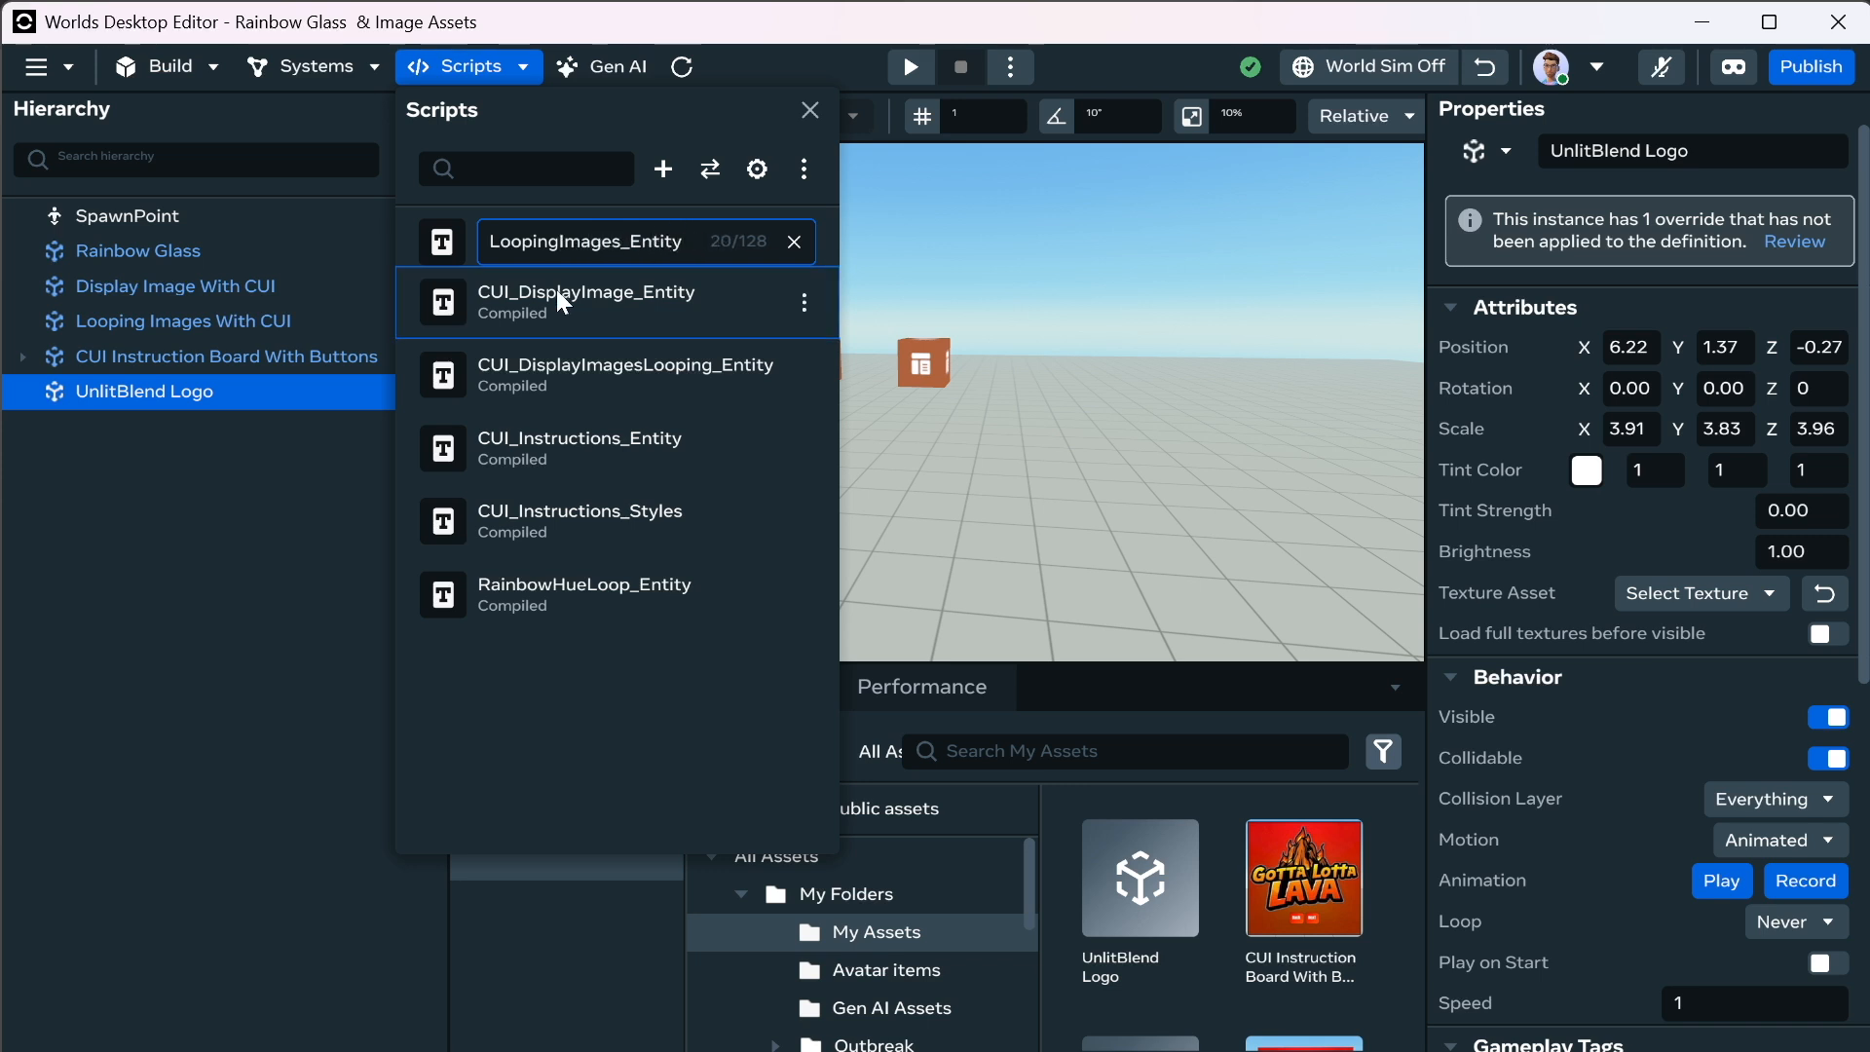
text( \)
key(BackSpace)
key(BackSpace)
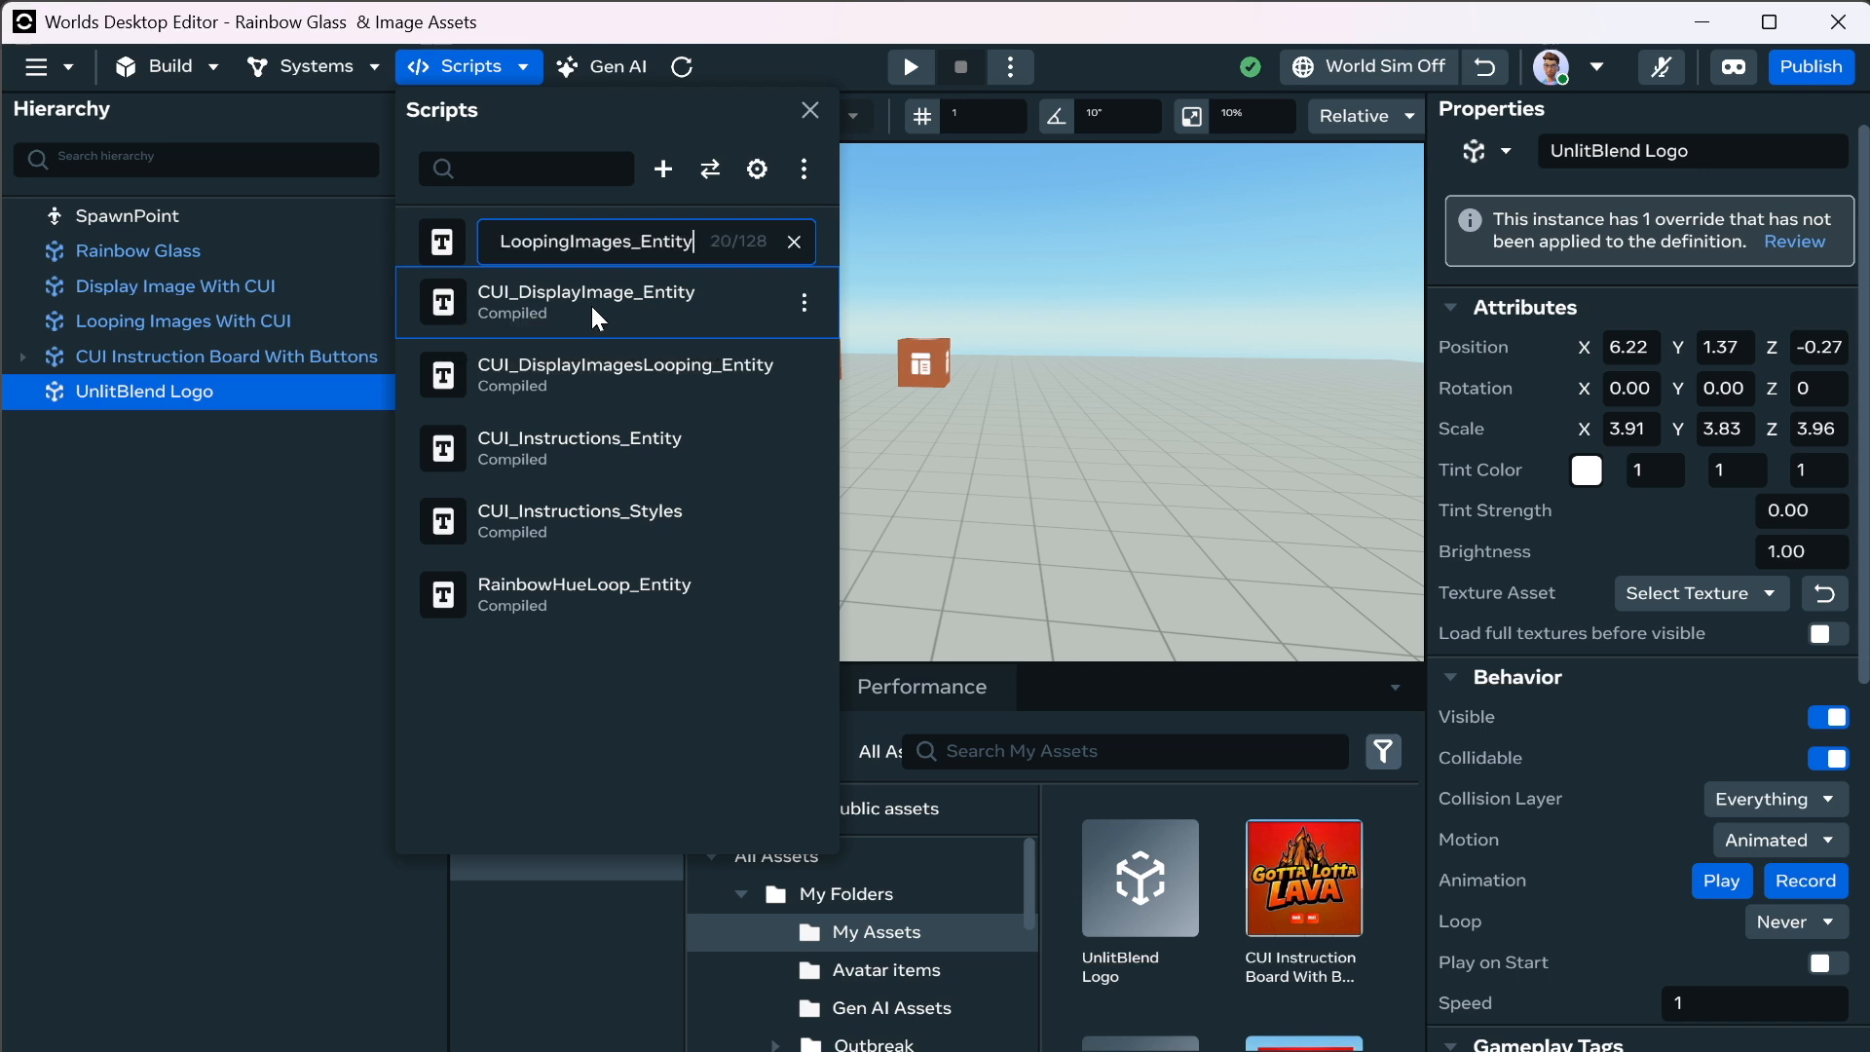
key(Return)
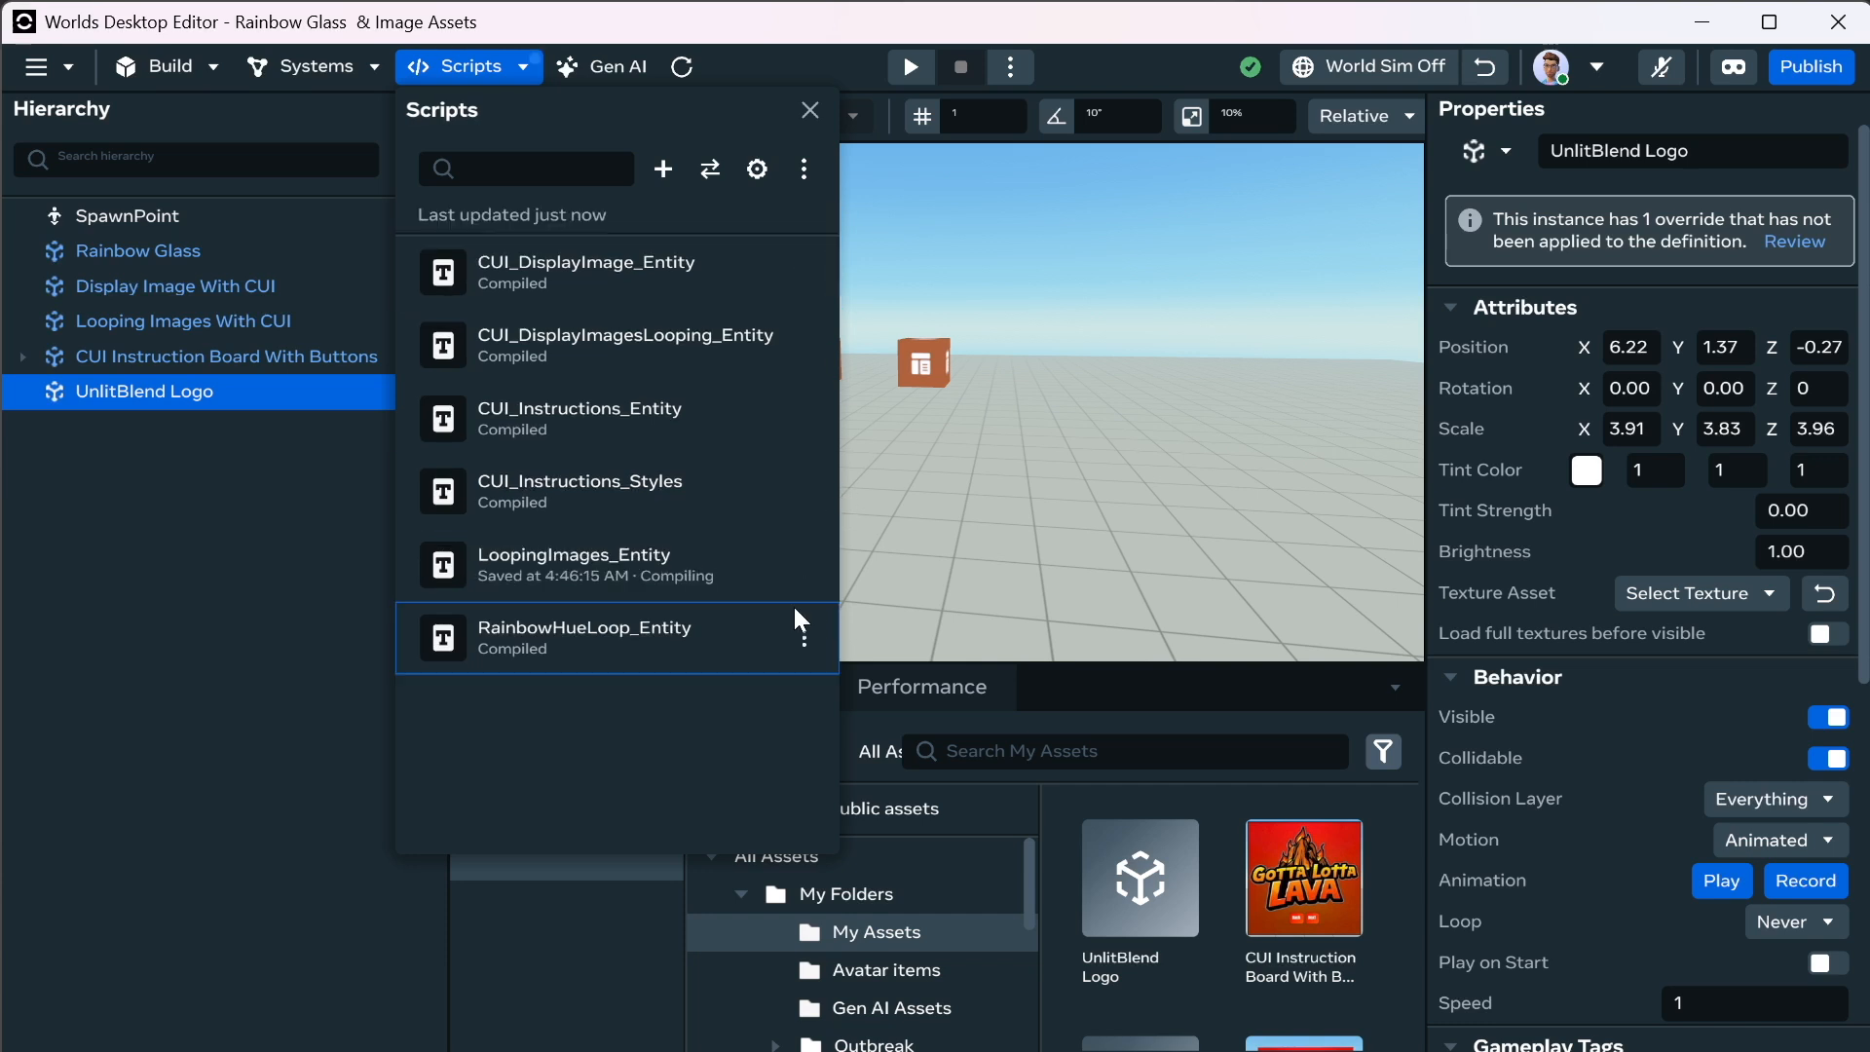
Open LoopingImages_Entity in the external code editor and replace all its default code with the copied AnimatedLogo script.
click(805, 564)
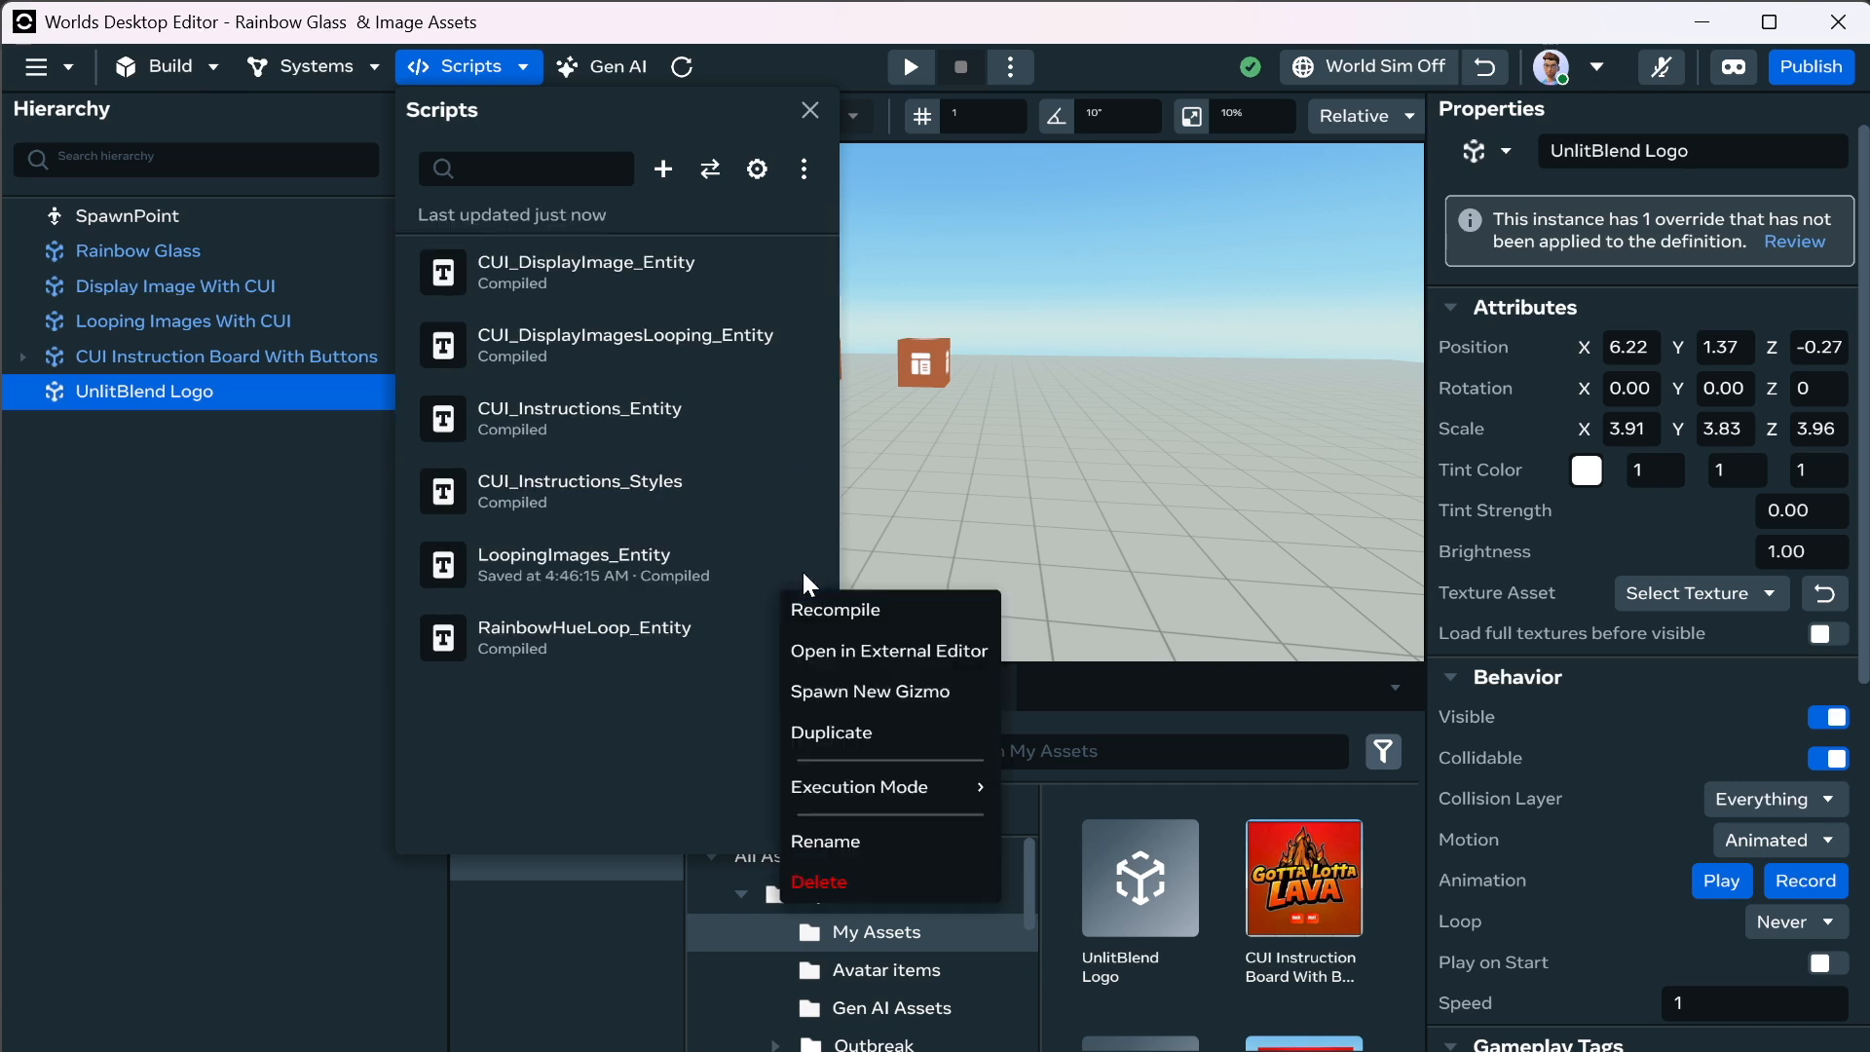
click(834, 638)
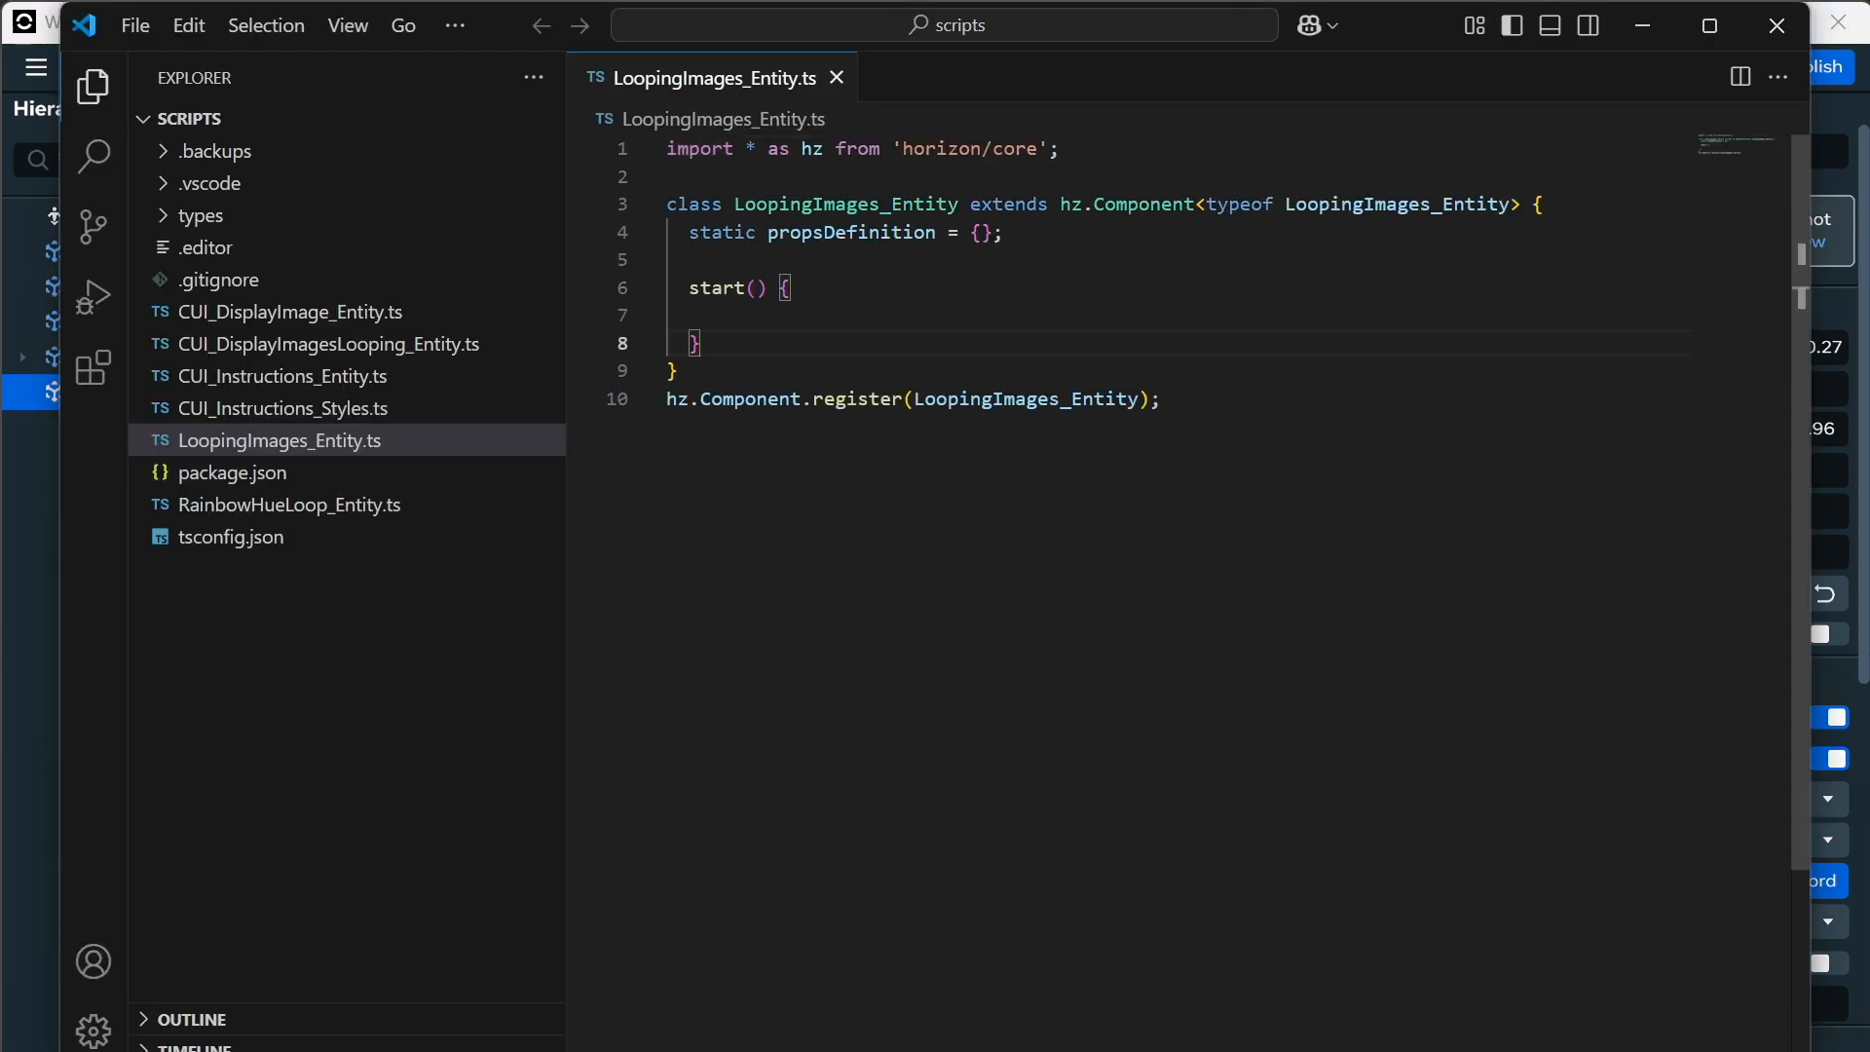
key(ctrl+a)
key(ctrl+v)
scroll(1169, 584, up, 10)
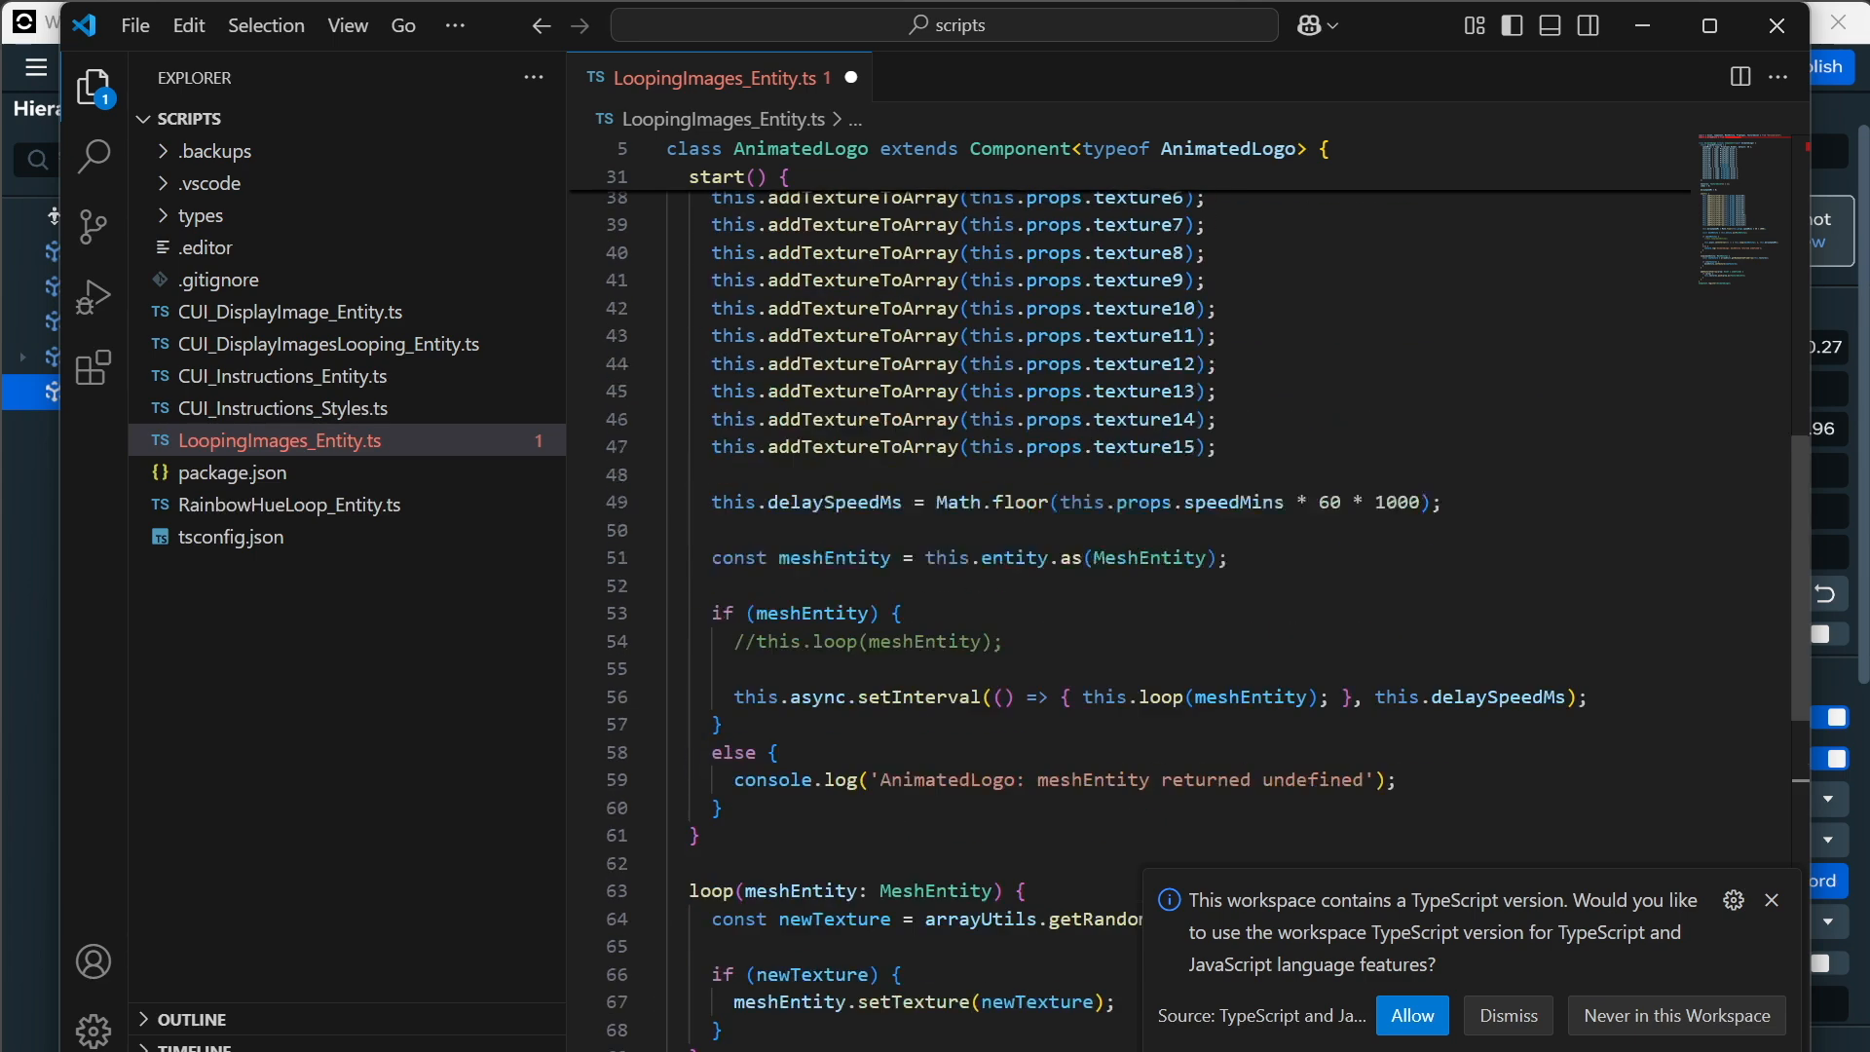
scroll(1169, 585, up, 5)
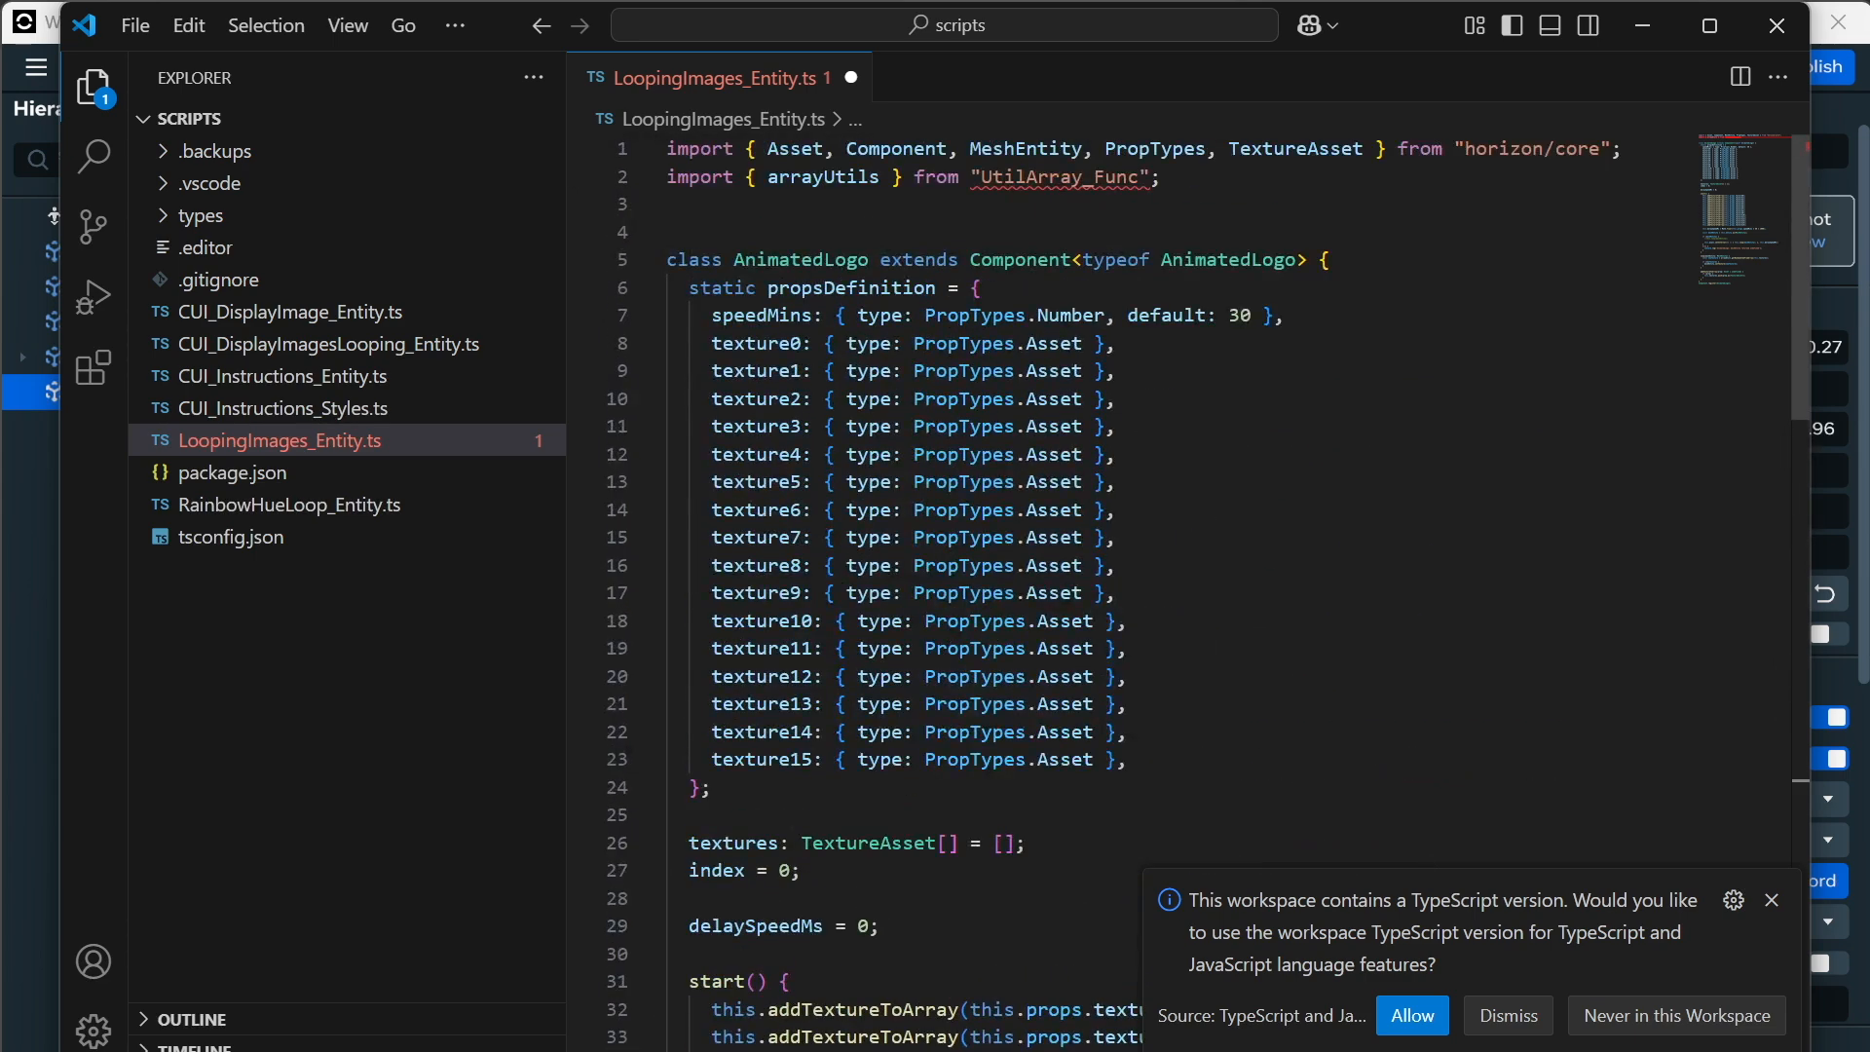
Delete the arrayUtils import line that references UtilArray_Func from LoopingImages_Entity.ts.
mouse_move(1061, 178)
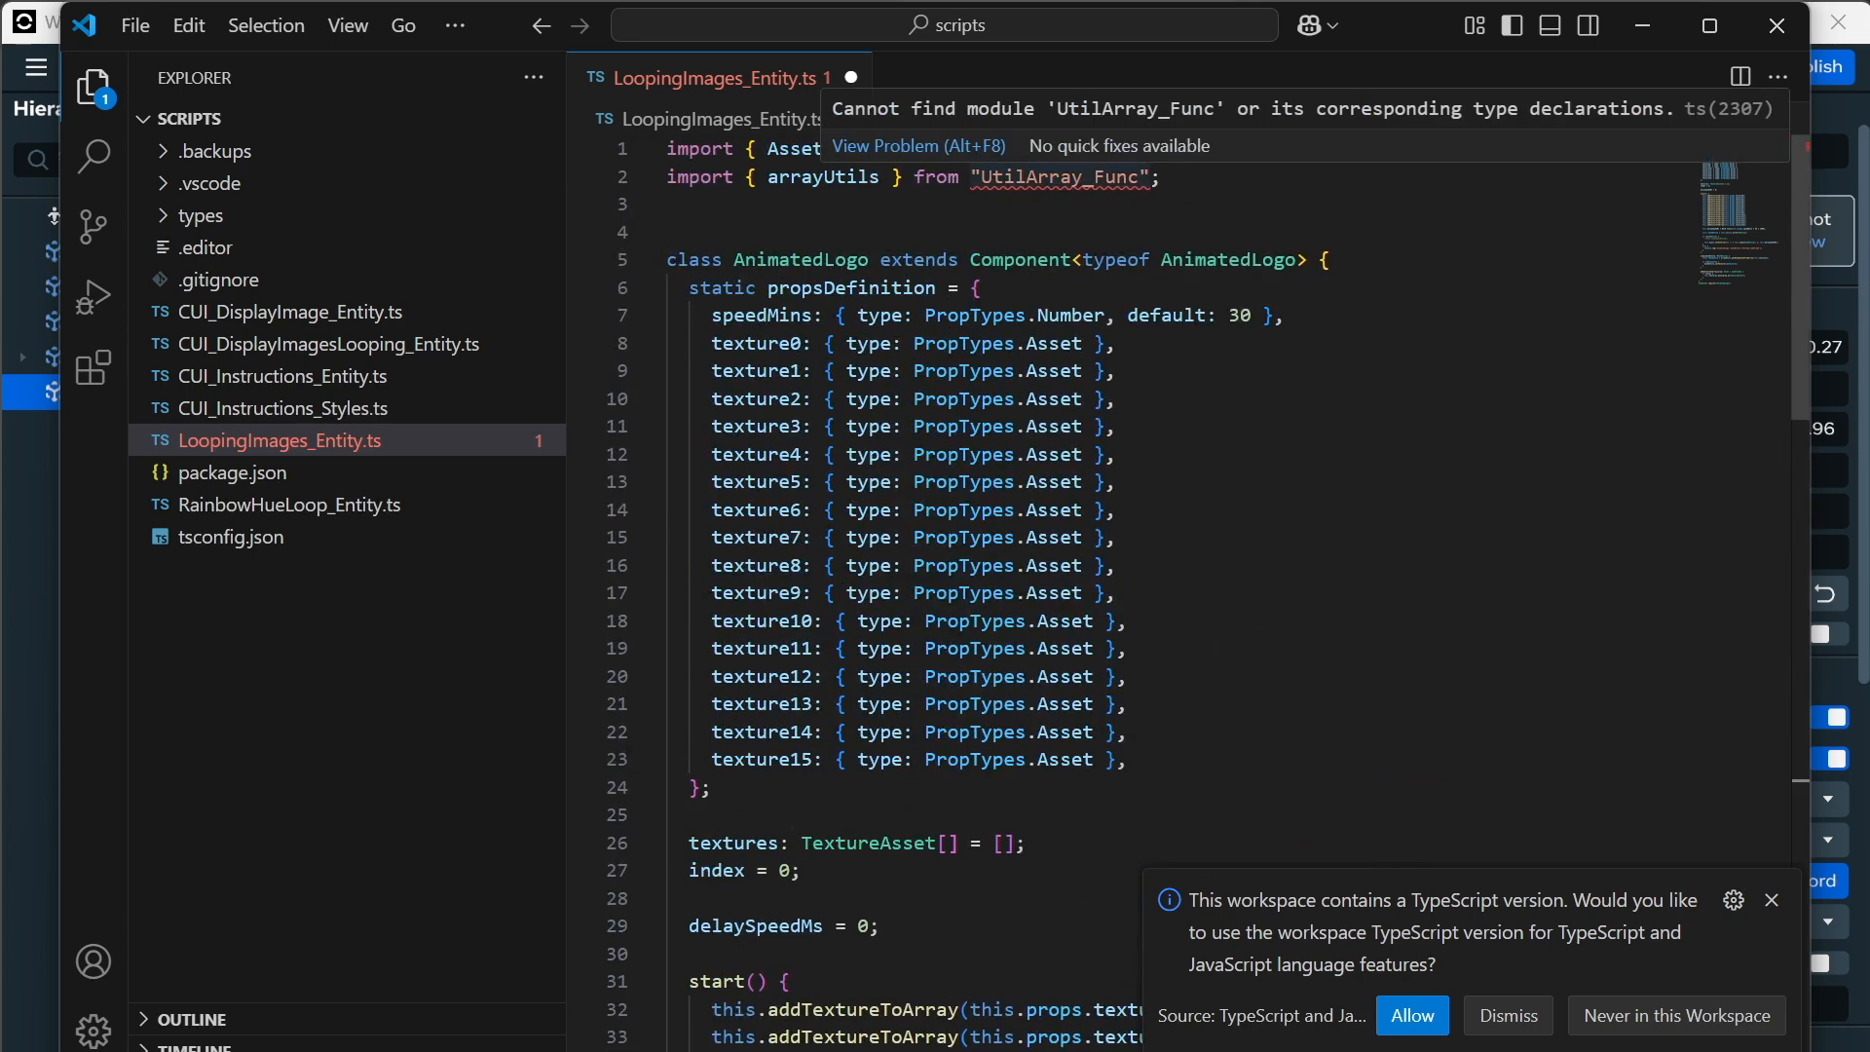
mouse_move(1166, 316)
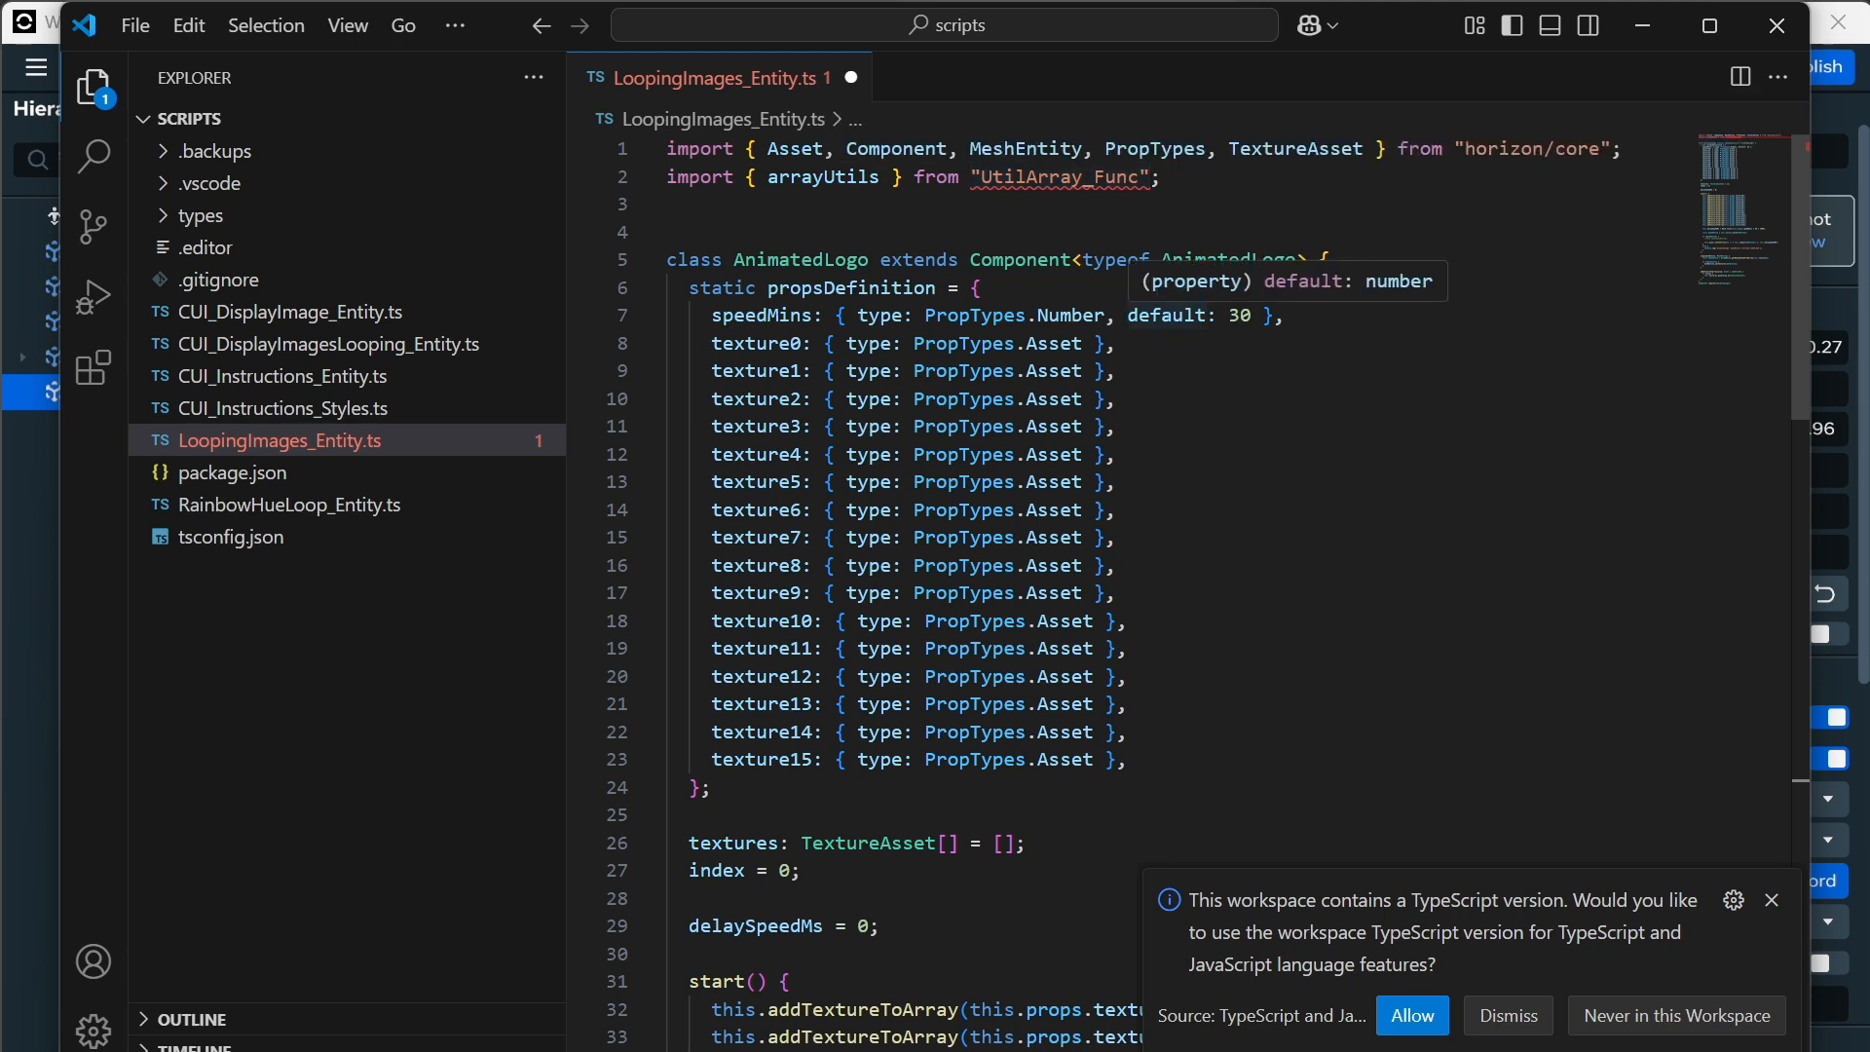
mouse_move(927, 492)
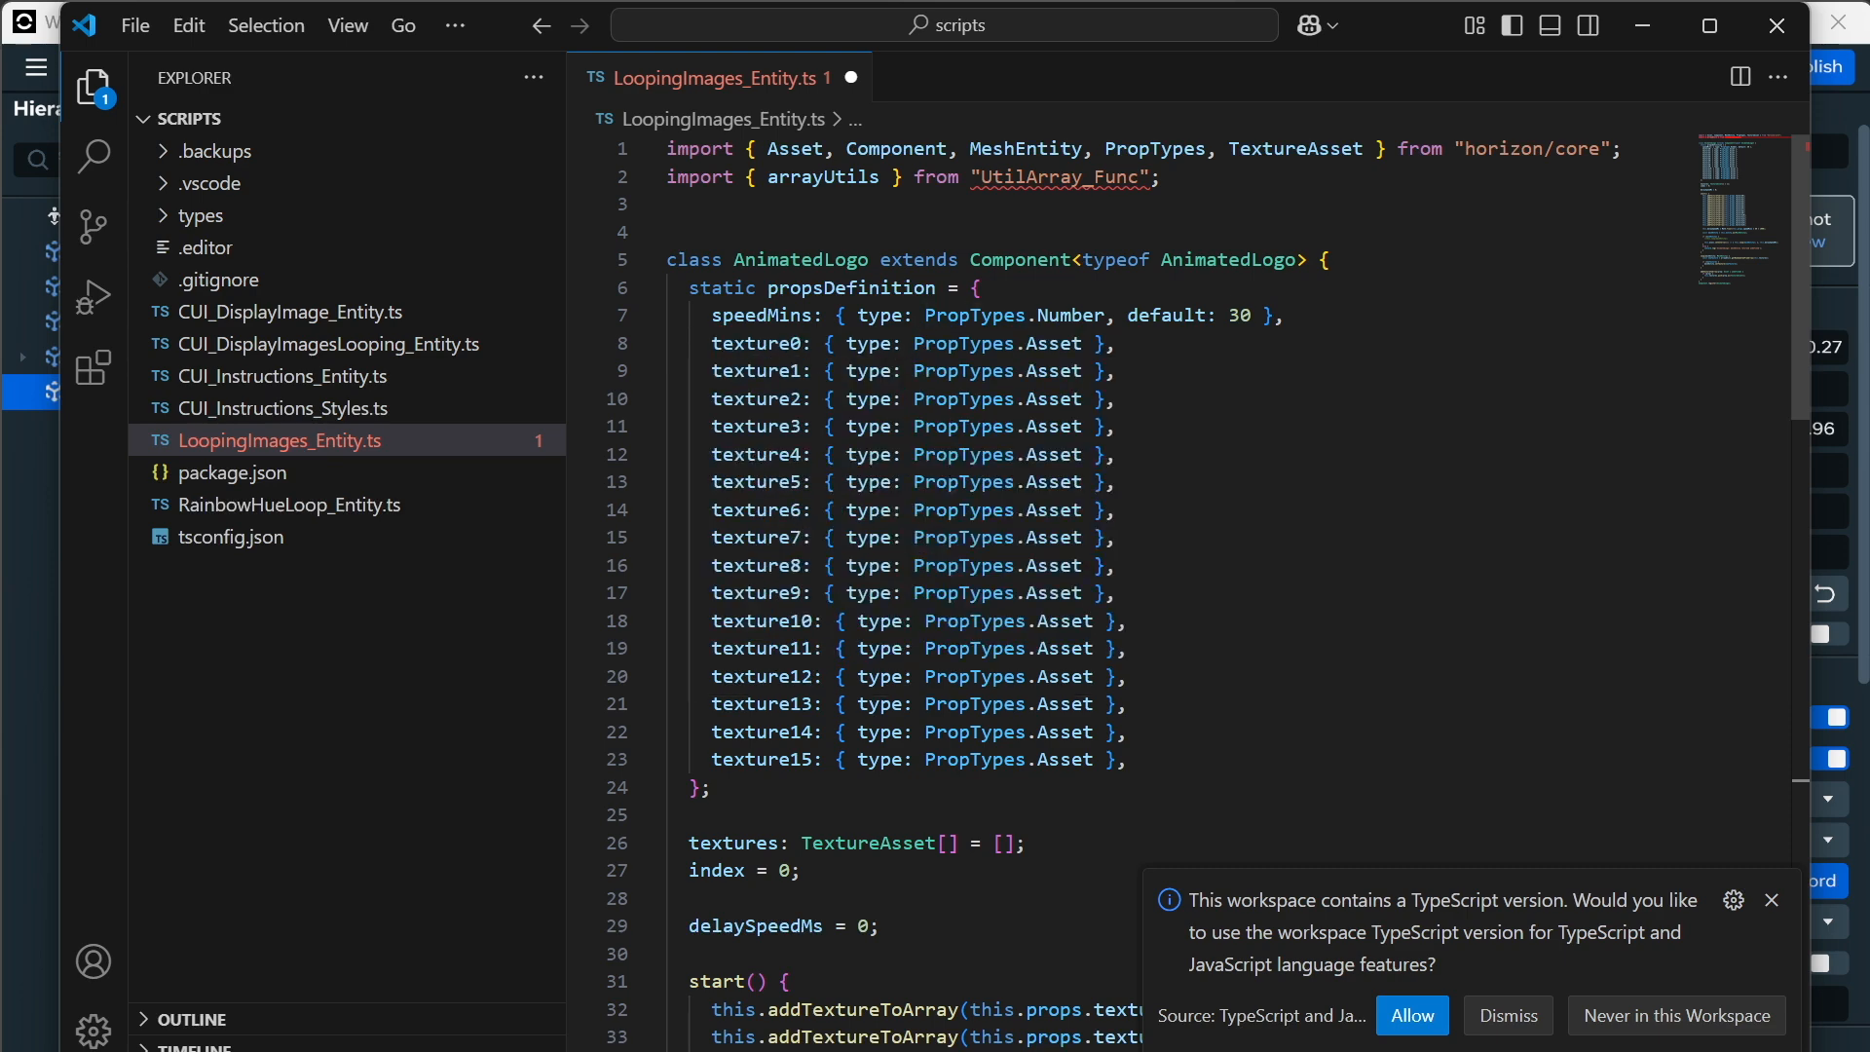
double_click(1052, 177)
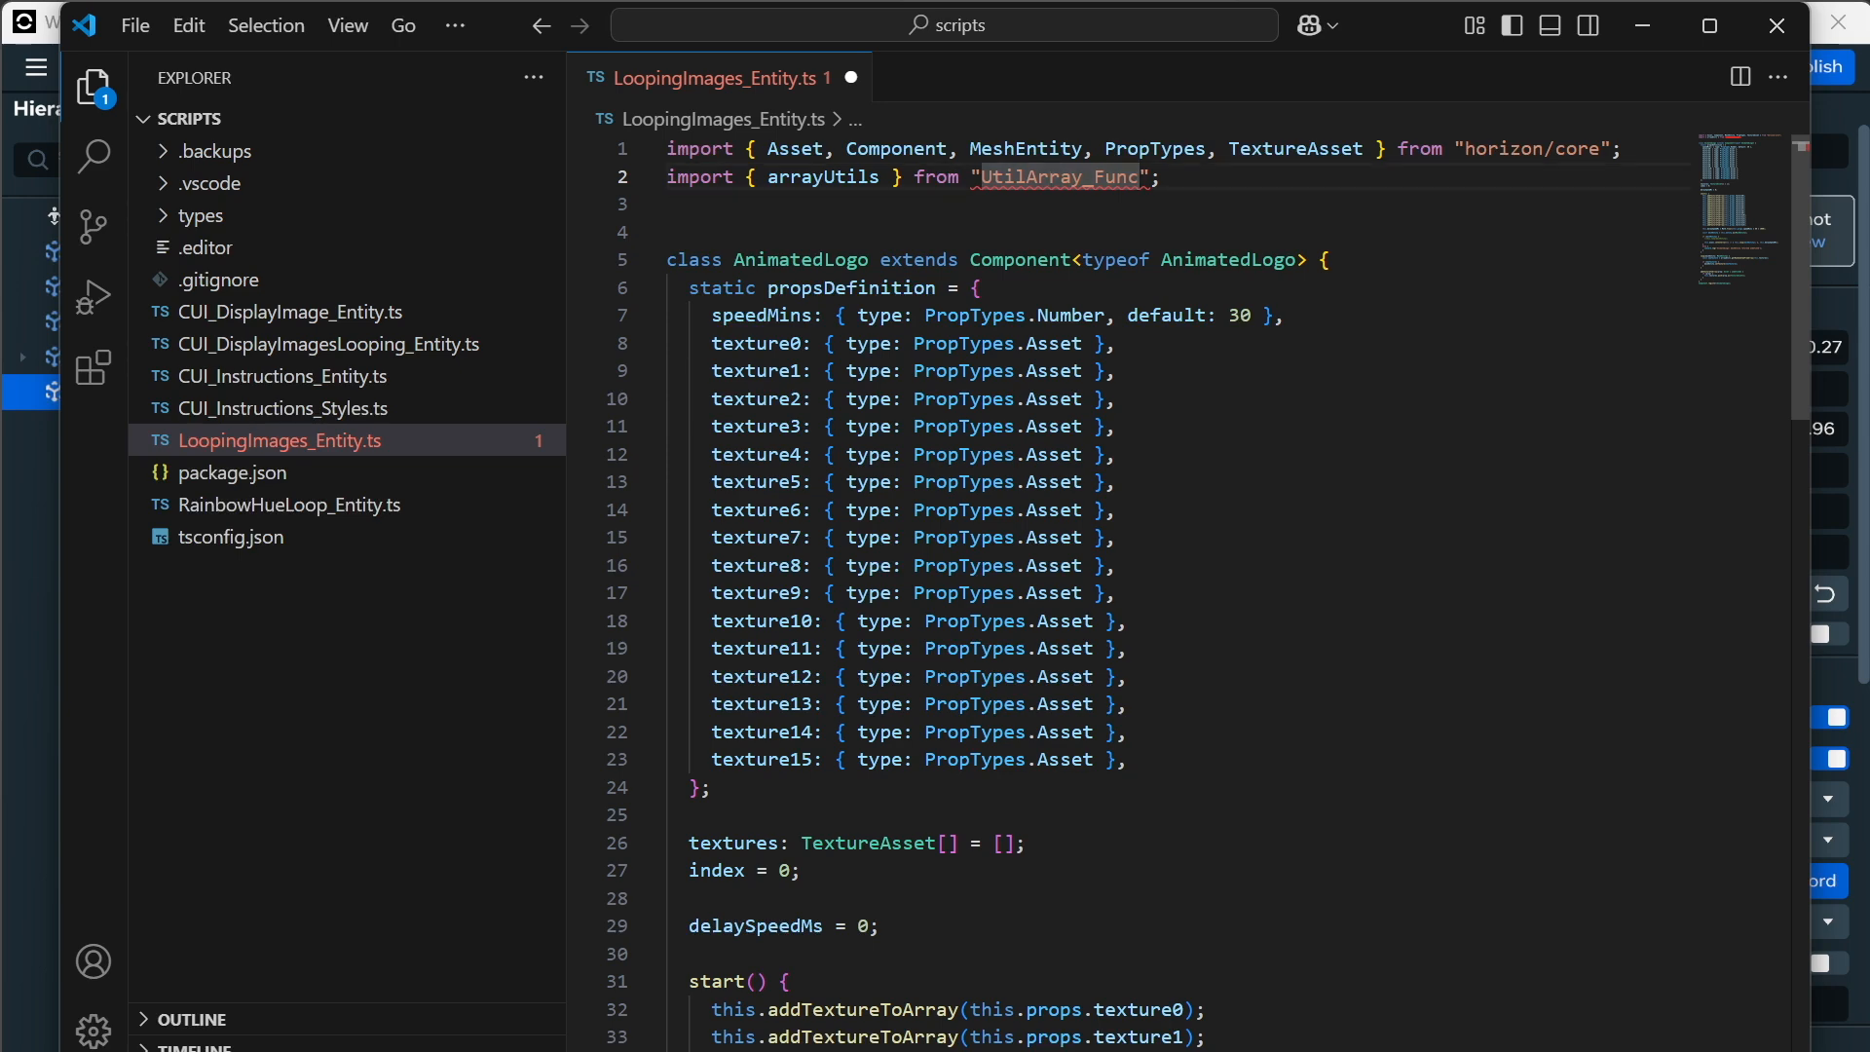
triple_click(1052, 178)
key(BackSpace)
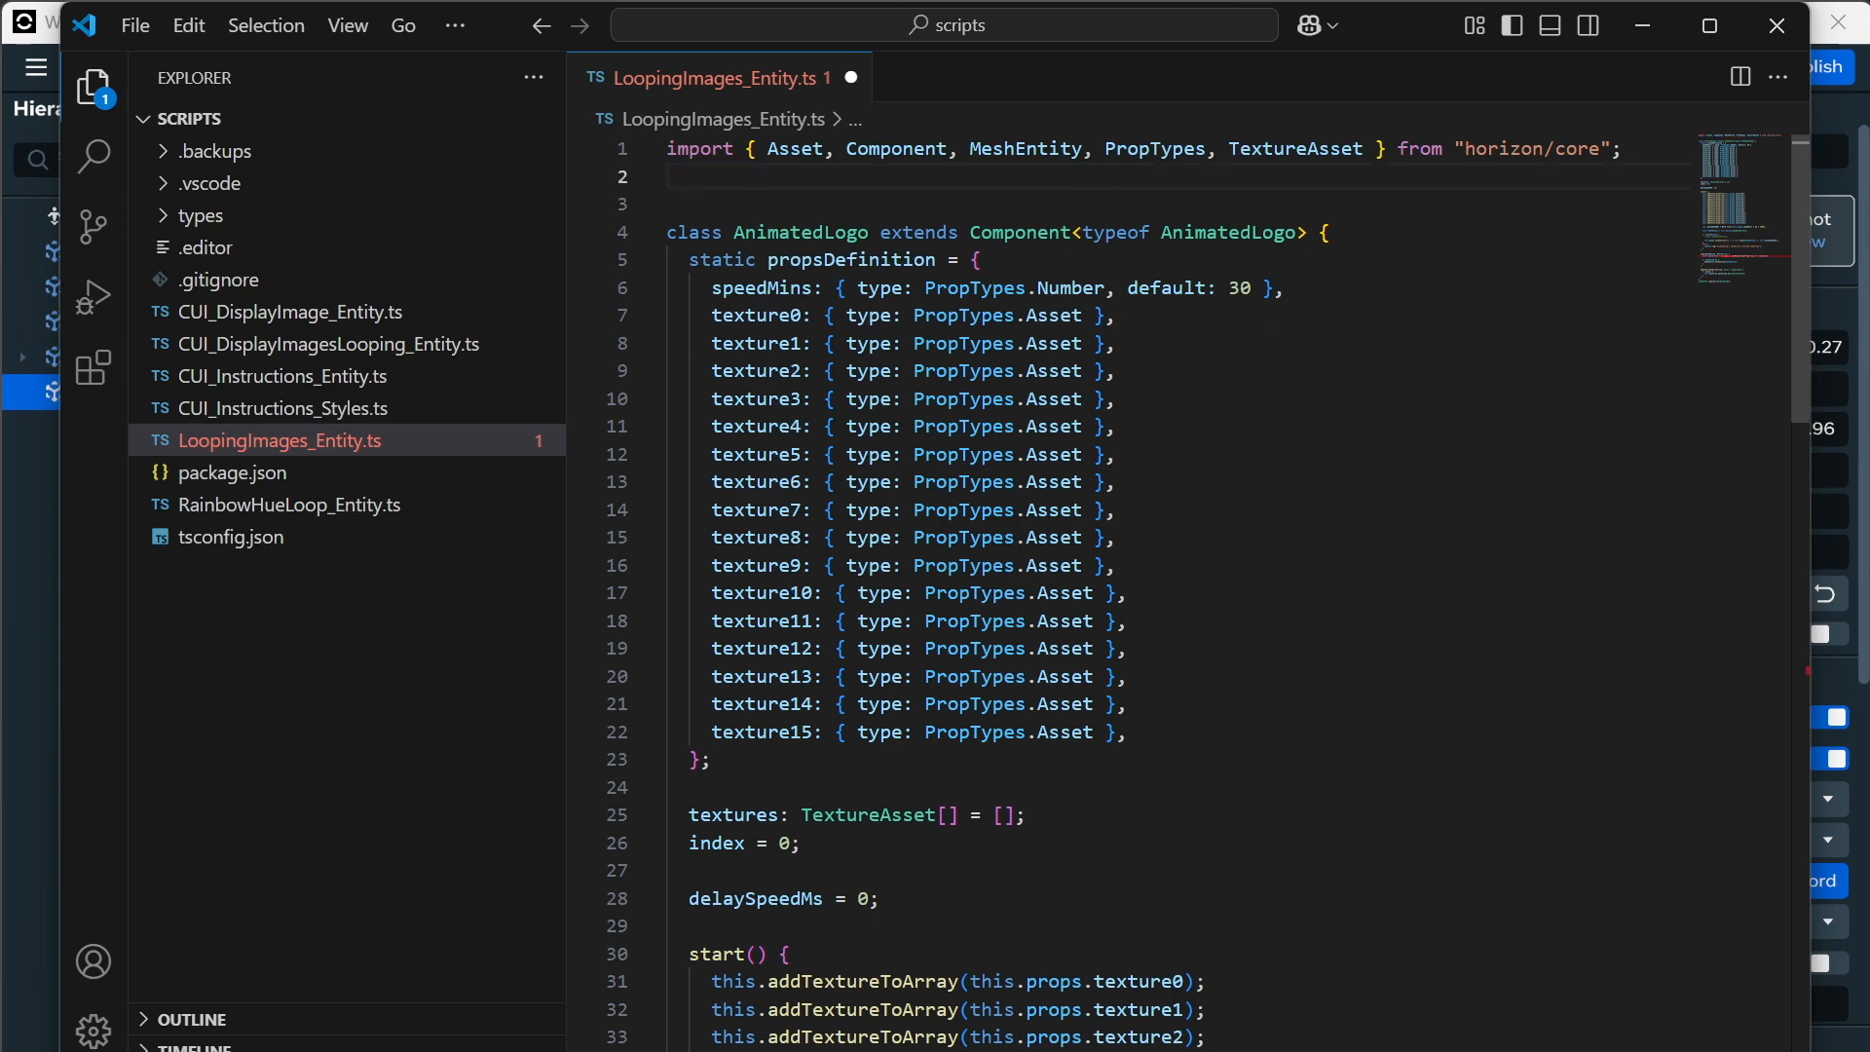
Review the texture properties, start method and loop method in LoopingImages_Entity.ts for remaining arrayUtils references.
scroll(1130, 604, down, 17)
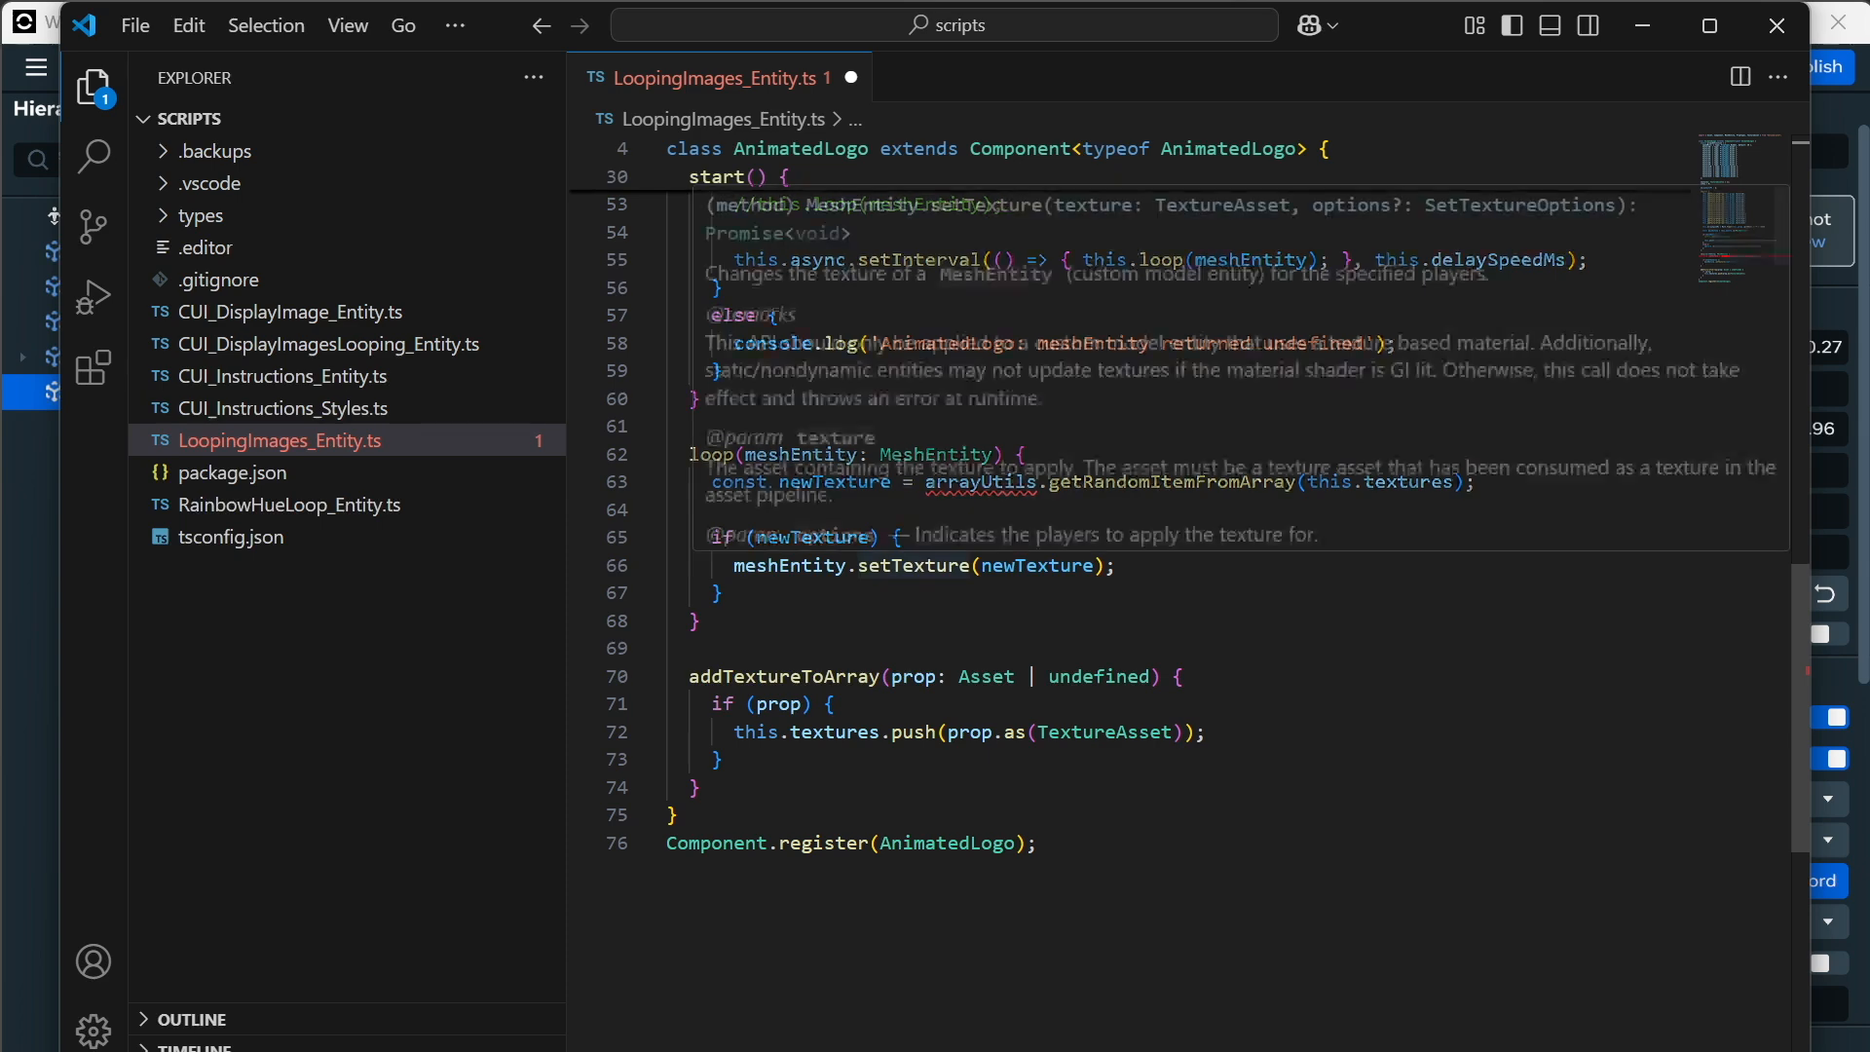
scroll(1130, 584, up, 10)
scroll(1130, 584, up, 4)
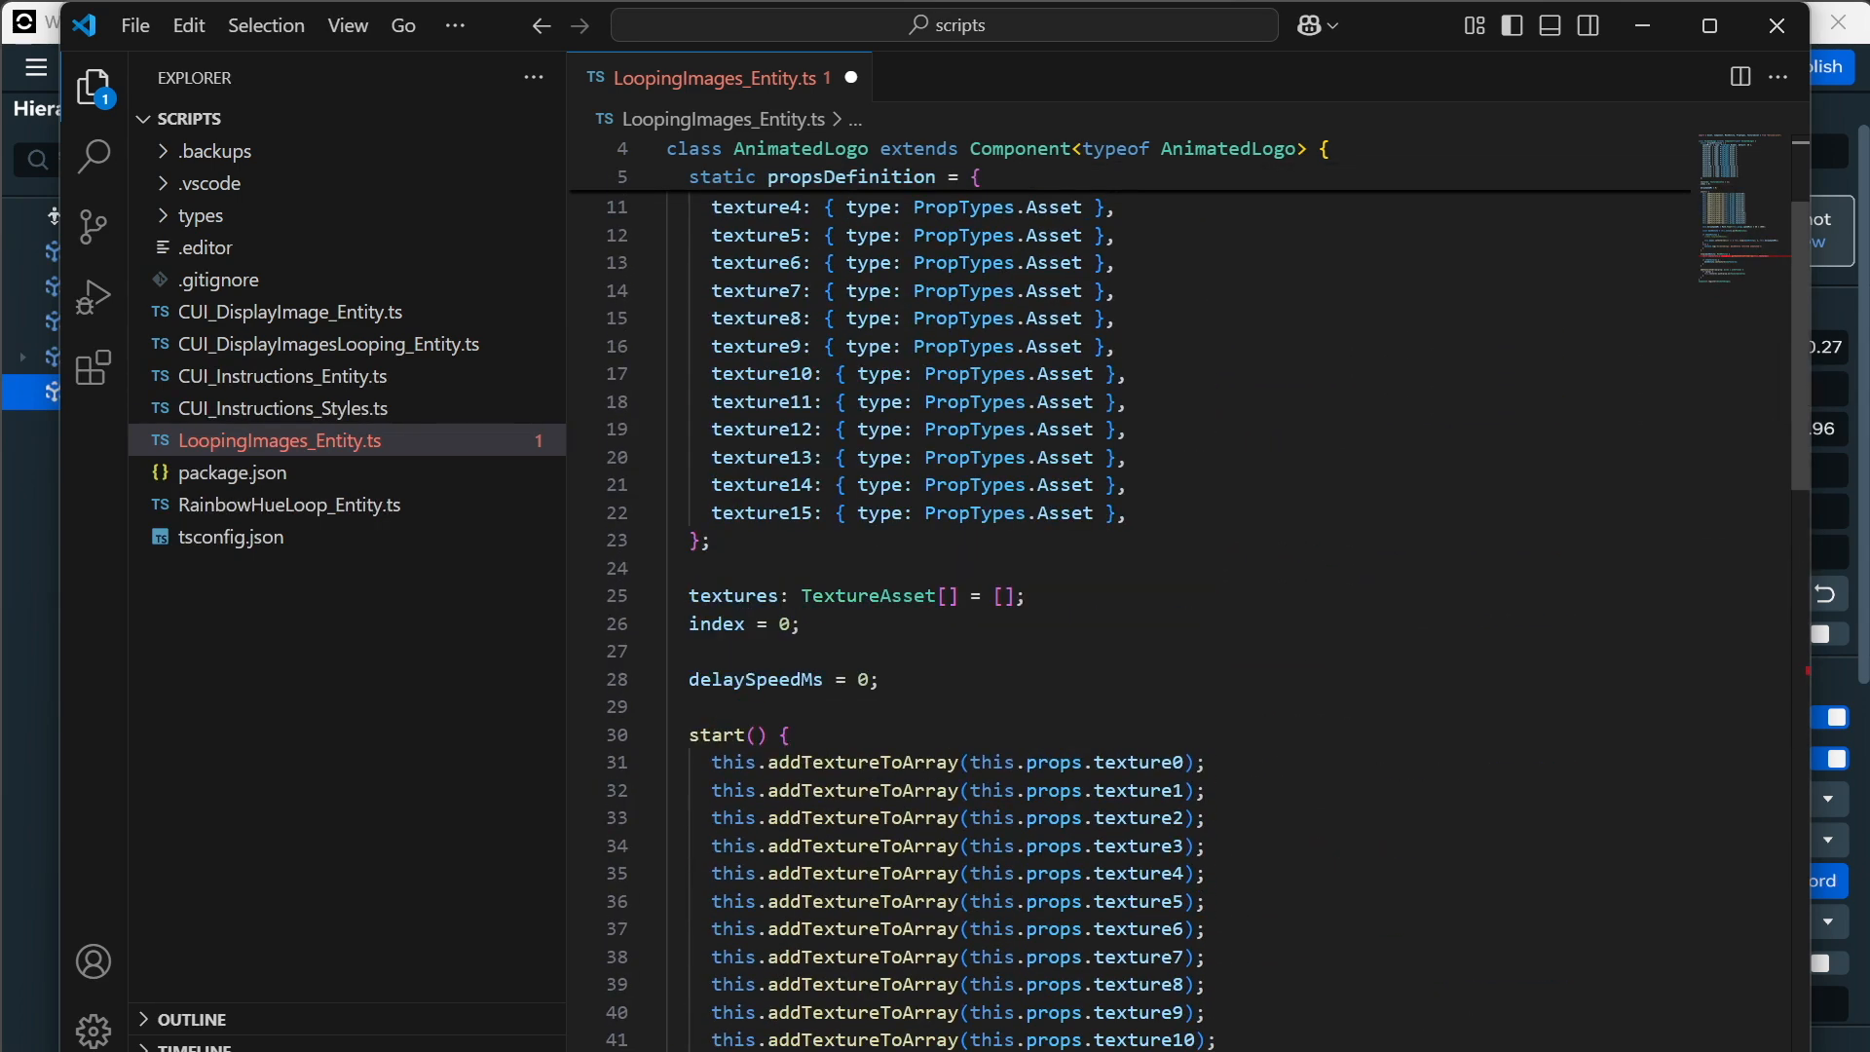
scroll(1130, 585, up, 3)
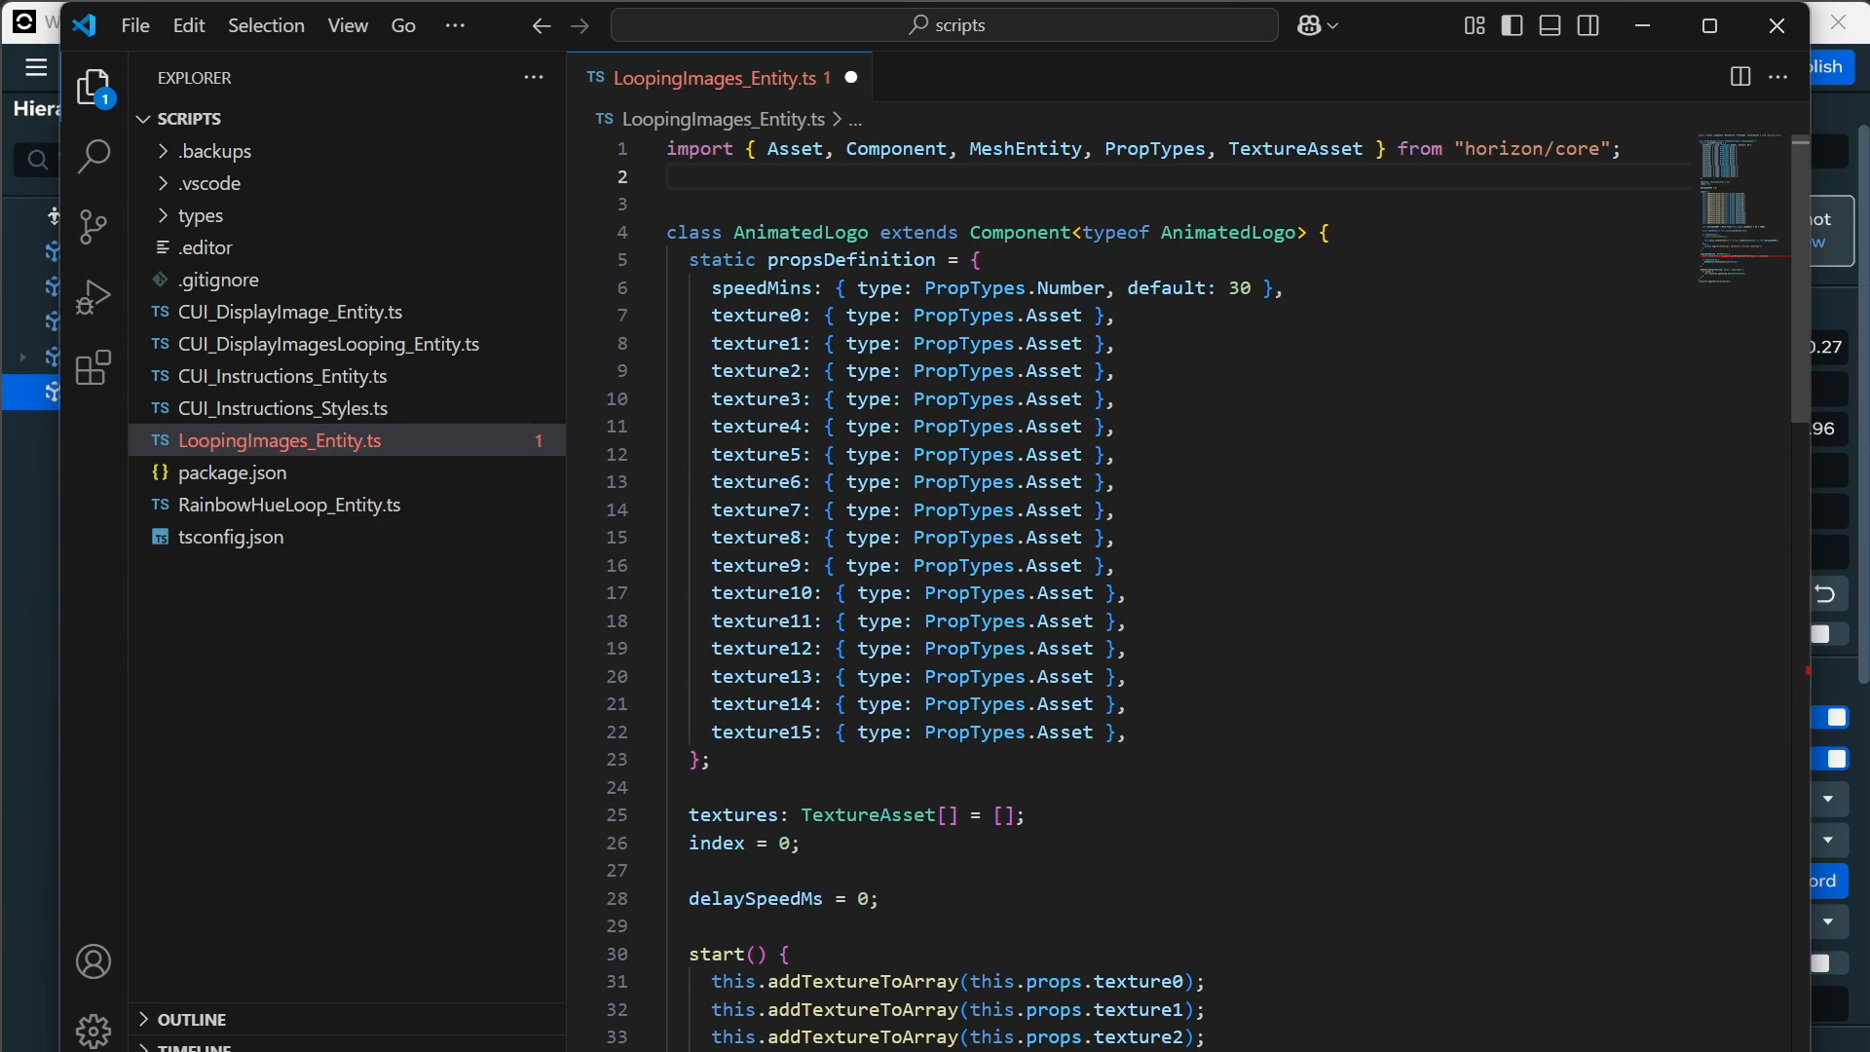
scroll(1130, 584, down, 15)
scroll(1130, 584, up, 3)
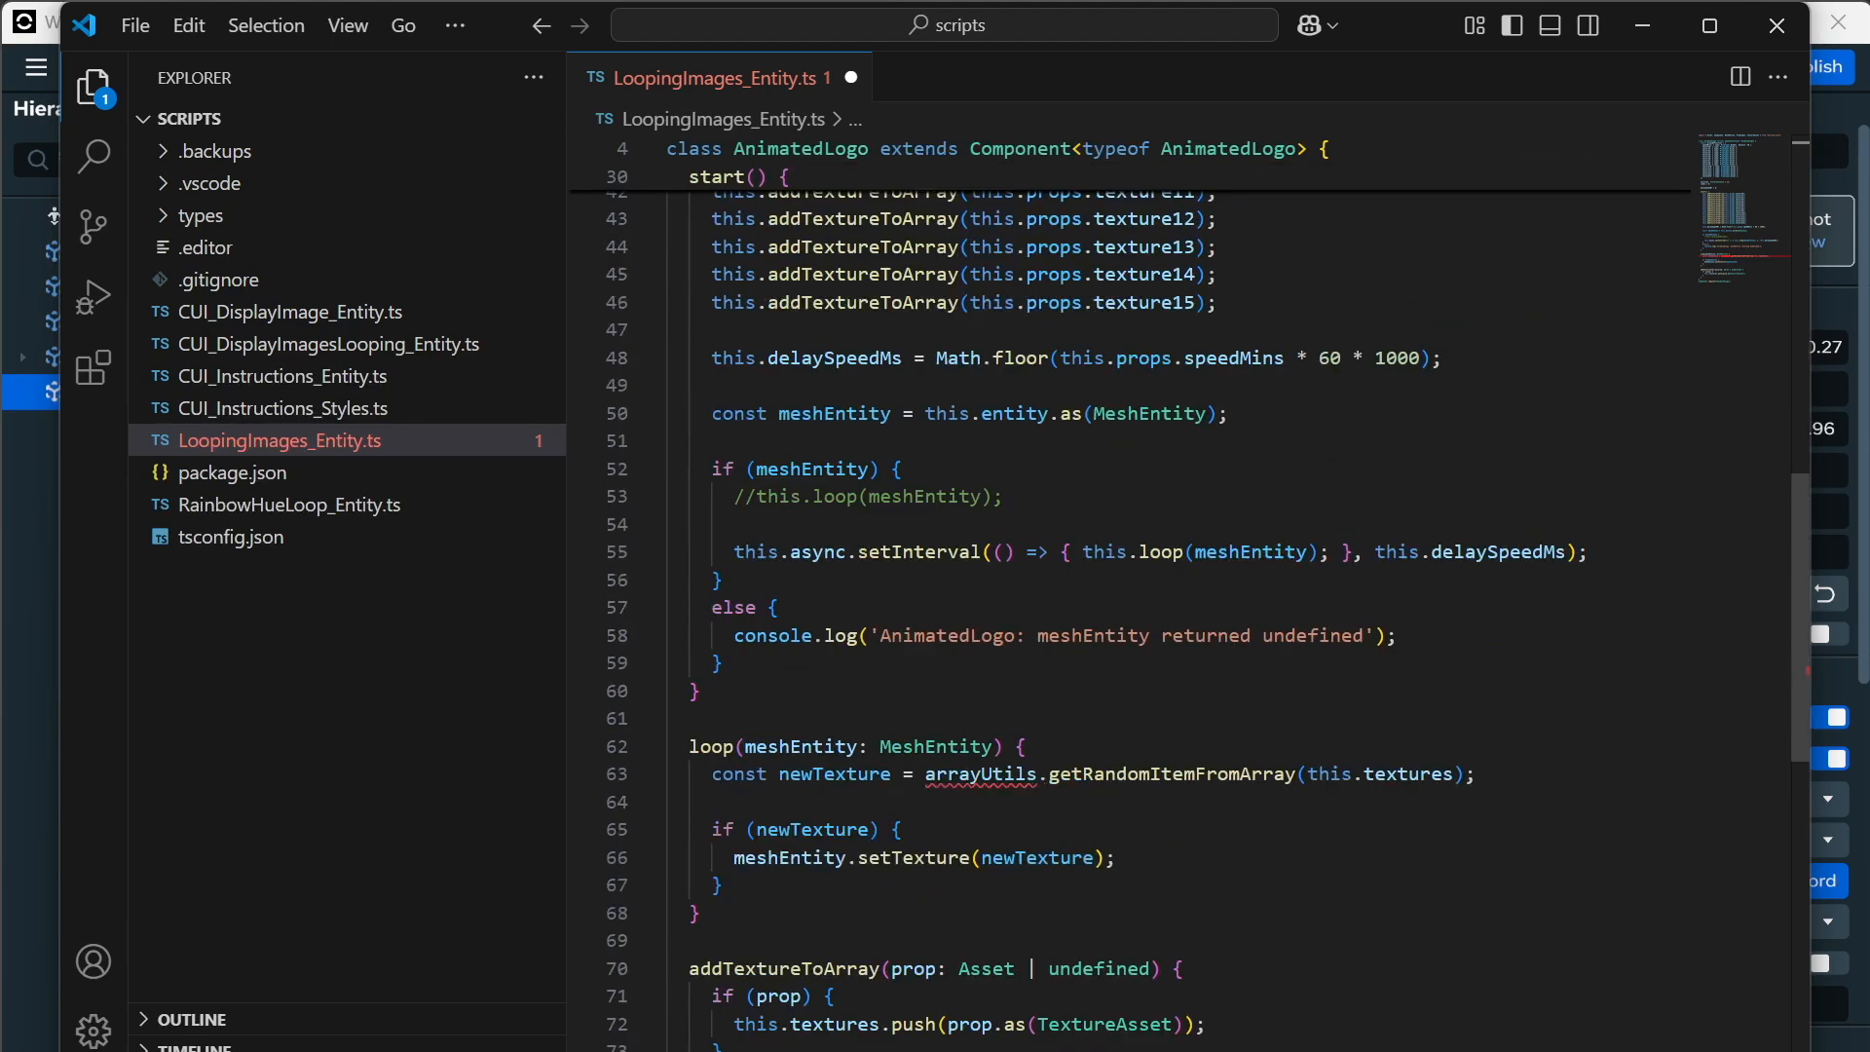
Rename the speedMins property in propsDefinition of LoopingImages_Entity.ts to speedMs.
mouse_move(915, 552)
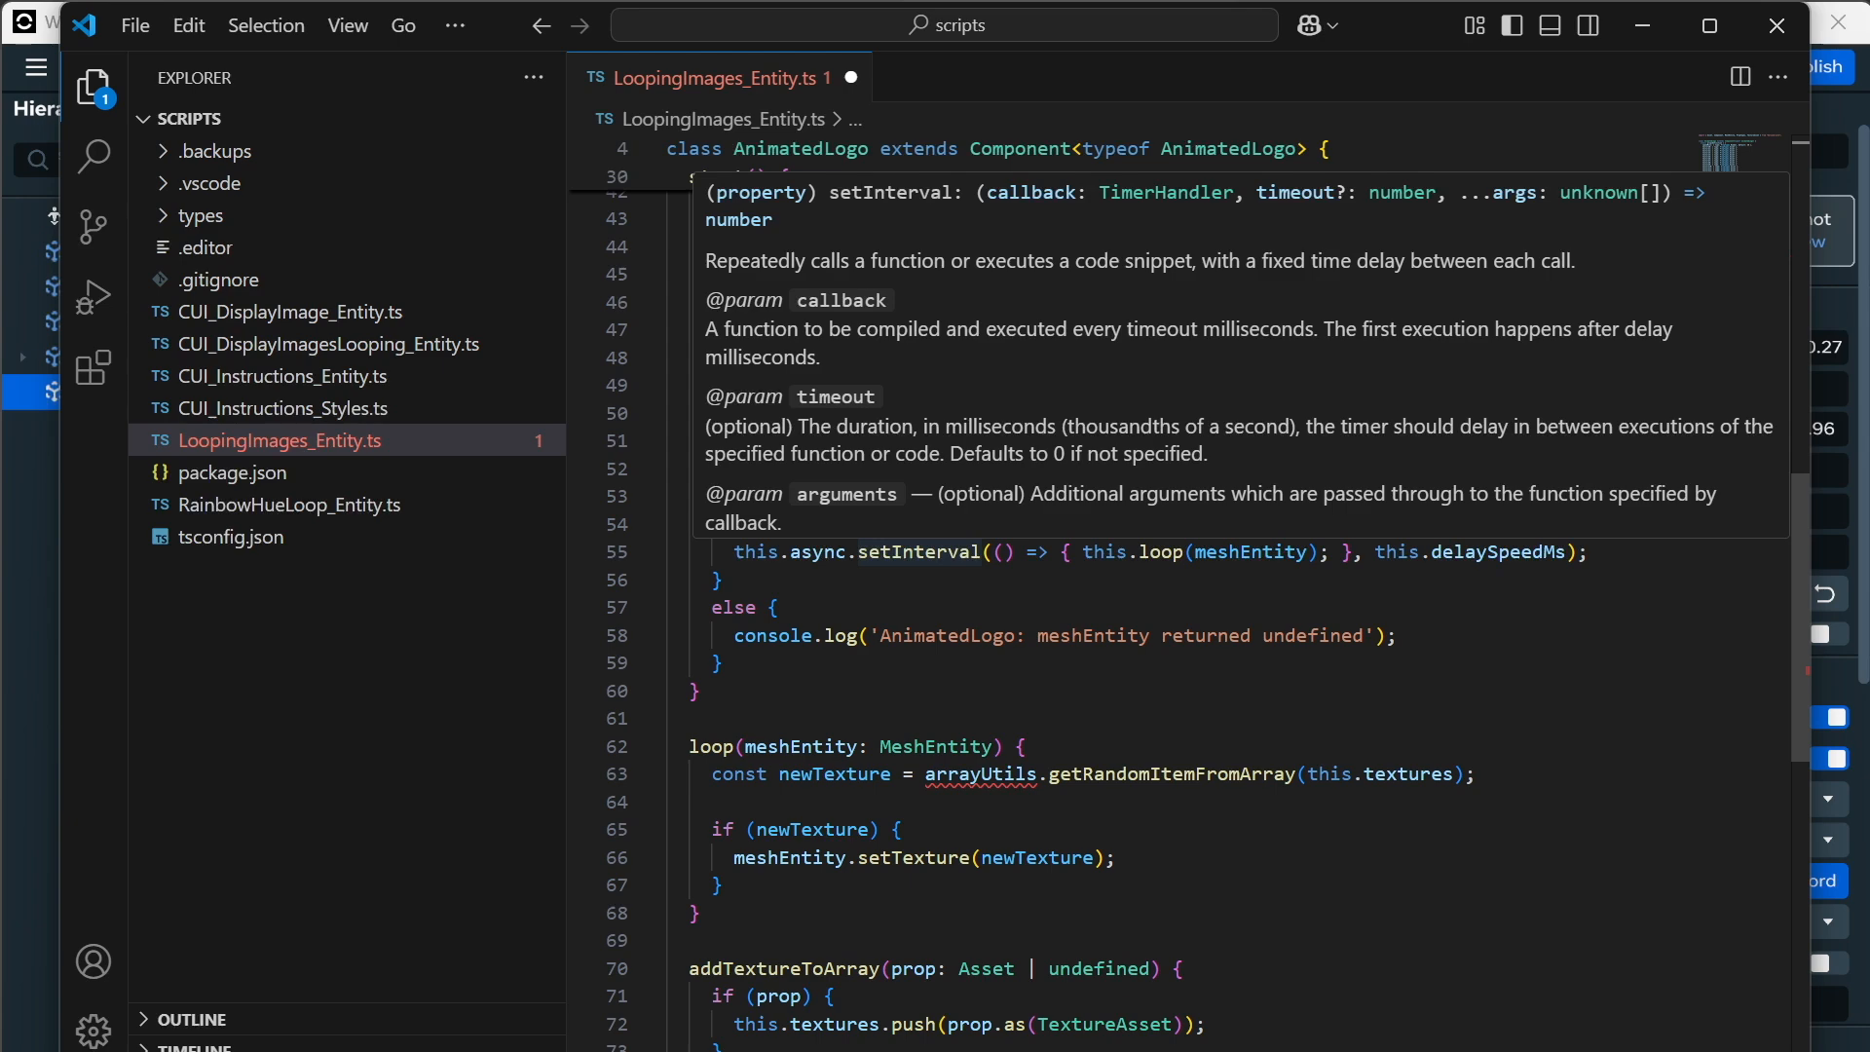
scroll(1130, 584, up, 14)
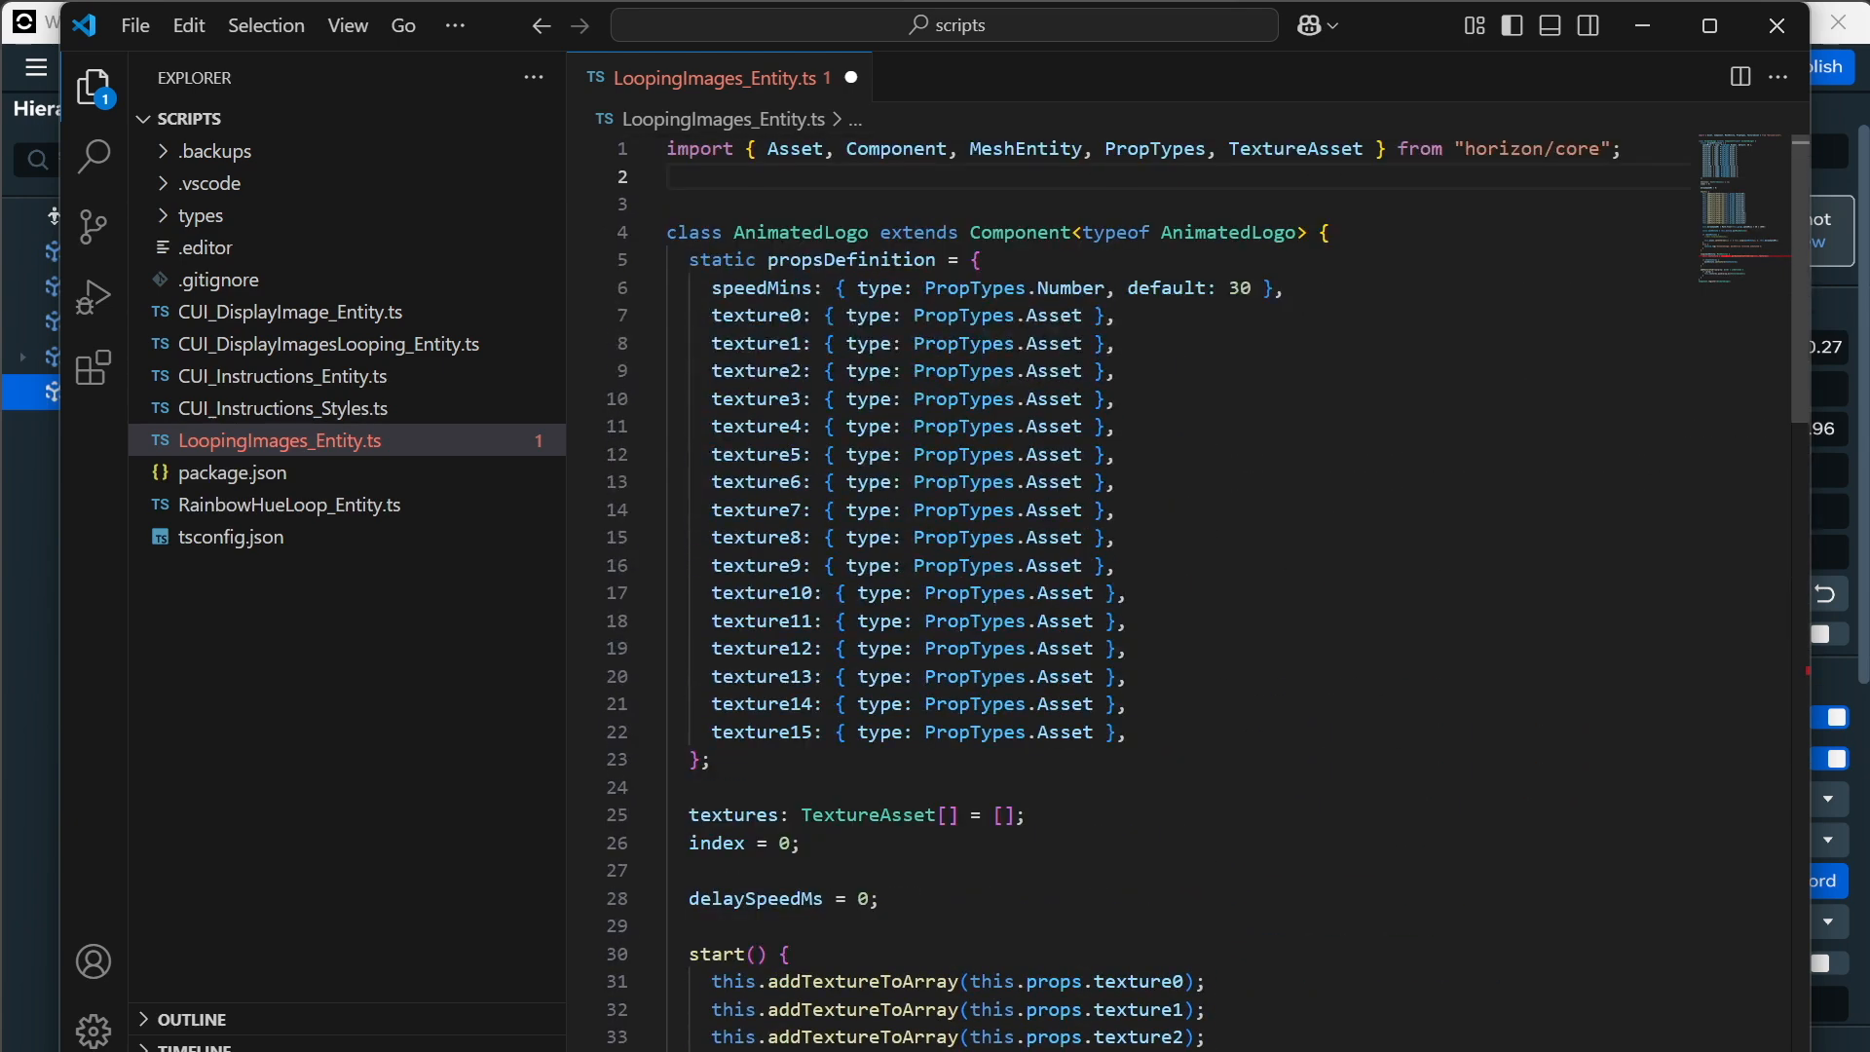
click(1284, 288)
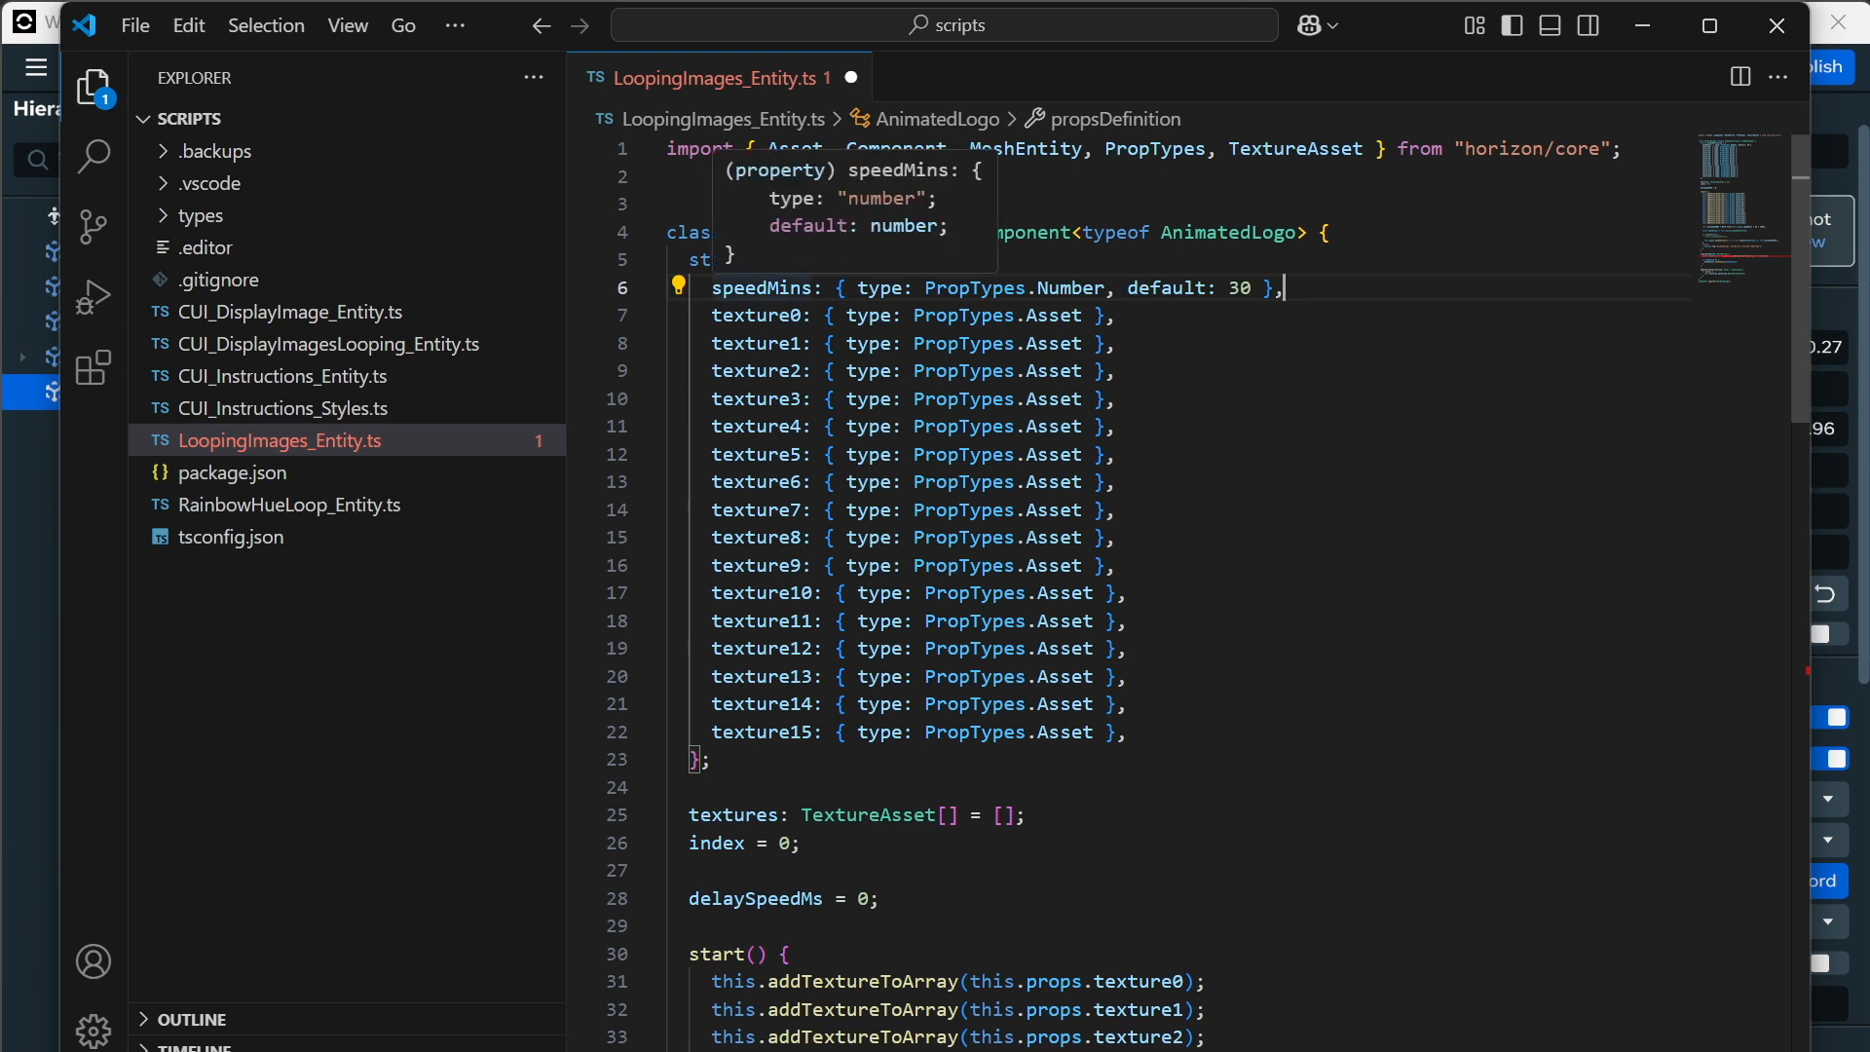
click(812, 288)
click(779, 288)
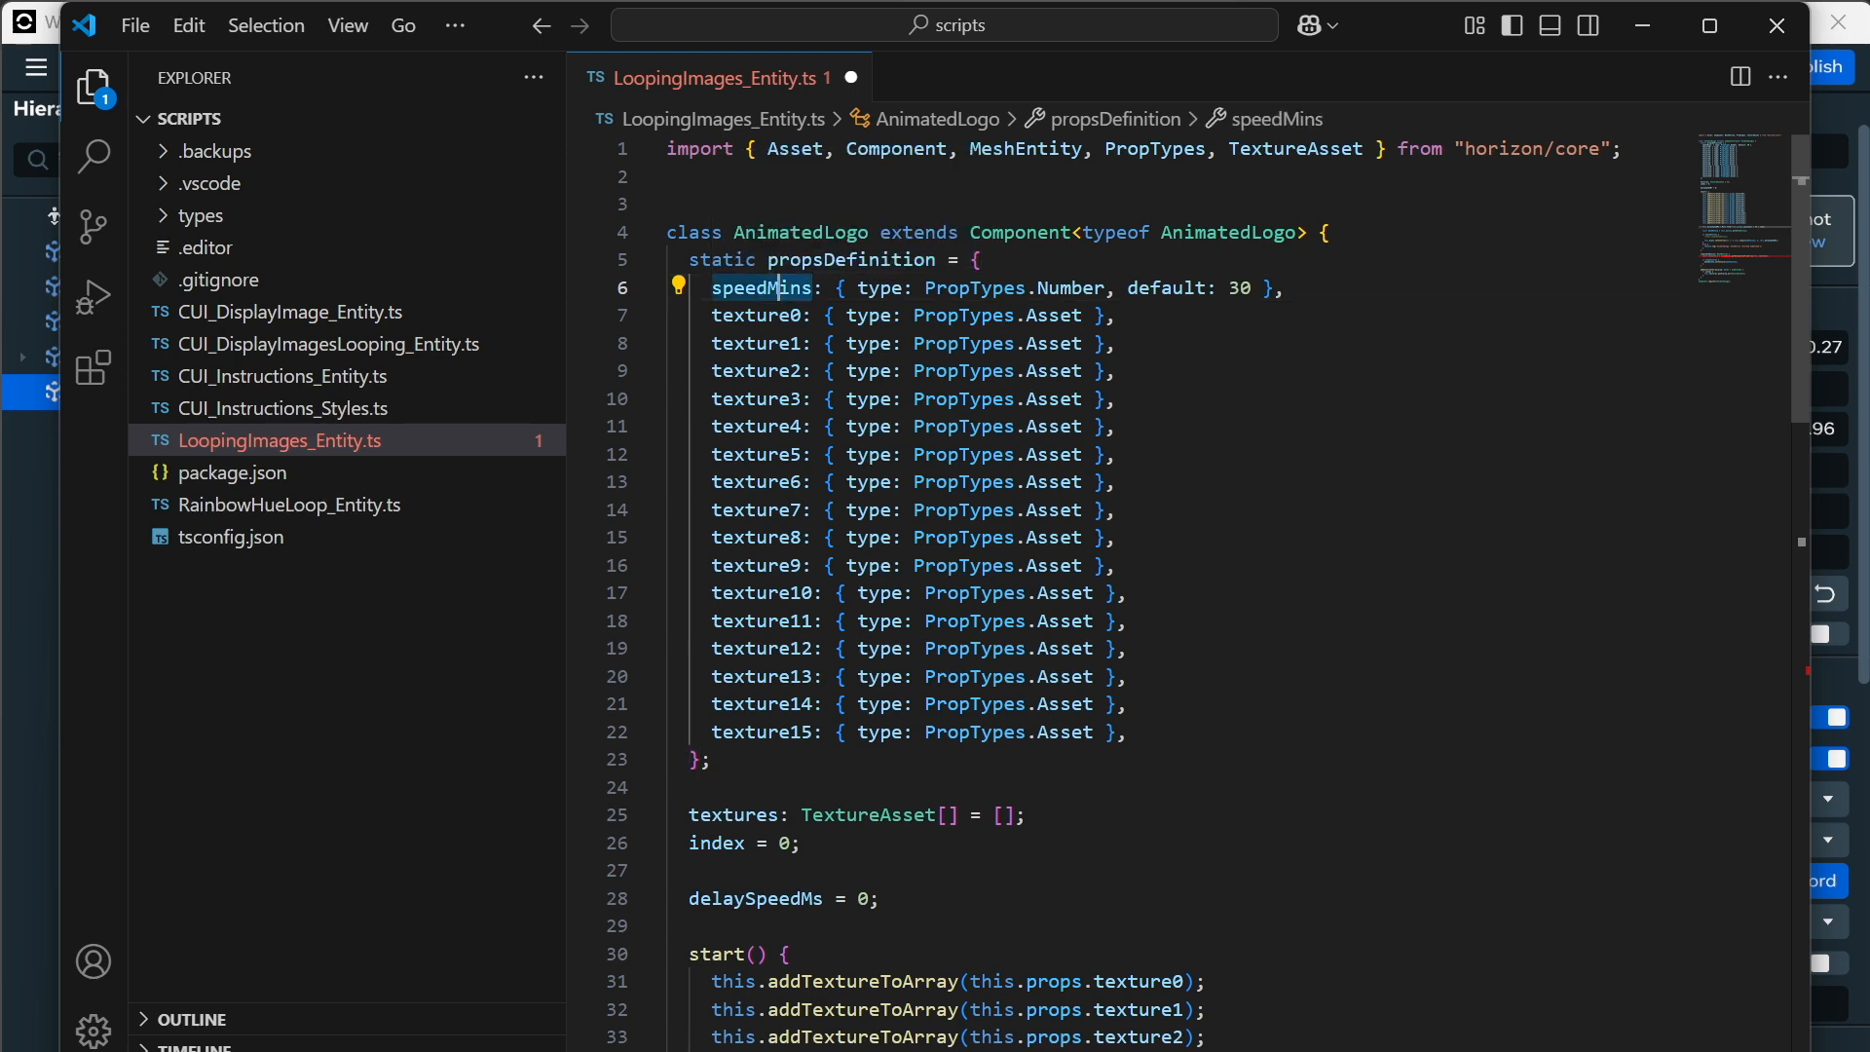
click(801, 289)
click(801, 316)
click(801, 289)
key(BackSpace)
key(BackSpace)
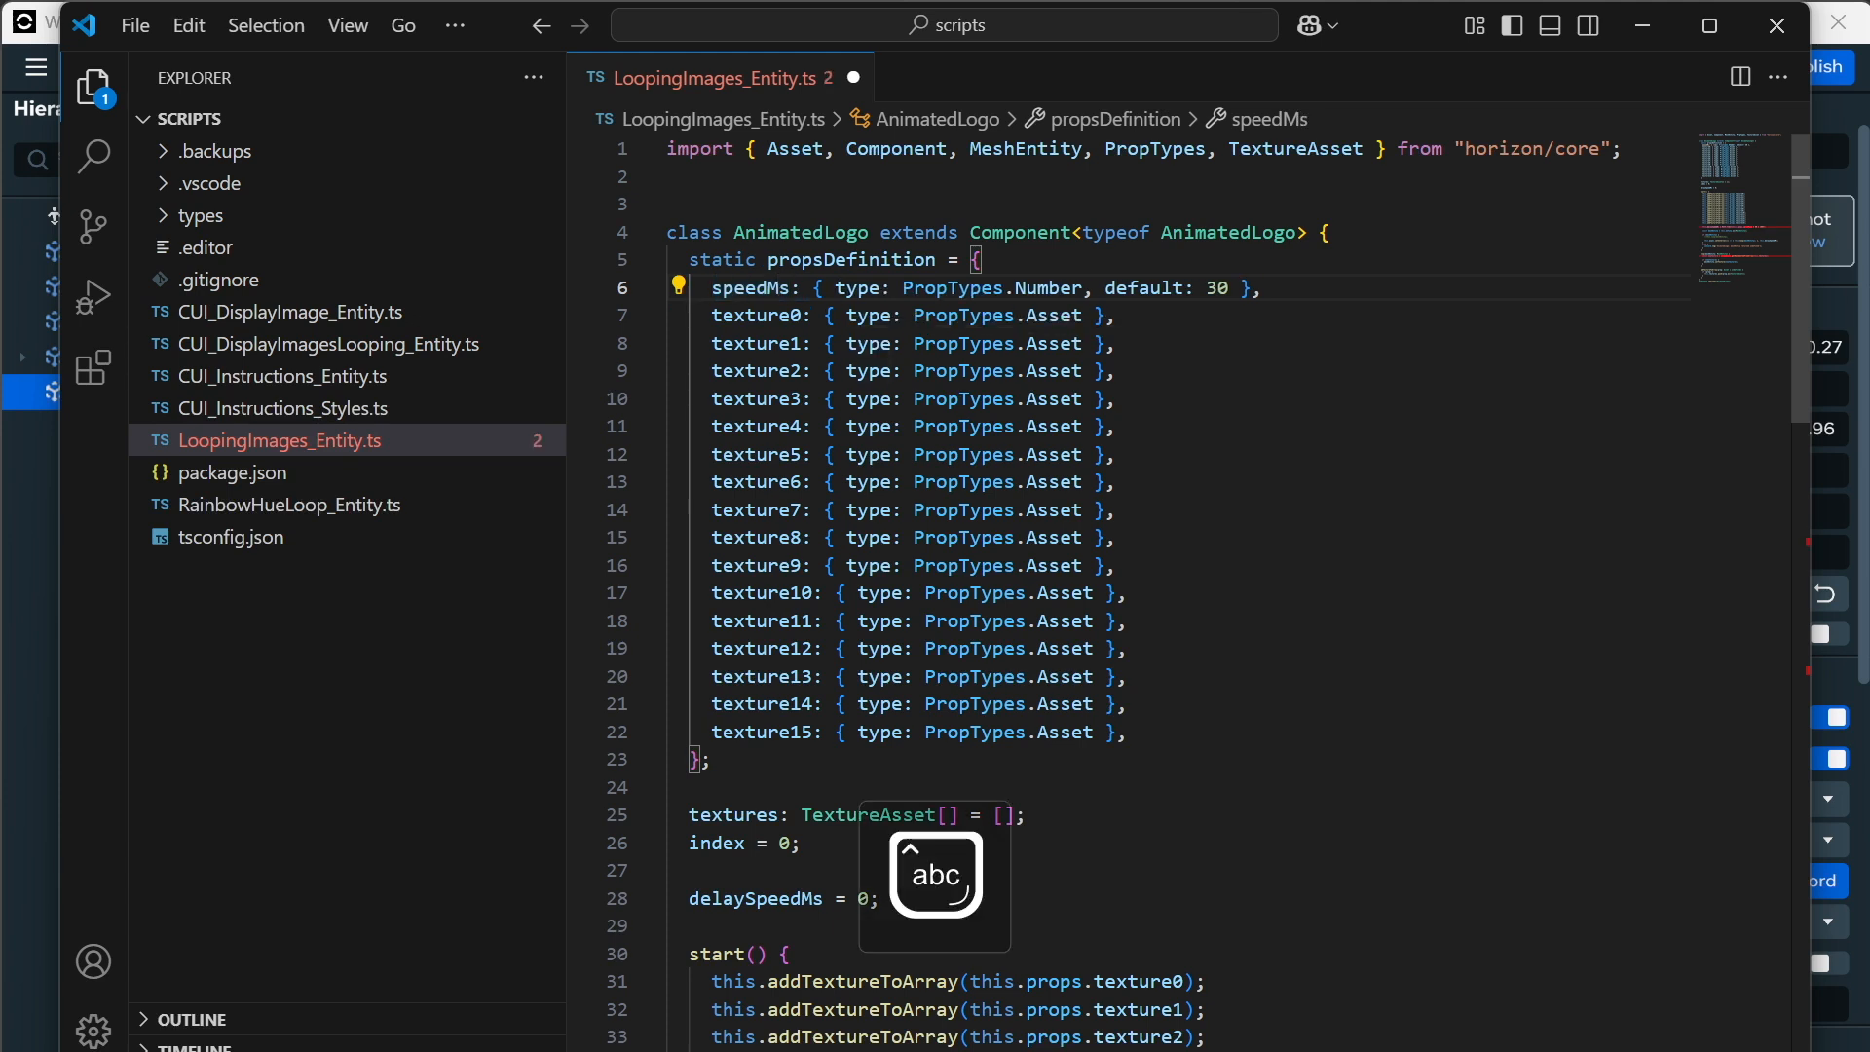
Duplicate the speedMs property line as an isRandom property of type Boolean with default false, and save the script.
click(1263, 288)
key(shift+alt+Down)
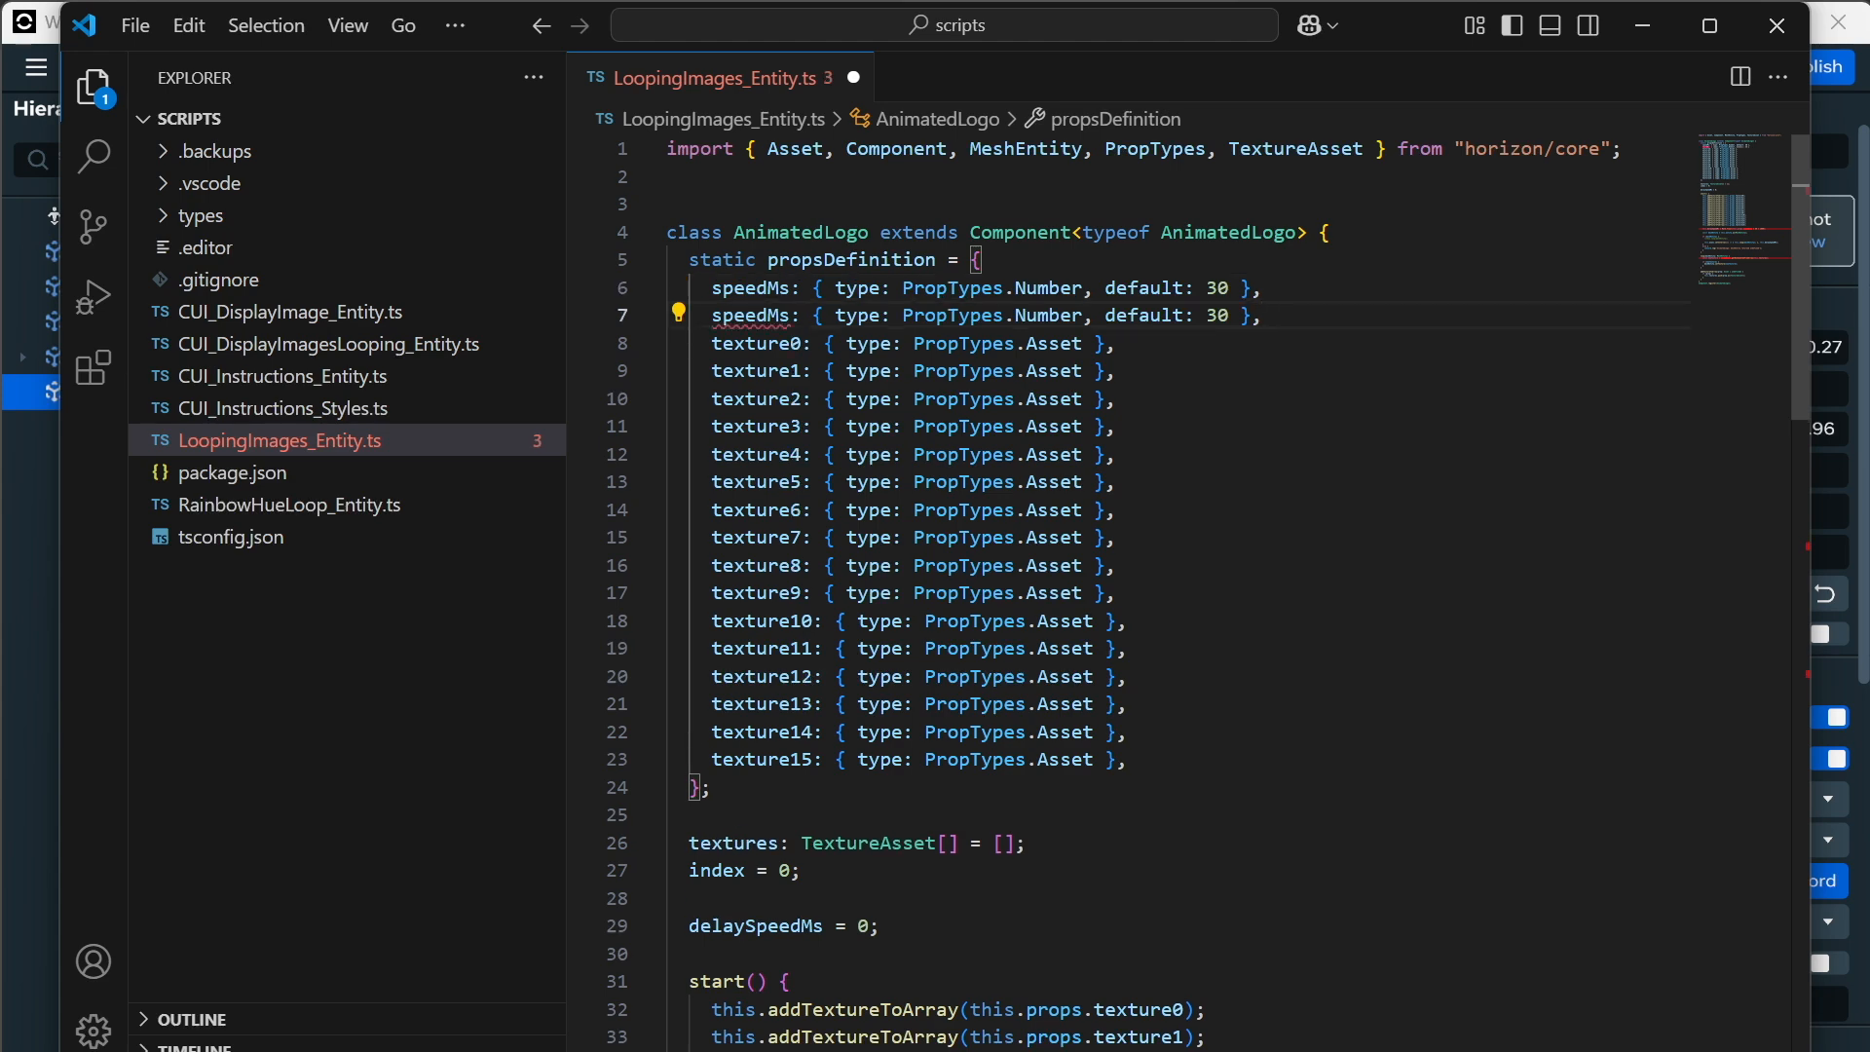
click(752, 343)
double_click(750, 316)
text(isRandom)
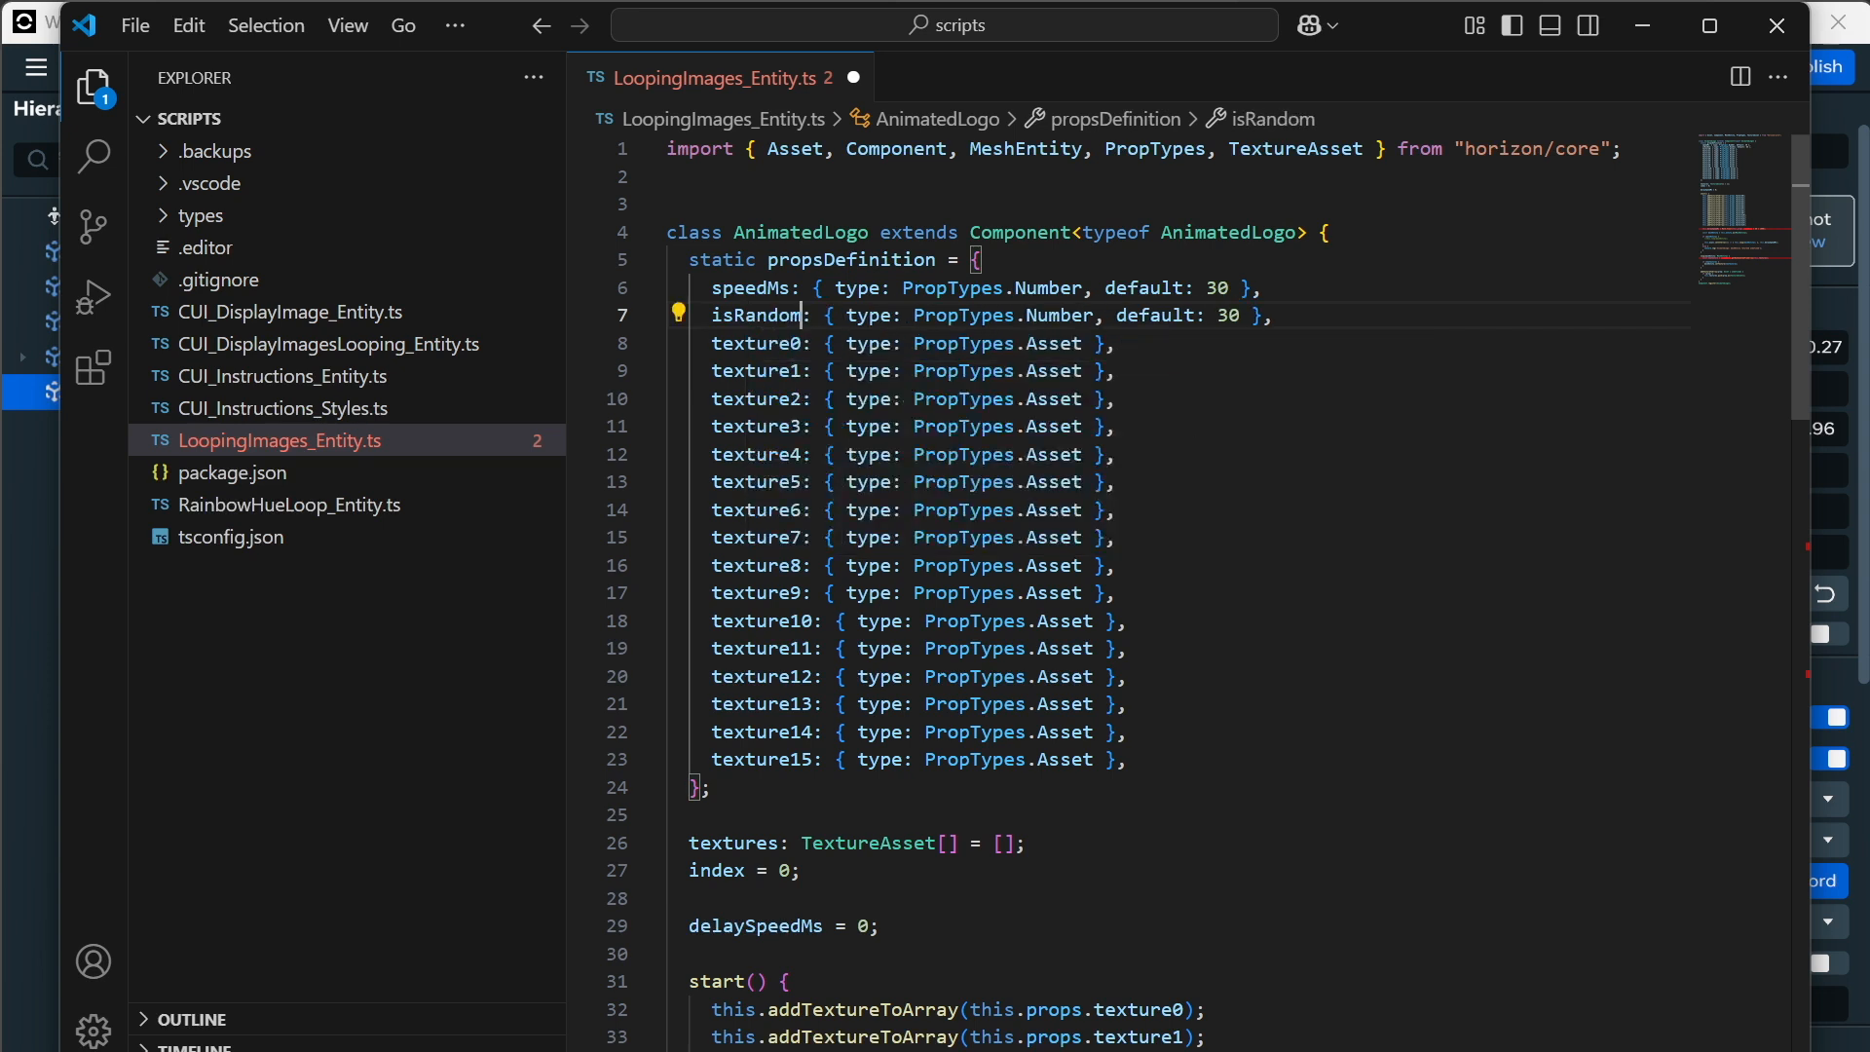
double_click(1058, 316)
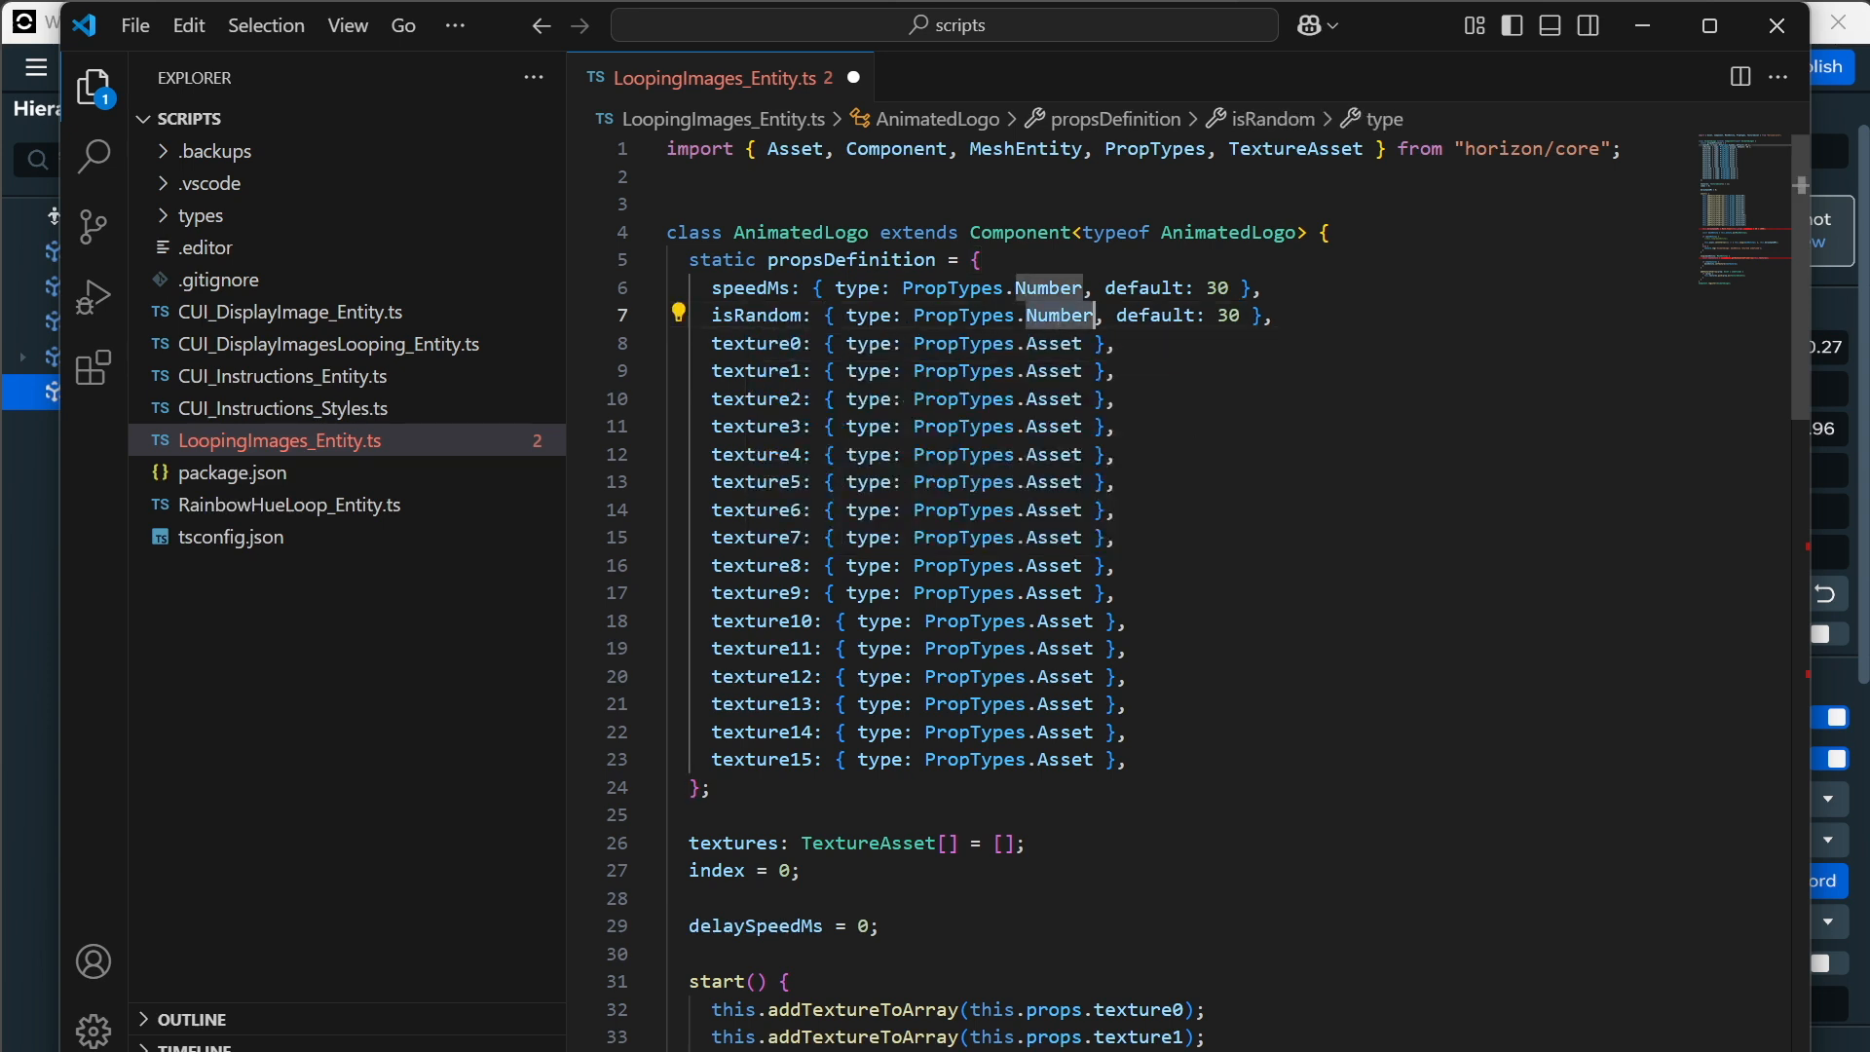
text(B)
key(Return)
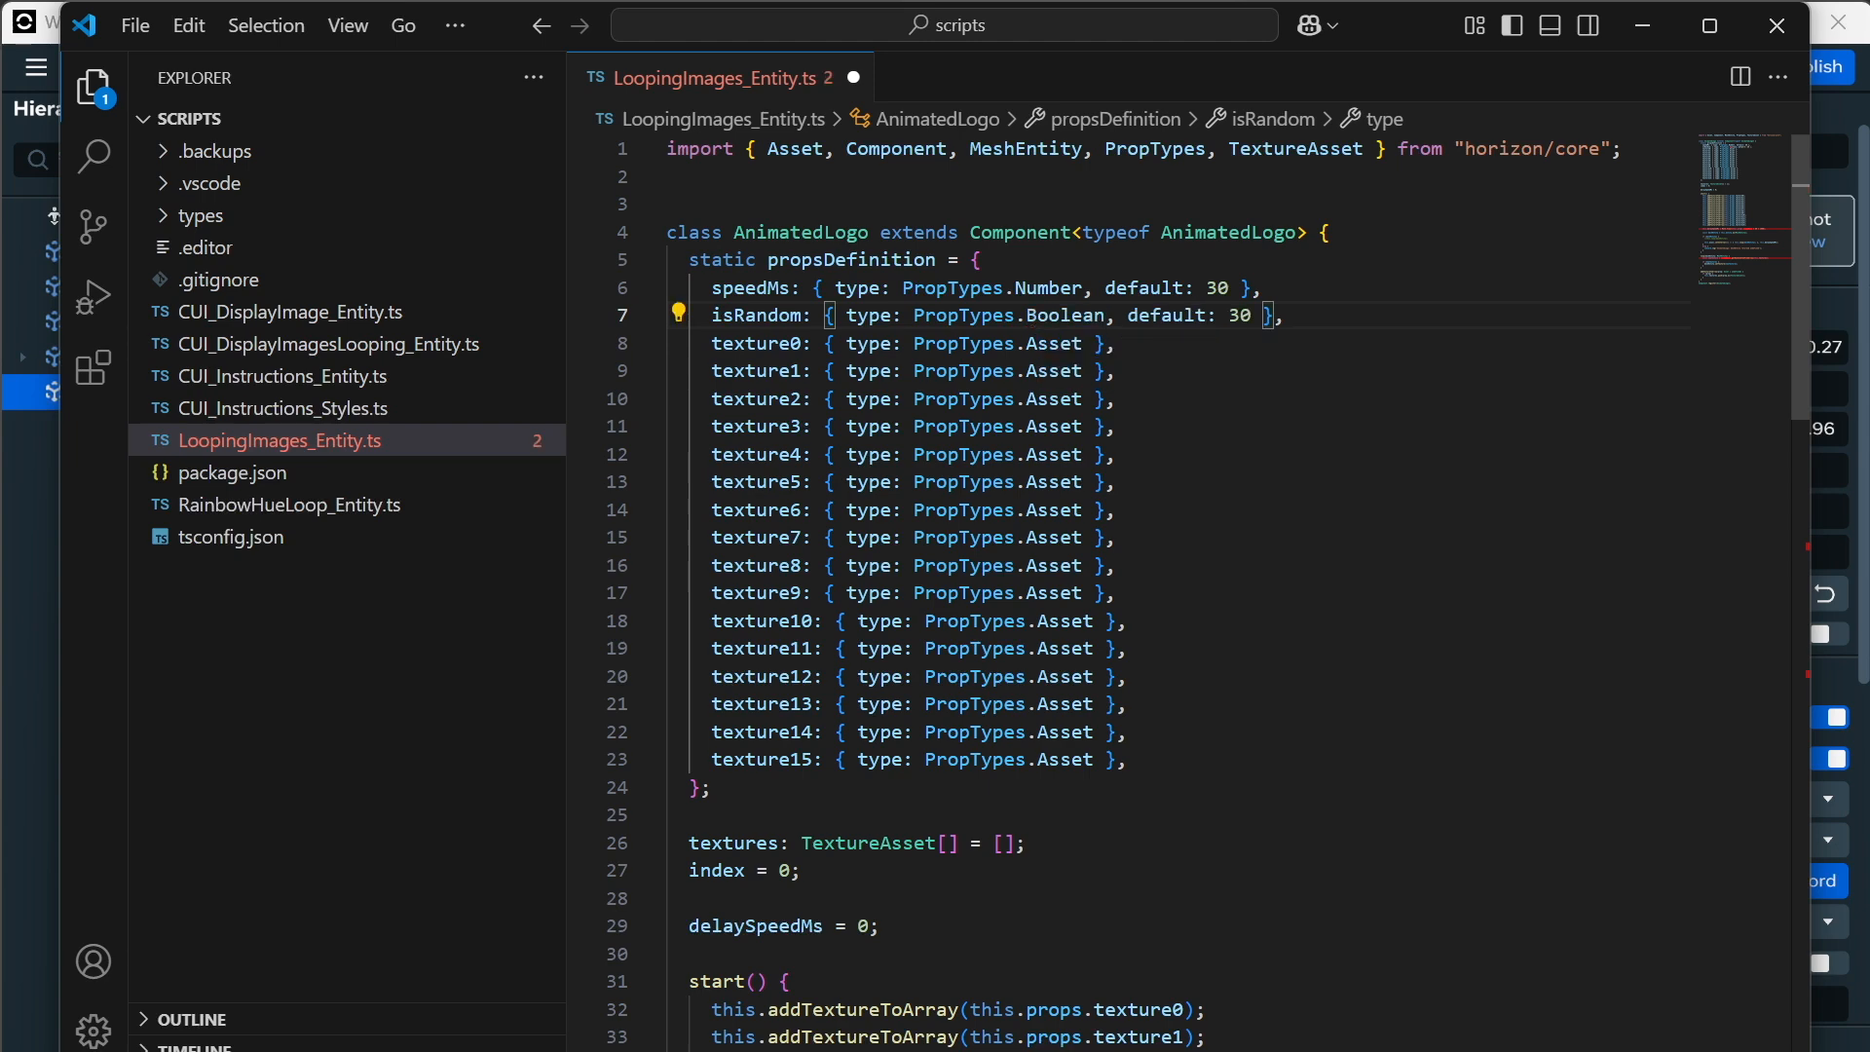
double_click(1240, 315)
text(false)
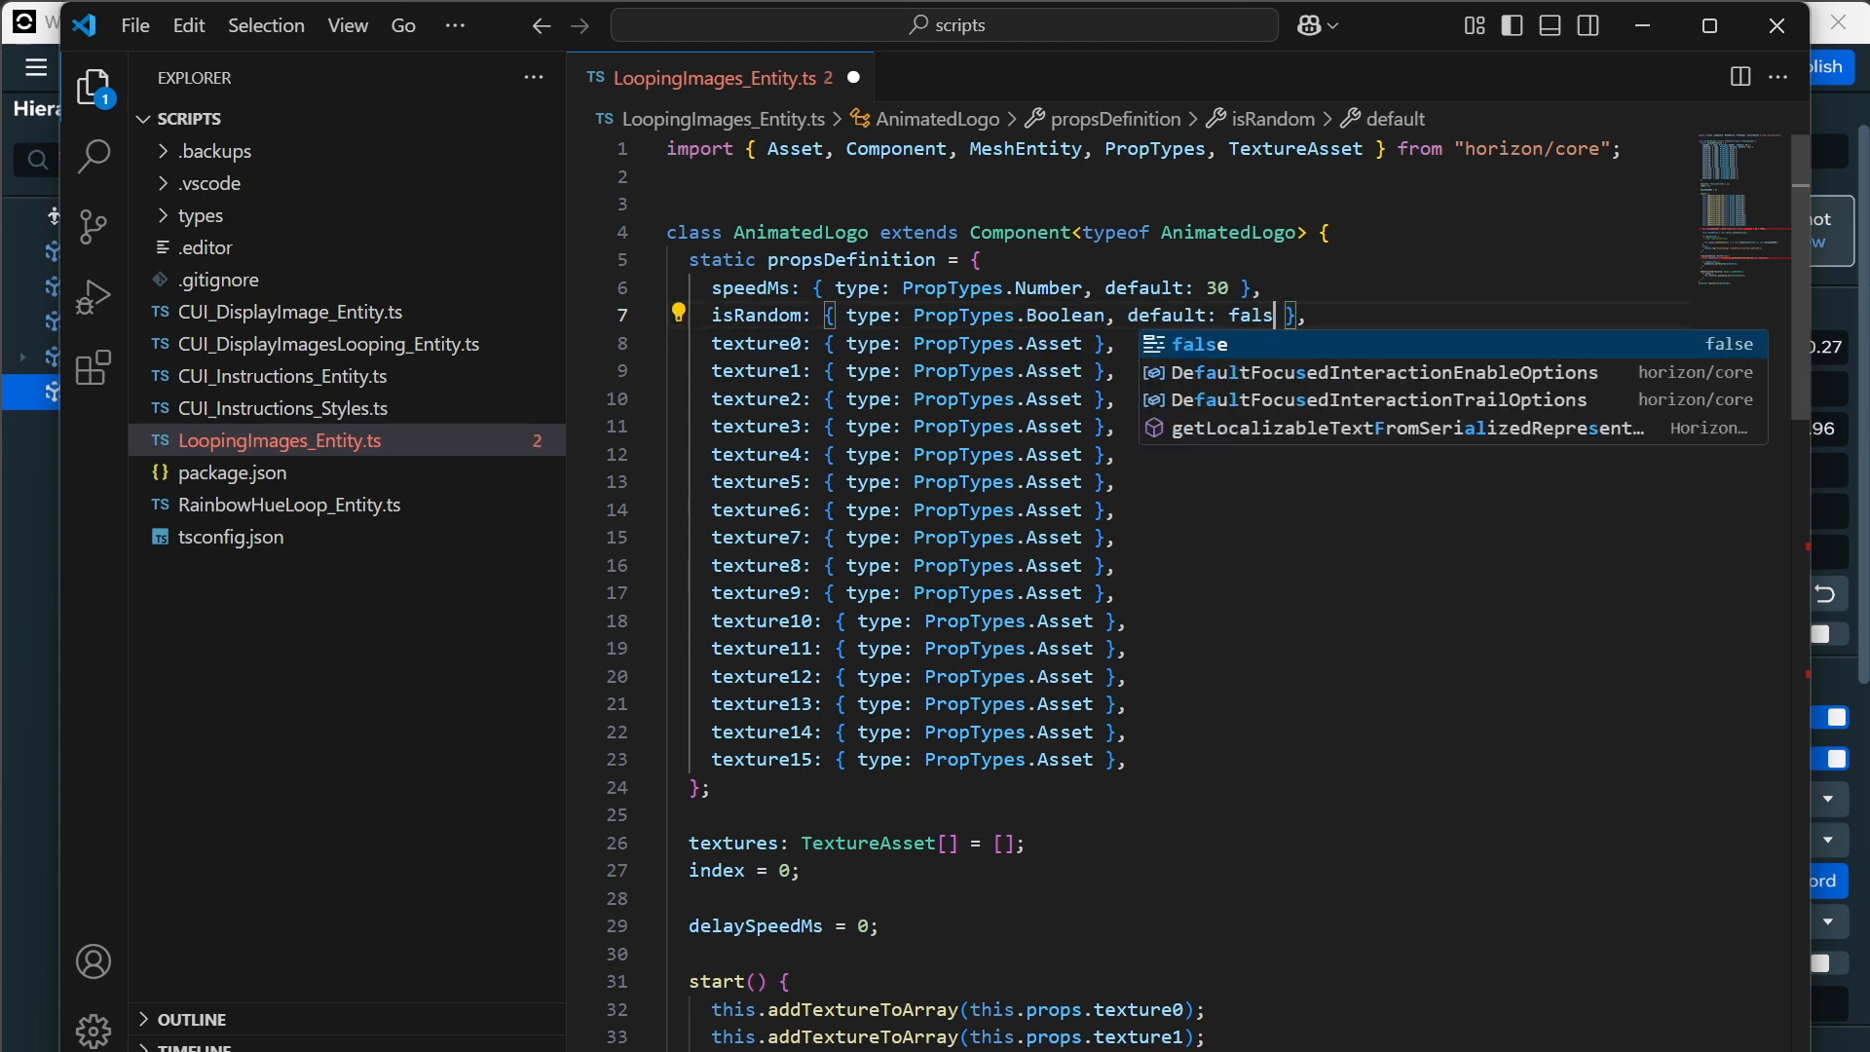
click(974, 455)
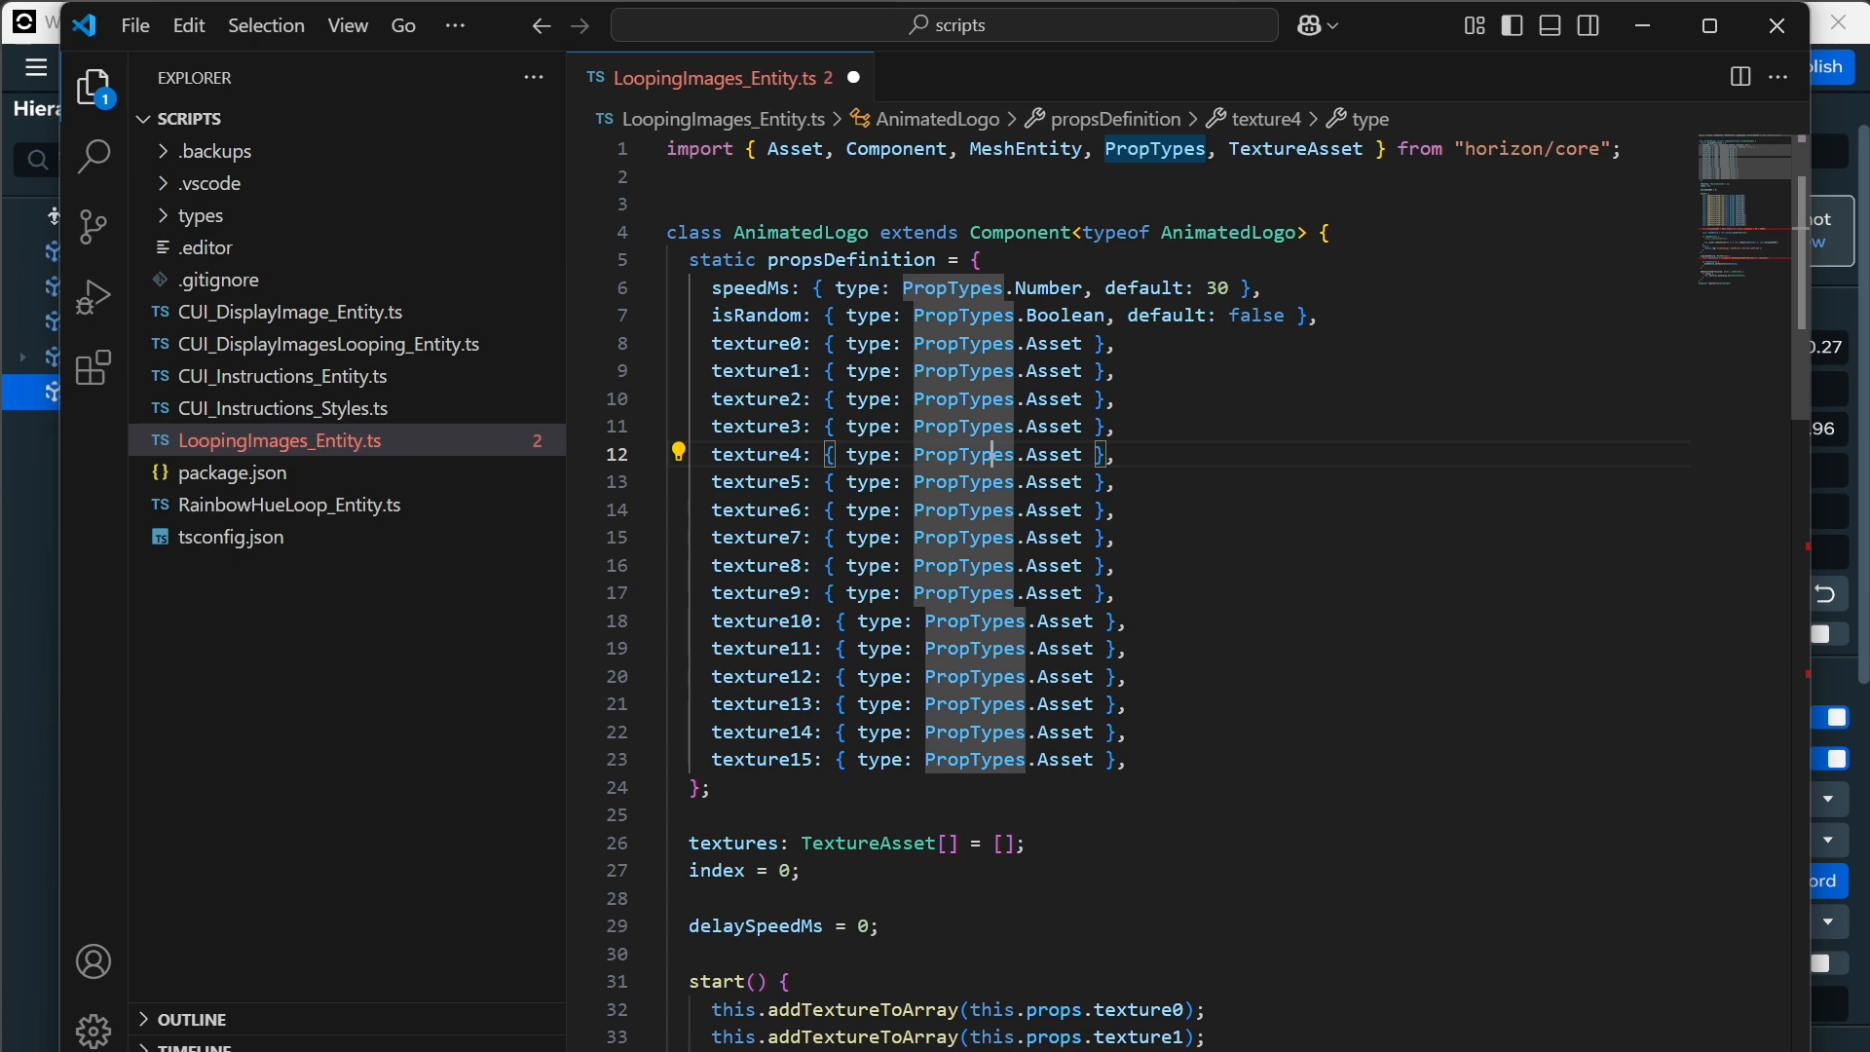
key(ctrl+s)
Reveal LoopingImages_Entity.ts in File Explorer and go up to the parent Horizon Worlds folder.
scroll(1130, 584, down, 9)
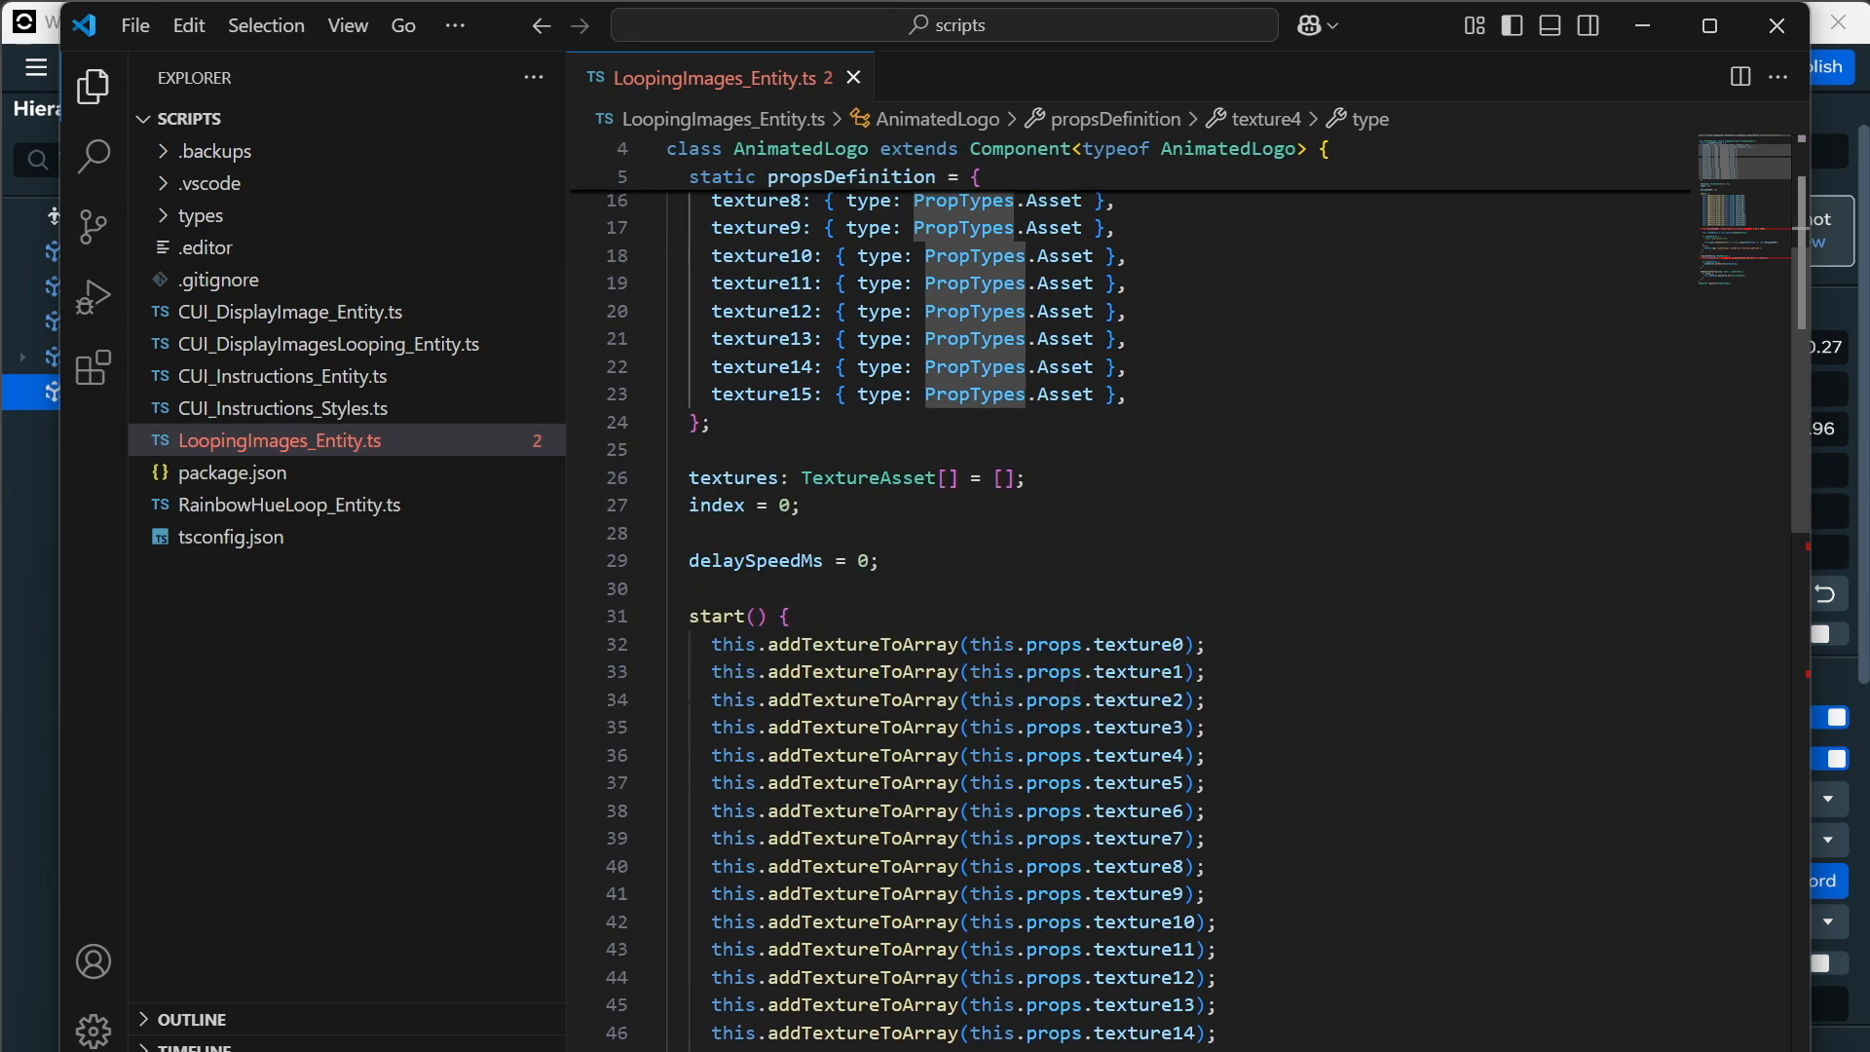
scroll(1130, 584, down, 4)
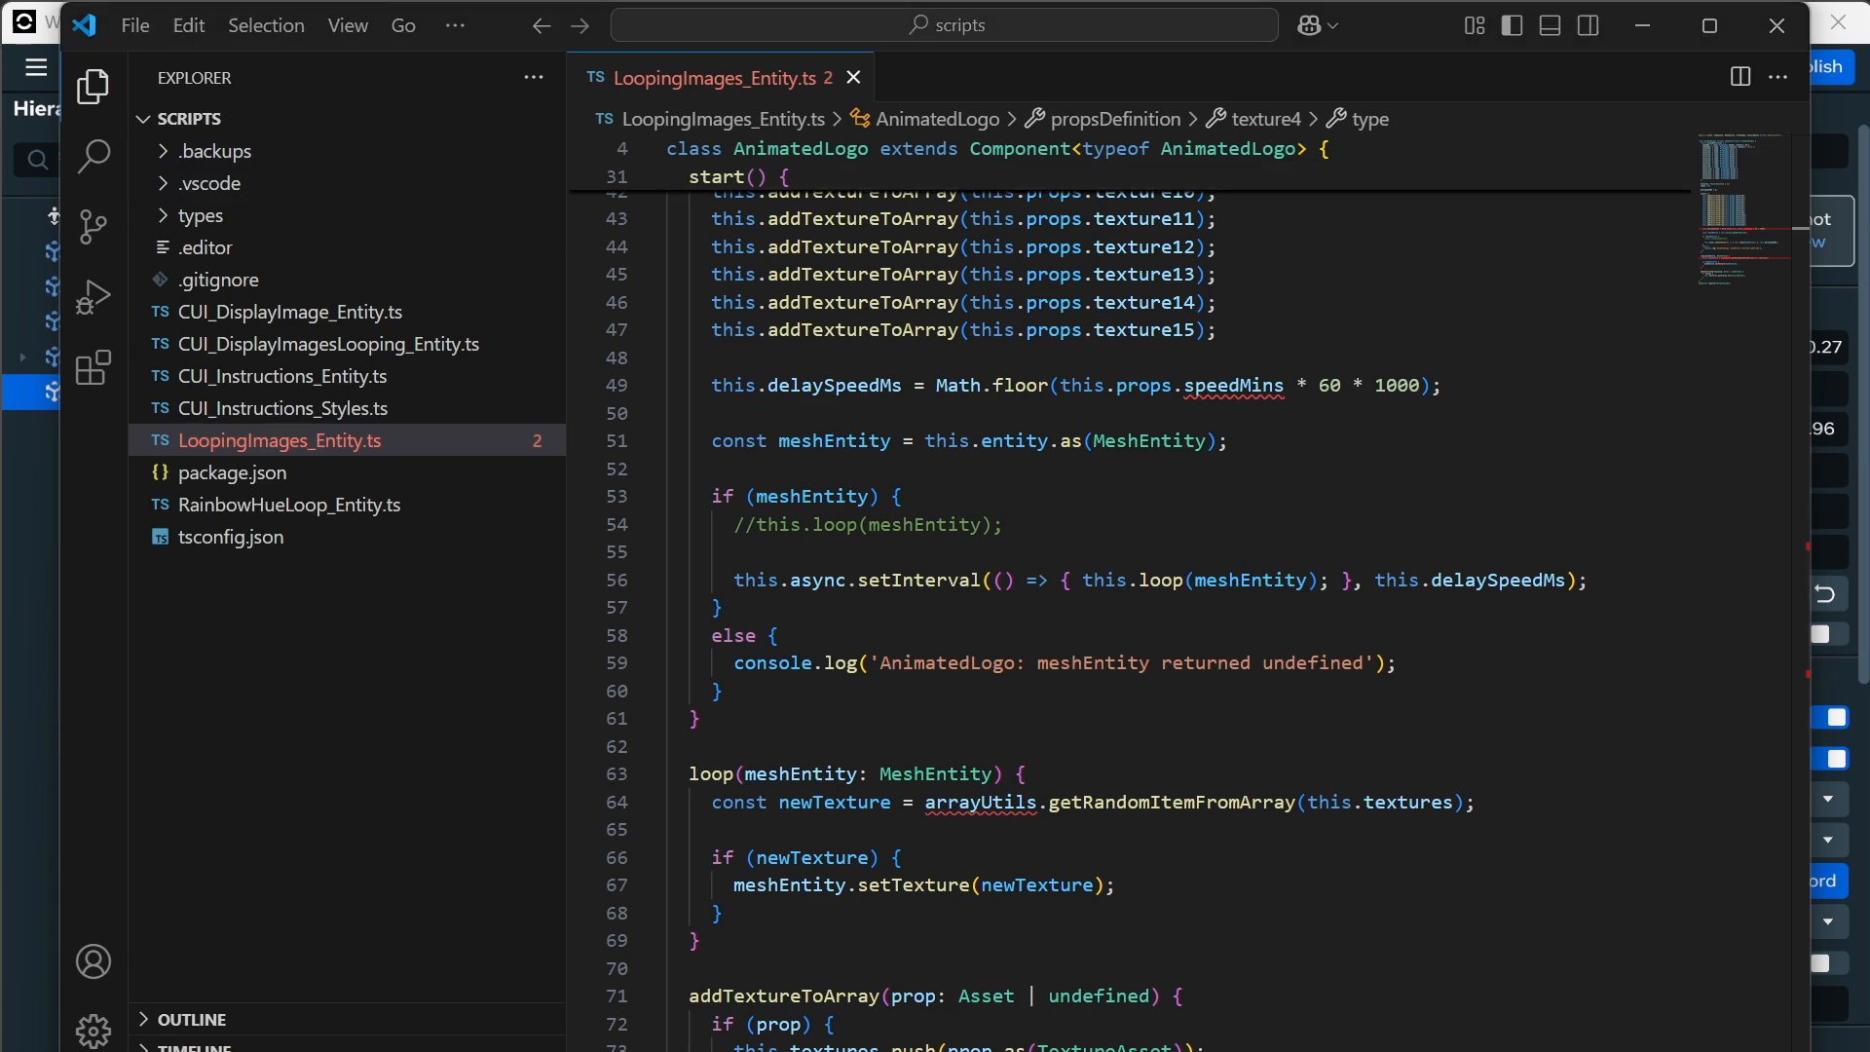
key(super+e)
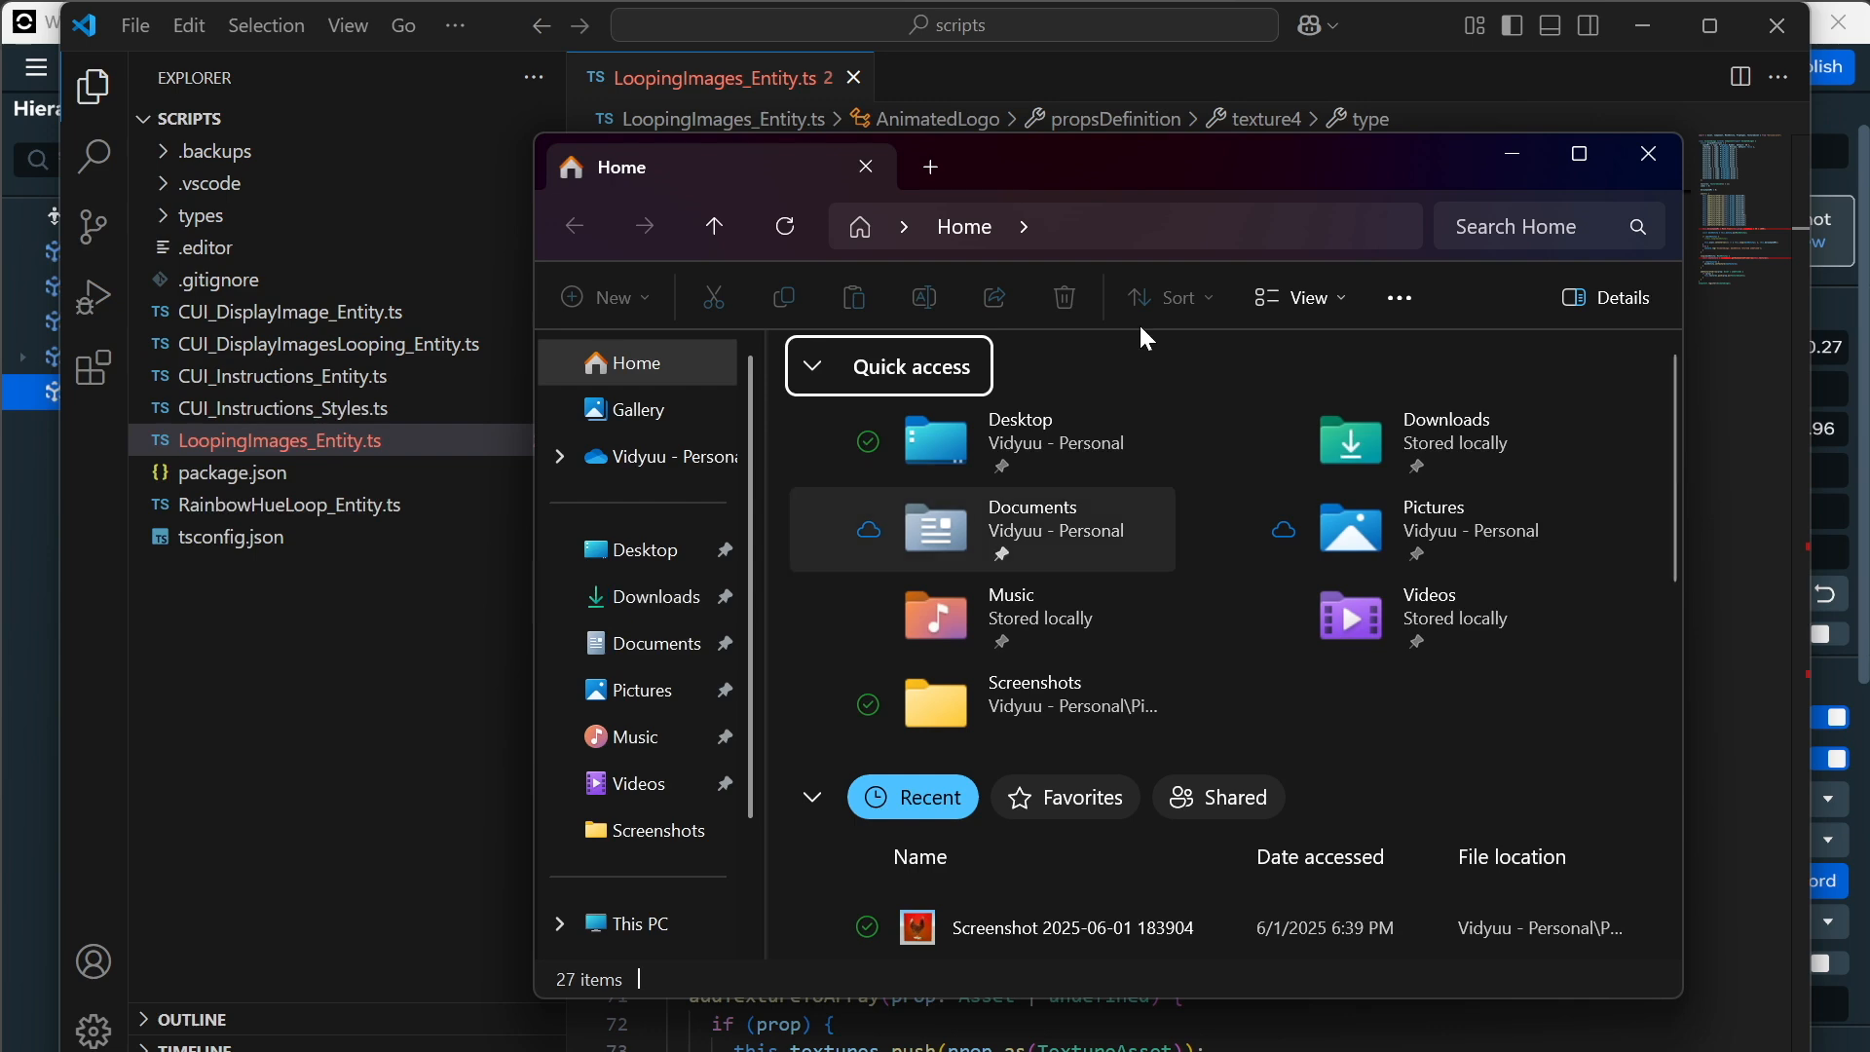
click(1646, 161)
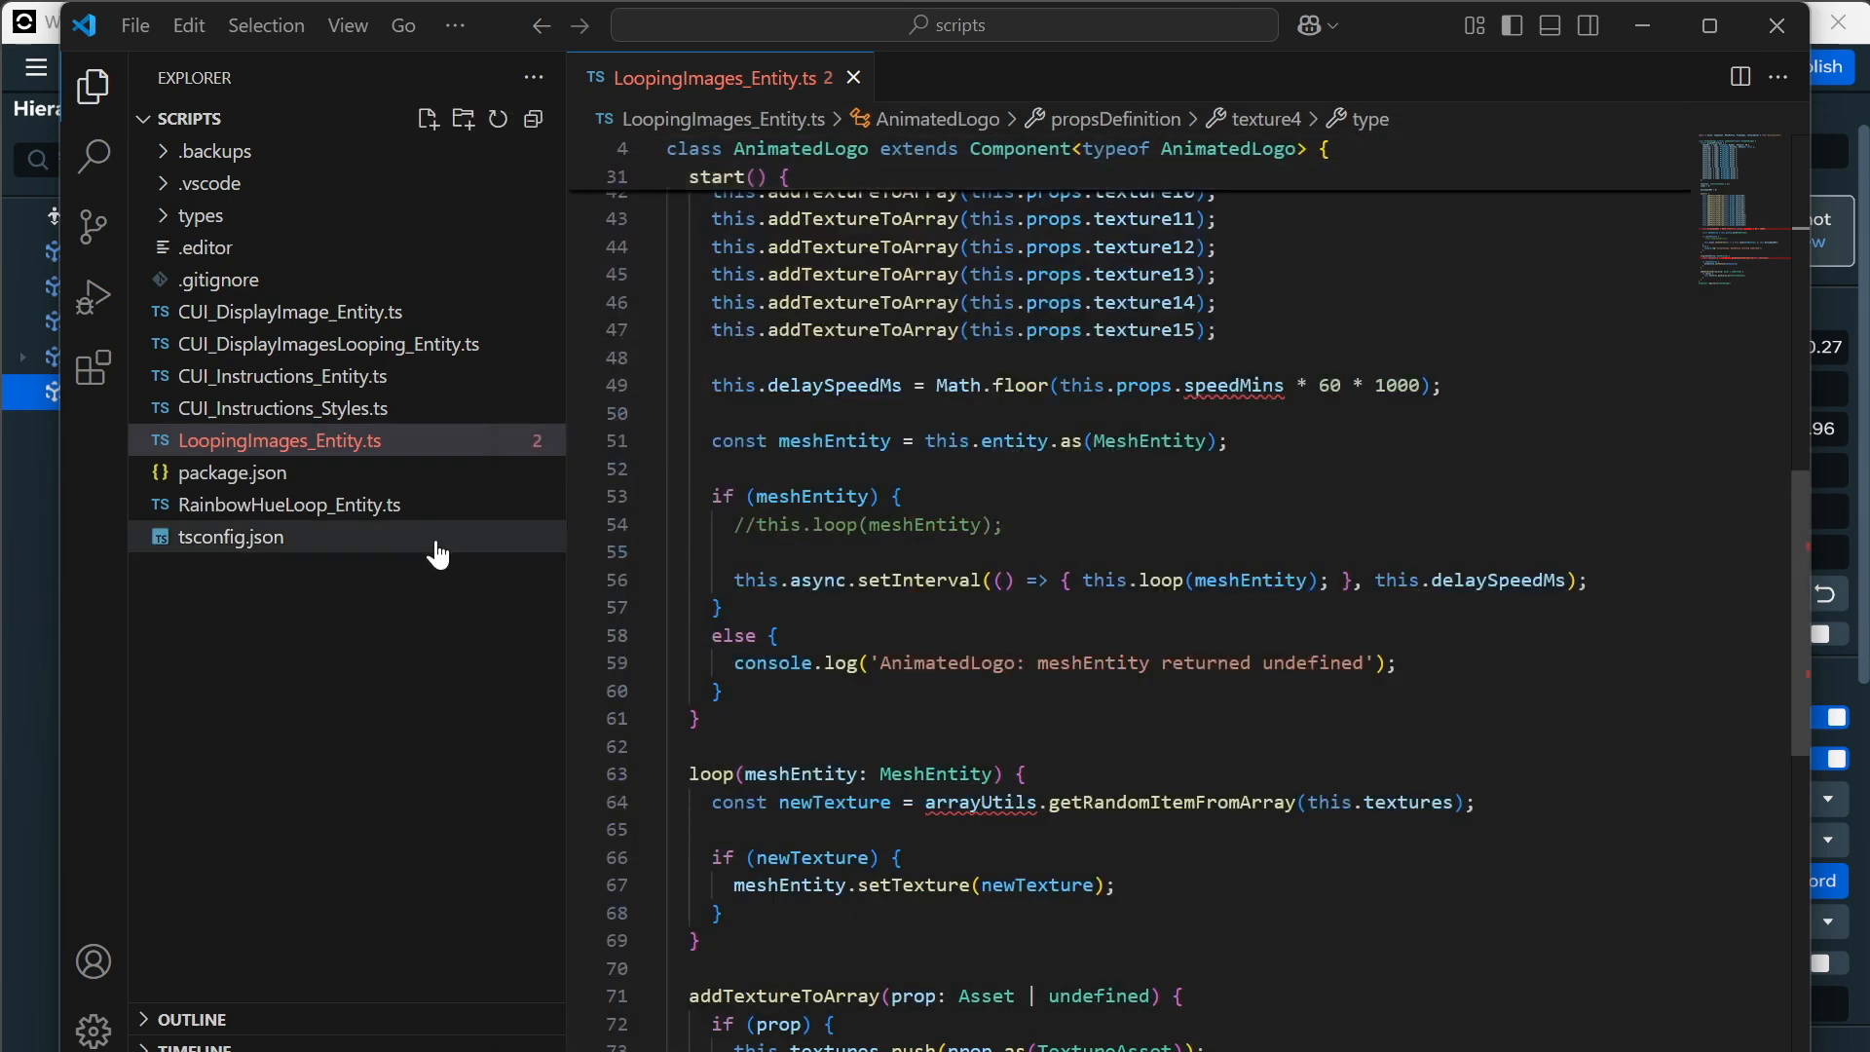
right_click(361, 436)
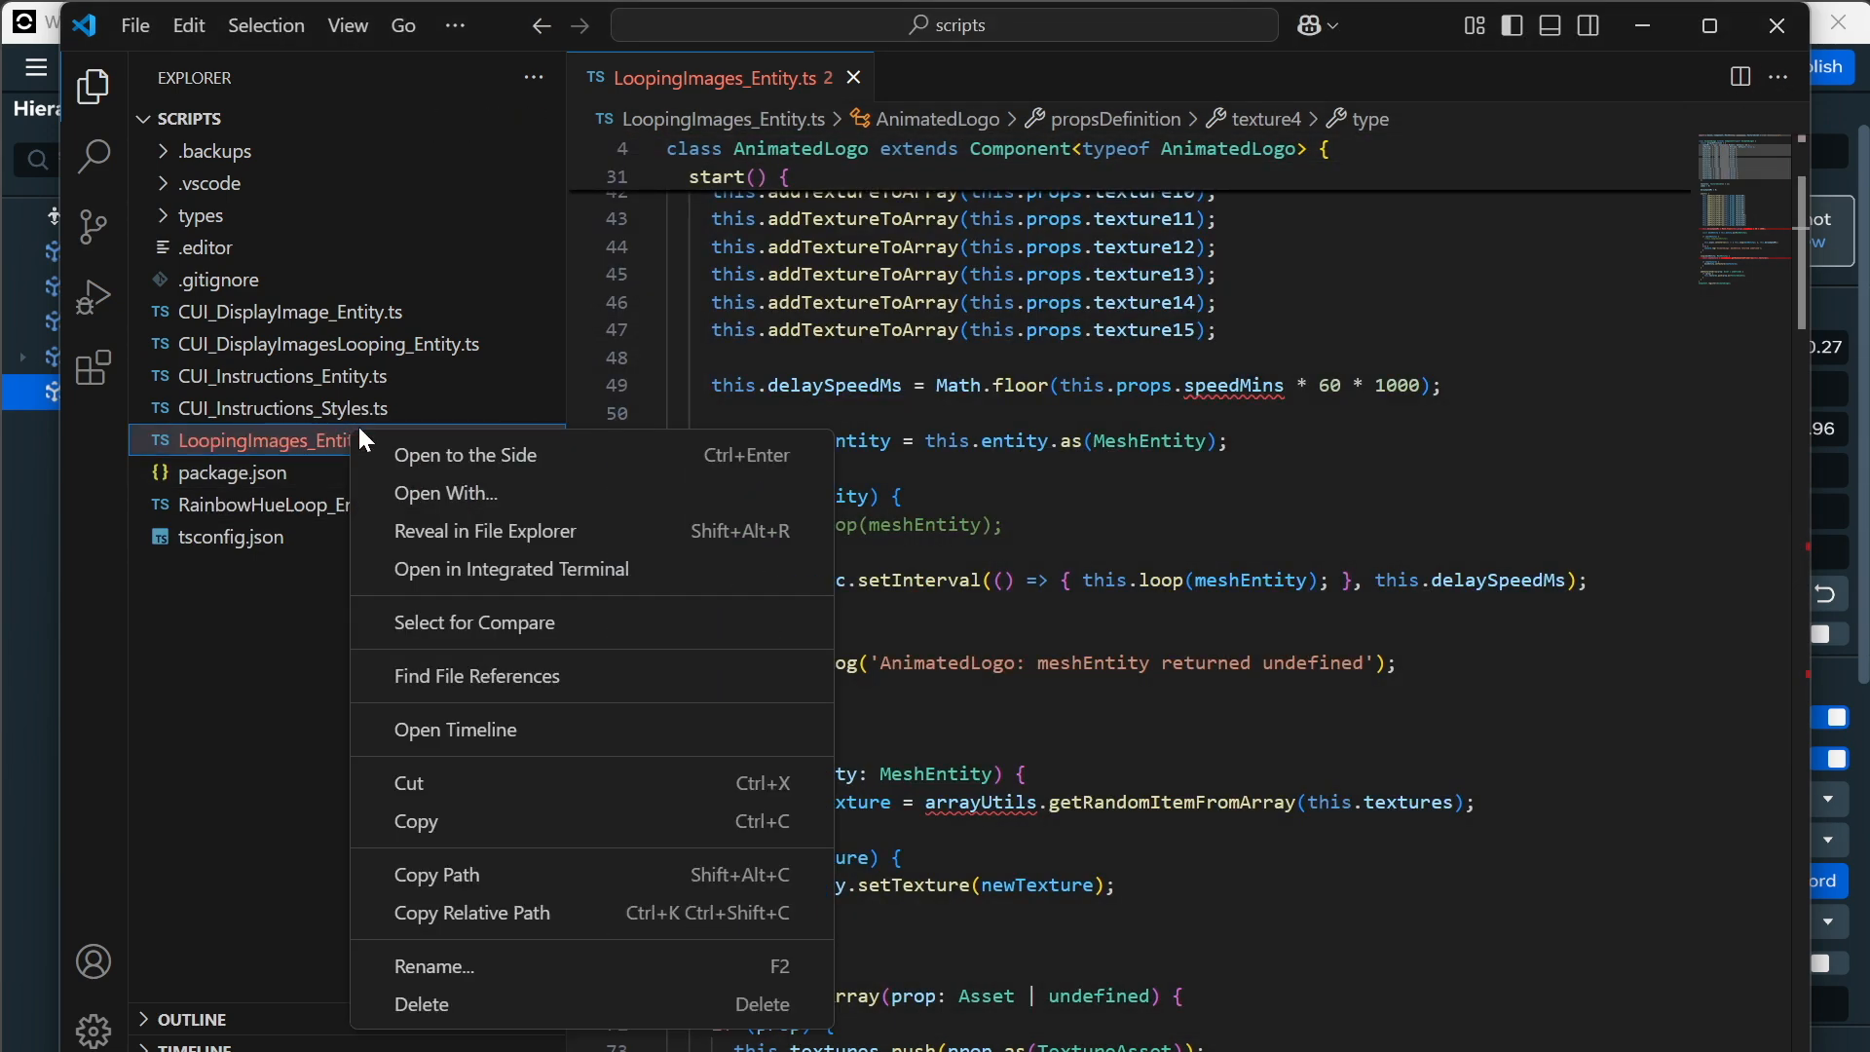
click(517, 548)
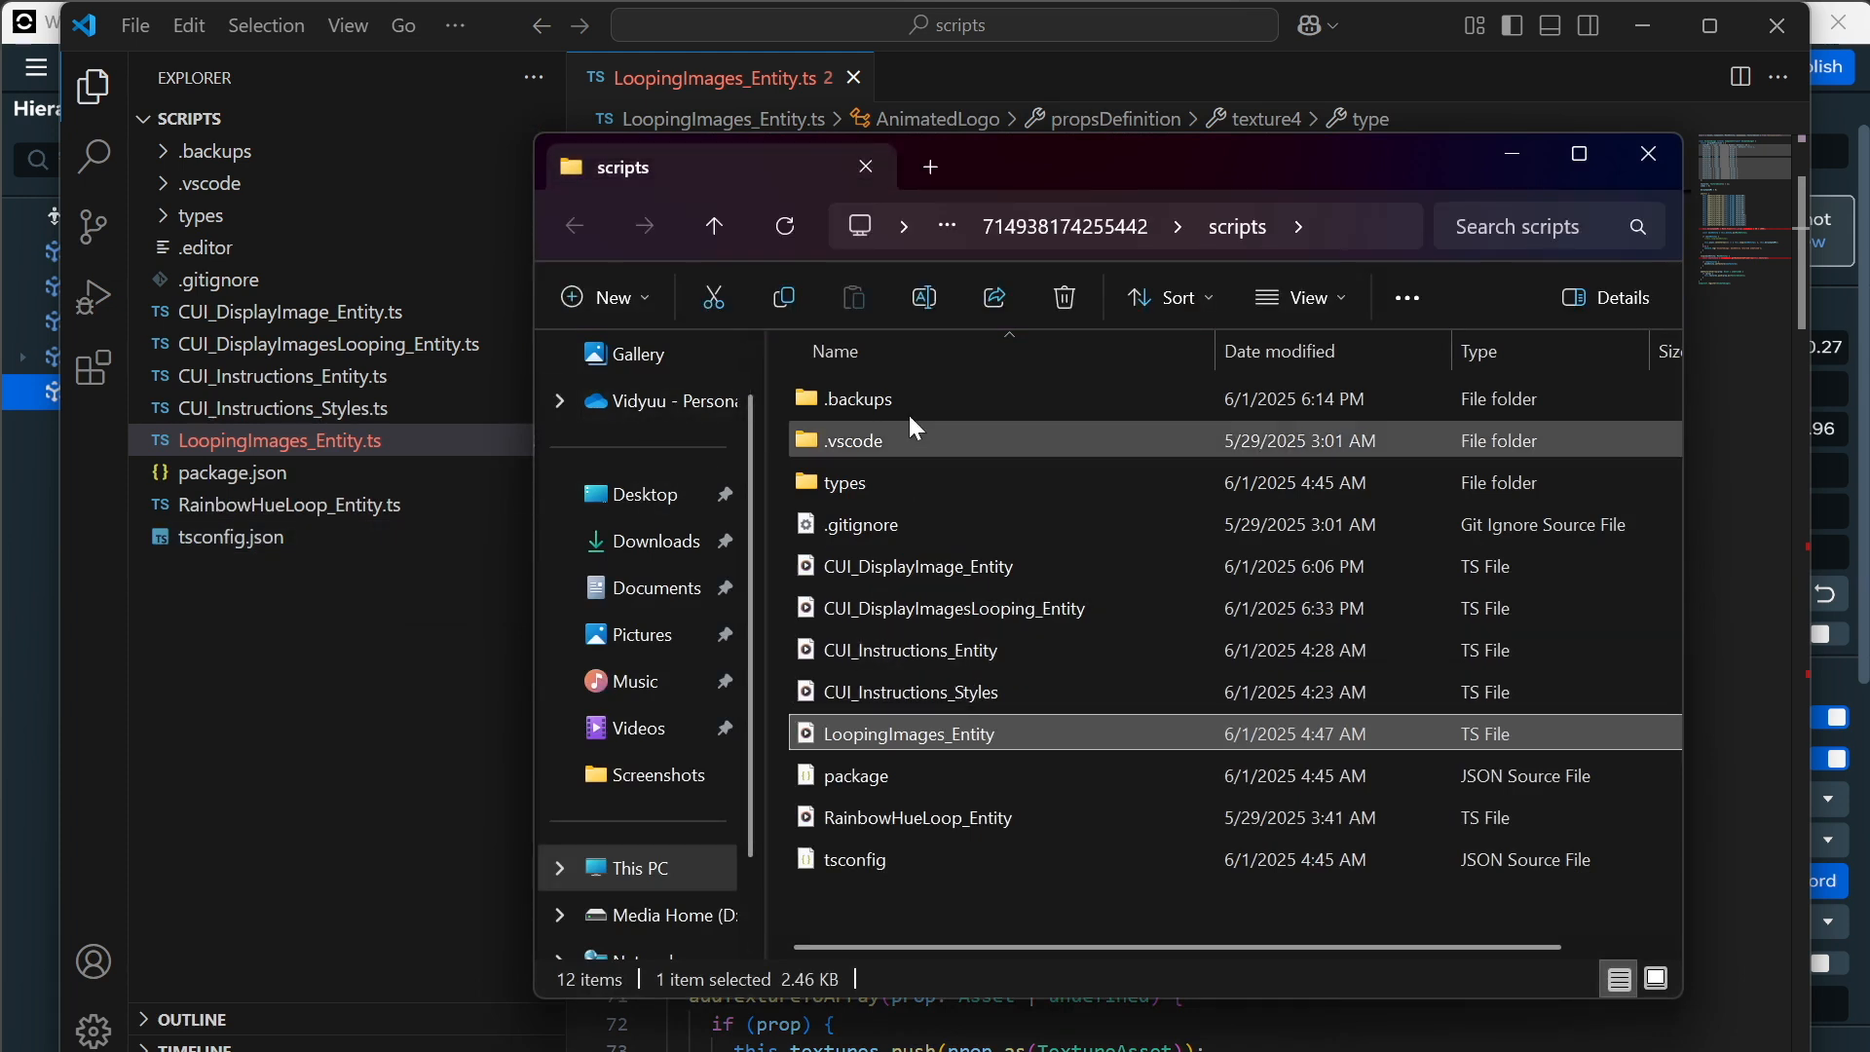
double_click(694, 237)
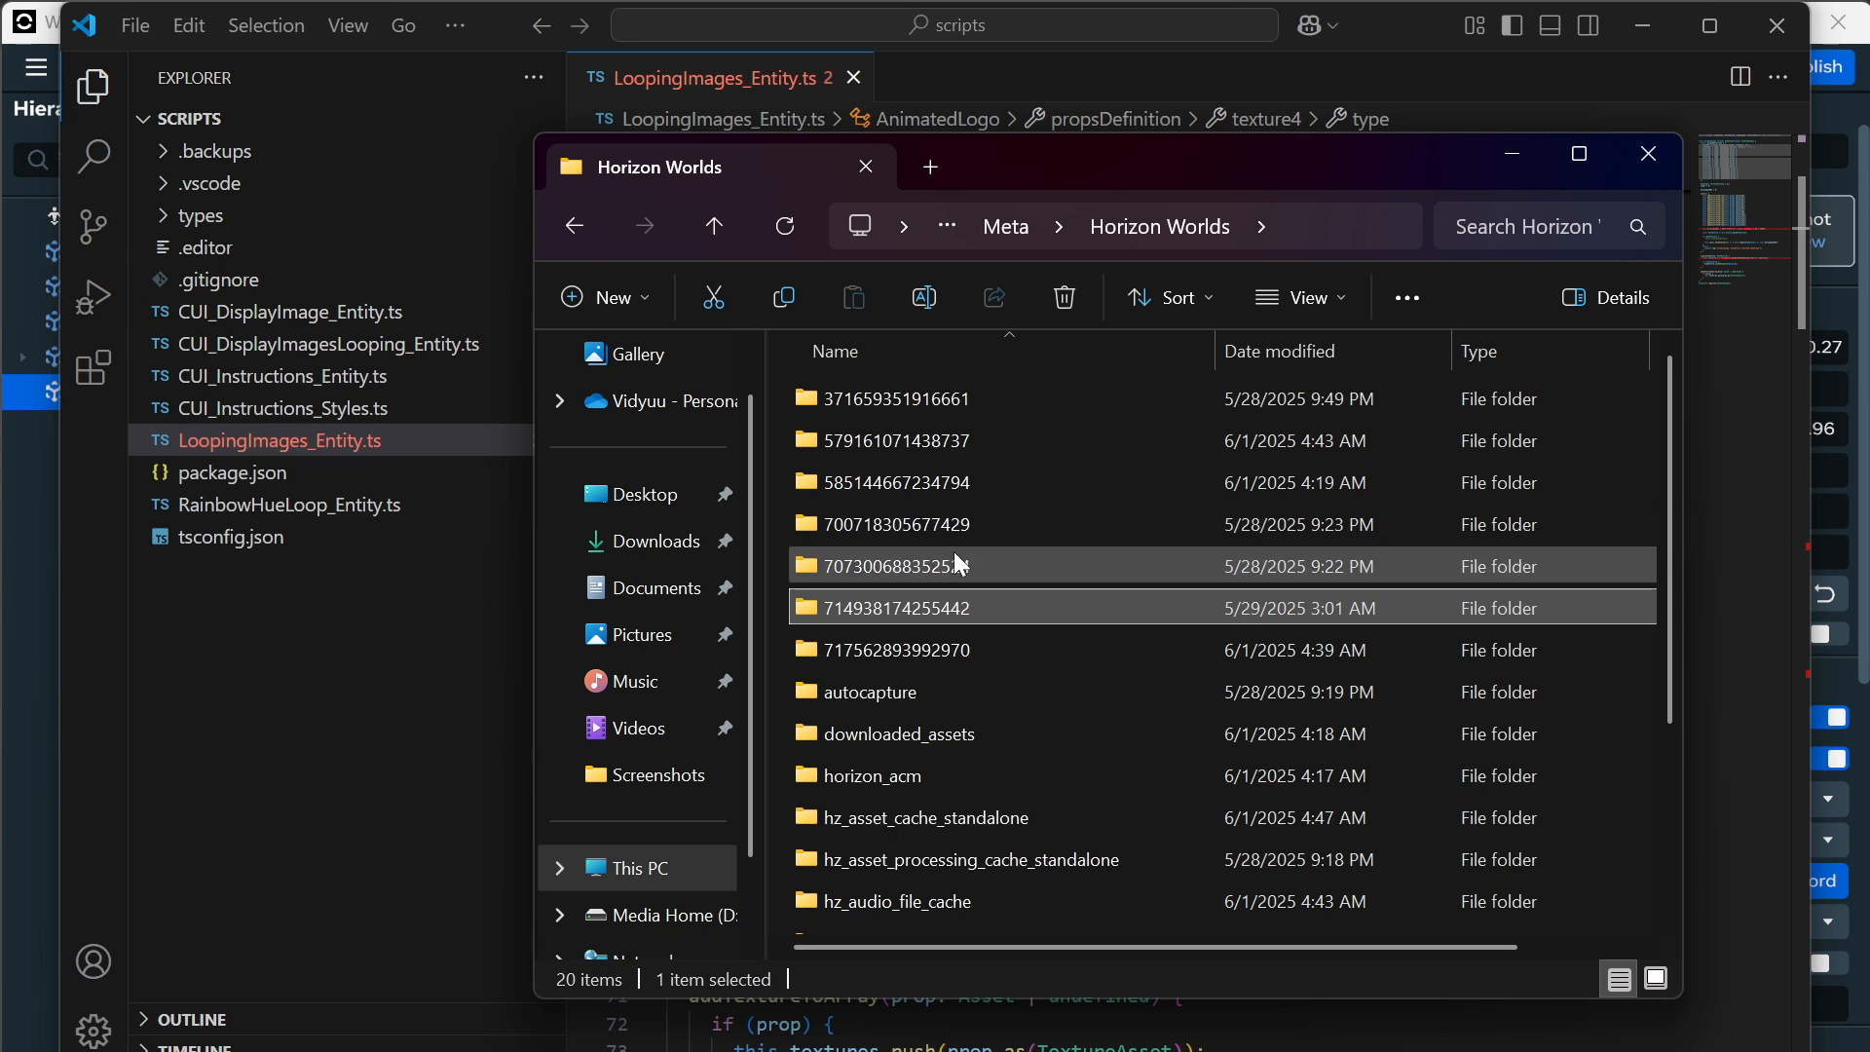
double_click(920, 654)
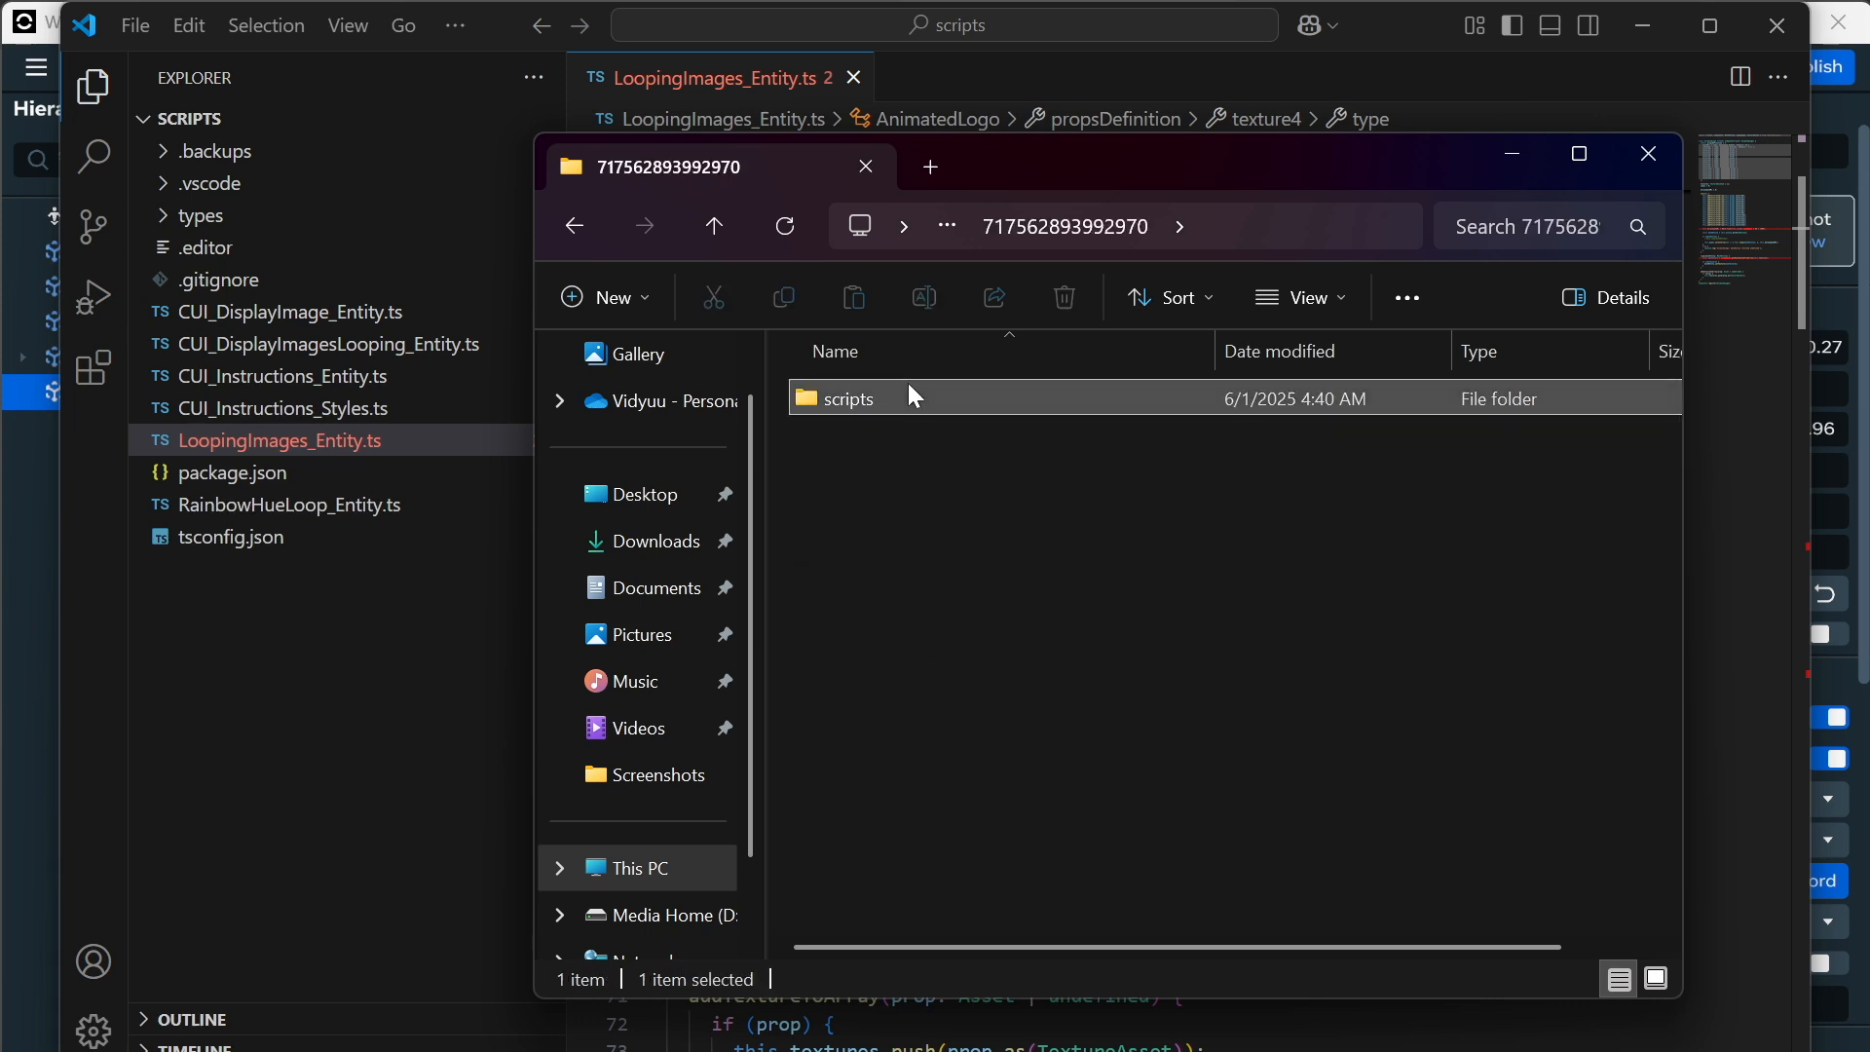
double_click(916, 397)
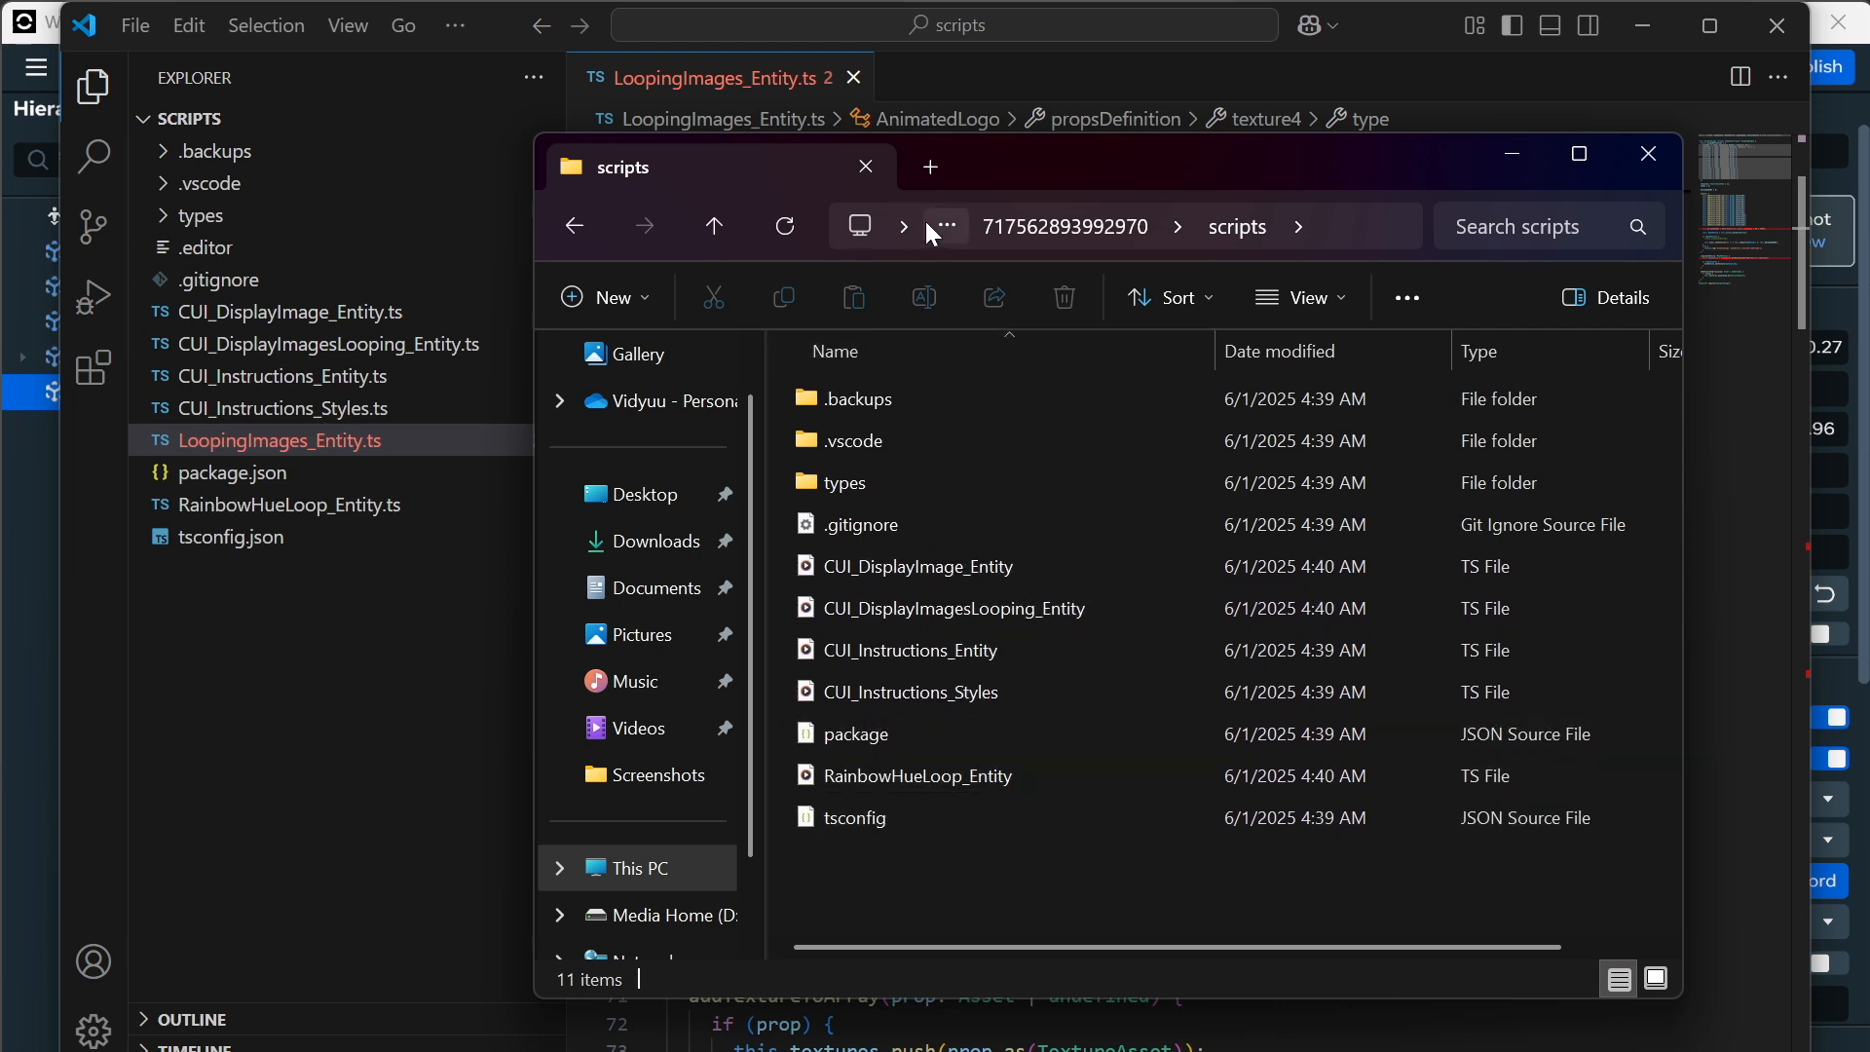
click(725, 220)
click(738, 226)
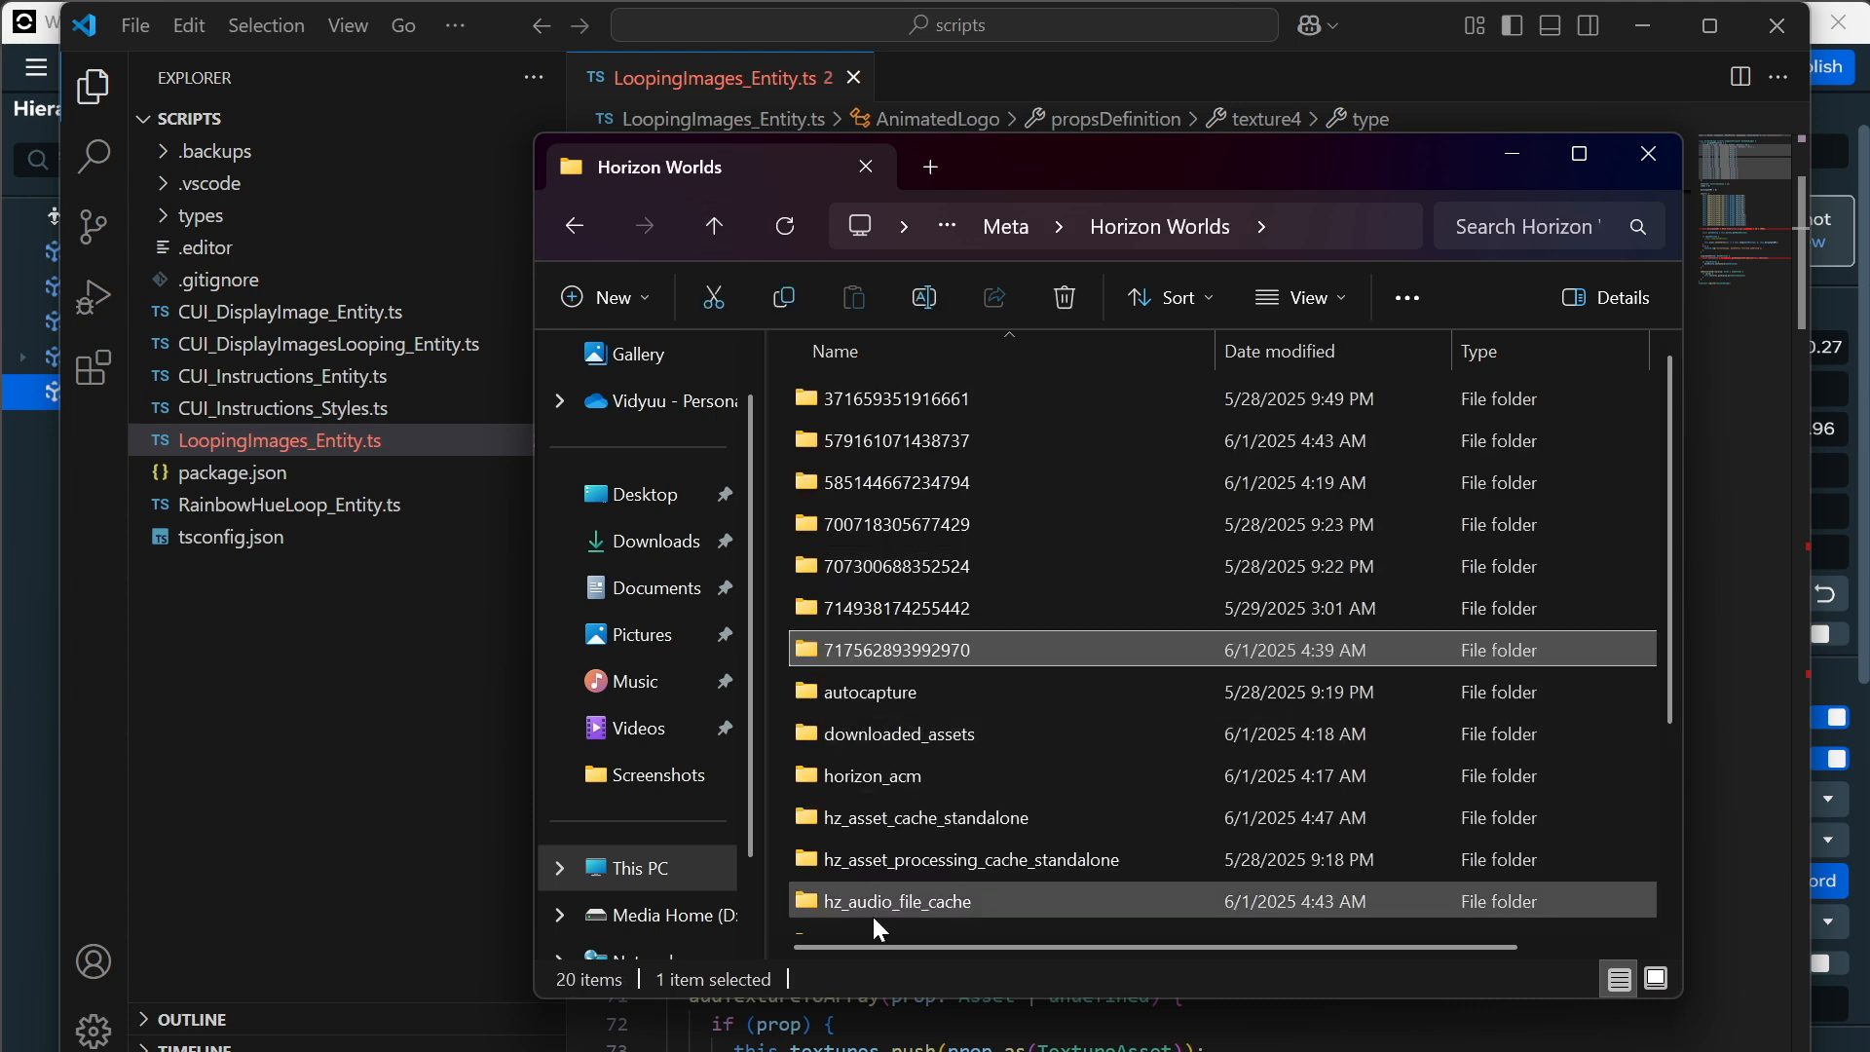
double_click(916, 414)
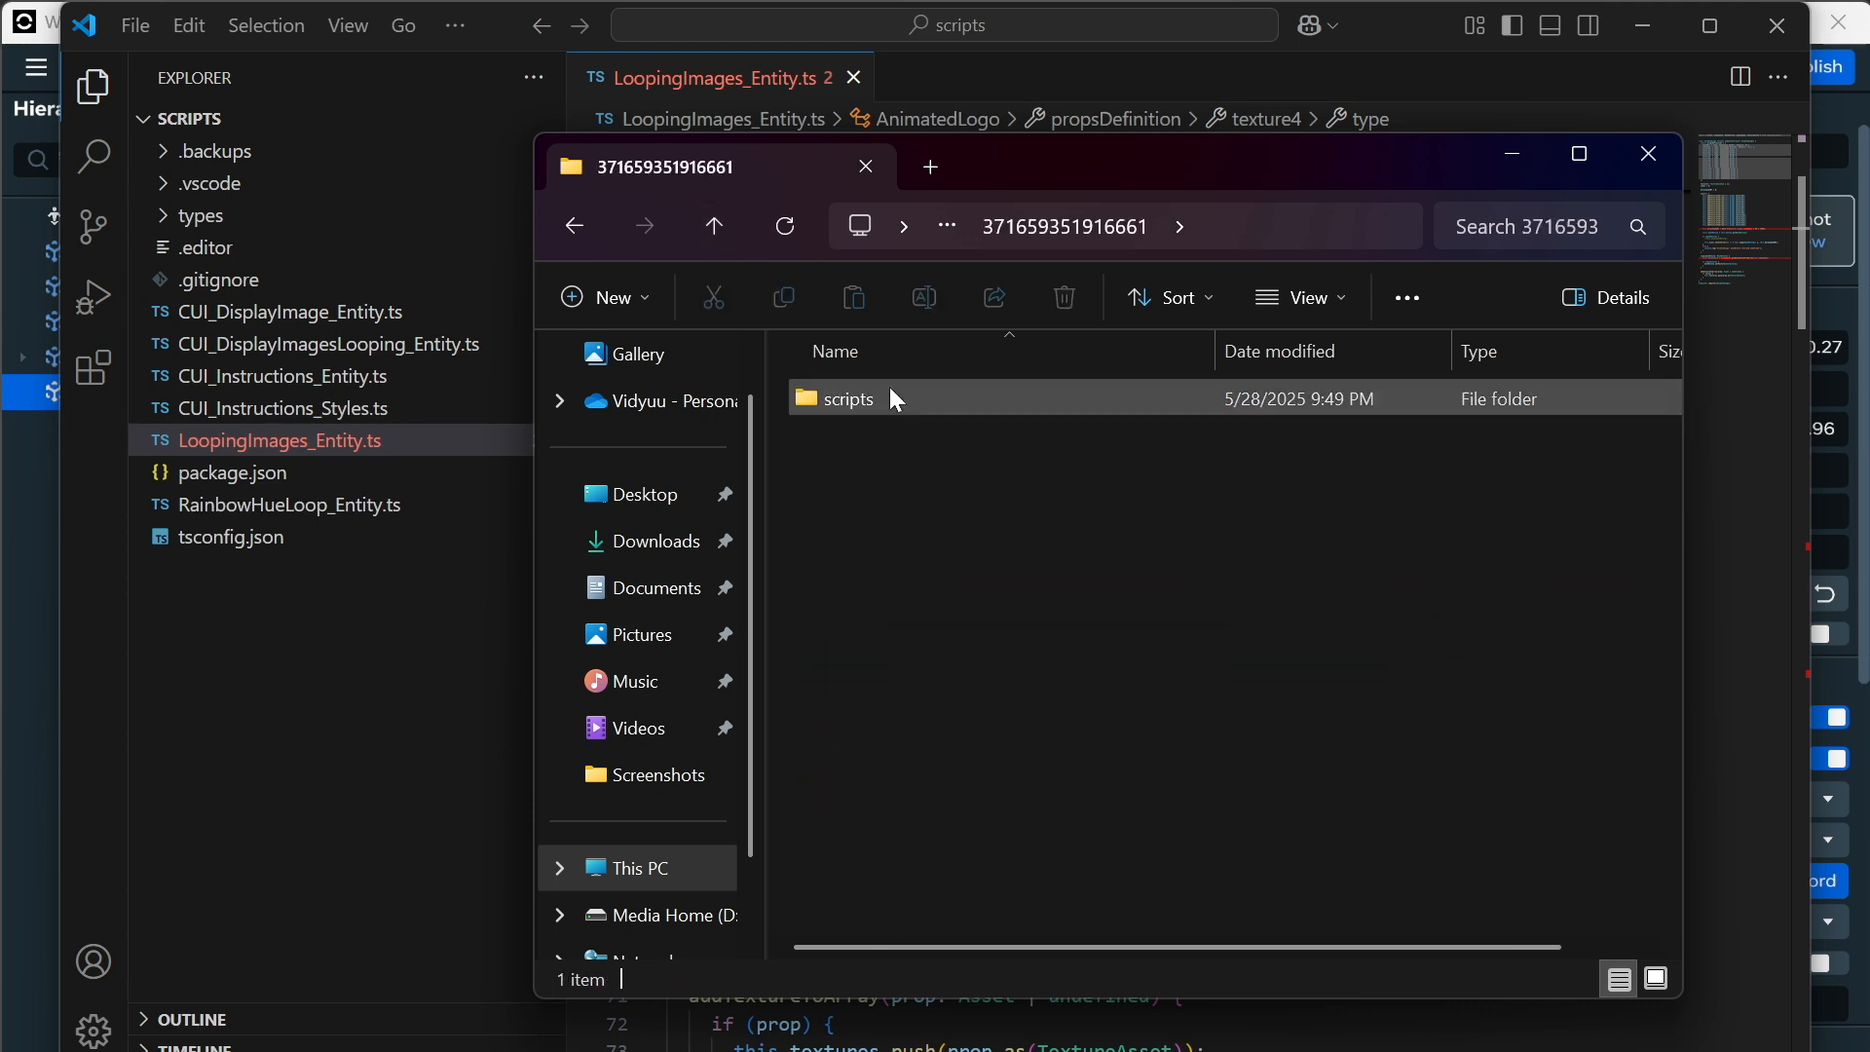
double_click(893, 402)
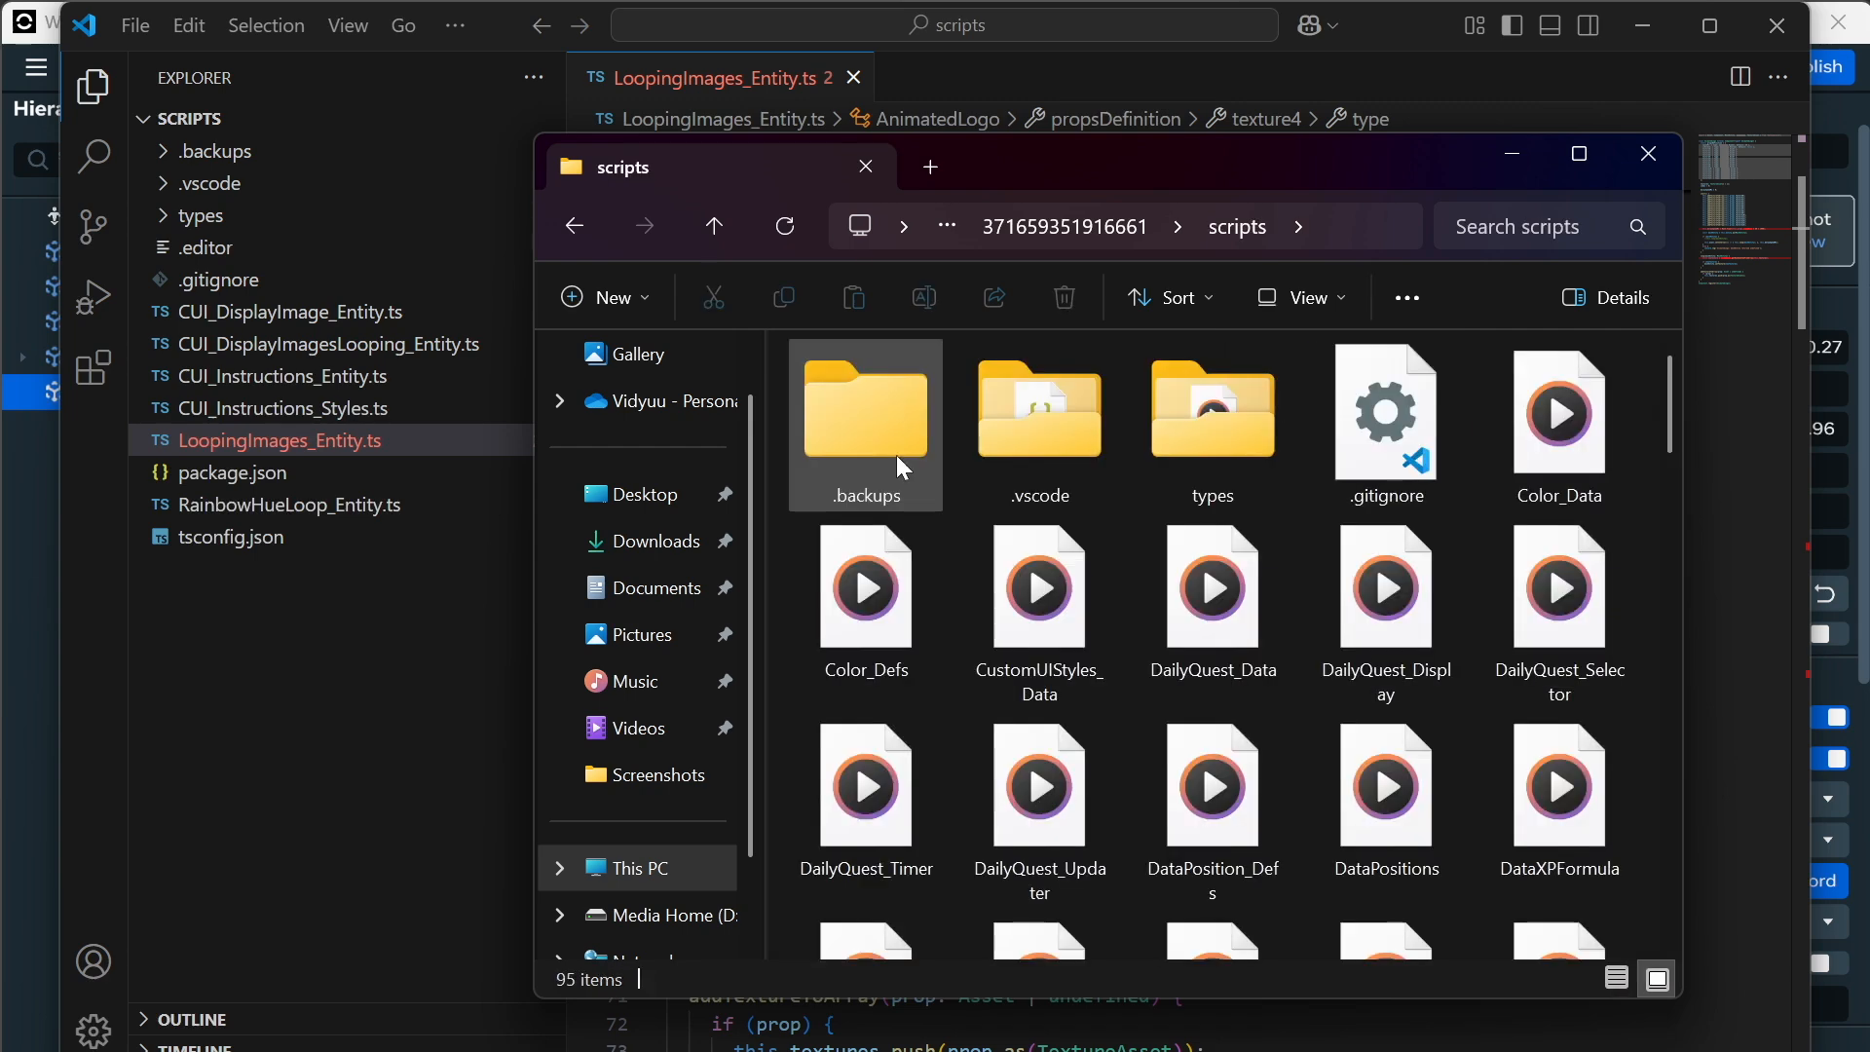
scroll(910, 466, down, 15)
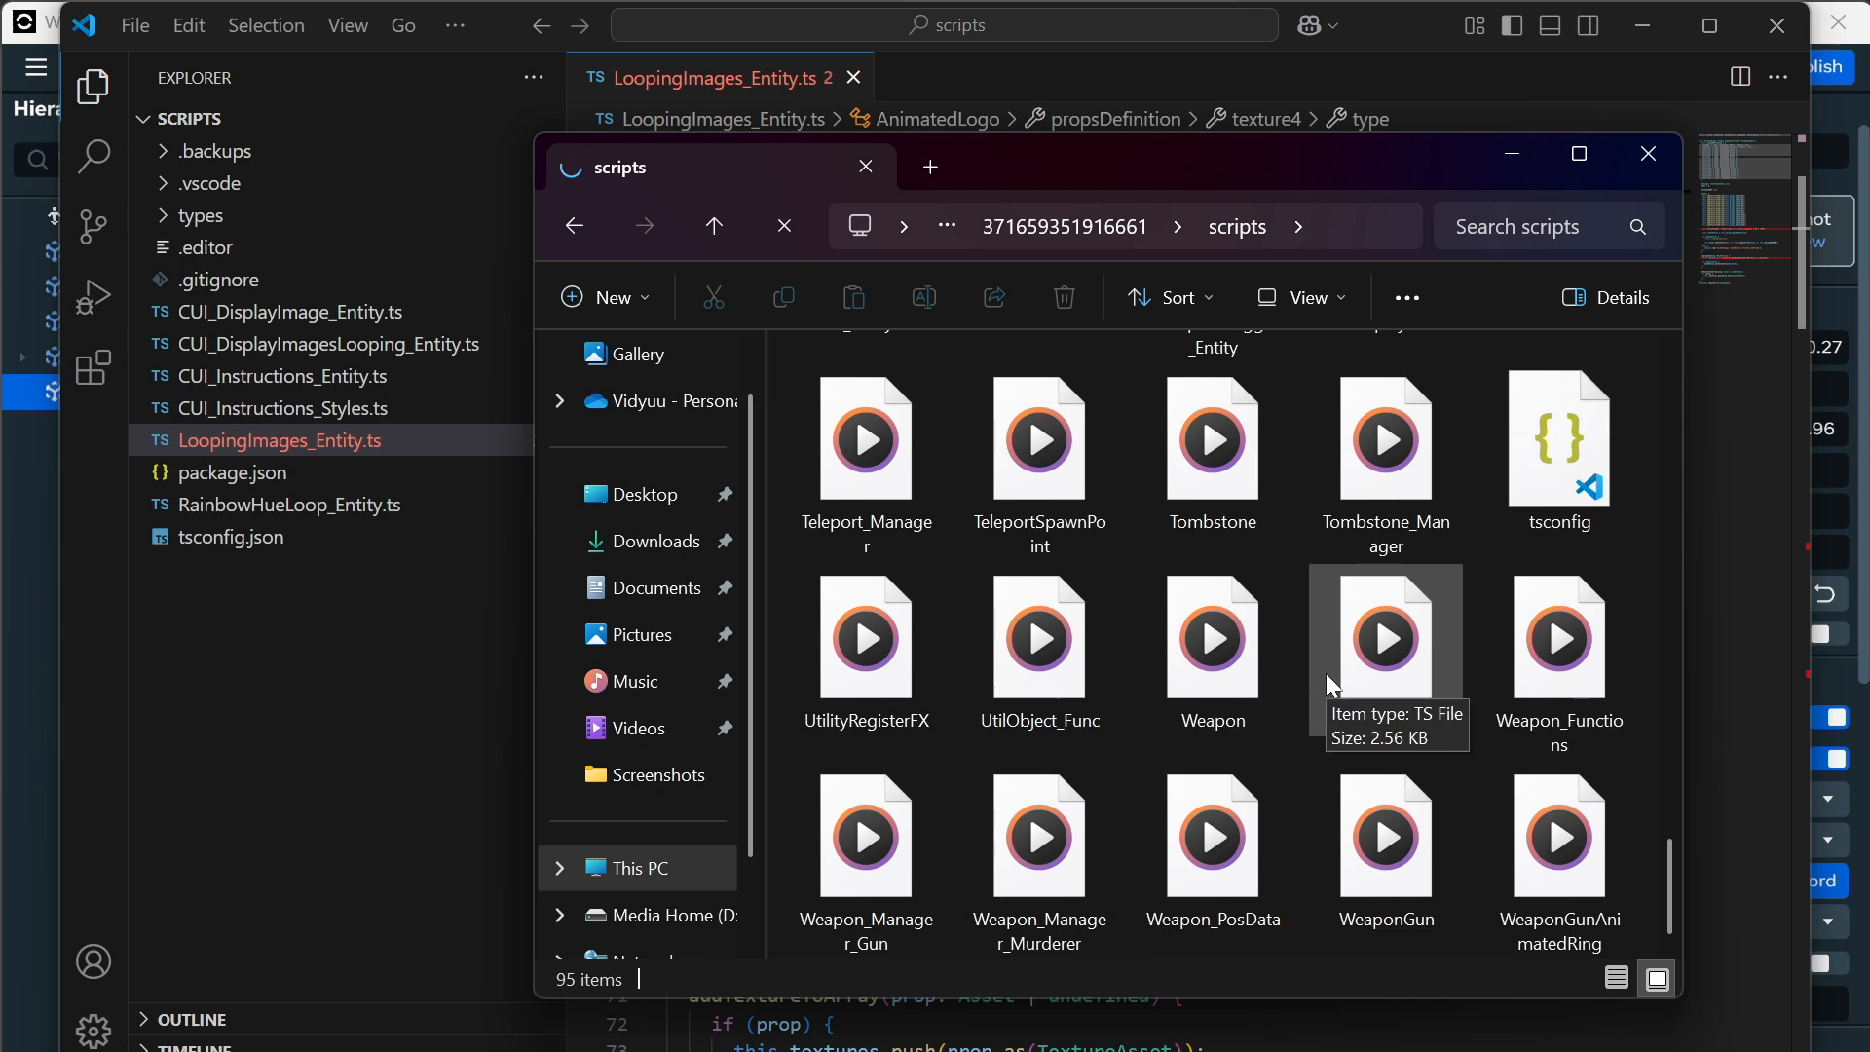
click(717, 237)
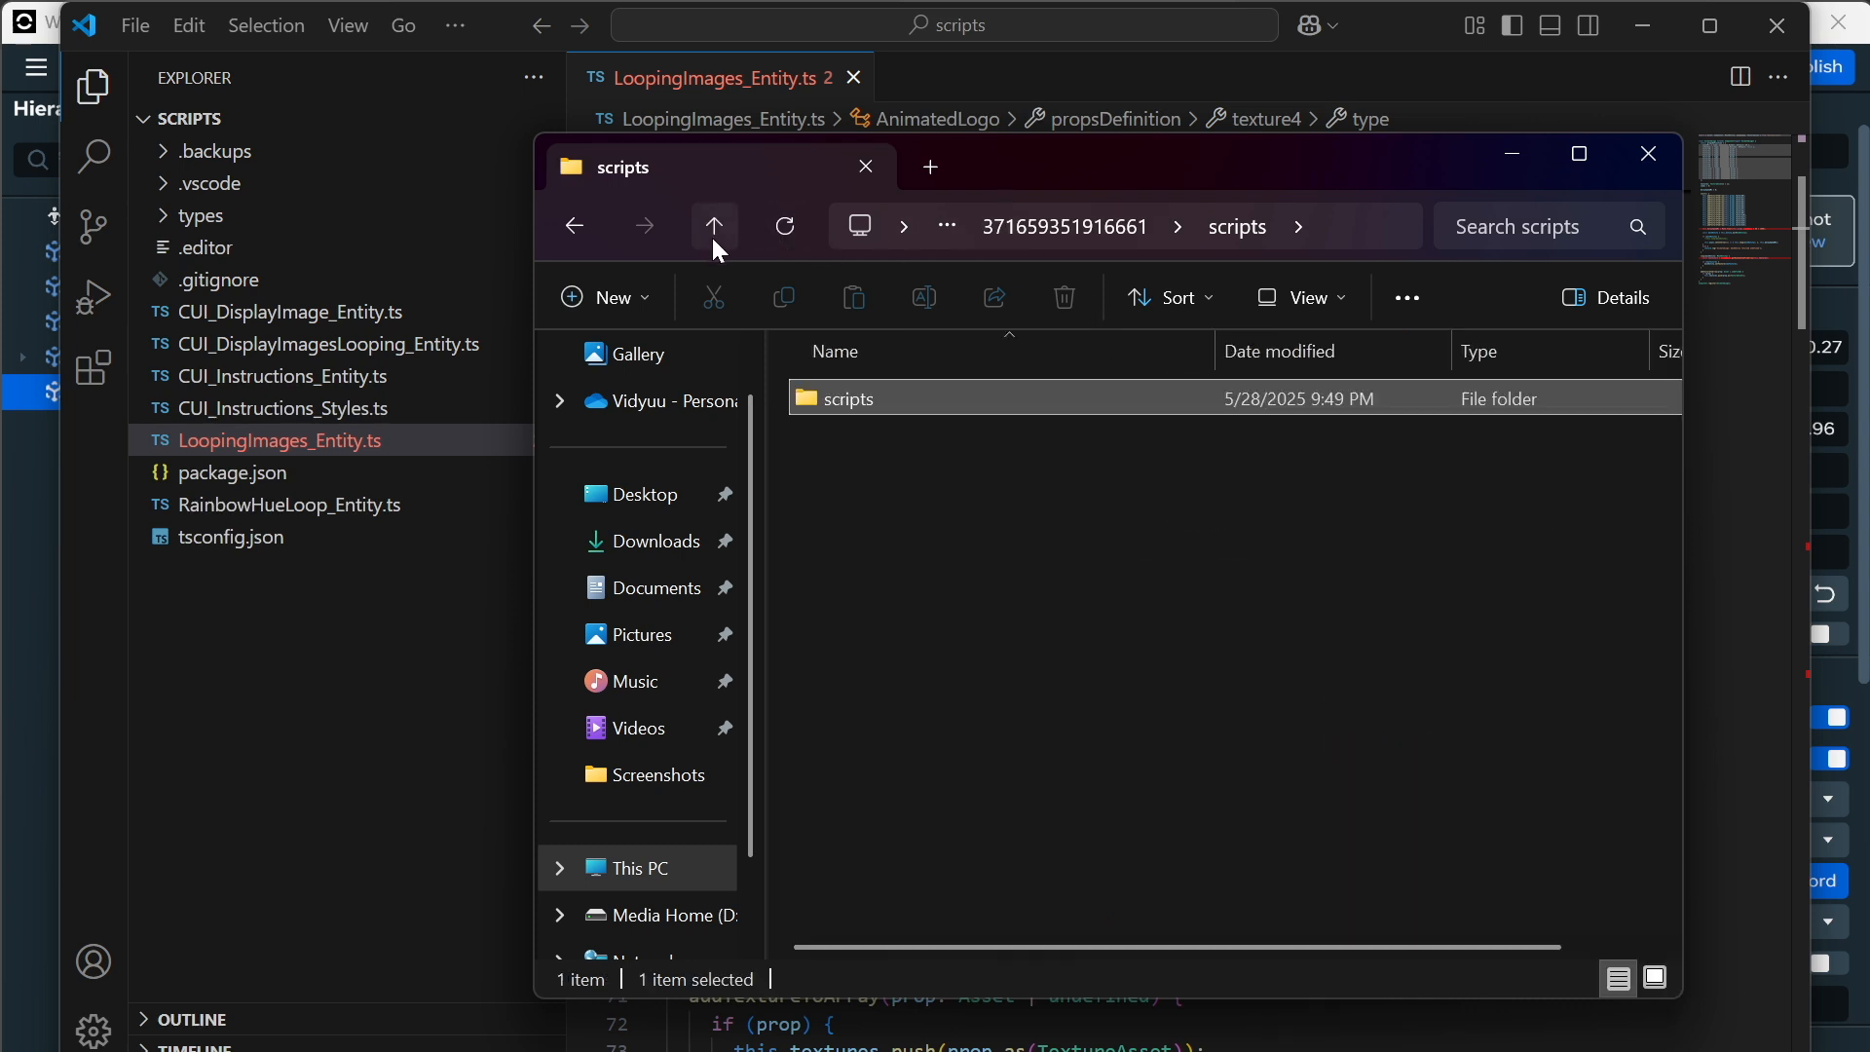
click(722, 240)
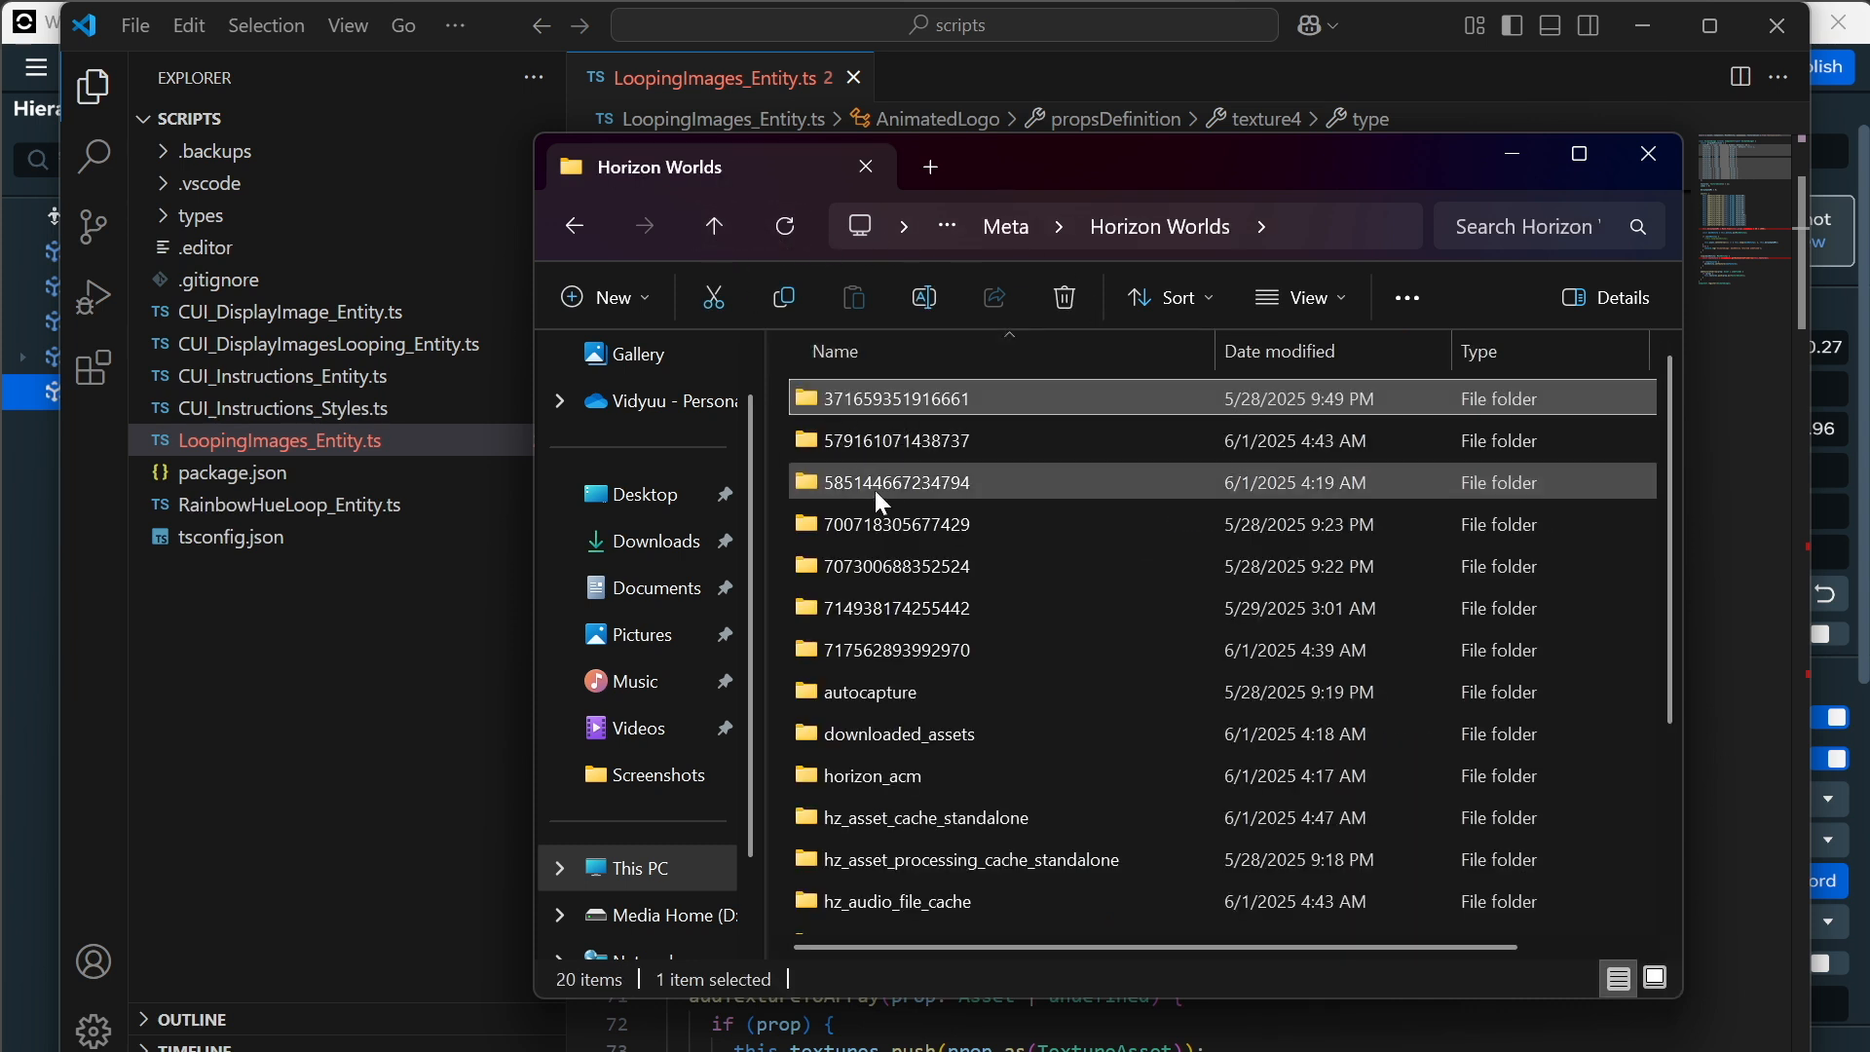
double_click(901, 437)
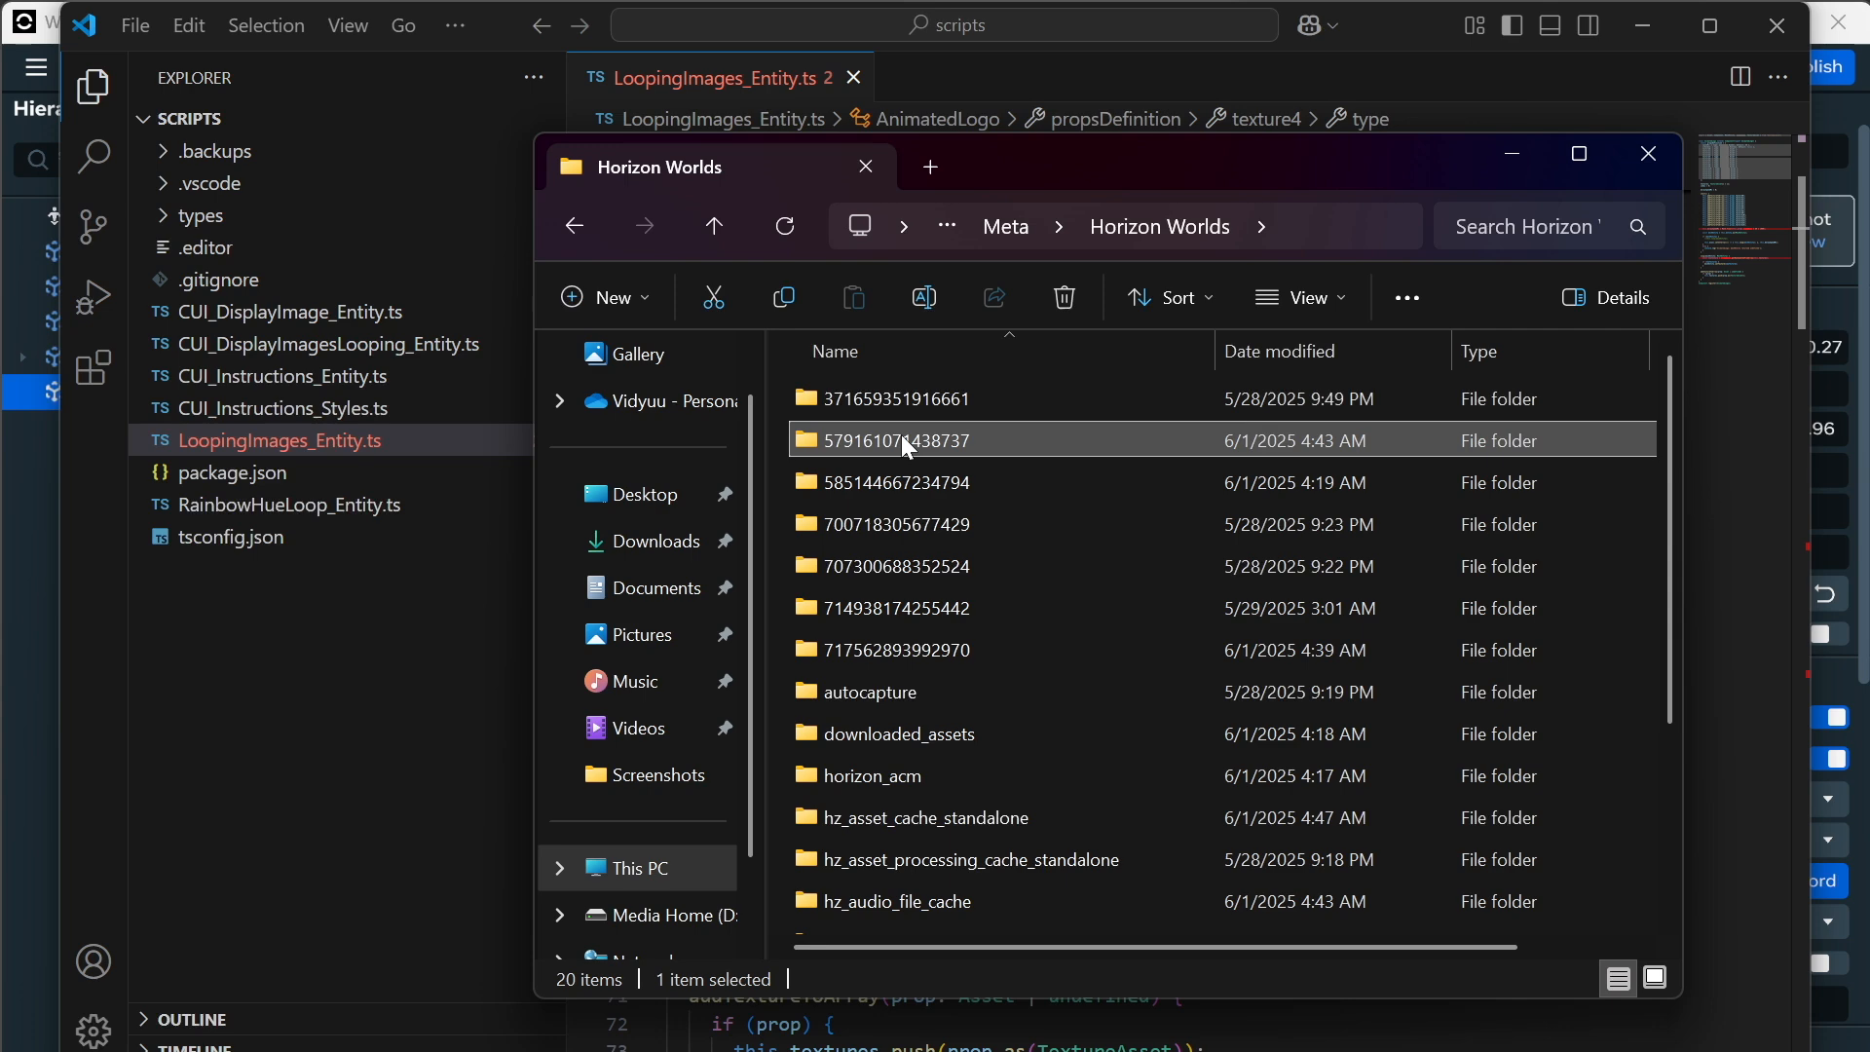
double_click(881, 407)
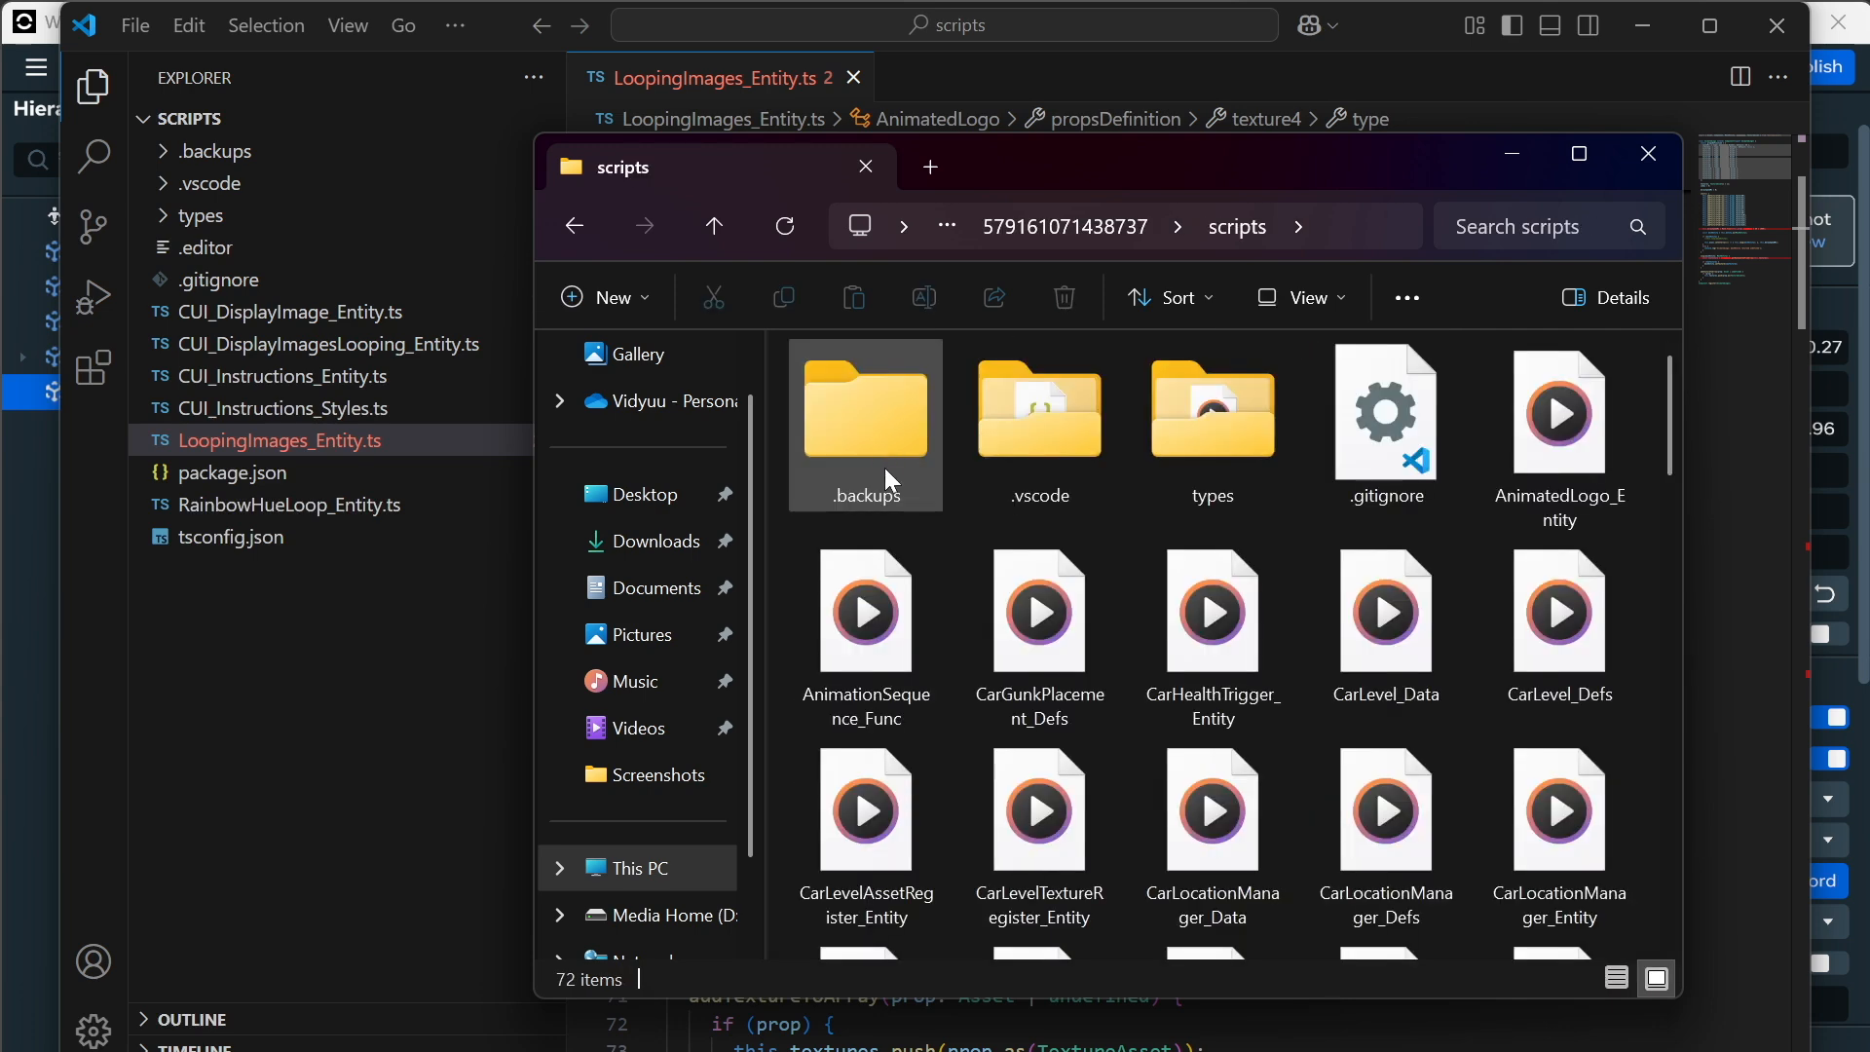
scroll(891, 457, down, 3)
scroll(898, 456, down, 10)
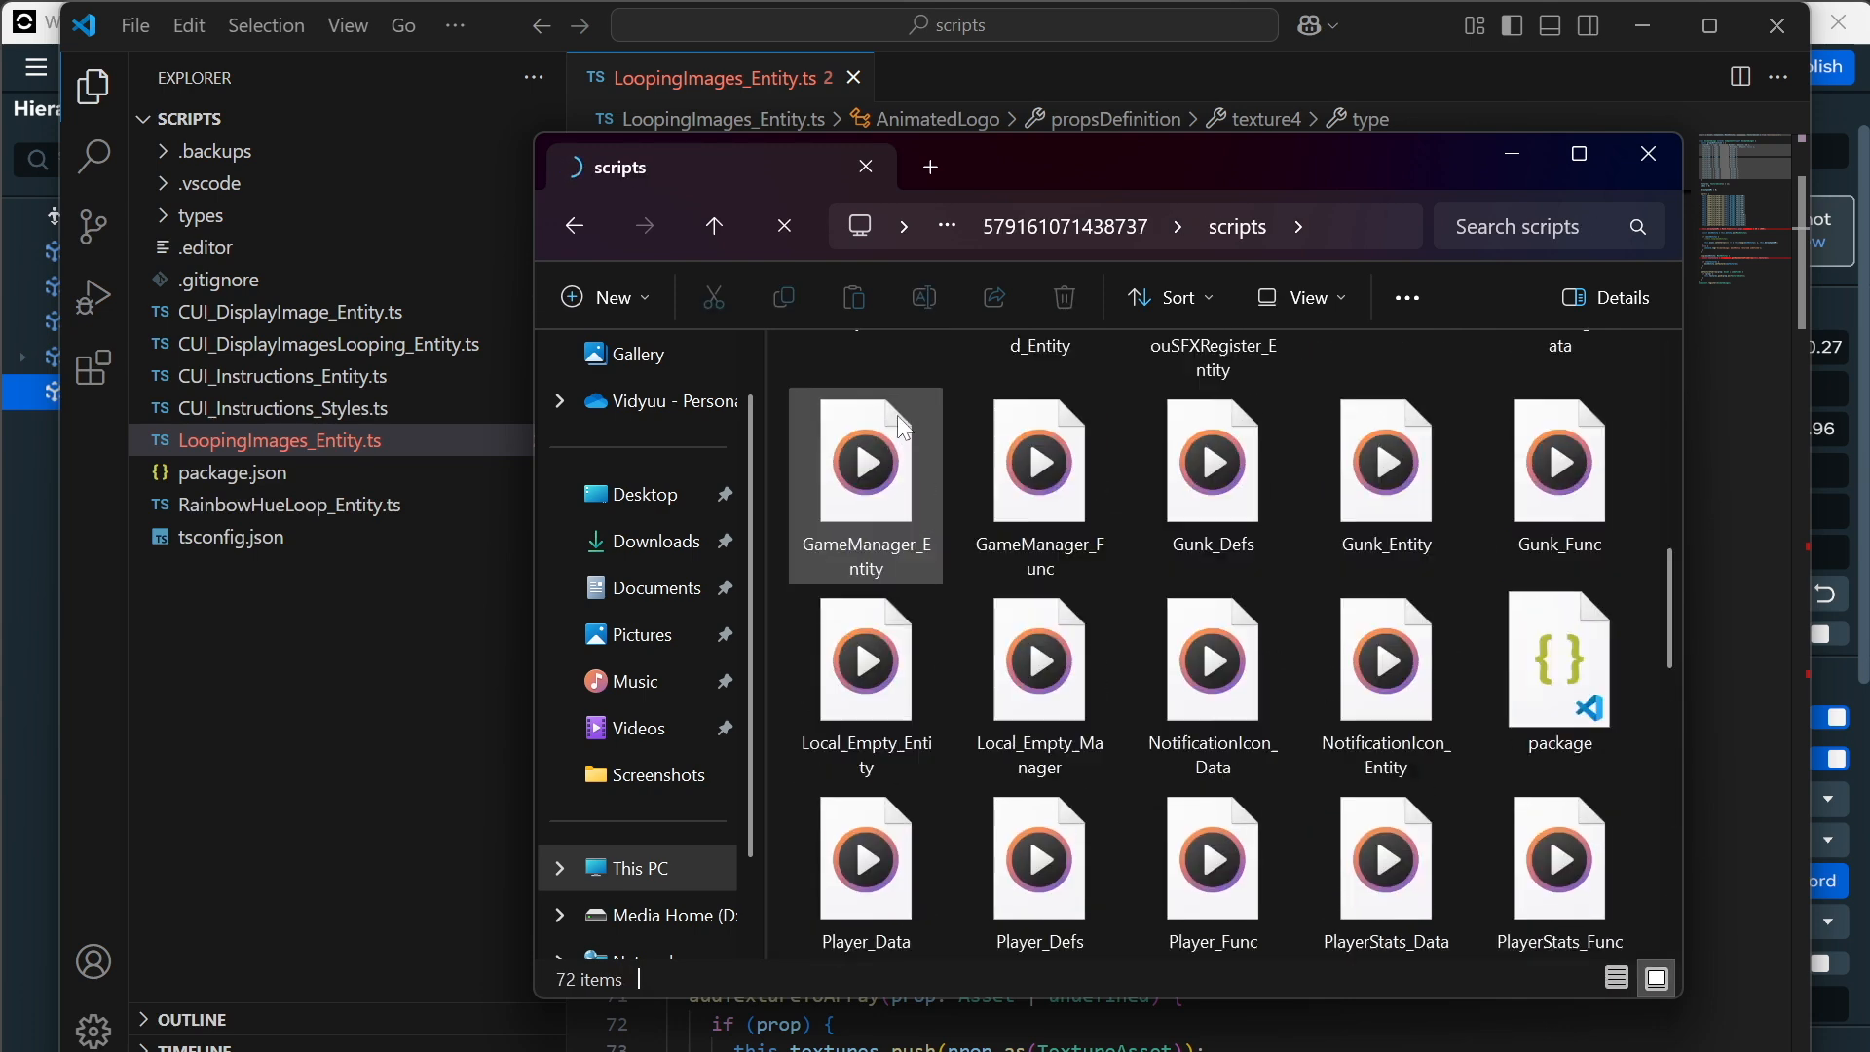
click(1428, 494)
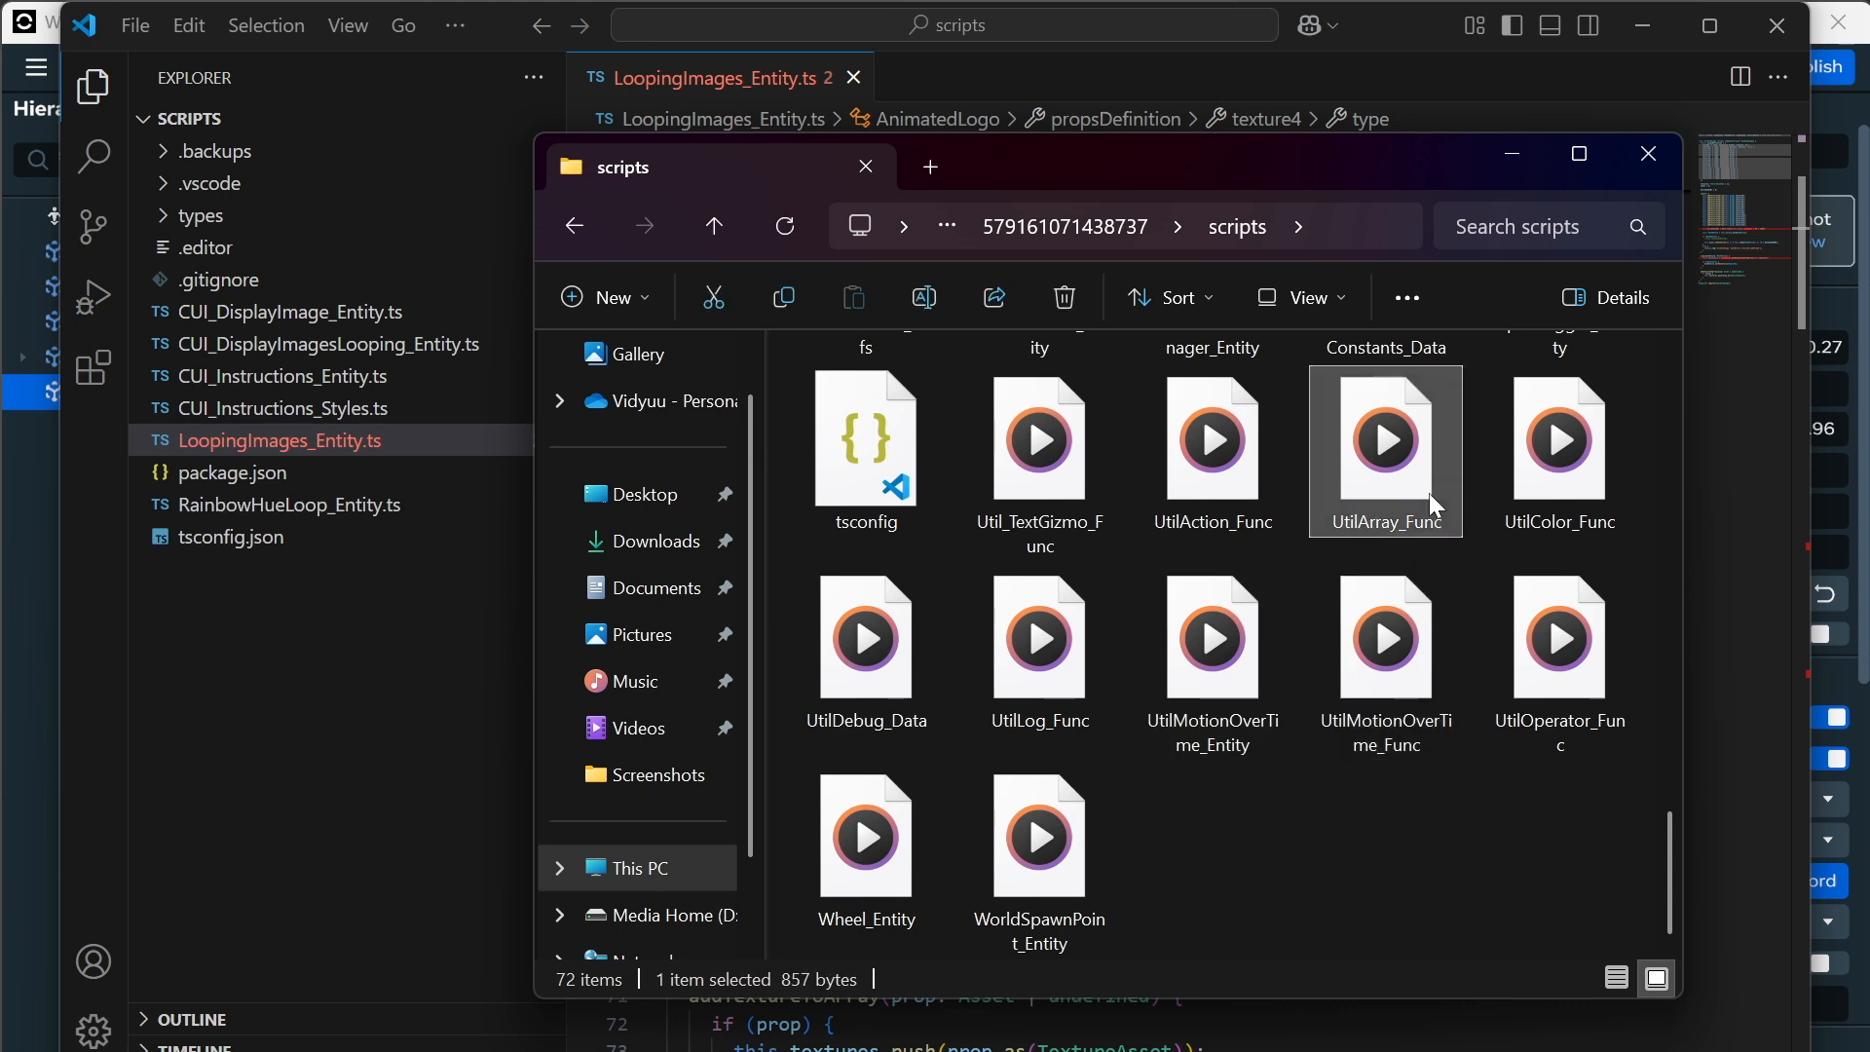
key(ctrl+c)
click(576, 226)
click(576, 226)
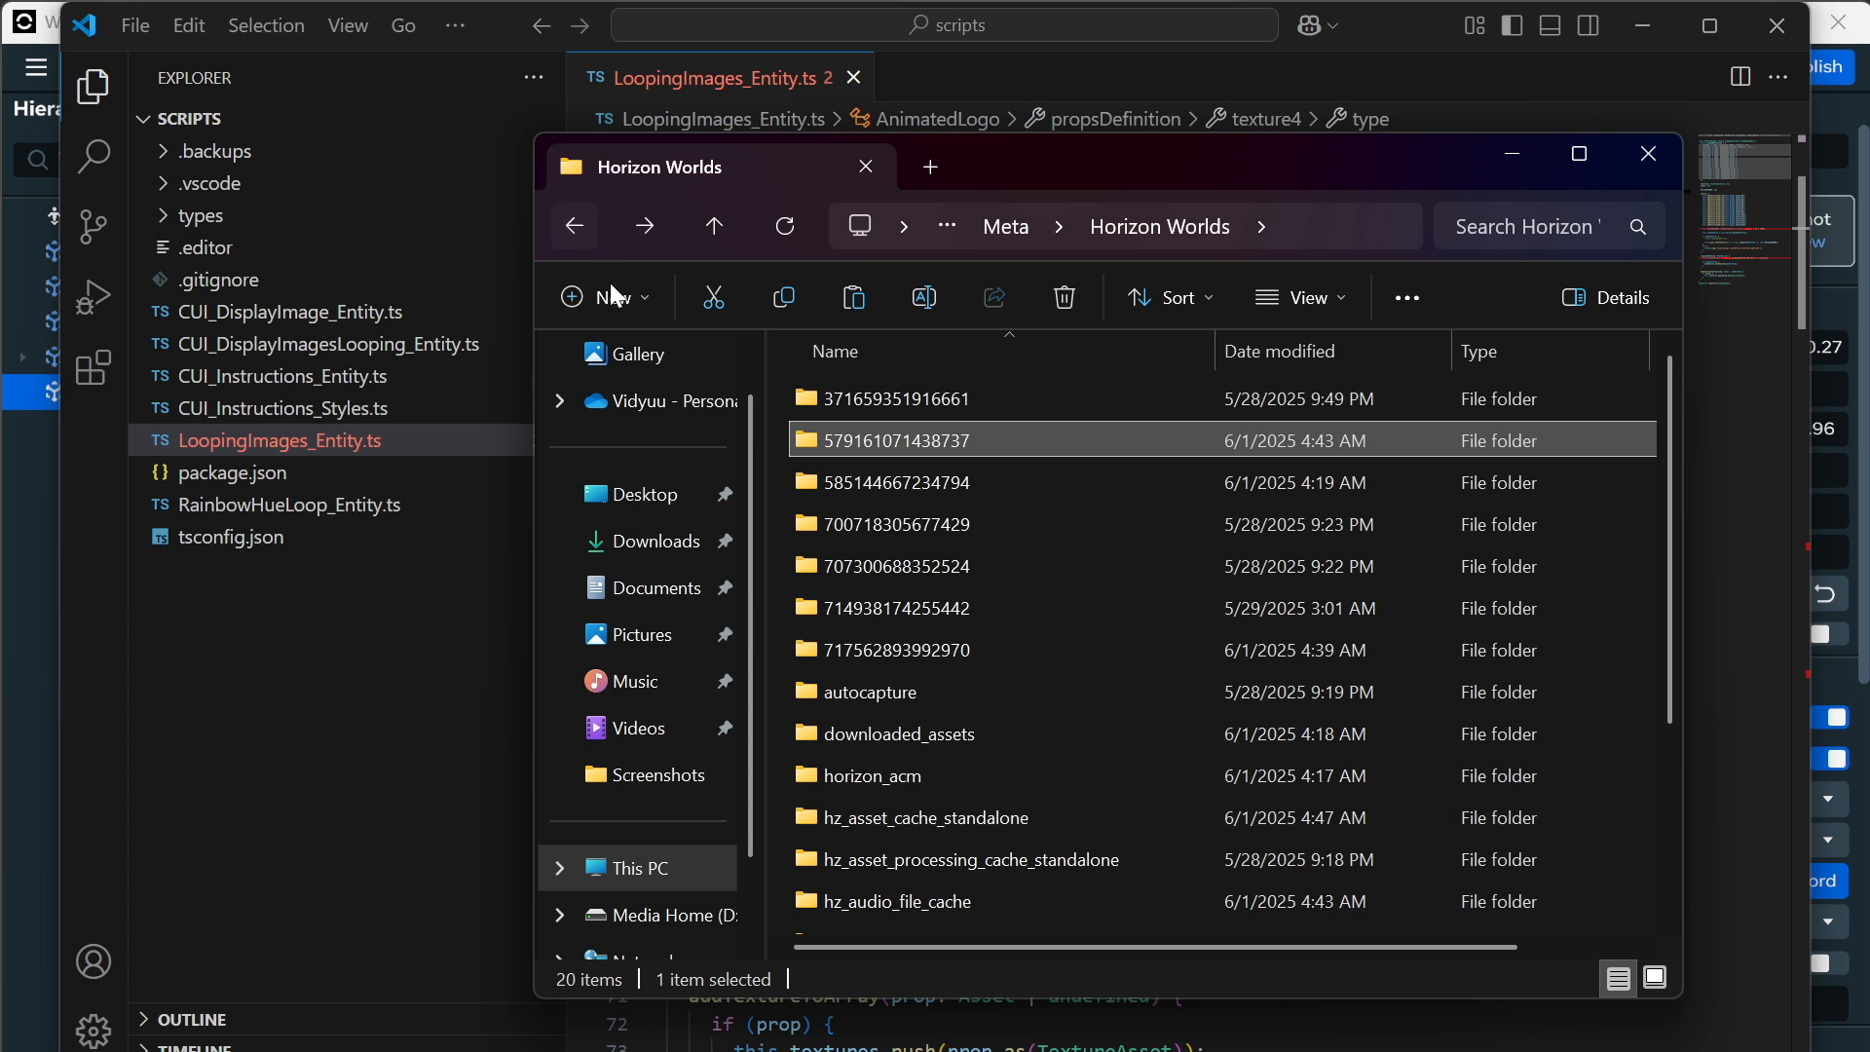
double_click(851, 649)
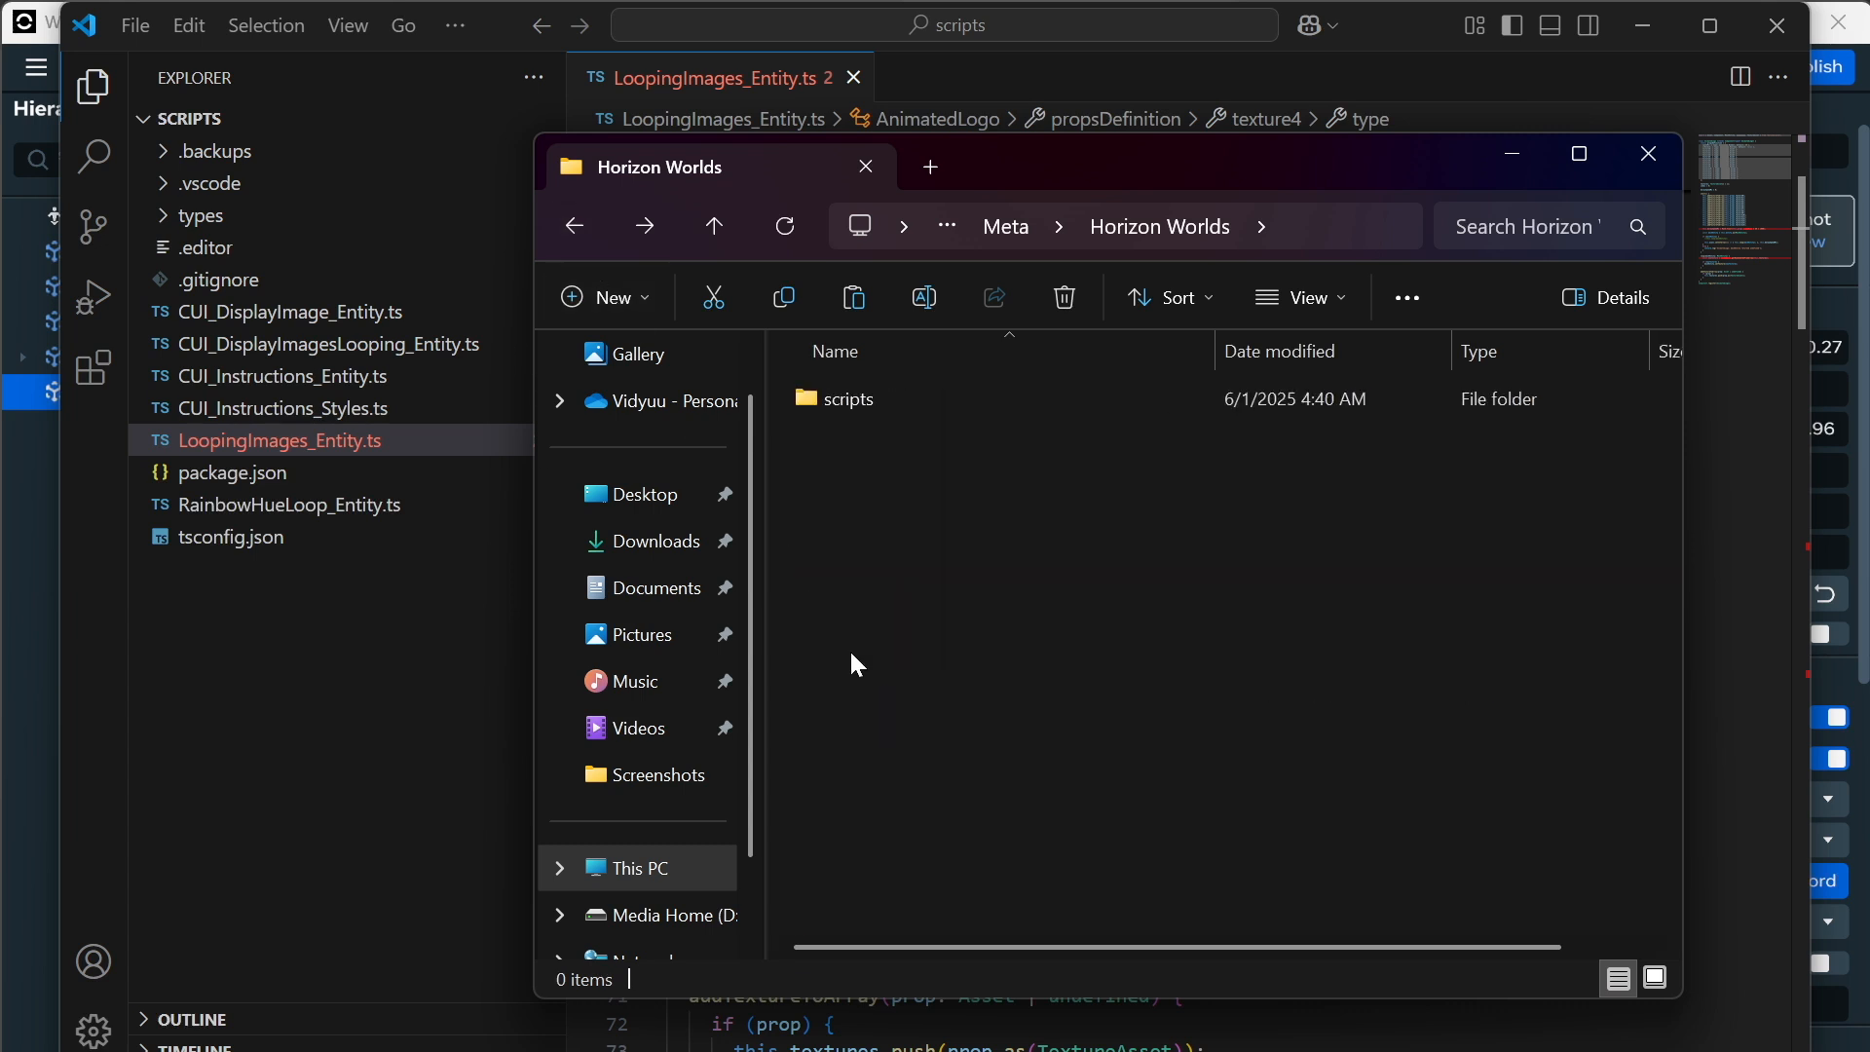
click(870, 409)
double_click(869, 405)
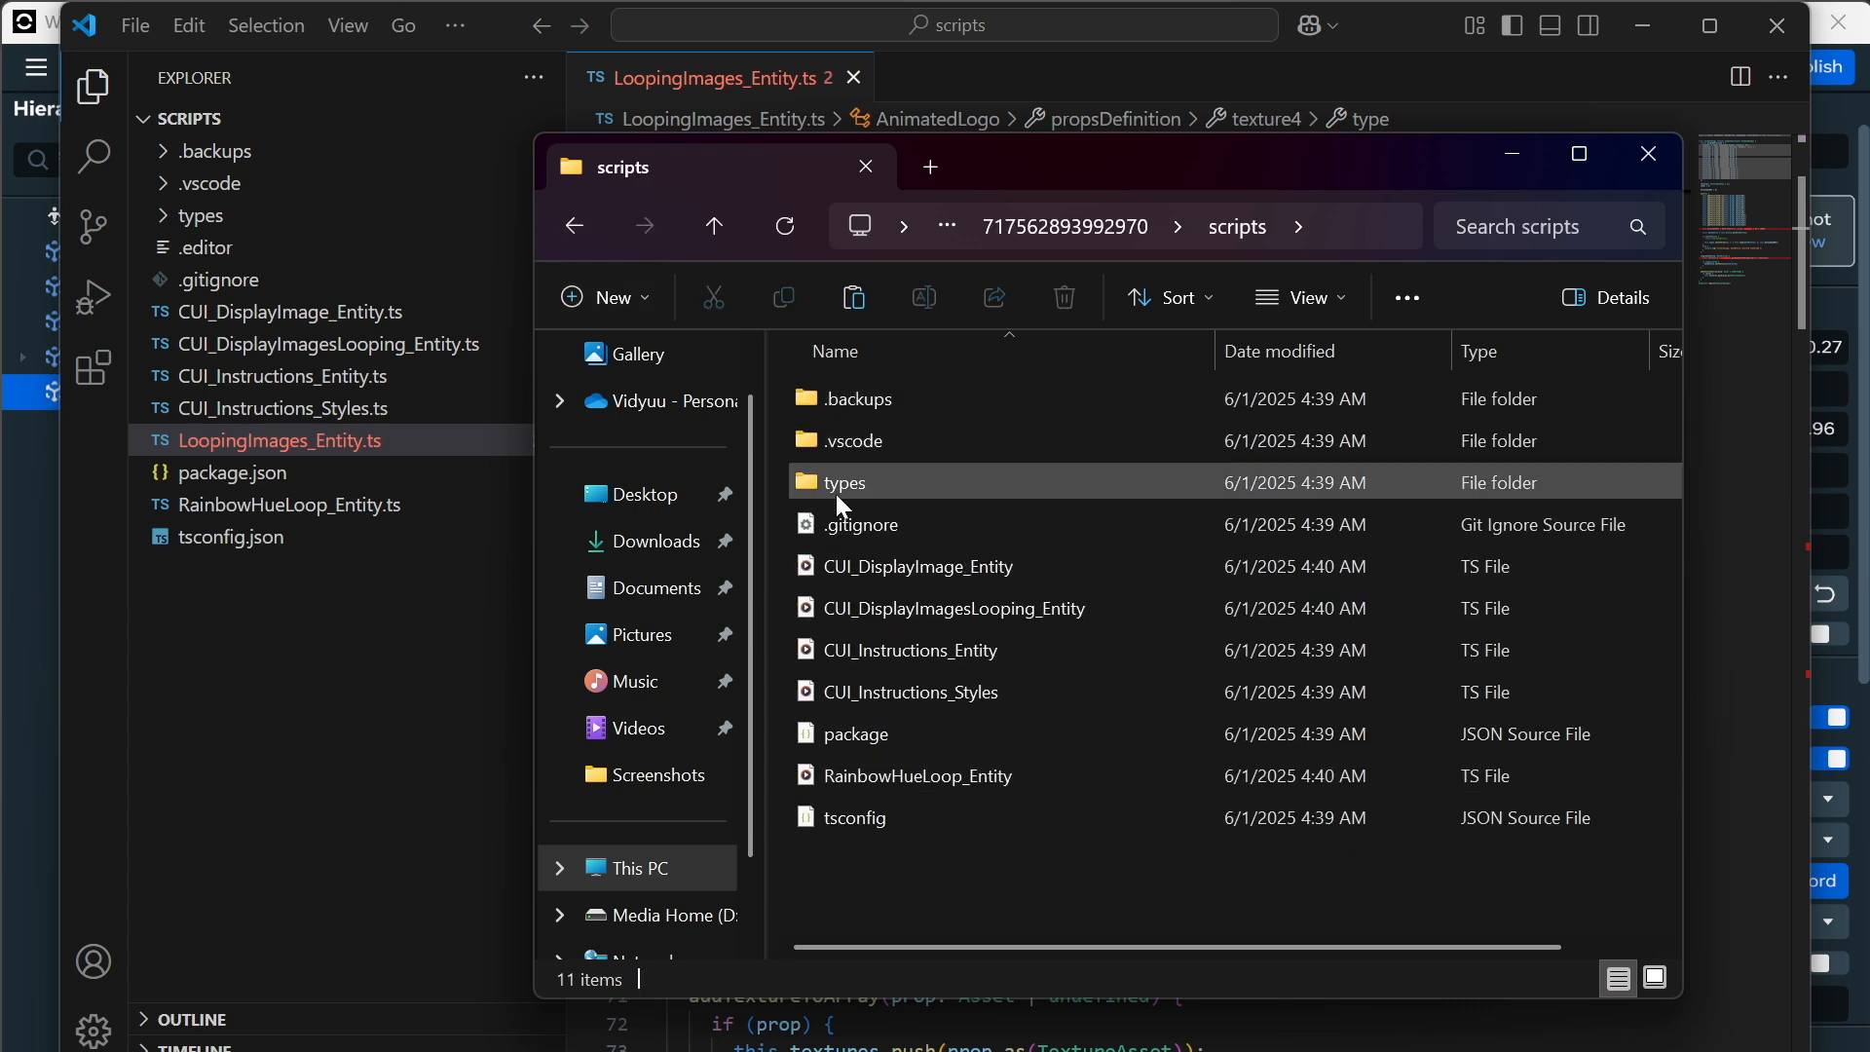
click(580, 224)
click(580, 224)
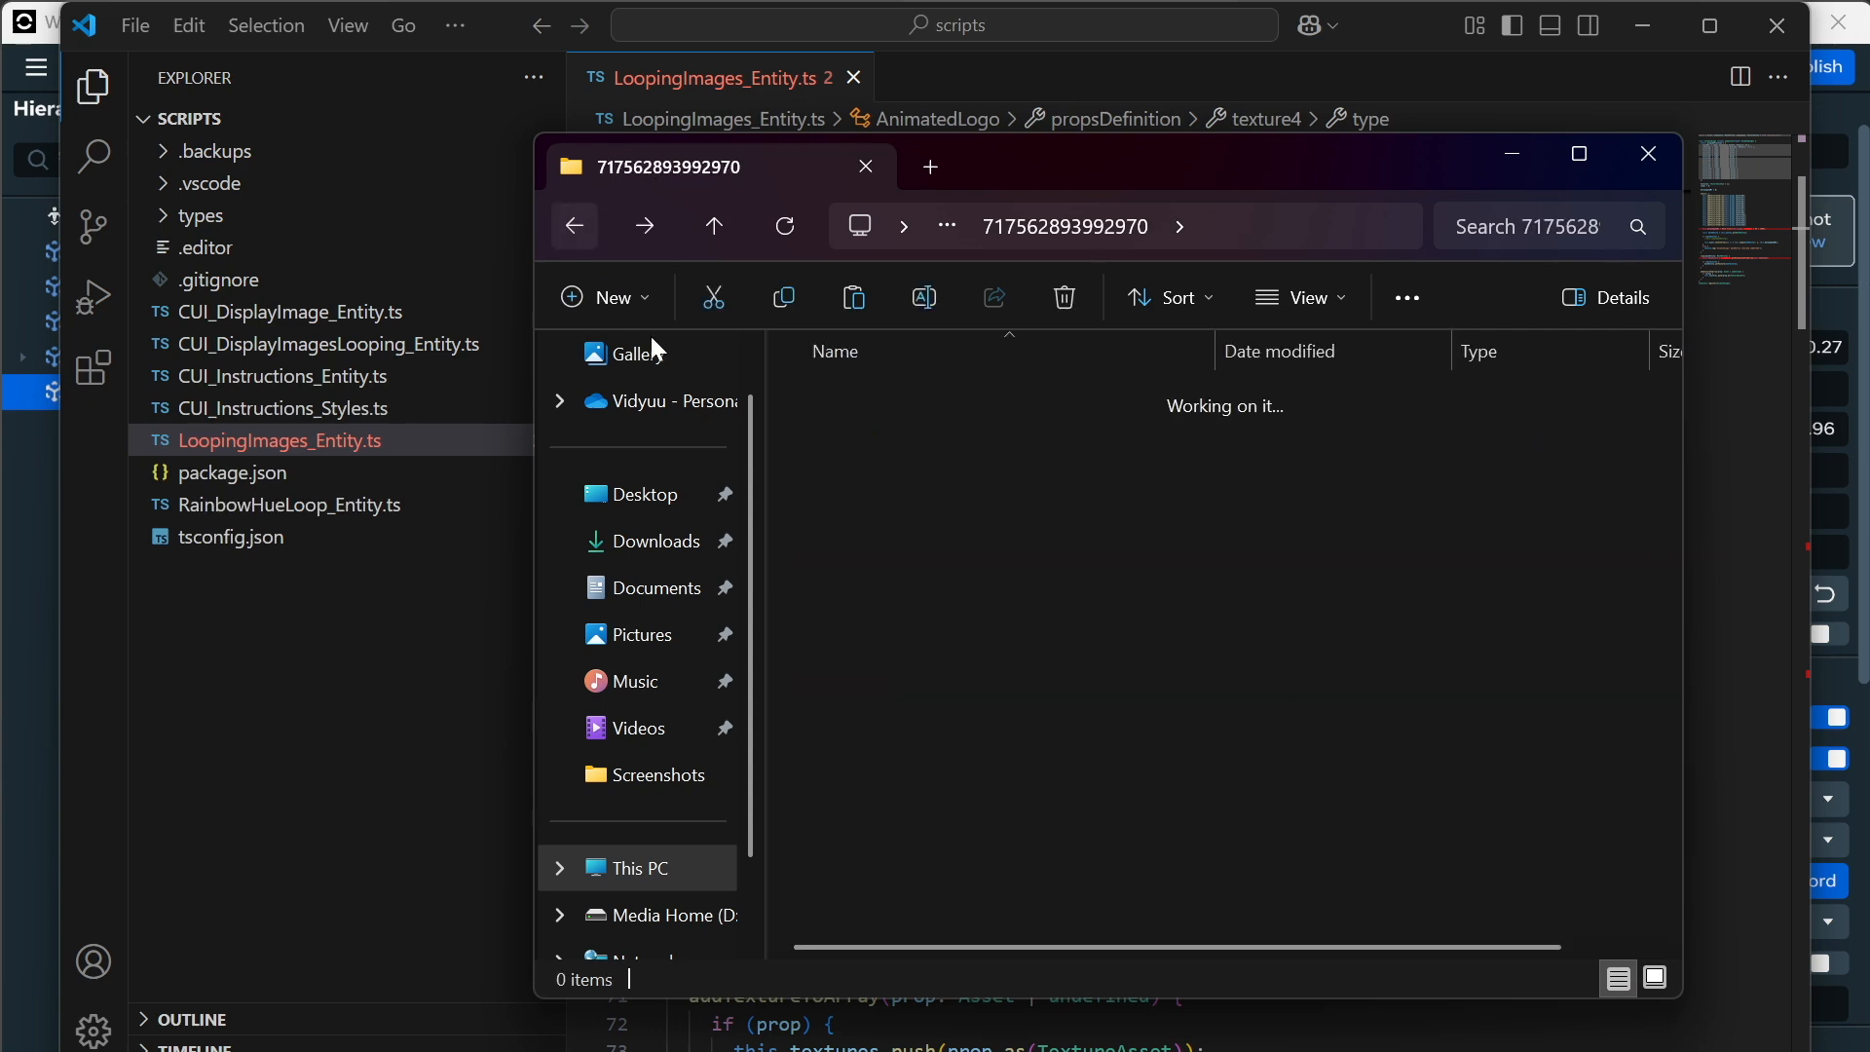
double_click(884, 612)
double_click(854, 397)
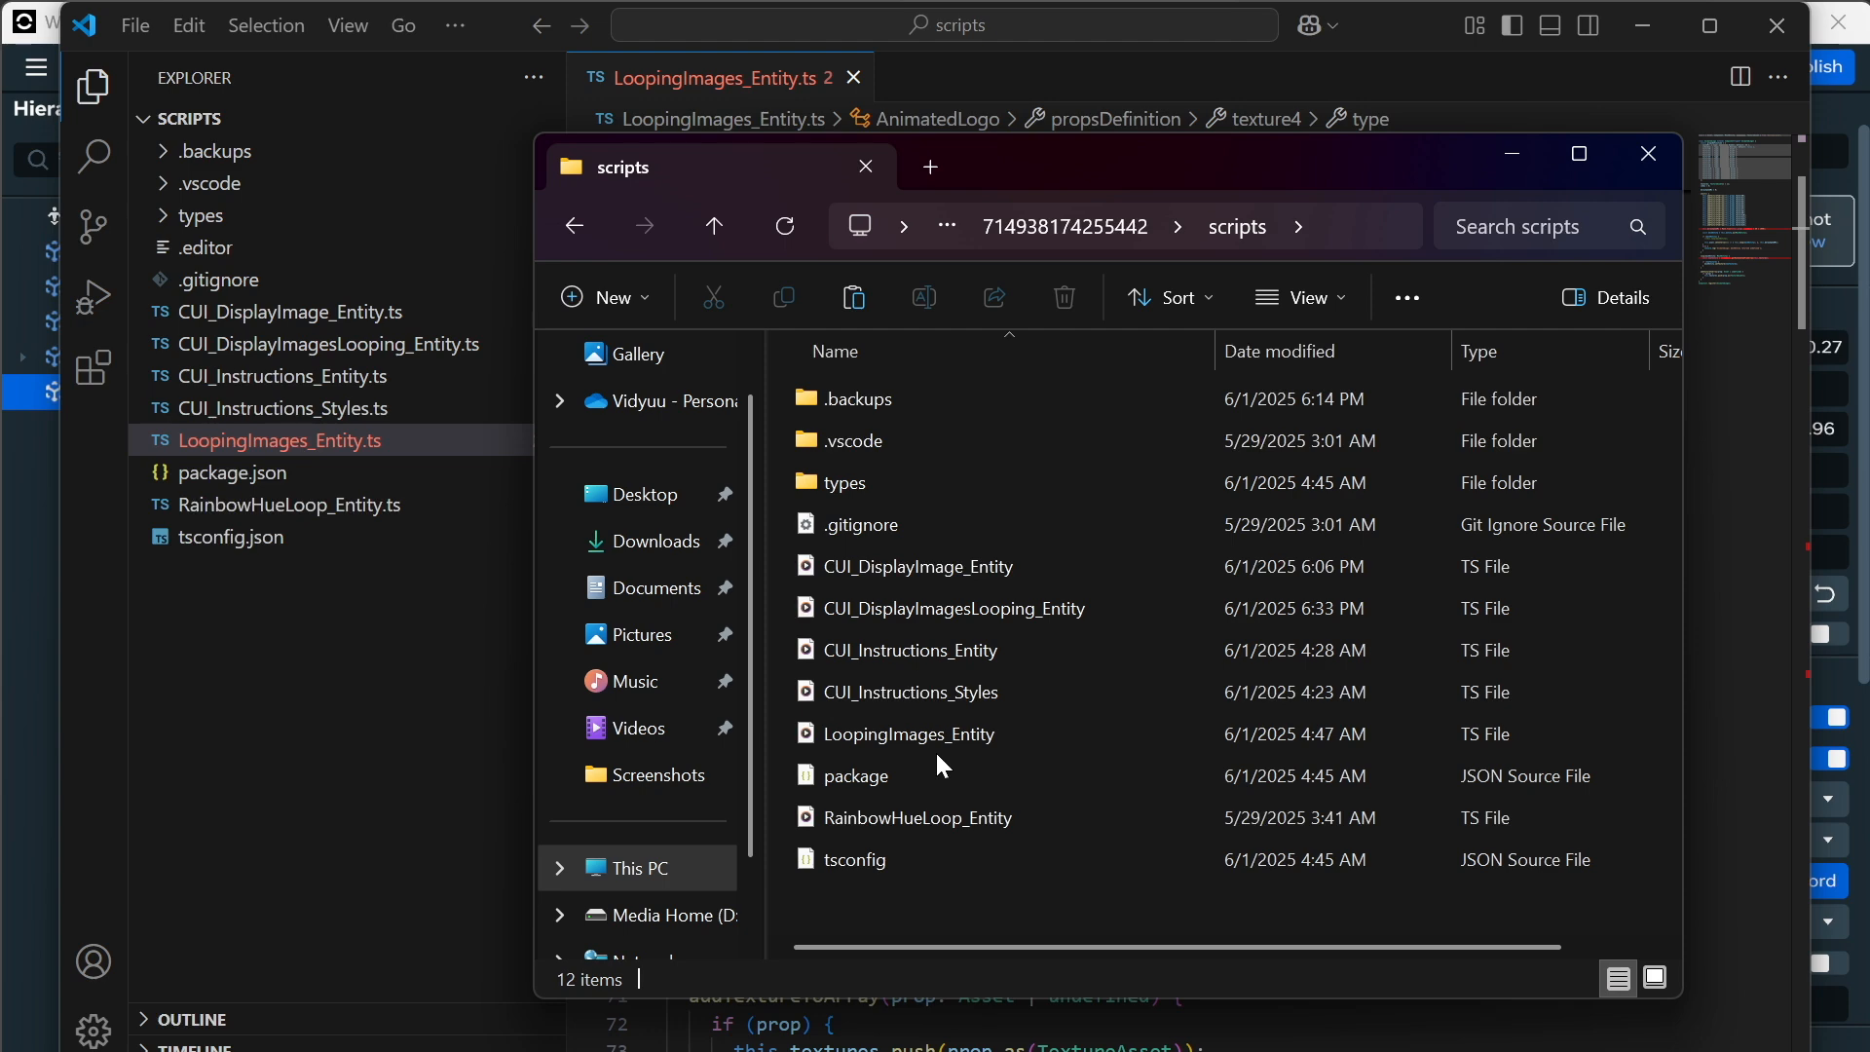
key(ctrl+v)
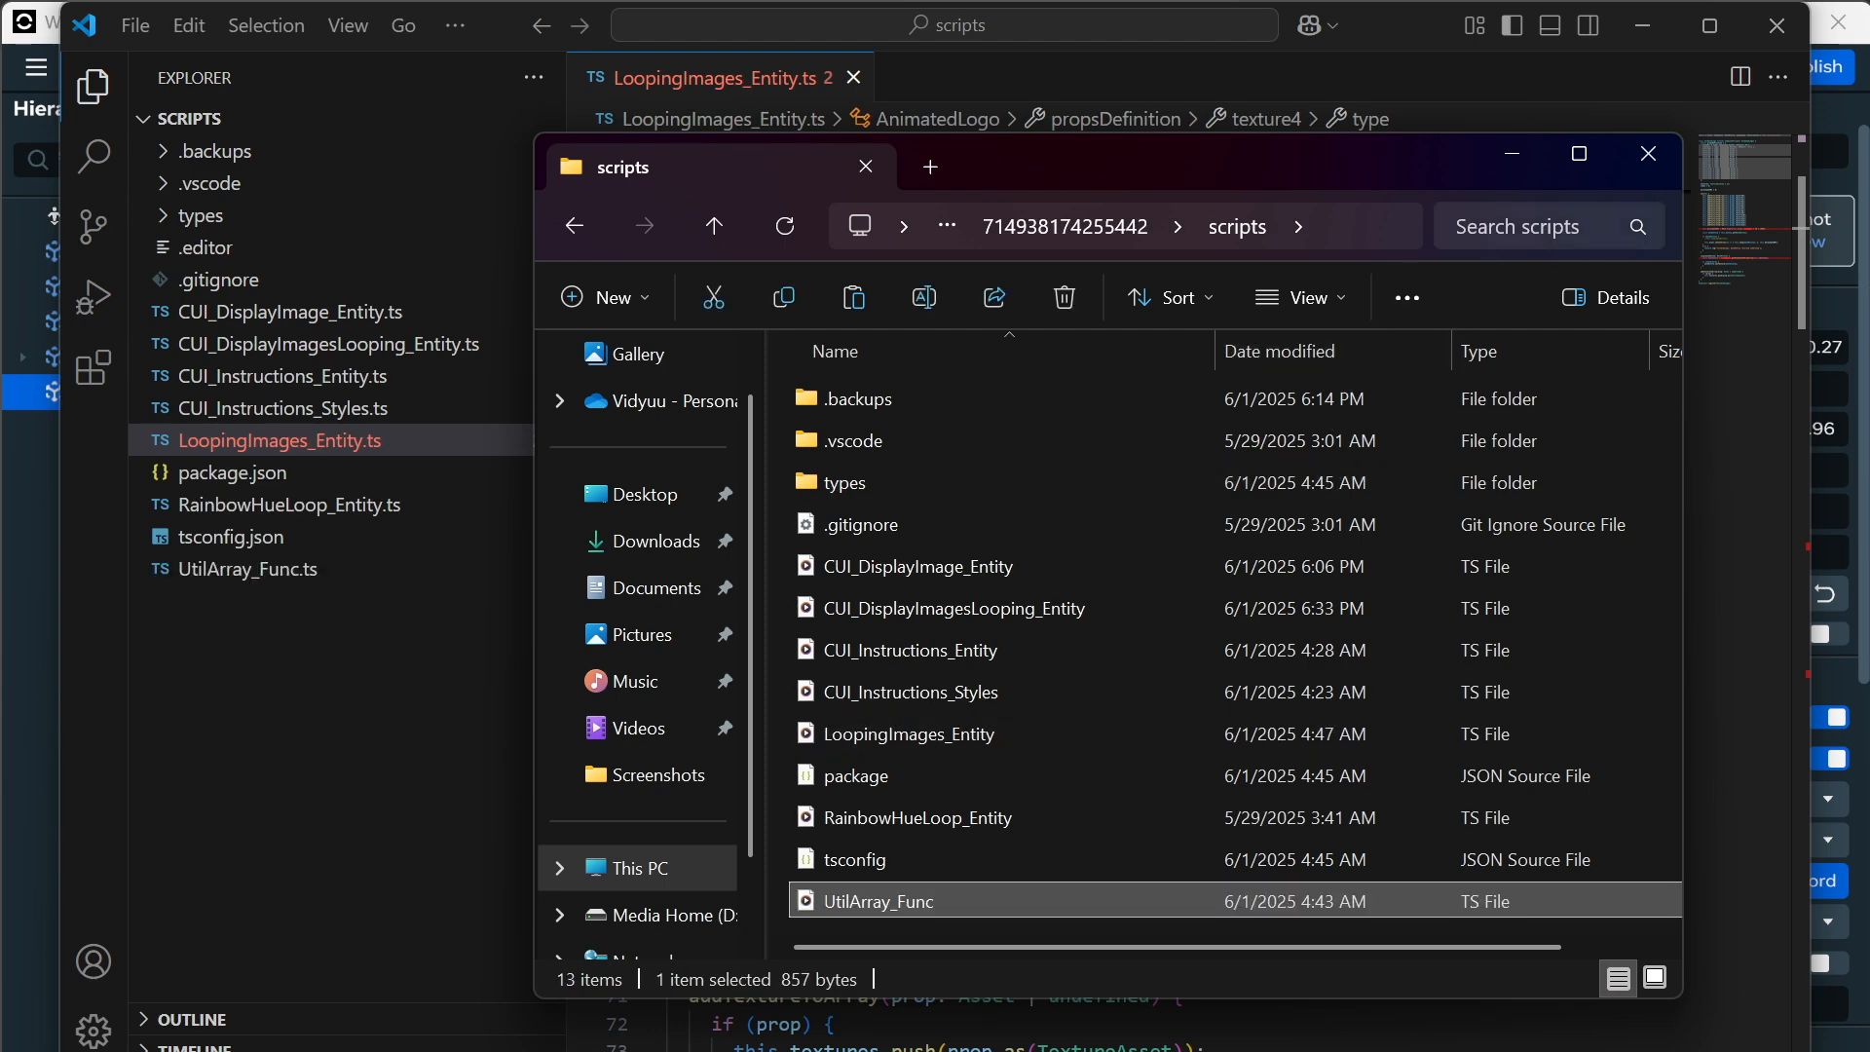
click(1636, 168)
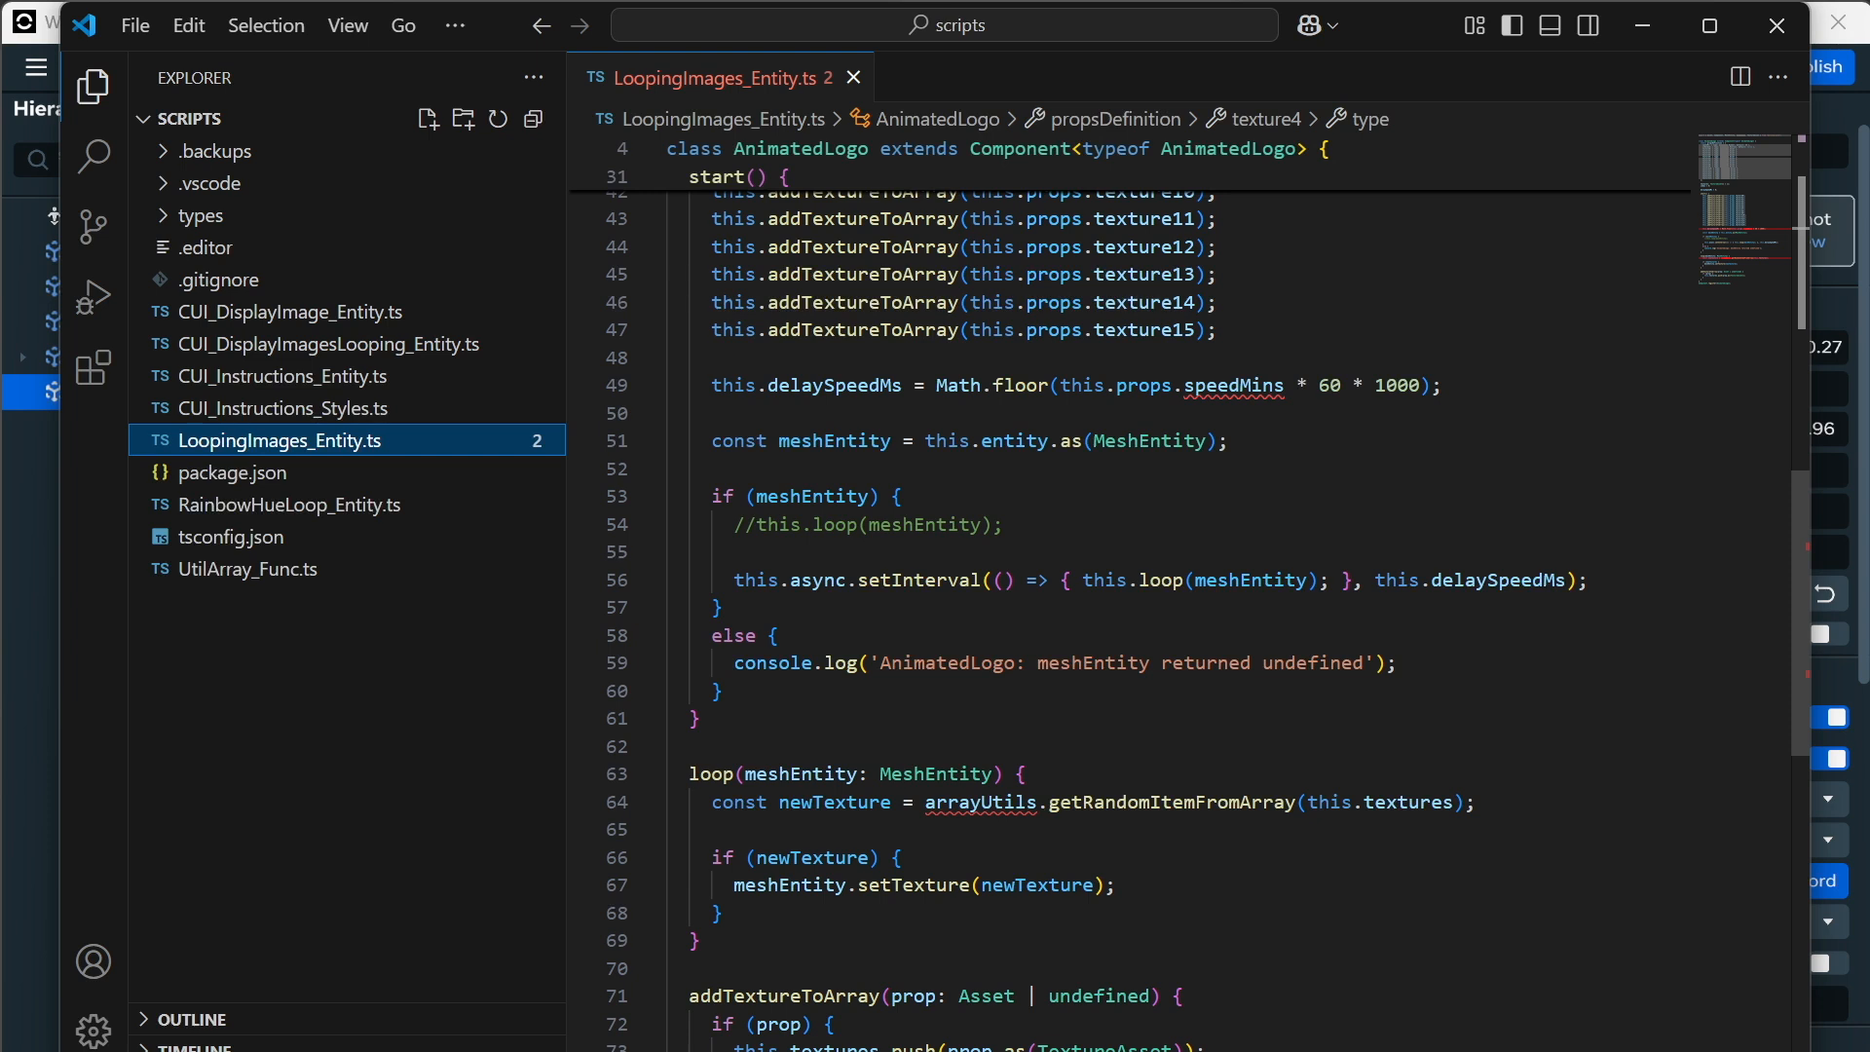
Import arrayUtils from UtilArray_Func into LoopingImages_Entity.ts by completing the arrayUtils reference in the loop method.
mouse_move(1144, 386)
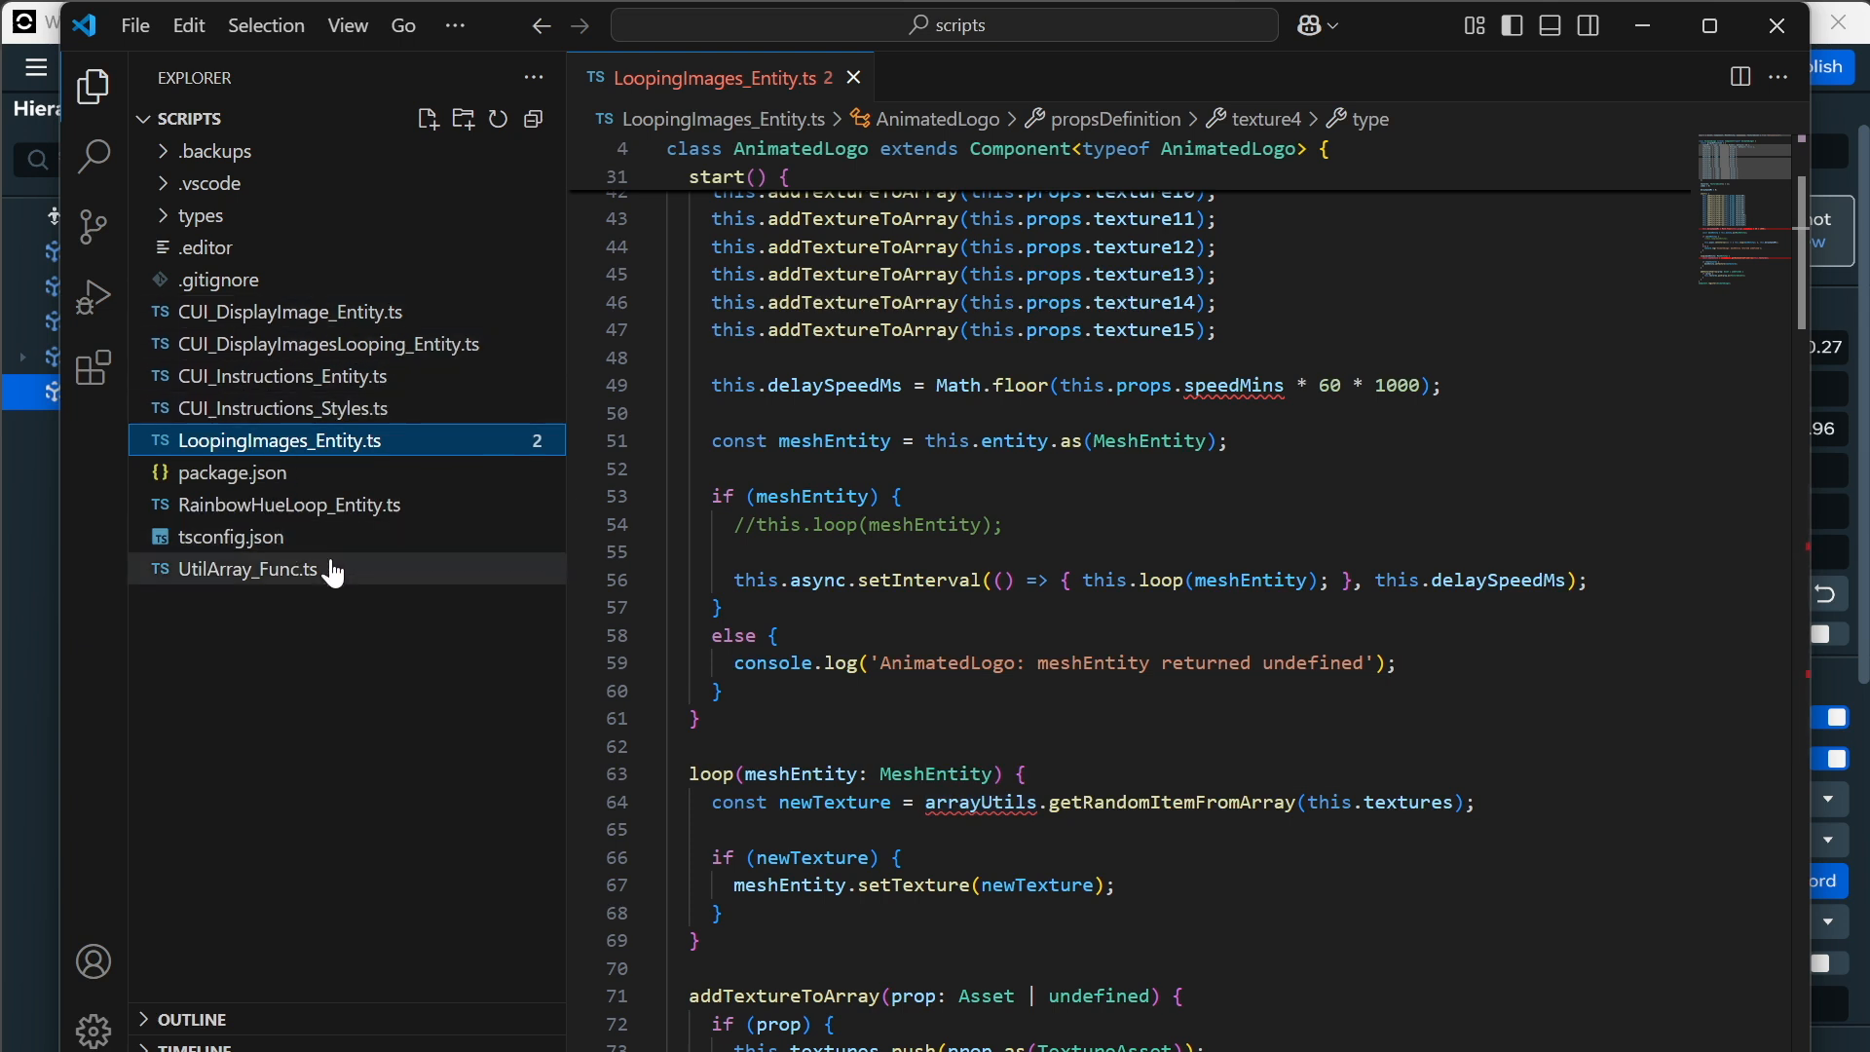
click(1037, 802)
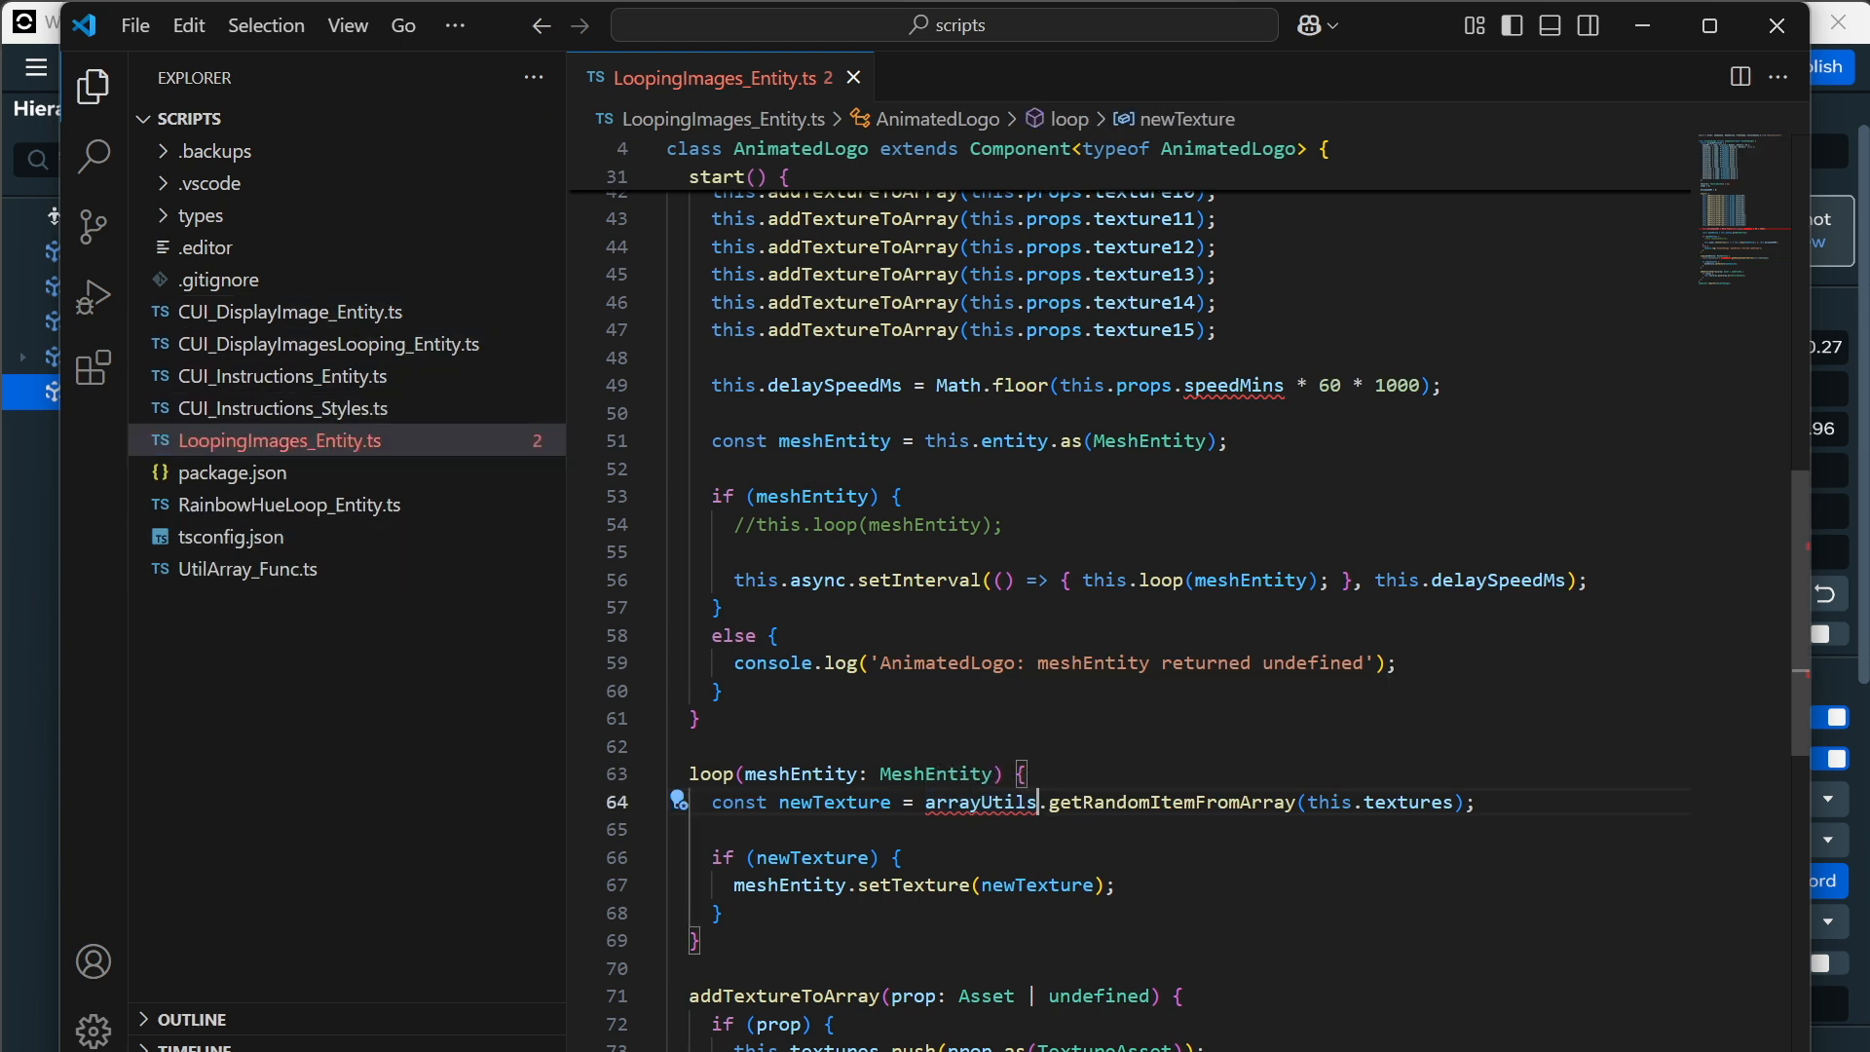
key(BackSpace)
text(s)
key(Return)
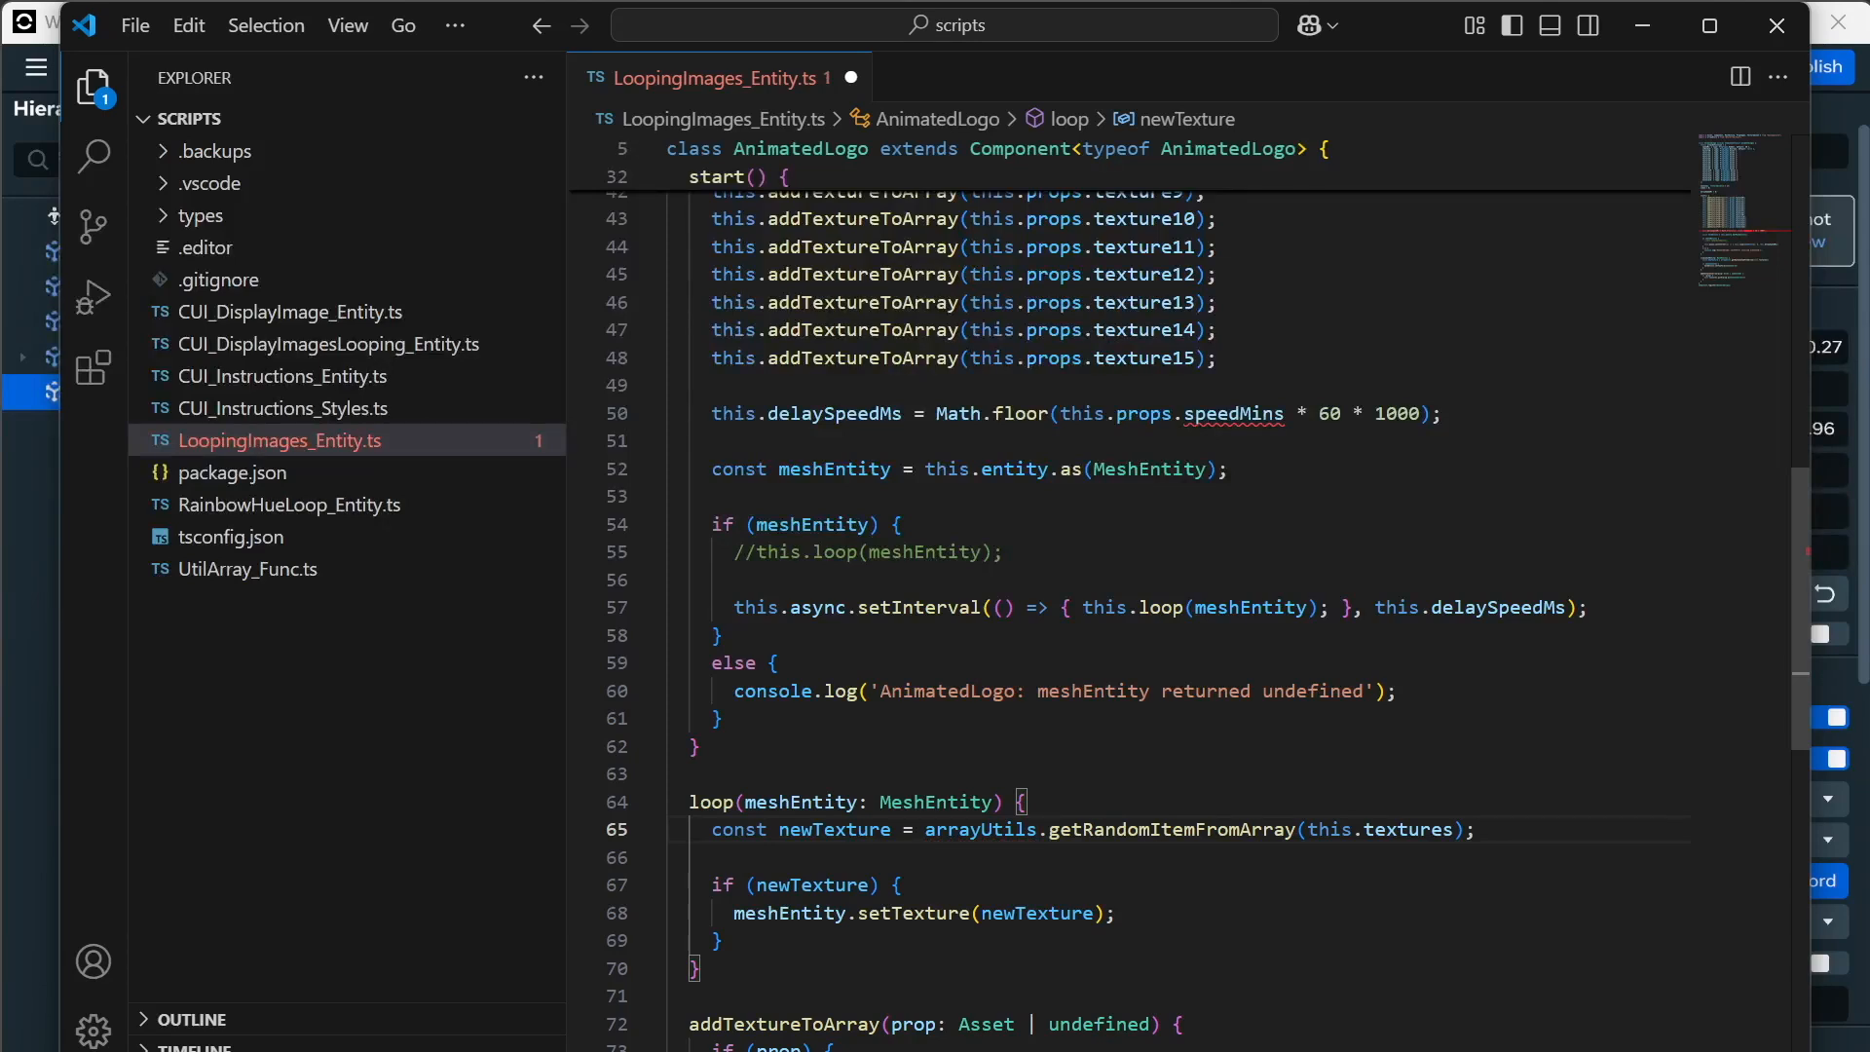
Review where addTextureToArray is called in start and how the method is defined at the end of the class.
scroll(1130, 623, up, 1)
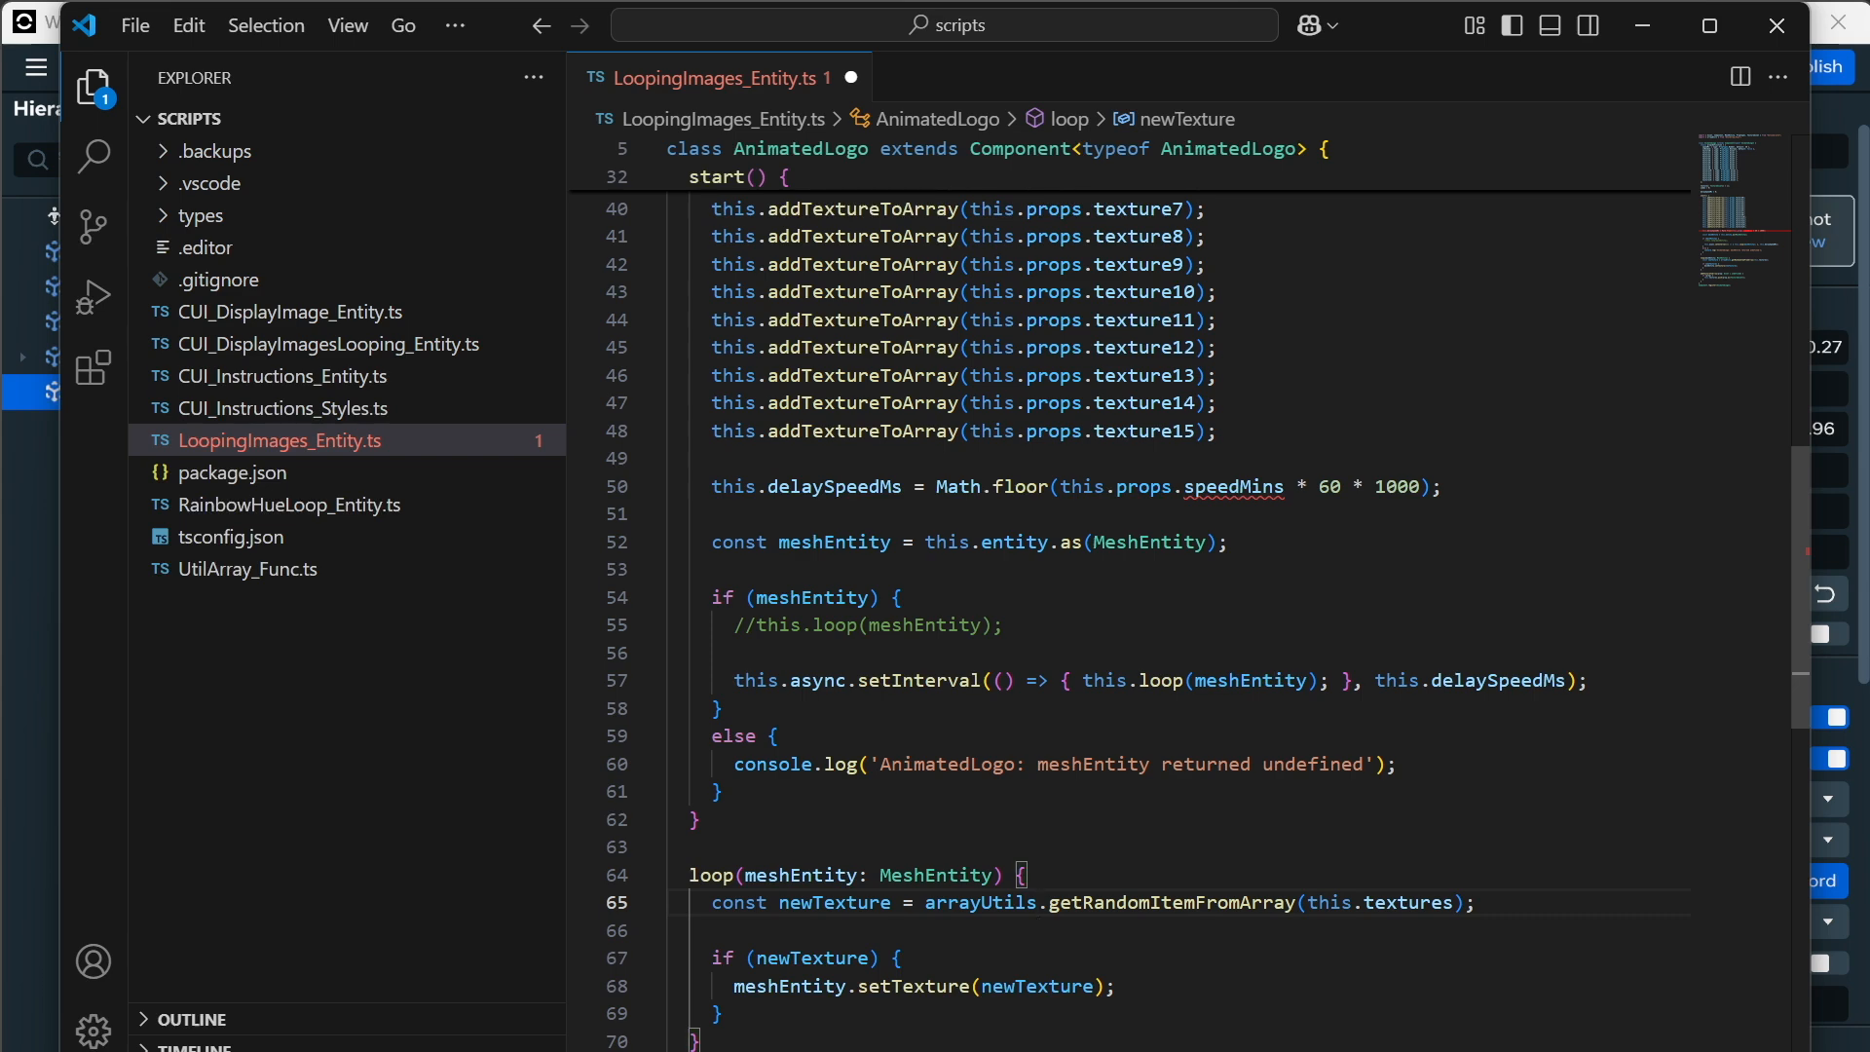
scroll(1130, 604, up, 6)
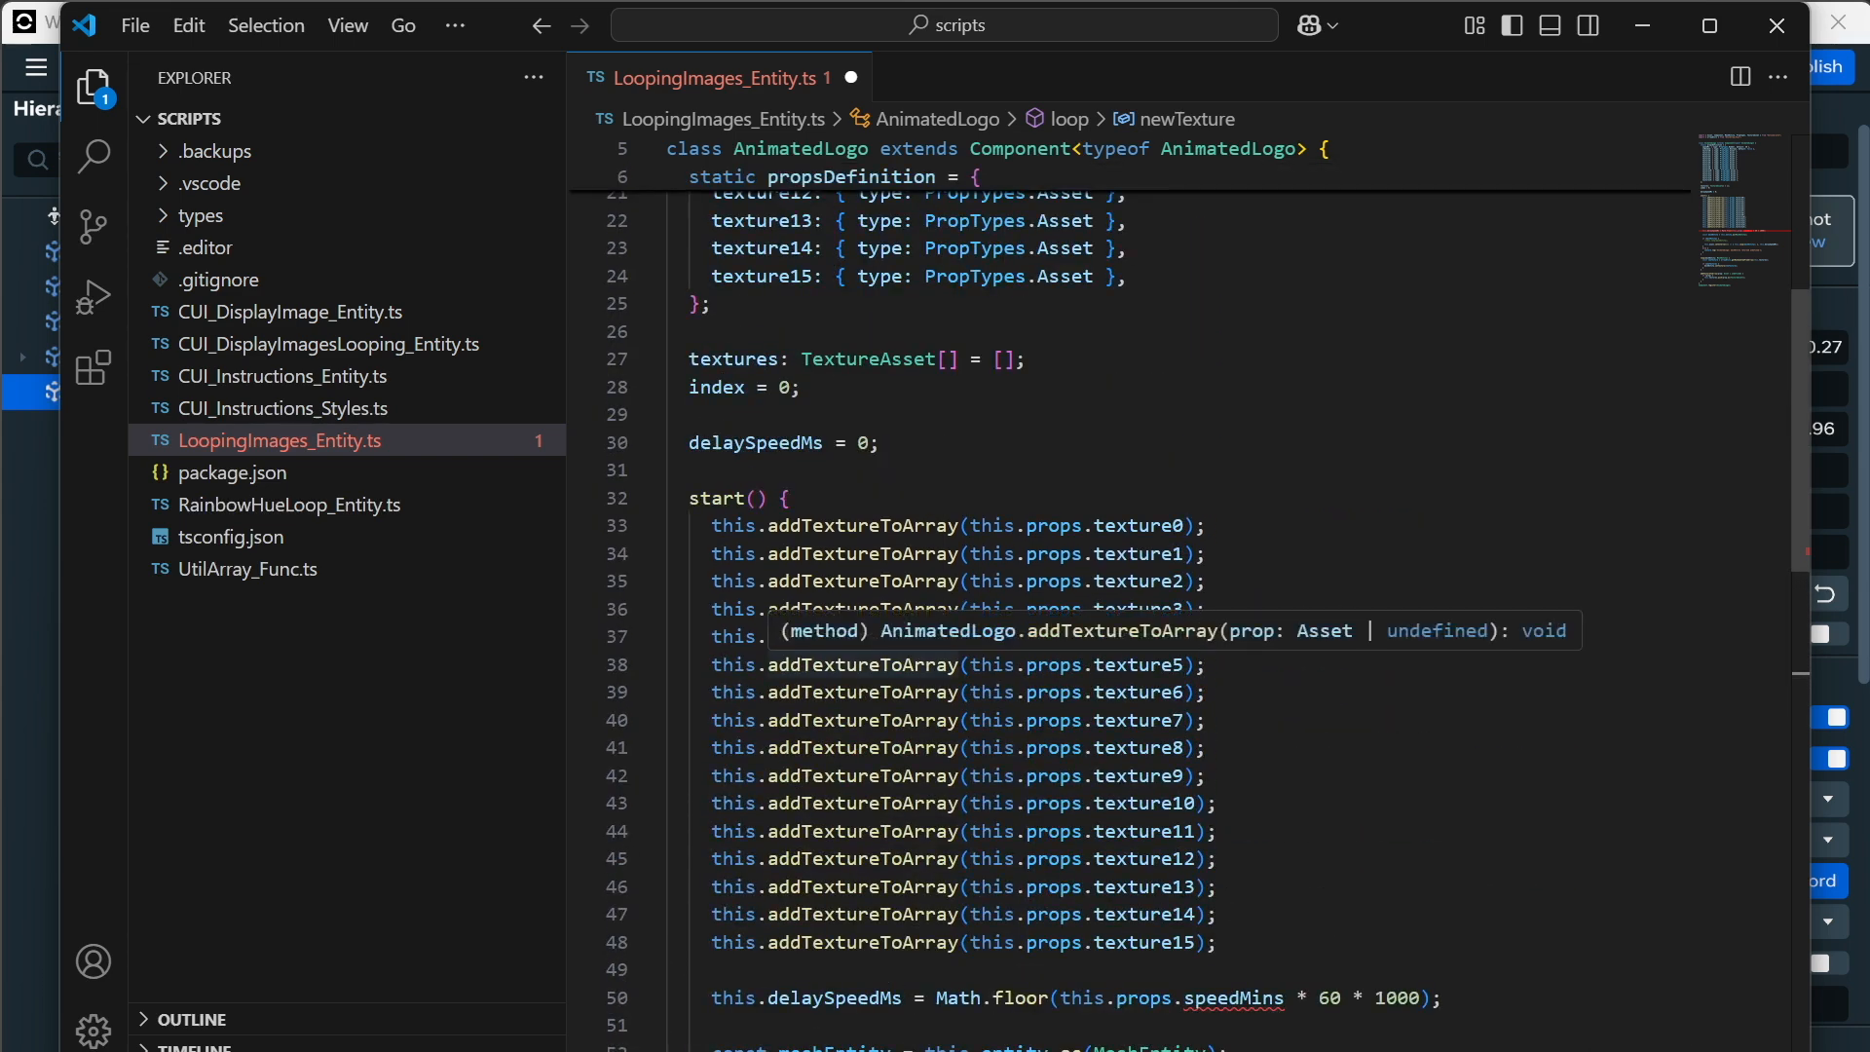
double_click(907, 832)
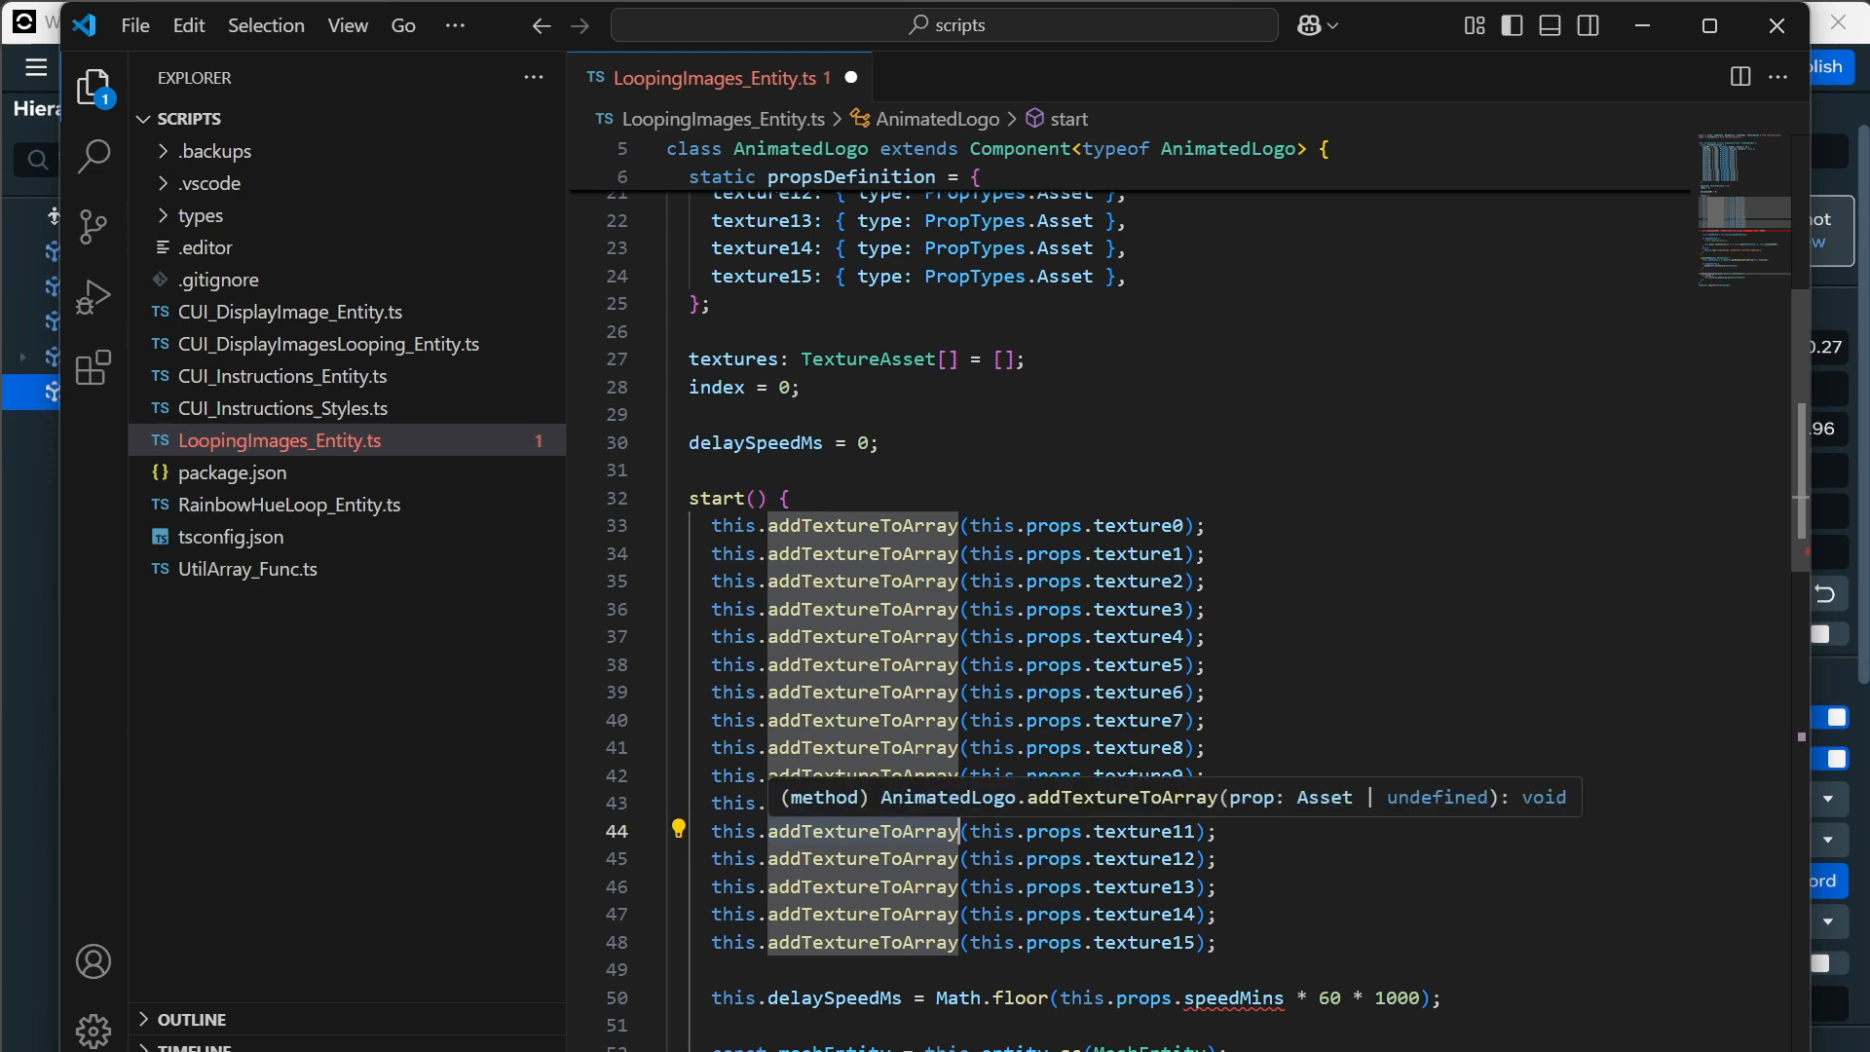
scroll(908, 832, down, 9)
scroll(908, 832, down, 1)
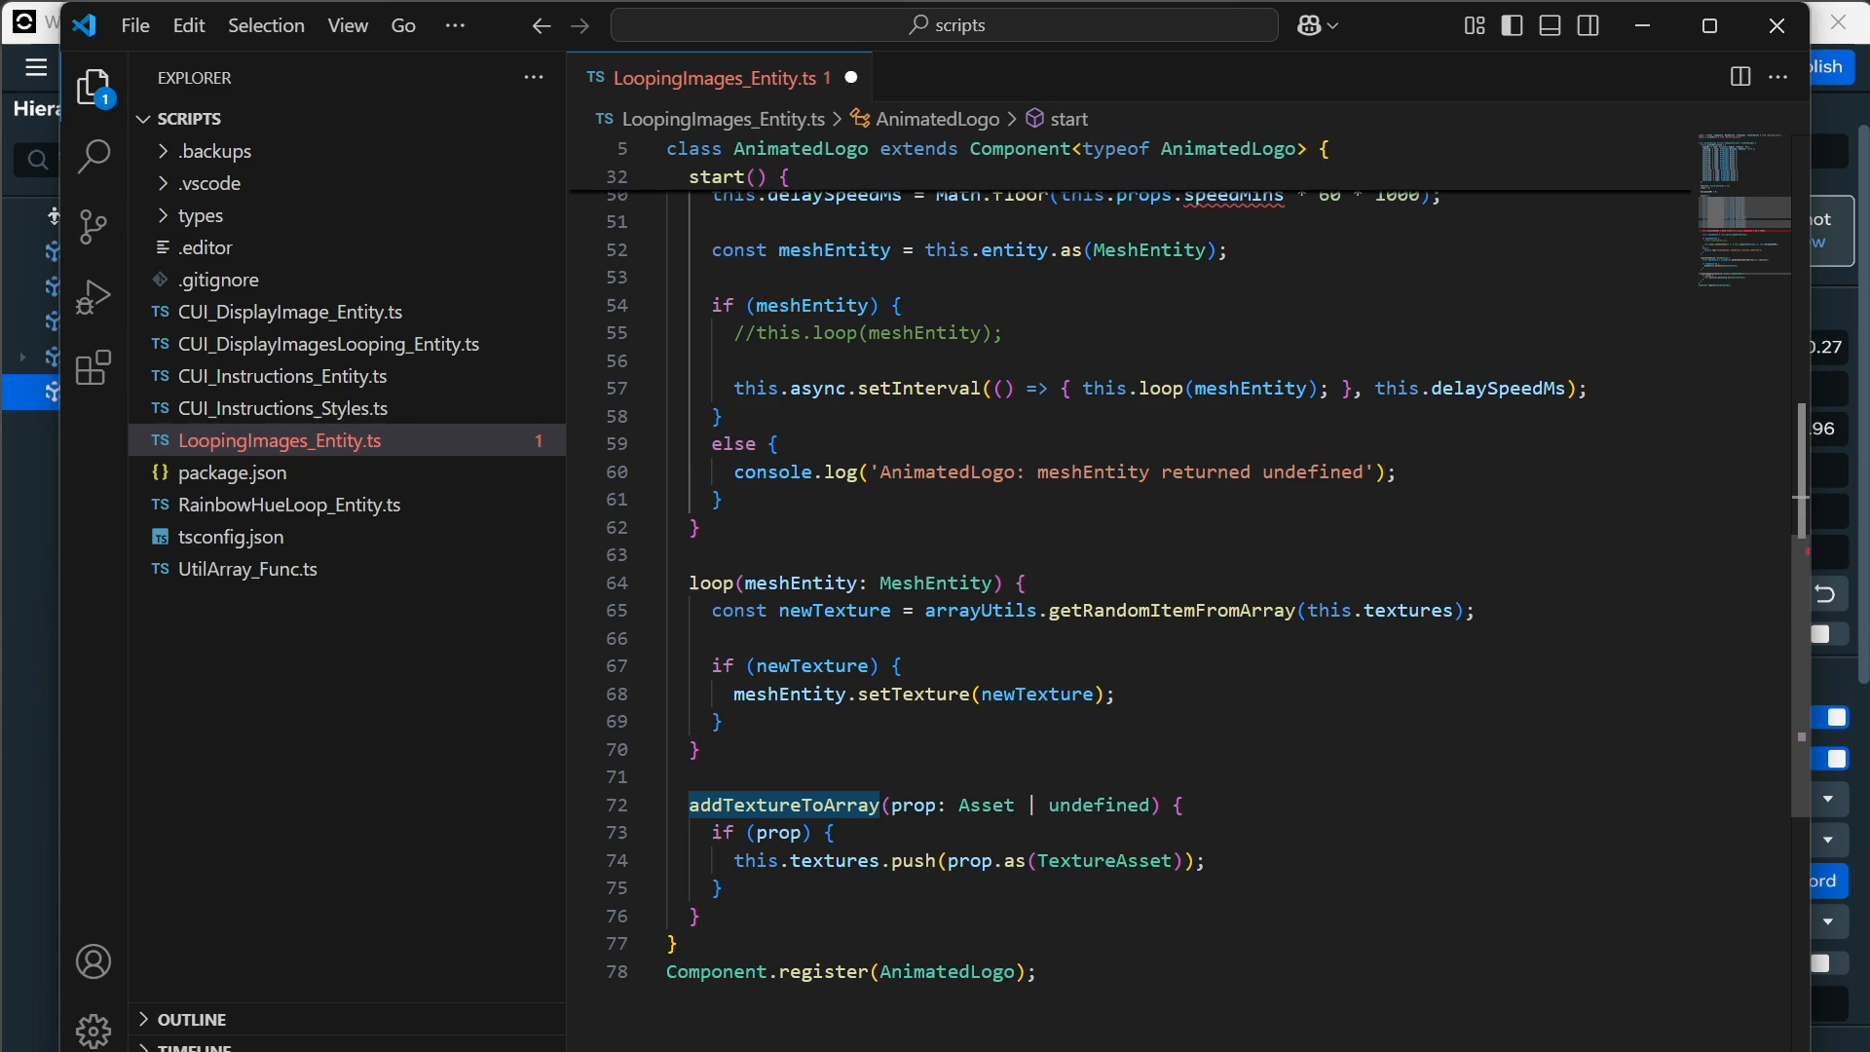
scroll(908, 832, up, 14)
scroll(1130, 624, down, 10)
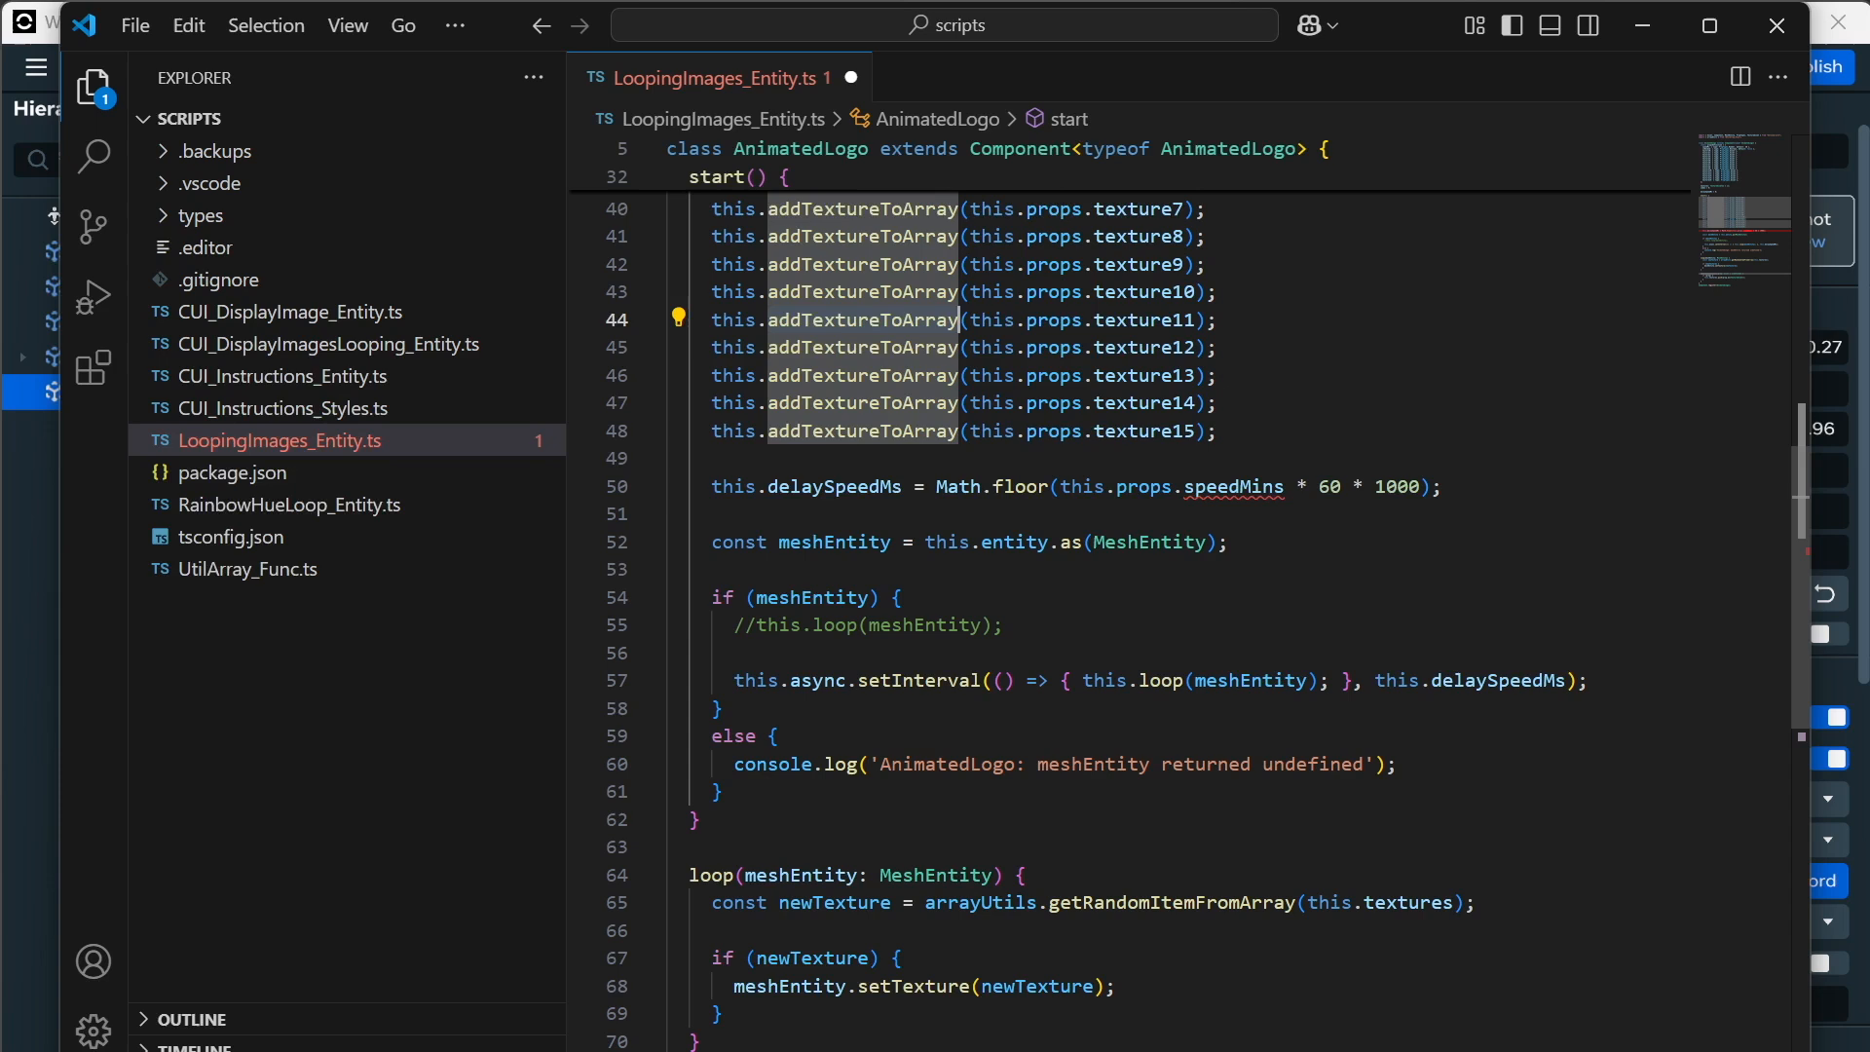
double_click(778, 597)
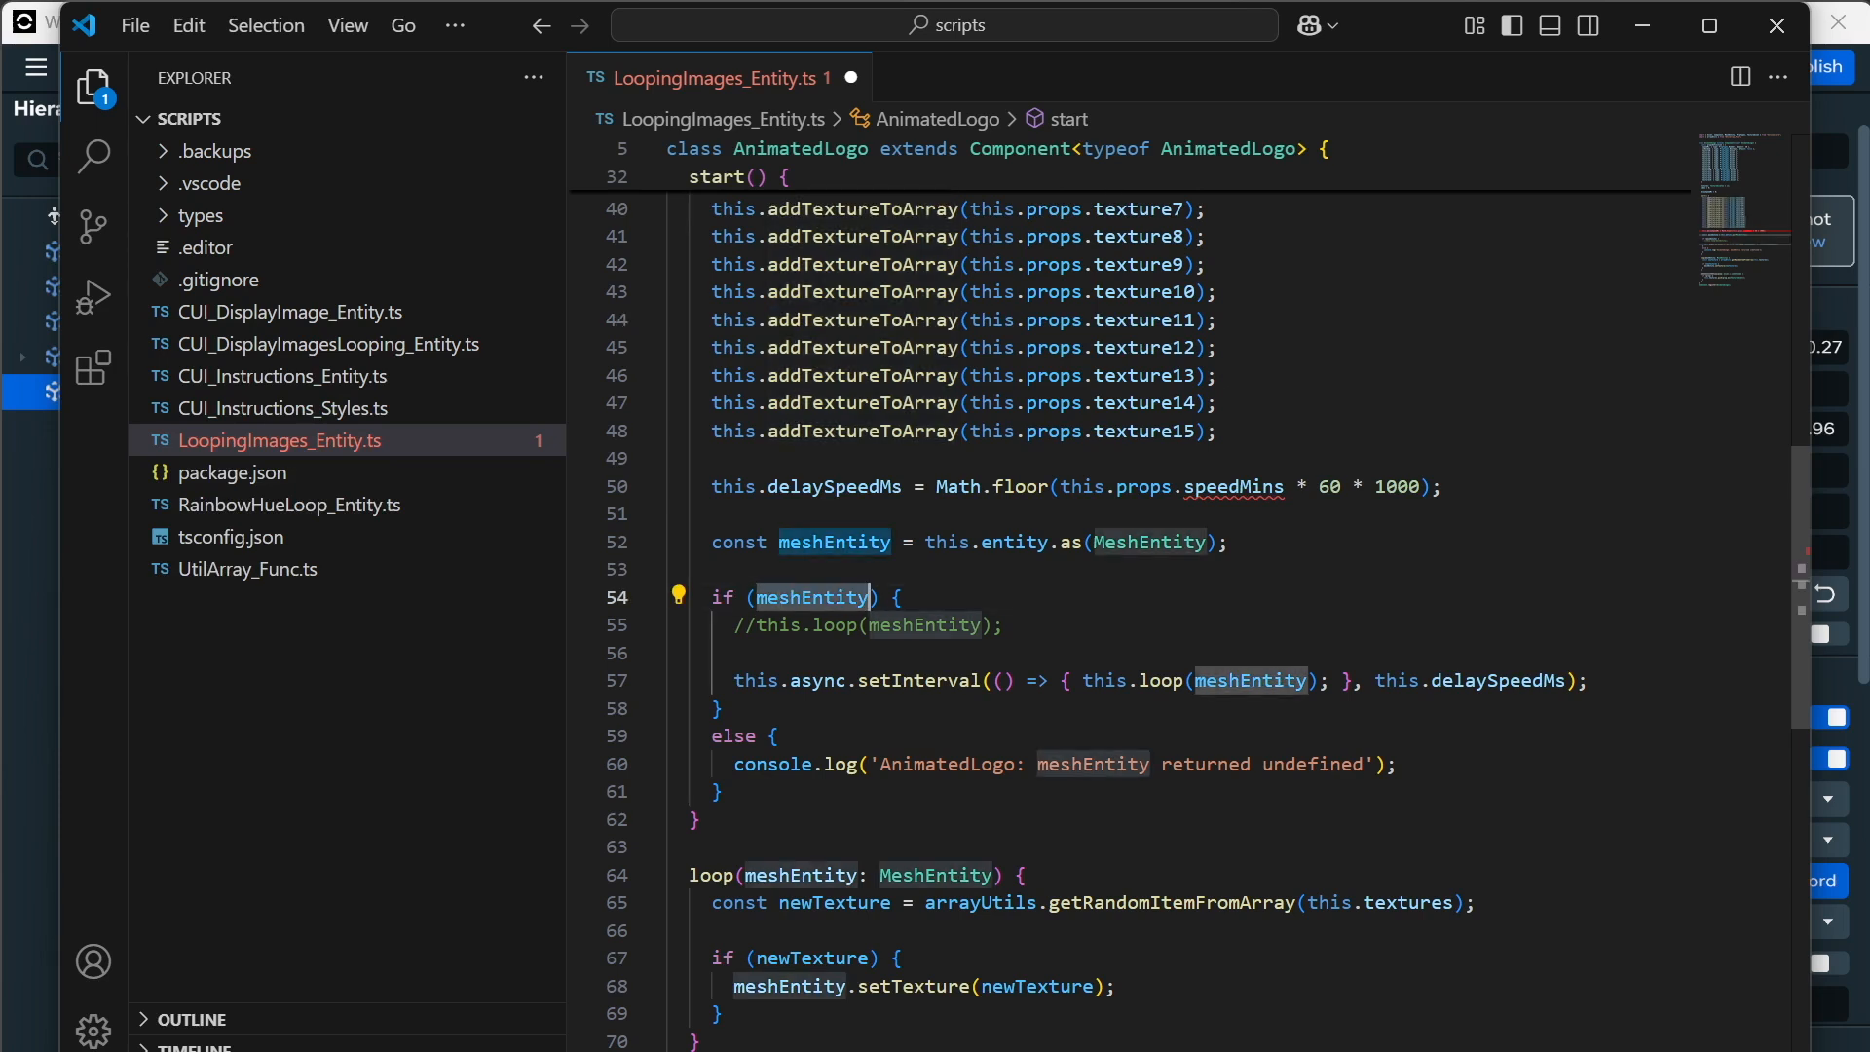
triple_click(828, 625)
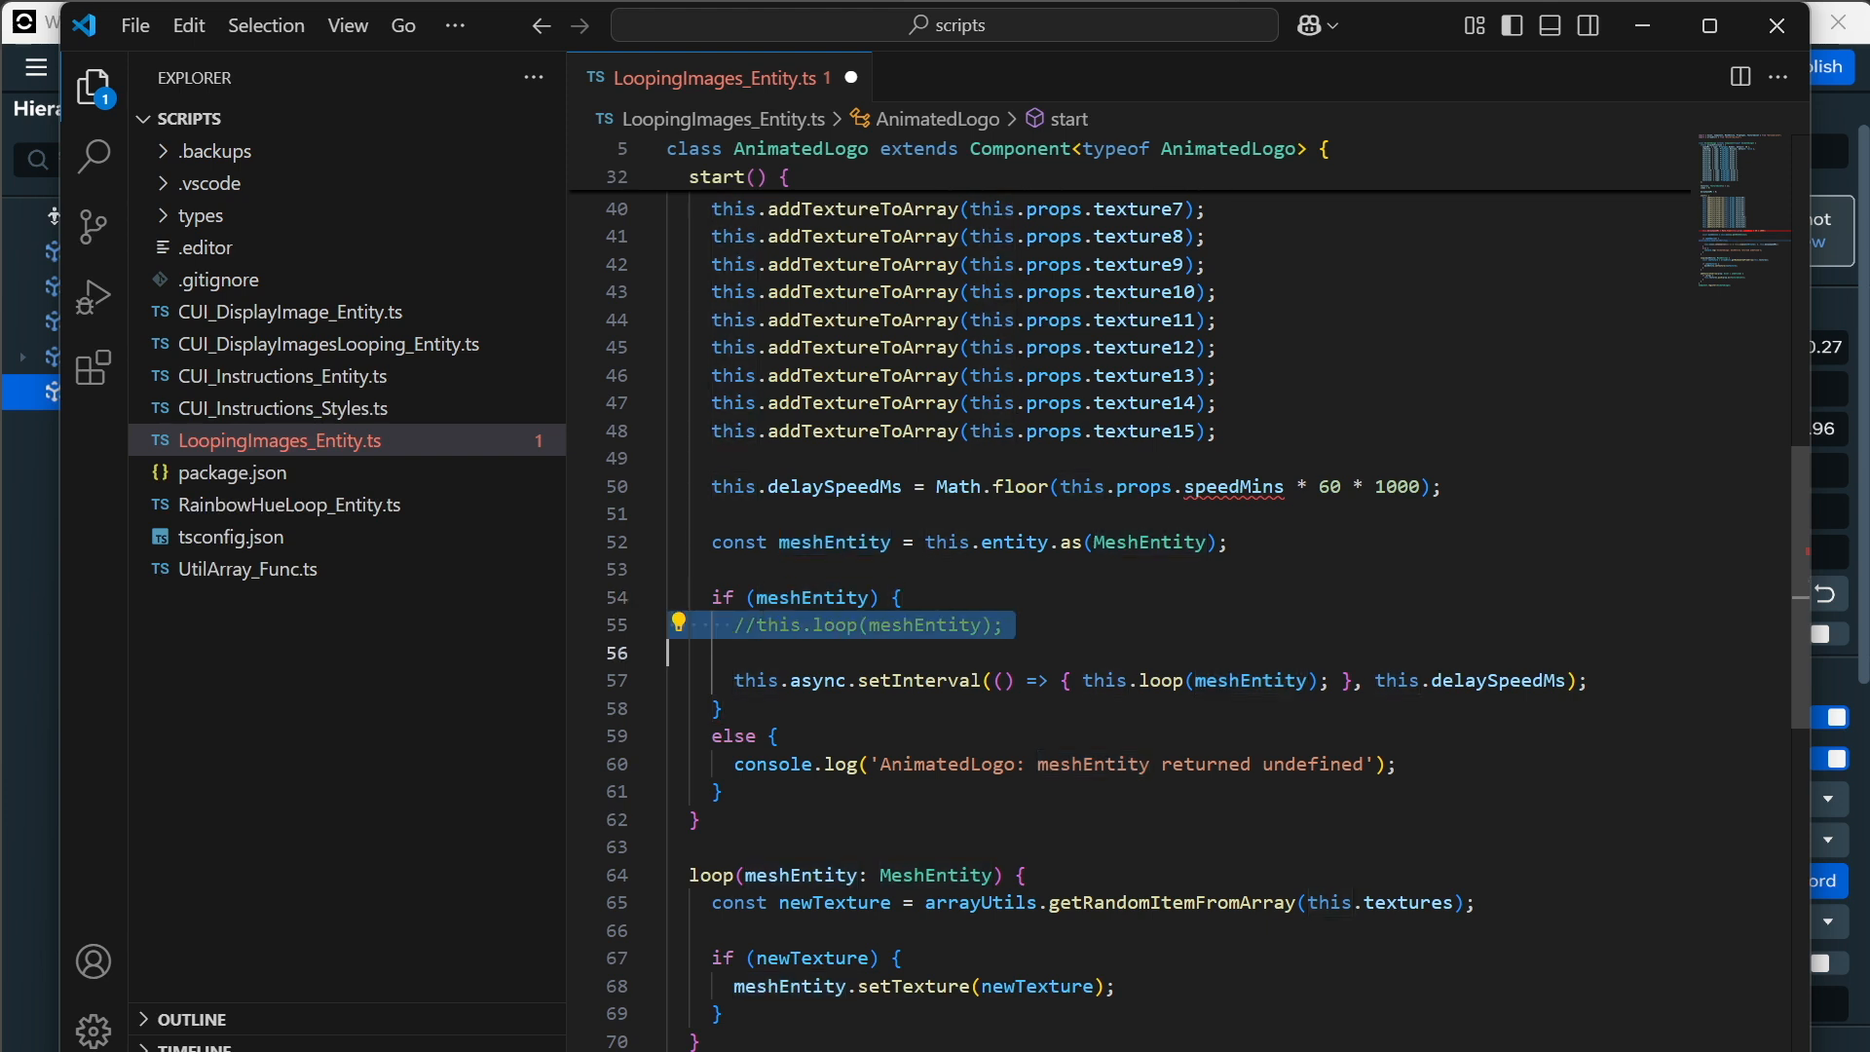
key(BackSpace)
key(BackSpace)
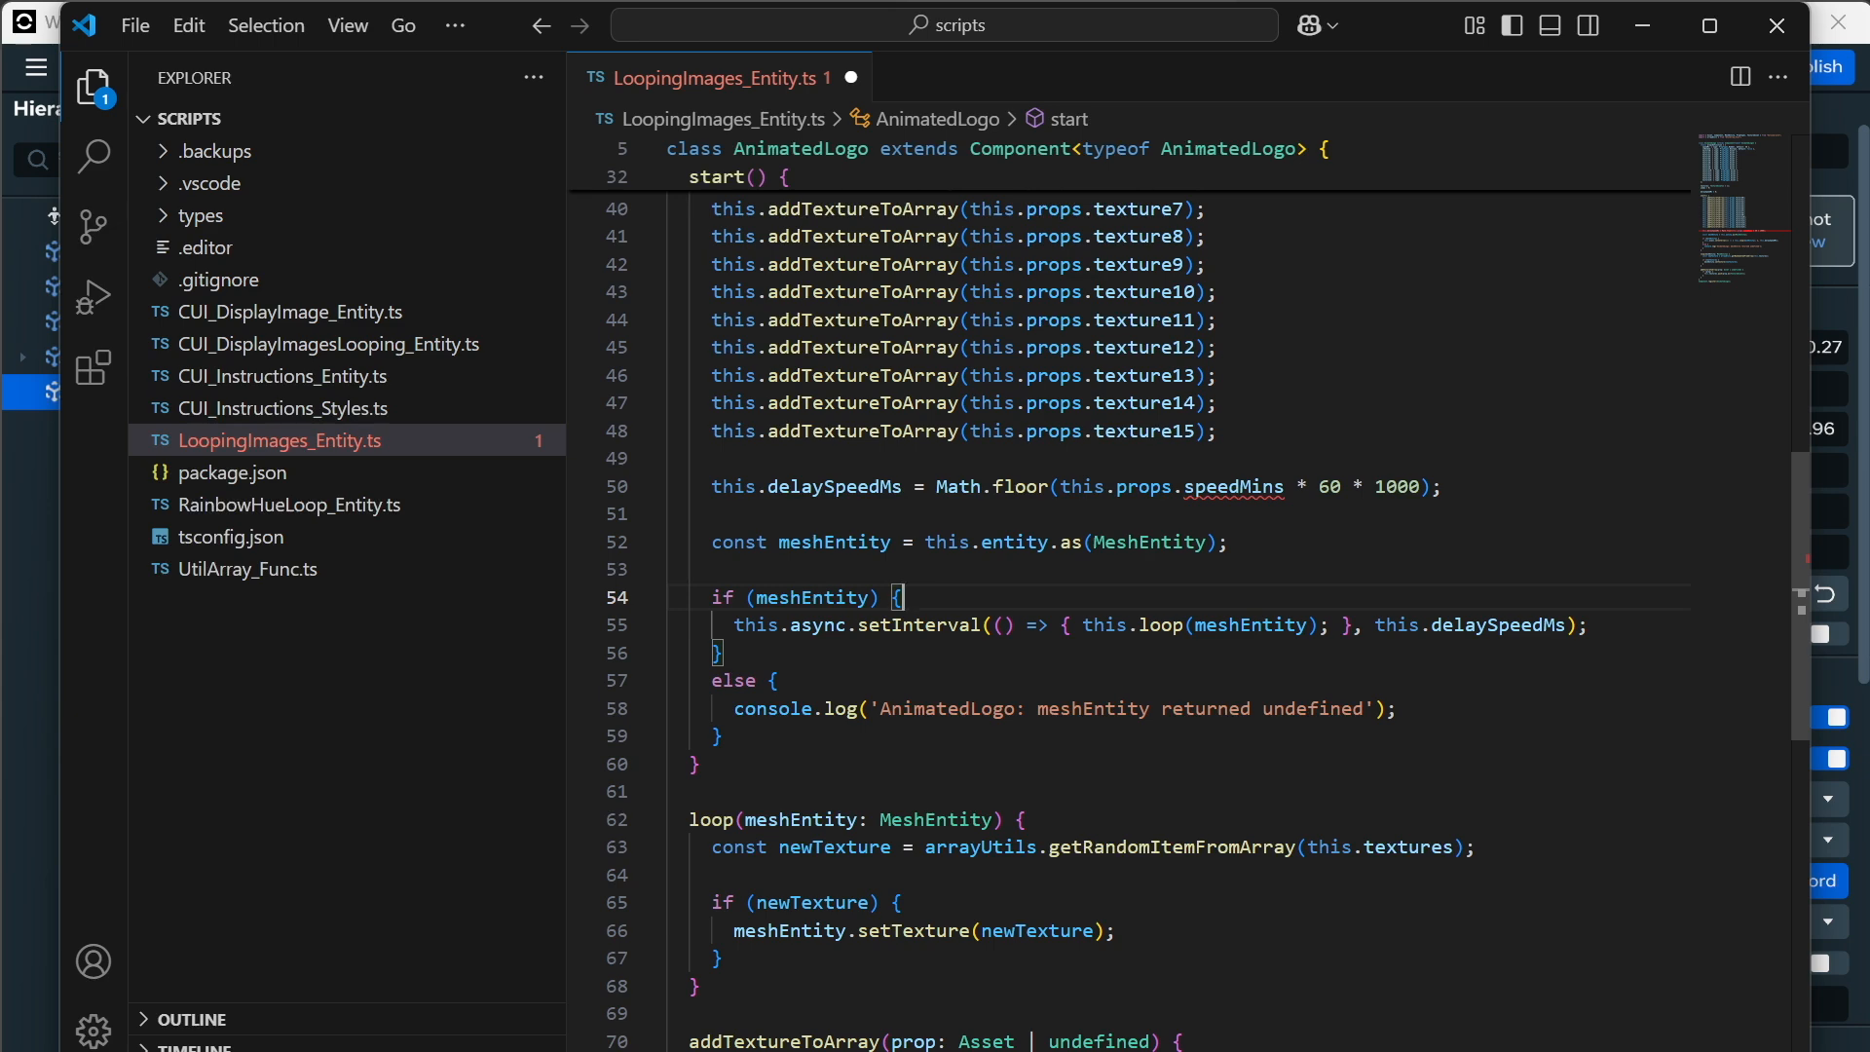
scroll(1129, 604, up, 5)
scroll(1130, 604, down, 4)
key(ctrl+z)
key(ctrl+z)
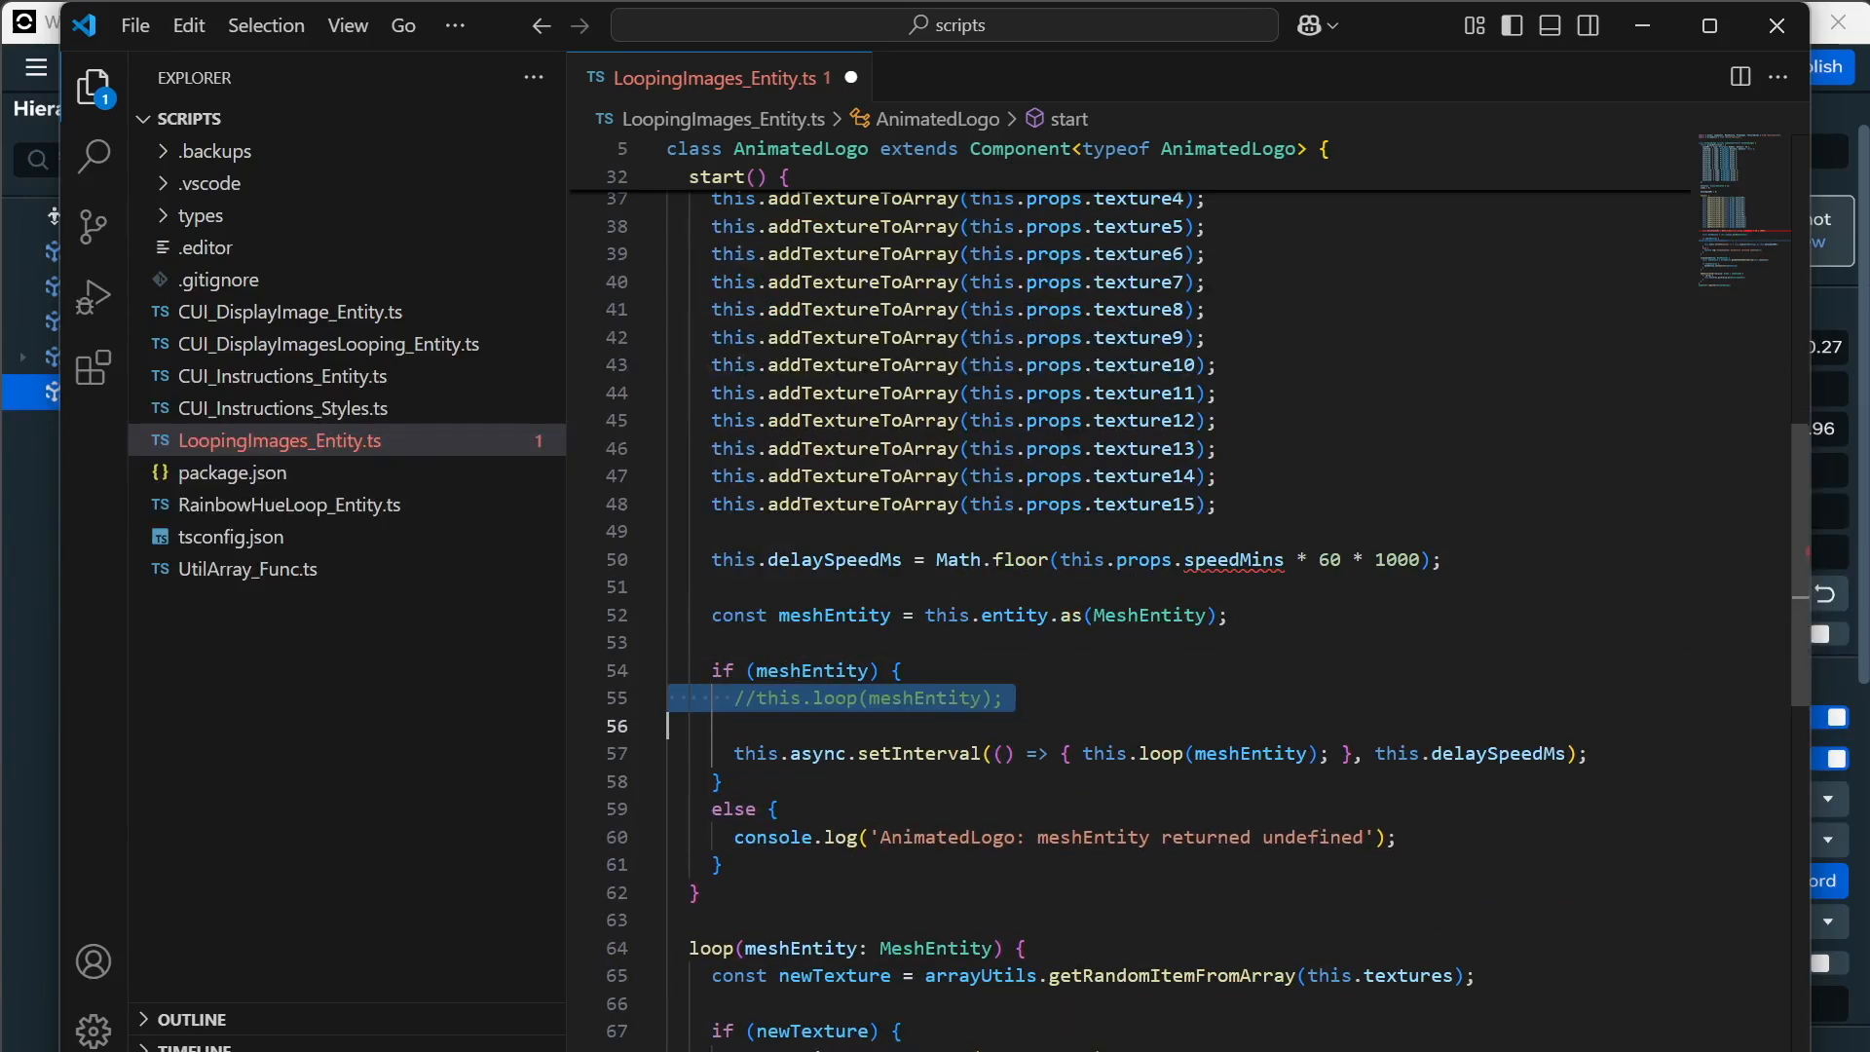
Duplicate the isRandom property line as a runOnStart property of type Boolean with default false.
scroll(1130, 604, up, 10)
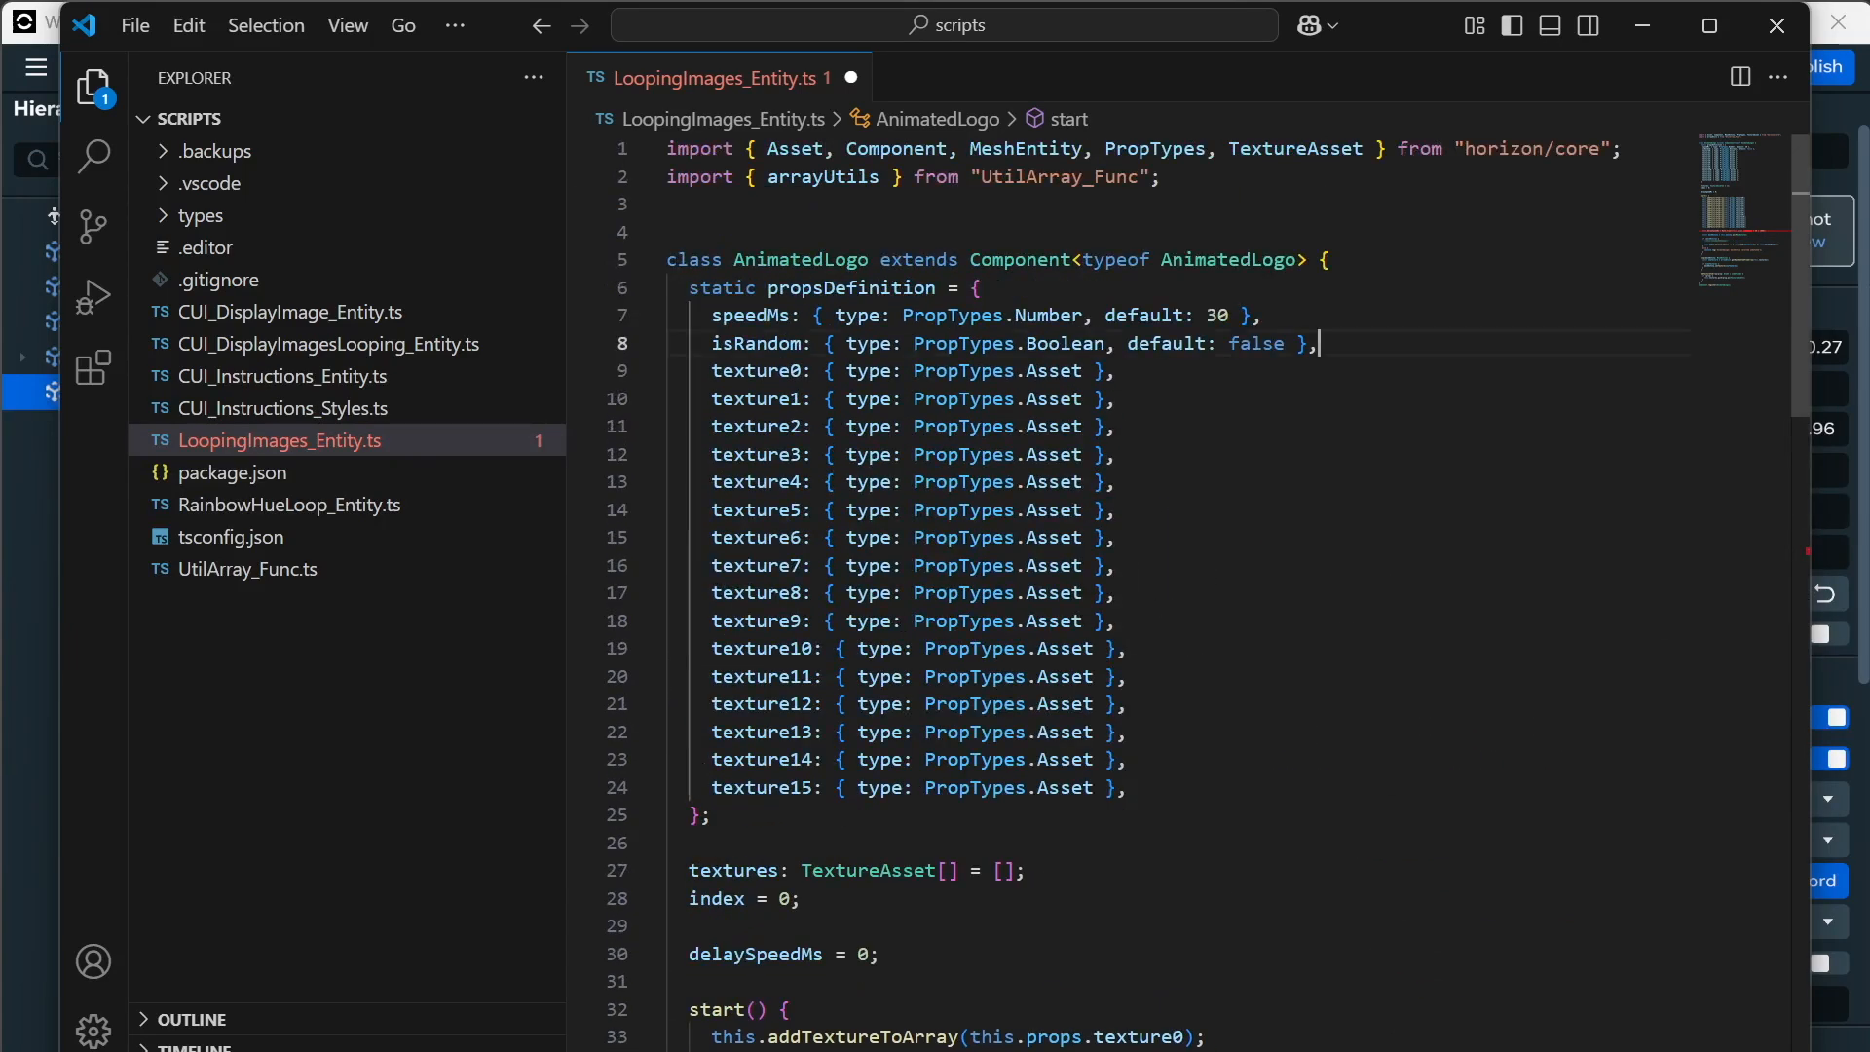
click(1320, 344)
key(shift+alt+Down)
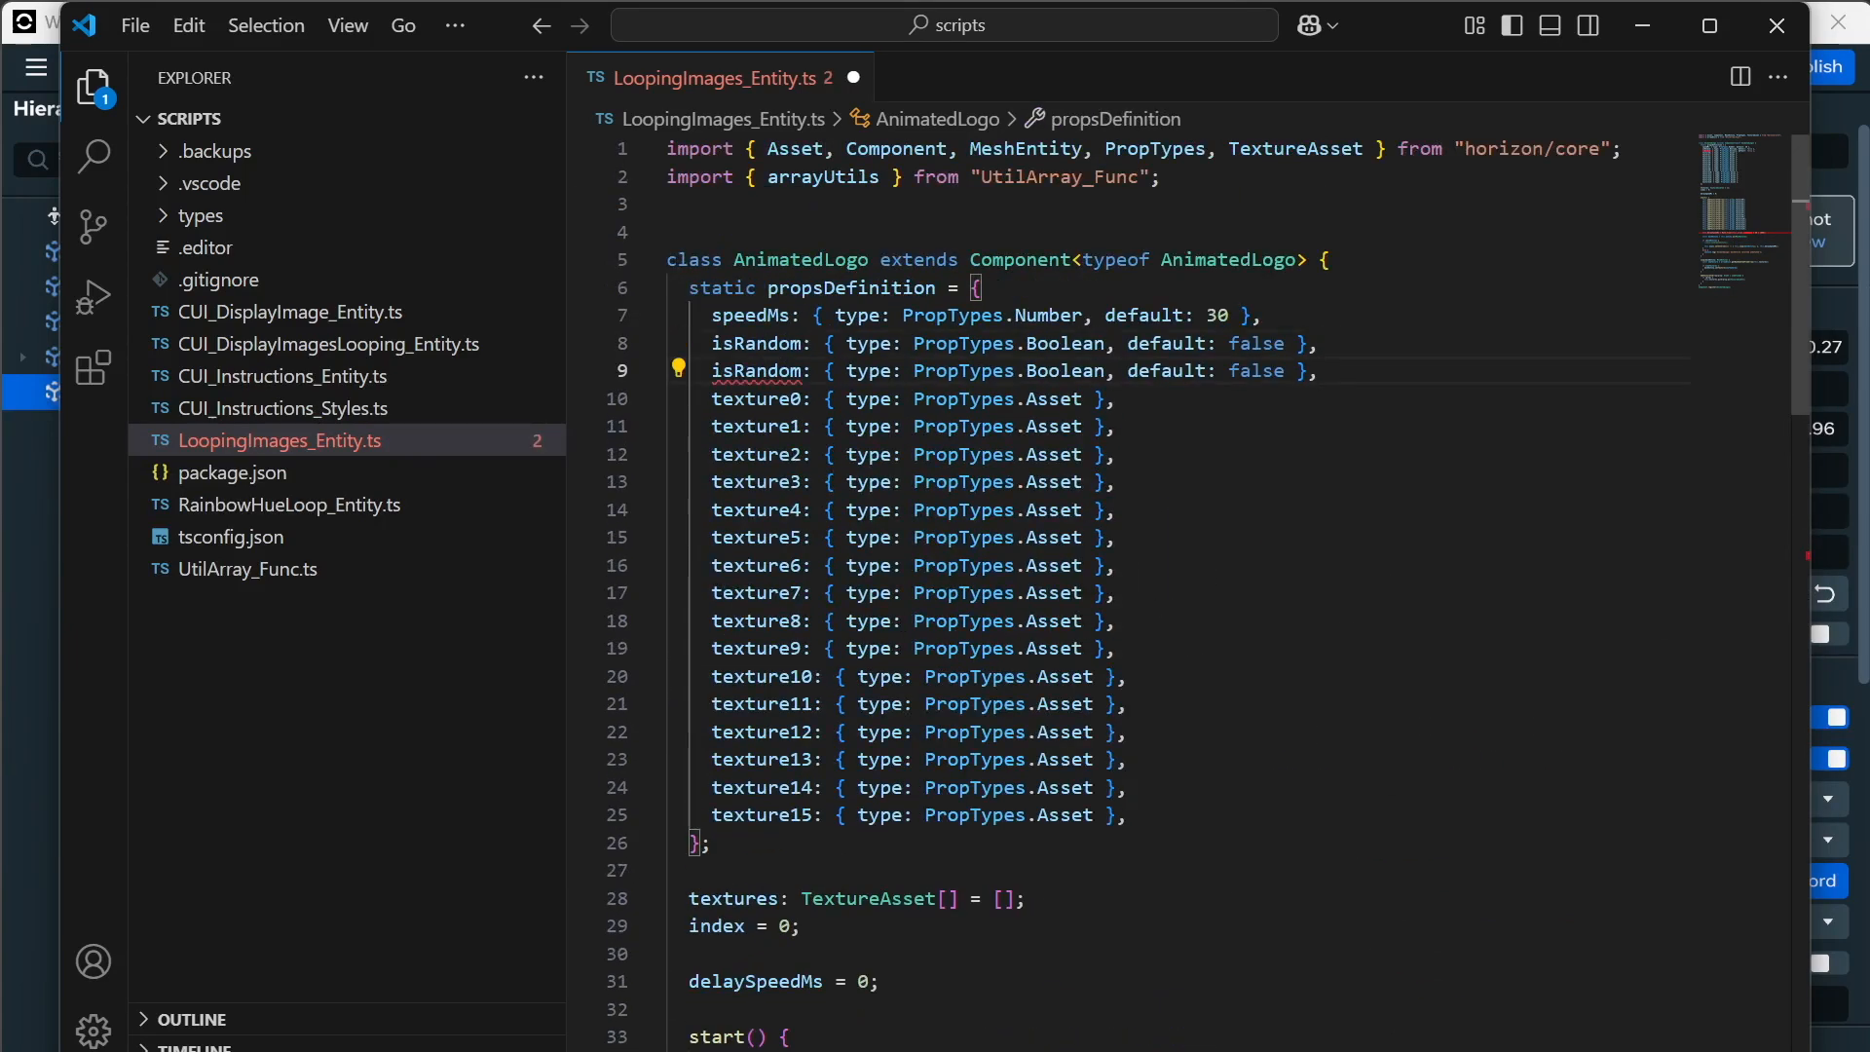
double_click(758, 371)
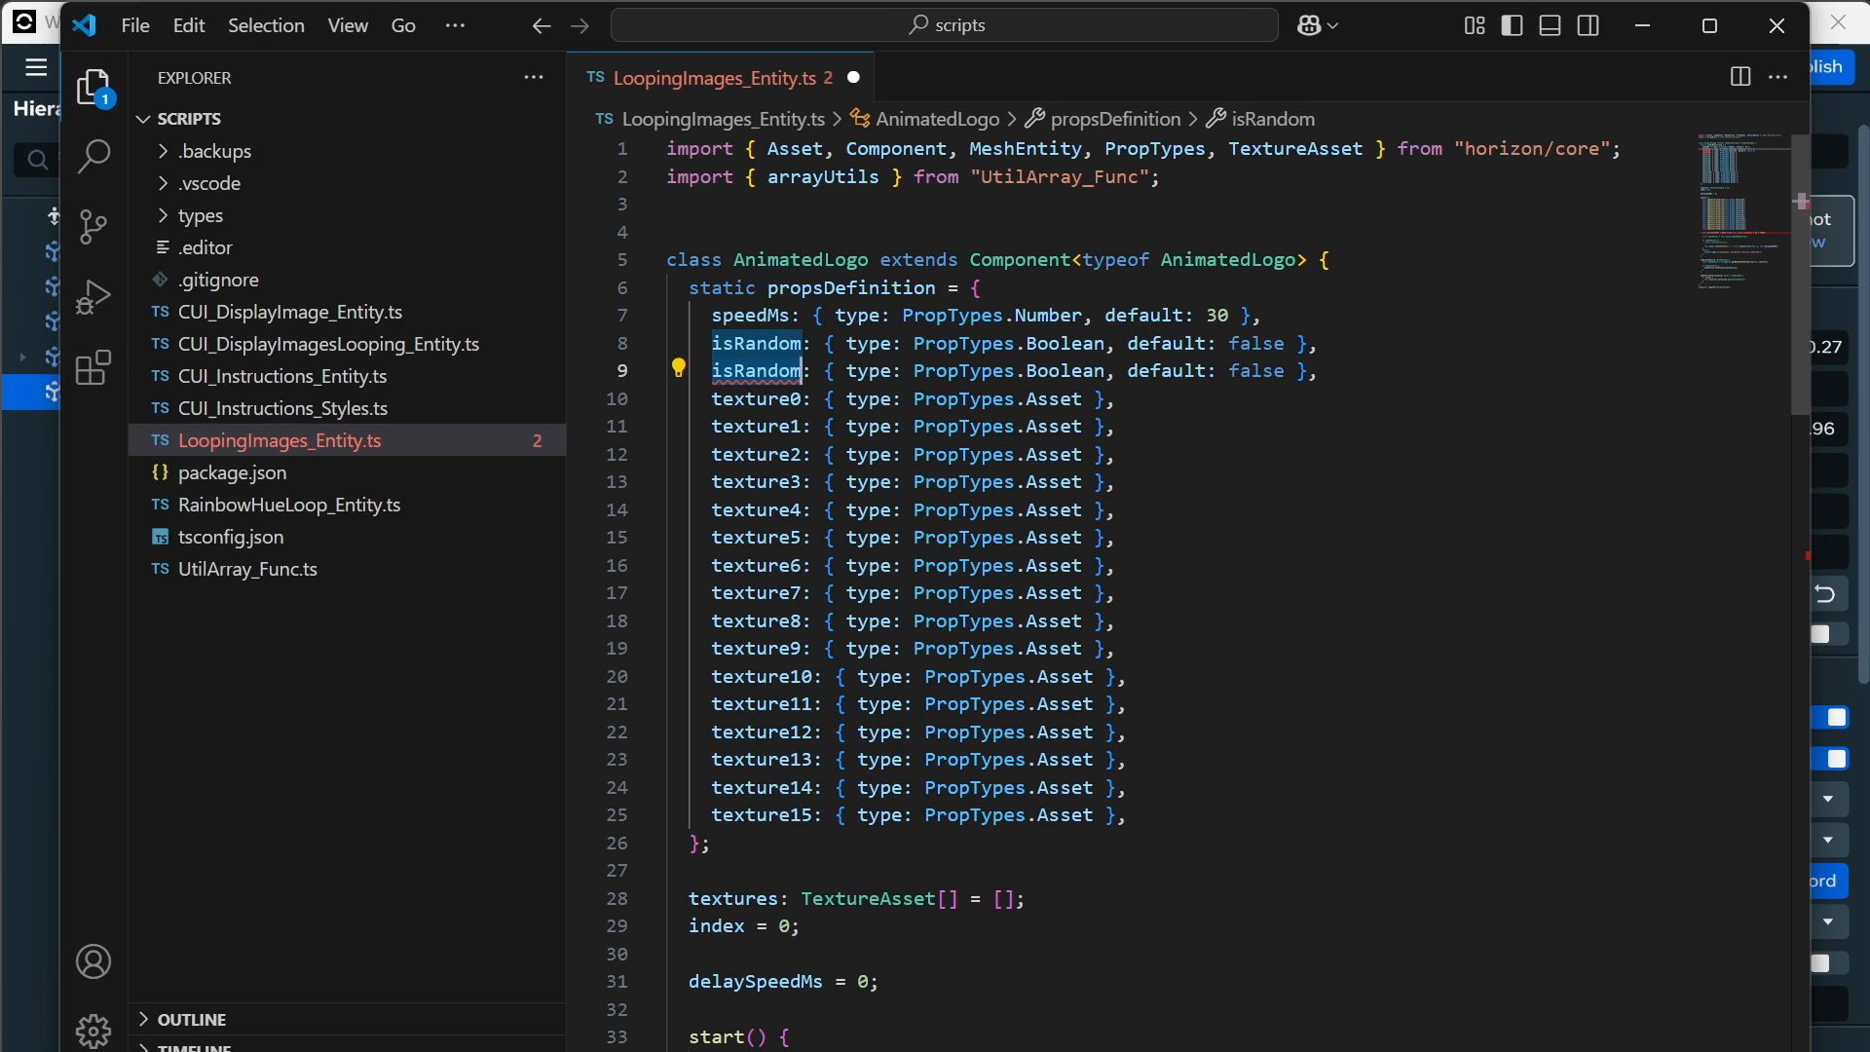
text(start)
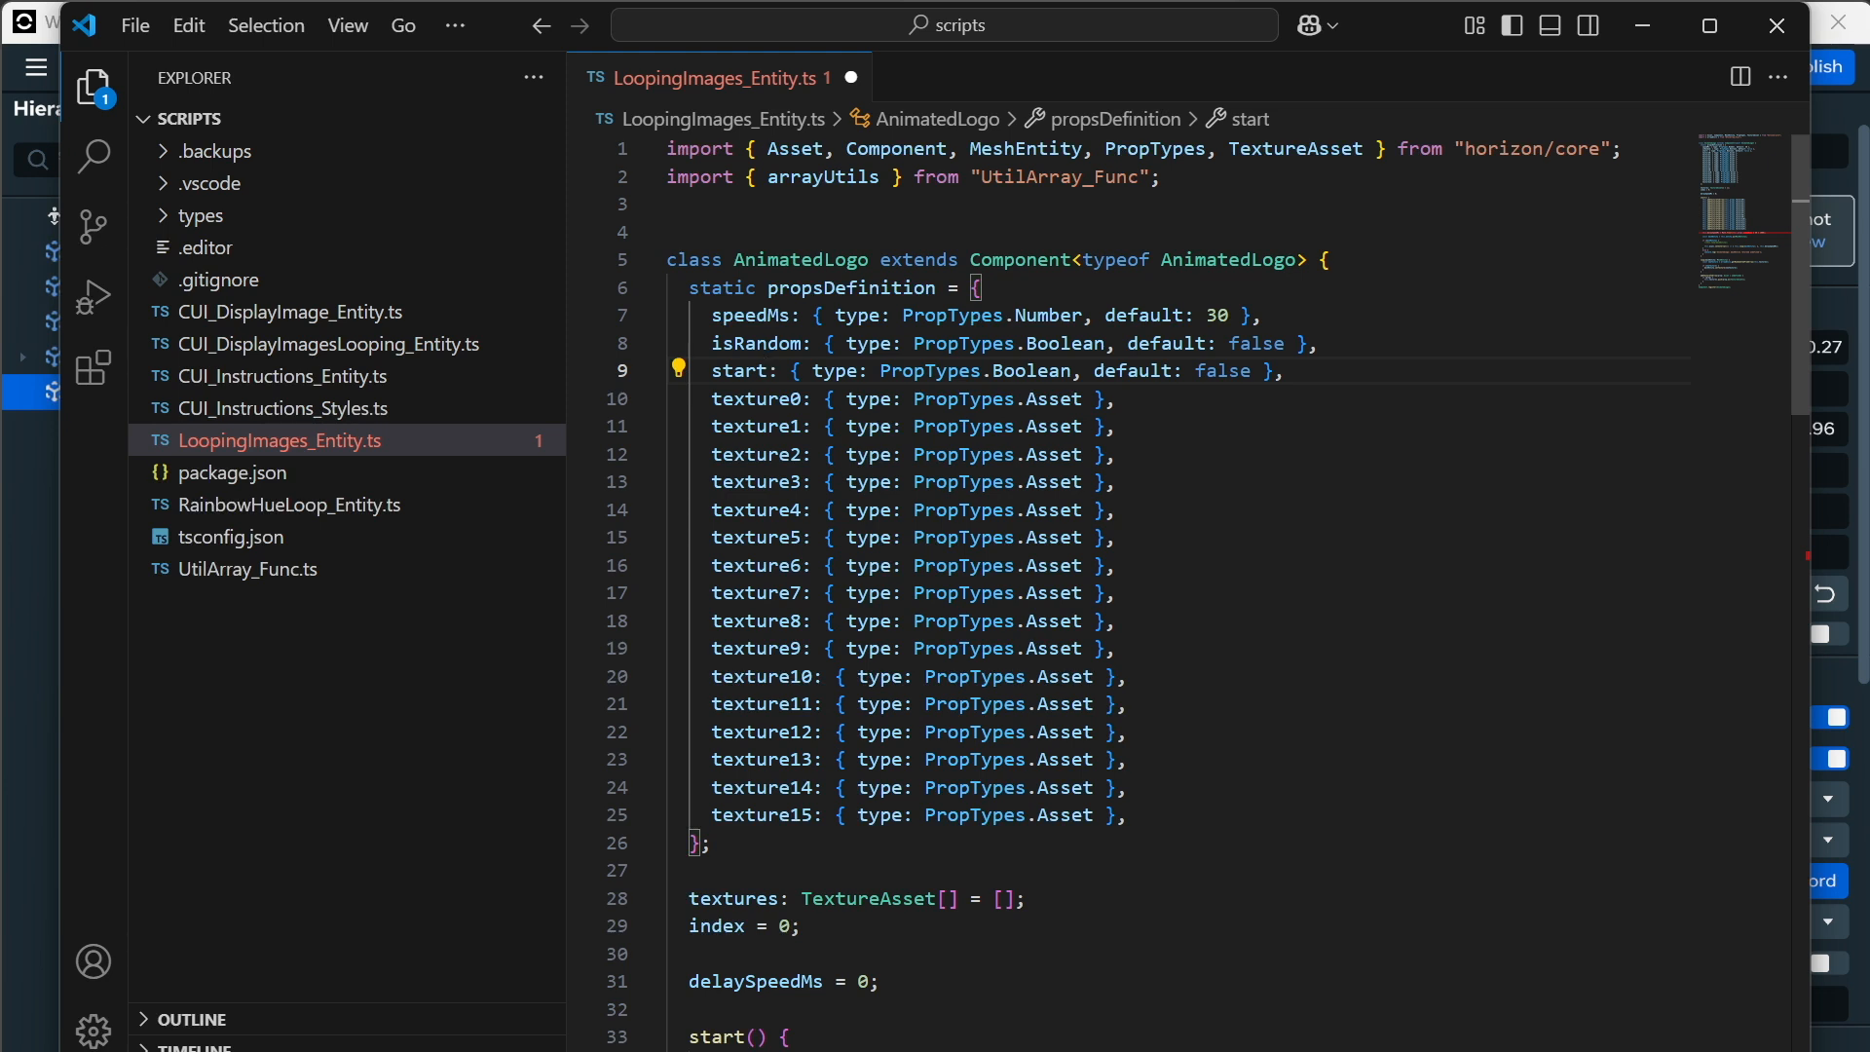
key(BackSpace)
key(BackSpace)
key(BackSpace)
key(BackSpace)
key(BackSpace)
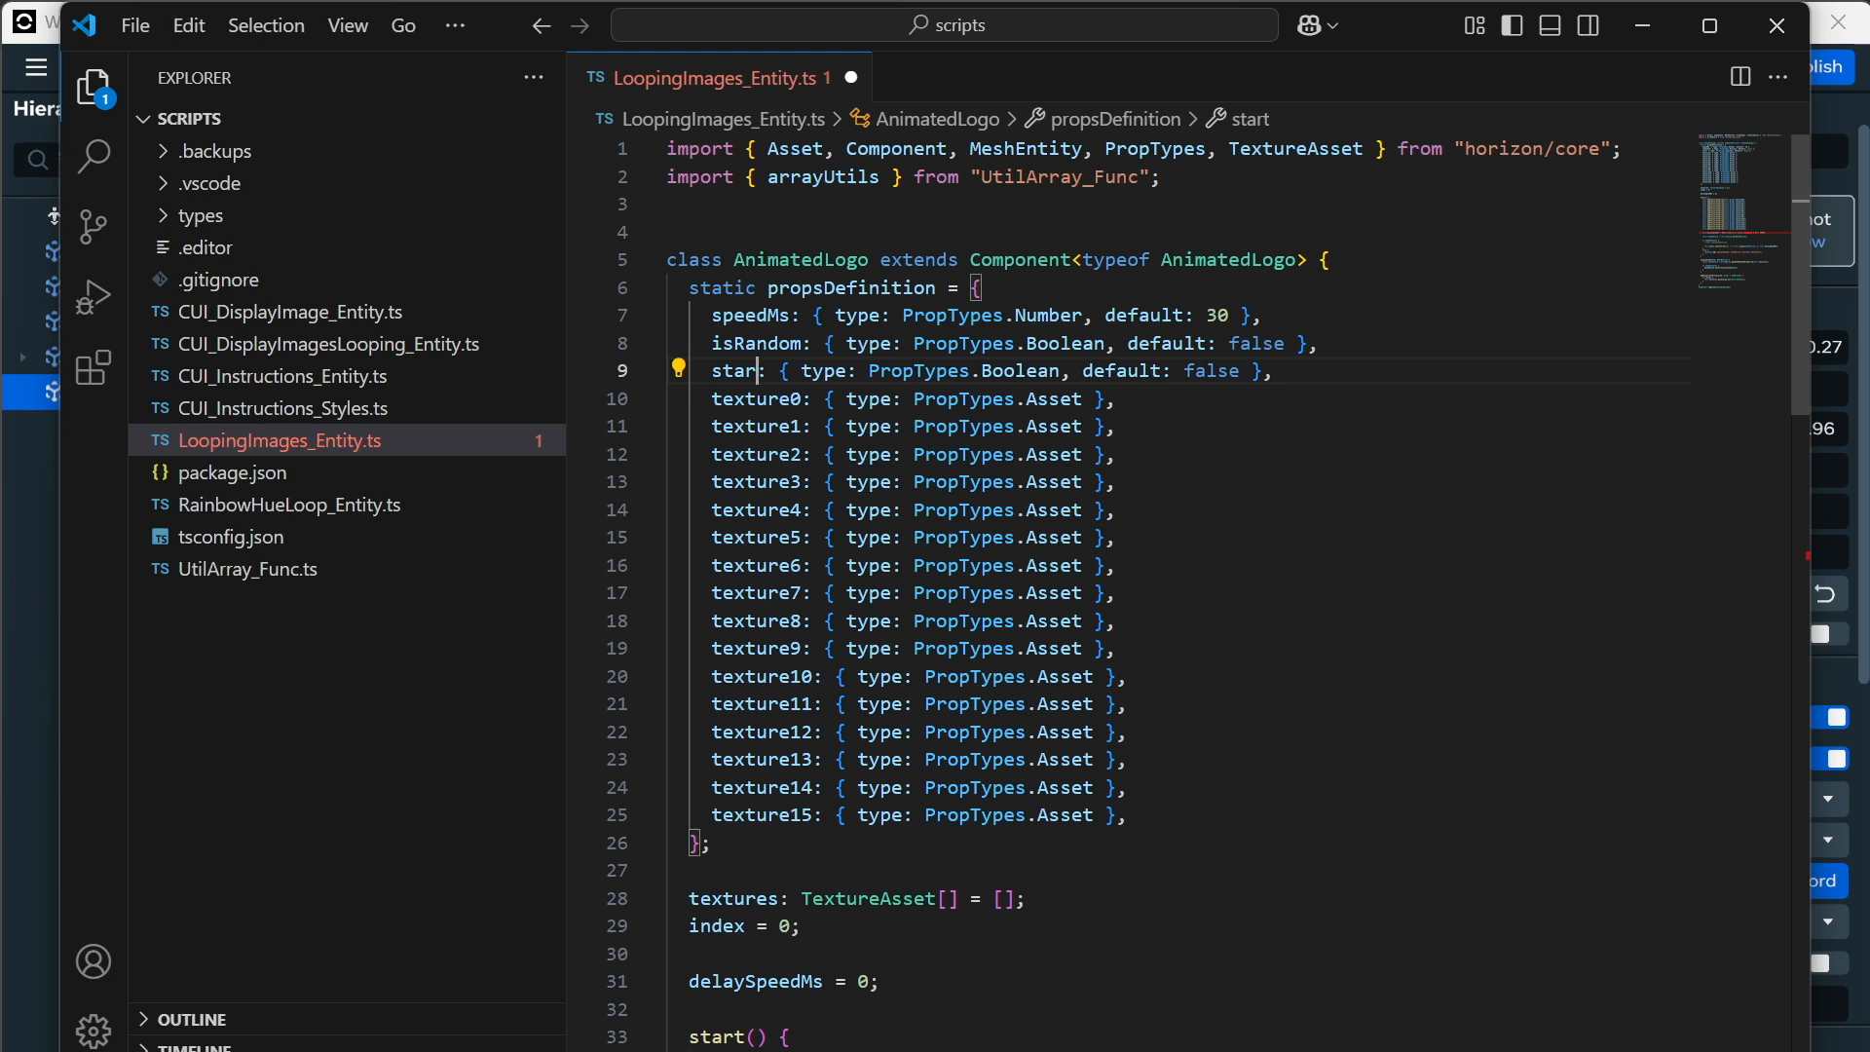
text(runOnSt)
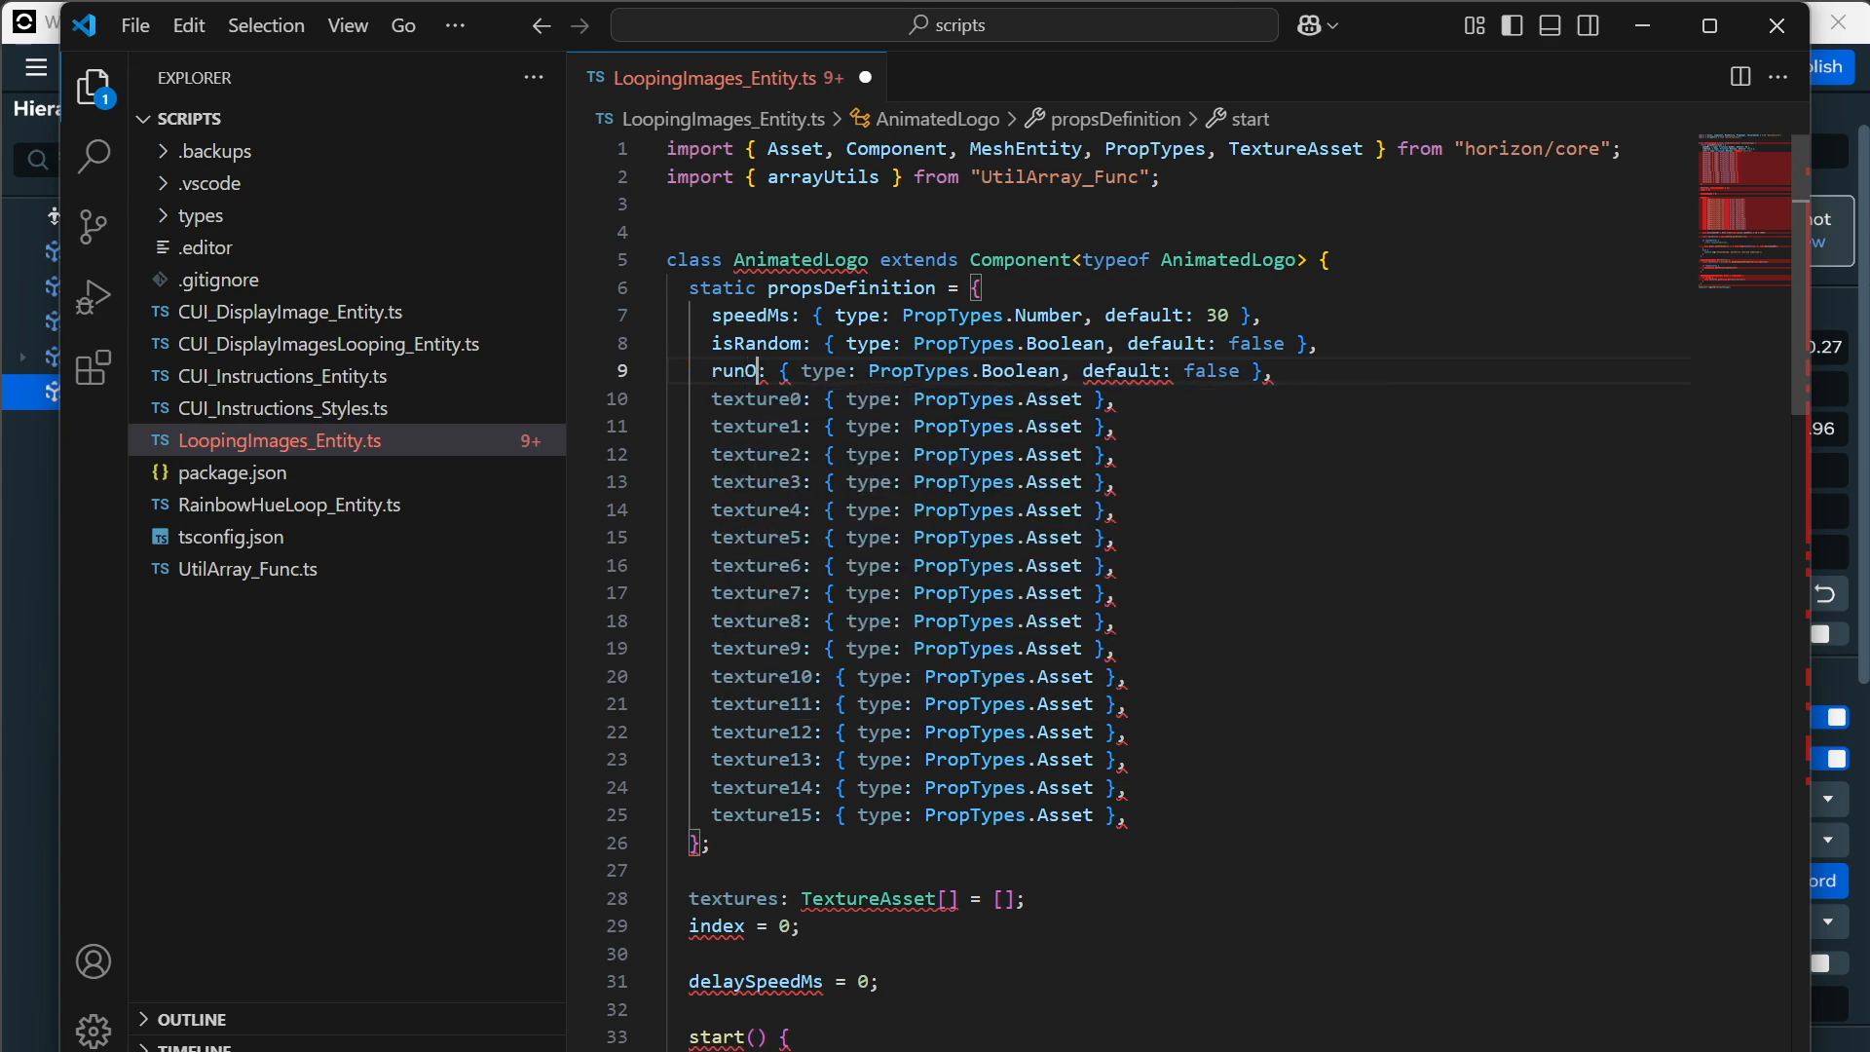
text(art)
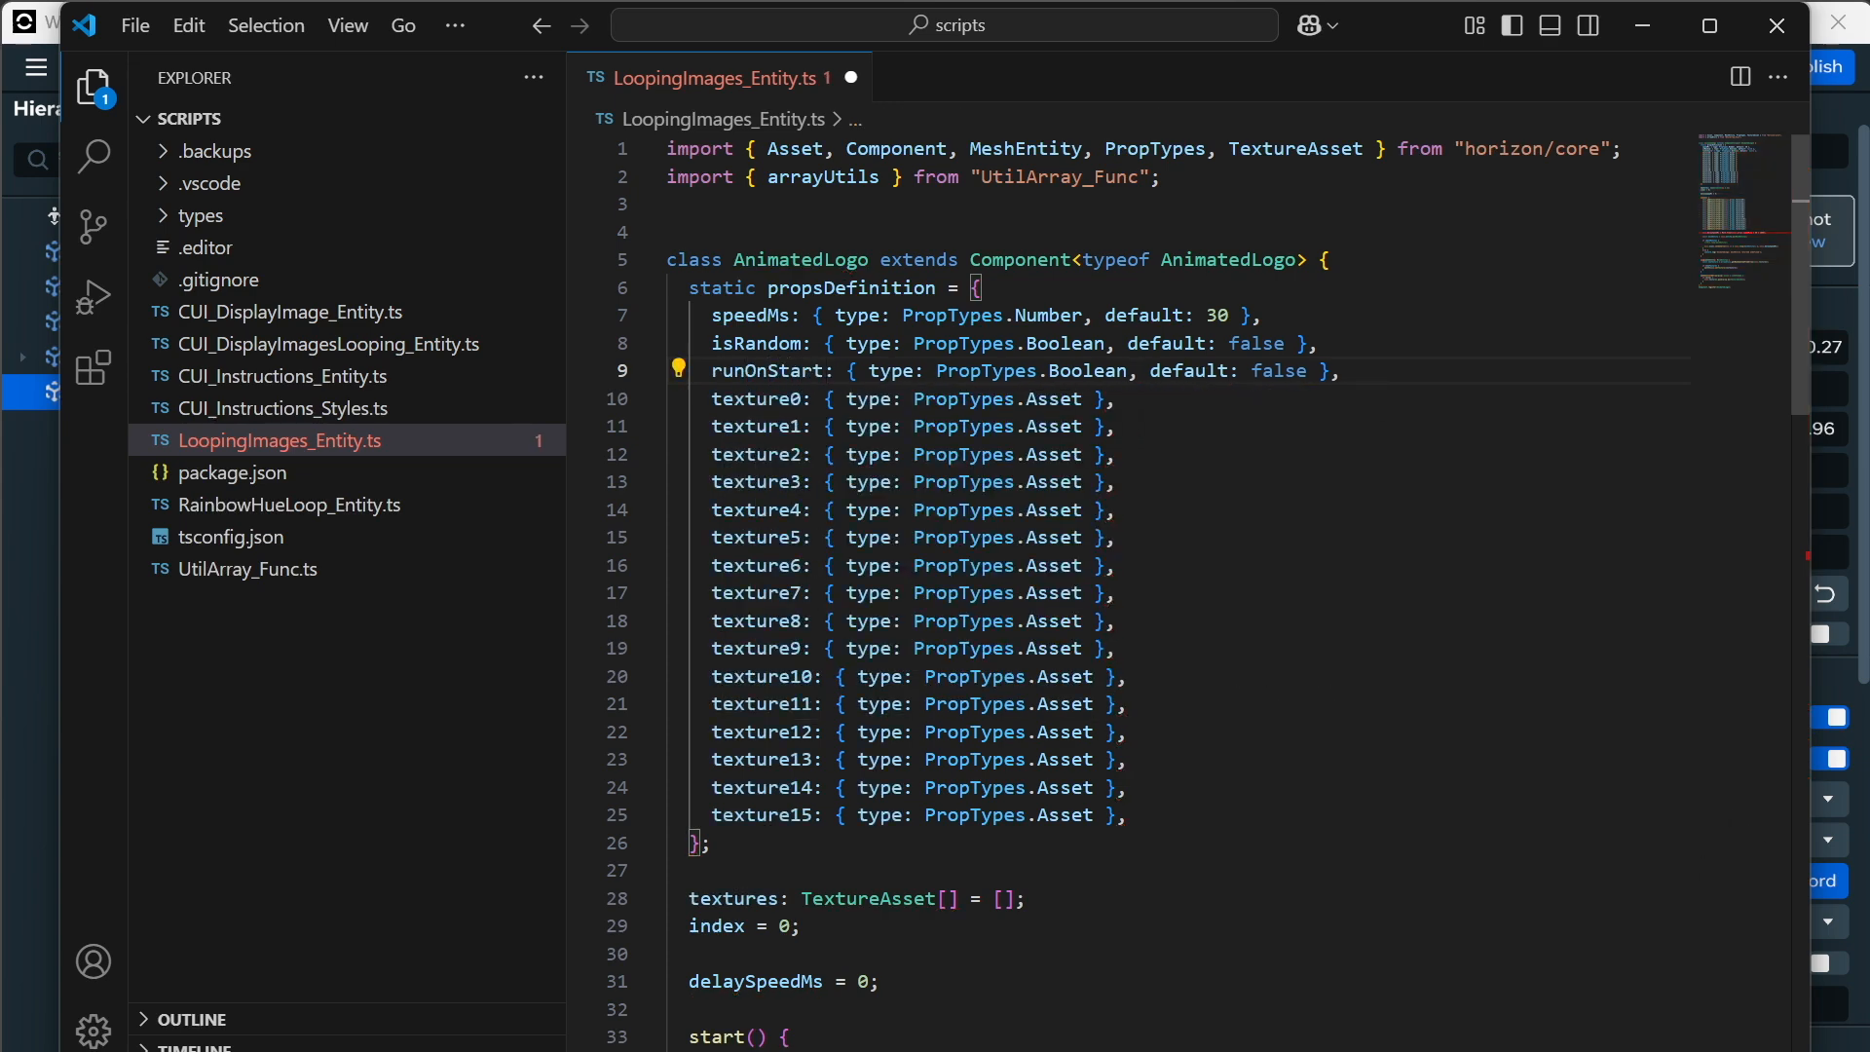
Add an empty if (this.props.runOnStart) block as the first statement inside the meshEntity check in start.
scroll(1149, 614, down, 8)
scroll(1130, 604, down, 5)
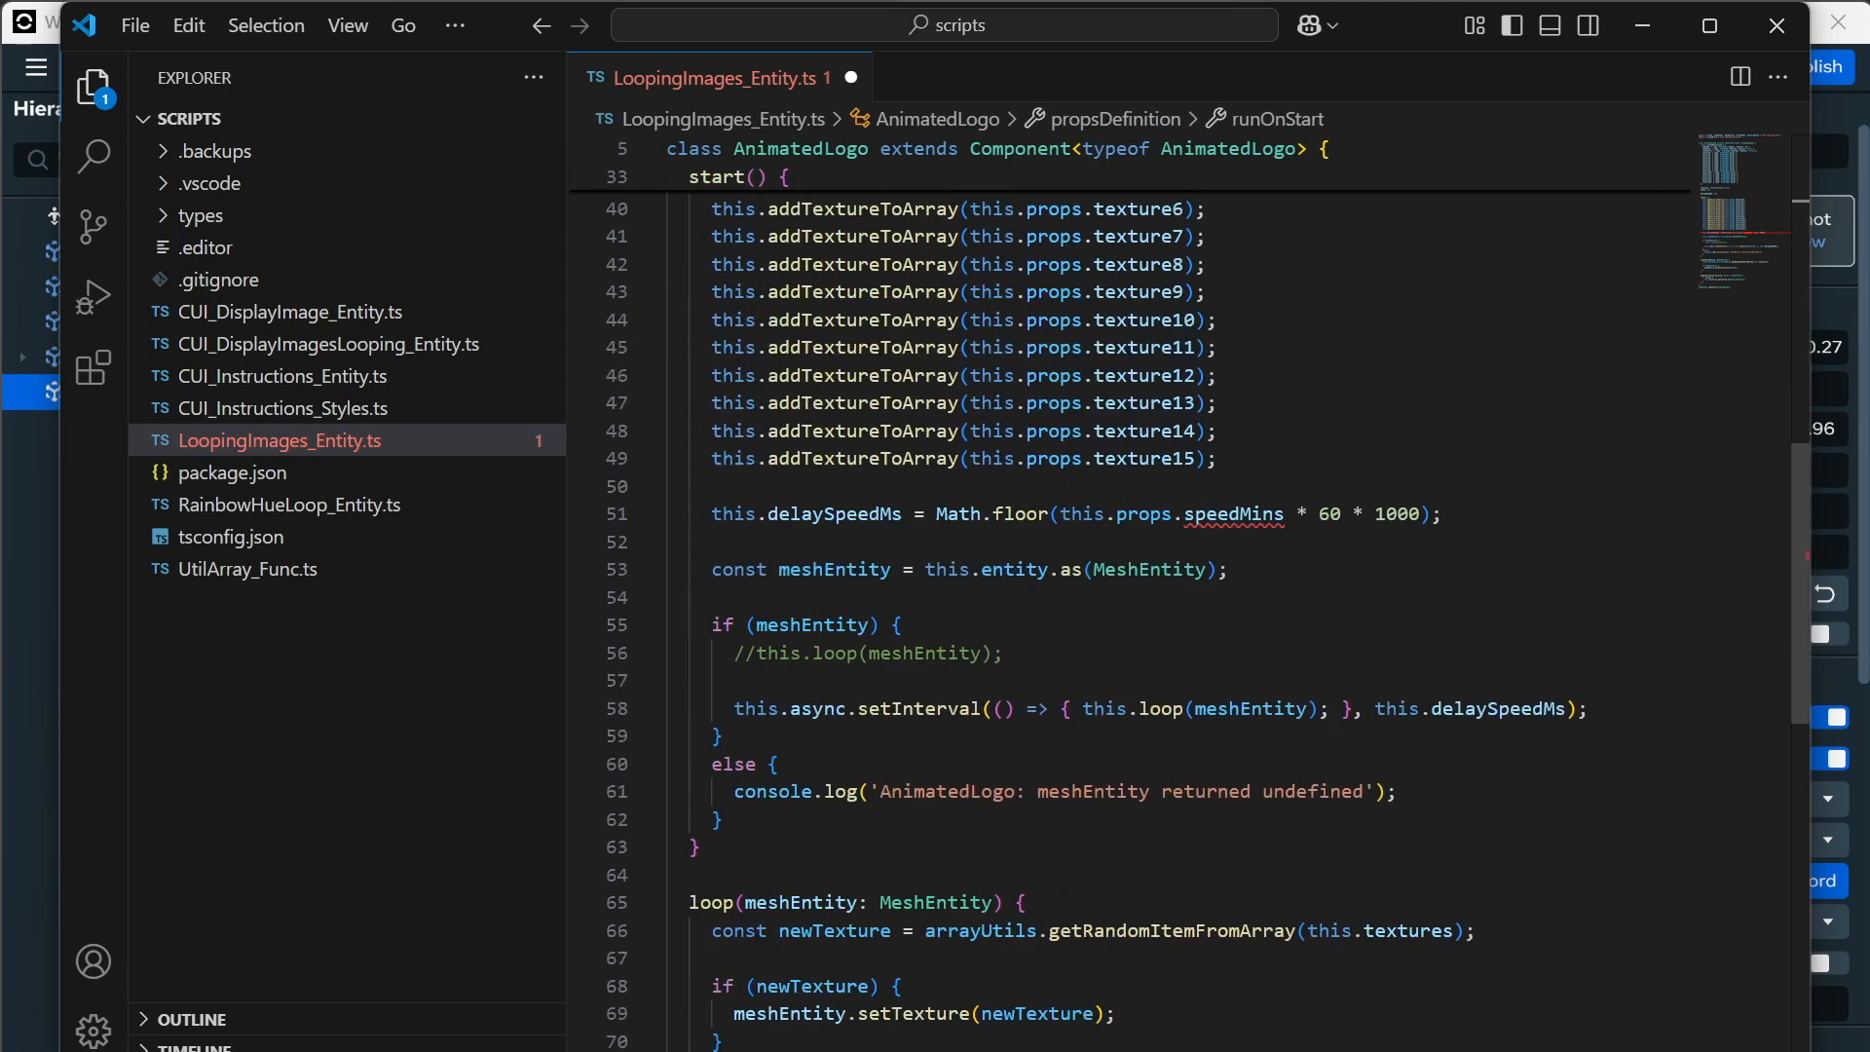
click(906, 625)
key(Return)
text(if )
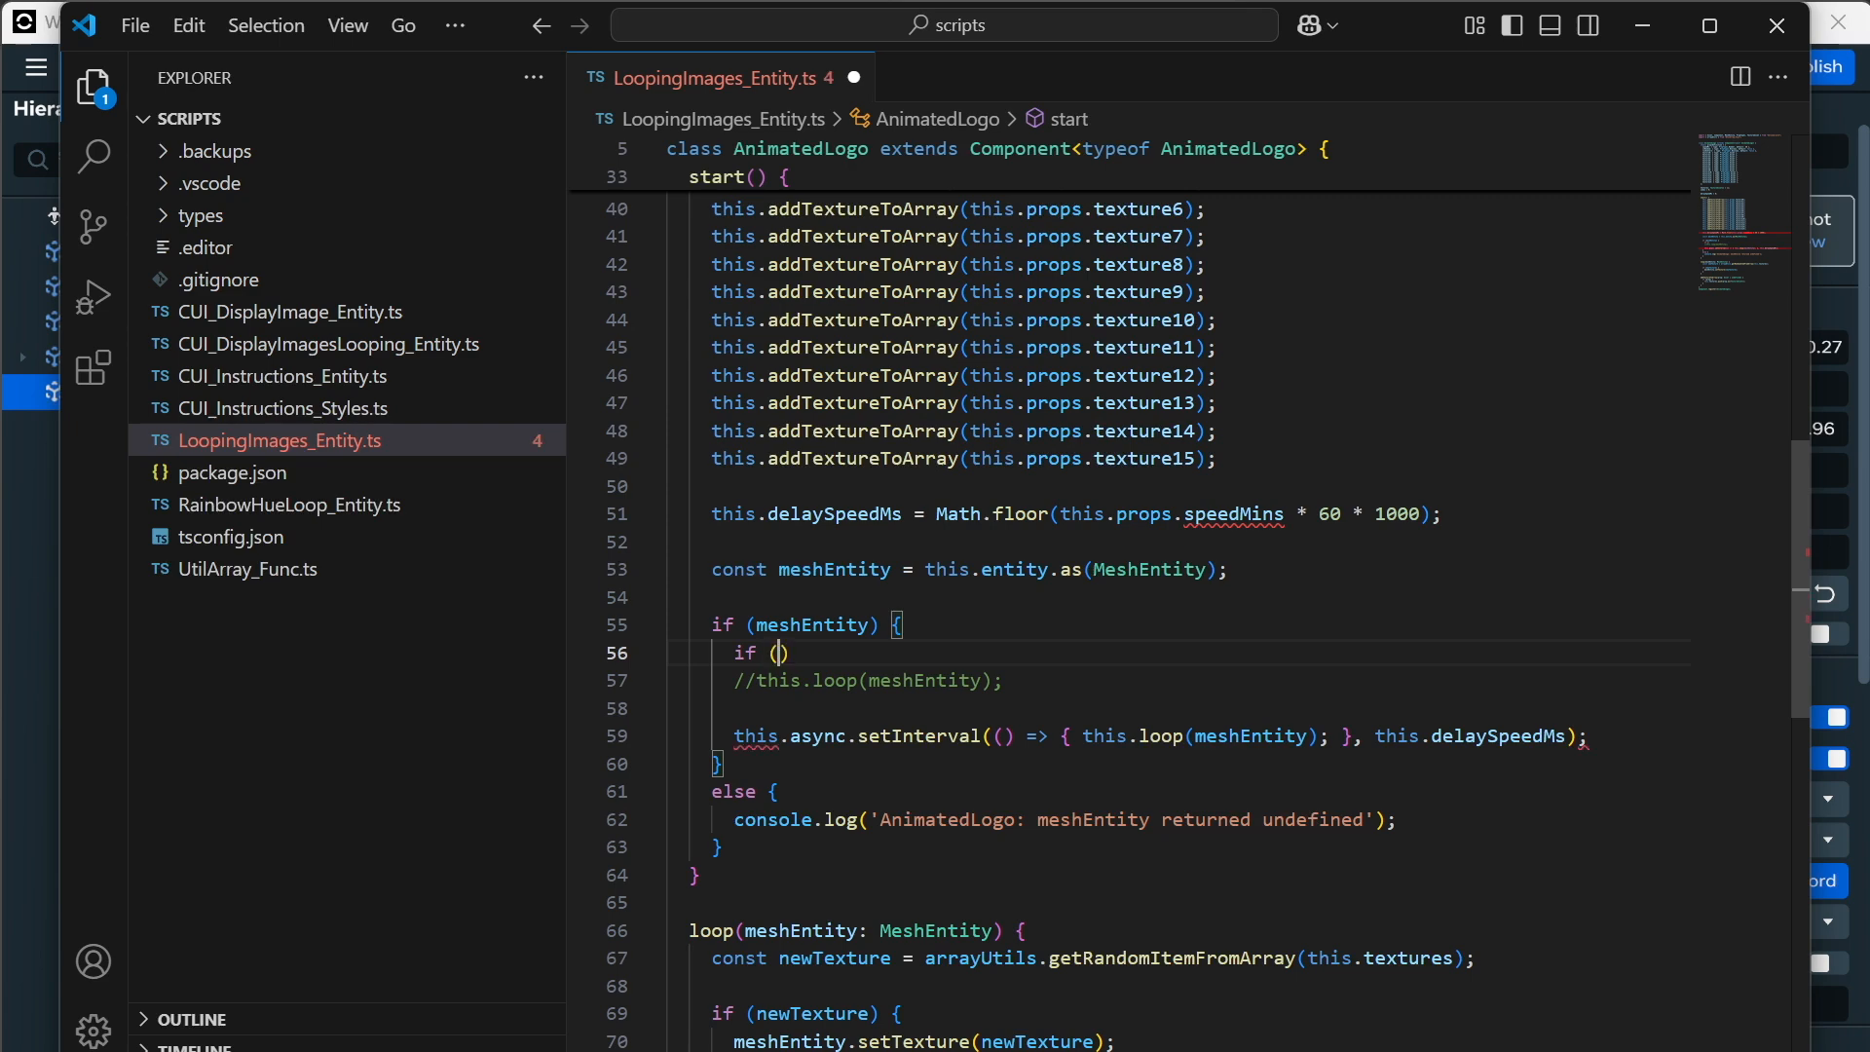
text((this.p)
text(ro)
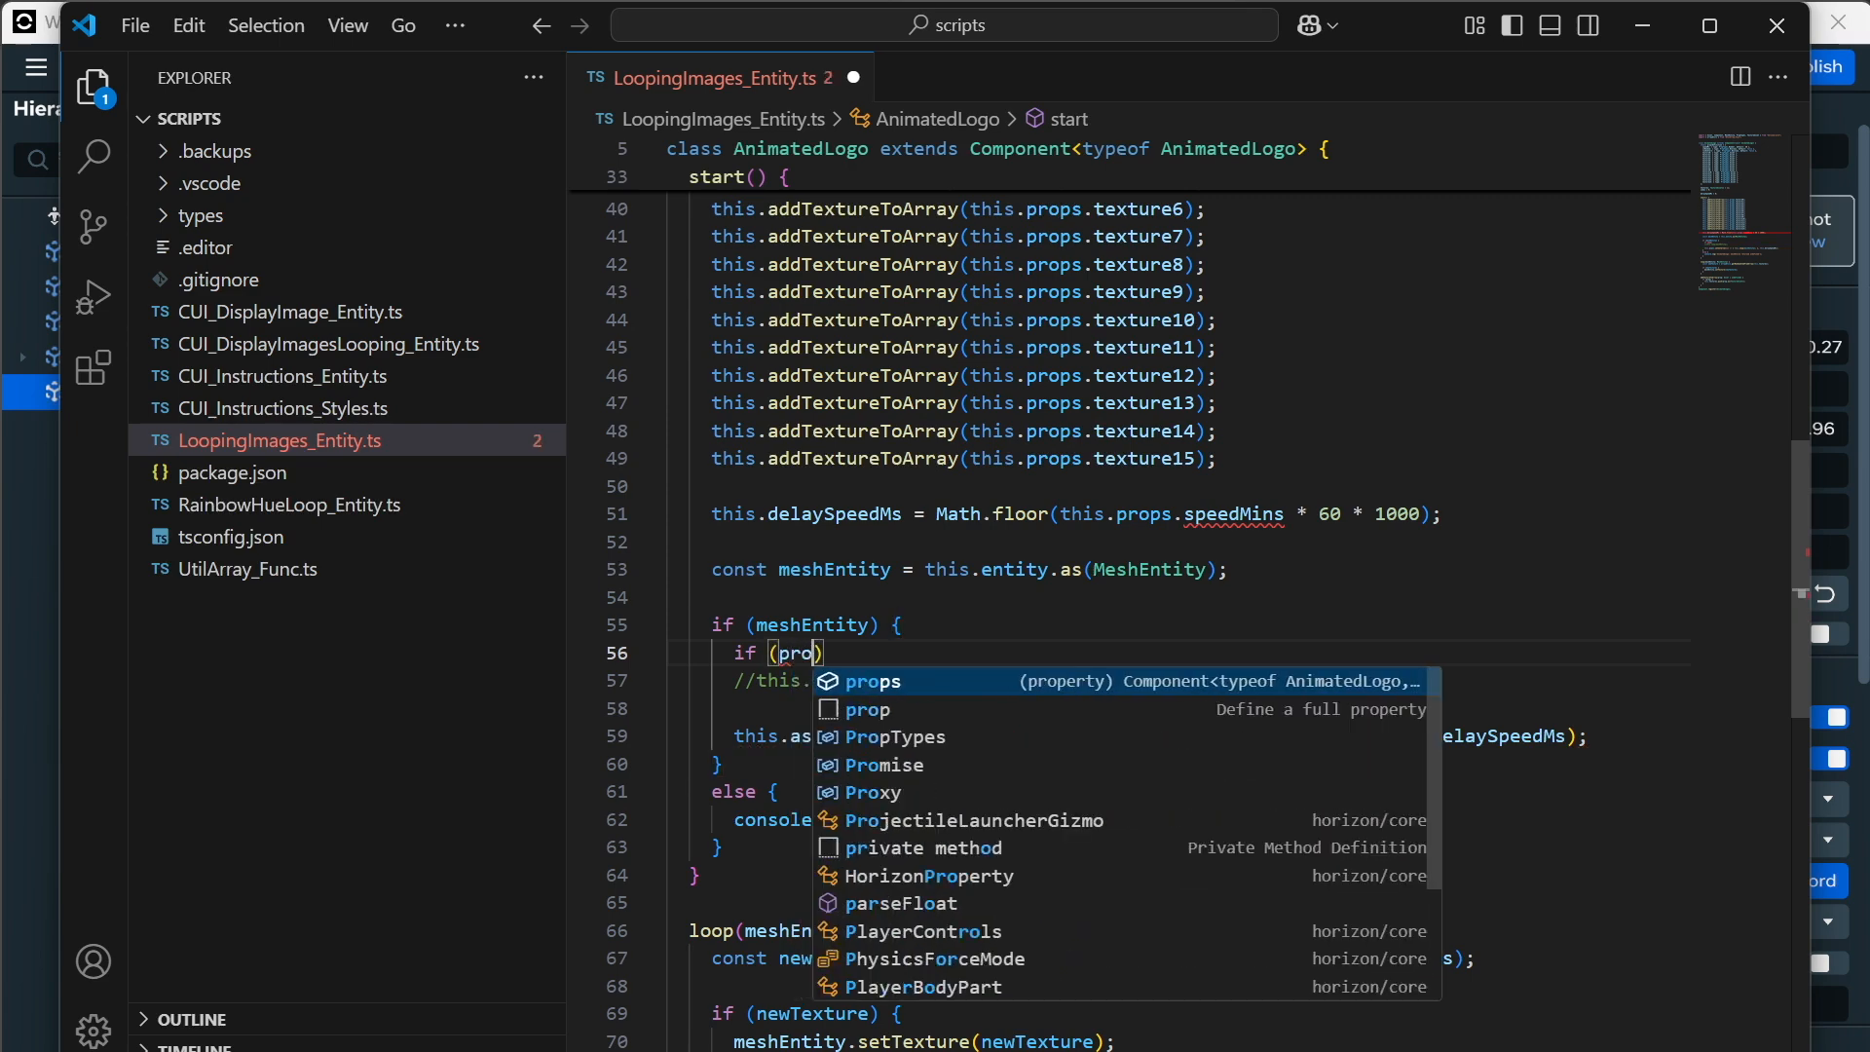
key(Tab)
text(.r)
key(Tab)
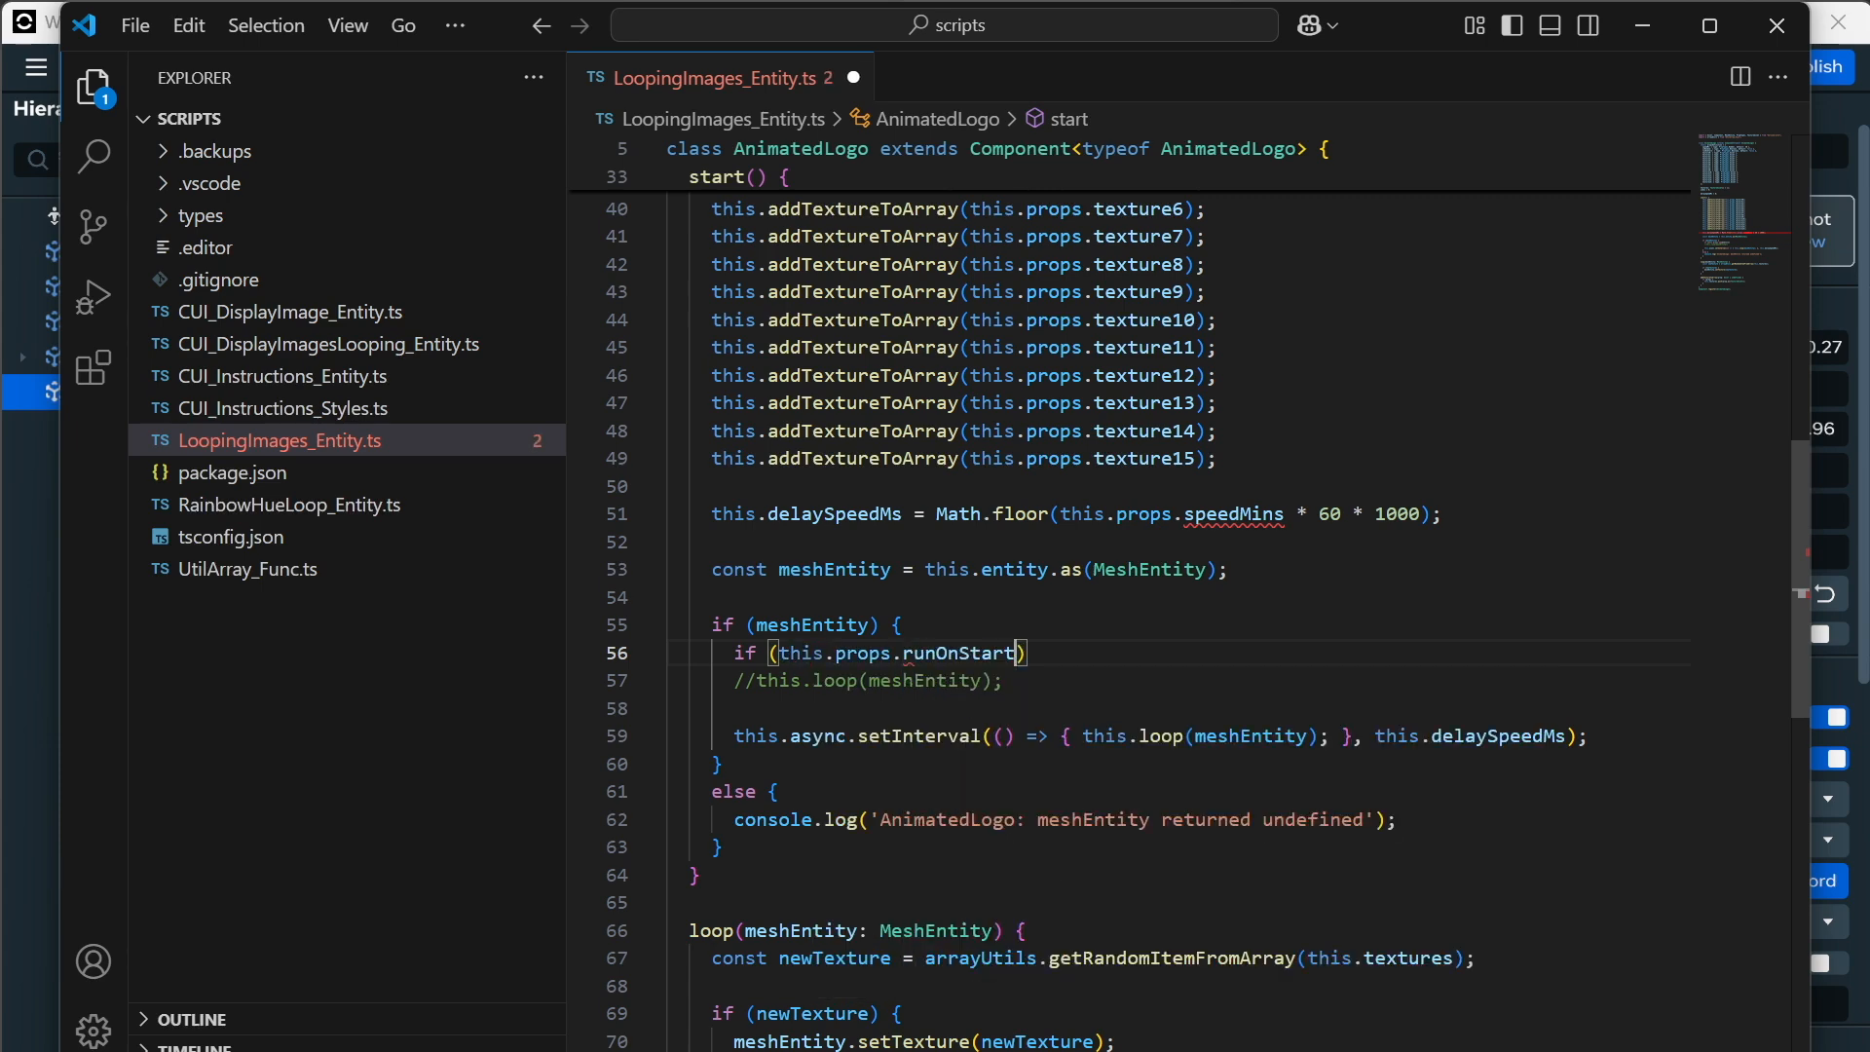
scroll(1129, 604, up, 3)
key(End)
text({)
key(Return)
scroll(1130, 603, down, 1)
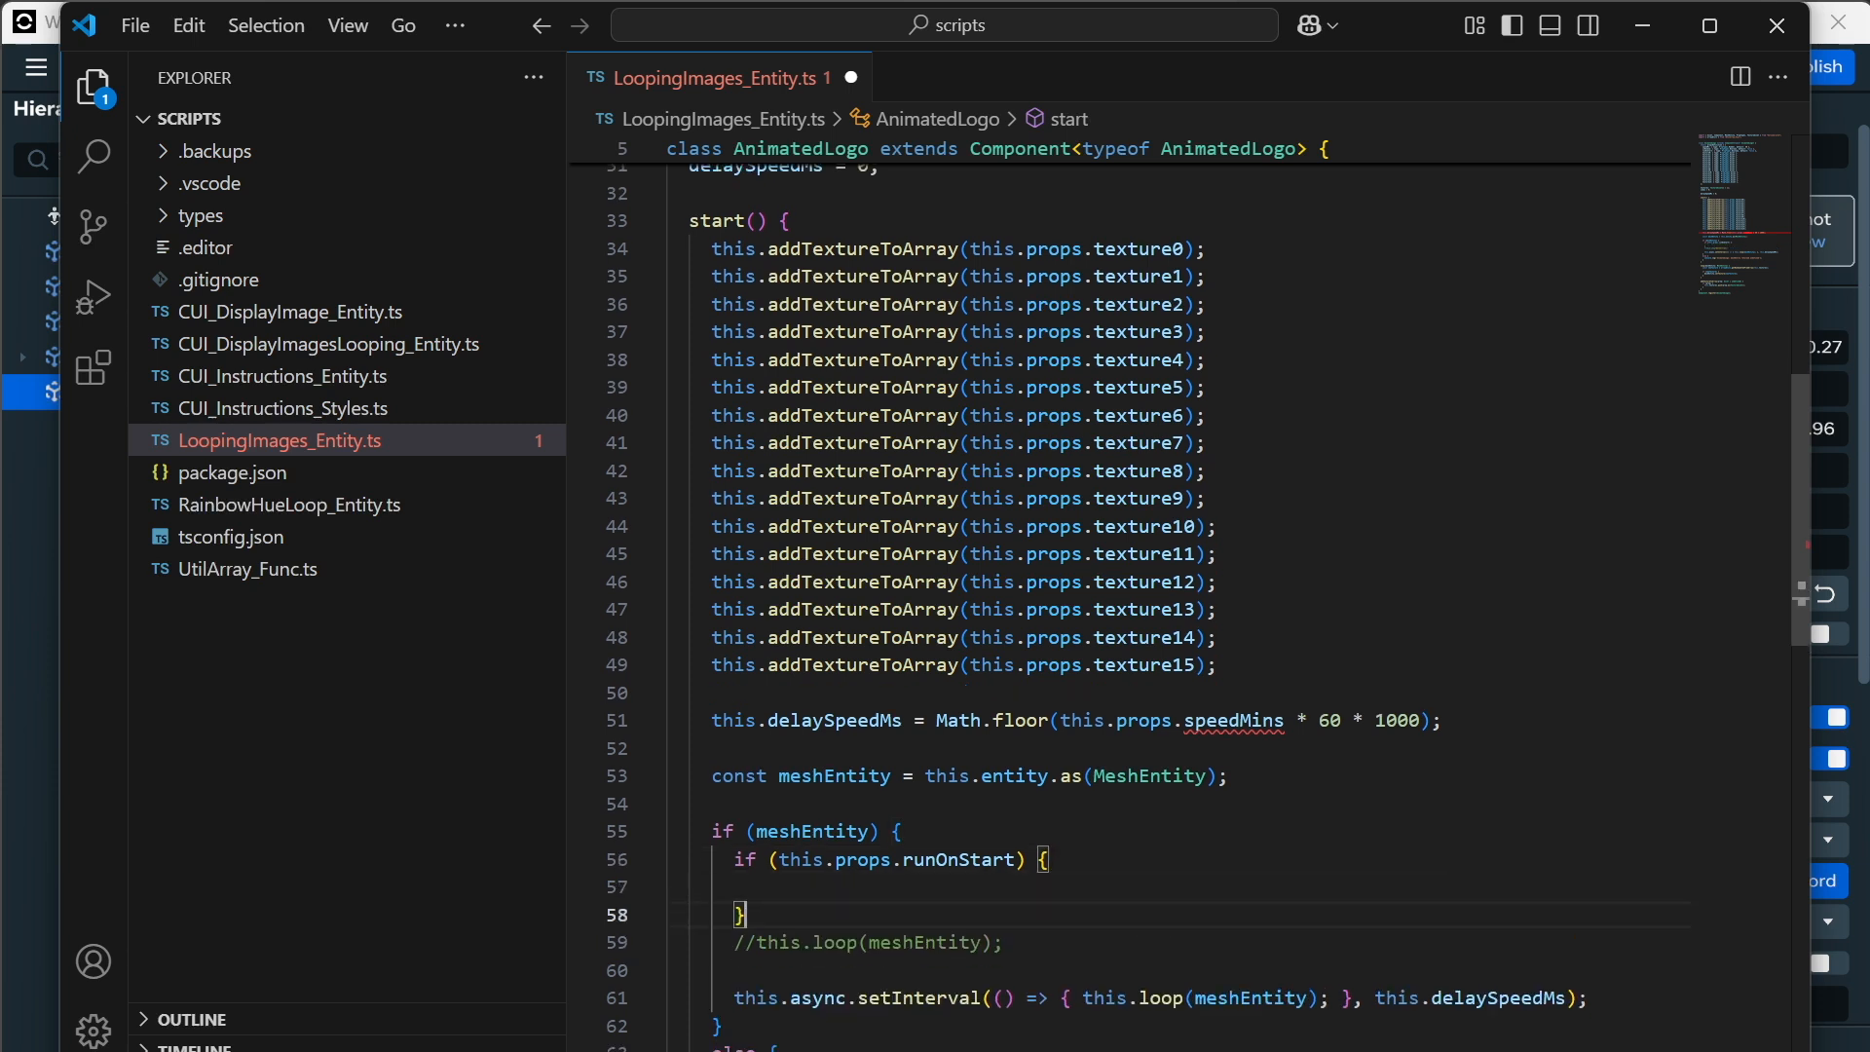
Move the commented this.loop(meshEntity) call into the runOnStart block, remove the spare blank line, and uncomment the call.
key(Down)
key(alt+Up)
key(alt+Up)
key(Down)
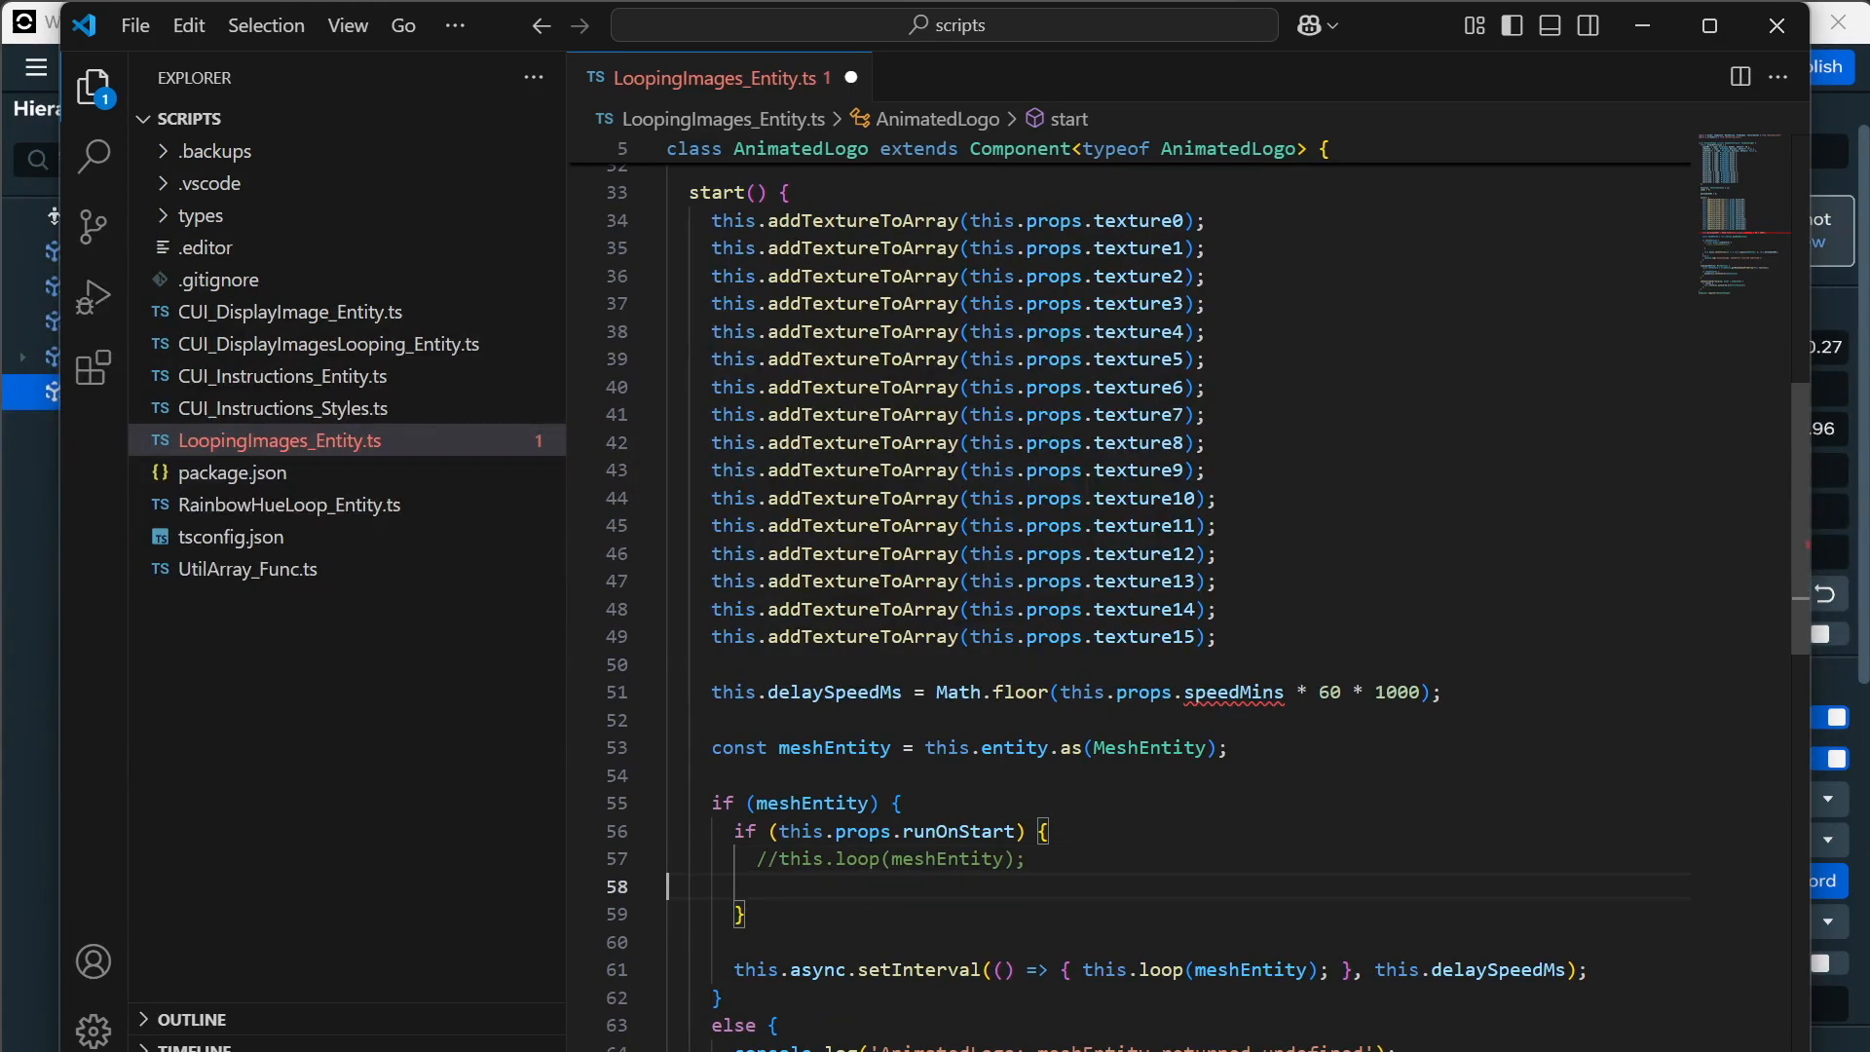
key(BackSpace)
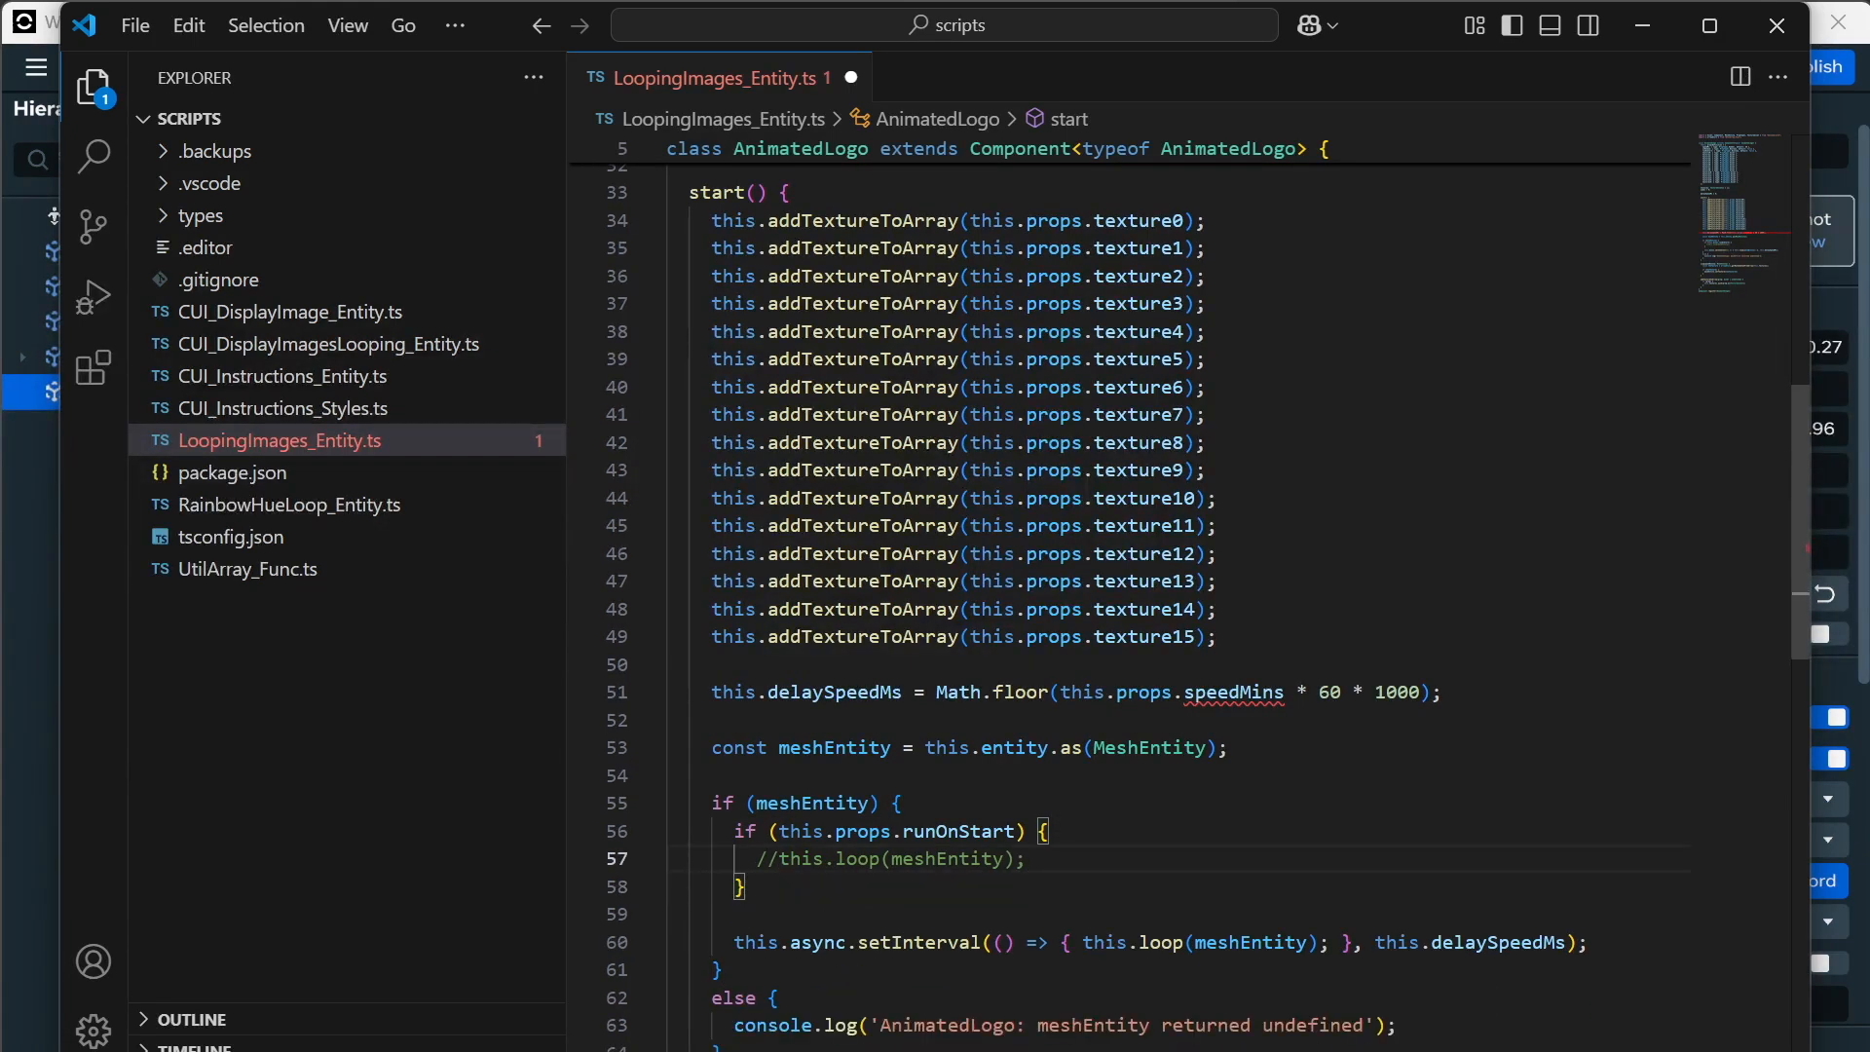
key(ctrl+slash)
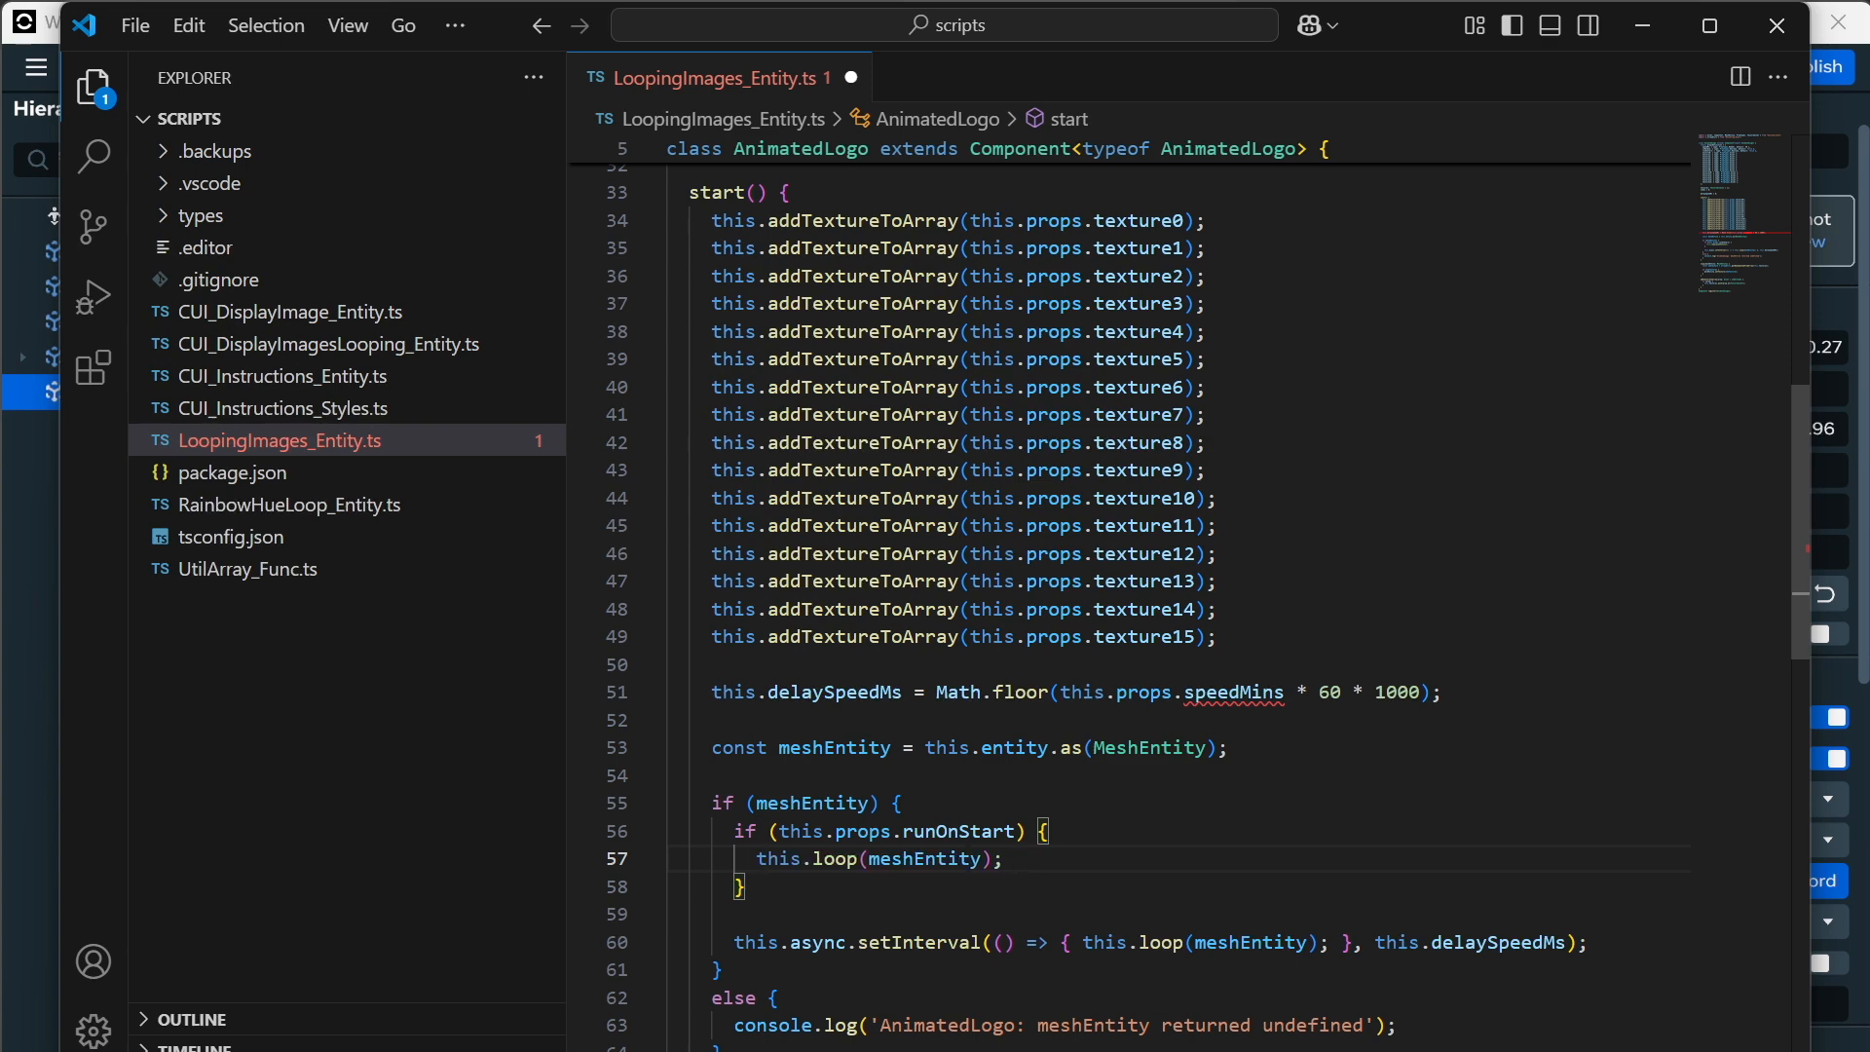
Find where delaySpeedMs is used and delete its delaySpeedMs = 0 declaration from the class.
scroll(1129, 603, down, 2)
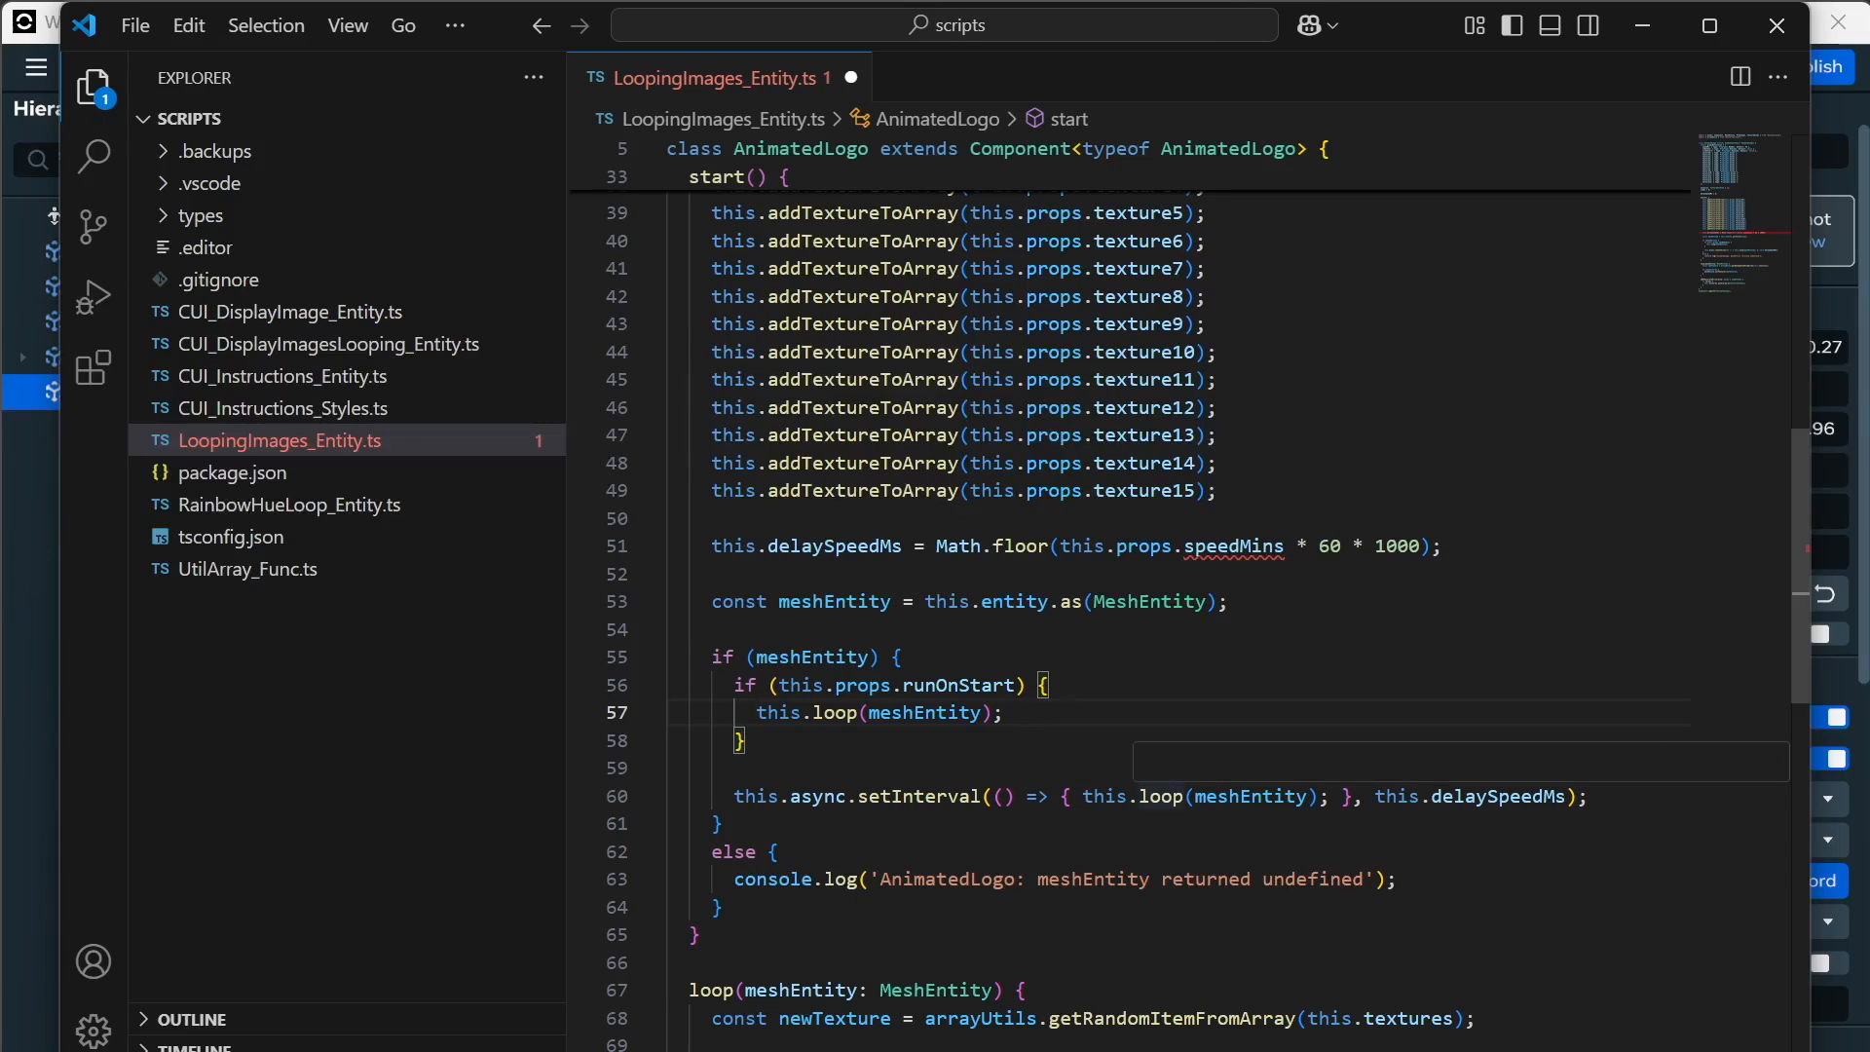
double_click(1500, 796)
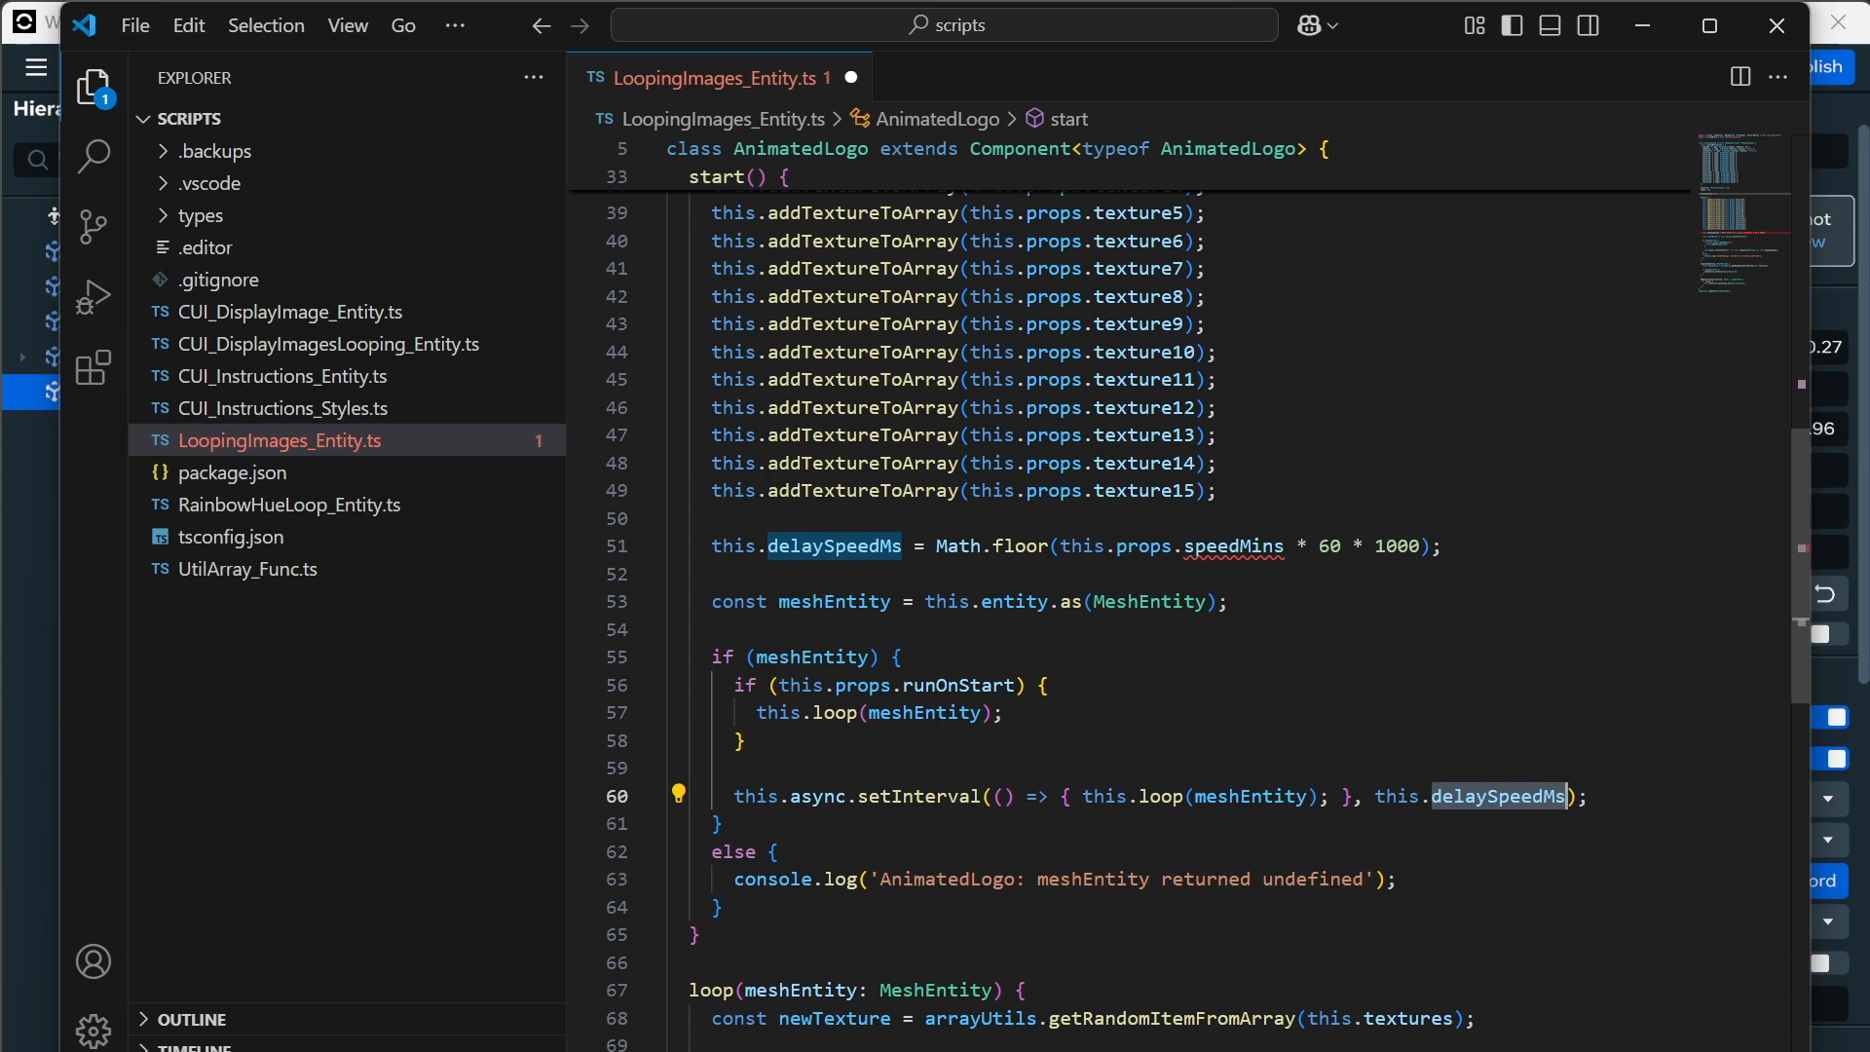
scroll(974, 649, up, 14)
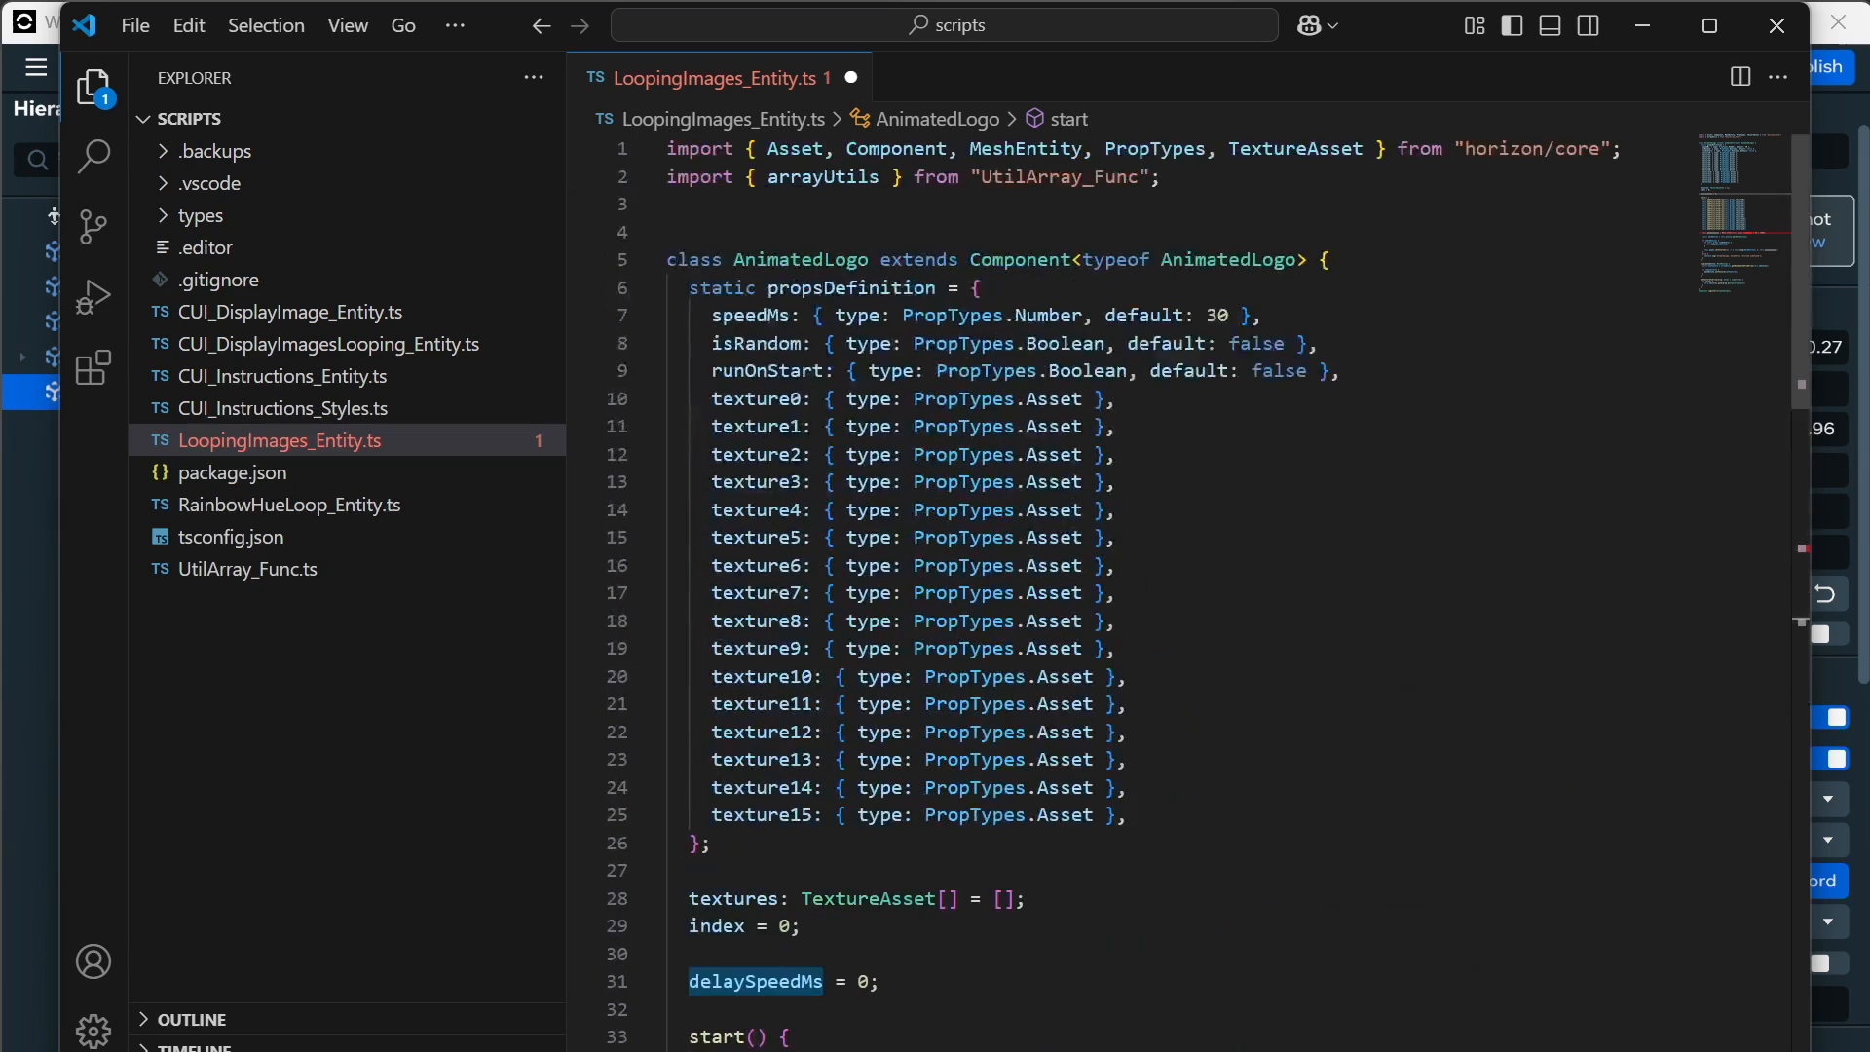
scroll(974, 649, down, 3)
triple_click(792, 762)
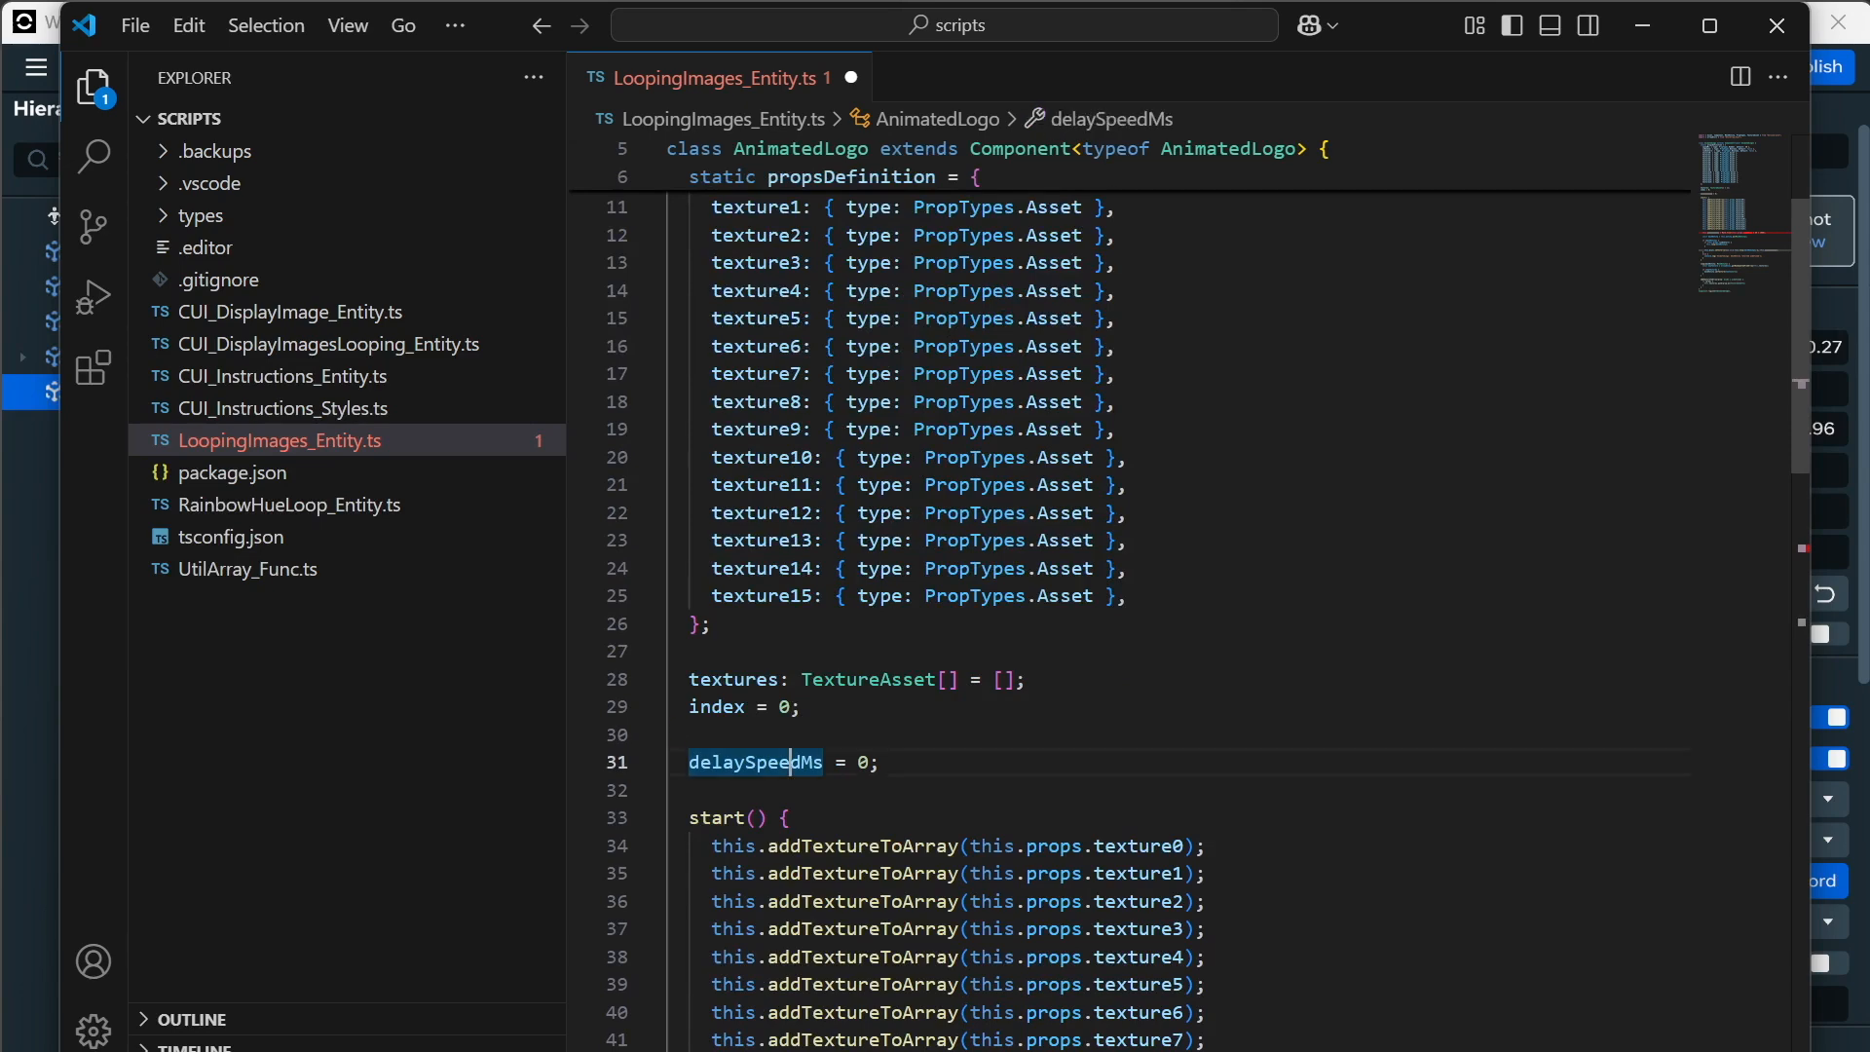
key(BackSpace)
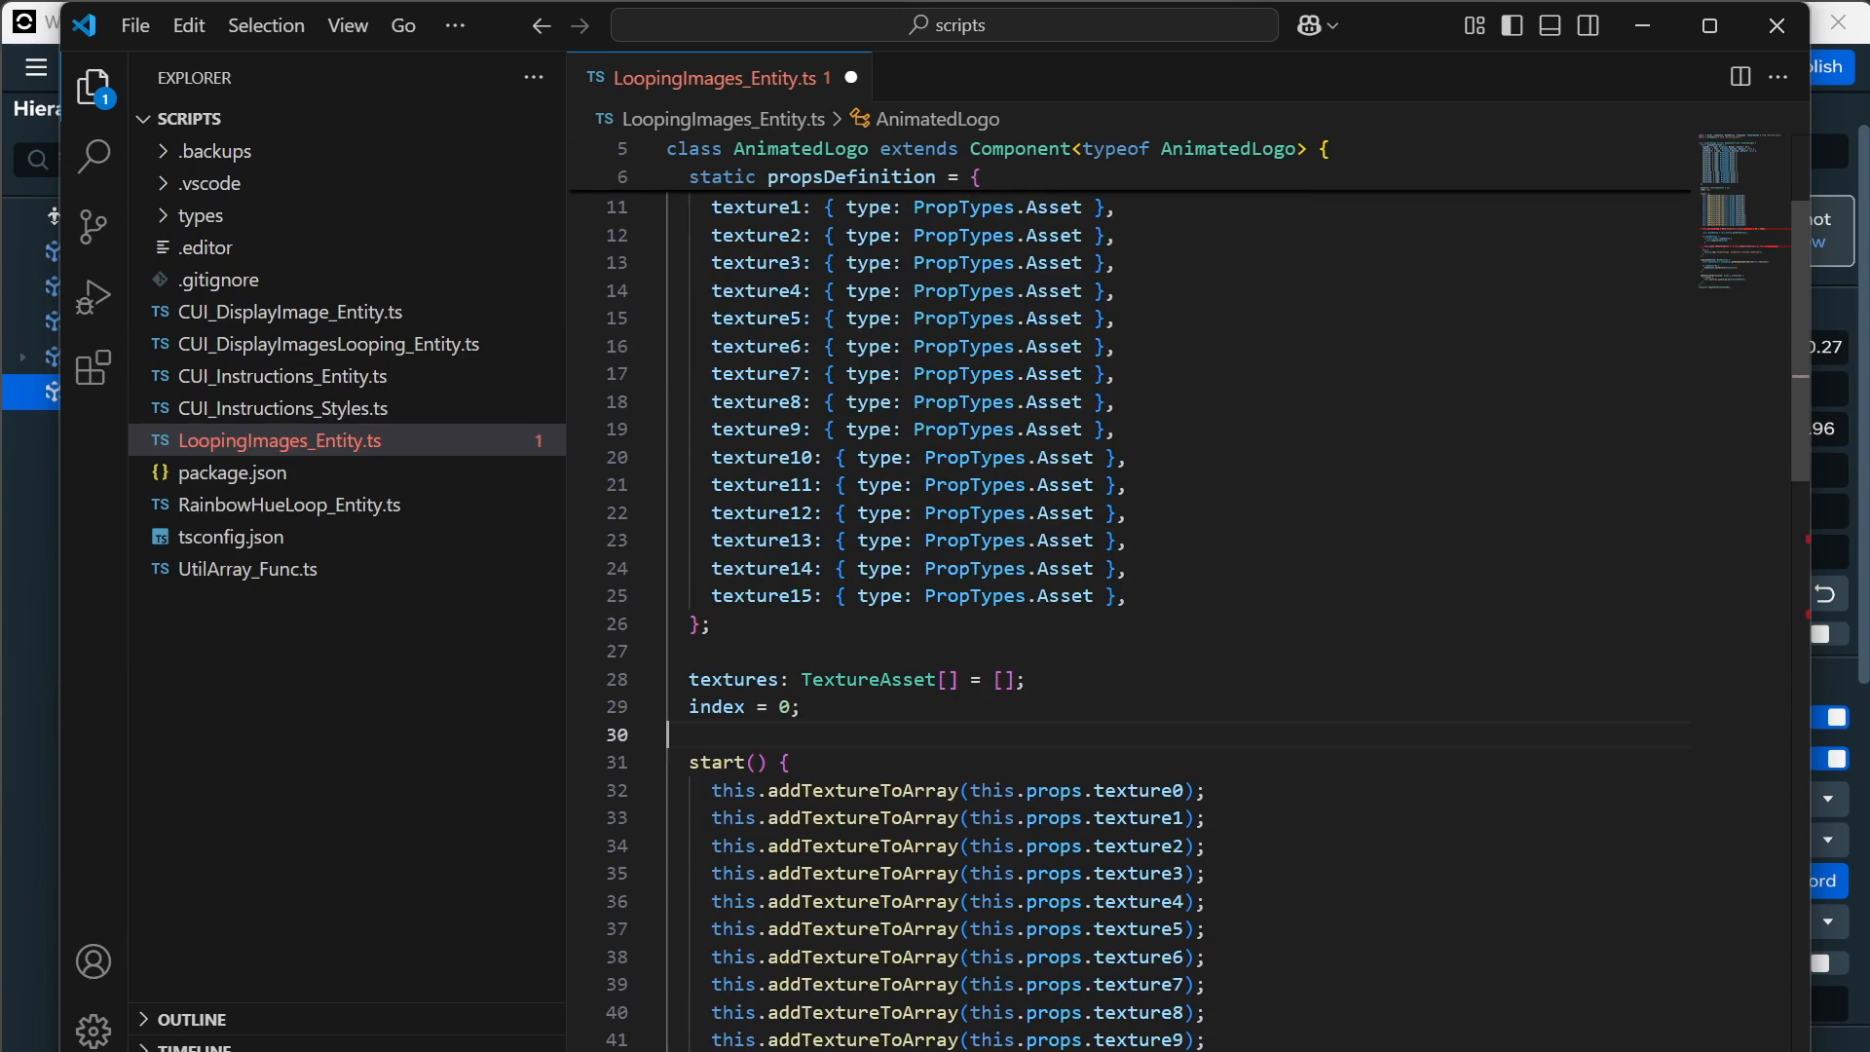
Replace this.delaySpeedMs with this.props.speedMs as the interval argument of the setInterval call in start.
scroll(1130, 624, down, 10)
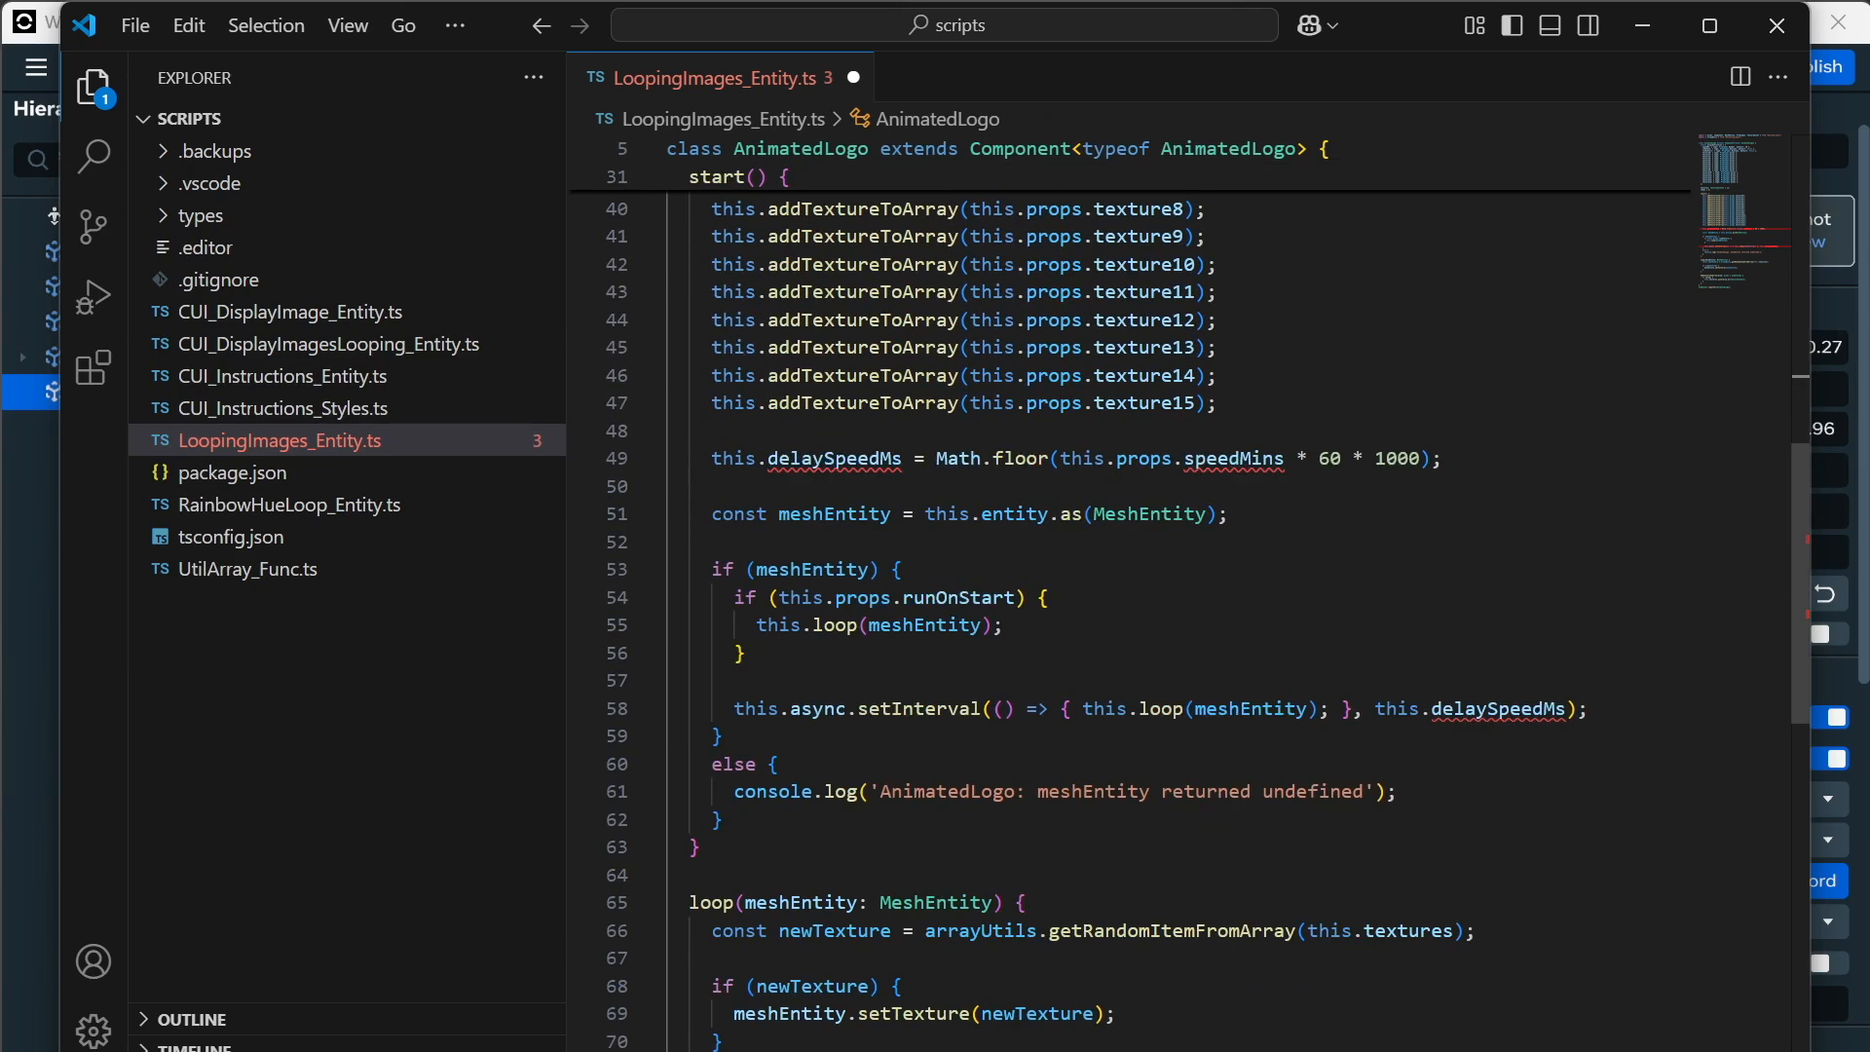
double_click(1500, 708)
text(prop)
key(Tab)
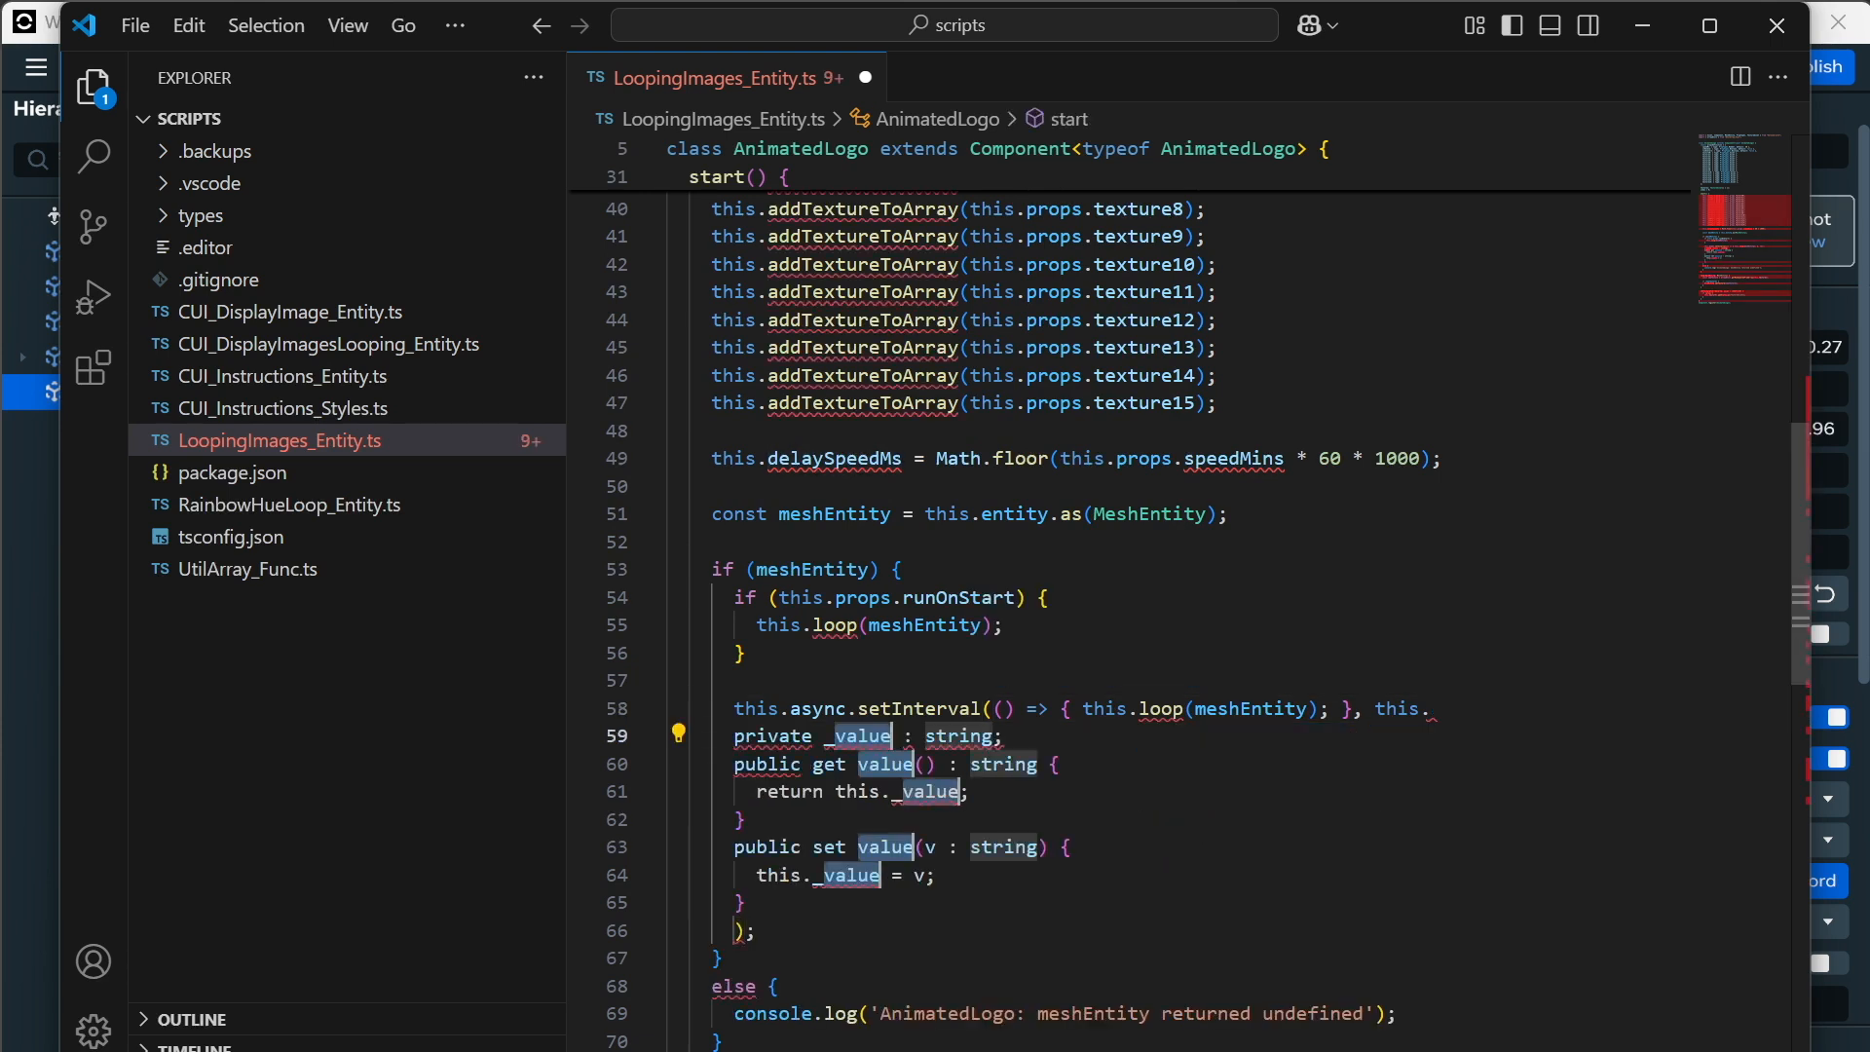
key(ctrl+z)
text(s.);)
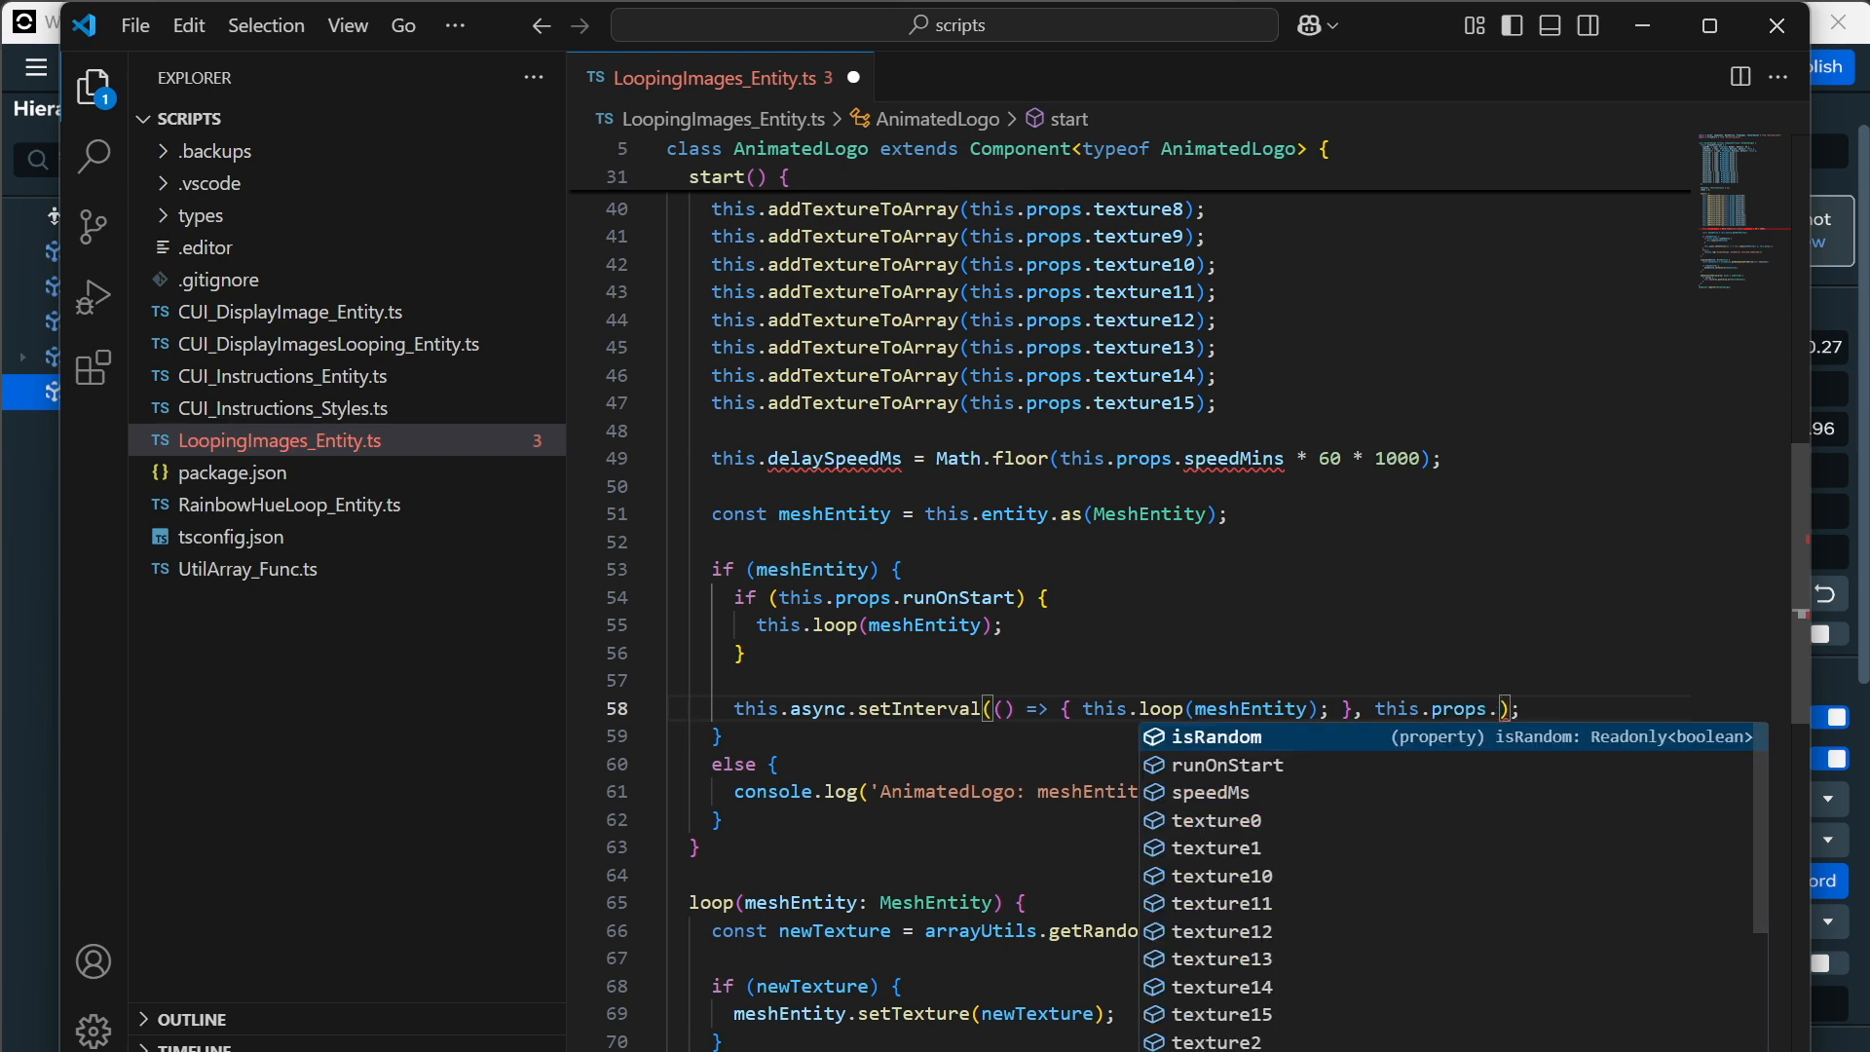
key(Down)
key(Down)
key(Tab)
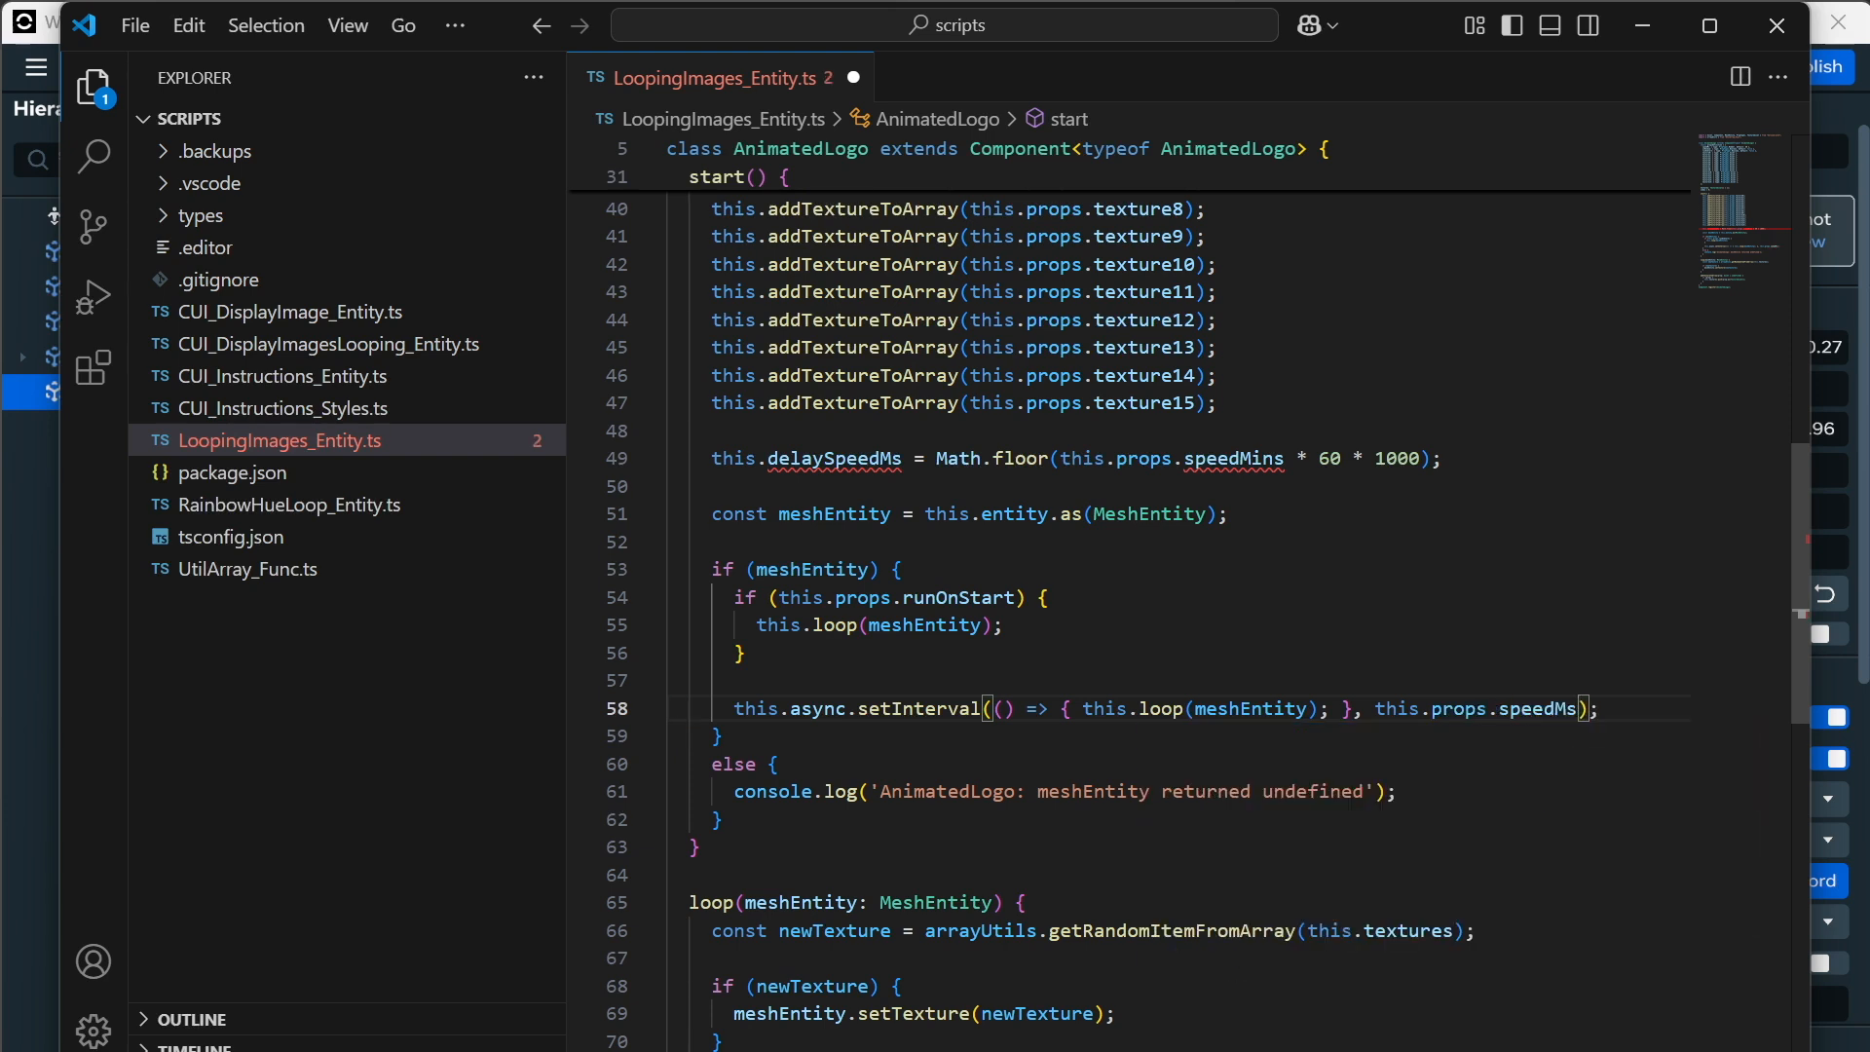
Delete the this.delaySpeedMs = Math.floor(...) assignment from start, along with the spare blank line.
click(668, 431)
triple_click(835, 458)
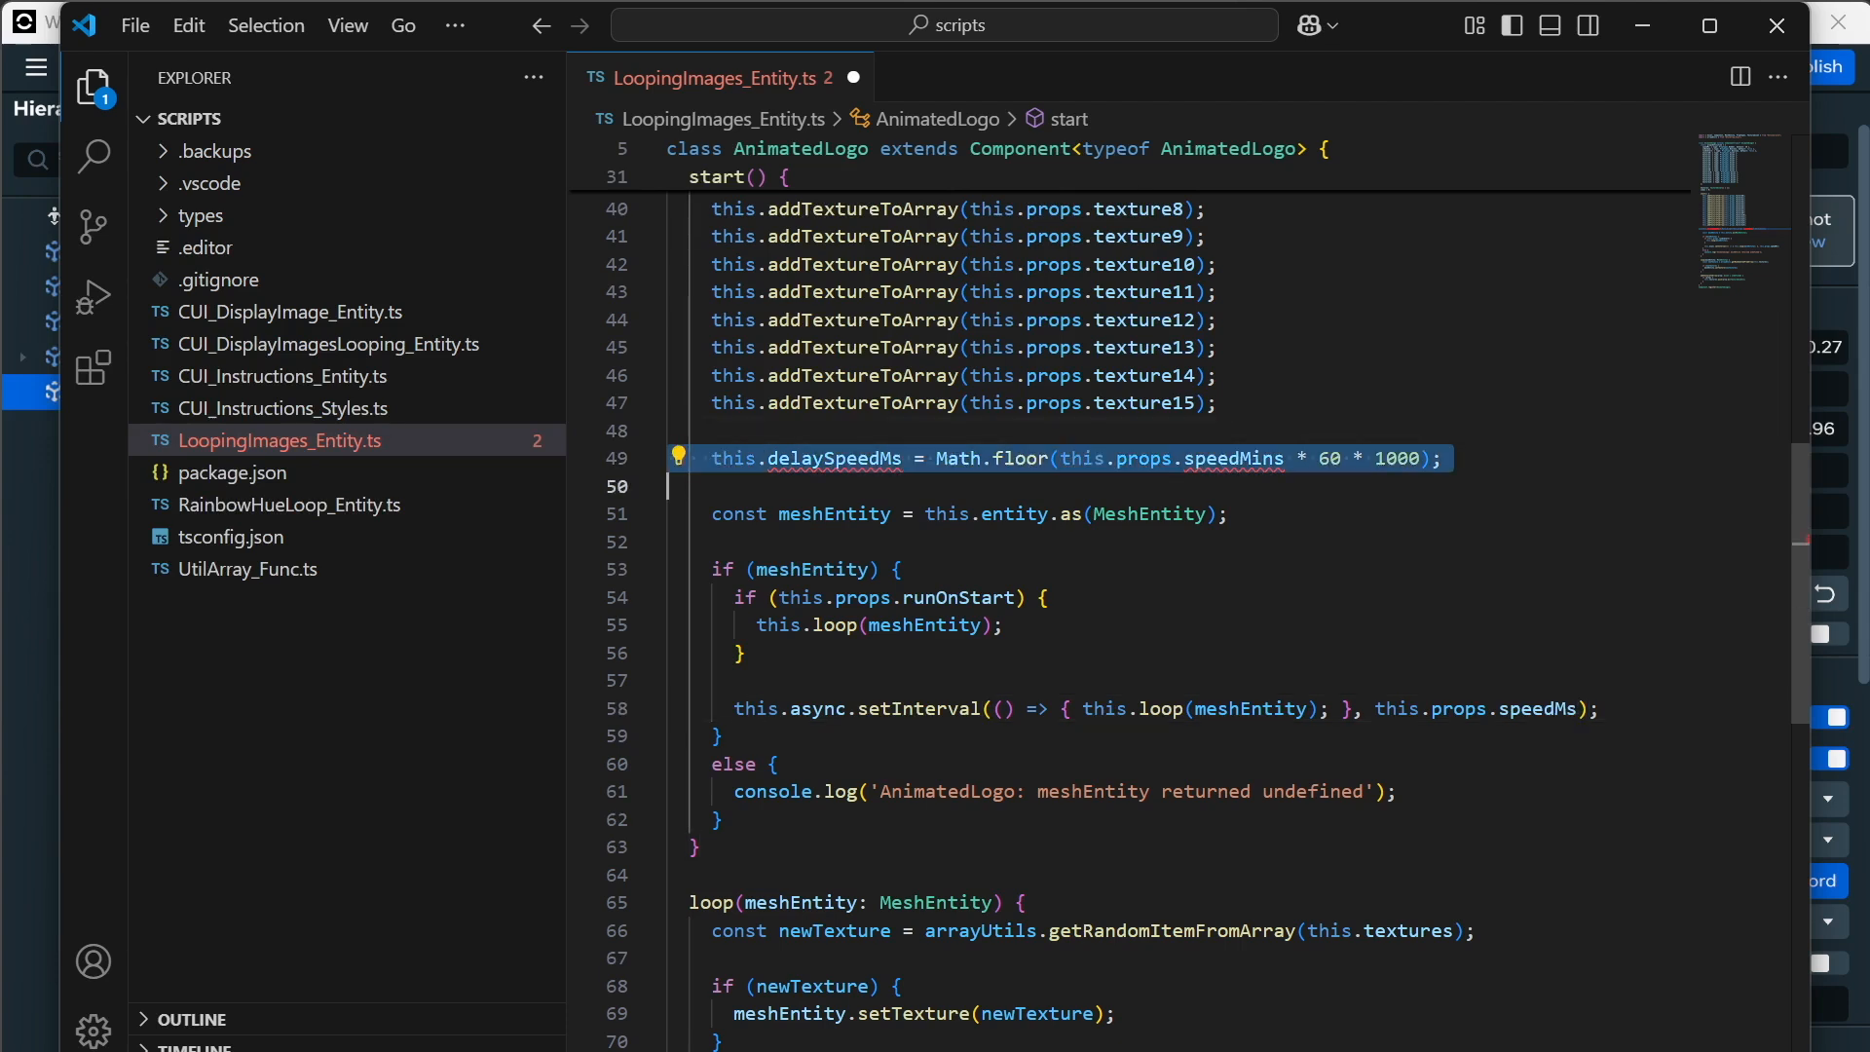
key(BackSpace)
key(BackSpace)
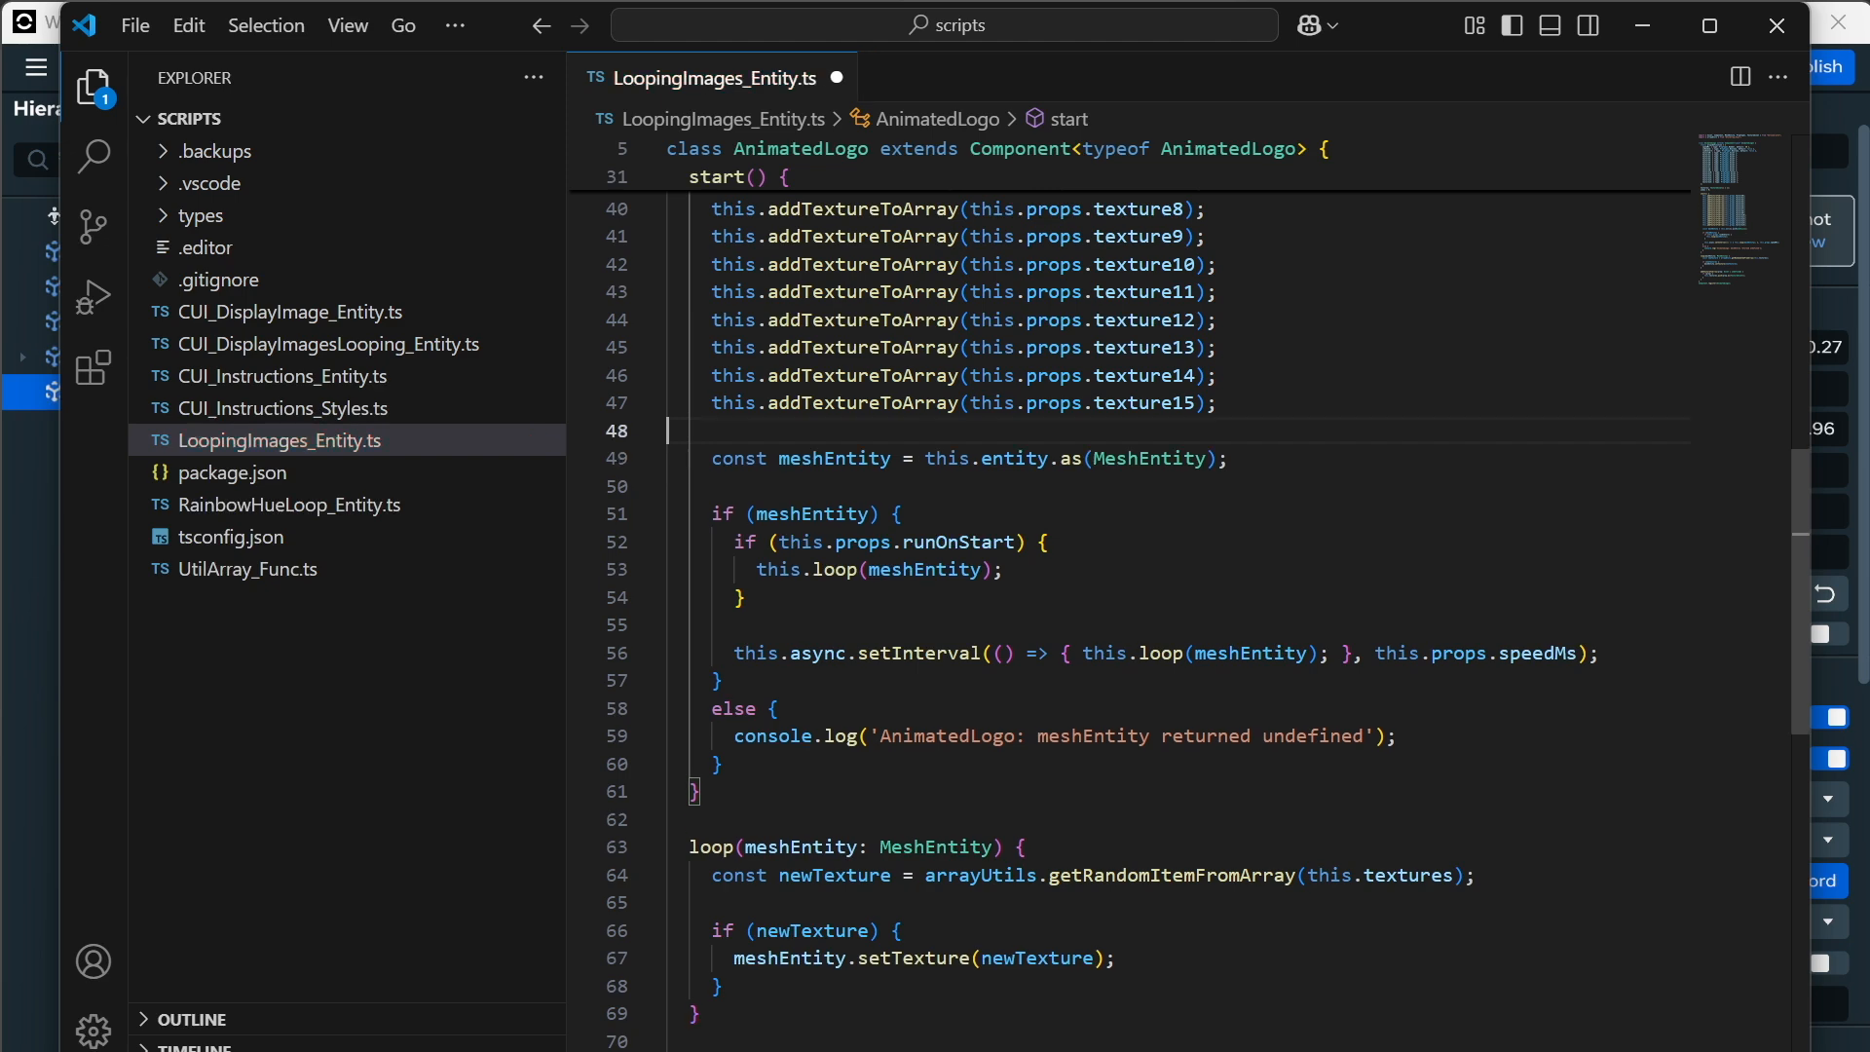
Add an empty if (this.props.isRandom) block as the first statement of the loop method.
scroll(1130, 604, down, 2)
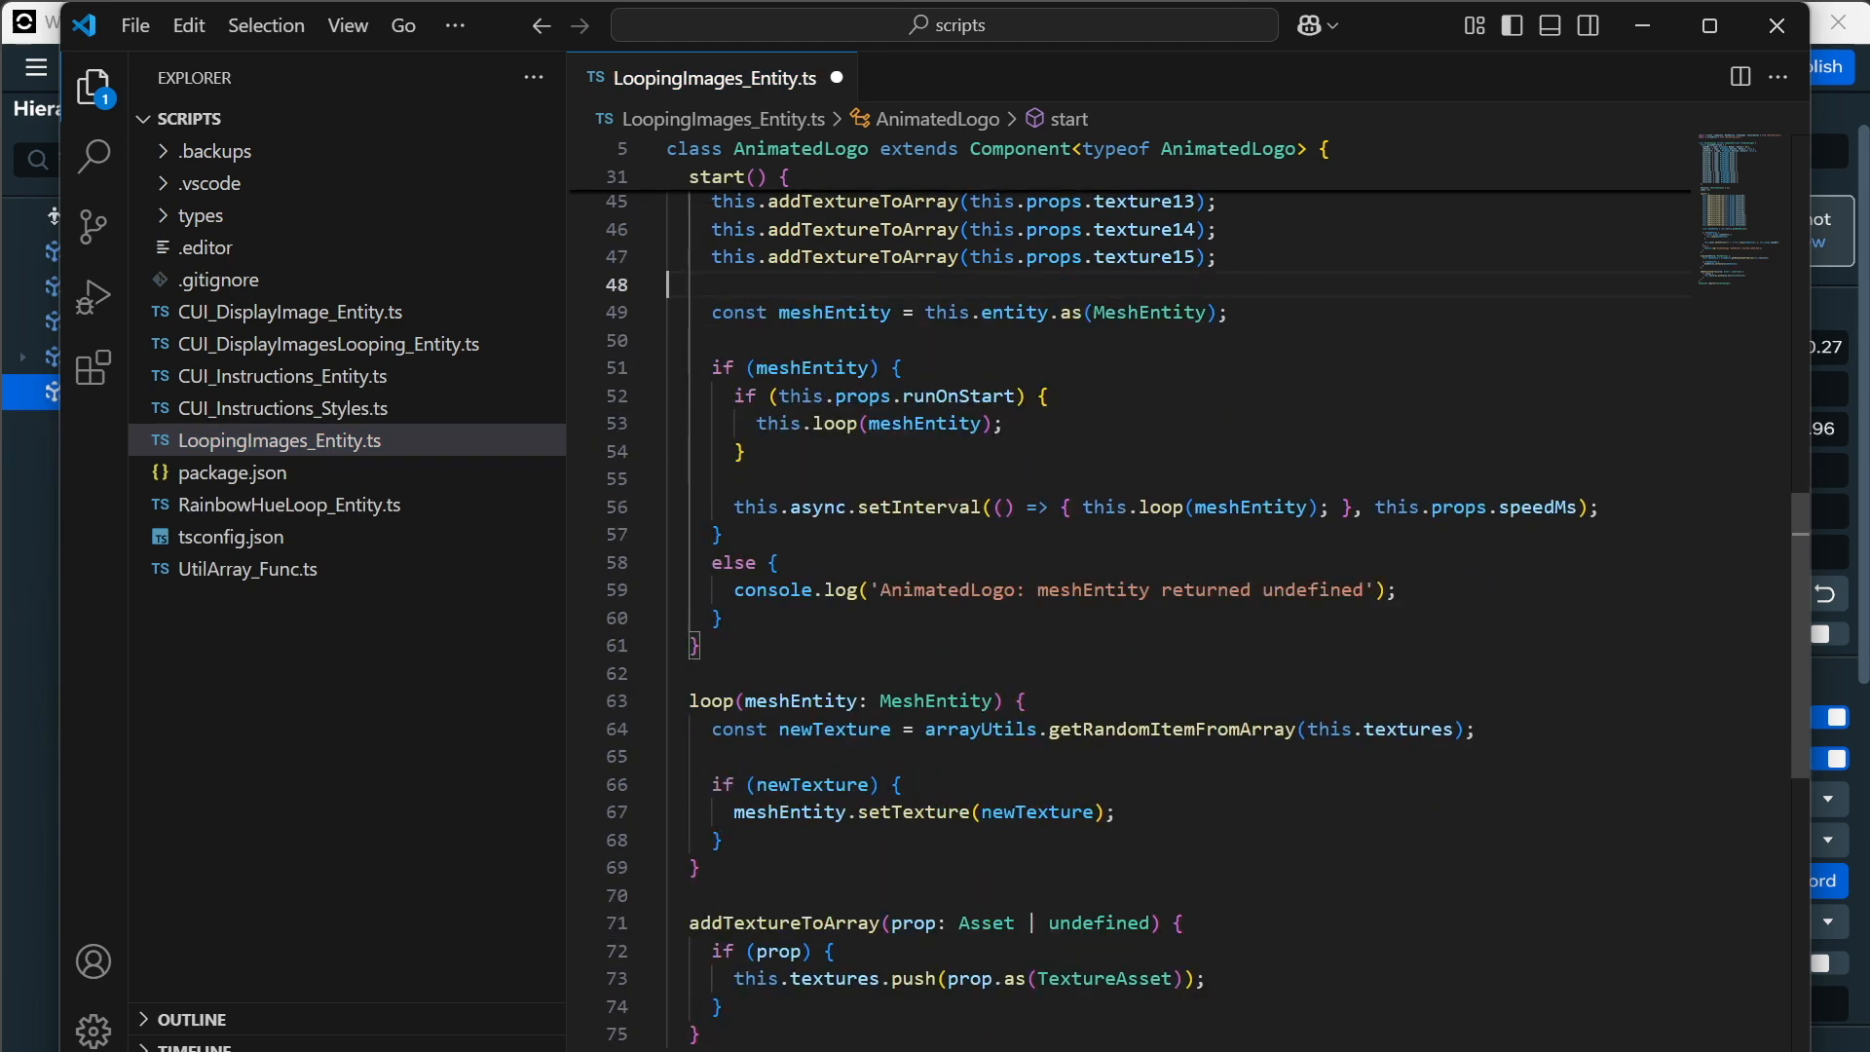
scroll(1130, 604, down, 2)
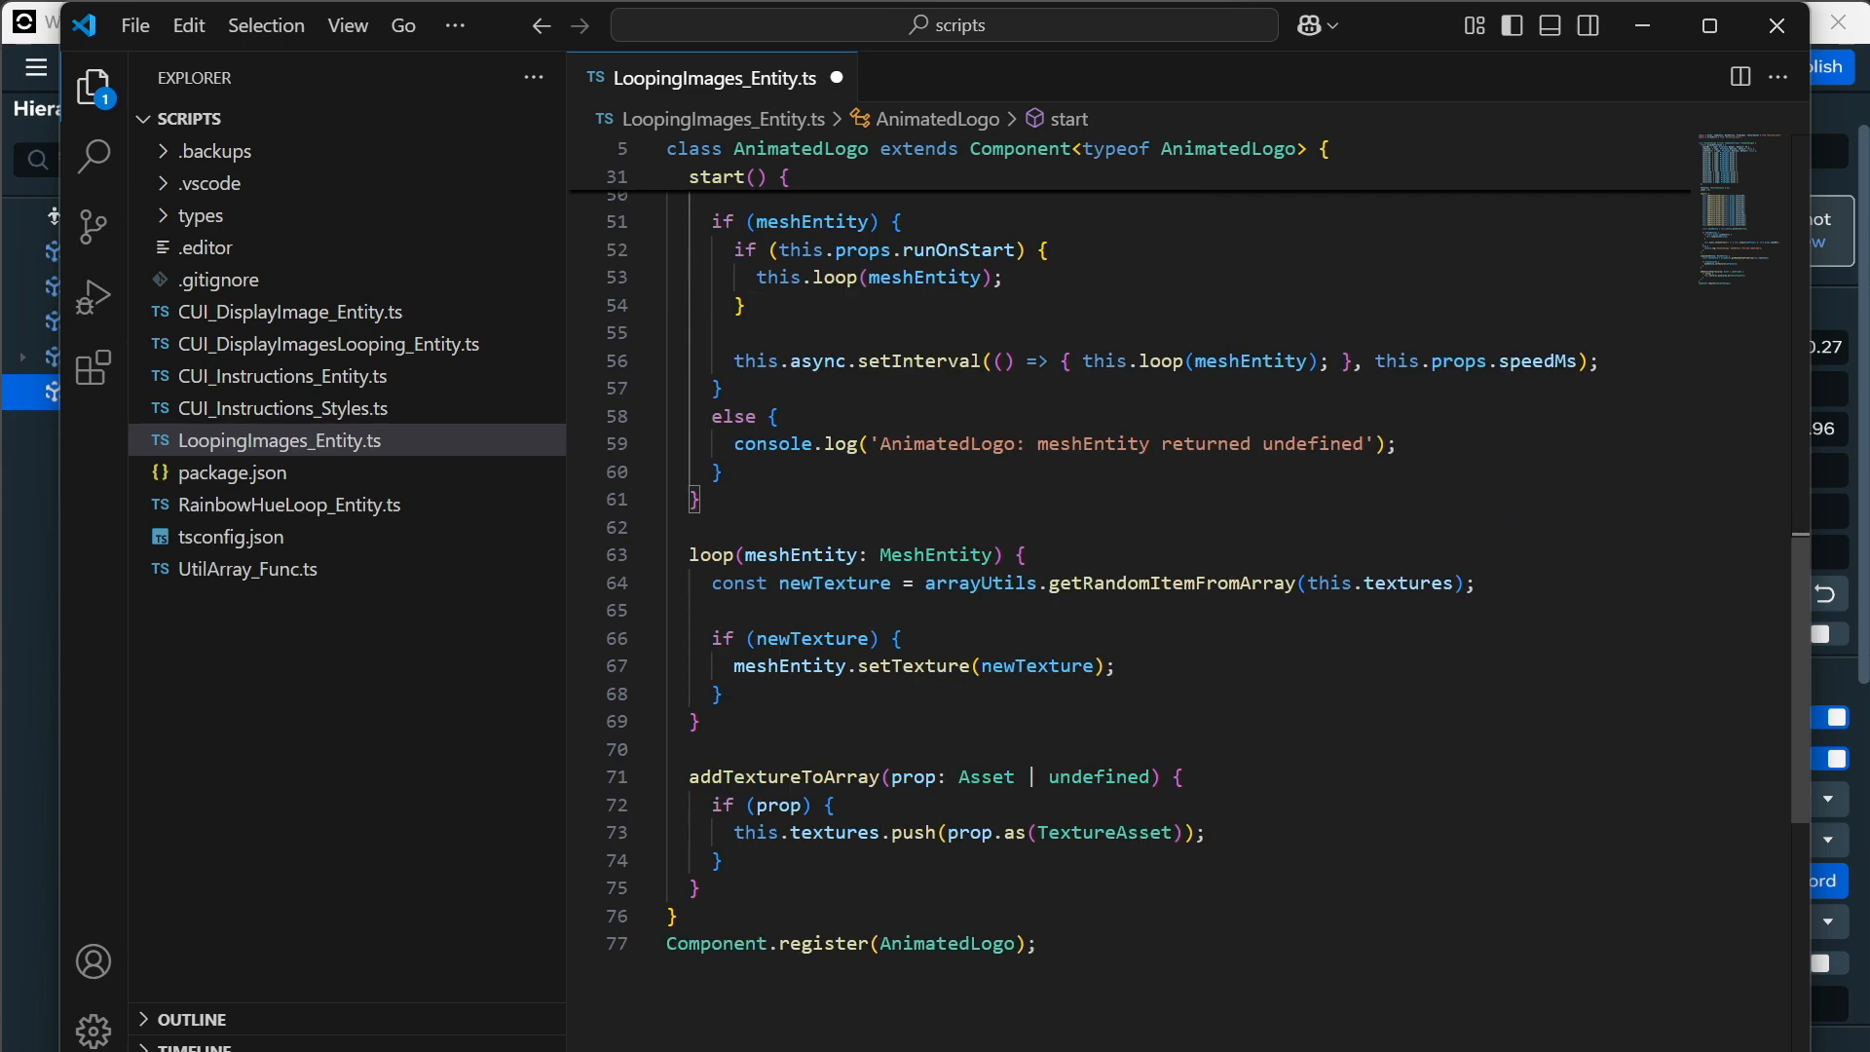
click(1028, 555)
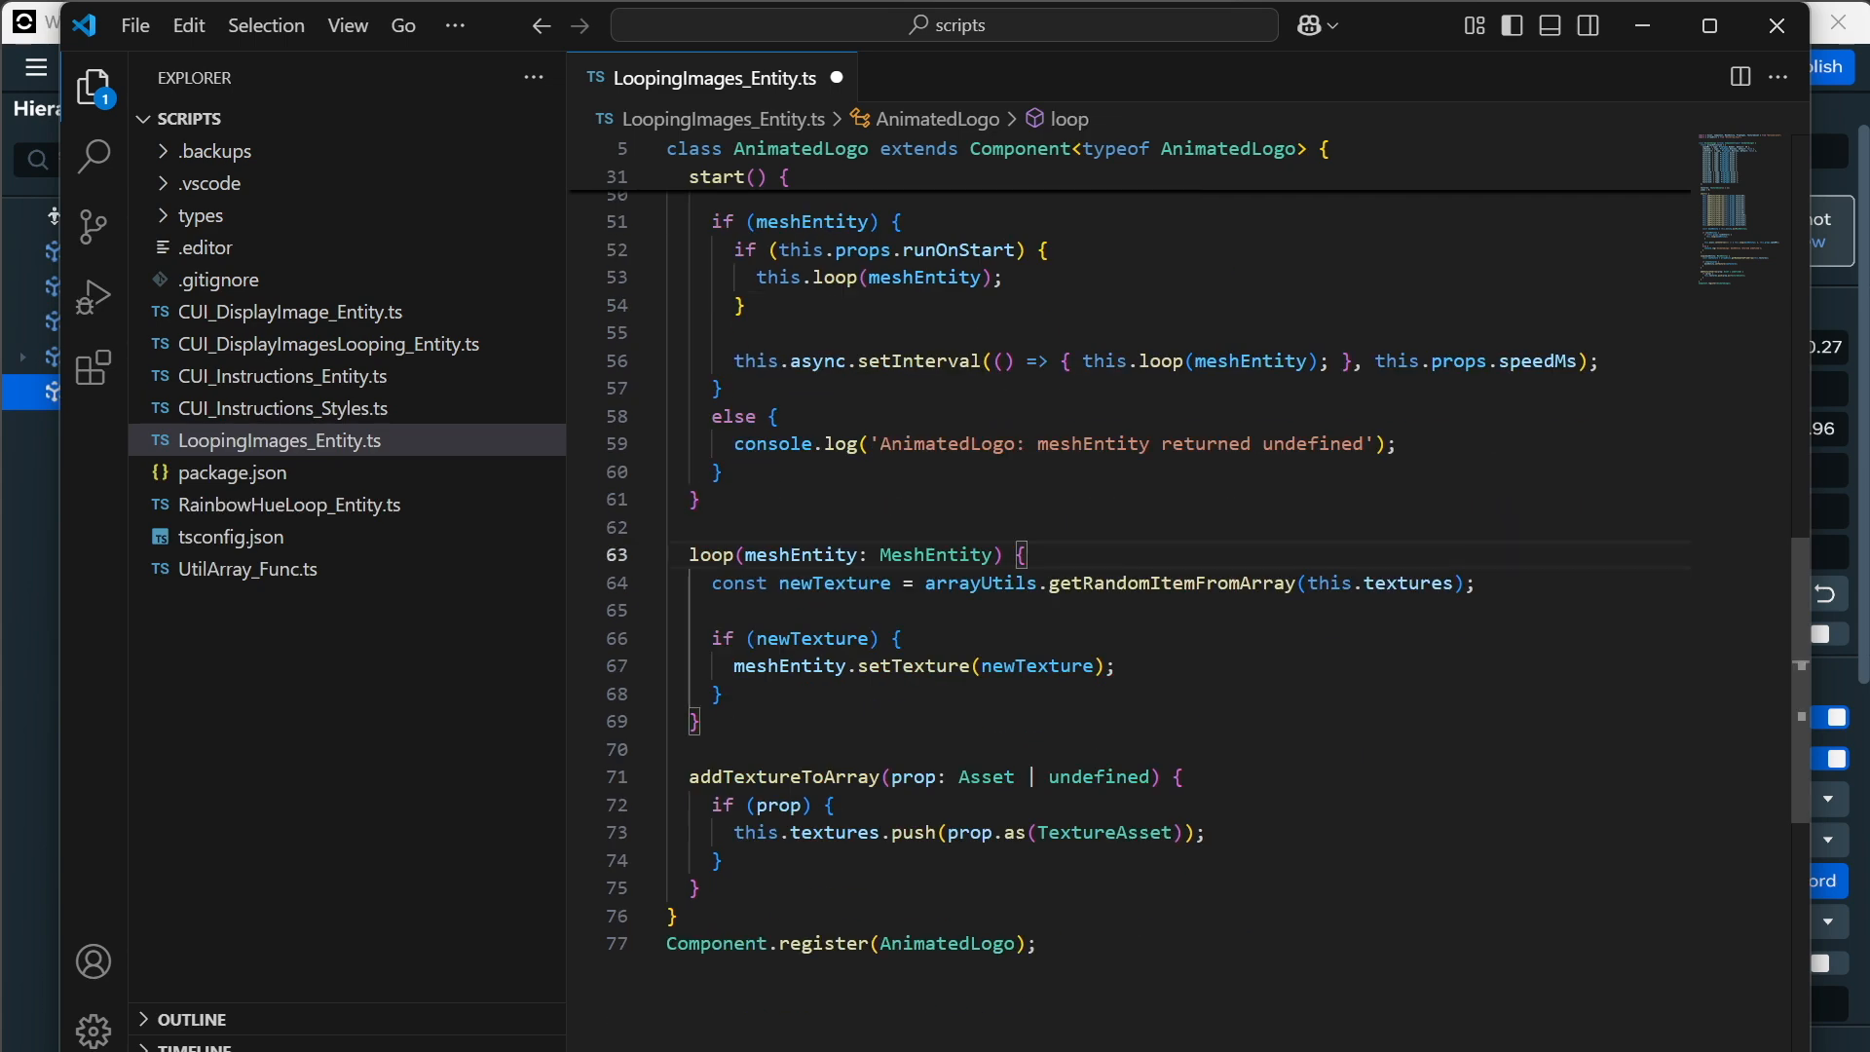
key(Return)
text(if )
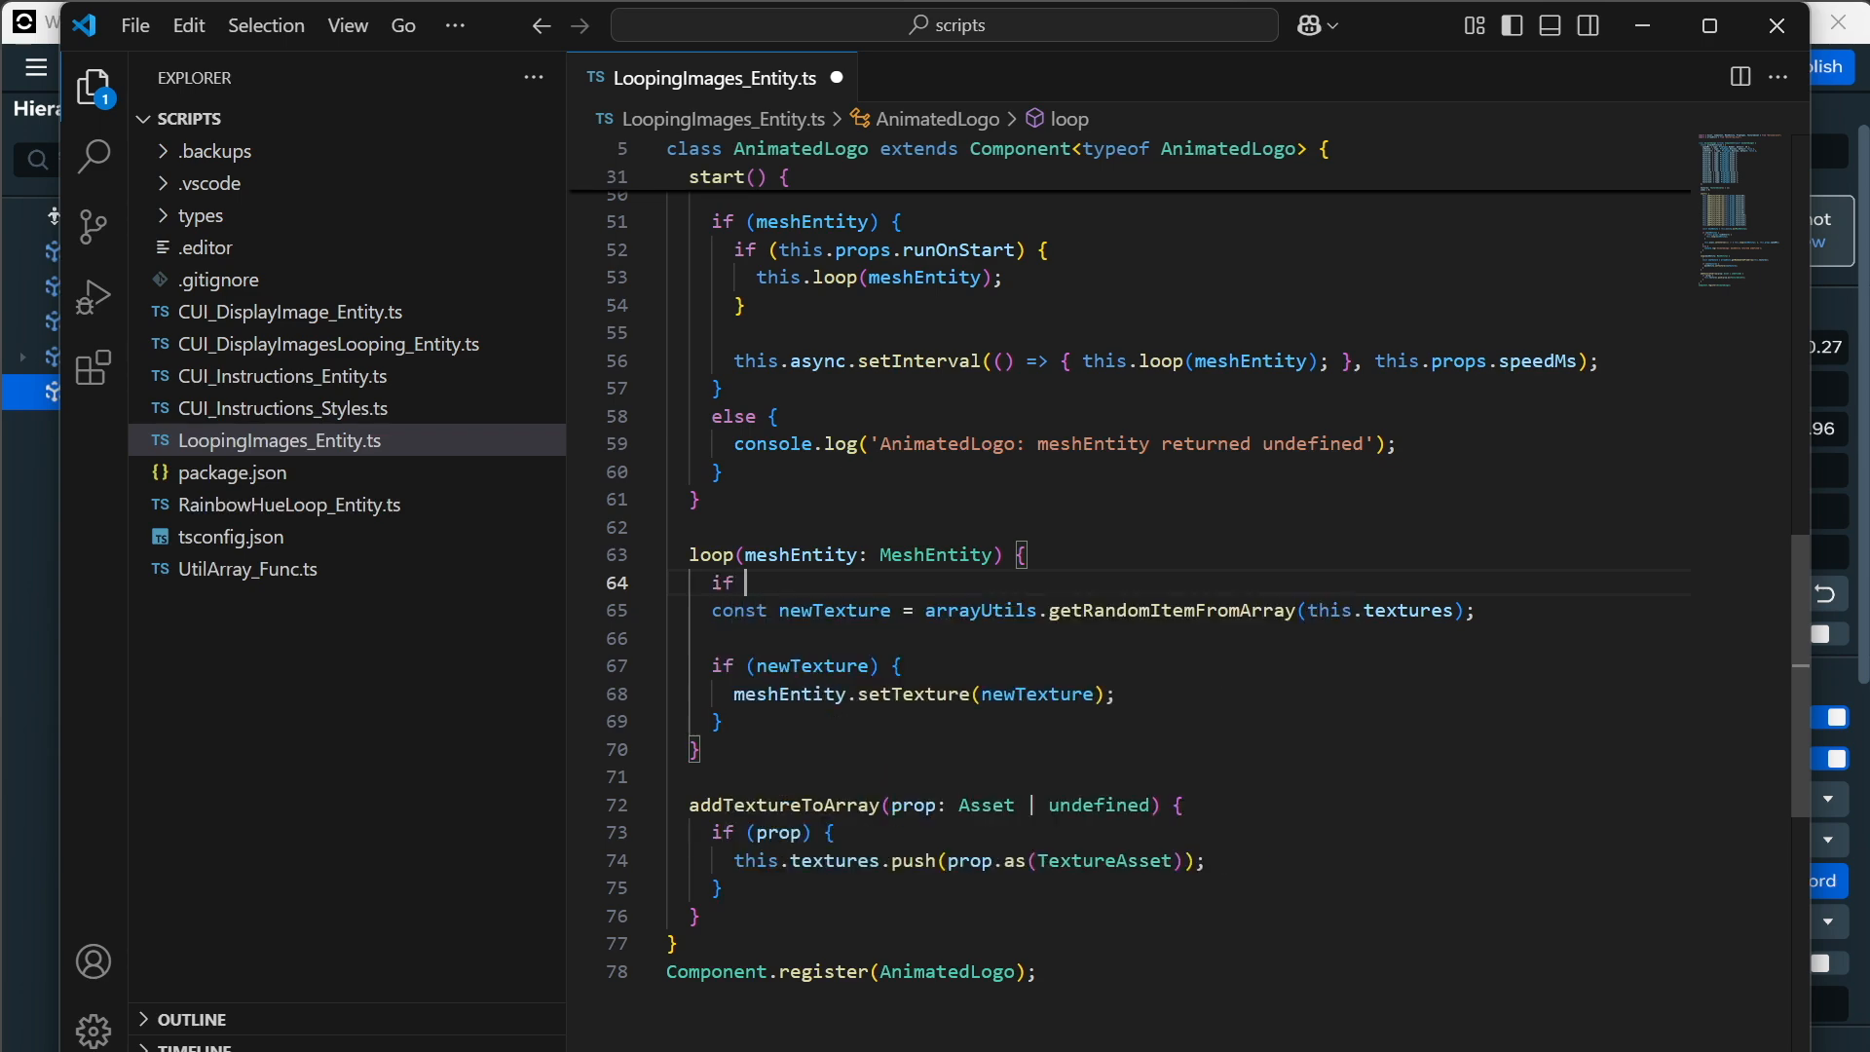
text((this.props)
key(Tab)
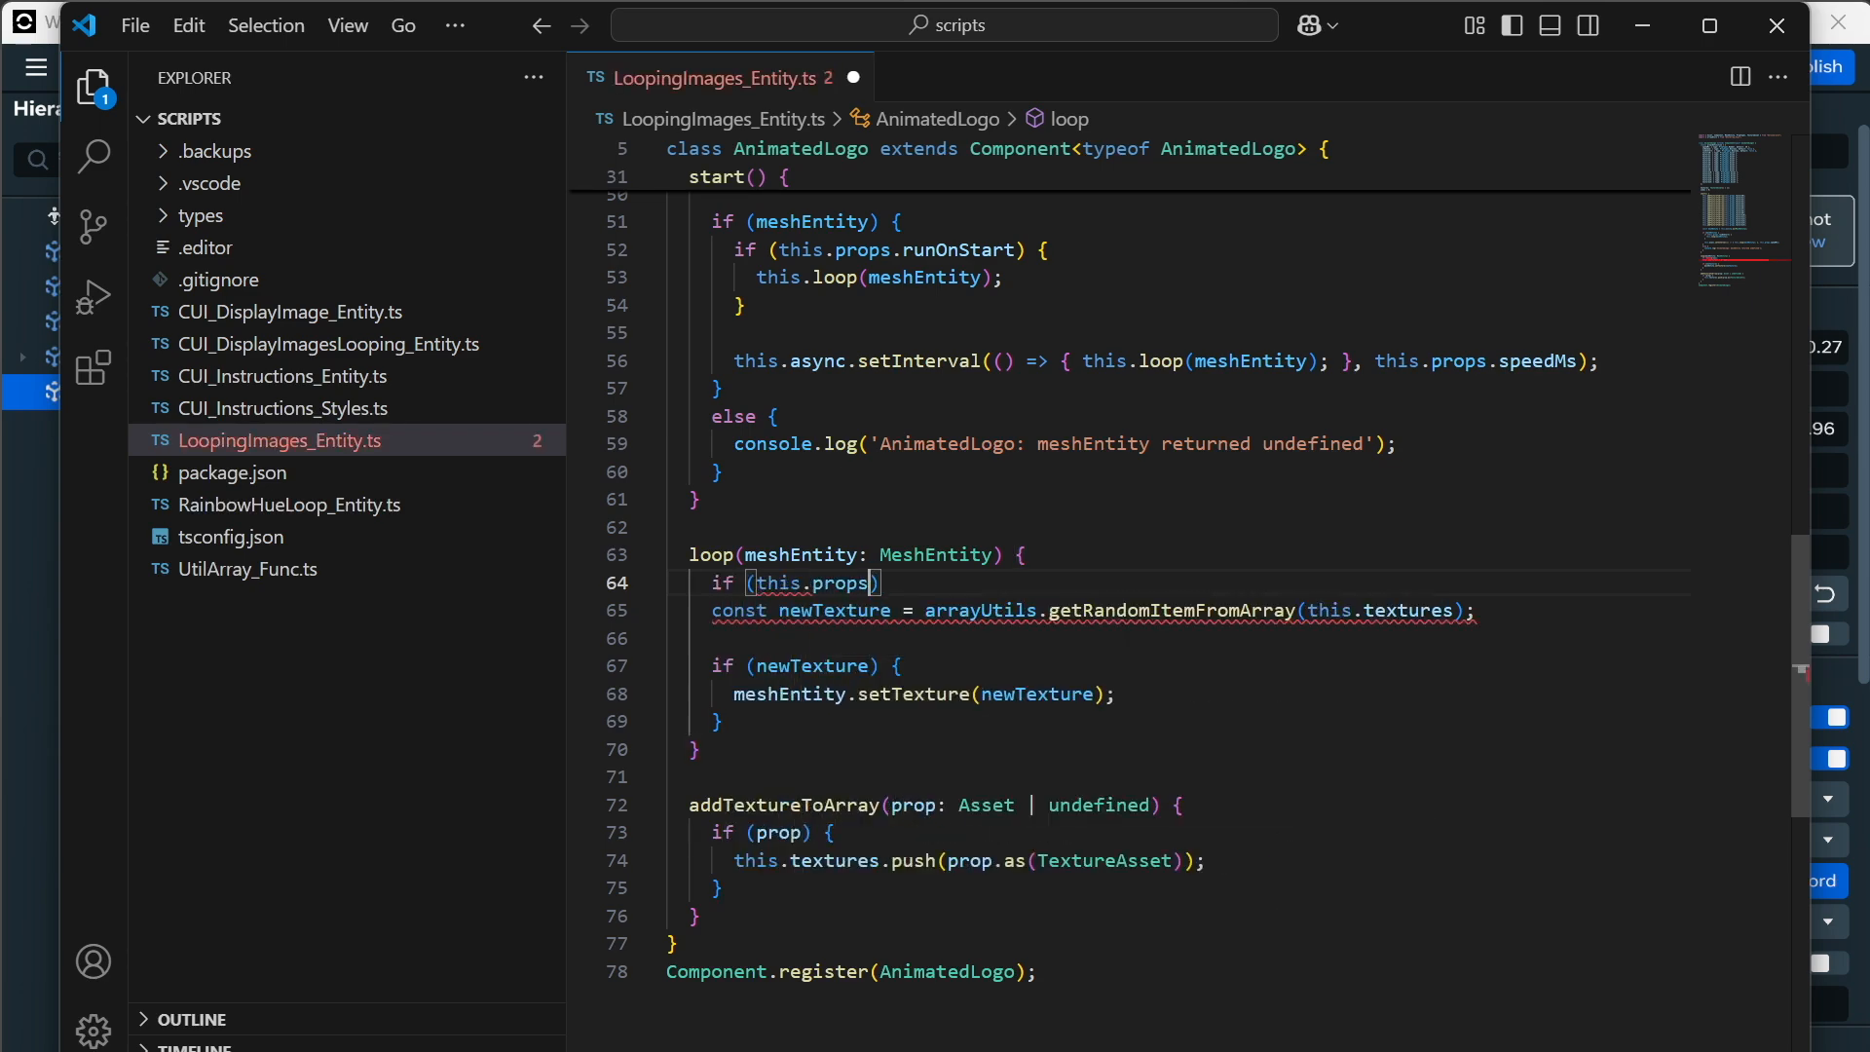
text(.)
key(Tab)
text() {)
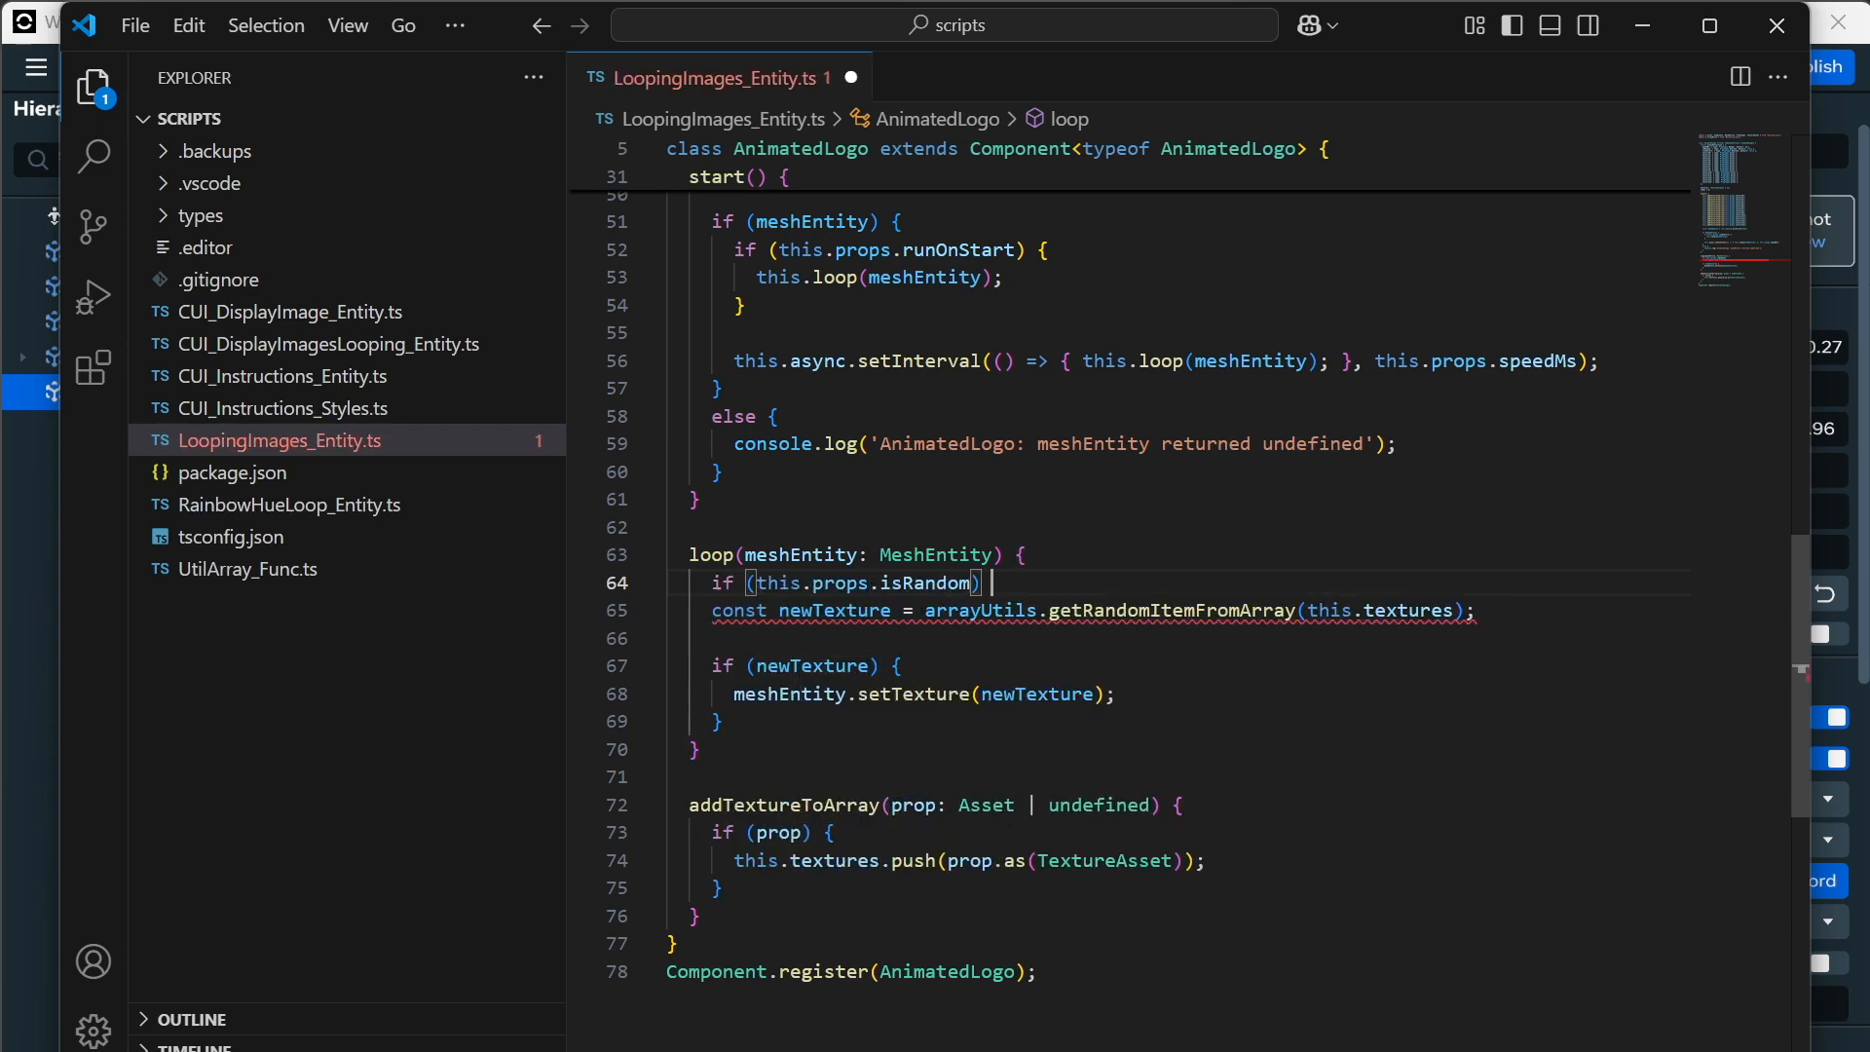
key(Return)
Move the const newTexture line inside the isRandom block and remove the leftover blank line.
key(Down)
key(Down)
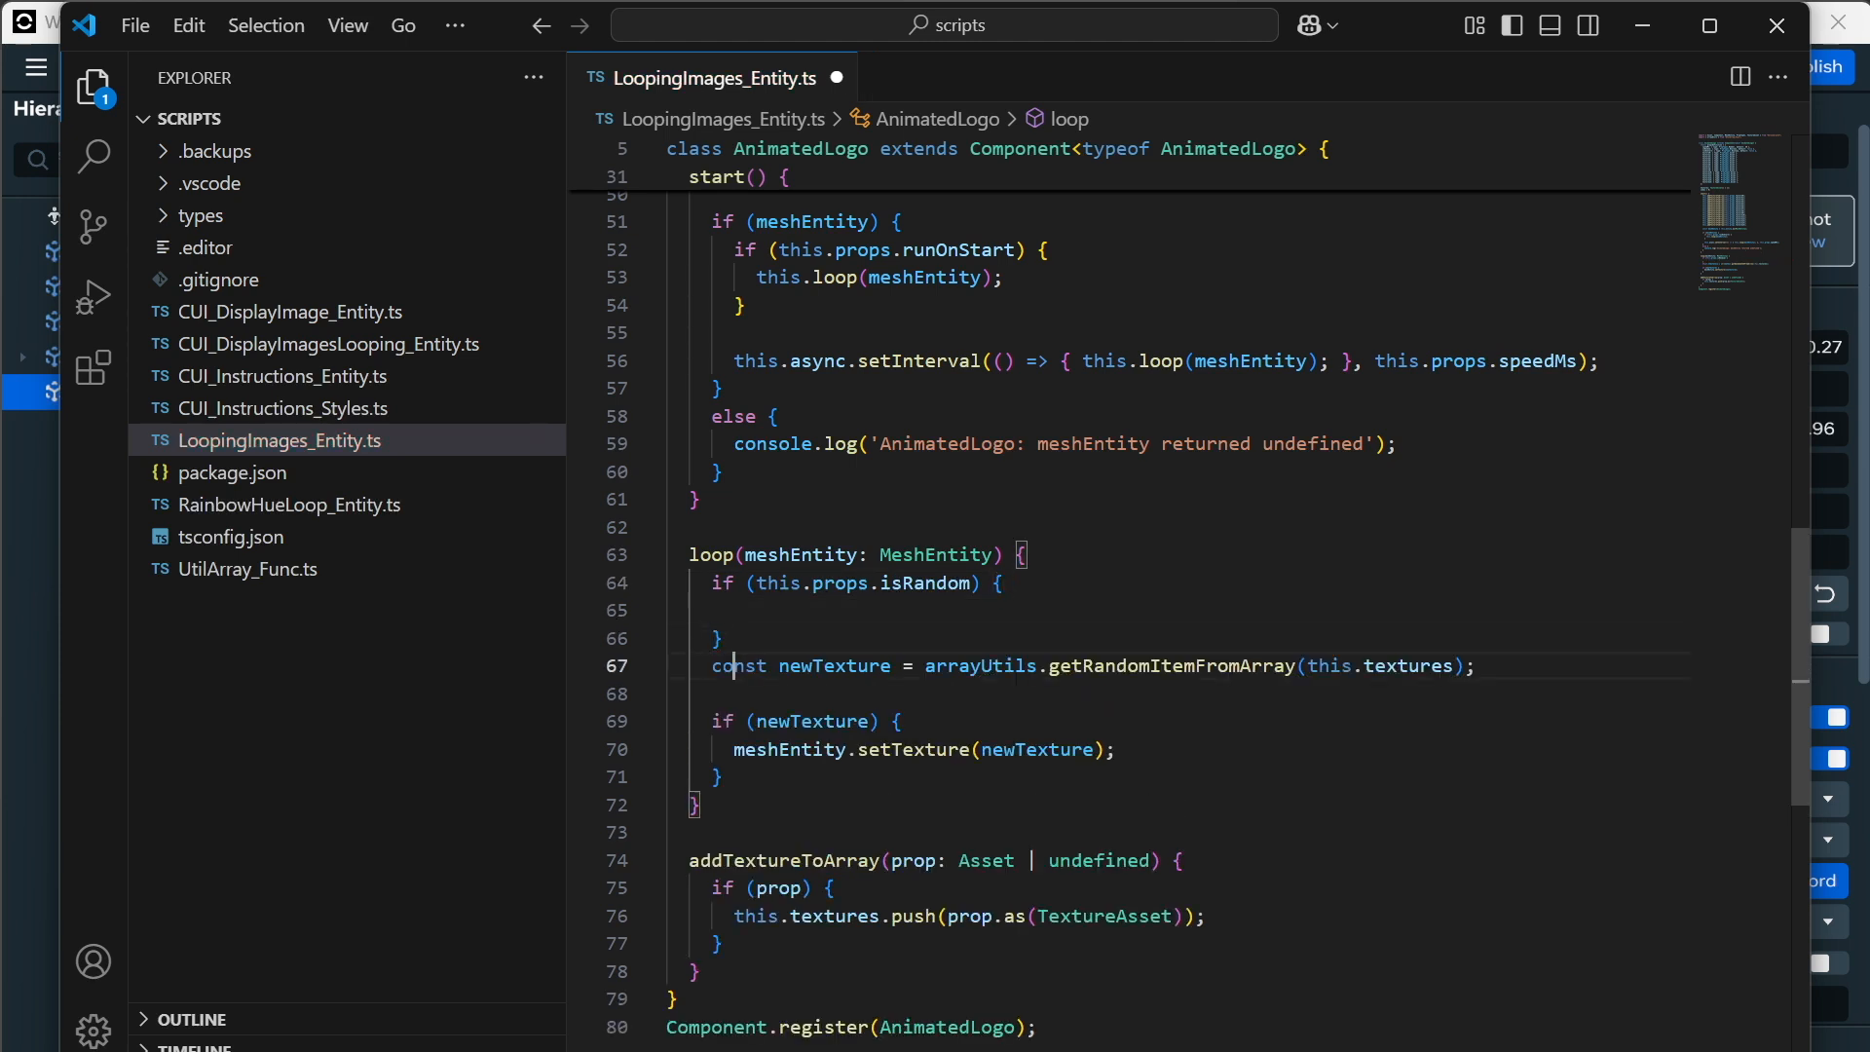
key(alt+Up)
key(alt+Up)
key(Down)
key(BackSpace)
key(Down)
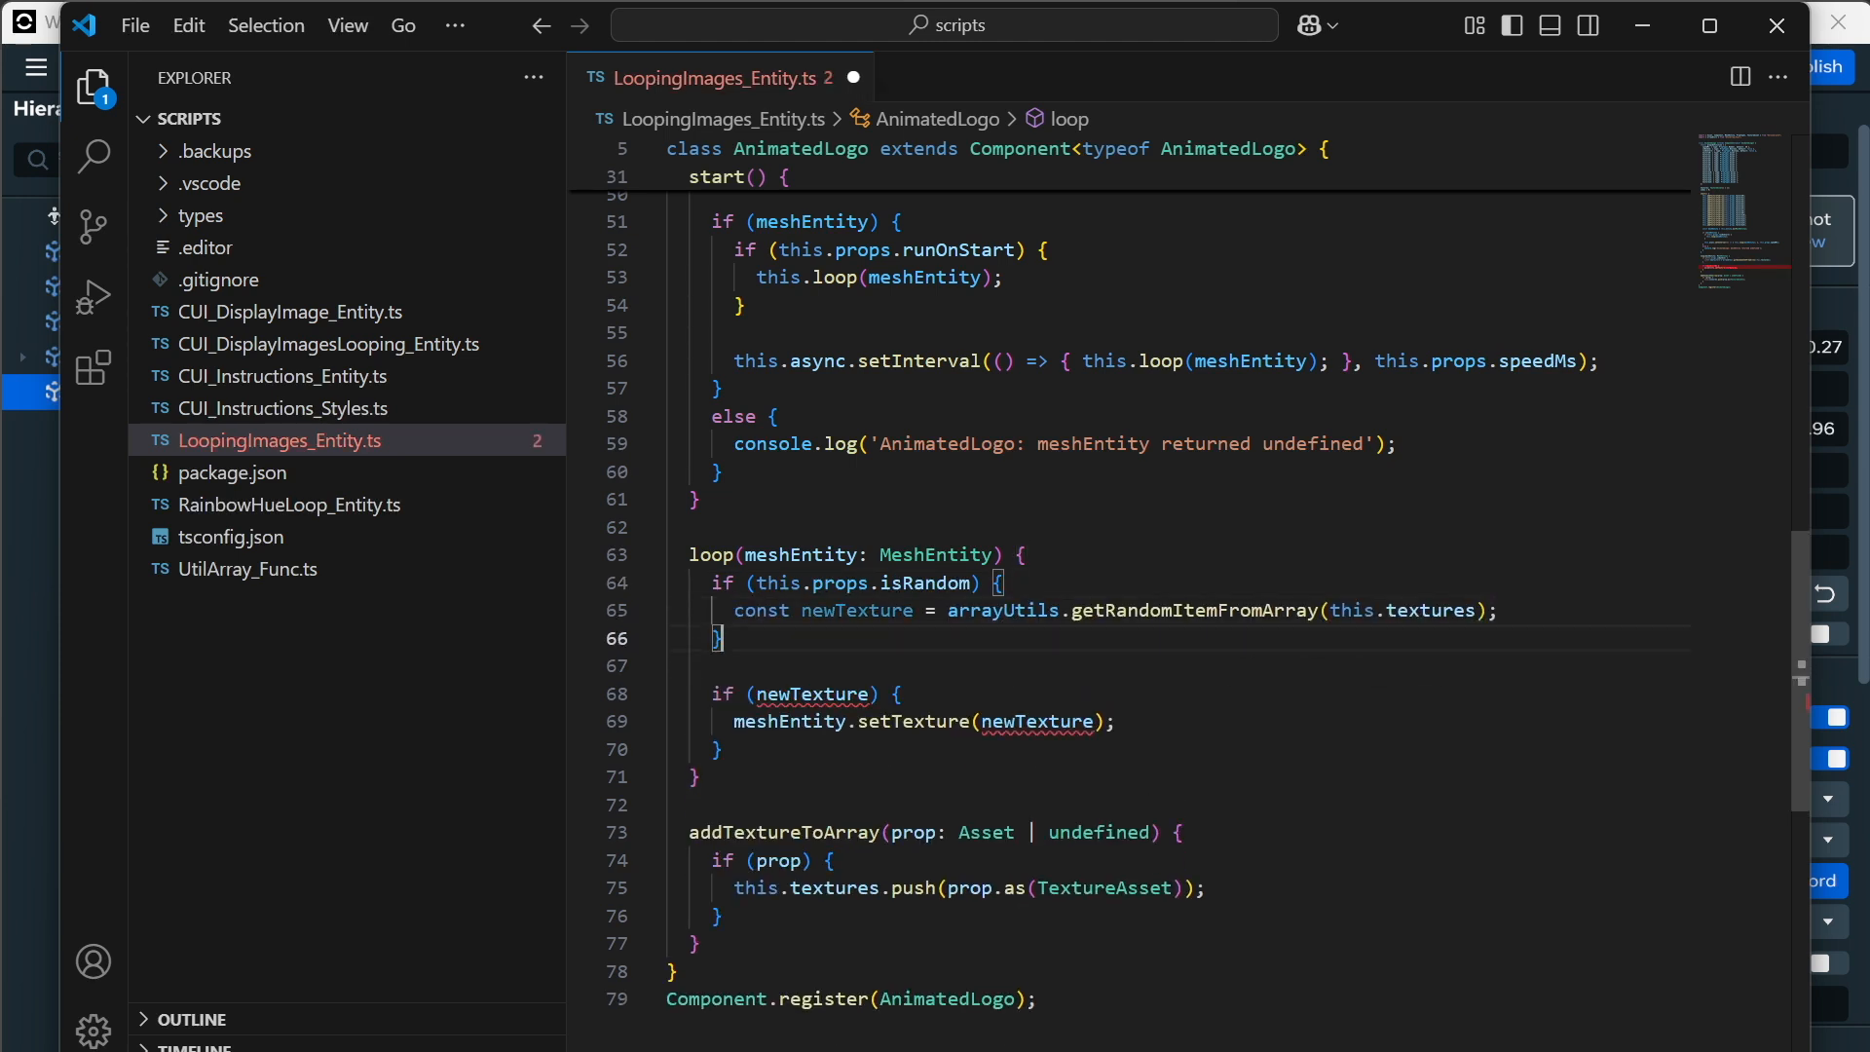
Add an empty else block after the isRandom block in loop.
key(Return)
text(else )
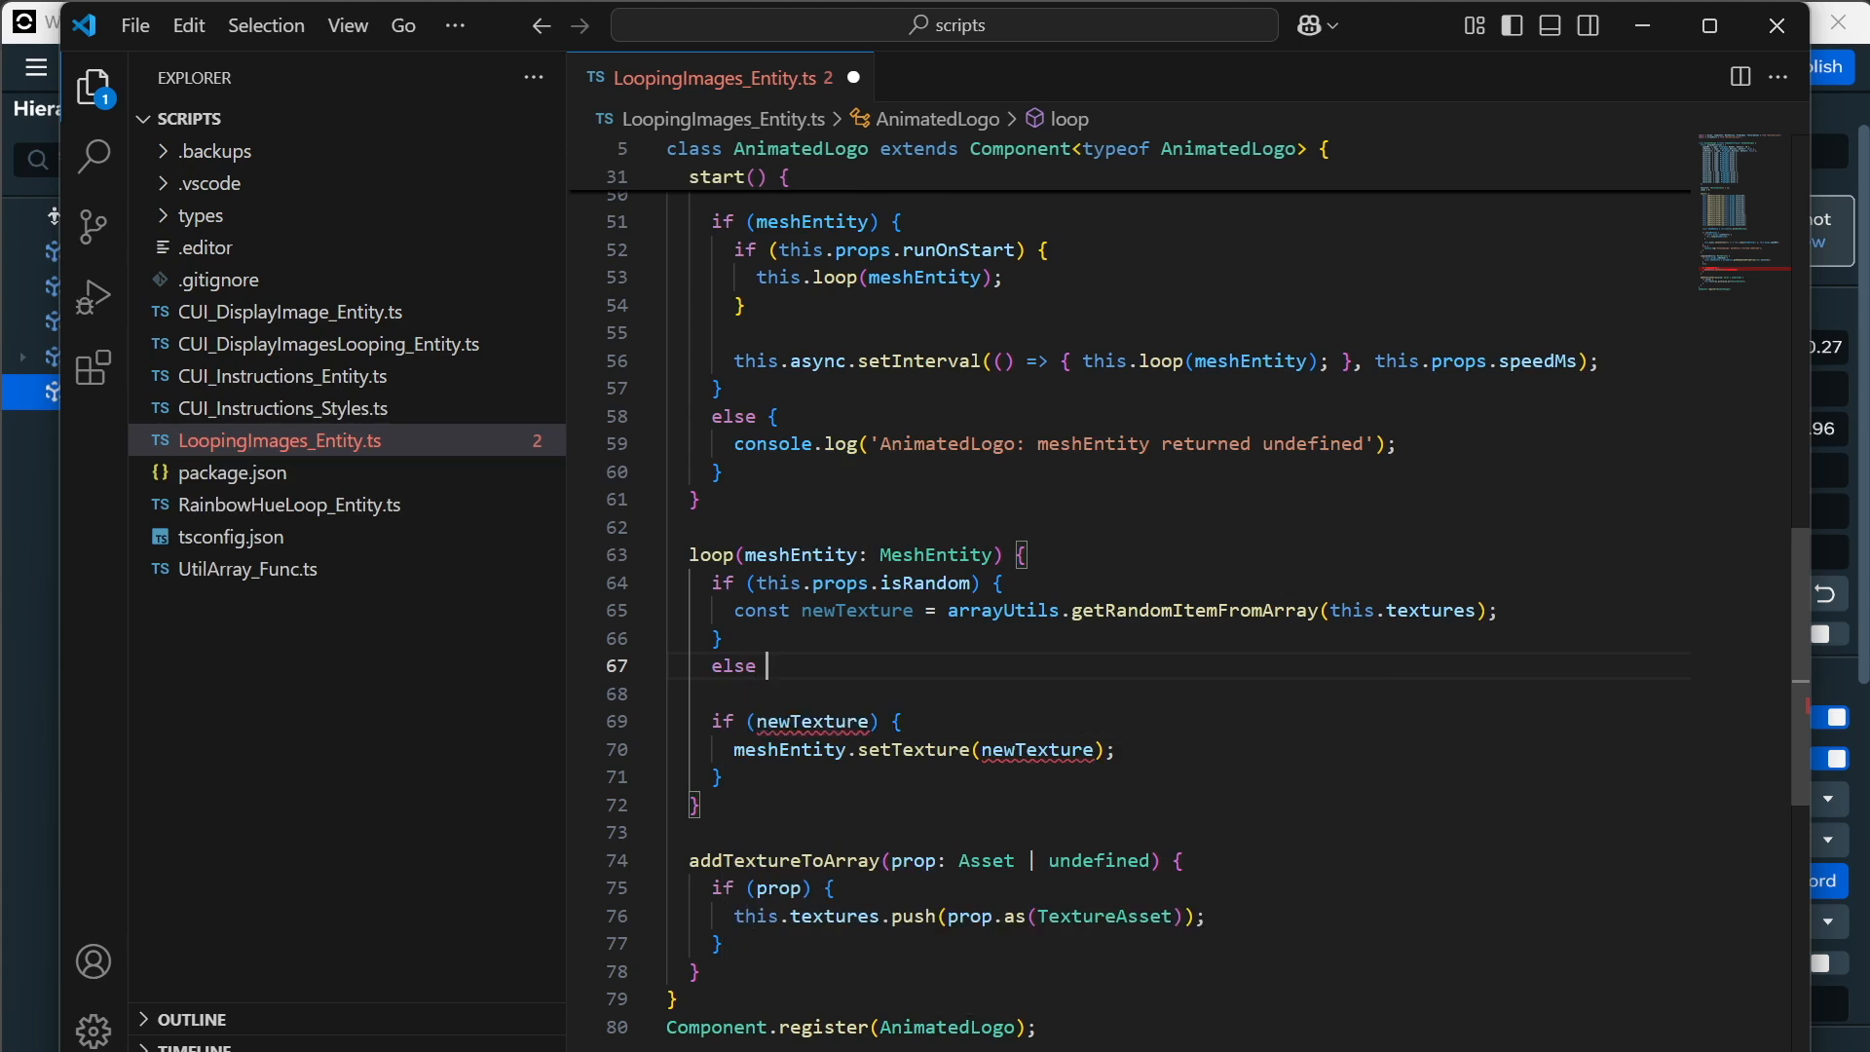
text({)
key(Return)
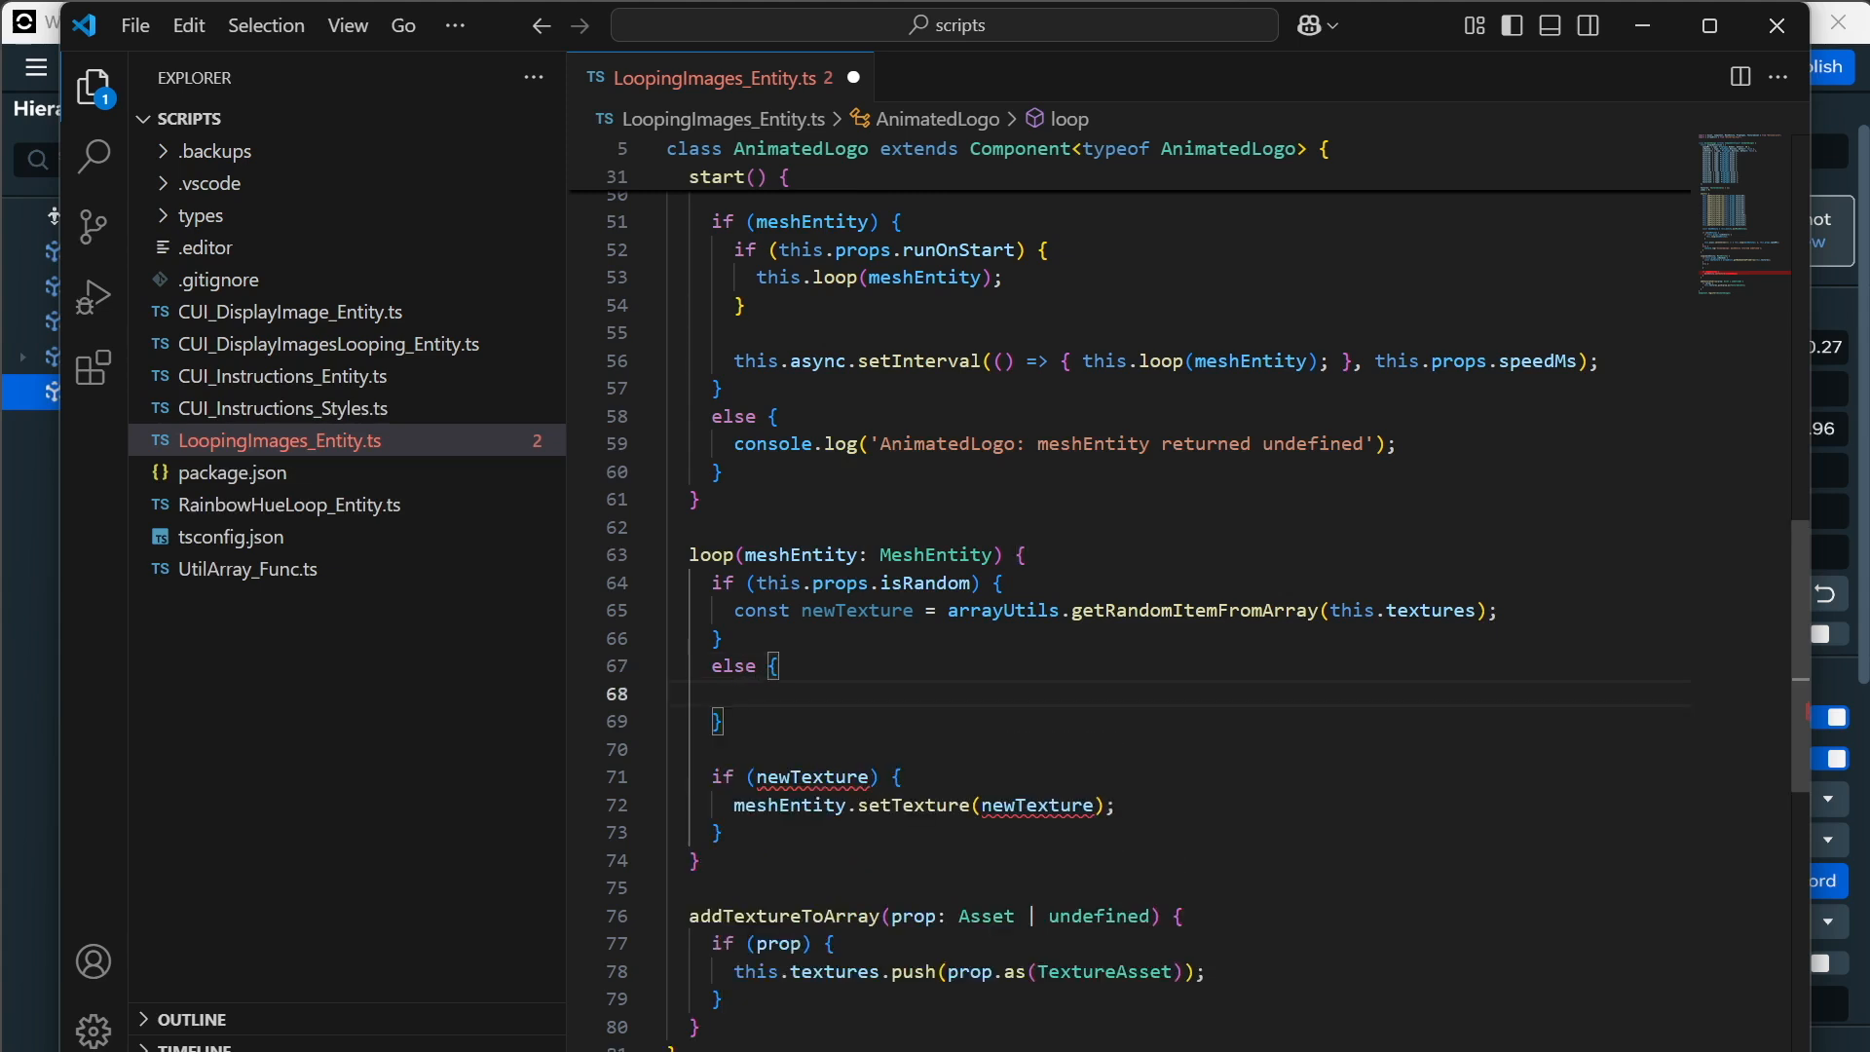
Move the const newTexture line back out, above the if (this.props.isRandom) statement.
mouse_move(858, 611)
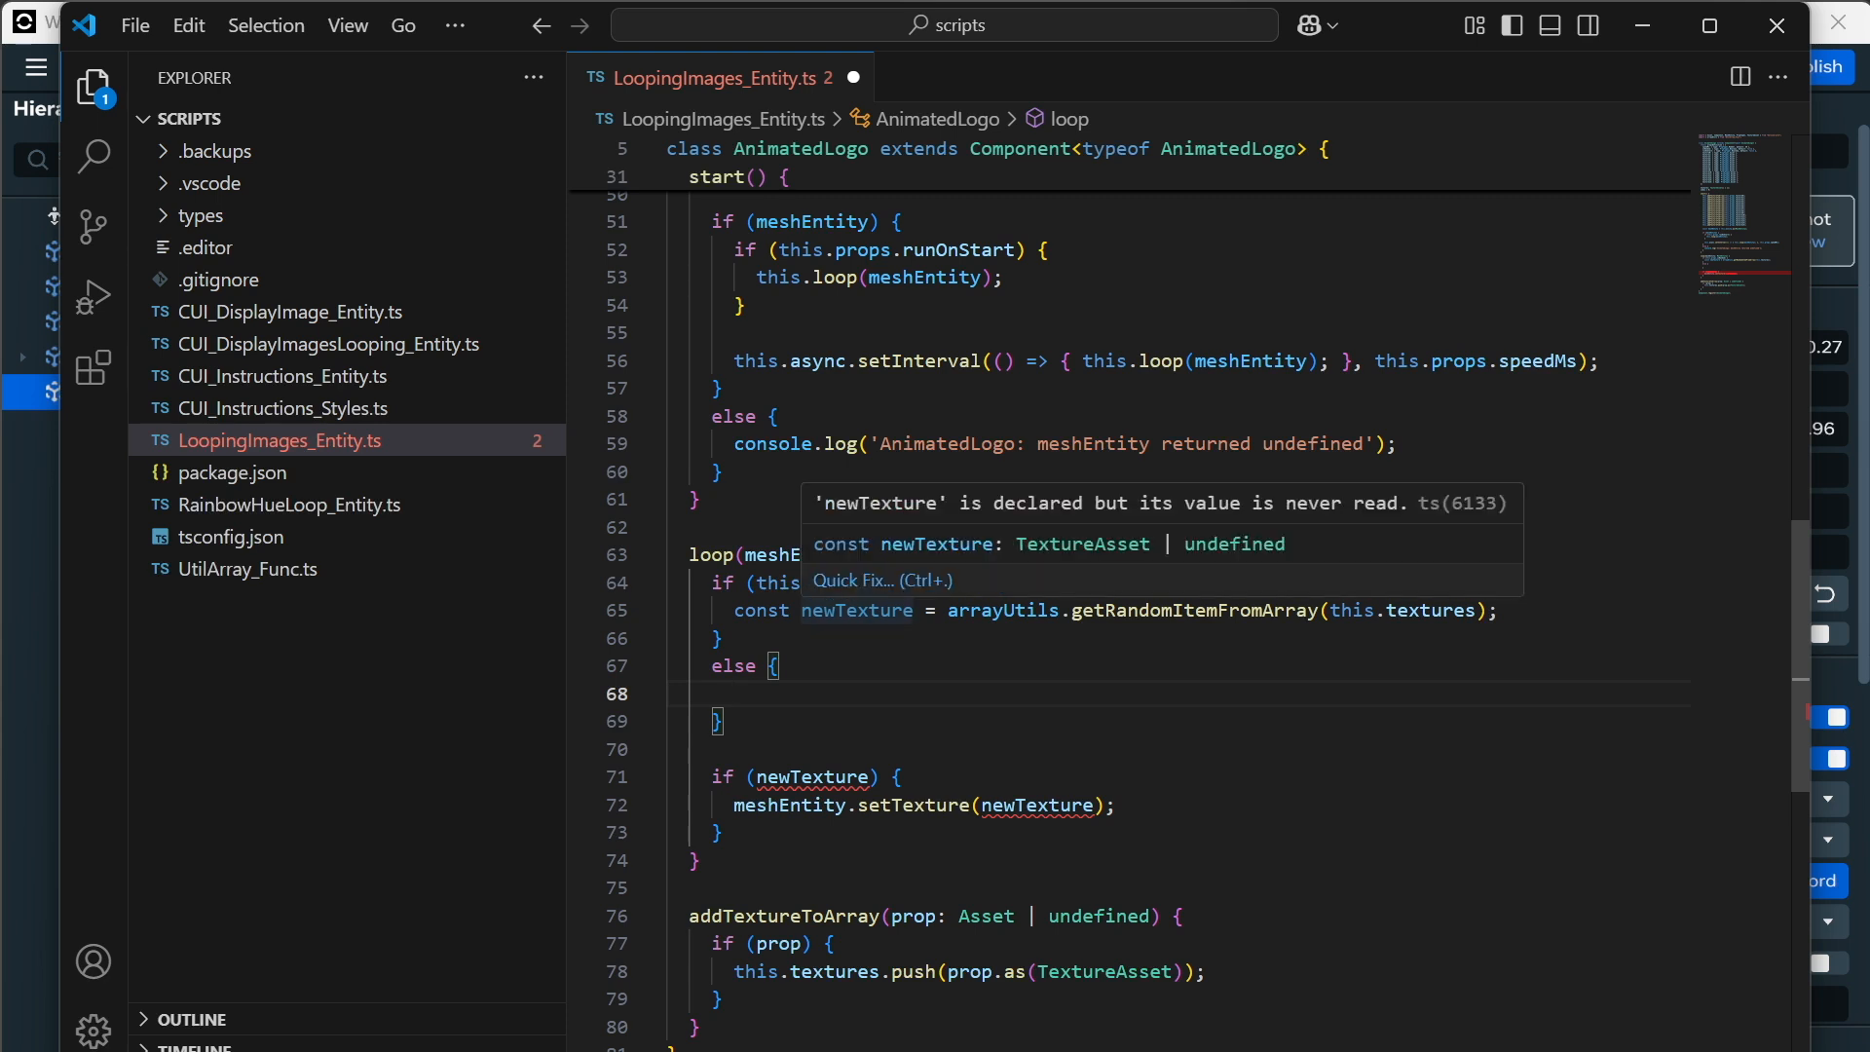
click(757, 611)
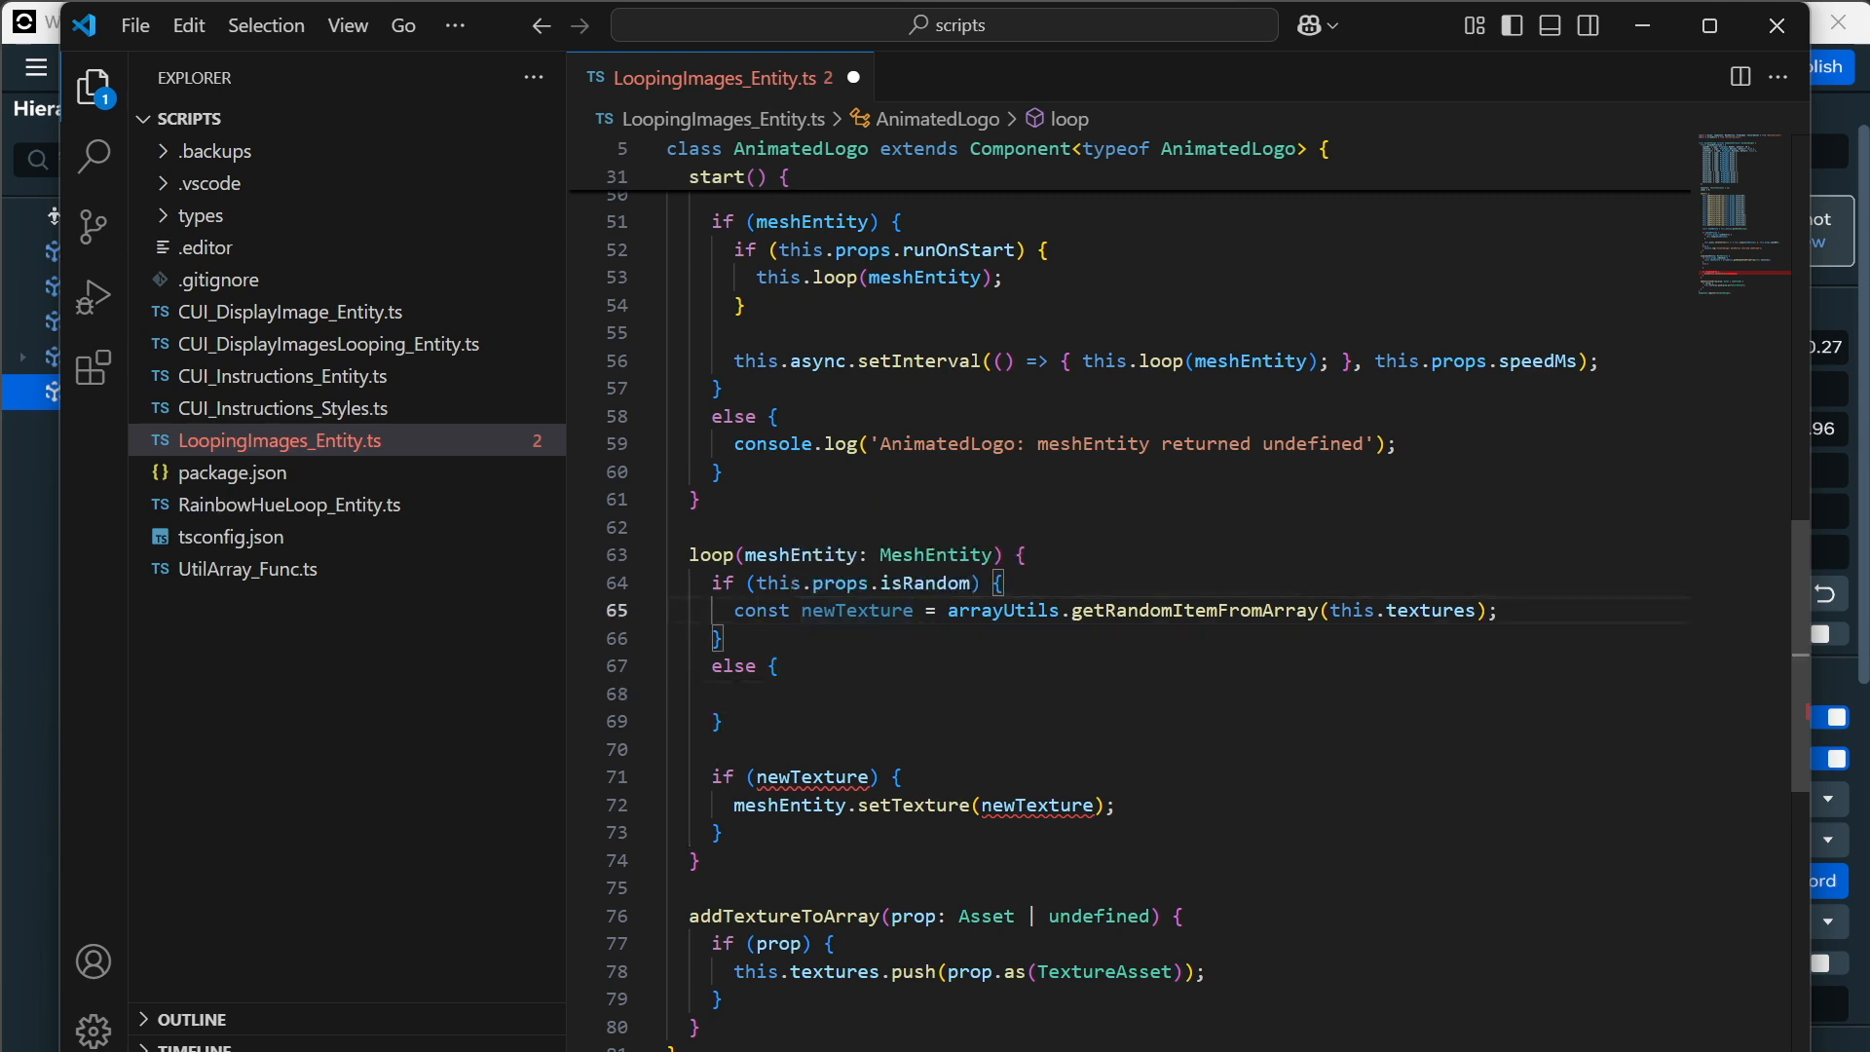
key(alt+Up)
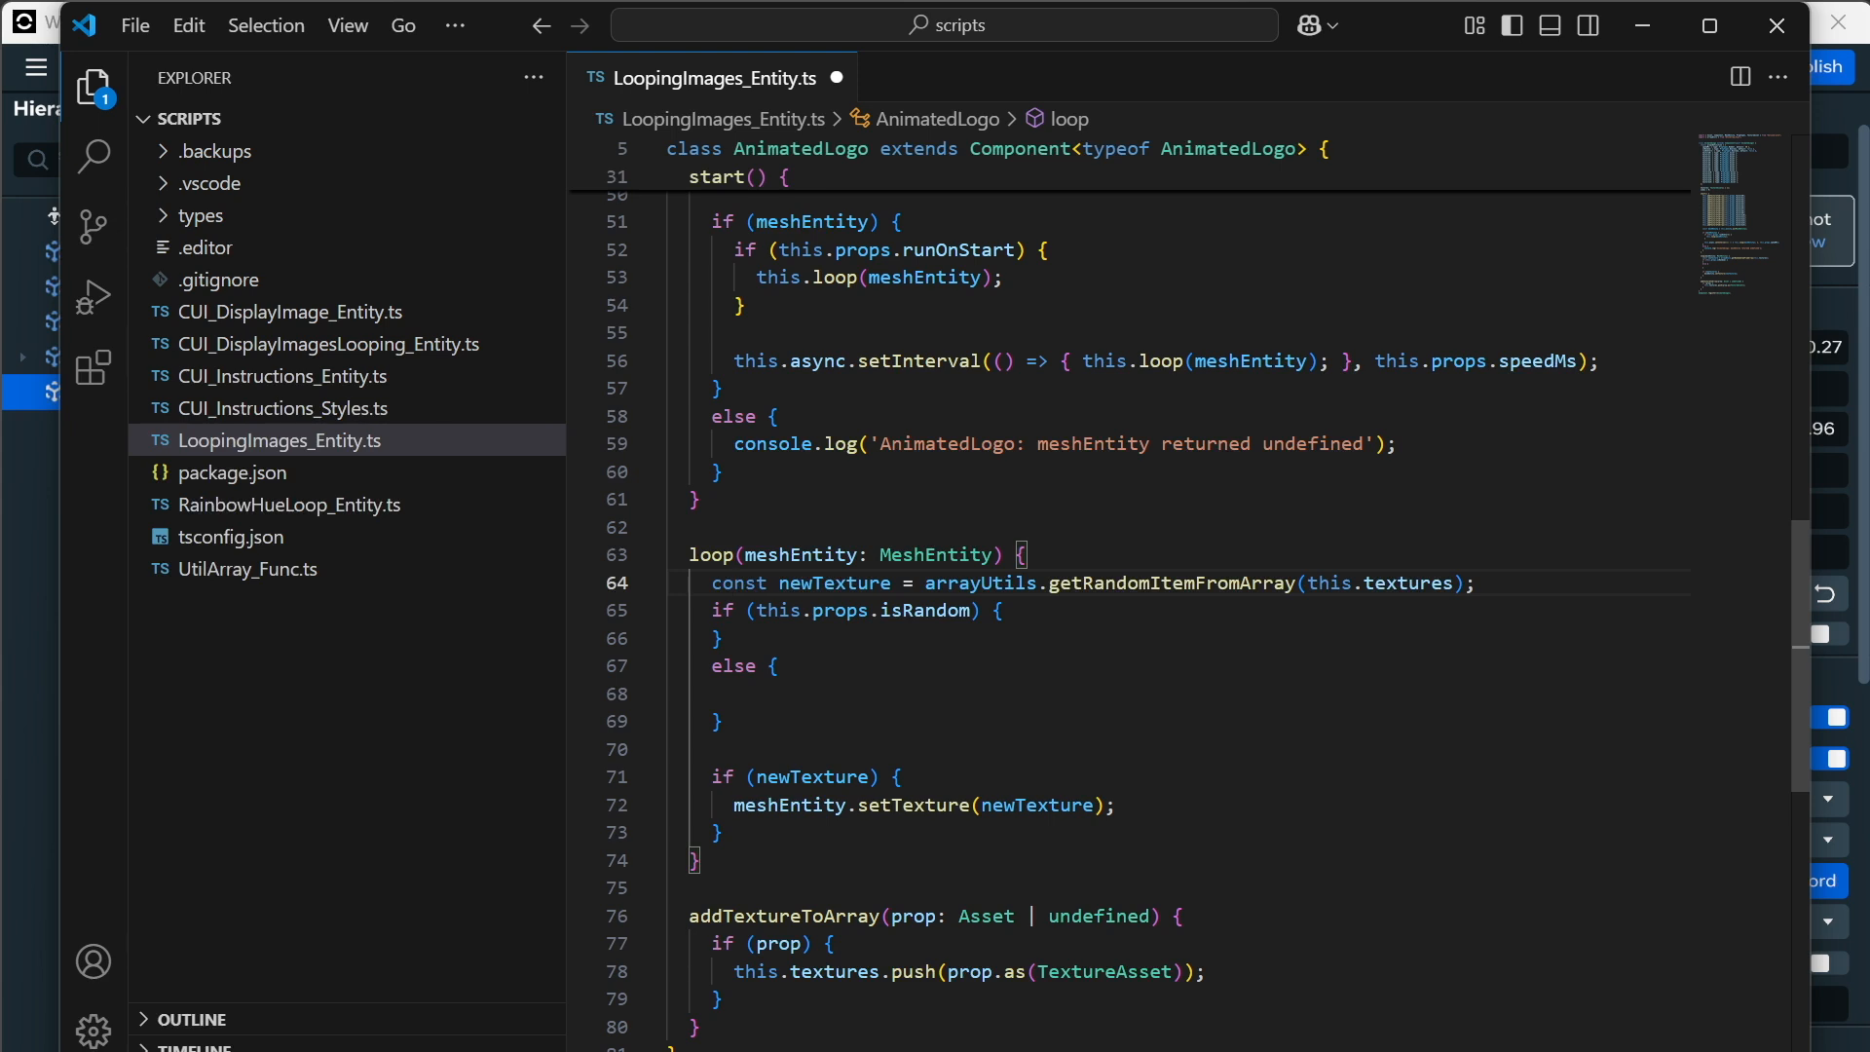
click(936, 611)
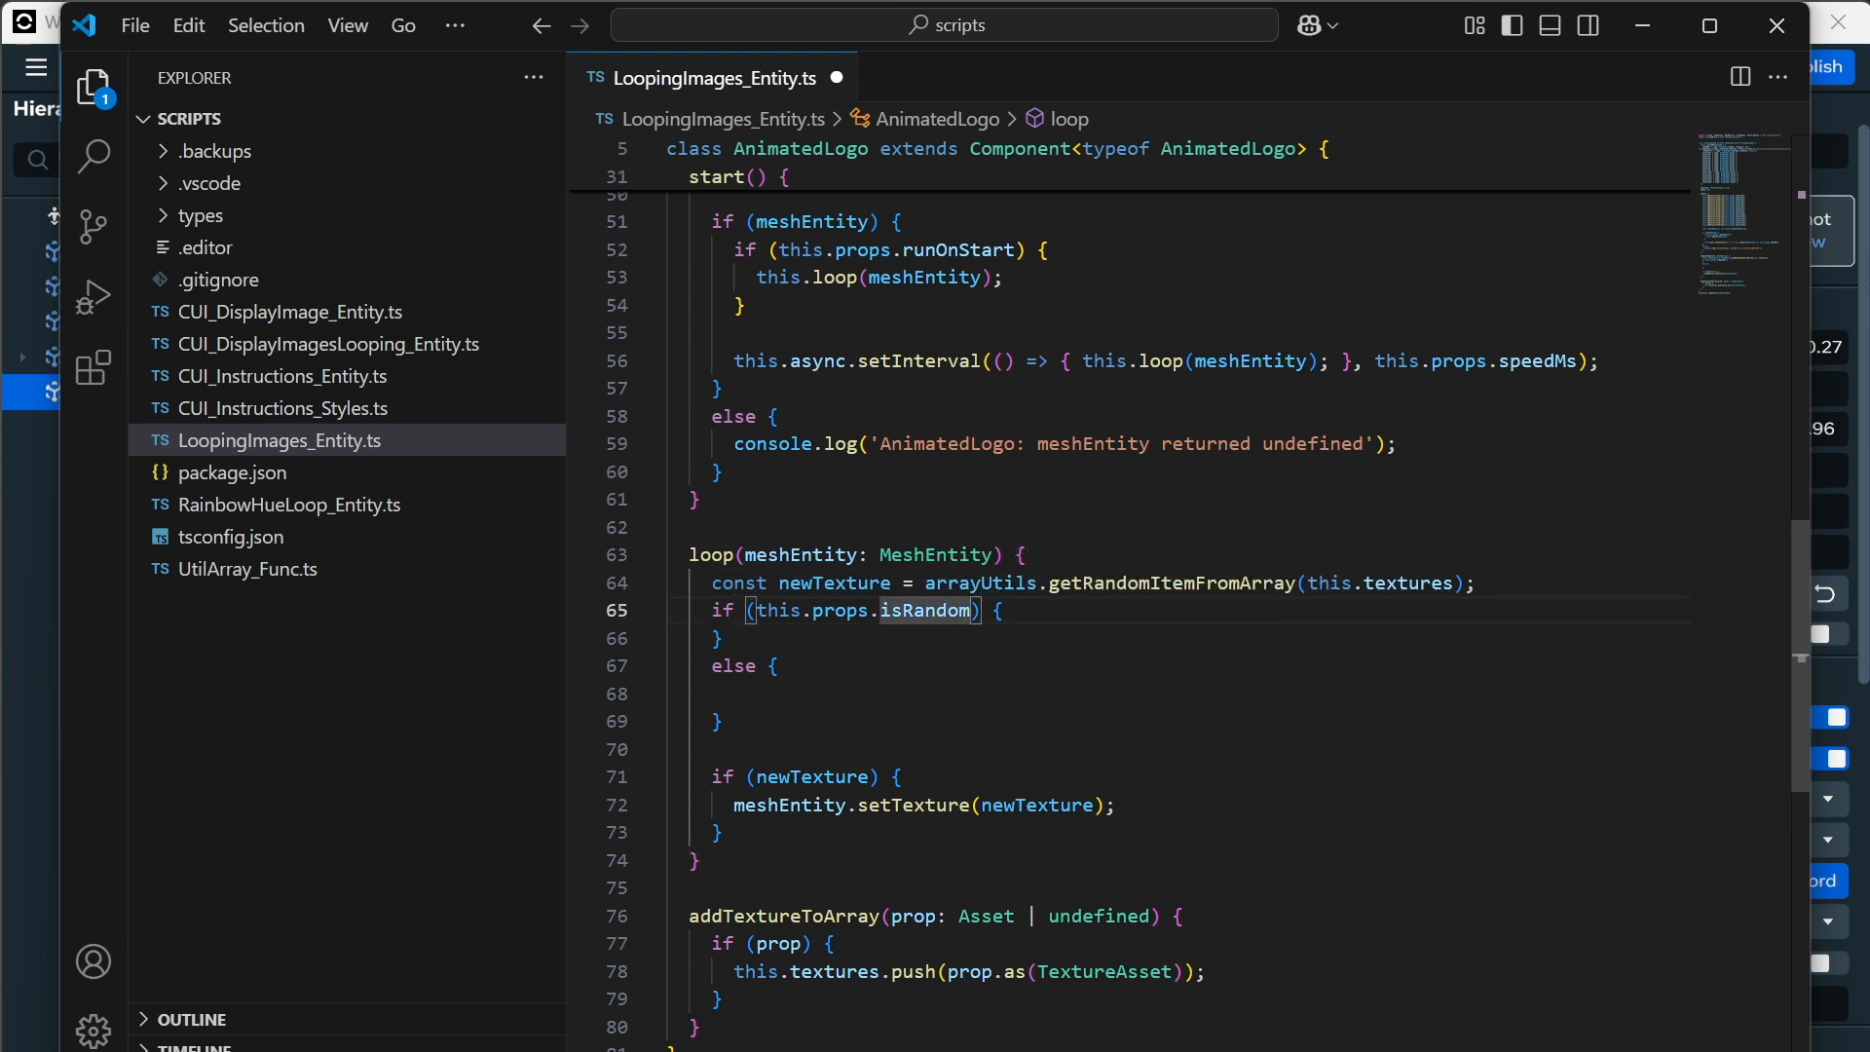
Insert this.props in front of arrayUtils in the newTexture assignment.
click(925, 583)
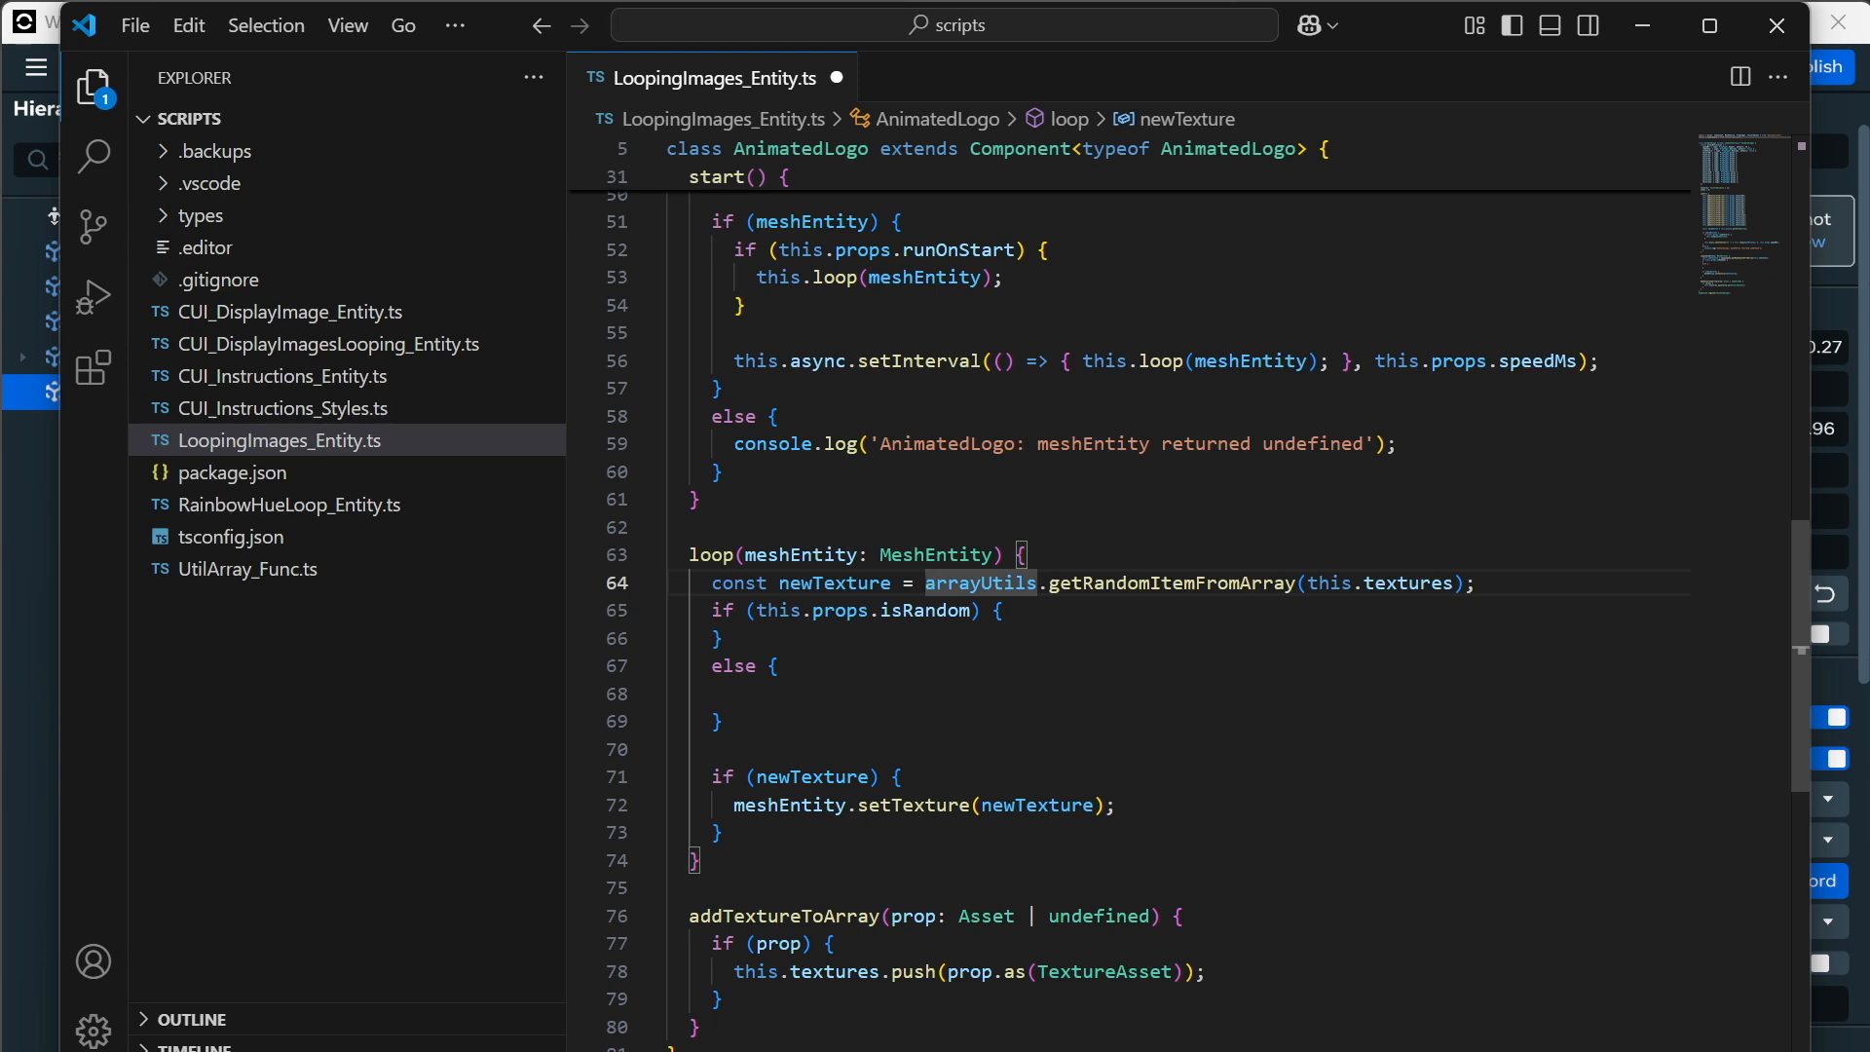
text(this.props/)
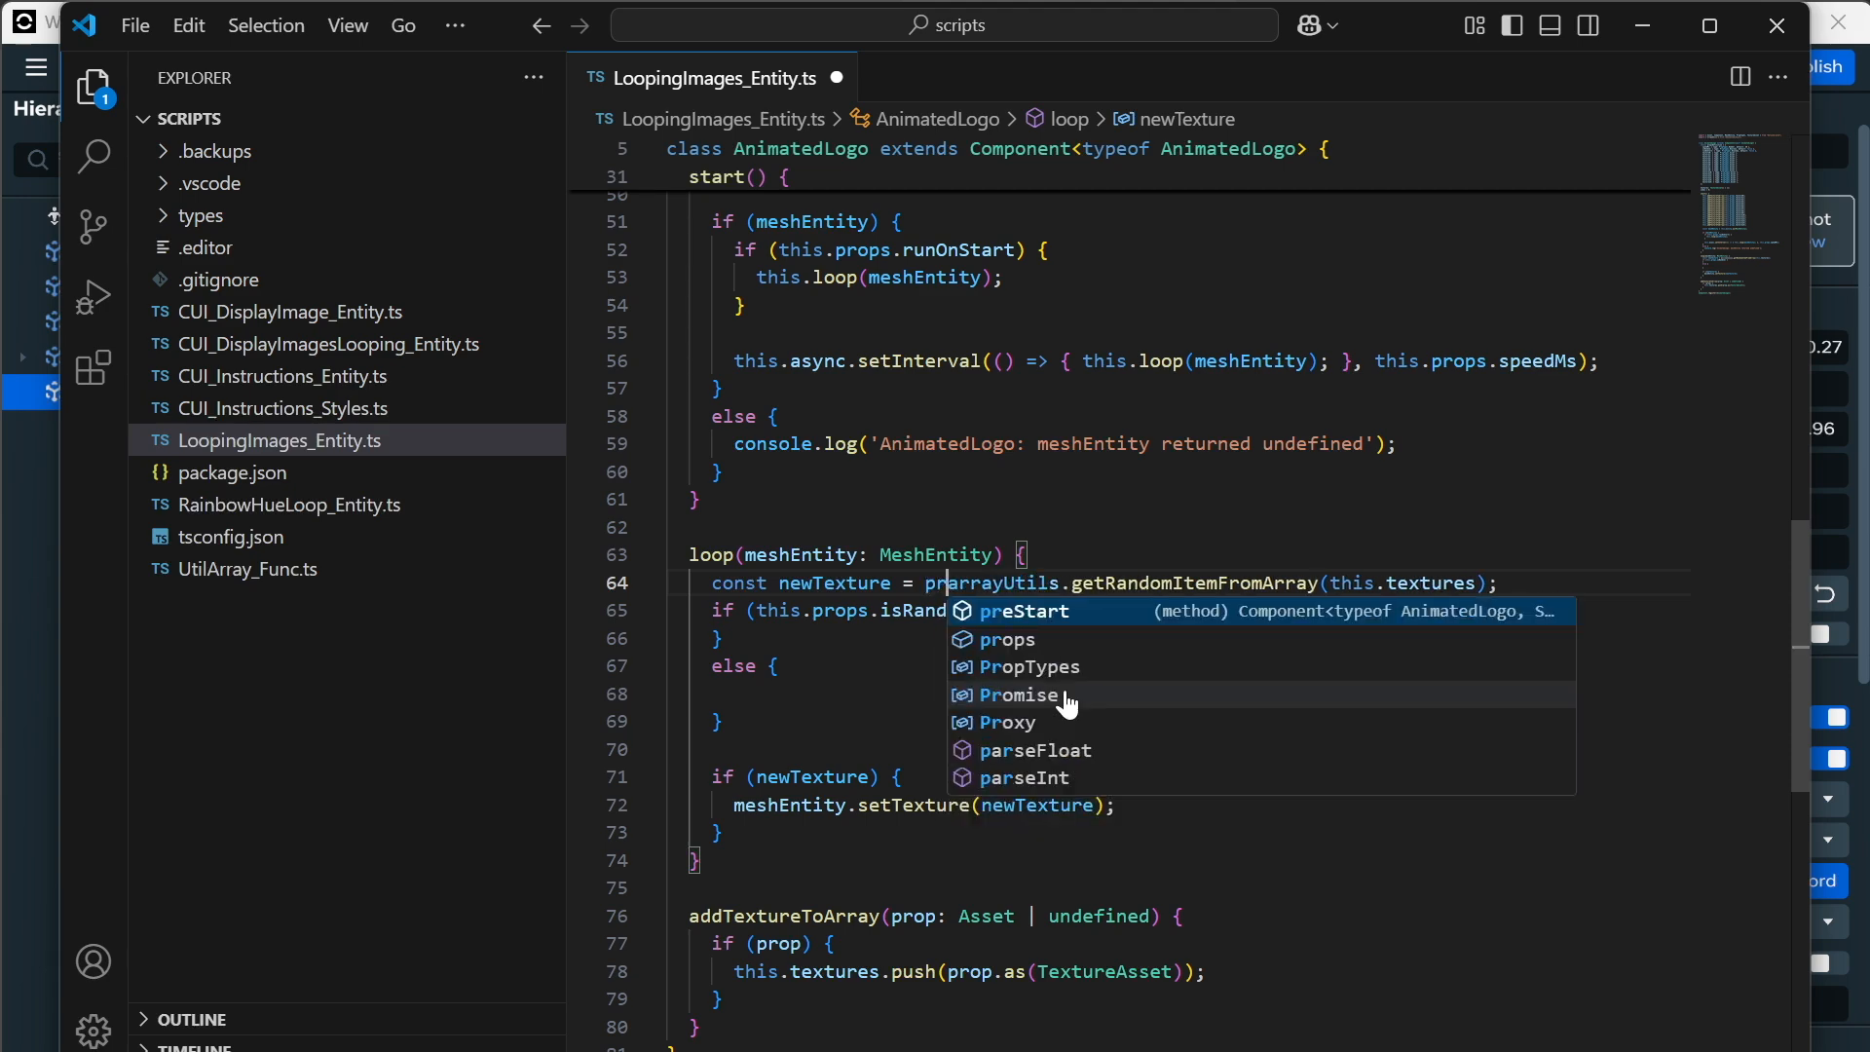
Restore the space between const and arrayUtils in UtilArray_Func.ts, save that file, and close it.
key(F12)
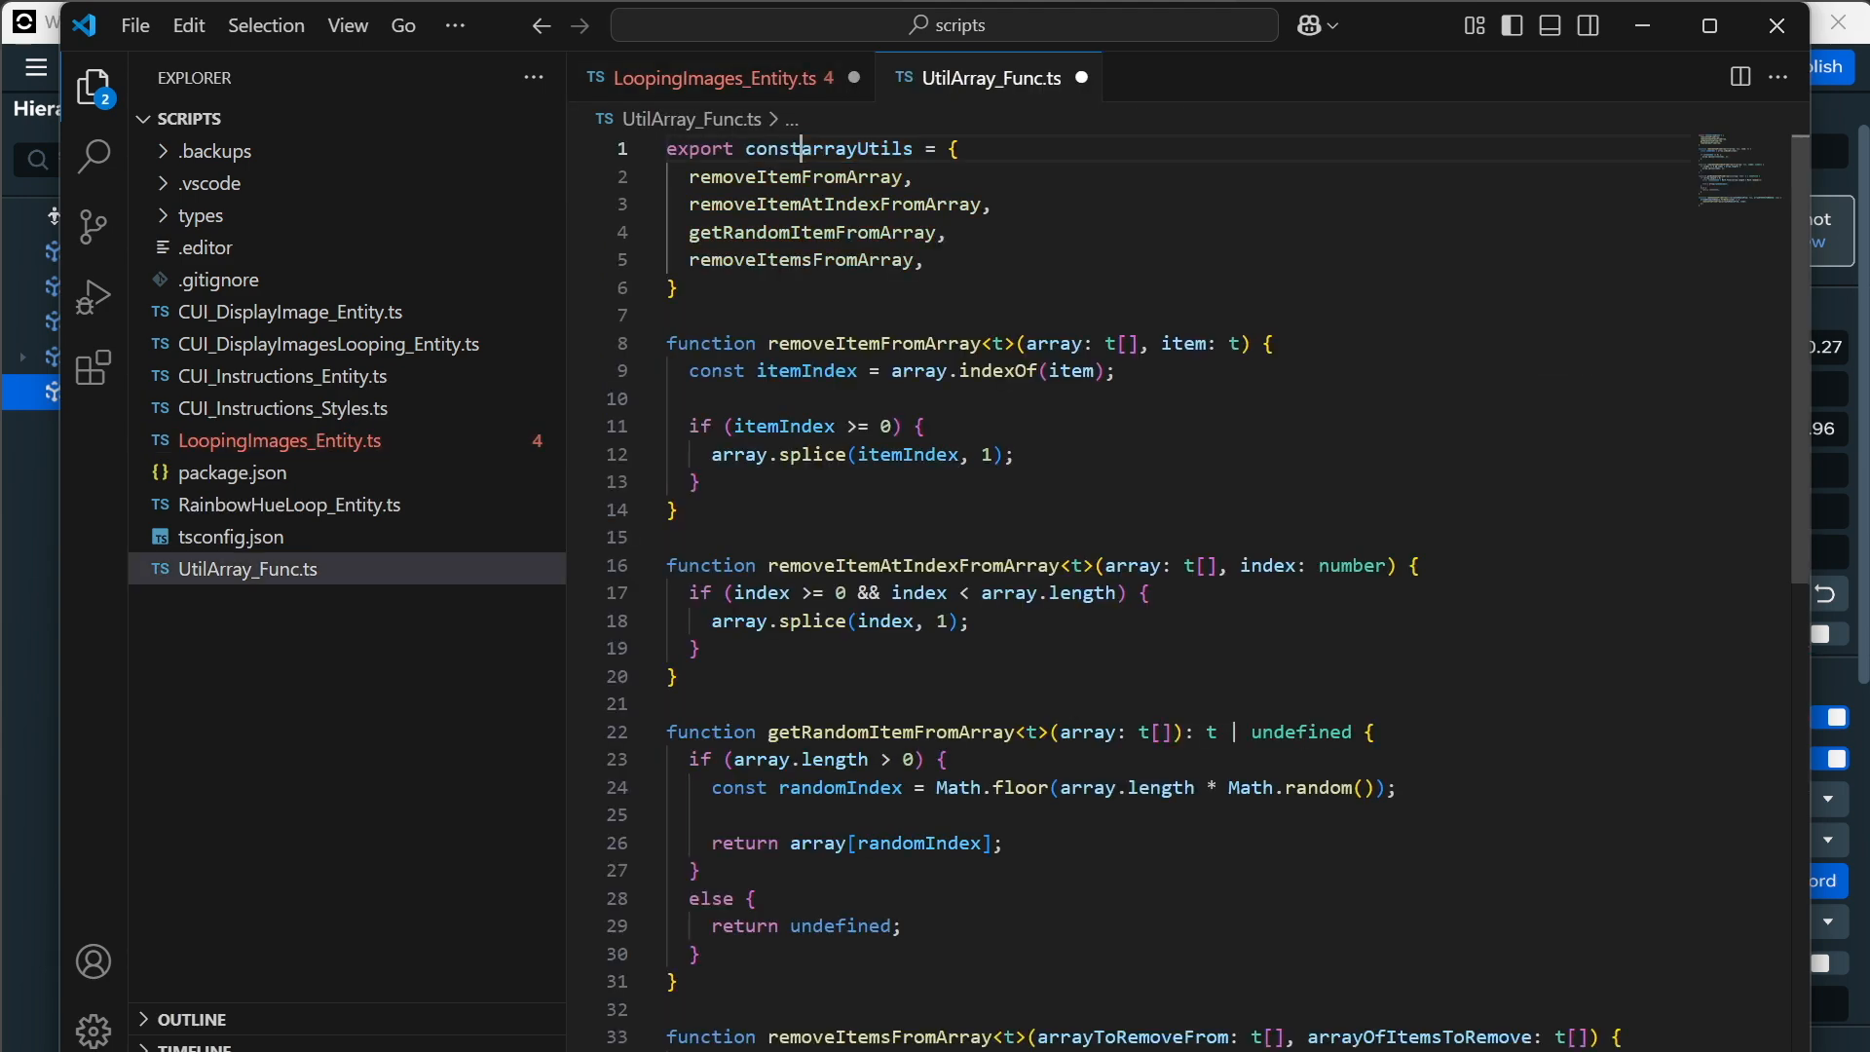
key(BackSpace)
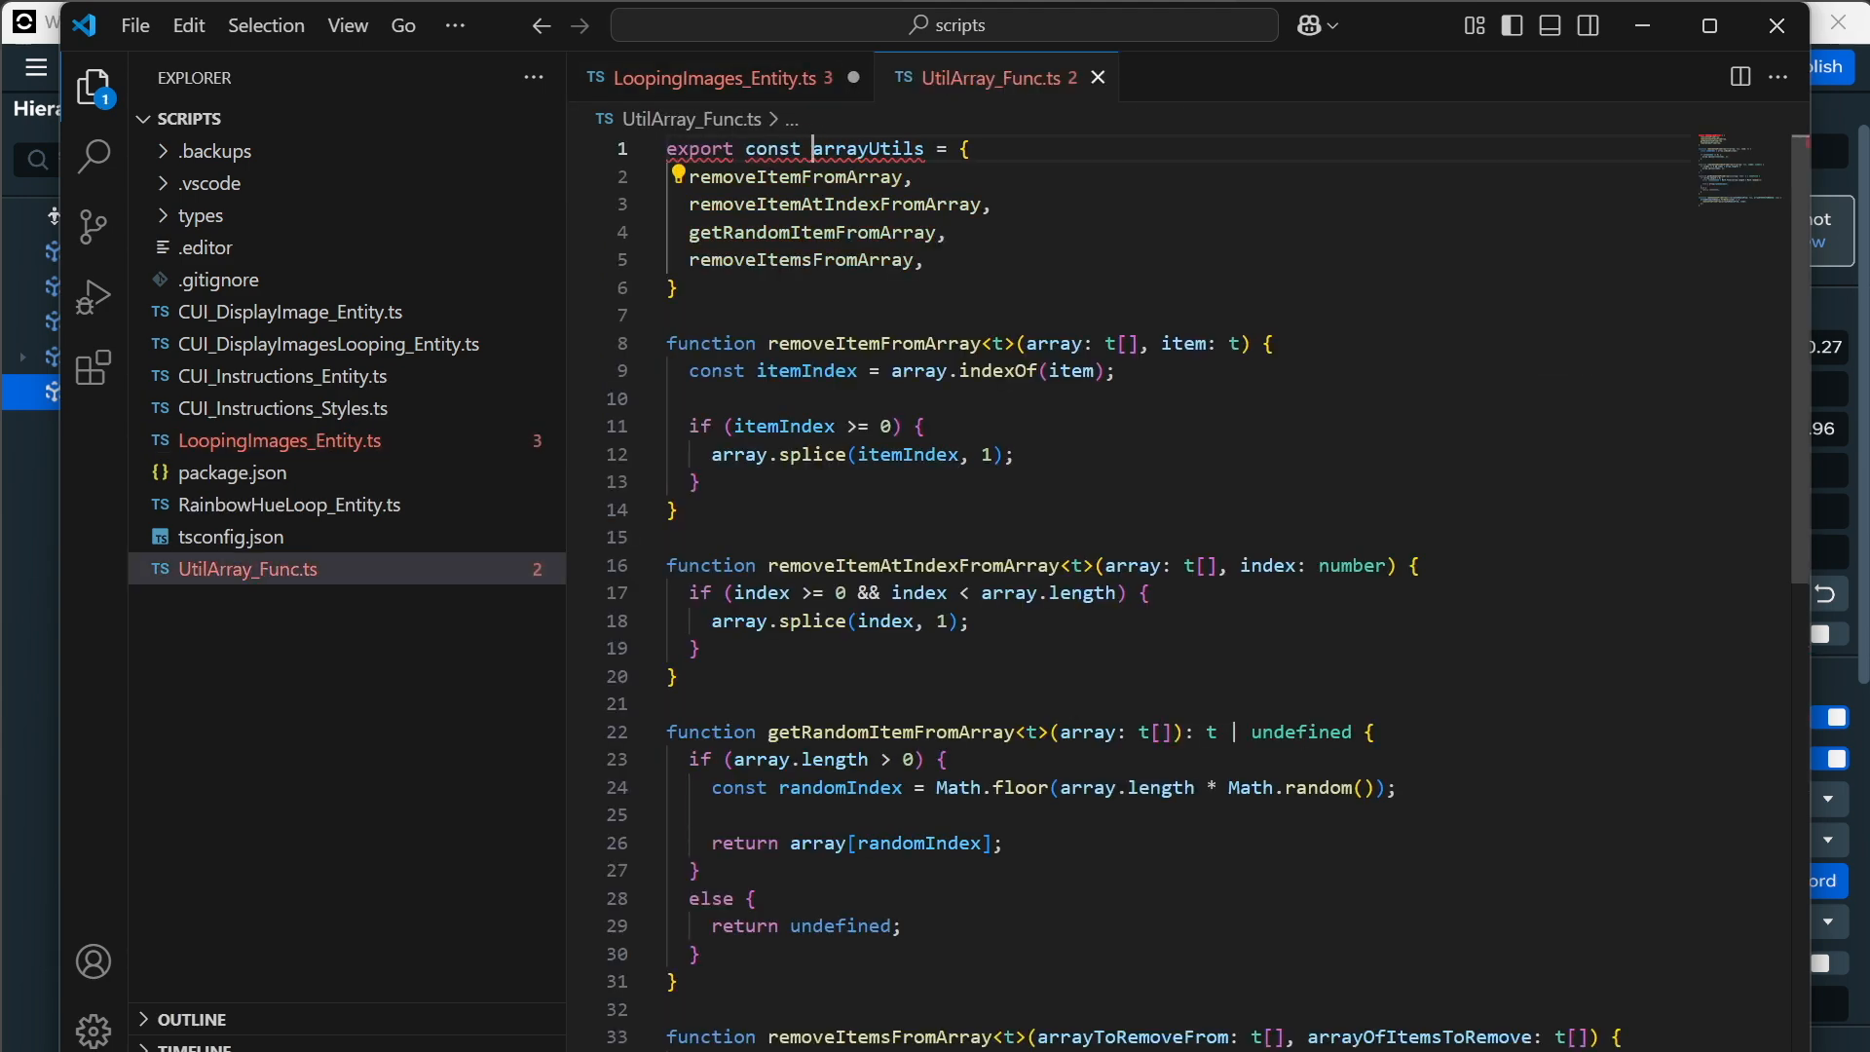
key(ctrl+s)
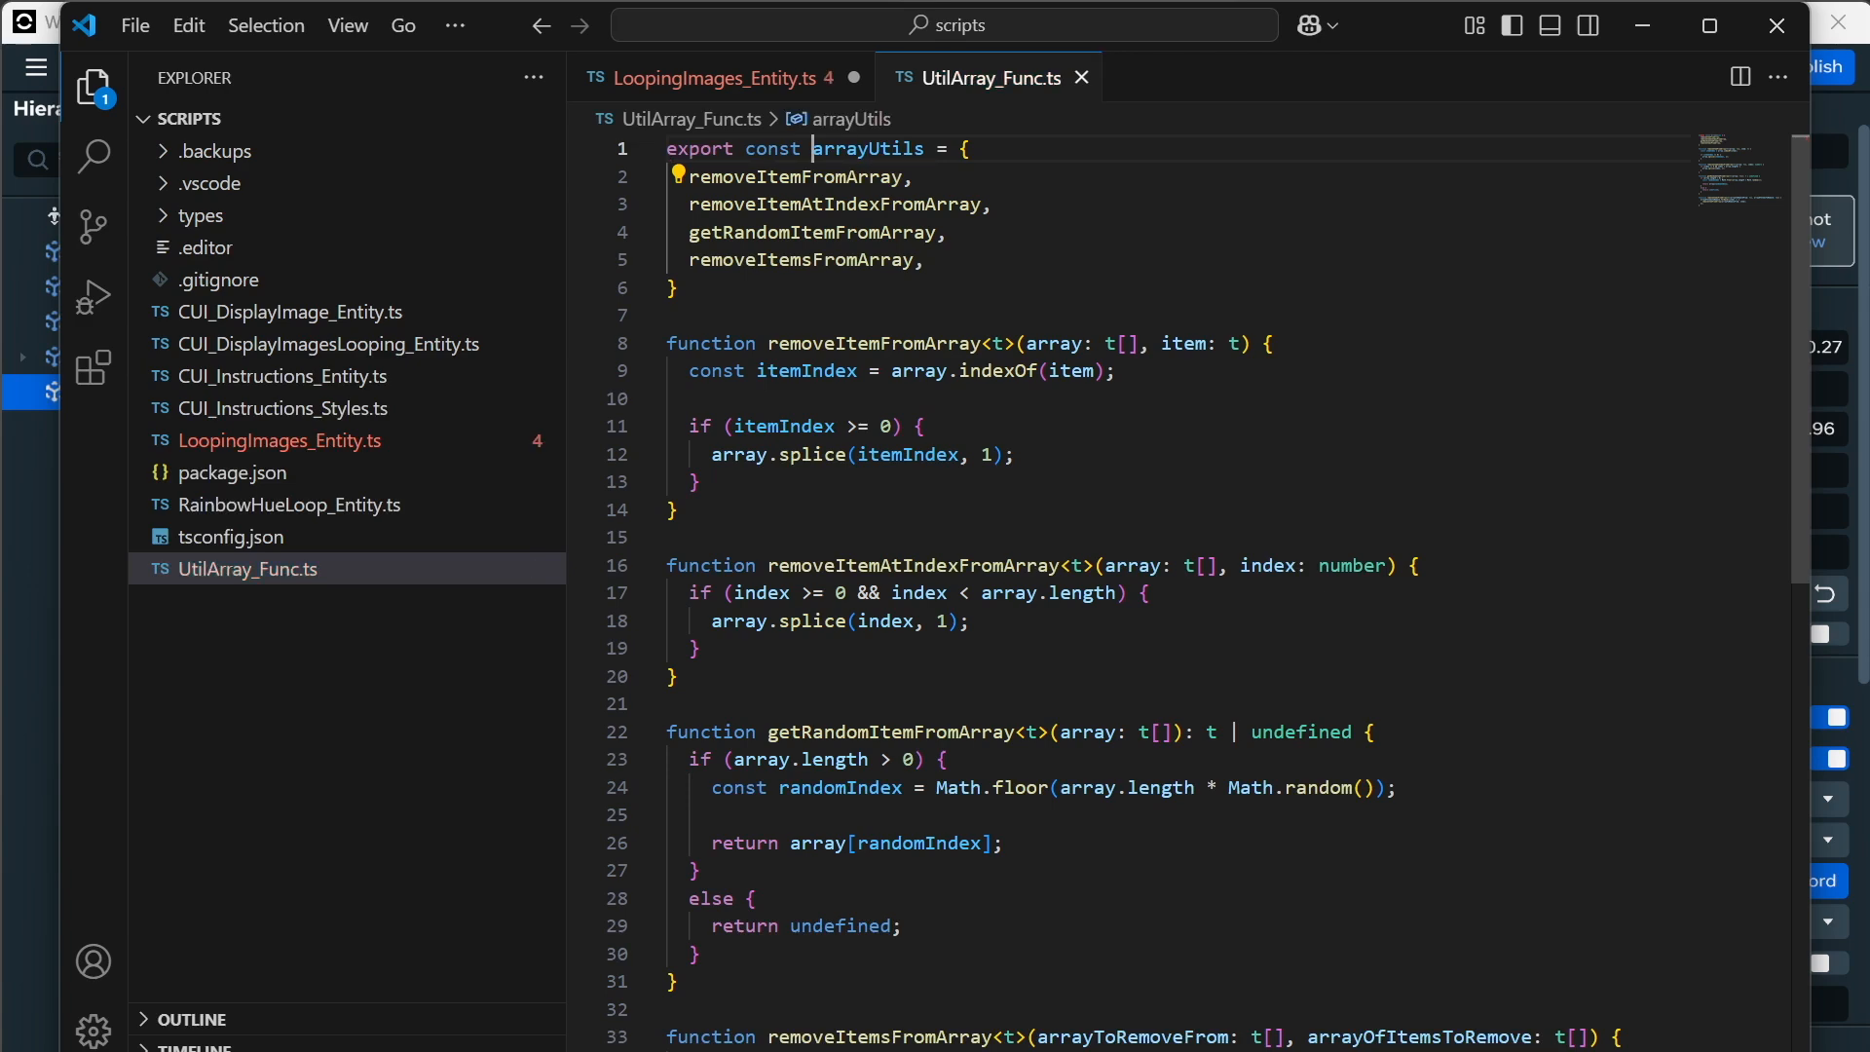
click(1080, 77)
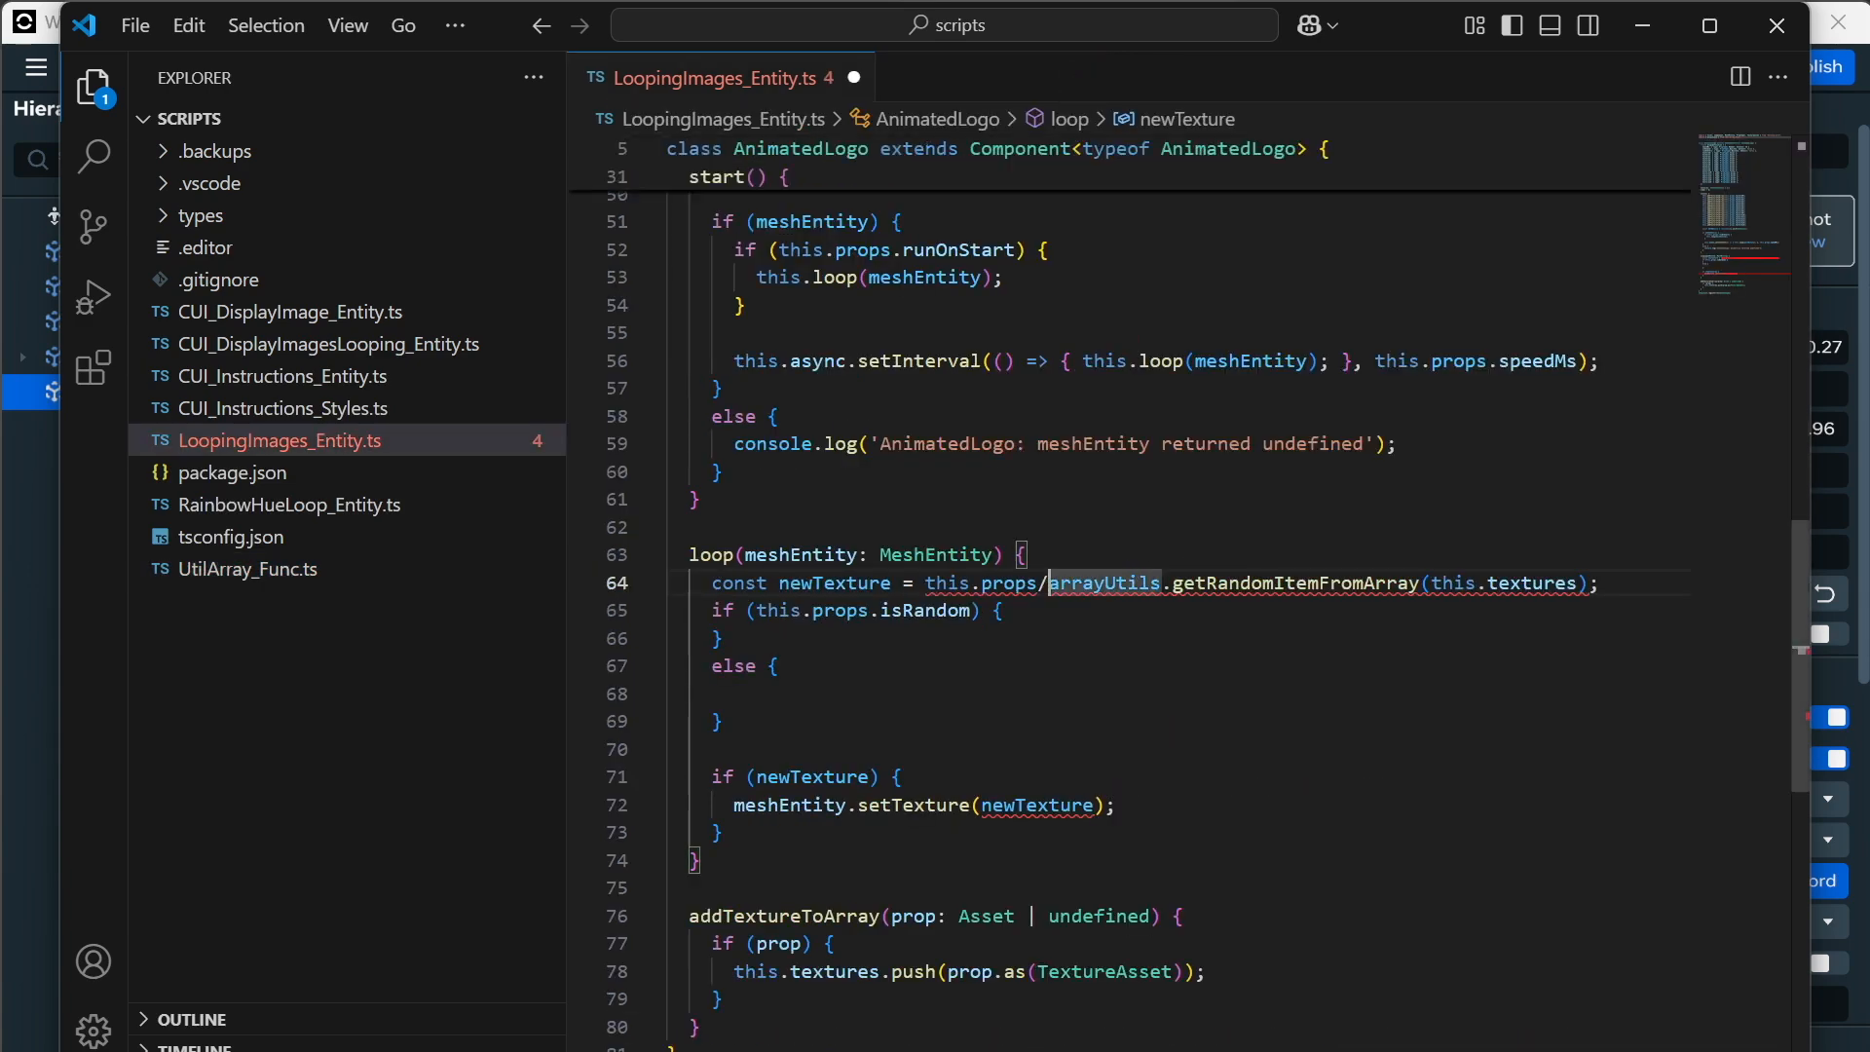
Remove the stray slash and complete the newTexture condition as this.props.isRandom ? before the arrayUtils call.
key(ctrl+z)
key(ctrl+z)
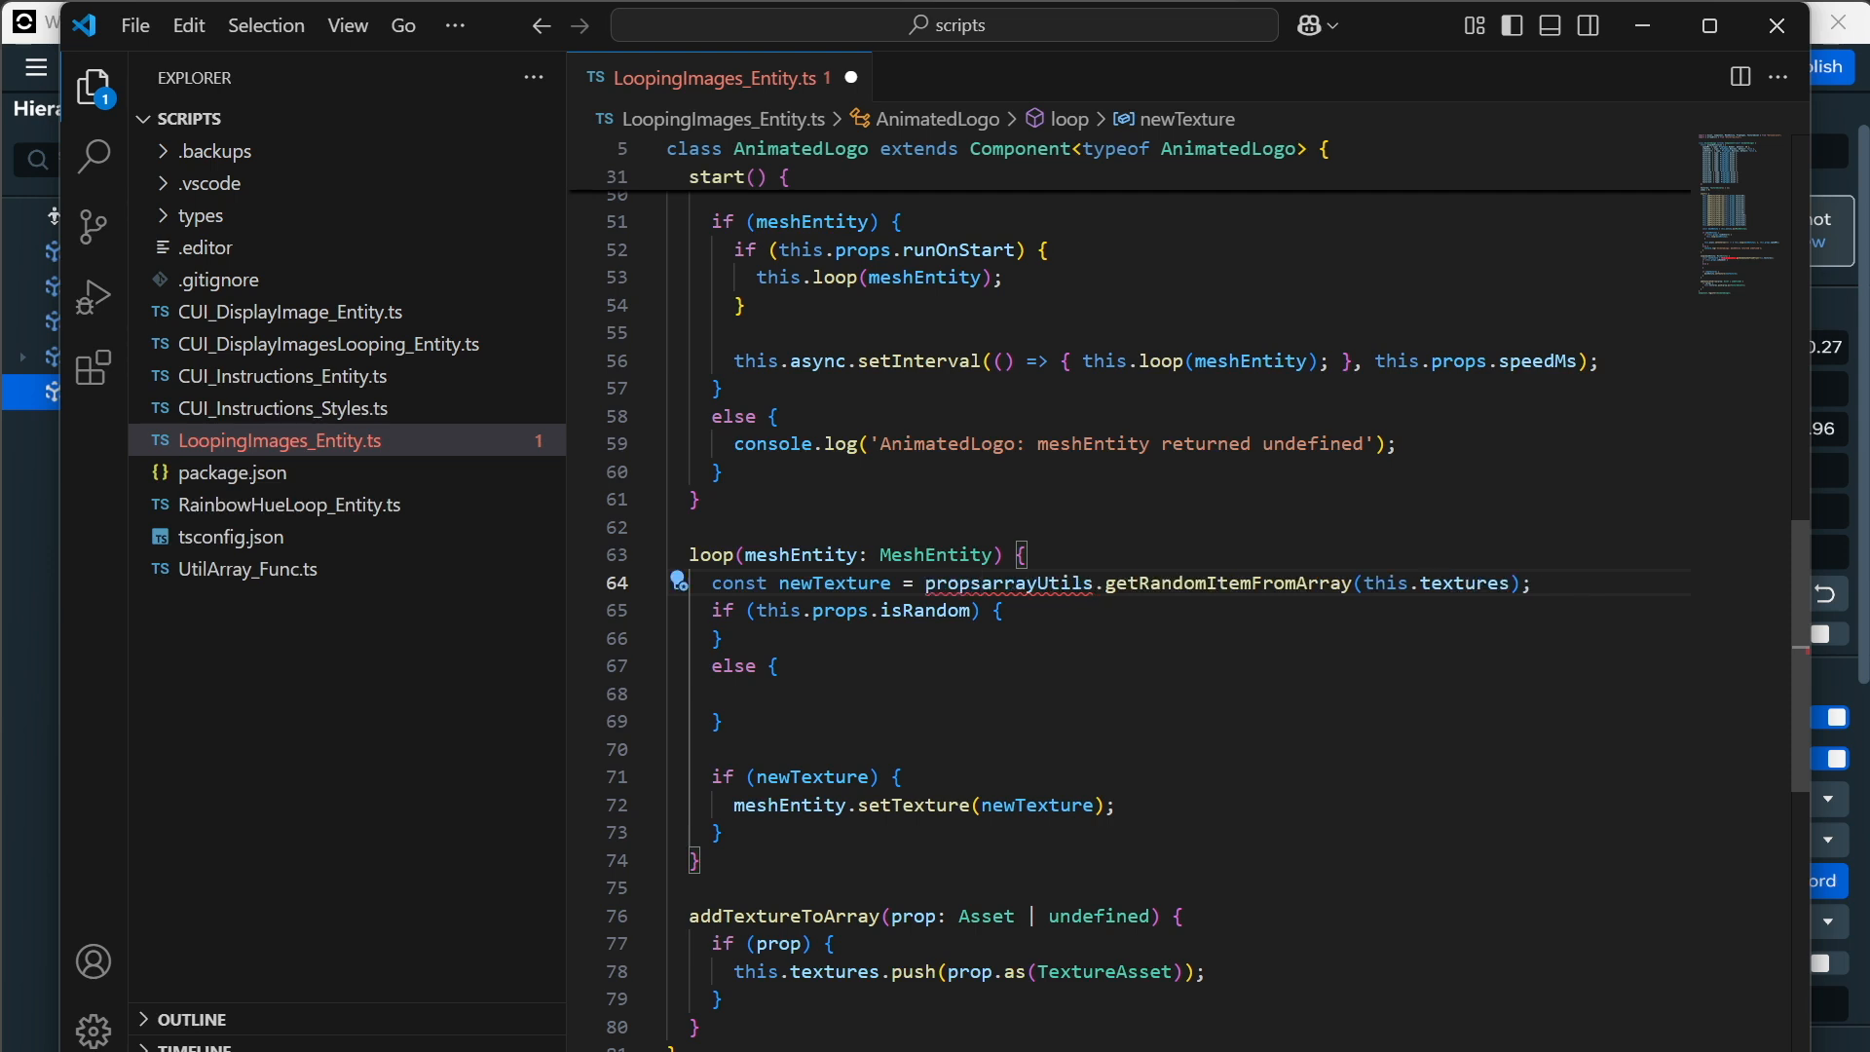
key(ctrl+y)
text(.)
key(Tab)
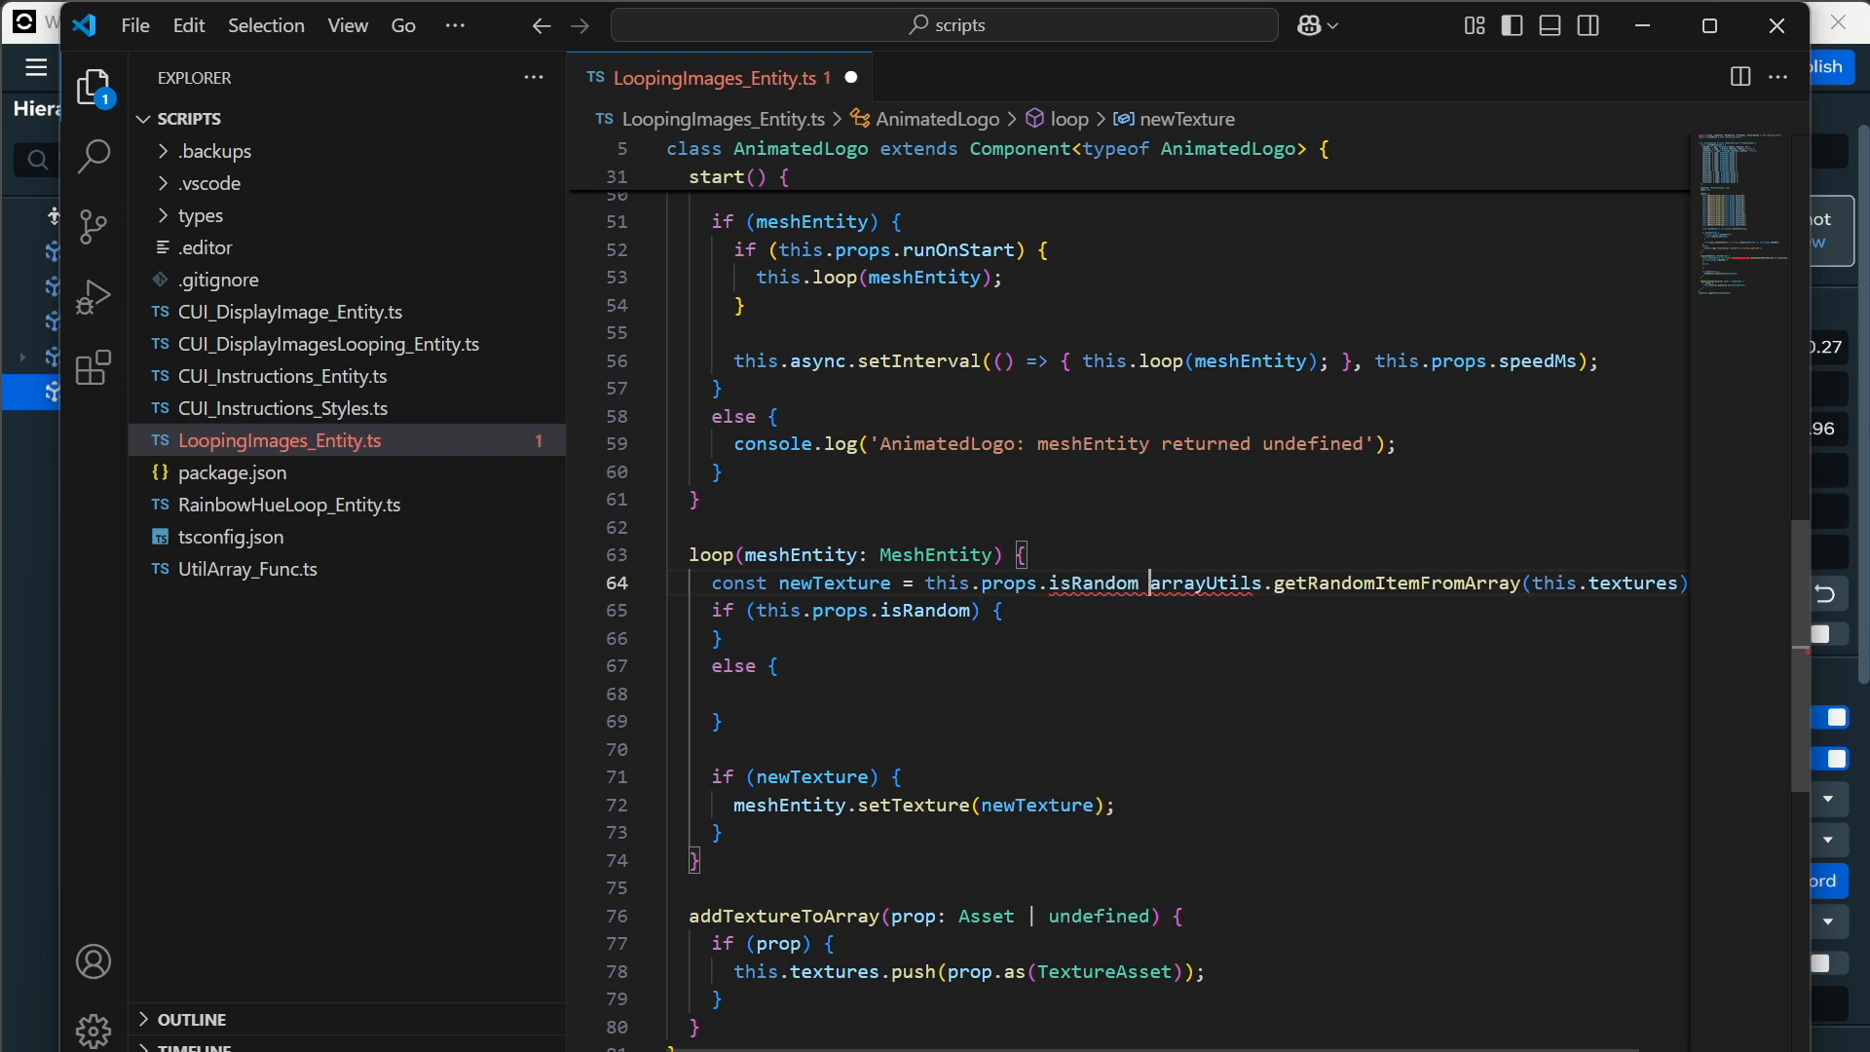
text(?)
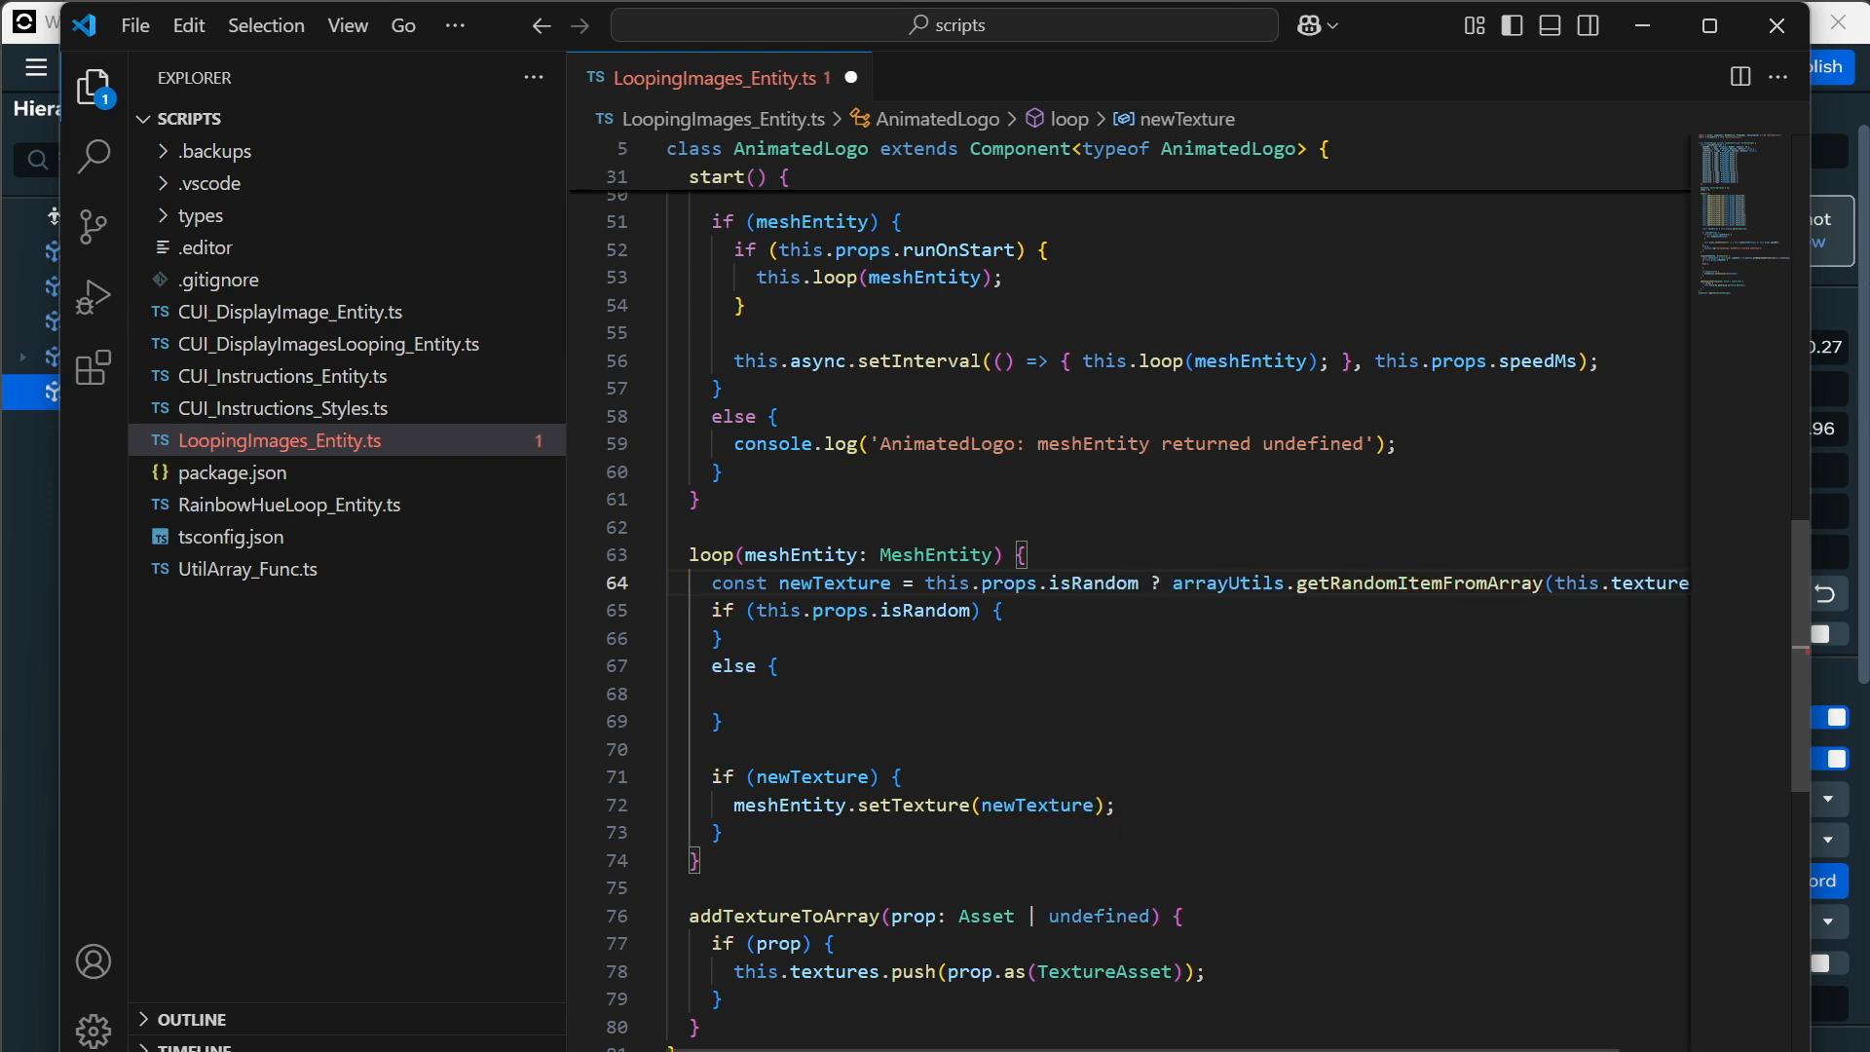
Delete the empty isRandom if and else blocks below the newTexture line, including the leftover blank line.
drag(725, 722, 600, 604)
key(BackSpace)
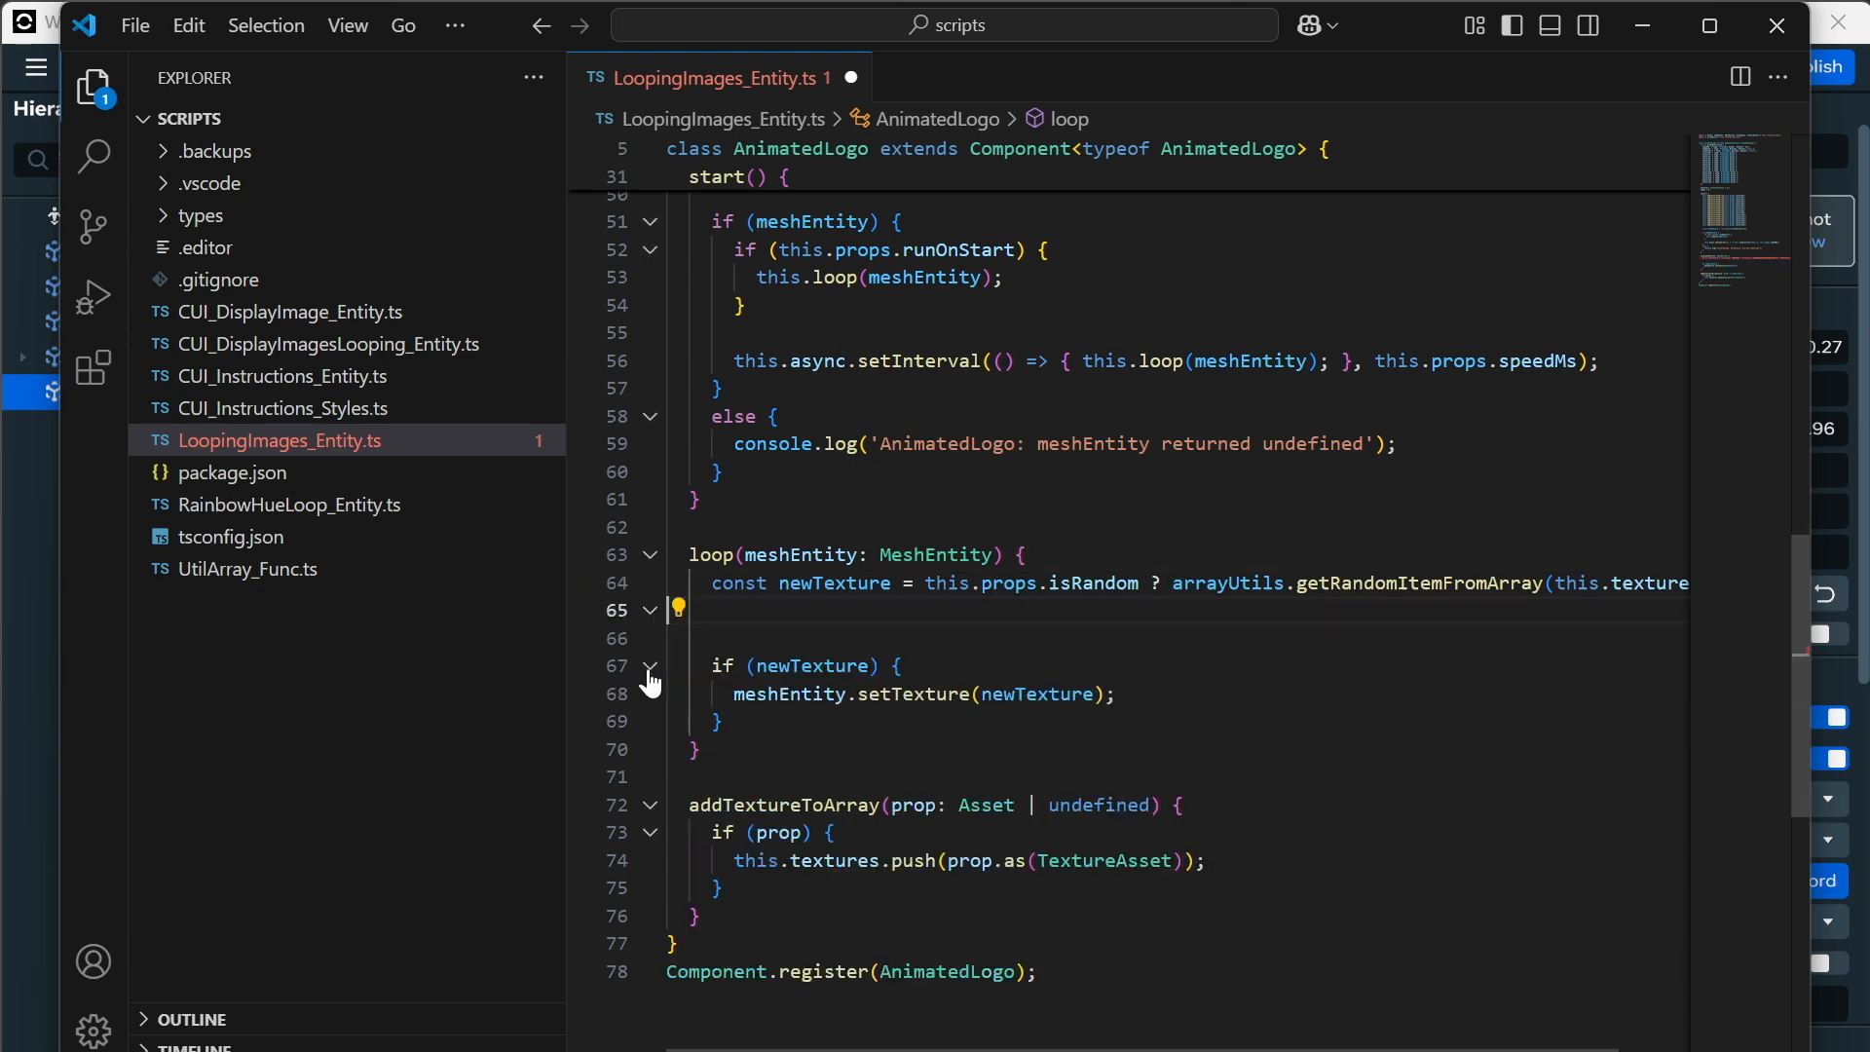
key(BackSpace)
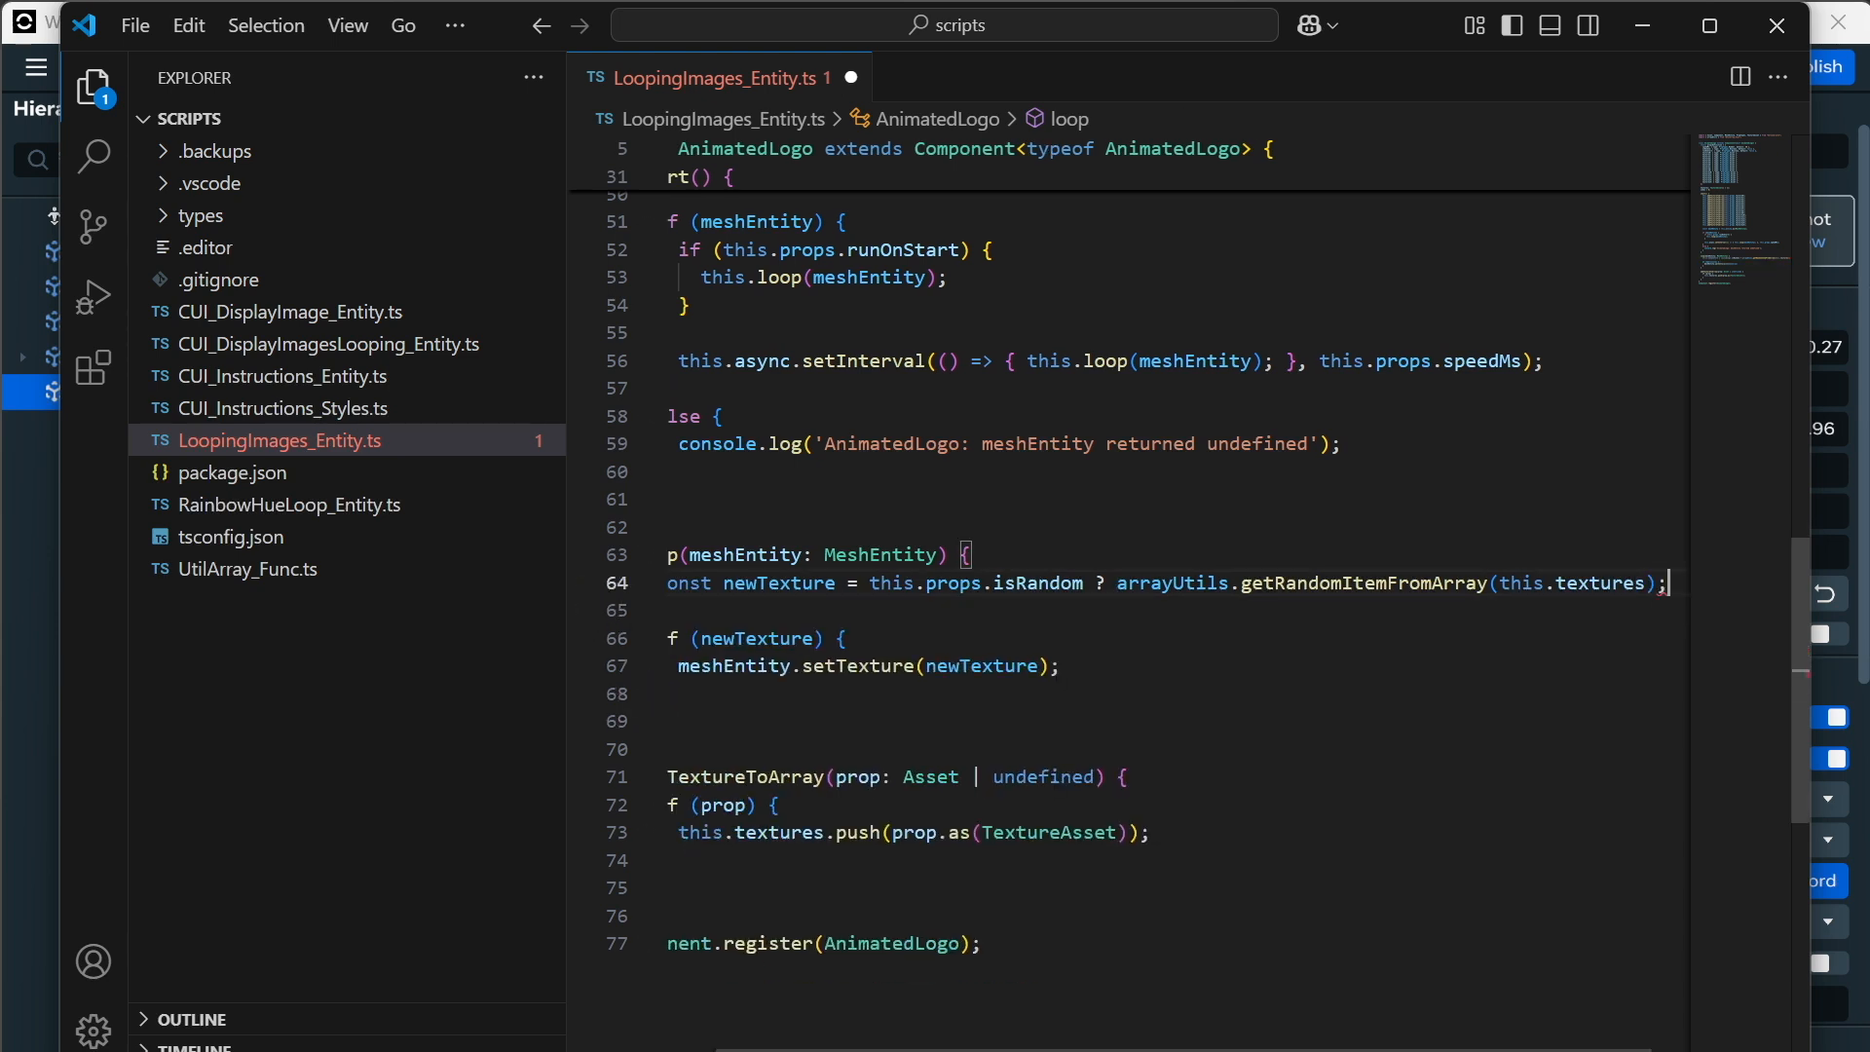
Replace the newTexture line's semicolon with a colon, and place the arrayUtils call and the colon on separate lines with an empty line below.
mouse_move(1173, 582)
key(BackSpace)
text(:)
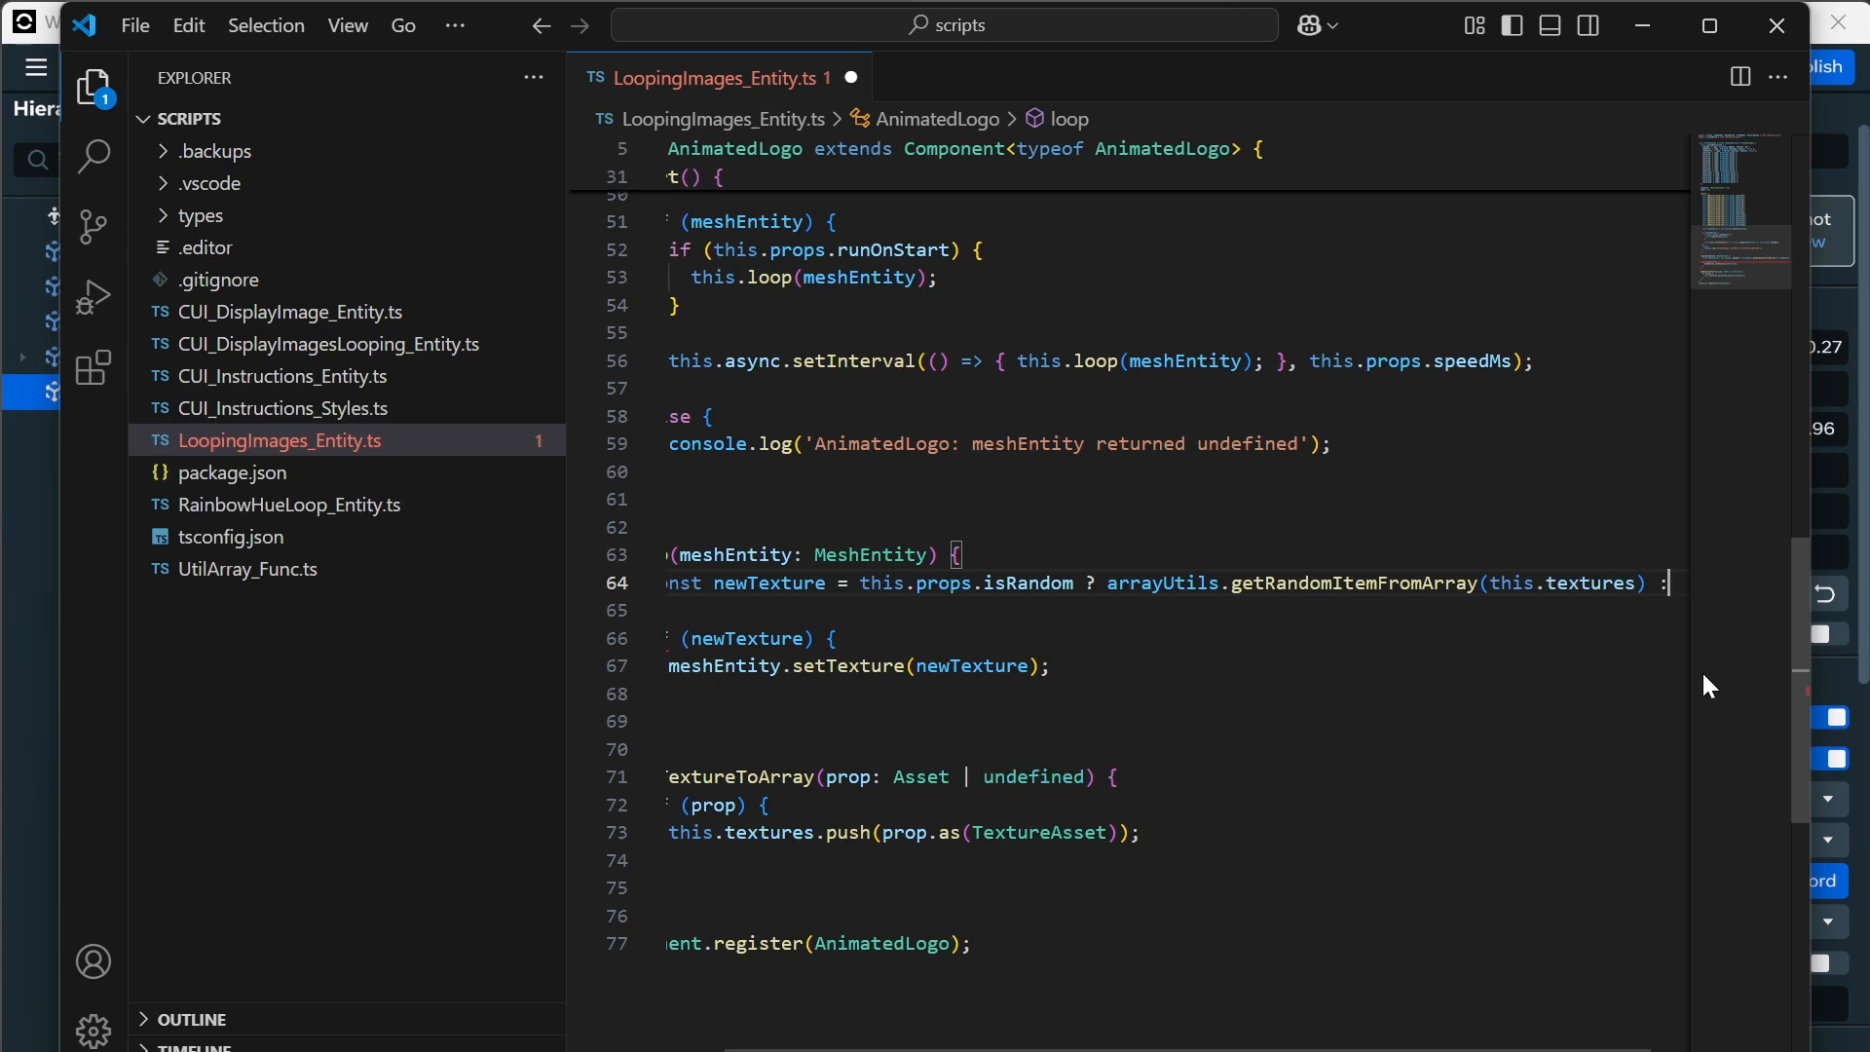
key(Down)
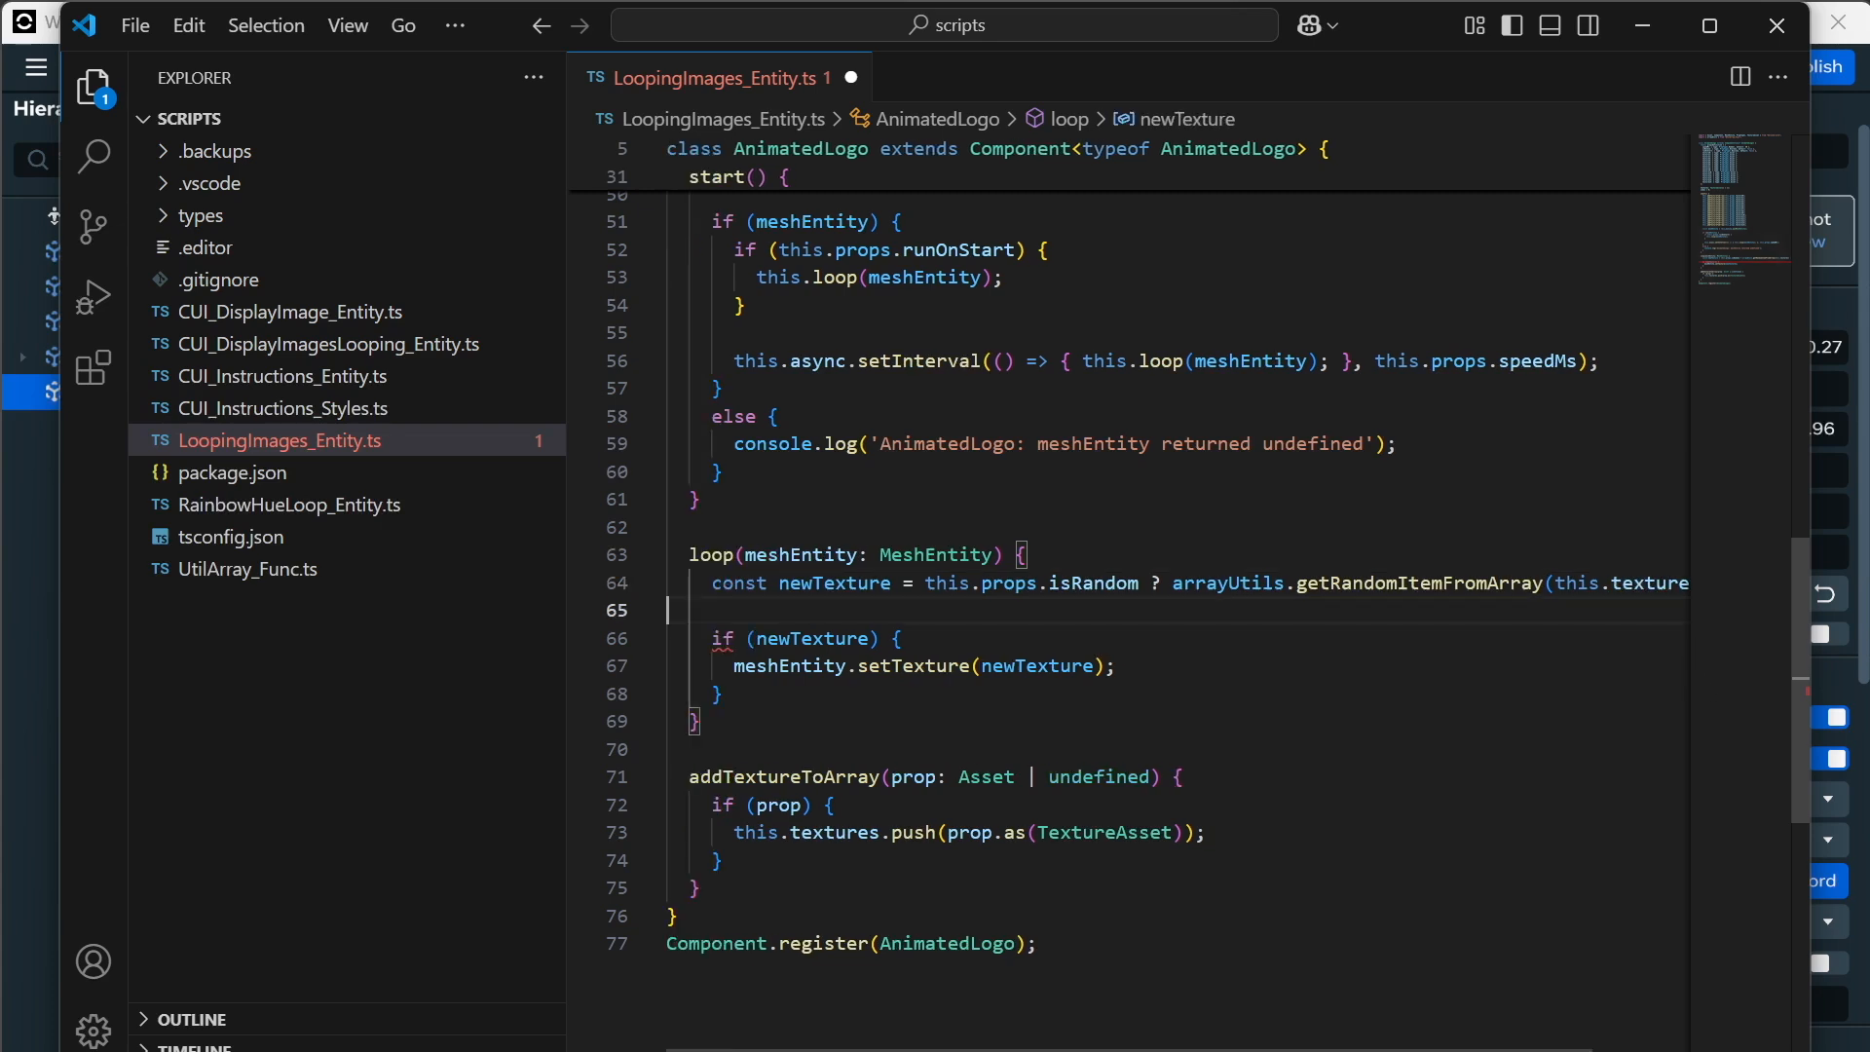
click(1173, 584)
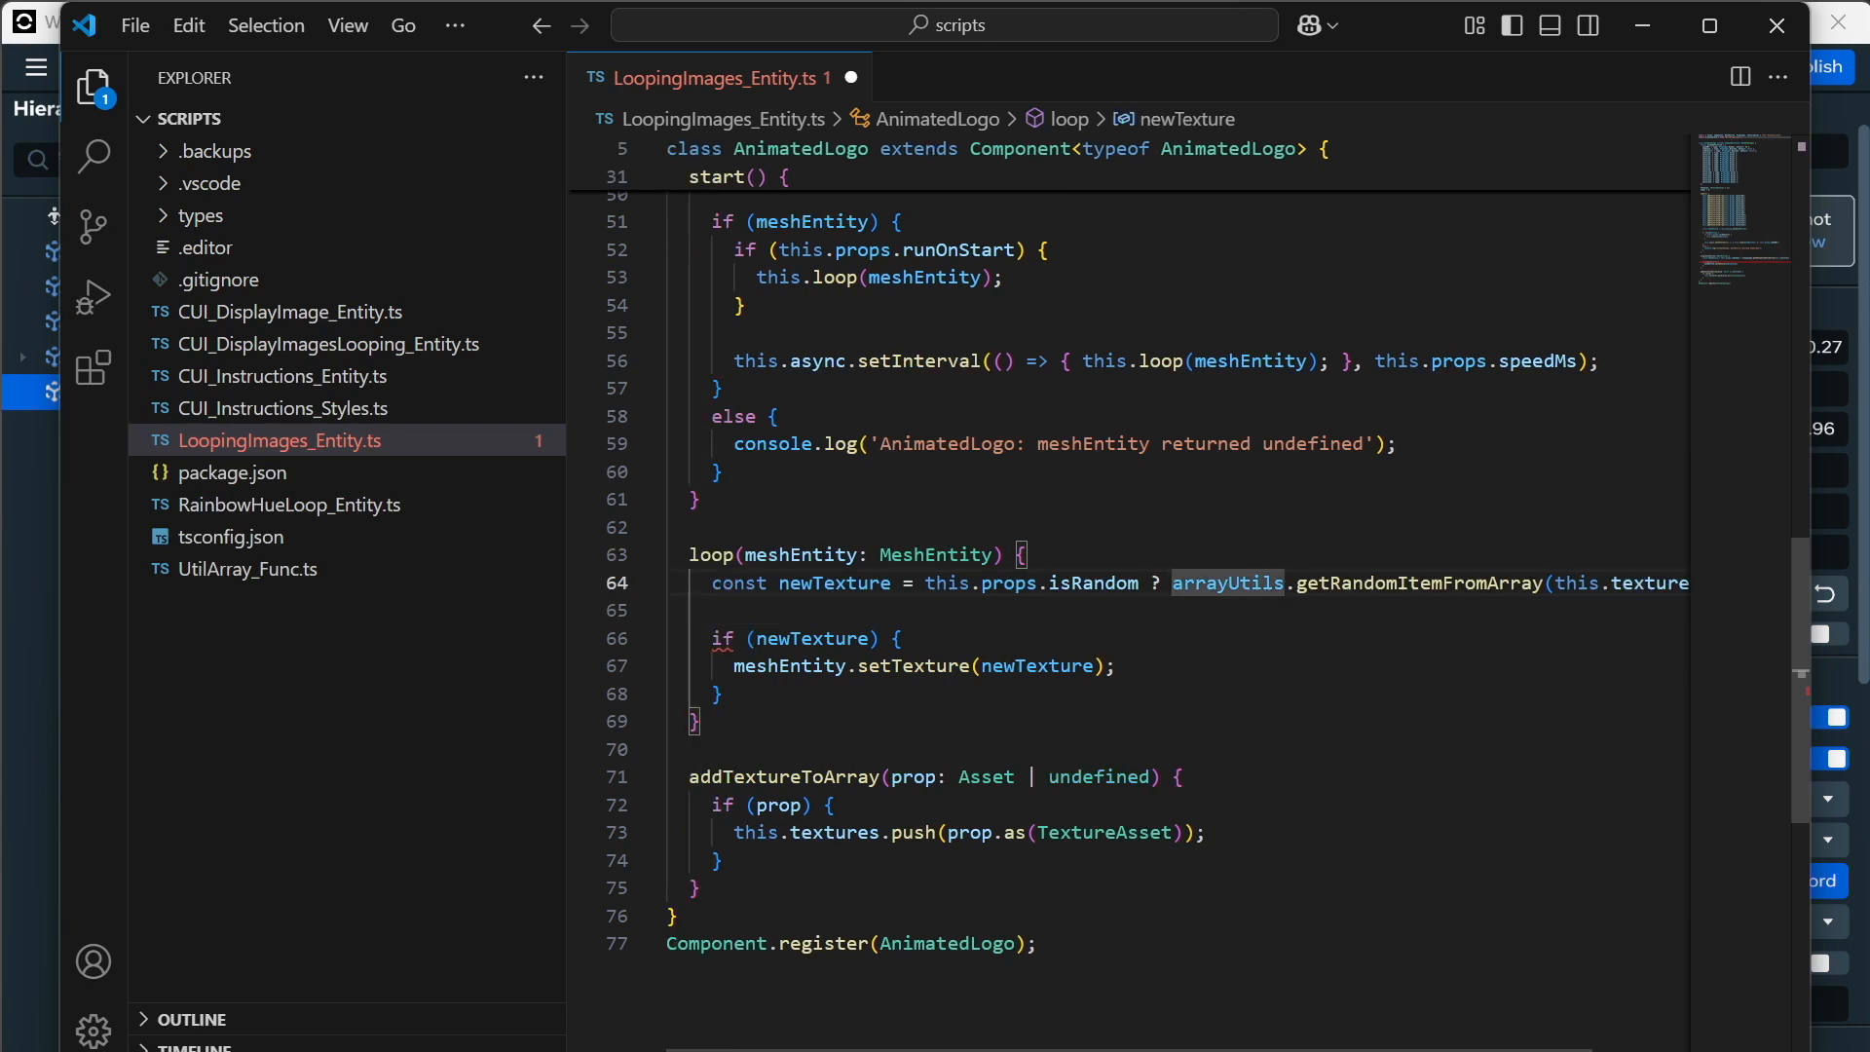
key(Return)
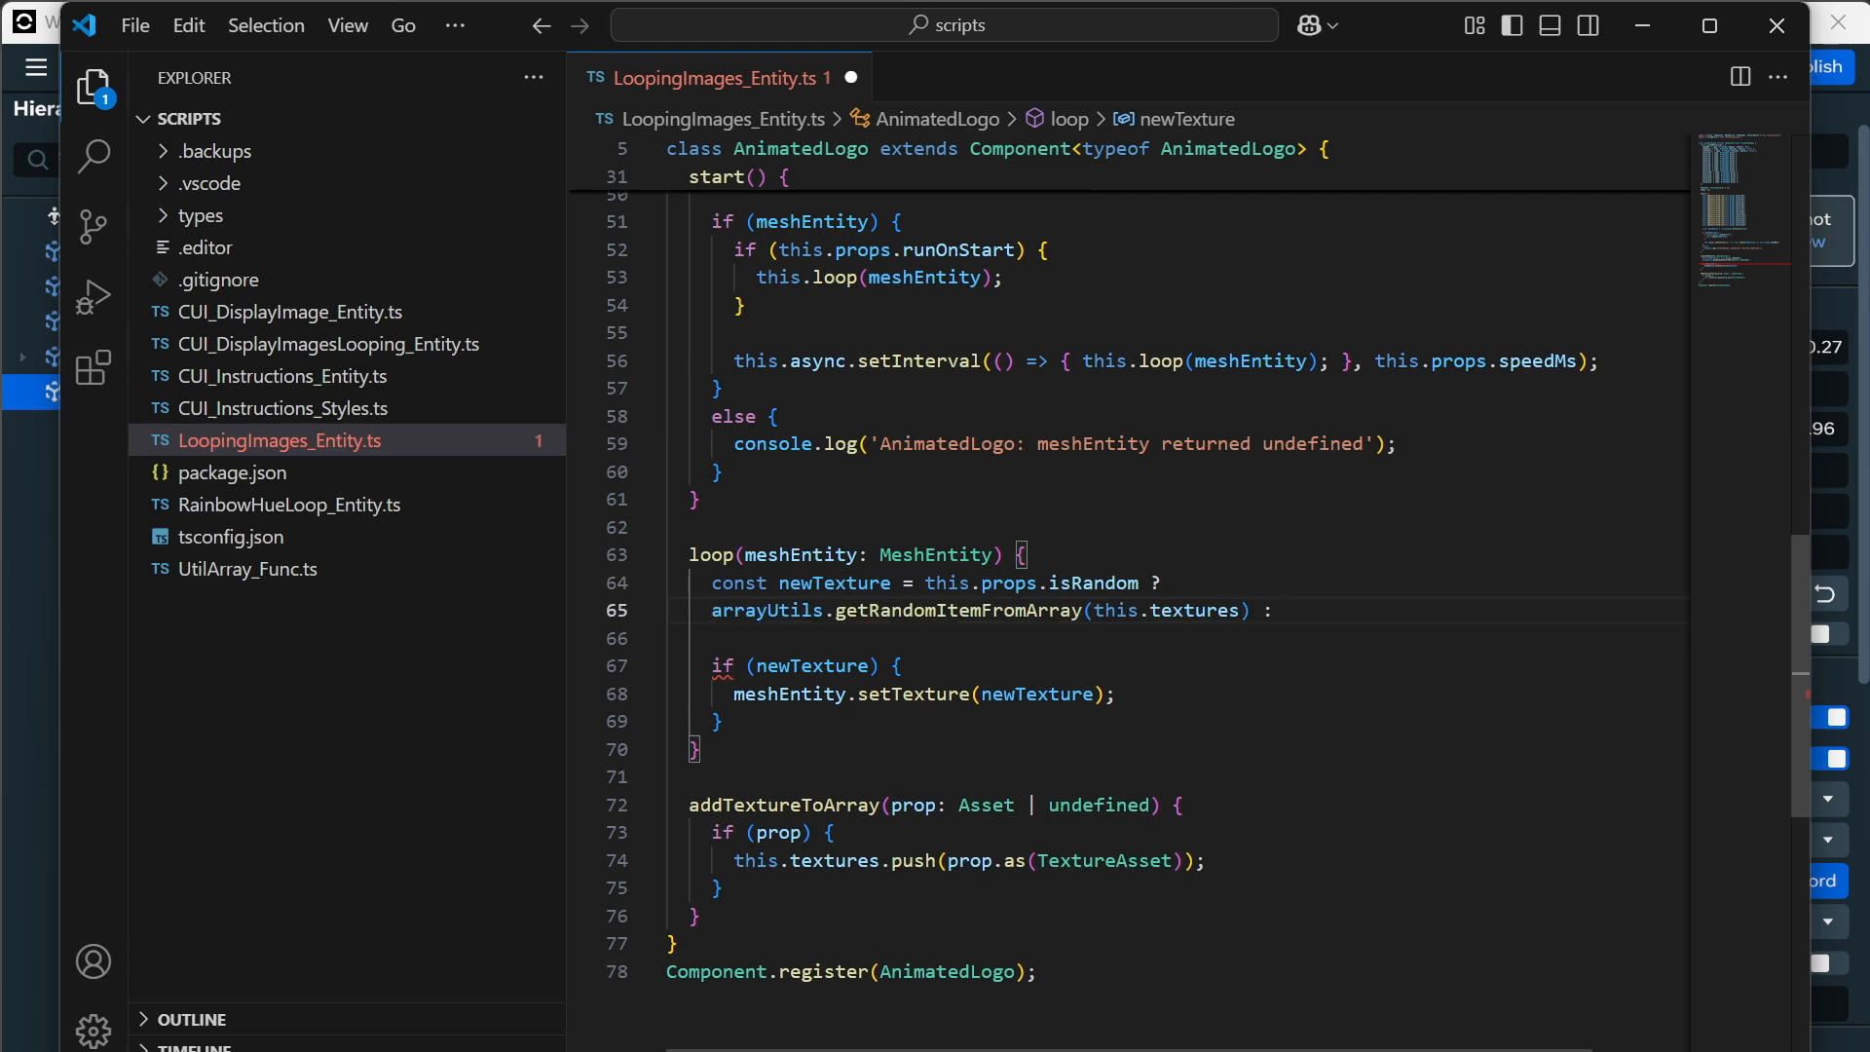
key(BackSpace)
key(Return)
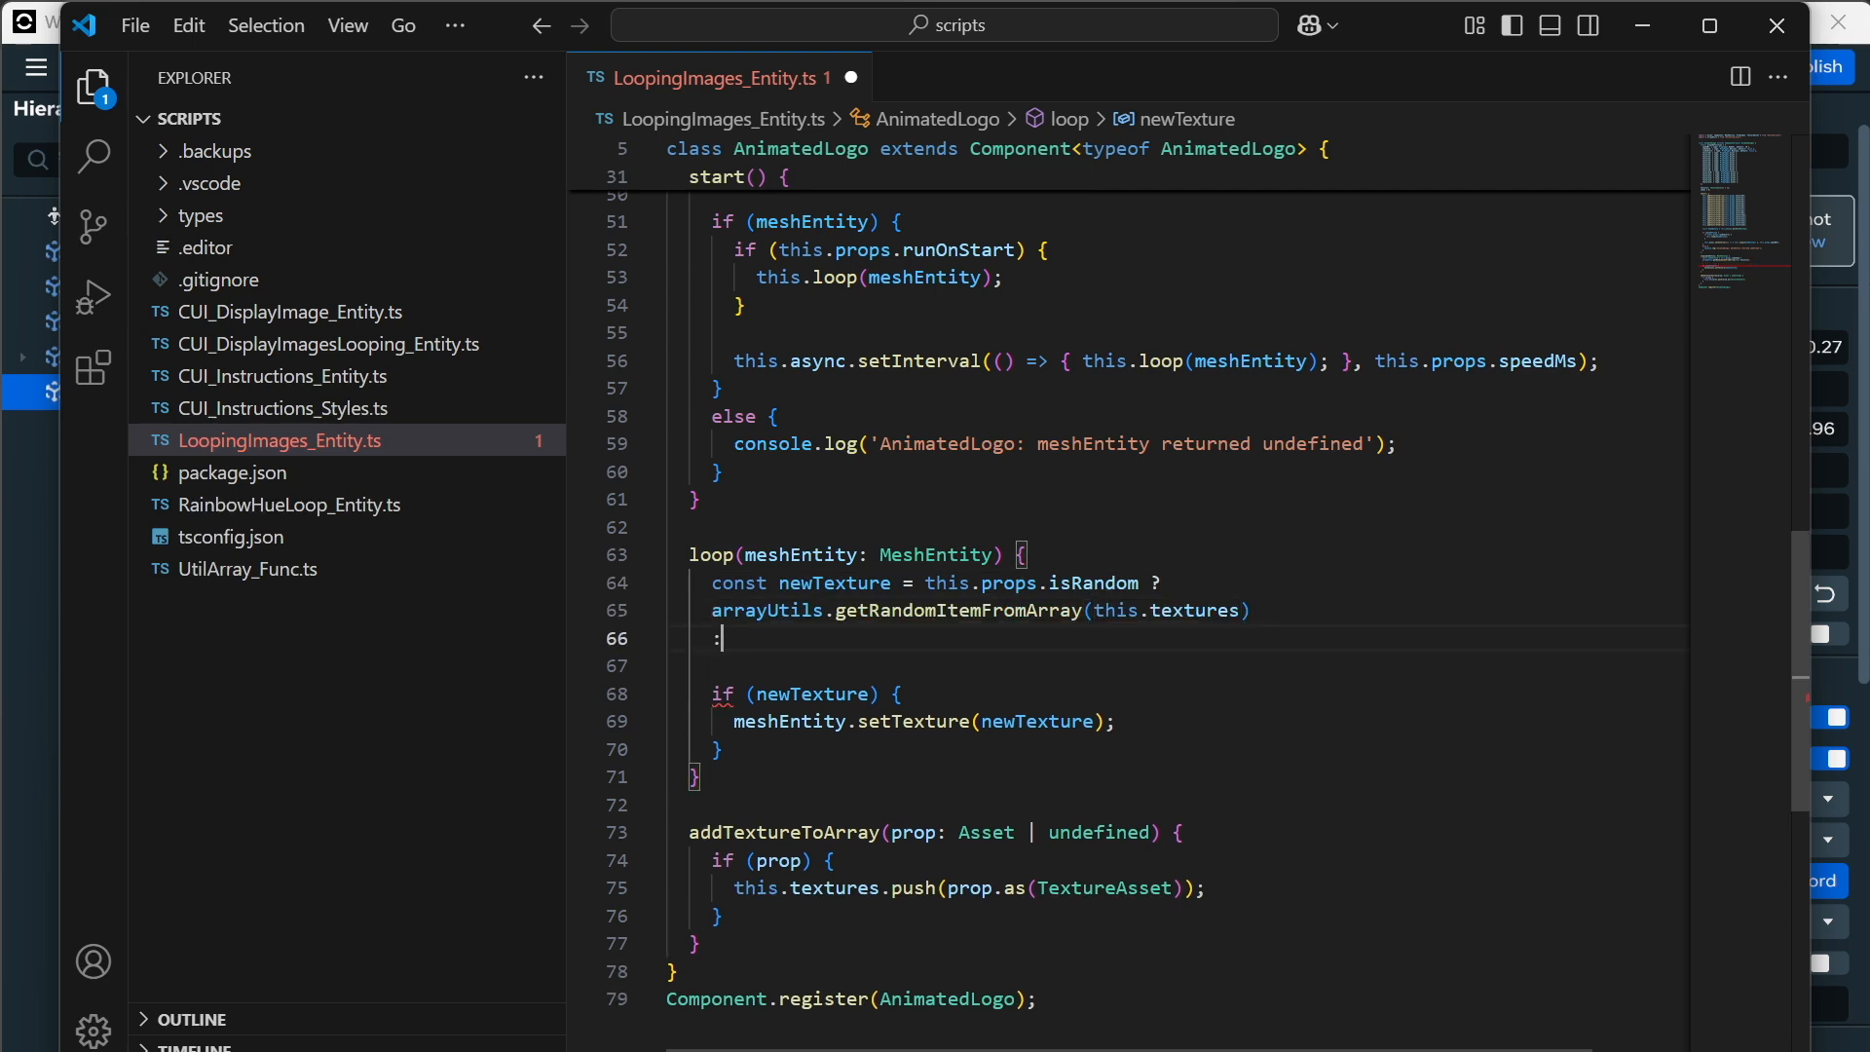
key(Return)
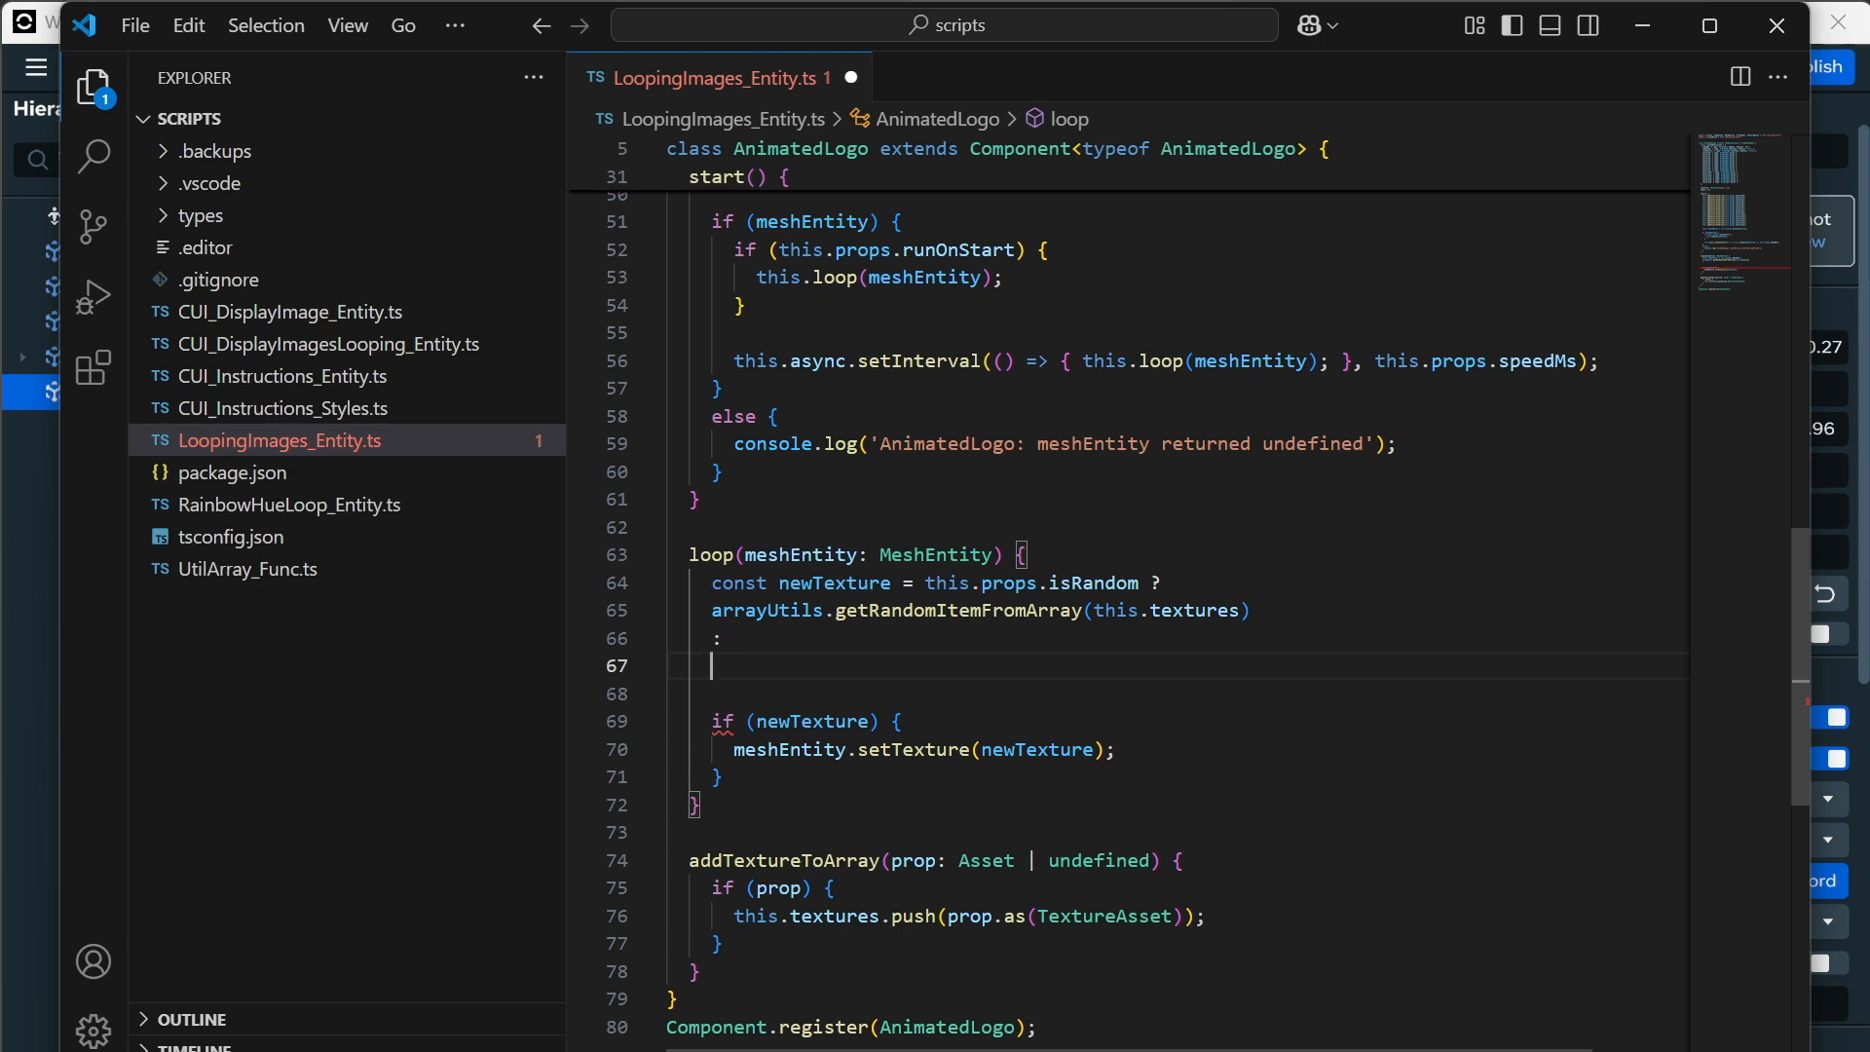
Insert two blank lines at the start of the loop function, above the newTexture declaration.
key(Up)
key(Up)
key(Up)
key(Up)
key(Up)
key(Down)
key(Down)
key(Up)
key(Return)
key(Return)
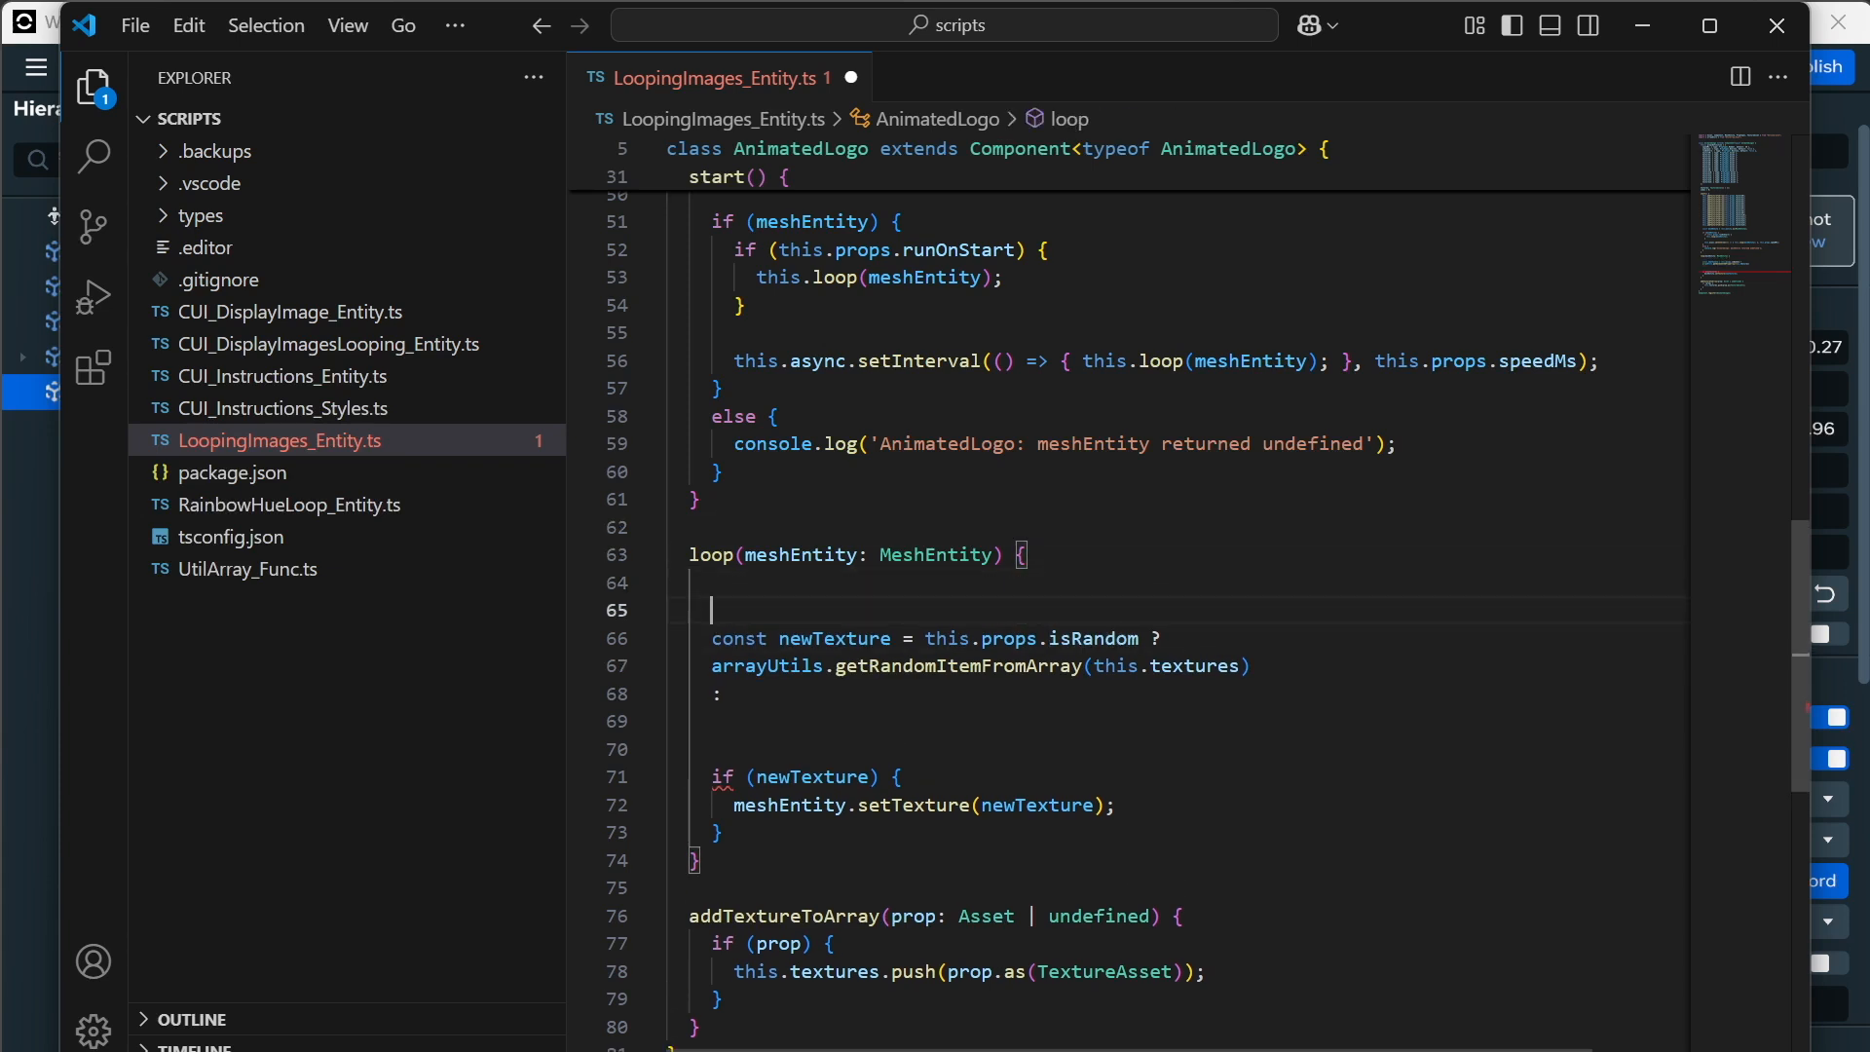
key(Up)
Add the statement this.index = this.index + 1 on the first line of the loop function.
text(in)
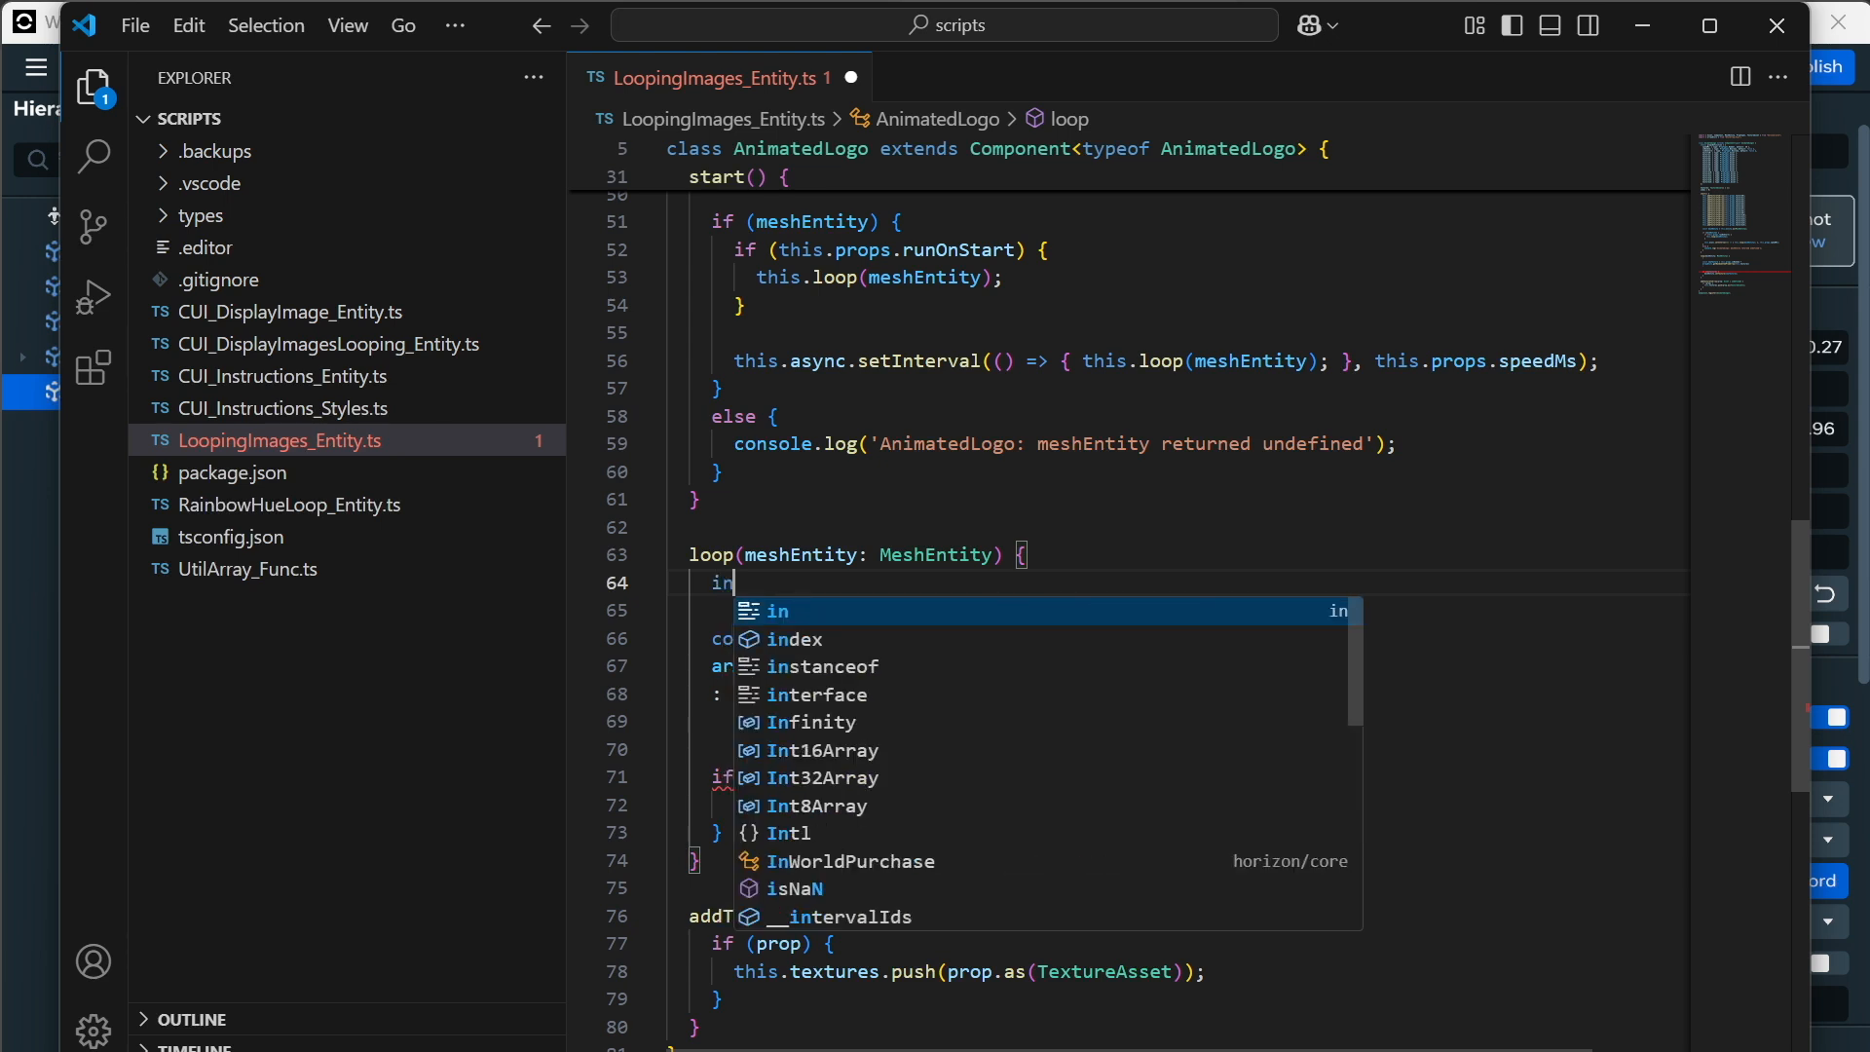
key(Down)
key(Return)
text(= in)
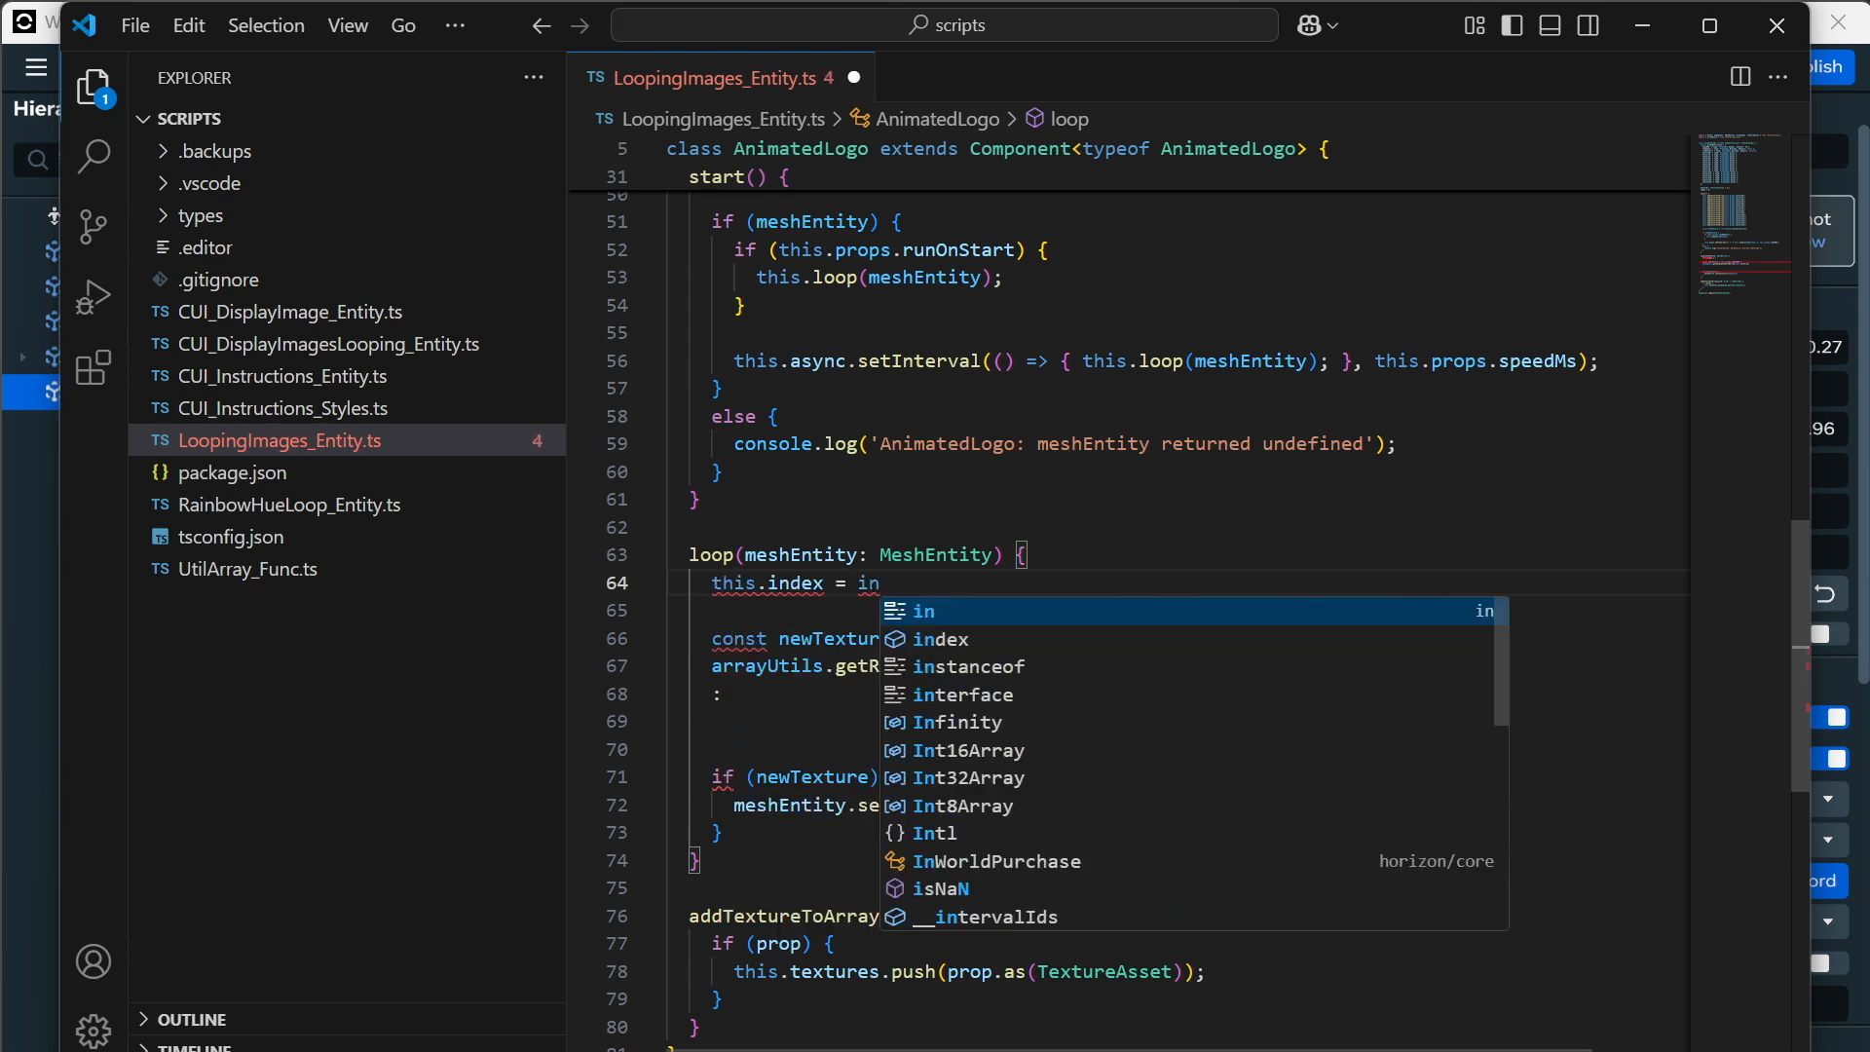
key(Down)
key(Return)
text(+)
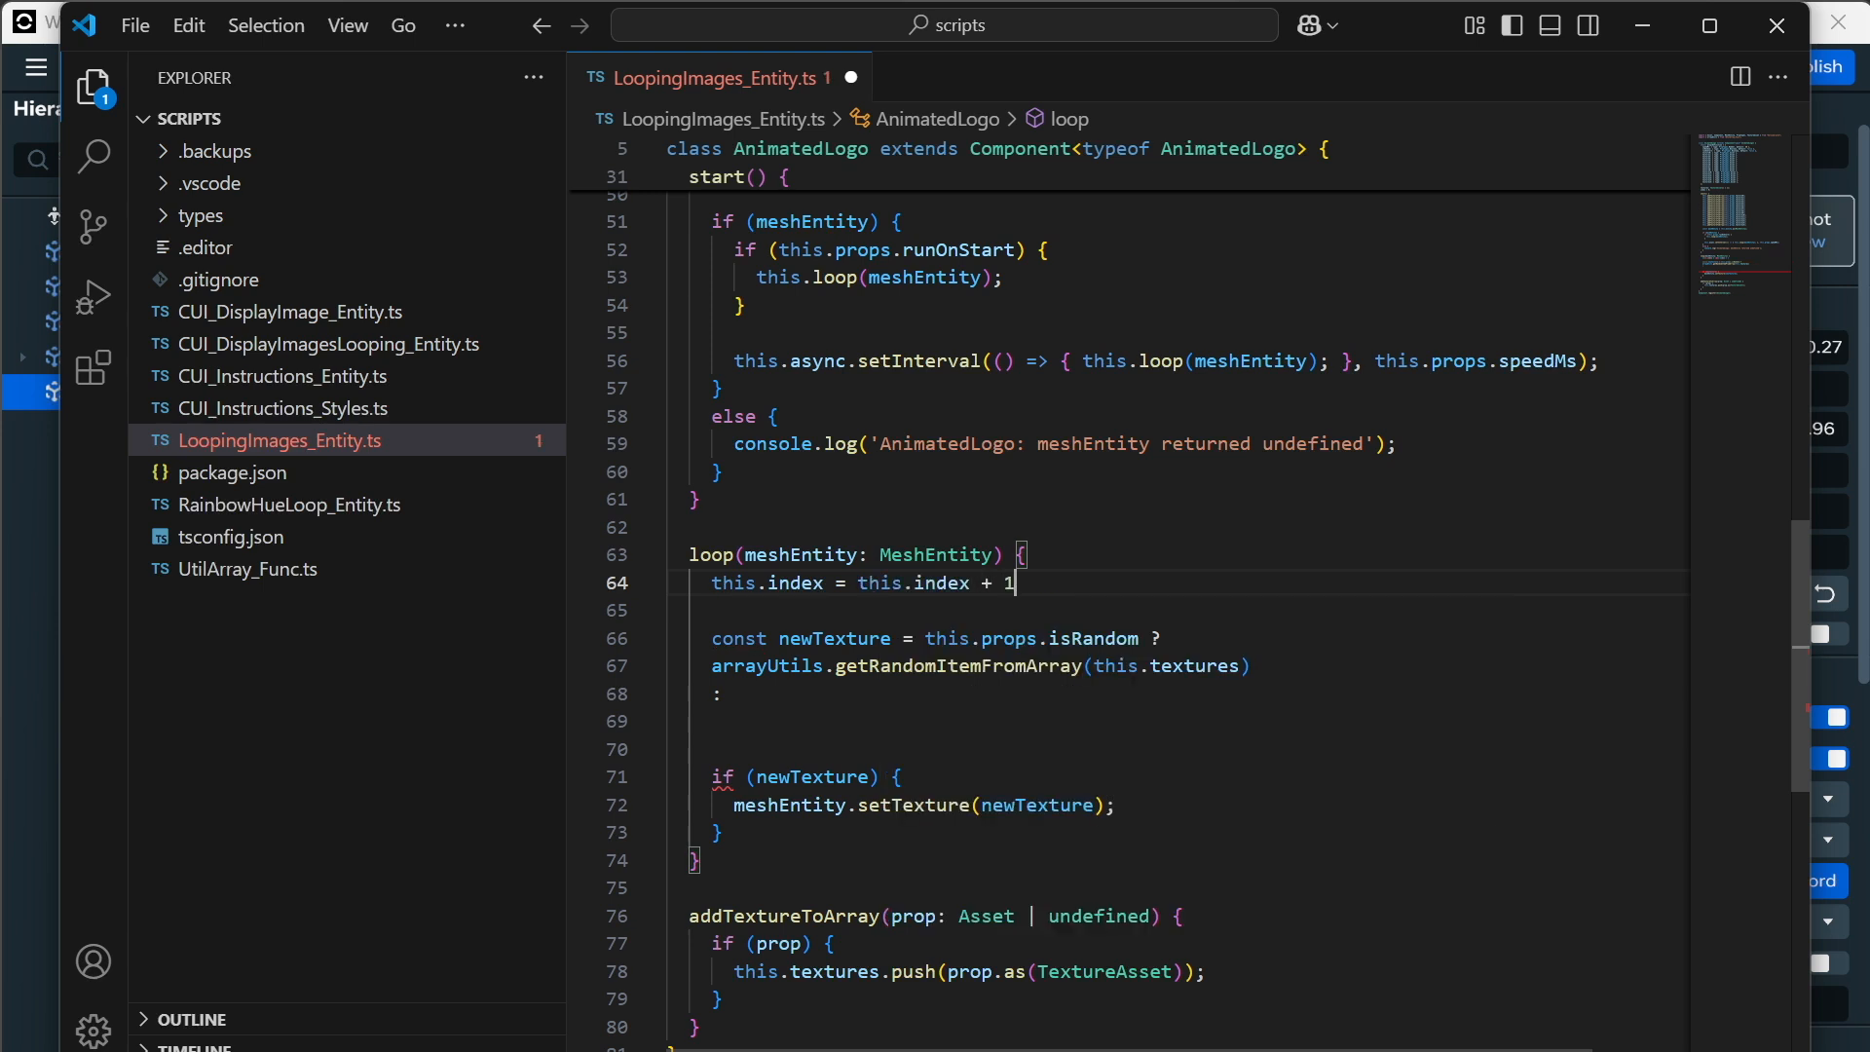
text( 1)
Wrap this.index + 1 in parentheses and complete the statement with % this.textures.length;.
key(ctrl+shift+Left)
key(ctrl+shift+Left)
key(ctrl+shift+Left)
key(ctrl+shift+Left)
text(()
key(End)
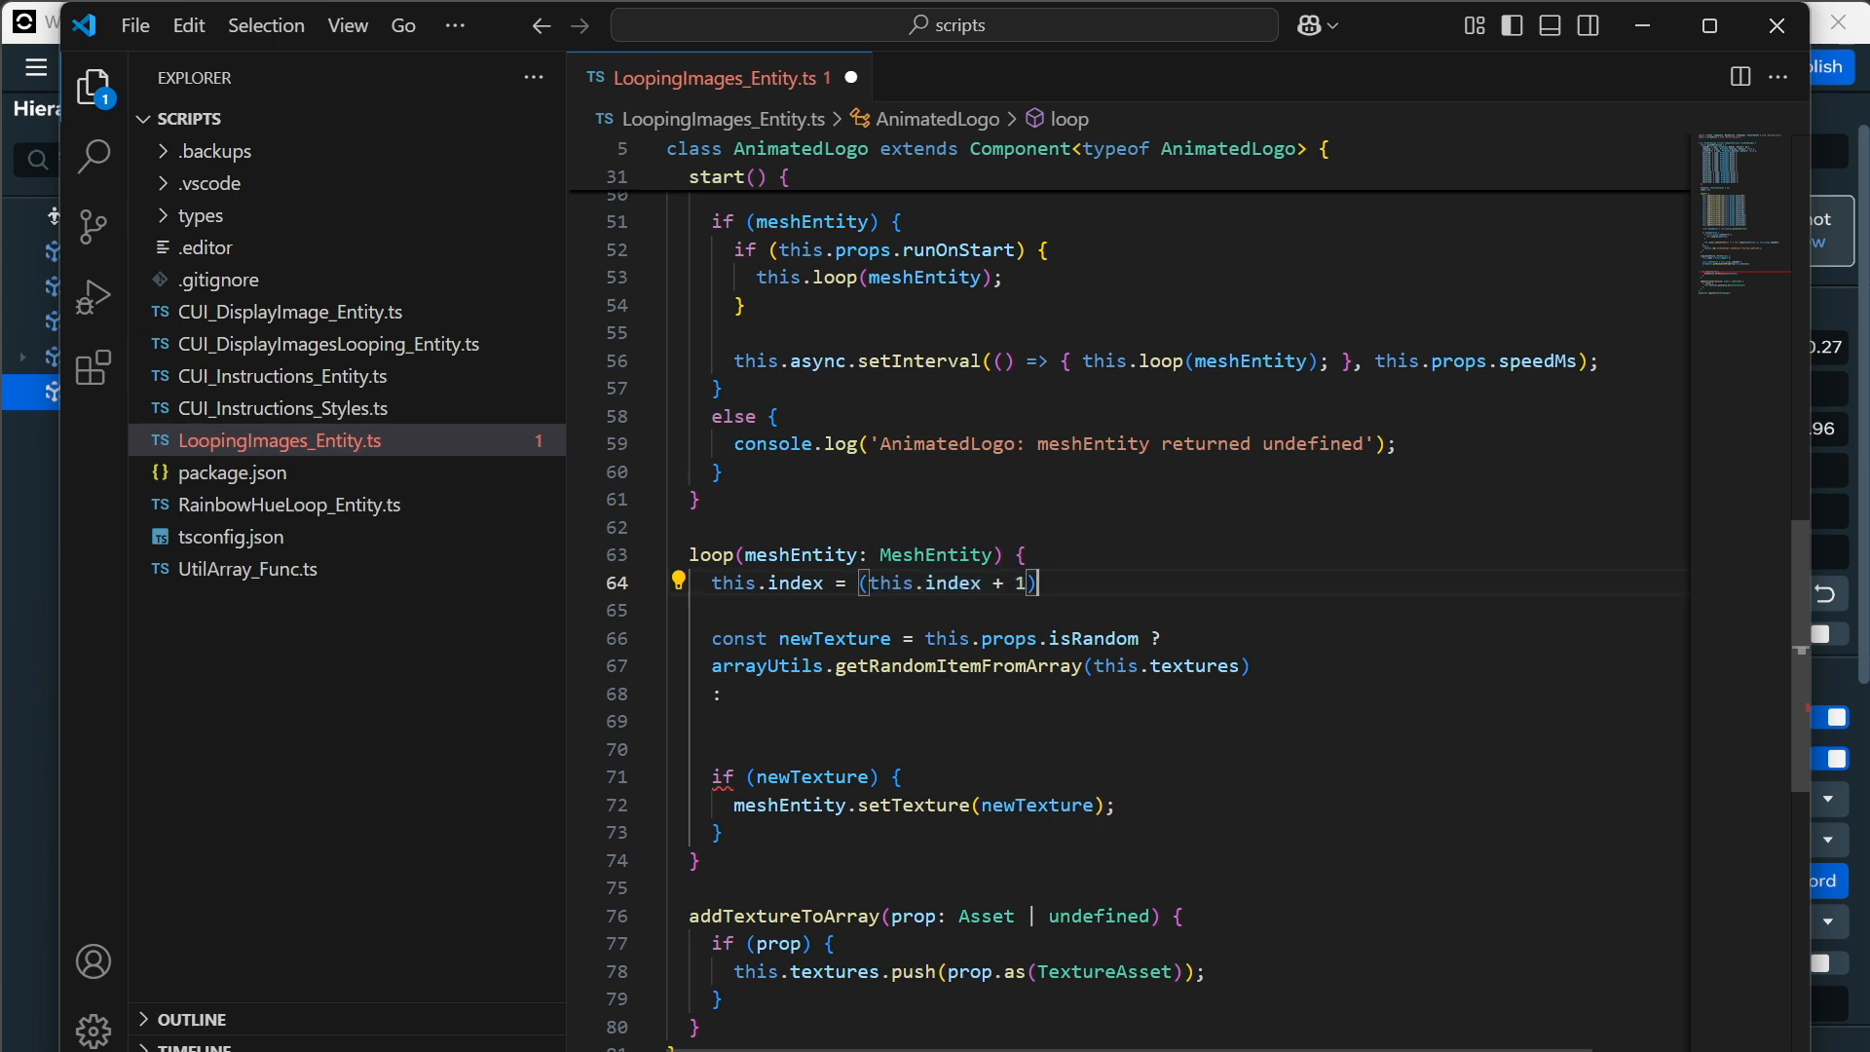
text(% )
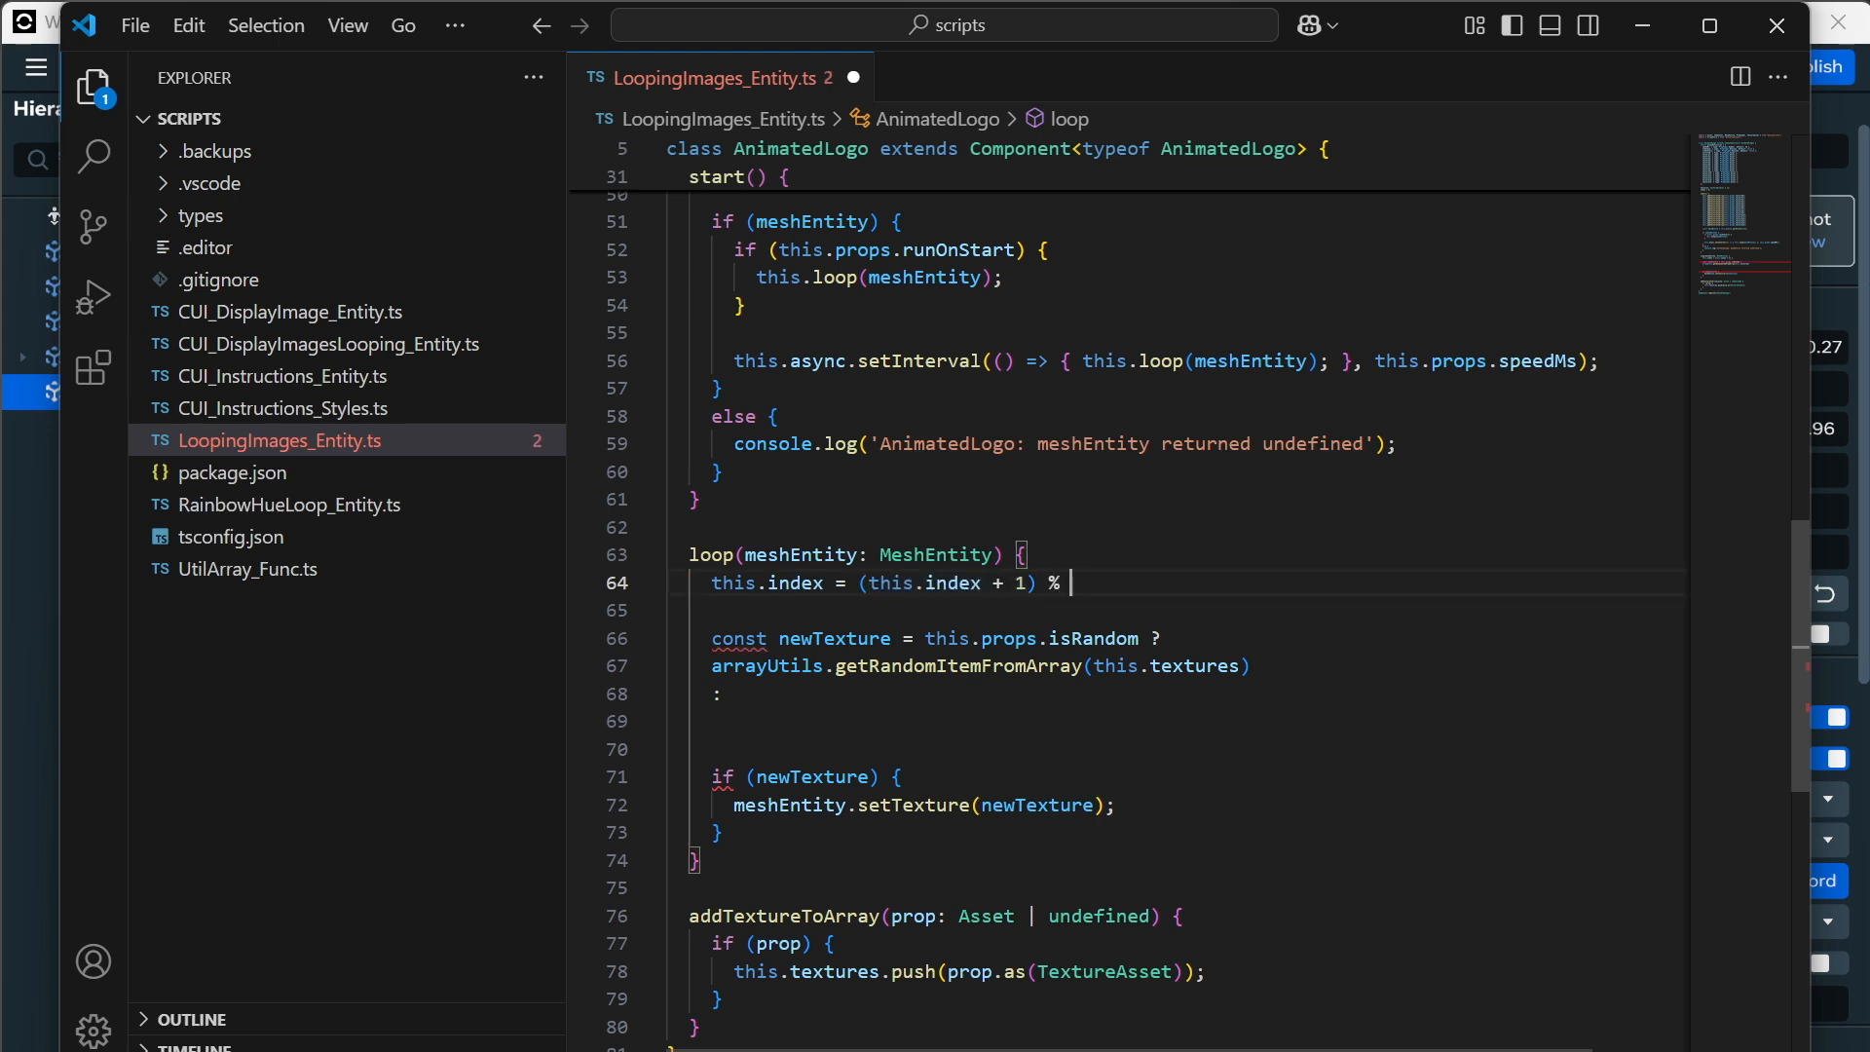
text(this.textures.length;)
scroll(1130, 623, up, 1)
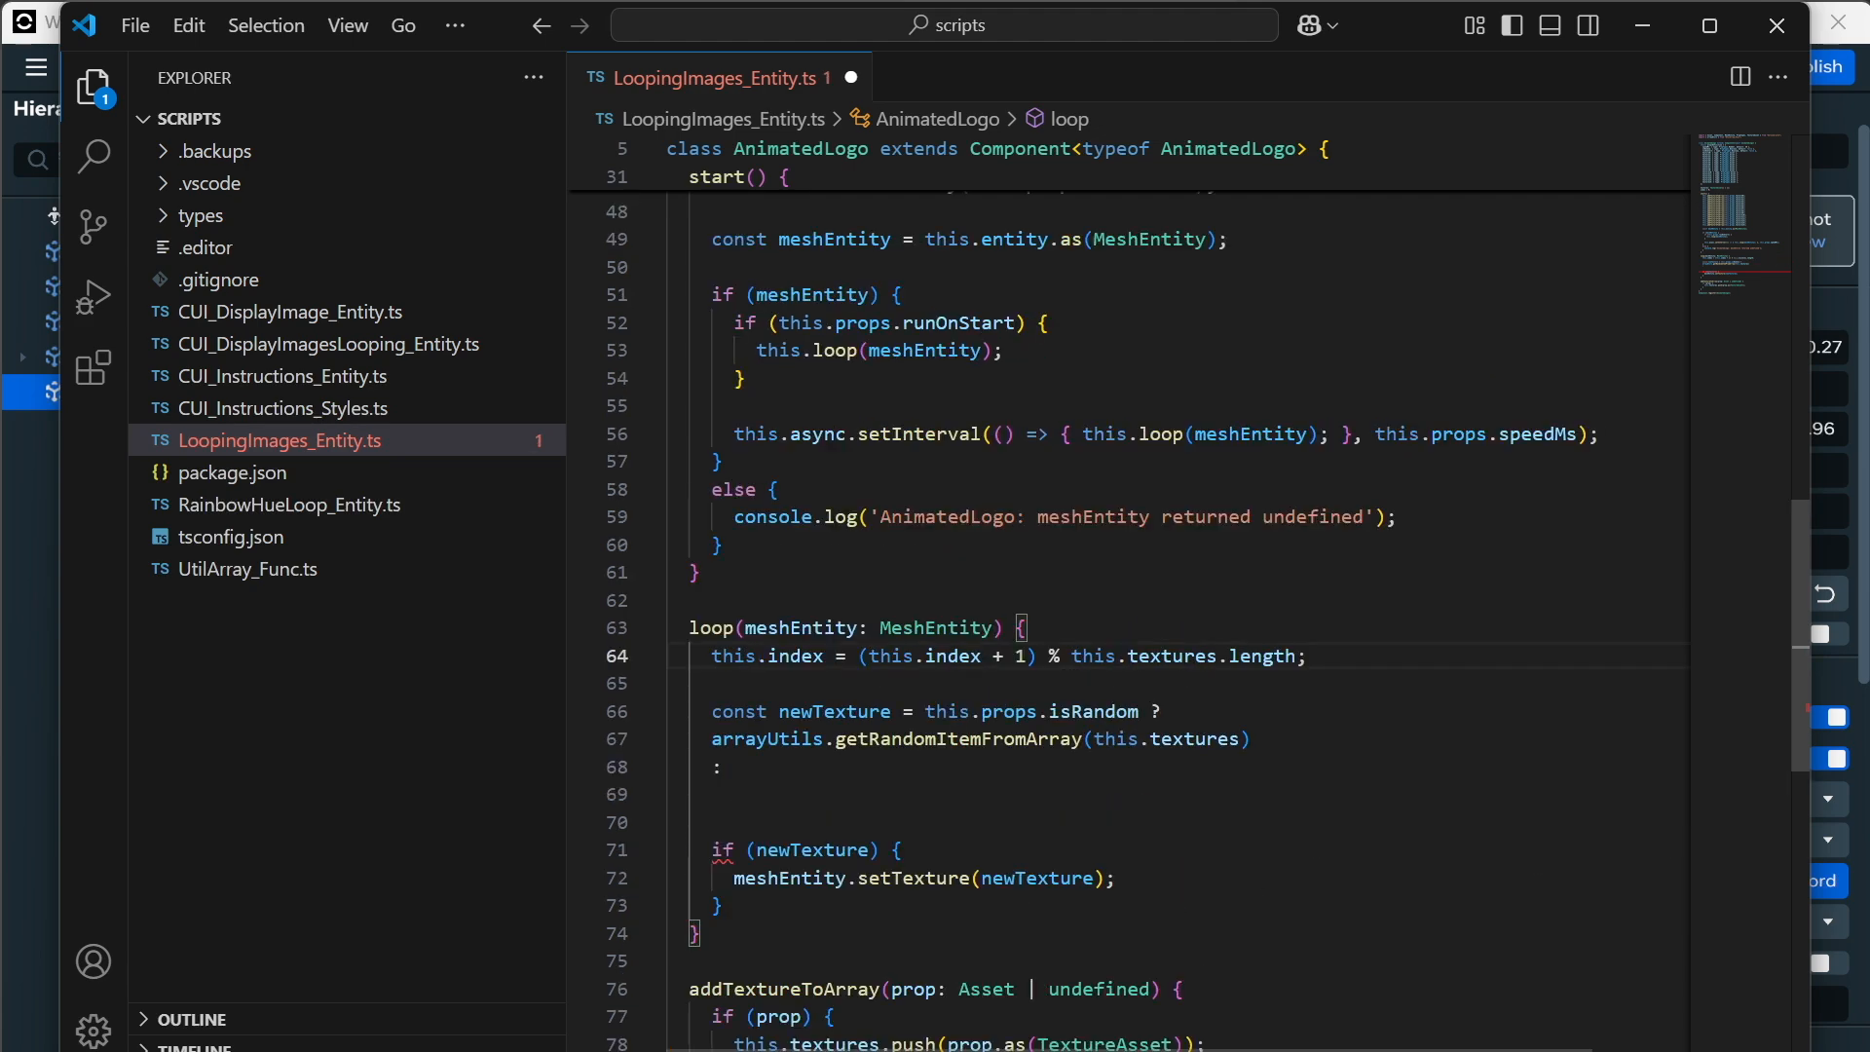
Enter this.textures[this.index]; below the colon as the newTexture fallback value, and save the file.
scroll(1208, 620, down, 1)
click(721, 695)
click(668, 750)
click(668, 722)
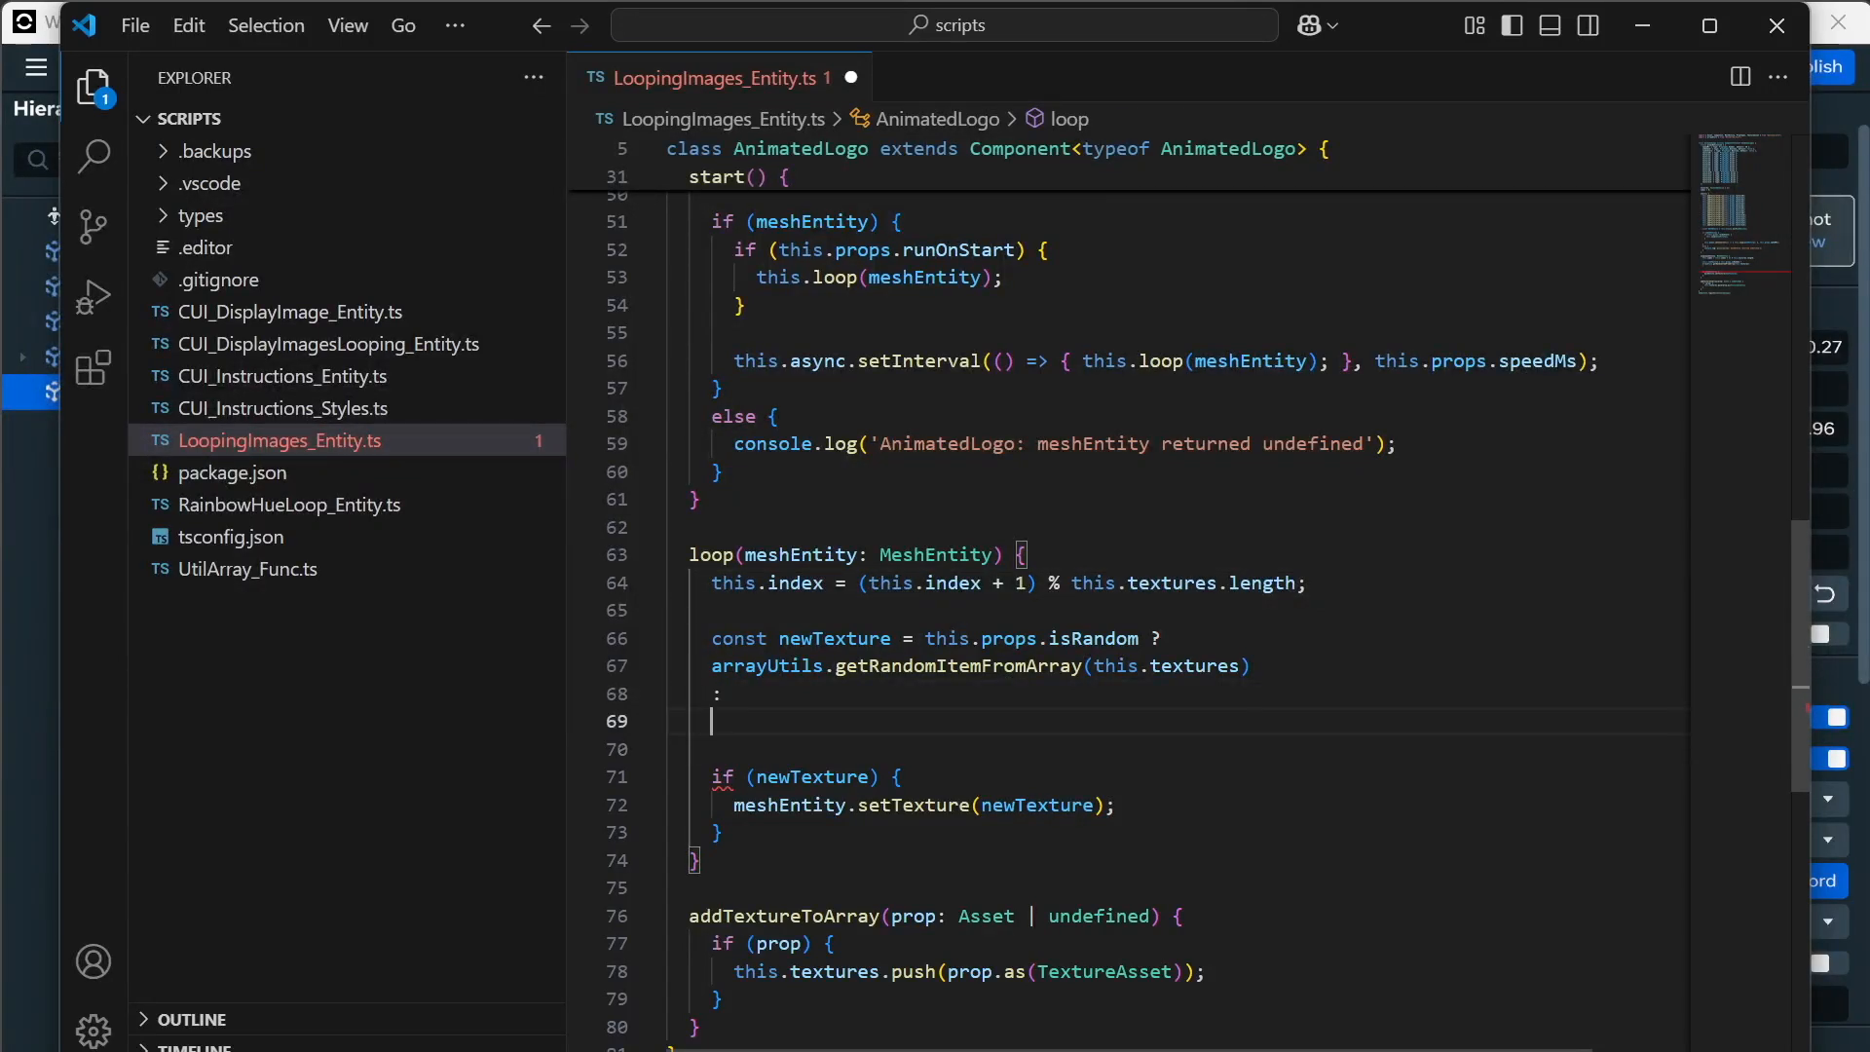
text(te)
key(Tab)
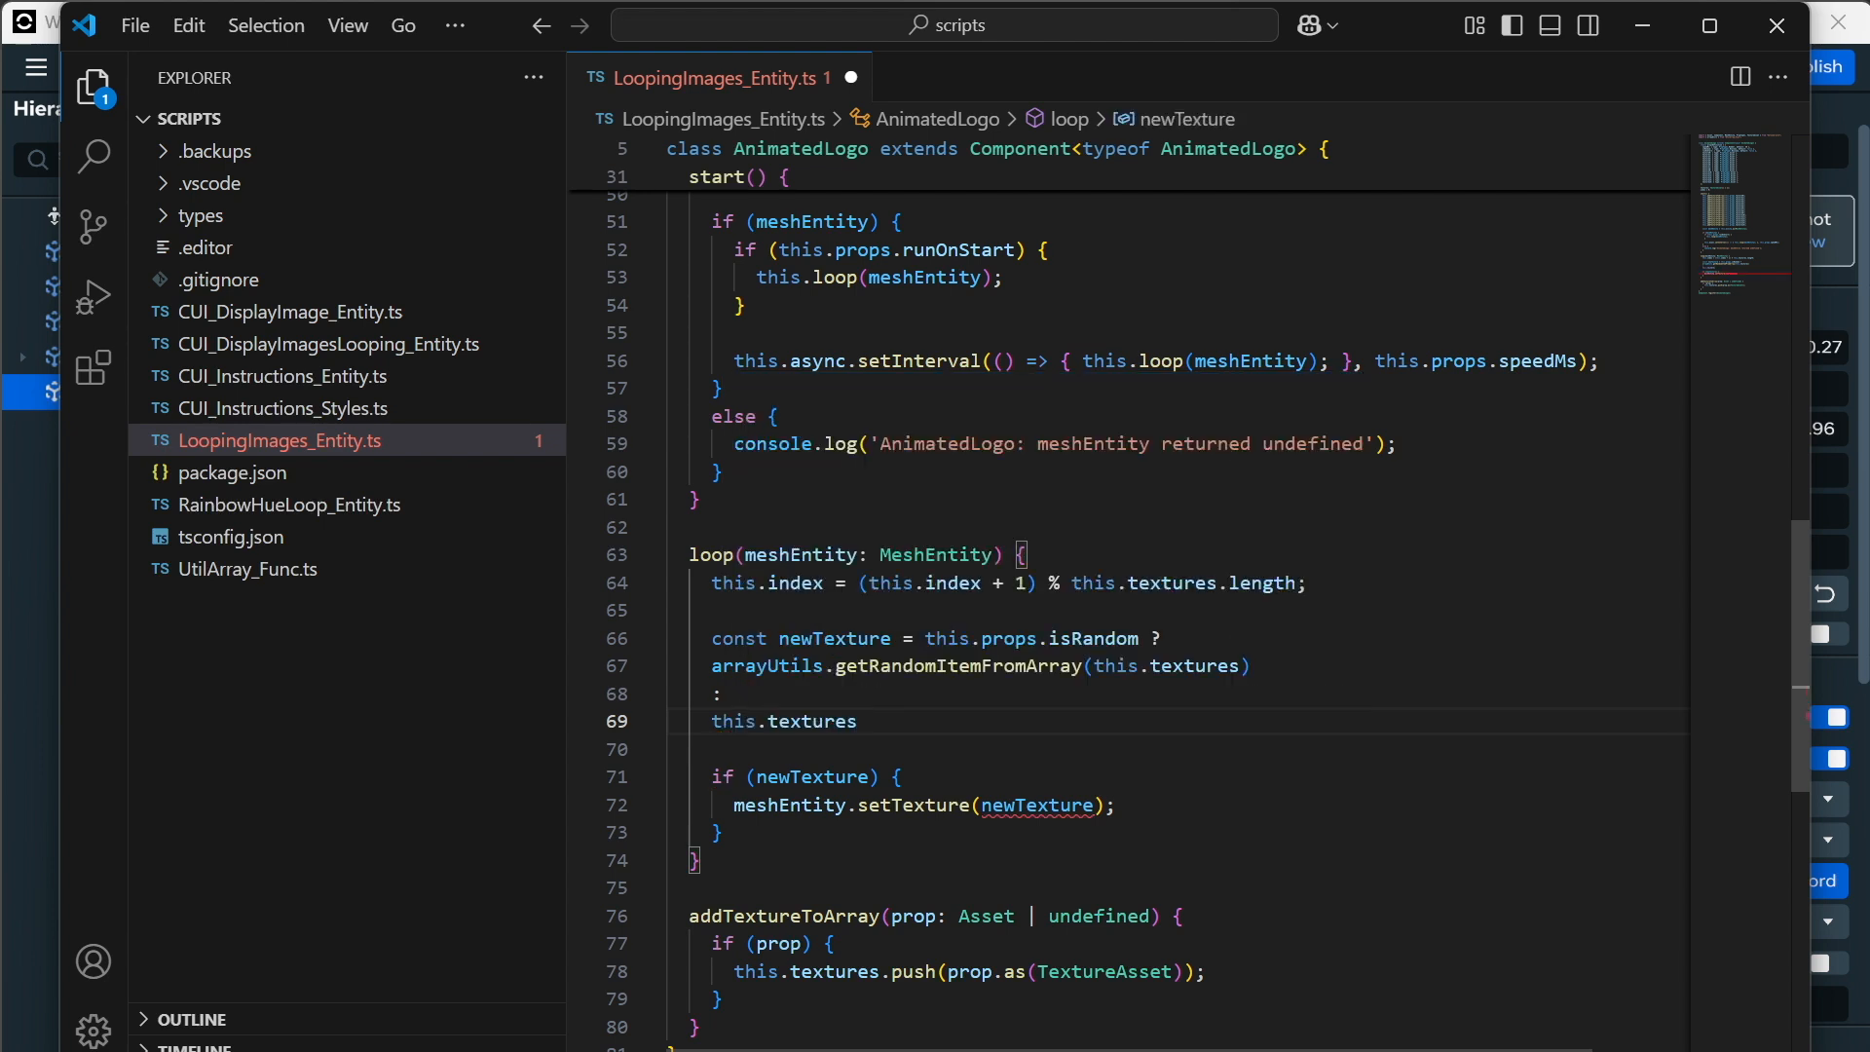
text([ind)
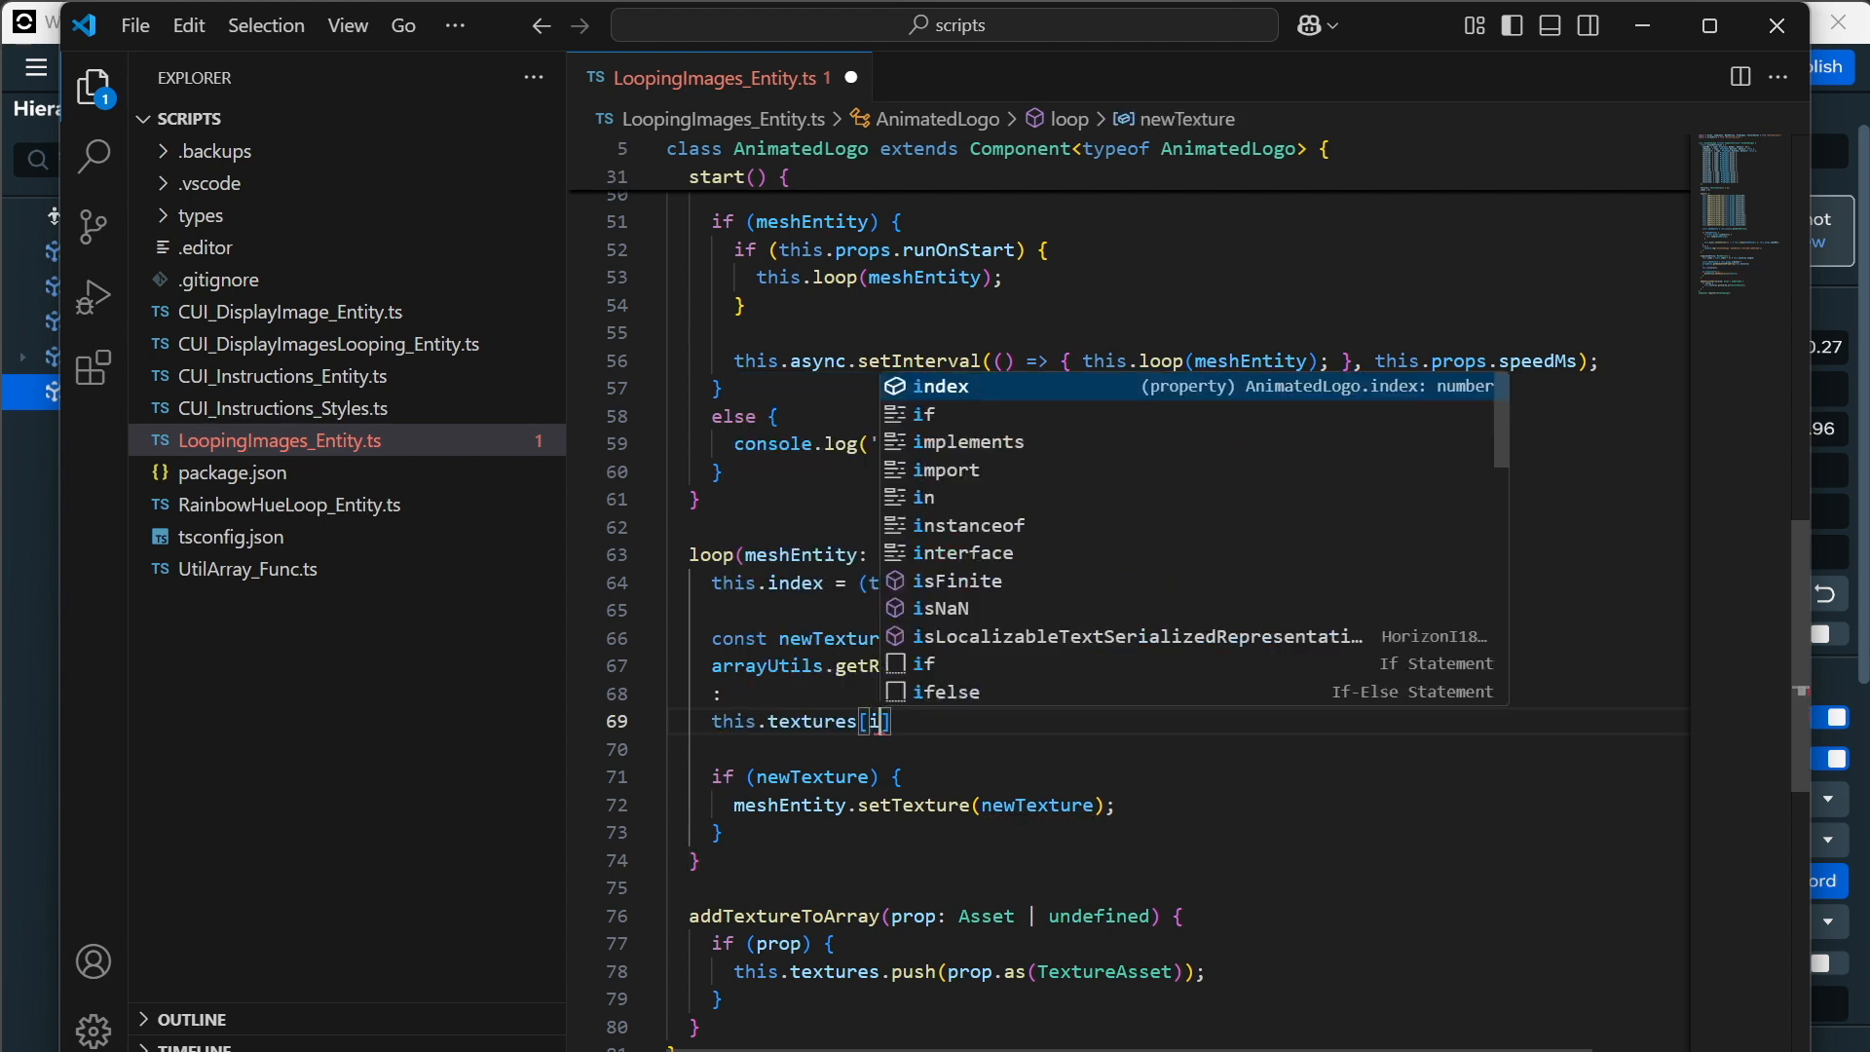
key(Tab)
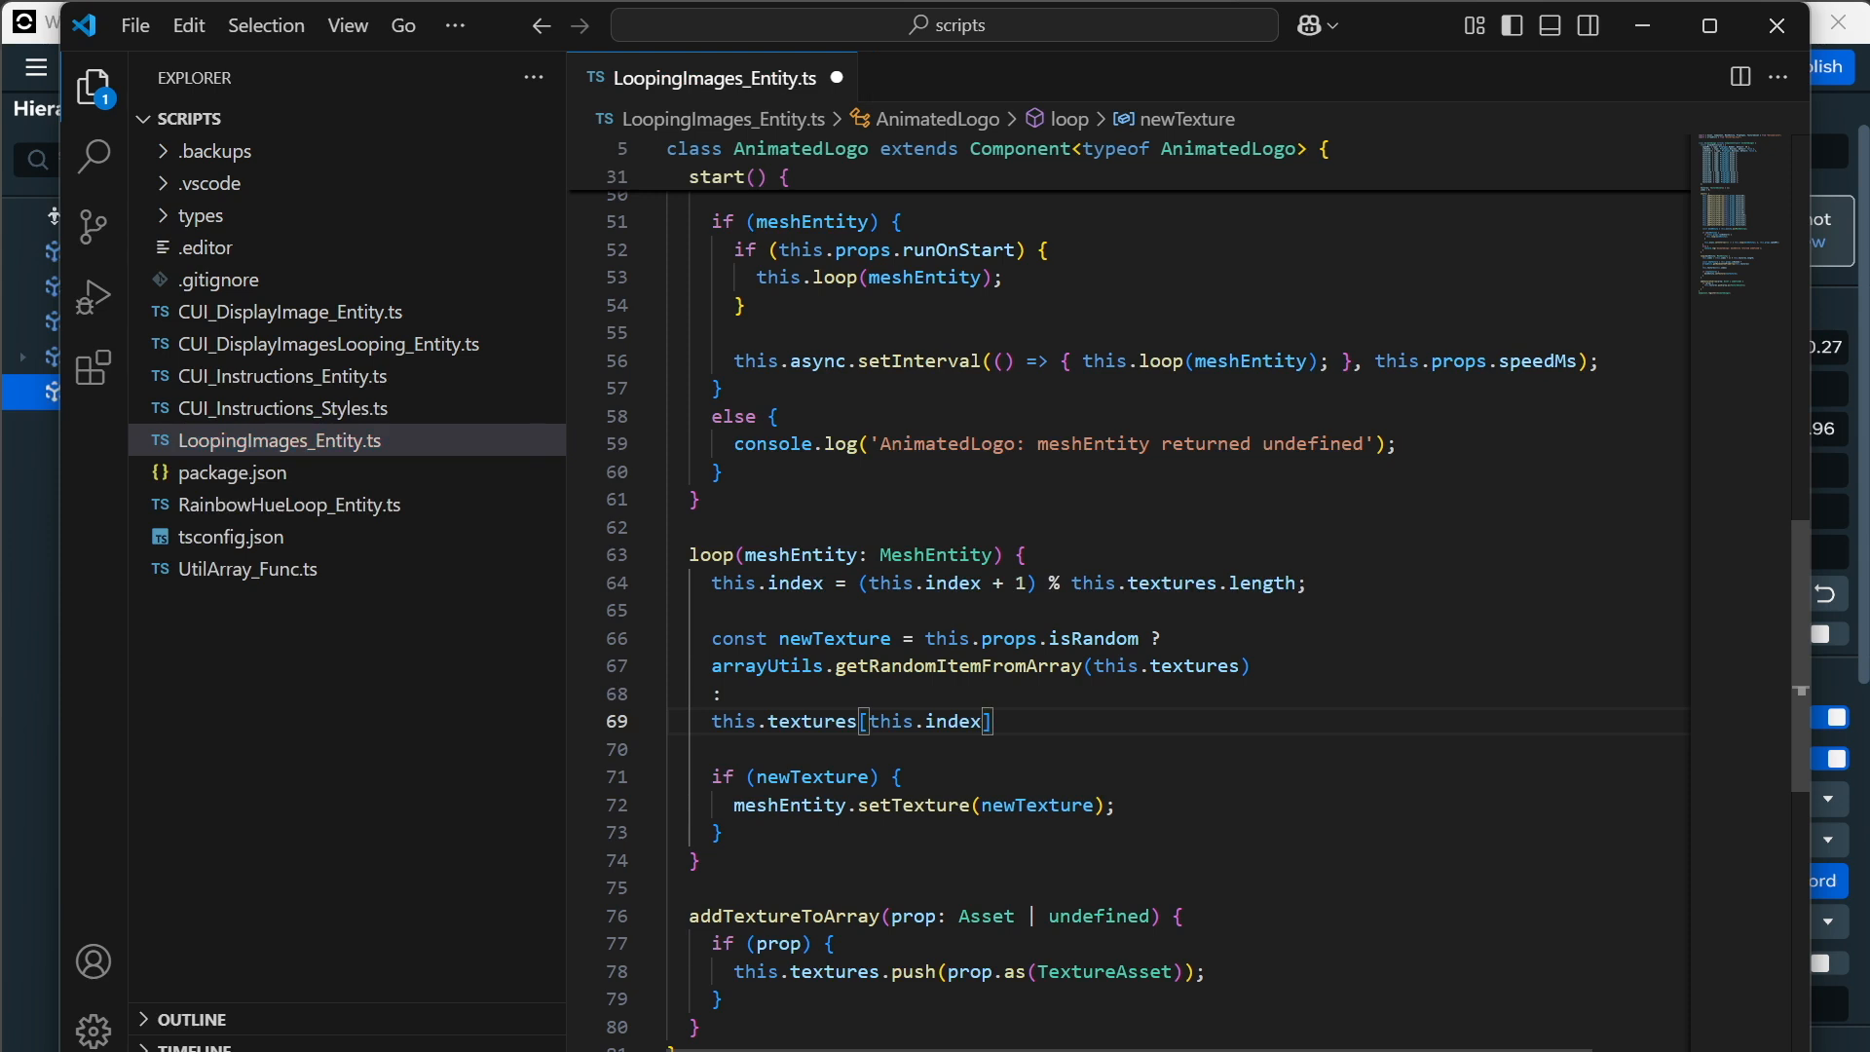
text(];)
key(ctrl+s)
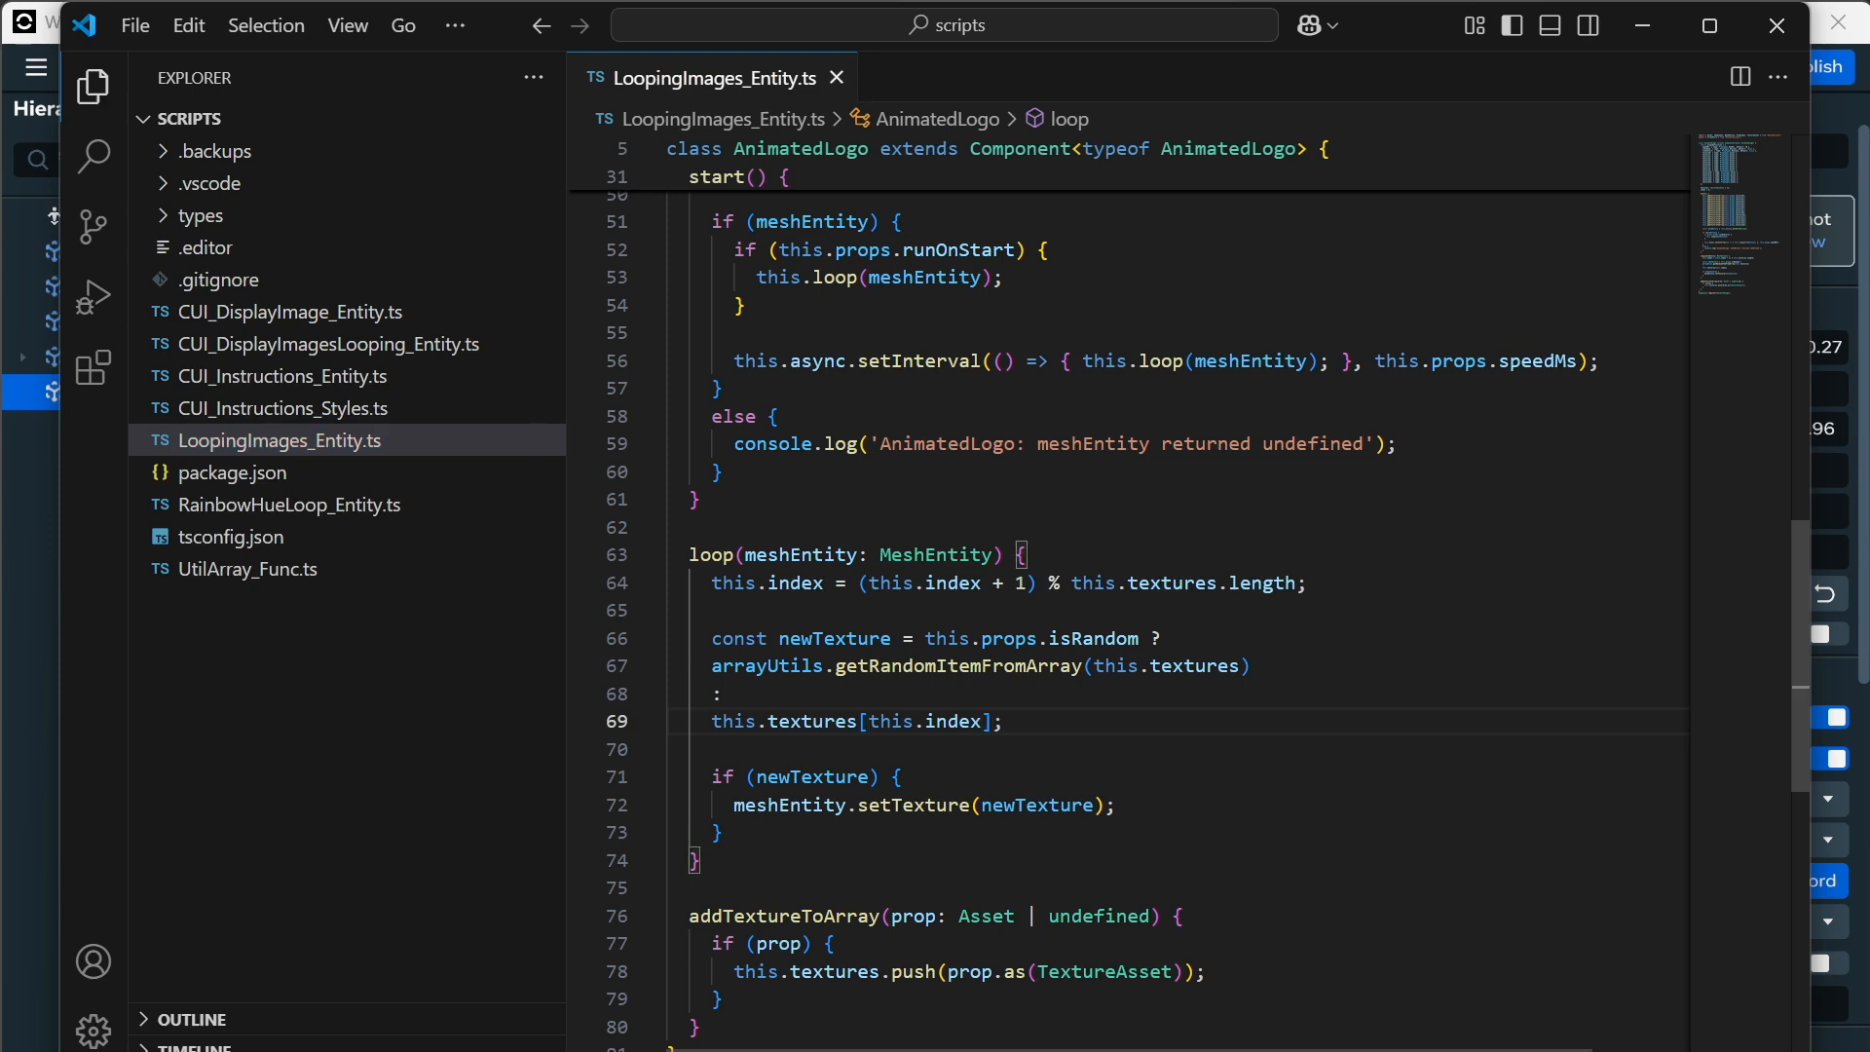
Format the document so the branches of the newTexture conditional are indented.
double_click(835, 639)
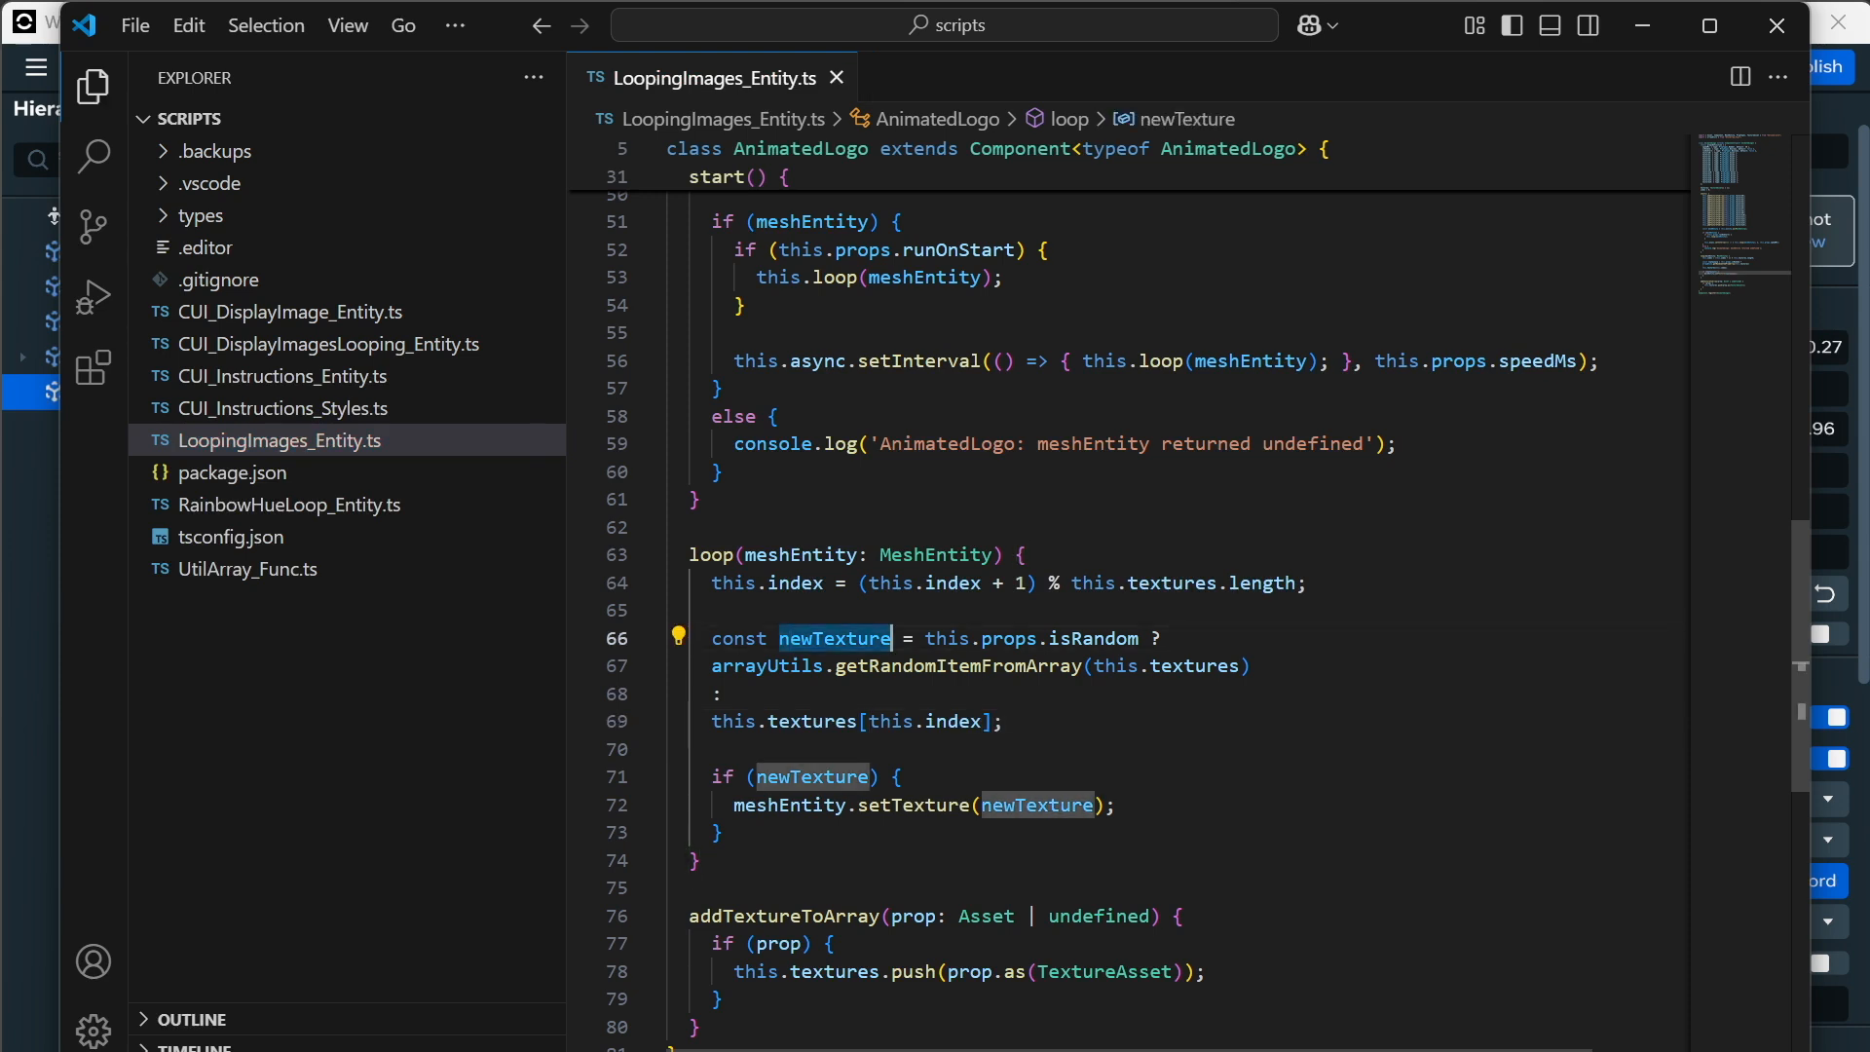
key(shift+alt+f)
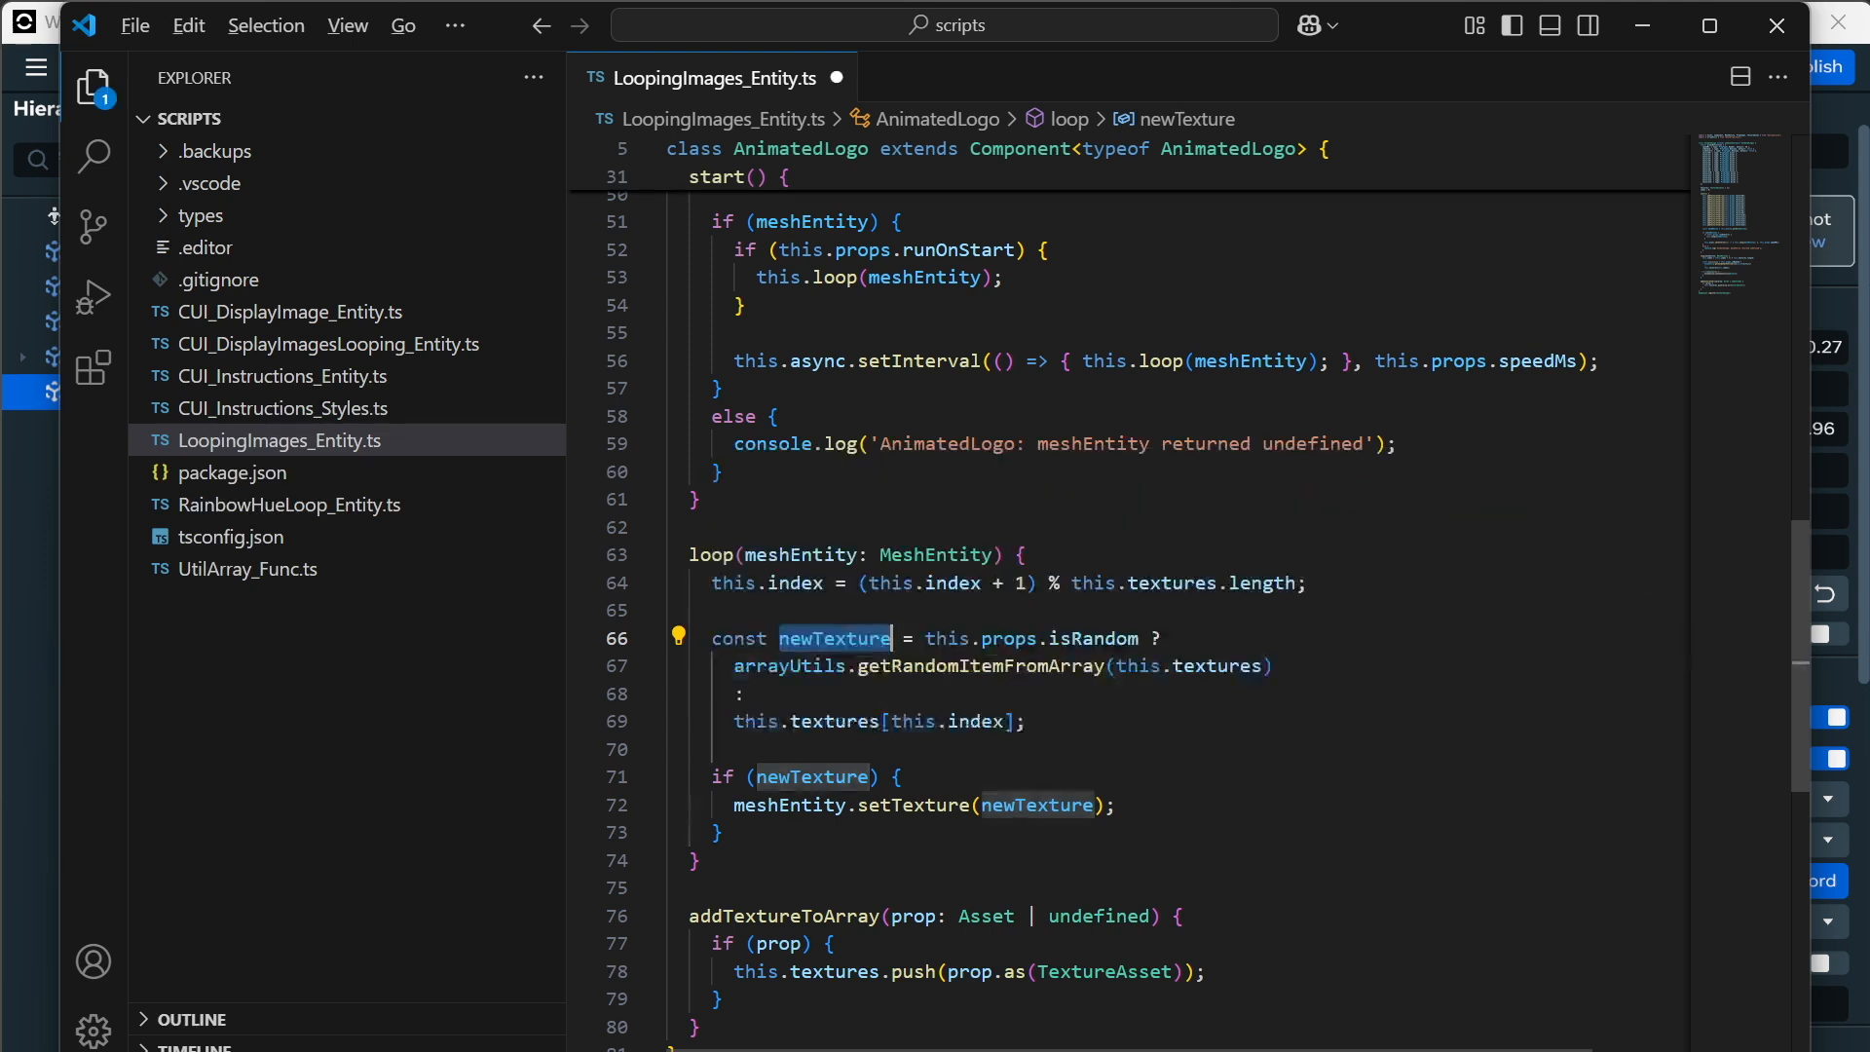
click(668, 749)
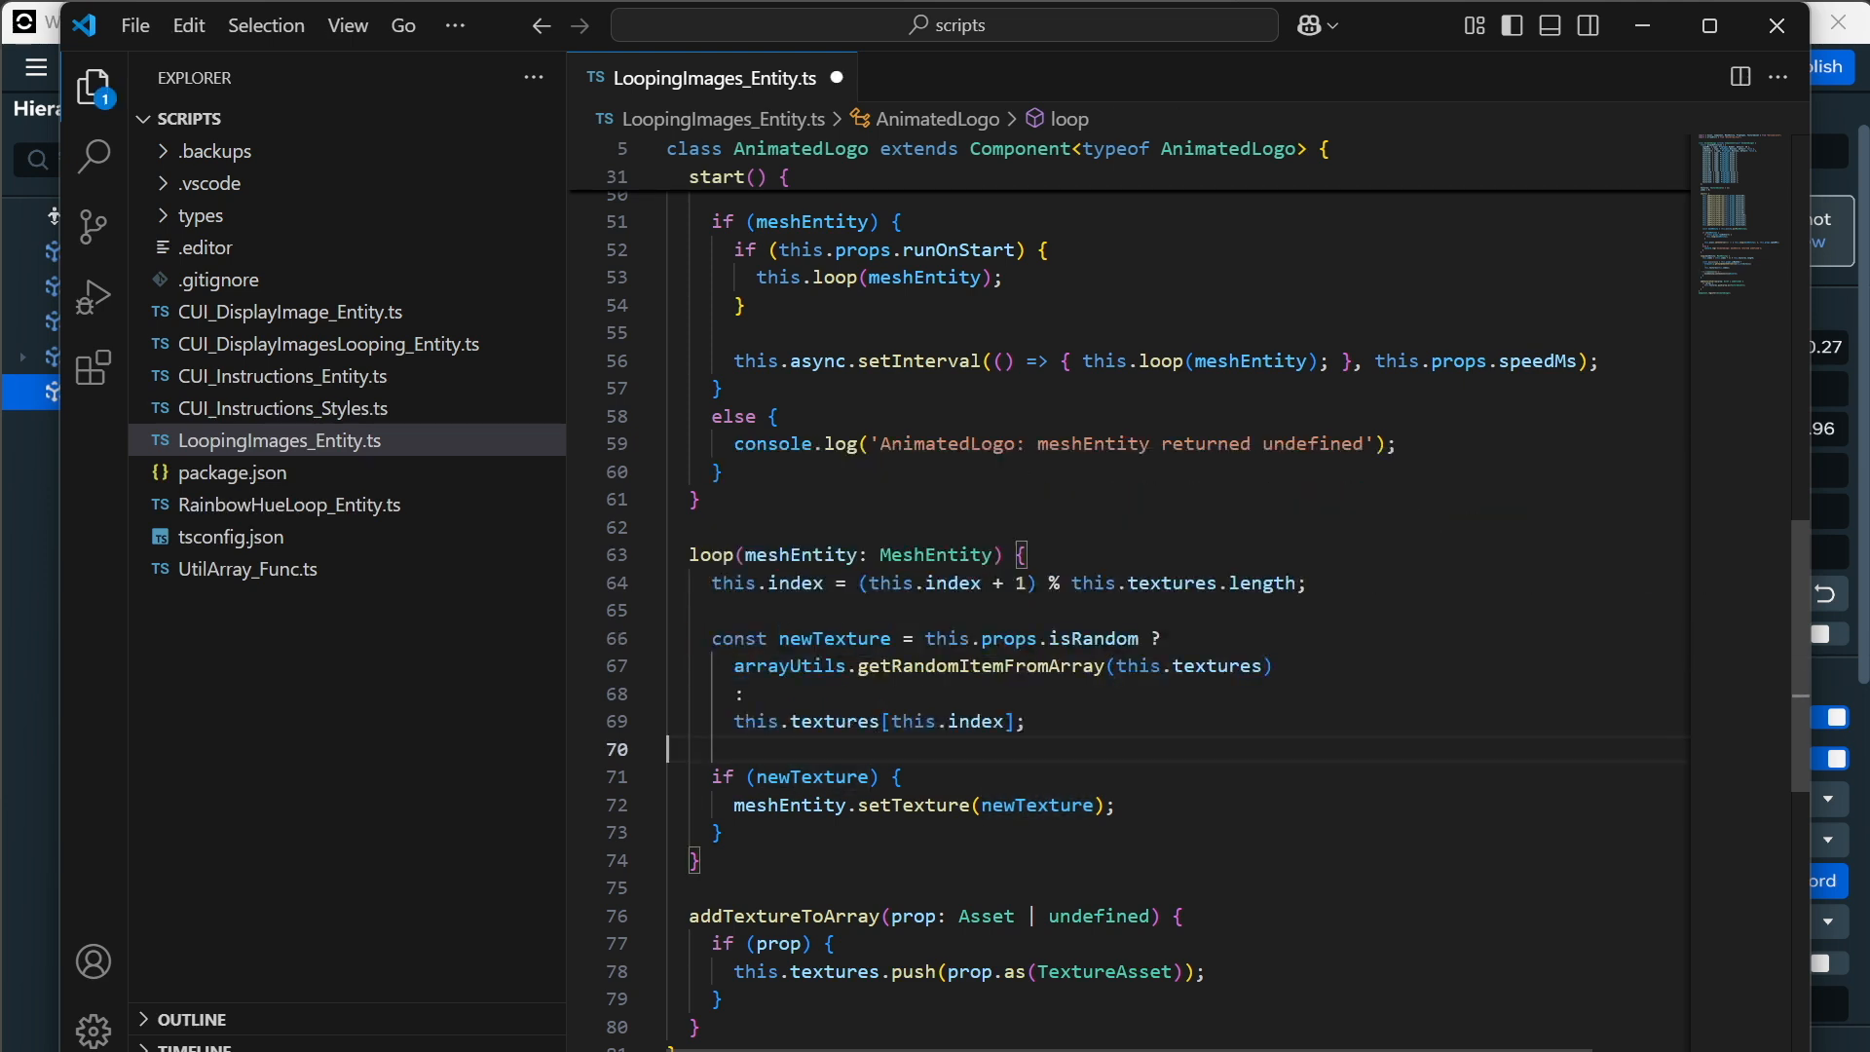
click(870, 639)
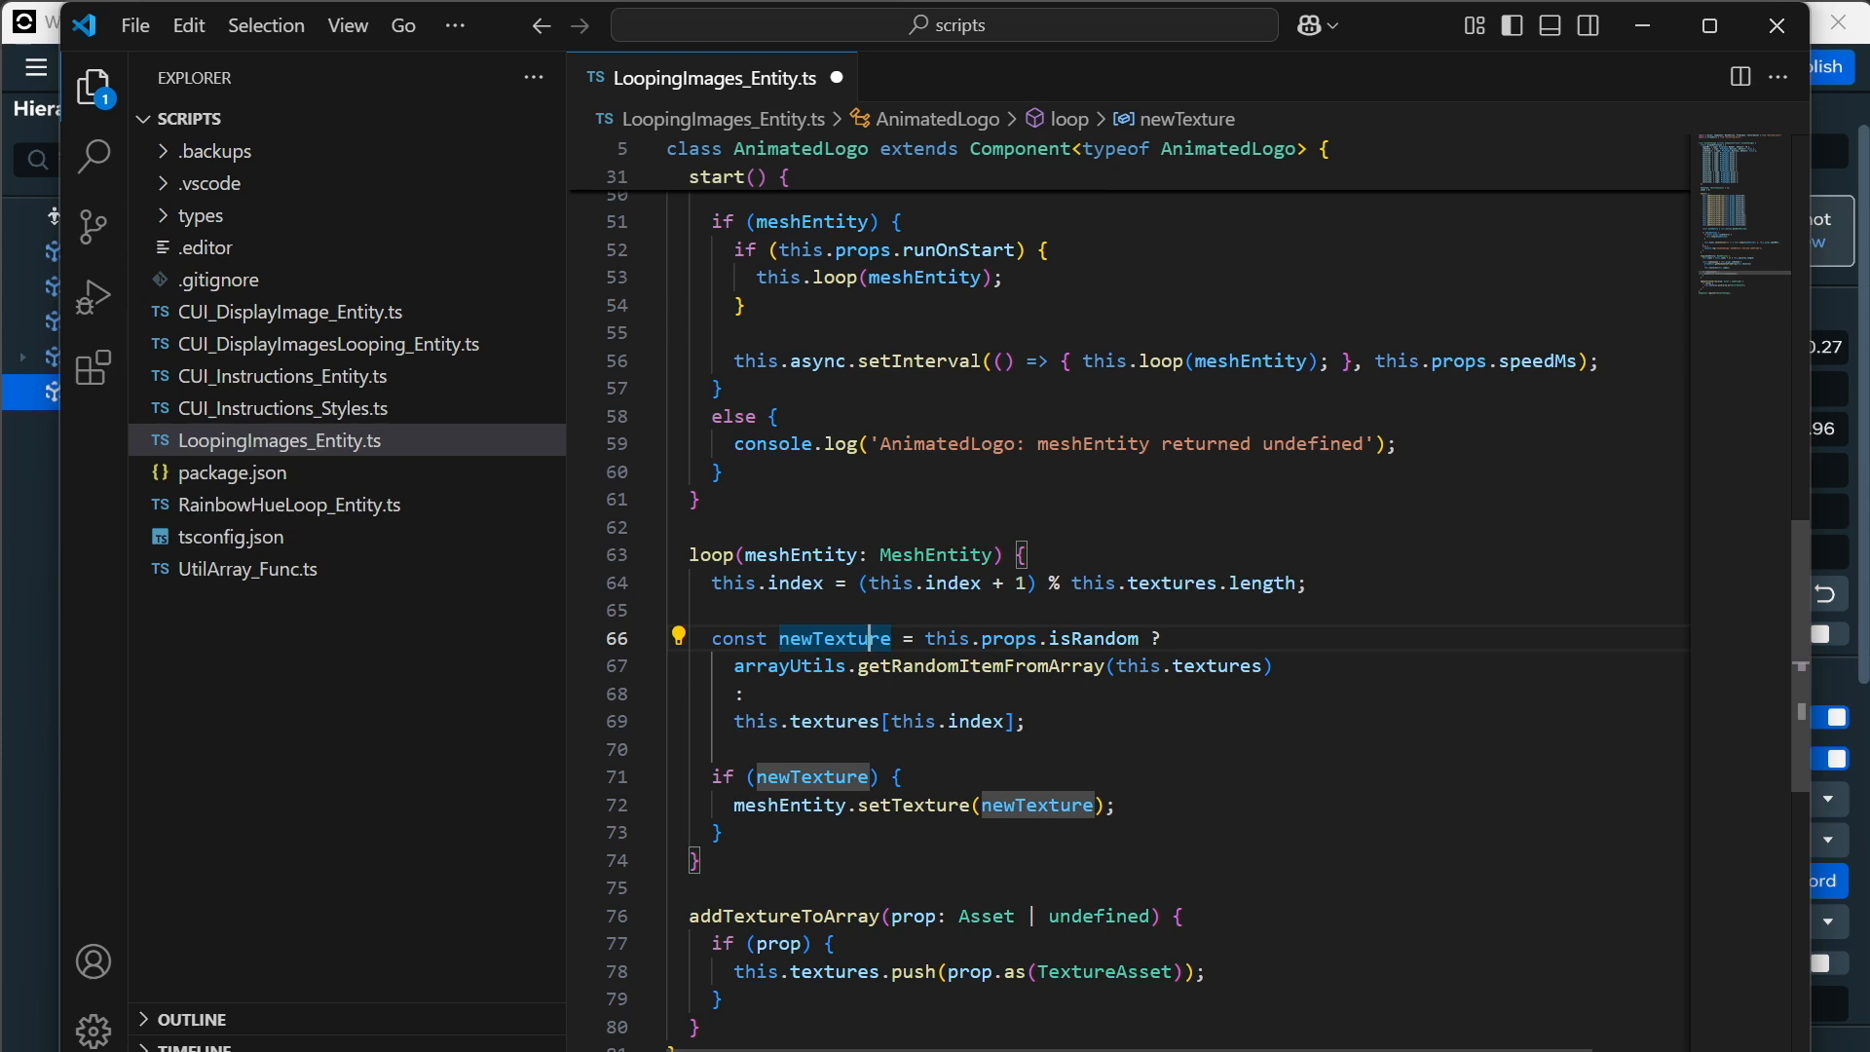
click(1095, 805)
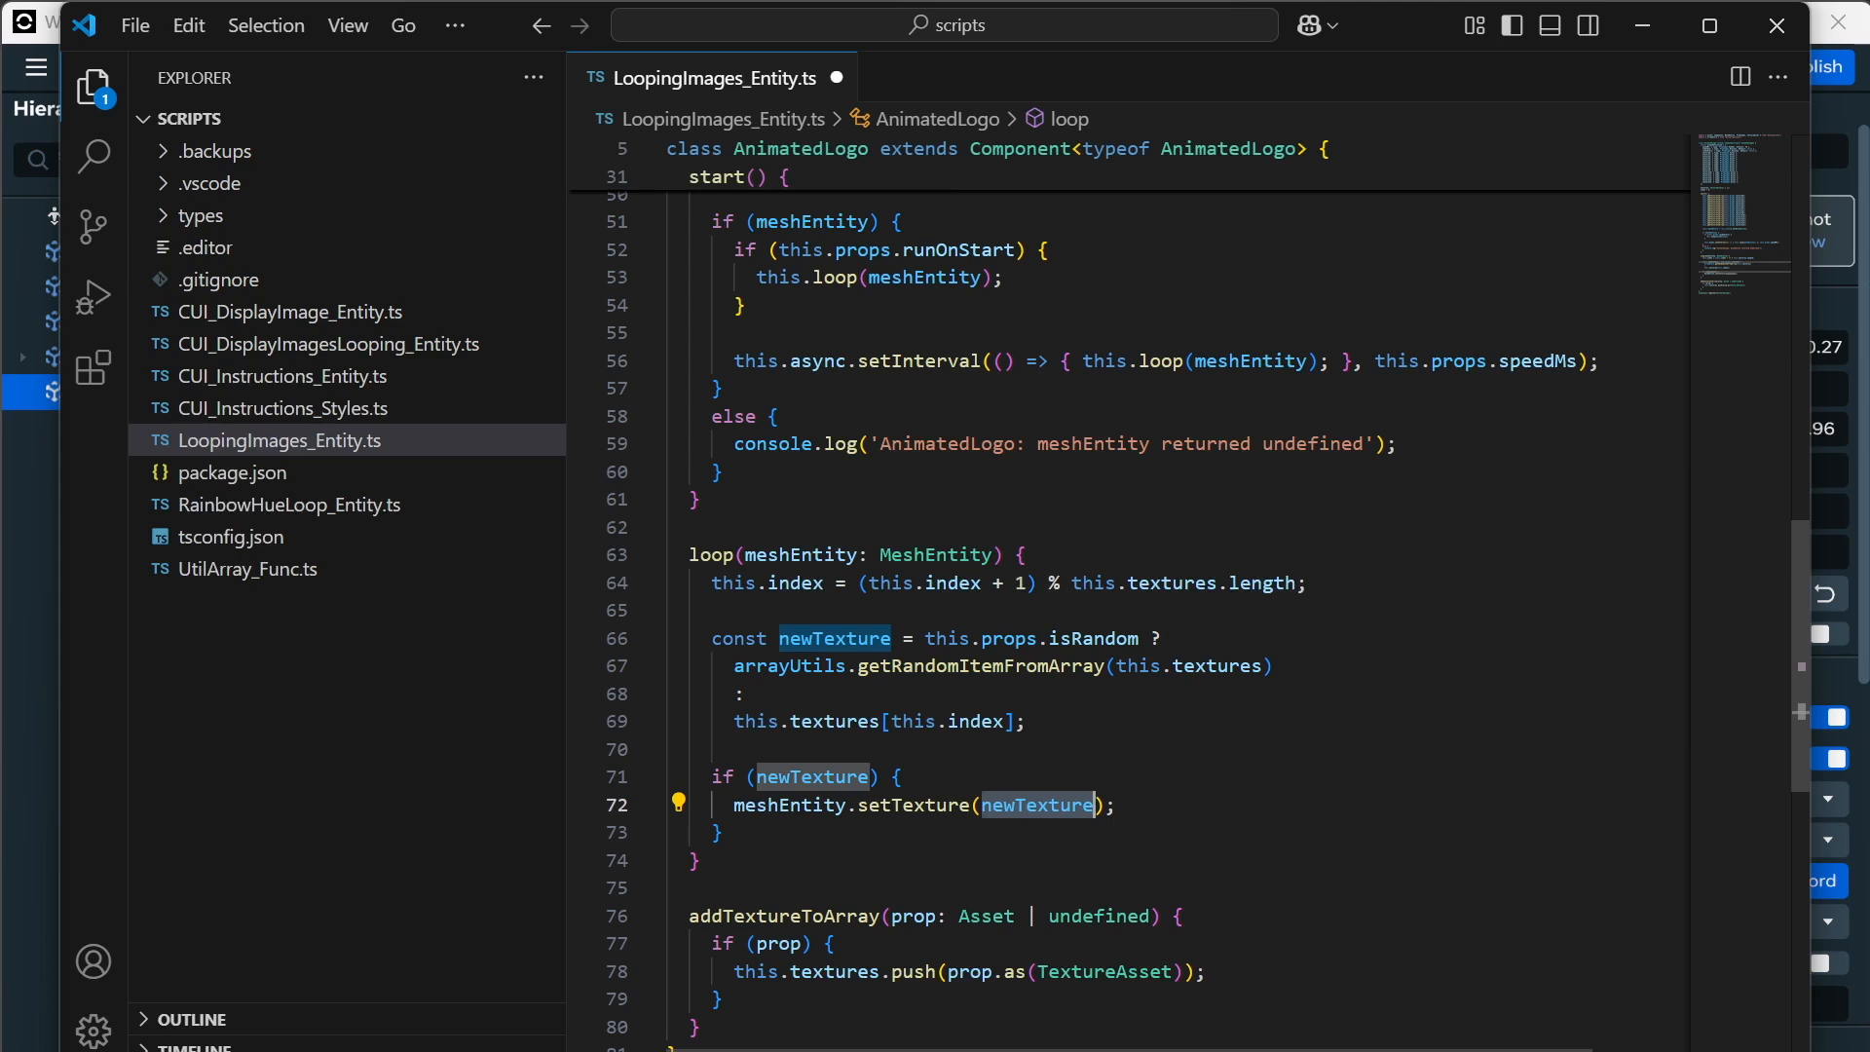
Examine the whole script, from the imports and property definitions through start, loop and addTextureToArray.
mouse_move(835, 639)
scroll(1130, 604, up, 10)
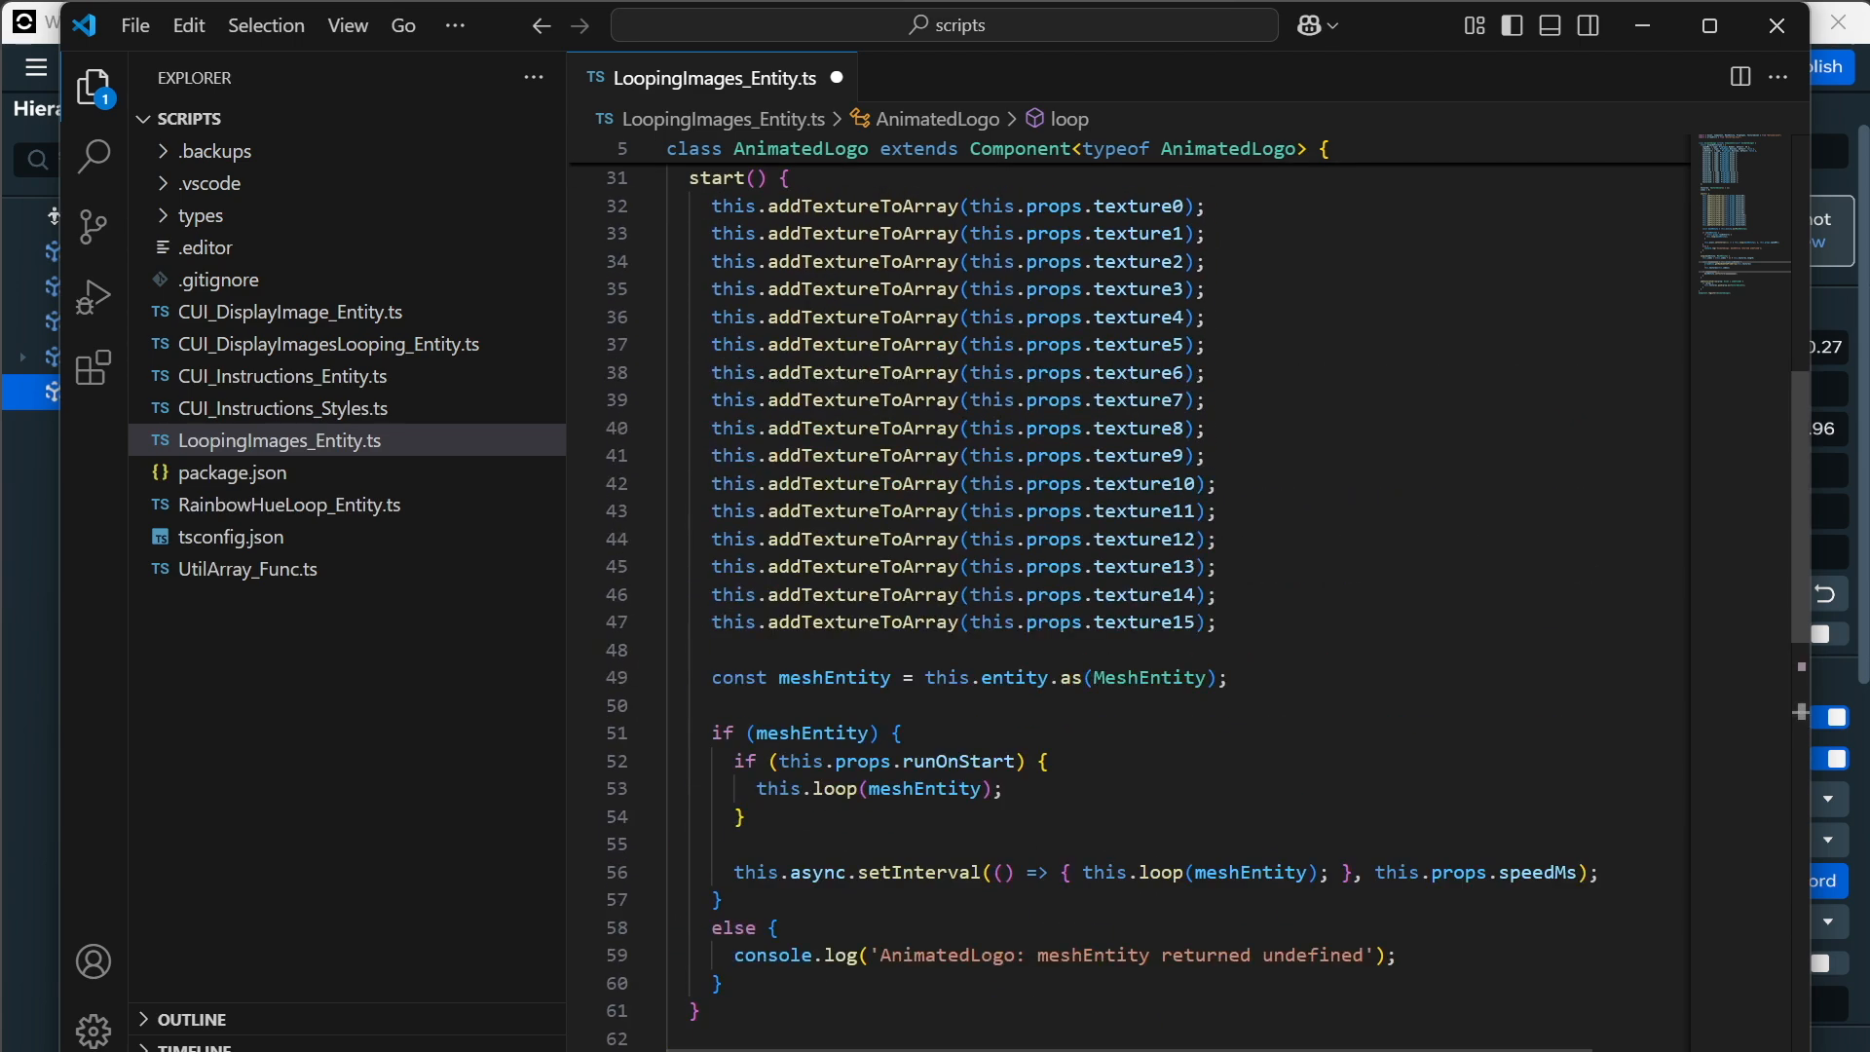
scroll(1033, 624, up, 7)
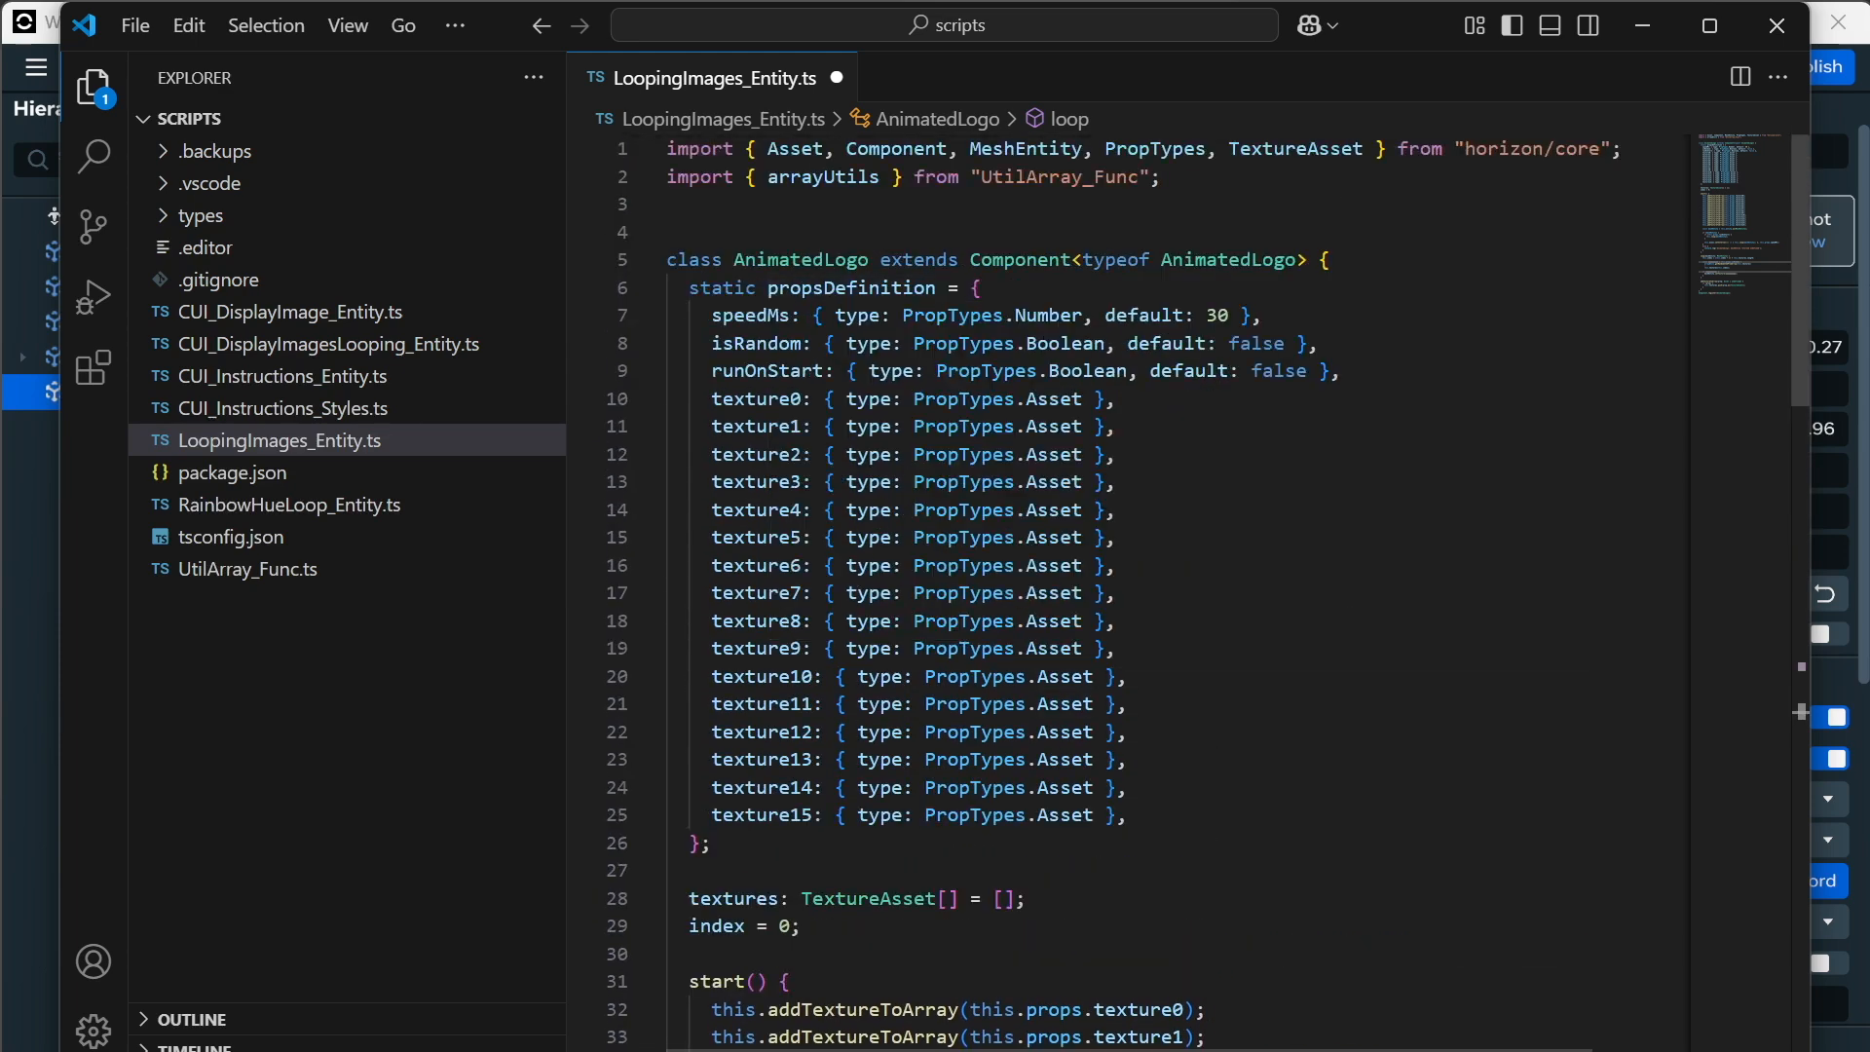
scroll(1032, 624, down, 10)
scroll(1130, 604, down, 3)
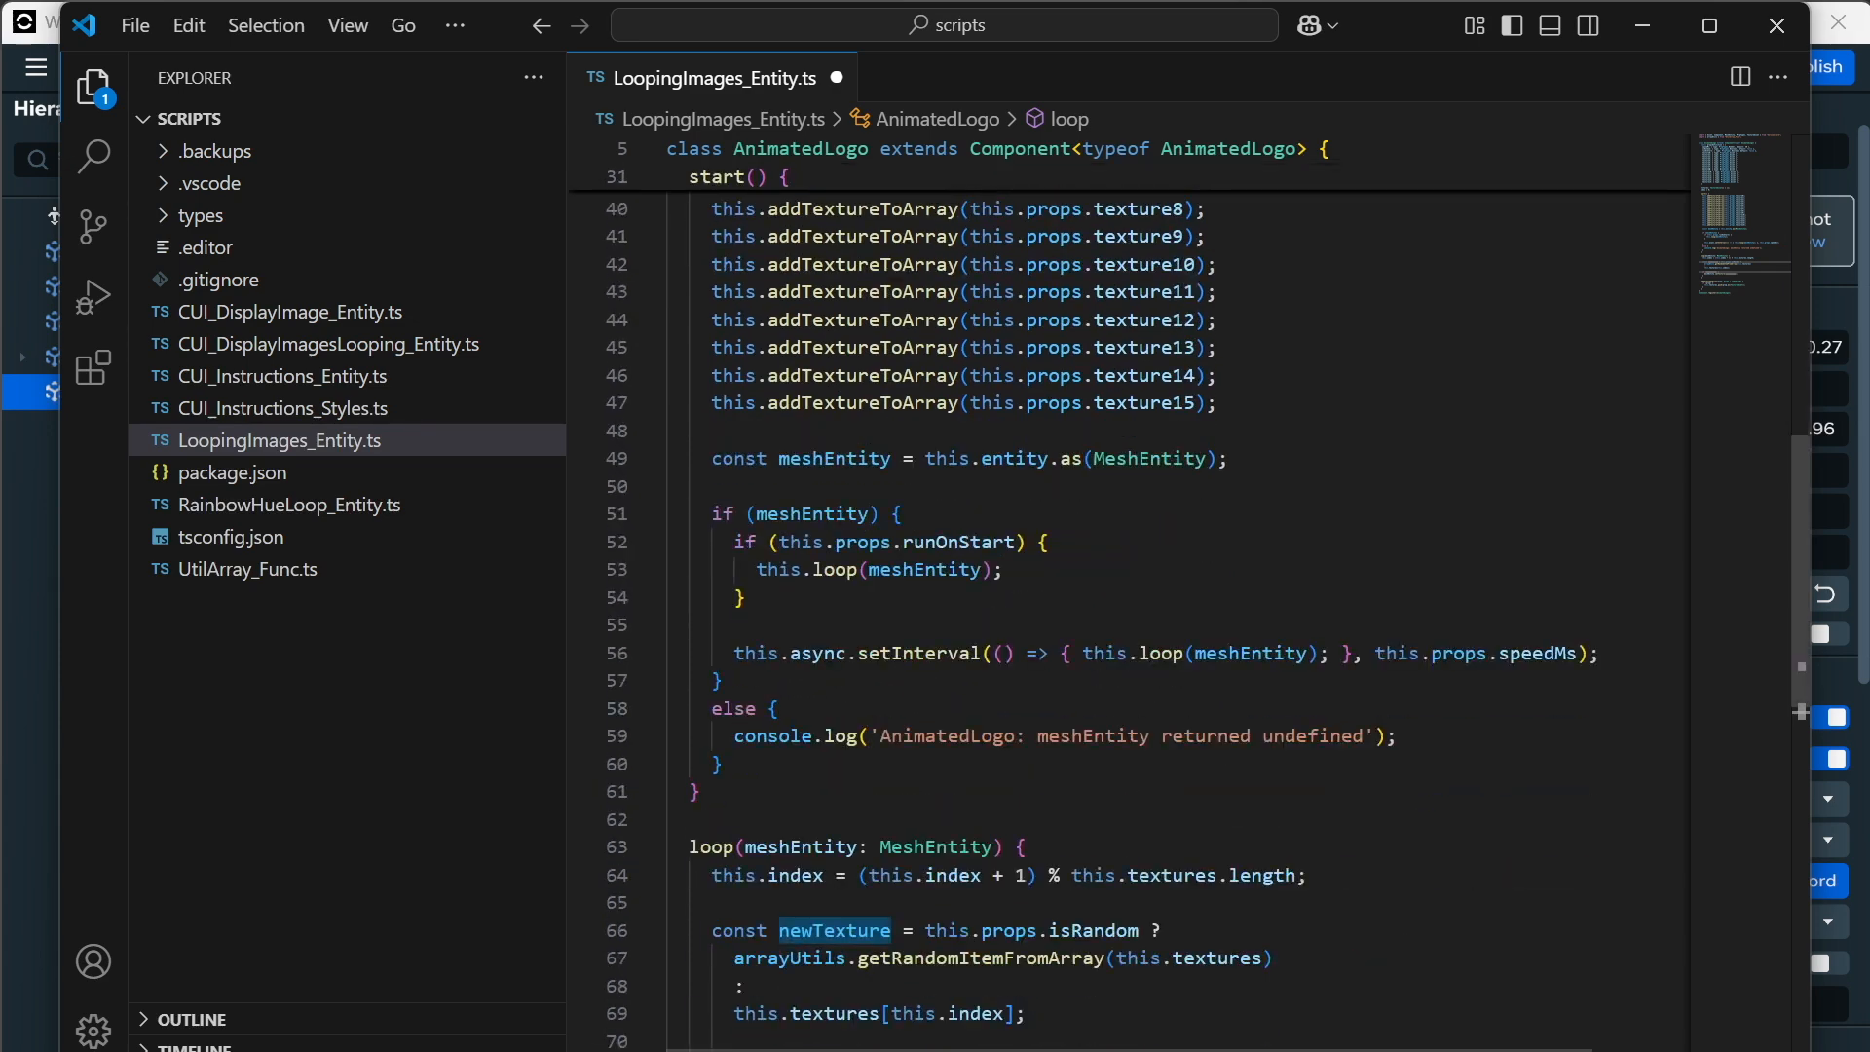
scroll(1208, 620, down, 1)
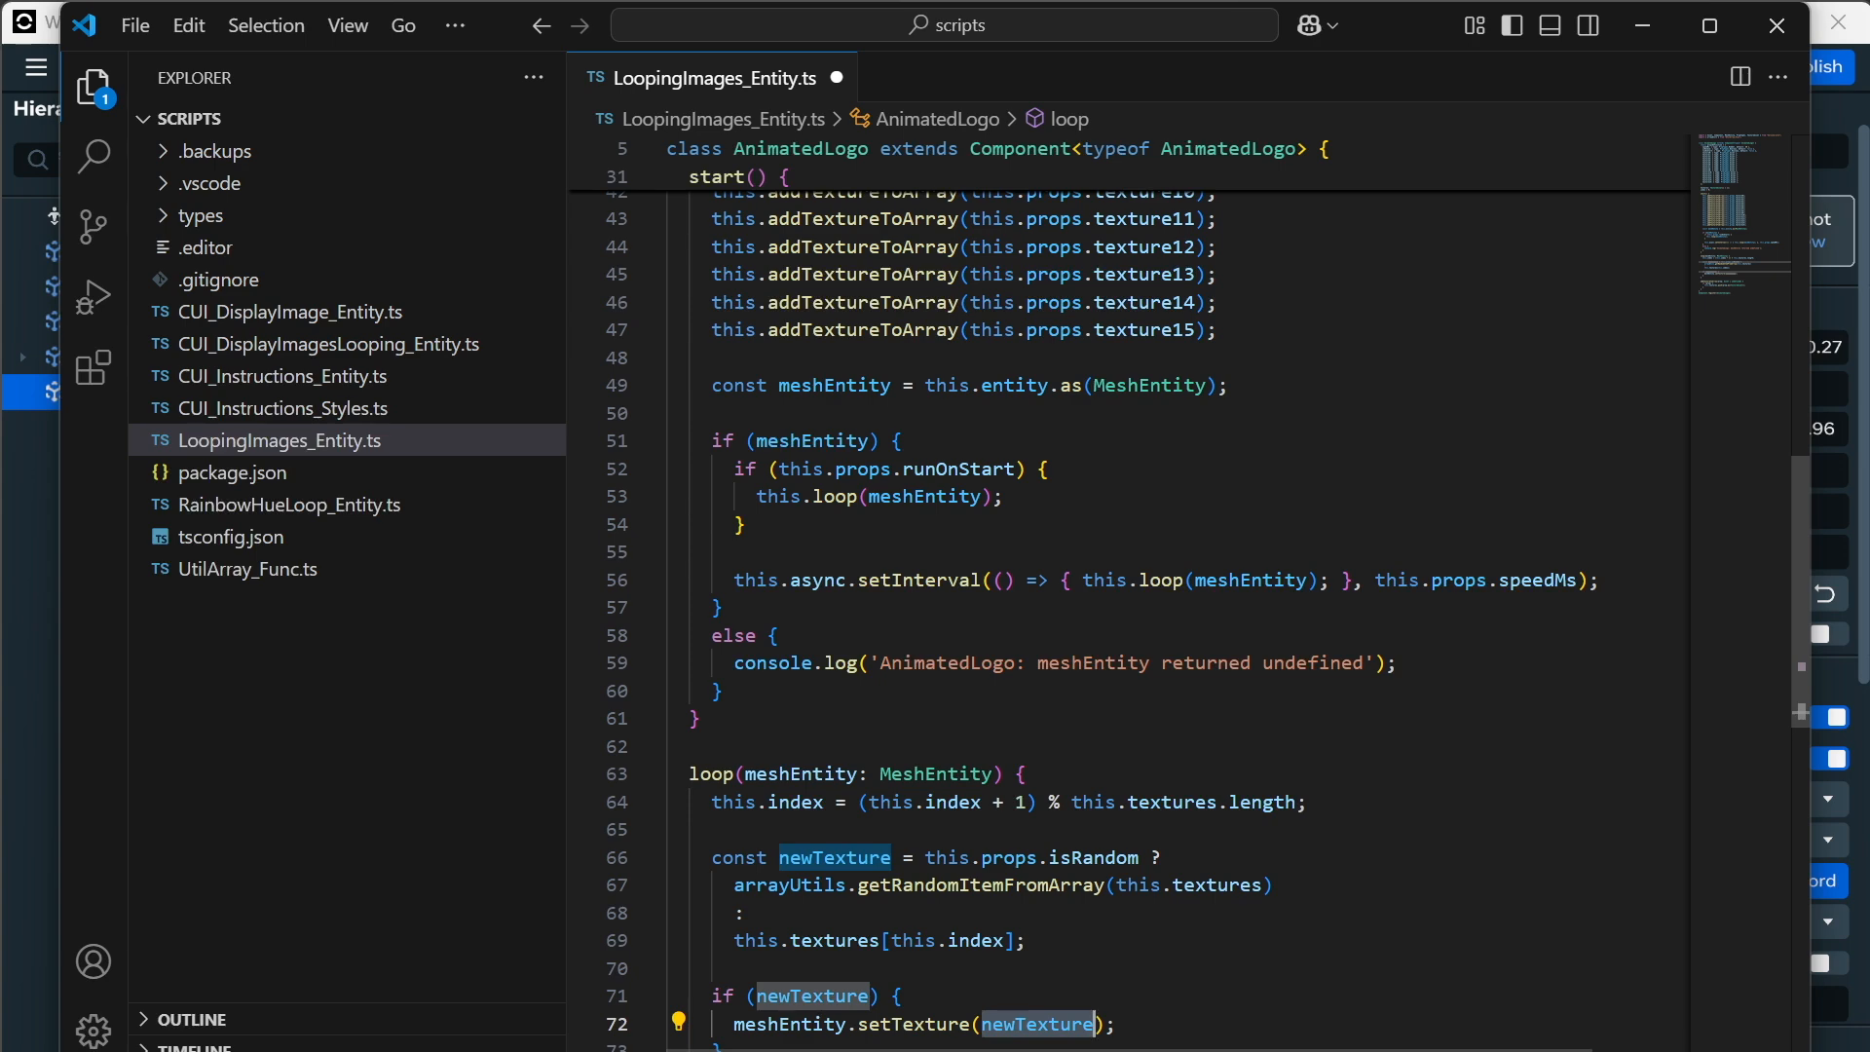
scroll(1129, 603, down, 7)
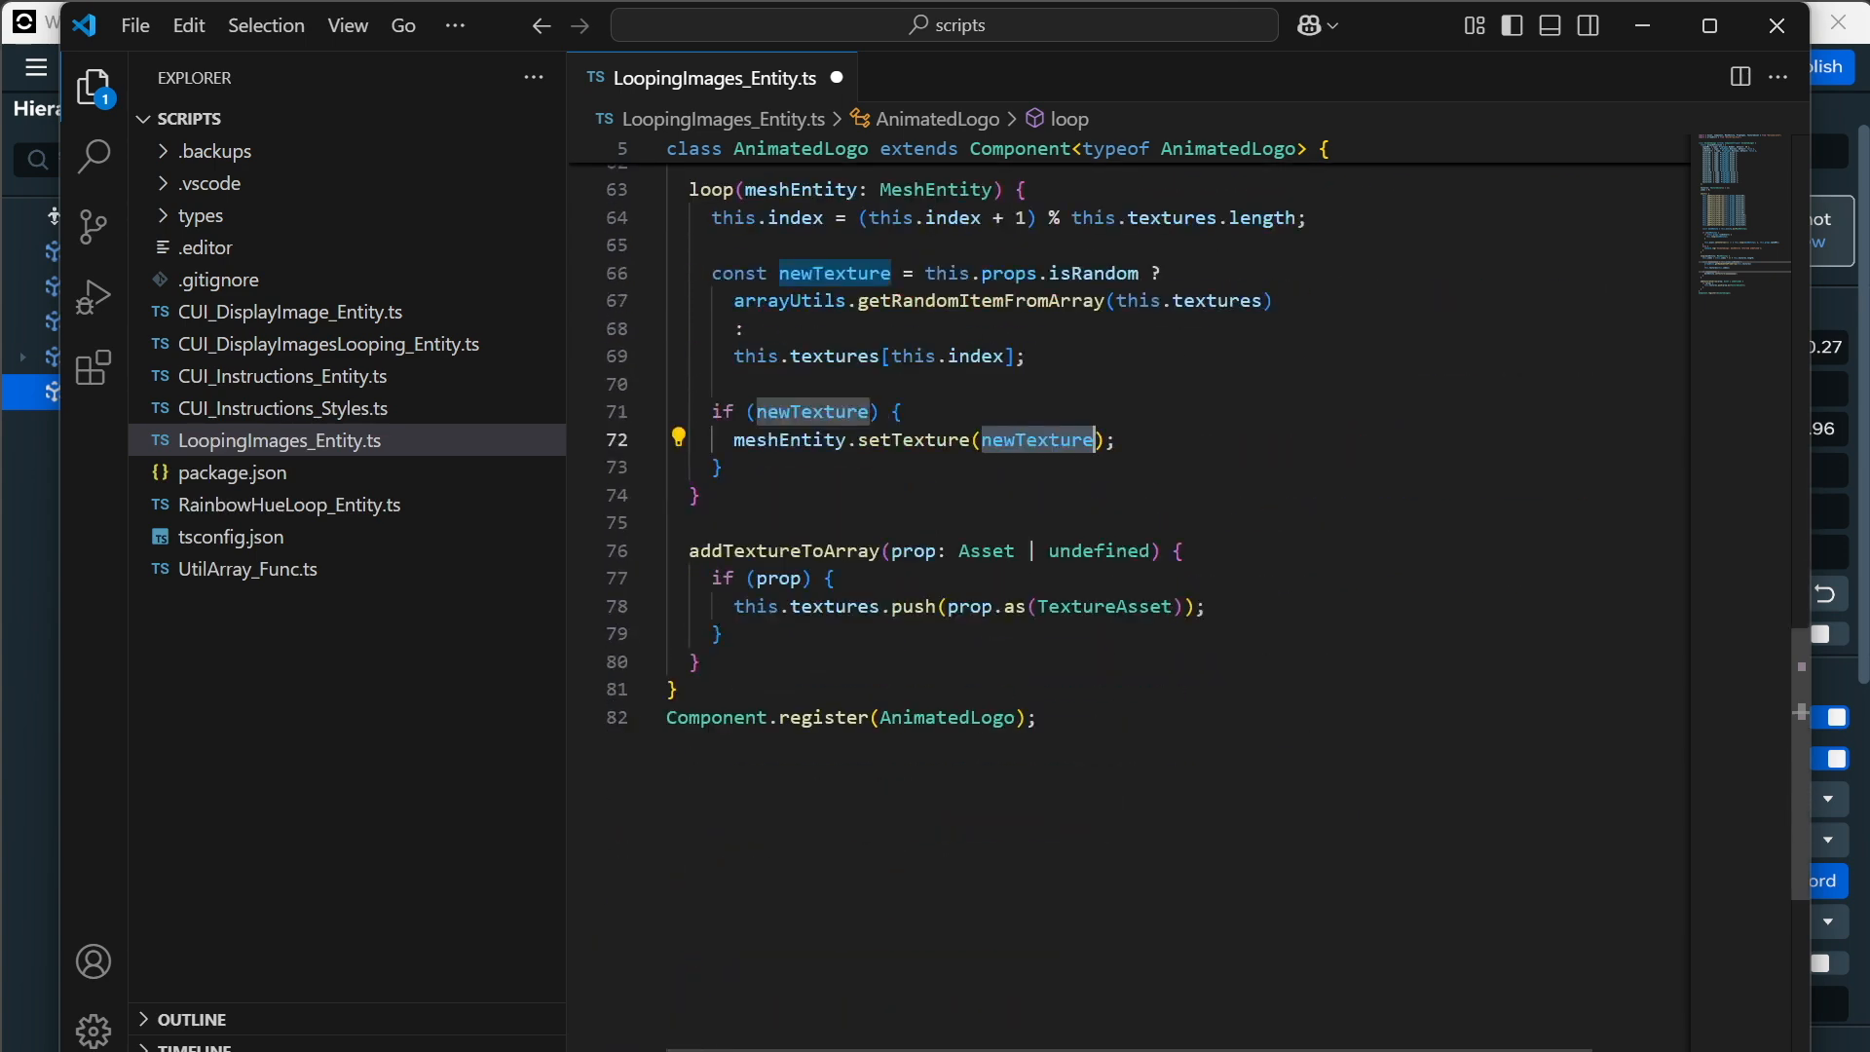
scroll(1130, 585, up, 20)
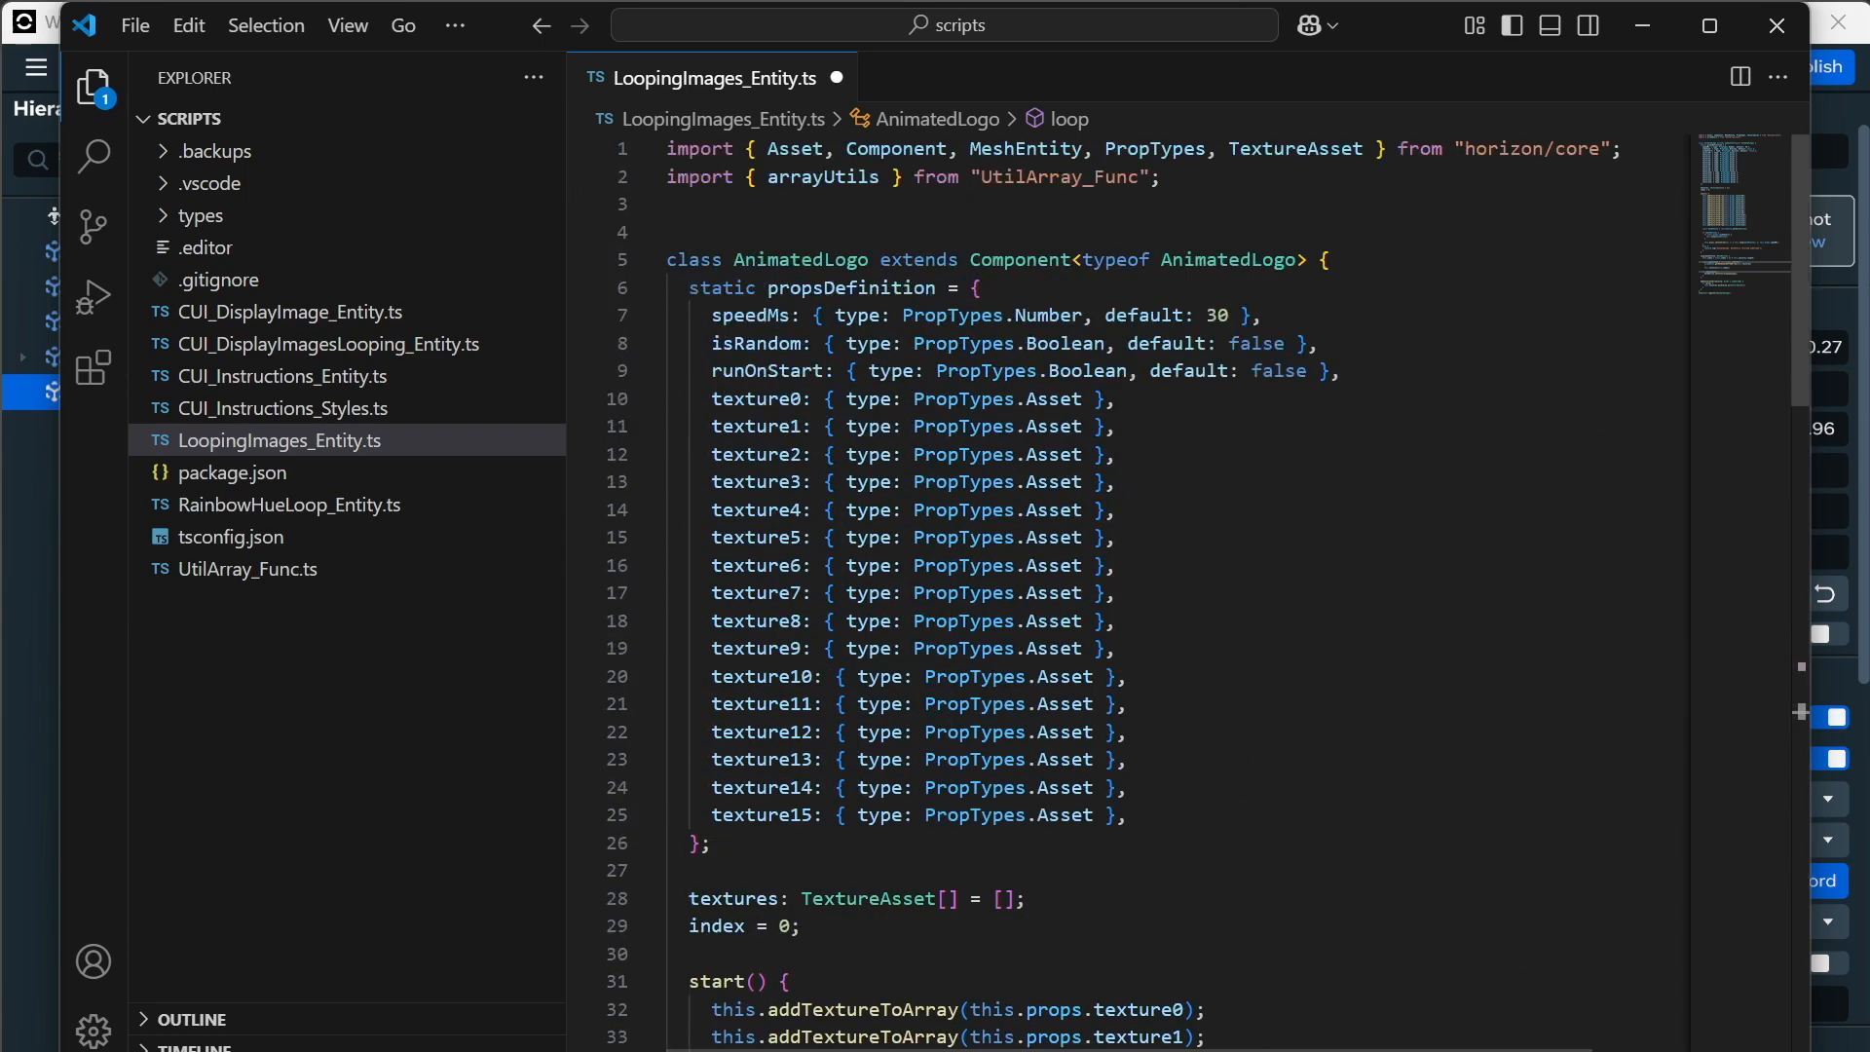
Save LoopingImages_Entity.ts, then close the code editor and the Scripts list to return to the Worlds Desktop Editor scene.
key(ctrl+s)
mouse_move(1125, 148)
scroll(1800, 712, down, 13)
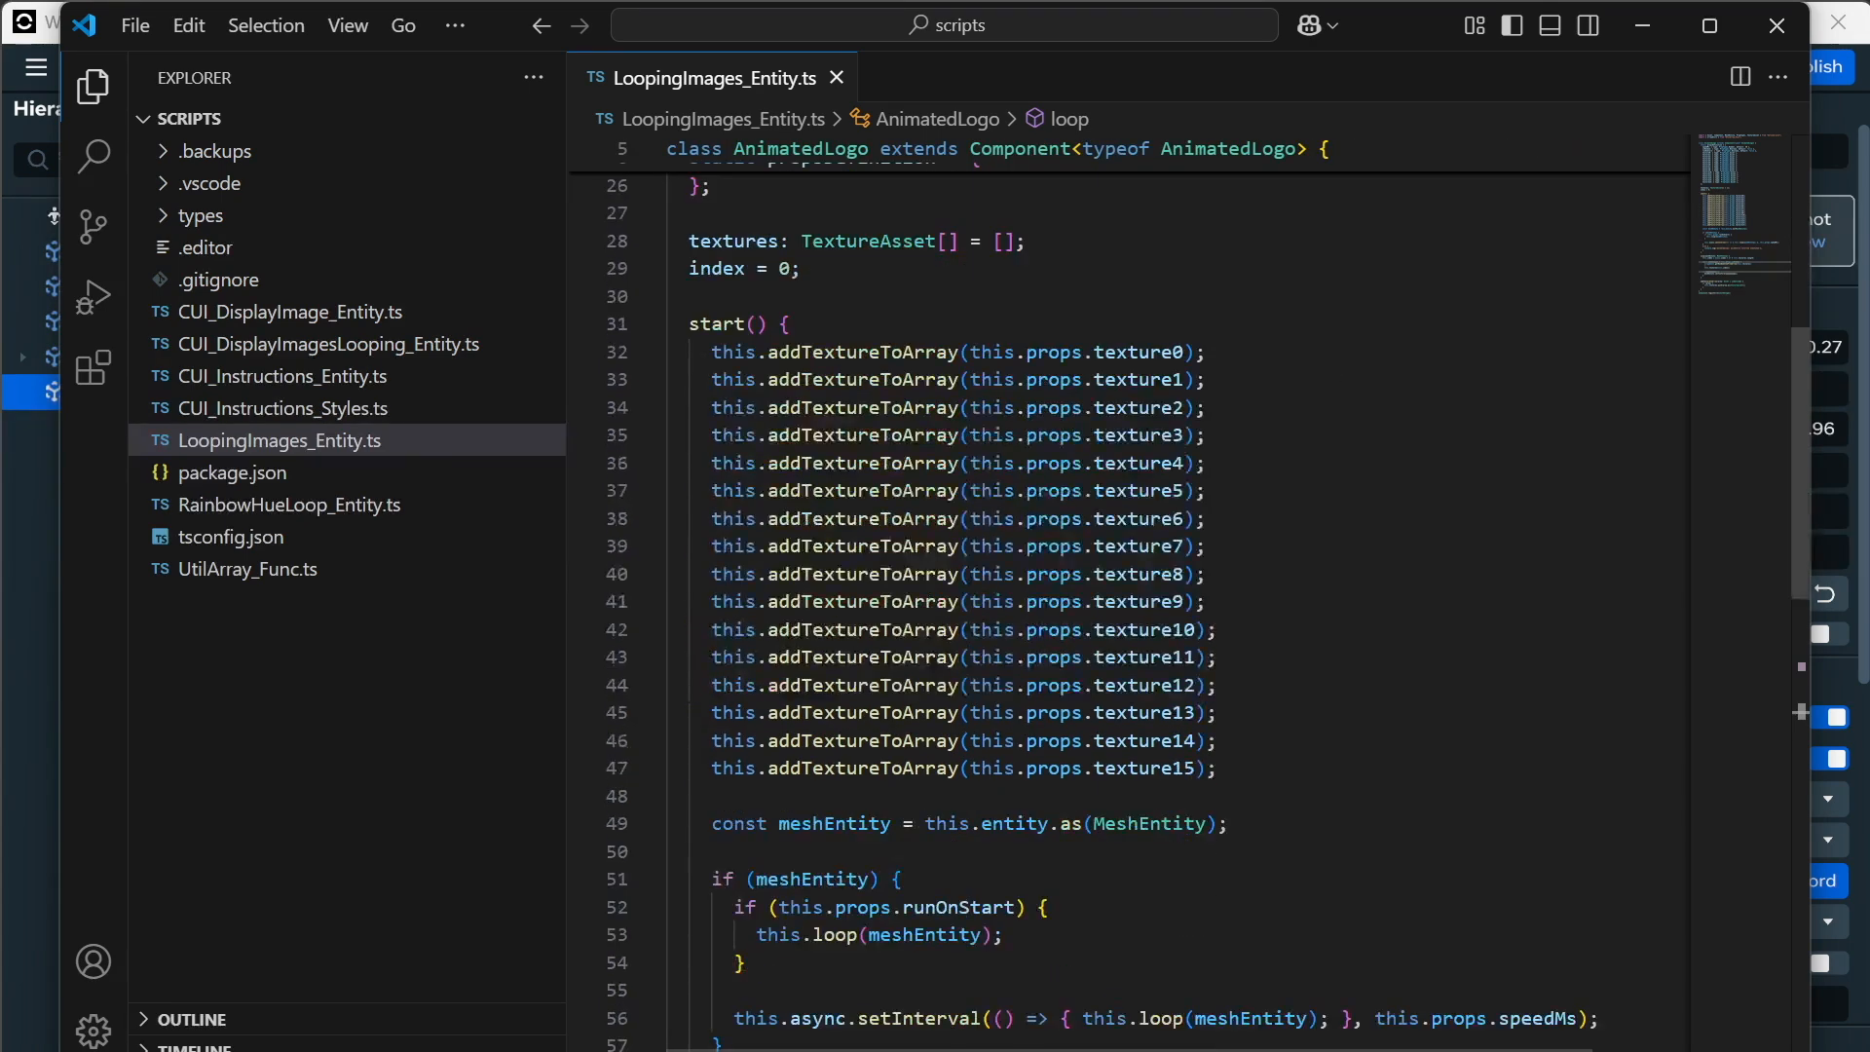
scroll(1800, 712, down, 5)
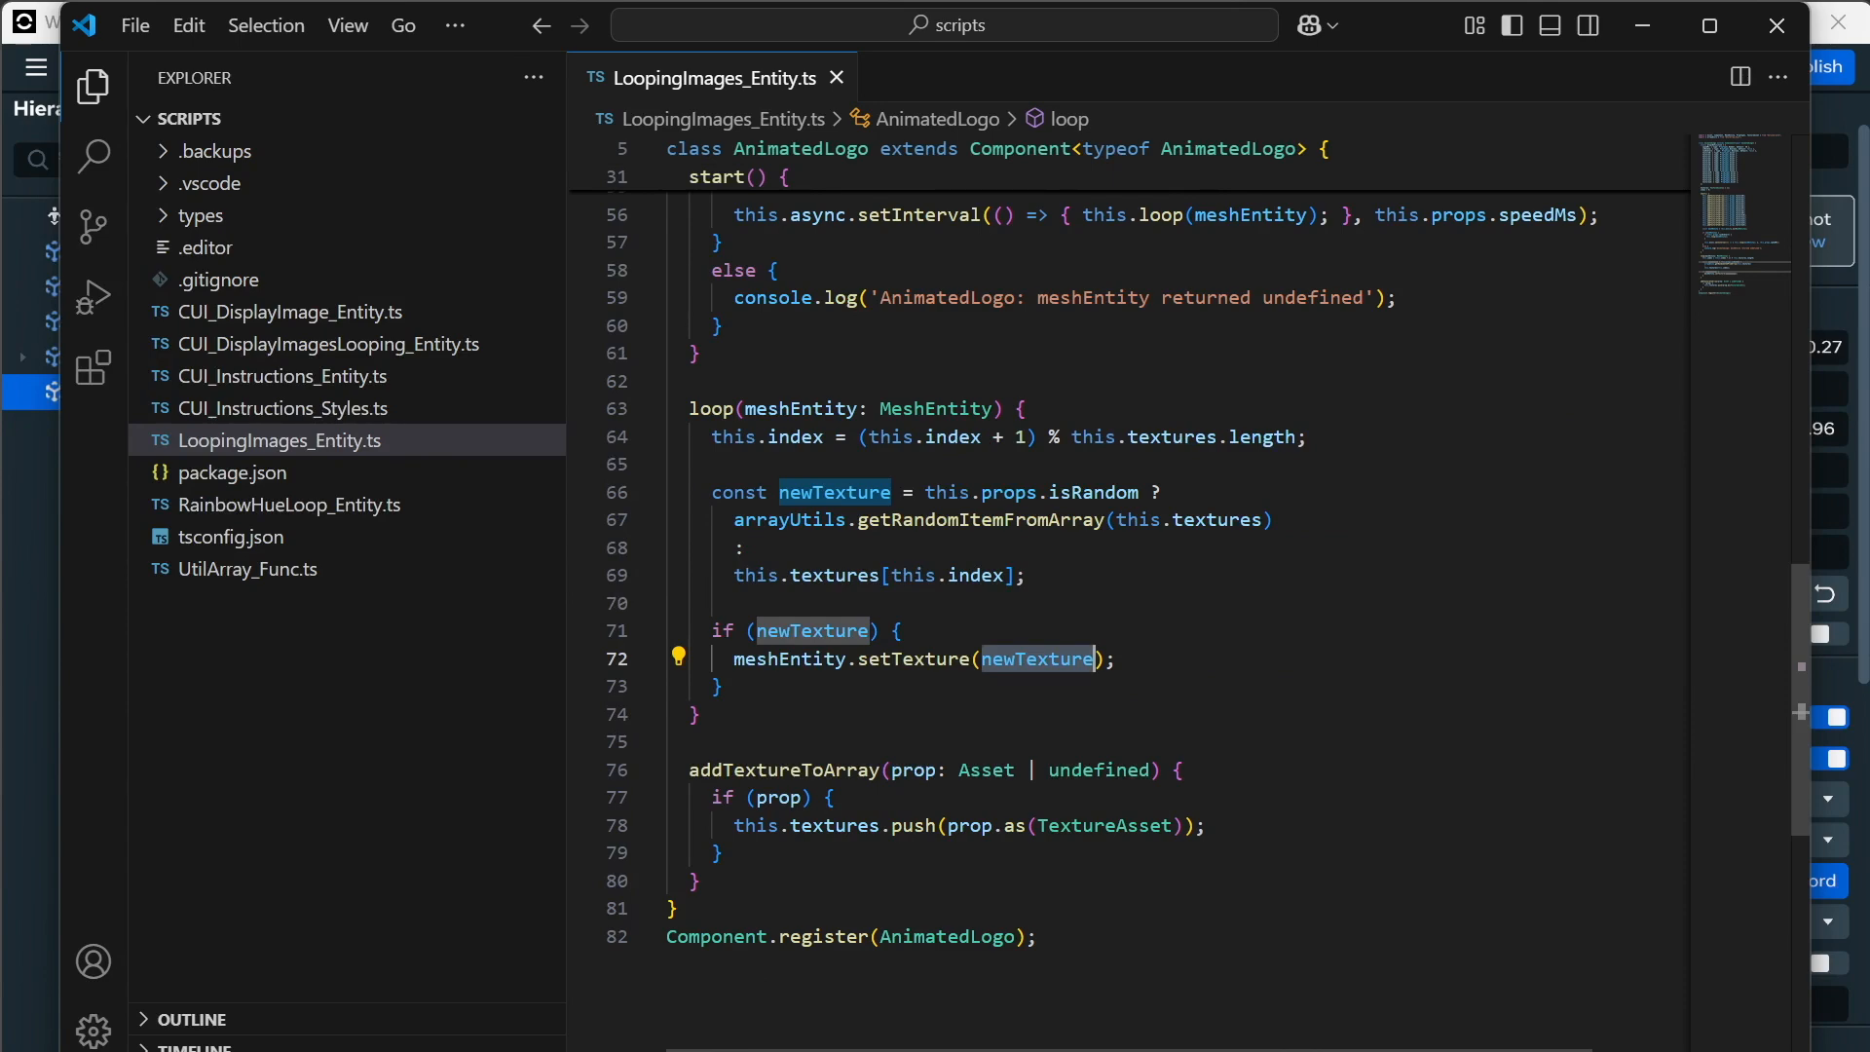
click(1776, 25)
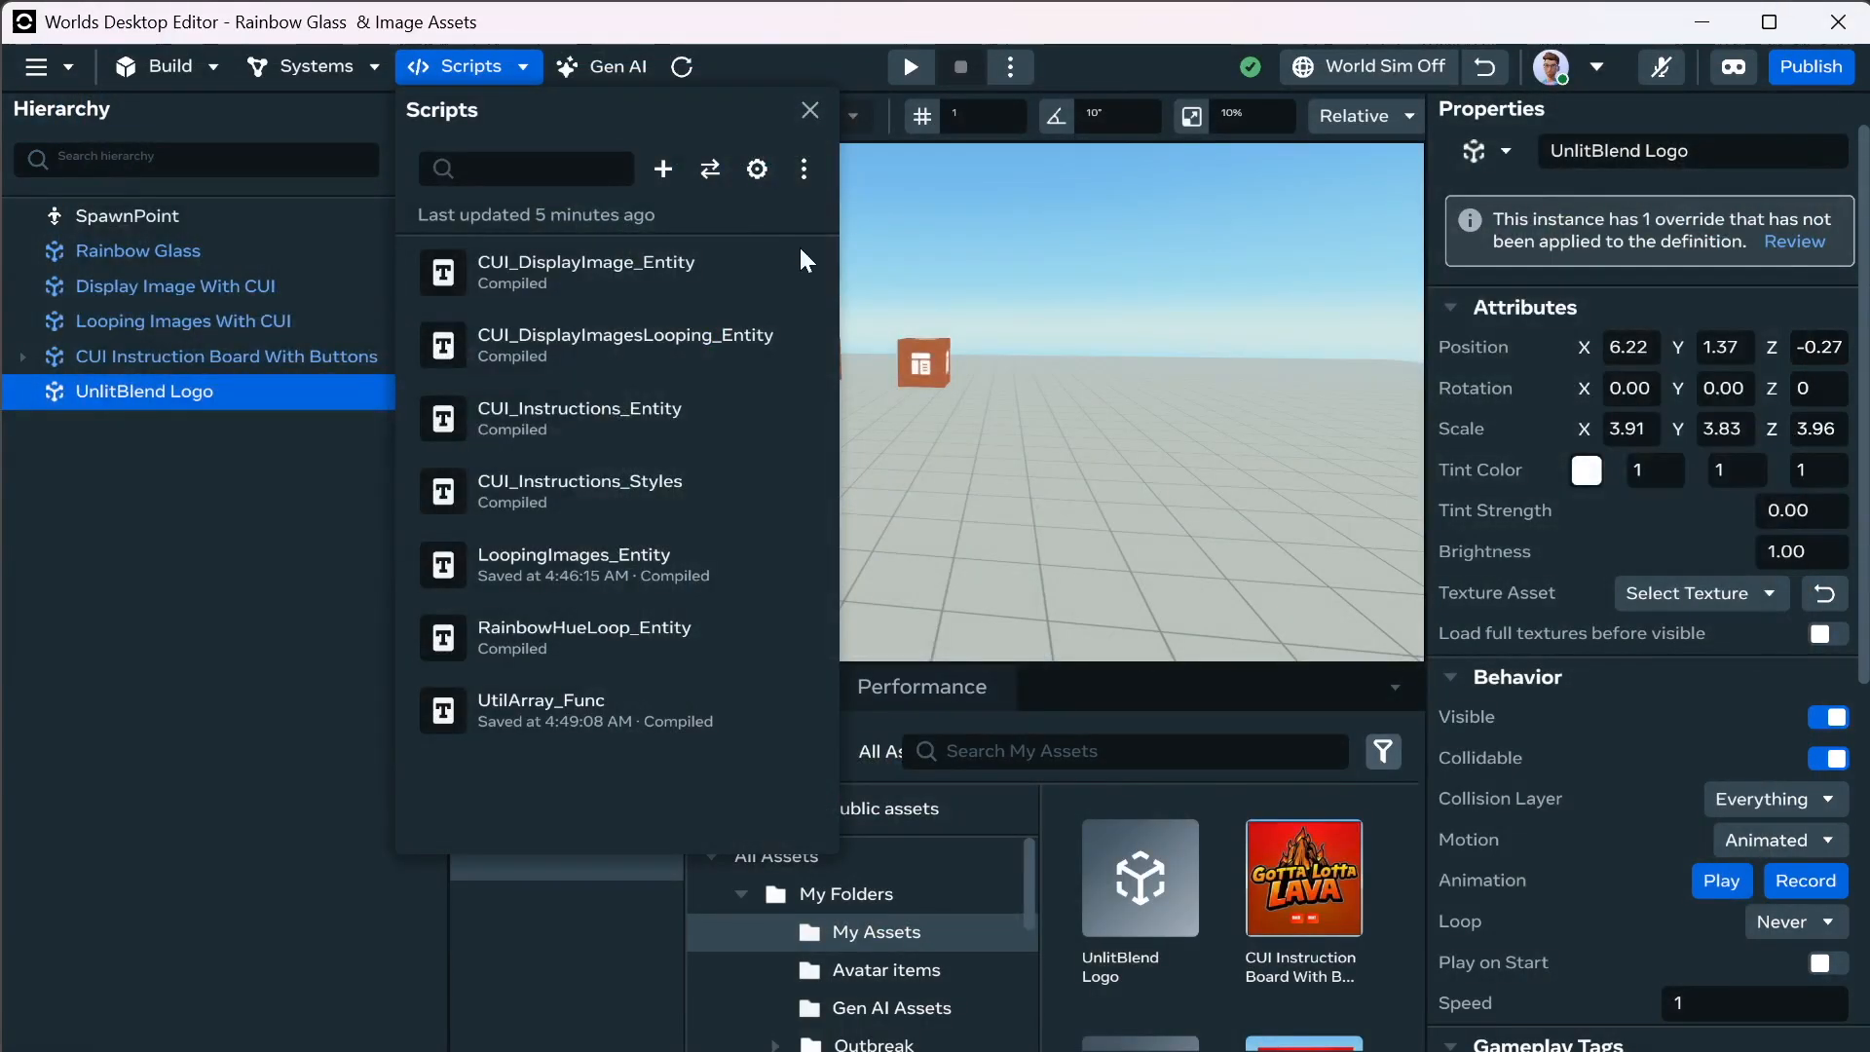
click(809, 110)
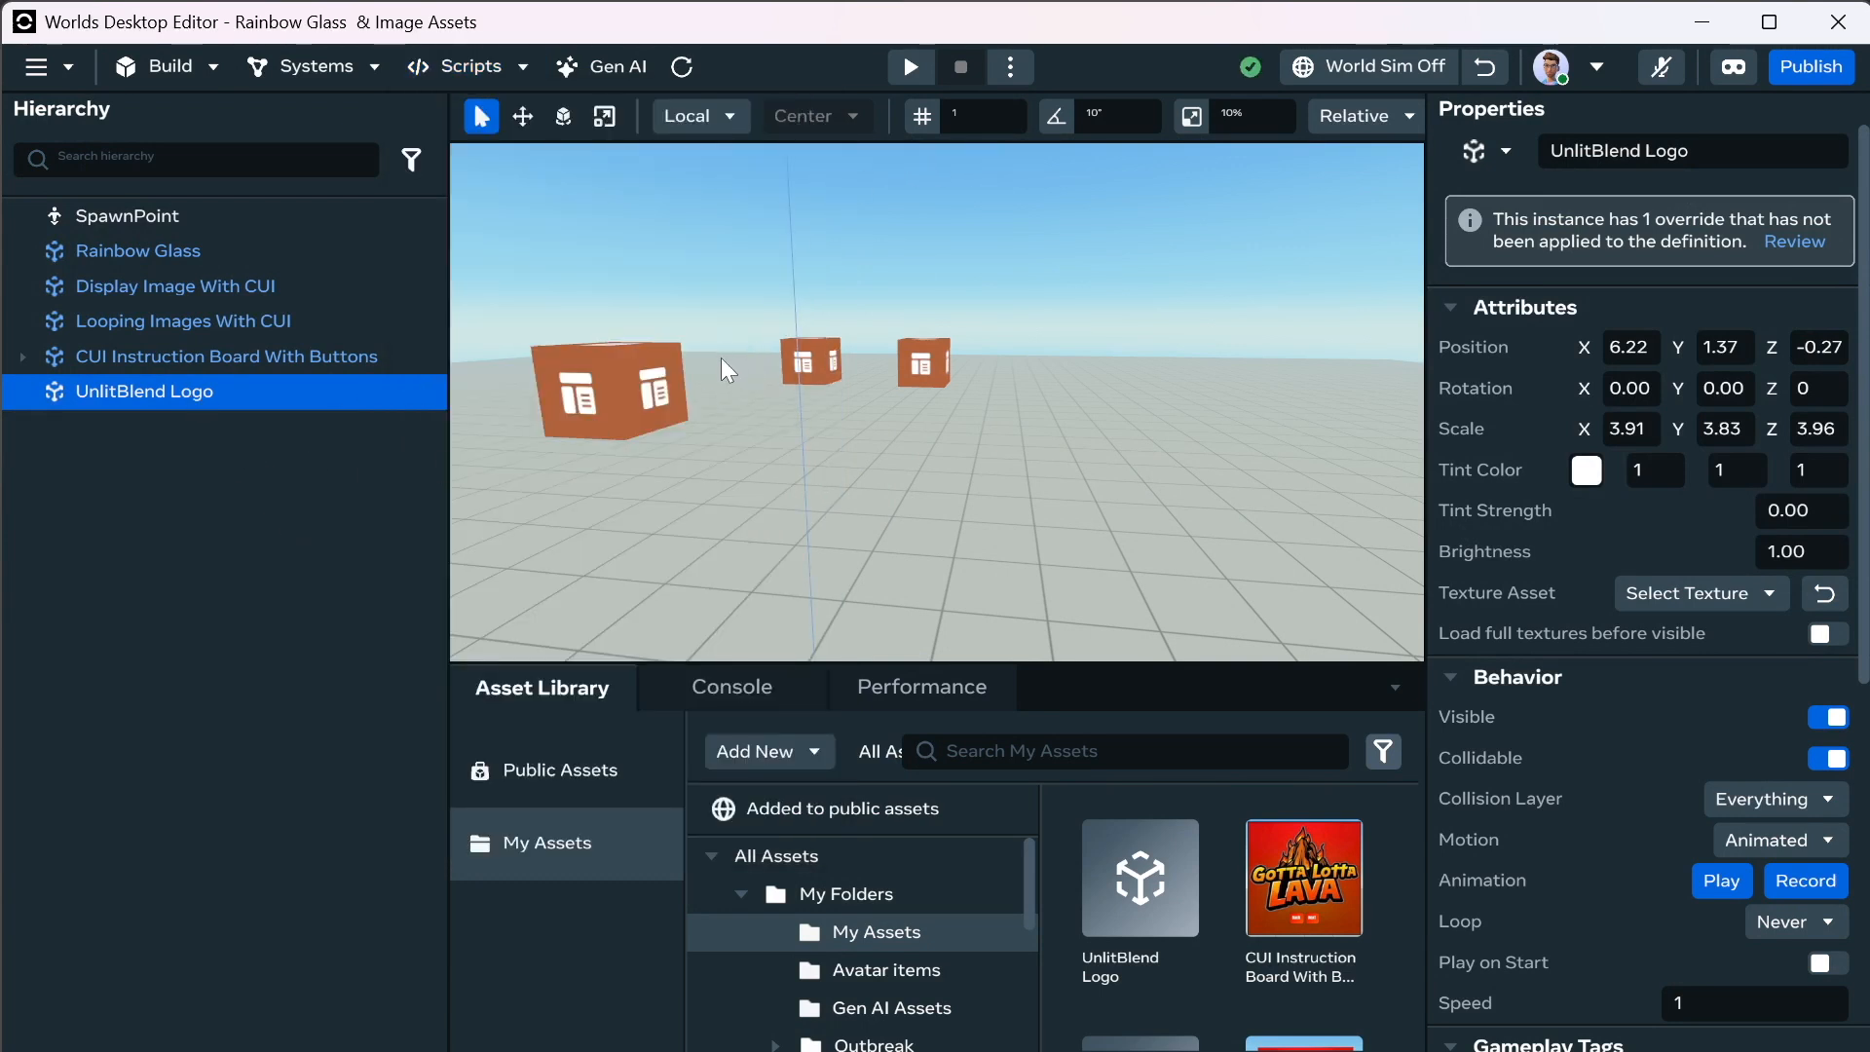
Set the X scale of the UnlitBlend Logo to 1.
scroll(721, 358, down, 4)
right_drag(810, 417, 6, 390)
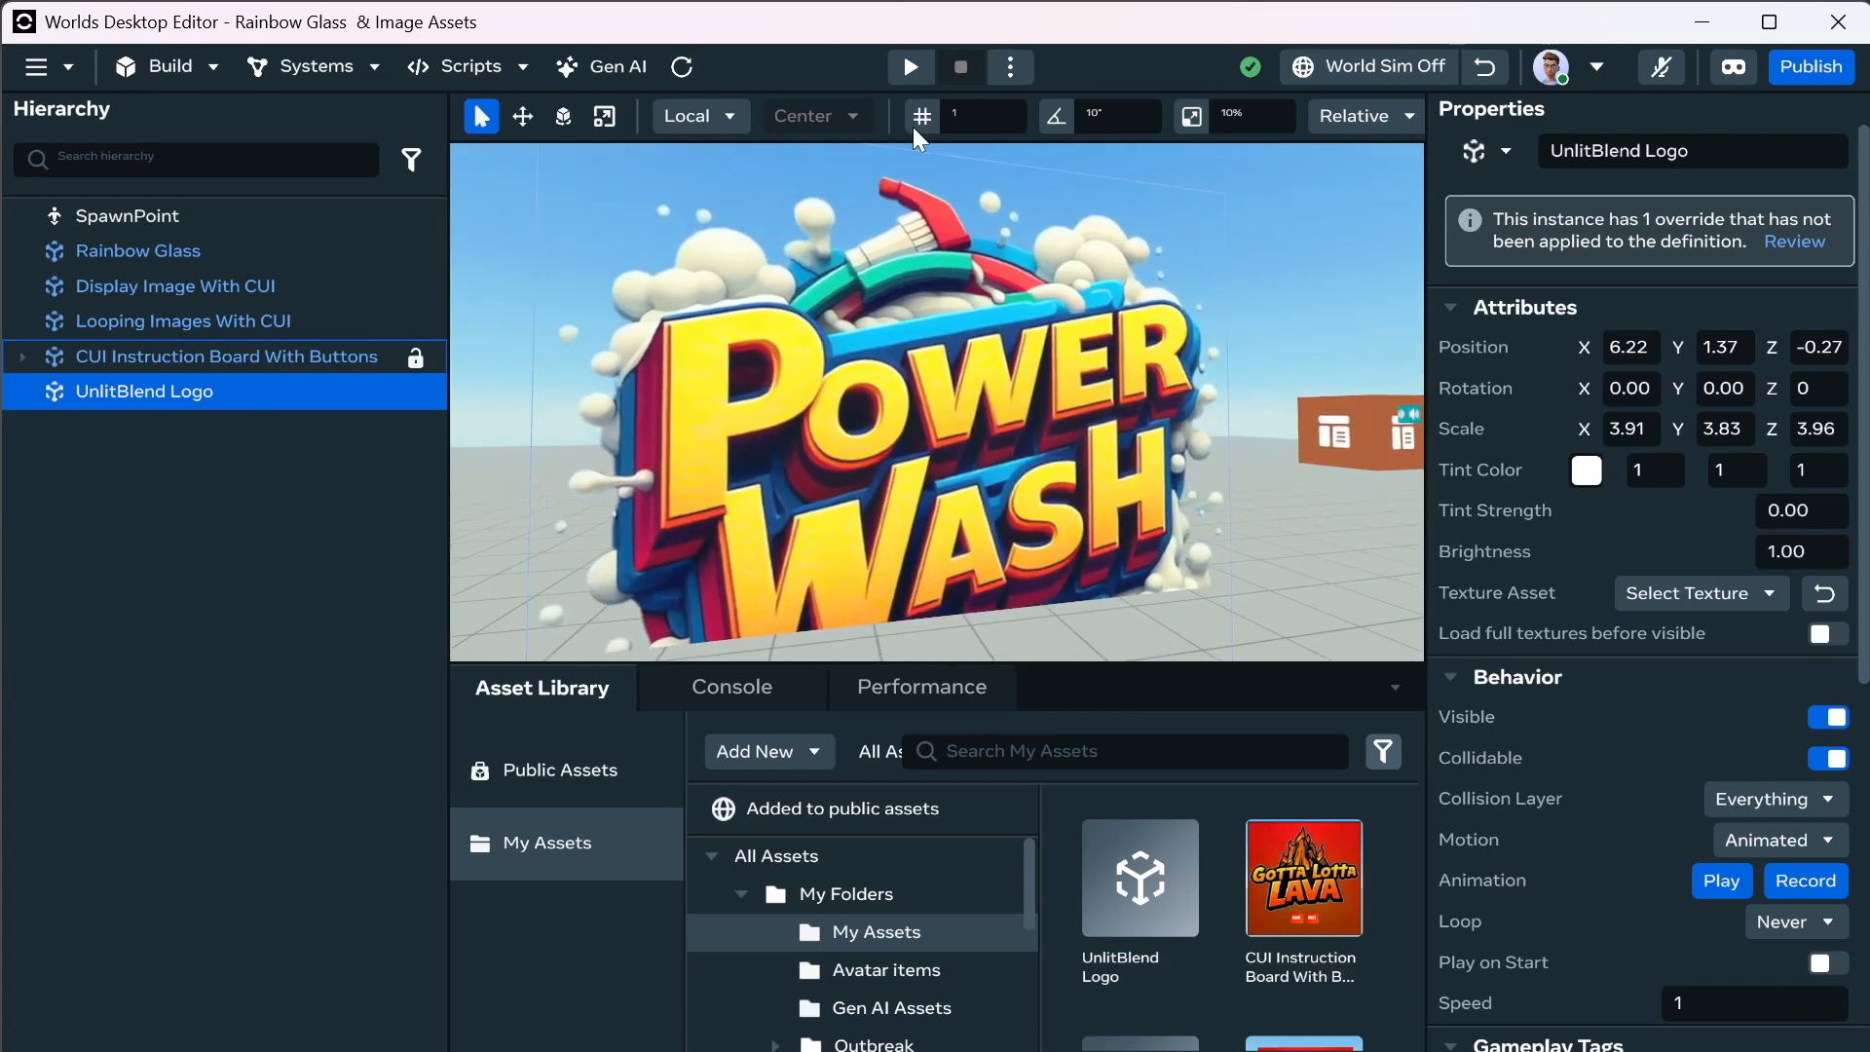
right_click(1603, 431)
click(1531, 397)
click(1642, 439)
text(1)
key(Return)
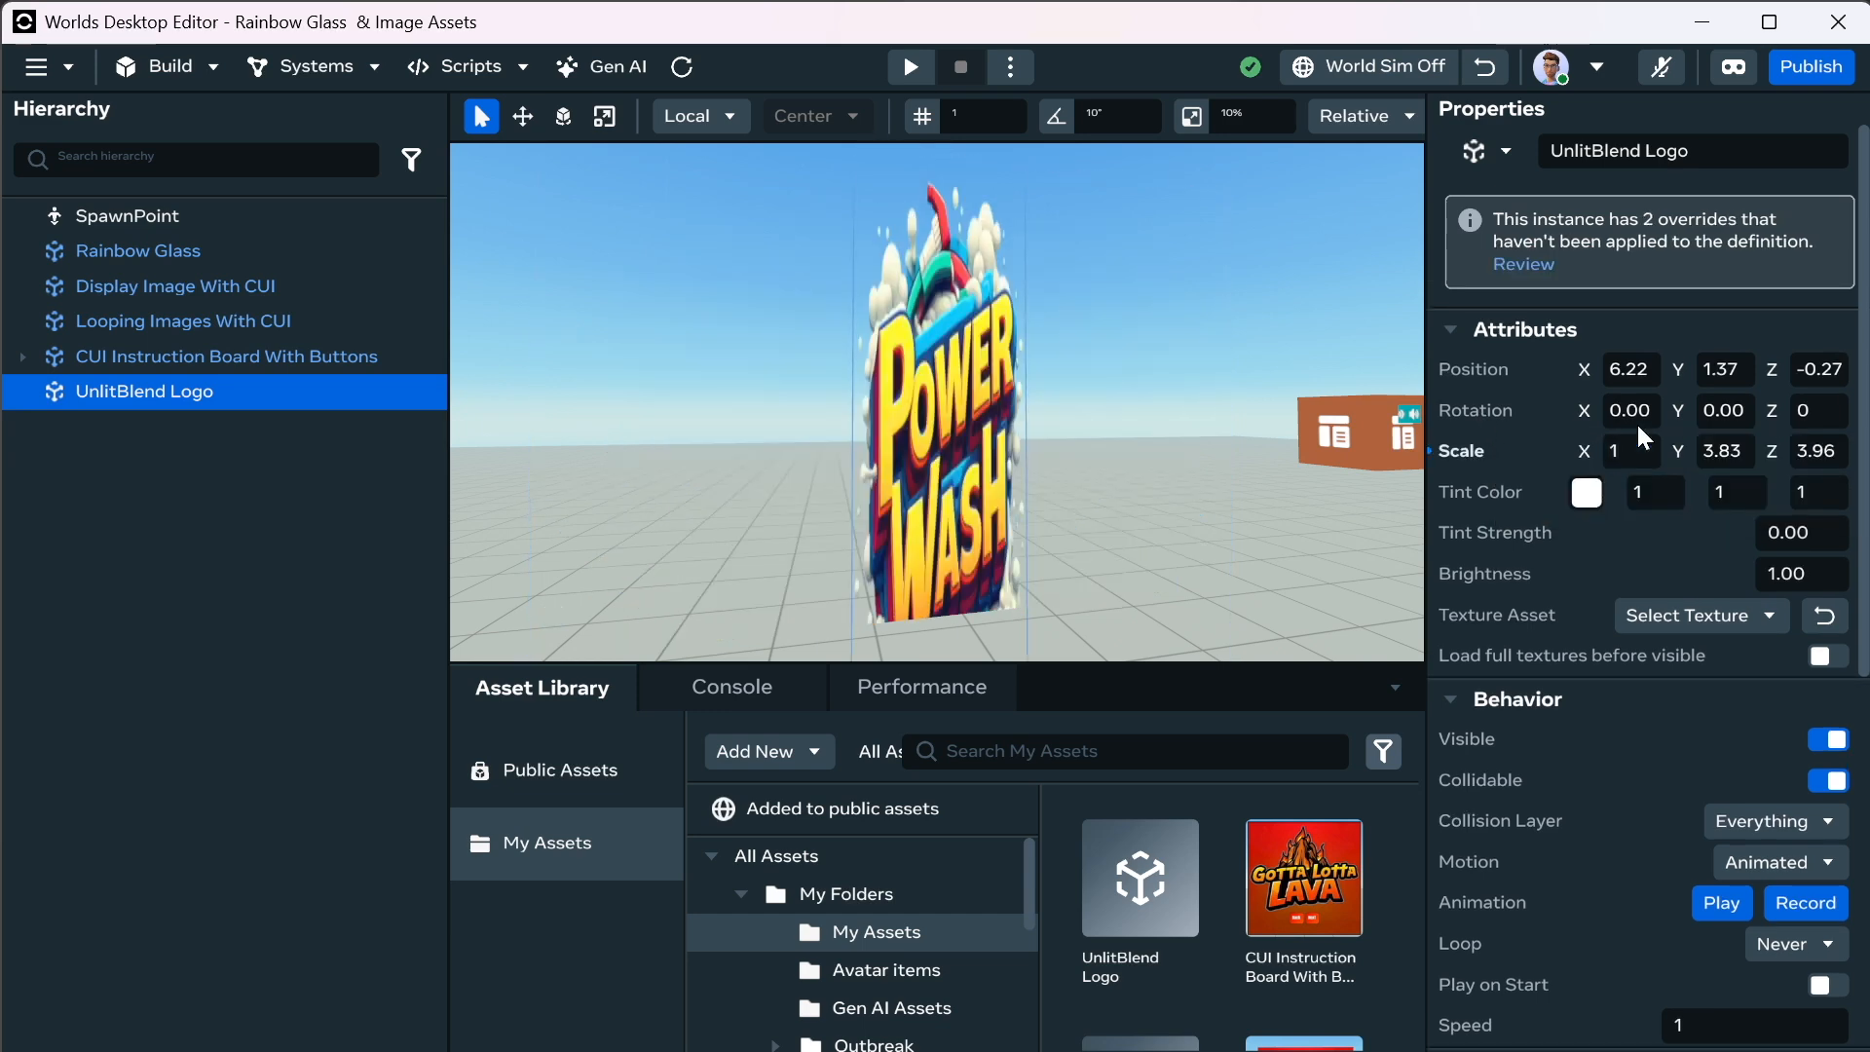
Set the Y and Z scale of the UnlitBlend Logo to 1.
click(1724, 454)
text(1)
key(Tab)
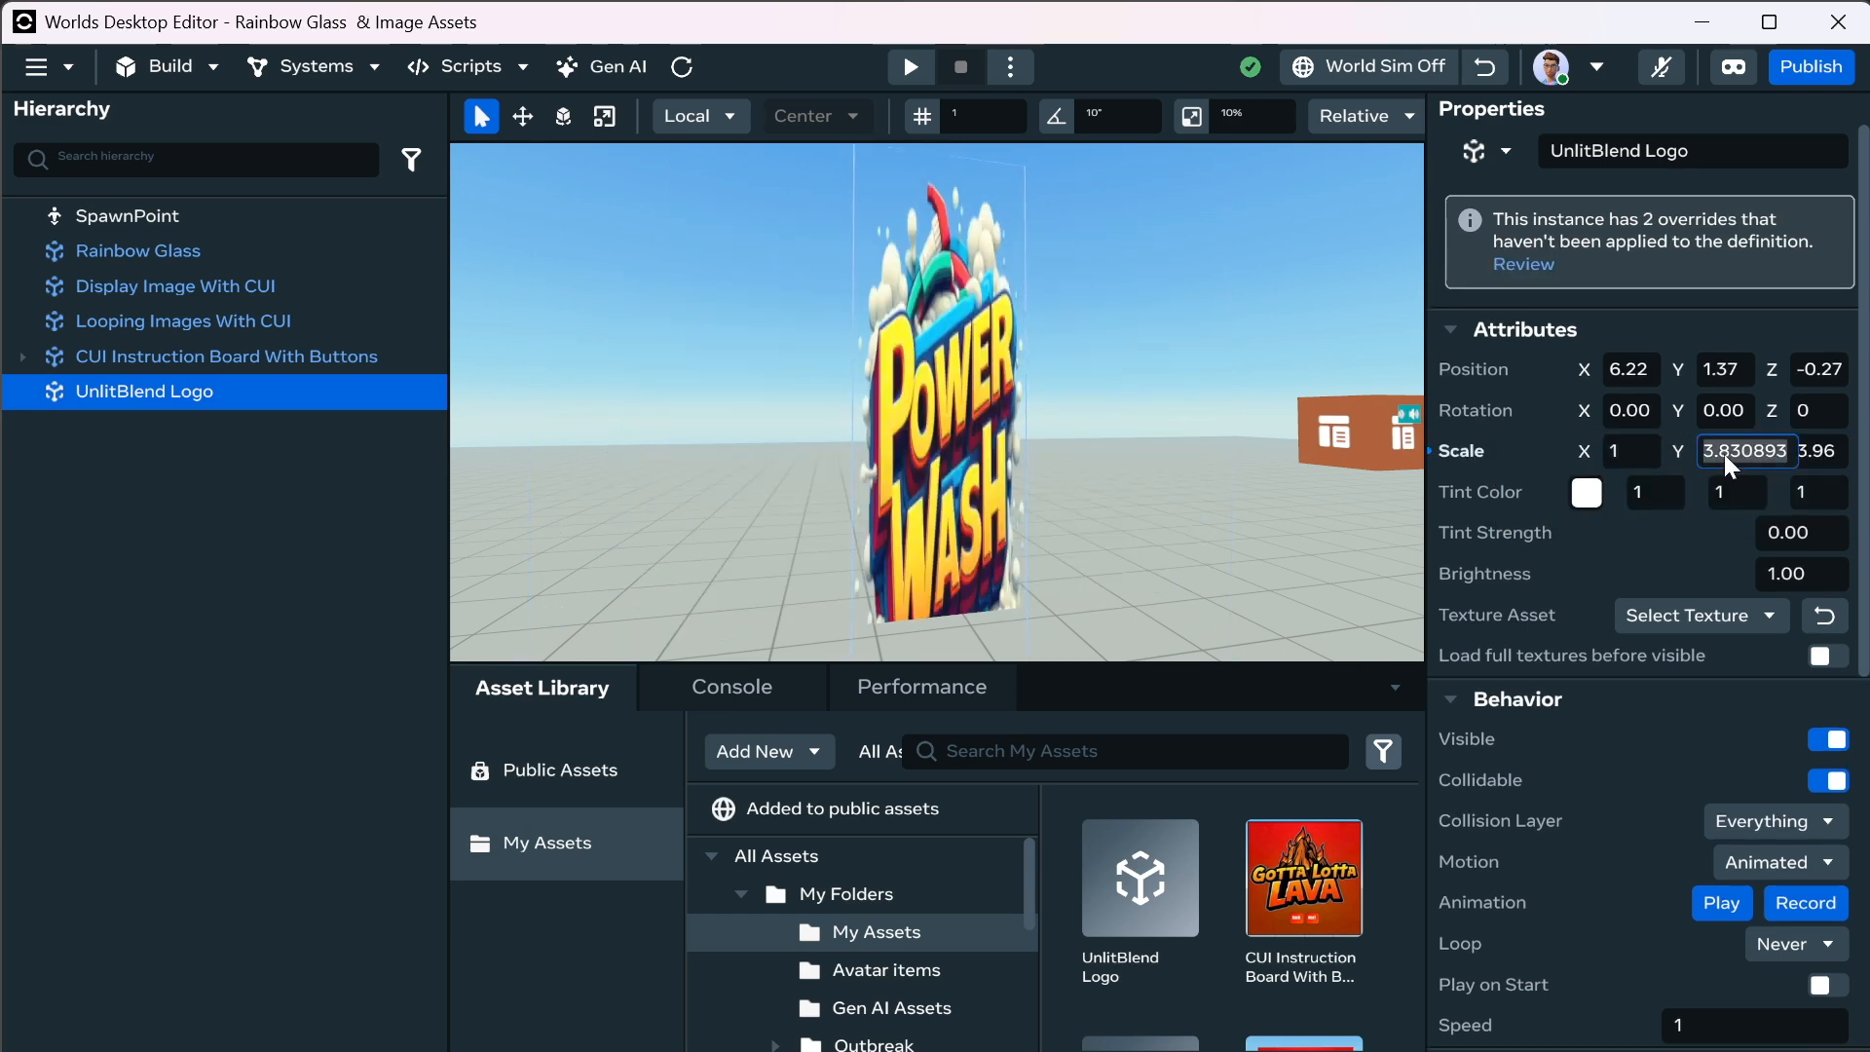
text(1)
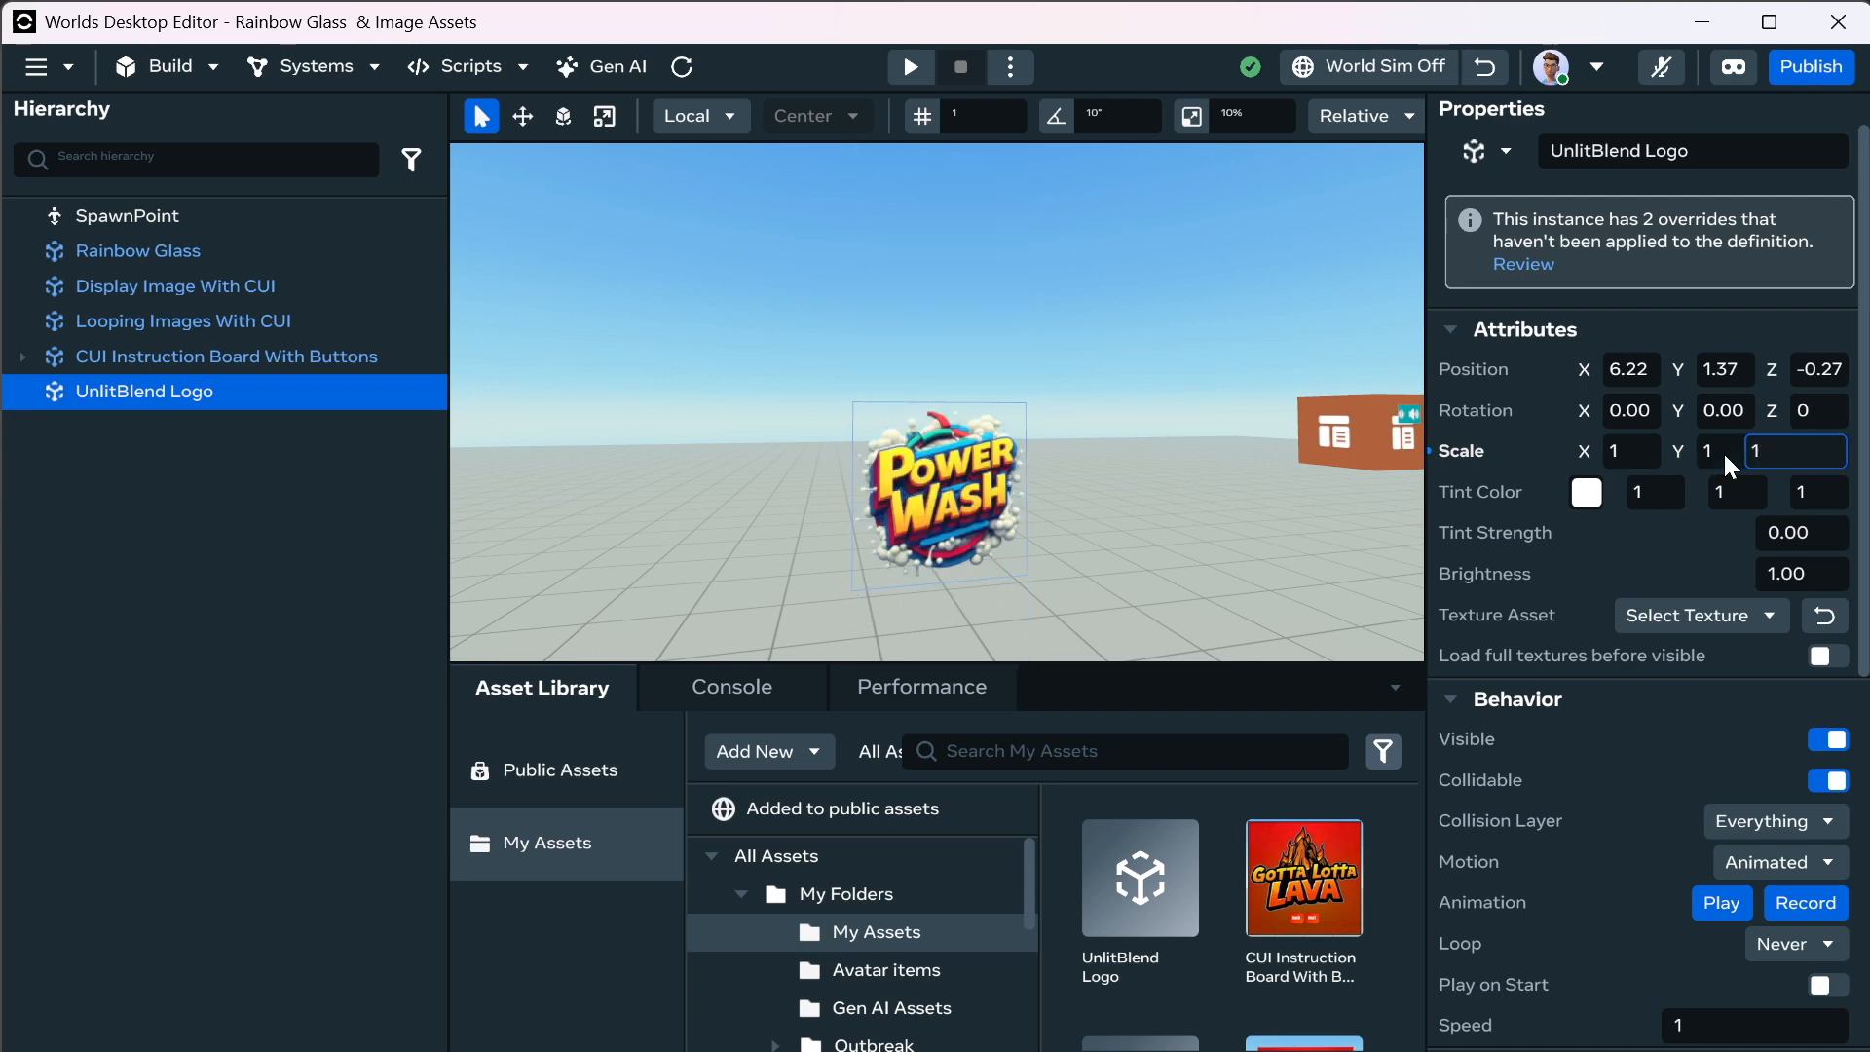
key(Return)
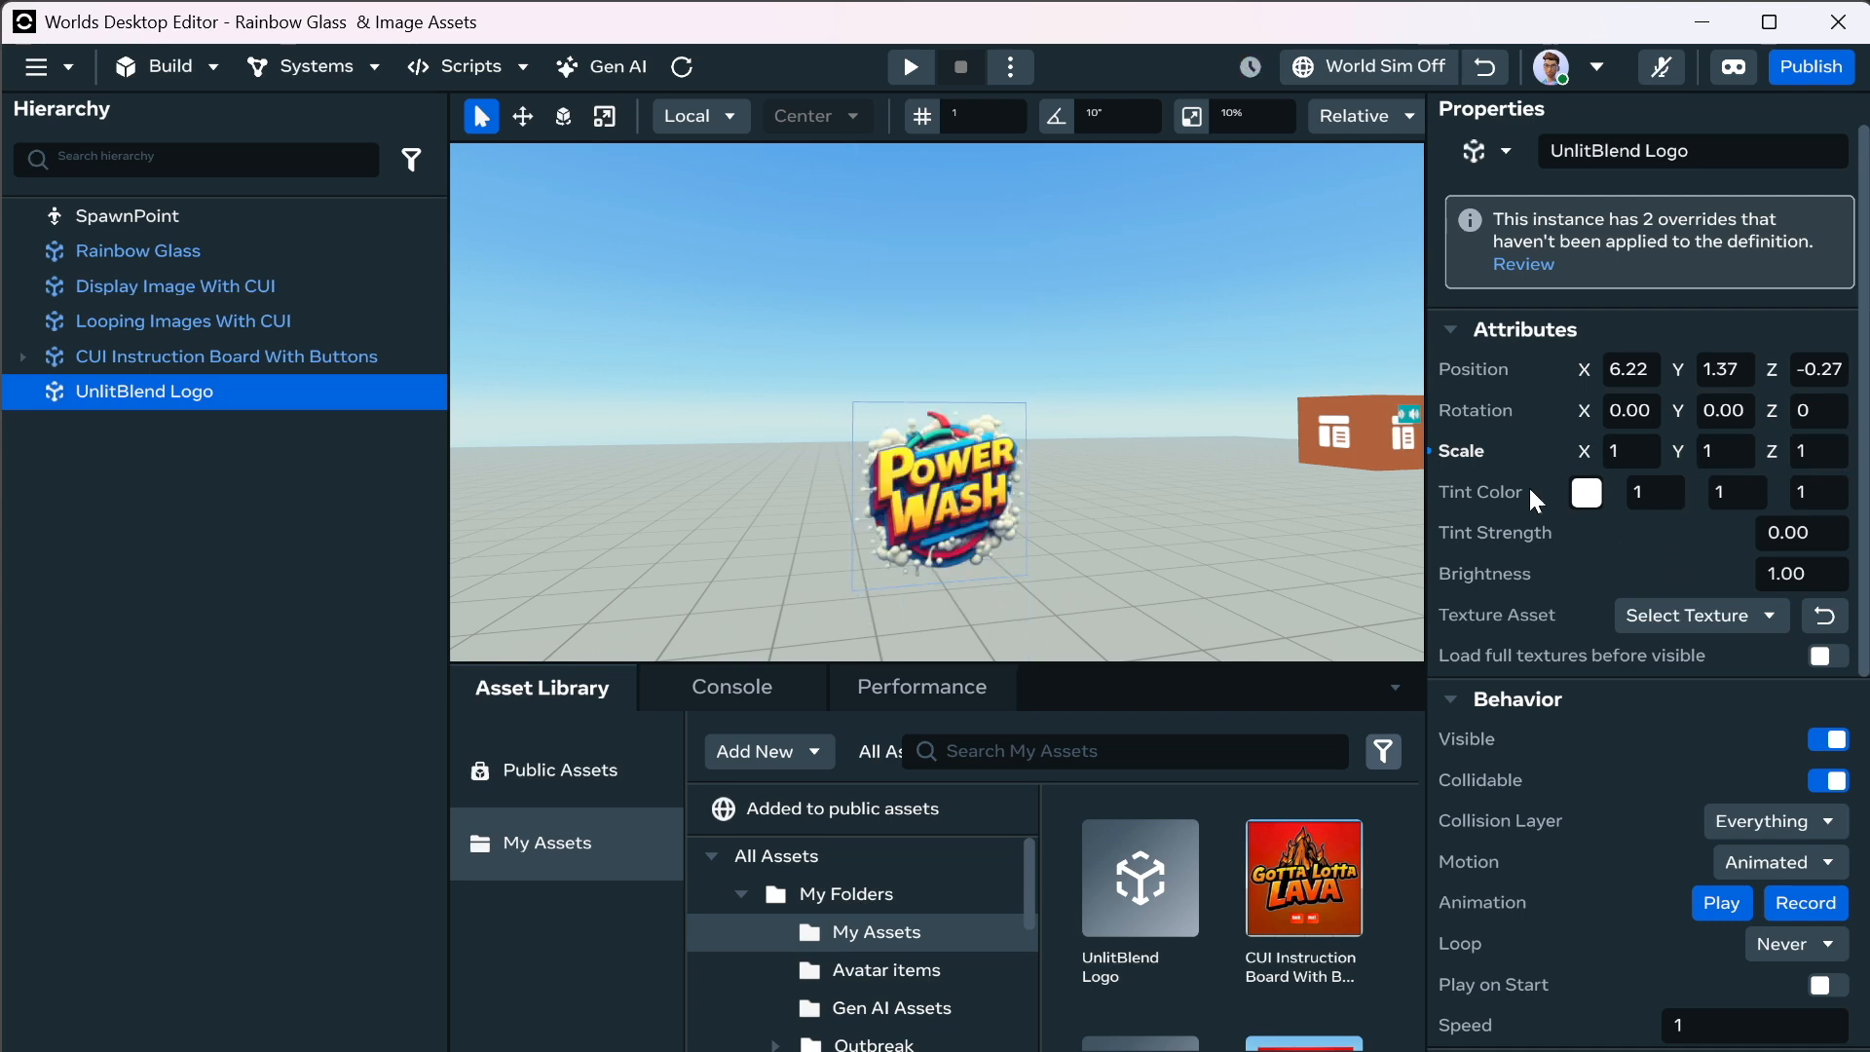
Attach the LoopingImages_Entity:AnimatedLogo script to the UnlitBlend Logo.
key(f)
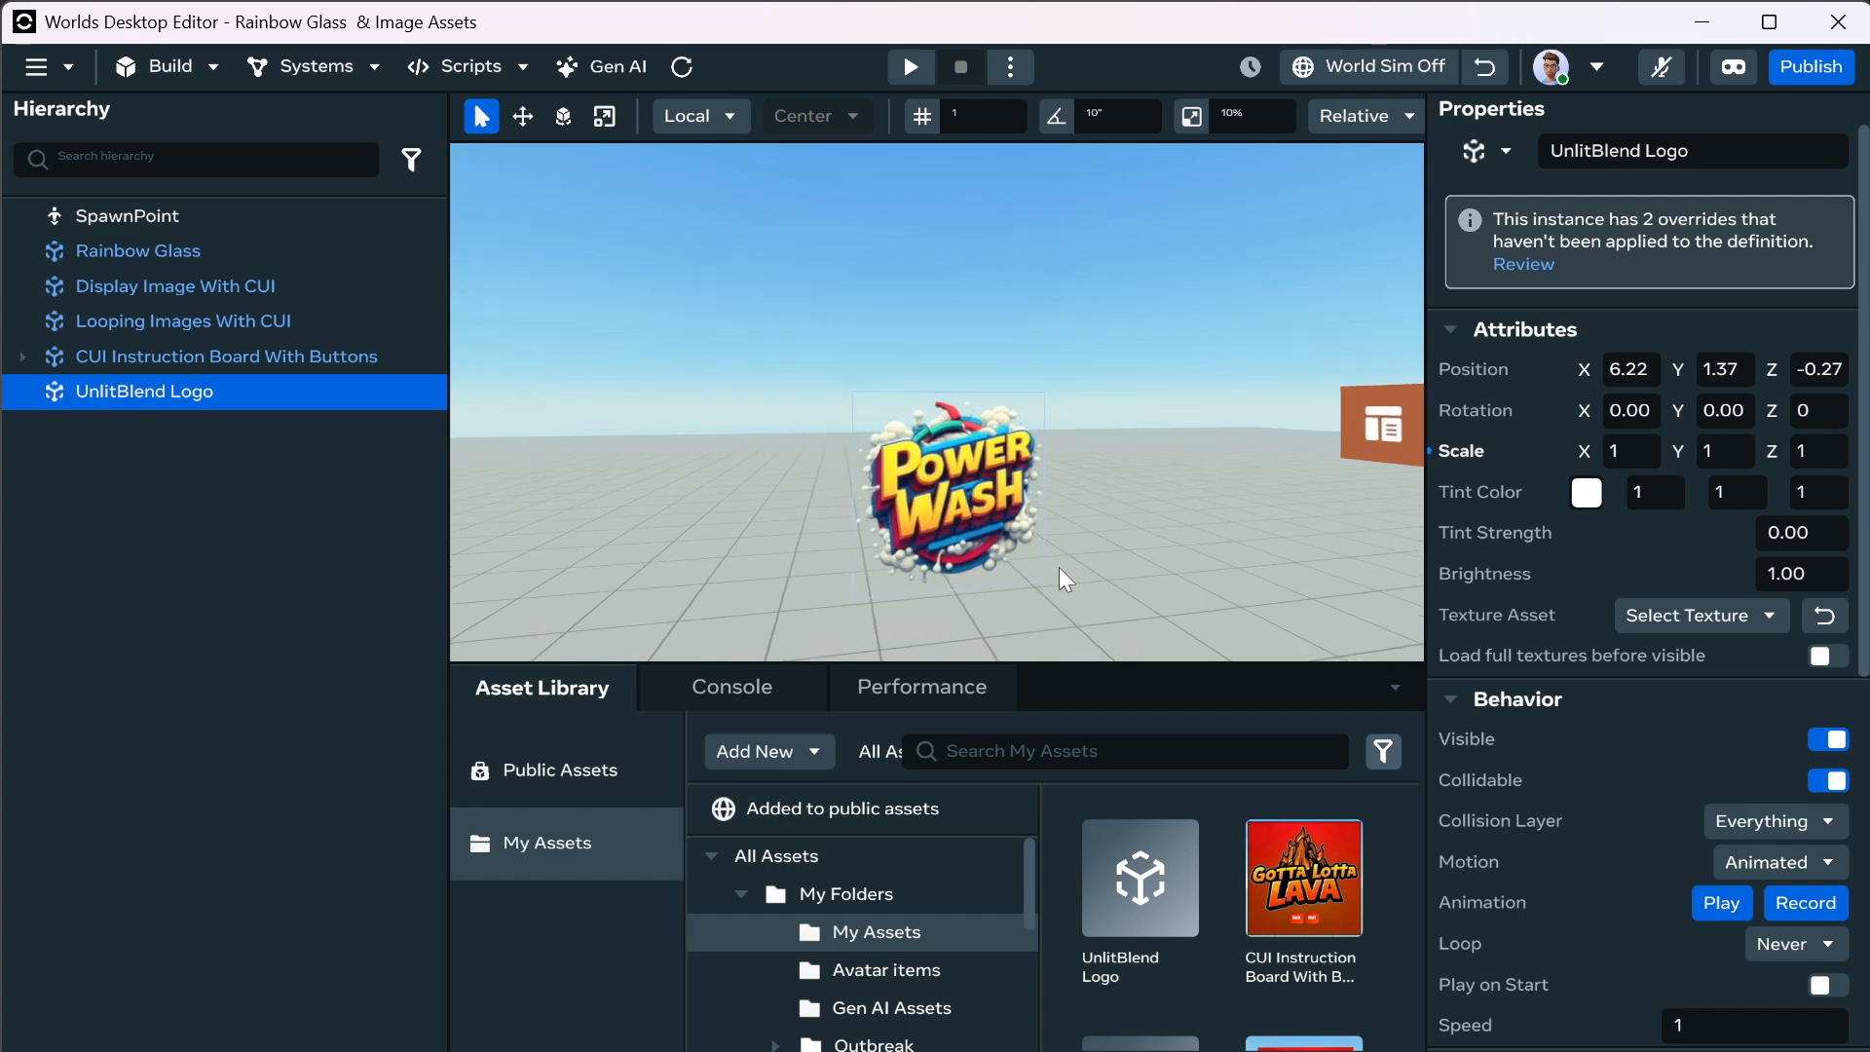
scroll(1622, 906, down, 8)
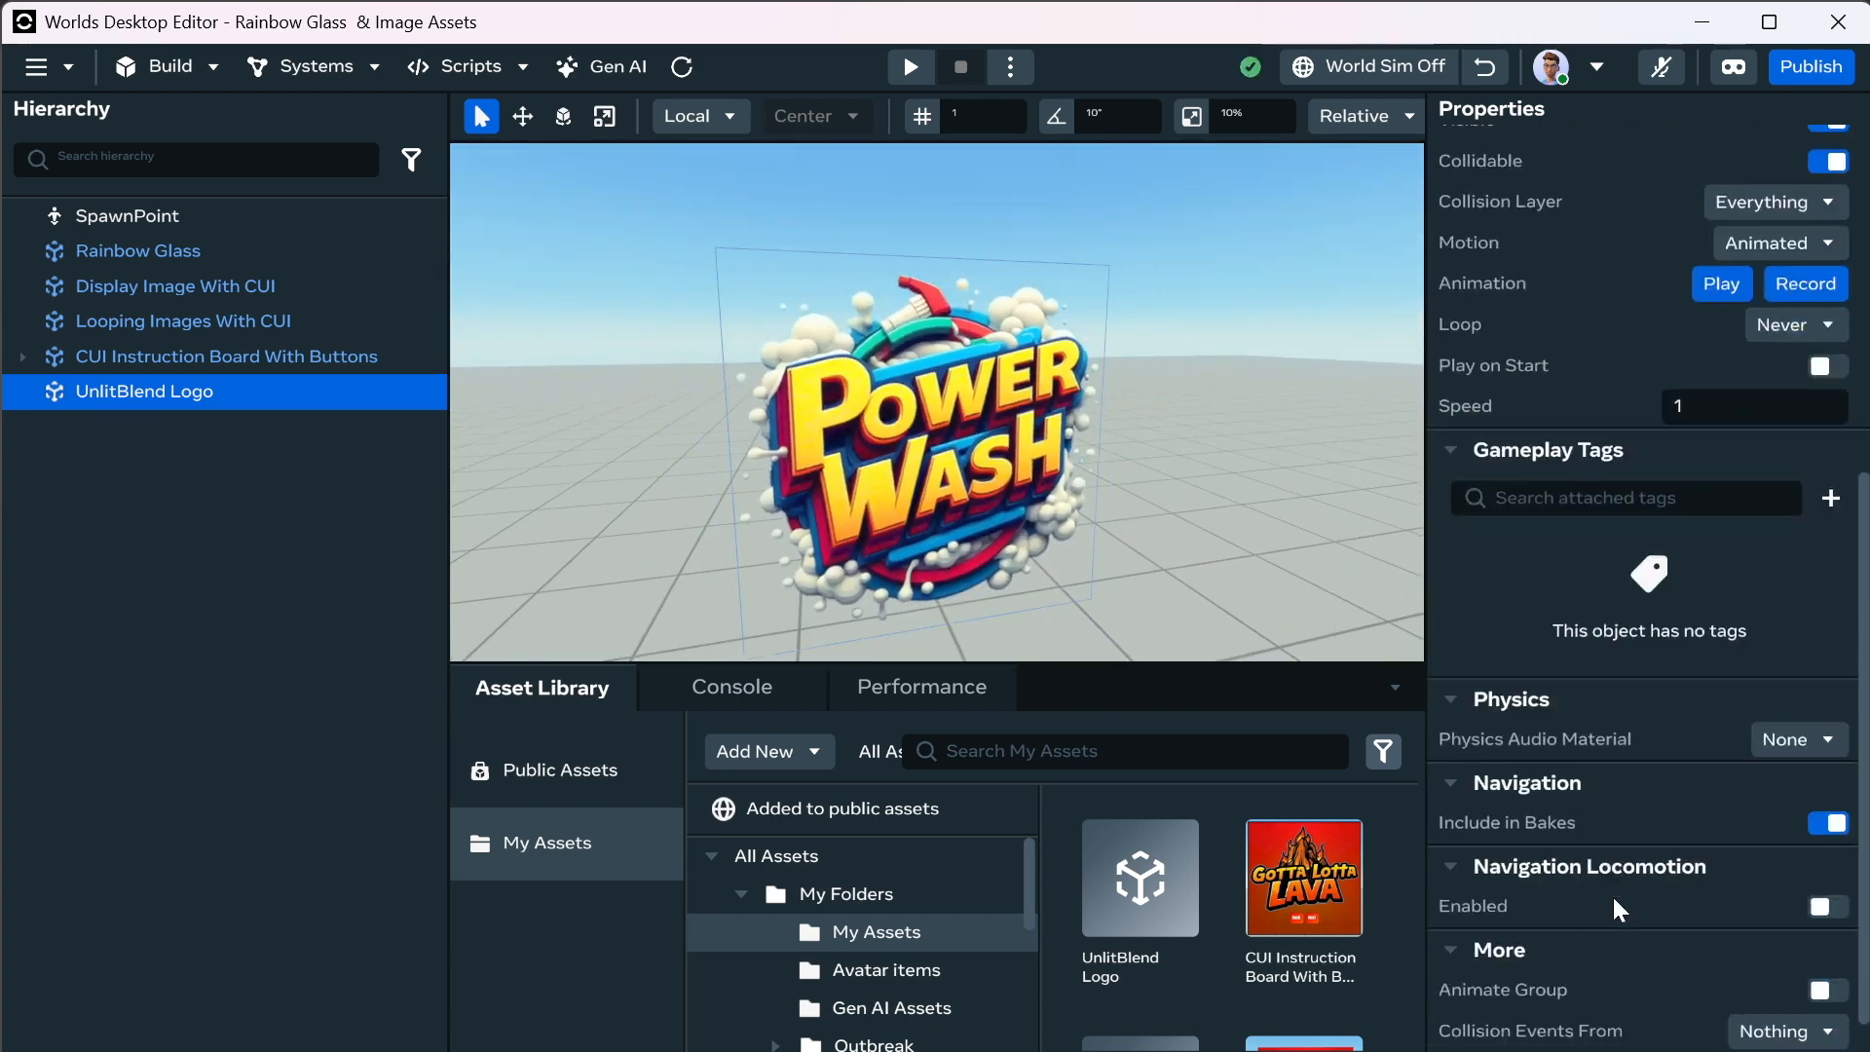
click(1761, 1044)
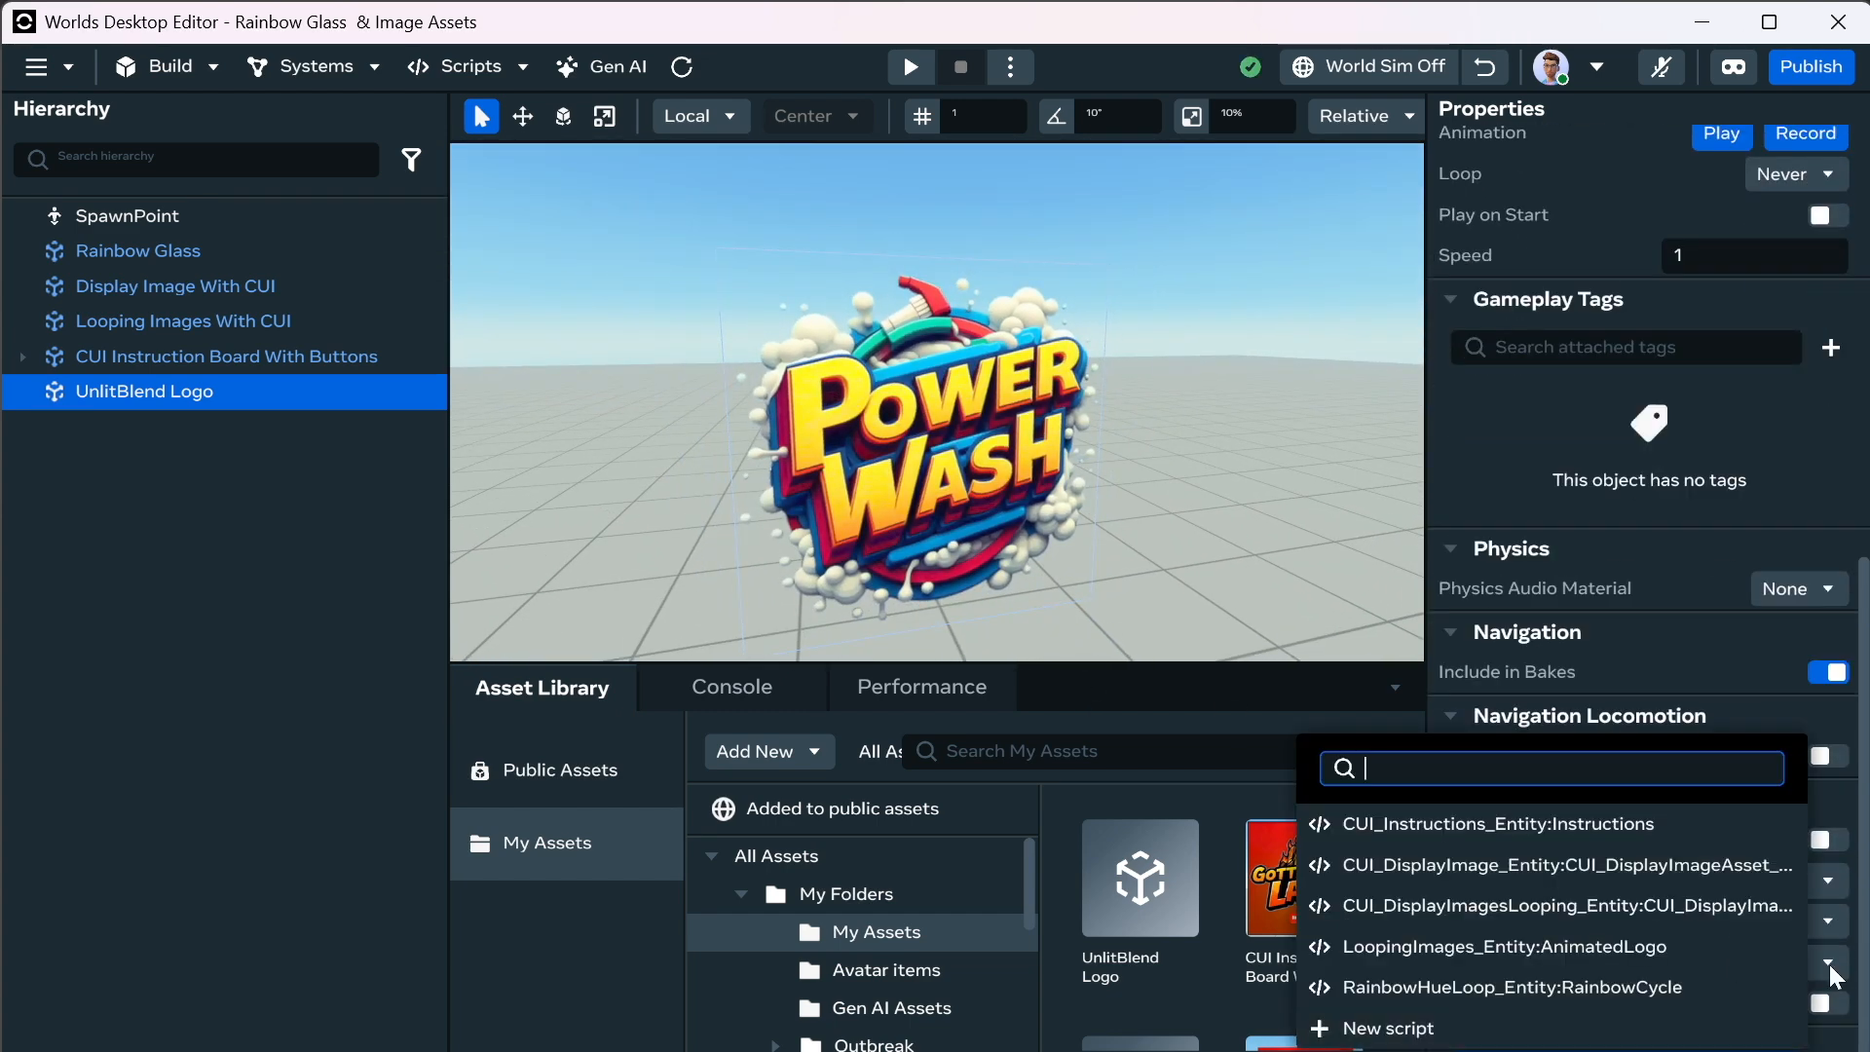
click(1513, 949)
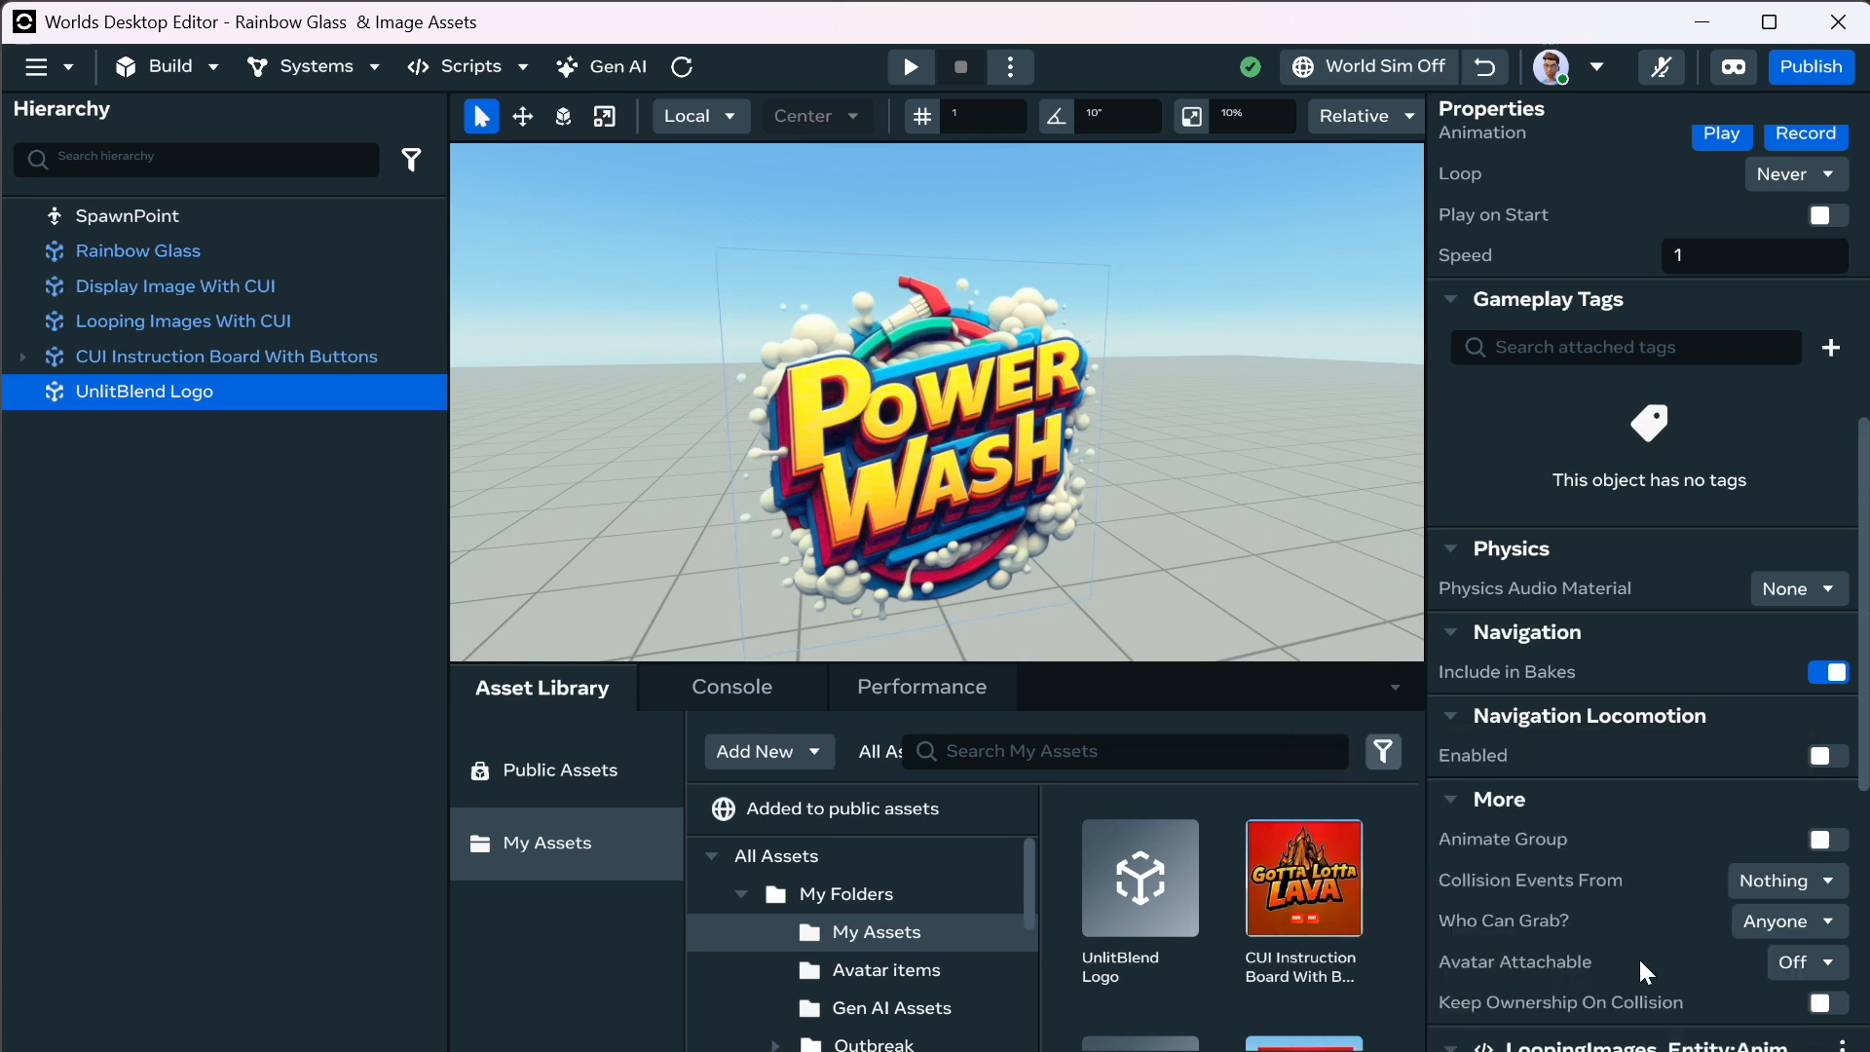
Set the script's speedMs to 1000 and briefly run the world simulation to test the image loop.
scroll(1635, 969, down, 5)
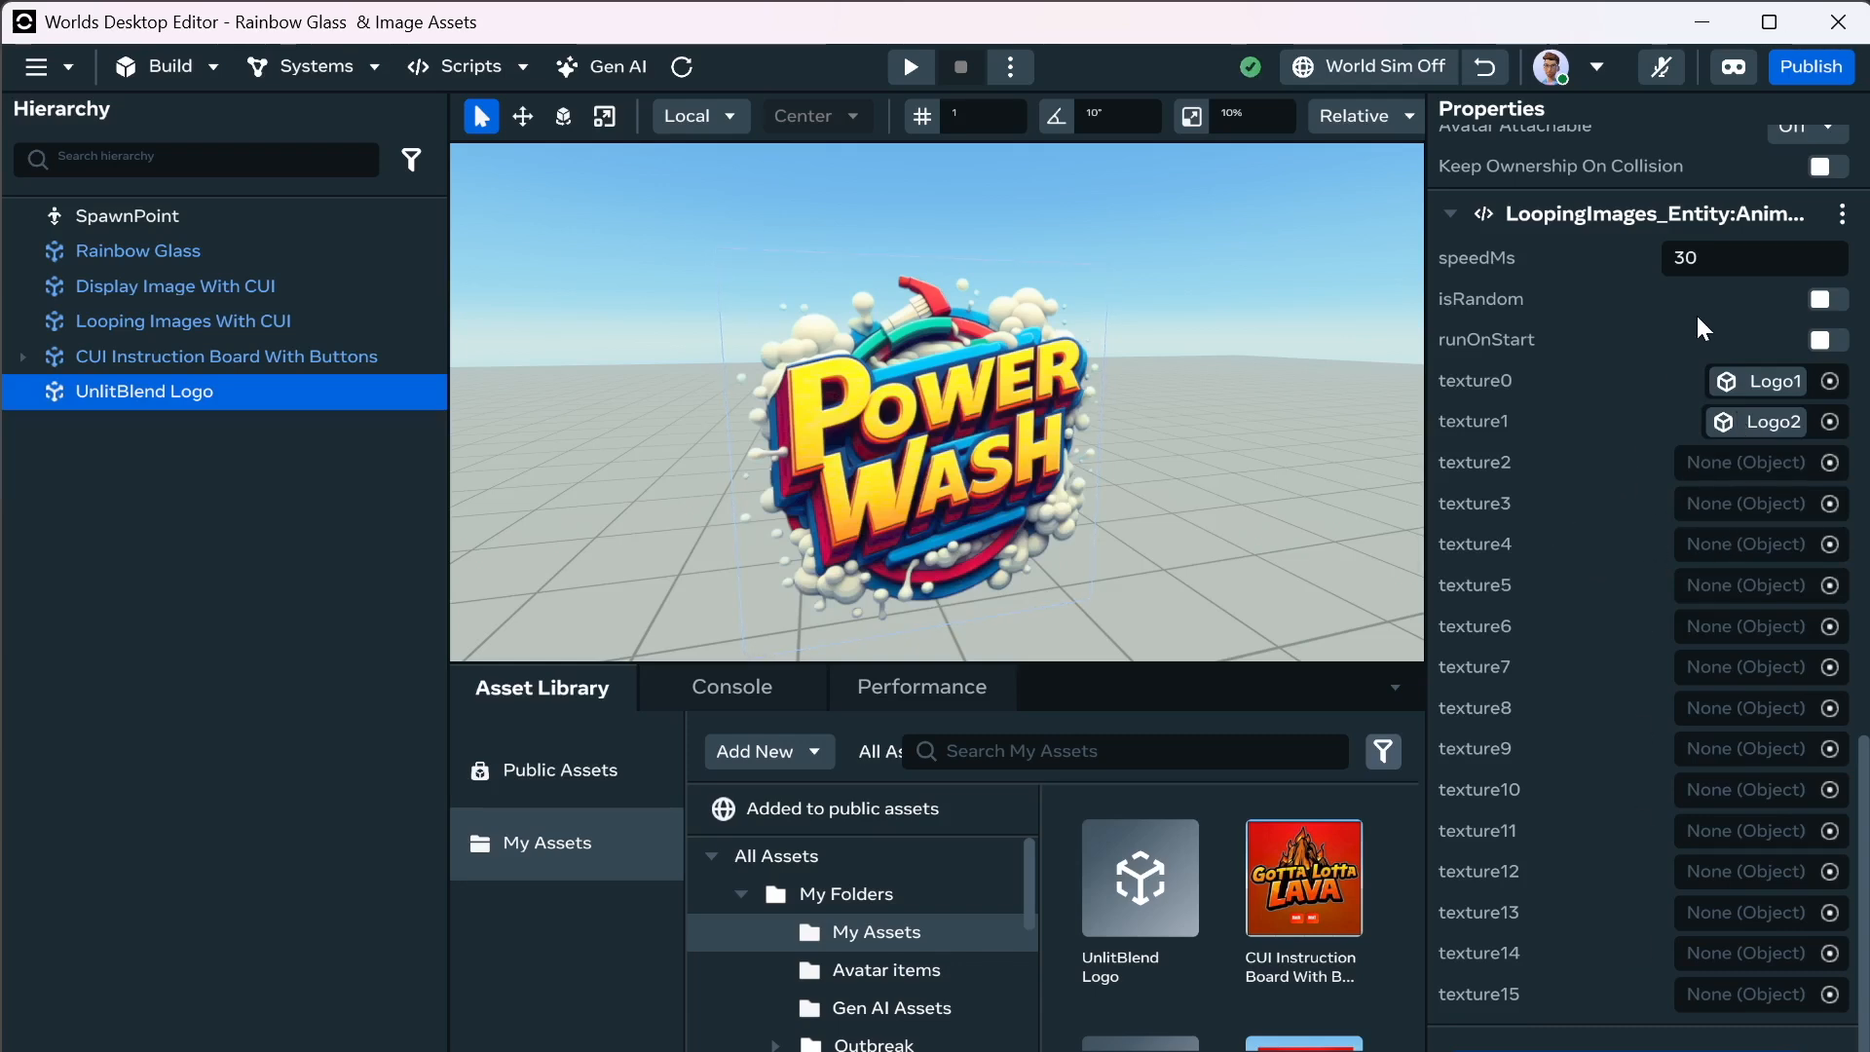
click(1722, 261)
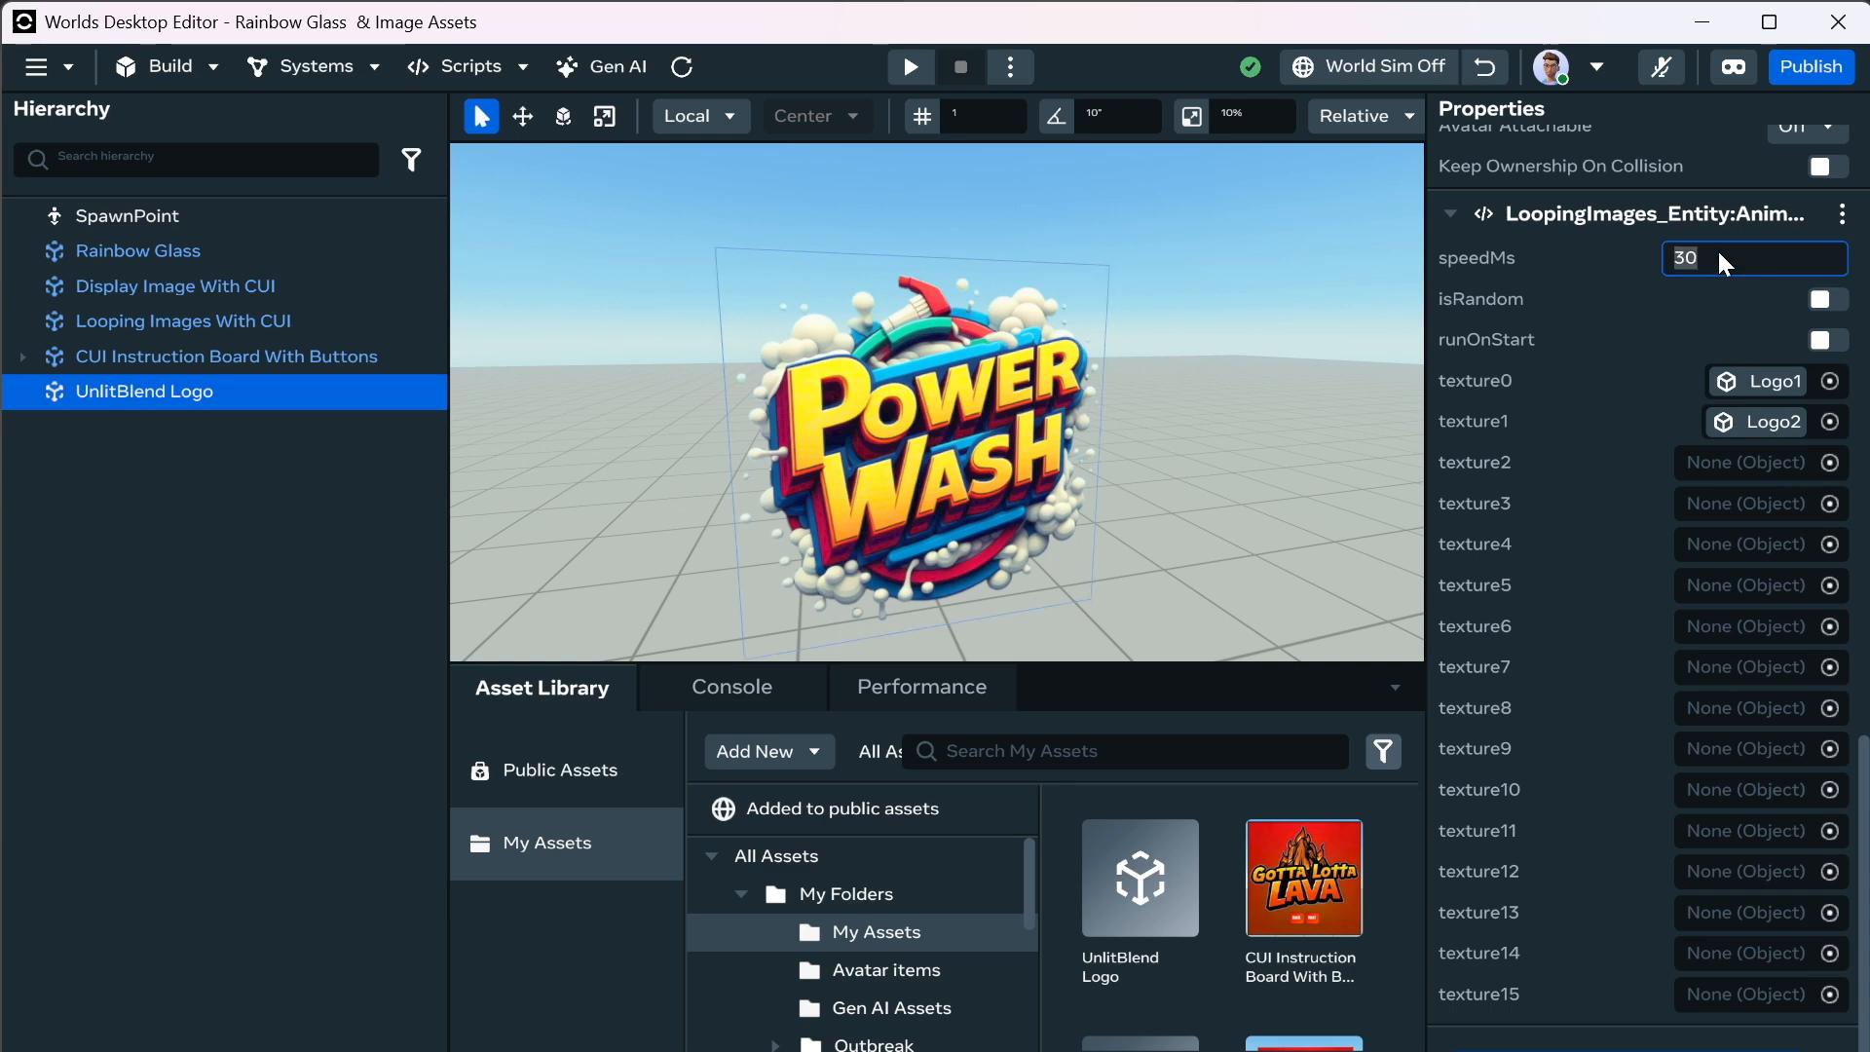
text(1000)
click(1654, 356)
click(1447, 70)
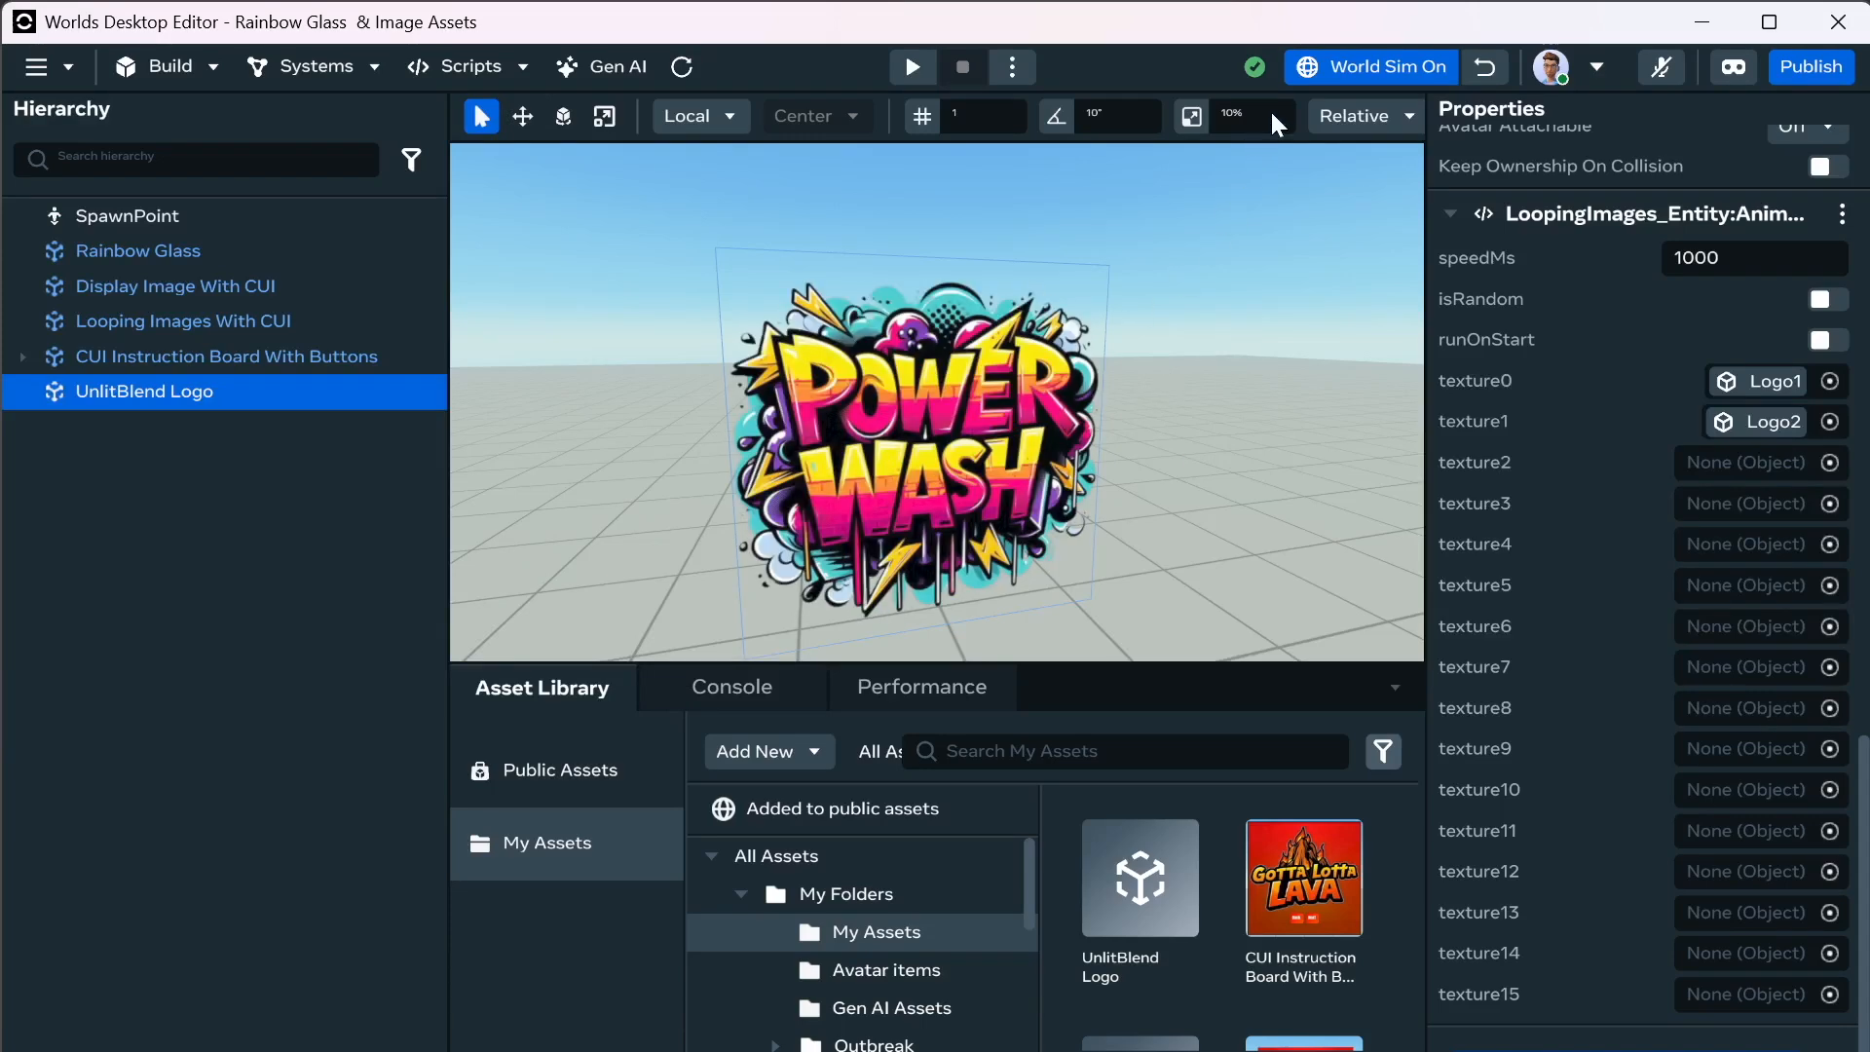
click(1398, 70)
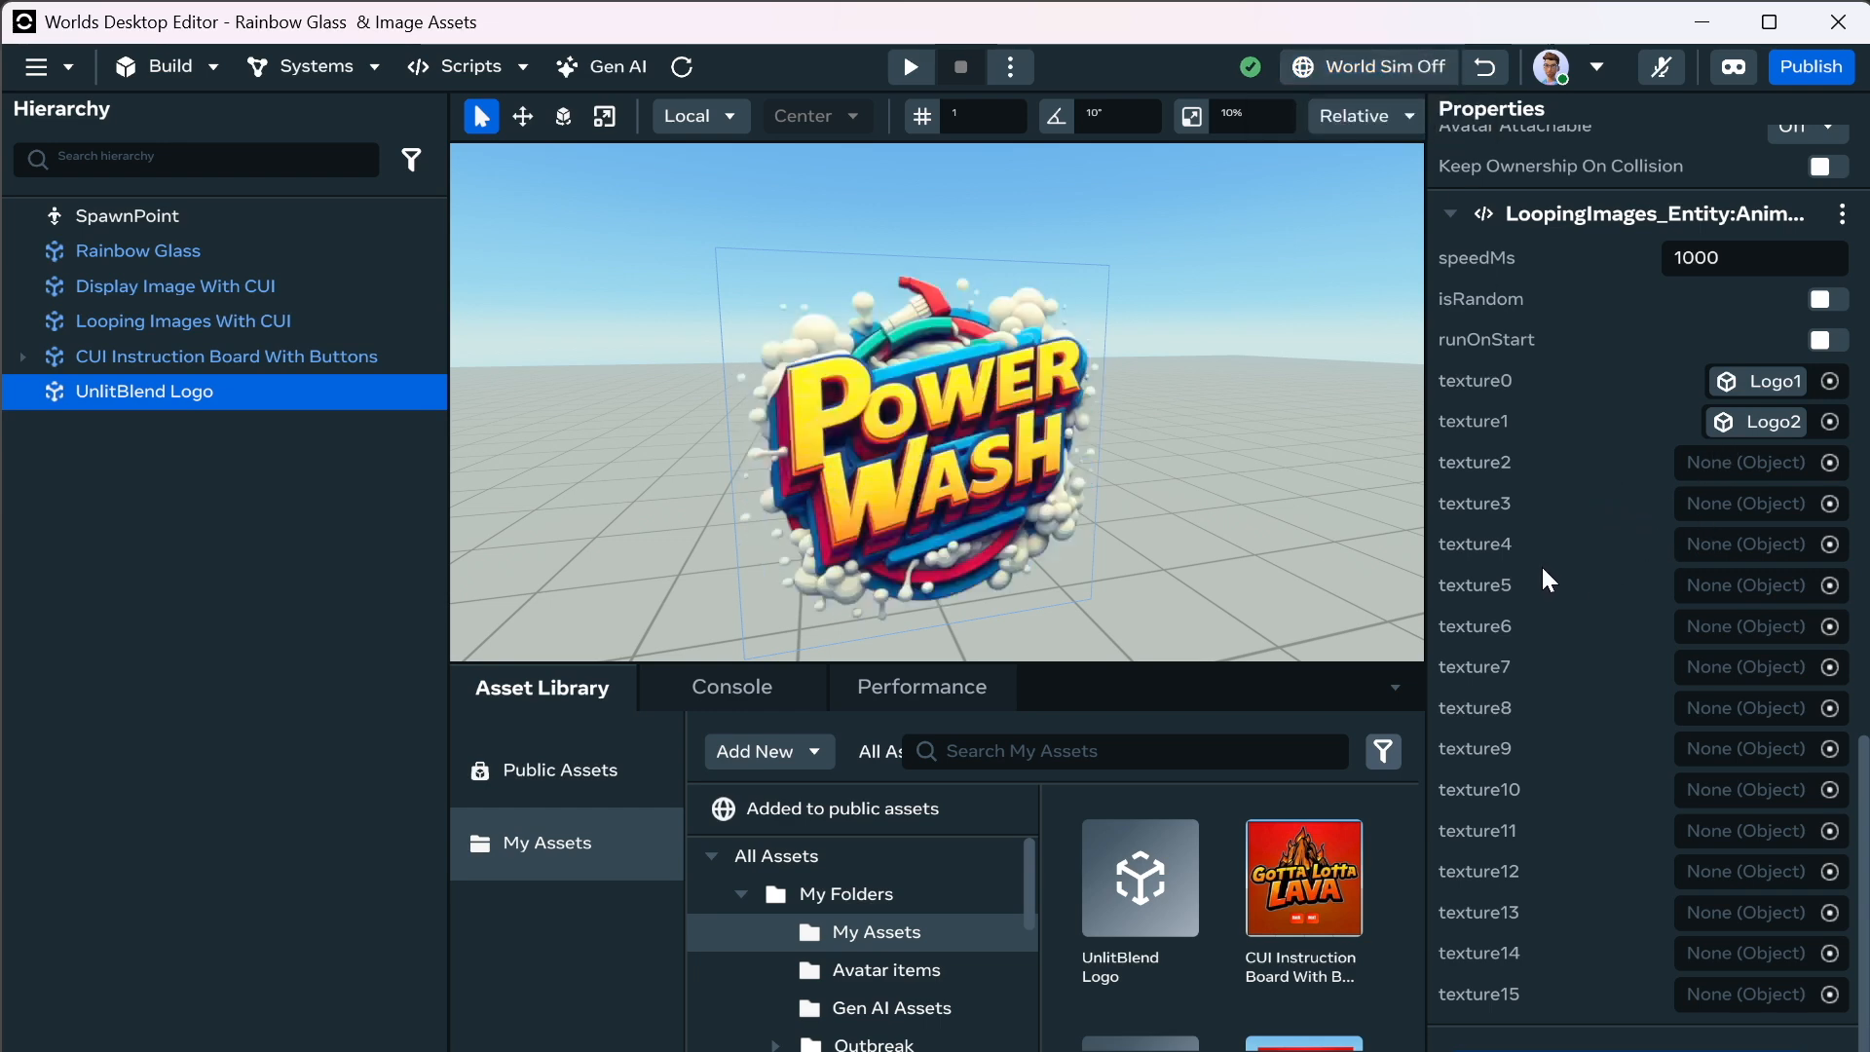
Assign the 01 Logo Higher image from the Gotta Lotta Lava Instructions folder to texture2.
scroll(1297, 851, down, 2)
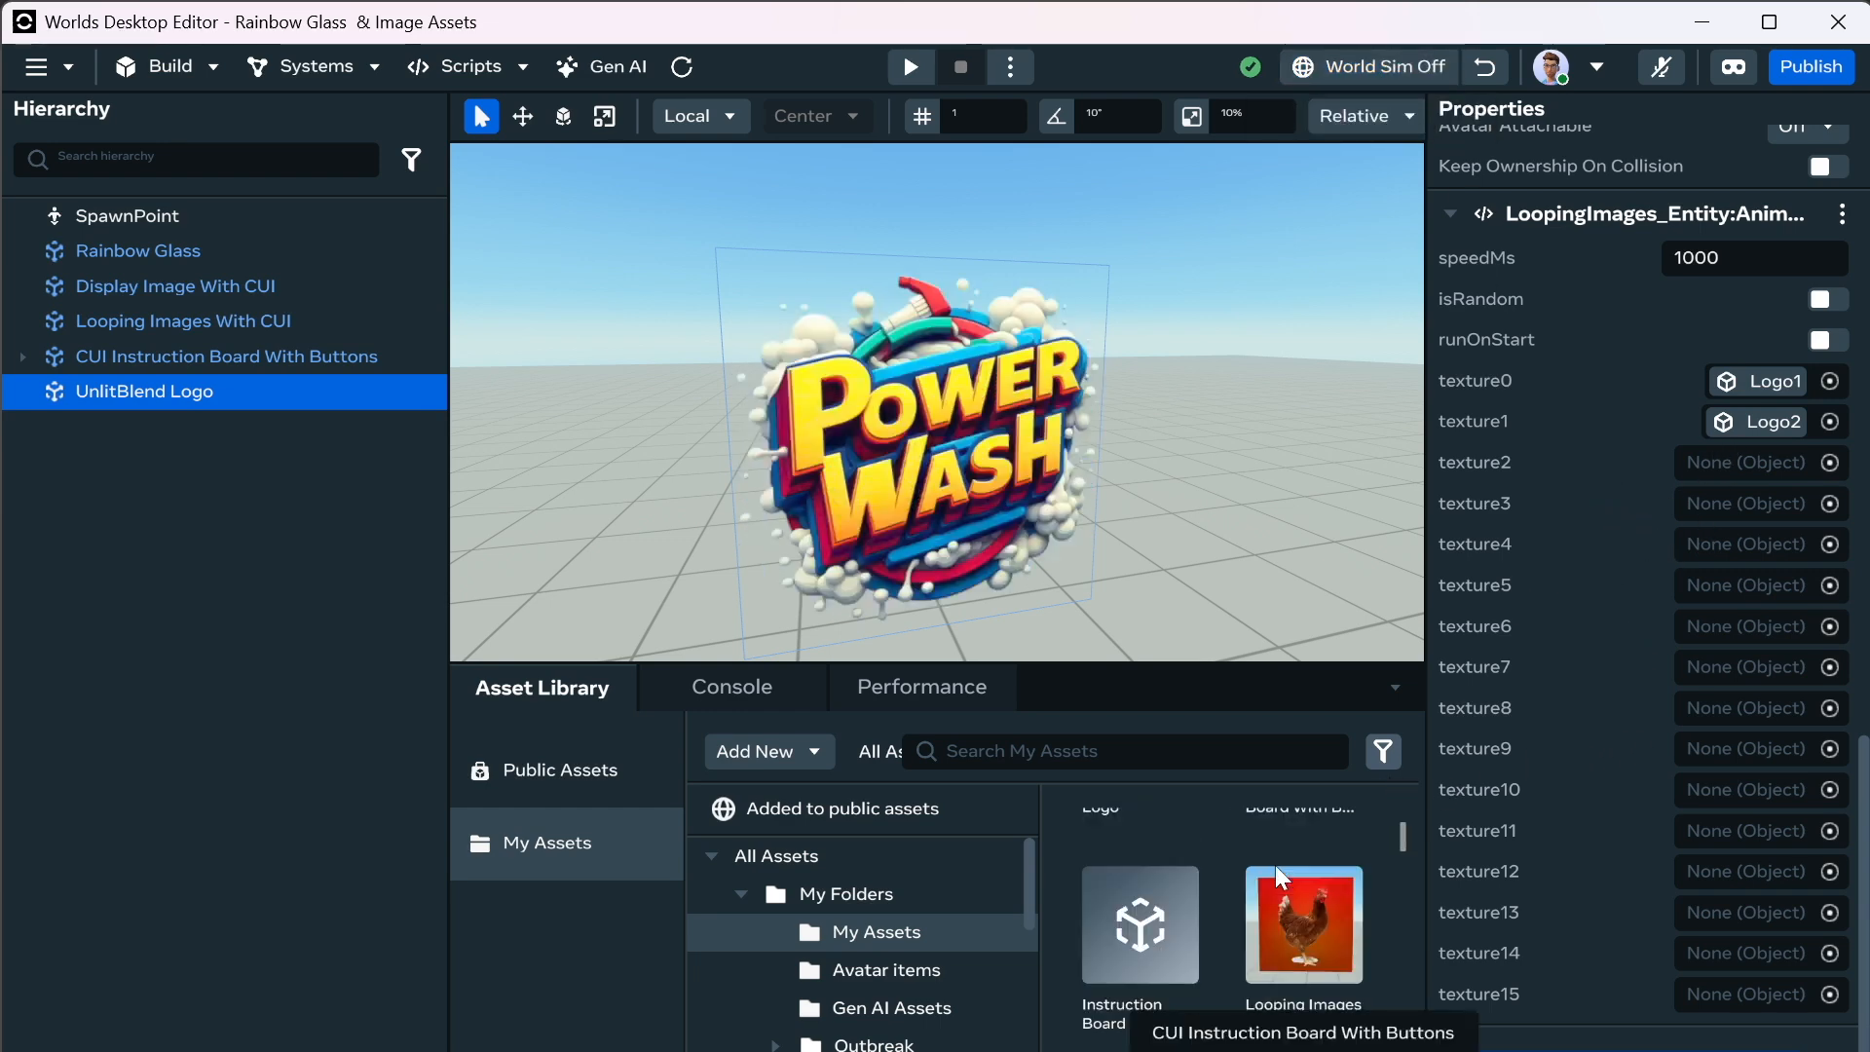
scroll(913, 949, down, 5)
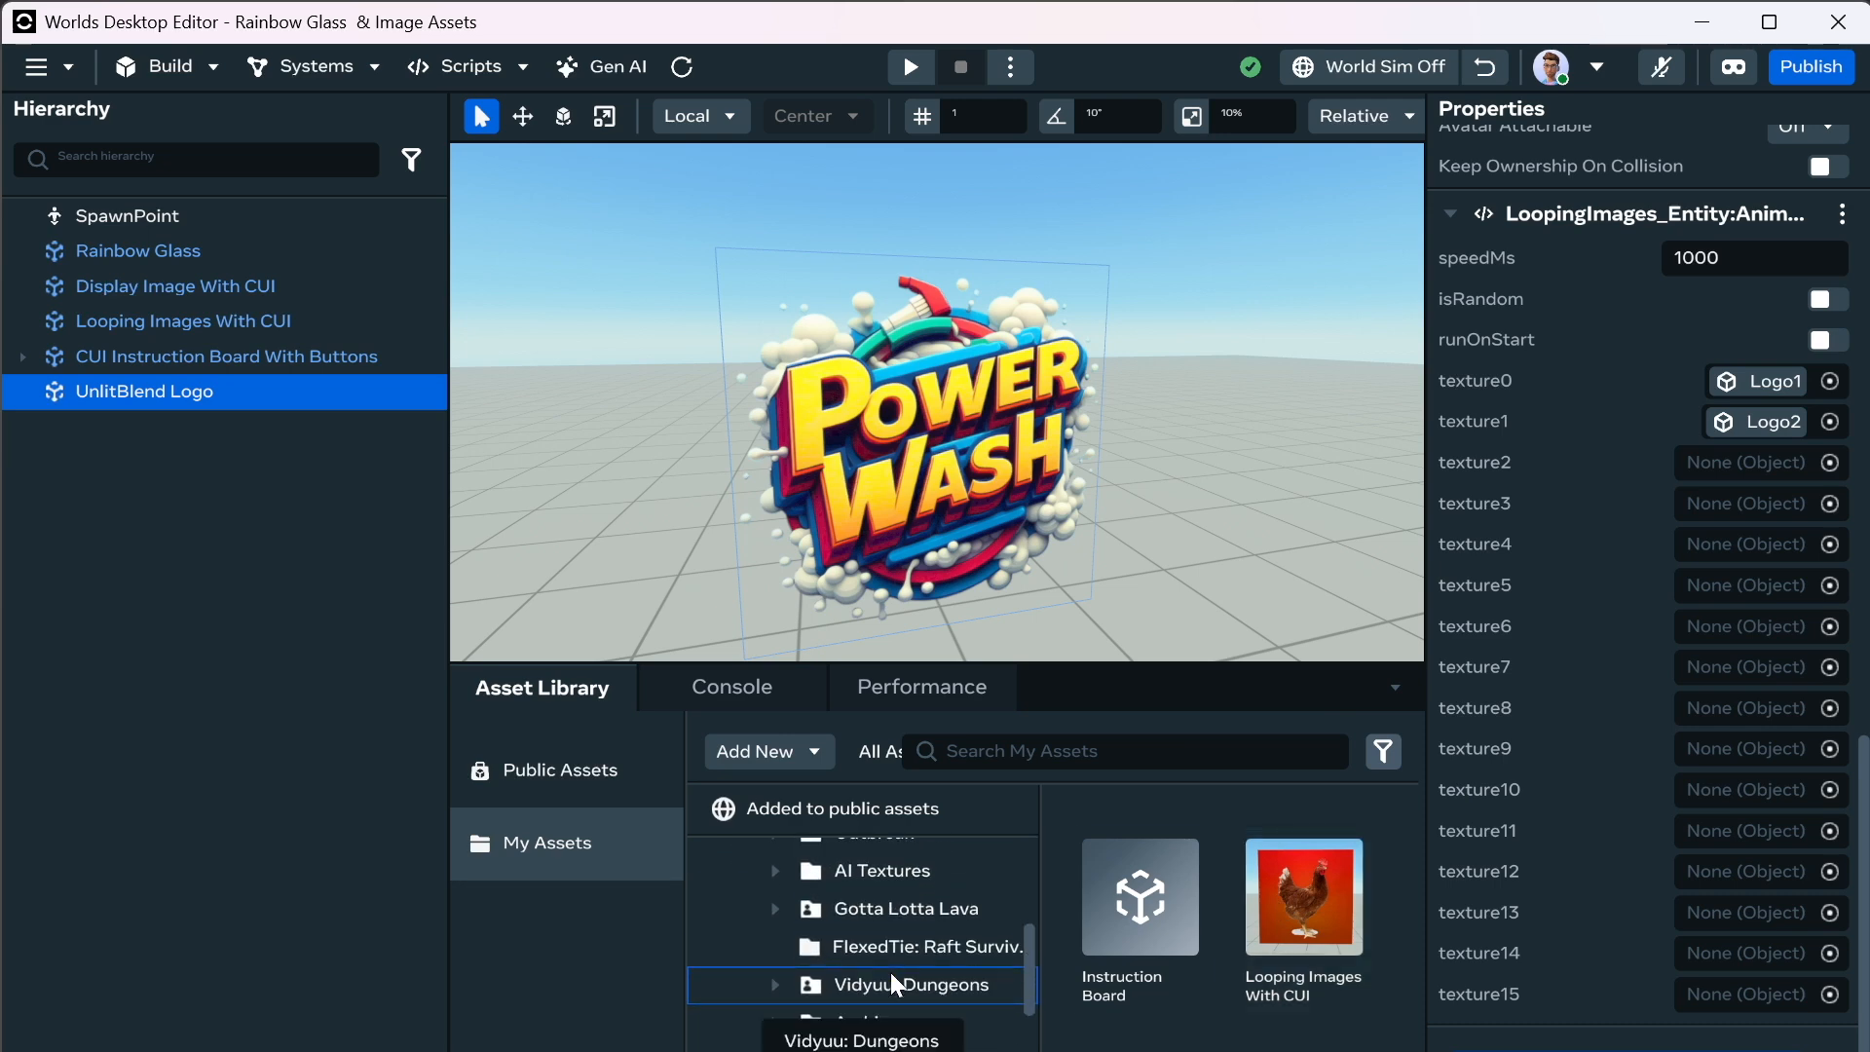
click(908, 925)
click(925, 987)
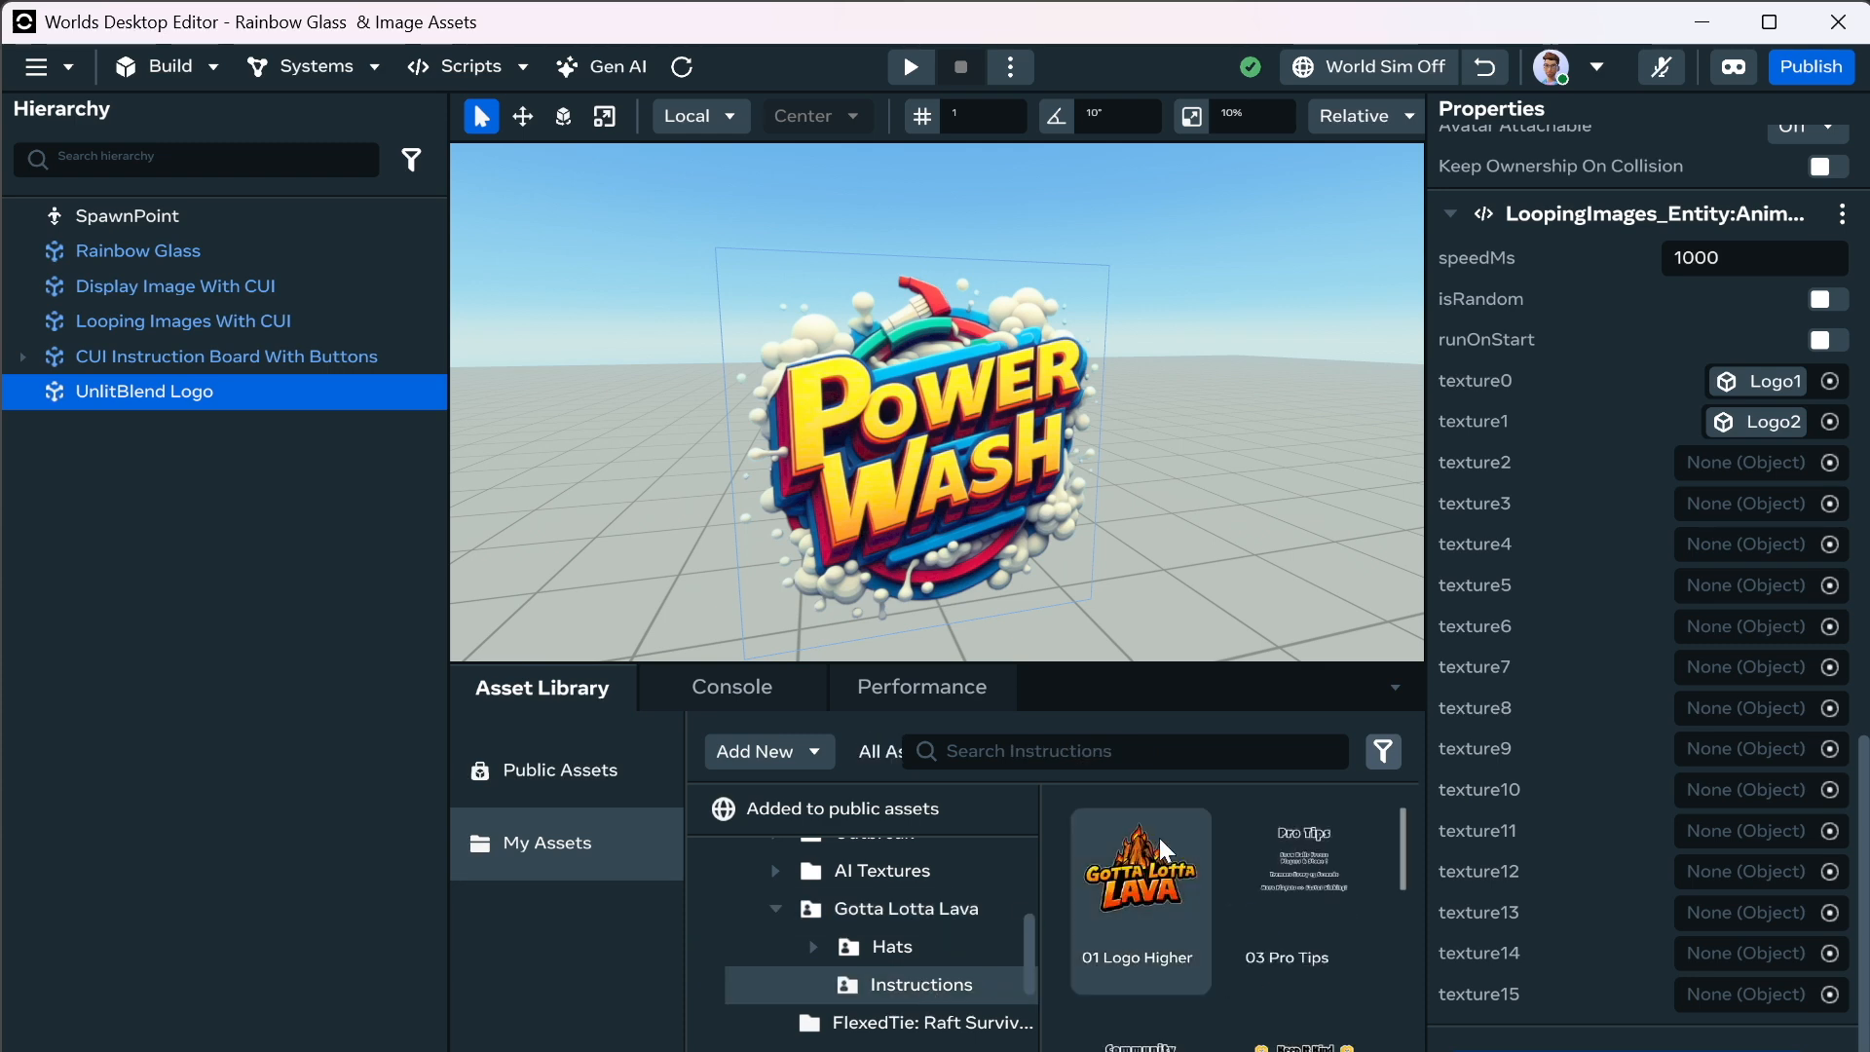
drag(1165, 851, 1795, 478)
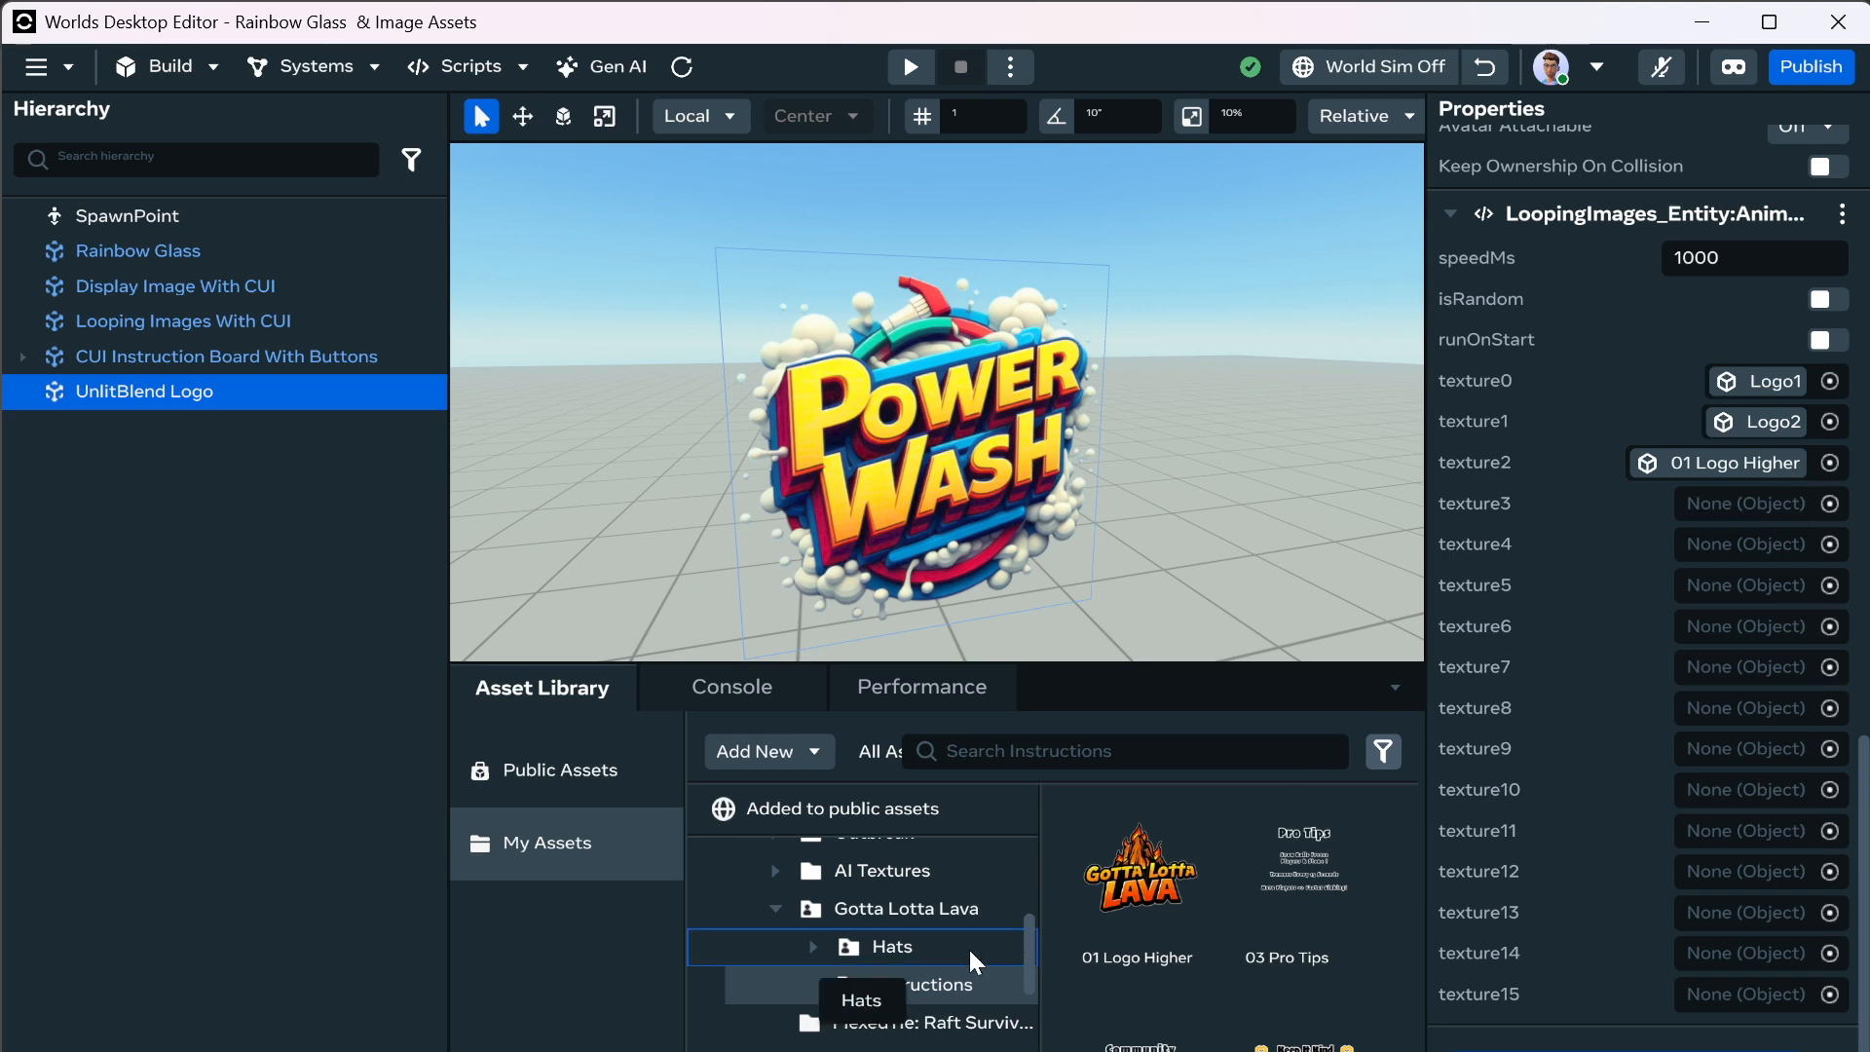
Assign the Logo2 image from the Big Wall Logos folder of the power washing assets to texture3.
scroll(977, 965, down, 4)
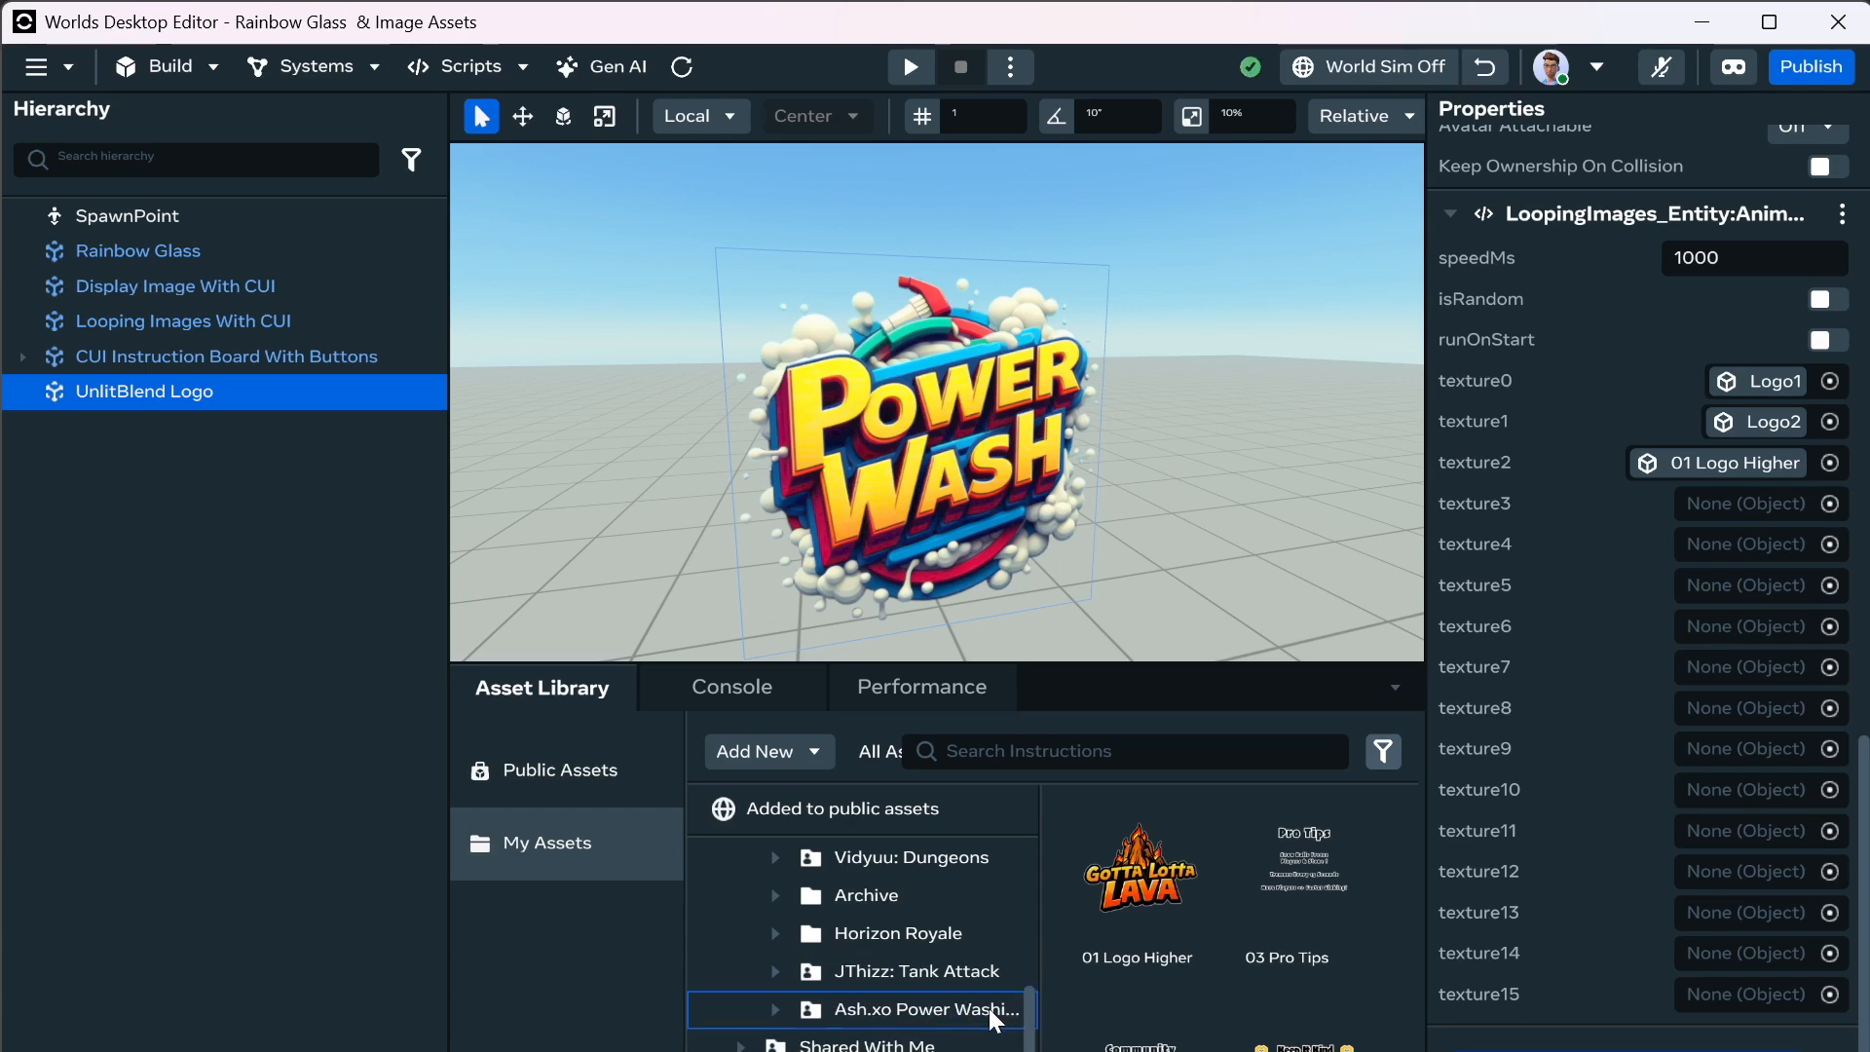
click(991, 1013)
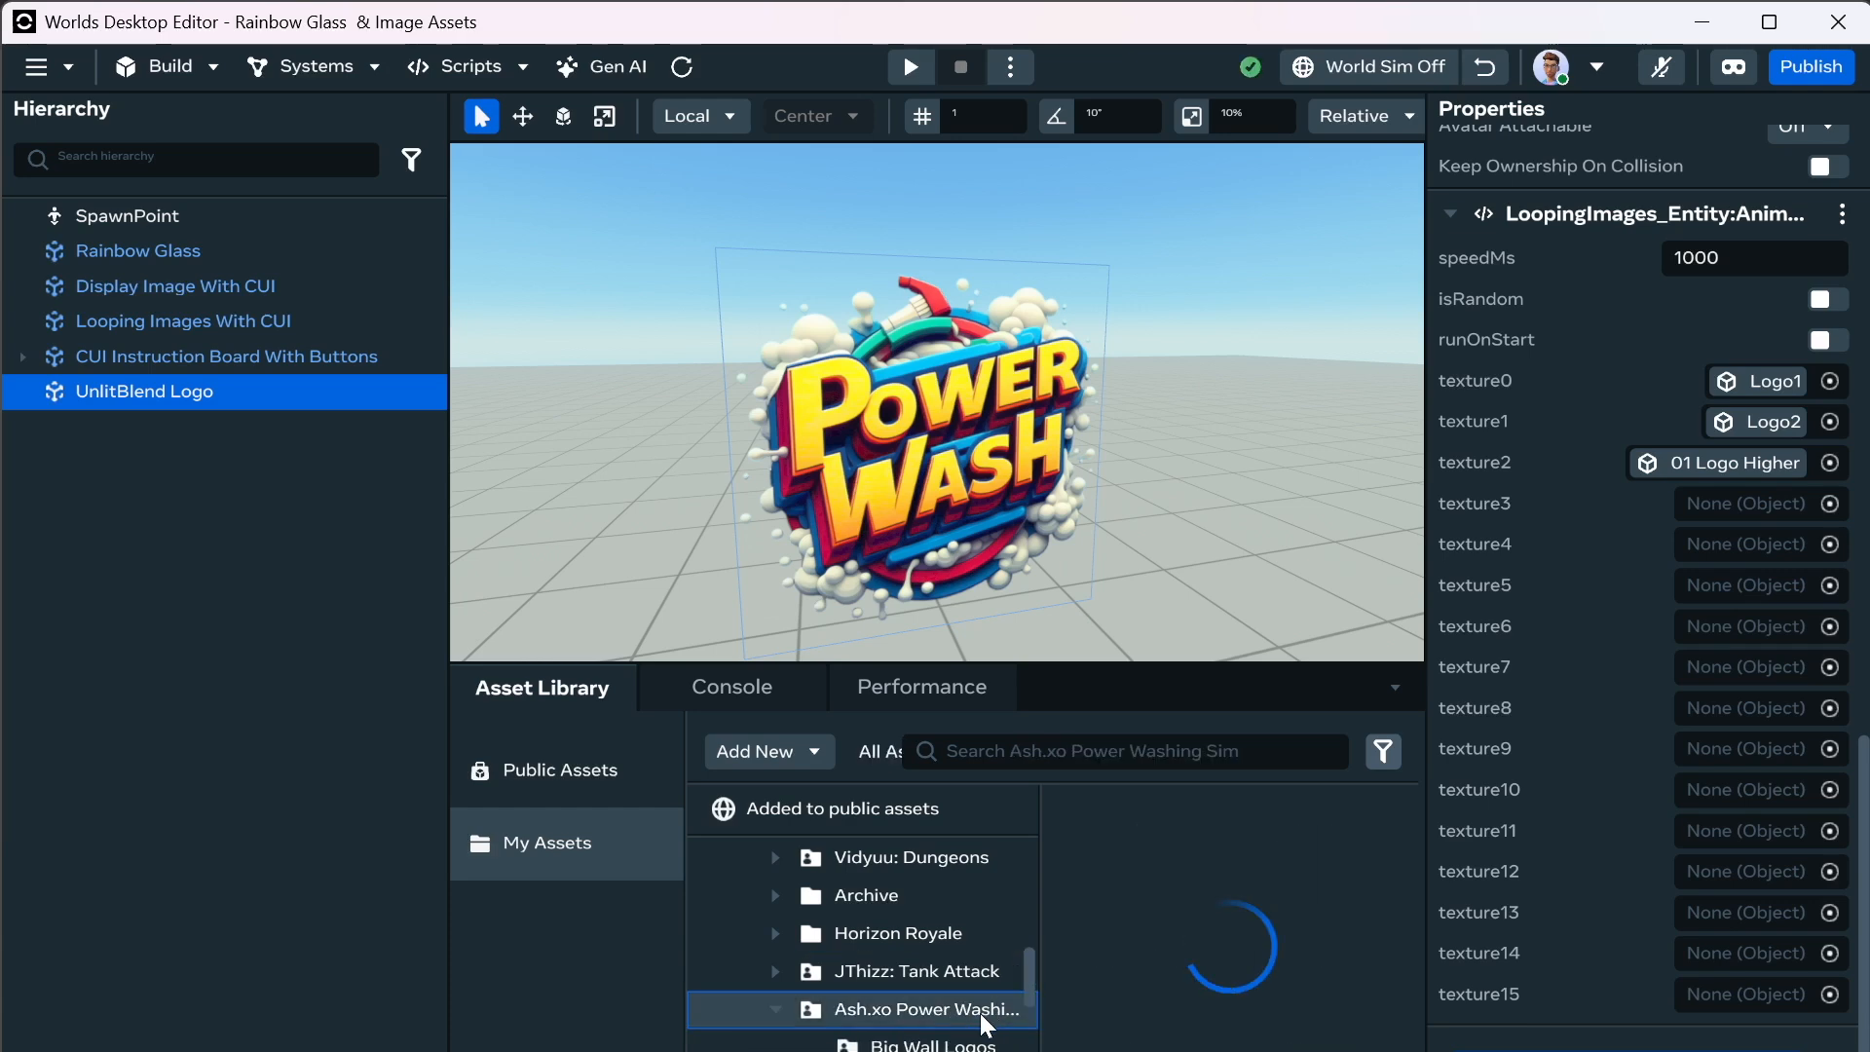
click(982, 1016)
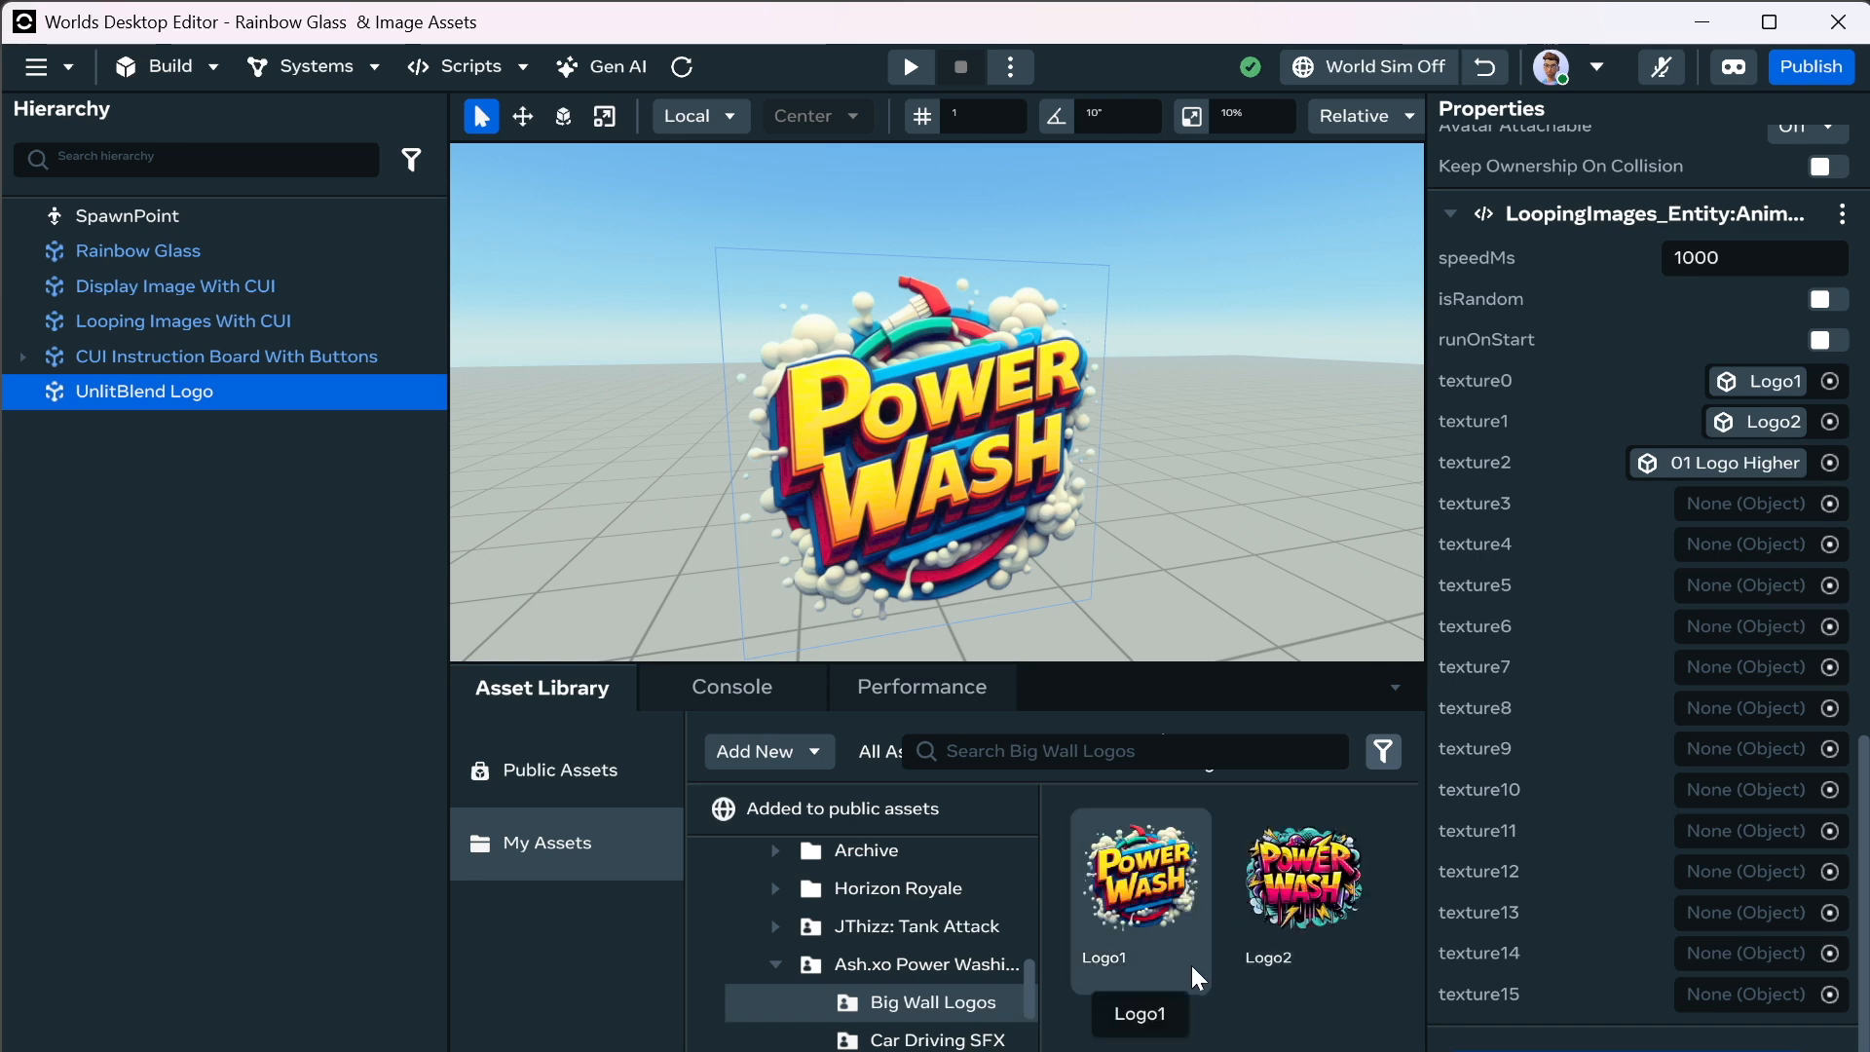
drag(1325, 889, 1726, 497)
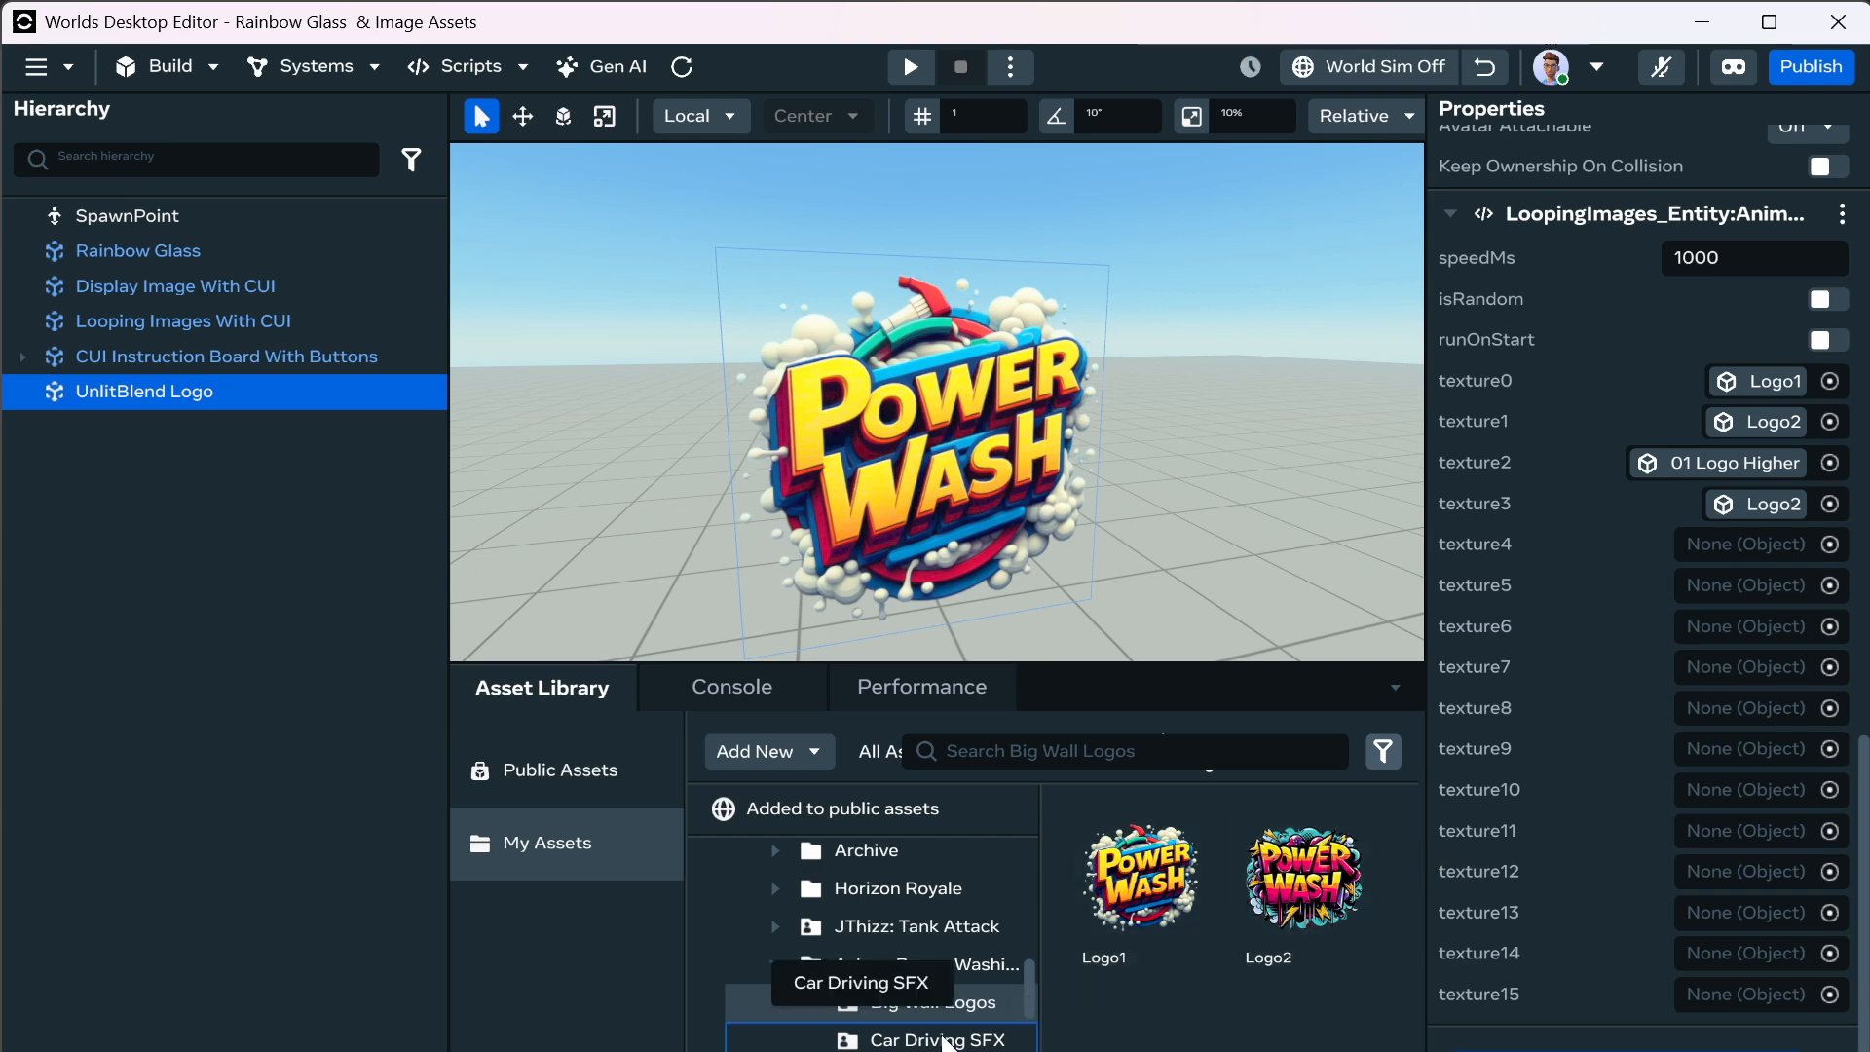
Test the texture loop in the world simulation with isRandom enabled, ending with the simulation and isRandom turned off.
scroll(945, 974, down, 3)
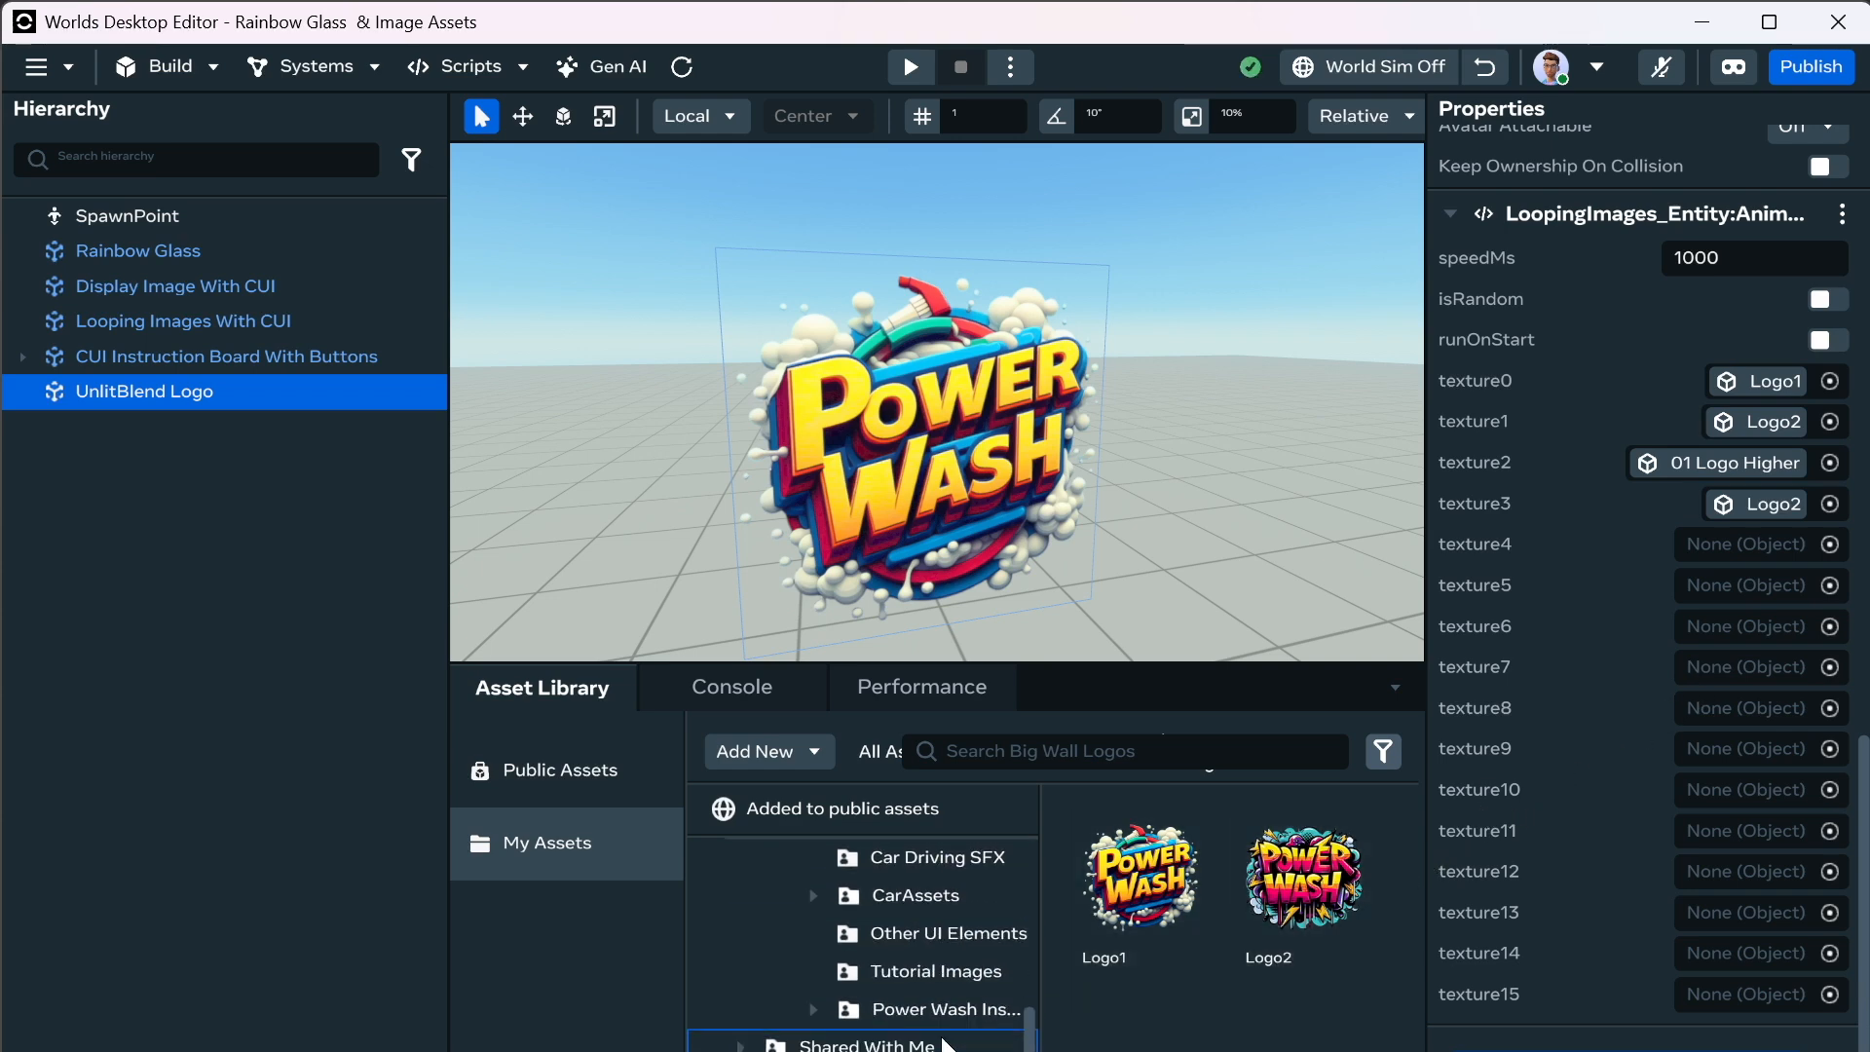
click(951, 935)
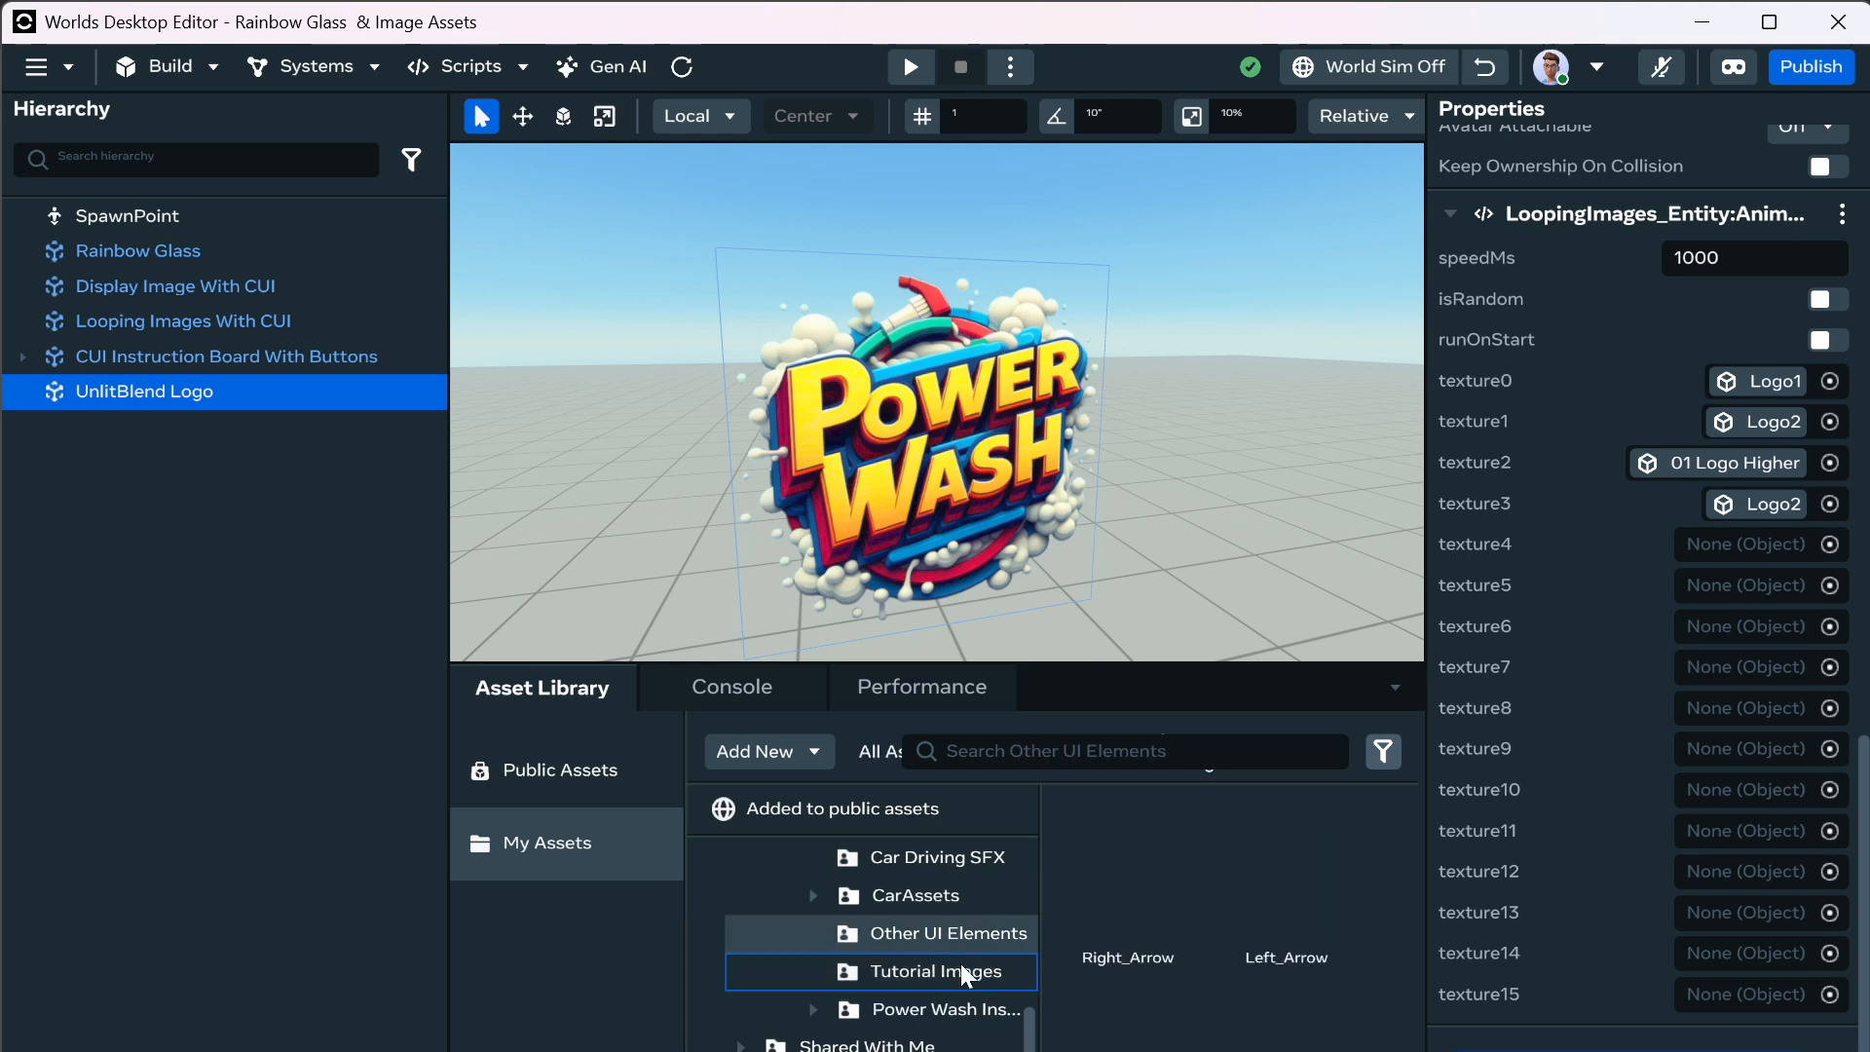
click(1398, 76)
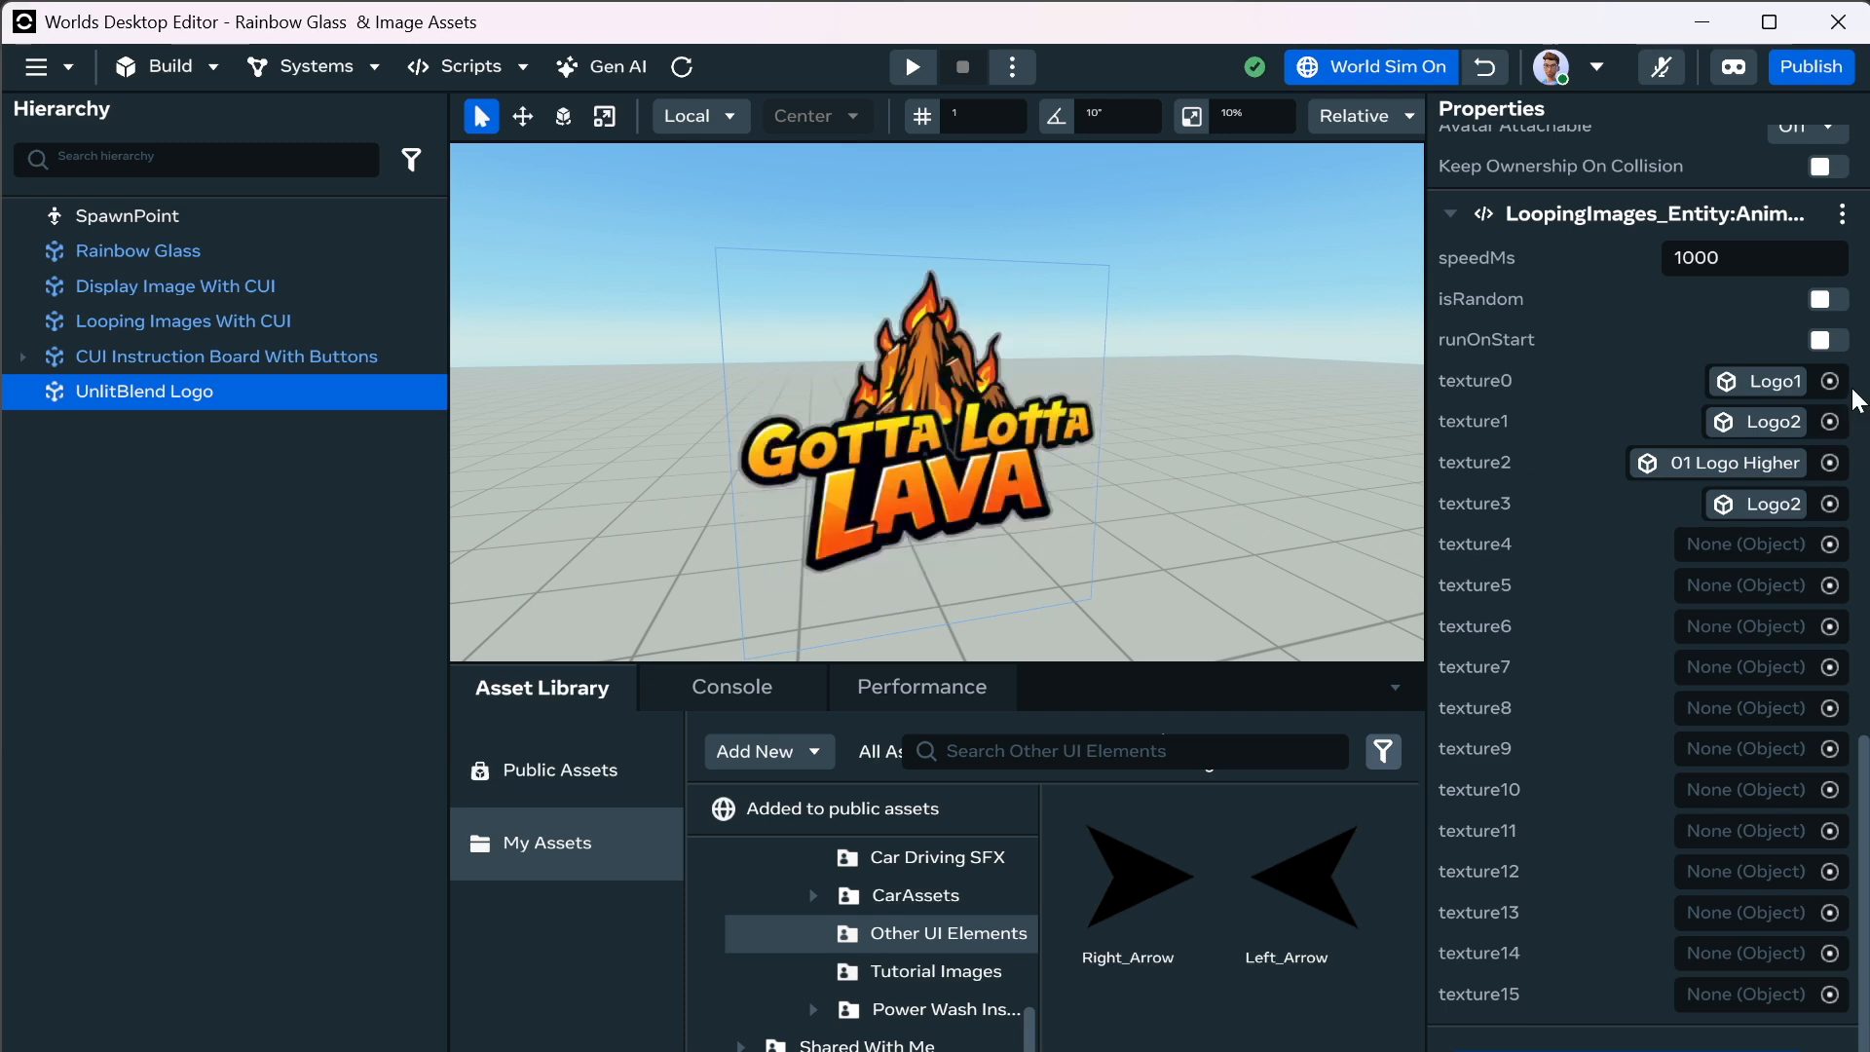
click(1827, 300)
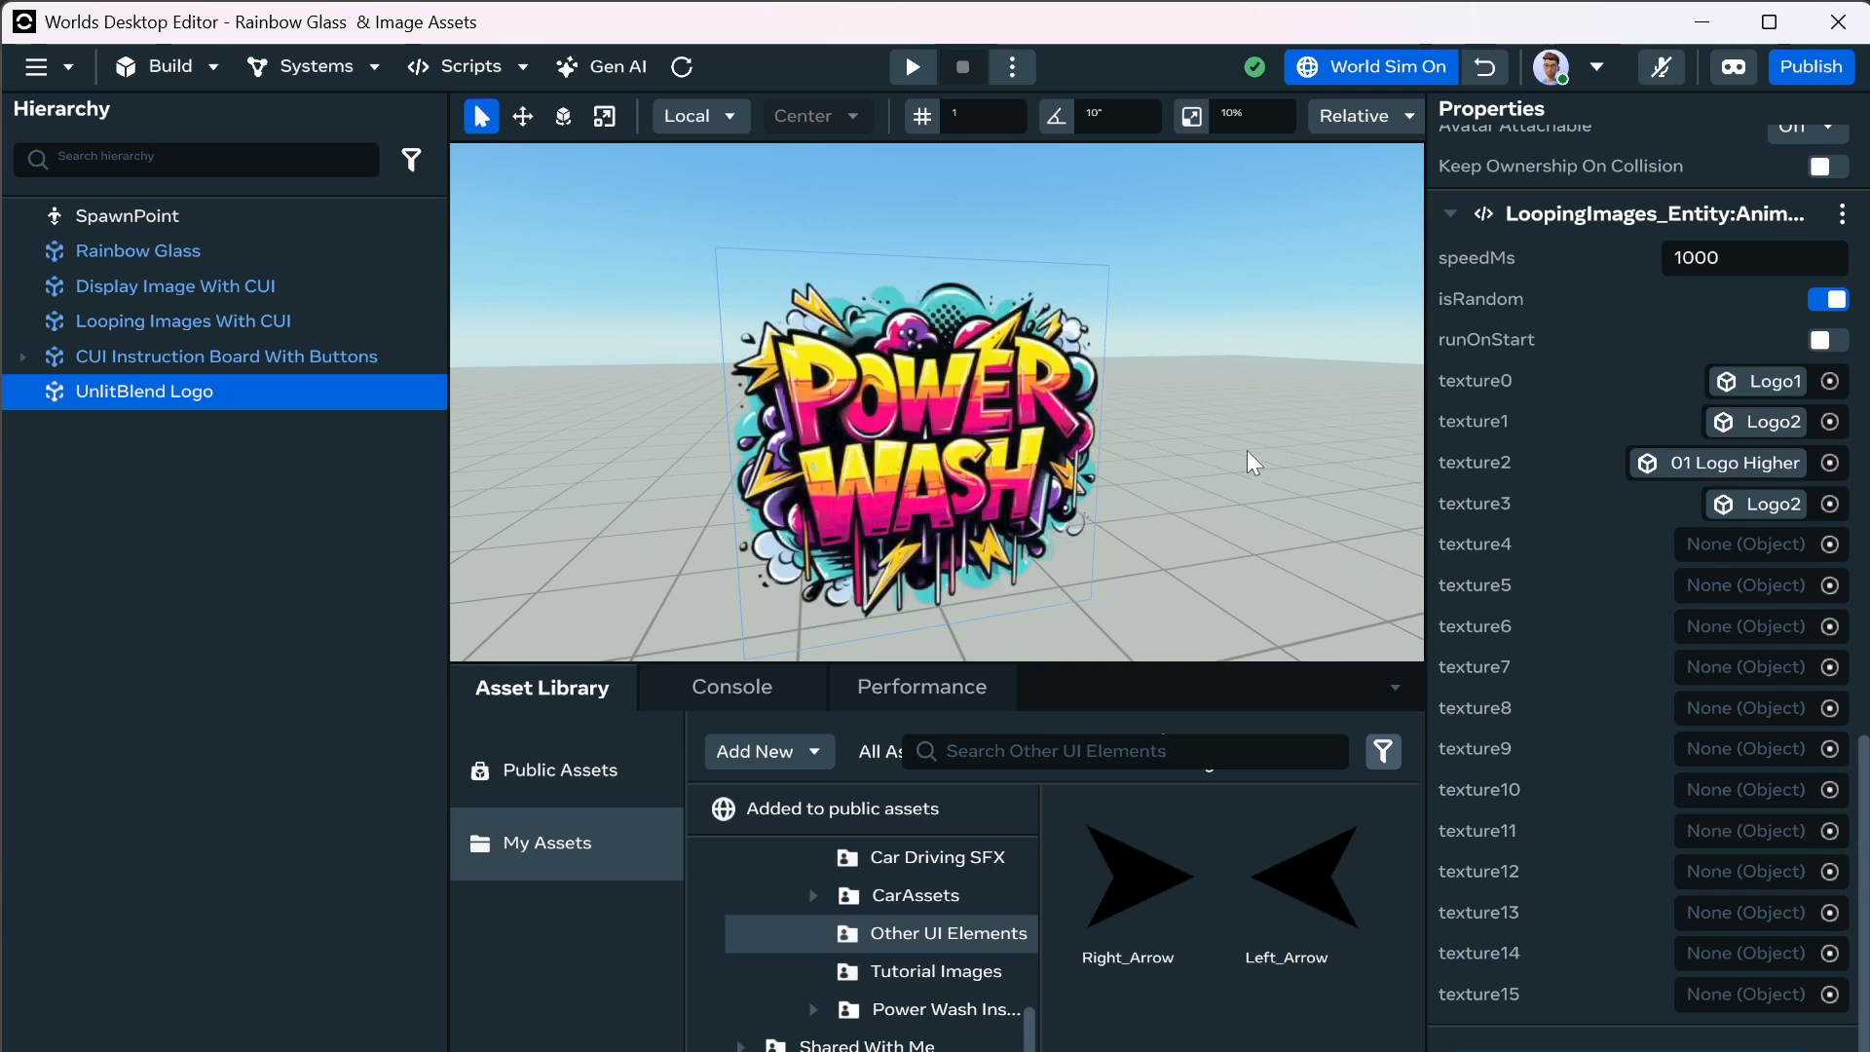
click(1373, 67)
click(1828, 301)
Test the runOnStart option in the world simulation, ending with the simulation and runOnStart turned off.
click(1831, 342)
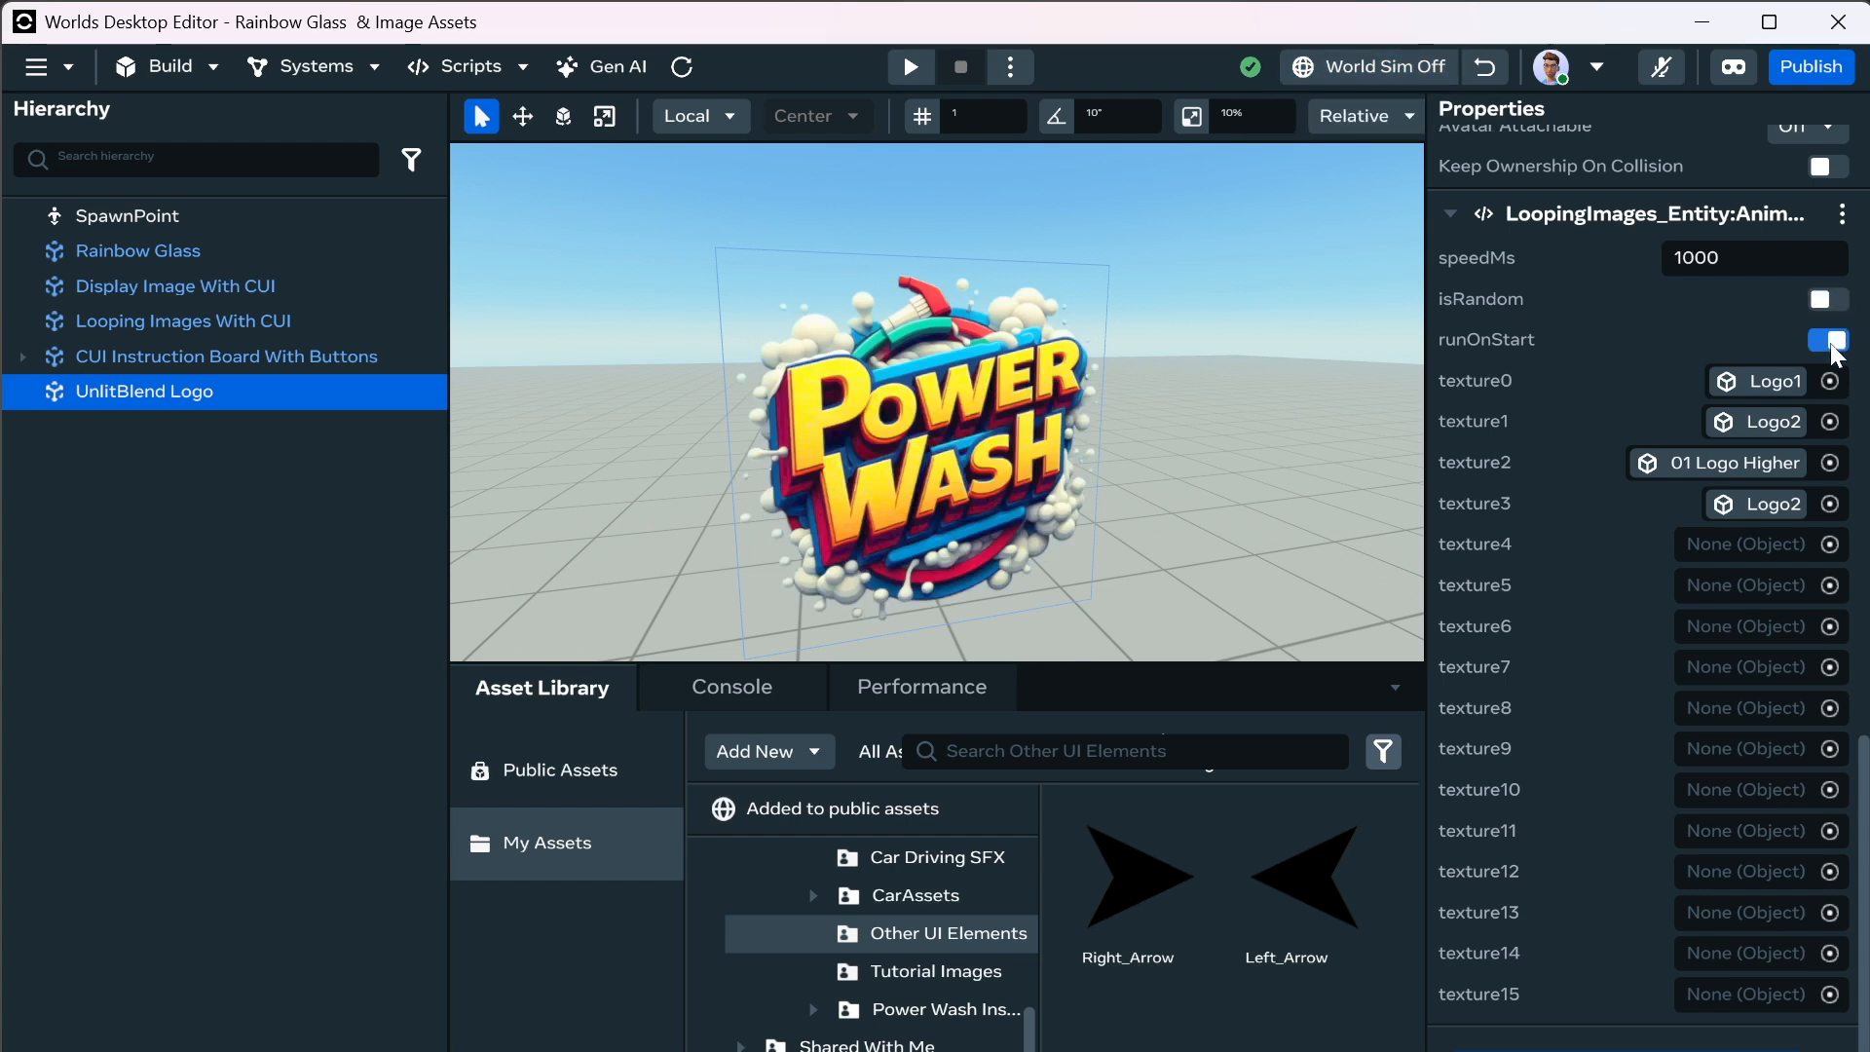
click(1360, 70)
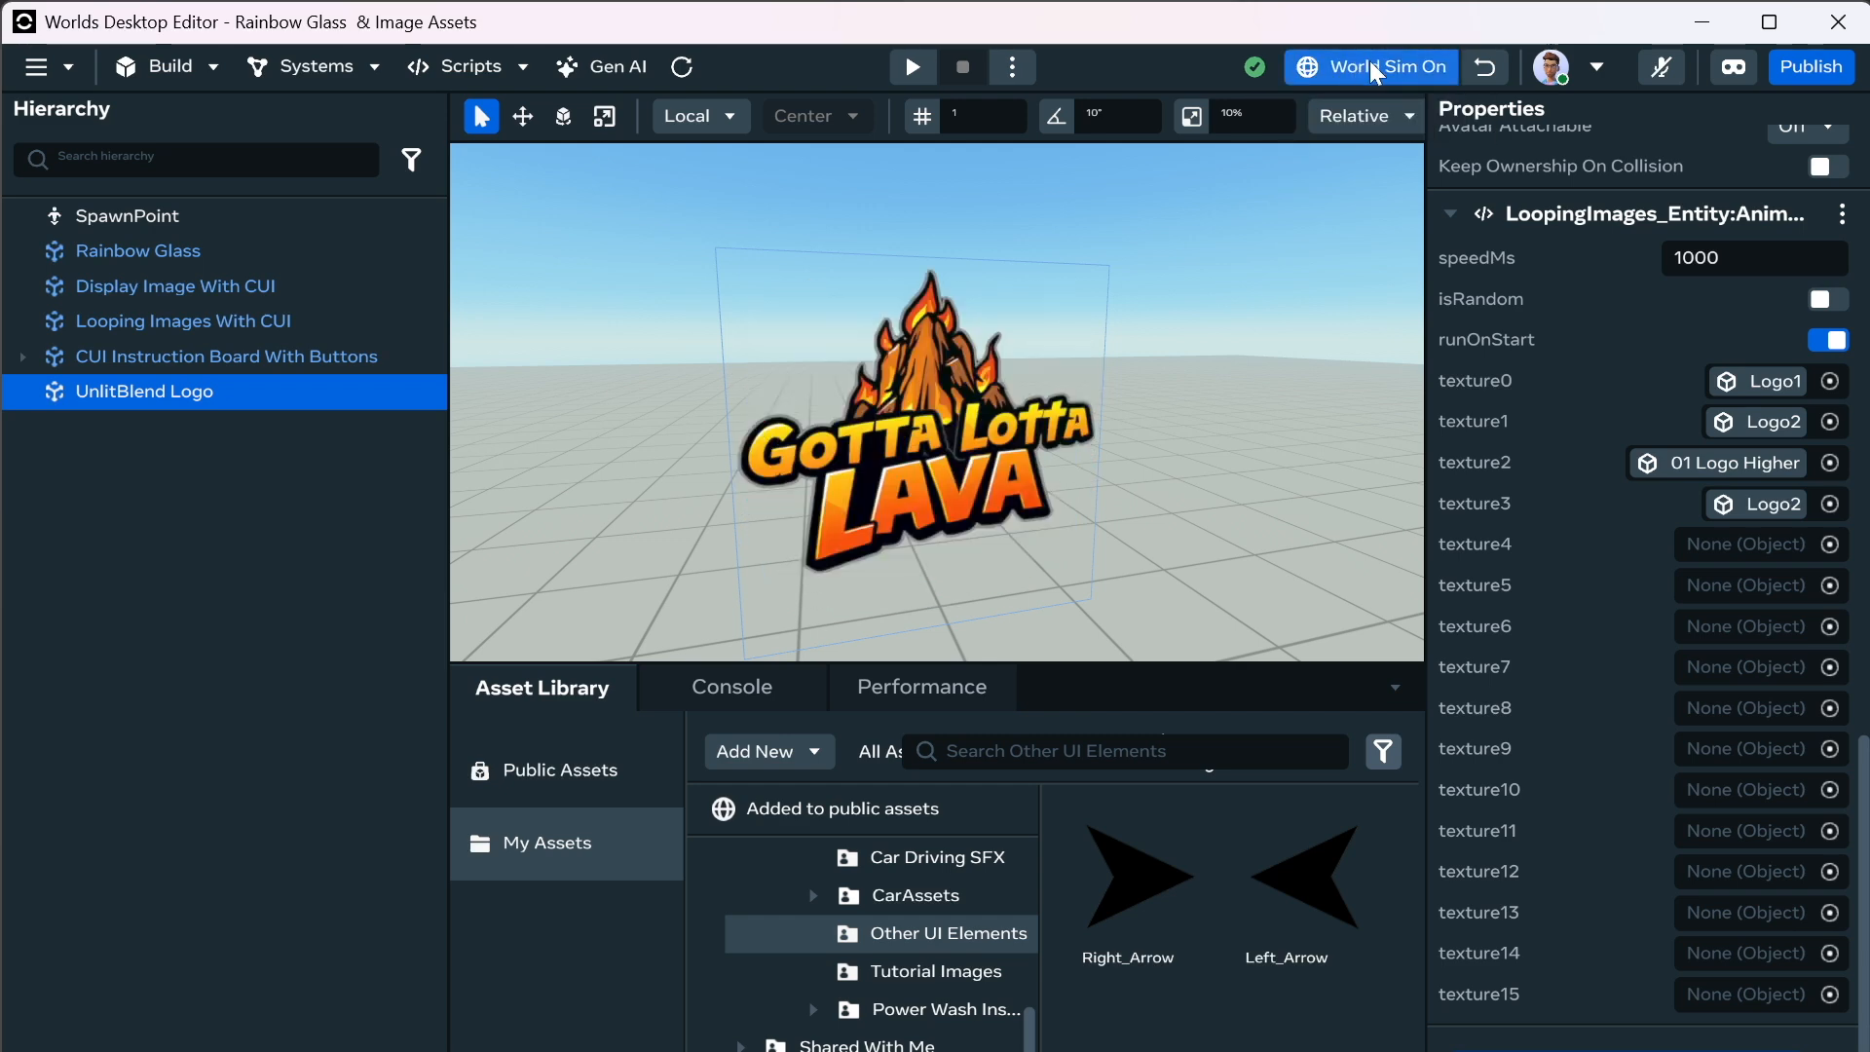
click(1386, 76)
click(1400, 78)
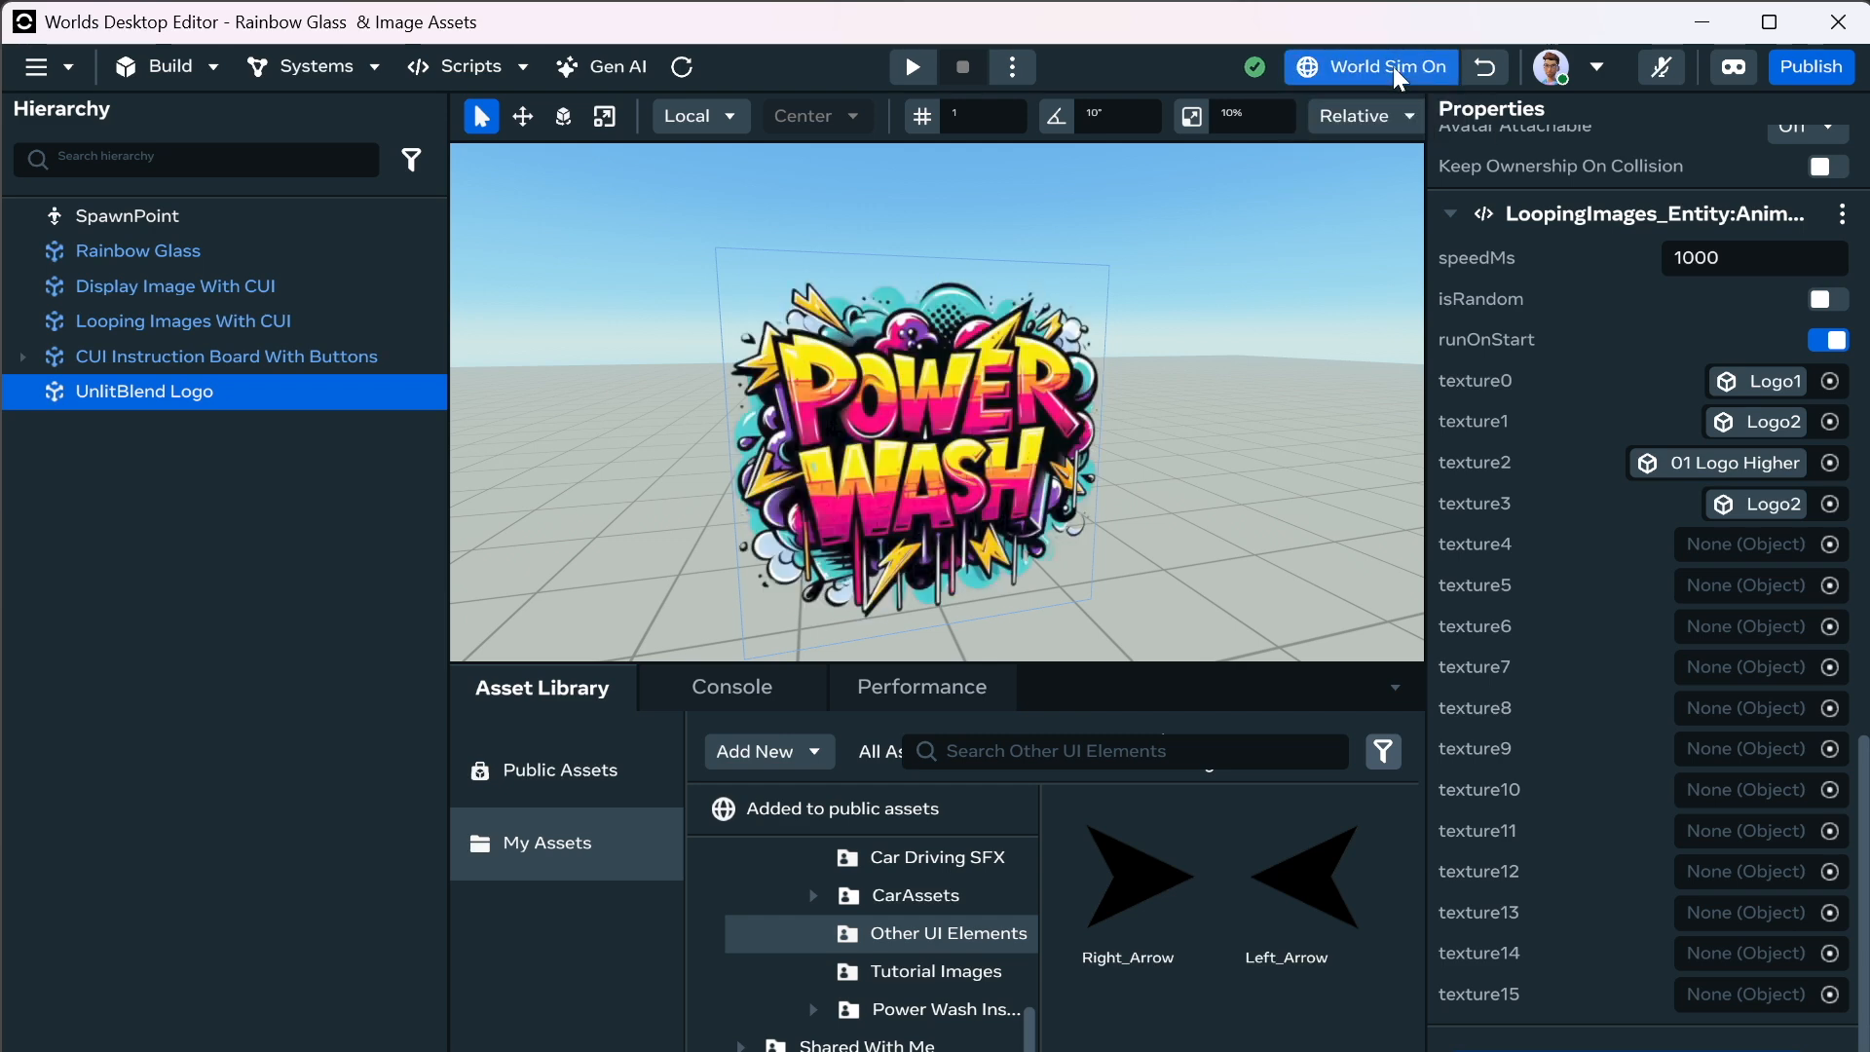
click(1393, 70)
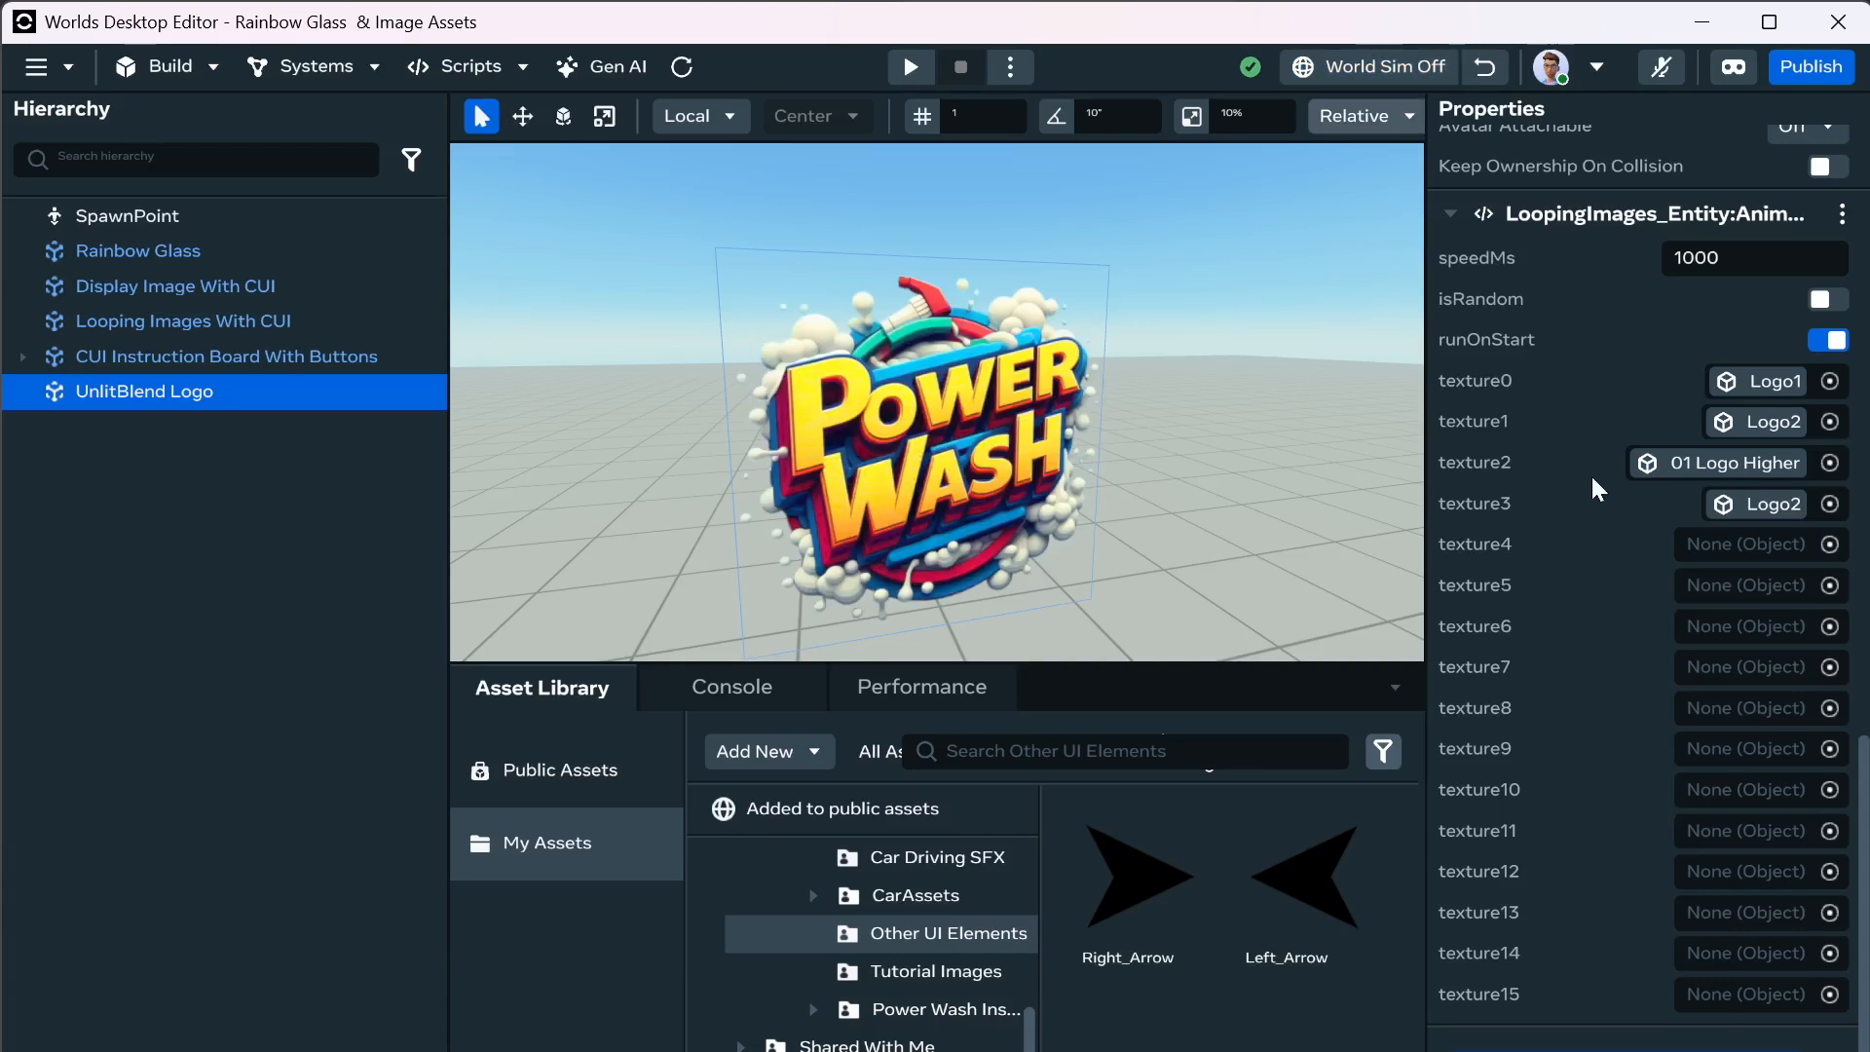
click(1824, 343)
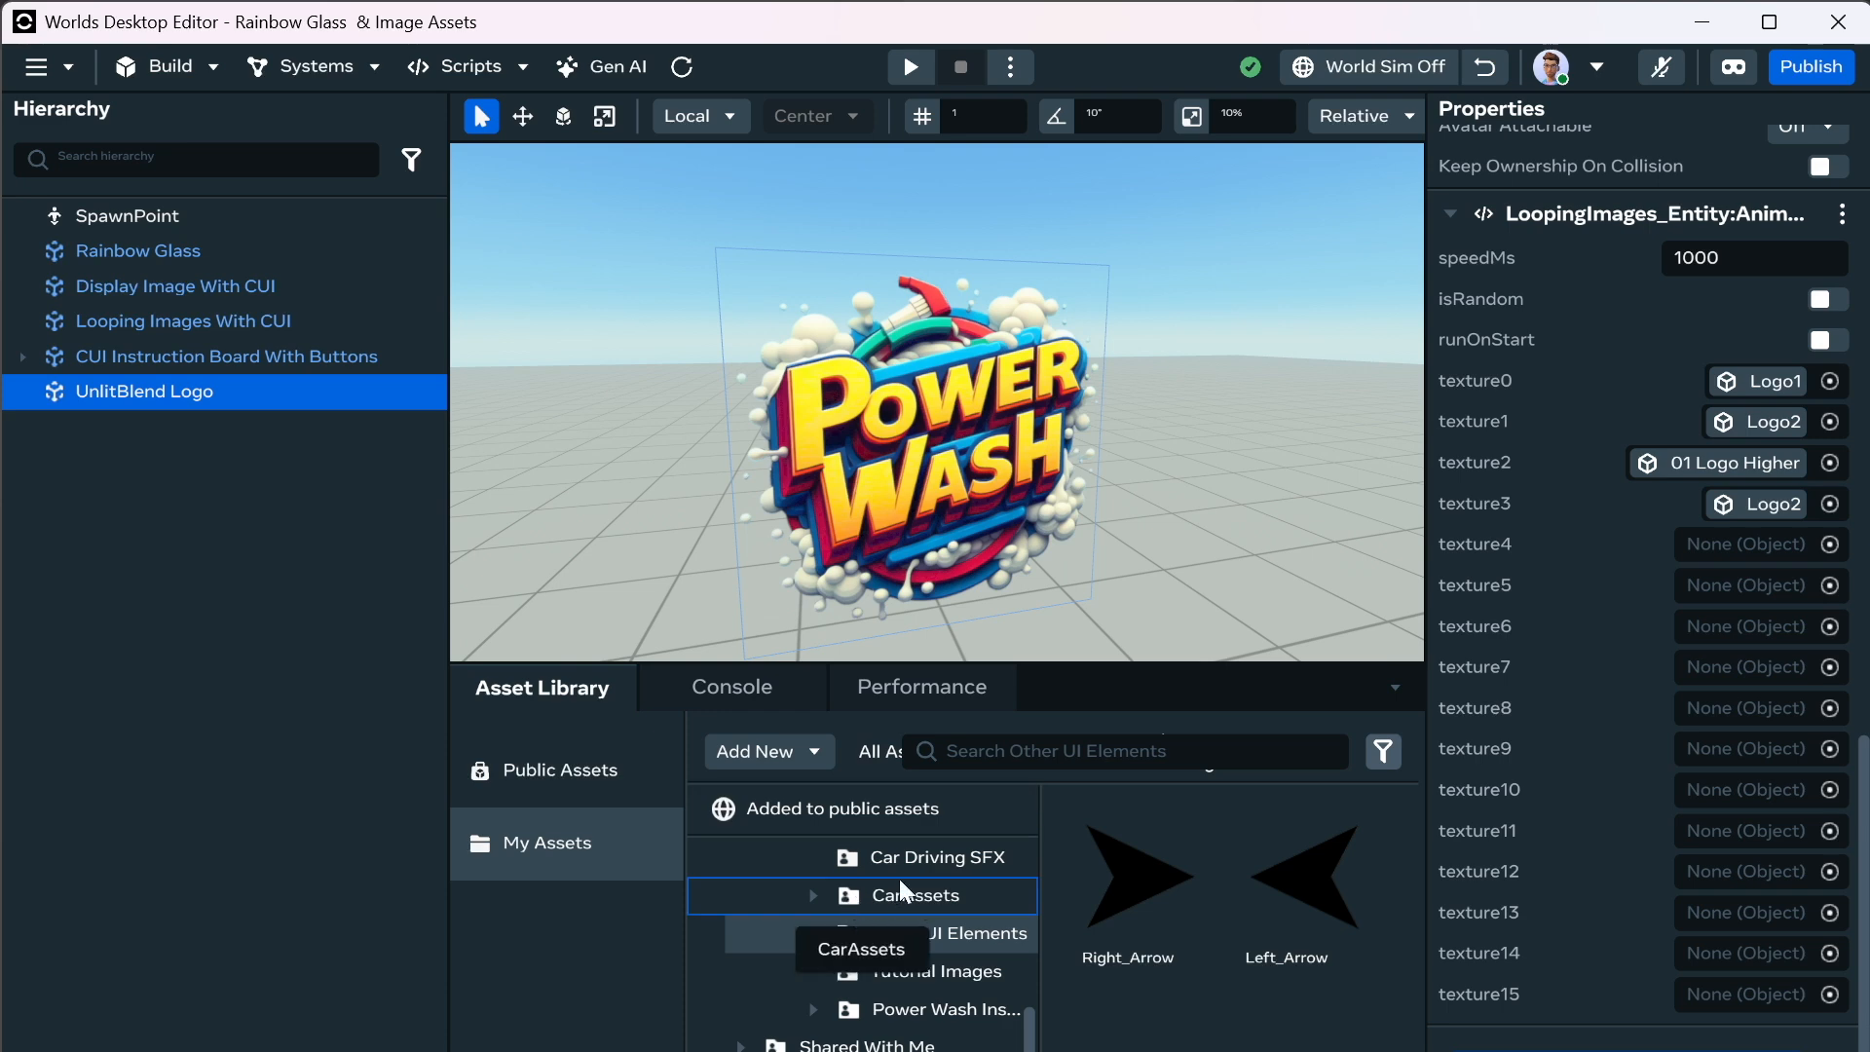
Duplicate the UnlitBlend Logo and move the copy along the X axis to about 9.31.
scroll(787, 460, down, 2)
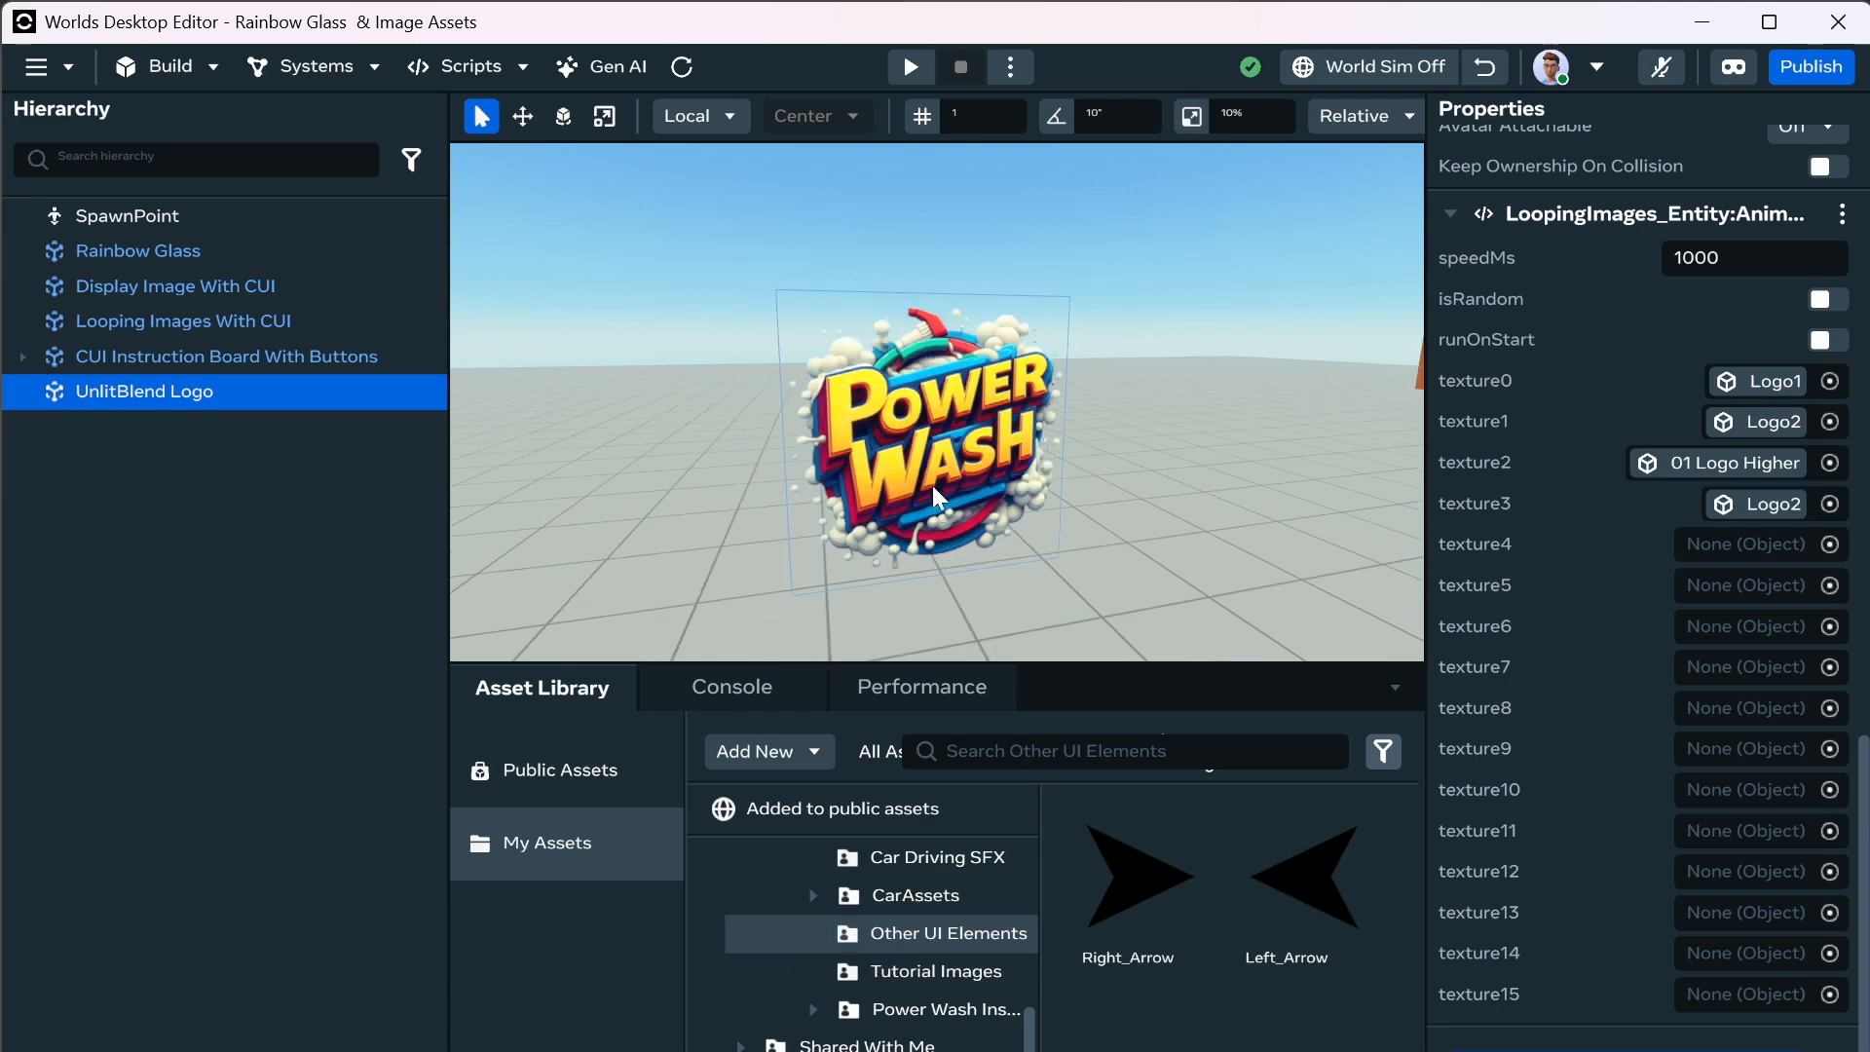
click(782, 472)
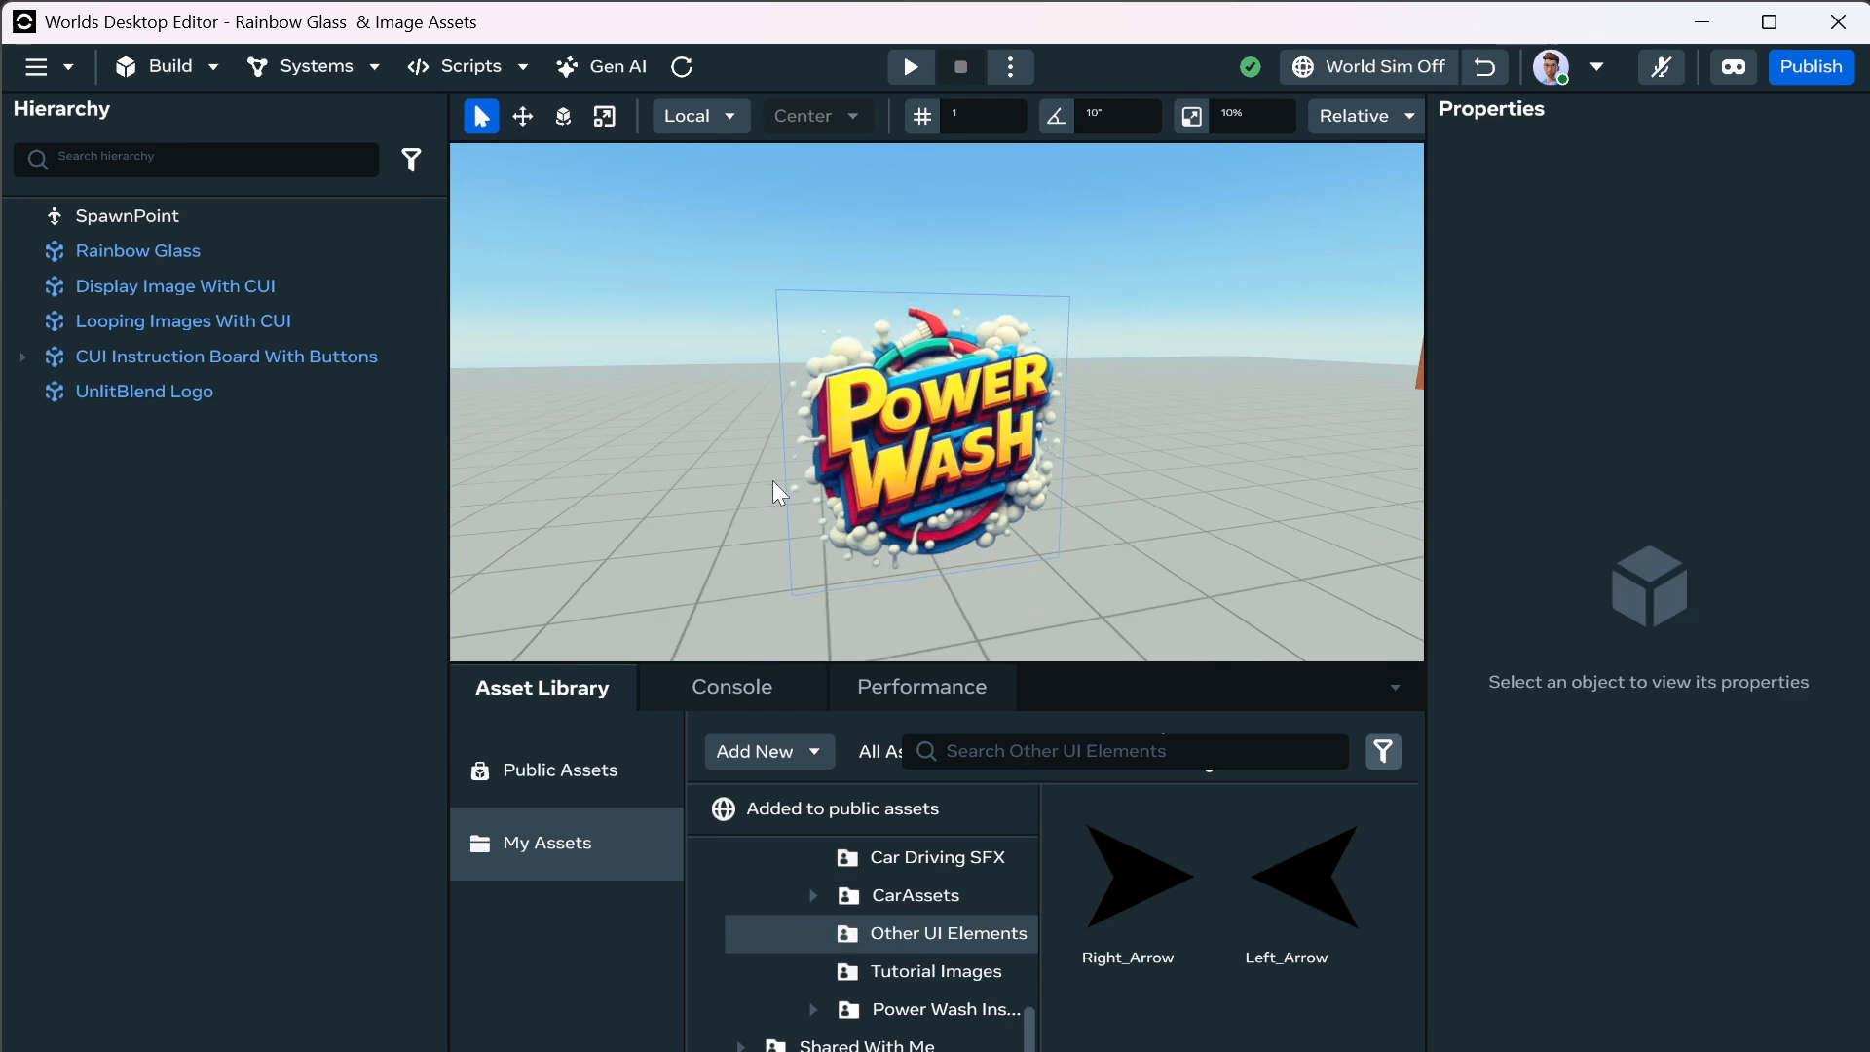
click(988, 417)
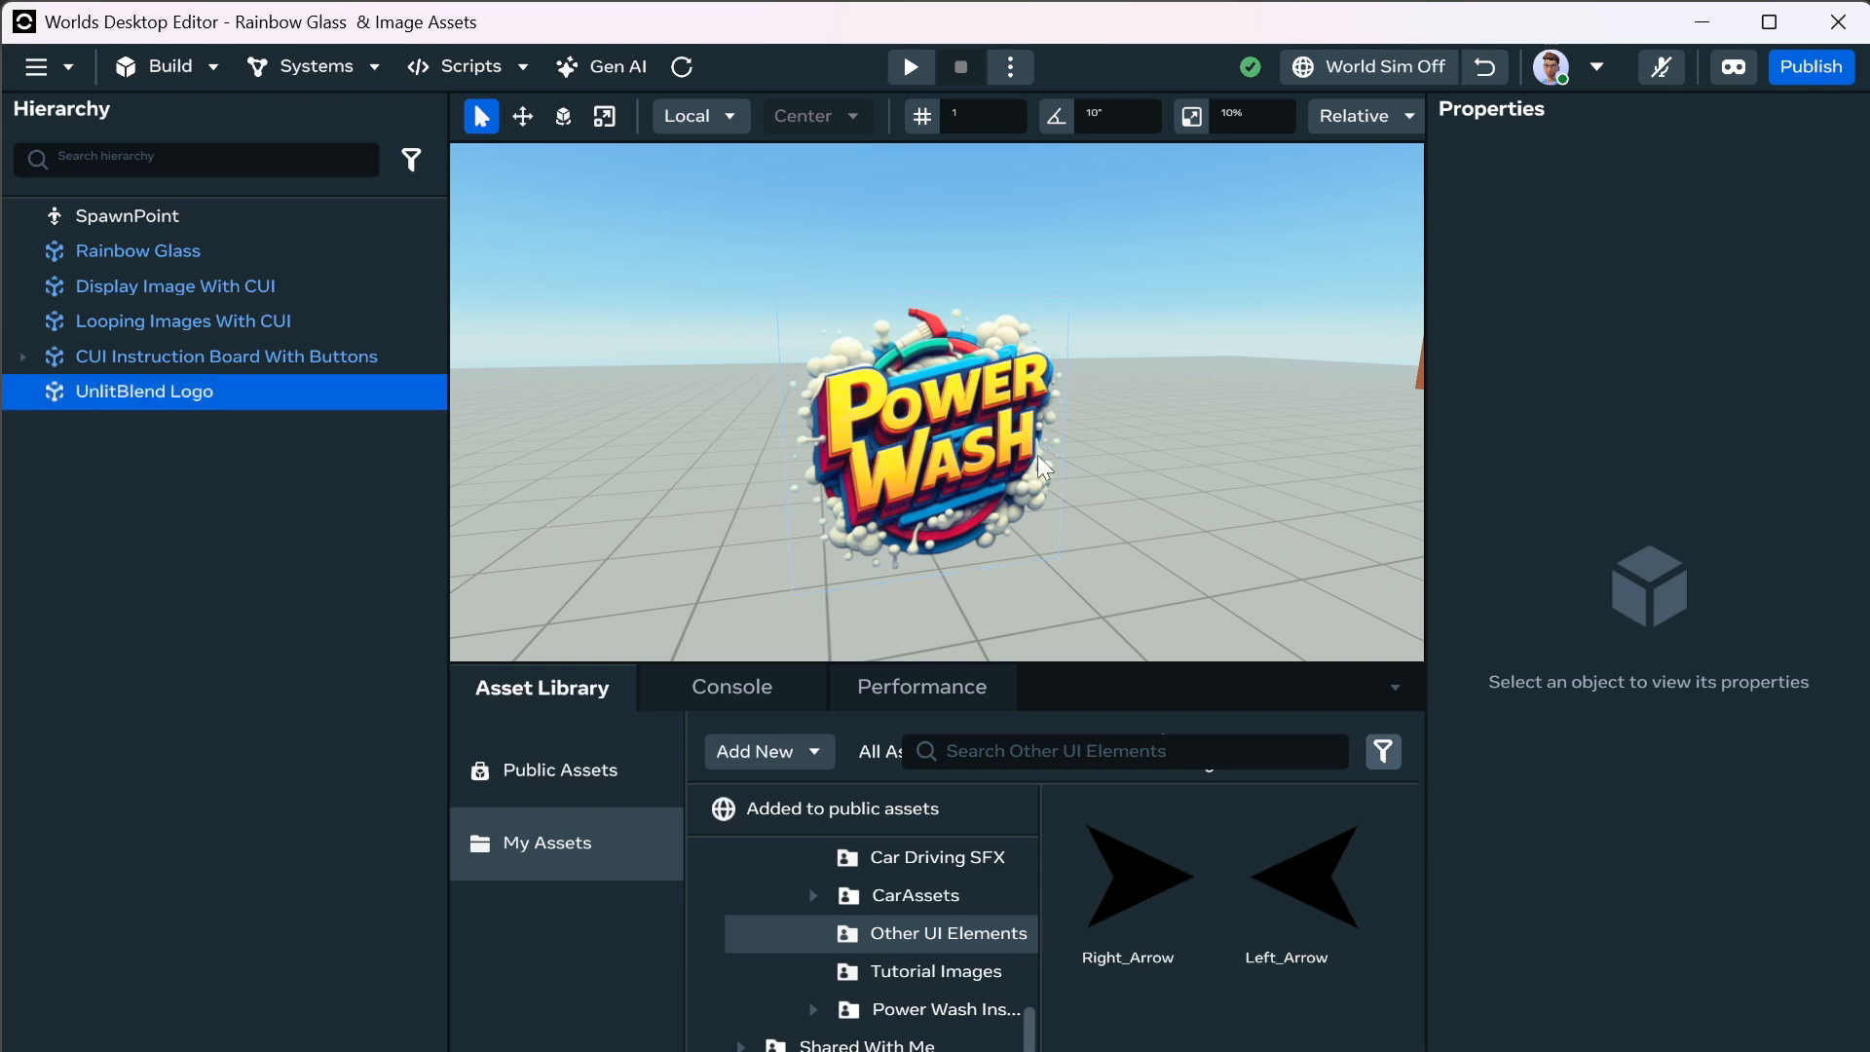
key(ctrl+d)
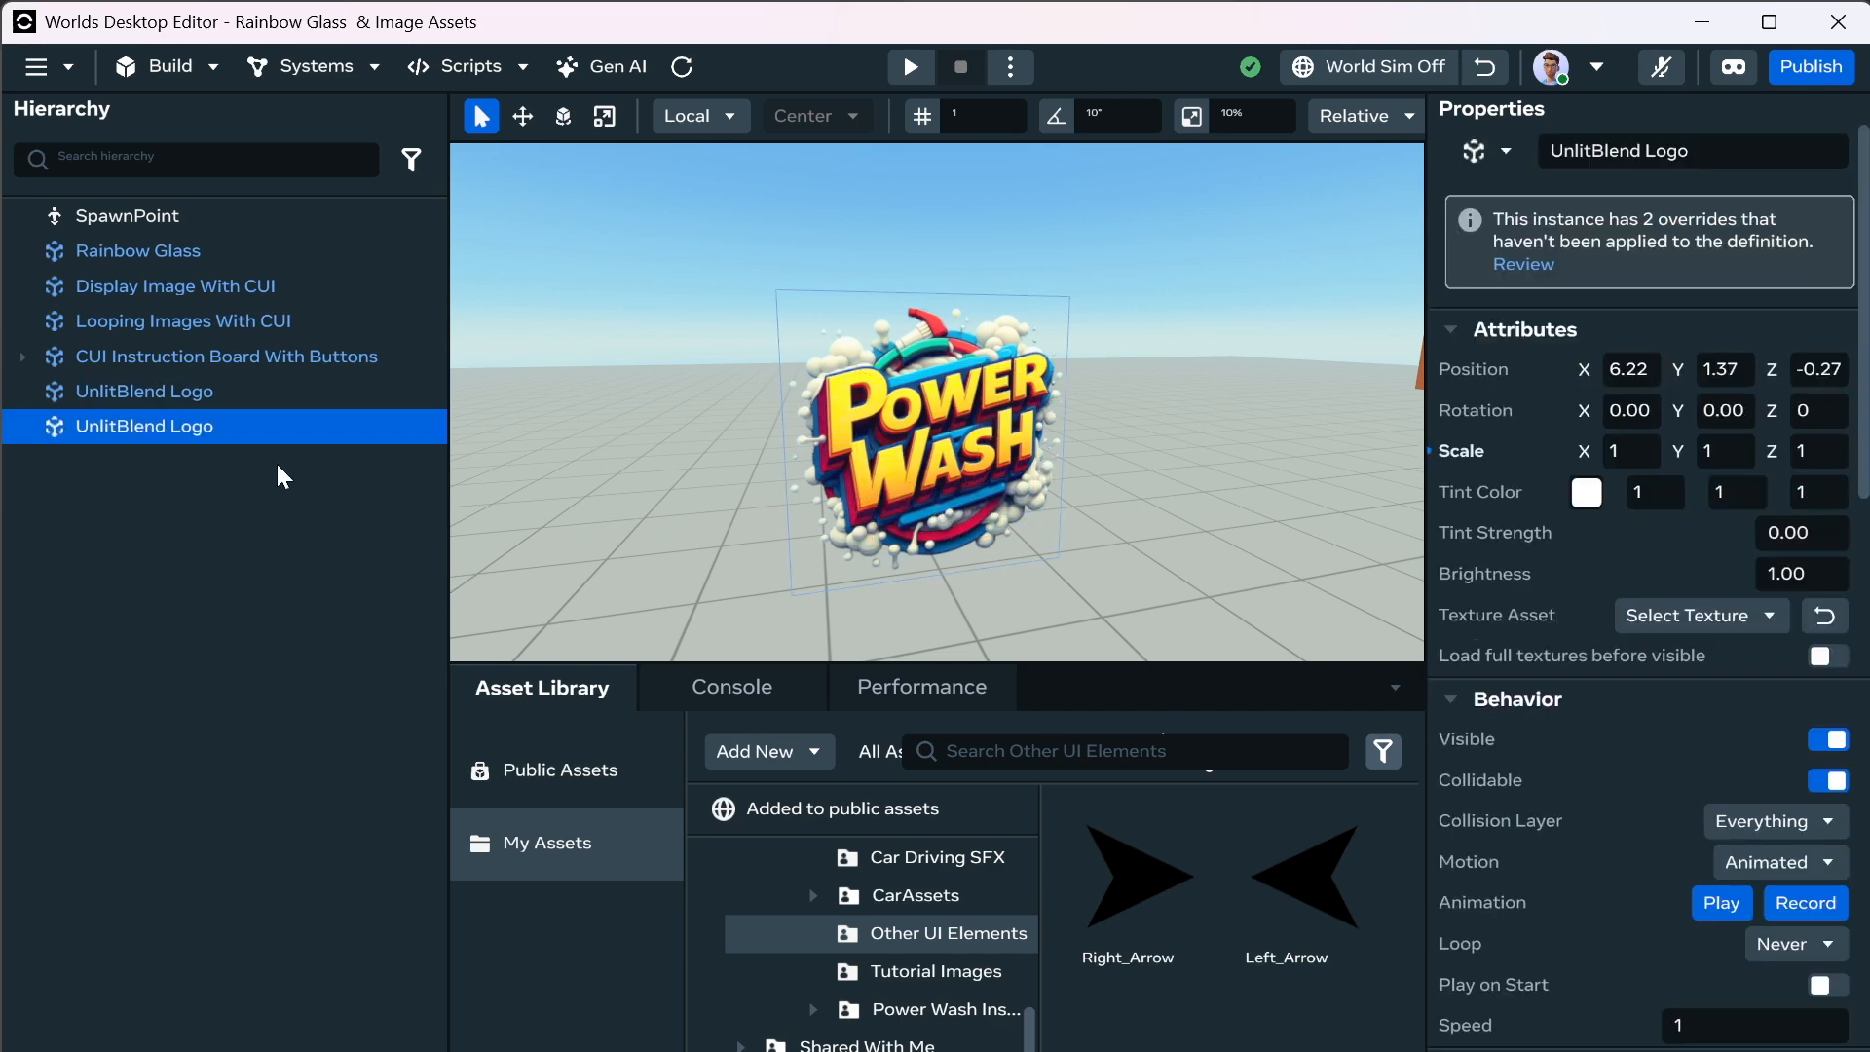
click(524, 118)
drag(984, 531, 627, 463)
key(ctrl+z)
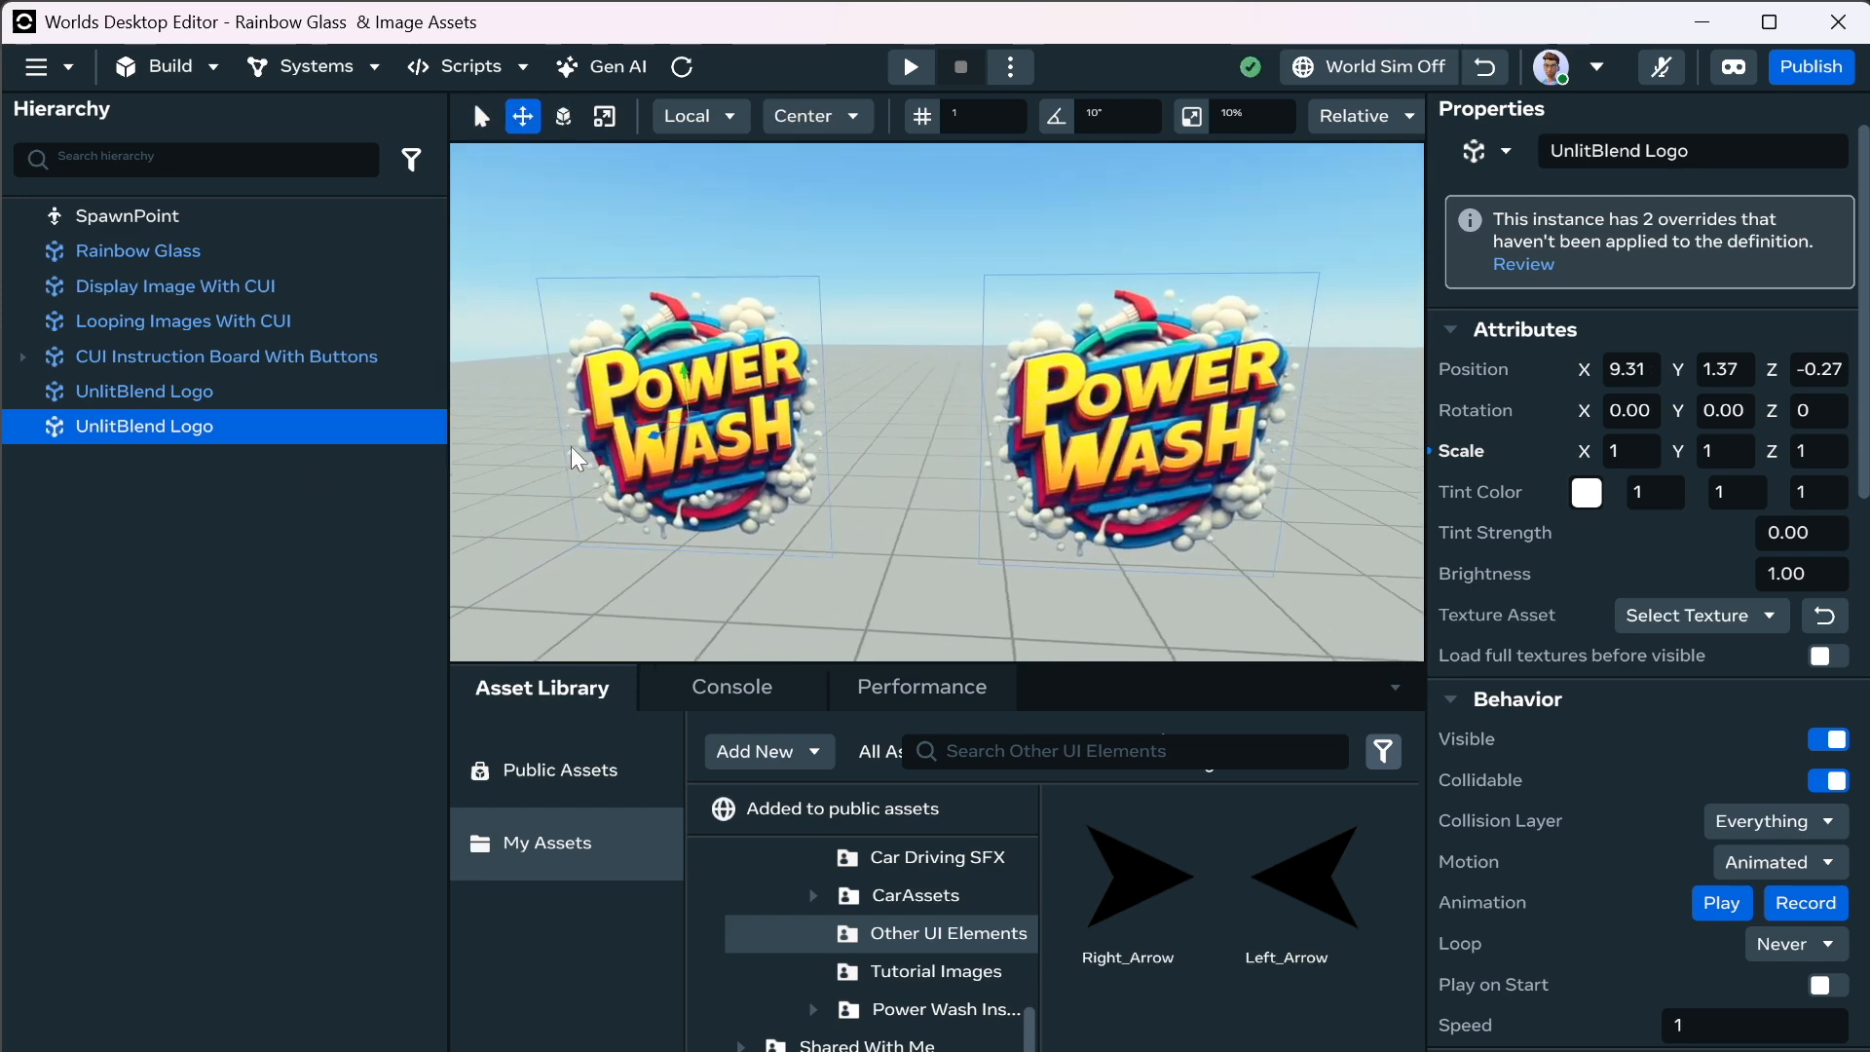
Open the Archive folder among the My Assets folders.
click(994, 973)
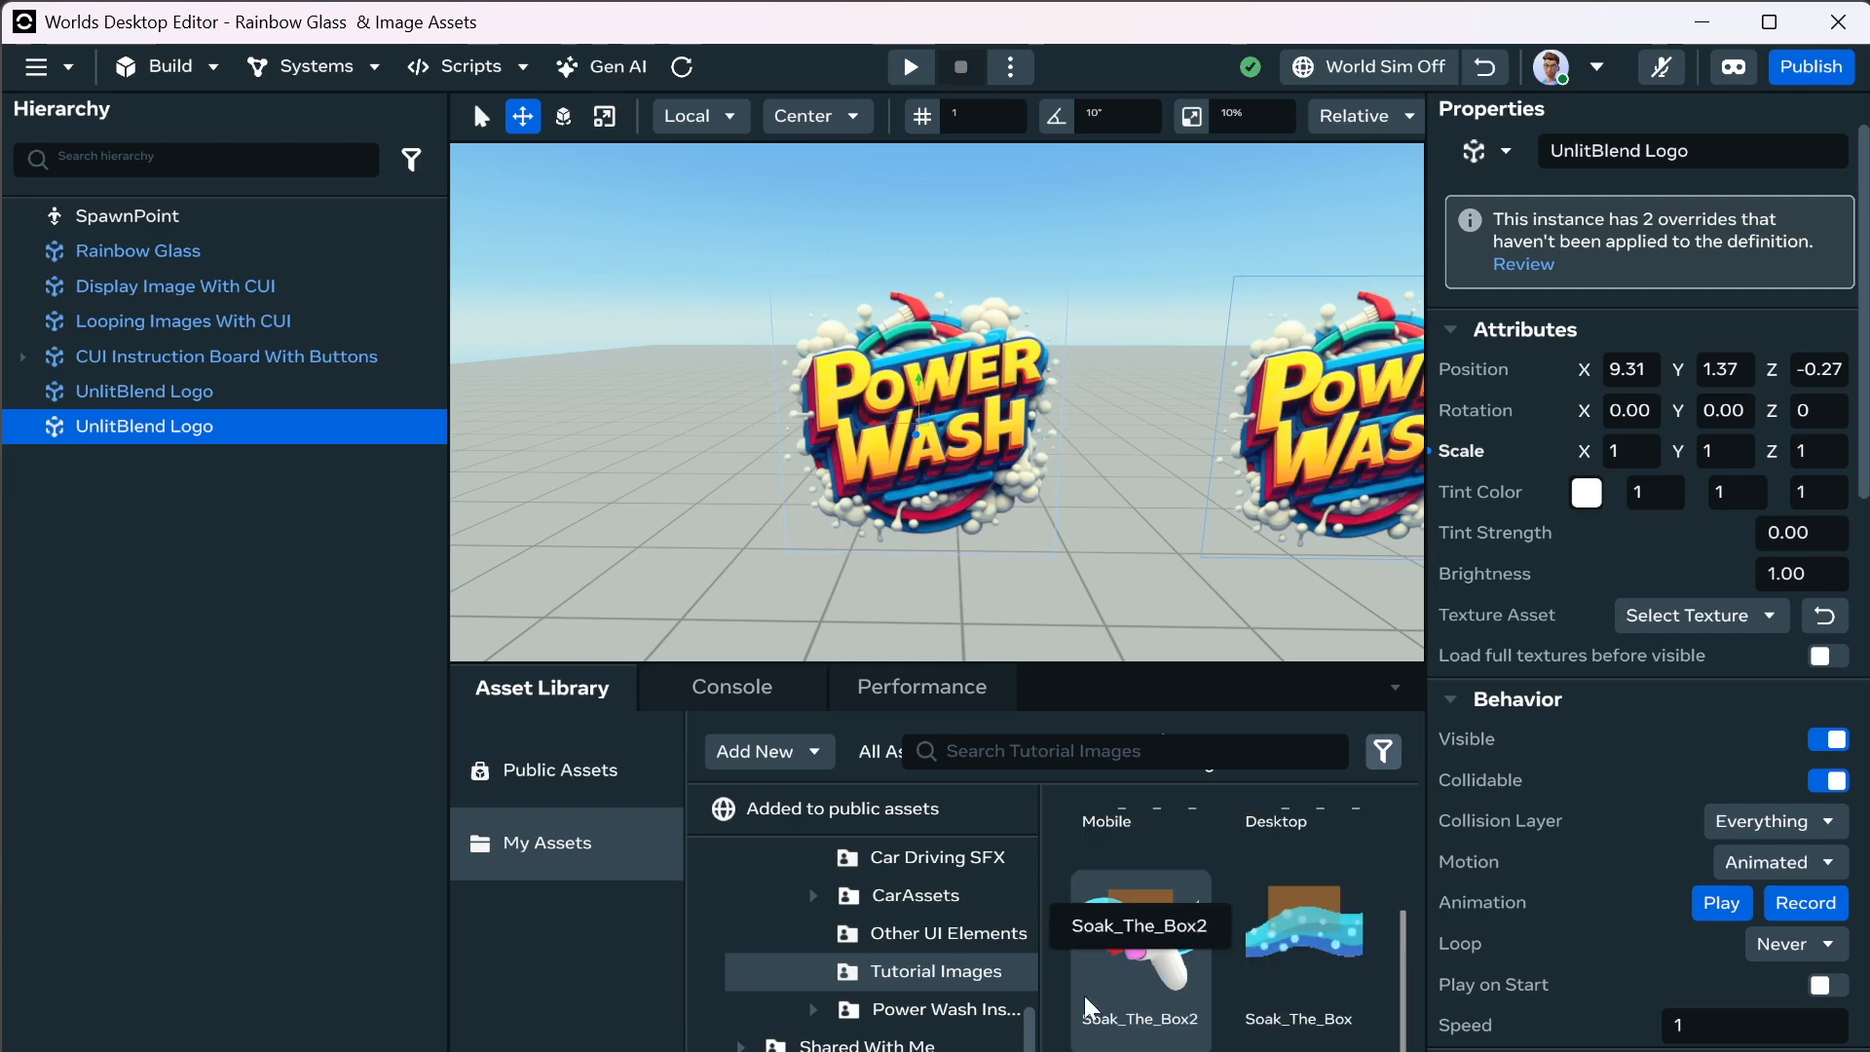
scroll(988, 994, up, 3)
scroll(988, 1000, up, 4)
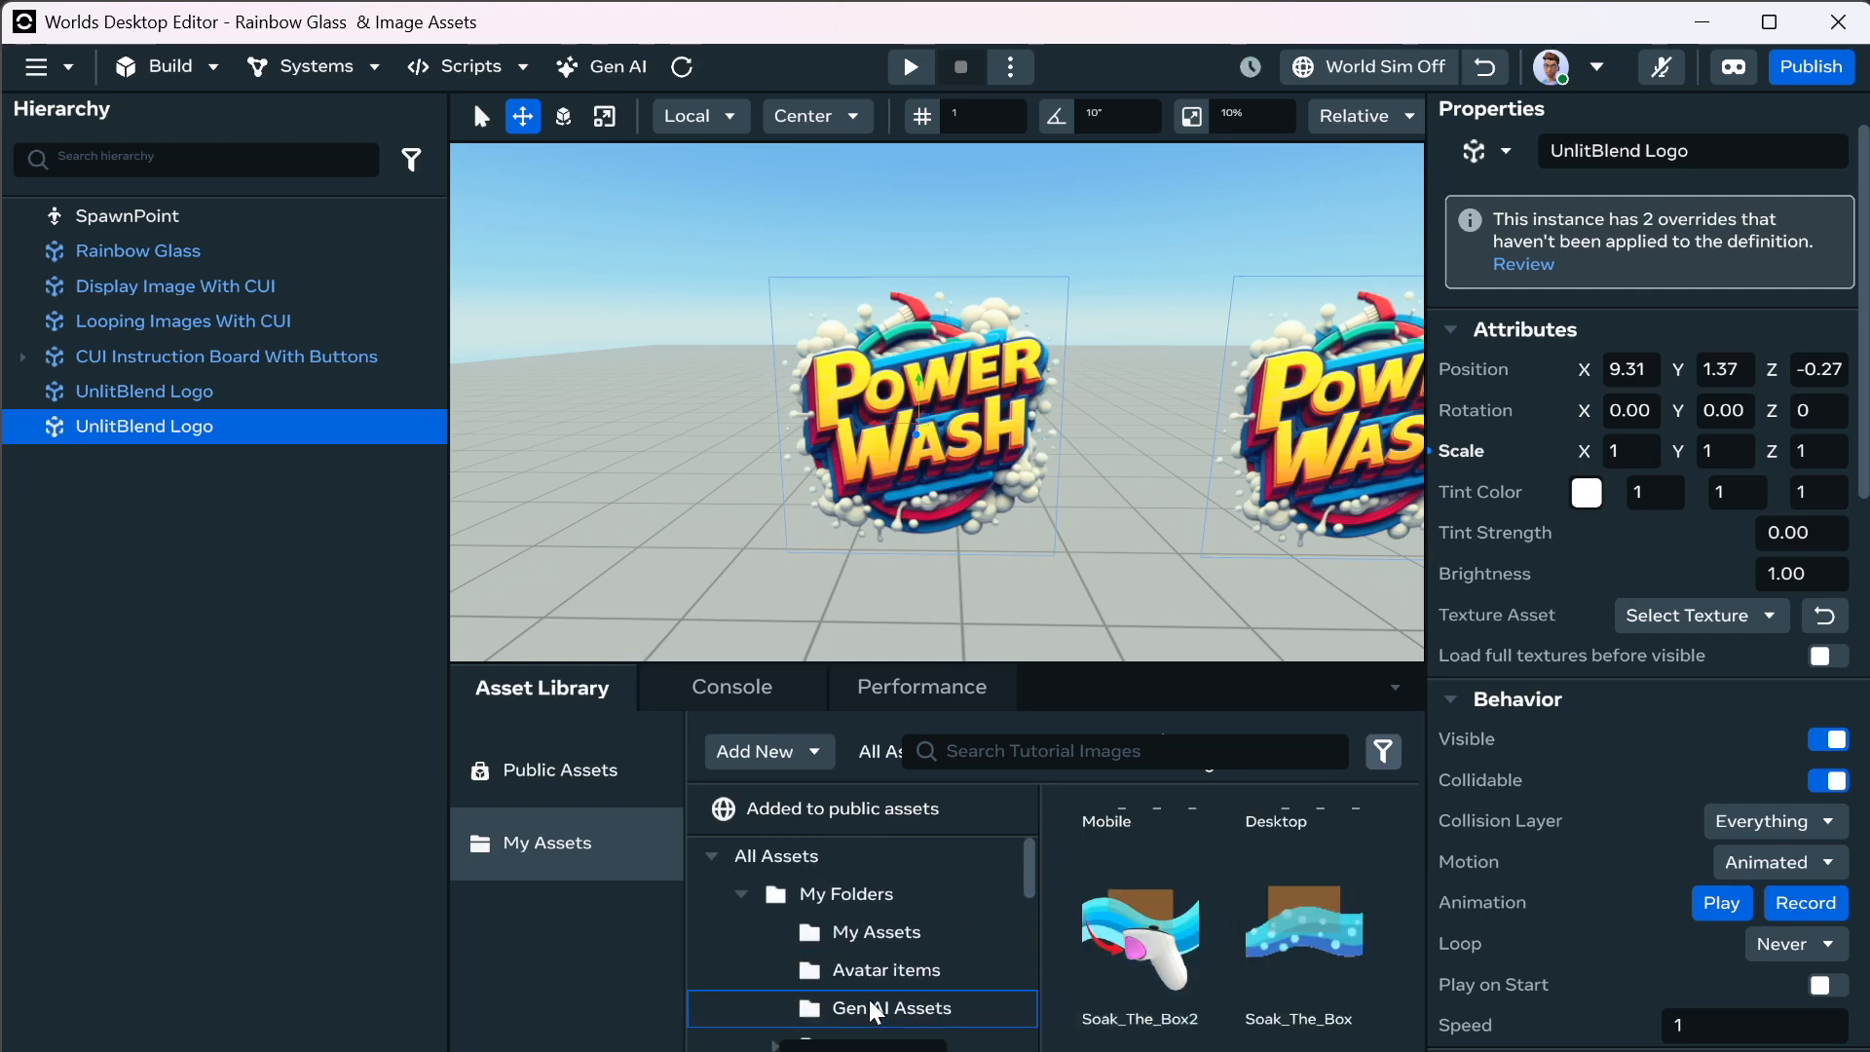
scroll(874, 1012, down, 2)
click(778, 924)
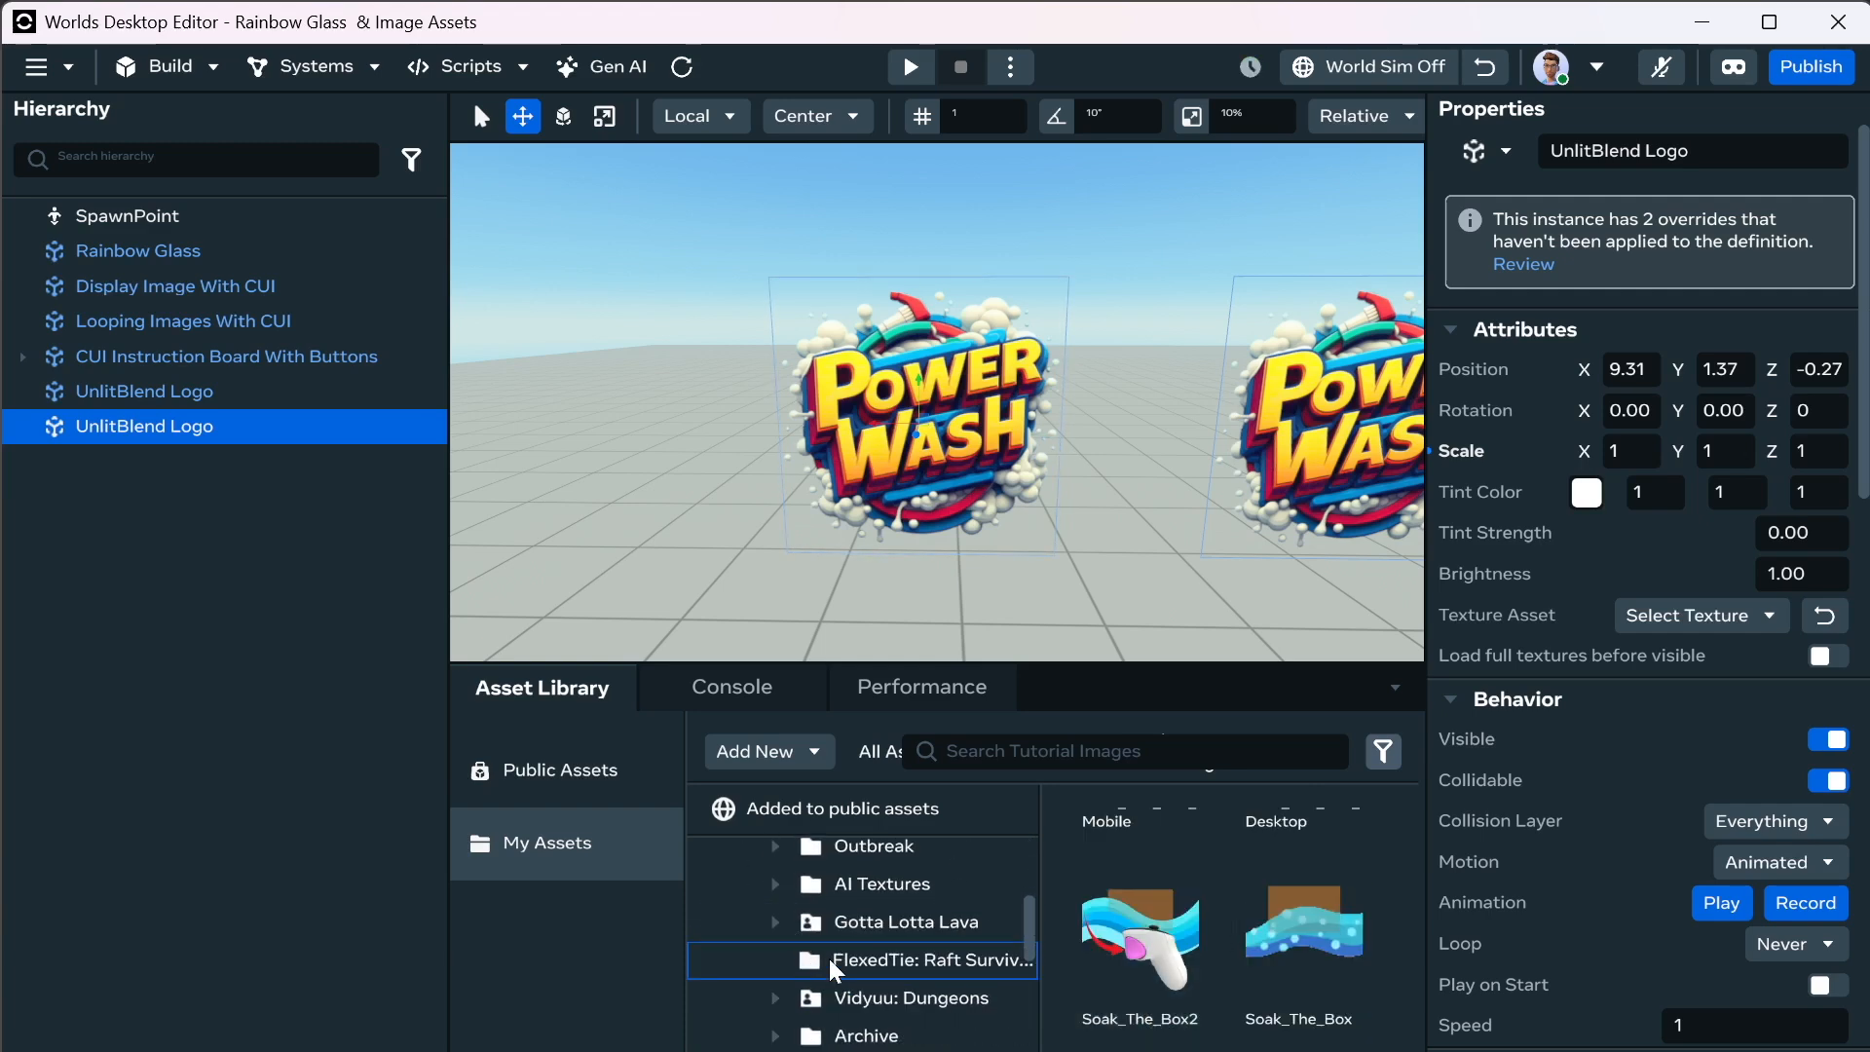
click(894, 1037)
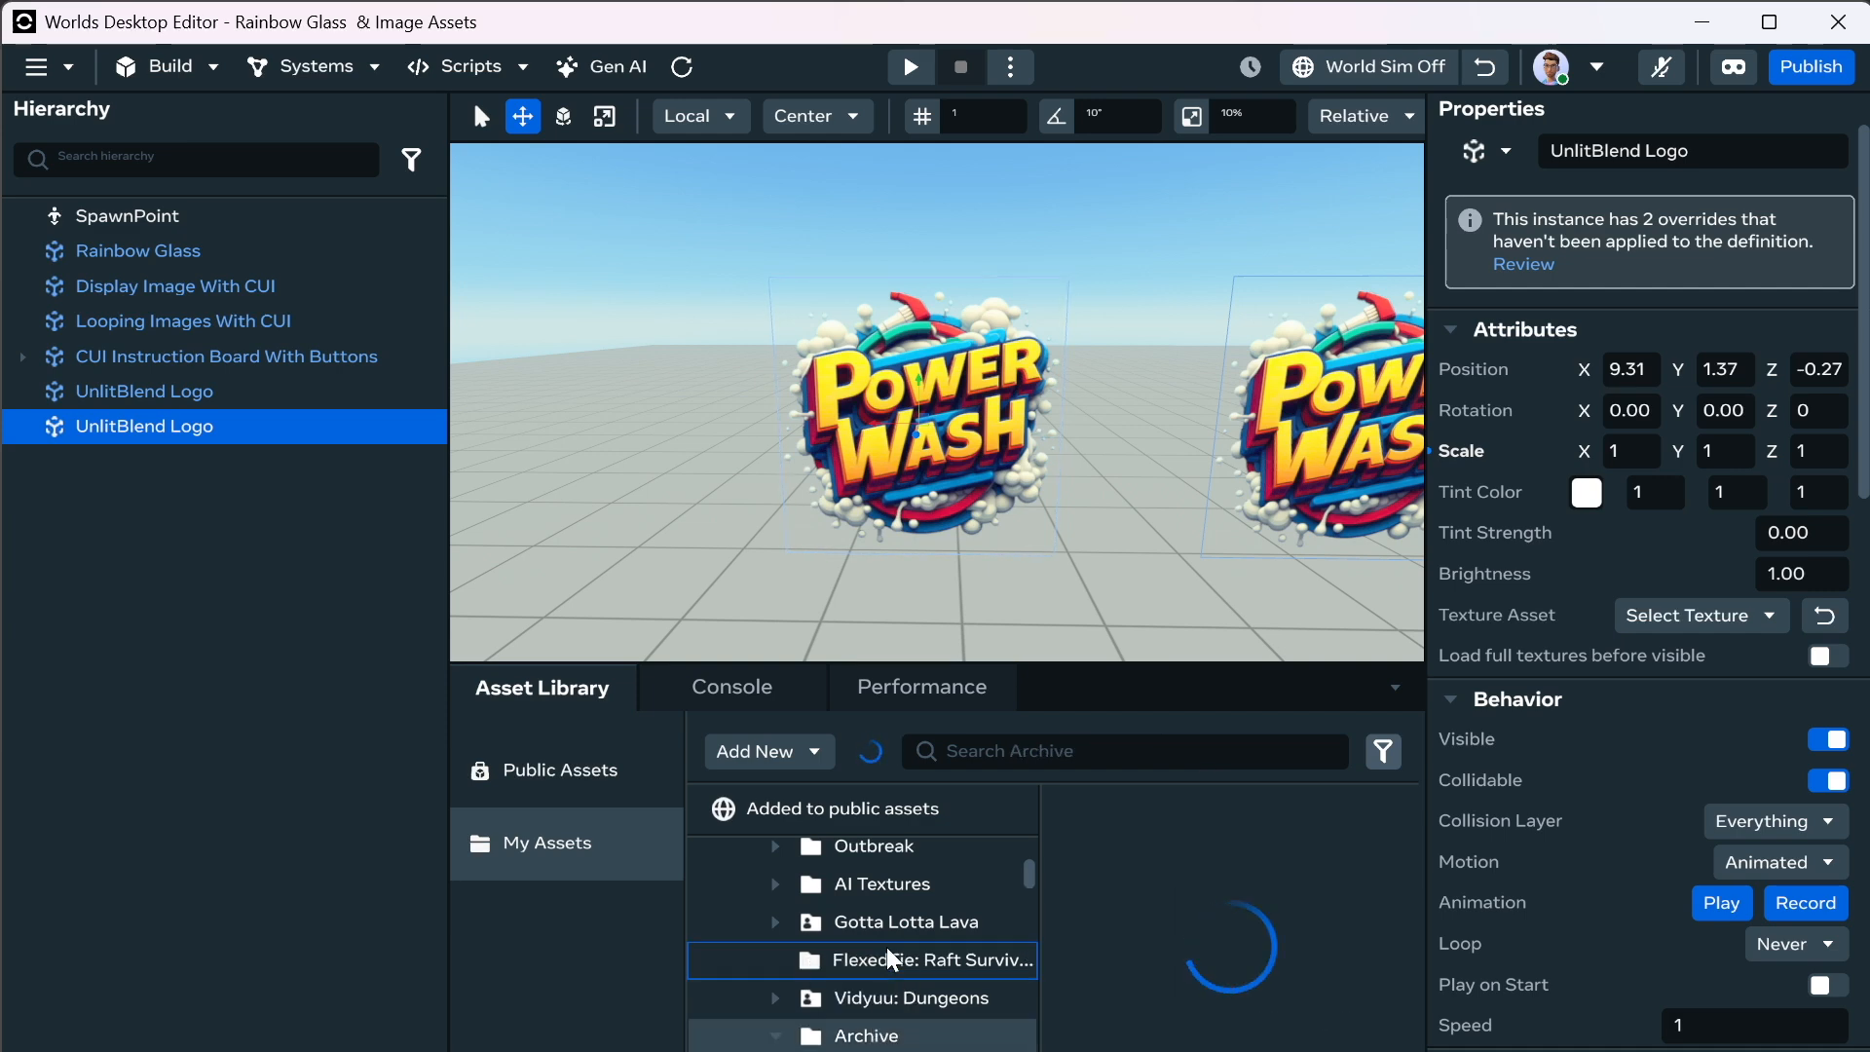
Find the Nyan Frames folder inside Archive and open its frame images.
scroll(906, 962, down, 5)
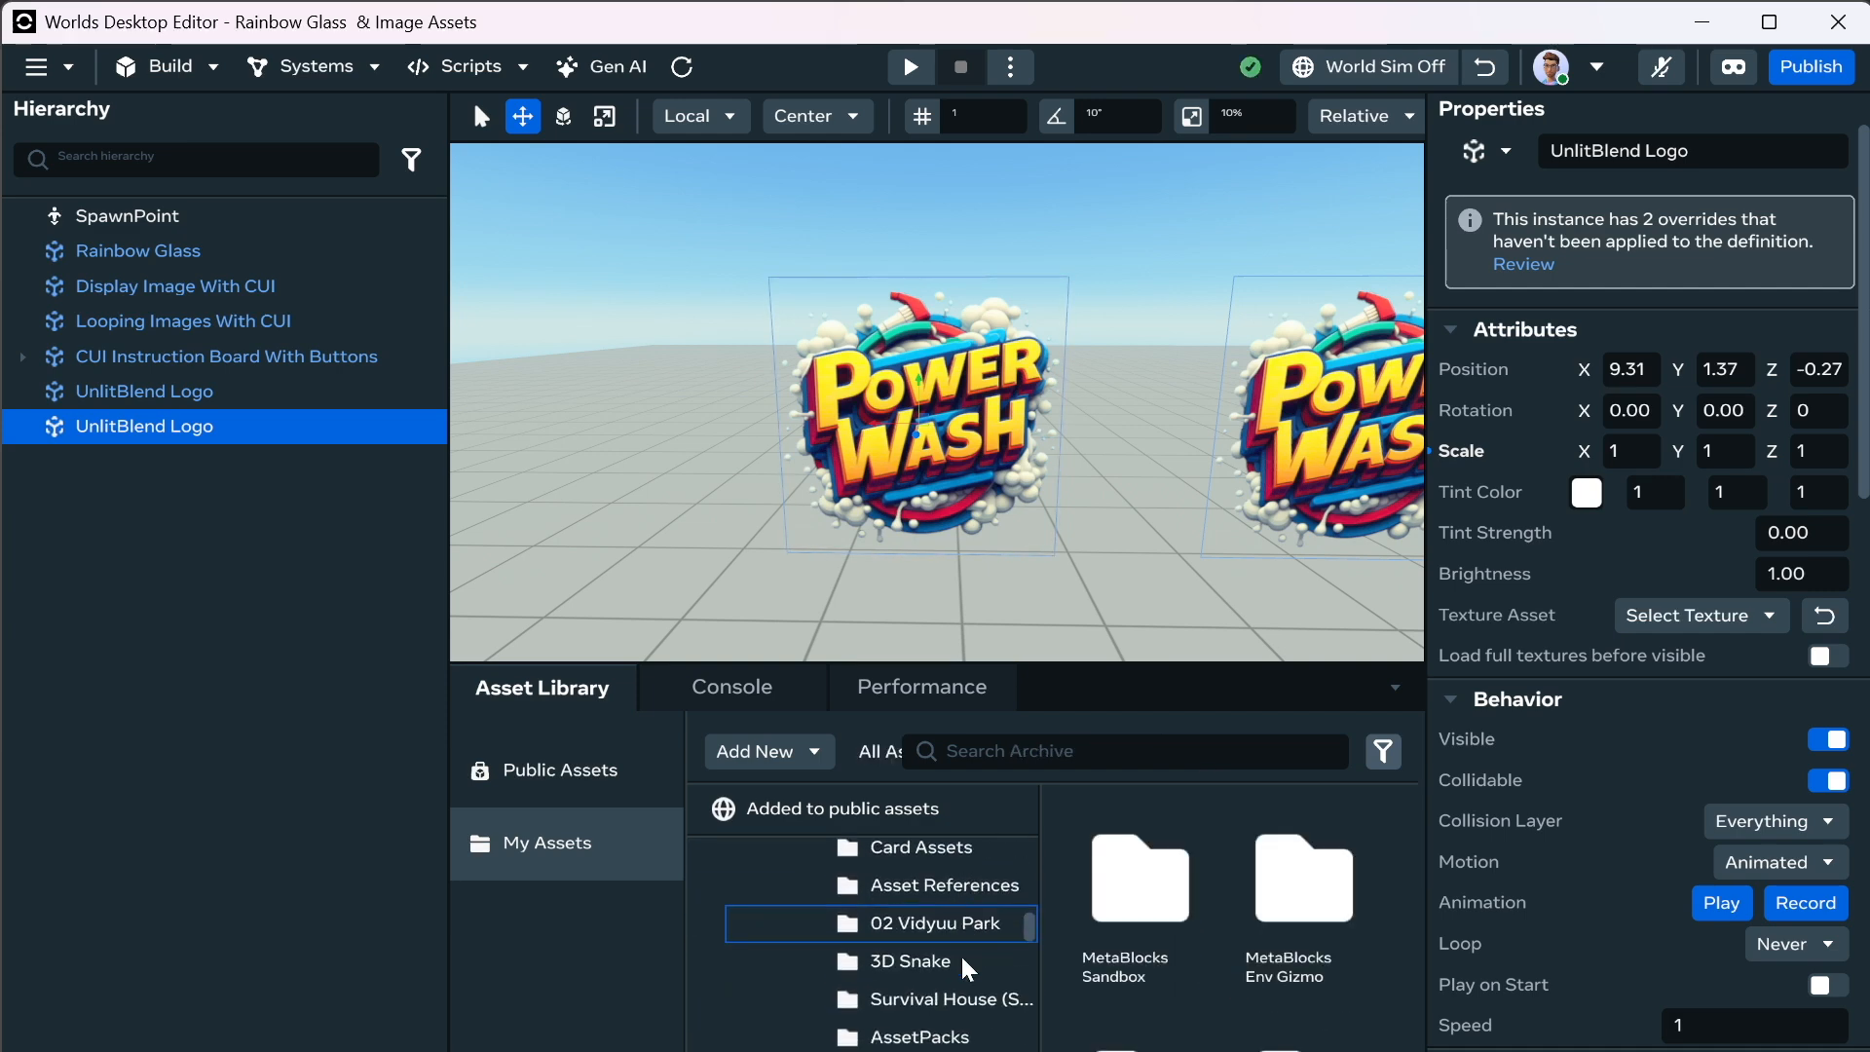
scroll(969, 970, up, 3)
scroll(969, 971, down, 3)
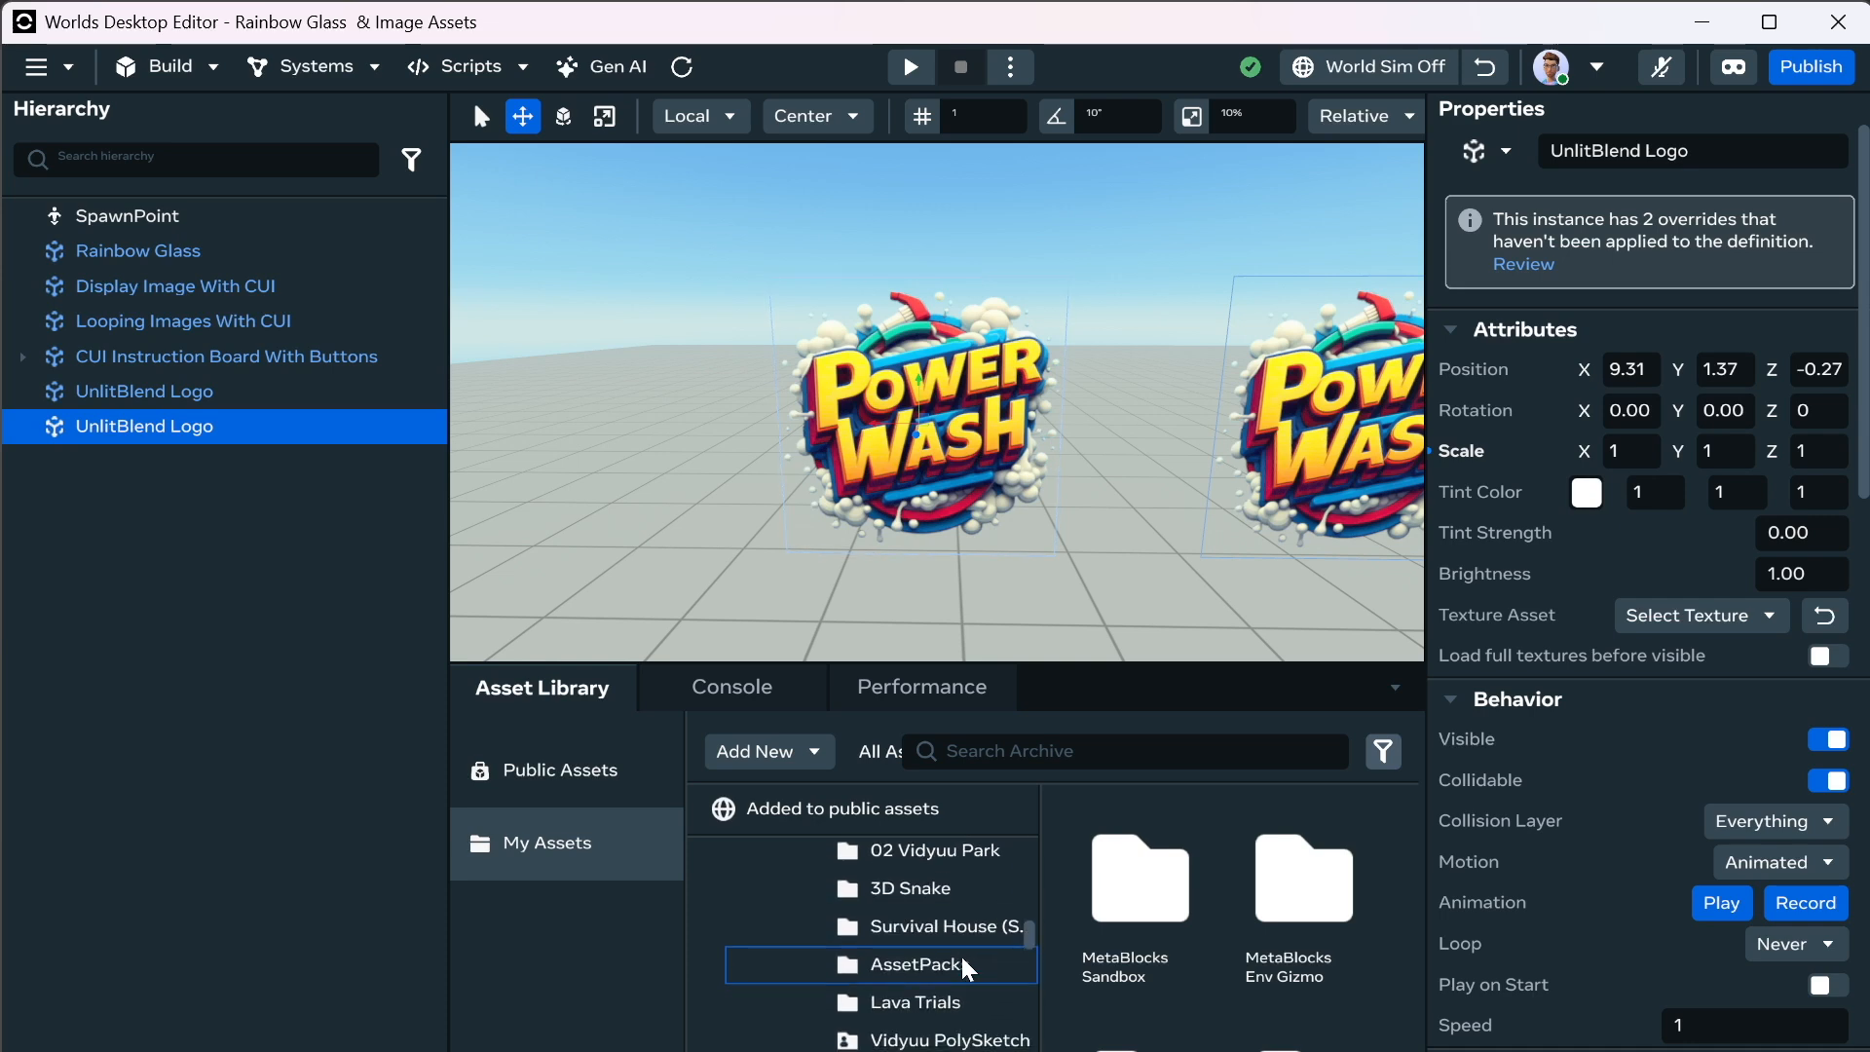
scroll(1011, 1000, down, 3)
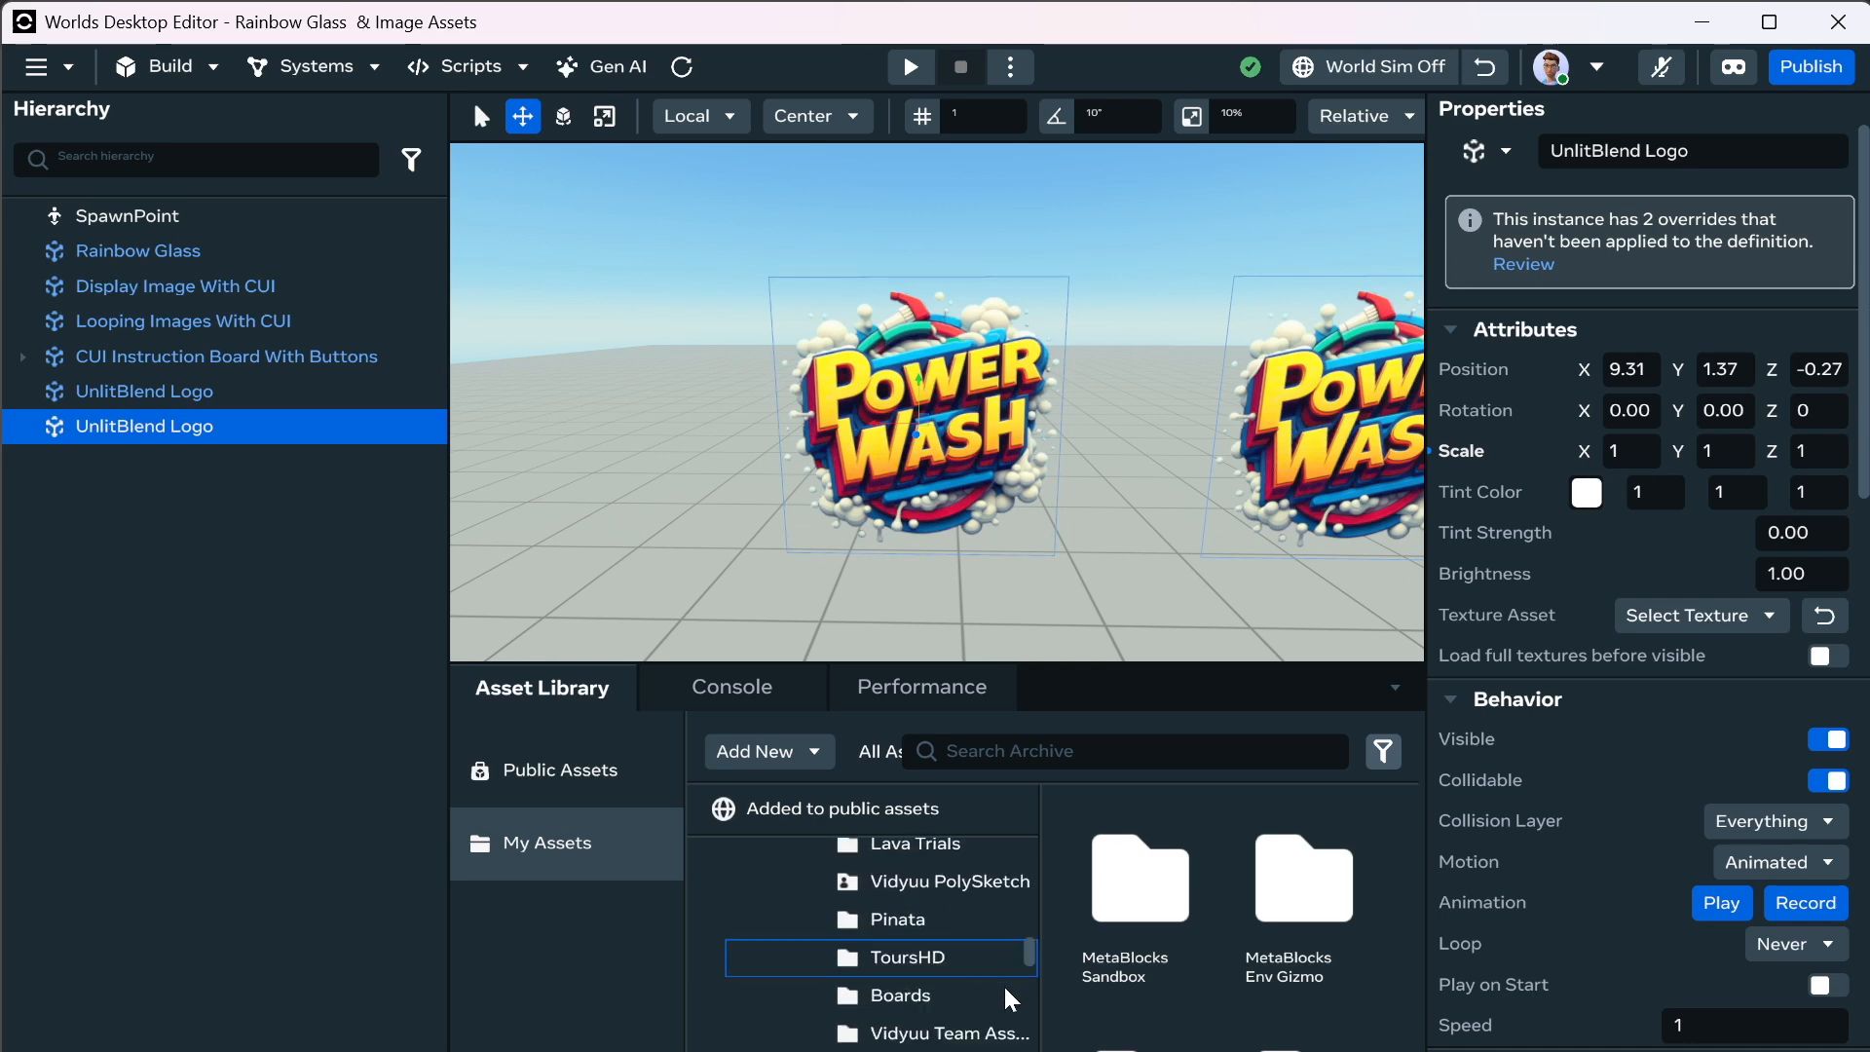
scroll(979, 937, down, 3)
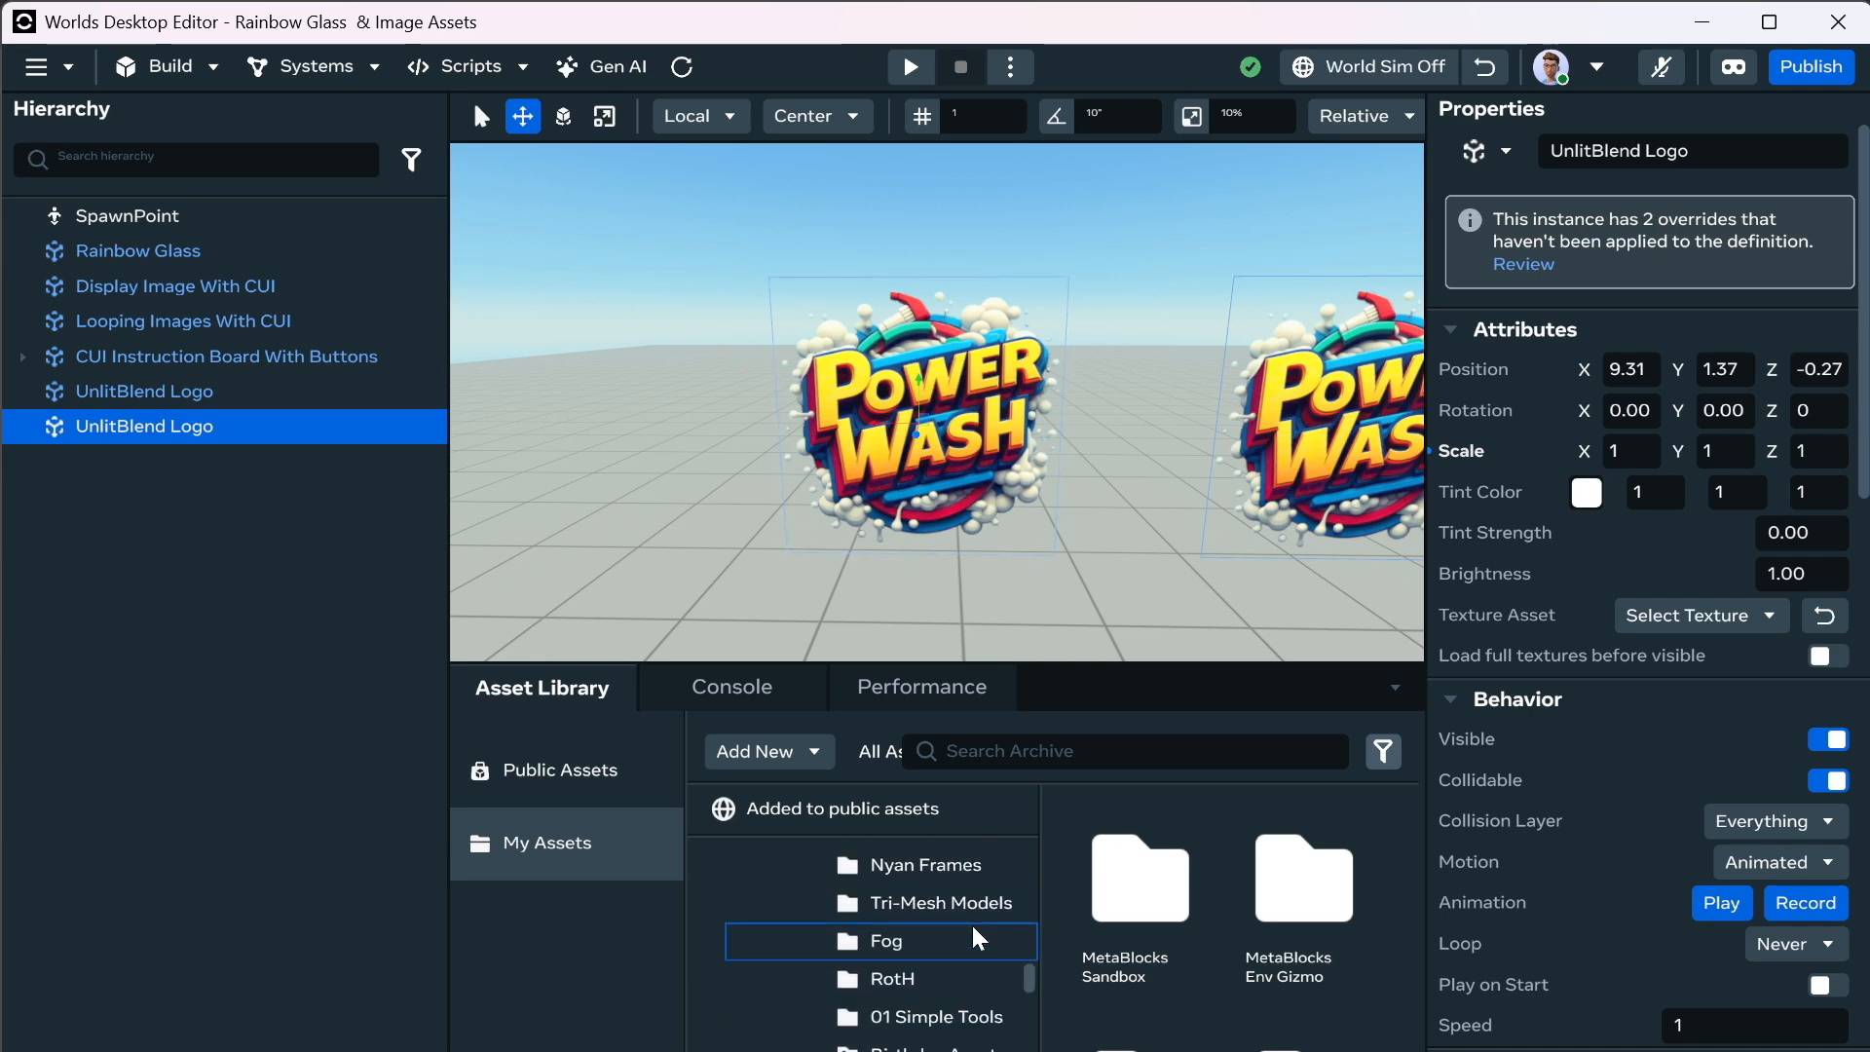
click(964, 861)
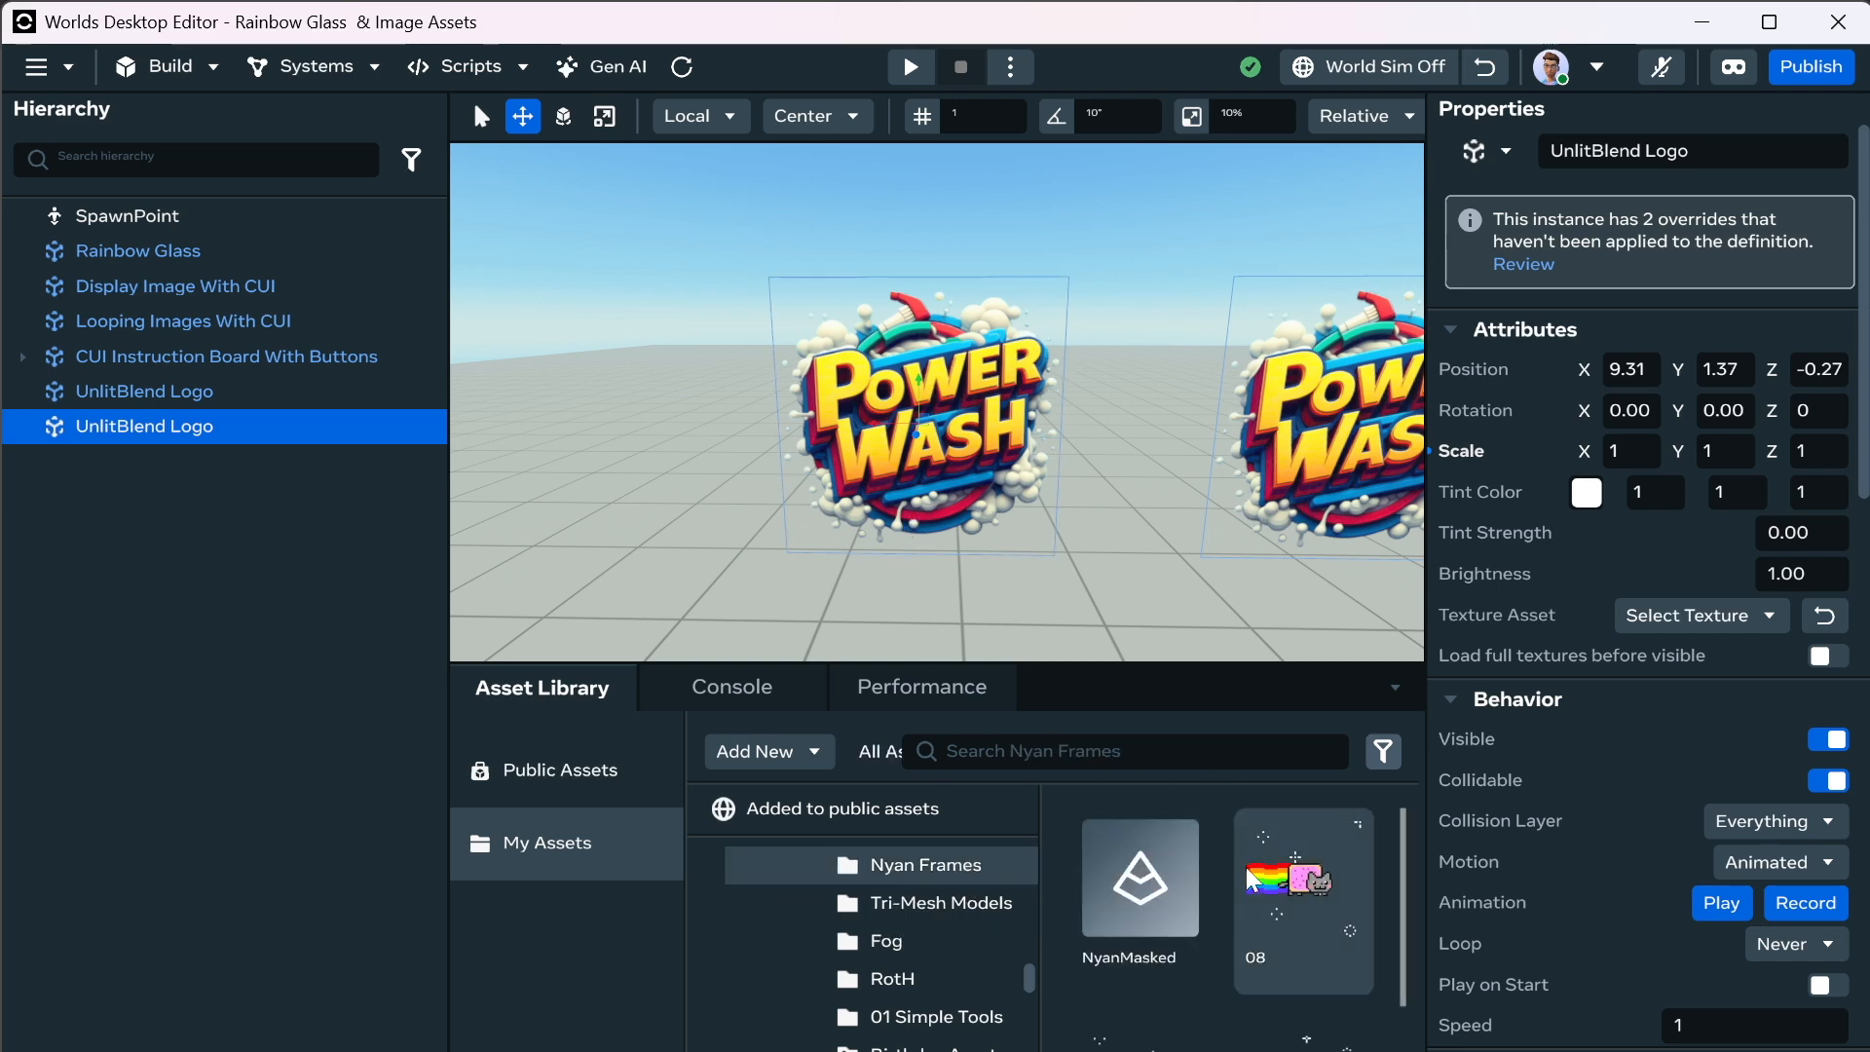
scroll(1265, 932, down, 3)
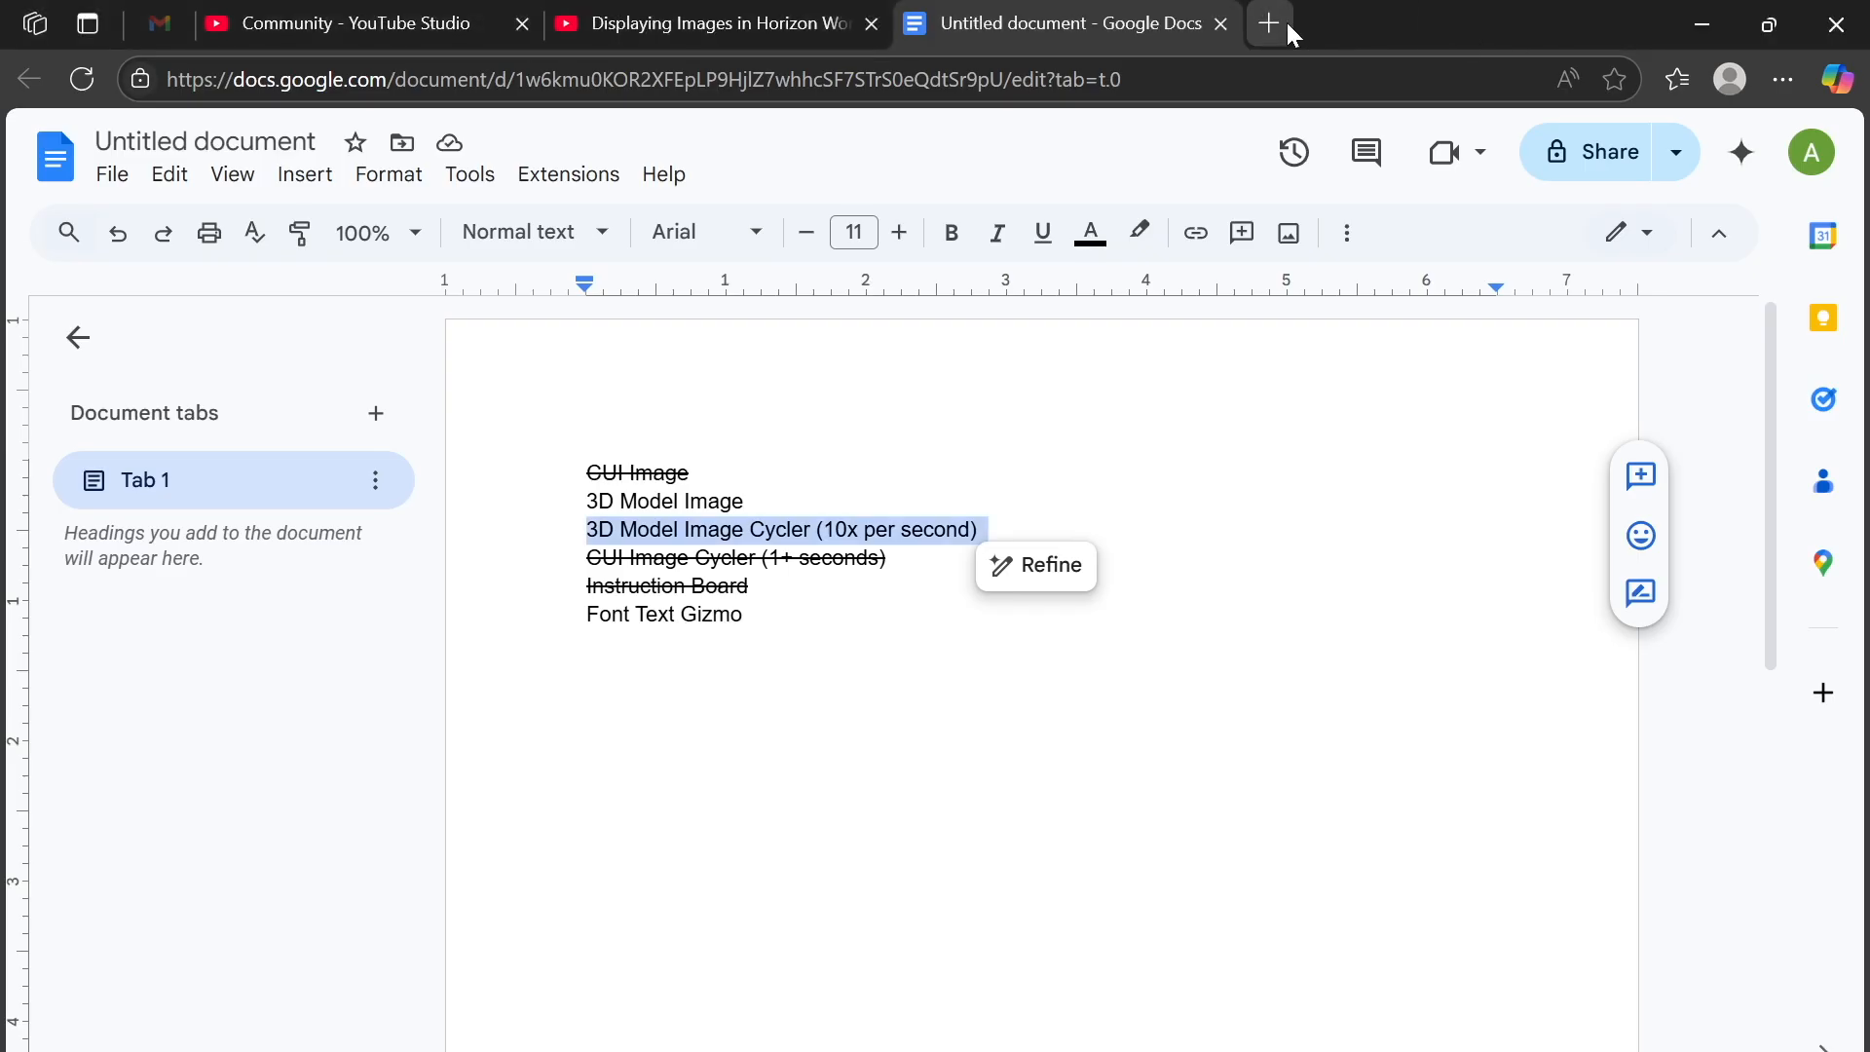
Switch to the web browser, search for "is nyan cat public domain", read the results, and return to the Worlds Desktop Editor.
click(1290, 29)
text(is nyan cat )
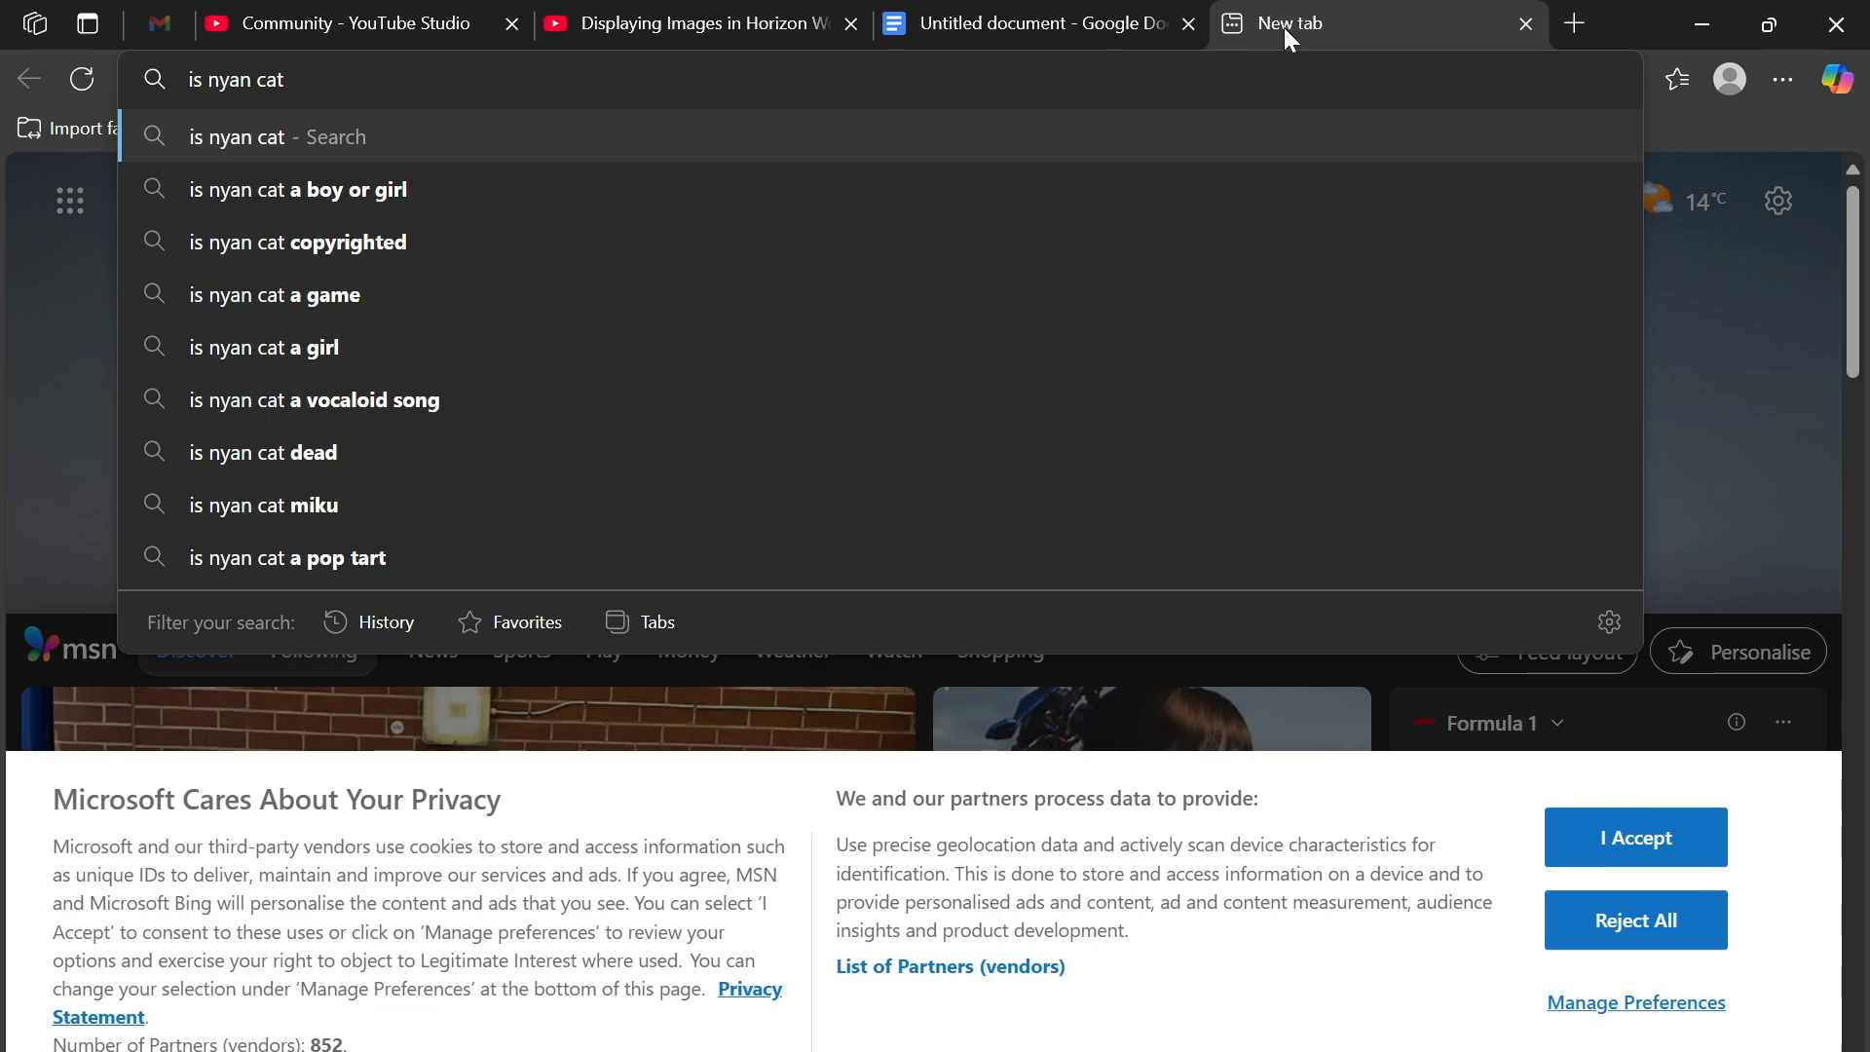
text(open)
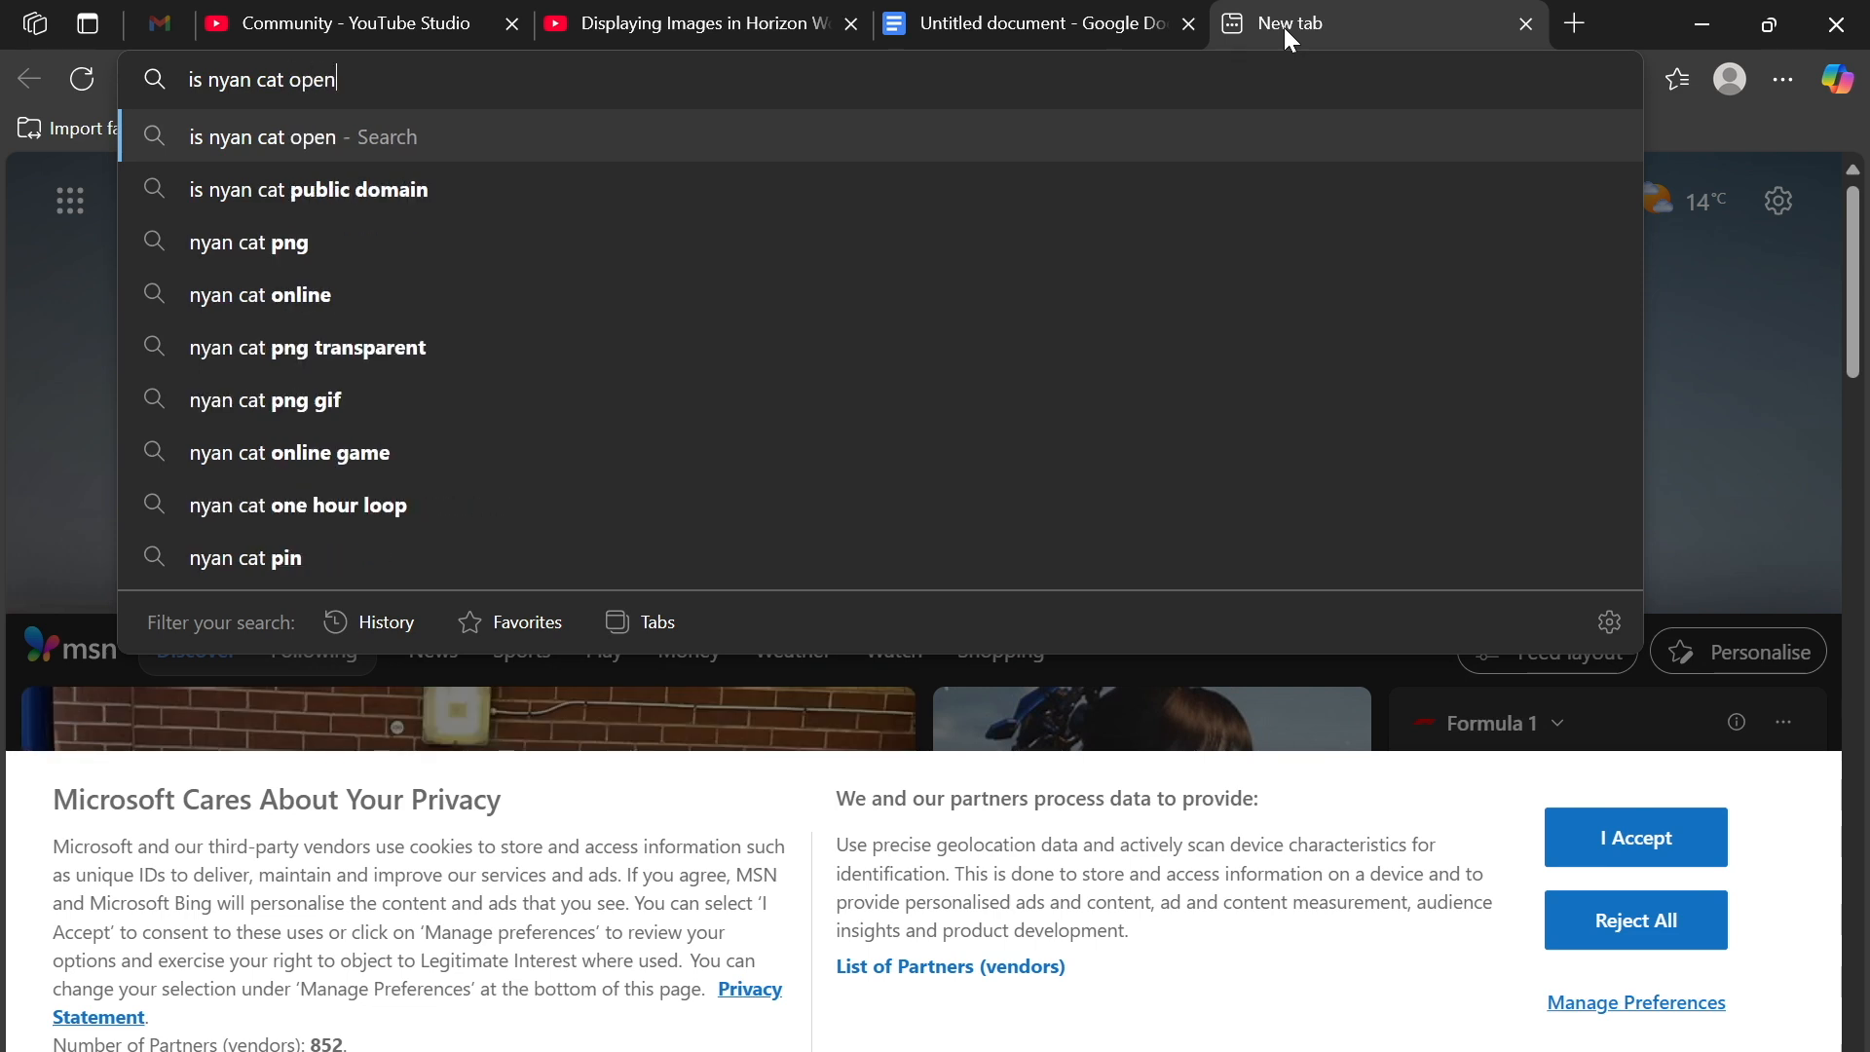
key(Down)
key(Return)
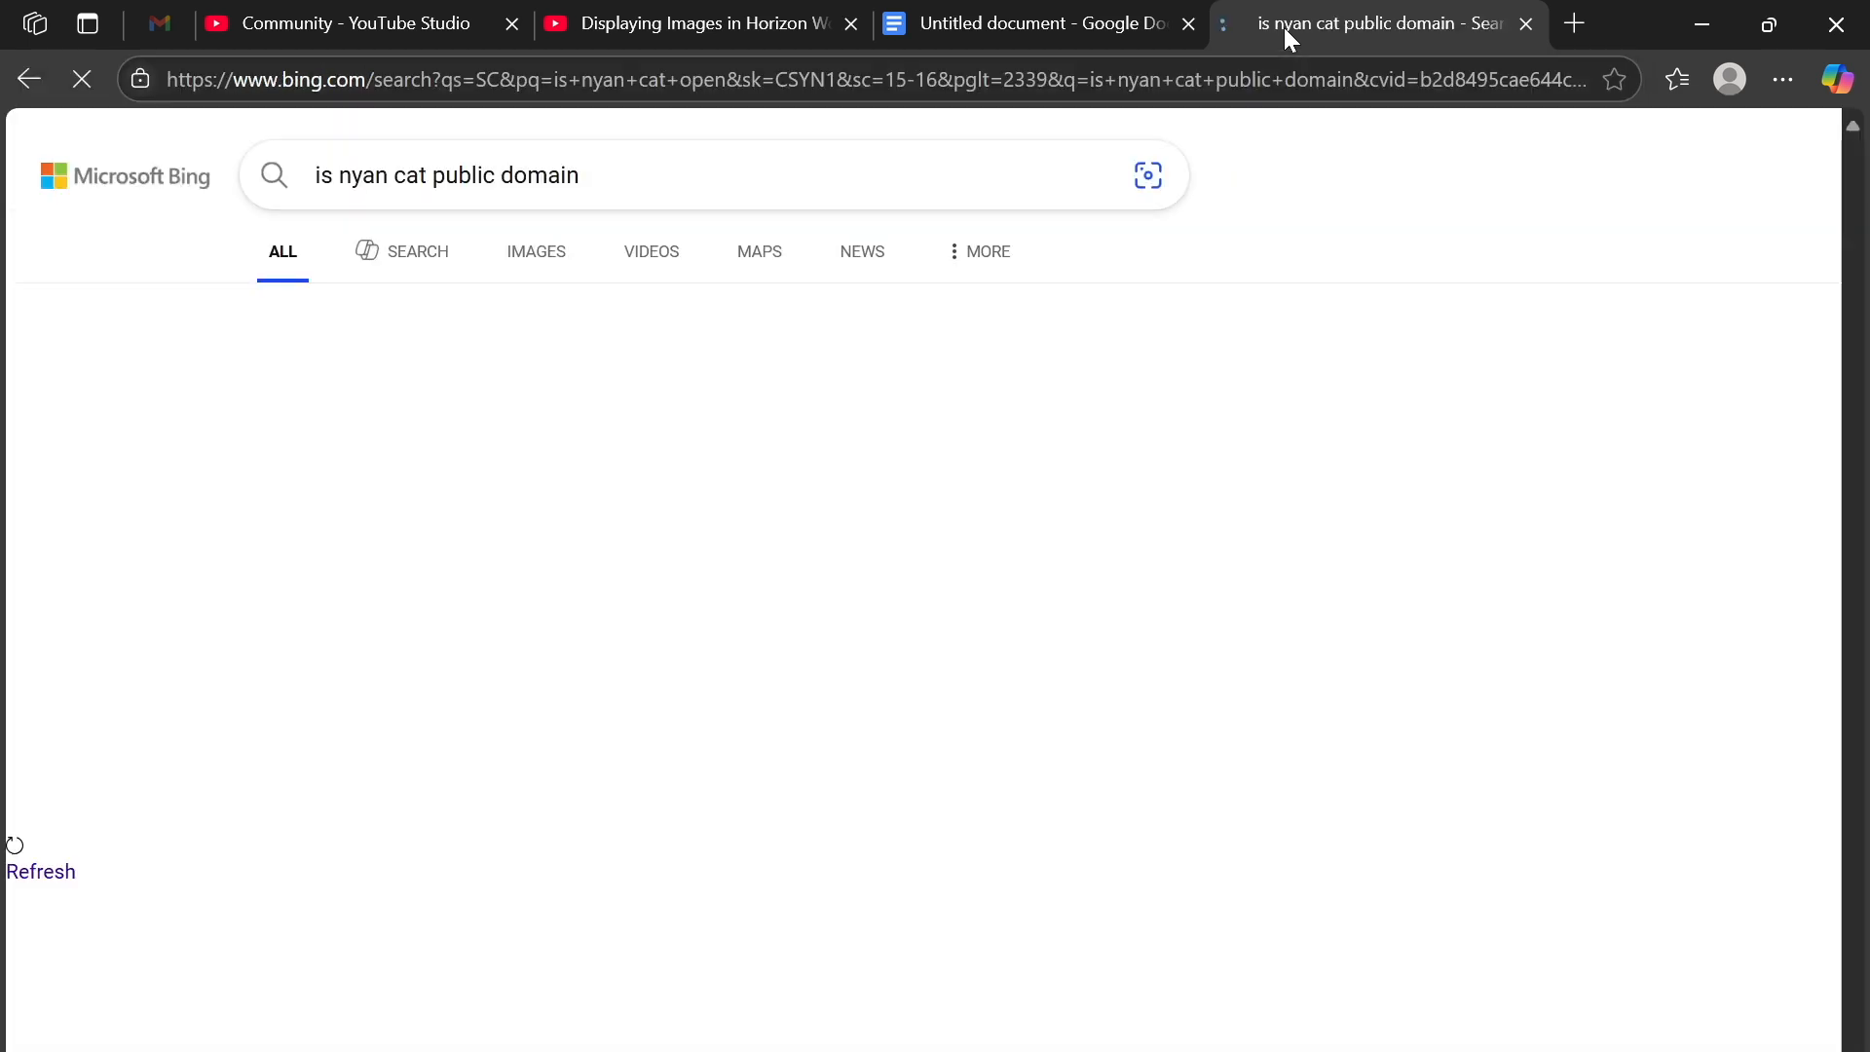
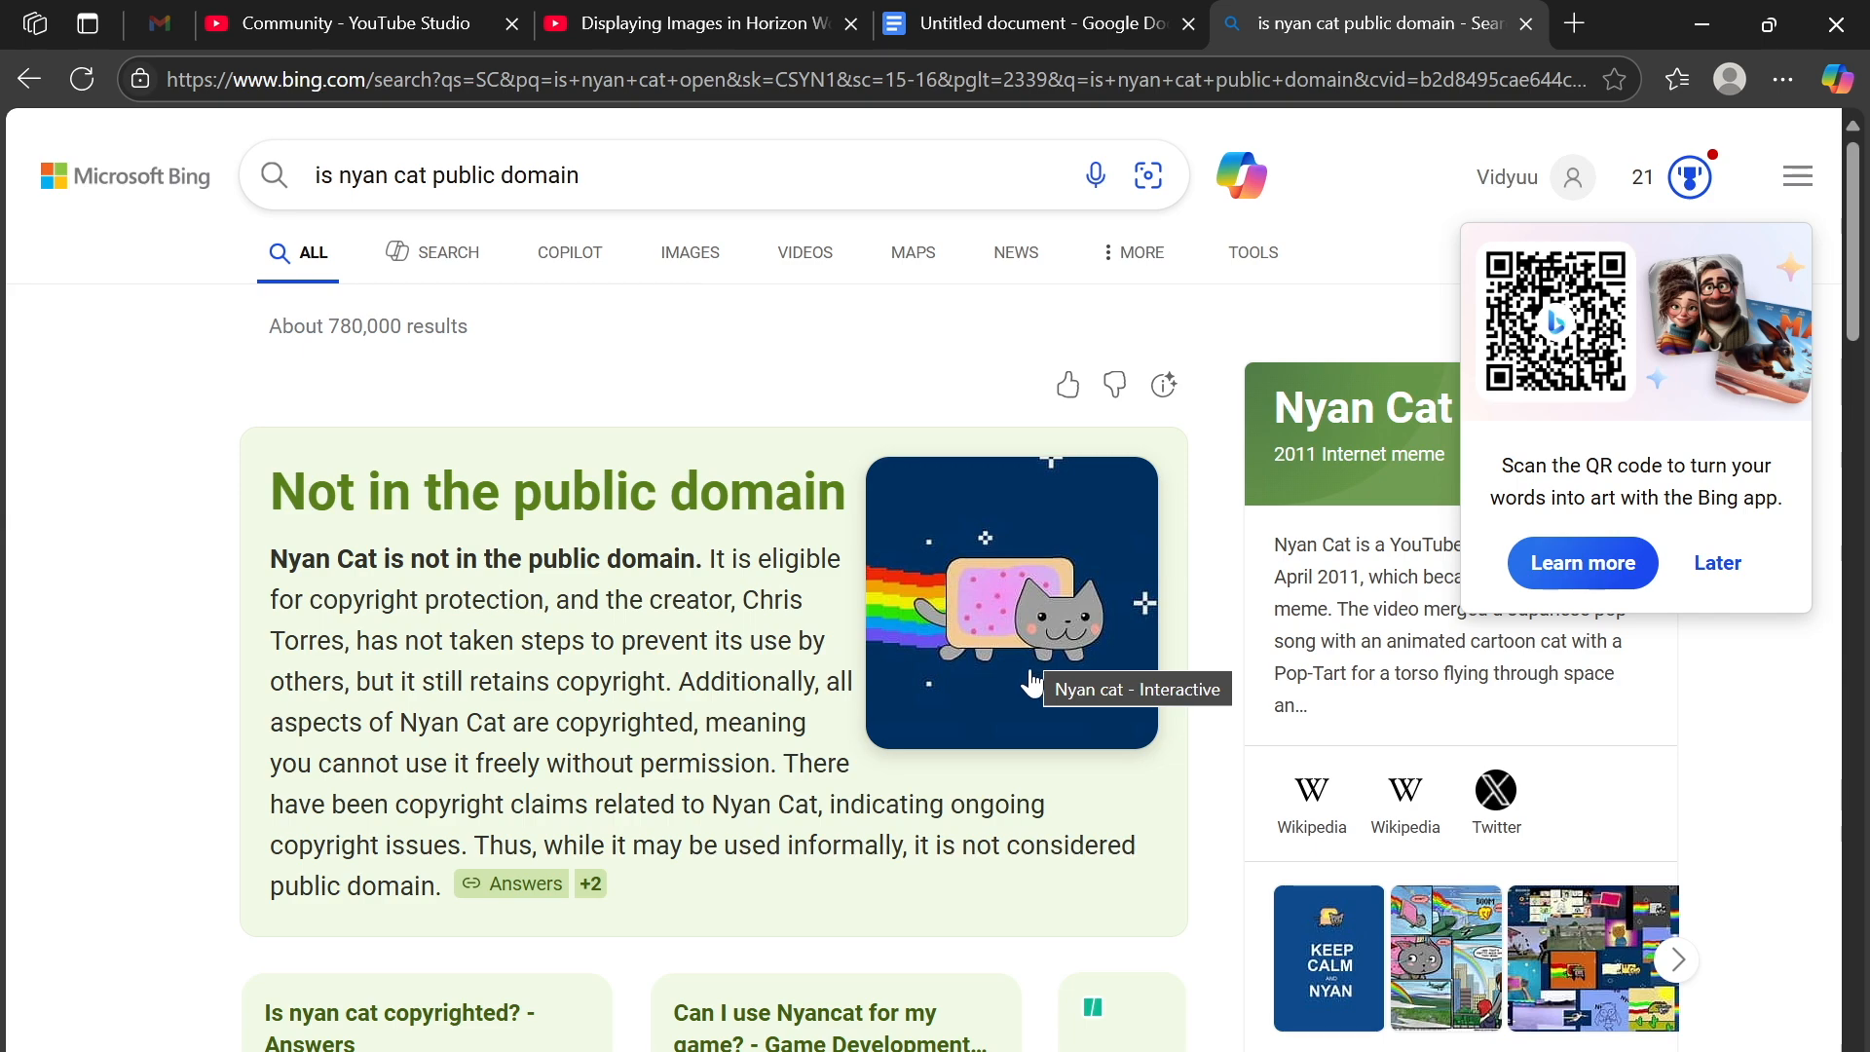
scroll(1033, 683, down, 4)
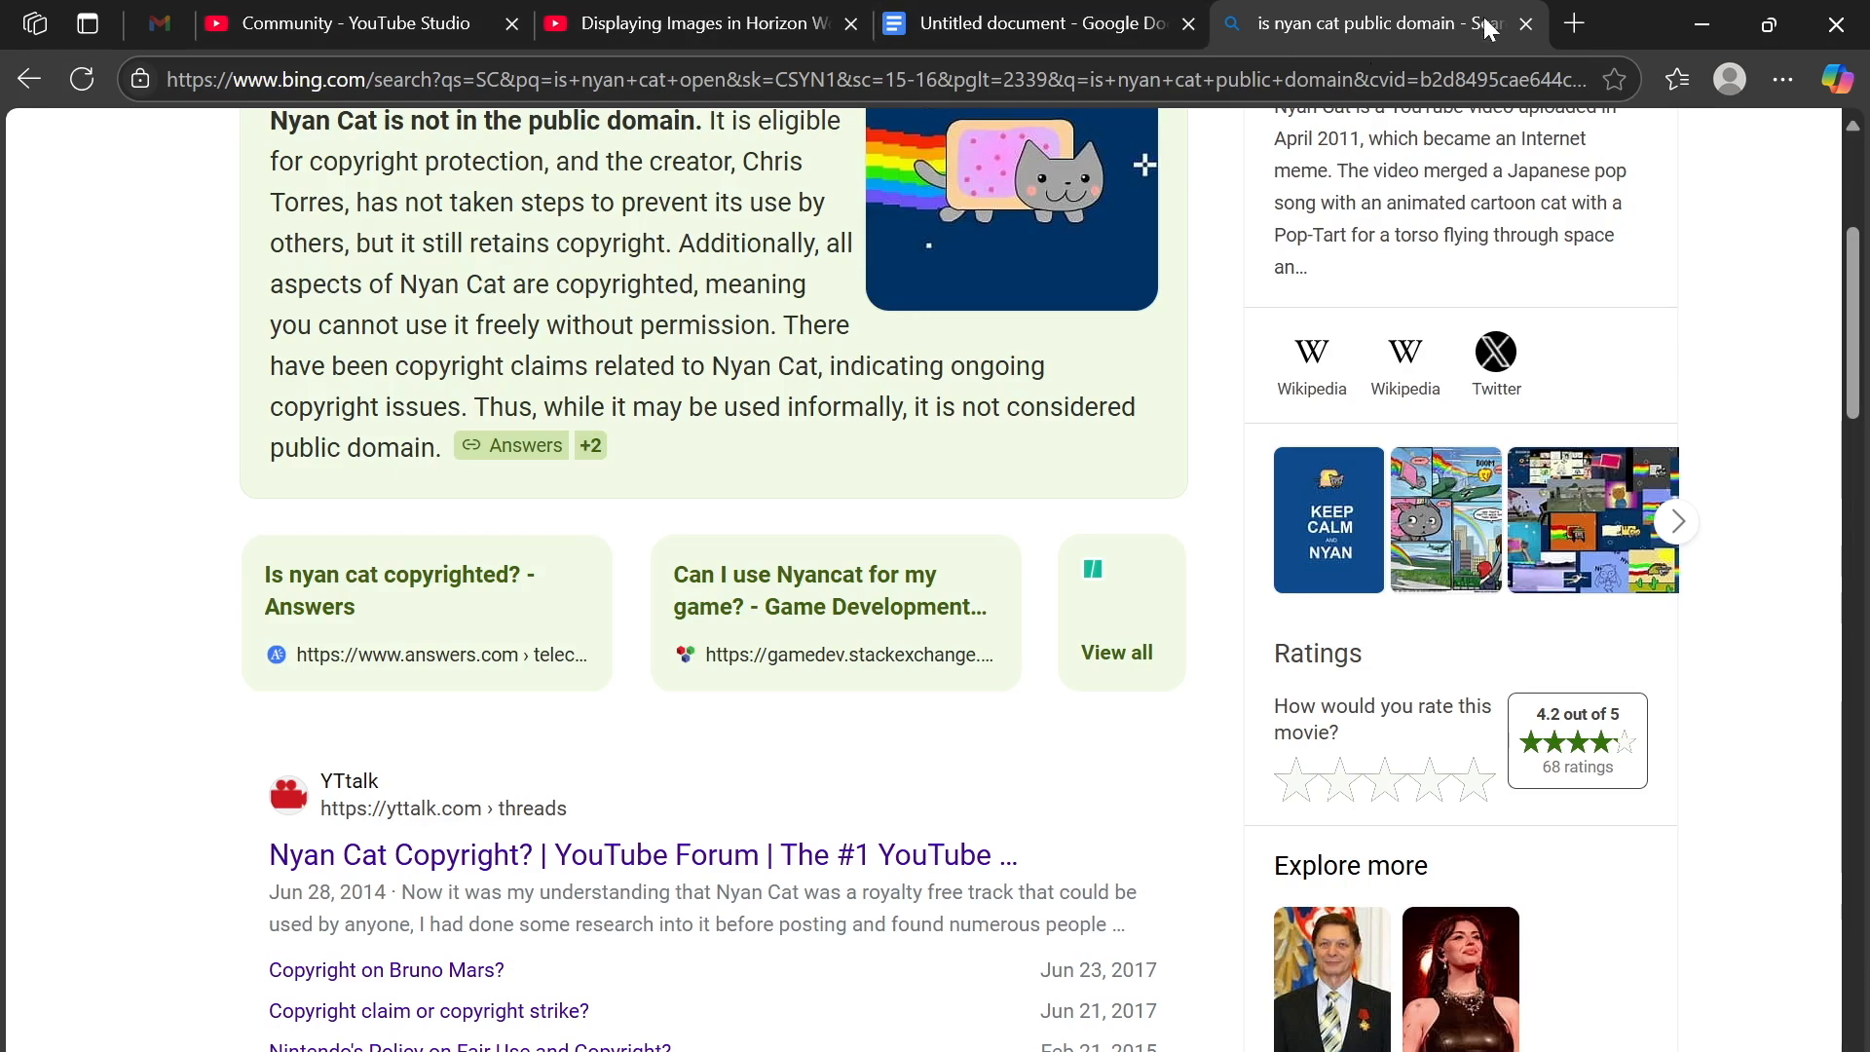
click(1531, 26)
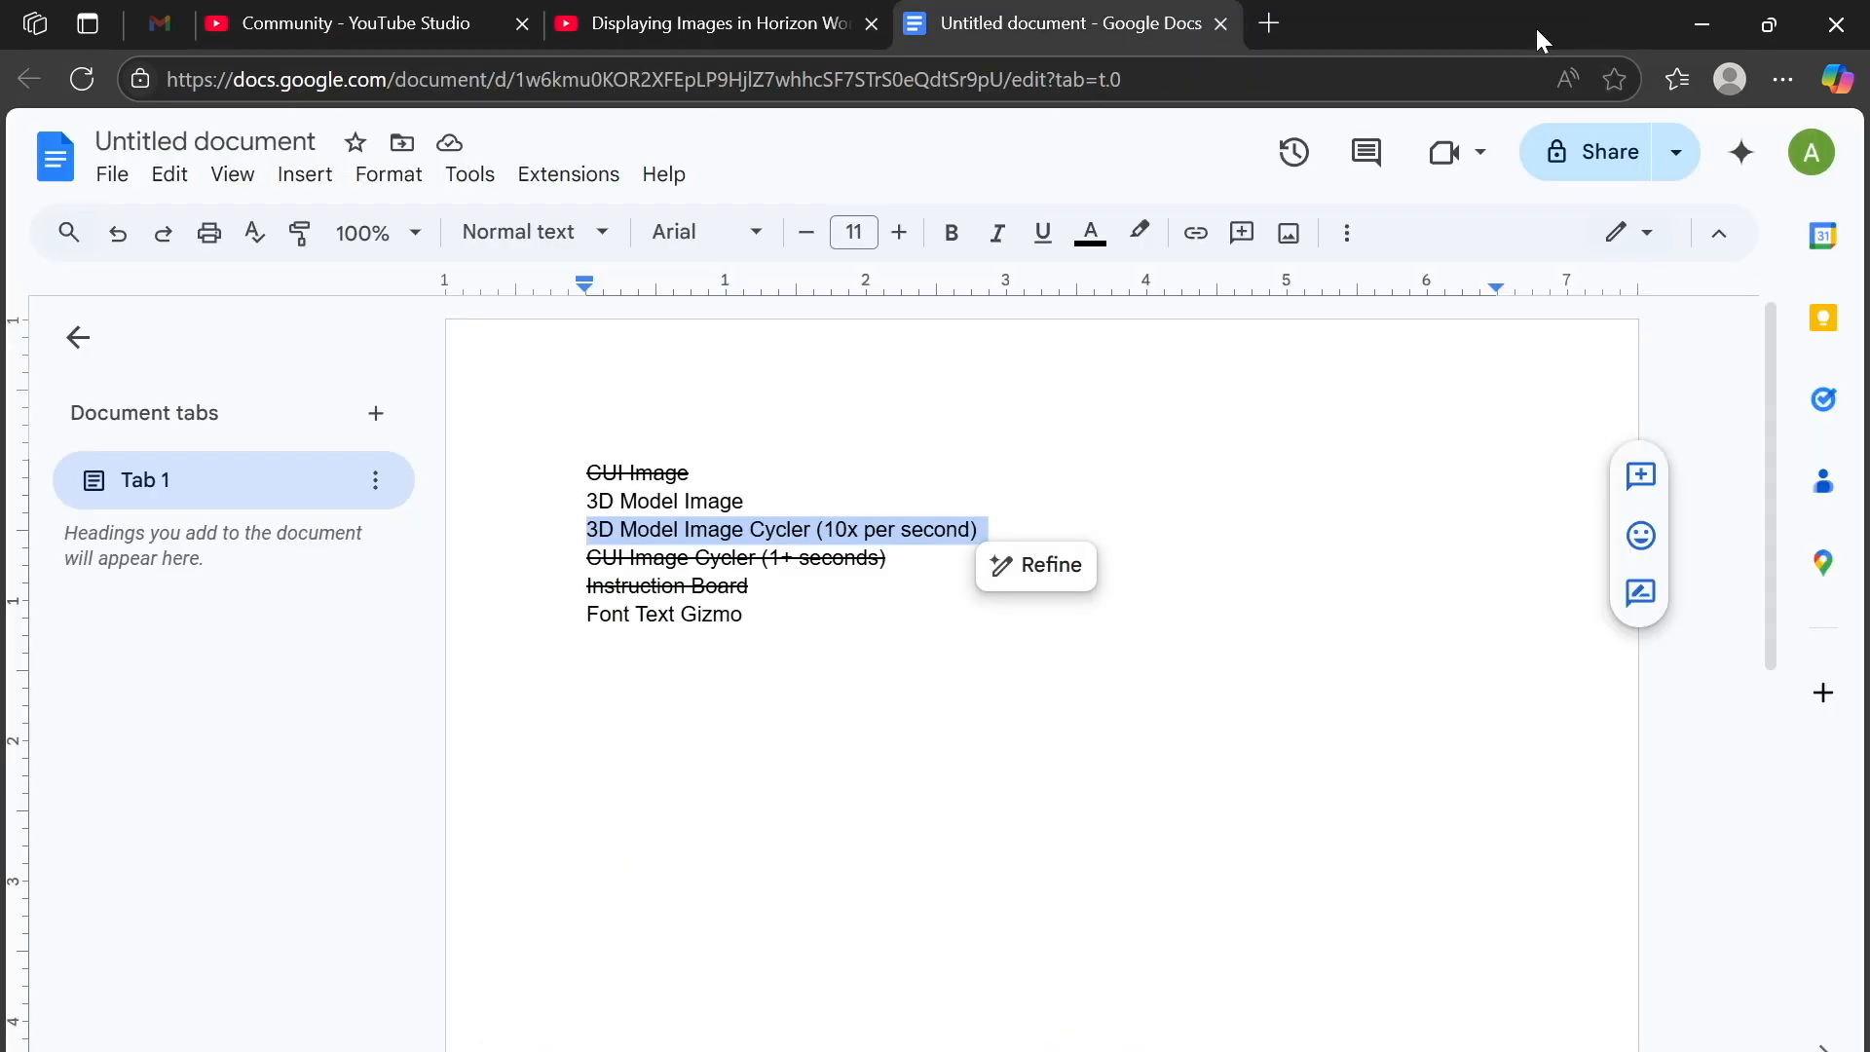
click(1705, 21)
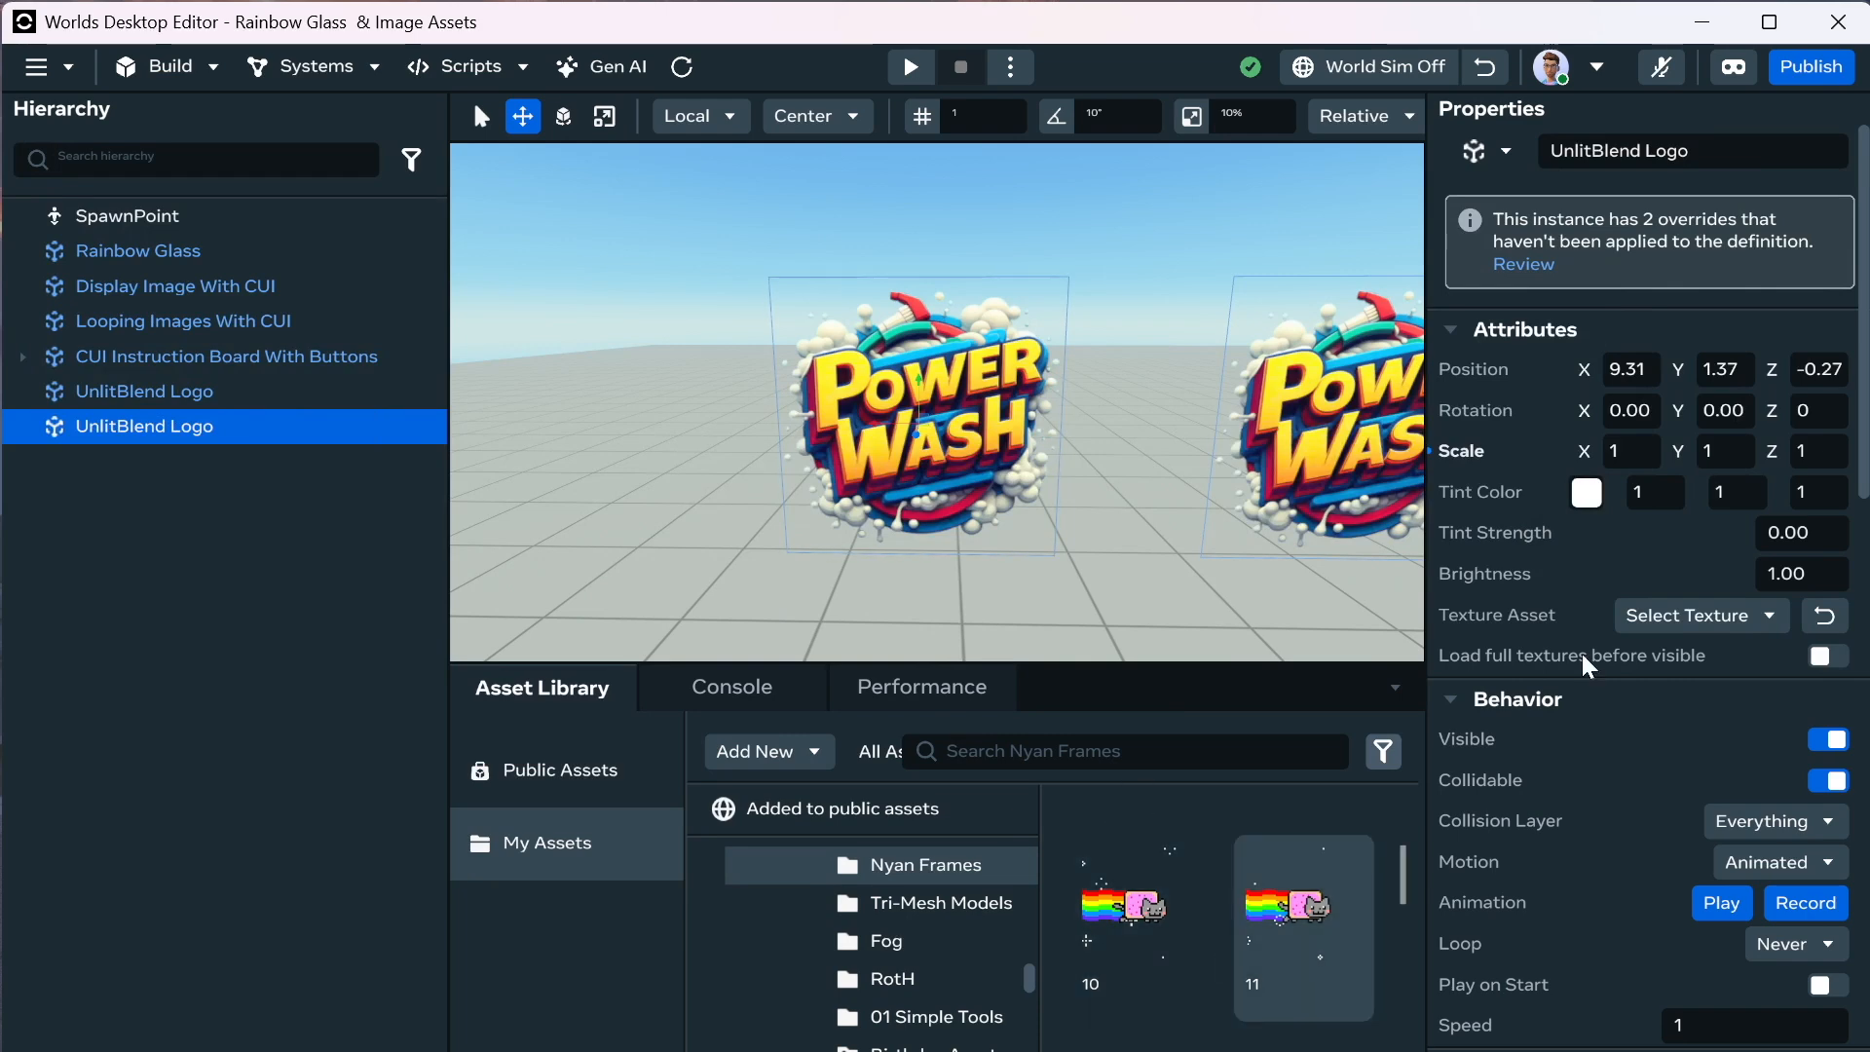
In the copied logo's LoopingImages_Entity script, assign Nyan frame 01 to texture0, 04 to texture3 and 03 to texture2.
scroll(1737, 609, down, 5)
scroll(1737, 609, down, 5)
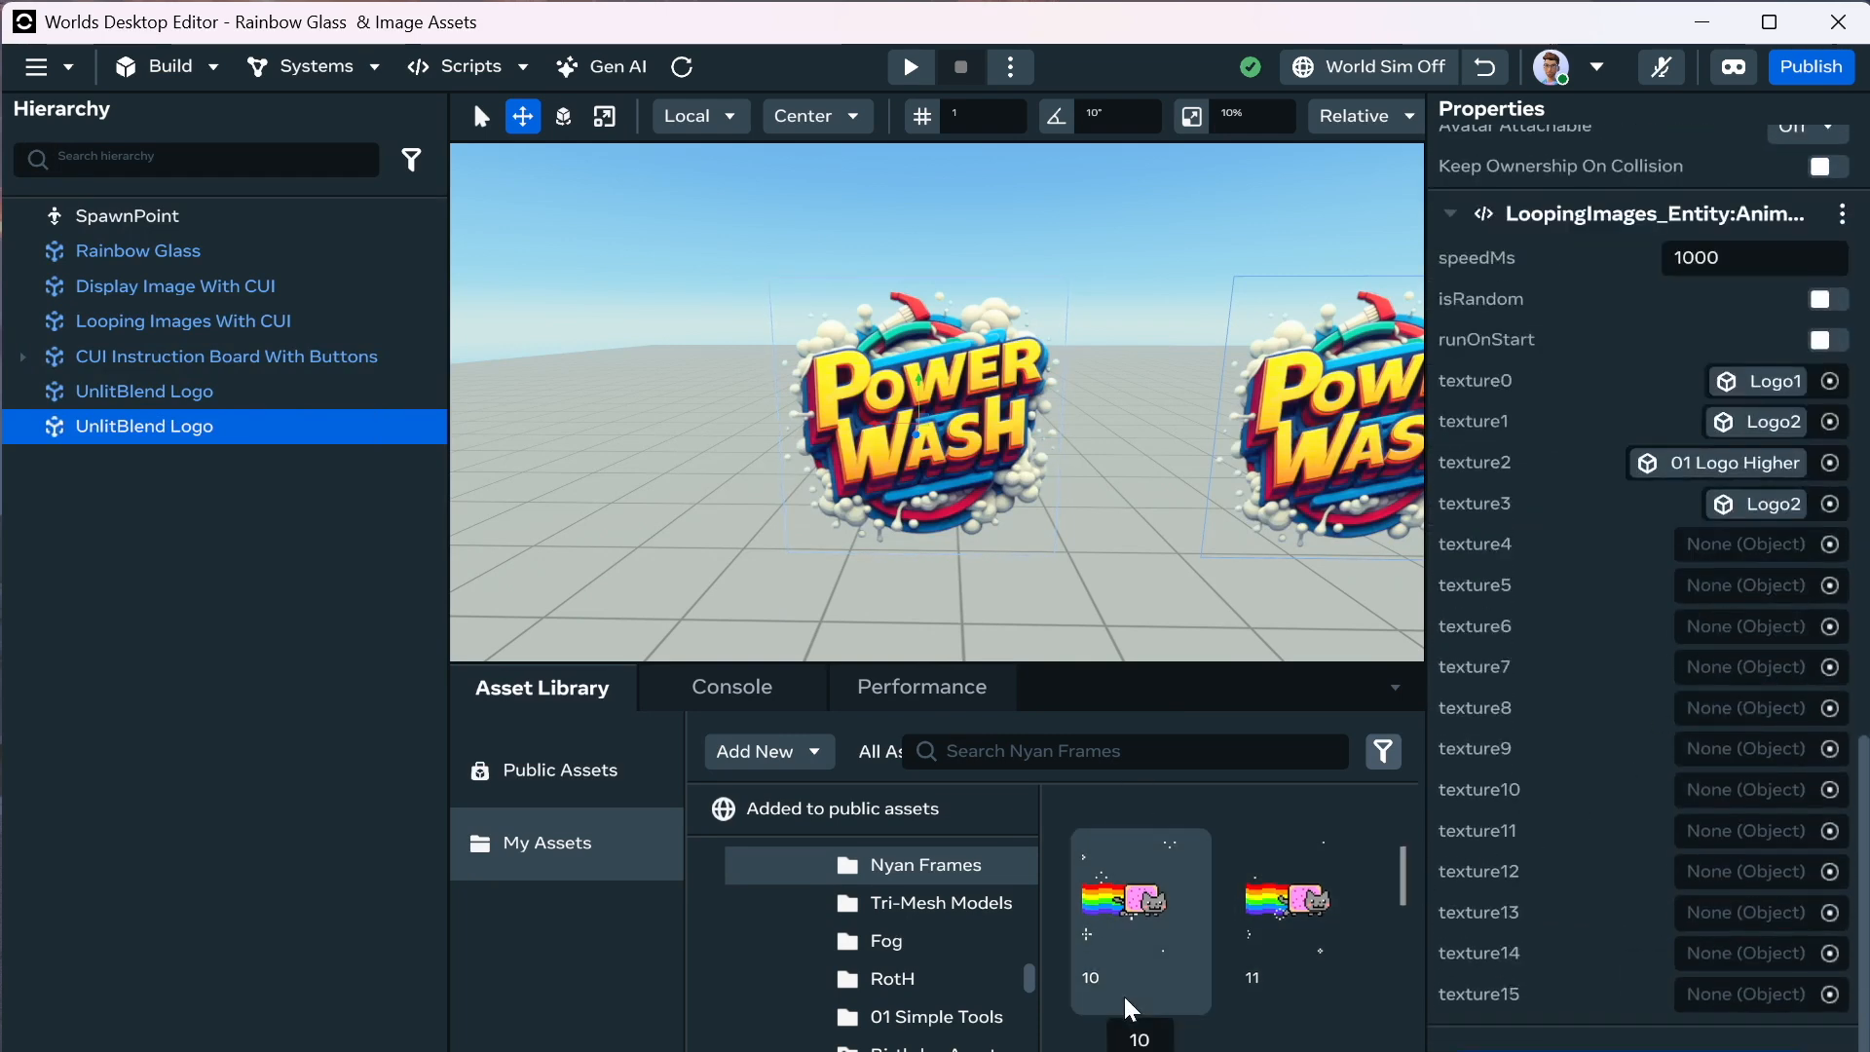
scroll(1131, 1010, down, 2)
scroll(1132, 1010, down, 3)
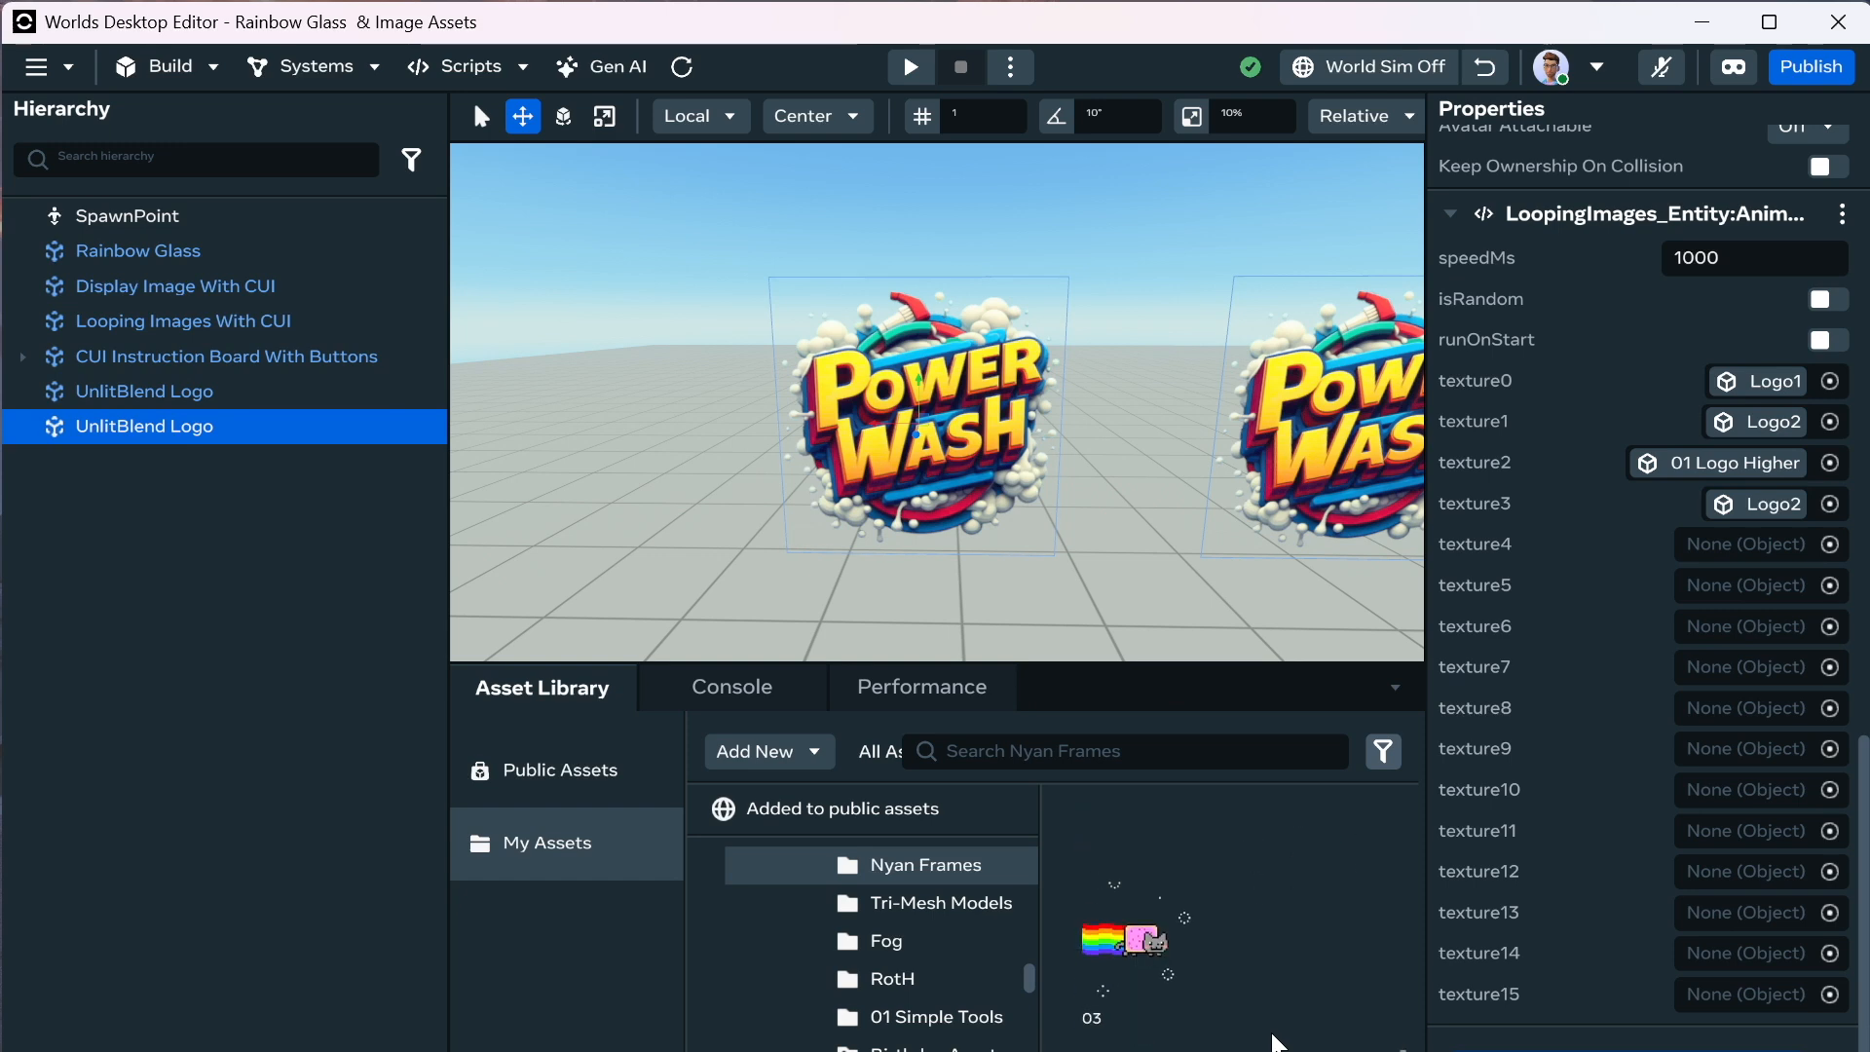
scroll(1279, 1042, up, 2)
drag(1286, 925, 1783, 380)
drag(1130, 915, 1739, 521)
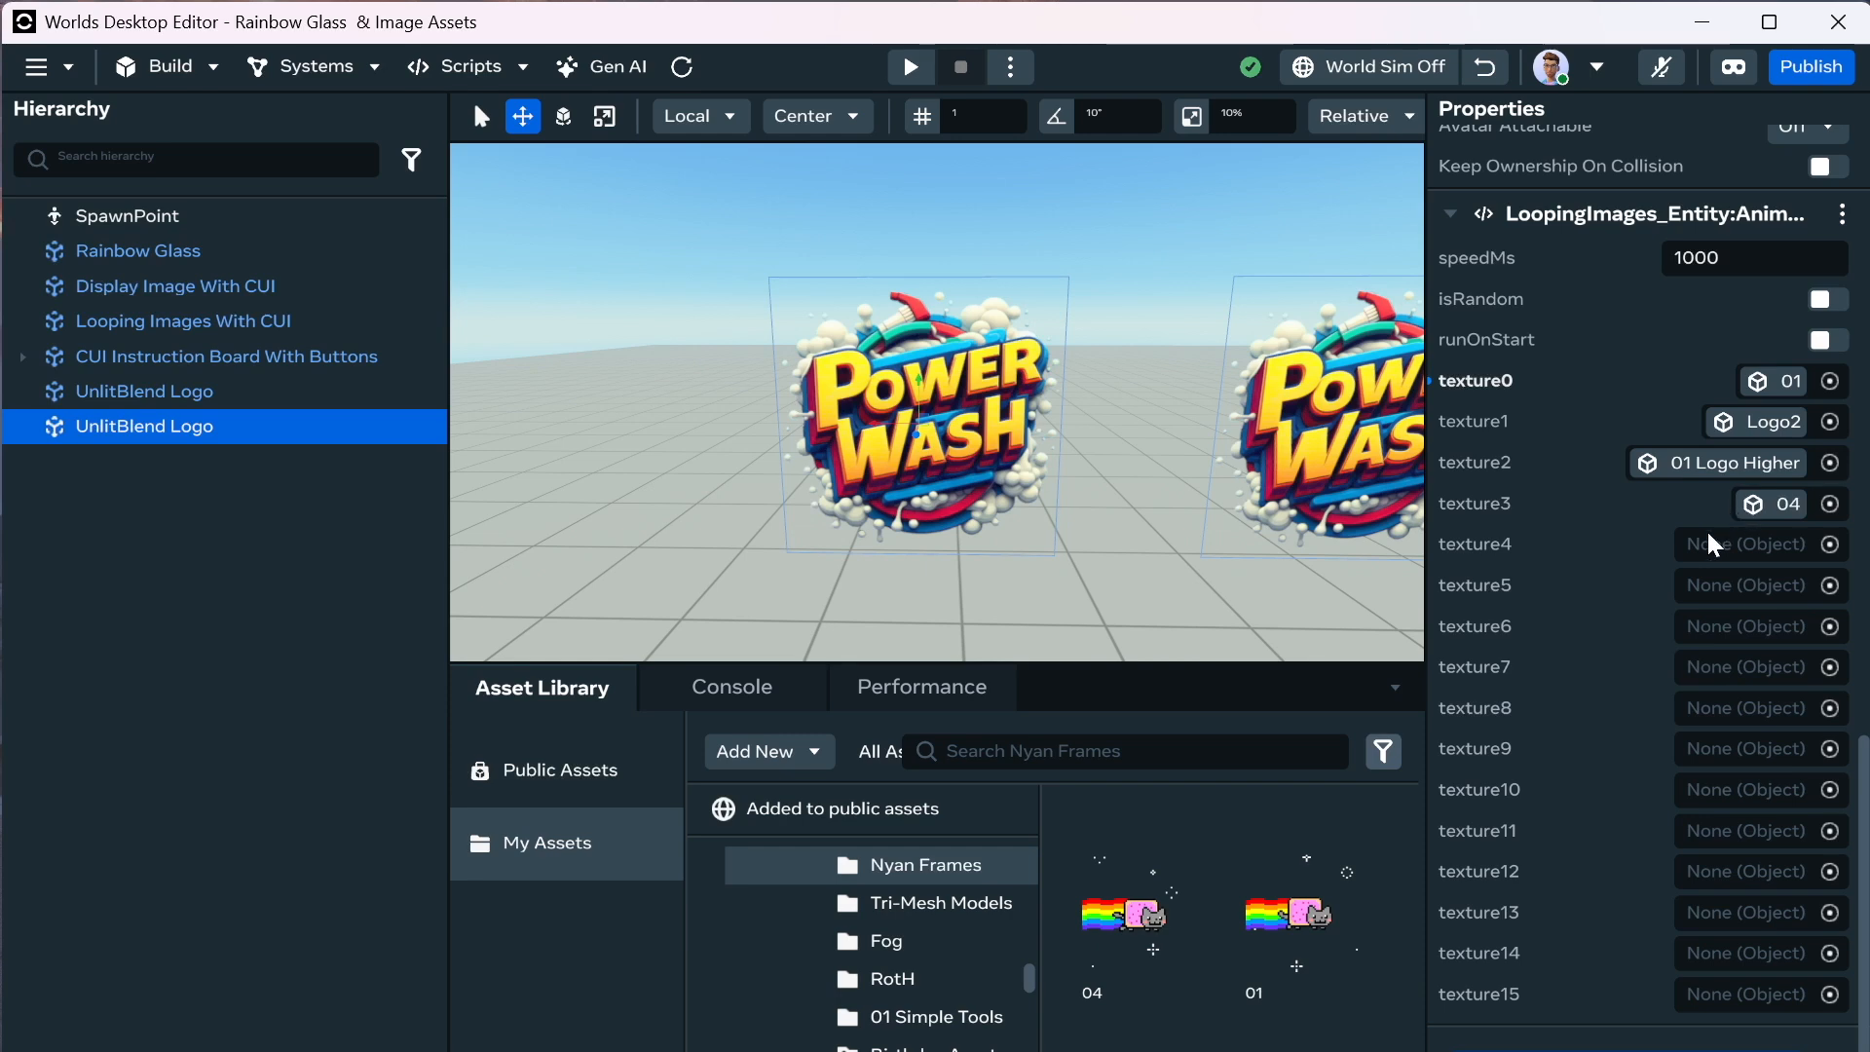
scroll(1140, 940, down, 1)
scroll(1140, 940, down, 1)
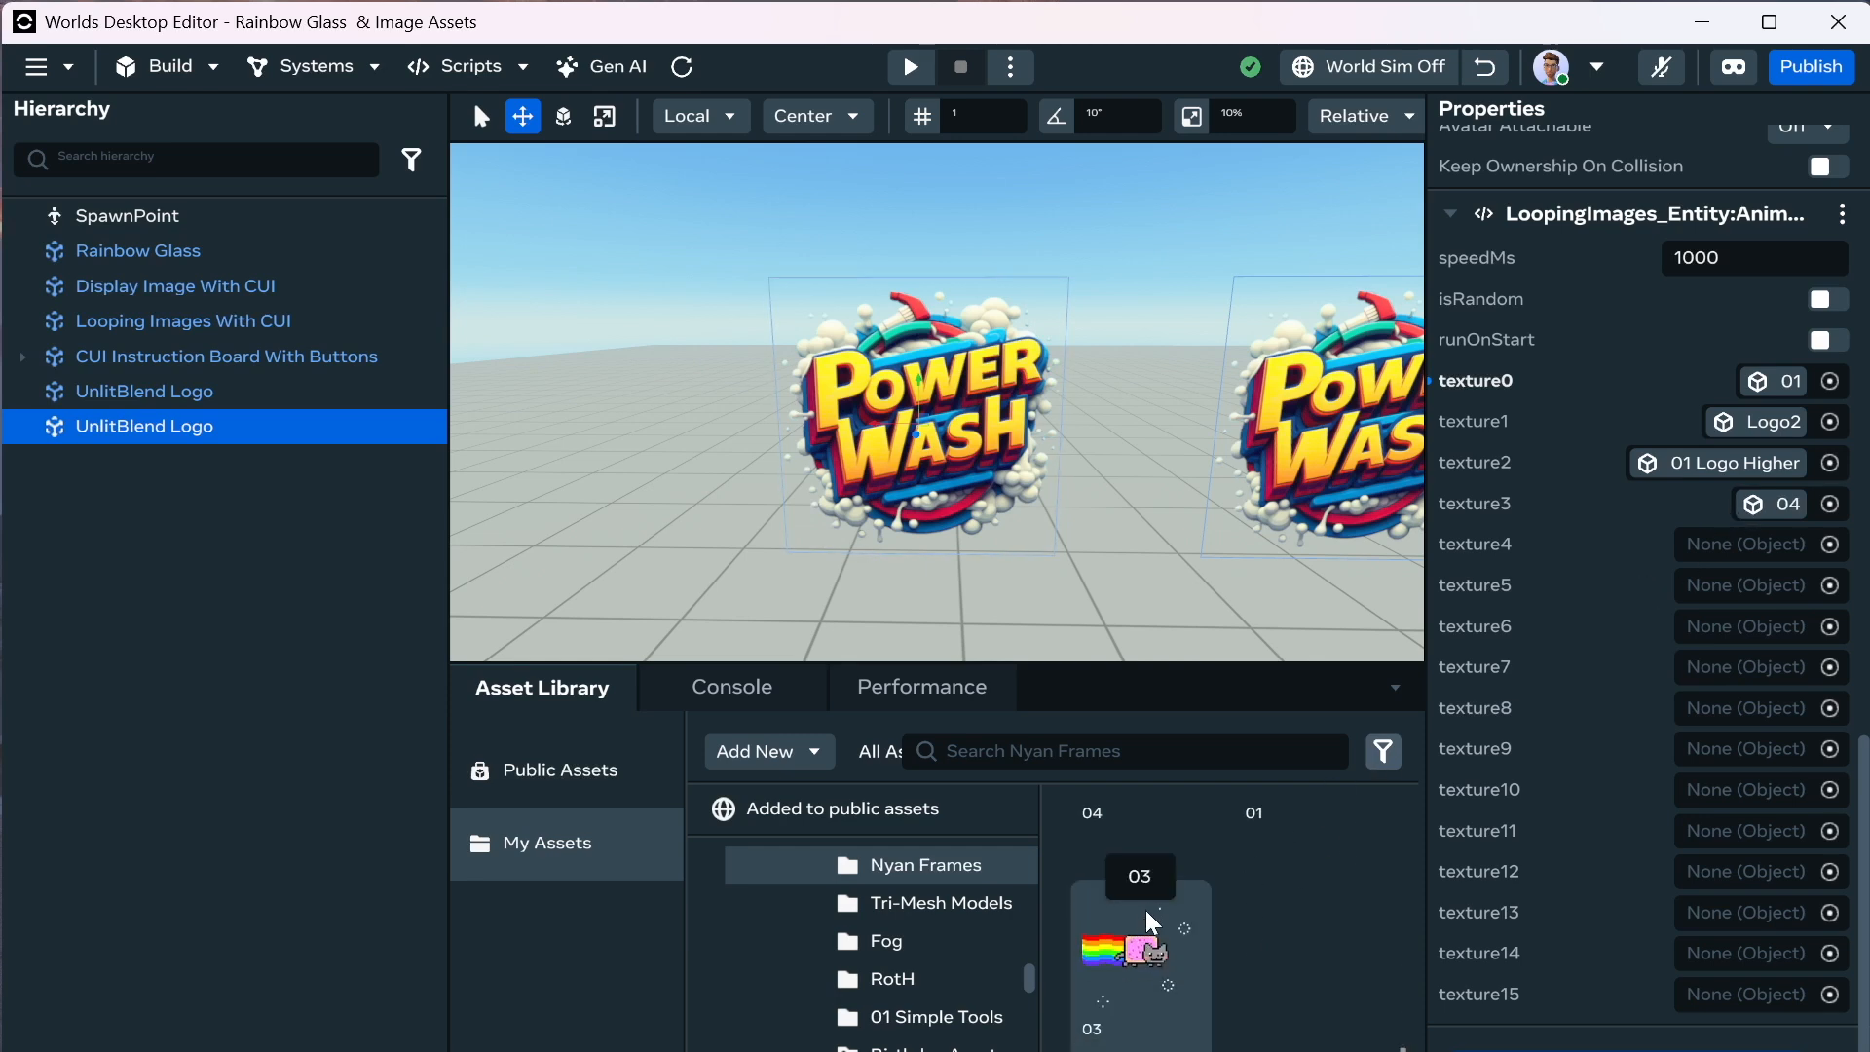
drag(1546, 656, 1714, 464)
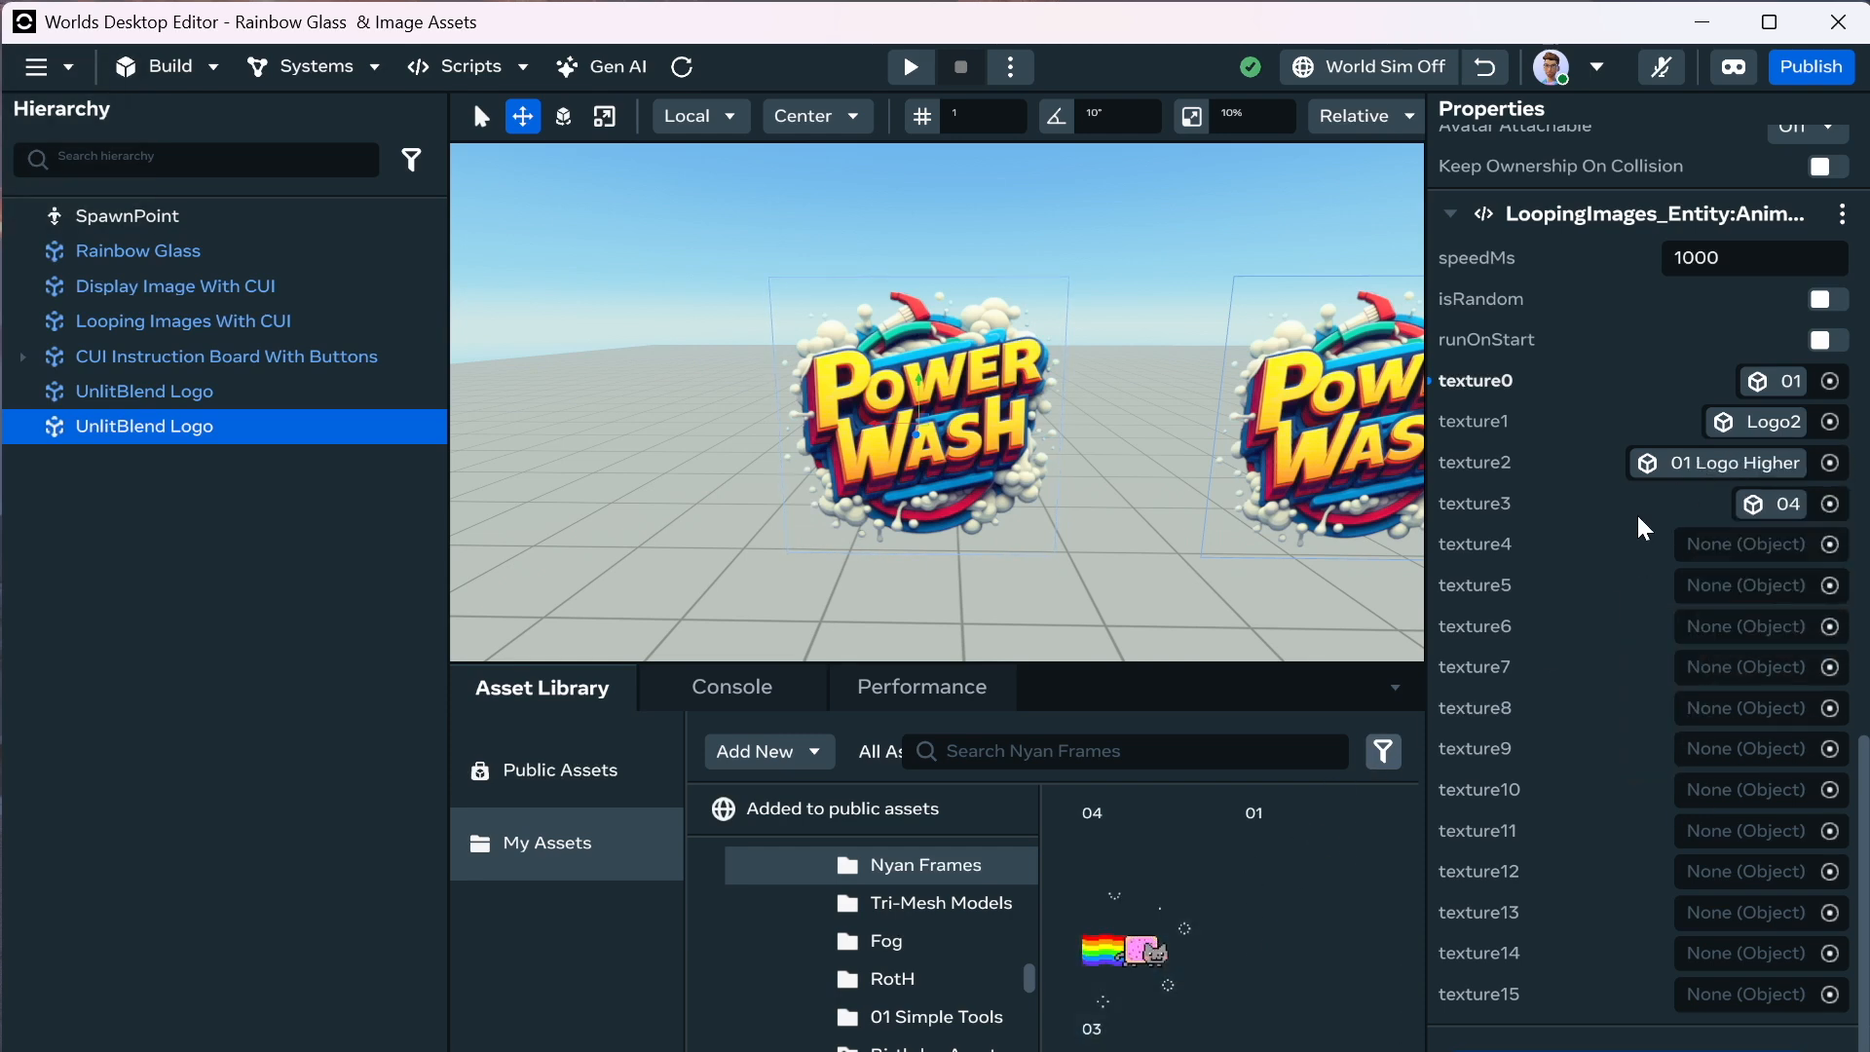
Assign Nyan frame 02 to texture1 and frame 07 to texture6.
scroll(1256, 877, down, 3)
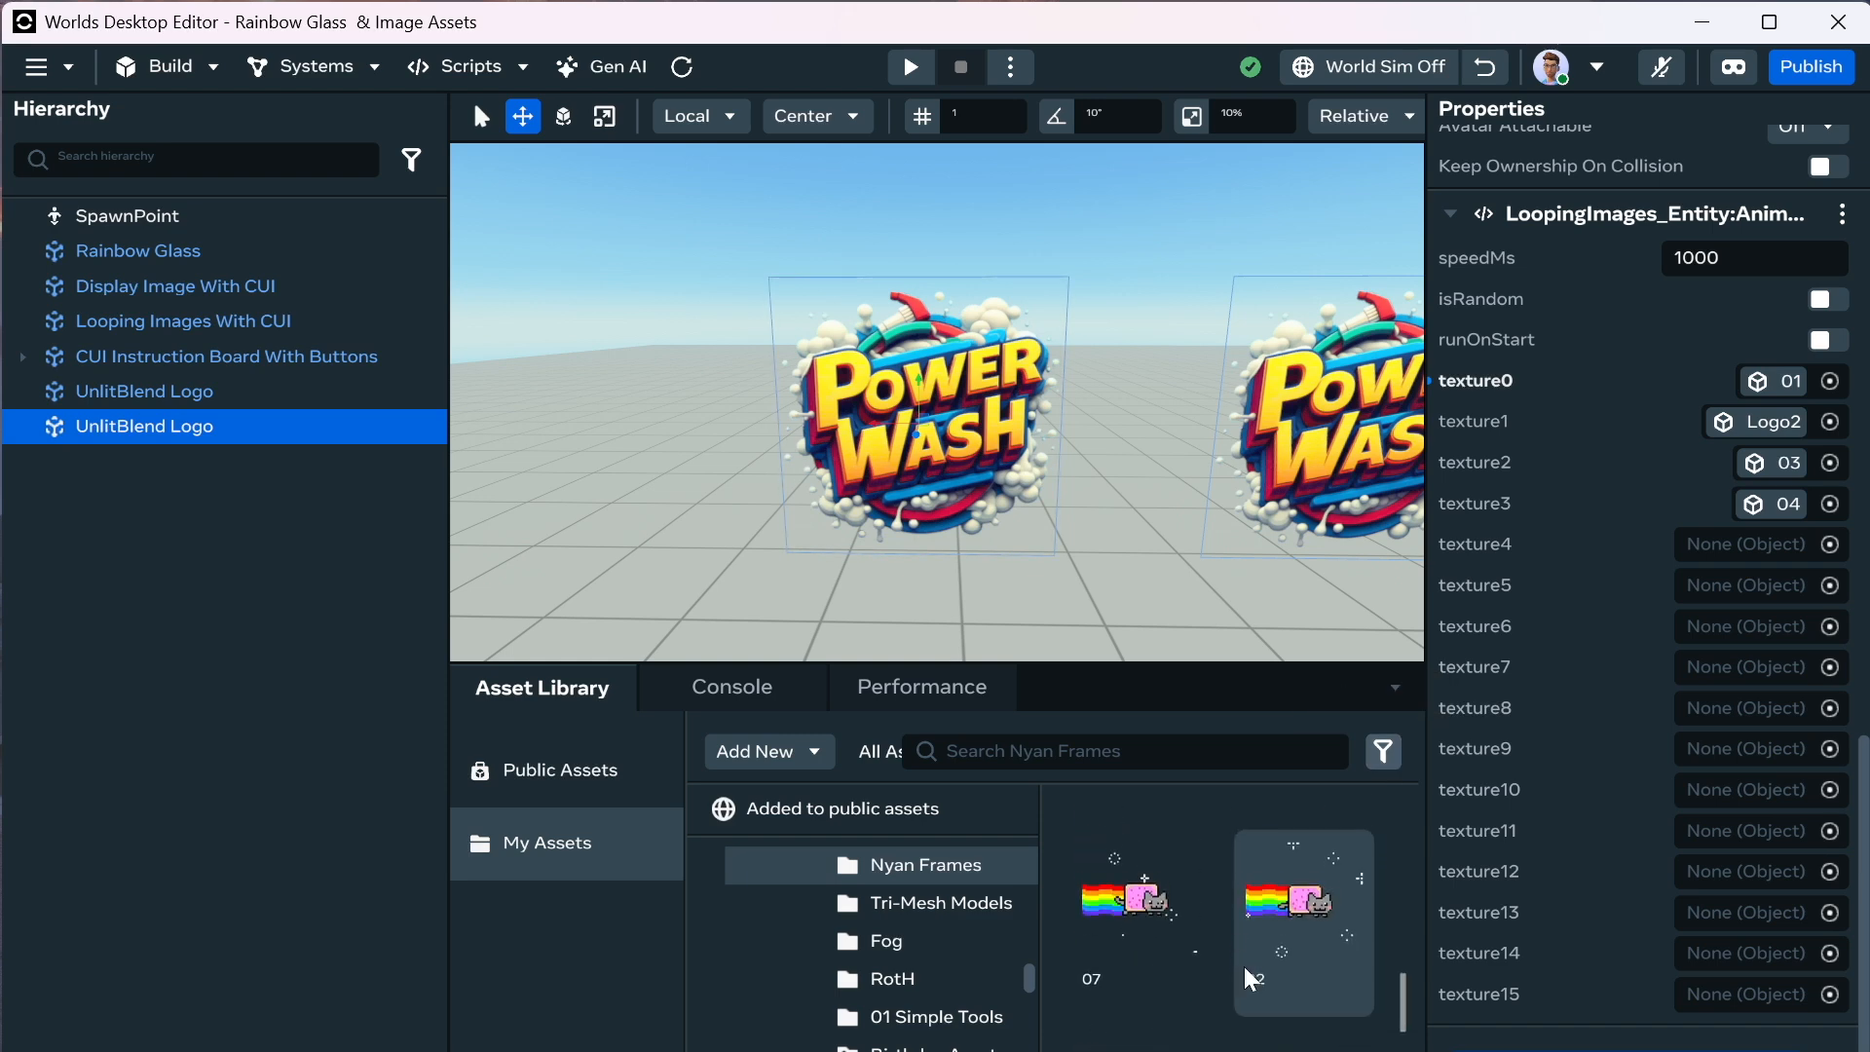
drag(1364, 868, 1714, 422)
drag(1134, 898, 1700, 635)
Assign Nyan frame 06 to texture5 and frame 05 to texture4.
scroll(1305, 886, down, 2)
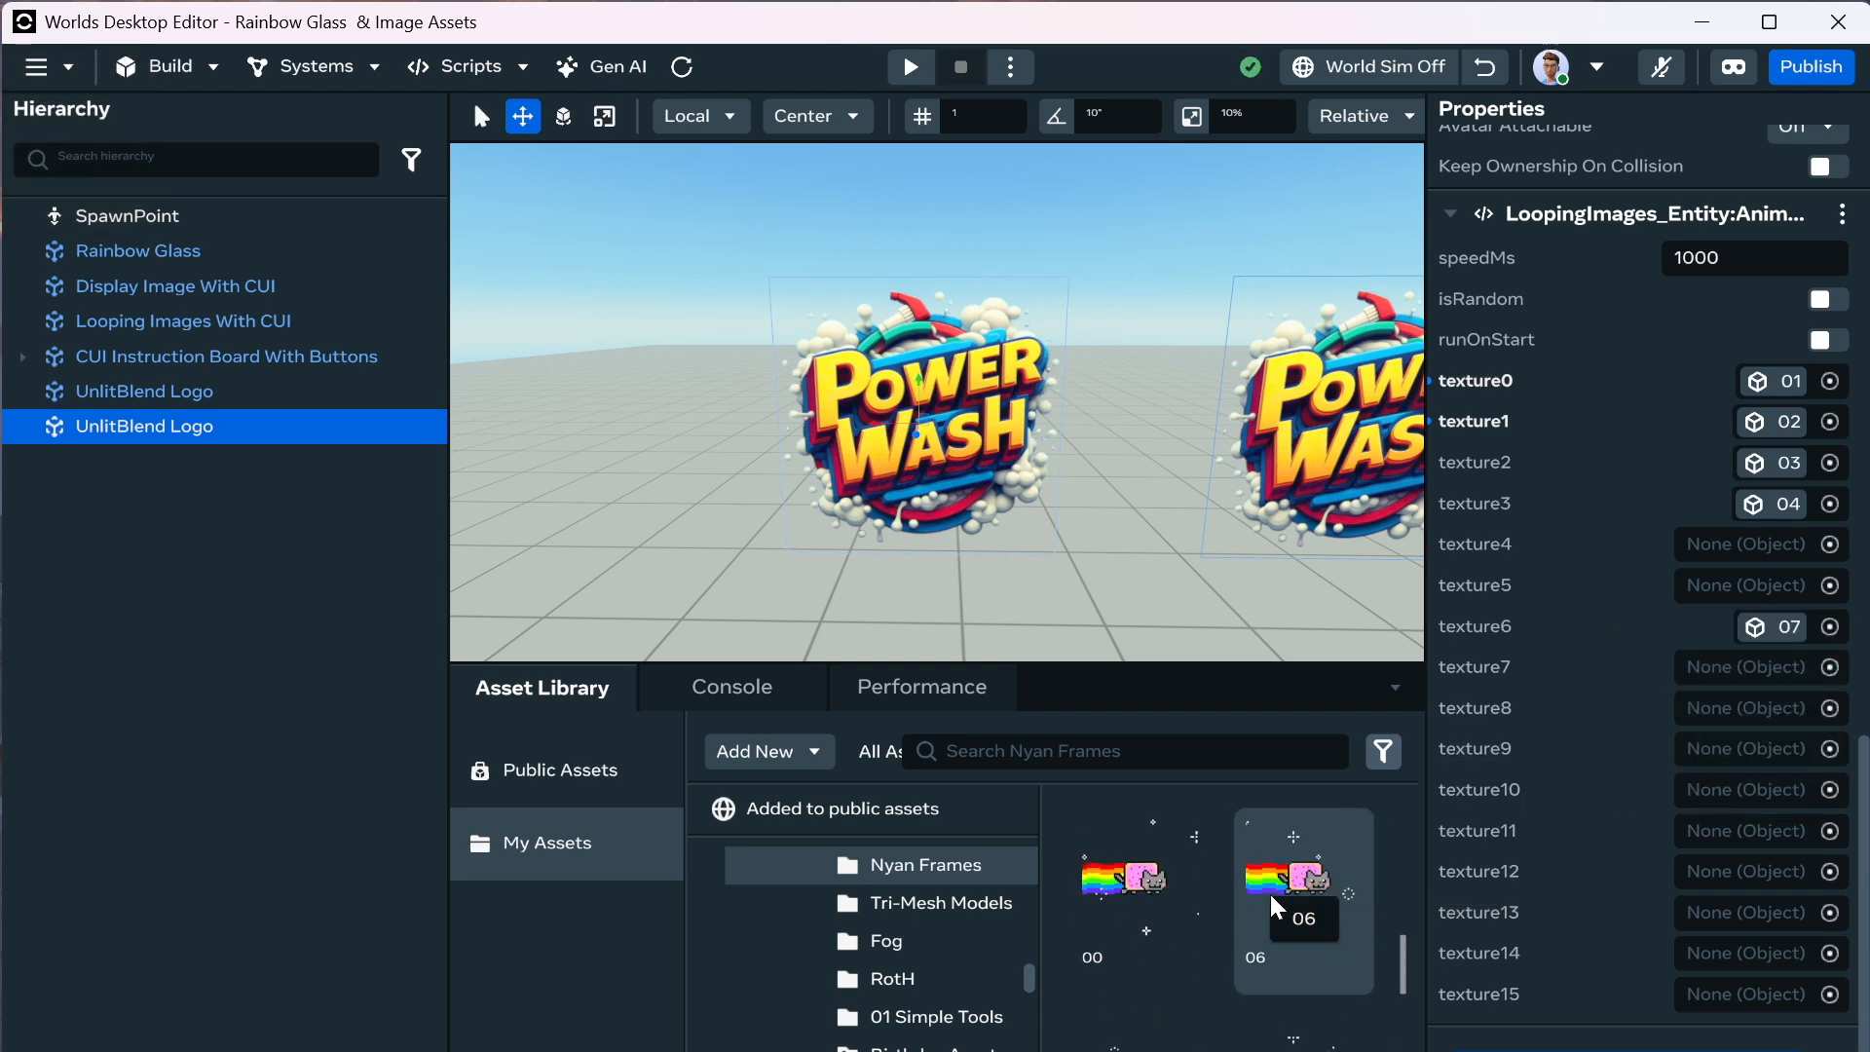
drag(1454, 794, 1724, 587)
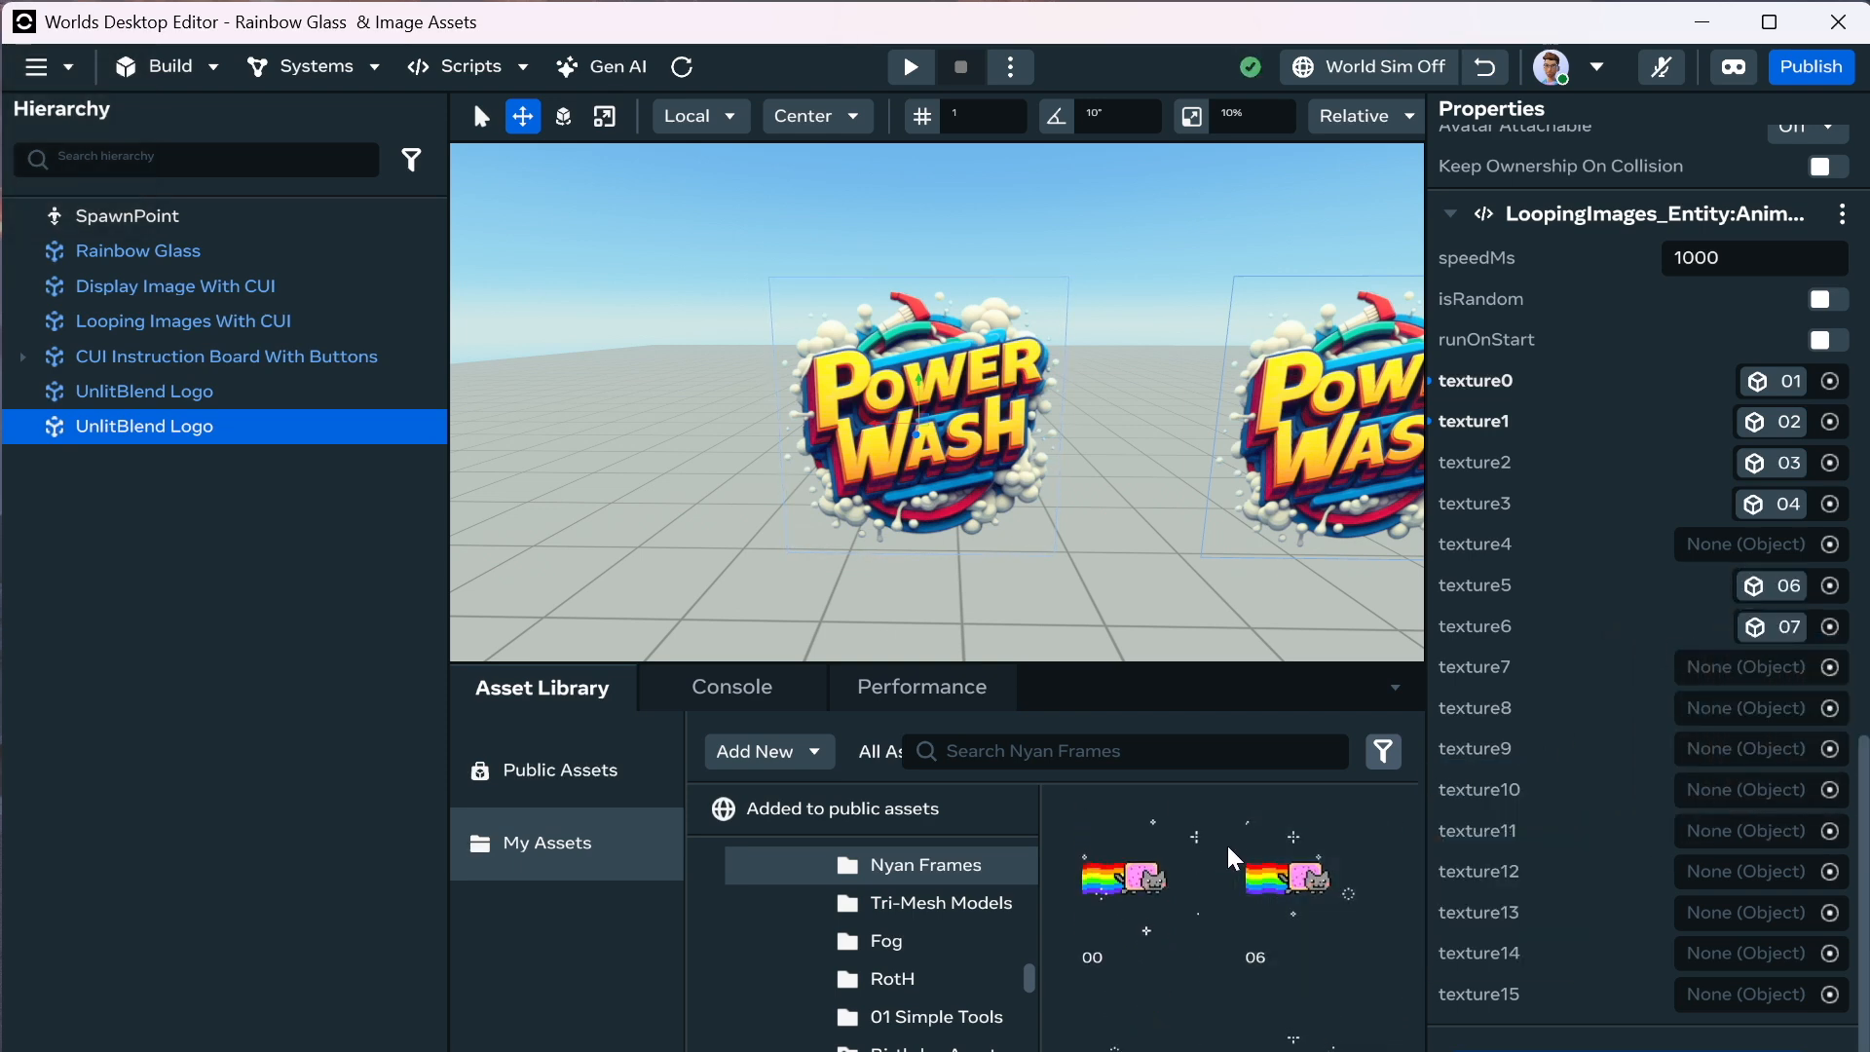
scroll(1153, 897, down, 3)
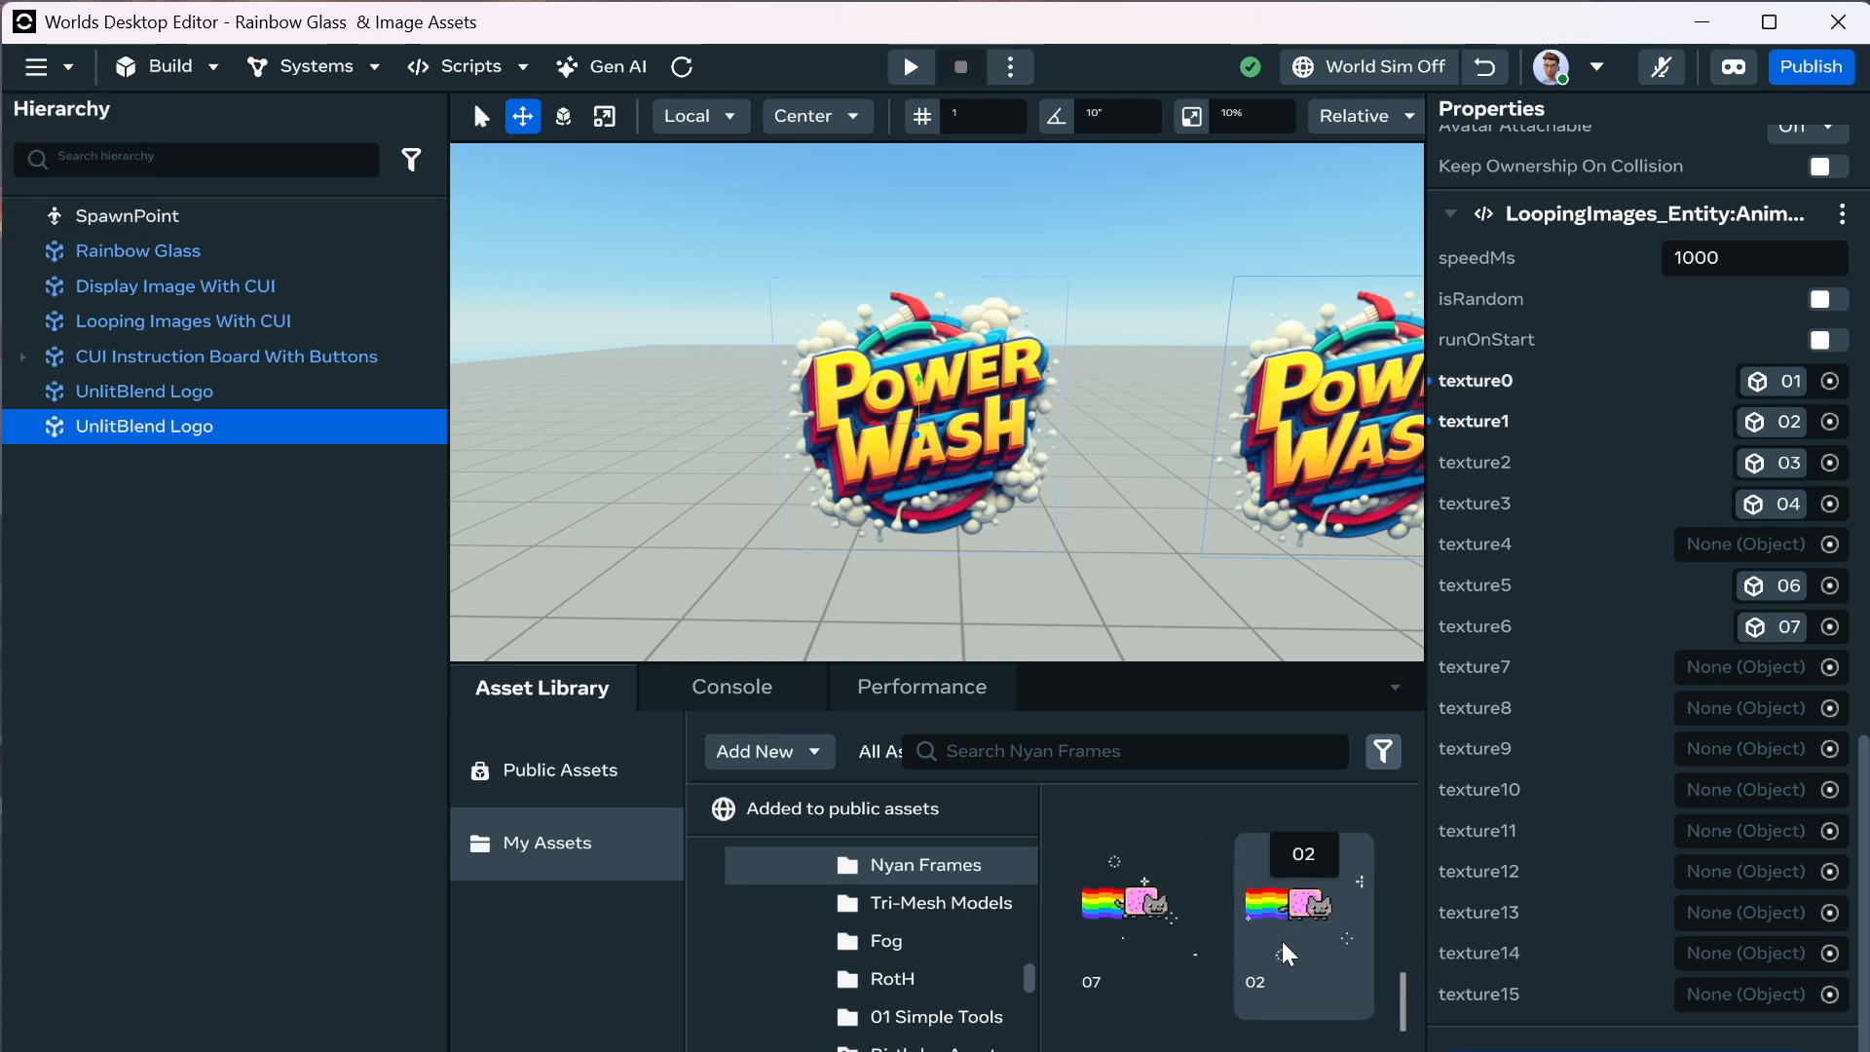
scroll(1282, 941, up, 3)
scroll(1174, 939, down, 2)
drag(1300, 849, 1792, 547)
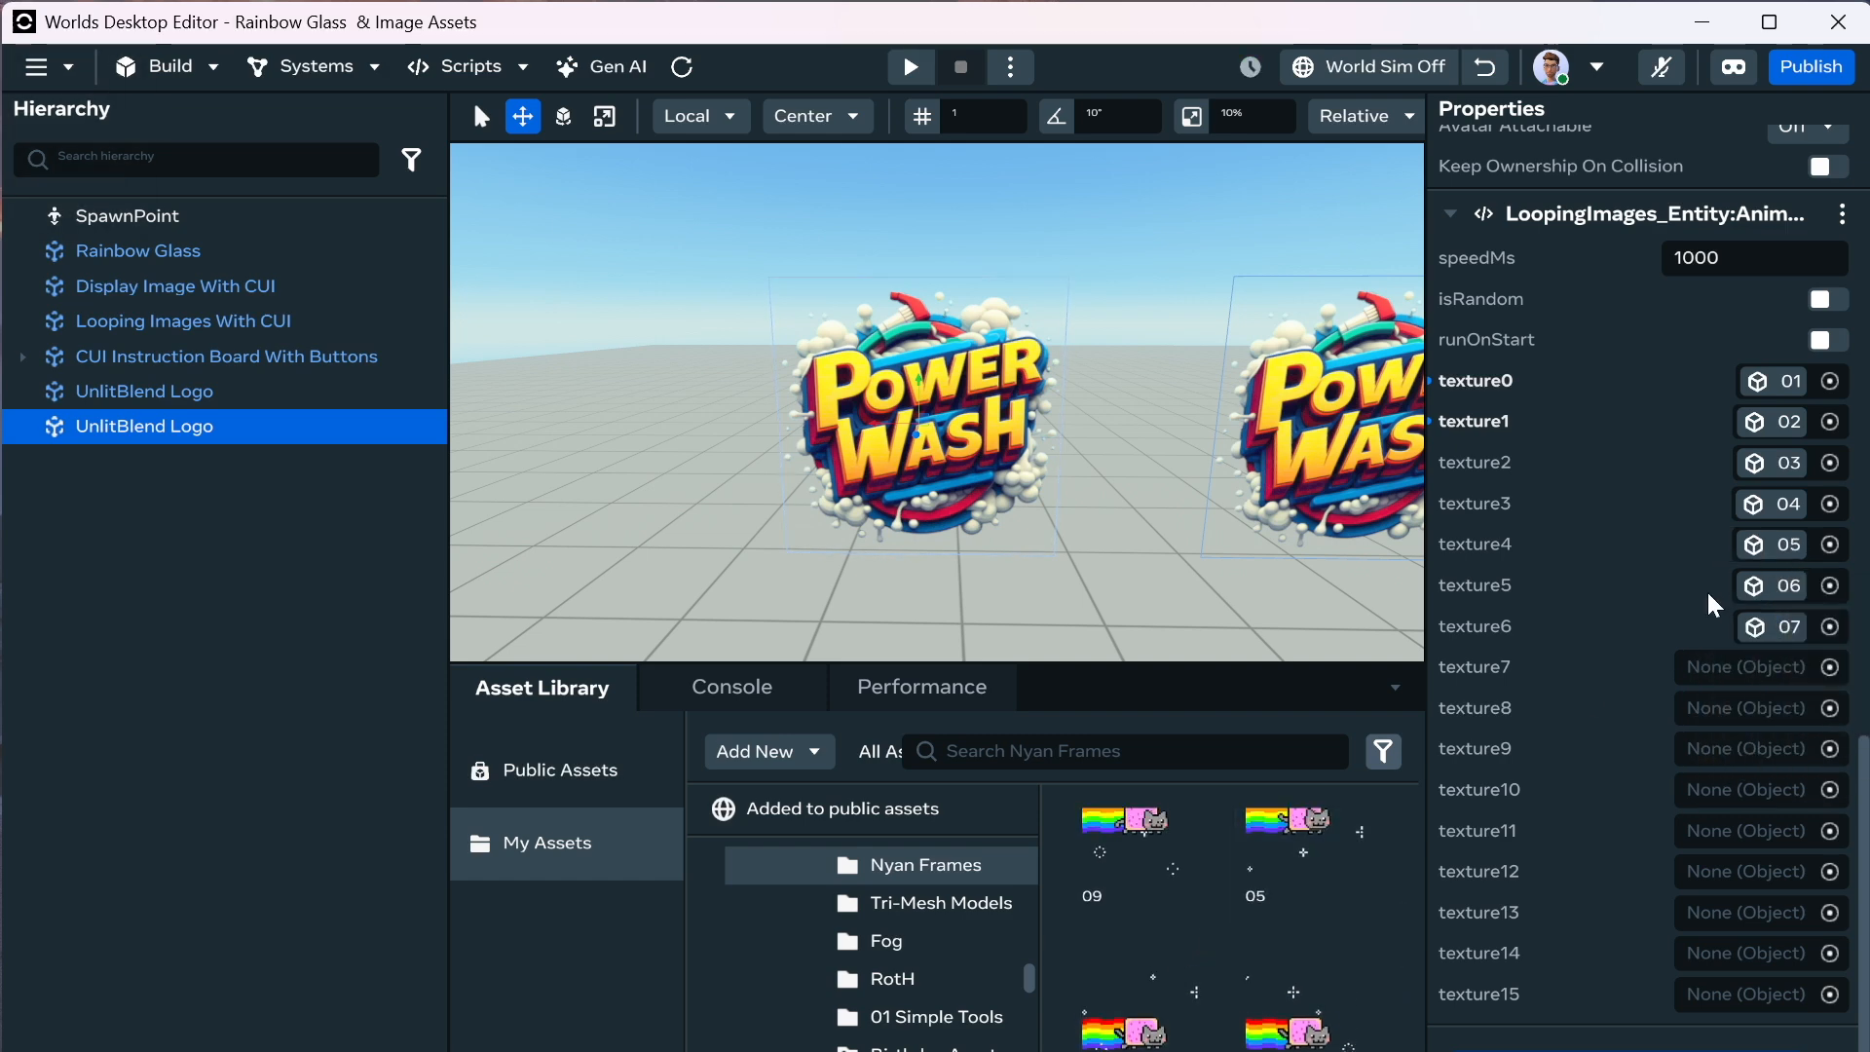
Fill texture7 to texture11 with Nyan frames 08, 09, 10, 11 and 00 in that order.
drag(1113, 841, 1730, 706)
scroll(1235, 931, down, 2)
drag(1253, 857, 1791, 748)
scroll(1214, 914, up, 3)
drag(1264, 914, 1697, 718)
scroll(1278, 938, down, 3)
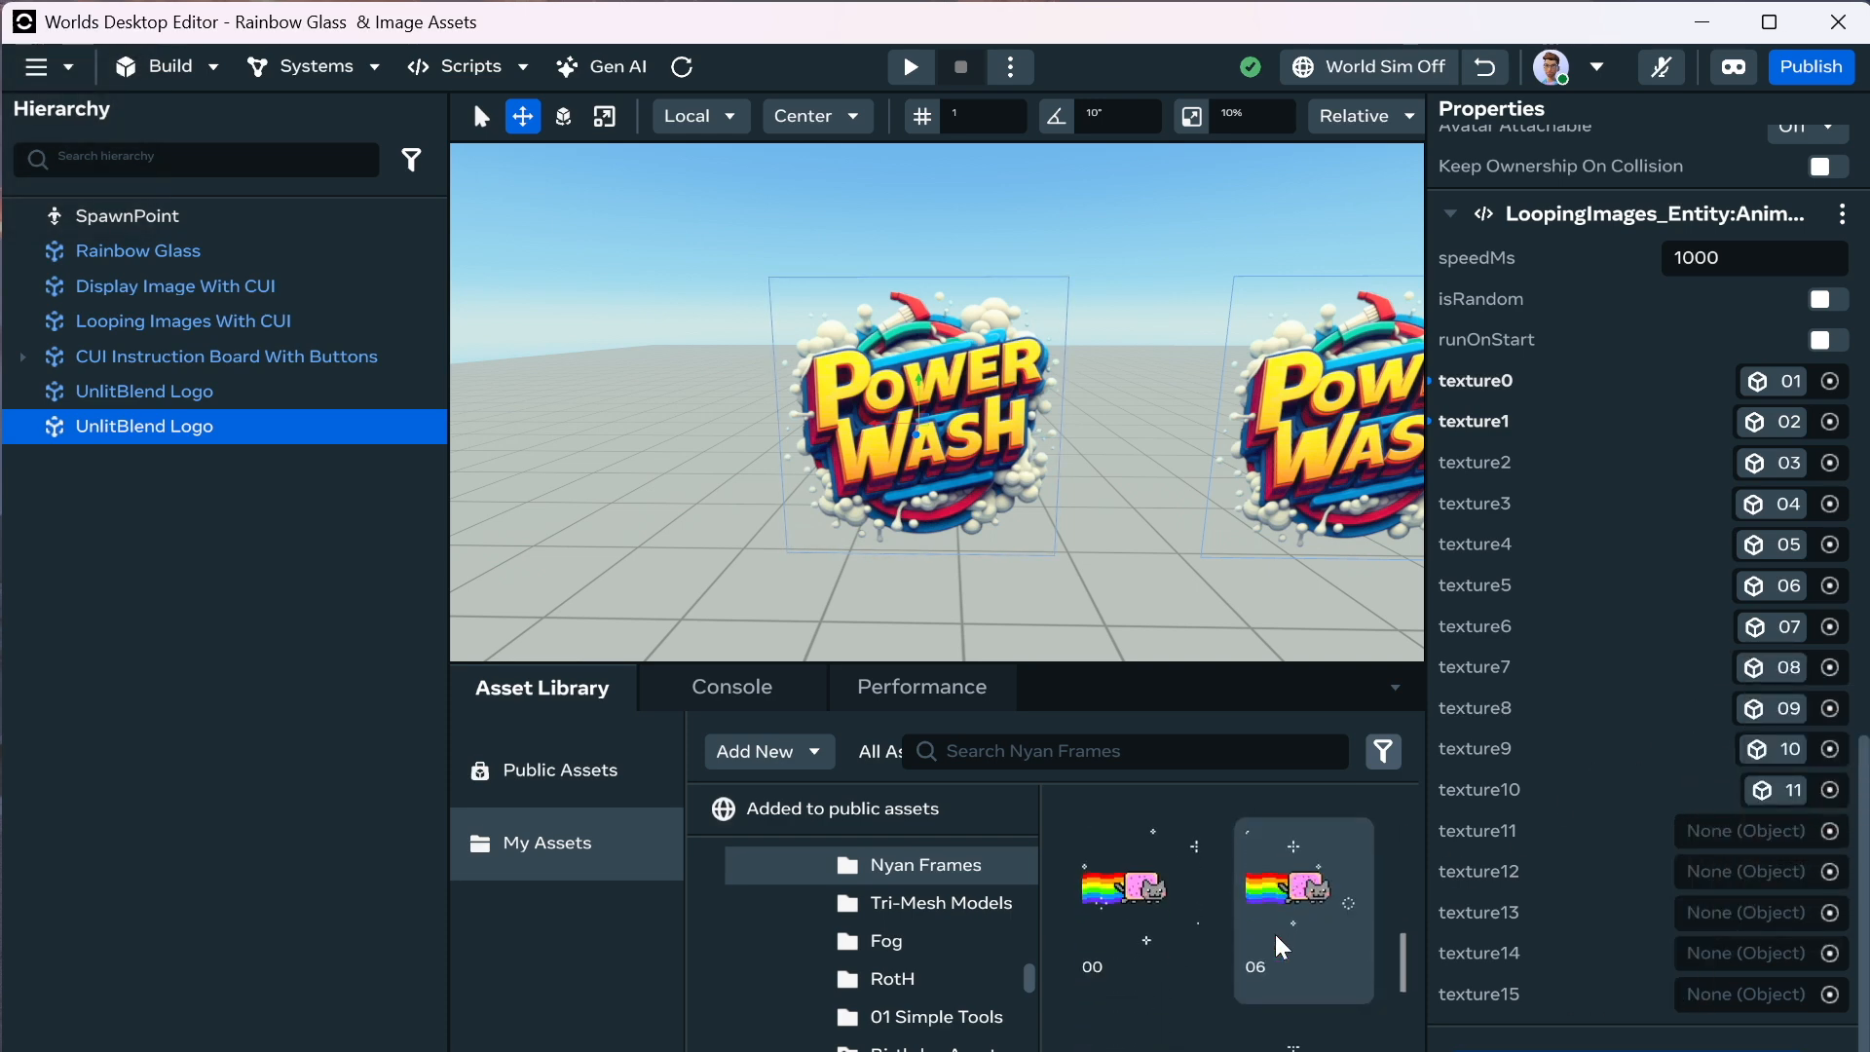
drag(1162, 1015, 1788, 834)
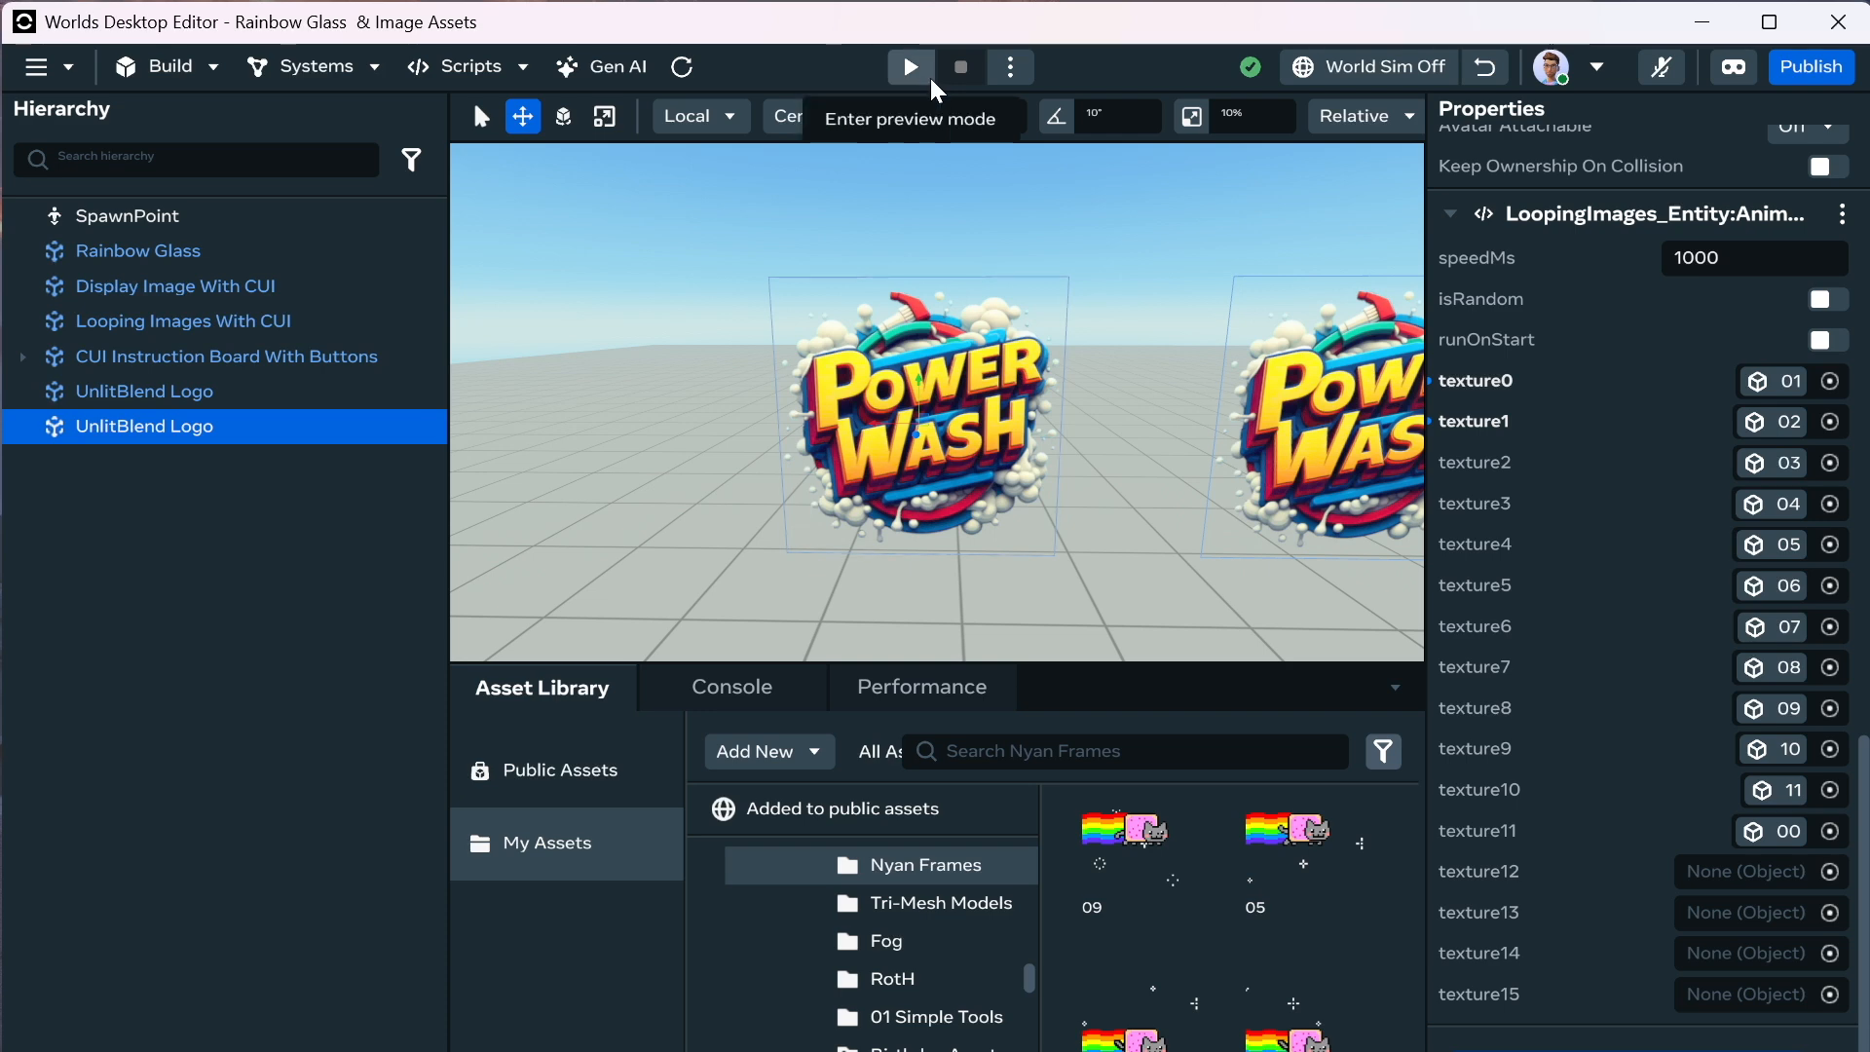
Turn on the world simulation and view the Nyan Cat frame loop on the copied logo up close.
click(1349, 67)
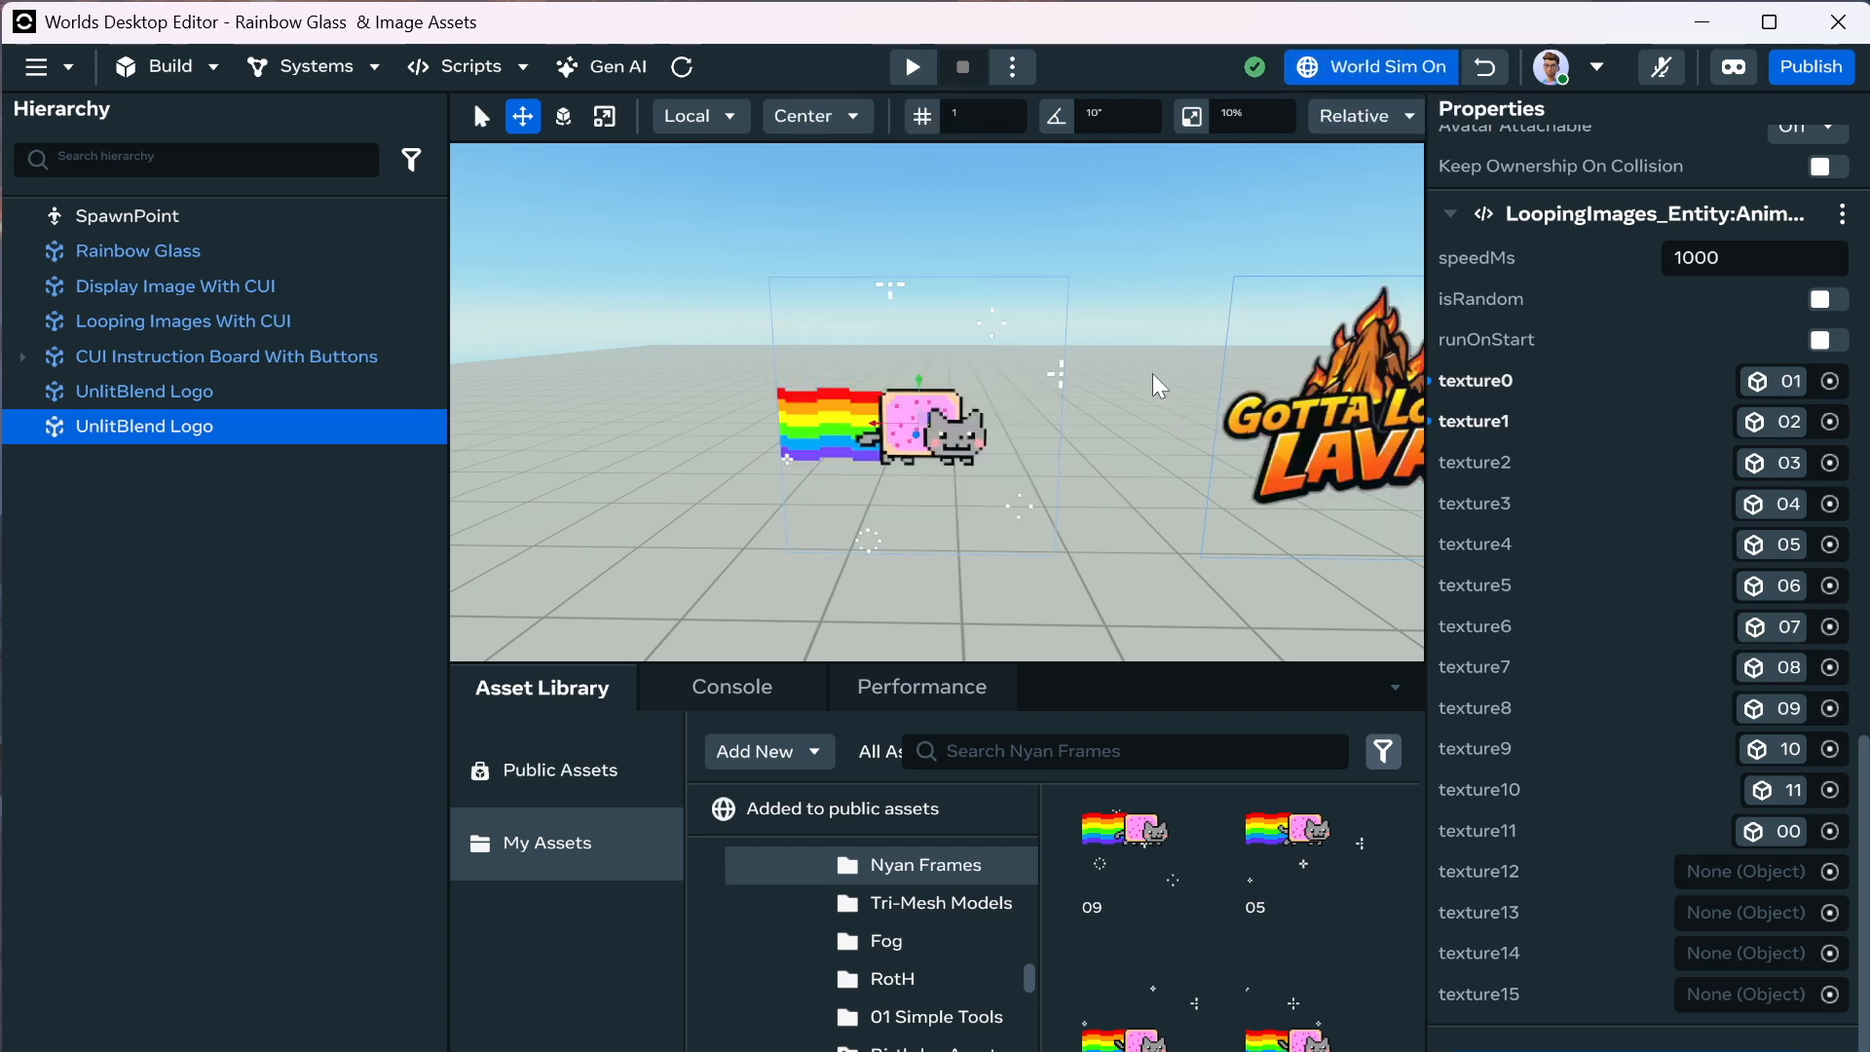
scroll(1074, 428, up, 5)
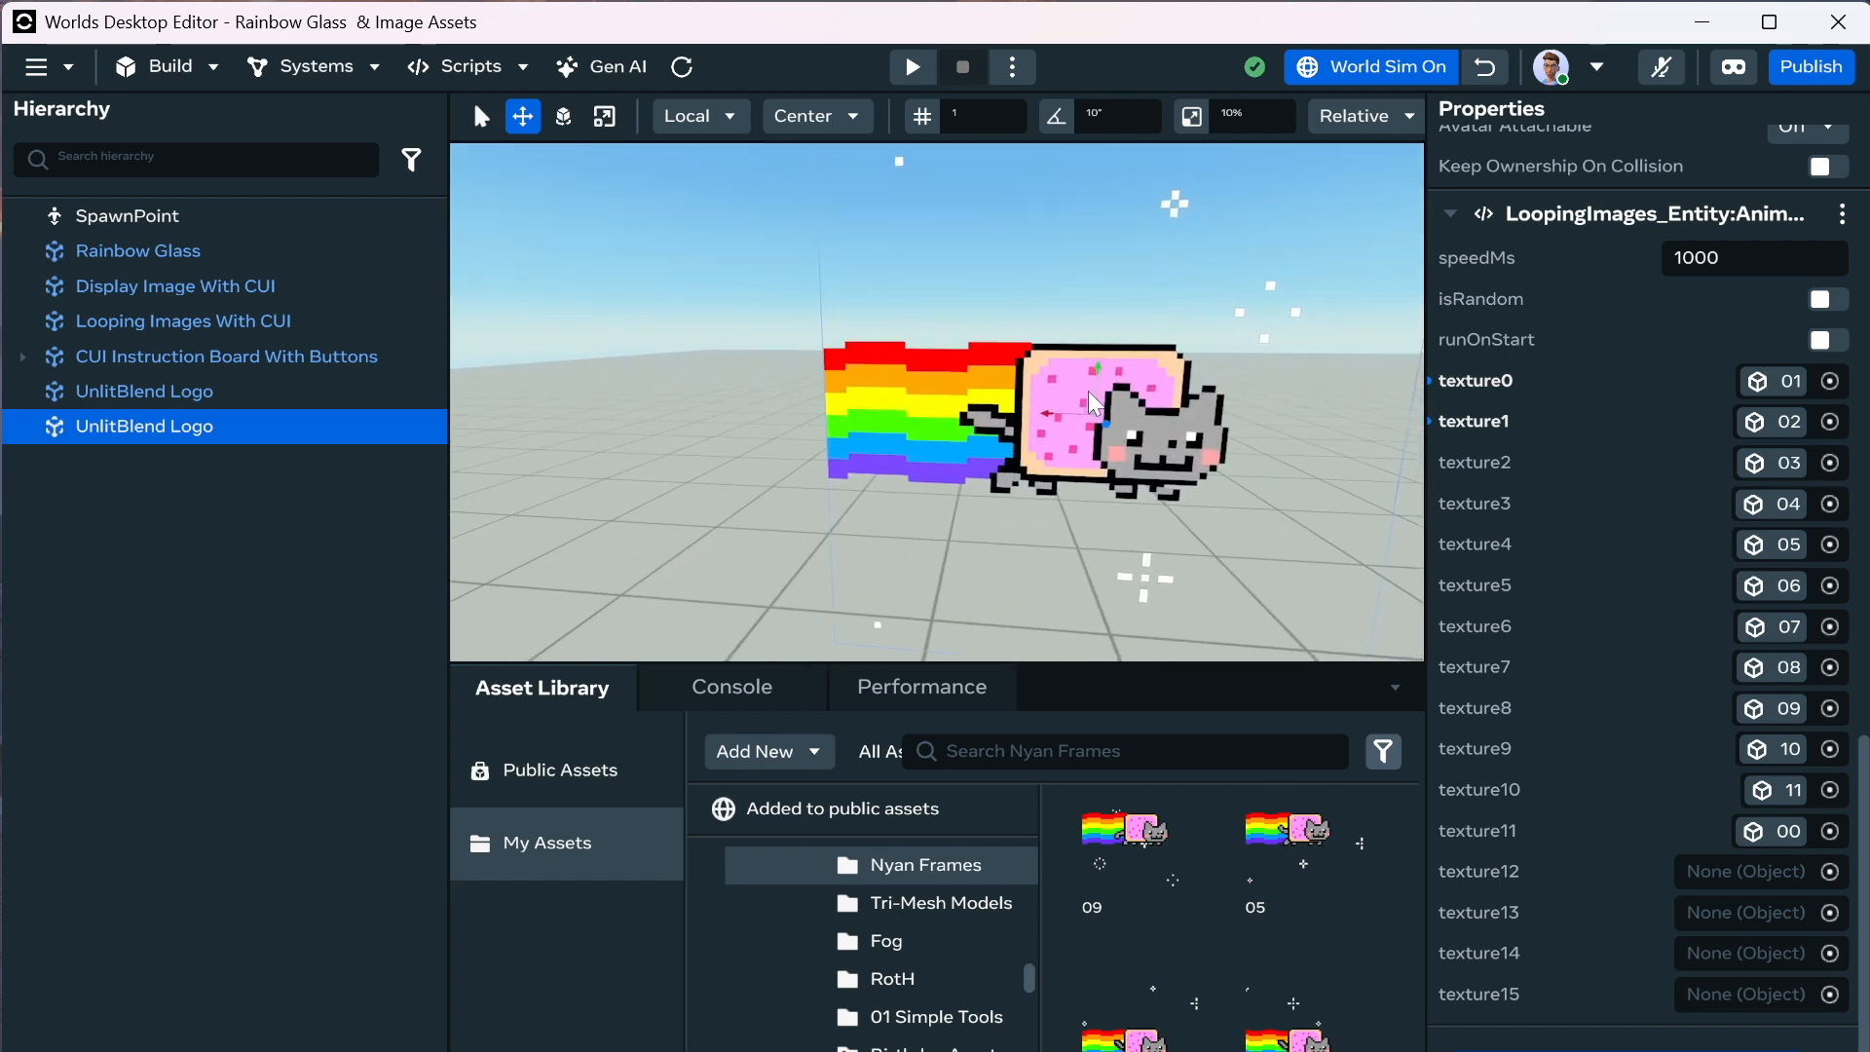
right_drag(1089, 390, 1122, 368)
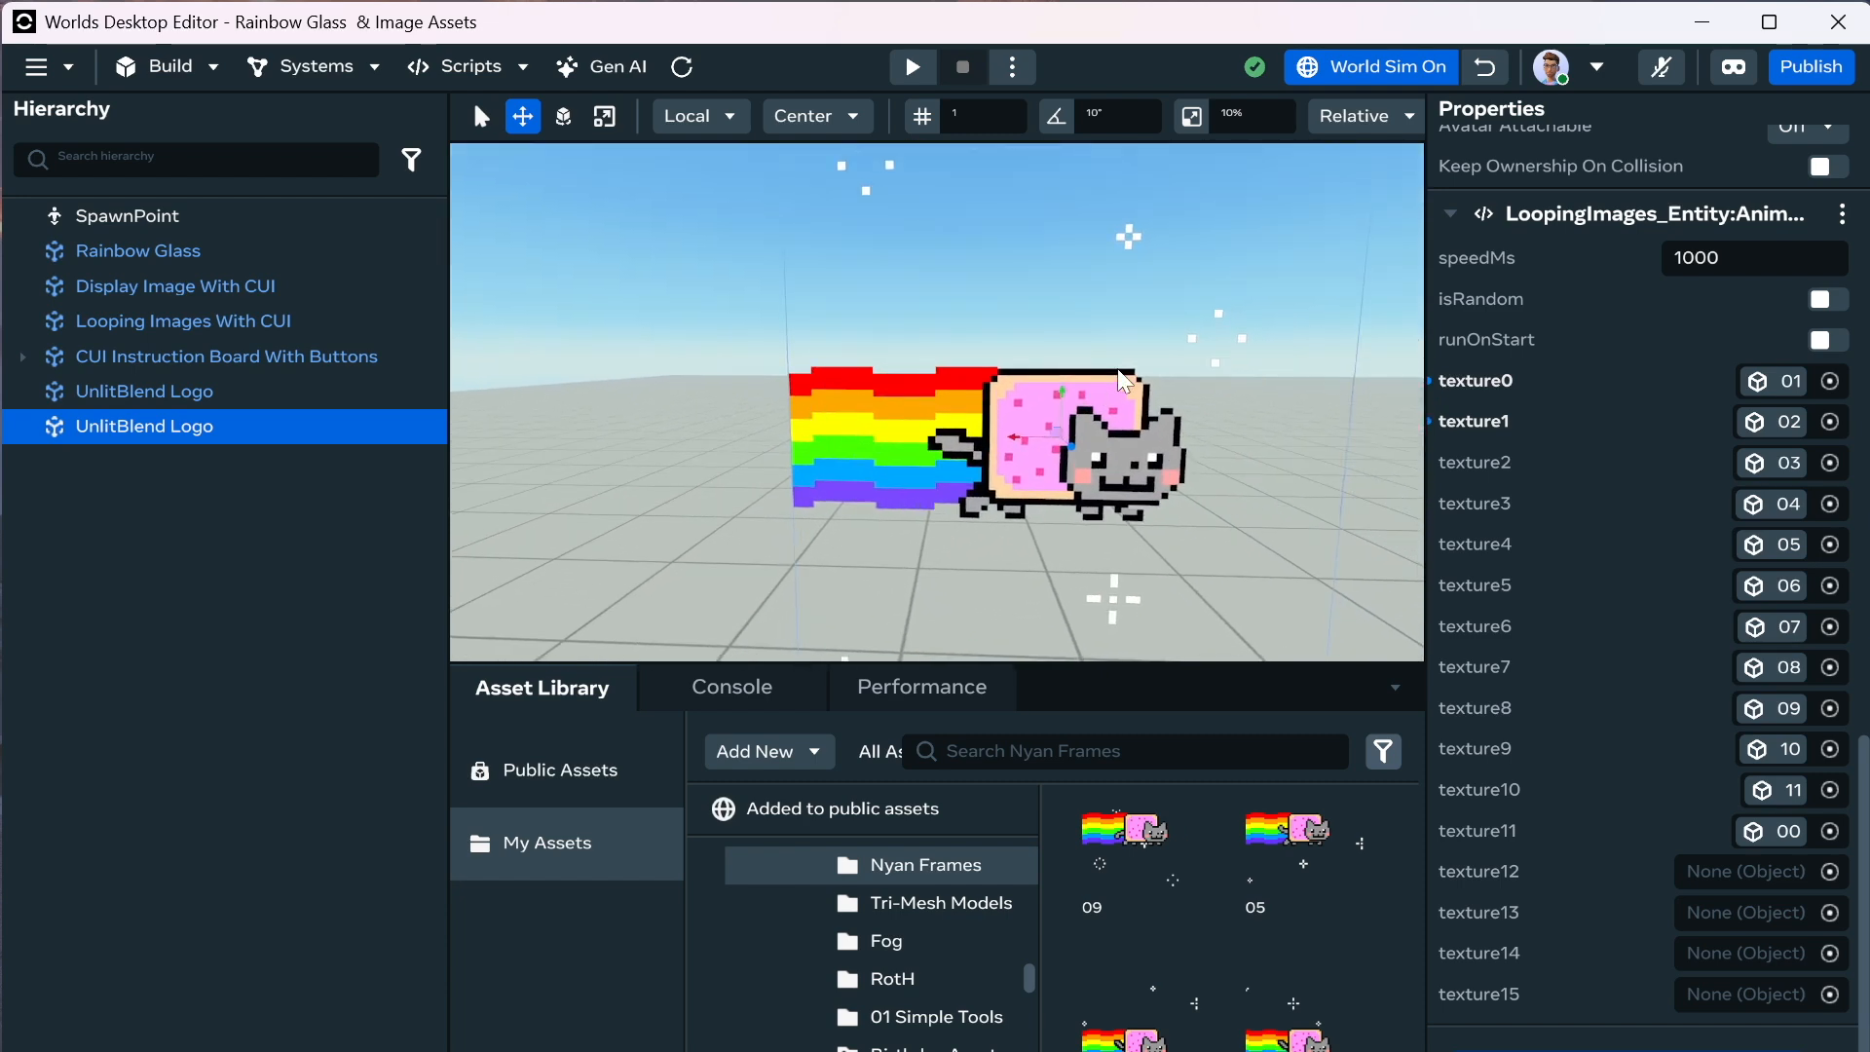
Set the copied logo's speedMs to 100 and view the faster frame loop.
click(1765, 260)
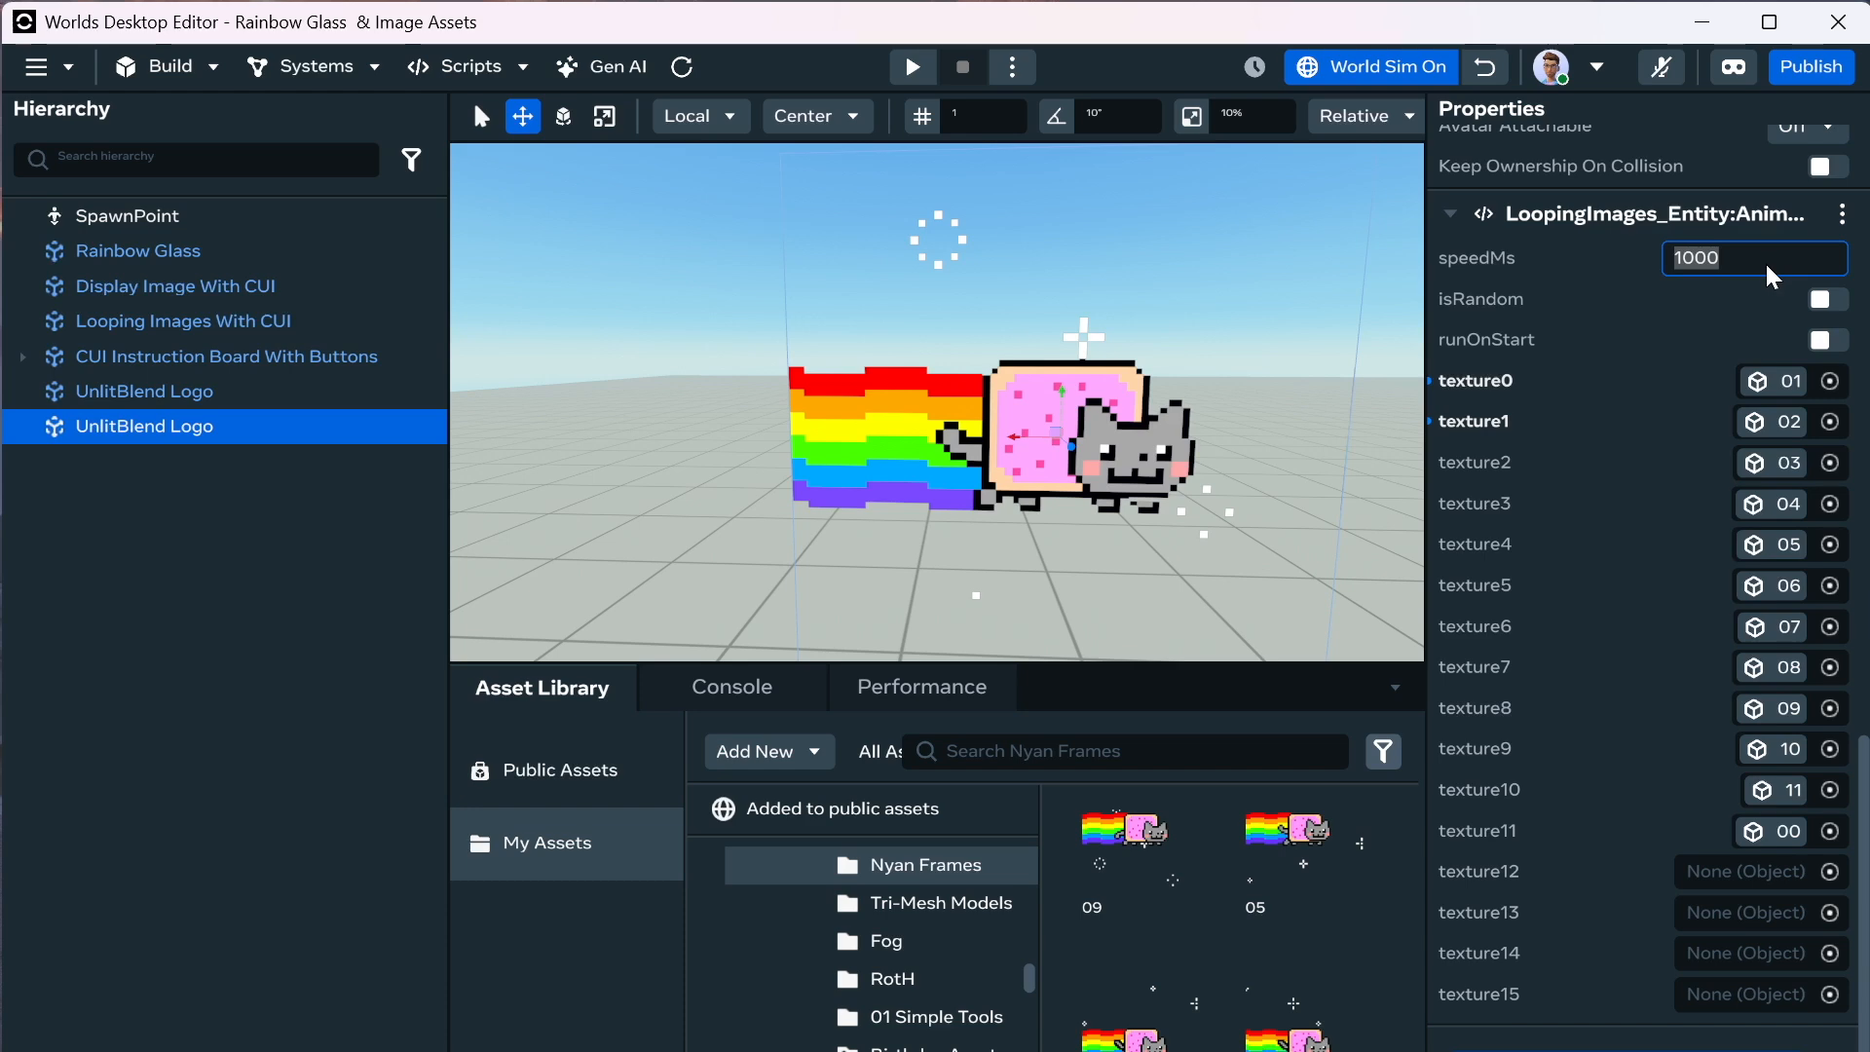
text(100)
click(1617, 348)
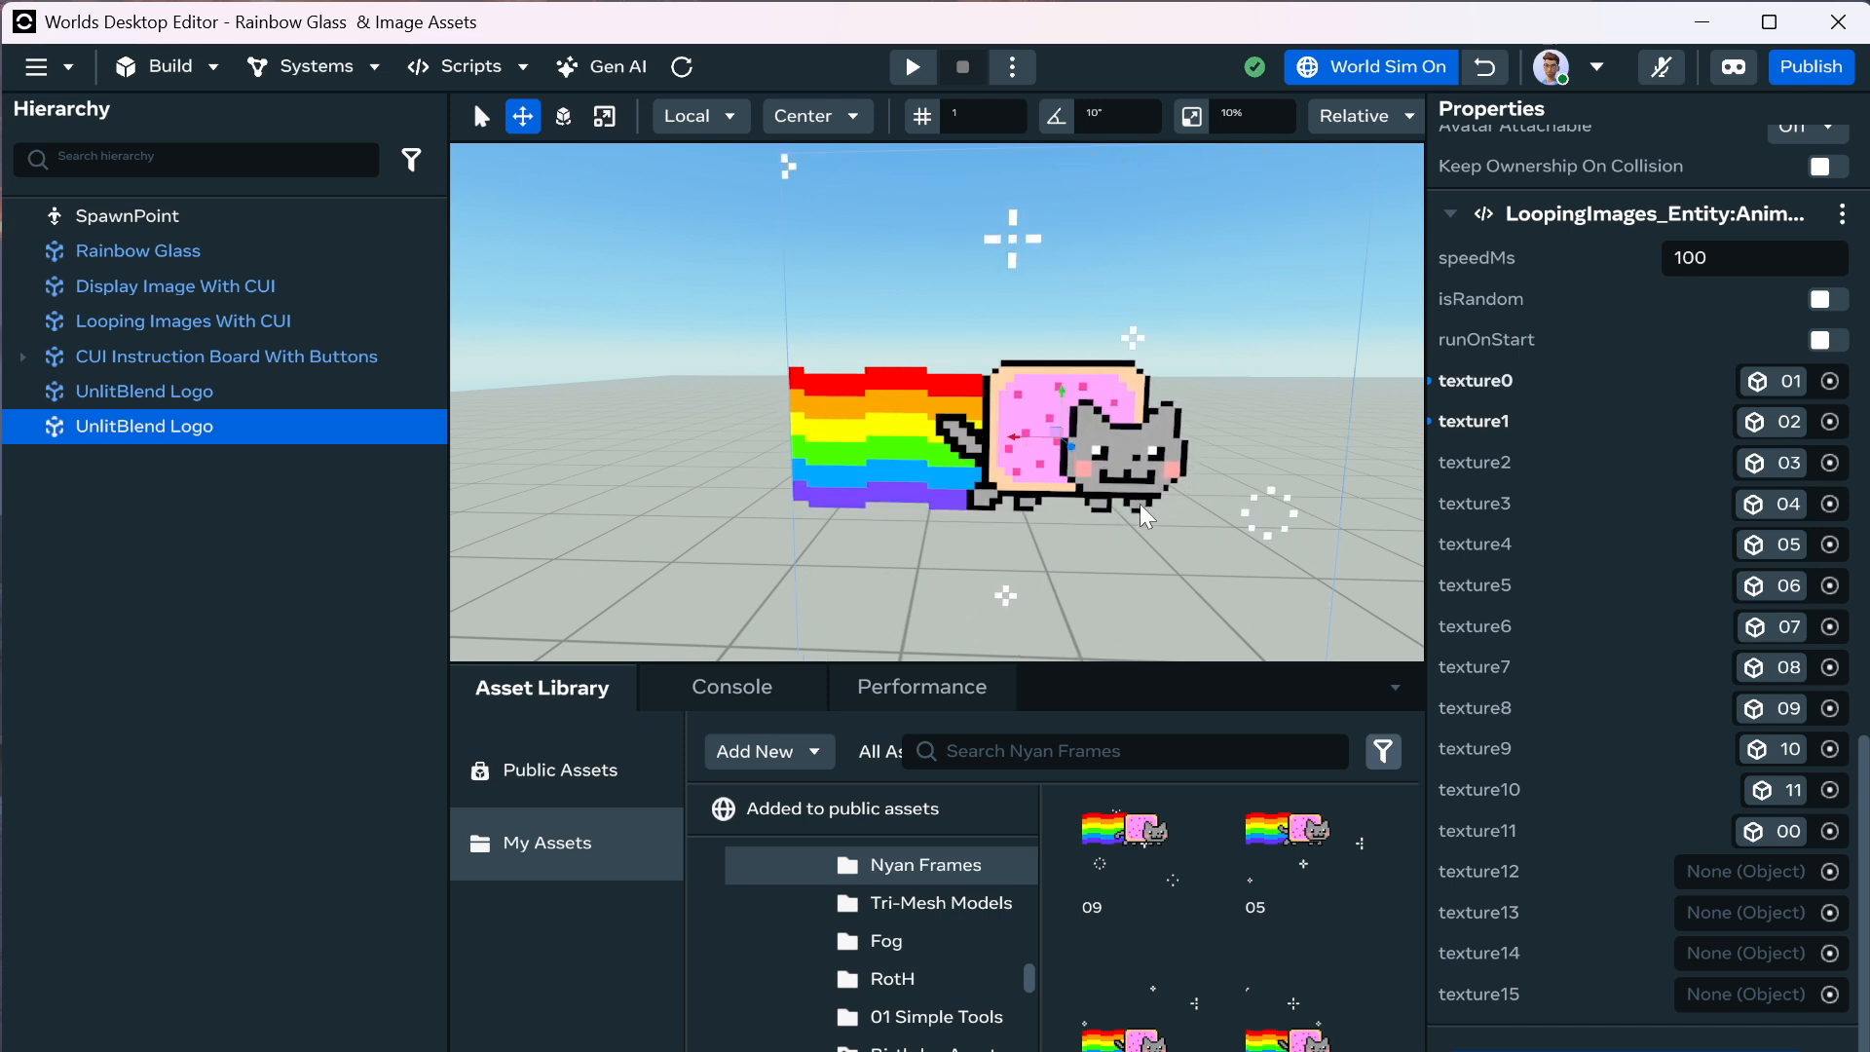
scroll(1130, 518, down, 2)
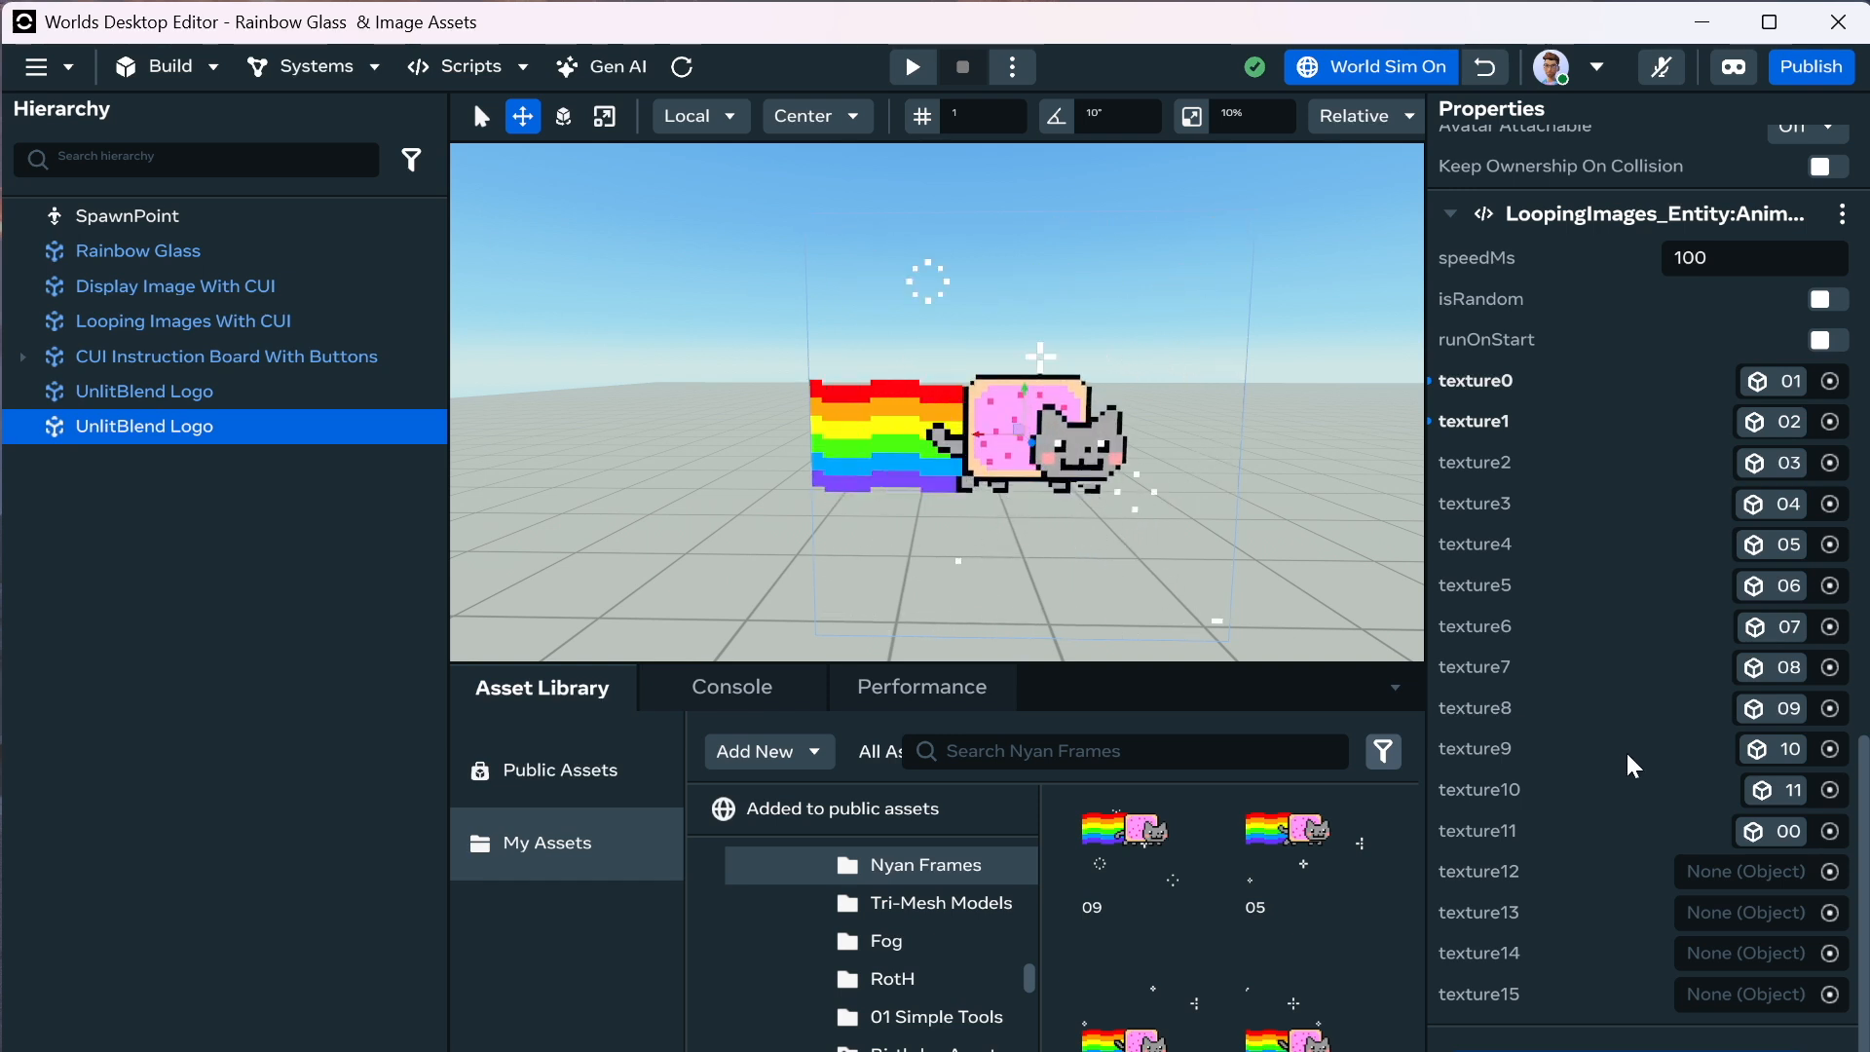
Set the copied UnlitBlend Logo's speedMs to 50 and view the Nyan Cat loop.
click(1703, 265)
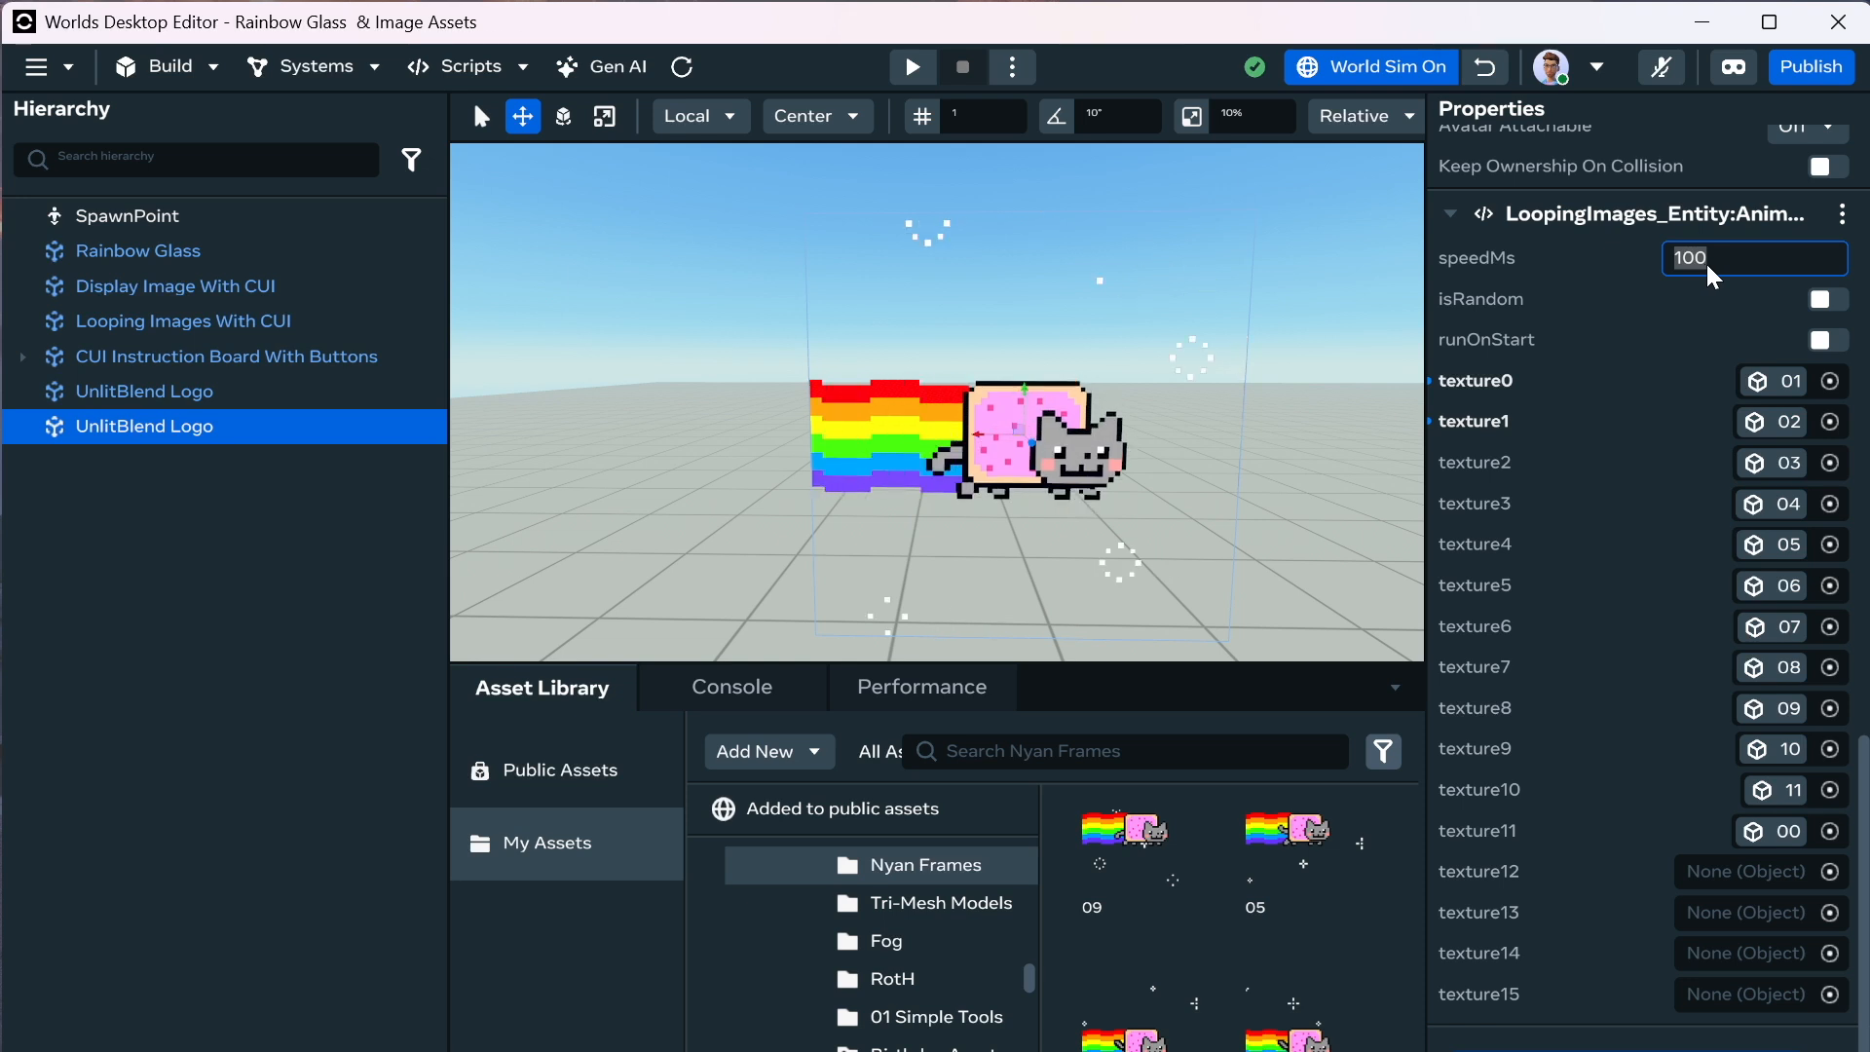
text(50)
key(Return)
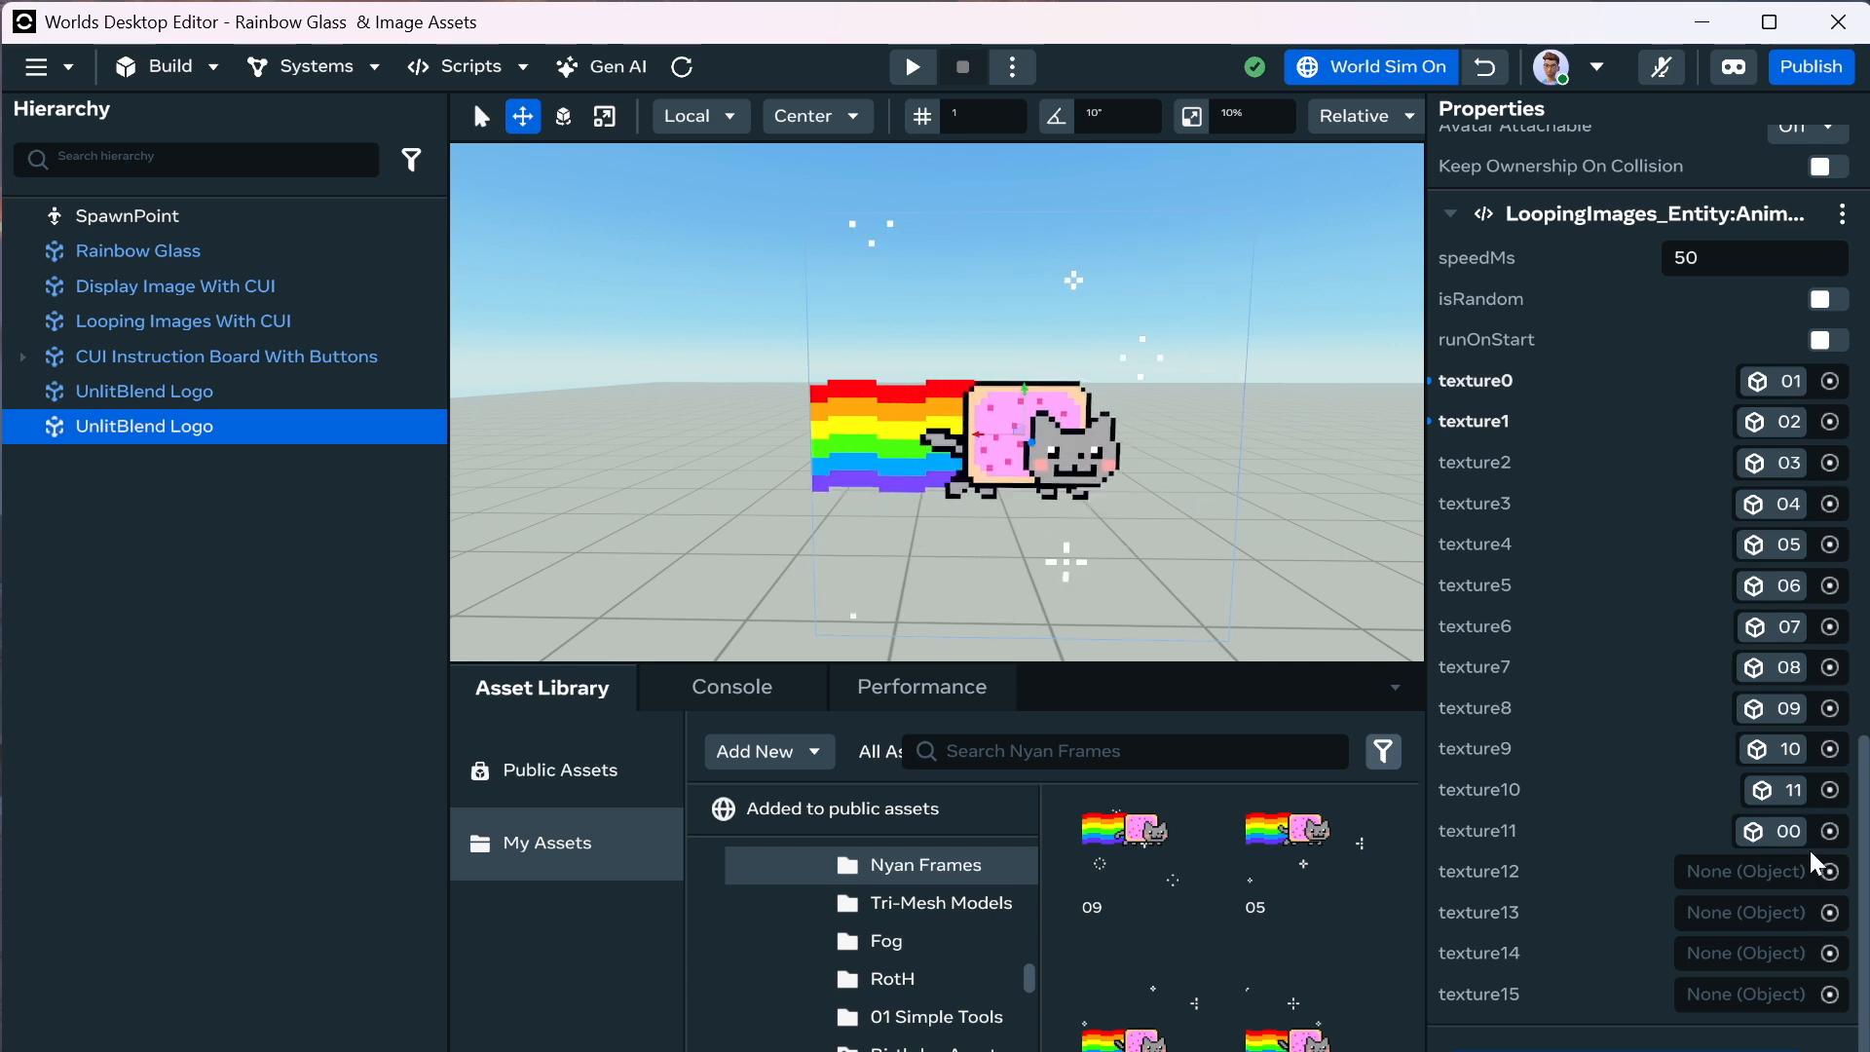
Set the copied logo's speedMs to 150 and deselect it to view the loop.
click(1712, 258)
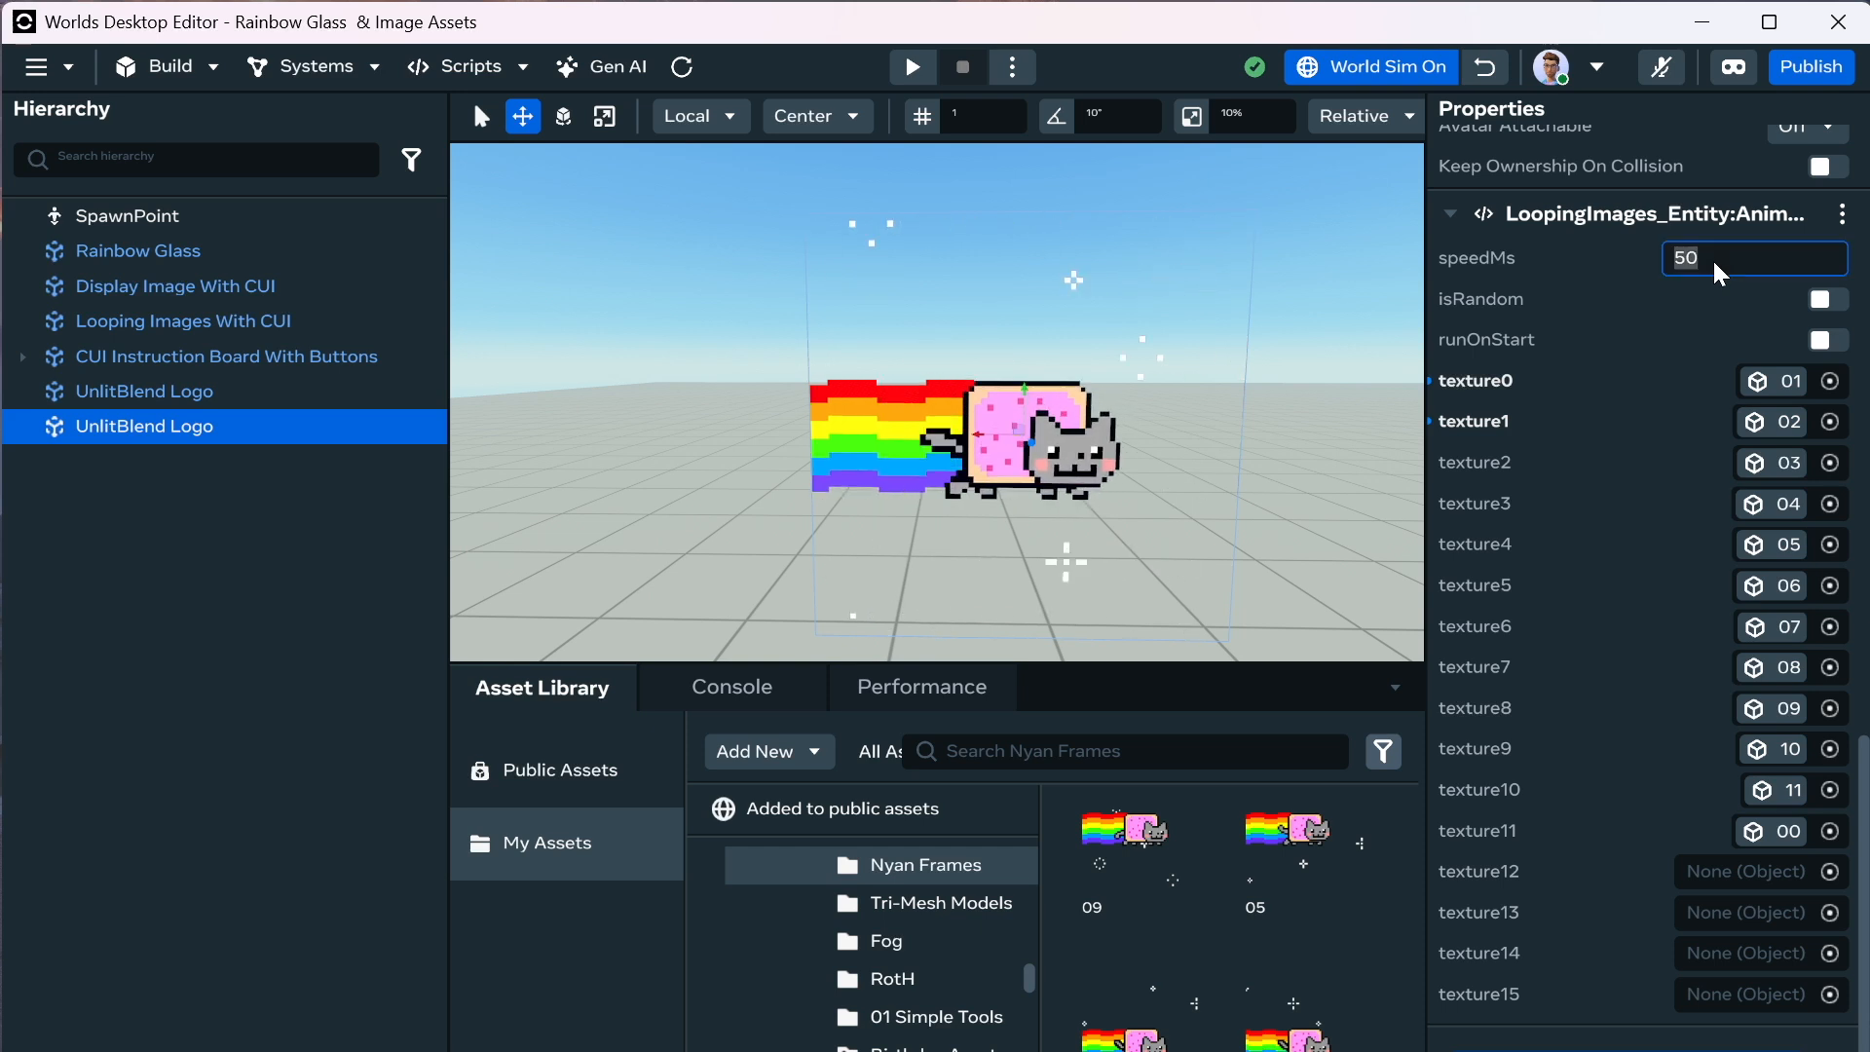
text(150)
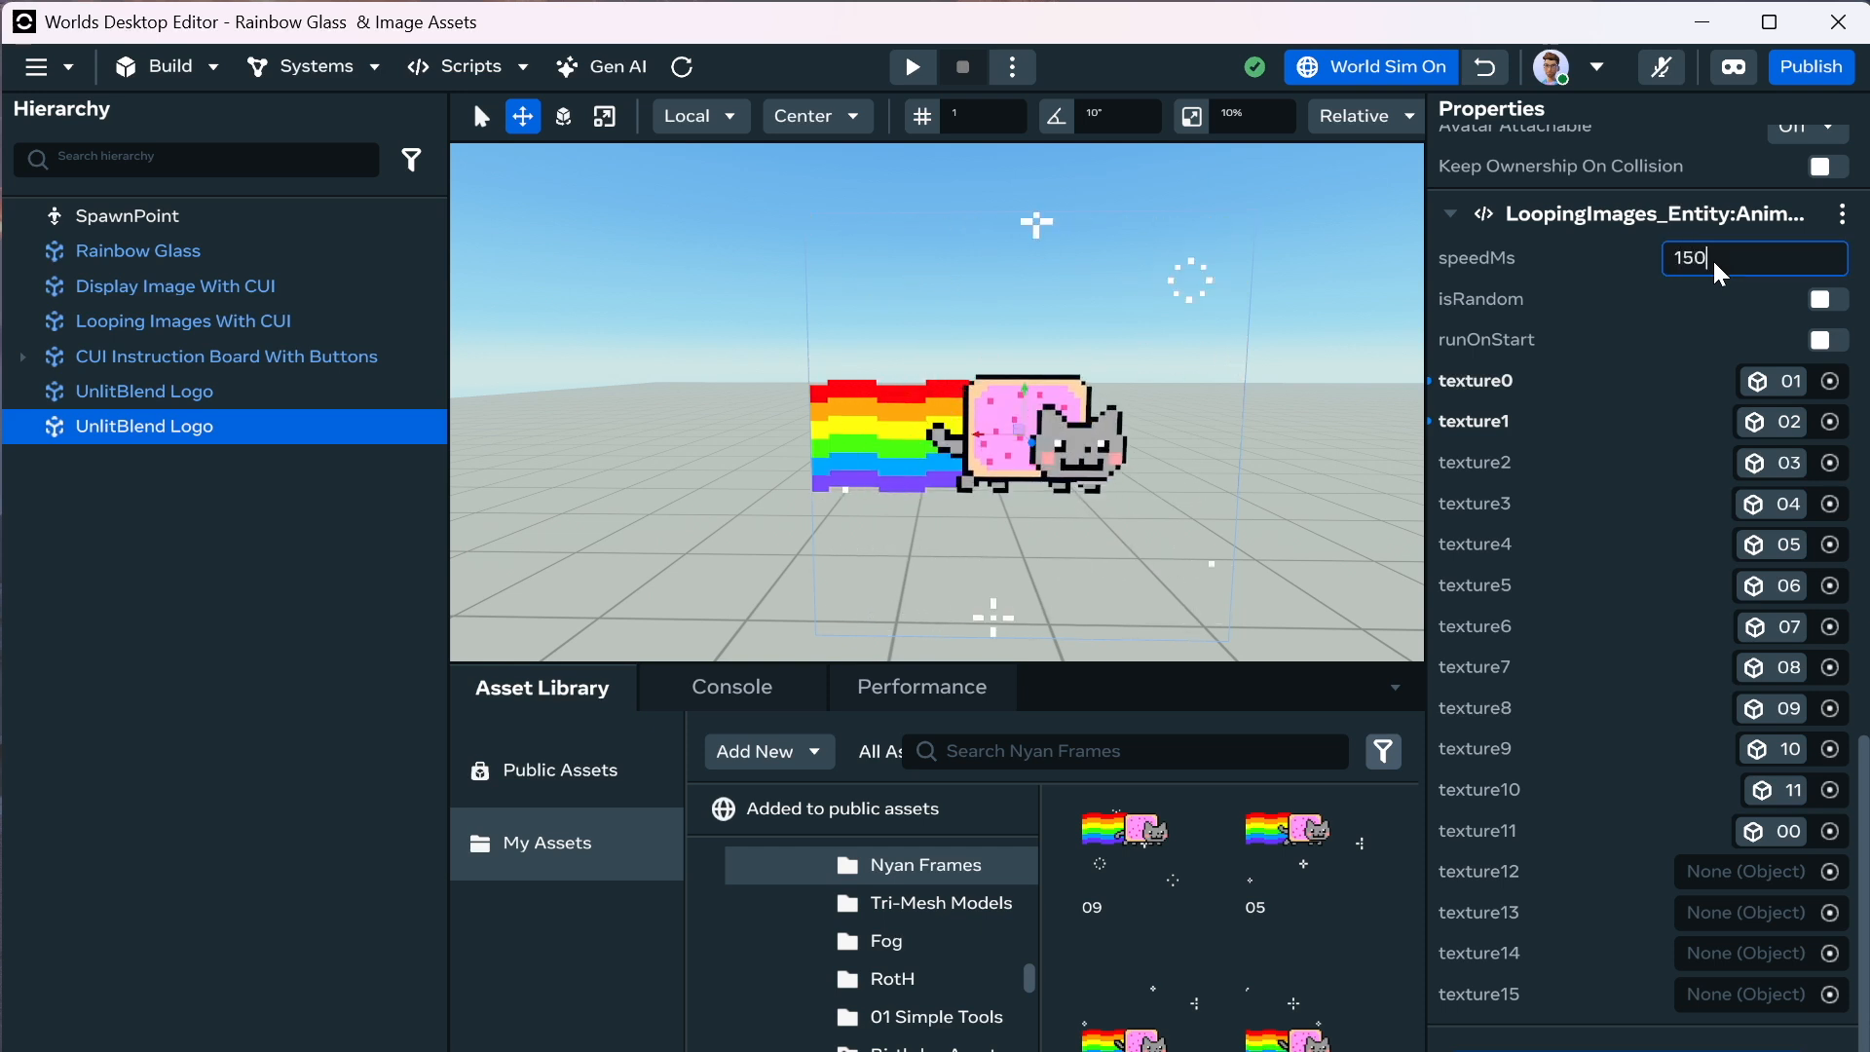
click(1640, 310)
click(1381, 291)
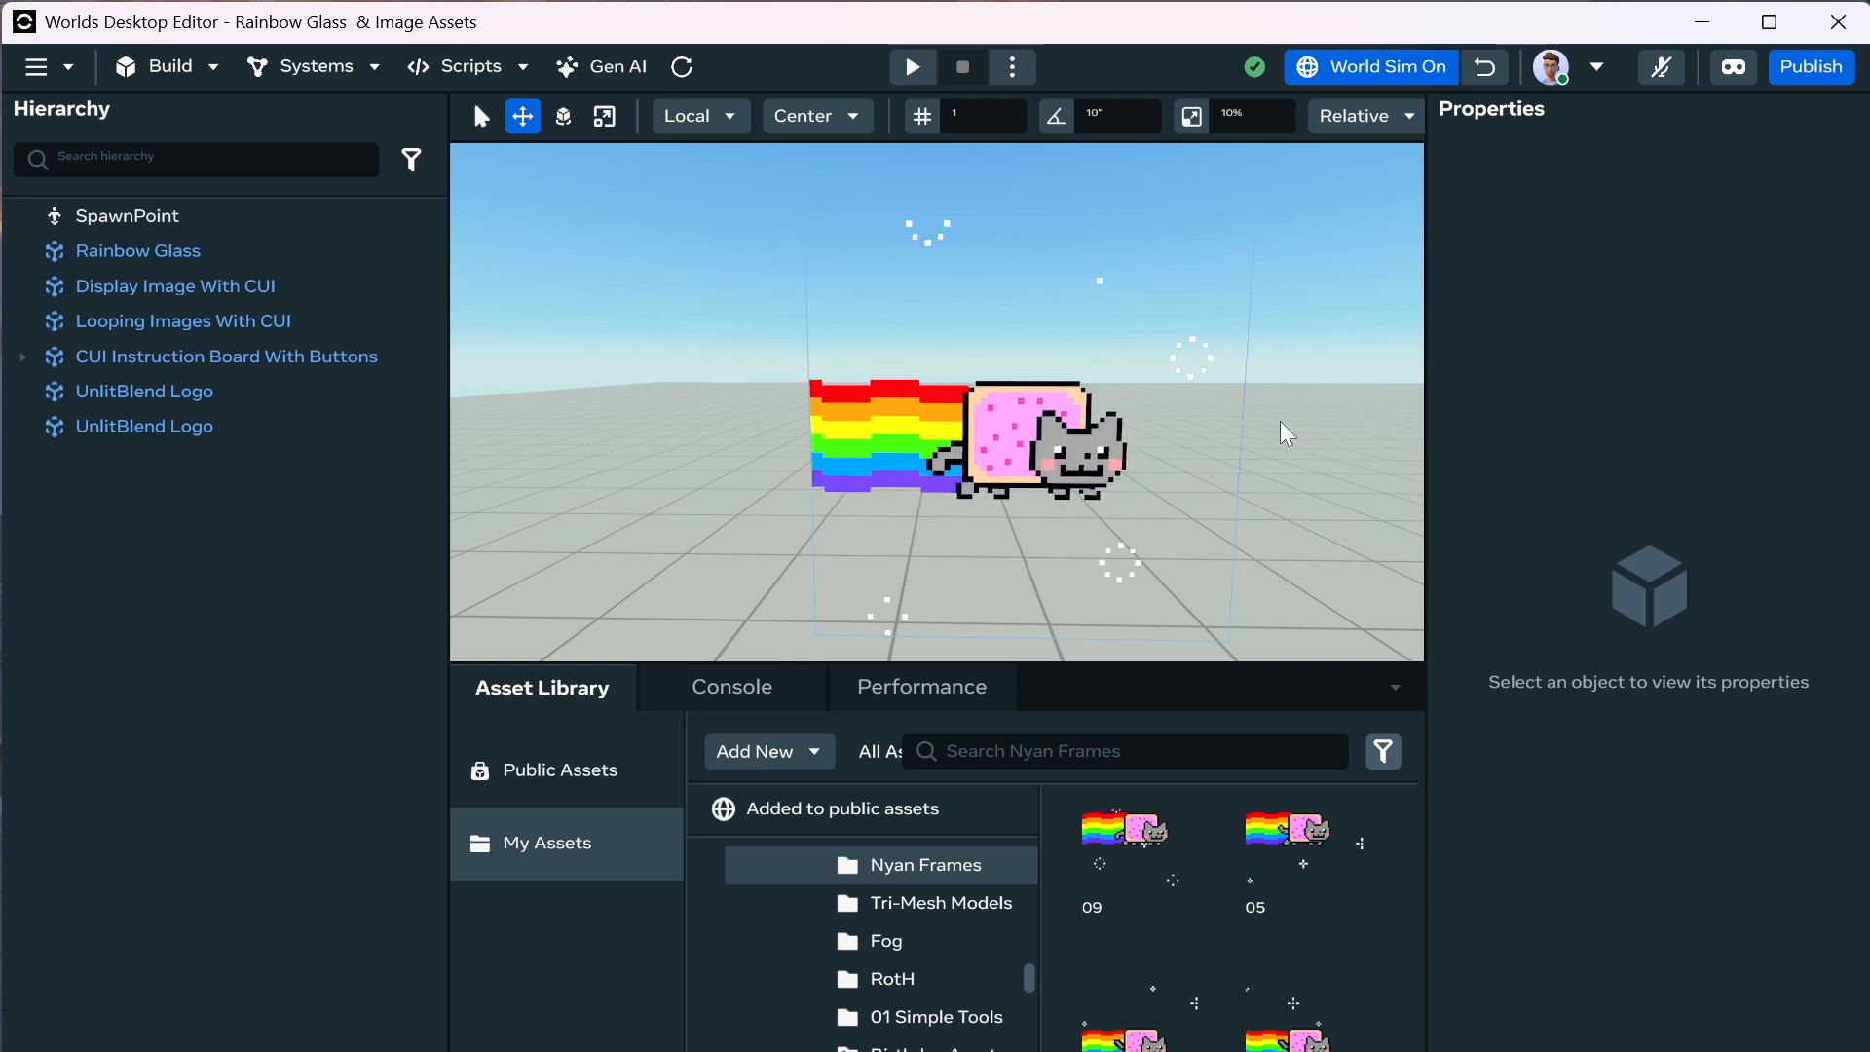
Reselect the copied logo and set the LoopingImages_Entity speedMs back to 50.
click(1157, 450)
scroll(1524, 846, down, 3)
scroll(1517, 830, down, 10)
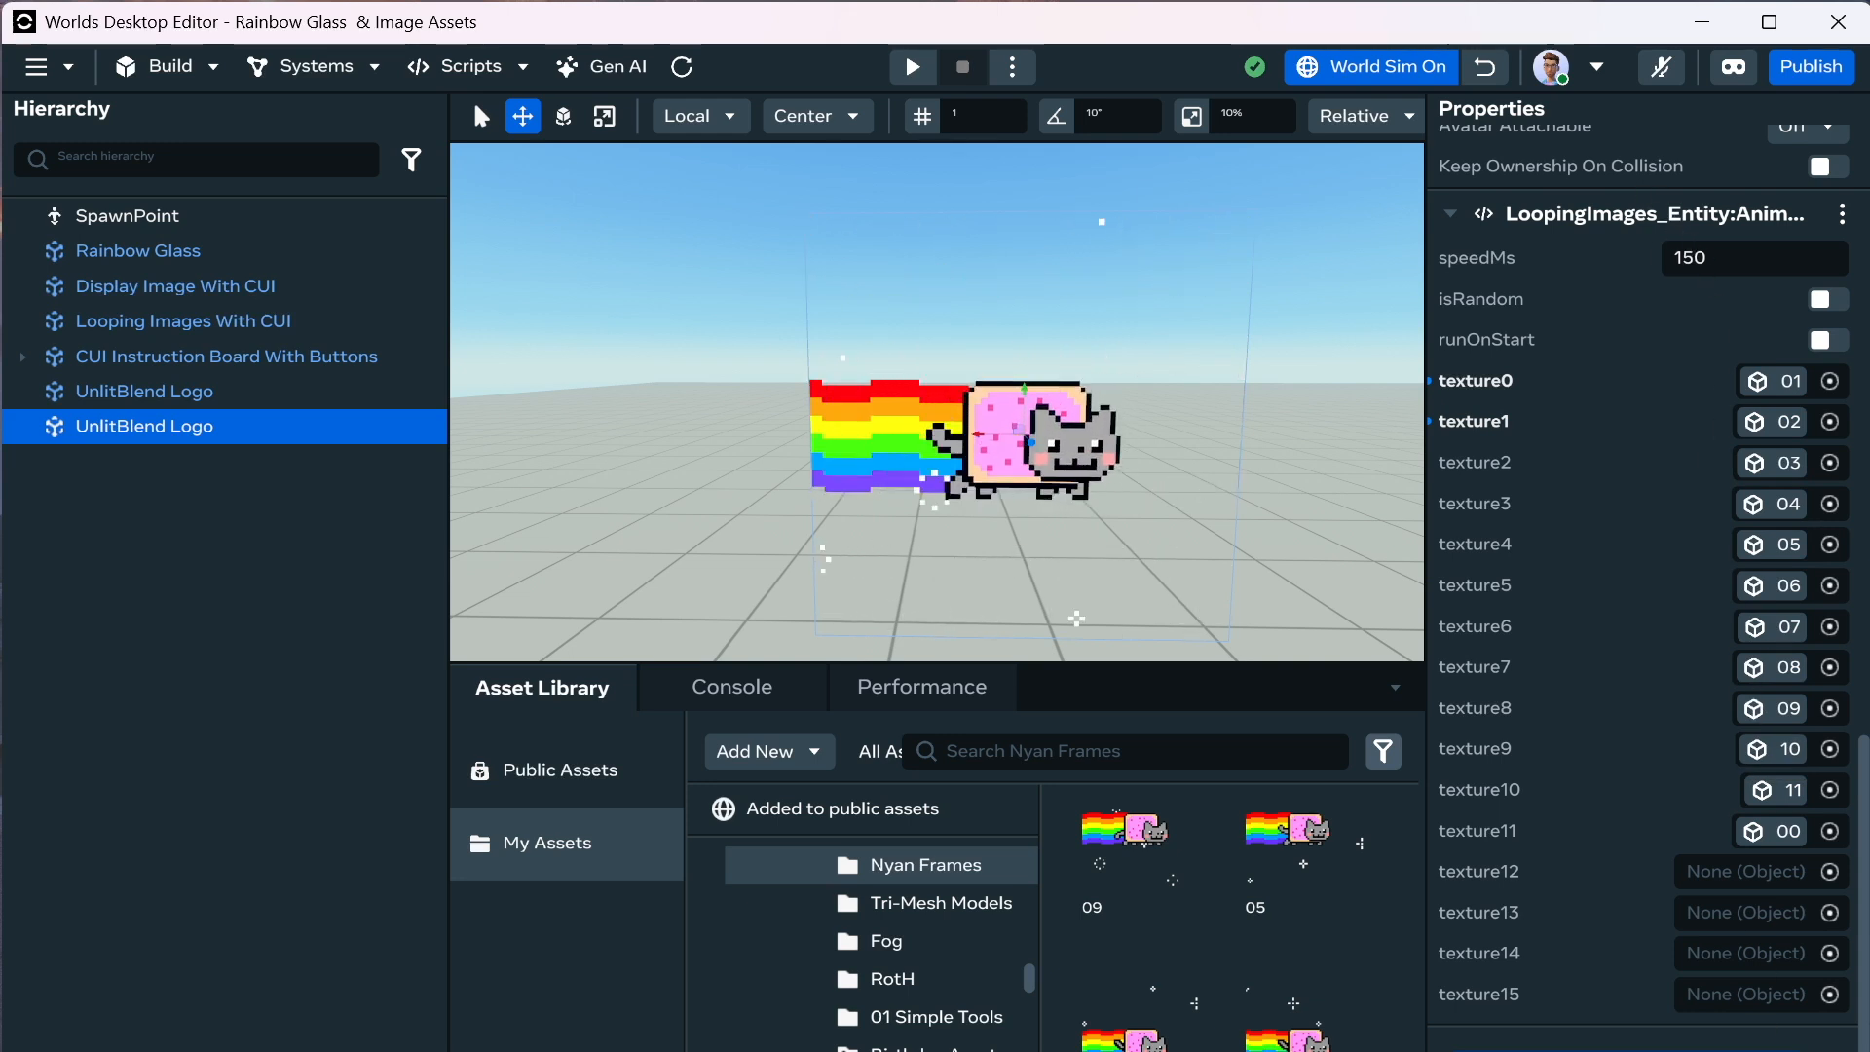
click(1687, 254)
text(50)
key(Return)
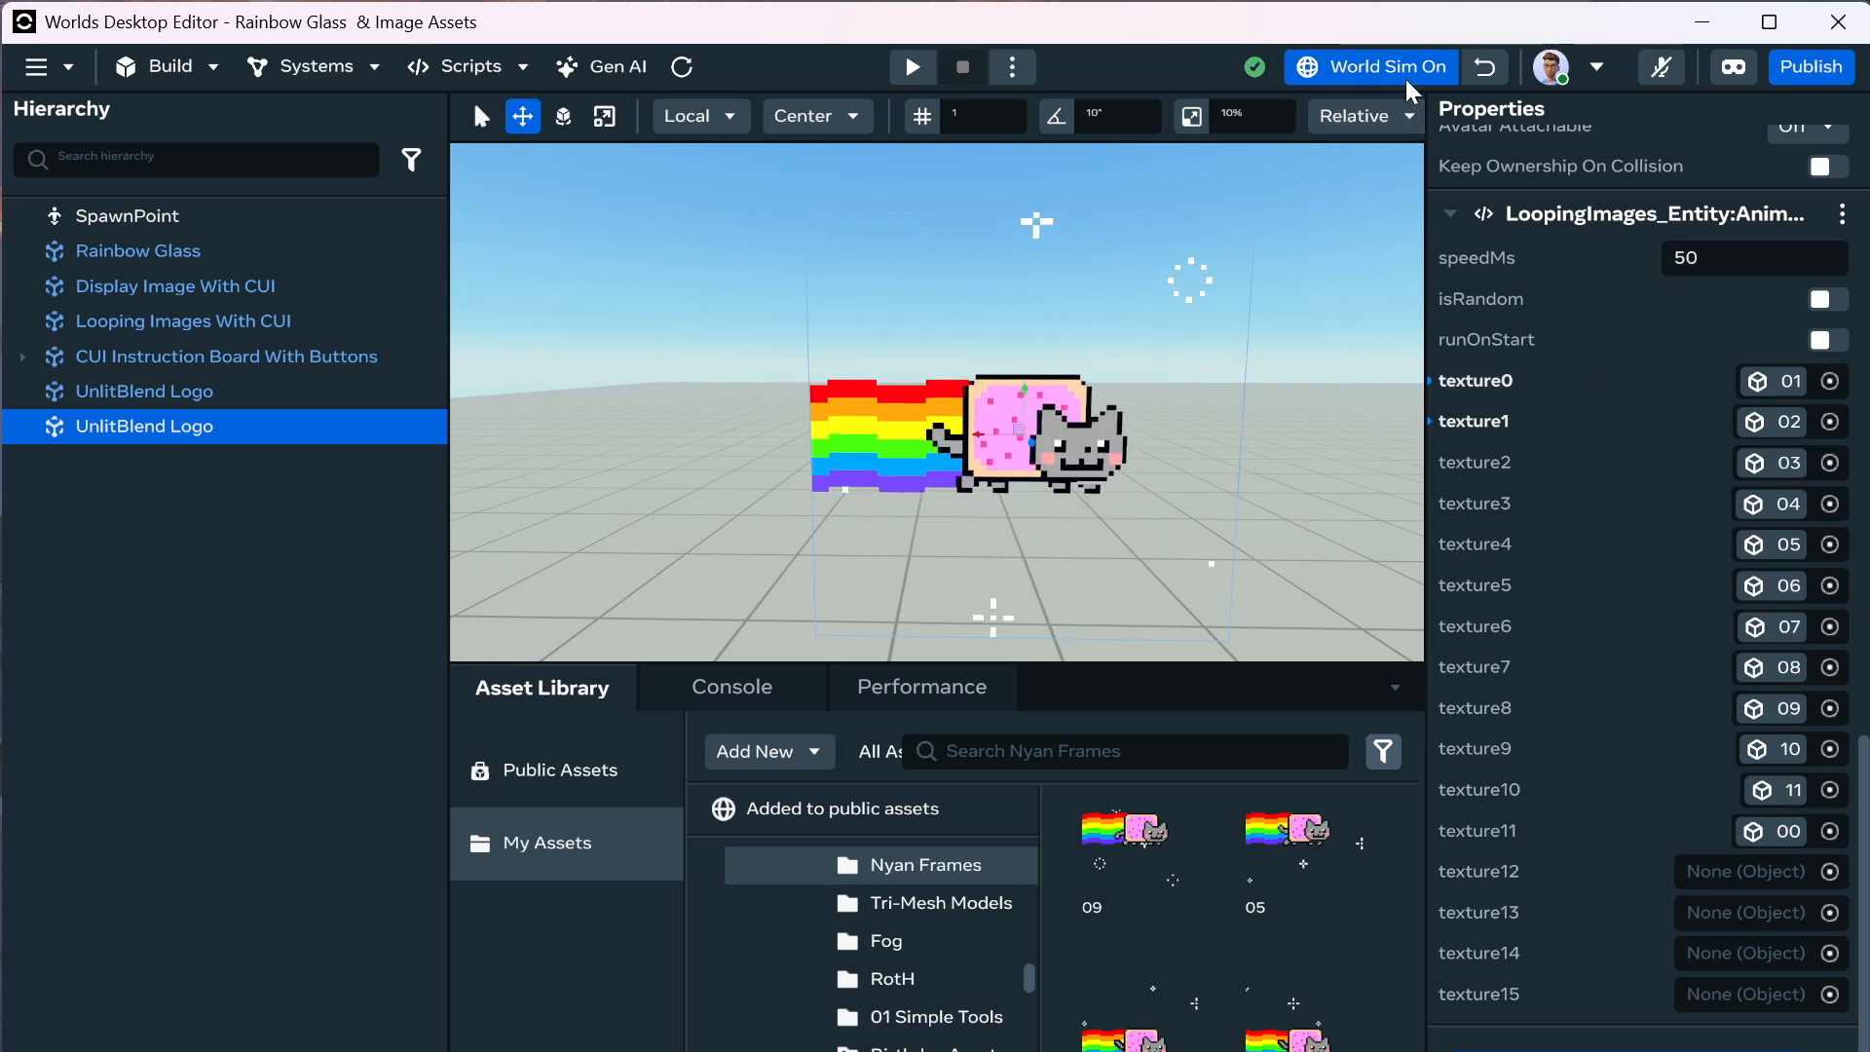
Set the copied logo's speedMs to 100 with the world simulation off, and turn the simulation on again.
click(1487, 52)
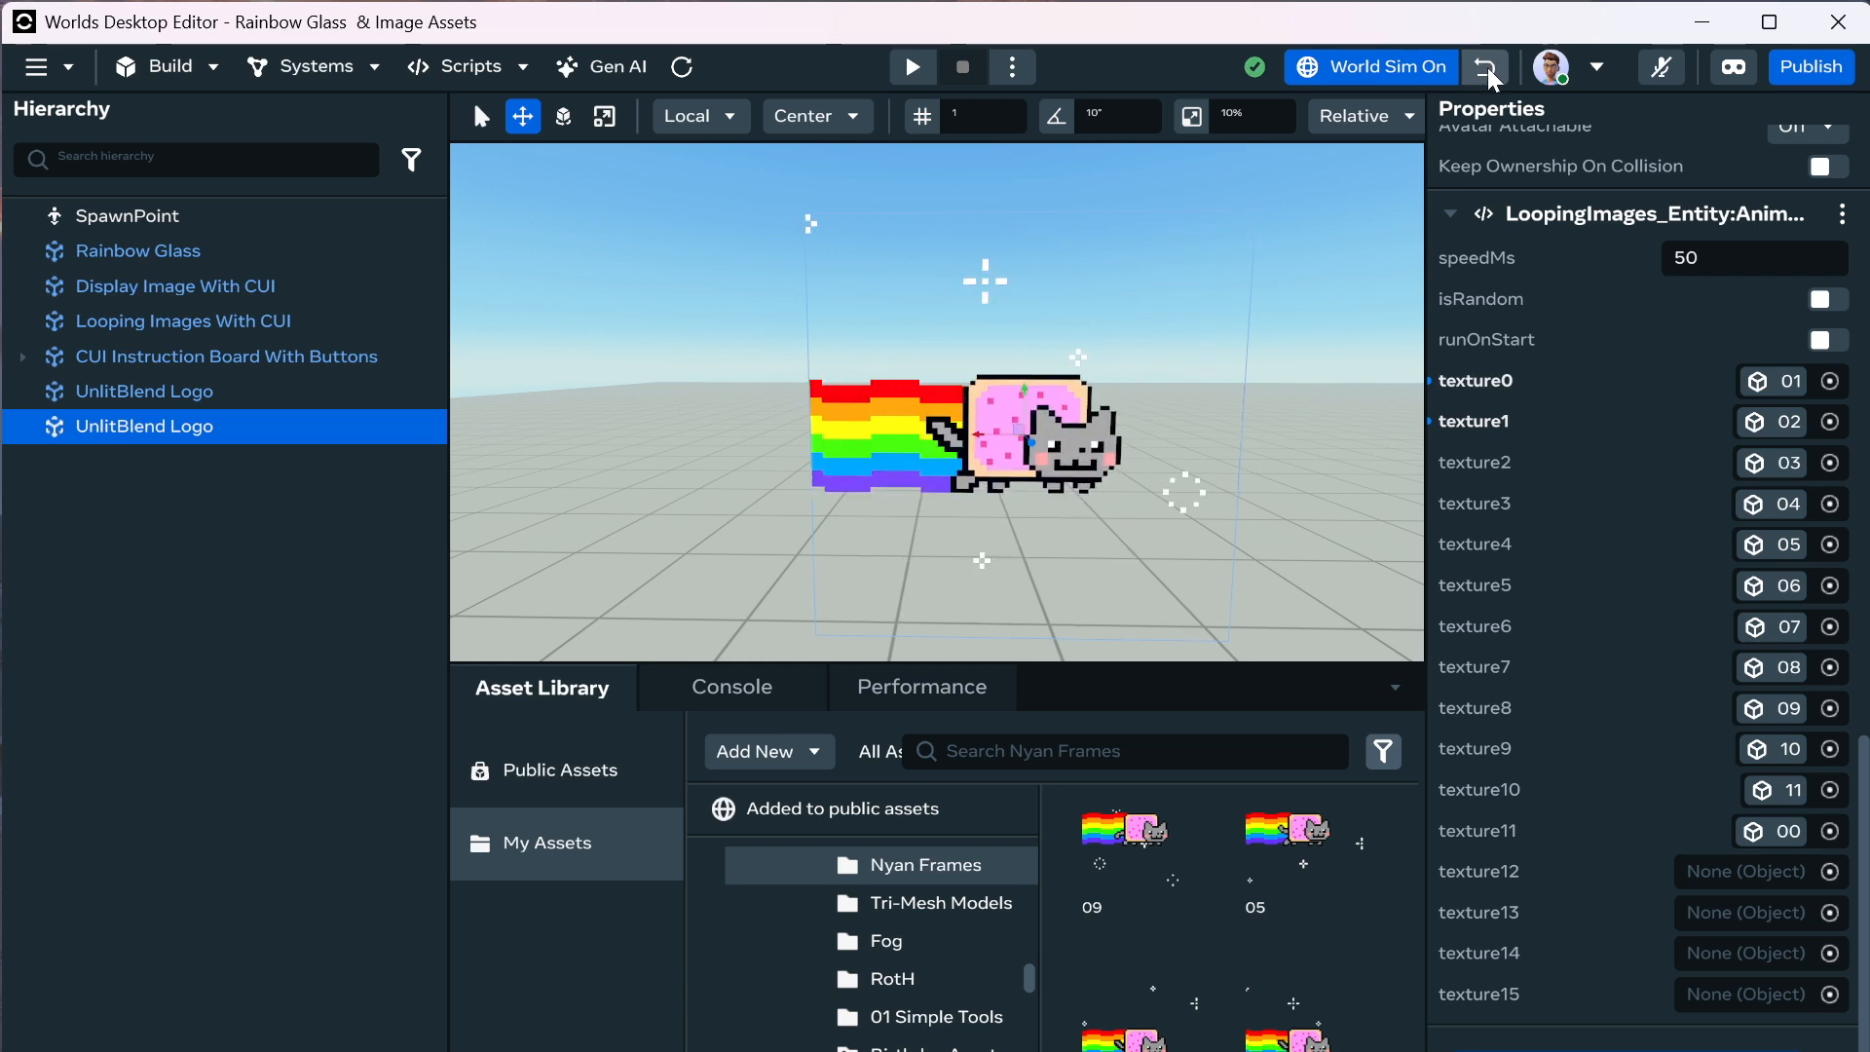
click(1413, 83)
click(1724, 267)
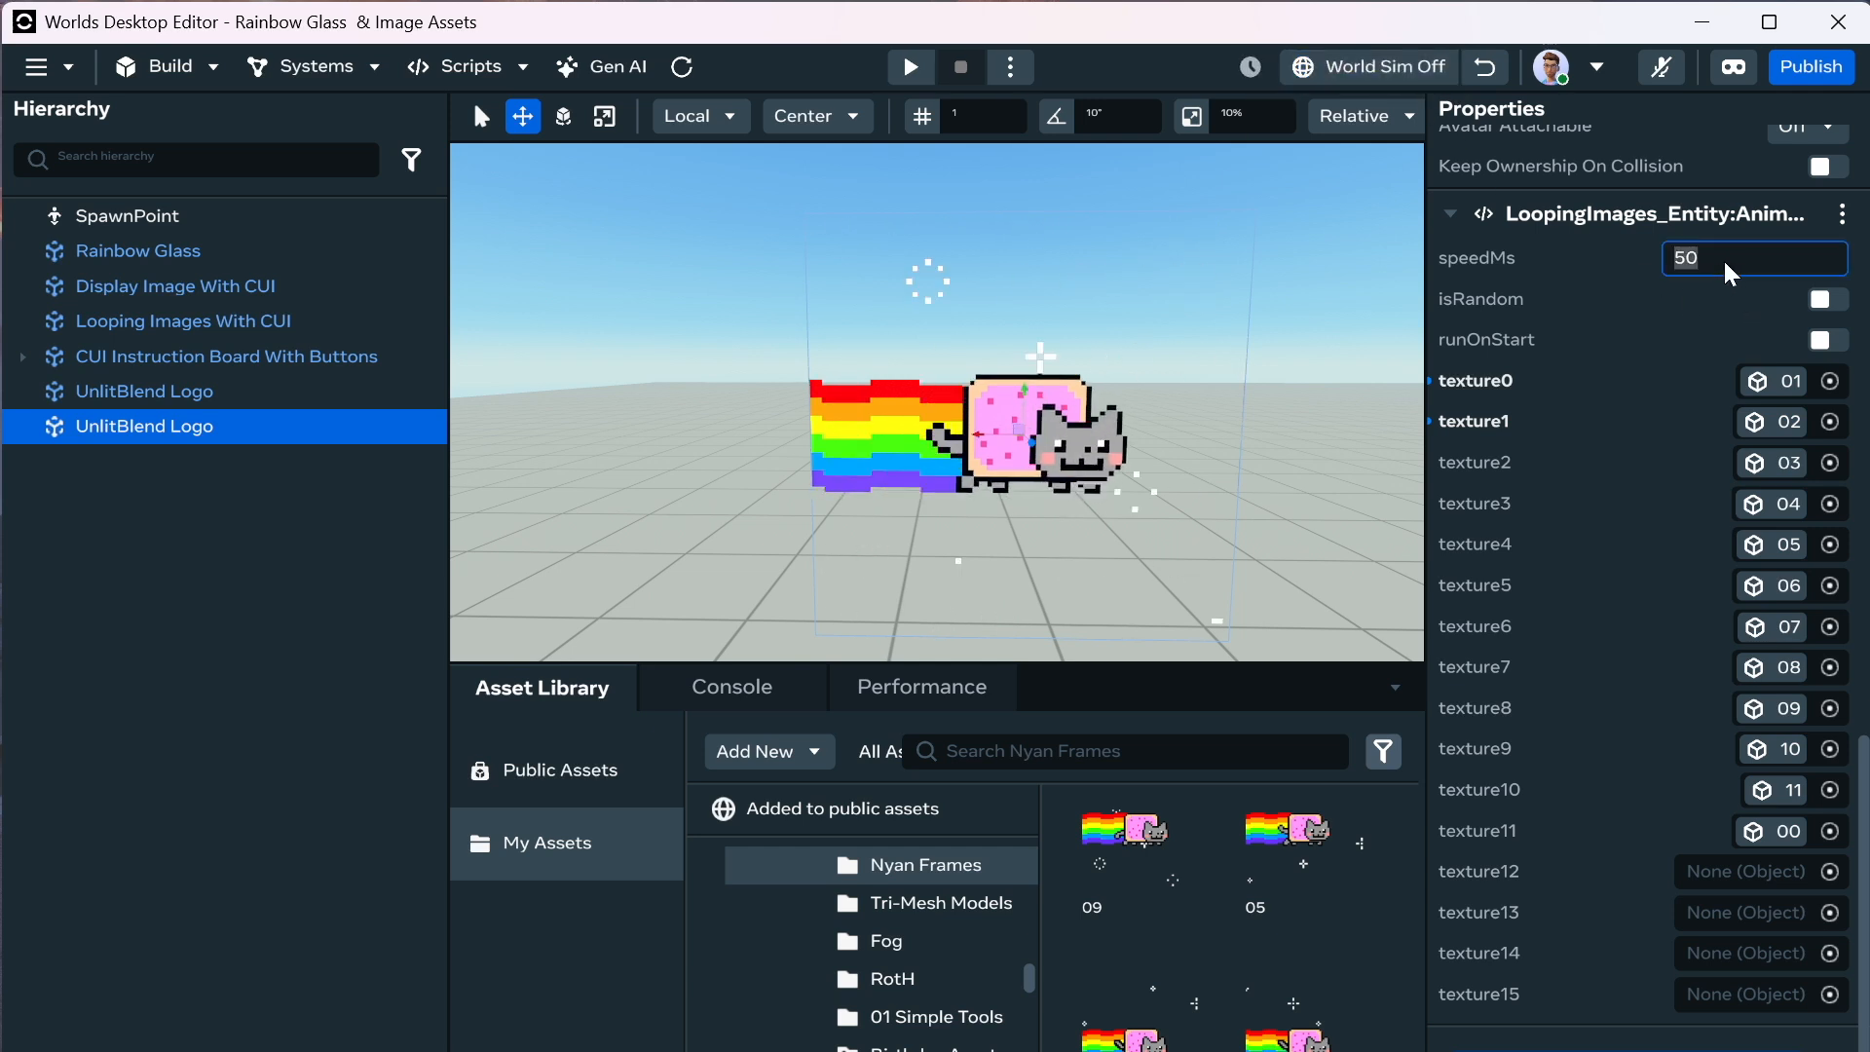
click(1664, 370)
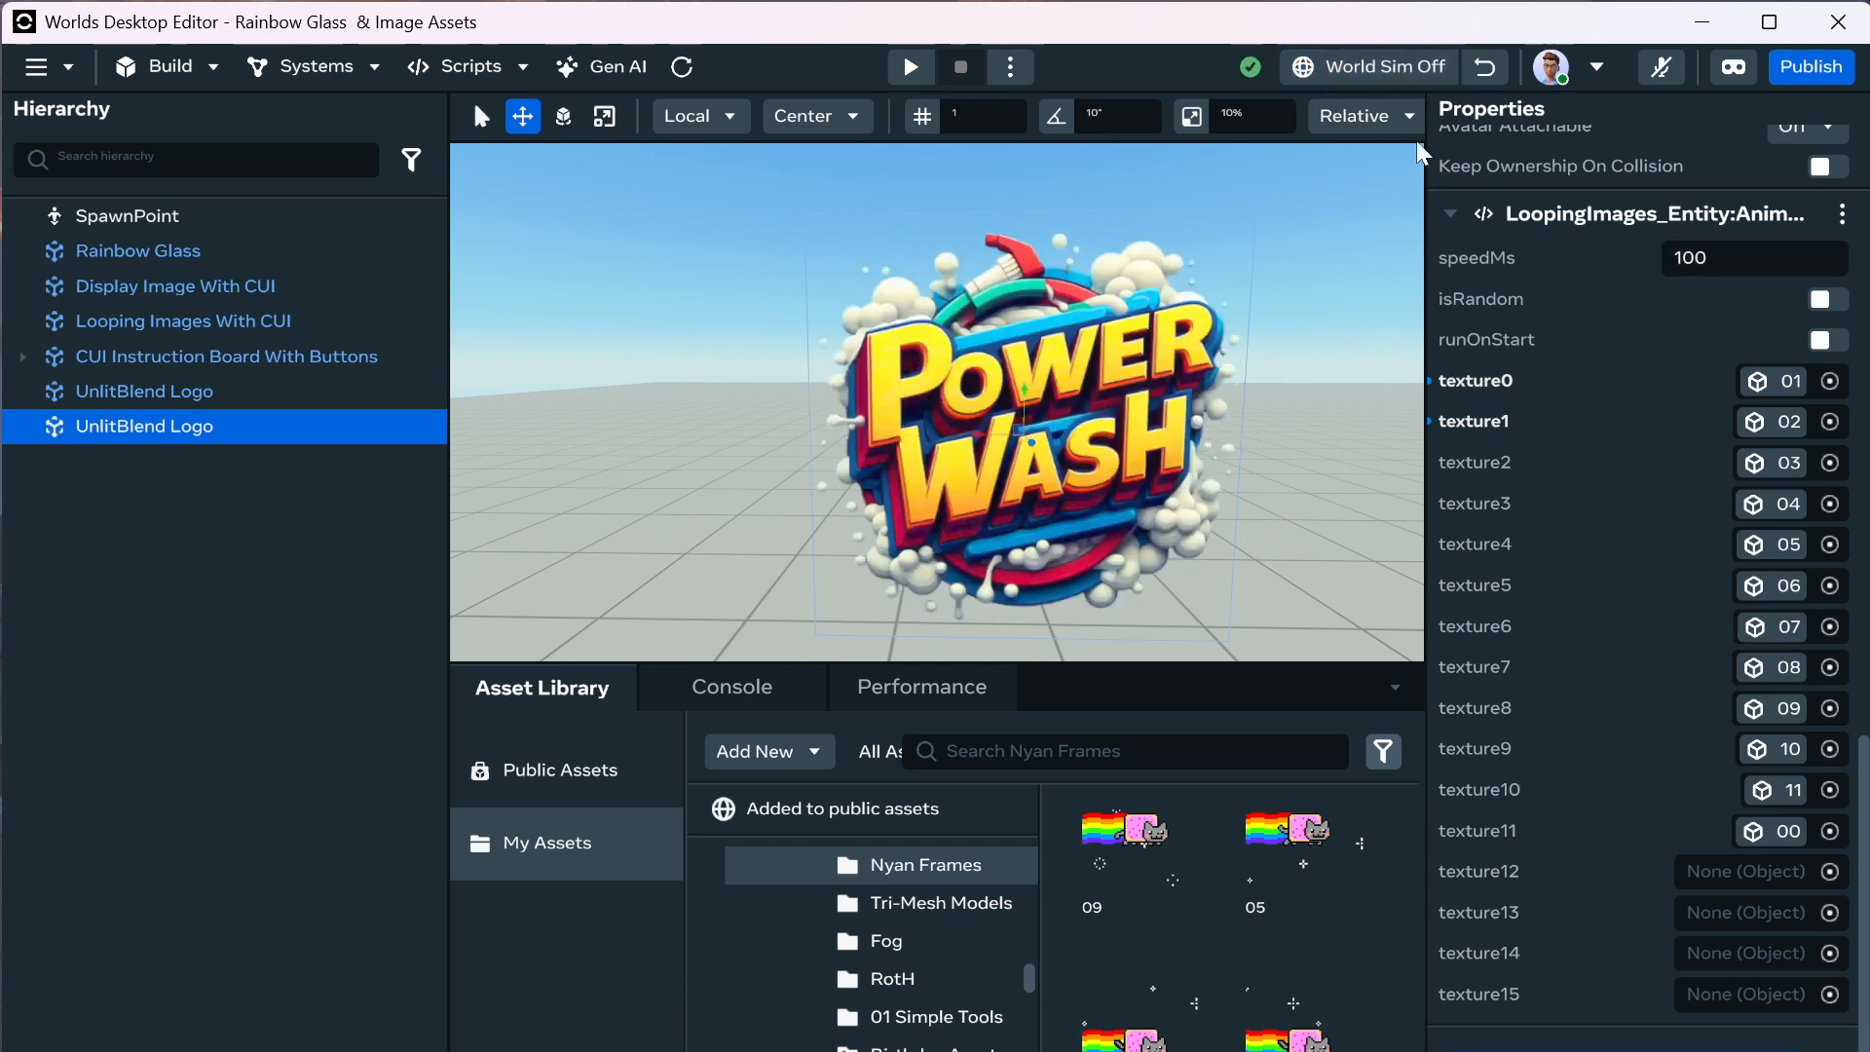
click(1456, 64)
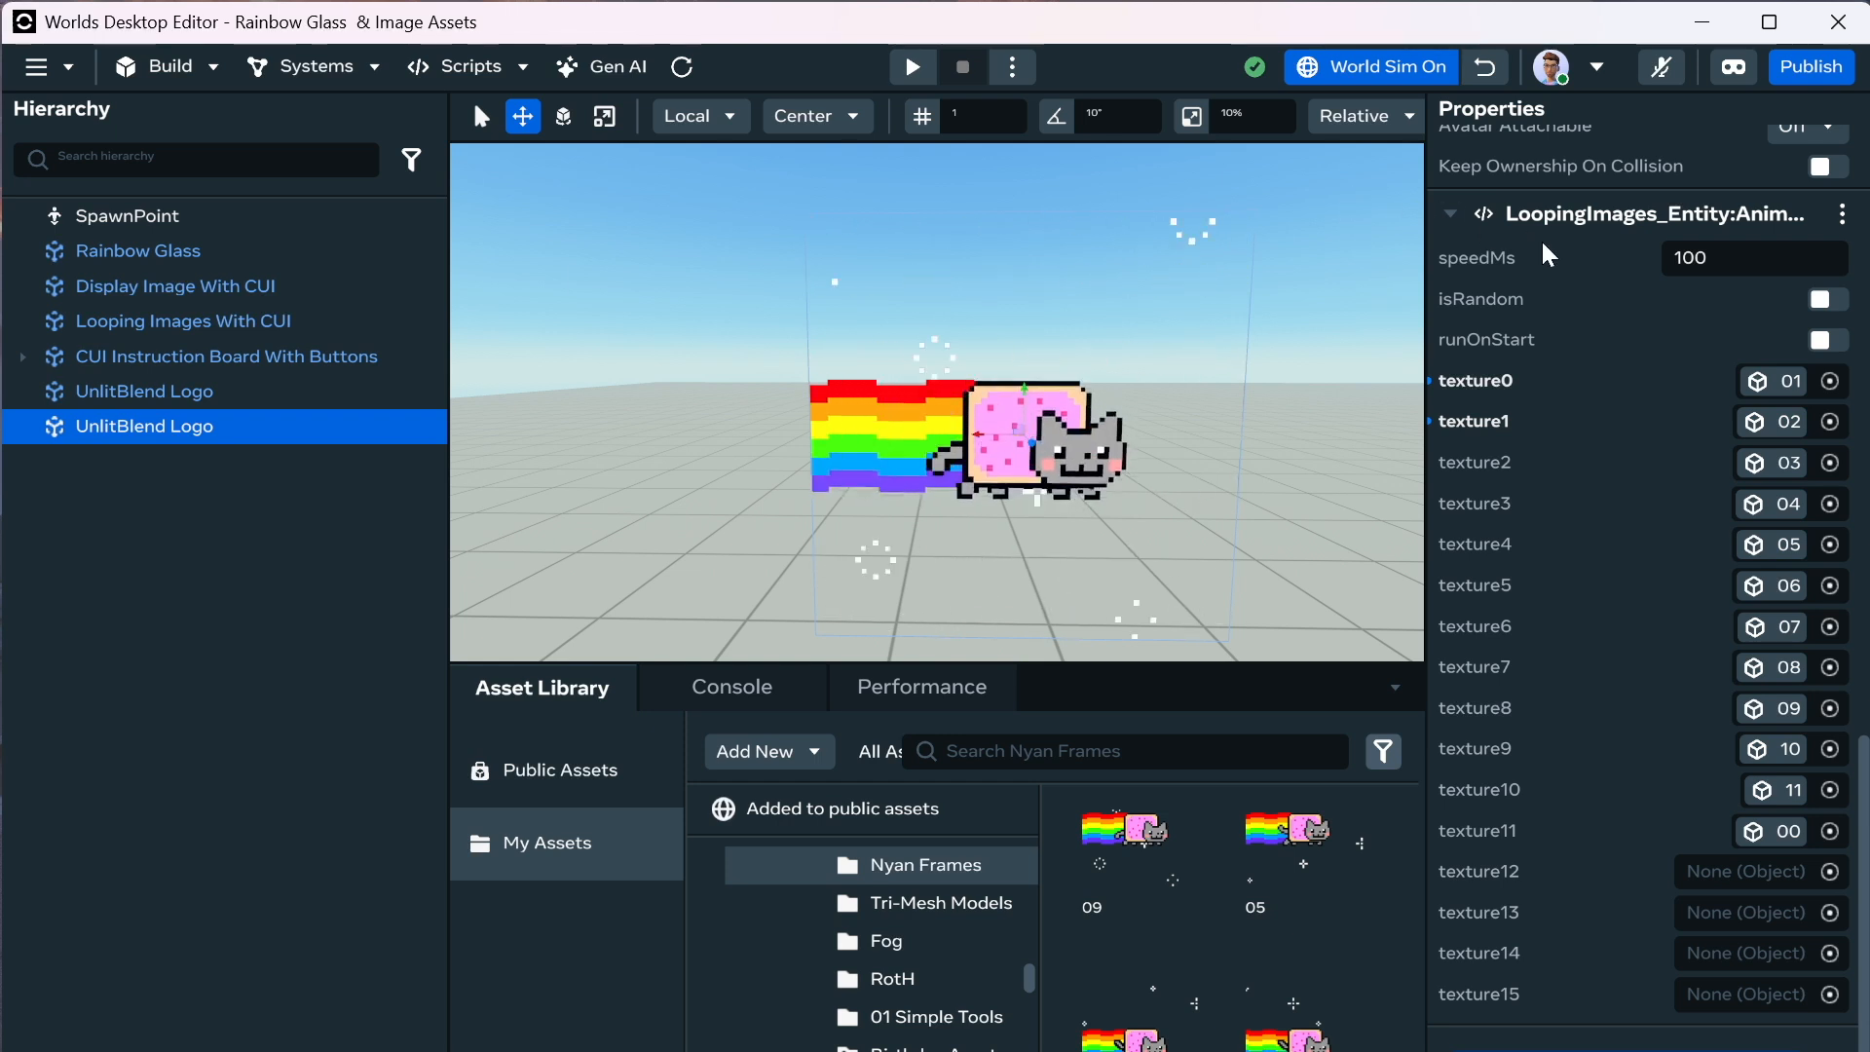
Set the copied logo's speedMs to 150 and enable runOnStart.
click(1711, 263)
text(150)
key(Return)
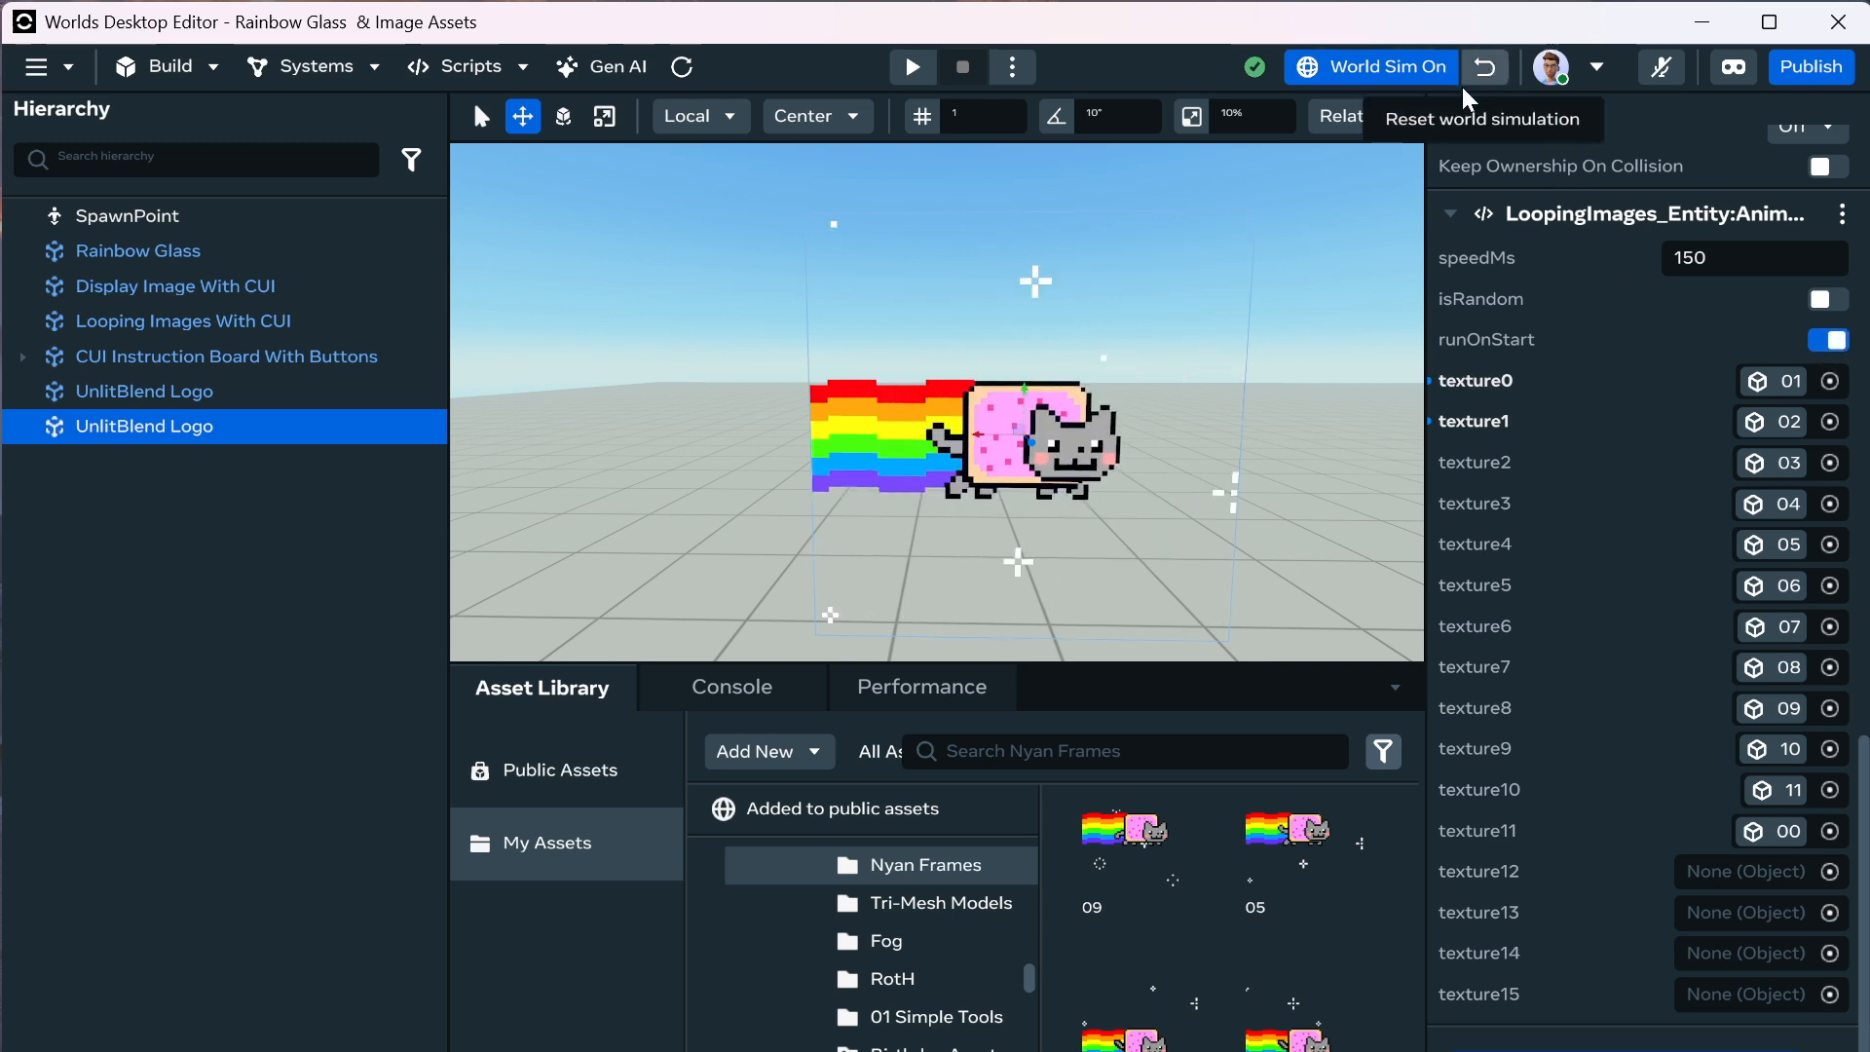
Turn the world simulation off and on again, and enable isRandom on the copied logo.
click(1337, 67)
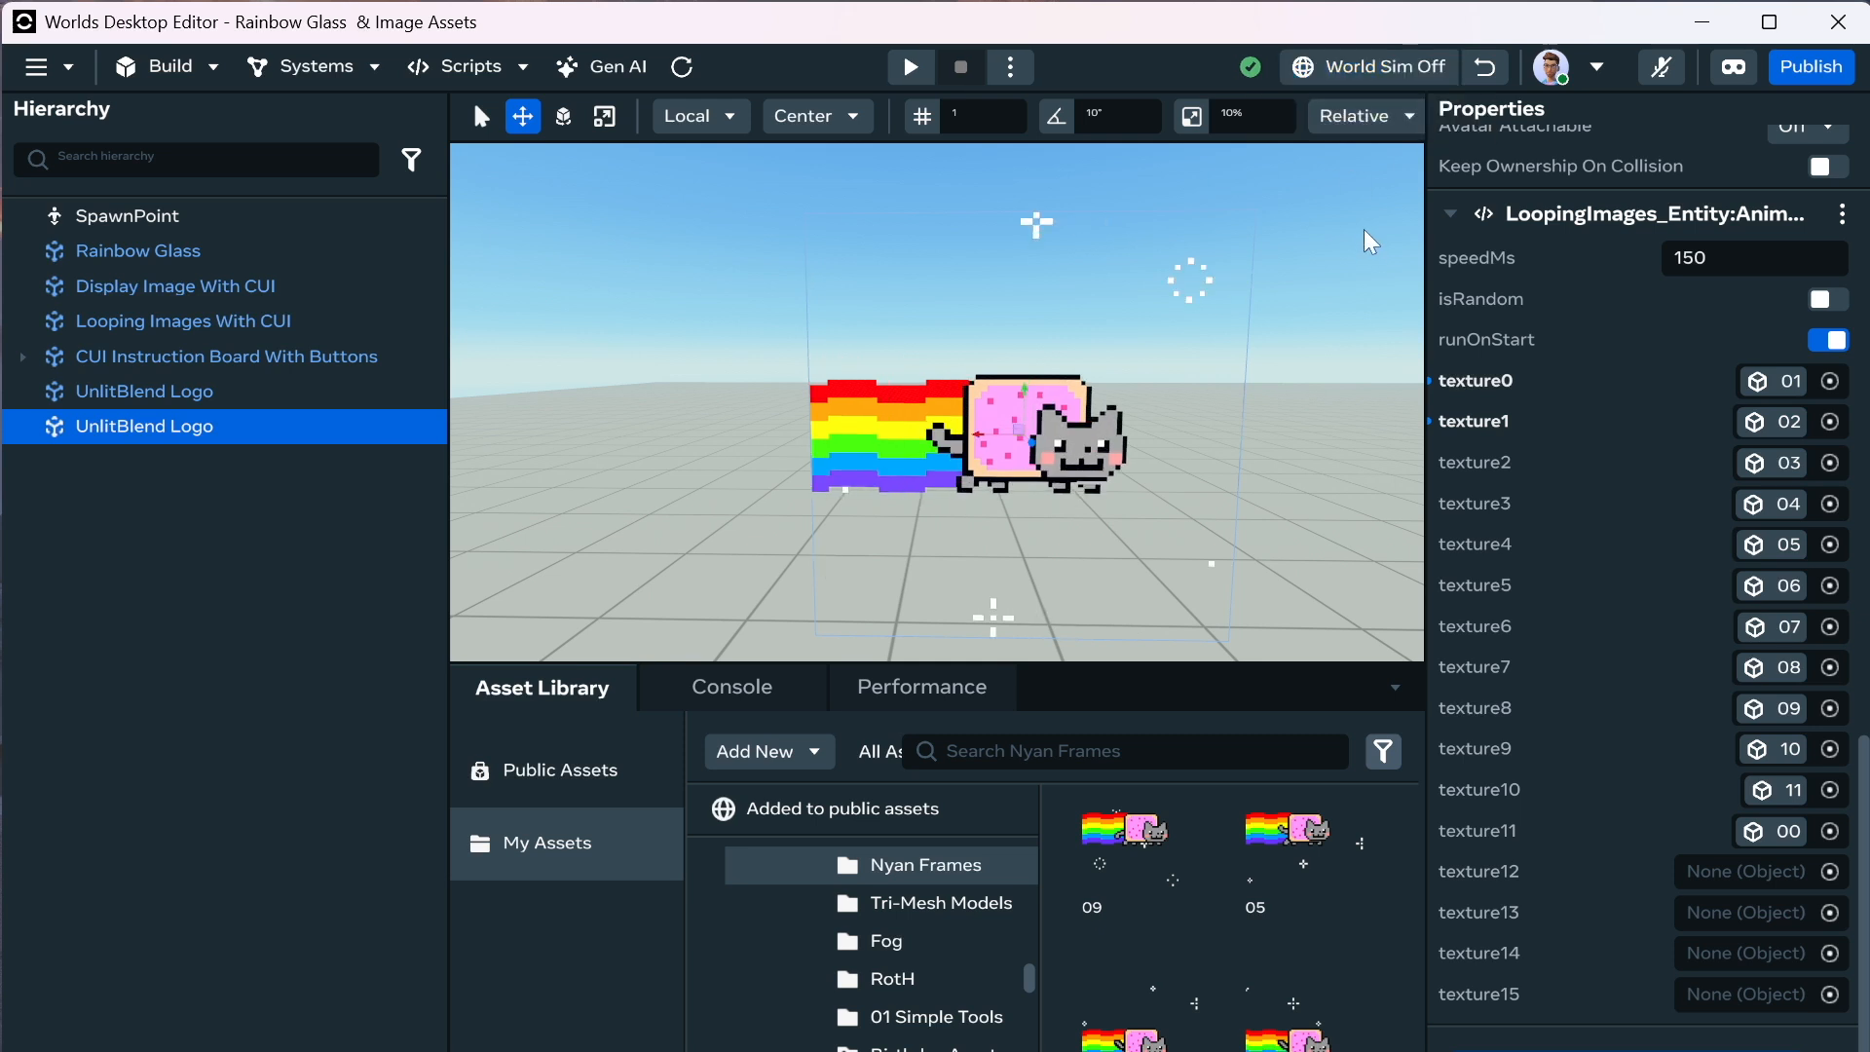
click(1428, 62)
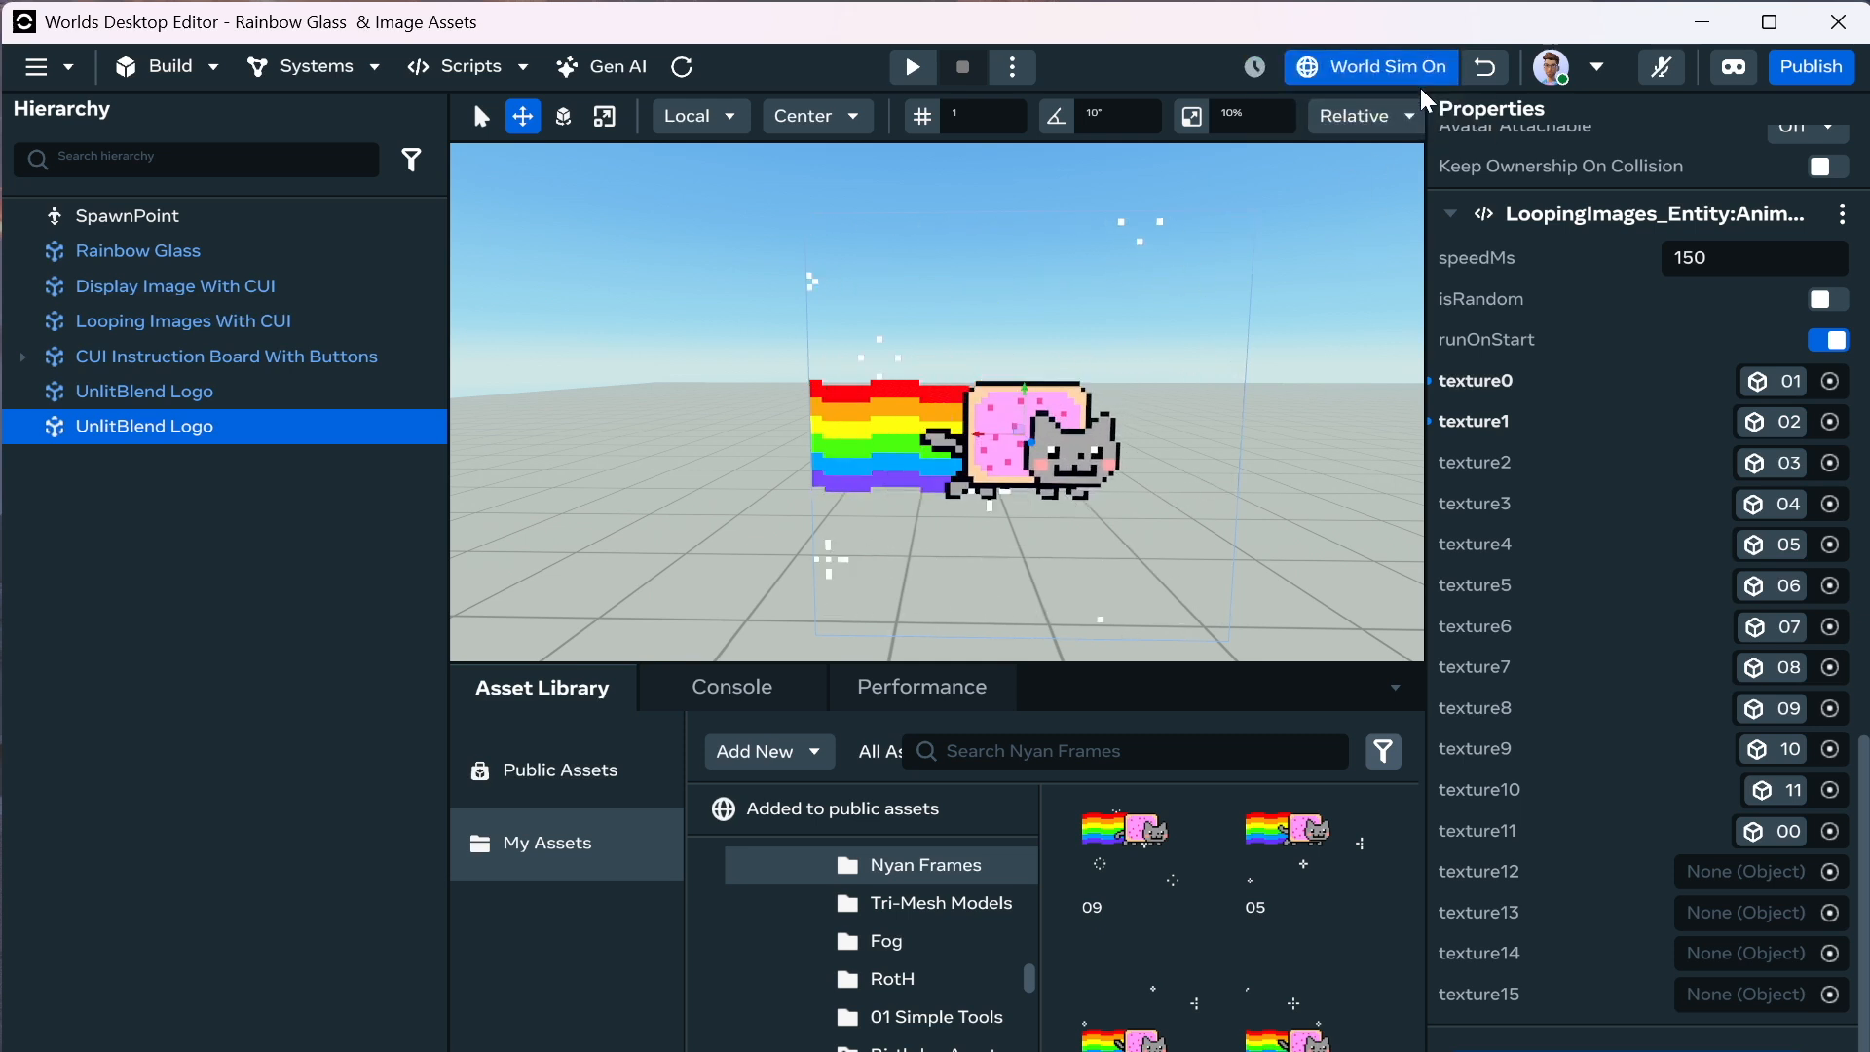
click(1829, 304)
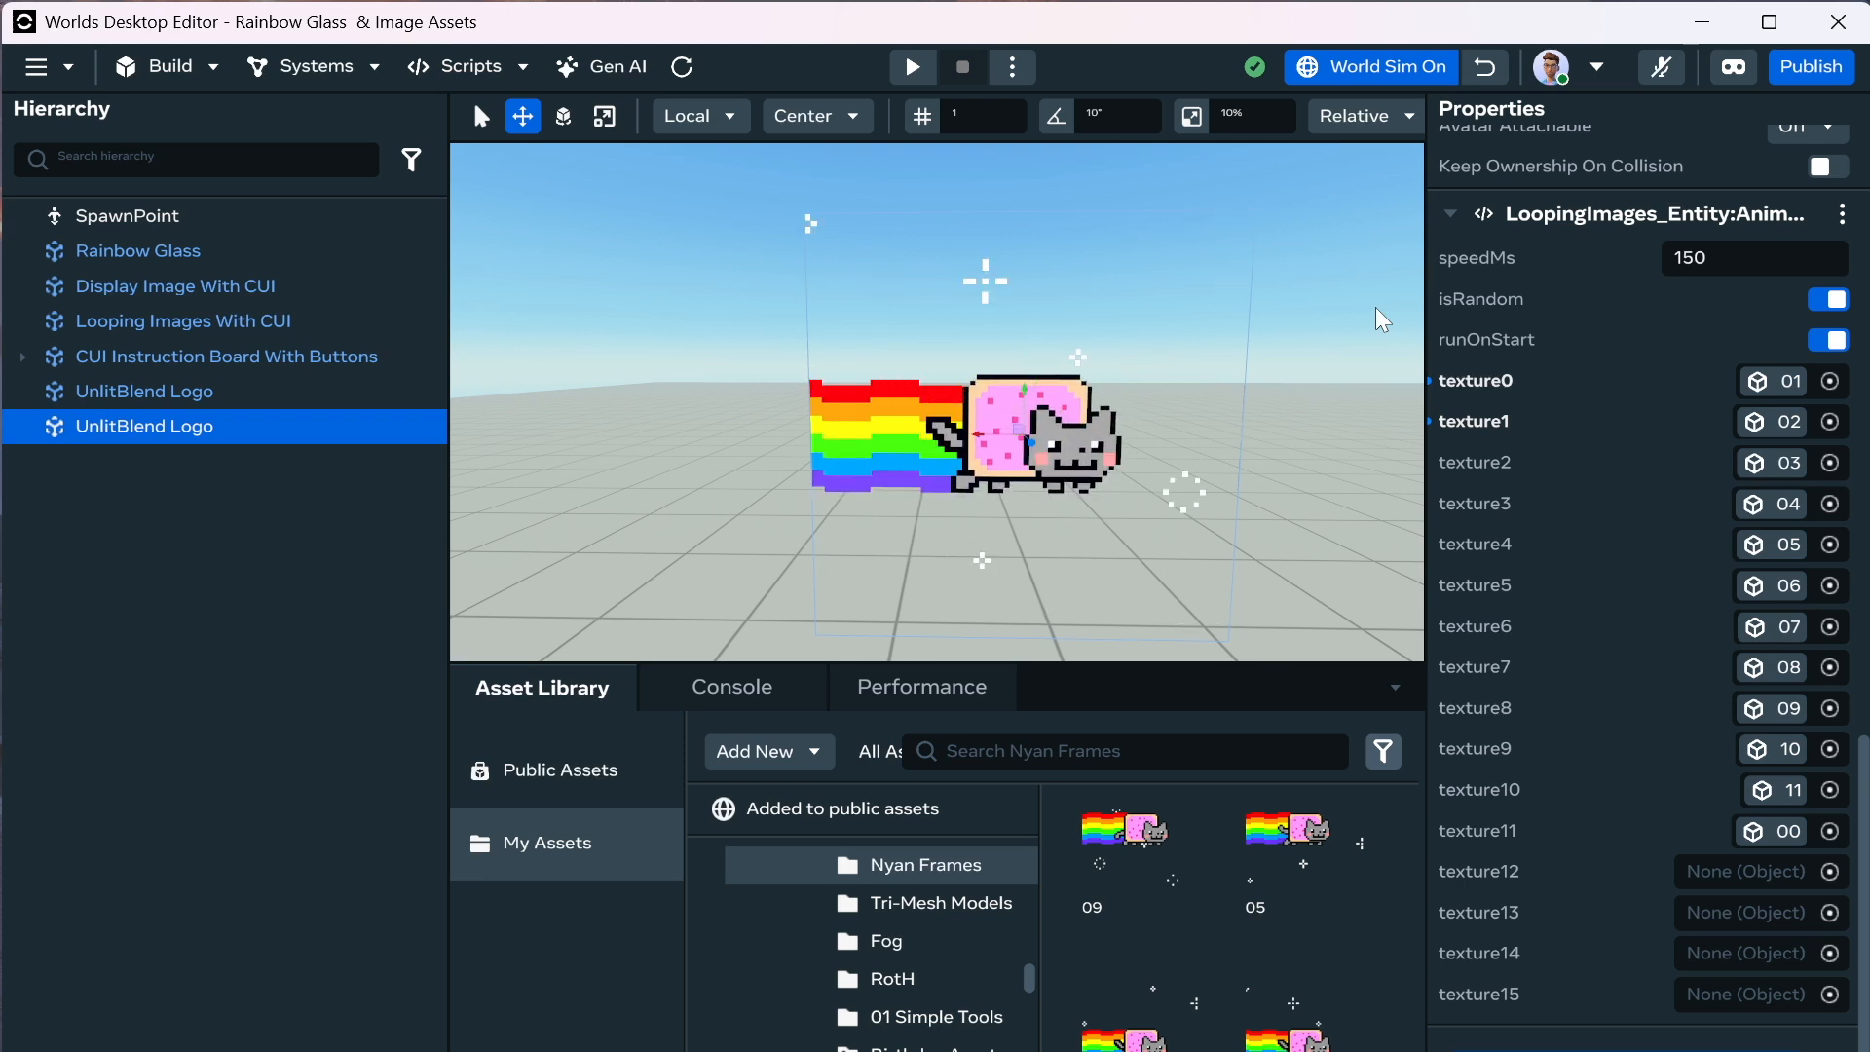
Turn off the world simulation and delete the copied UnlitBlend Logo that holds the Nyan Cat frames.
click(1379, 68)
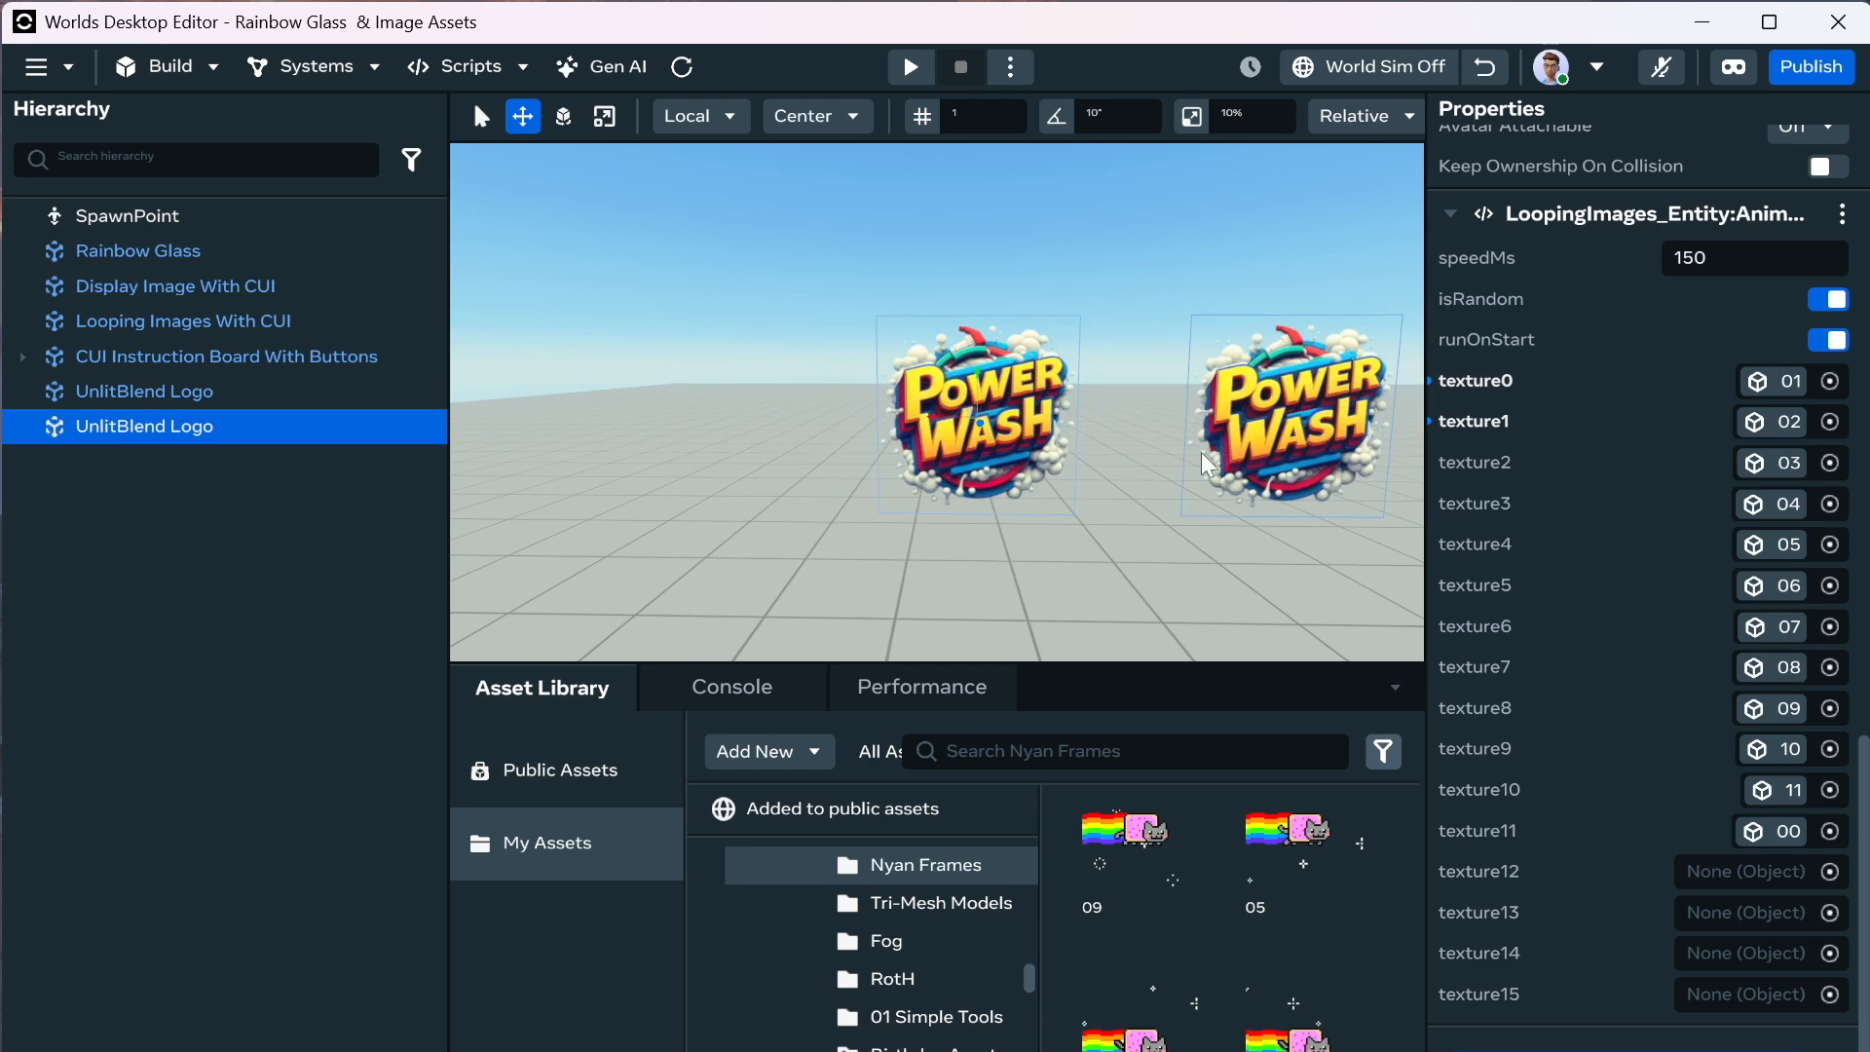
click(818, 469)
click(1033, 465)
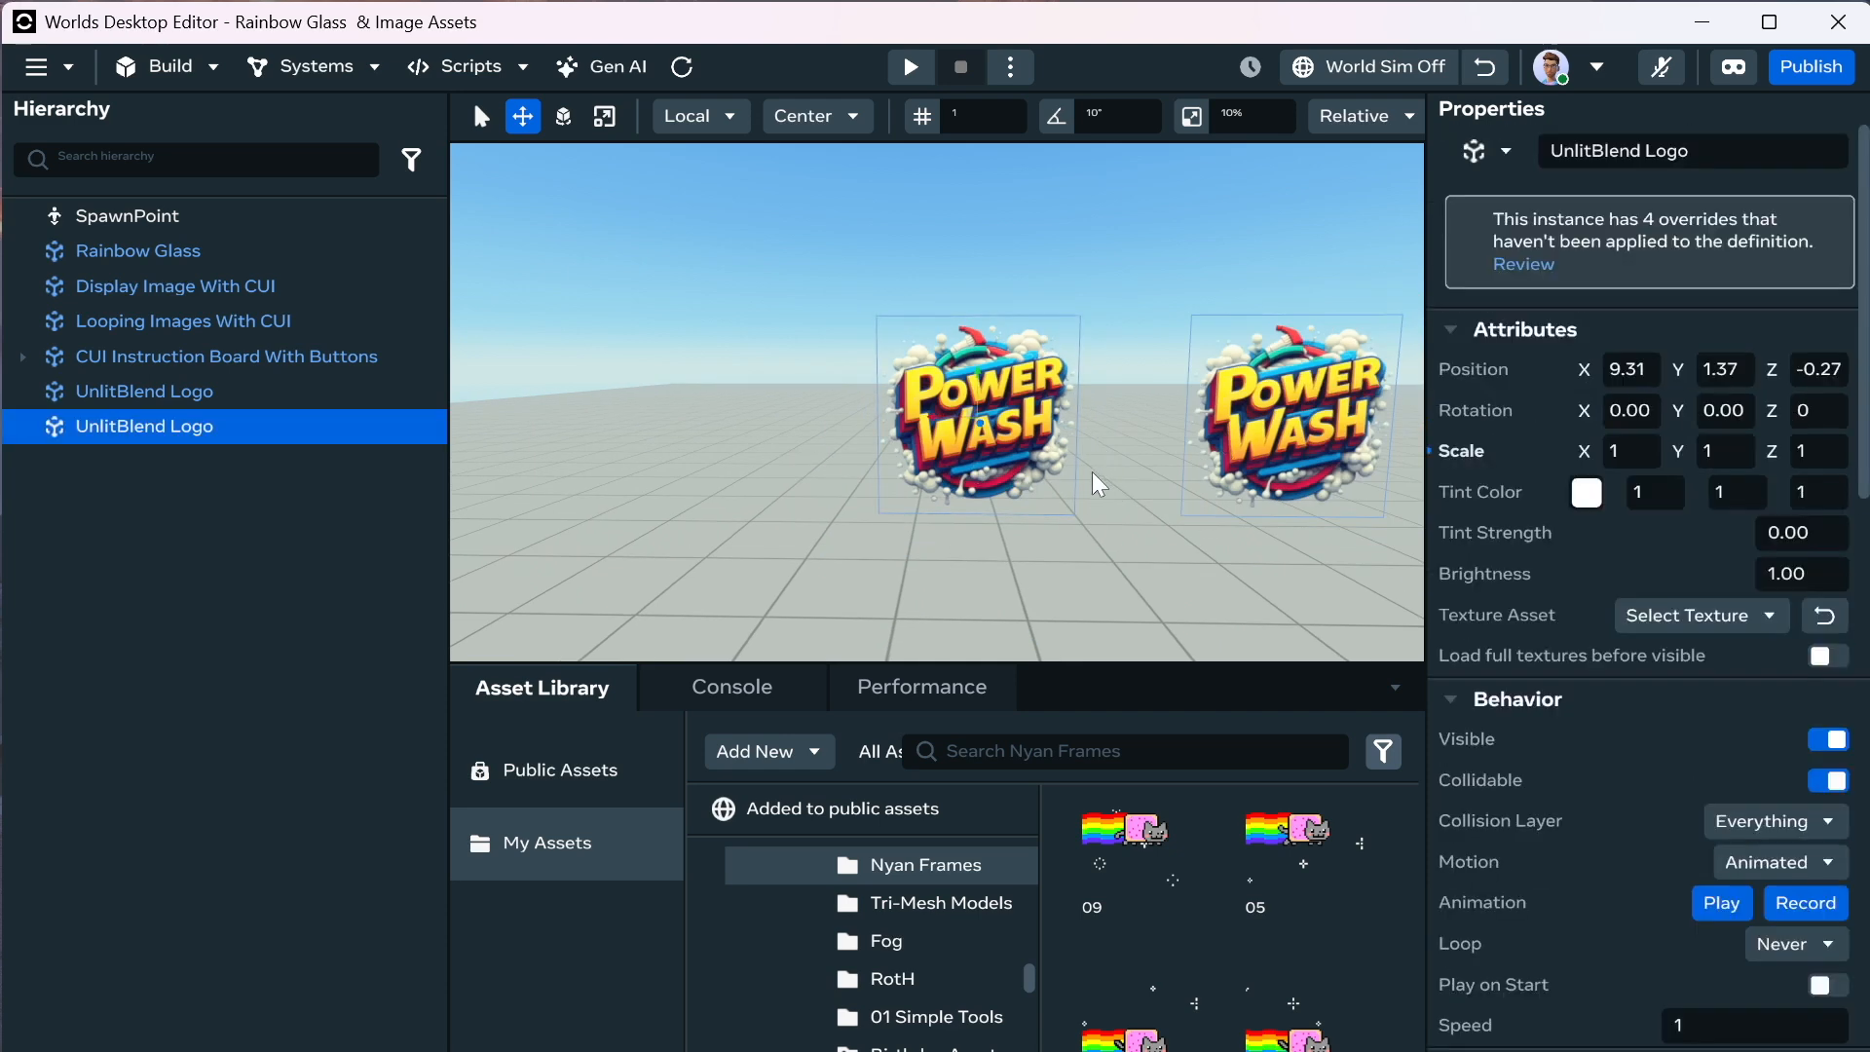
key(Delete)
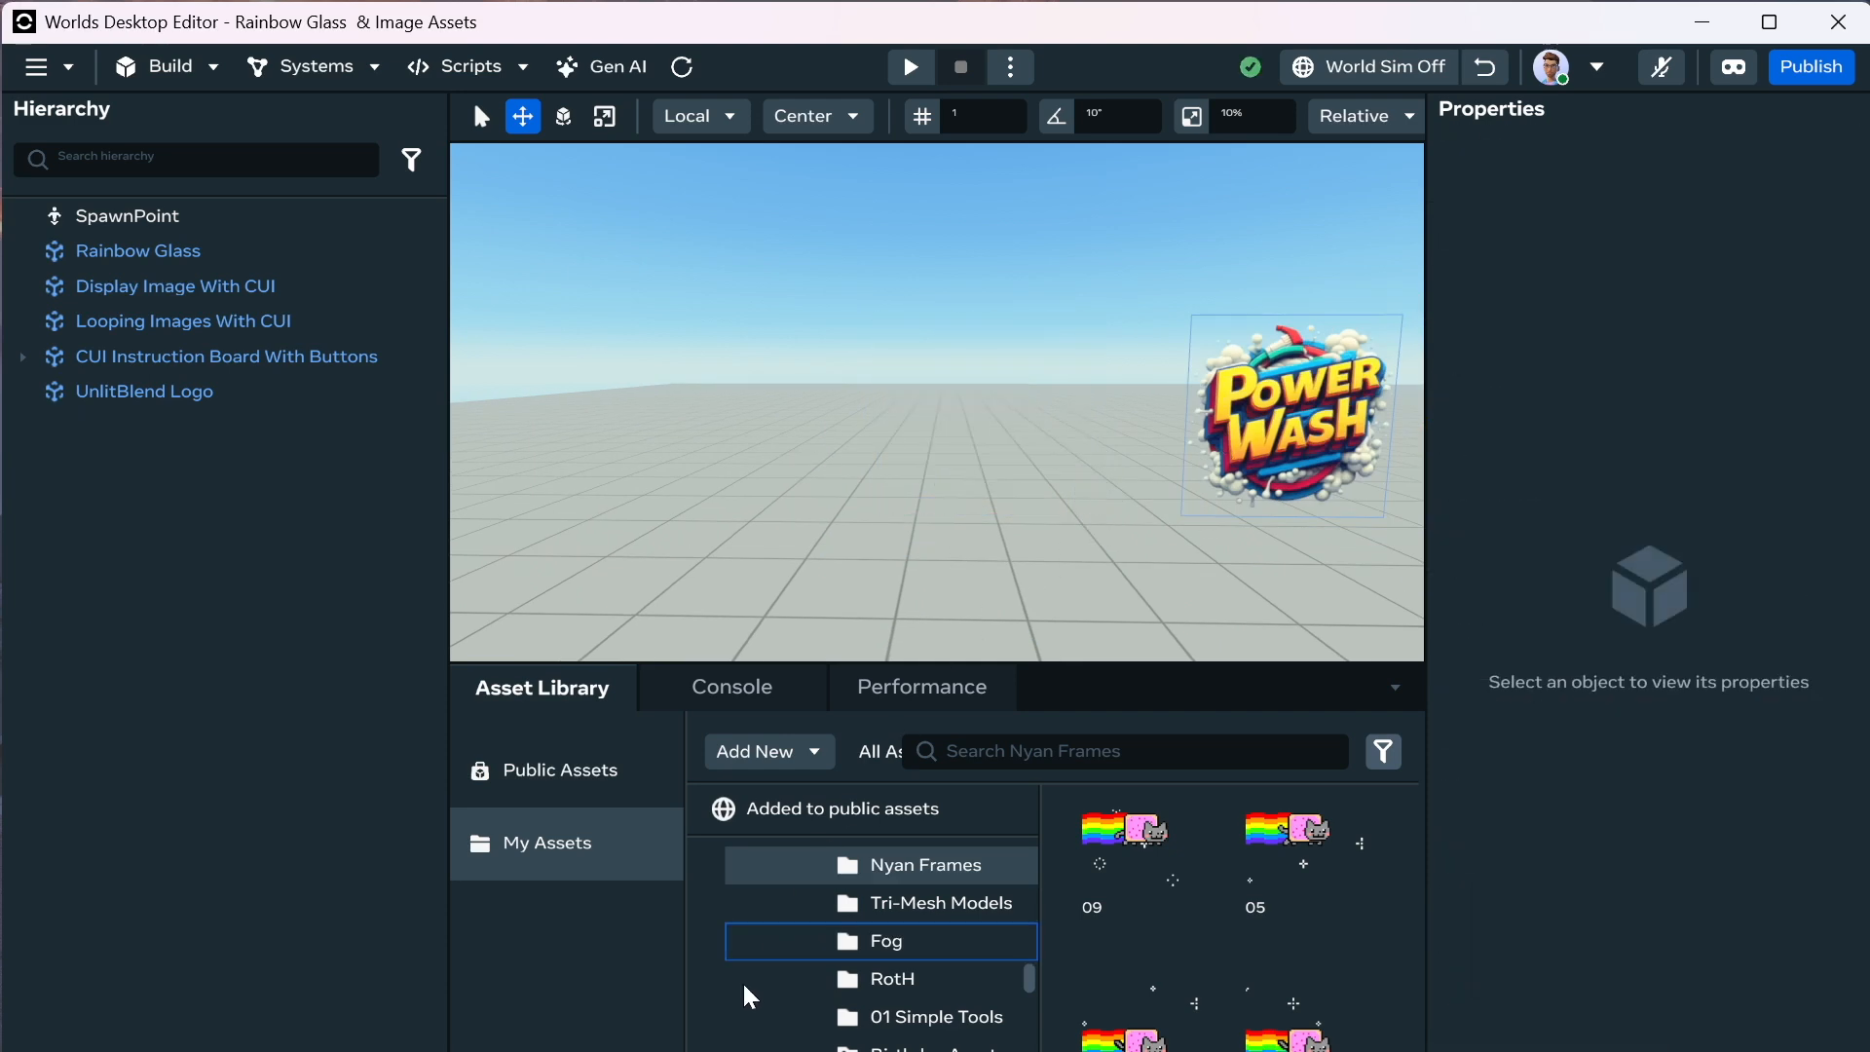
Select the remaining UnlitBlend Logo and review its LoopingImages_Entity speed, toggles and texture slots.
key(d)
key(w)
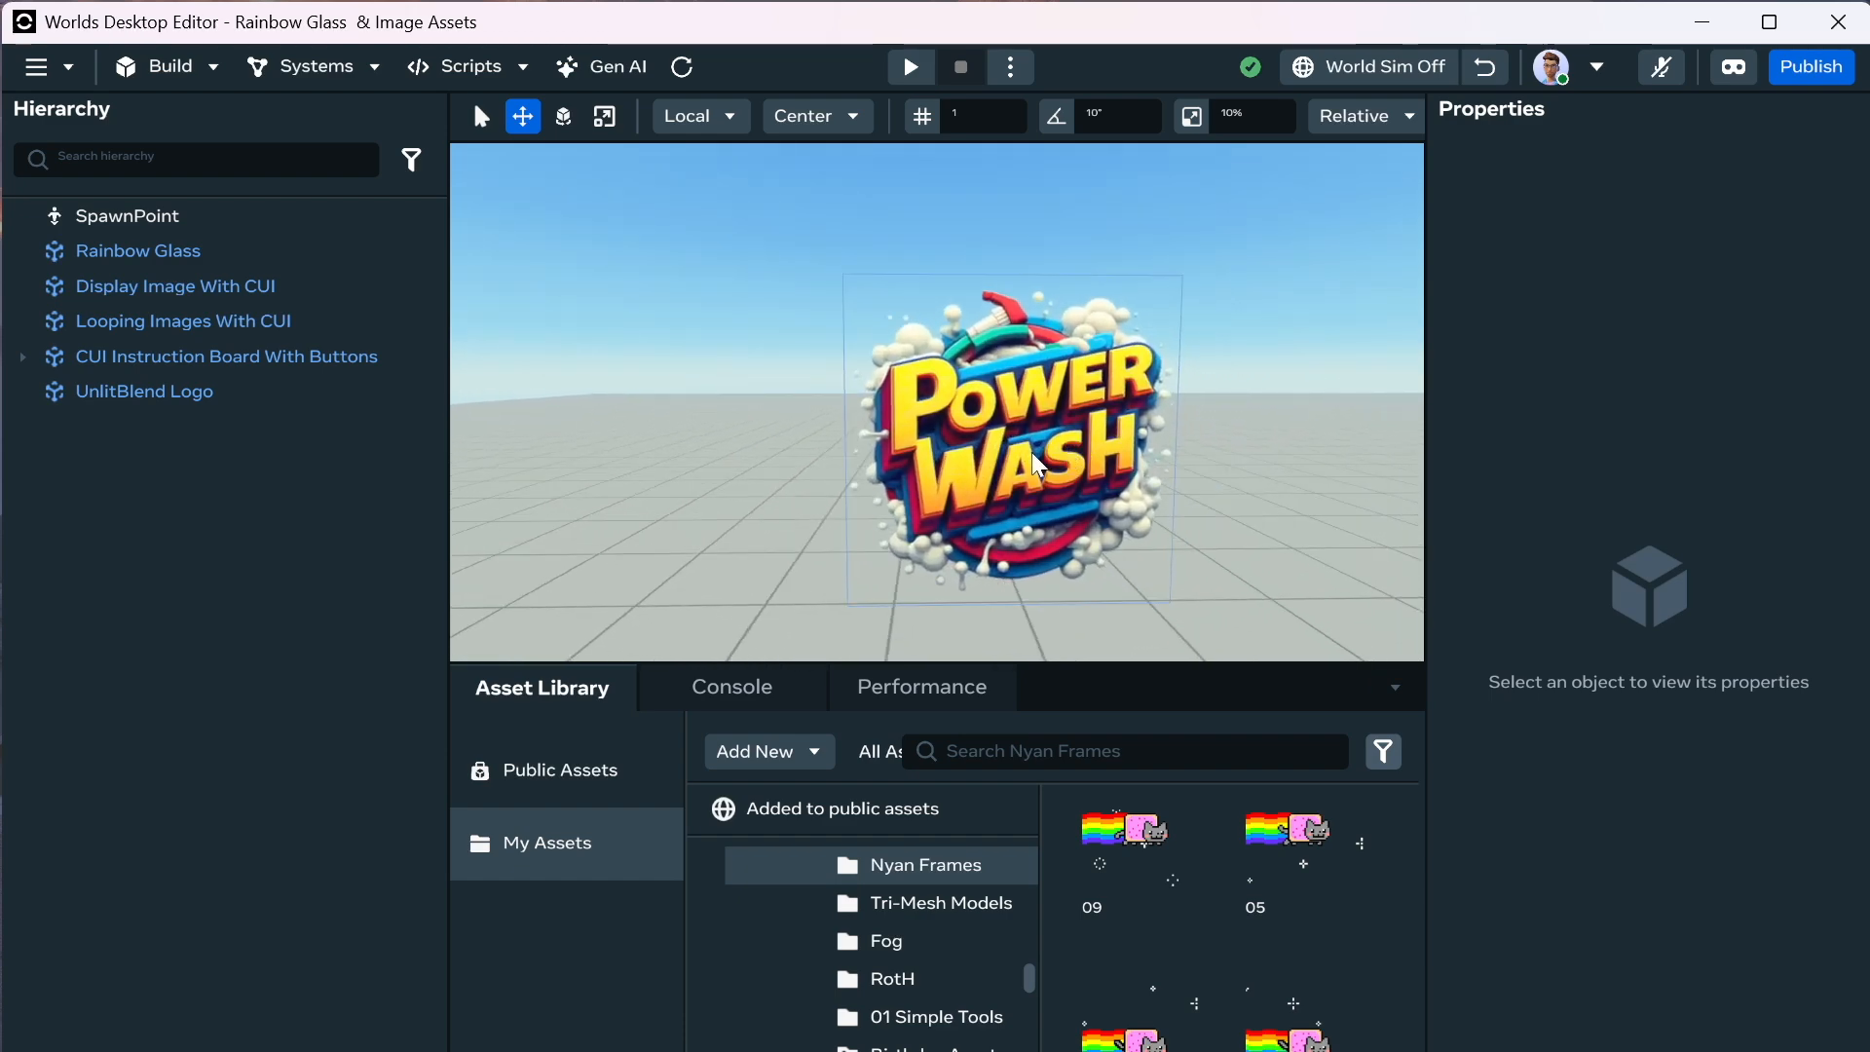
click(1032, 453)
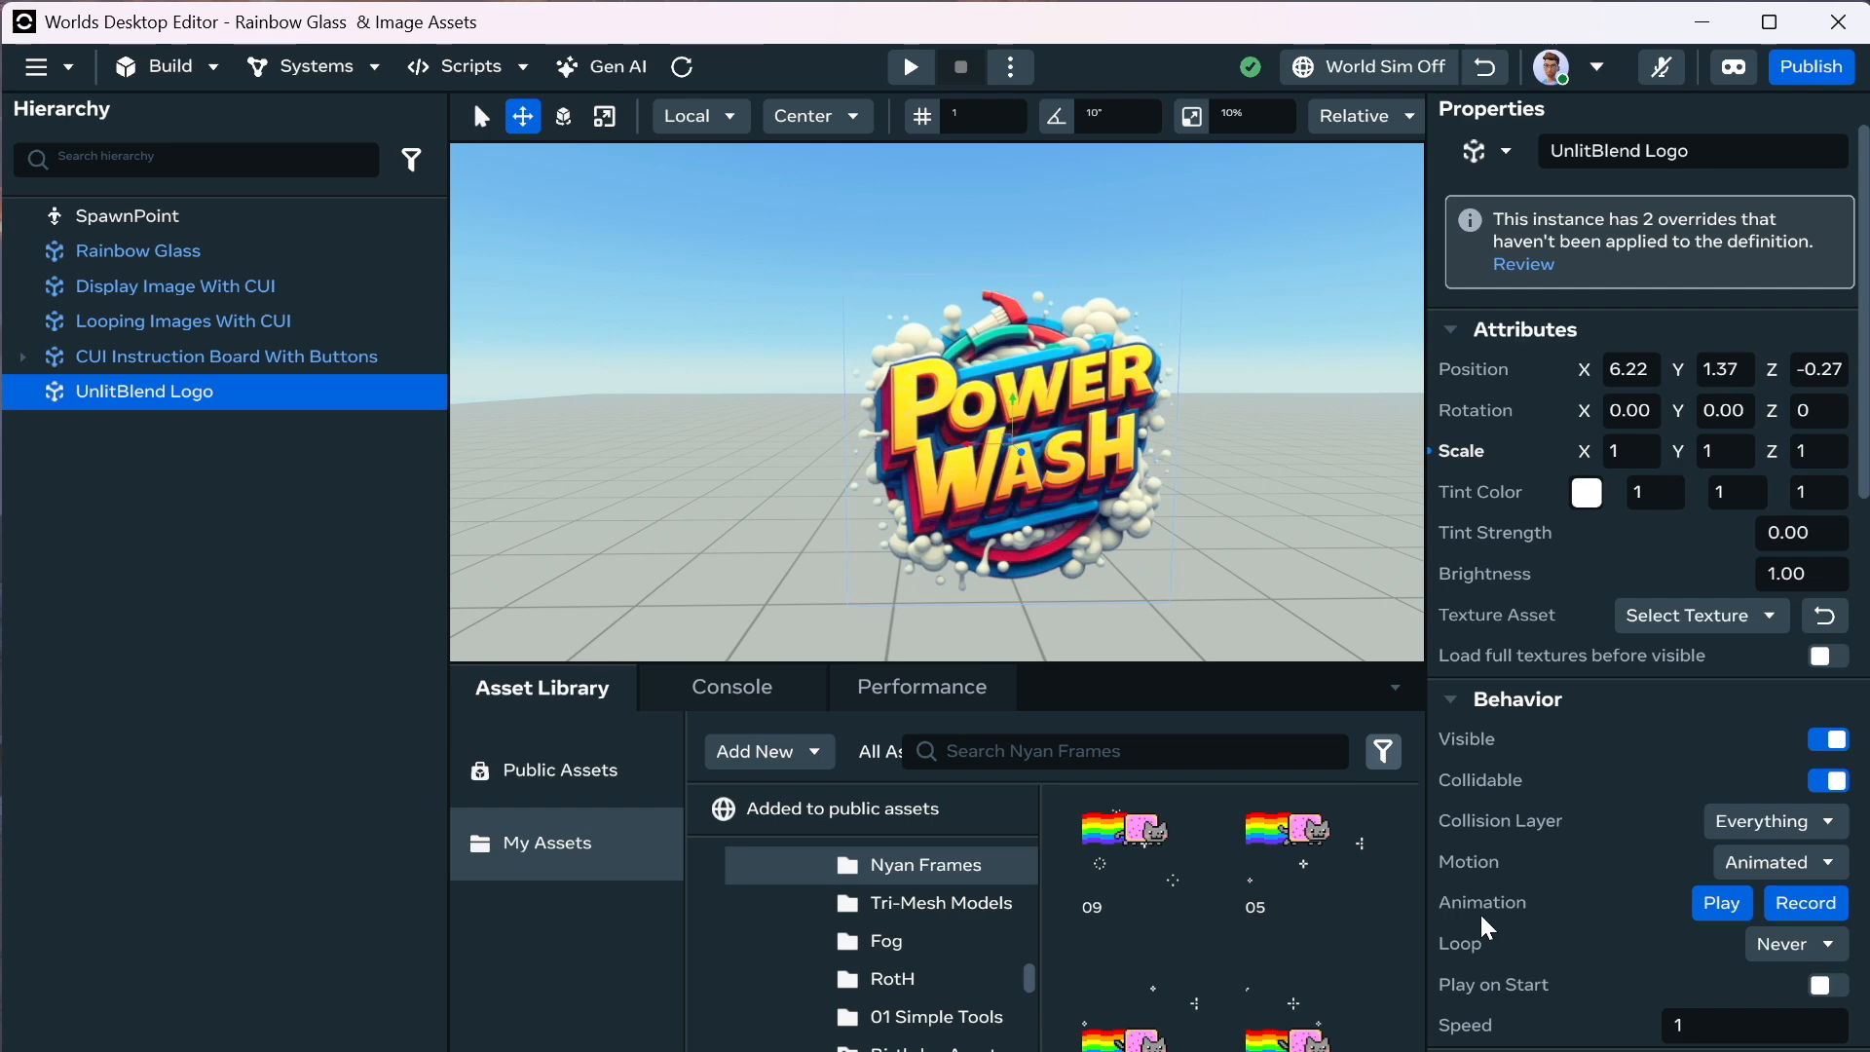
scroll(1490, 910, down, 15)
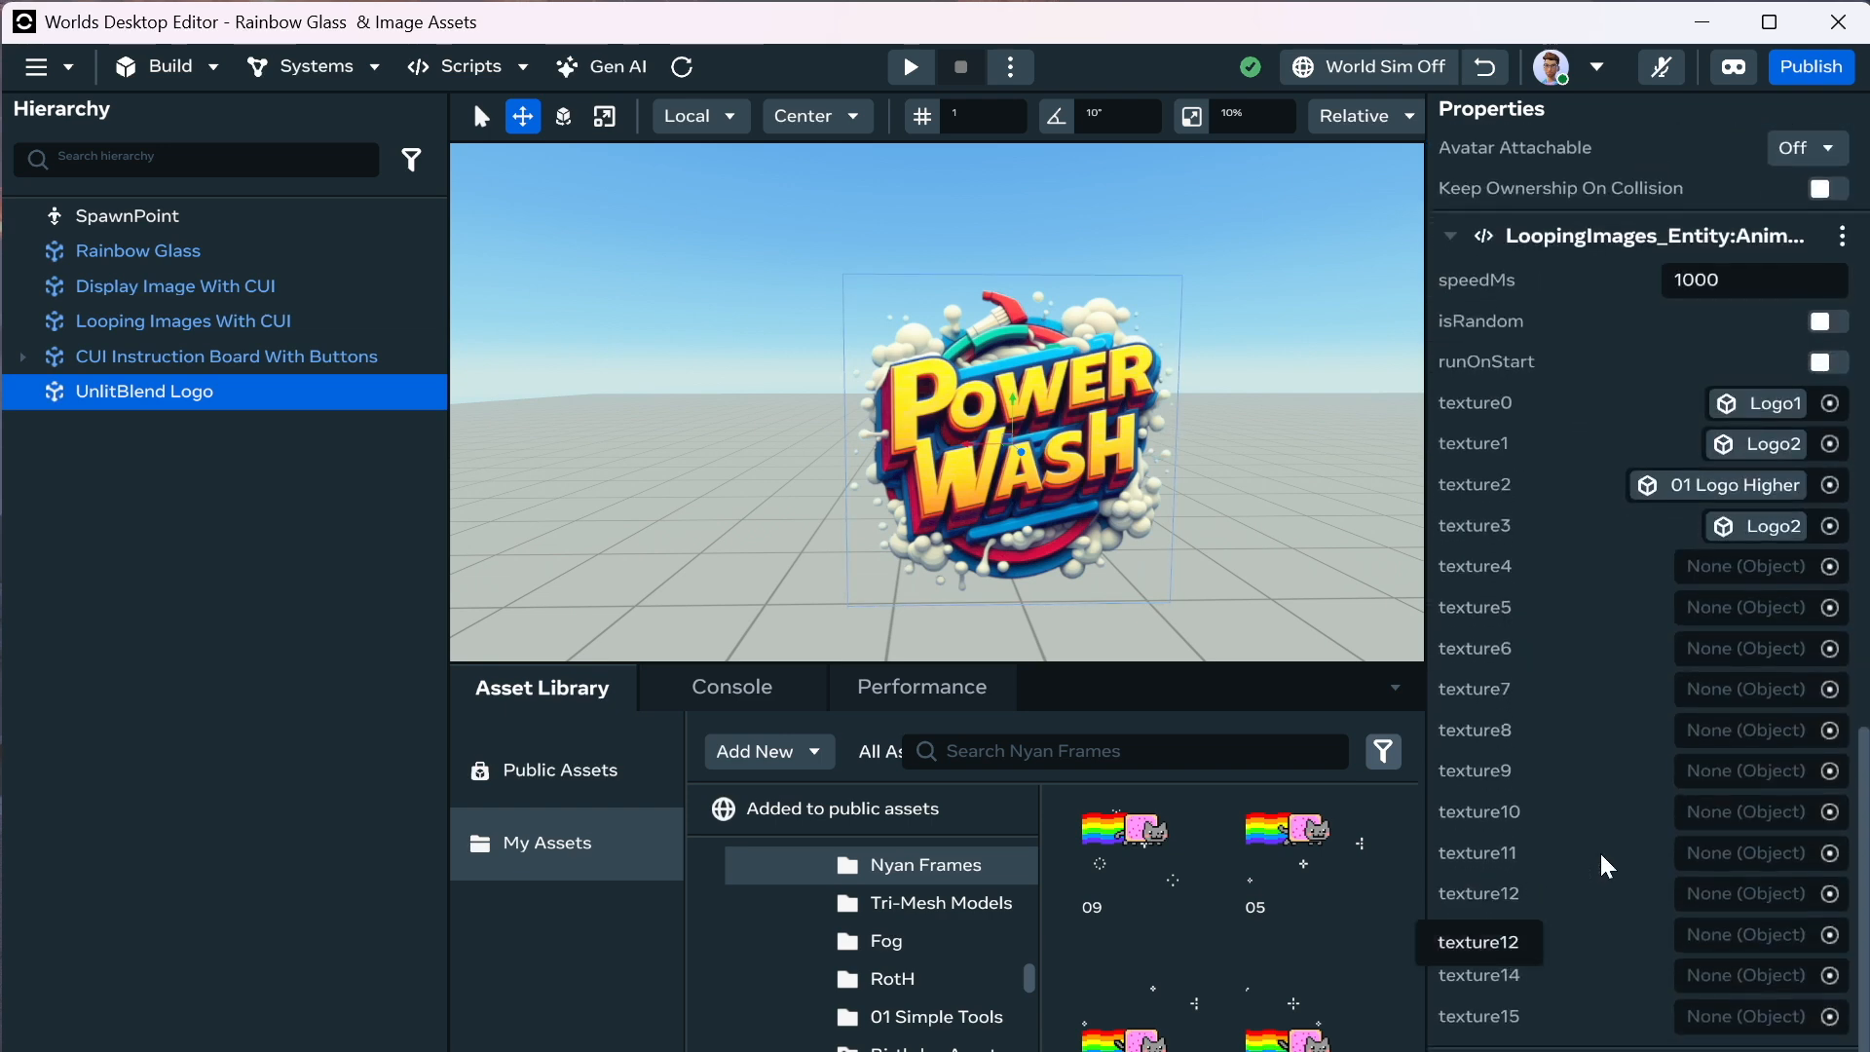
scroll(1637, 652, down, 1)
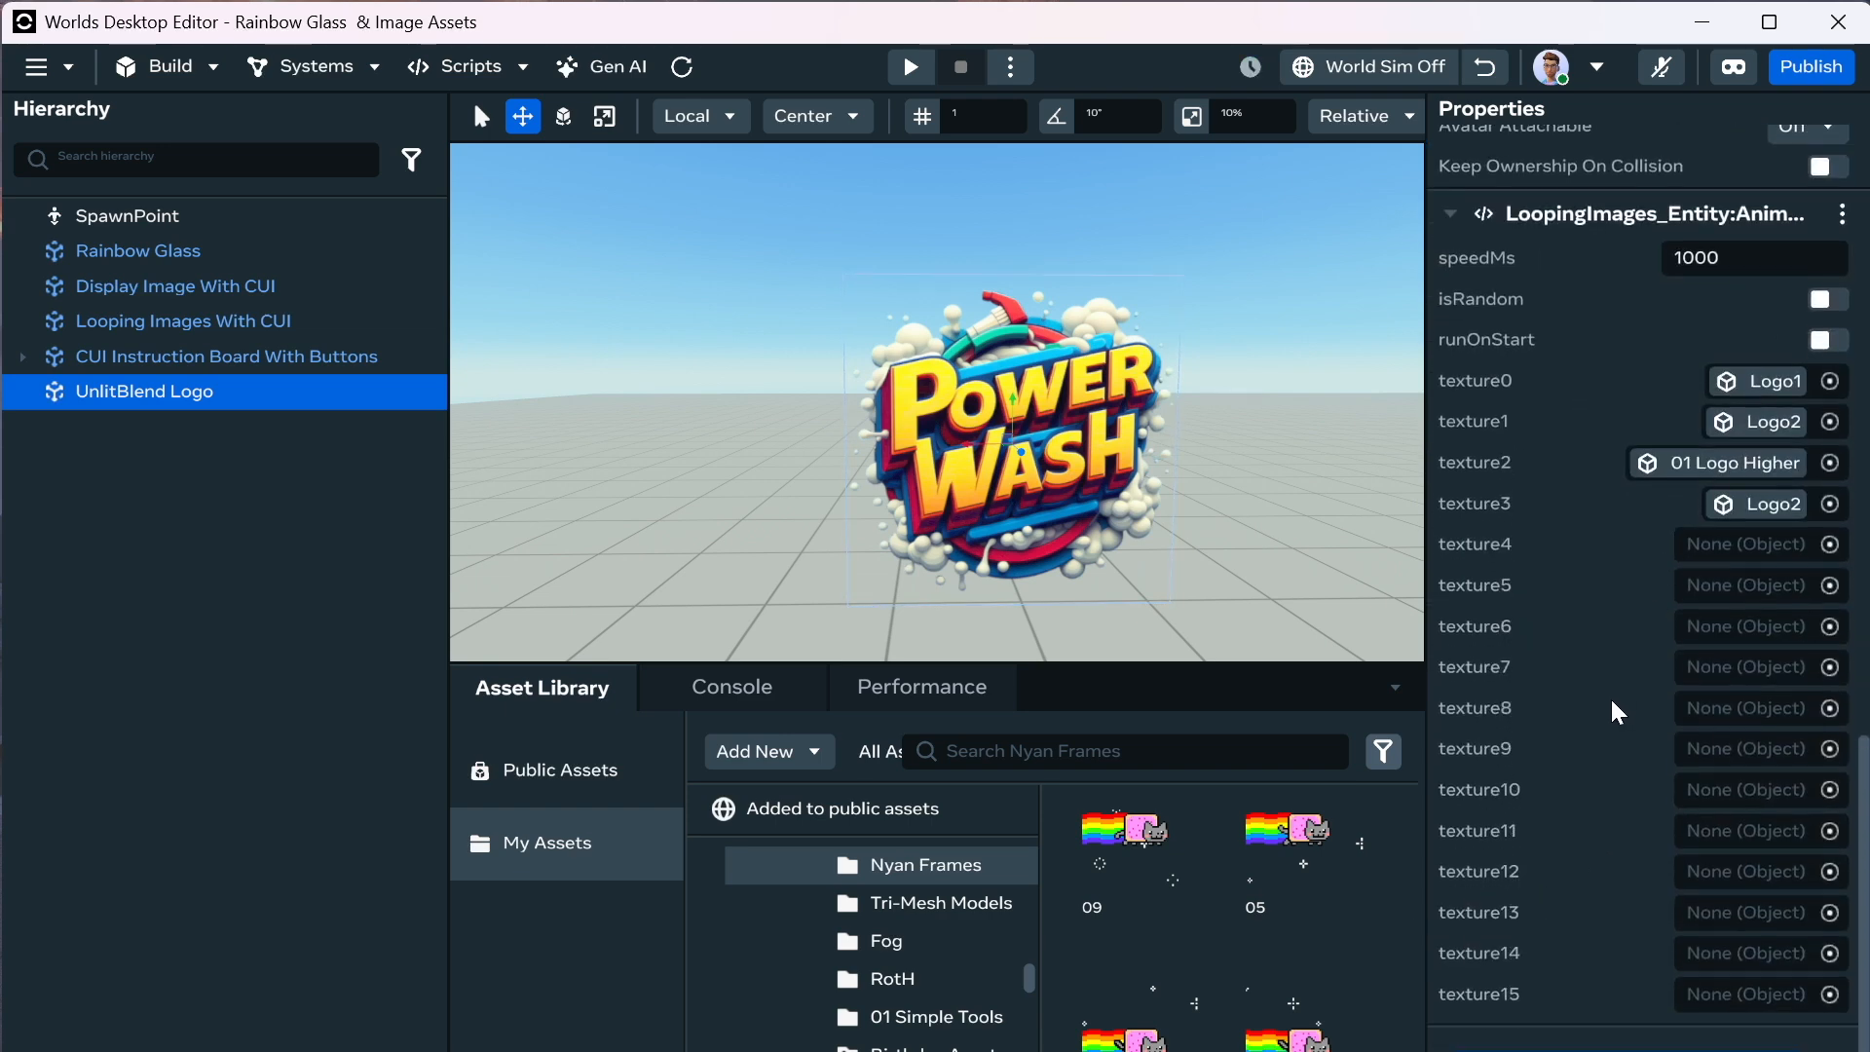
Spawn a new gizmo for the UtilArray_Func script in the world and bring it into view.
click(465, 68)
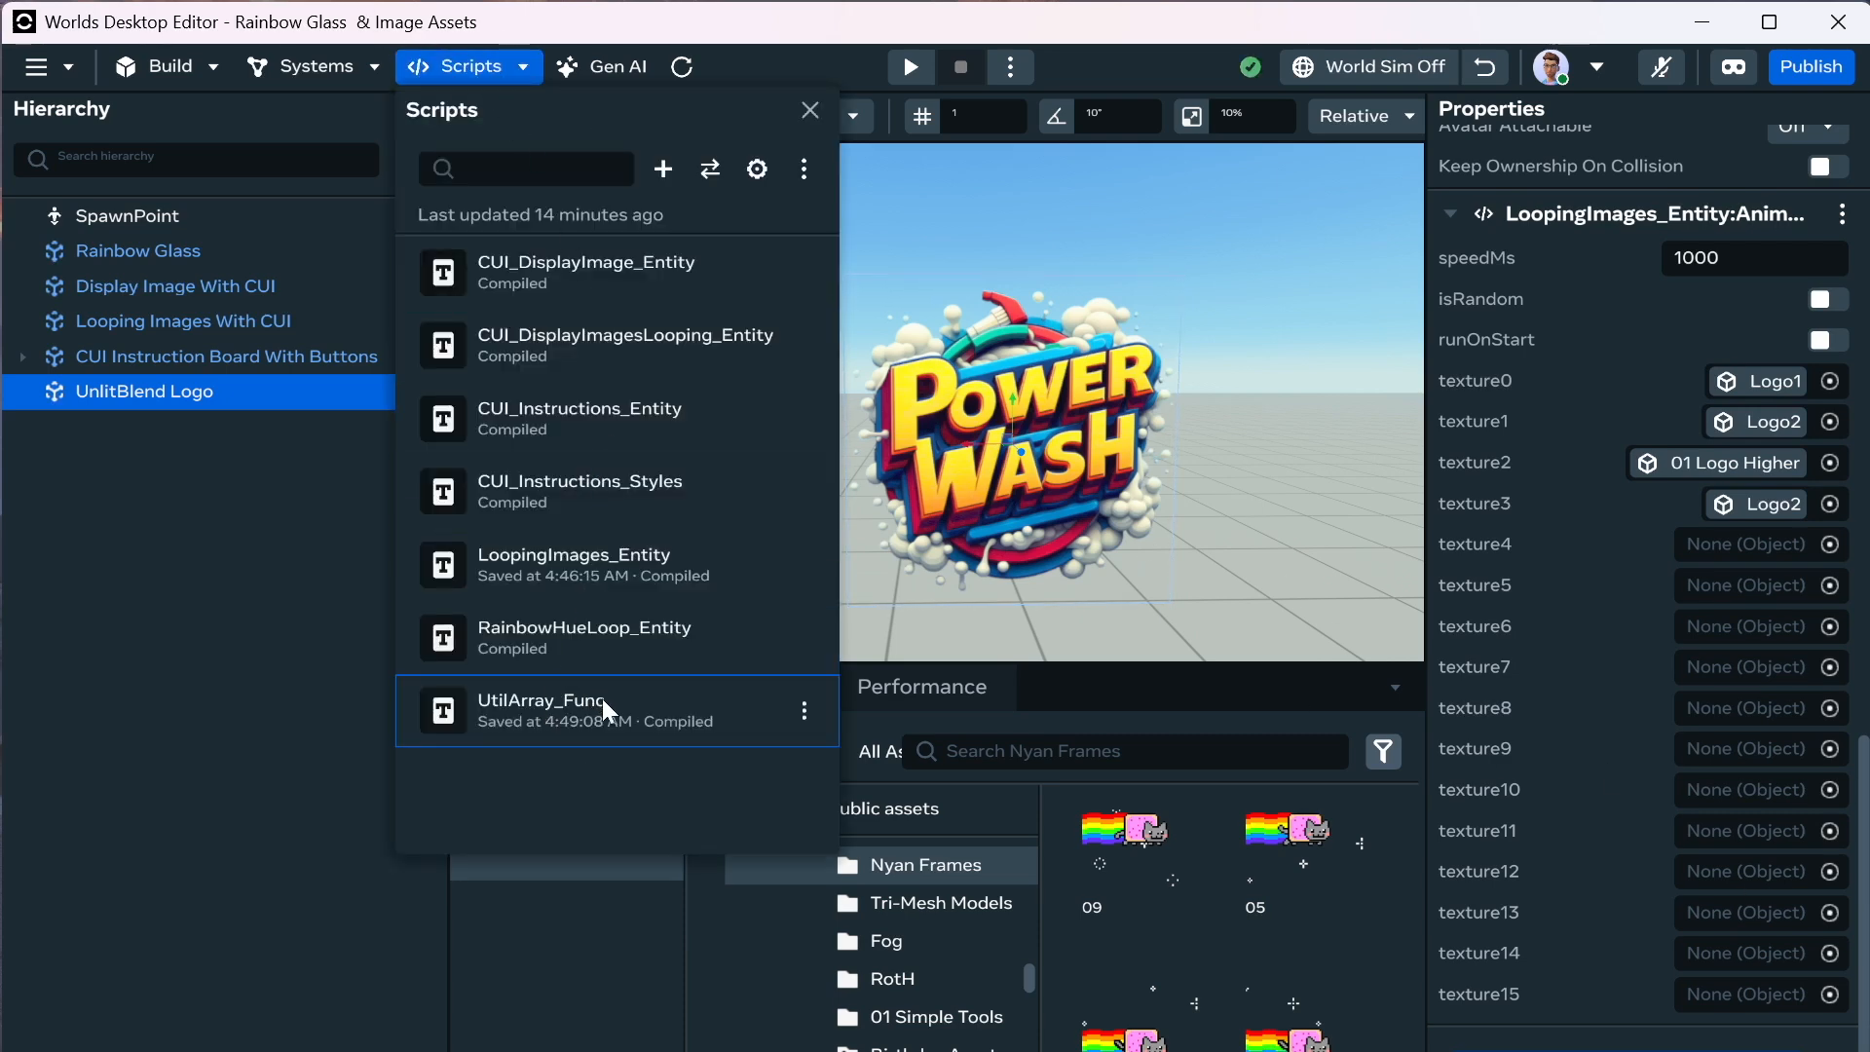
click(805, 712)
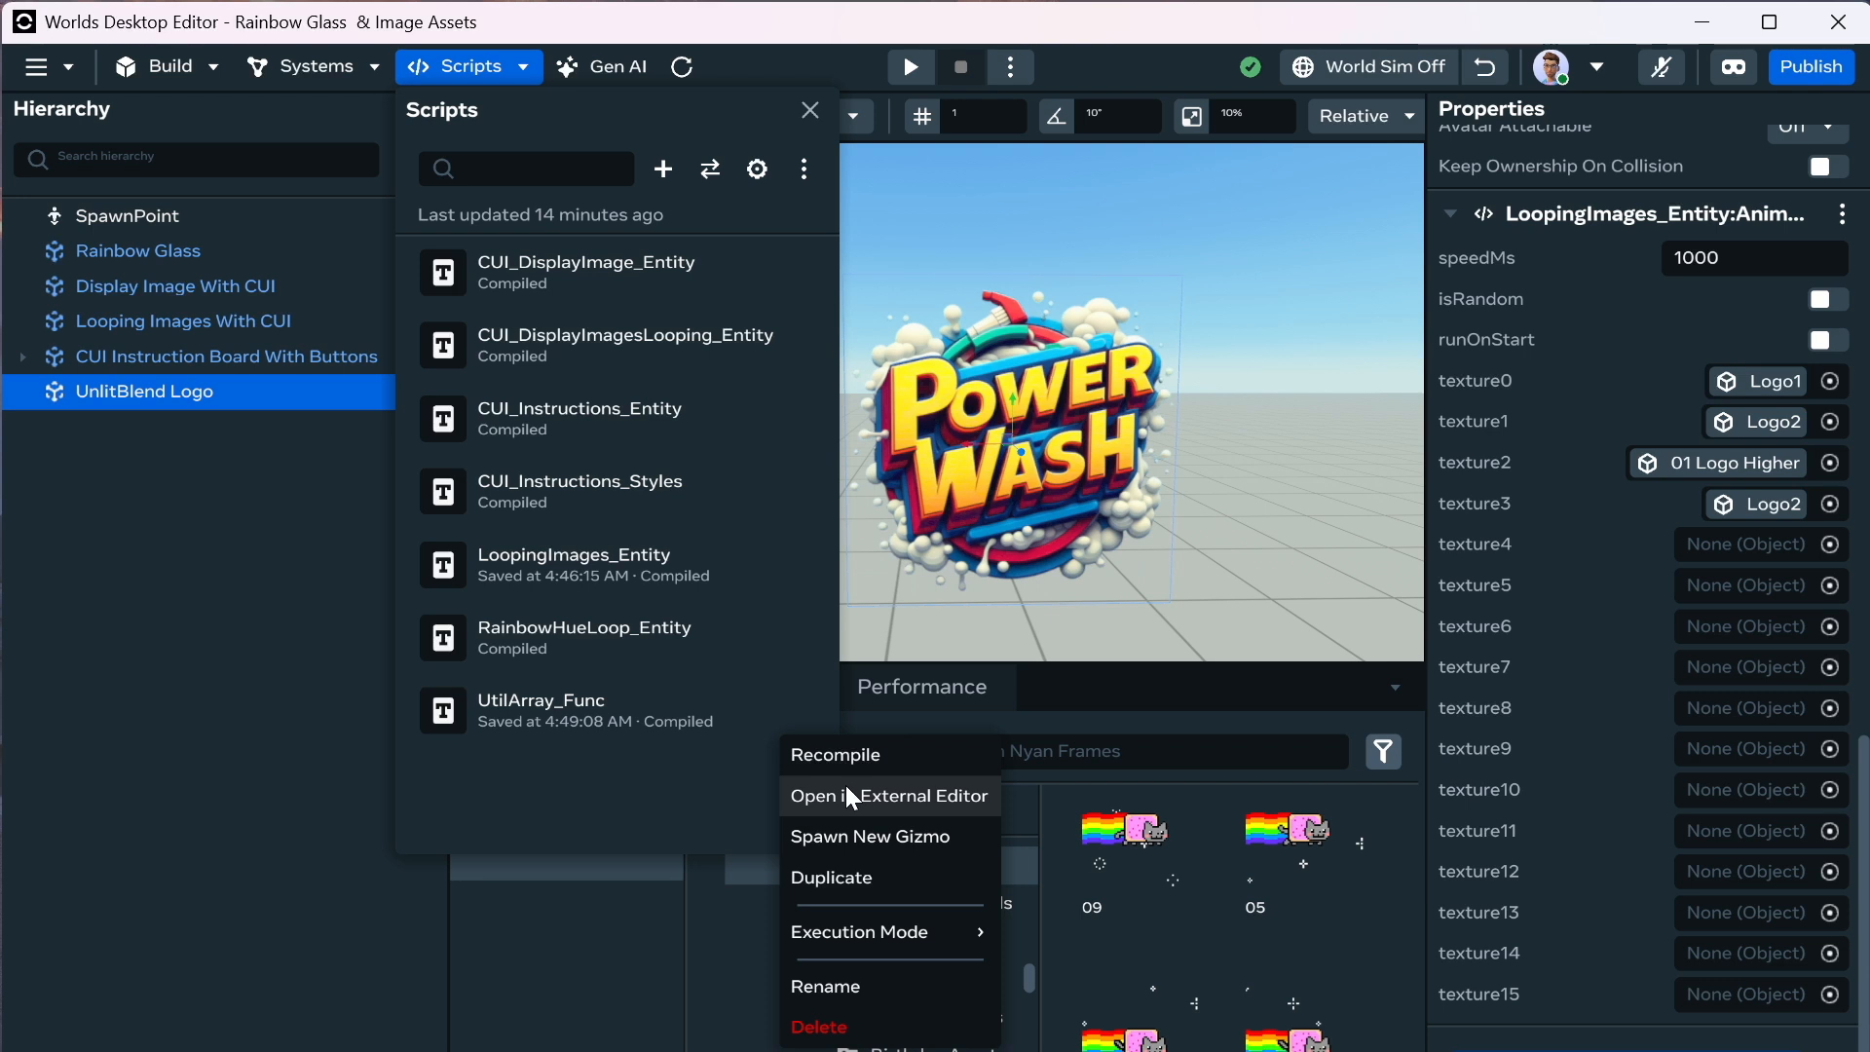
click(874, 844)
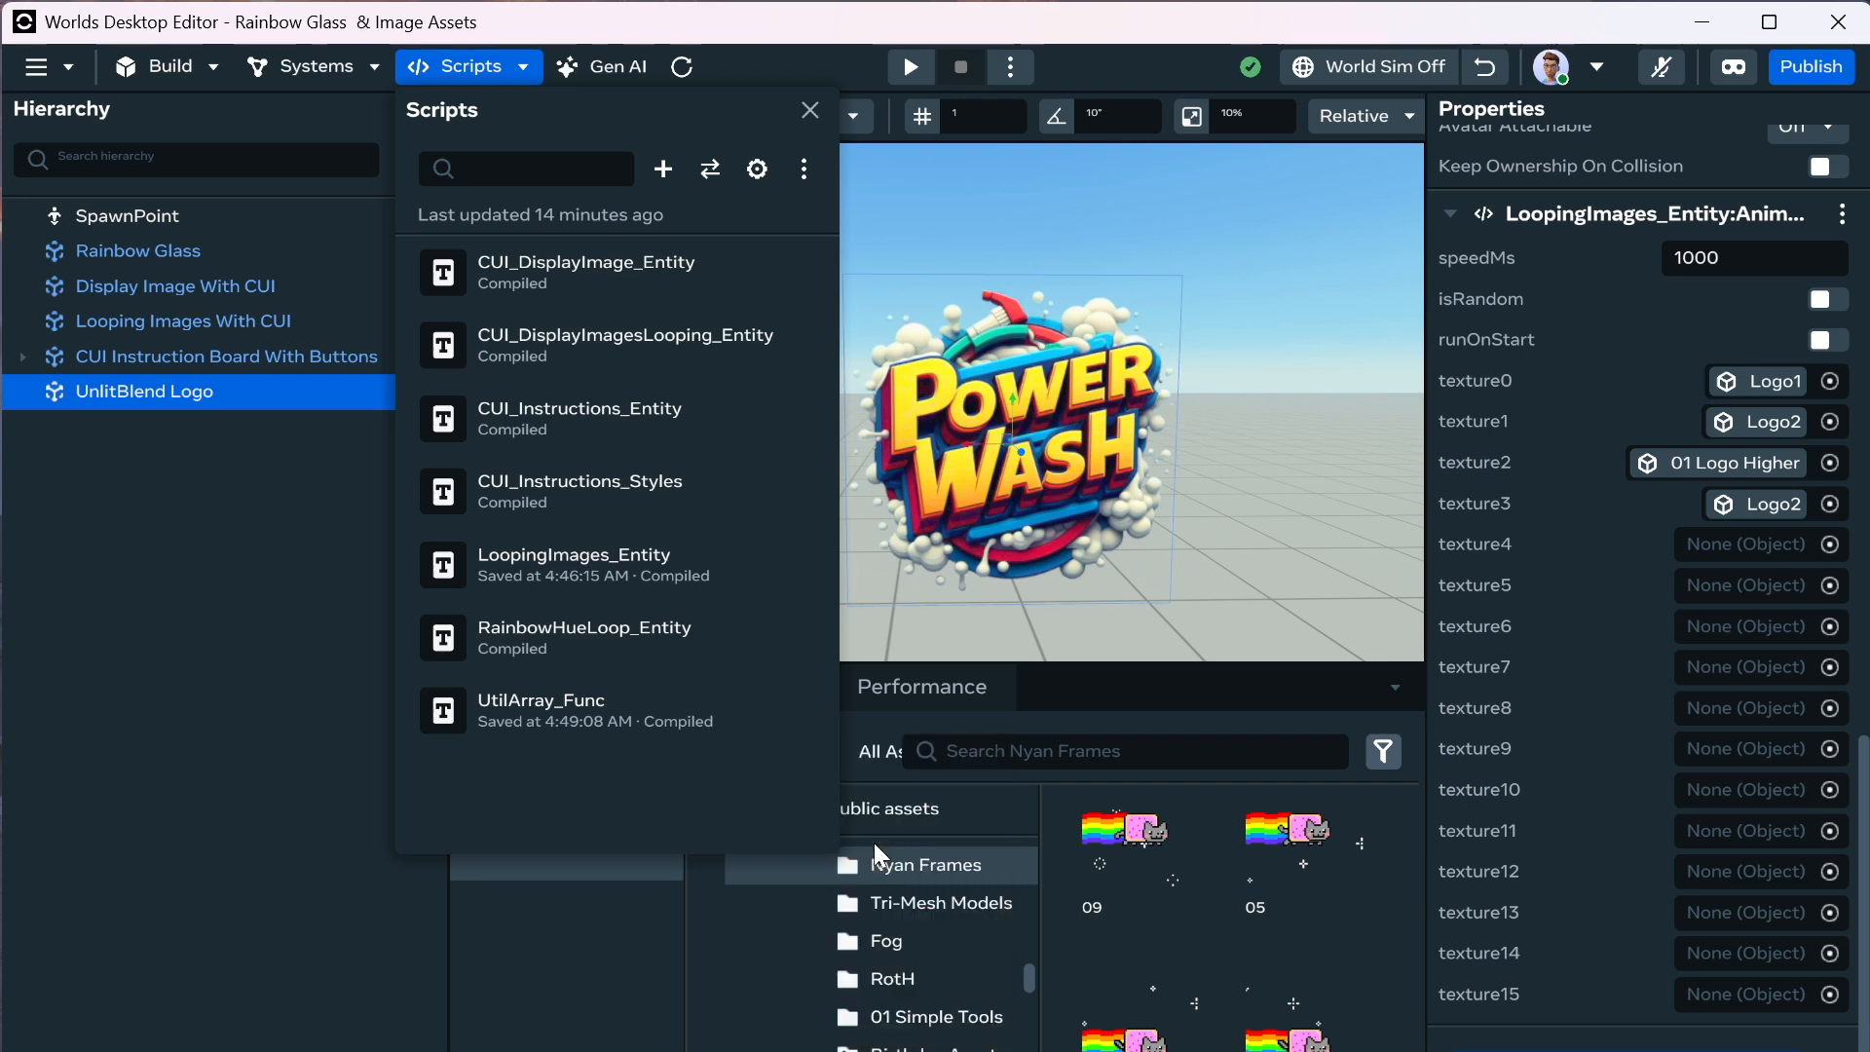
right_drag(1042, 451, 1587, 538)
key(s)
click(1327, 541)
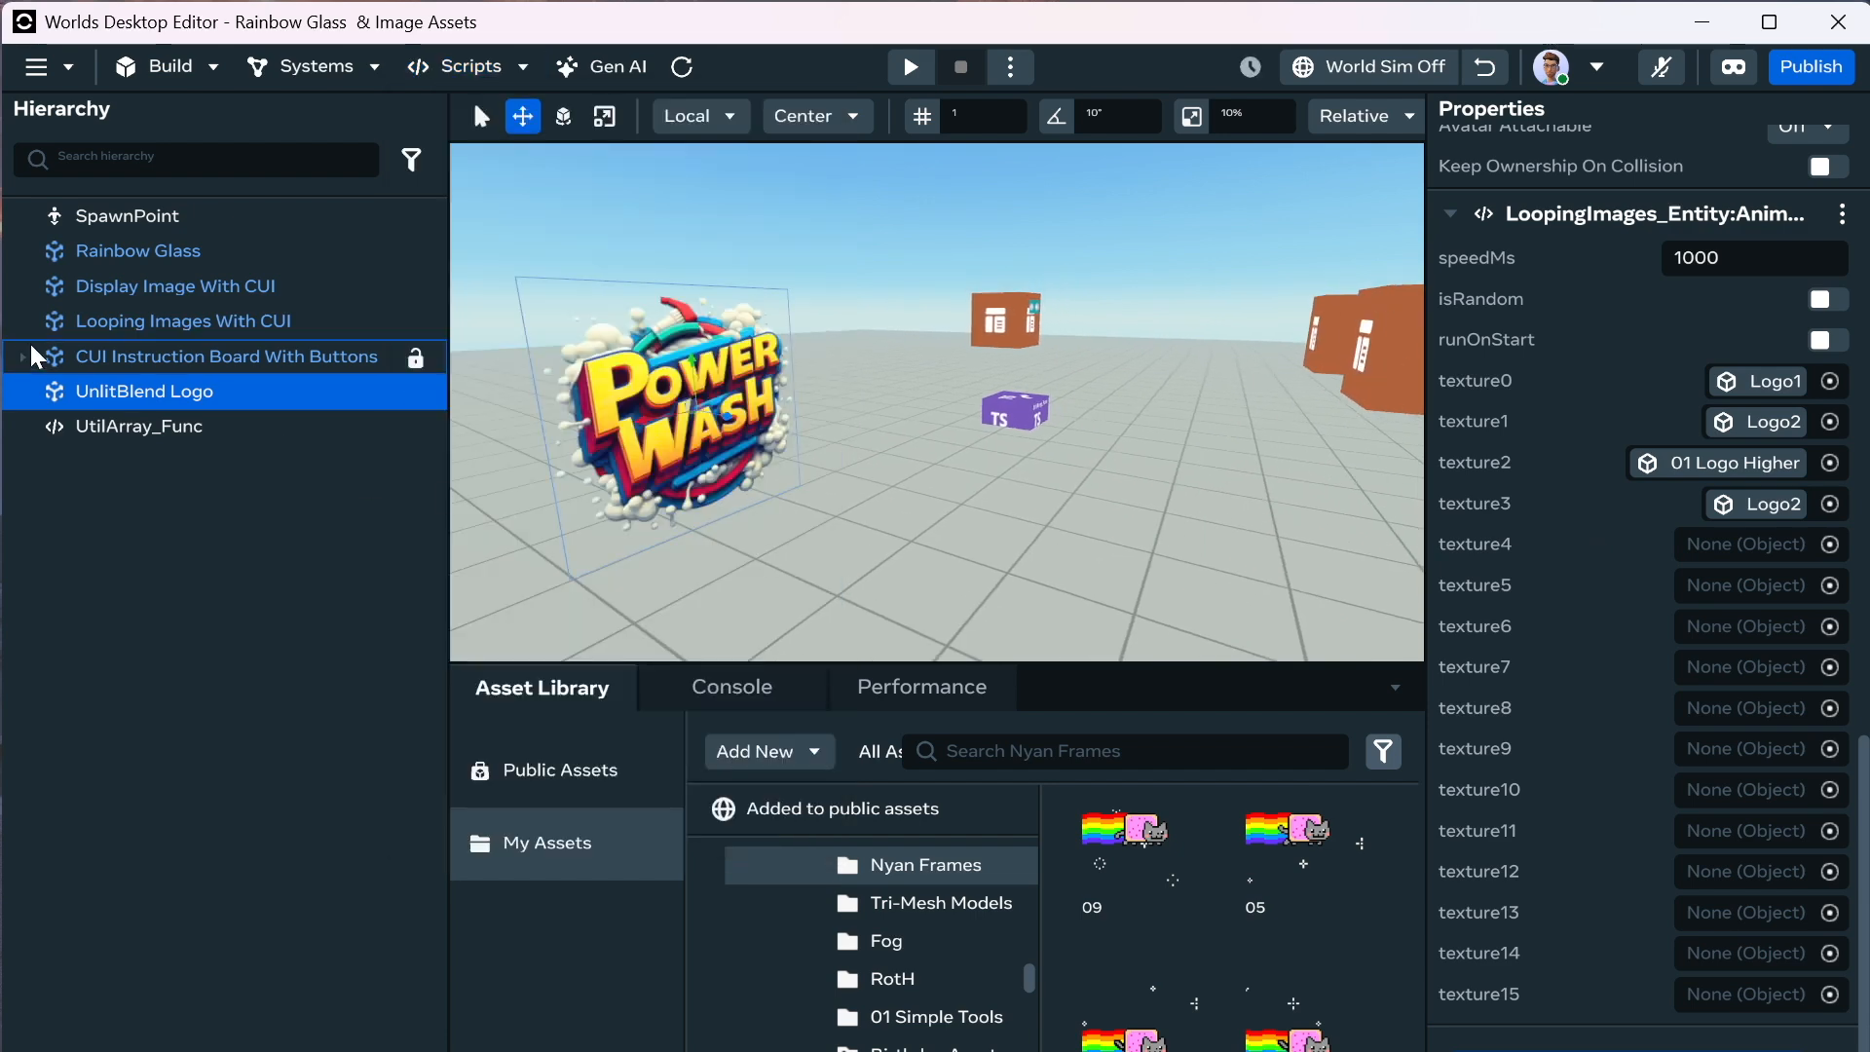
Set the position of CUI Instruction Board With Buttons to X 0, Y 0, Z 0.
click(163, 355)
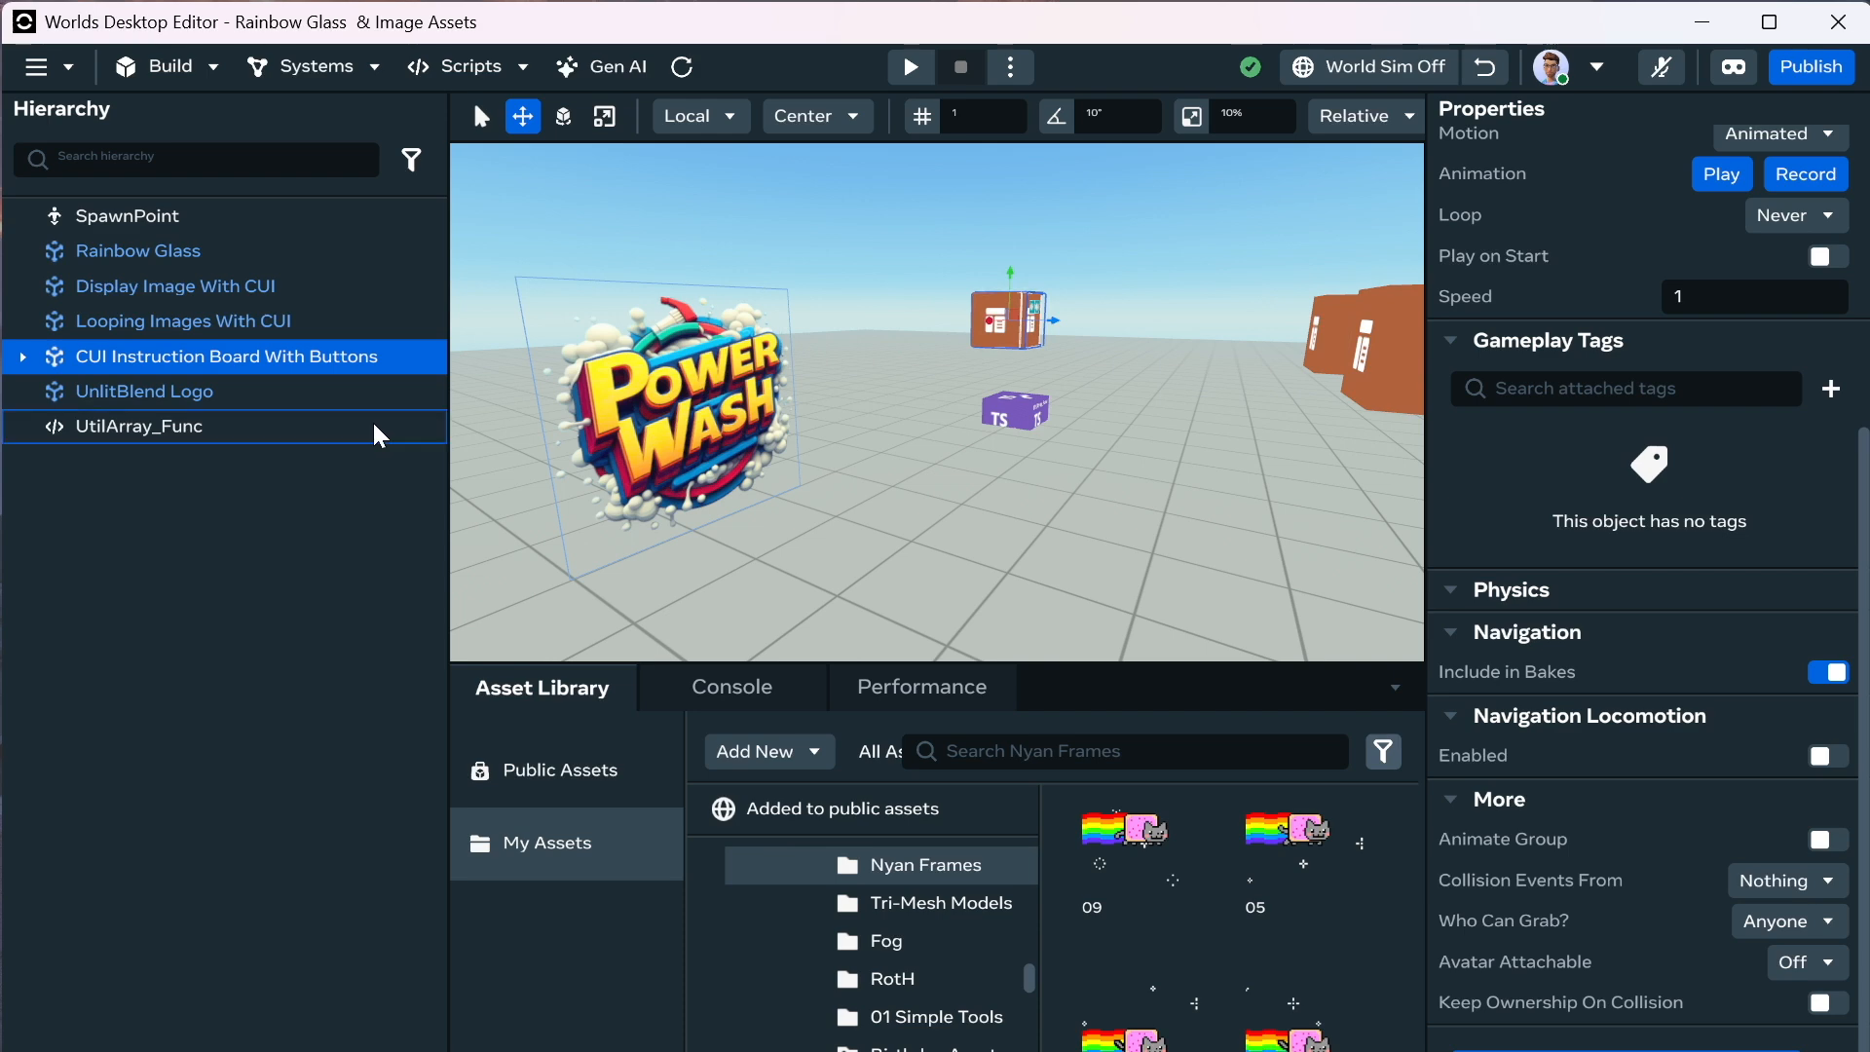
drag(1059, 326, 758, 290)
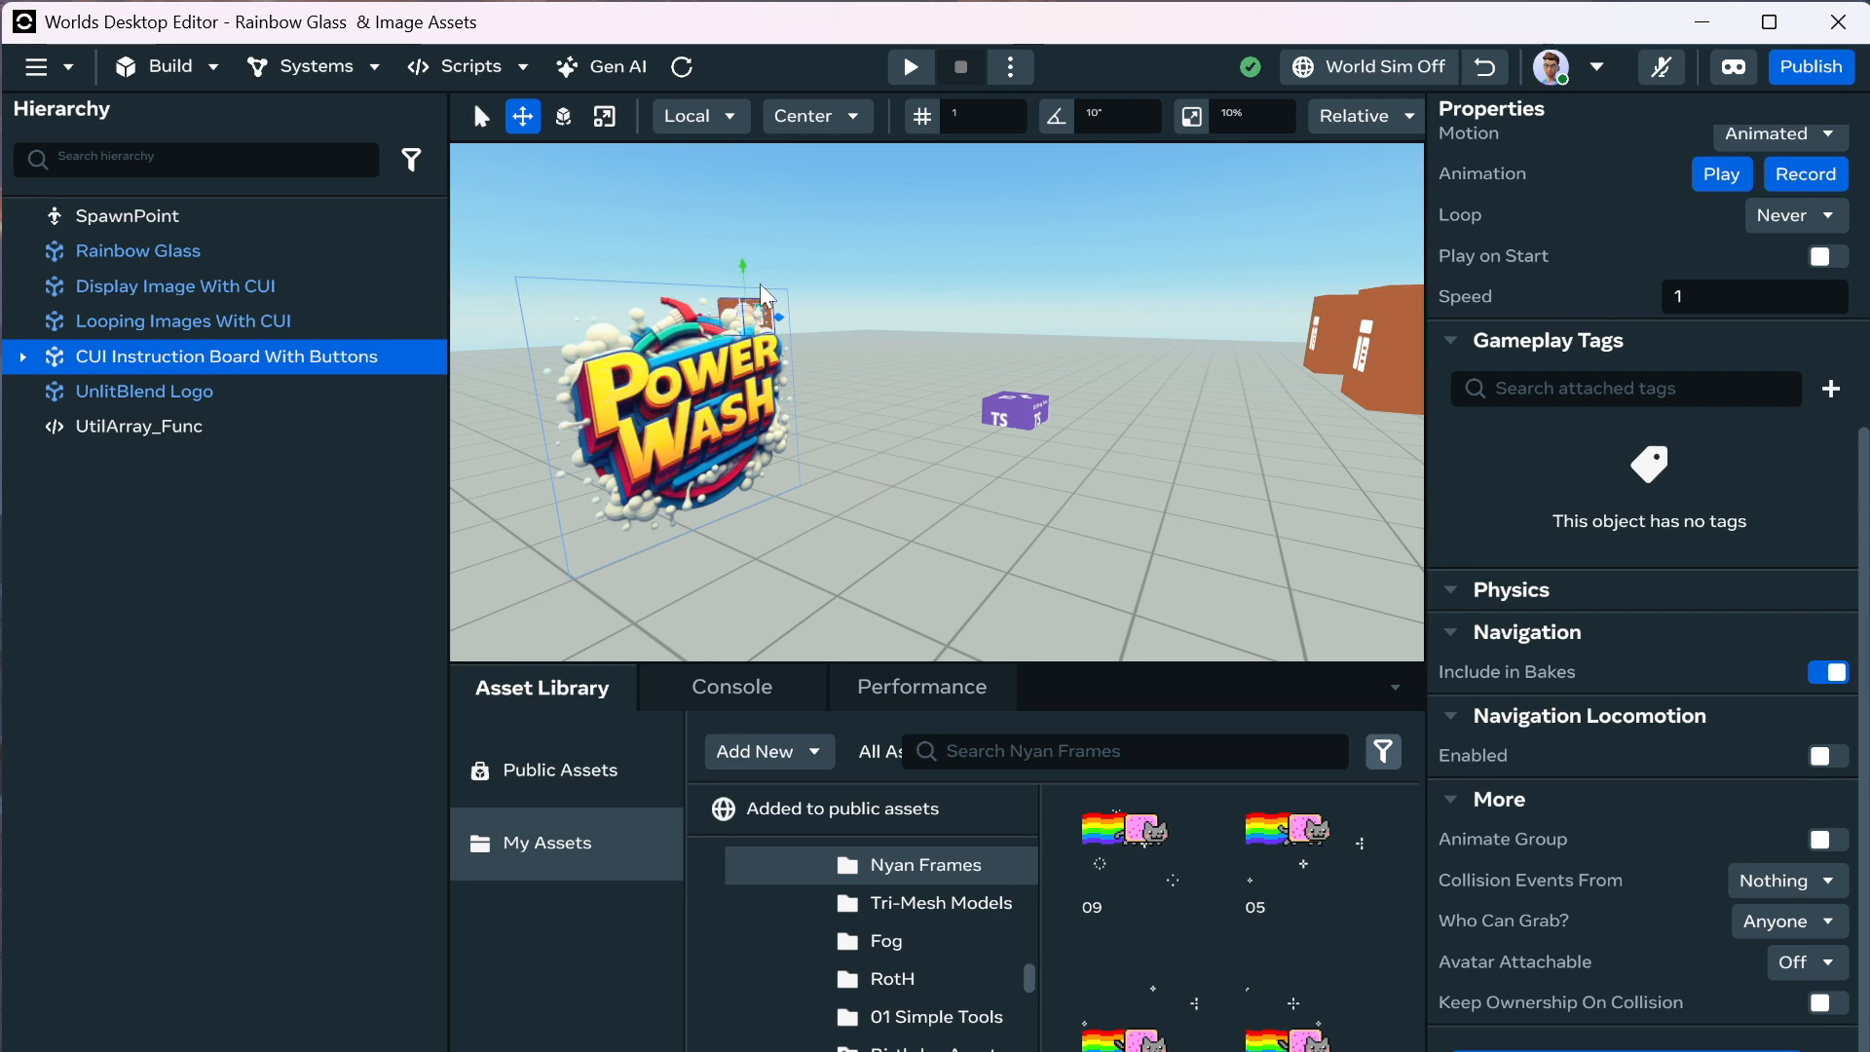
drag(744, 273, 681, 6)
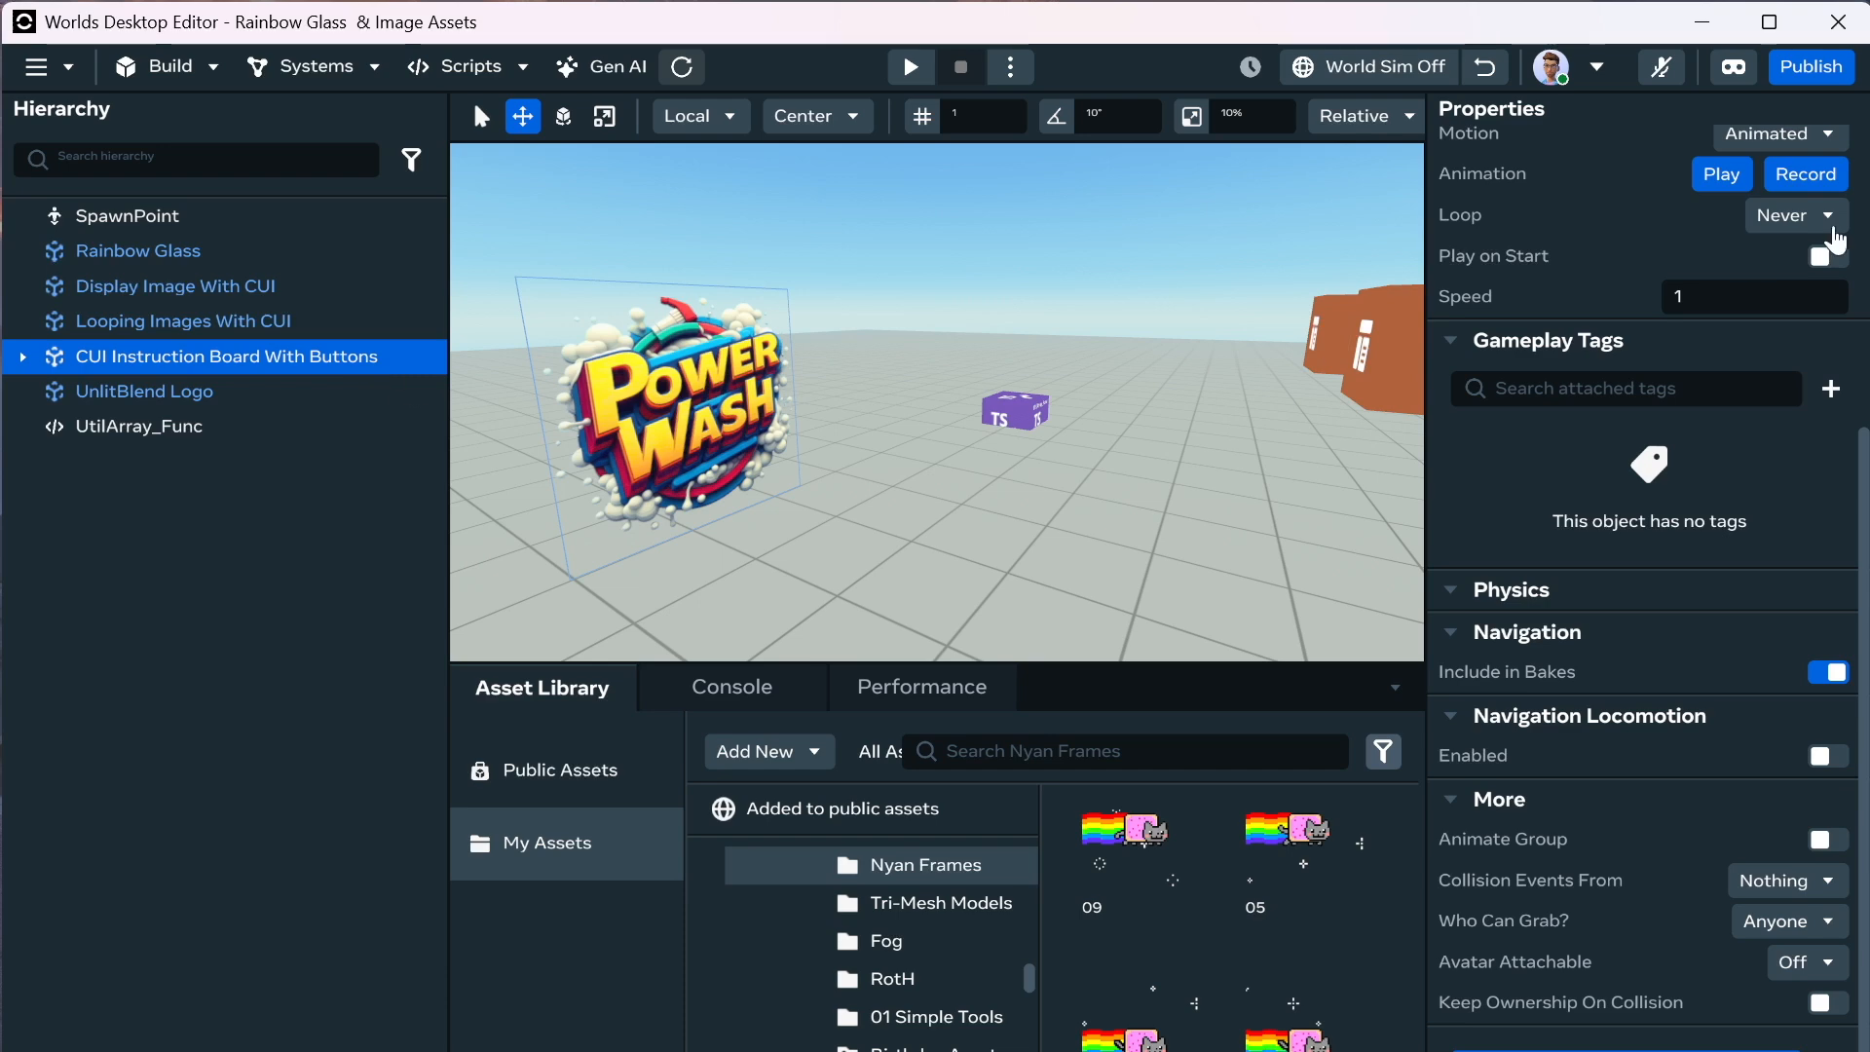
scroll(1646, 447, up, 5)
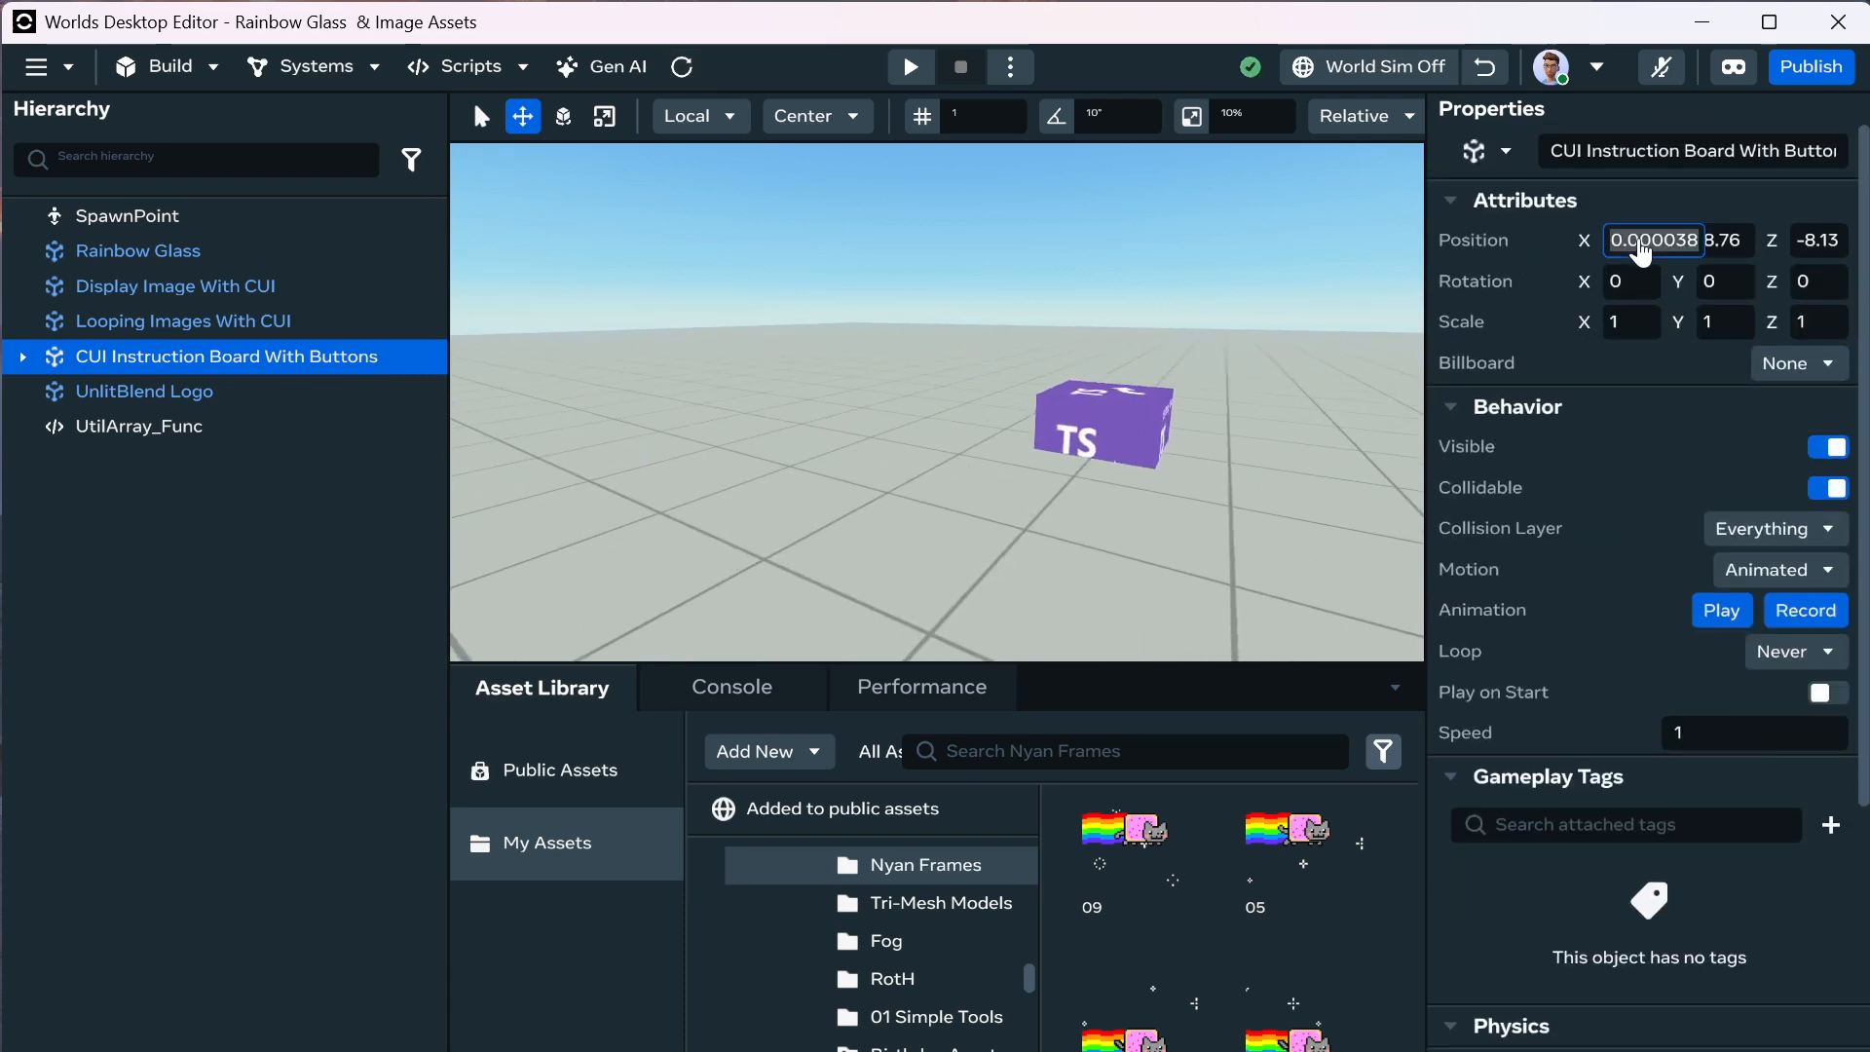
key(Tab)
text(0)
key(Tab)
text(0)
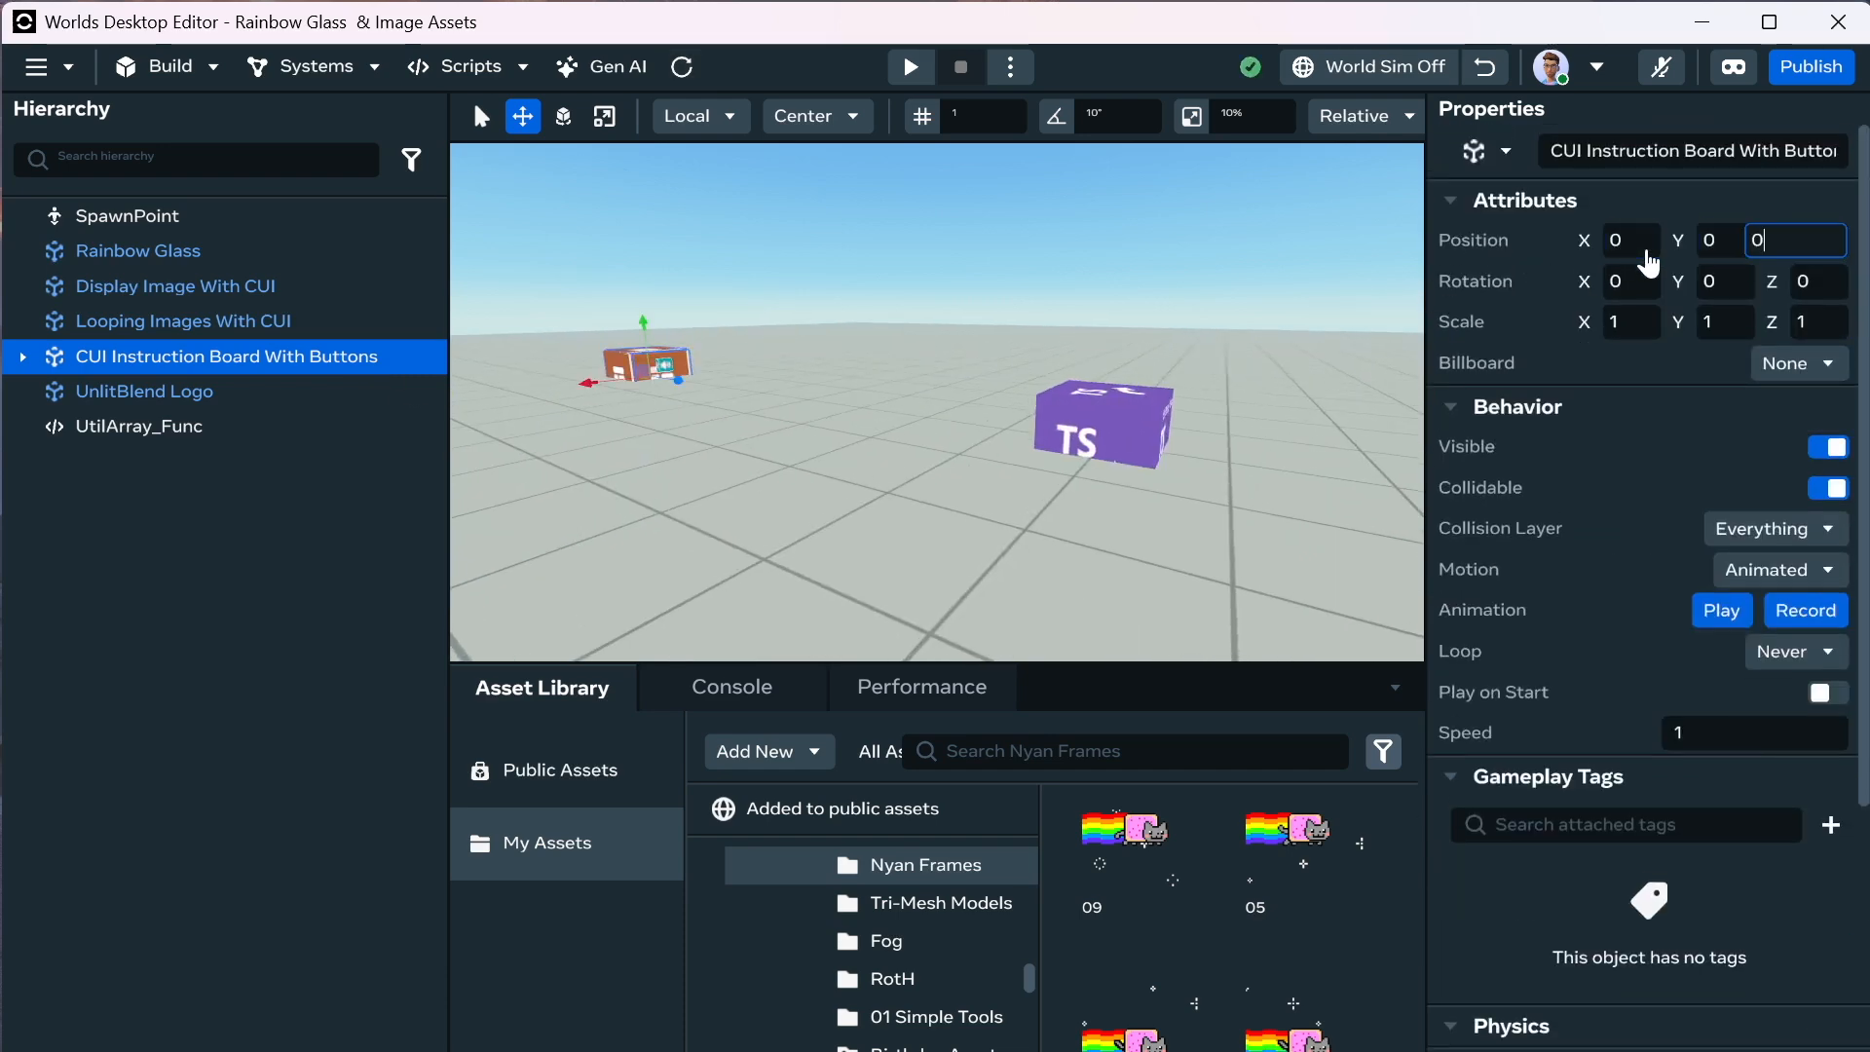
key(Return)
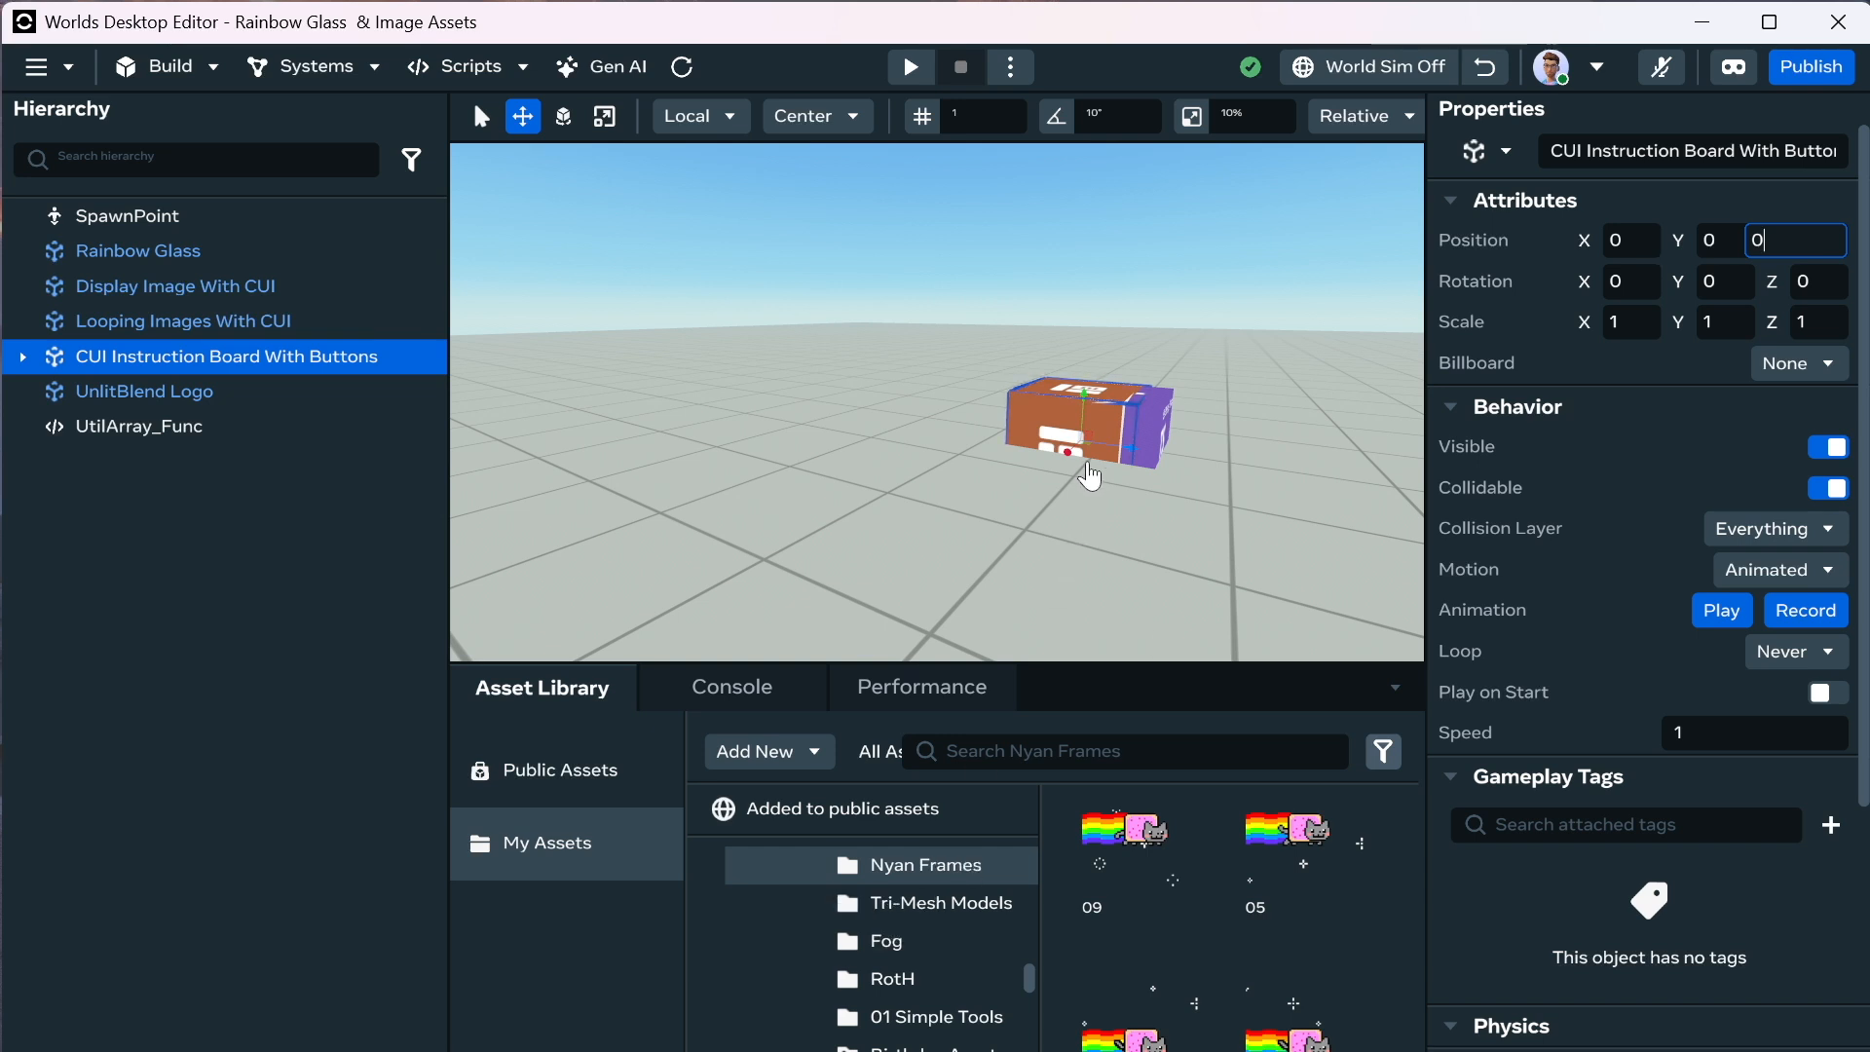
Select the UtilArray_Func script gizmo beside the instruction board and scale it down uniformly.
right_drag(1036, 516, 961, 524)
key(d)
click(986, 450)
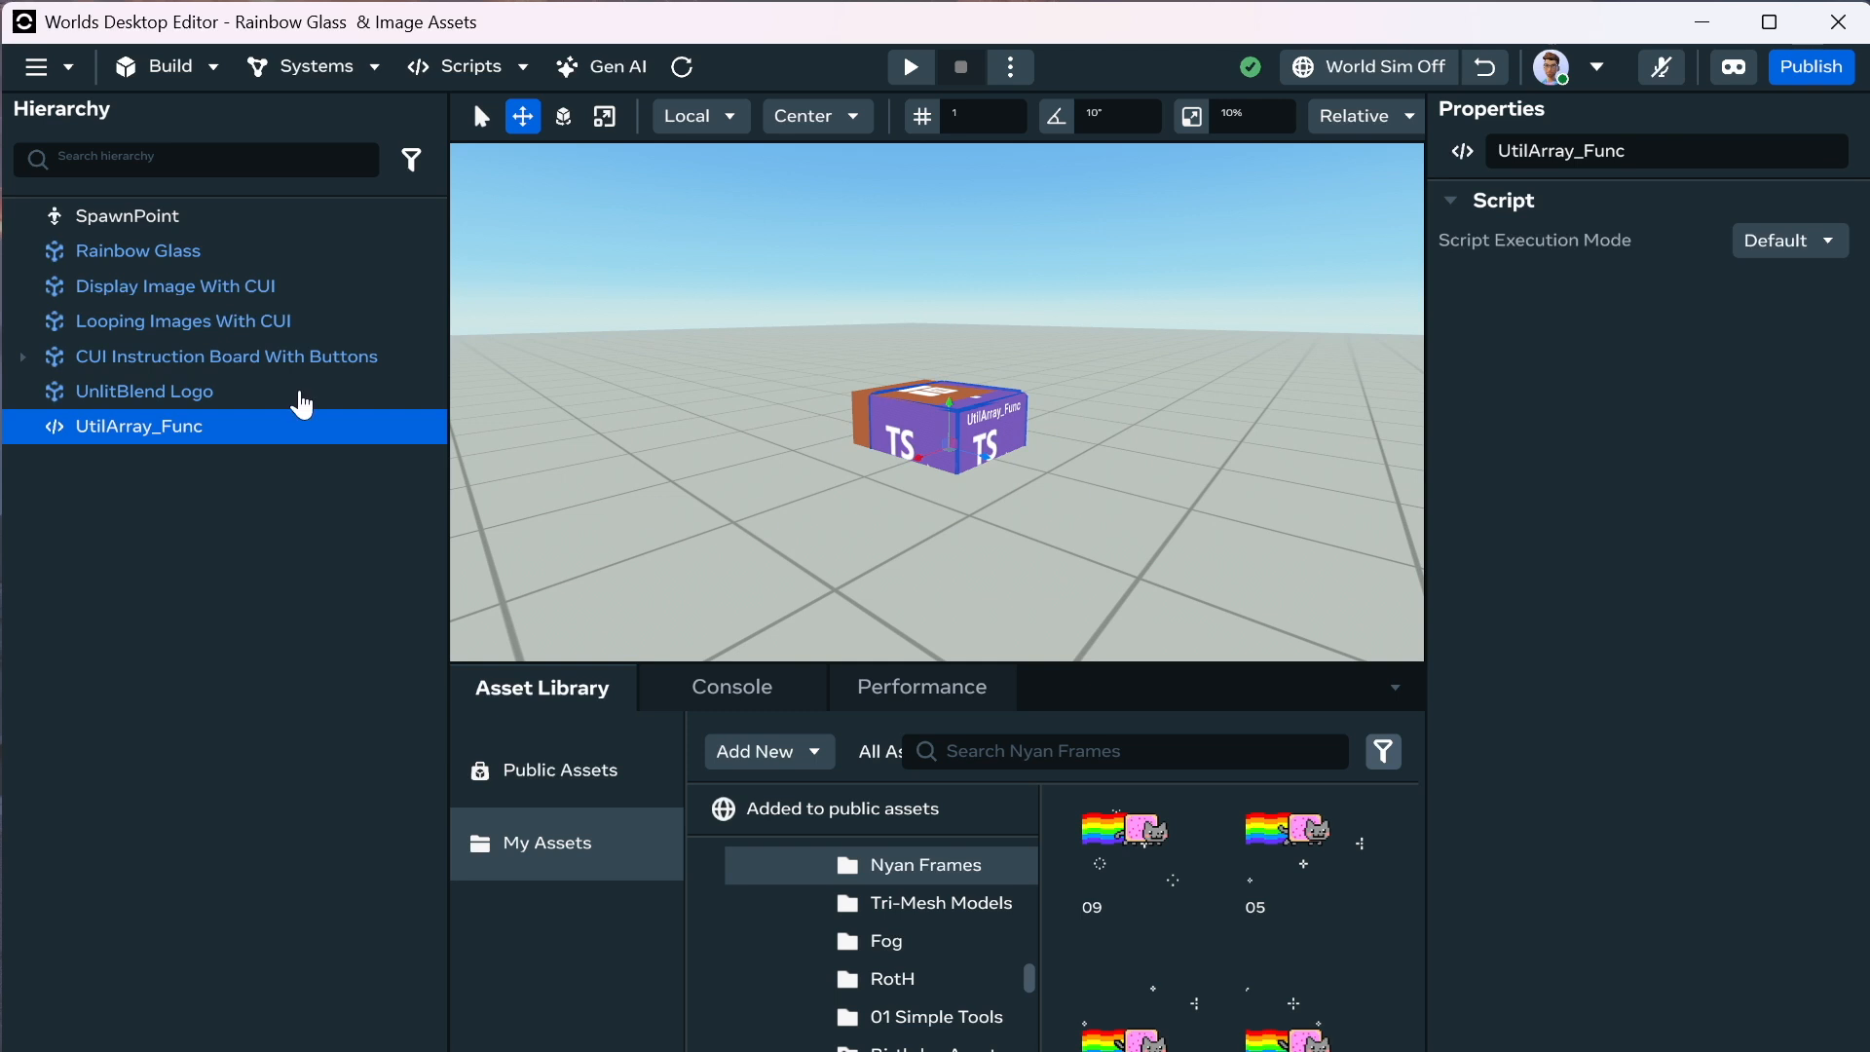
click(602, 117)
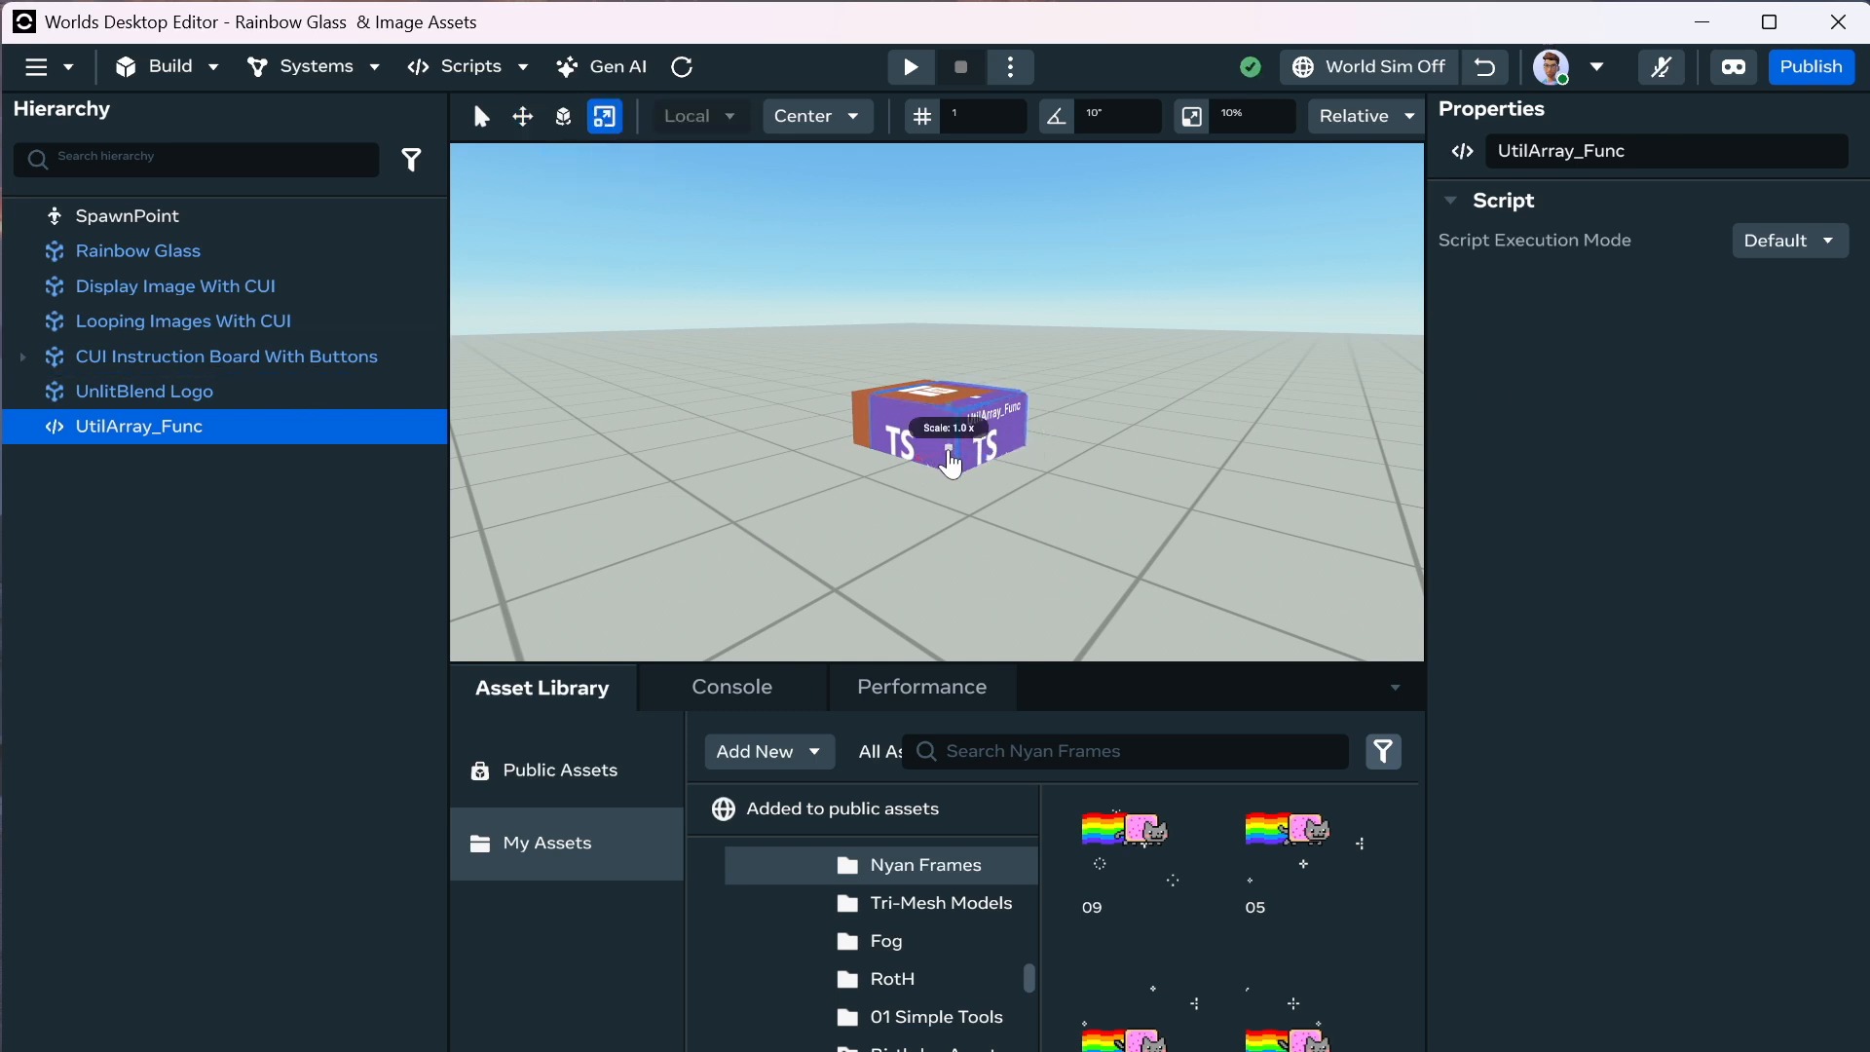
drag(951, 453, 924, 493)
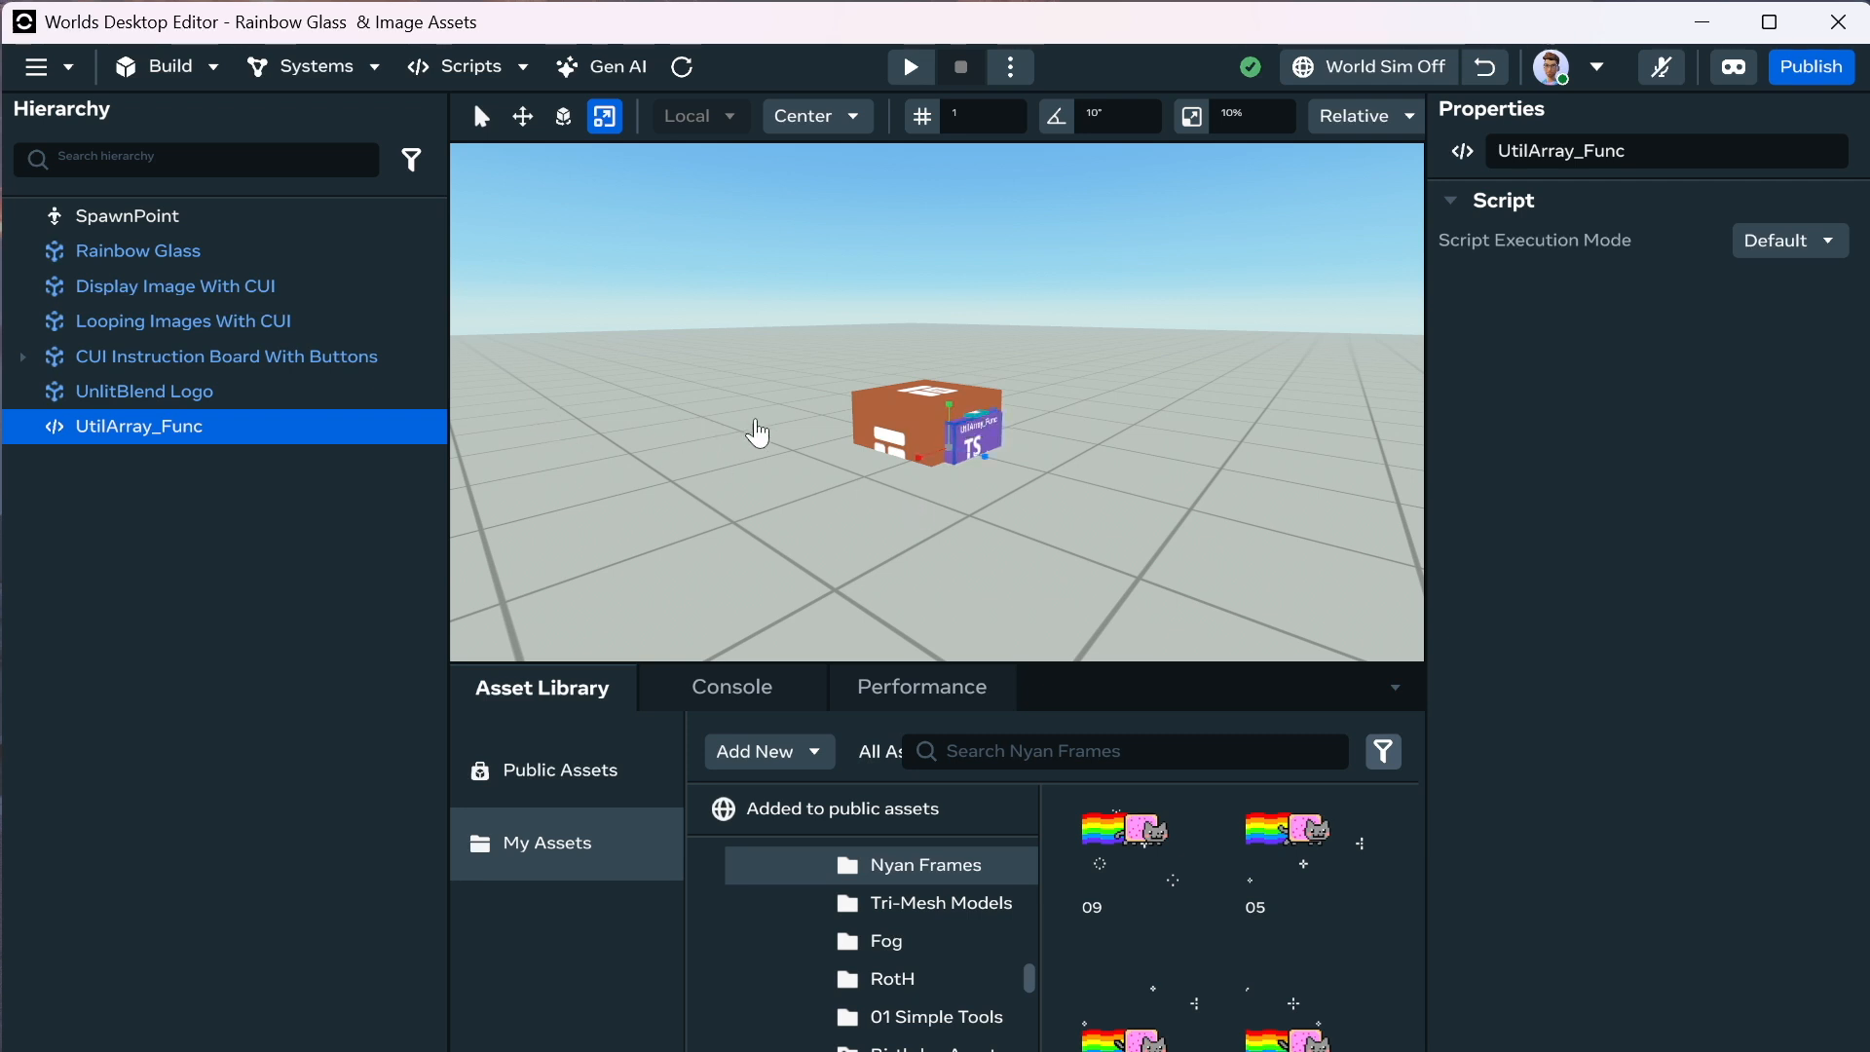
Scale the UtilArray_Func script gizmo down further and move it inside the instruction board block.
drag(948, 449, 935, 505)
click(524, 121)
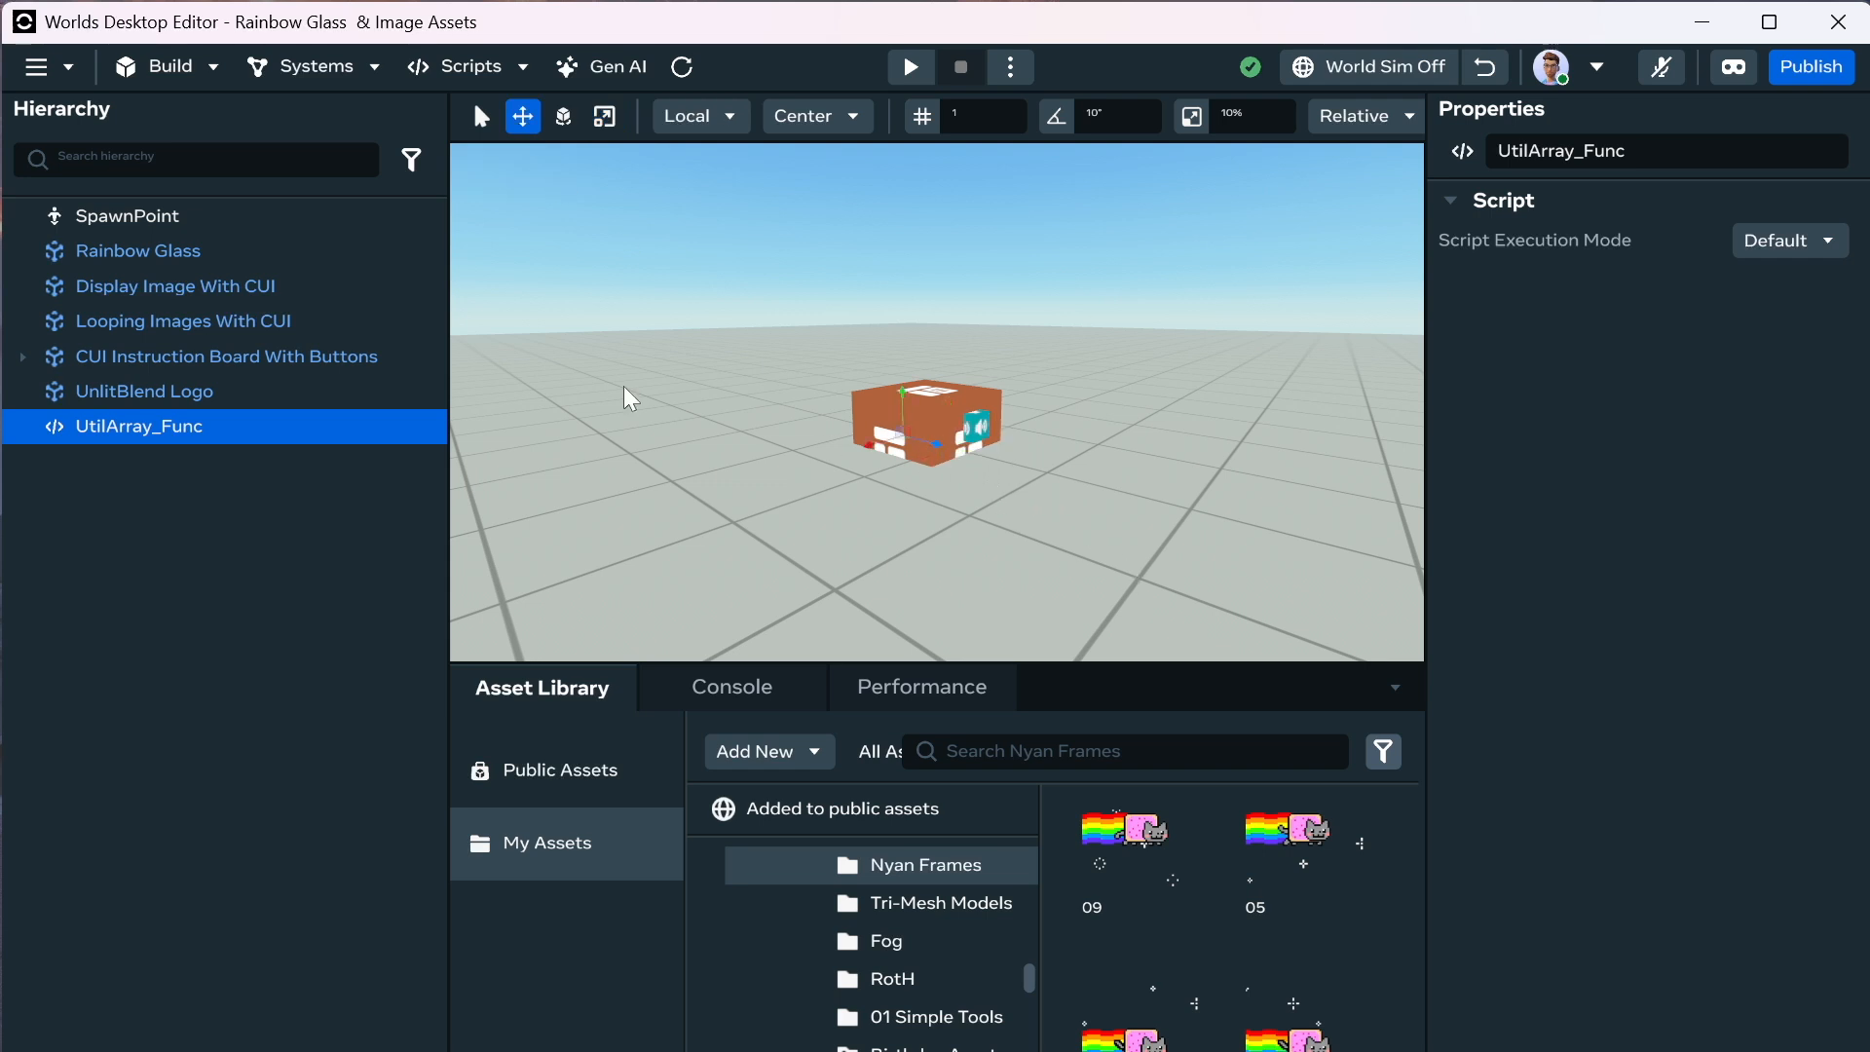
Select UnlitBlend Logo together with UtilArray_Func and spawn a new gizmo for the LoopingImages_Entity script.
click(197, 383)
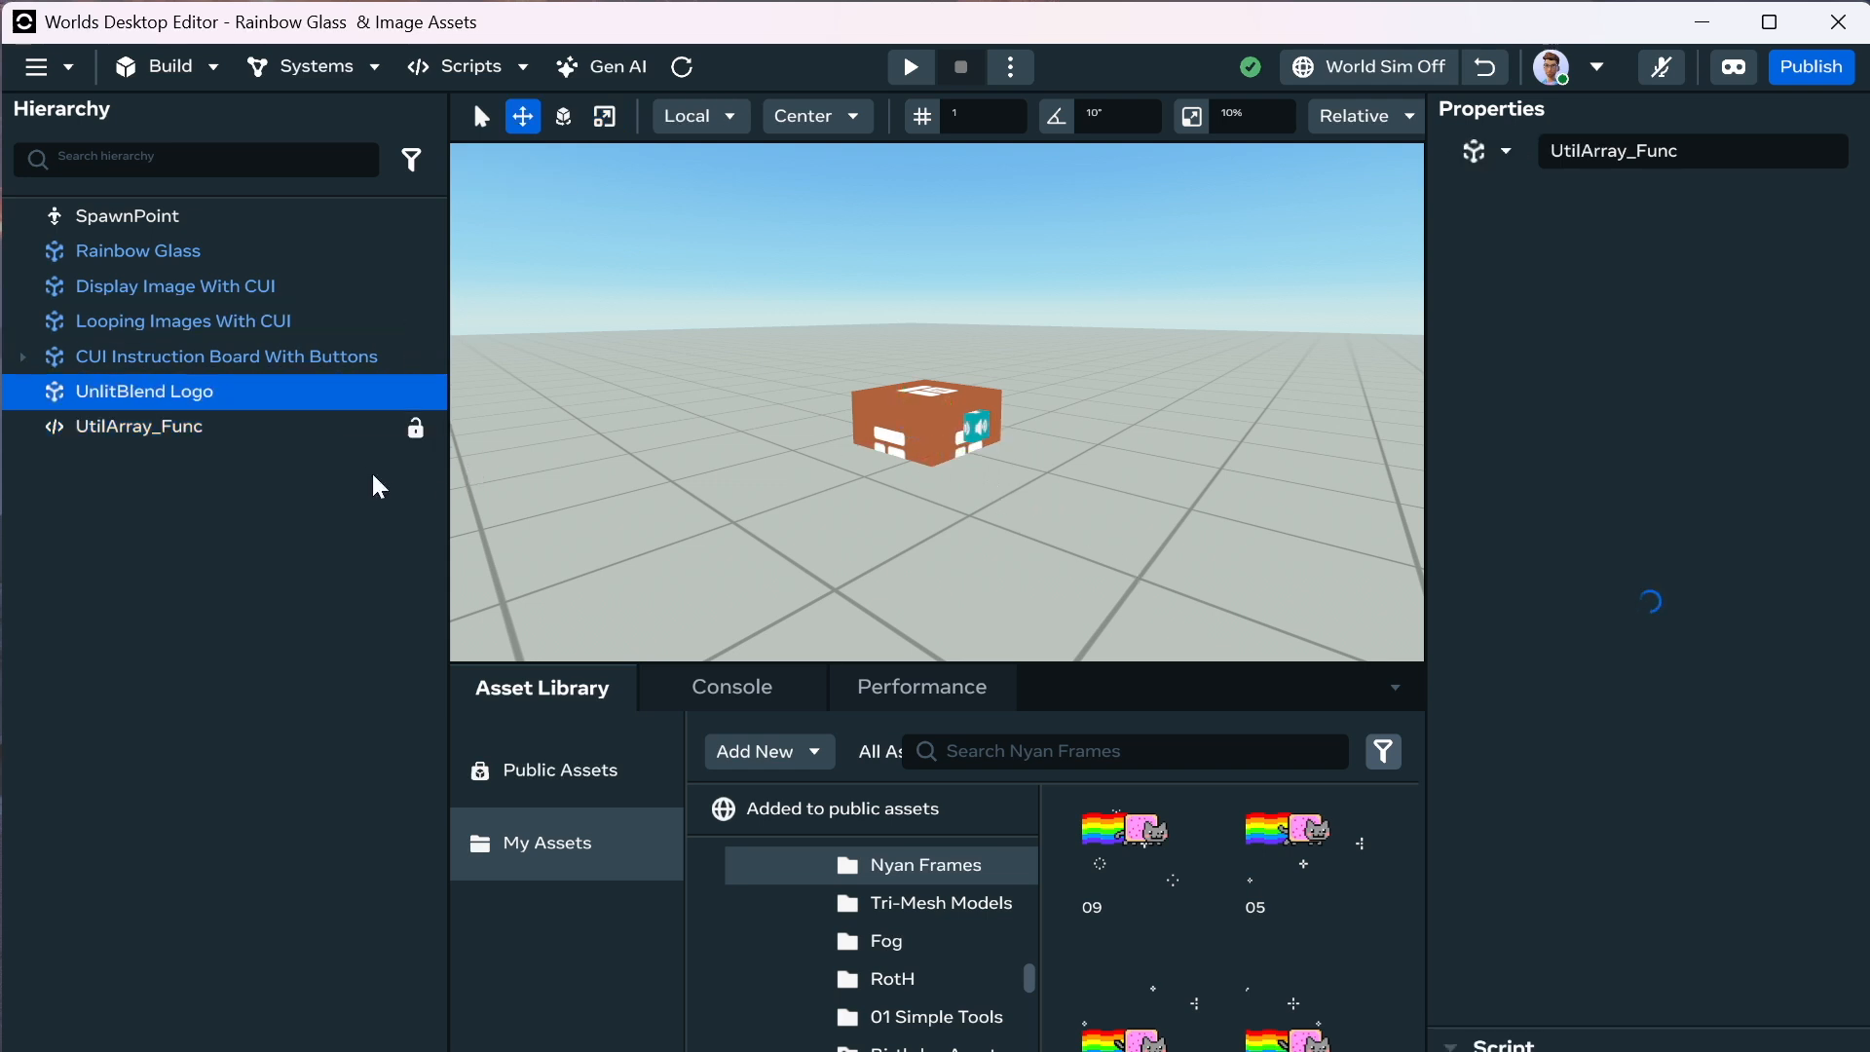
ctrl+click(249, 431)
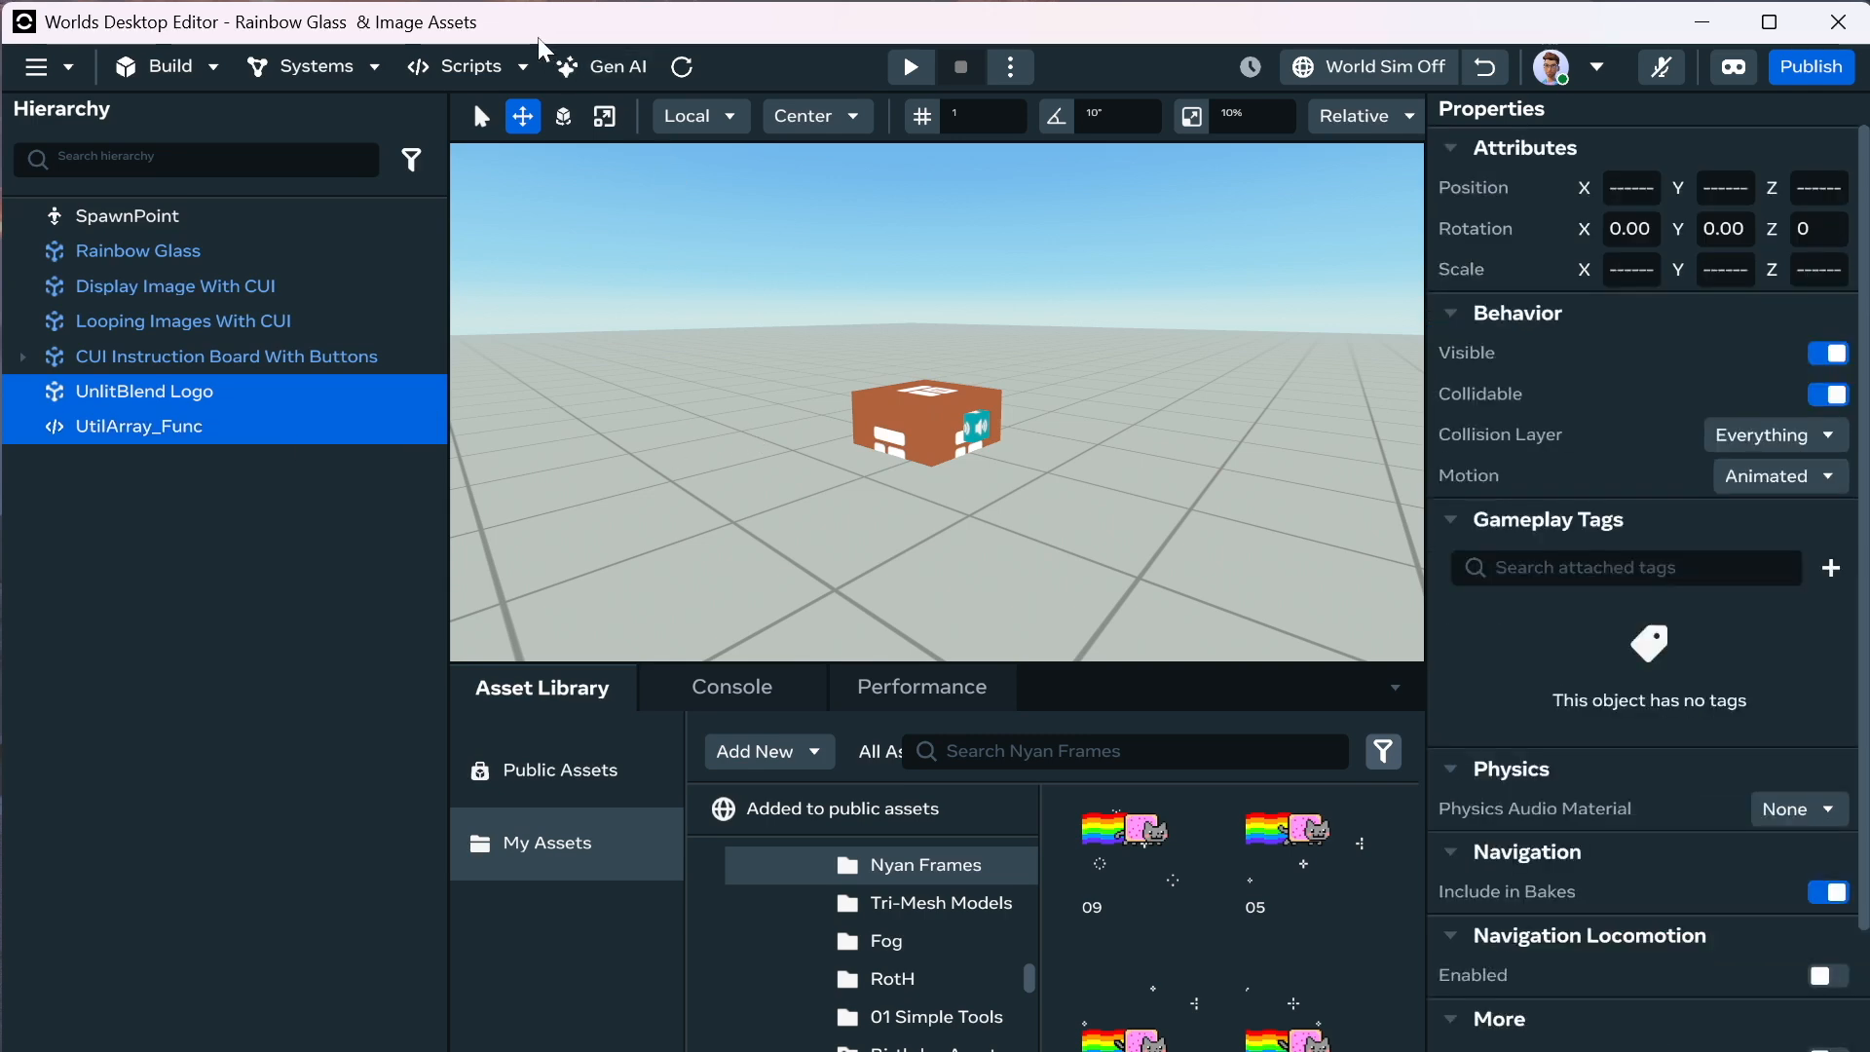
click(477, 70)
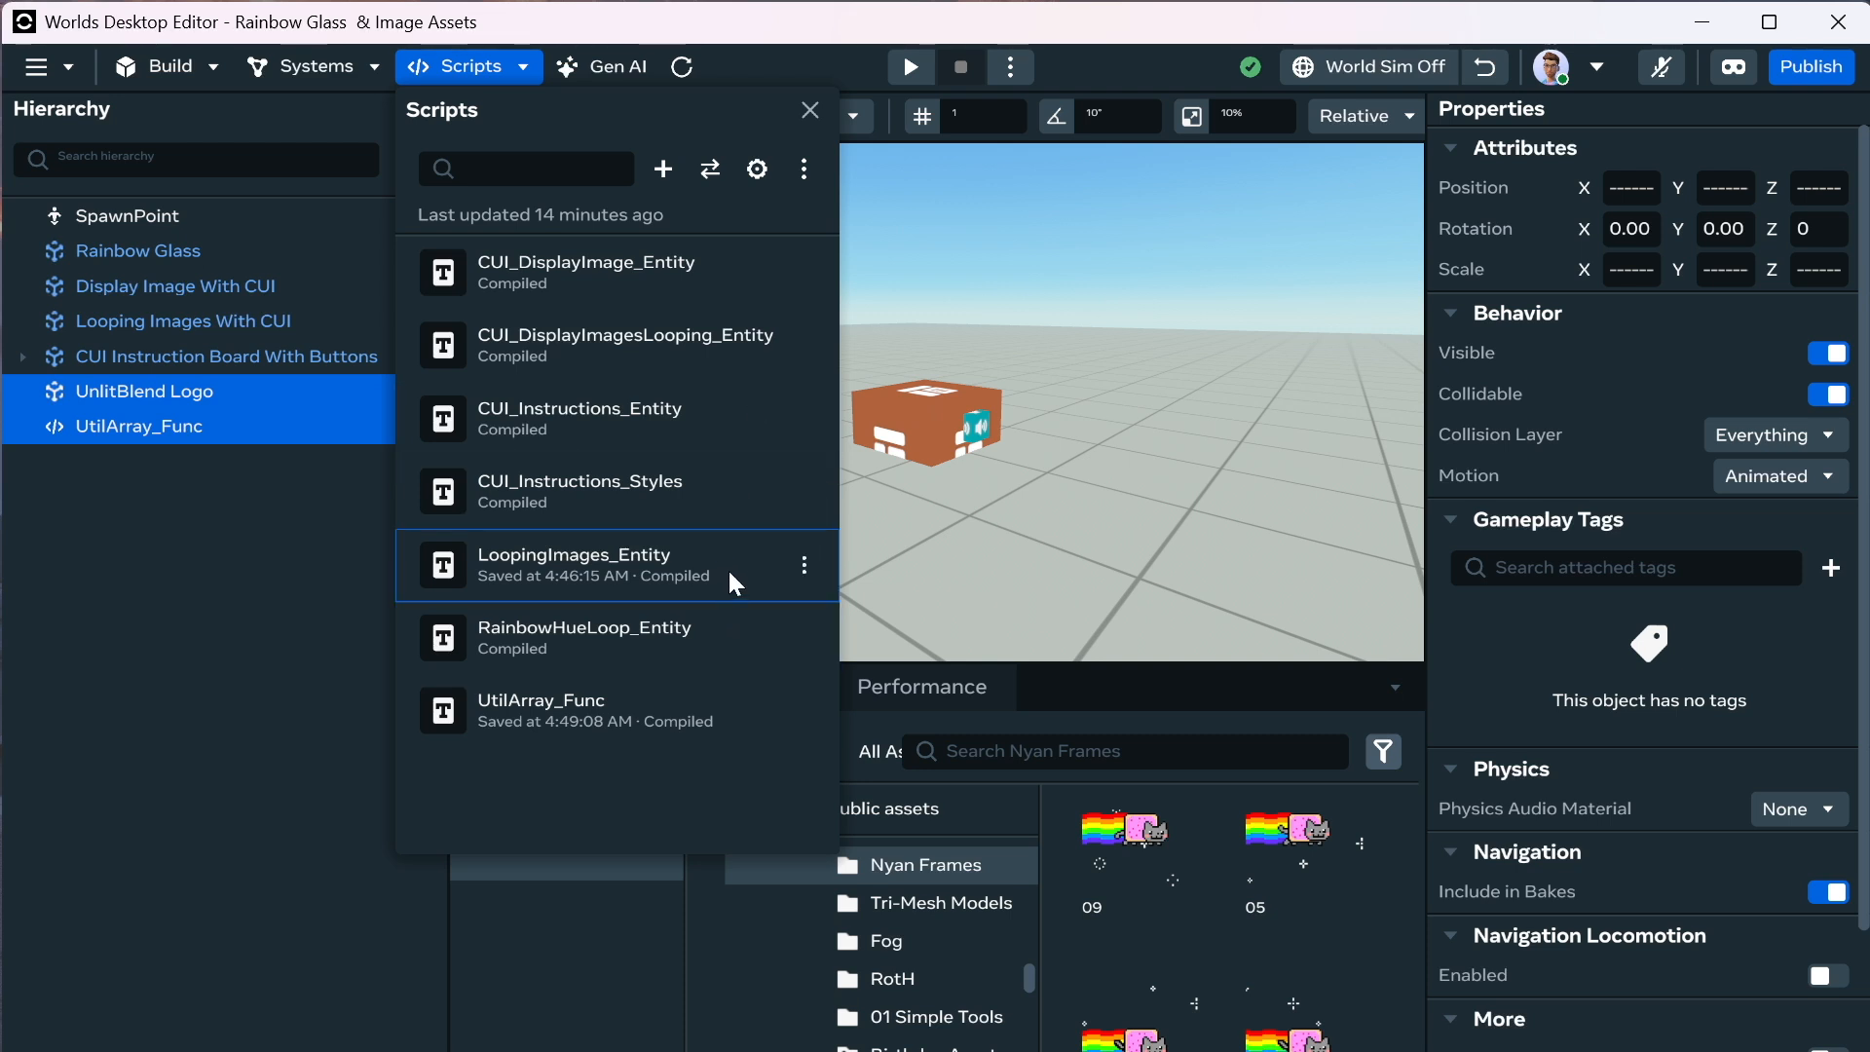
click(805, 565)
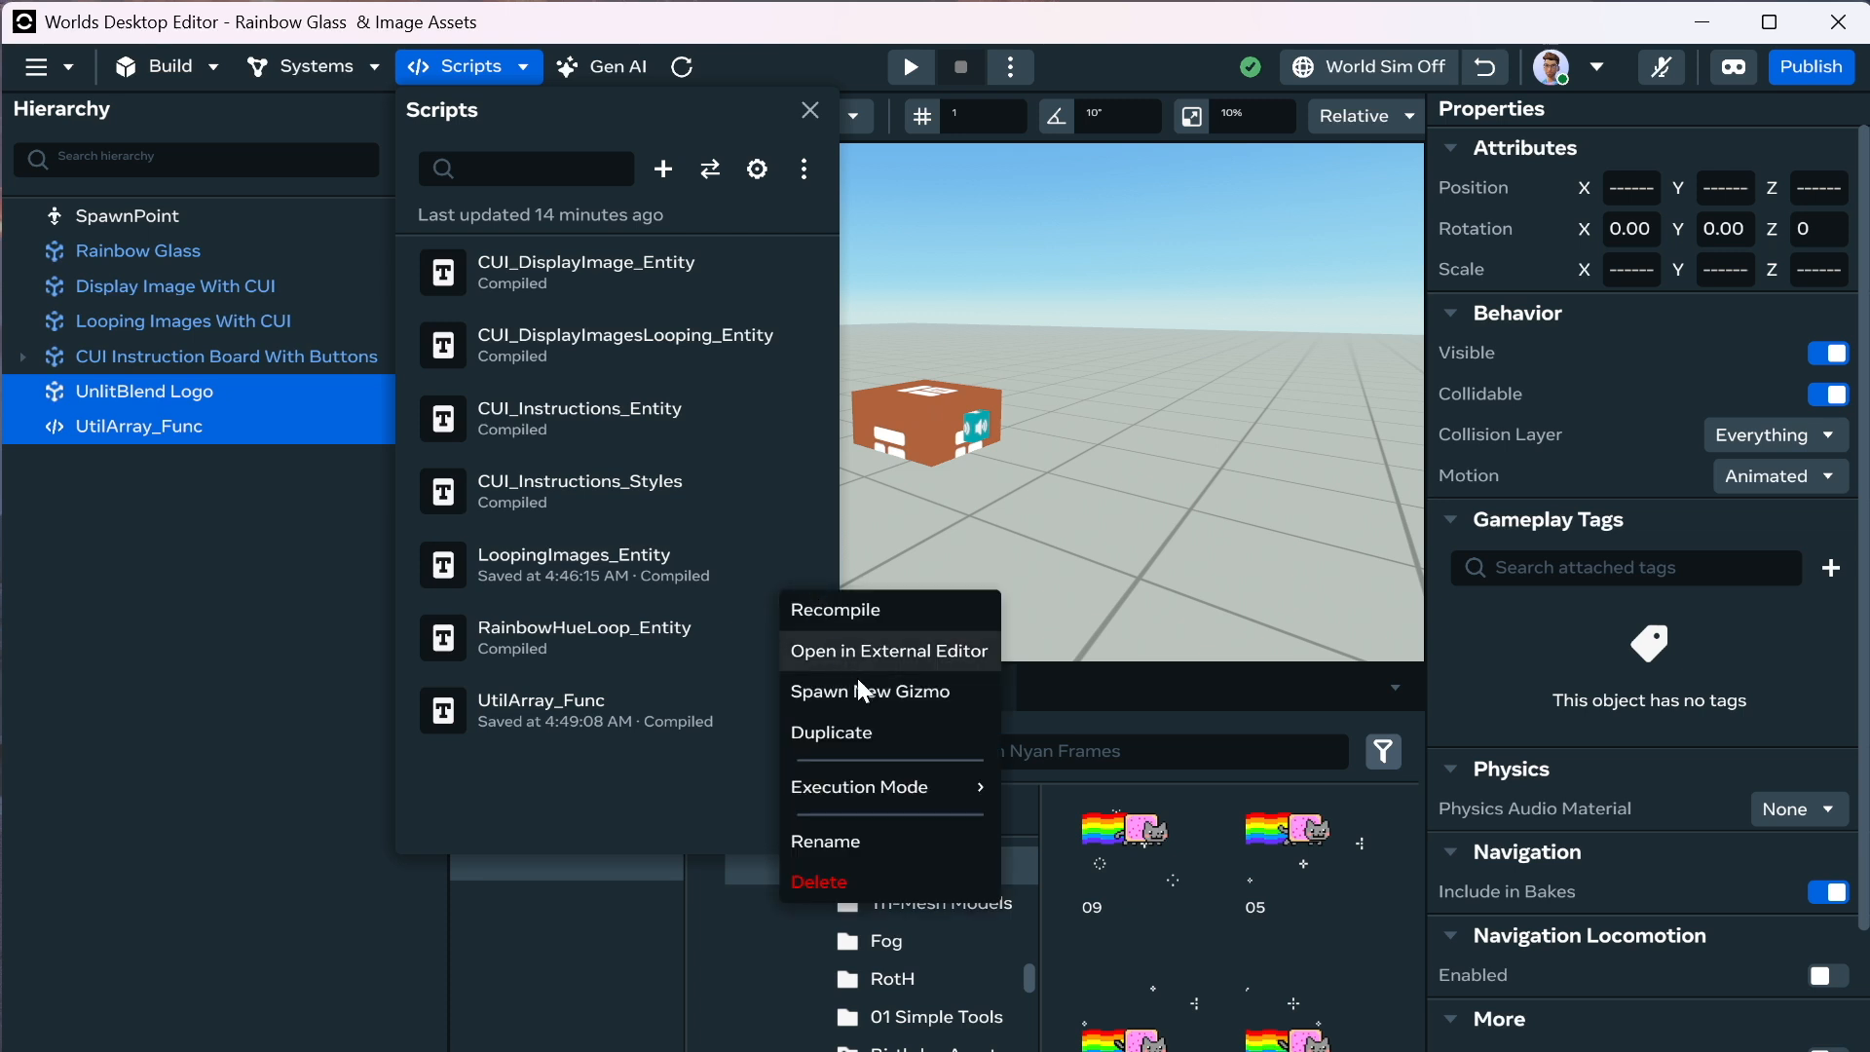
click(866, 702)
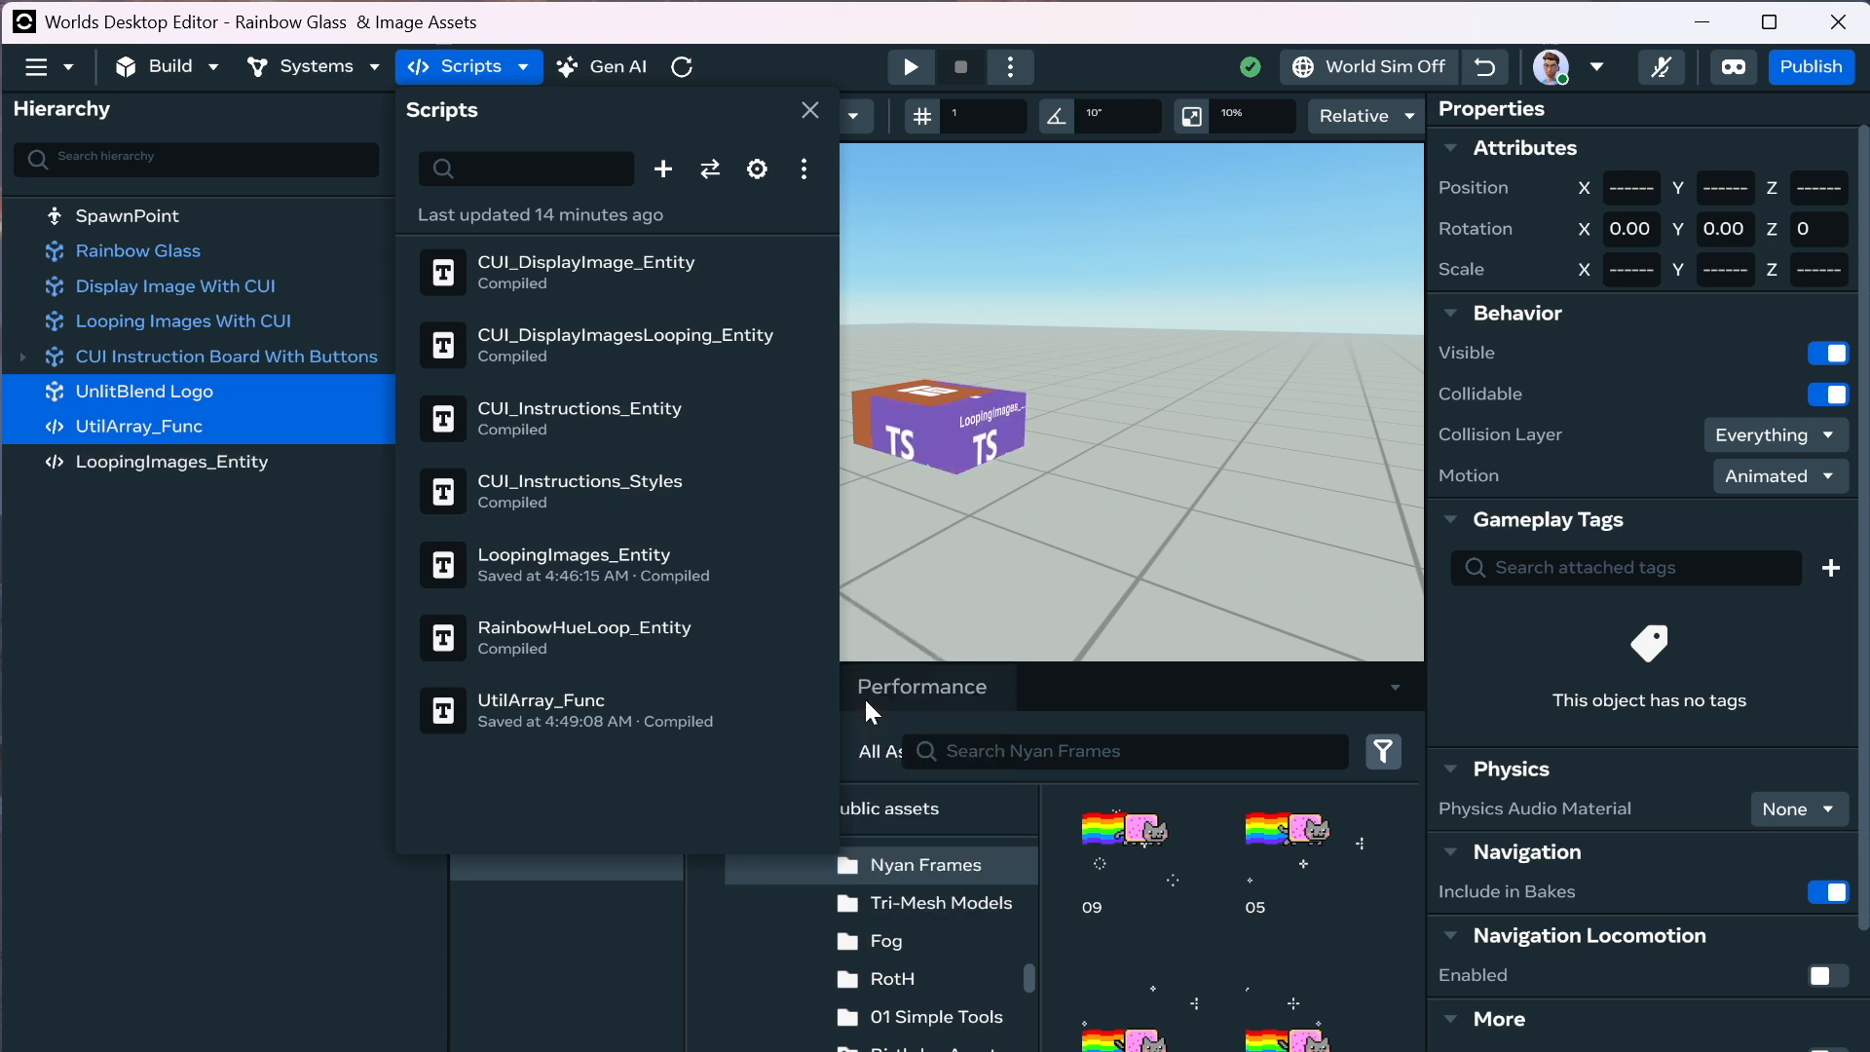
Select the new LoopingImages_Entity gizmo and scale it down uniformly to about 0.6x.
click(243, 460)
click(244, 466)
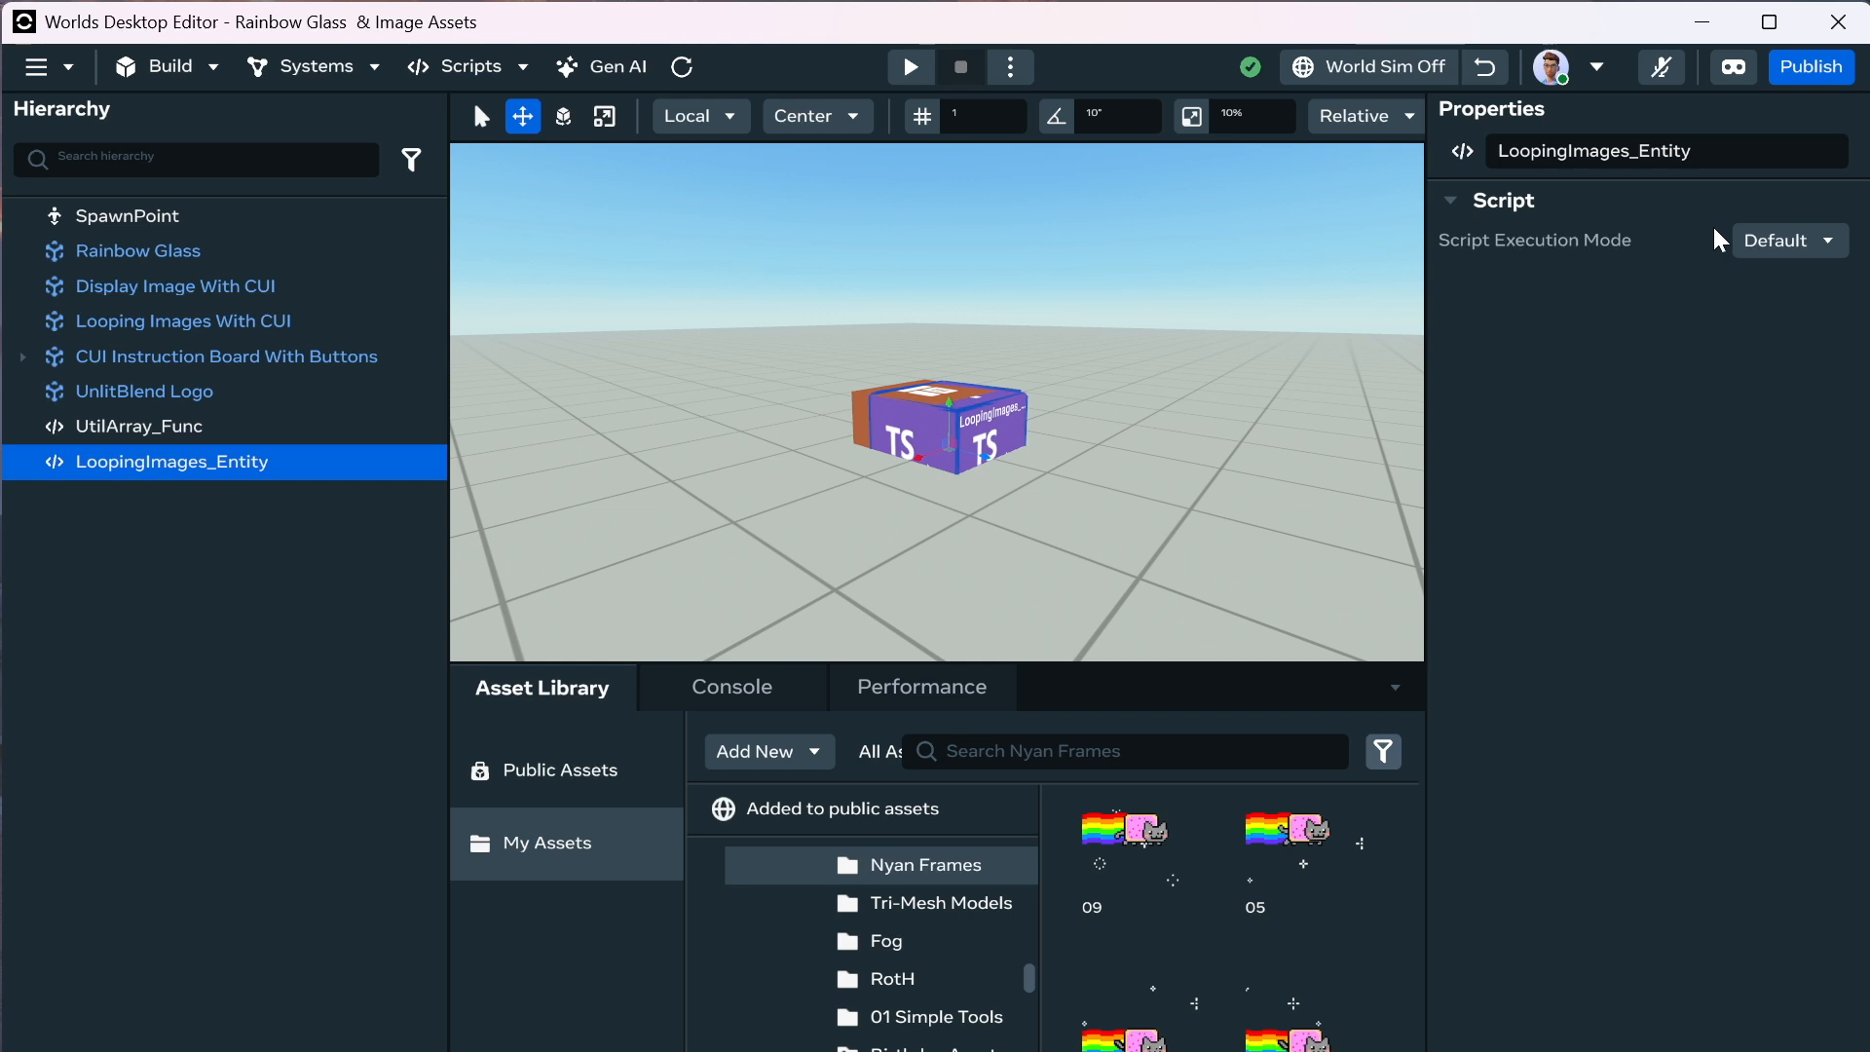
click(605, 117)
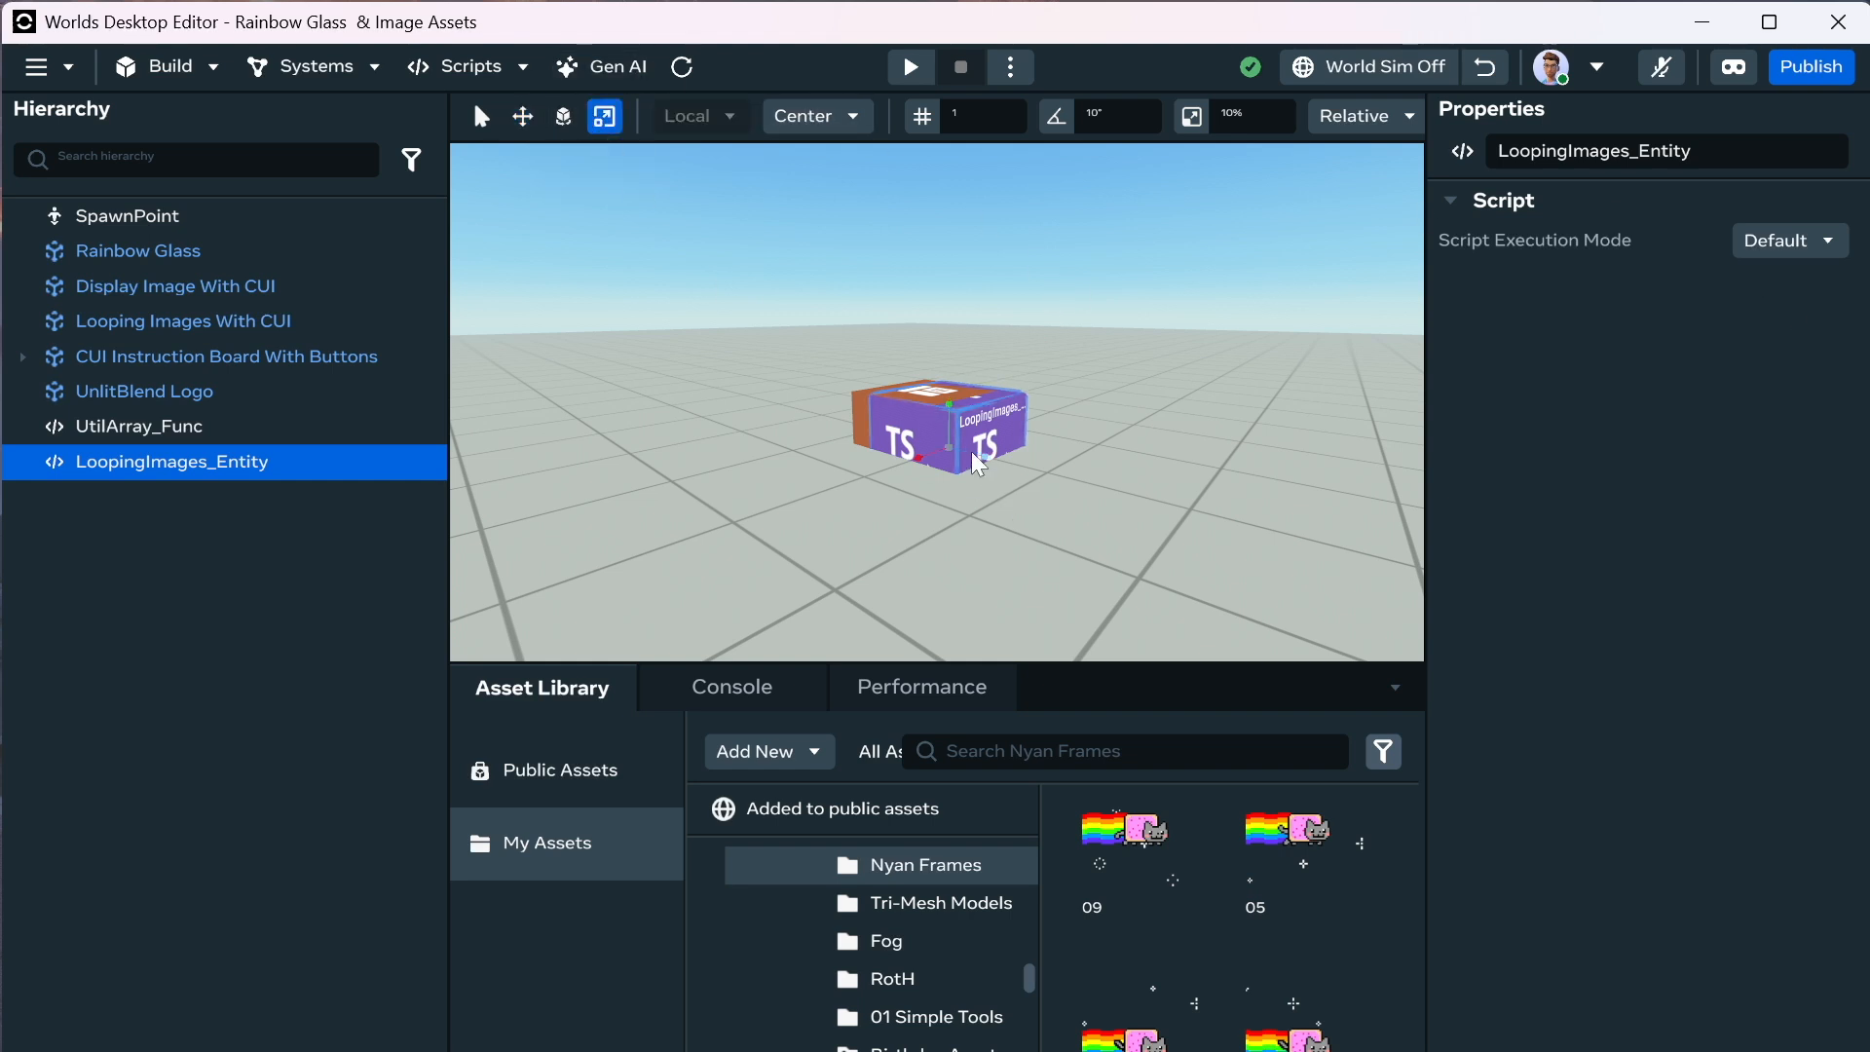
drag(949, 446, 907, 511)
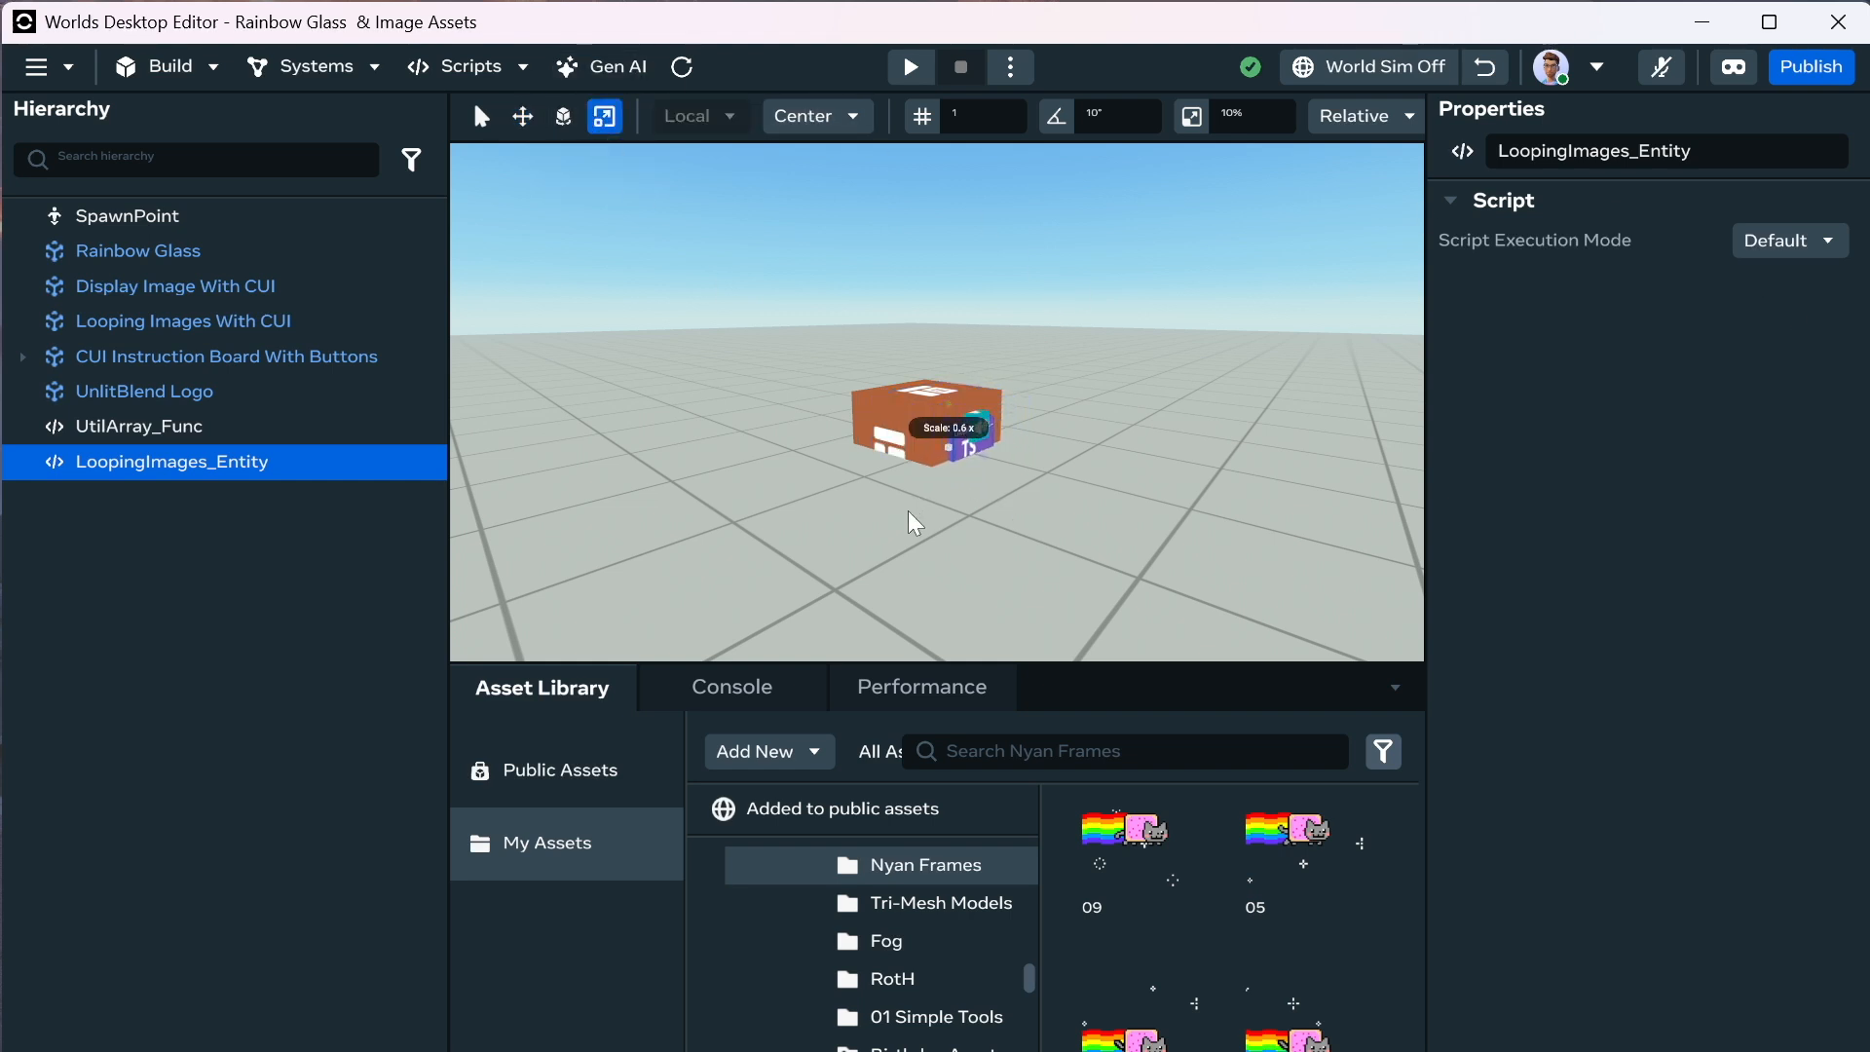
Move the LoopingImages_Entity gizmo into the instruction board block and lower it.
click(523, 117)
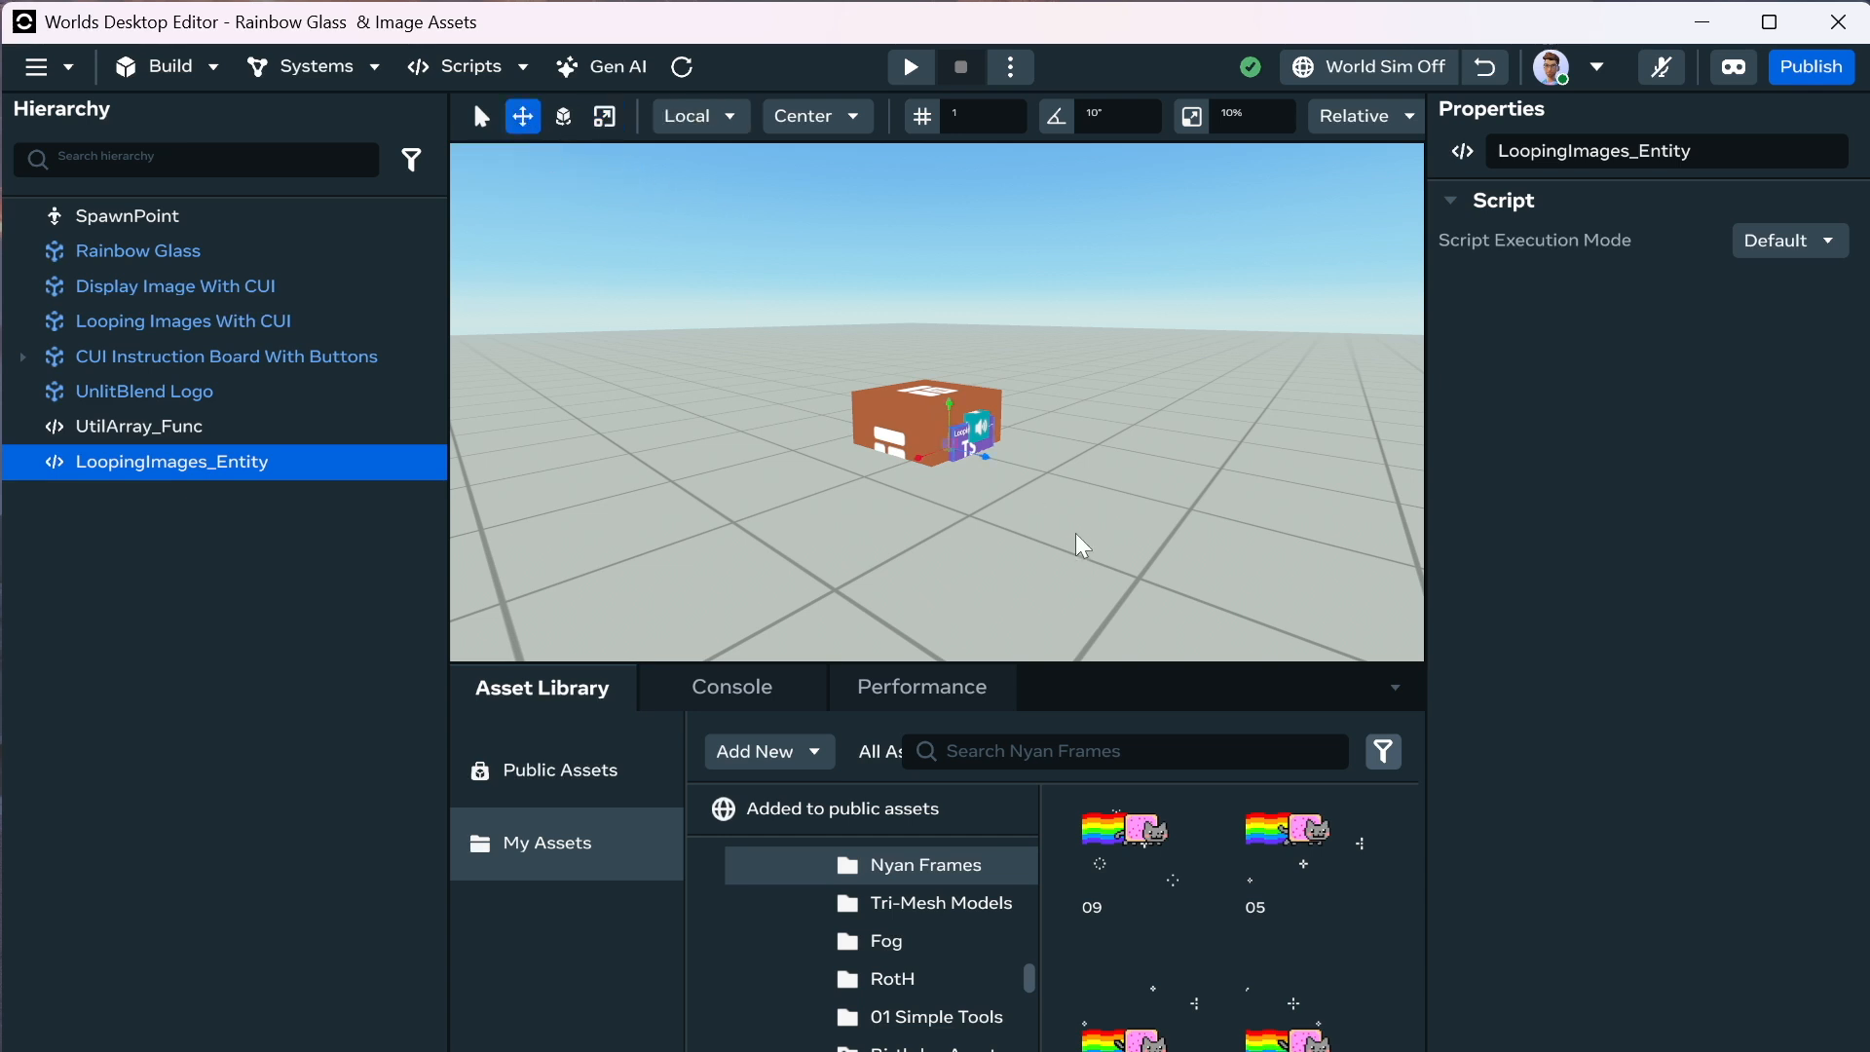
drag(984, 458, 946, 488)
right_drag(927, 510, 1149, 447)
drag(1115, 382, 1084, 352)
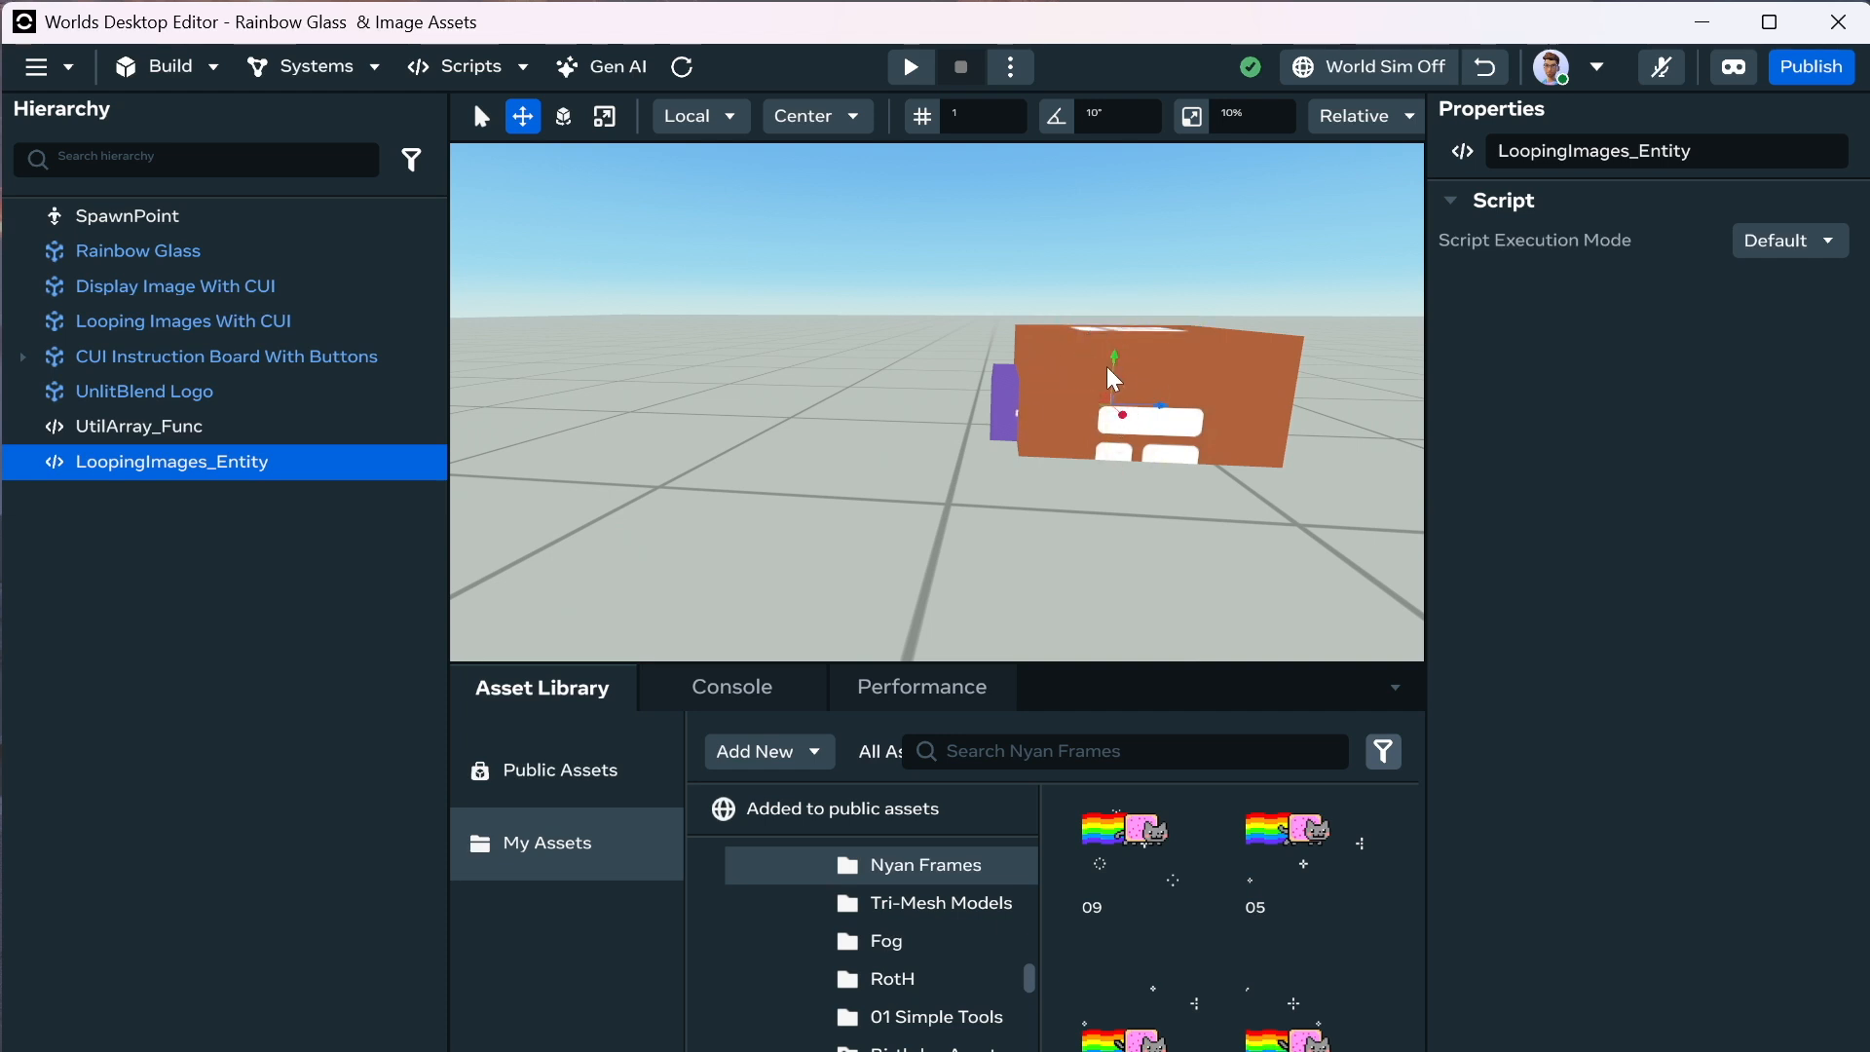
drag(1130, 448, 1127, 429)
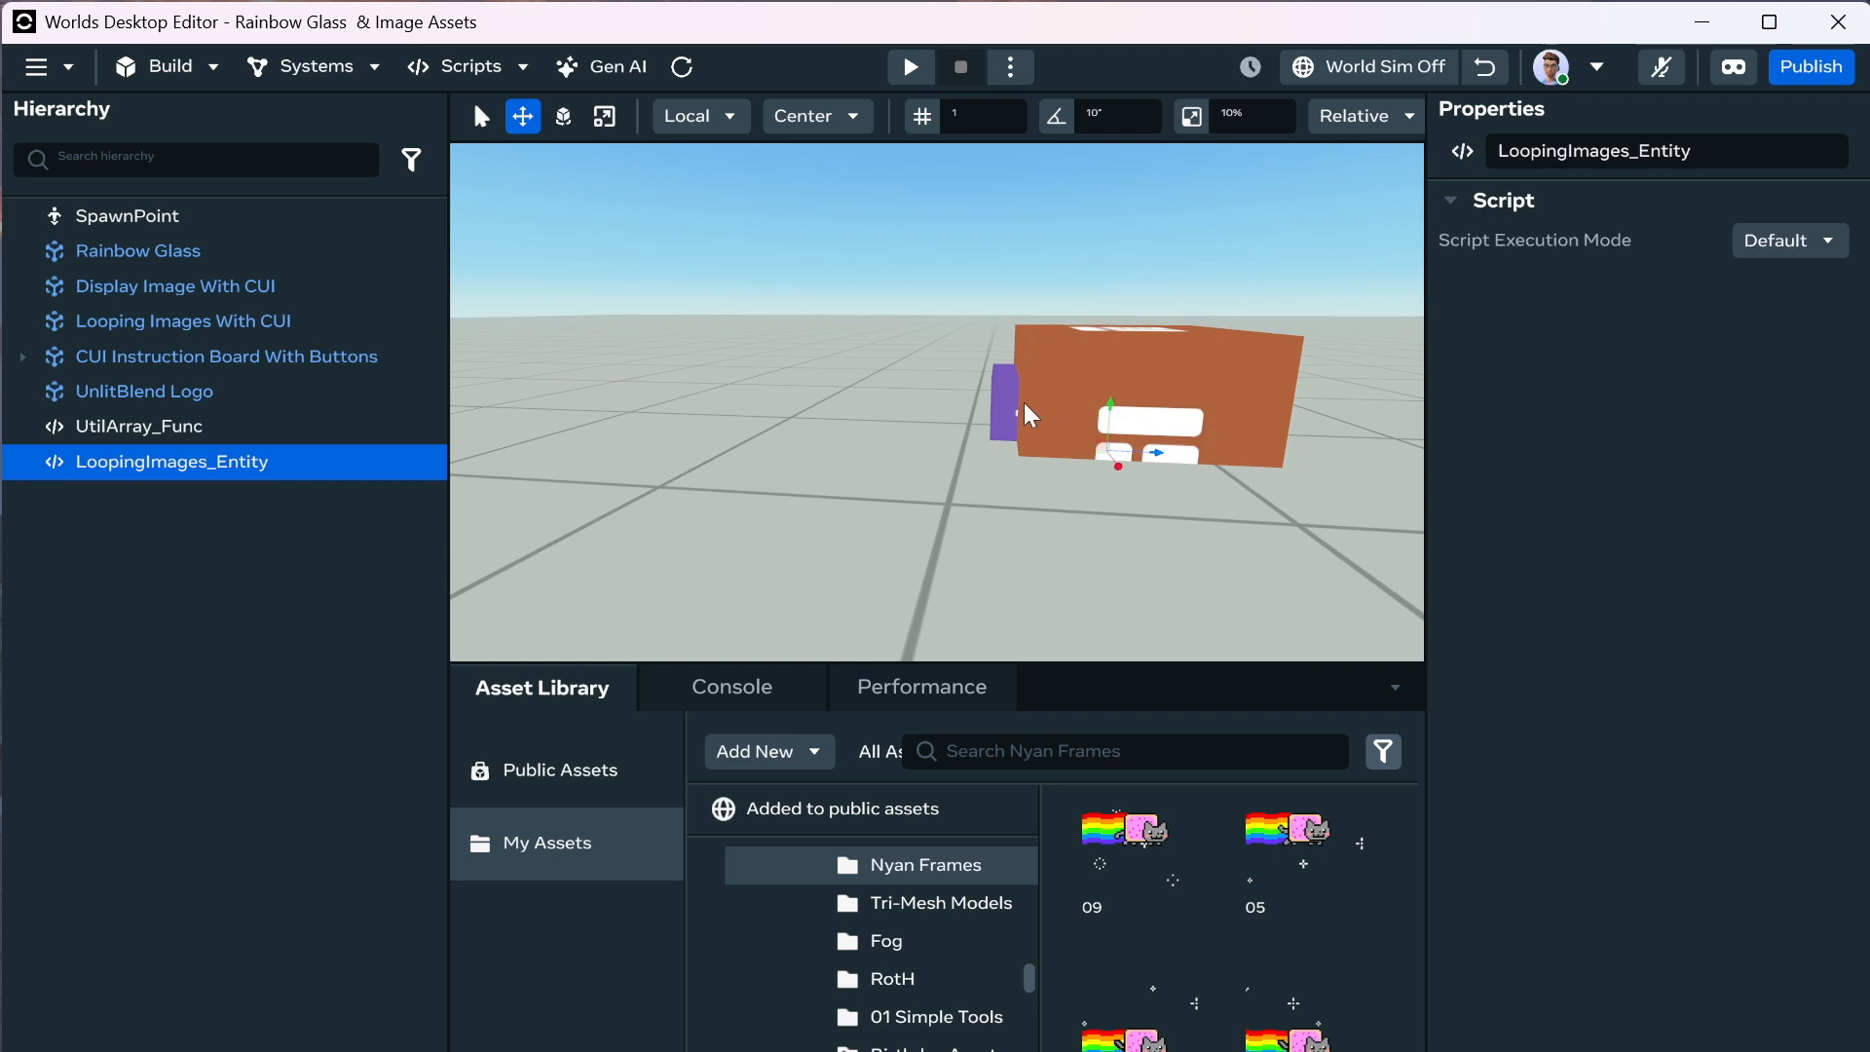
Select the UtilArray_Func gizmo protruding from the instruction board, move it into the block and raise it.
click(983, 417)
click(1004, 401)
drag(1018, 403, 1159, 447)
drag(1126, 387, 1104, 353)
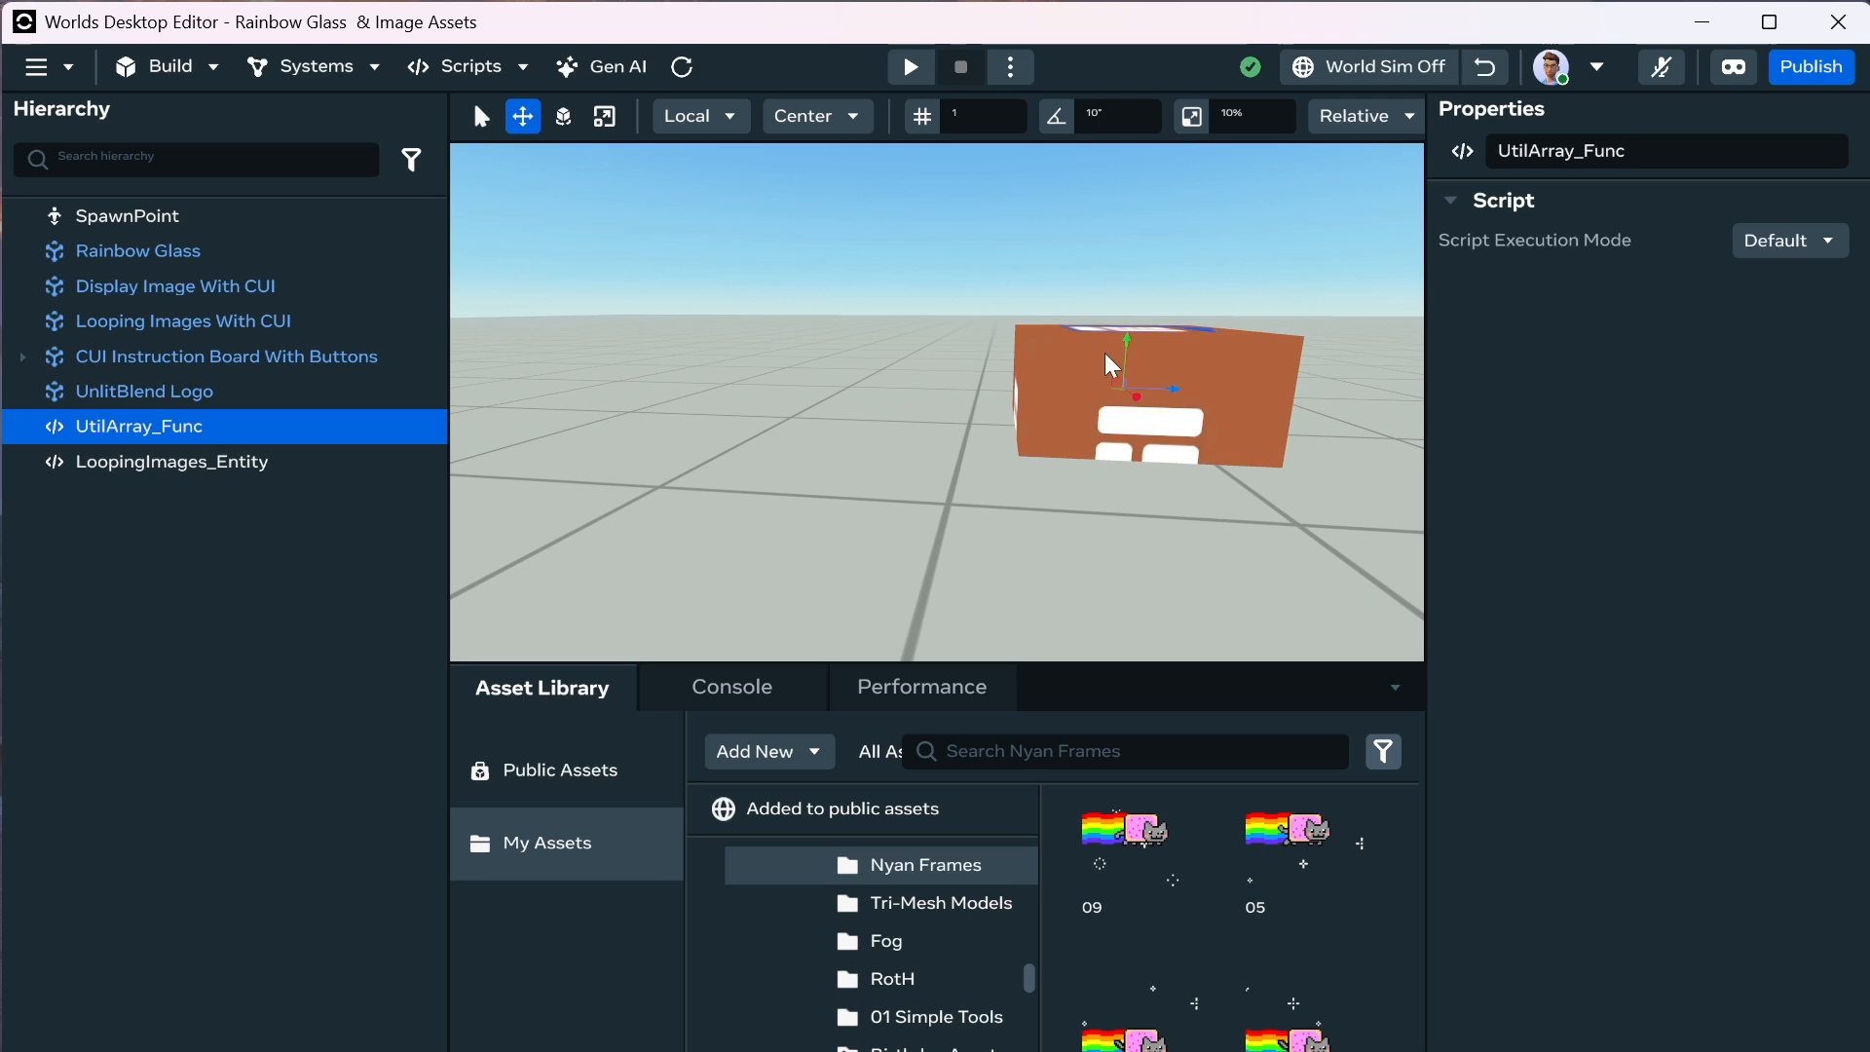
Focus the view on UnlitBlend Logo and unlink its template instance root.
click(274, 400)
right_click(229, 398)
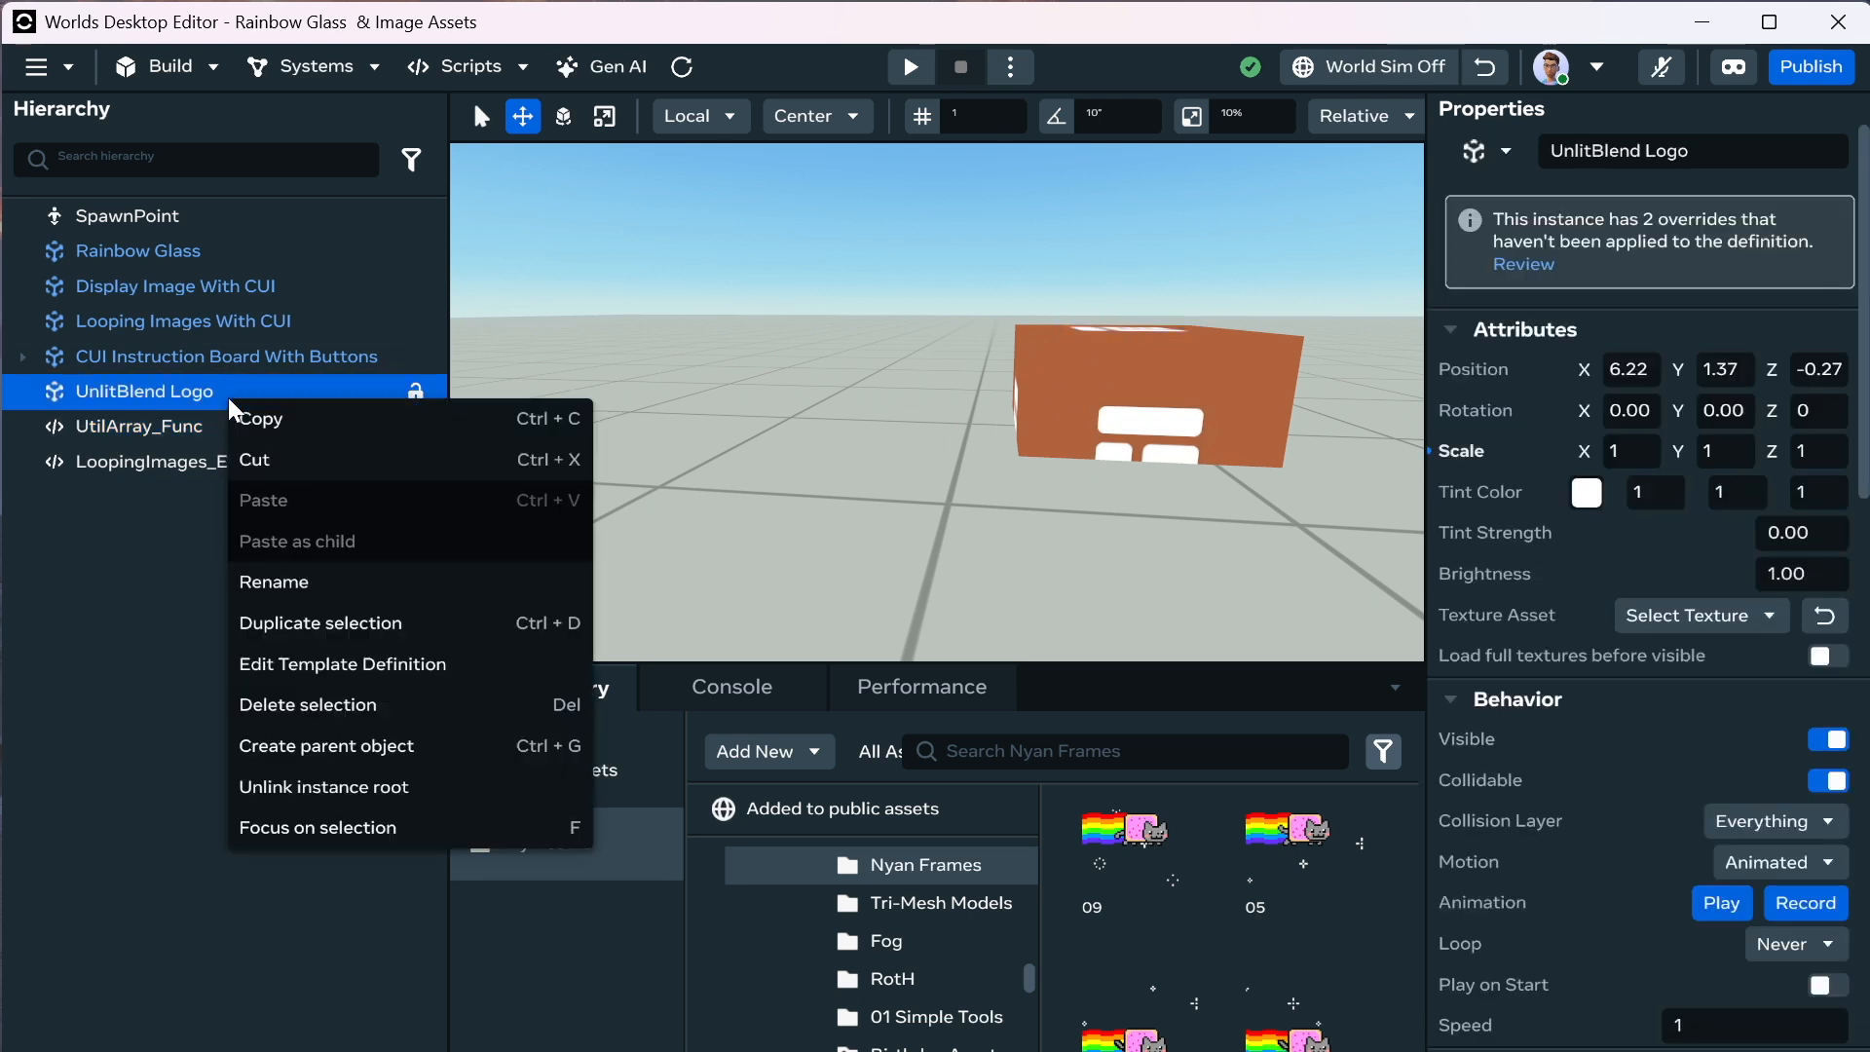
click(327, 827)
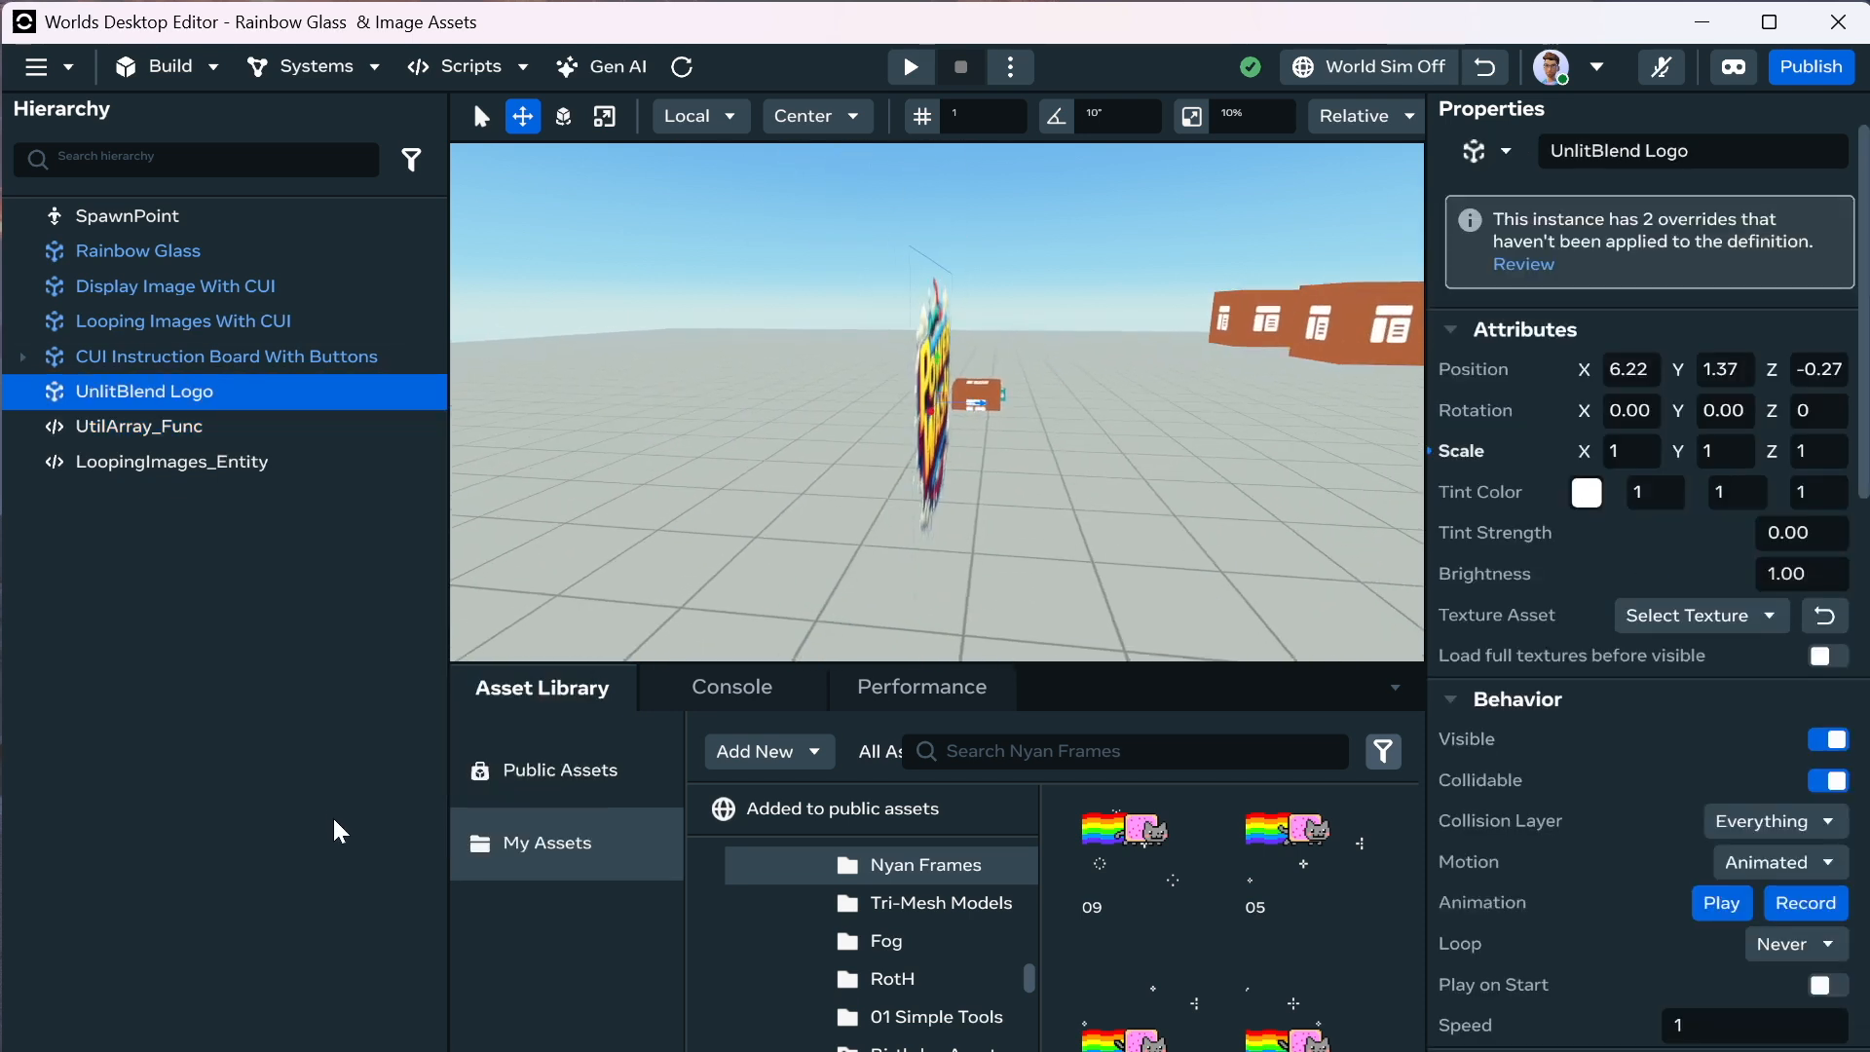
right_click(88, 394)
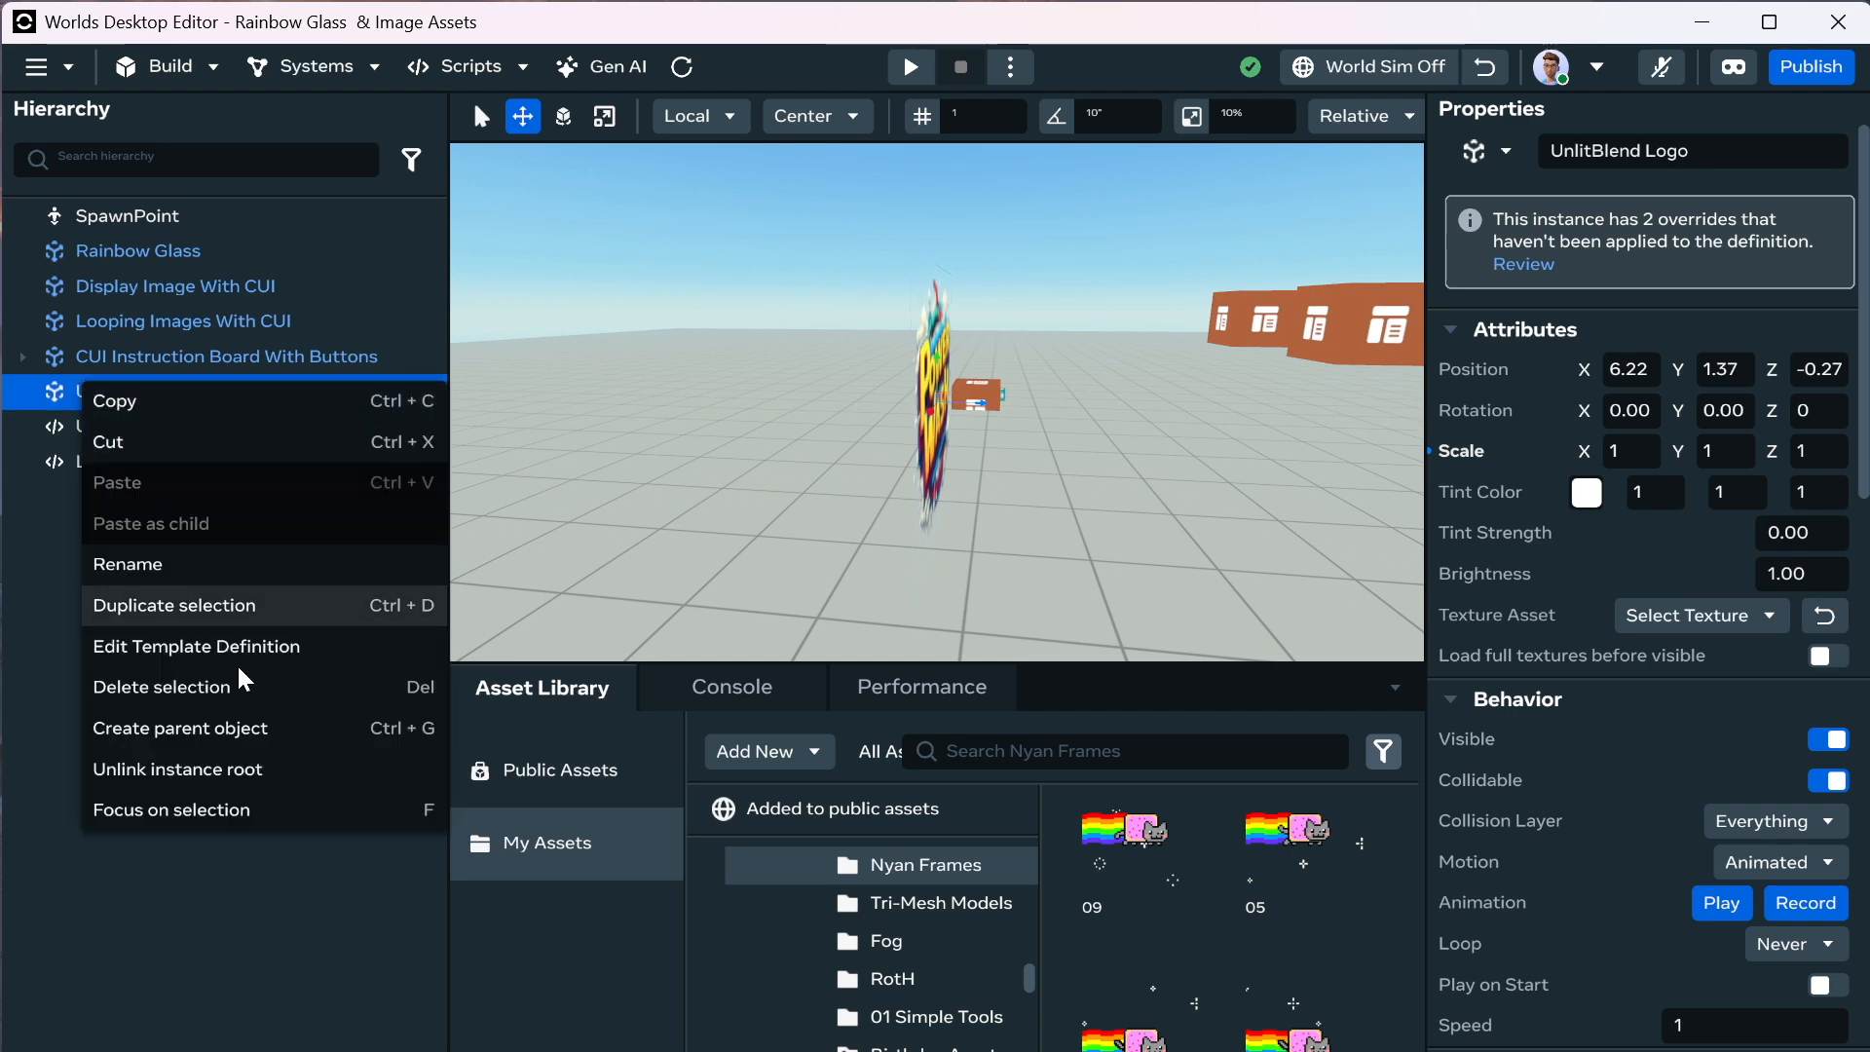
click(232, 756)
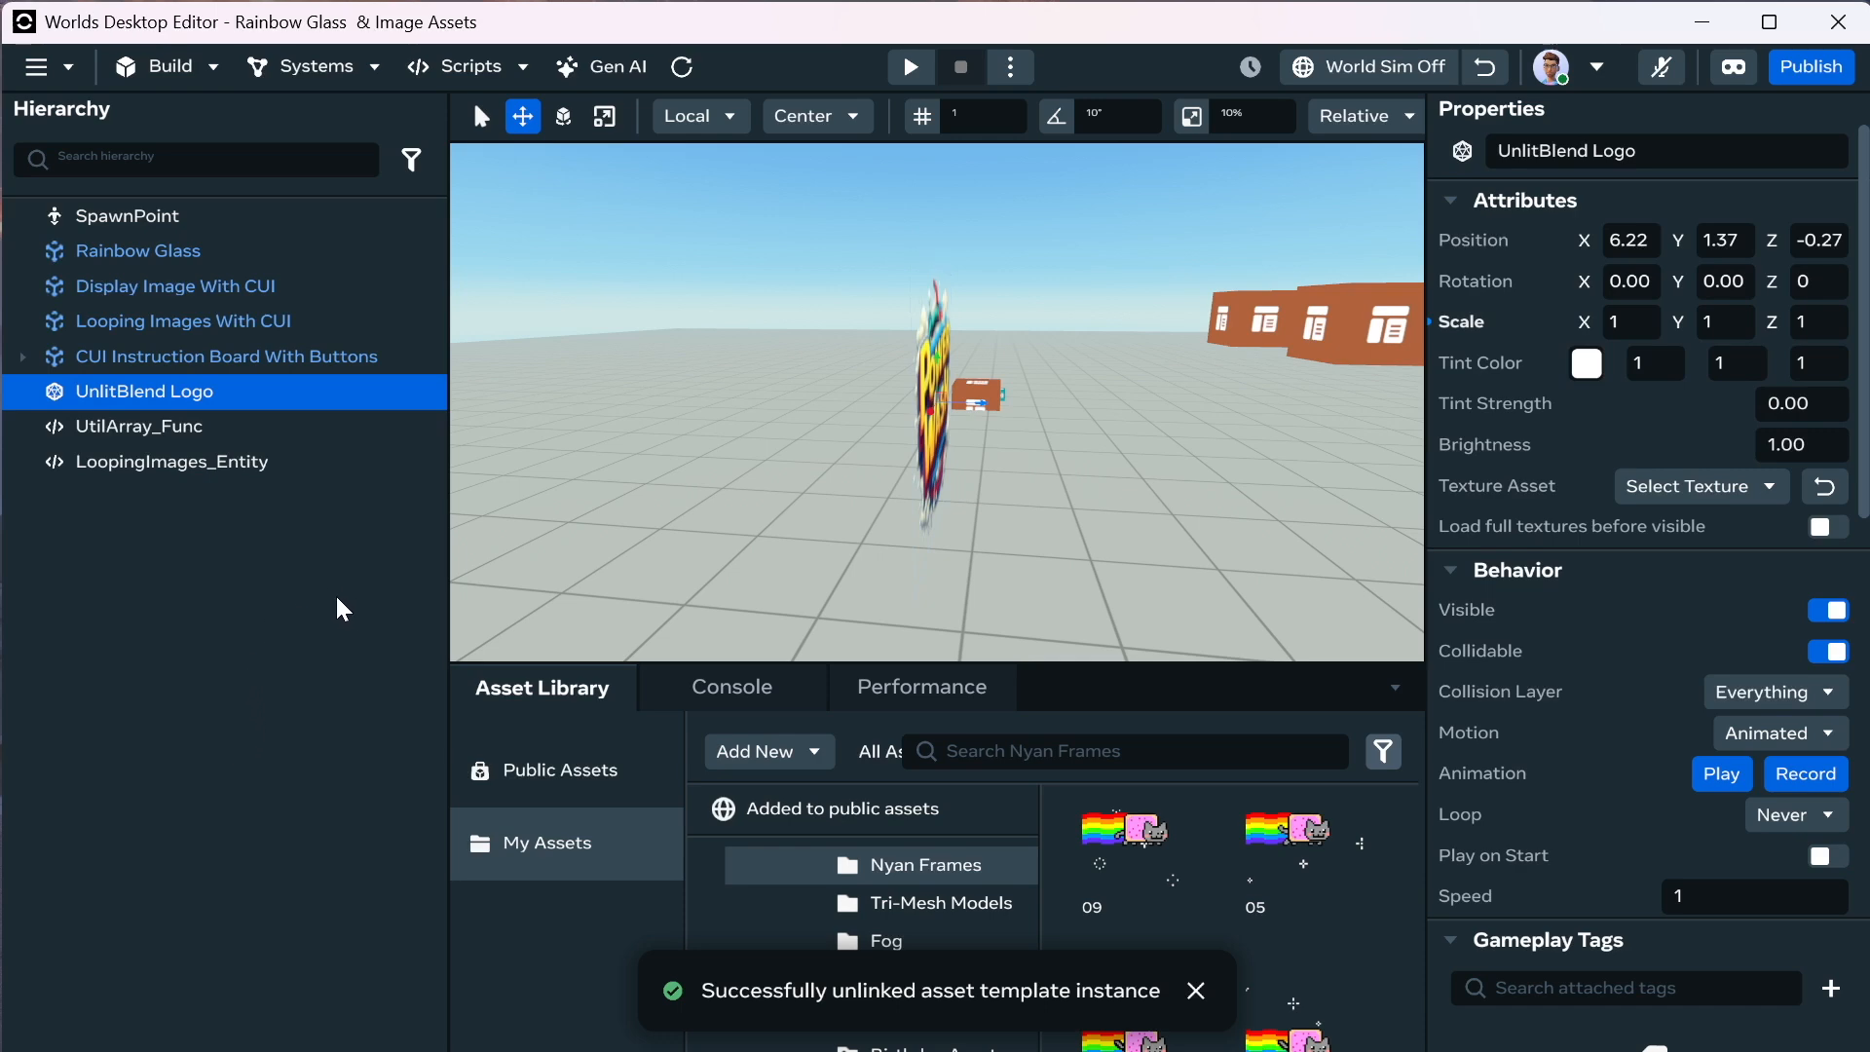
Move CUI Instruction Board With Buttons away from the script gizmos to about X -8.76.
alt+drag(1149, 382, 939, 382)
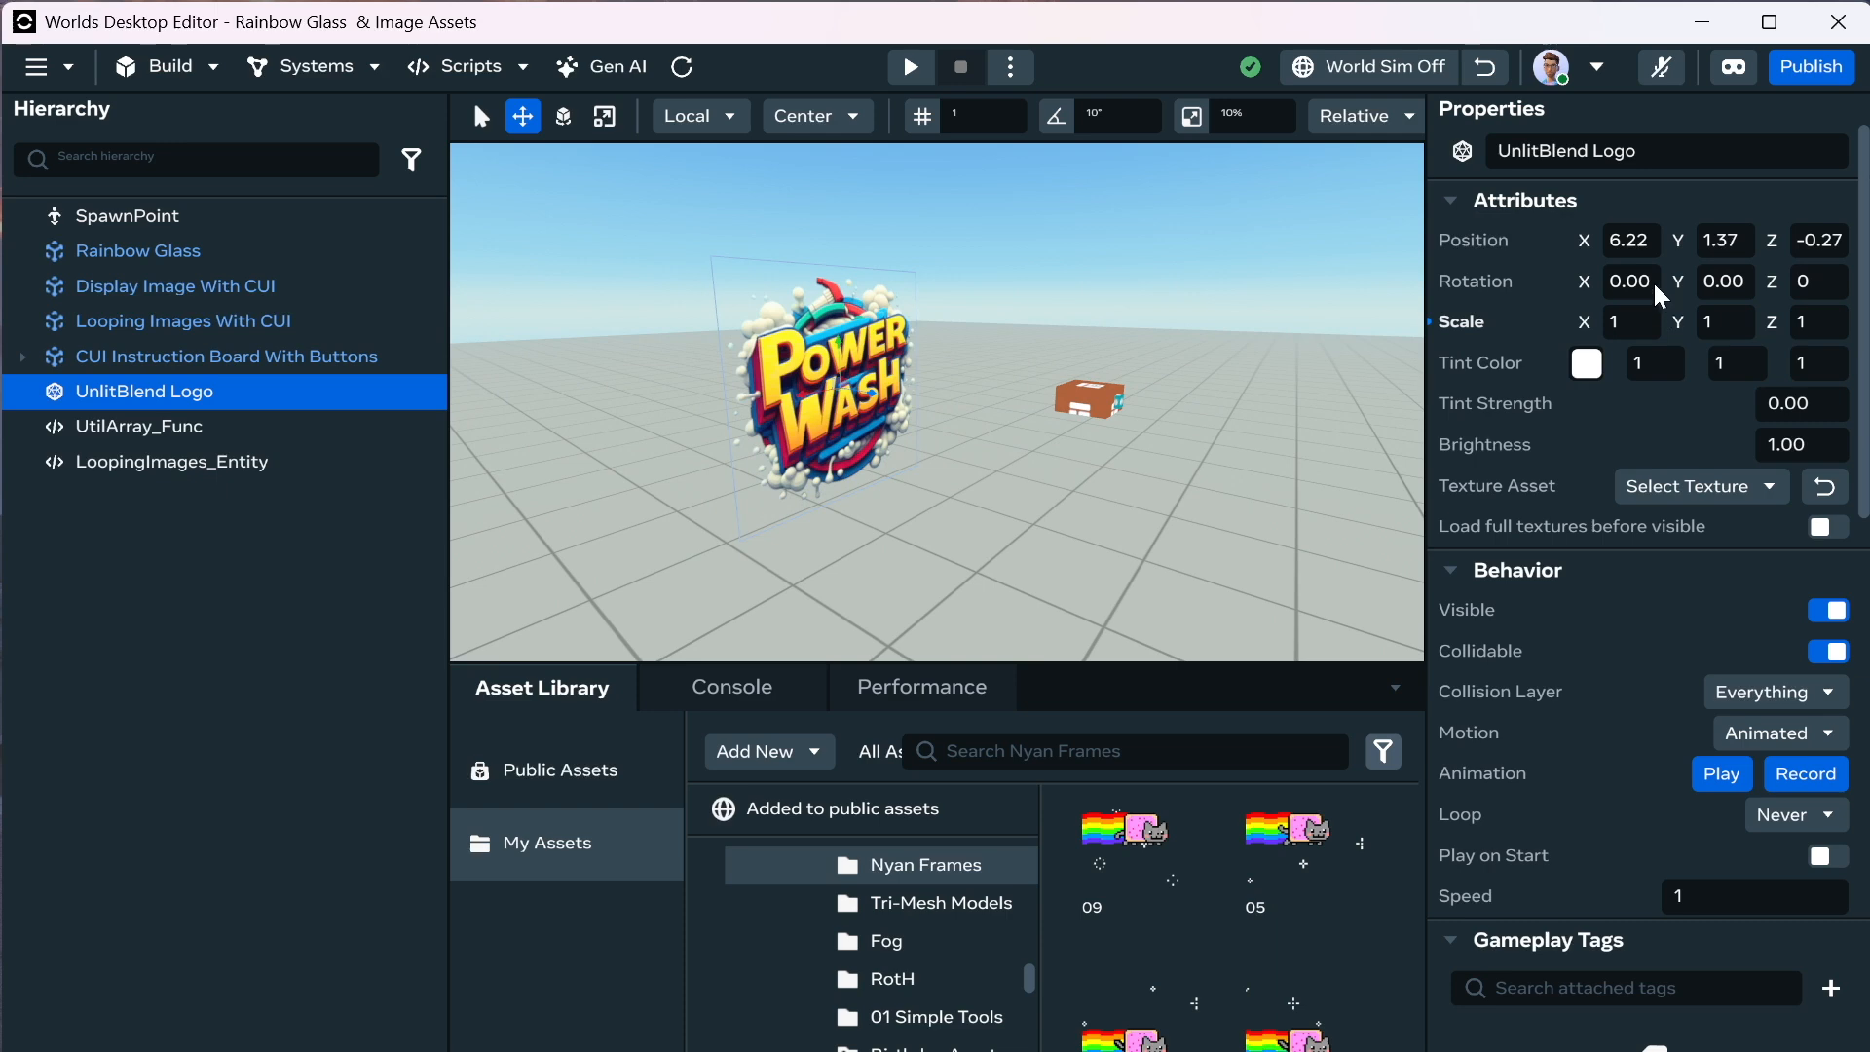
click(1637, 252)
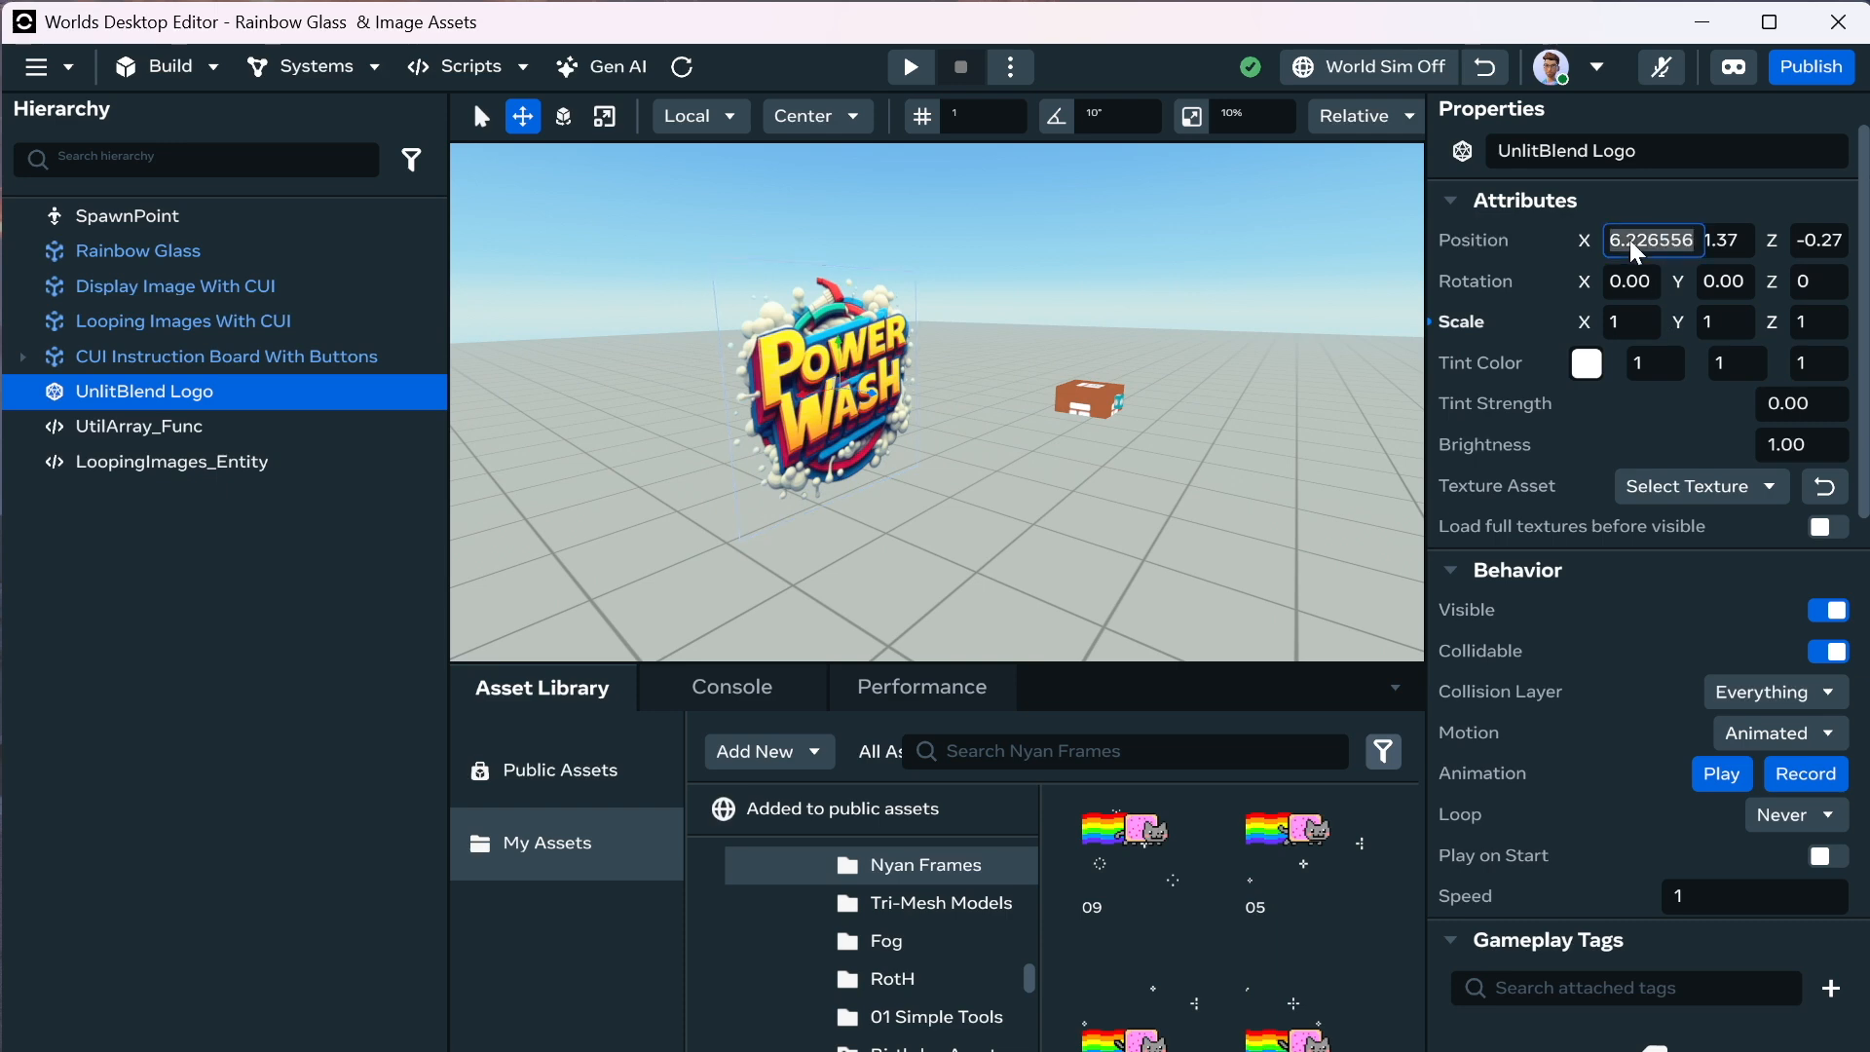
click(279, 360)
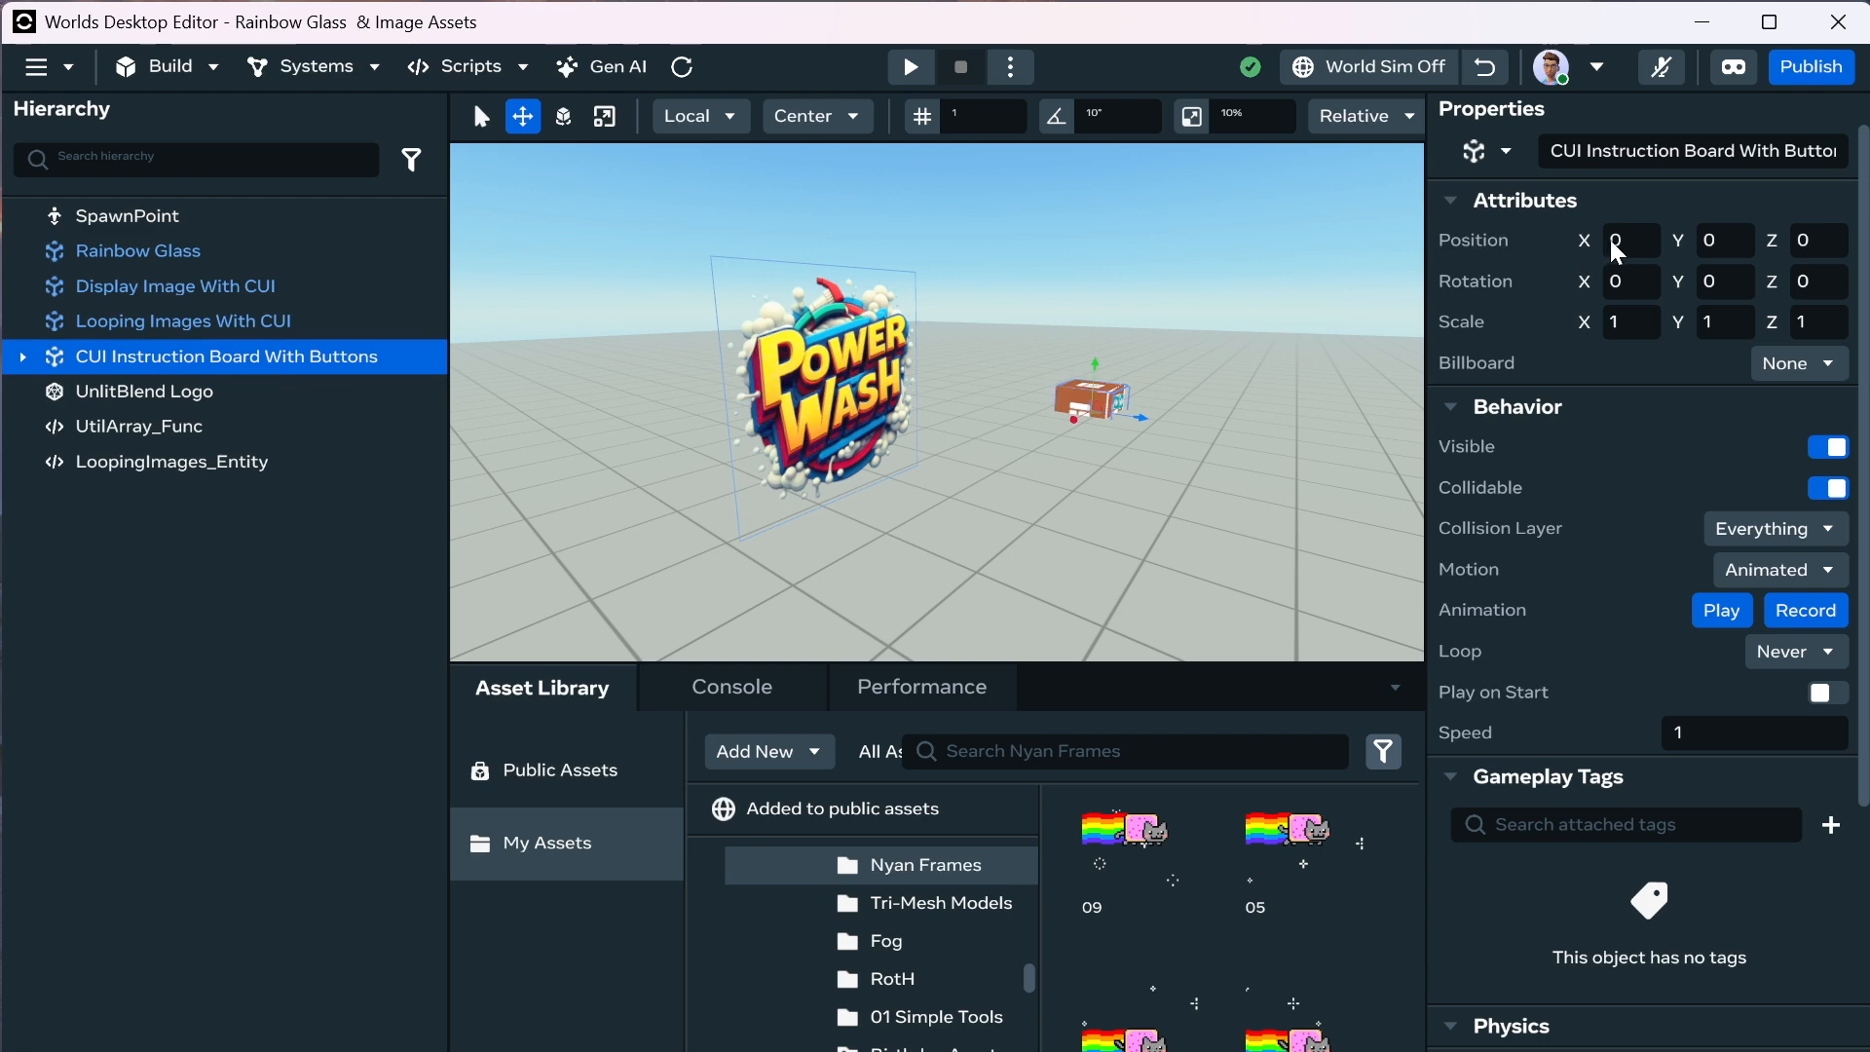
drag(1149, 420, 1188, 390)
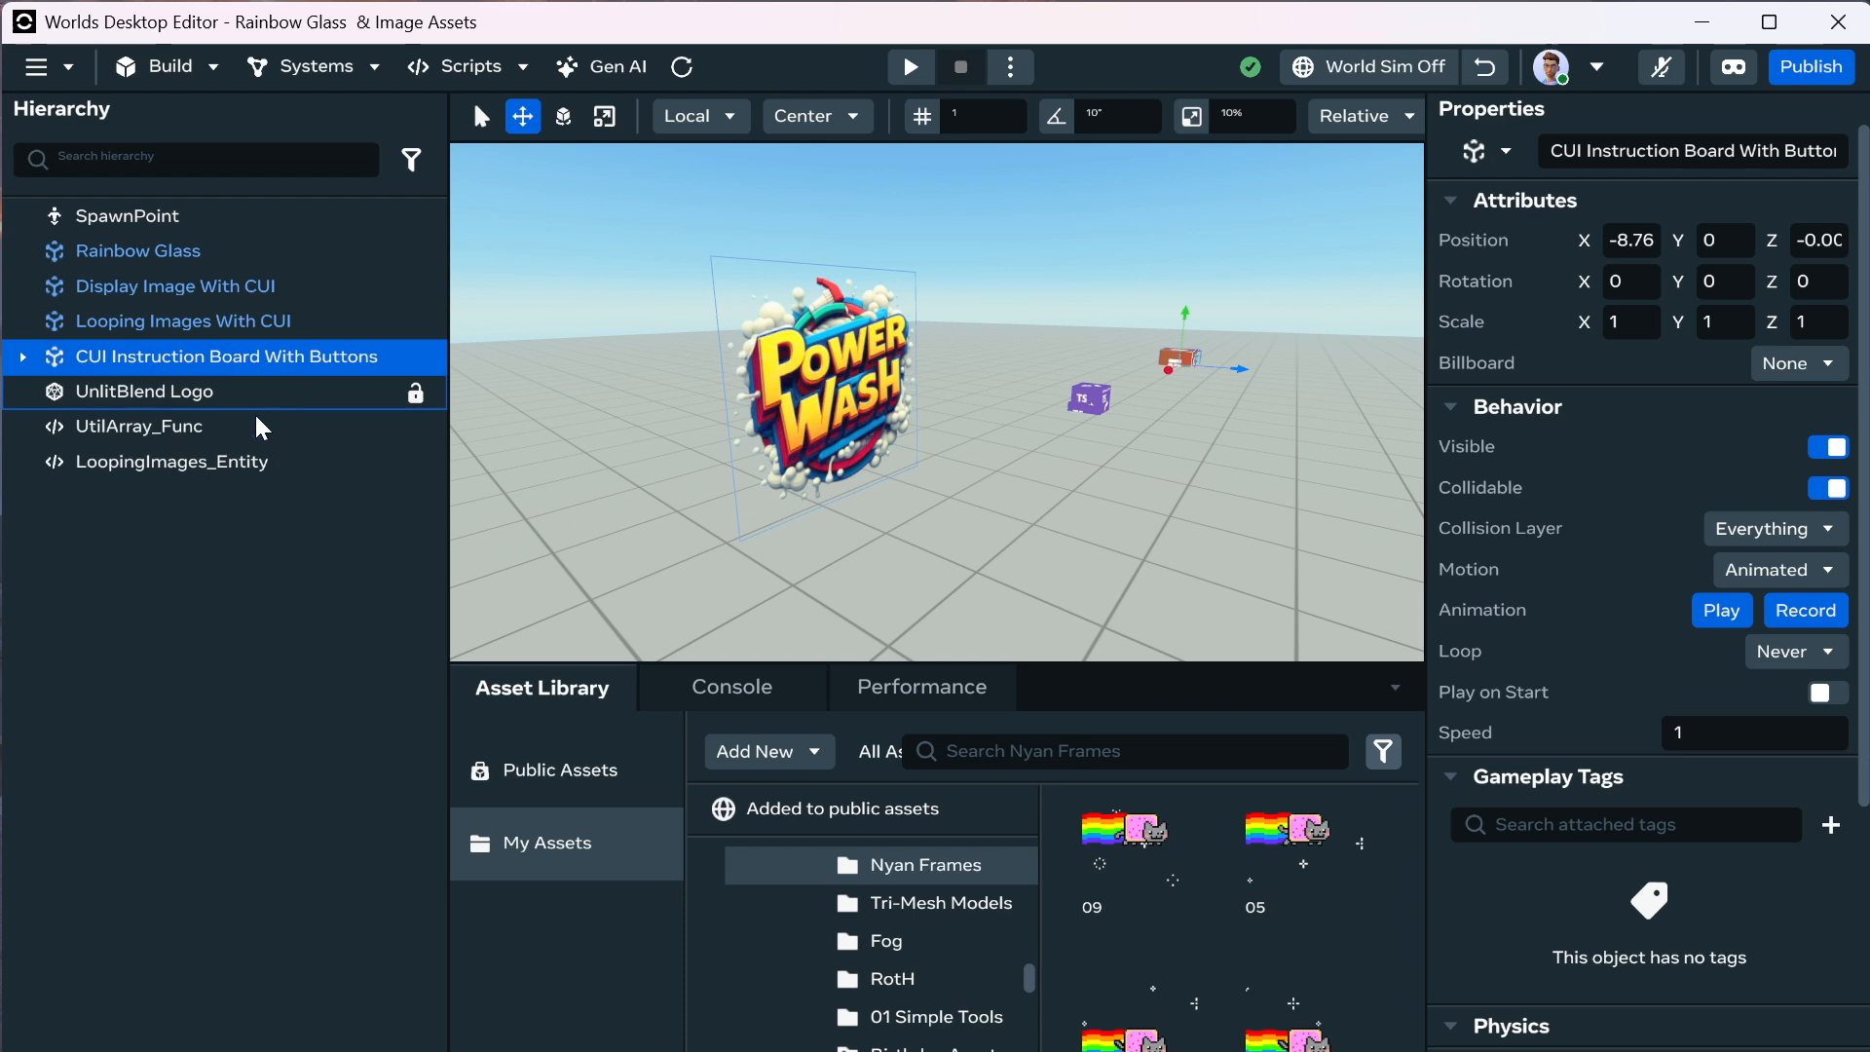
Set the position of UnlitBlend Logo to X 0, Y 0, Z 0.
click(214, 481)
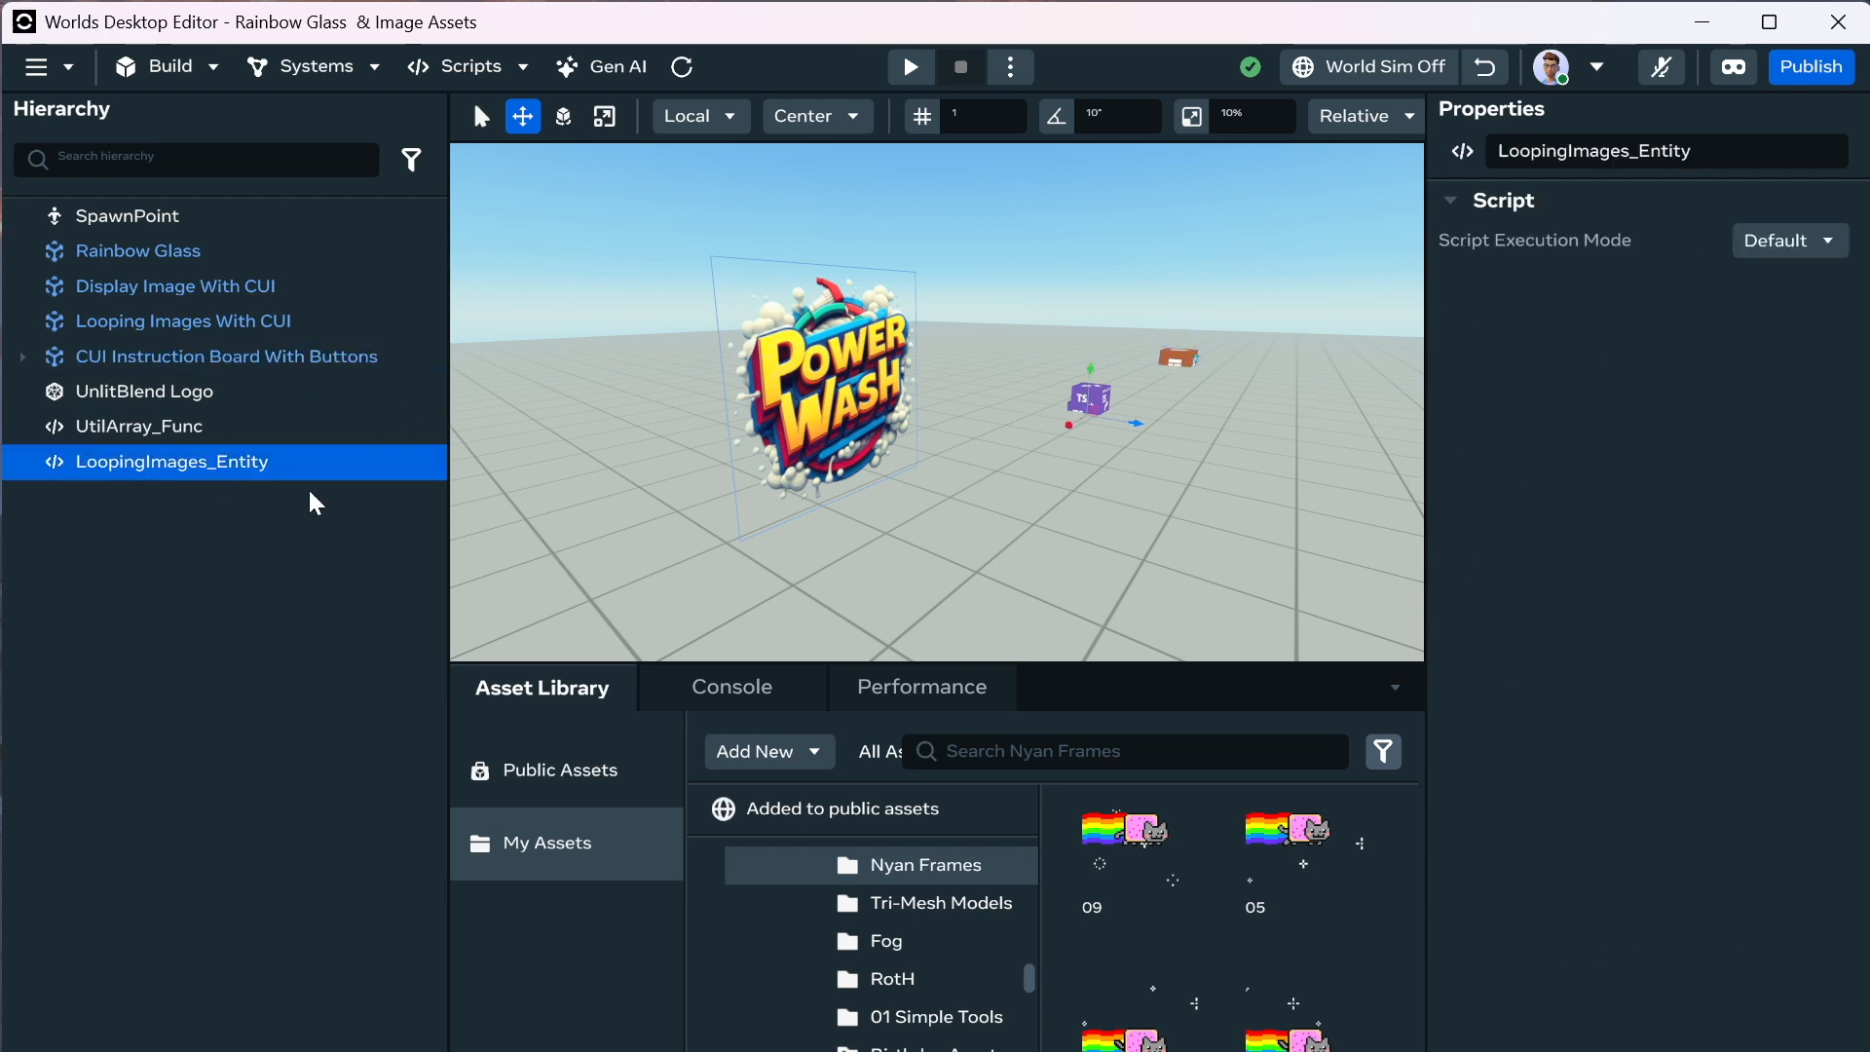
click(197, 395)
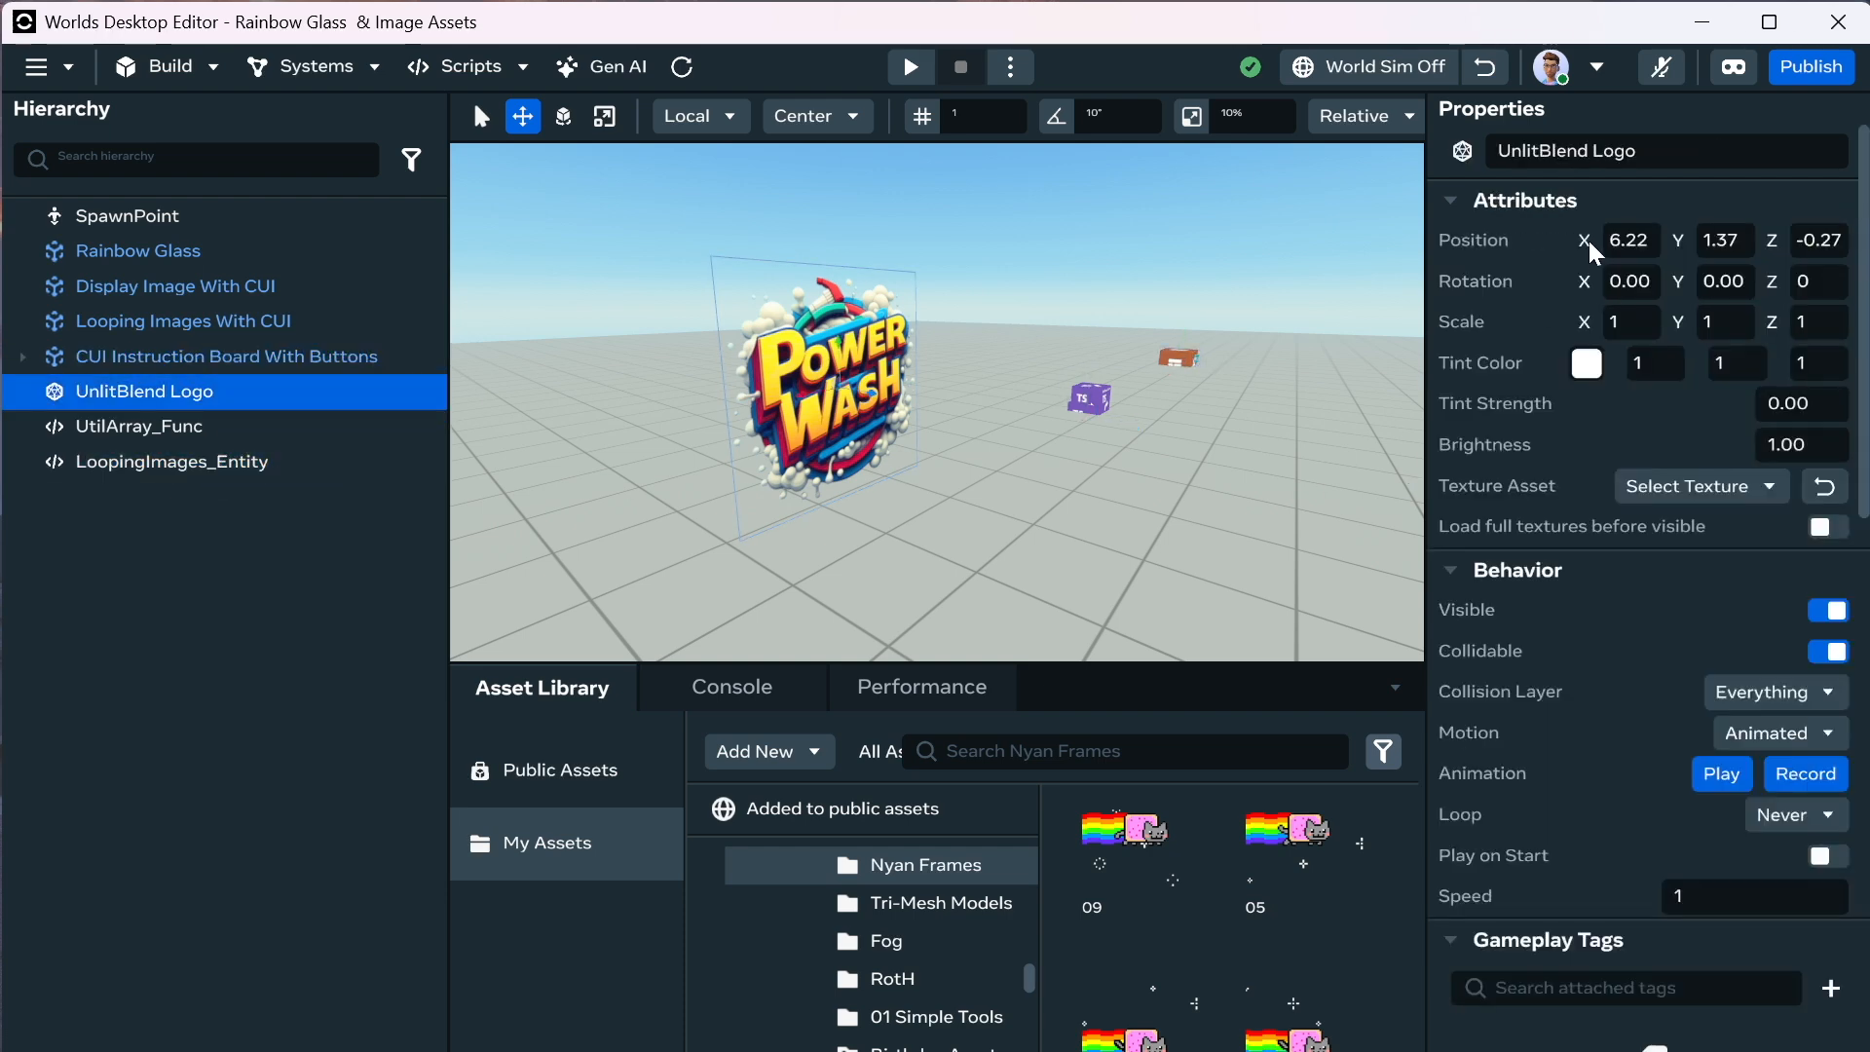
click(1642, 231)
text(0)
key(Tab)
text(0)
key(Tab)
text(0)
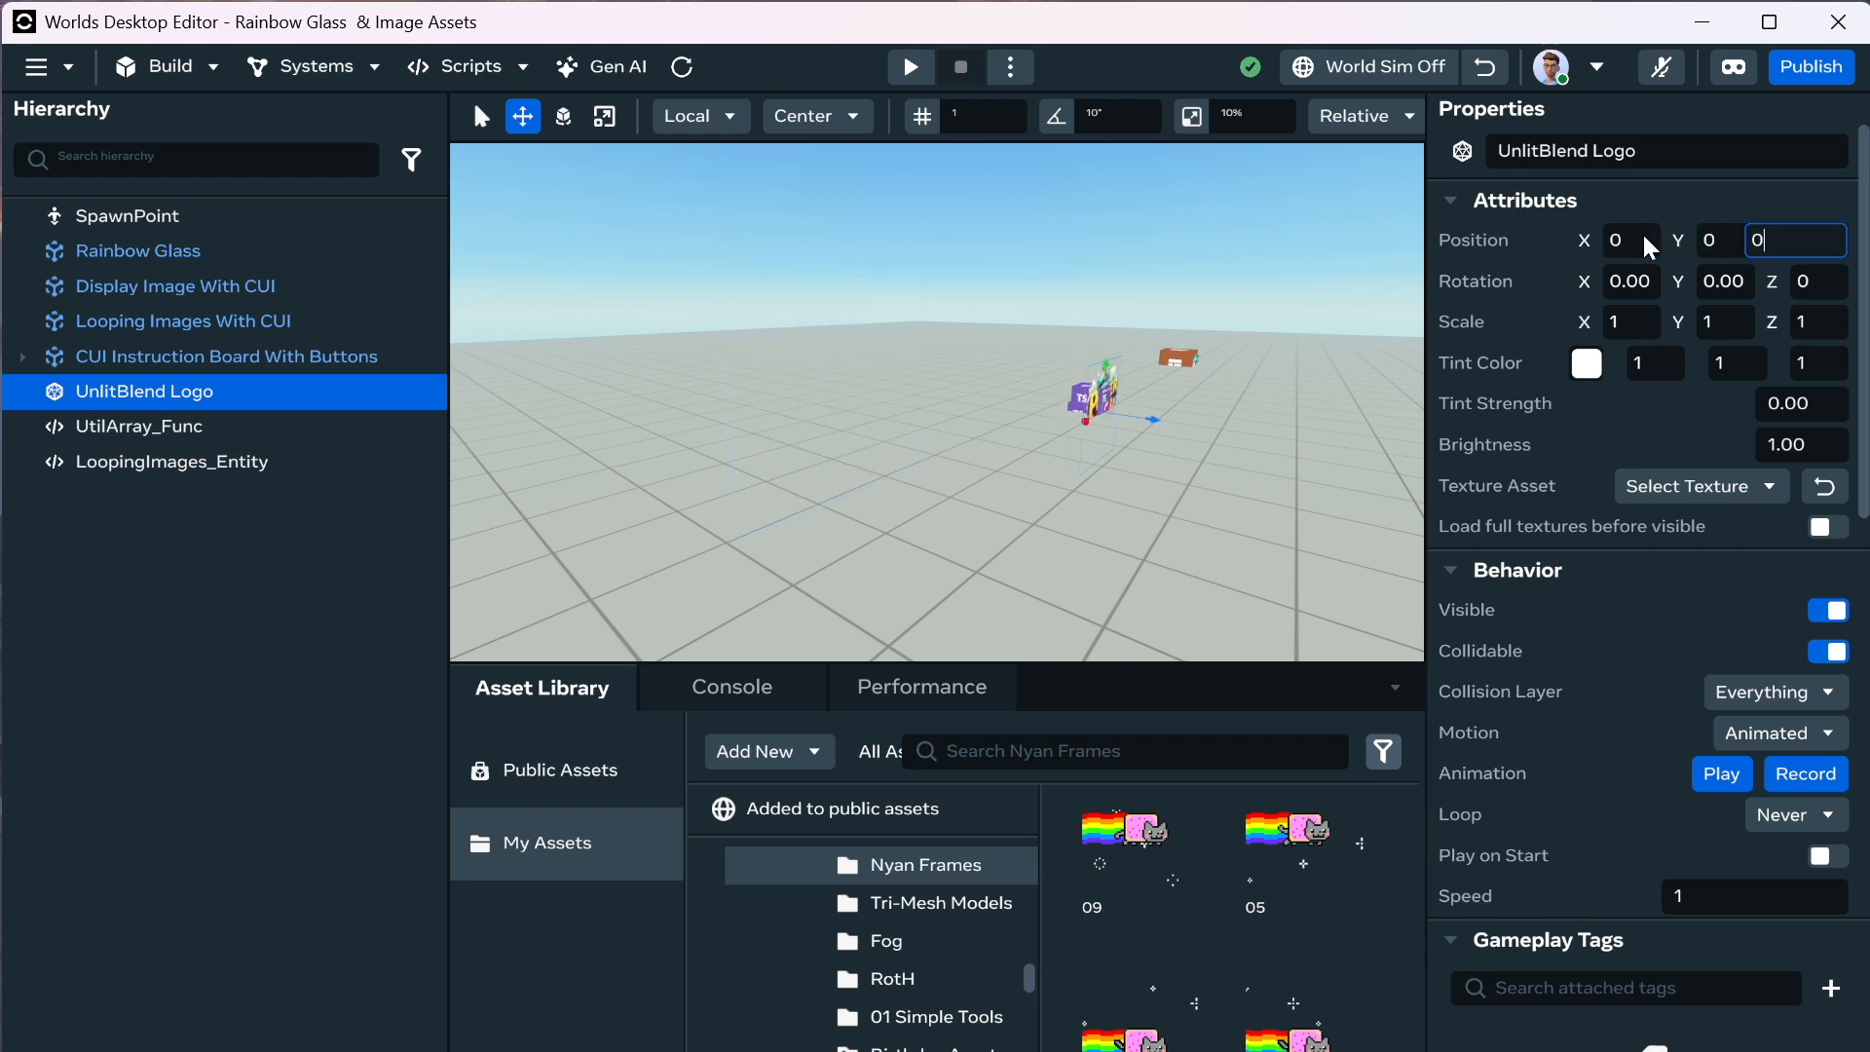
click(1516, 282)
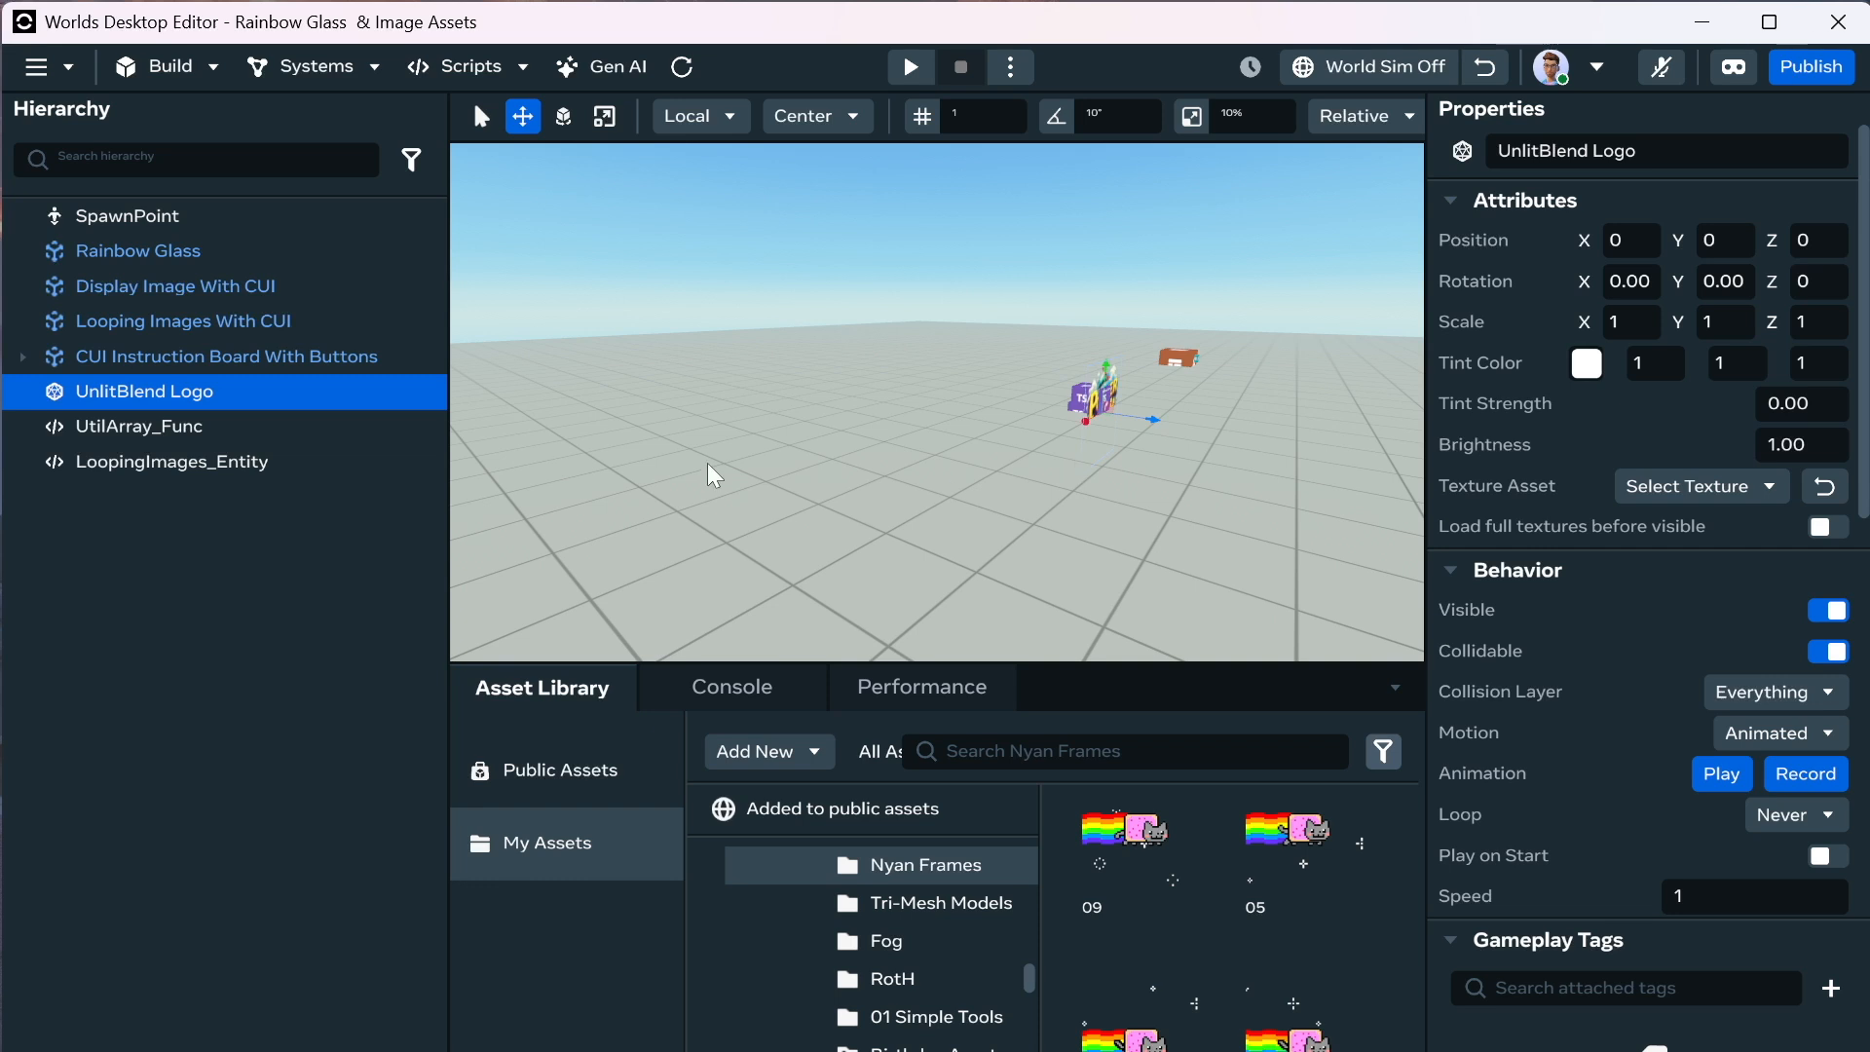
Shift UnlitBlend Logo slightly behind the script gizmos, to about Z -0.17.
right_drag(828, 482, 1037, 374)
scroll(1043, 387, up, 5)
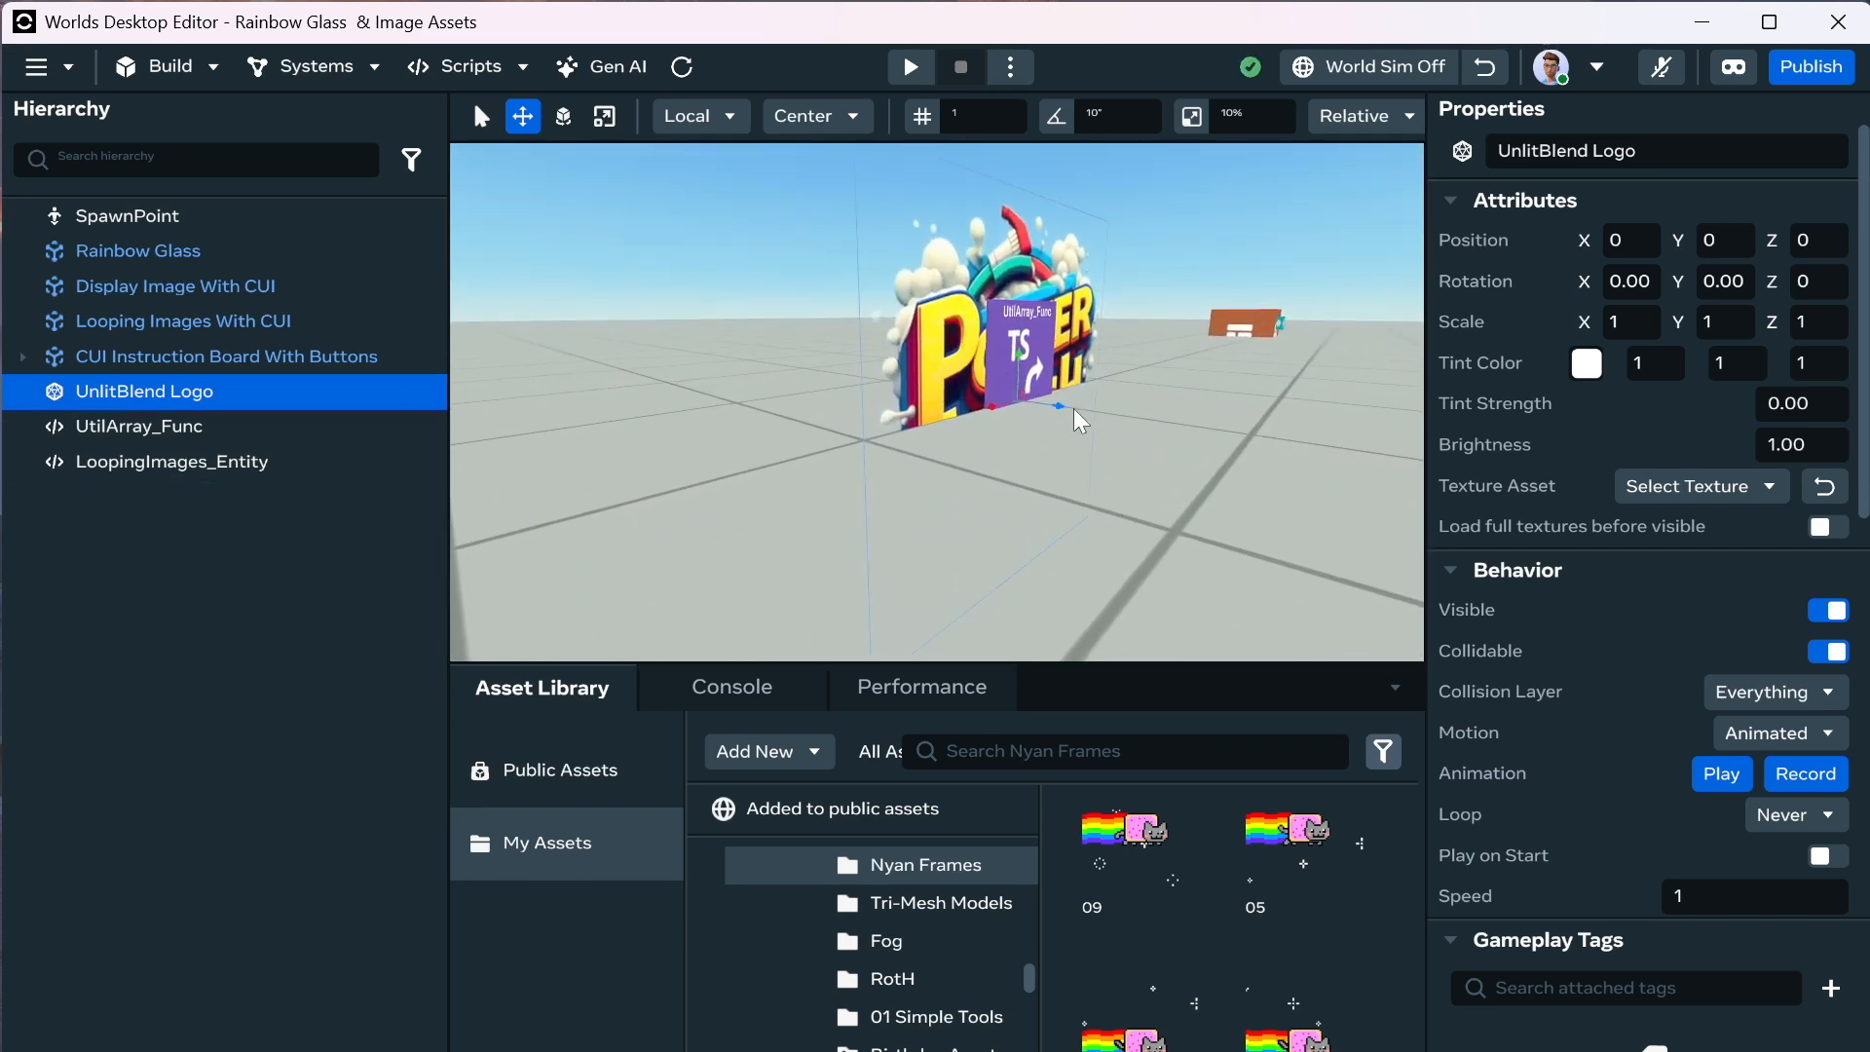
mouse_move(1060, 406)
mouse_down()
mouse_move(1009, 405)
mouse_move(1025, 411)
mouse_up()
Select UnlitBlend Logo, UtilArray_Func and LoopingImages_Entity together, raise them above the ground and focus on them.
shift+click(282, 454)
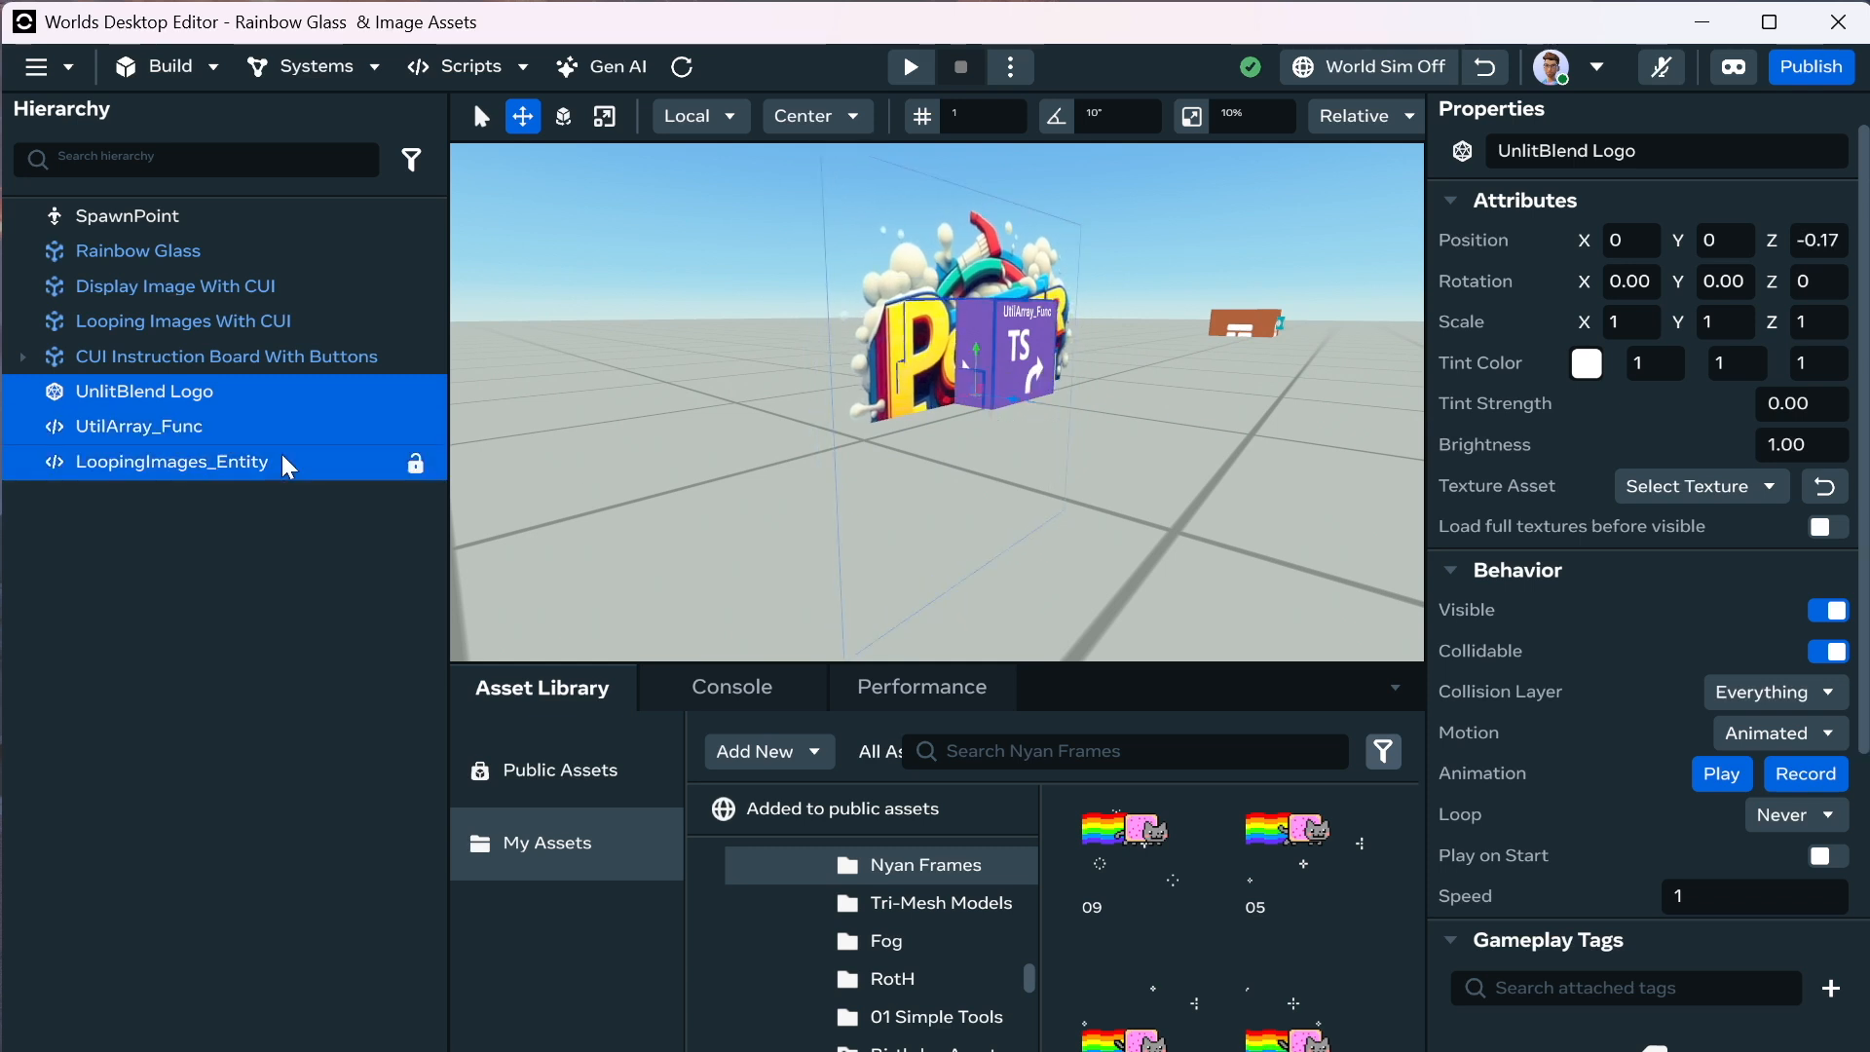
drag(978, 349, 1008, 91)
key(f)
right_drag(902, 429, 786, 428)
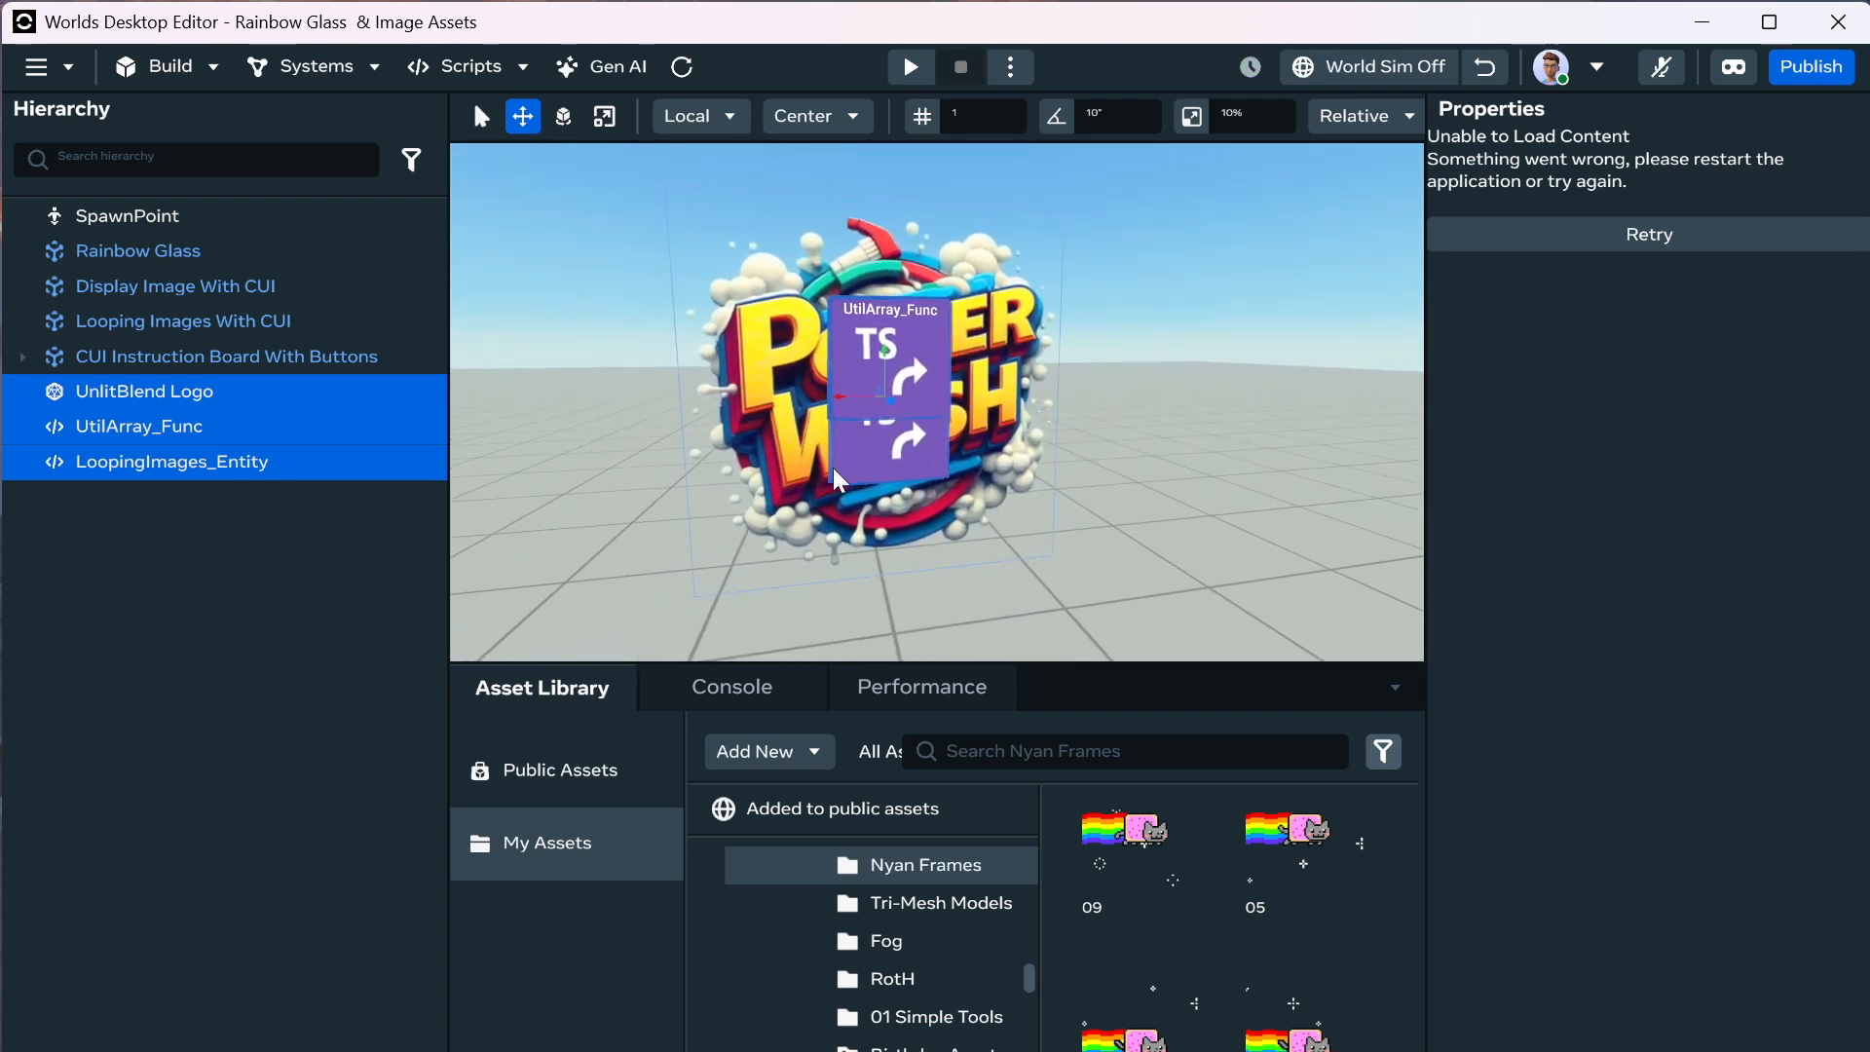
Create a Template Asset named Looping Images from the three selected objects in the My Assets folder.
right_click(148, 454)
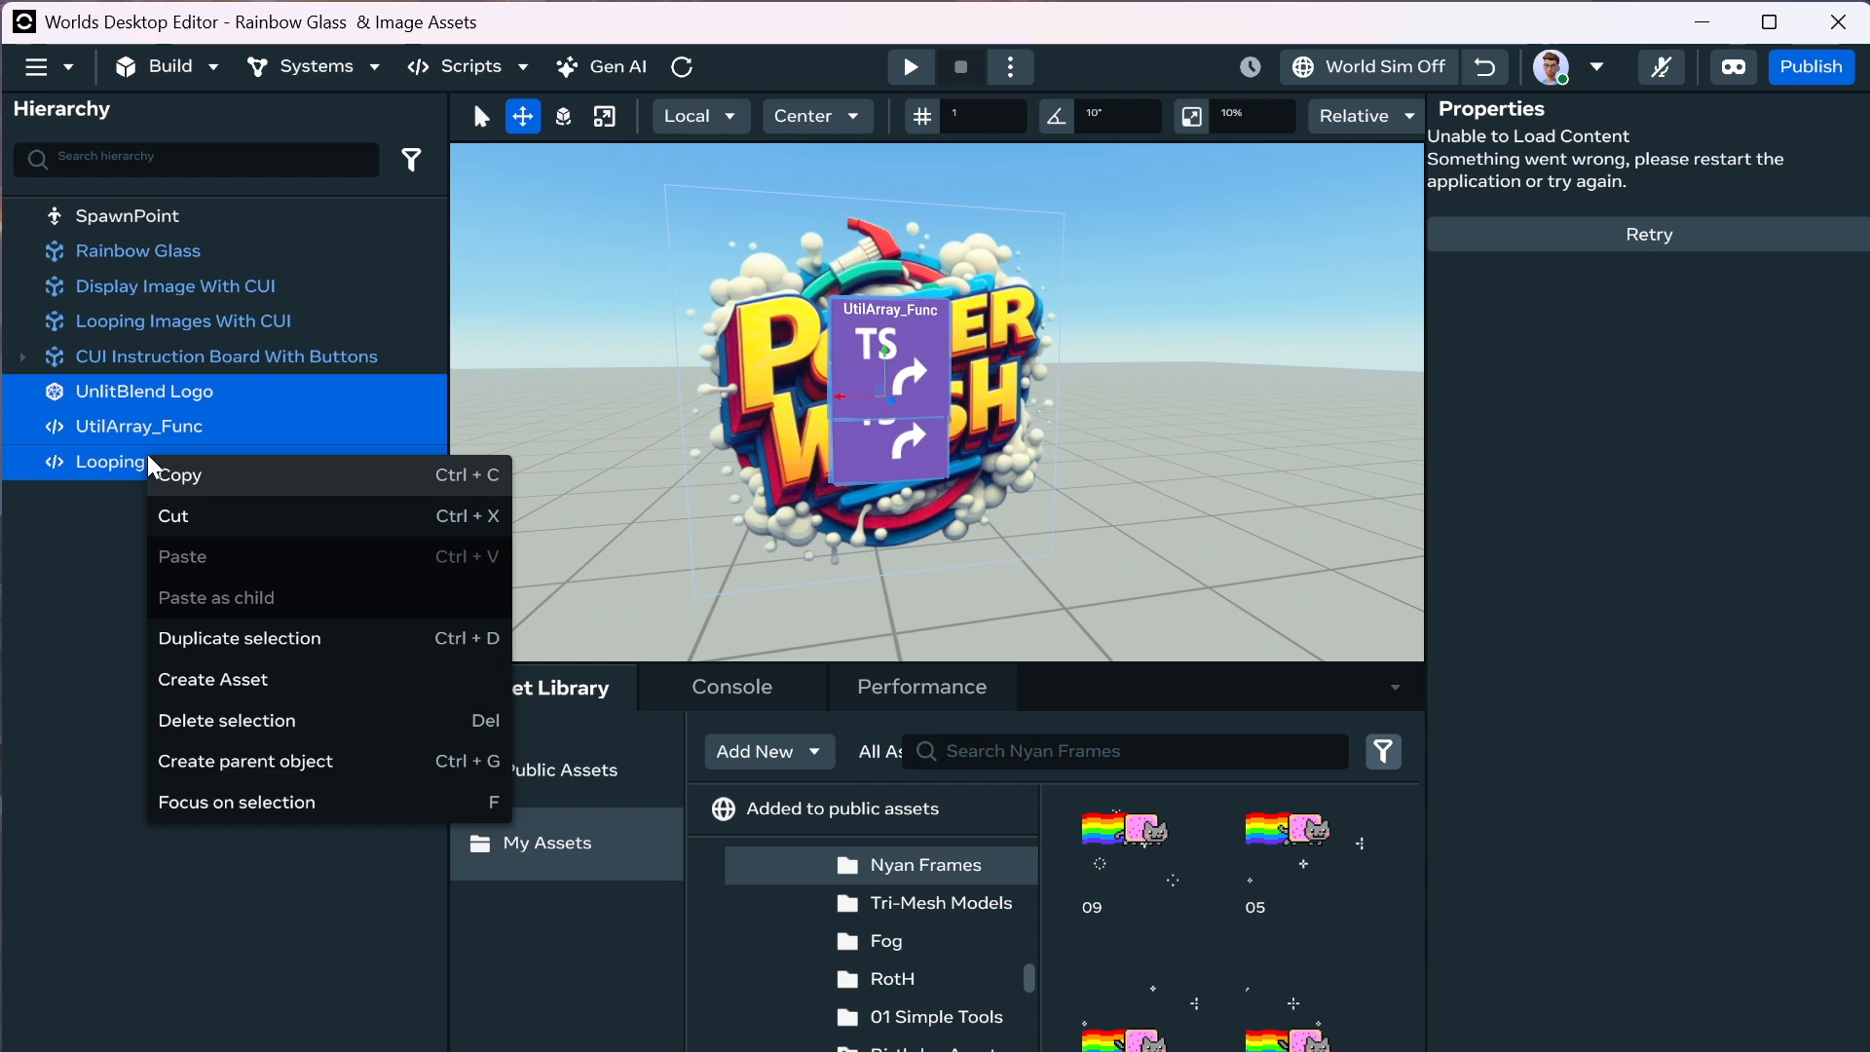
click(229, 673)
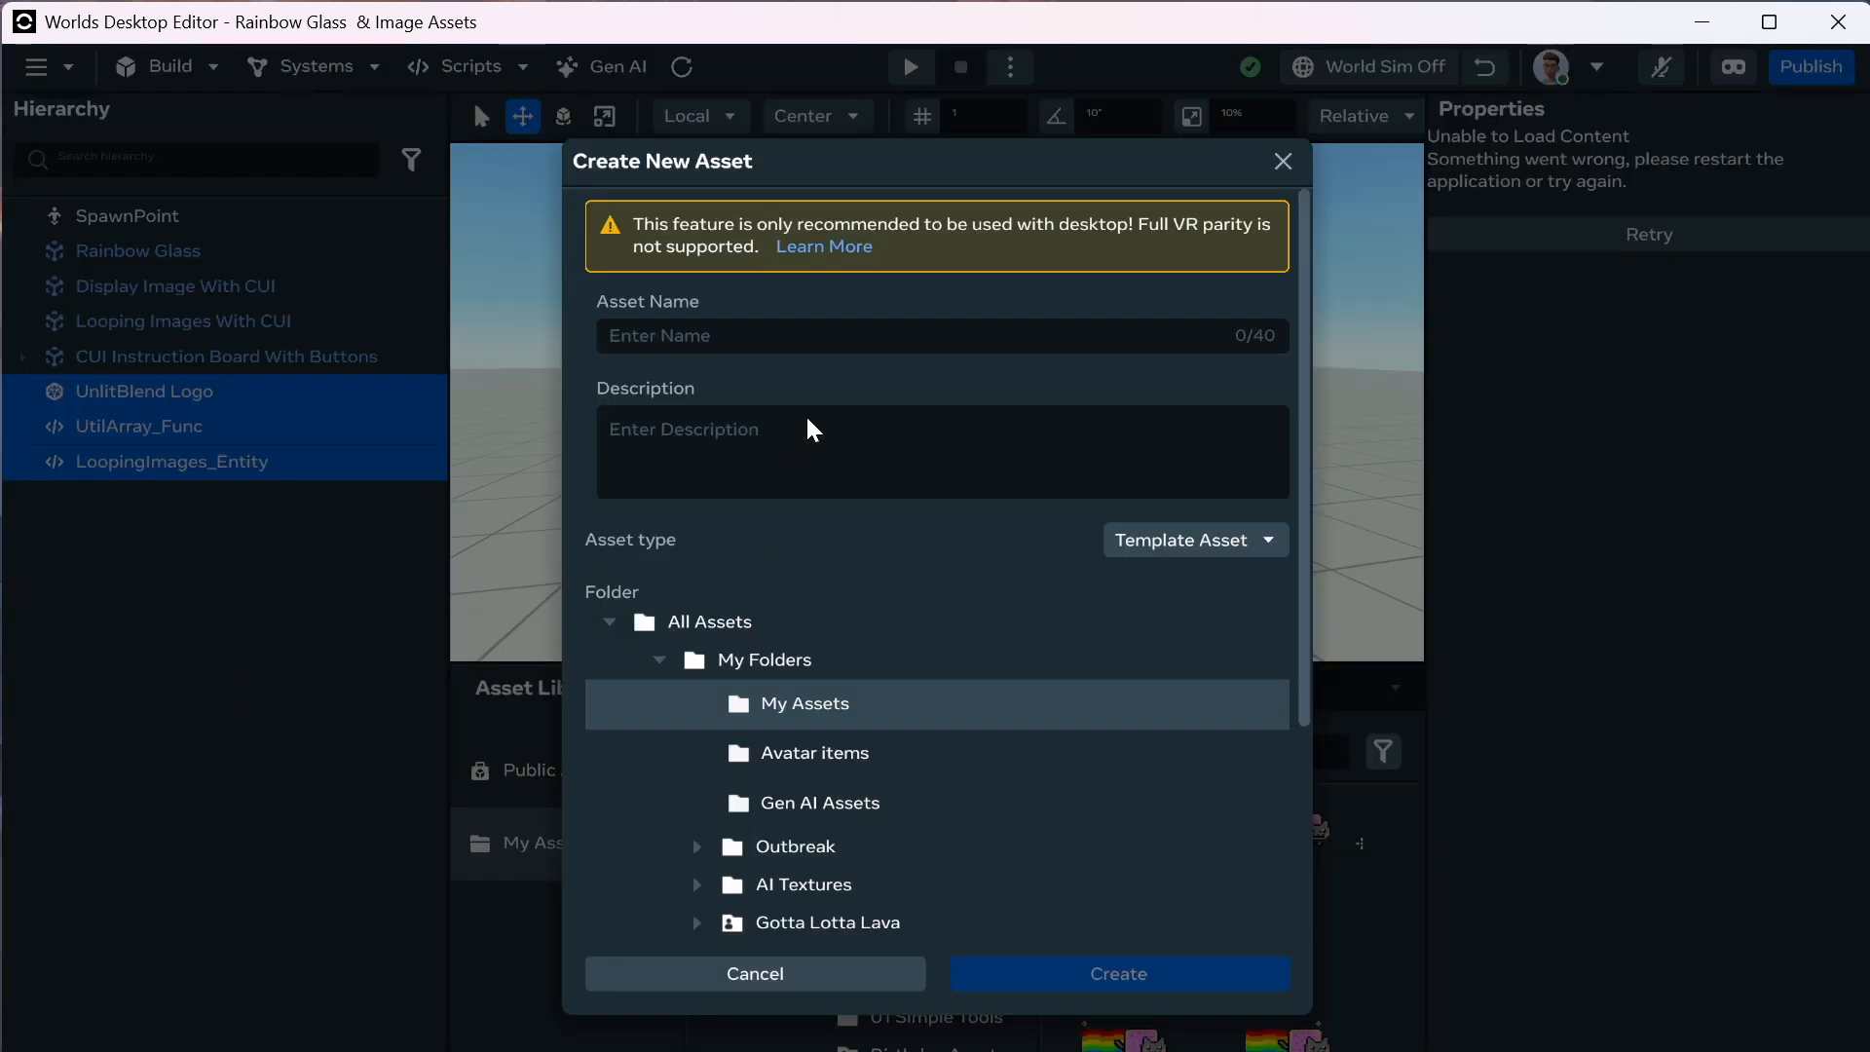
click(716, 339)
text(1)
key(BackSpace)
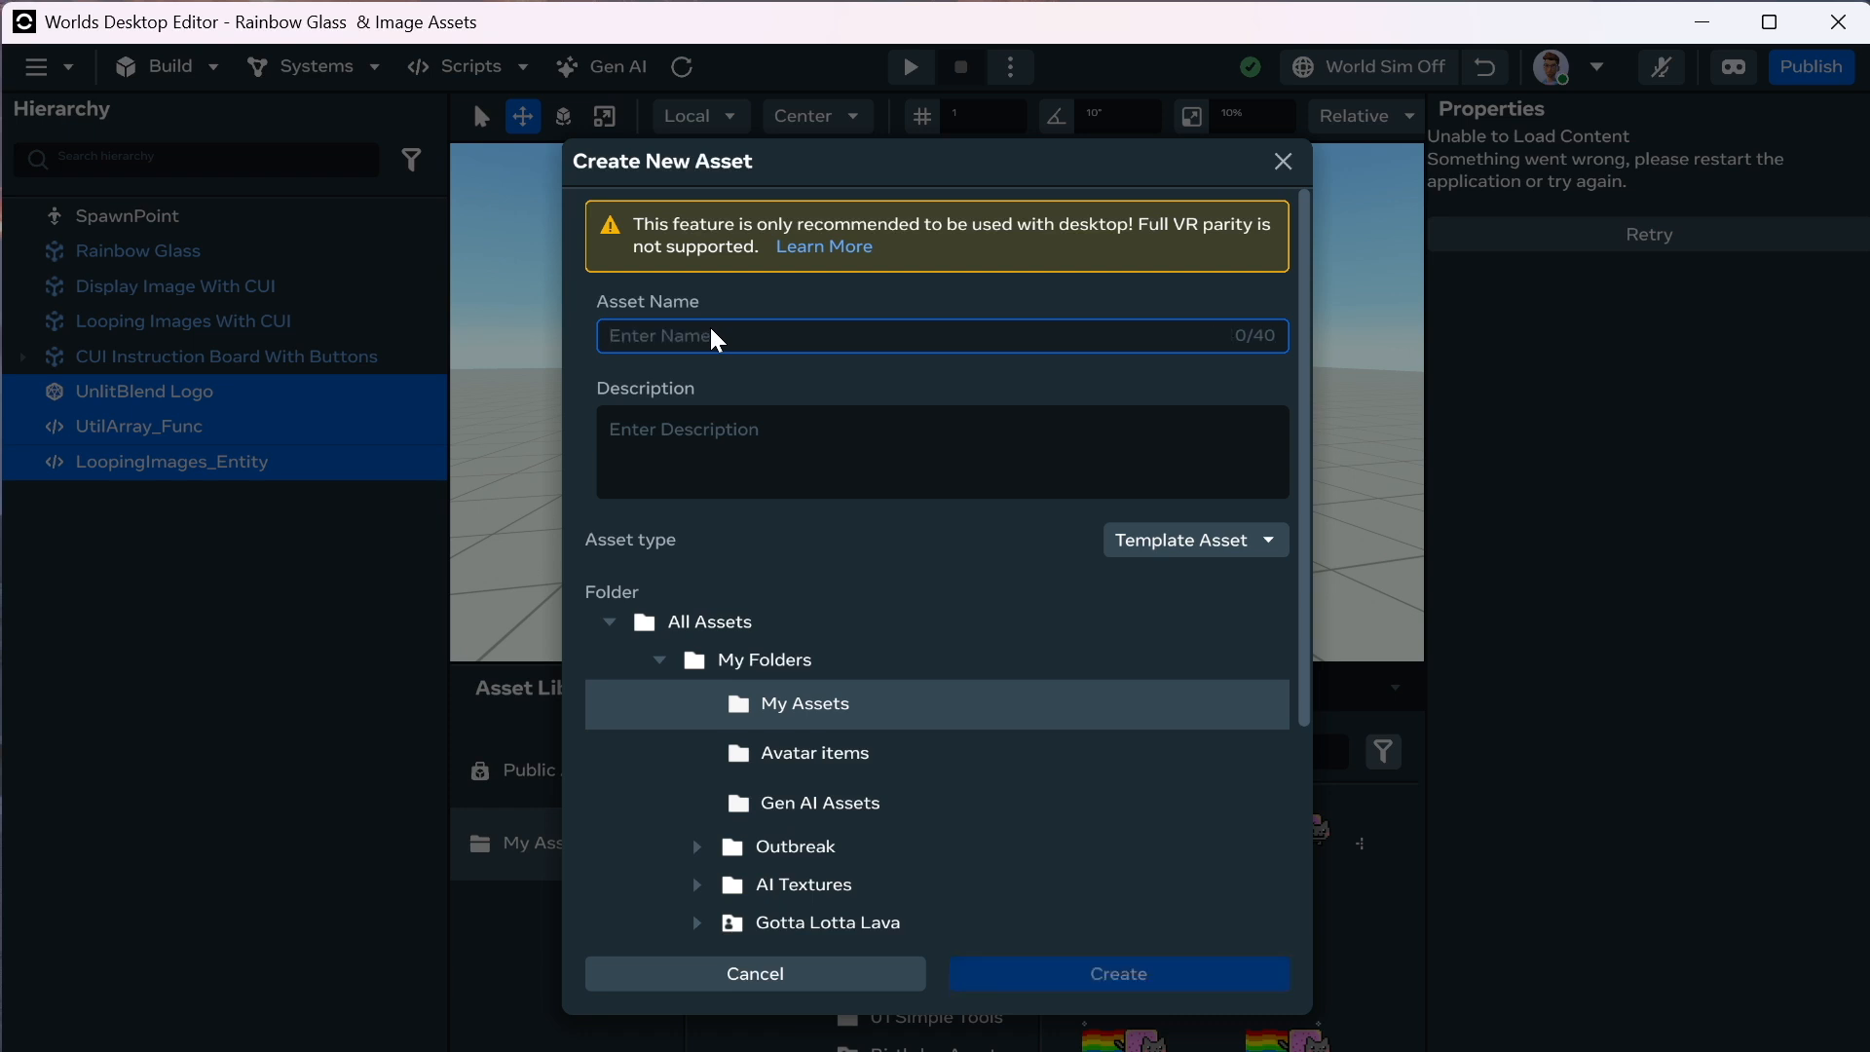
text(Looping Images)
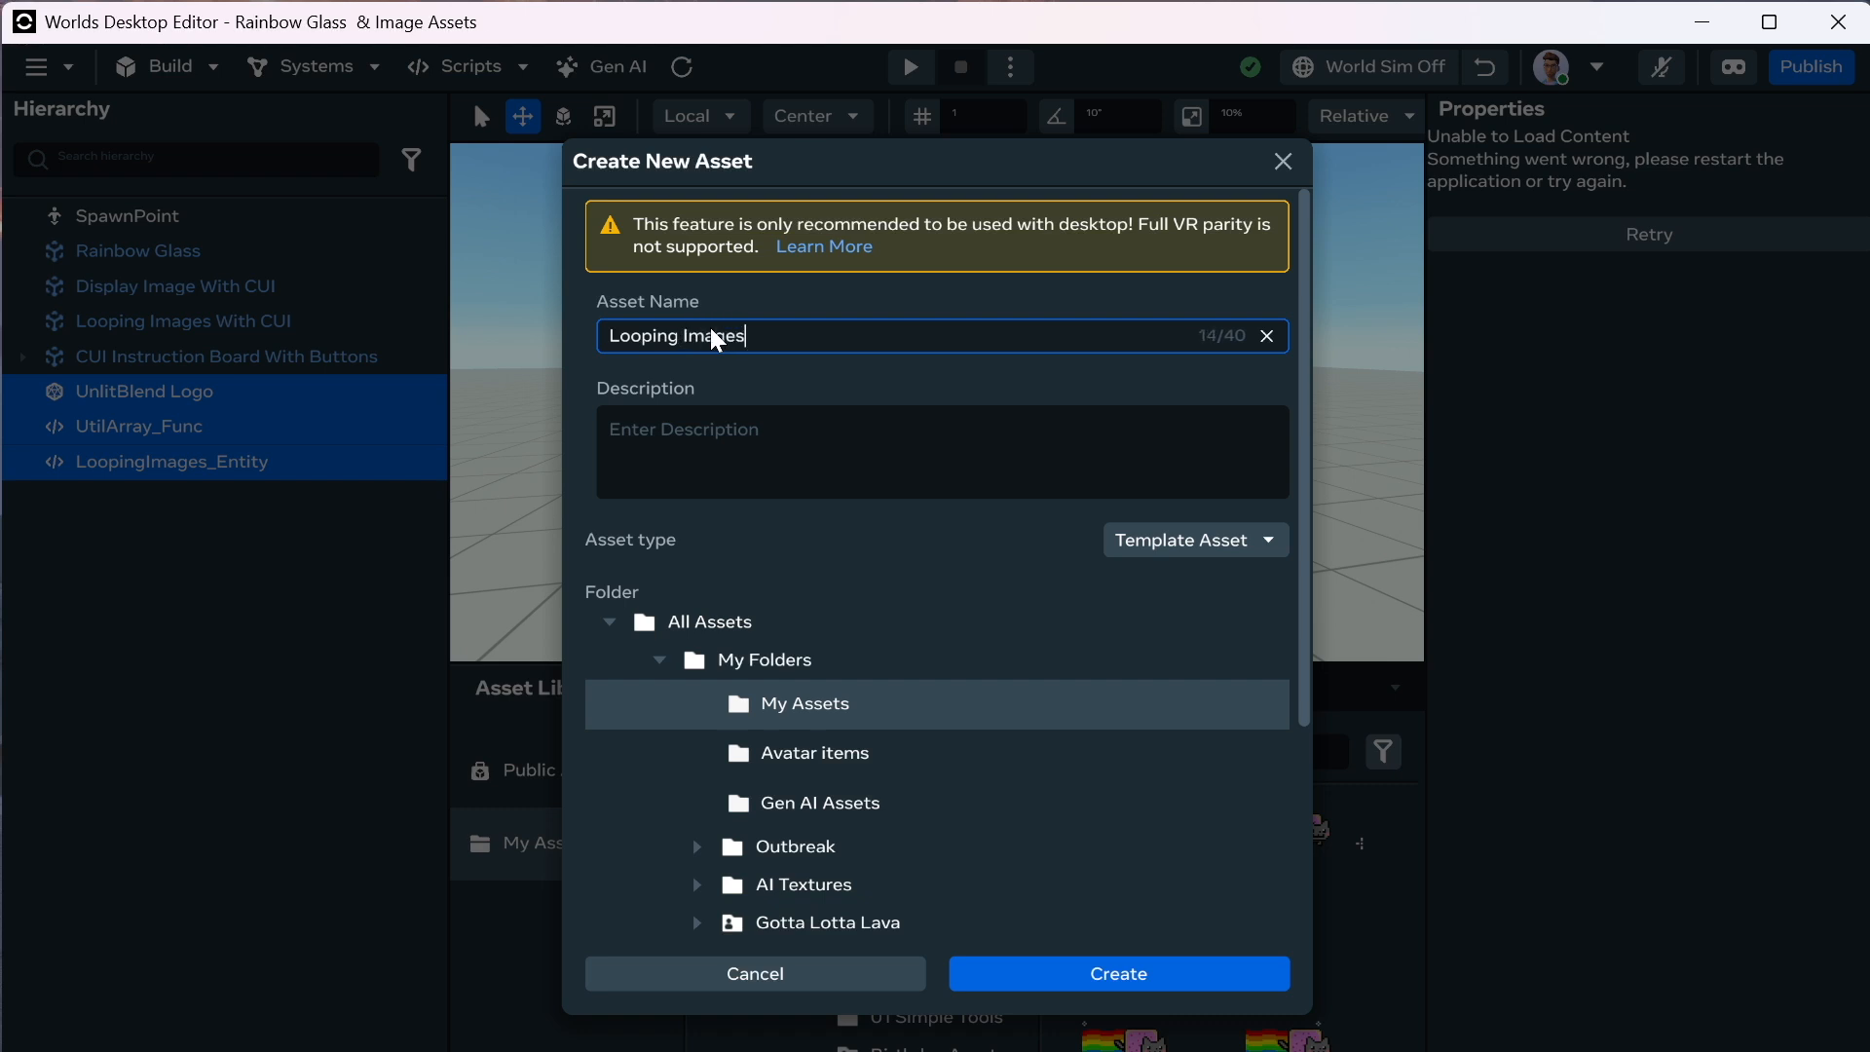
click(1190, 969)
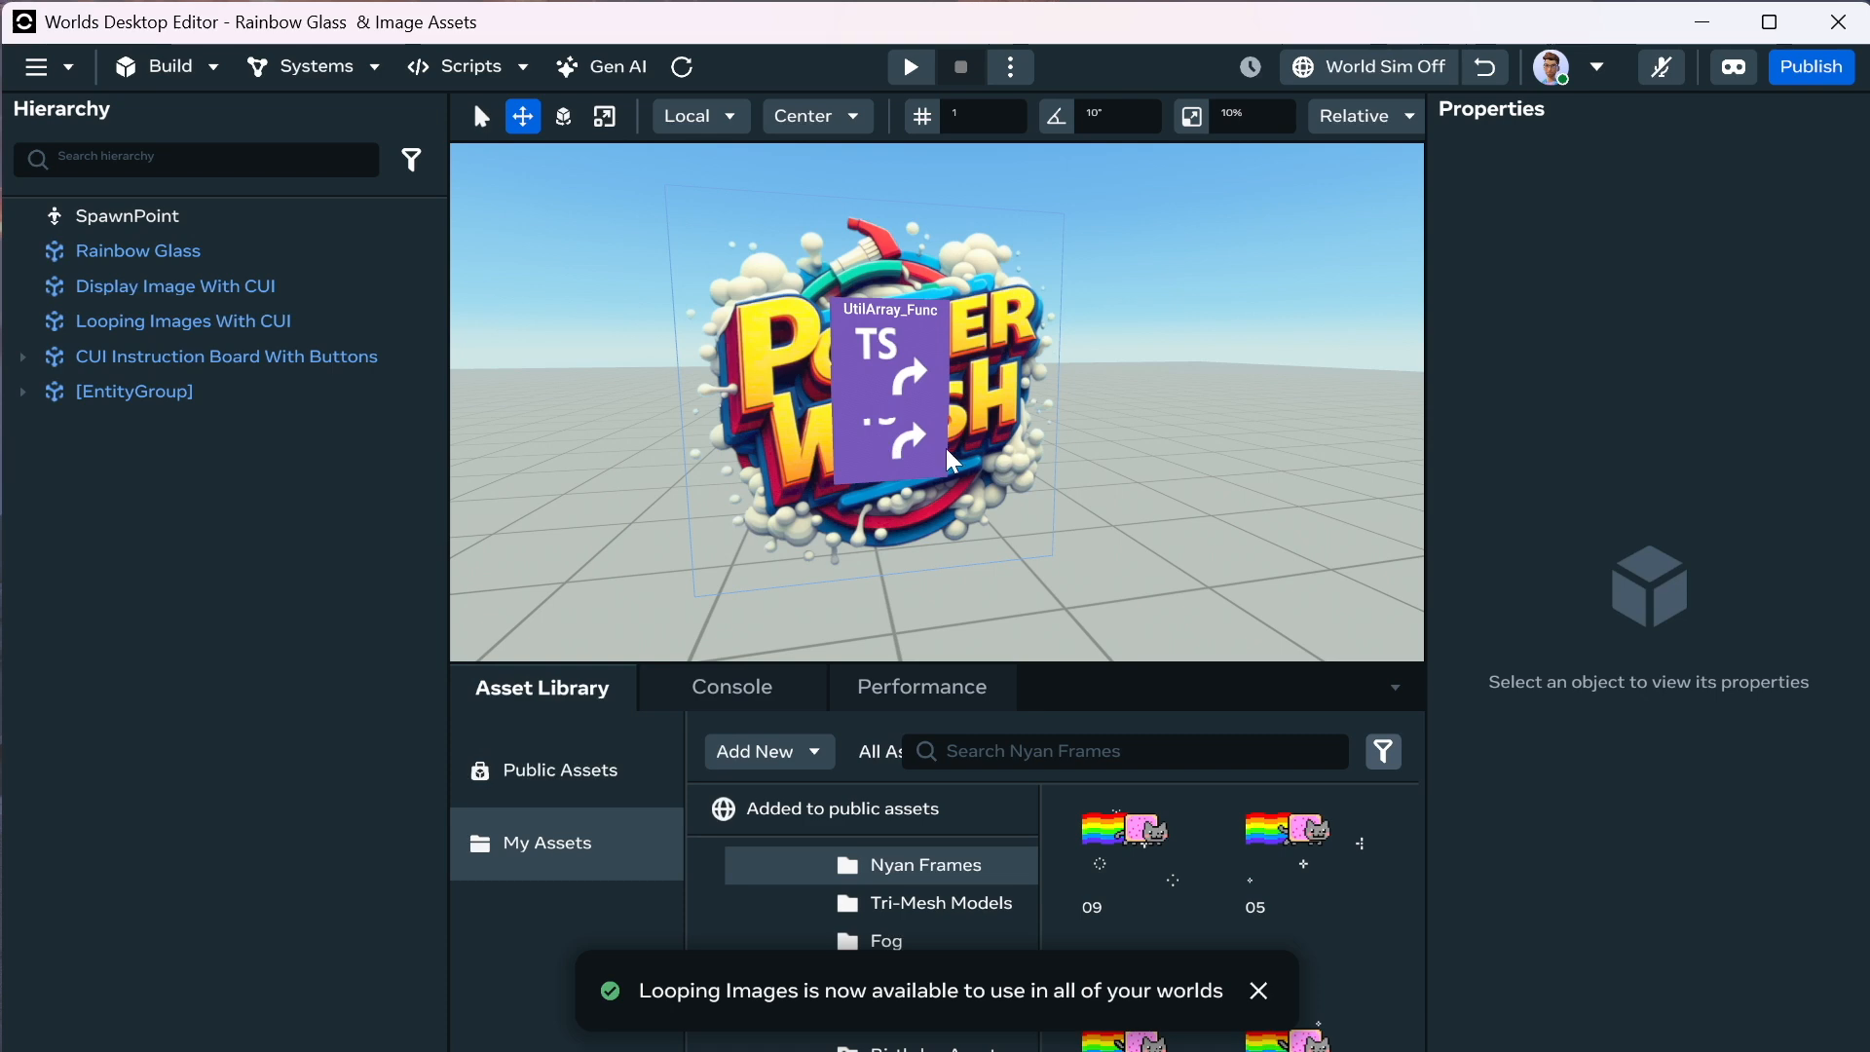
Select the new Looping Images asset in the world and expand it to inspect its child objects.
key(w)
right_drag(922, 442, 891, 429)
key(s)
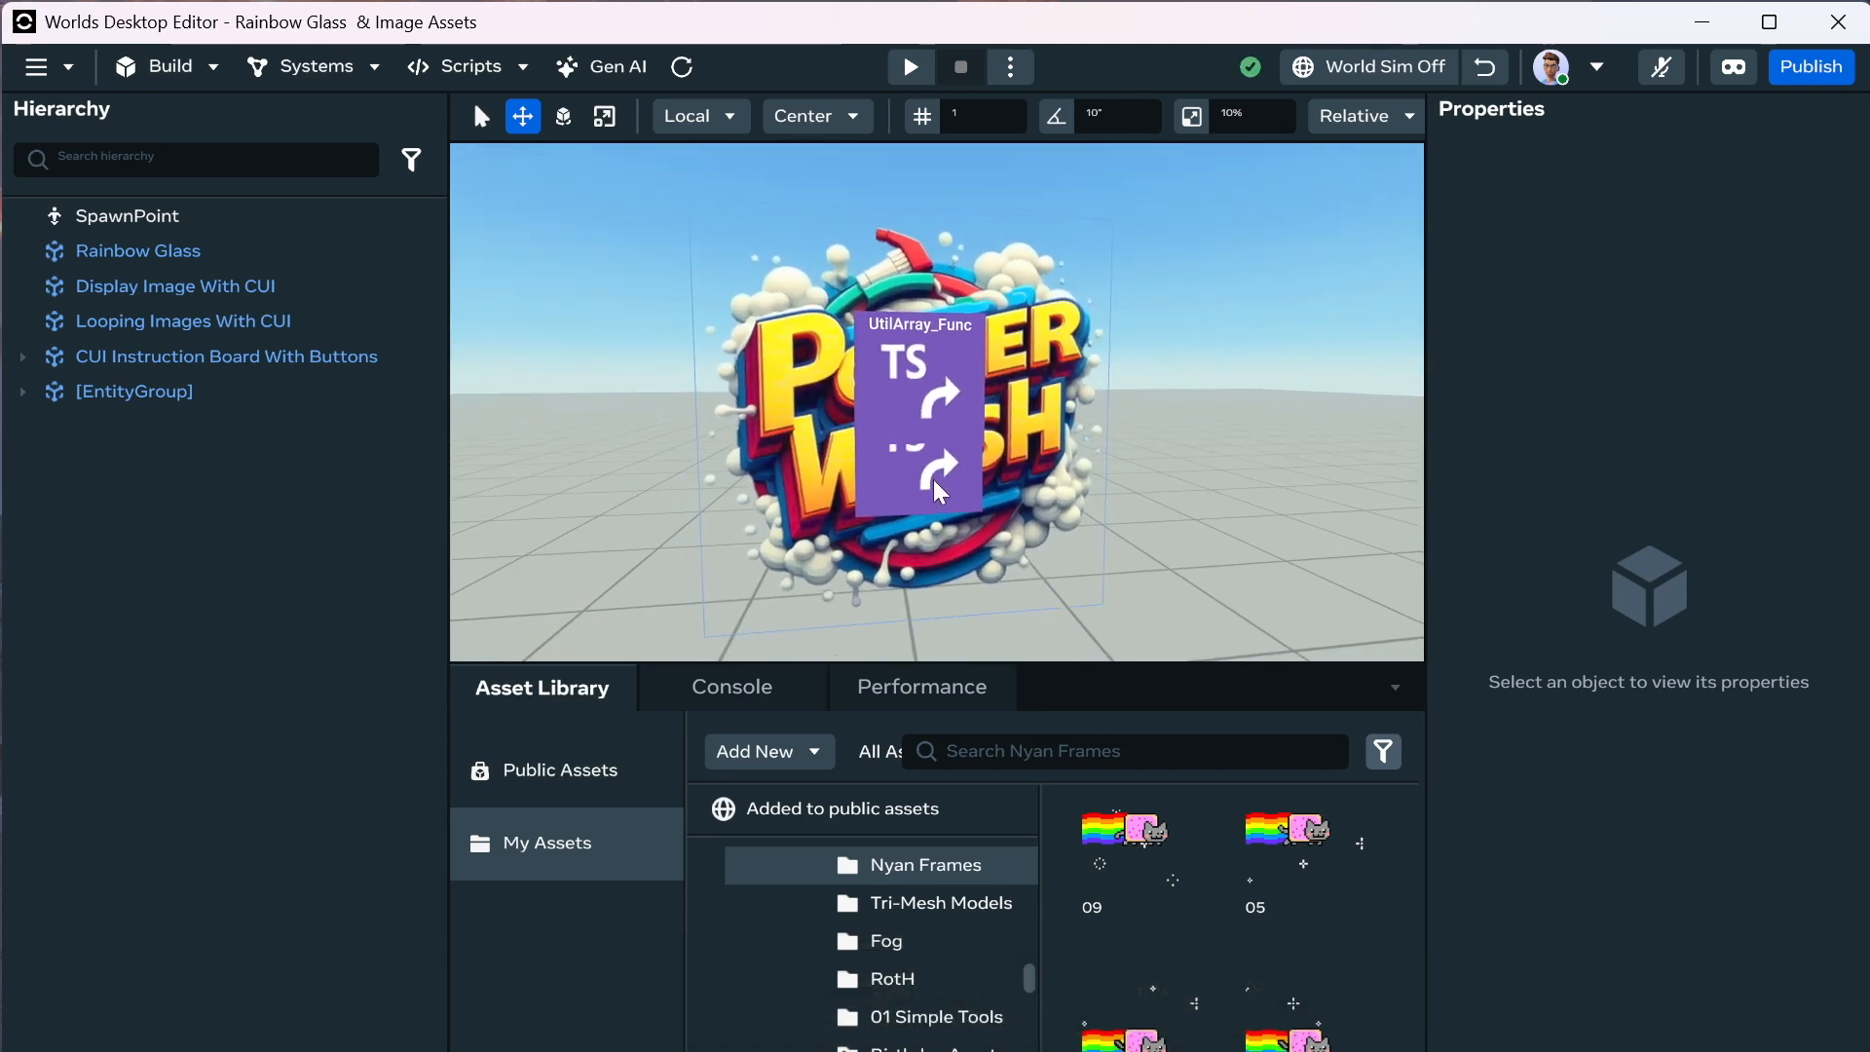
click(938, 487)
click(21, 391)
click(21, 390)
click(21, 391)
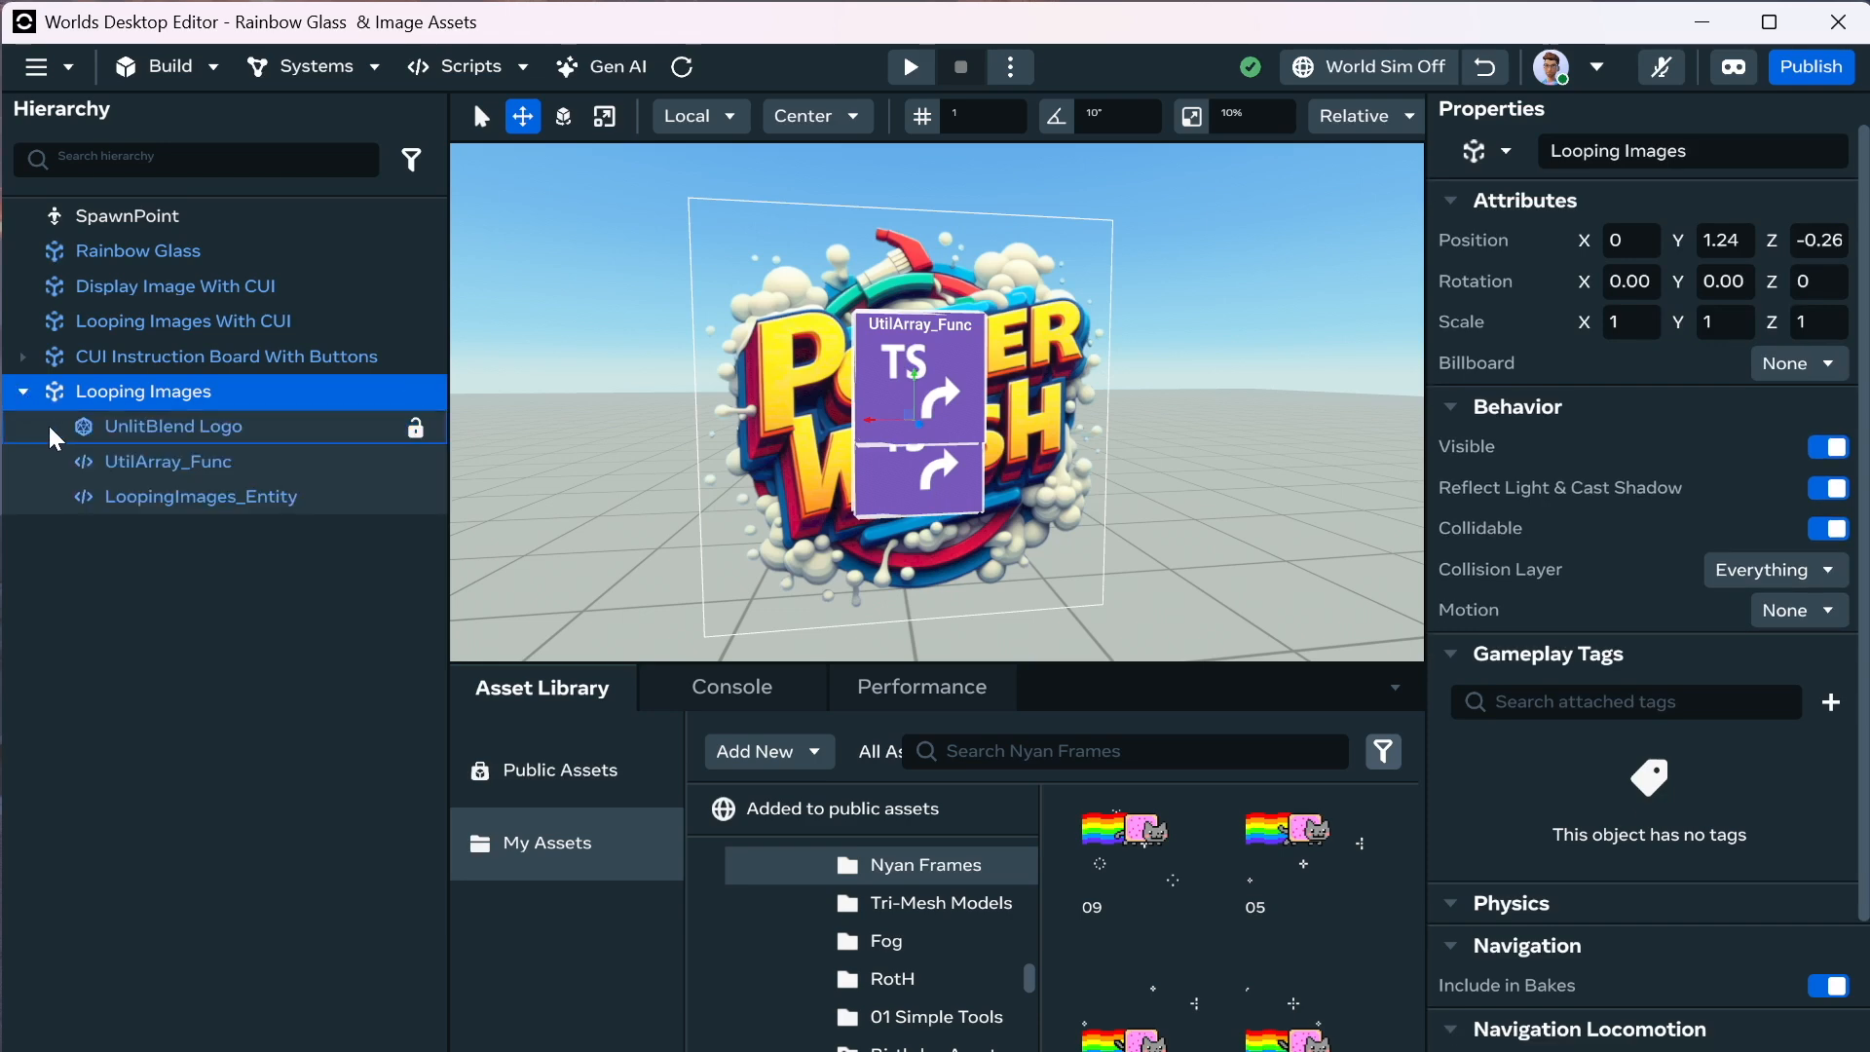
Nudge the UtilArray_Func gizmo slightly so it stops covering the LoopingImages_Entity gizmo's label, and clear the selection.
click(146, 460)
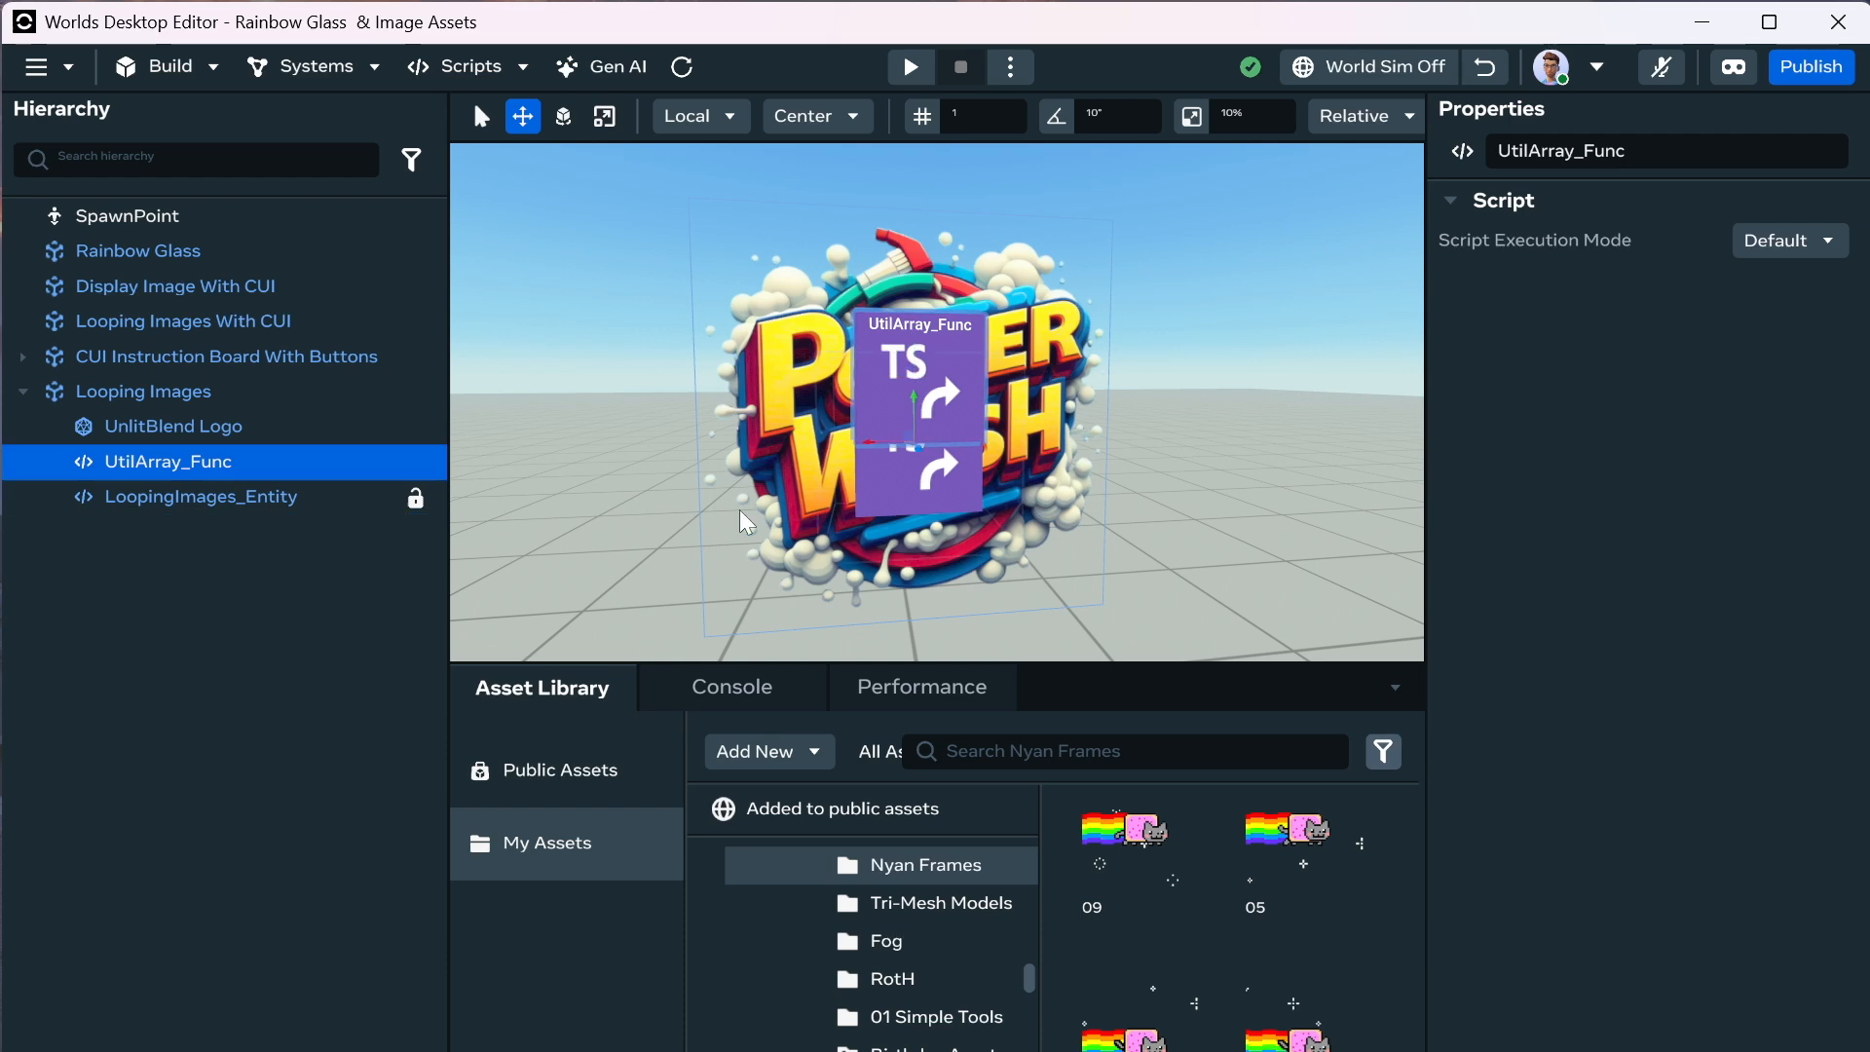
drag(921, 446, 921, 452)
click(1225, 470)
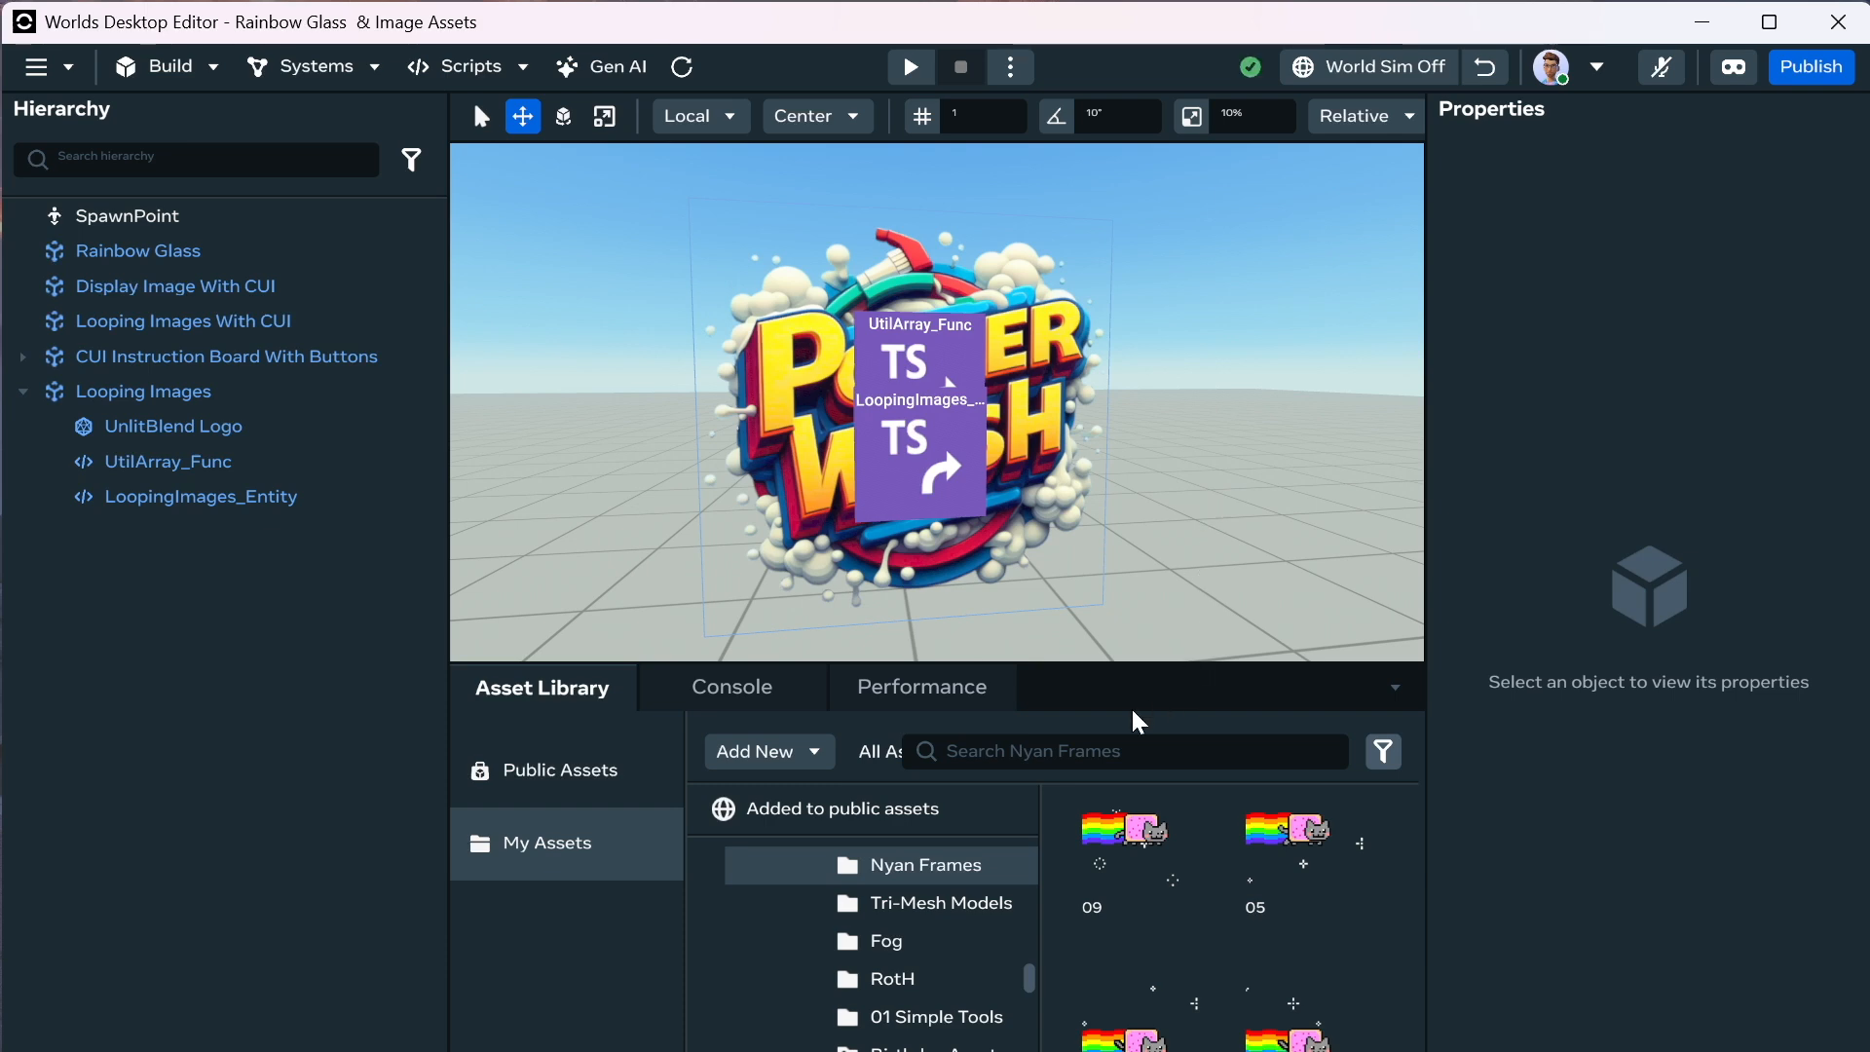
Enlarge the viewport, switch to Snipping Tool and capture a roughly square snip of the logo with both script gizmos.
drag(1083, 663, 1107, 843)
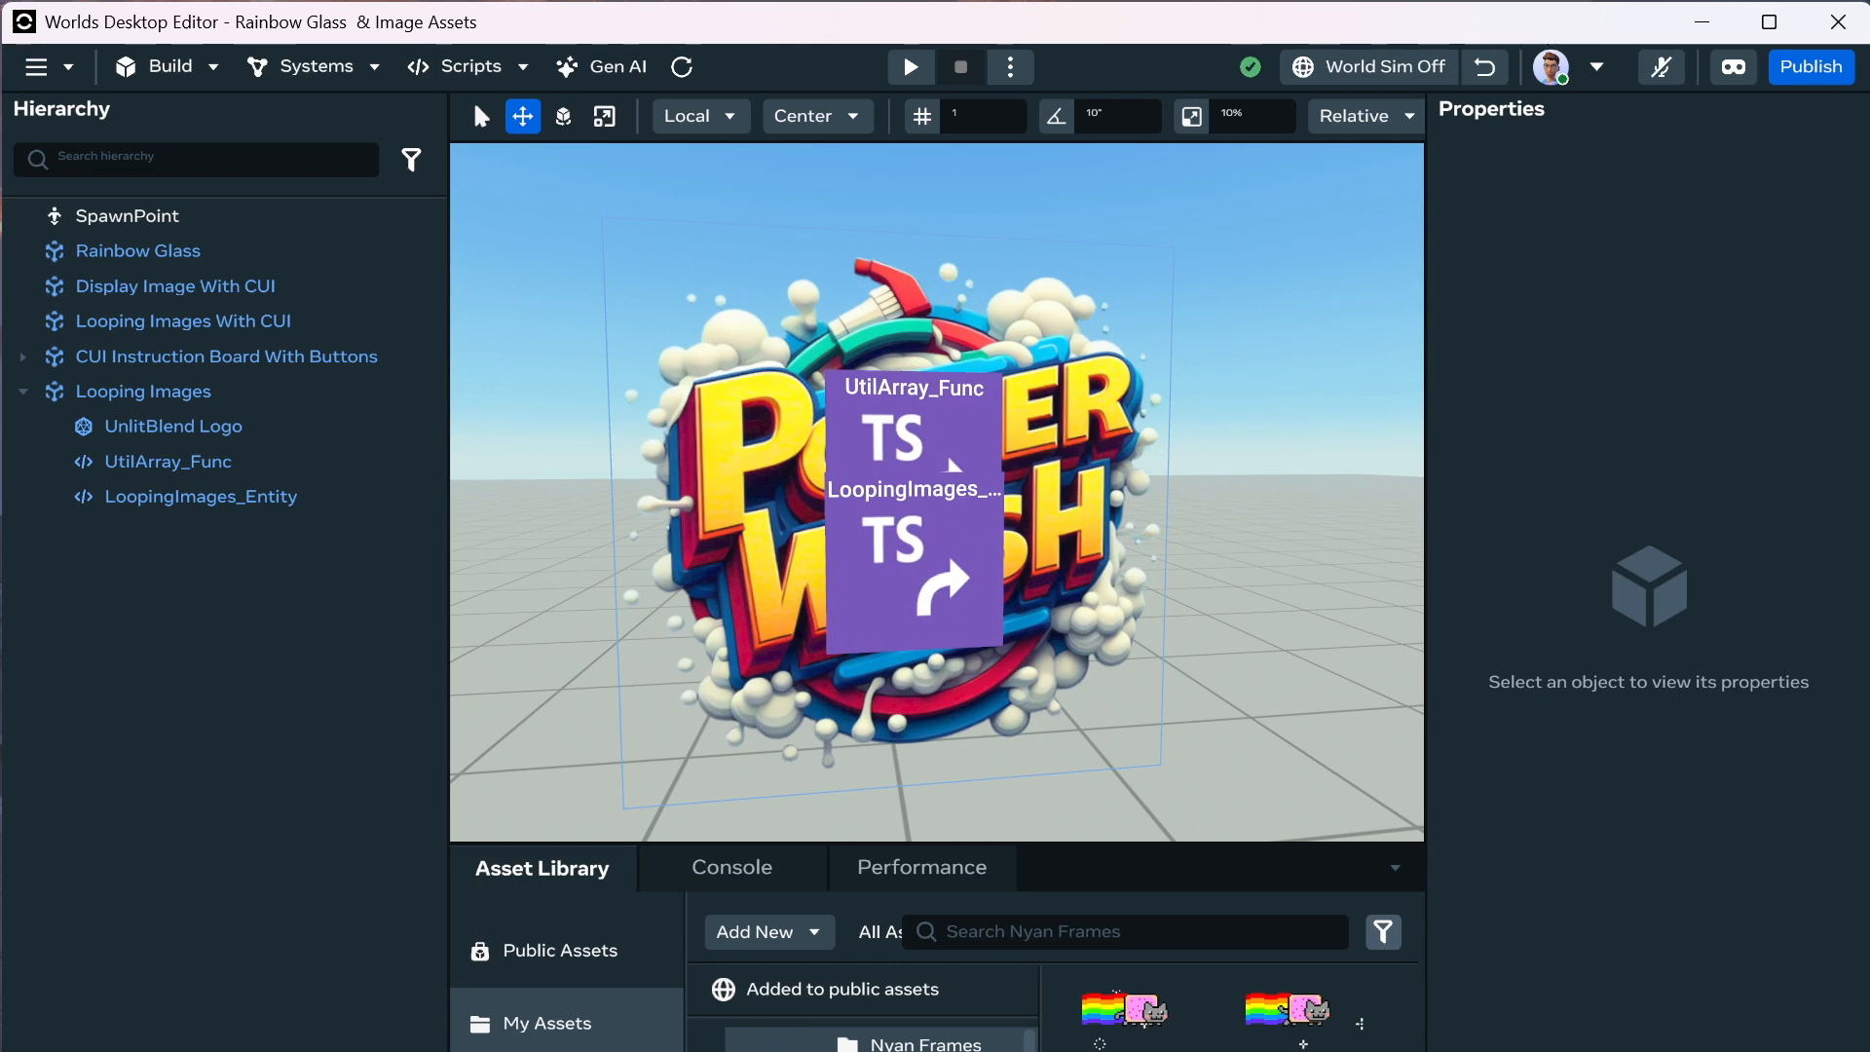
click(765, 1051)
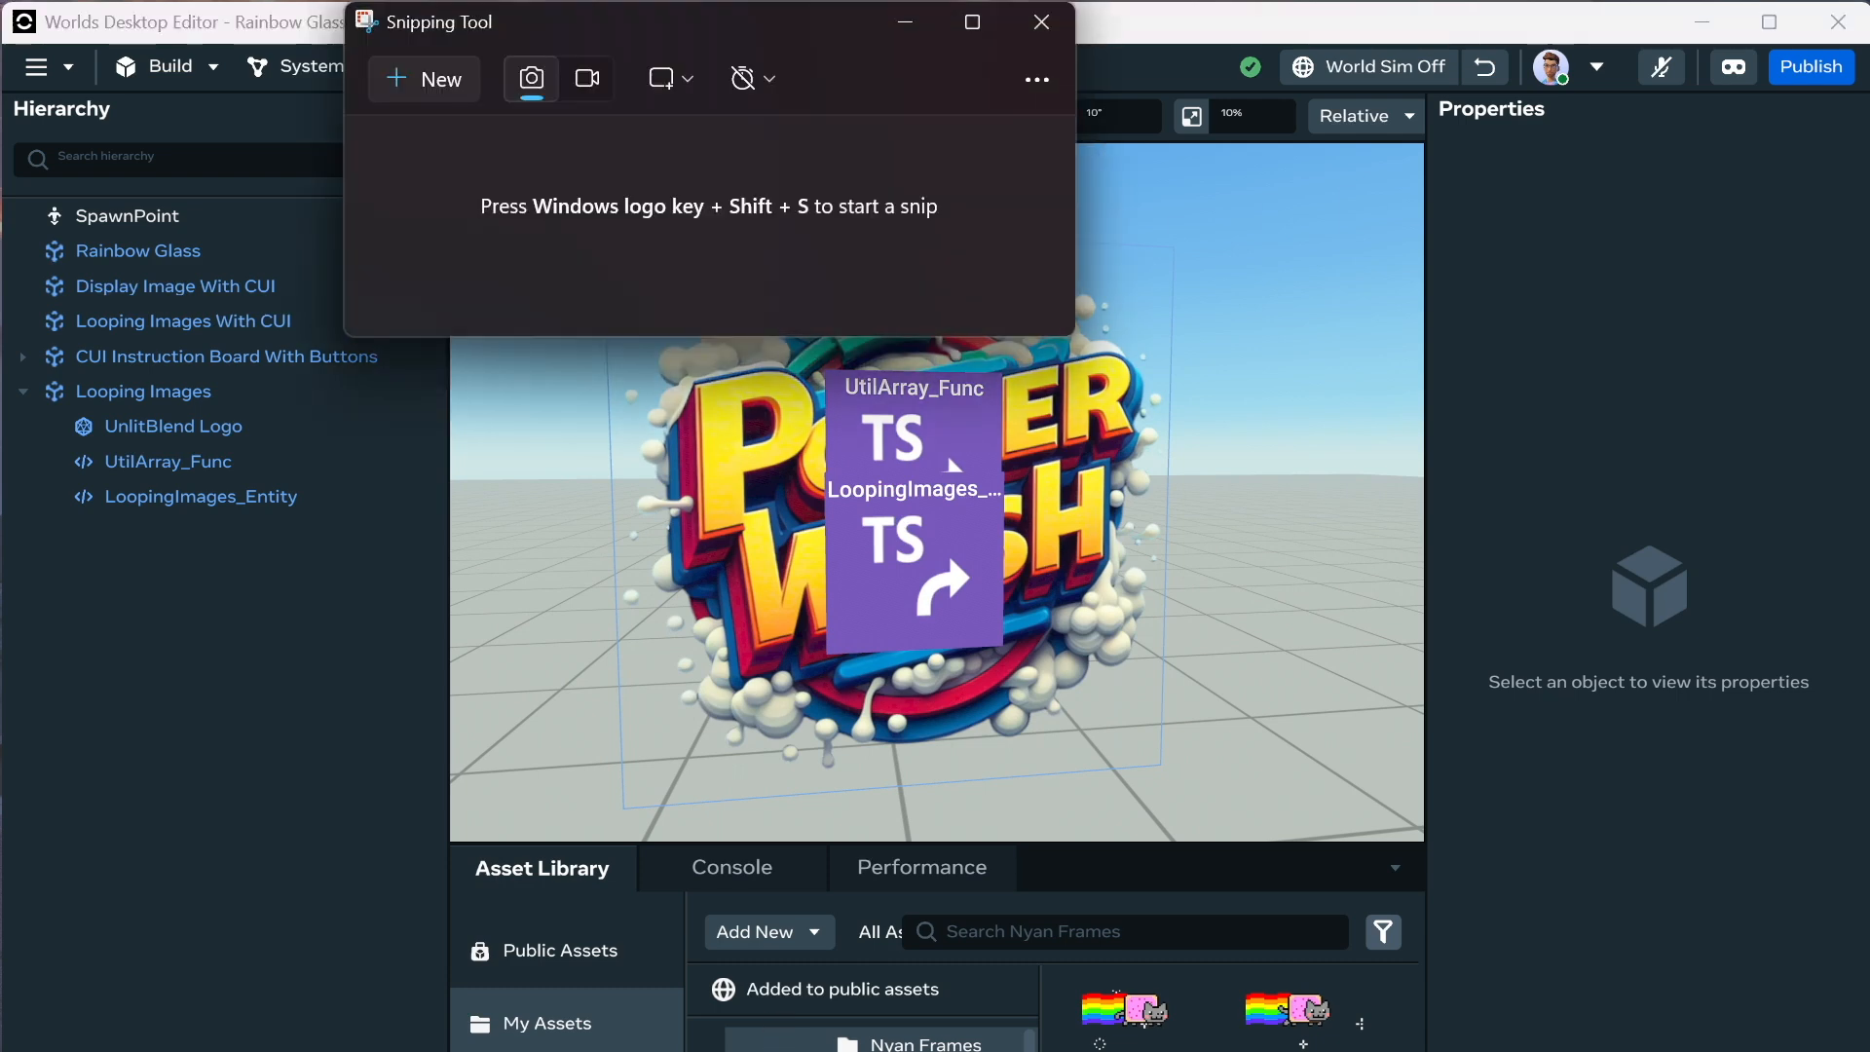
click(428, 80)
drag(590, 196, 1184, 797)
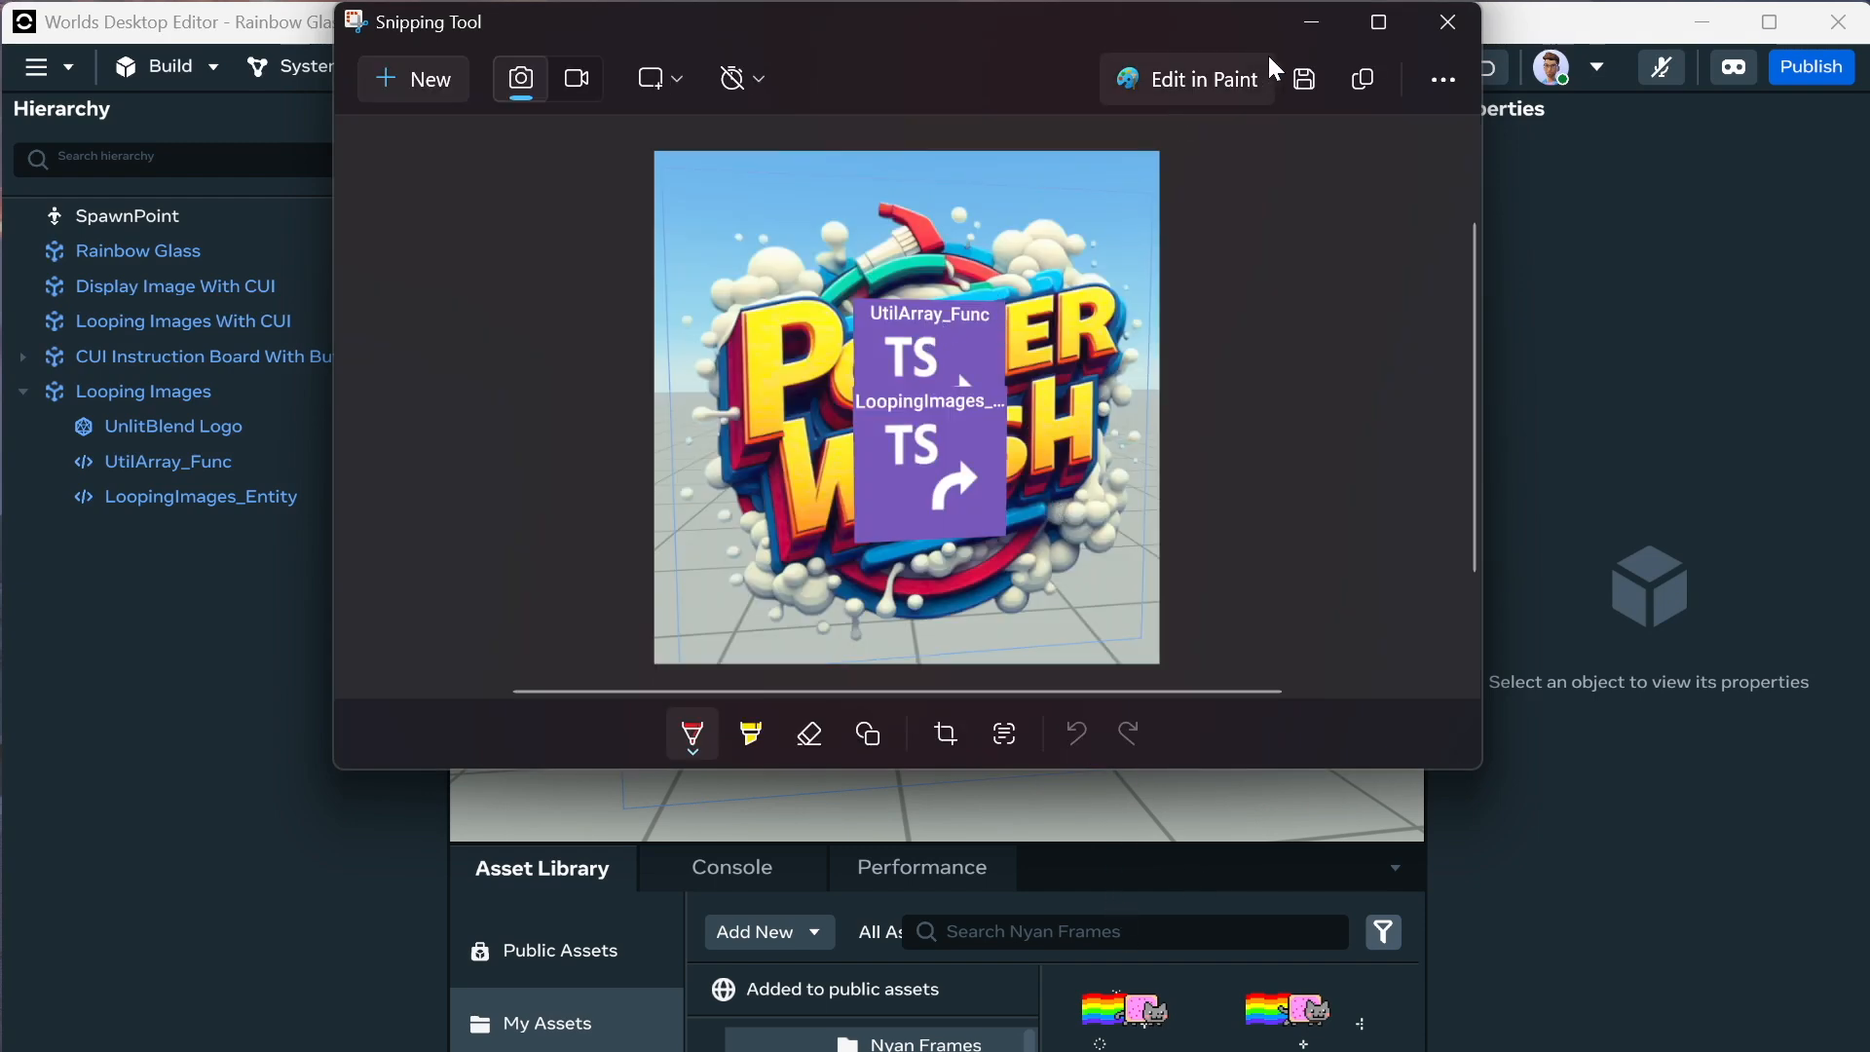
Save the snip as a JPG in the Screenshots folder under the suggested file name and close Snipping Tool.
click(1305, 79)
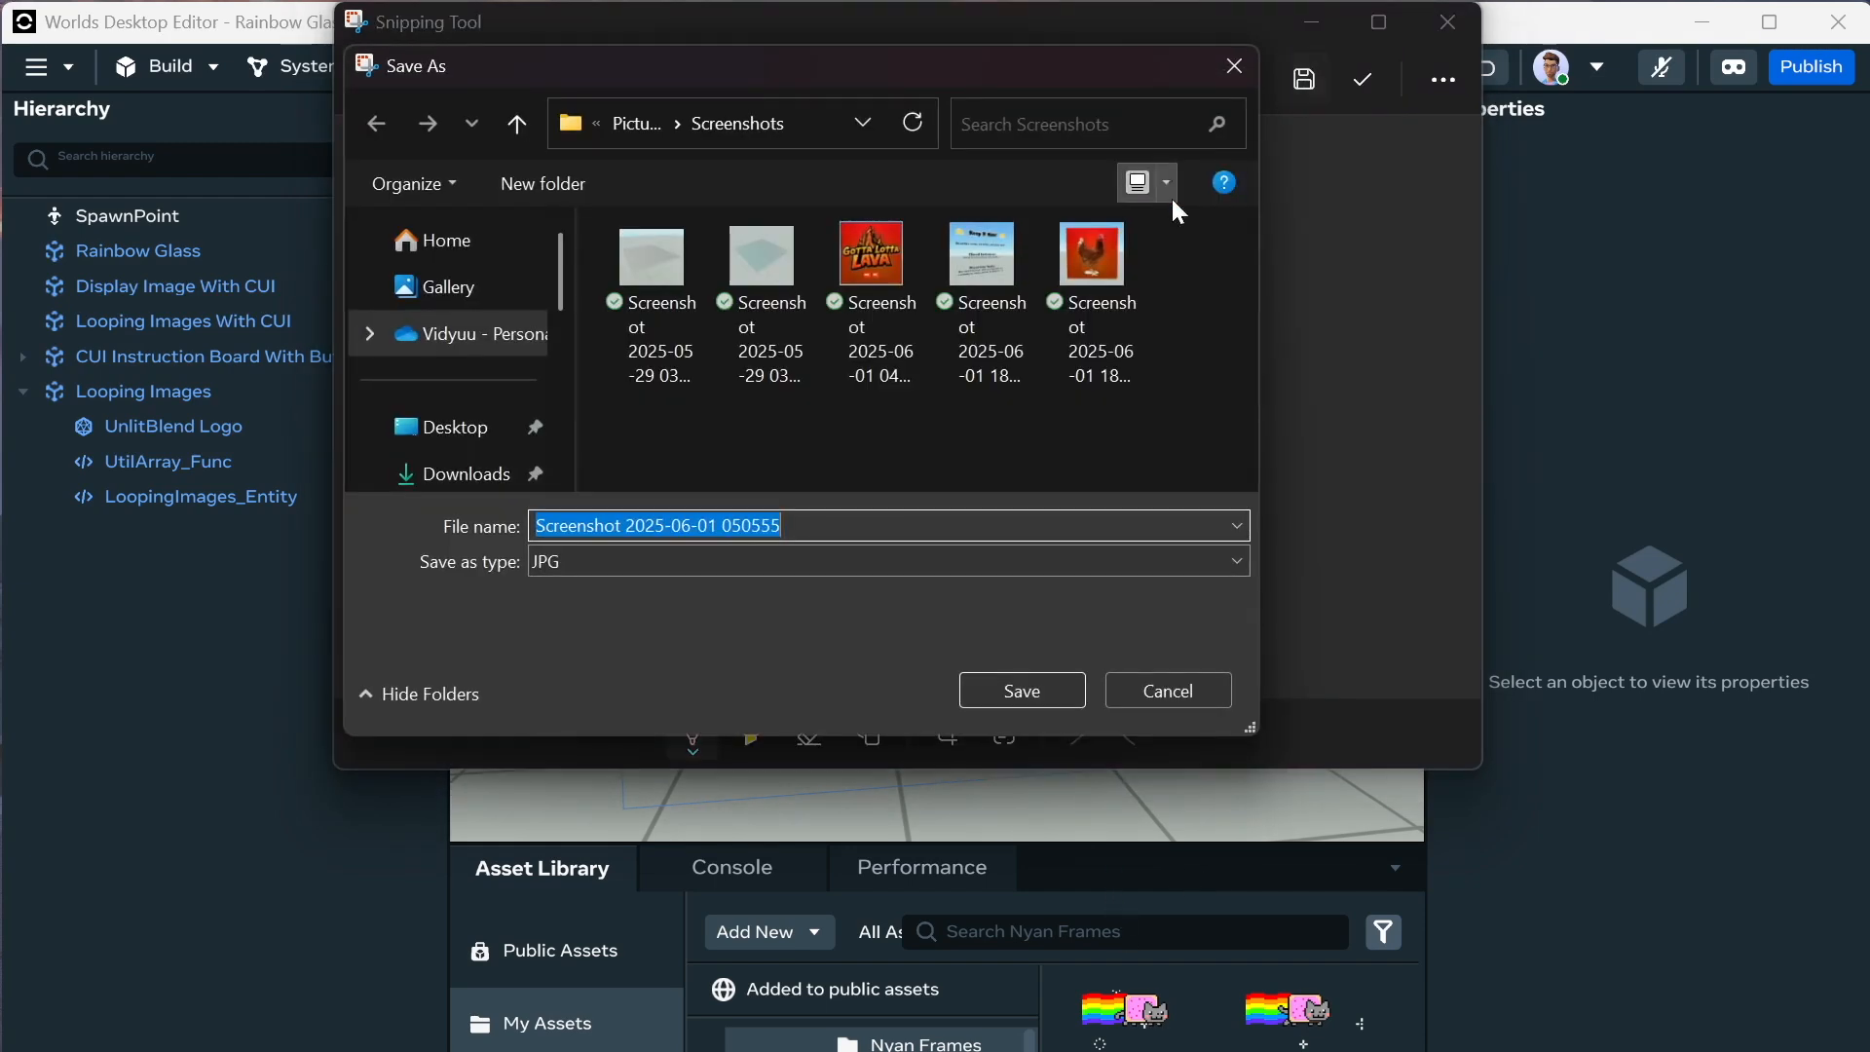
click(1021, 694)
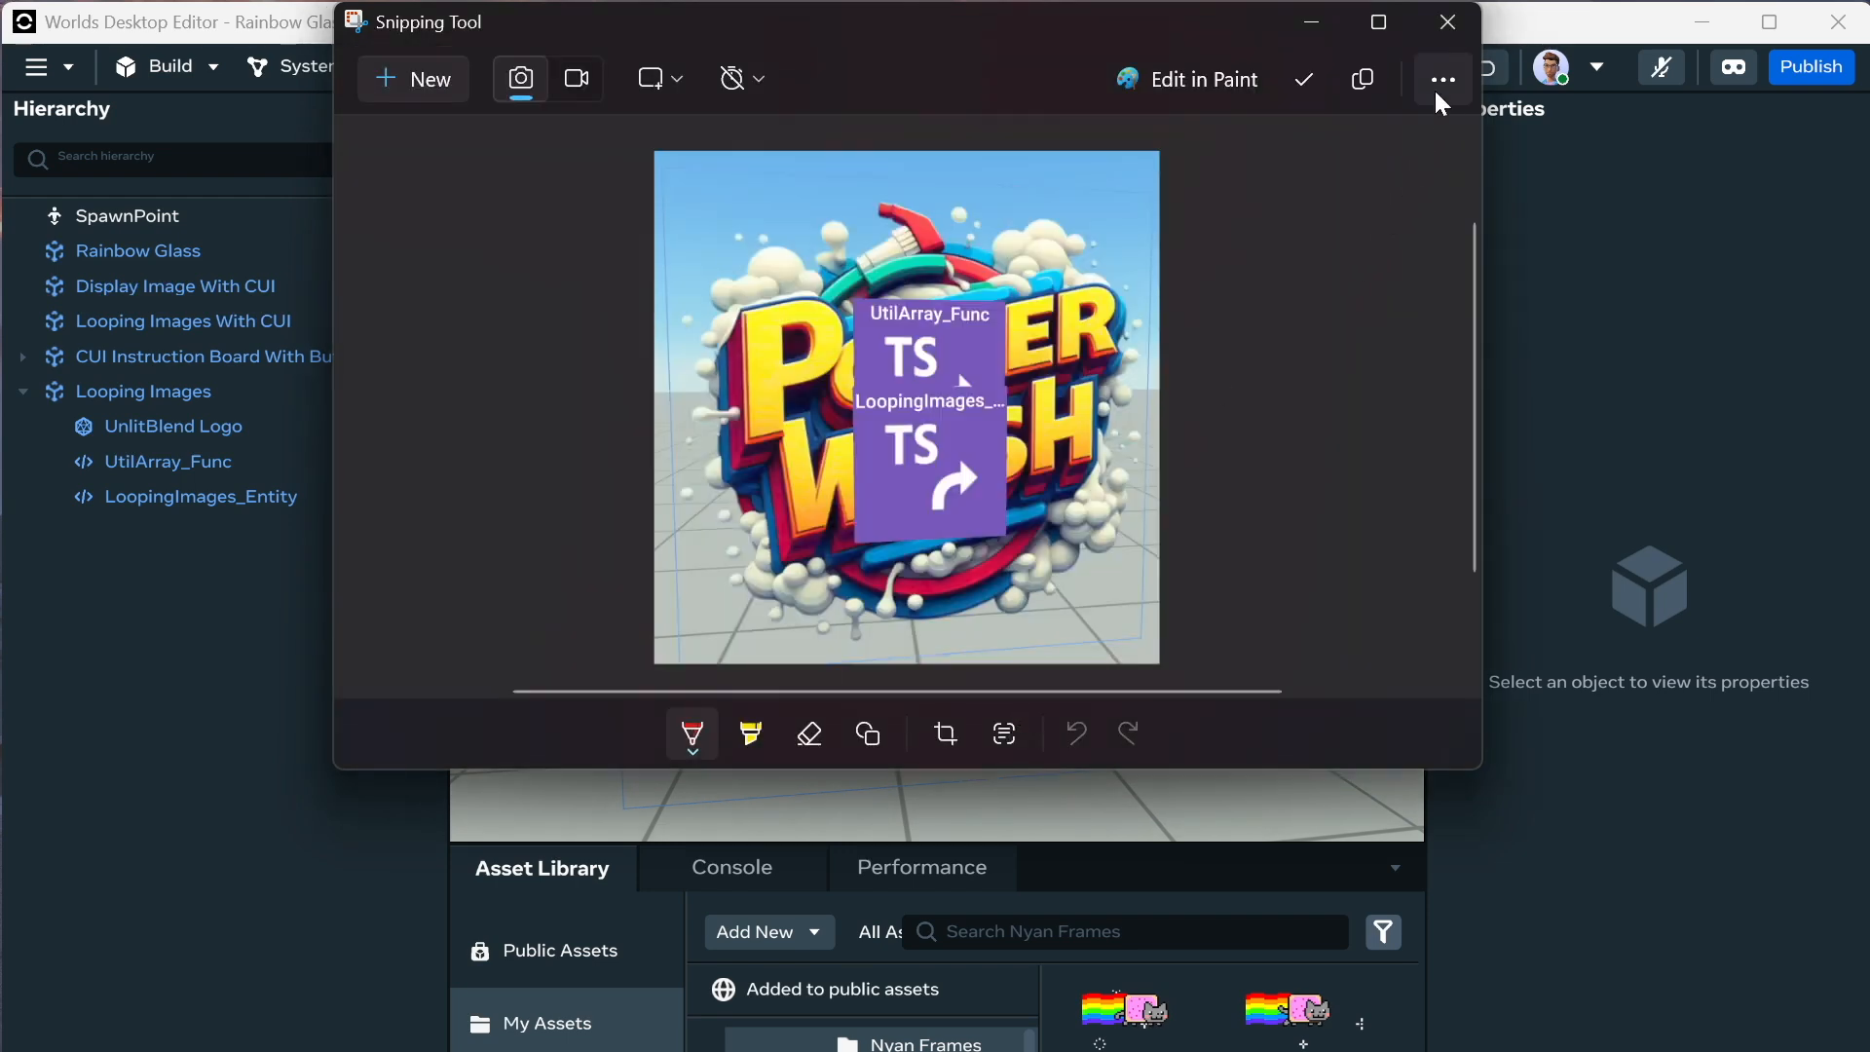
click(1448, 21)
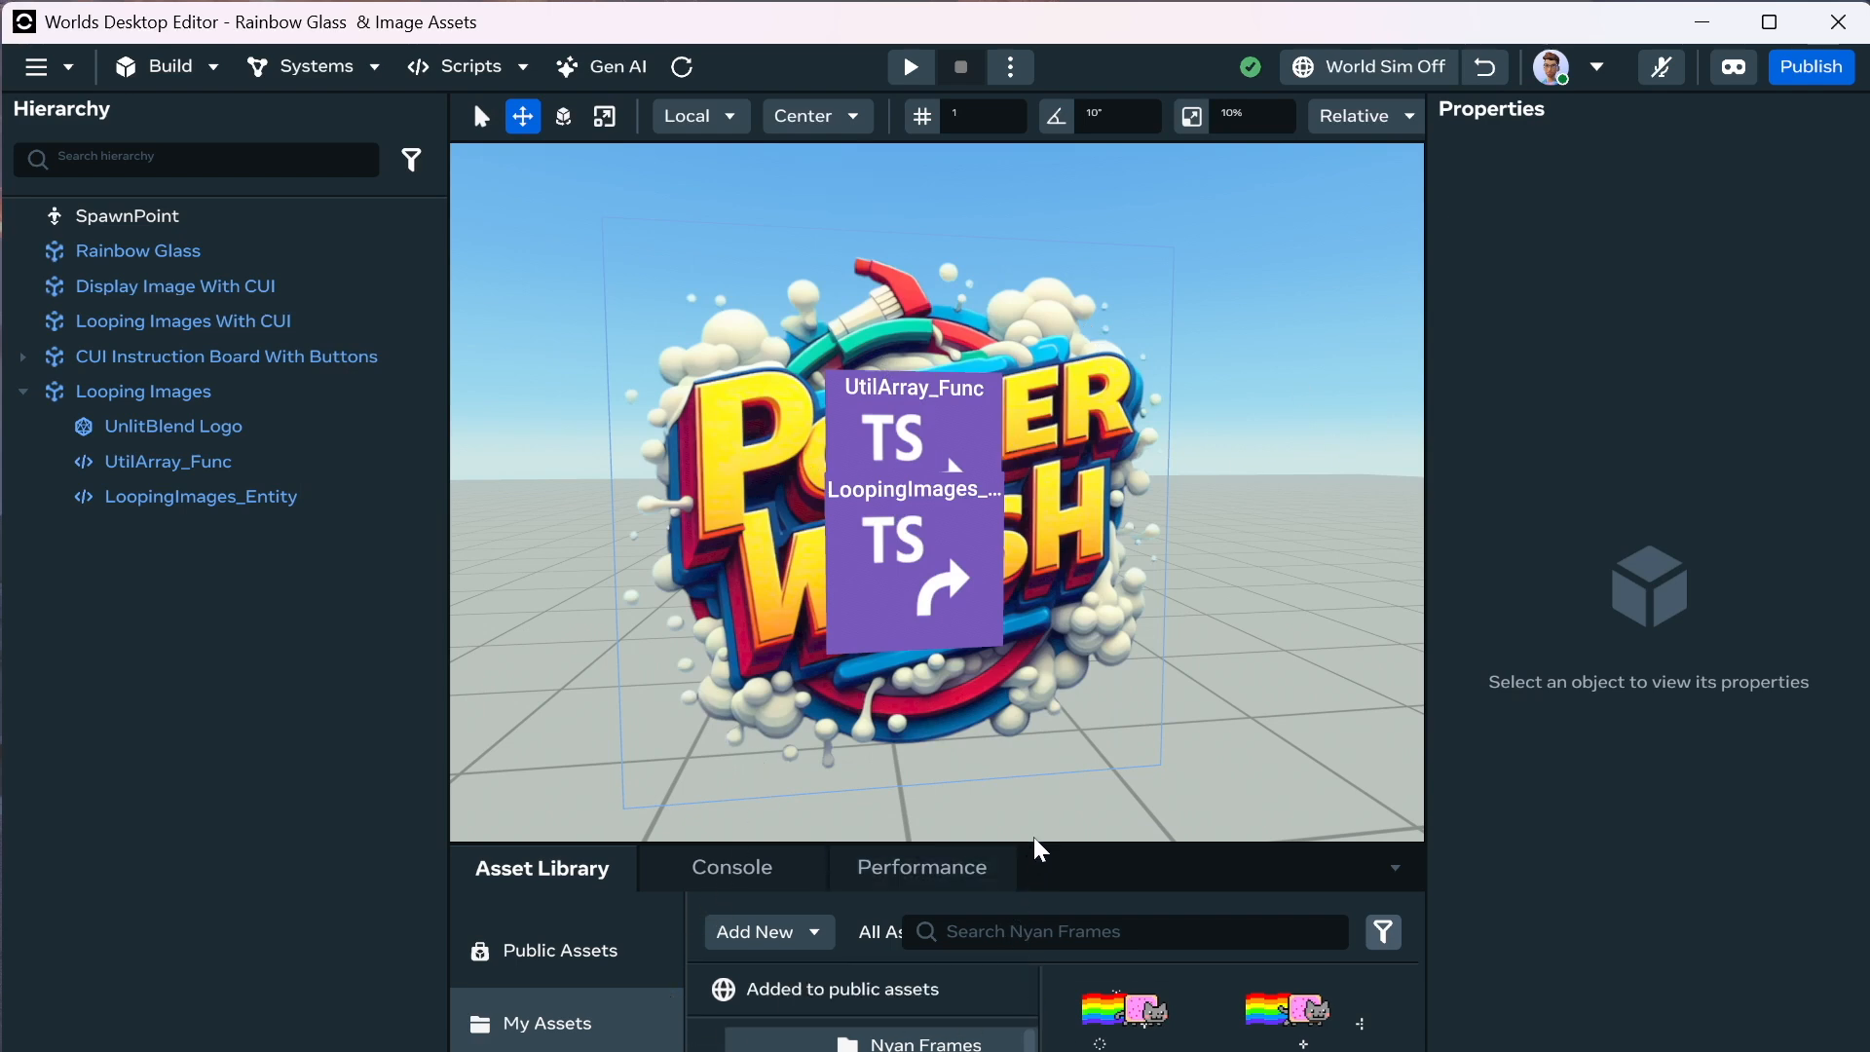
Enlarge the asset library, open the My Assets folder and select the Looping Images template to show its details.
drag(1045, 862, 1043, 497)
scroll(978, 728, up, 10)
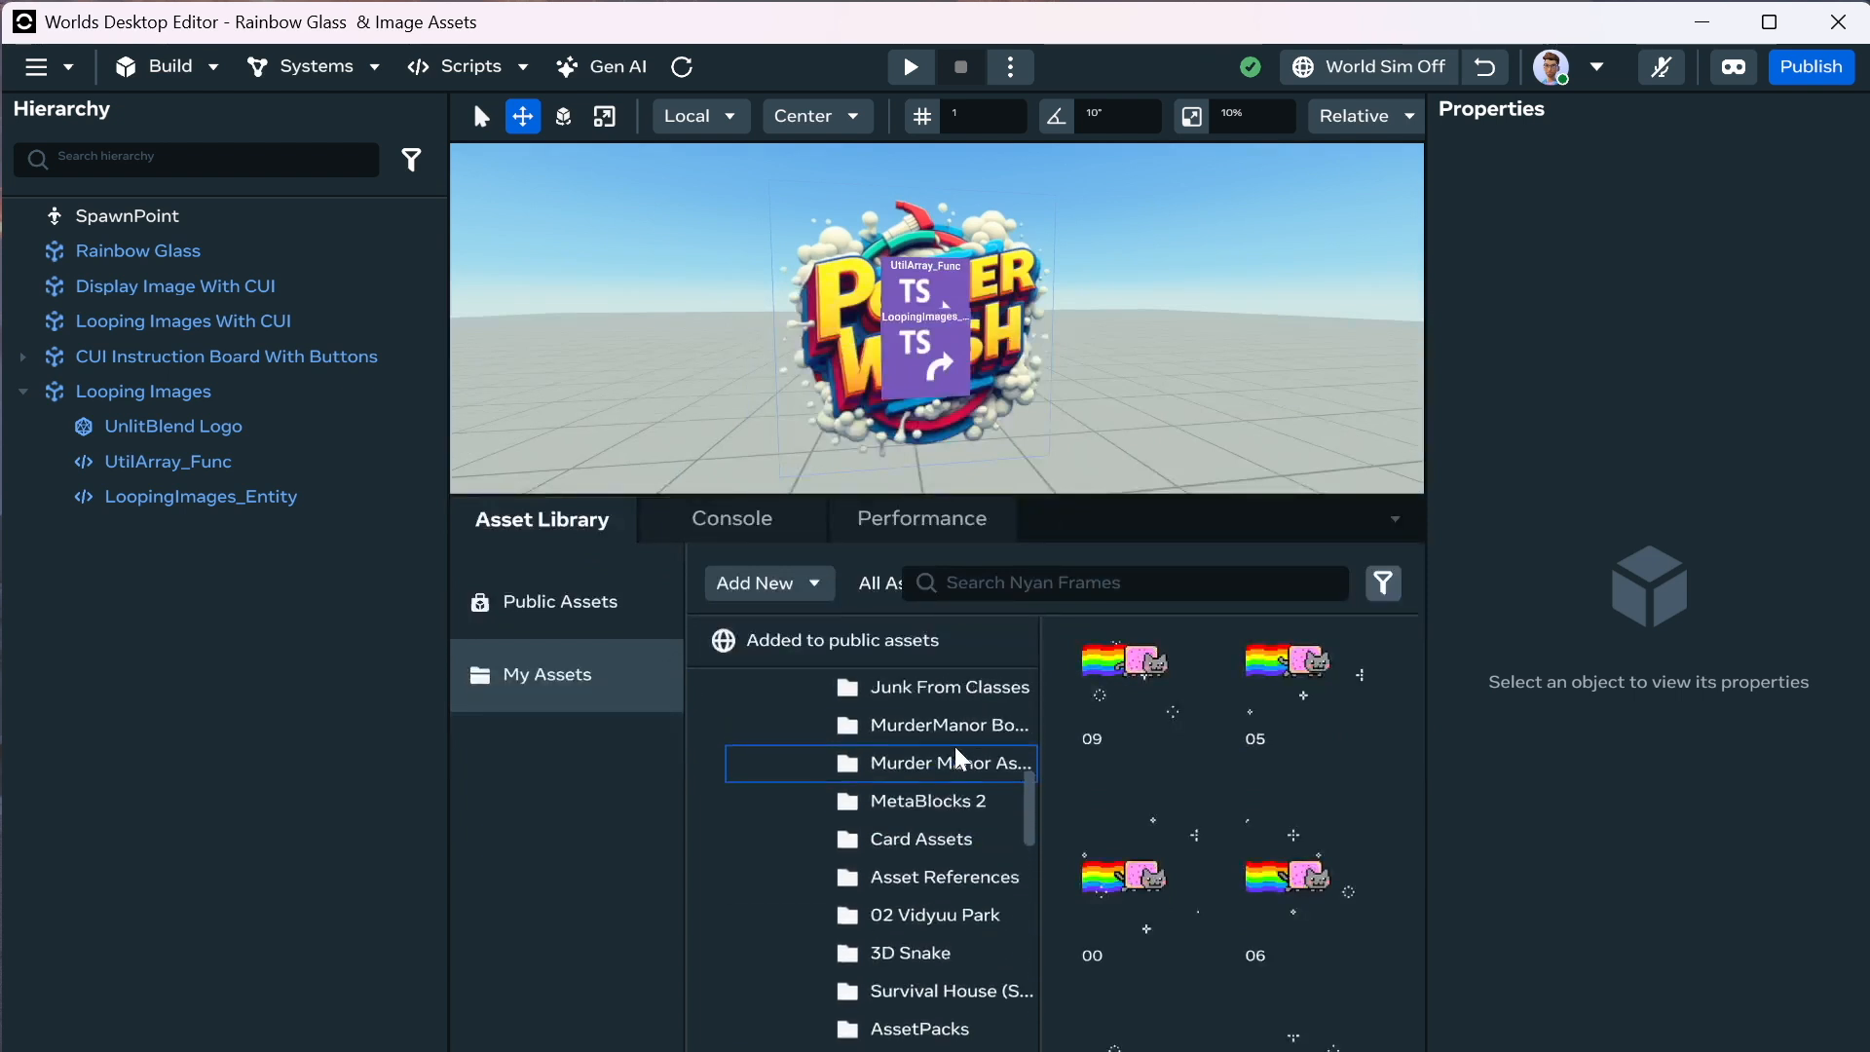
click(922, 762)
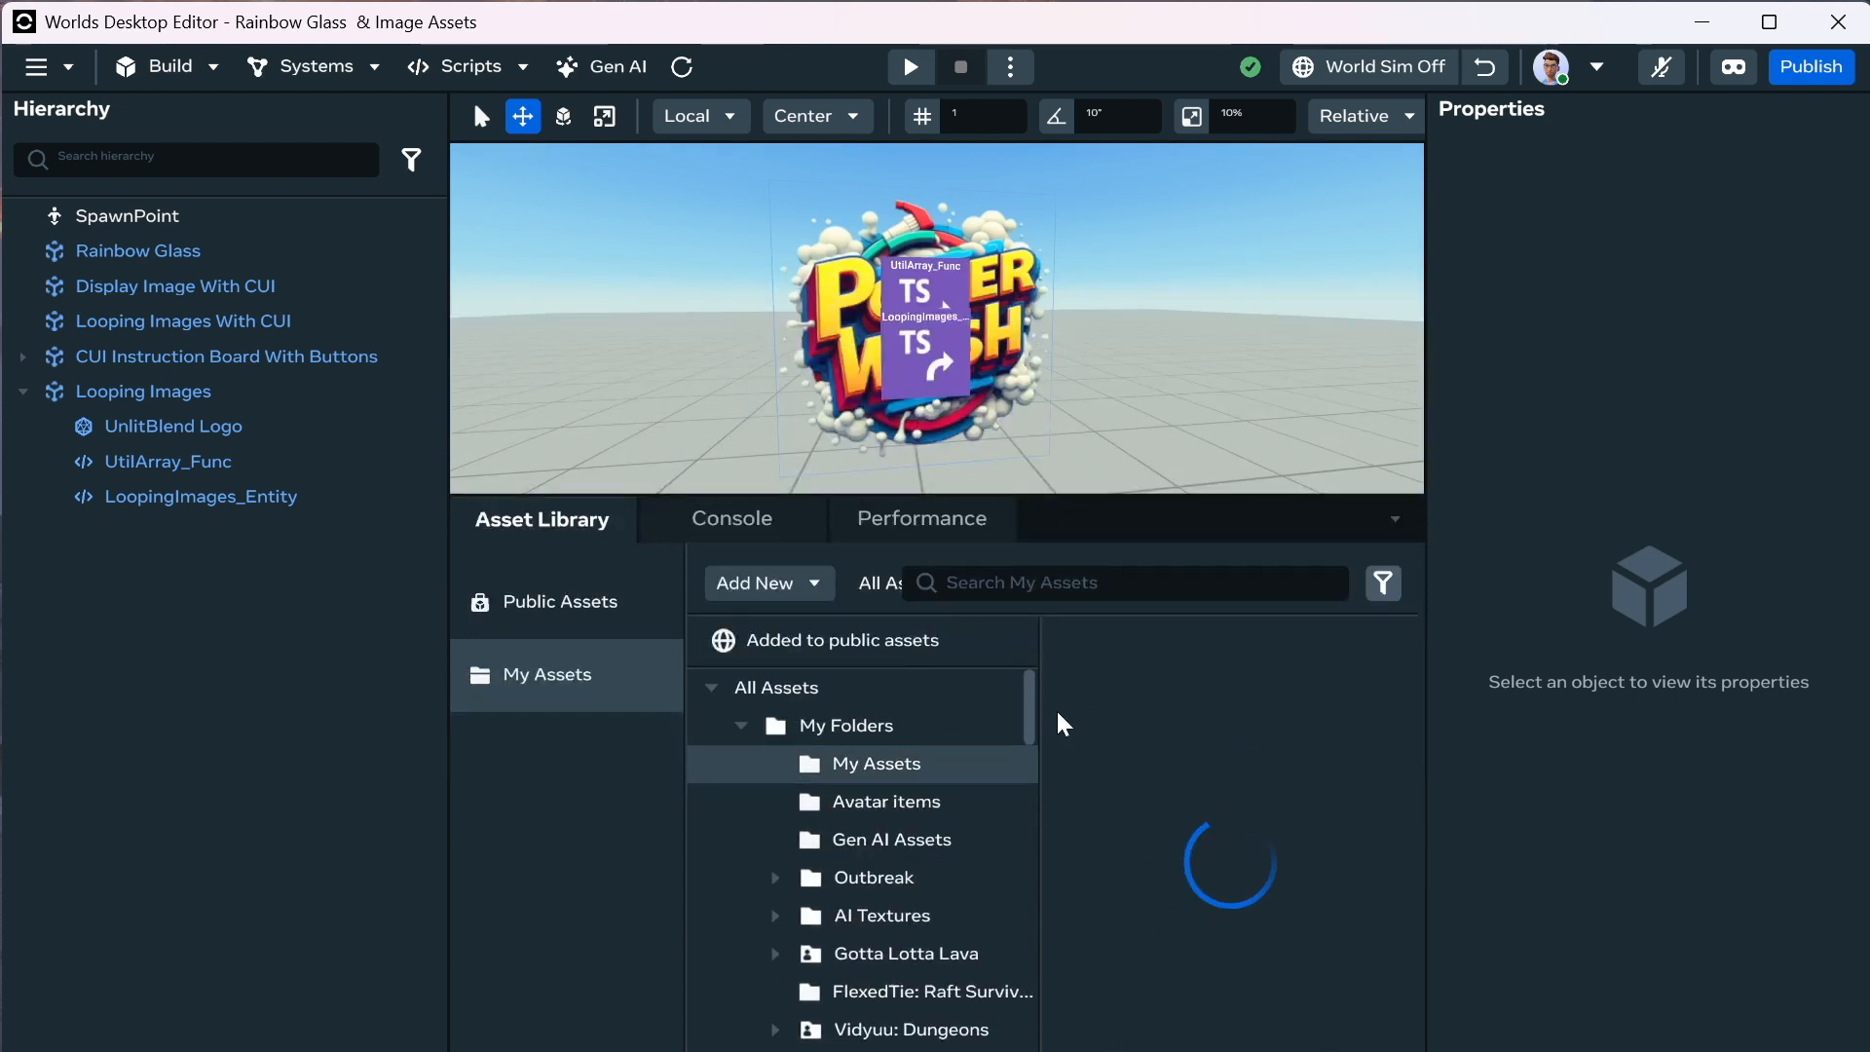
click(1193, 774)
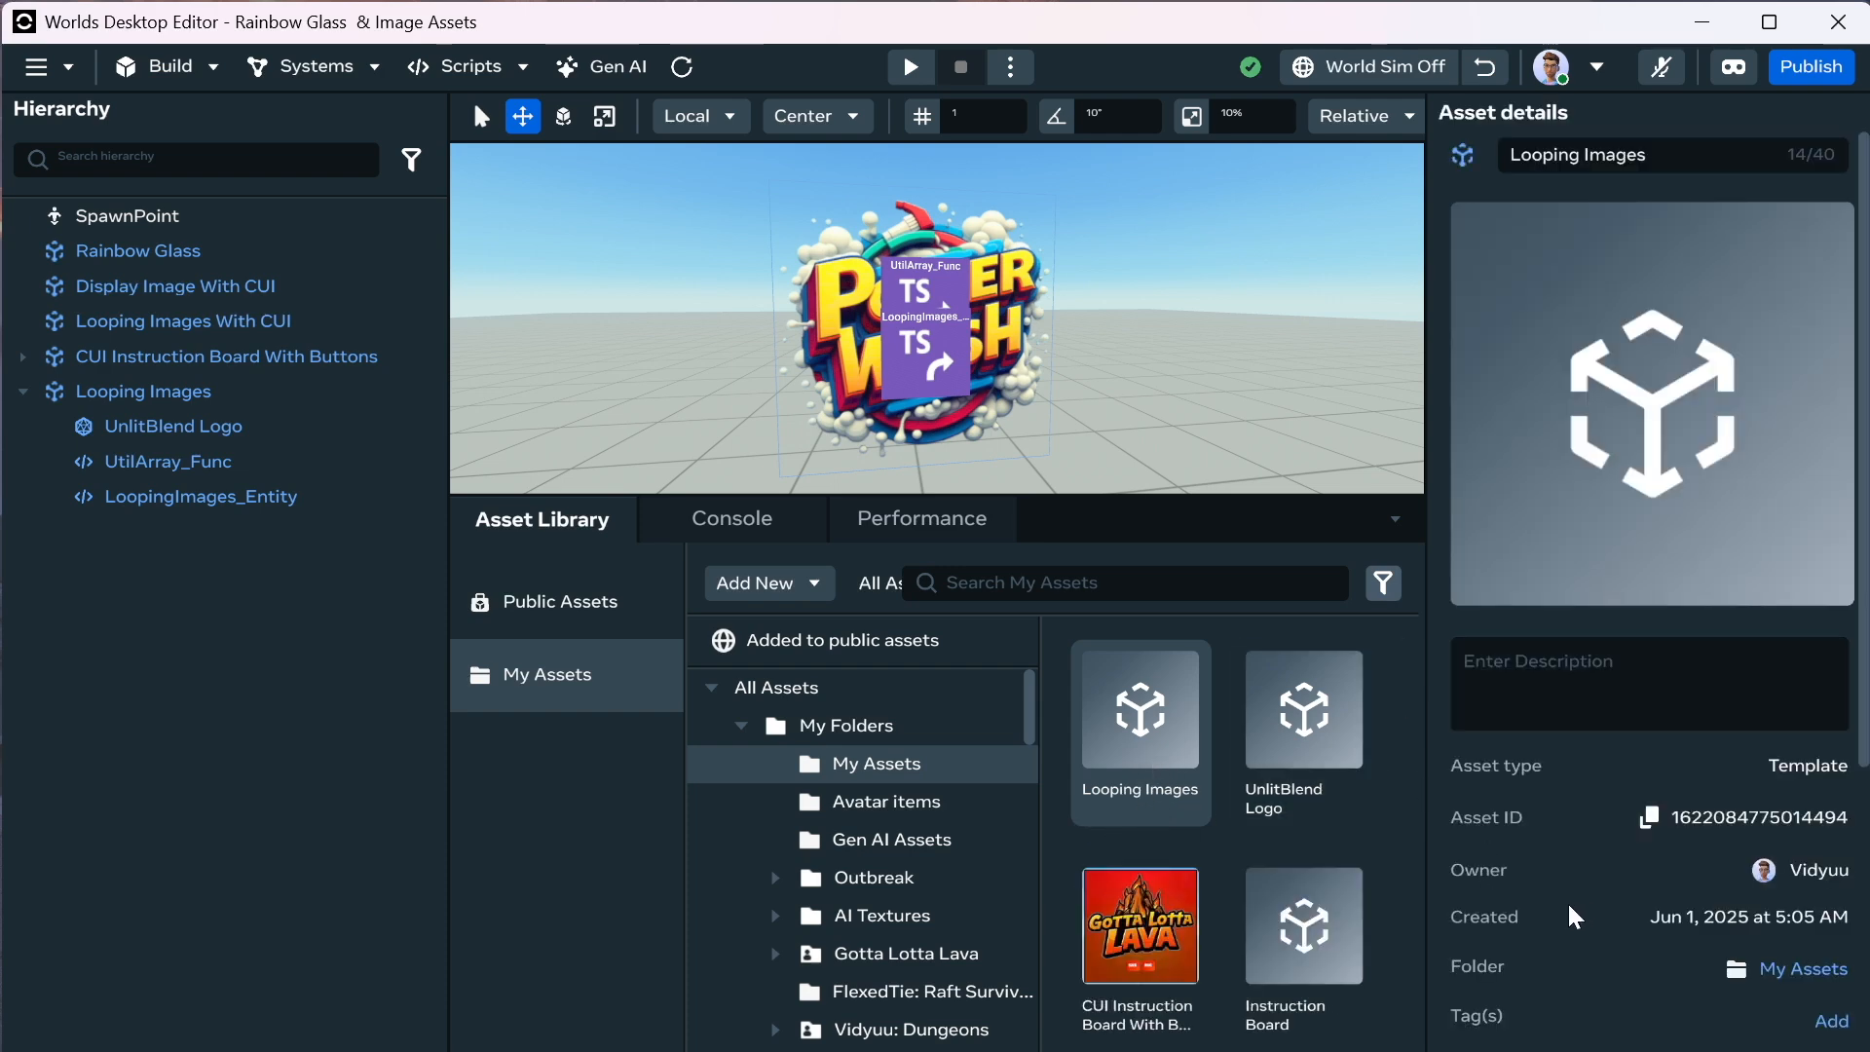
Start making the Looping Images asset public and set its public name to Looping Images (Custom Model).
scroll(1568, 902, down, 5)
click(1647, 695)
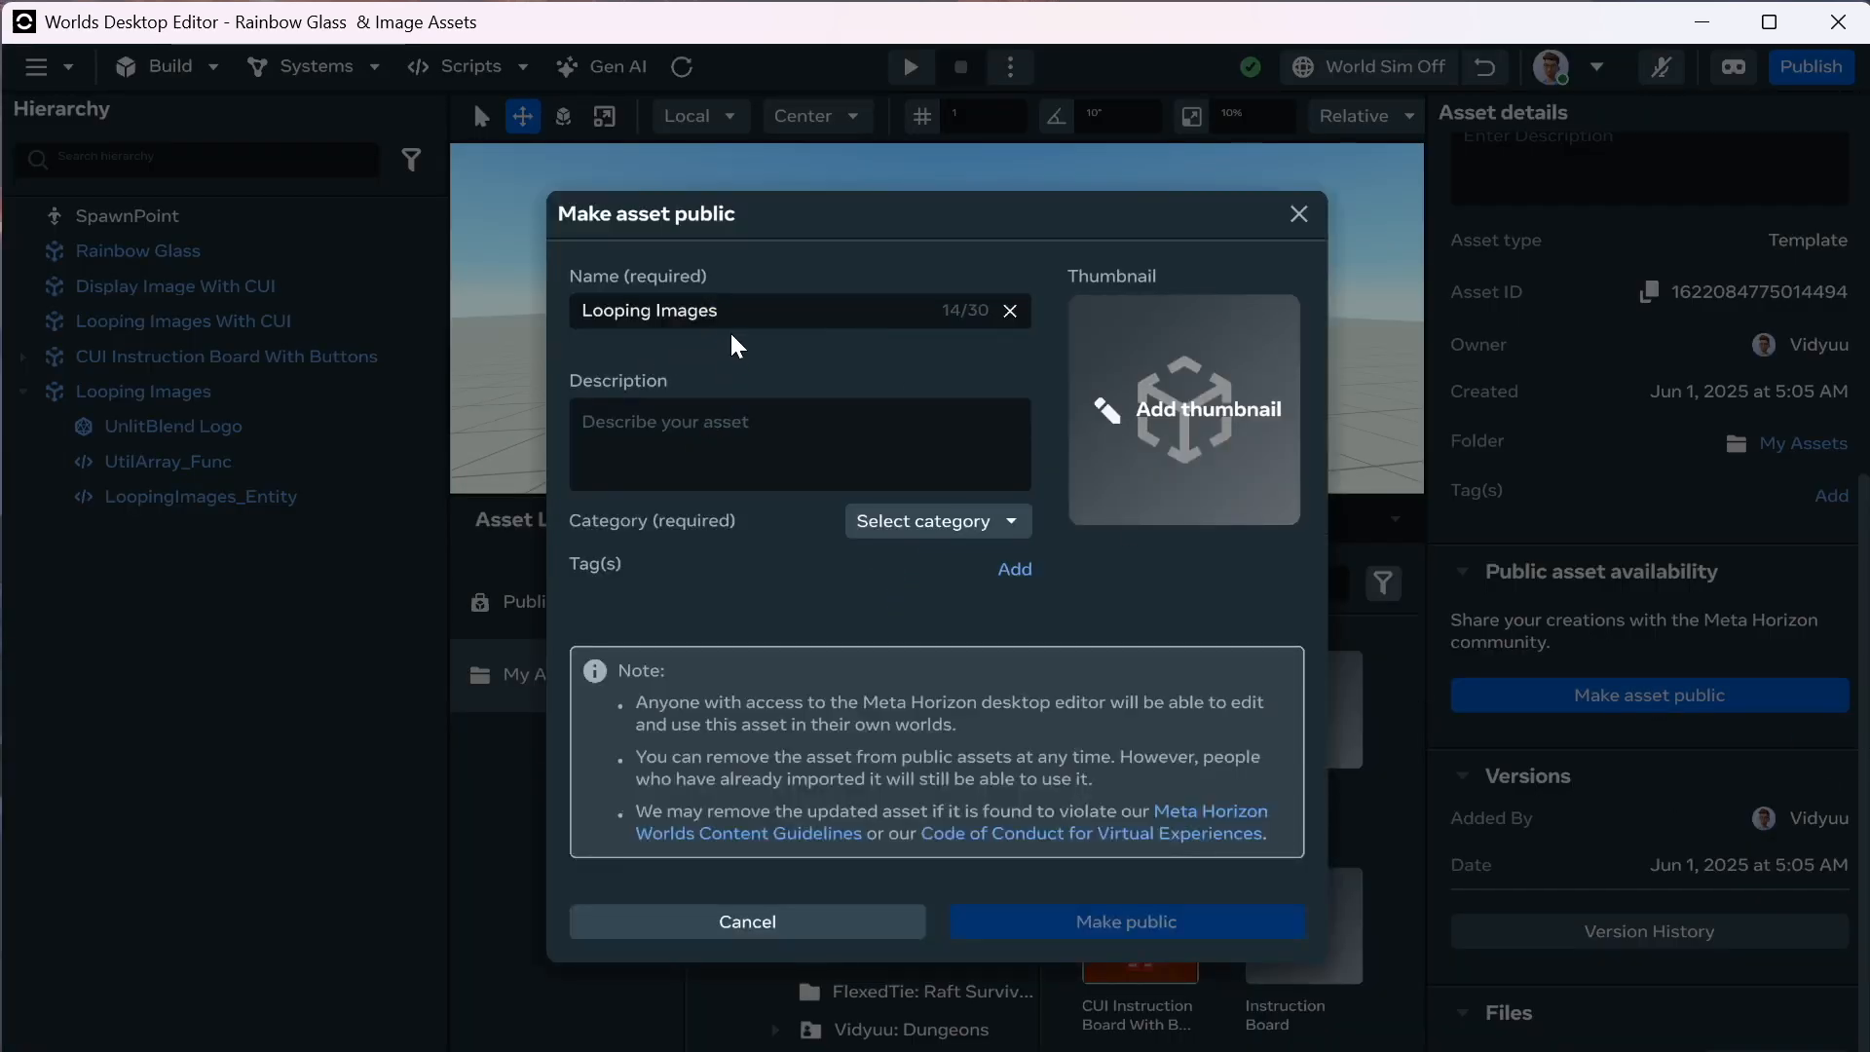
click(737, 323)
text(()
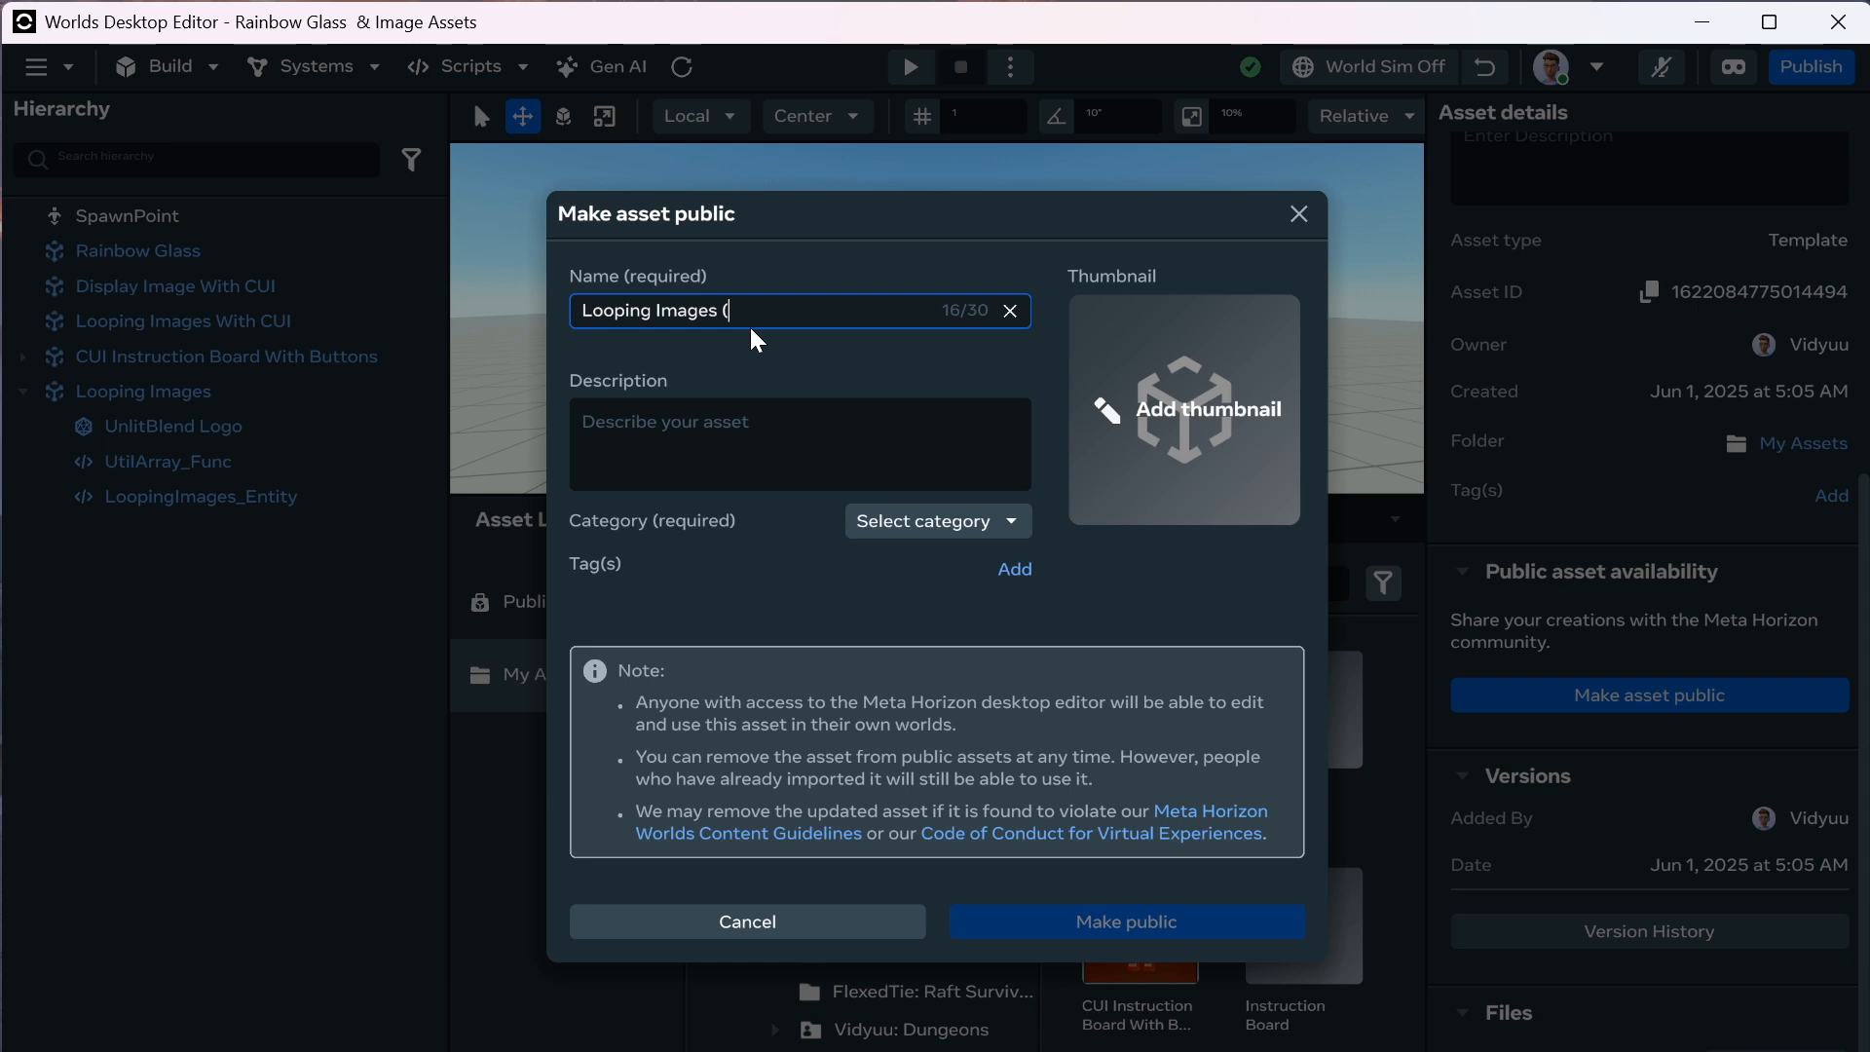
text(Custom Model))
Open the image import for the public asset's thumbnail.
click(1253, 430)
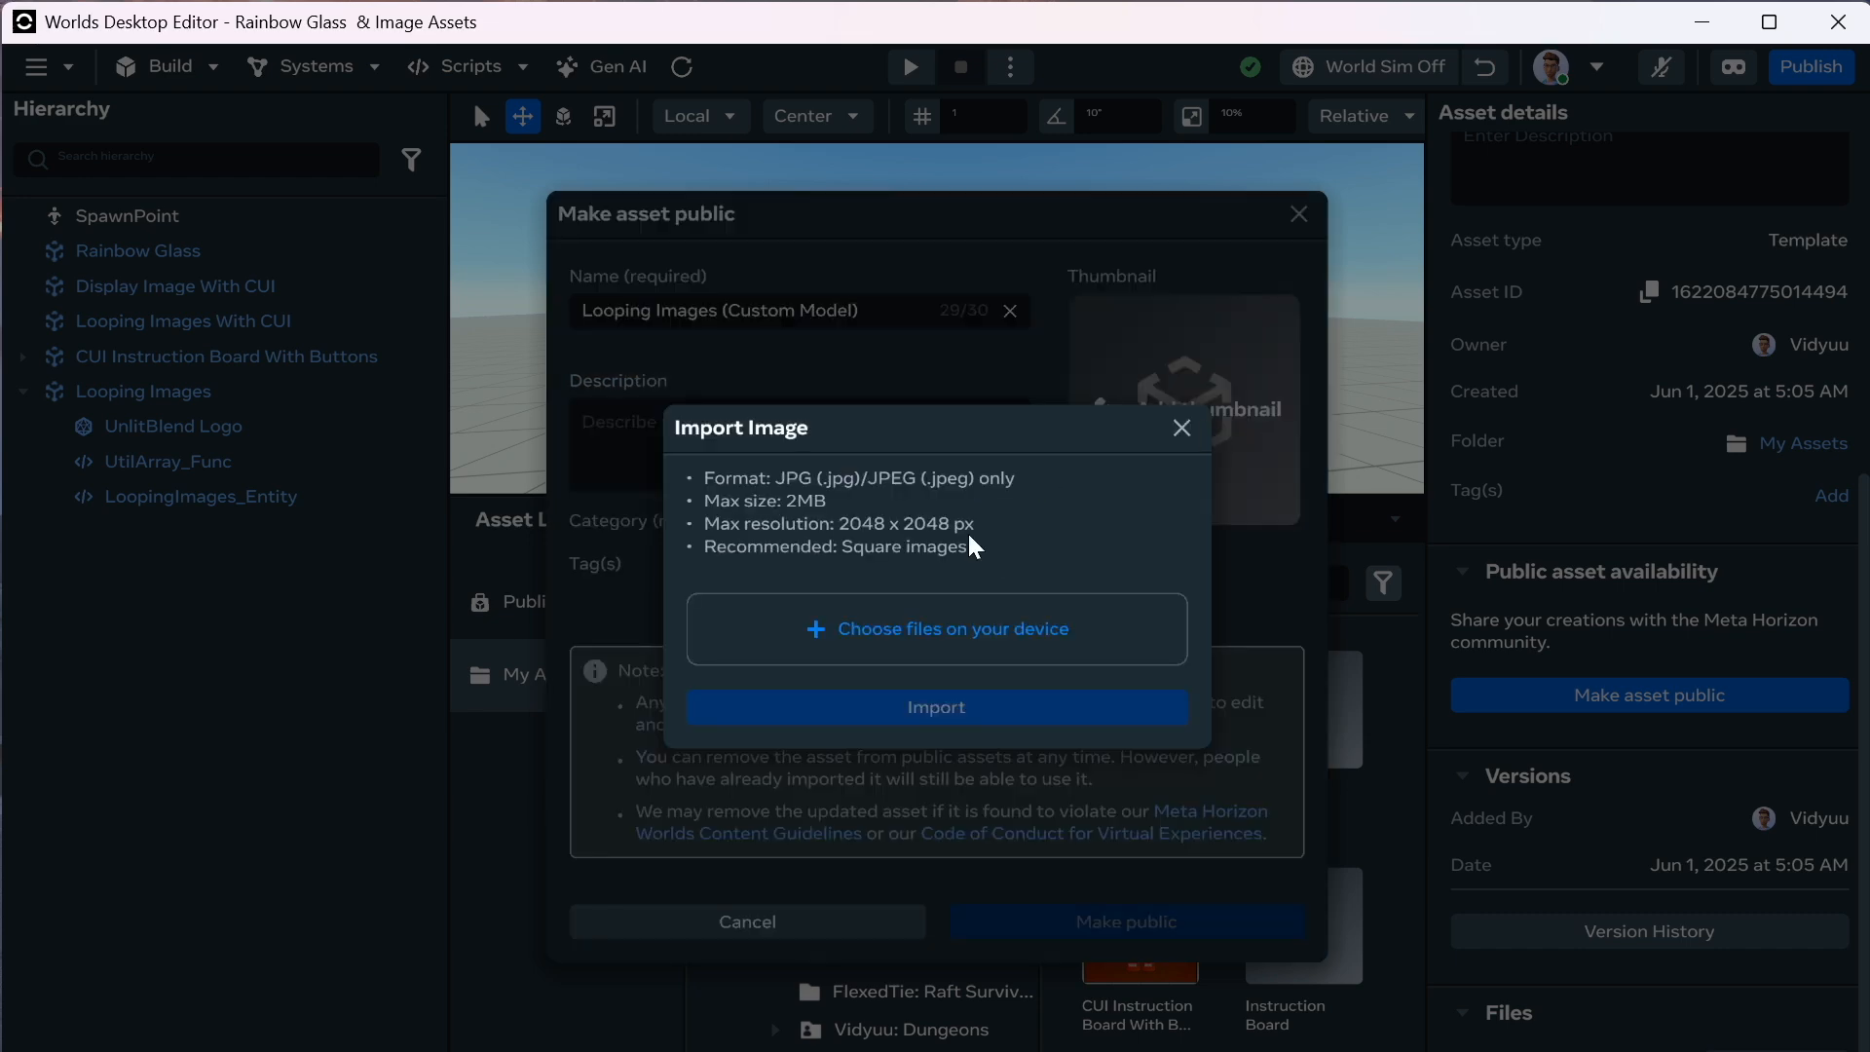
Import Screenshot 2025-06-01 050555.jpg as the thumbnail of the Looping Images (Custom Model) asset.
click(940, 626)
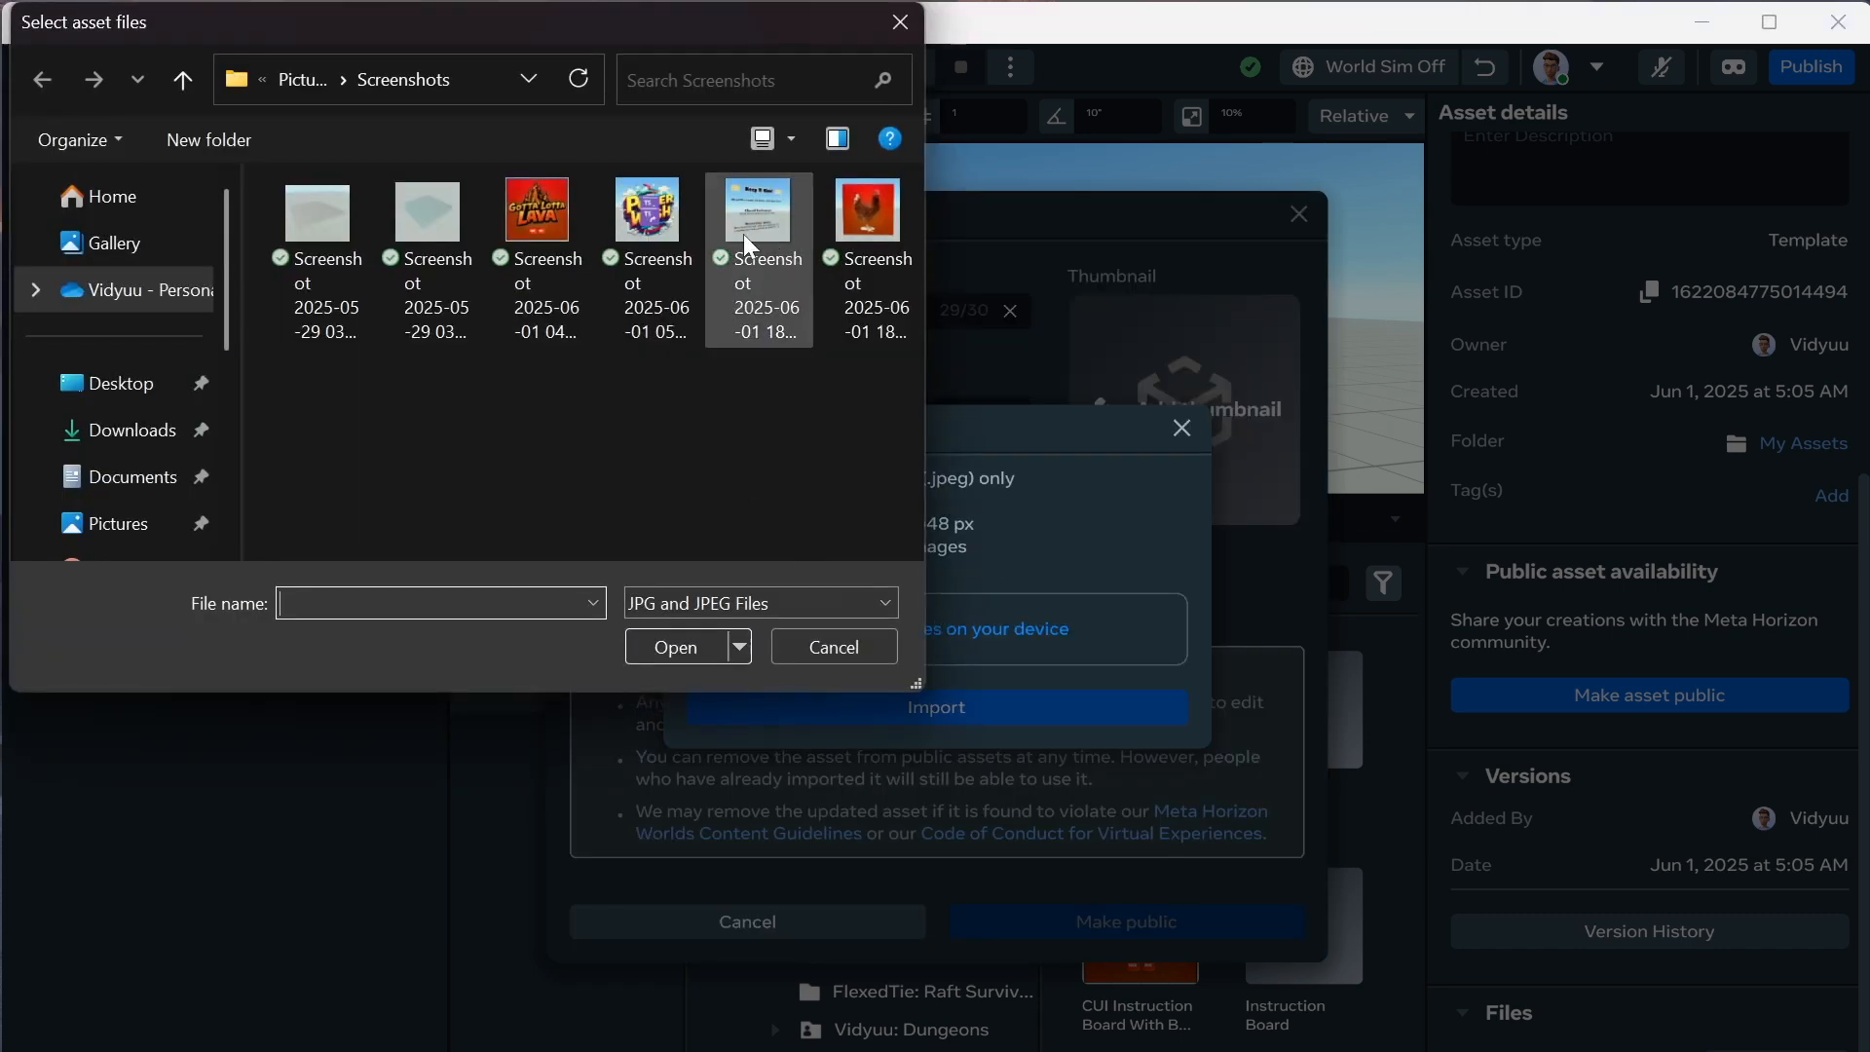
click(670, 208)
click(694, 643)
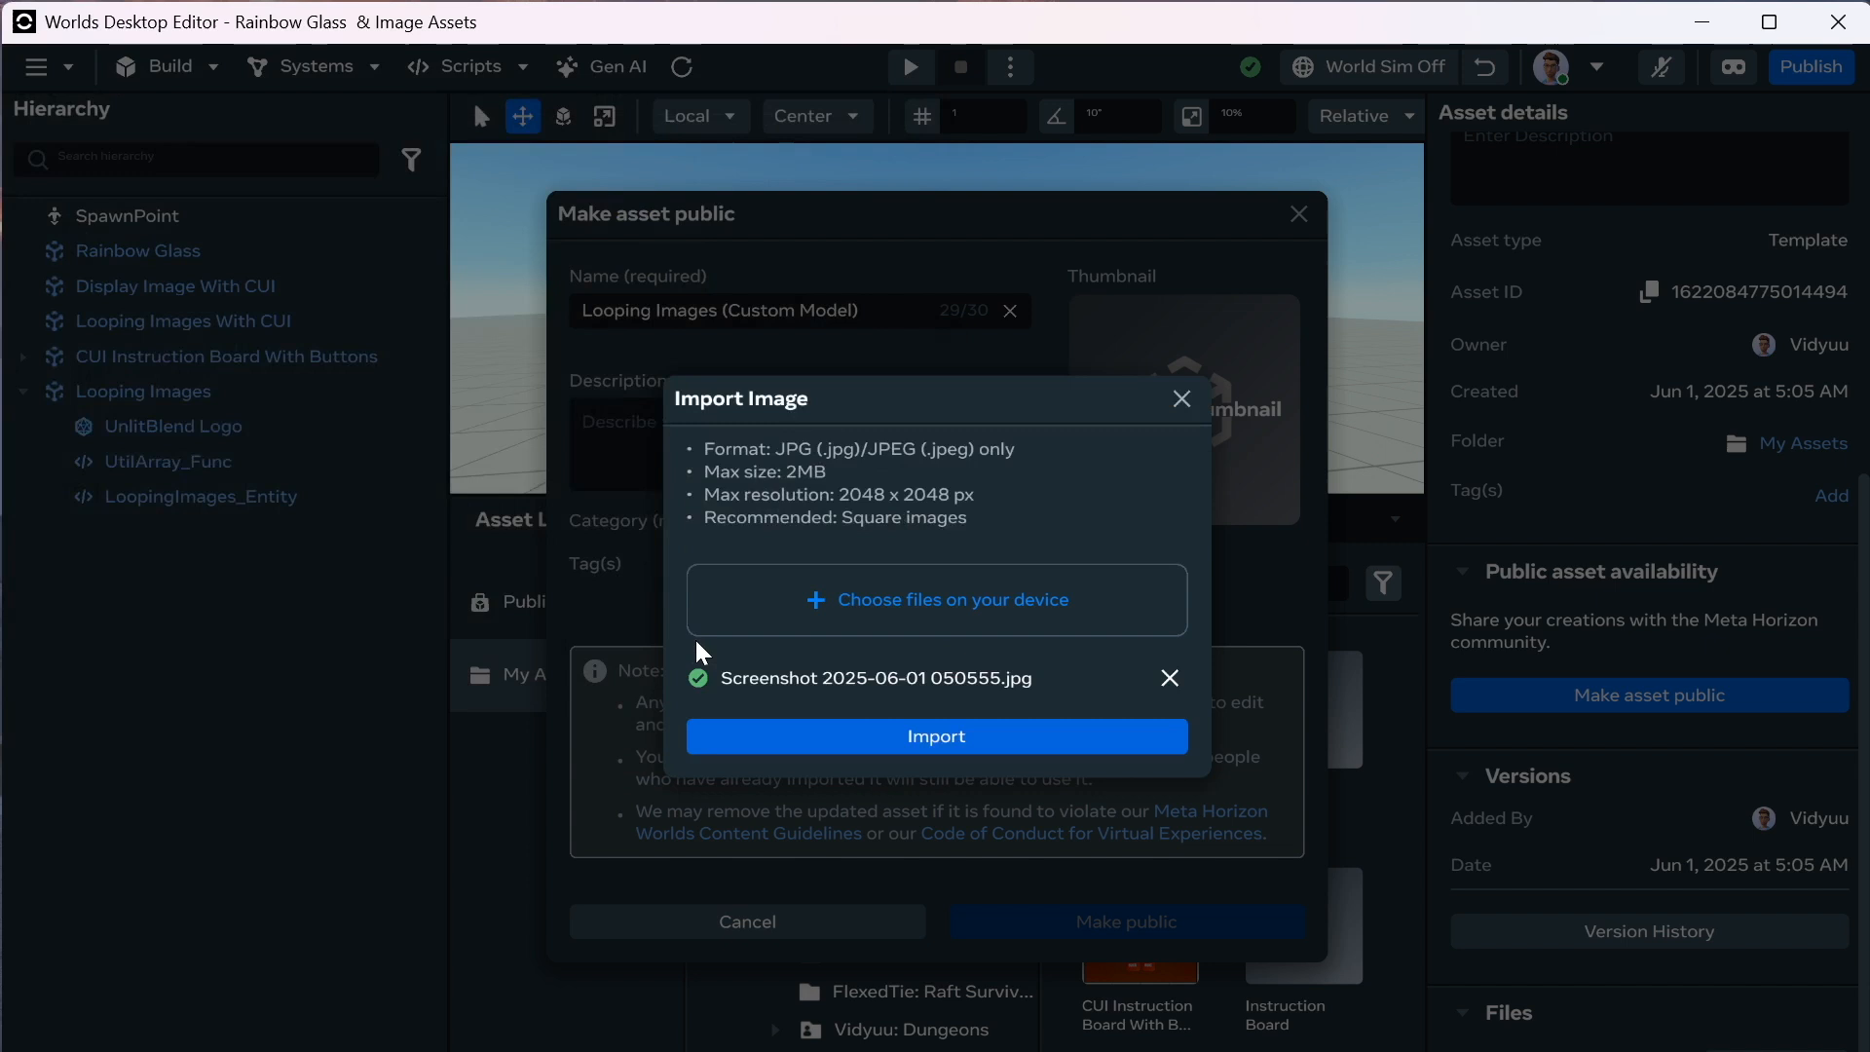
click(840, 739)
Fill in the asset description as "Cycle images quickly with this script, recommend no more than 10x per second.".
click(703, 442)
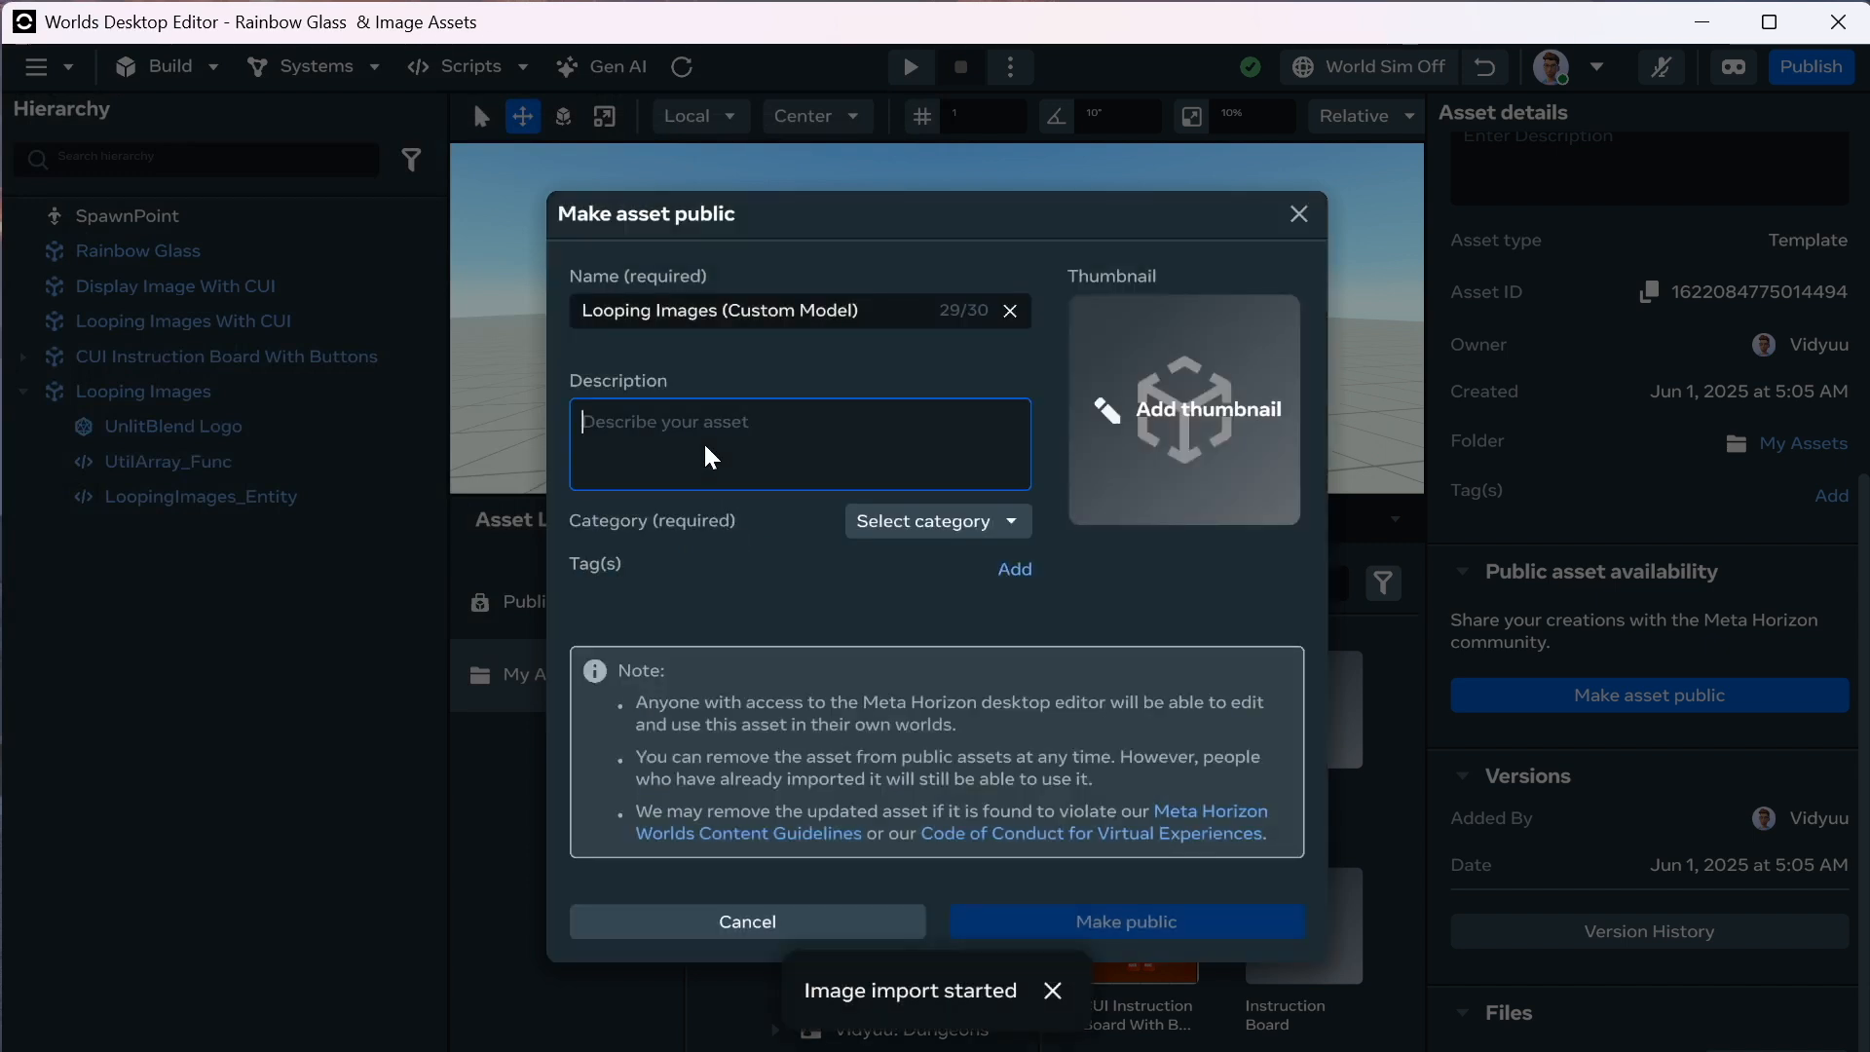
text(Cycle imag)
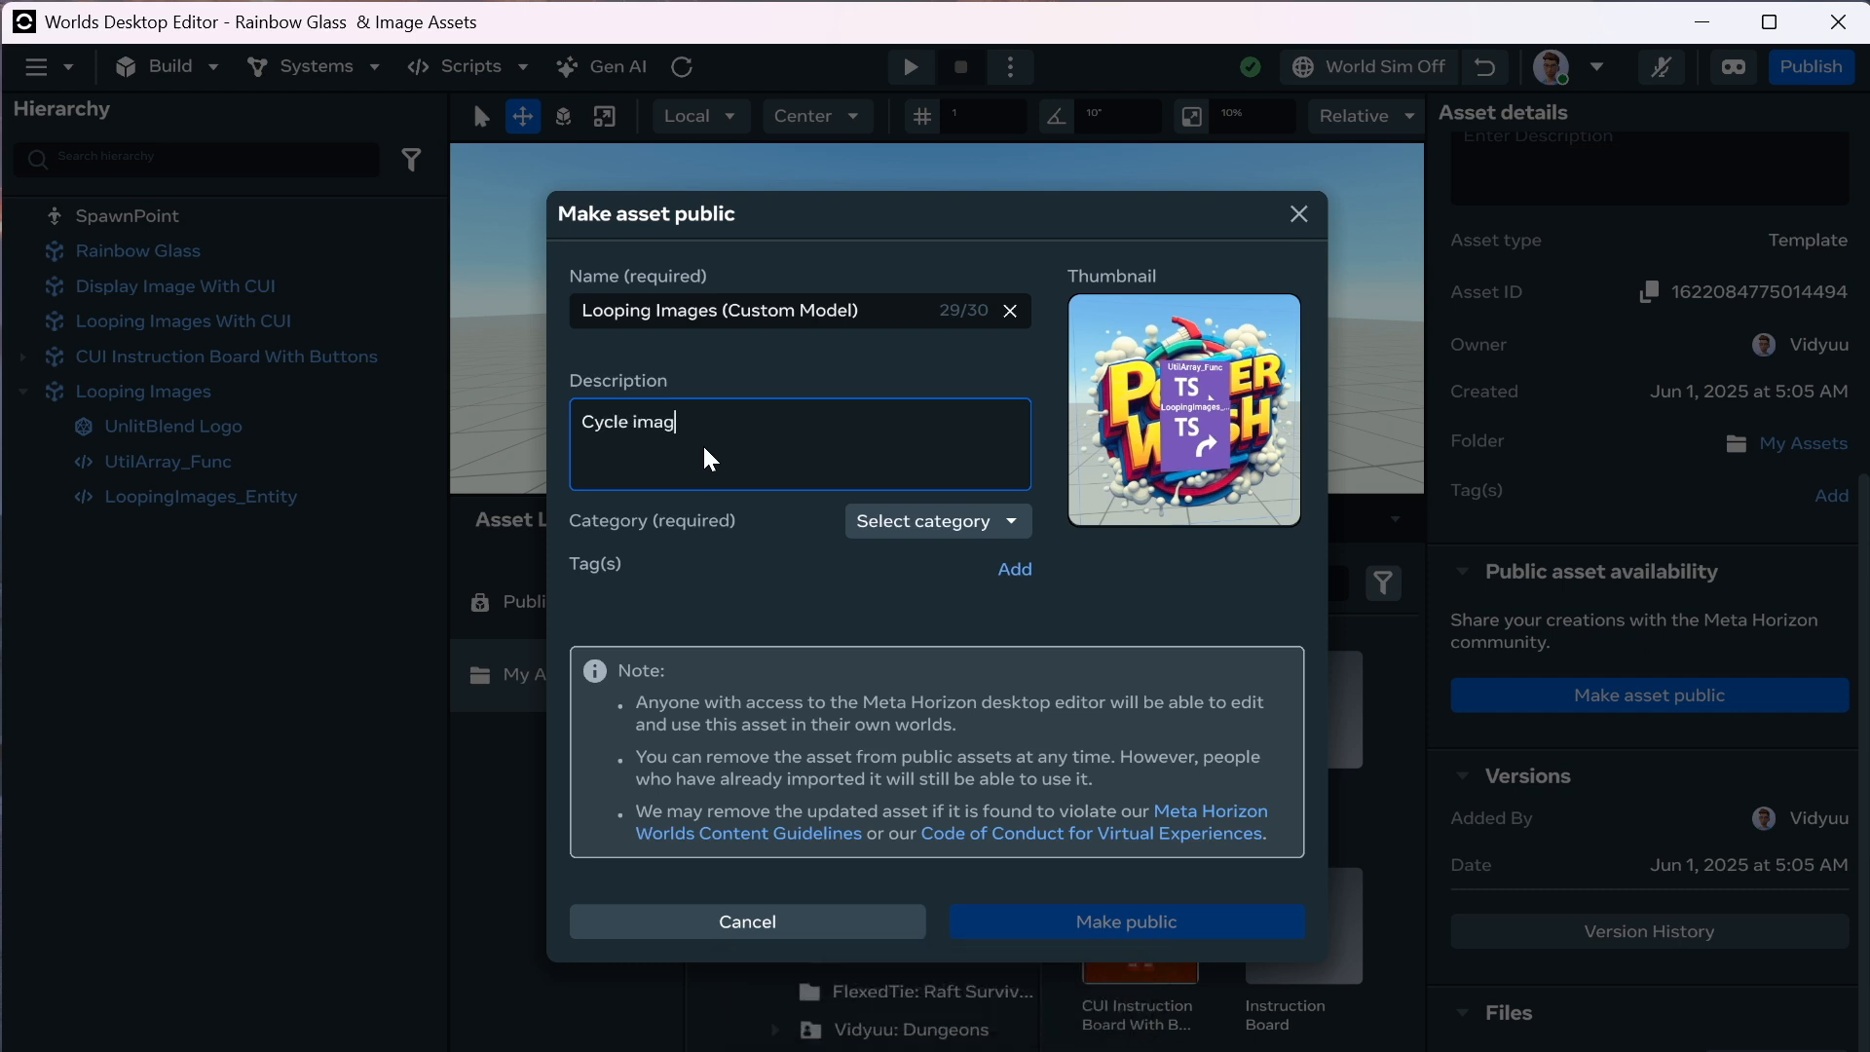
text(e quickly with this script, reccome)
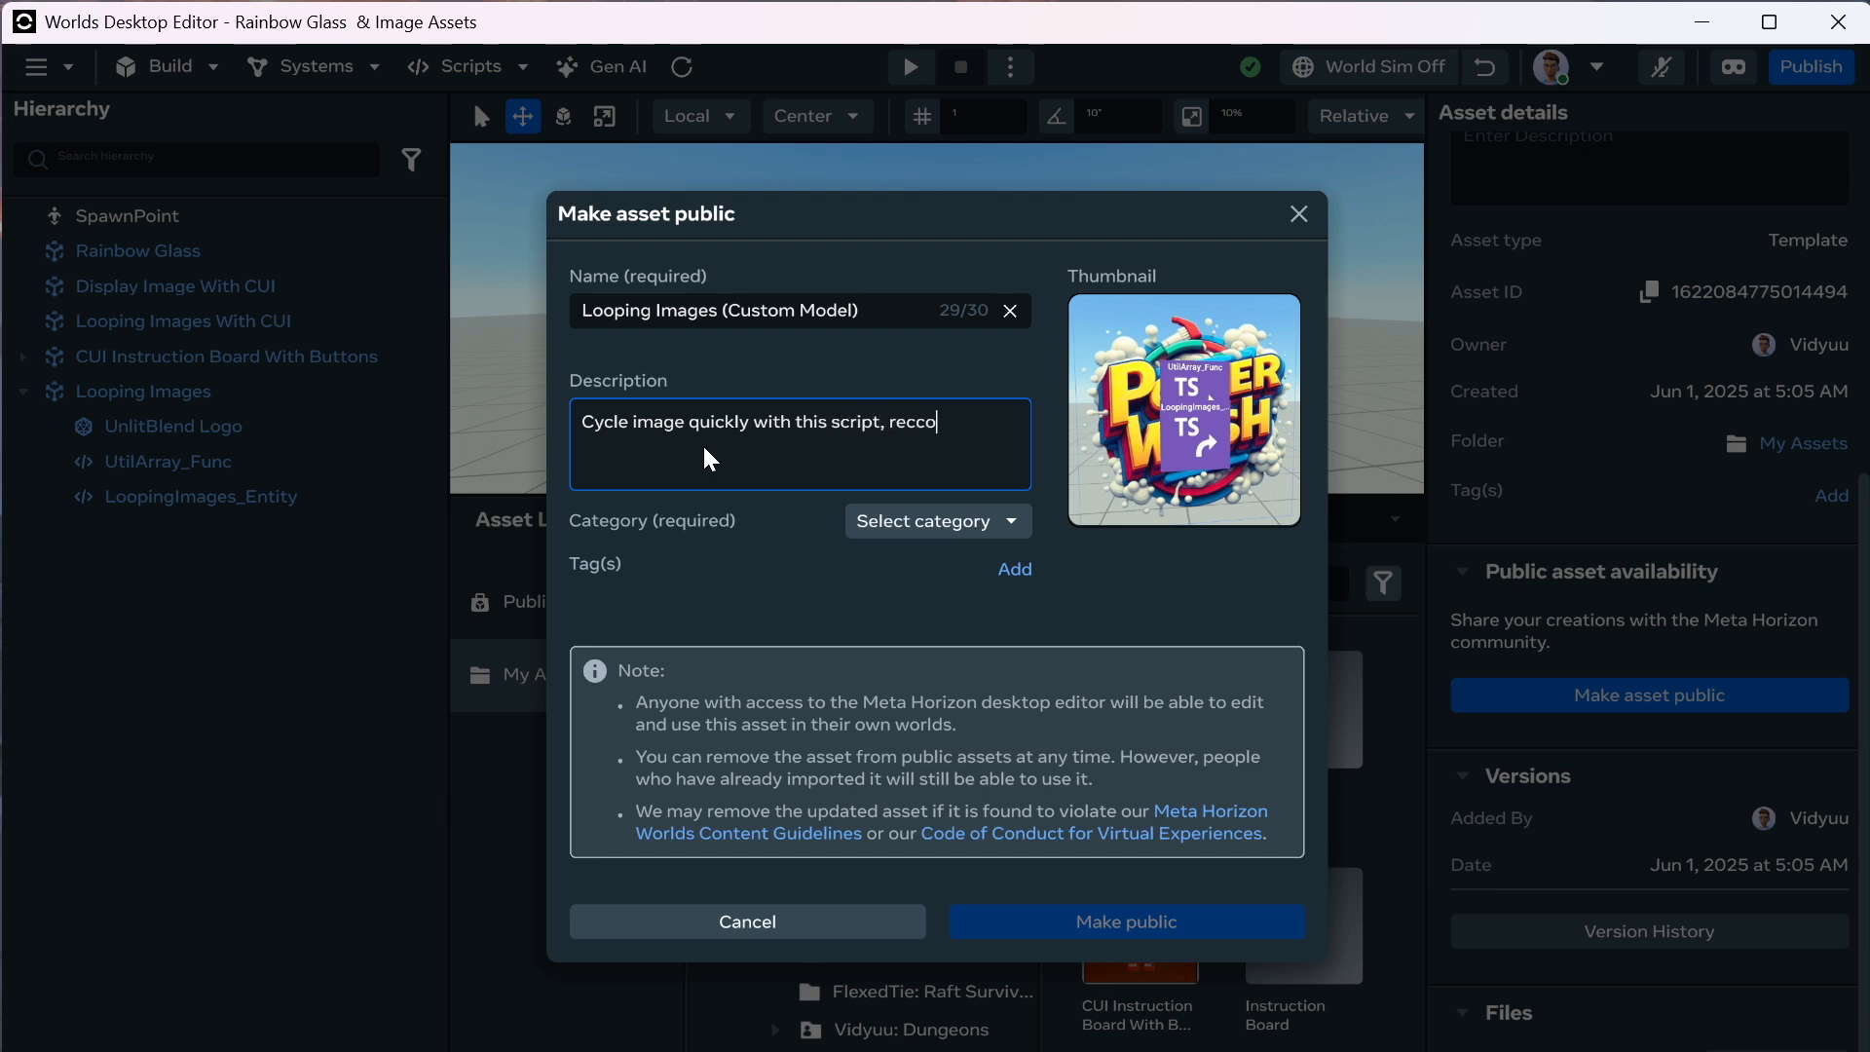
key(BackSpace)
key(BackSpace)
key(BackSpace)
key(BackSpace)
text(ommend no more than)
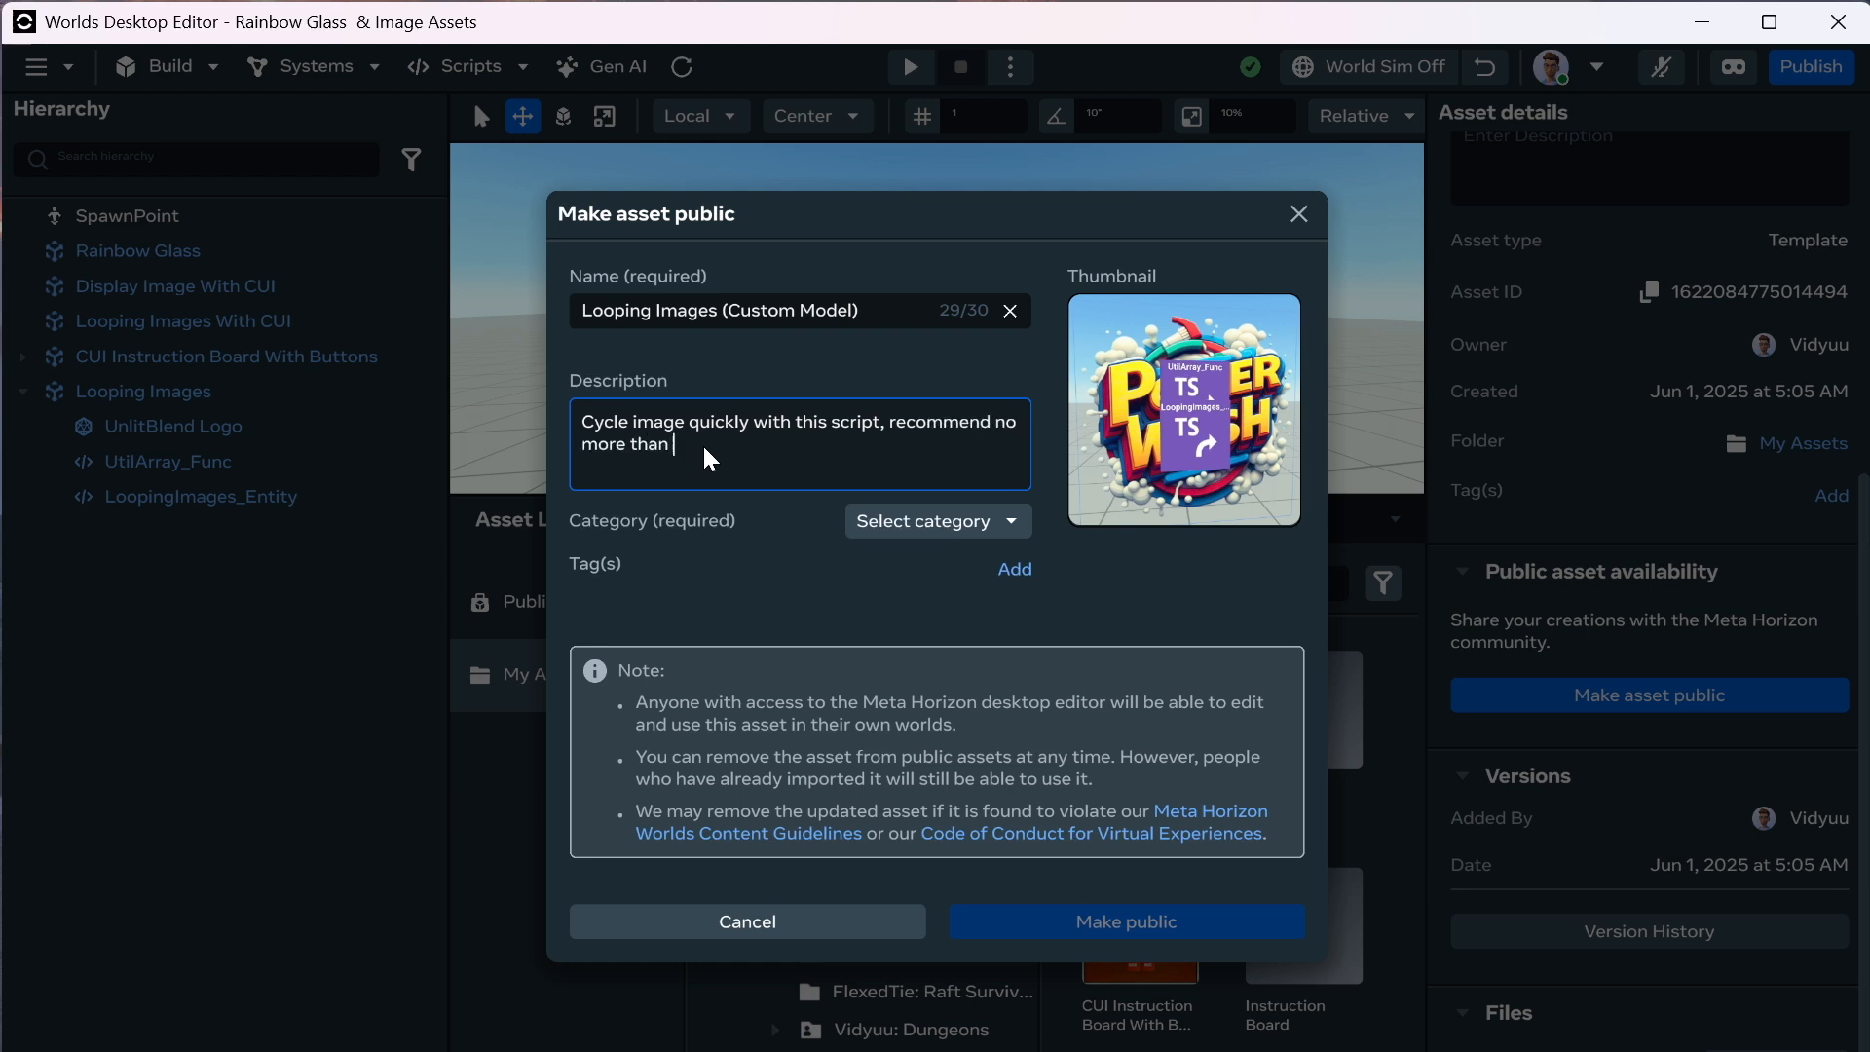
text( 10)
key(BackSpace)
text(0x per second.)
text(s)
click(815, 440)
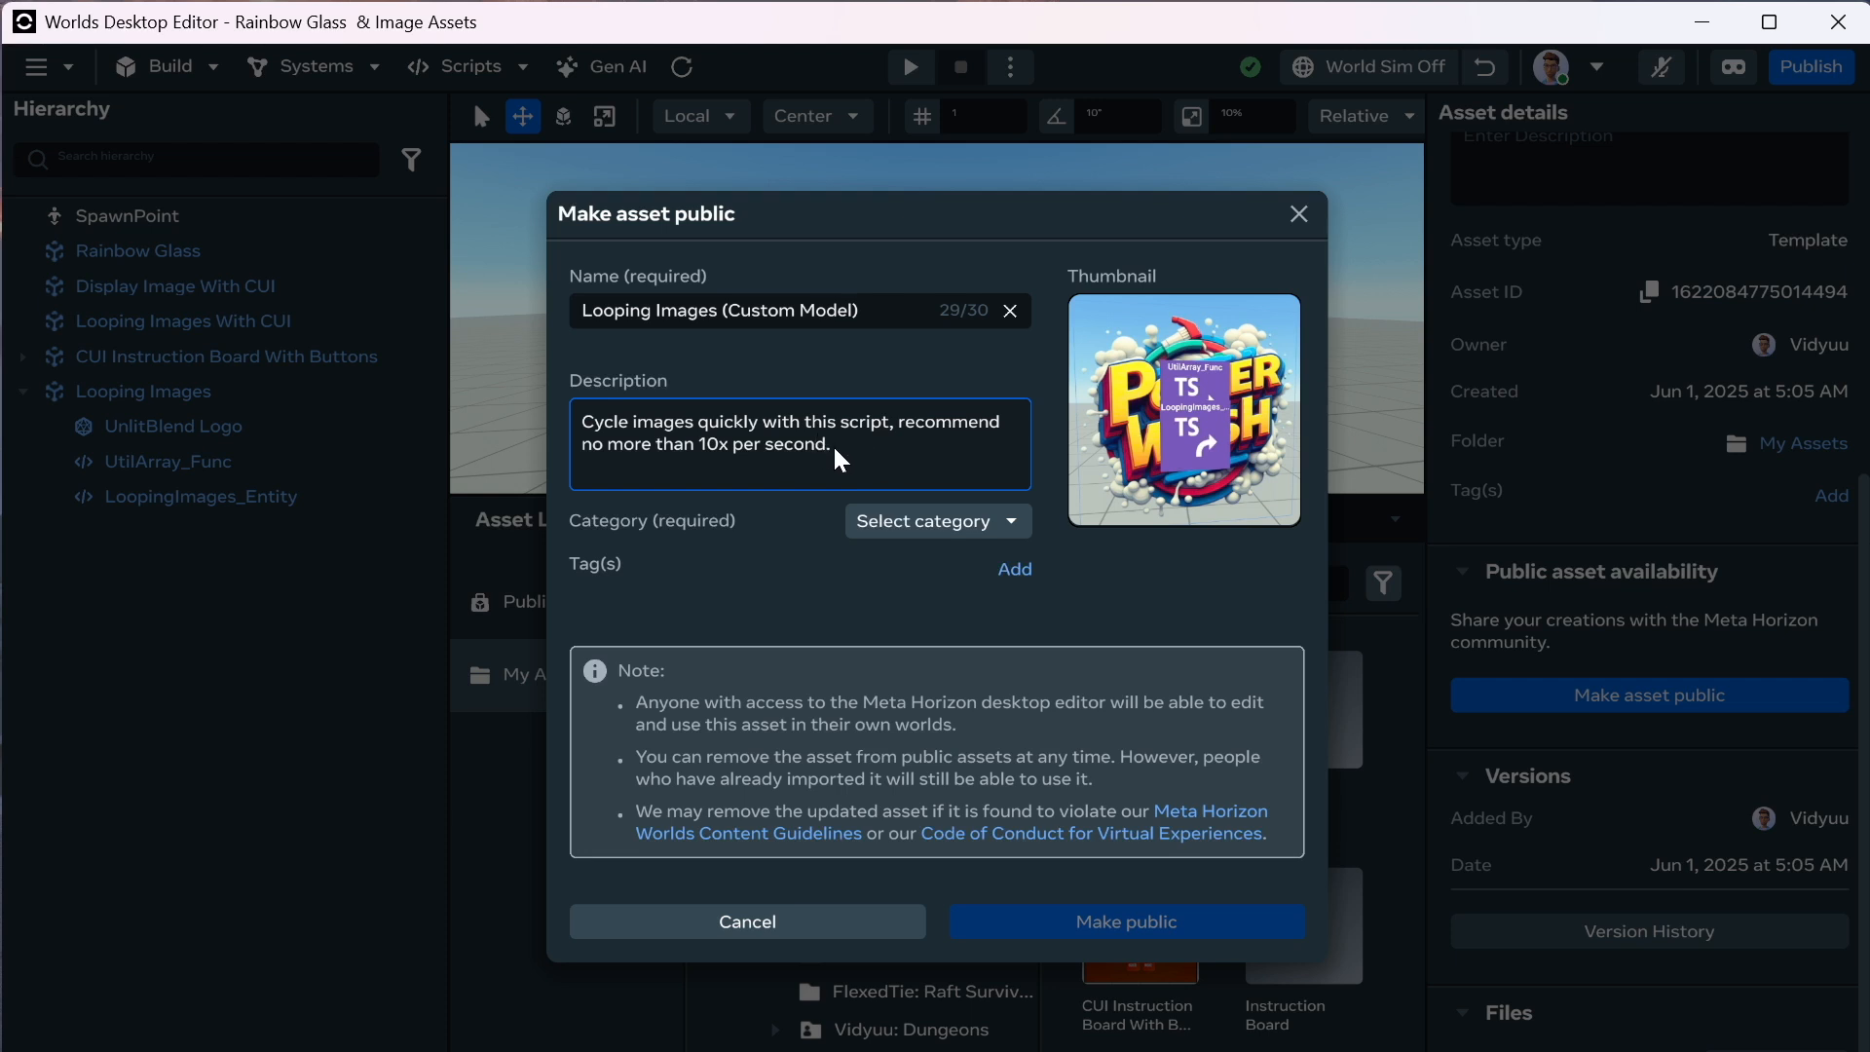
Set the asset's category to Interactive and its additional category to Interfaces.
click(935, 521)
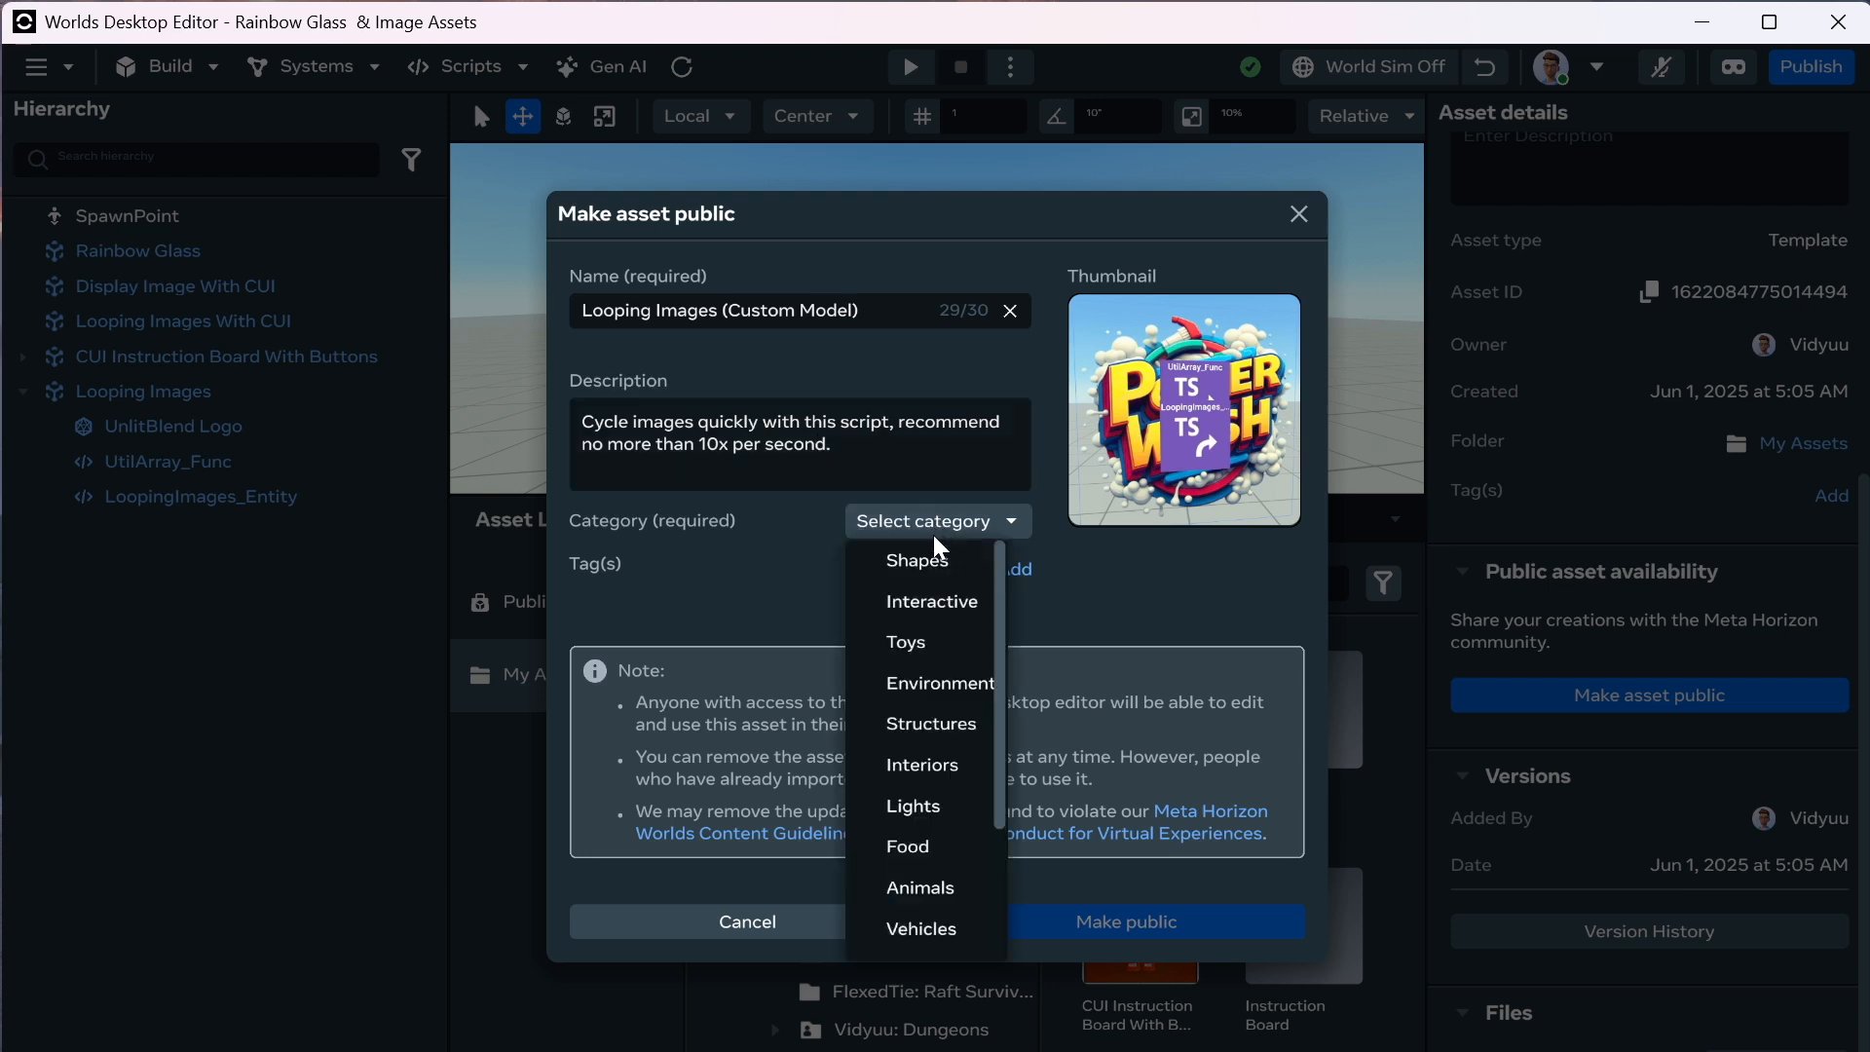
click(944, 602)
click(990, 548)
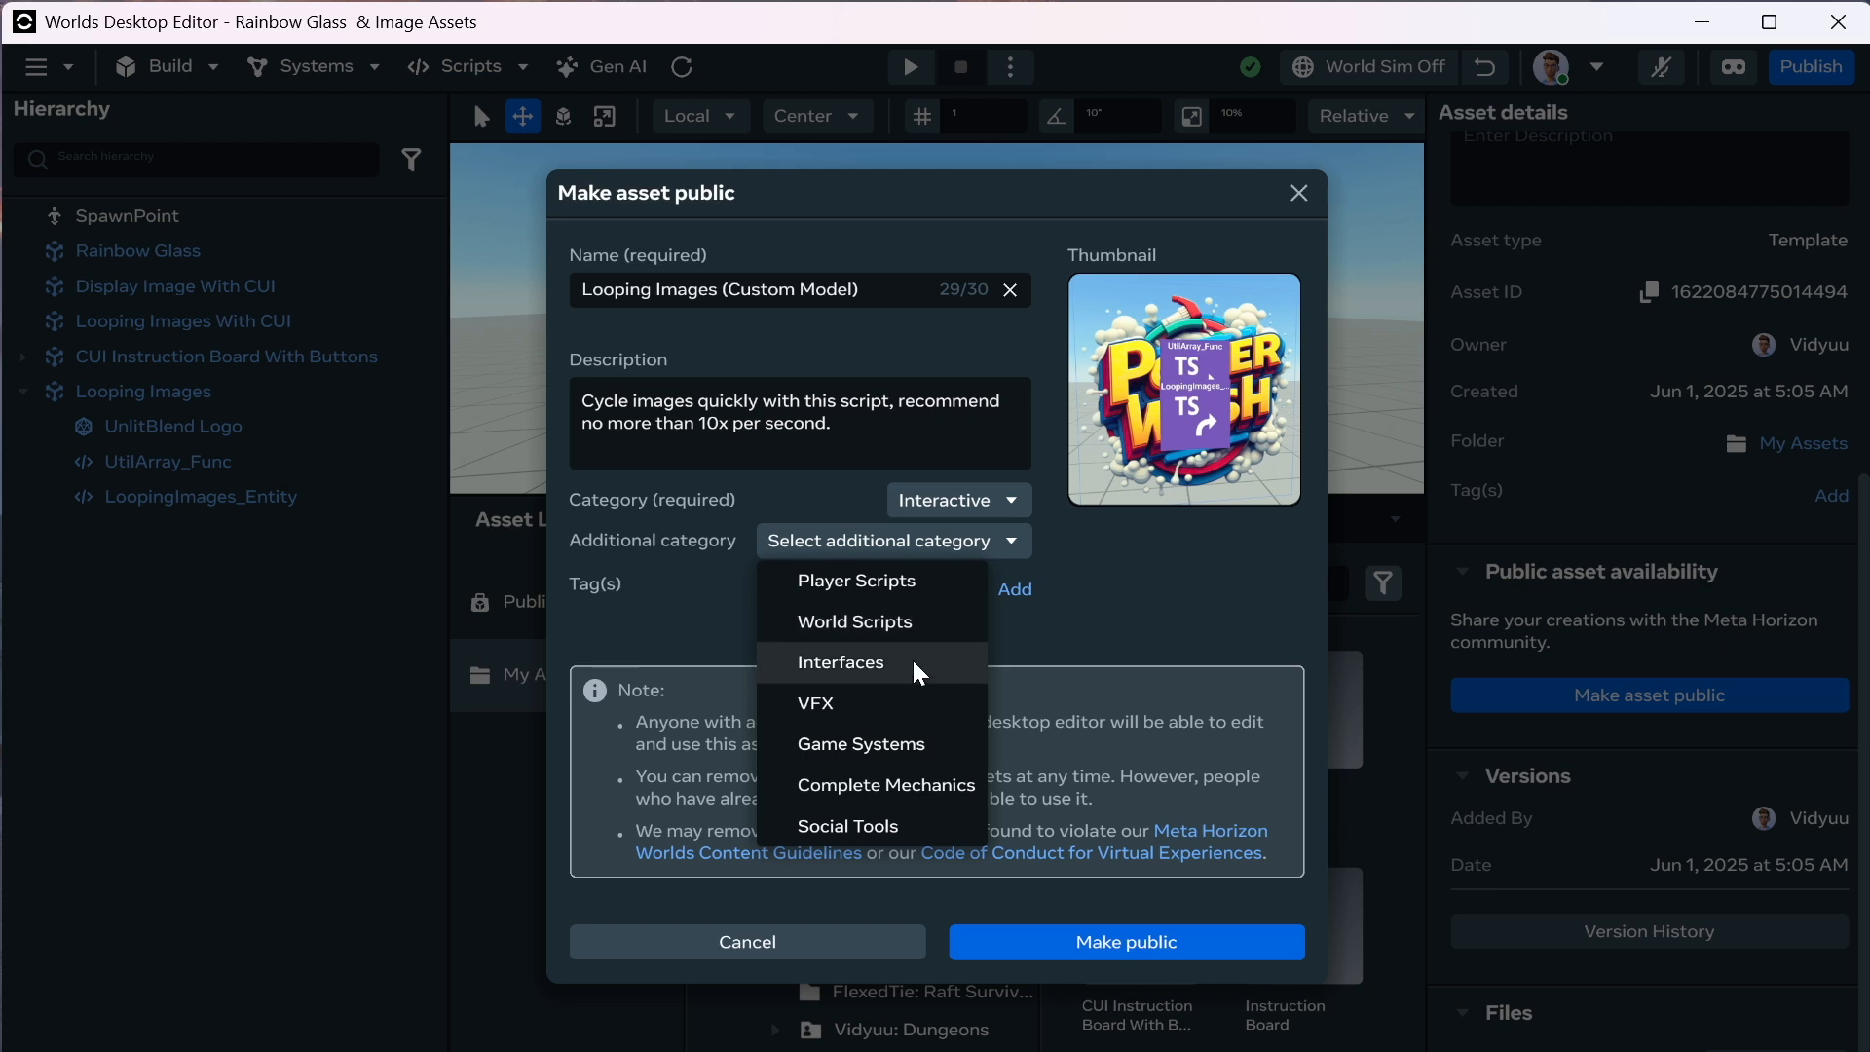
click(915, 665)
Tag the asset with the creator's name, Cycle Images, Images, Image, Custom Model and Looping Images, and make it public.
click(1014, 590)
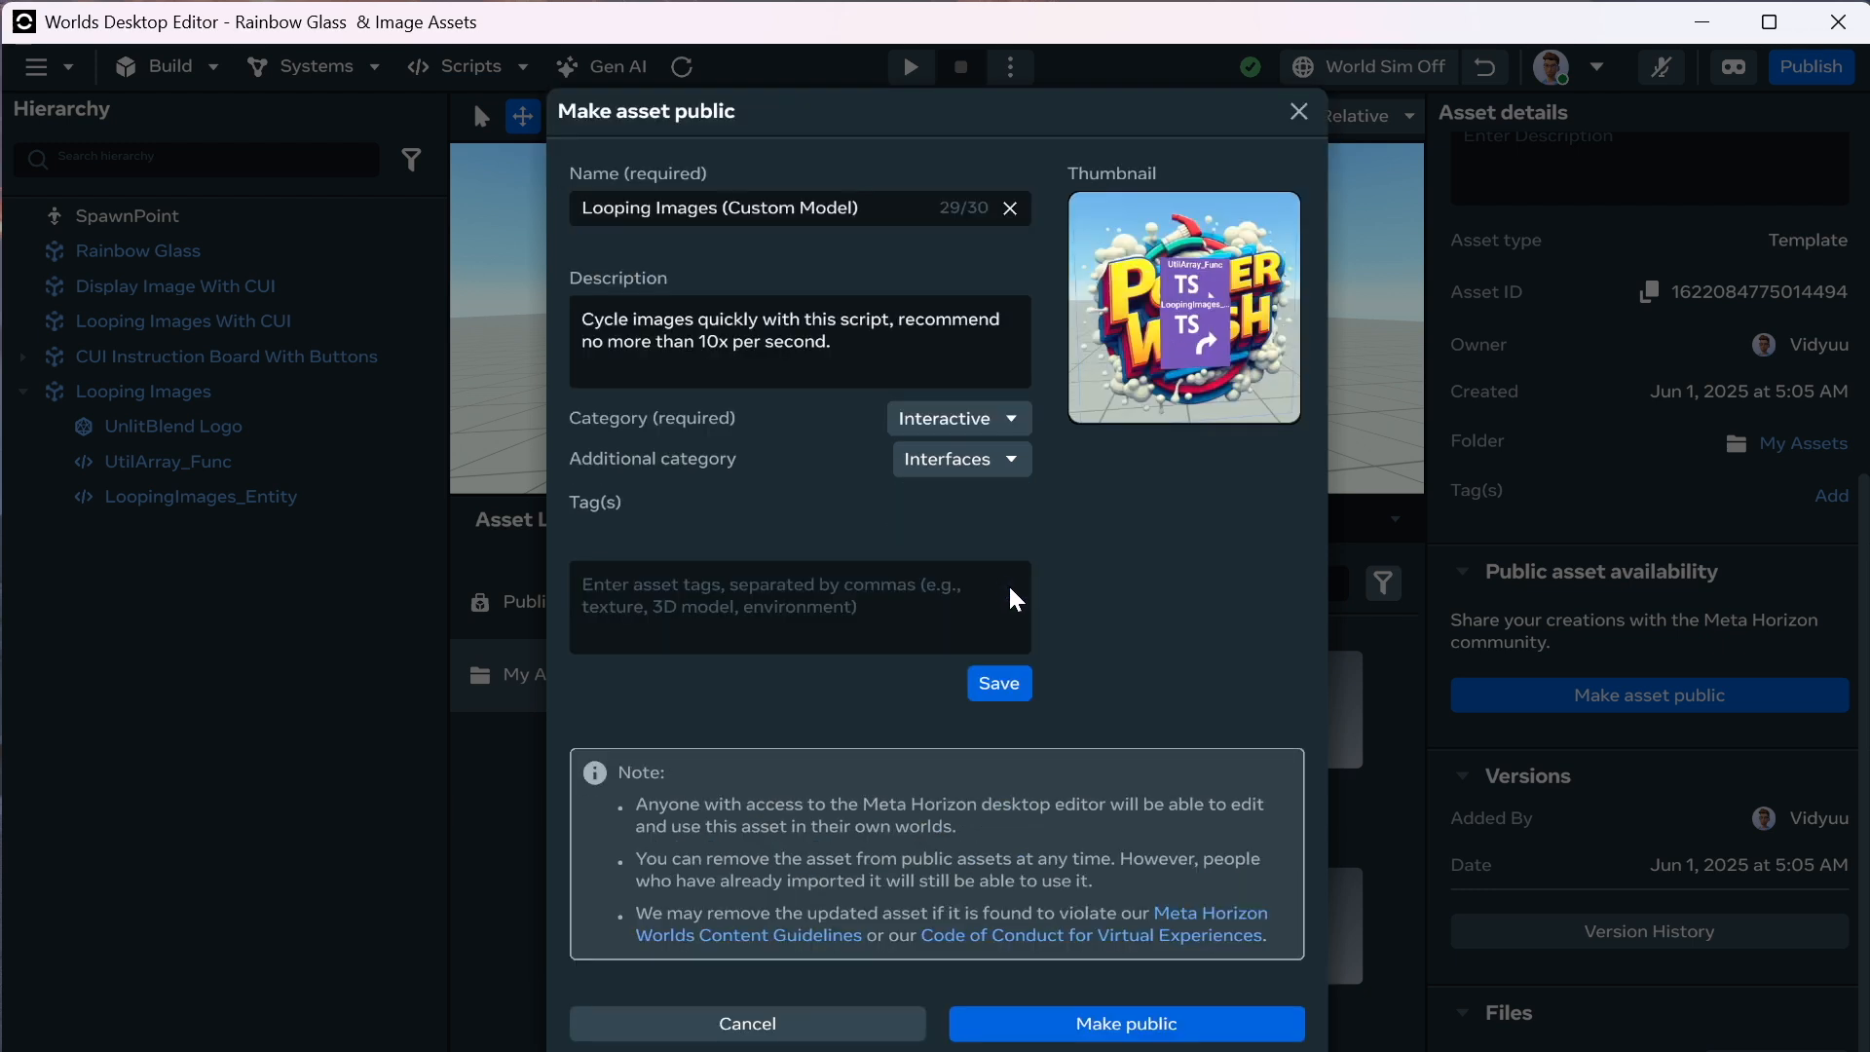
click(958, 602)
text(Vidyuu,)
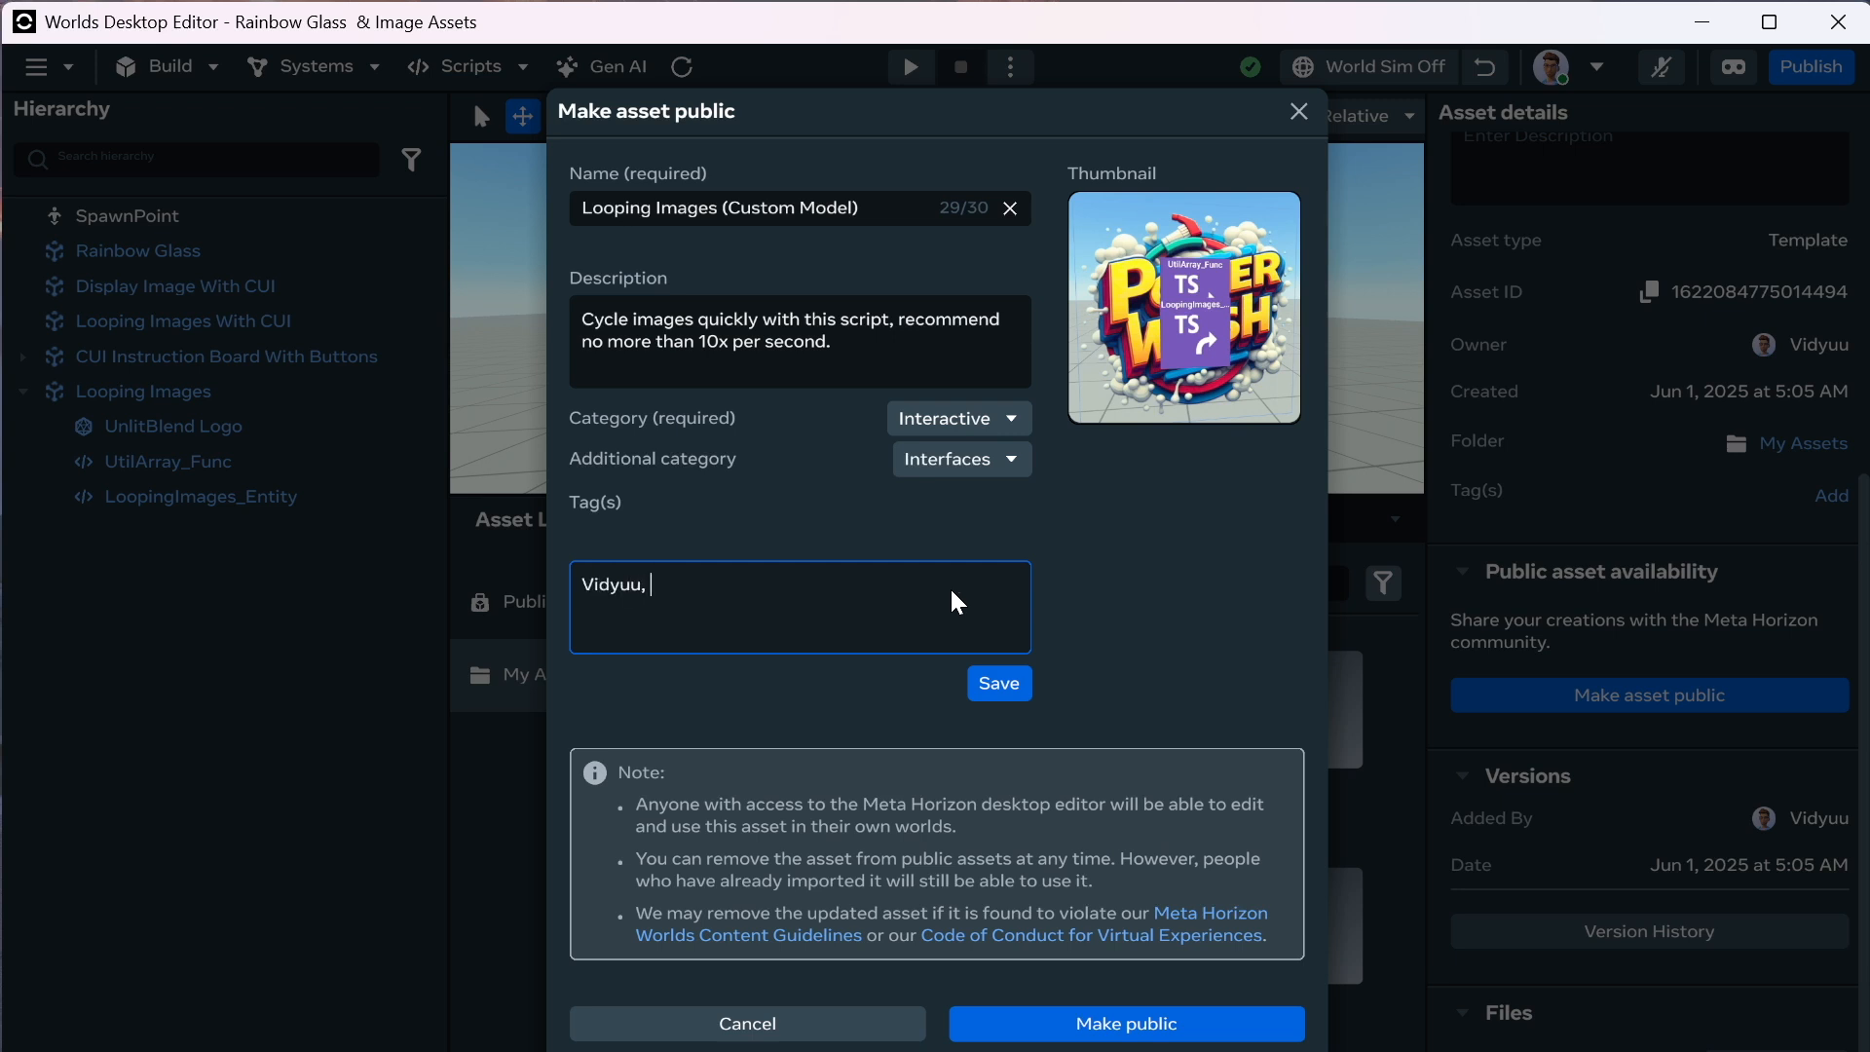
text( Cycle Images, Images, Imga)
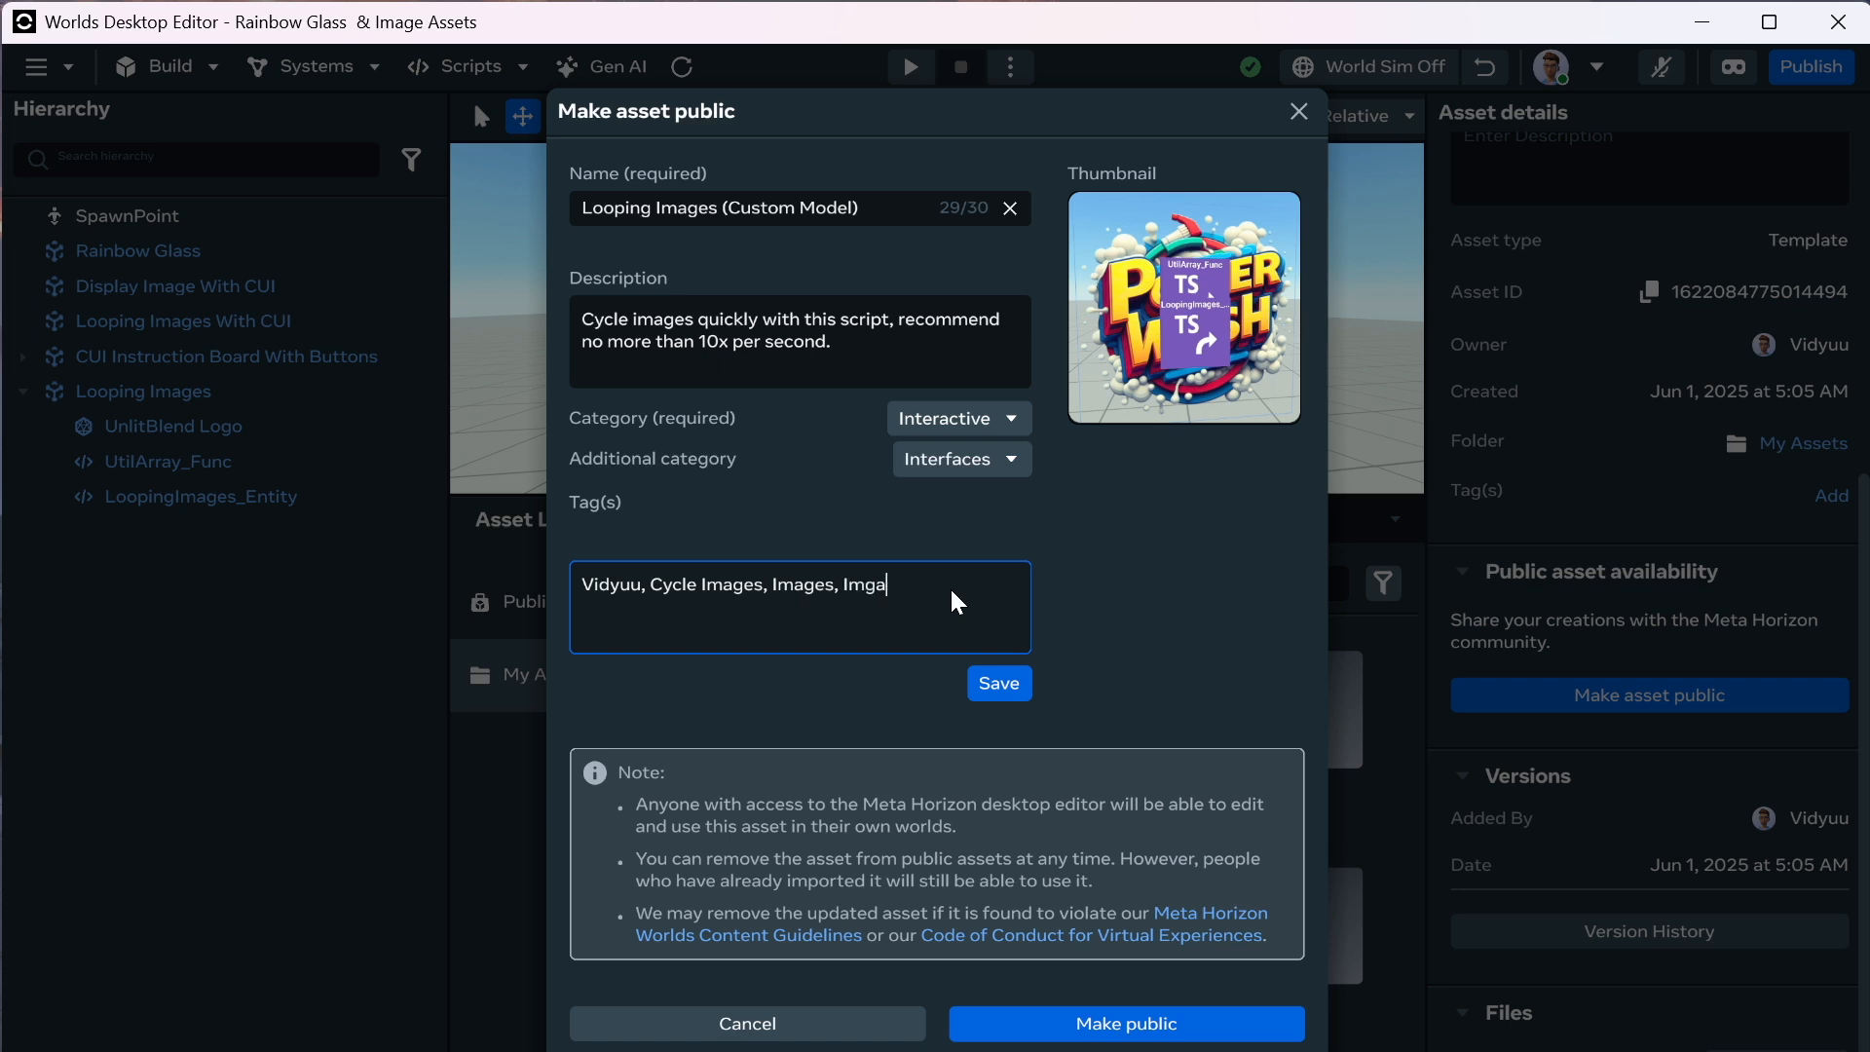
key(BackSpace)
key(BackSpace)
text(age, Custom Model,)
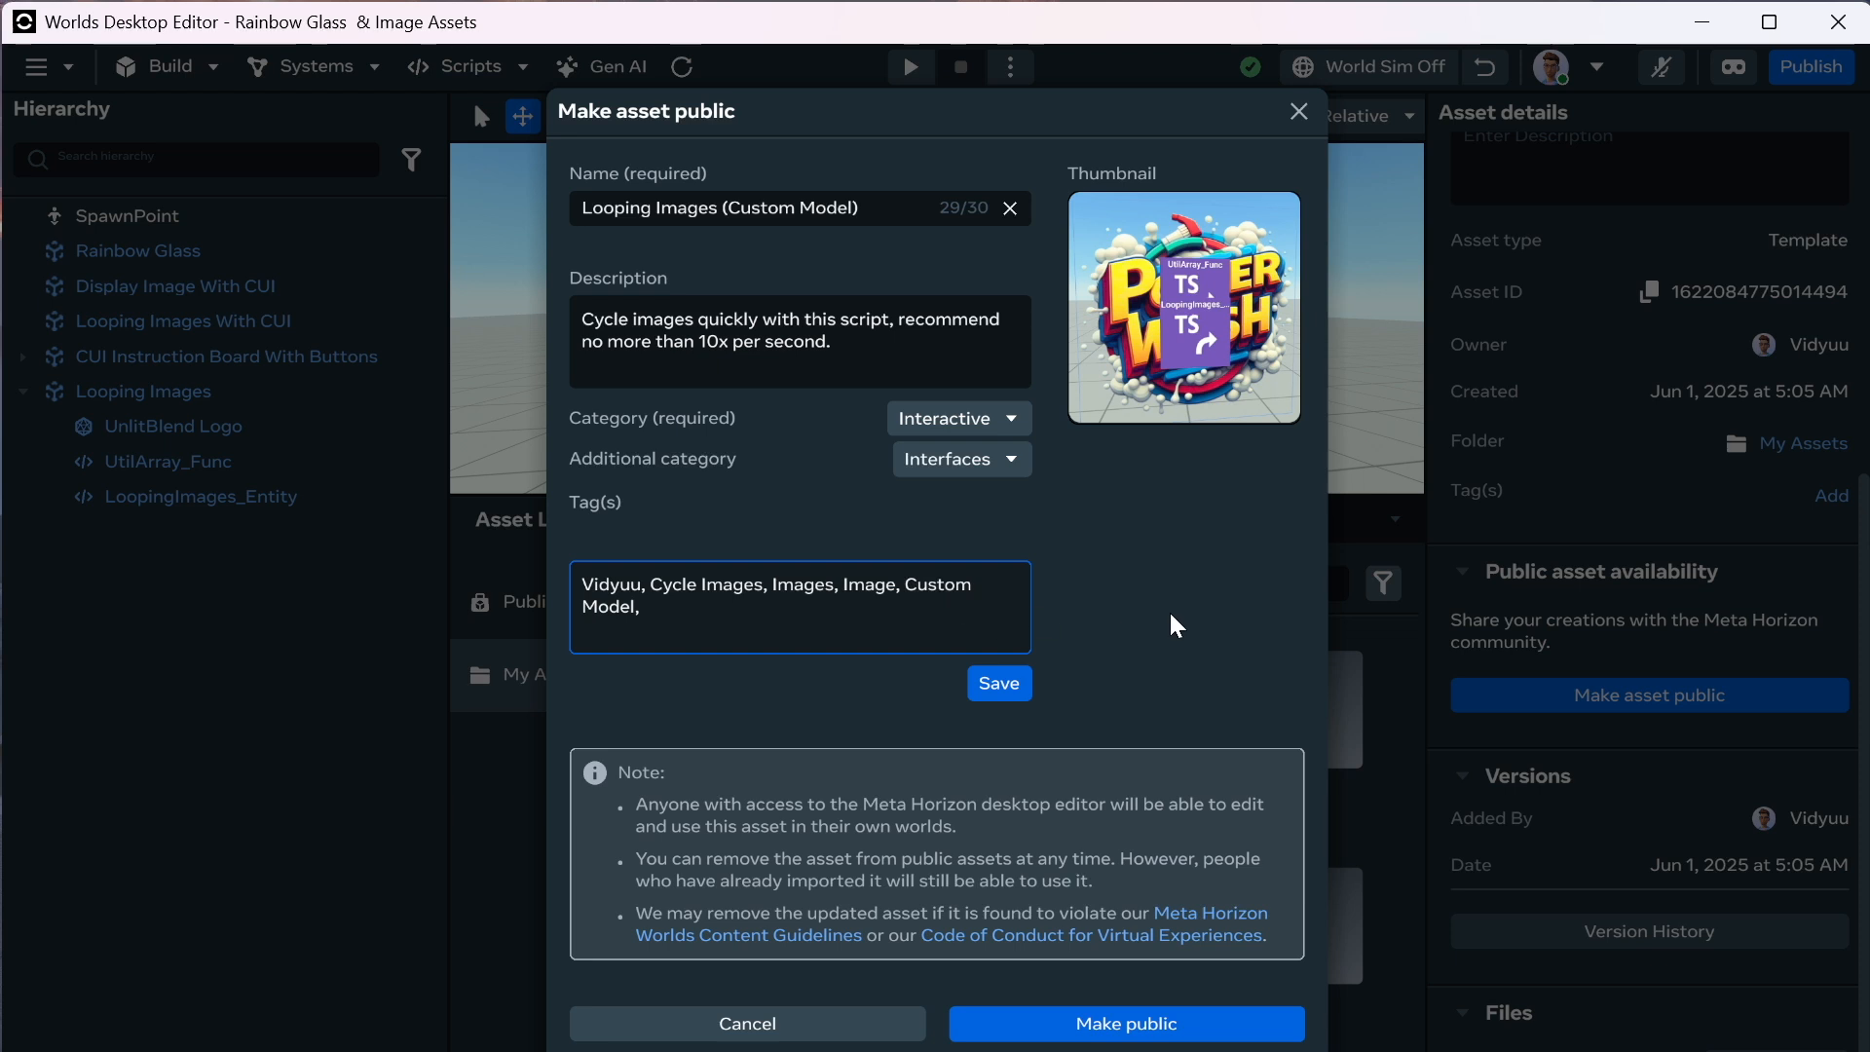
text(Looping)
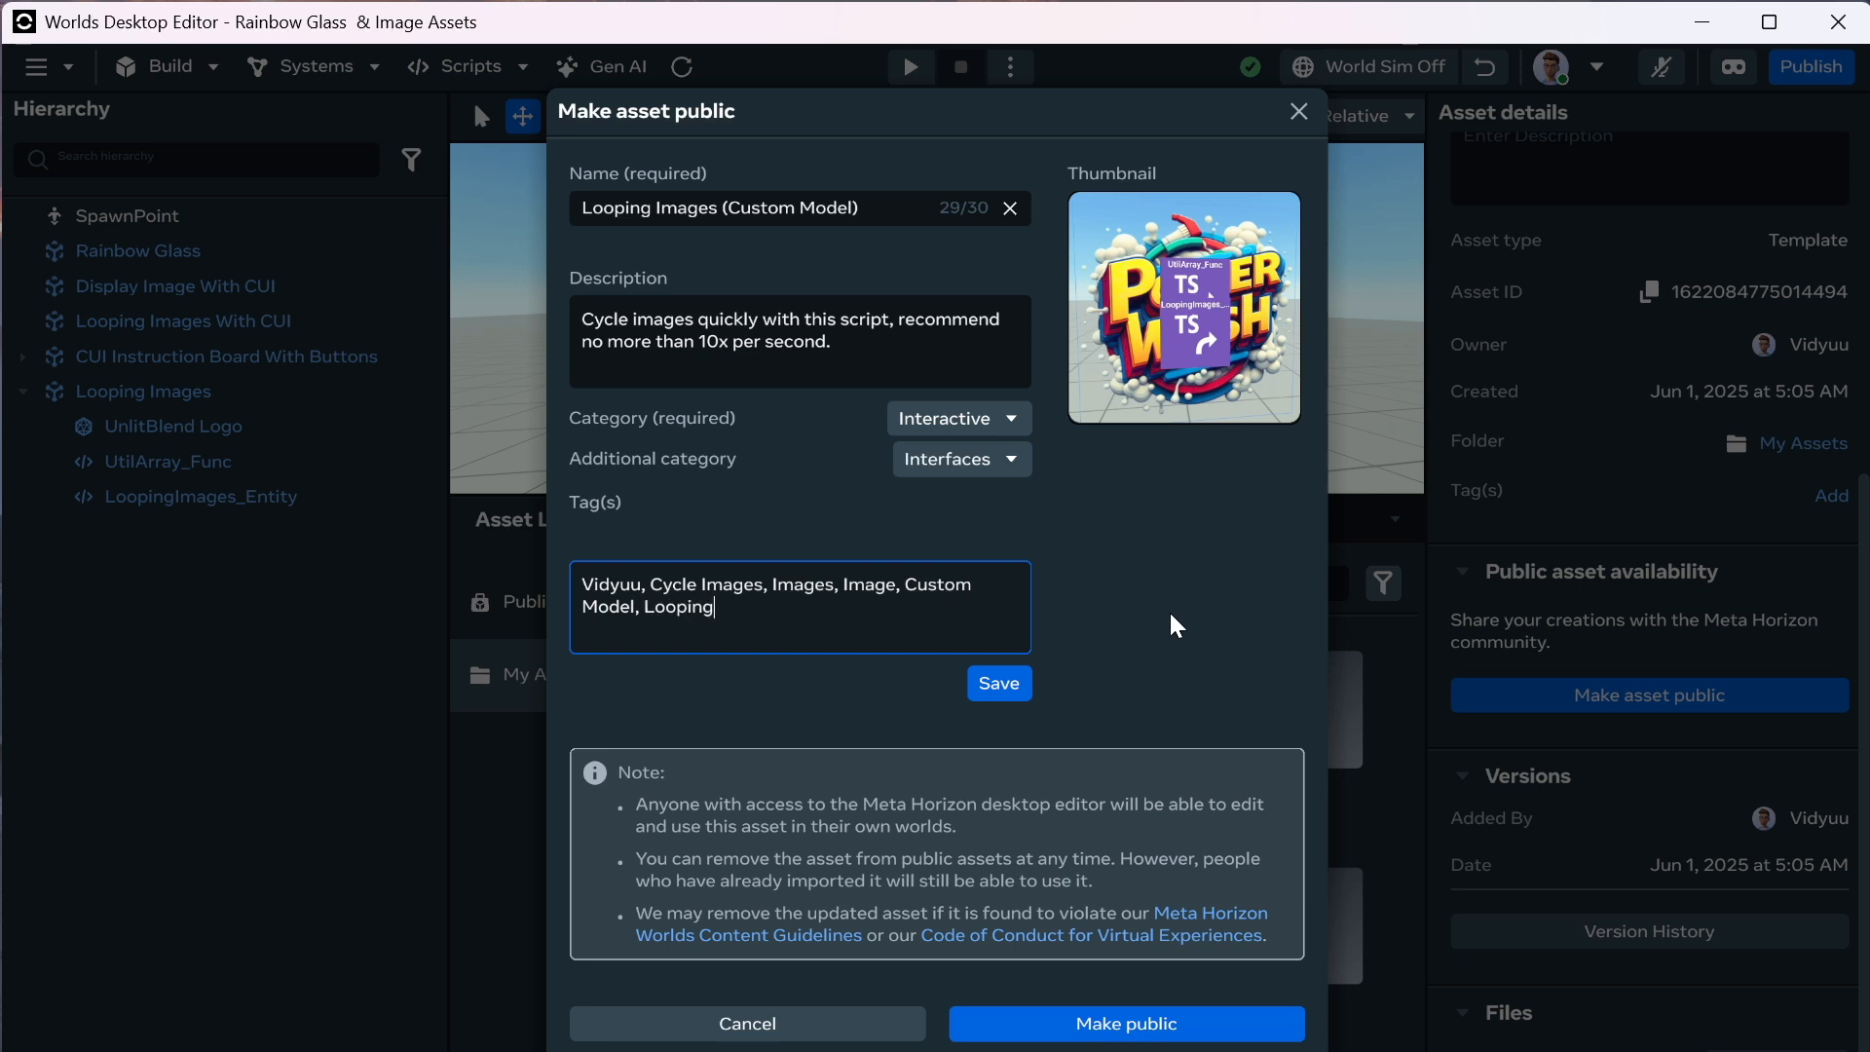
key(Caps_Lock)
text(iMA)
key(BackSpace)
key(BackSpace)
key(BackSpace)
key(Caps_Lock)
text(Imags)
key(BackSpace)
text(es)
click(1011, 684)
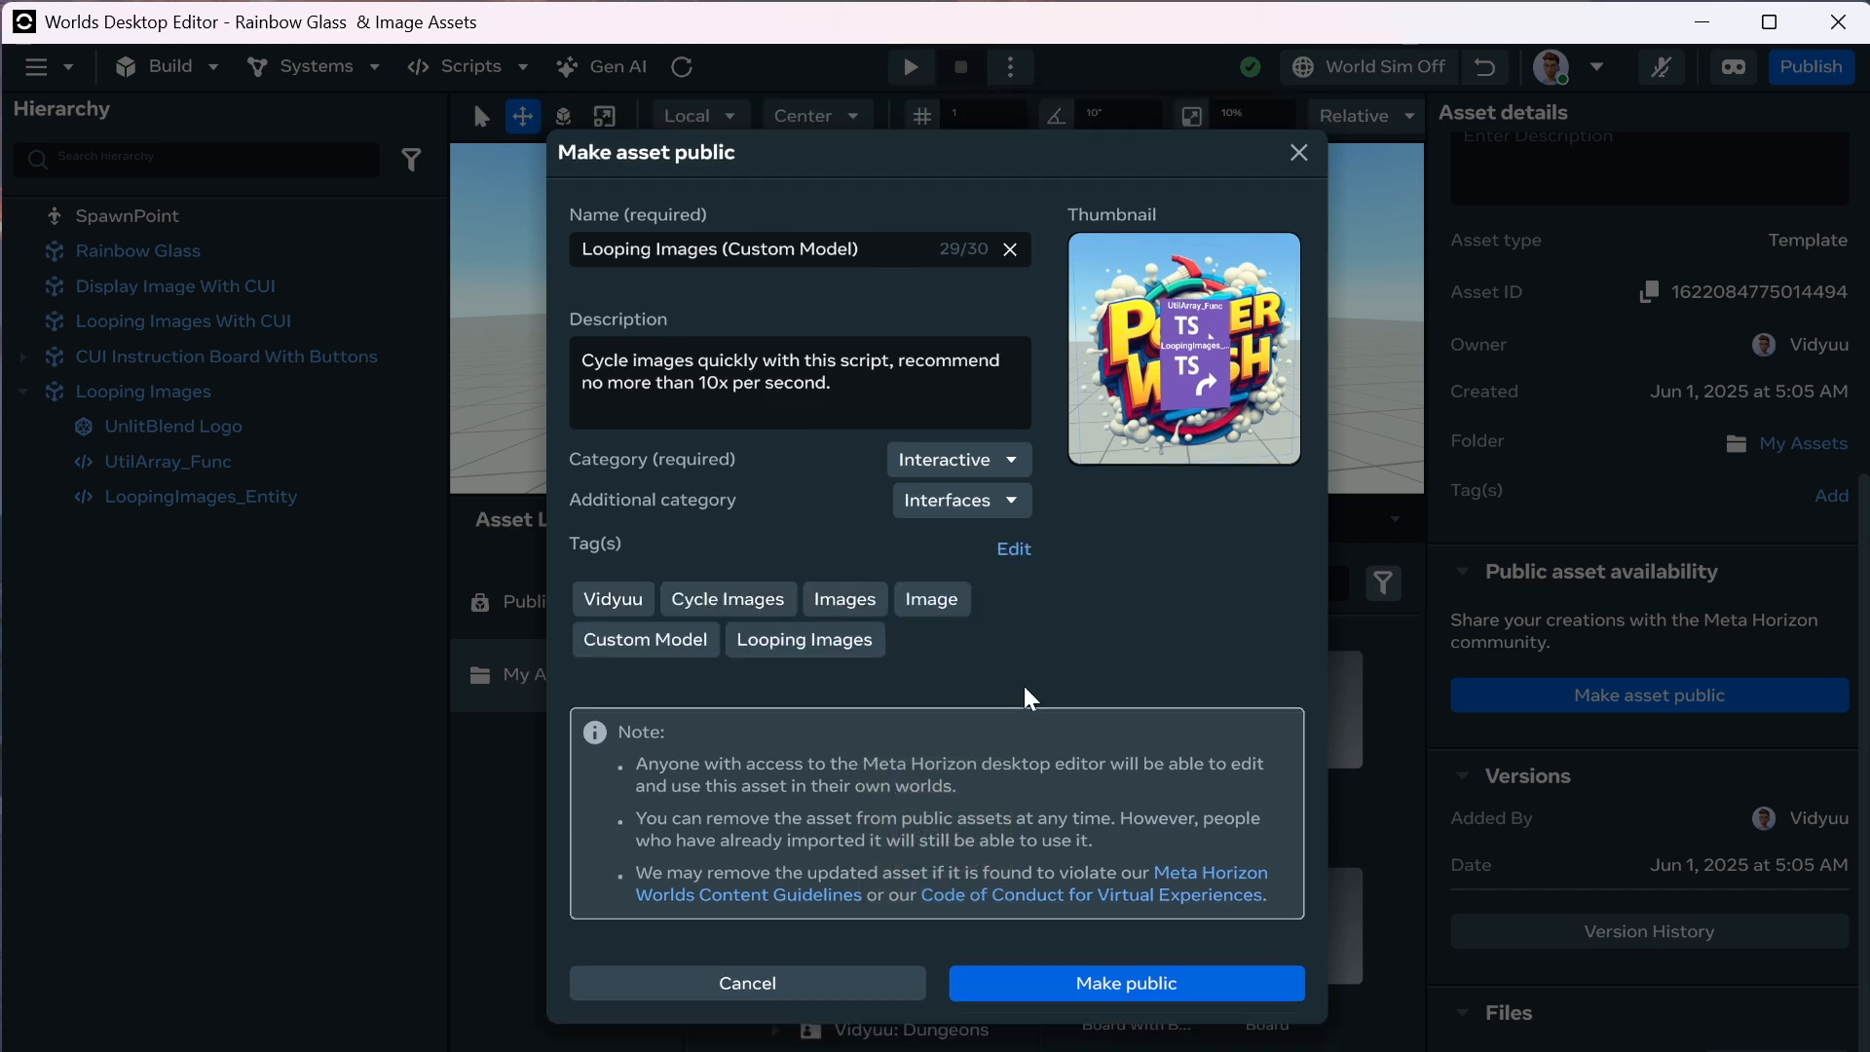
click(1192, 984)
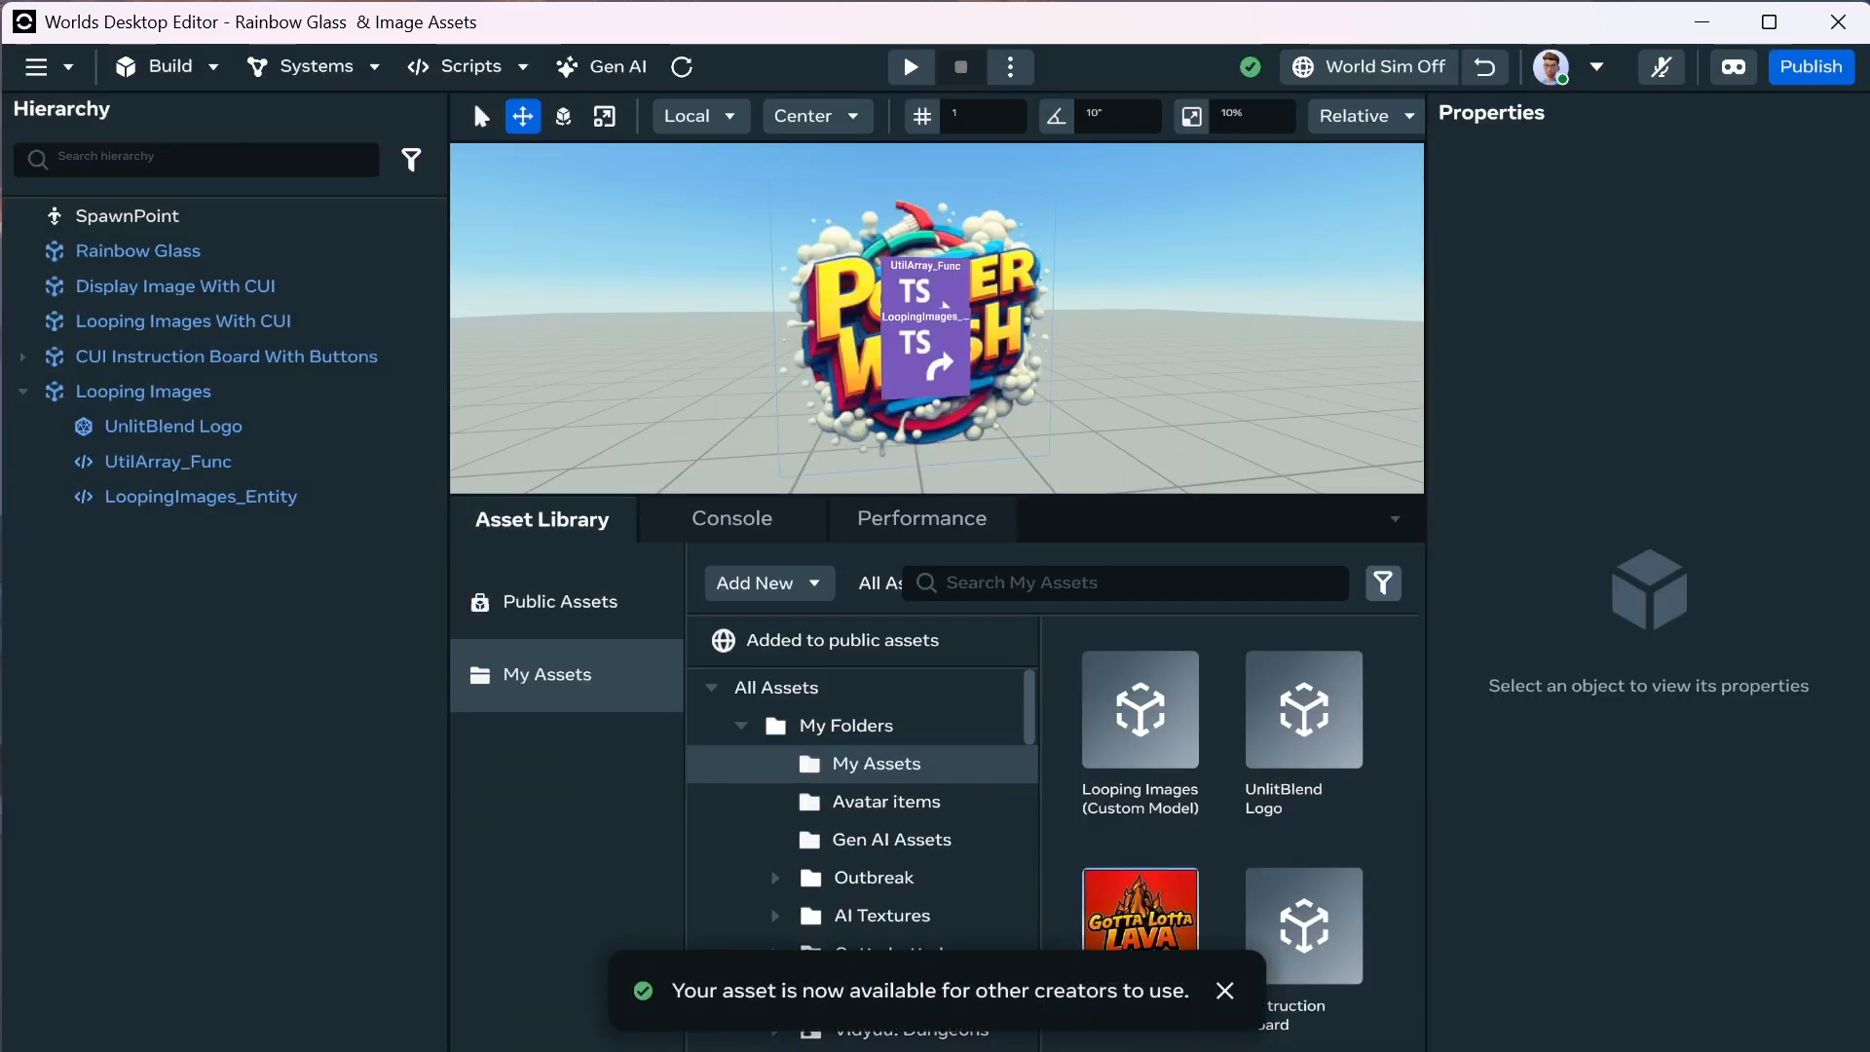
Switch to the Google Docs list, strike through "3D Model Image Cycler (10x per second)" and select the "3D Model Image" line.
click(545, 1030)
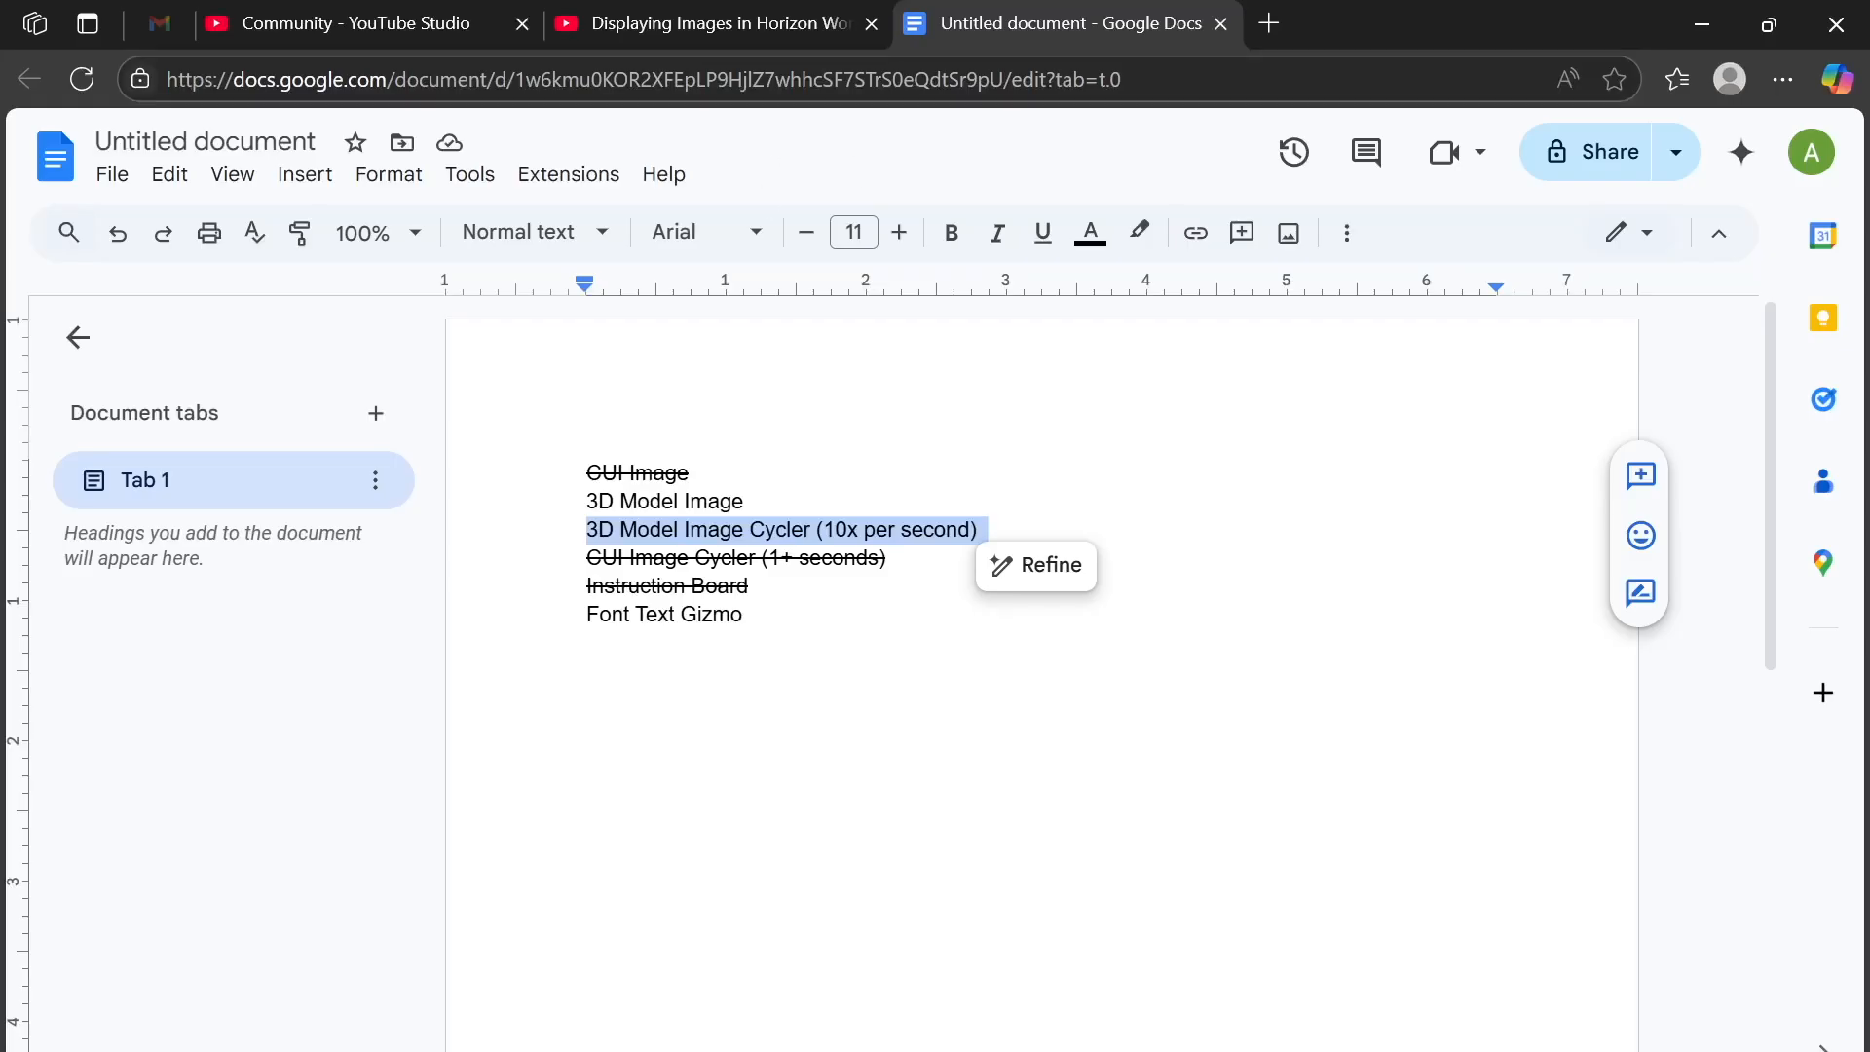
triple_click(789, 530)
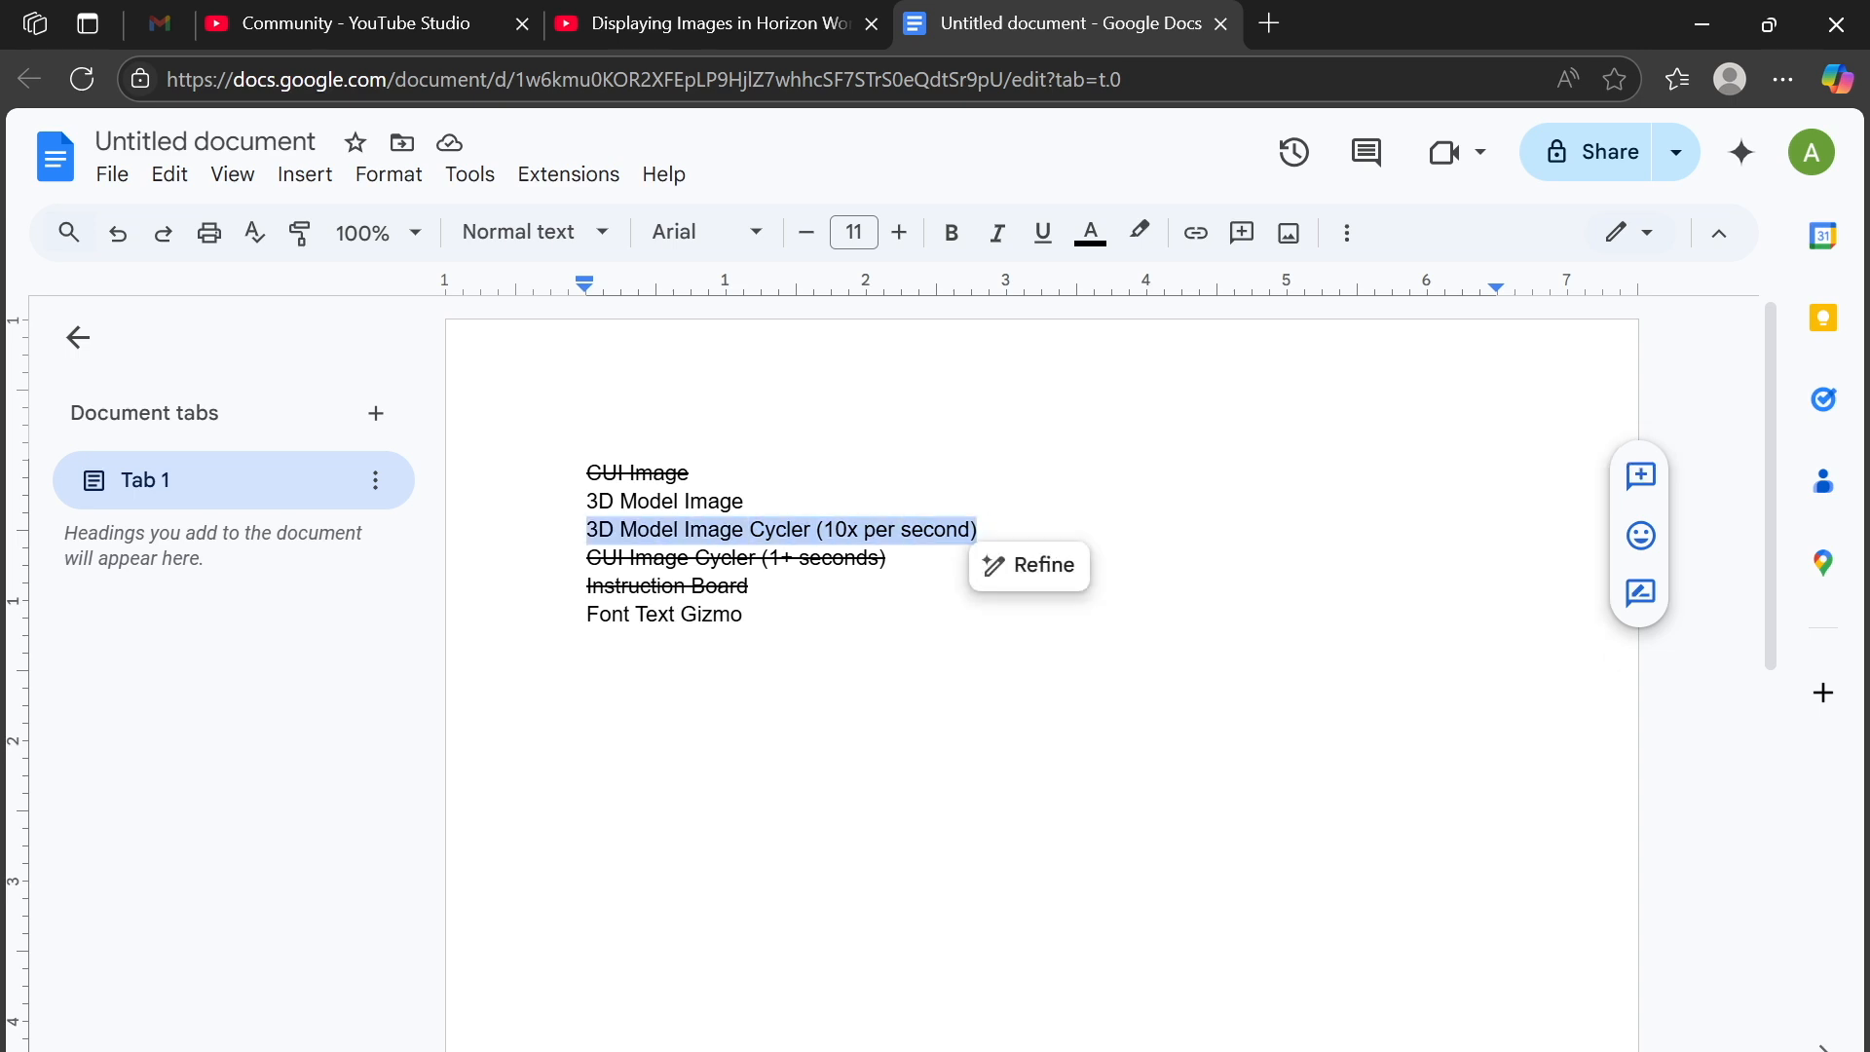
key(alt+shift+5)
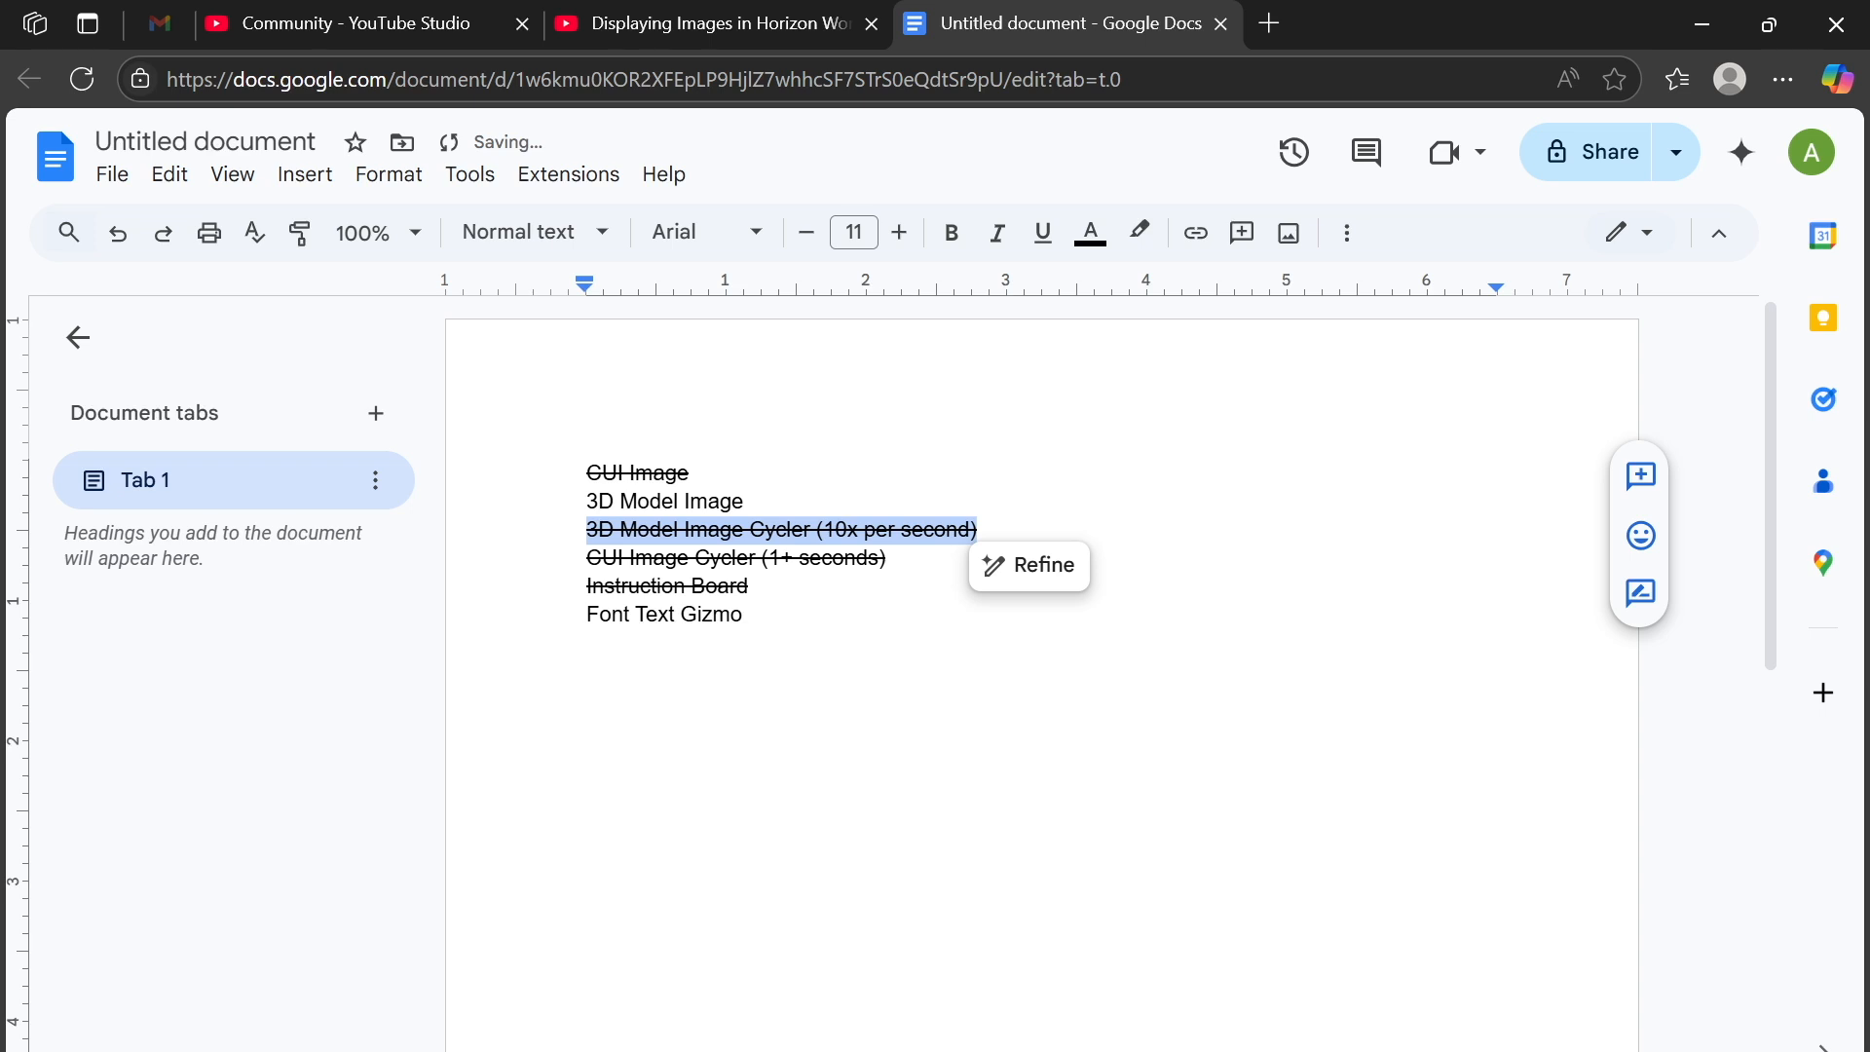
triple_click(731, 501)
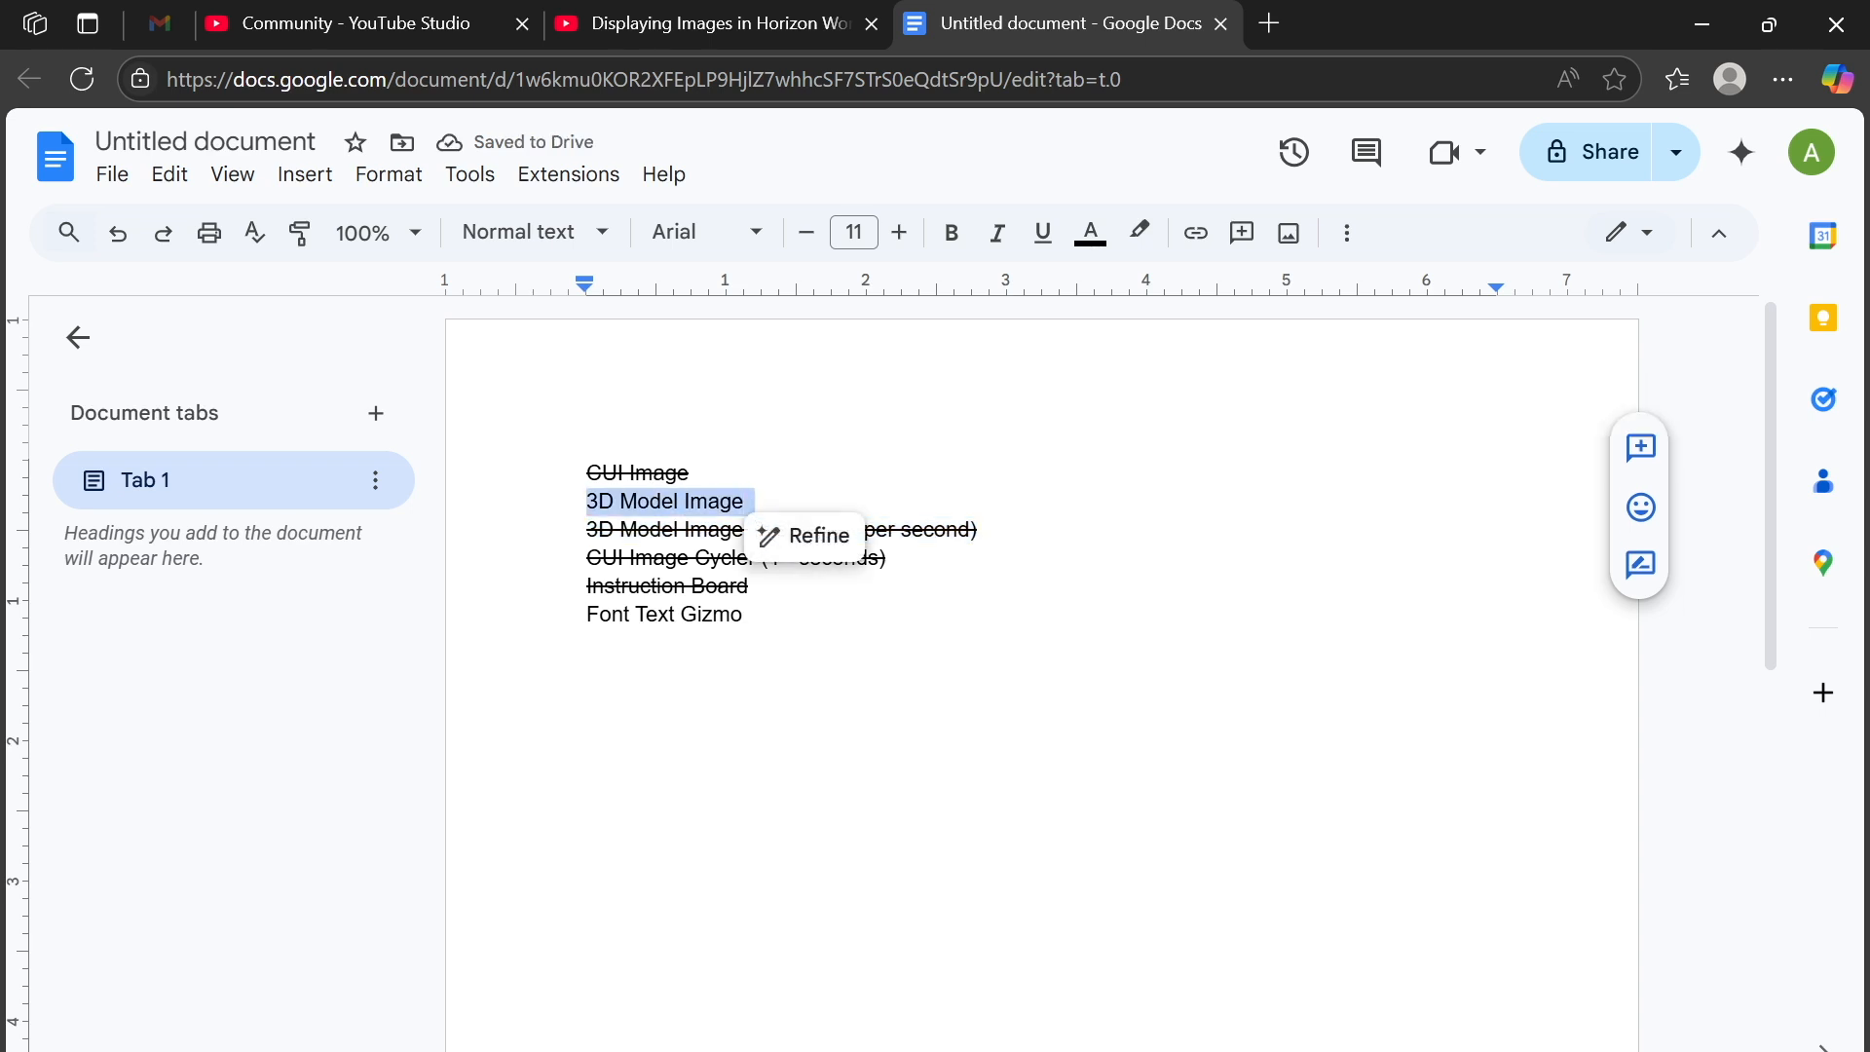
Return to the Worlds Desktop Editor and duplicate the Looping Images object in the scene.
mouse_move(628, 1048)
click(624, 1013)
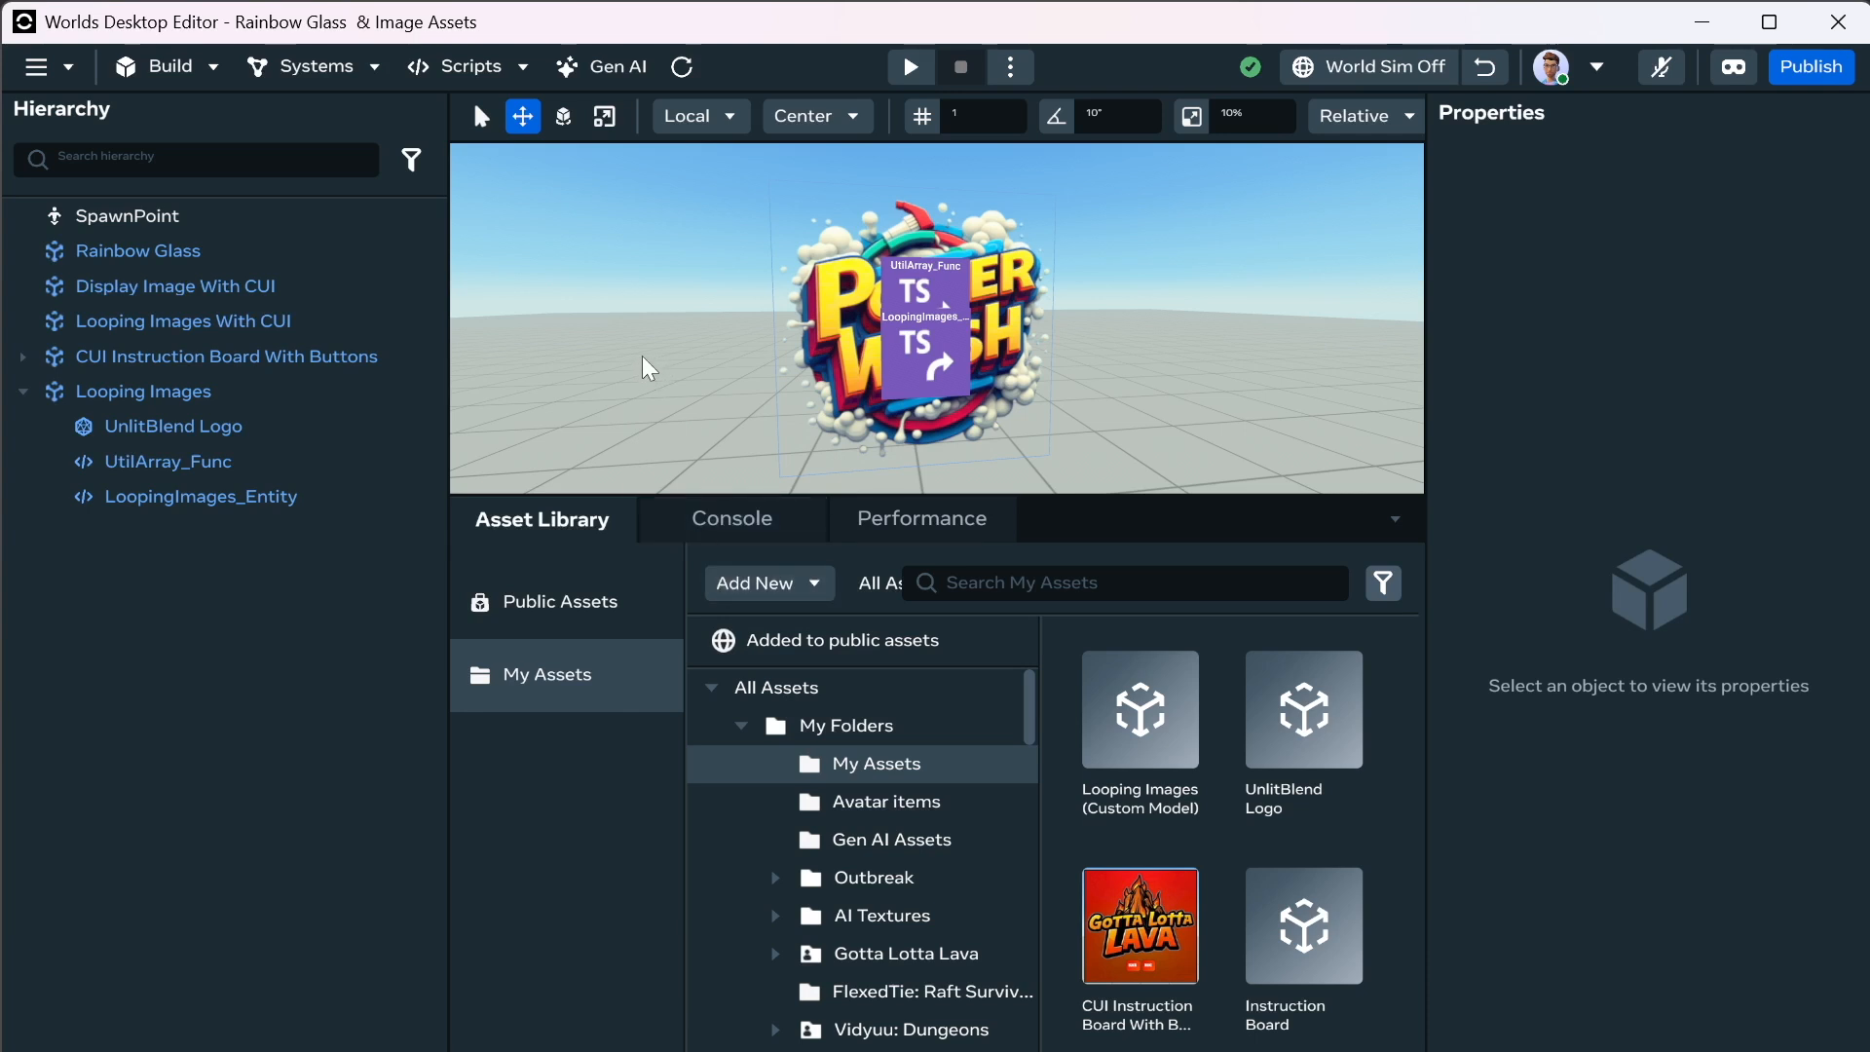
scroll(598, 321, down, 5)
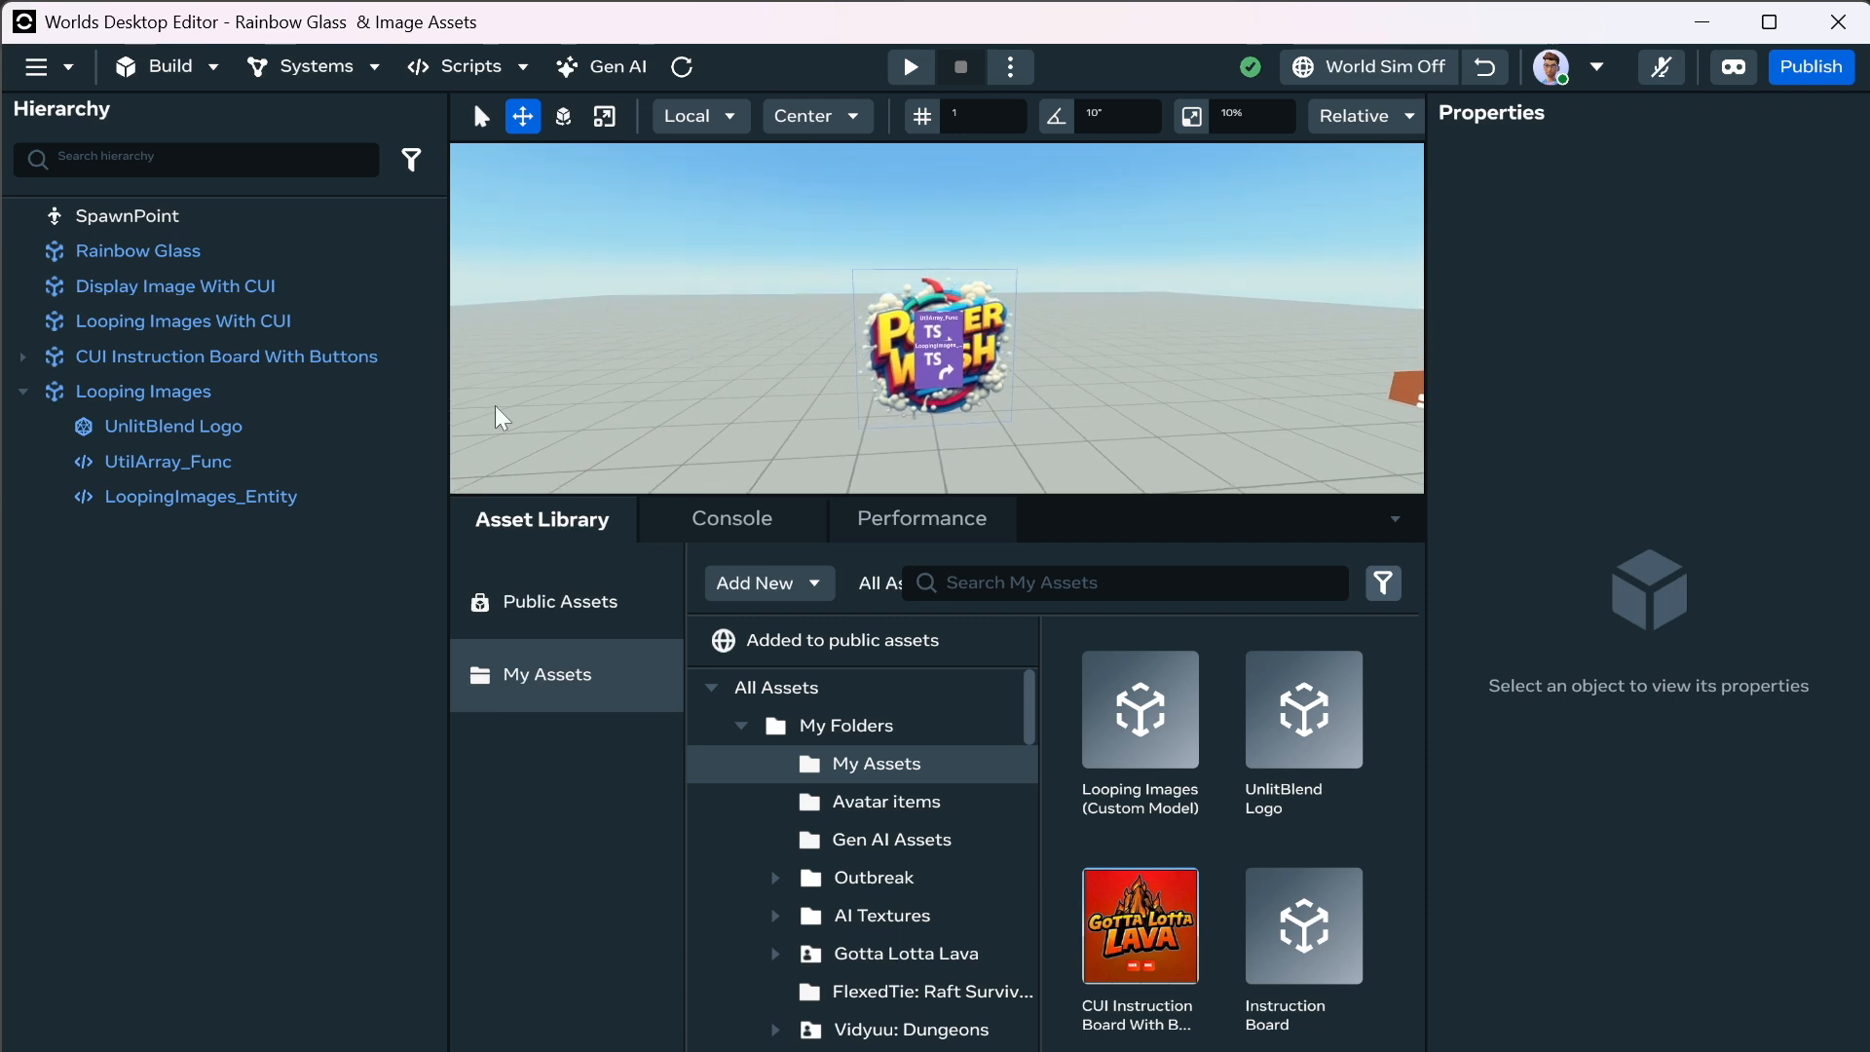
click(481, 117)
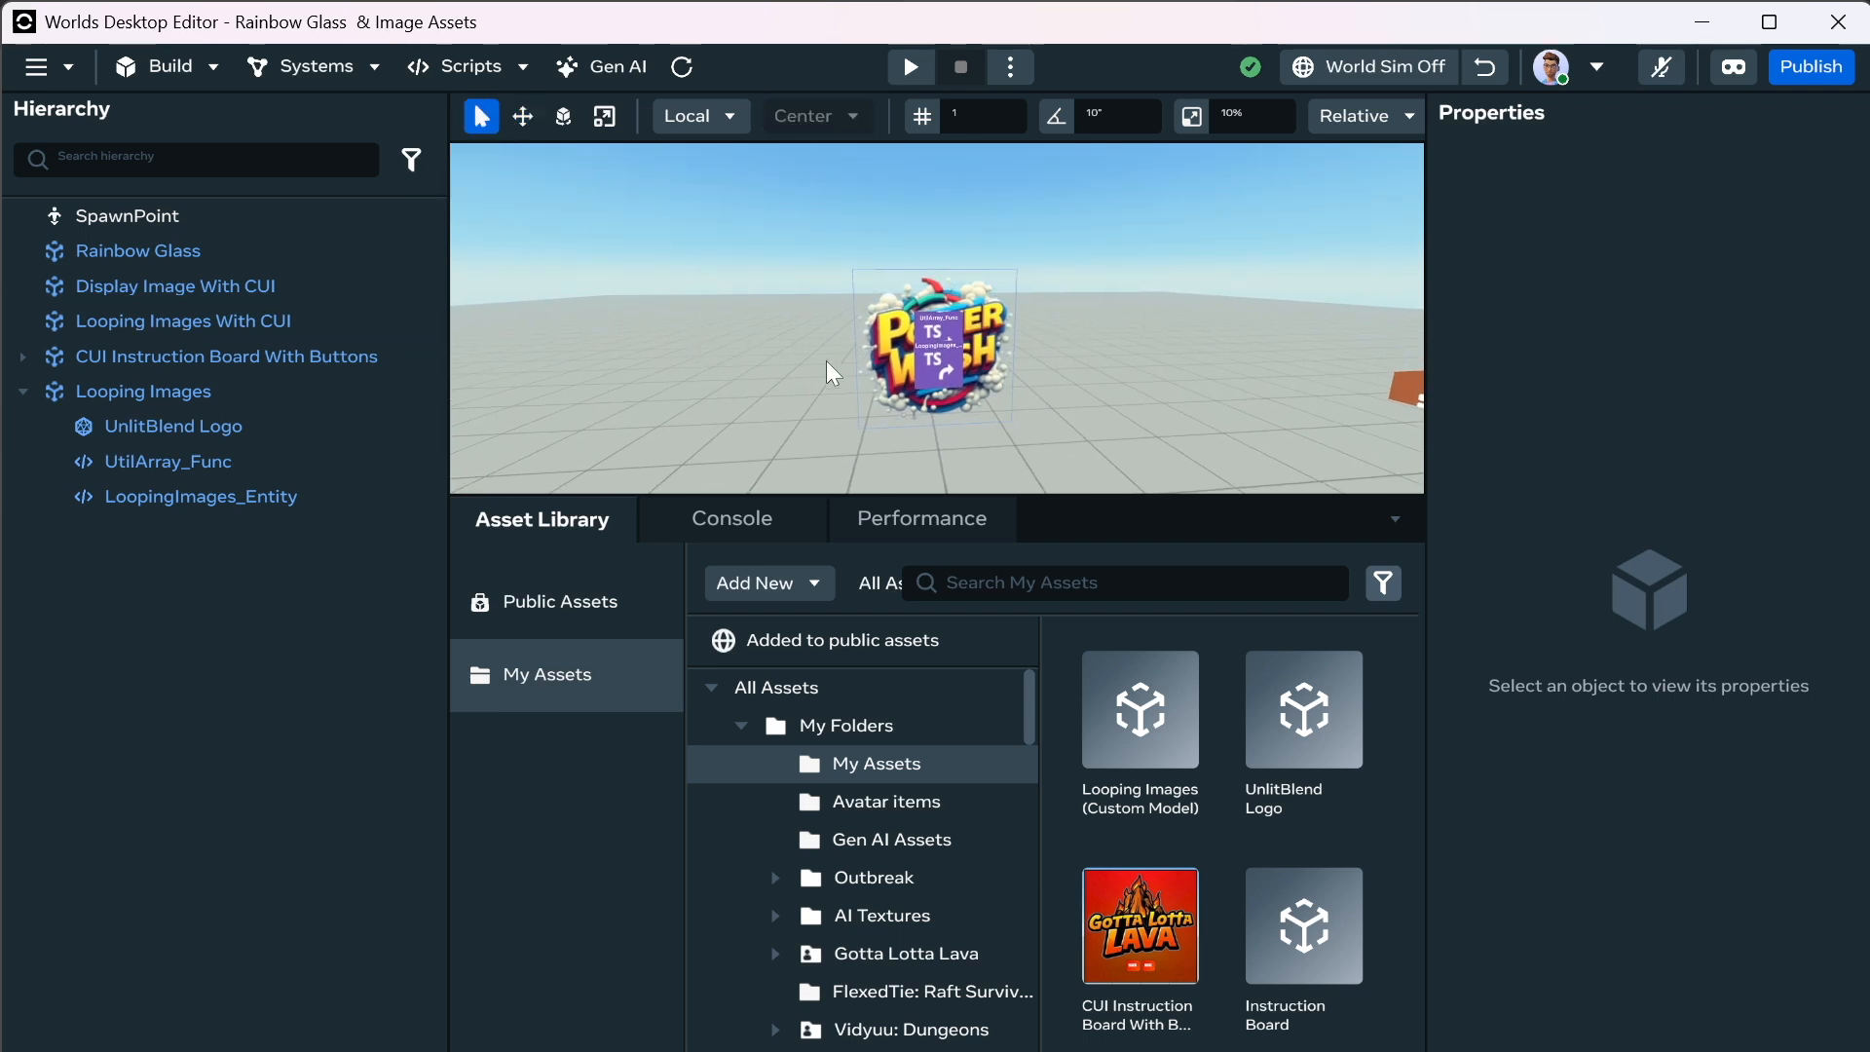
click(896, 369)
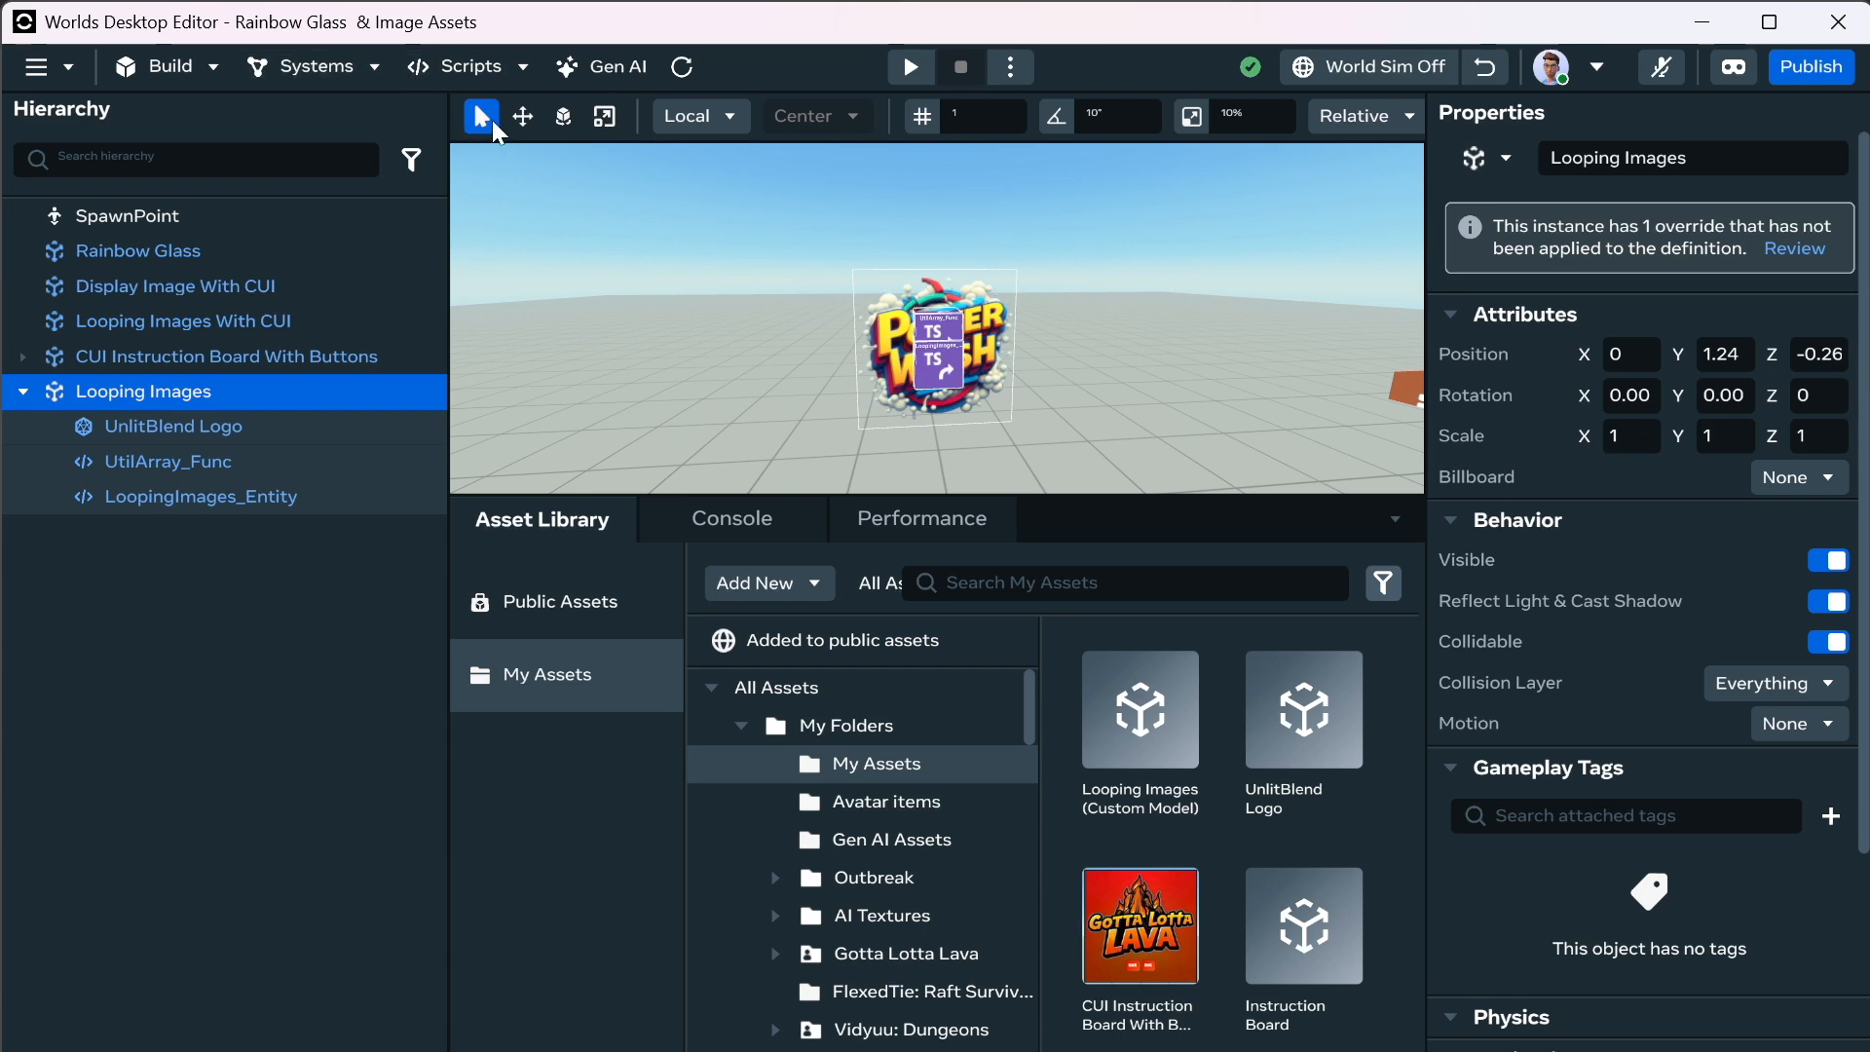
click(522, 118)
key(ctrl+d)
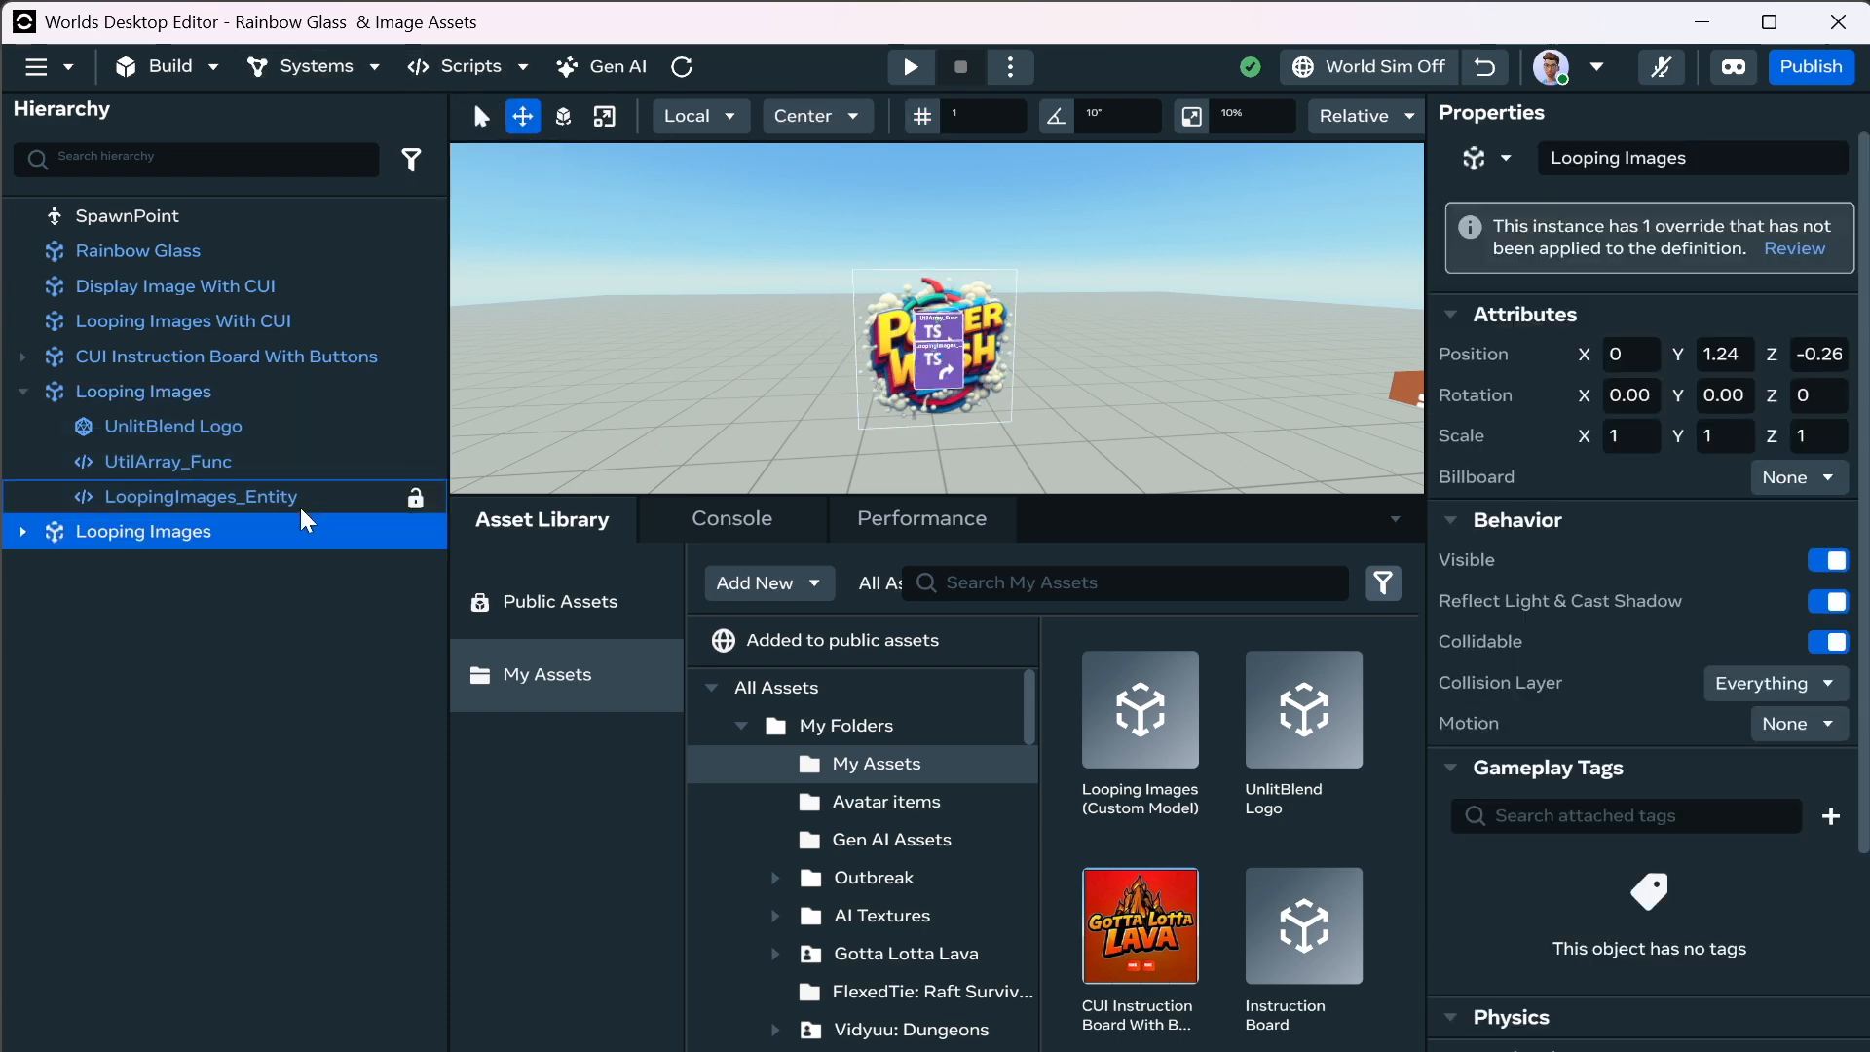
Move the original Looping Images object aside along the X axis to about 4.54.
click(177, 399)
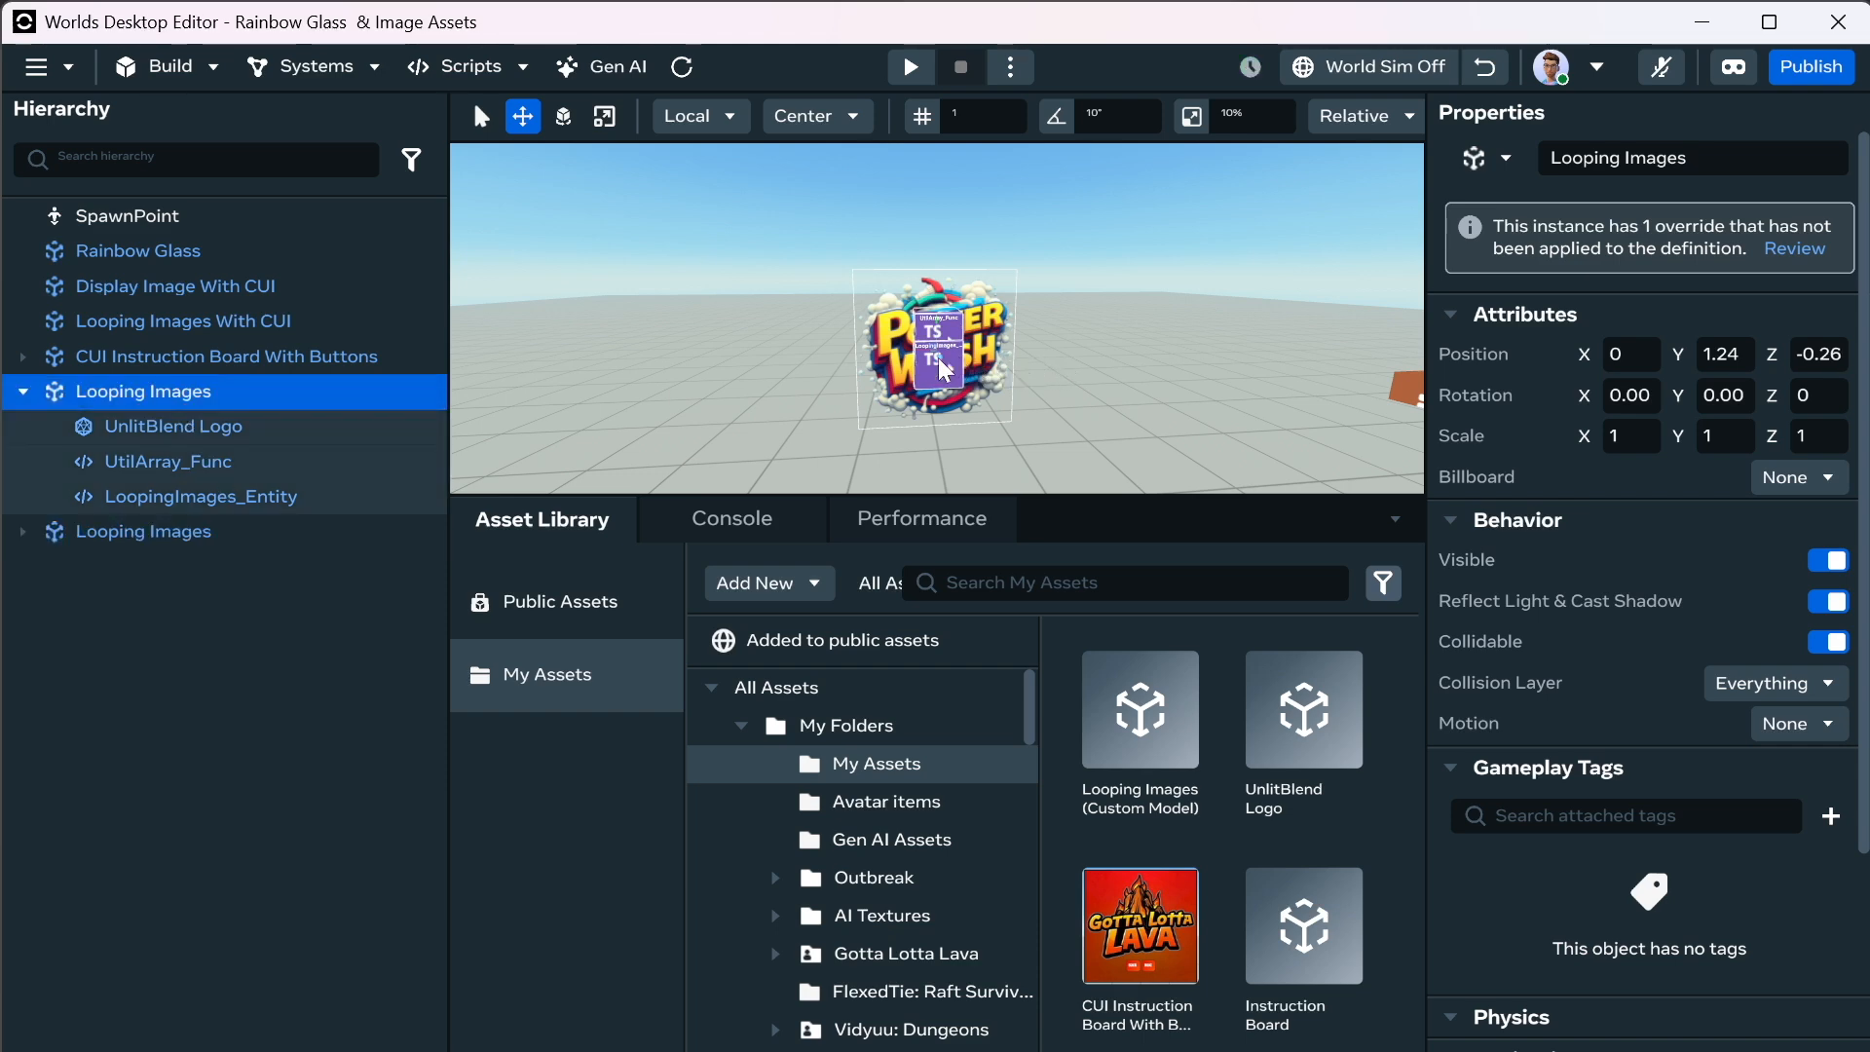
scroll(954, 353, up, 5)
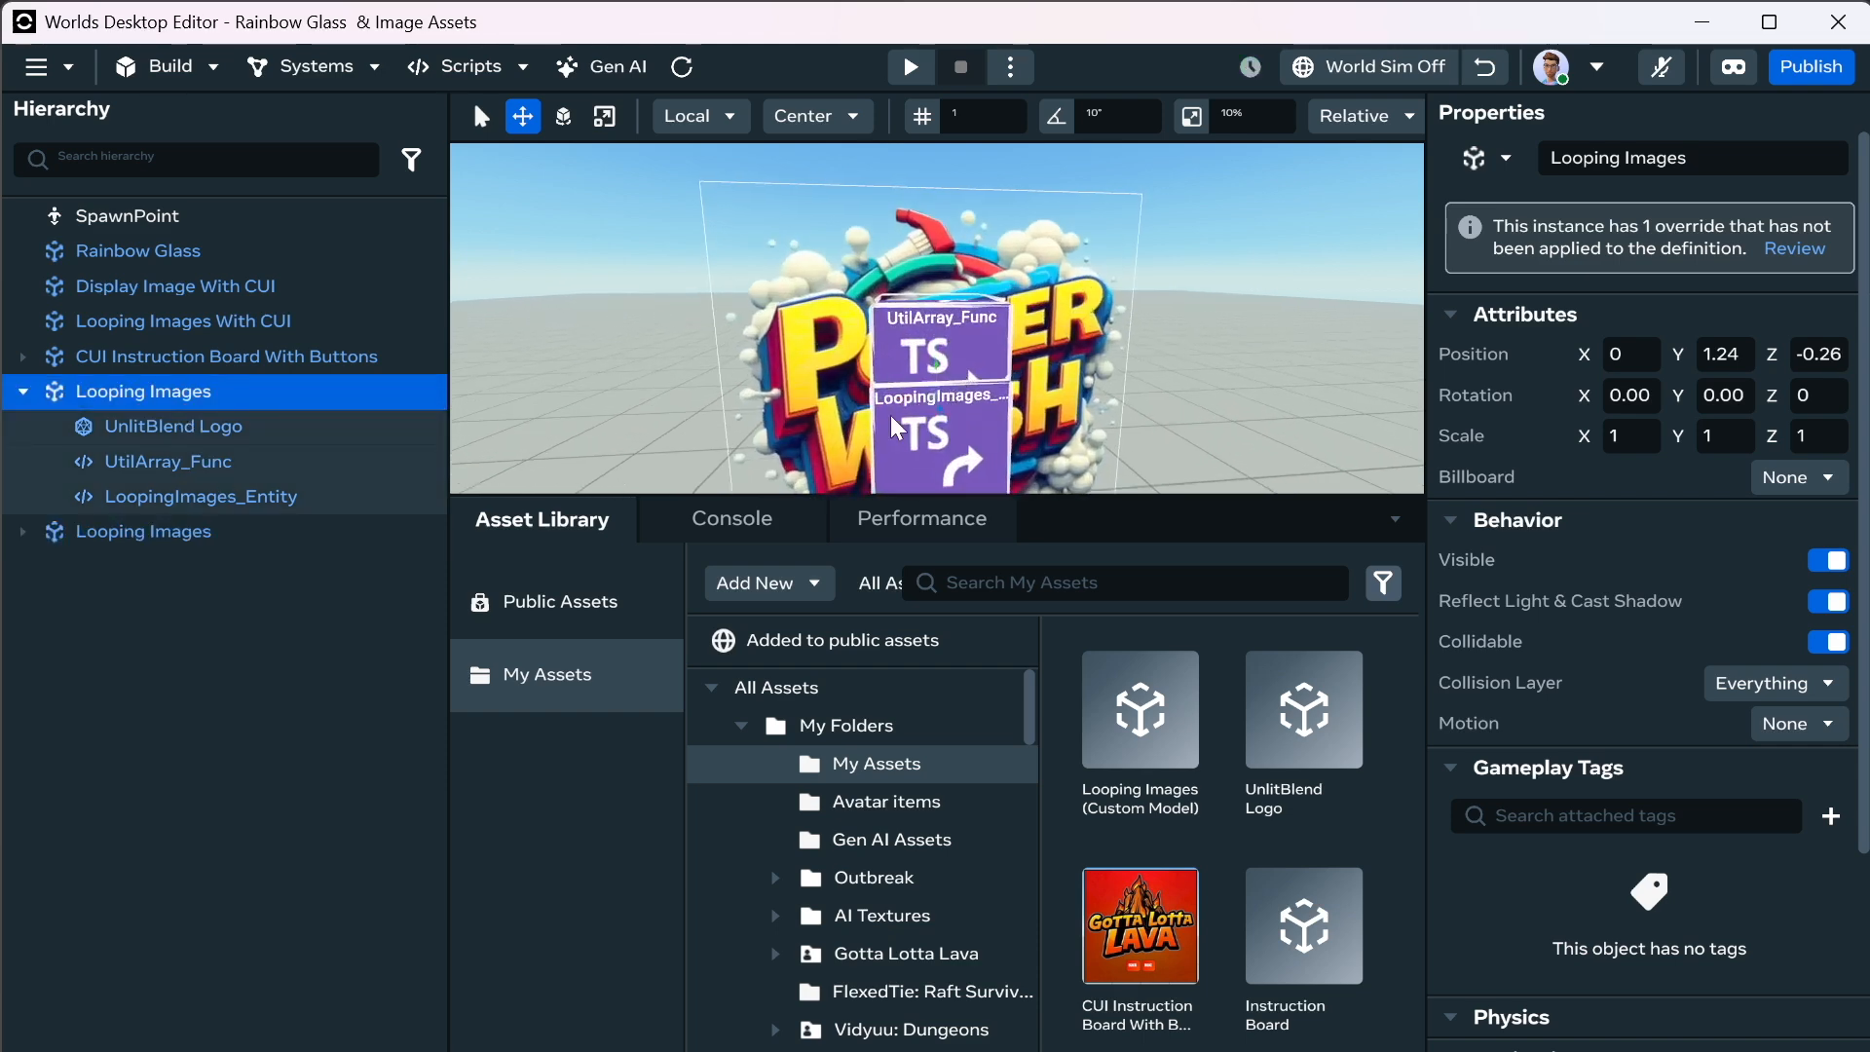
scroll(897, 409, down, 2)
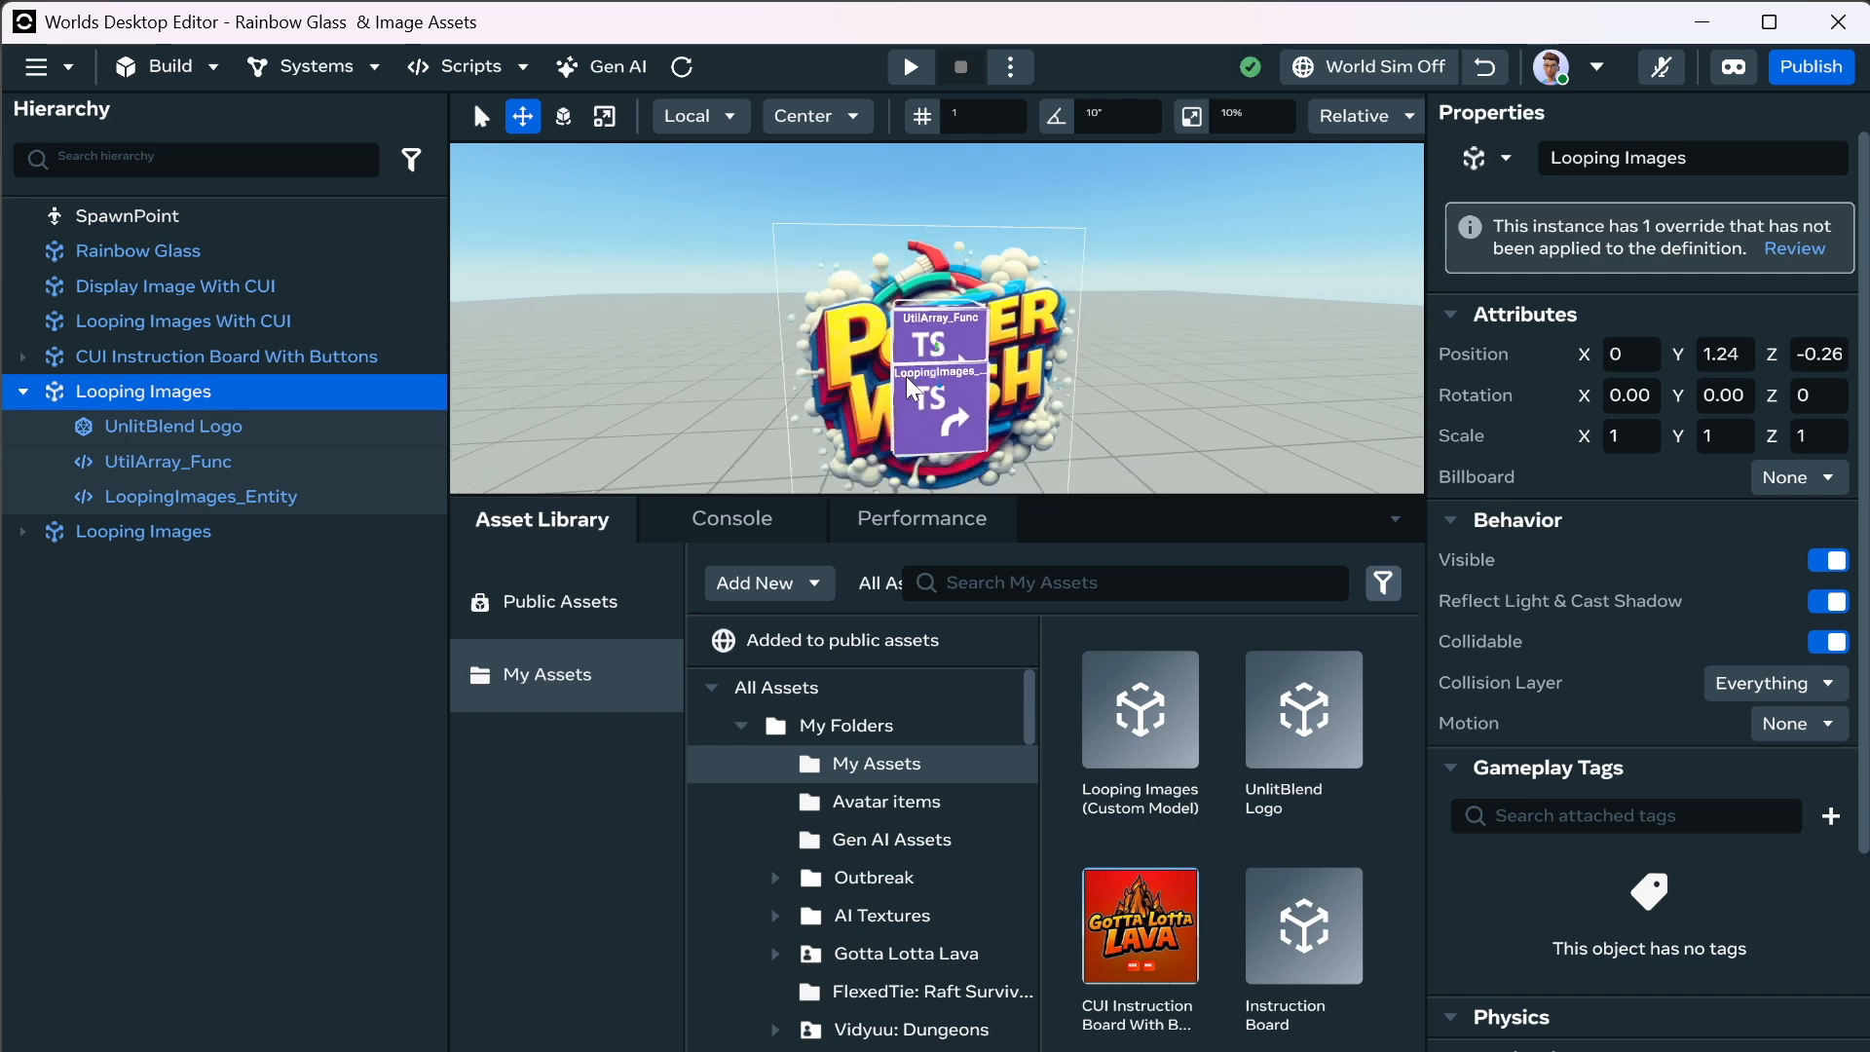
drag(907, 378, 78, 434)
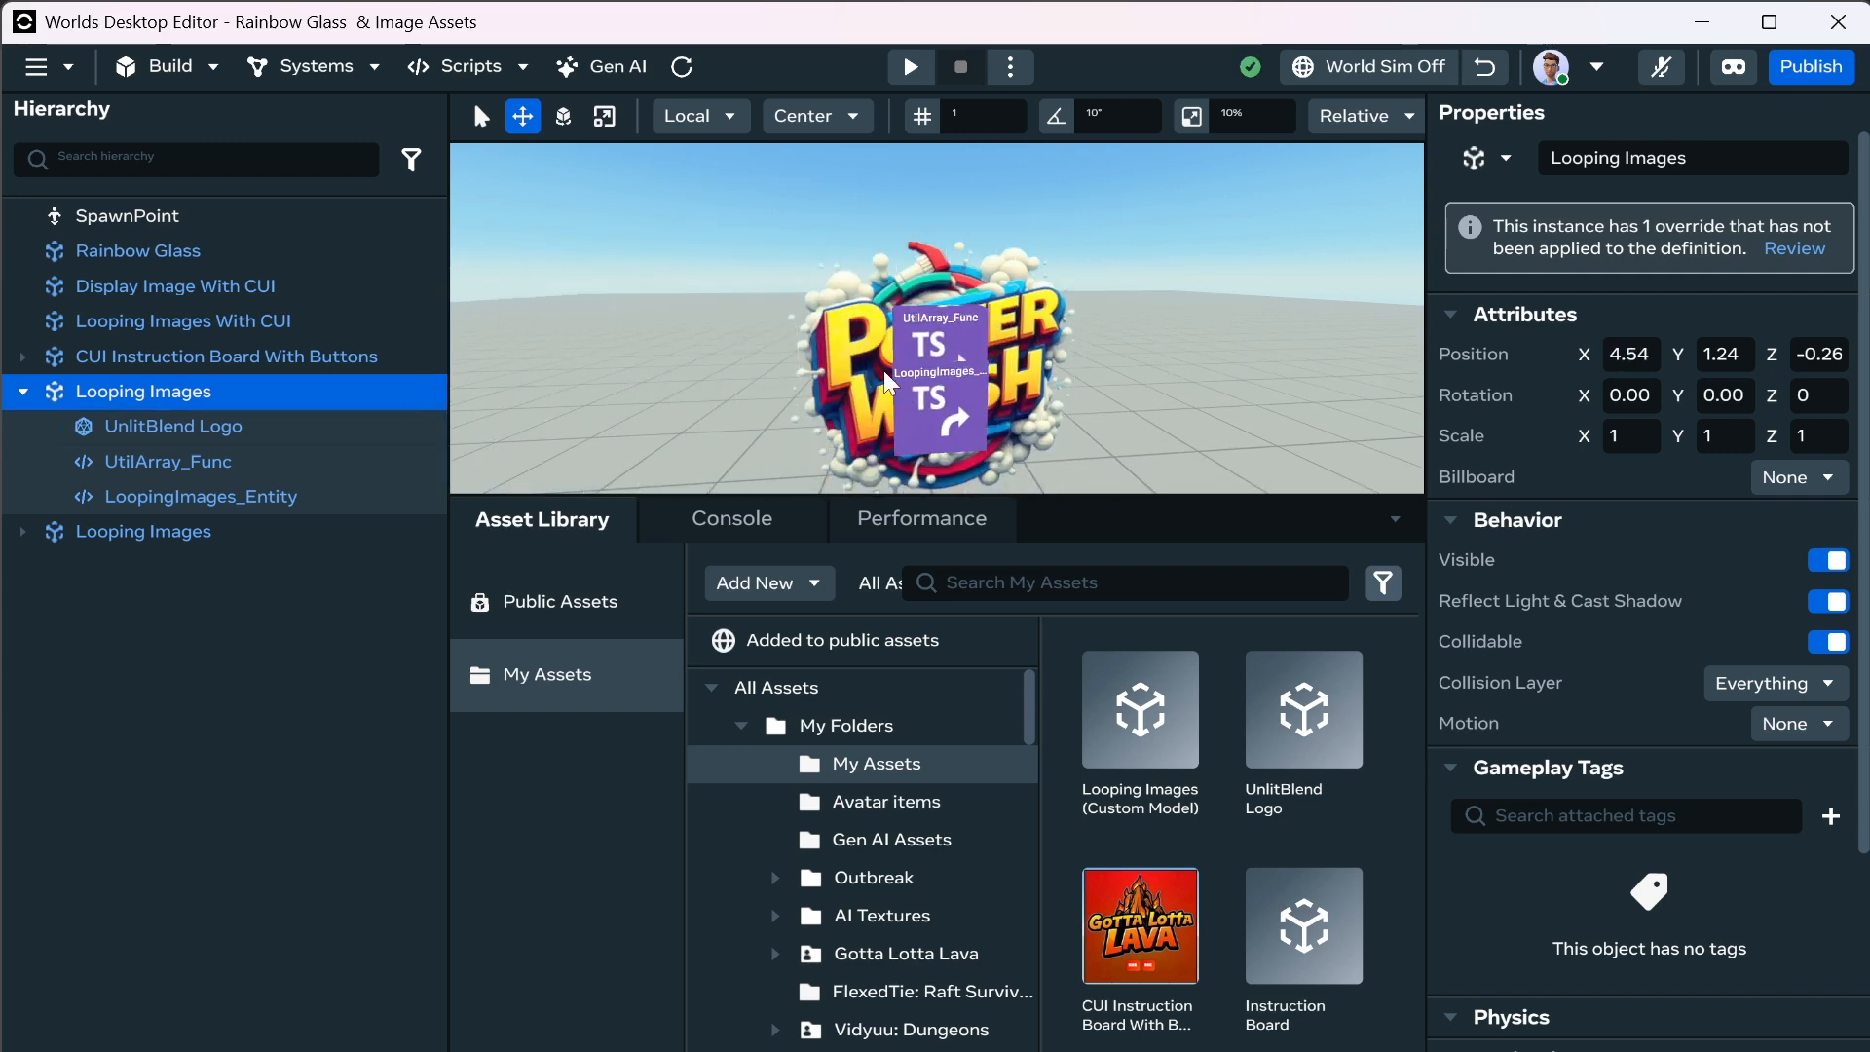
Unlink the duplicated Looping Images object from its asset template.
click(271, 532)
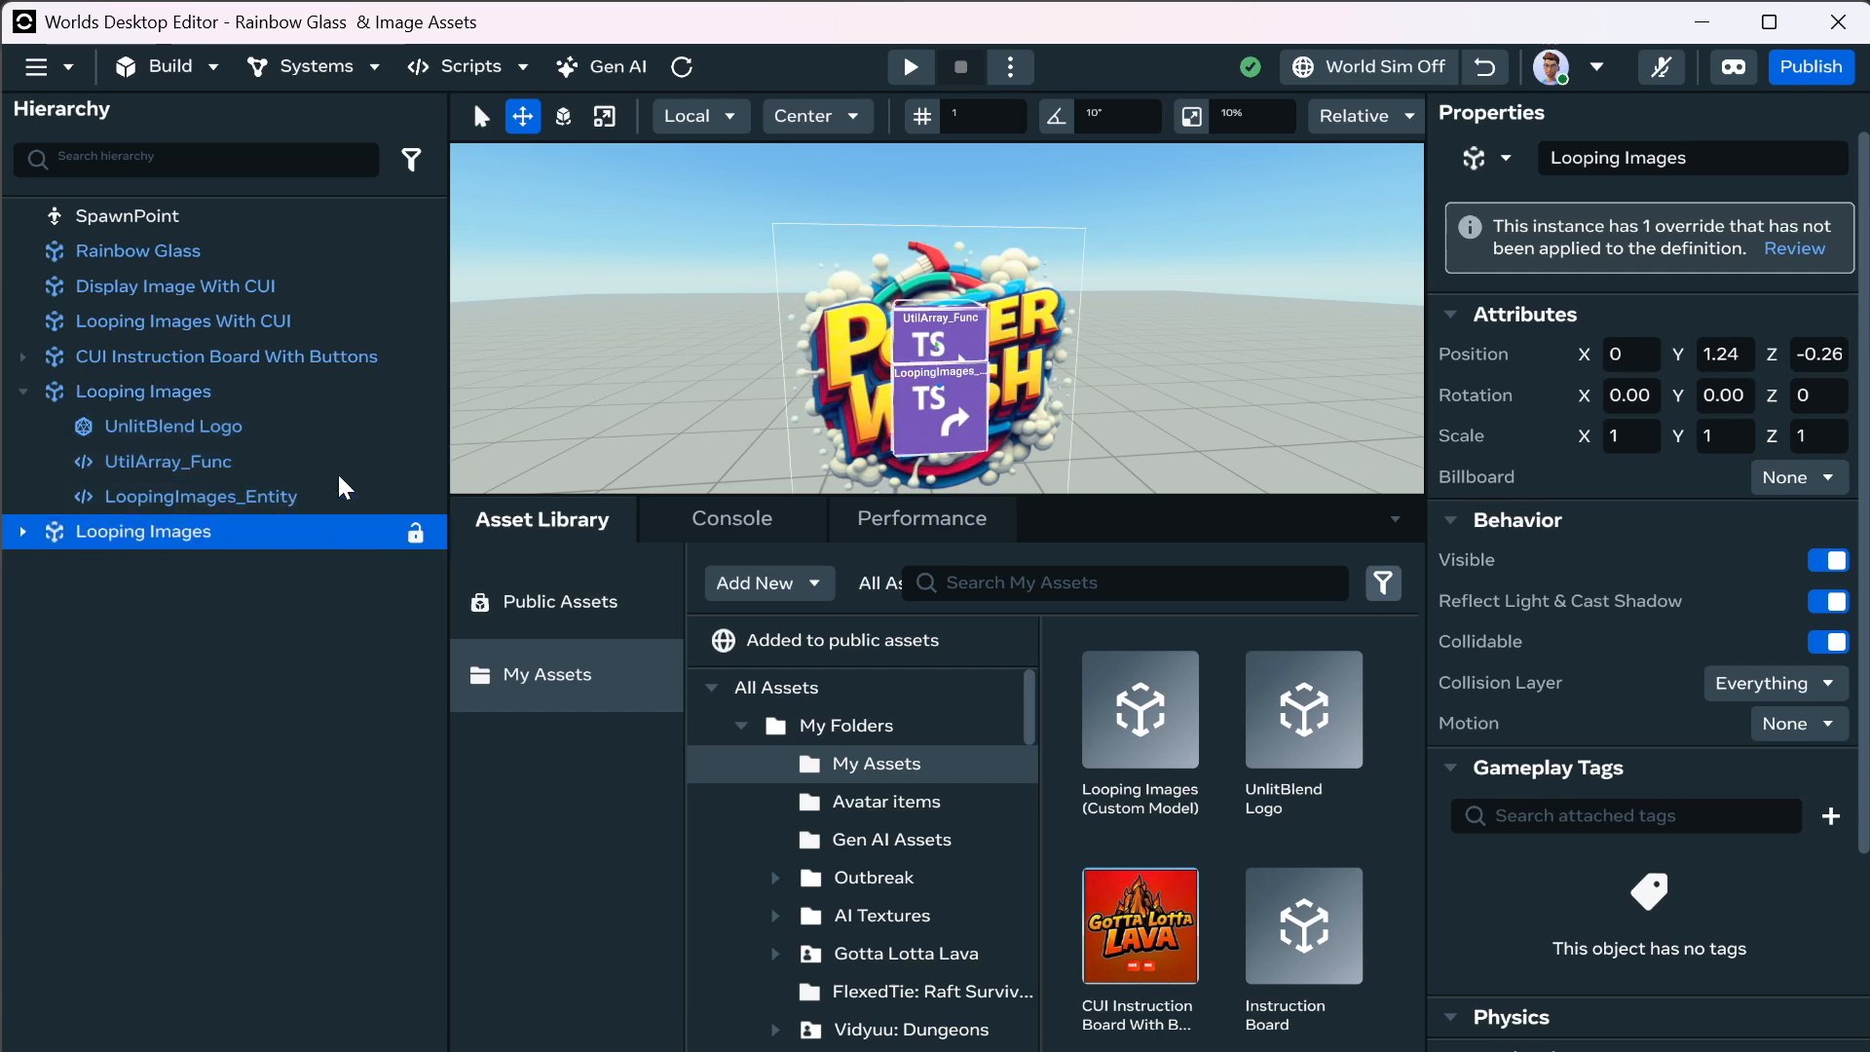
right_click(96, 532)
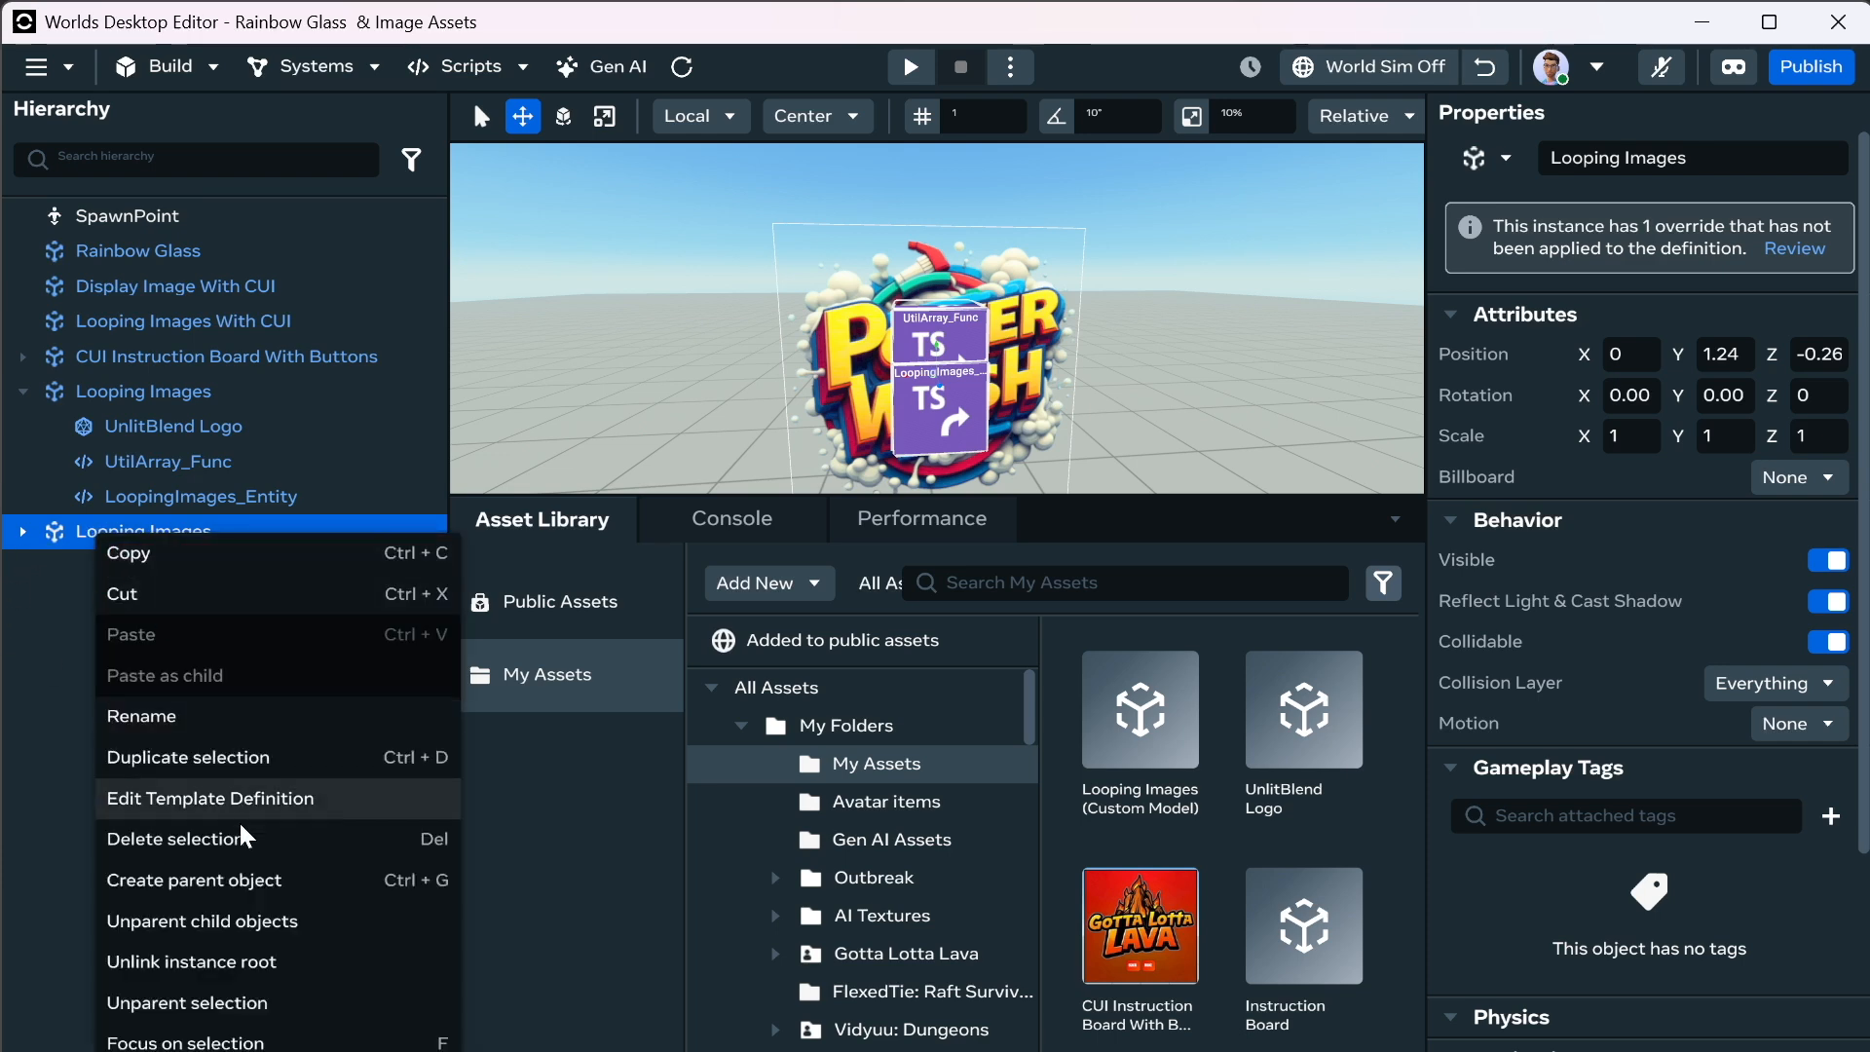
click(211, 972)
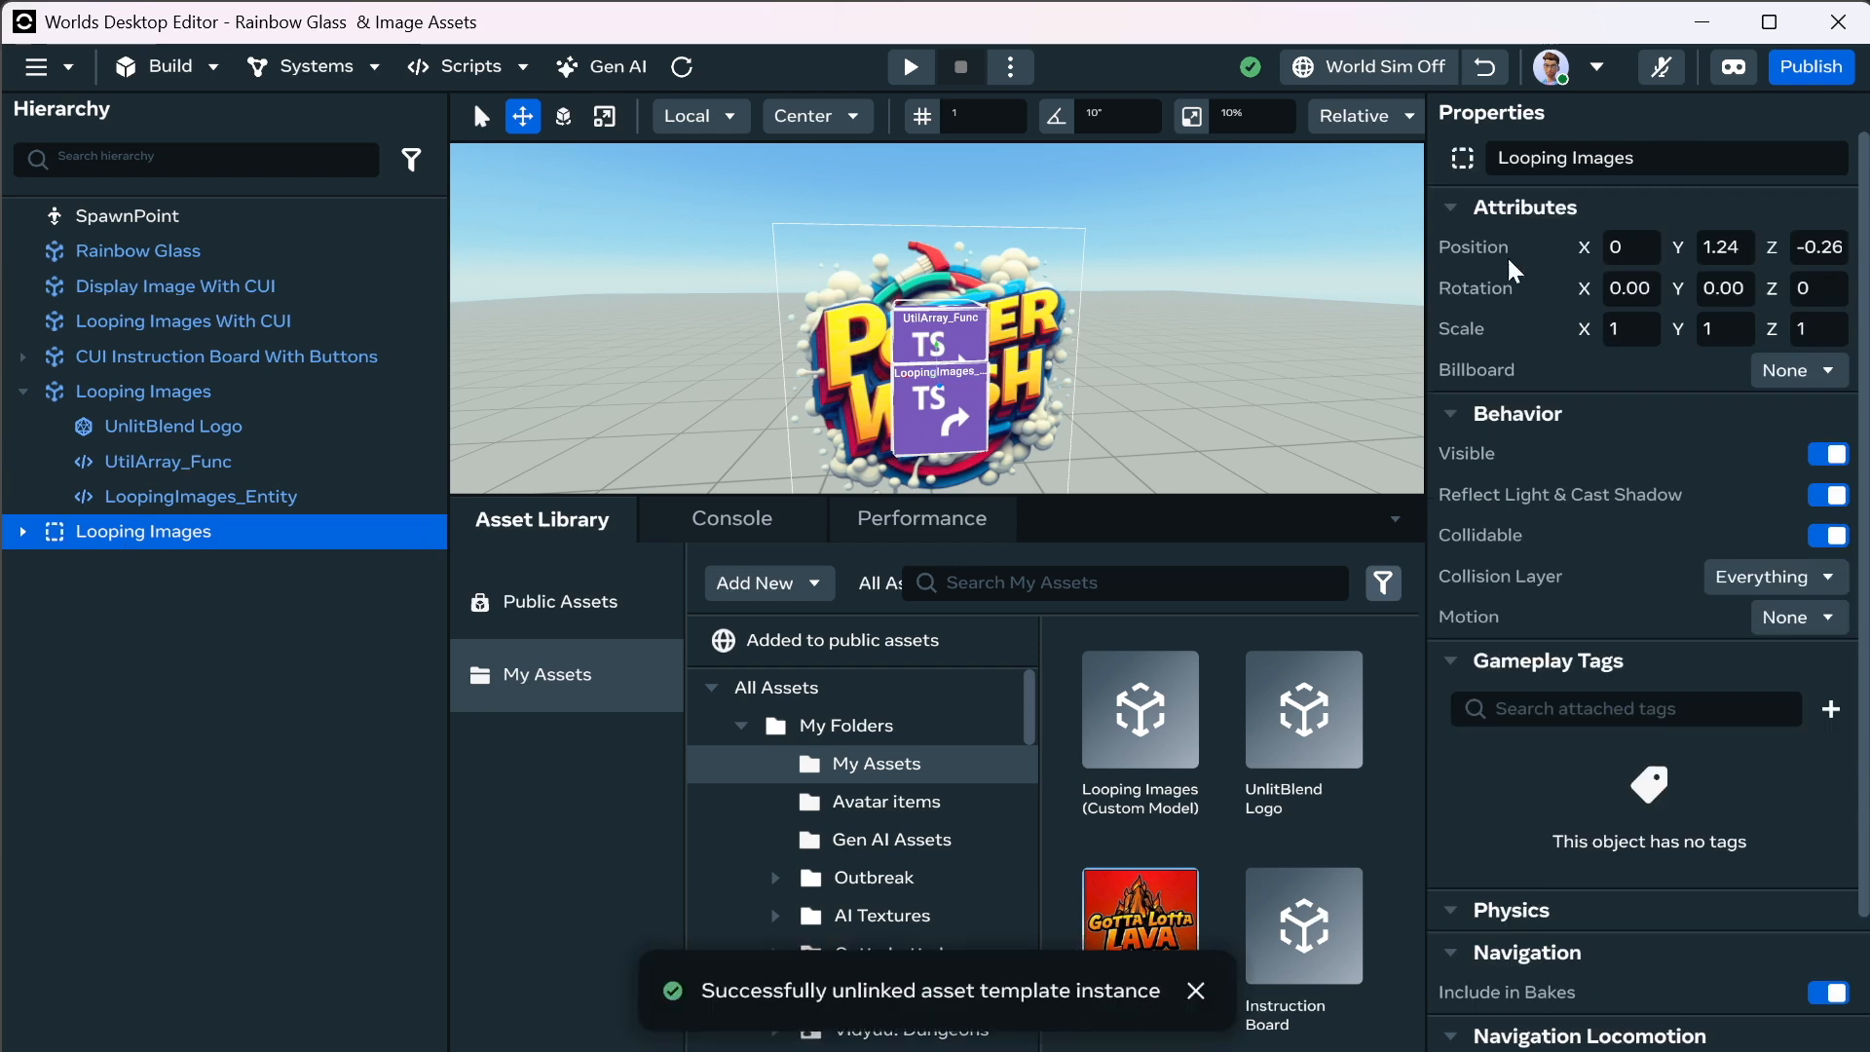
Rename the unlinked Looping Images copy as "Display Image On Custom Model".
click(1539, 158)
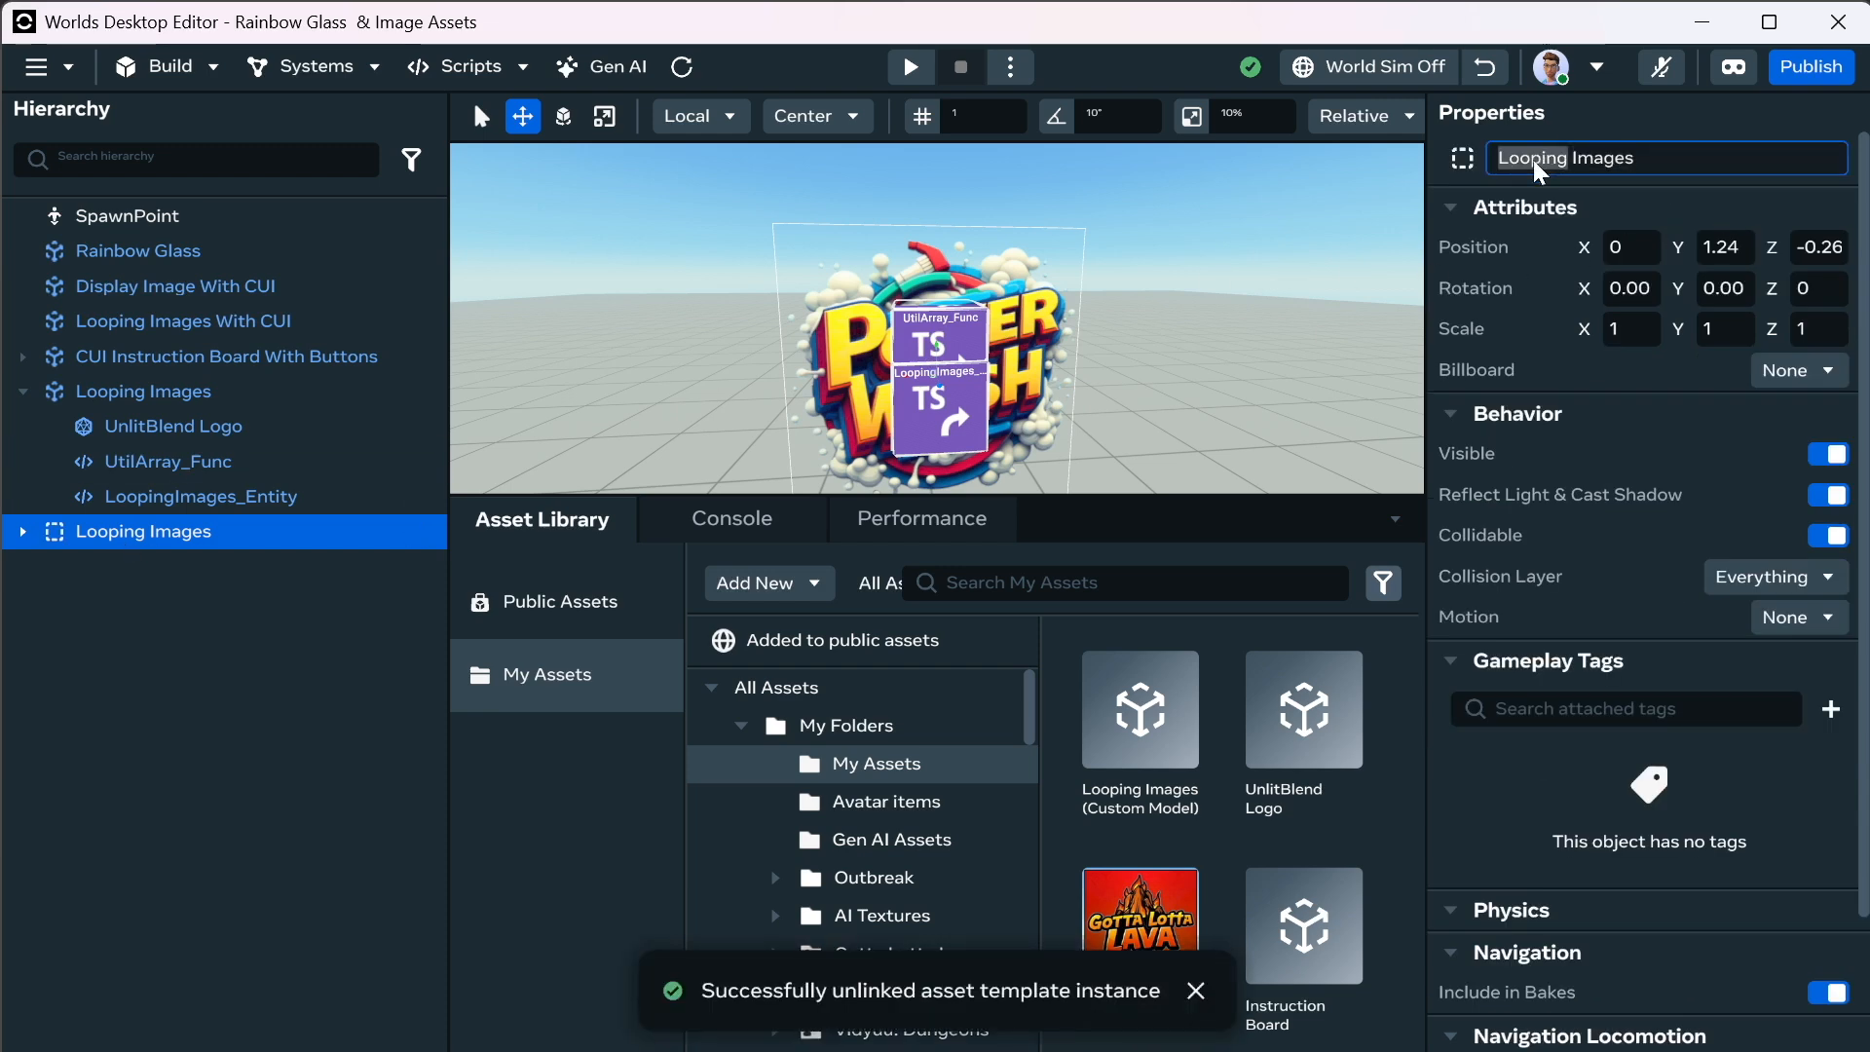
key(BackSpace)
text(Display)
key(Return)
double_click(1655, 166)
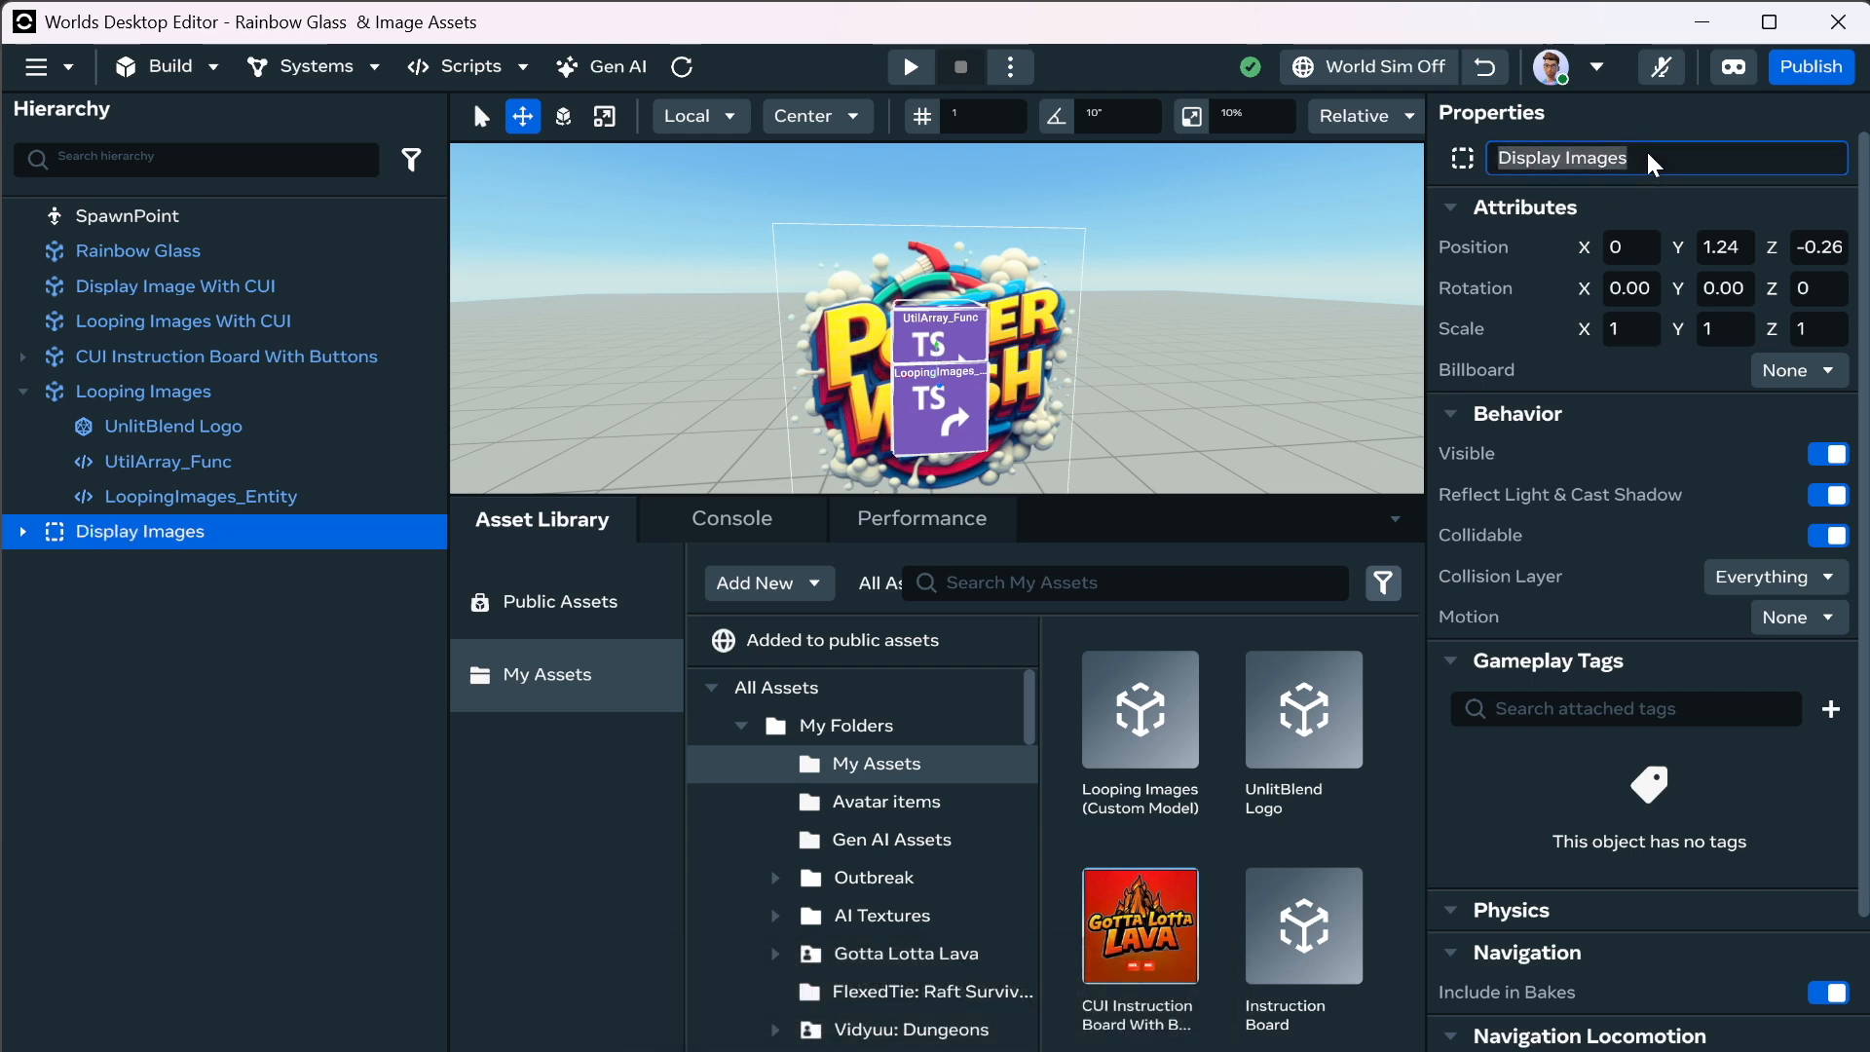
click(1651, 158)
key(BackSpace)
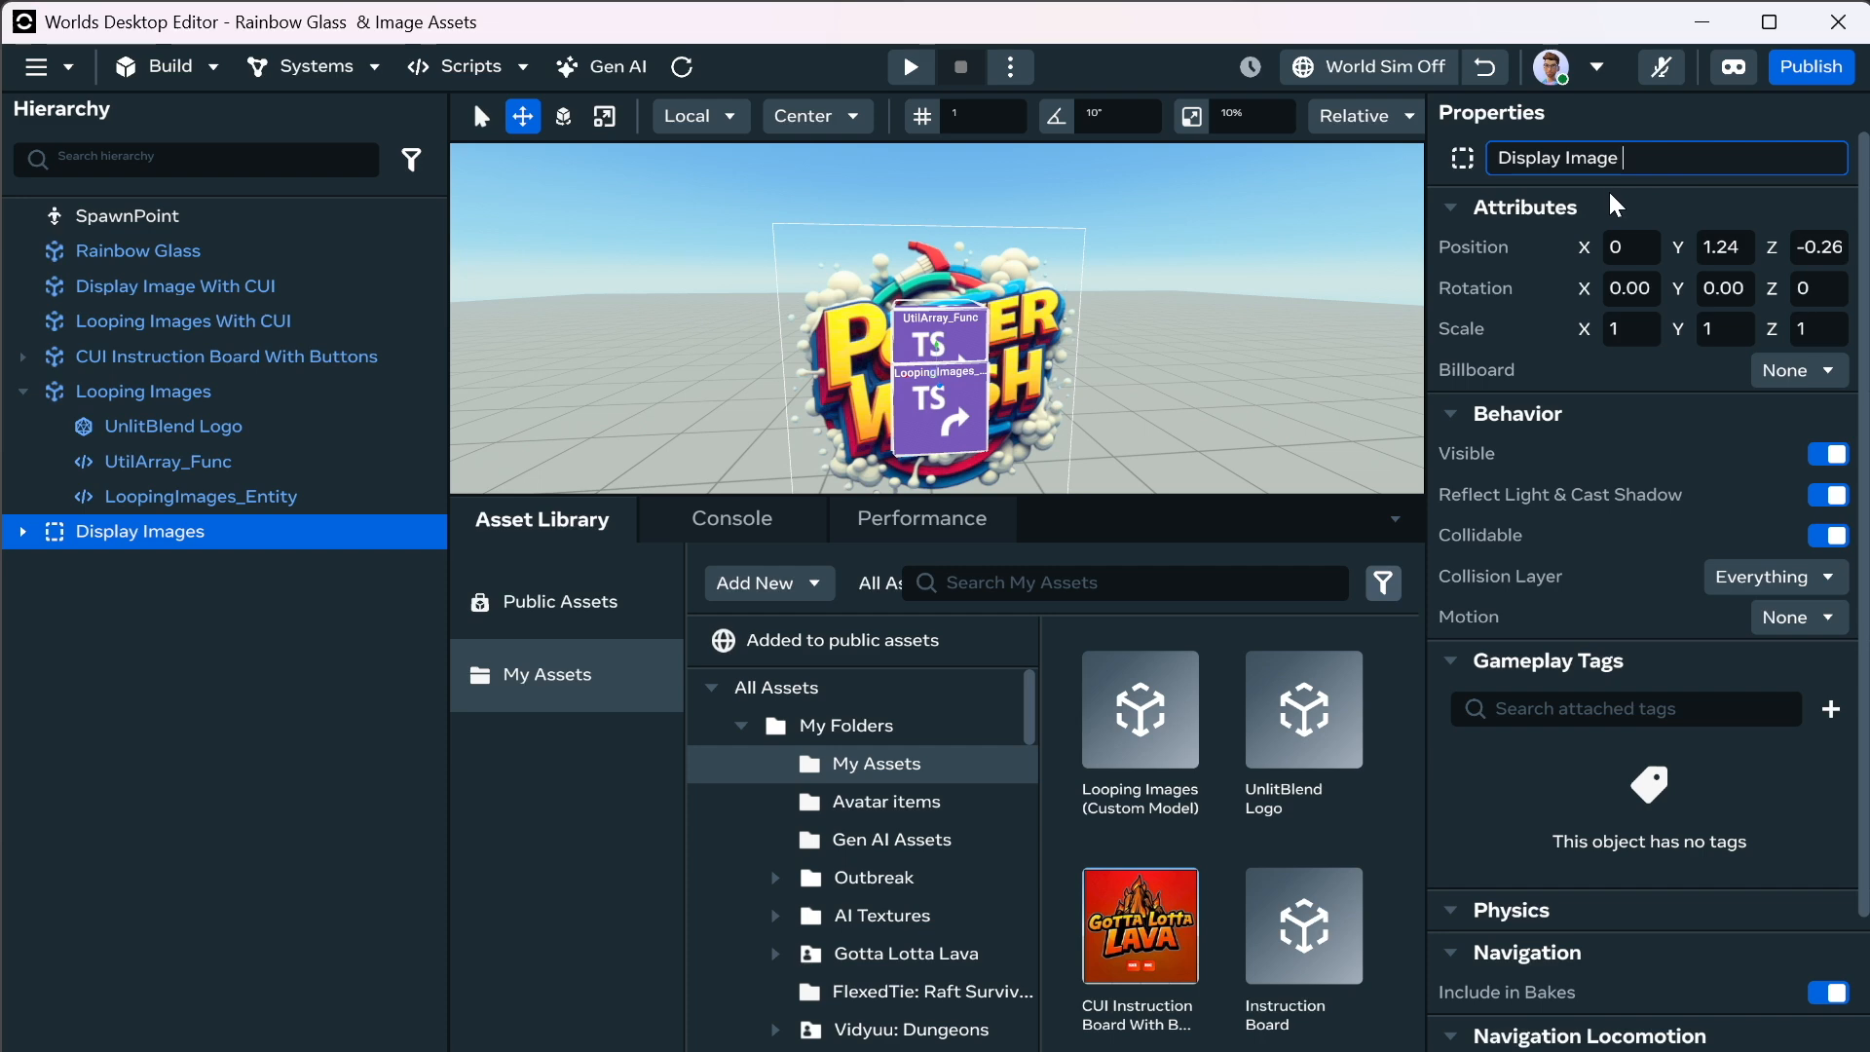
text(Custom Model)
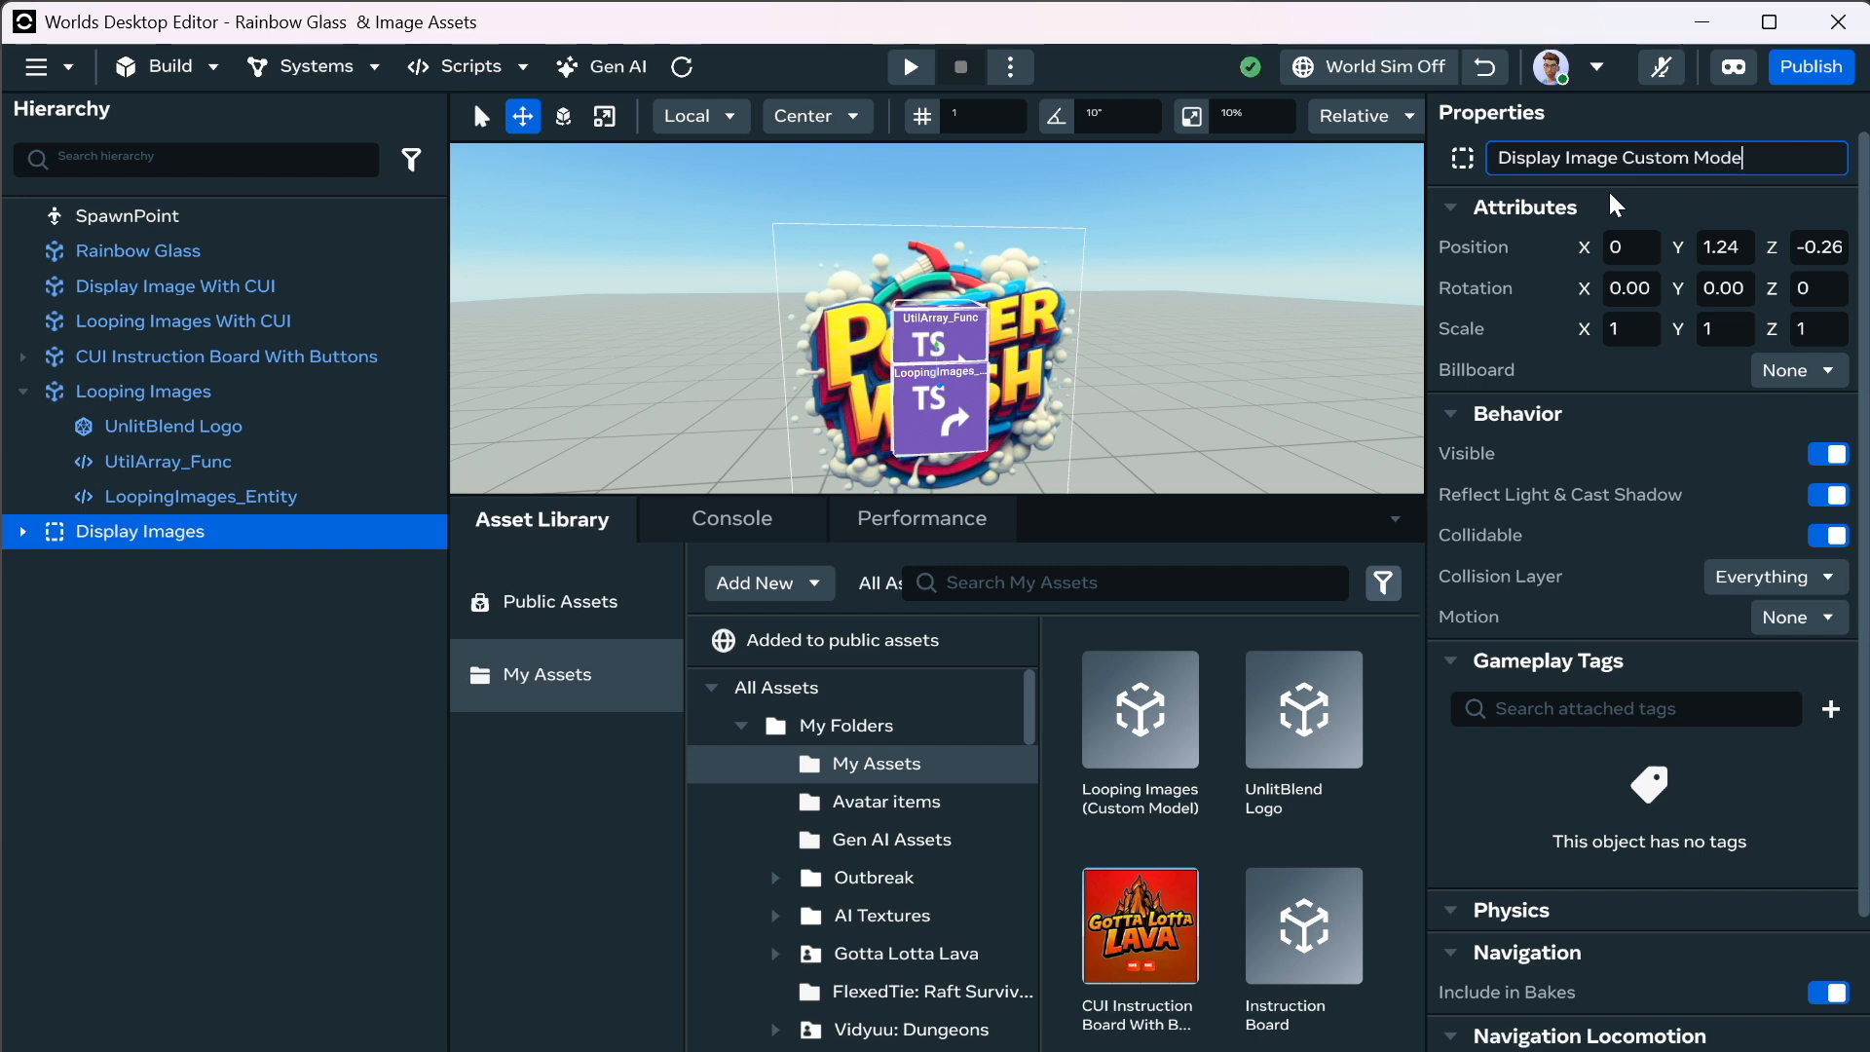
click(1623, 160)
text(On)
key(shift+Home)
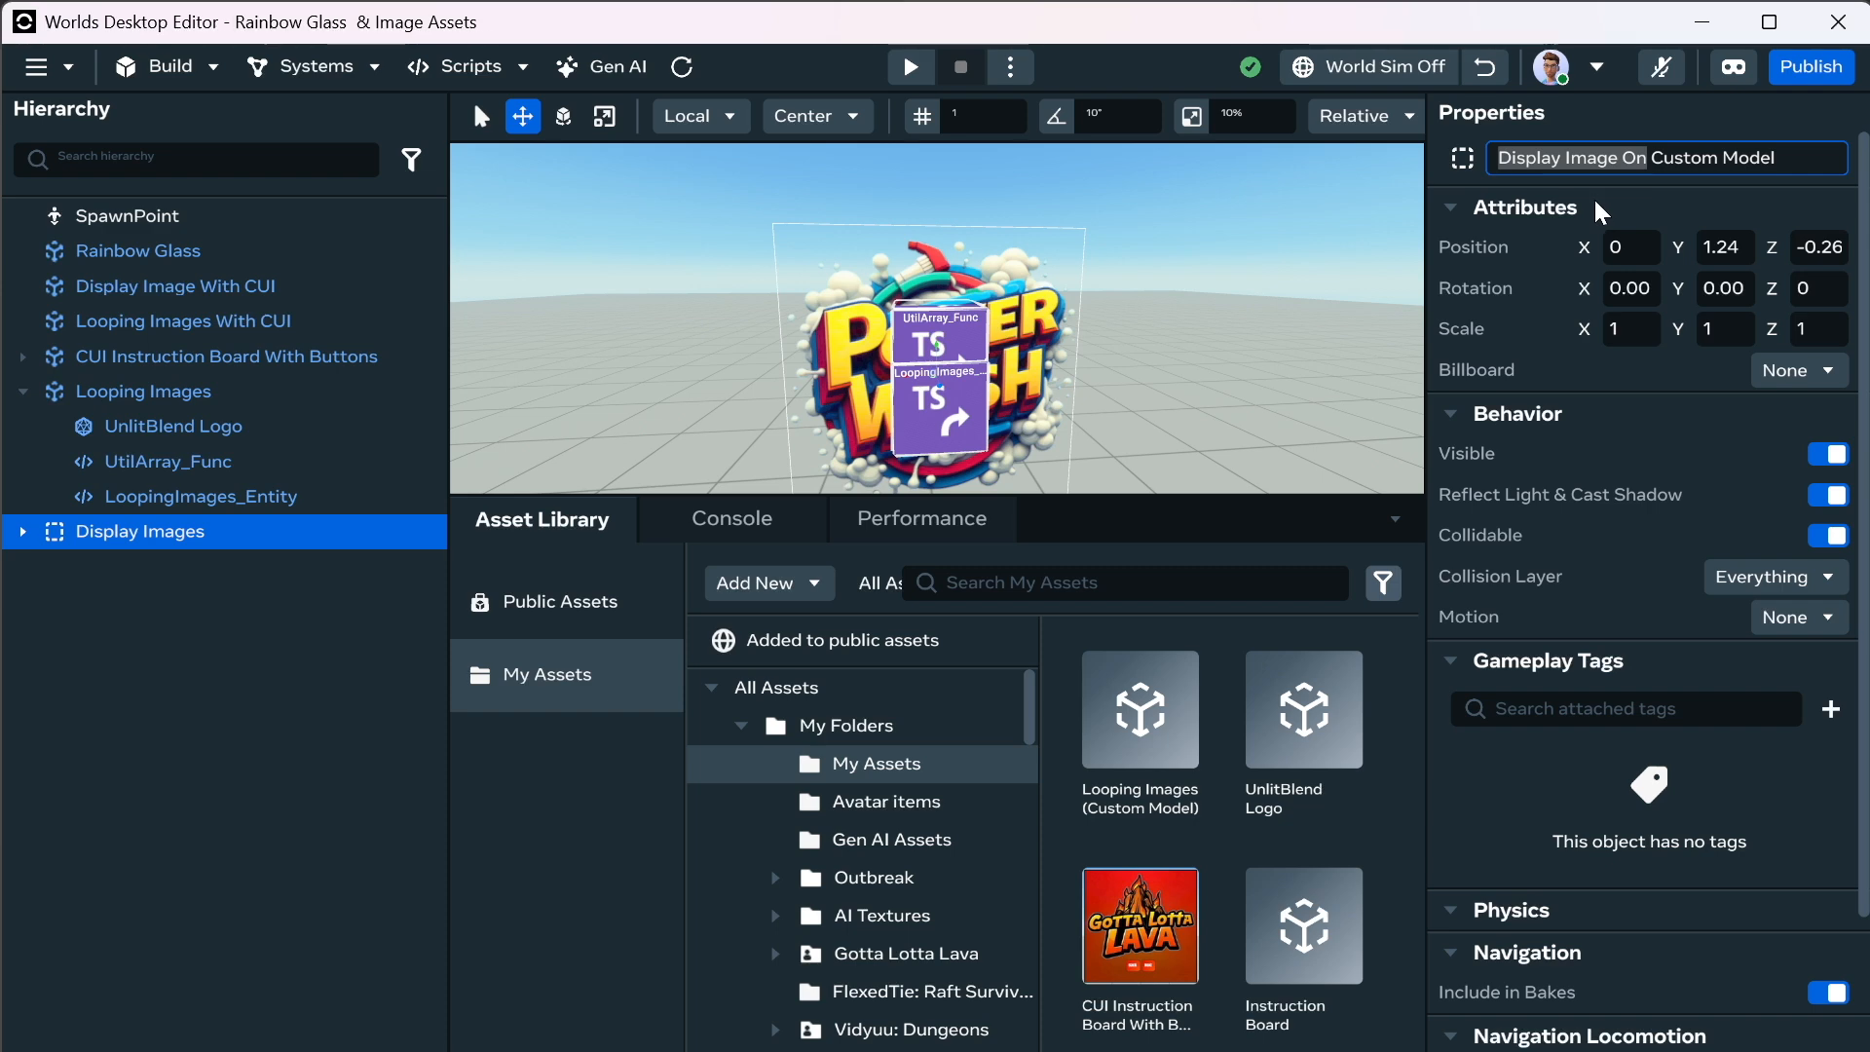
key(Return)
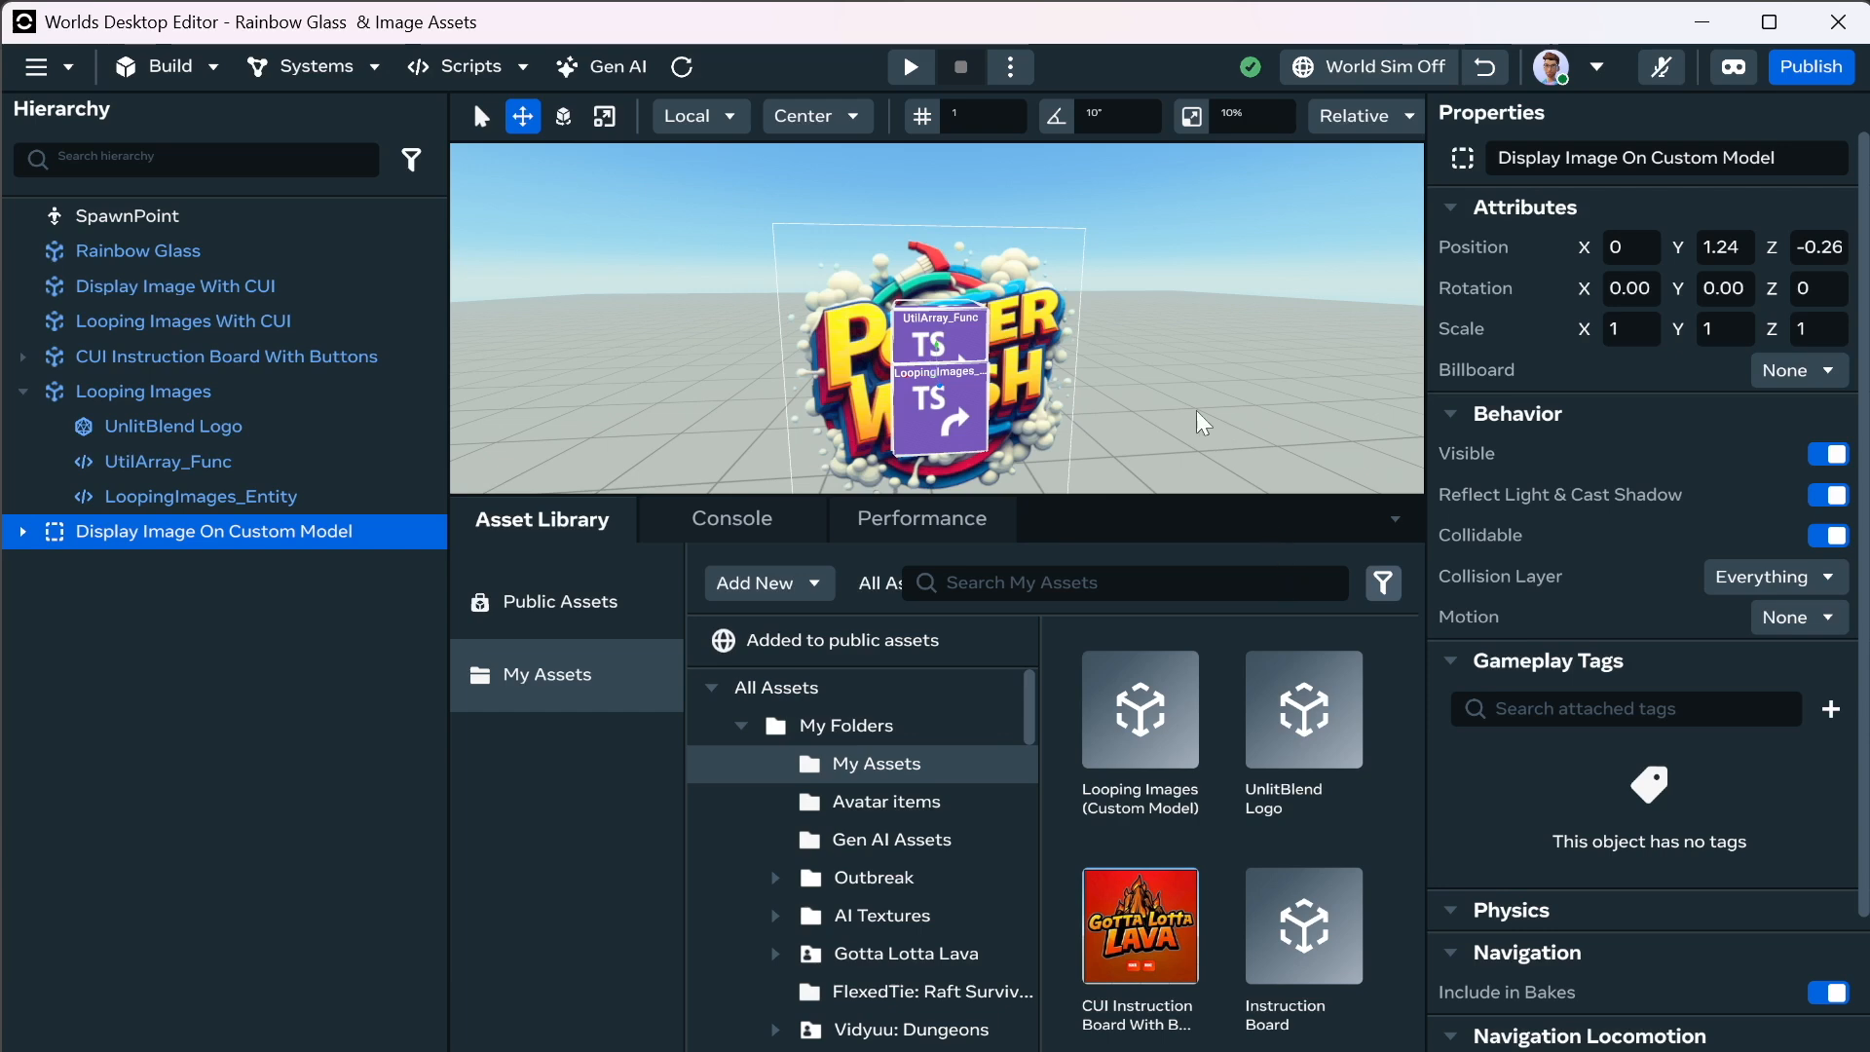
click(1354, 395)
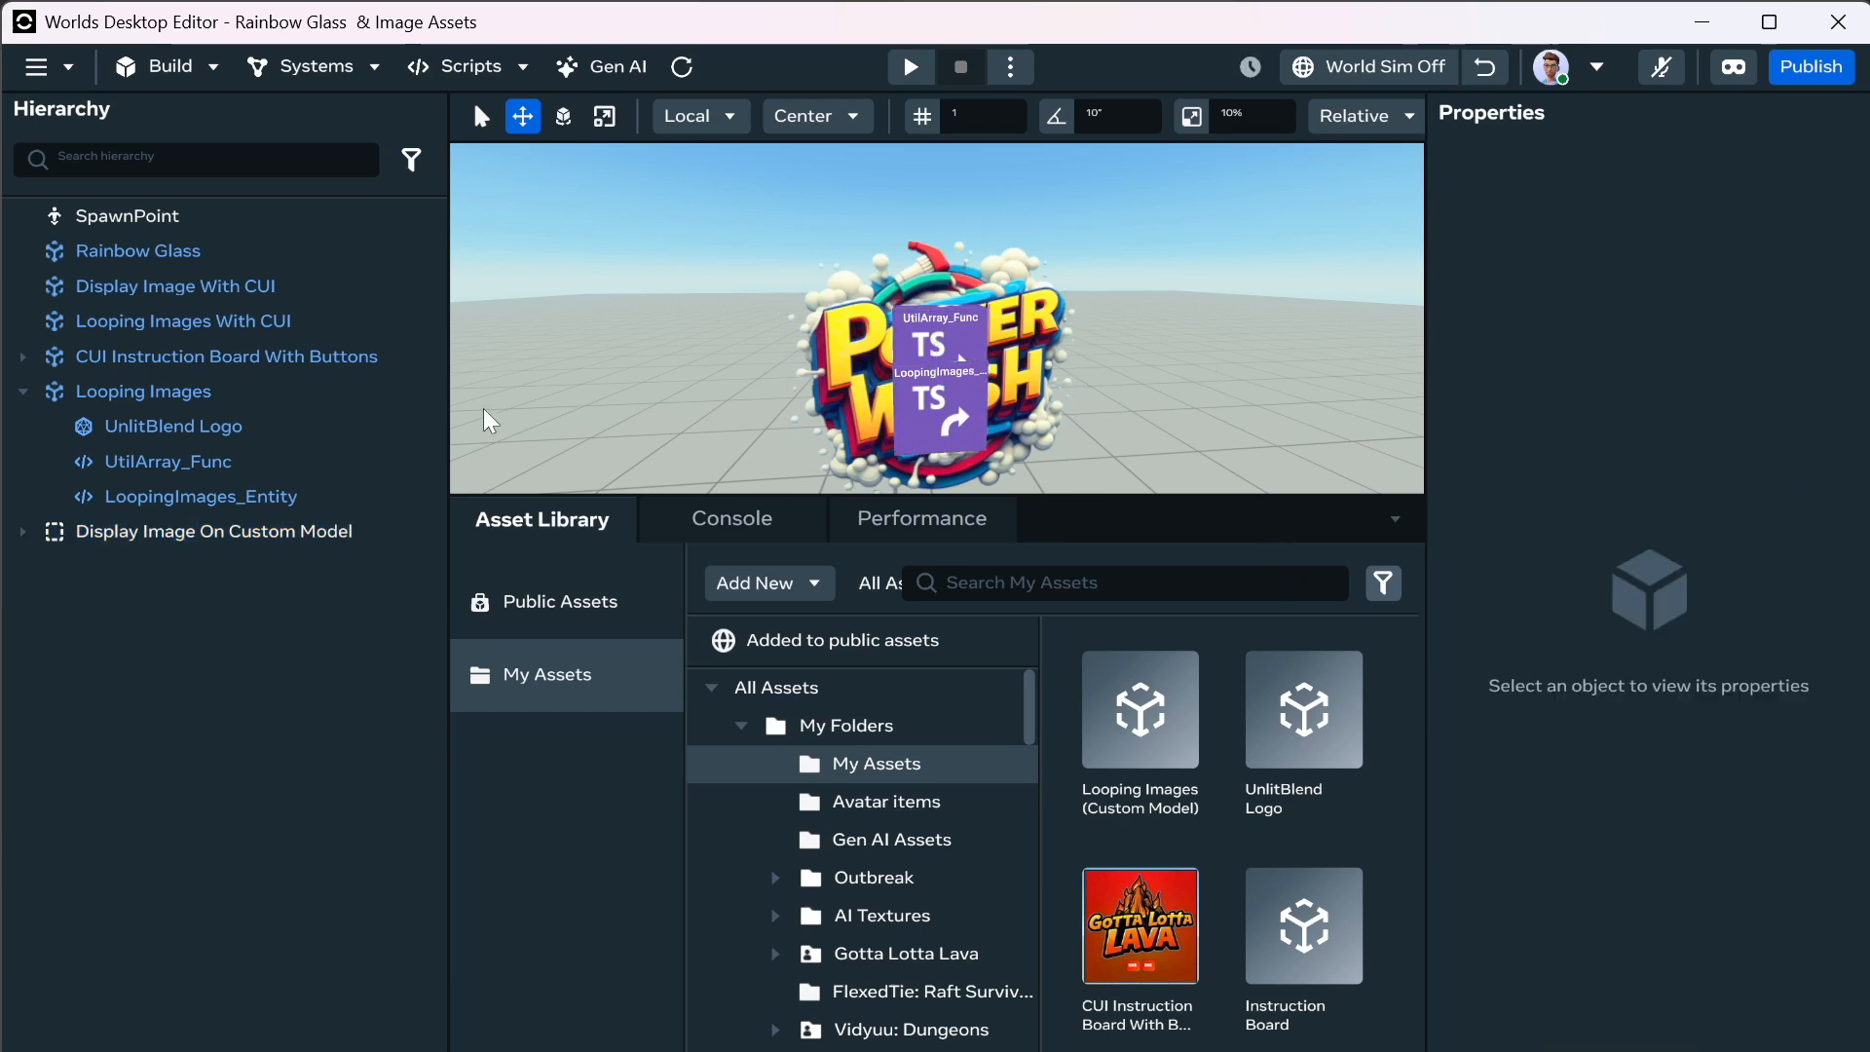
Delete the UtilArray_Func and LoopingImages_Entity scripts from inside the Display Image On Custom Model object.
click(119, 537)
right_click(120, 534)
click(14, 538)
click(21, 534)
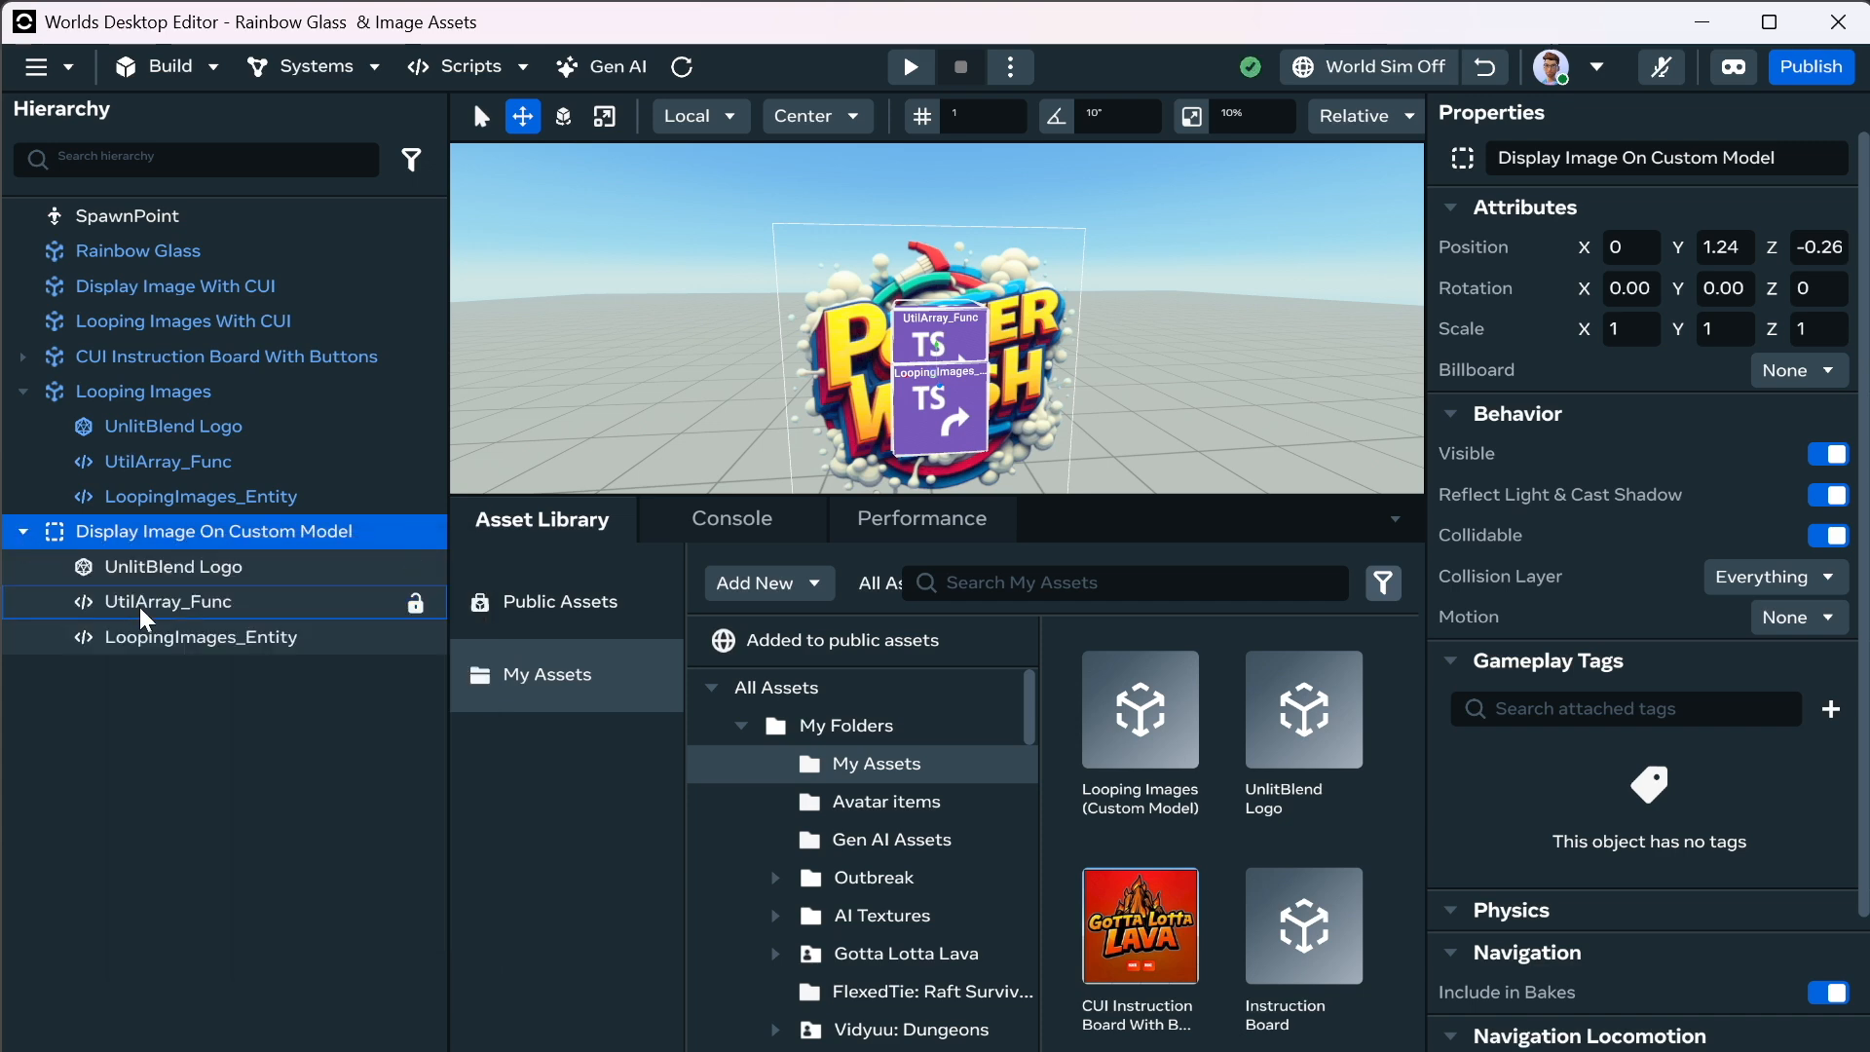
click(143, 614)
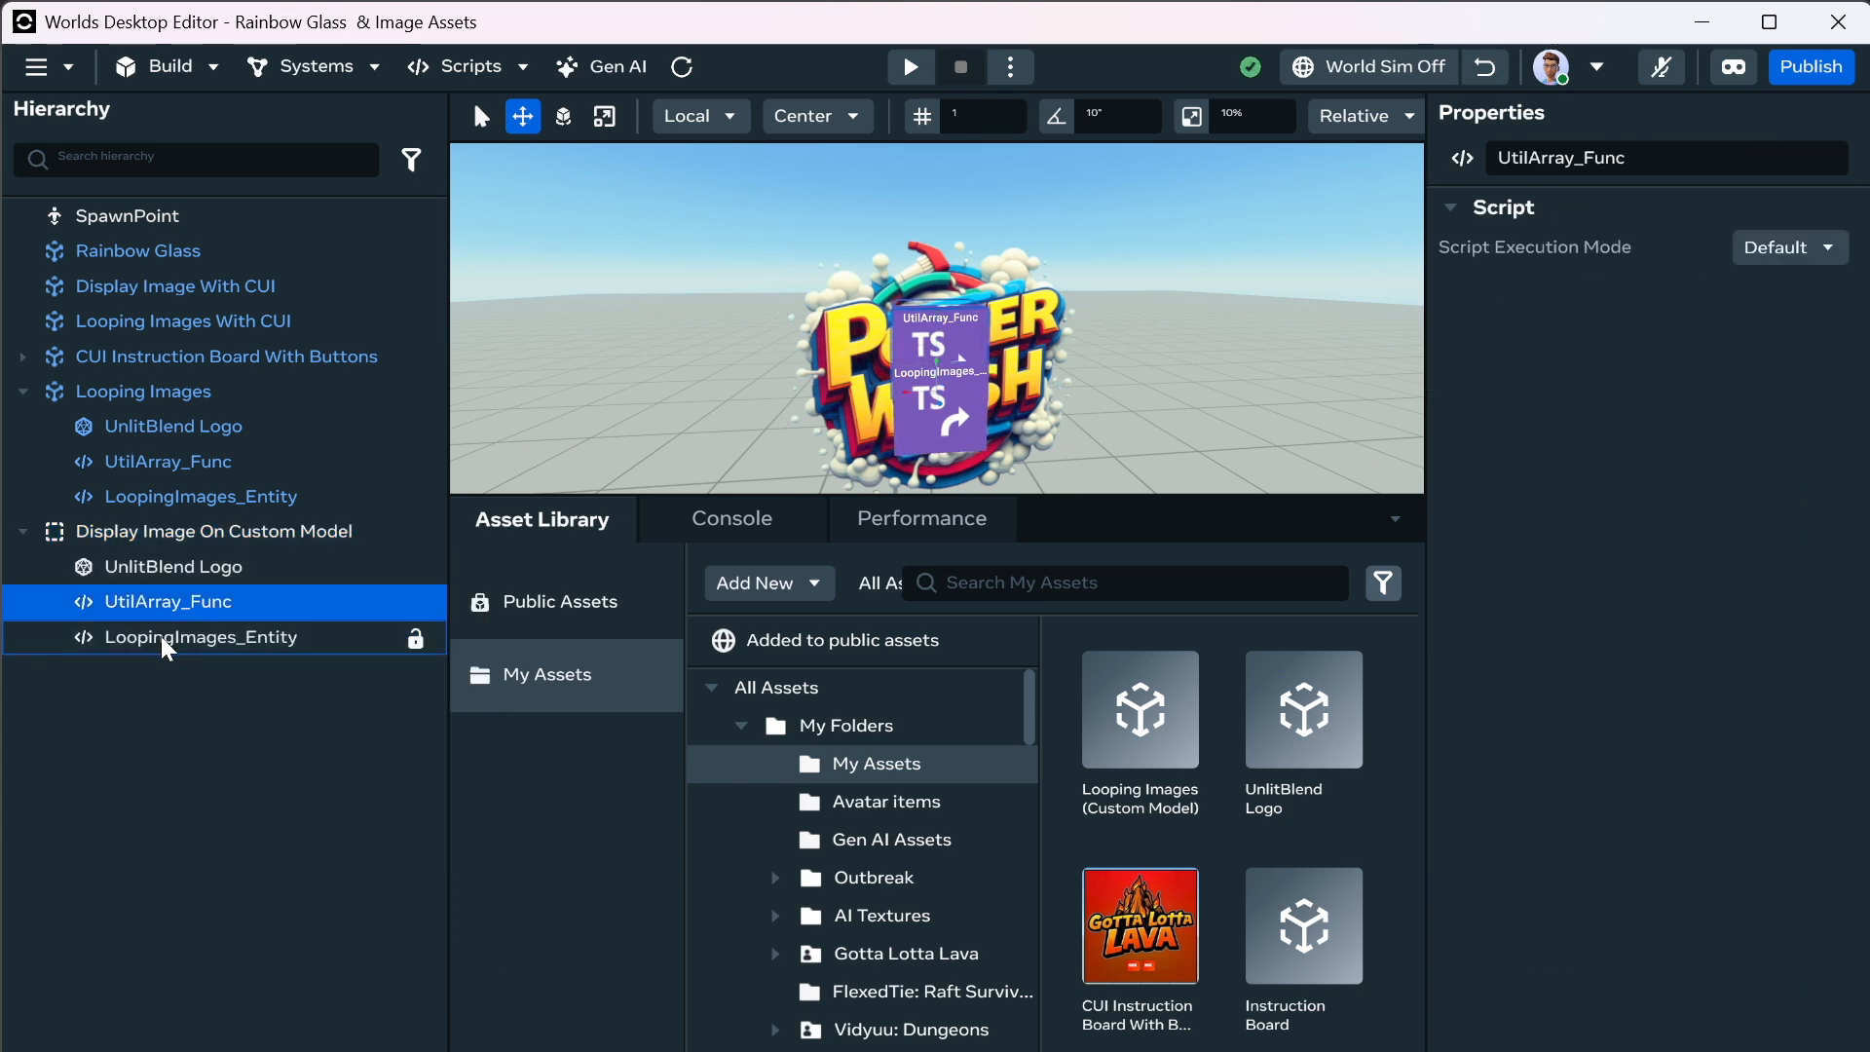
click(159, 638)
right_click(156, 639)
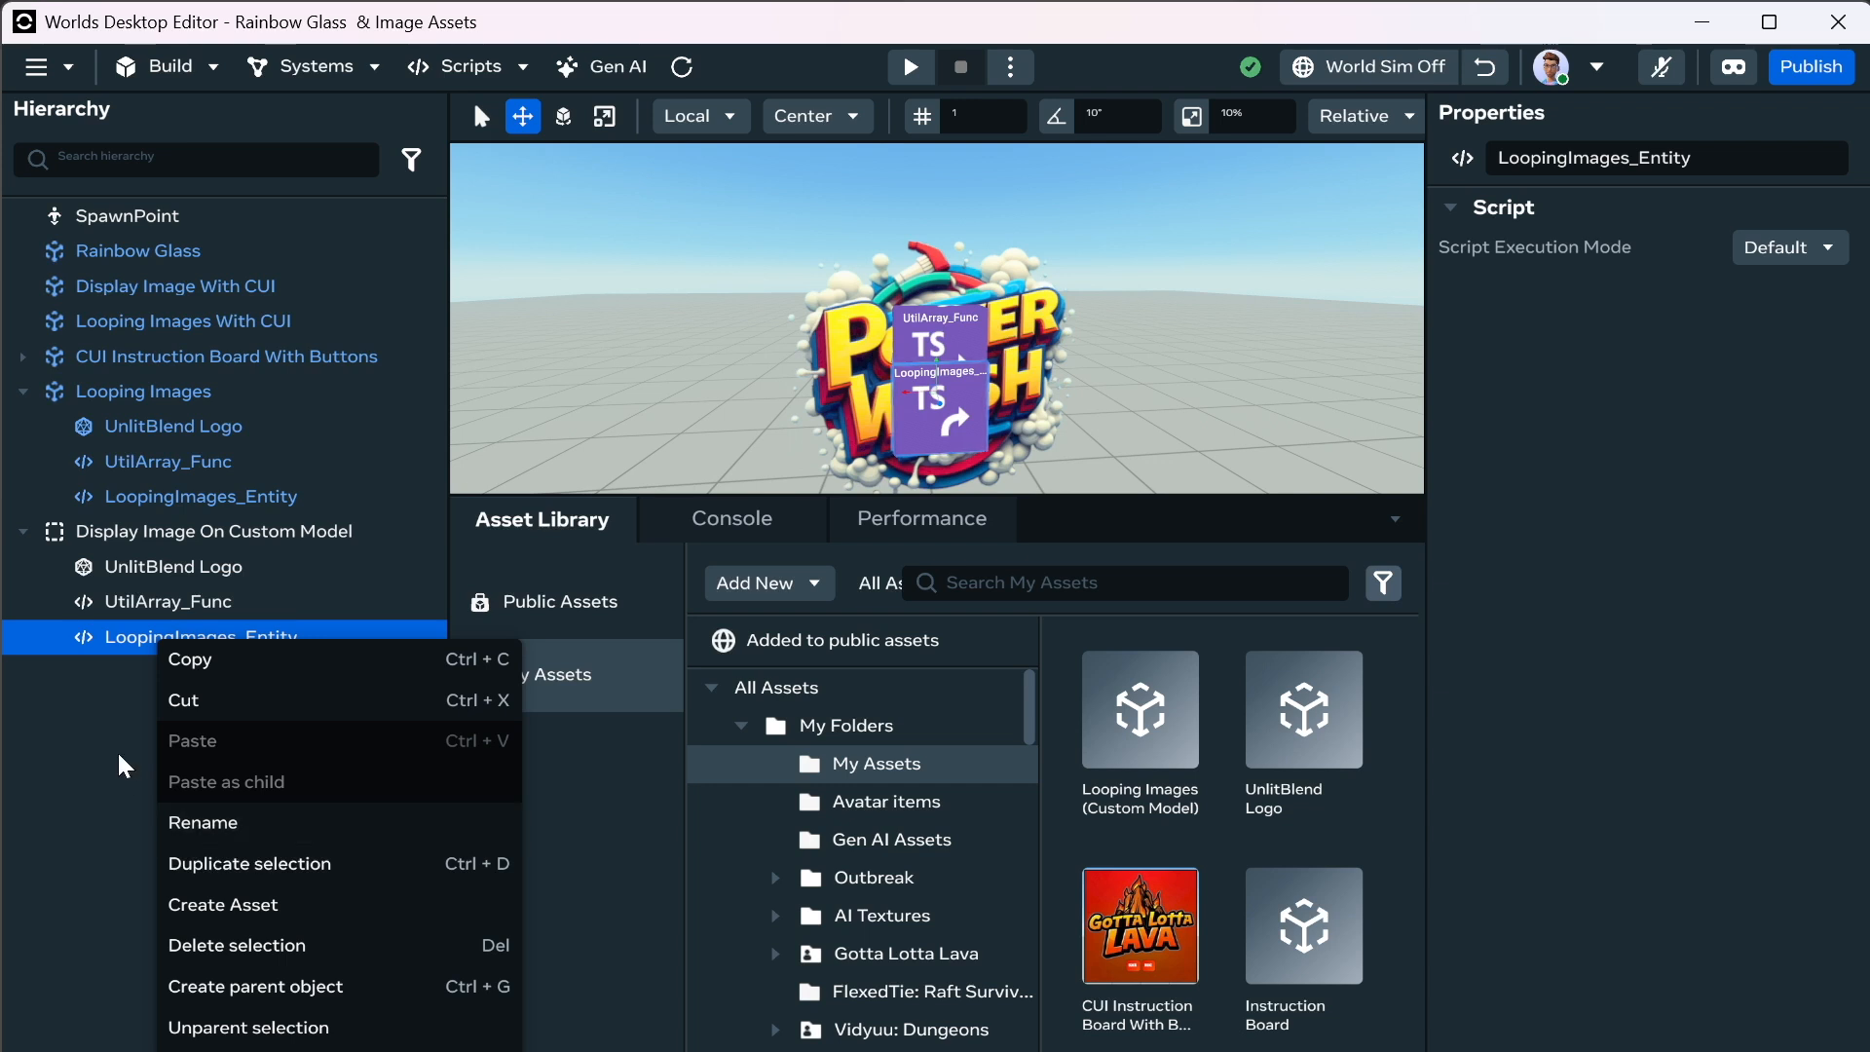
click(114, 716)
ctrl+click(114, 610)
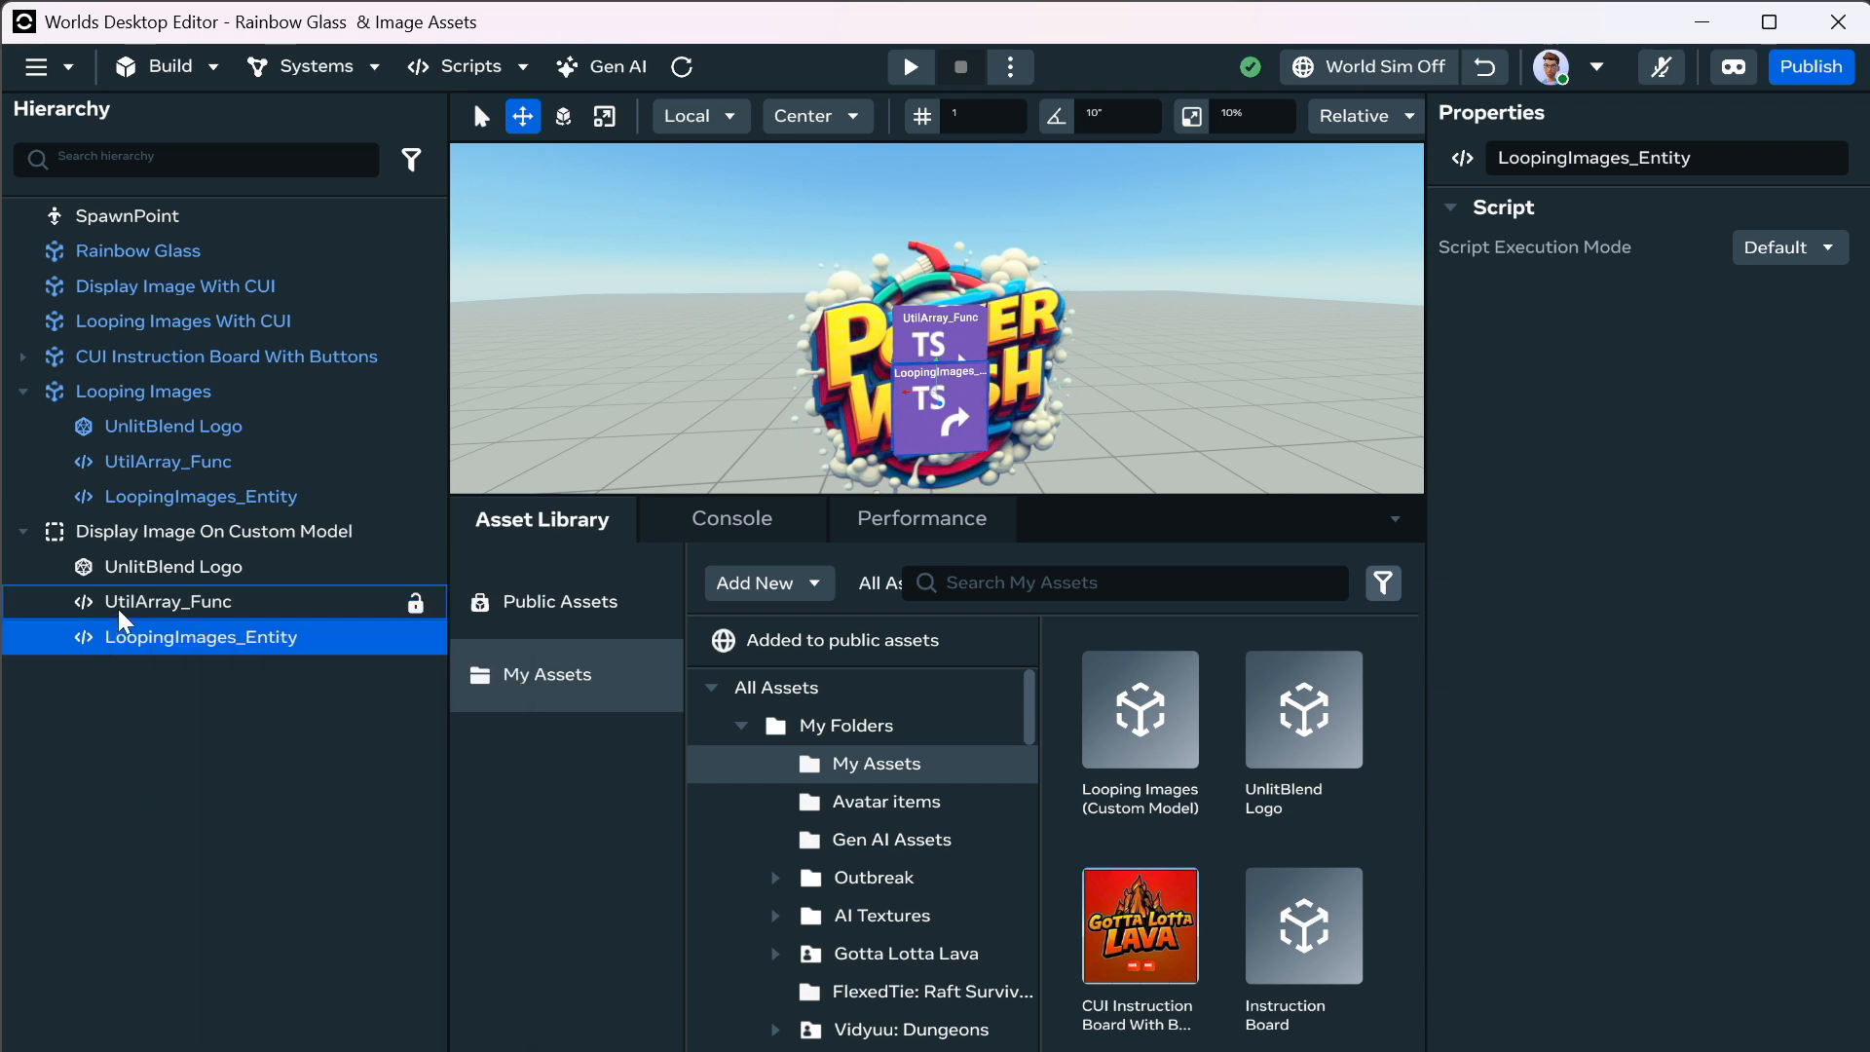
right_click(126, 606)
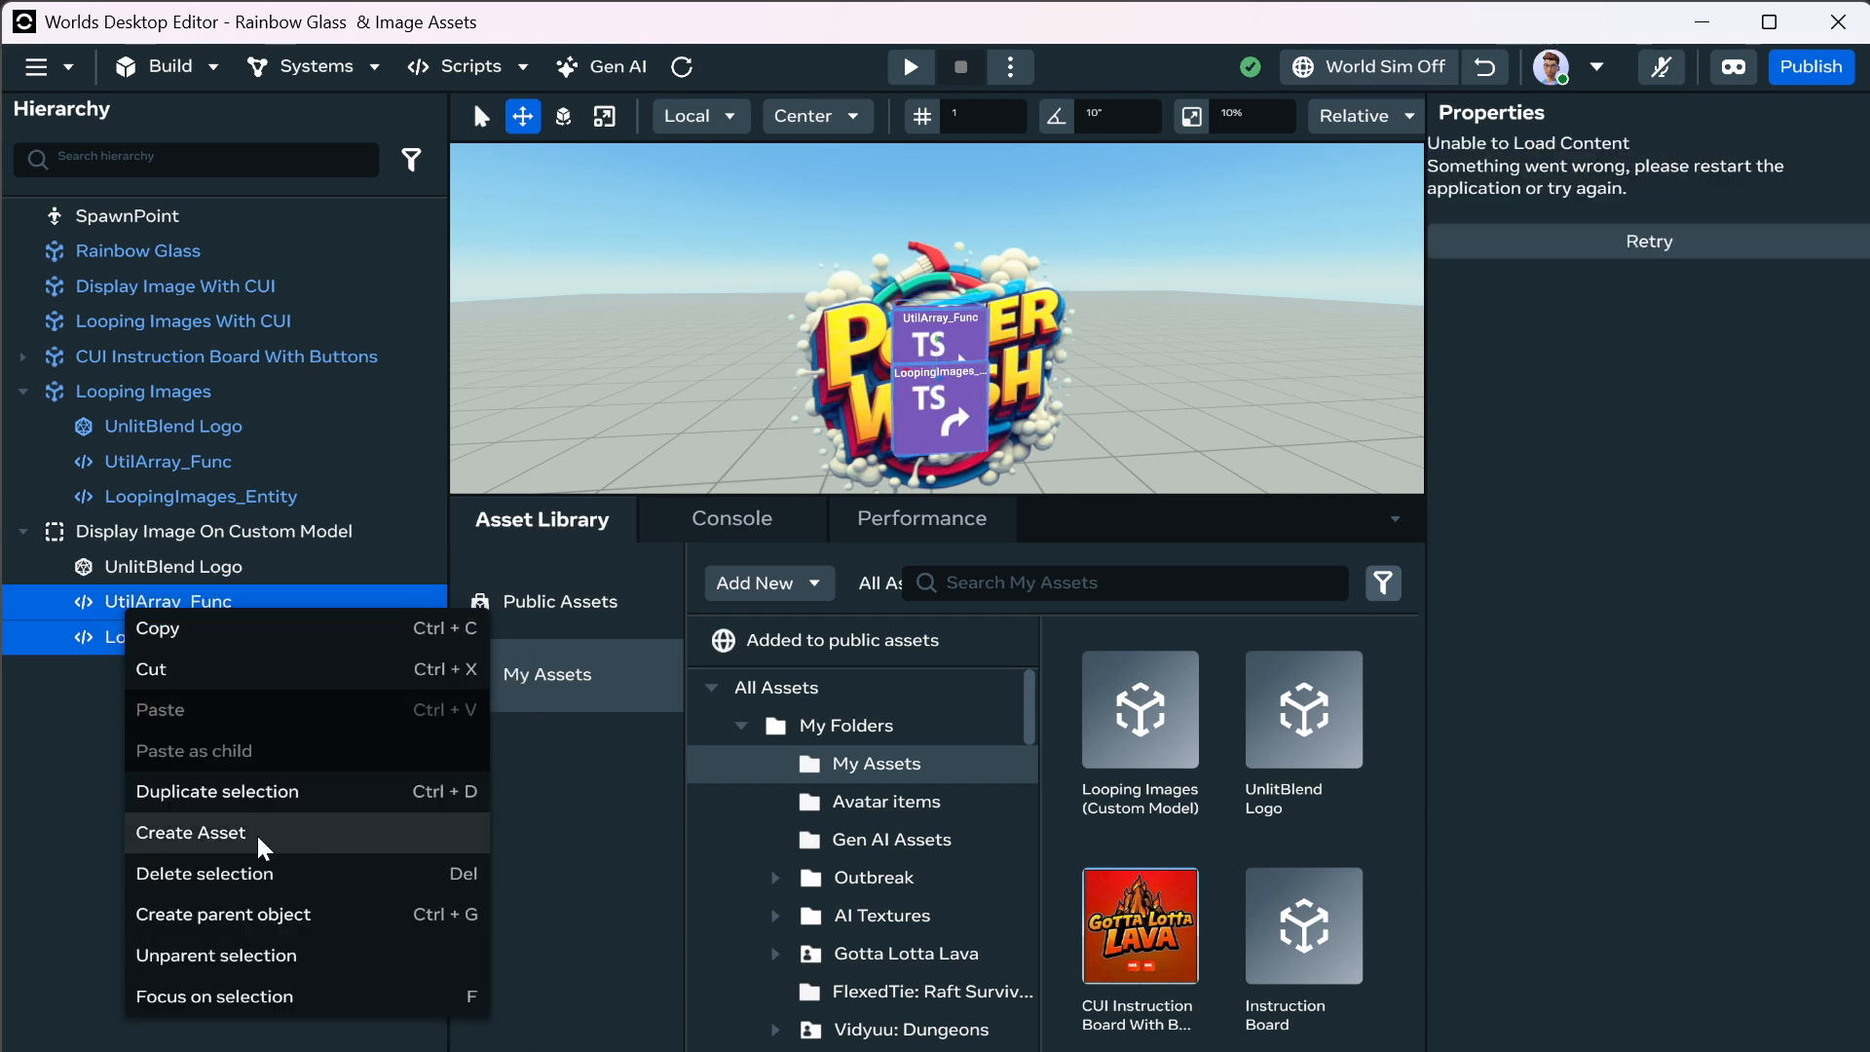
click(238, 863)
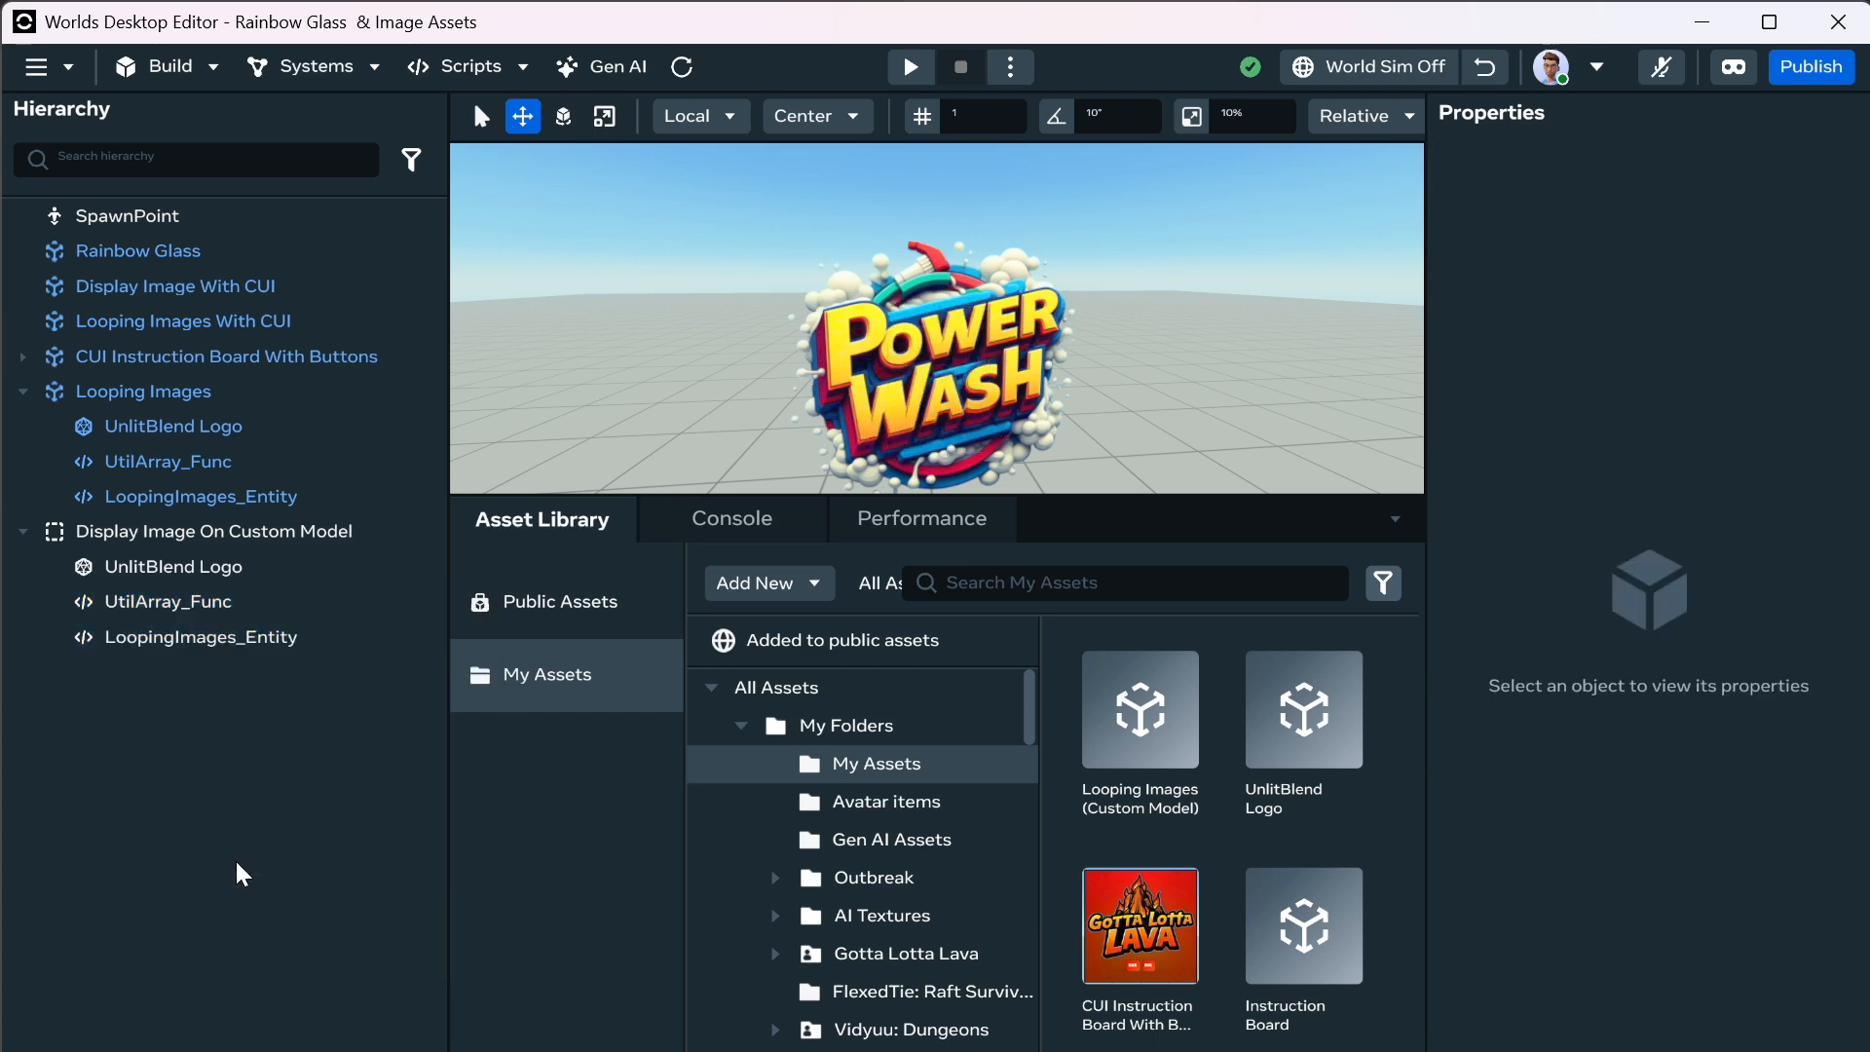
Remove the attached LoopingImages_Entity script from the UnlitBlend Logo mesh inside Display Image On Custom Model.
click(166, 568)
scroll(1651, 707, down, 10)
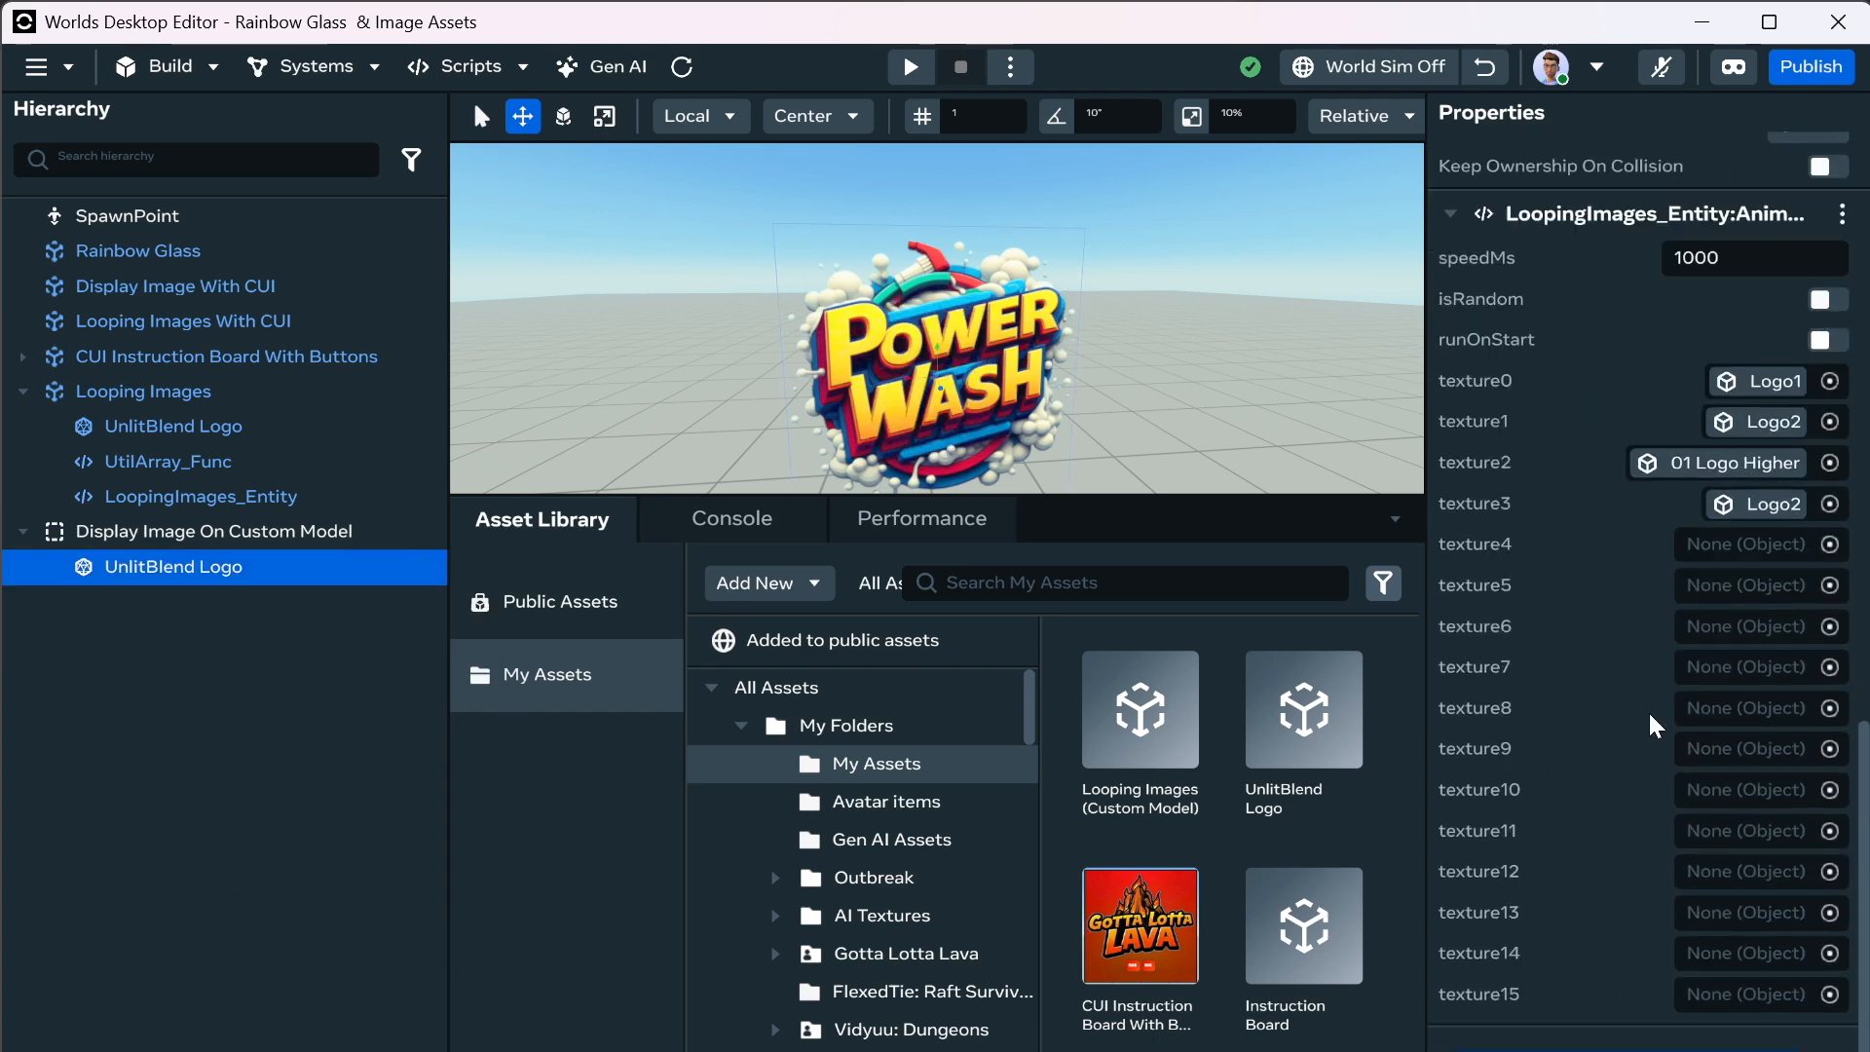
click(1840, 212)
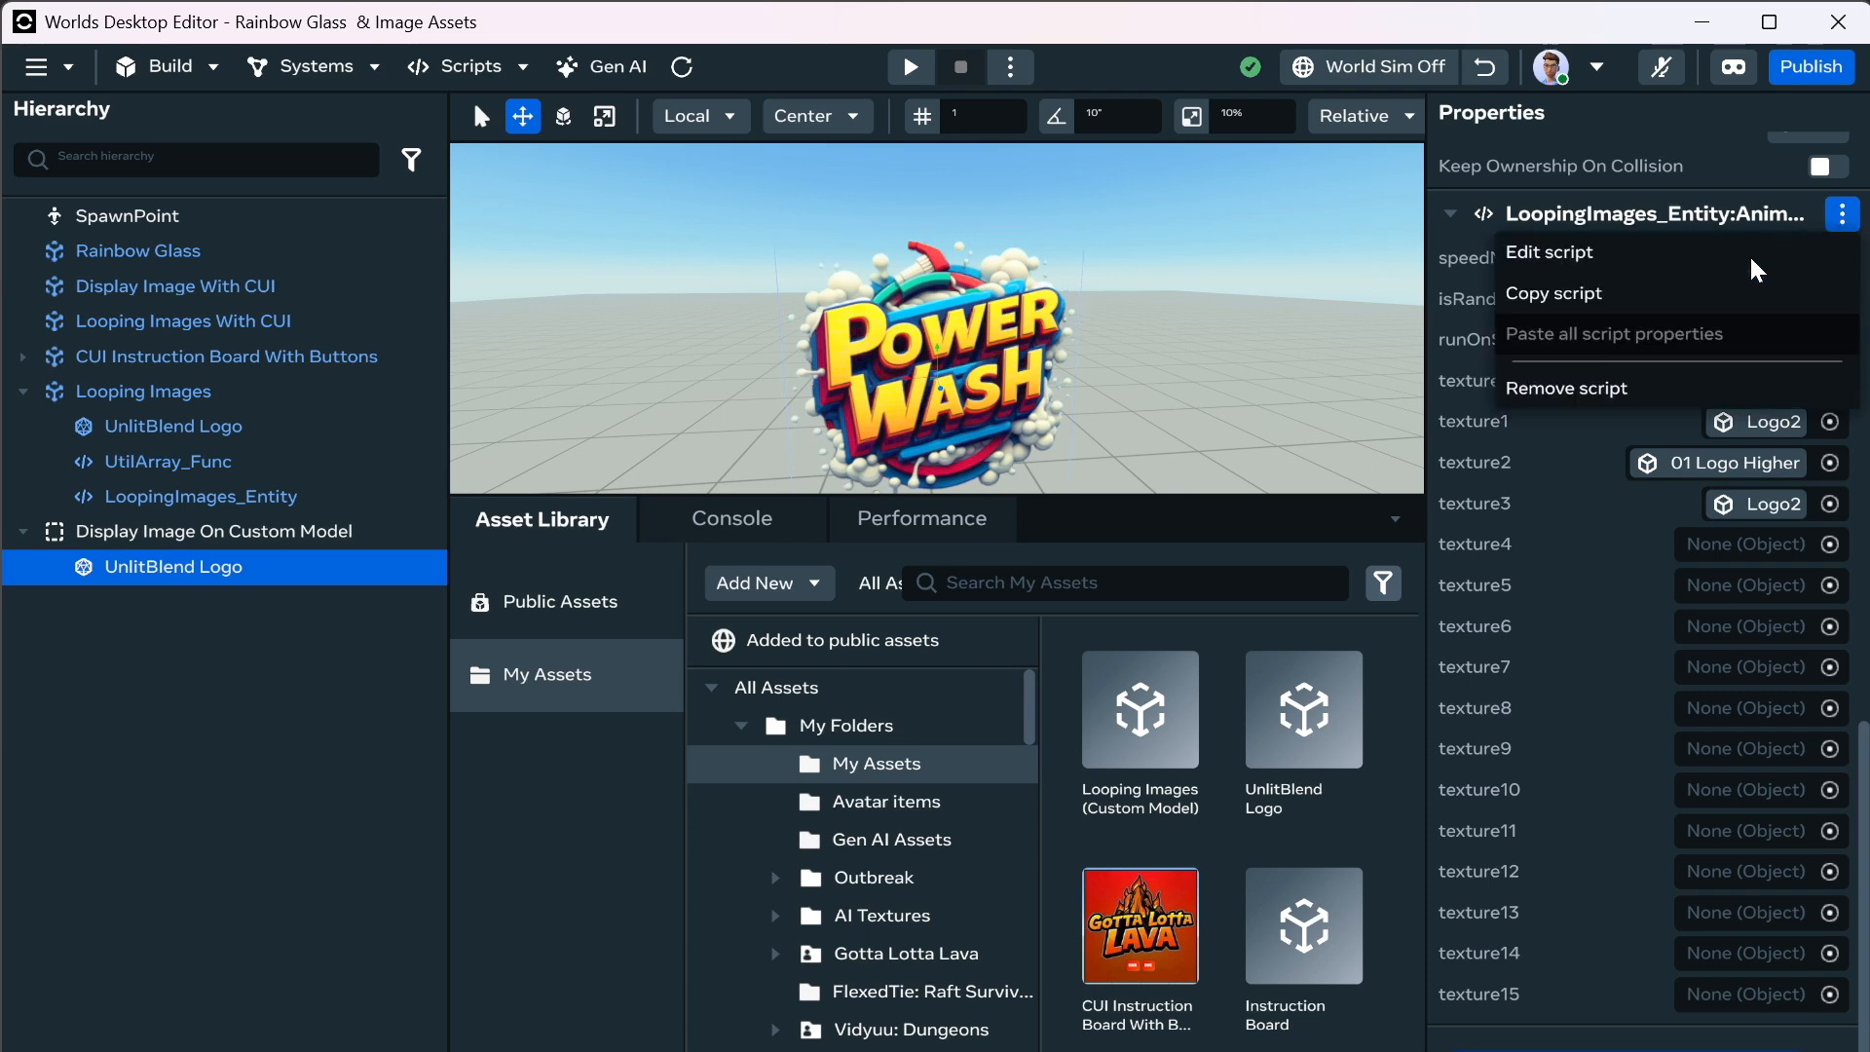
click(1593, 390)
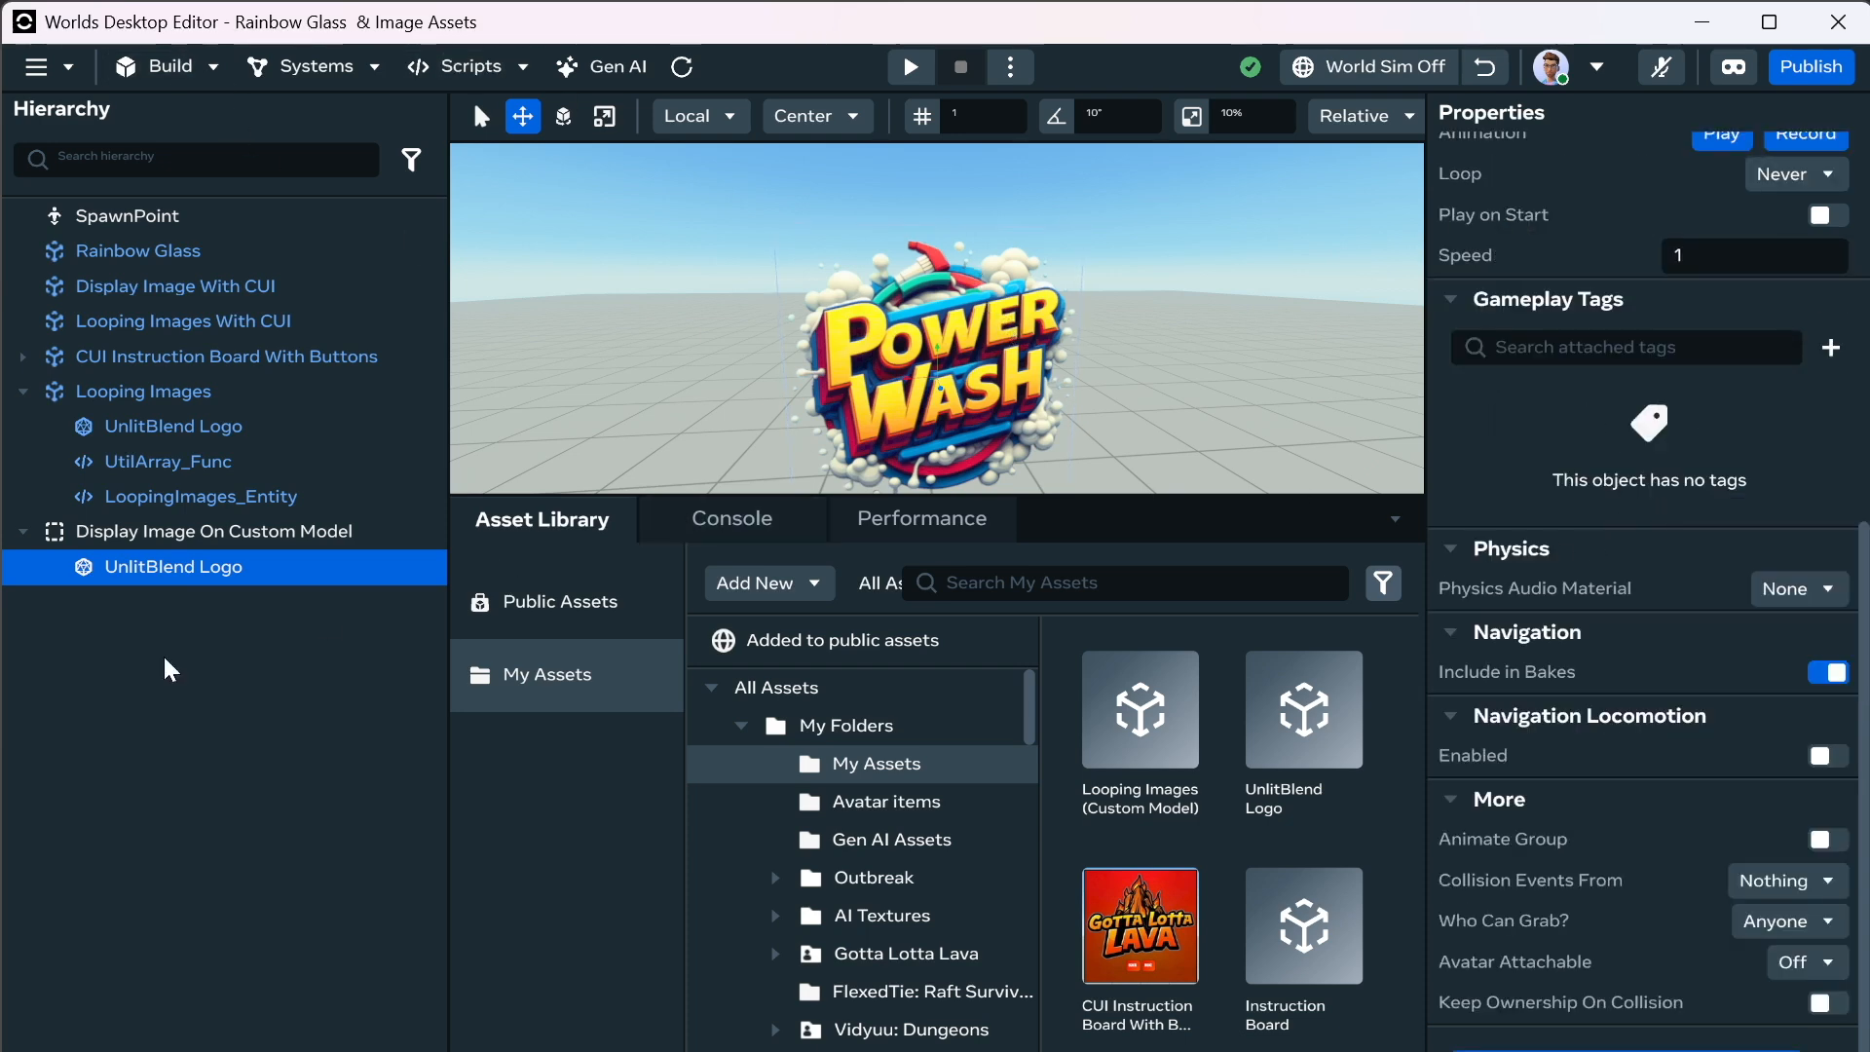
Try the Background texture on the UnlitBlend Logo mesh and restore its original texture.
scroll(1580, 662, up, 7)
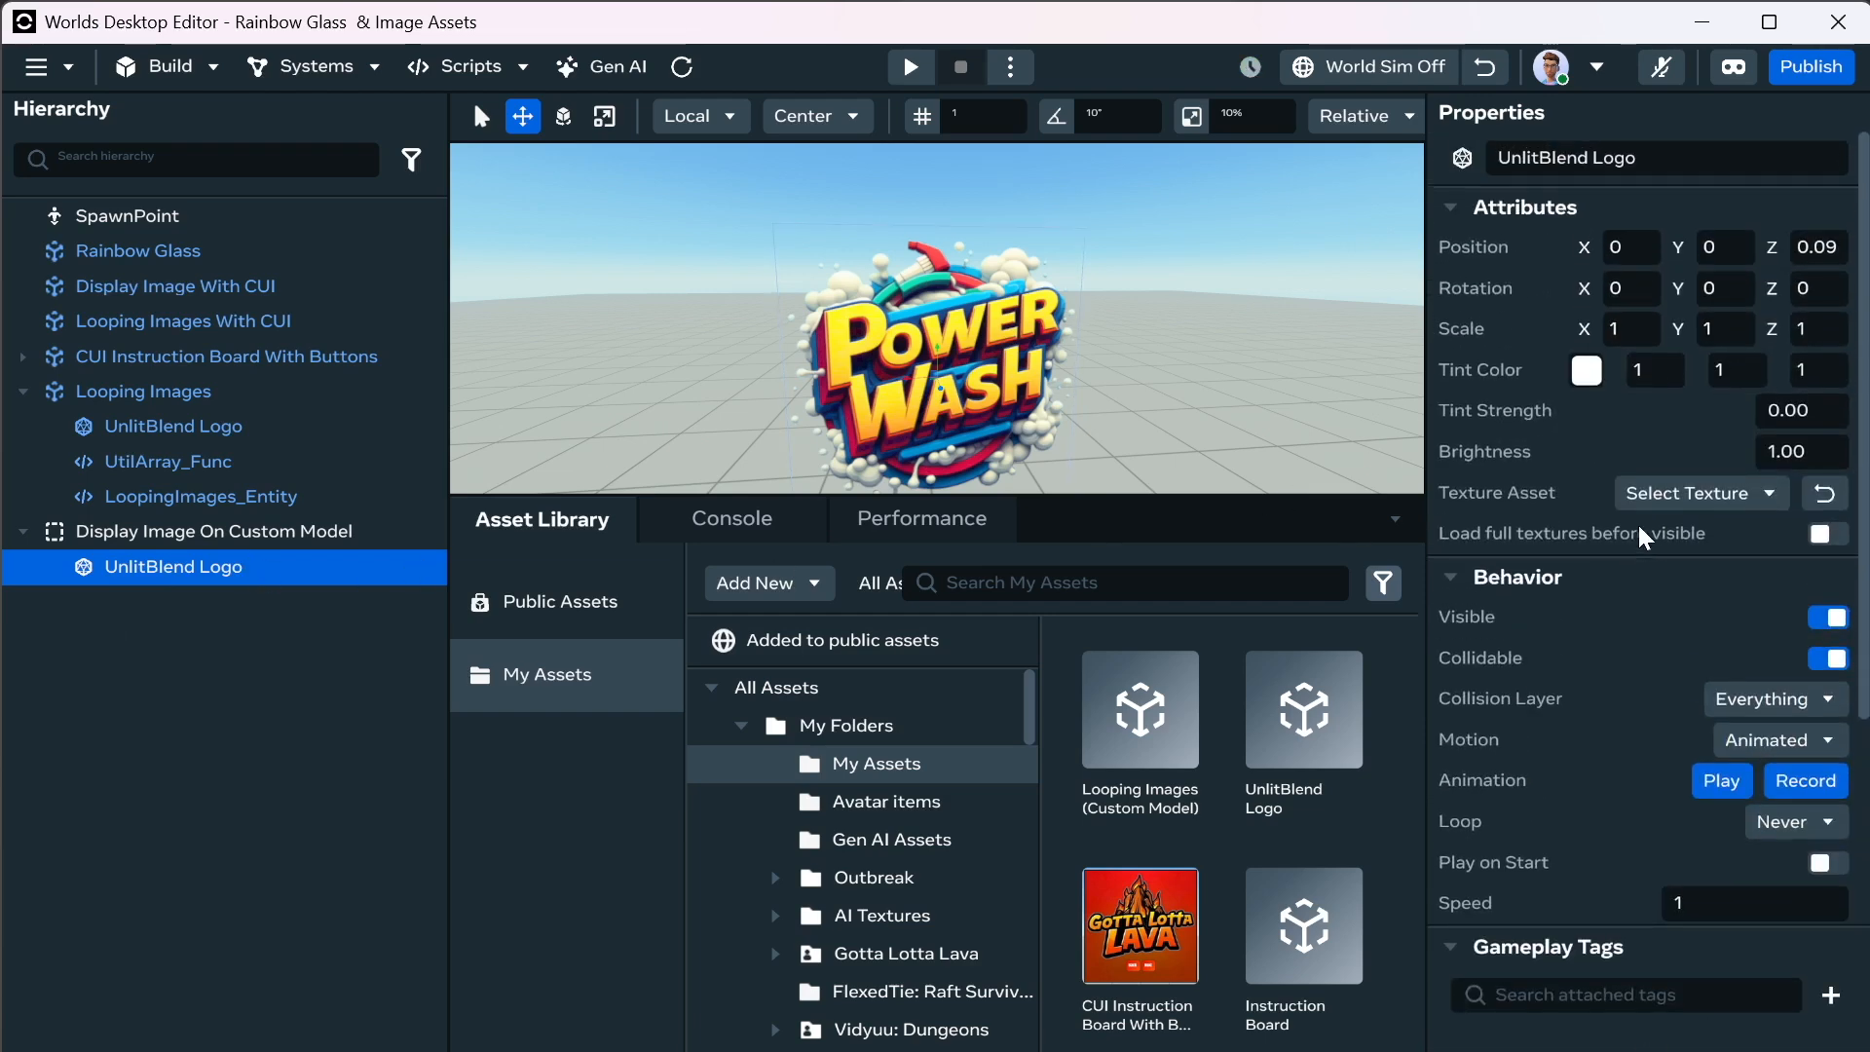
click(1688, 499)
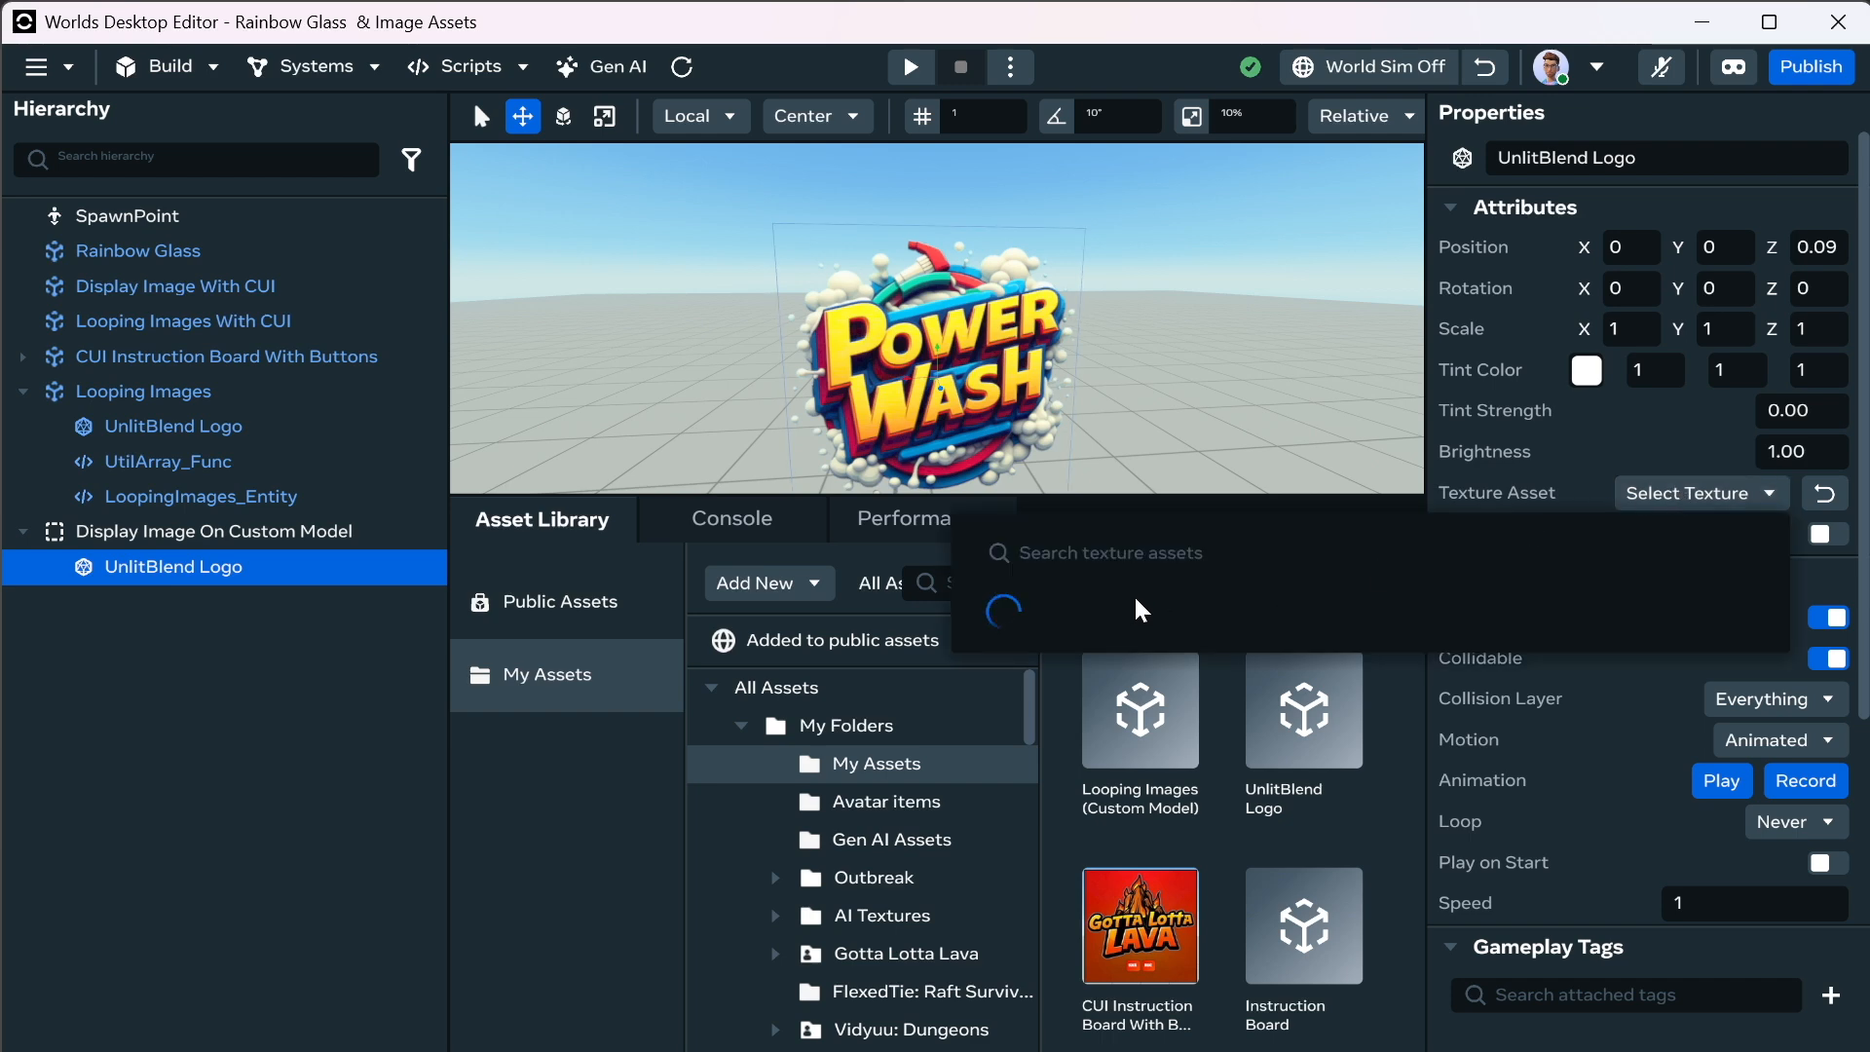
scroll(1239, 774, down, 4)
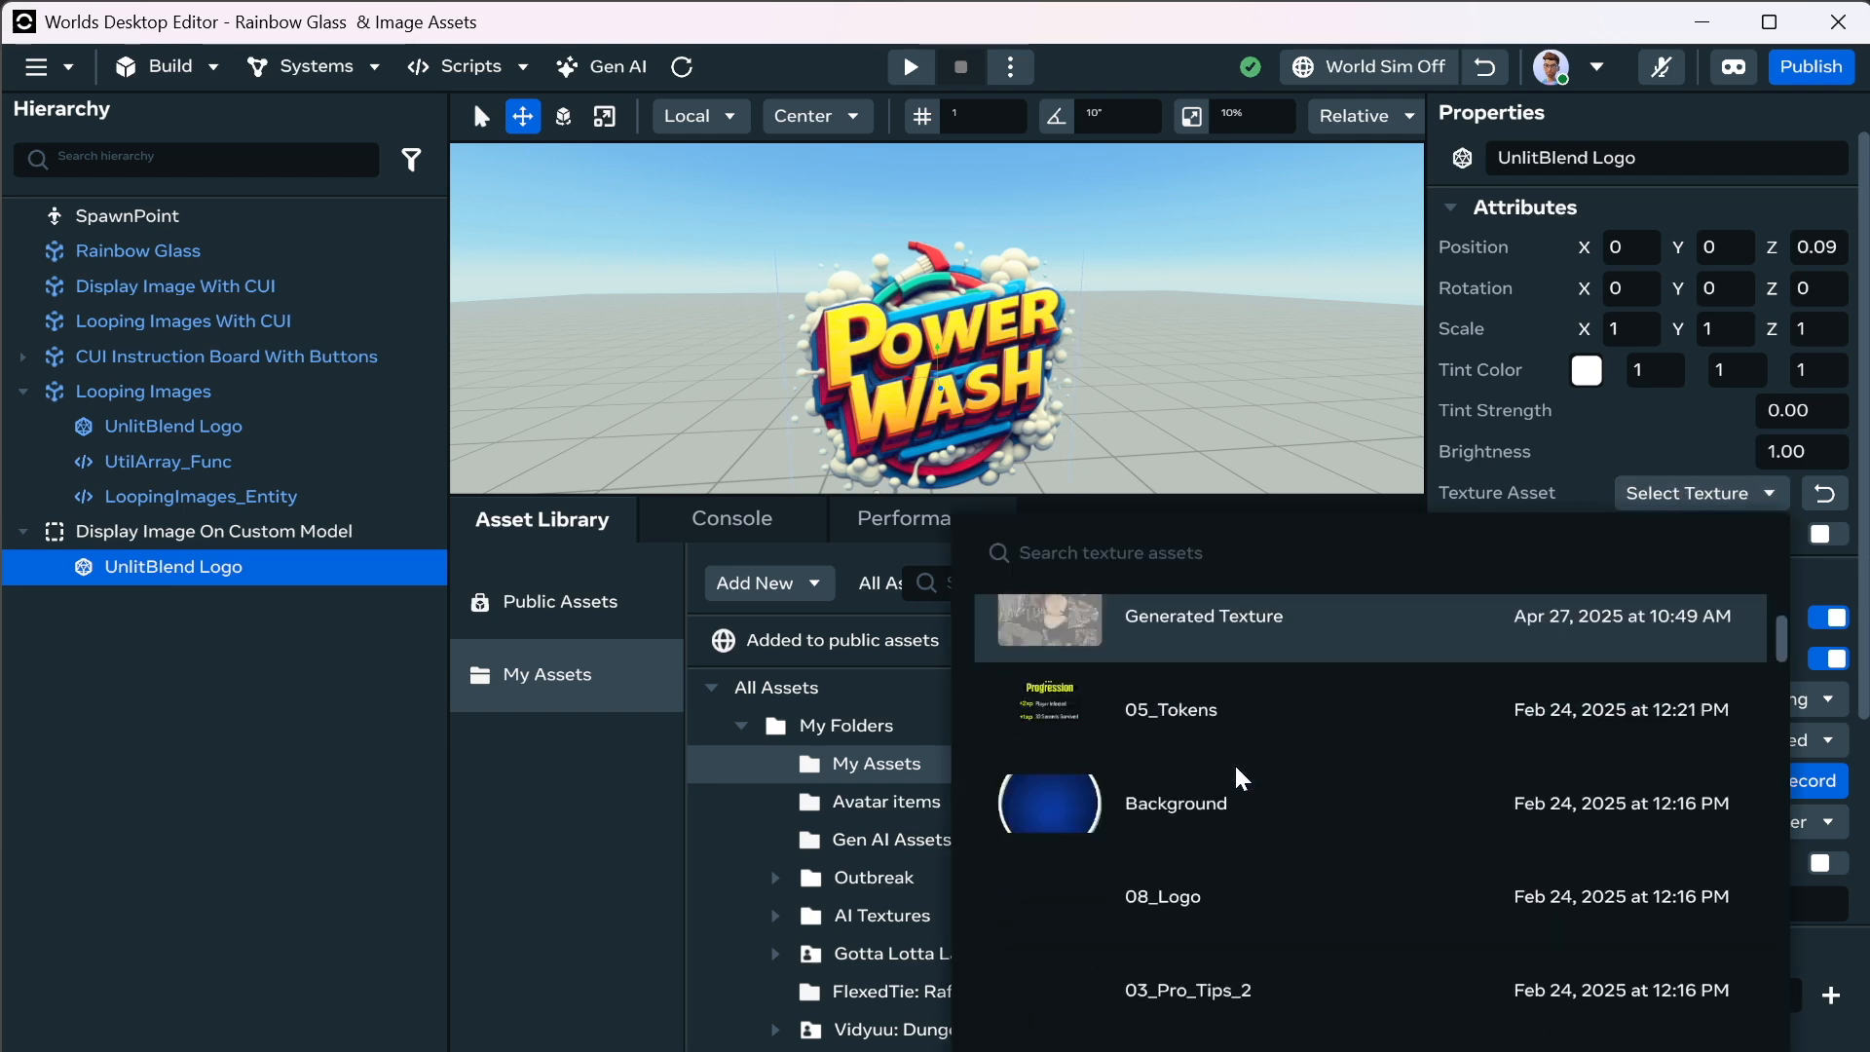
scroll(1237, 789, up, 2)
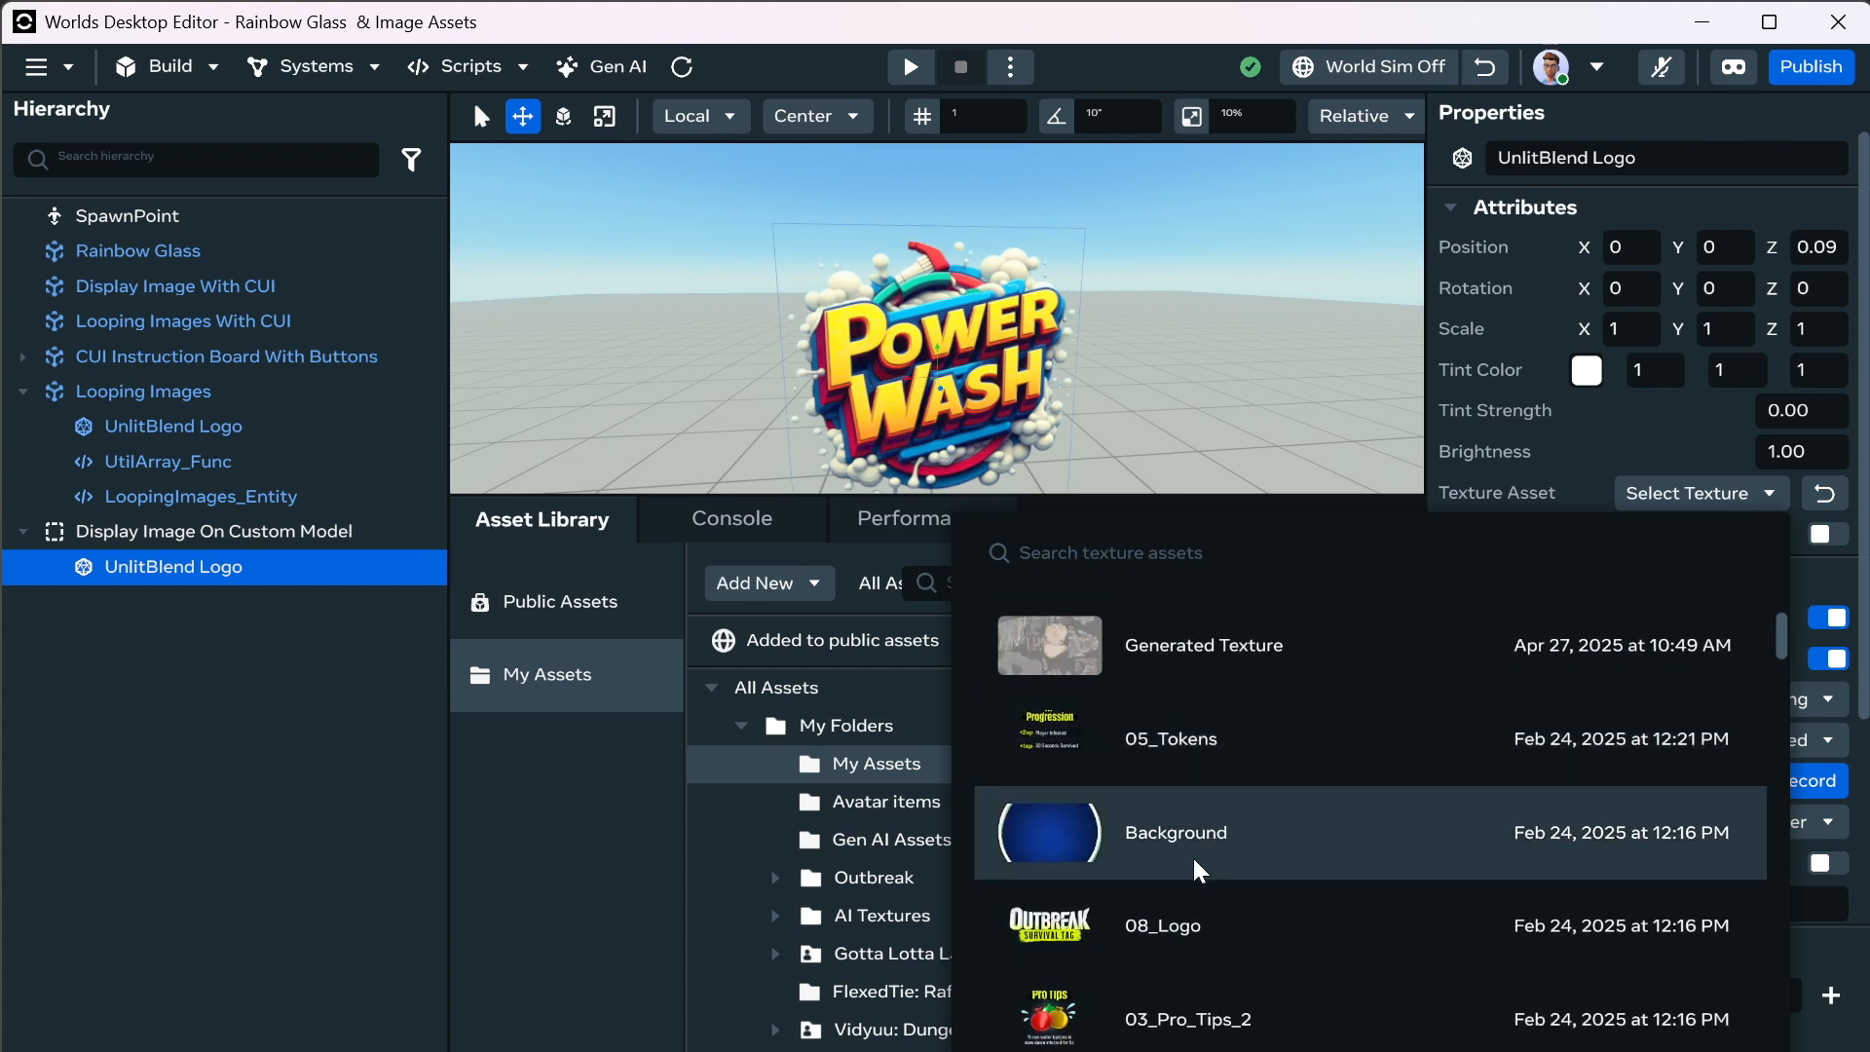
click(1198, 843)
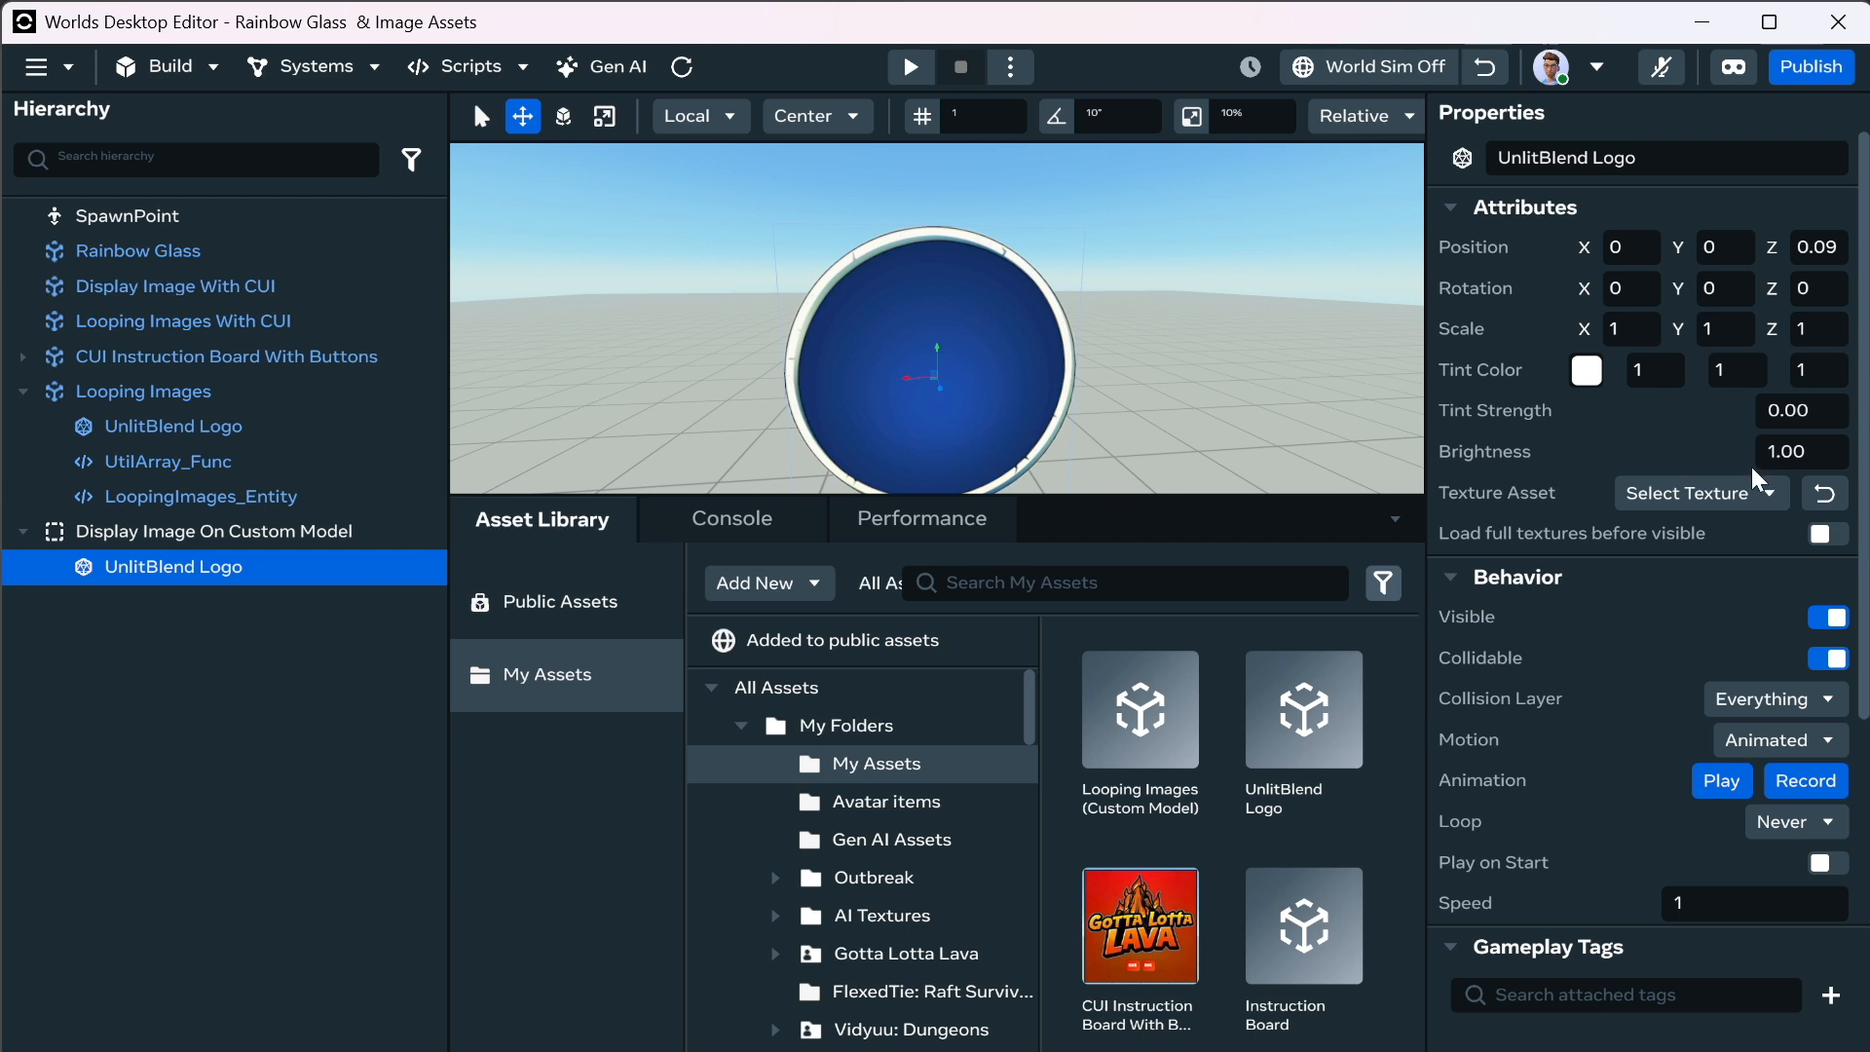
click(1820, 509)
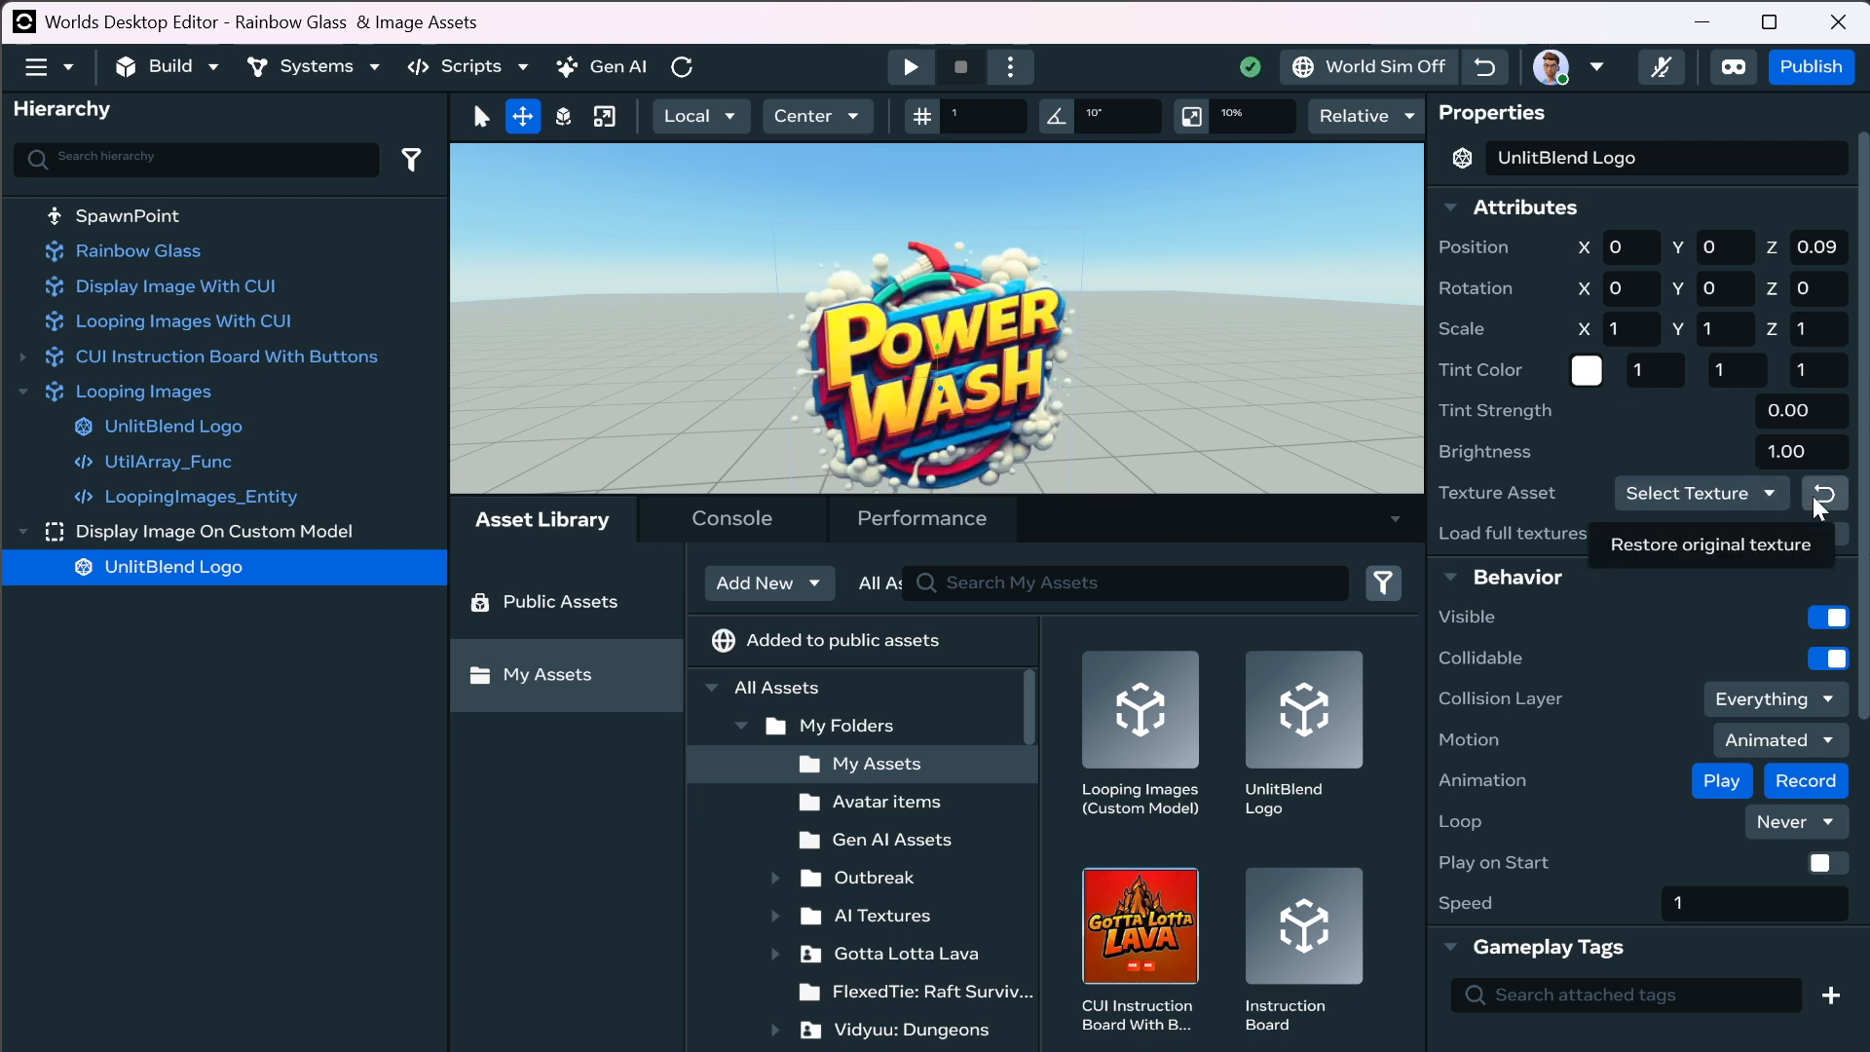
Set the UnlitBlend Logo mesh's texture asset to the texture named "Image".
click(1700, 494)
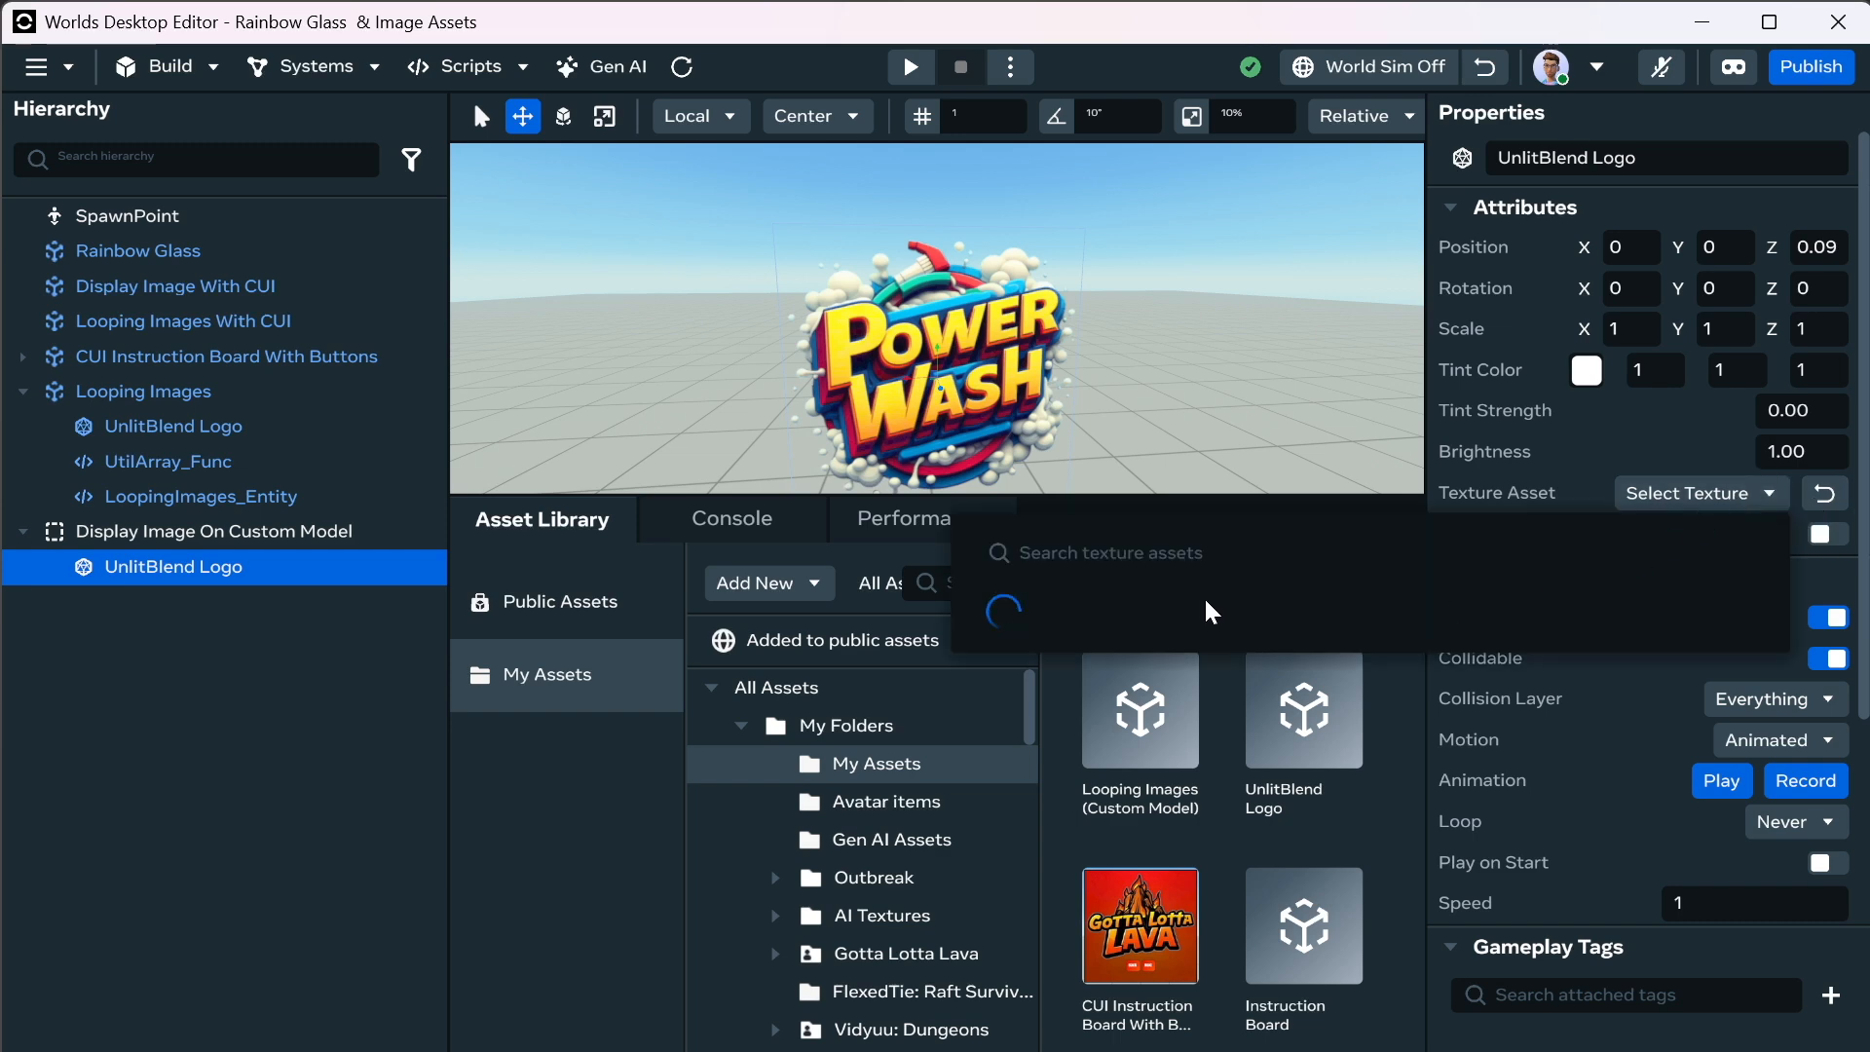
scroll(1208, 619, down, 10)
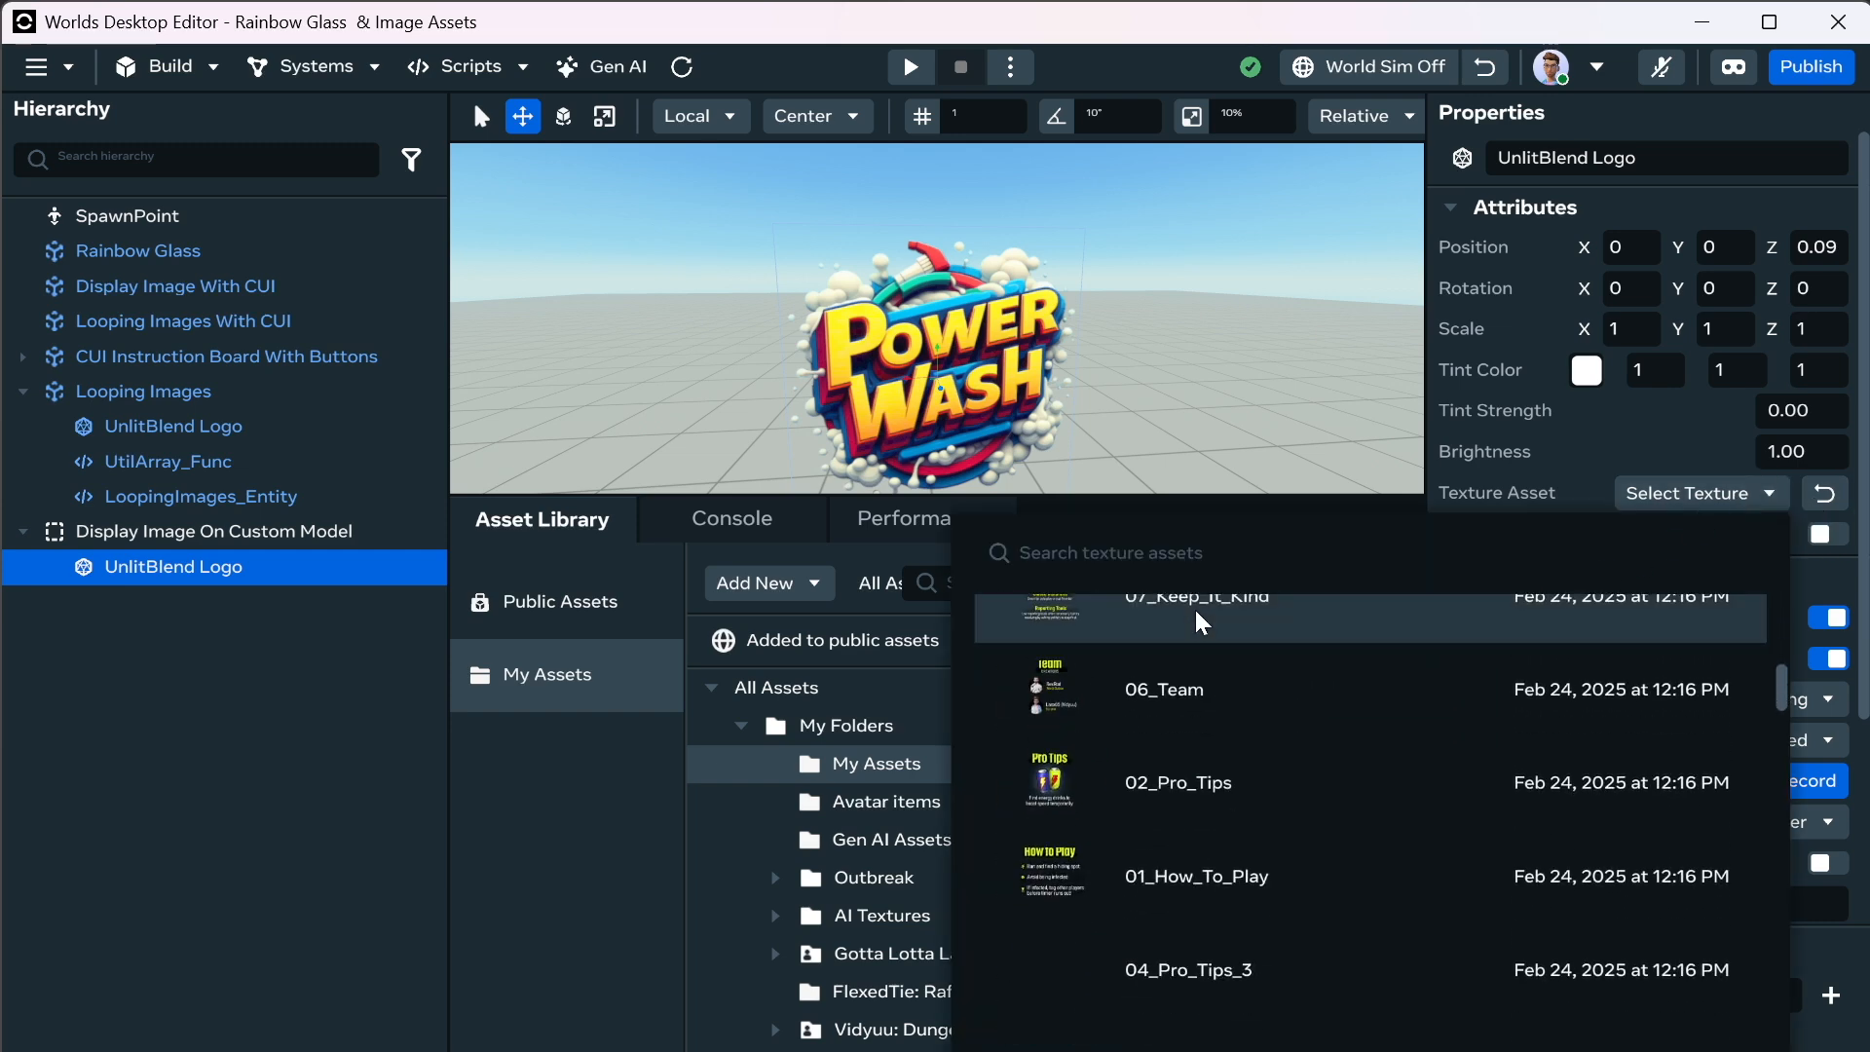
scroll(1201, 624, down, 3)
scroll(1201, 623, up, 5)
scroll(1201, 623, down, 8)
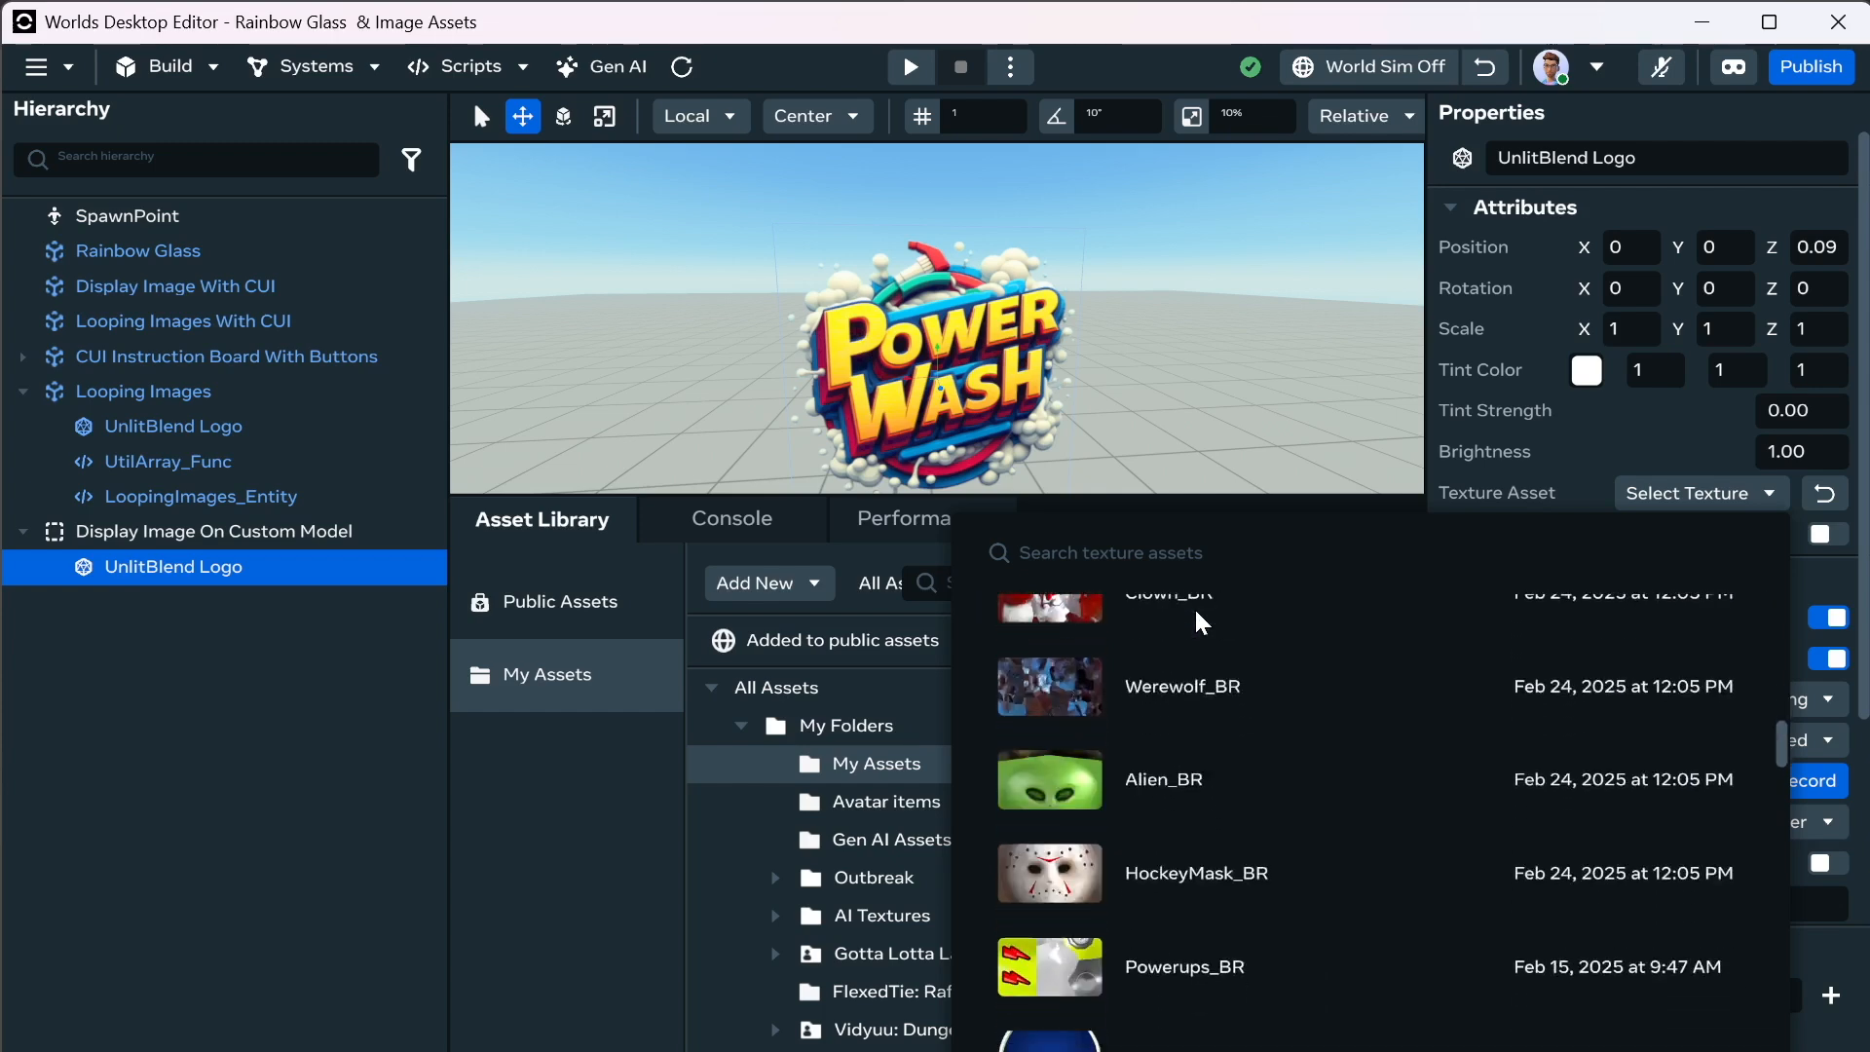
scroll(1201, 623, down, 15)
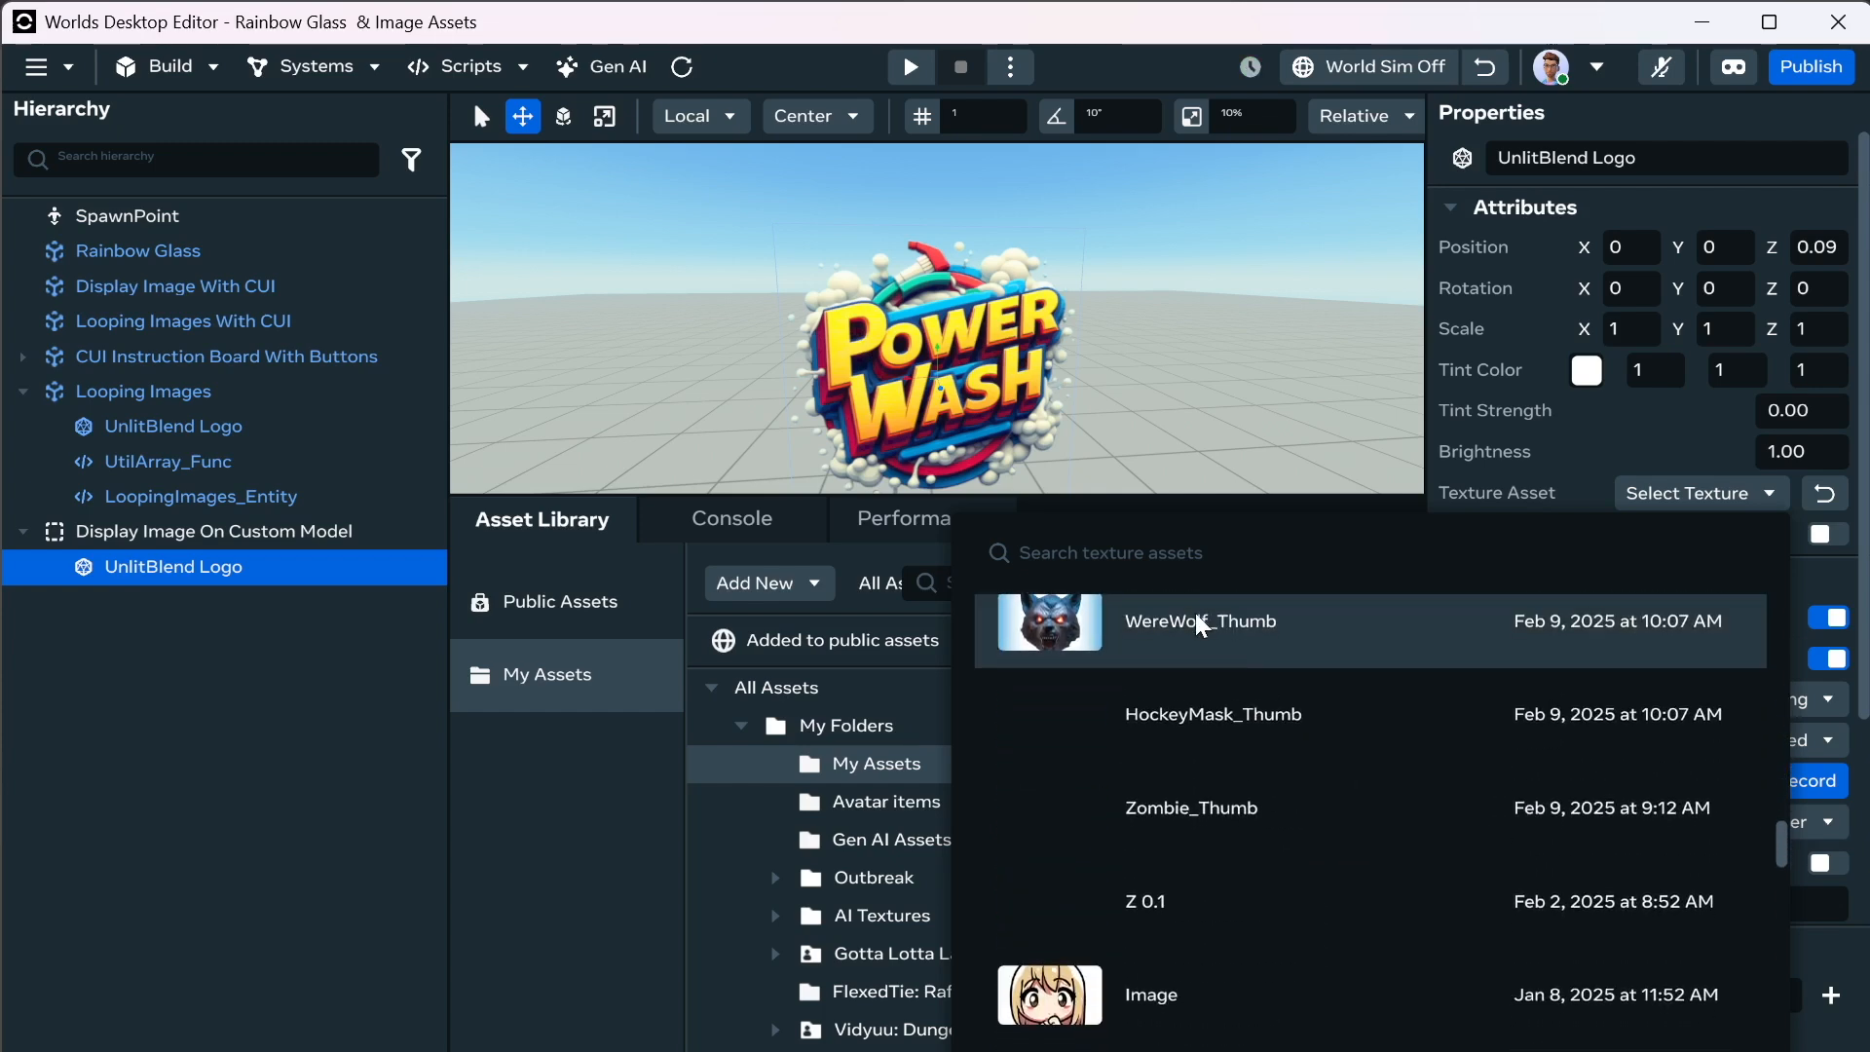
scroll(1216, 682, up, 3)
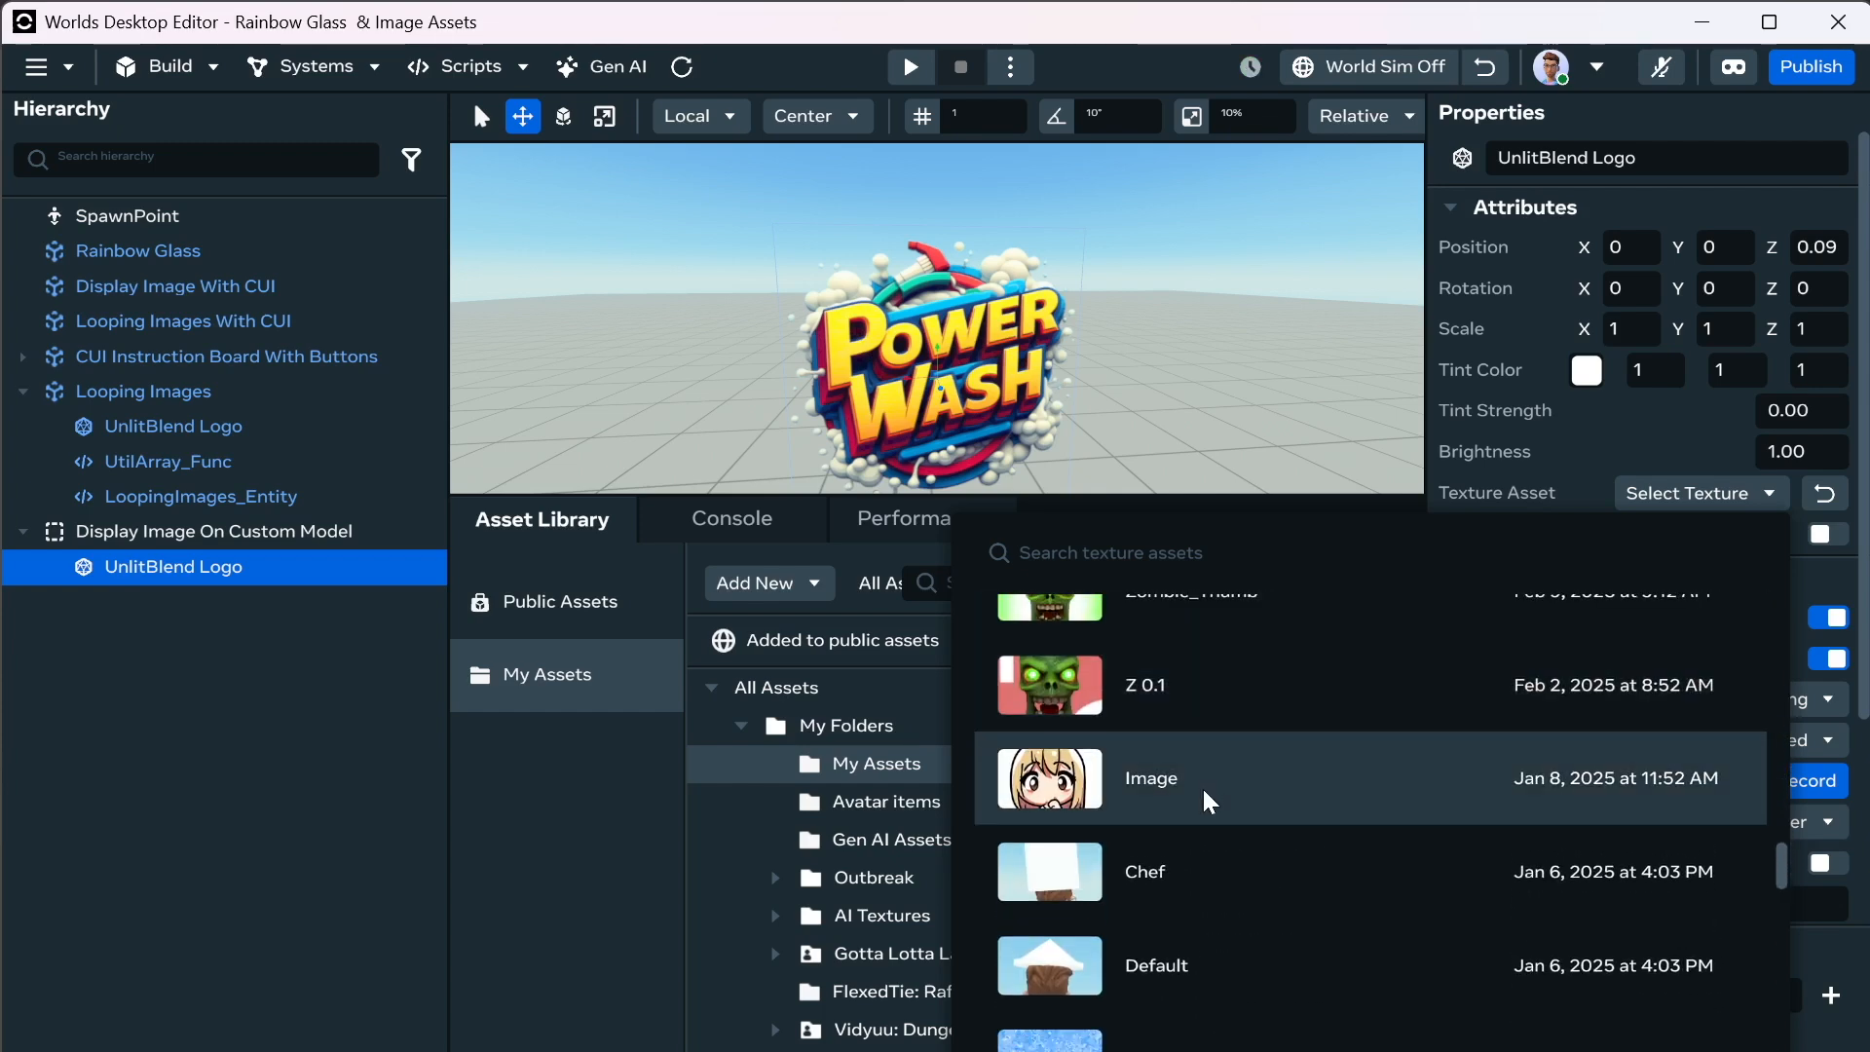
click(1208, 794)
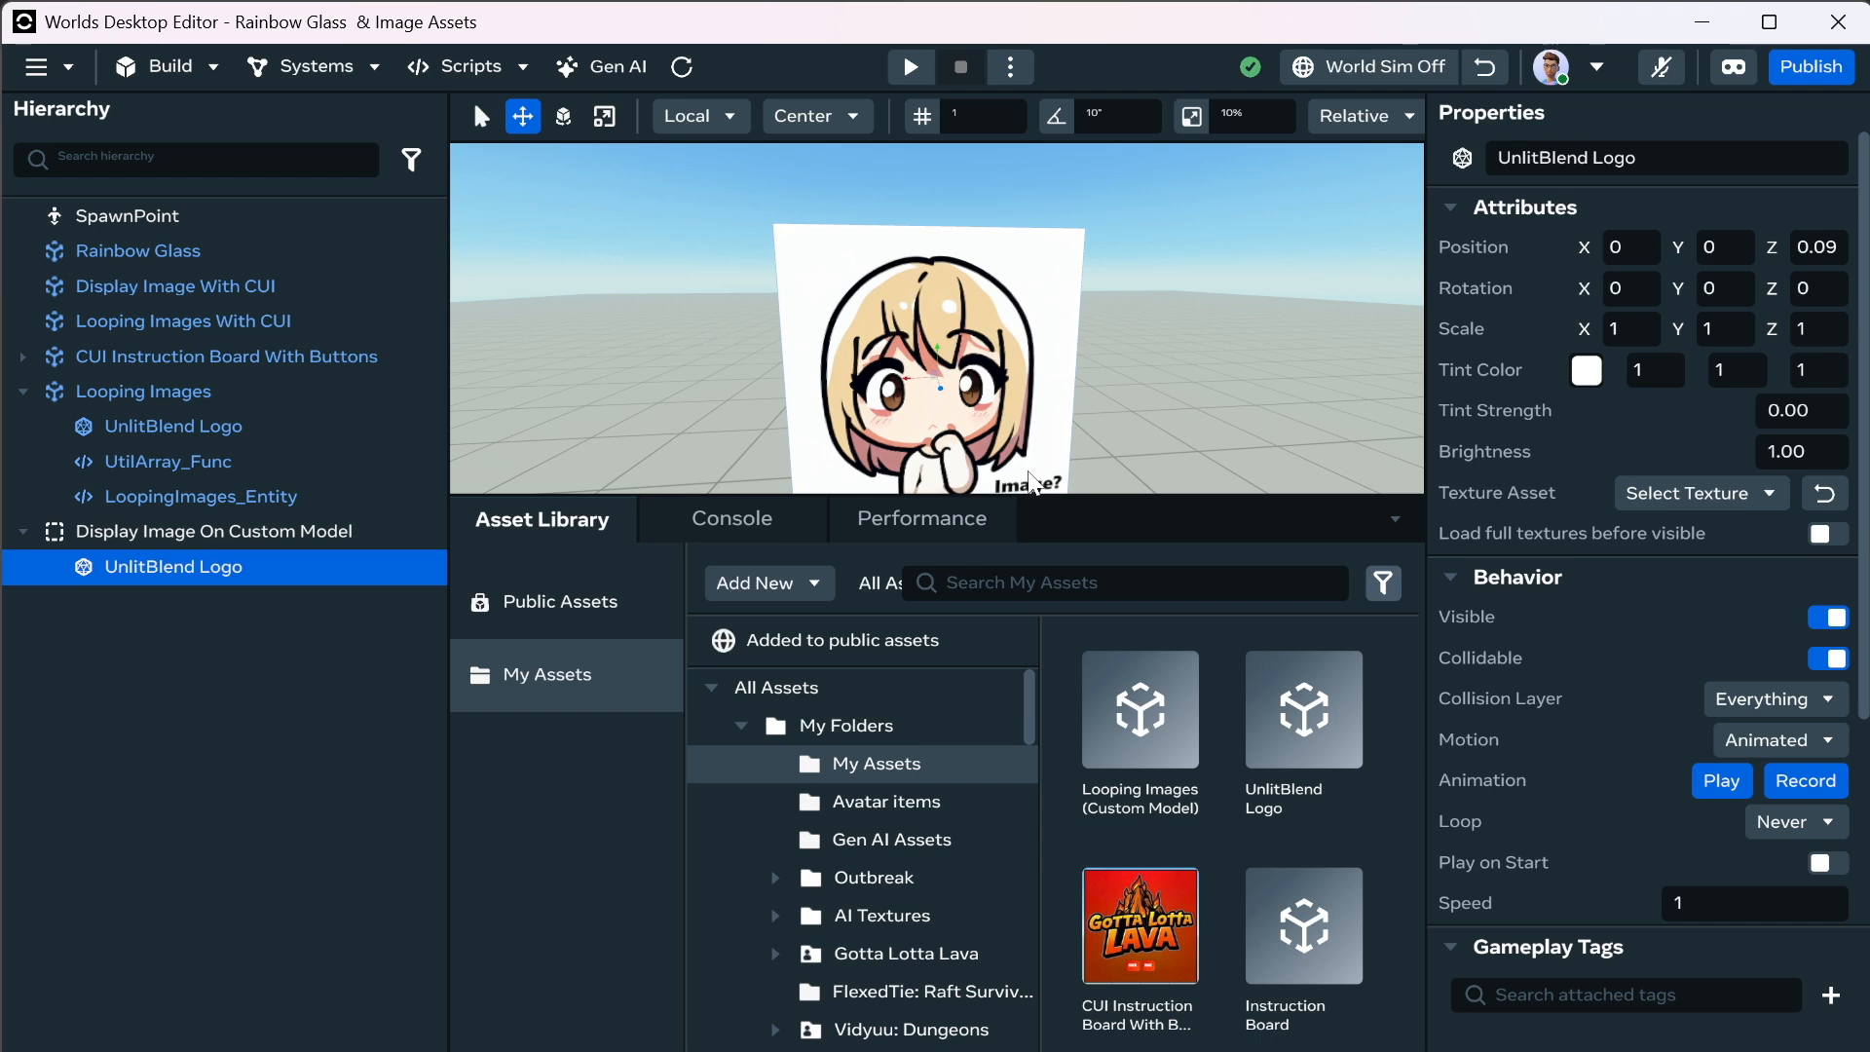
Duplicate the LoopingImages_Entity script in the world's script list.
scroll(1585, 735, down, 6)
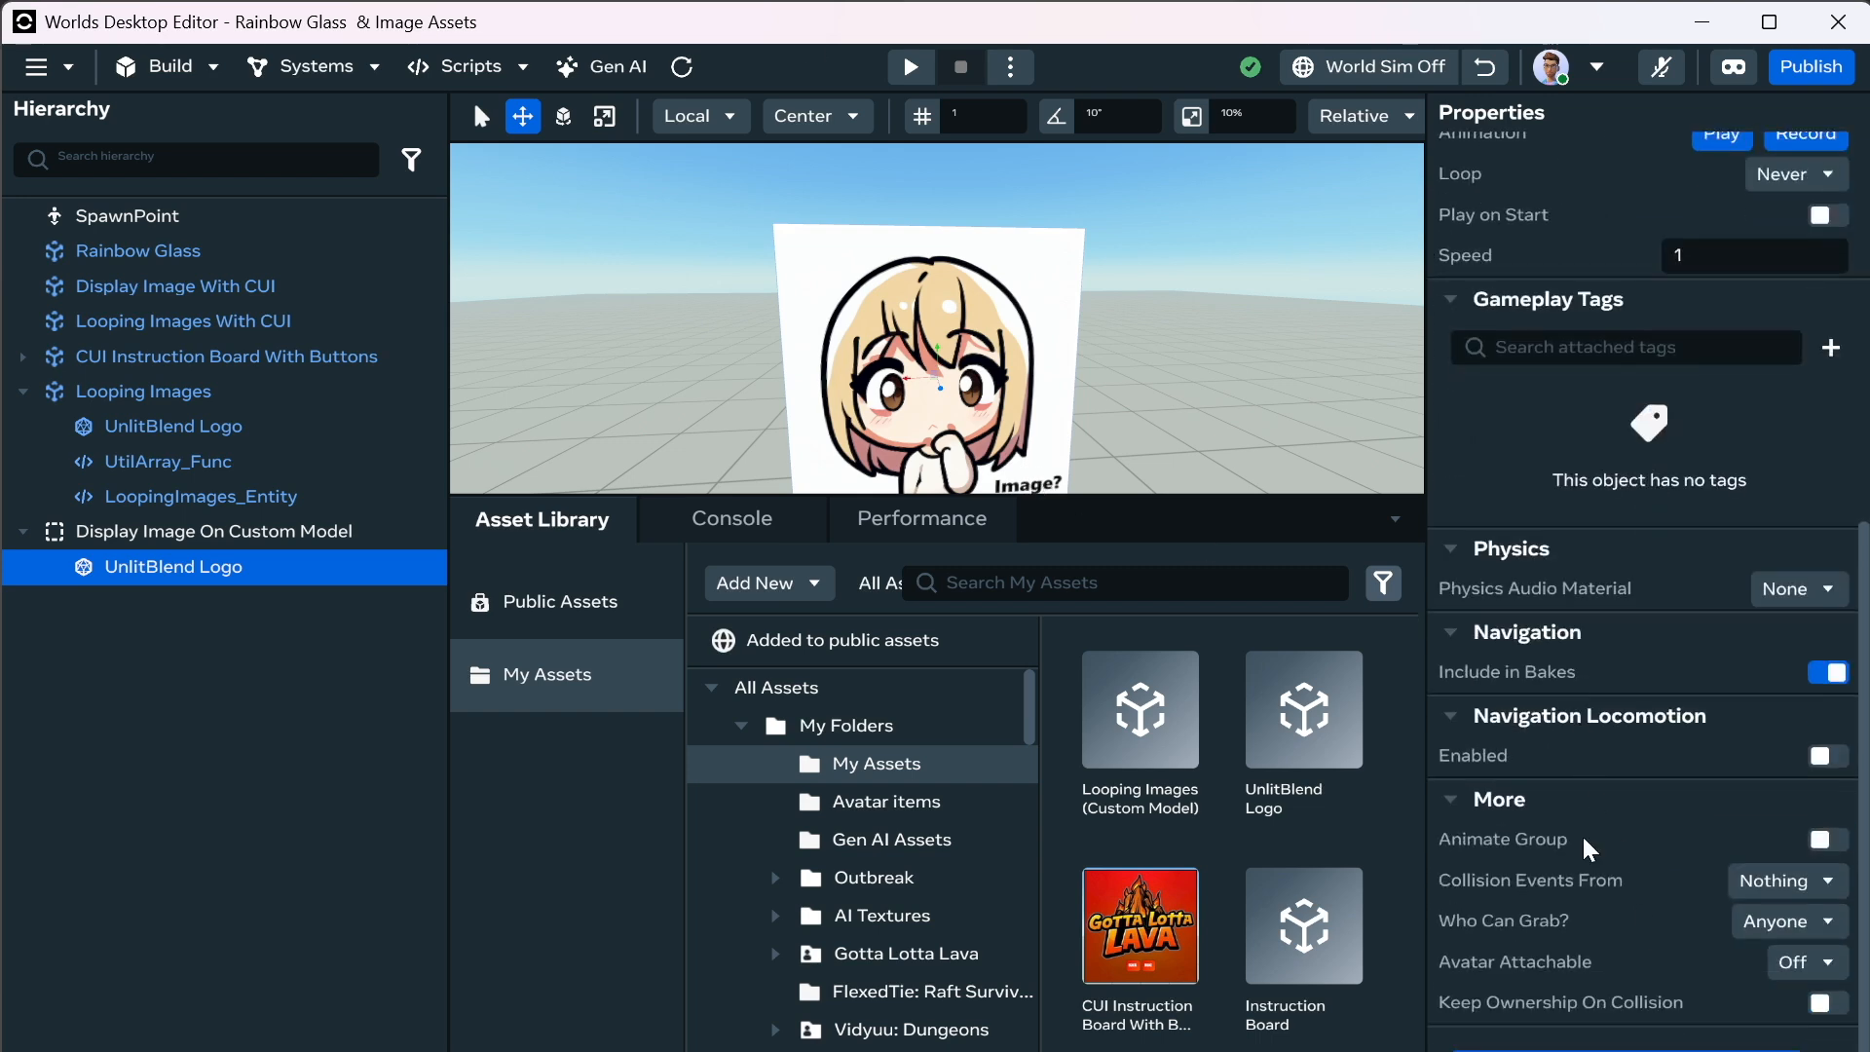
click(490, 74)
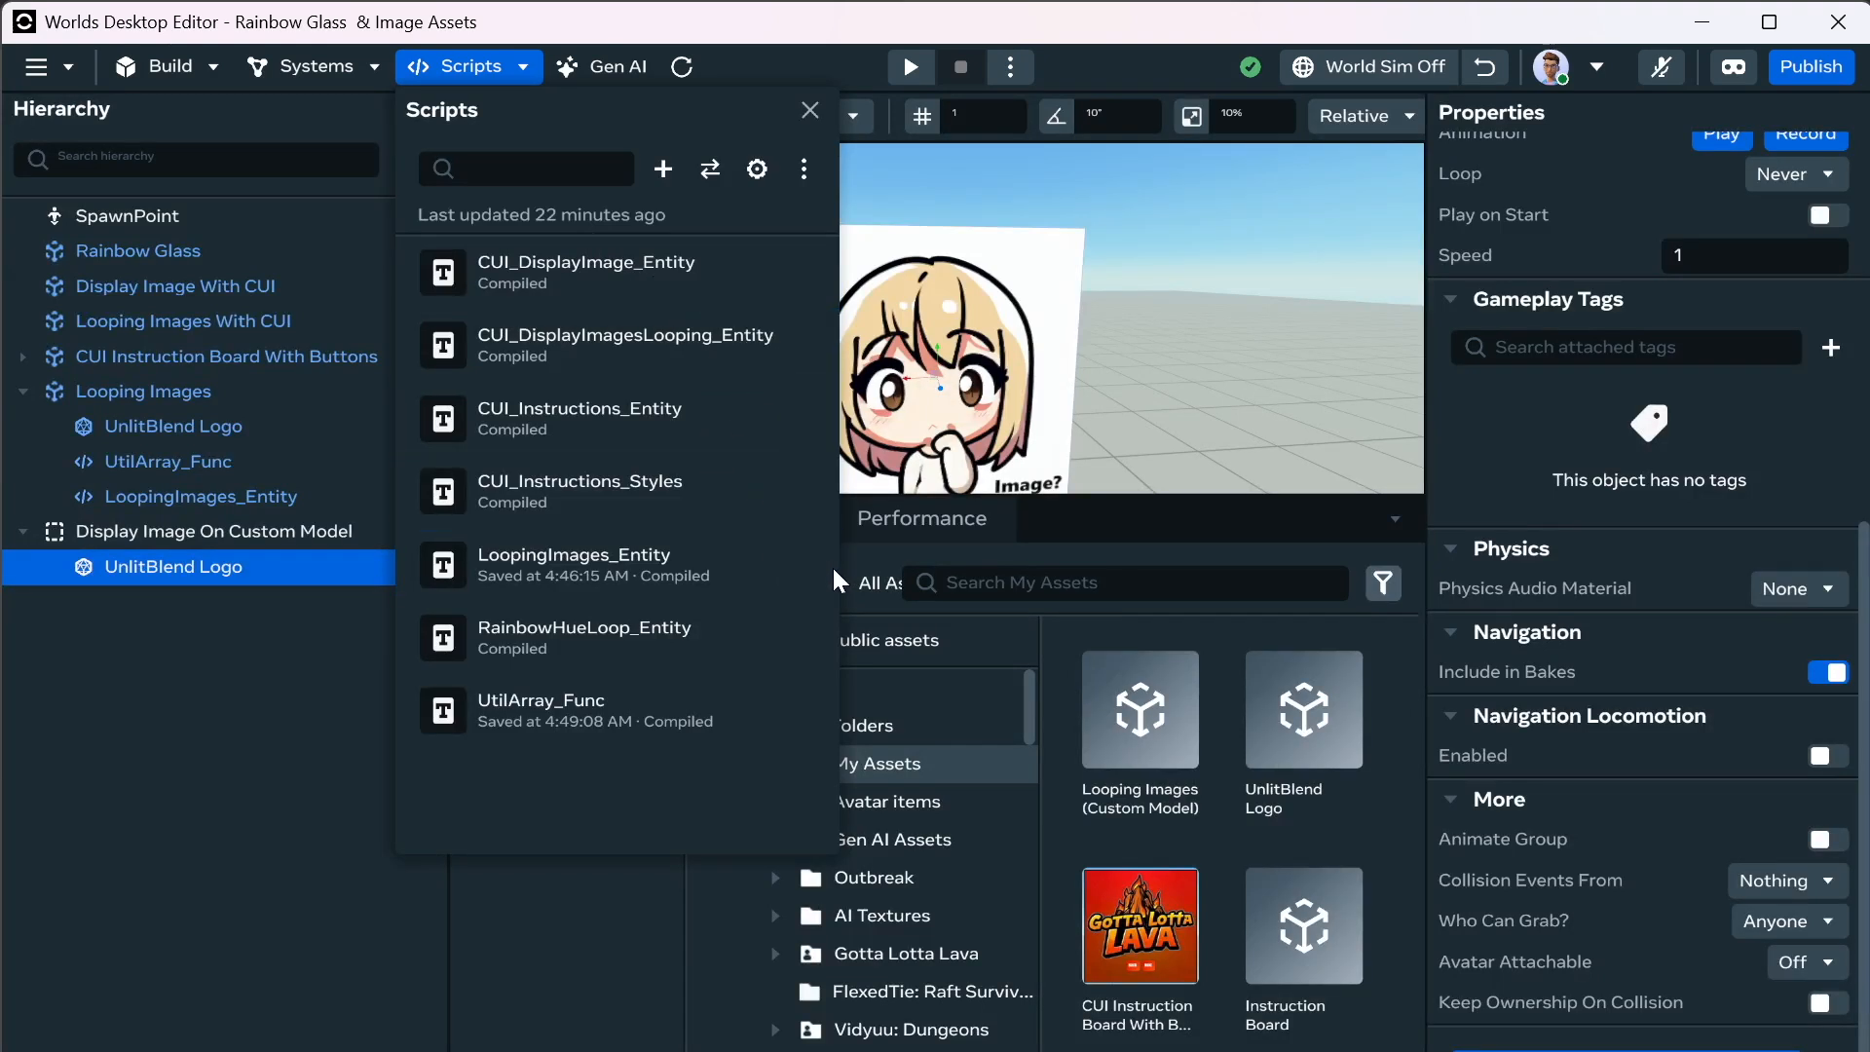
click(806, 565)
click(845, 741)
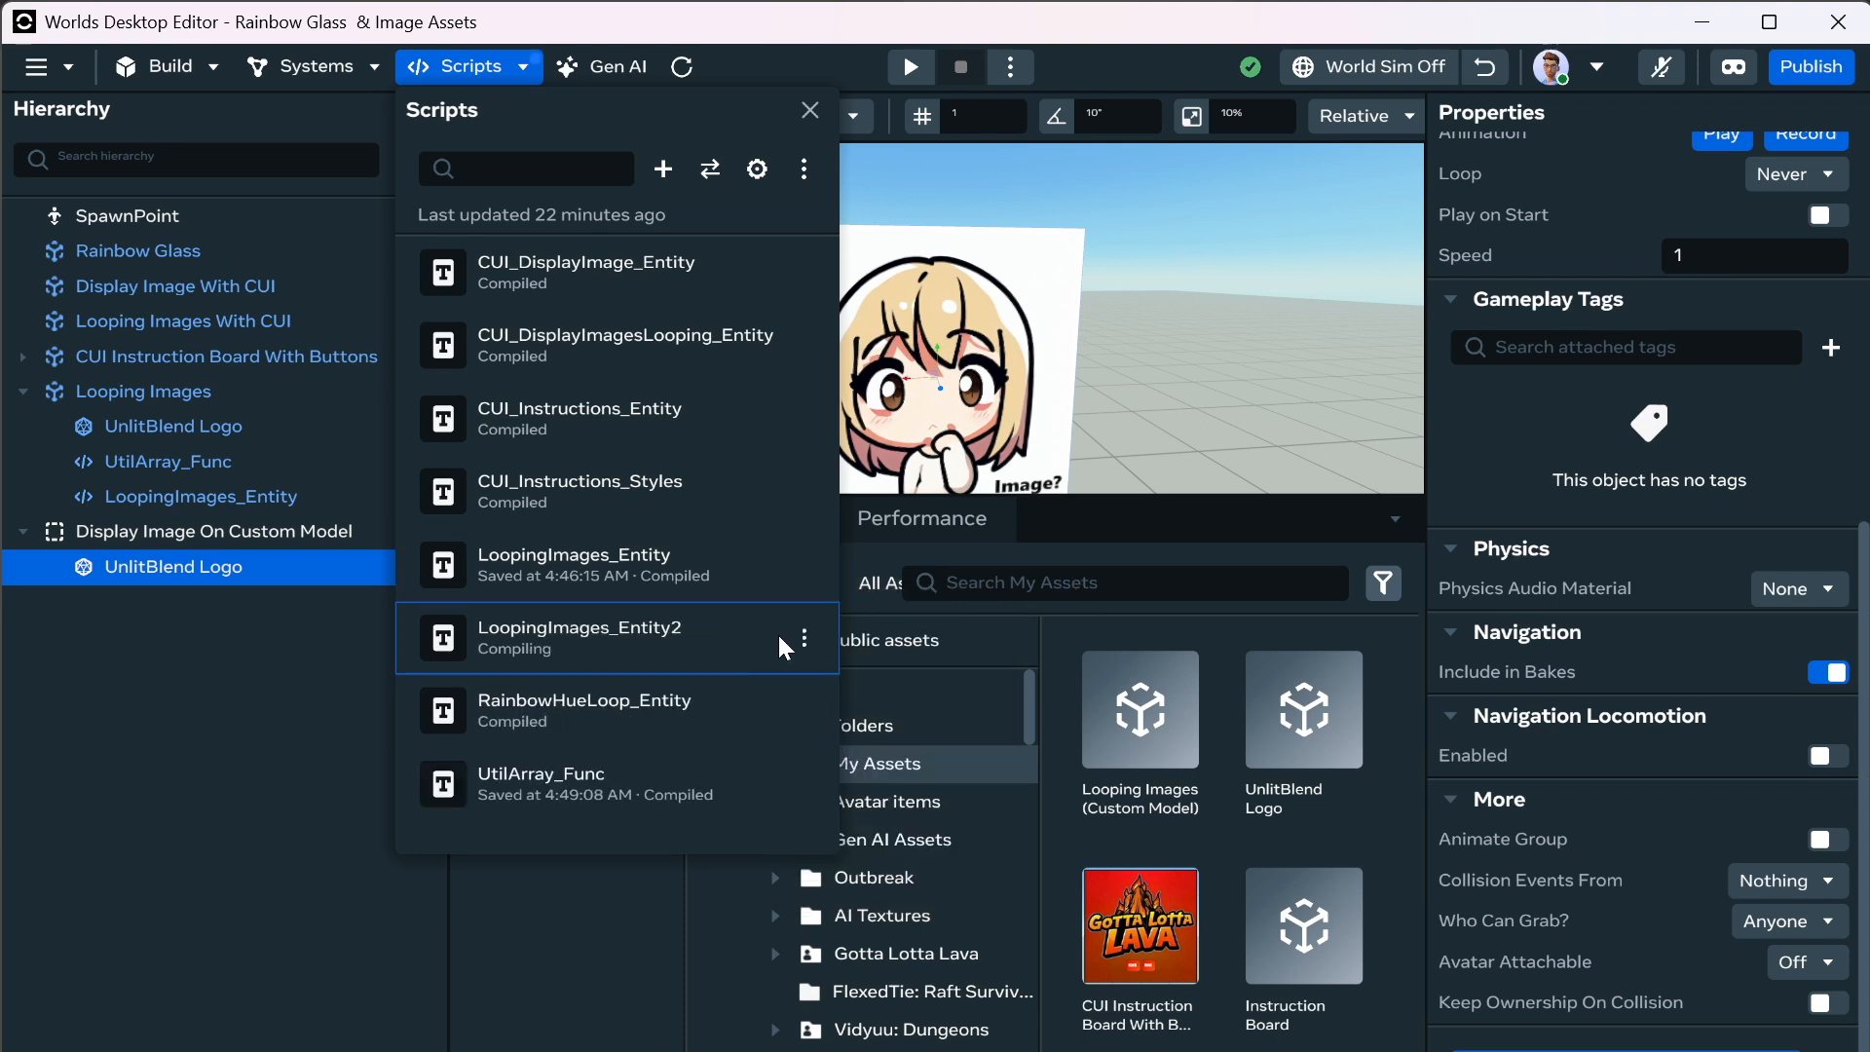
Rename the duplicated LoopingImages_Entity2 script to DisplayImageOnCustomModel_Entity.
click(793, 639)
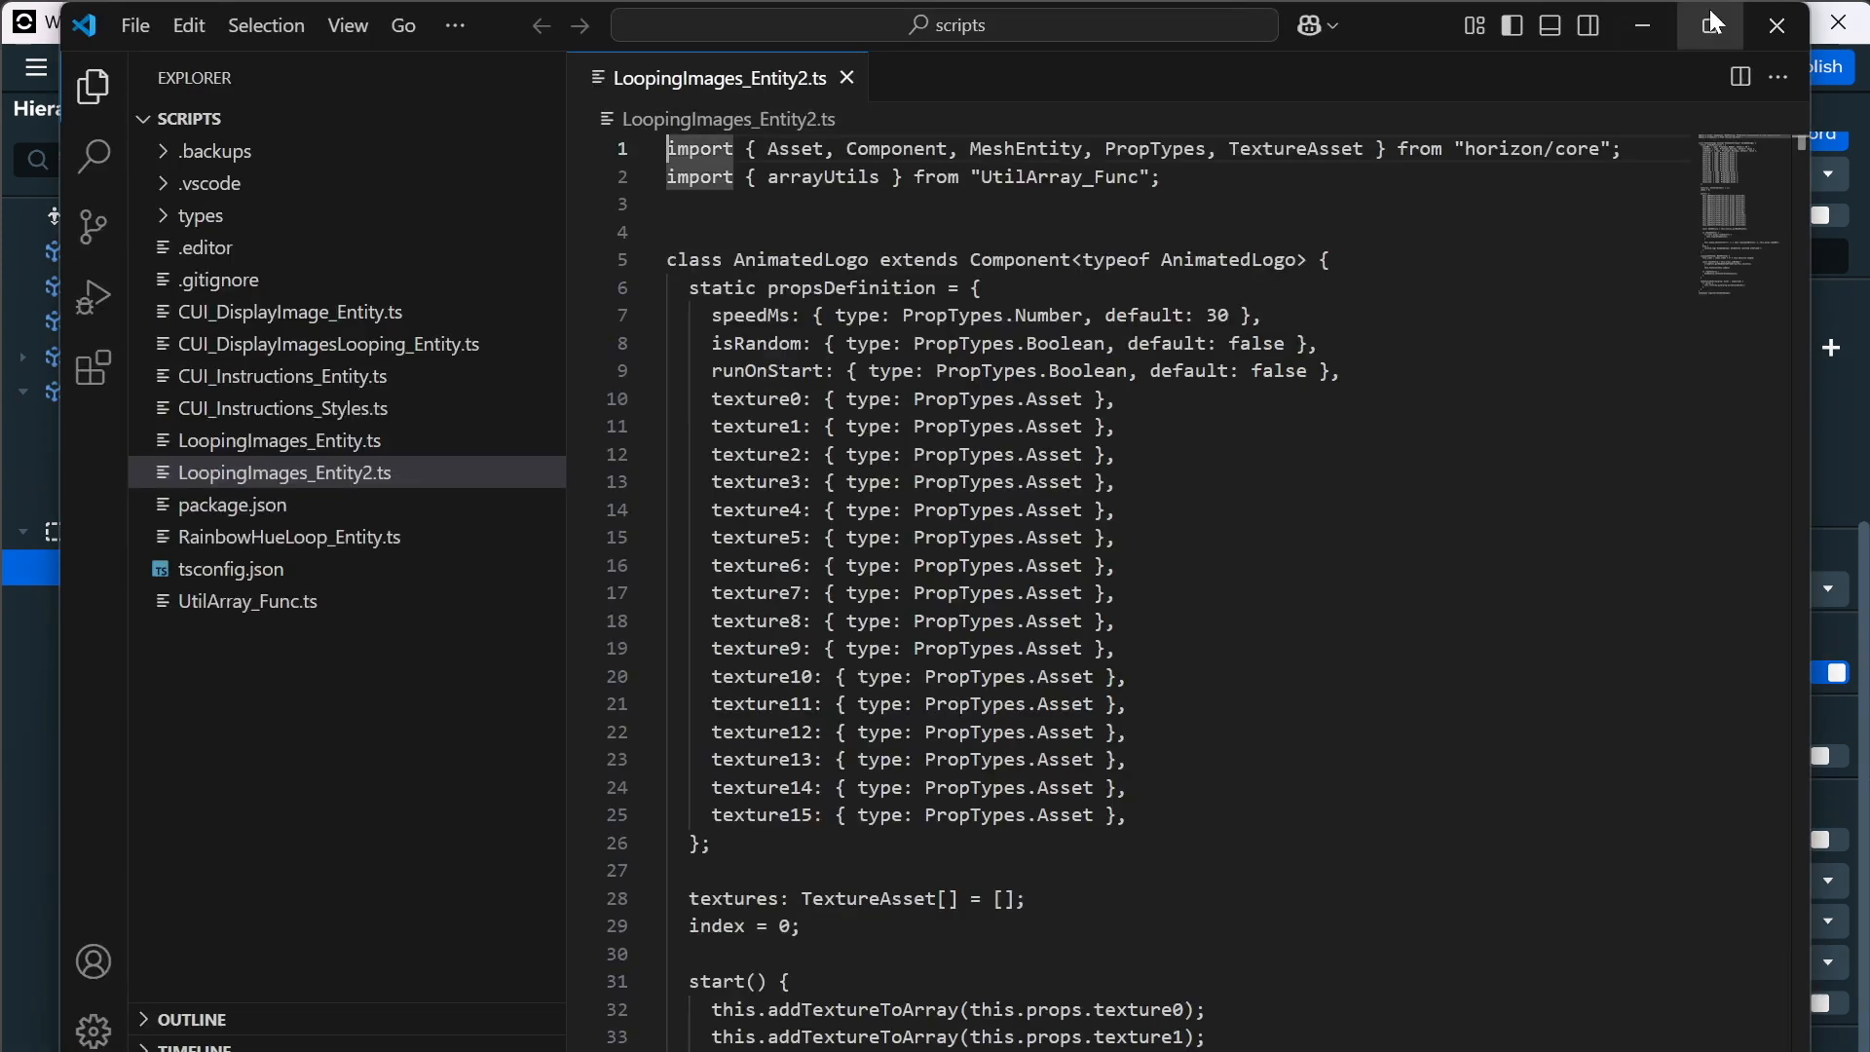
click(1777, 26)
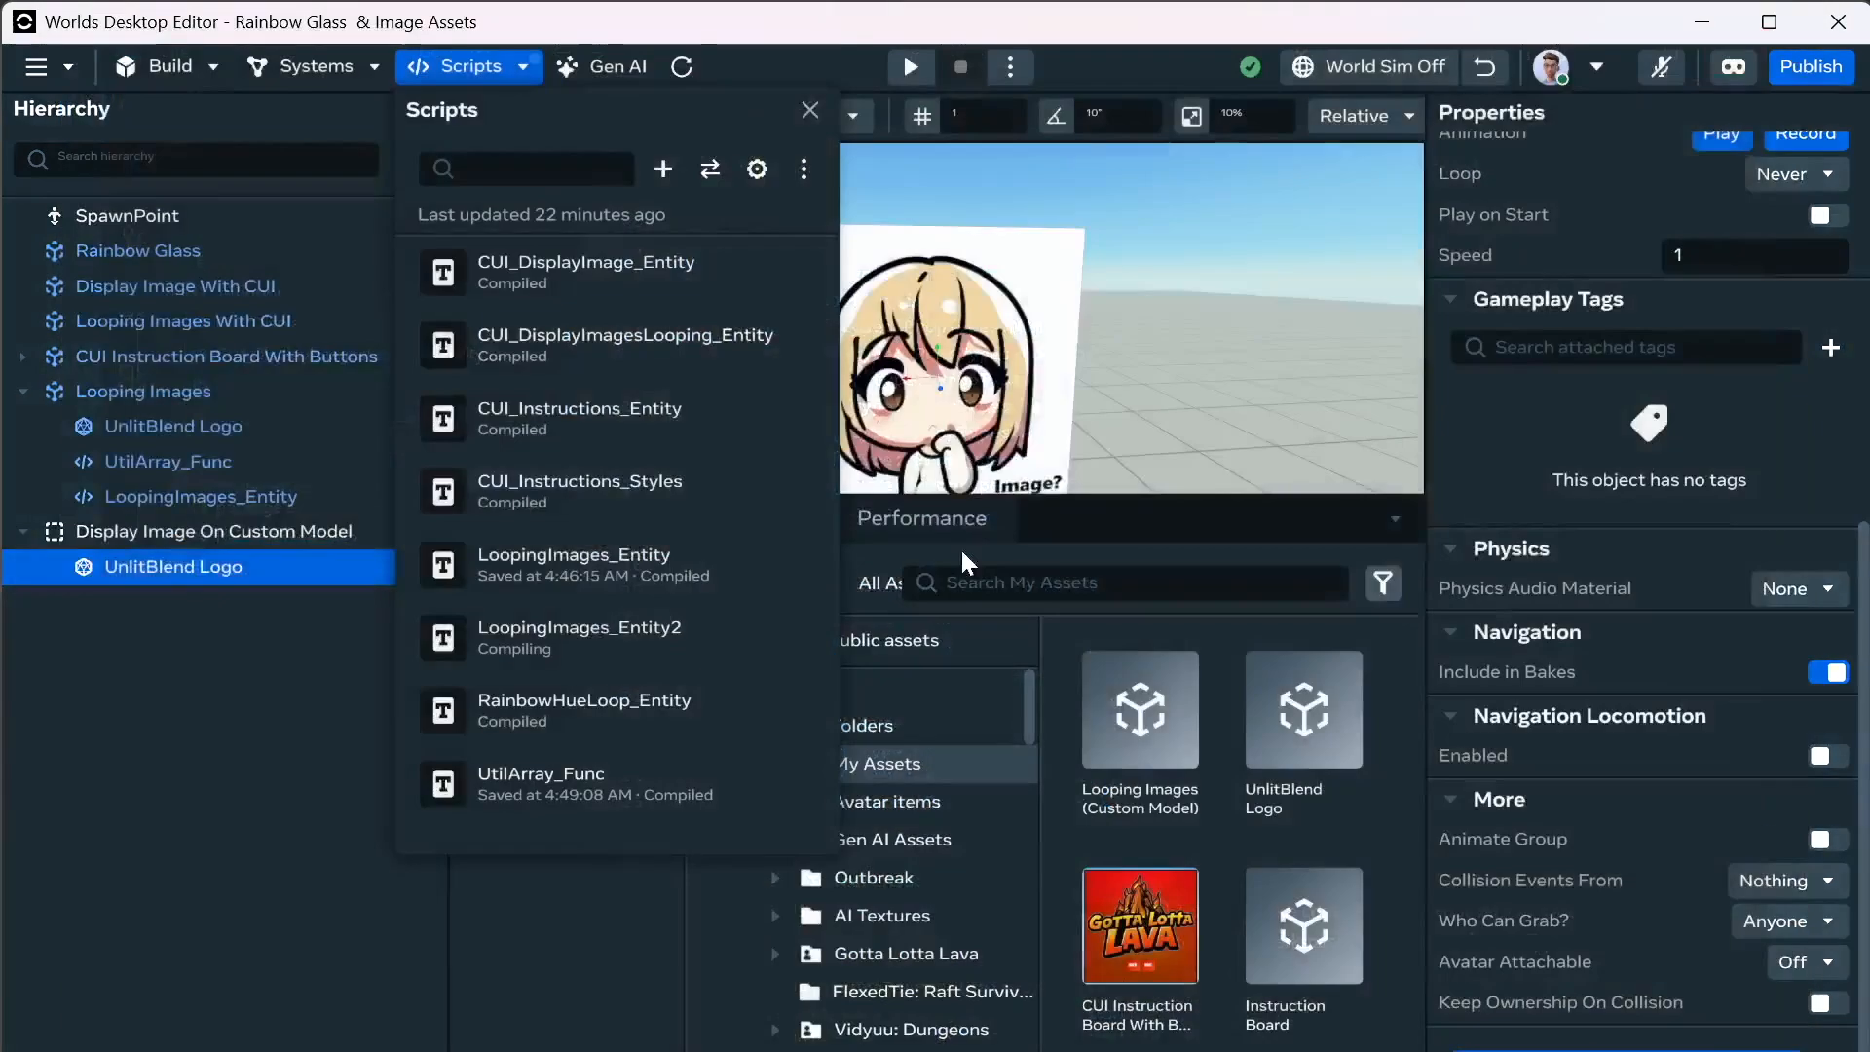
click(803, 633)
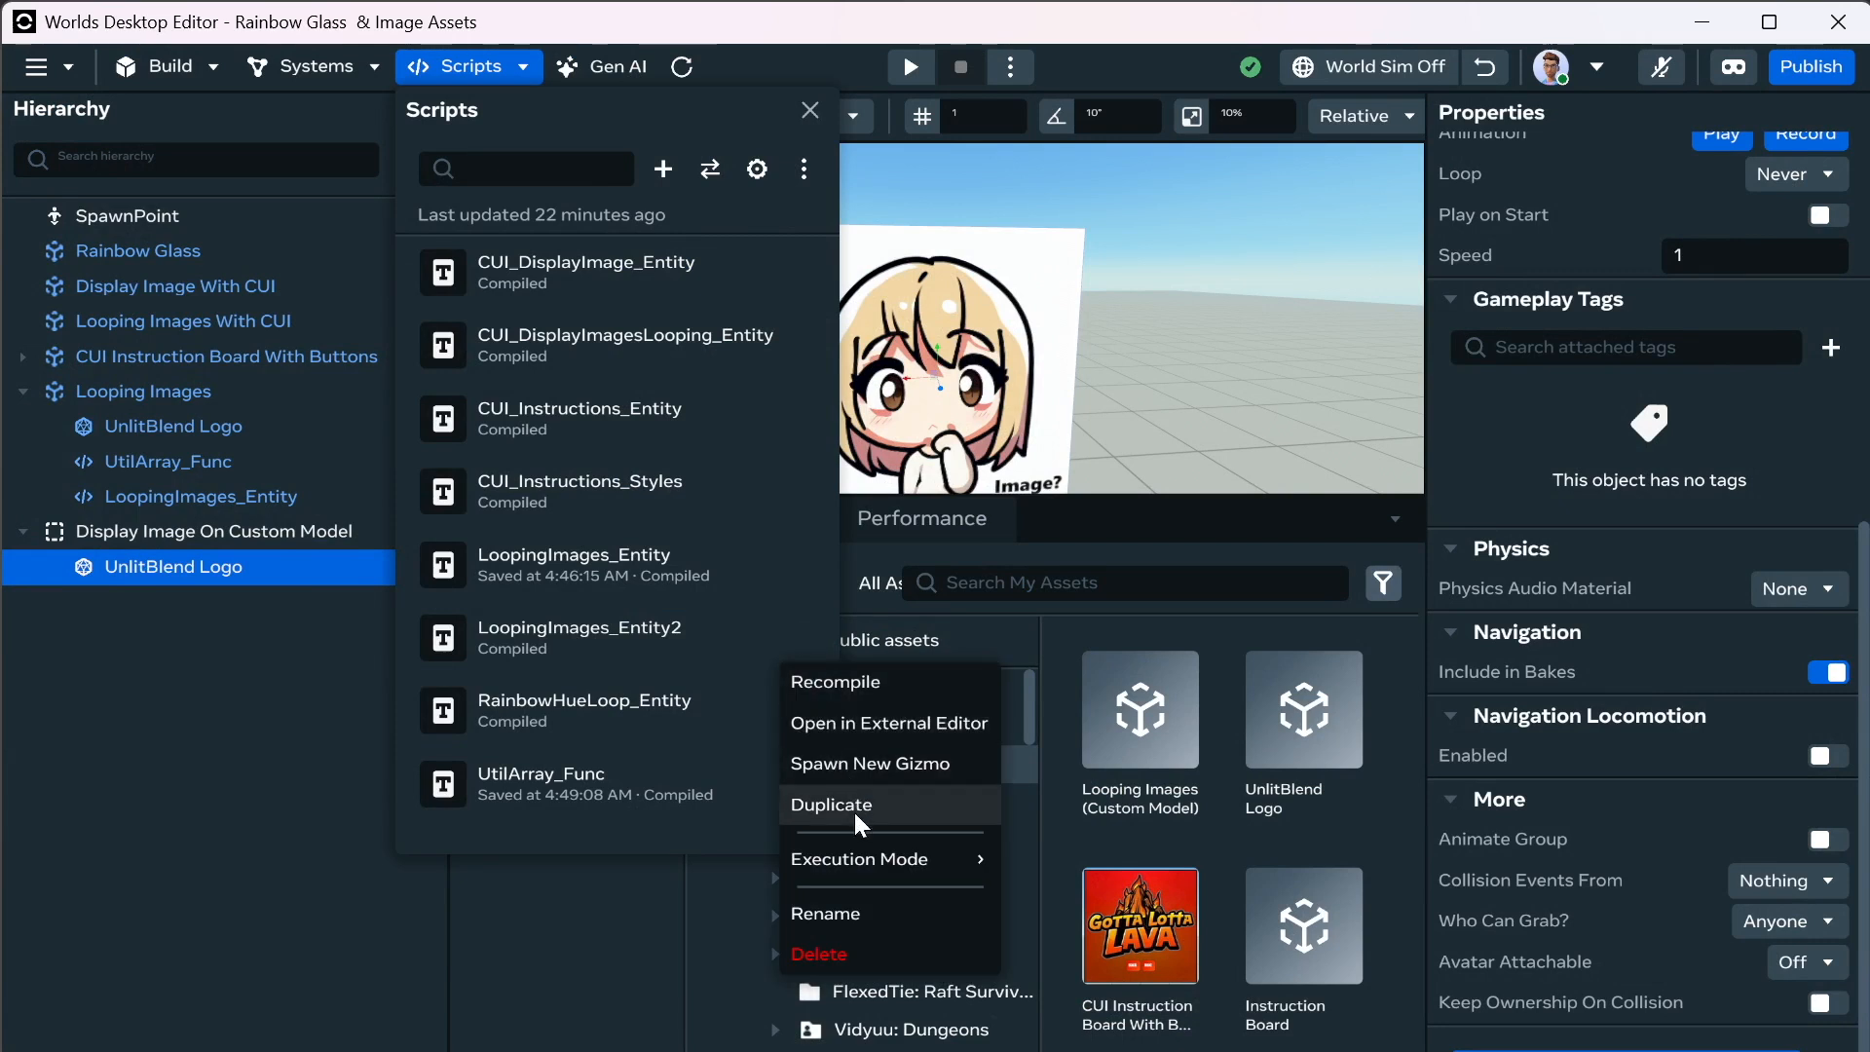
click(825, 916)
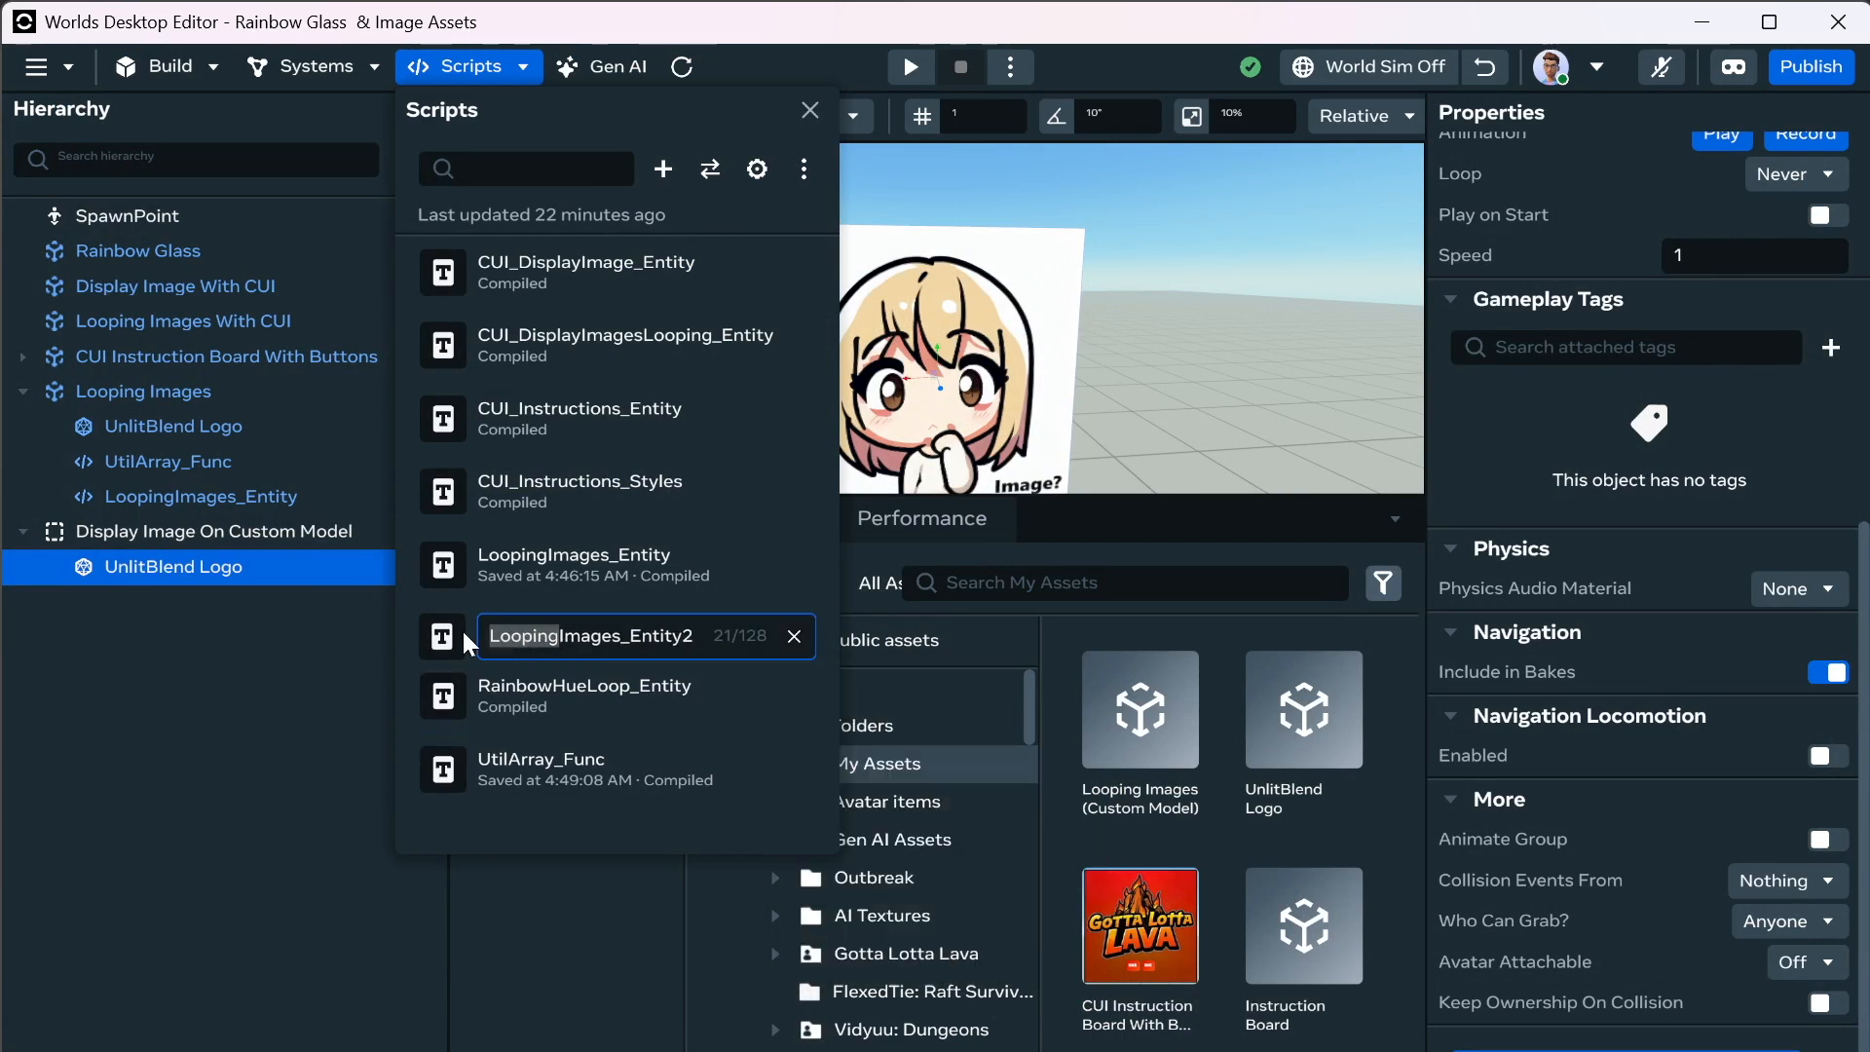
text(Display)
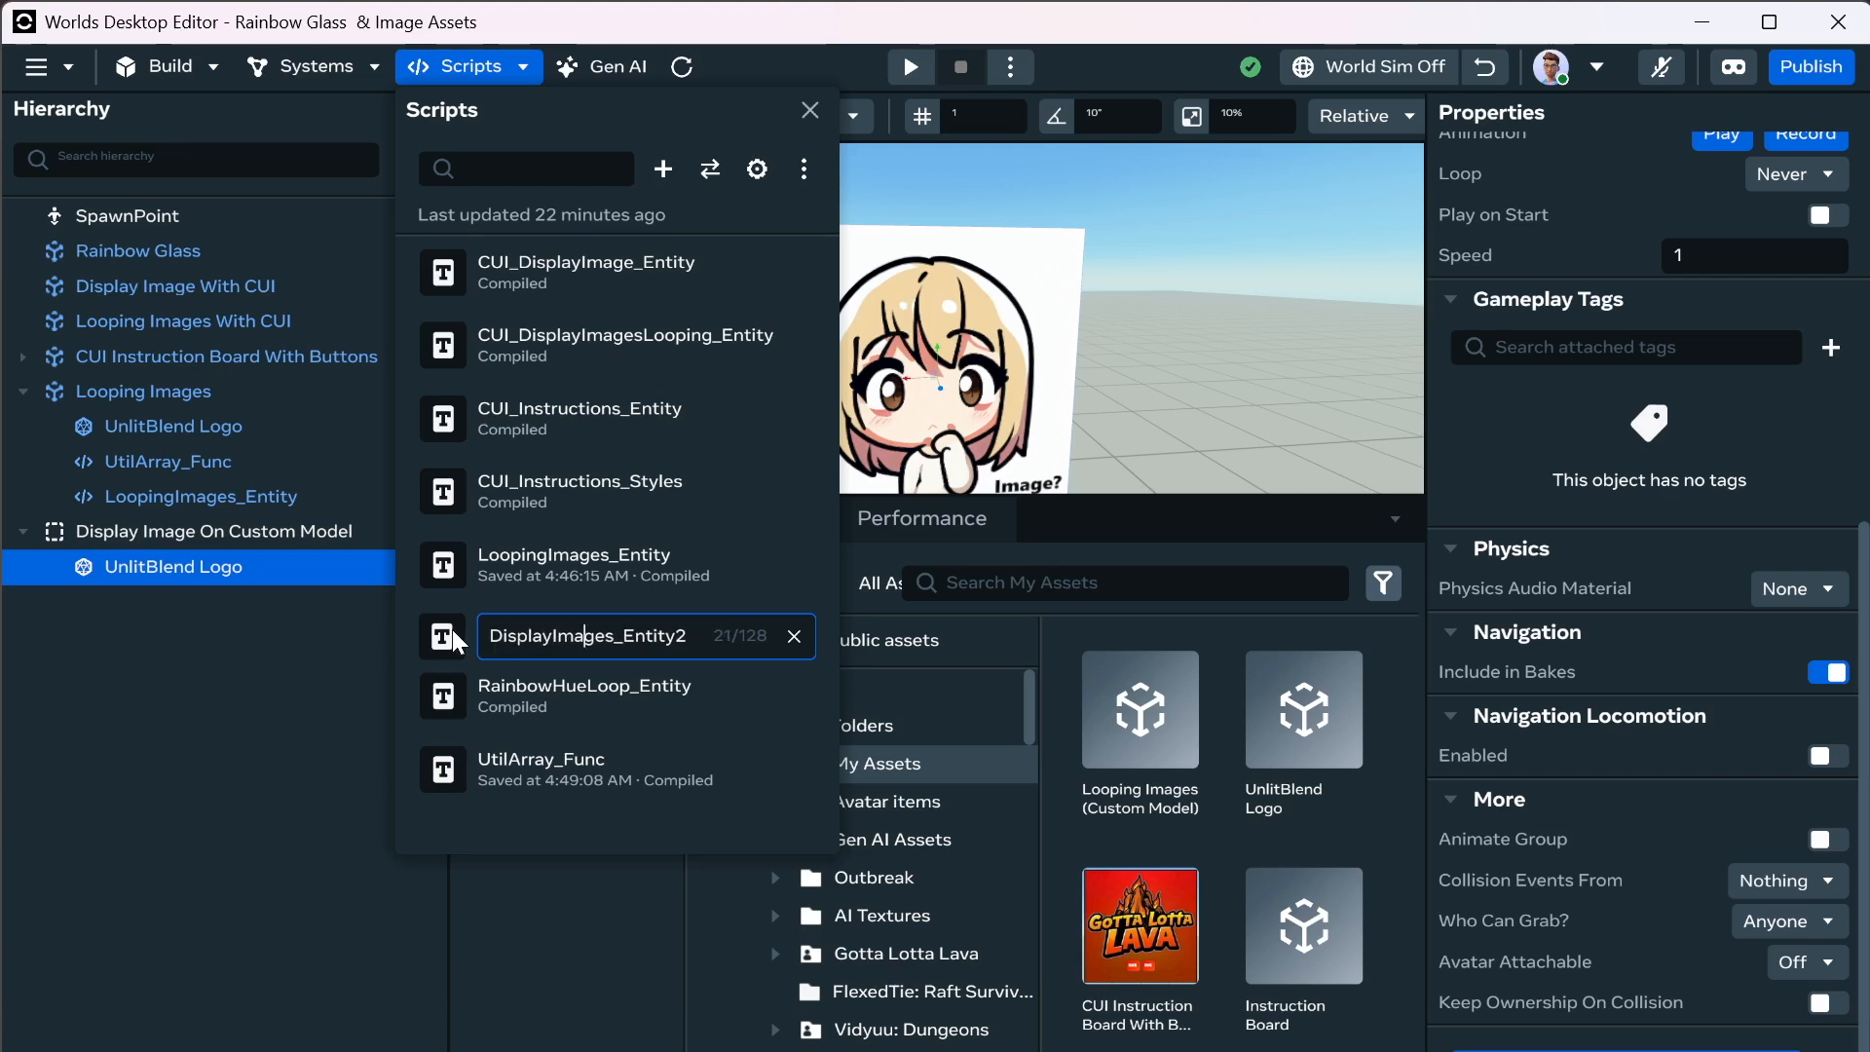
key(BackSpace)
text(OnCu)
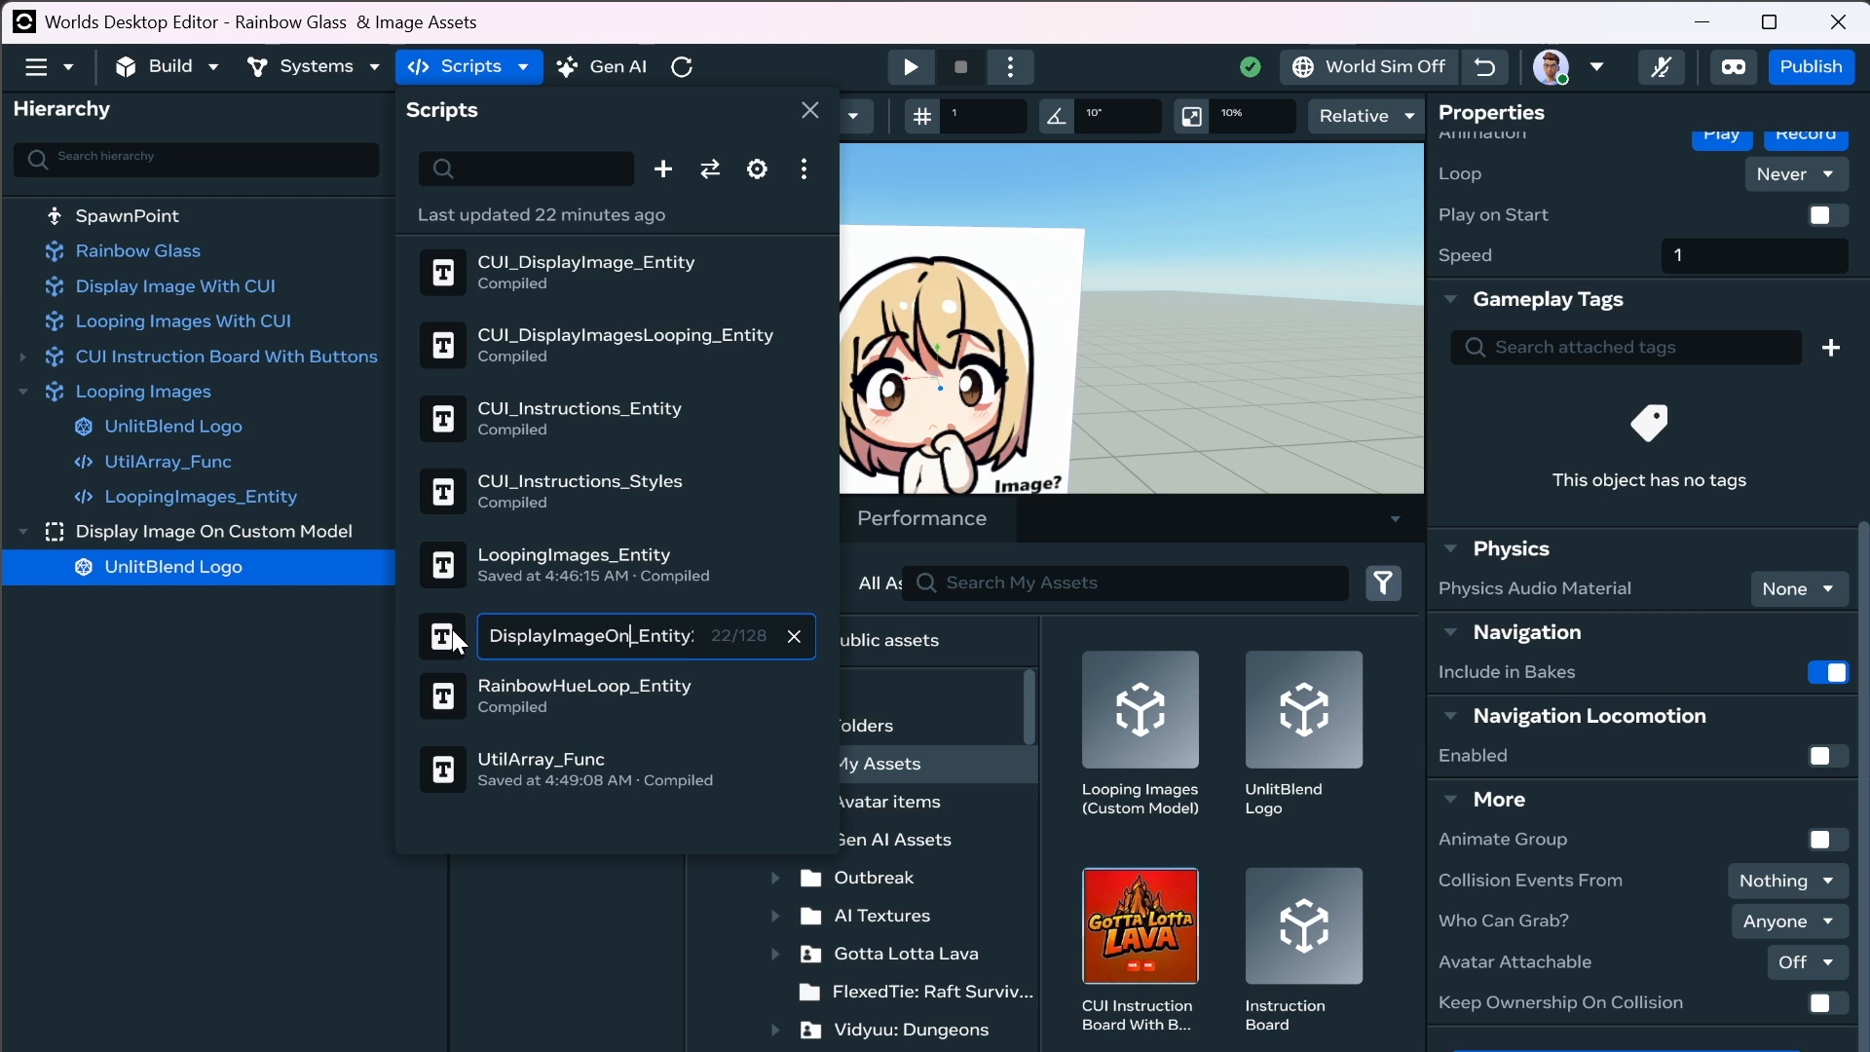
text(stomModel)
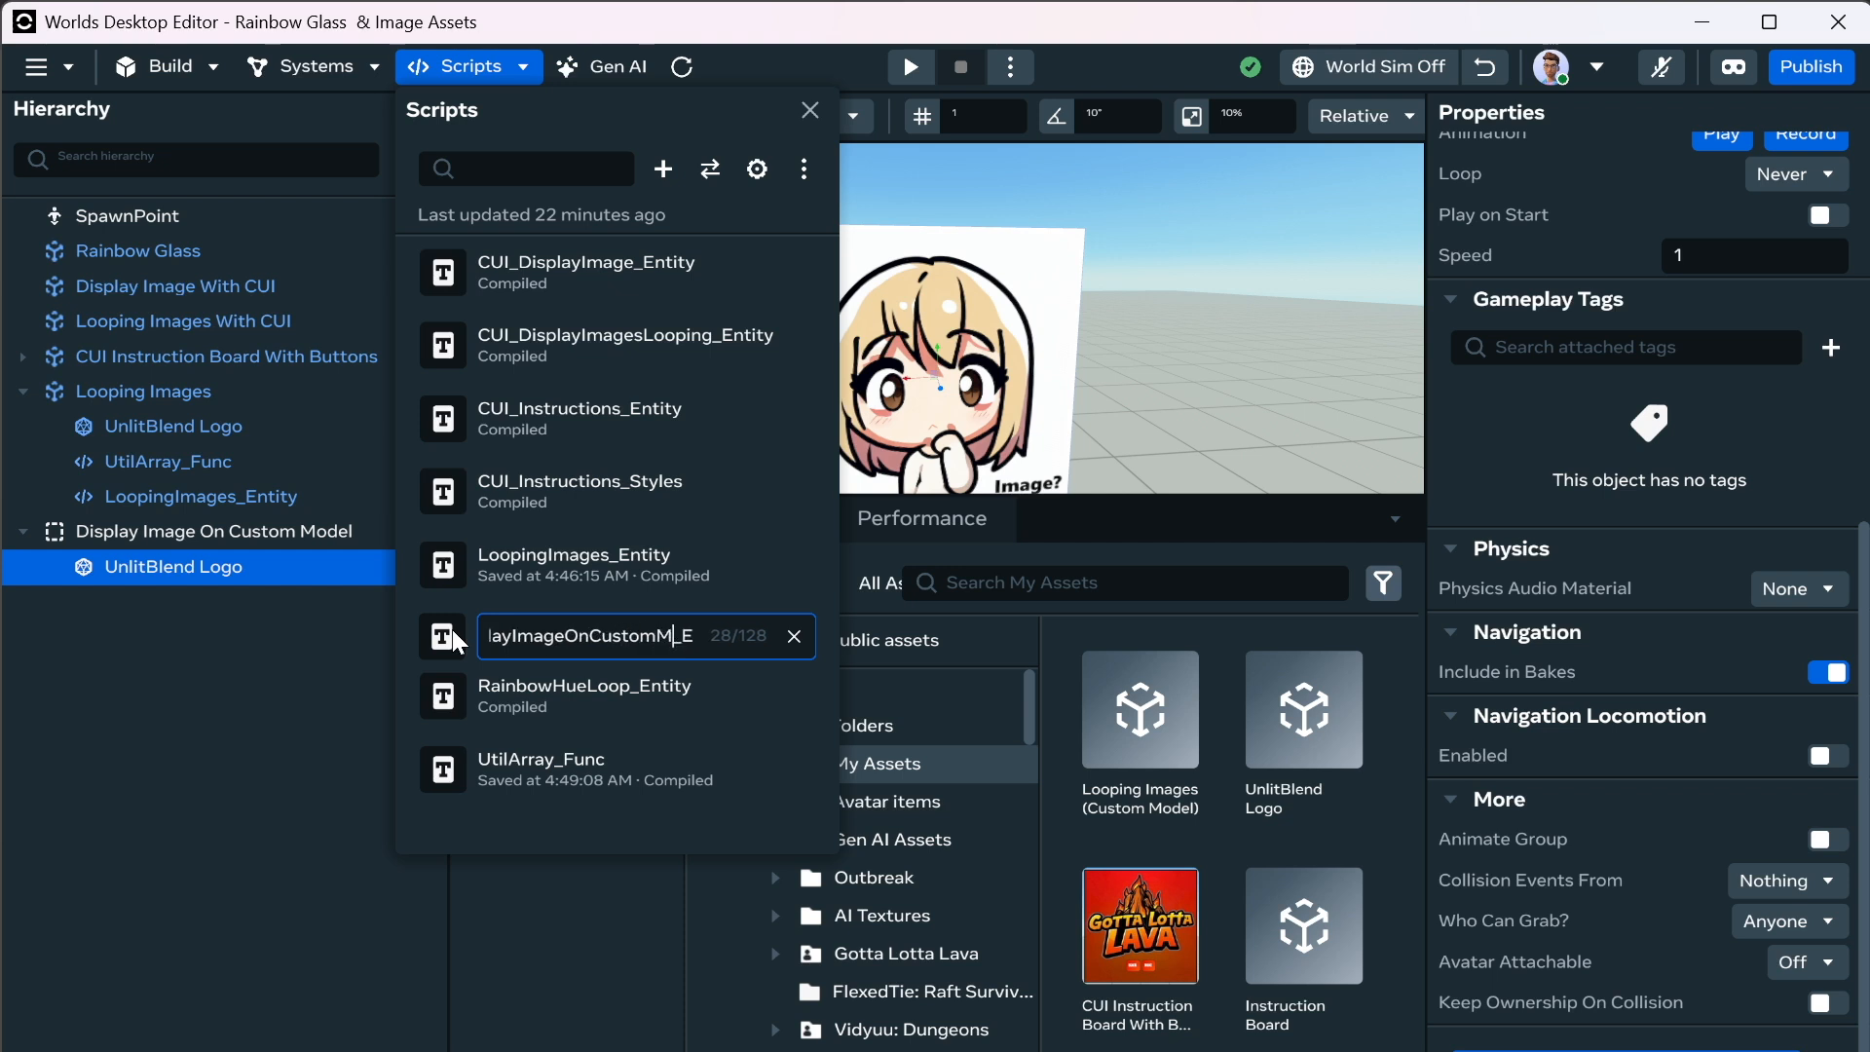
key(End)
key(BackSpace)
key(Return)
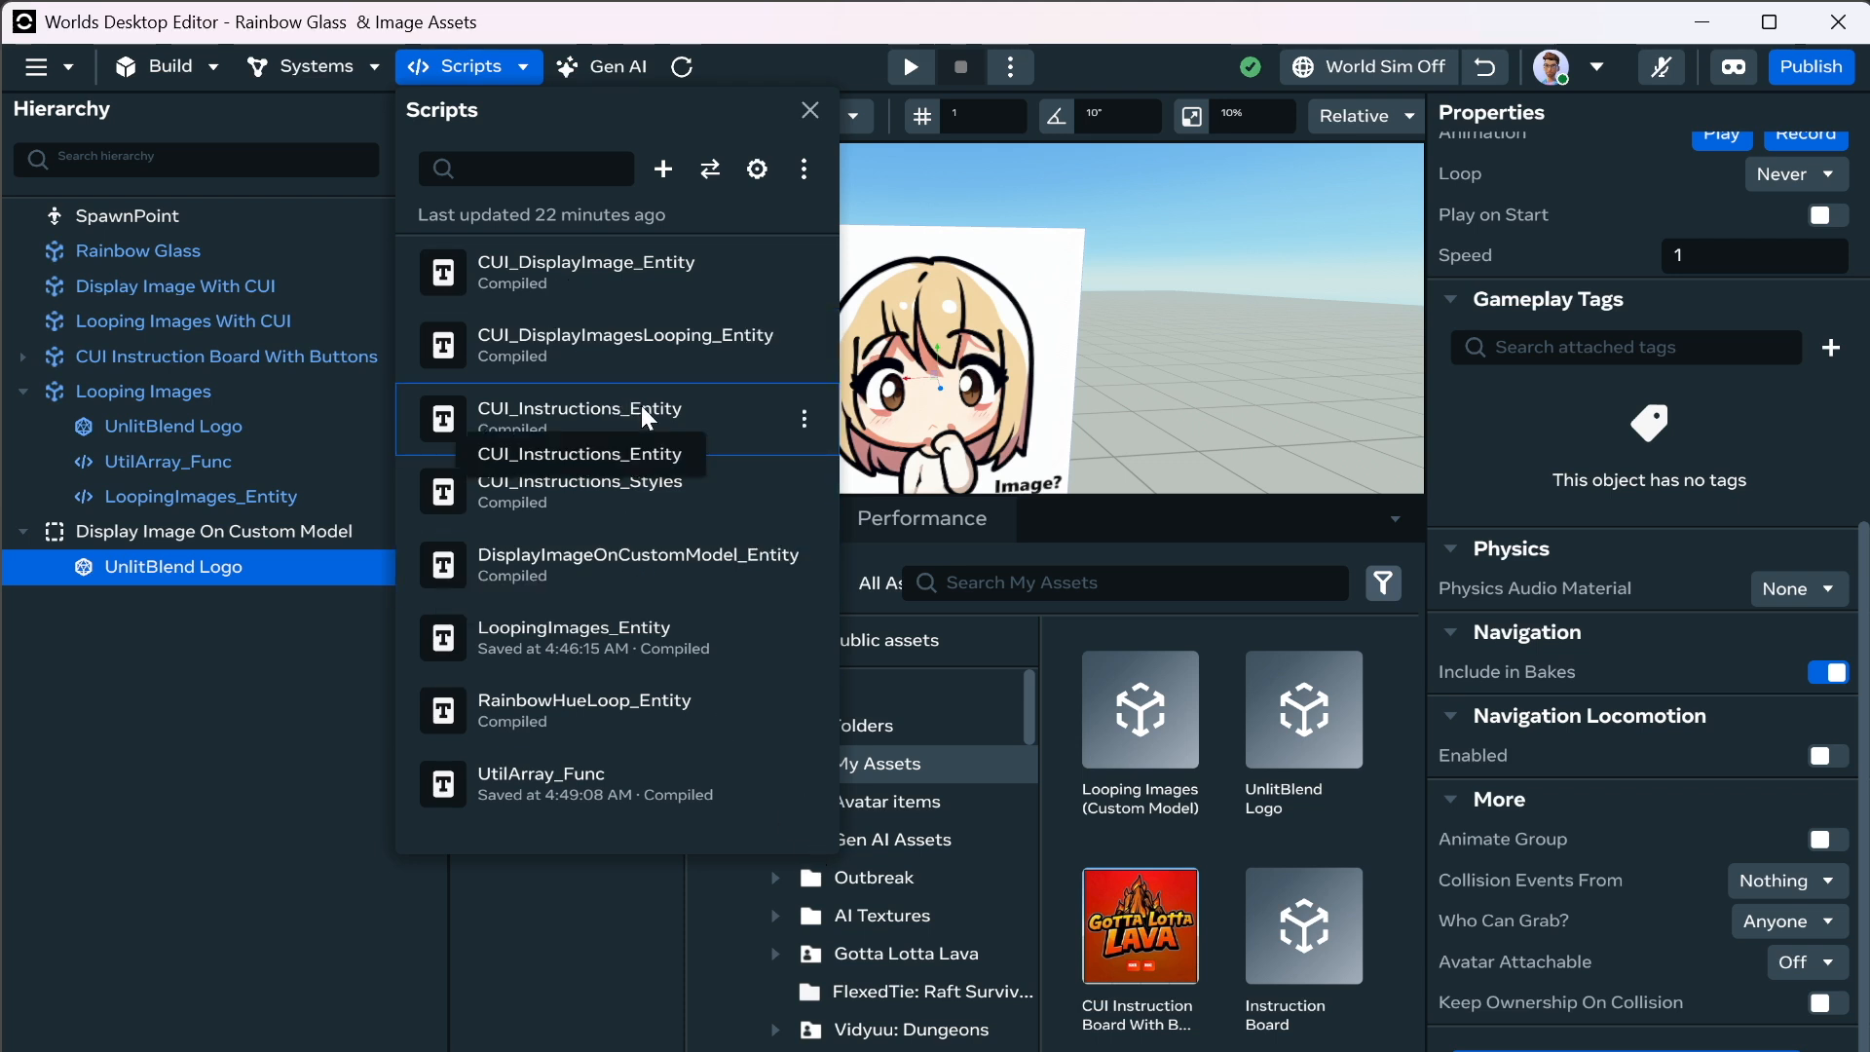
Open DisplayImageOnCustomModel_Entity in the external editor and reduce its propsDefinition to a single asset property named texture.
click(816, 573)
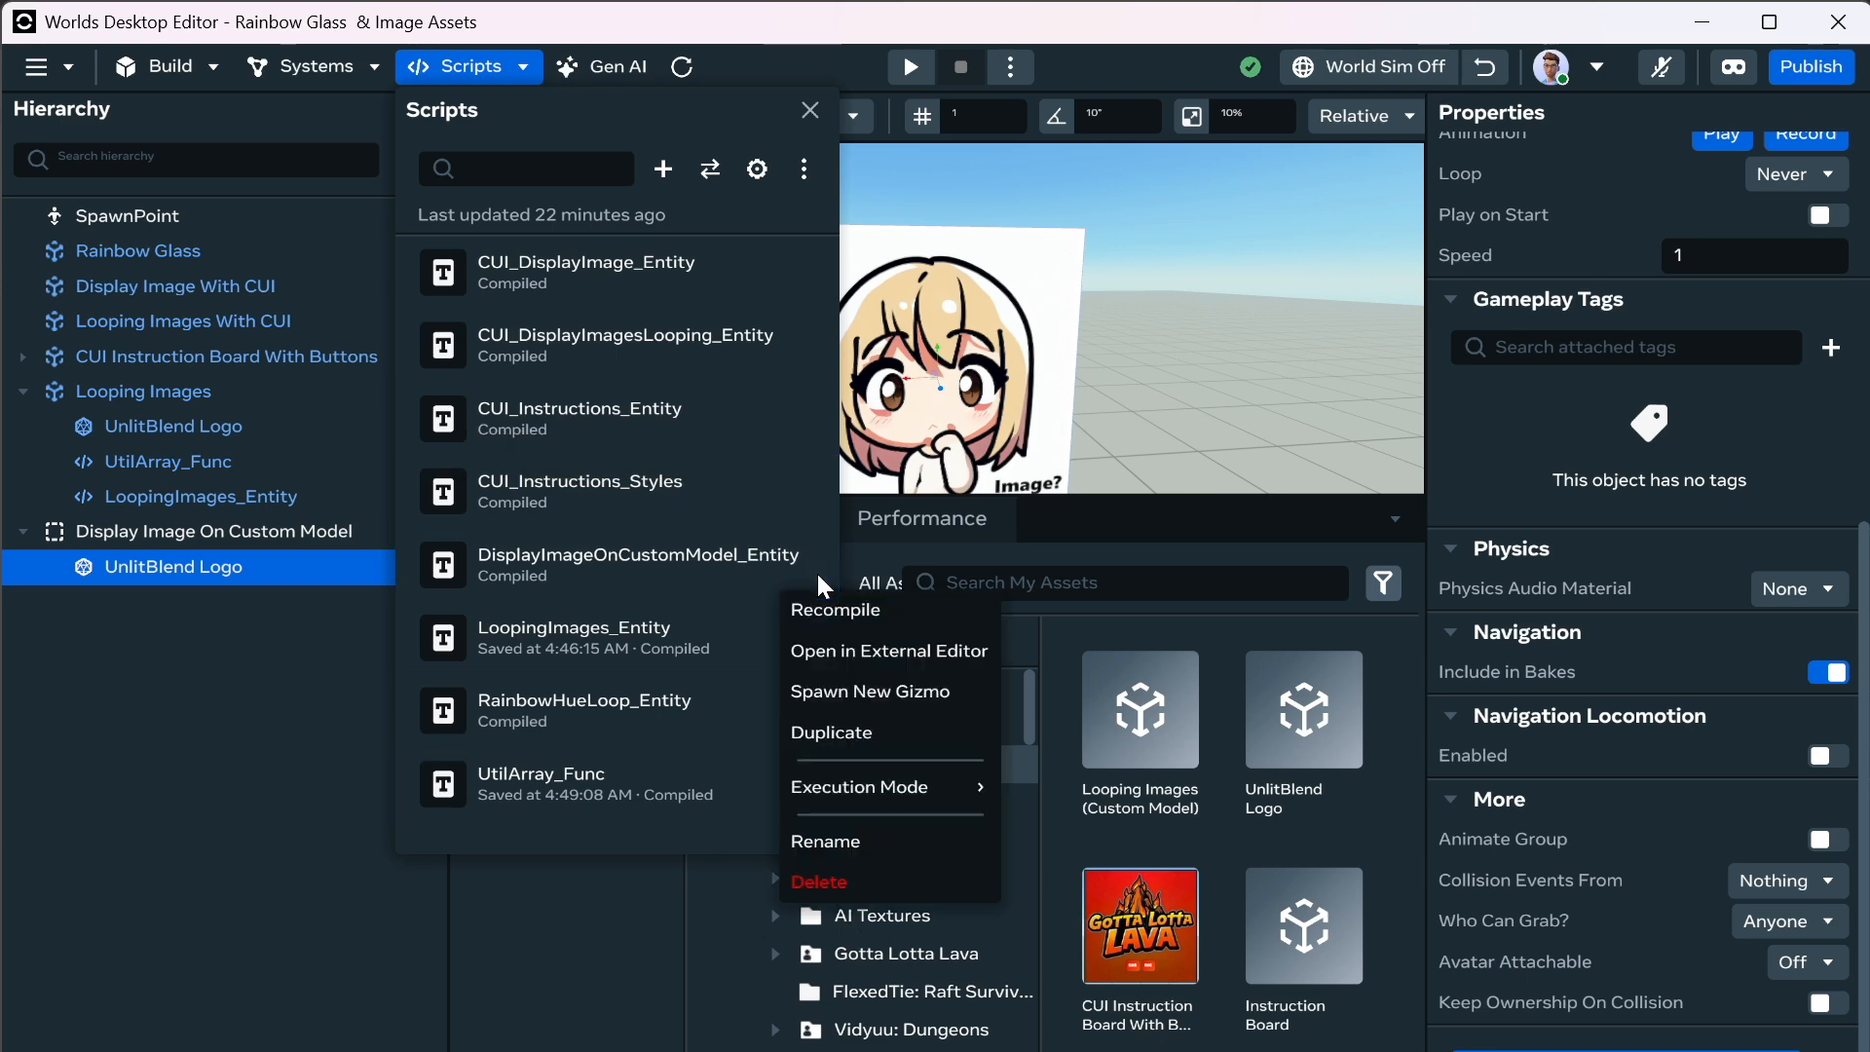
click(844, 643)
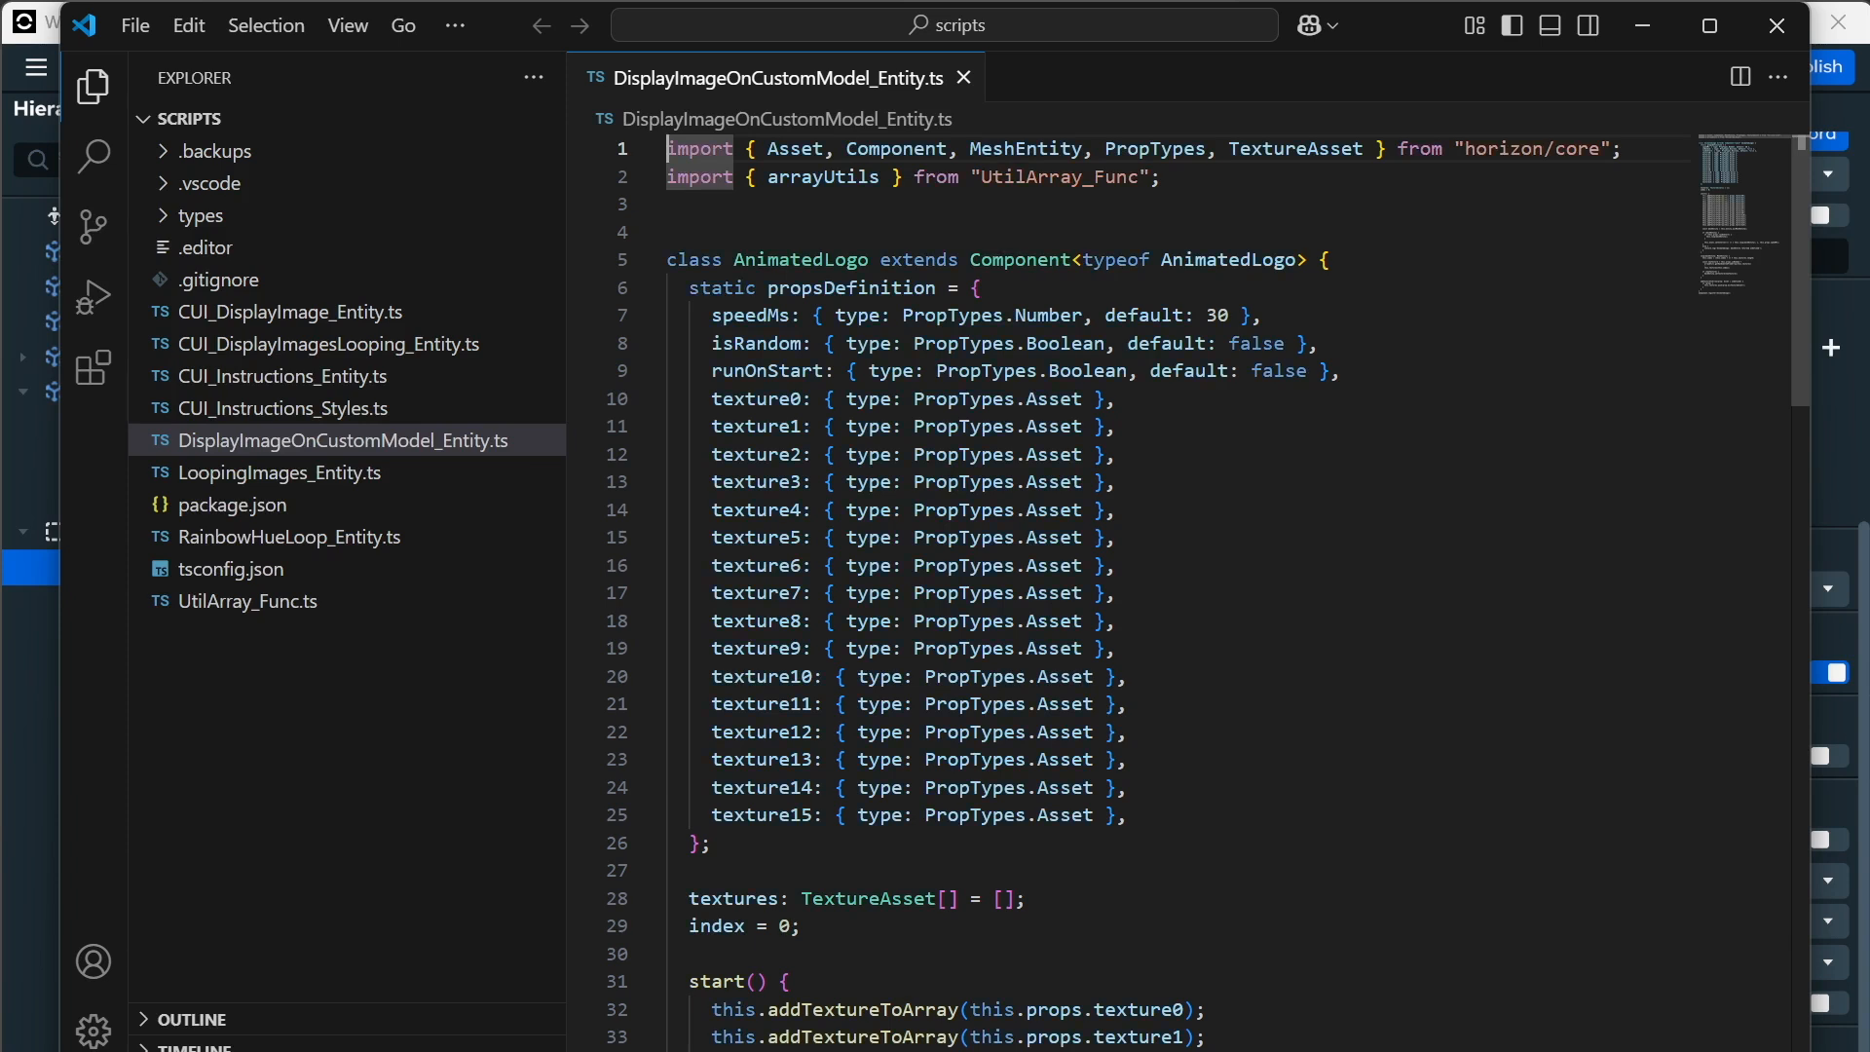
drag(1130, 815, 1121, 399)
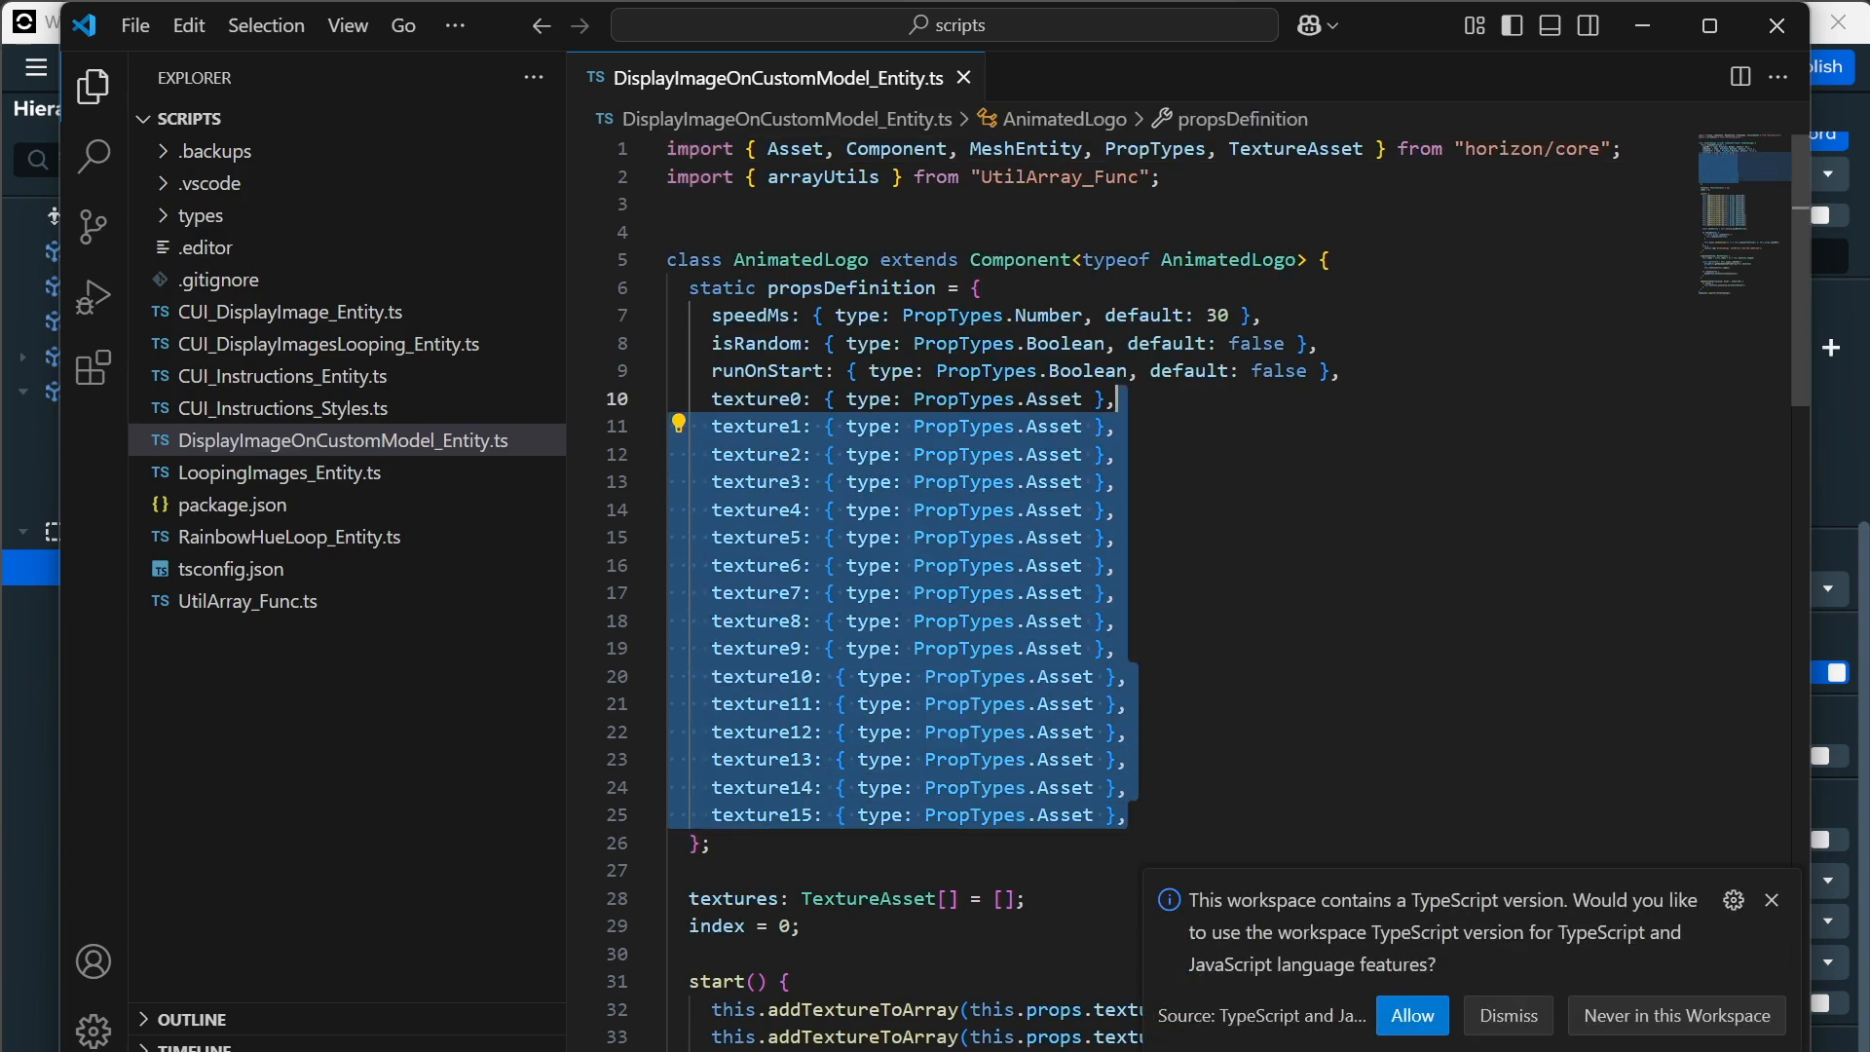
key(BackSpace)
drag(1342, 371, 669, 315)
key(BackSpace)
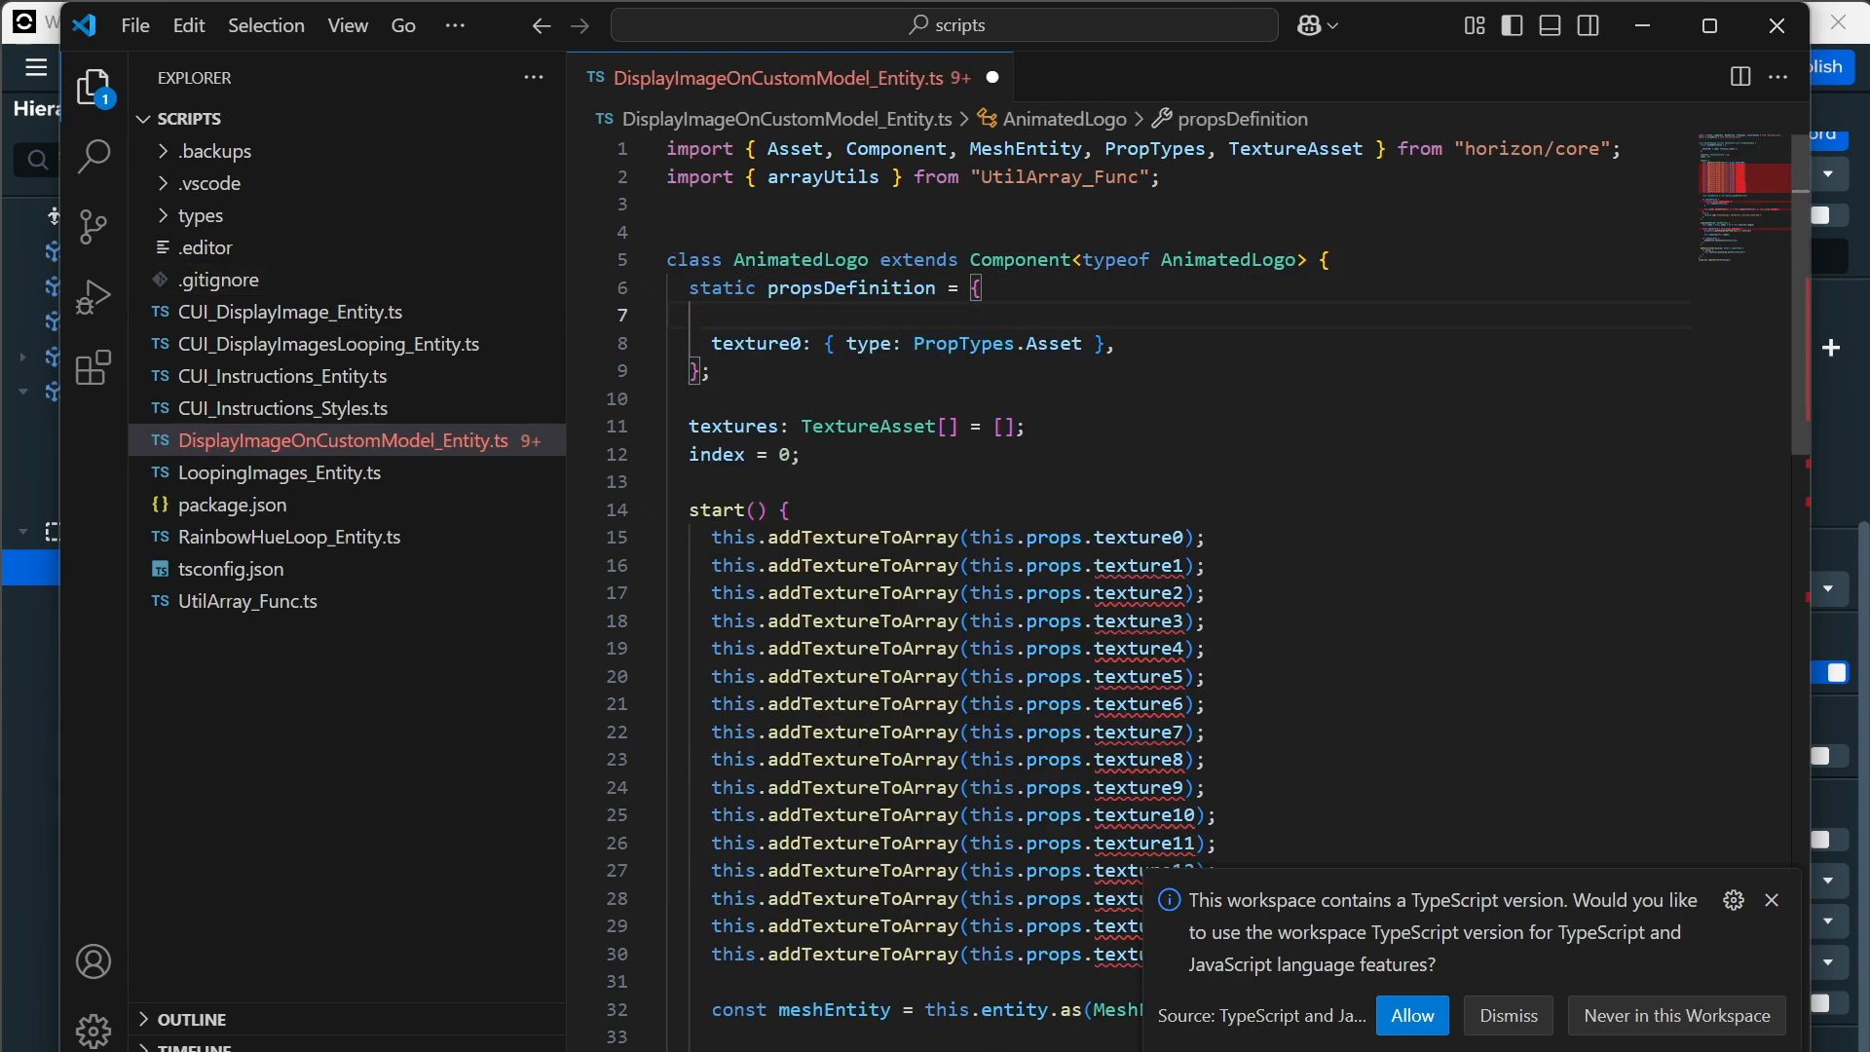
key(BackSpace)
click(801, 315)
key(BackSpace)
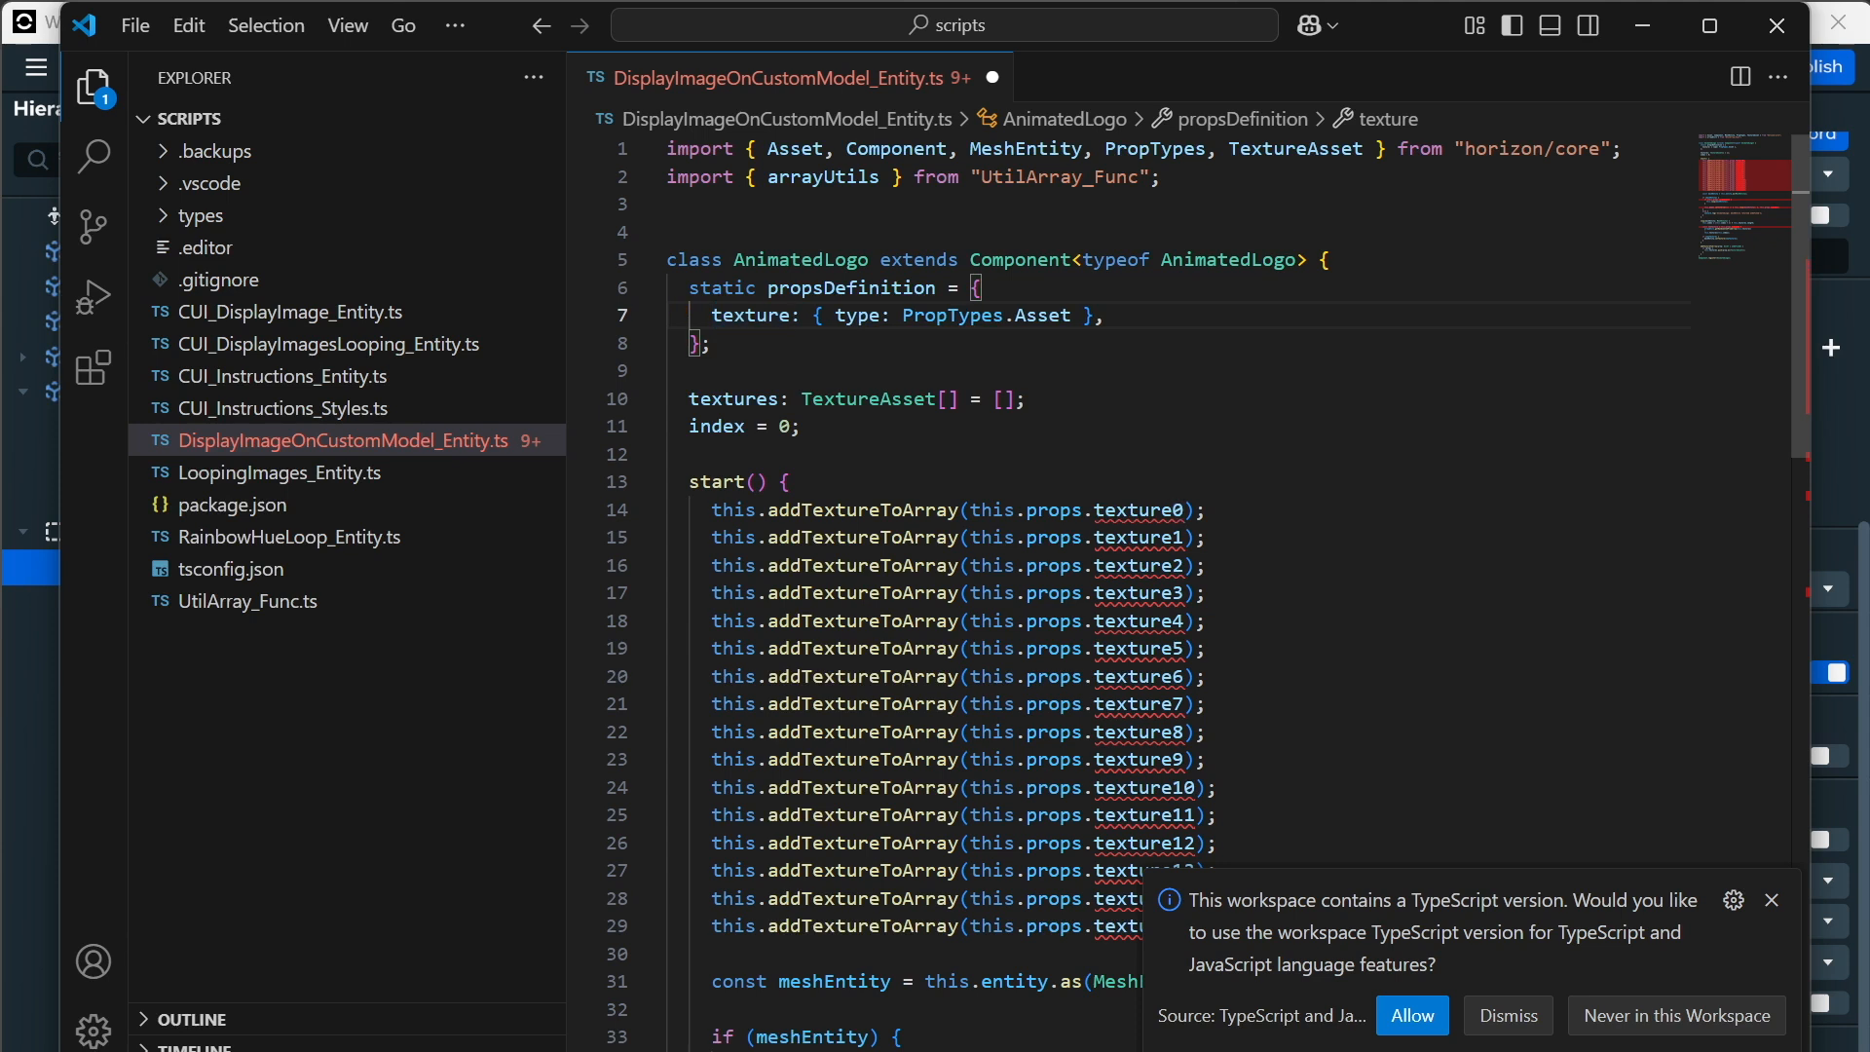
Delete all the addTextureToArray calls and the whole meshEntity if/else block from the start() method.
drag(712, 510, 669, 954)
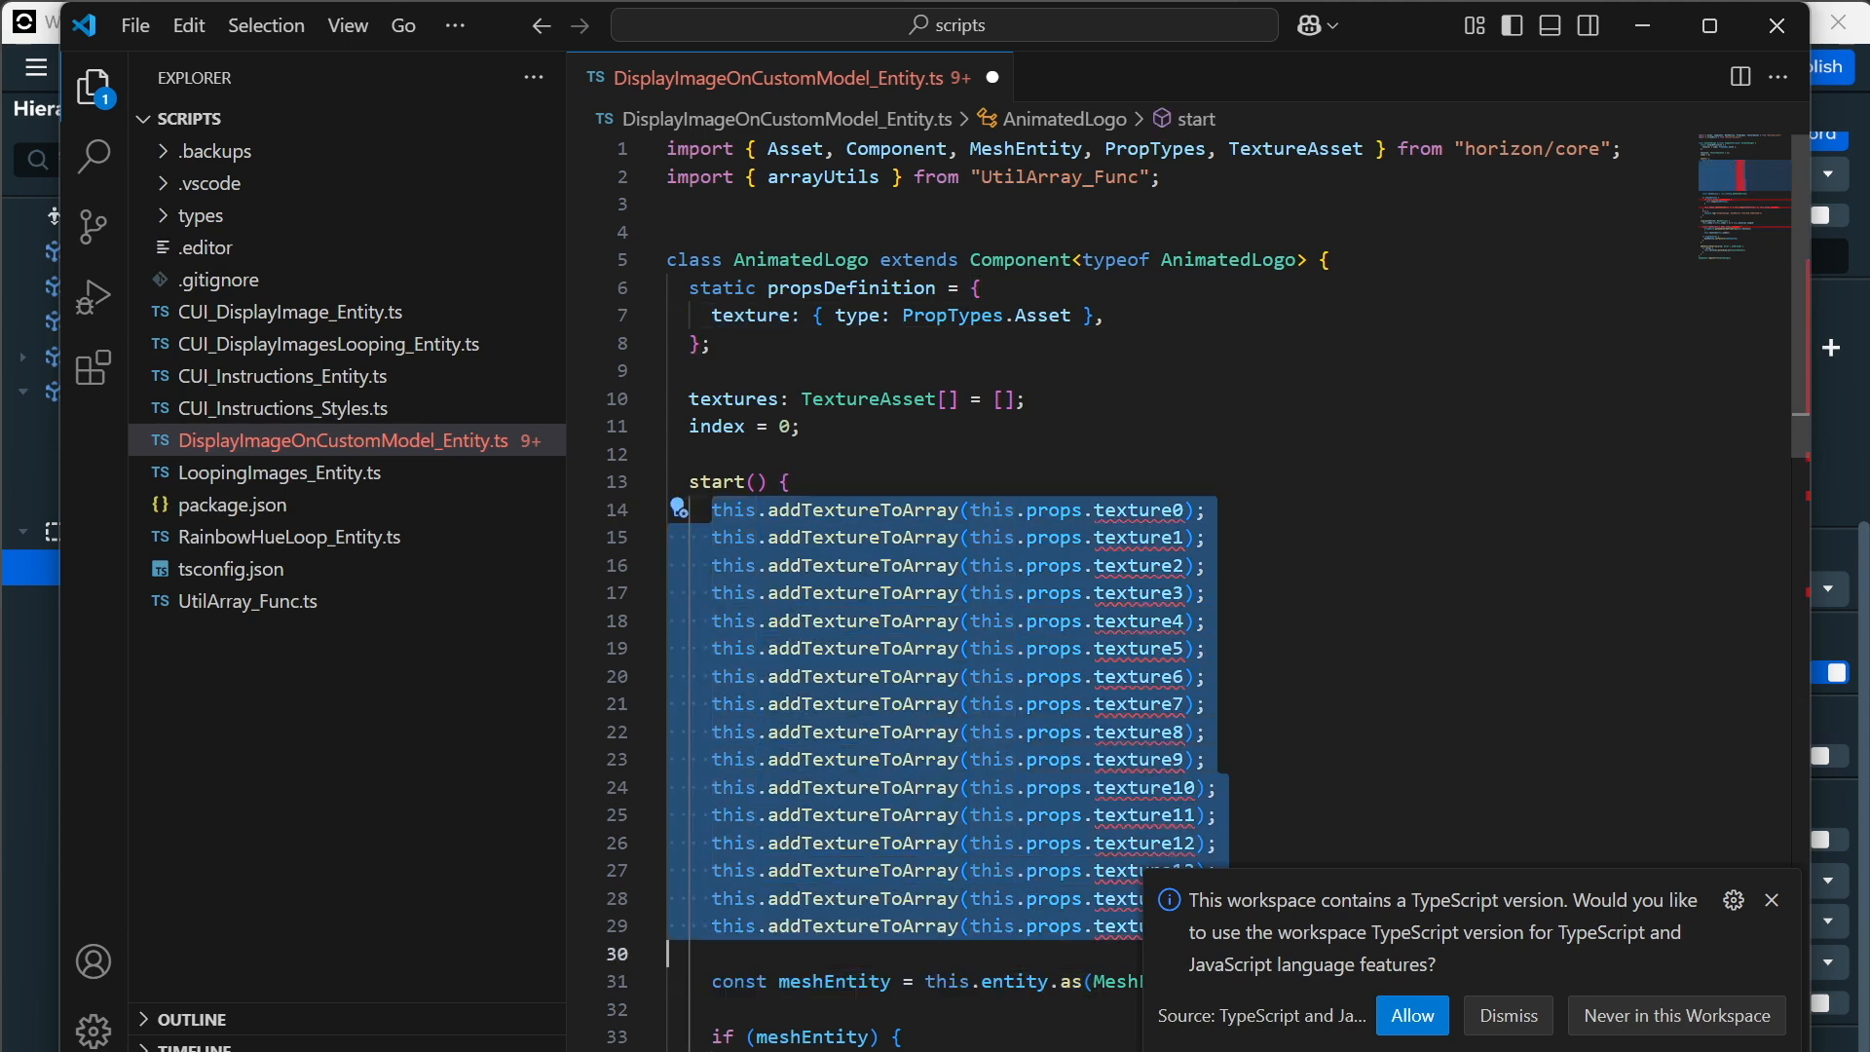
key(BackSpace)
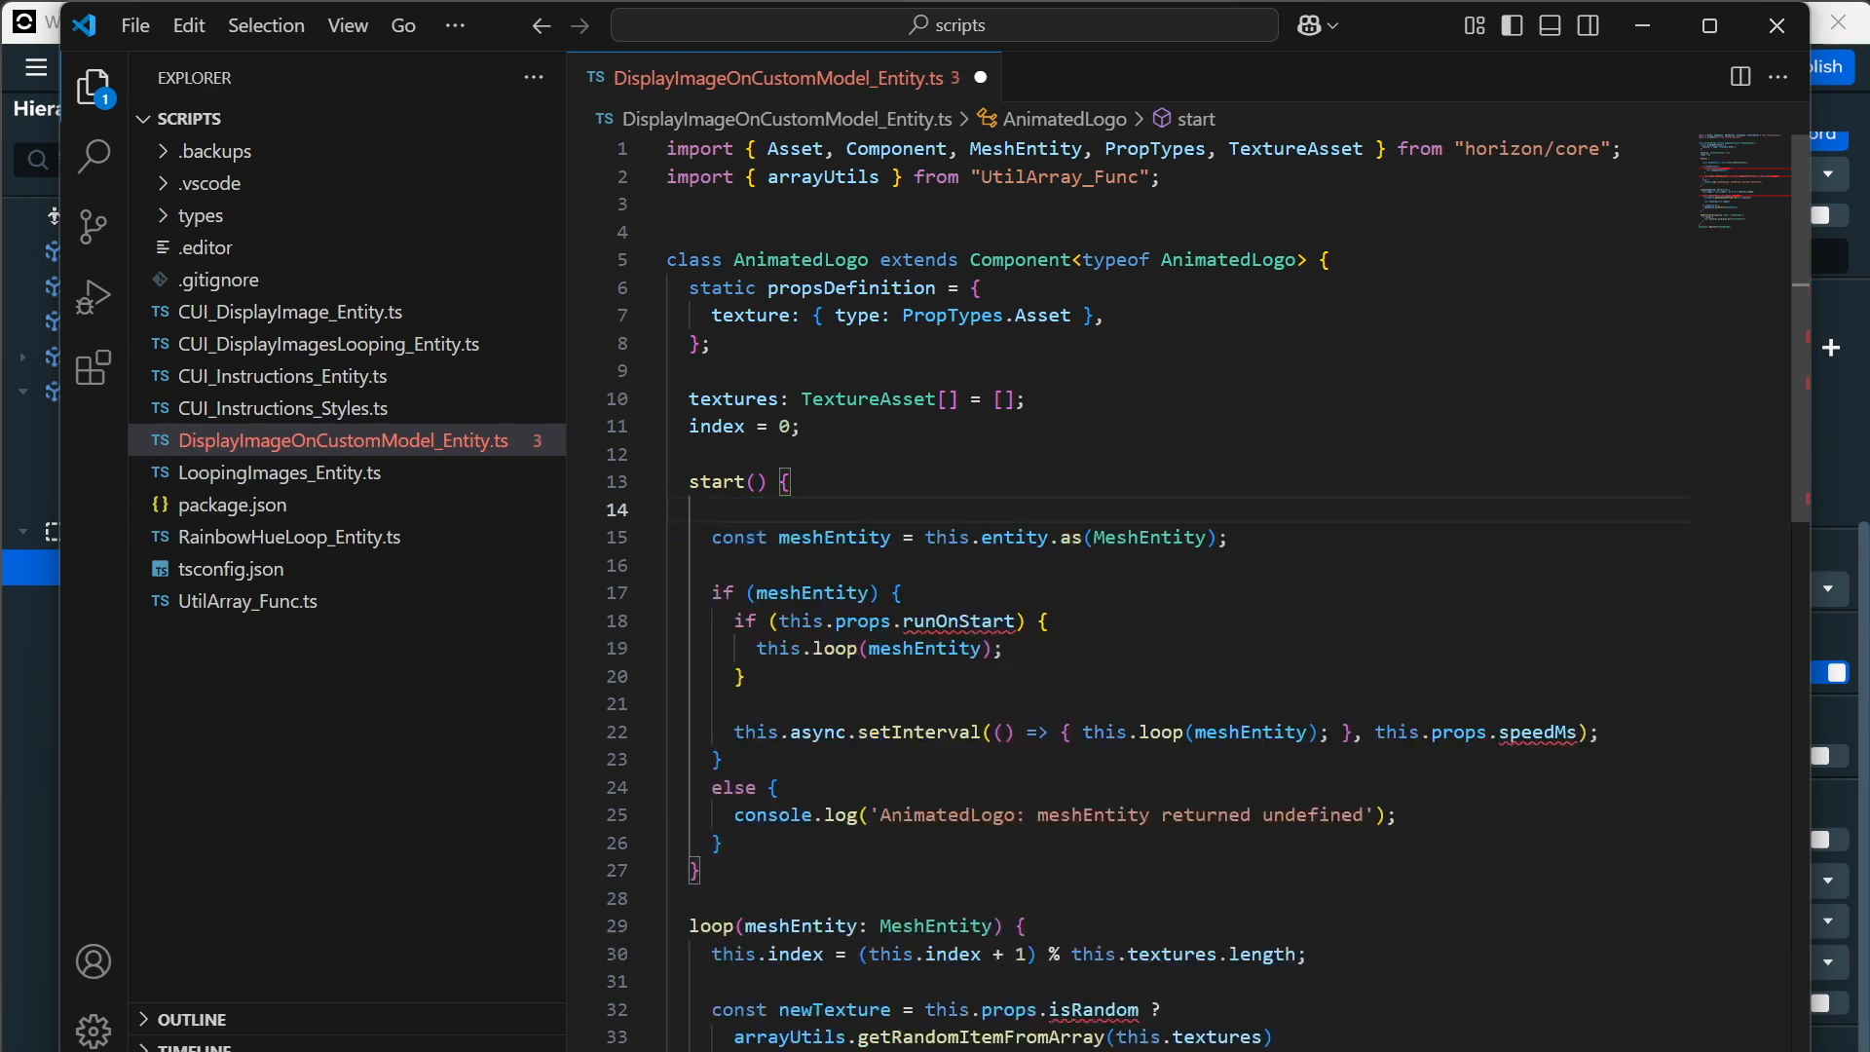
drag(722, 843, 668, 592)
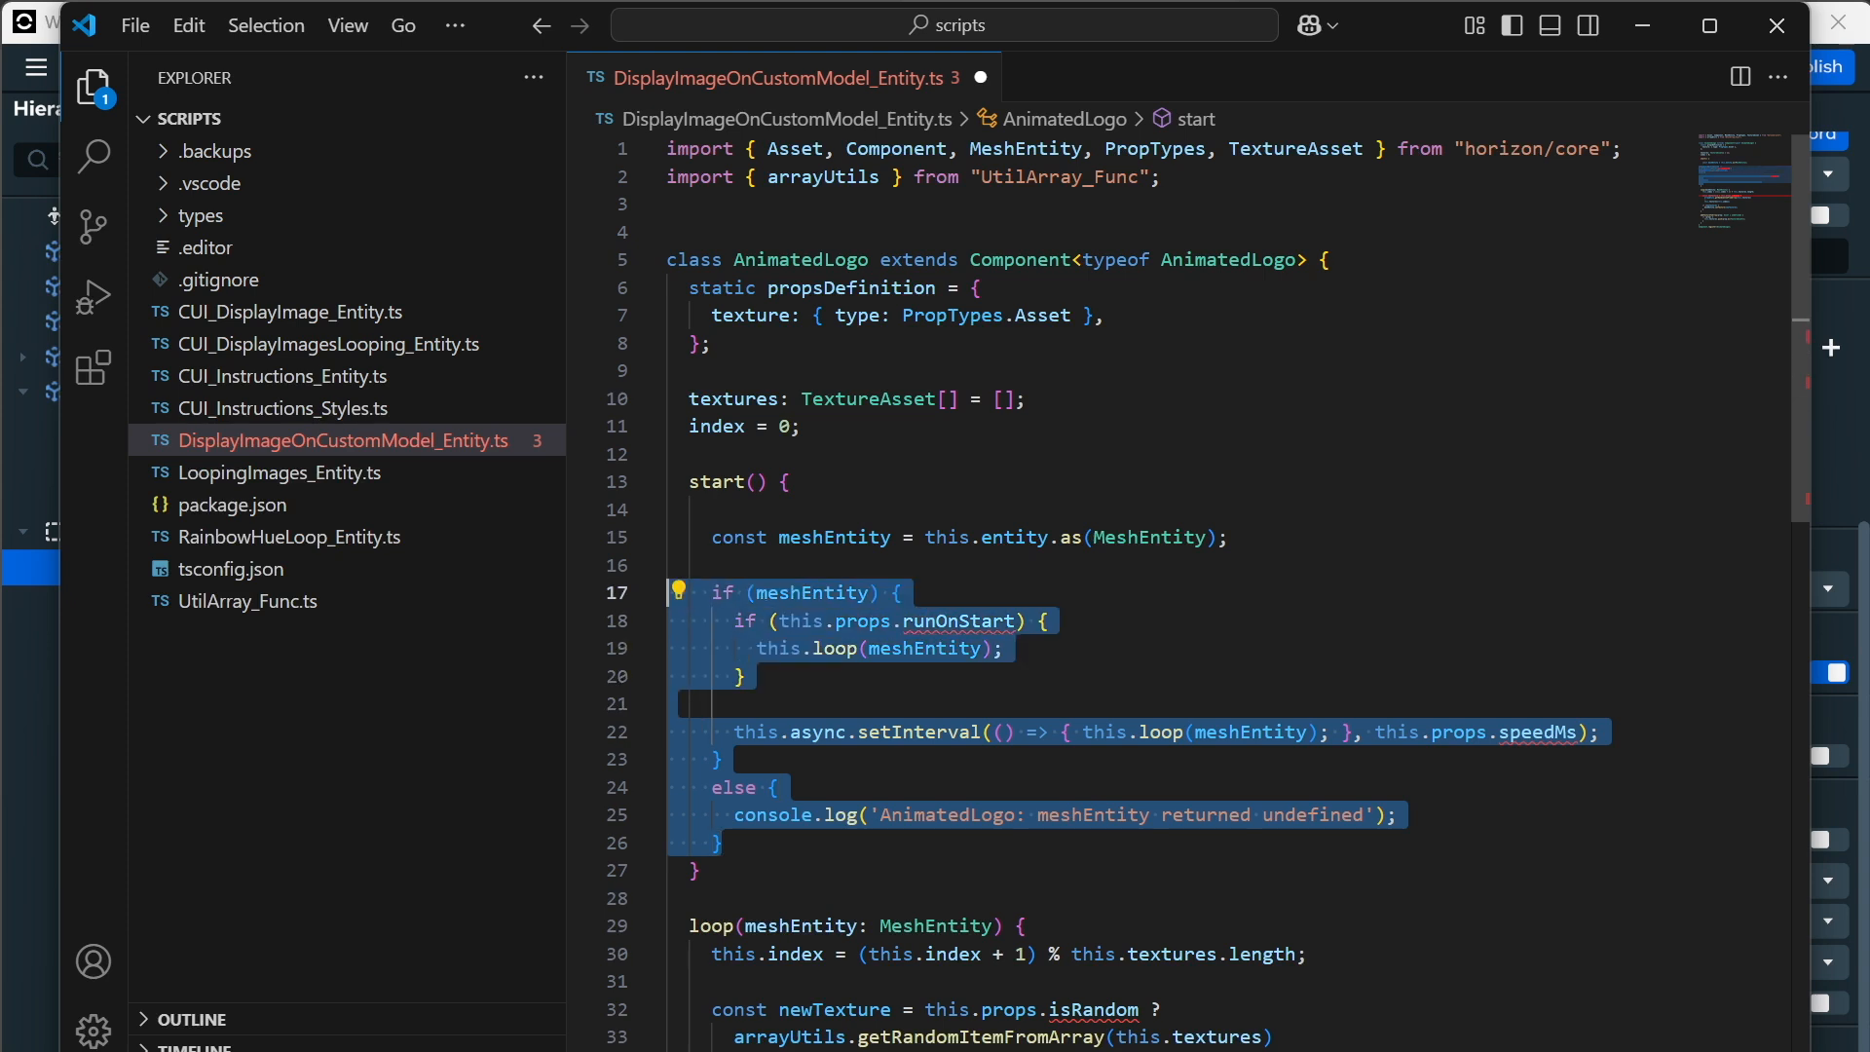
key(BackSpace)
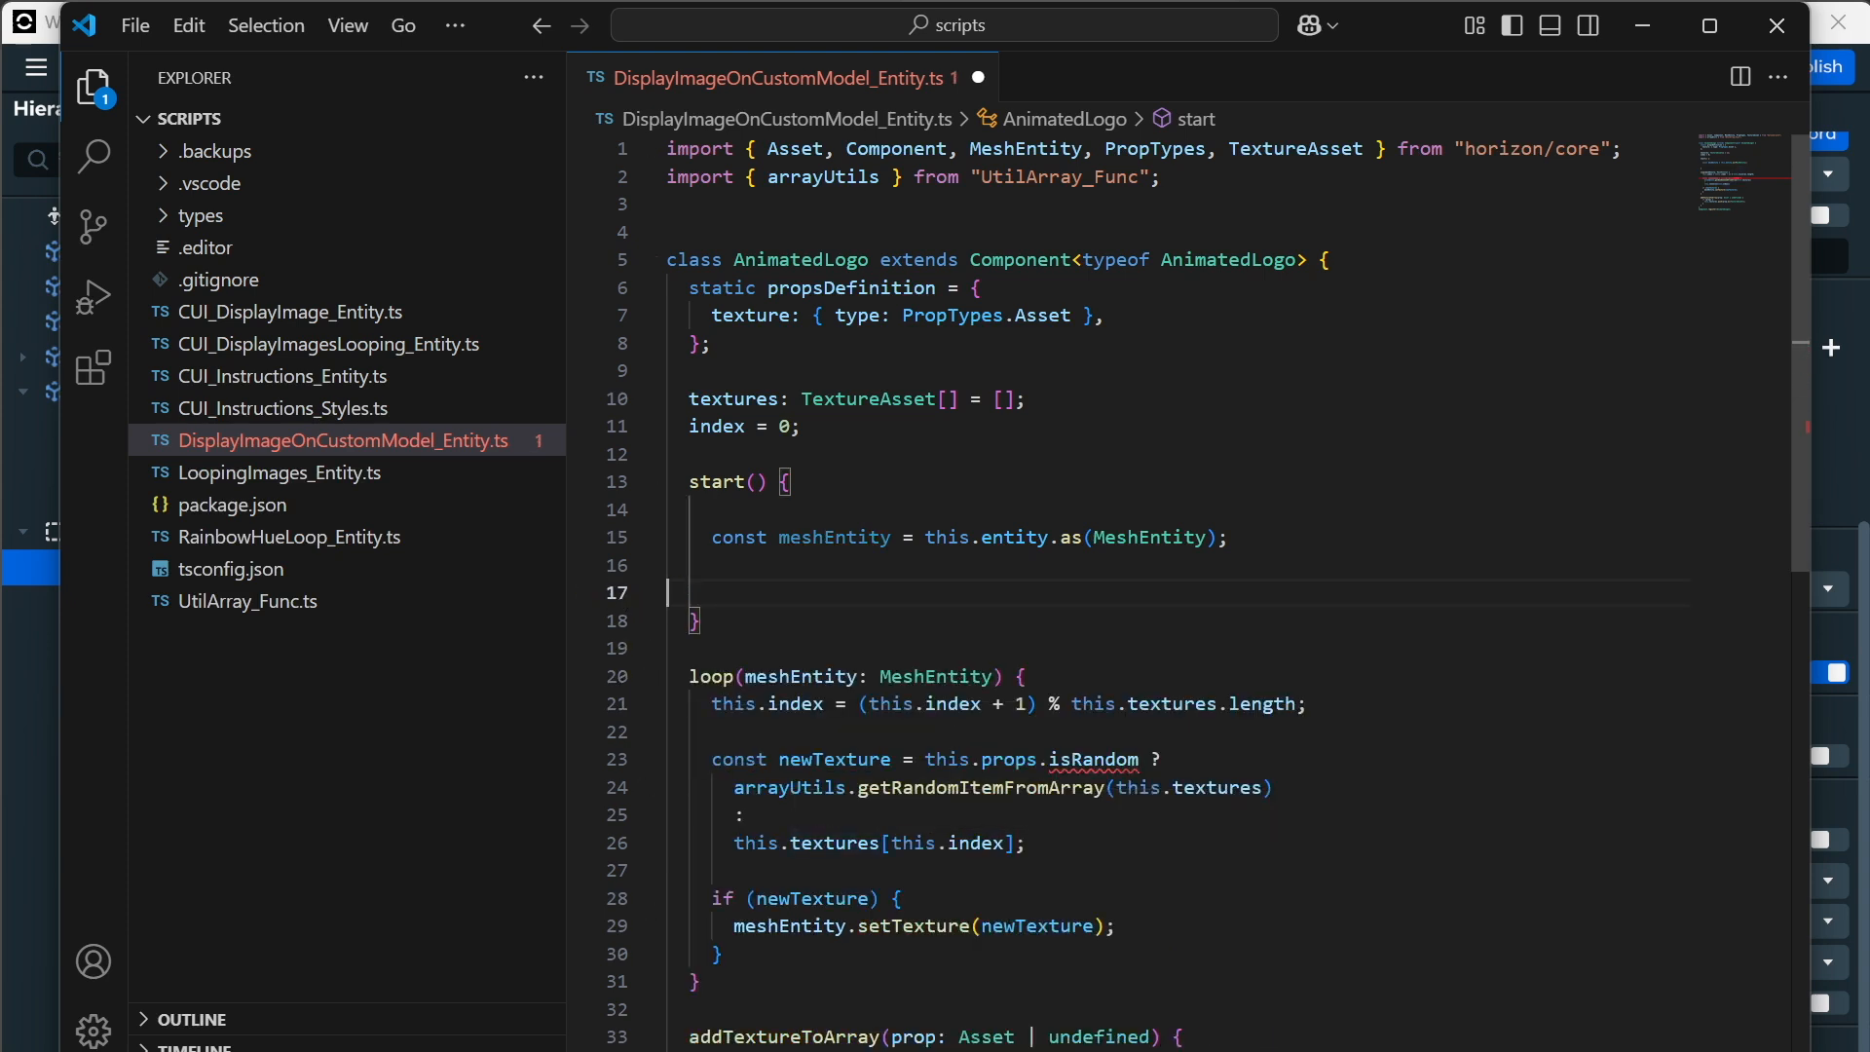
Move the meshEntity.setTexture(newTexture) line from the loop method into start(), directly below the meshEntity declaration.
click(813, 926)
key(alt+Up)
key(alt+Up)
key(alt+Up)
key(alt+Up)
key(alt+Up)
key(alt+Up)
key(alt+Up)
key(alt+Up)
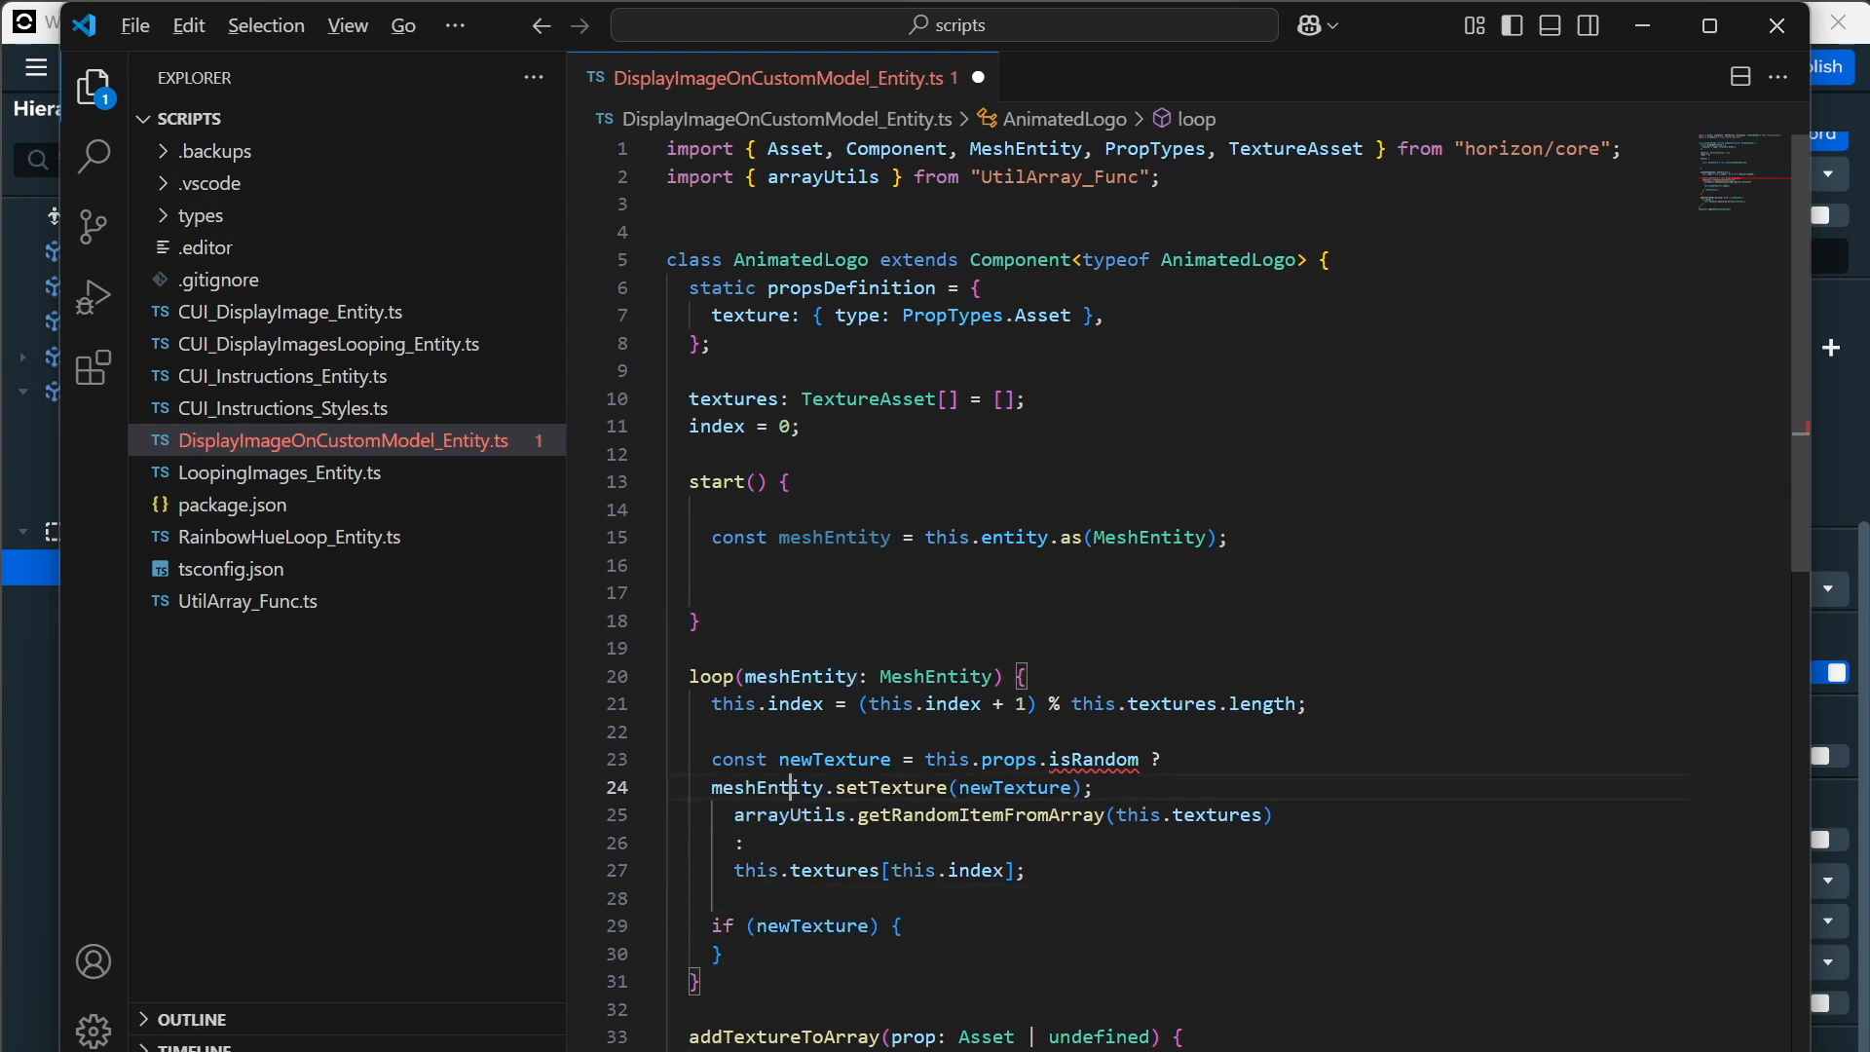
key(alt+Up)
key(alt+Up)
key(alt+Up)
key(alt+Up)
key(alt+Up)
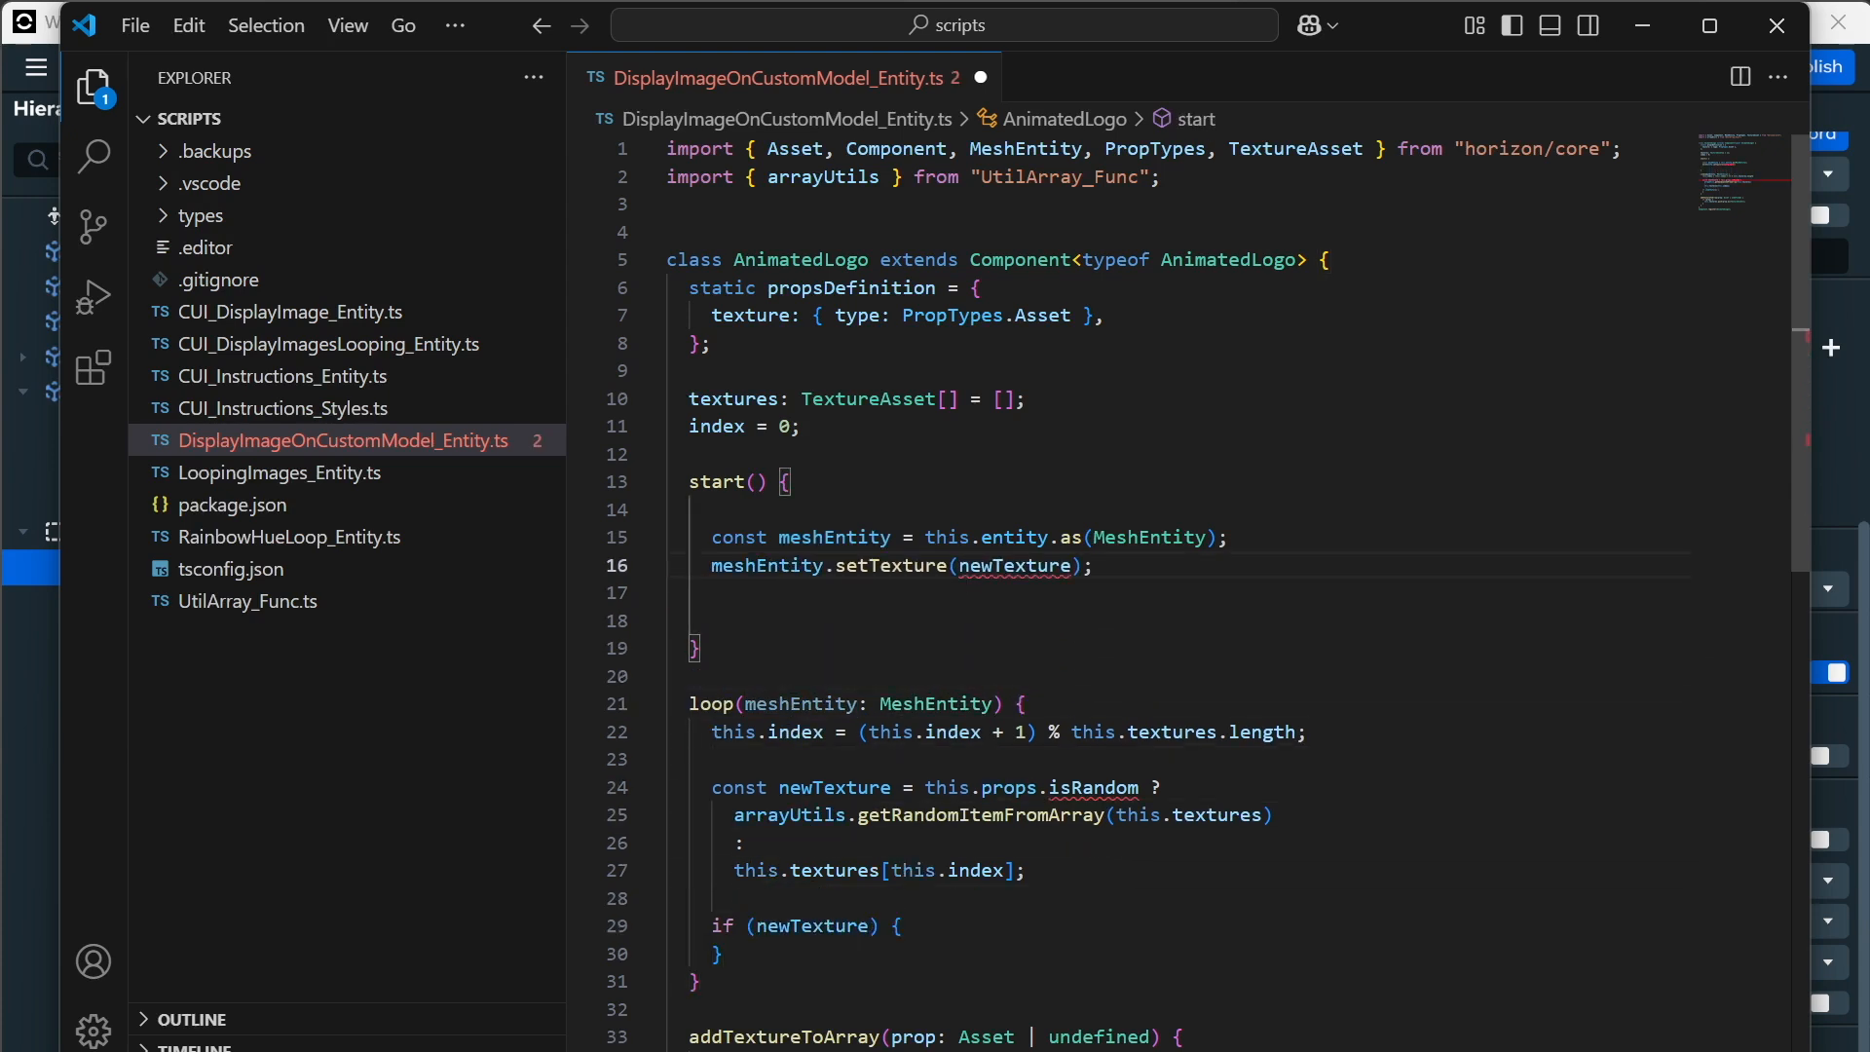
Delete the loop and addTextureToArray methods from the AnimatedLogo class.
scroll(1189, 593, down, 1)
click(670, 604)
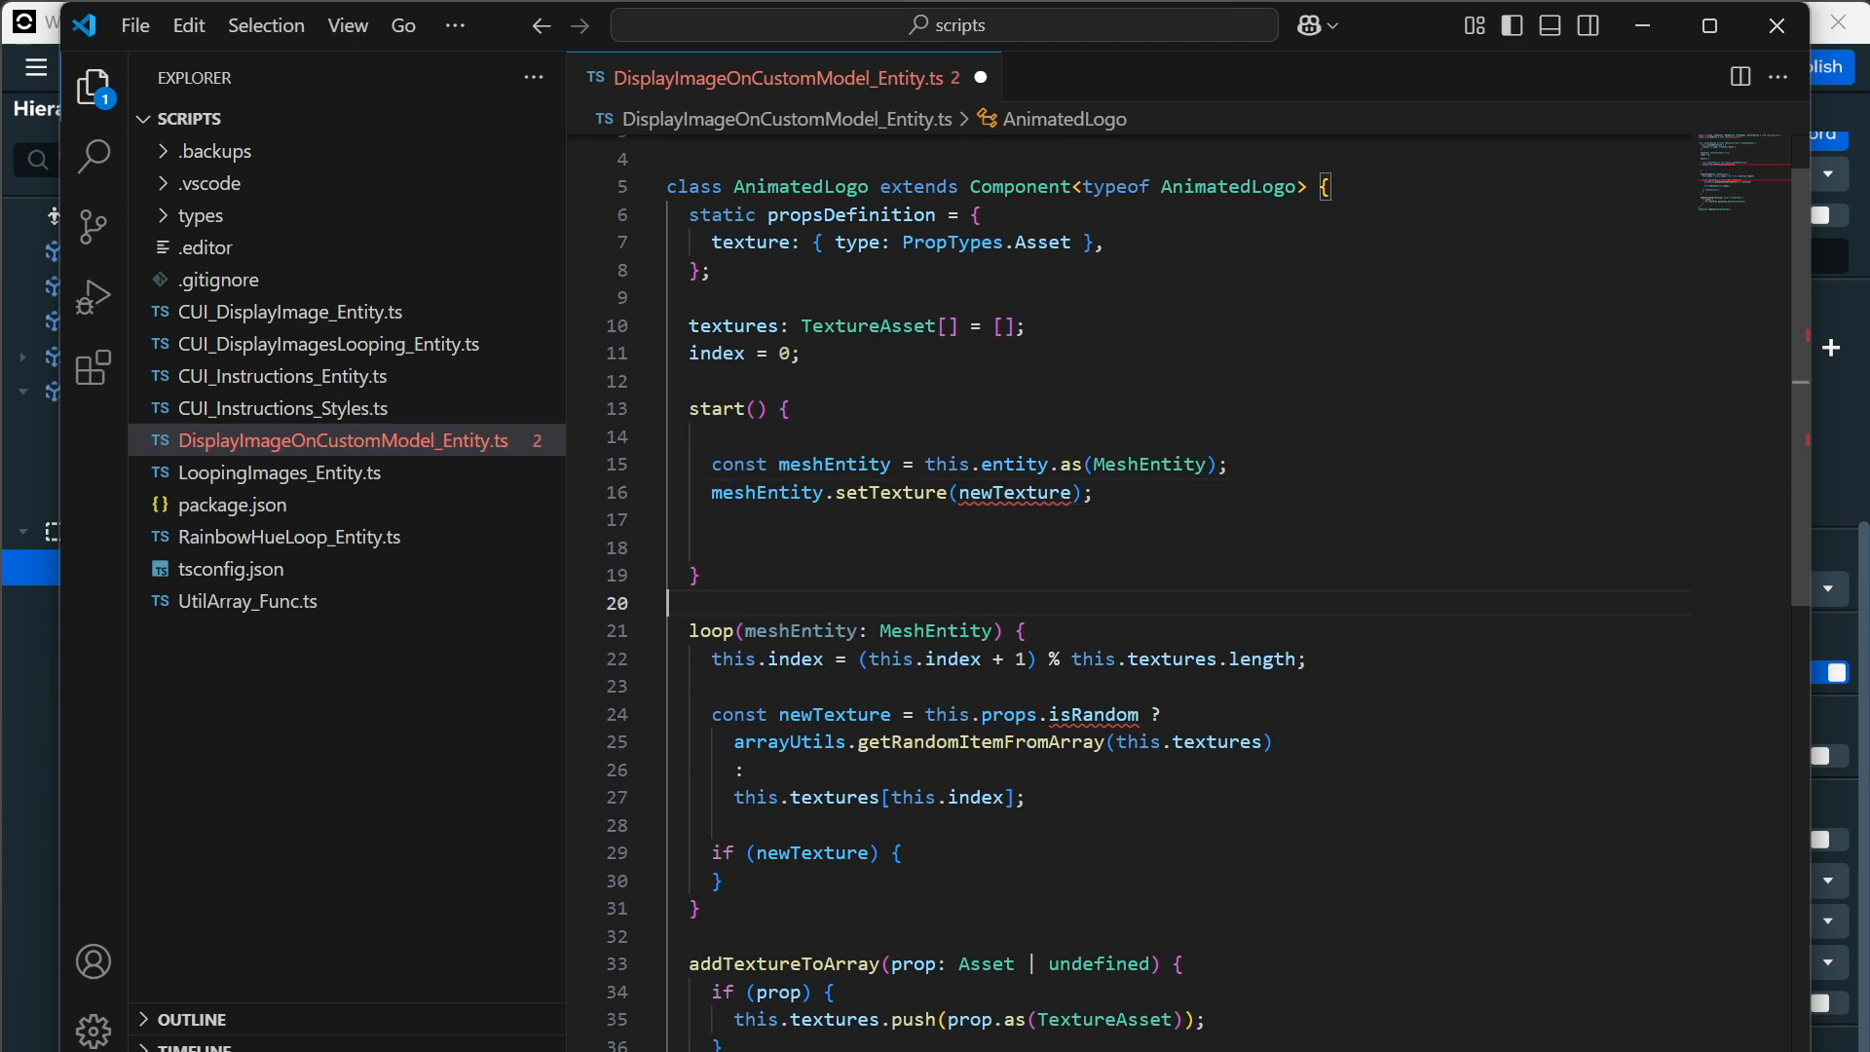
scroll(1129, 593, down, 3)
shift+click(701, 856)
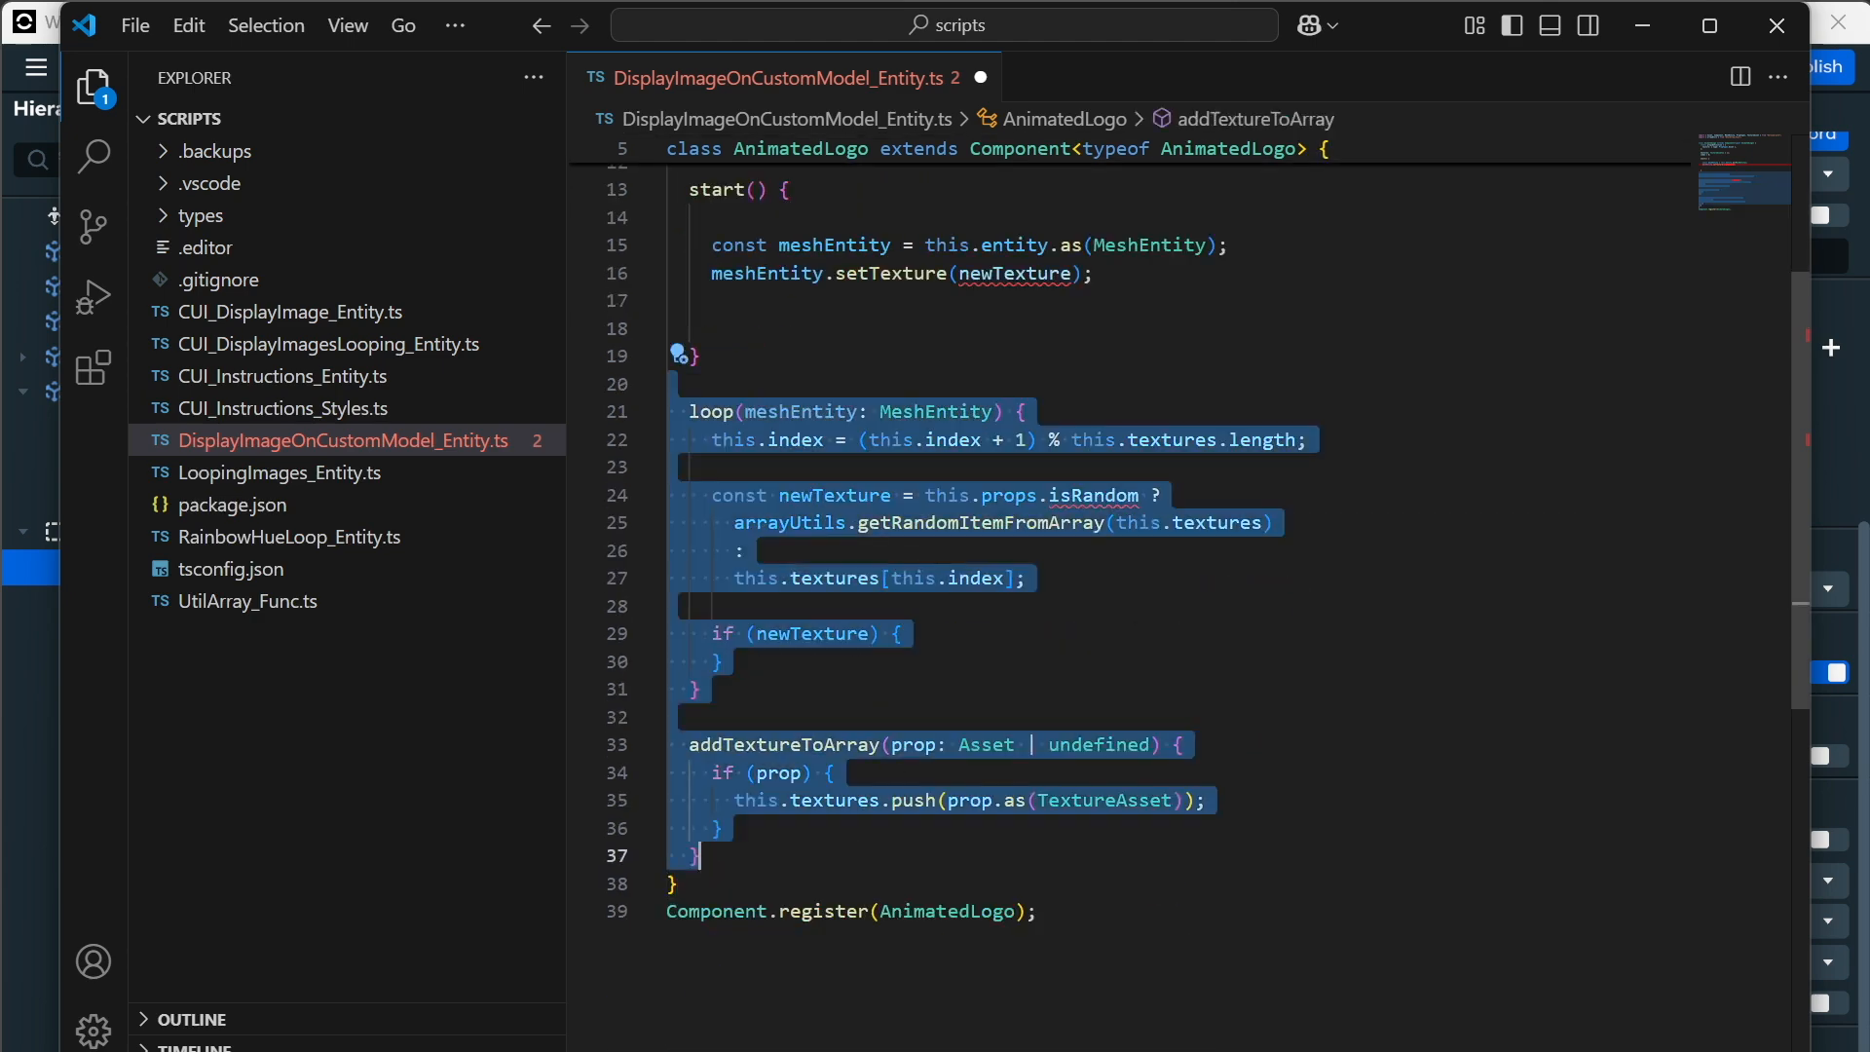
key(BackSpace)
Remove the empty lines inside the start() method.
scroll(1130, 594, up, 4)
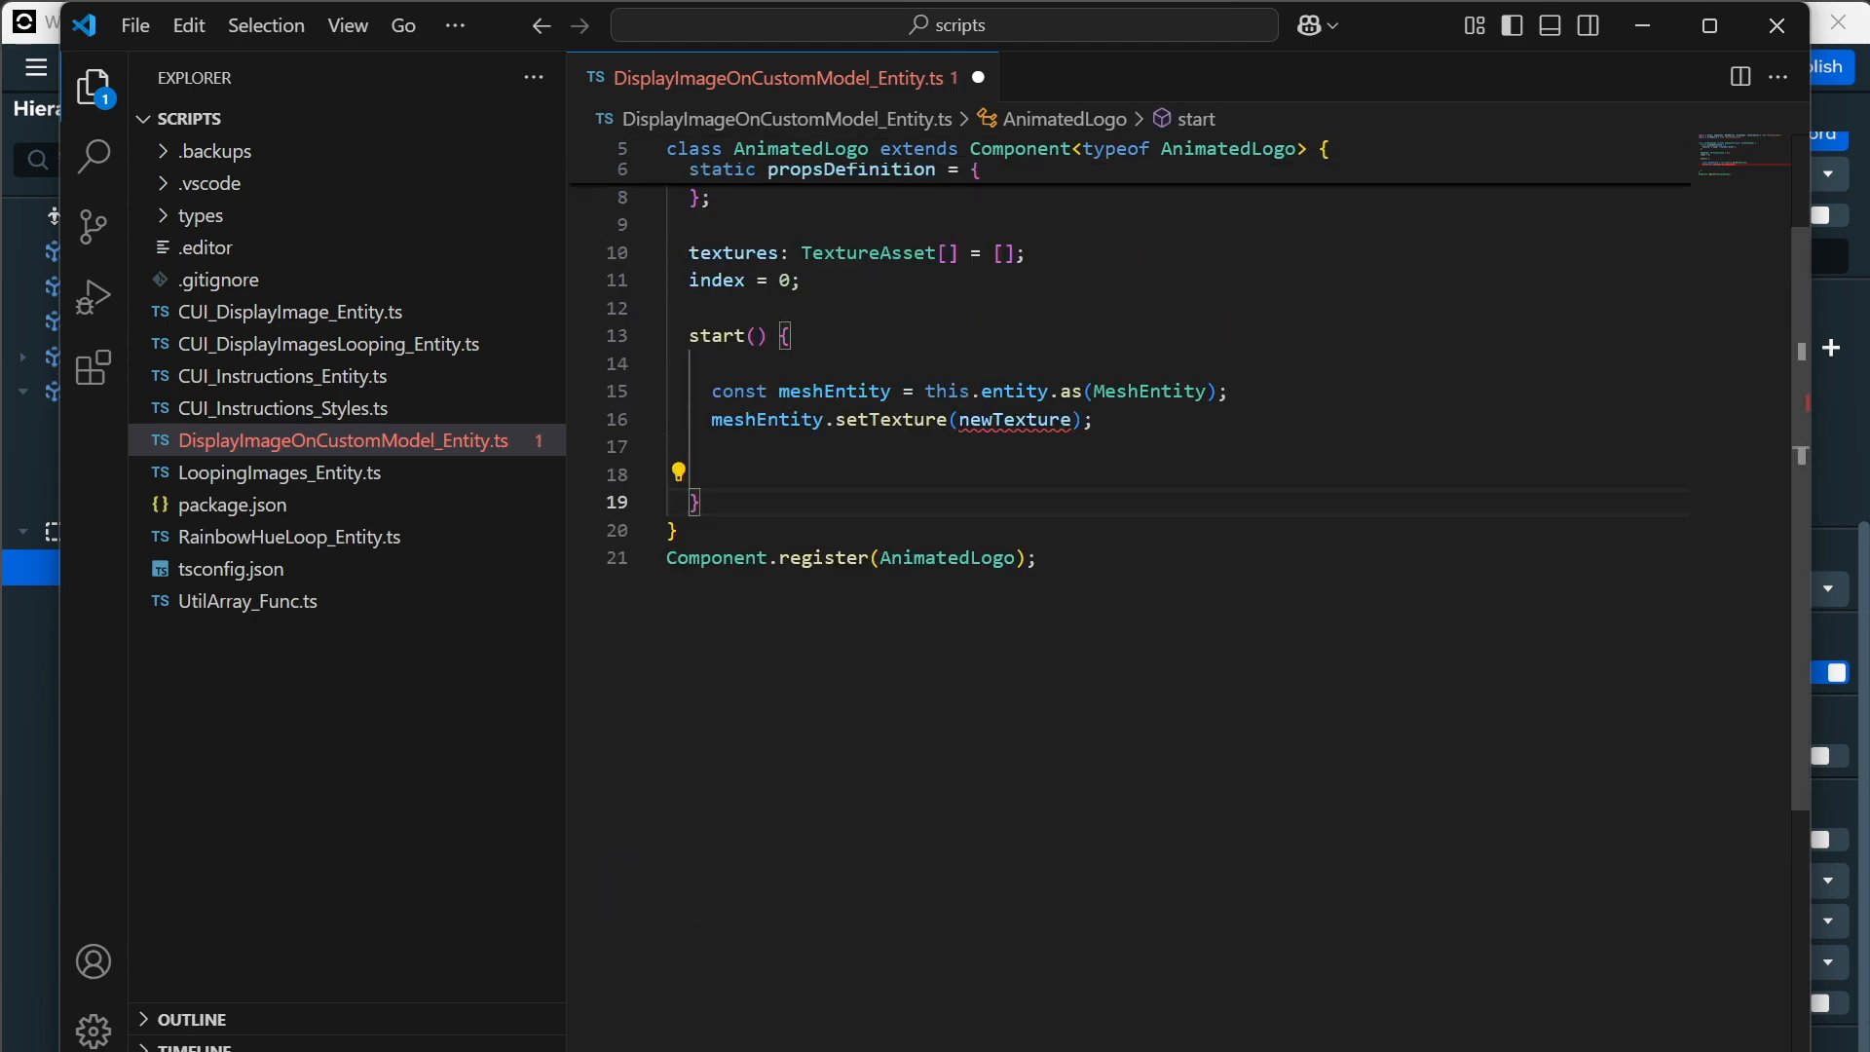
key(Up)
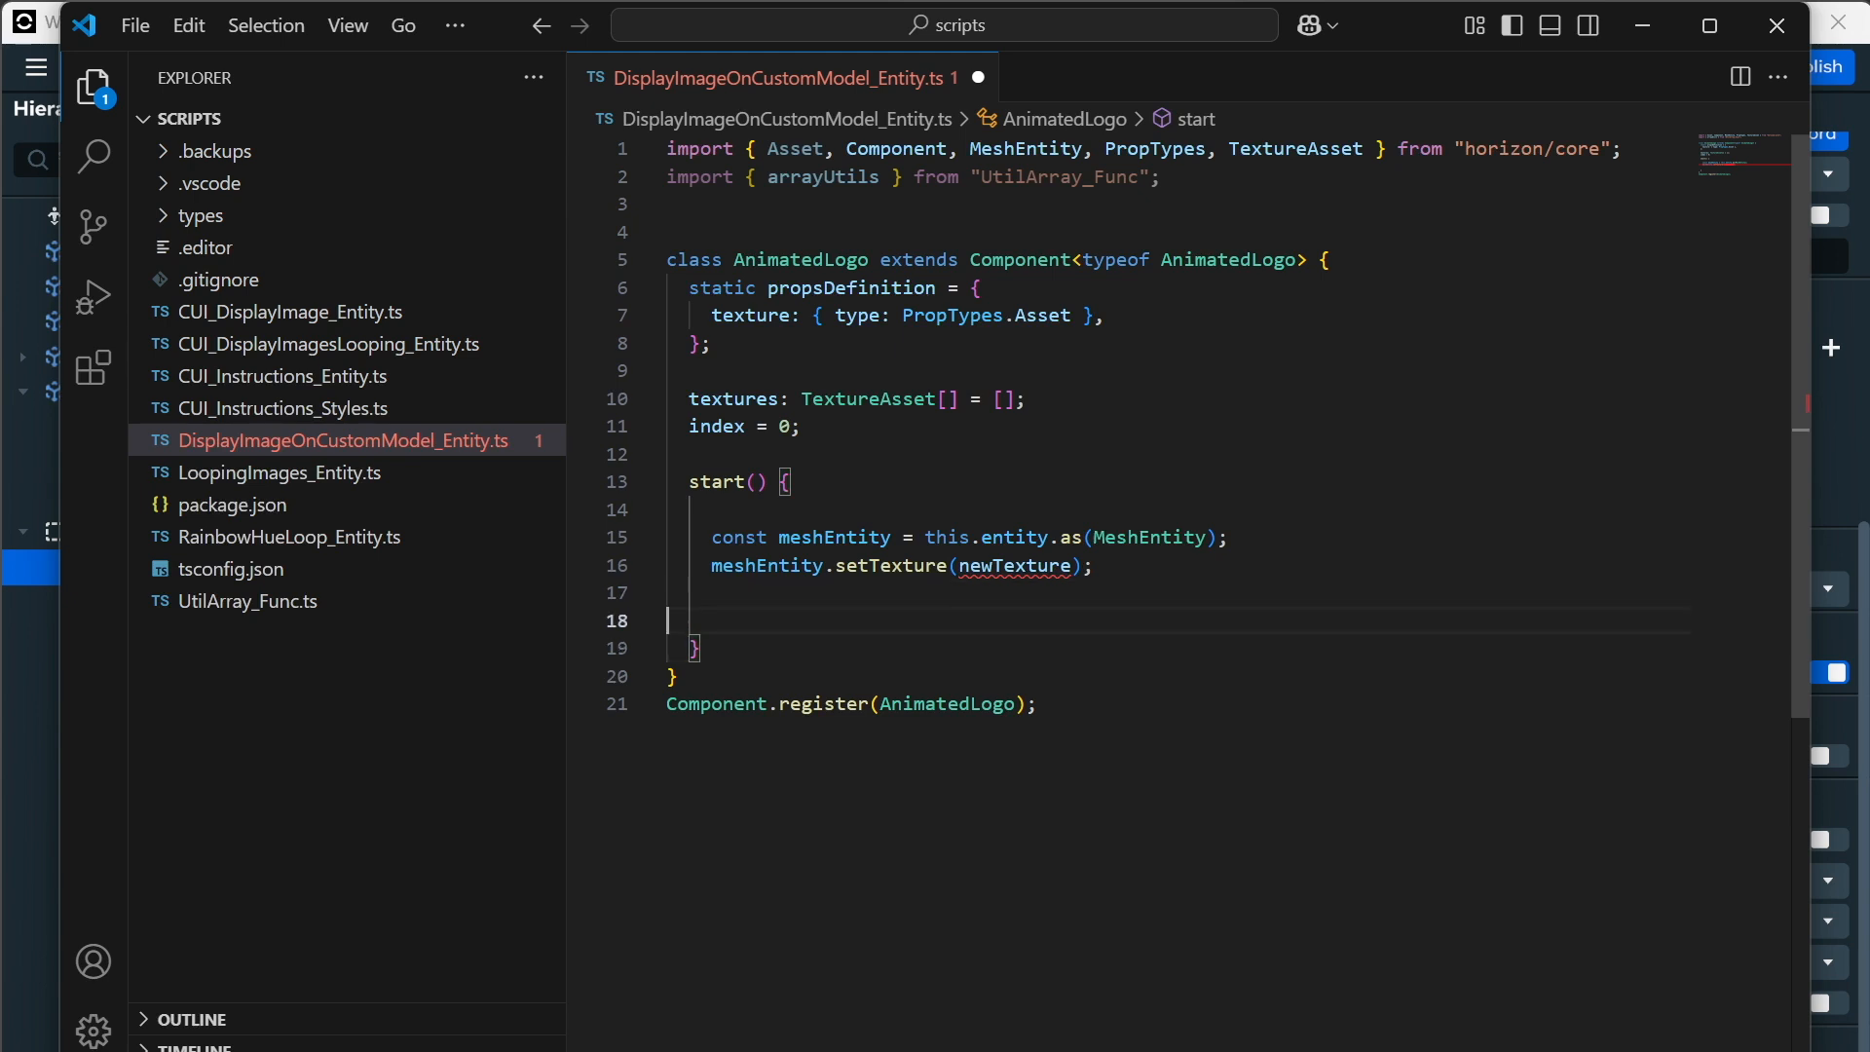
key(BackSpace)
key(BackSpace)
key(Up)
key(Up)
key(BackSpace)
Delete the textures array and index fields above the start() method.
key(Up)
key(shift+Up)
key(shift+Up)
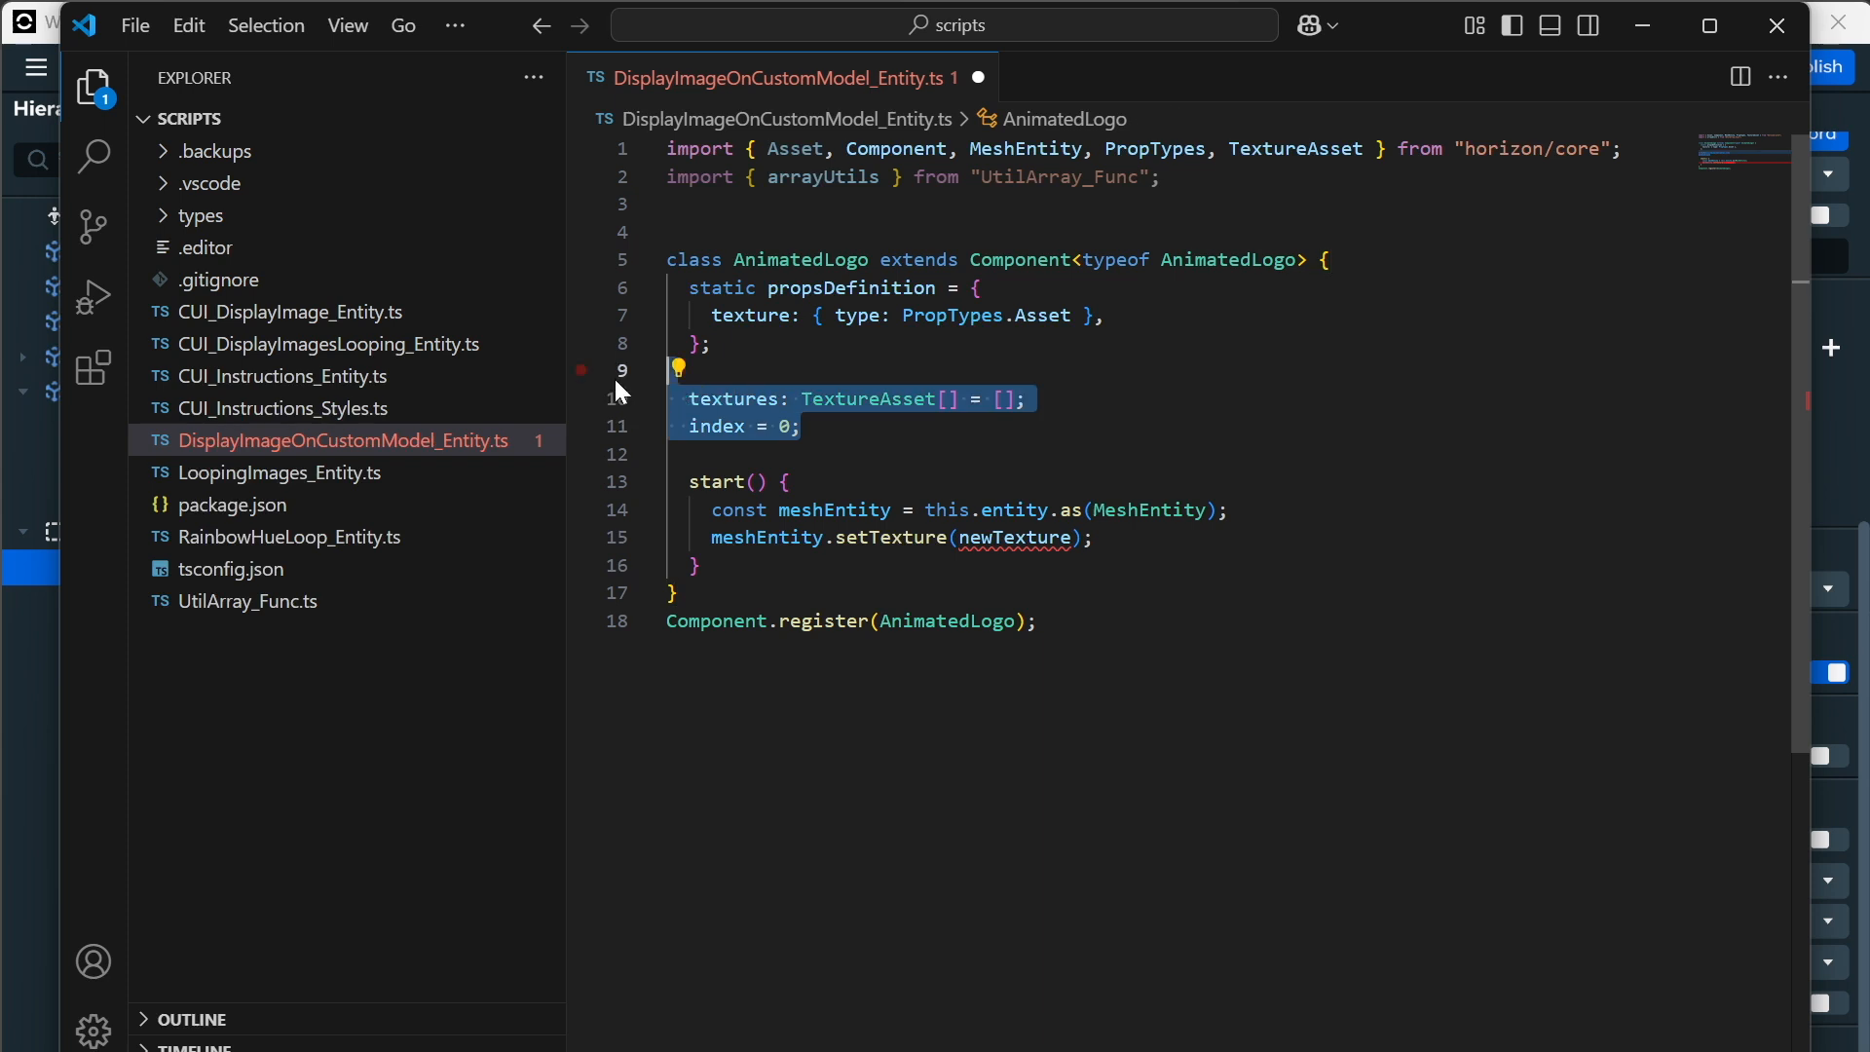
key(BackSpace)
key(BackSpace)
key(Up)
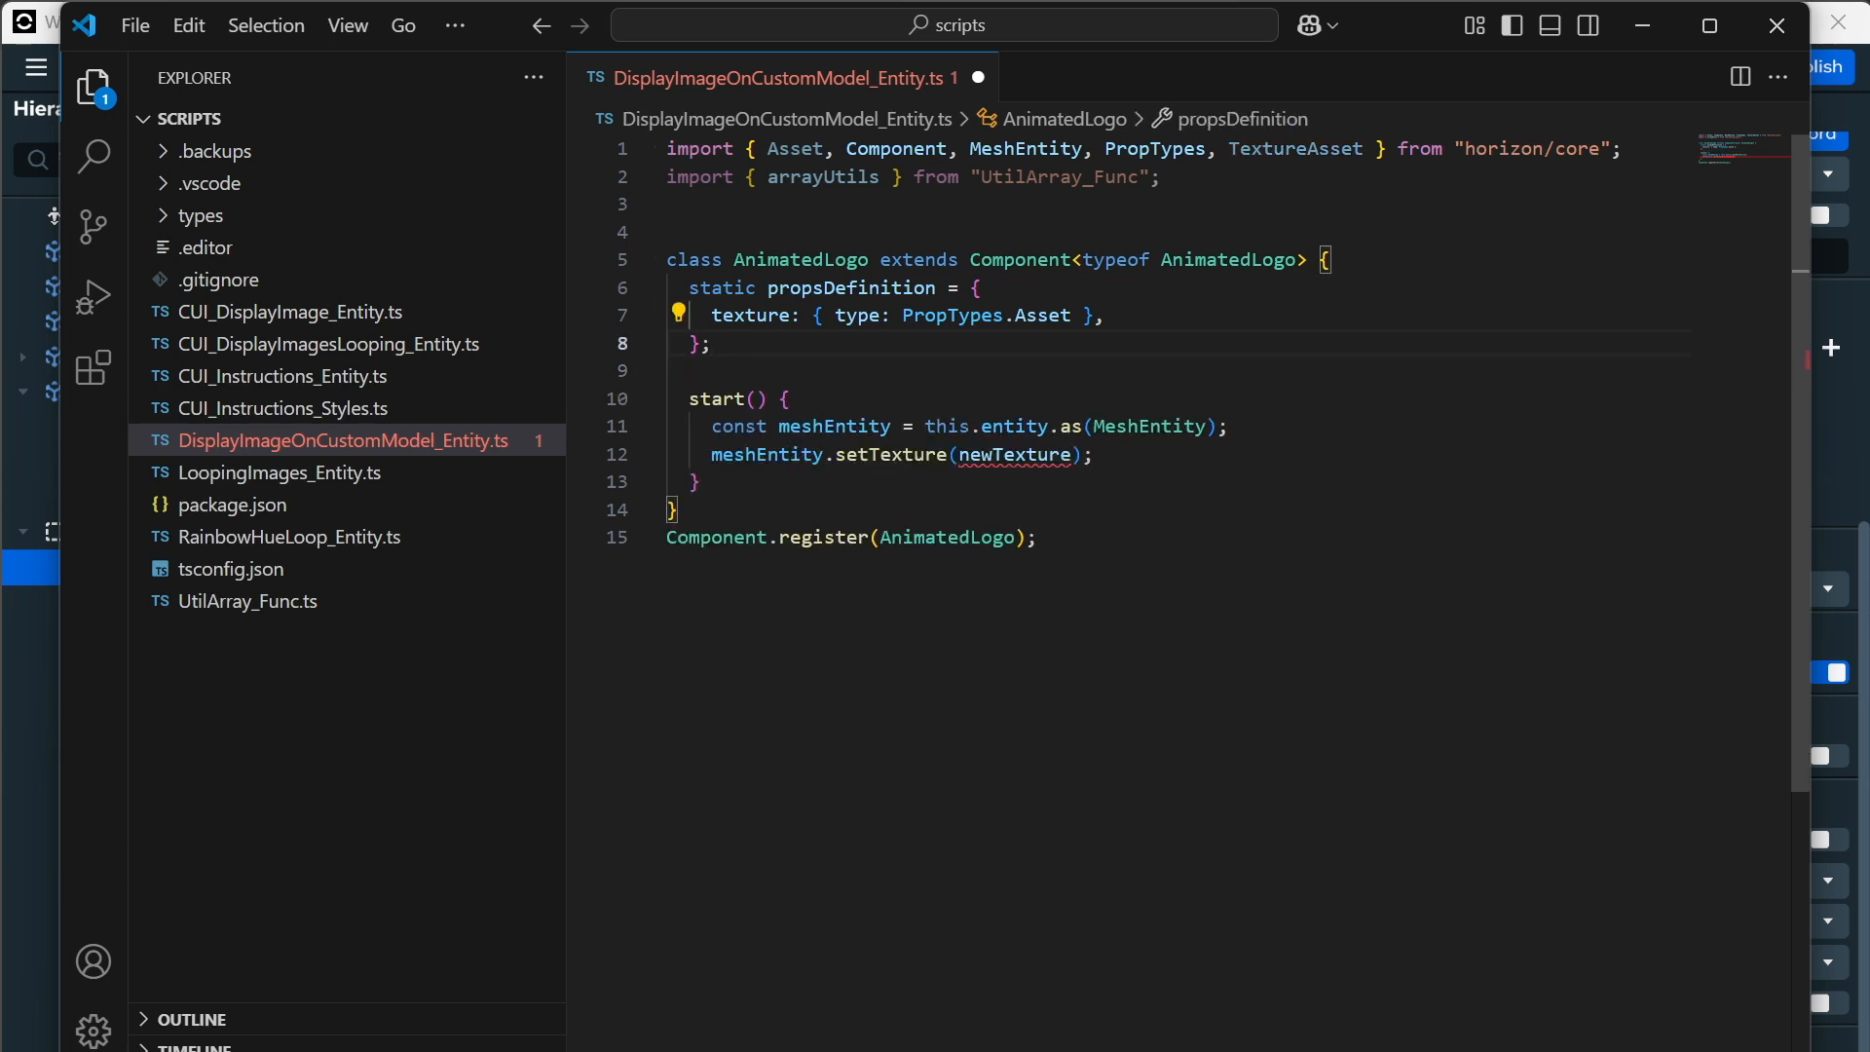
Delete the UtilArray_Func import line and remove Asset and TextureAsset from the horizon/core import.
triple_click(857, 178)
key(BackSpace)
double_click(1299, 149)
key(BackSpace)
key(BackSpace)
key(BackSpace)
click(798, 149)
double_click(799, 149)
key(BackSpace)
click(790, 149)
key(BackSpace)
key(BackSpace)
Replace the newTexture argument of setTexture with this.props.texture?.as(TextureAsset), accepting the TextureAsset completion from horizon/core.
double_click(1015, 426)
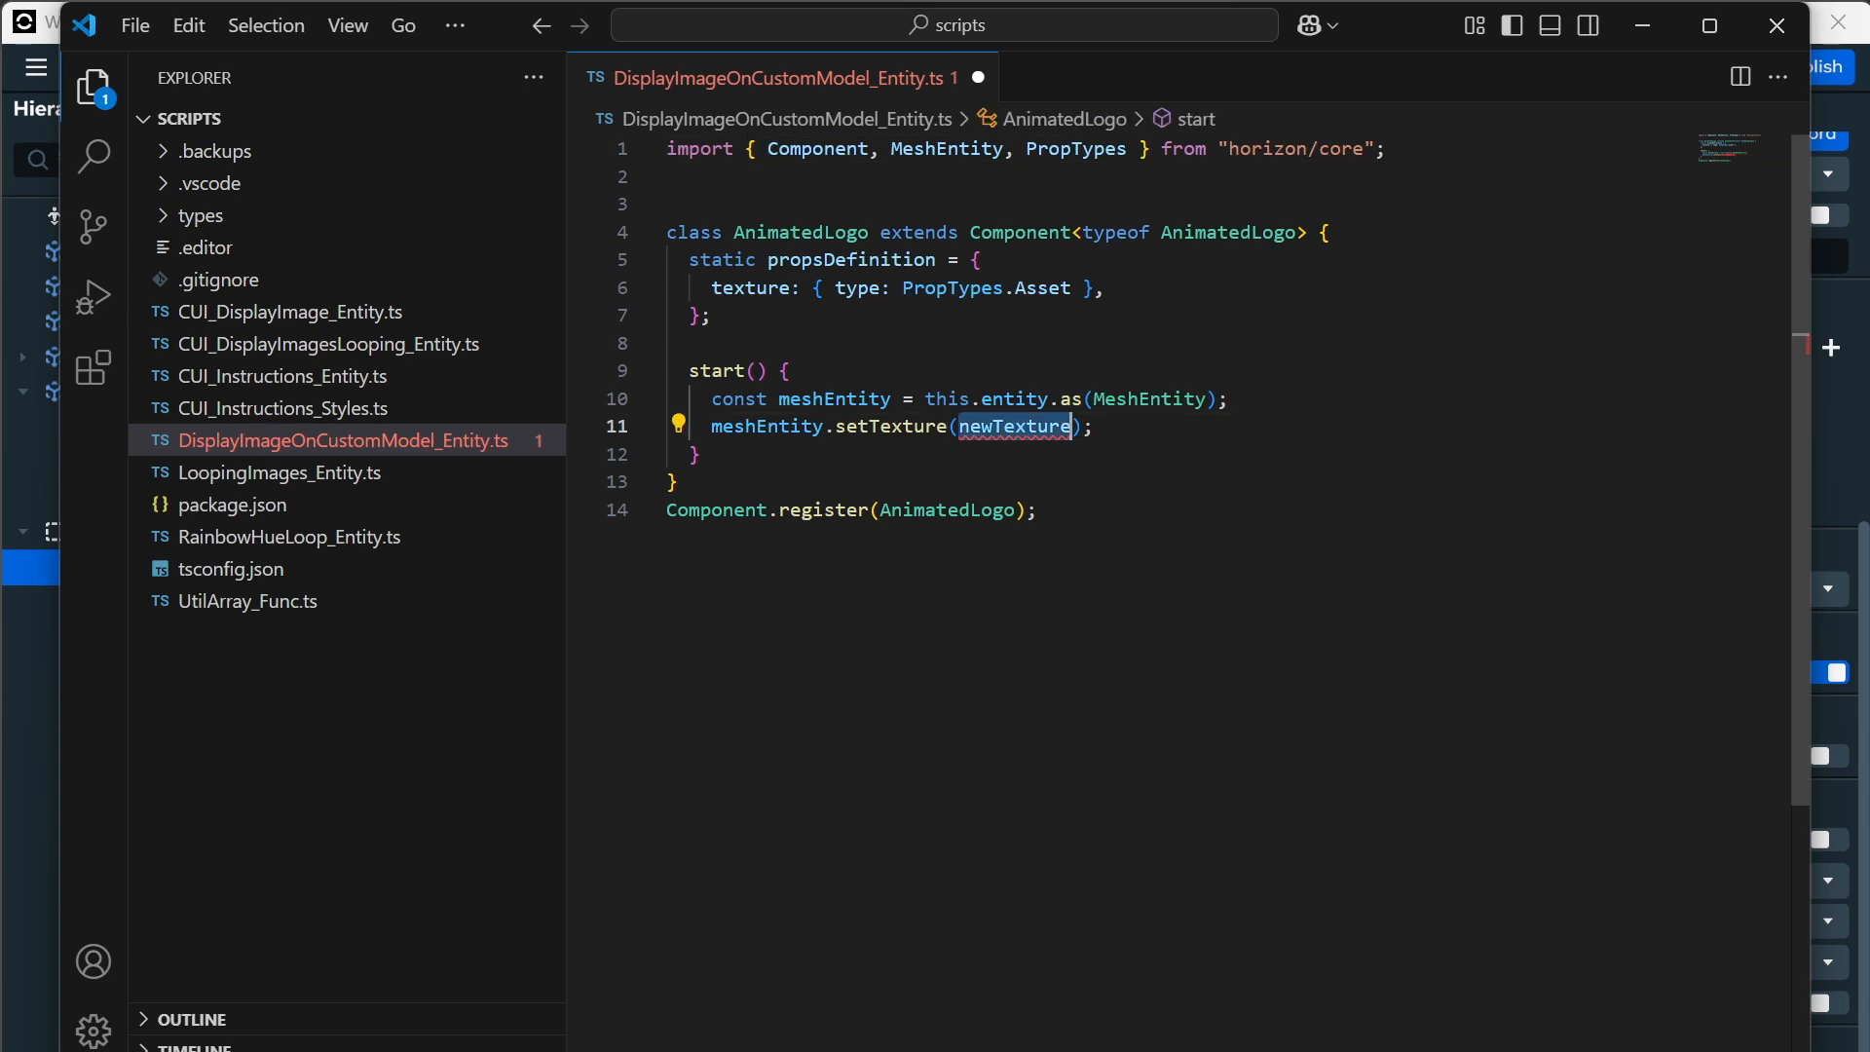
key(BackSpace)
text(this.props)
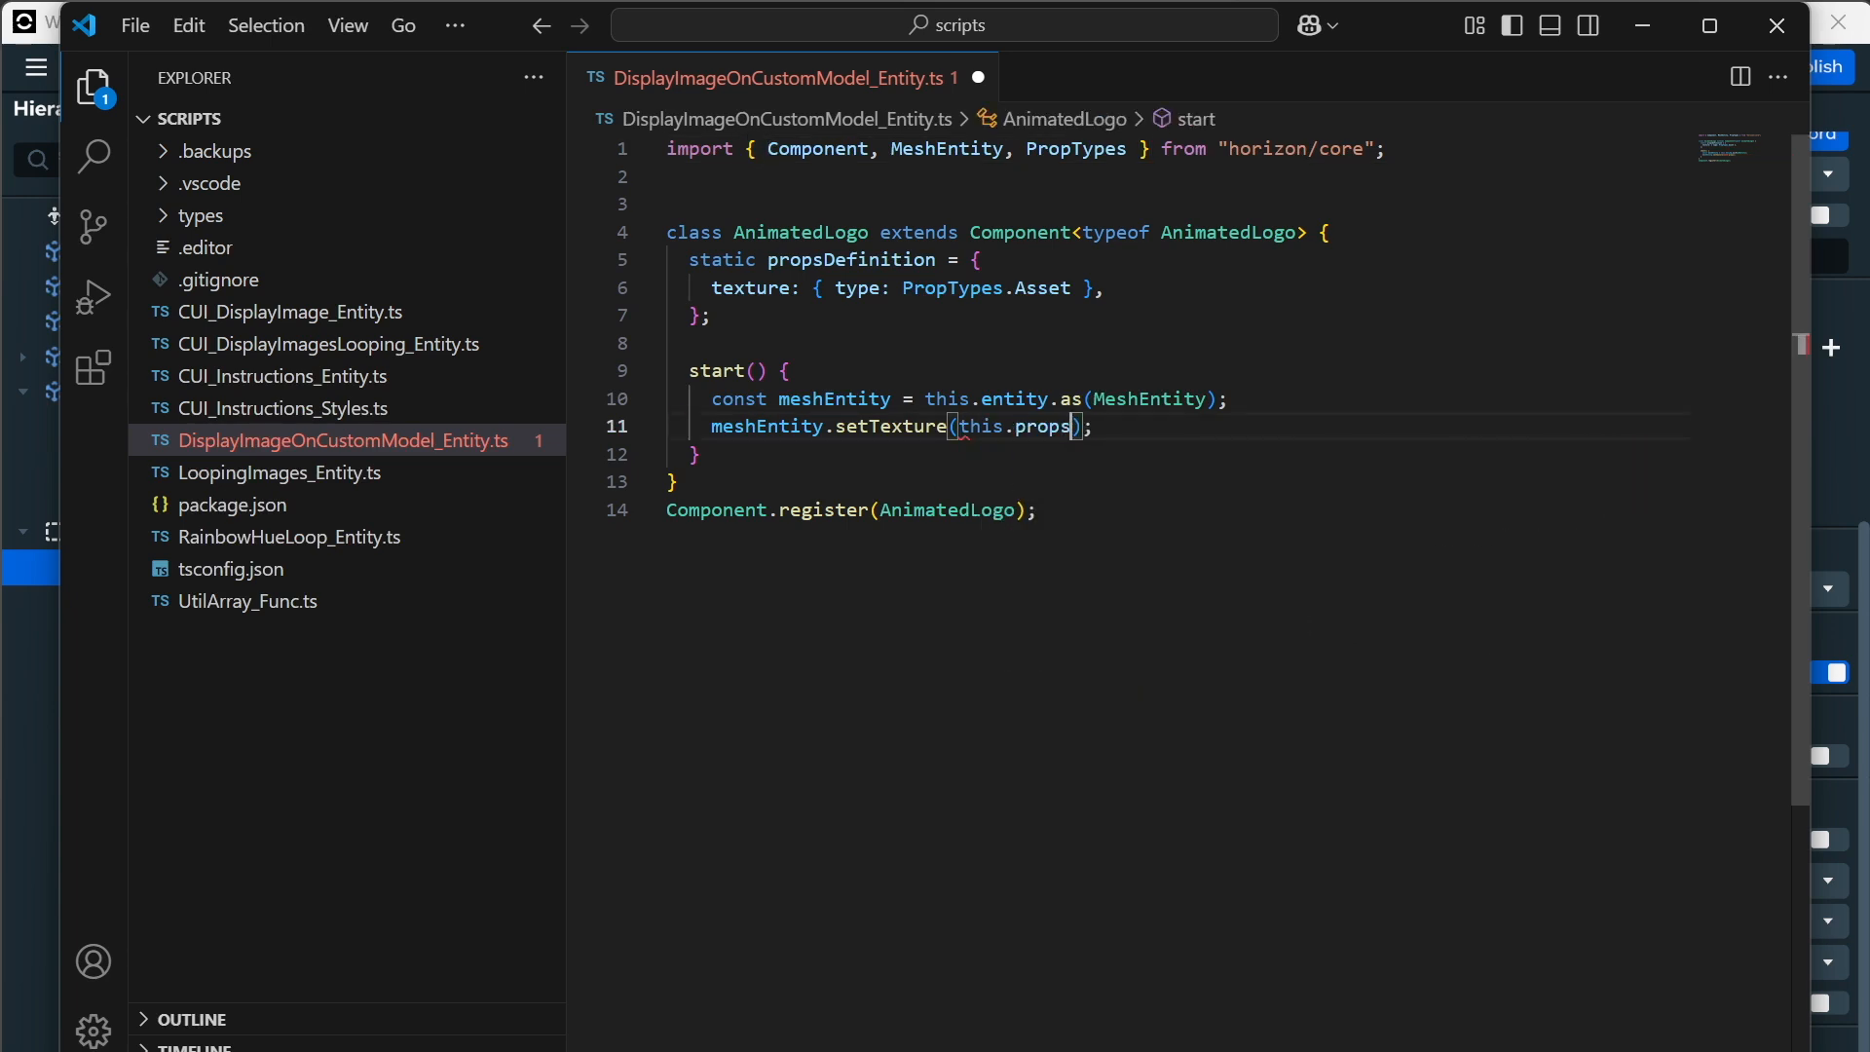
text(.texture.as)
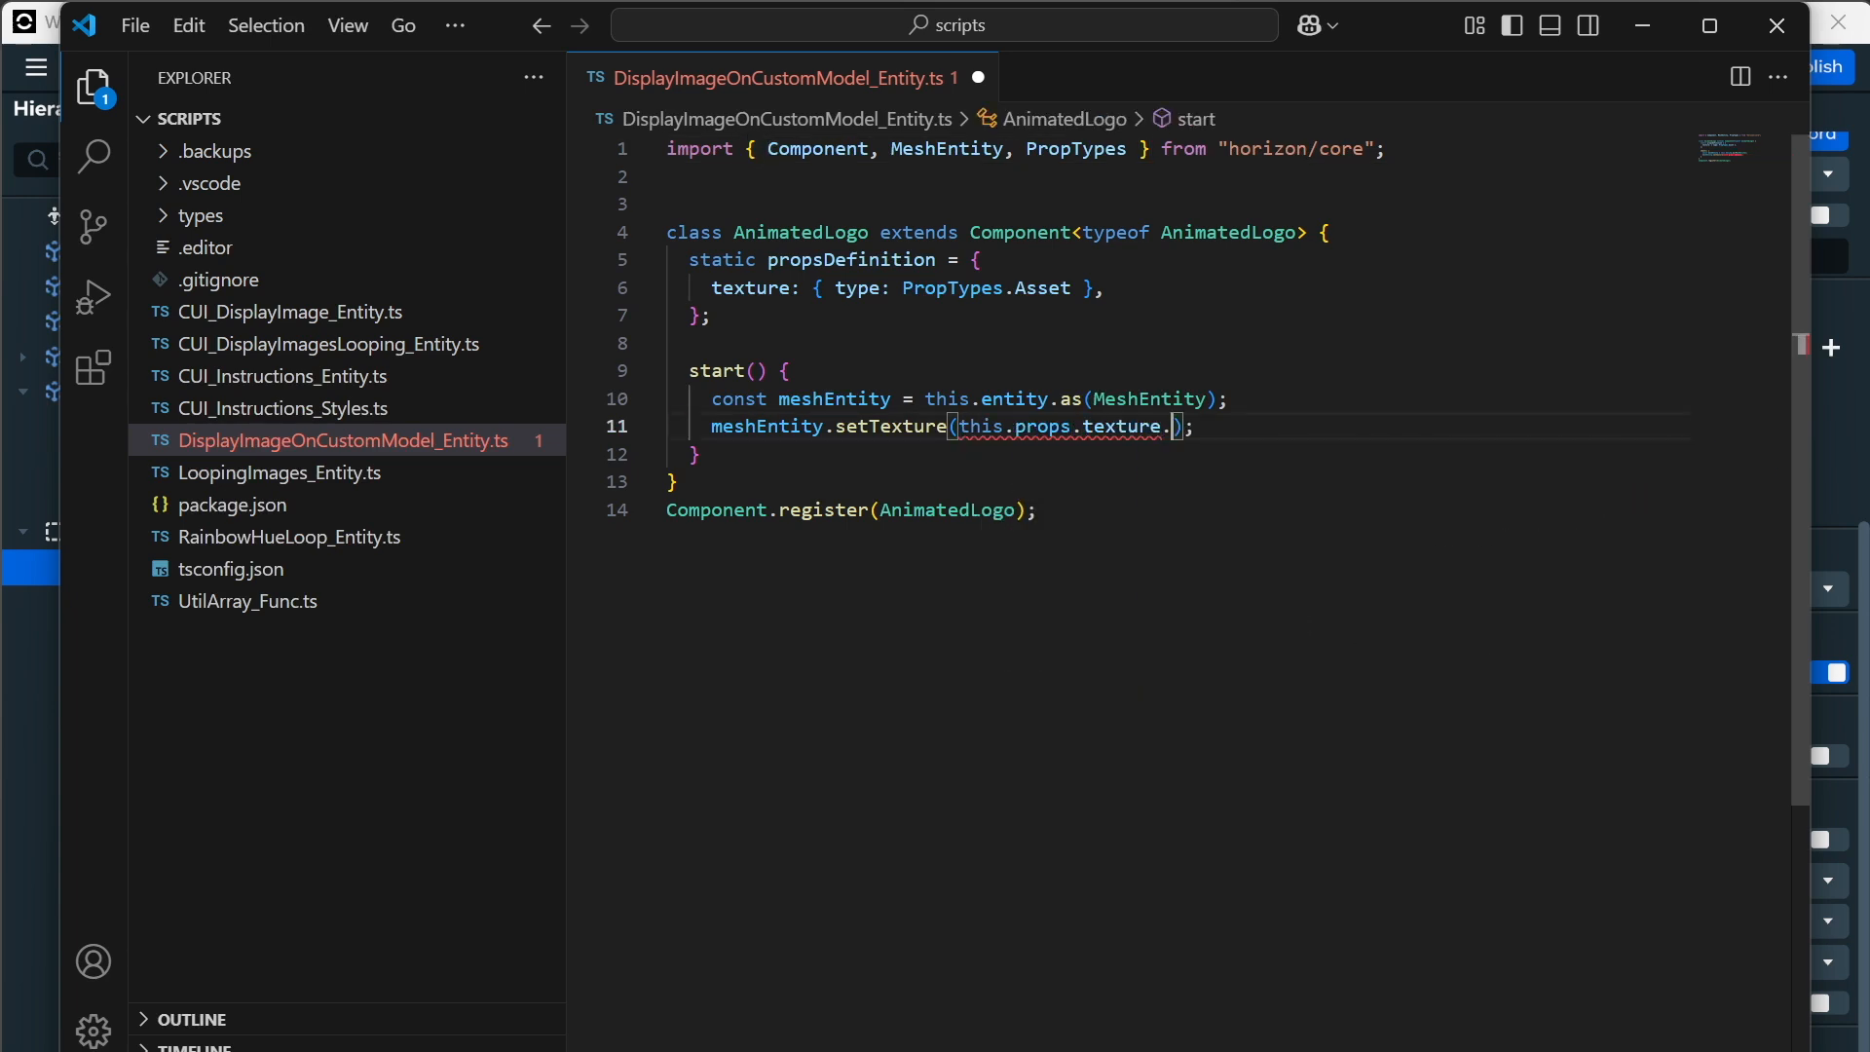
key(Tab)
text((Te)
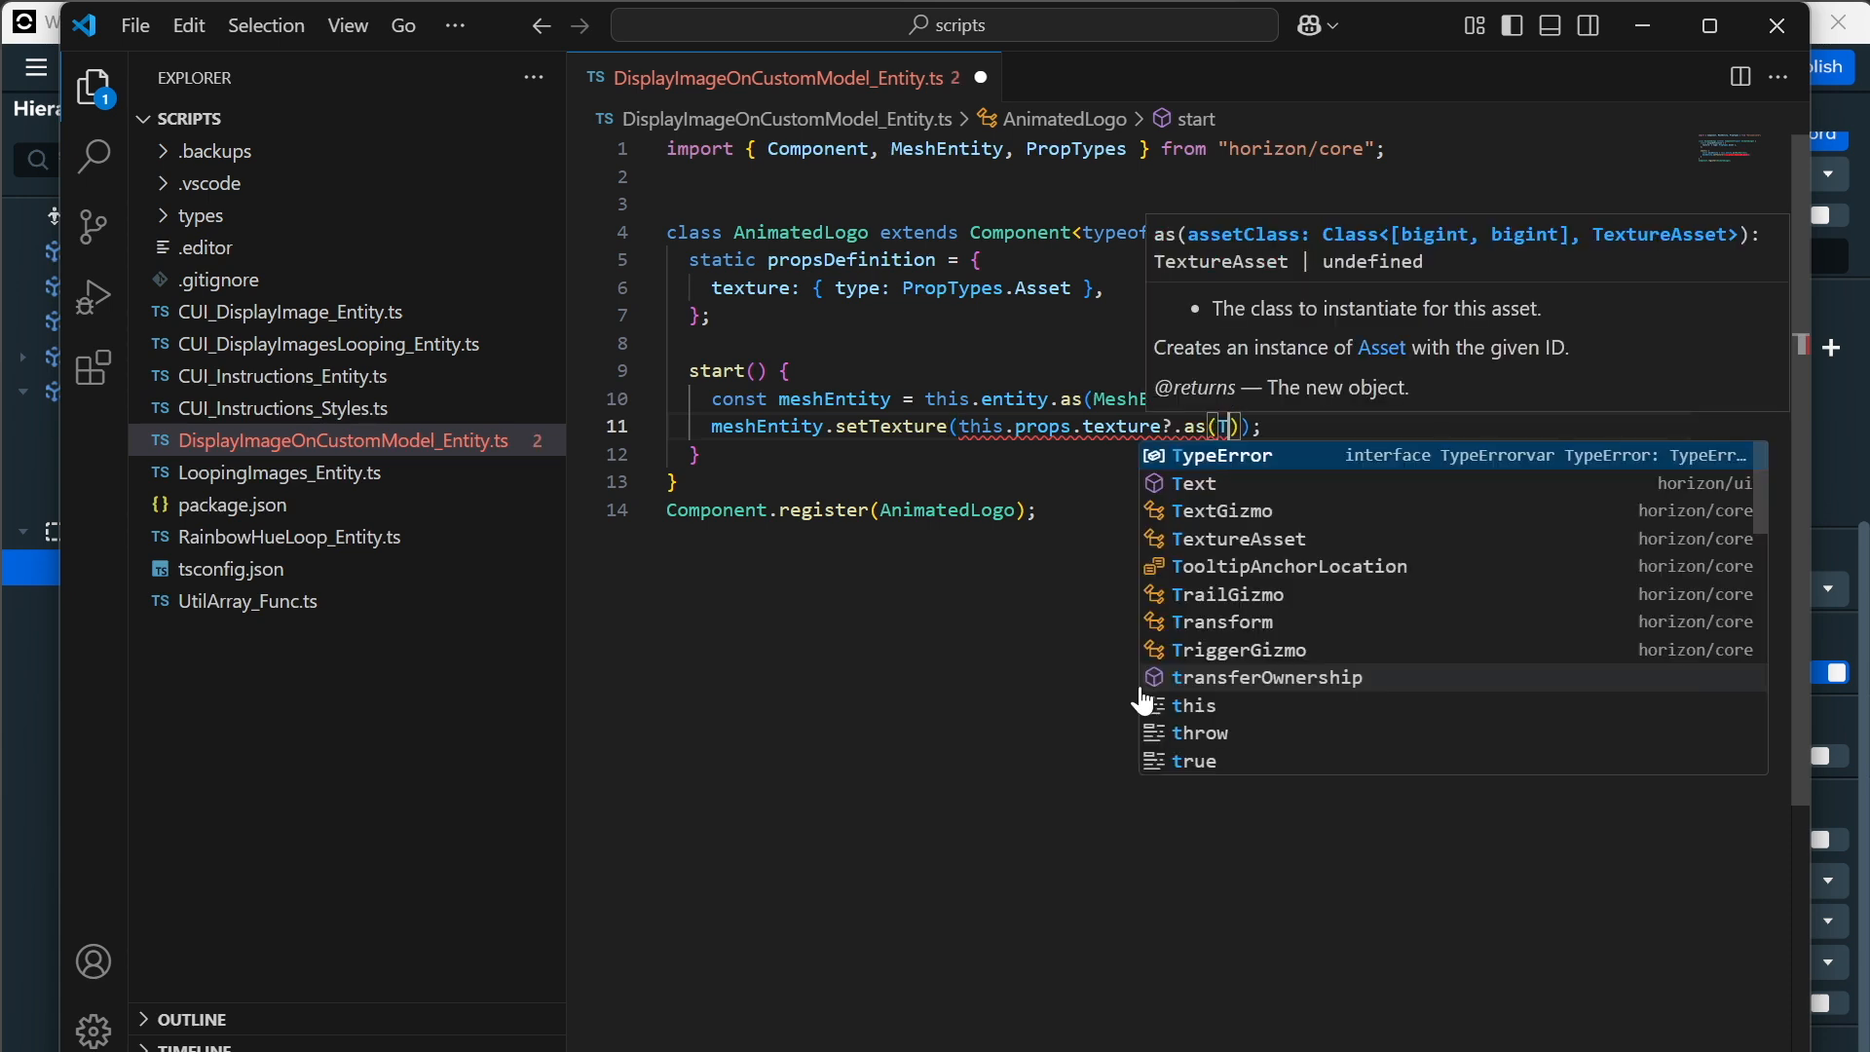
key(Down)
key(Down)
key(Return)
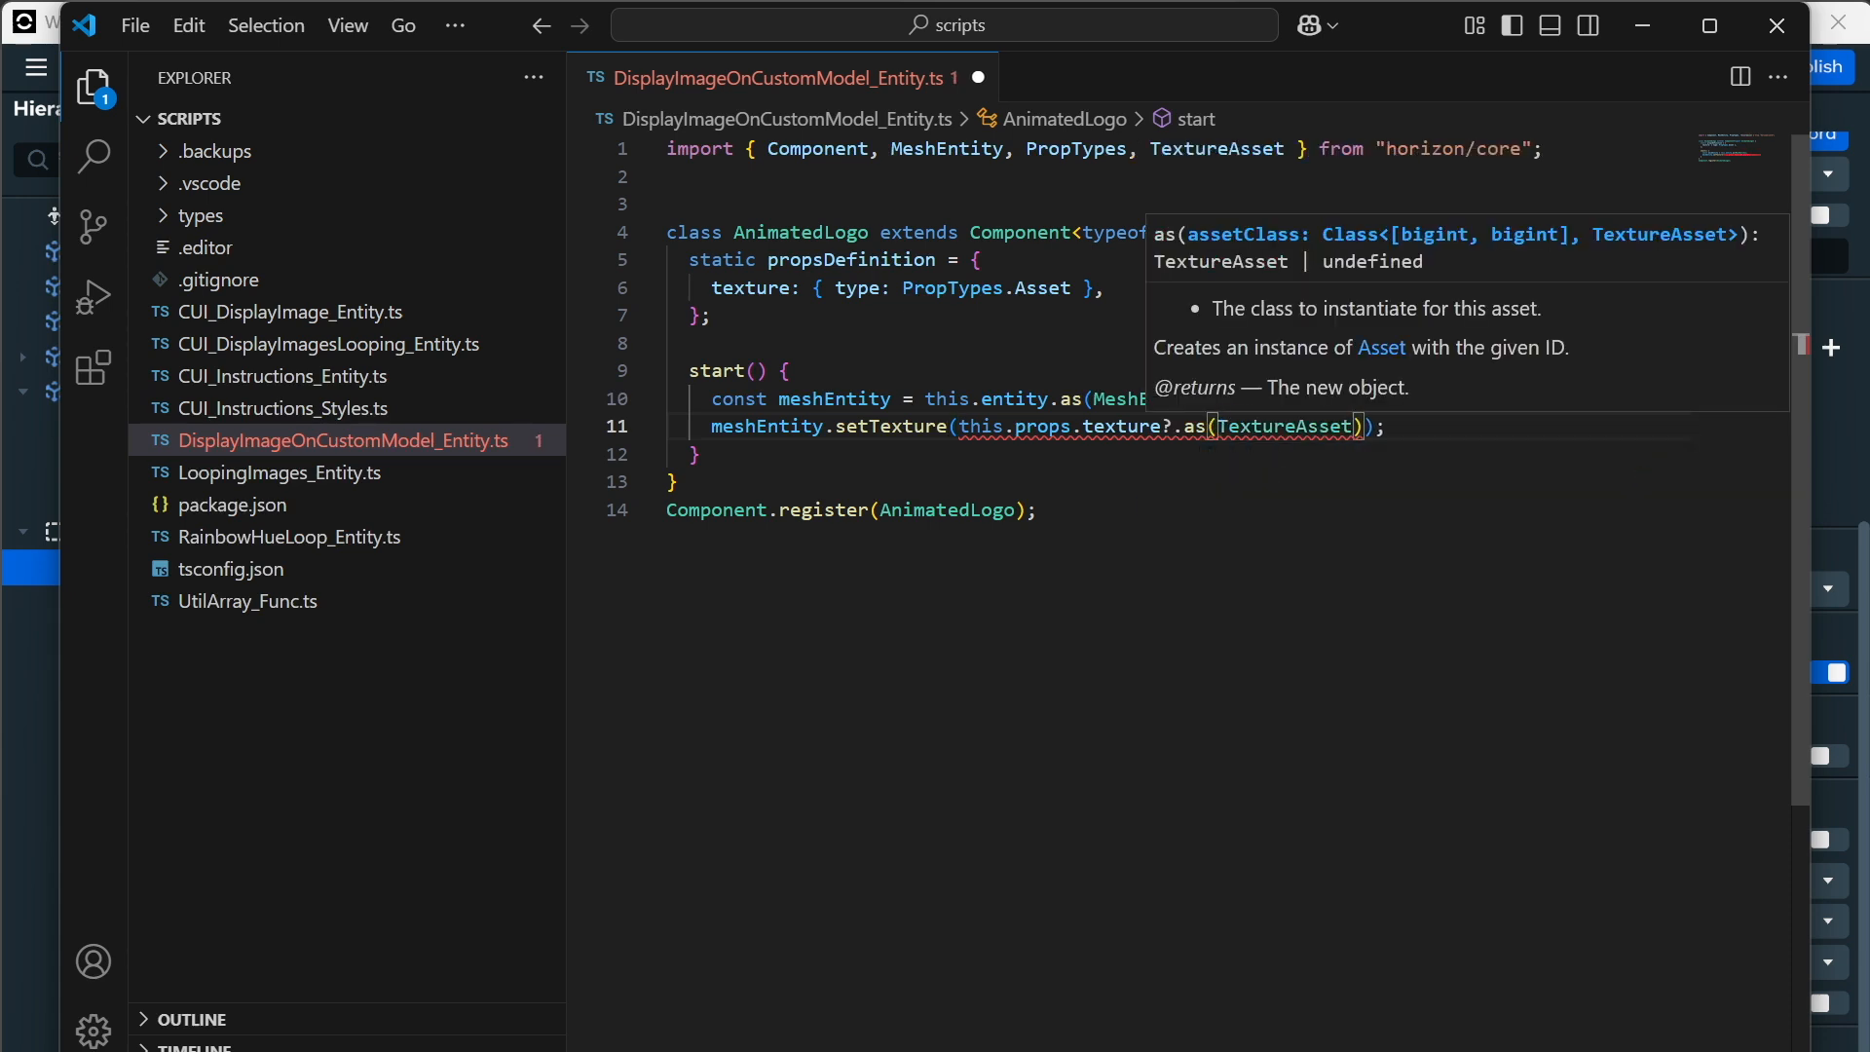
Replace the const meshEntity declaration in start() with an if (this.props.texture) { } block.
click(778, 426)
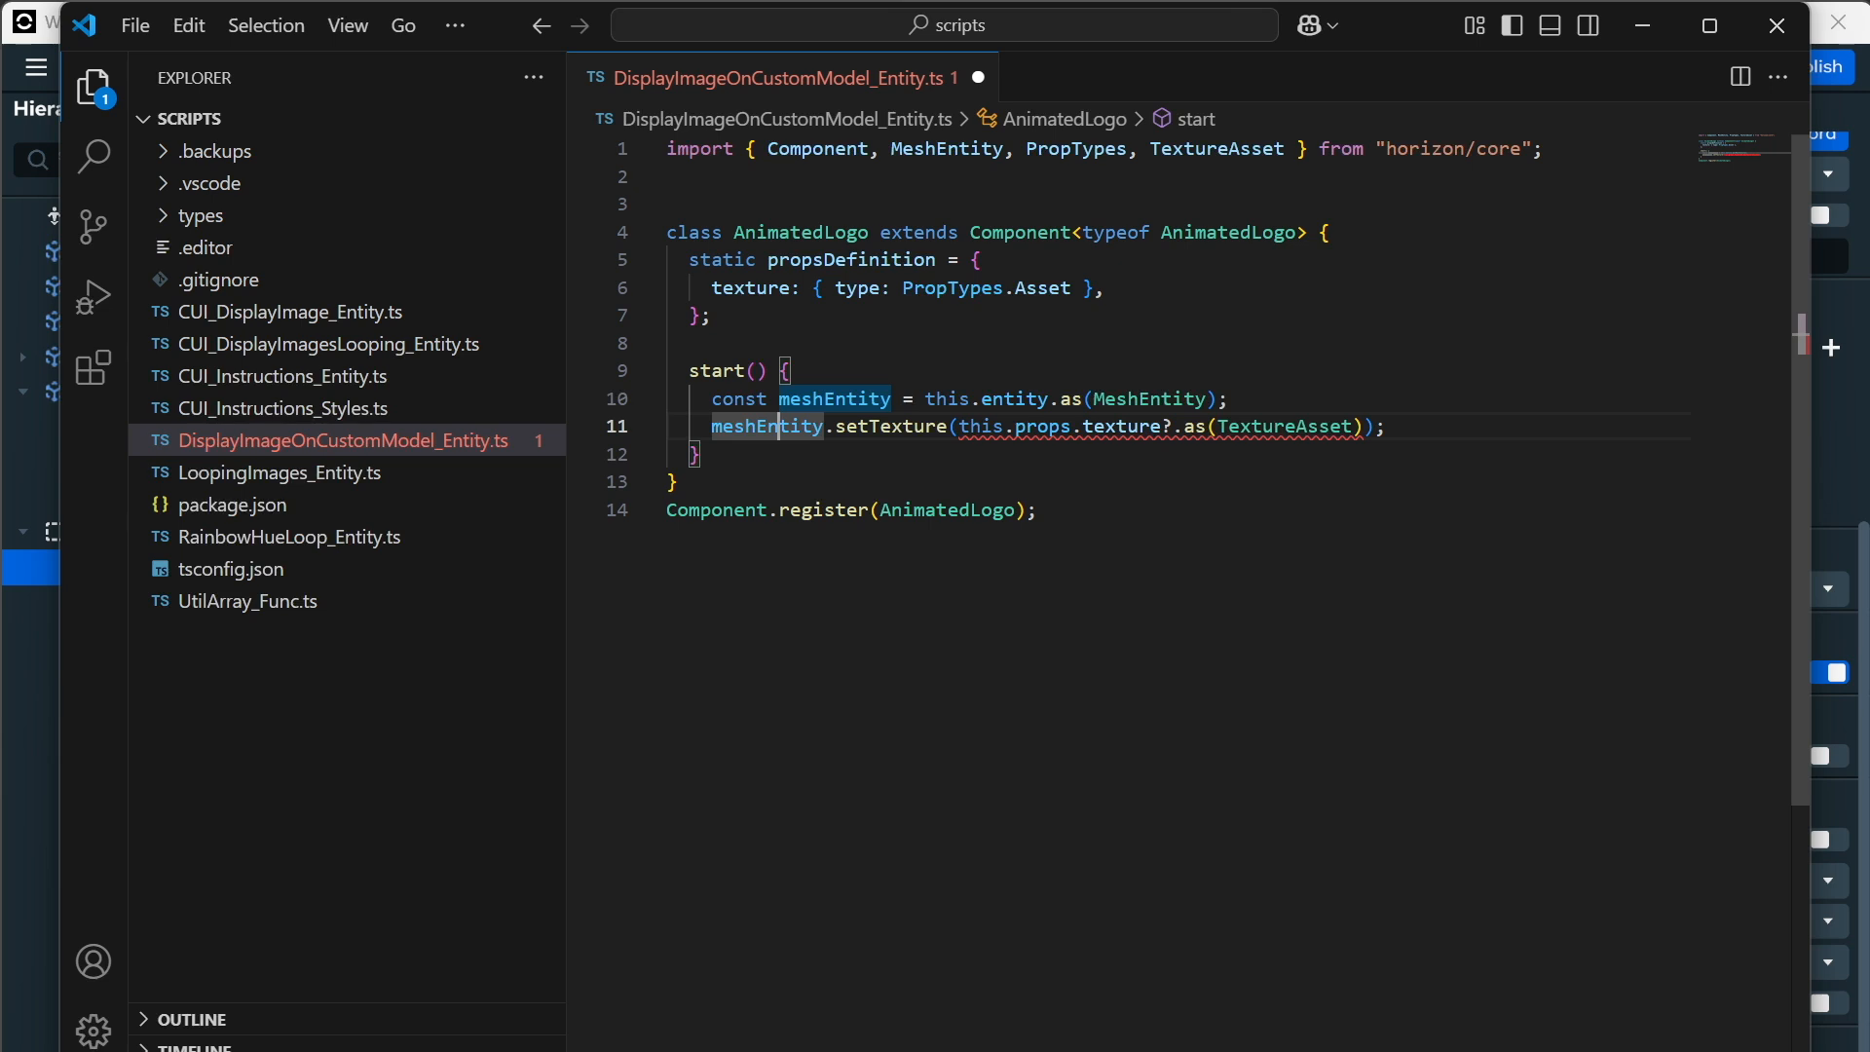
click(1229, 399)
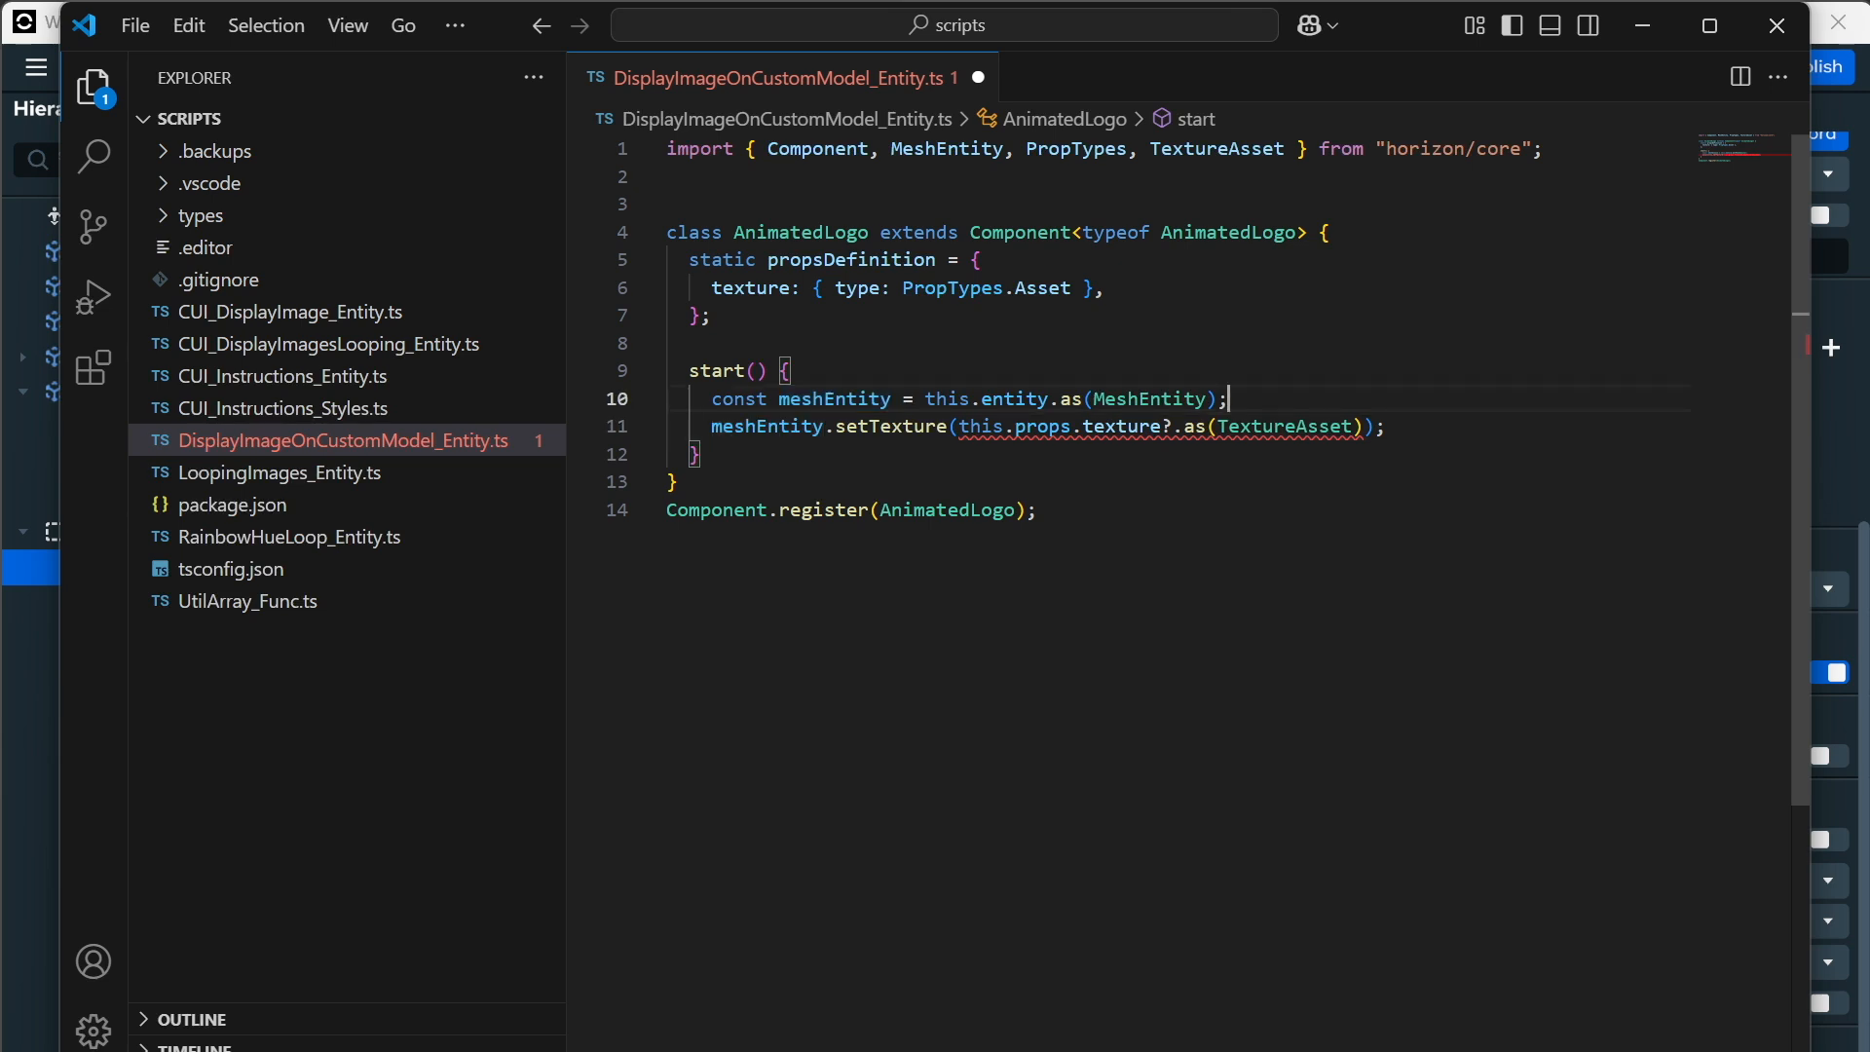
drag(1229, 399, 712, 400)
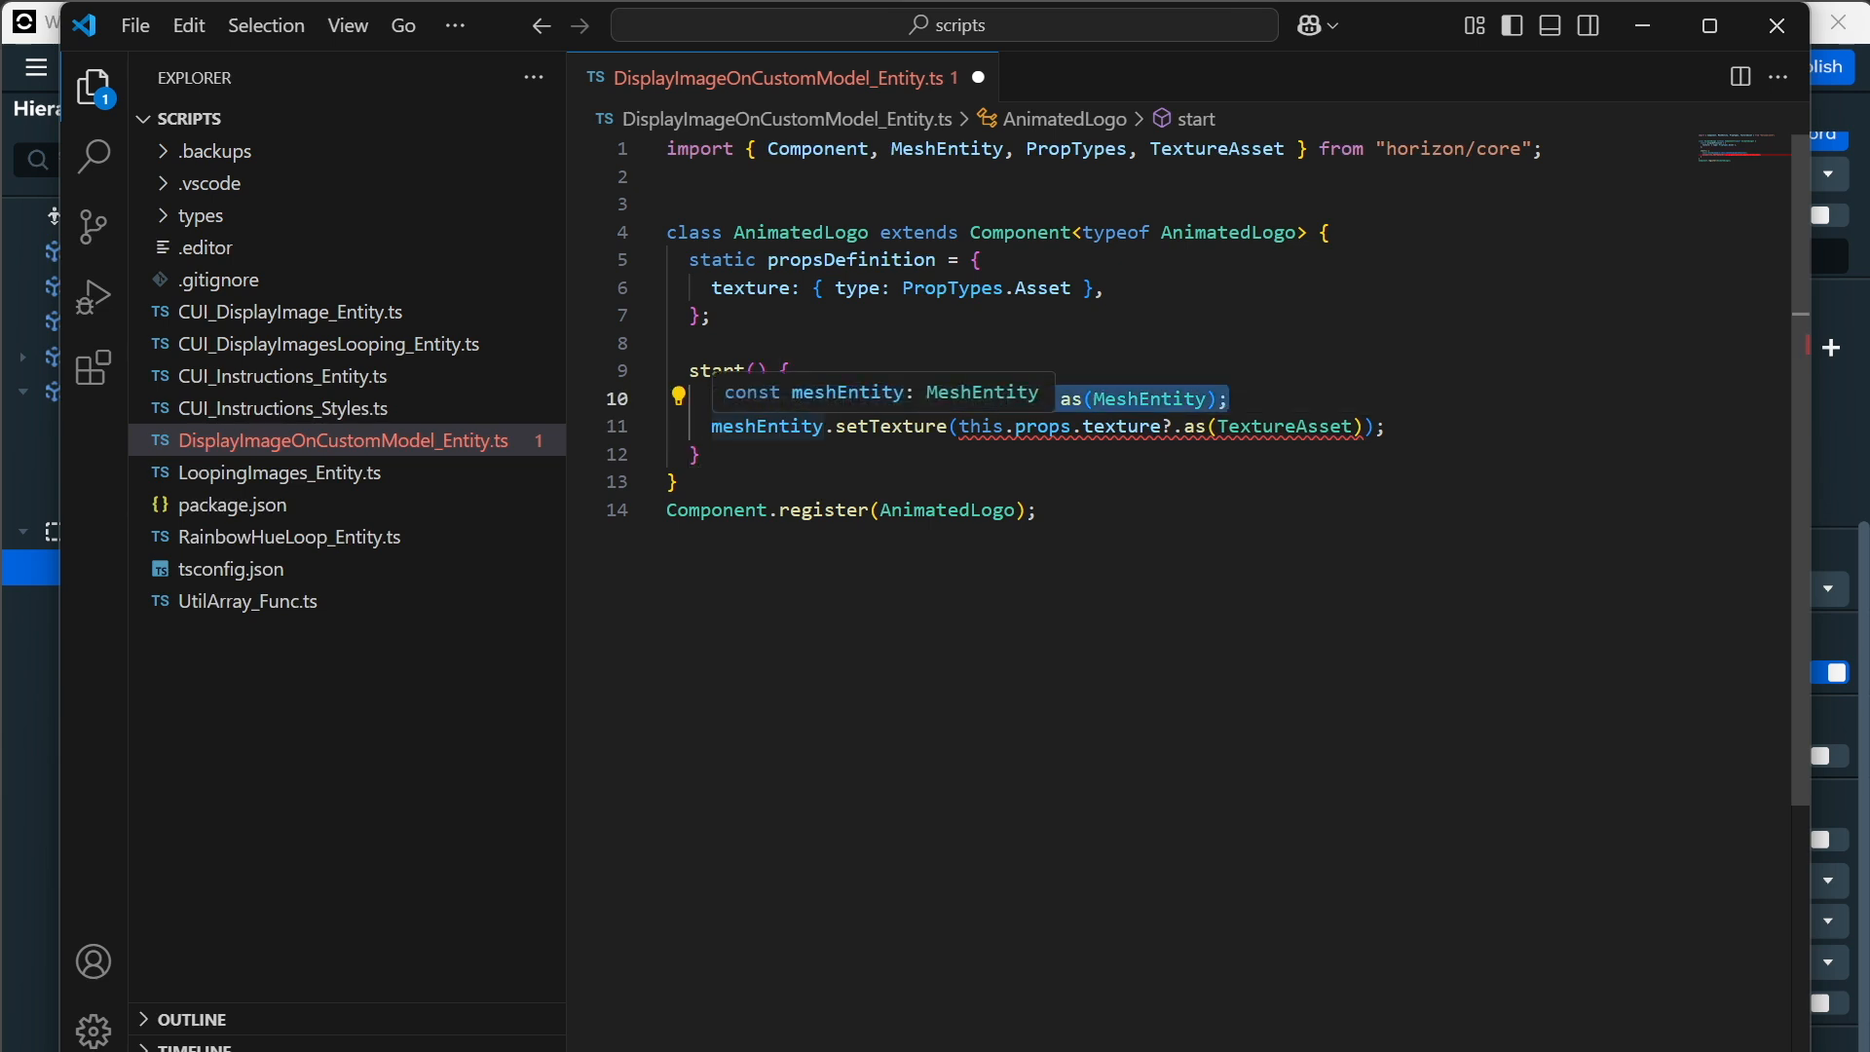
key(BackSpace)
text(if )
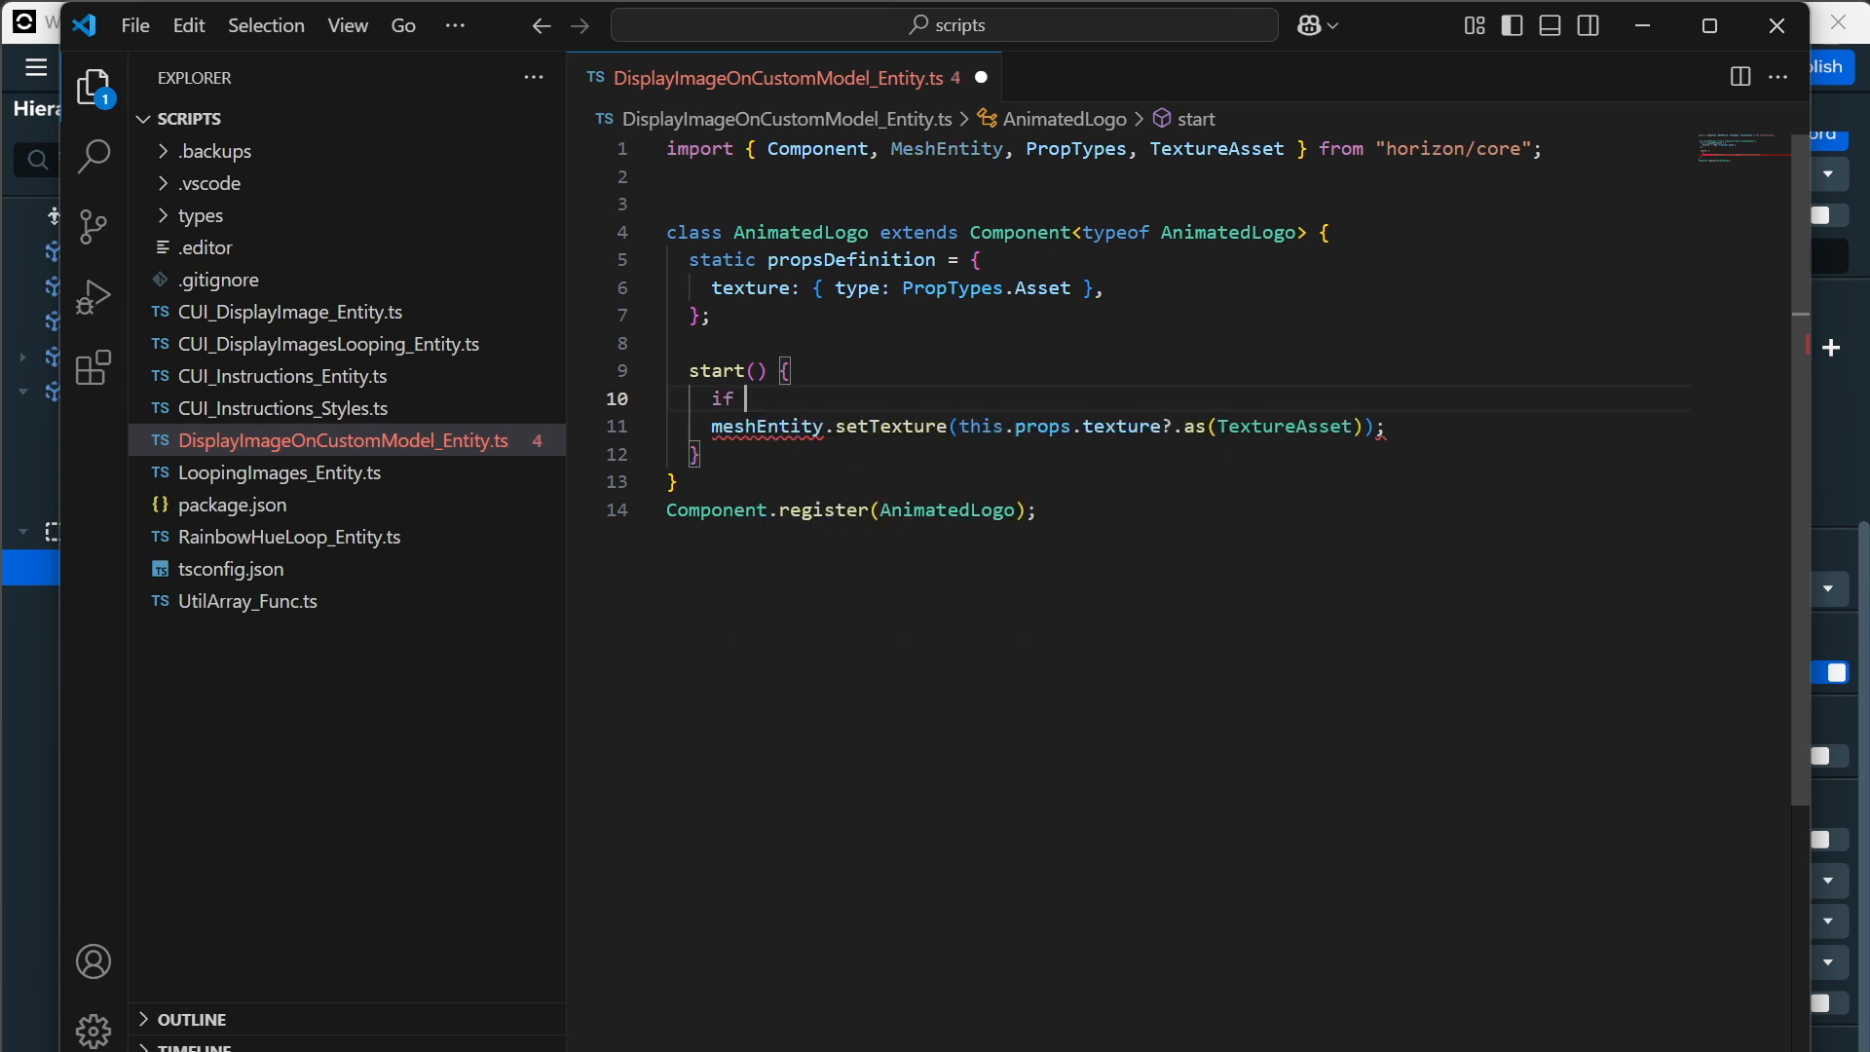
text(()
text(this.props.texture) {)
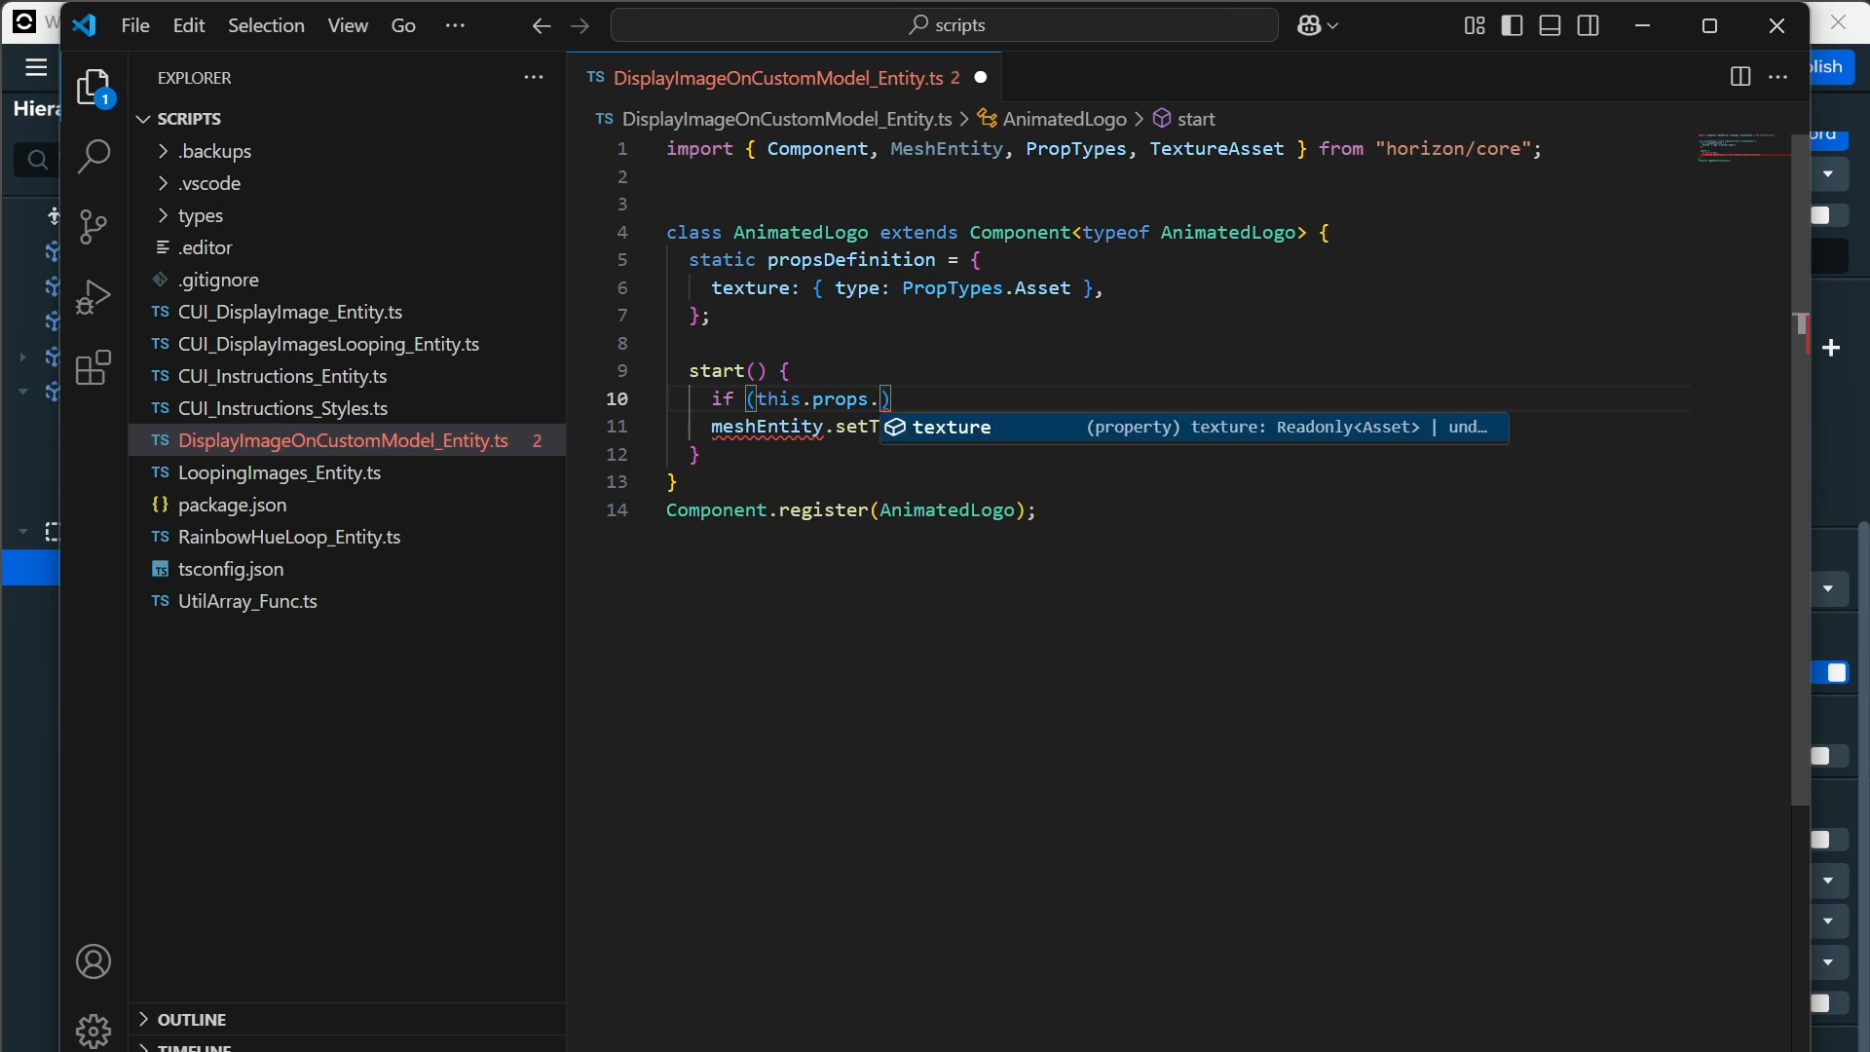
key(Tab)
text() {)
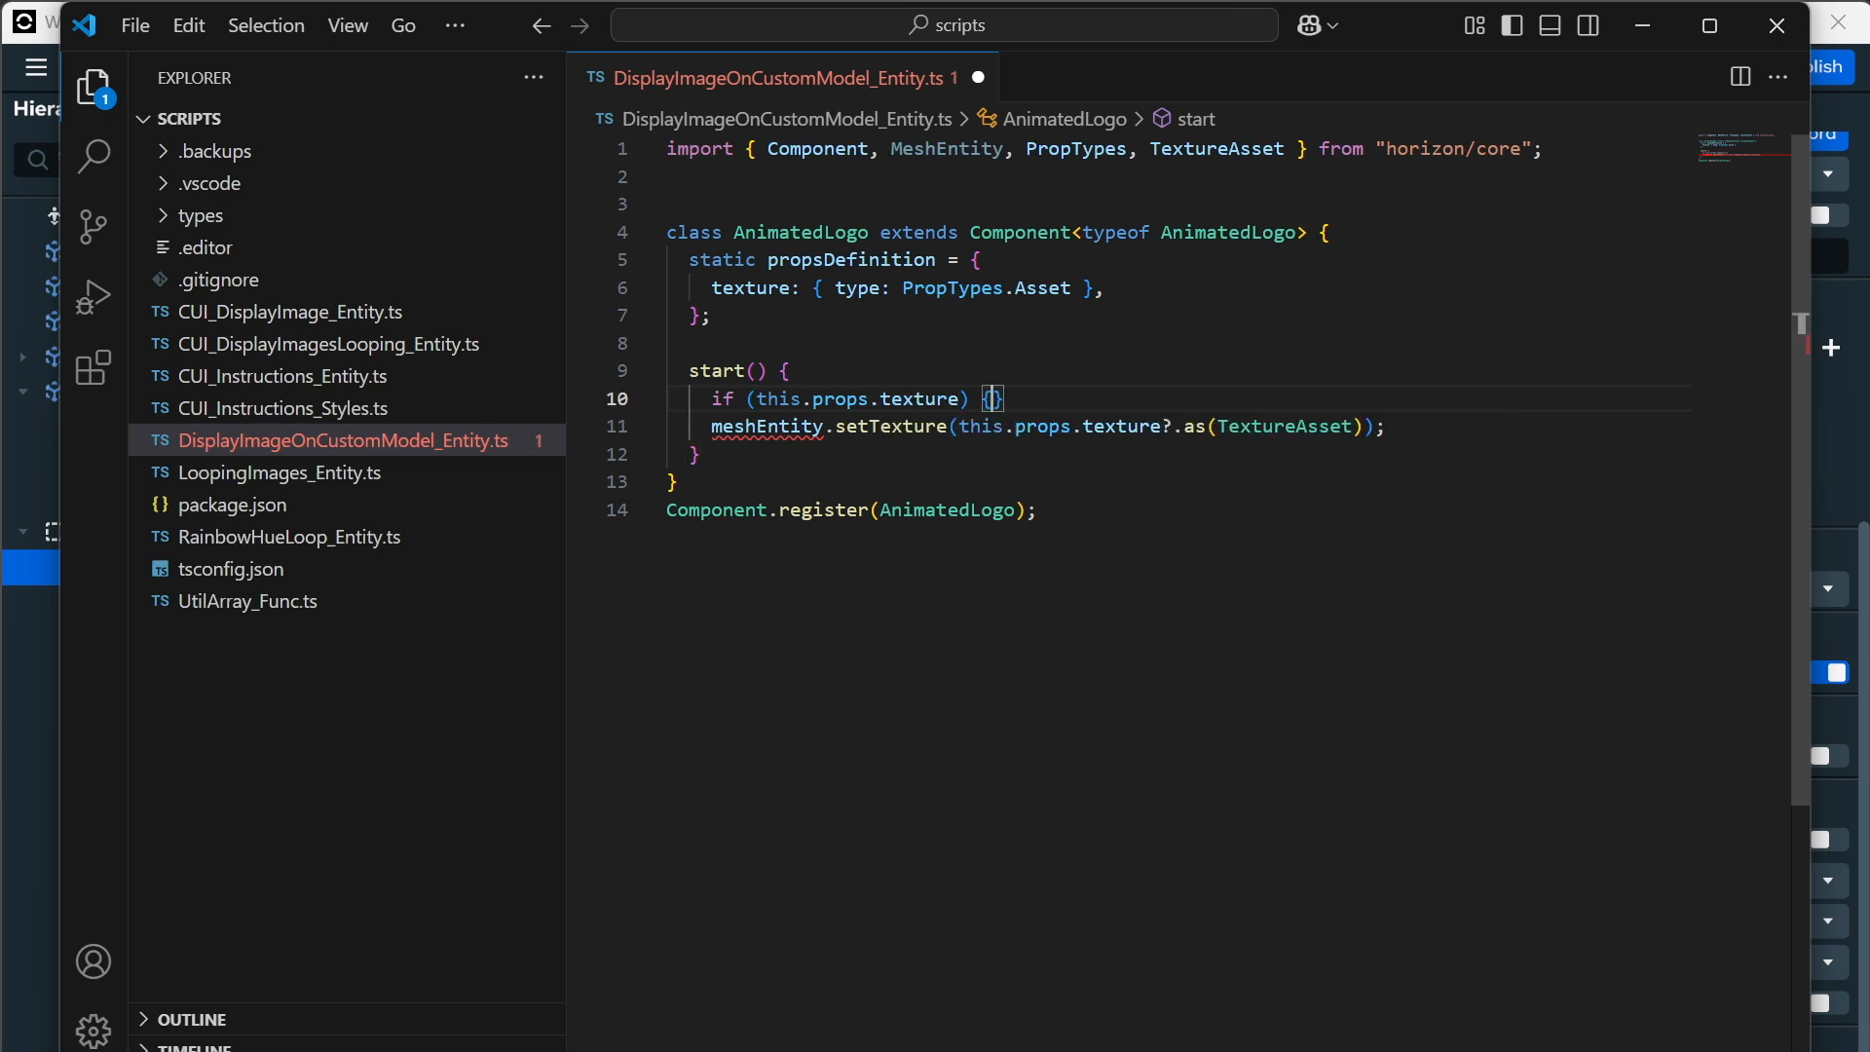
Move the meshEntity.setTexture line inside the if block and remove the leftover empty line.
key(Return)
key(Down)
key(Down)
key(alt+Up)
key(alt+Up)
key(Down)
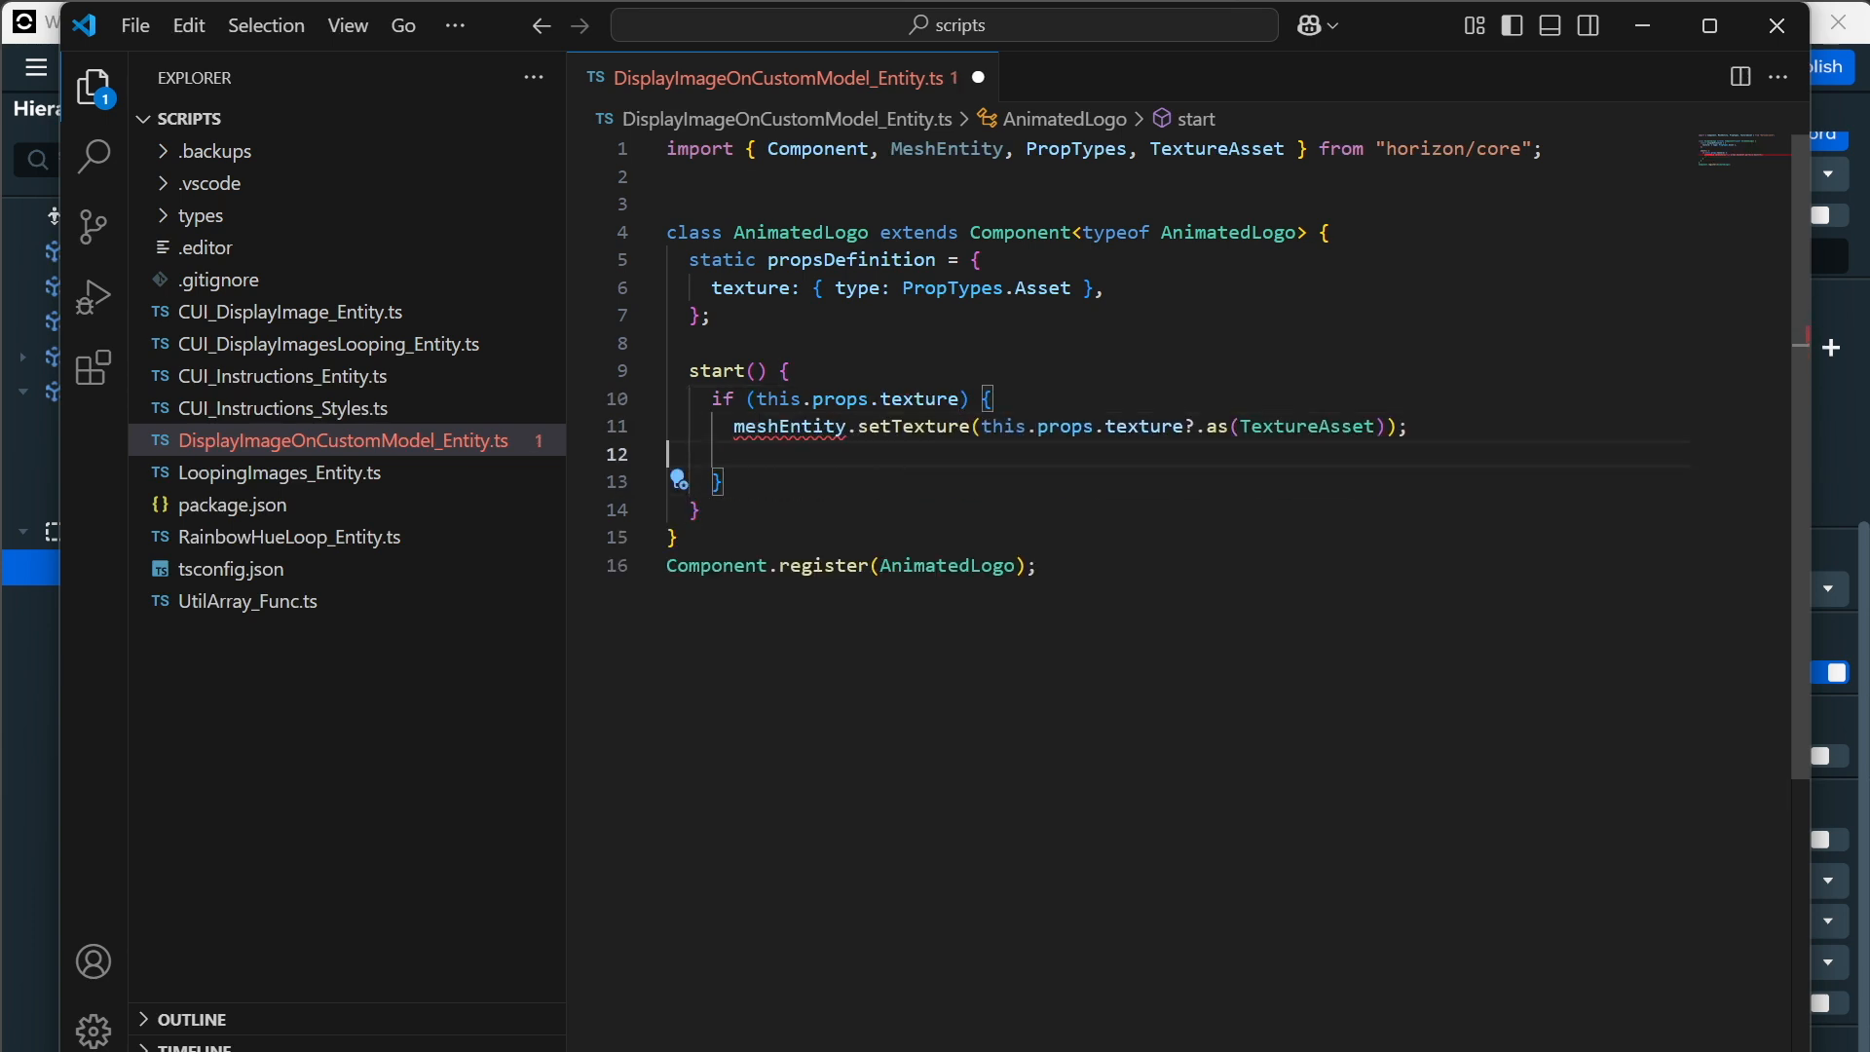
key(BackSpace)
Replace meshEntity in the setTexture call with this.entity.as(MeshEntity) and save the script.
key(Home)
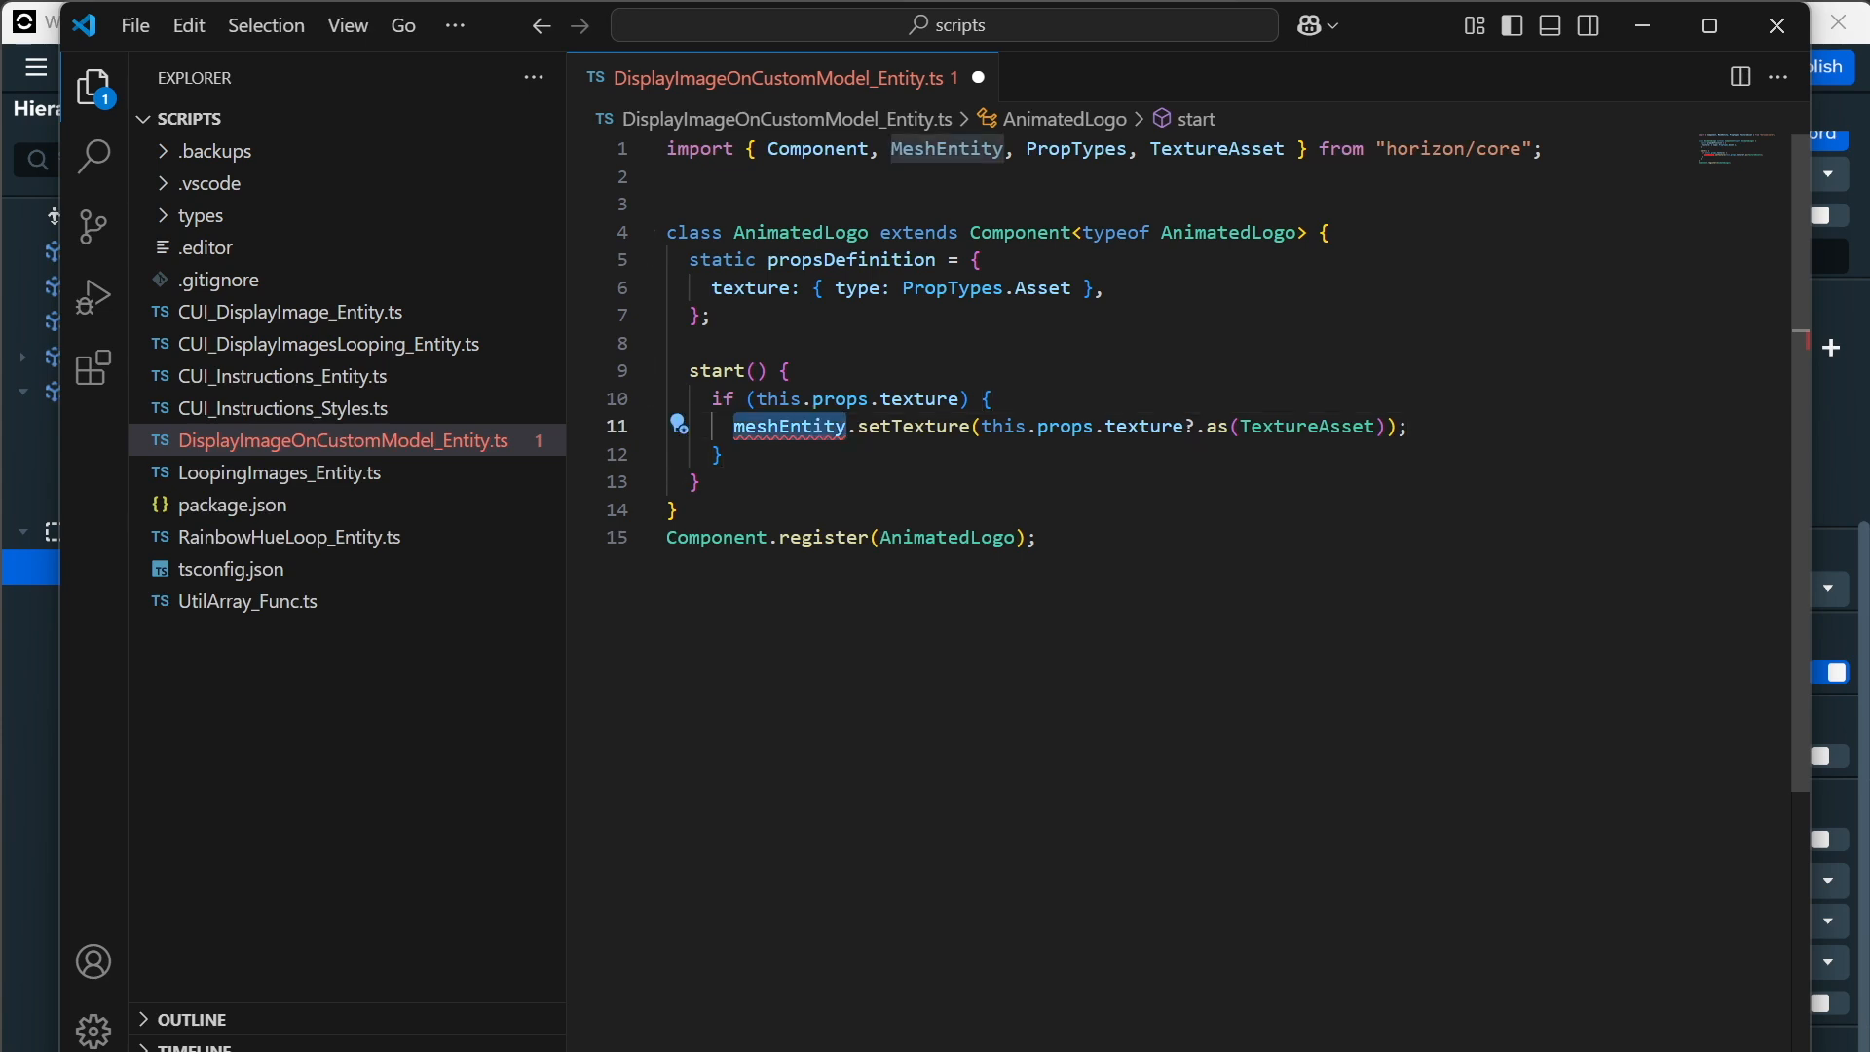
text(this.entity.)
key(Tab)
text((M)
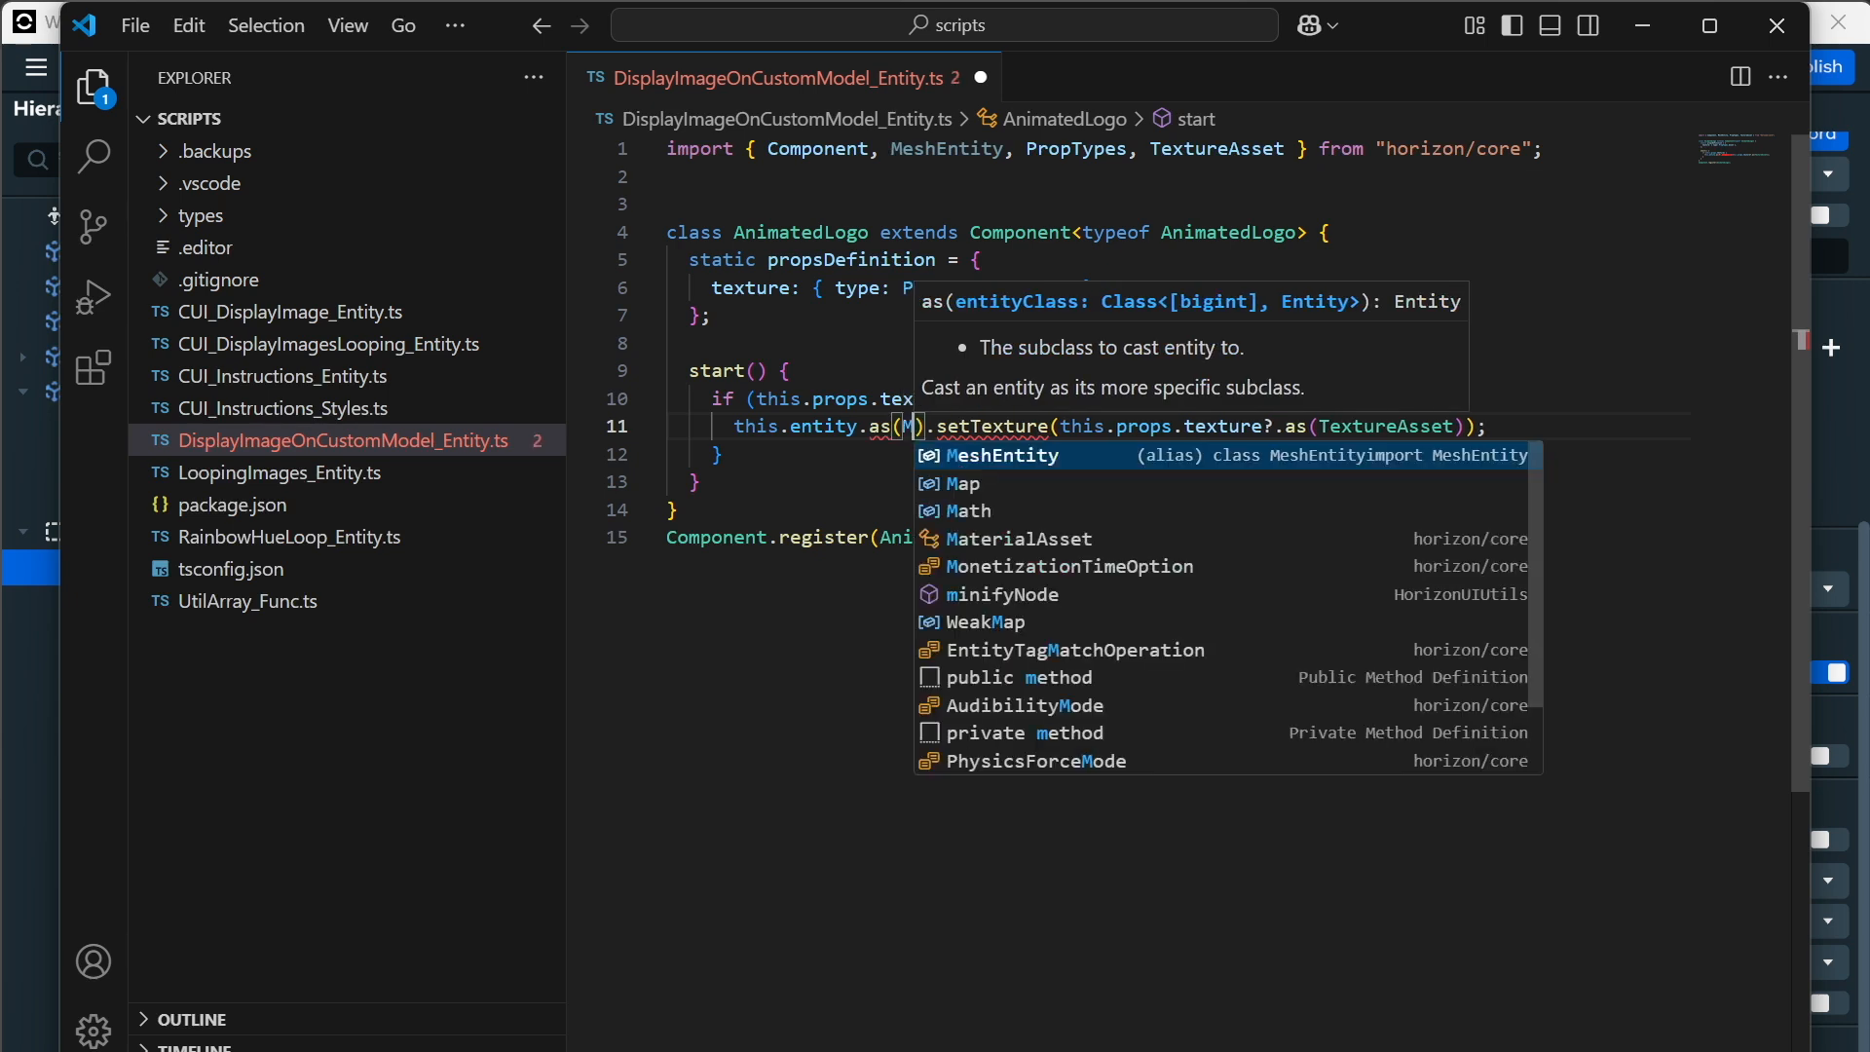
key(Tab)
click(701, 482)
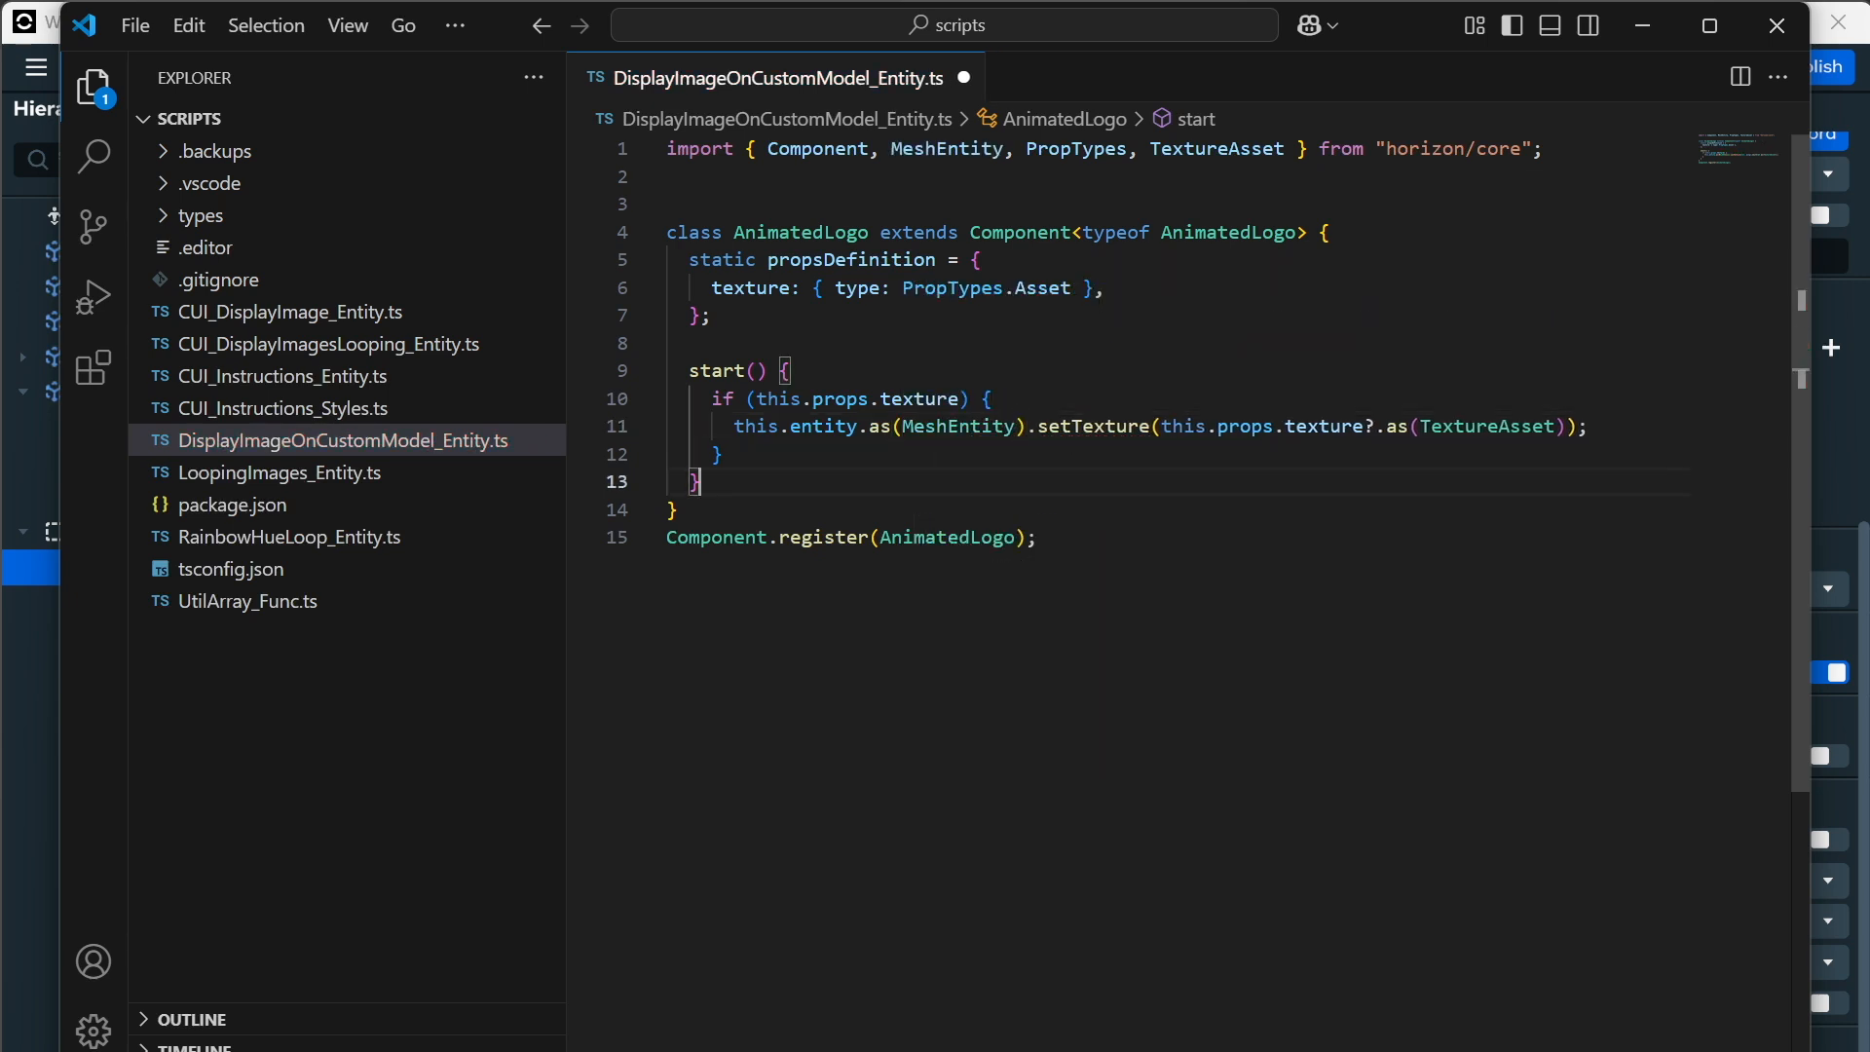
key(ctrl+s)
Remove the optional-chaining question mark after this.props.texture, save the script and close the code editor.
click(1375, 427)
key(BackSpace)
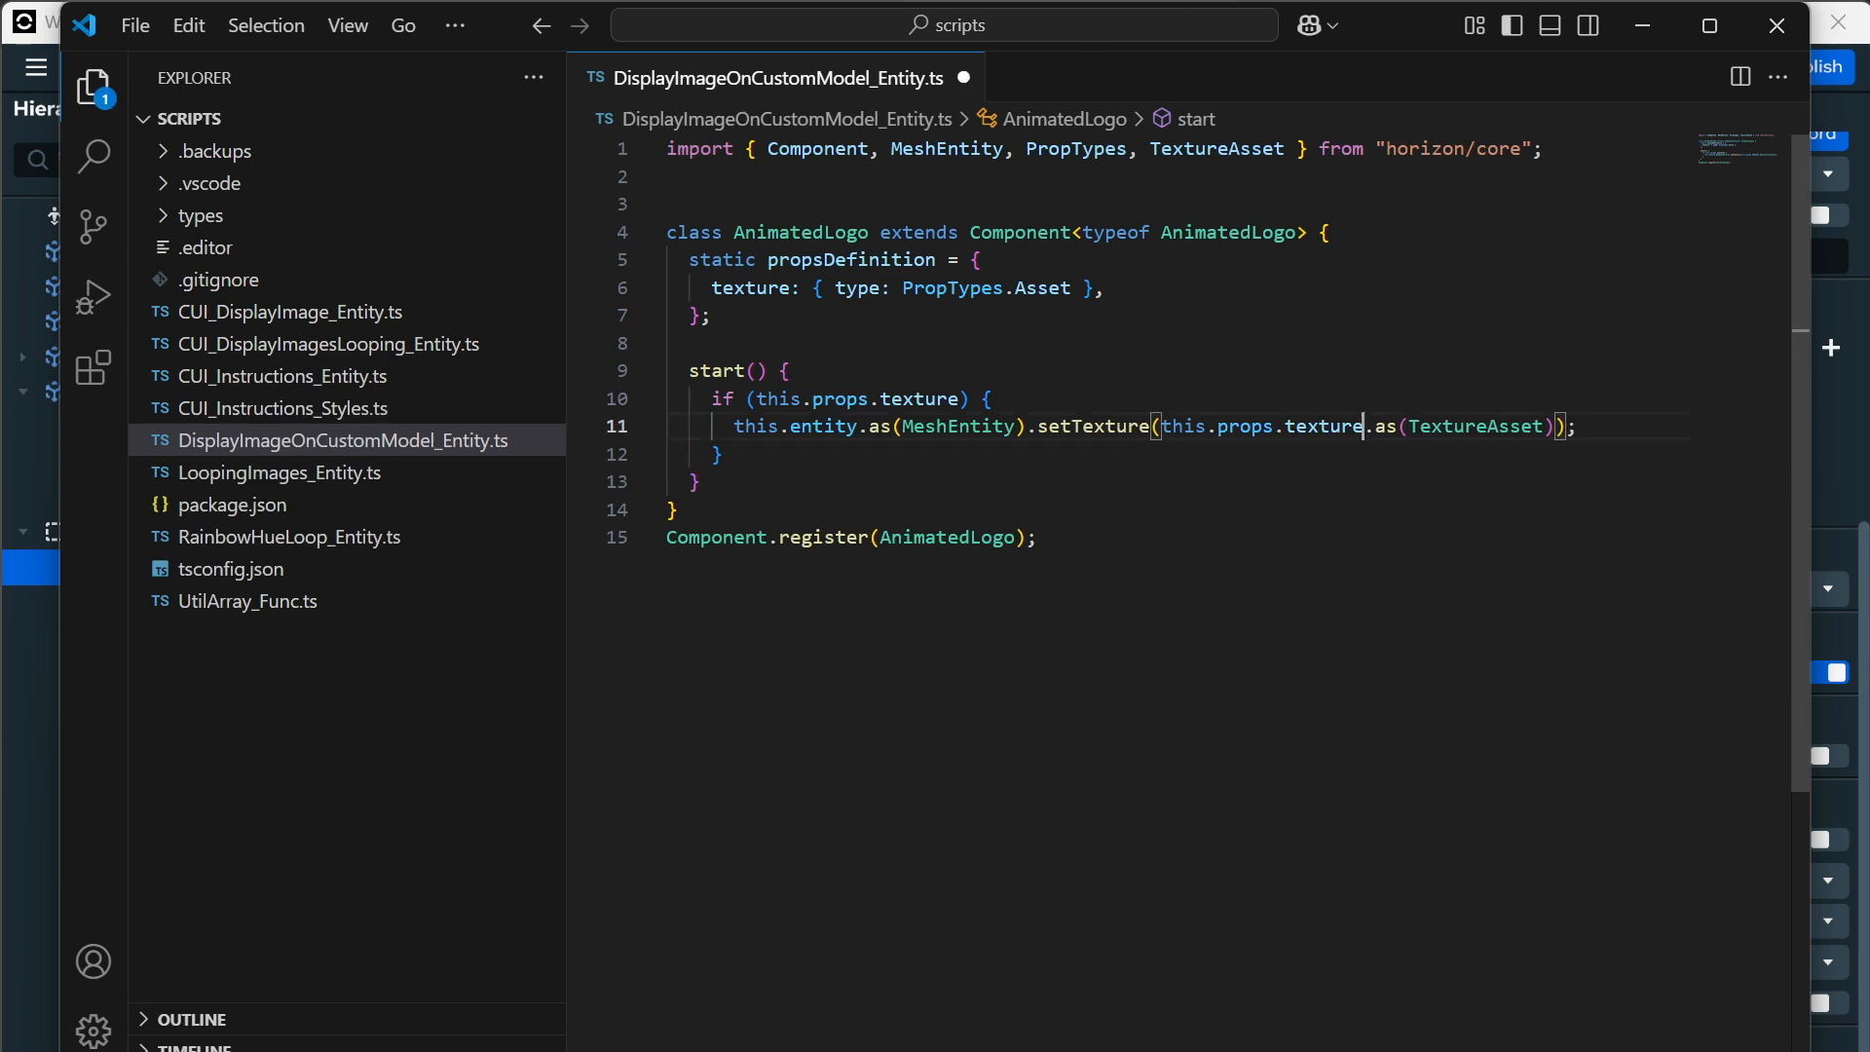
key(ctrl+s)
click(1779, 25)
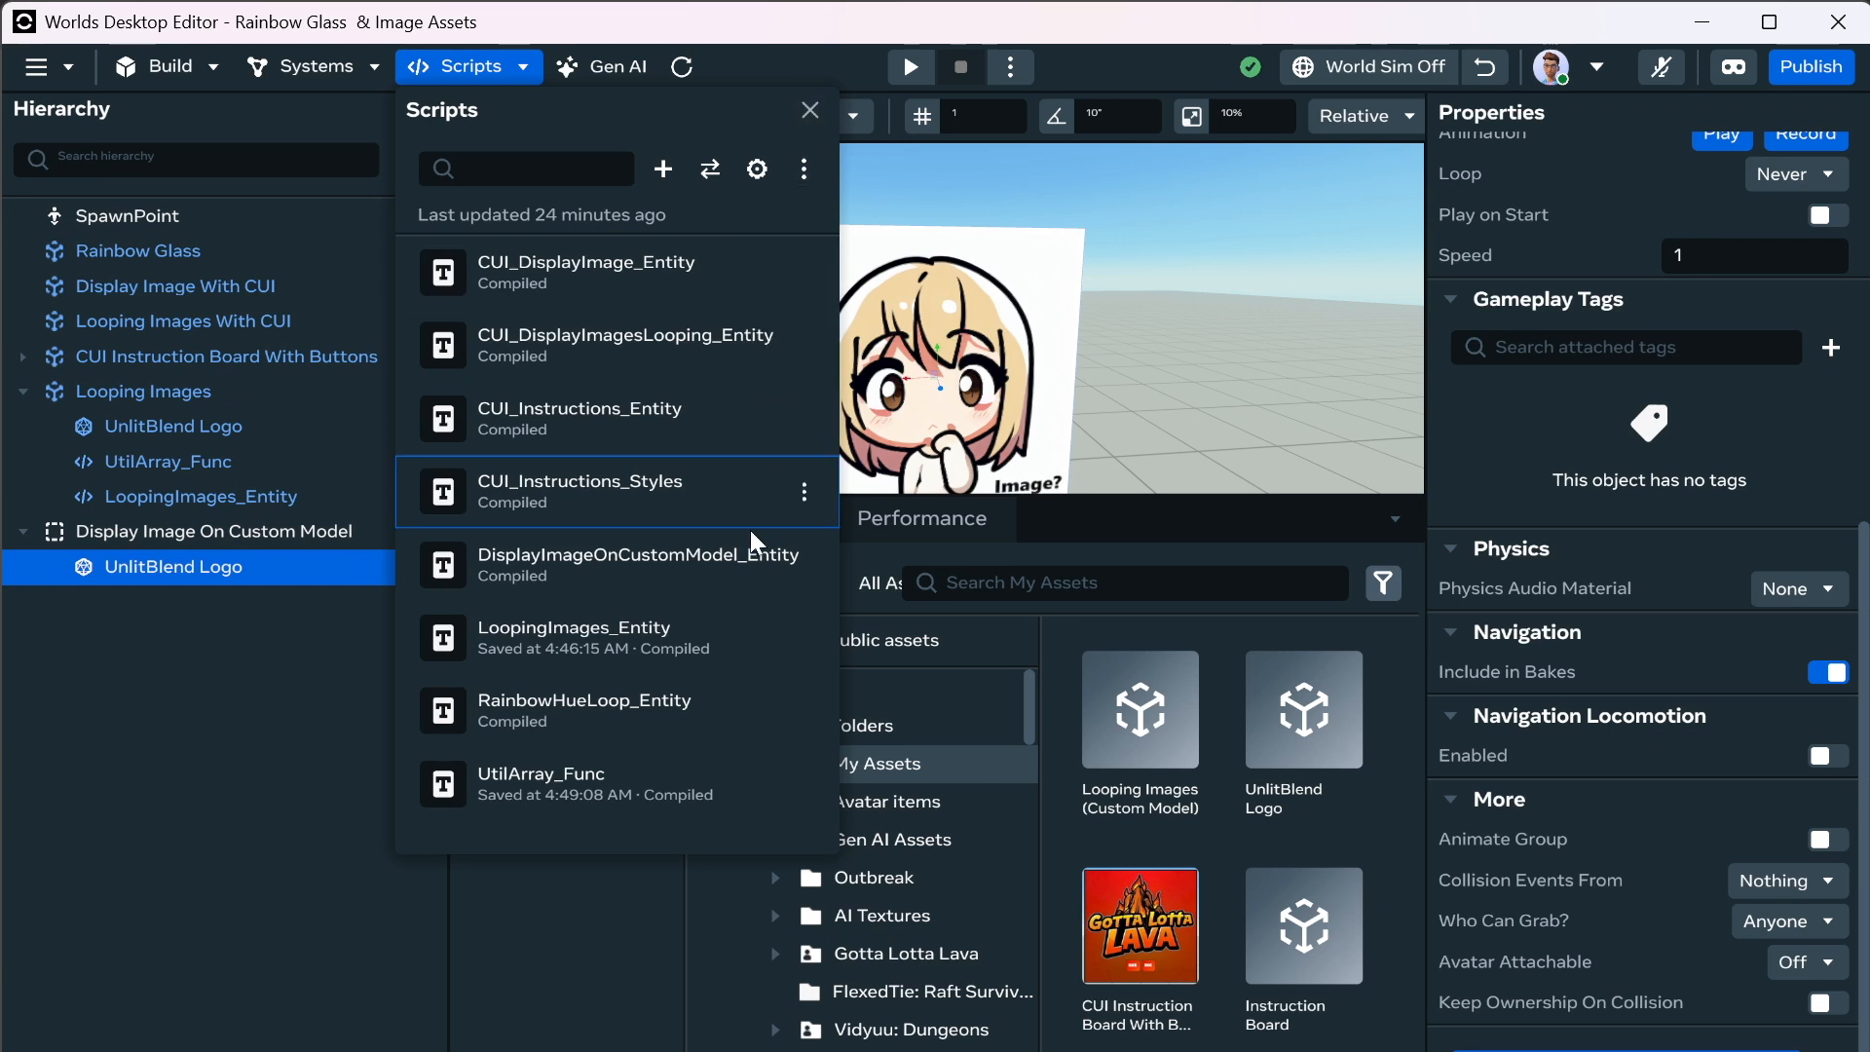
Spawn a new gizmo for the DisplayImageOnCustomModel_Entity script and move it up against the image model.
click(802, 567)
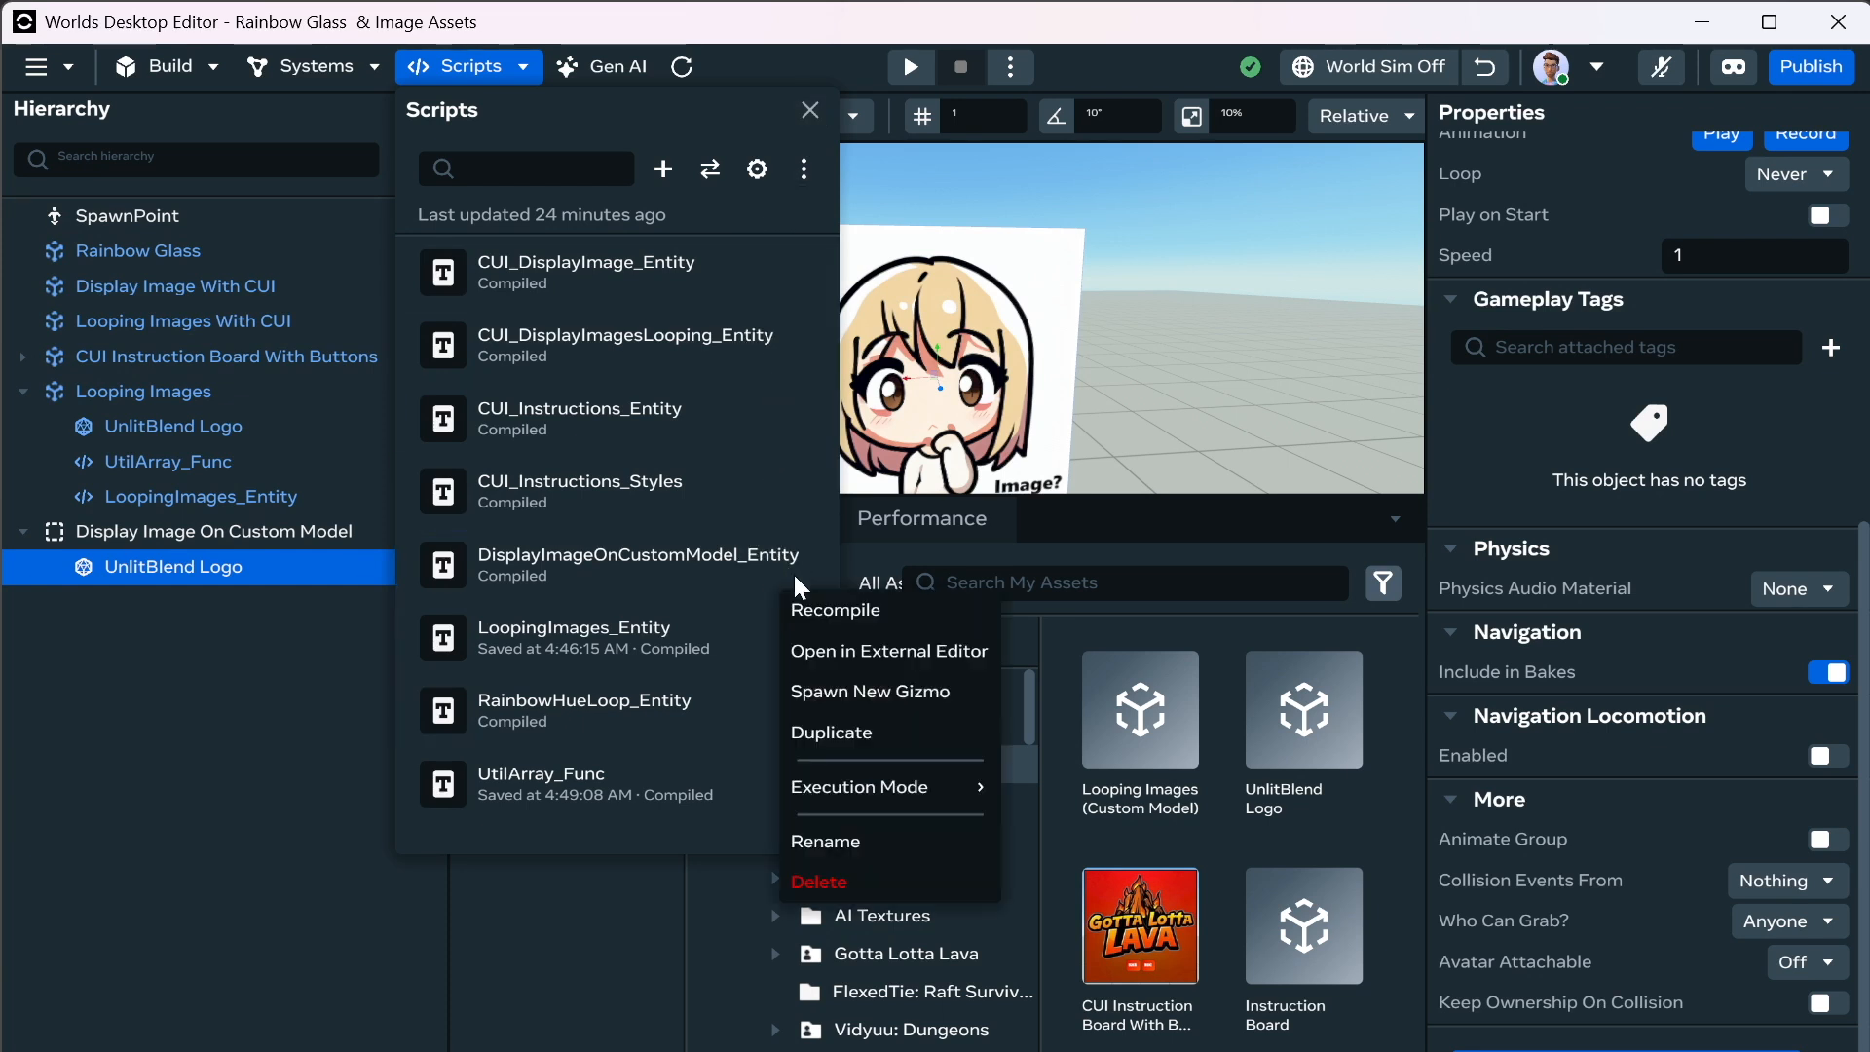
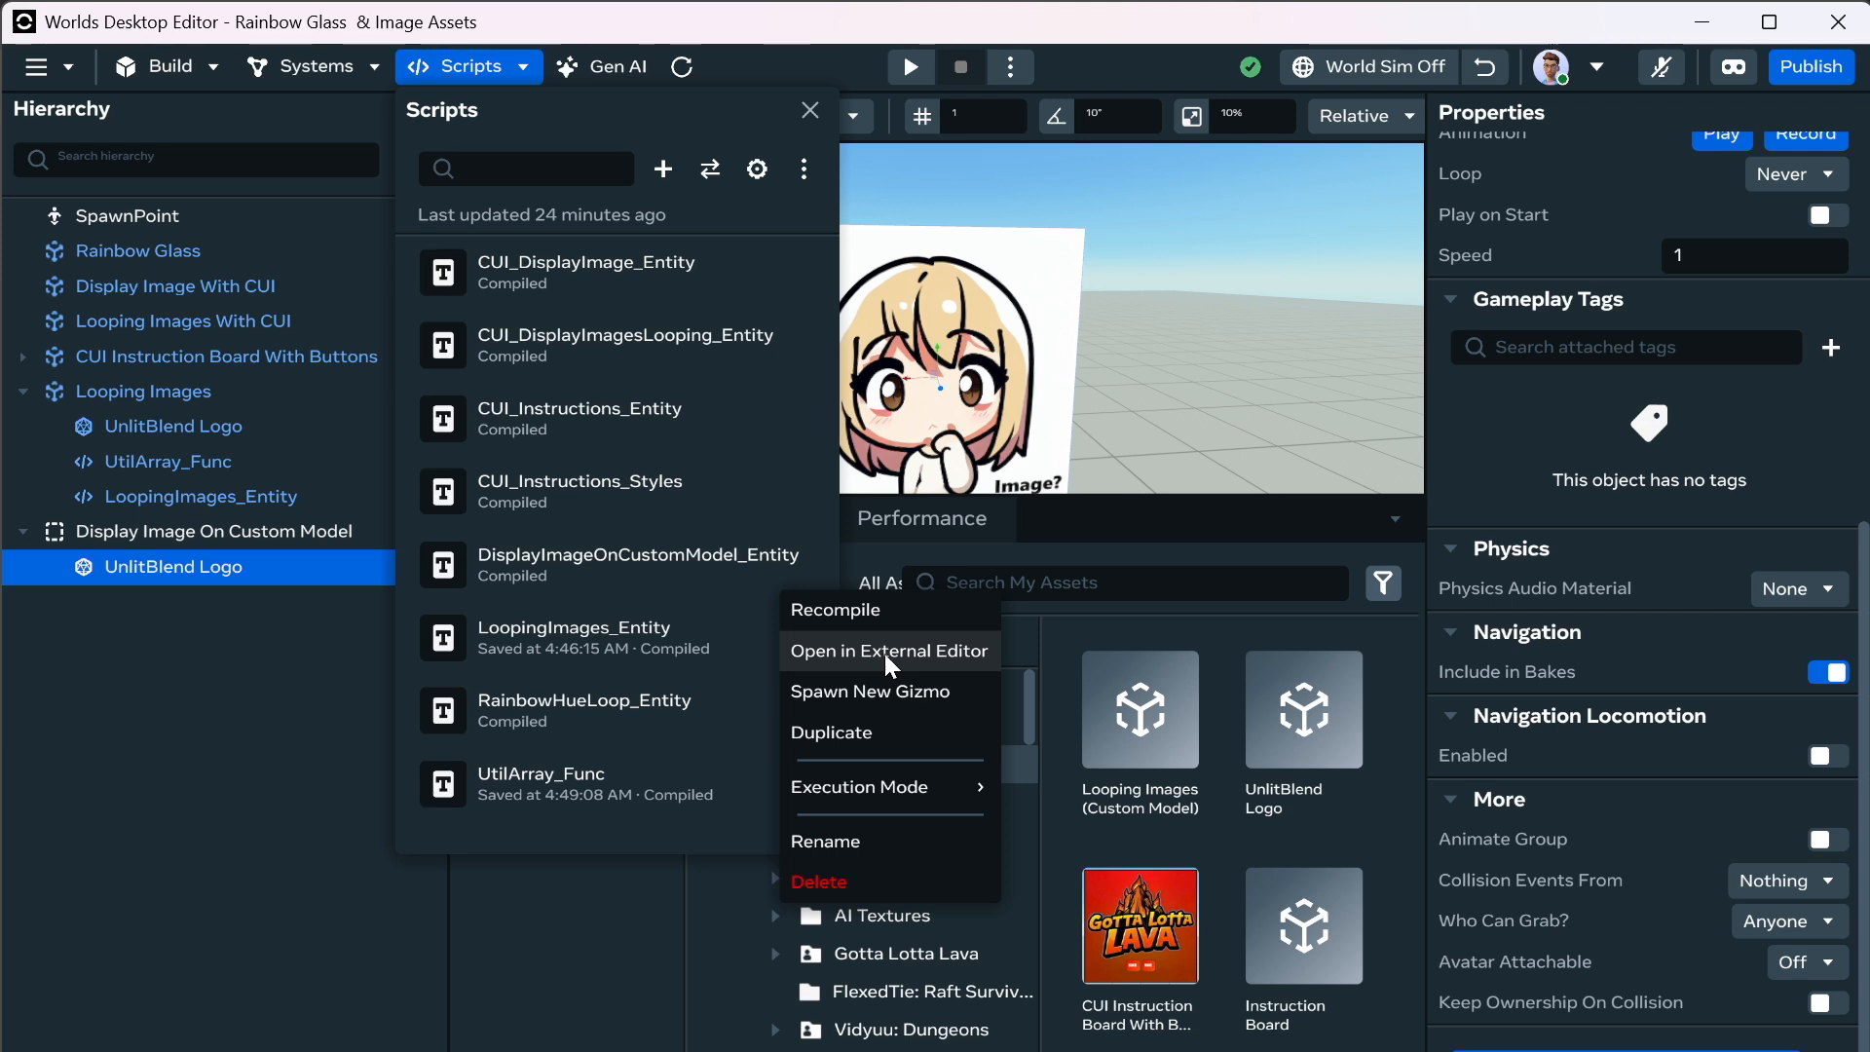
click(902, 693)
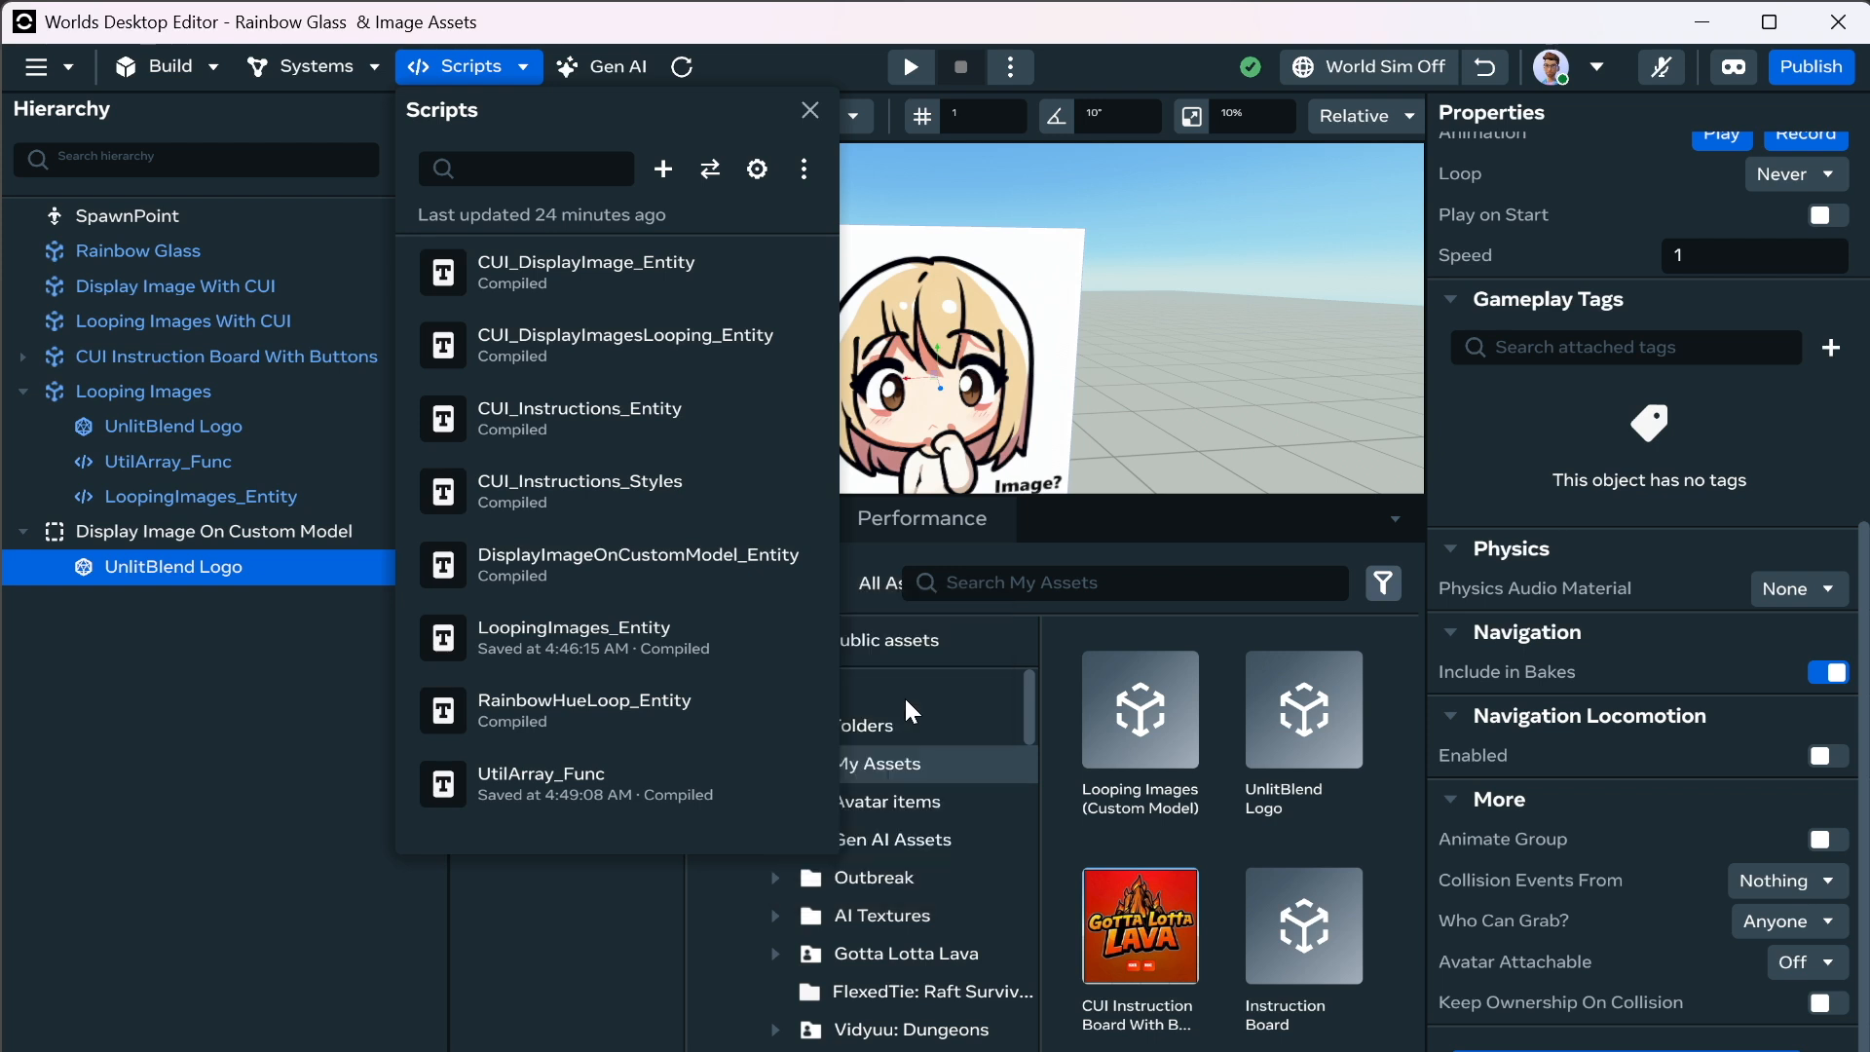
right_drag(1029, 376, 1165, 429)
click(1189, 464)
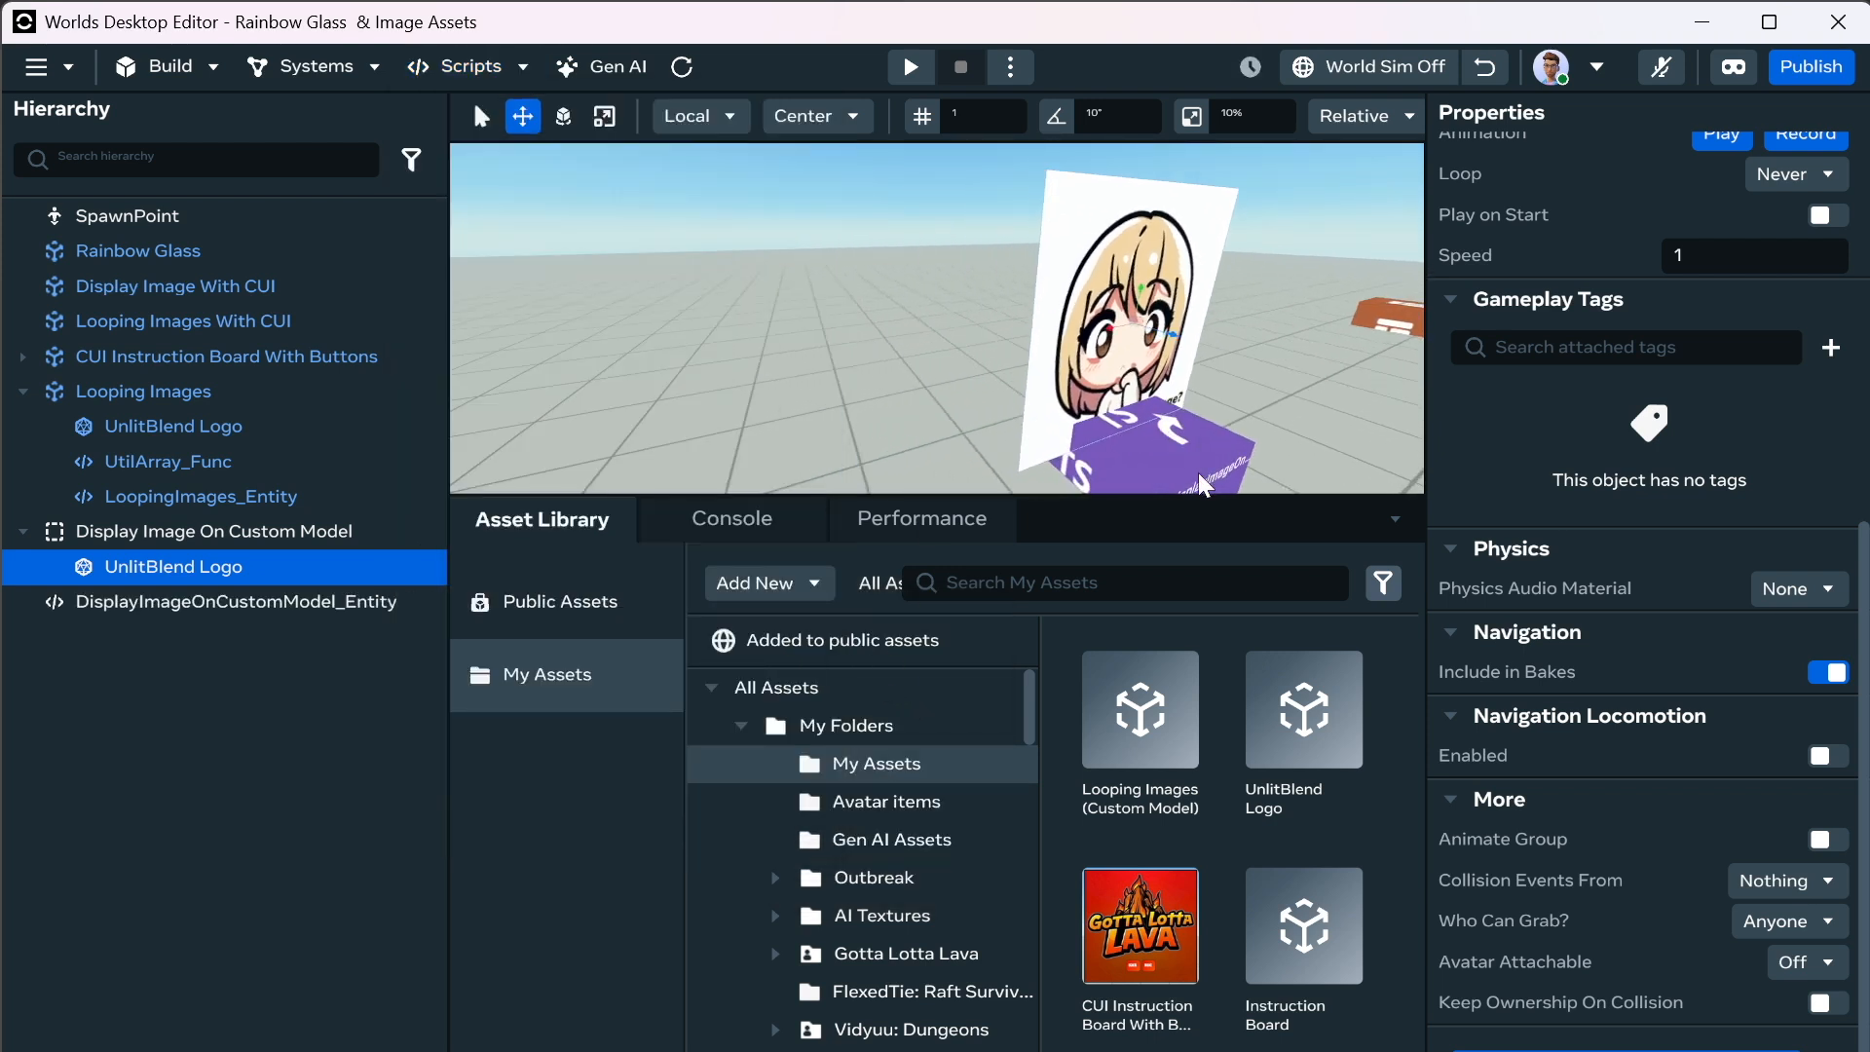
drag(1126, 440, 1132, 308)
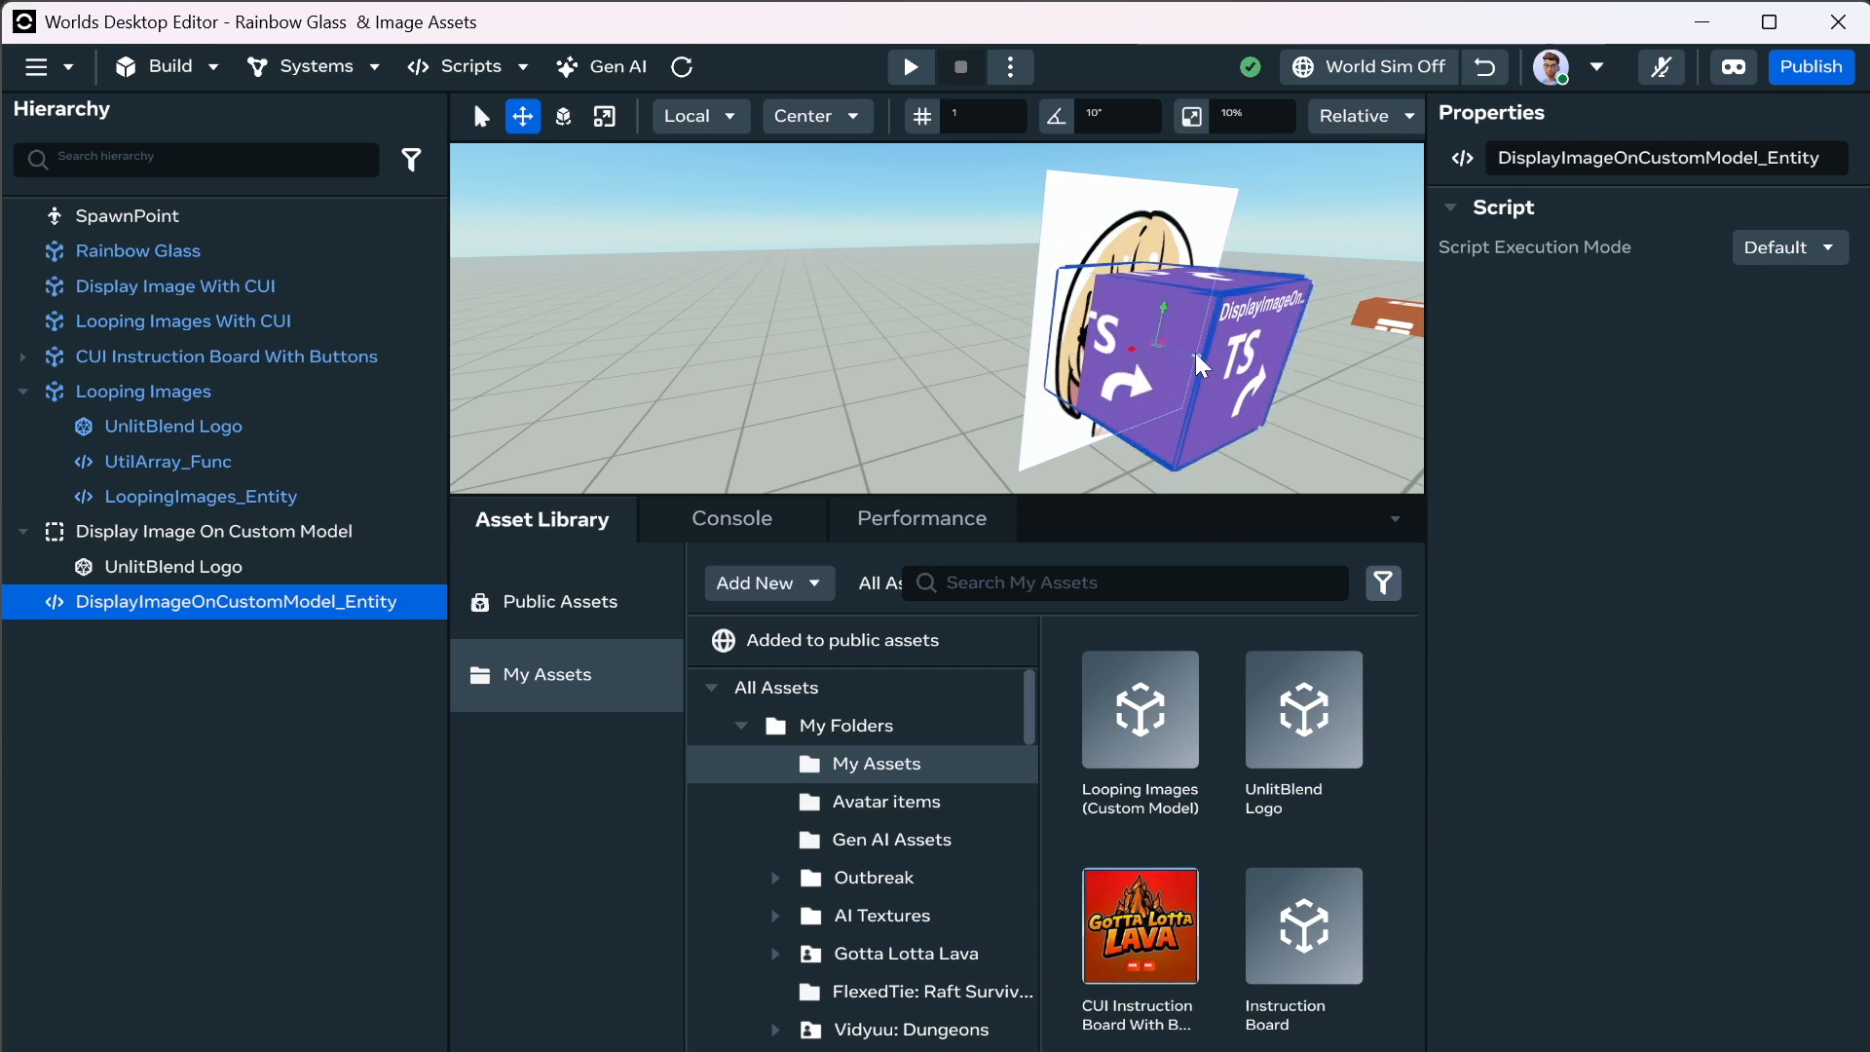
drag(1195, 352, 1126, 319)
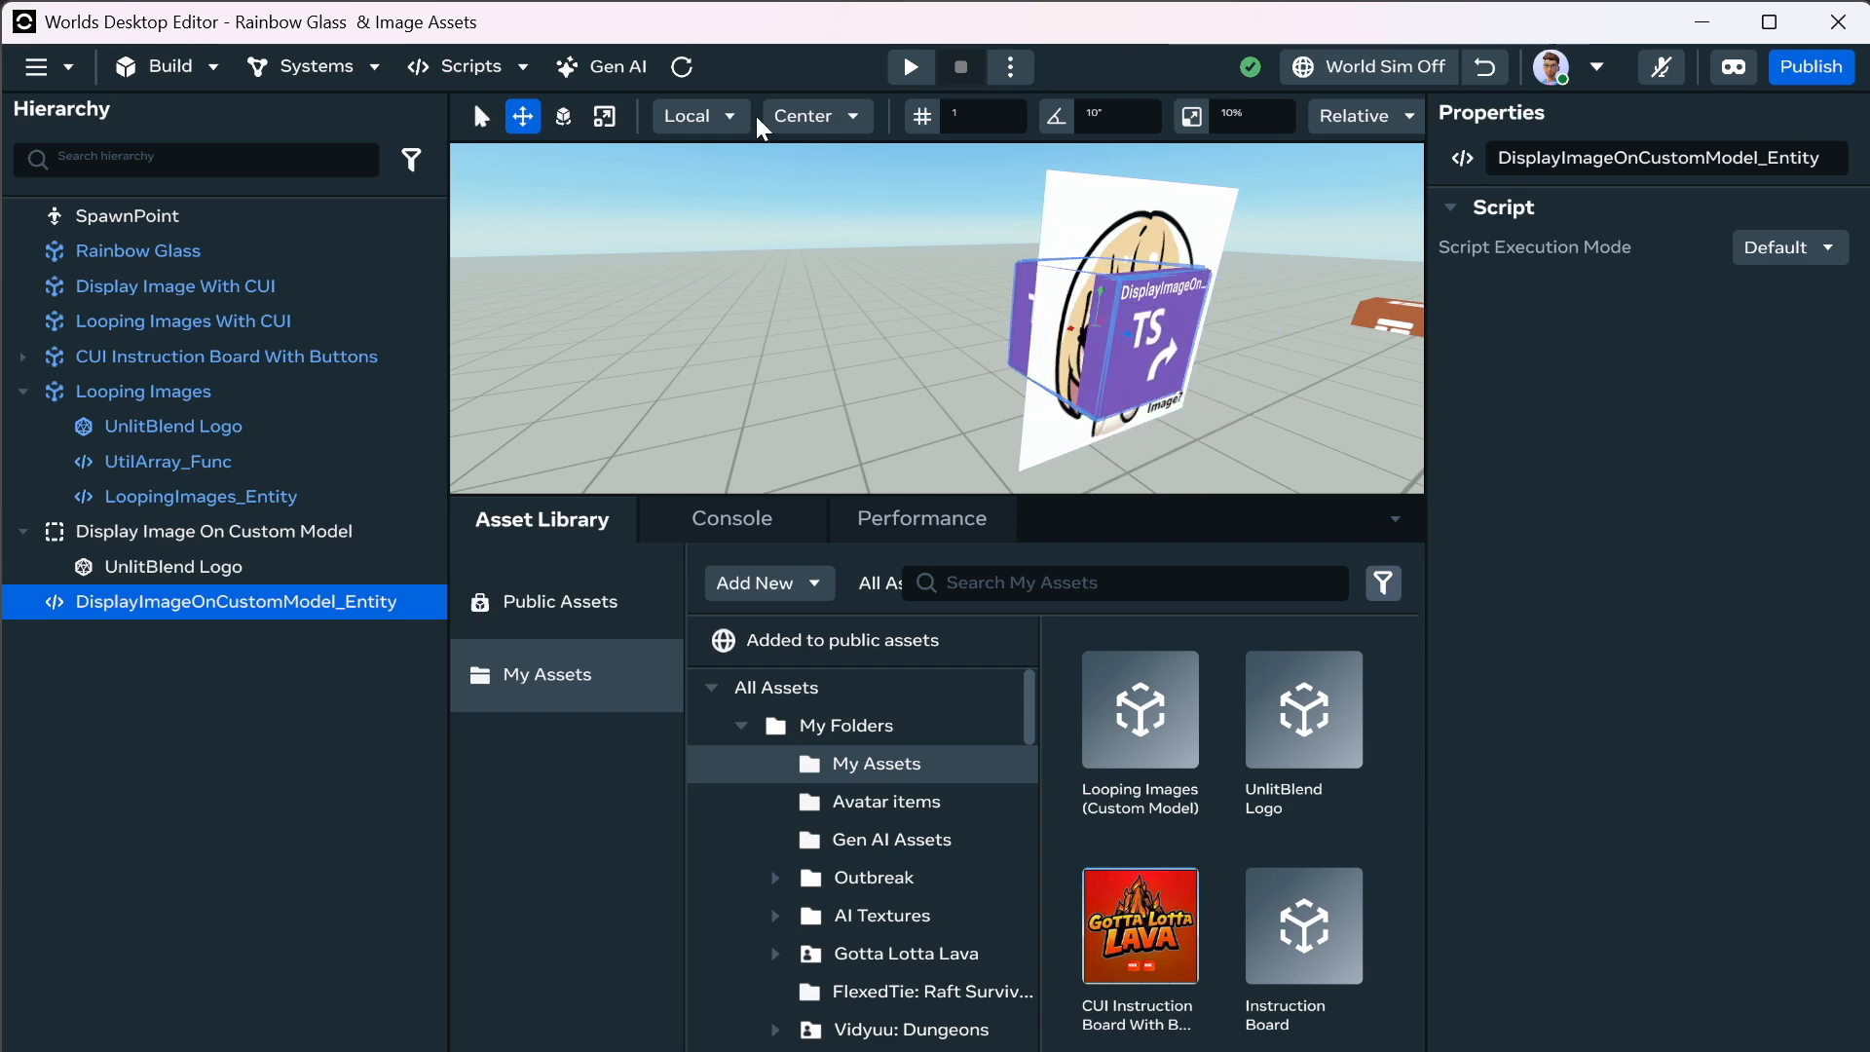
Shrink the DisplayImageOnCustomModel_Entity gizmo and place it in front of the image's upper-left corner.
click(622, 114)
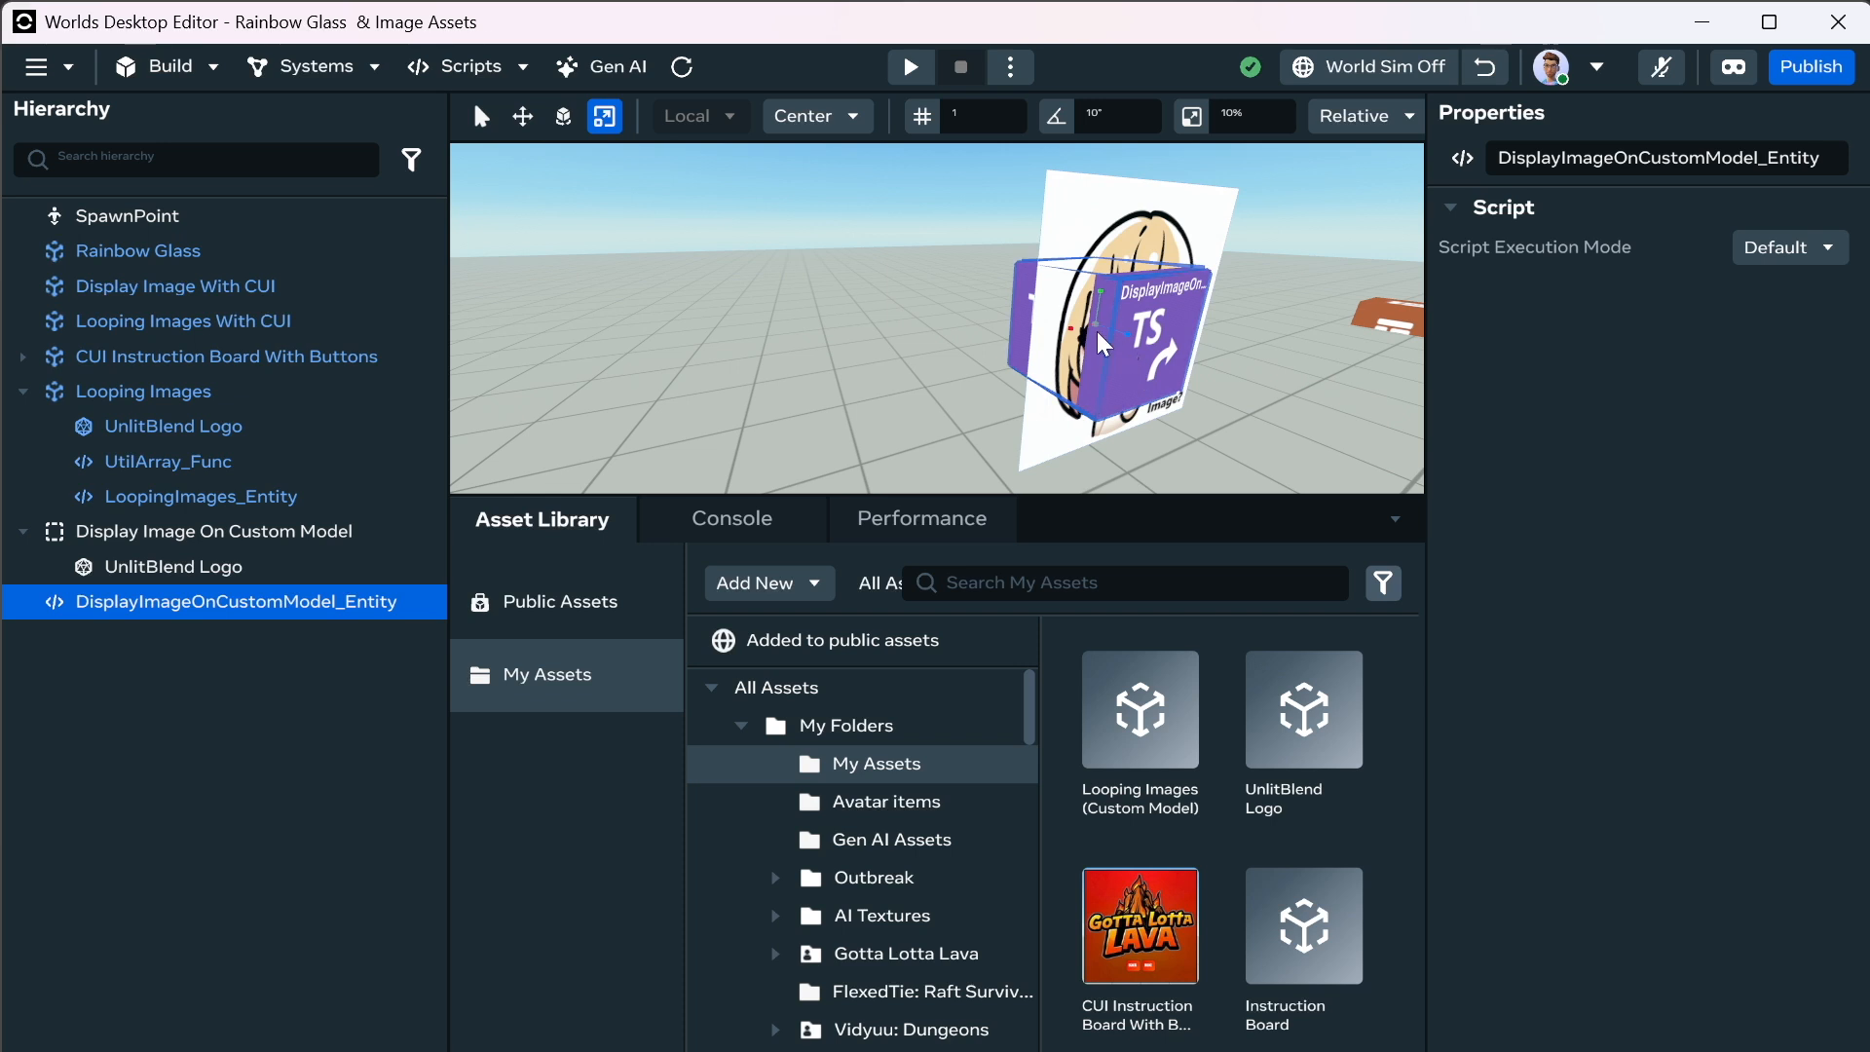
drag(1095, 323, 1054, 162)
click(526, 118)
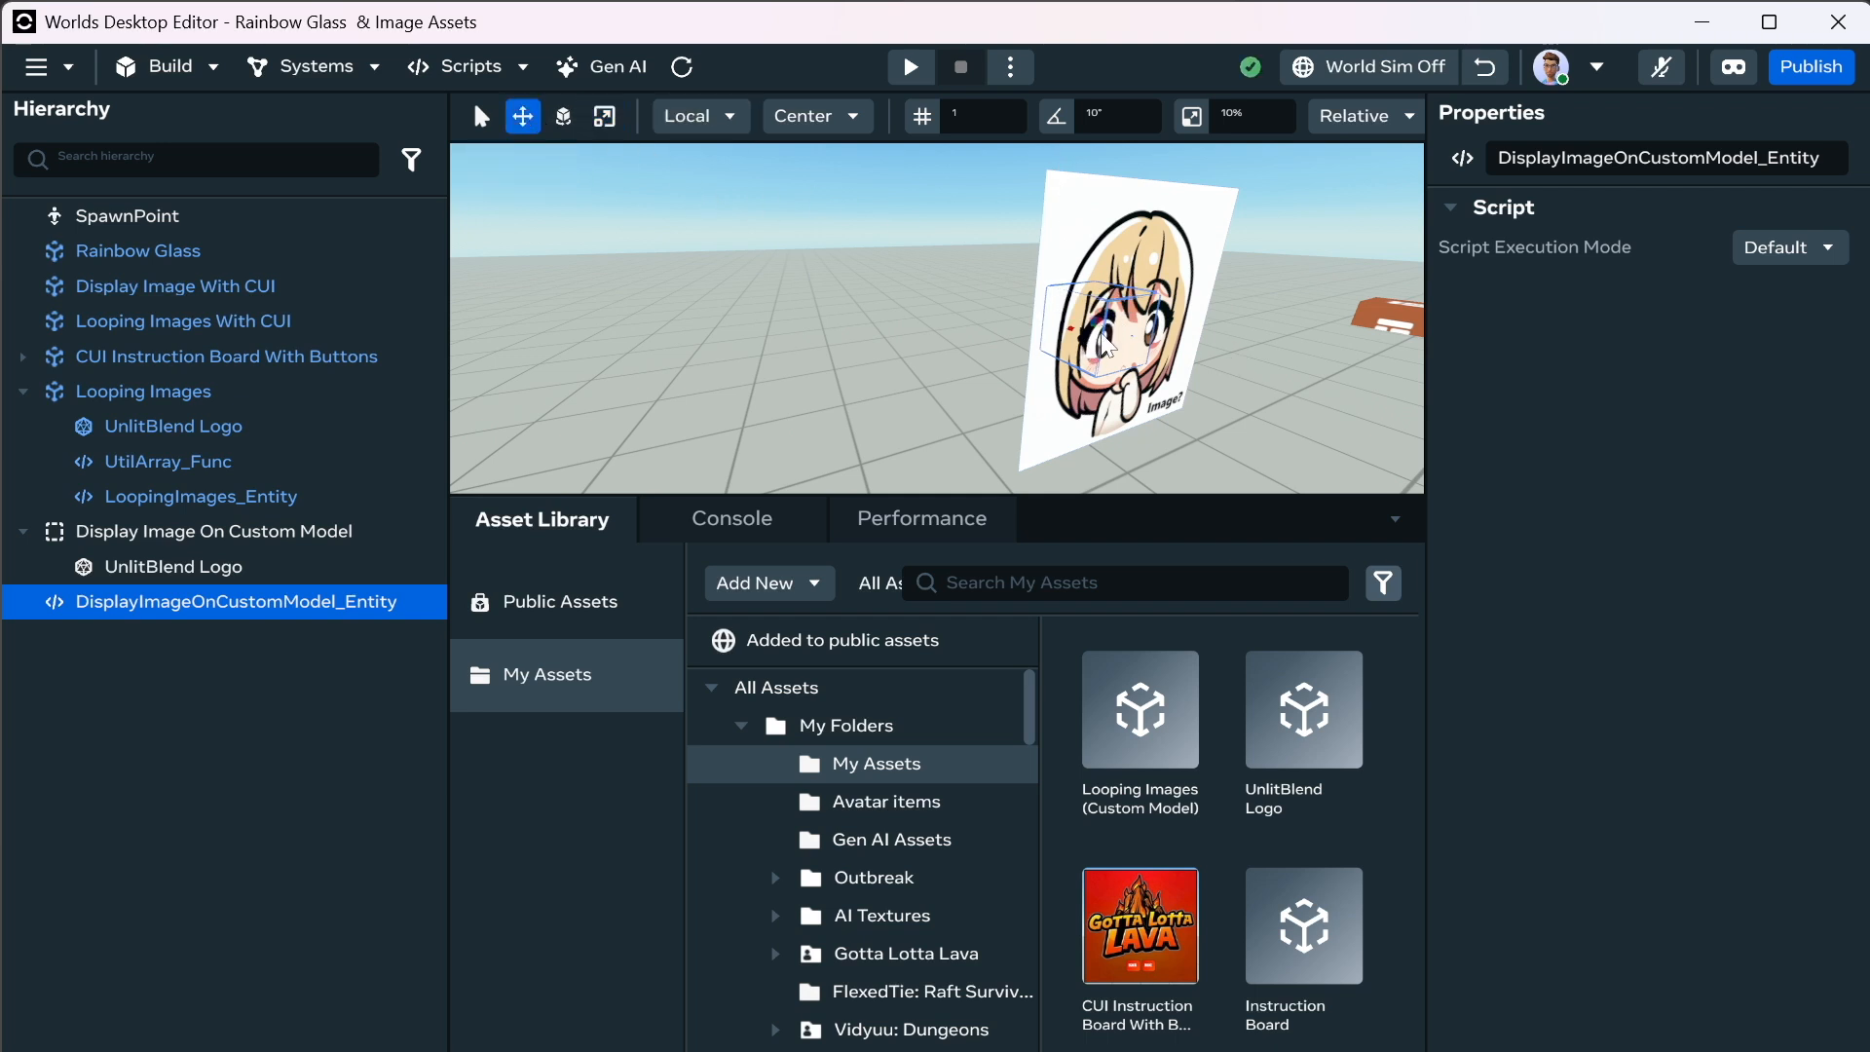
scroll(1121, 352, up, 3)
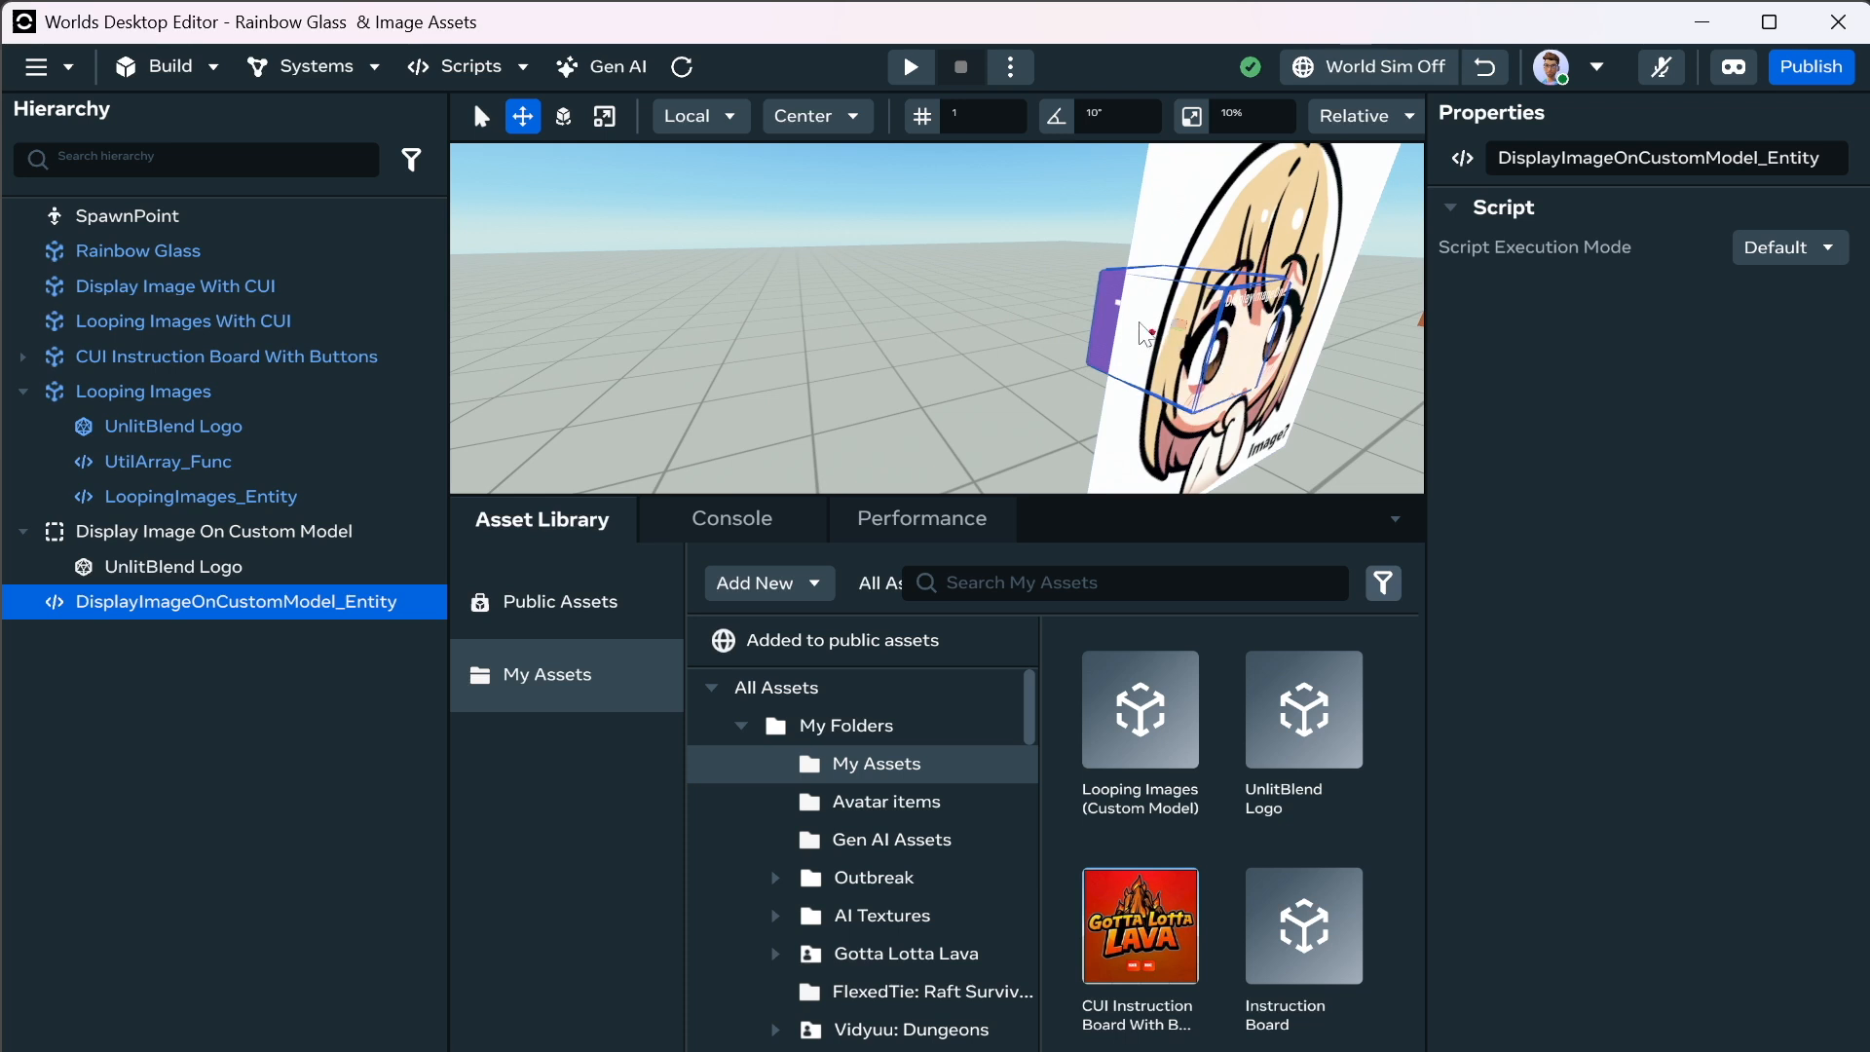
drag(1224, 362, 1175, 378)
drag(1145, 316, 1159, 151)
right_drag(1190, 259, 1095, 213)
key(d)
key(s)
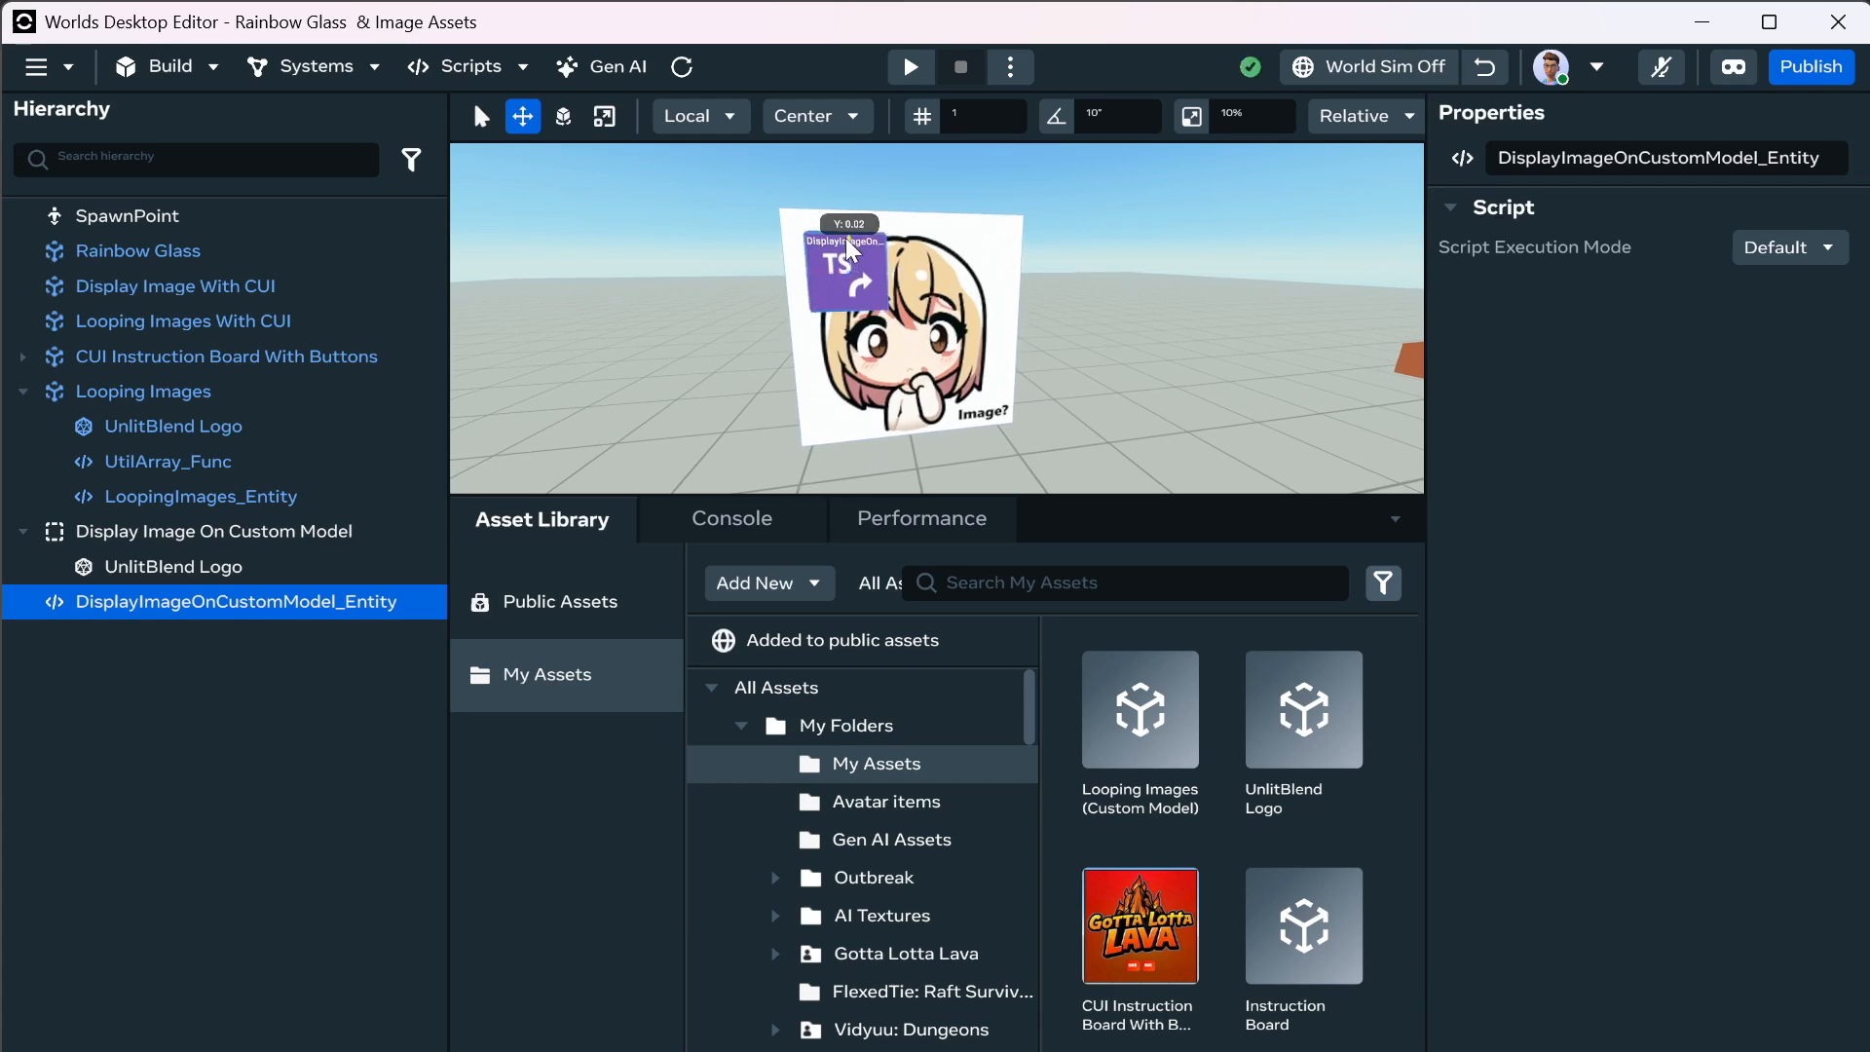
Attach DisplayImageOnCustomModel_Entity:AnimatedLogo to the UnlitBlend Logo mesh and assign the CUI Instruction Board asset as its texture.
click(1004, 363)
scroll(1575, 871, down, 5)
click(1568, 1050)
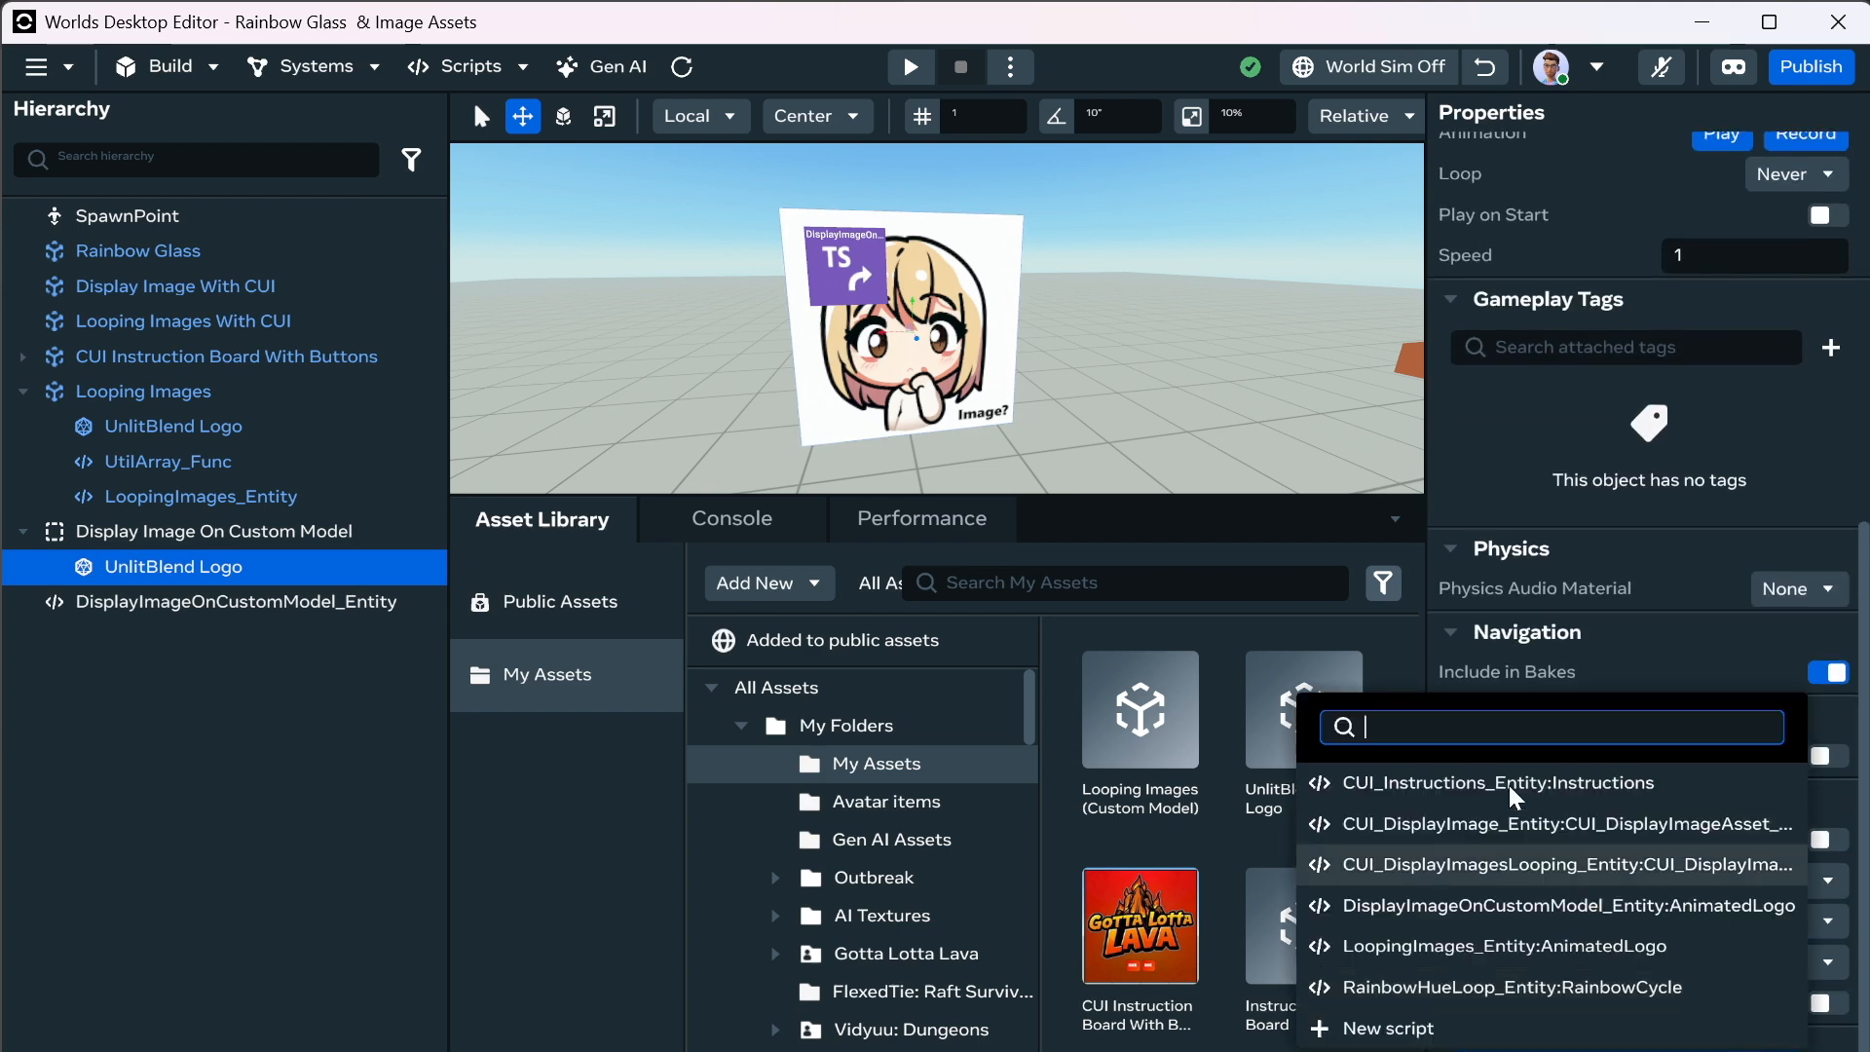
click(1482, 908)
scroll(1594, 938, down, 1)
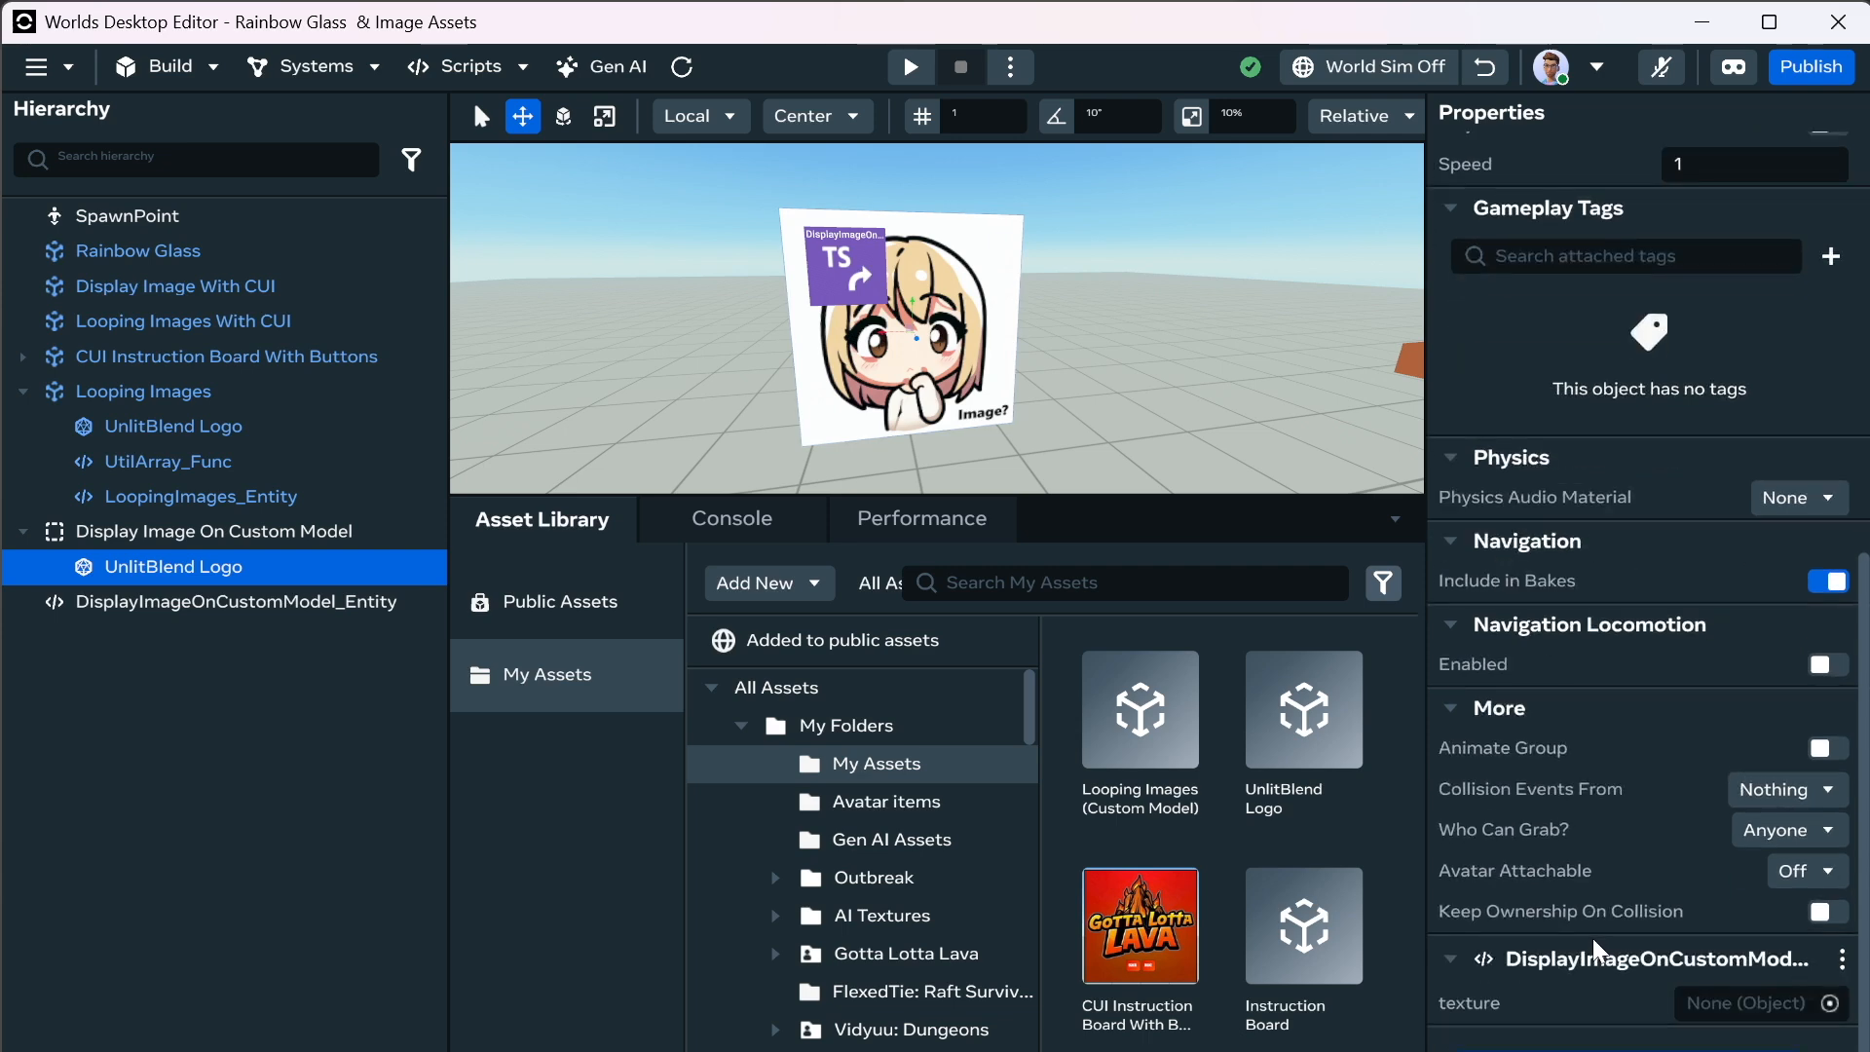
drag(1549, 1035, 1729, 1002)
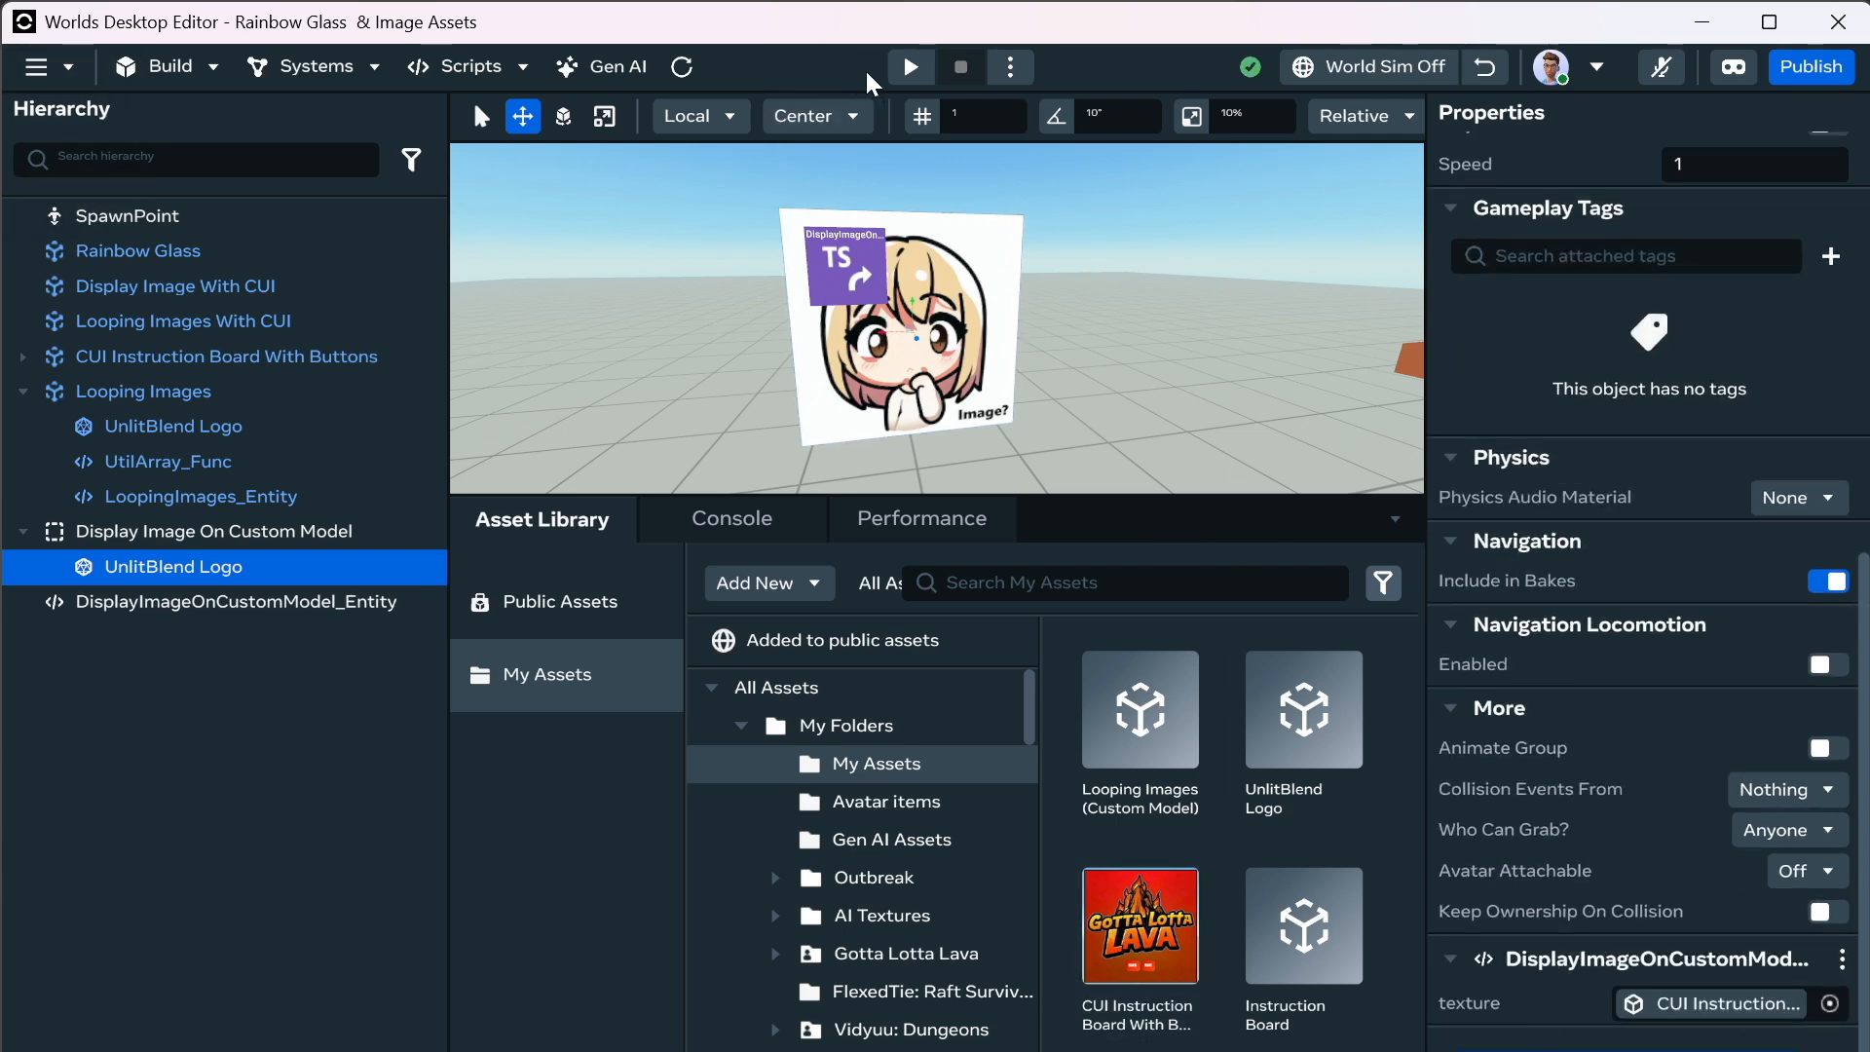
Preview the world briefly, exit, and turn on world simulation to check the image on the custom model.
click(912, 68)
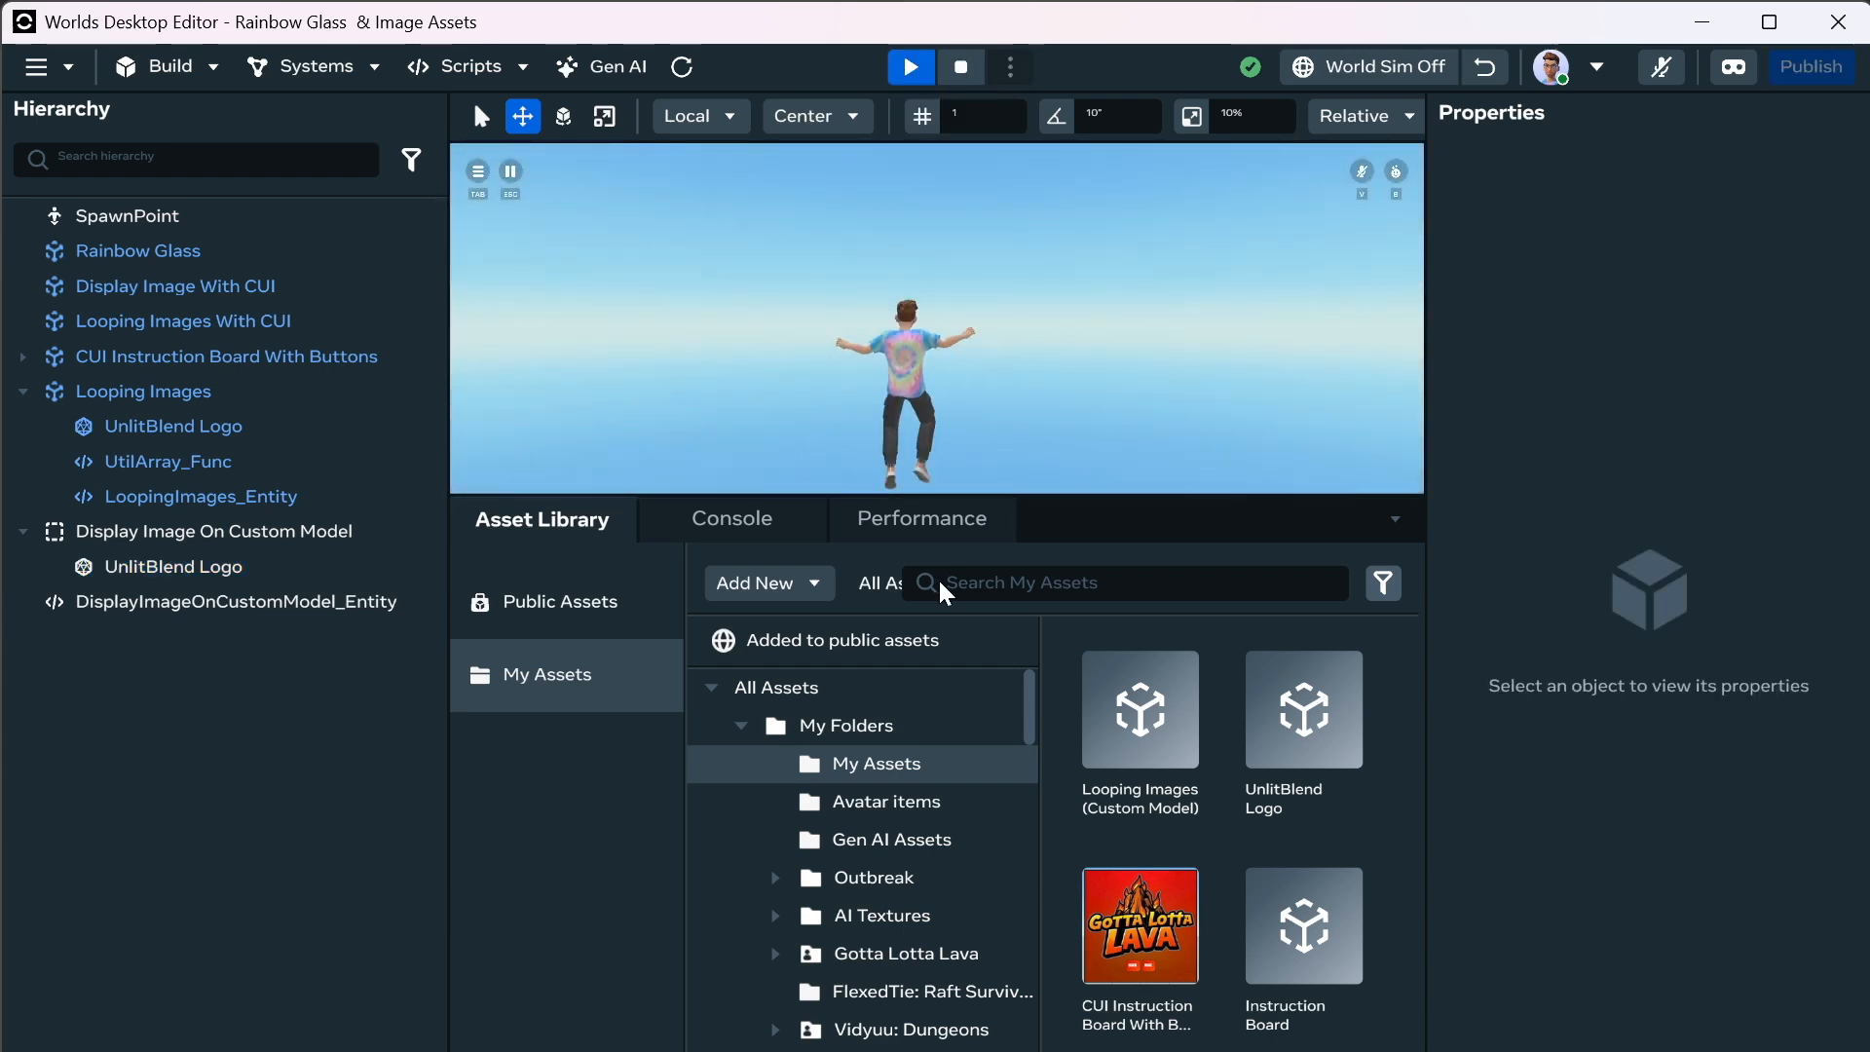
key(Escape)
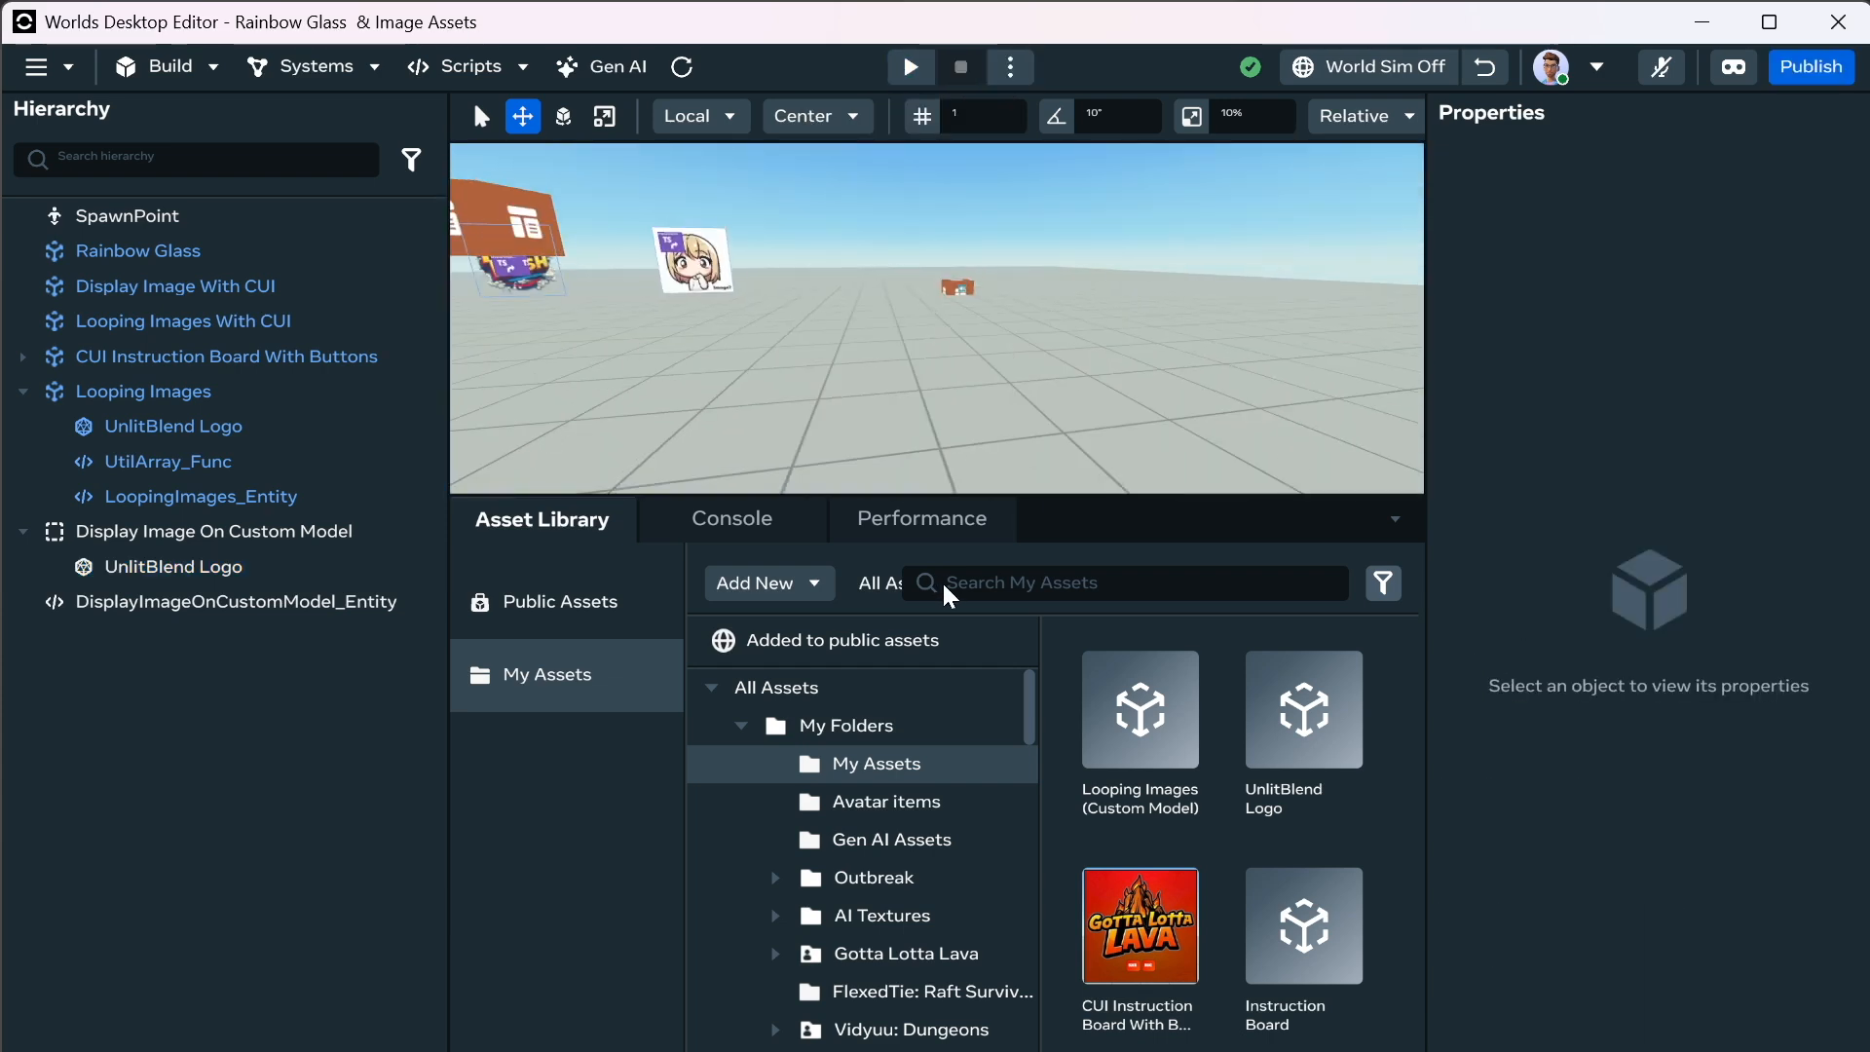
click(1389, 59)
key(w)
key(a)
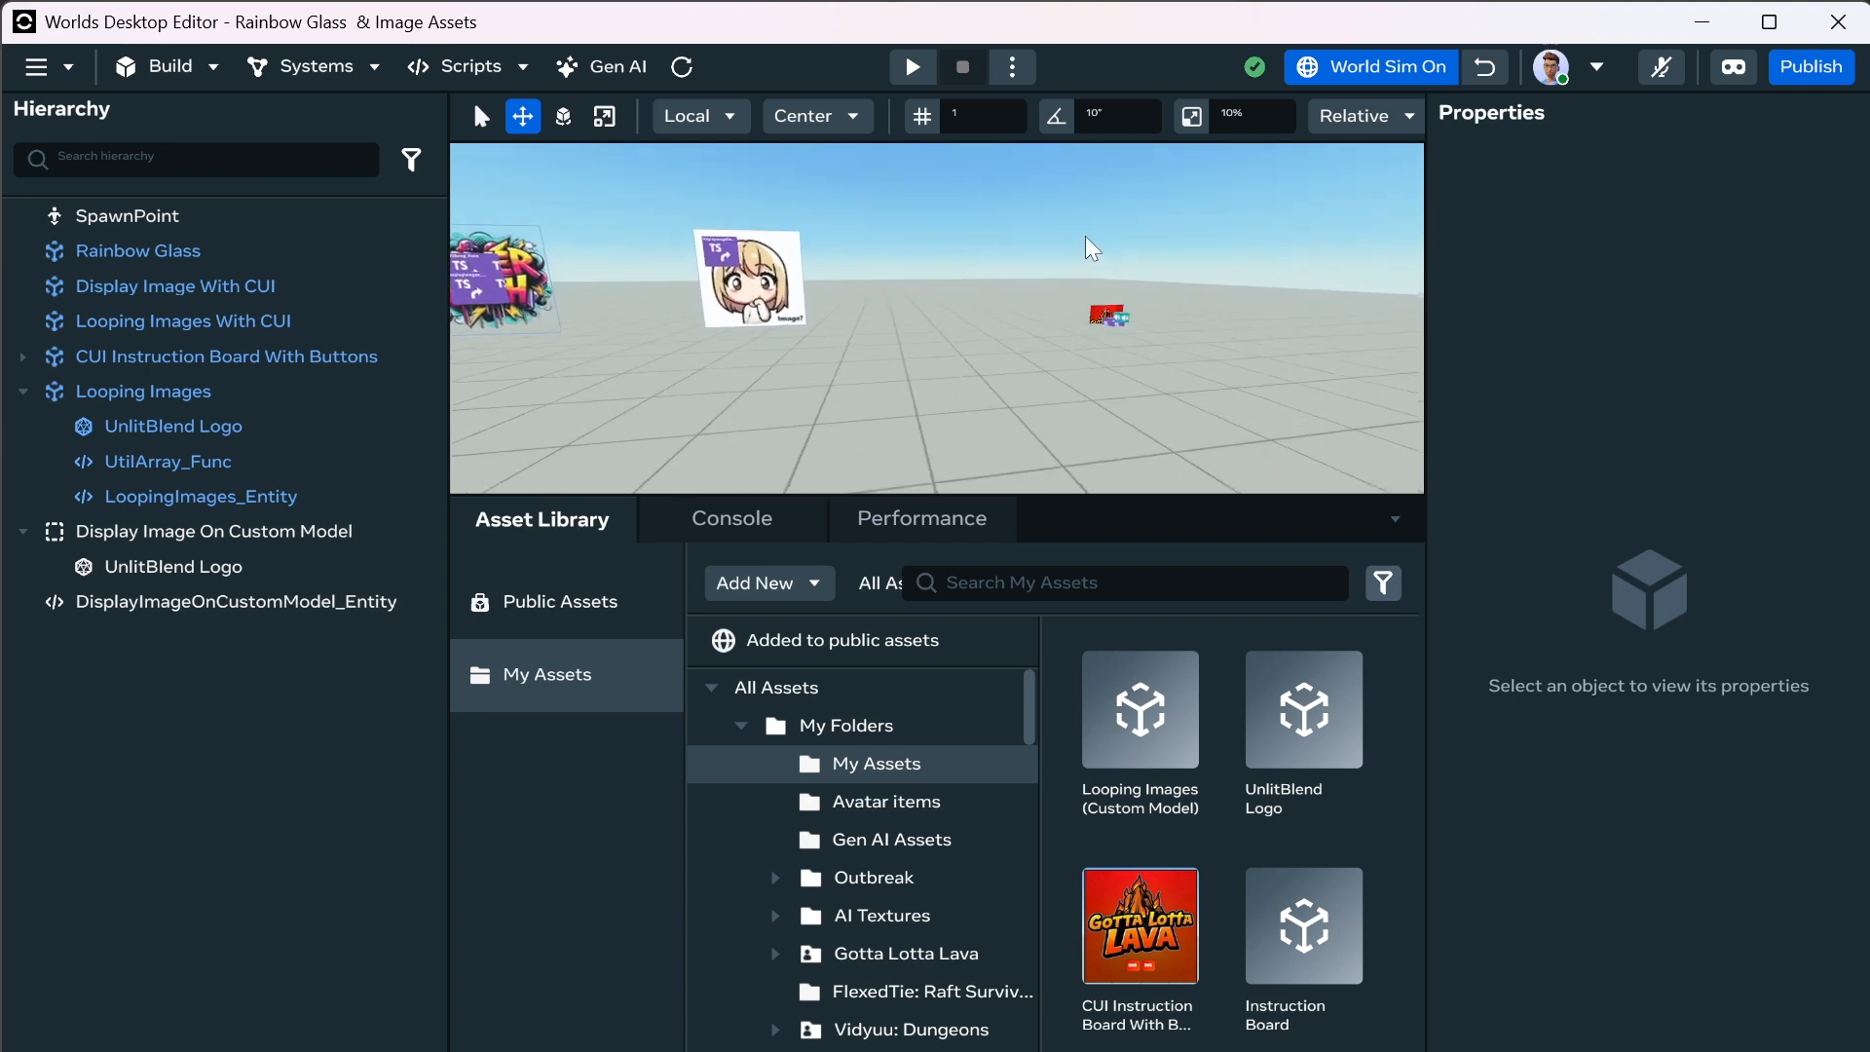
right_drag(1085, 231, 1102, 276)
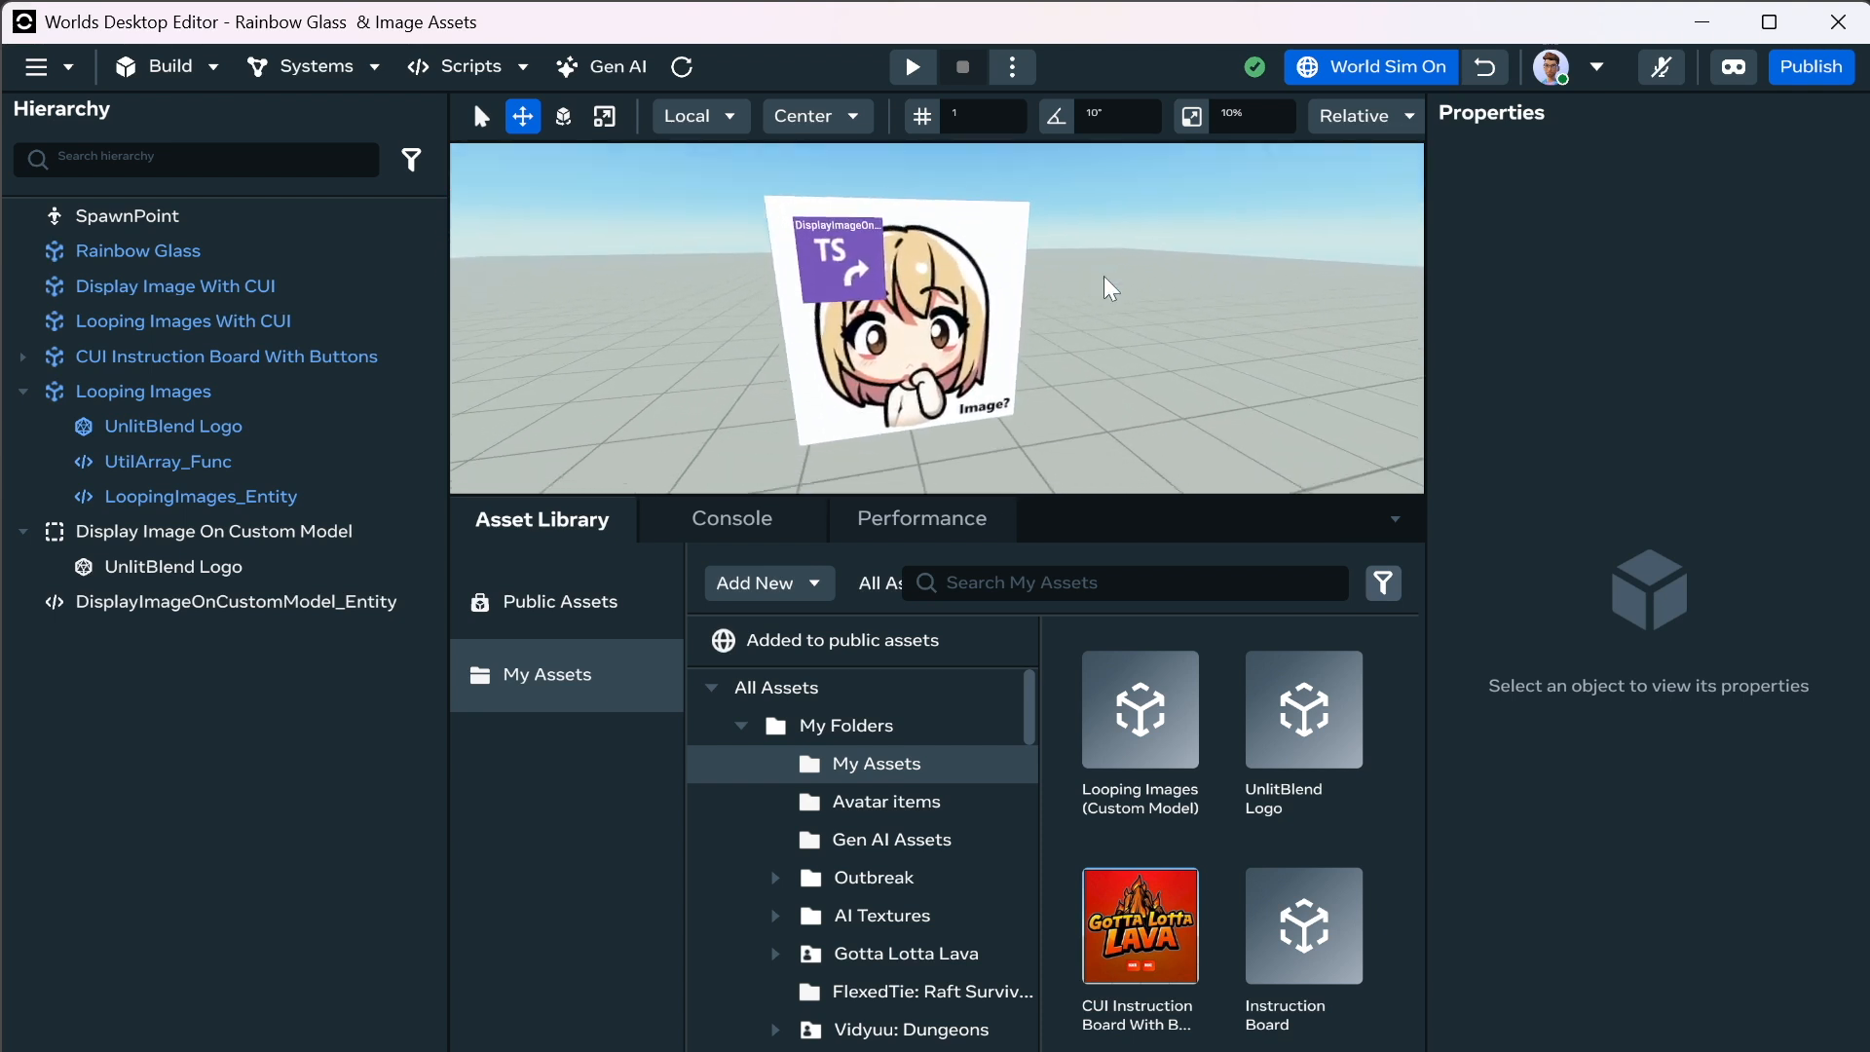
Stop the simulation, inspect the UnlitBlend Logo's texture property, and toggle world simulation on and off to retest the image.
click(1436, 70)
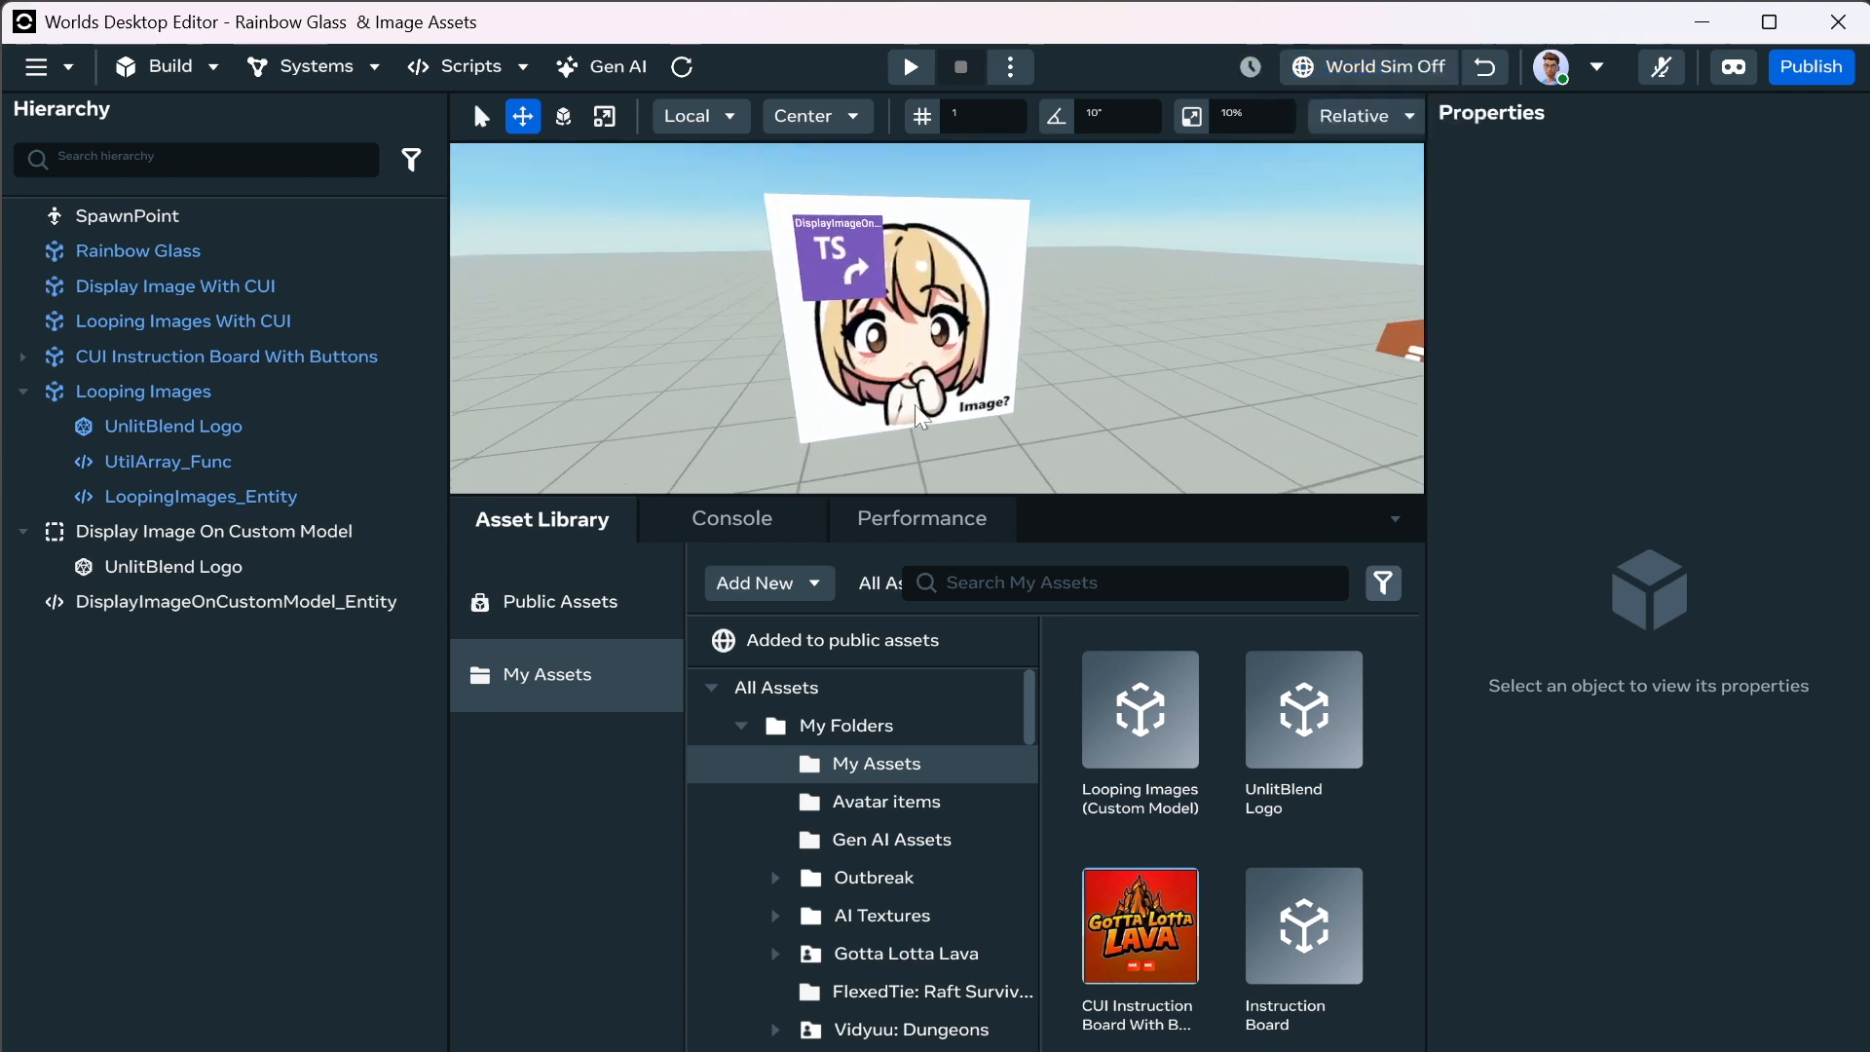
click(921, 395)
scroll(1522, 806, down, 5)
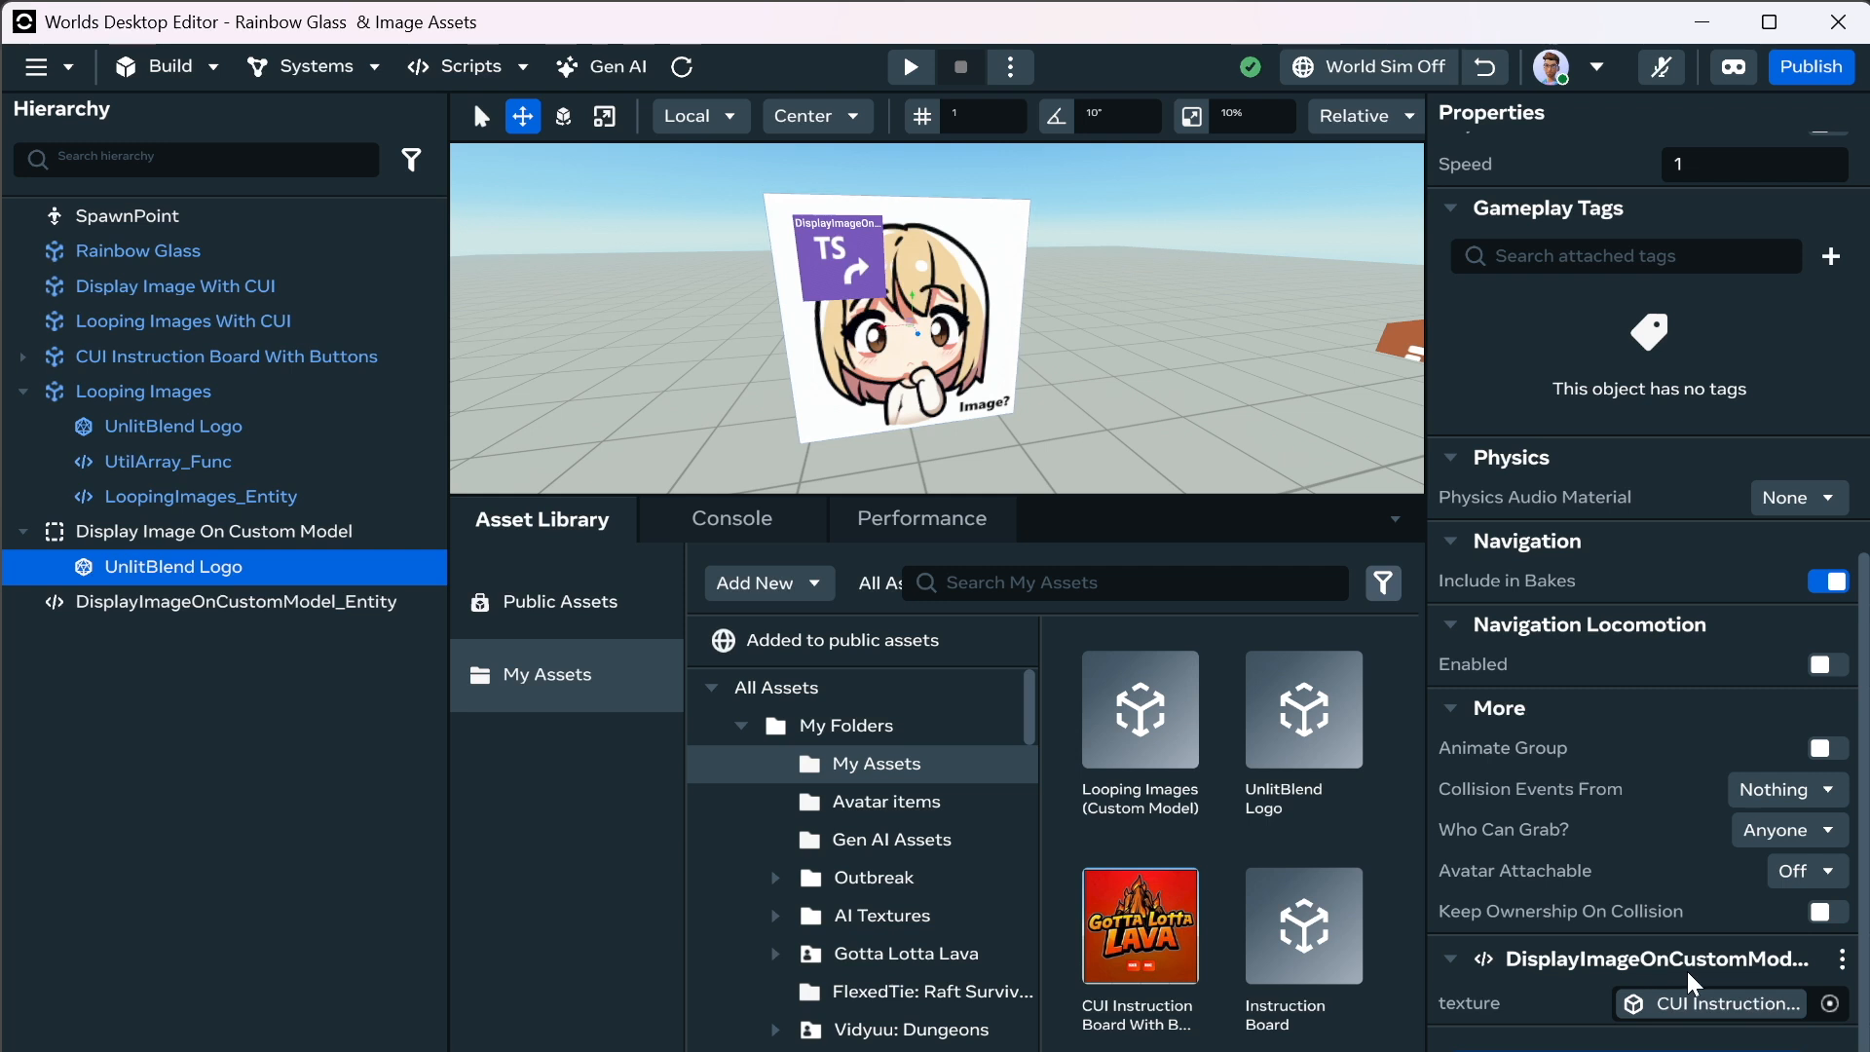
click(1402, 63)
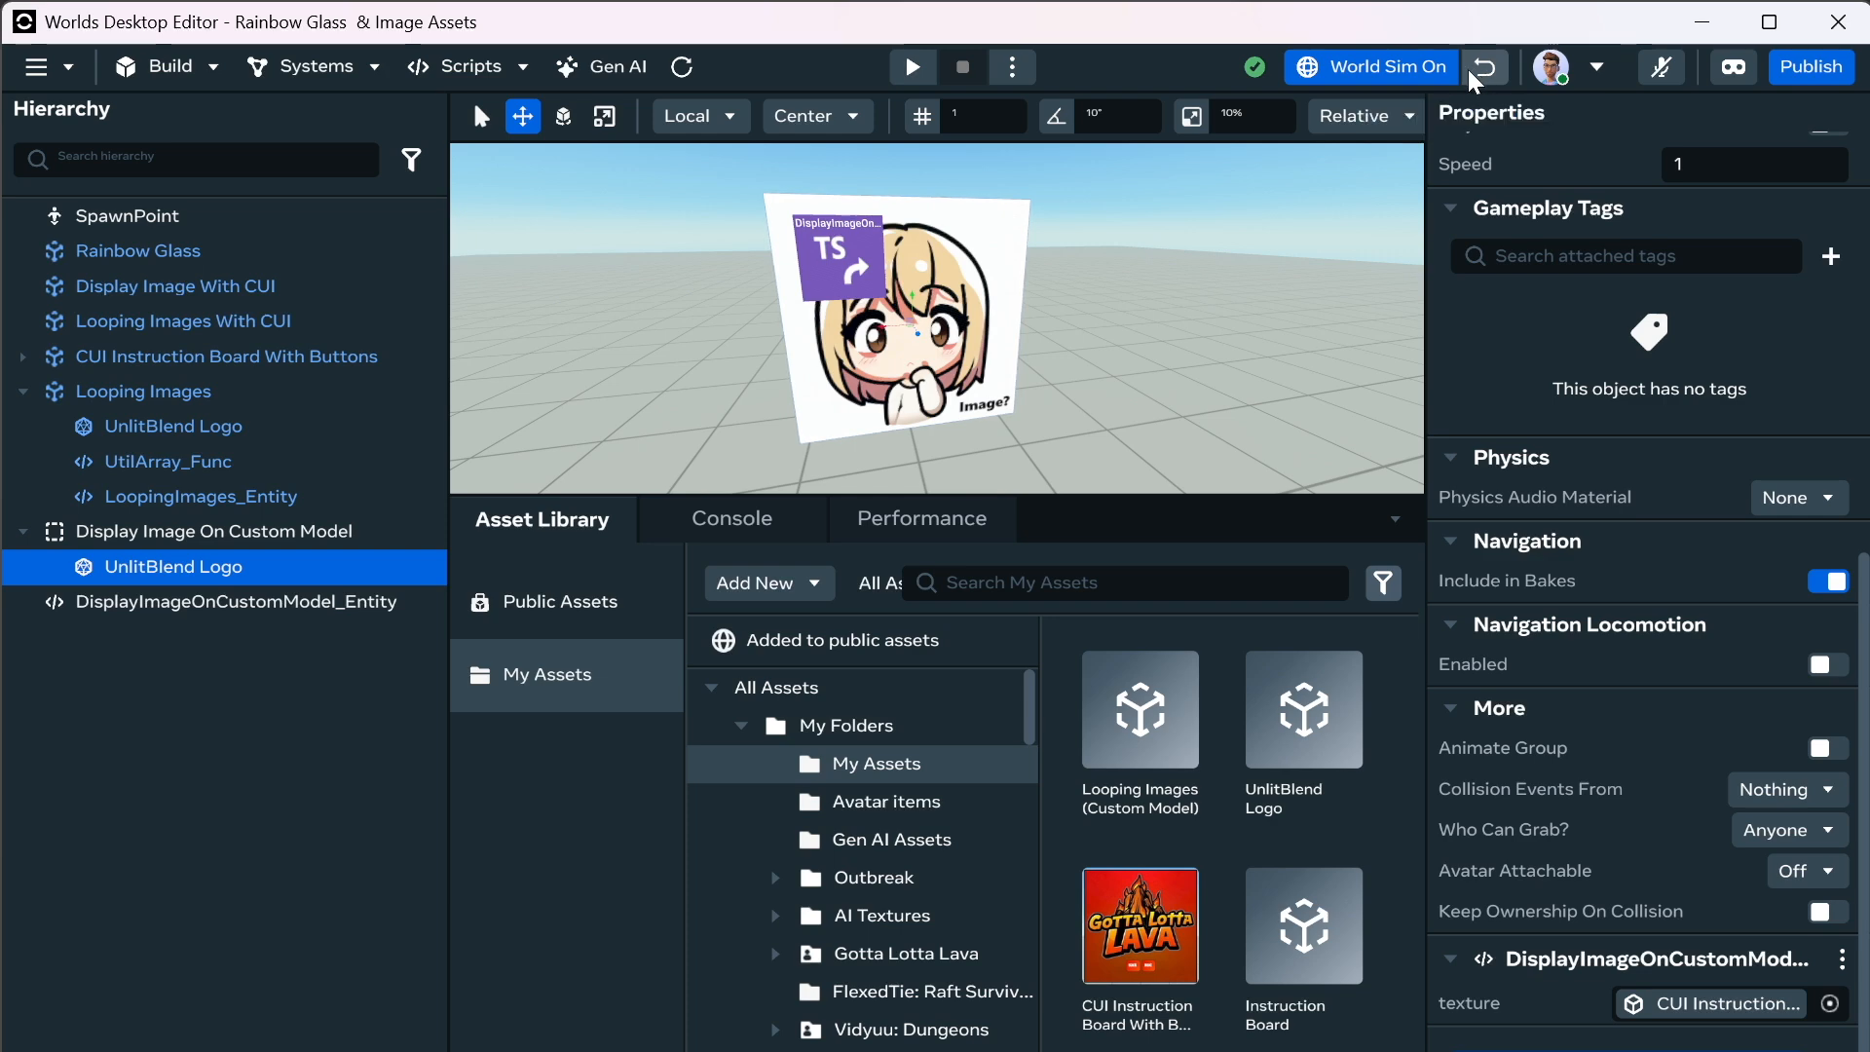
click(1379, 67)
Collapse the Archive and Ash.xo Power Washing asset folders and open the Instructions folder inside Gotta Lotta Lava.
scroll(1112, 1001, down, 3)
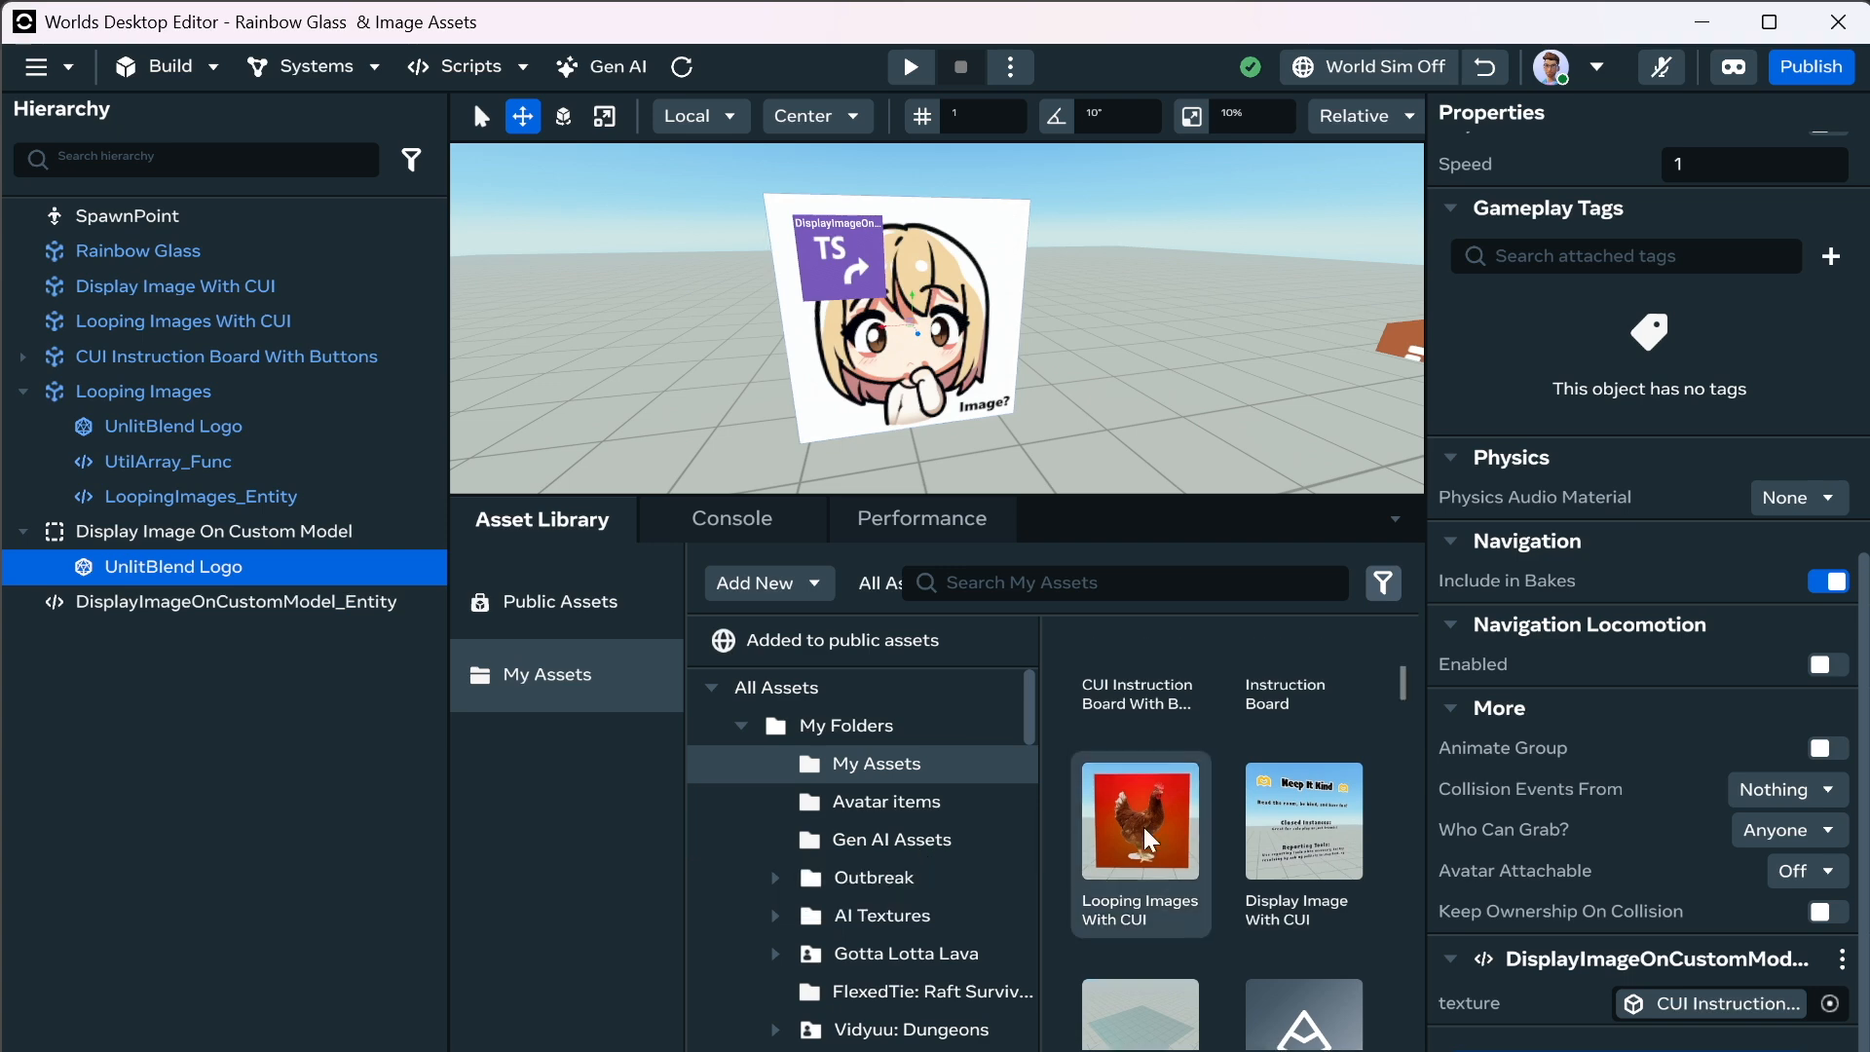
scroll(1218, 830, up, 5)
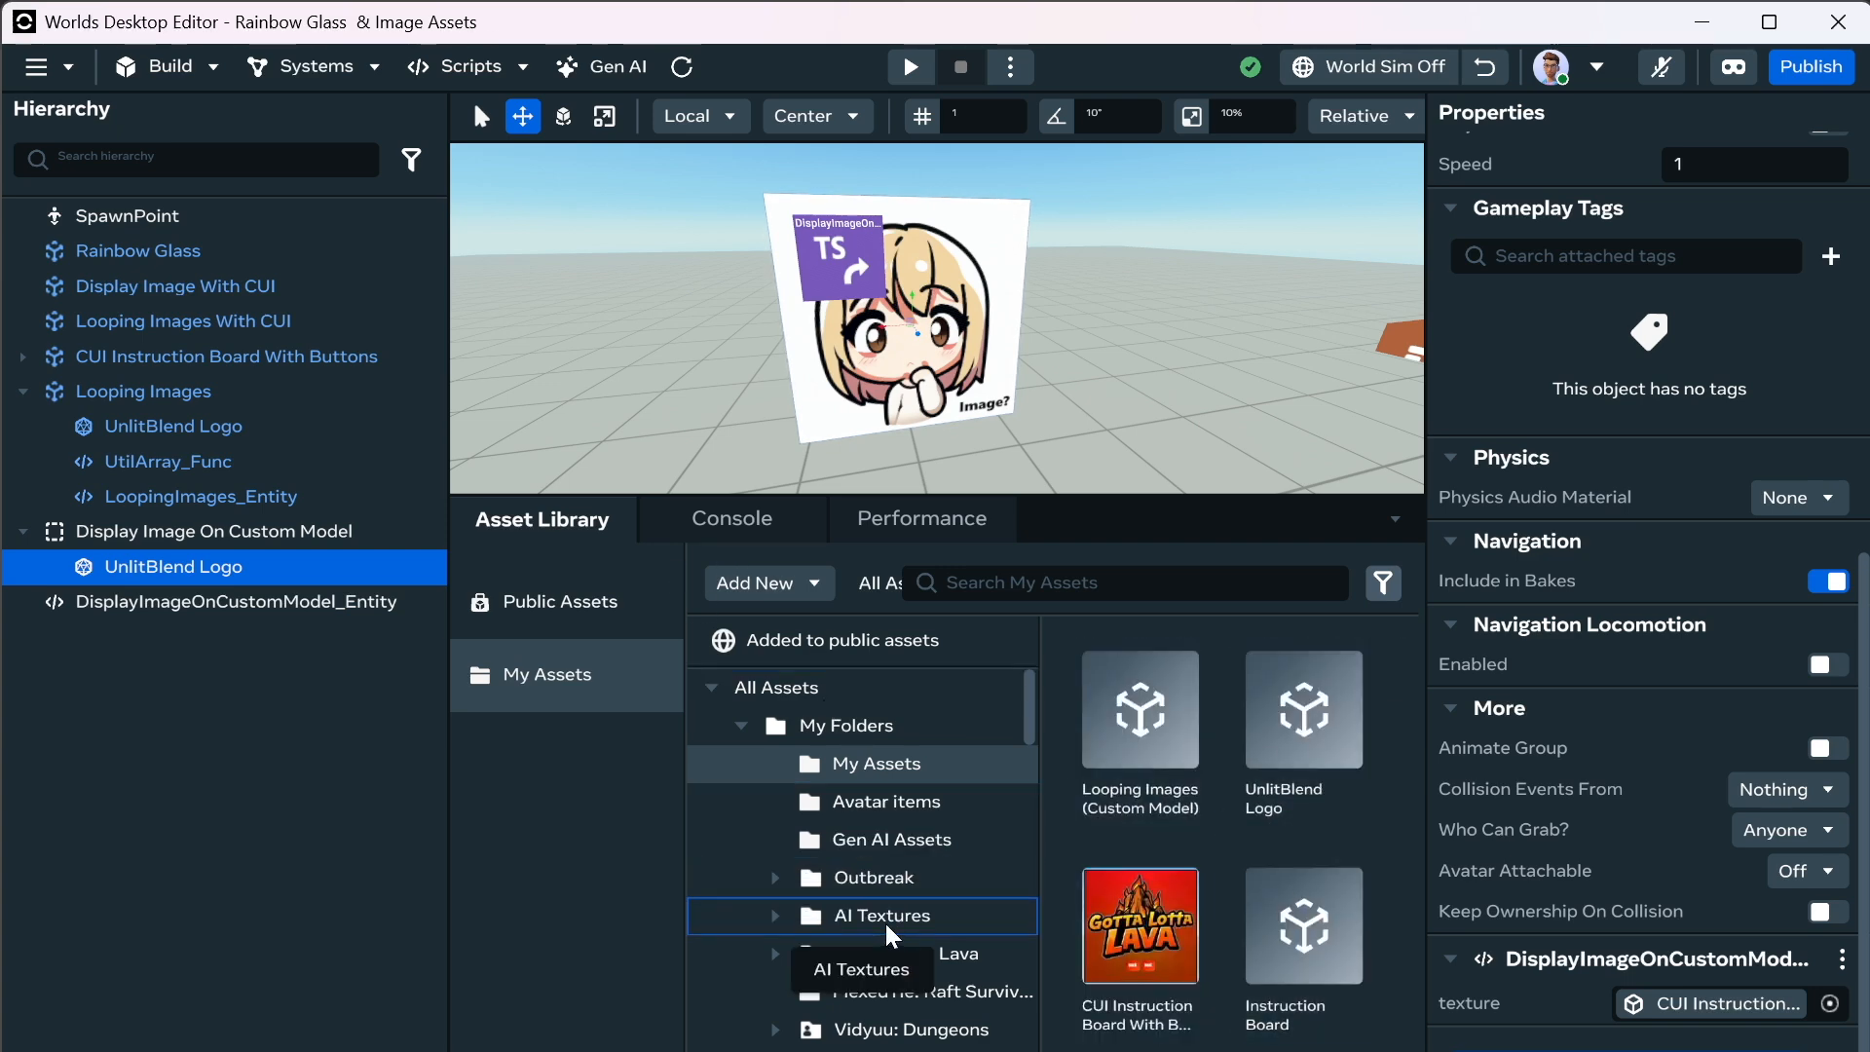
scroll(896, 962, down, 6)
scroll(905, 876, down, 3)
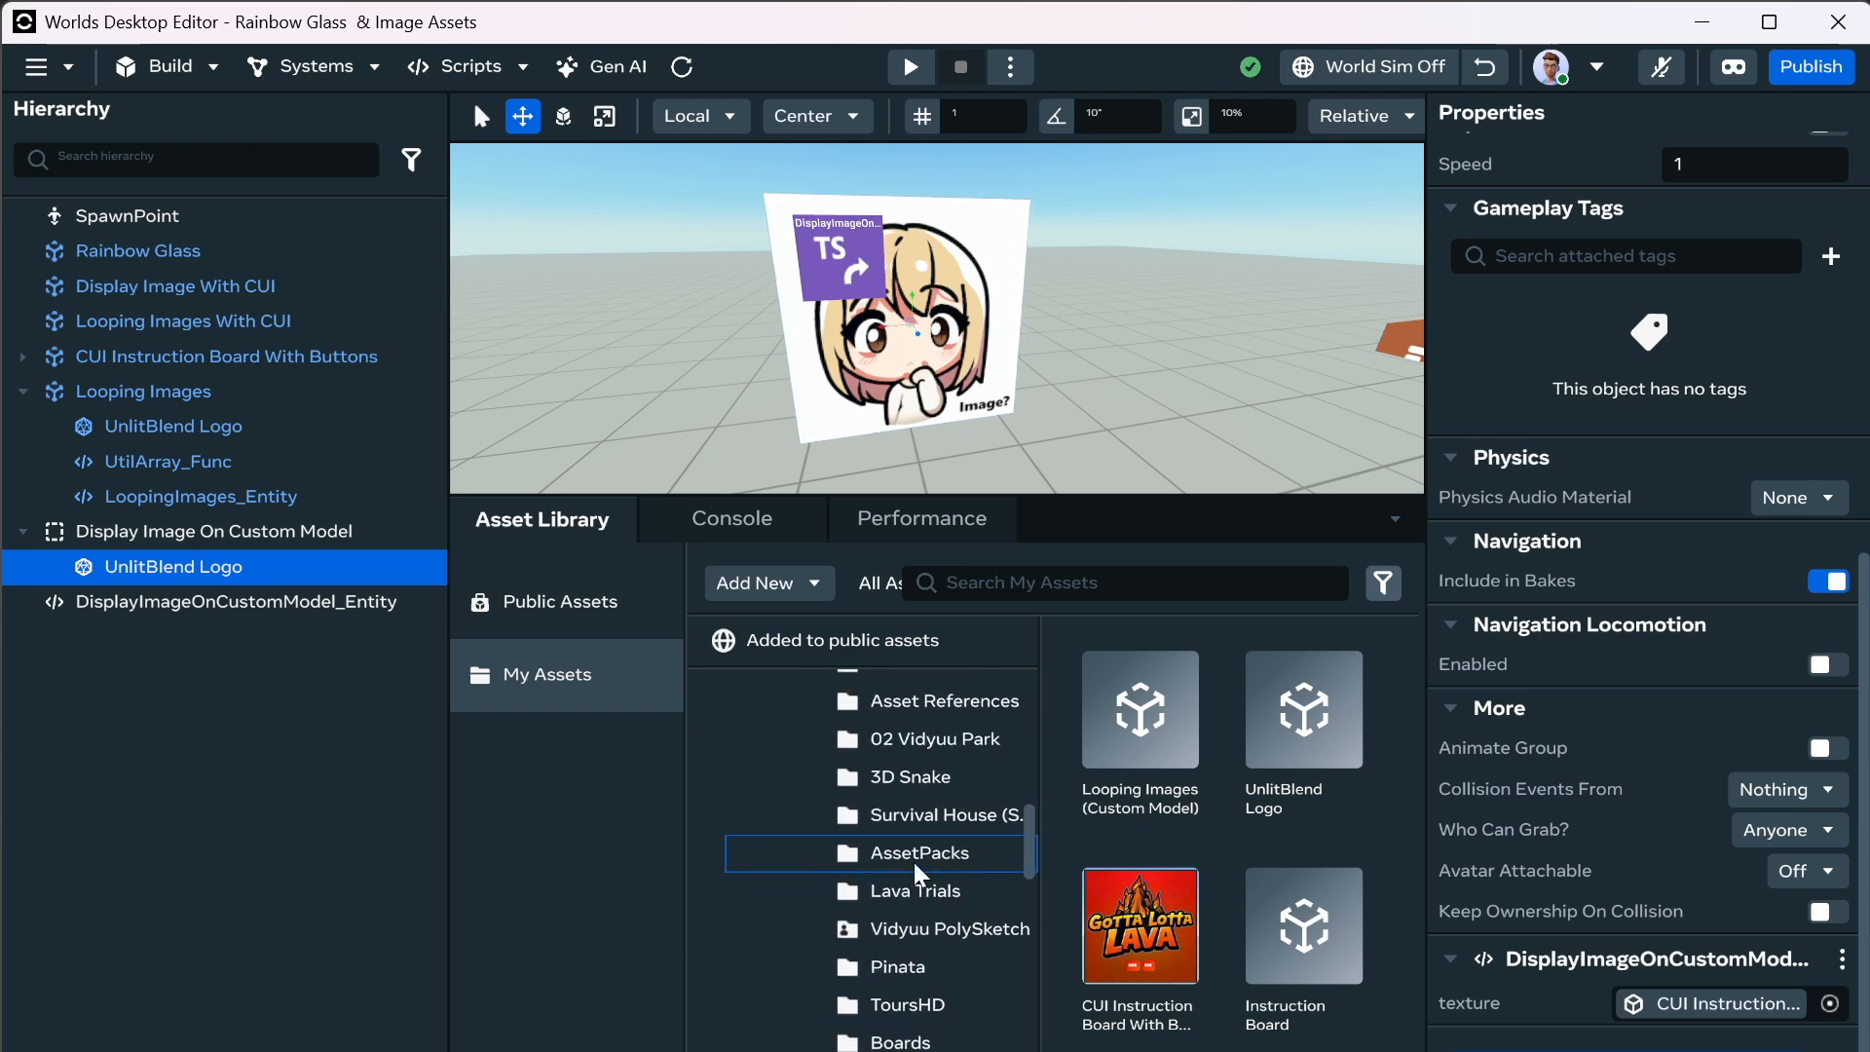
scroll(914, 789, up, 3)
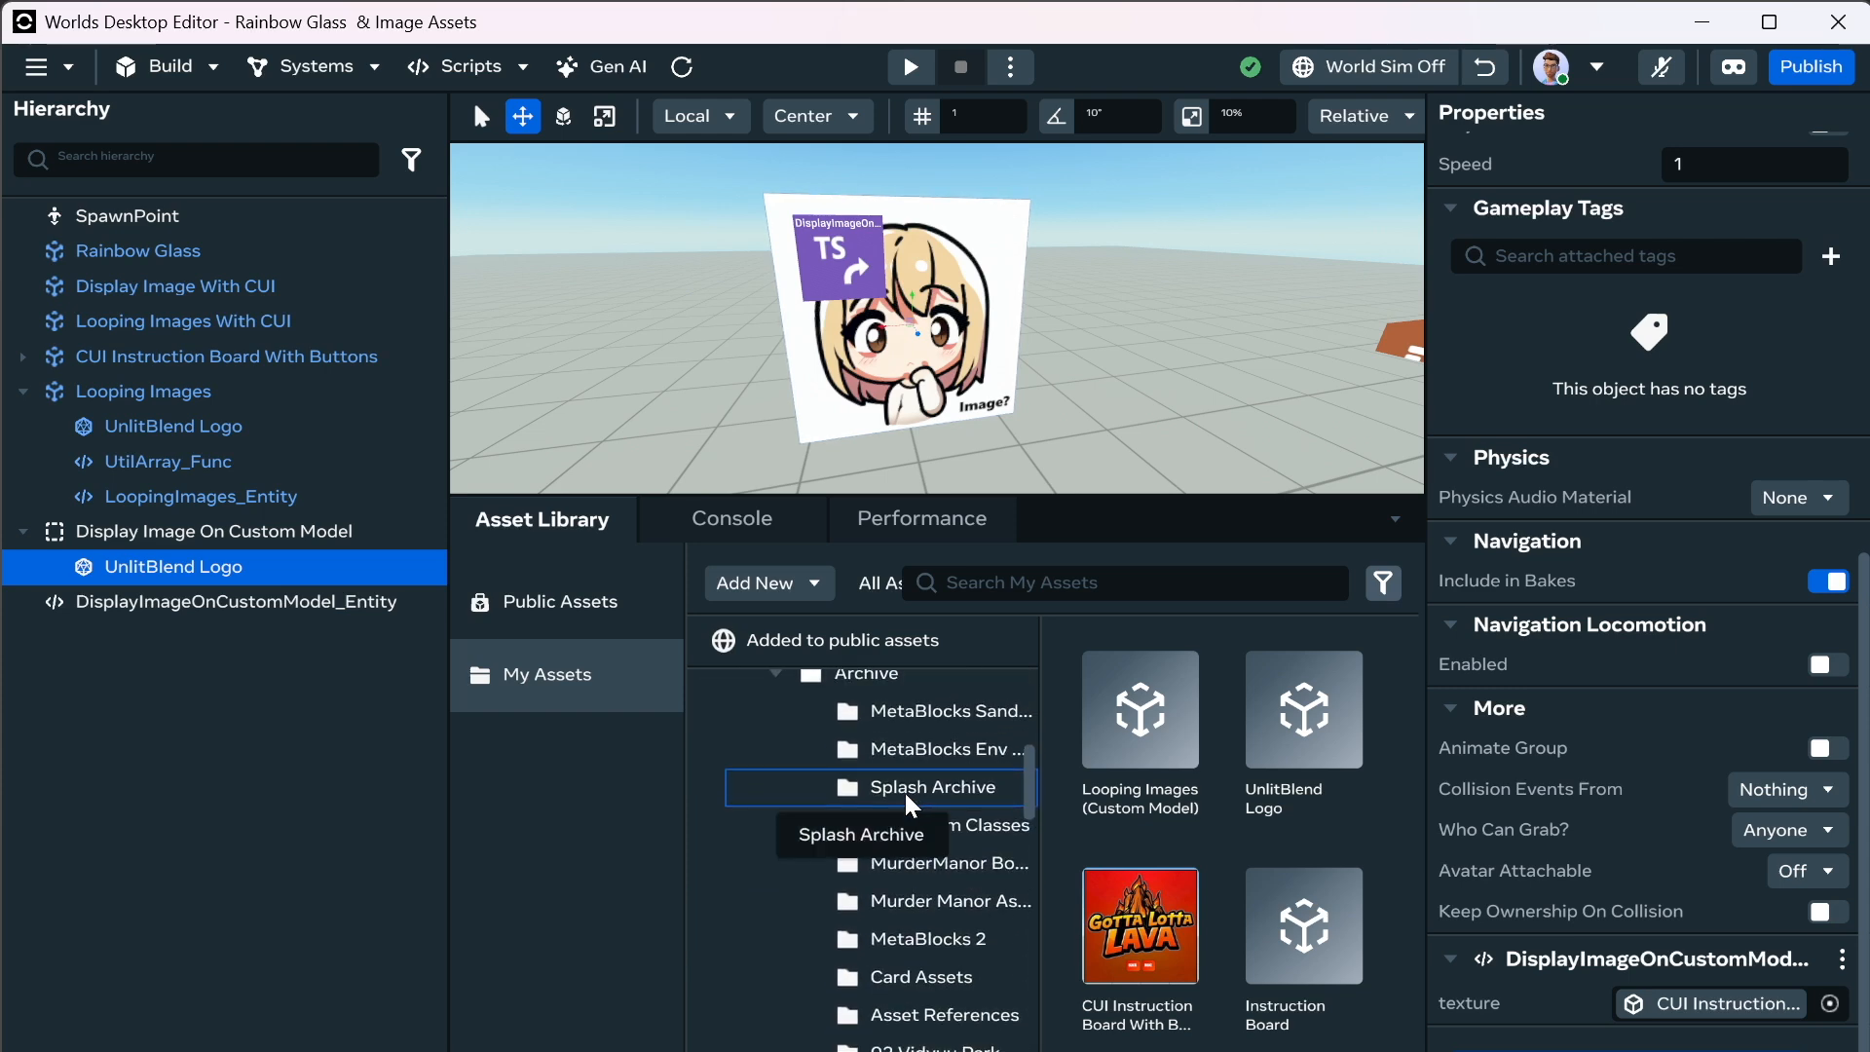
click(777, 674)
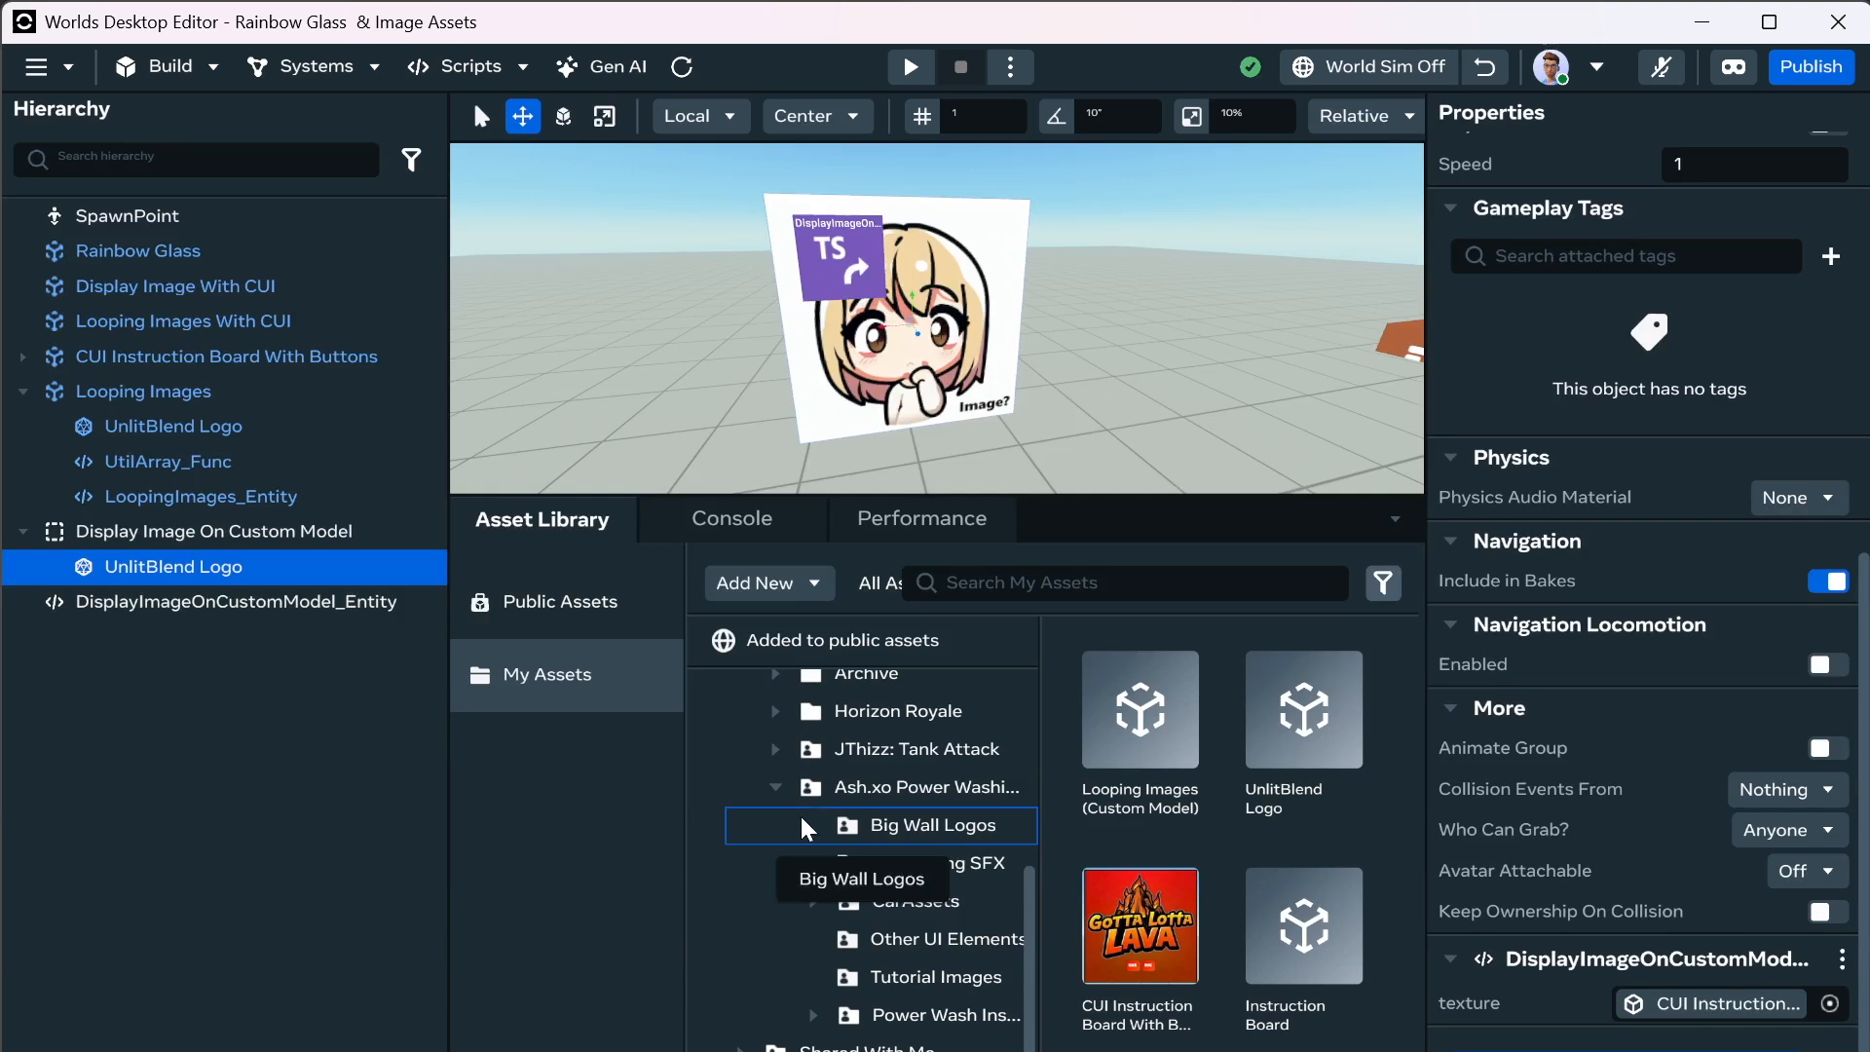
click(778, 788)
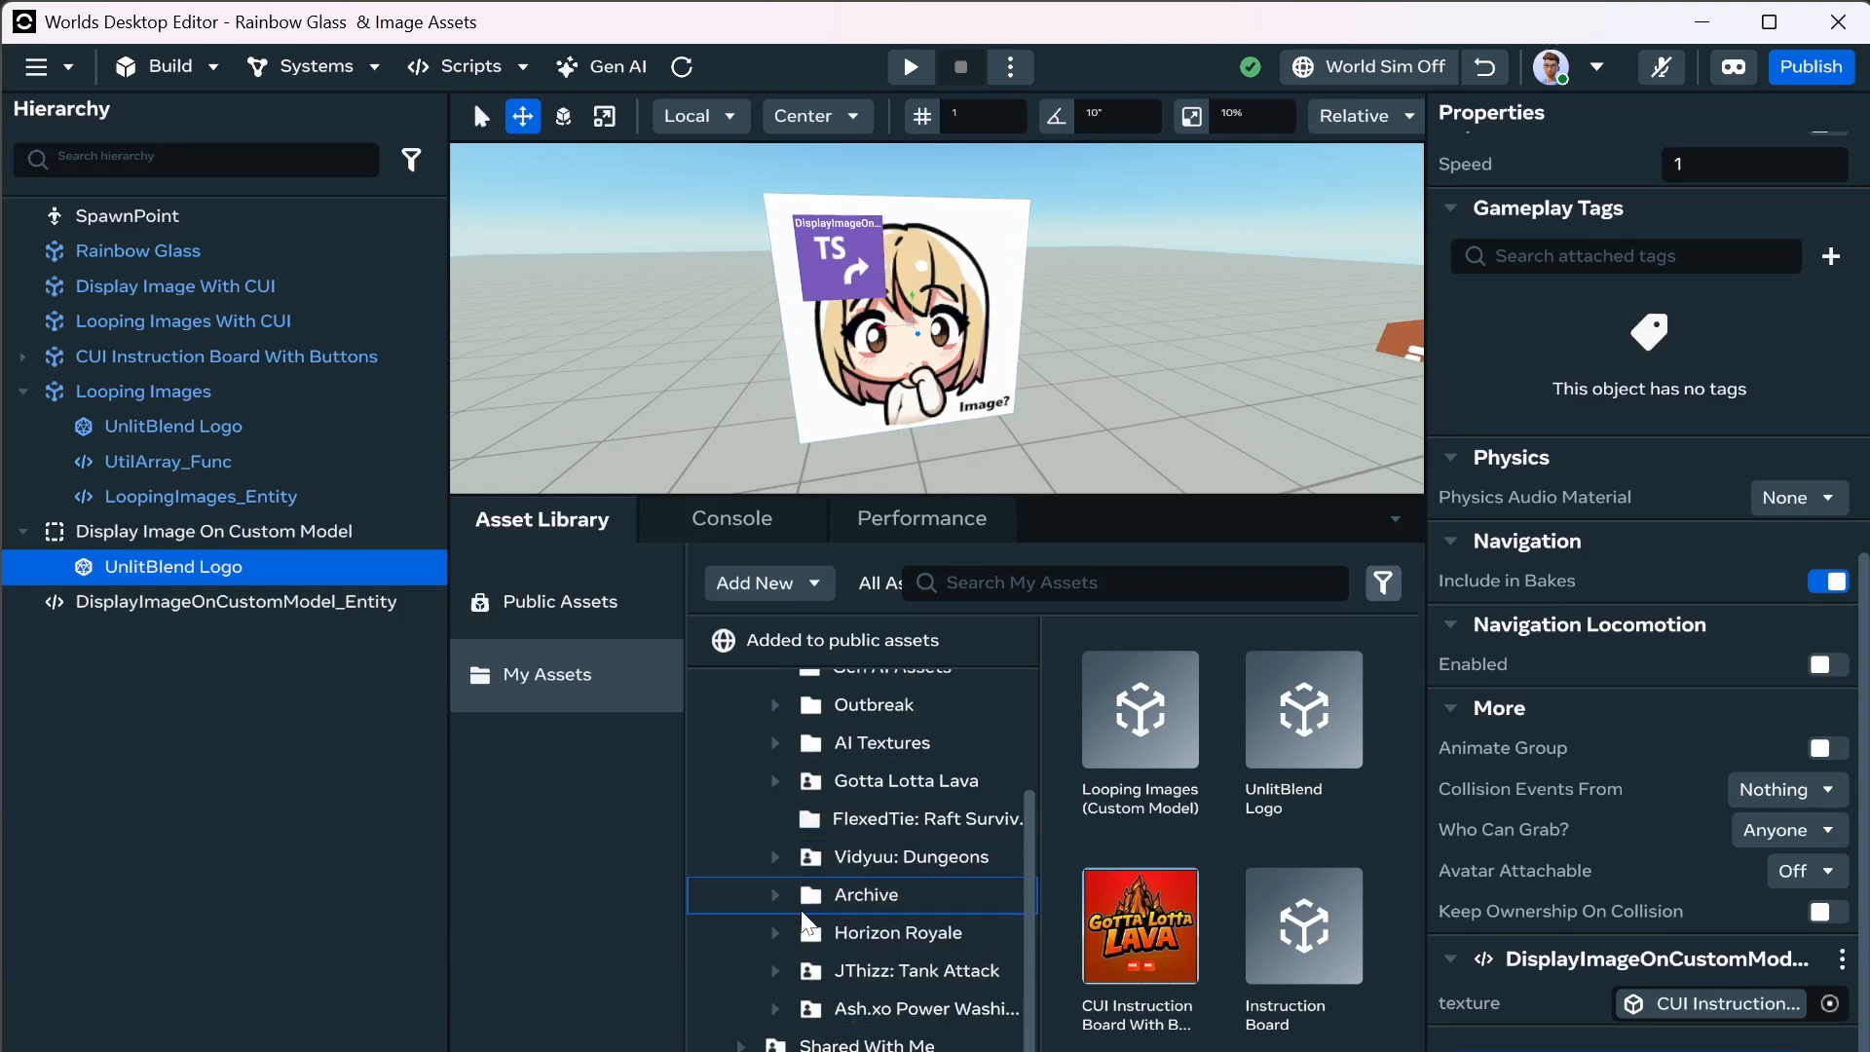
click(777, 781)
click(851, 861)
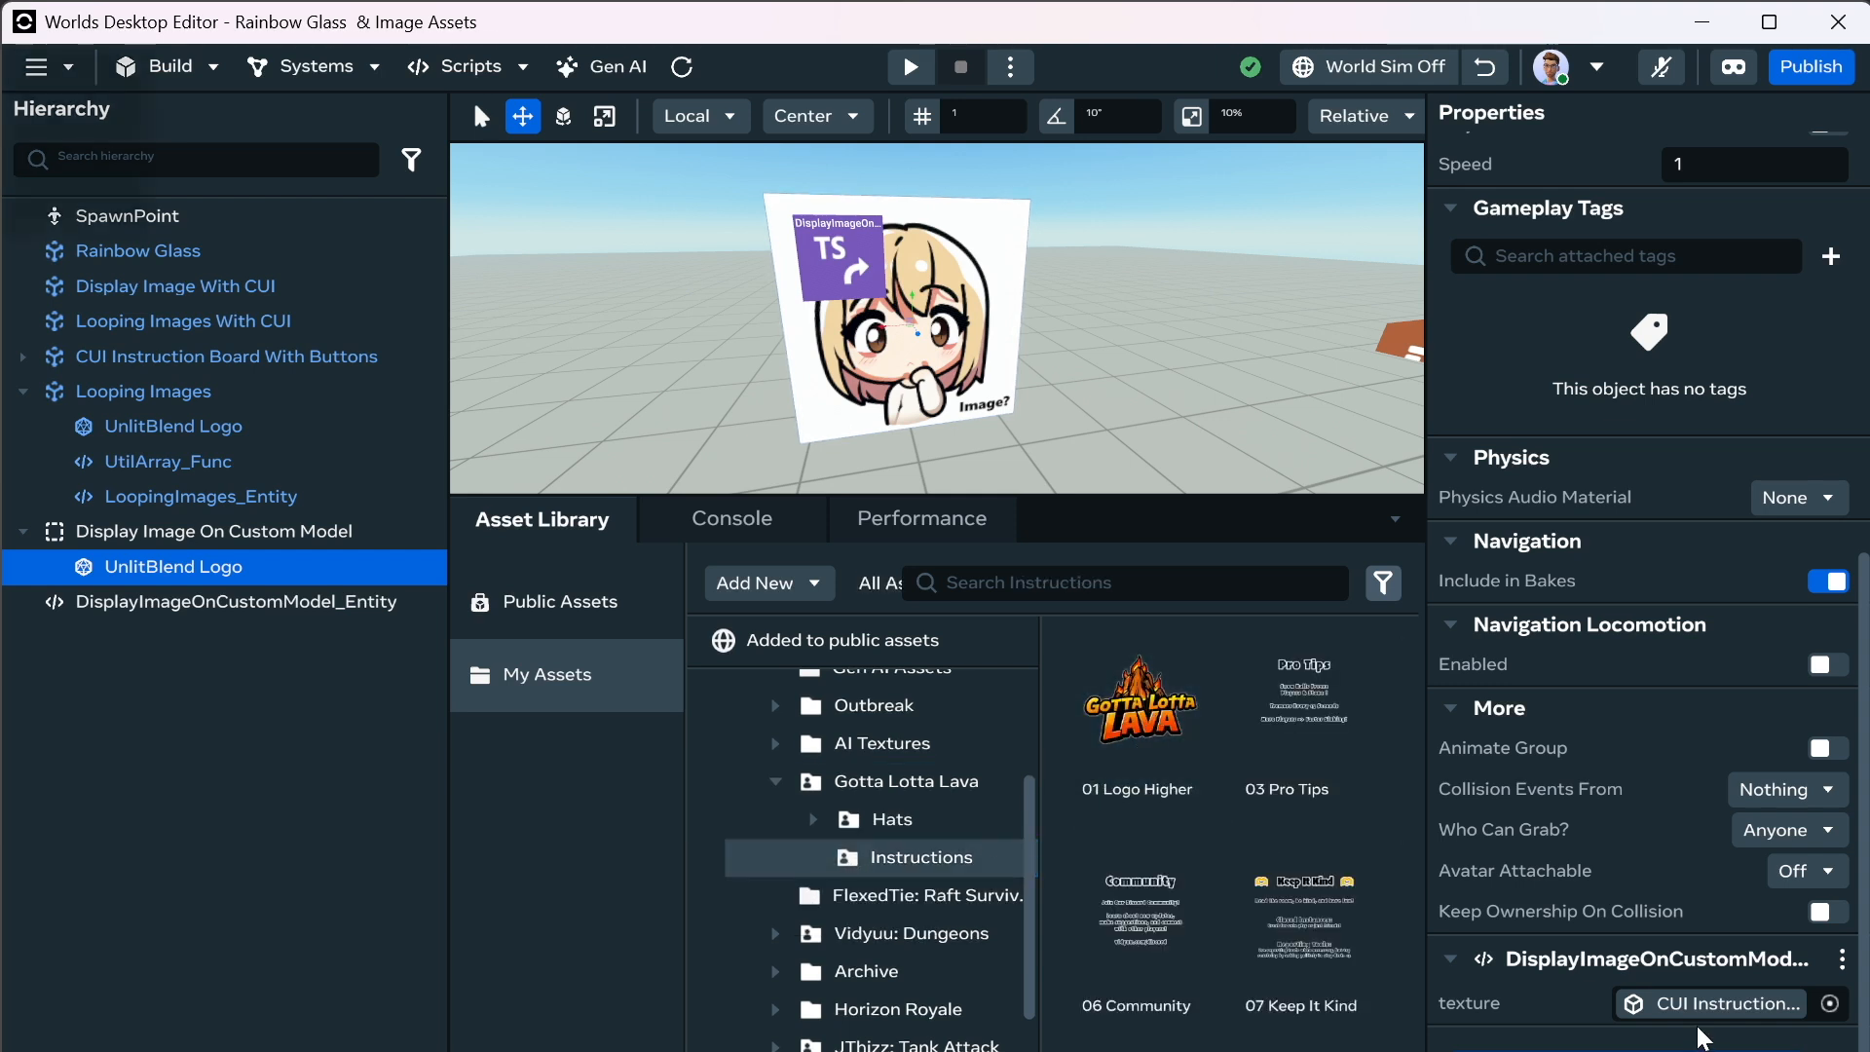
Assign the 01 Logo Higher asset as the UnlitBlend Logo's texture and toggle world simulation on and off to test it.
drag(1152, 709, 1706, 1013)
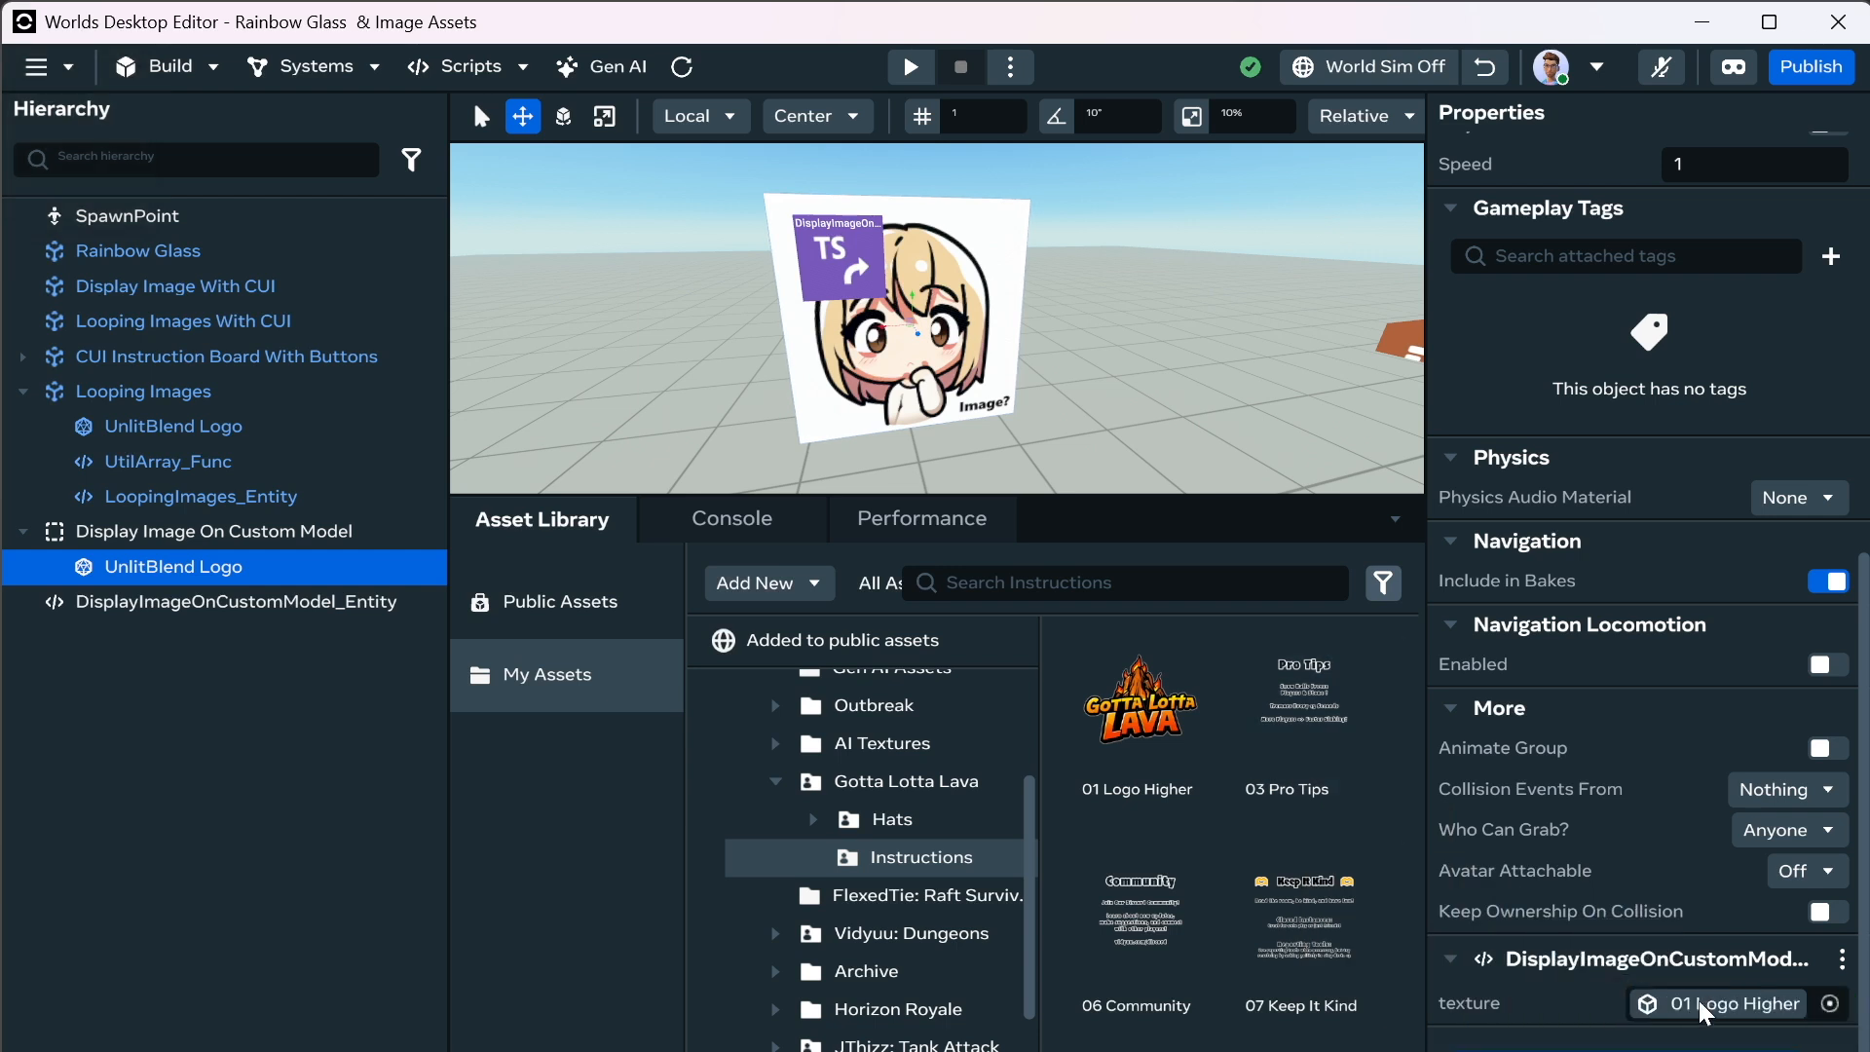
click(1388, 61)
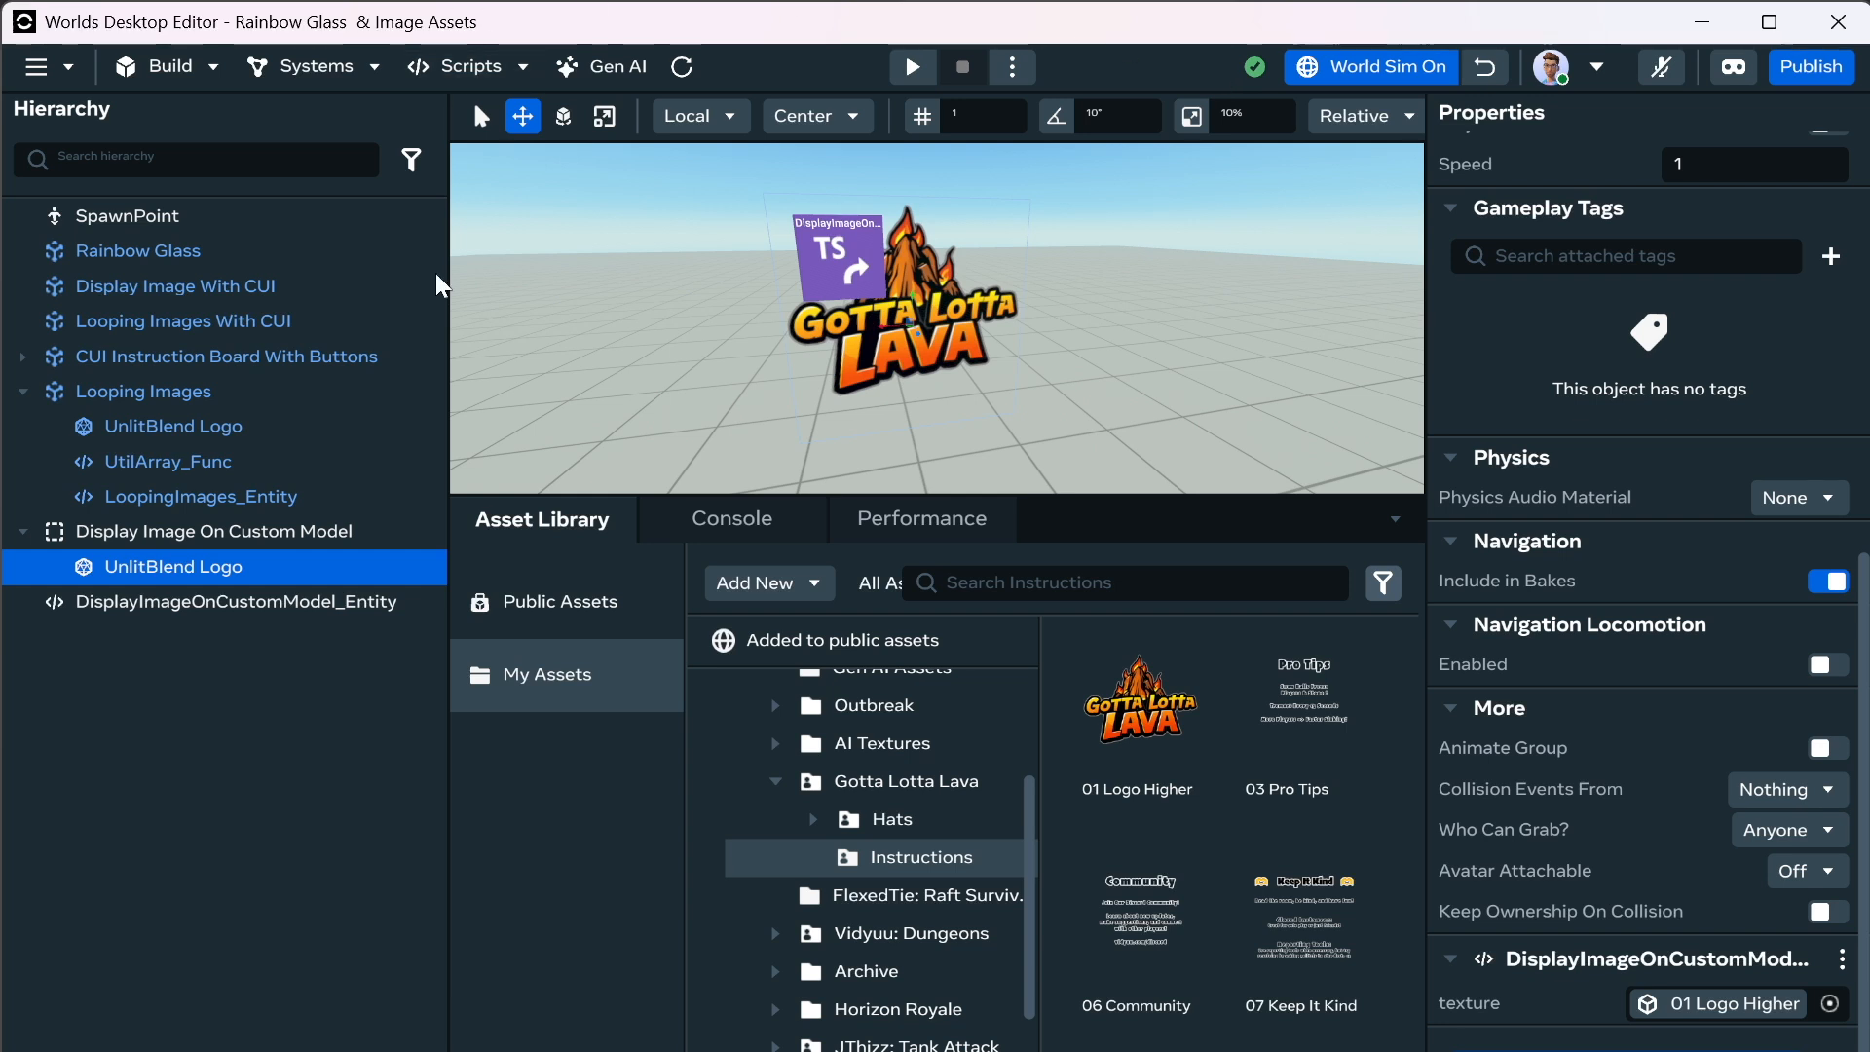
click(1378, 74)
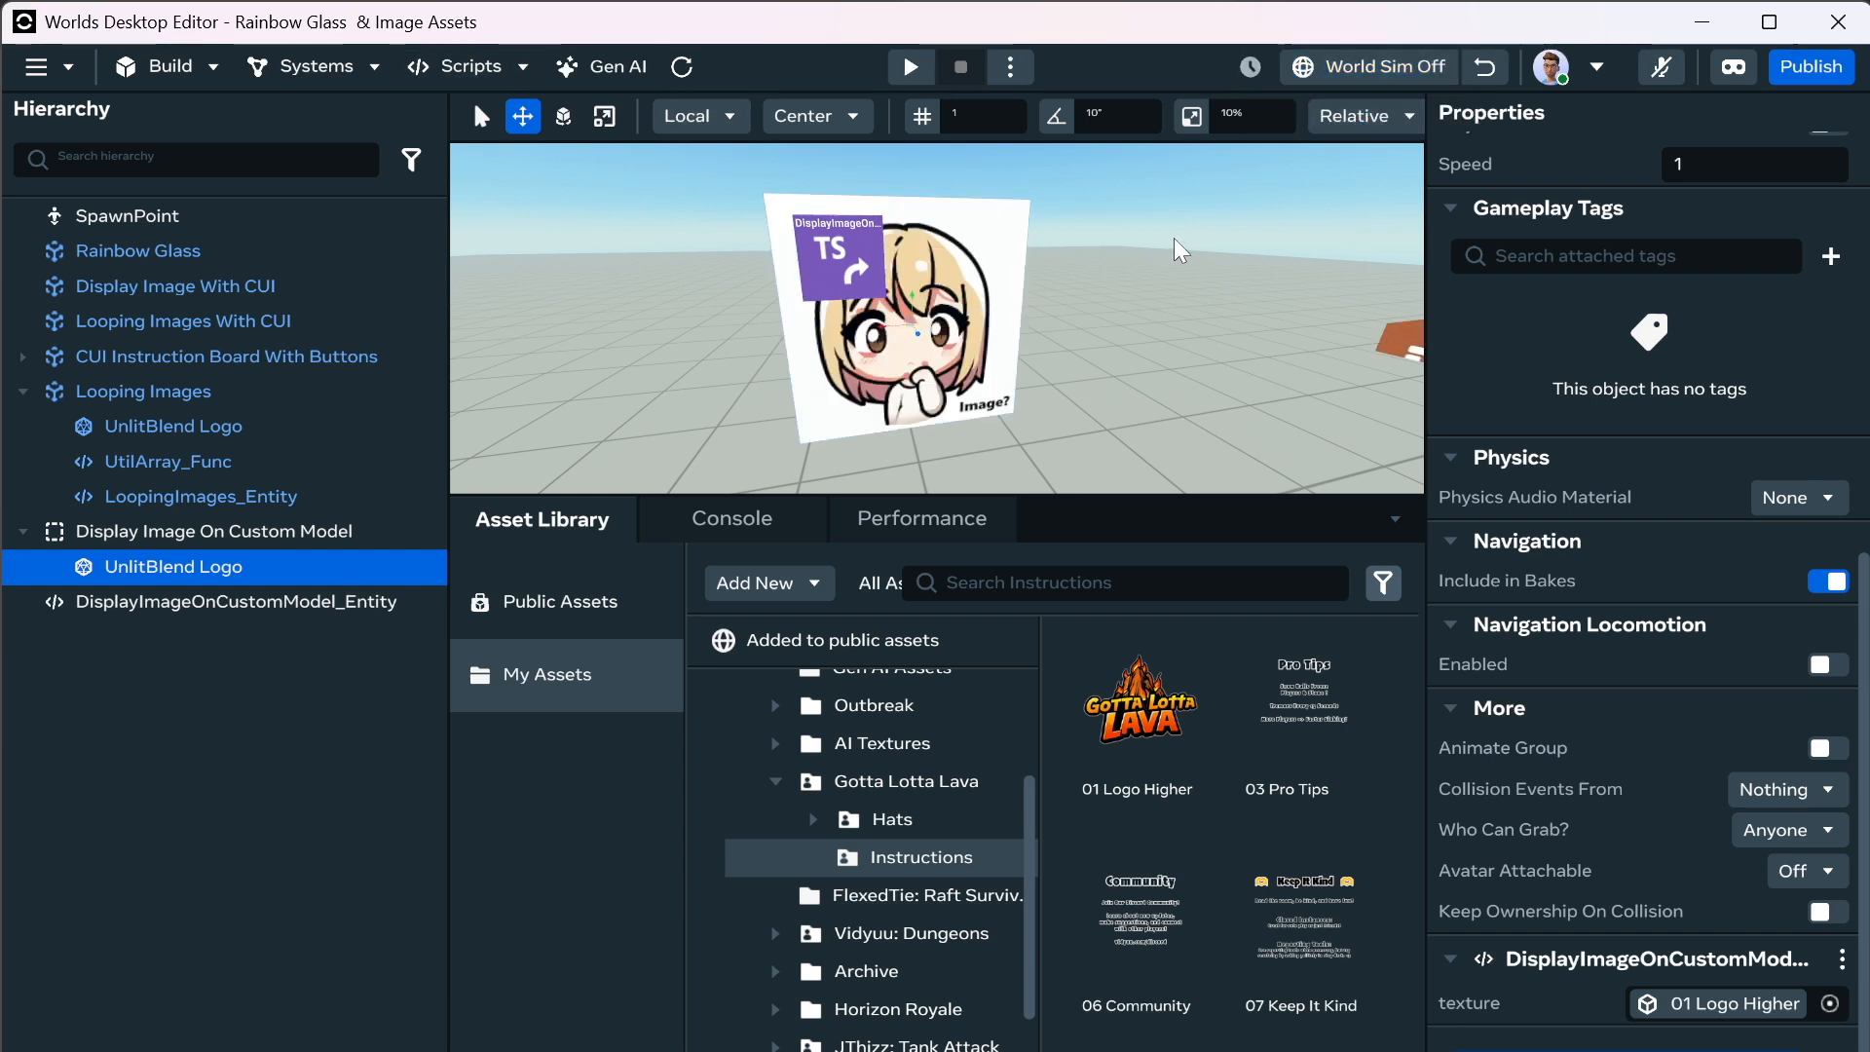
Enlarge the viewport, frame the custom model's image head-on, and clear the selection.
scroll(1122, 369, up, 5)
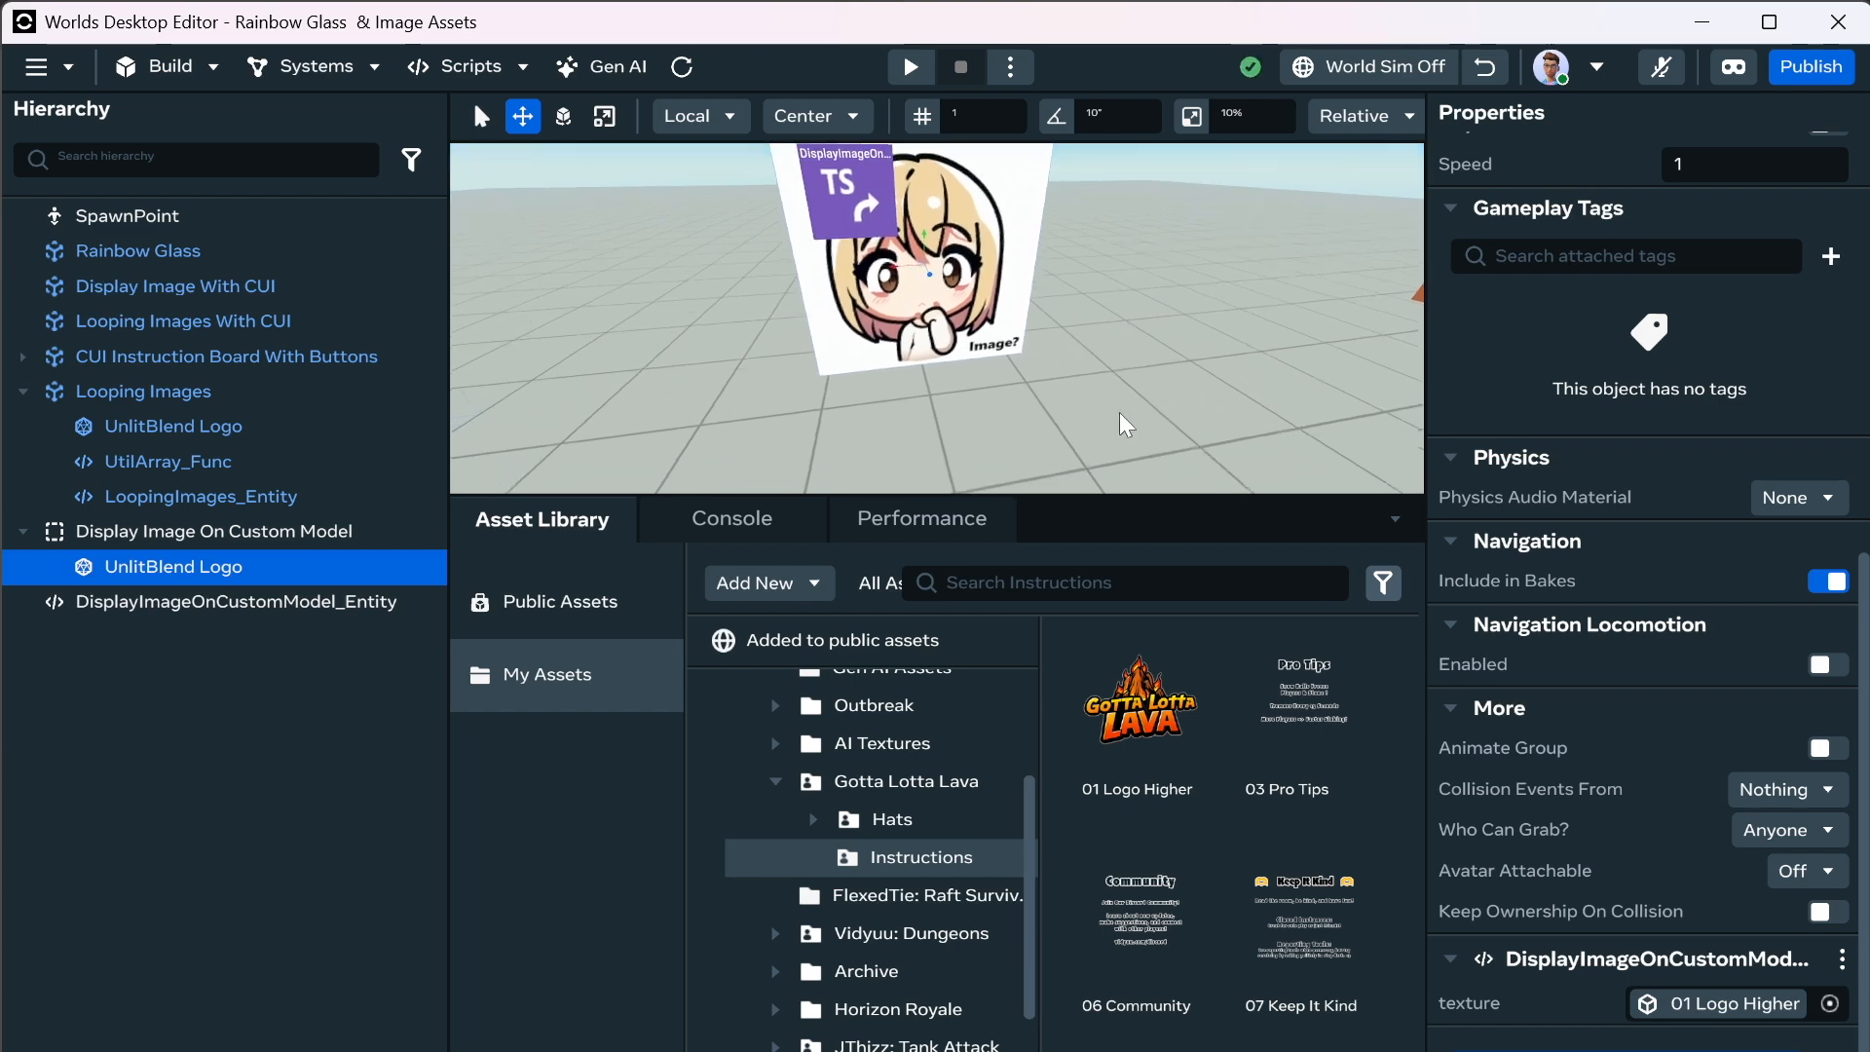
scroll(1088, 324, down, 5)
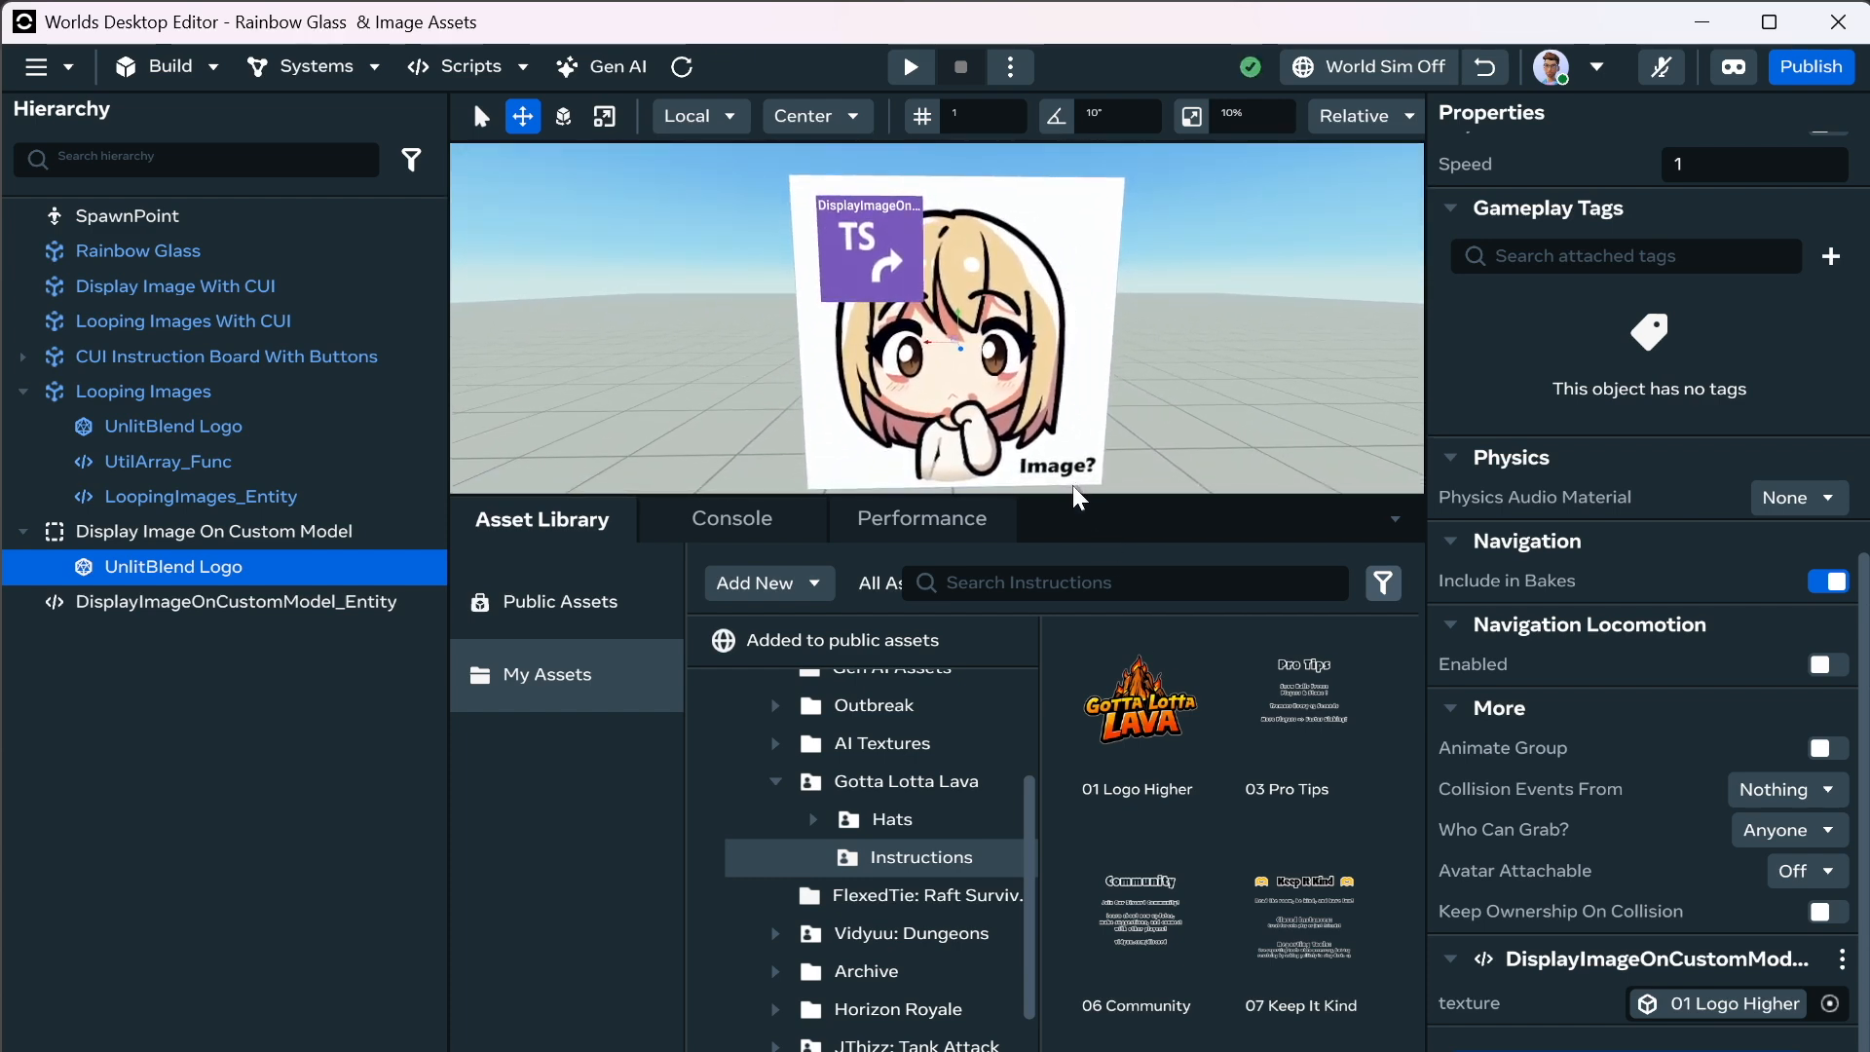
drag(1072, 495, 1076, 699)
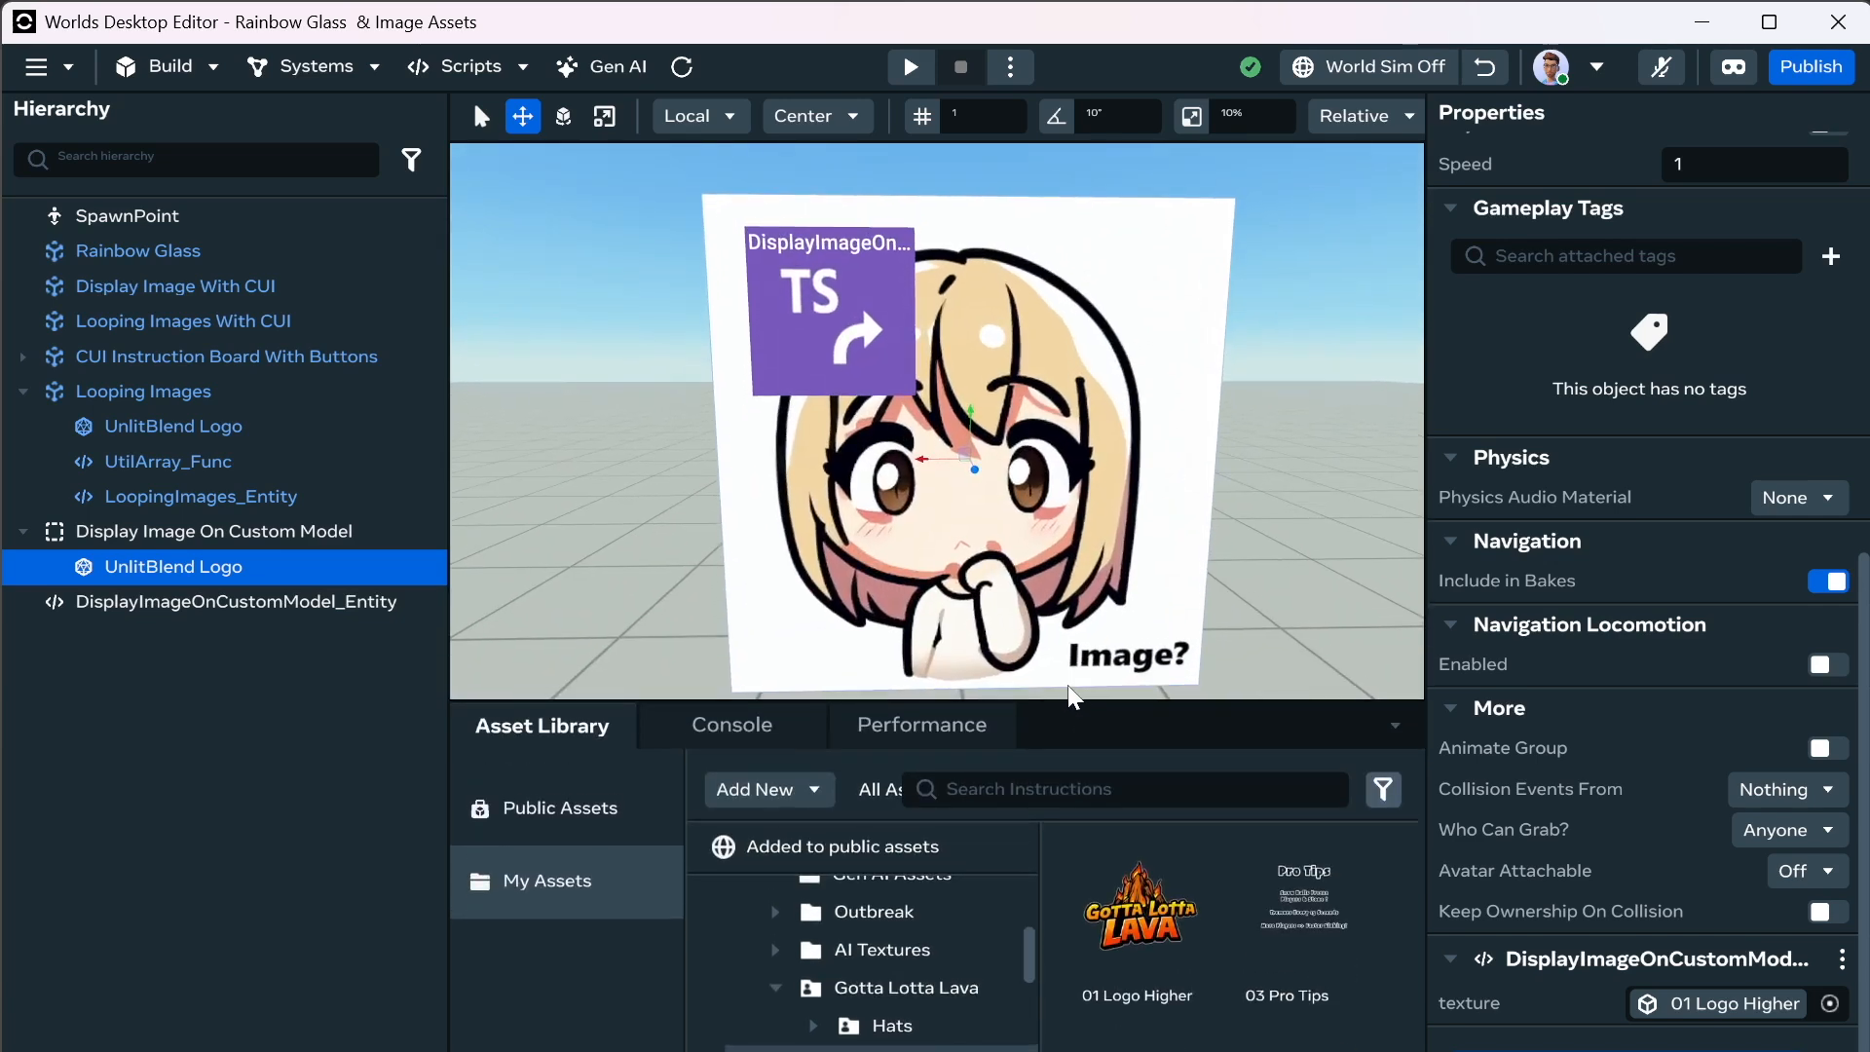
mouse_move(1239, 535)
right_down()
mouse_move(1218, 492)
mouse_move(1251, 510)
right_up()
scroll(1251, 511, down, 3)
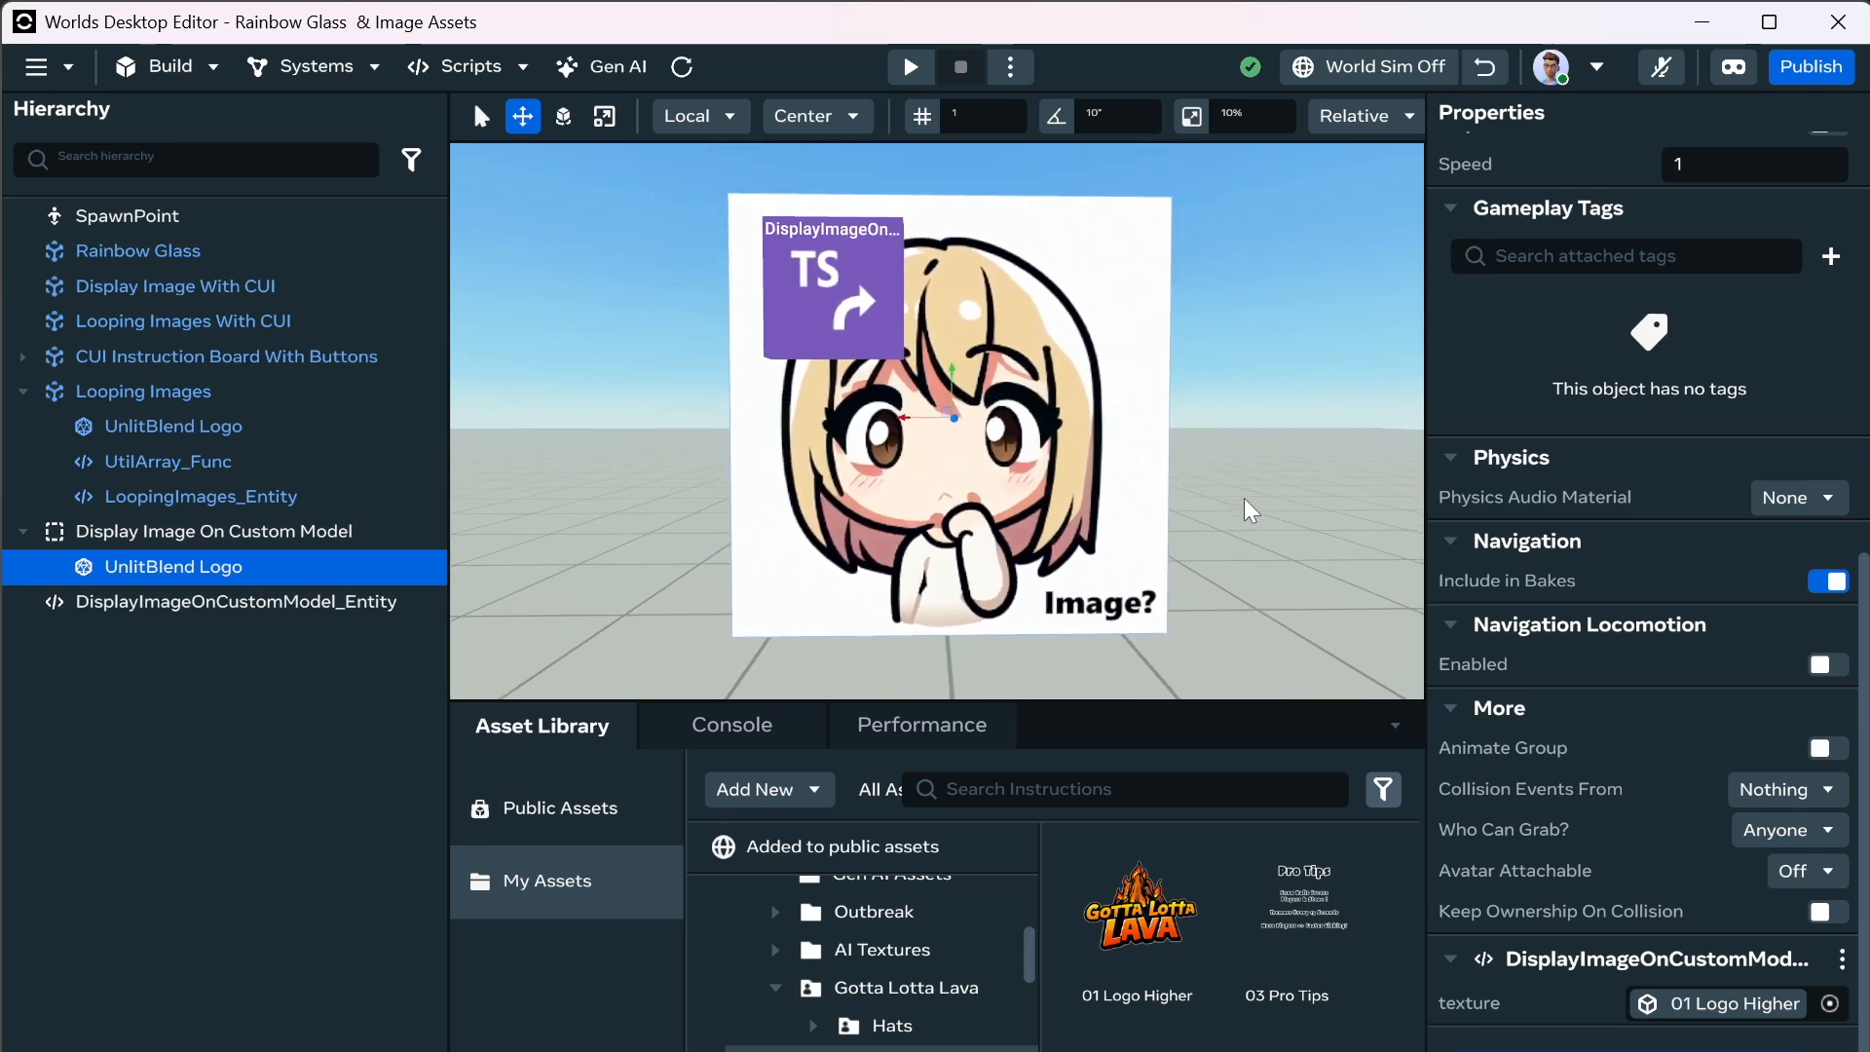
click(1290, 547)
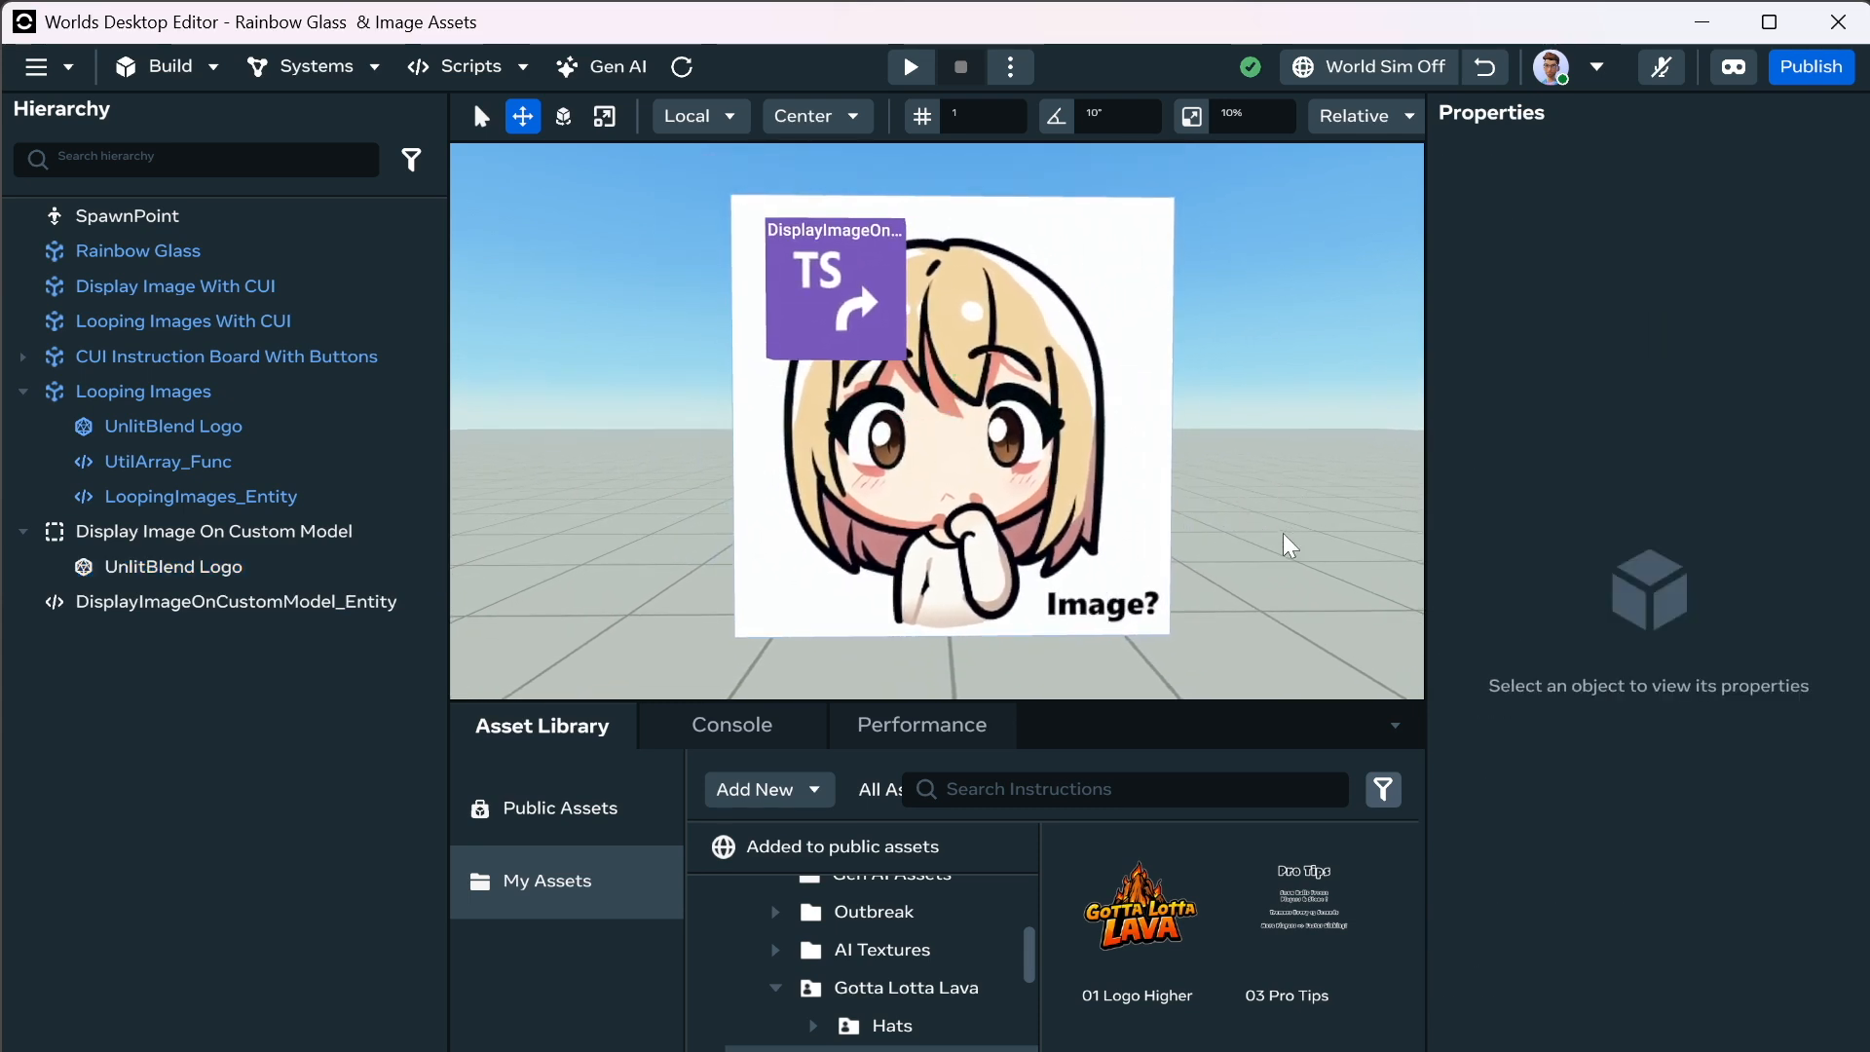
Capture the framed custom model image with Snipping Tool, save it as a JPG in Screenshots, and close the tool.
click(762, 1051)
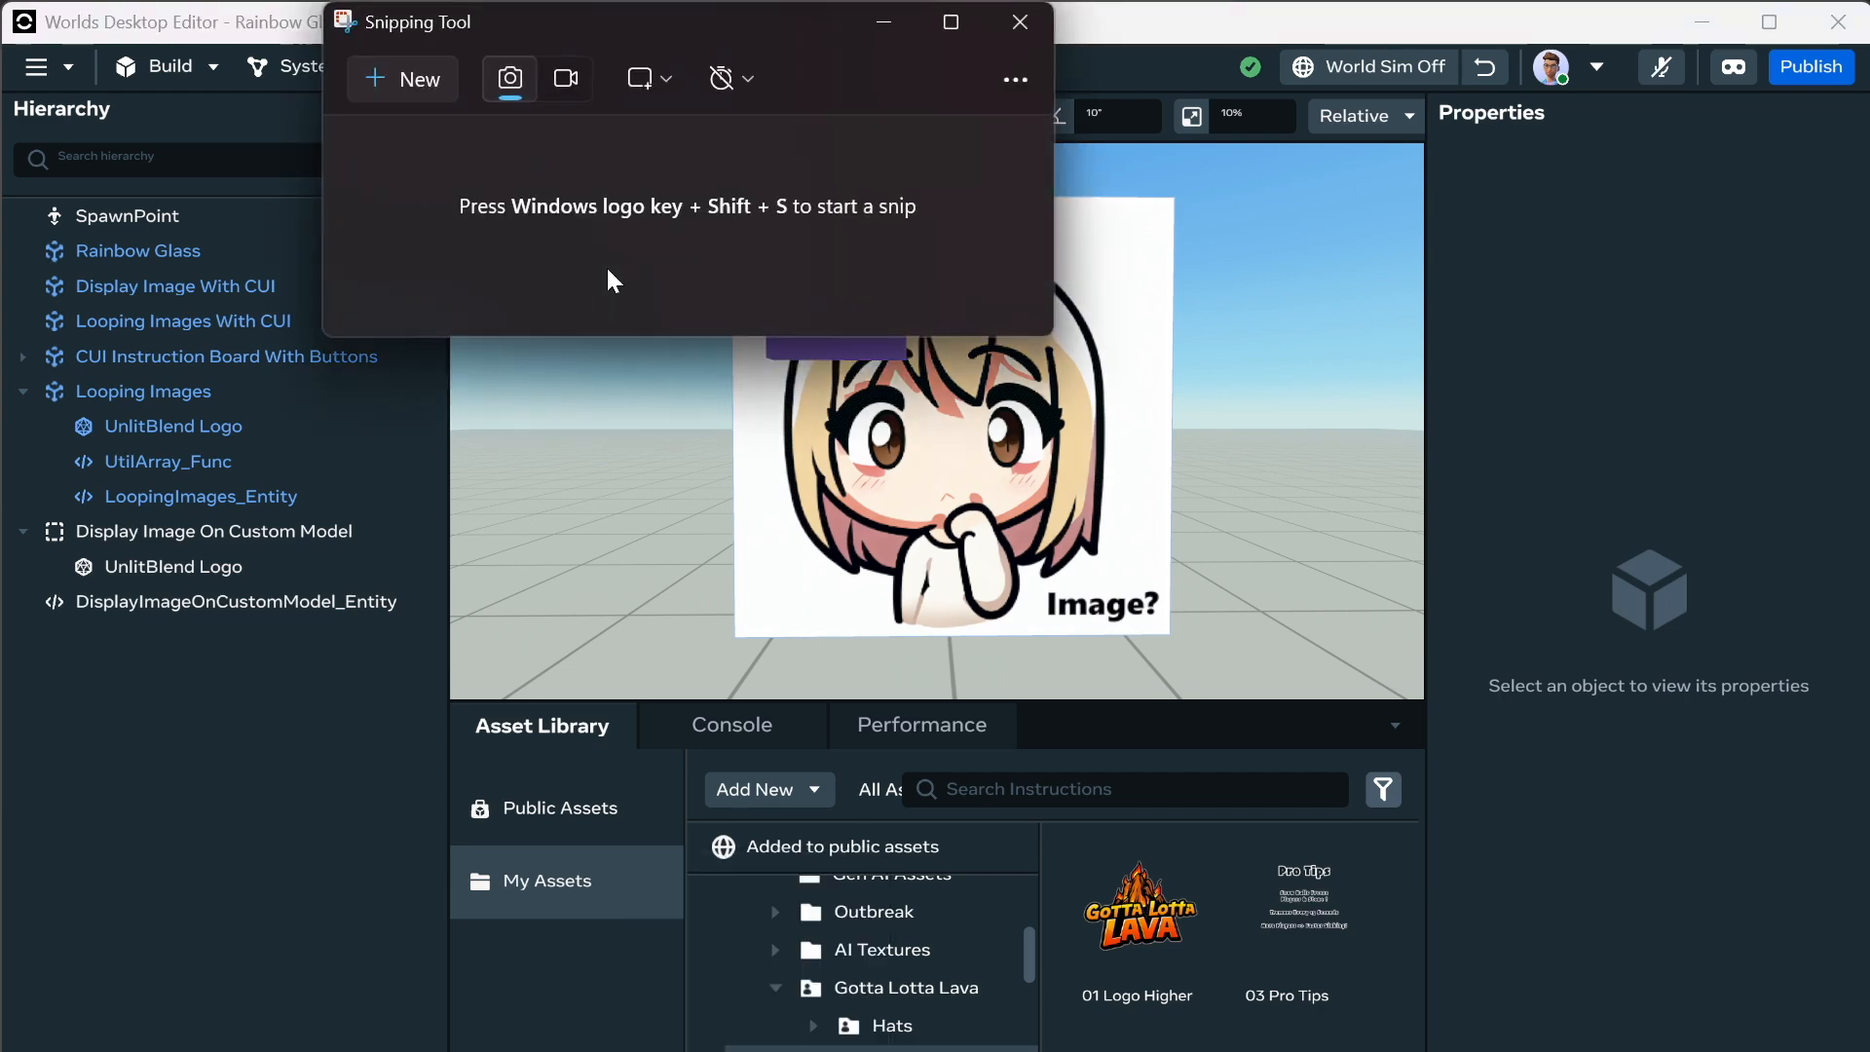
click(401, 79)
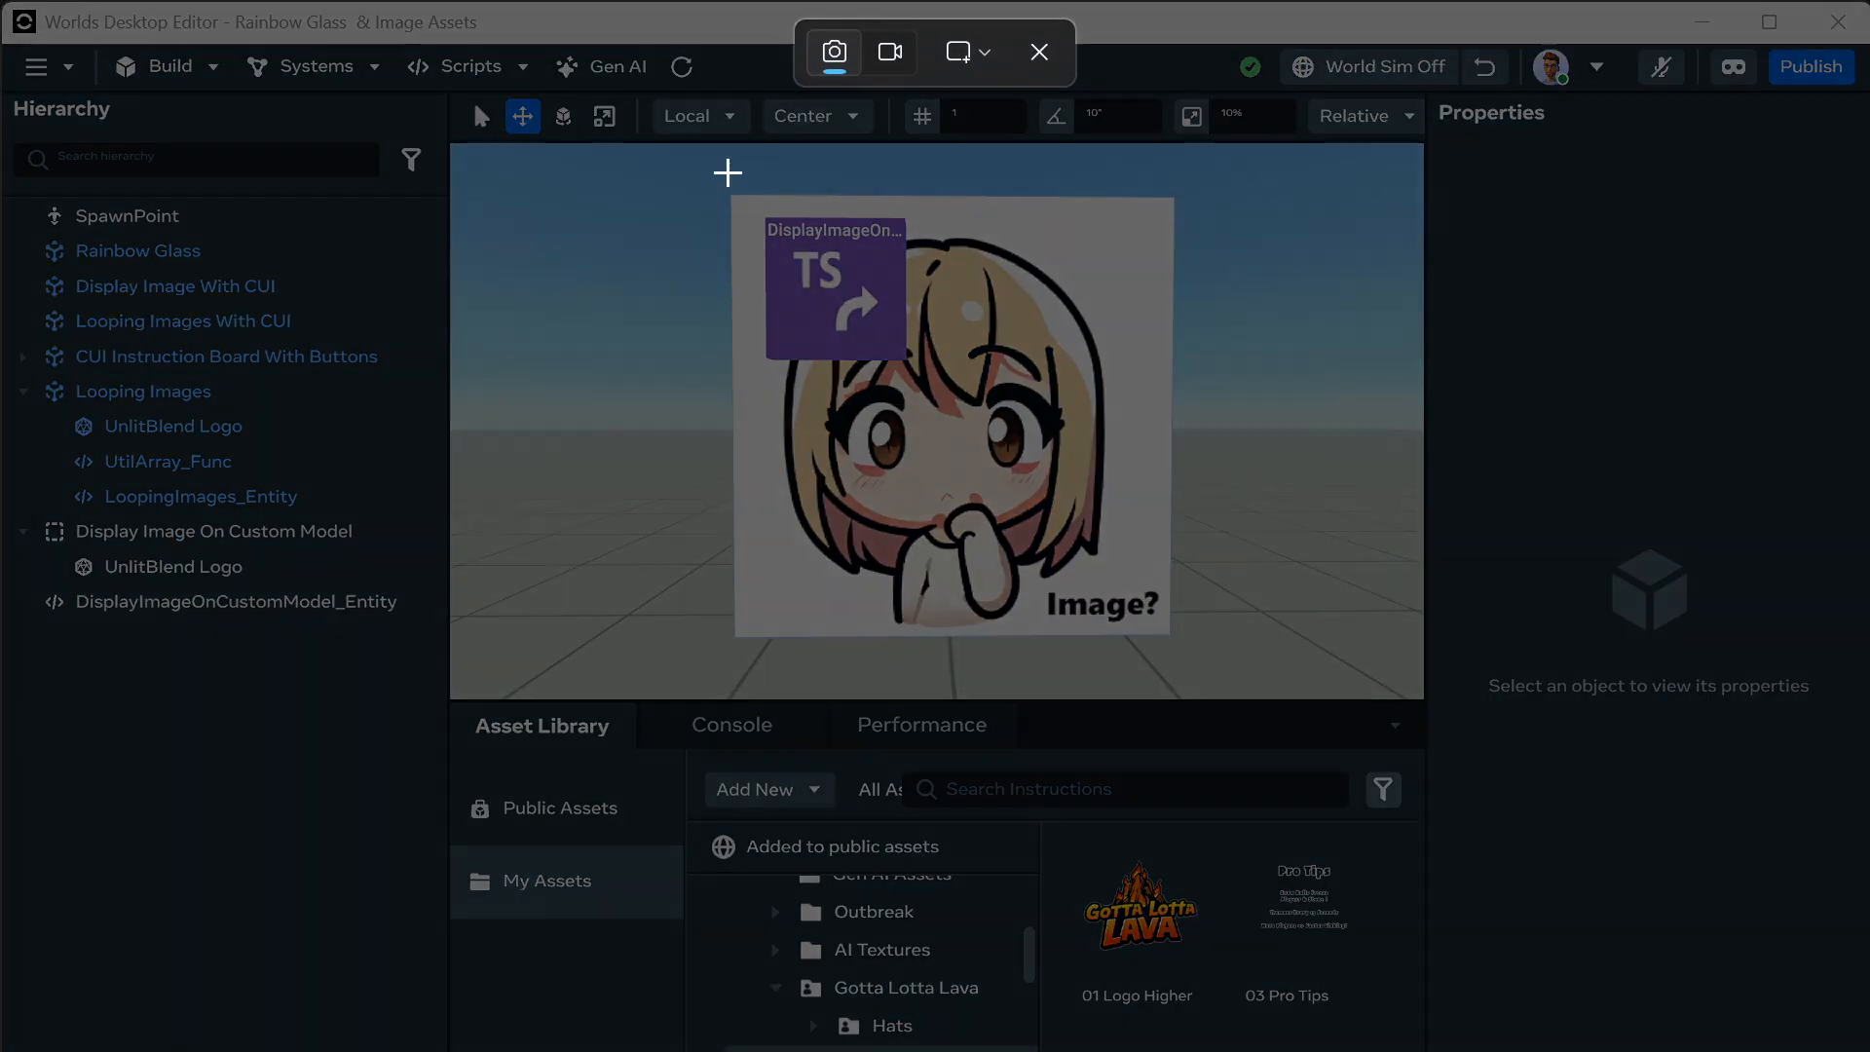
drag(715, 178, 1189, 649)
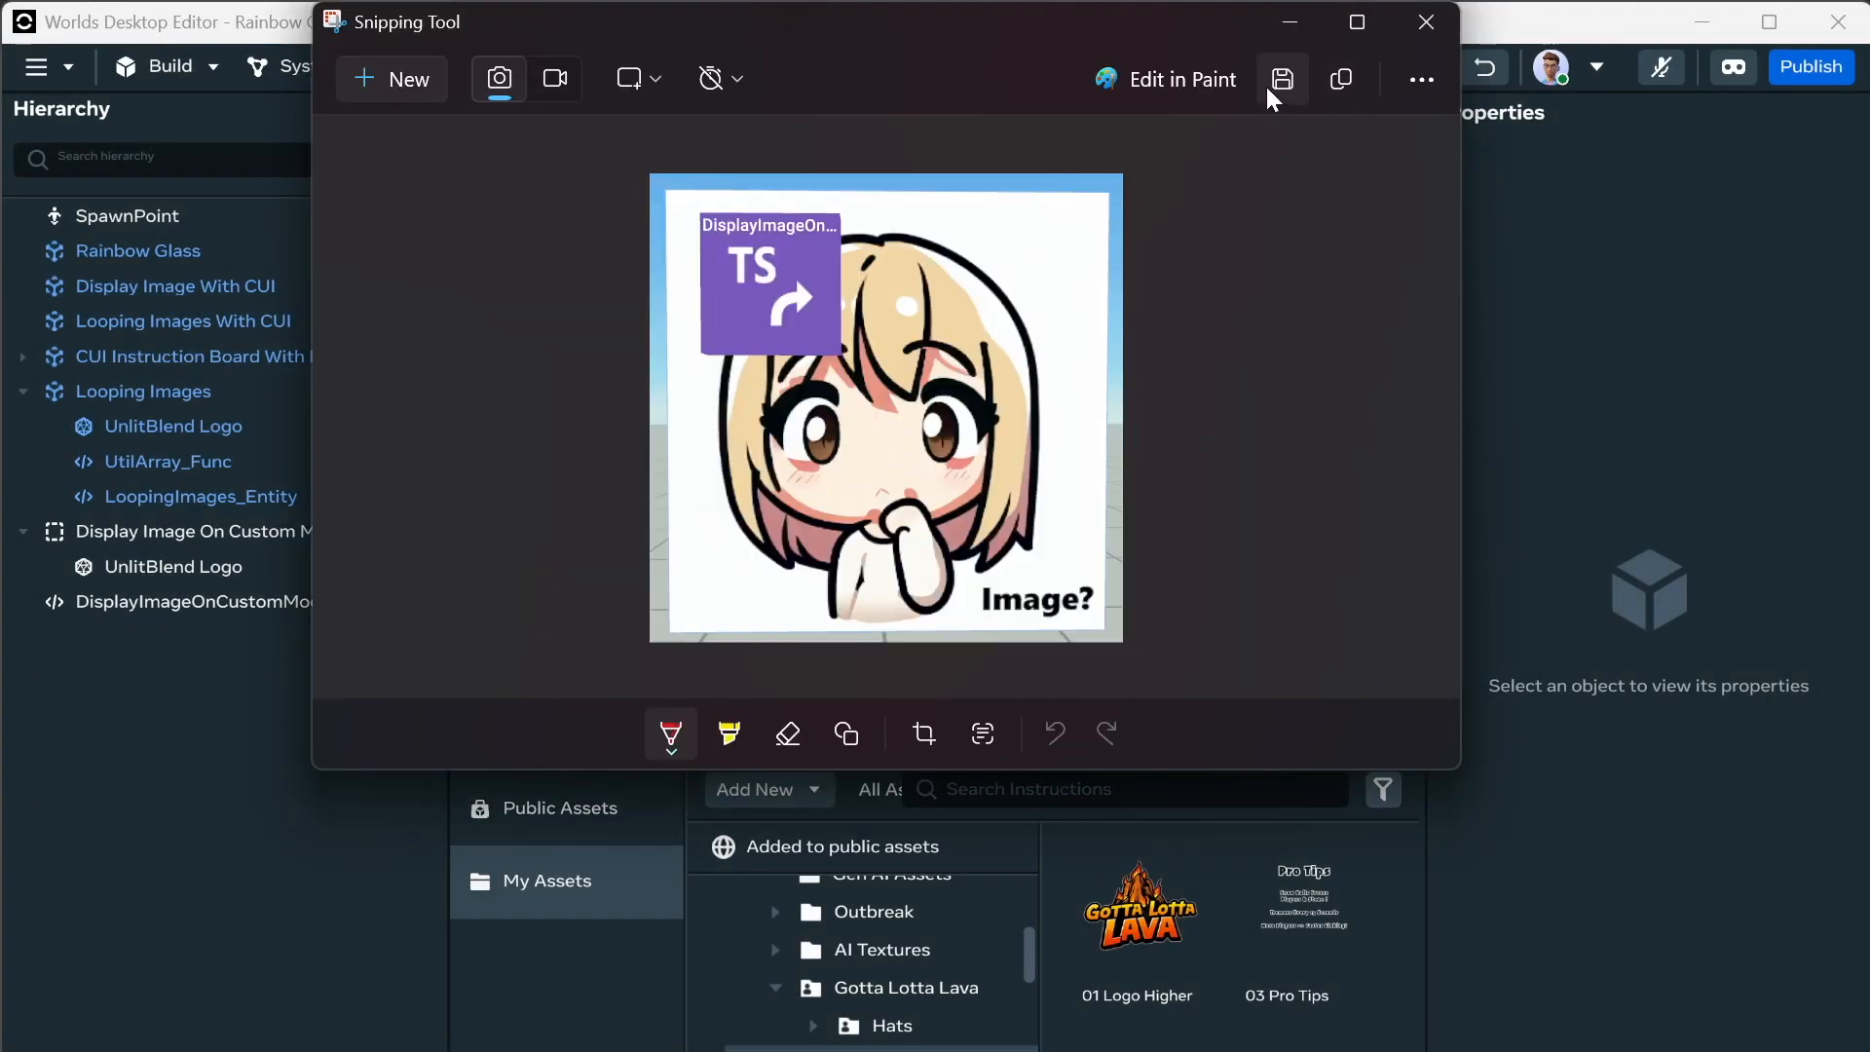
click(1282, 79)
click(1006, 699)
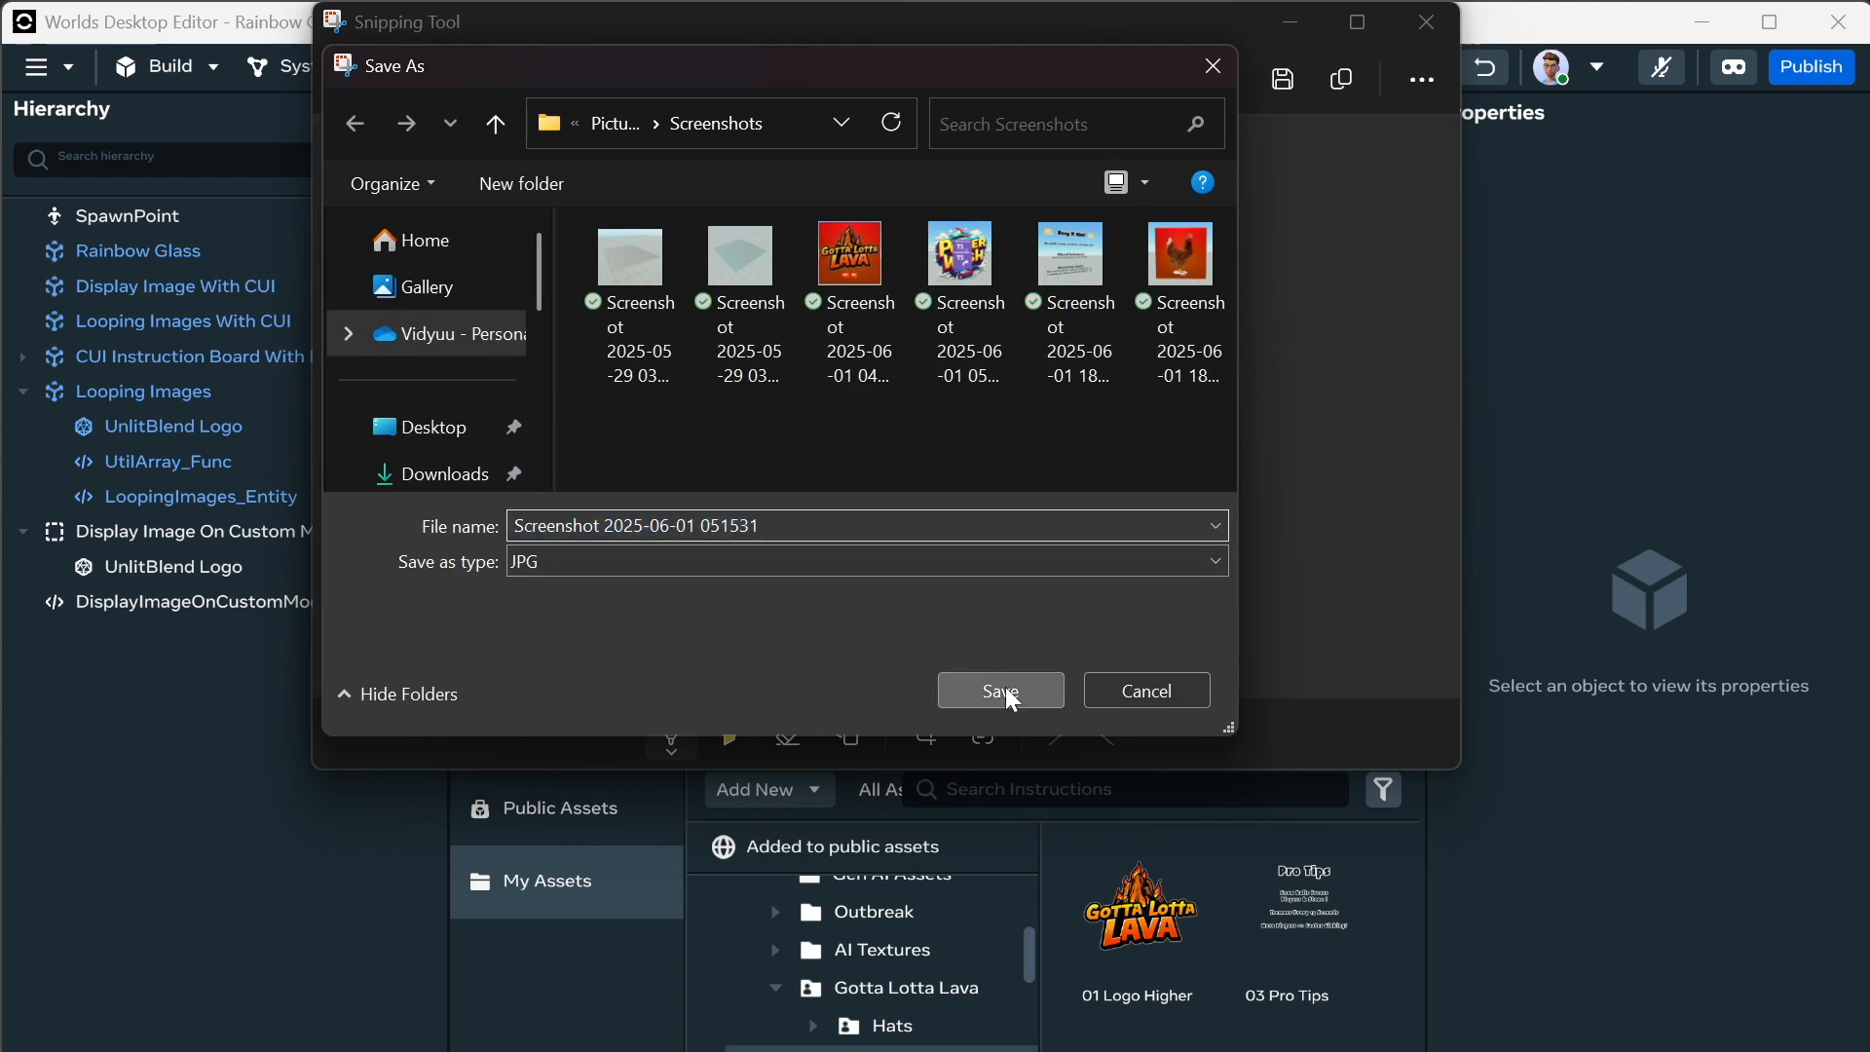
click(1428, 39)
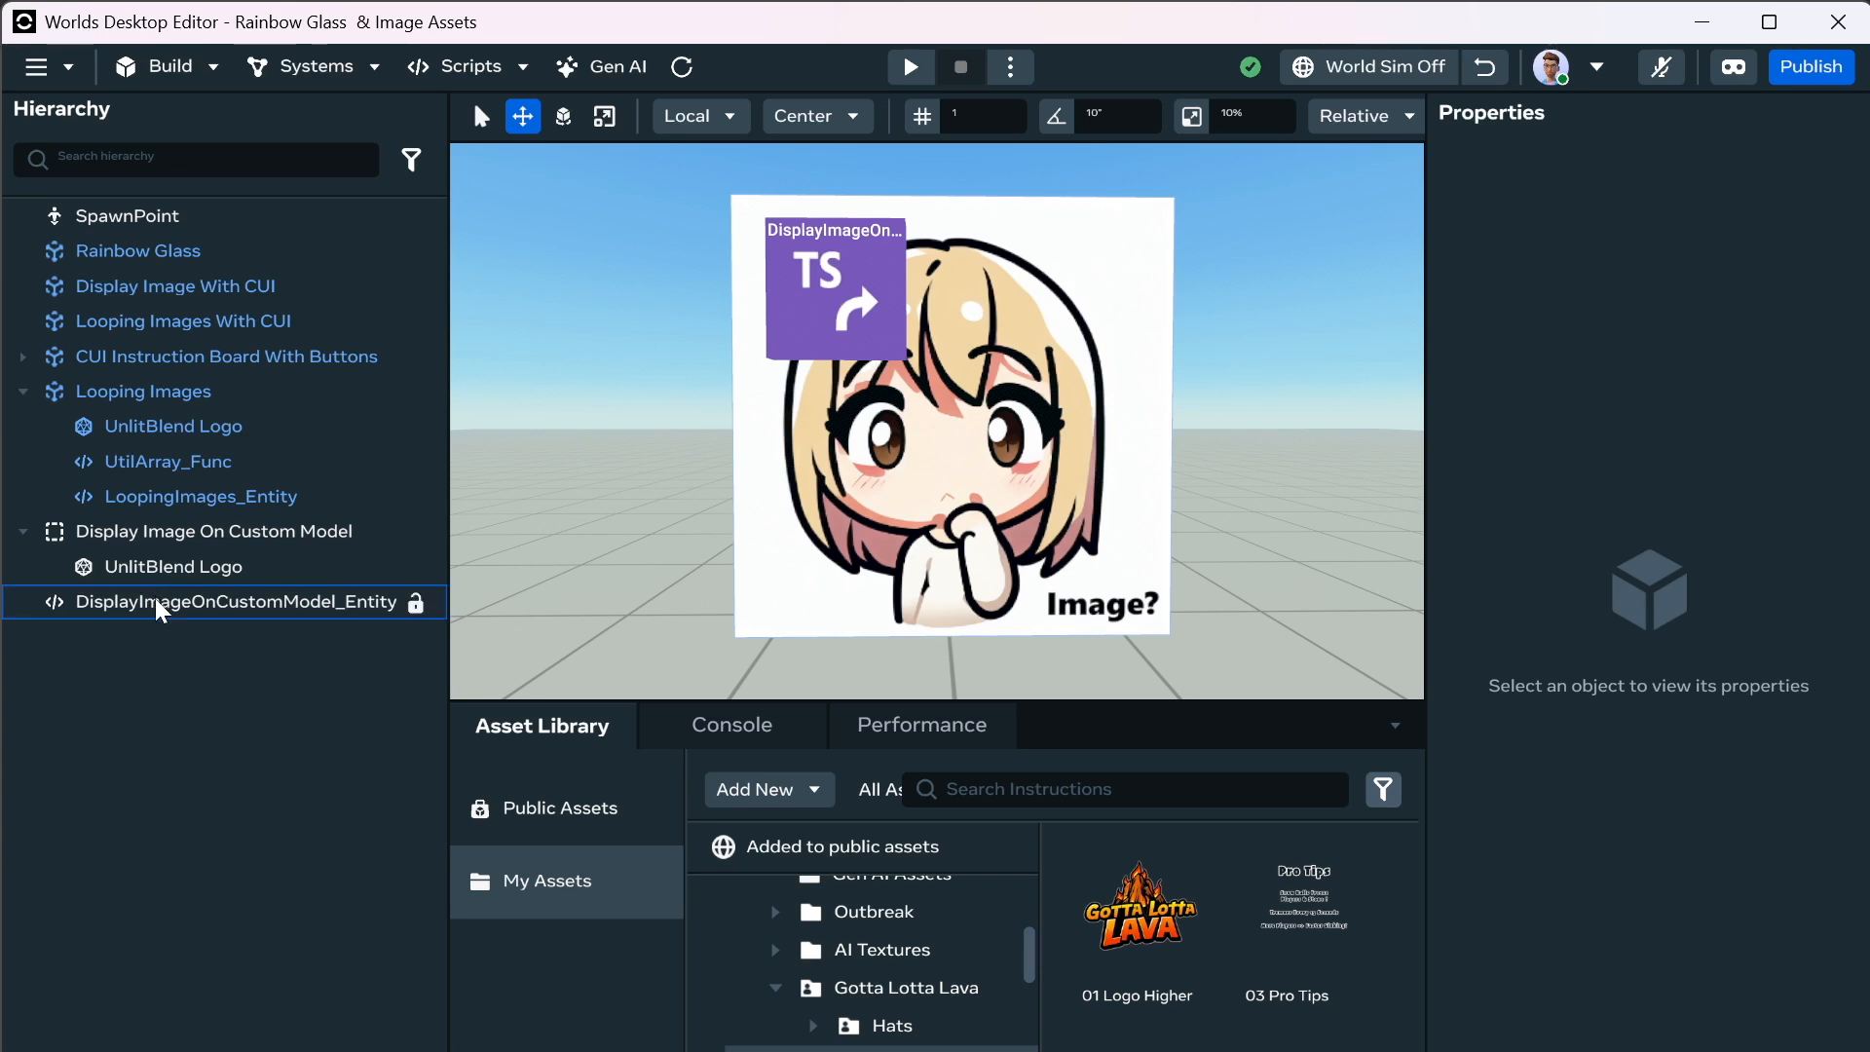
Nest DisplayImageOnCustomModel_Entity inside the Display Image On Custom Model group and check the UnlitBlend Logo's attached script texture.
drag(169, 616, 187, 567)
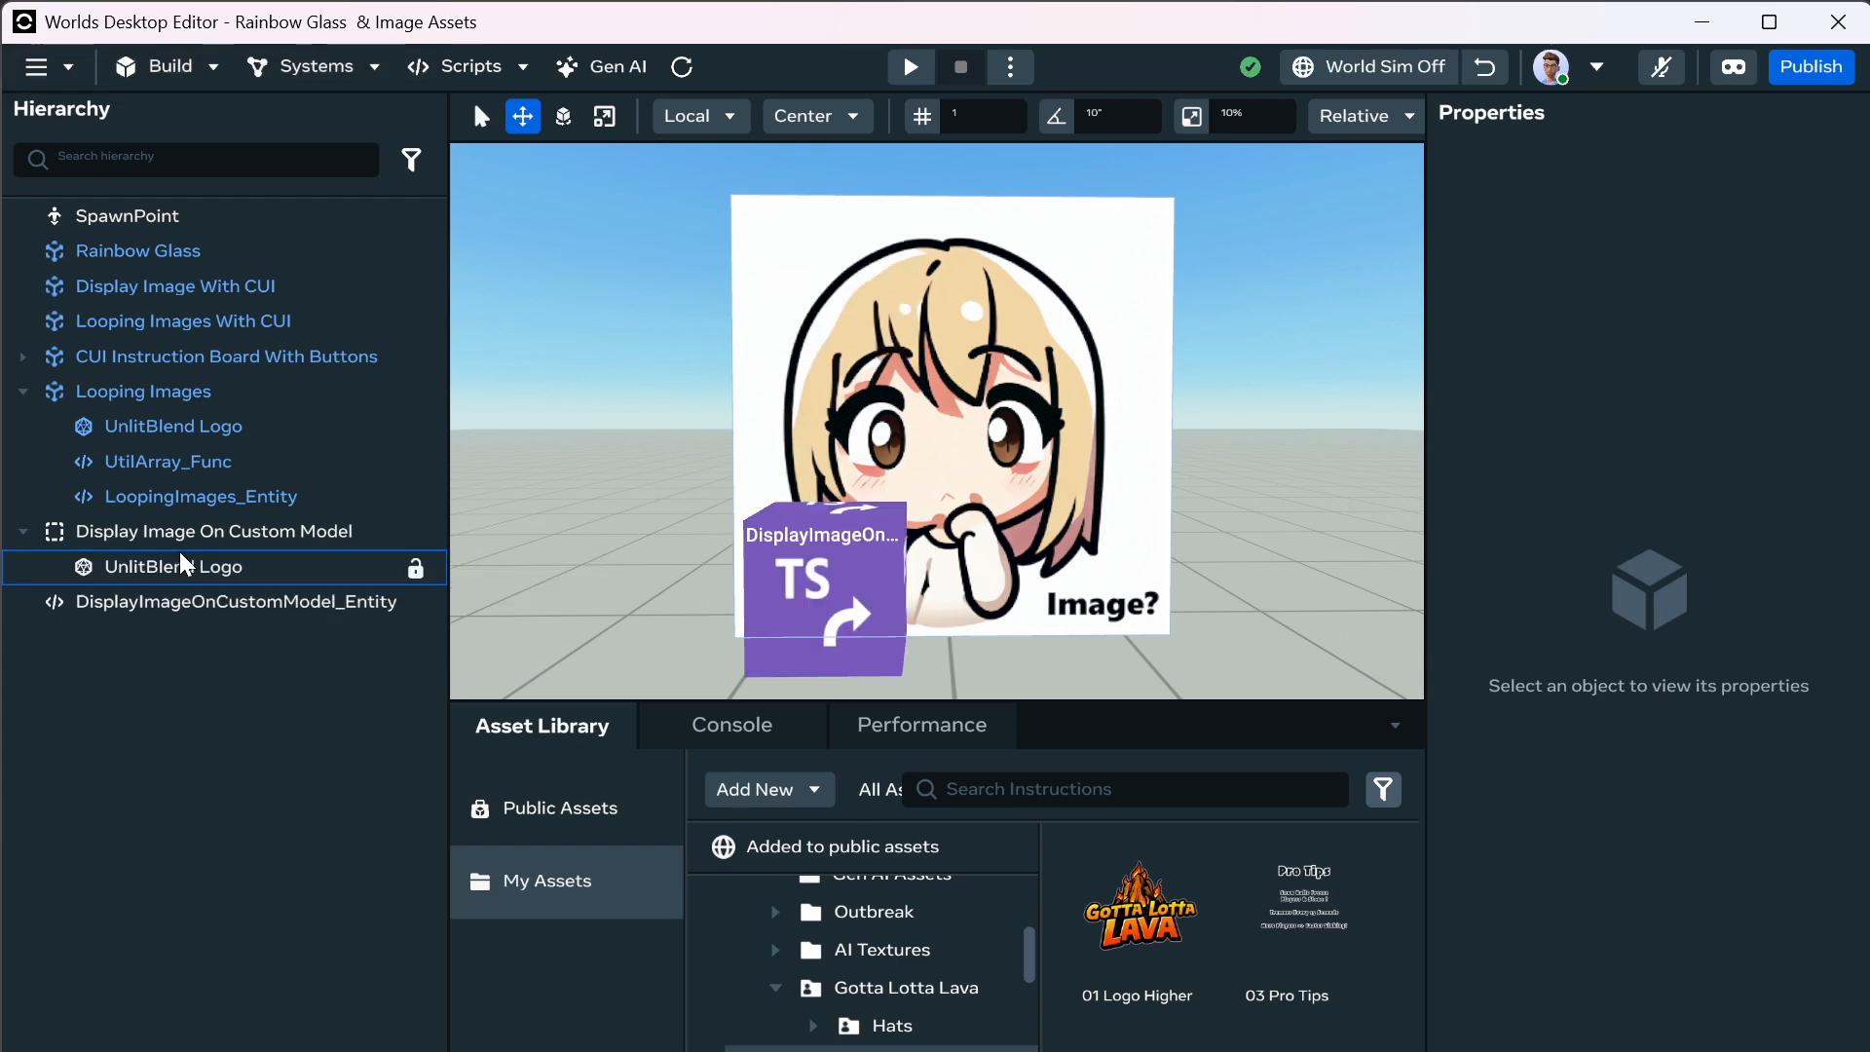
click(200, 604)
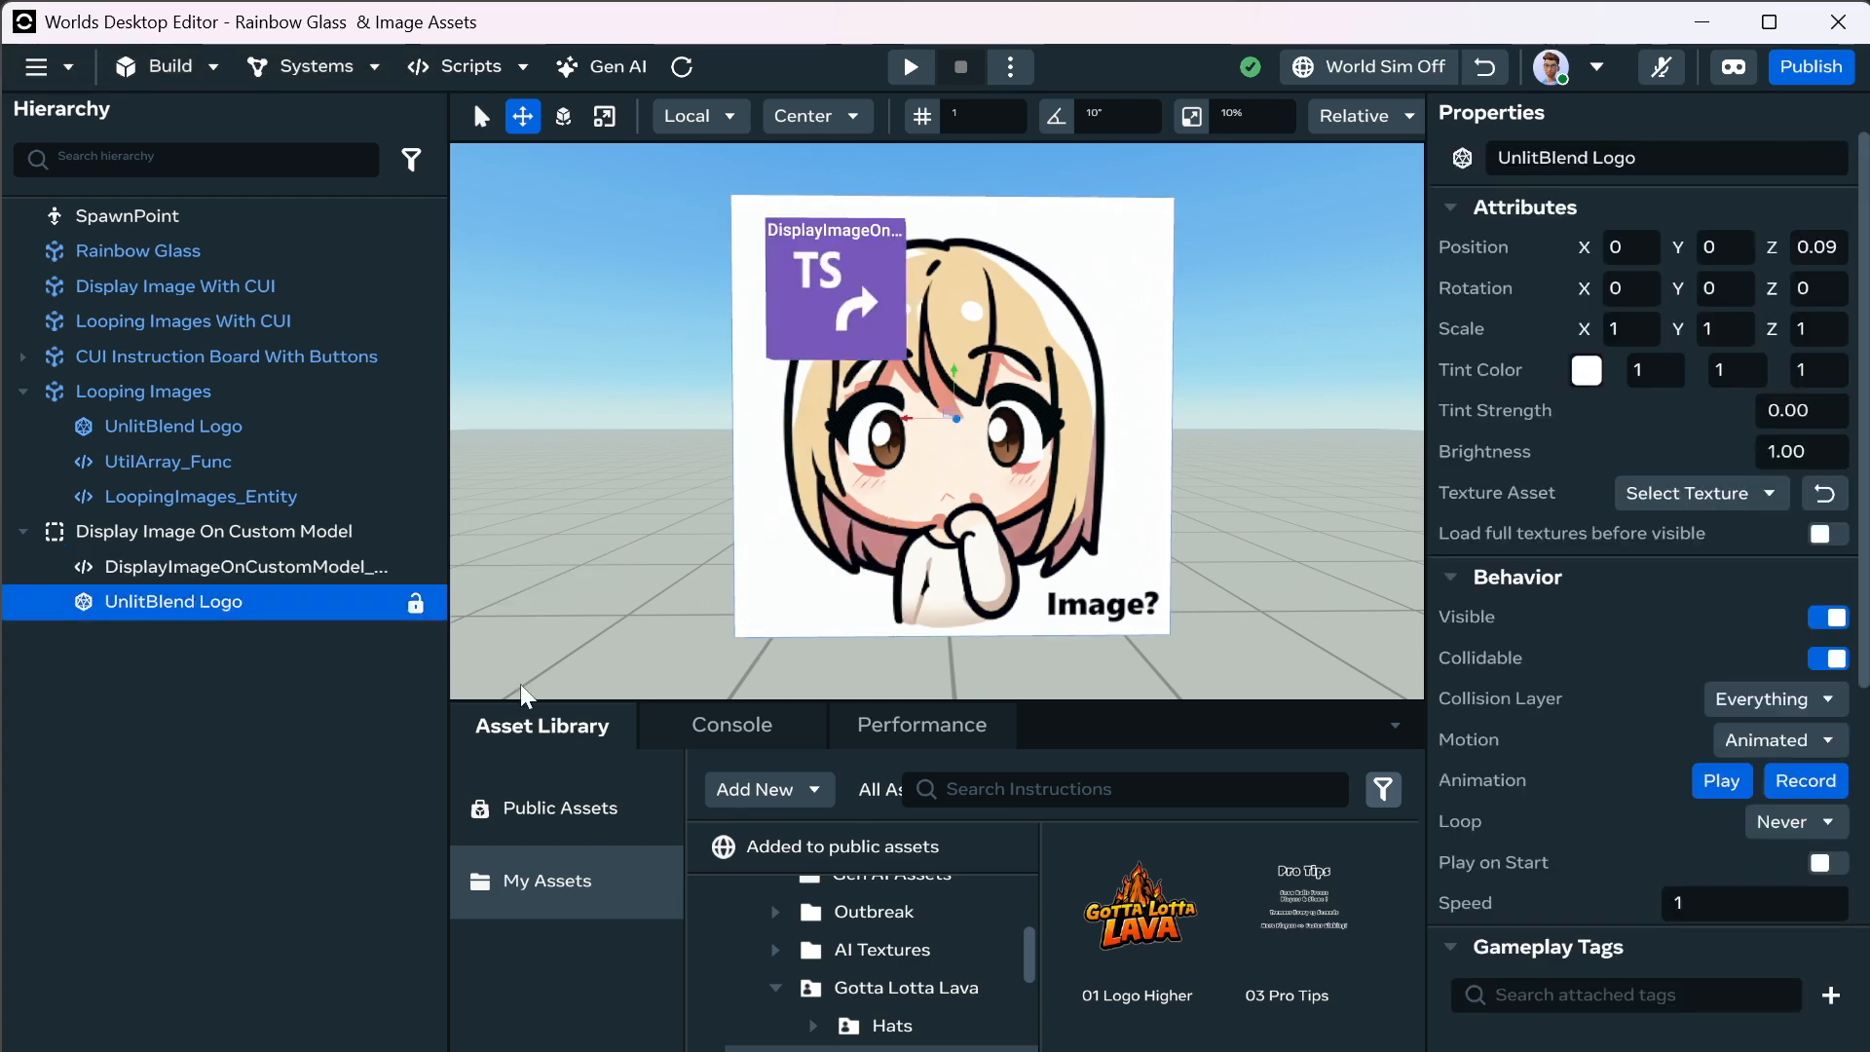
scroll(1636, 1008, down, 6)
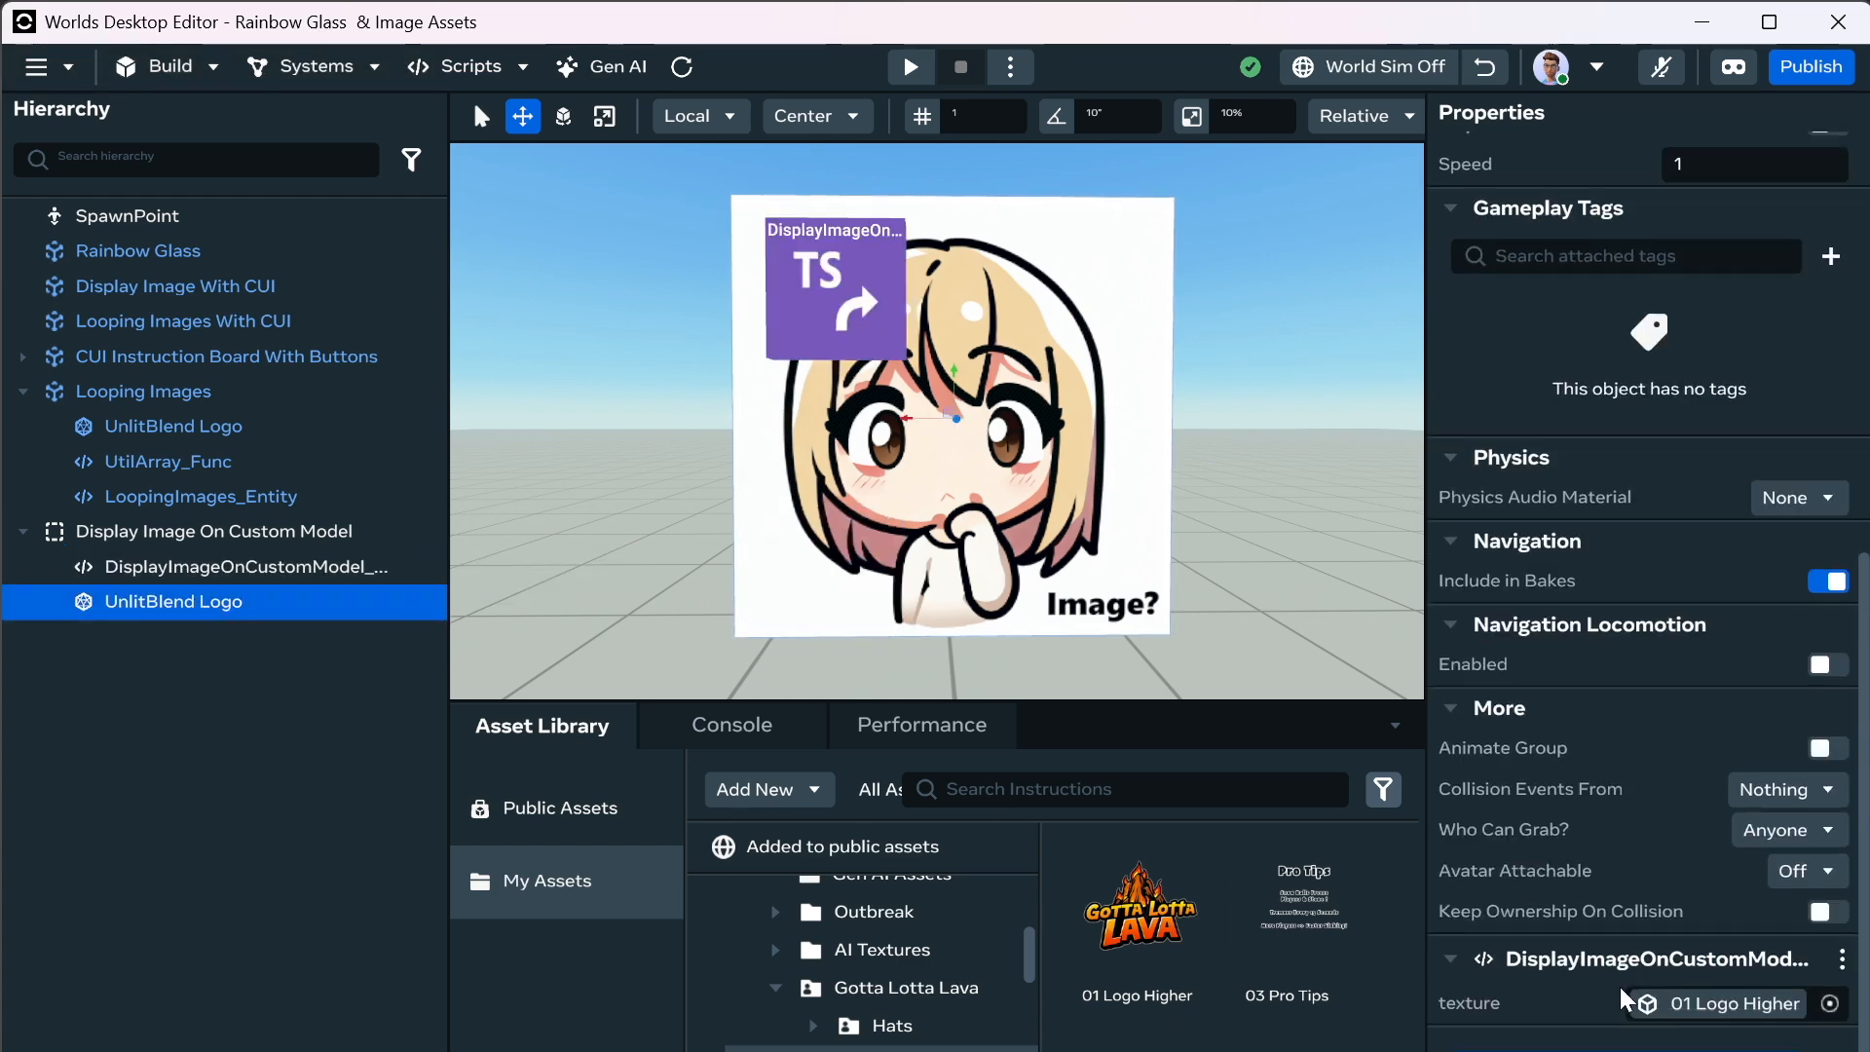
Copy the name of the DisplayImageOnCustomModel_Entity script in the Display Image On Custom Model group.
click(161, 542)
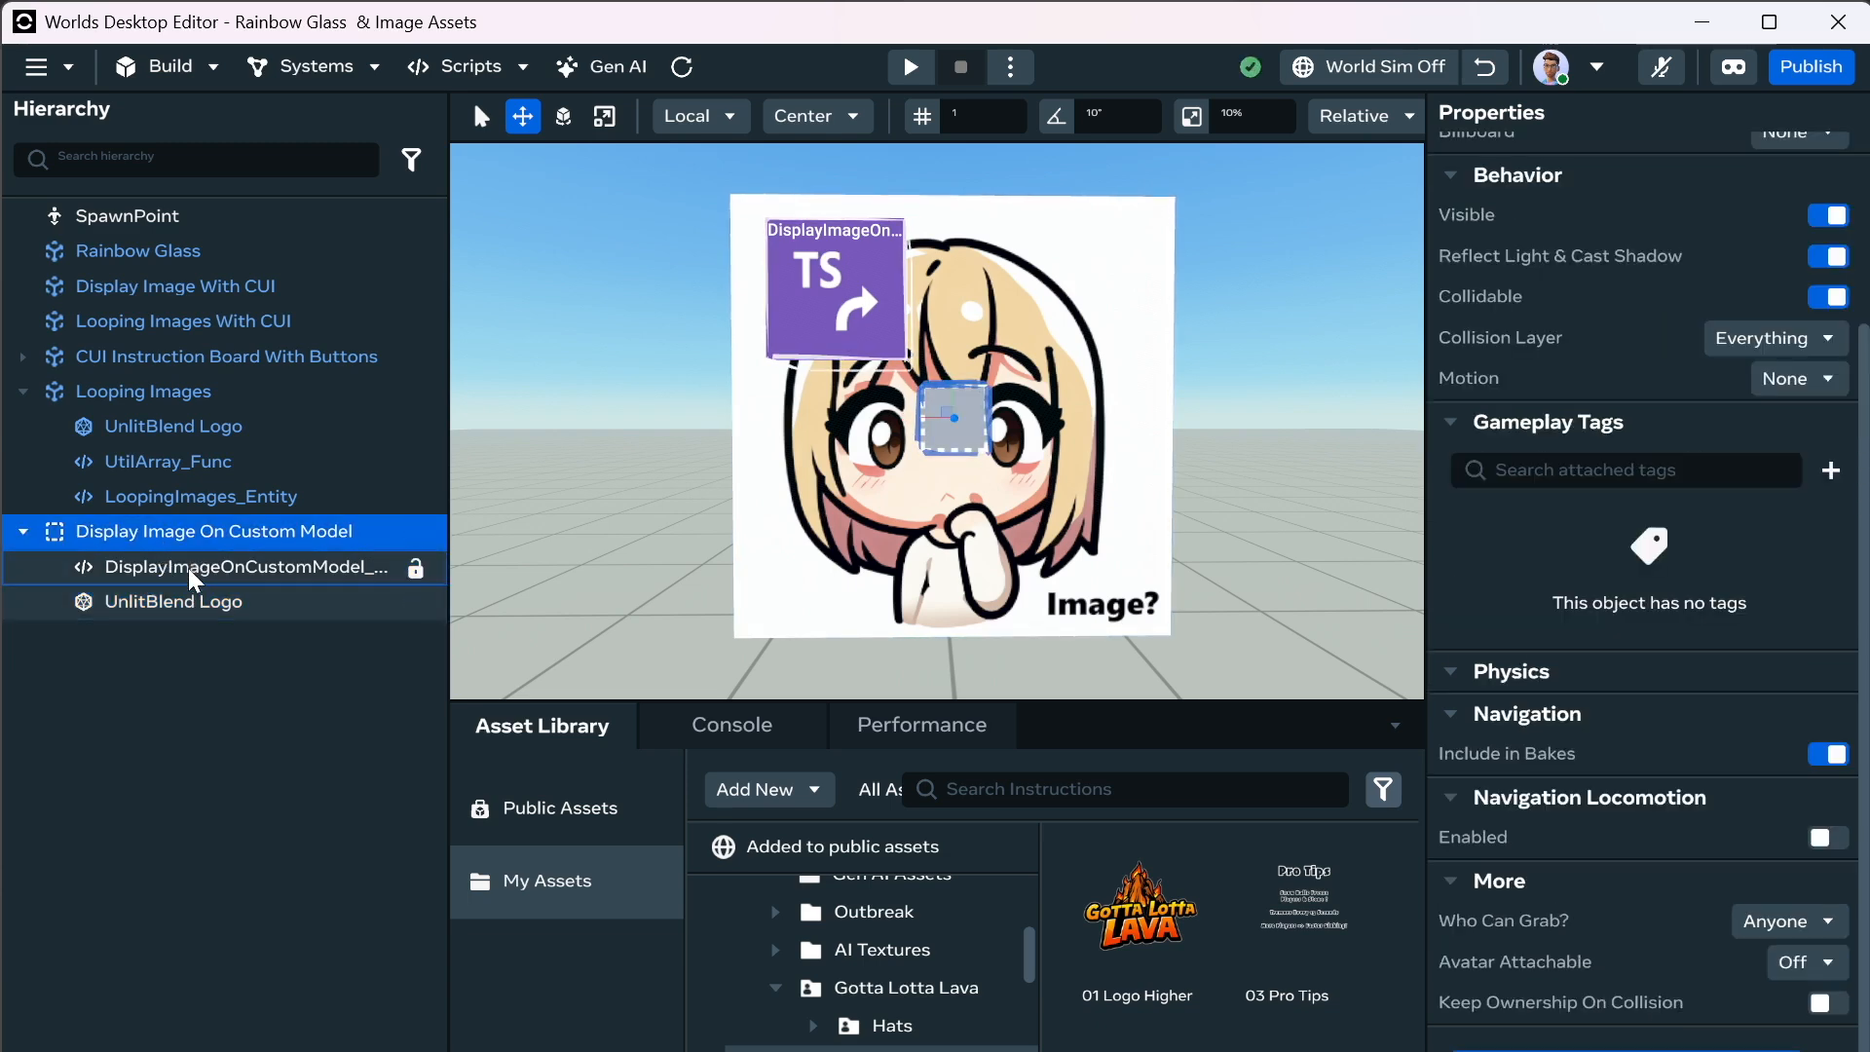
click(195, 577)
click(1715, 161)
key(ctrl+c)
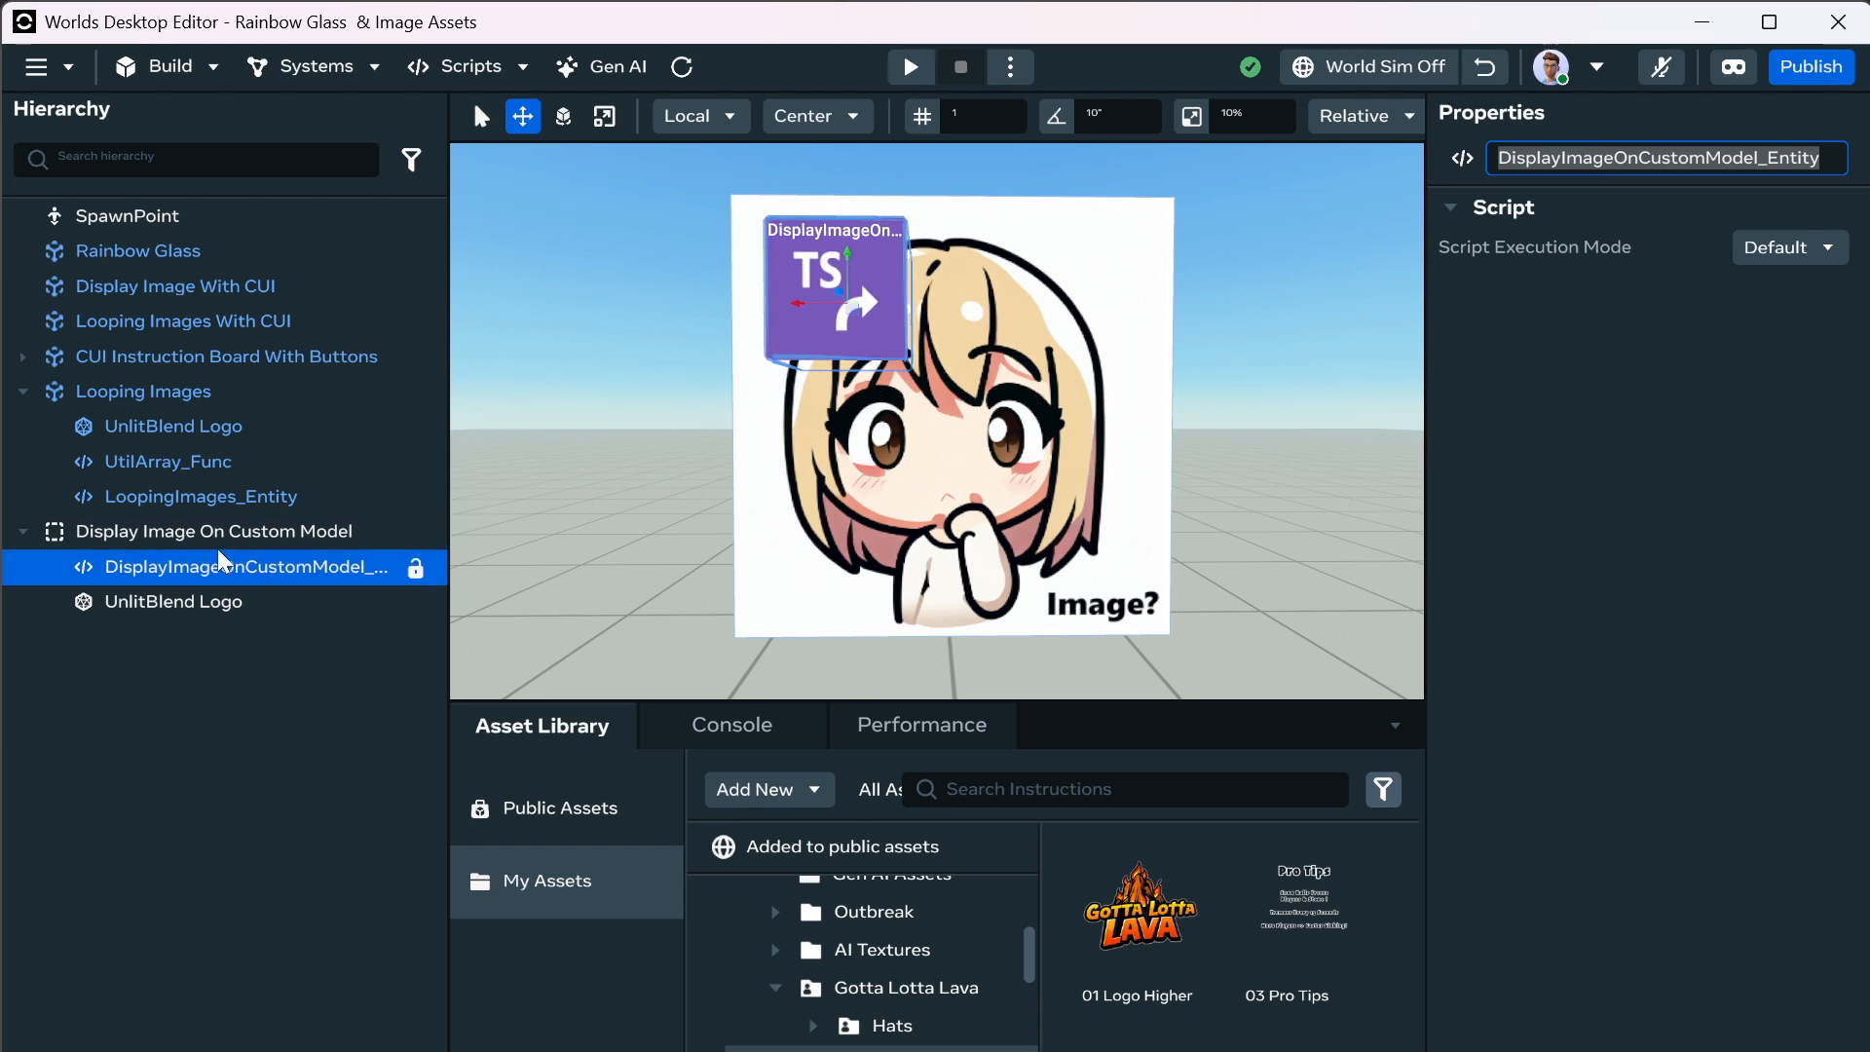
Start a new asset from the Display Image On Custom Model group and both its children, entering DisplayImageOnCustomModel as its name.
click(386, 521)
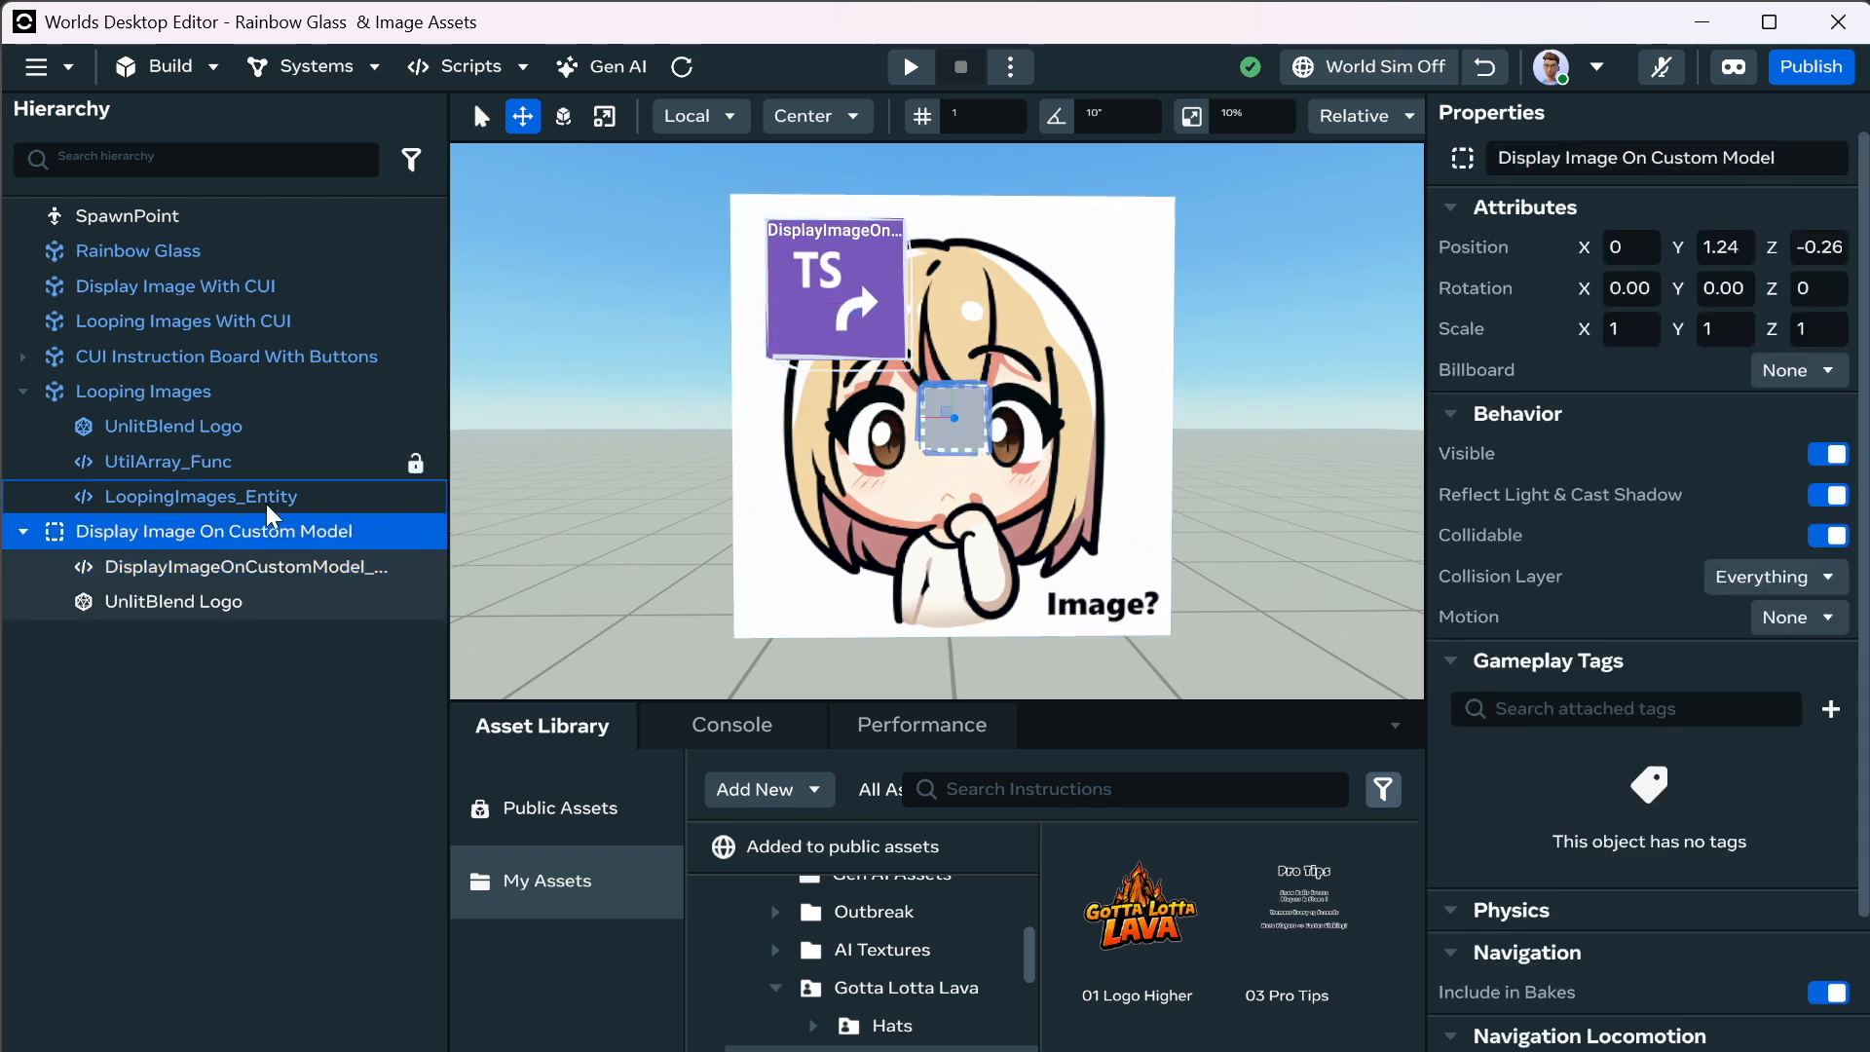
shift+click(186, 604)
right_click(178, 531)
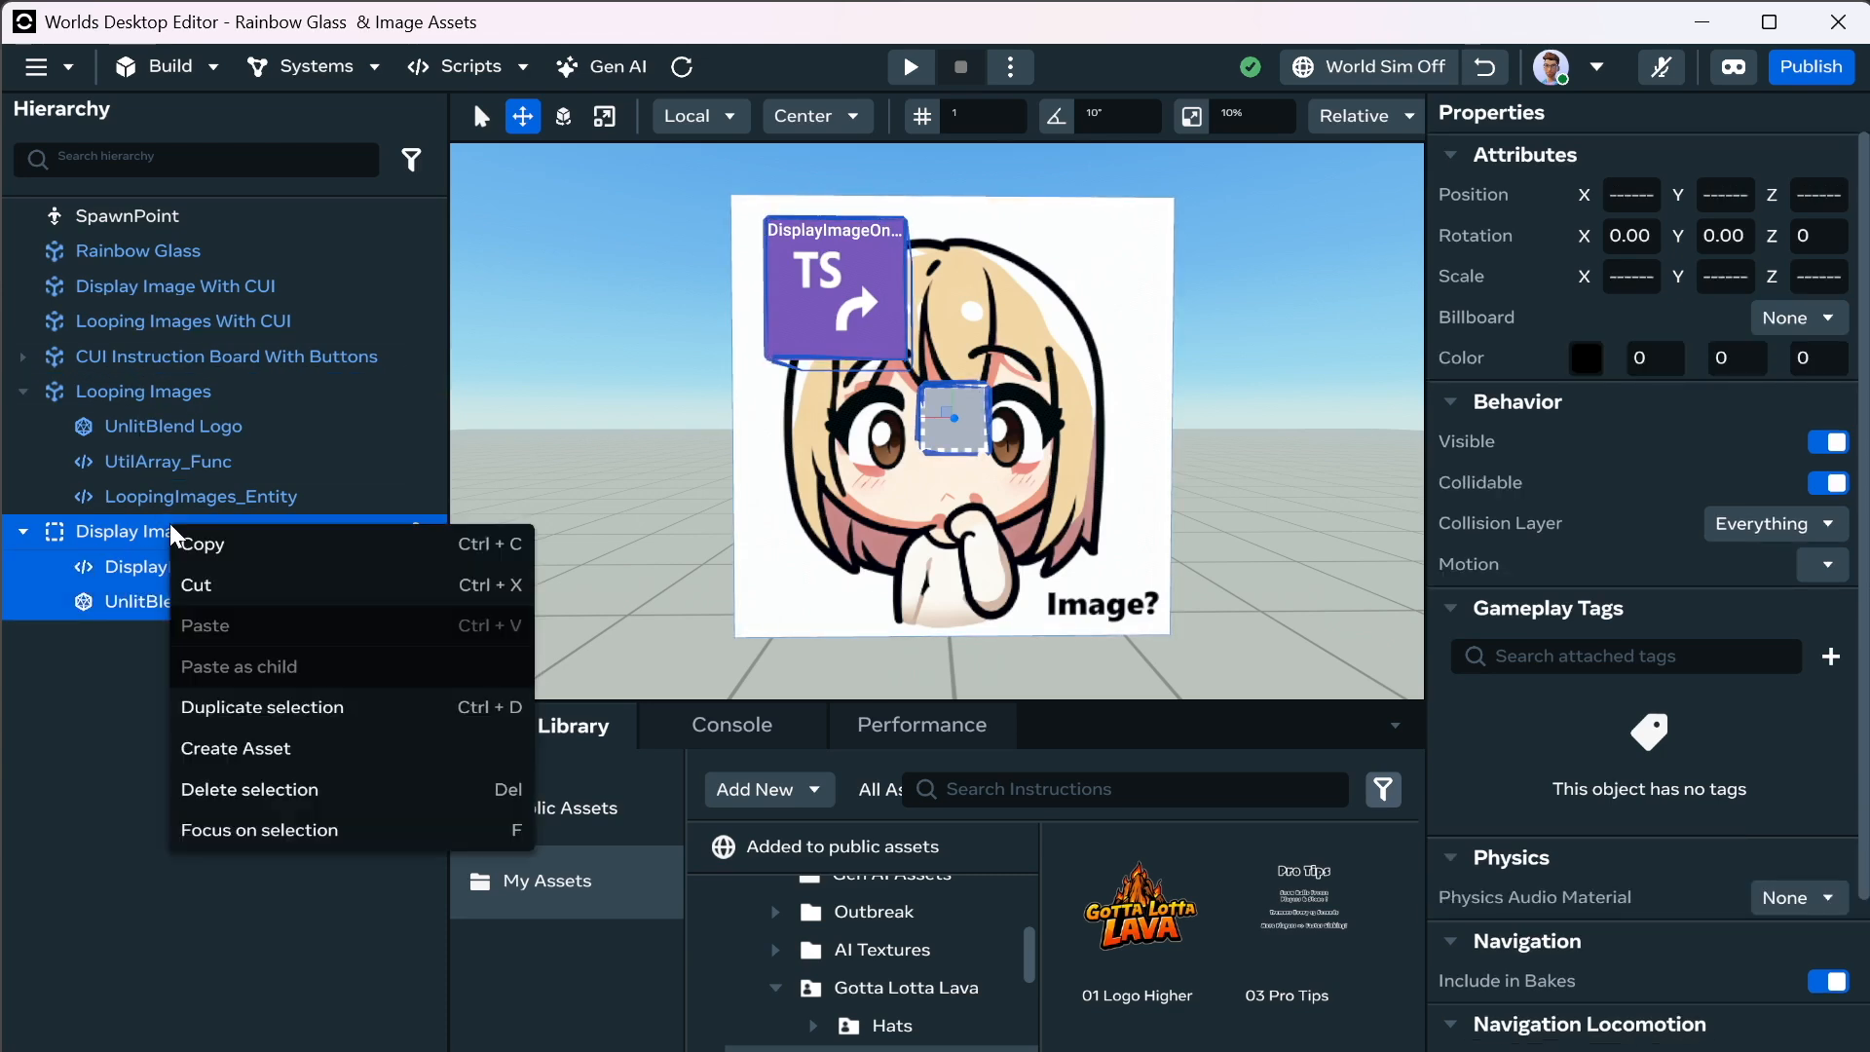
click(302, 744)
click(720, 321)
key(ctrl+v)
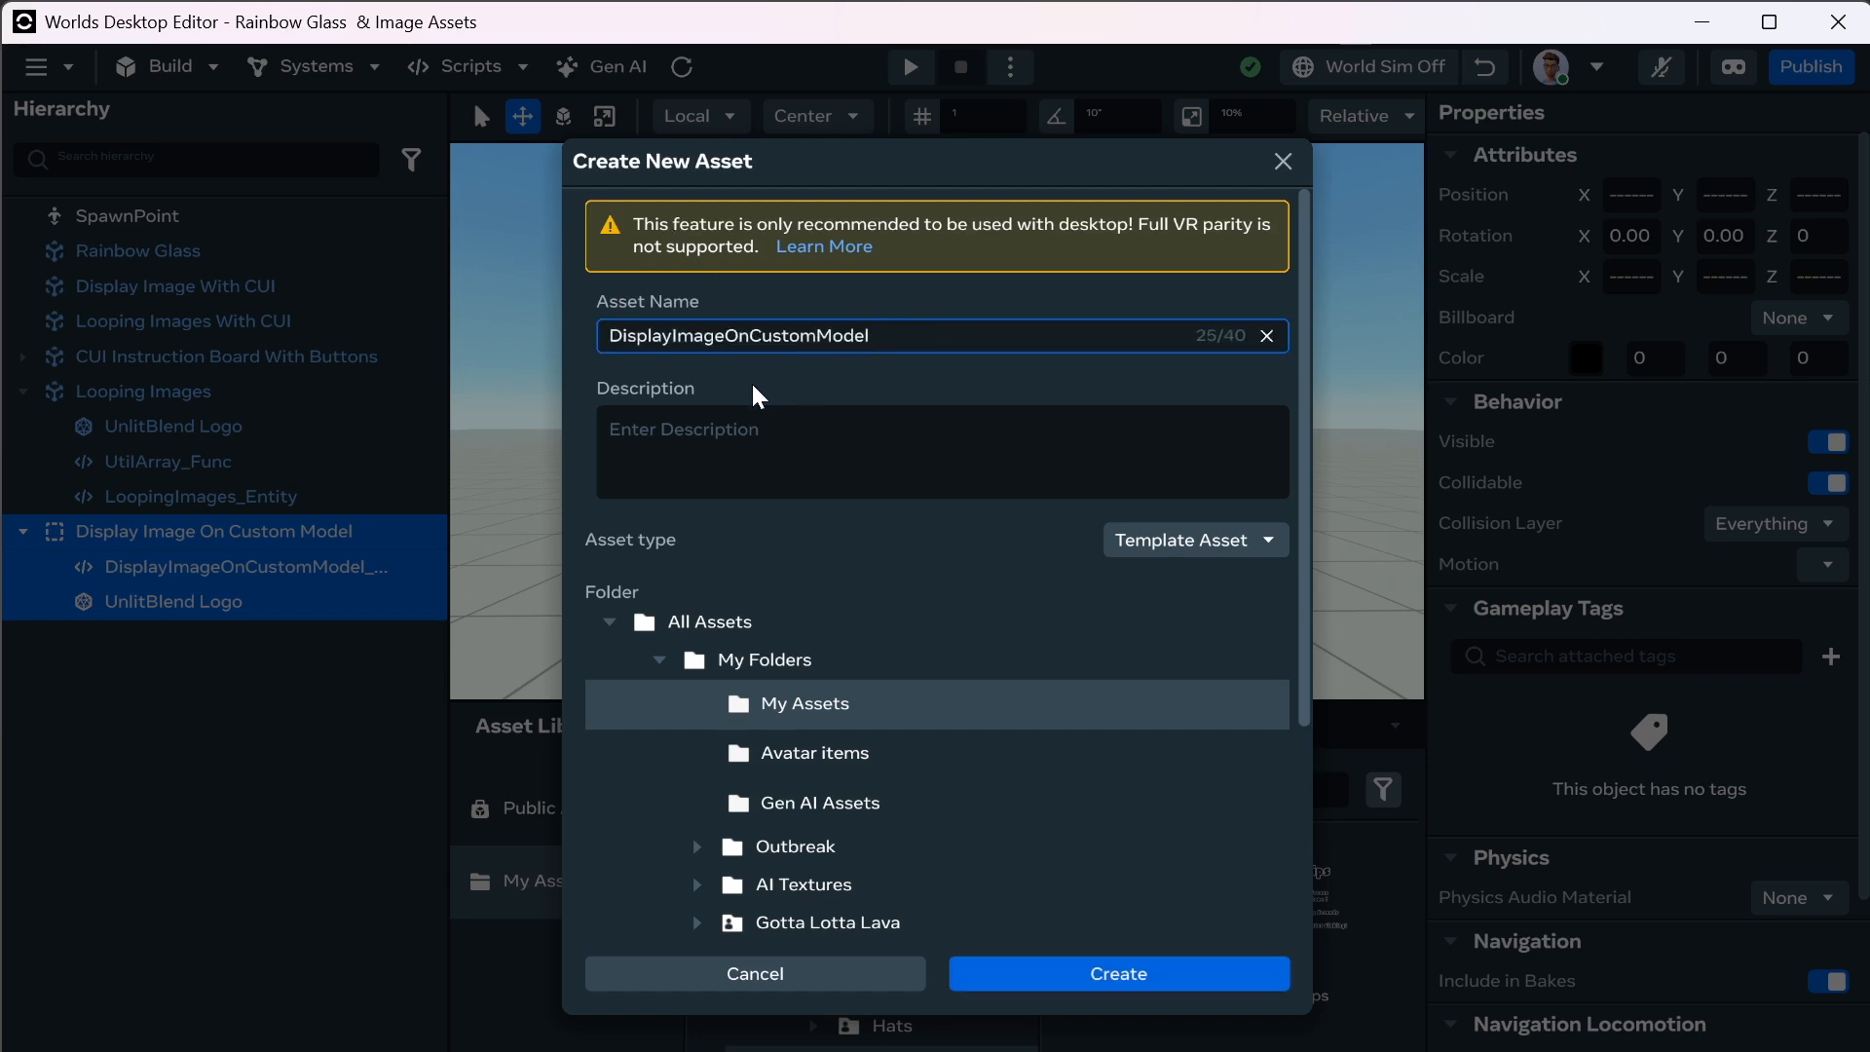
Space out the asset name as Display Image On Custom Model and create it as a Template Asset in My Assets.
click(676, 335)
click(735, 335)
click(762, 336)
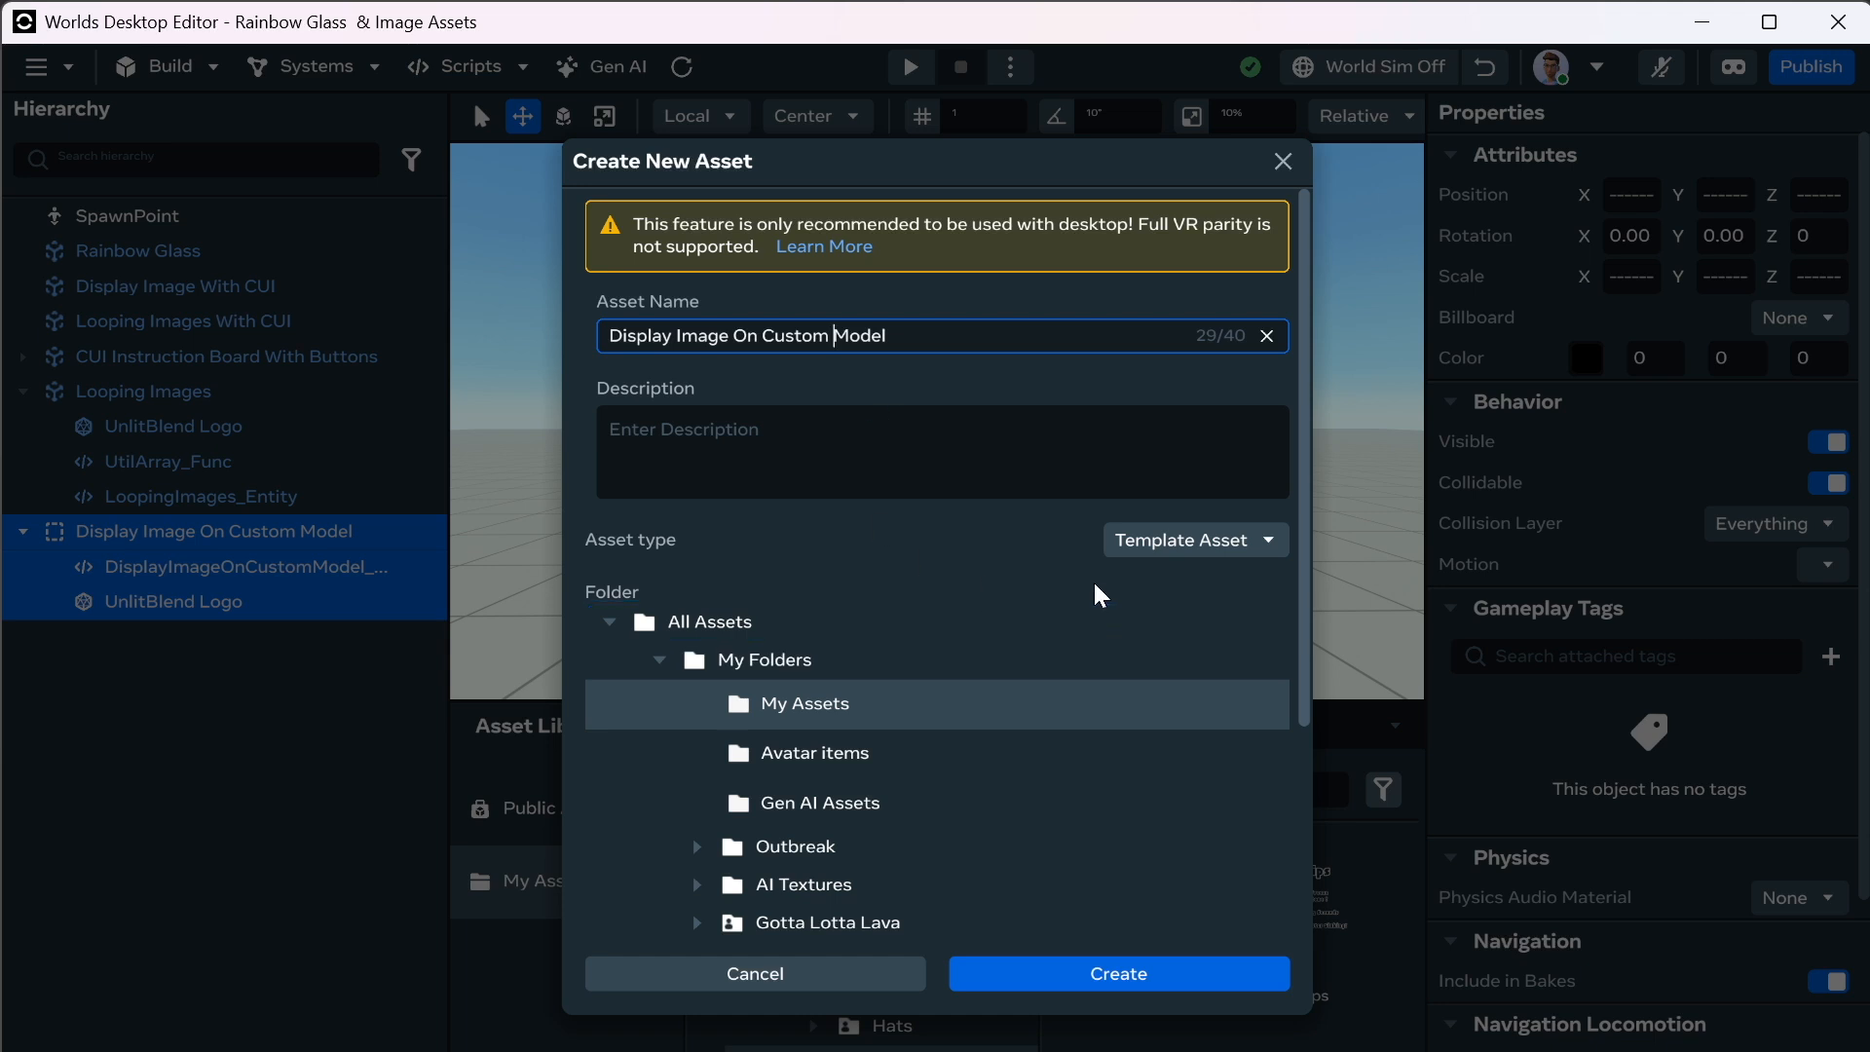
click(1171, 541)
click(1075, 548)
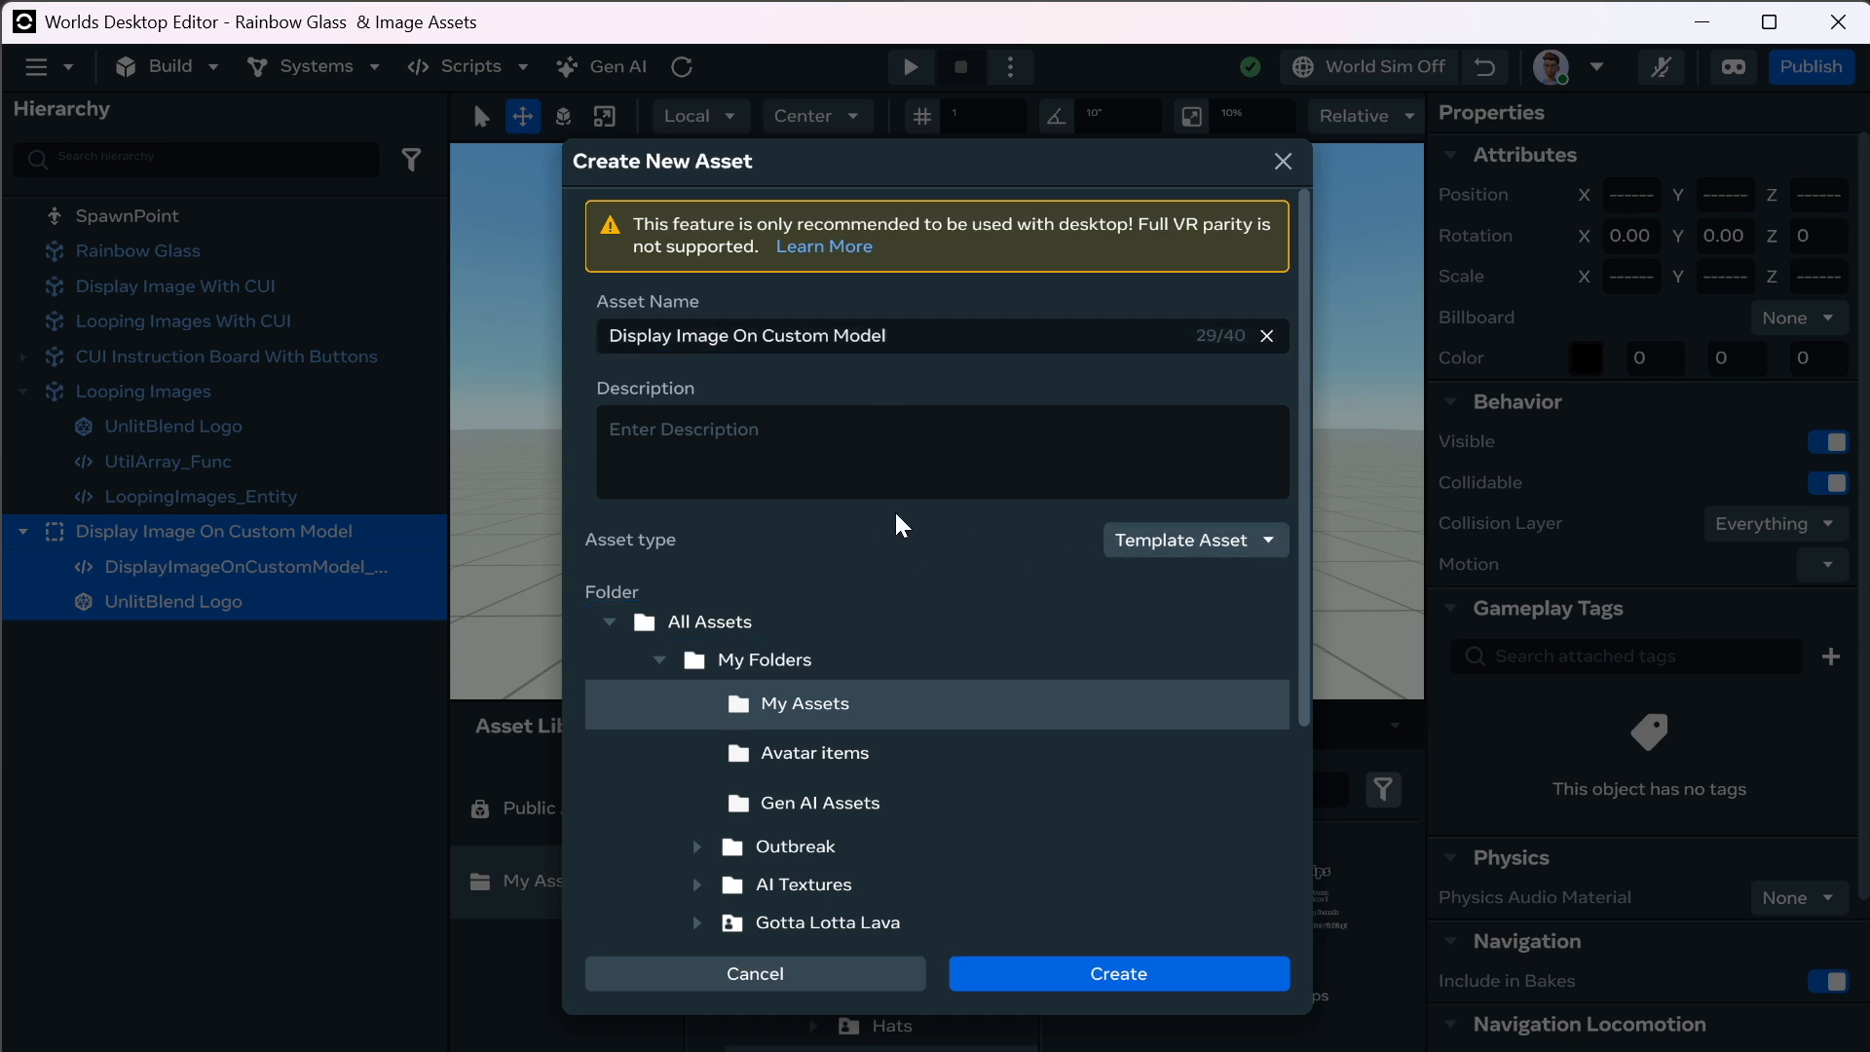
click(1101, 970)
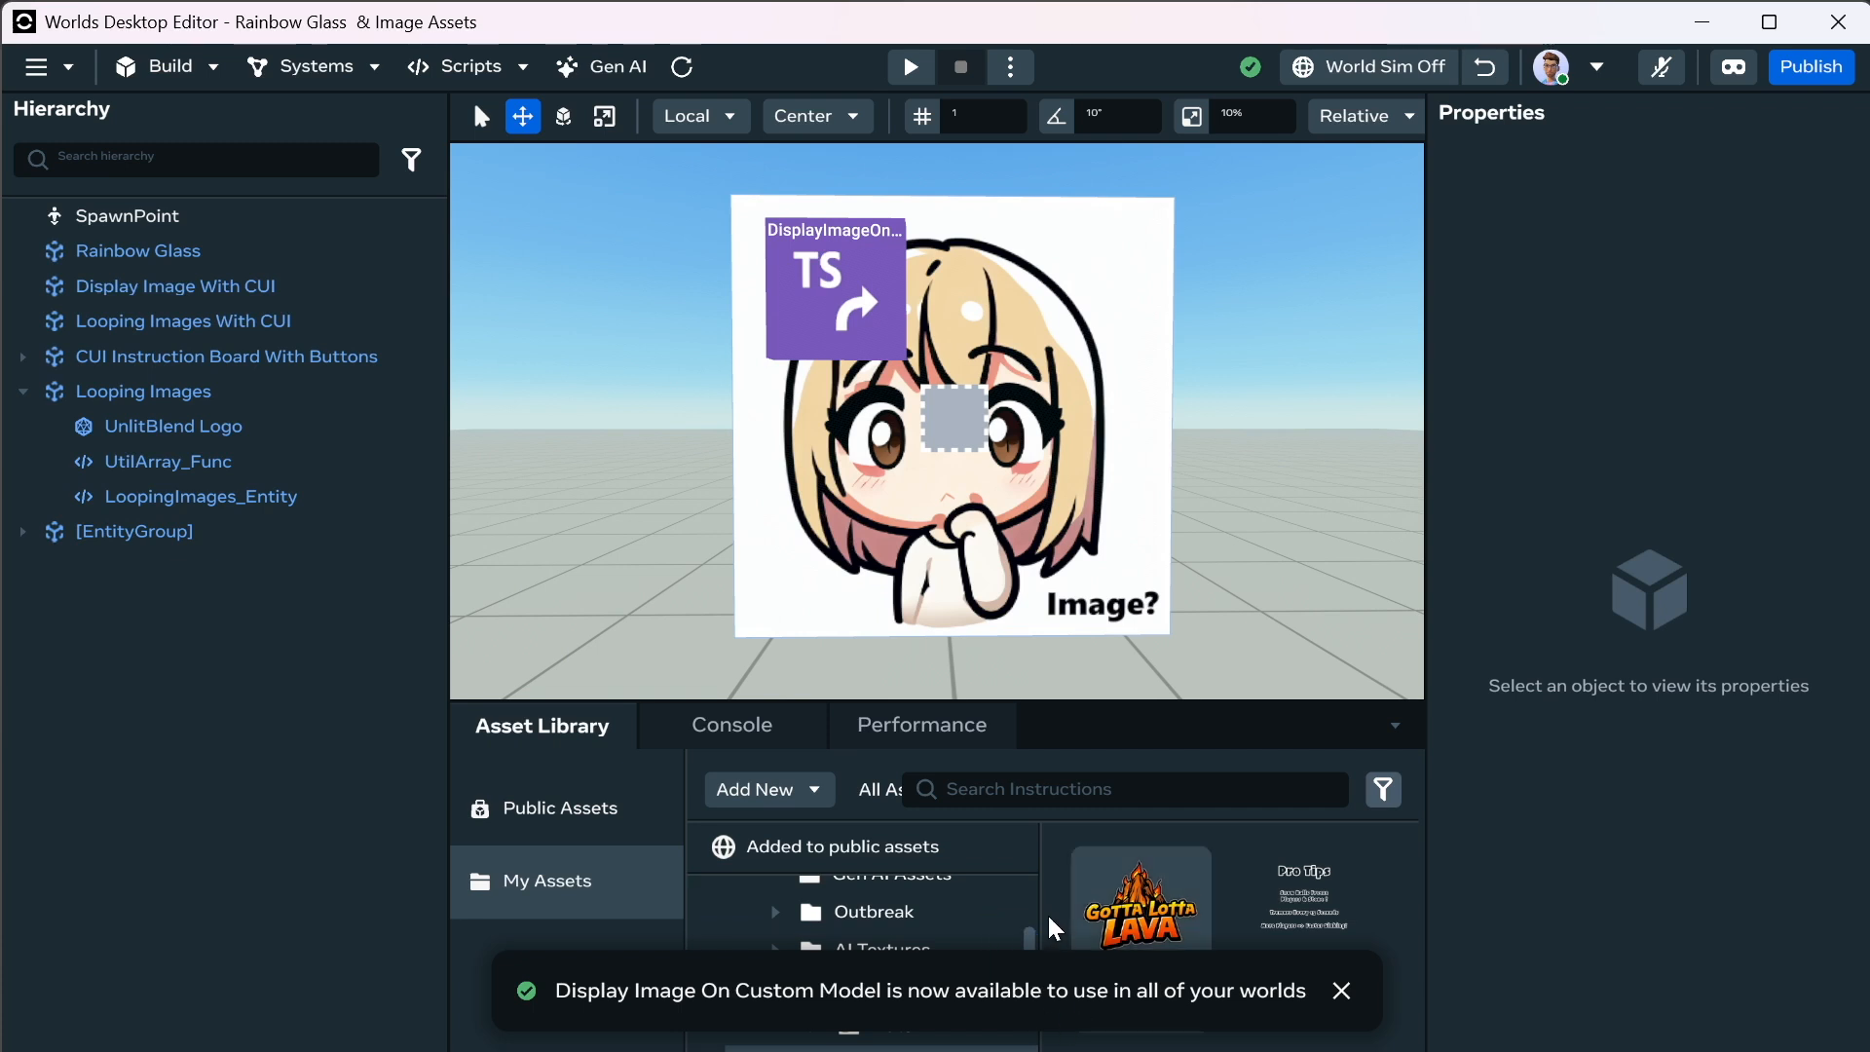
Open the My Assets folder and show the details of the new Display Image On Custom Model asset.
scroll(817, 915, up, 1)
scroll(818, 915, up, 3)
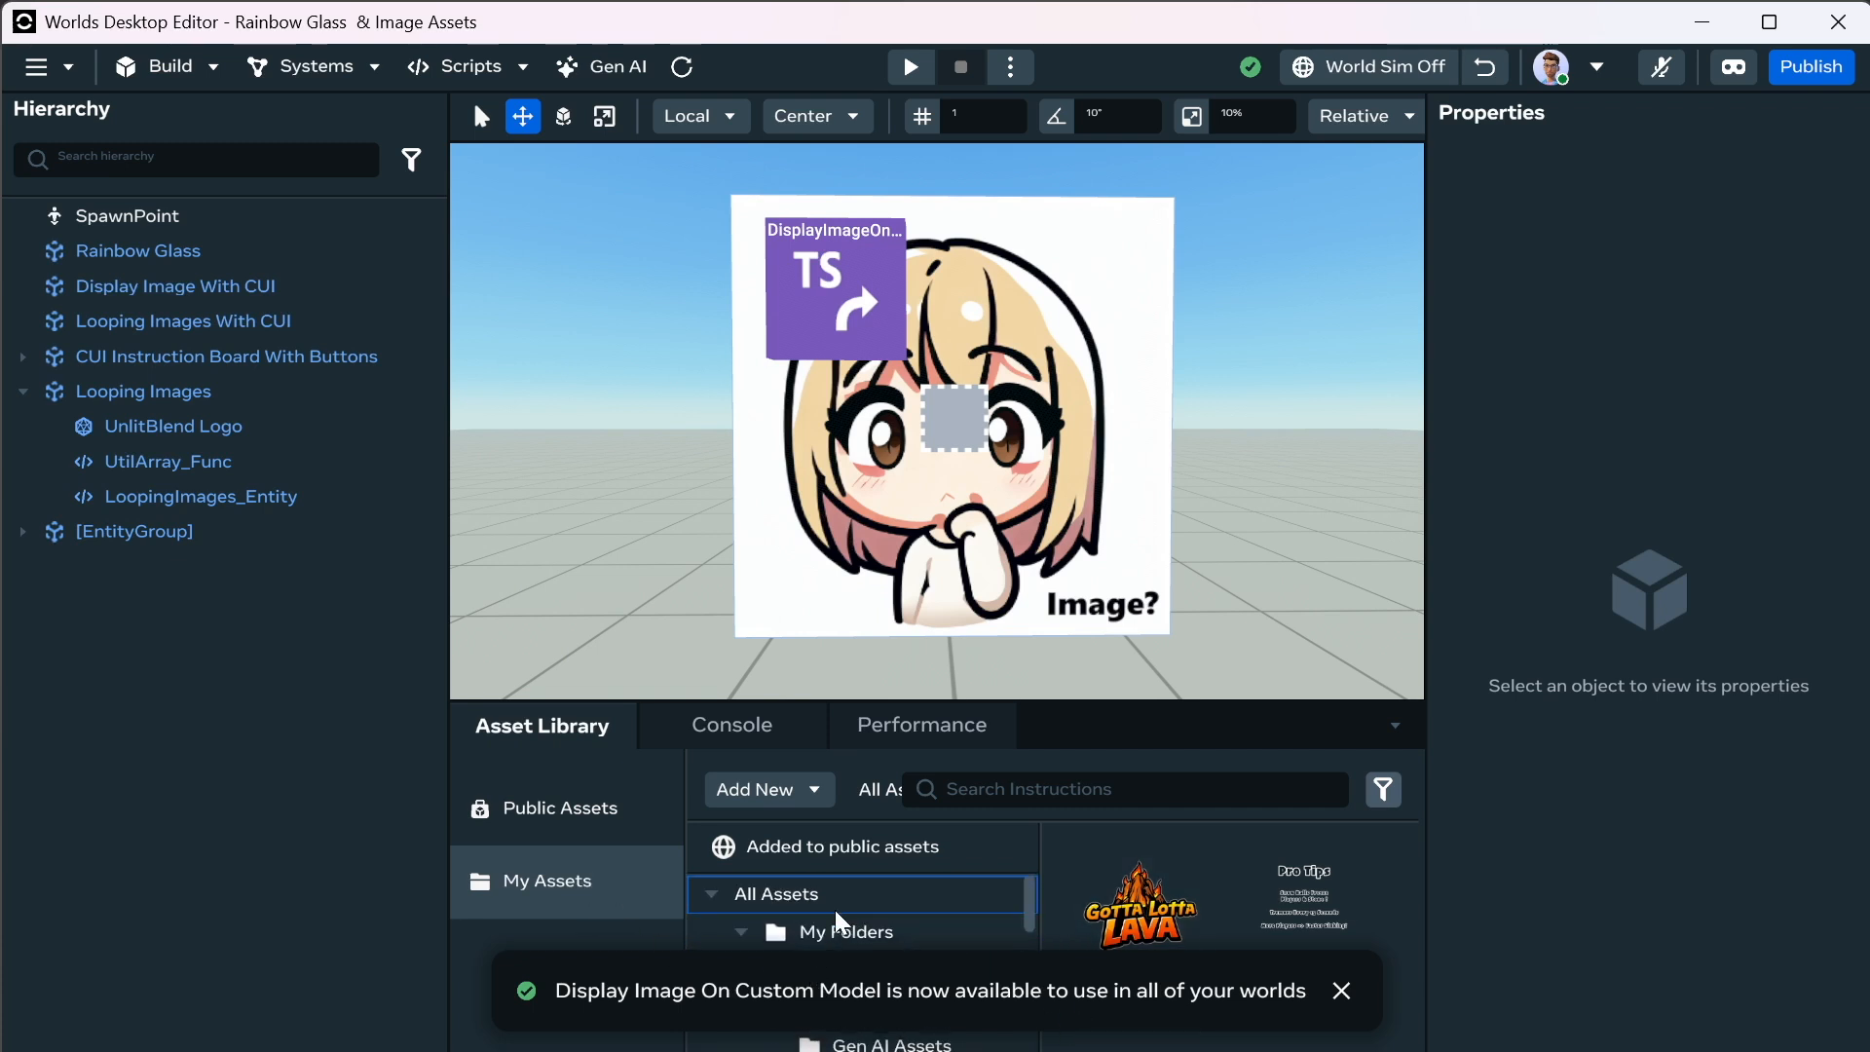
click(836, 930)
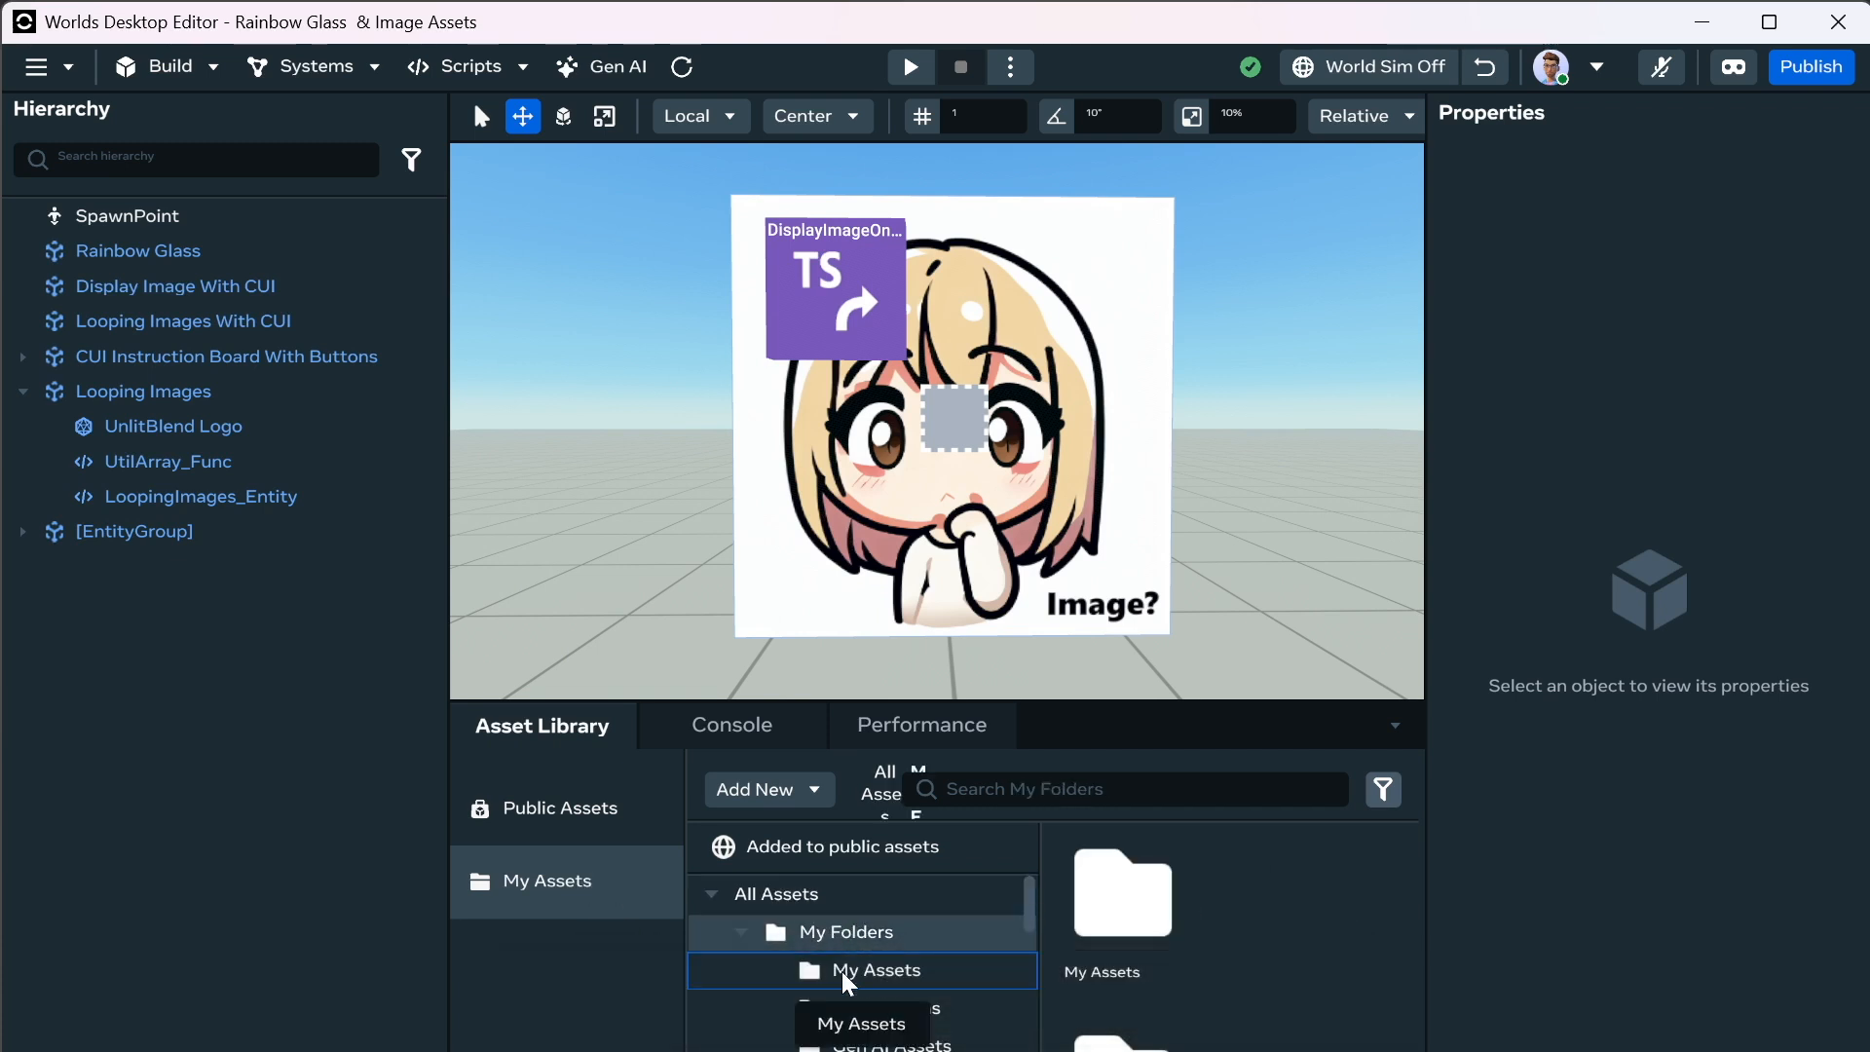
click(964, 972)
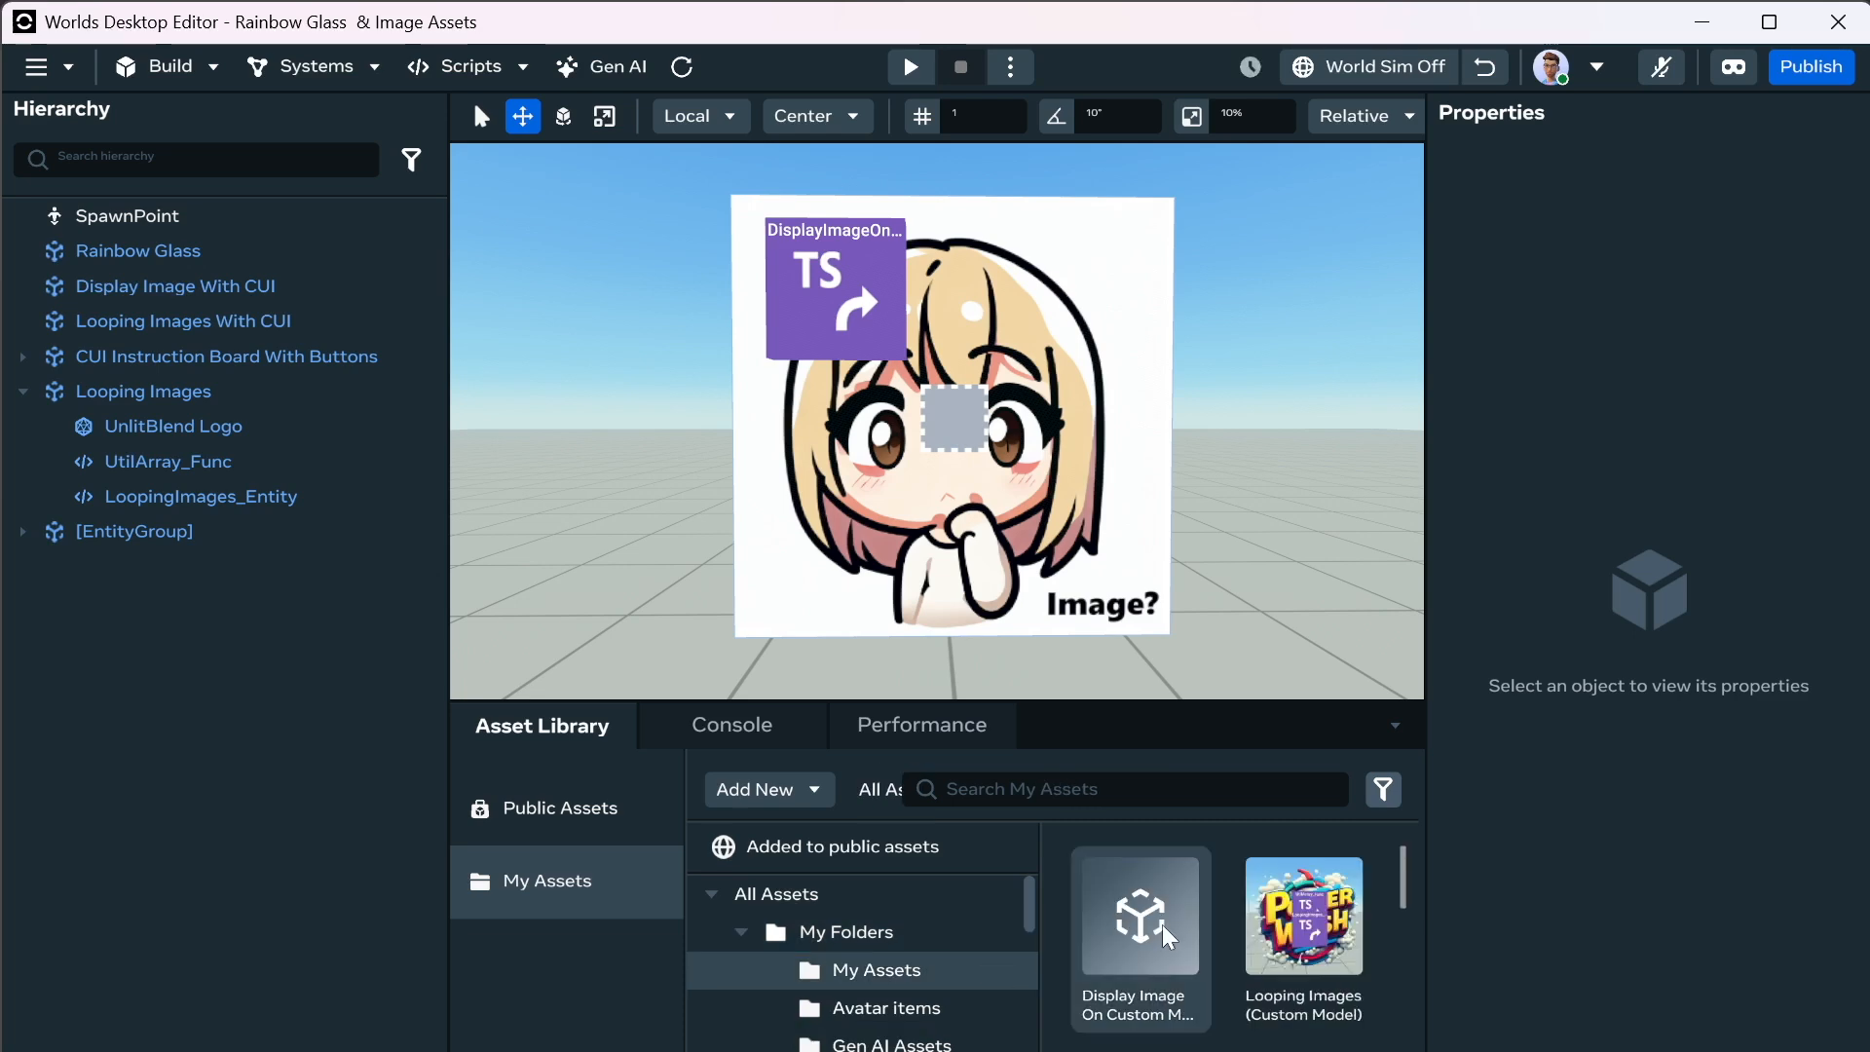
click(1149, 990)
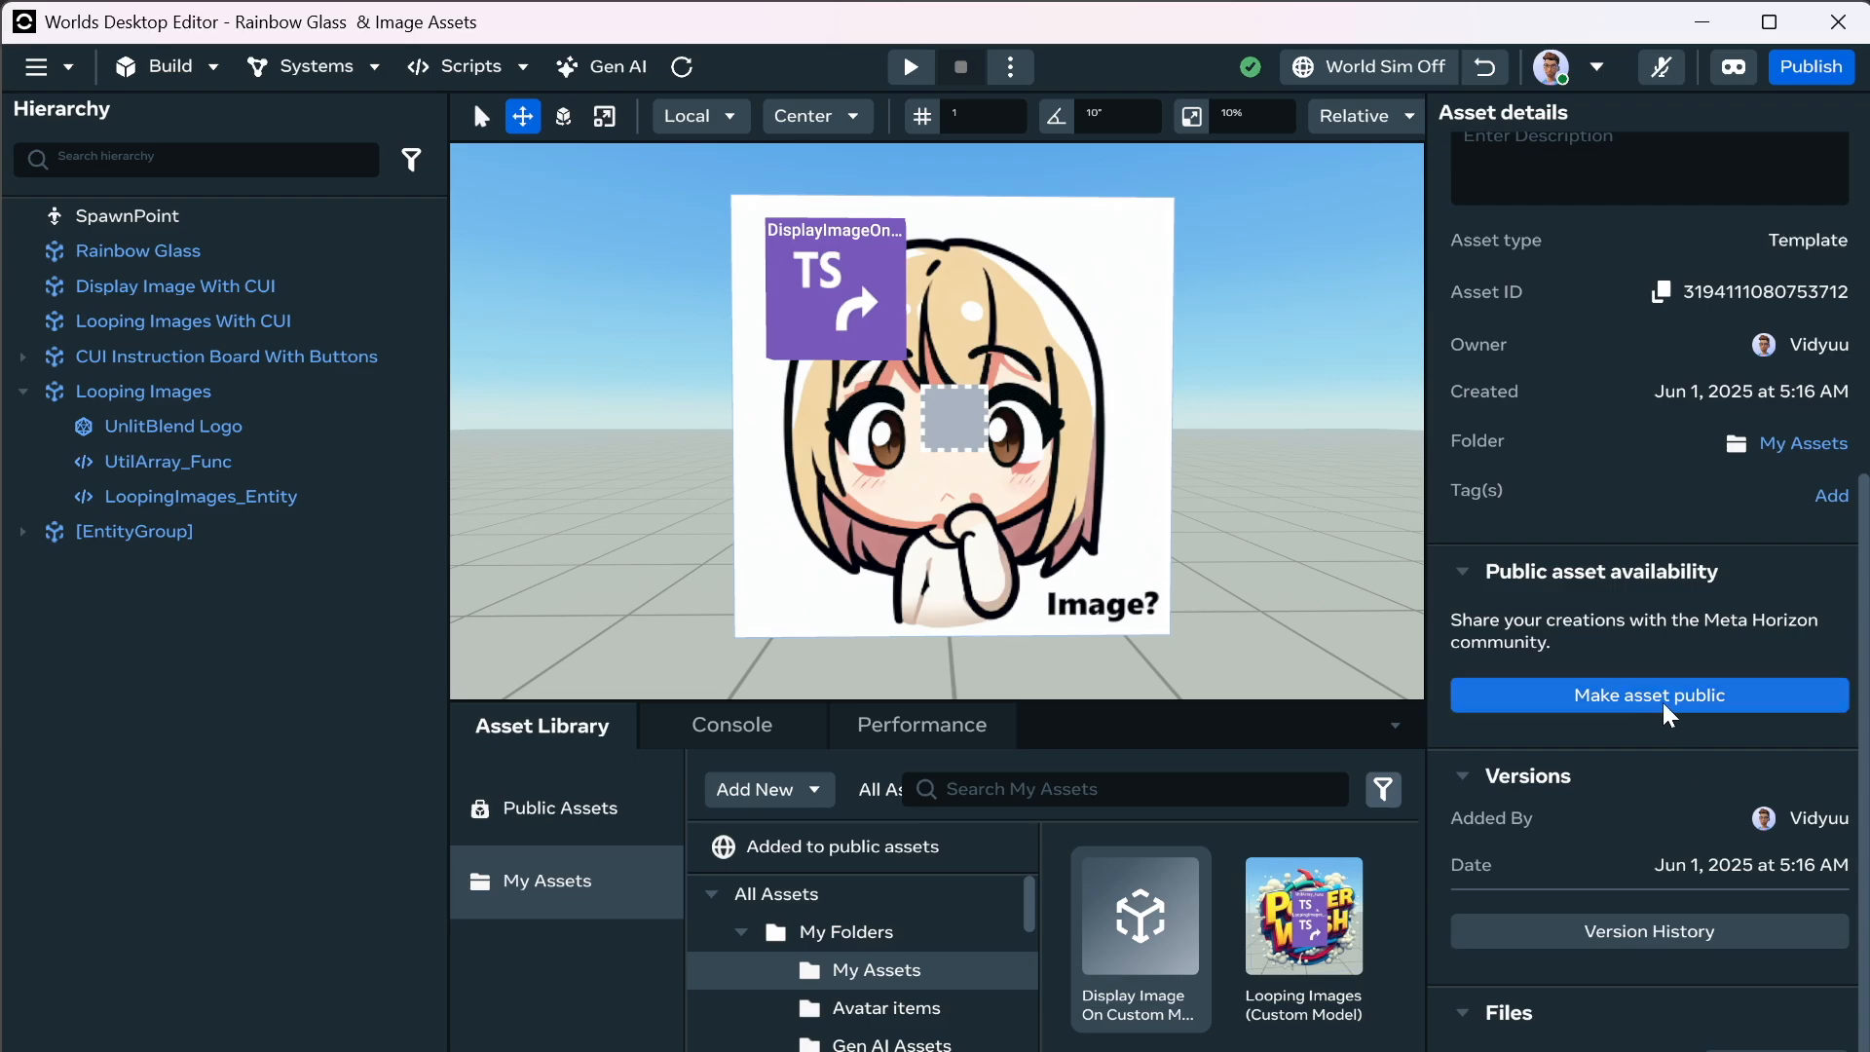
Start making the Display Image On Custom Model asset public and set its category to Interactive.
click(1667, 709)
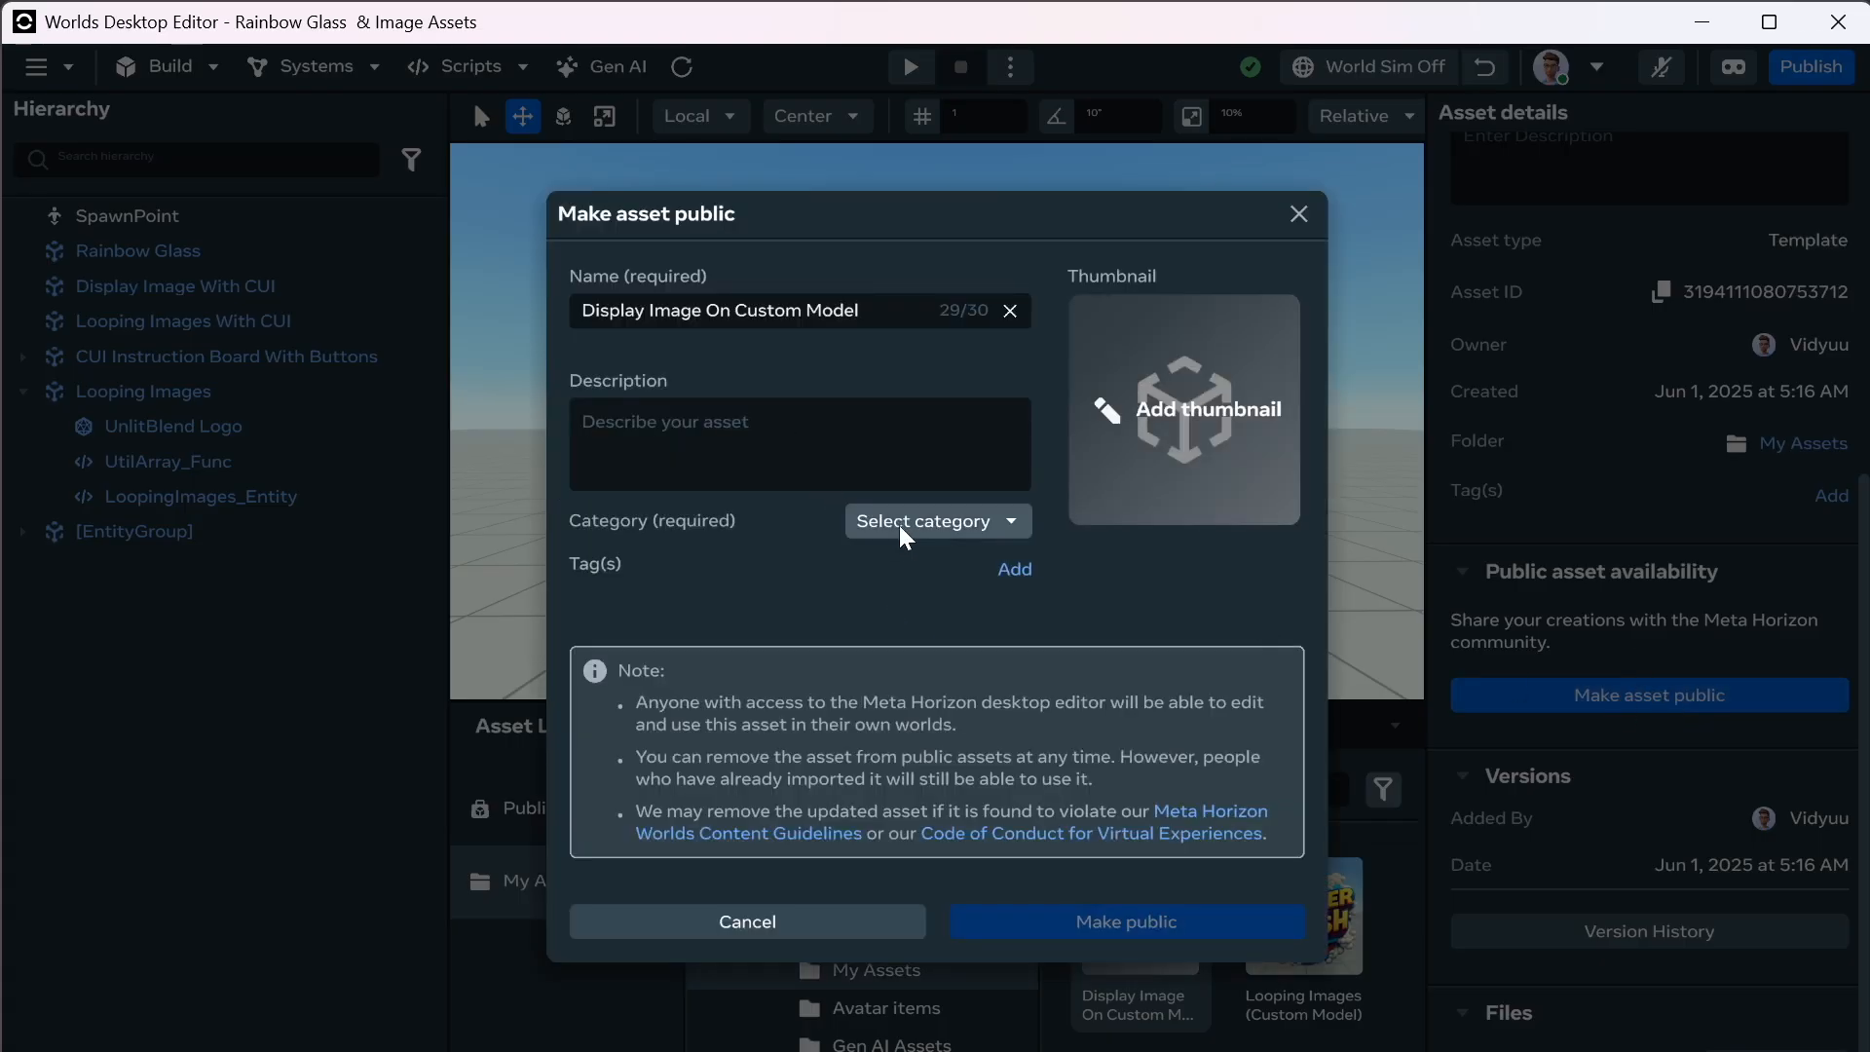
click(902, 528)
click(926, 606)
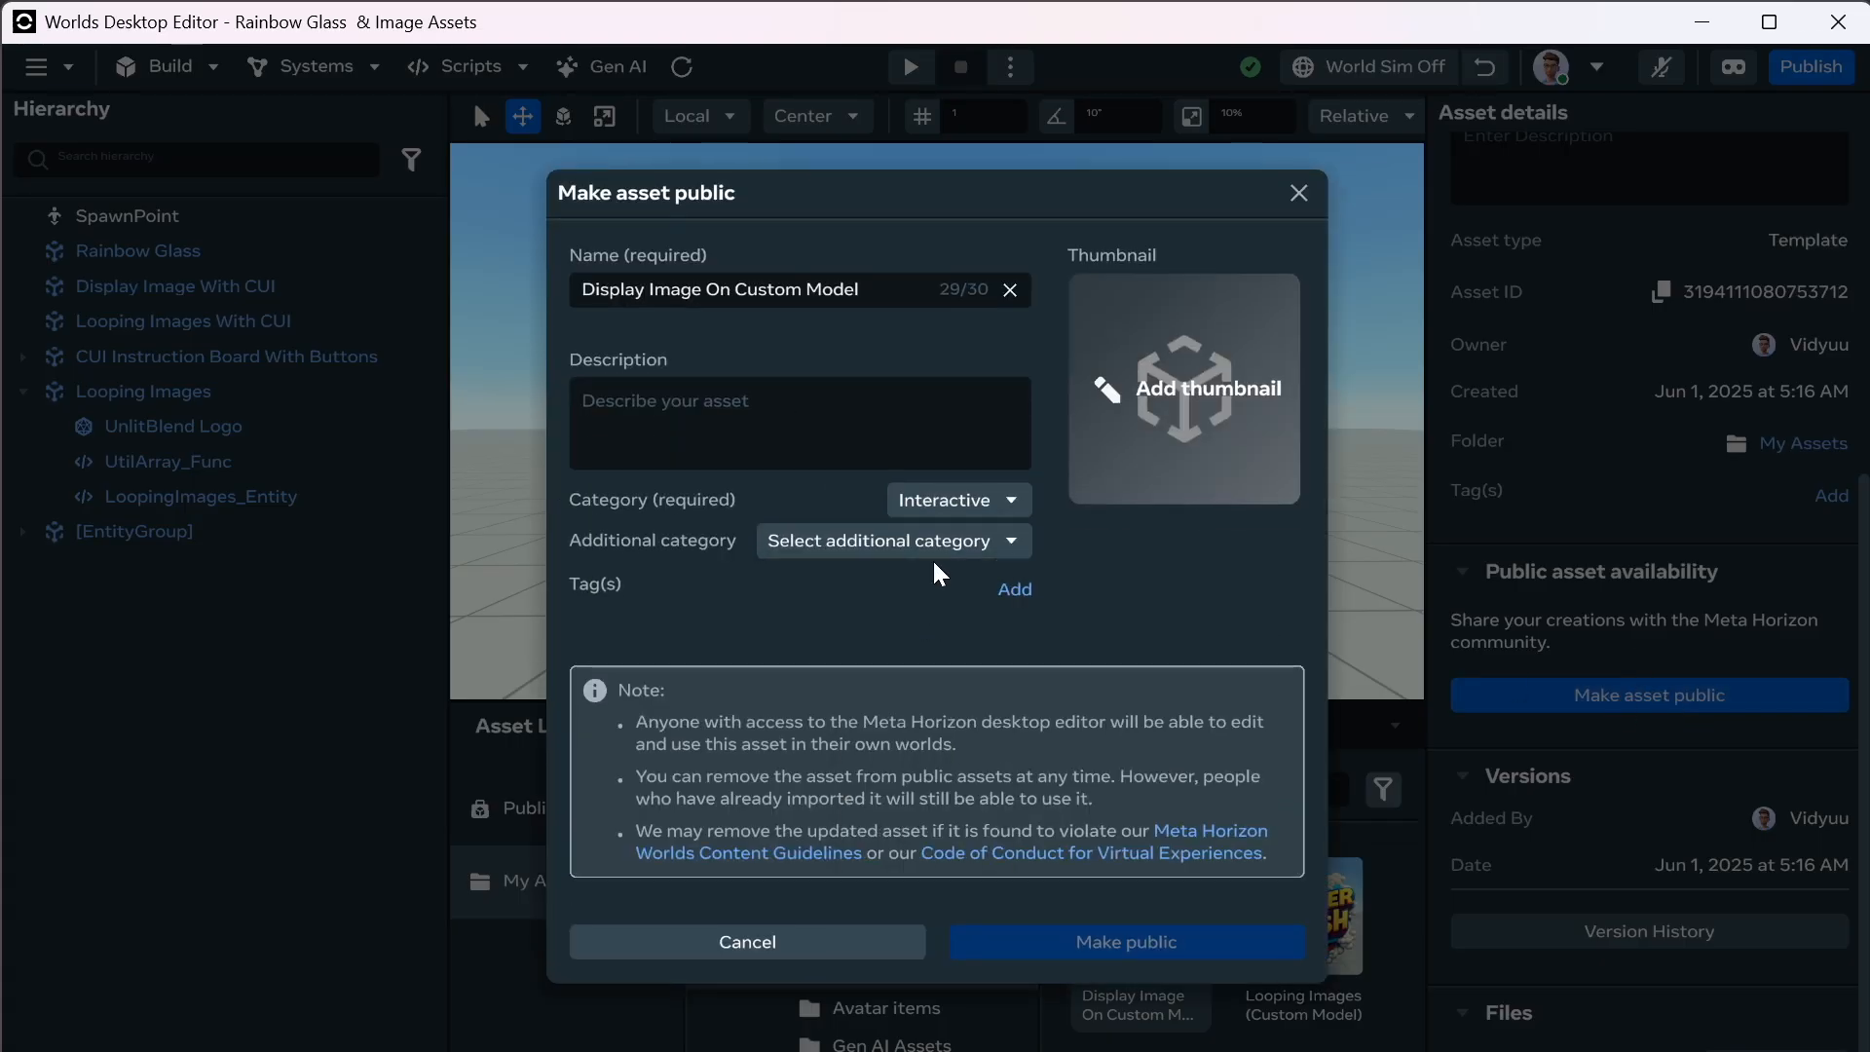
Try Environment and Structures as the asset's category and look through the additional categories each one offers.
click(929, 549)
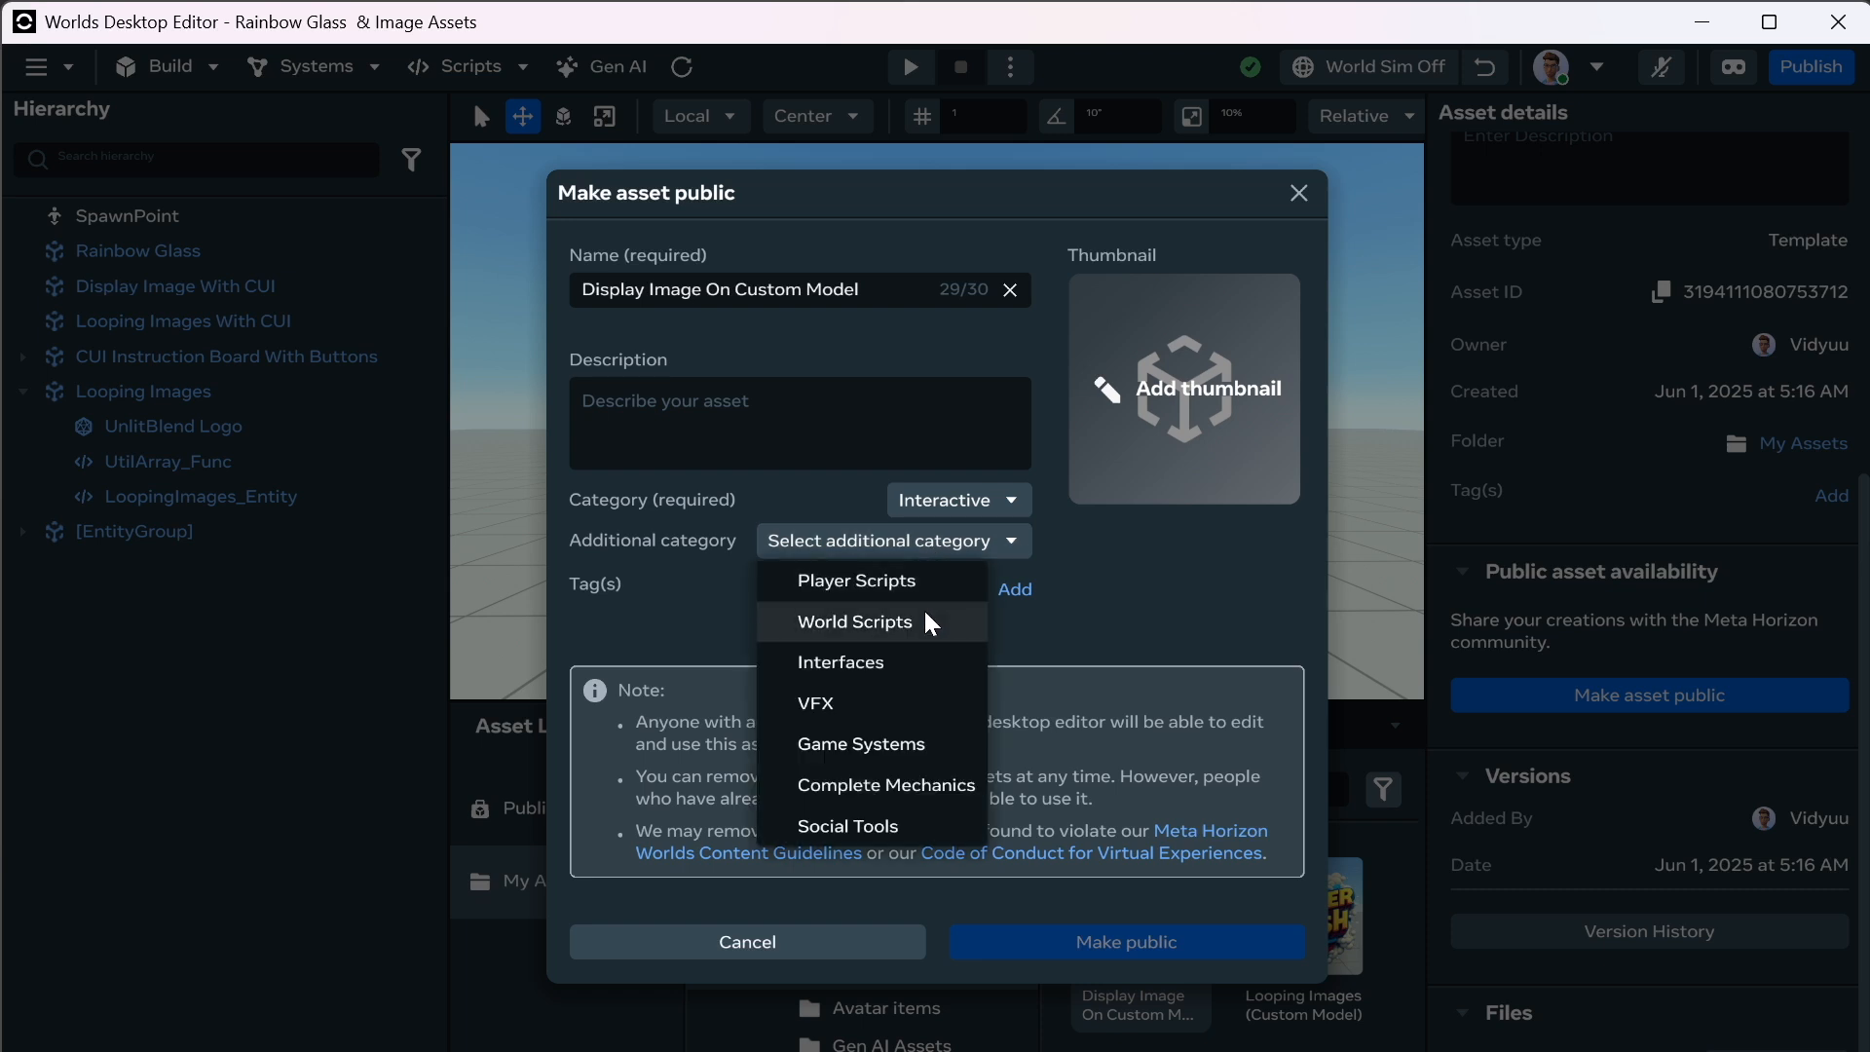
click(921, 506)
click(947, 500)
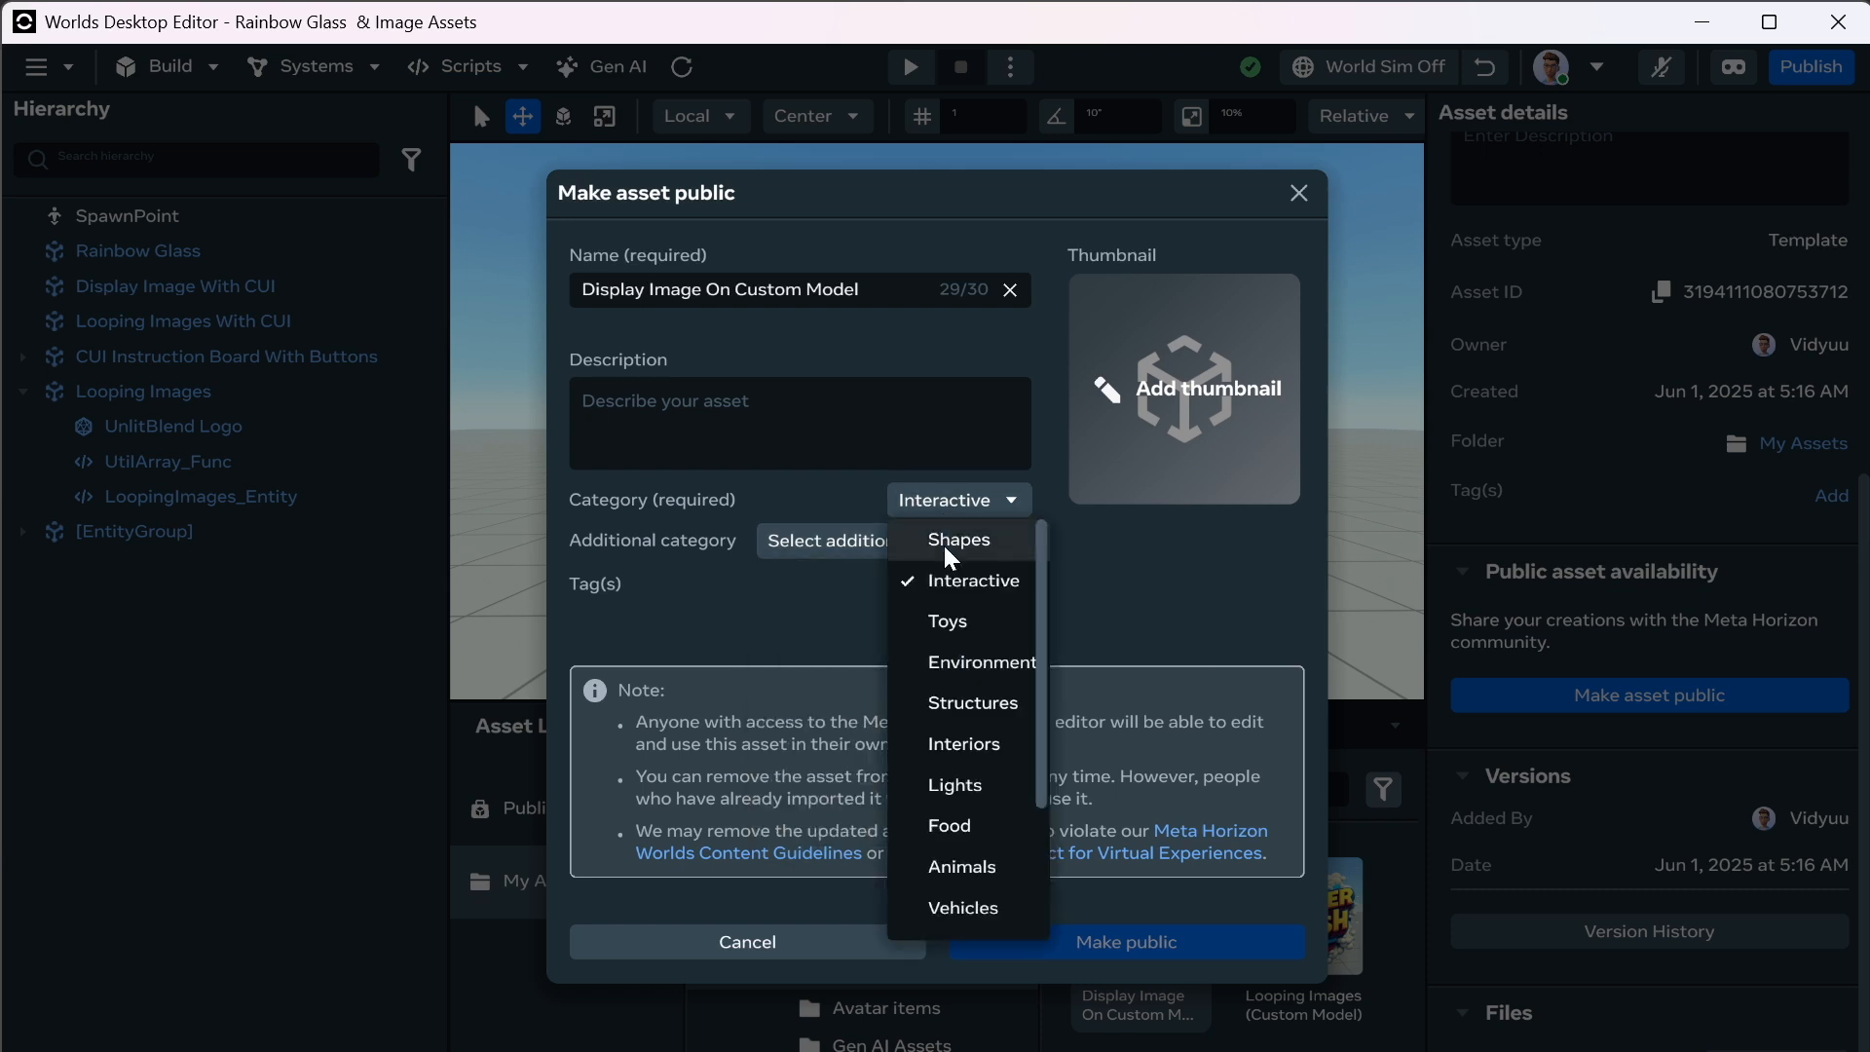
click(978, 662)
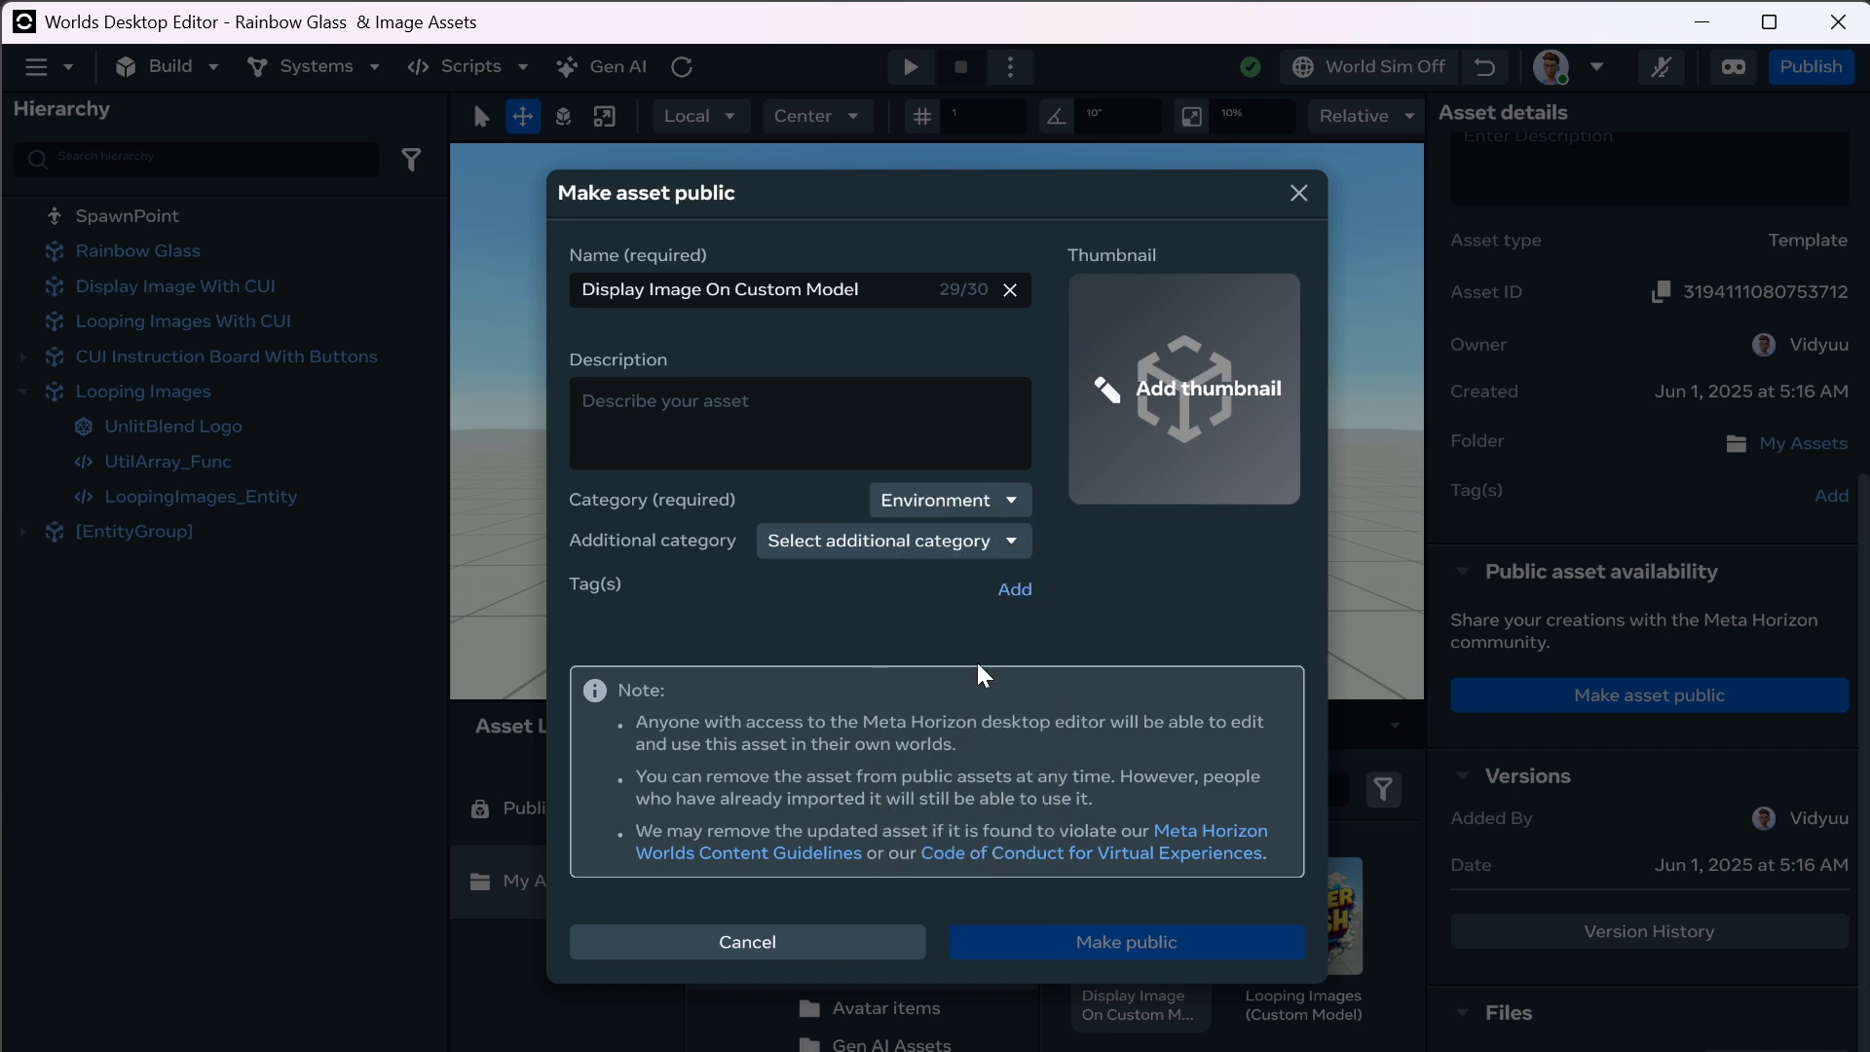
click(949, 499)
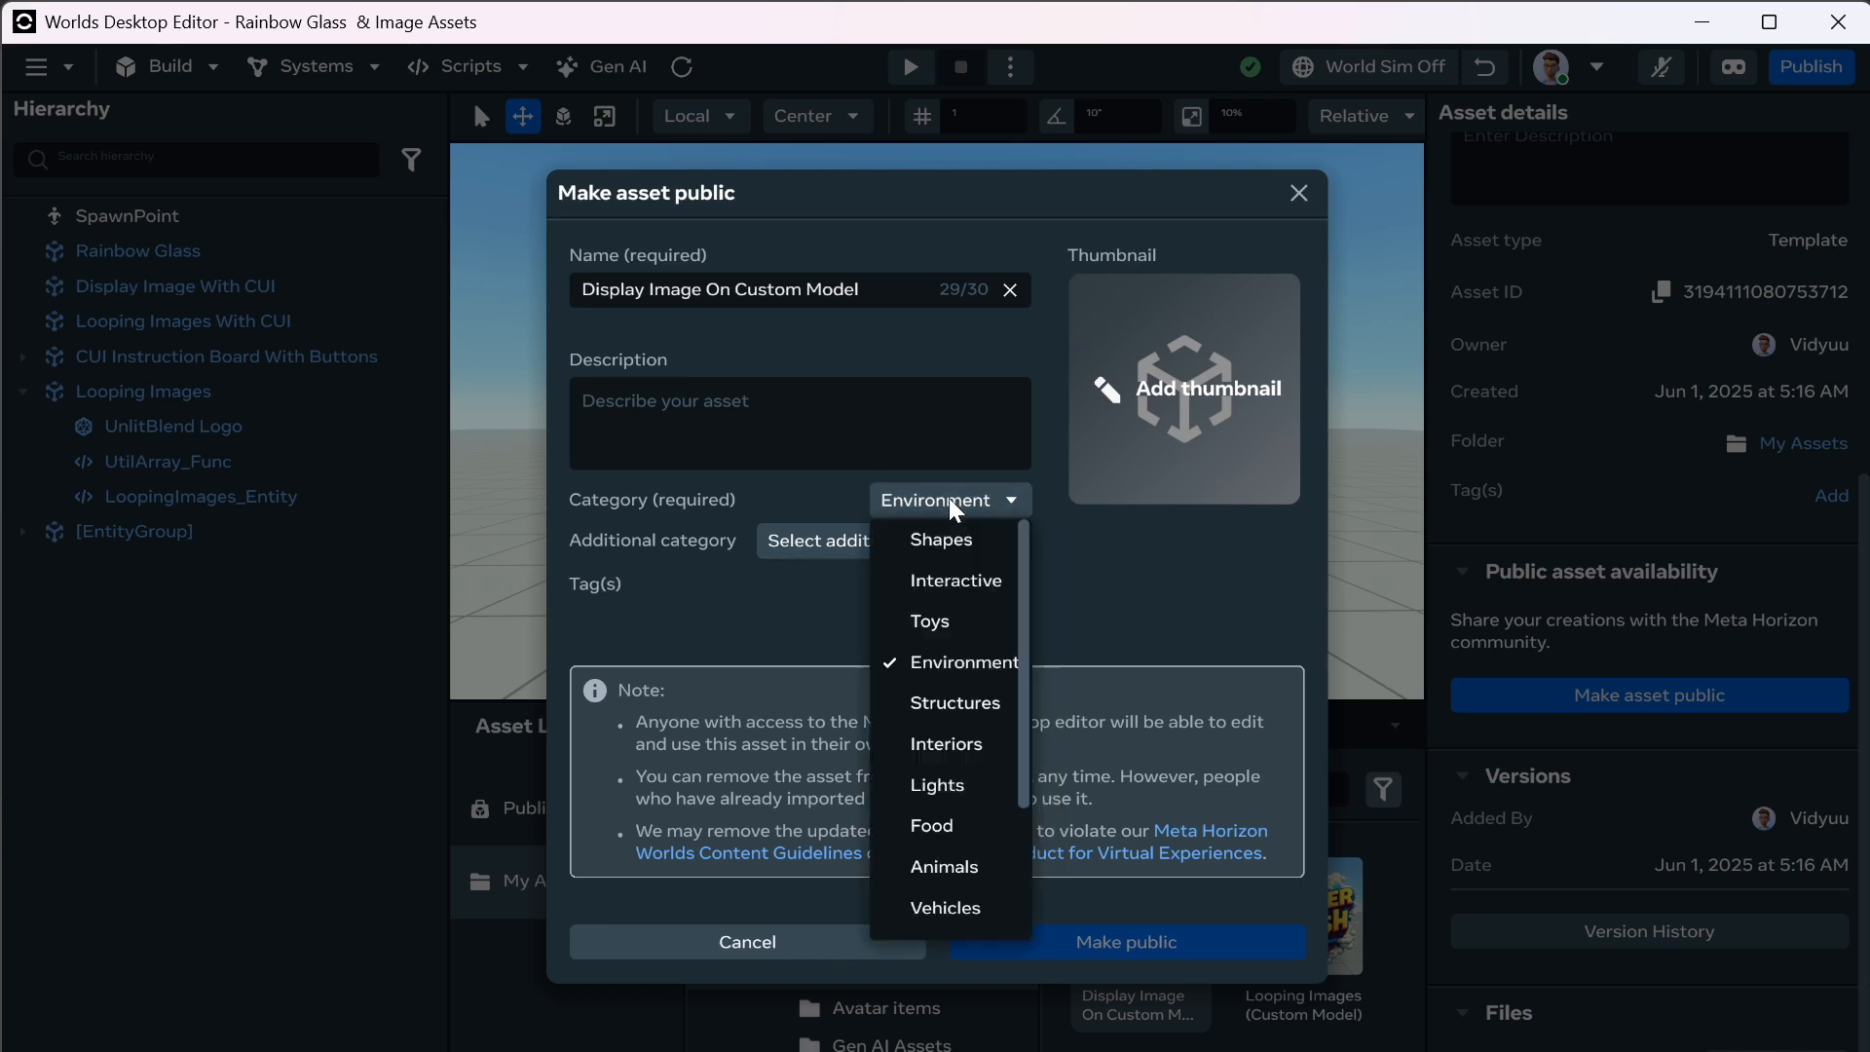
click(982, 701)
click(953, 548)
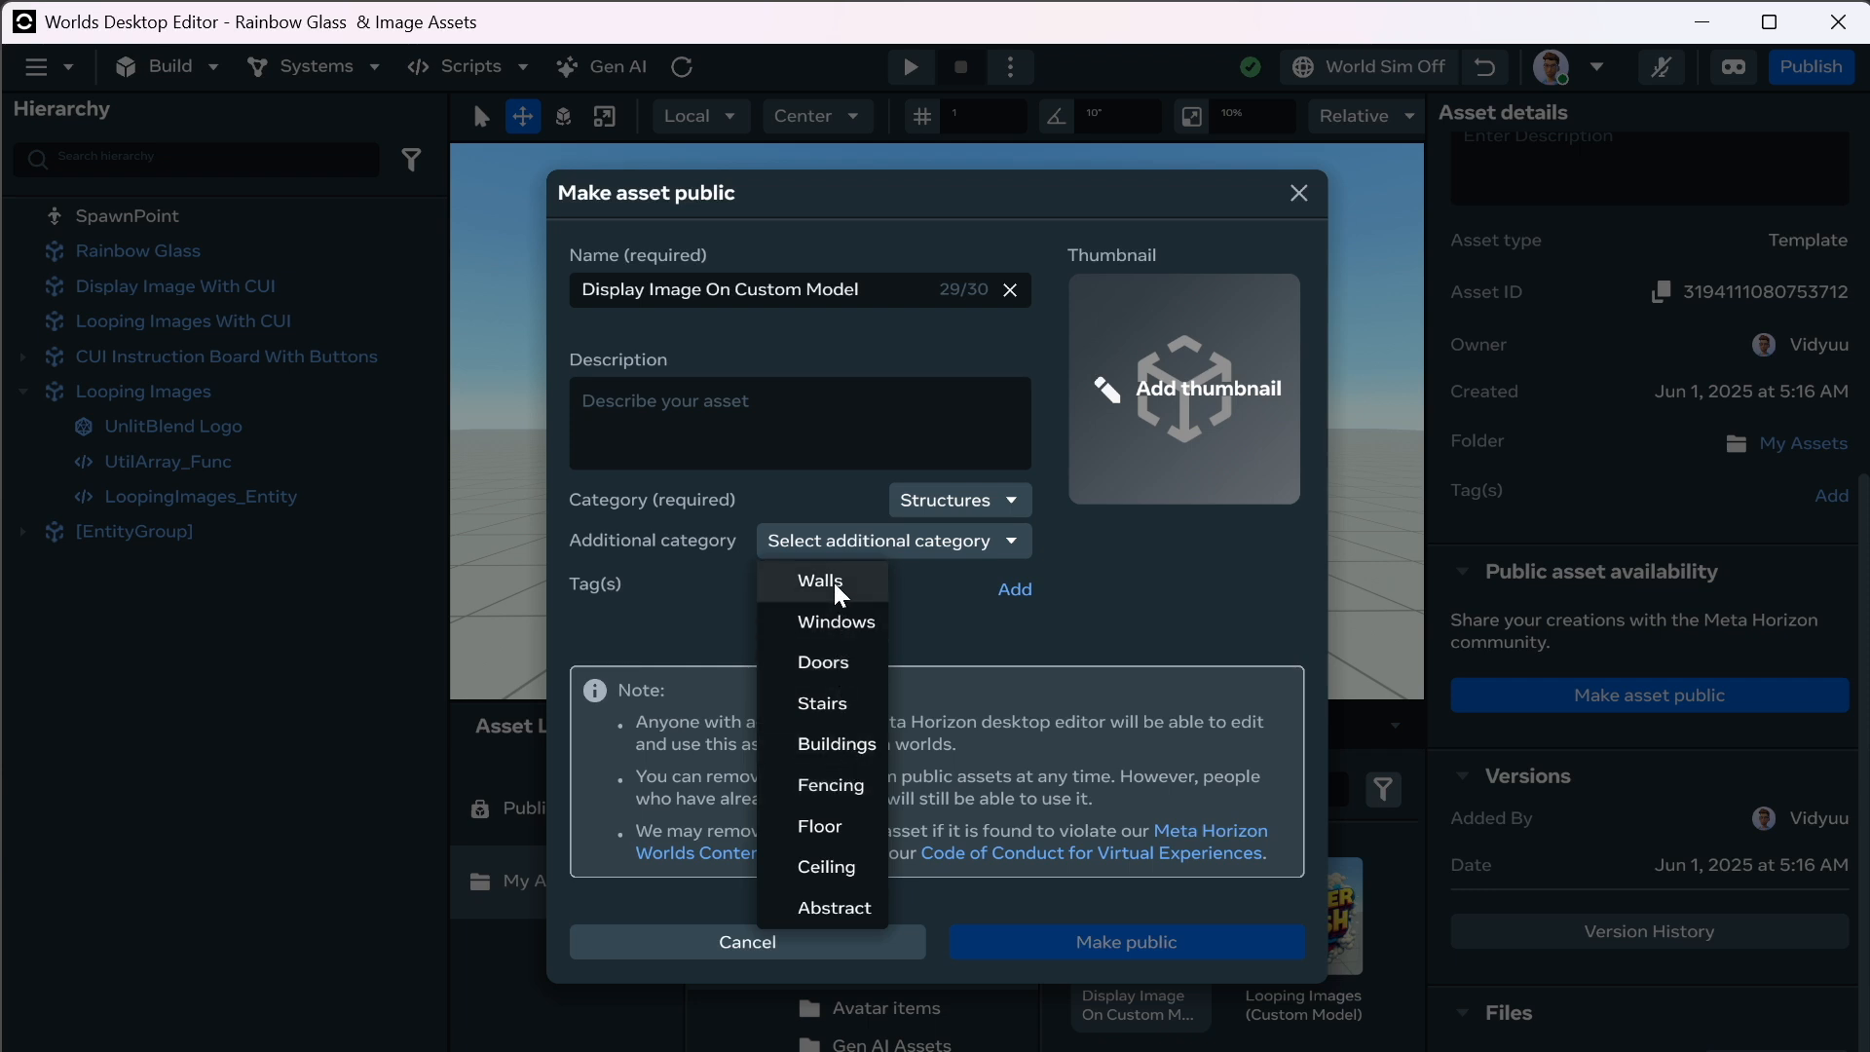
click(934, 501)
click(970, 505)
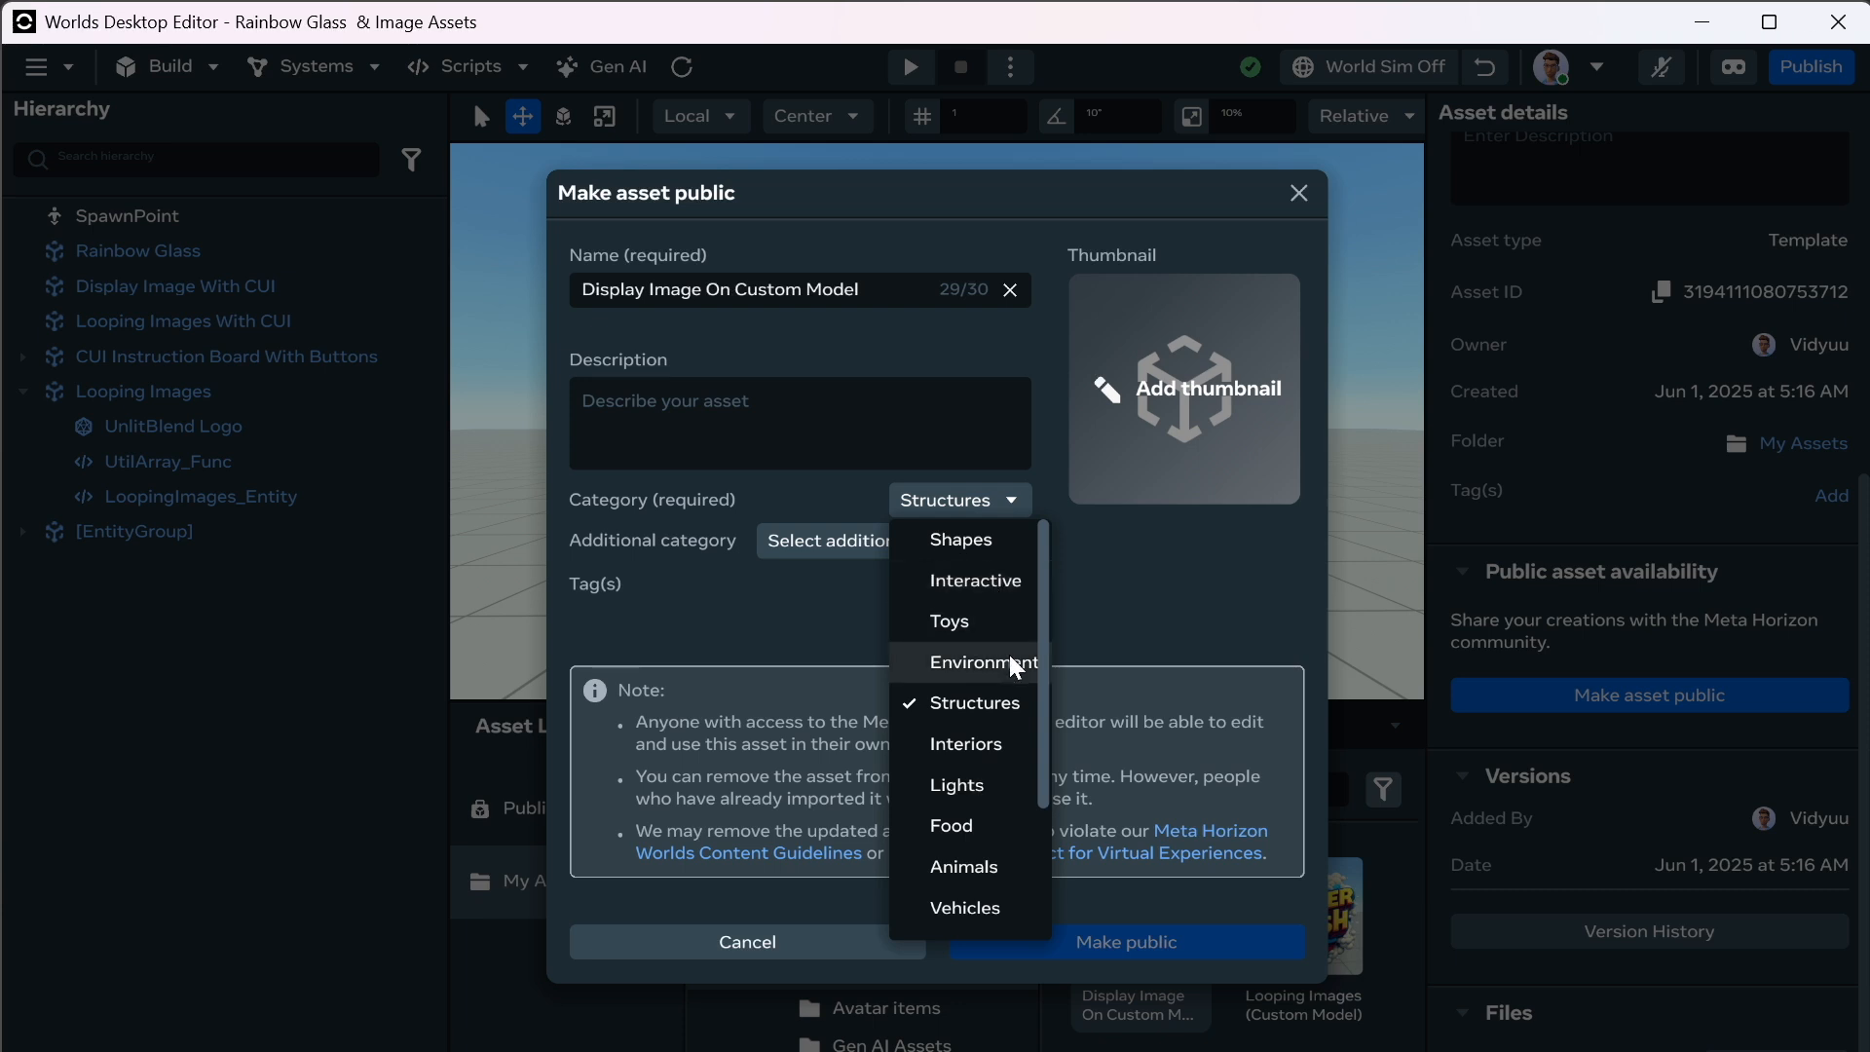
click(1011, 661)
click(962, 539)
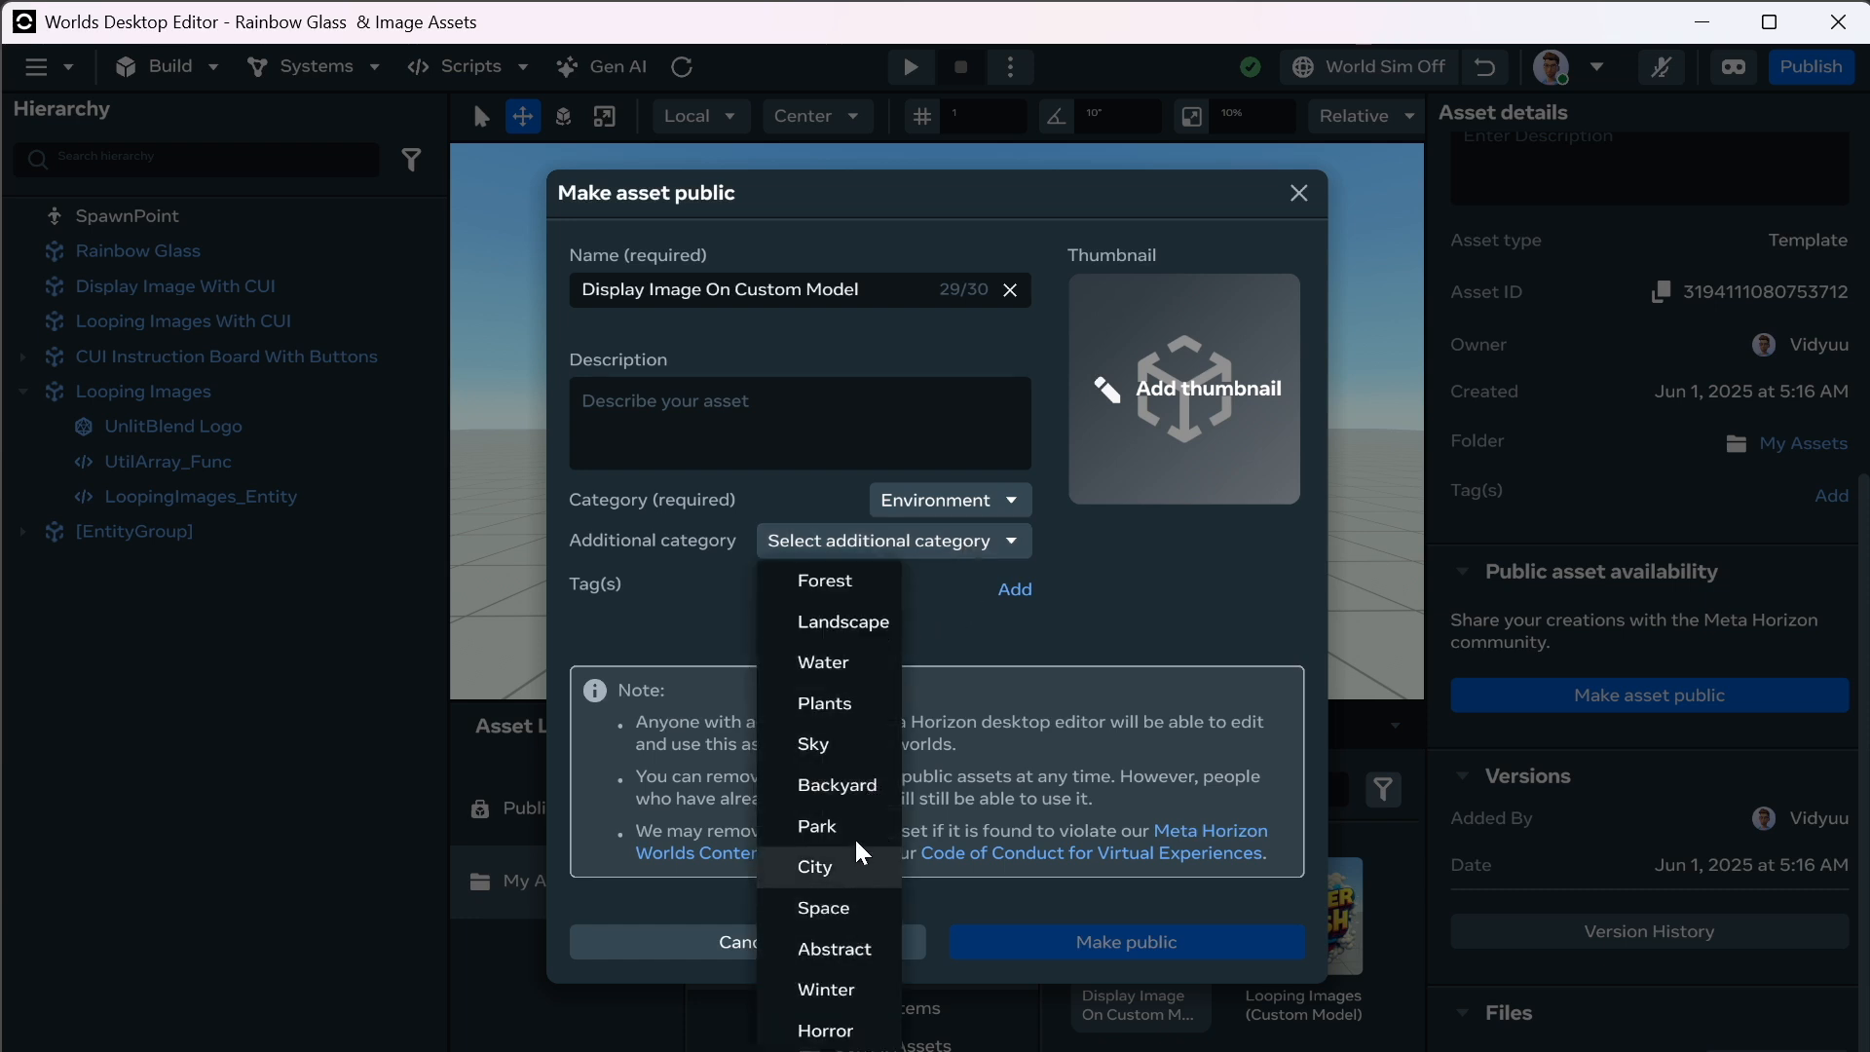
click(963, 598)
Set the asset's category to Interactive and its additional category to Interfaces.
click(968, 504)
click(974, 574)
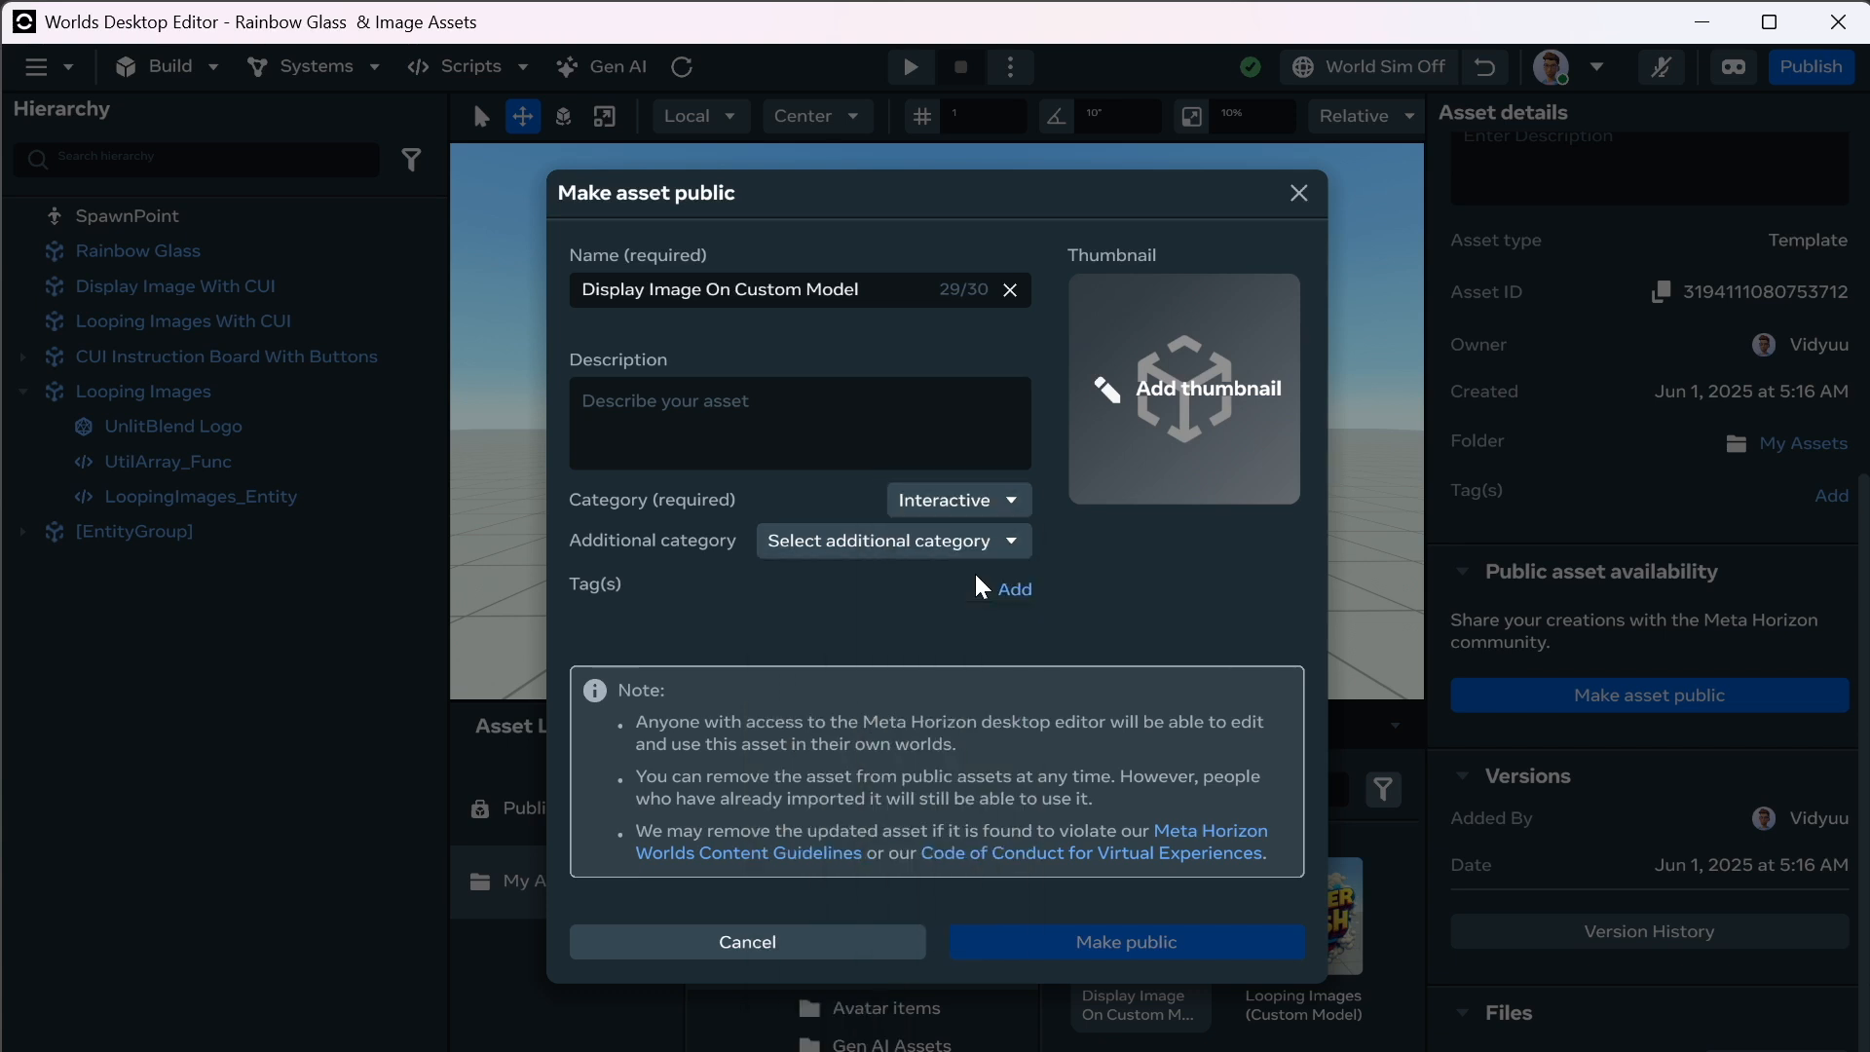
click(984, 539)
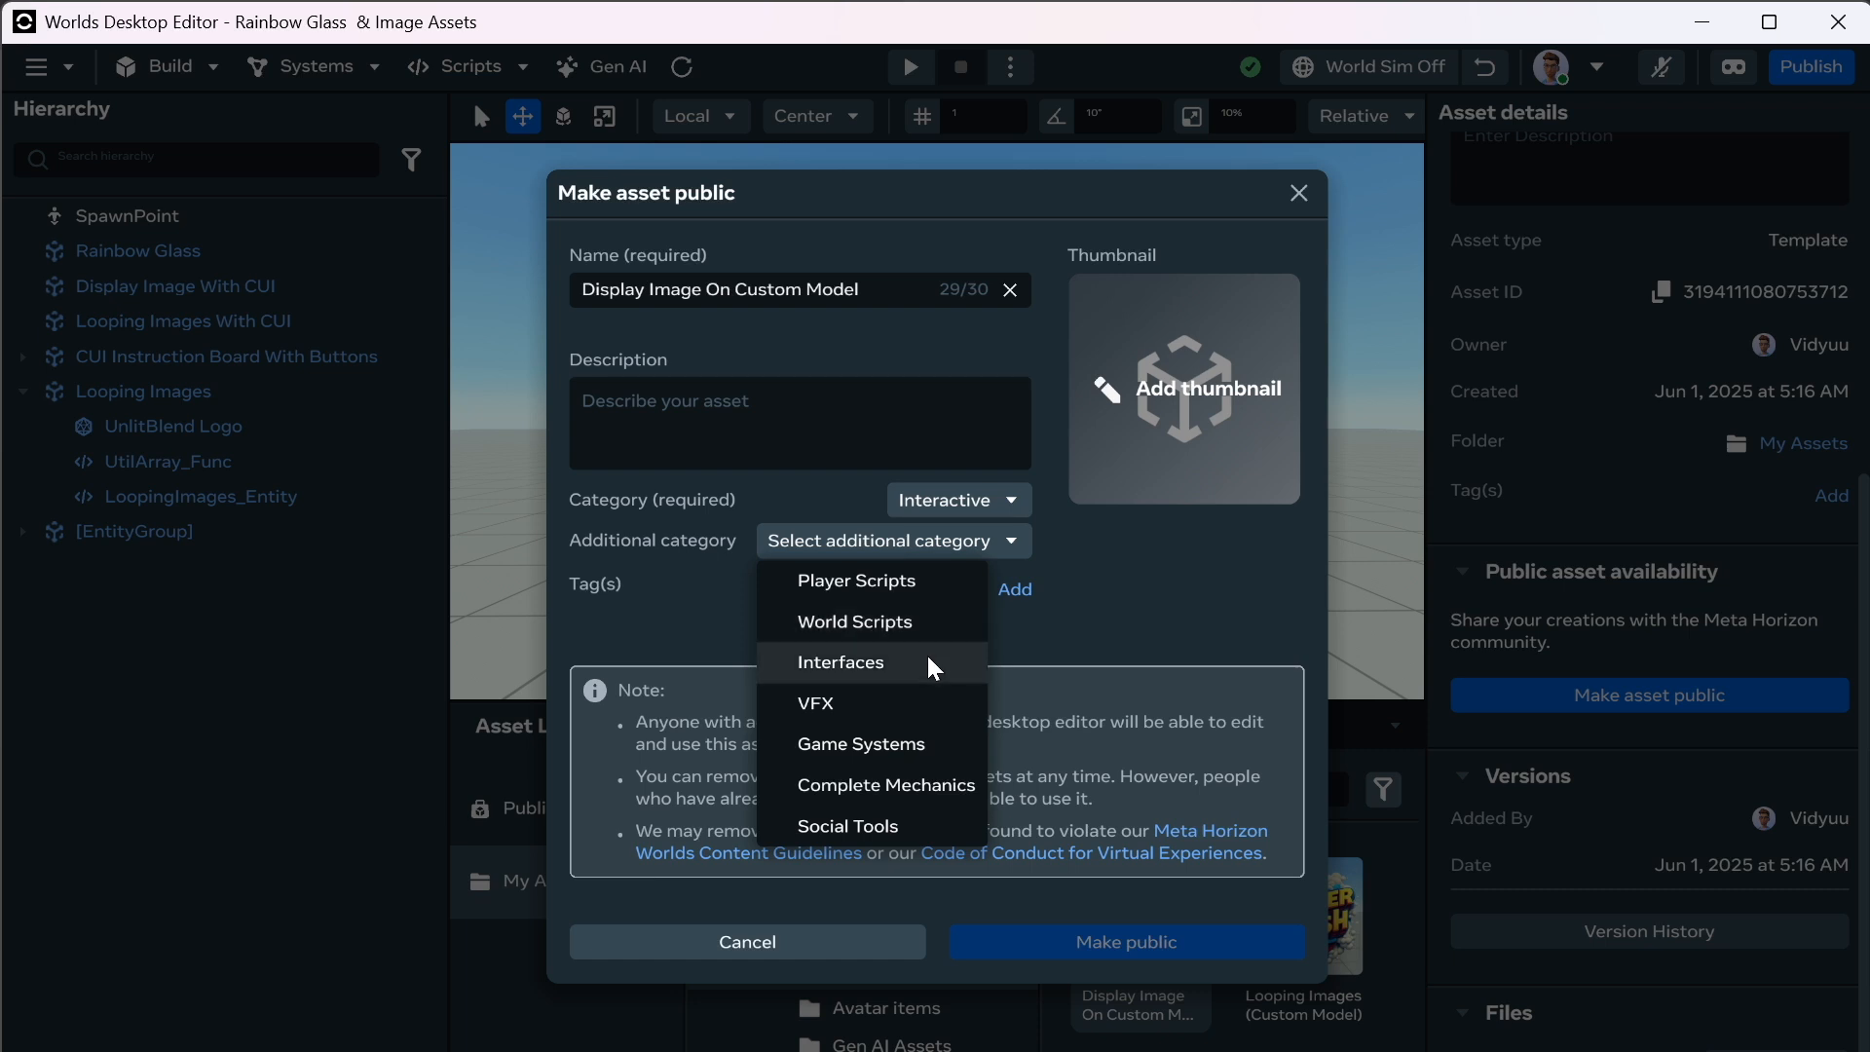
click(928, 660)
Enter the description "Apply a texture to a custom model import. Note there is also a button to do this from the properties panel of mesh entities now.".
text(Apply a textuere)
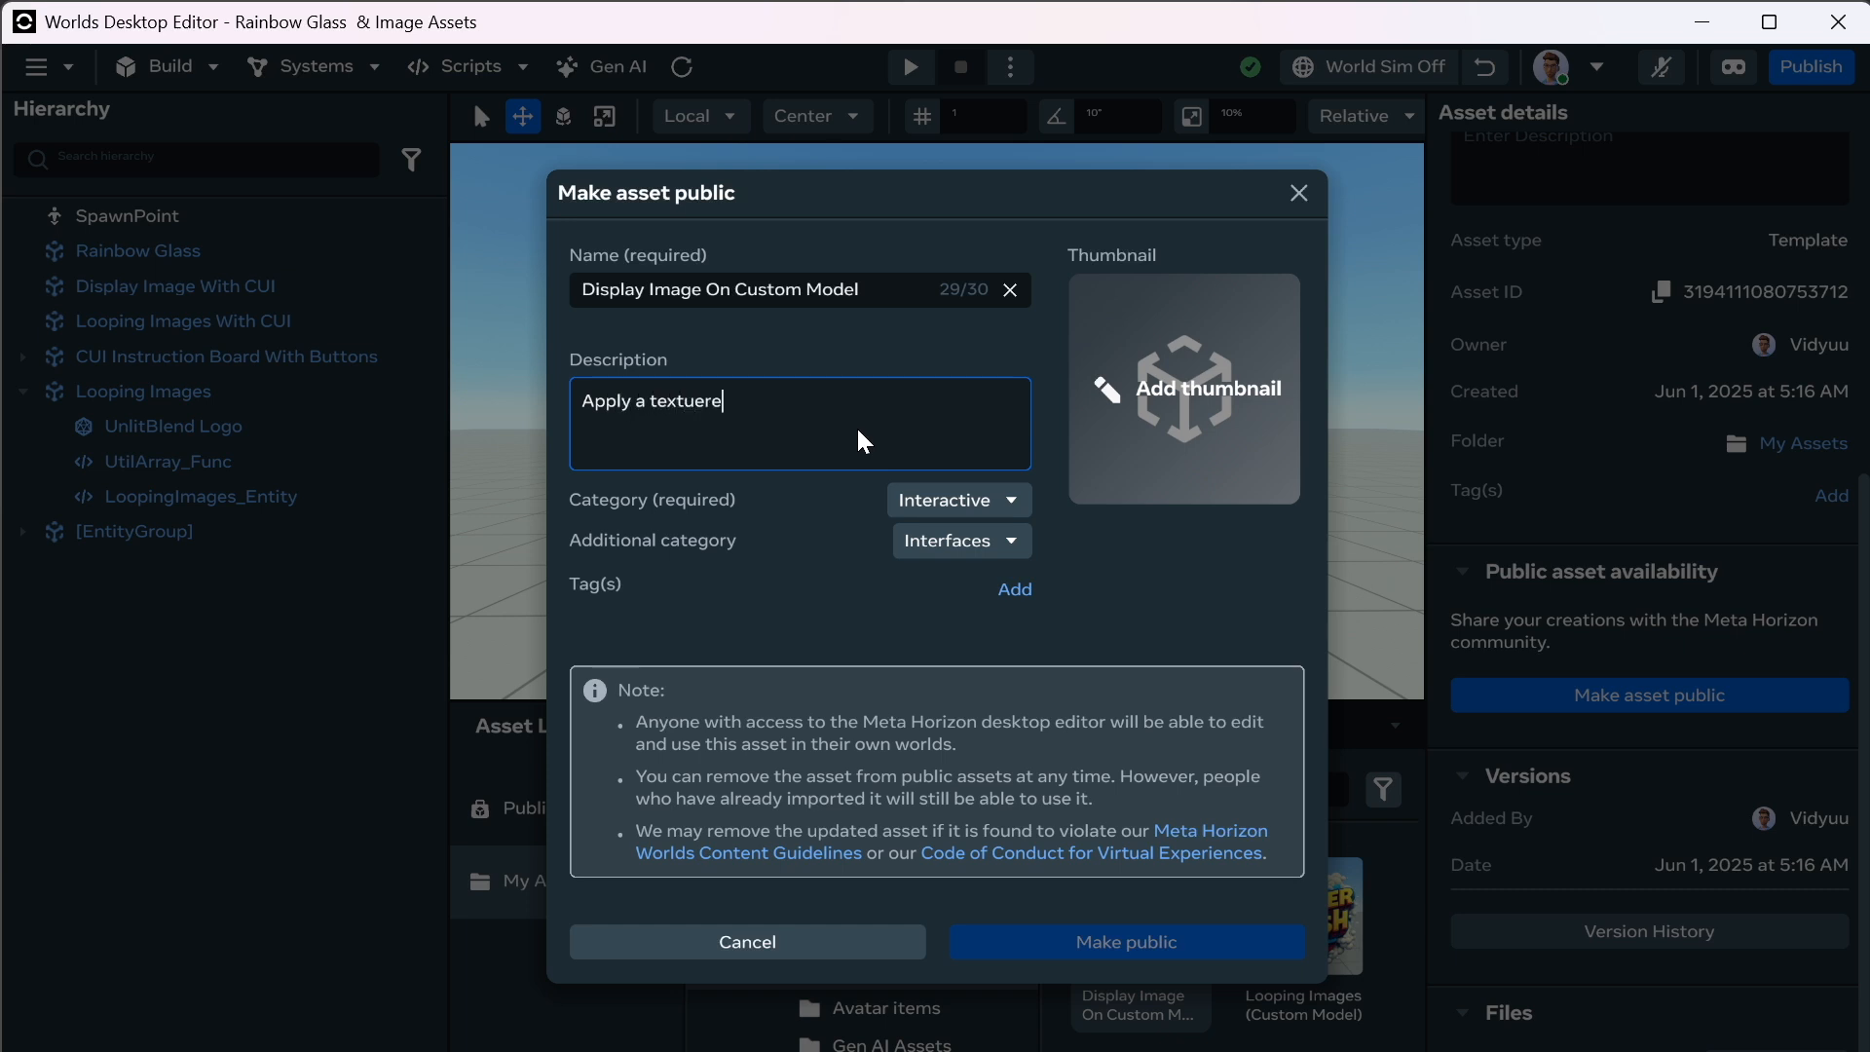
key(BackSpace)
key(BackSpace)
key(BackSpace)
text(re ,t)
key(BackSpace)
key(BackSpace)
text(to a custom model import. Note there is also a button to do this from he)
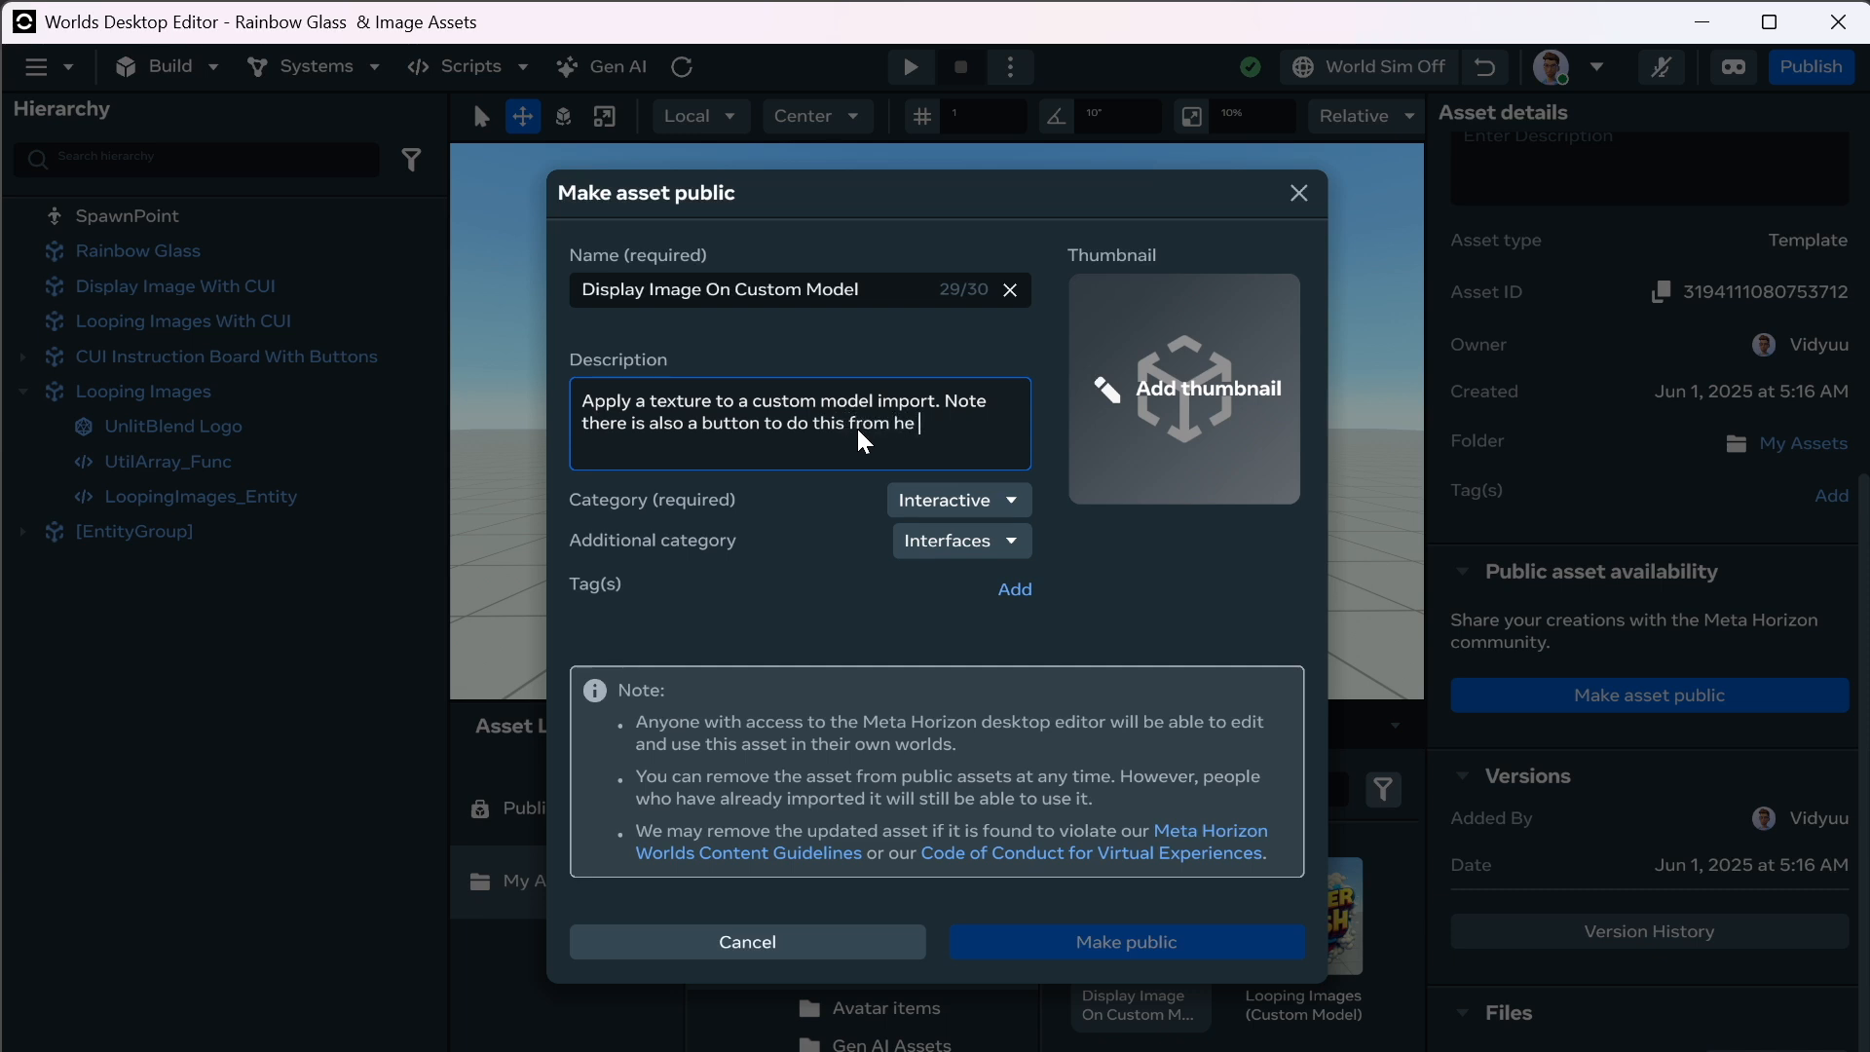
text(properties panel of )
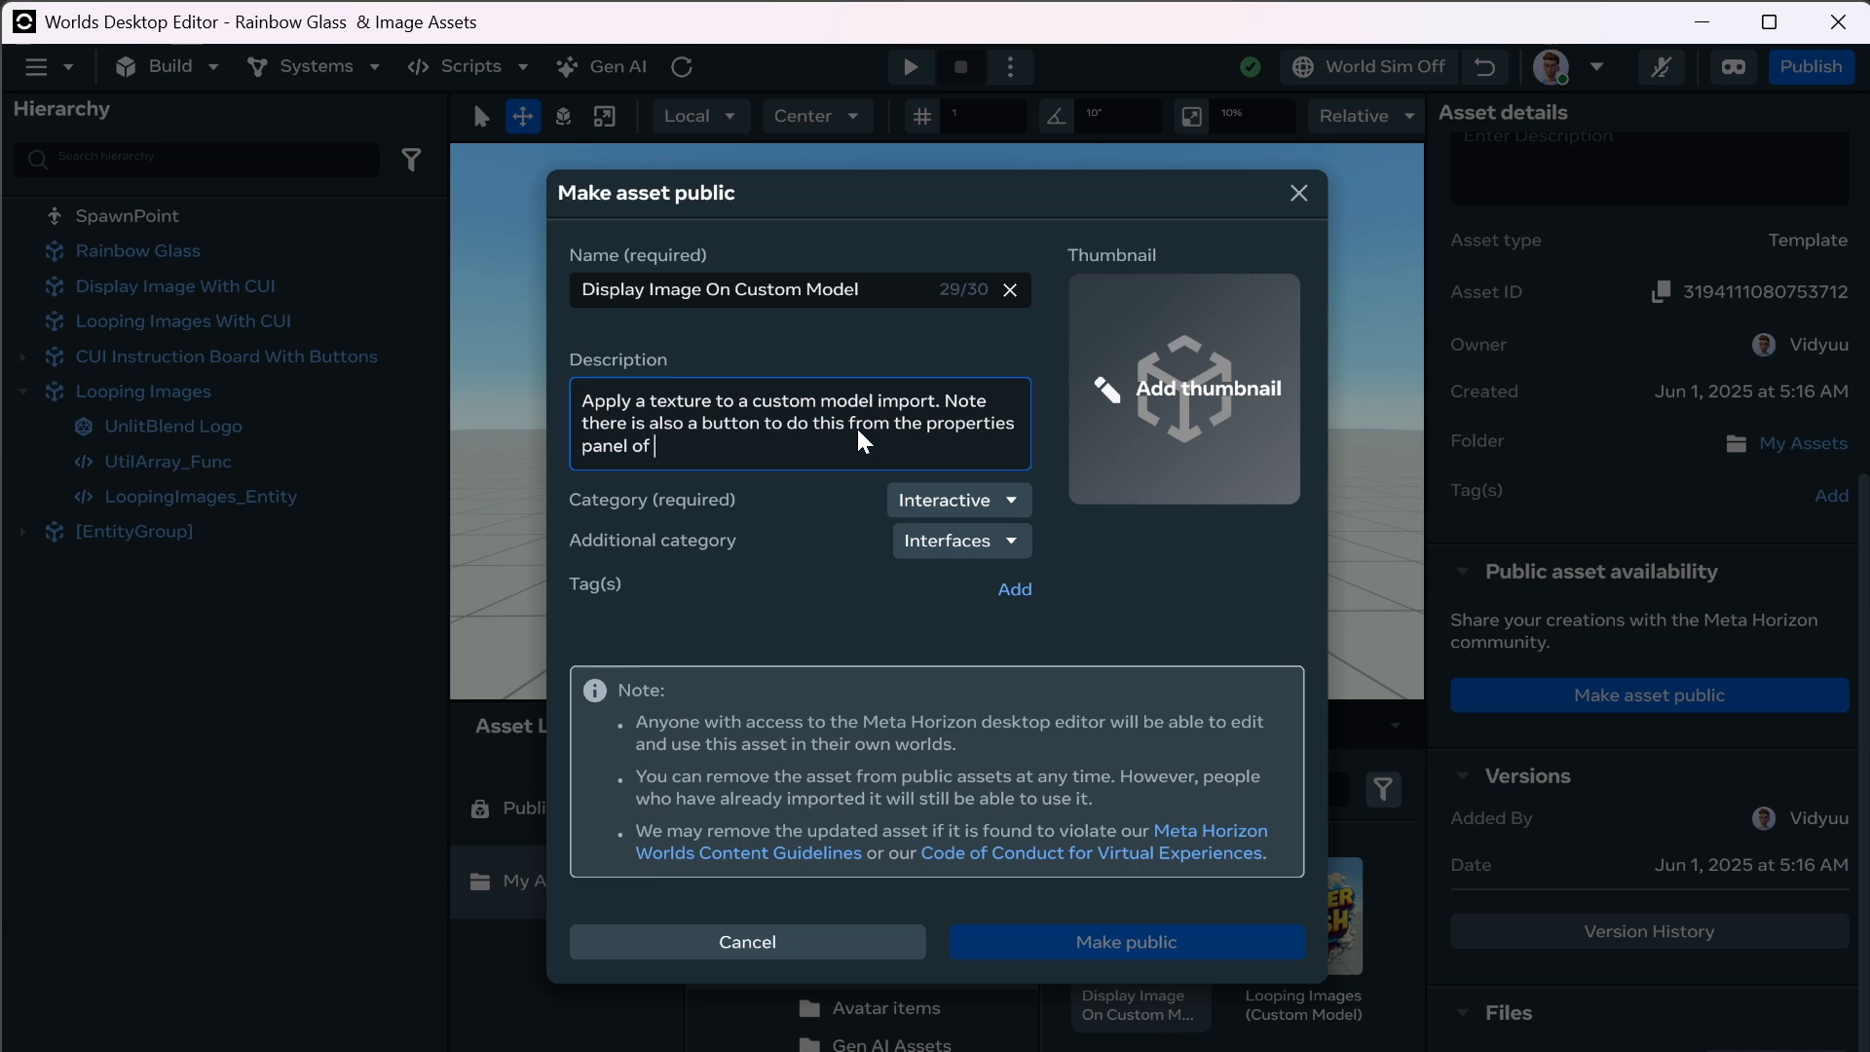
text(mesh entities now.)
Add and save the asset tags: the creator's name, Image, Images and Custom Model.
click(1008, 589)
text(Vidyuu)
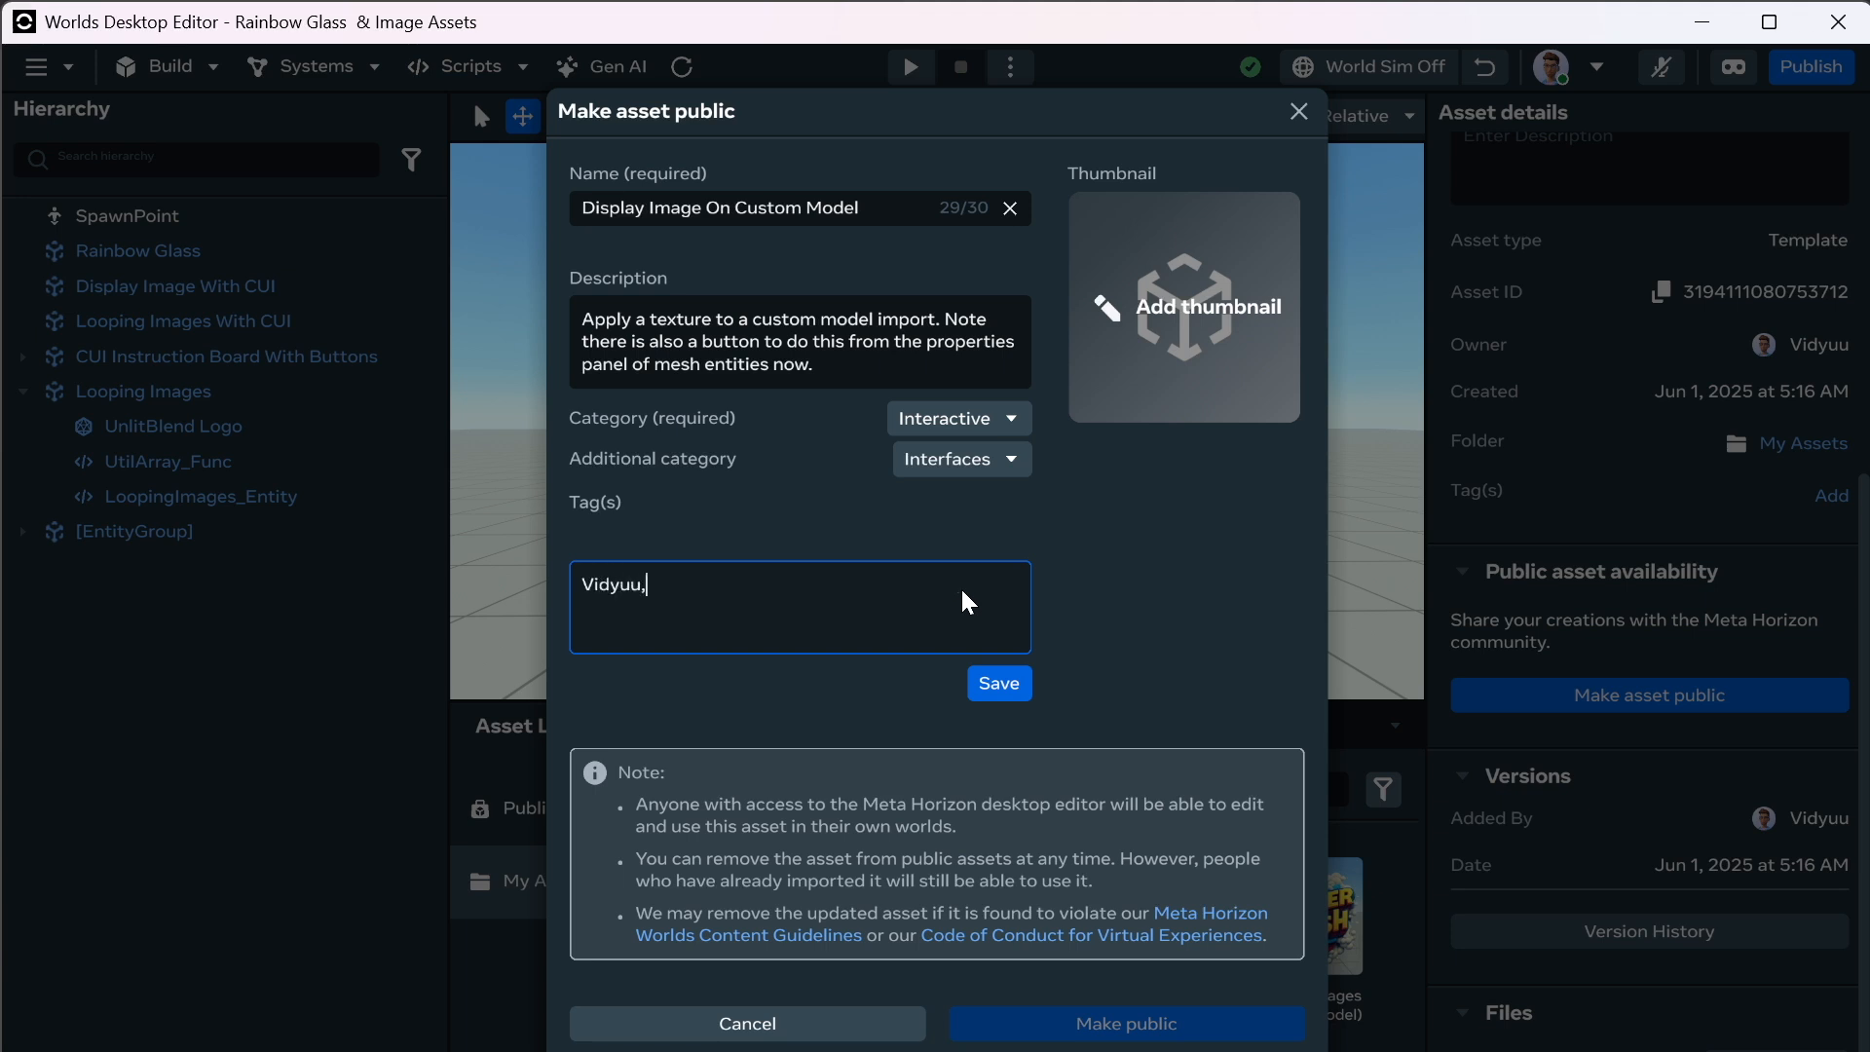
text(, Image, Images, Custom Model)
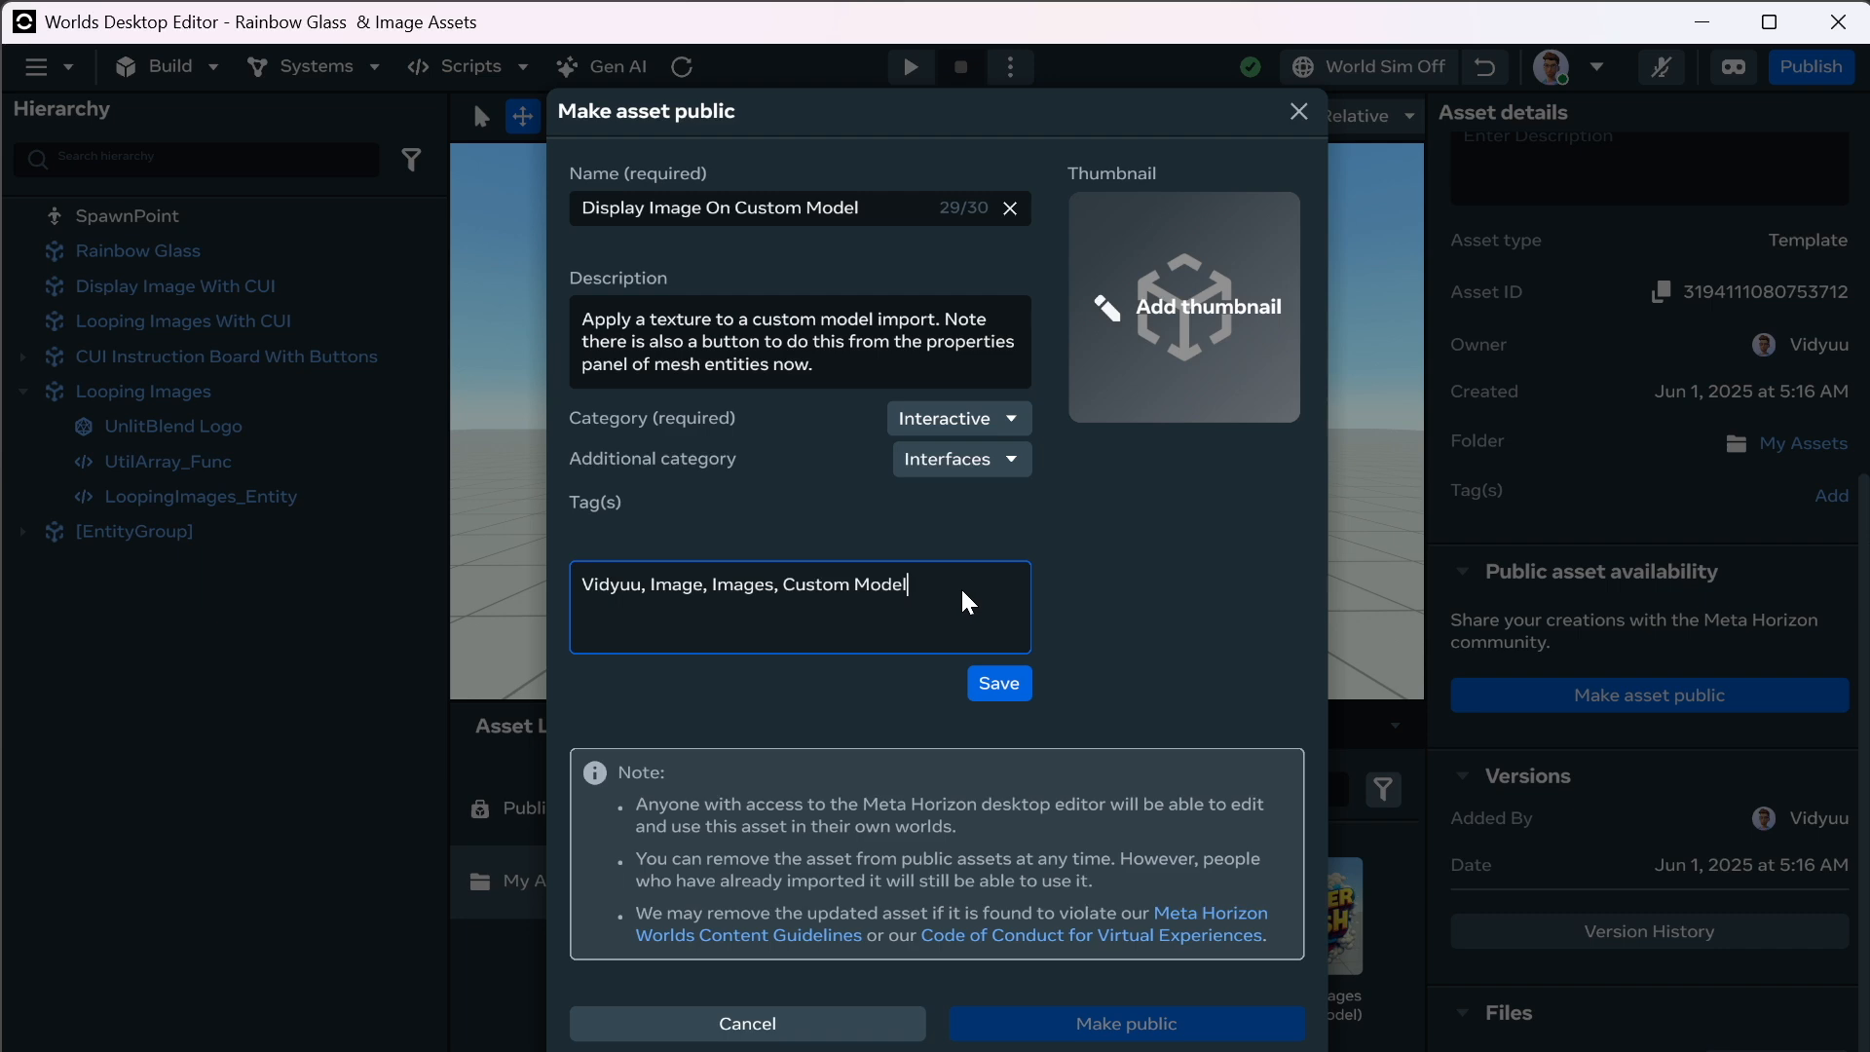
click(1007, 686)
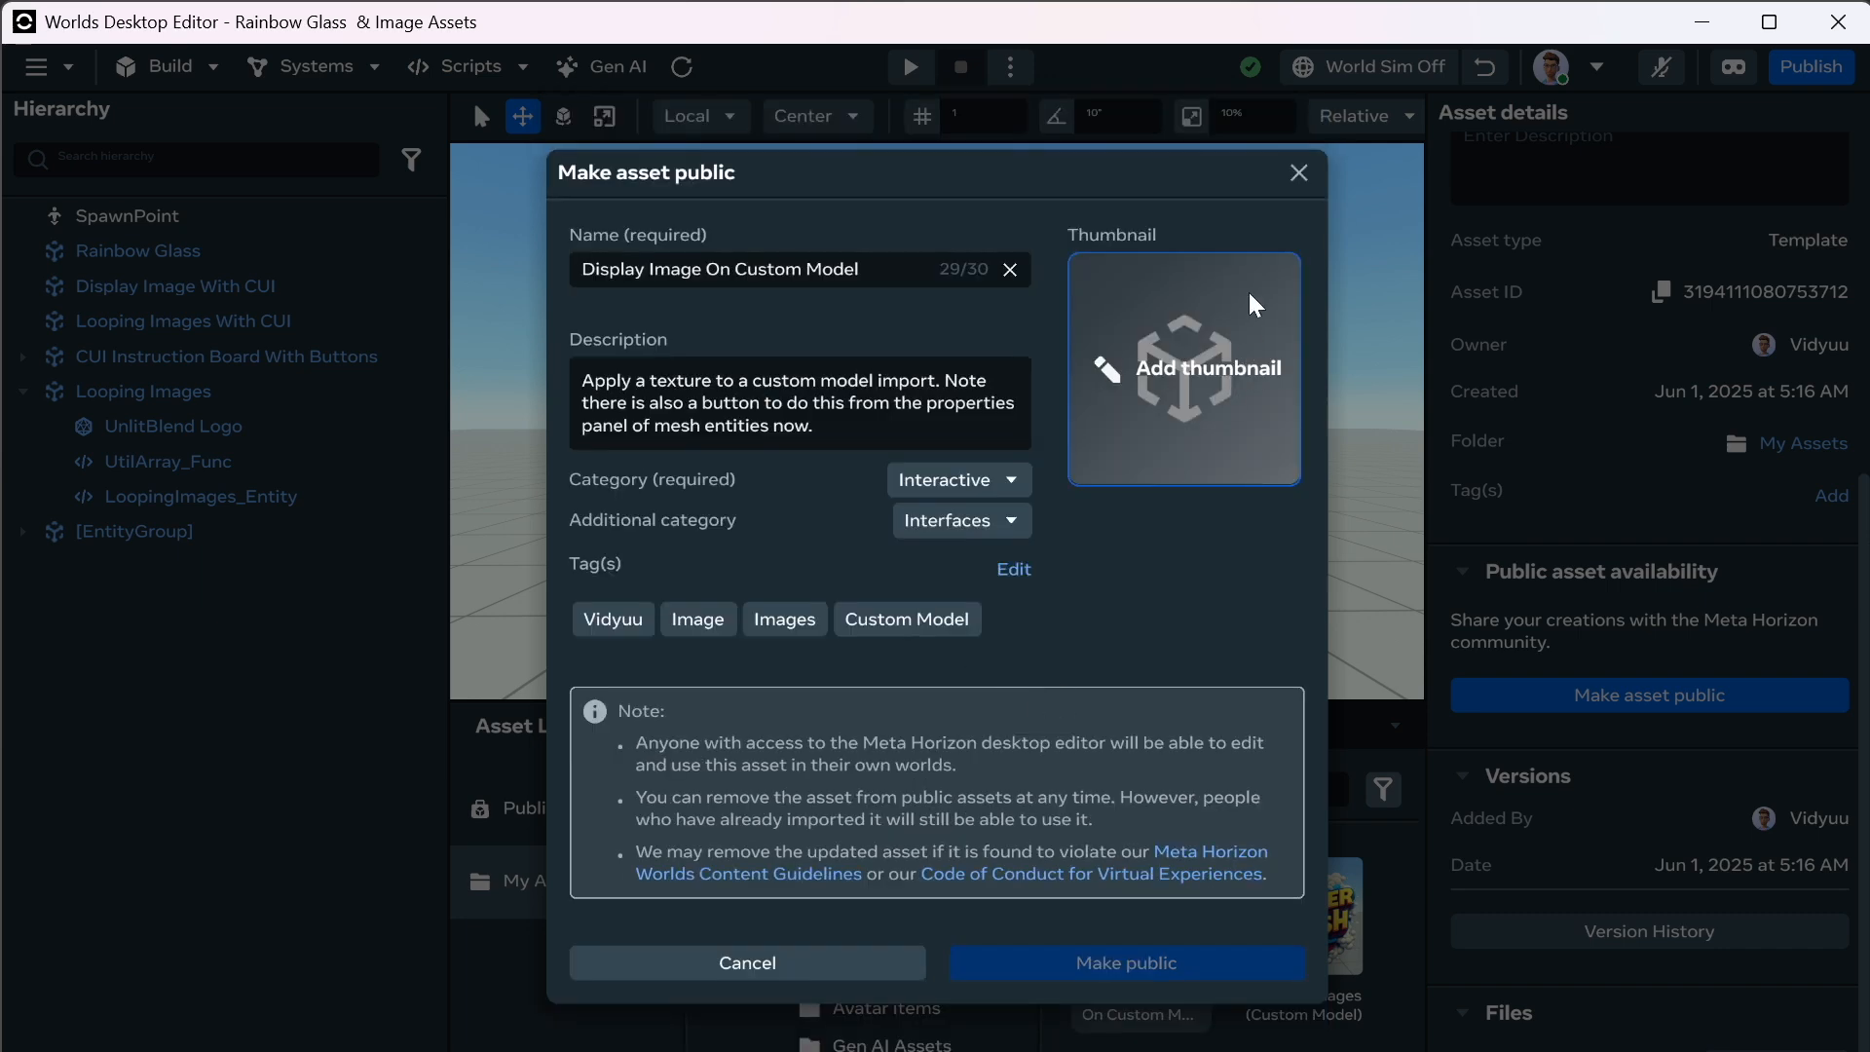
Import Screenshot 2025-06-01 051531.jpg from the Screenshots folder as the asset's thumbnail.
click(1206, 404)
click(990, 643)
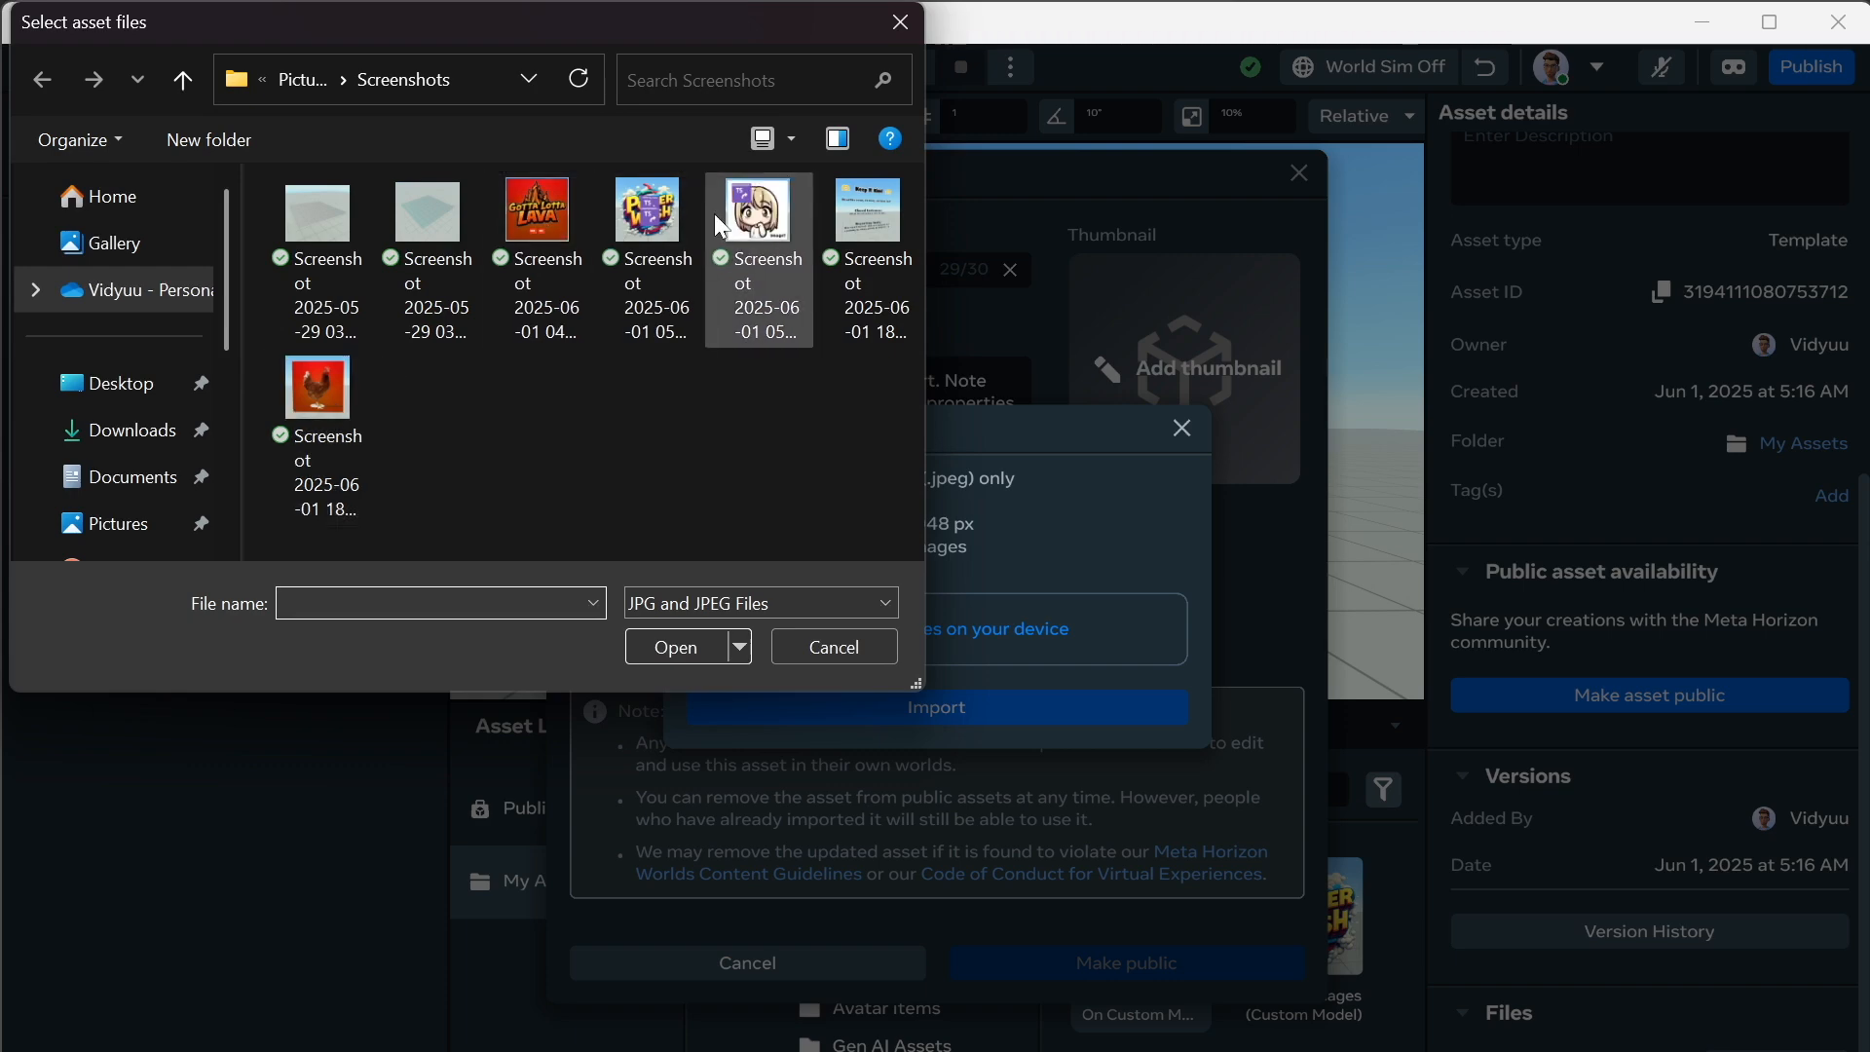
click(750, 226)
click(681, 647)
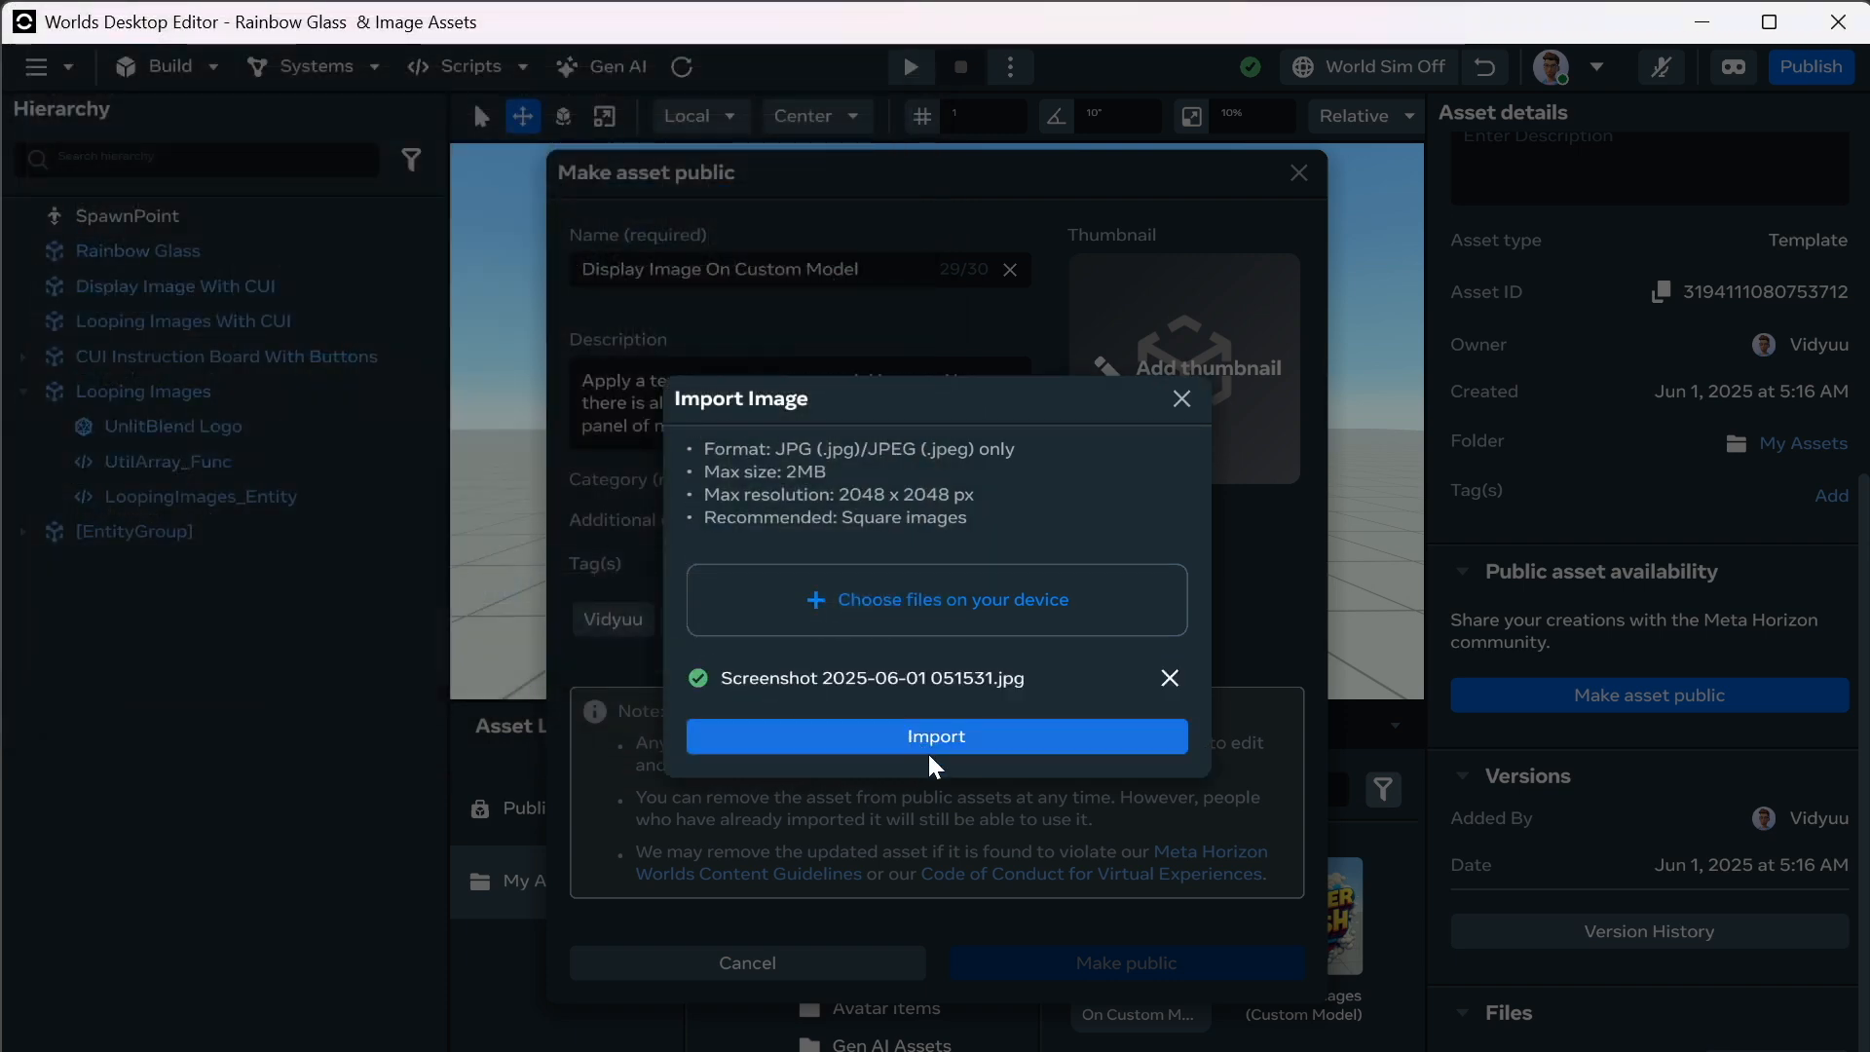
click(937, 736)
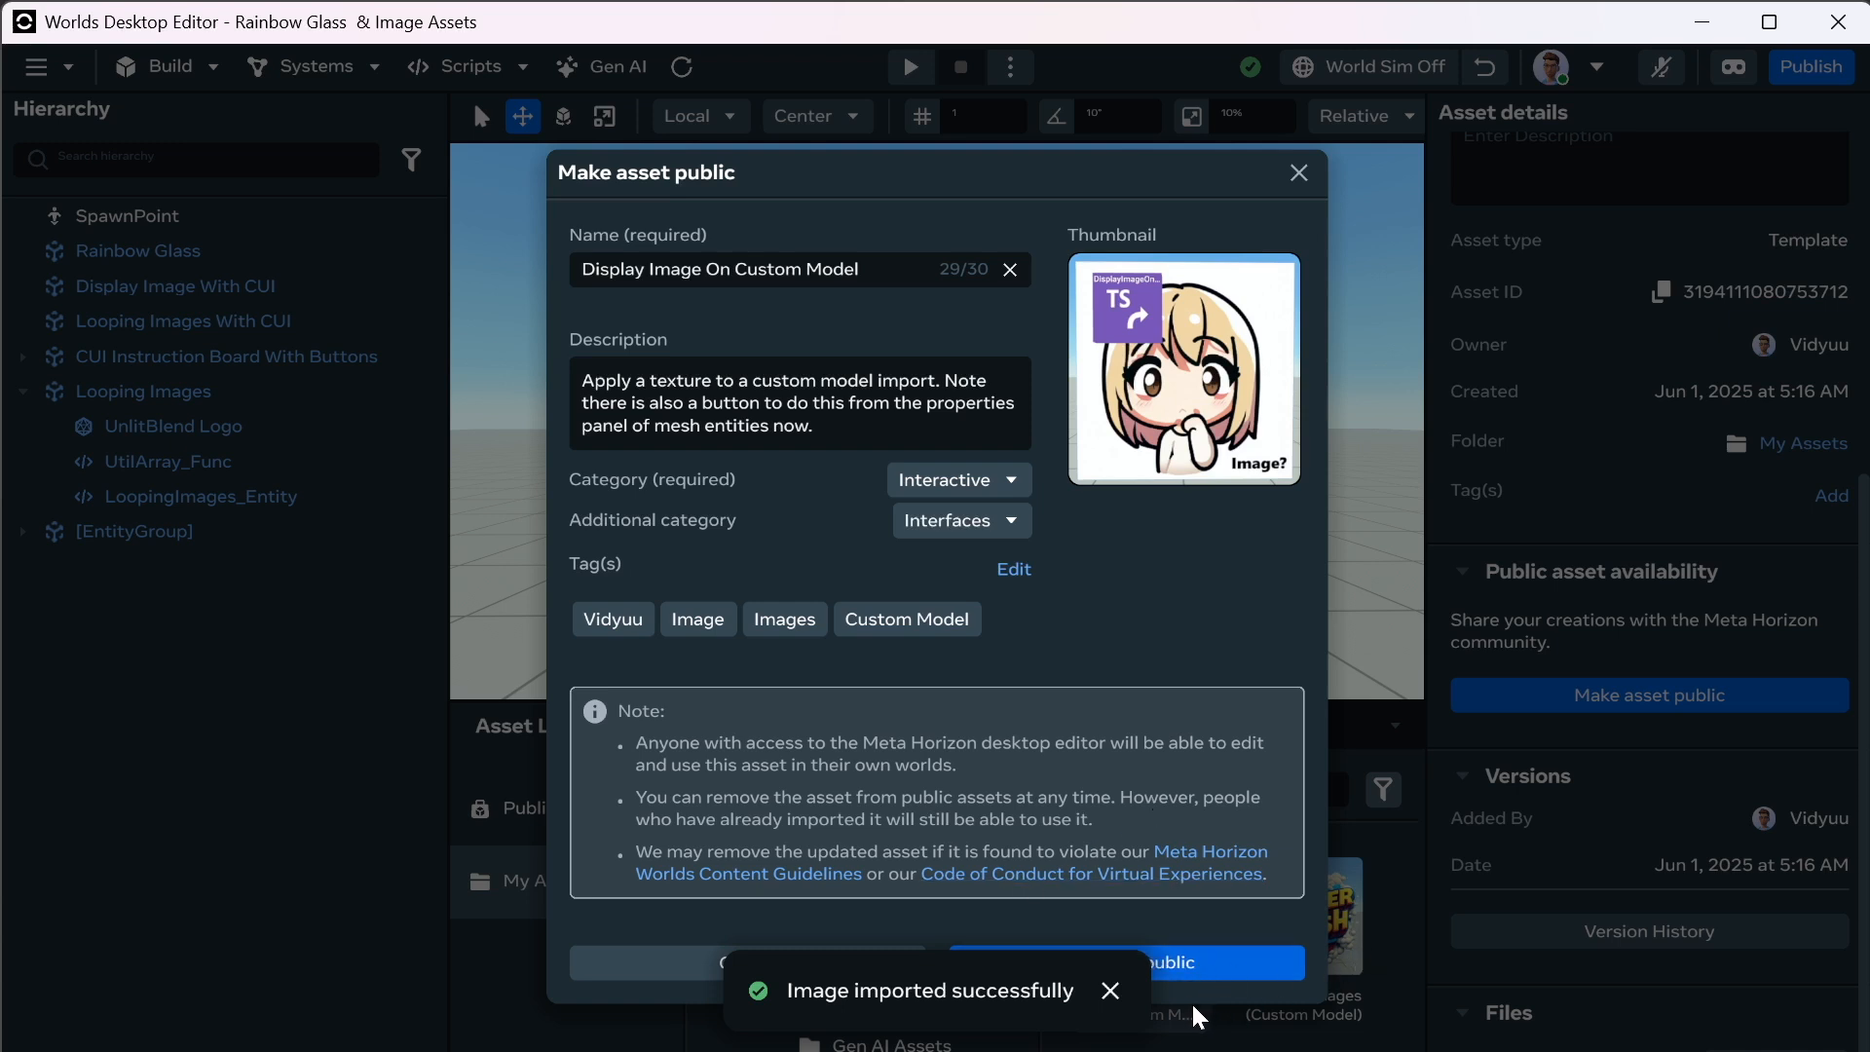
Make the asset public, and check the assets added to public and the Public Assets library.
click(1198, 966)
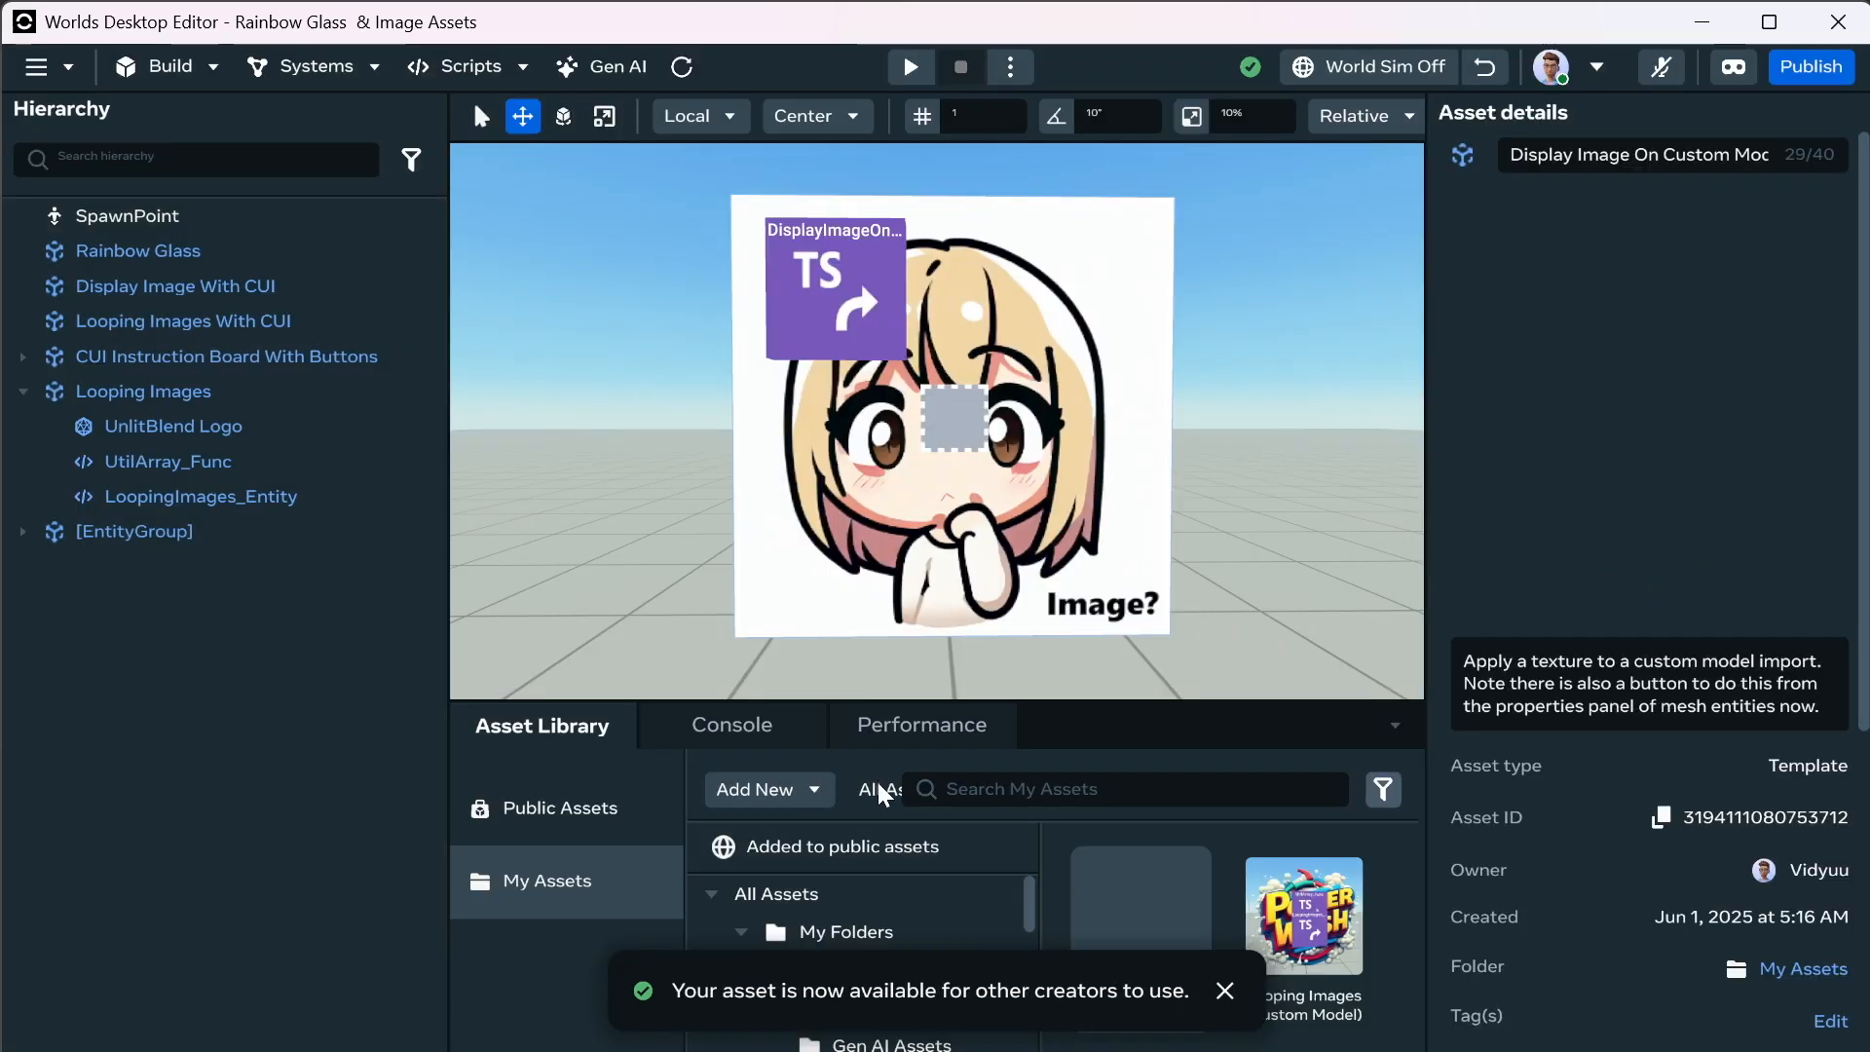
click(798, 849)
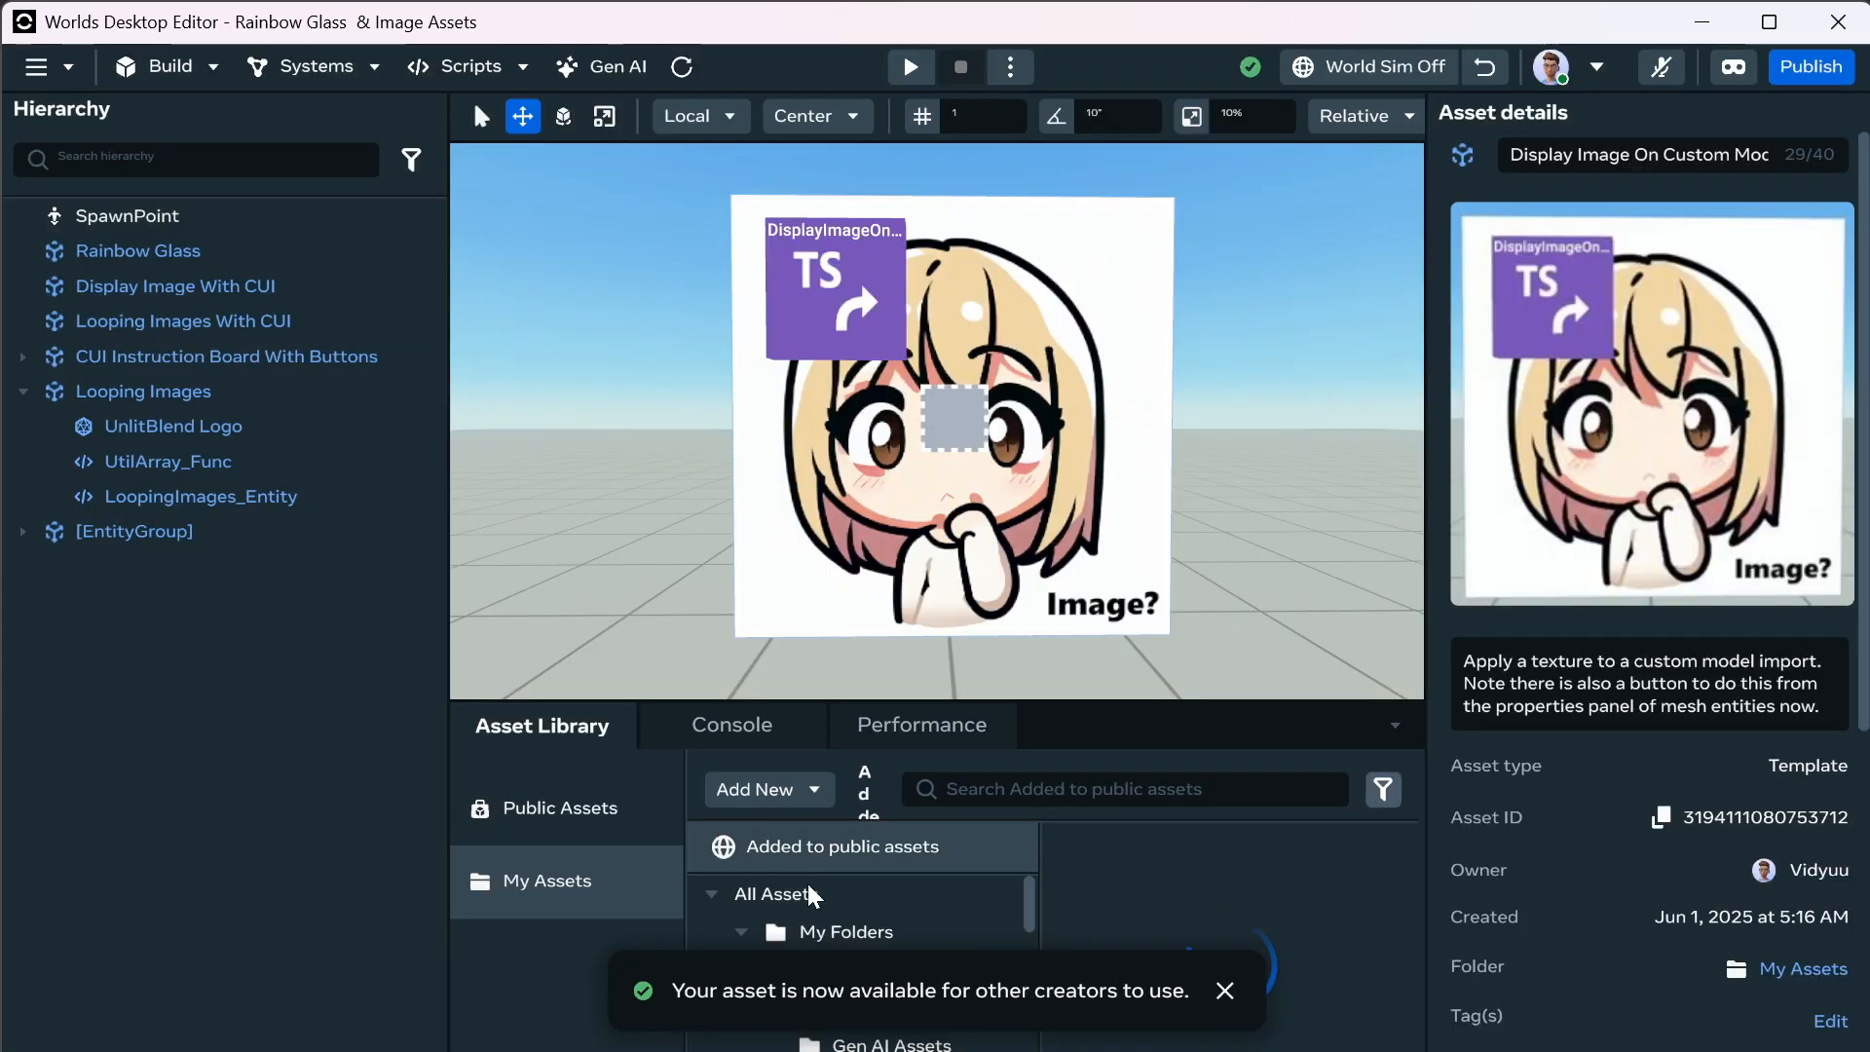
click(599, 818)
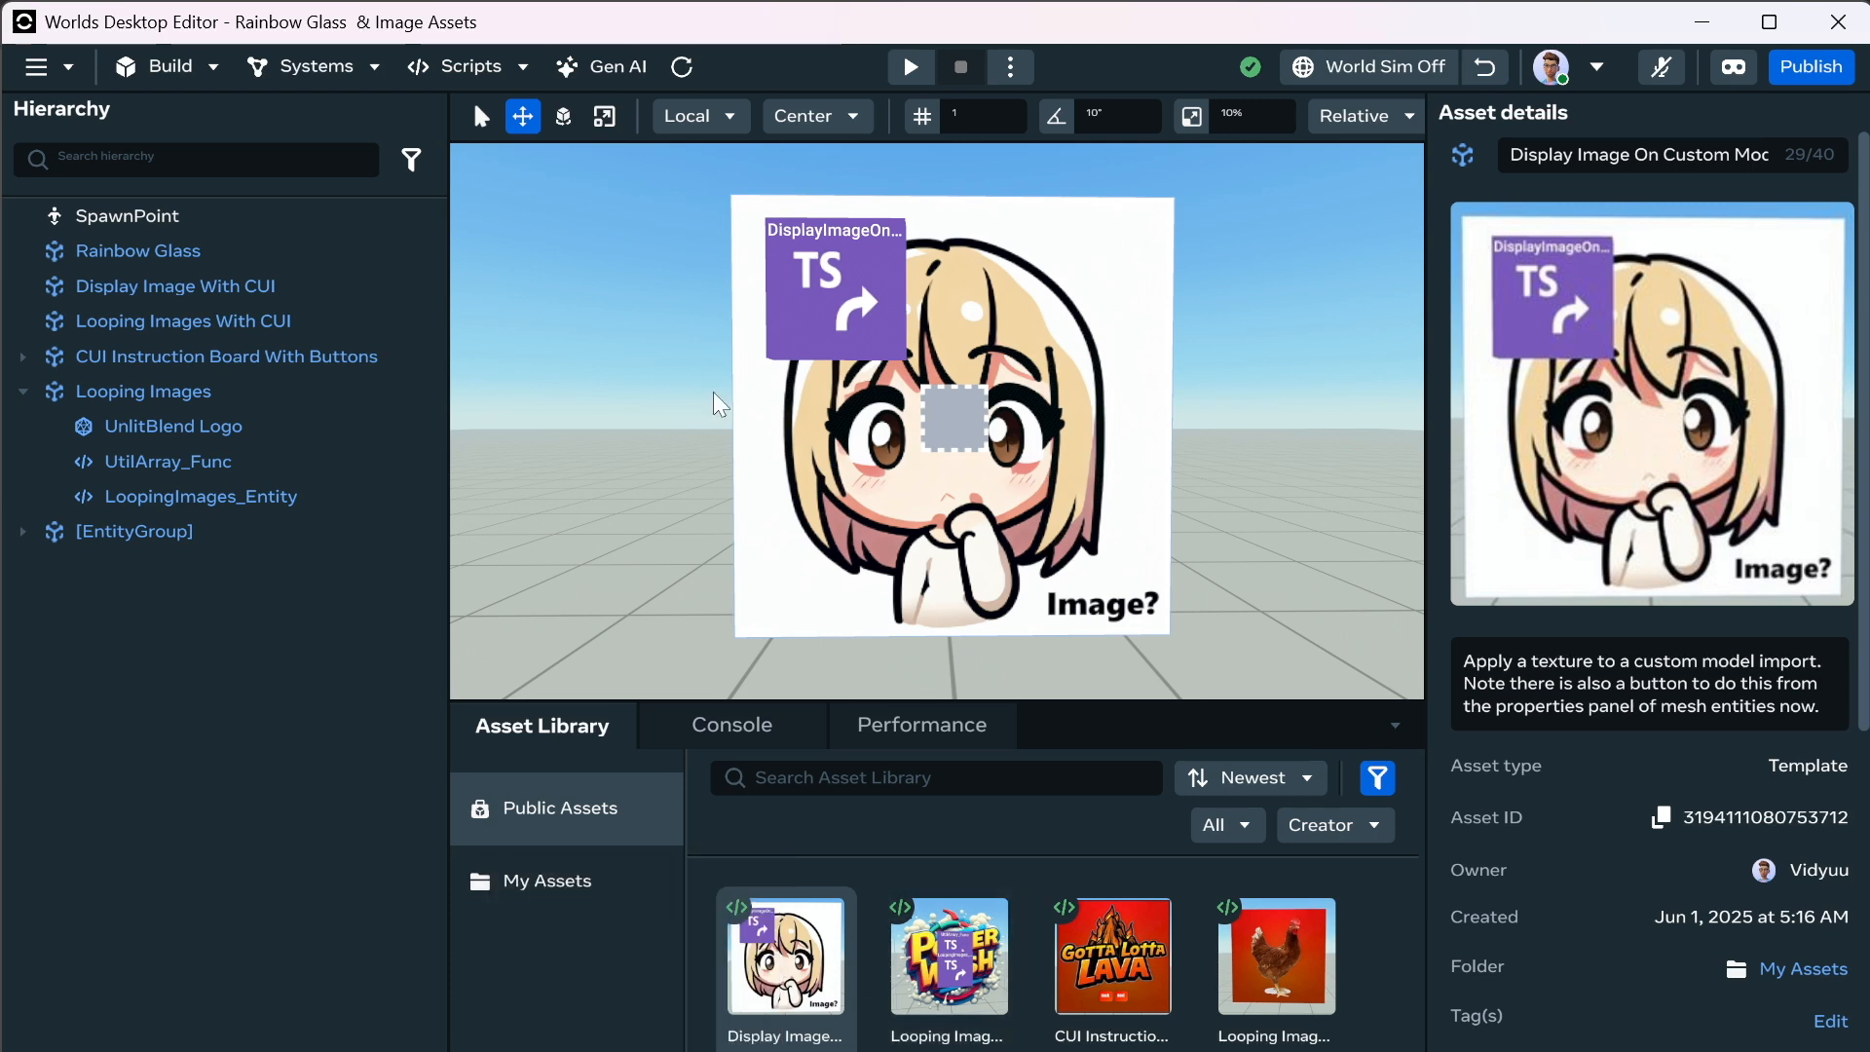
Place a Text gizmo in the empty area of the world beyond the Looping Images board.
key(s)
key(a)
key(s)
key(a)
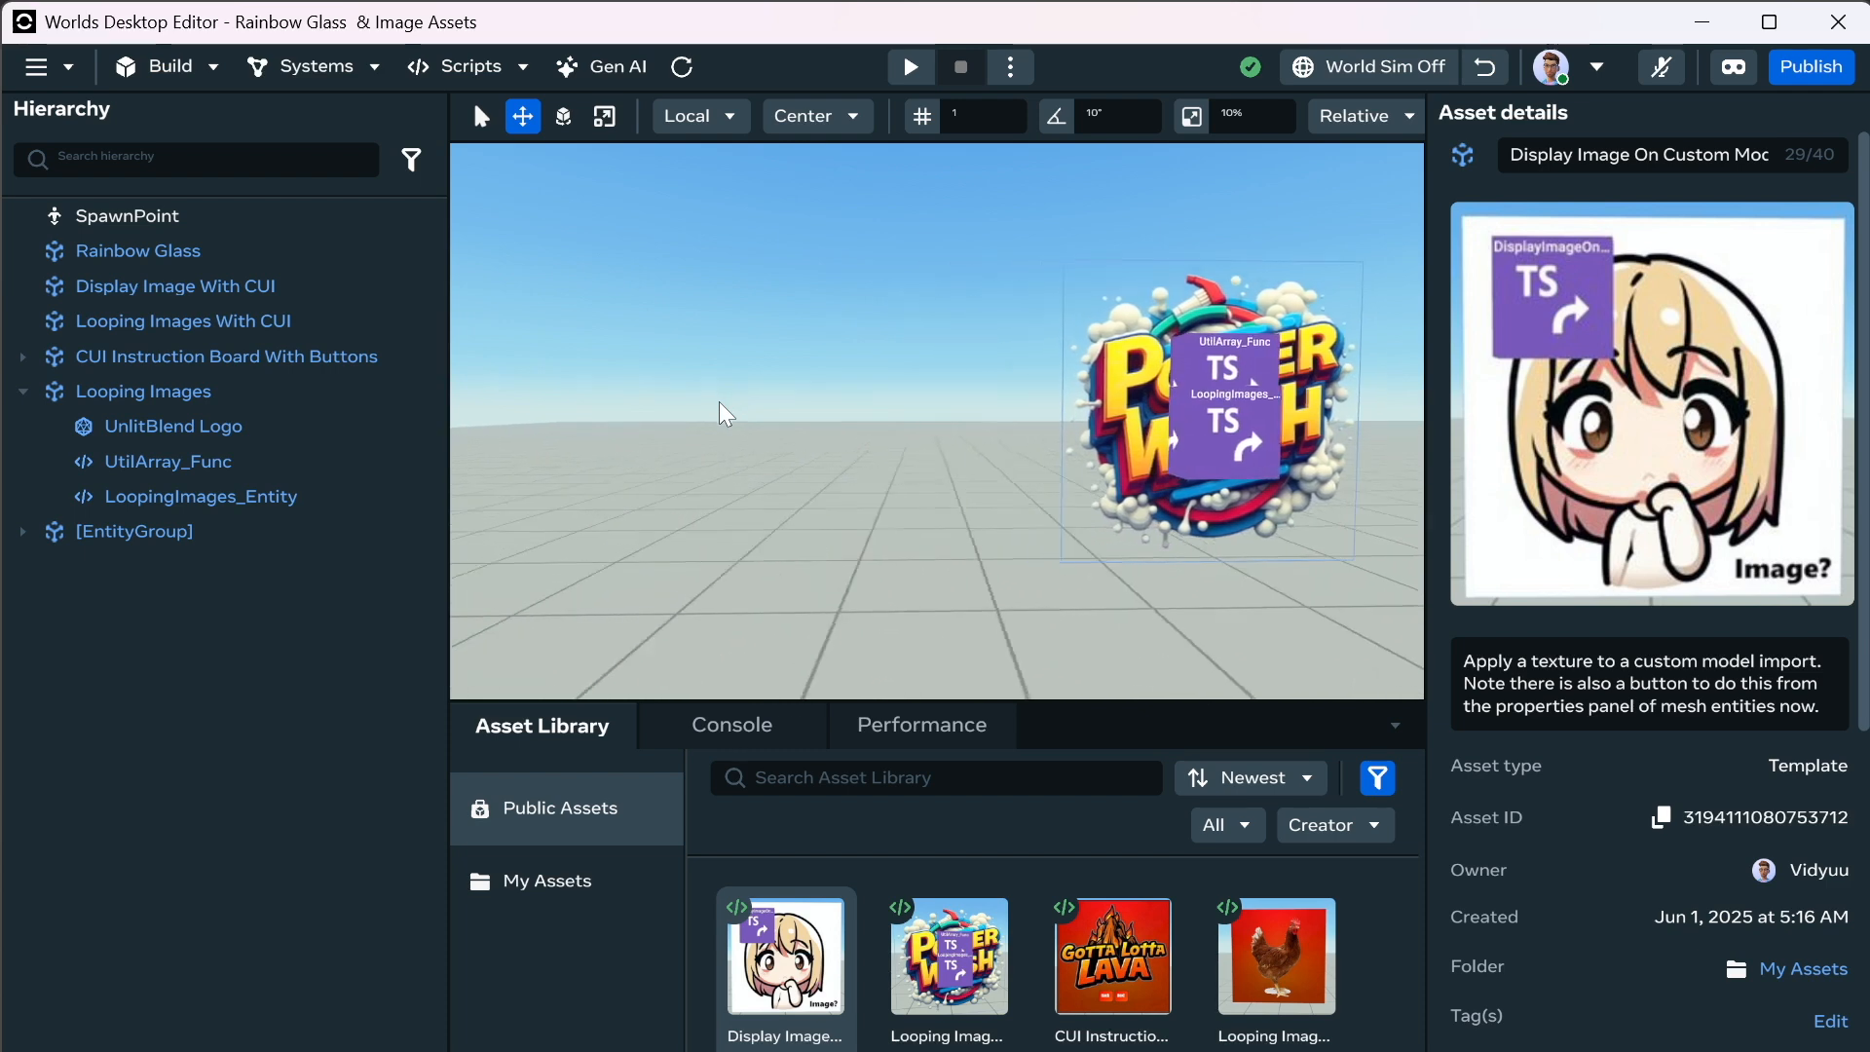
key(a)
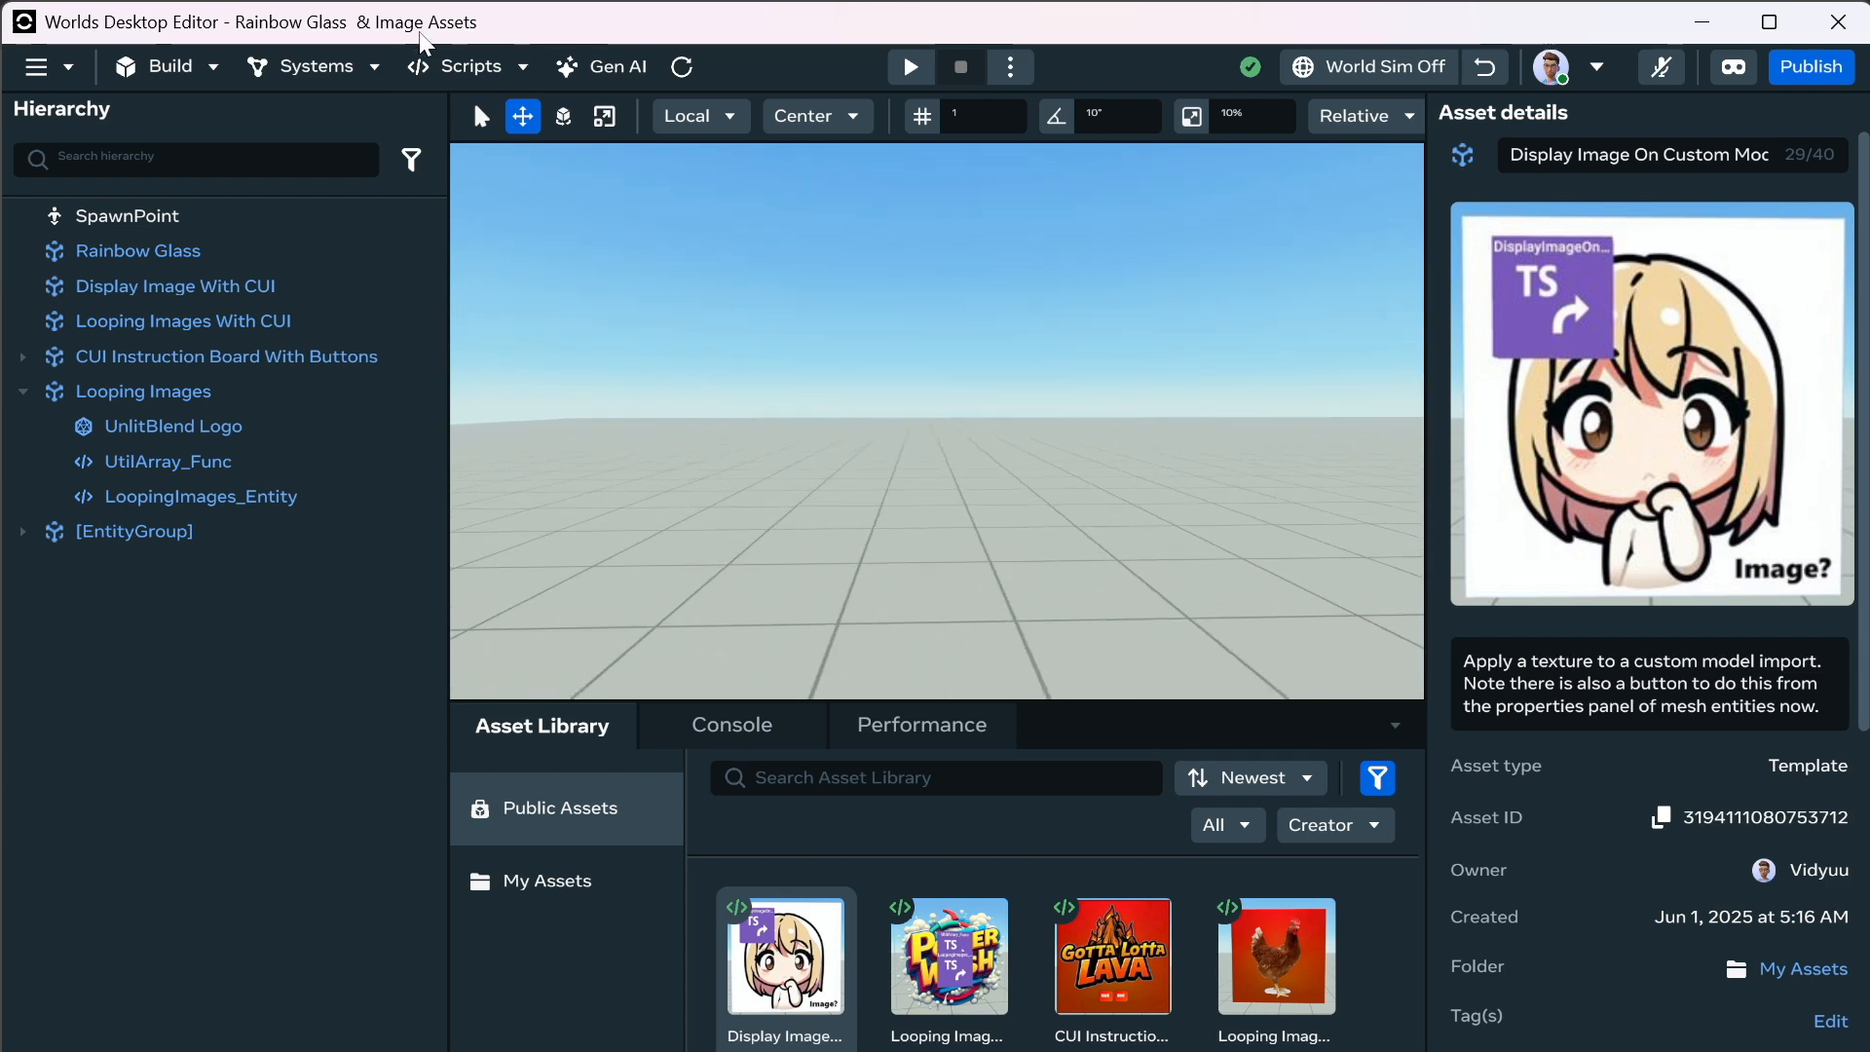
click(185, 61)
click(214, 158)
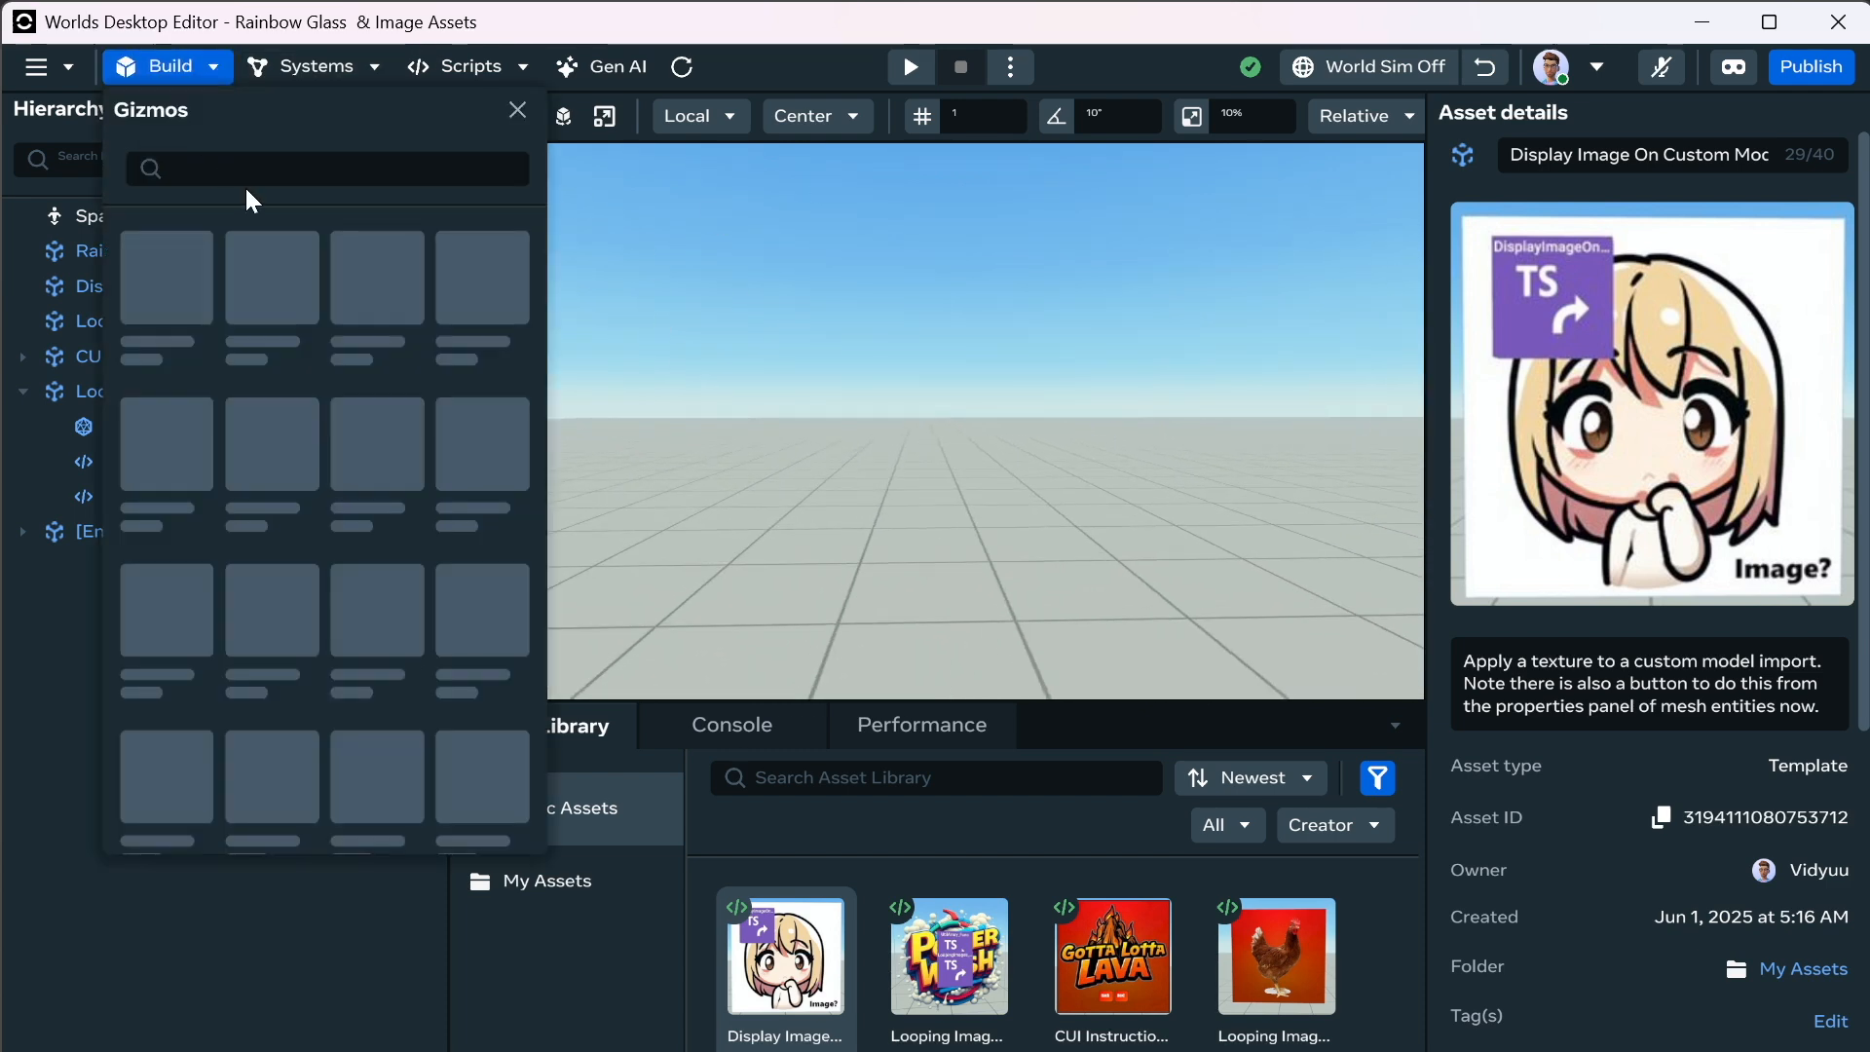
drag(364, 285, 922, 418)
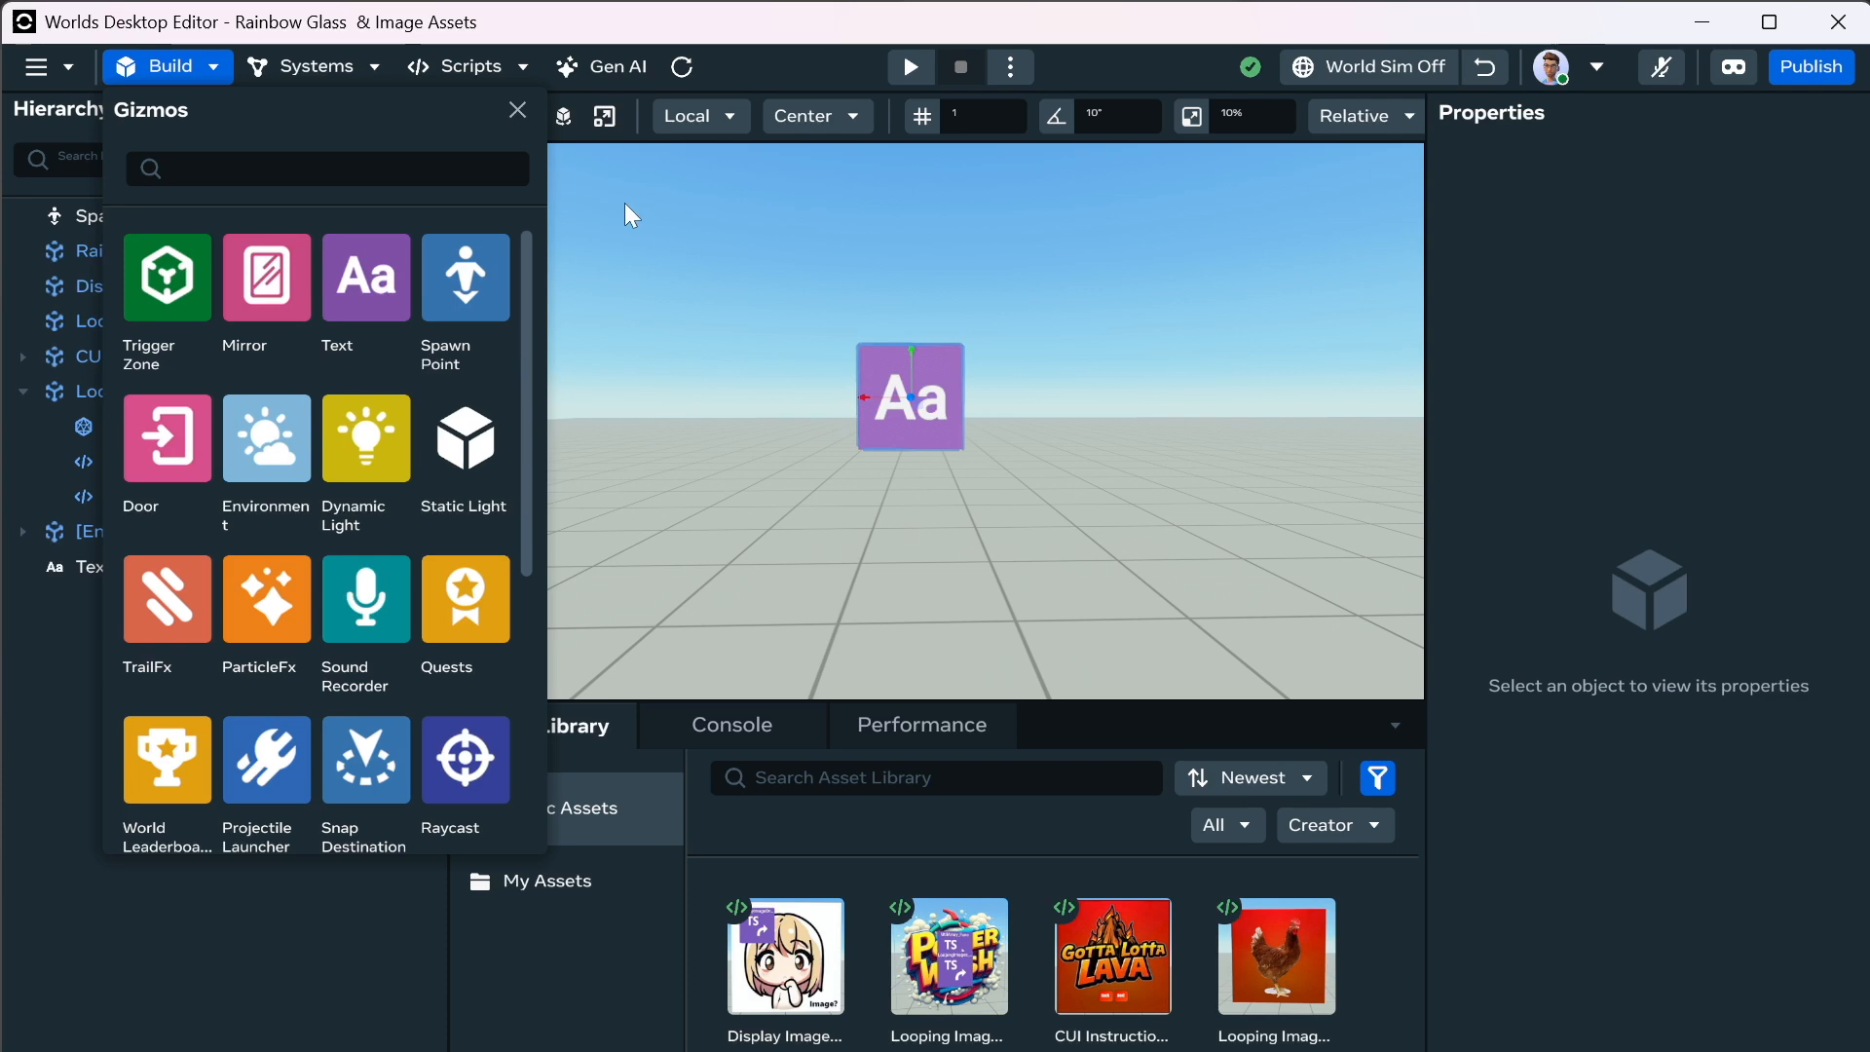
click(517, 110)
Move the Text gizmo along its Z axis to about -0.6 and set its text to Font Selector.
drag(911, 392, 1013, 361)
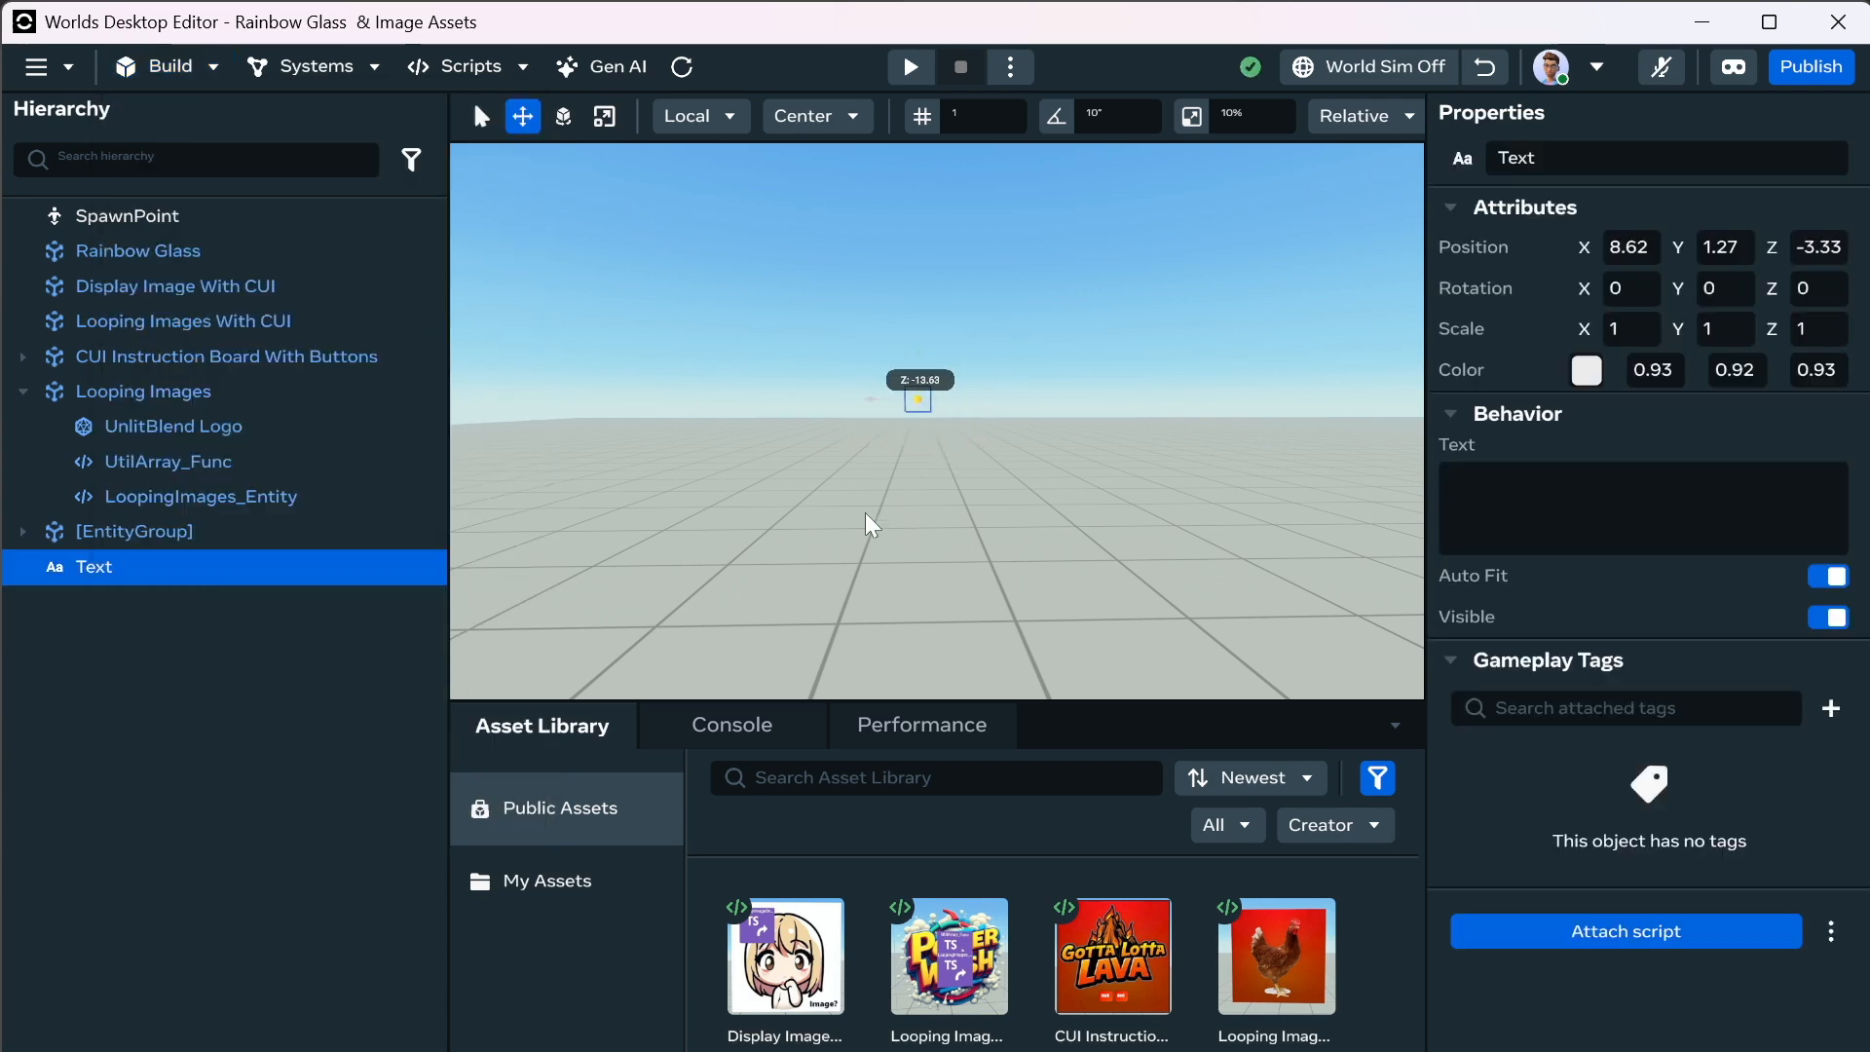
drag(891, 512, 763, 615)
click(1498, 530)
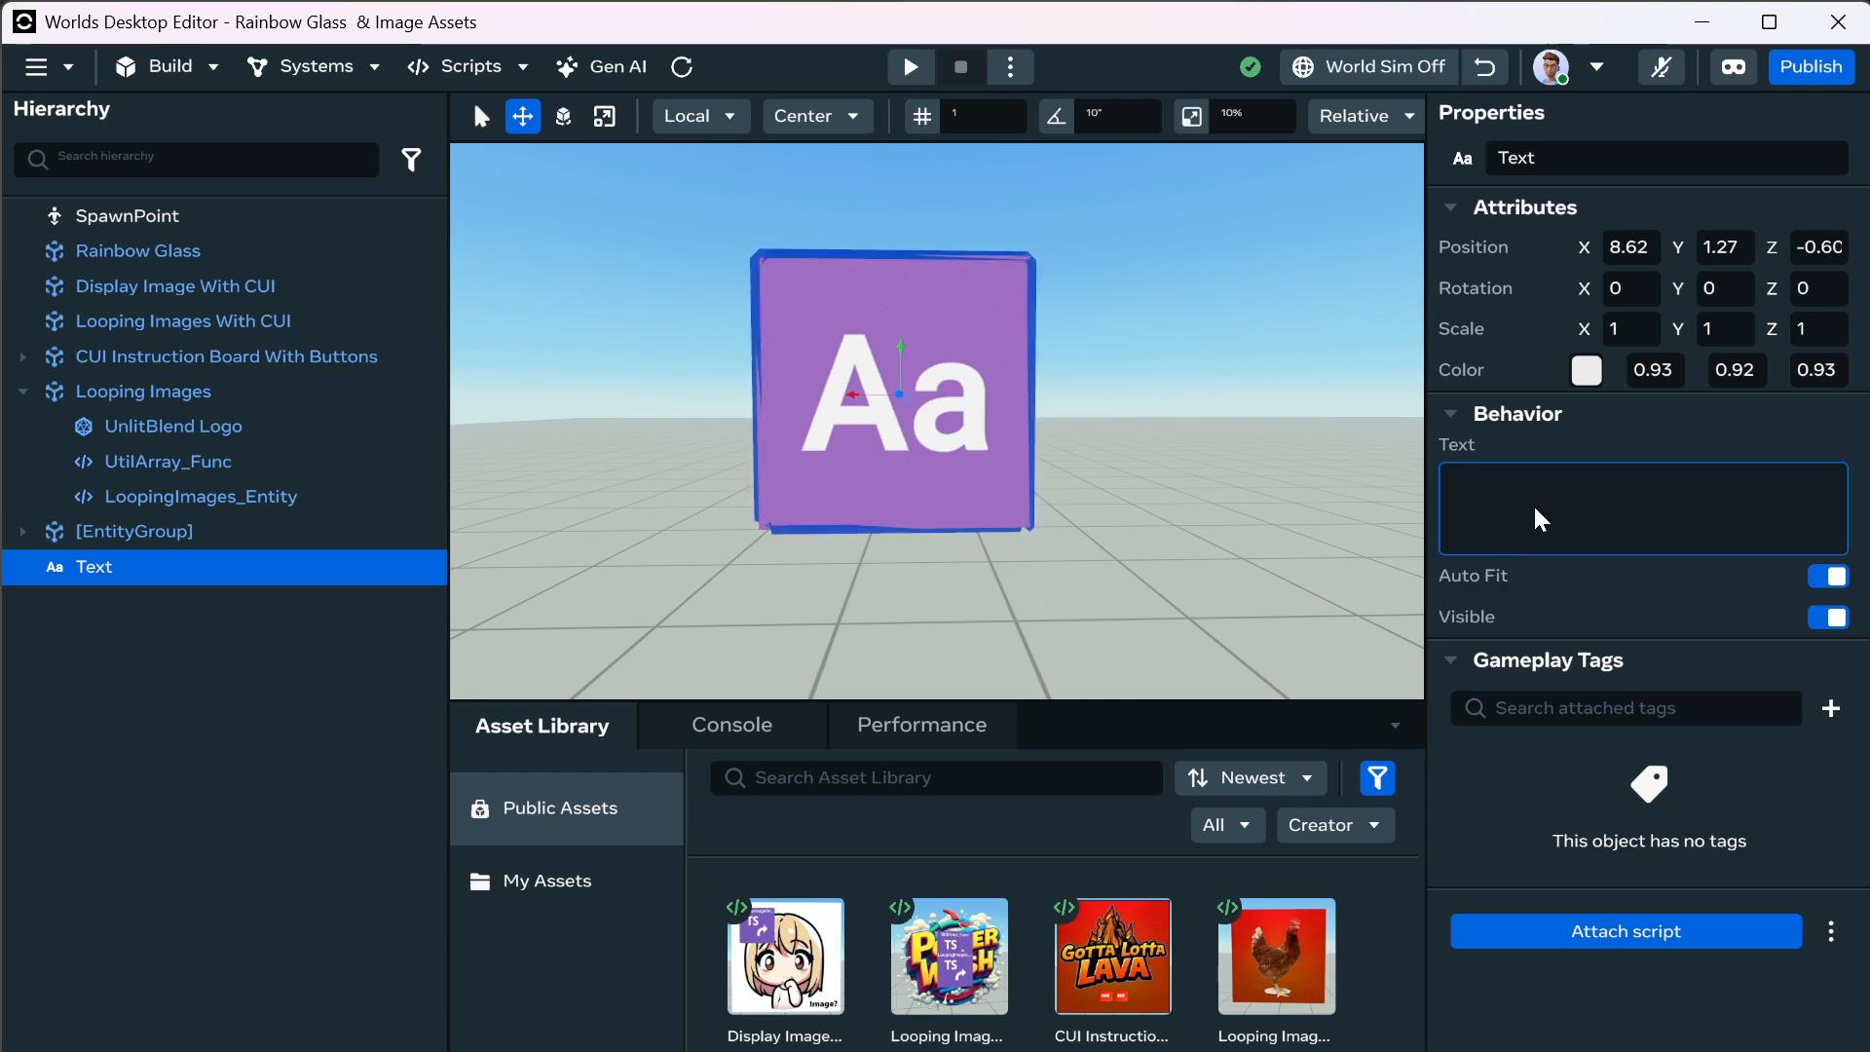
text(Font Selector)
key(Return)
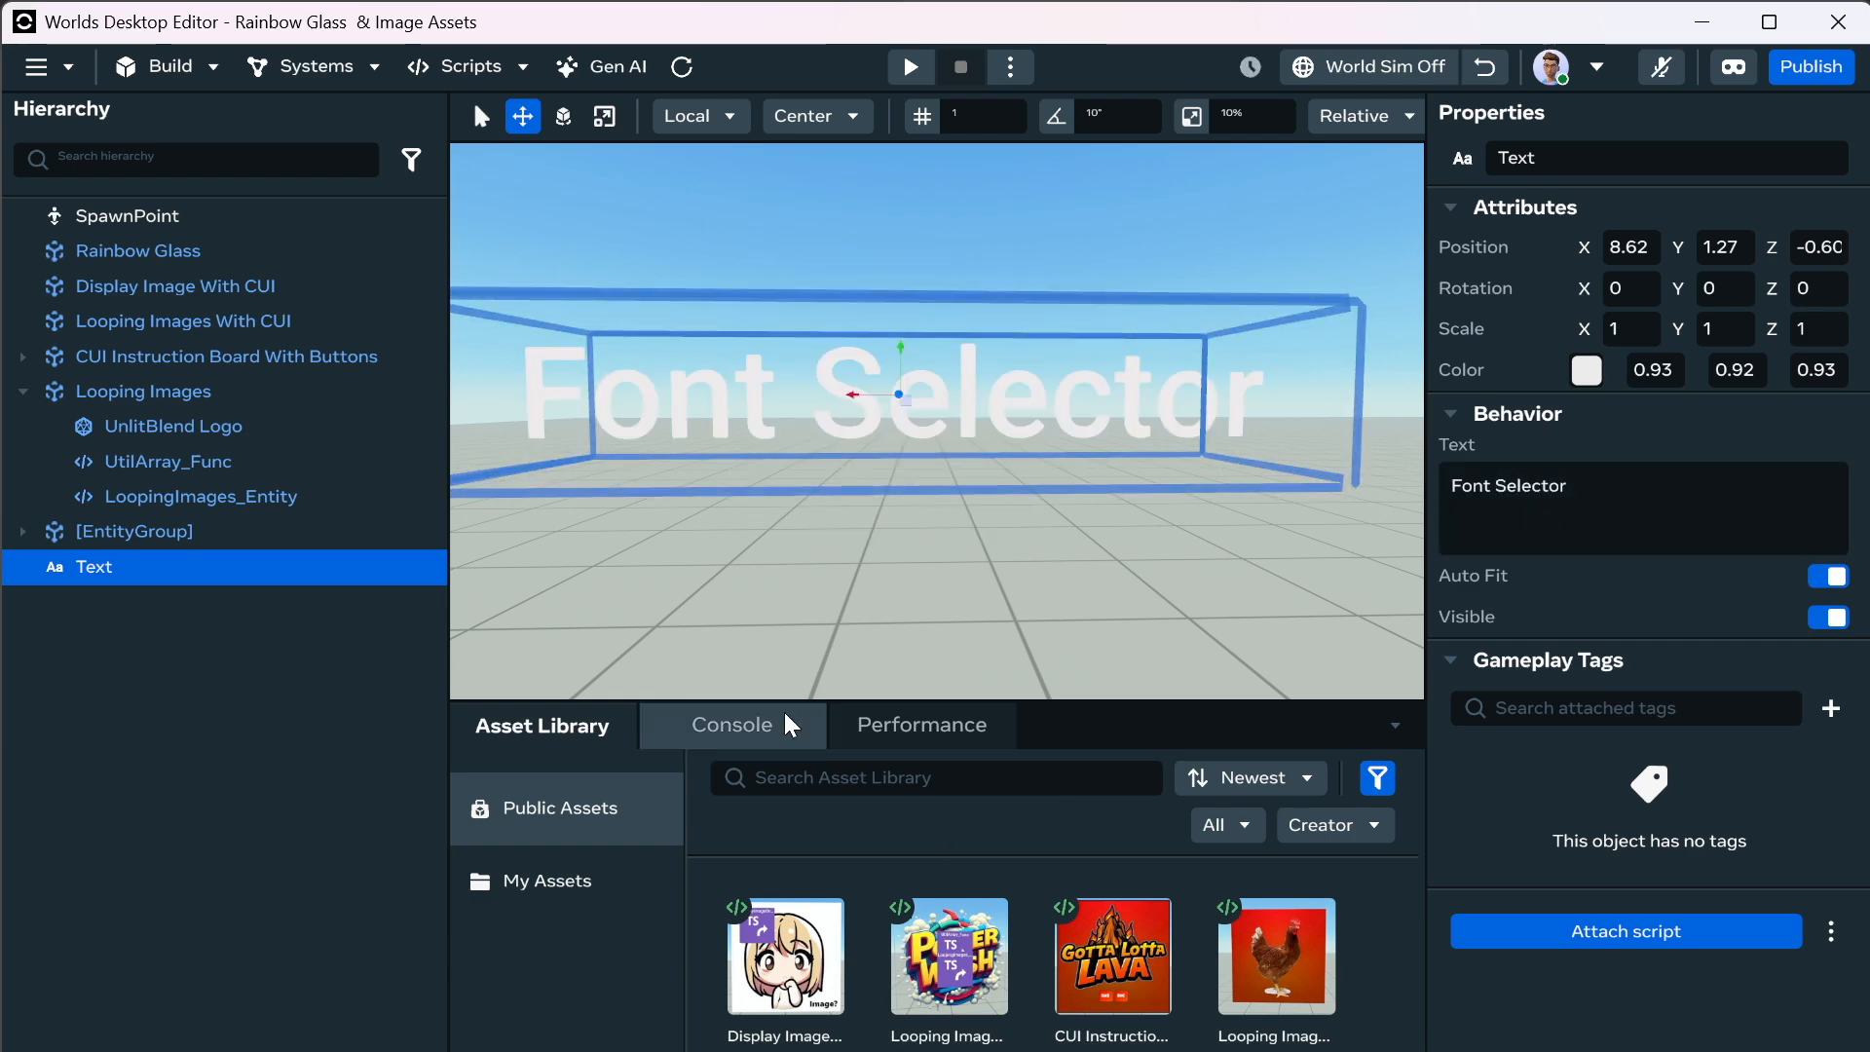
Set the Font Selector text's color to a vivid purple of 0.66, 0, 1.
click(1587, 372)
click(1701, 683)
click(1728, 769)
click(1743, 652)
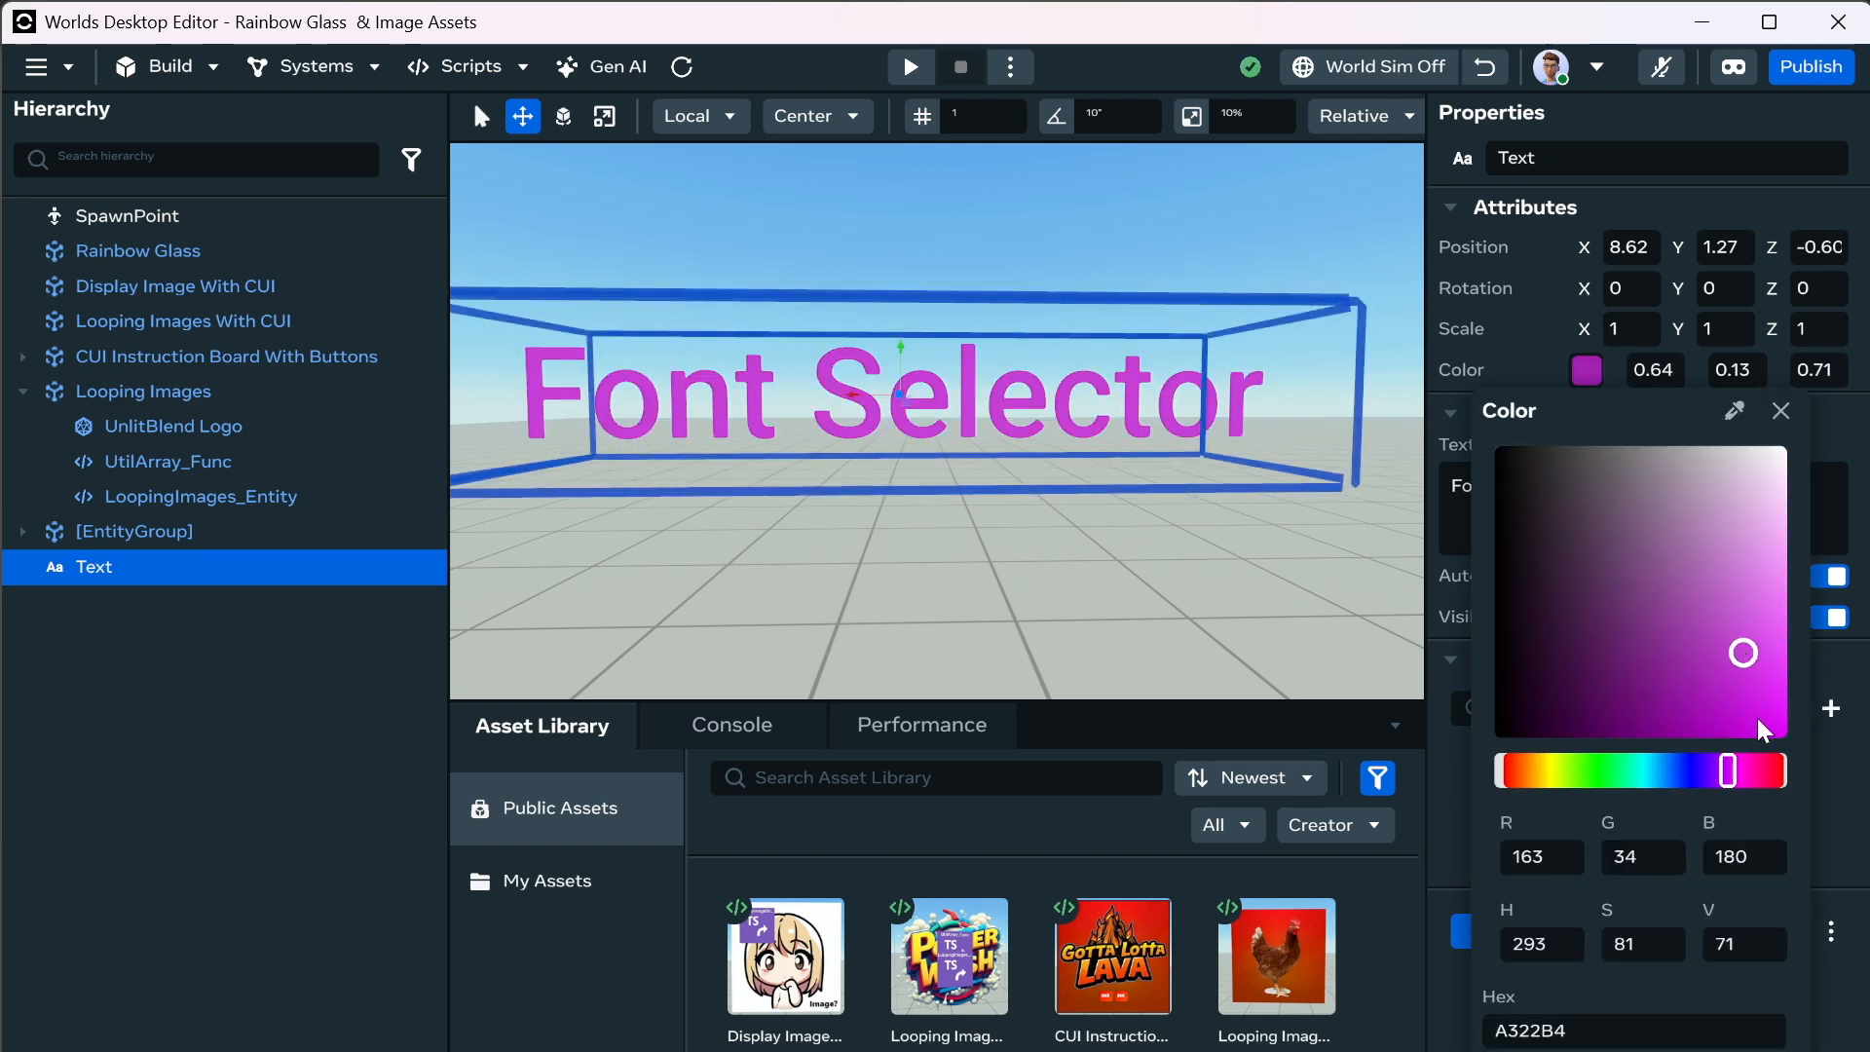
click(1726, 717)
drag(1746, 714, 1810, 758)
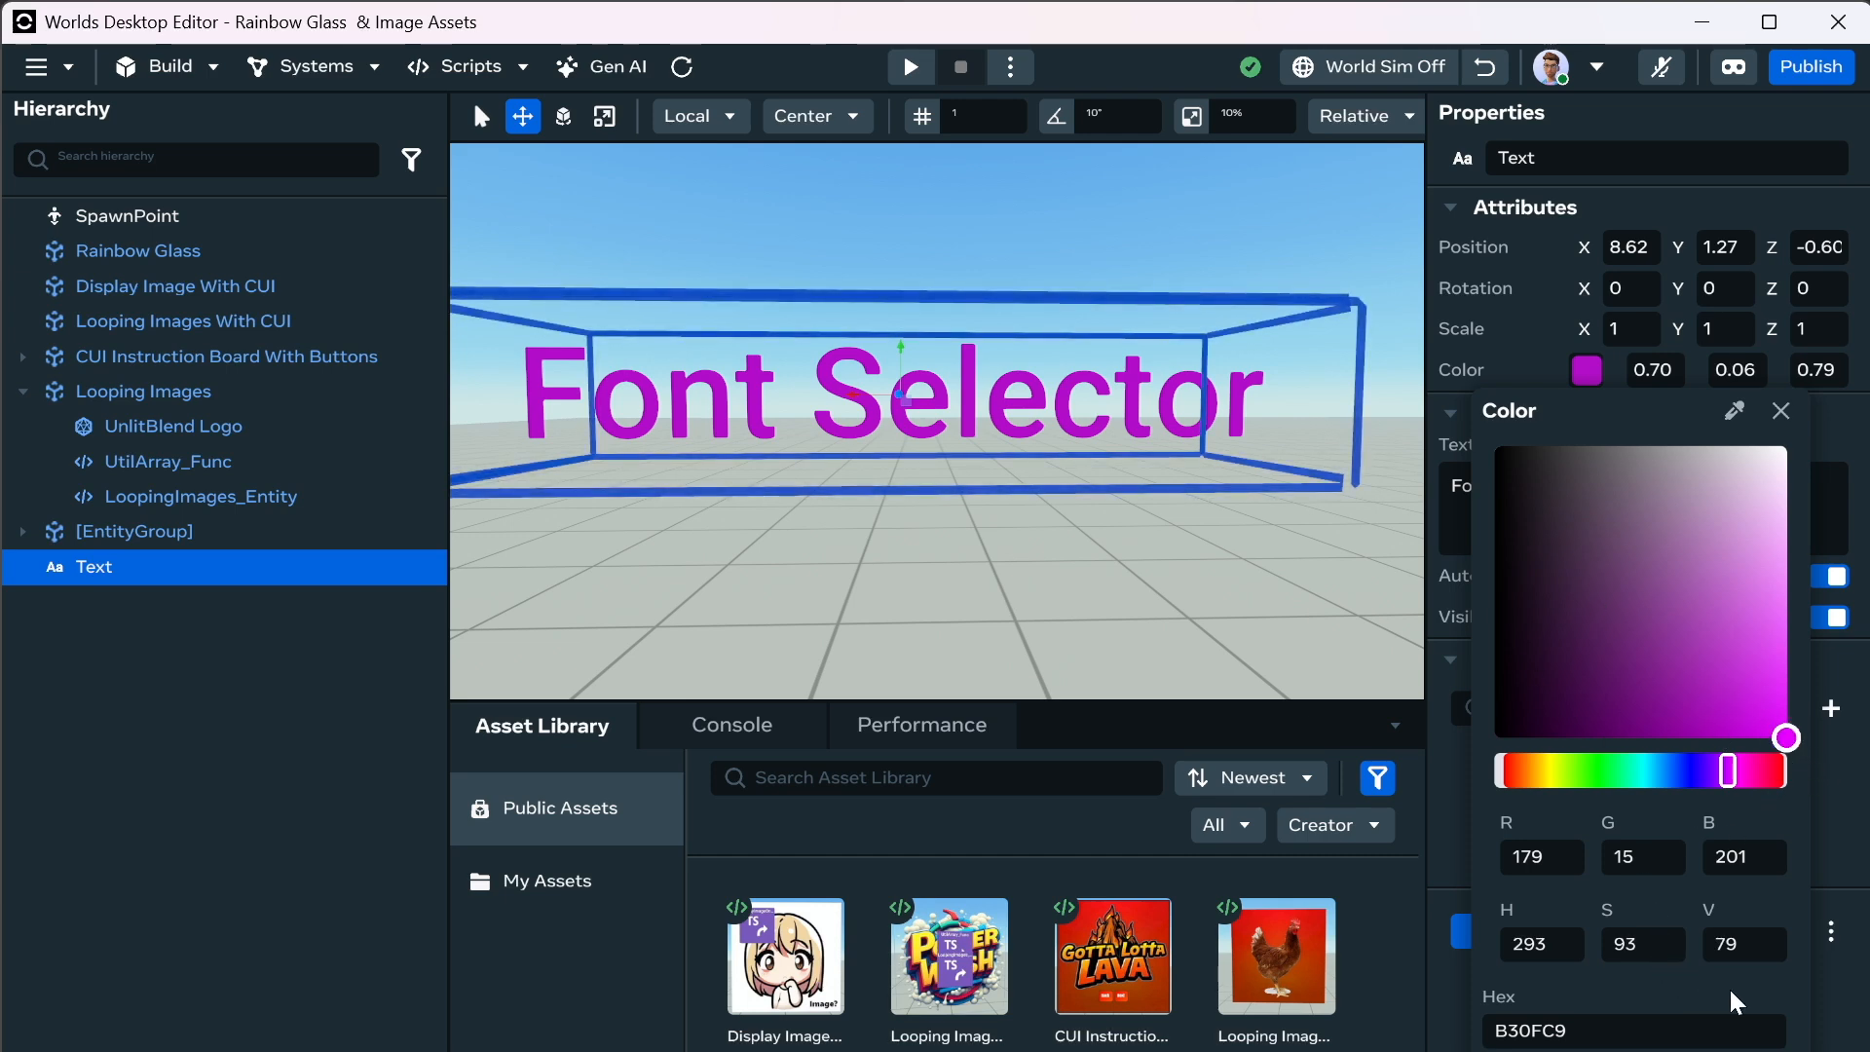
click(1580, 337)
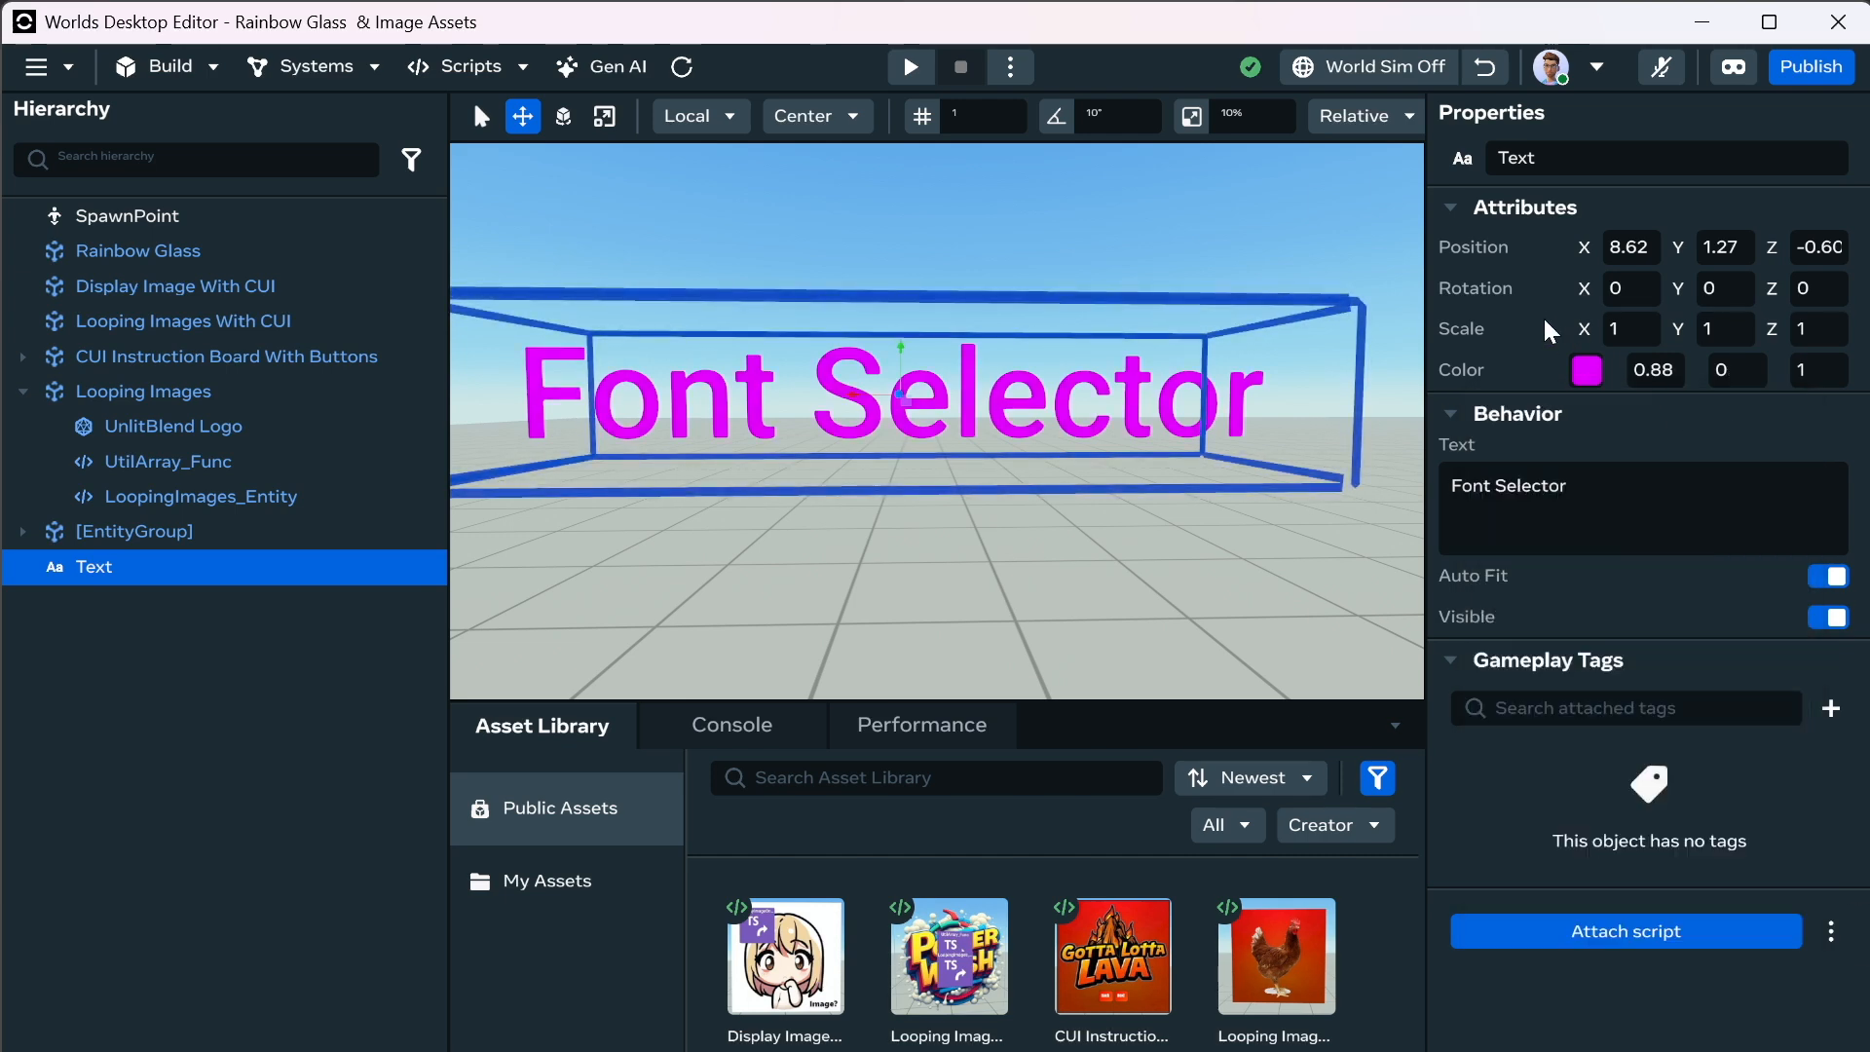
click(1588, 371)
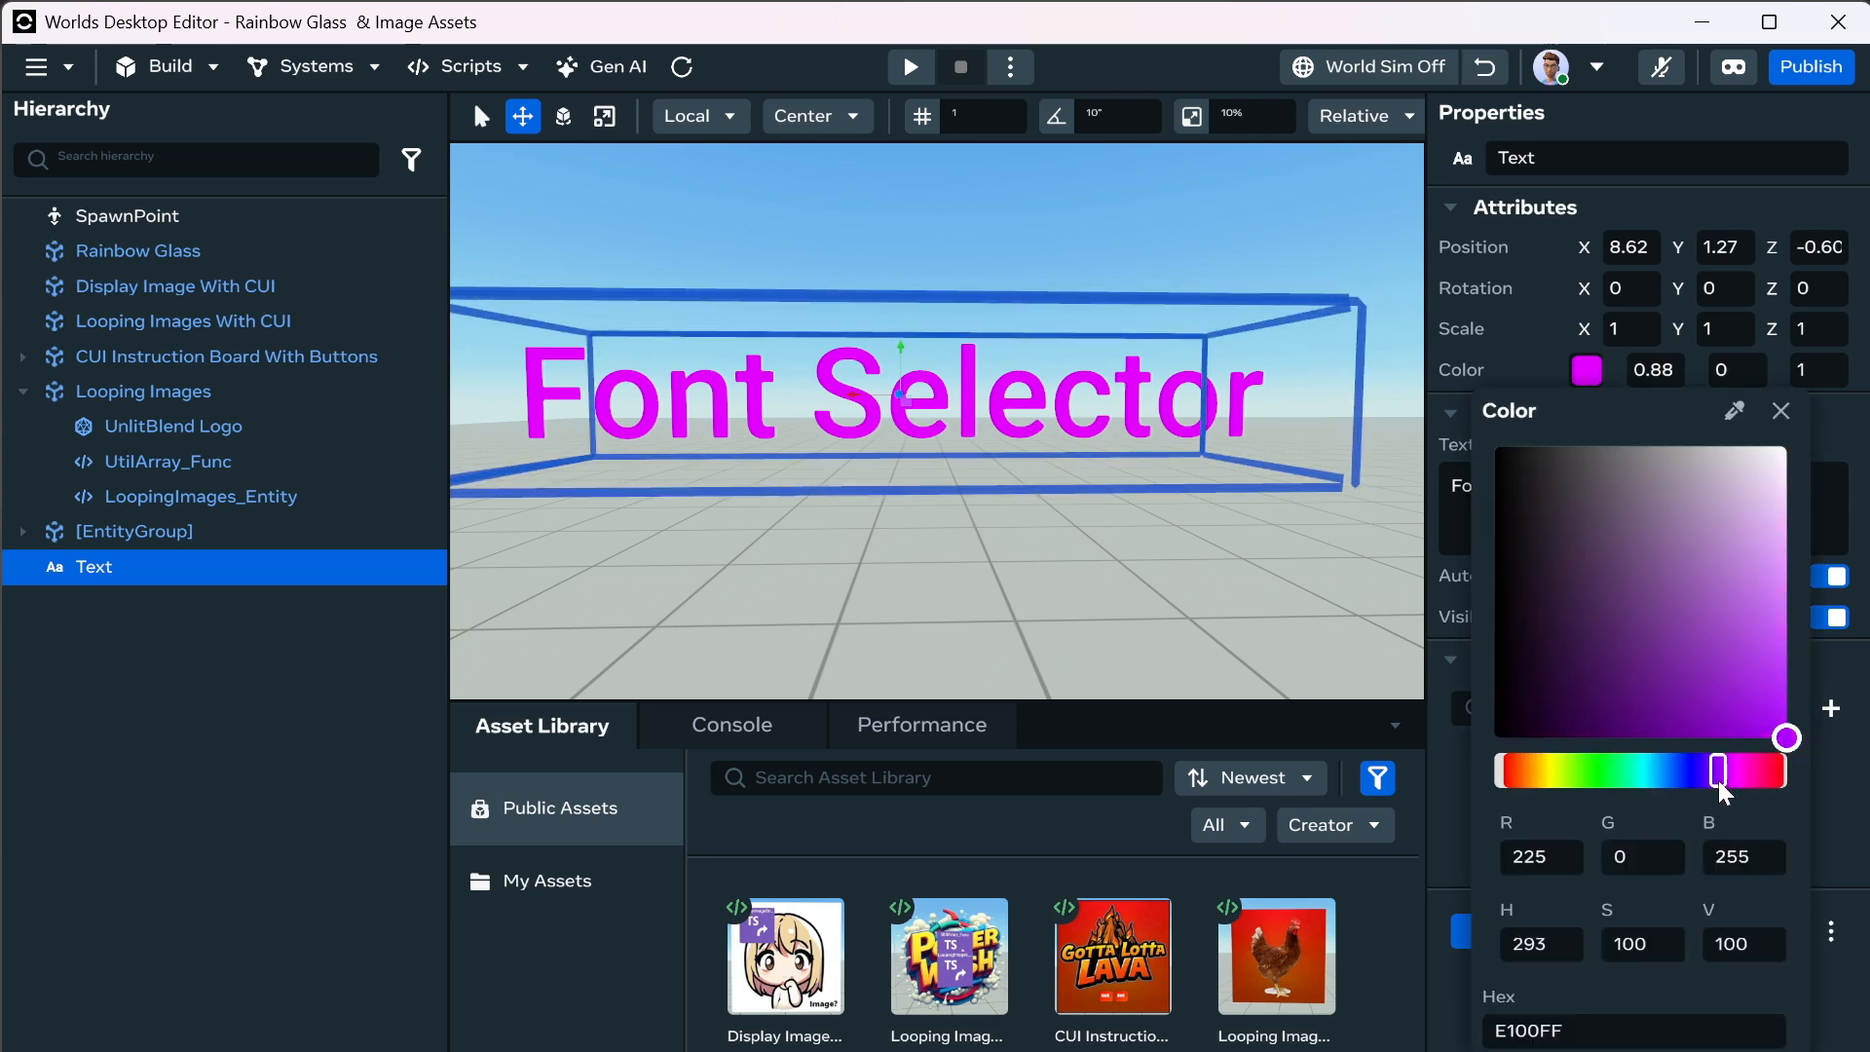
drag(1719, 780, 1707, 781)
click(1526, 343)
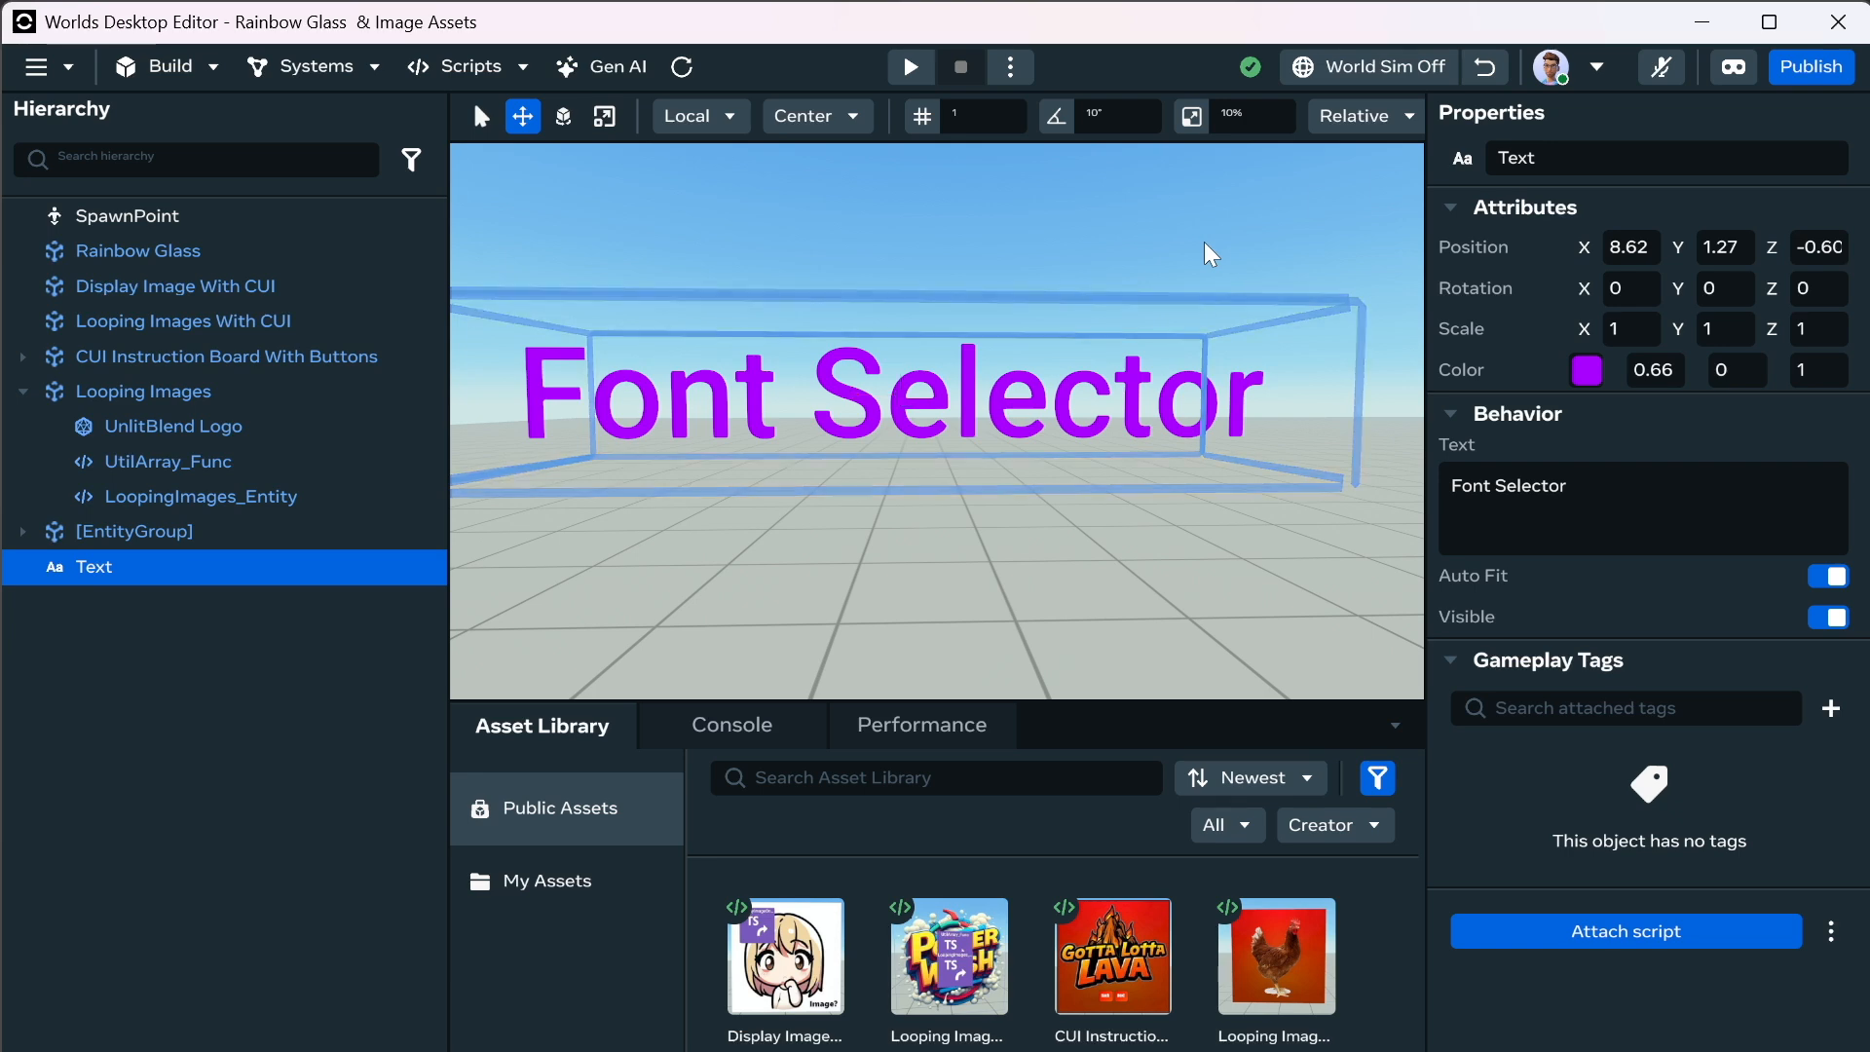
Prefix the Font Selector text with the tag <font=Bangers SDF> and highlight that tag.
click(1206, 242)
click(921, 495)
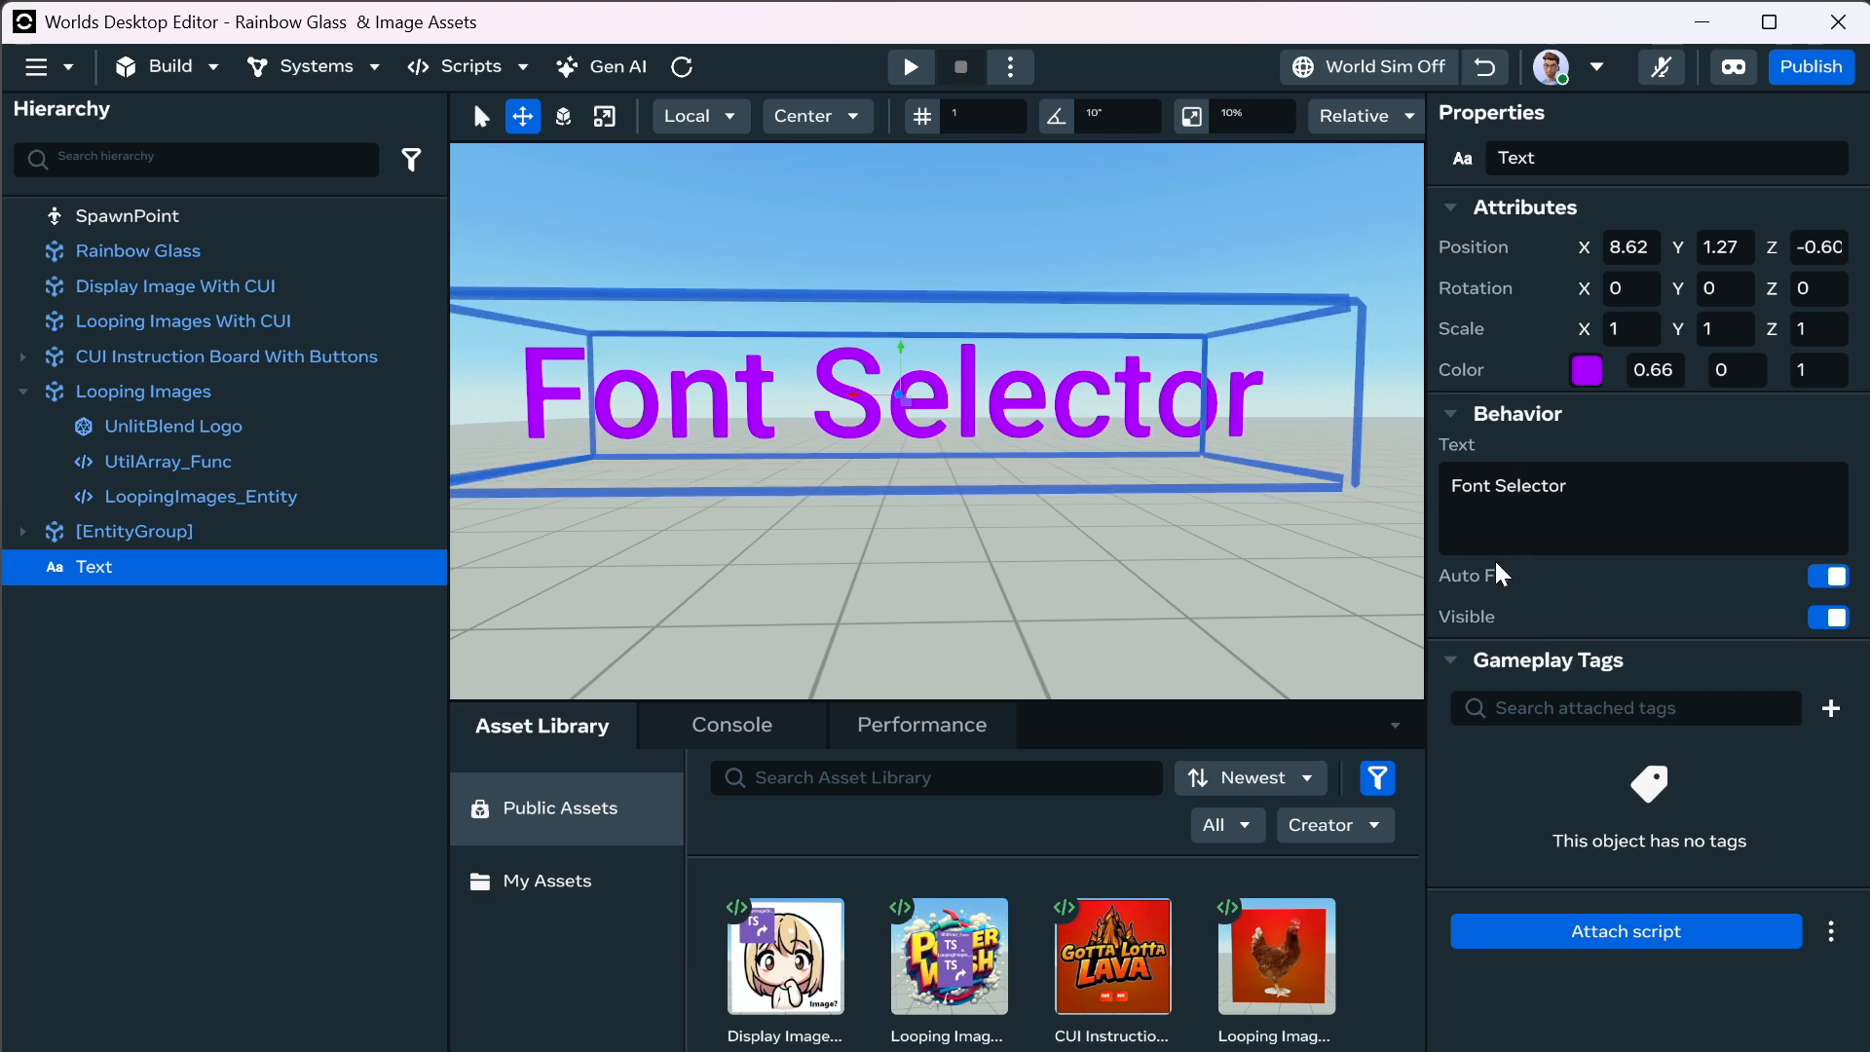
click(1454, 511)
click(1454, 512)
text(<font=)
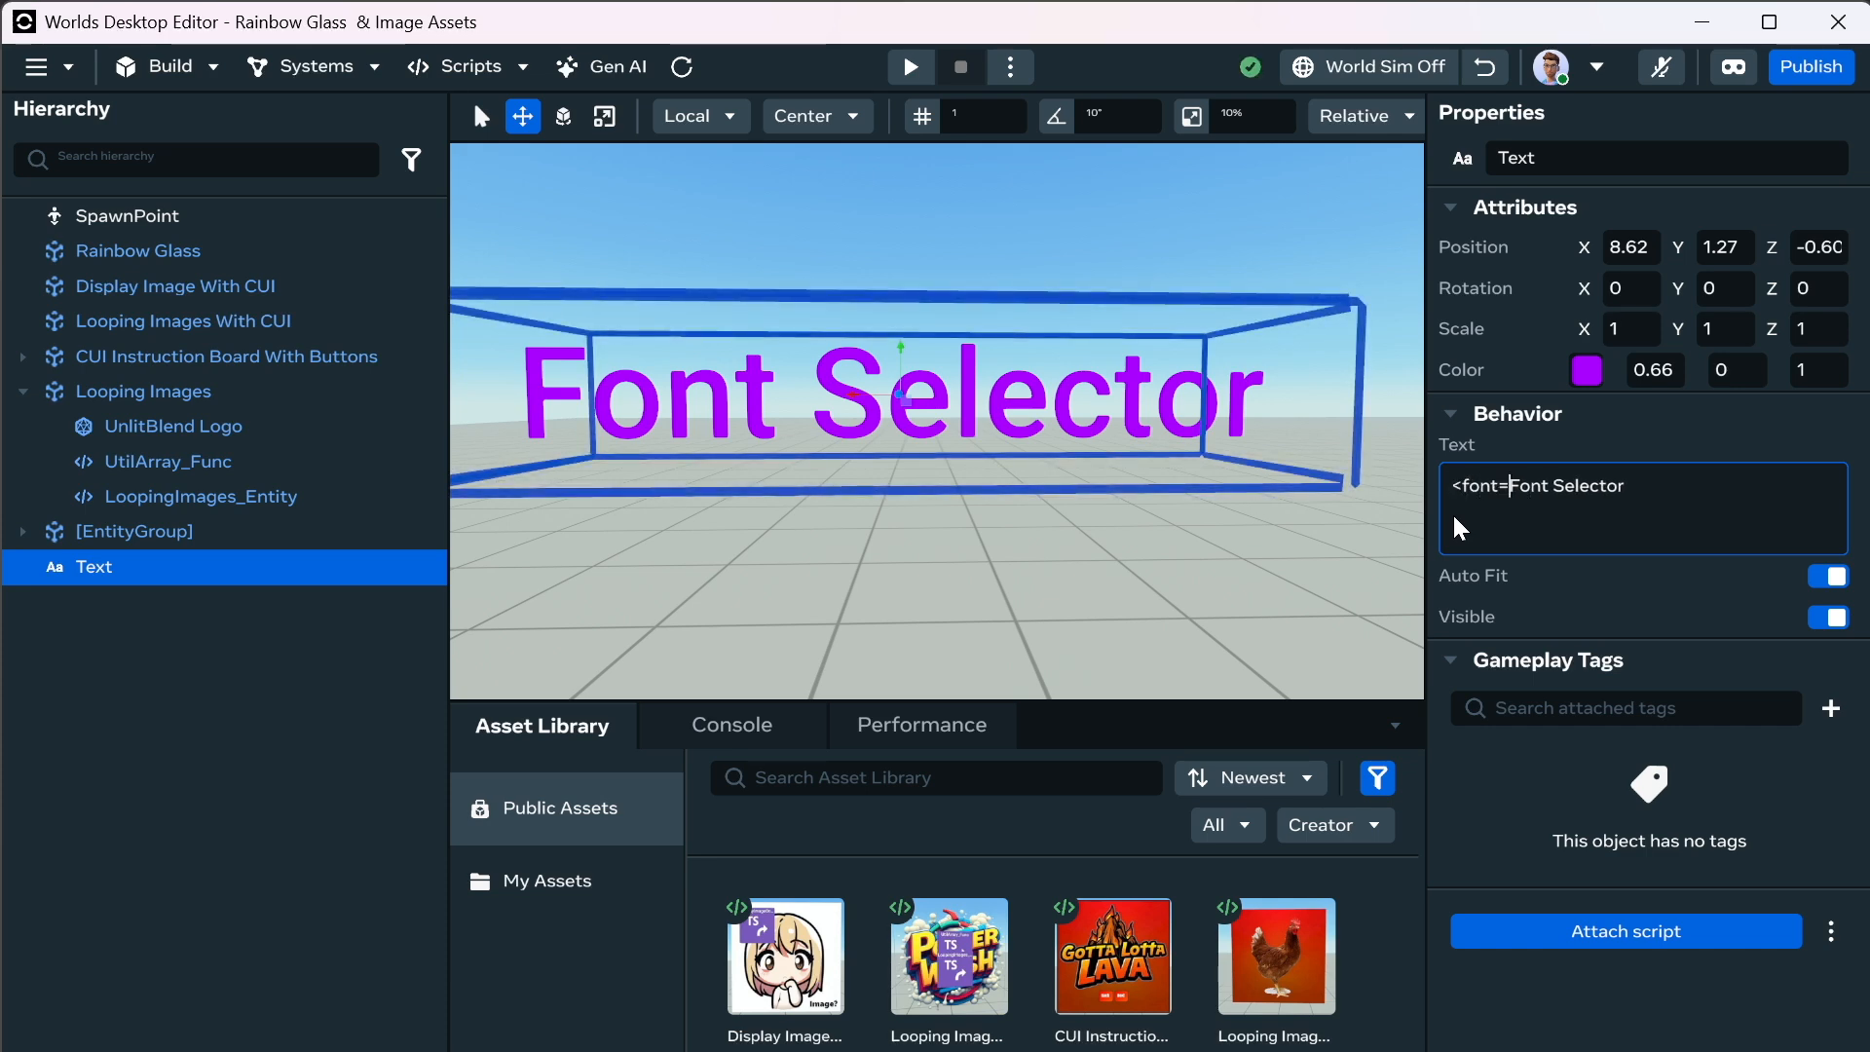
text(Bangers S)
text(DF>)
key(Return)
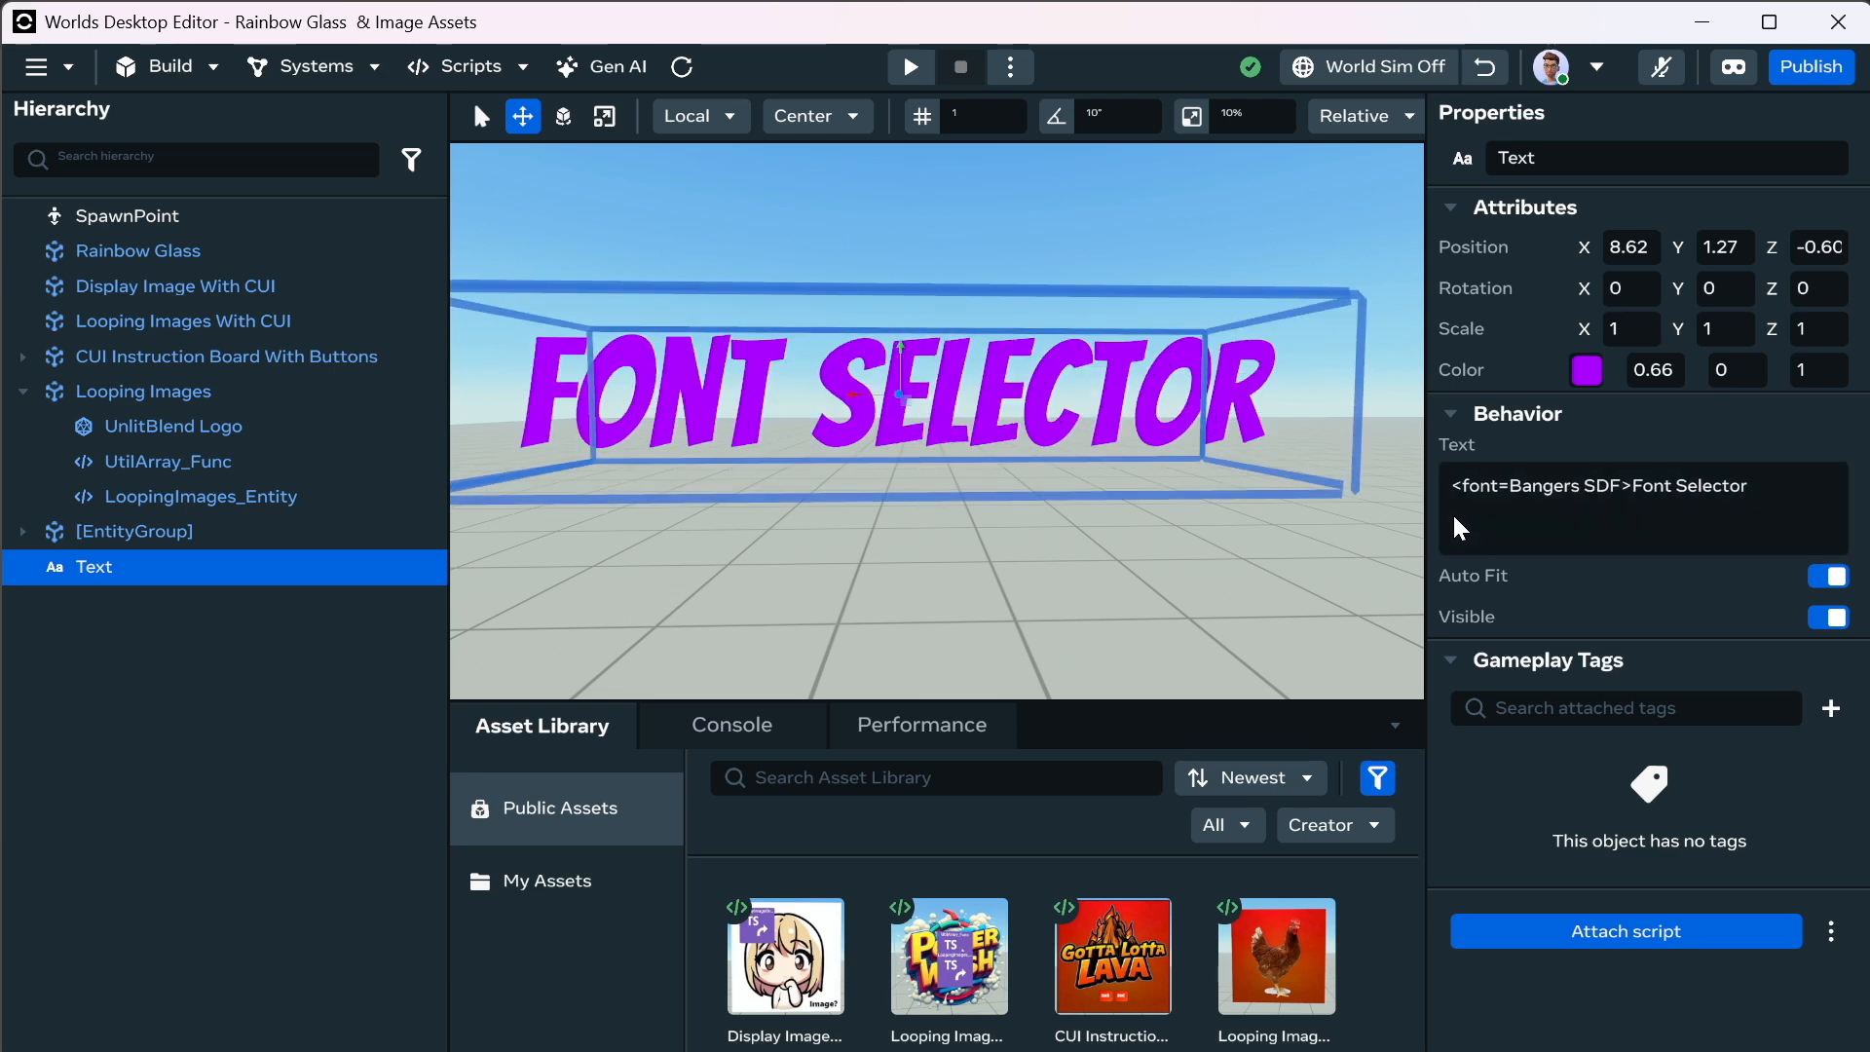
click(1539, 499)
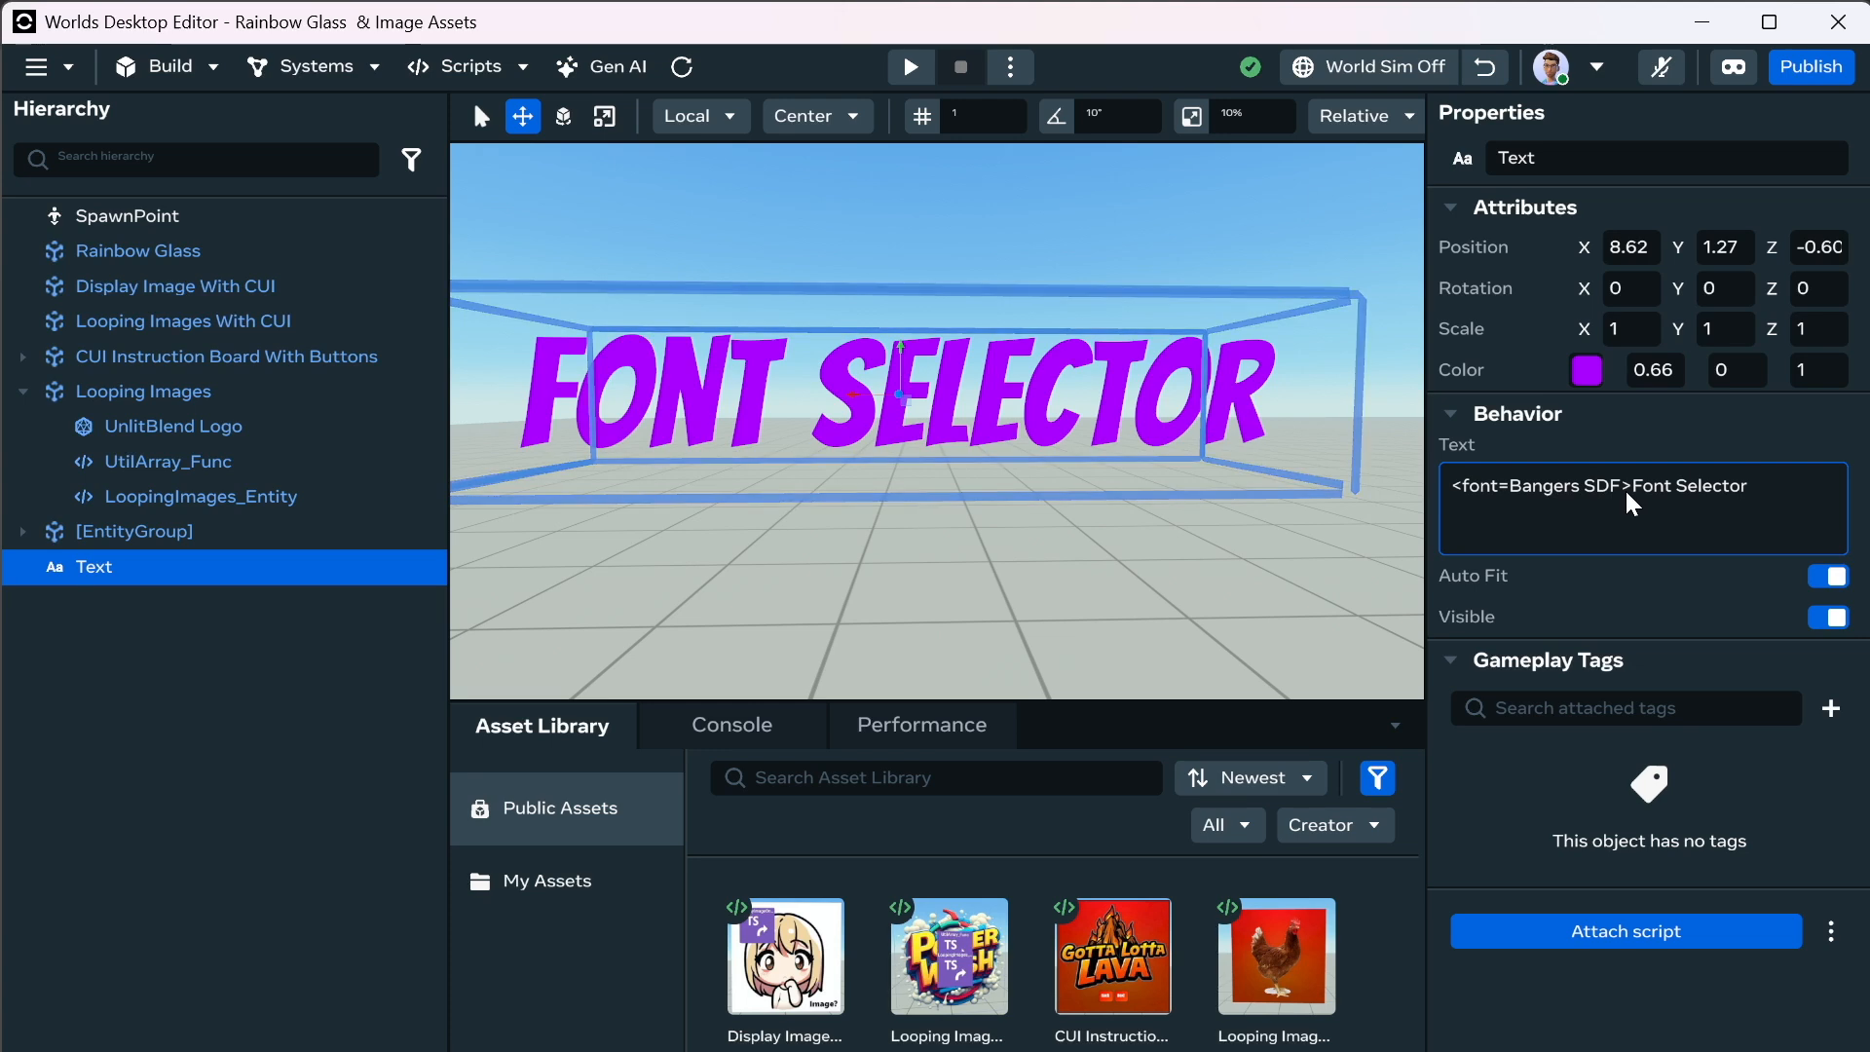
drag(1634, 487, 1432, 490)
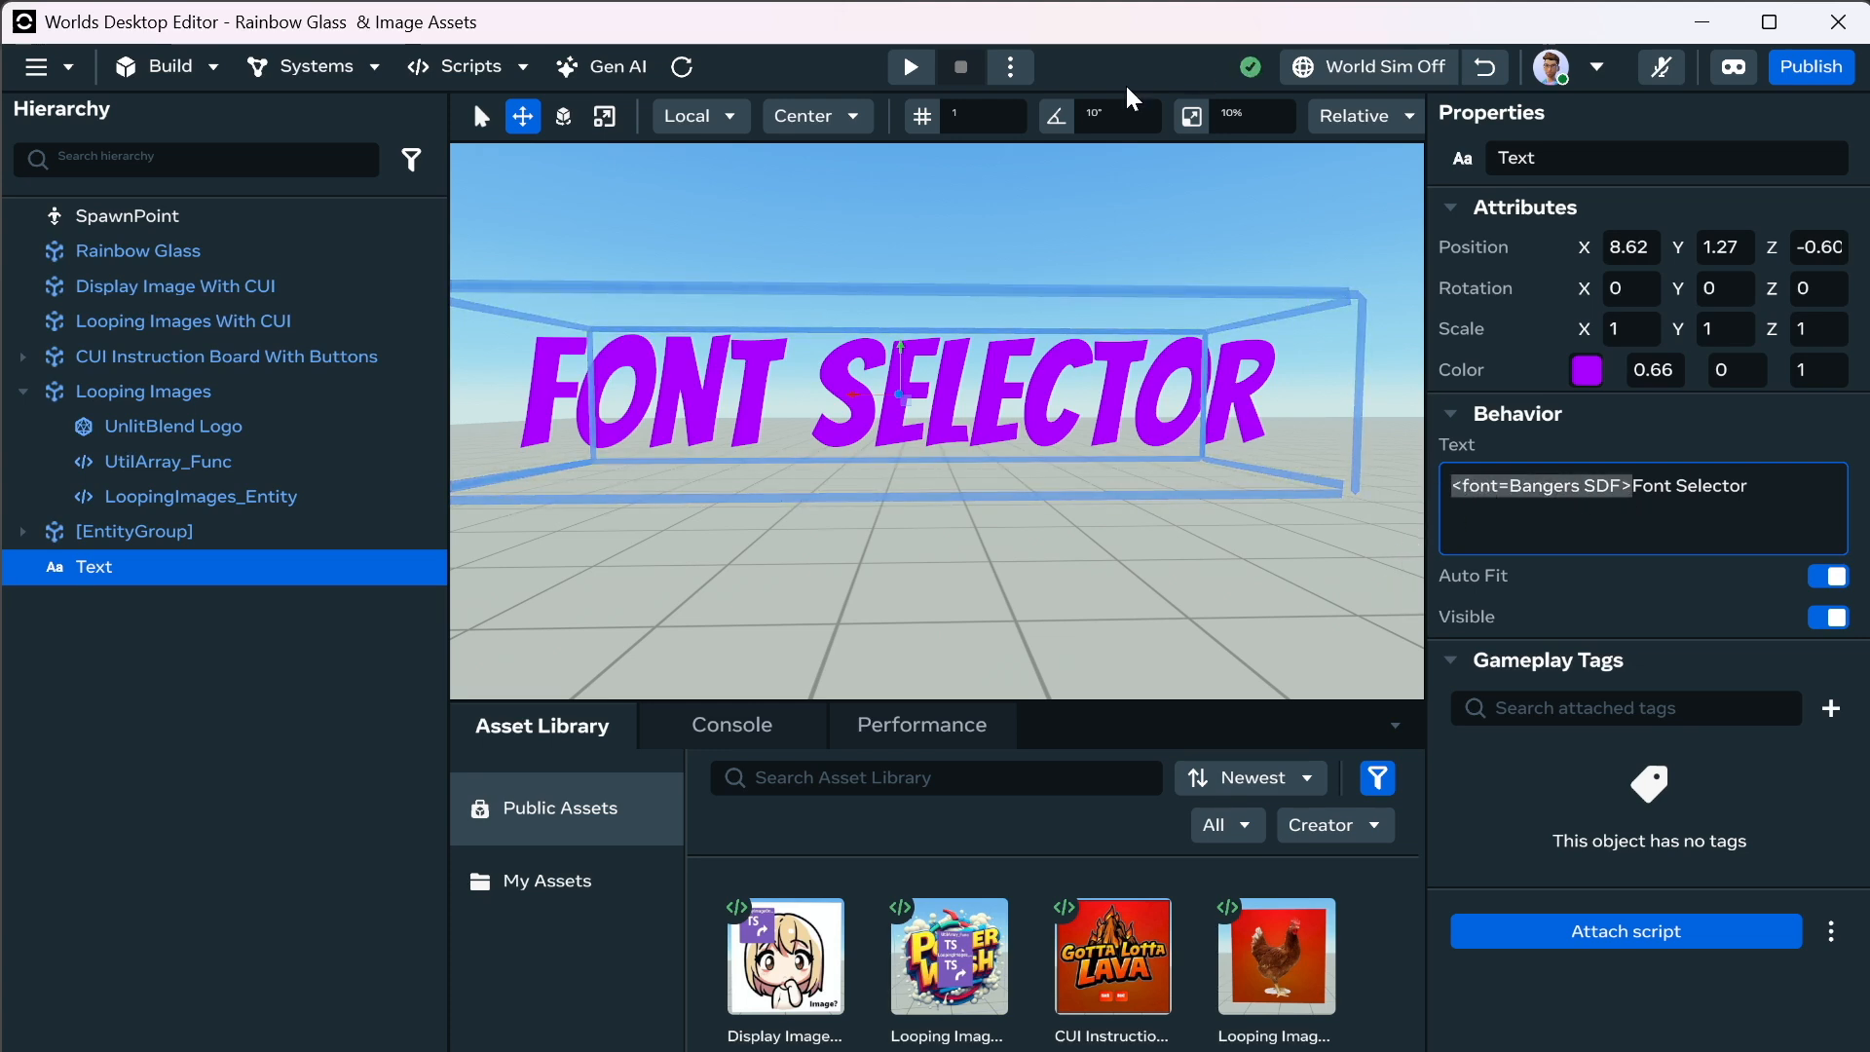
Create a new script named FontSelector_Entity and open it in the external code editor.
click(468, 66)
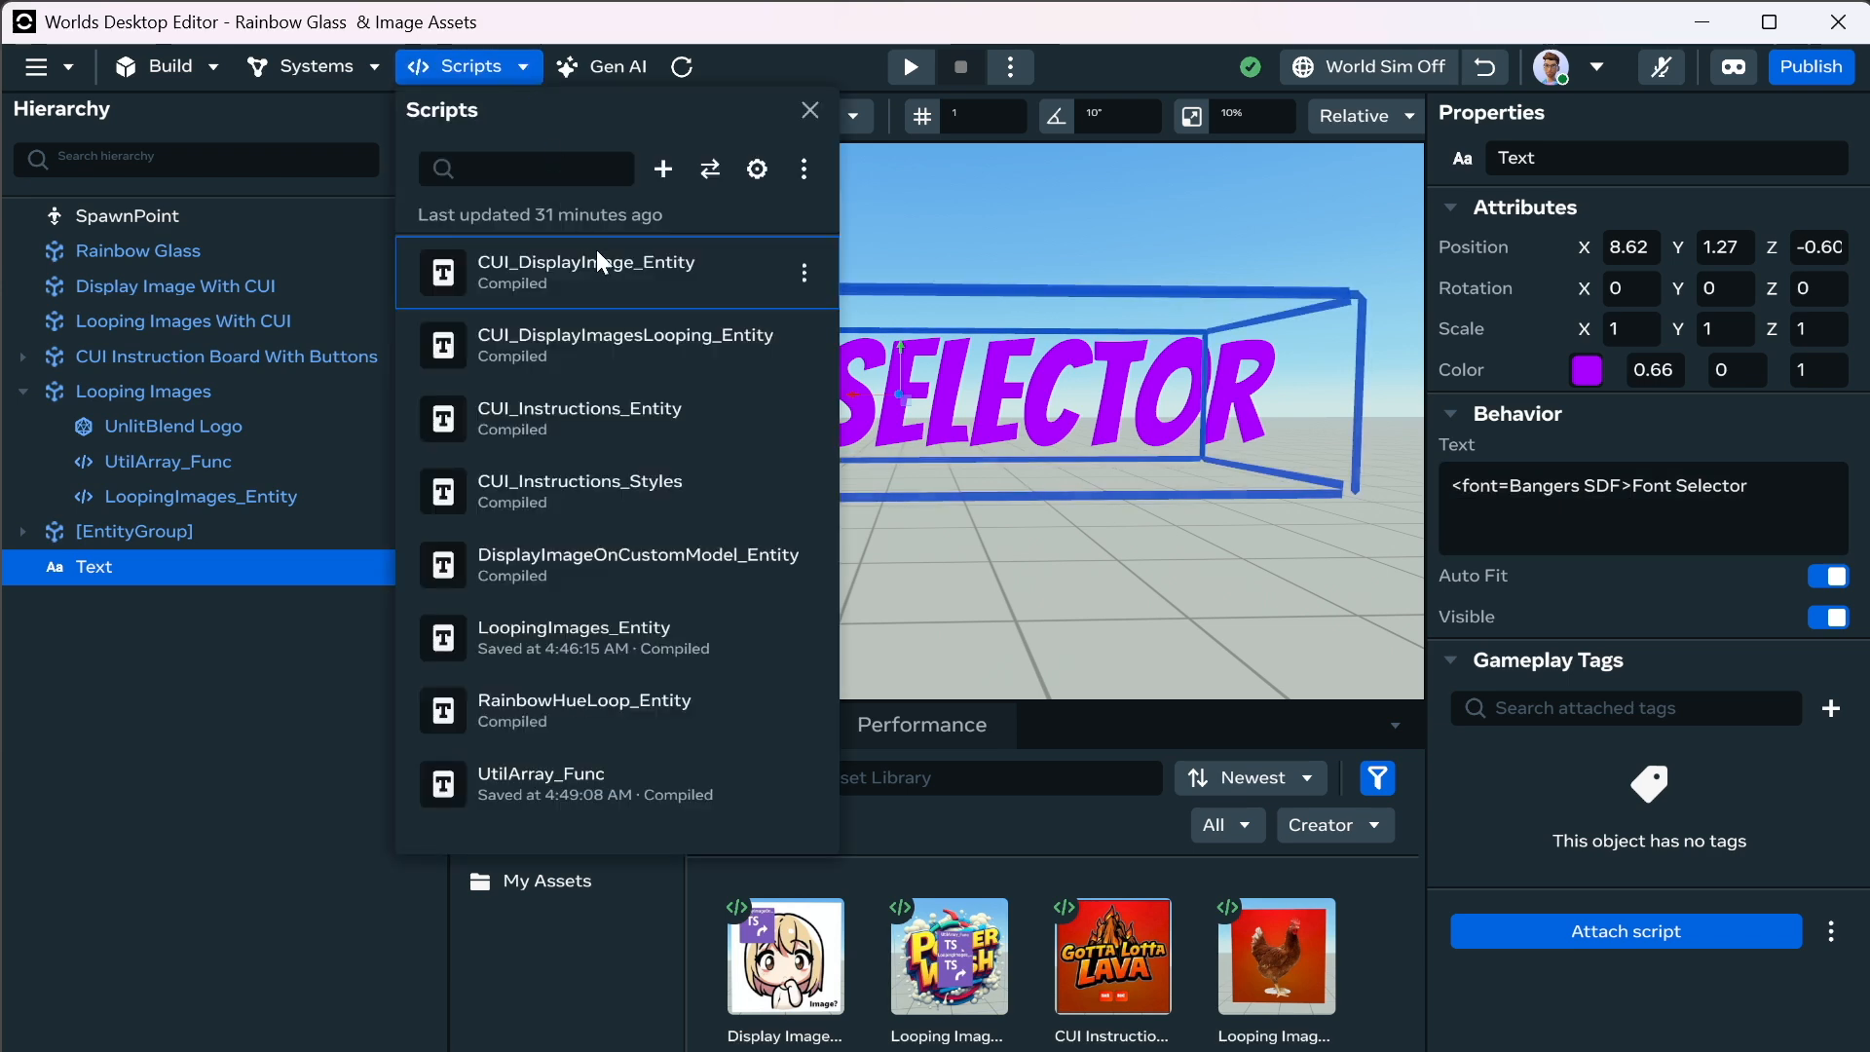
click(663, 169)
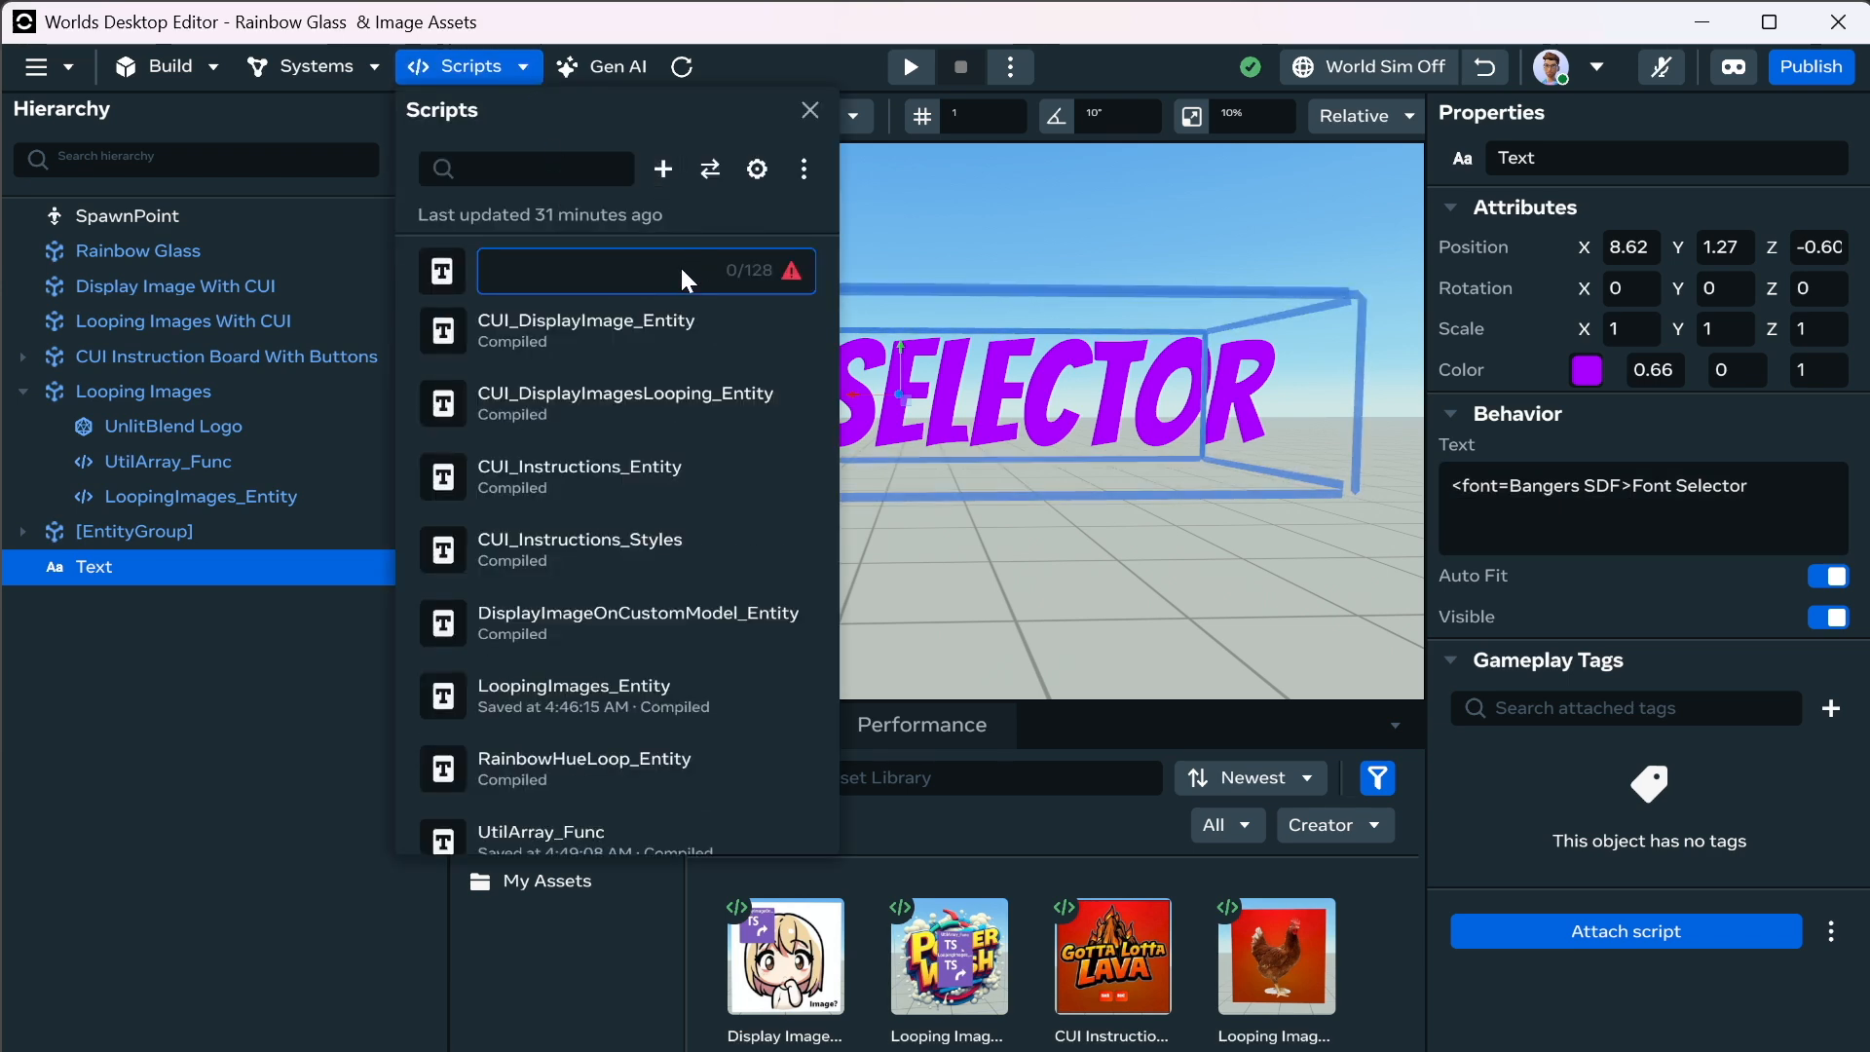
text(FontSelector)
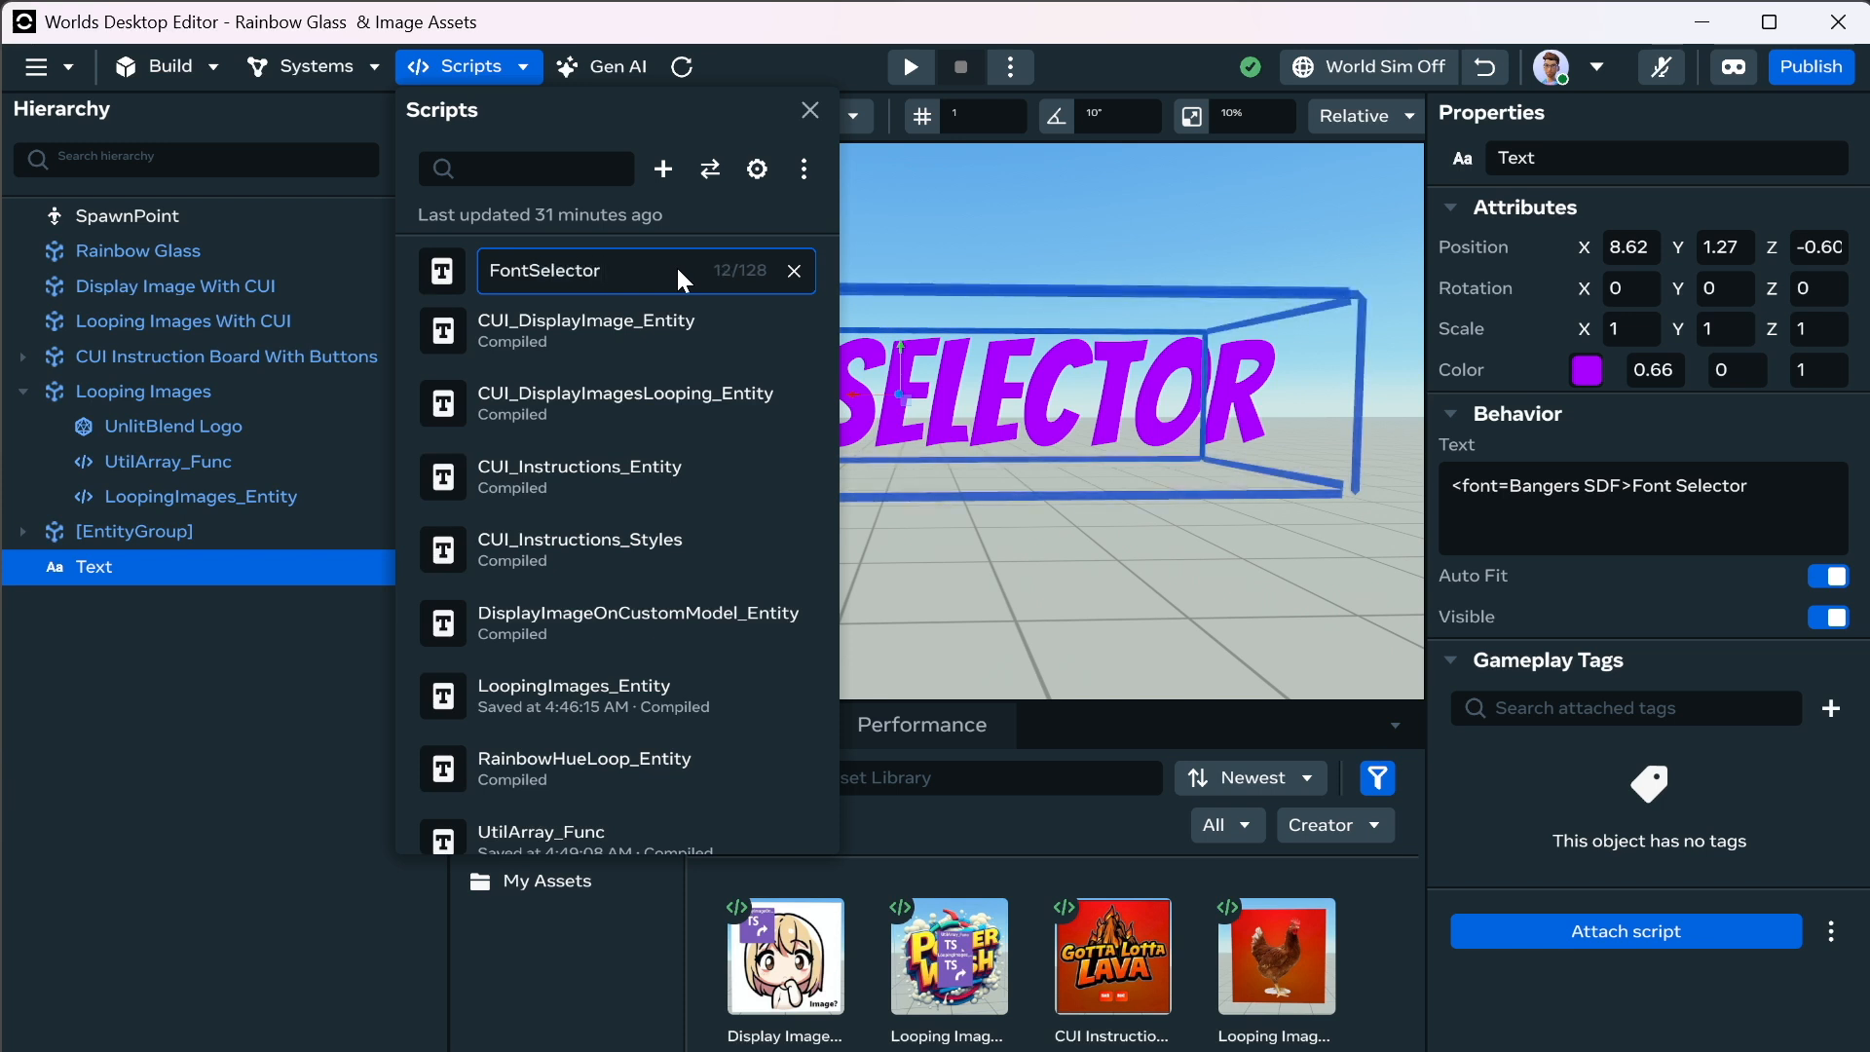
text(_Entt)
key(BackSpace)
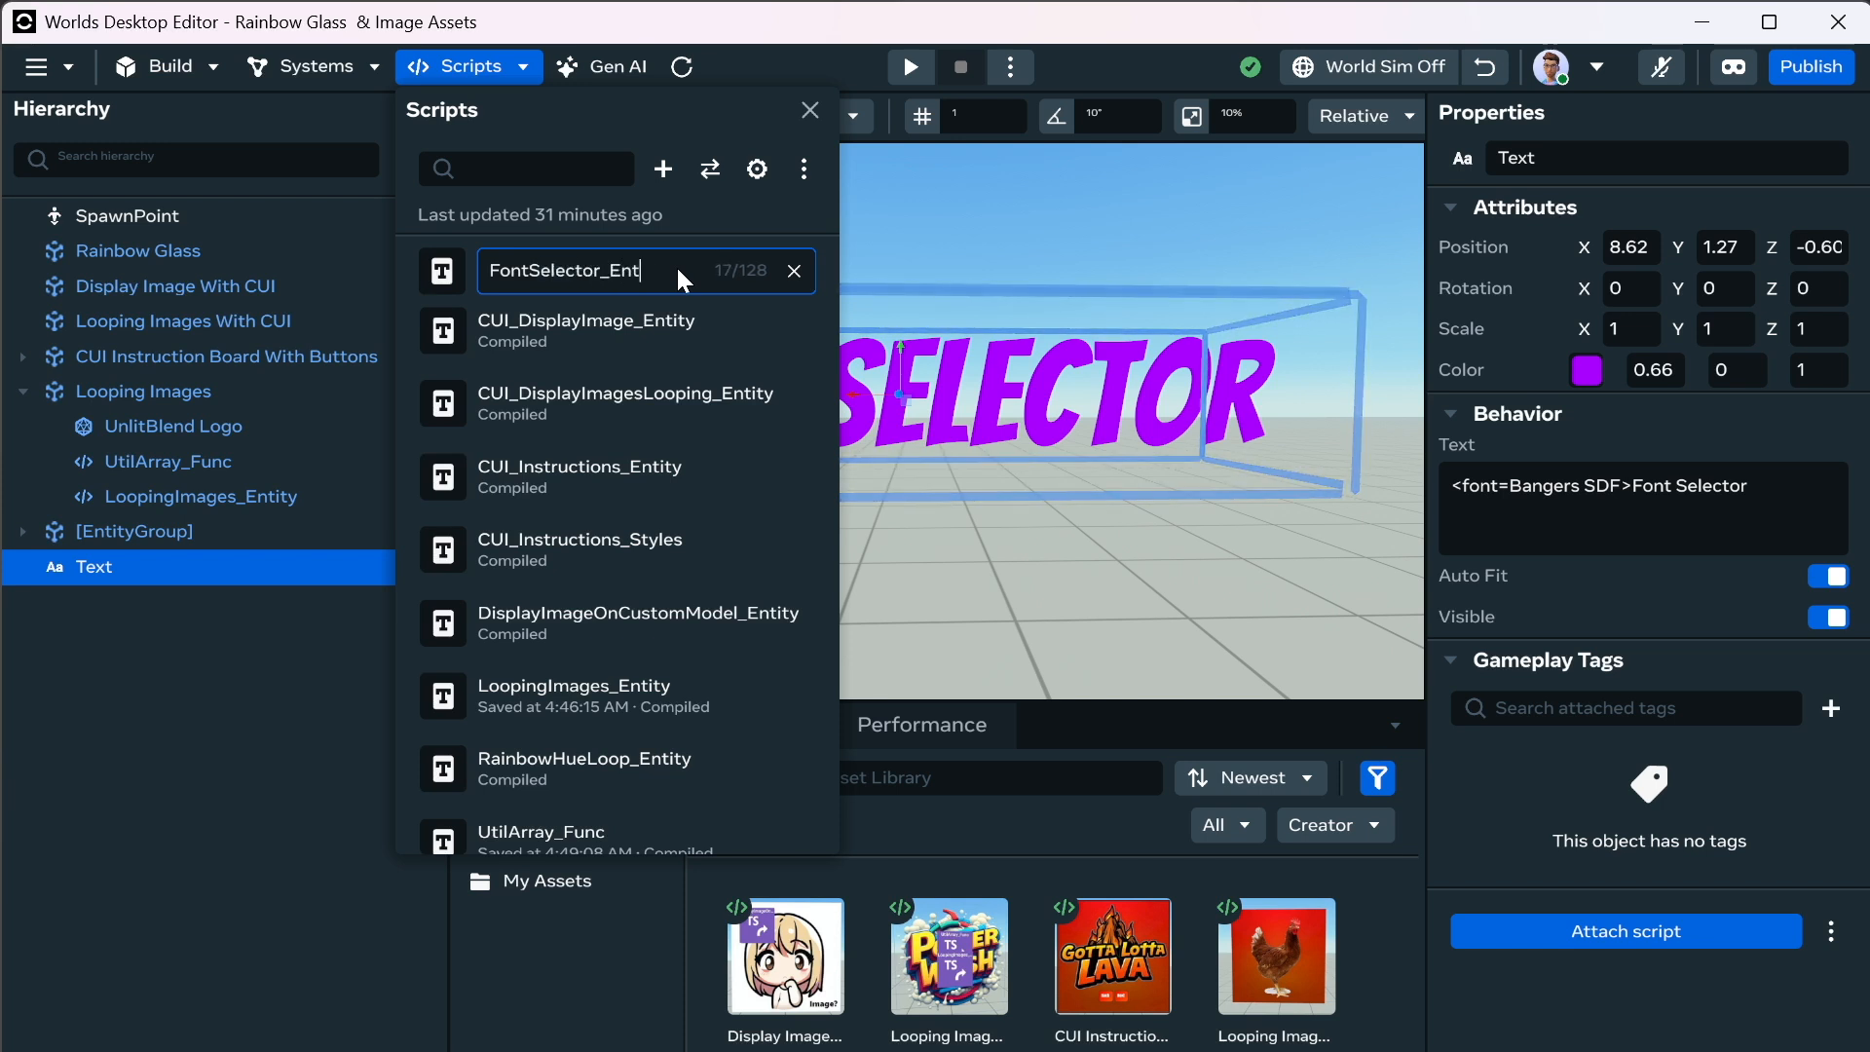
text(ity)
key(Return)
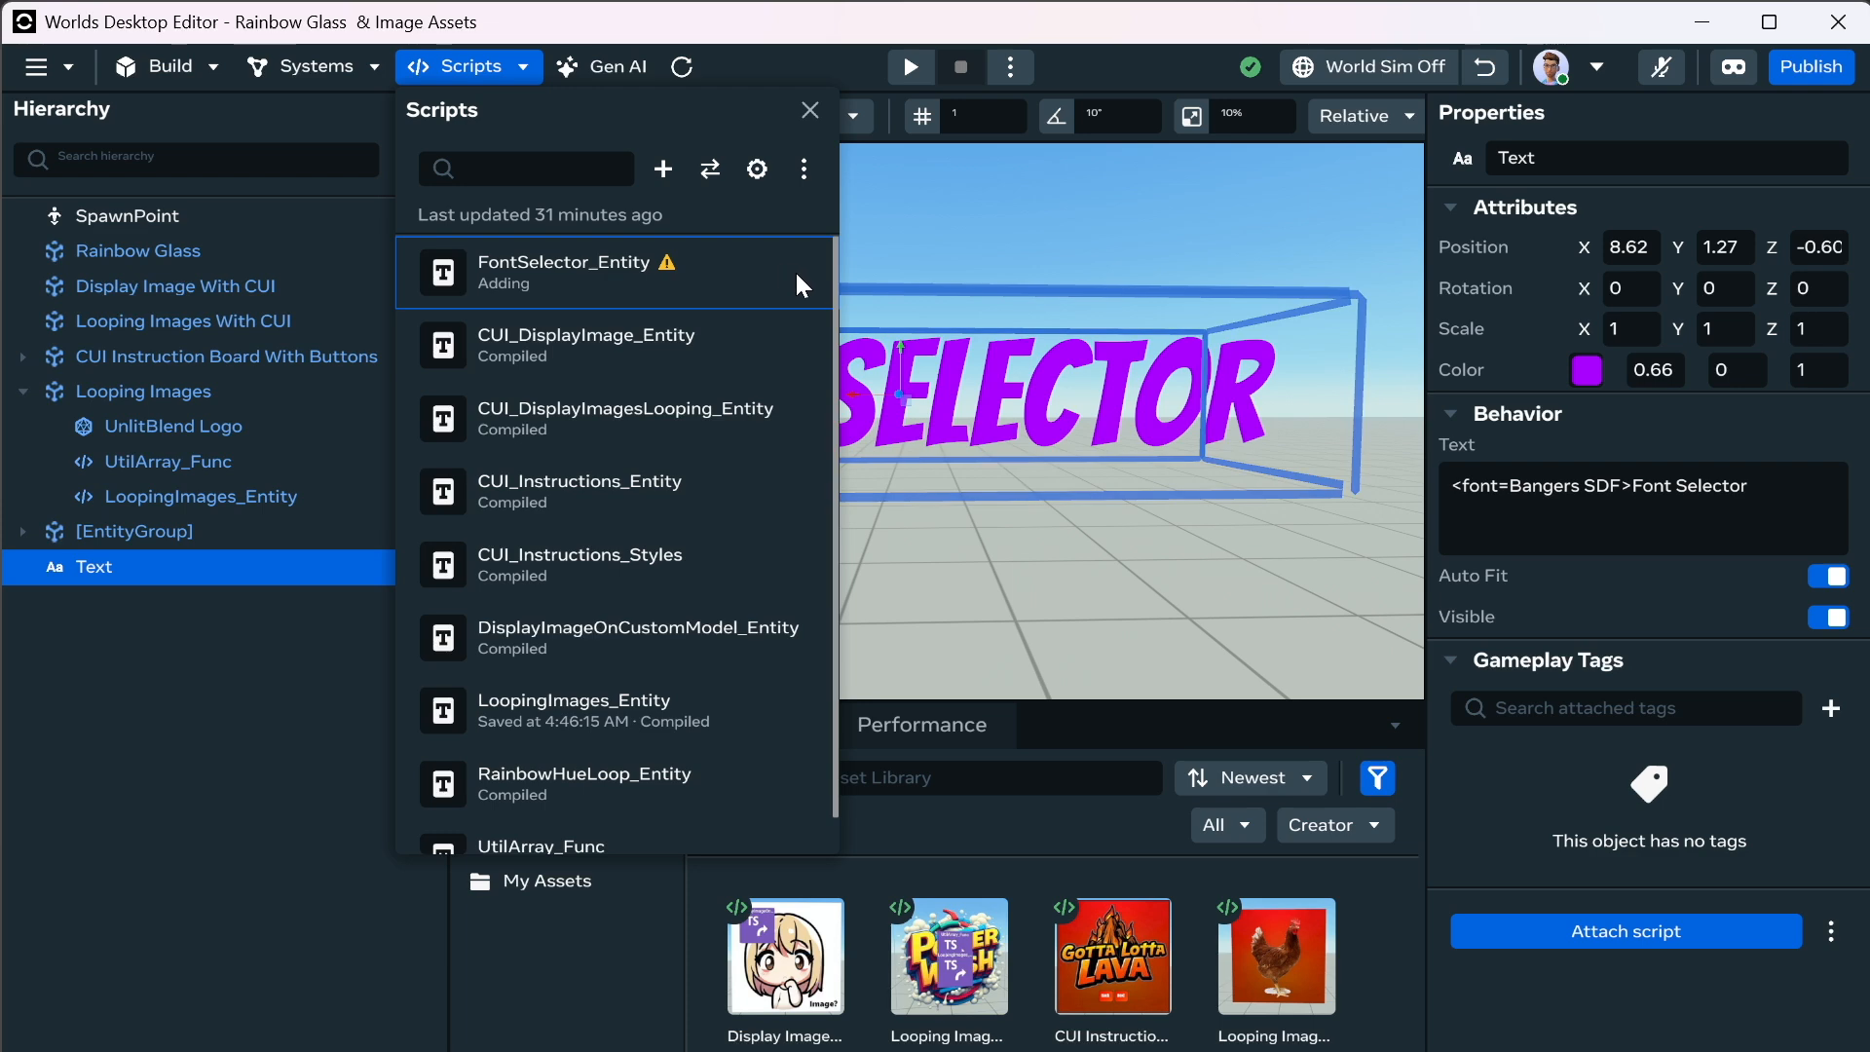
click(805, 640)
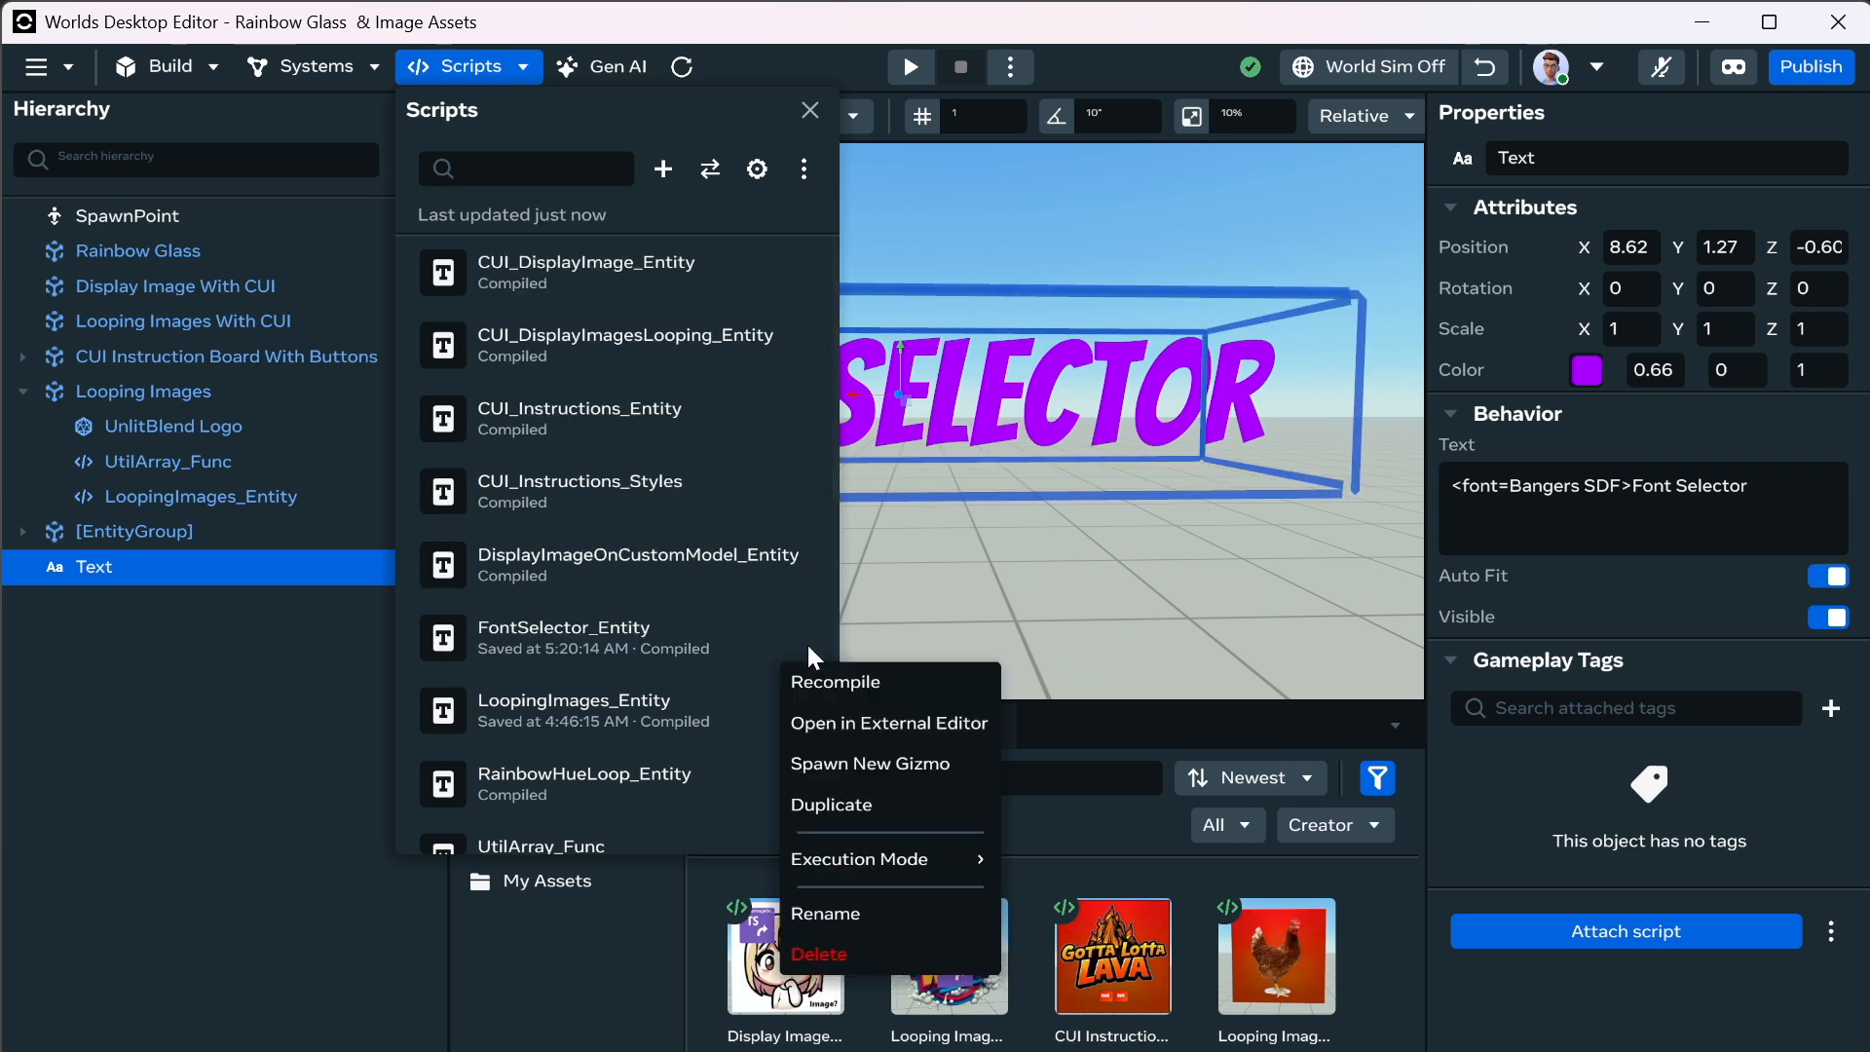
click(858, 722)
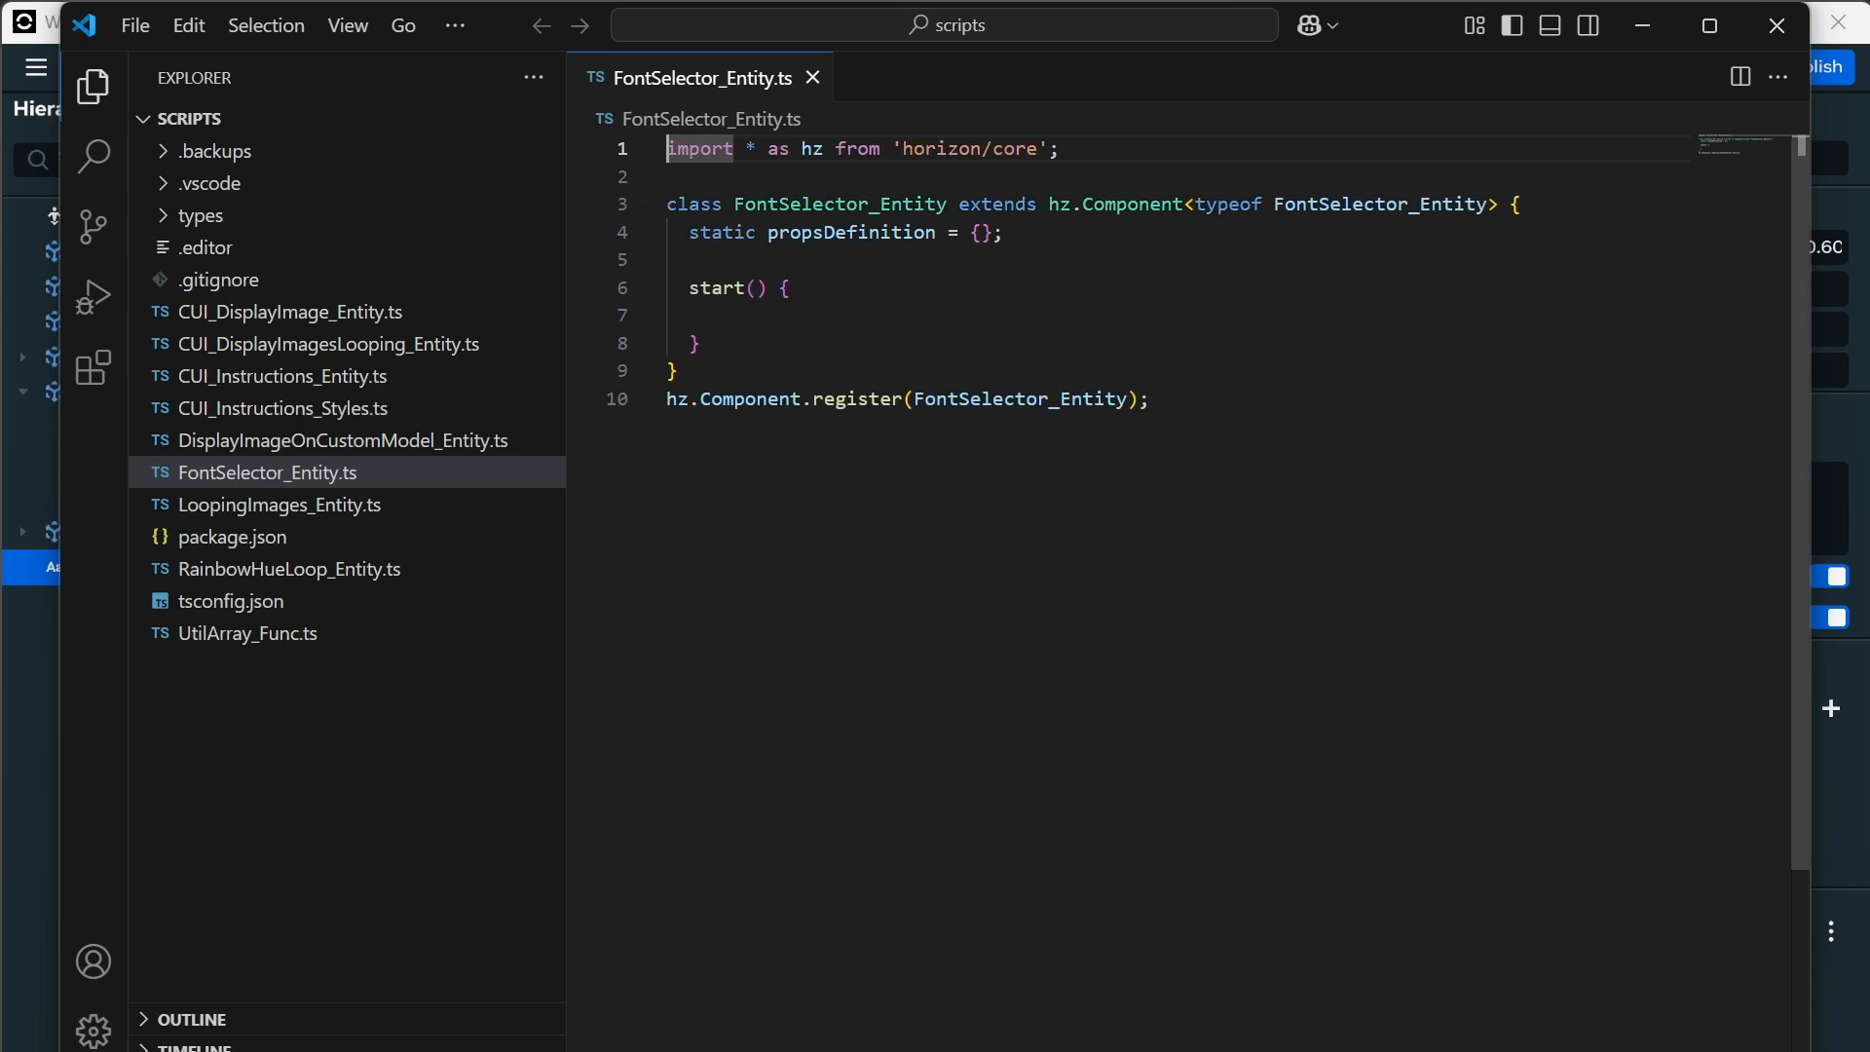
key(ctrl+a)
key(Delete)
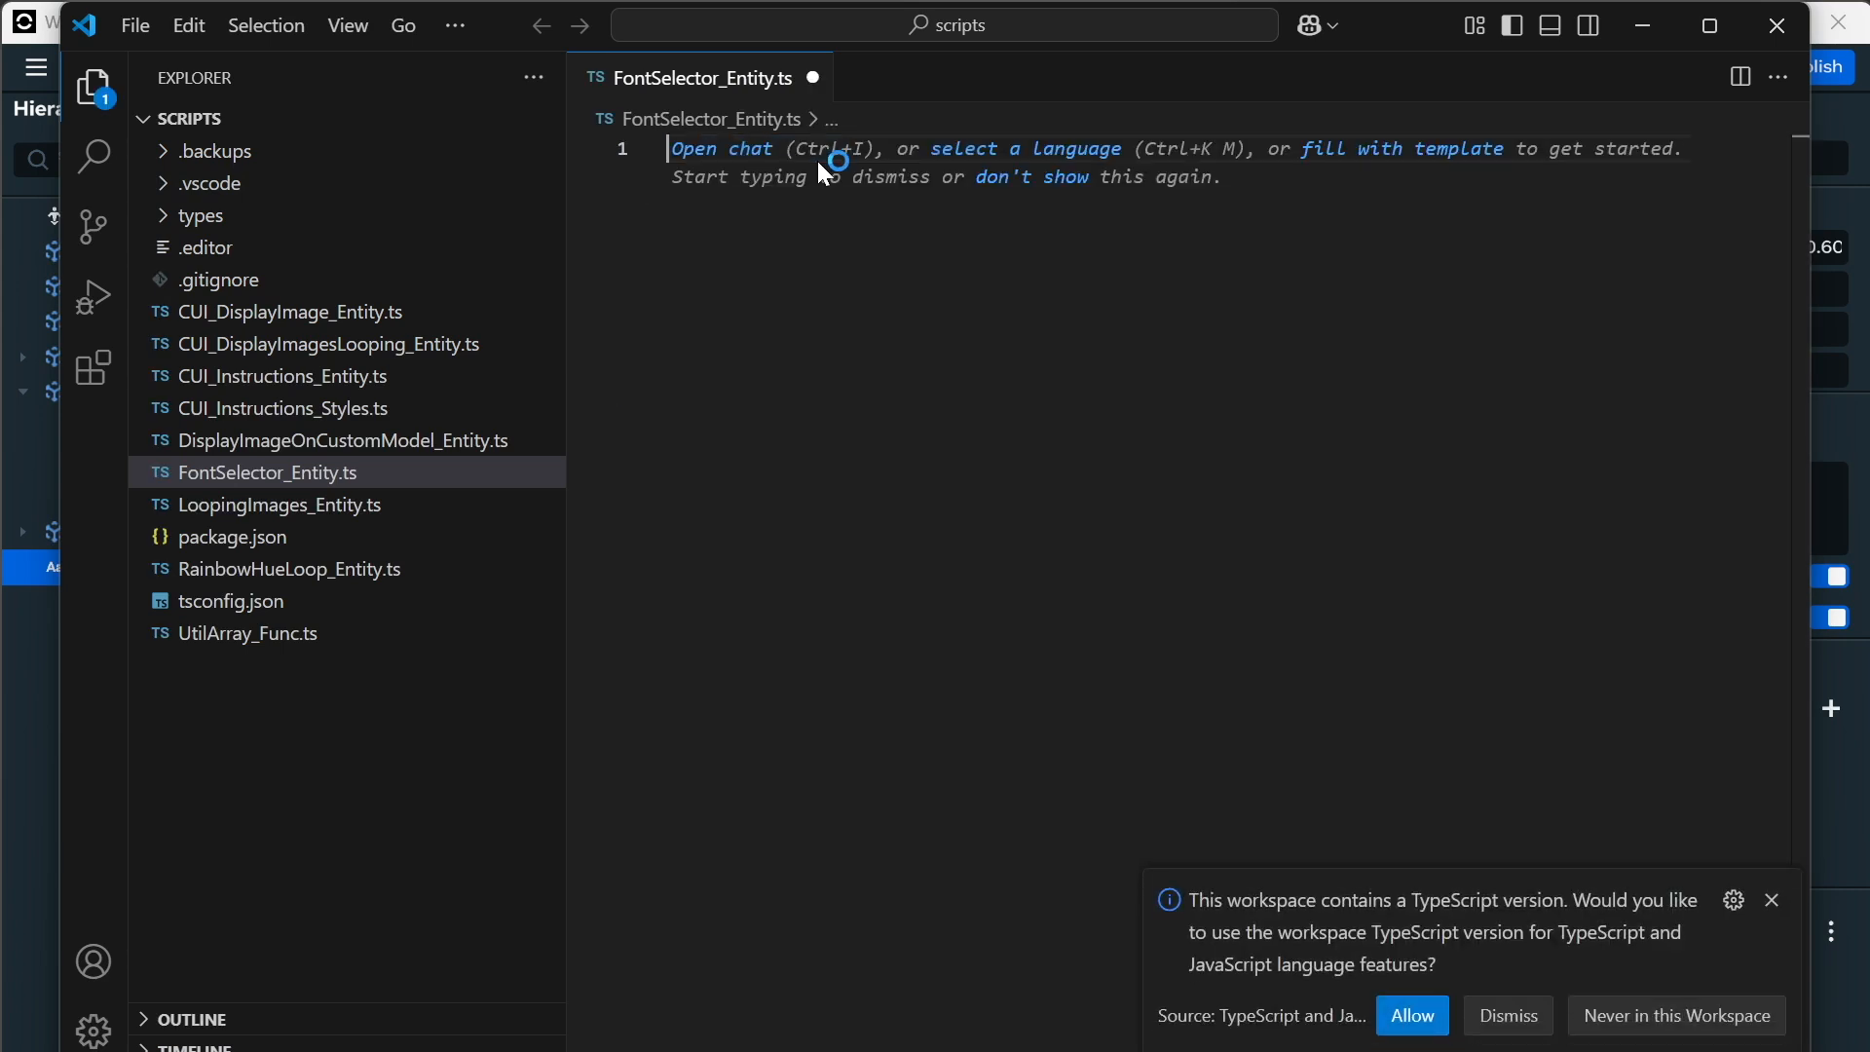
key(ctrl+z)
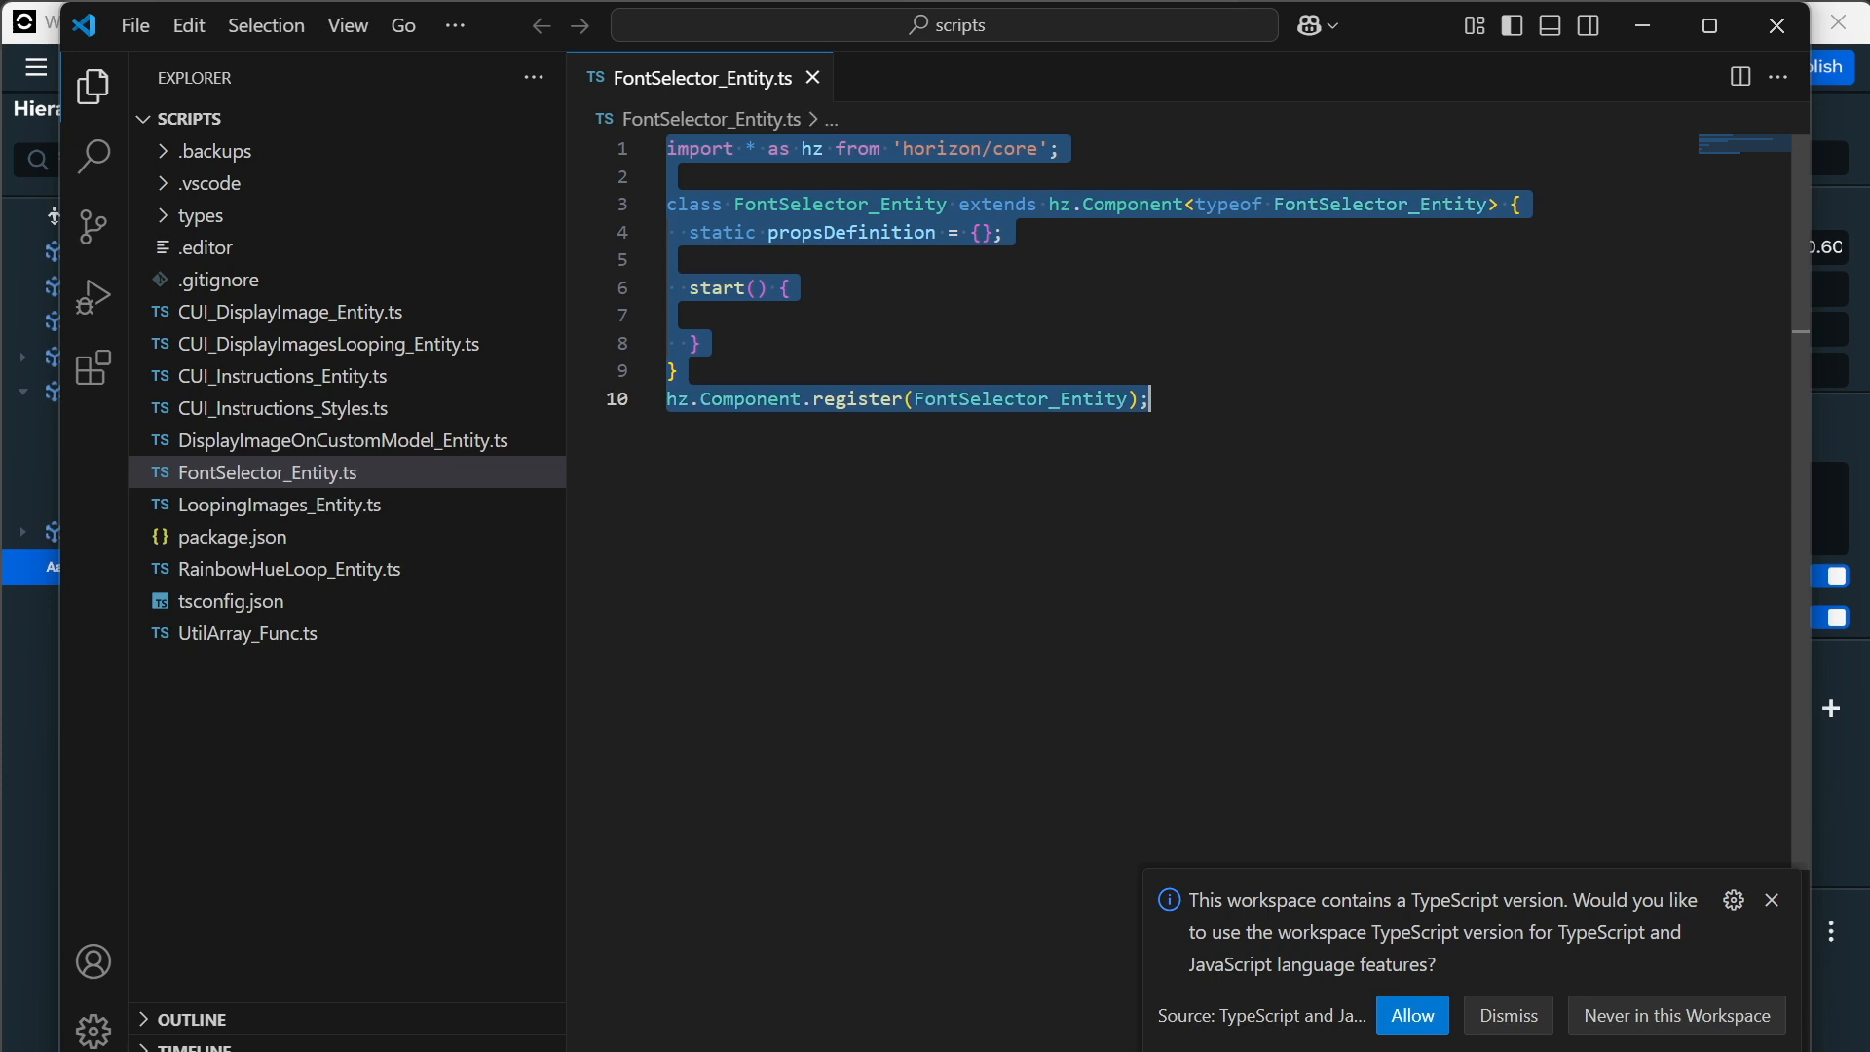
Remove the wildcard horizon/core import line and the hz. prefix from both Component references in the script.
key(Up)
key(shift+Down)
key(Delete)
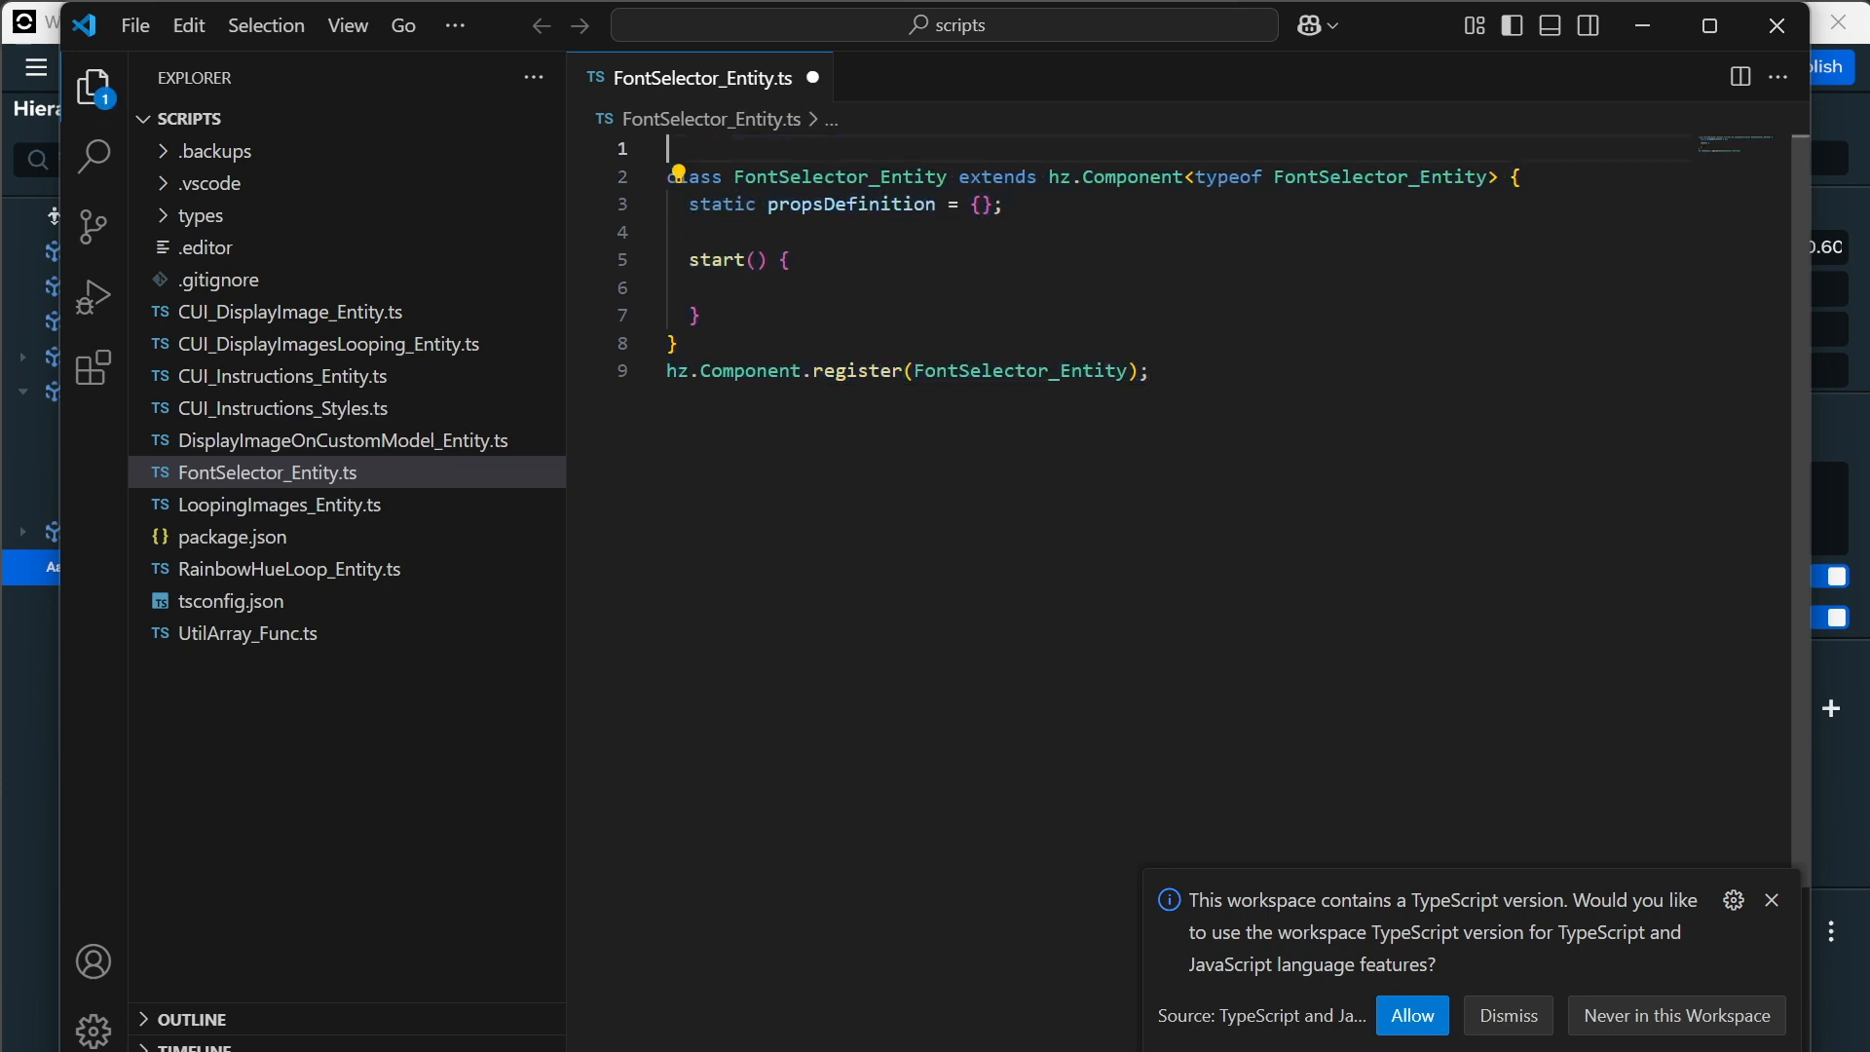
key(Return)
click(1083, 205)
key(BackSpace)
key(BackSpace)
key(BackSpace)
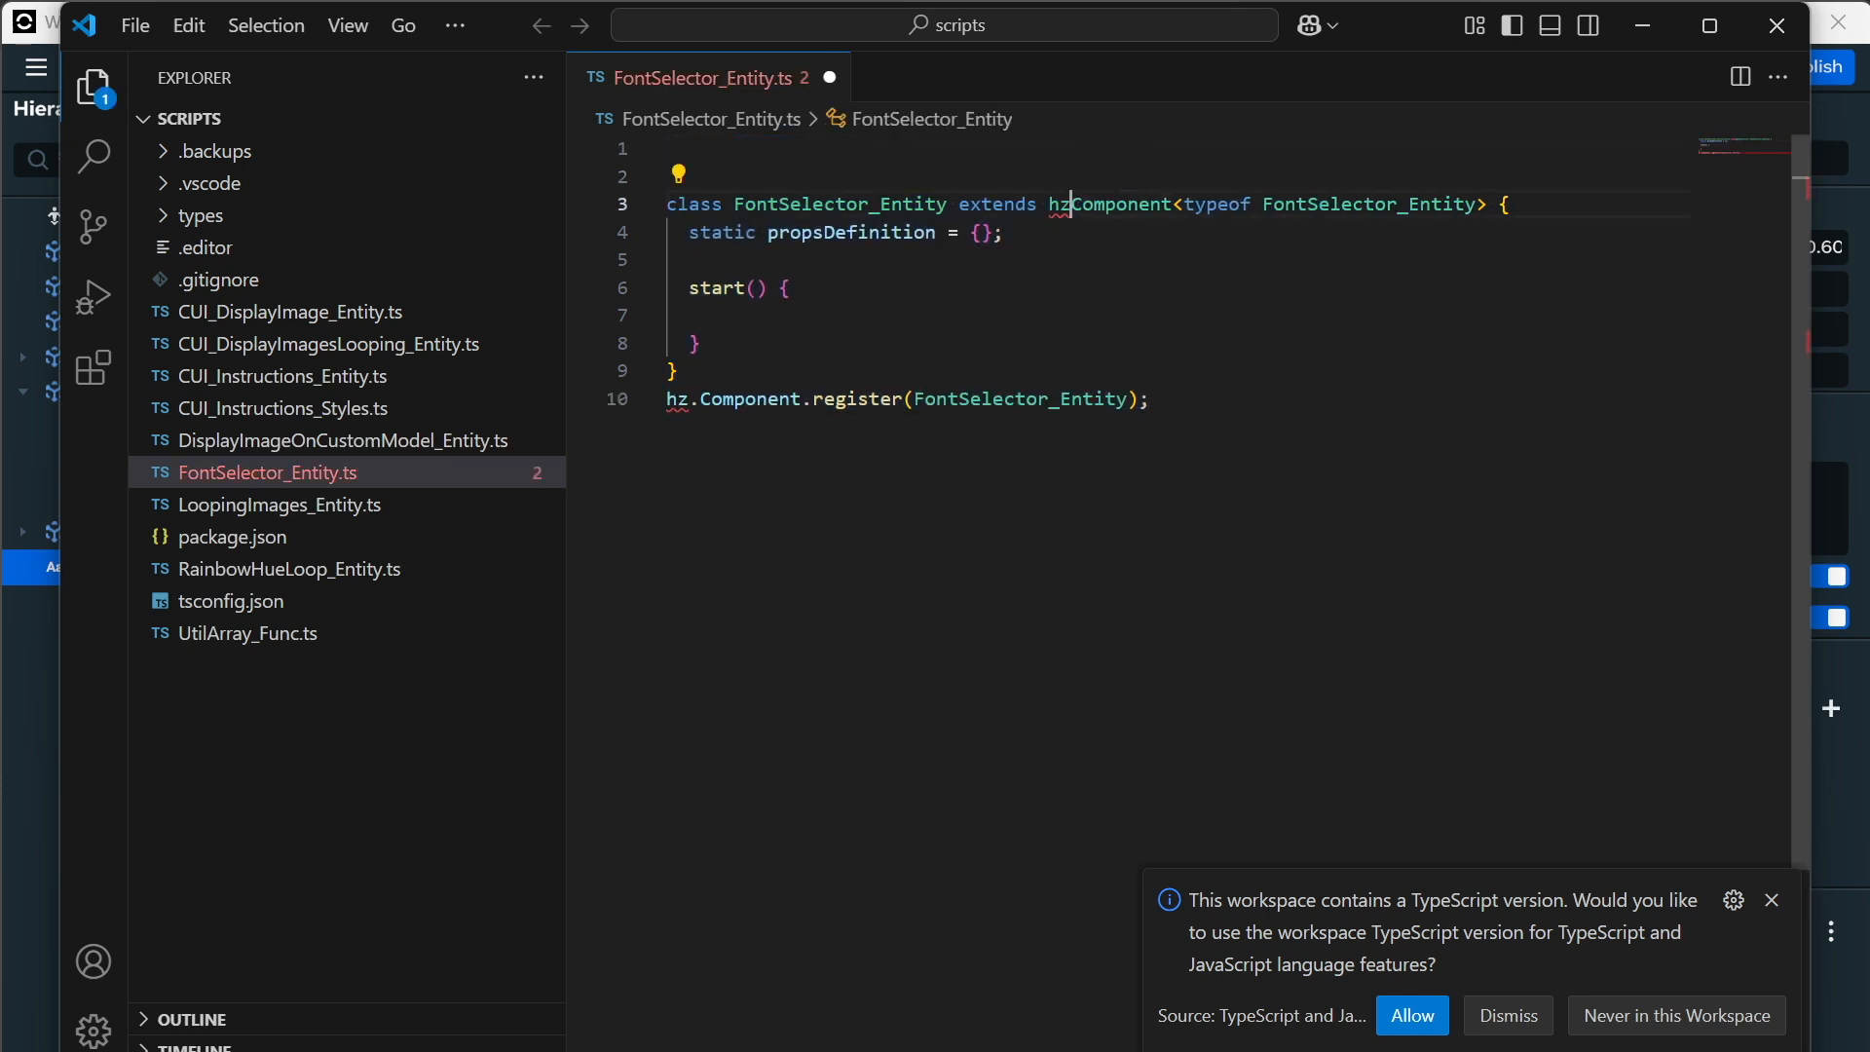
click(690, 399)
key(BackSpace)
key(BackSpace)
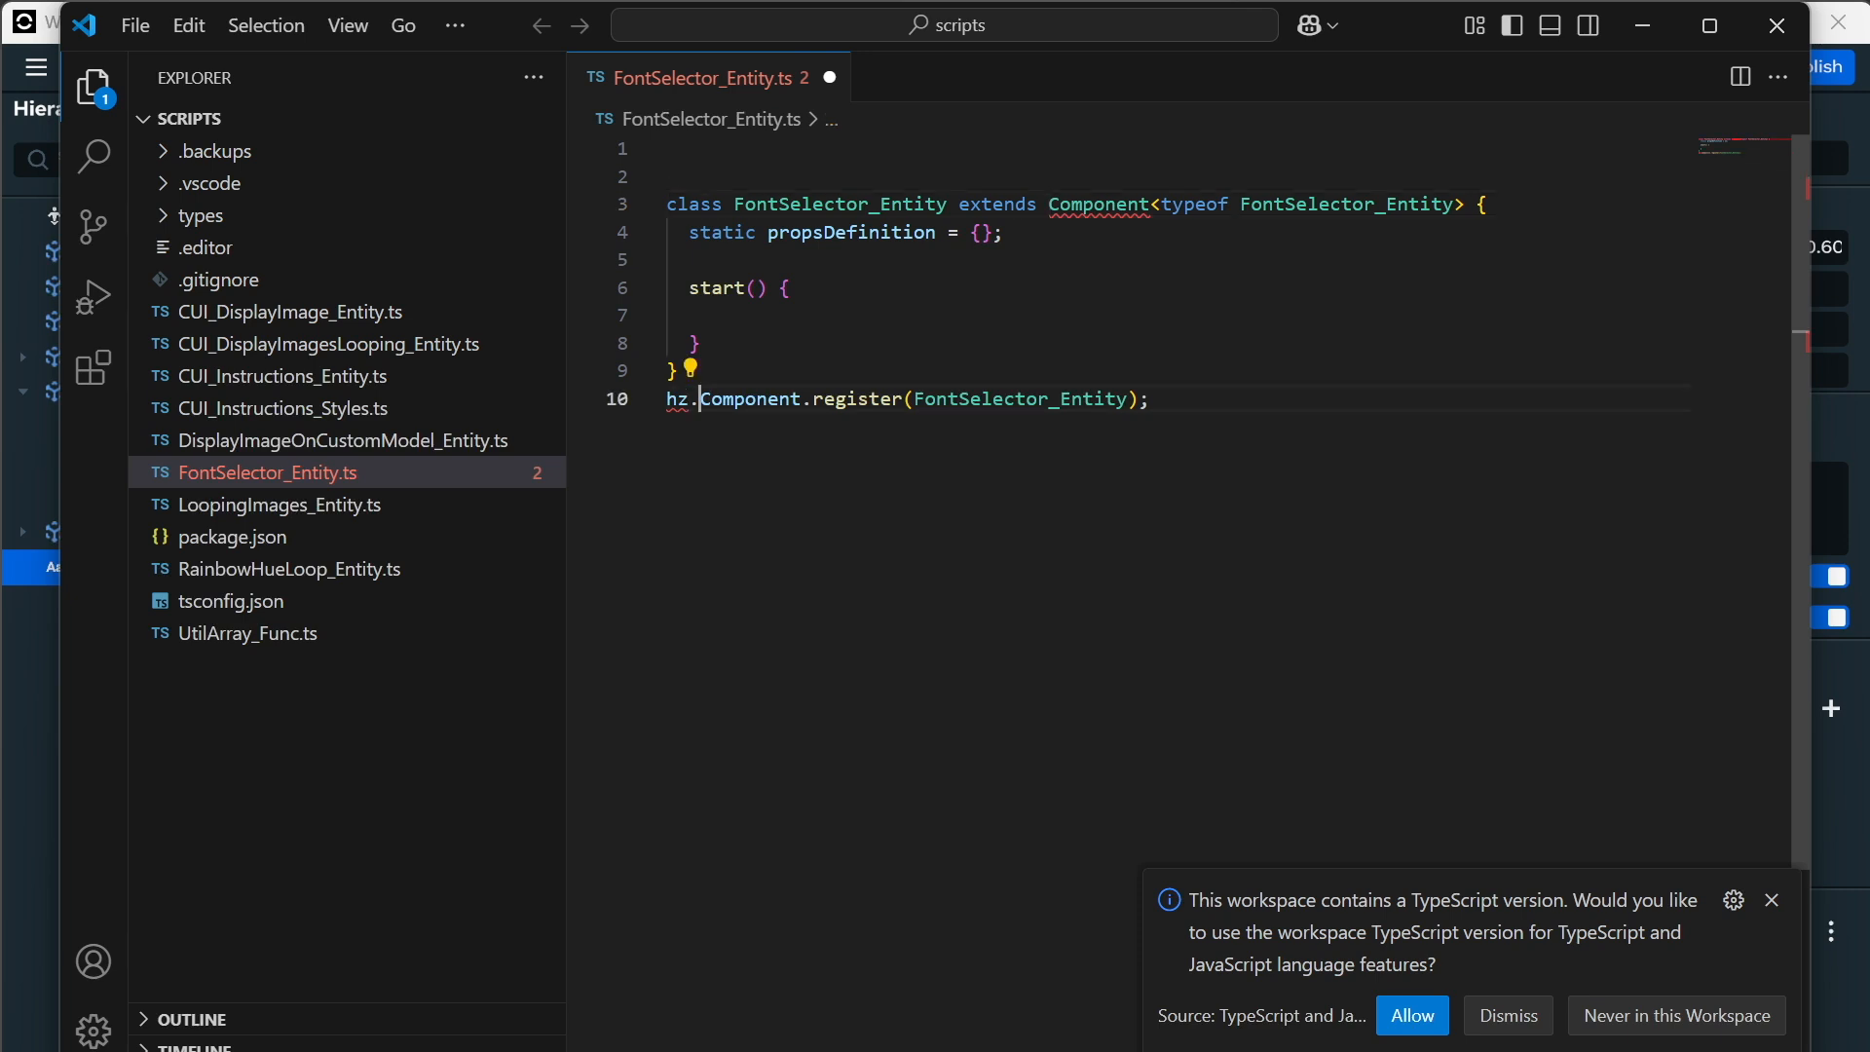
key(Delete)
Auto-import Component from horizon/core using code completion on the class declaration.
click(1151, 205)
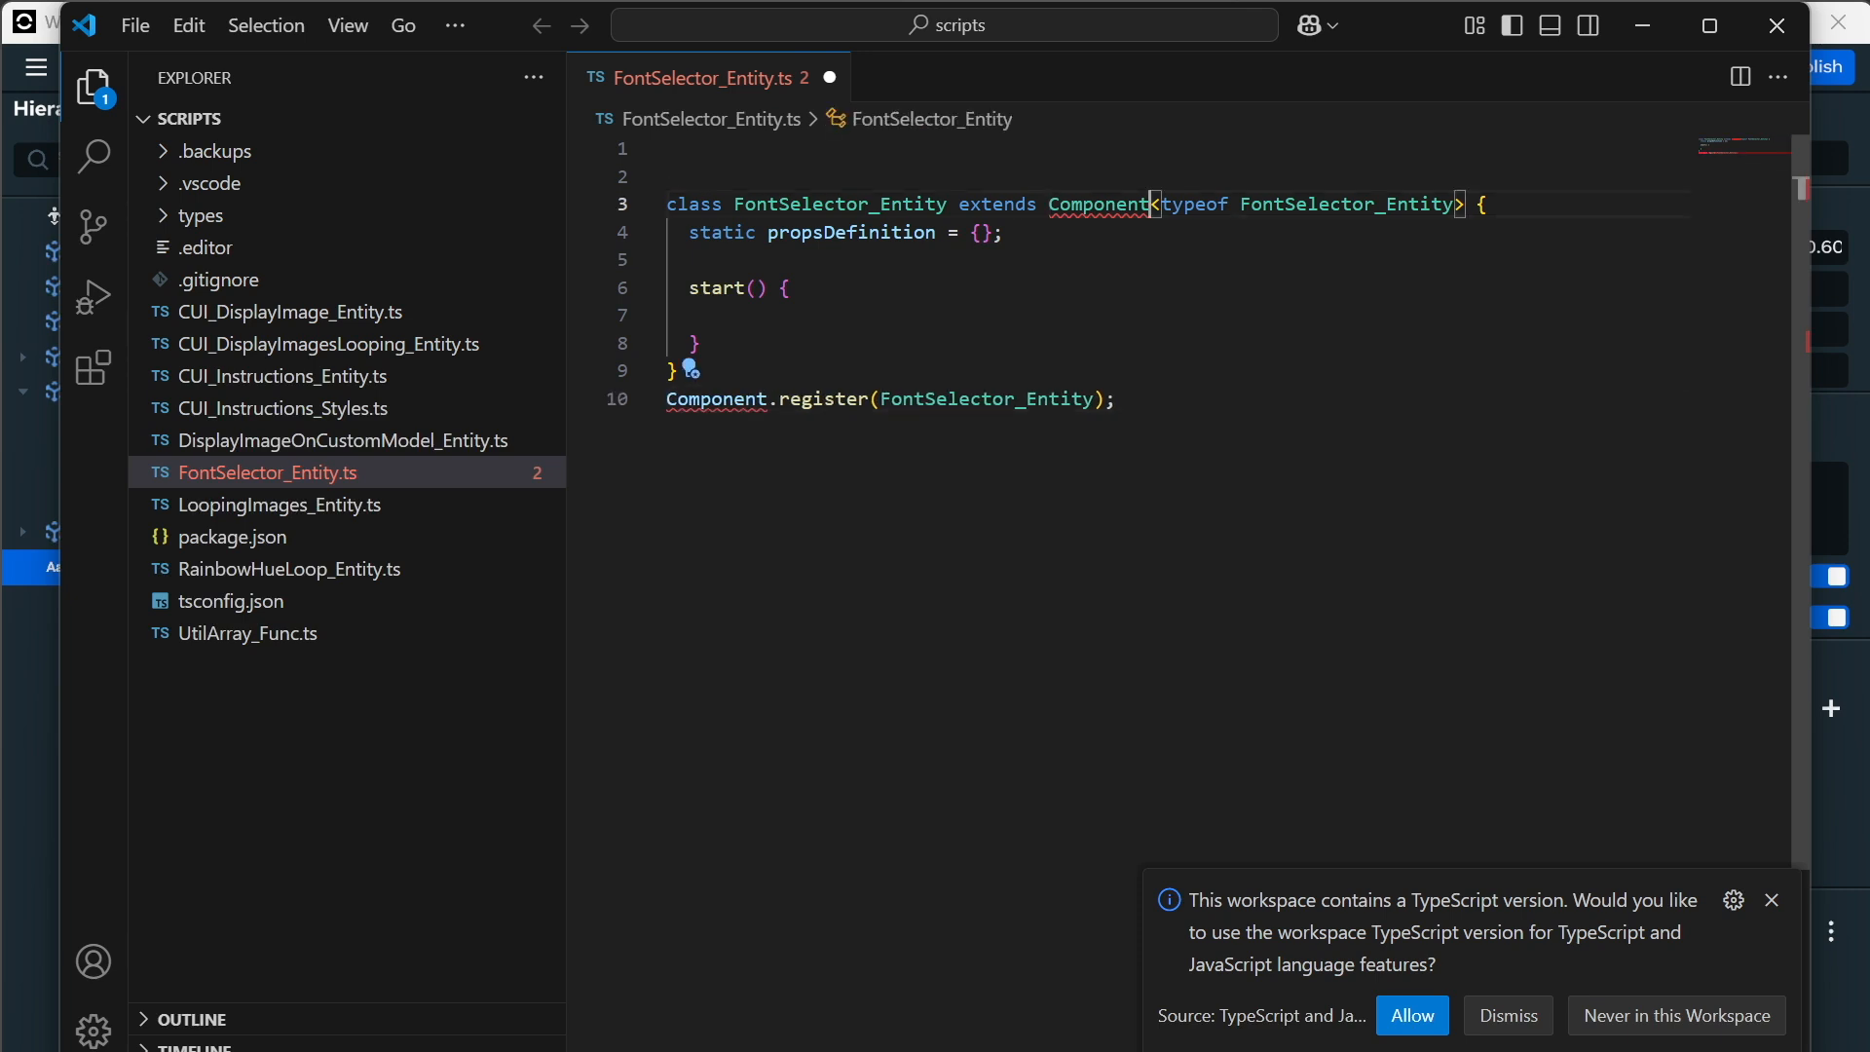
key(ctrl+space)
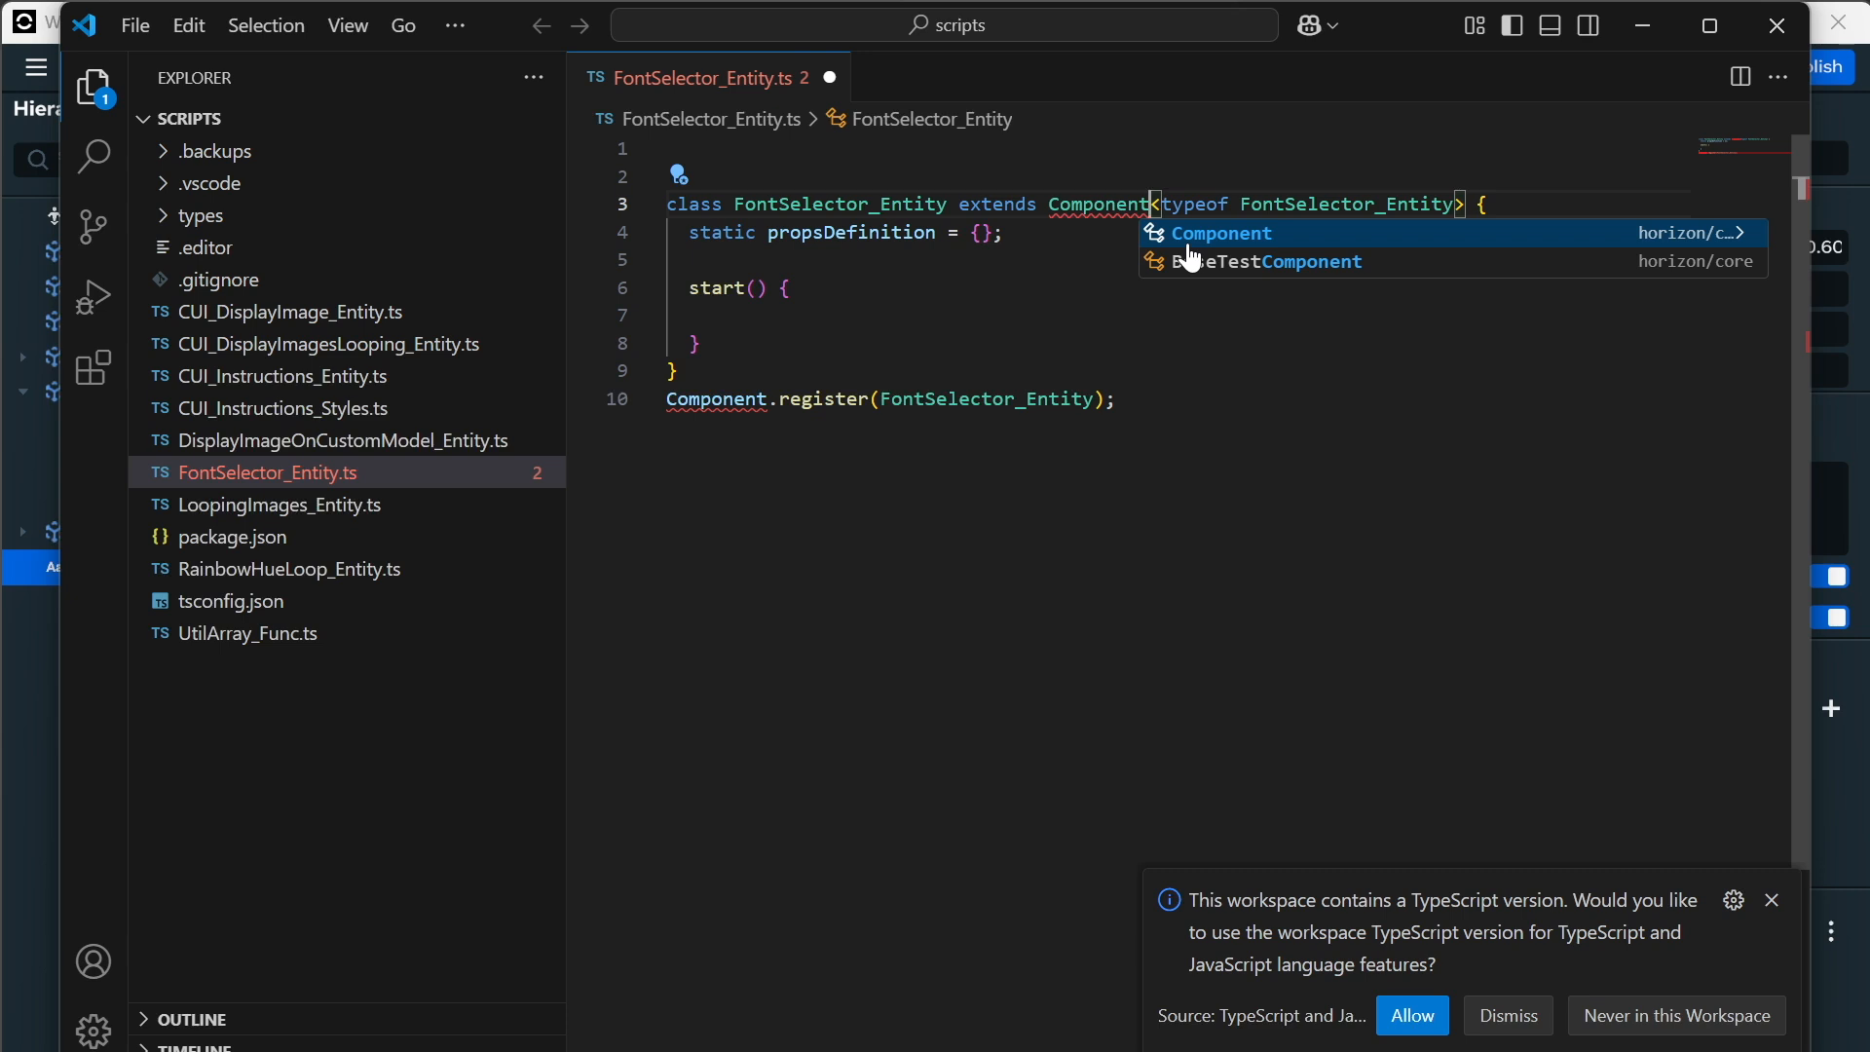
key(Return)
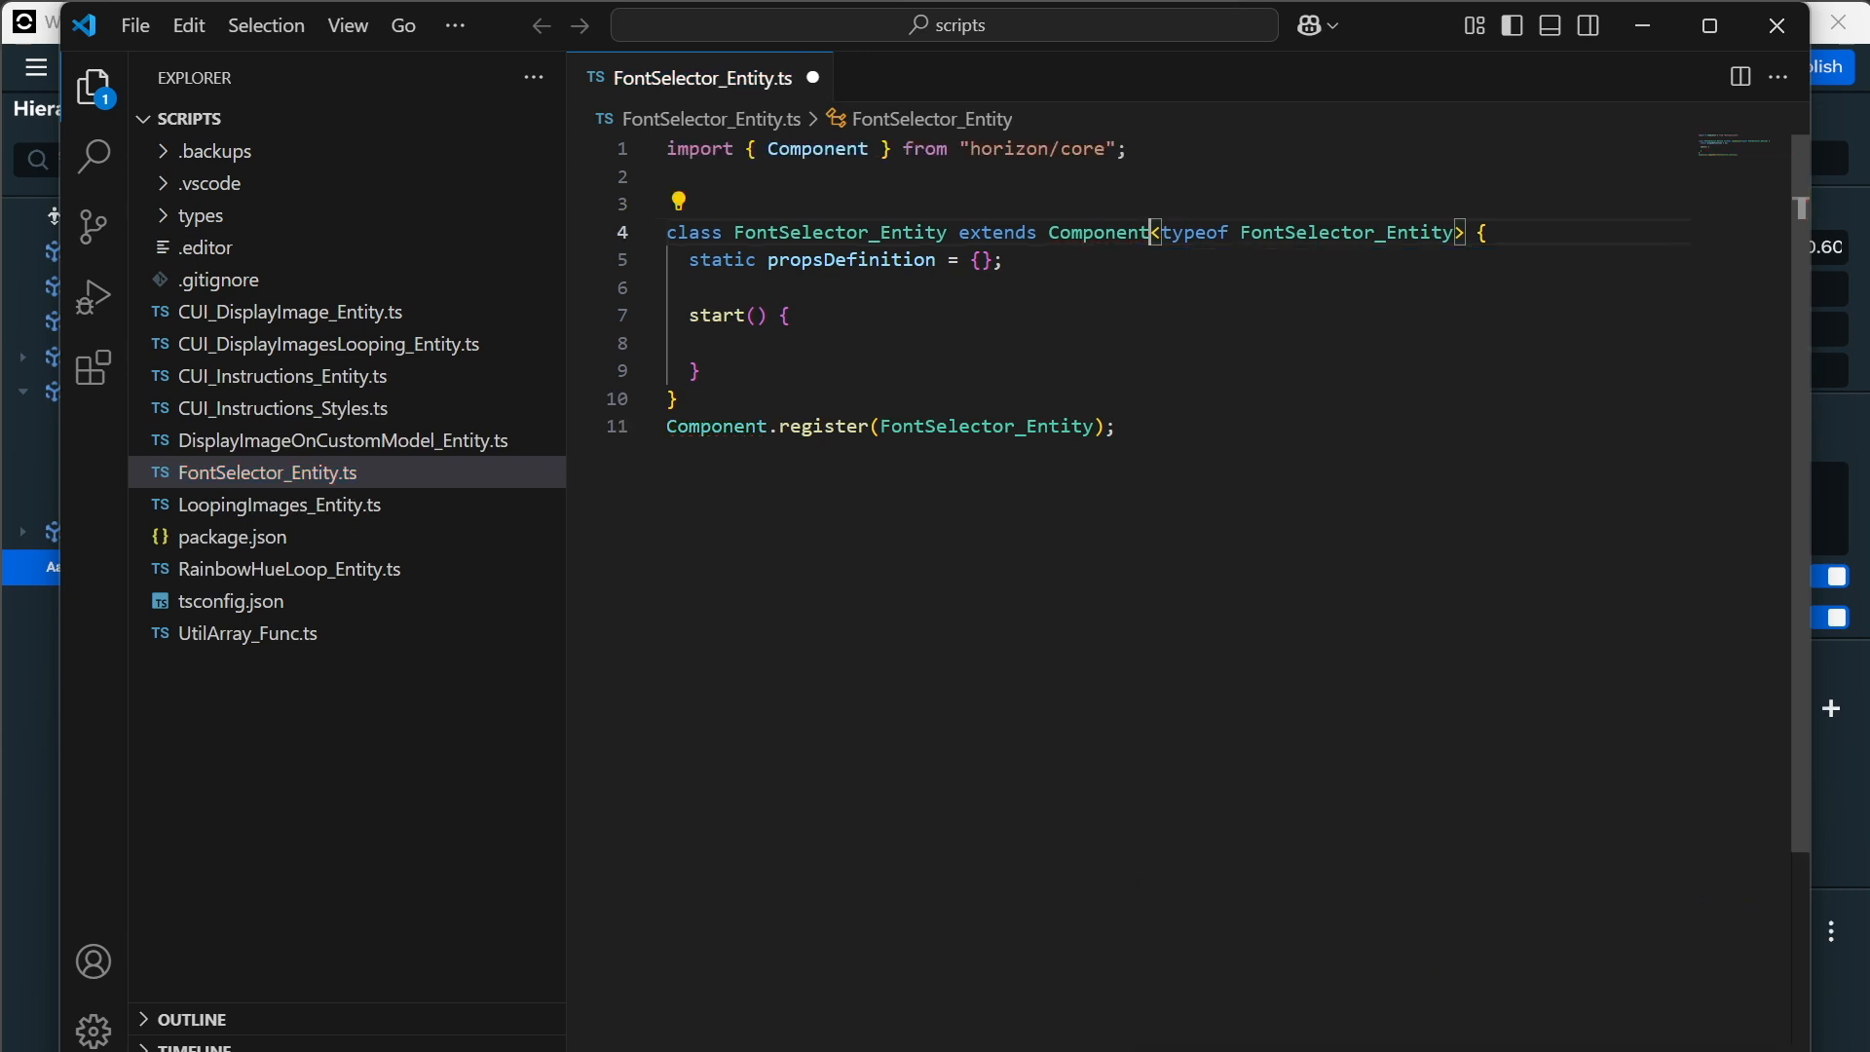
Add a bangers property to propsDefinition with type PropTypes.Boolean and default false, importing PropTypes through completion.
click(982, 260)
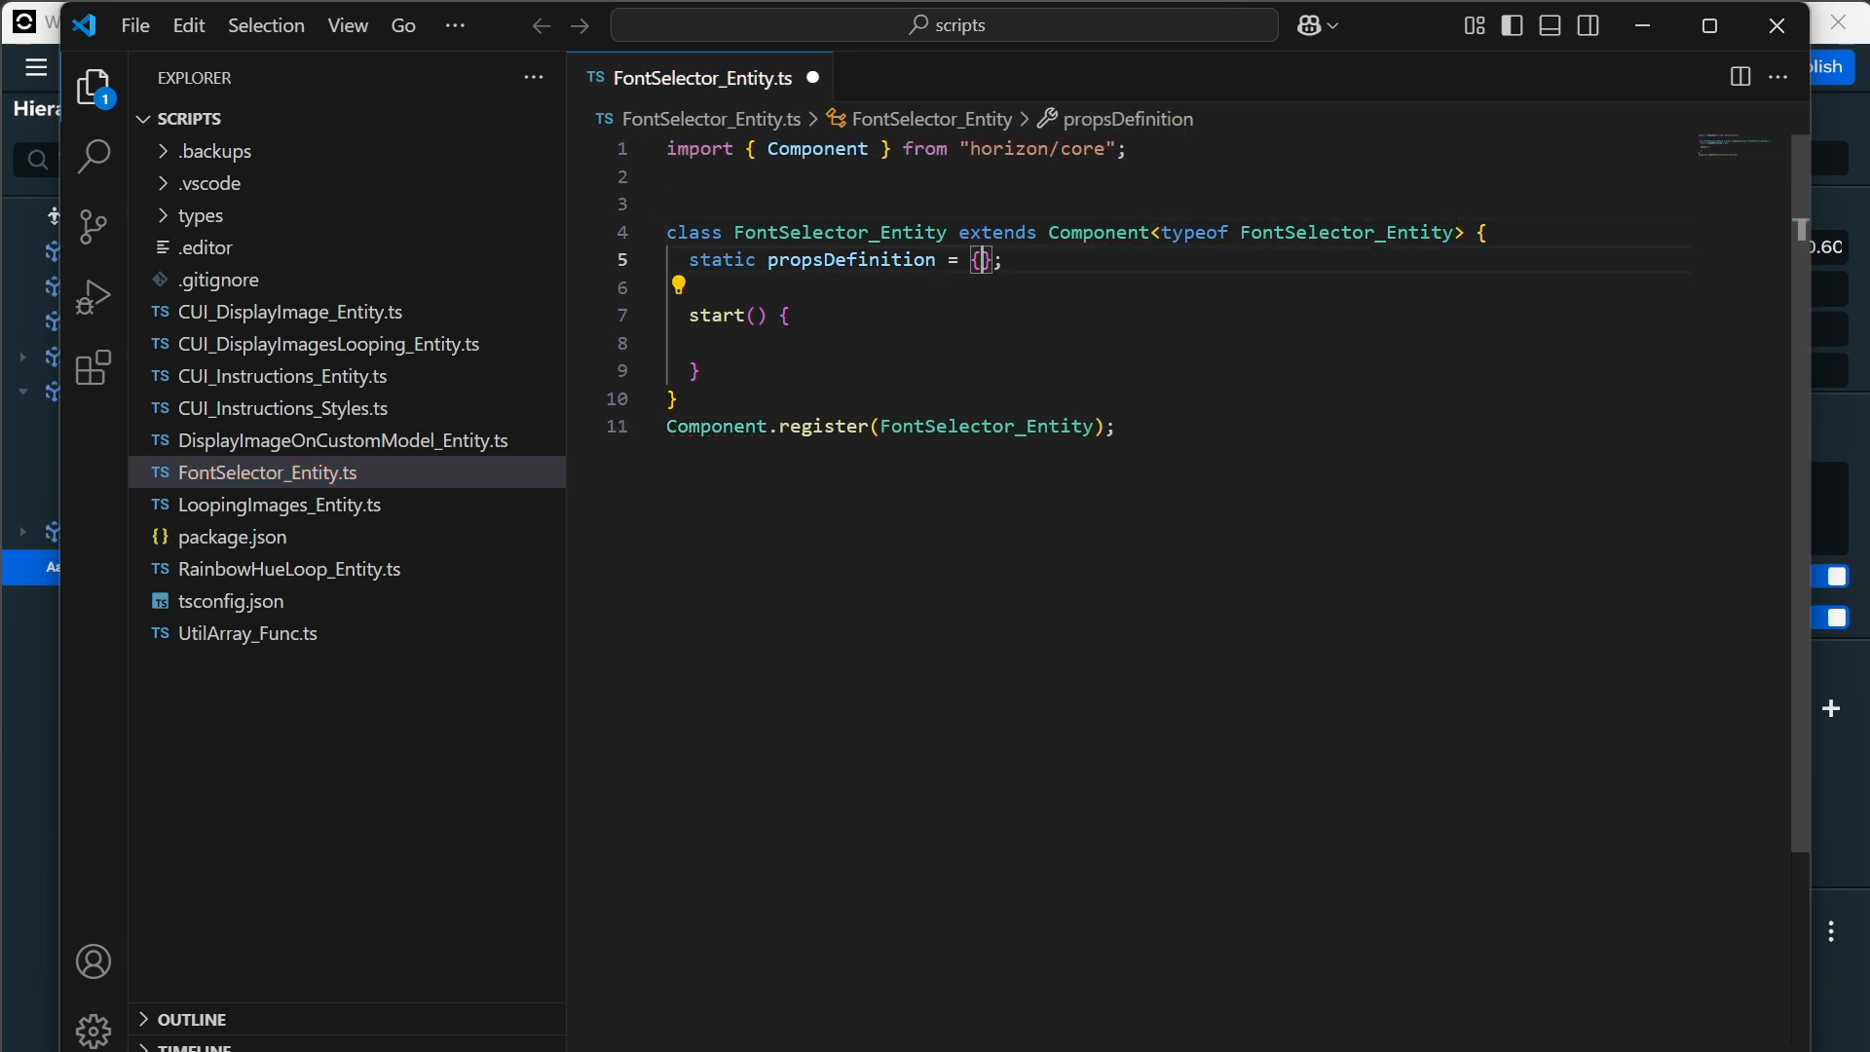
key(Return)
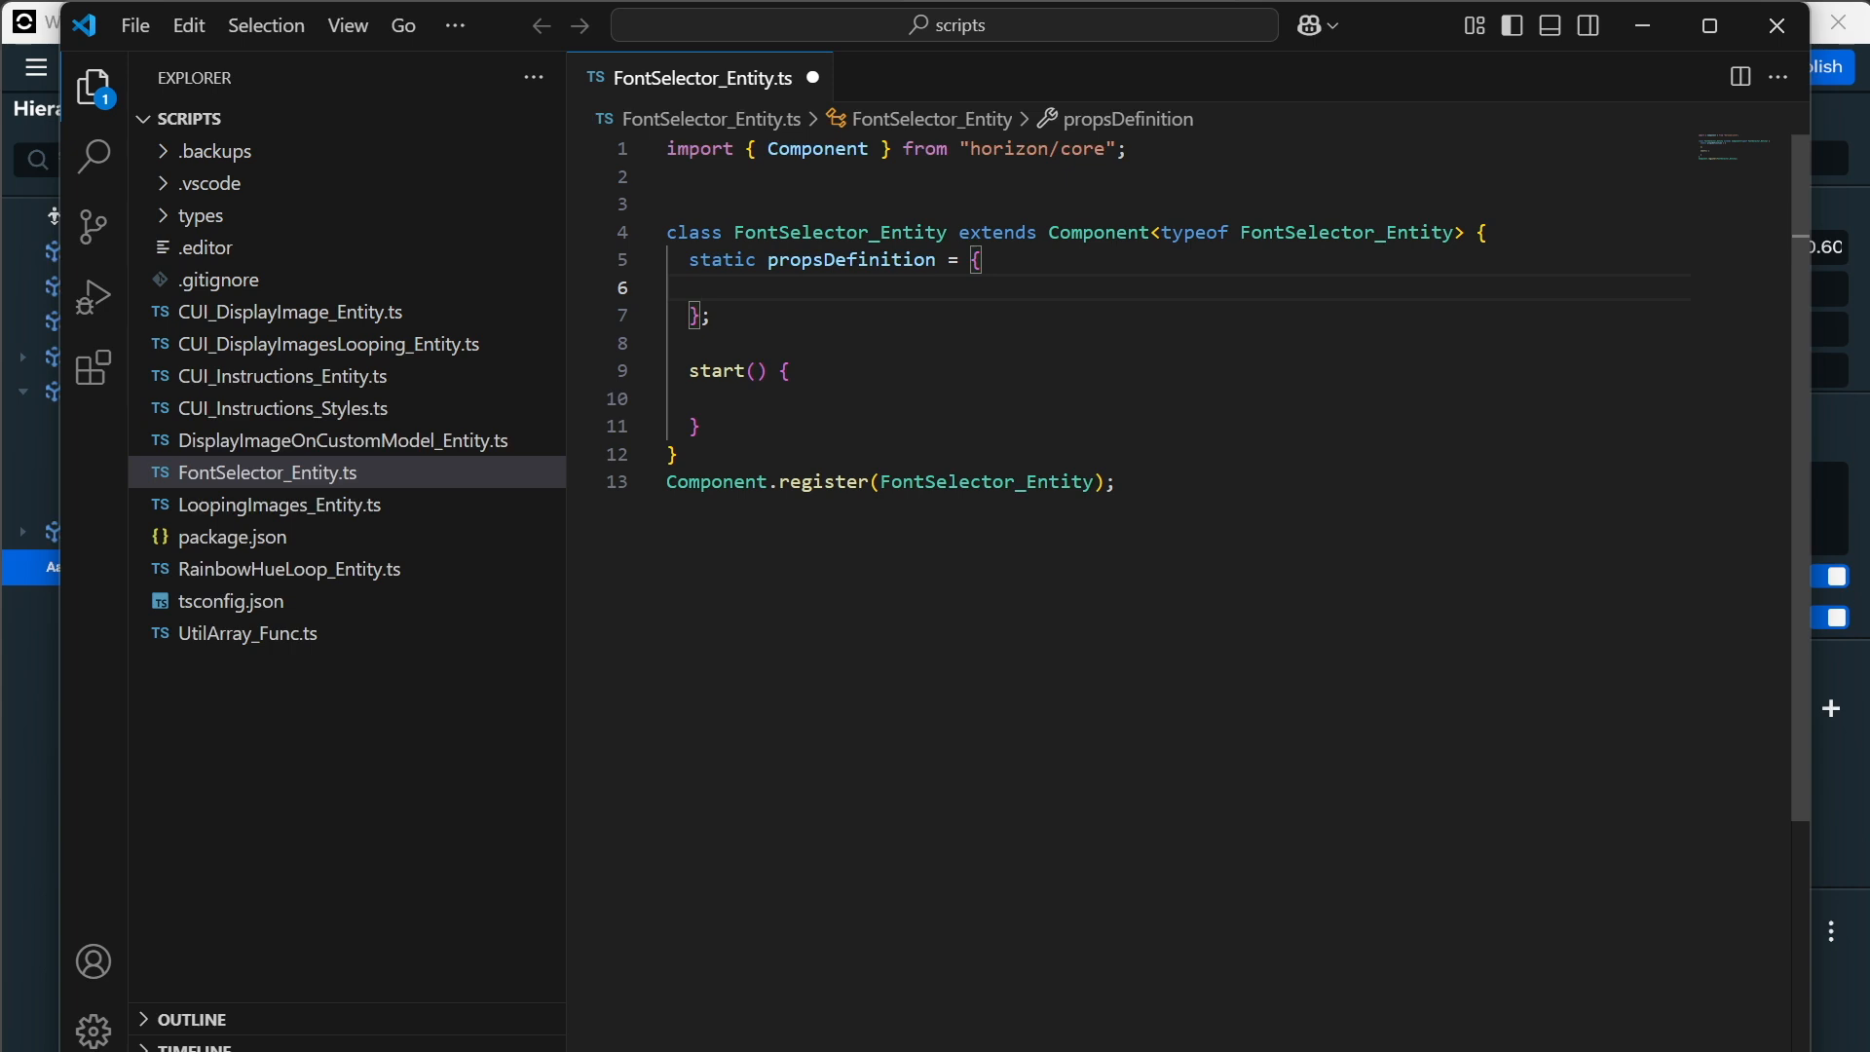
text(bangers:)
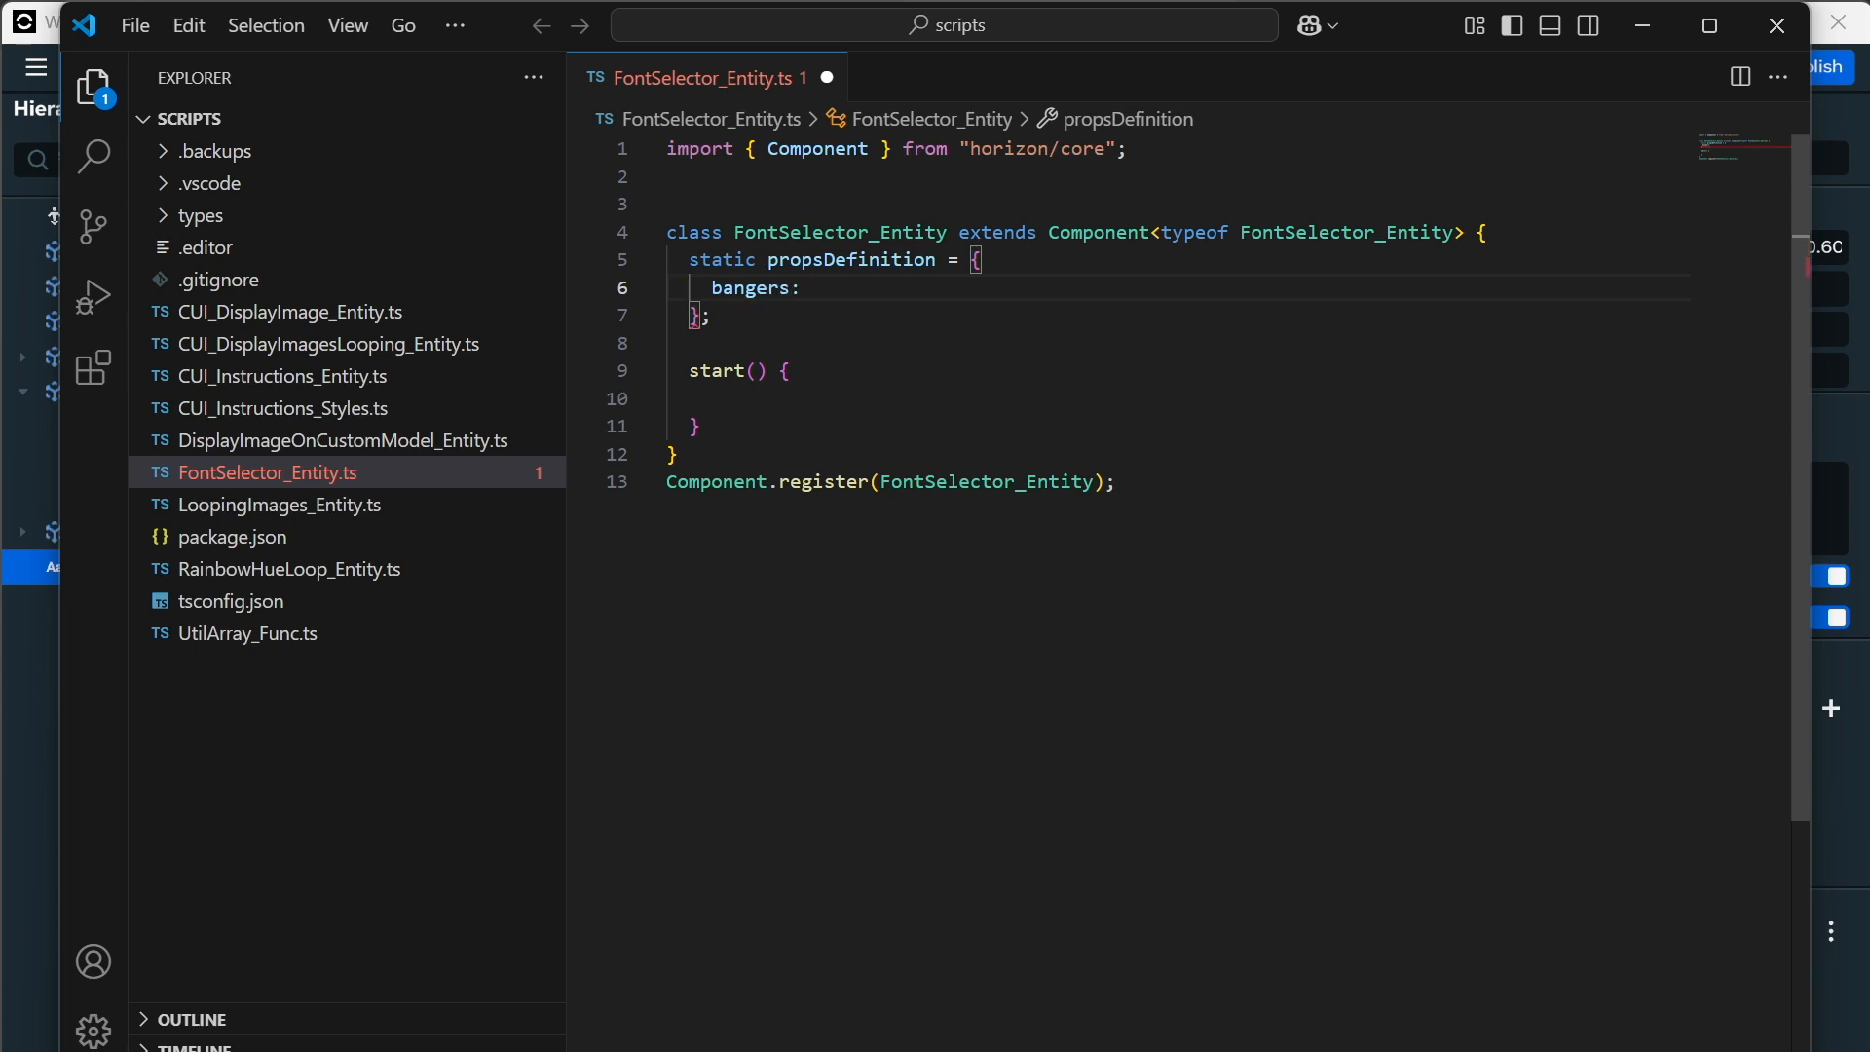
text({ type)
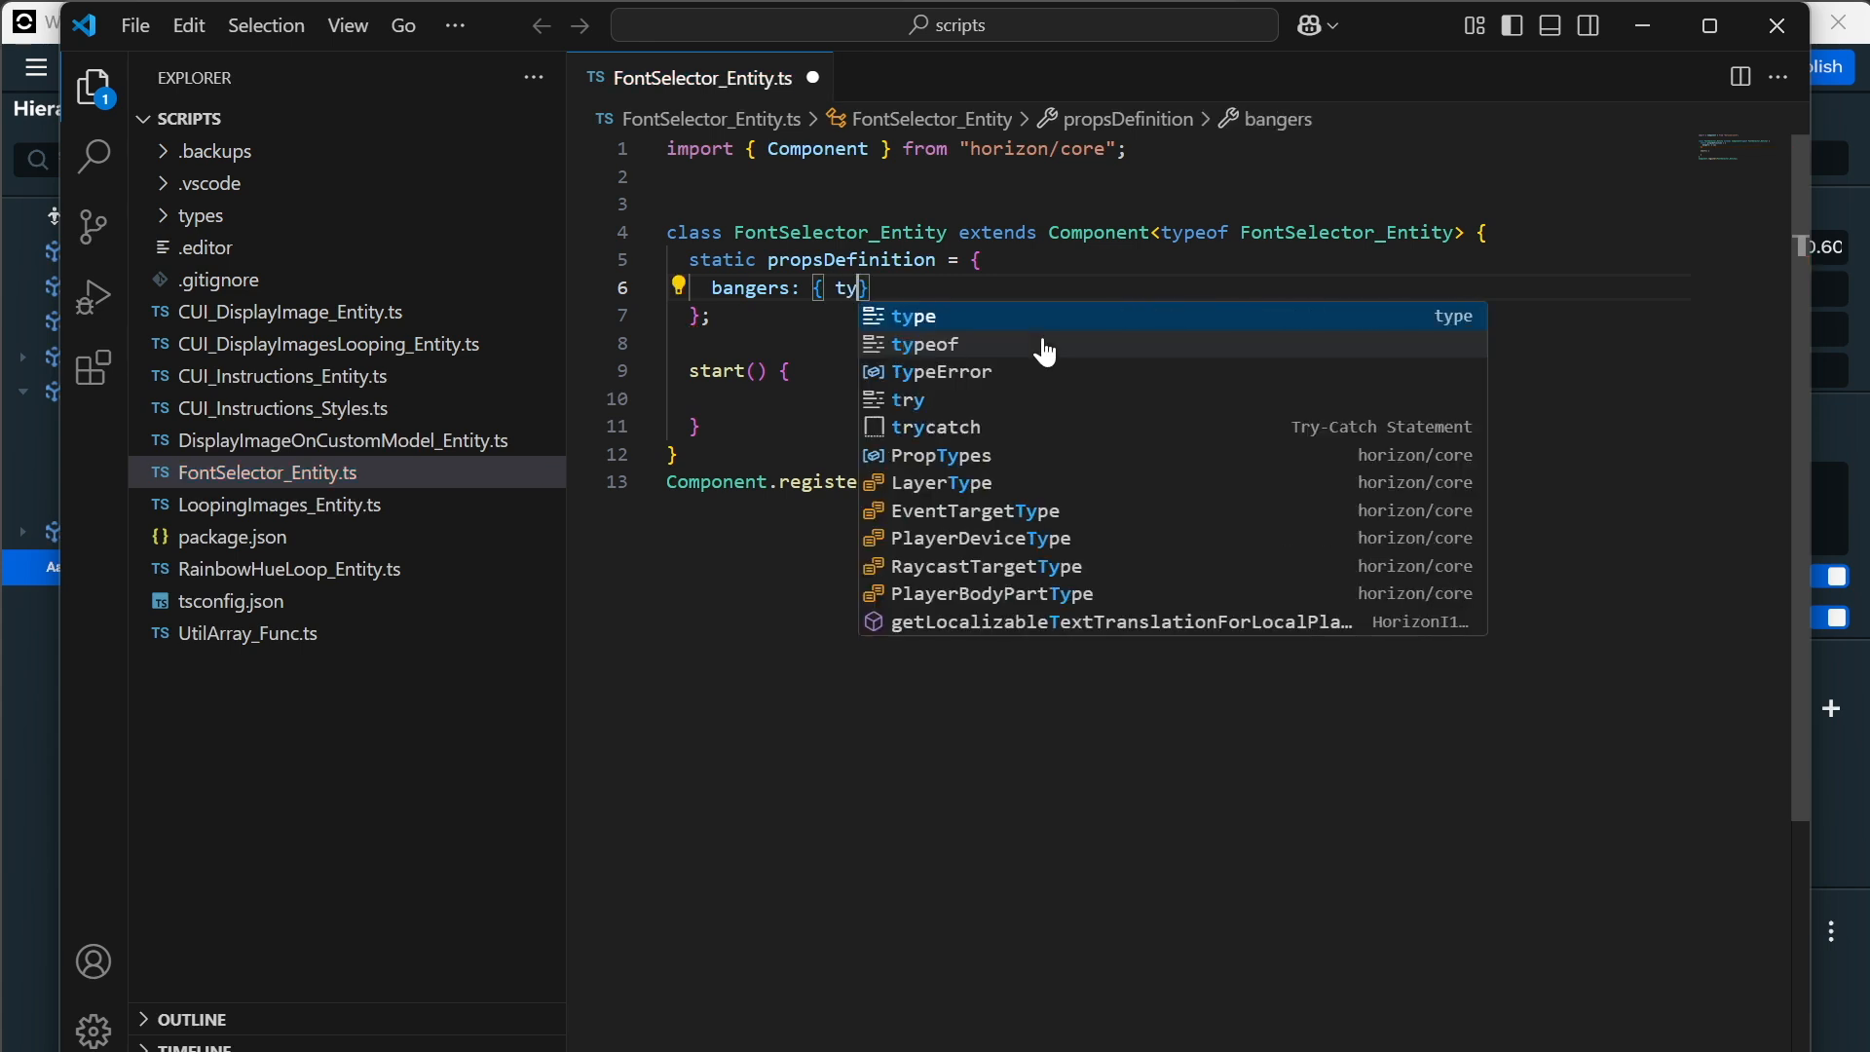
text(: Prop)
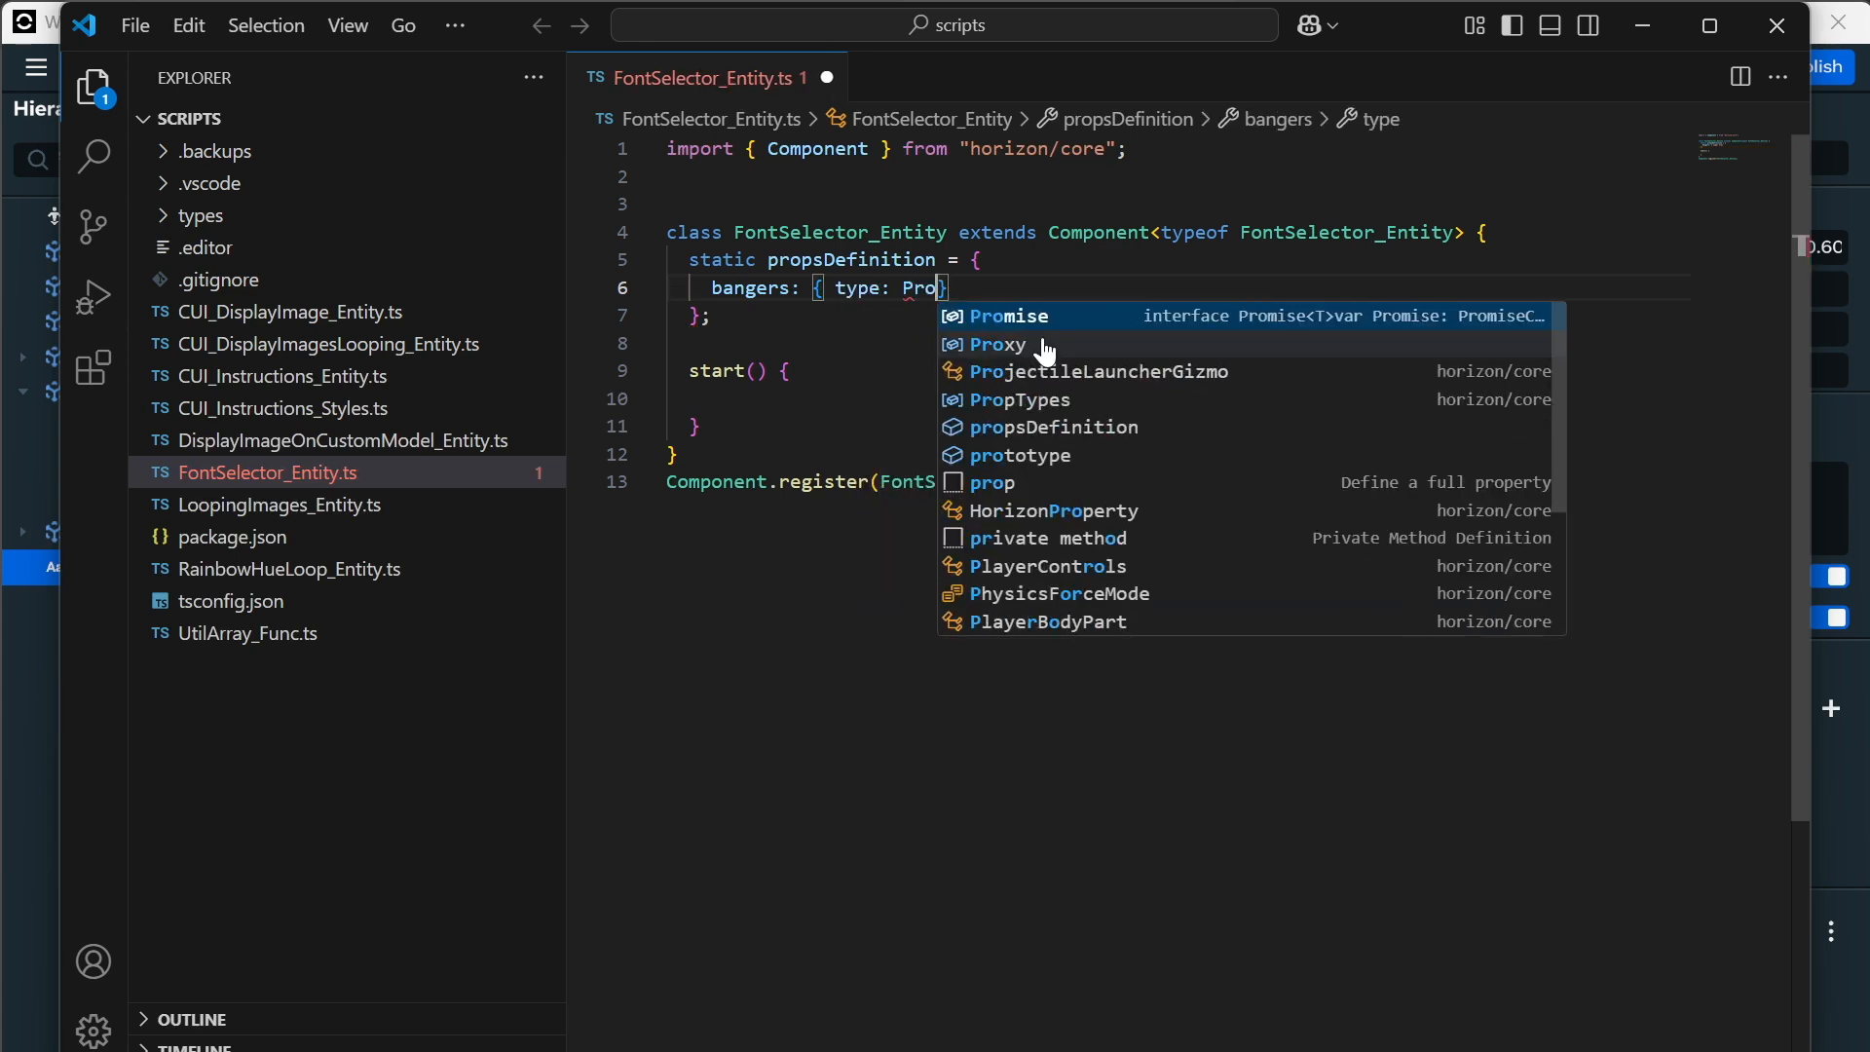
key(Tab)
text(.B)
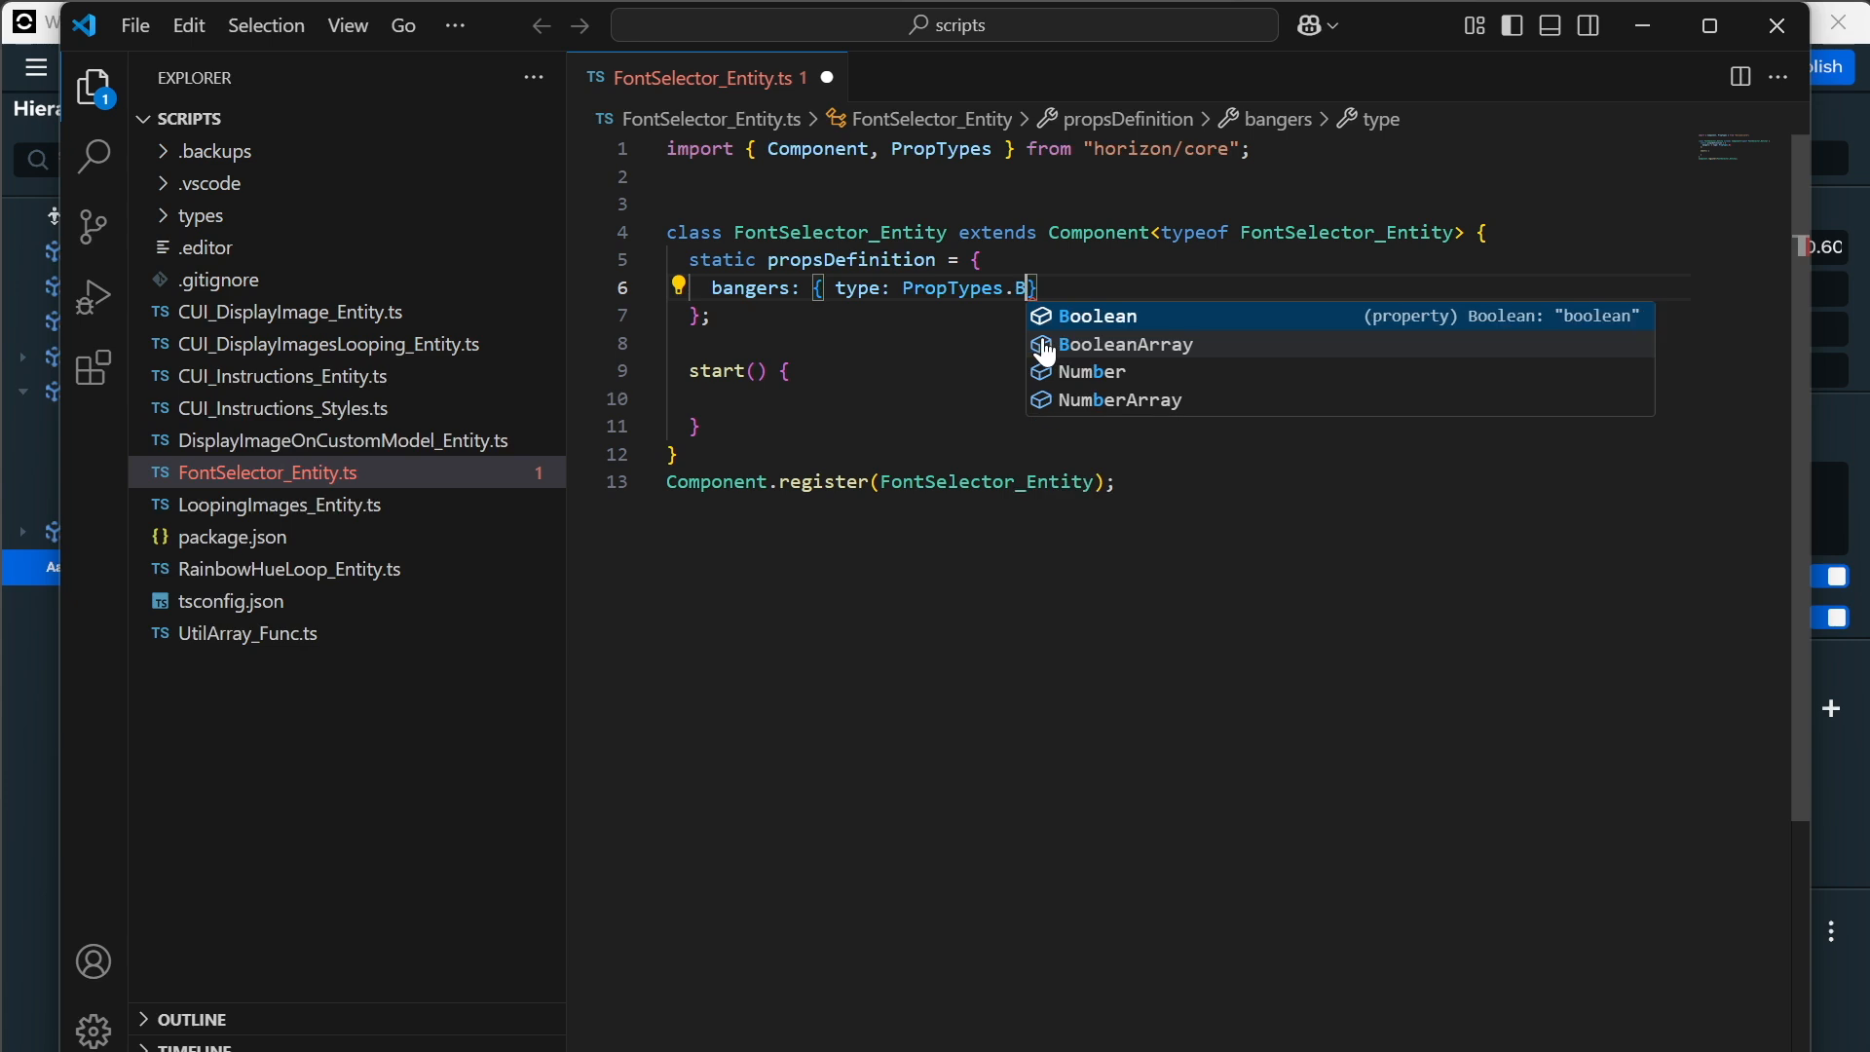
key(Tab)
text(, def)
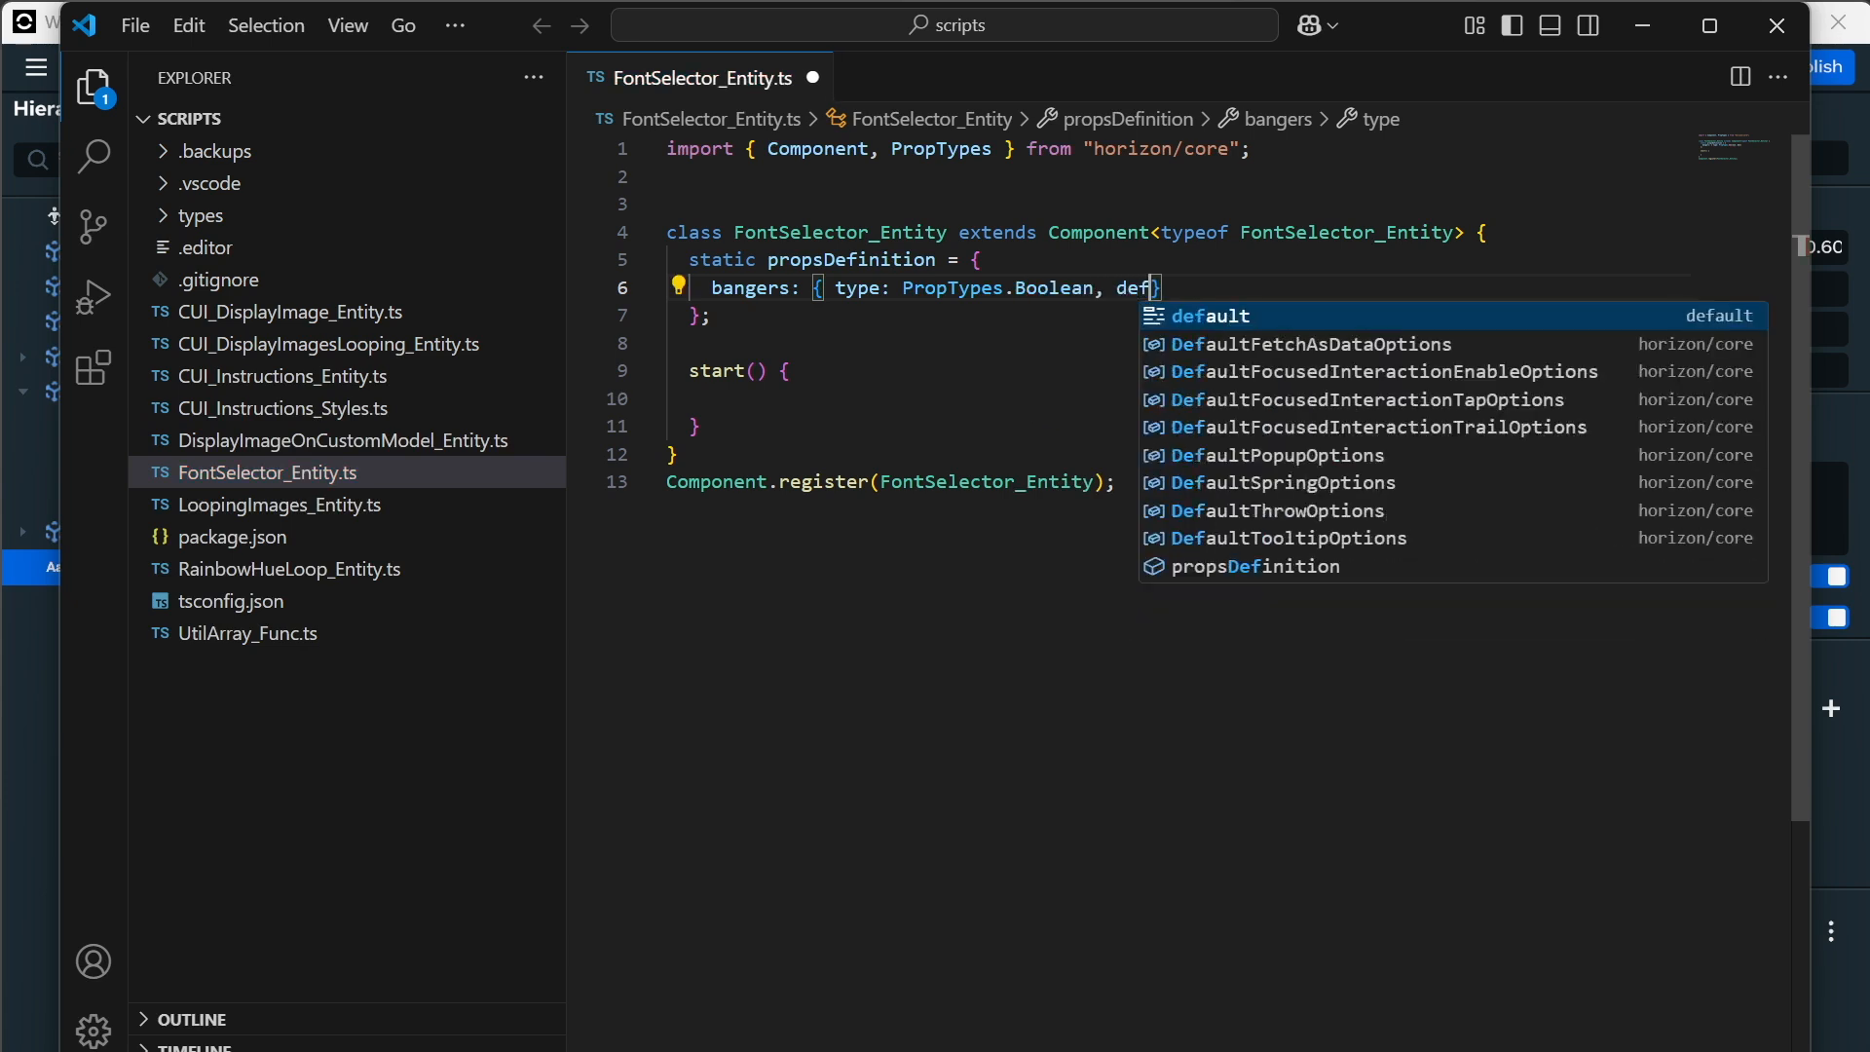
key(Tab)
text(: false)
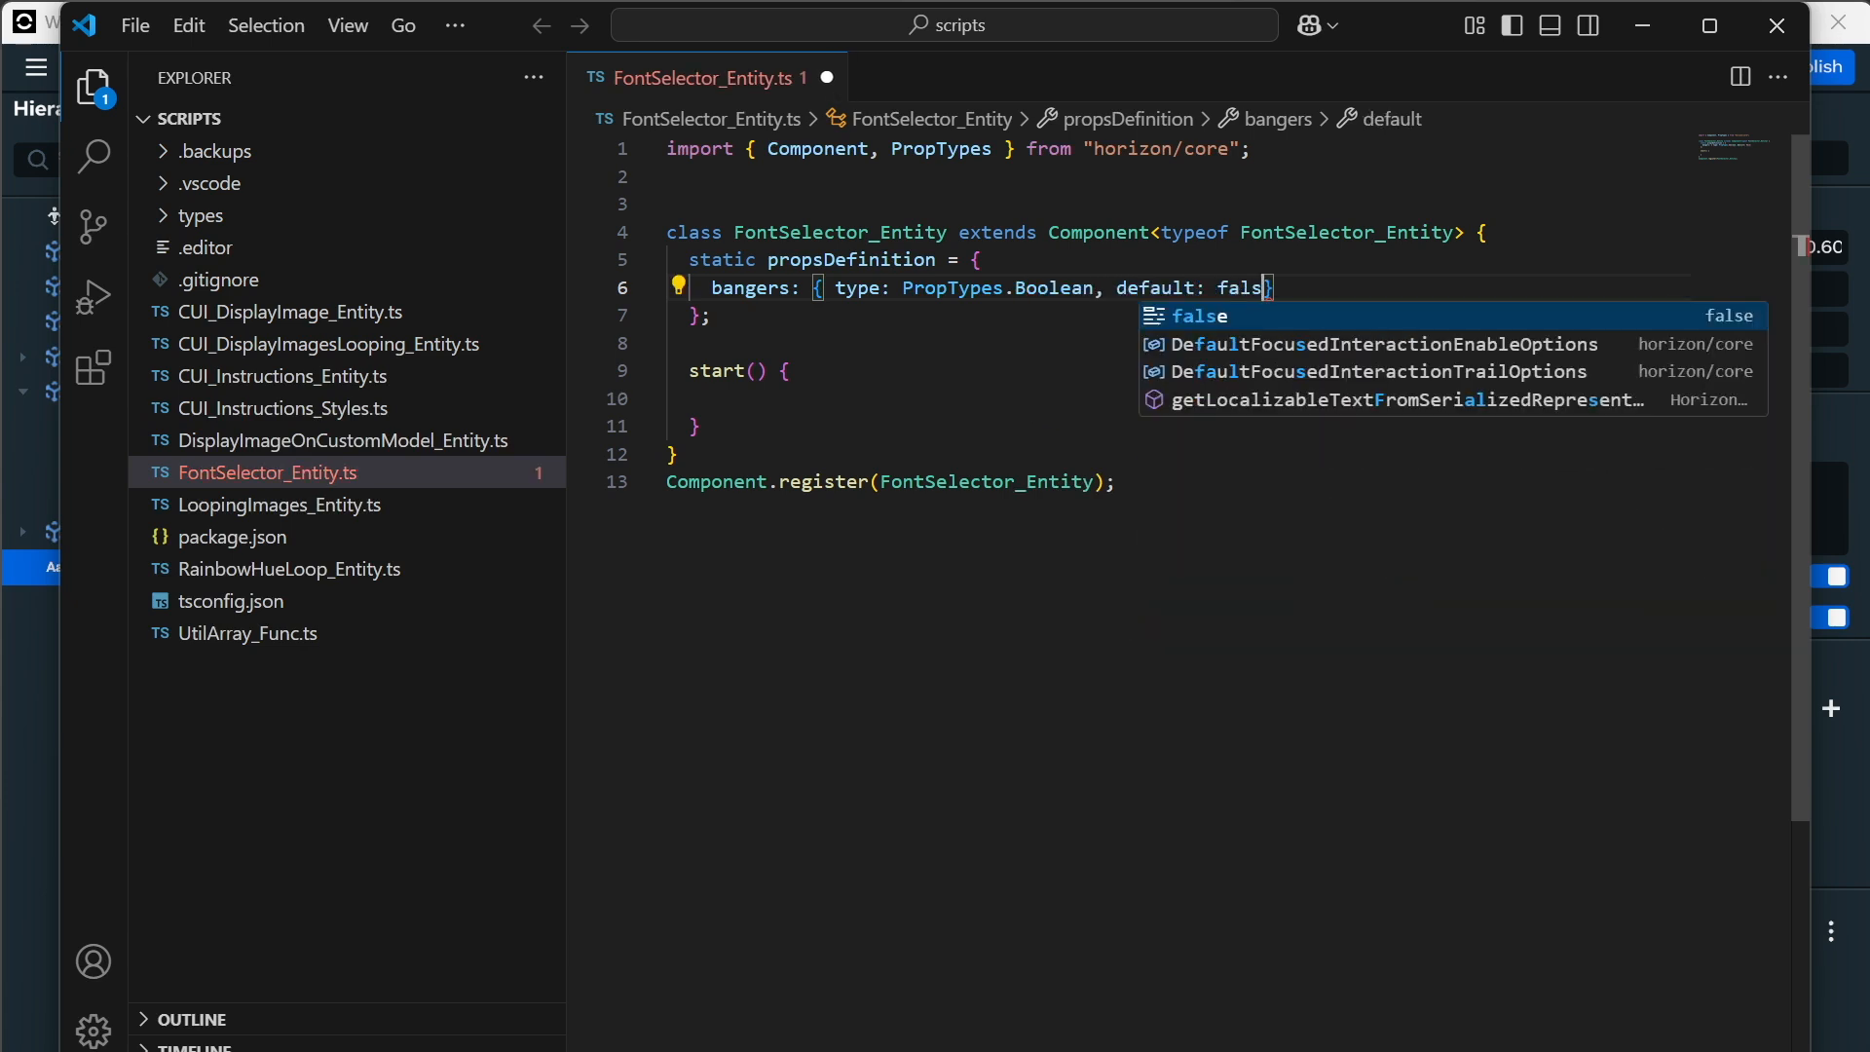
text( })
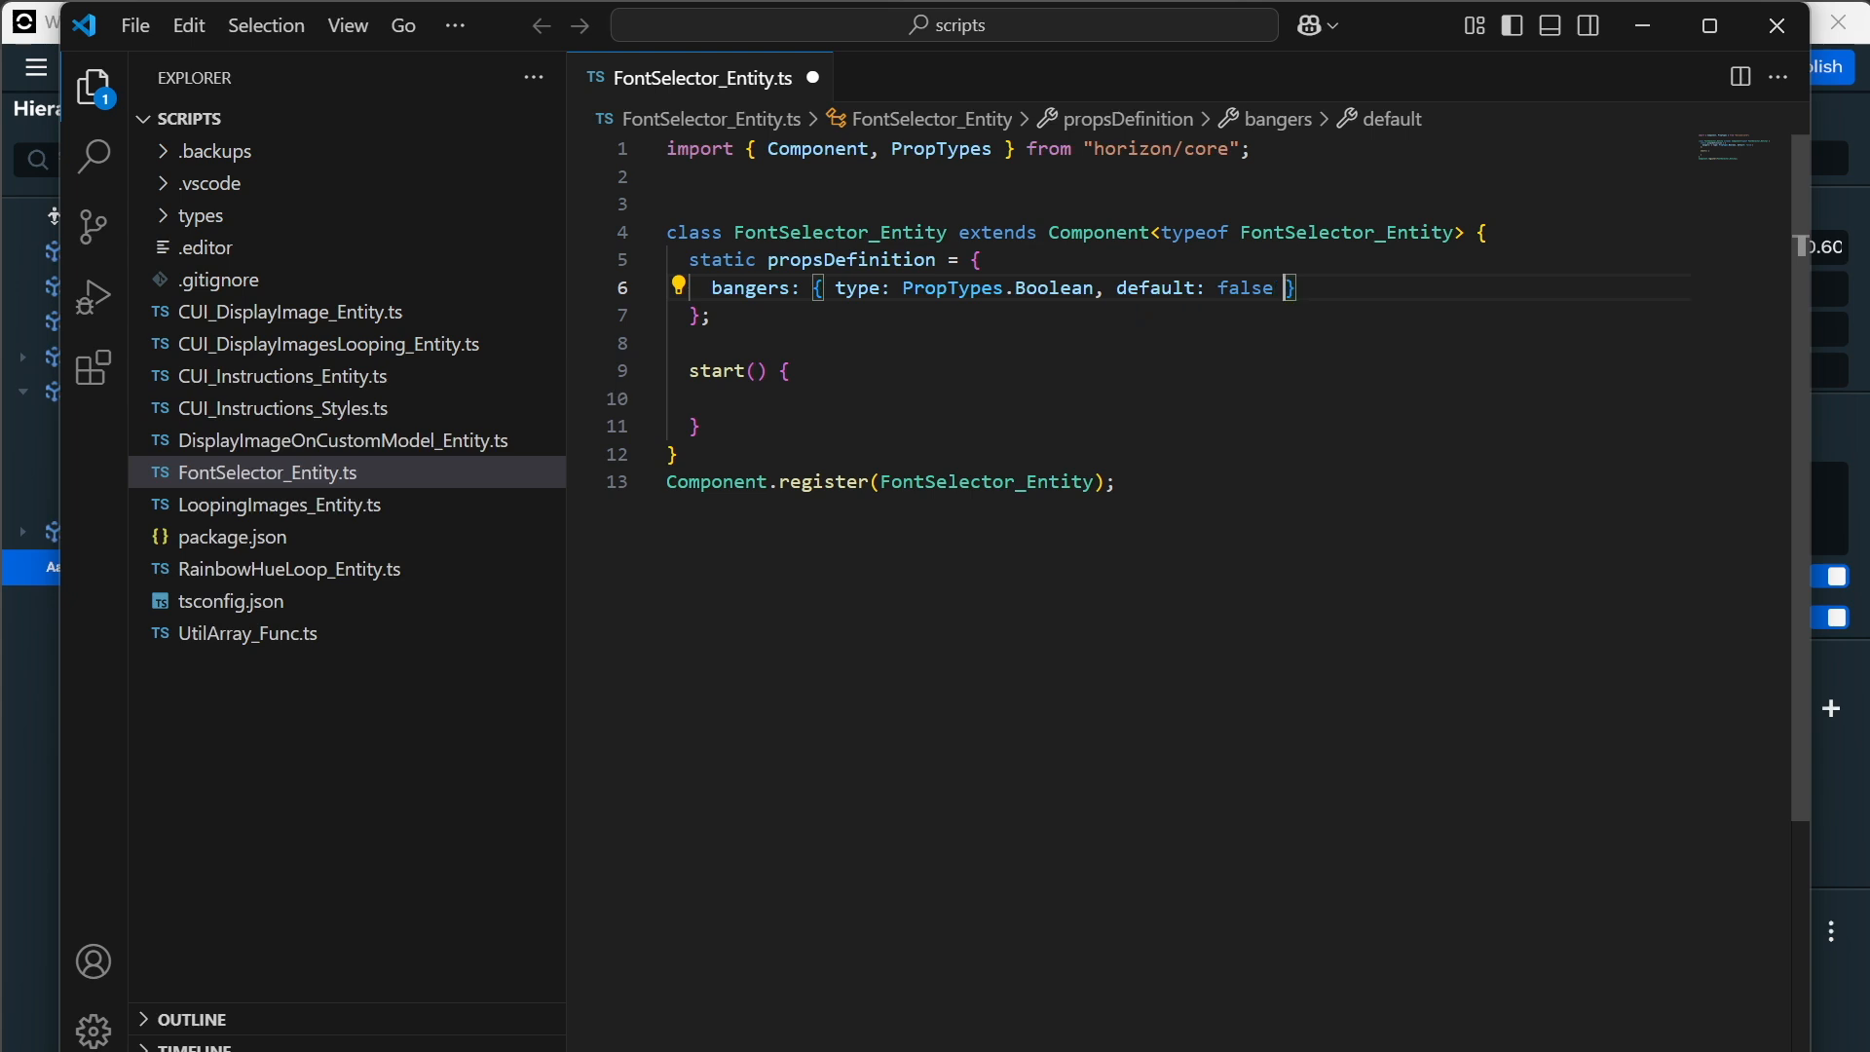
text(,)
Duplicate the bangers property line four times and rename the first copy anton.
key(shift+alt+Down)
key(shift+alt+Down)
key(shift+alt+Down)
key(shift+alt+Down)
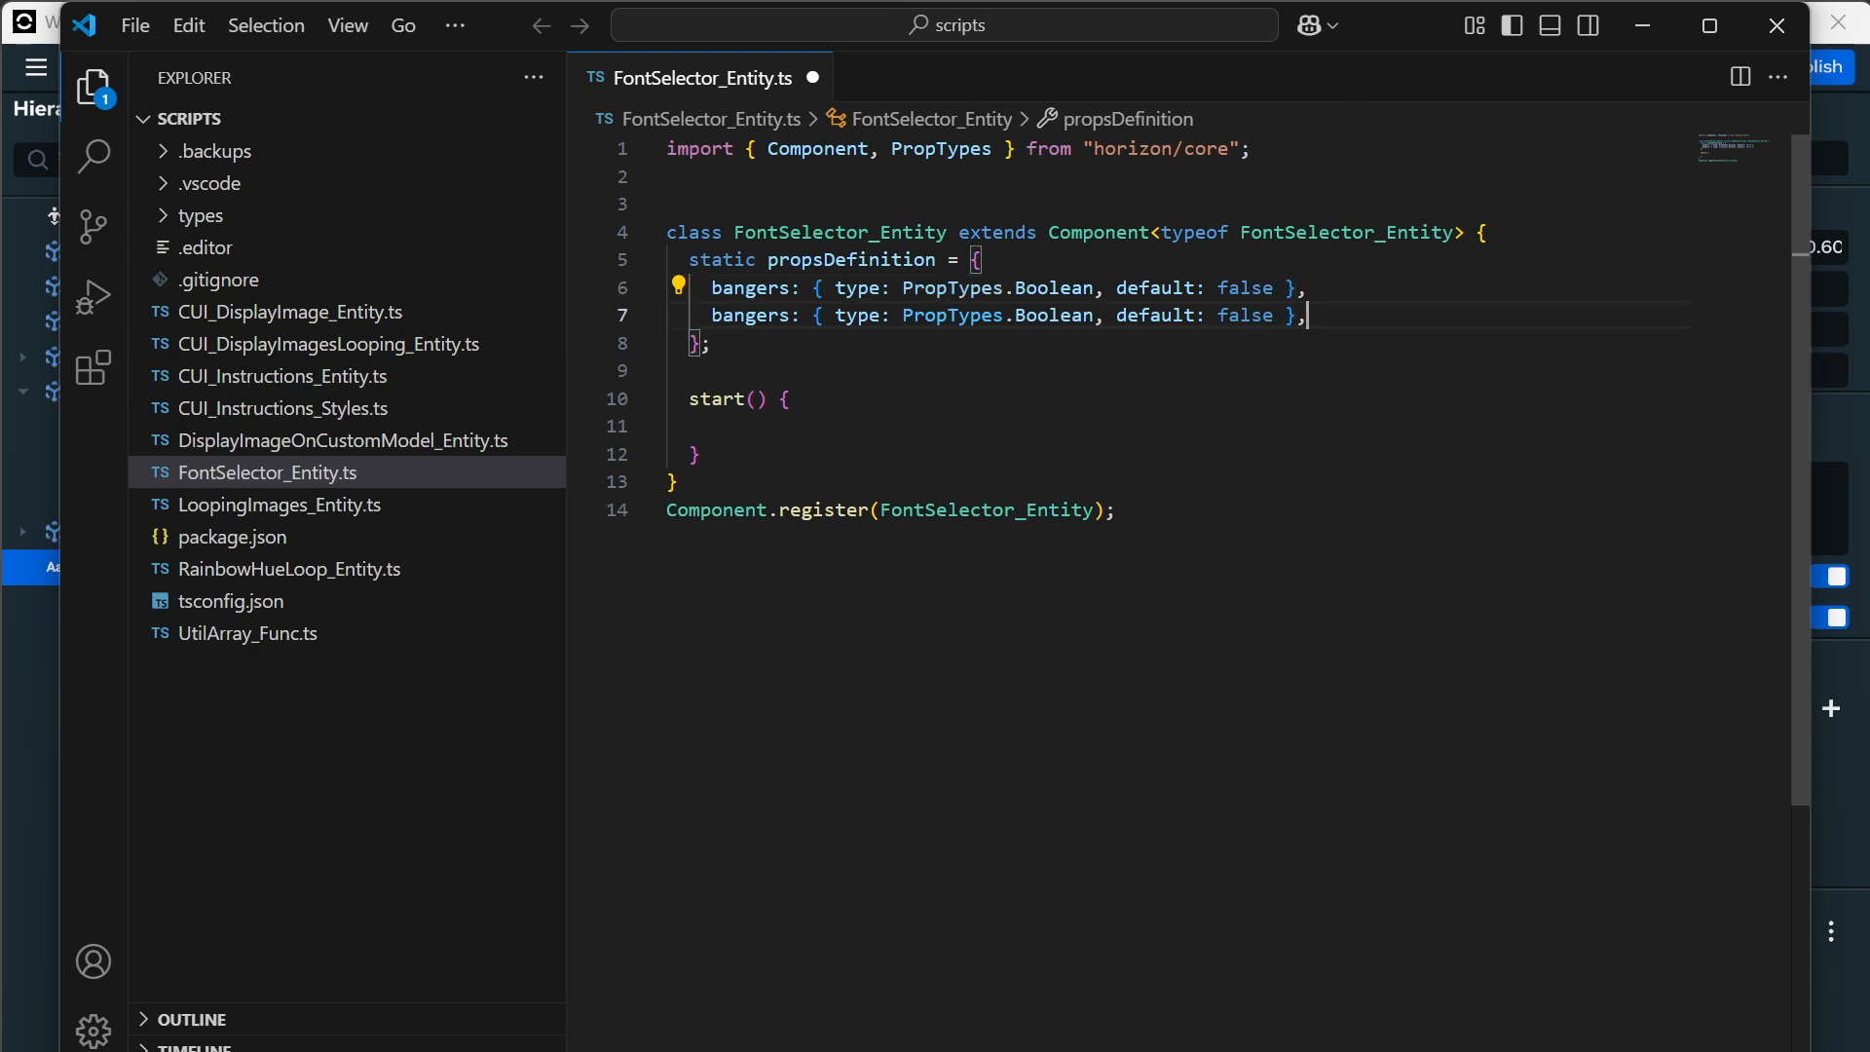
double_click(755, 315)
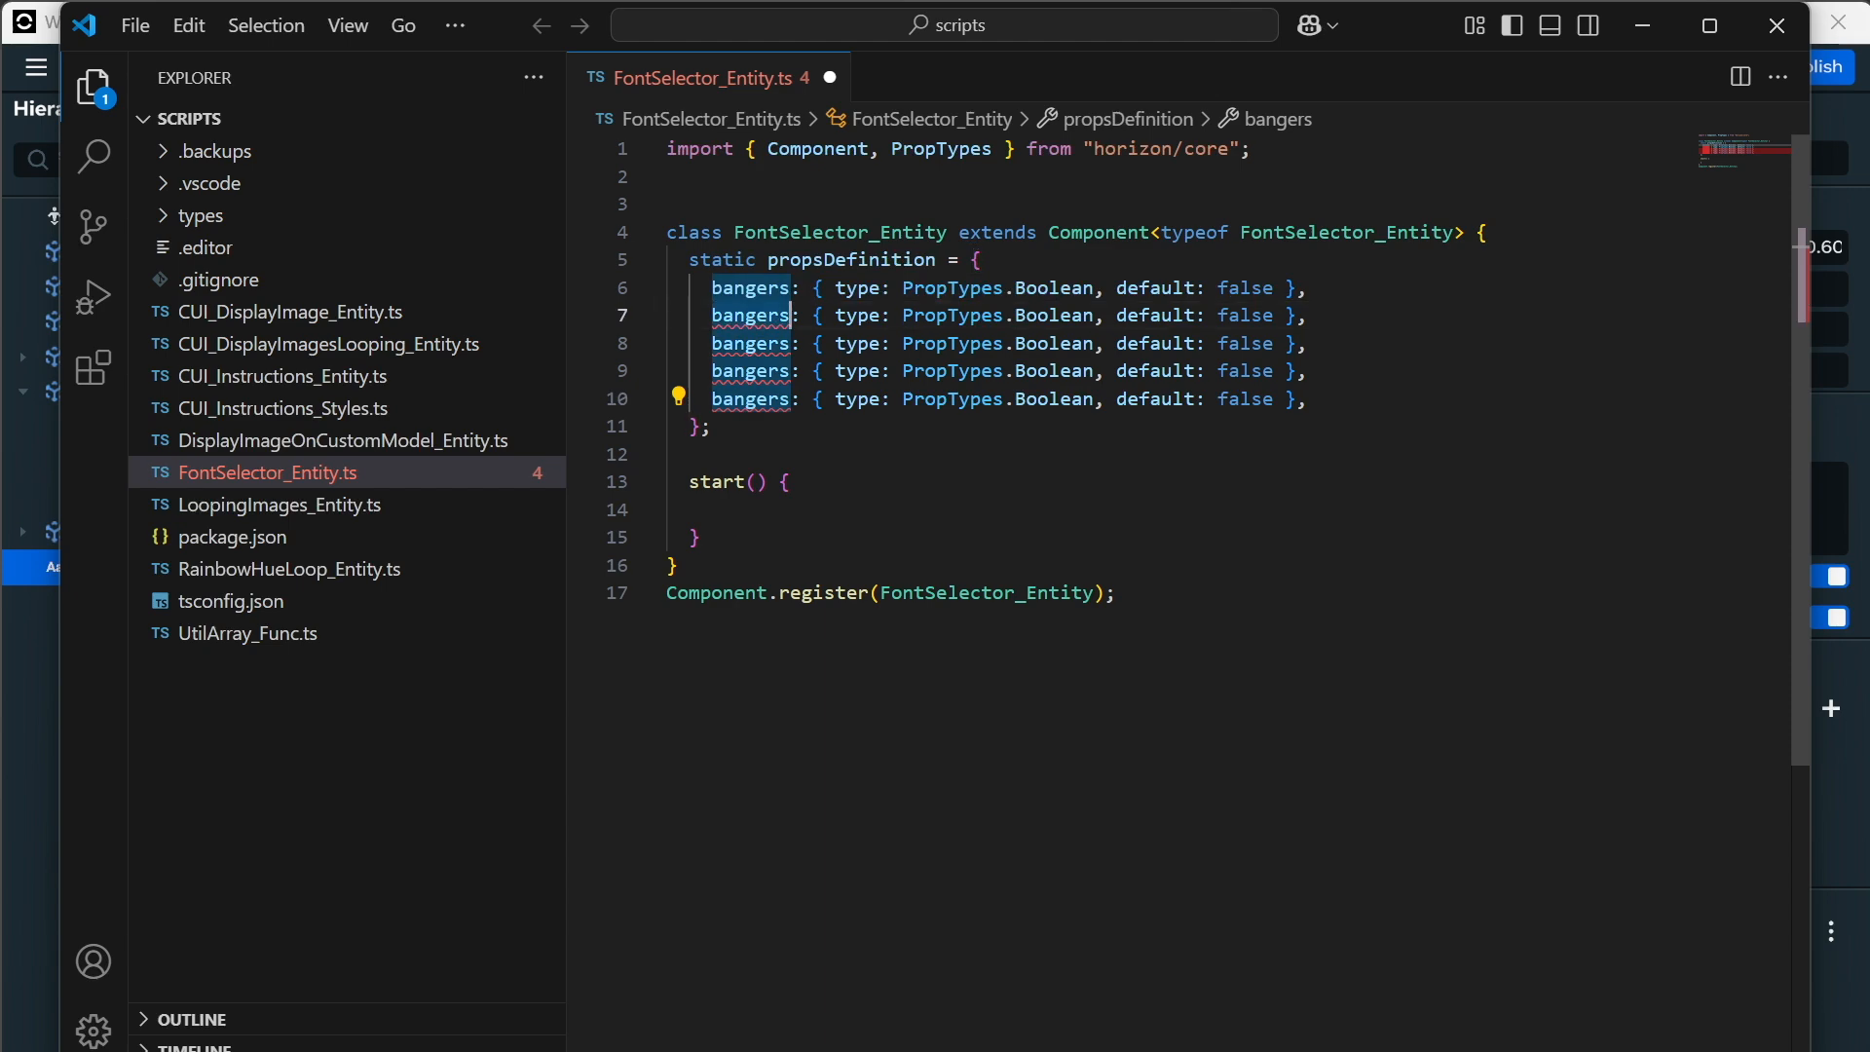
text(anton)
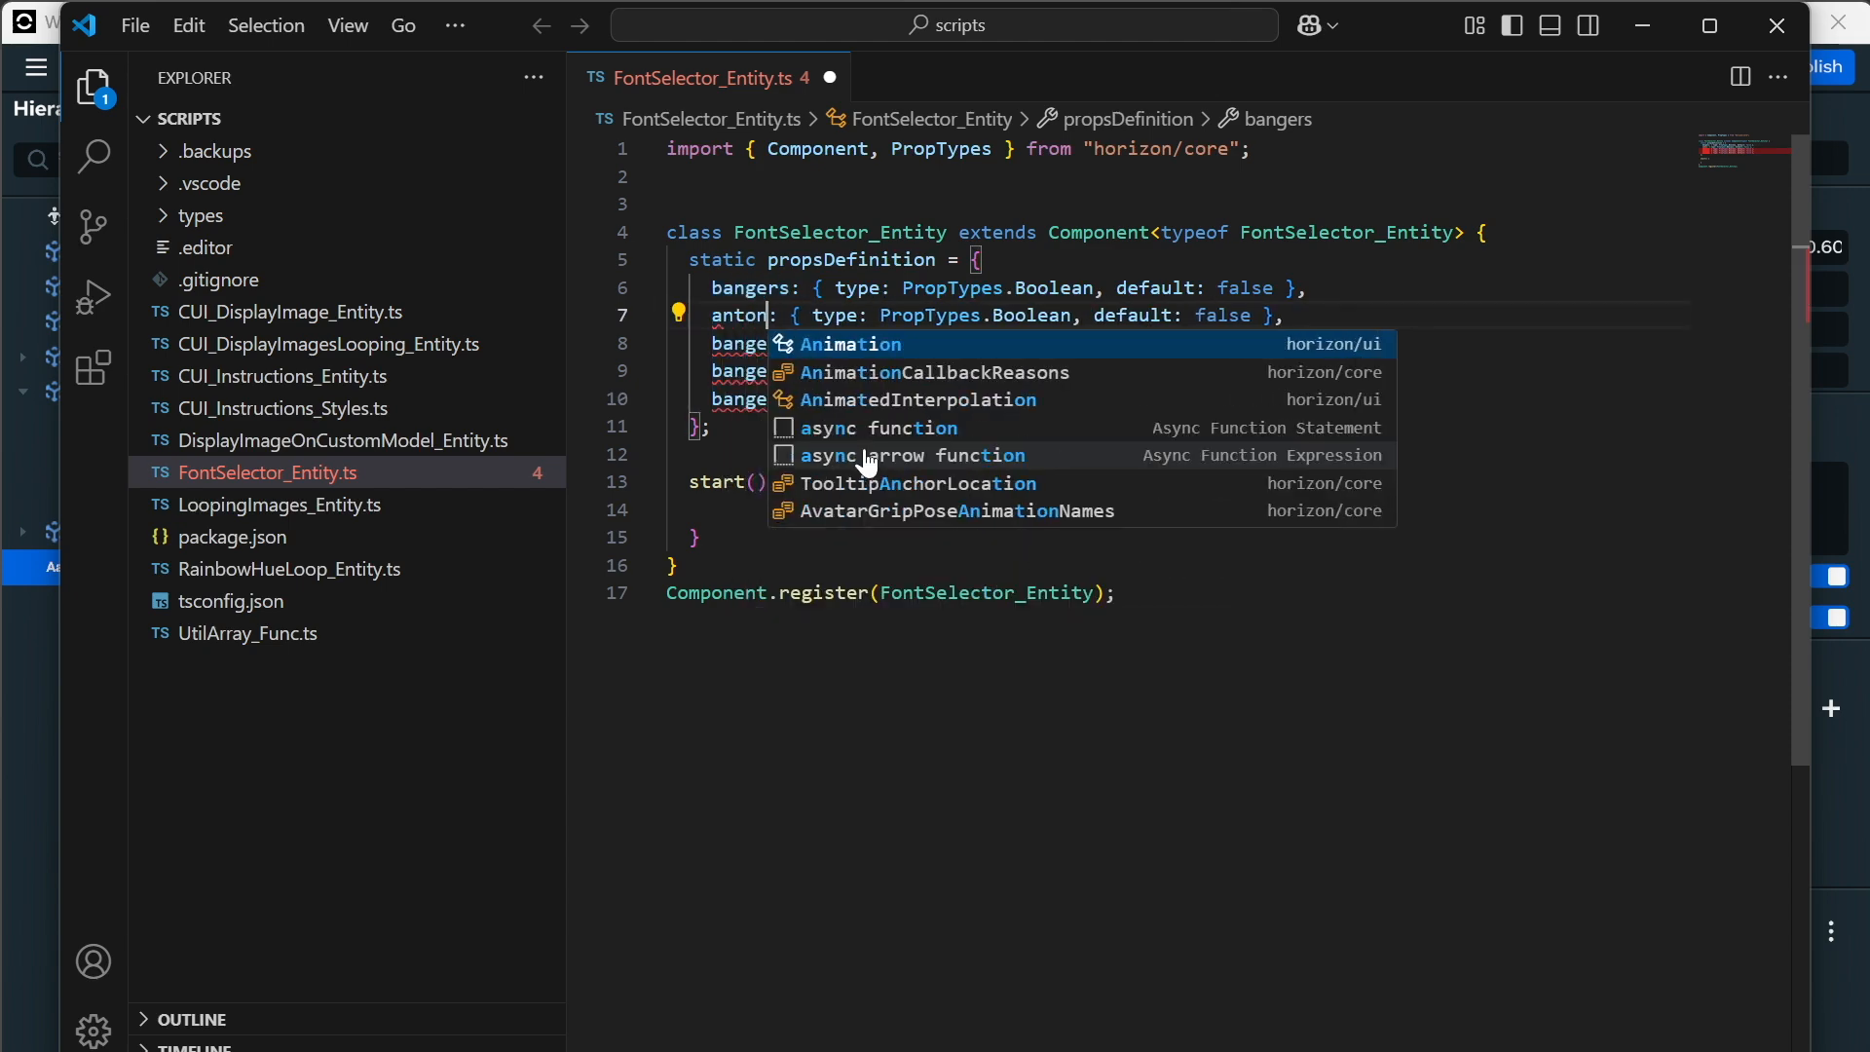
double_click(745, 344)
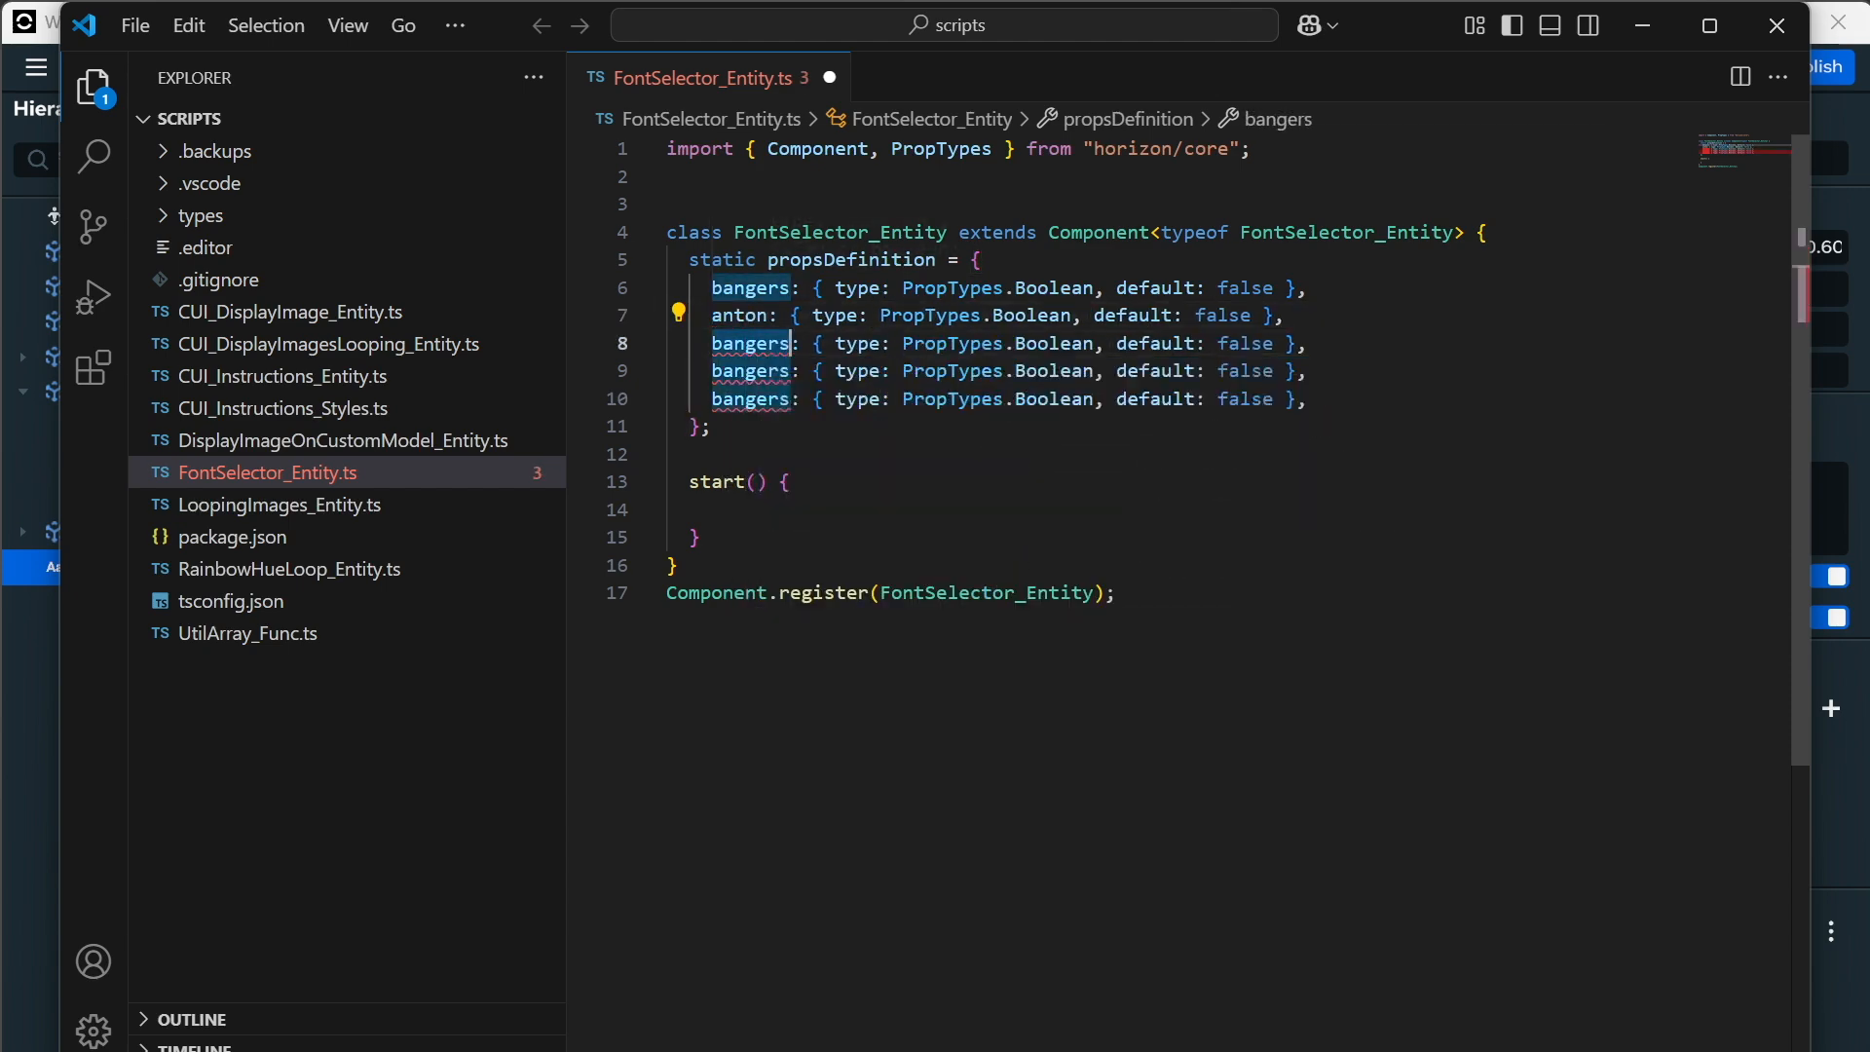
Switch to the browser and open Meta Horizon's Custom UI API Introduction documentation page in a new tab.
mouse_move(633, 1051)
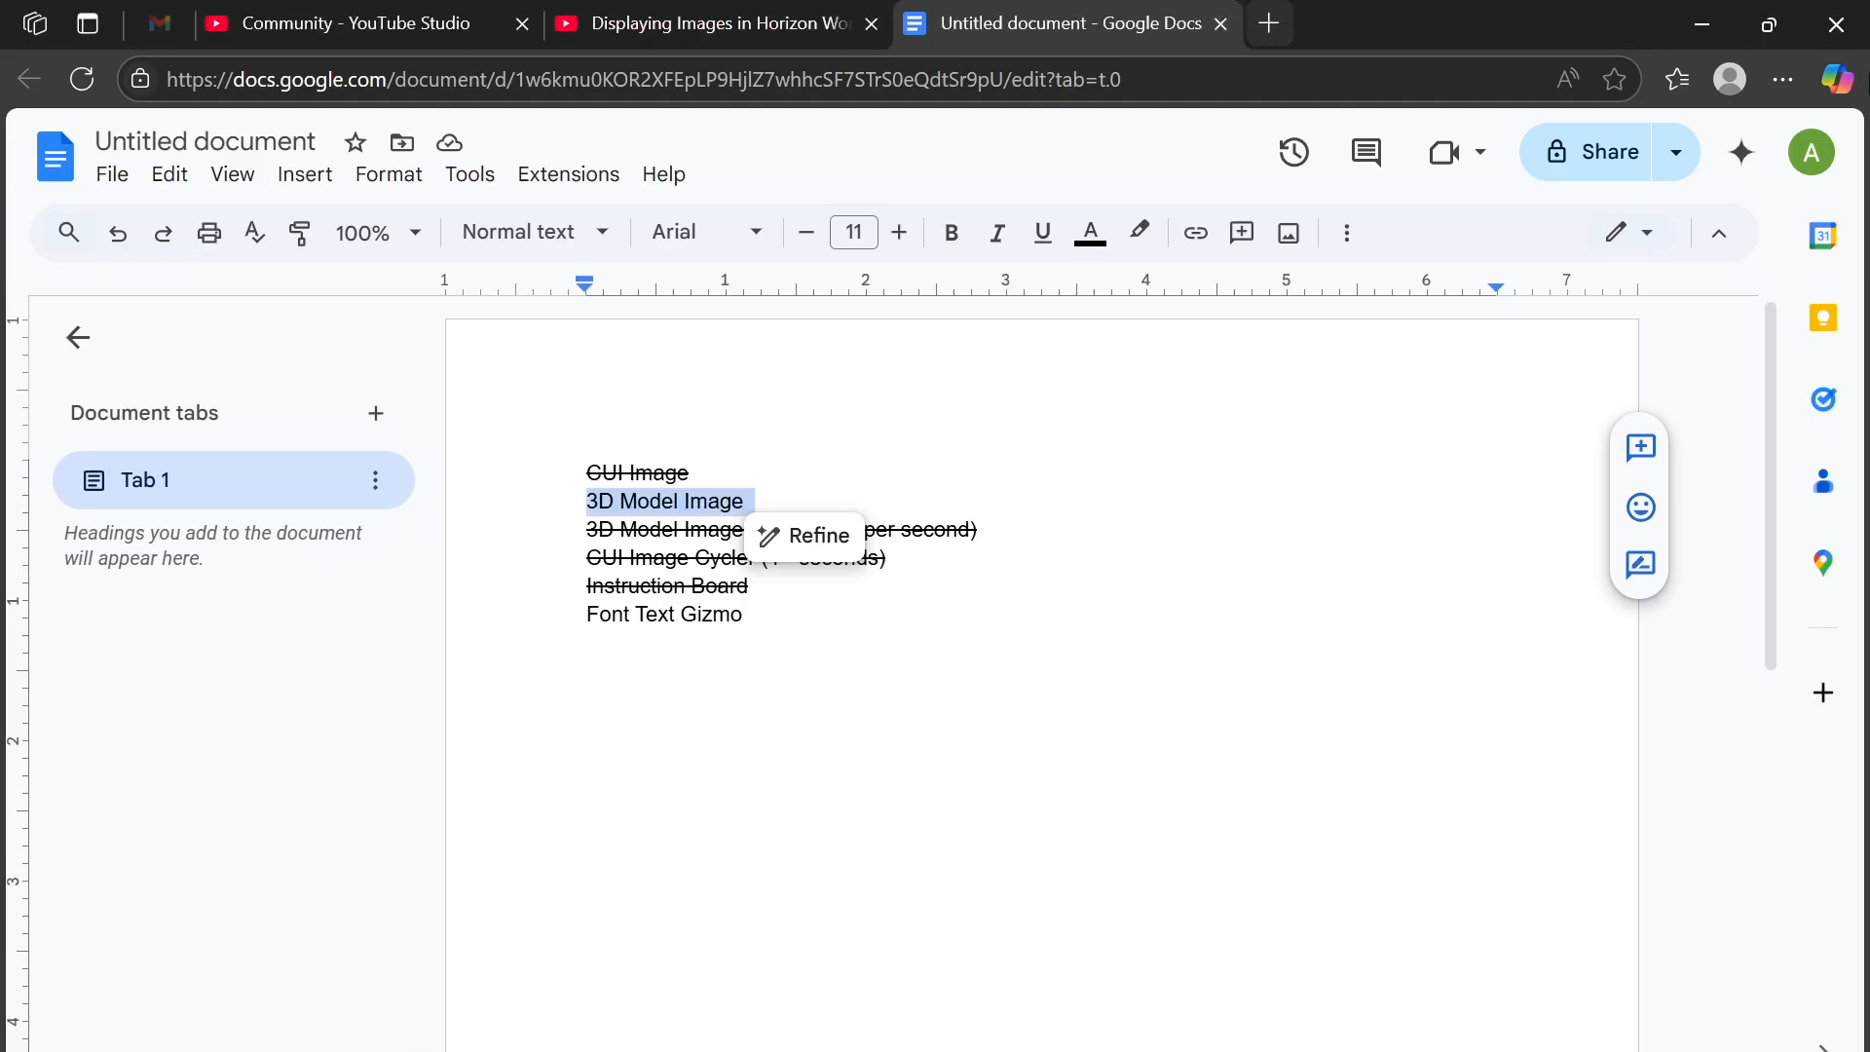
click(1272, 23)
text(lw)
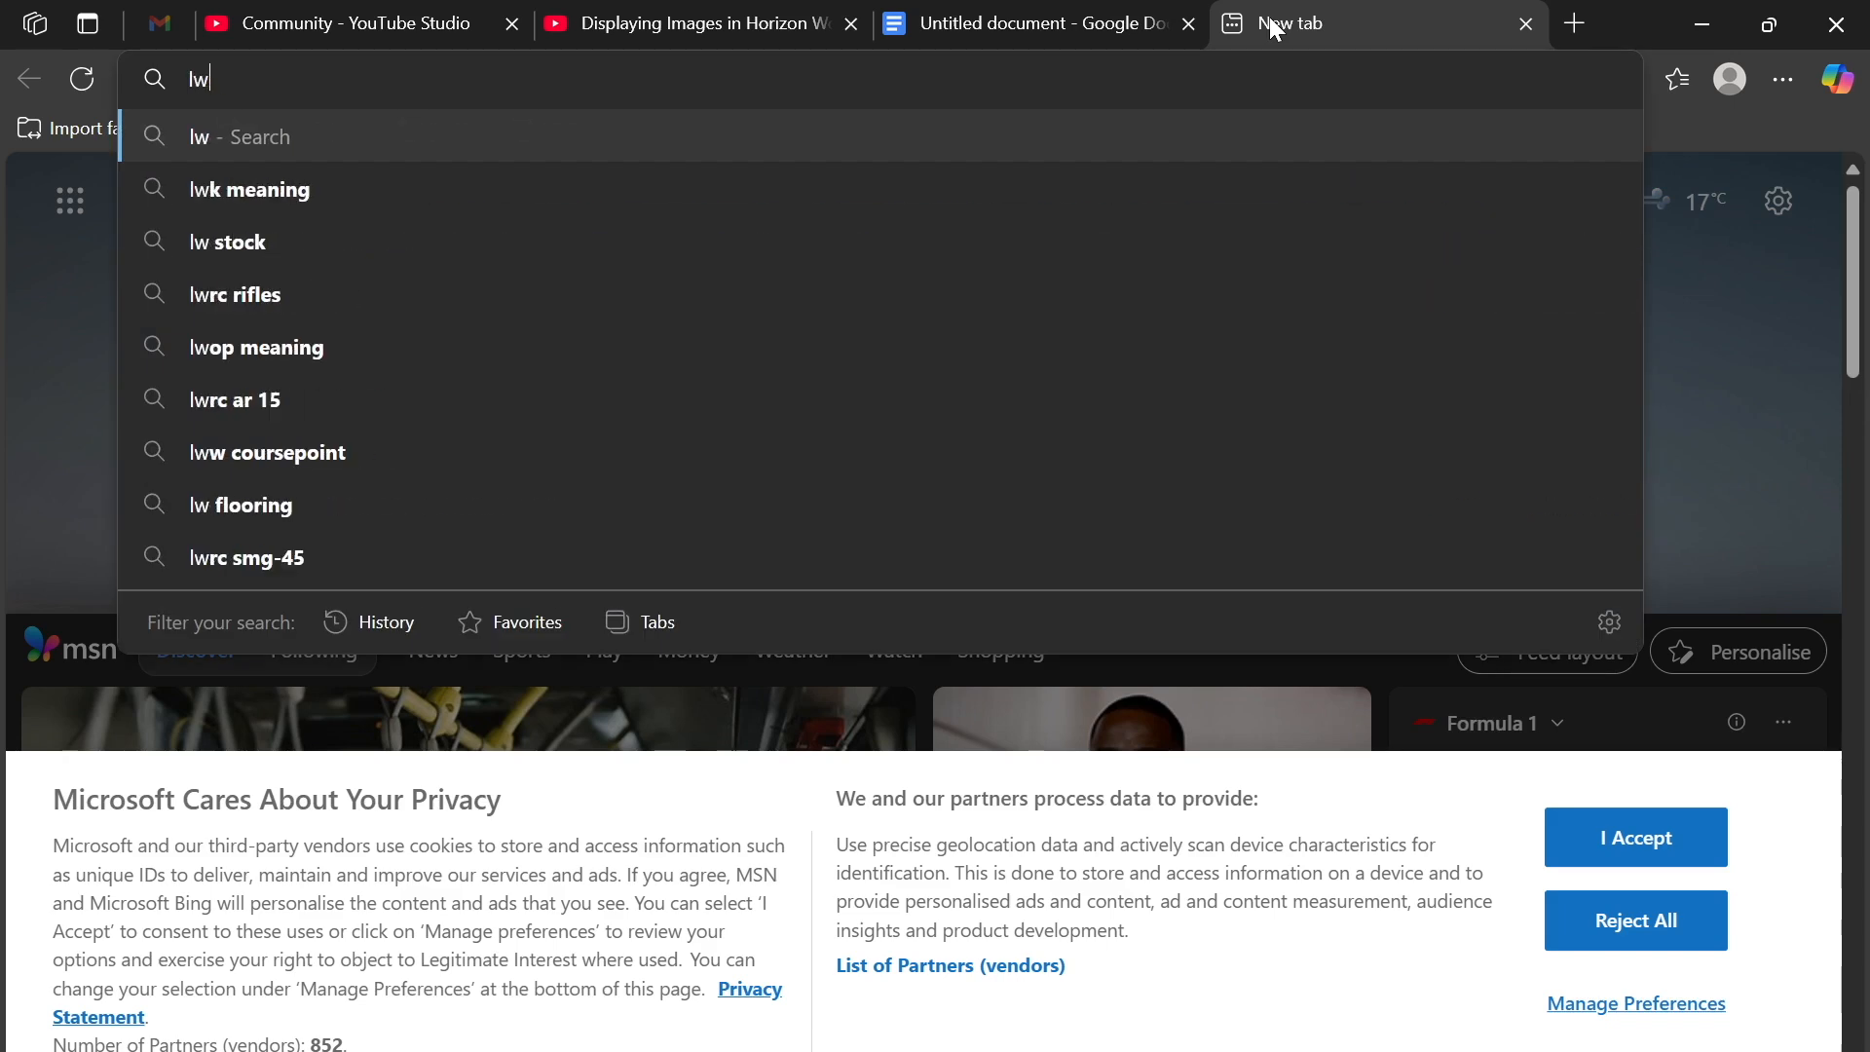
key(BackSpace)
text(earn)
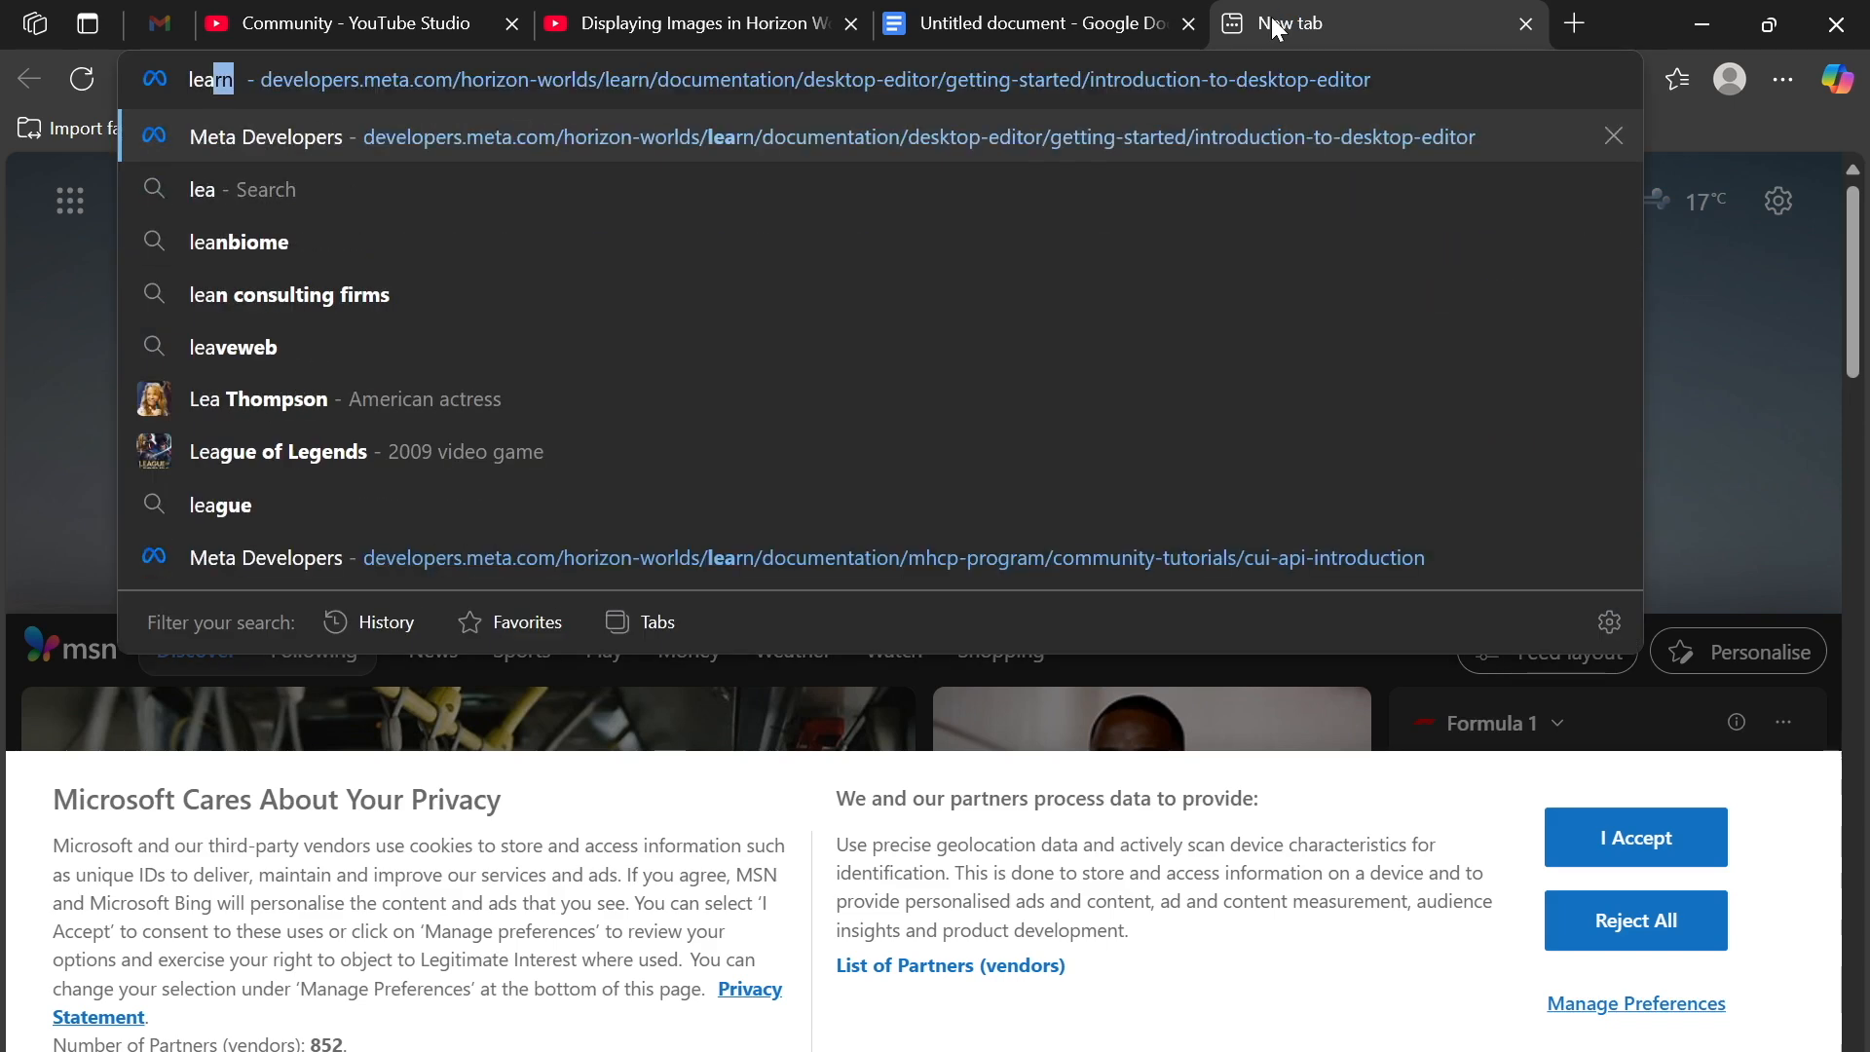
key(Down)
key(Down)
key(Down)
key(Down)
key(Down)
key(Down)
key(Down)
key(Down)
key(Down)
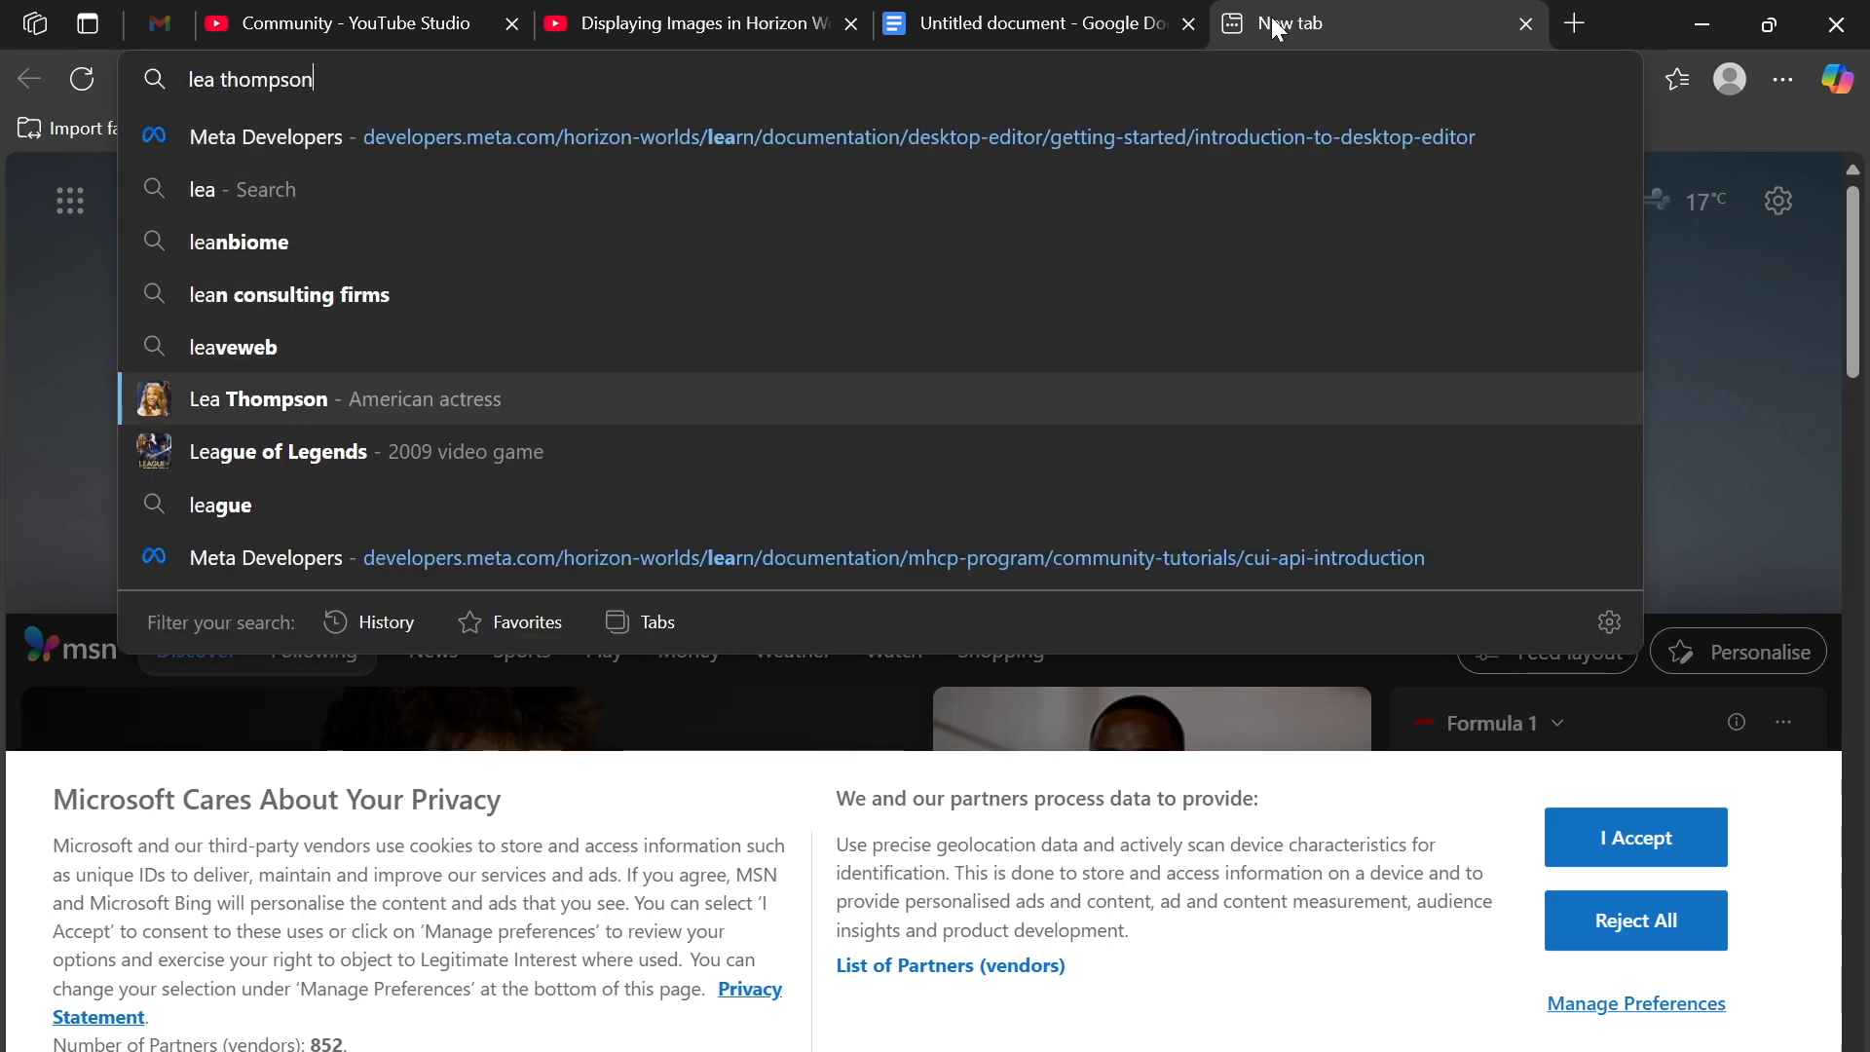
key(Up)
key(Return)
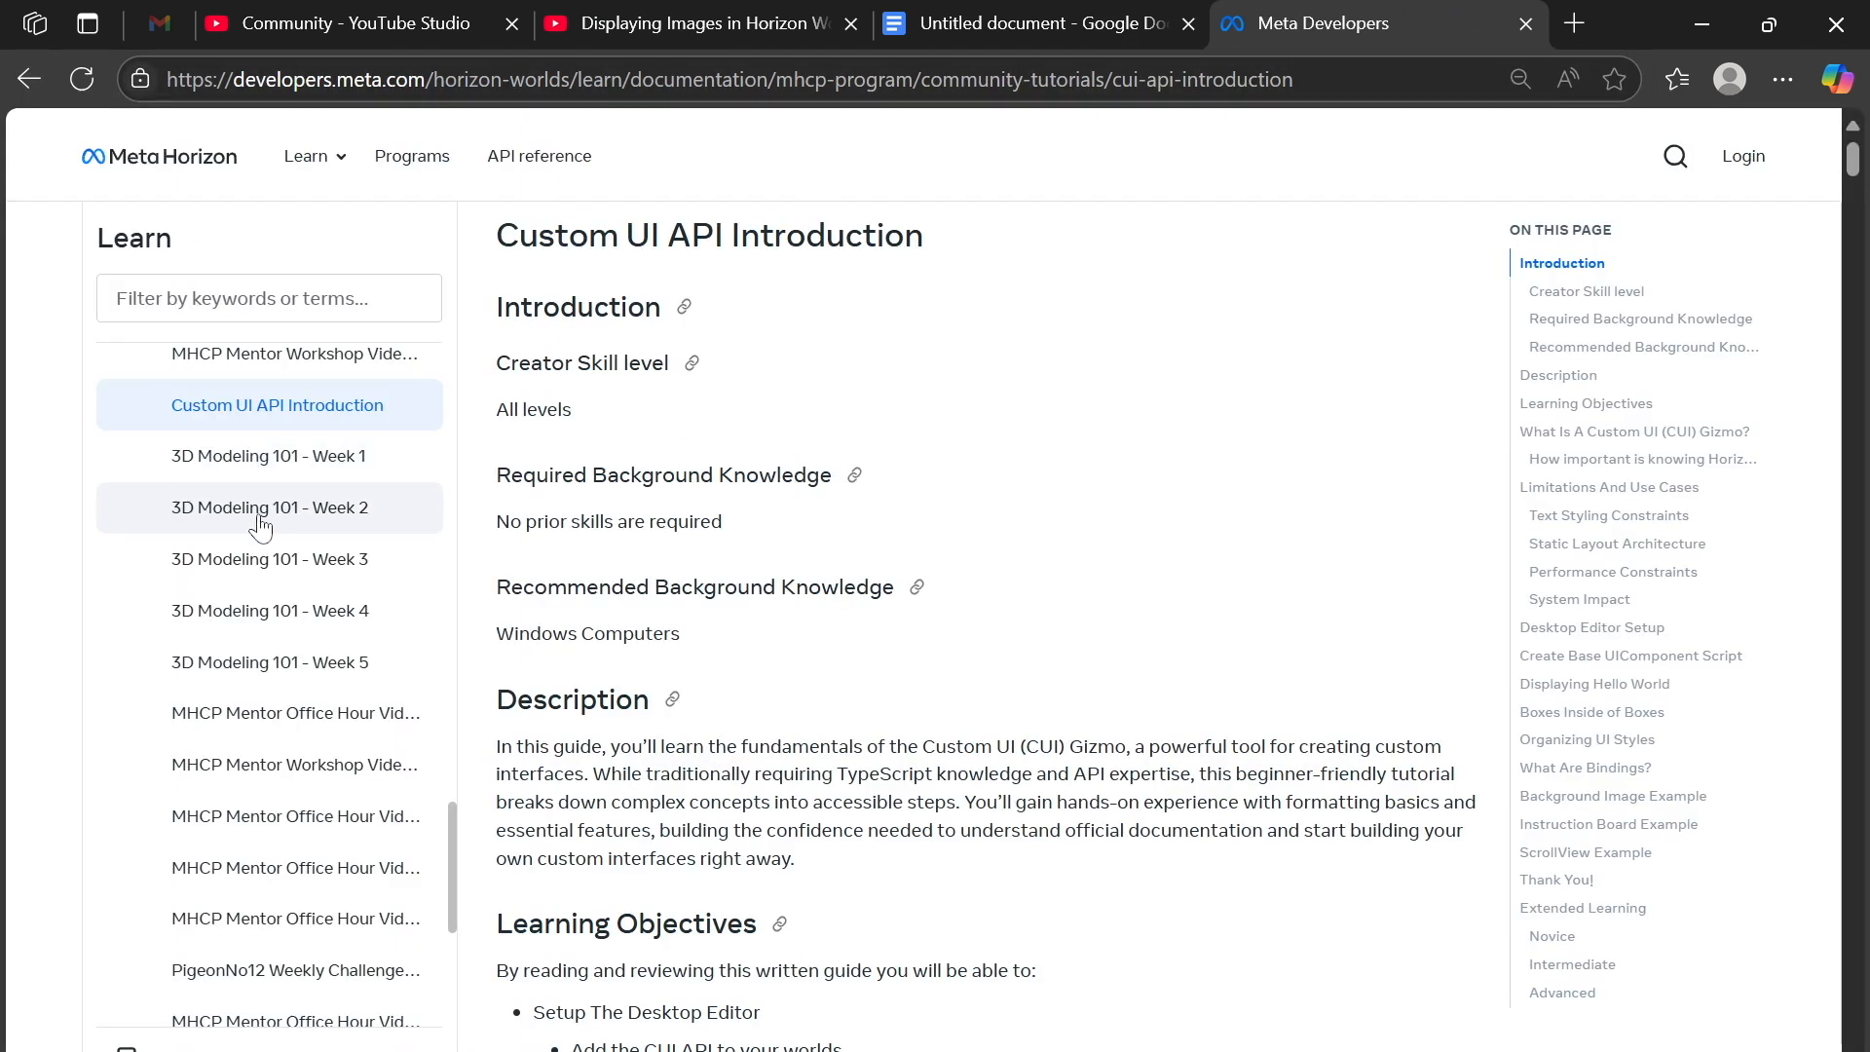
Open the Text Entry and Formatting Tutorial and look up the available font names under Font Options.
scroll(263, 545, down, 3)
scroll(258, 598, up, 9)
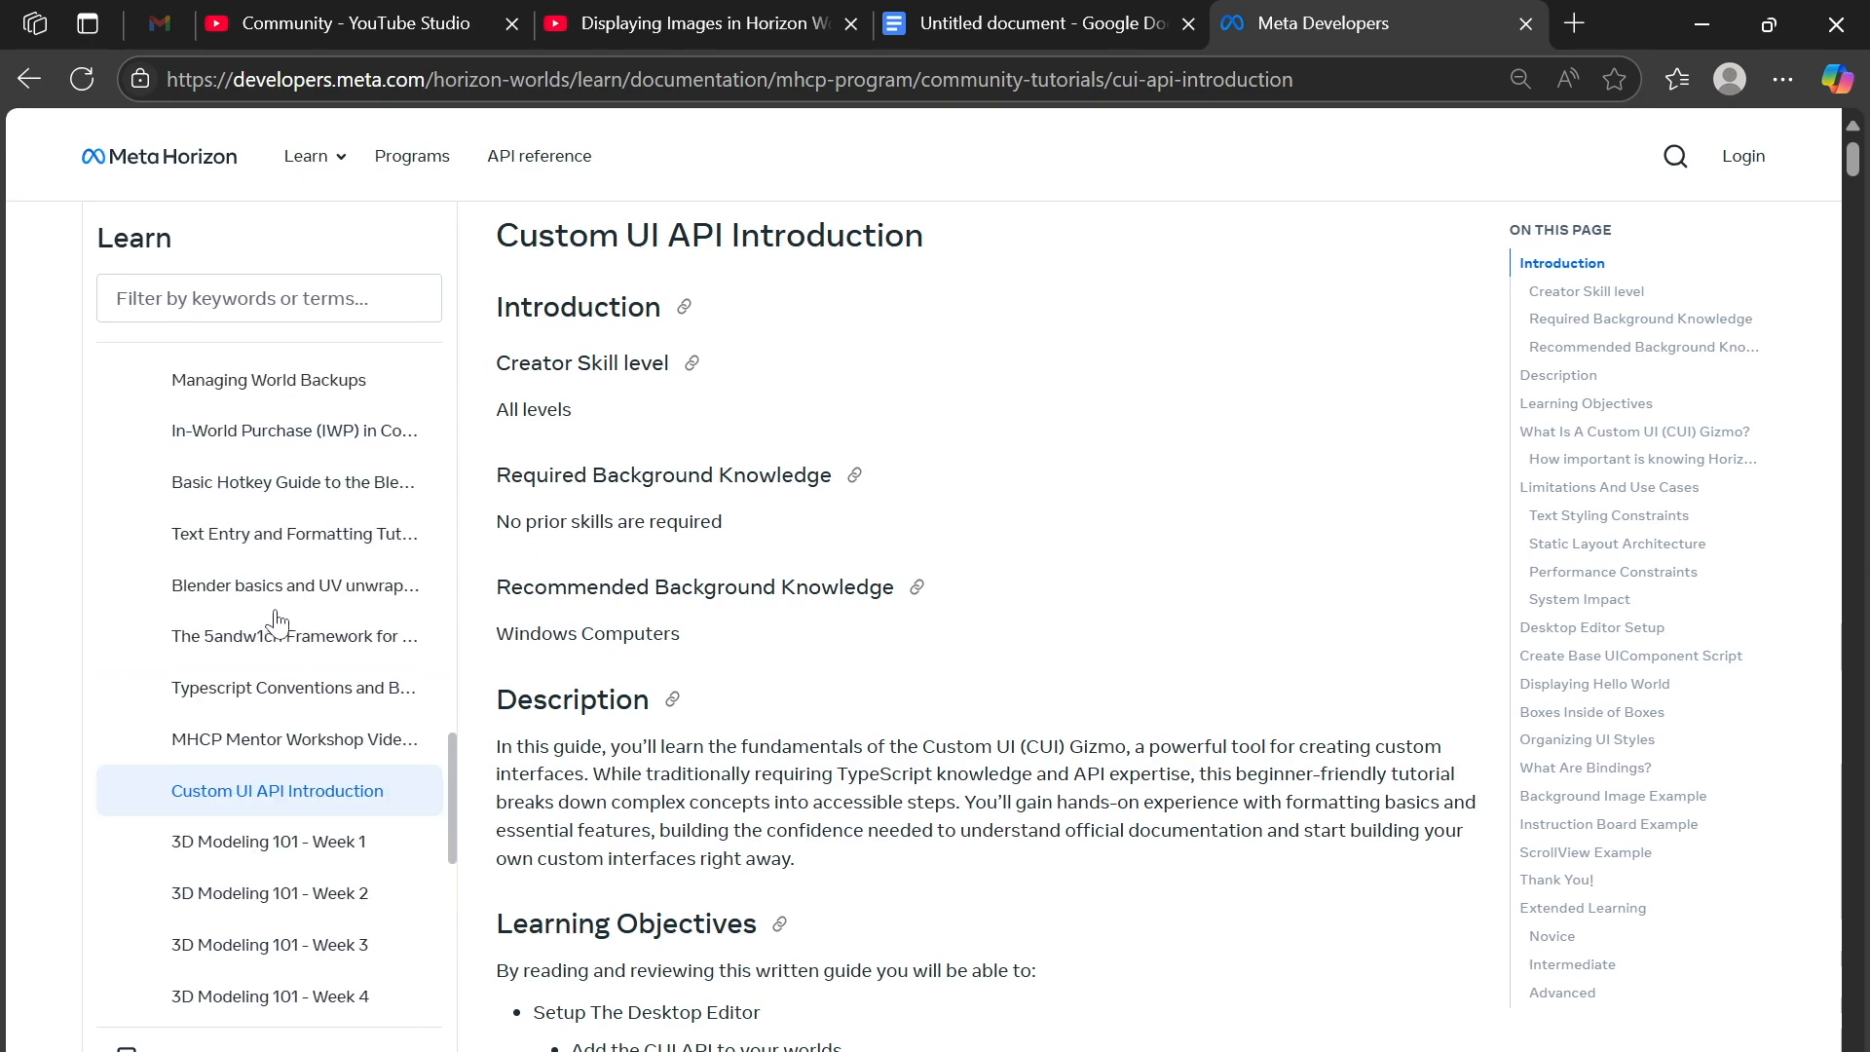
click(290, 546)
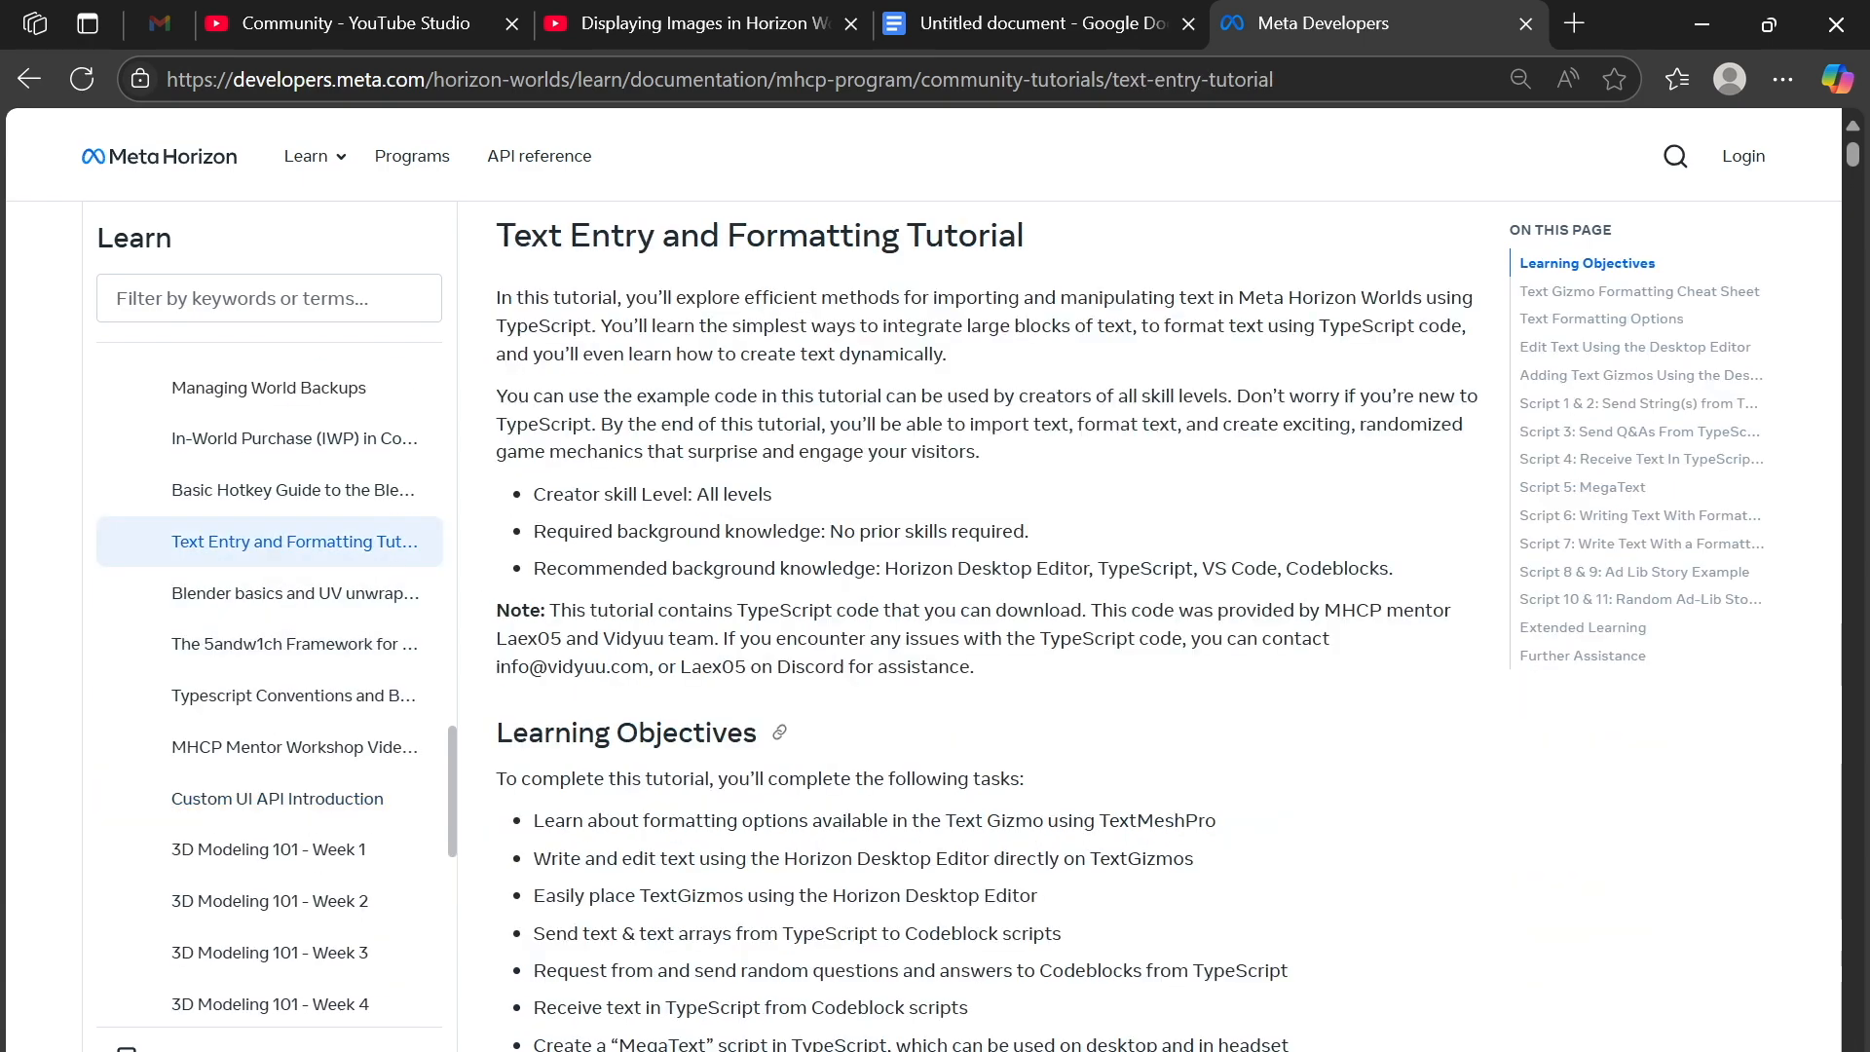
scroll(983, 624, down, 15)
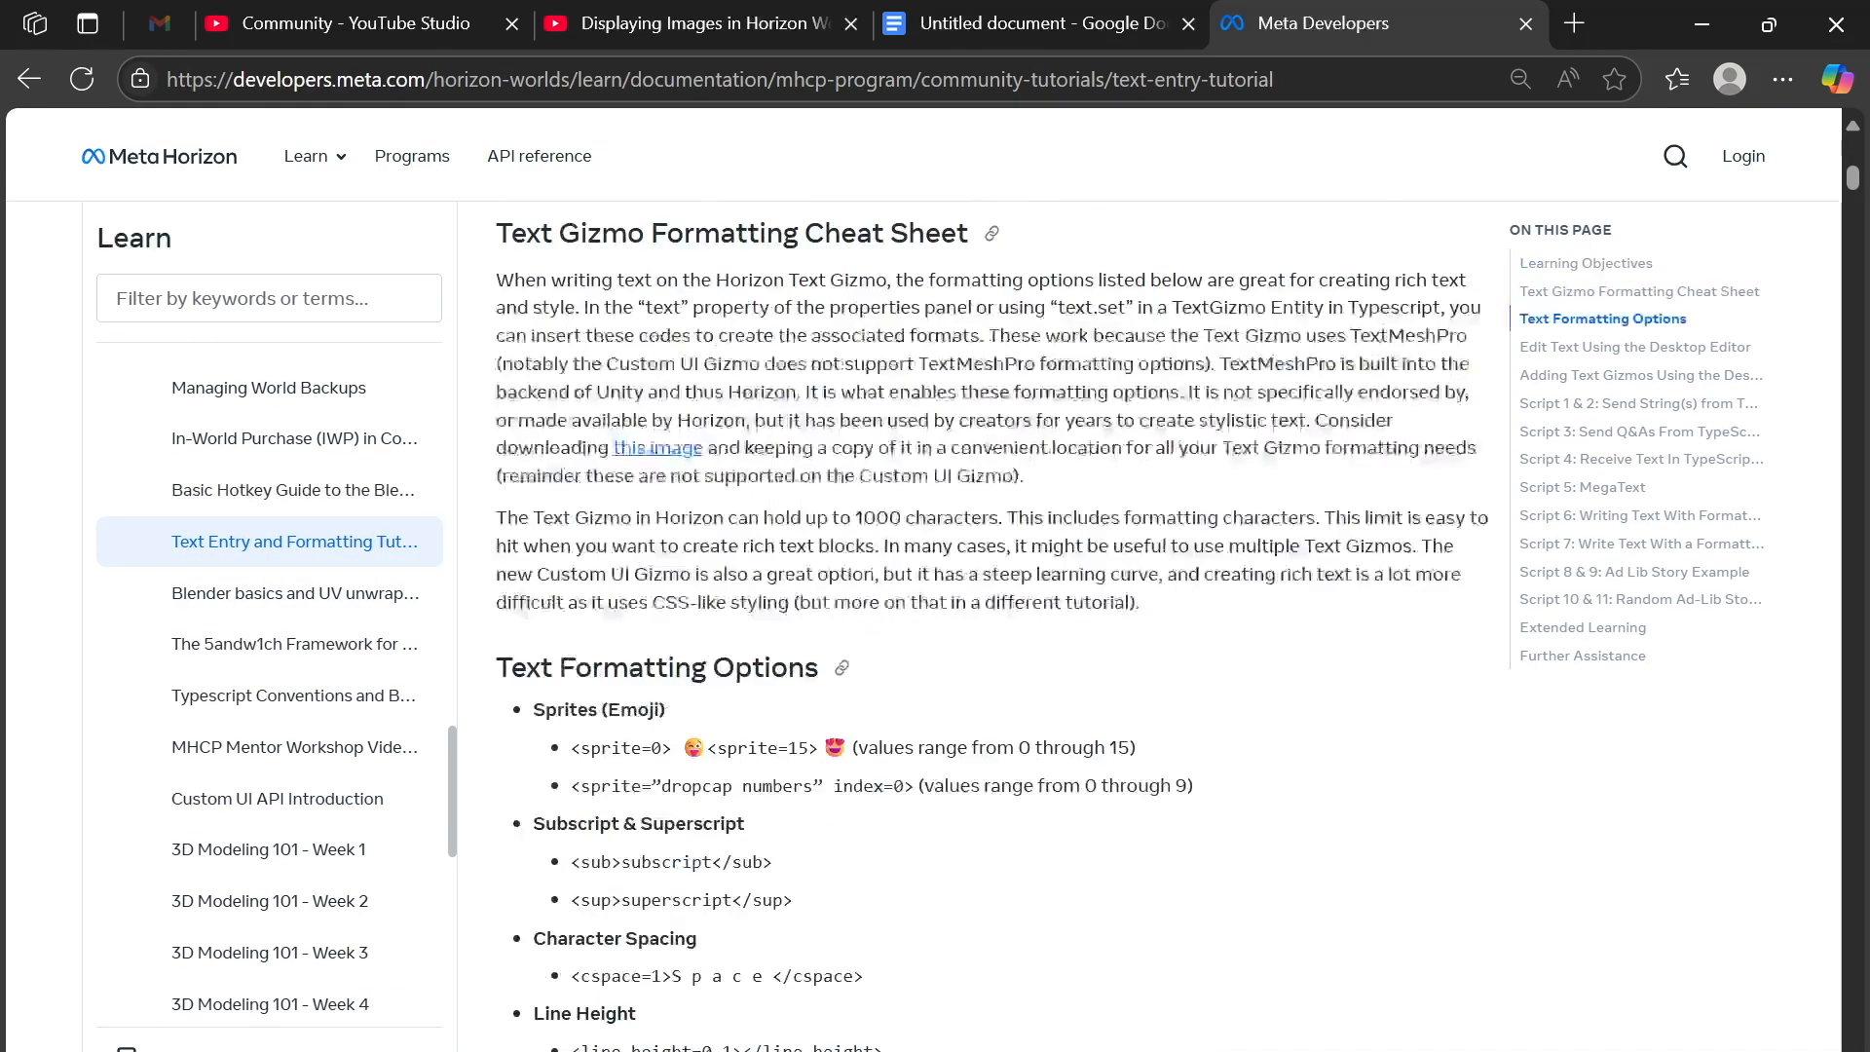
scroll(791, 591, down, 10)
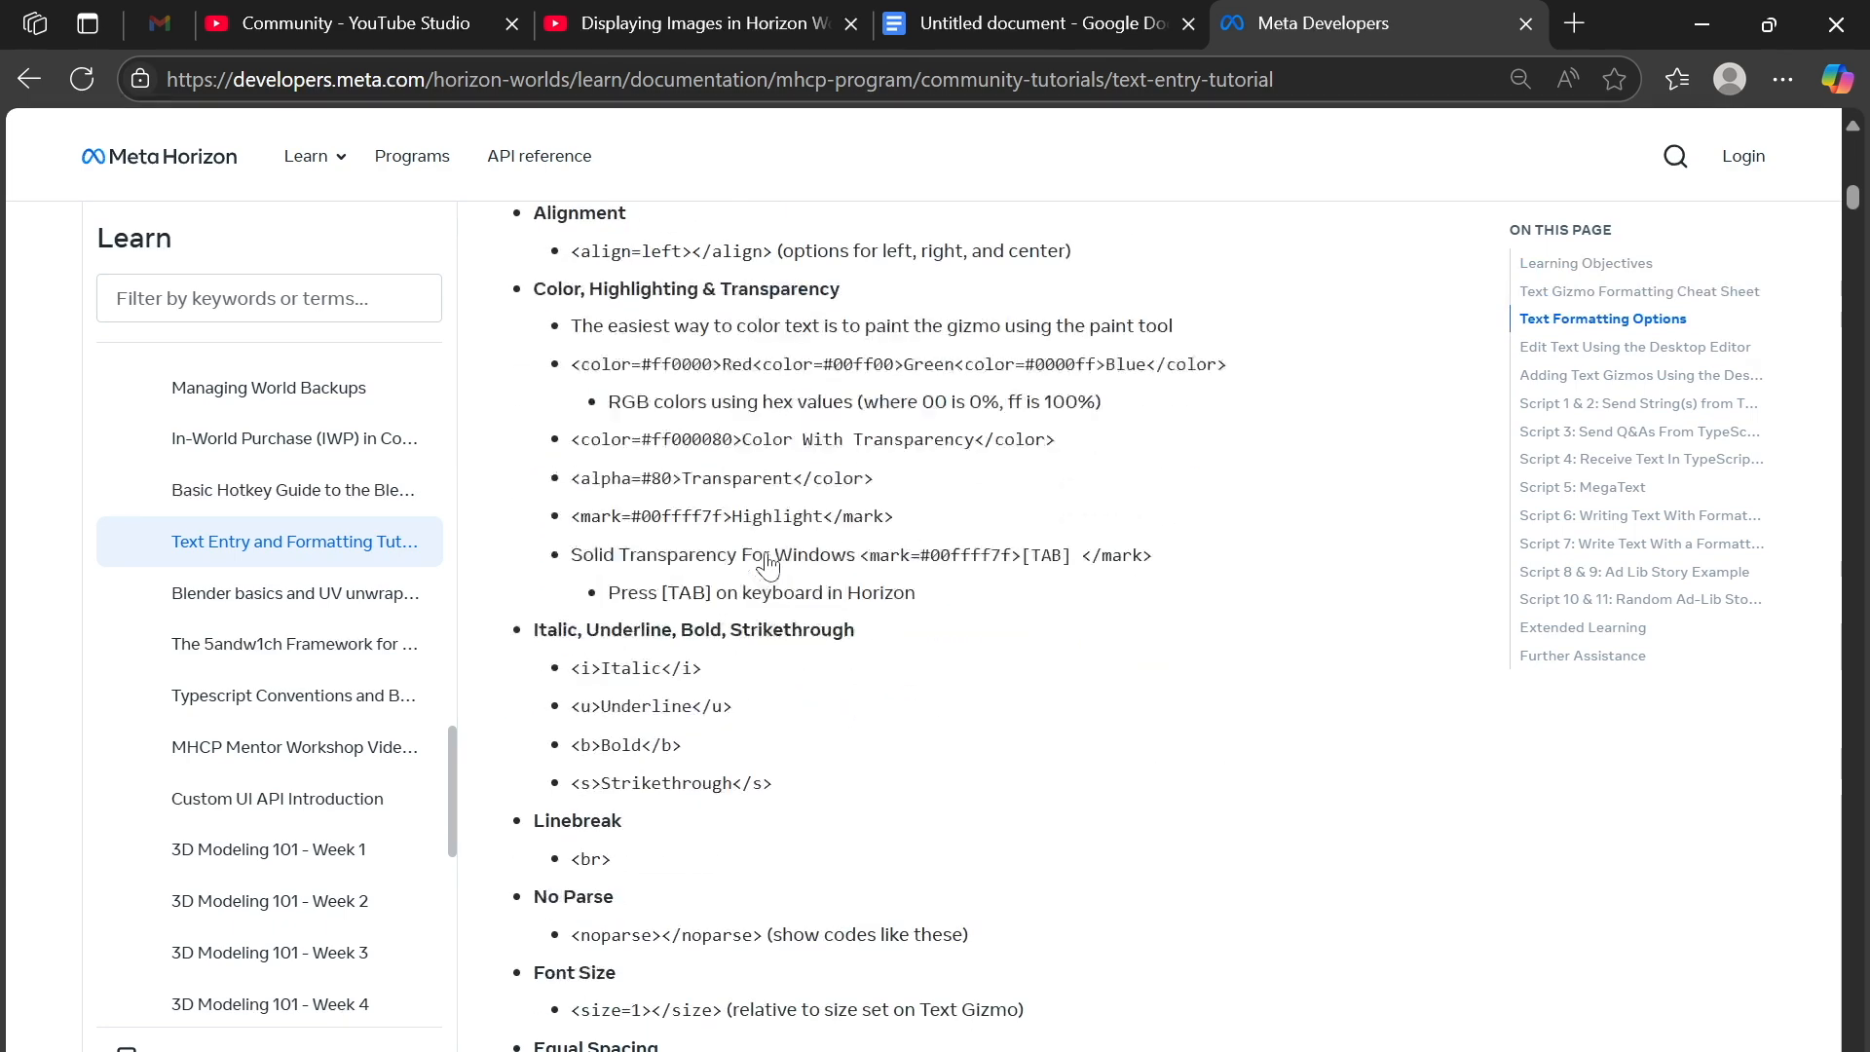
scroll(765, 563, down, 4)
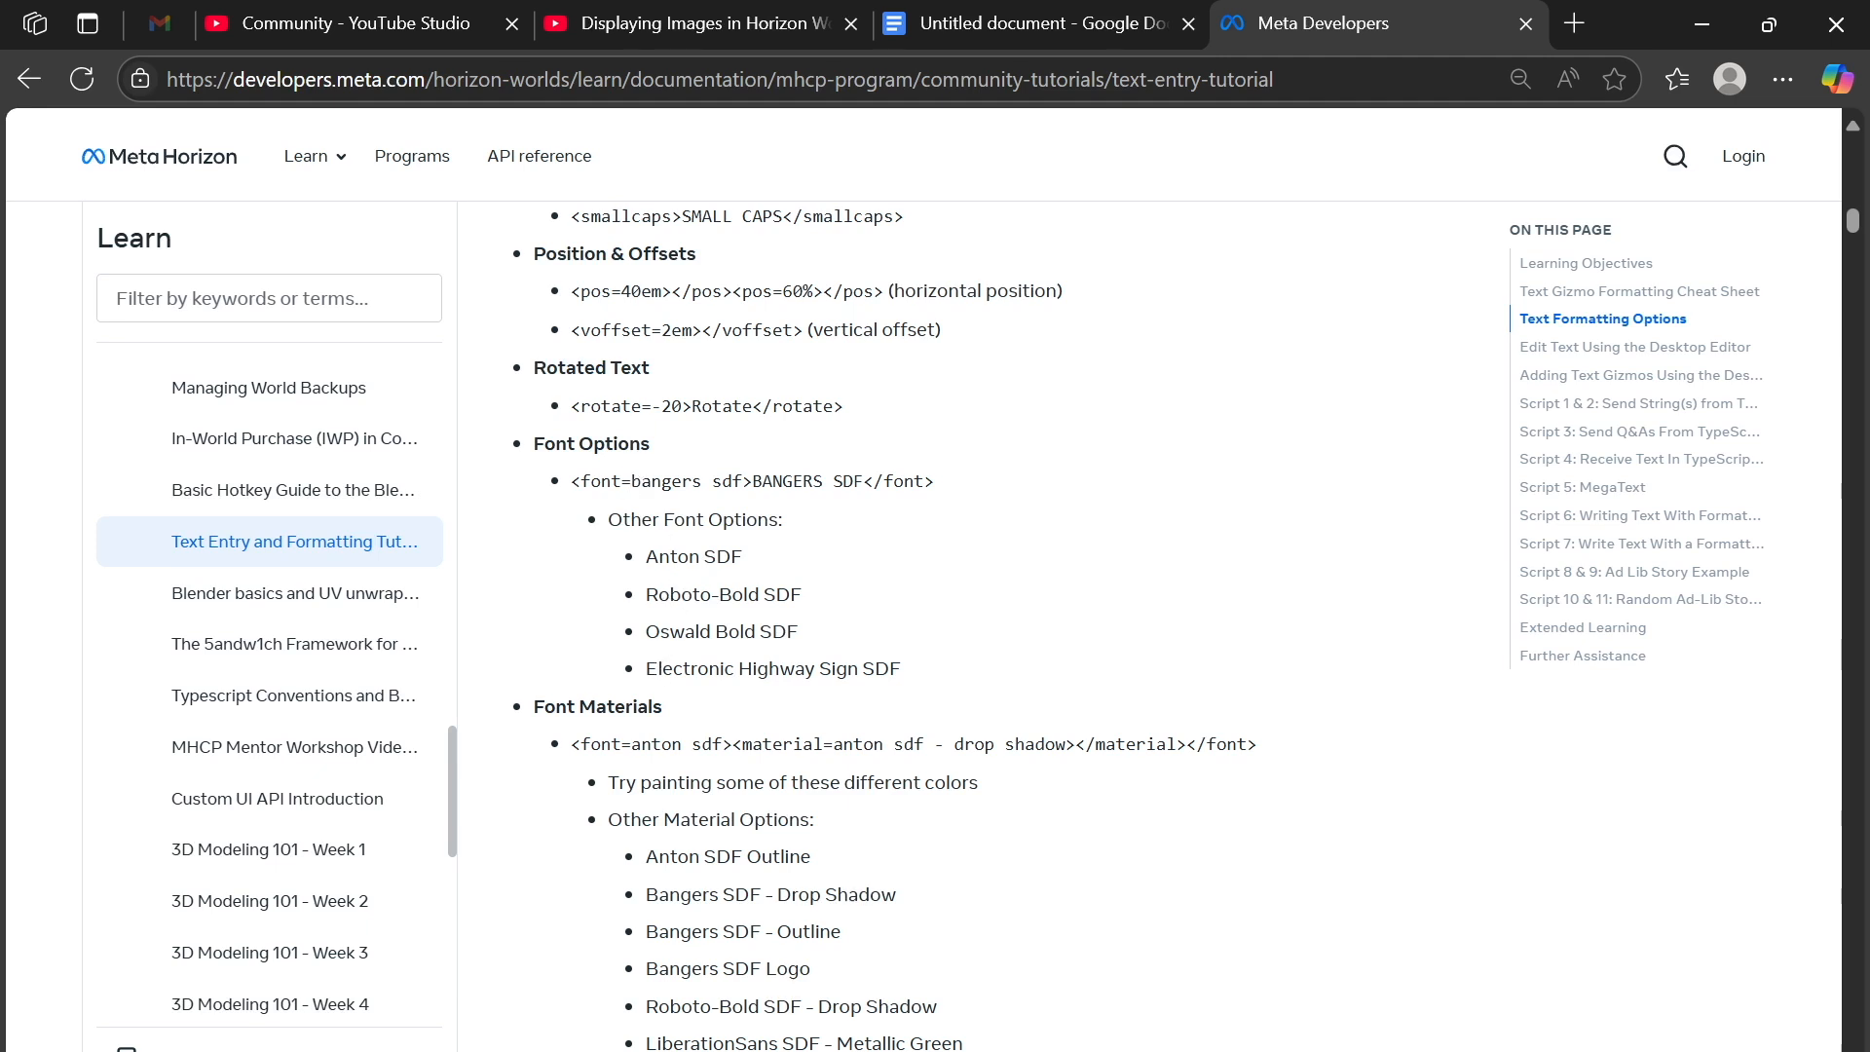
drag(645, 668, 818, 672)
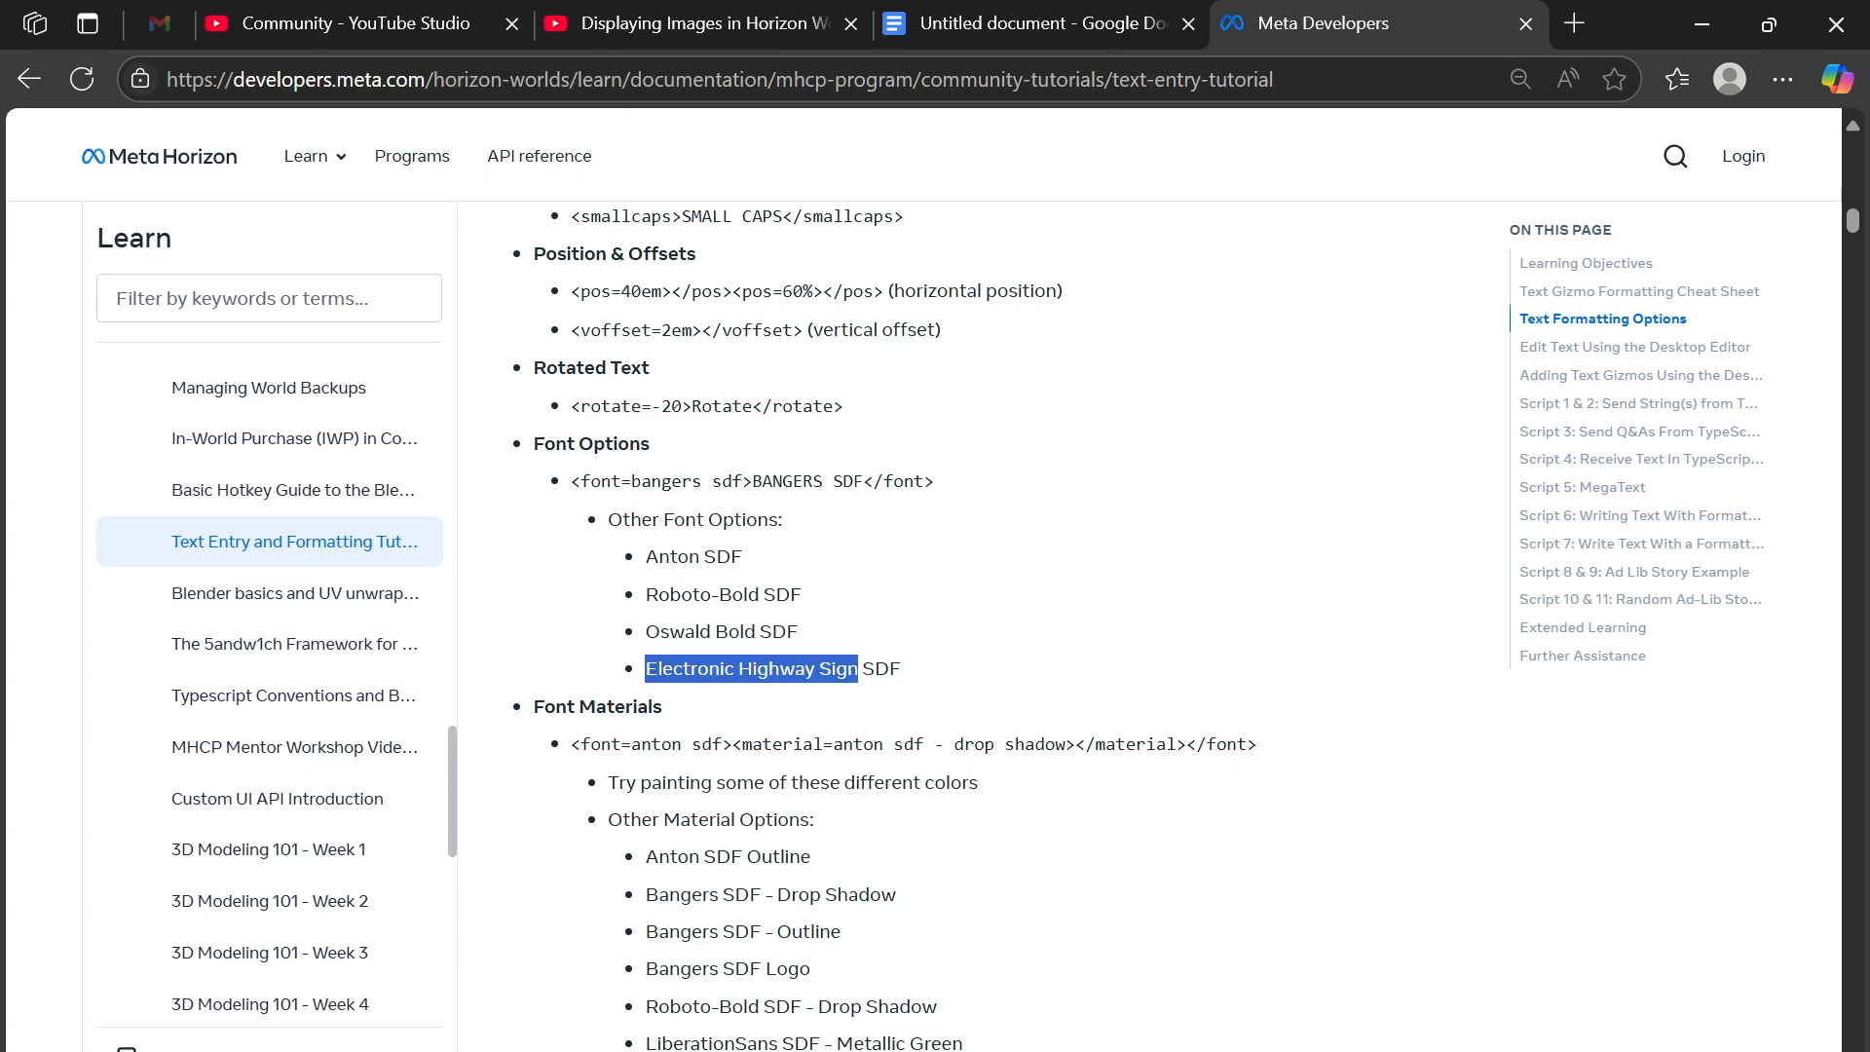
Switch back to VS Code and rename the third property in propsDefinition to electronicHighwaySign.
click(826, 1048)
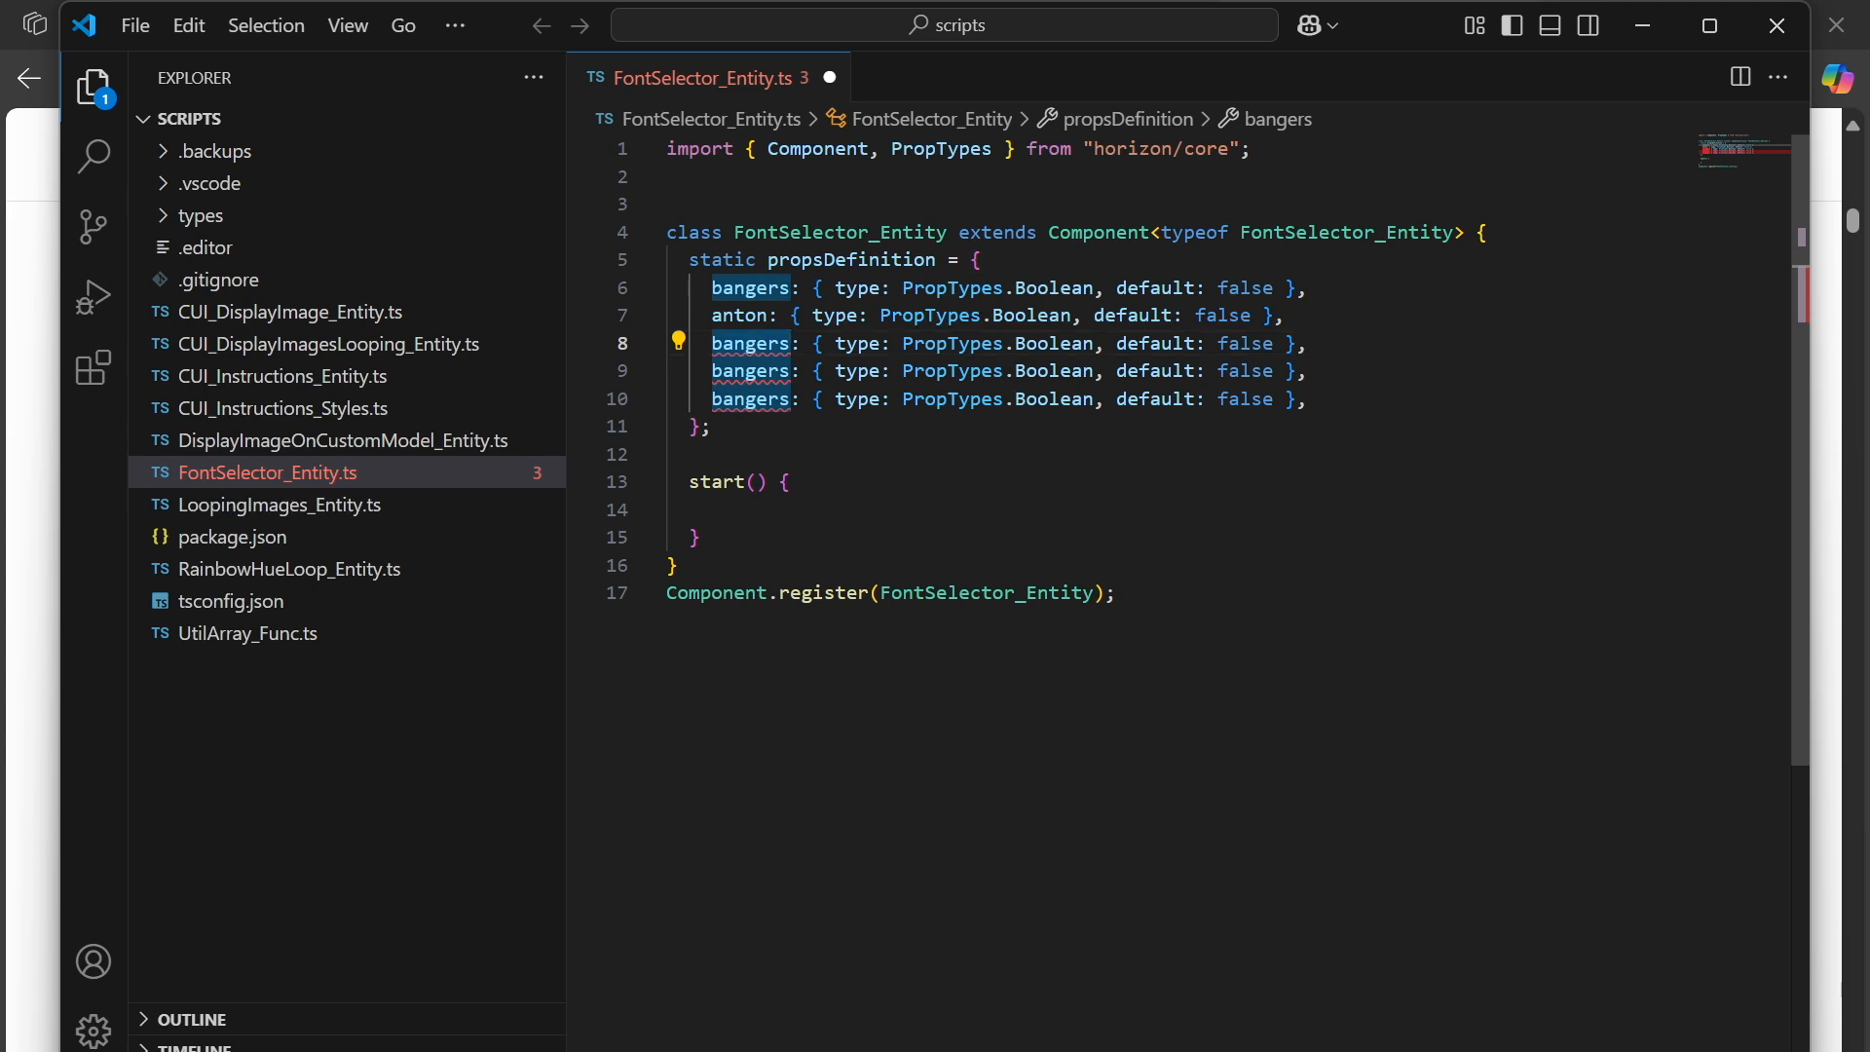
key(ctrl+BackSpace)
text(electronicHighwaySign)
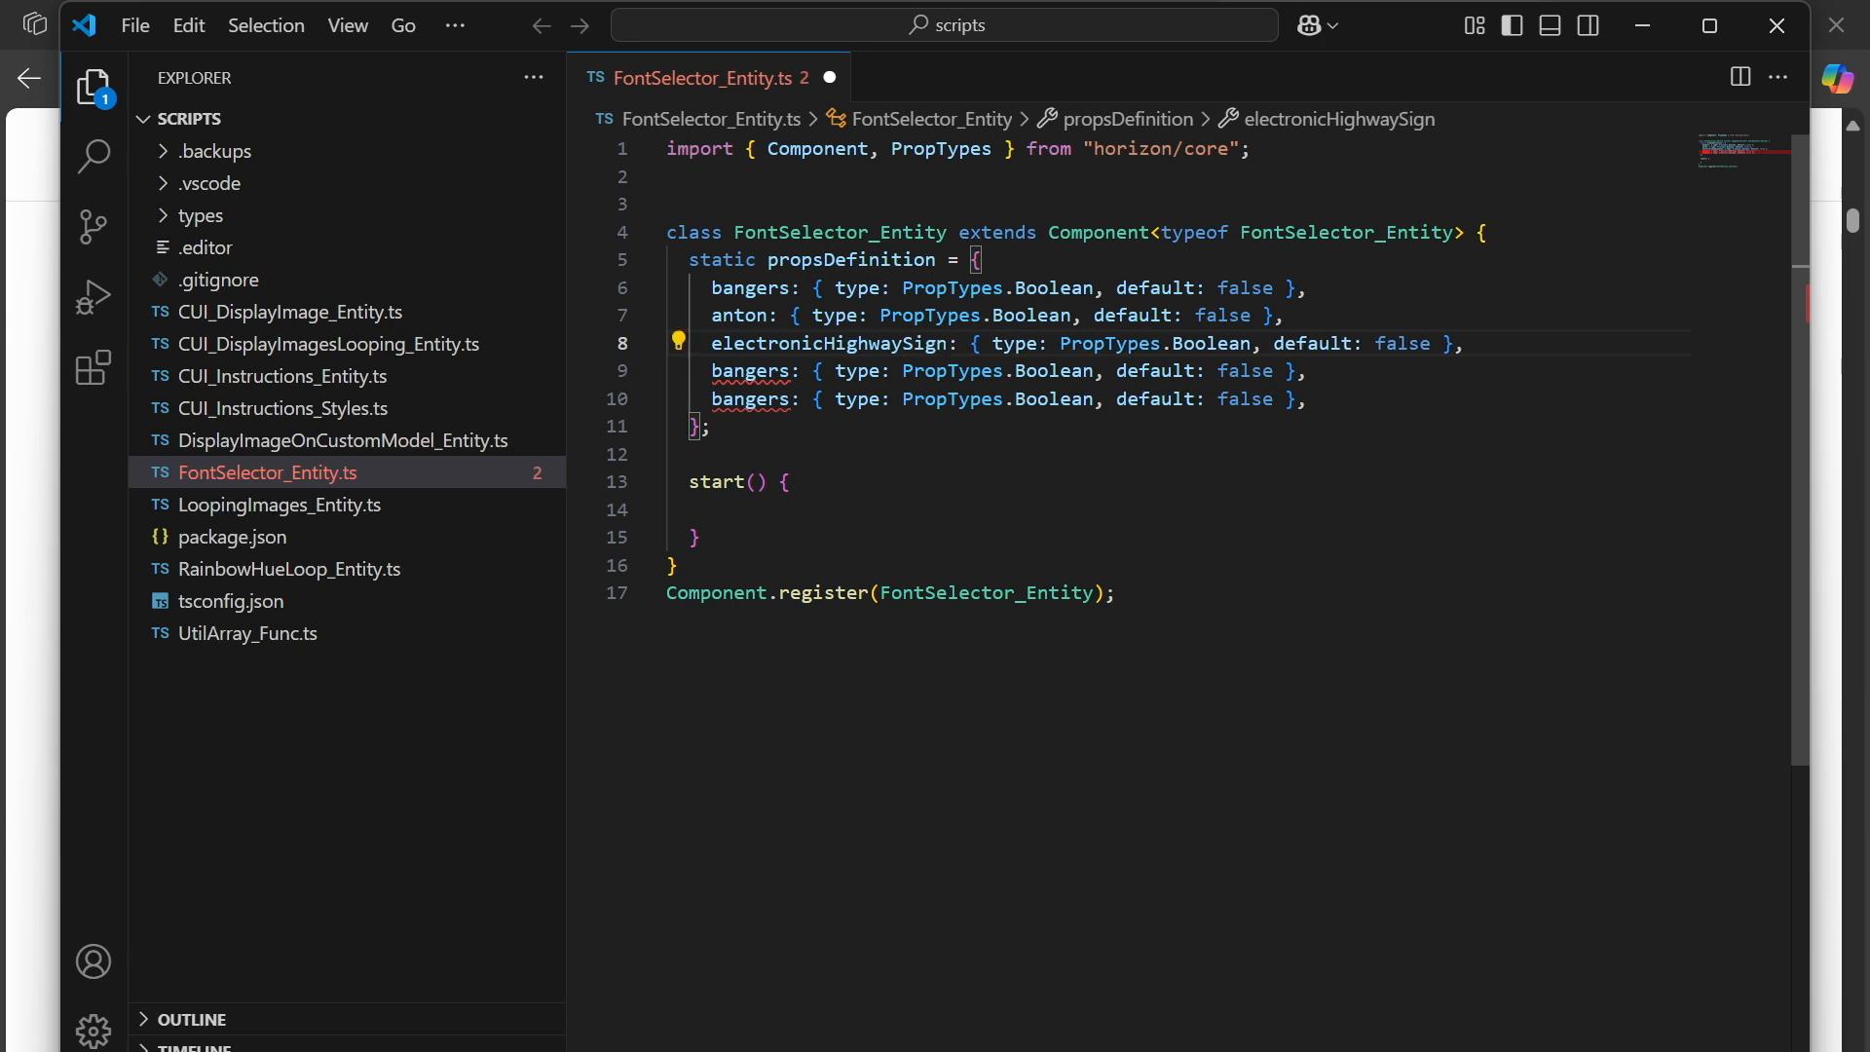
Rename the fourth property in propsDefinition to oswaldBold, checking the font's exact name in the tutorial.
double_click(742, 398)
double_click(742, 373)
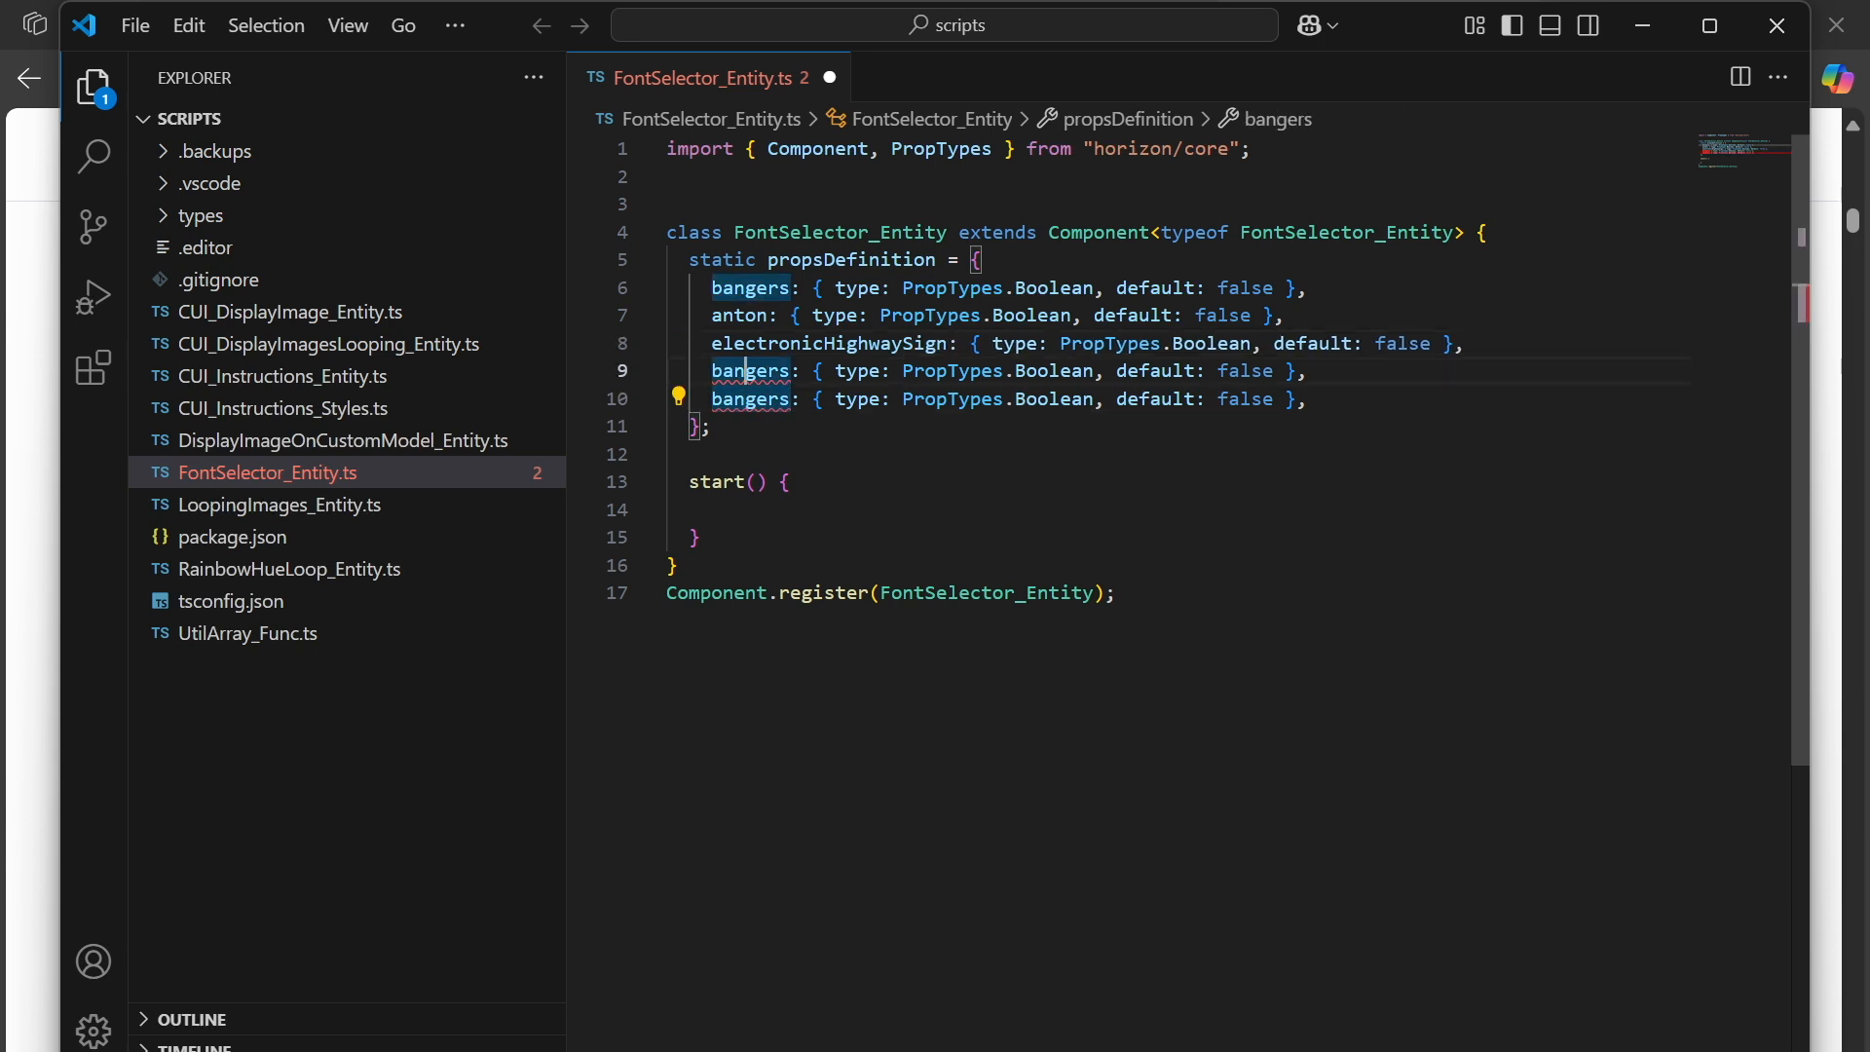
text(oswals)
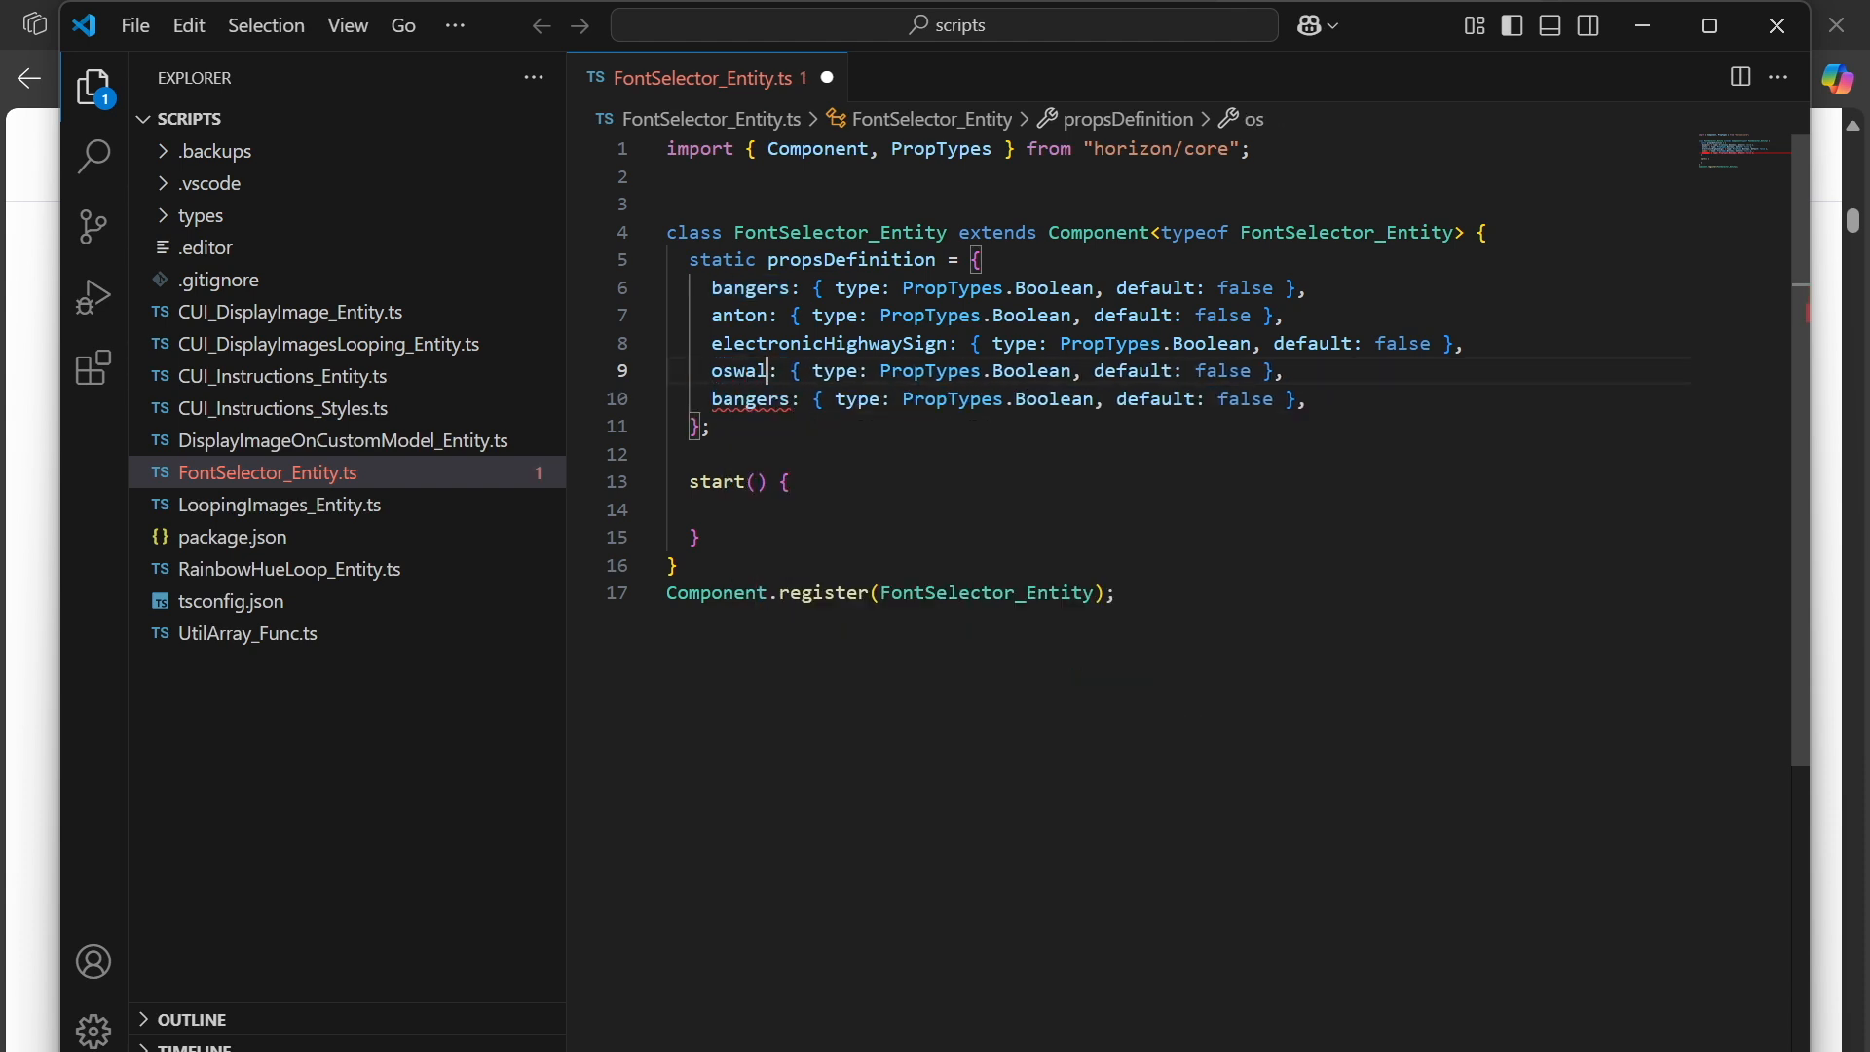
key(BackSpace)
text(d)
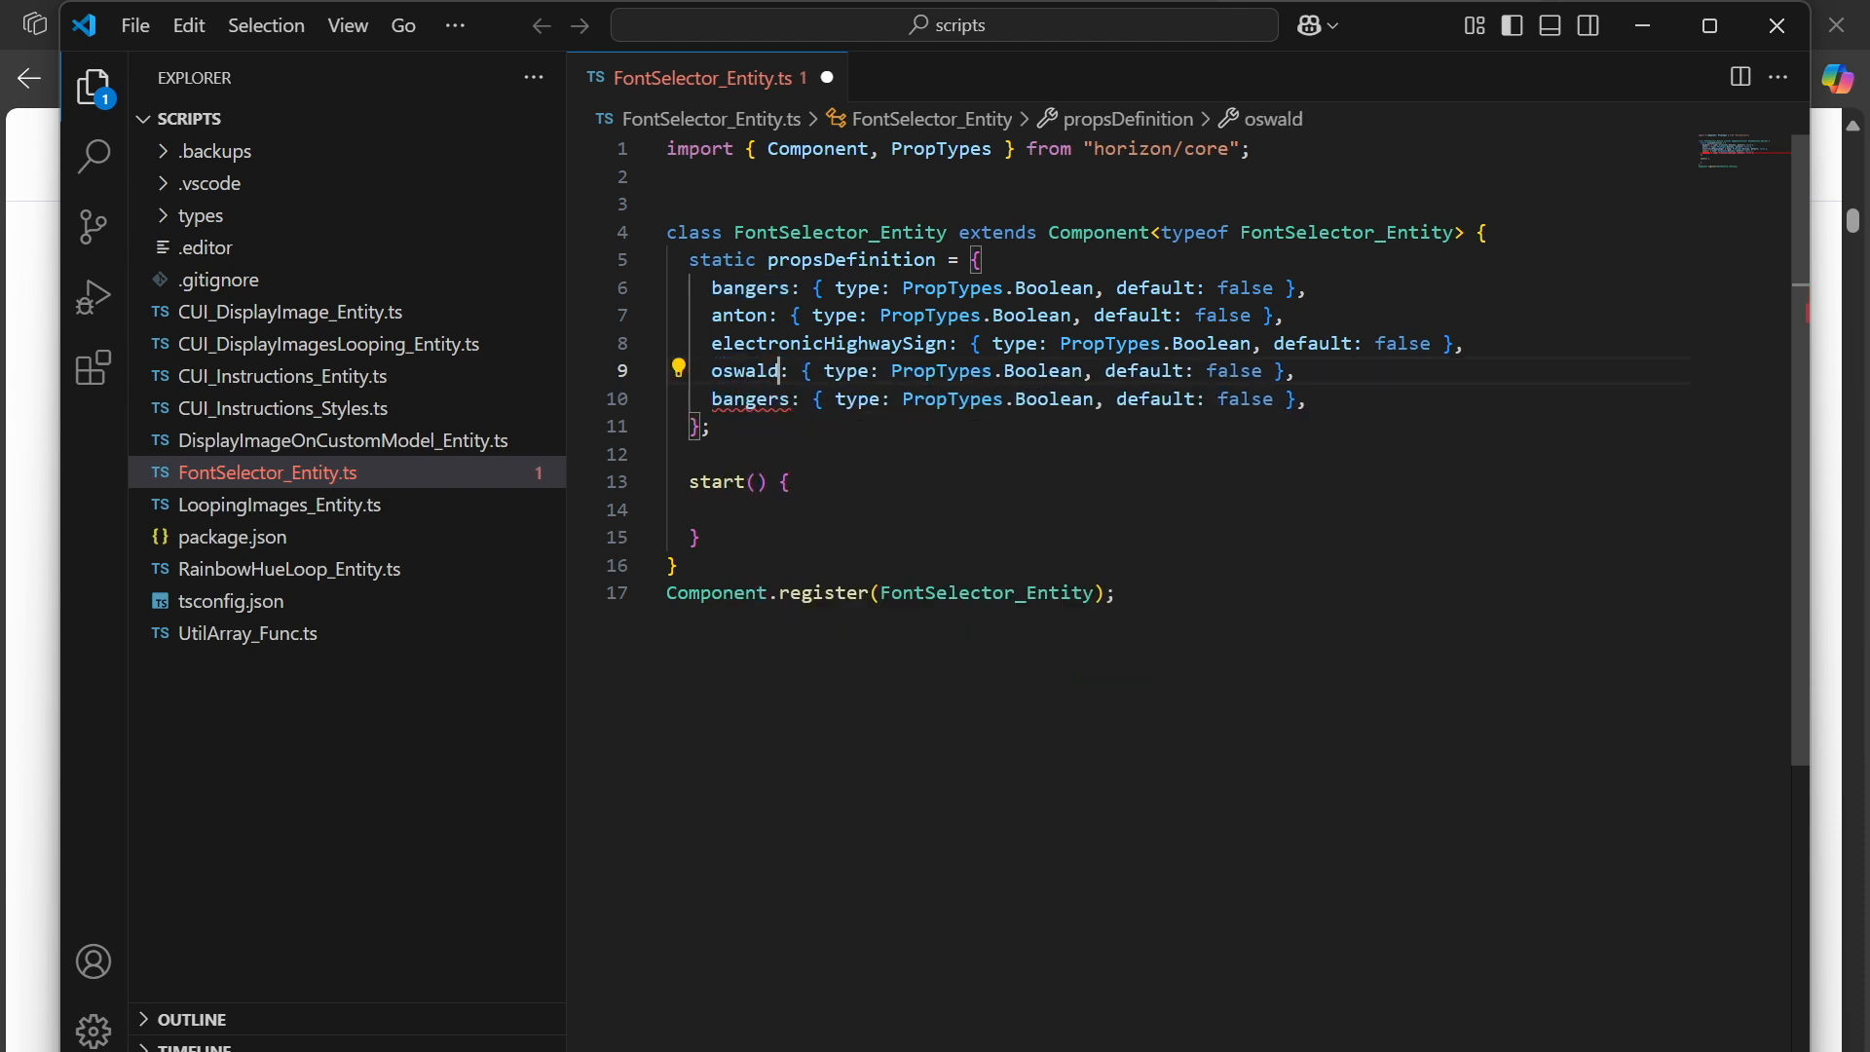
key(alt+Tab)
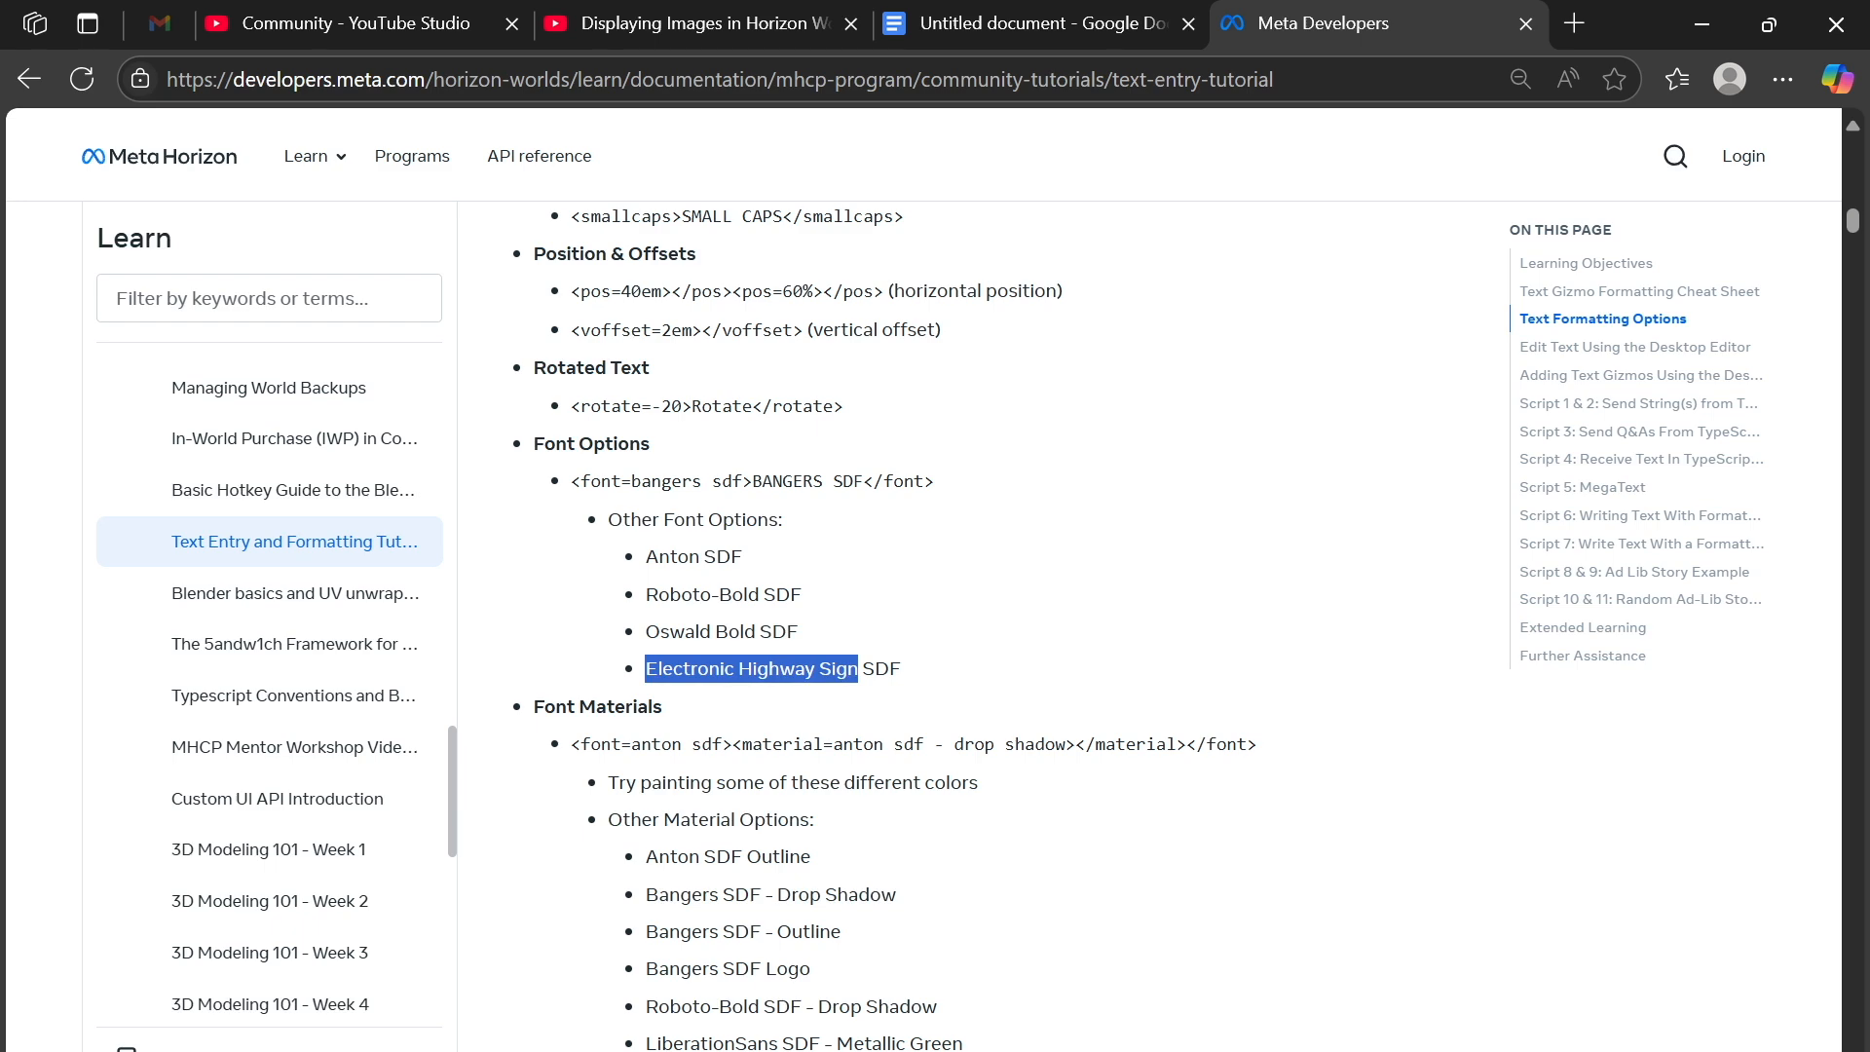
key(alt+Tab)
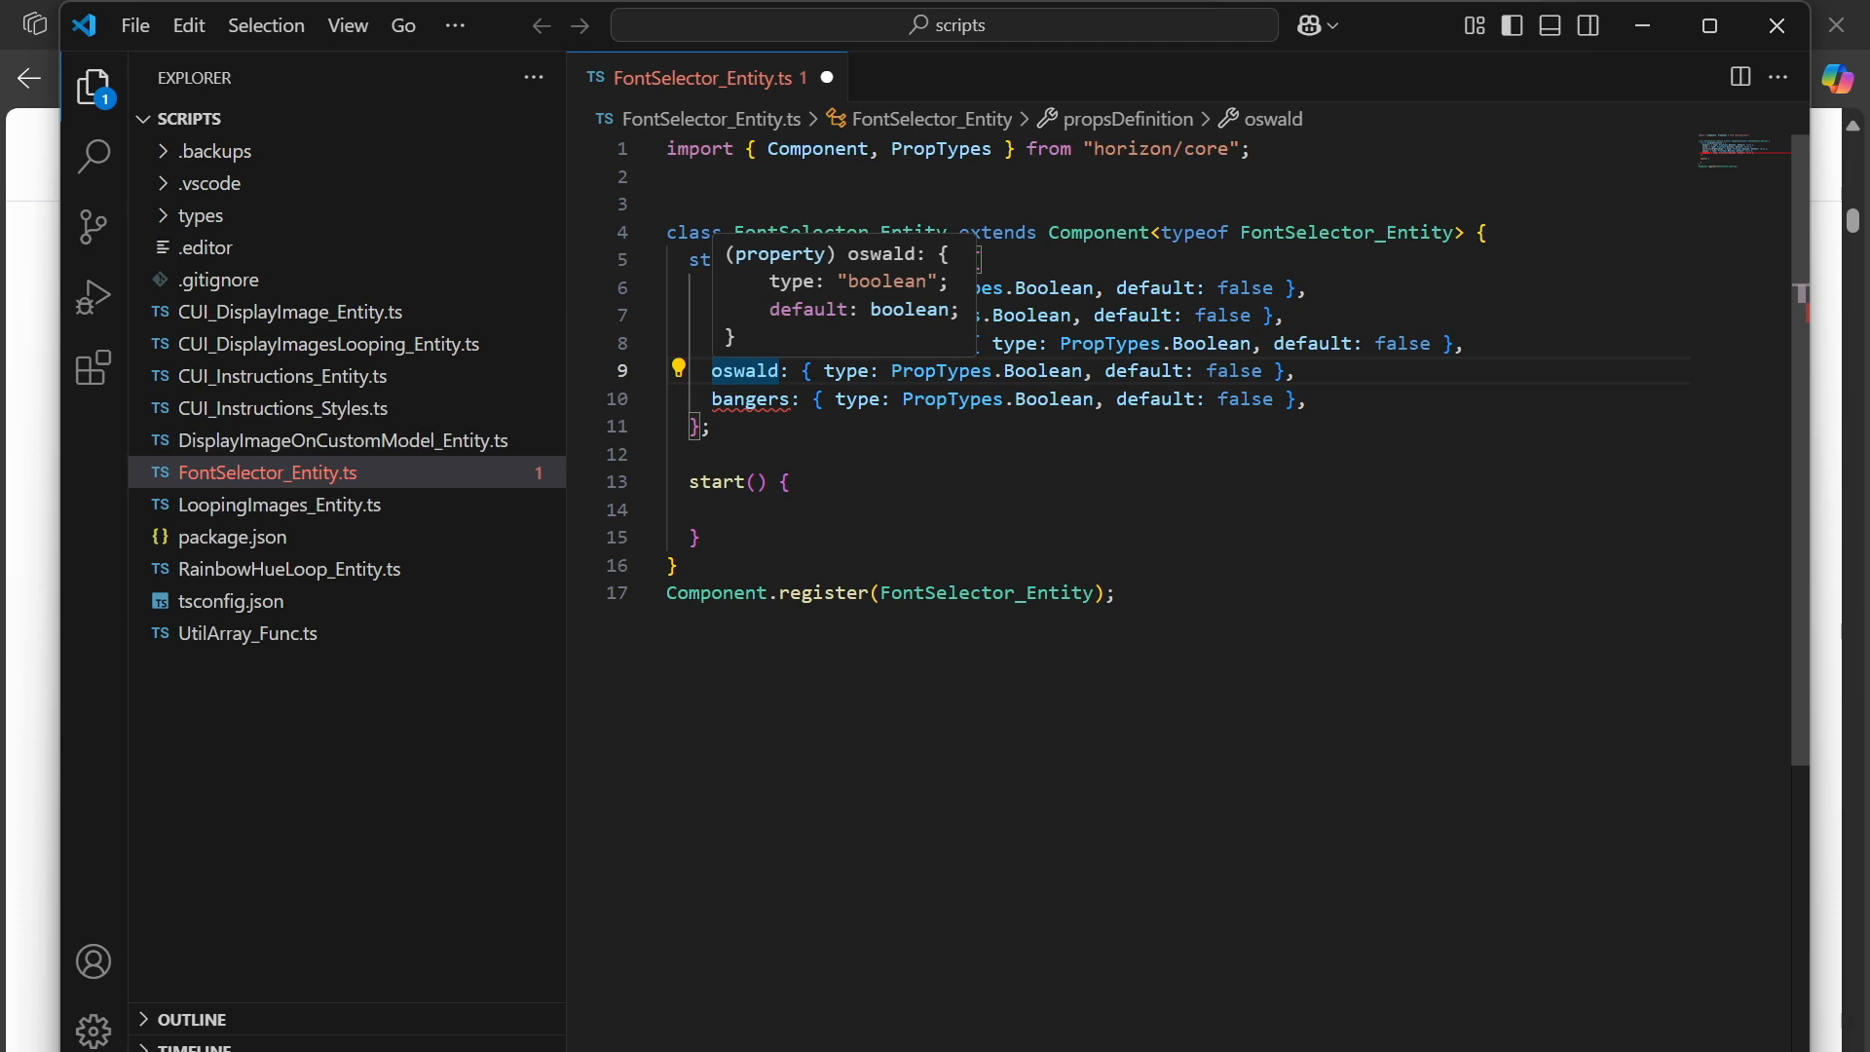
double_click(745, 370)
key(Right)
text(Bold)
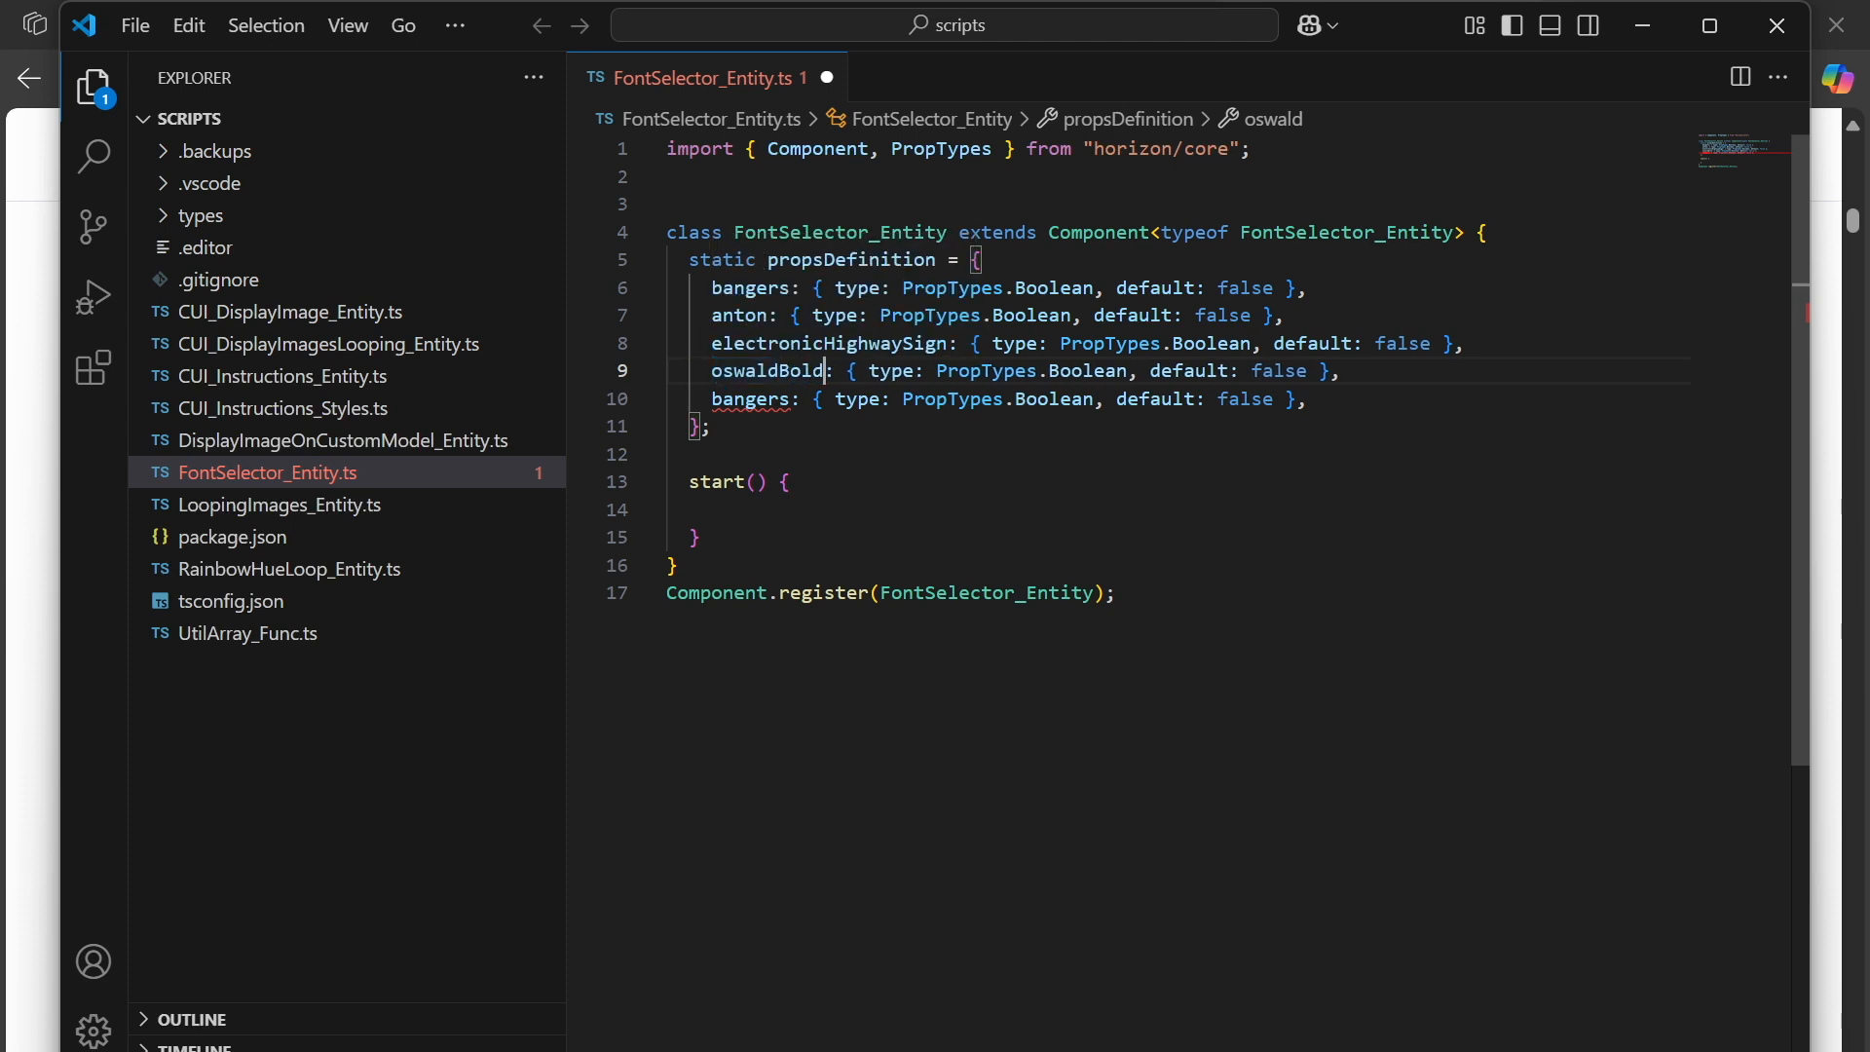
Rename the last duplicate bangers property in propsDefinition to robotoBold.
key(Down)
key(Home)
key(shift+Down)
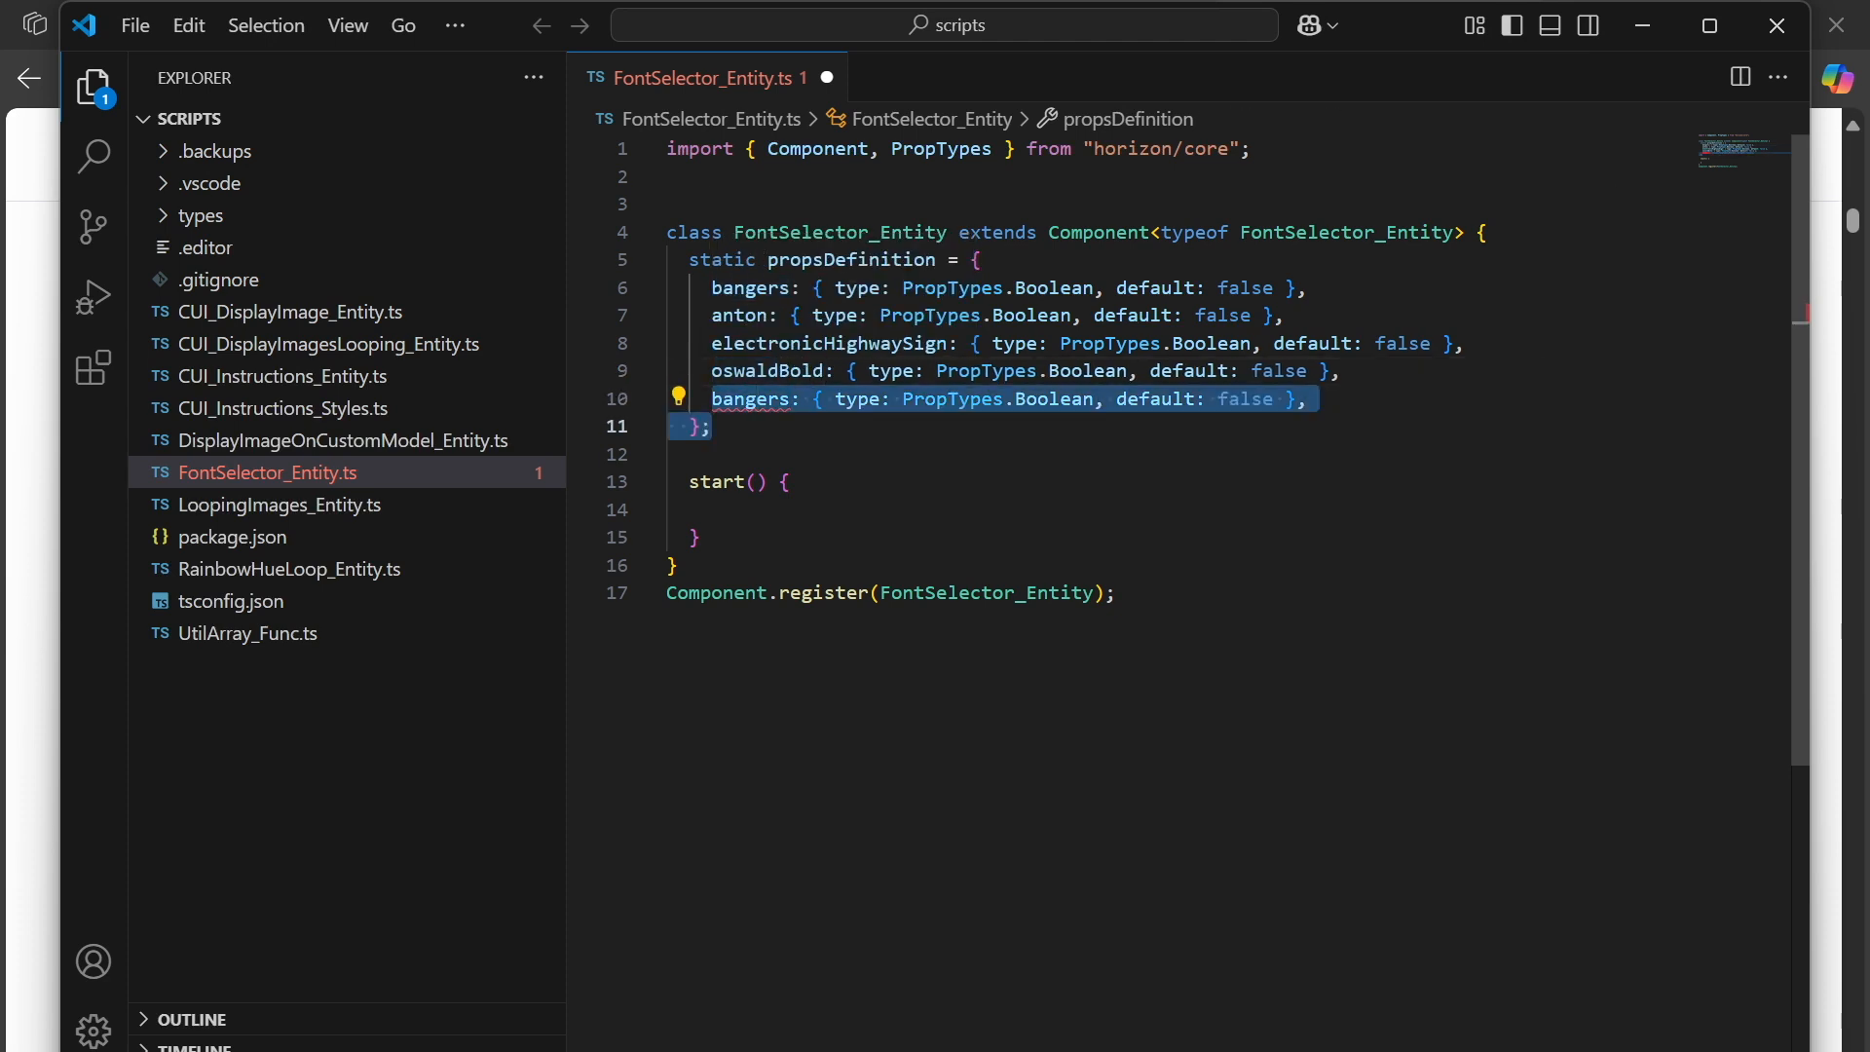
double_click(746, 400)
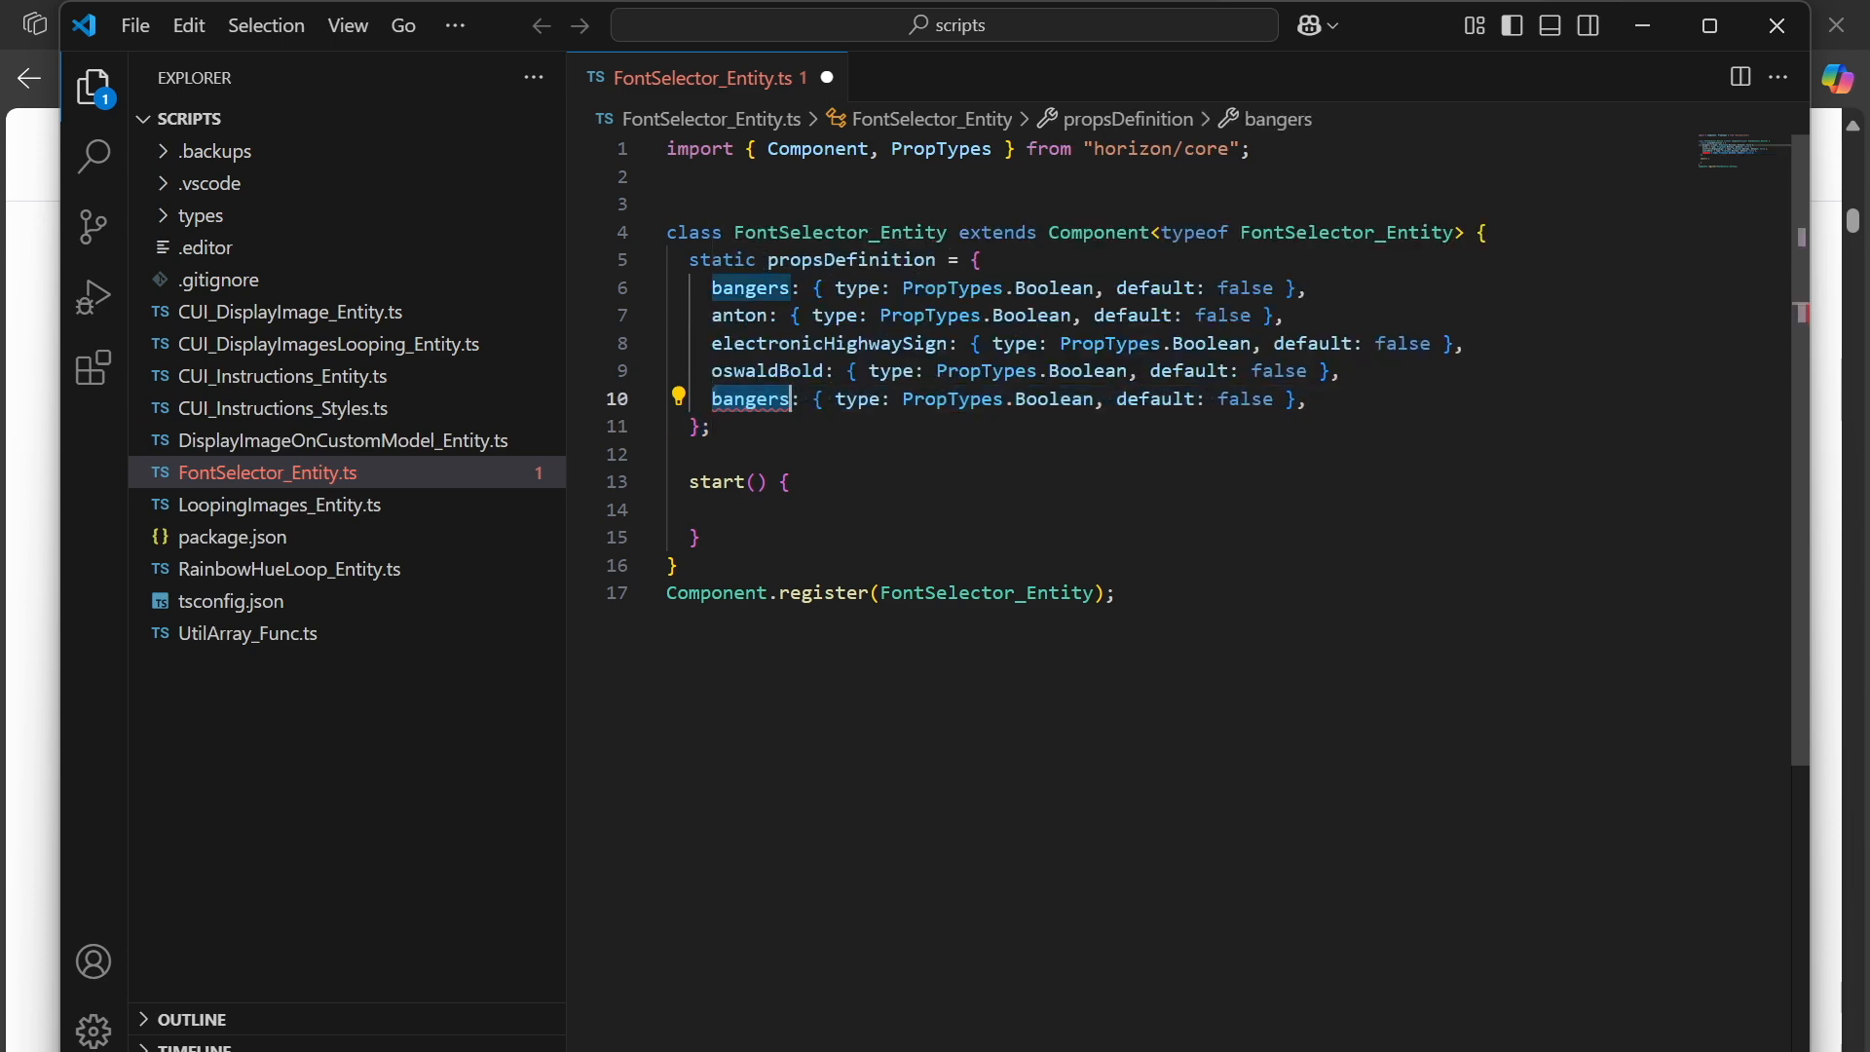
text(robot)
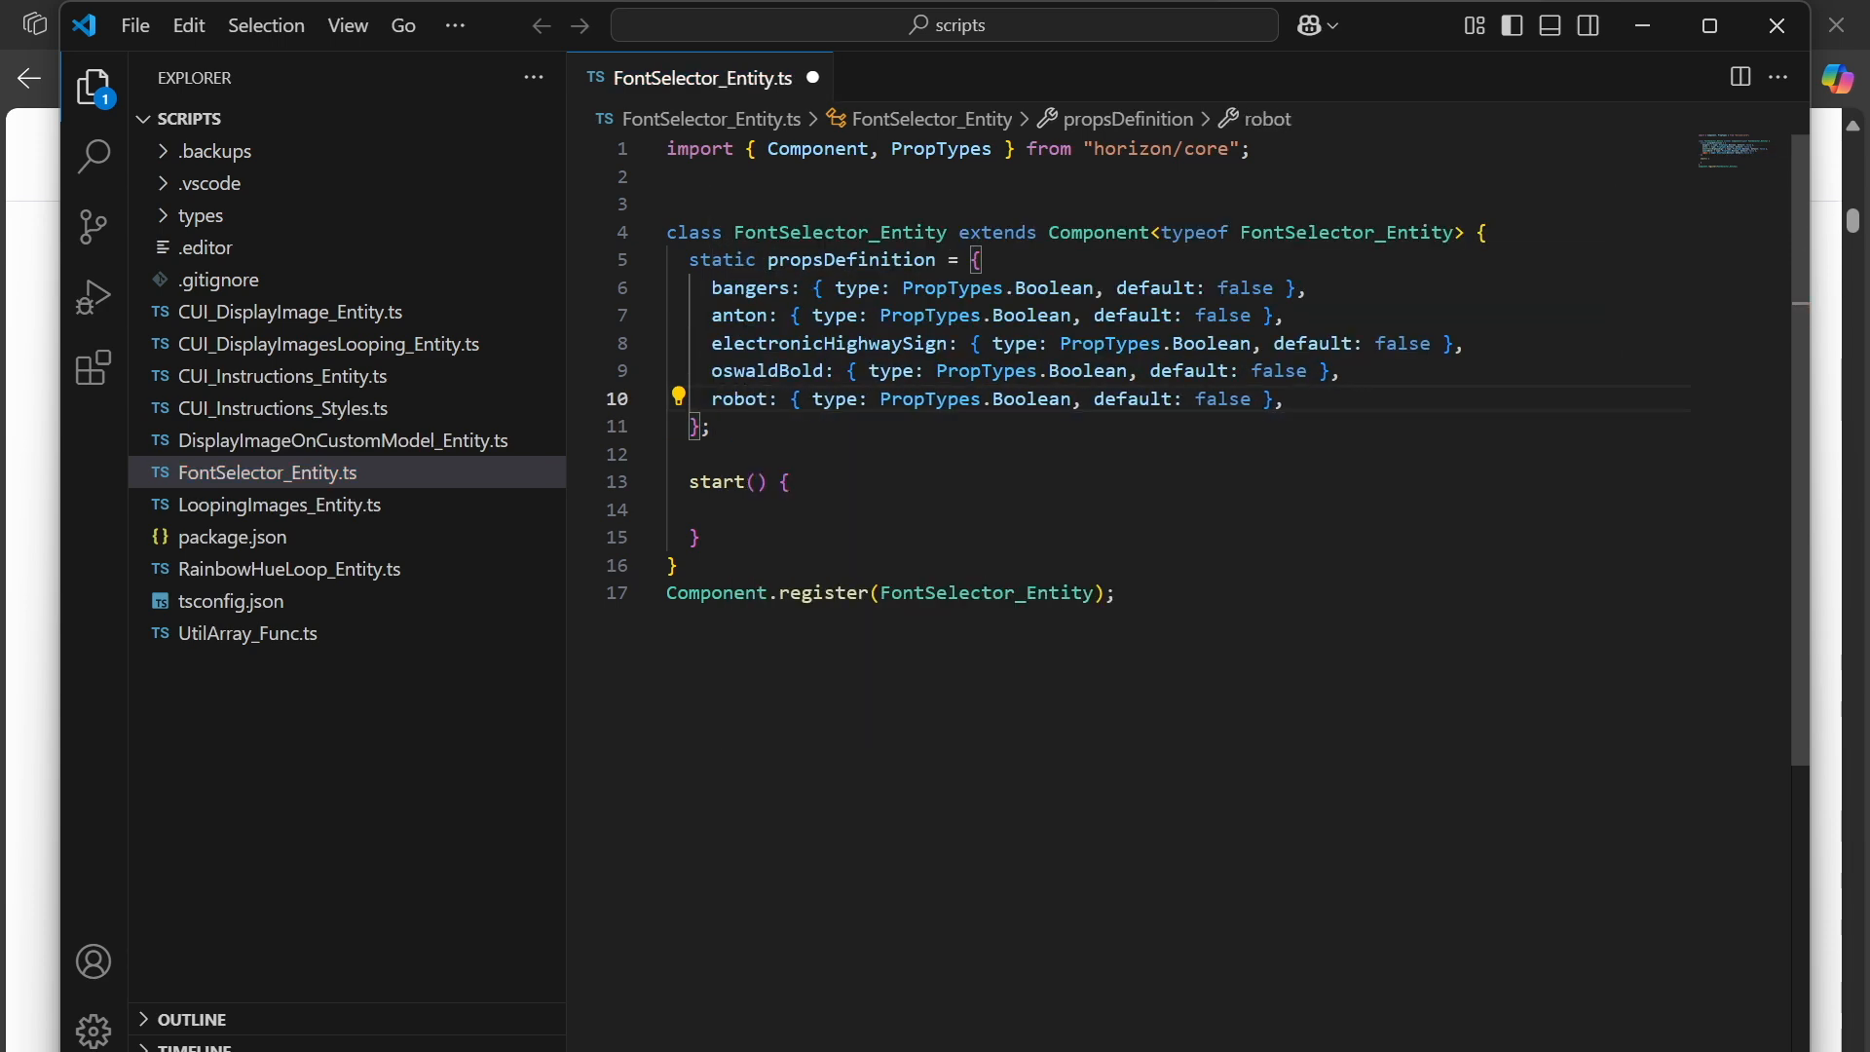
text(o-Bold)
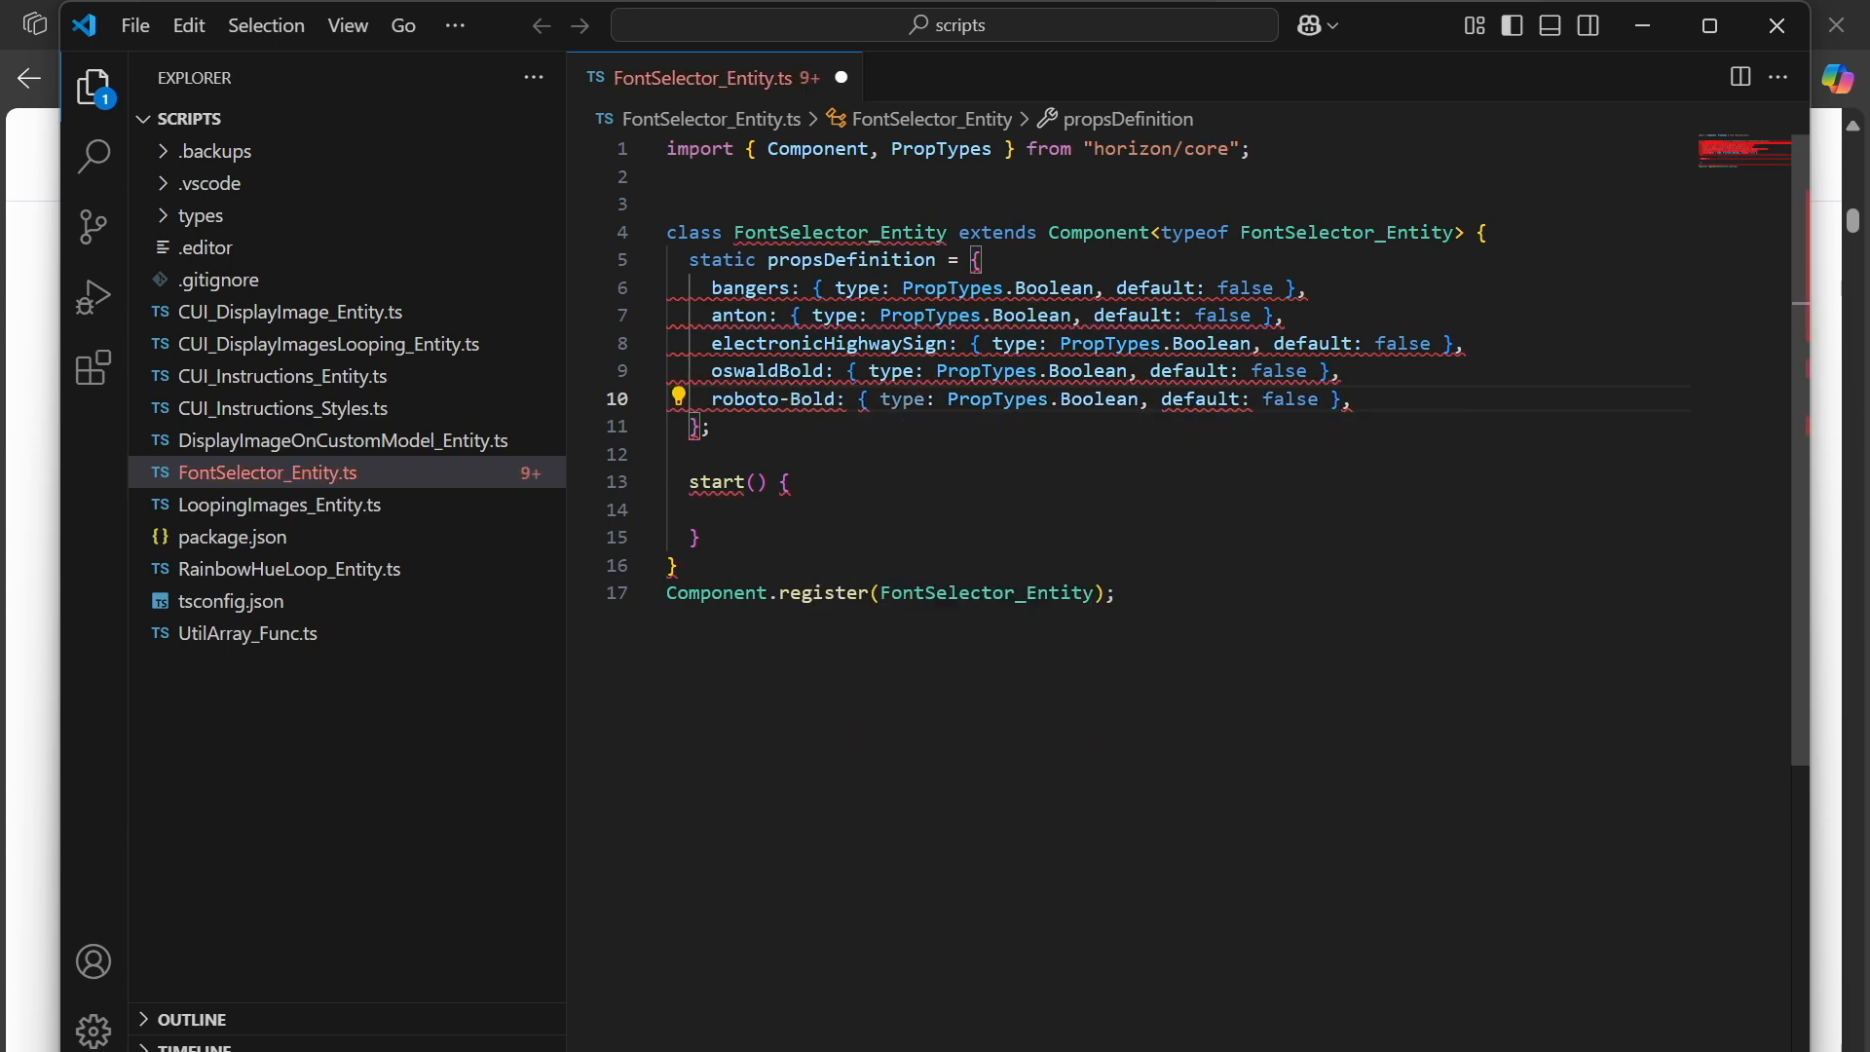
key(BackSpace)
click(668, 455)
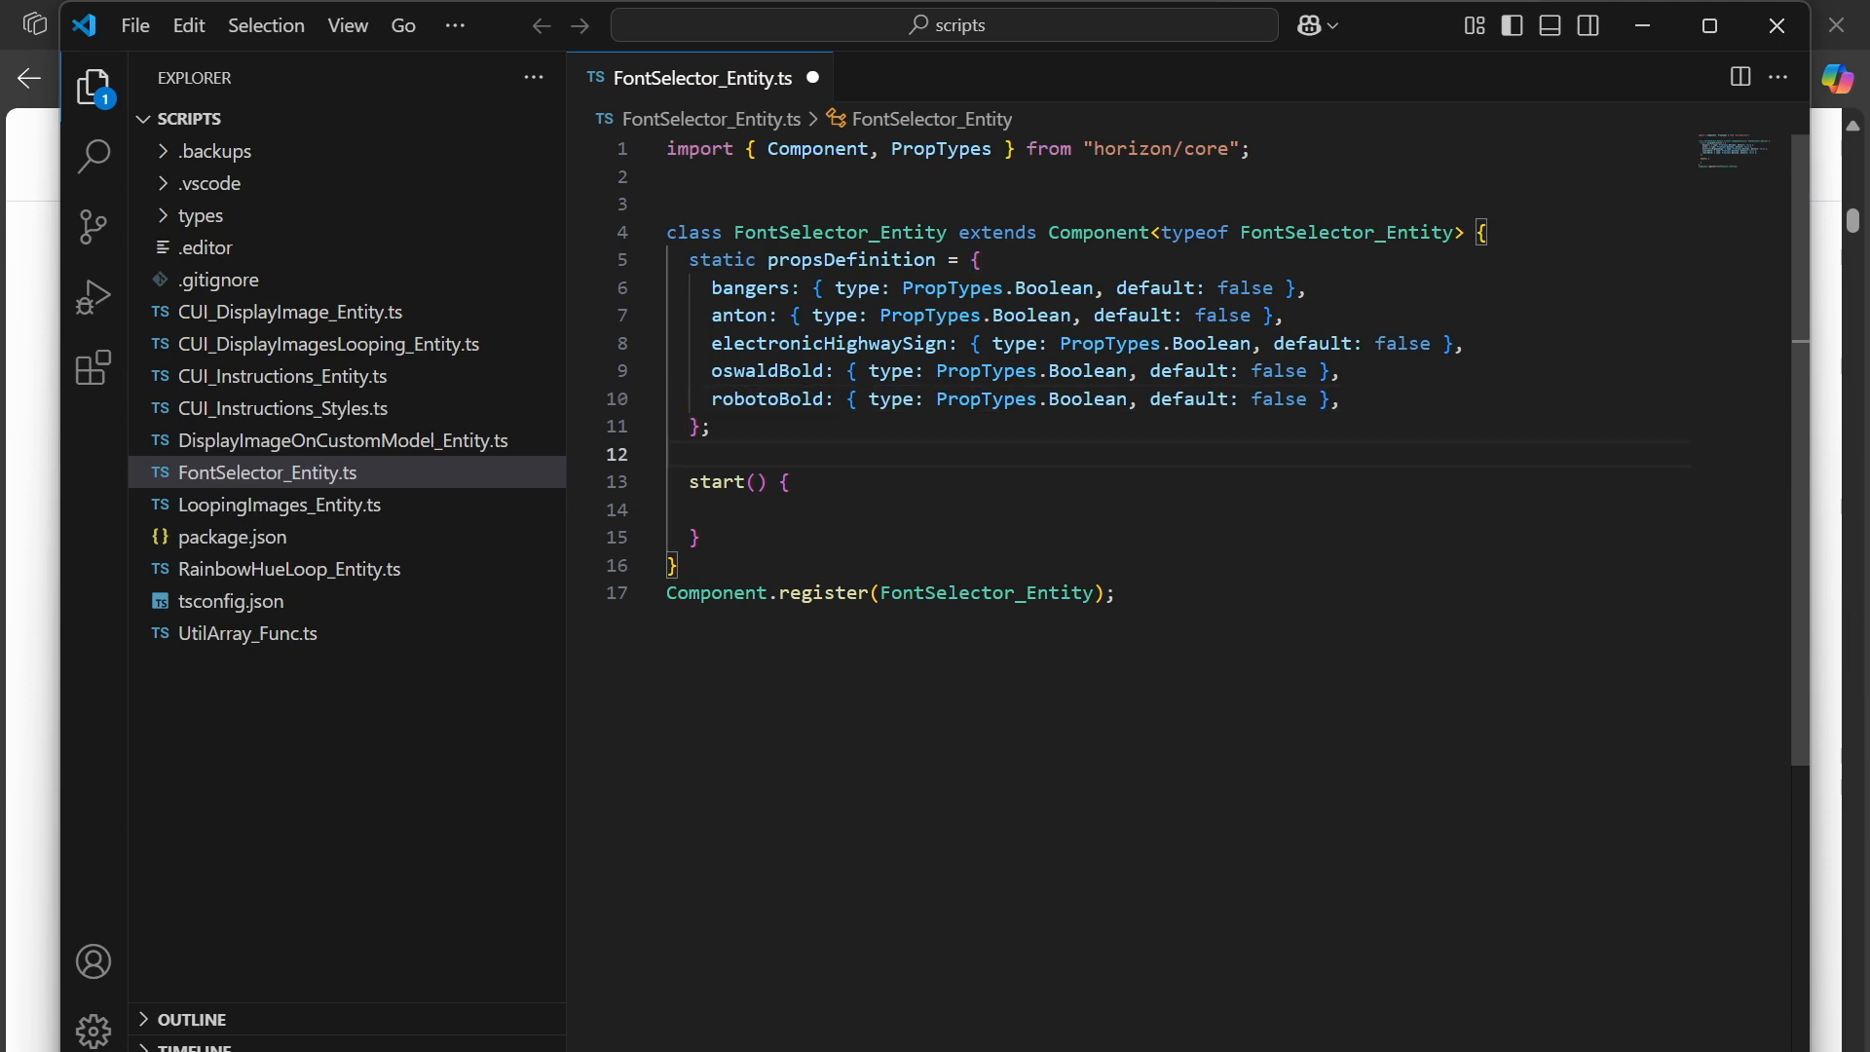
Add an empty if block with the condition this.props.bangers inside the start() method.
click(668, 510)
key(Tab)
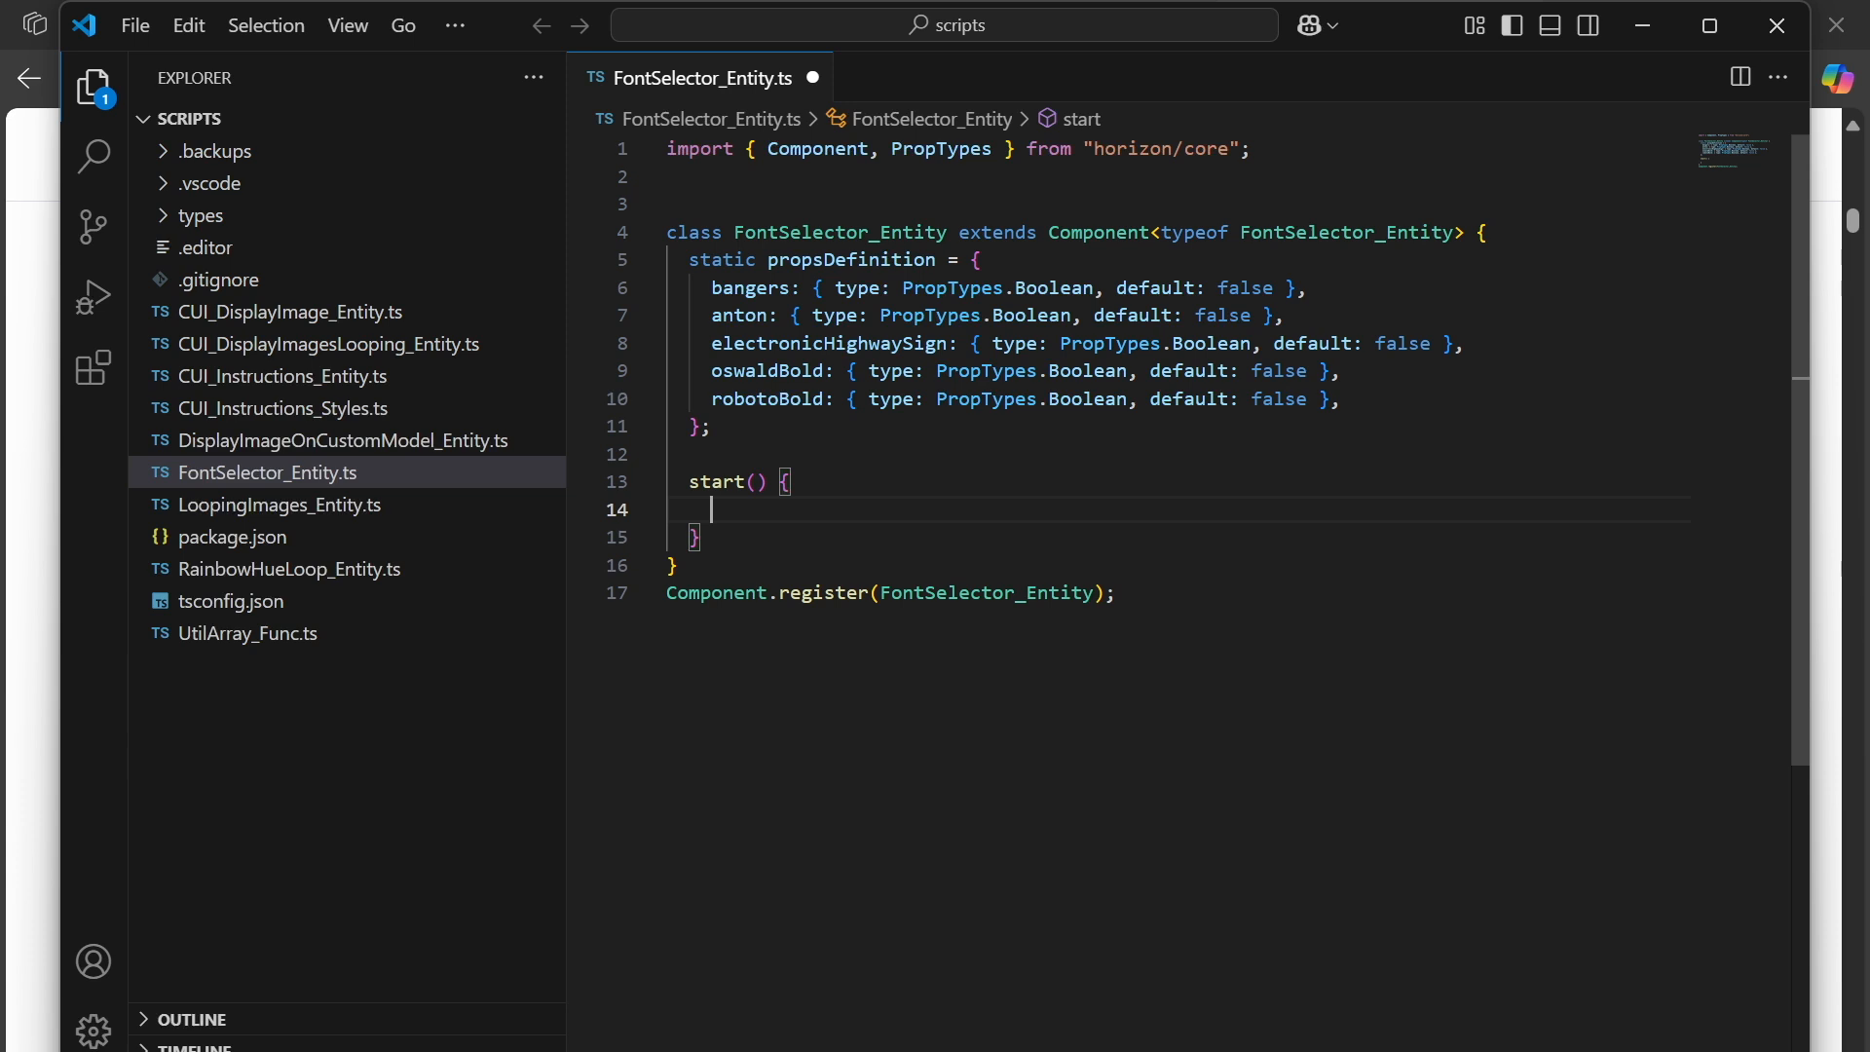
text(if ()
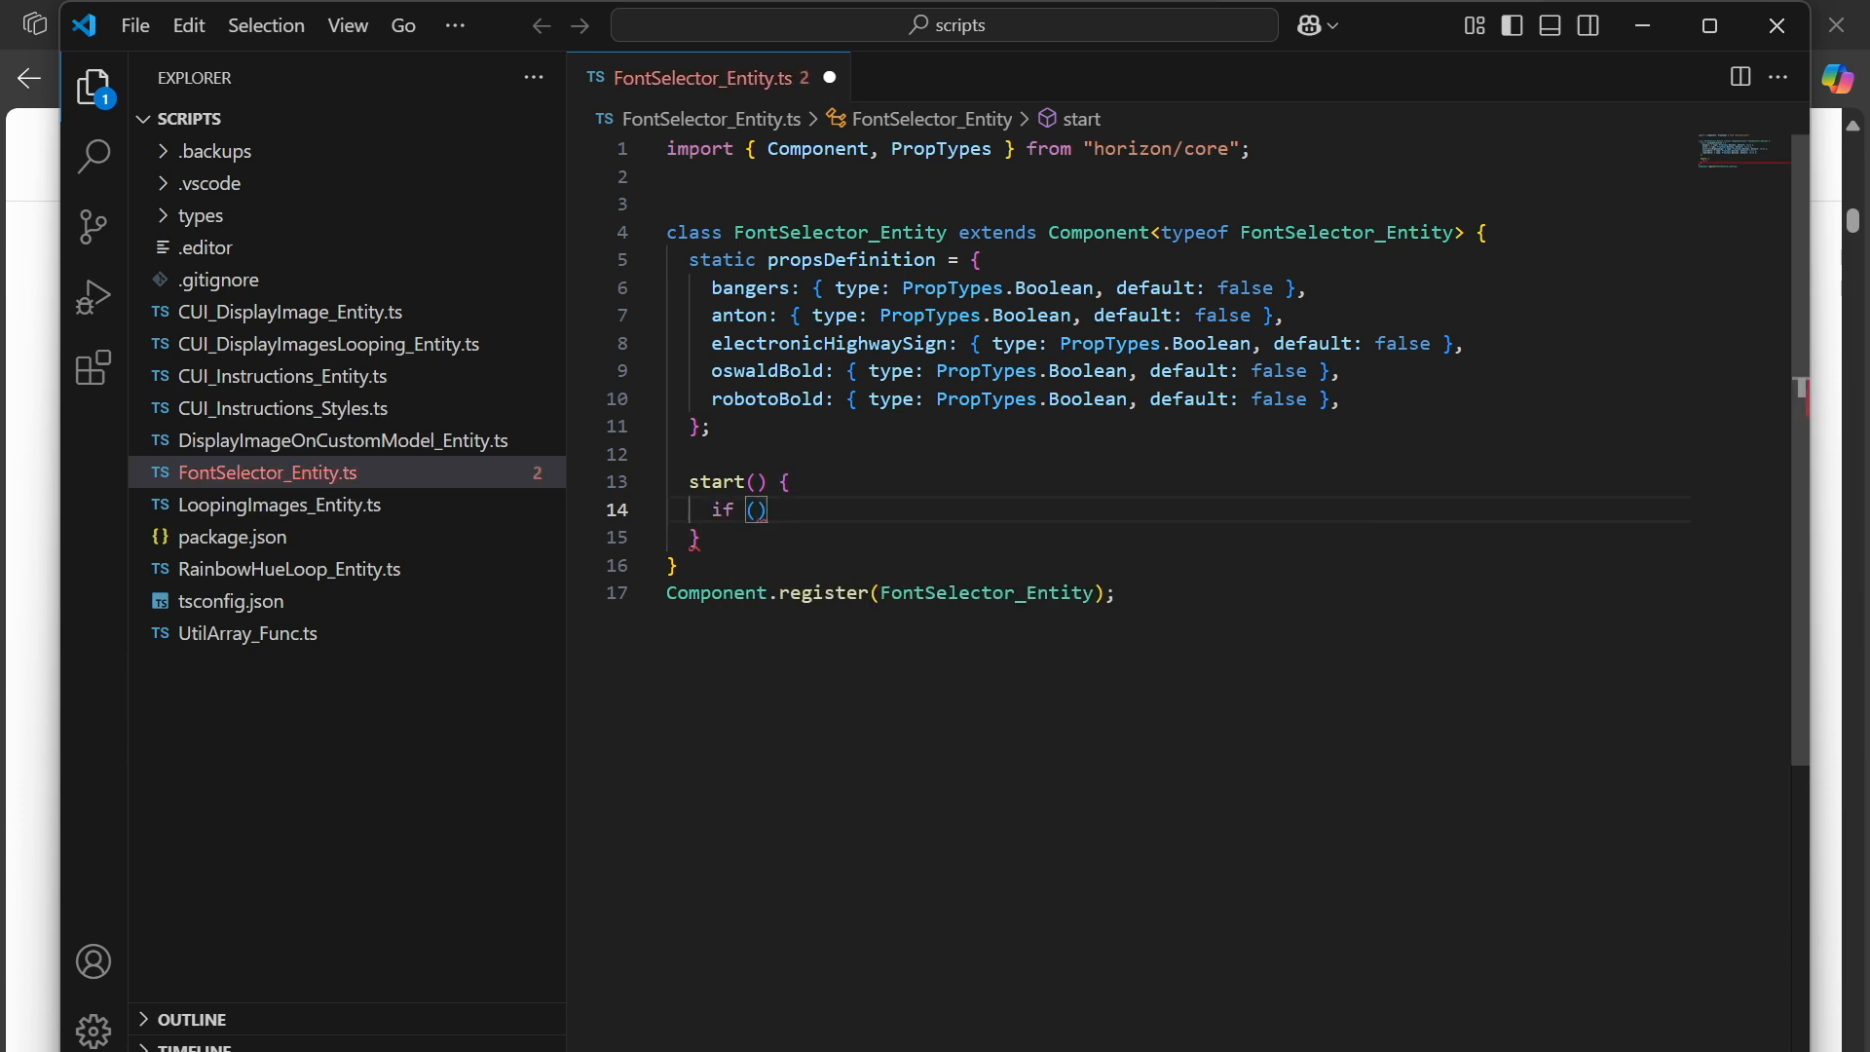
text(this.props.)
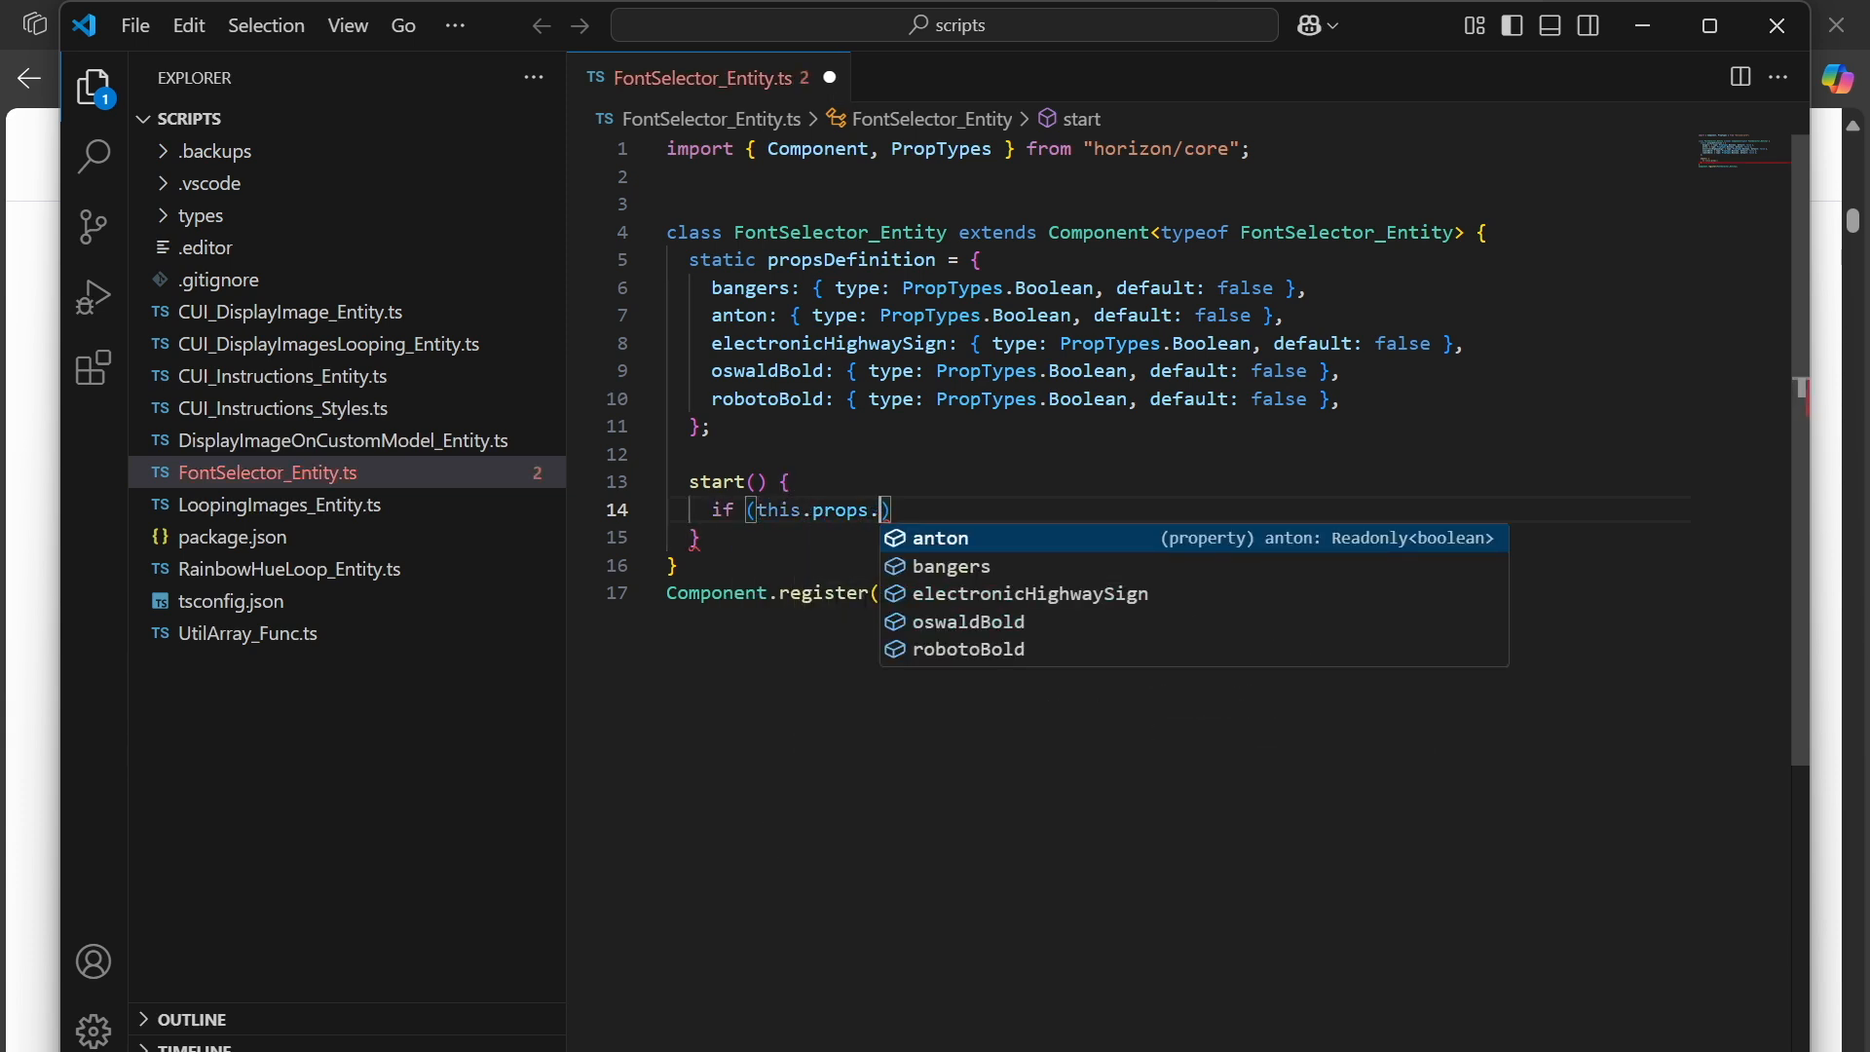
text(bangers)
click(700, 538)
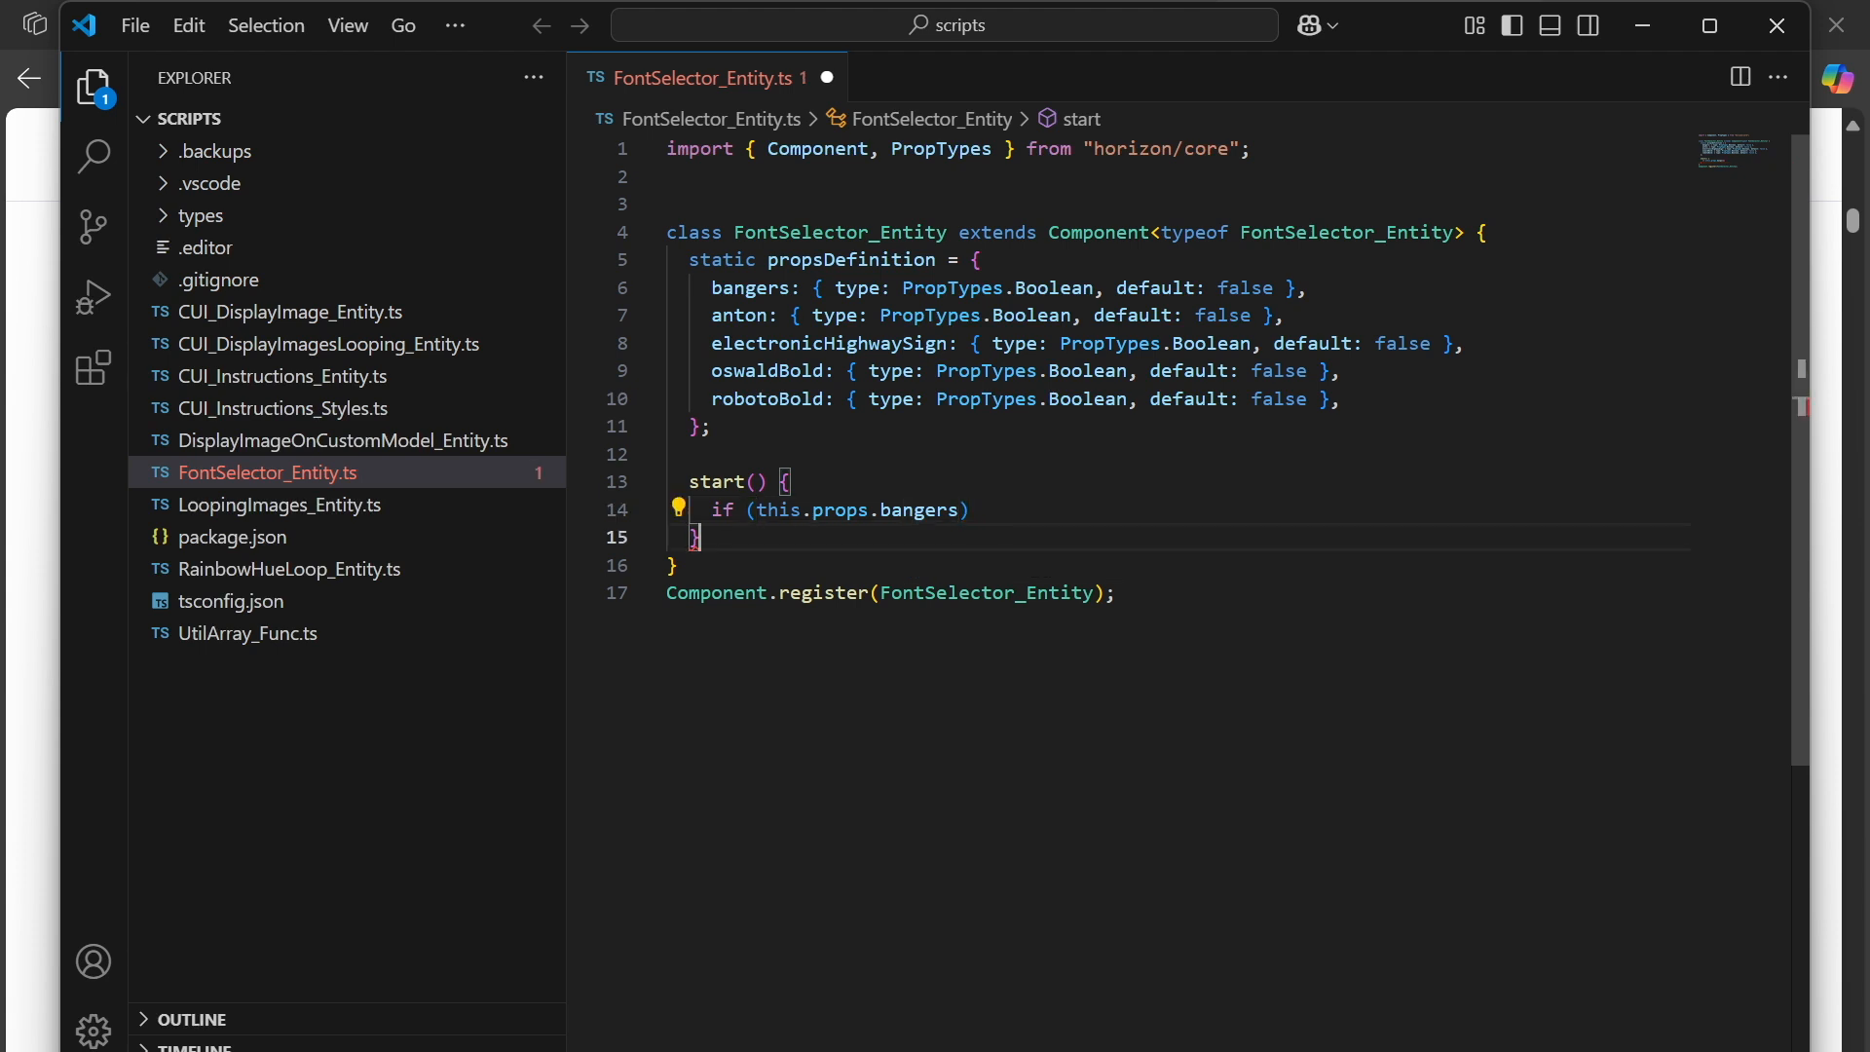
key(Left)
key(Left)
key(Left)
key(Right)
text({)
key(Return)
key(Down)
key(Return)
Add an empty else if block with the condition this.props.anton below the bangers block.
text(els)
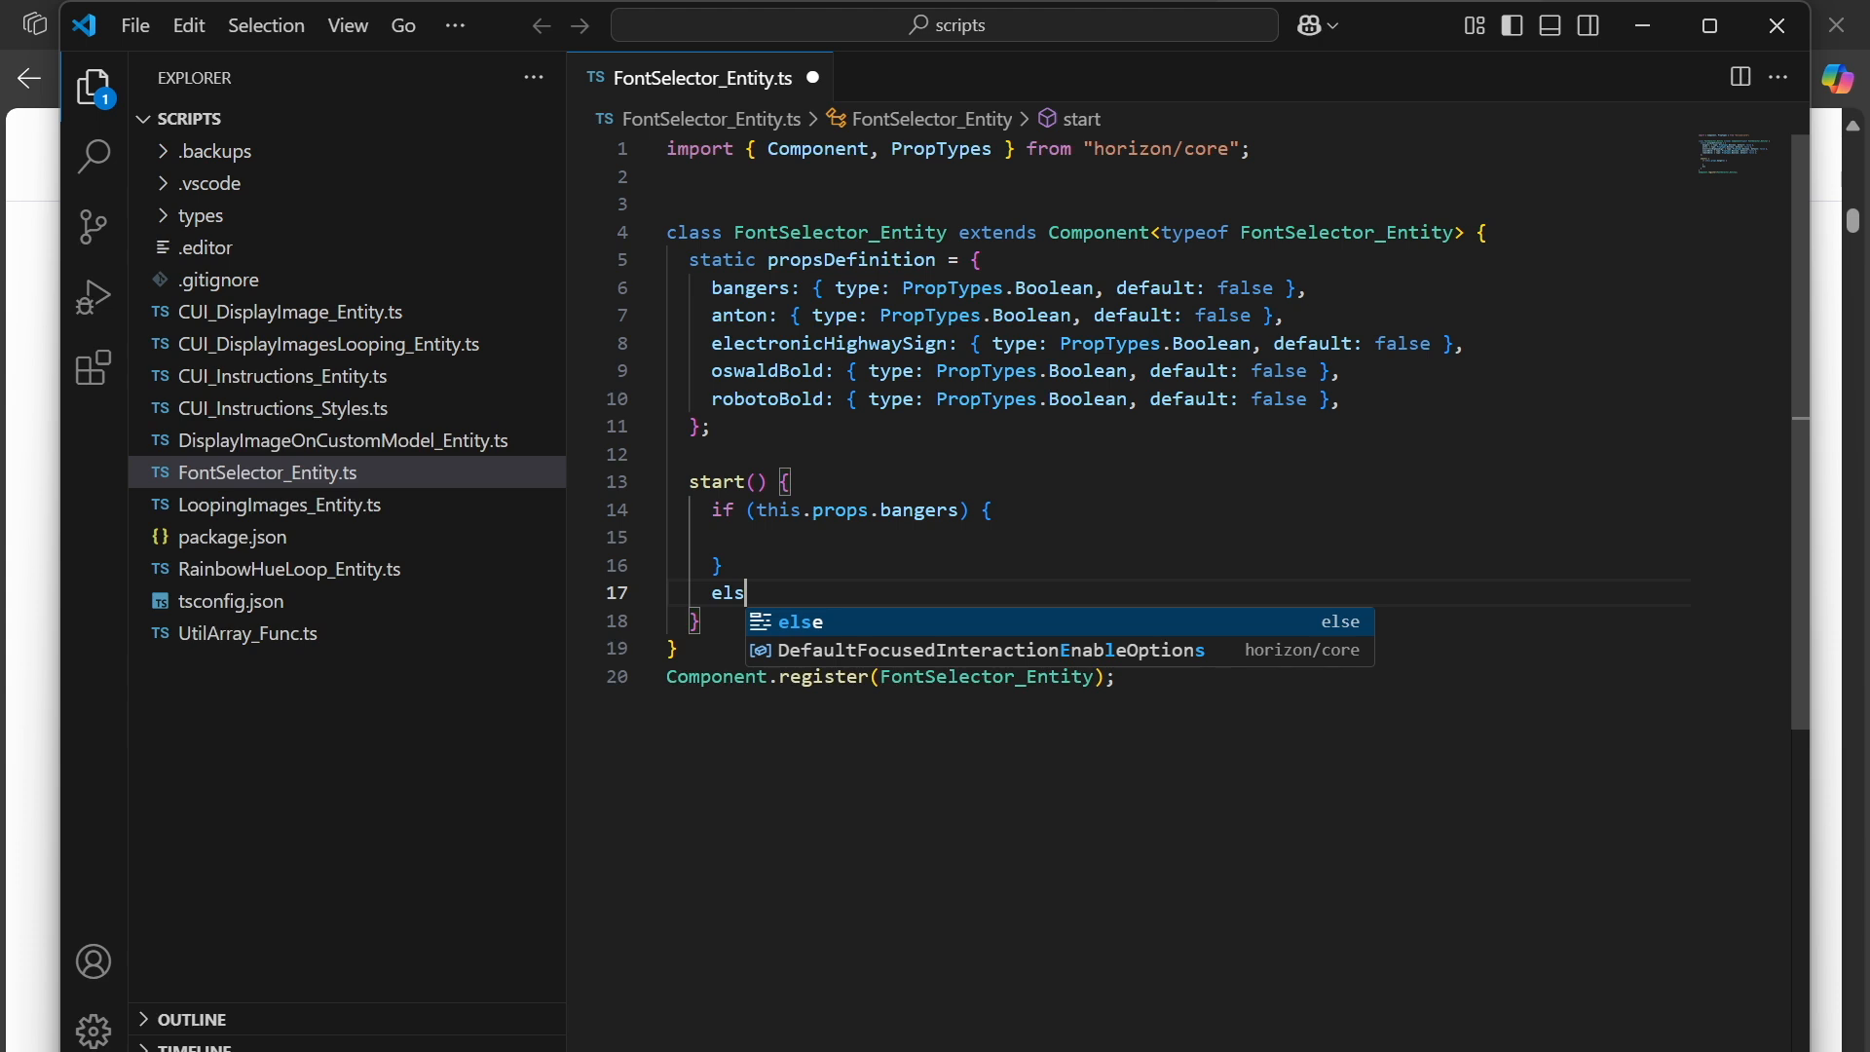
text(e if )
text(()
text(this.props.)
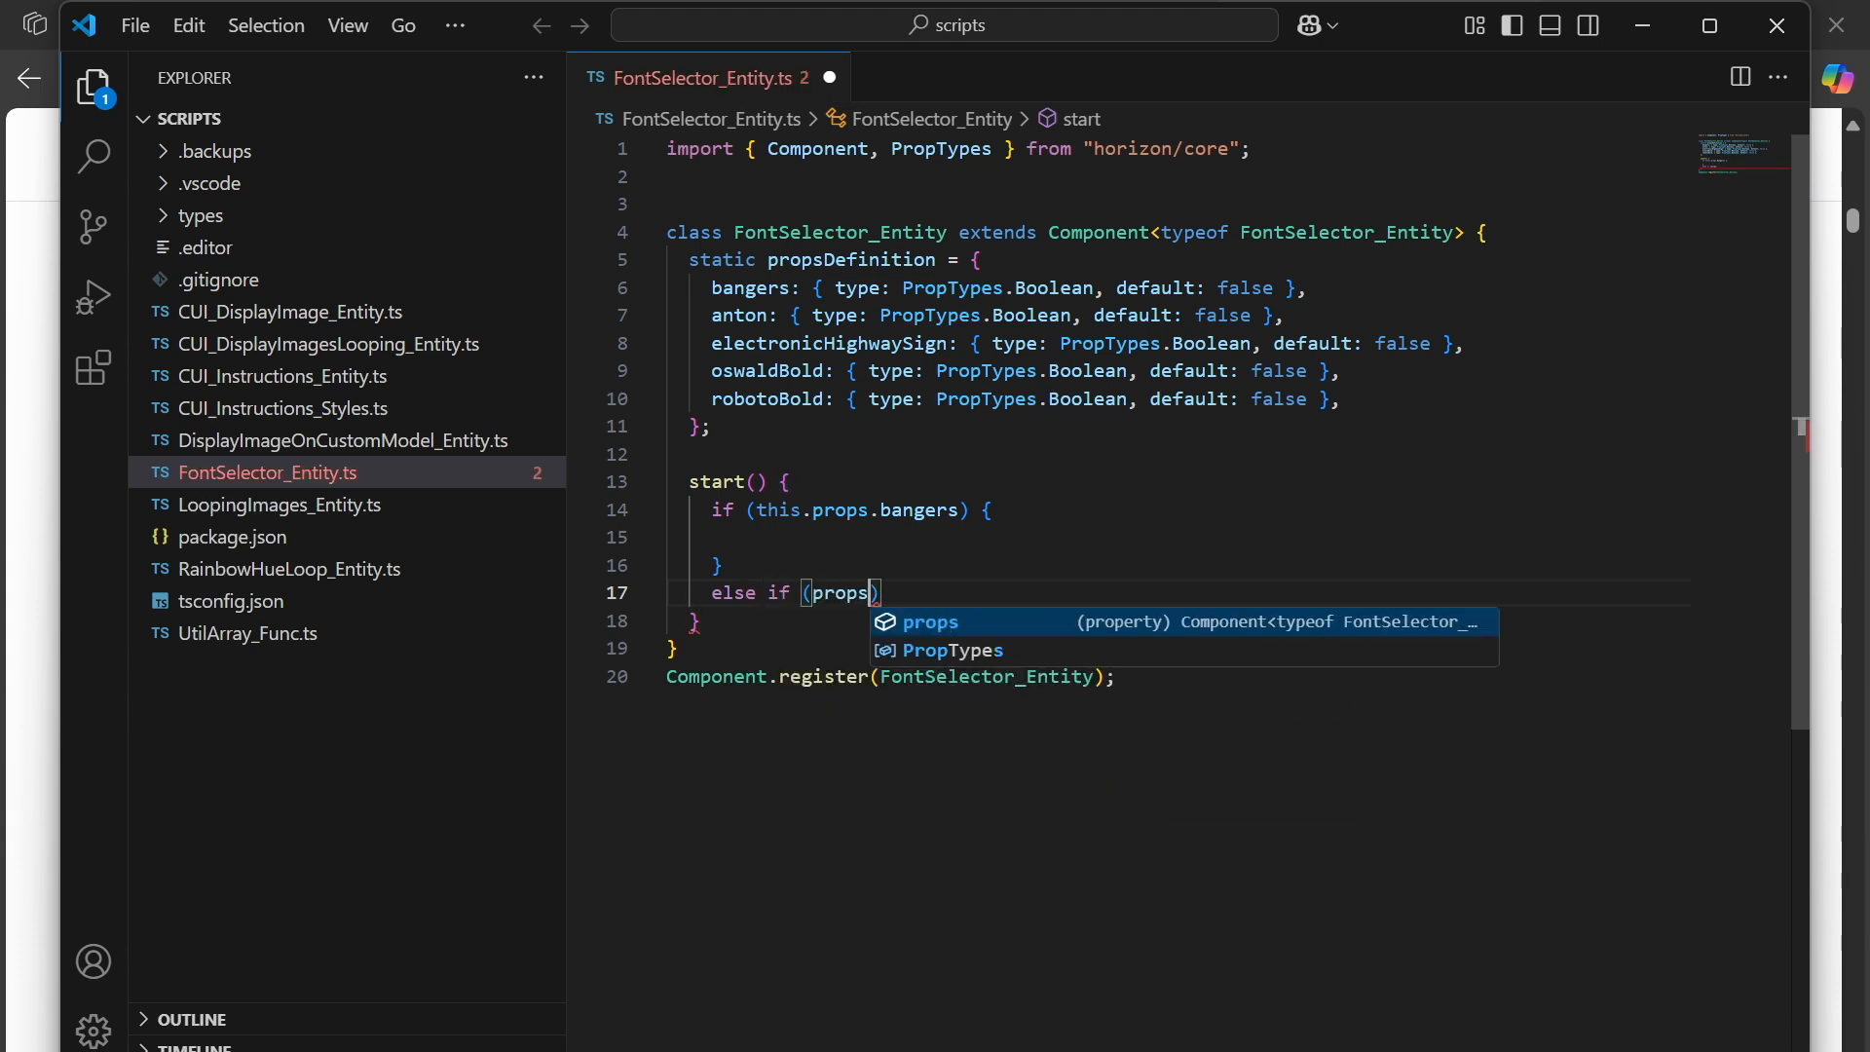
key(Tab)
key(End)
text({)
key(Return)
key(Down)
Copy the anton else if block and paste it three times below itself.
key(shift+Up)
key(shift+Up)
key(shift+Up)
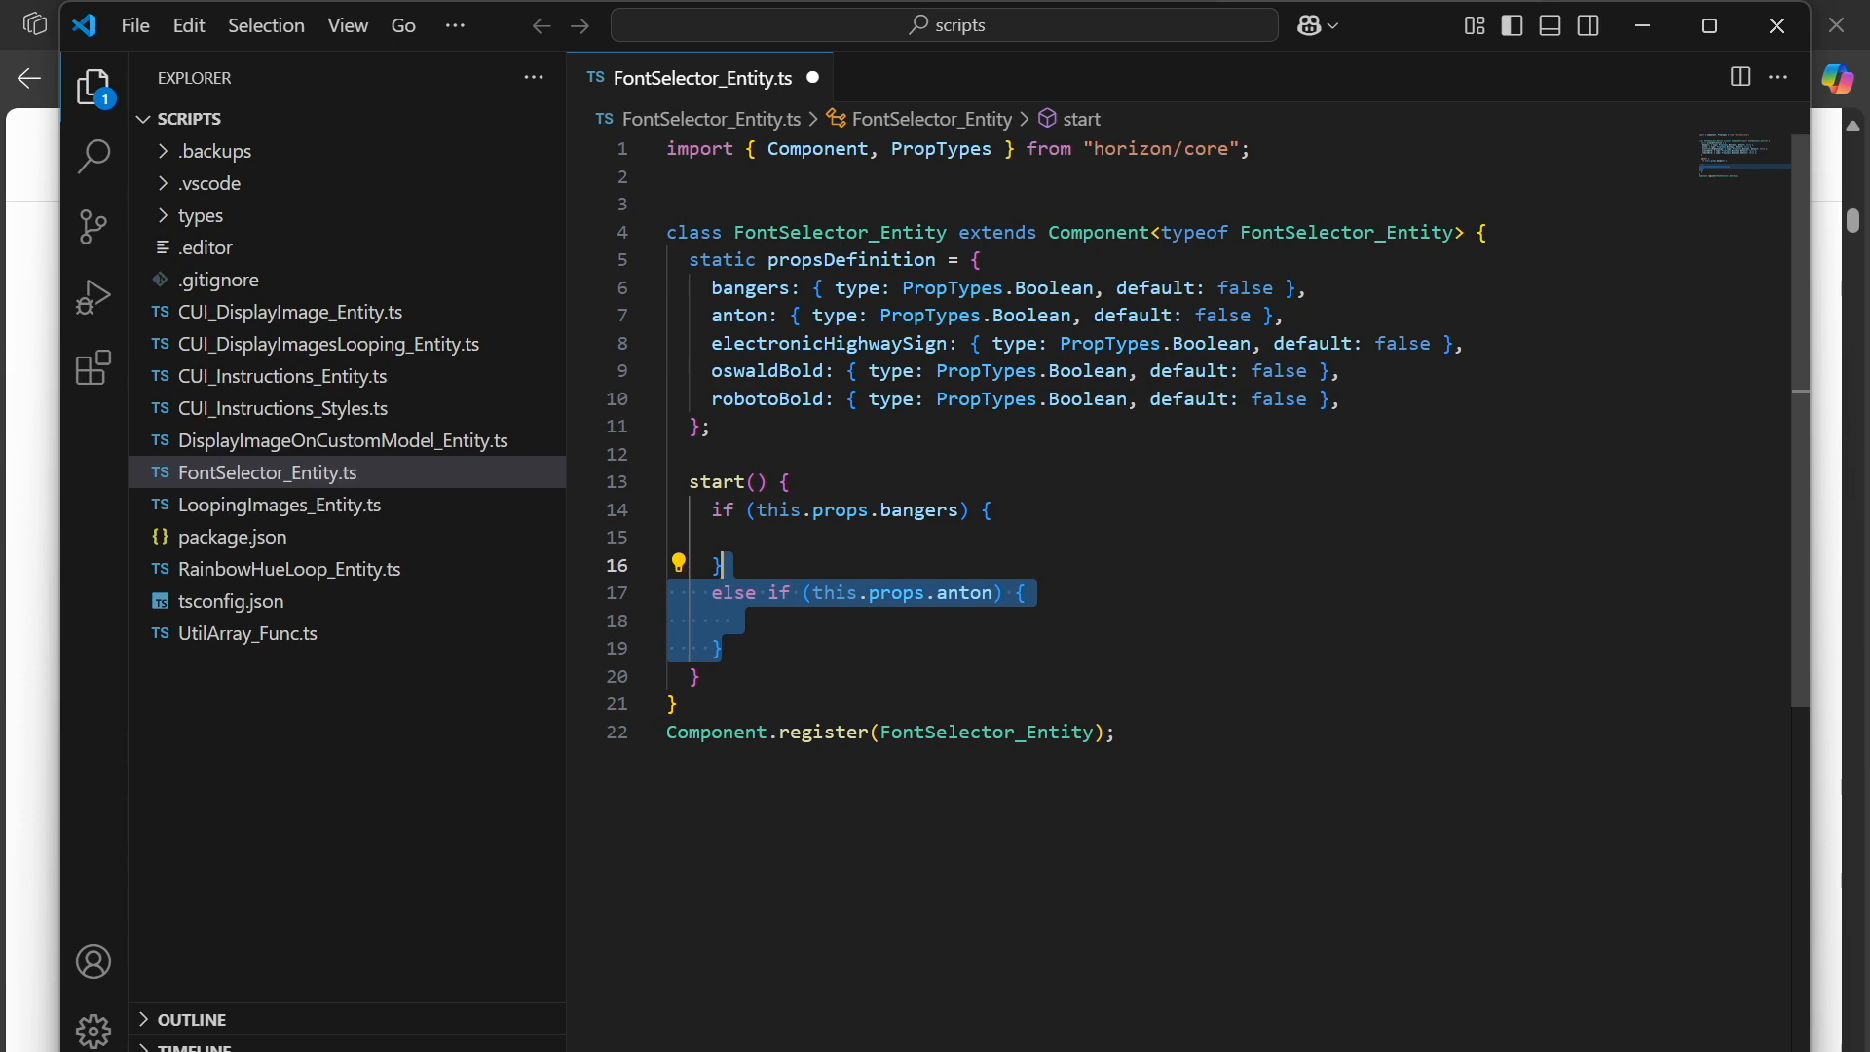
key(ctrl+c)
key(Right)
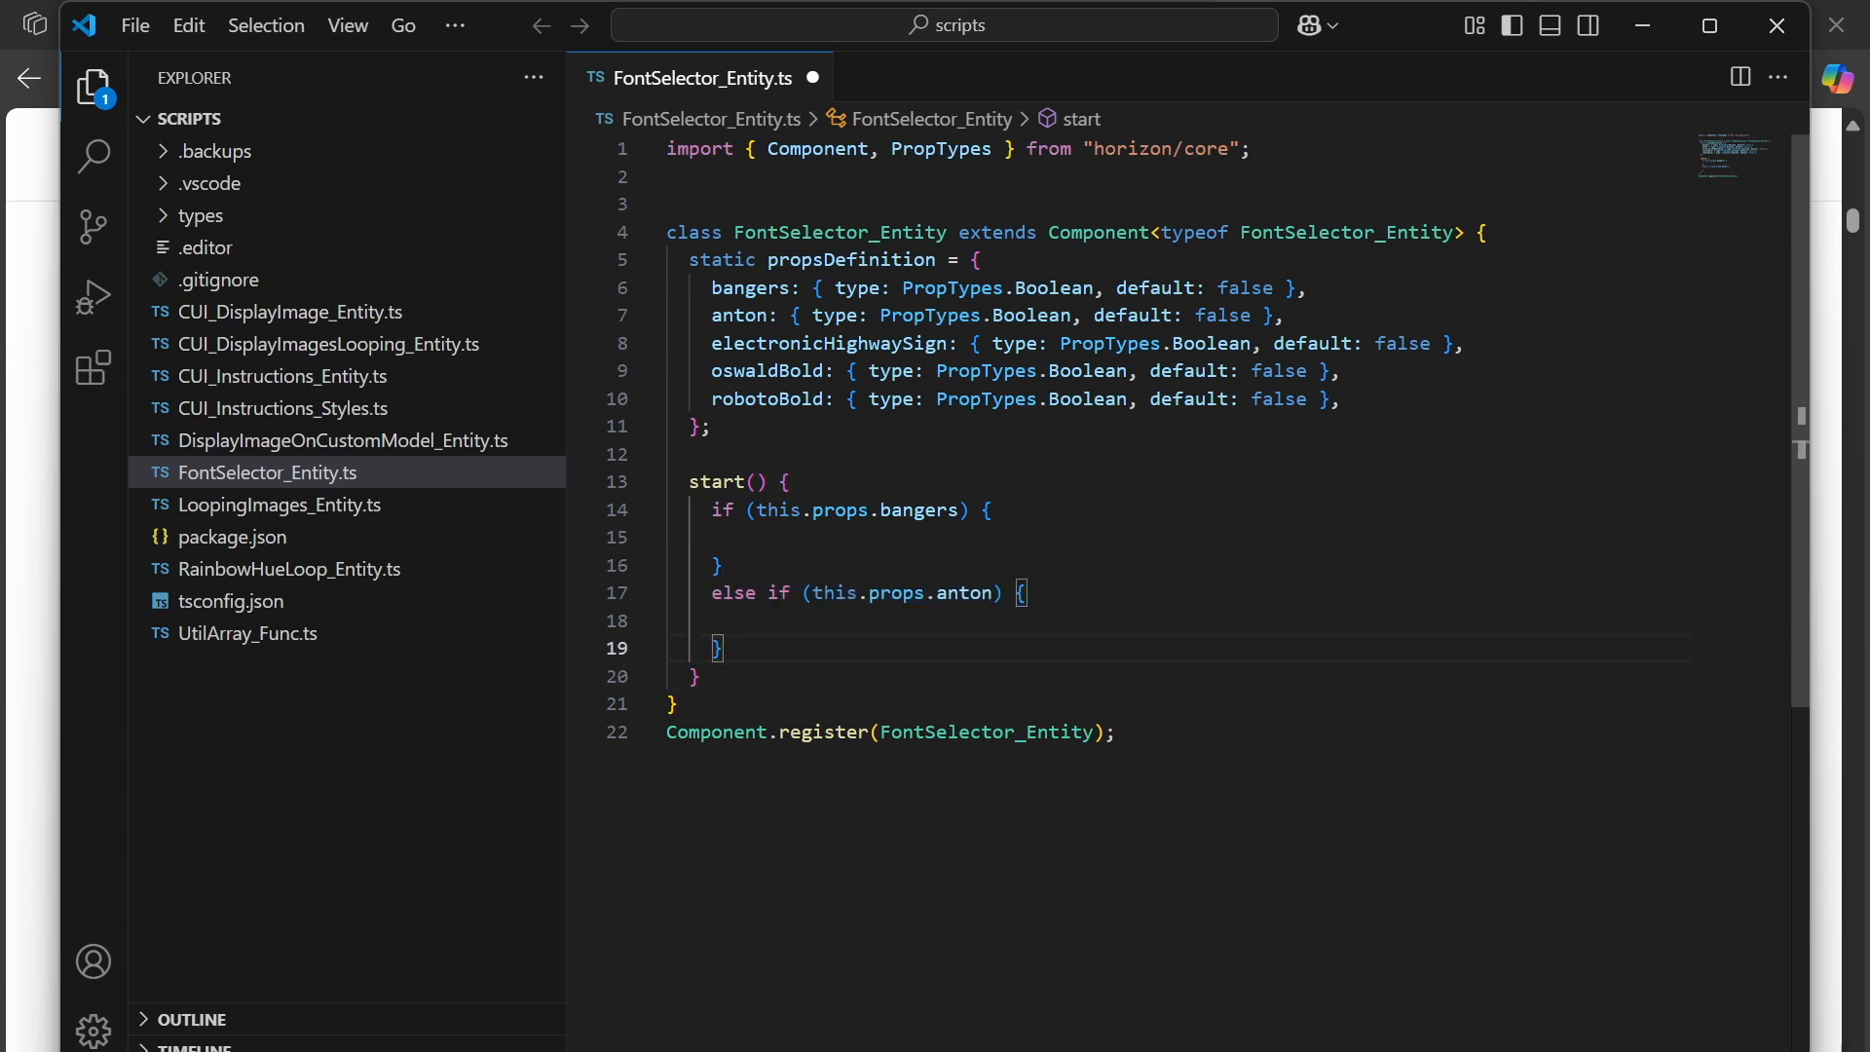
key(ctrl+v)
key(ctrl+v)
key(ctrl+v)
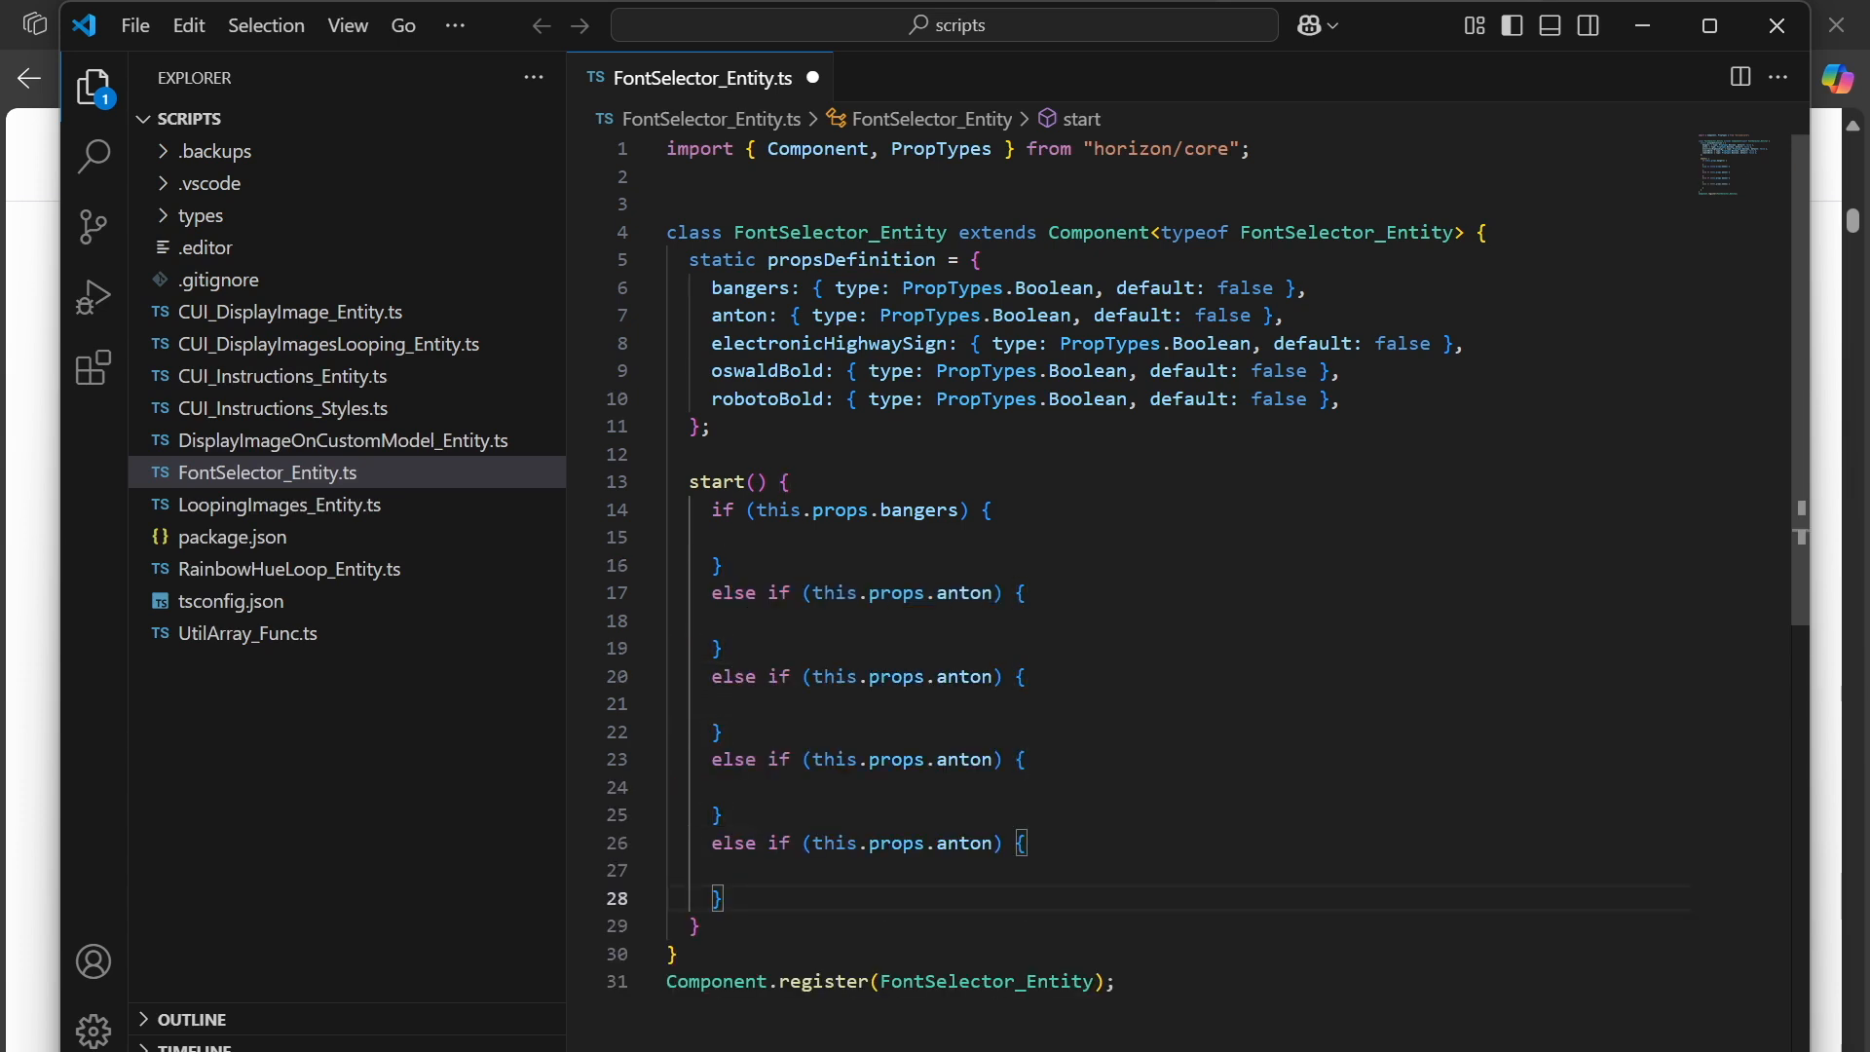
Change the conditions of the three pasted else if blocks to this.props.electronicHighwaySign, this.props.oswaldBold and this.props.robotoBold, in that order.
double_click(972, 679)
text(electronicHighwaySign)
key(Tab)
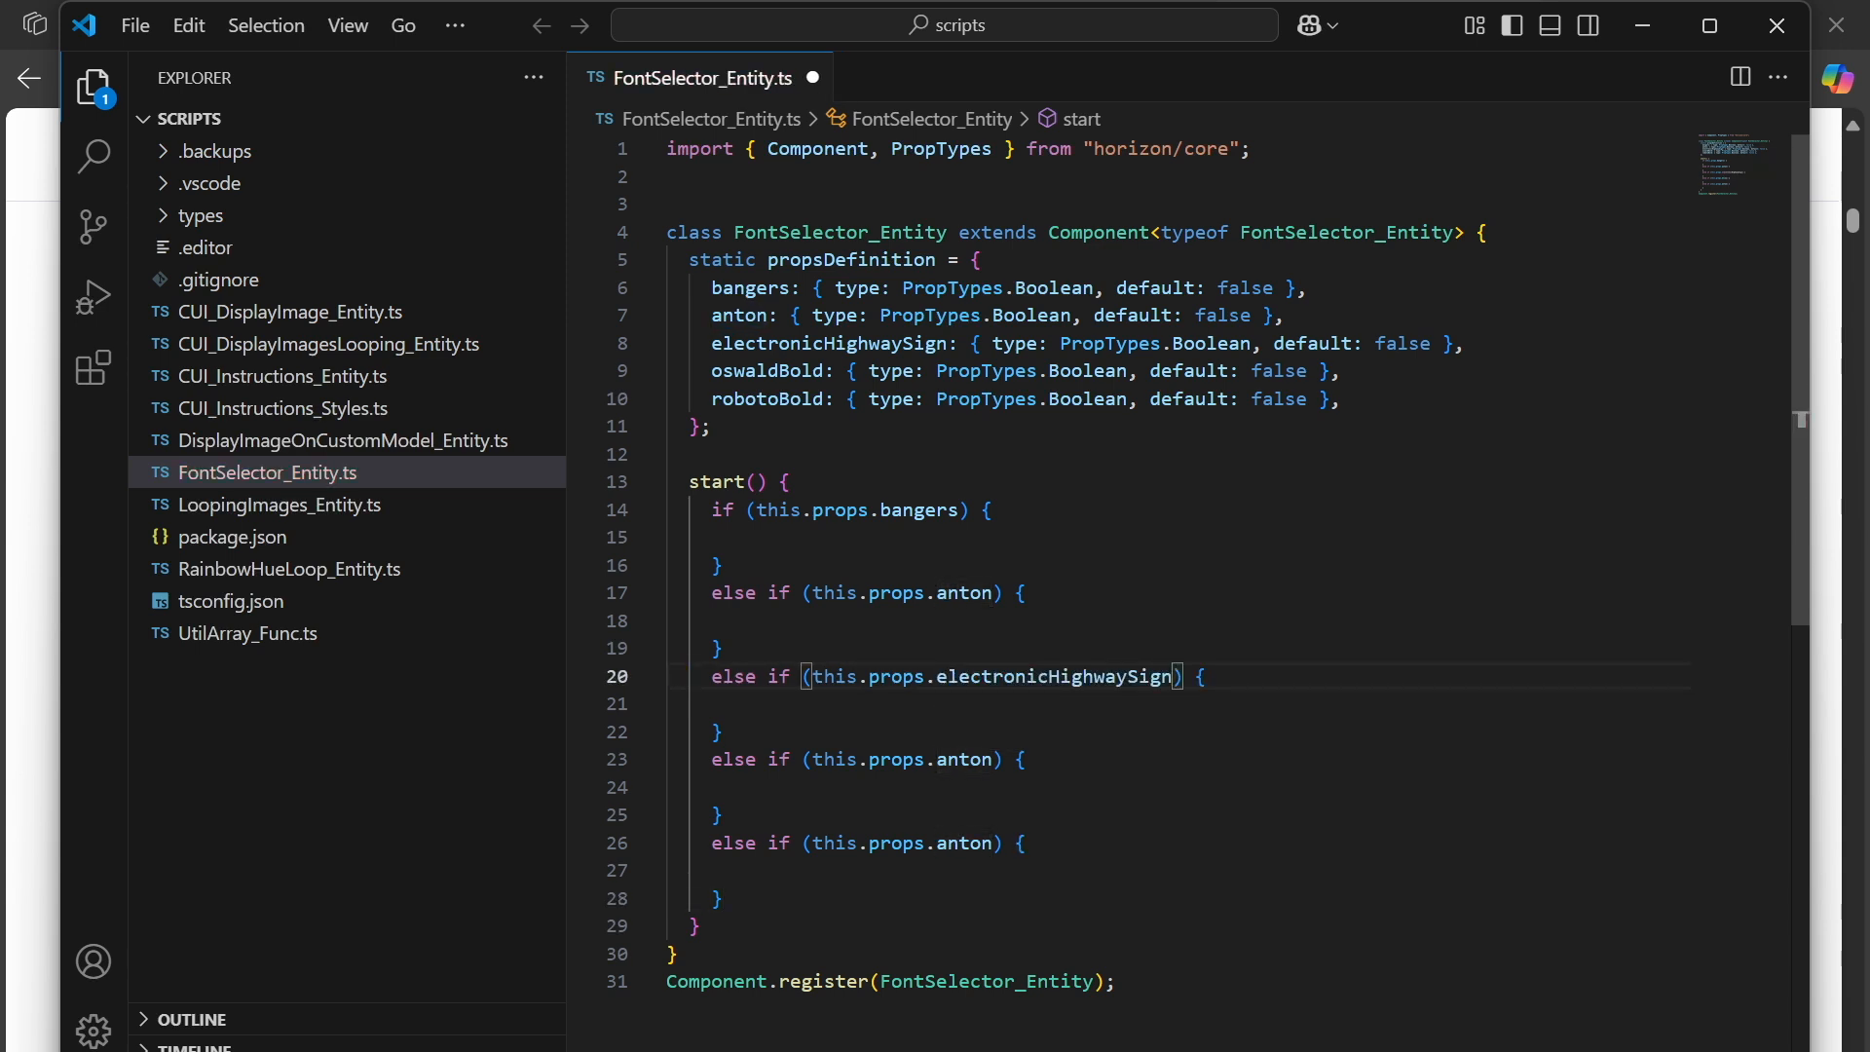
double_click(964, 759)
text(o)
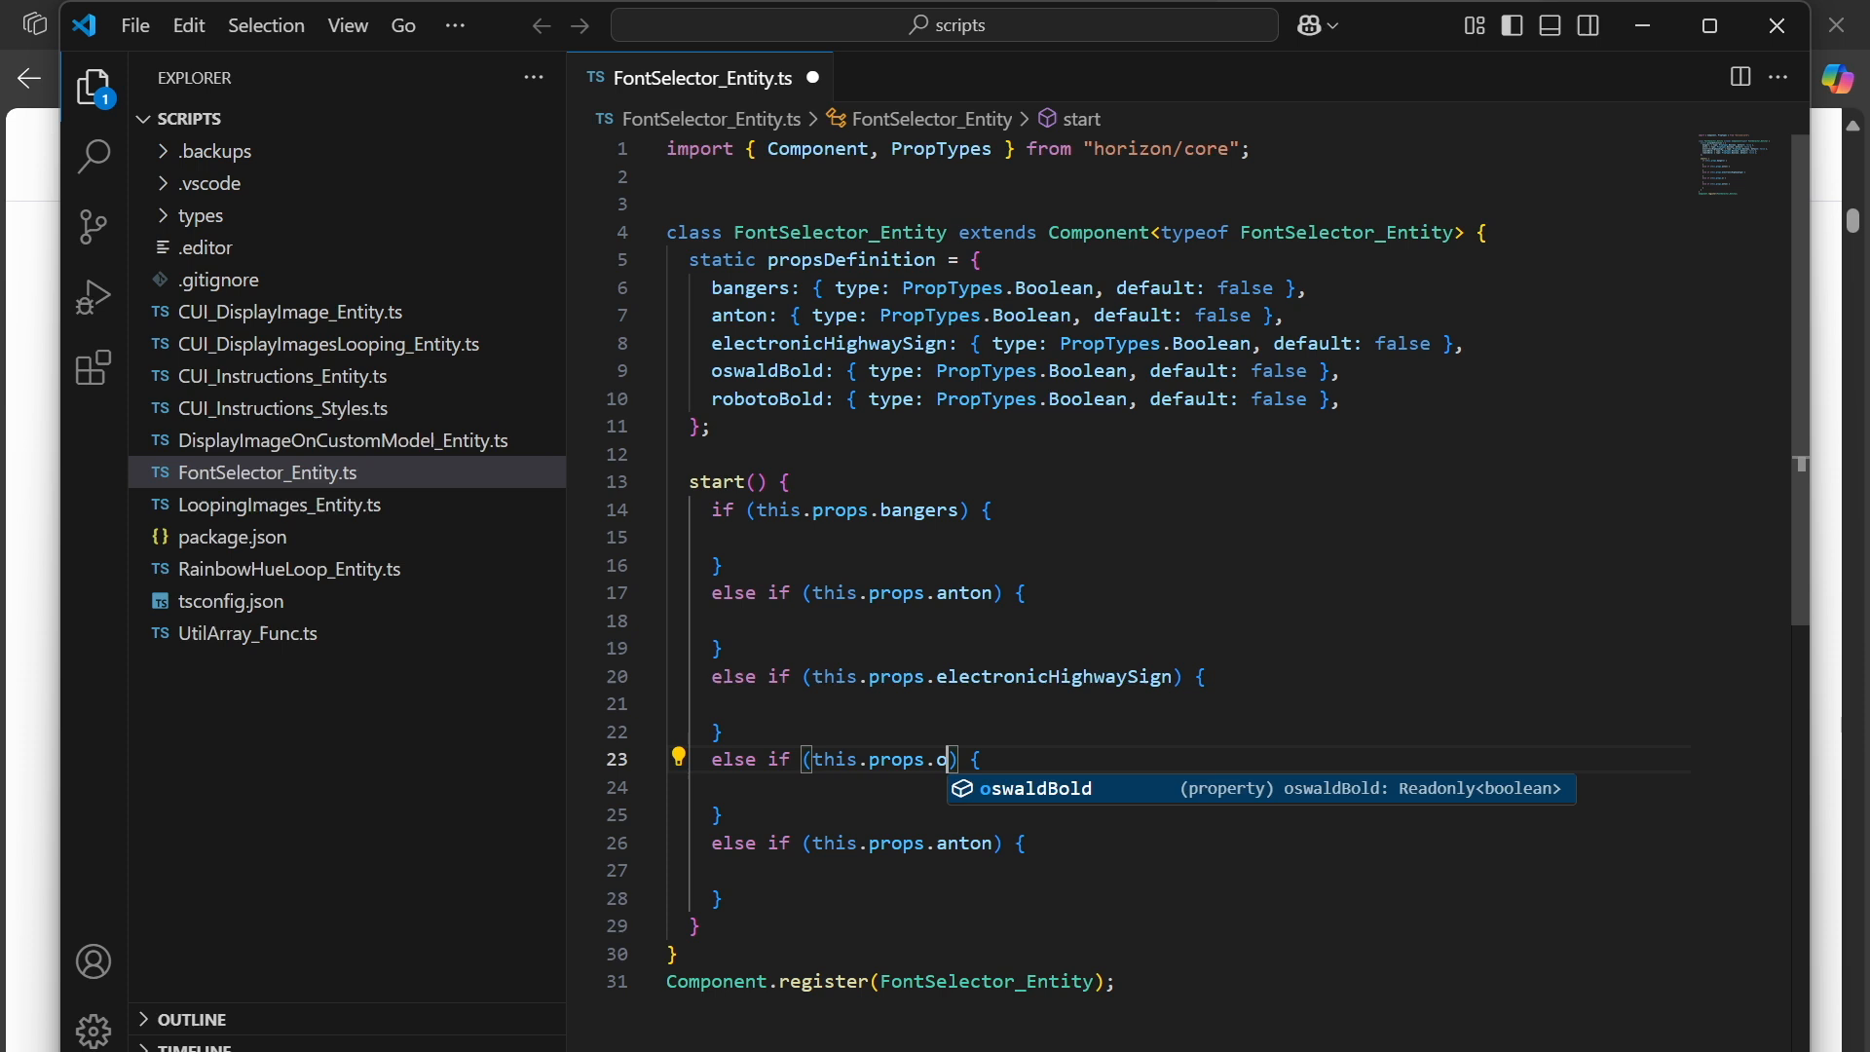
click(1006, 791)
click(959, 843)
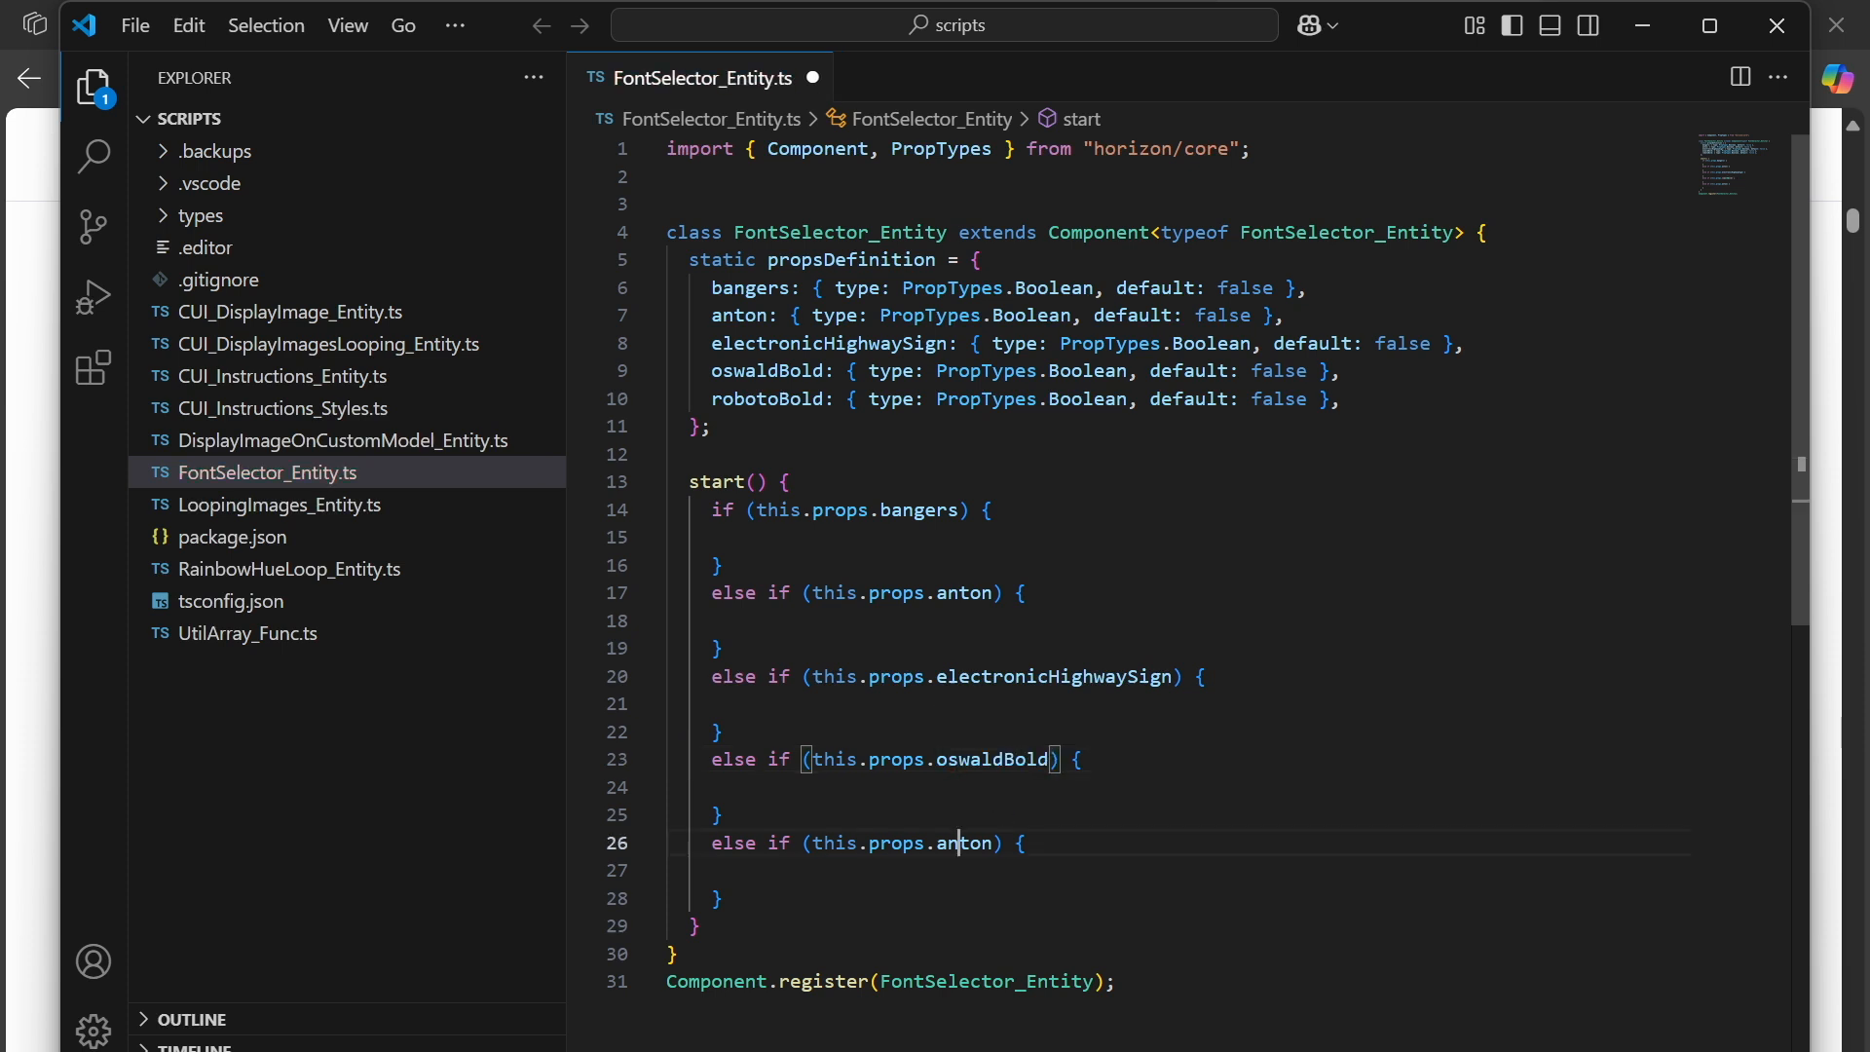
double_click(960, 843)
text(r)
click(1018, 871)
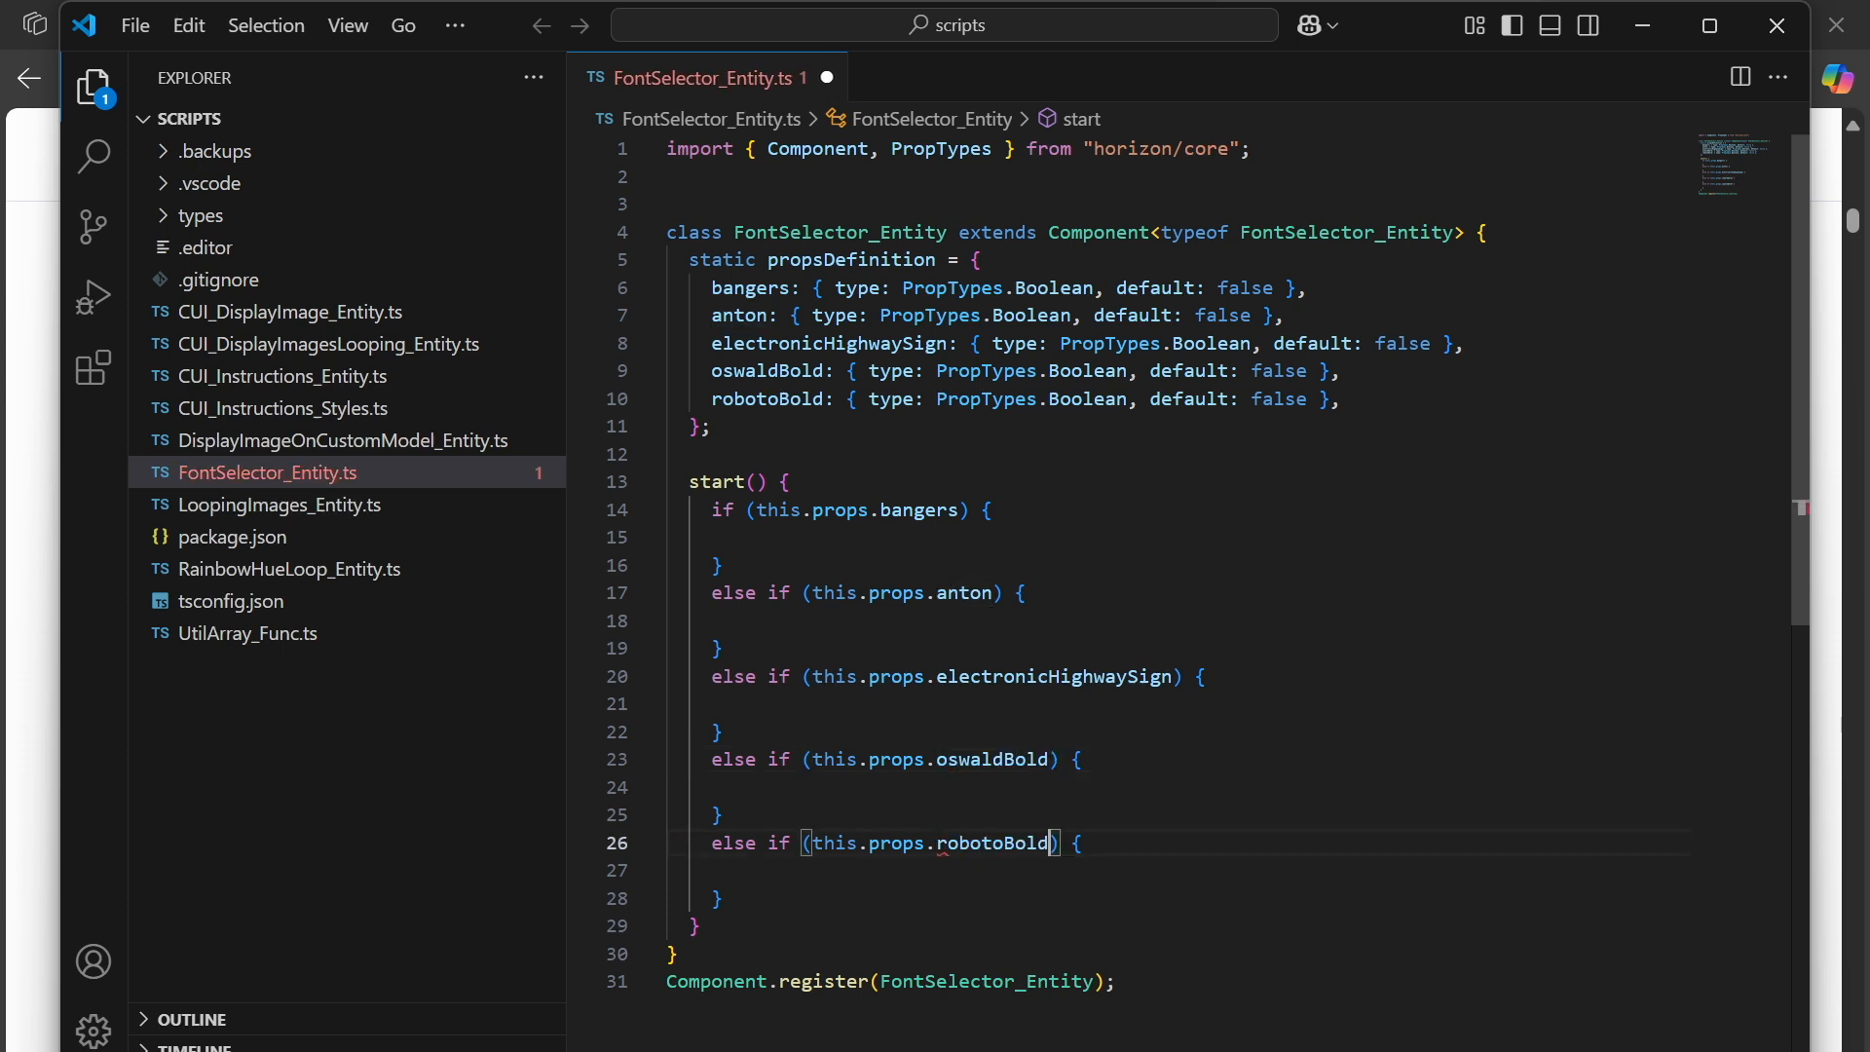
At the beginning of start(), declare let displayMe = this.entity.as(TextGizmo).text.get(); with TextGizmo imported from horizon/core and a blank line below.
click(791, 482)
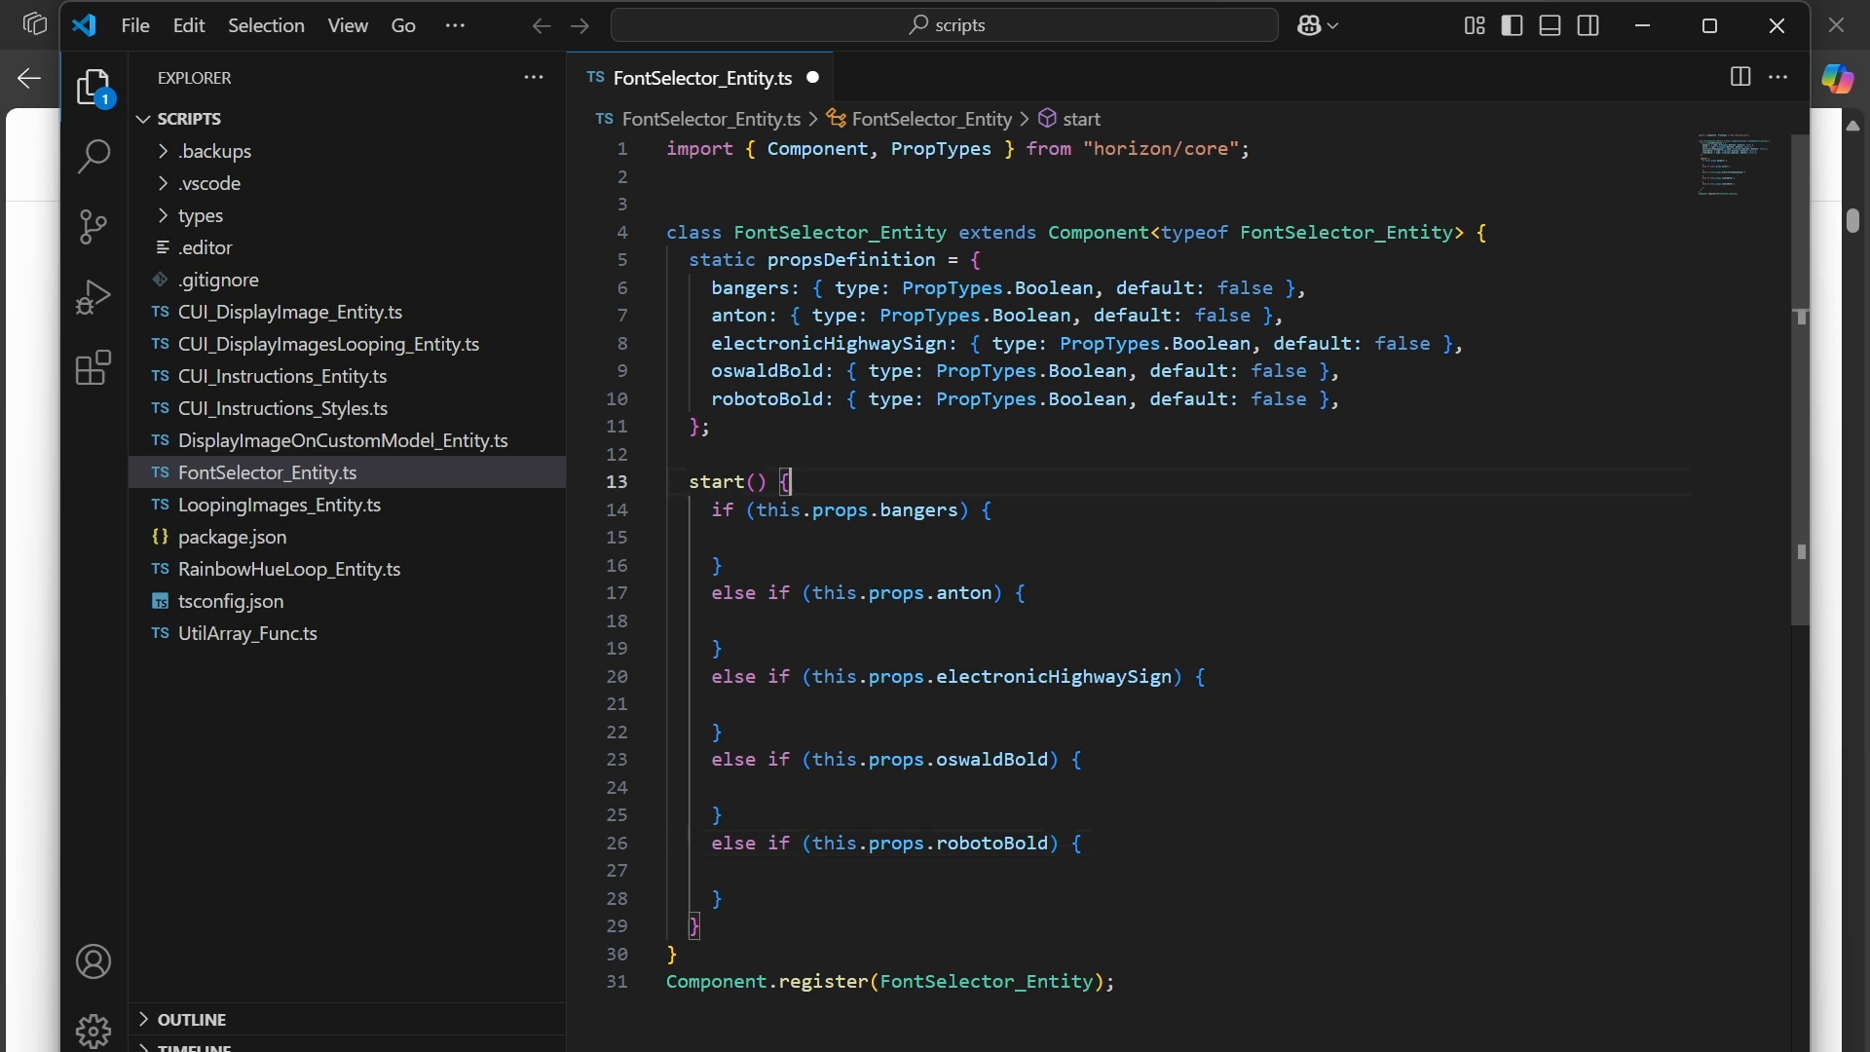
key(Return)
key(Return)
key(Up)
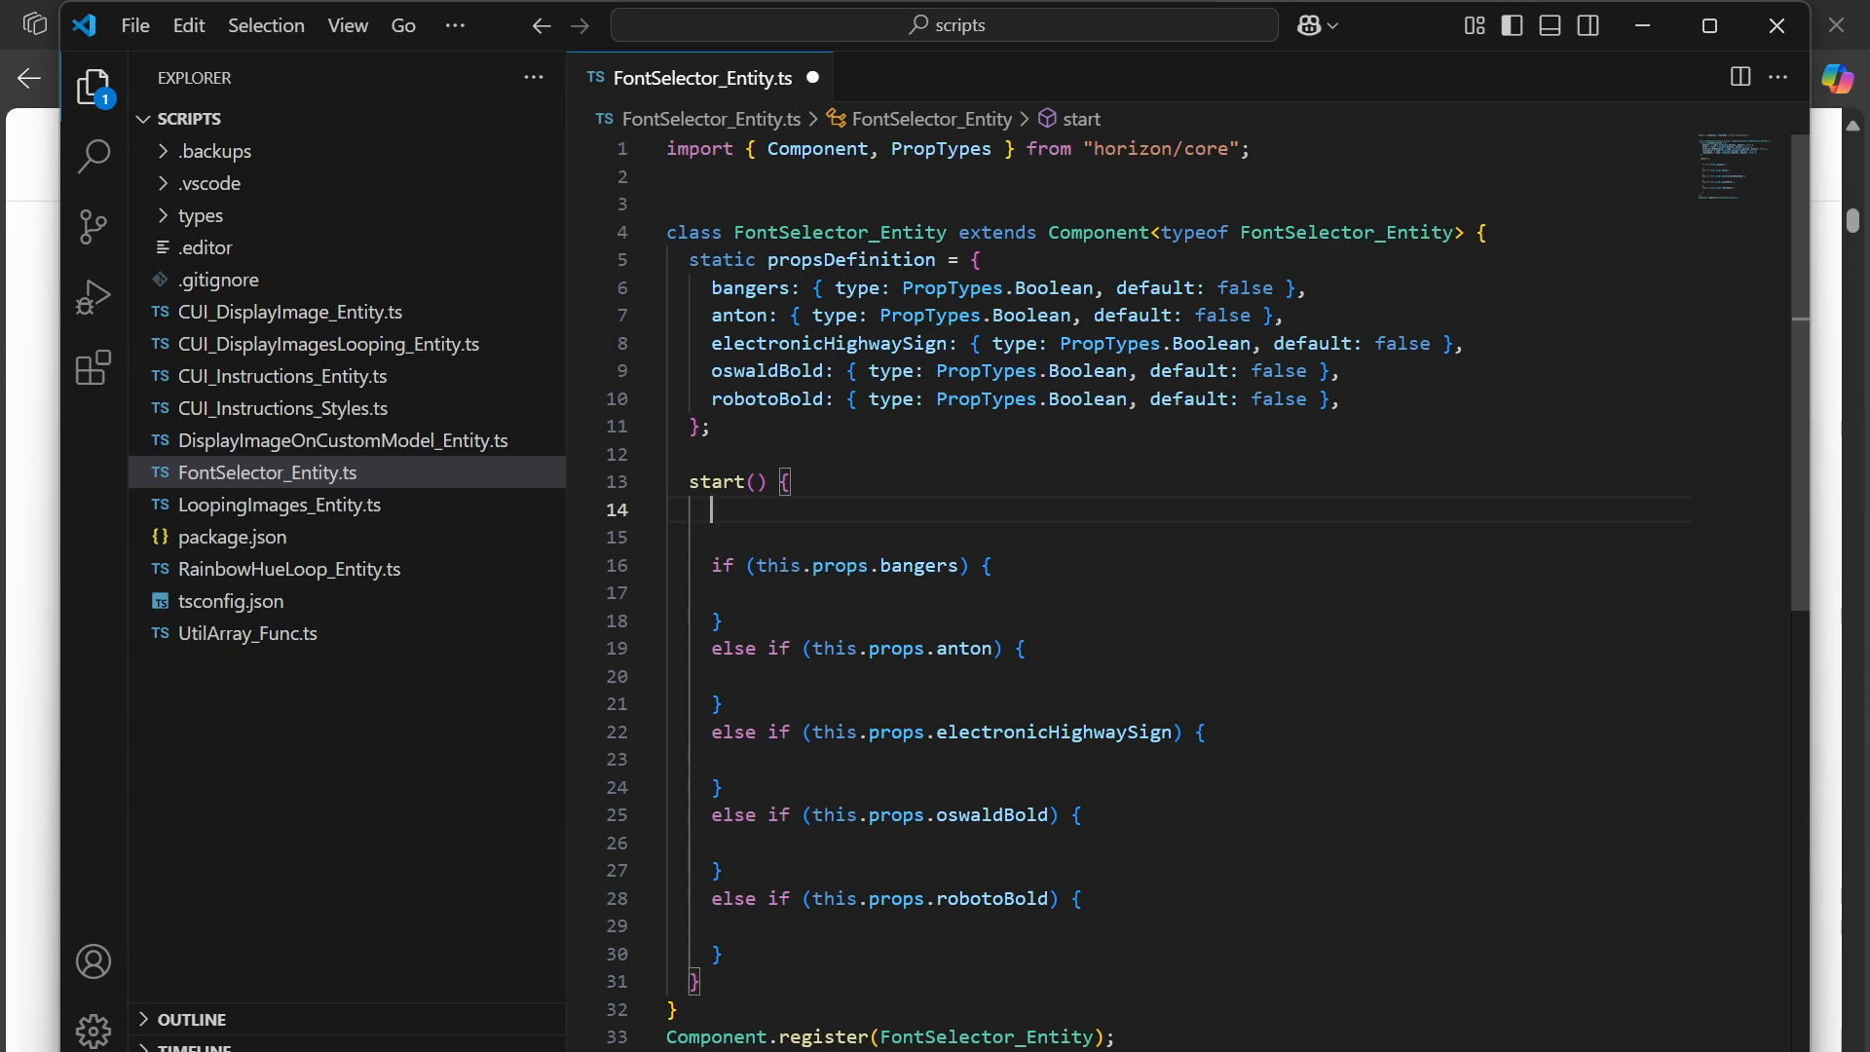
text(le)
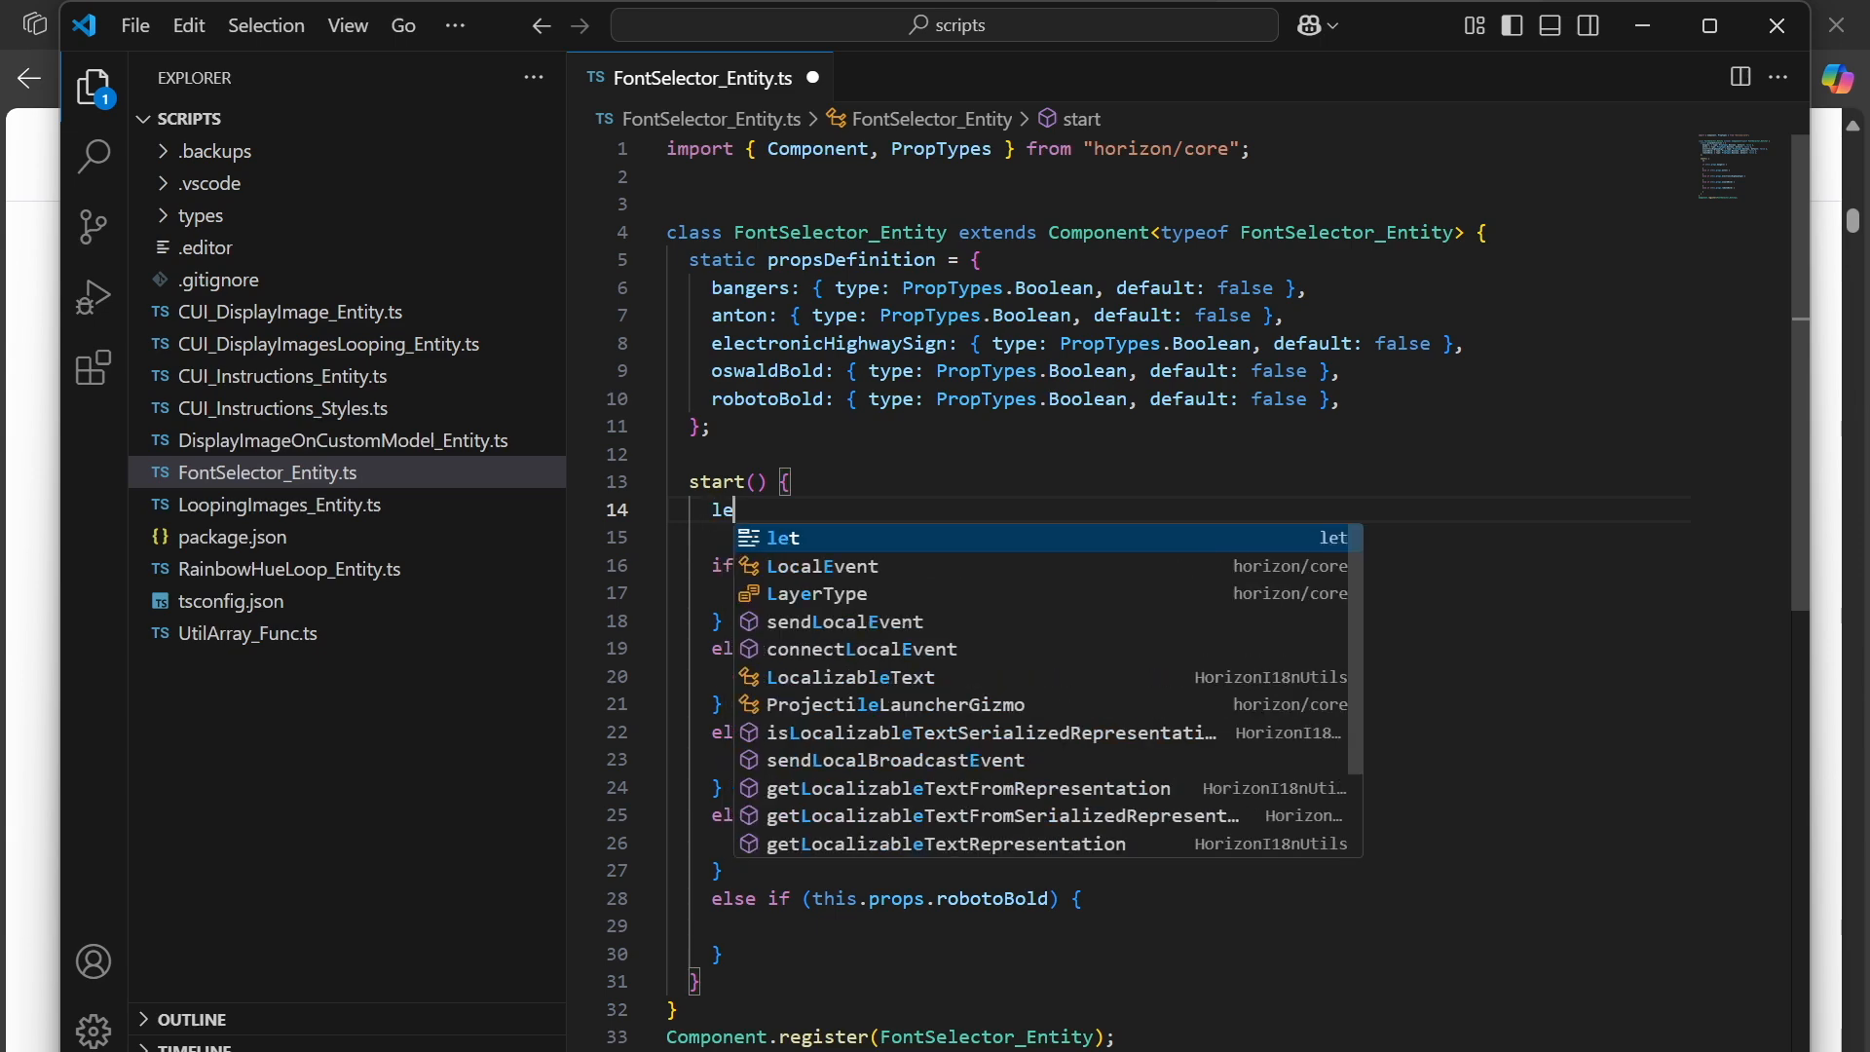
key(Escape)
text(t displ)
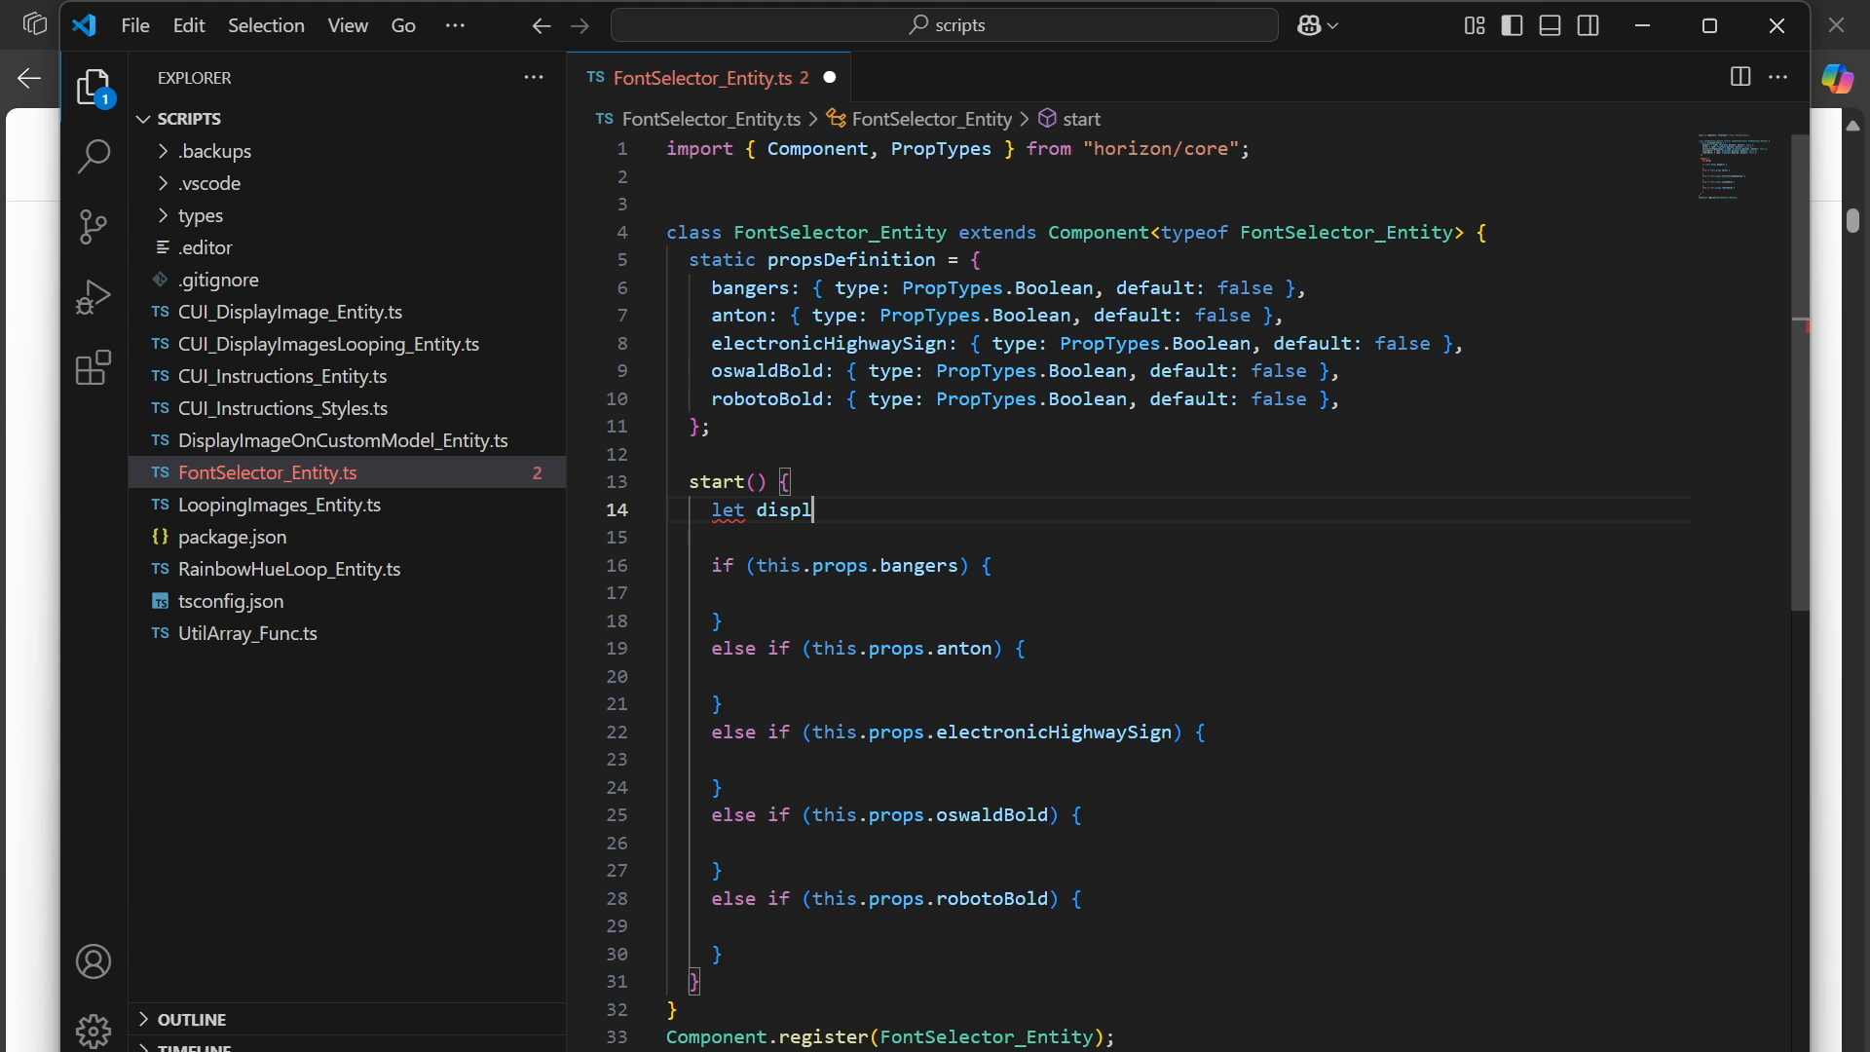
text(ayMe = )
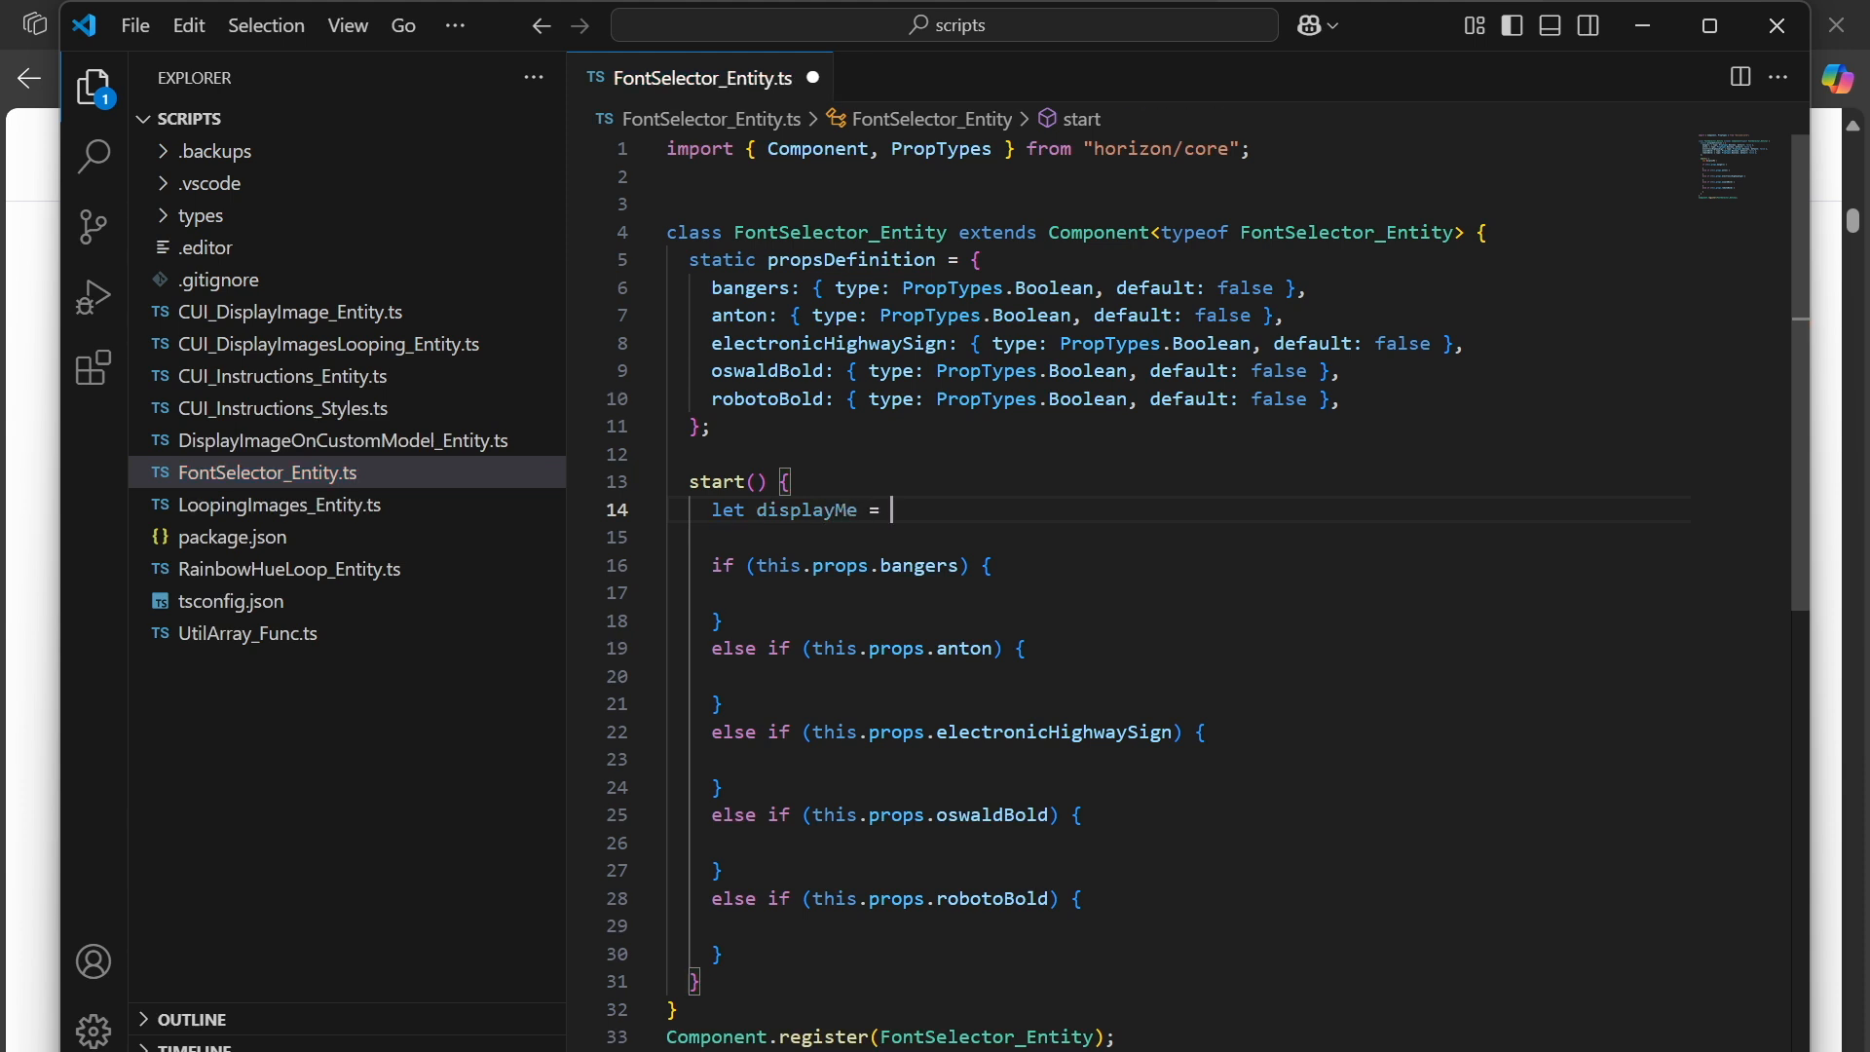
text(this.entity.as)
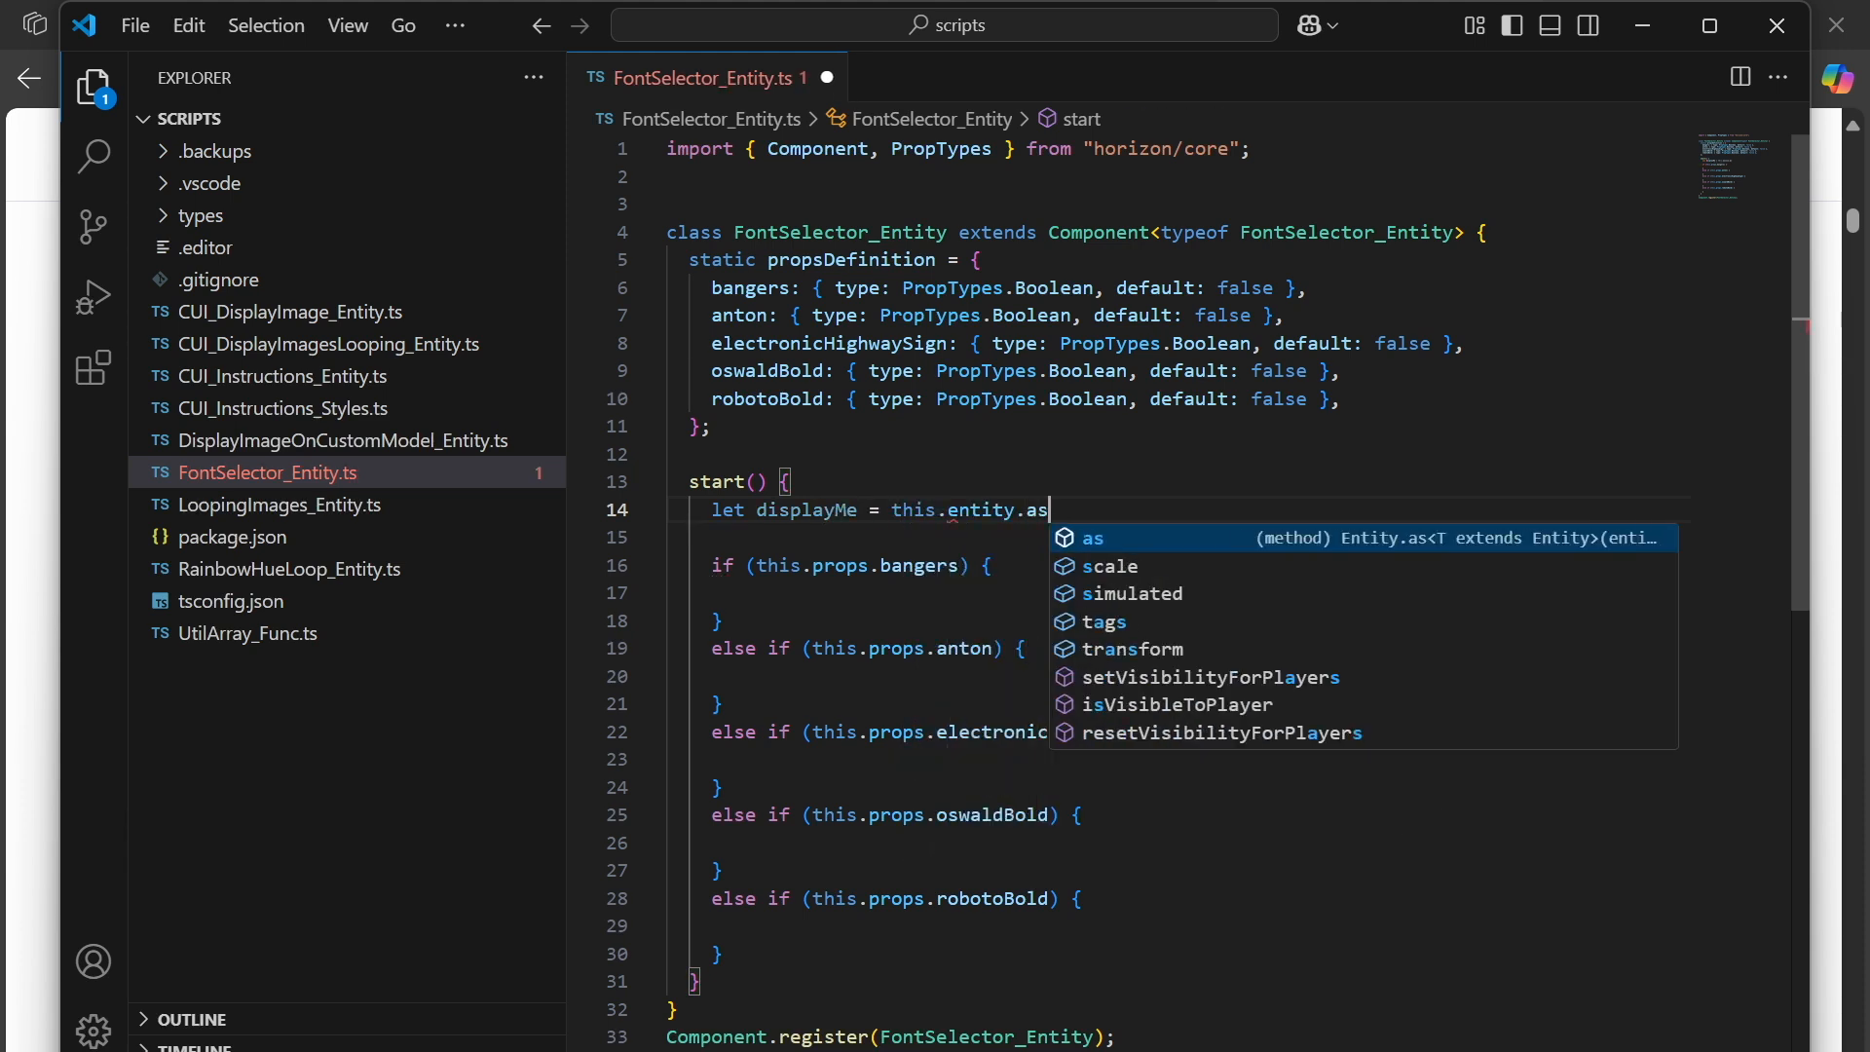
text((Te)
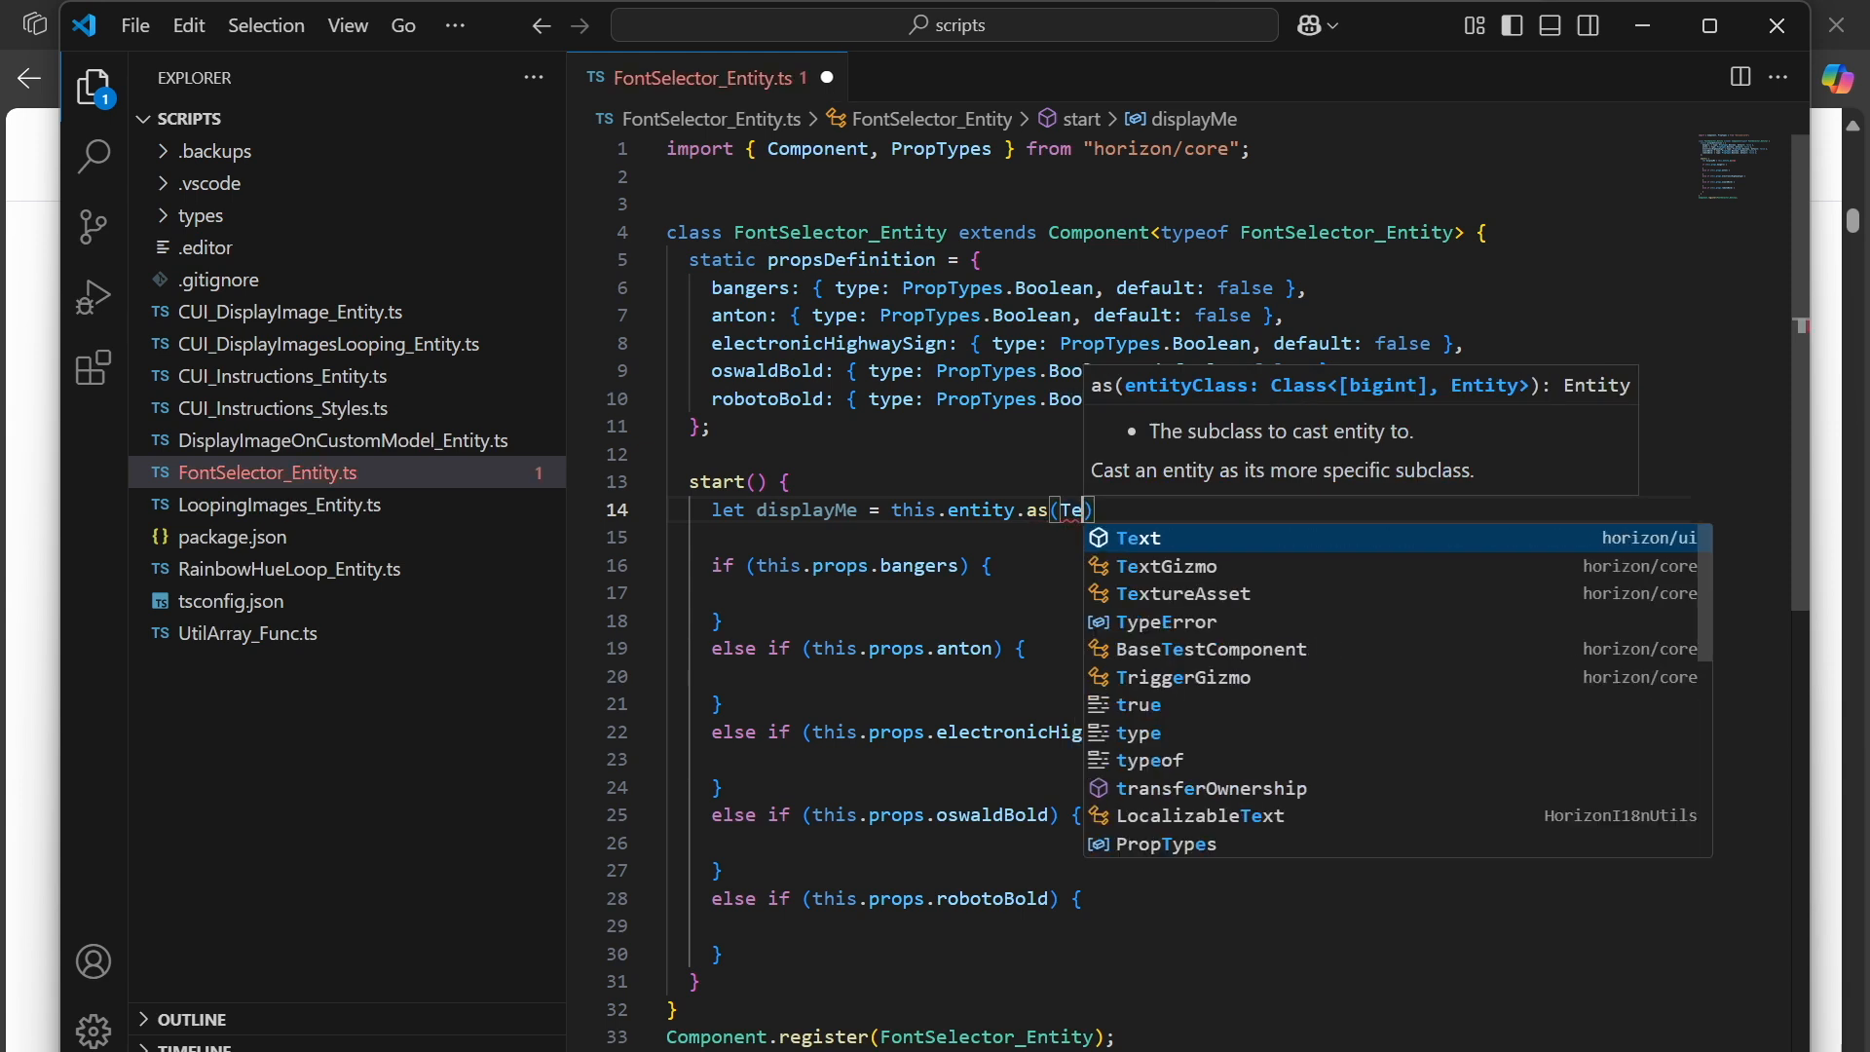
key(Down)
key(Return)
key(Right)
text(.)
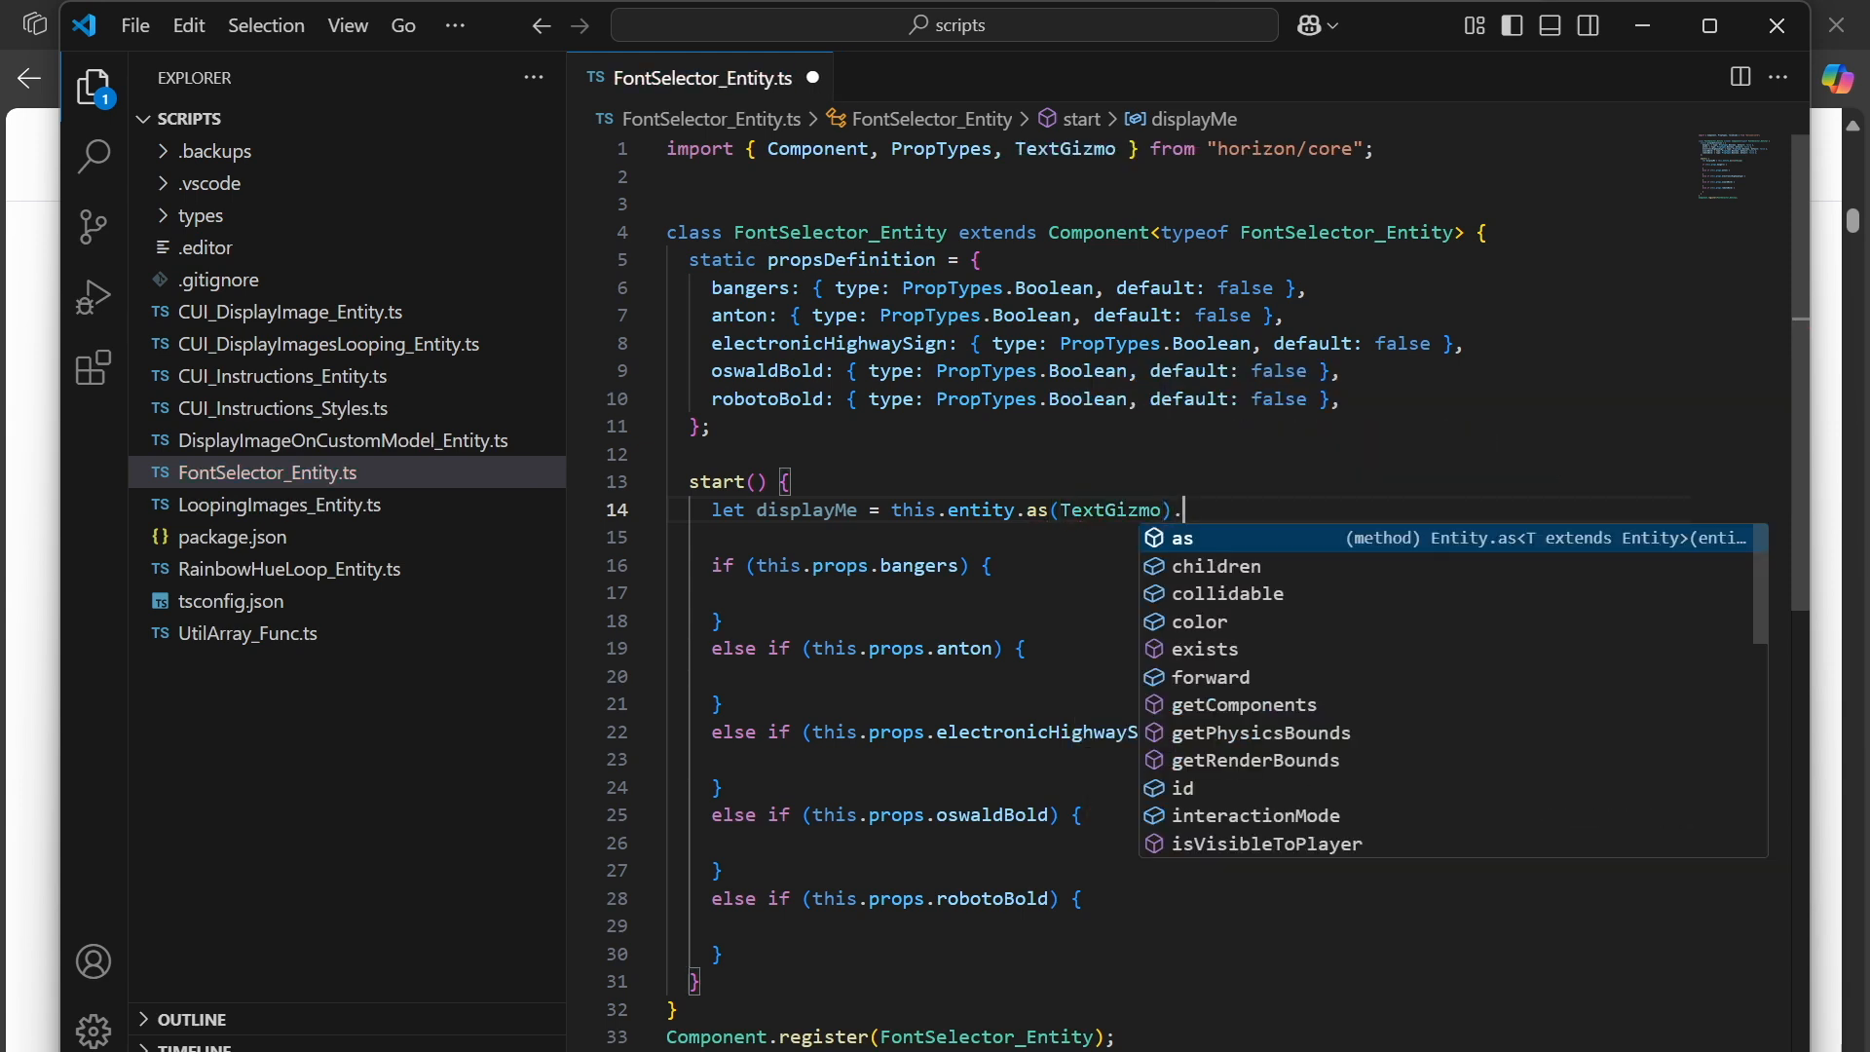
text(te)
key(Return)
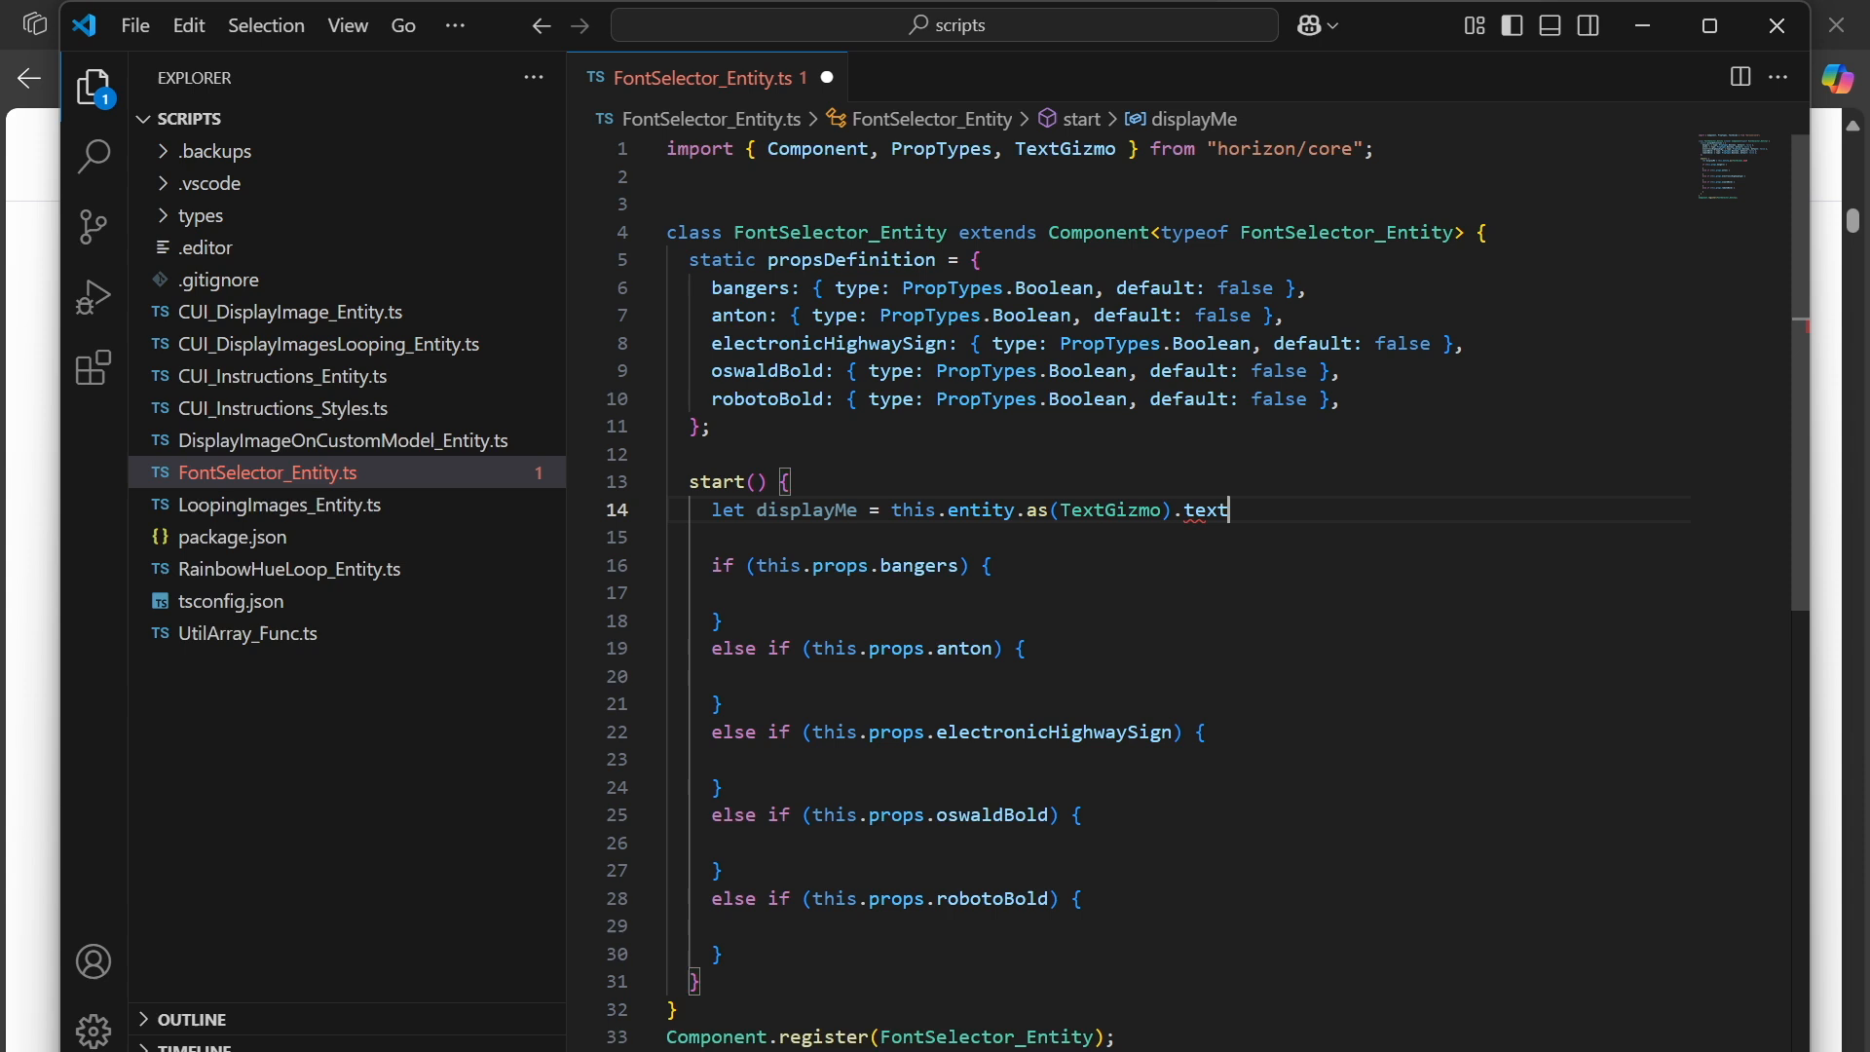
text(.get();)
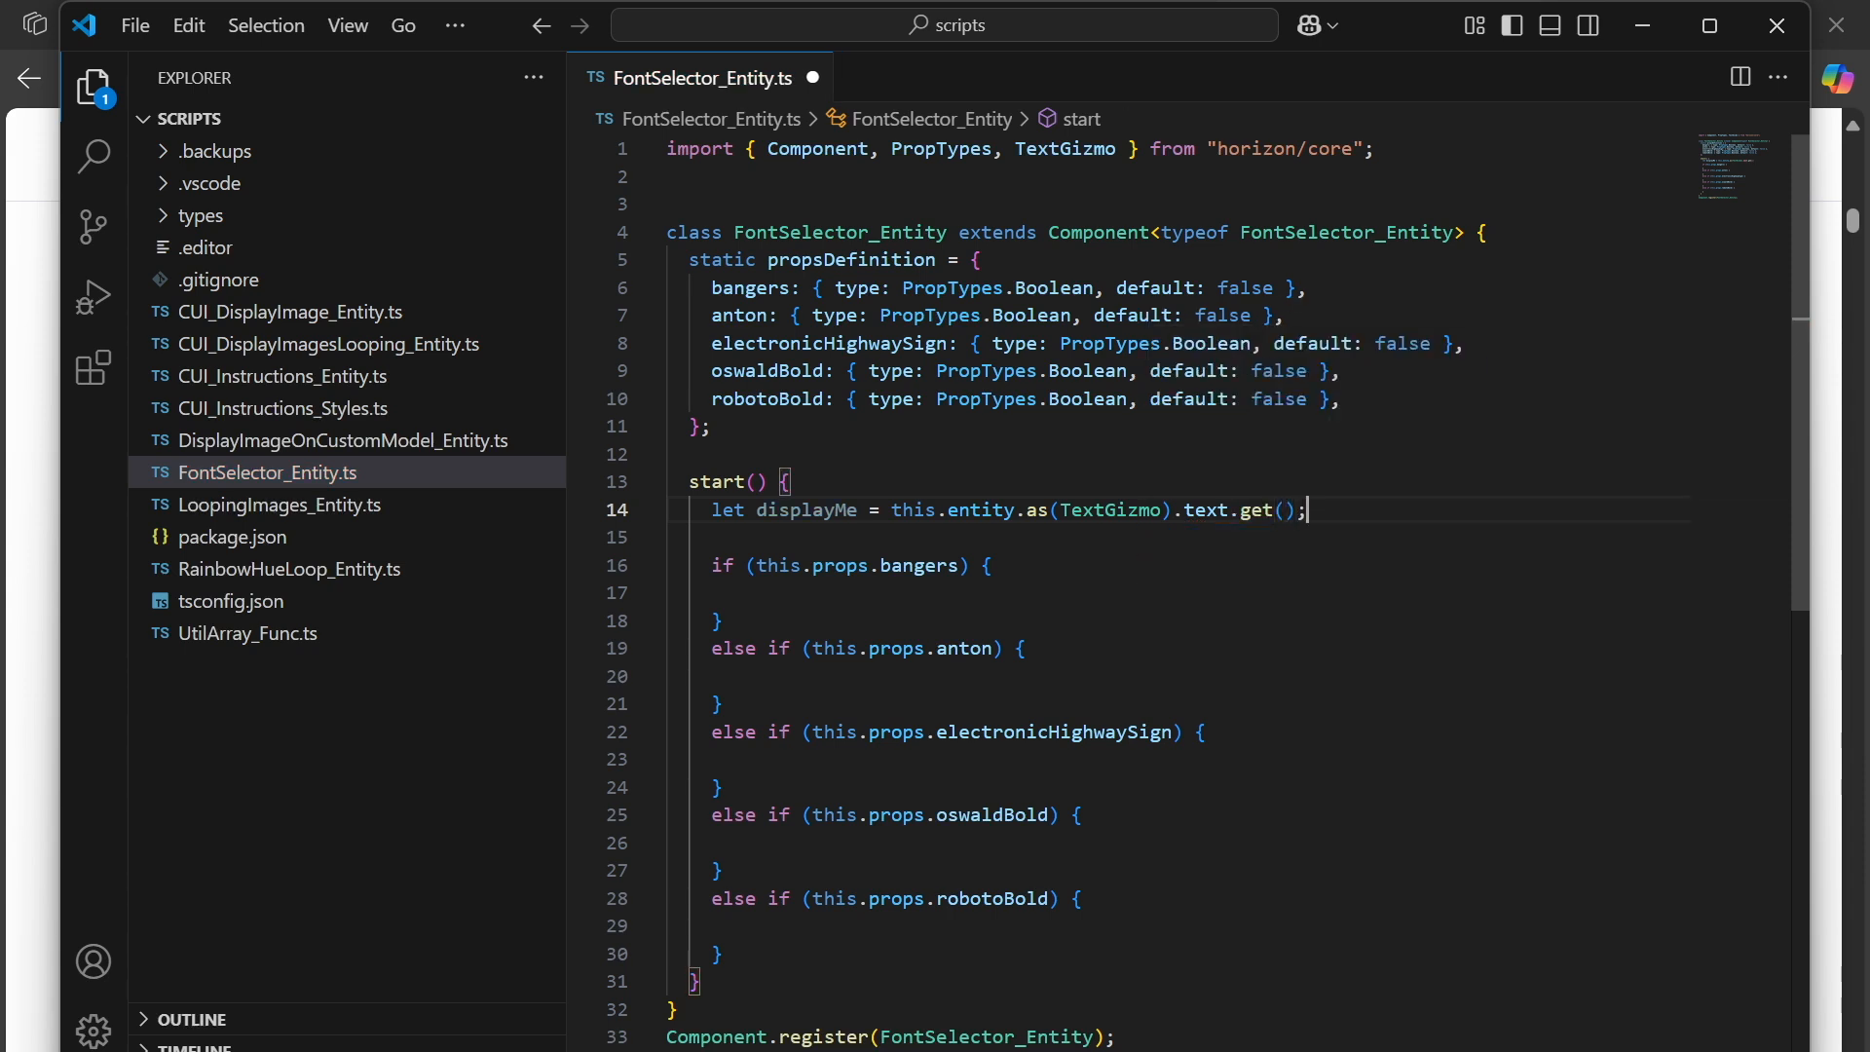
Inside the bangers if block, add the statement displayMe = '<font=bangers sdf>' + displayMe;.
click(668, 593)
text(displayMe)
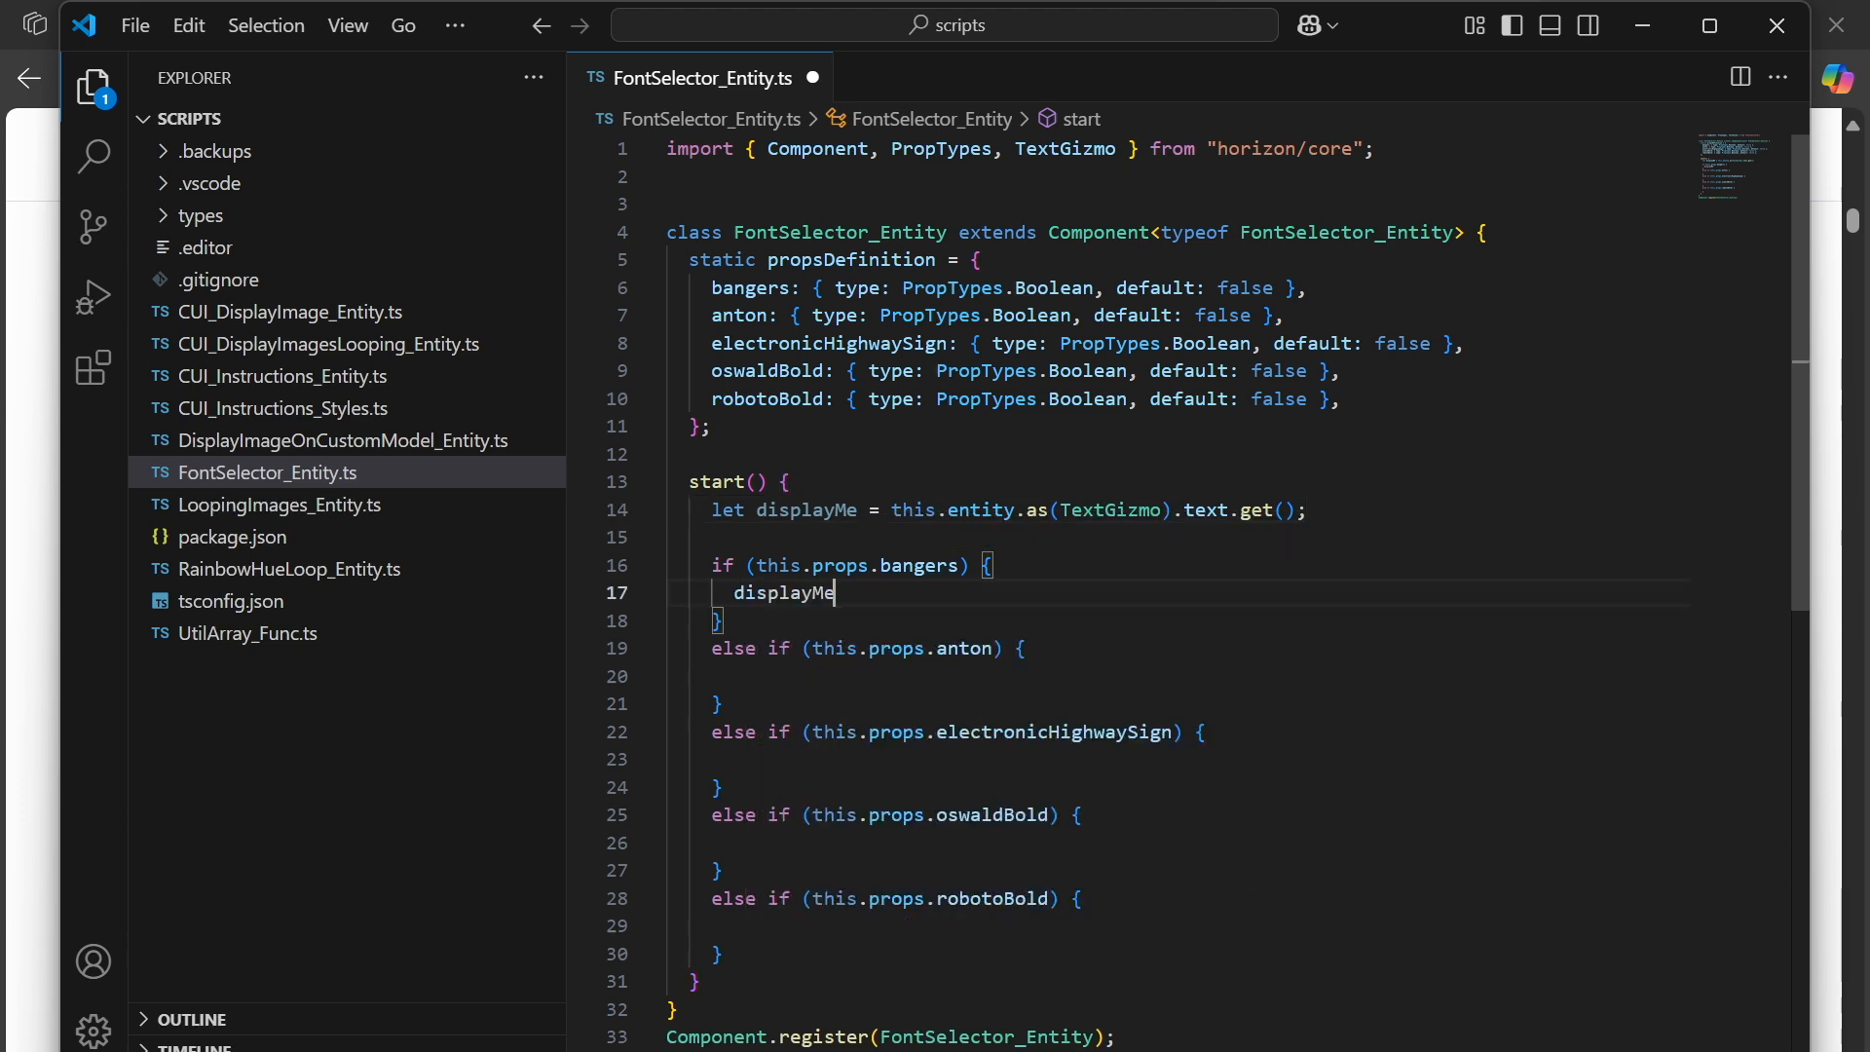
text( = '<font=bangers sd)
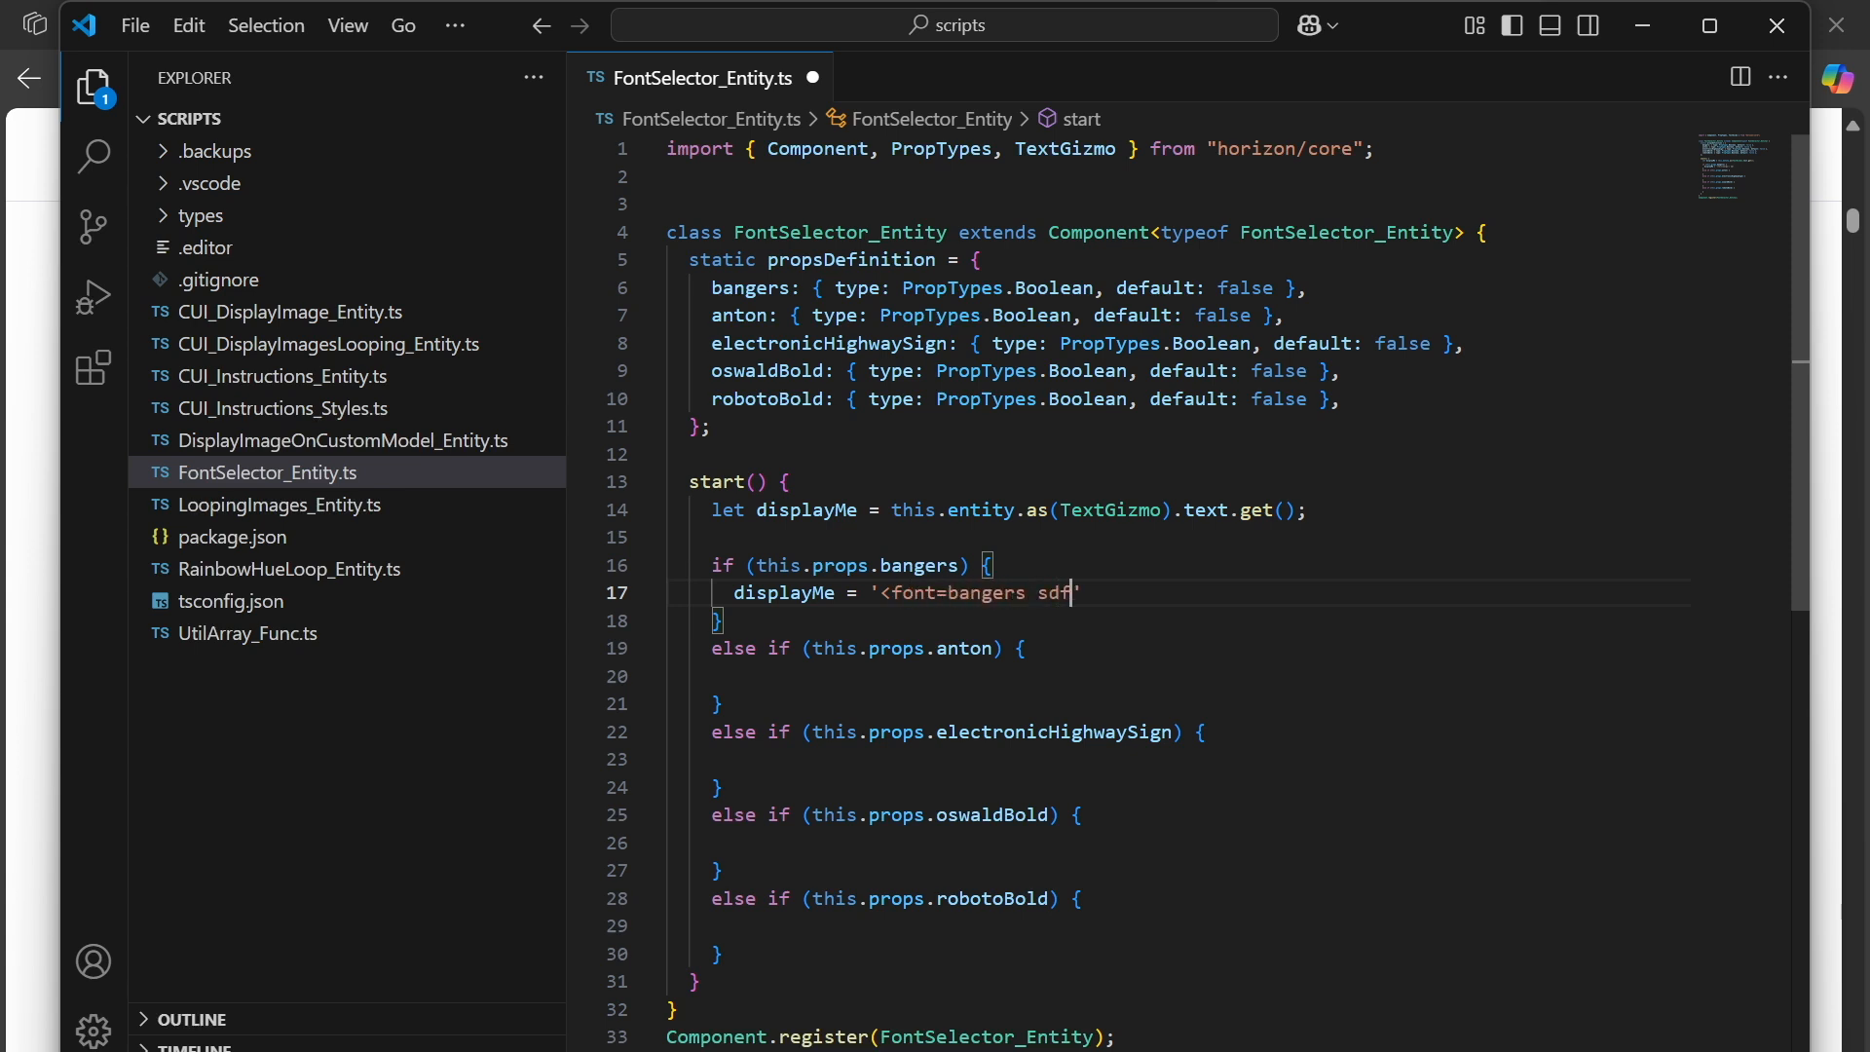
text(f>' + displayMe)
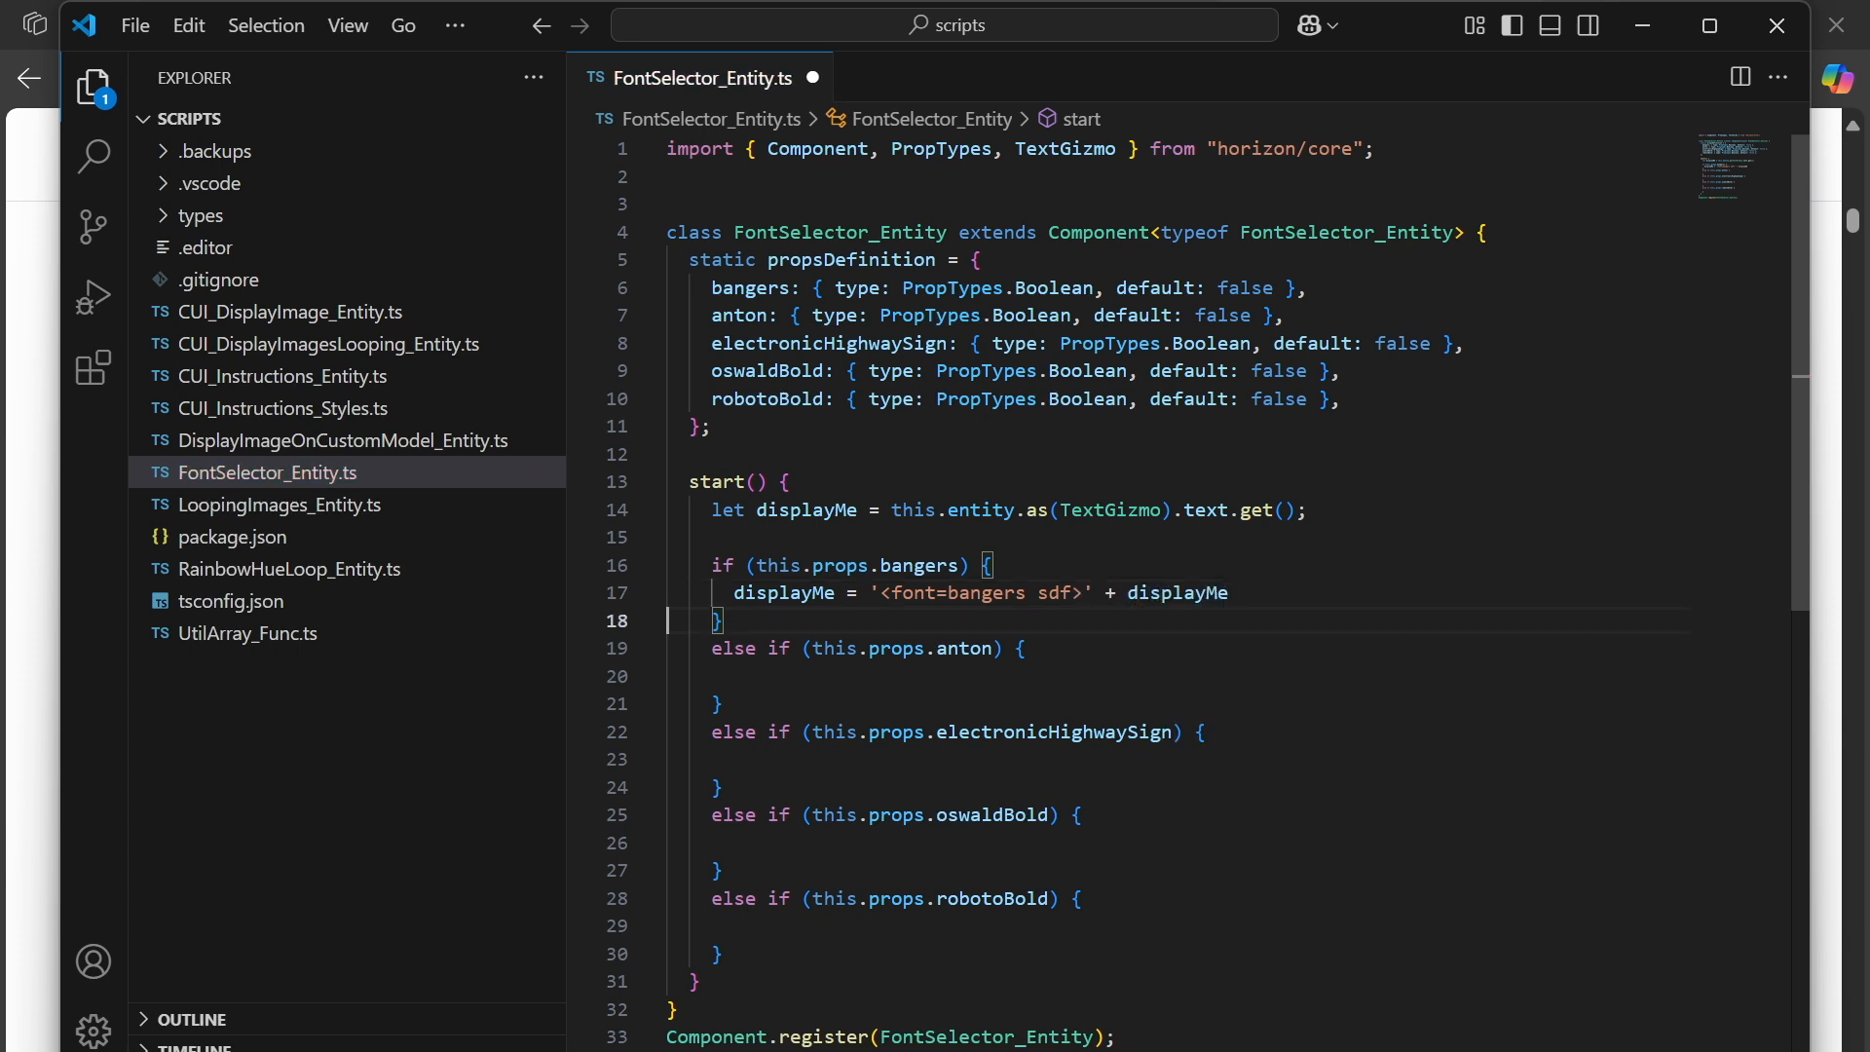
text(;)
Duplicate the displayMe assignment into the anton block and remove the leftover blank line.
key(shift+alt+Down)
key(alt+Down)
key(alt+Down)
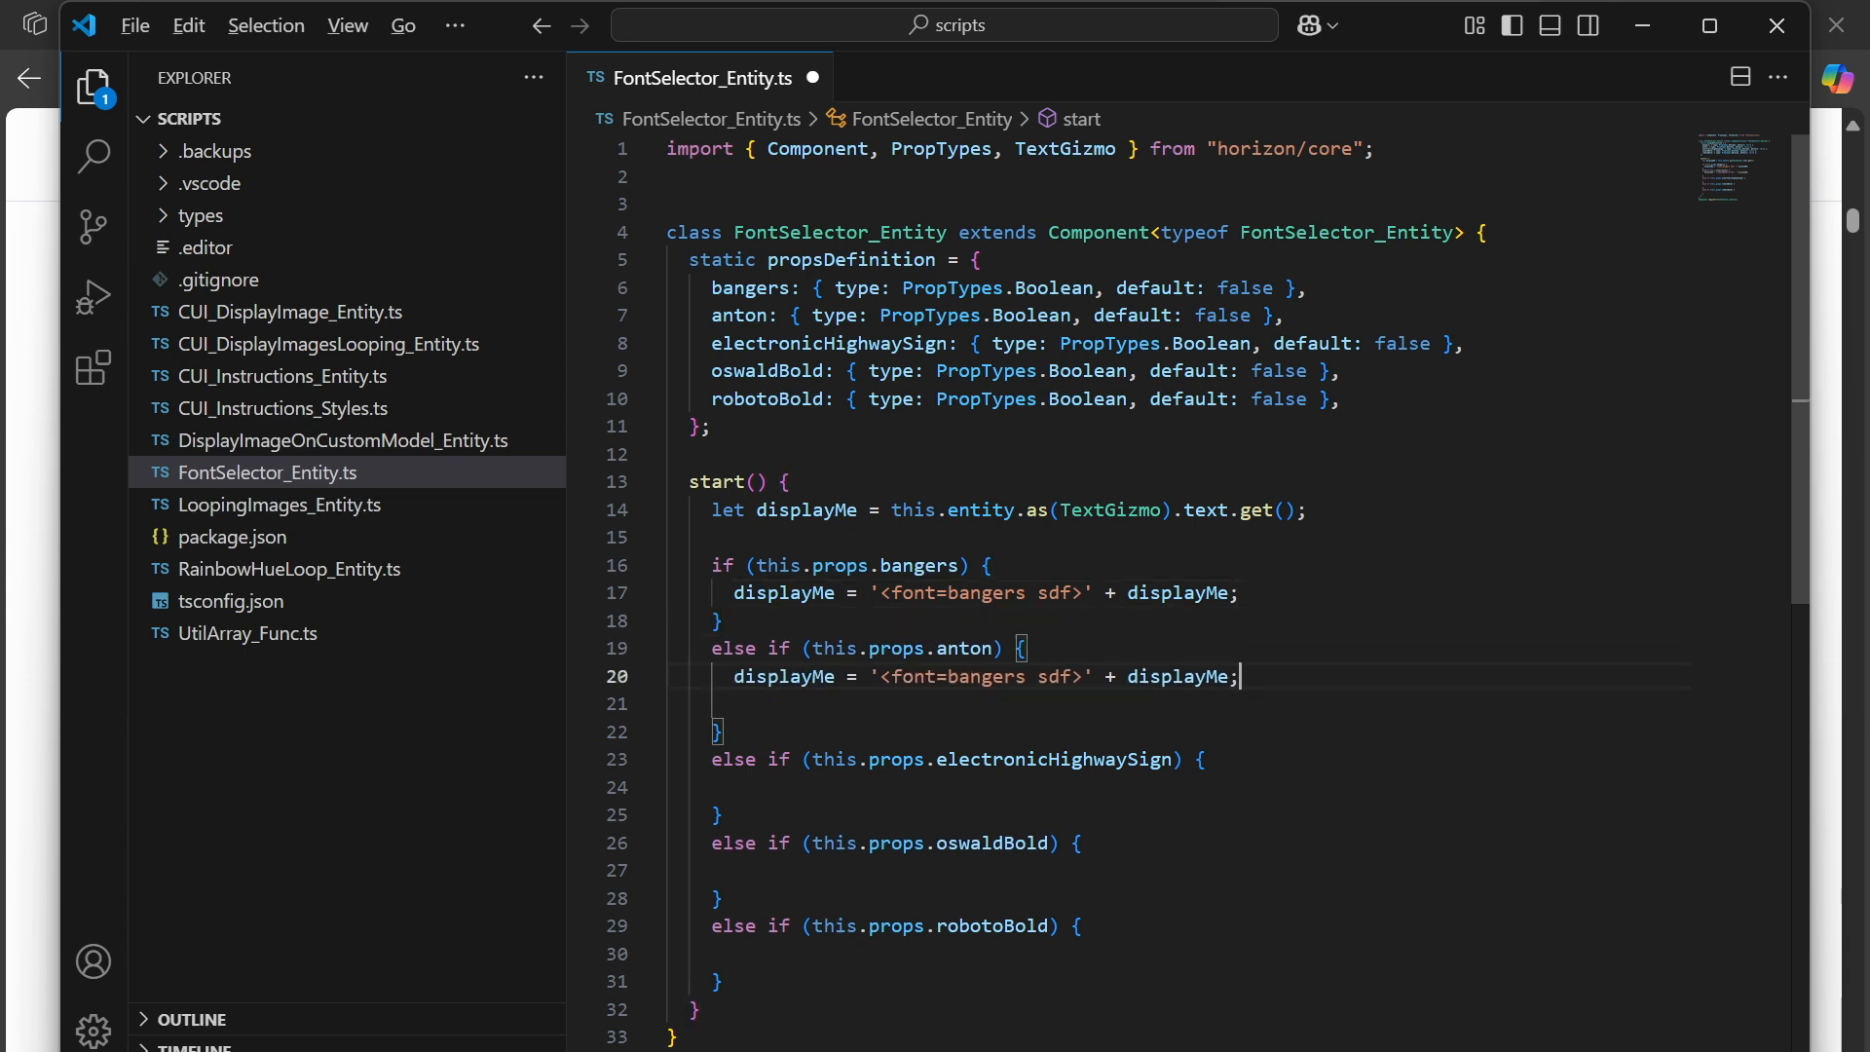
key(Down)
key(BackSpace)
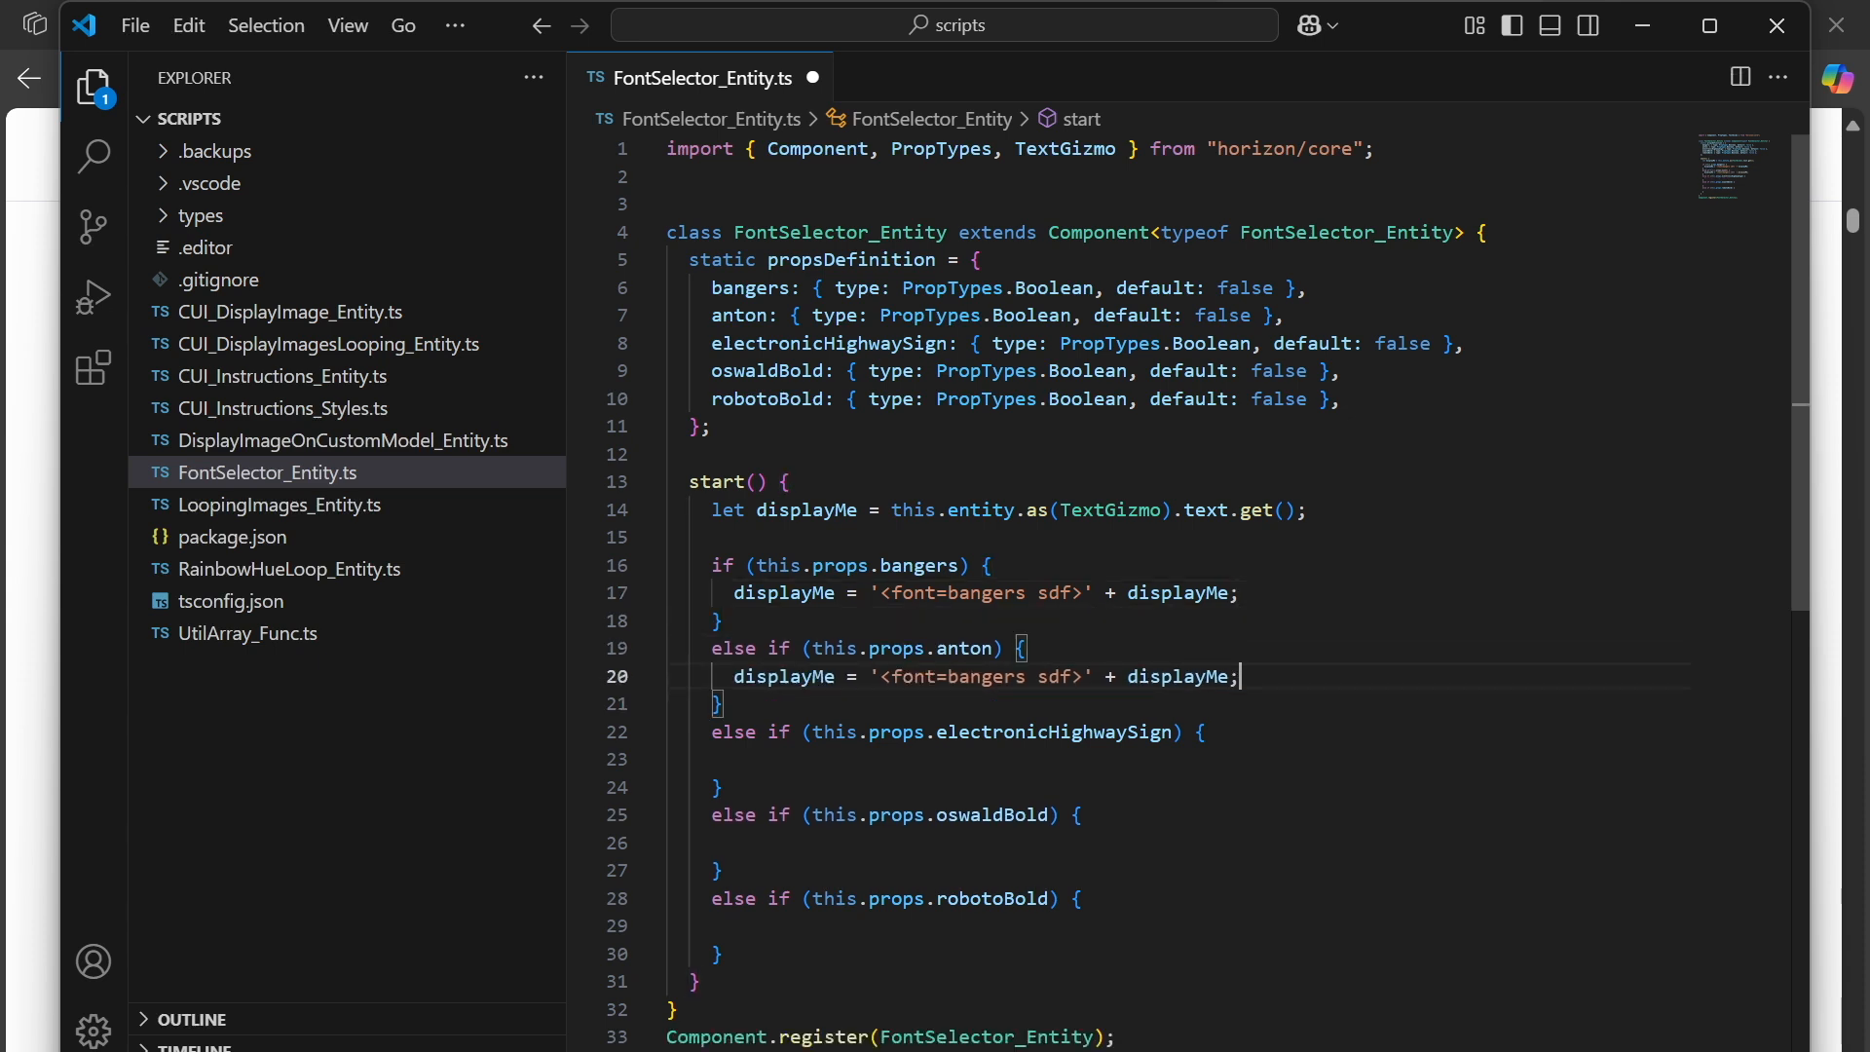
Duplicate the displayMe assignment into the electronicHighwaySign block without leaving a blank line.
key(shift+alt+Down)
key(alt+Down)
key(alt+Down)
key(Return)
key(BackSpace)
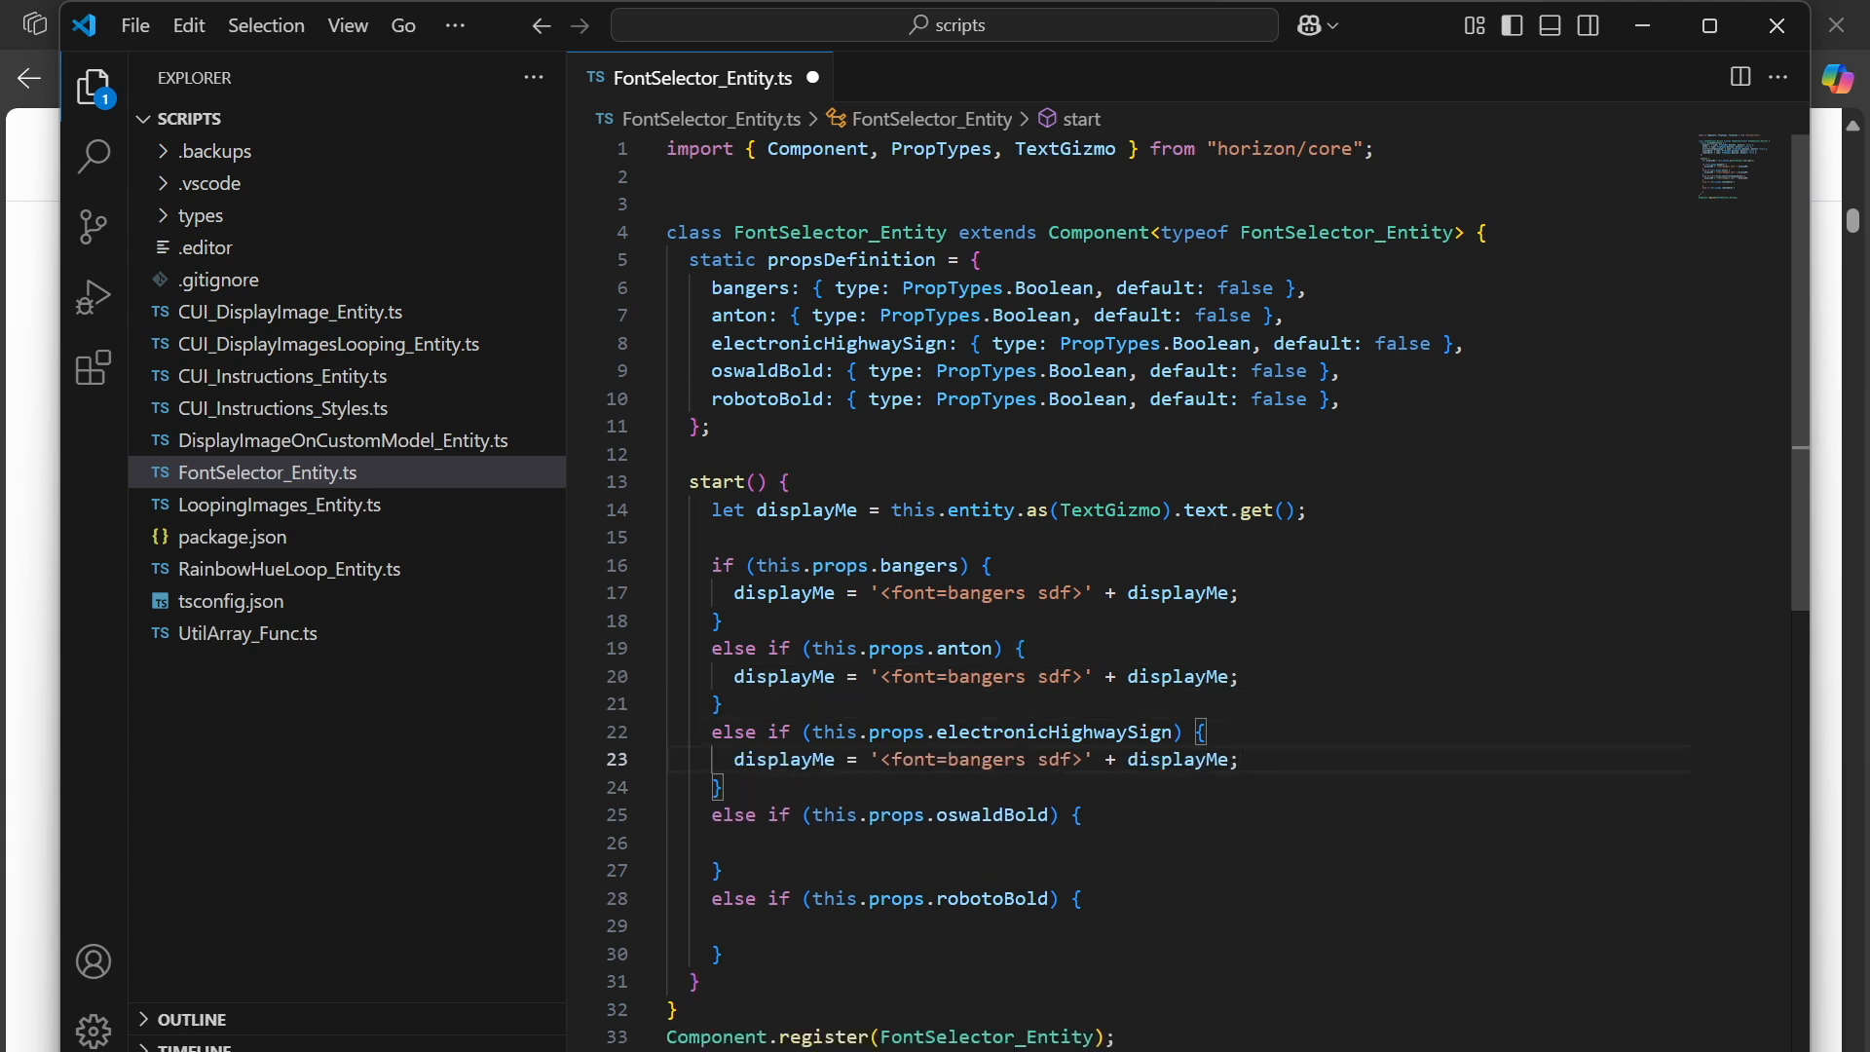
Duplicate the displayMe assignment into the oswaldBold block and remove the leftover blank line.
key(shift+alt+Down)
key(alt+Down)
key(alt+Down)
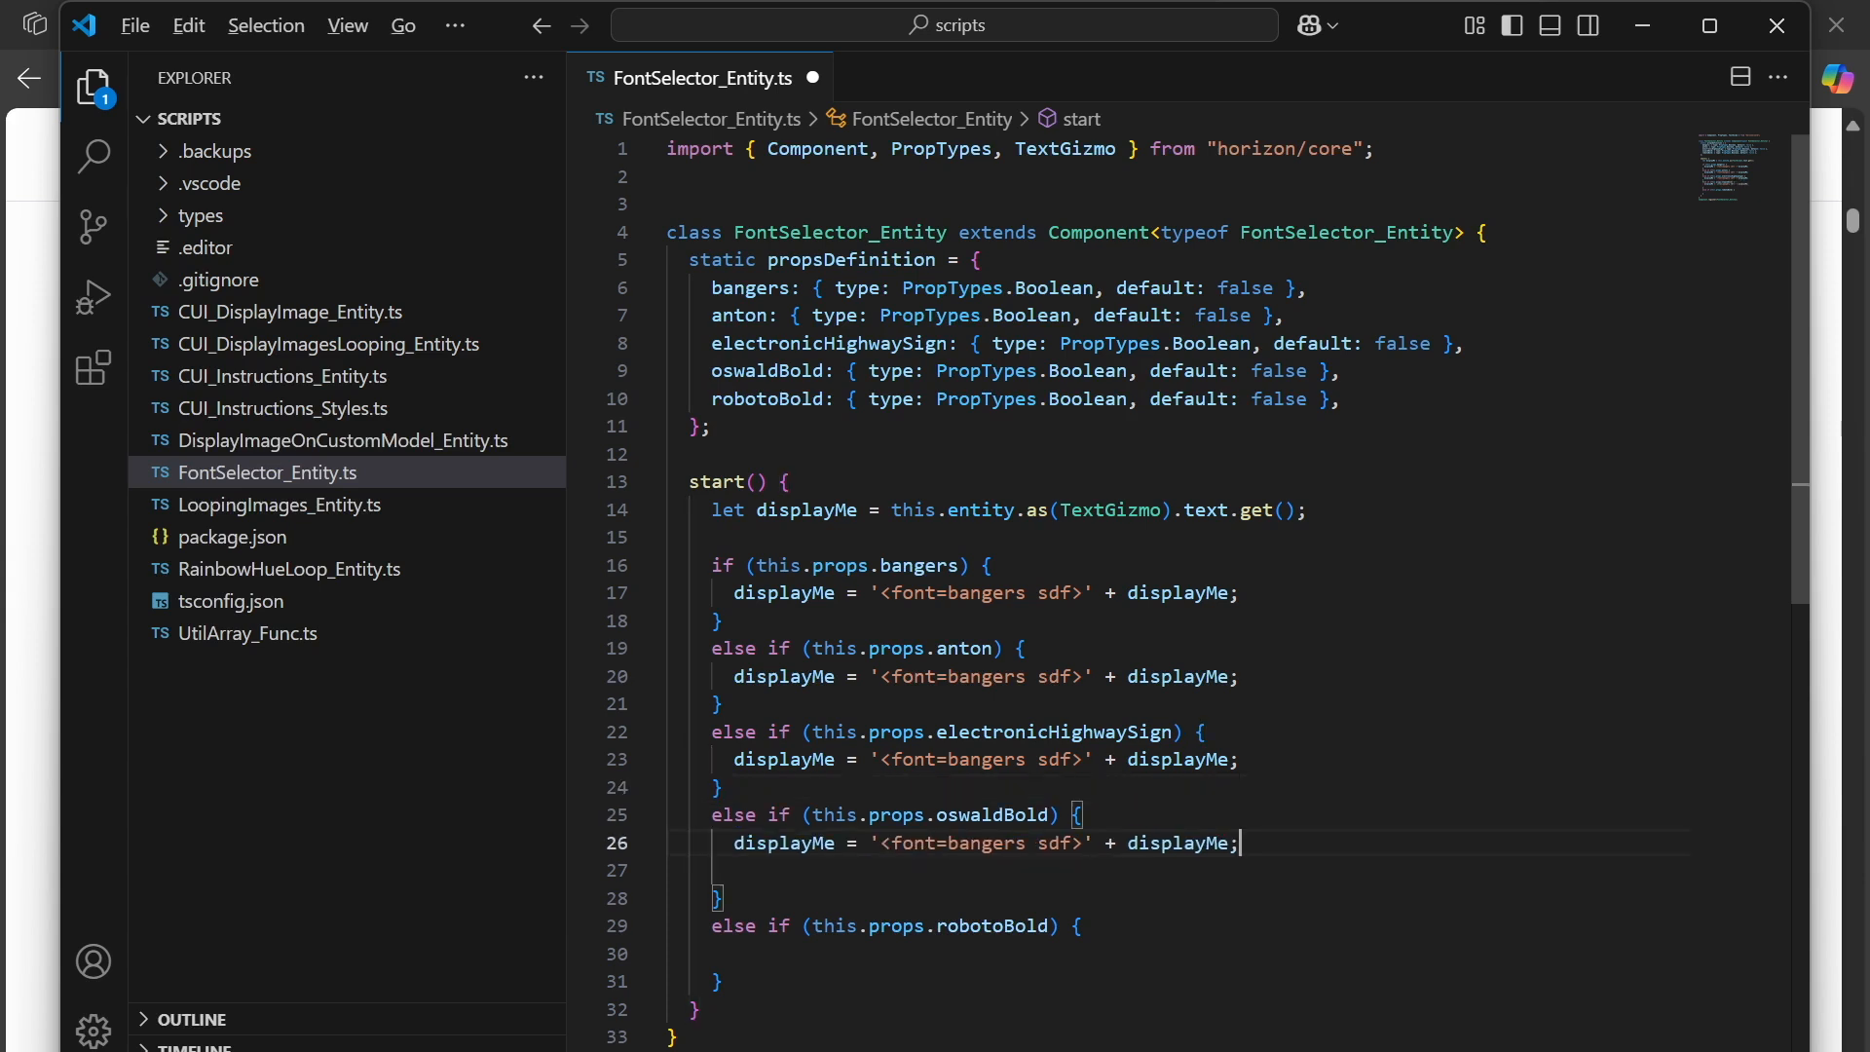
key(Down)
key(BackSpace)
key(BackSpace)
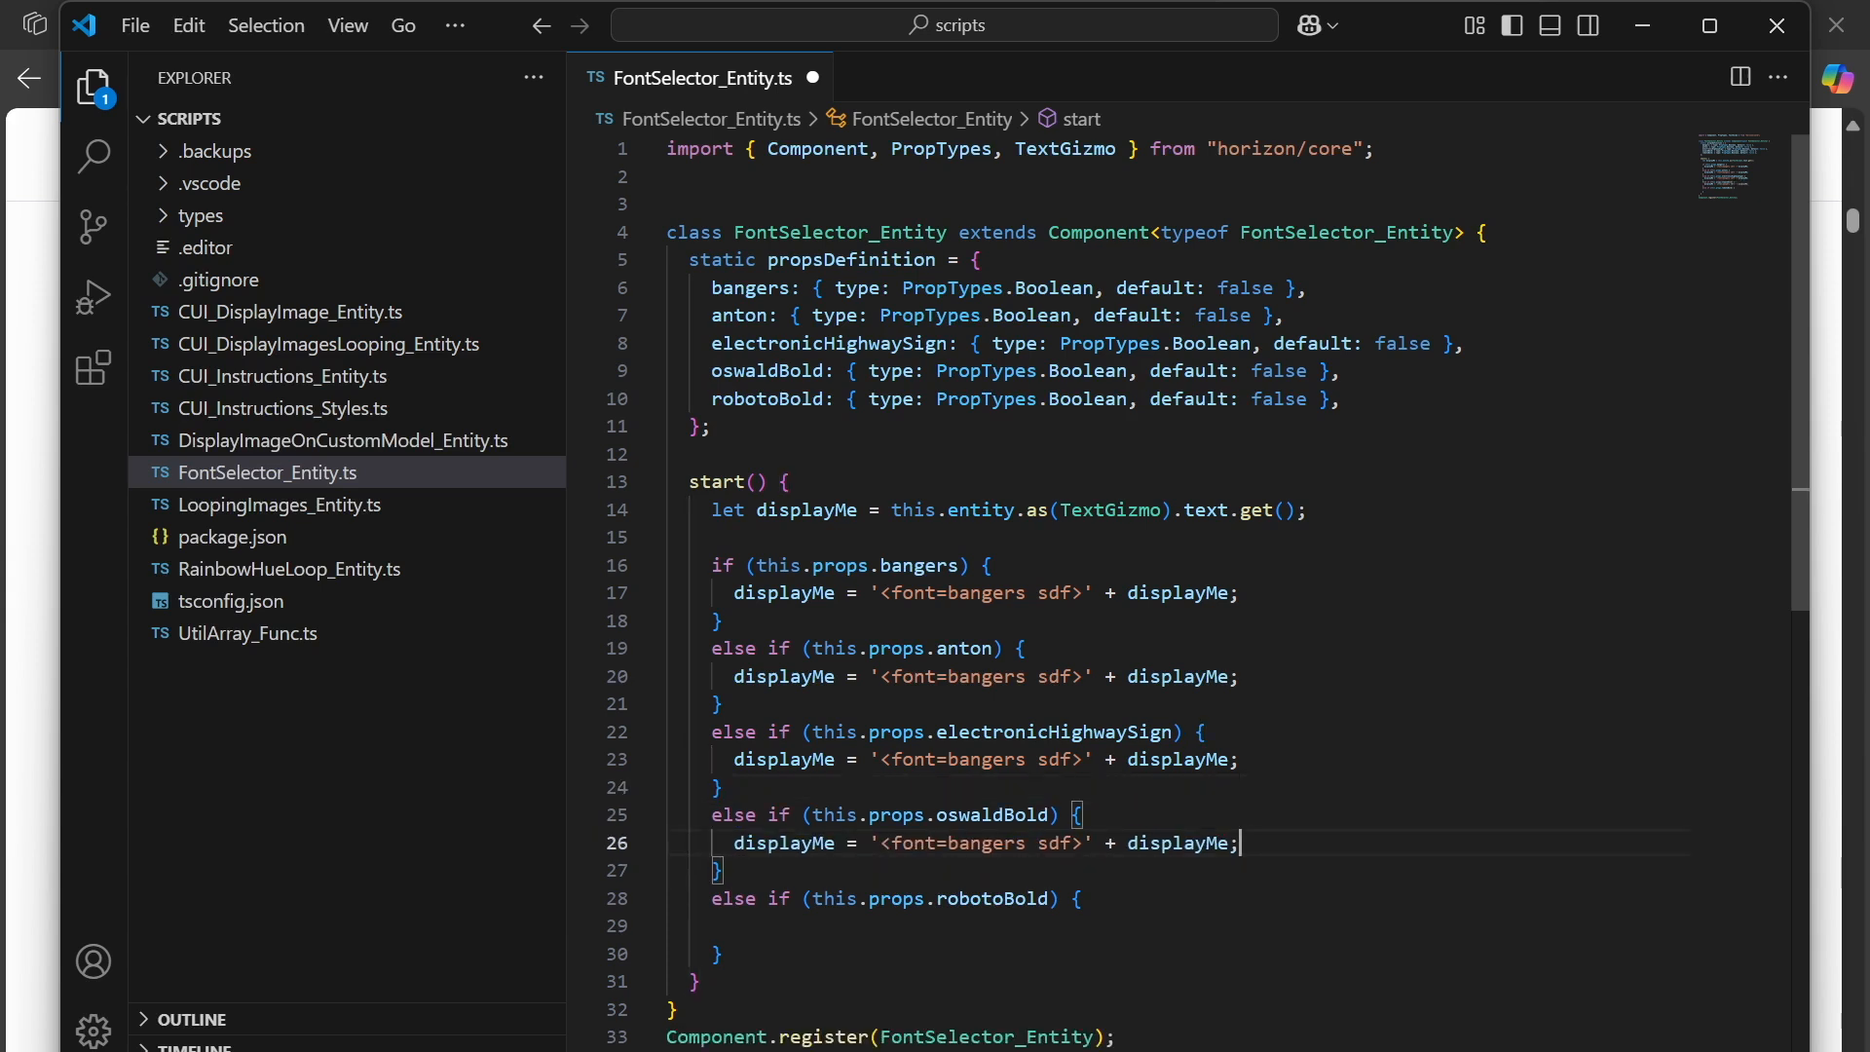
Duplicate the displayMe assignment into the robotoBold block and remove the leftover blank line.
key(shift+alt+Down)
key(alt+Down)
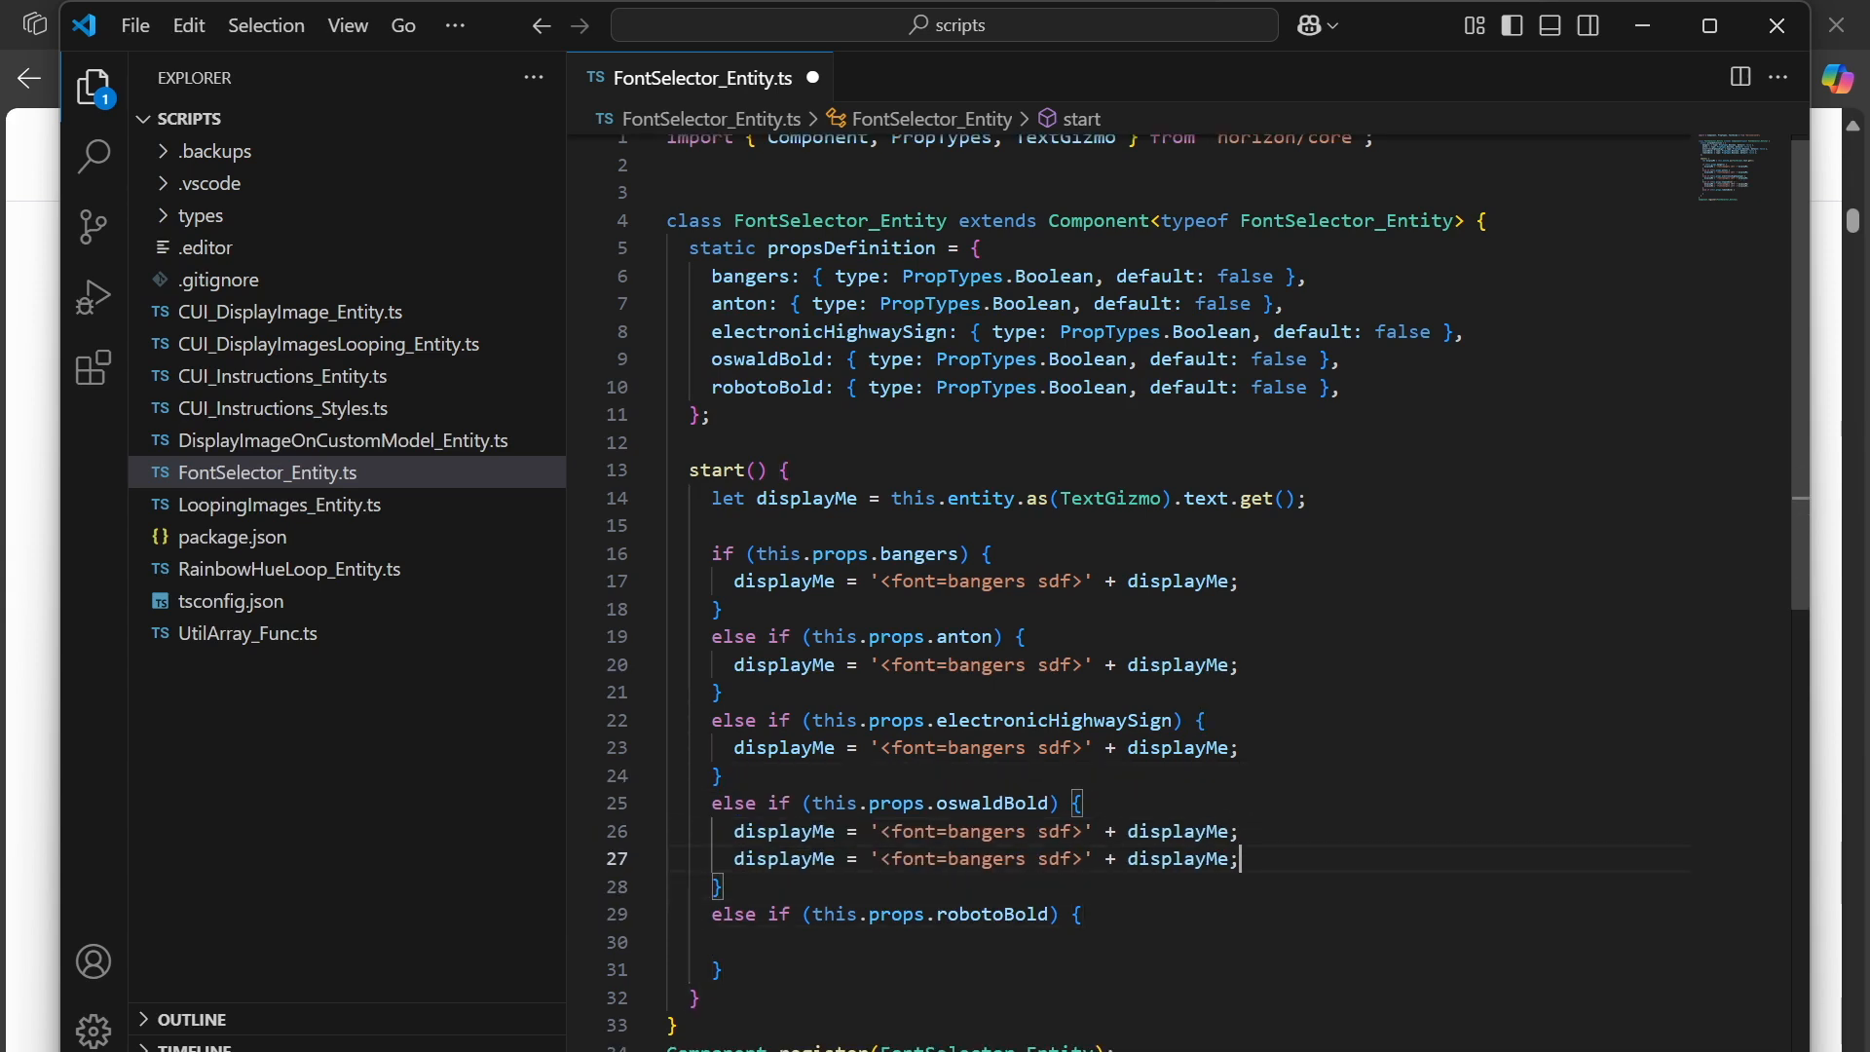
key(alt+Down)
key(Down)
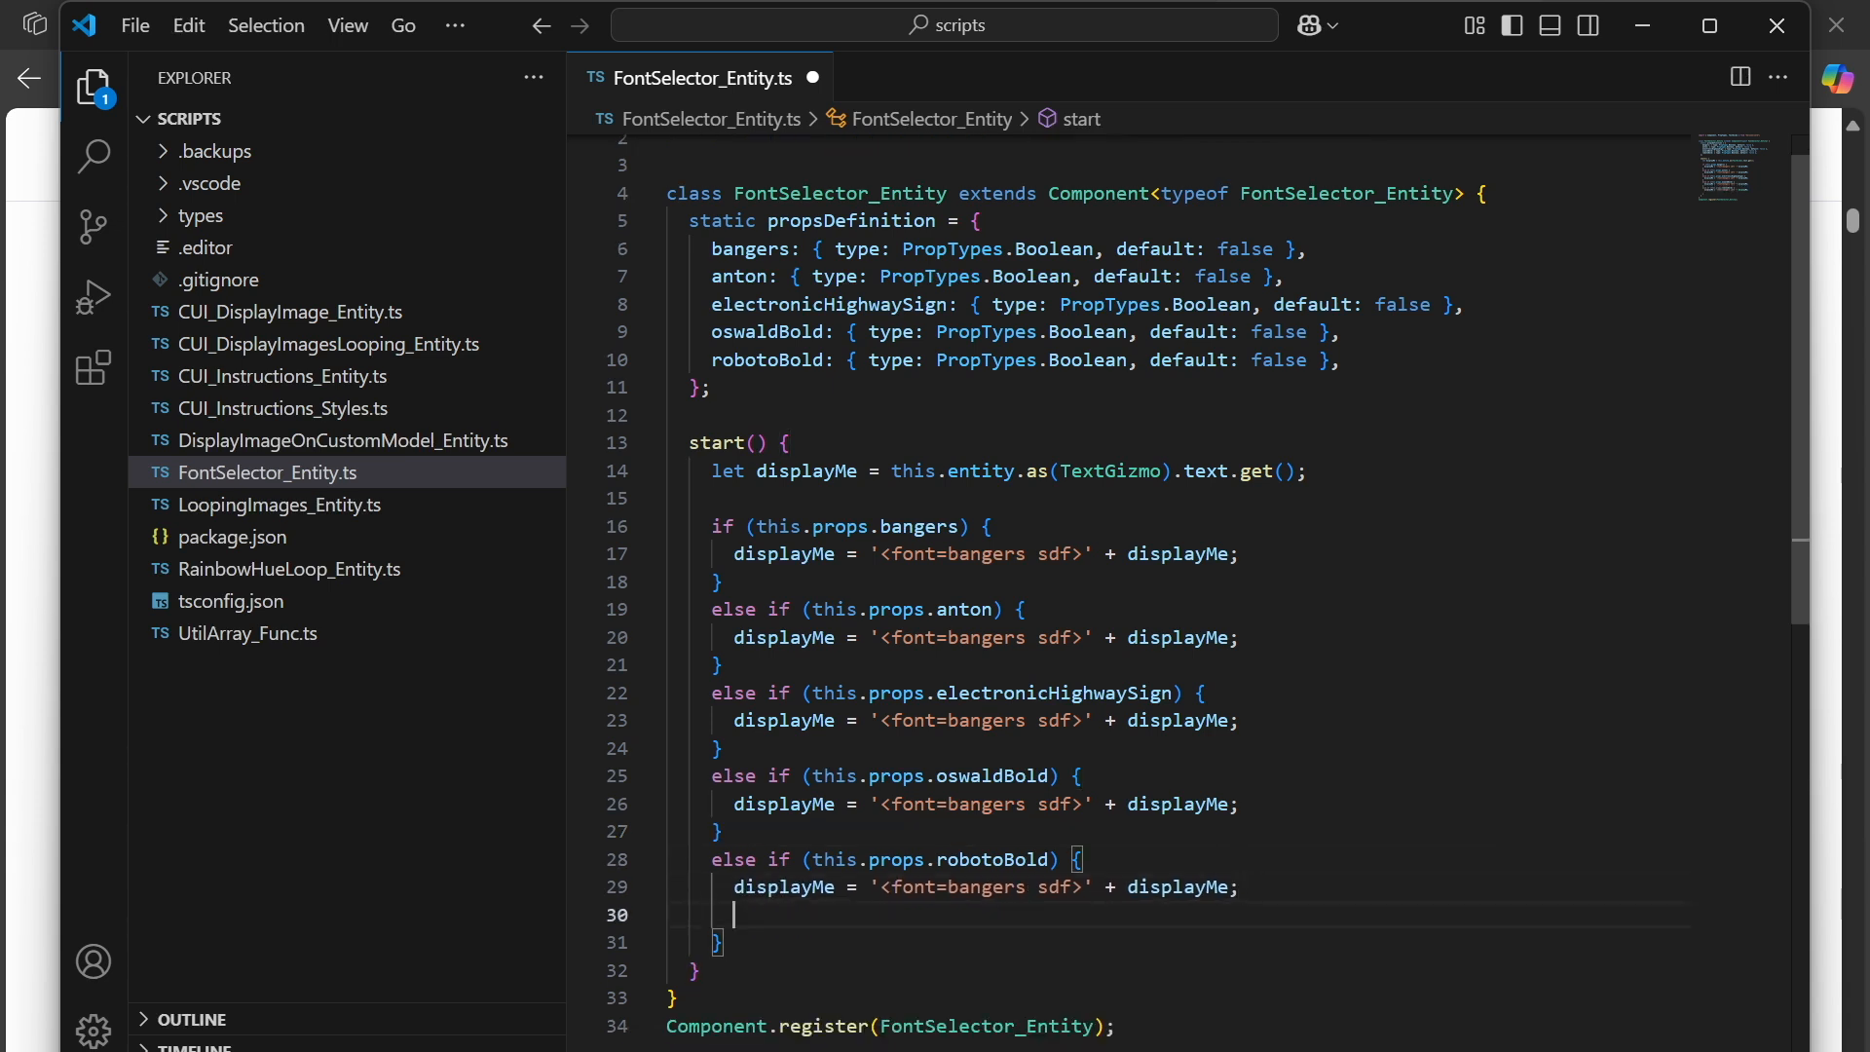
key(BackSpace)
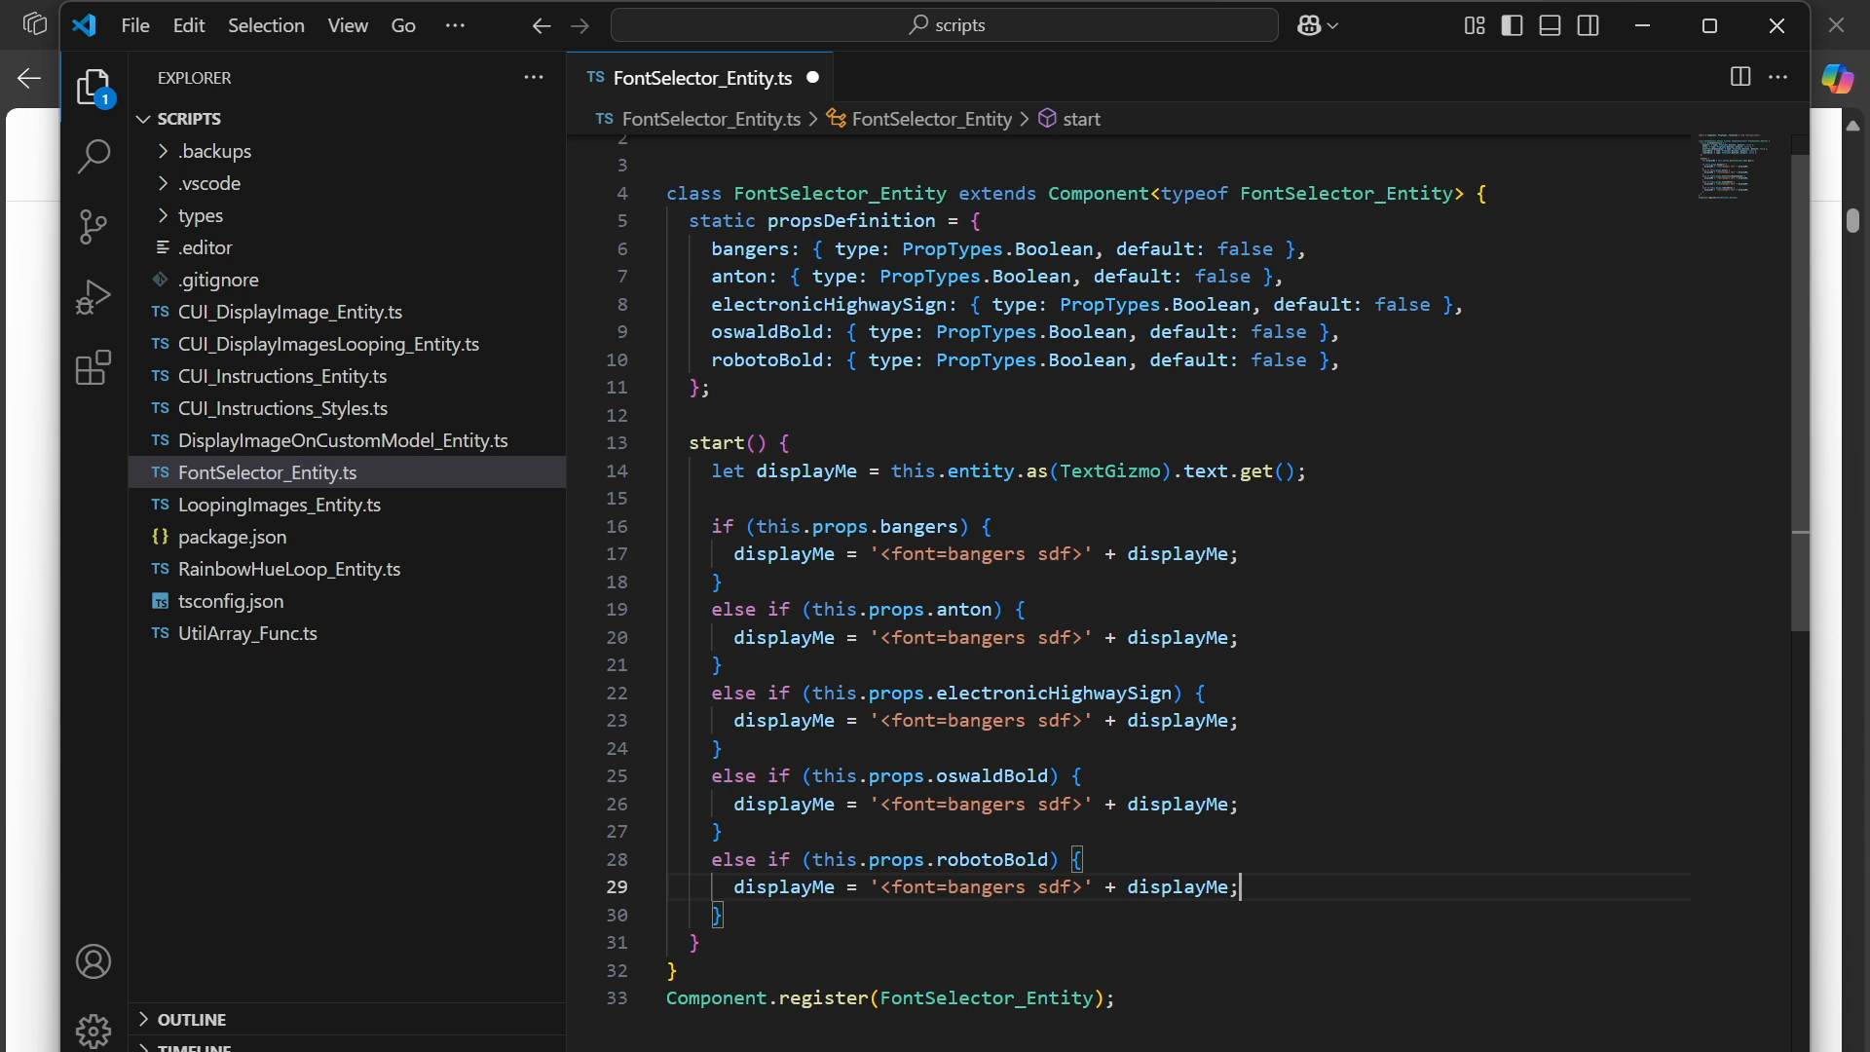
Replace bangers with anton in the font tag of the anton block.
double_click(971, 638)
key(Right)
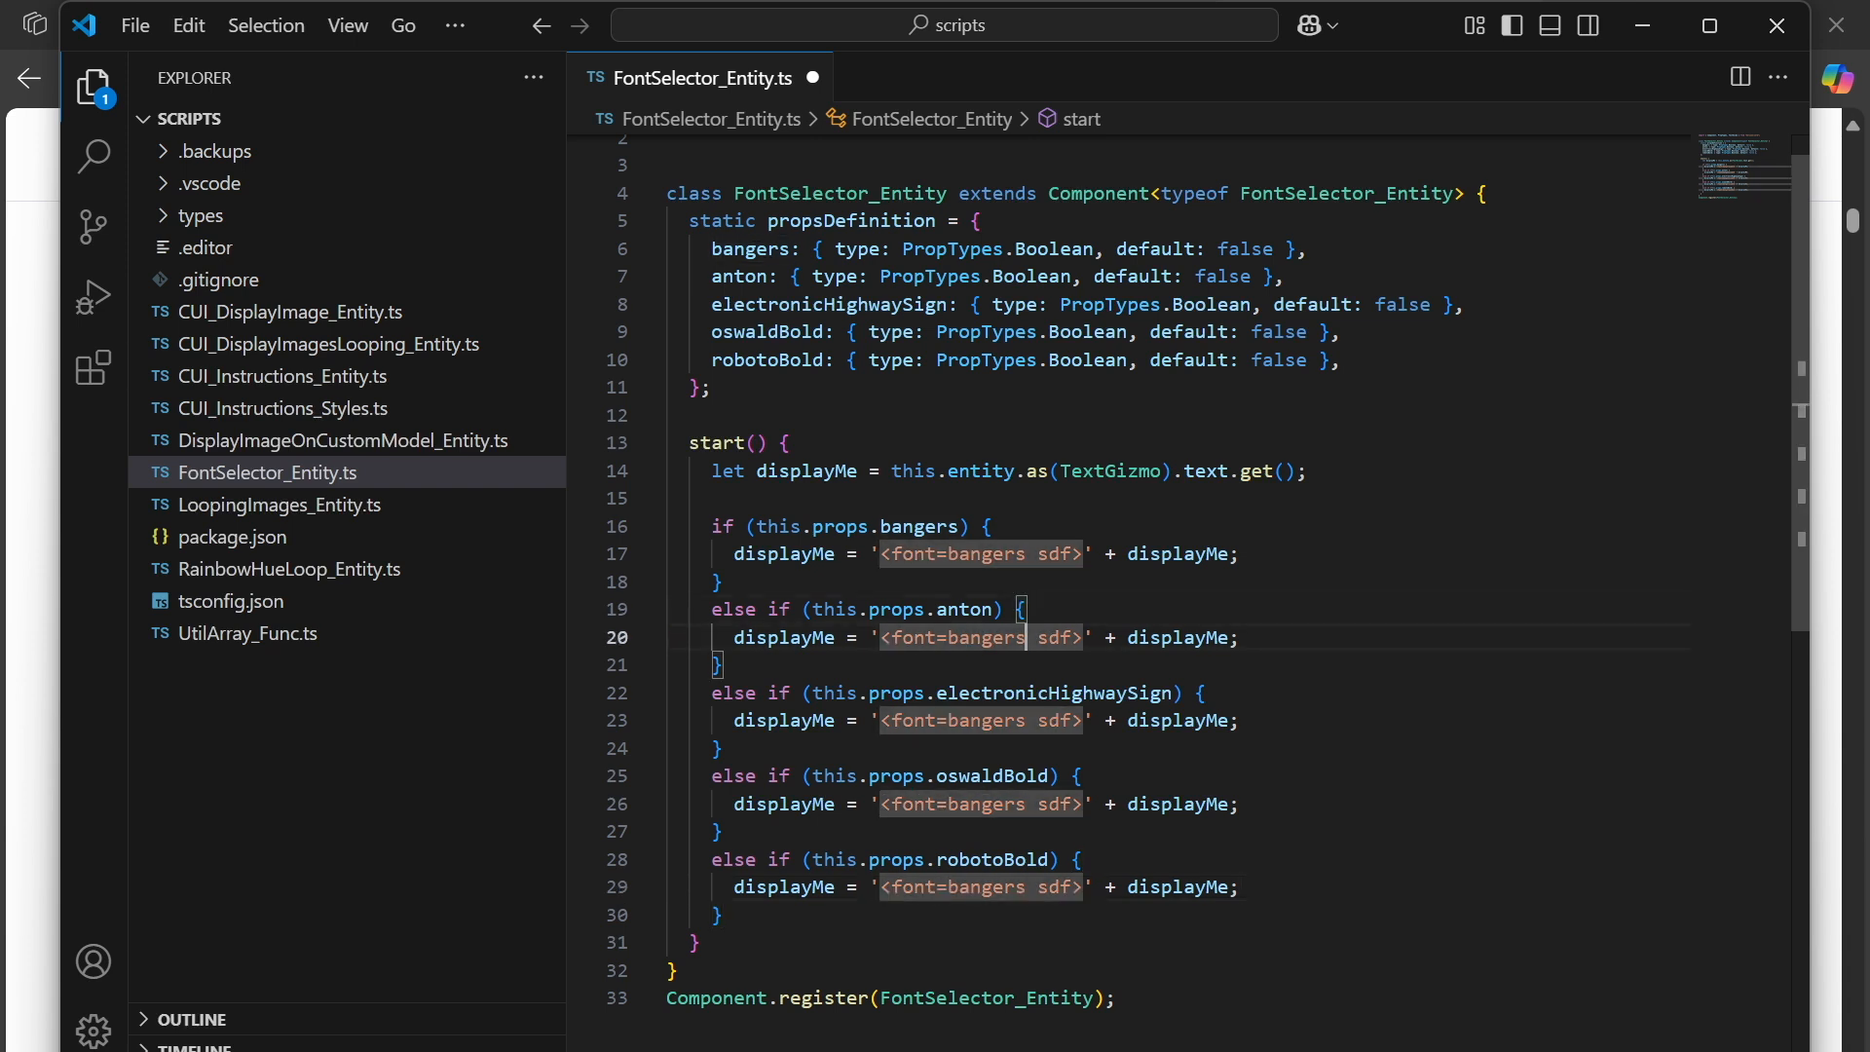
key(BackSpace)
key(BackSpace)
key(BackSpace)
key(BackSpace)
key(BackSpace)
key(BackSpace)
key(BackSpace)
text(an)
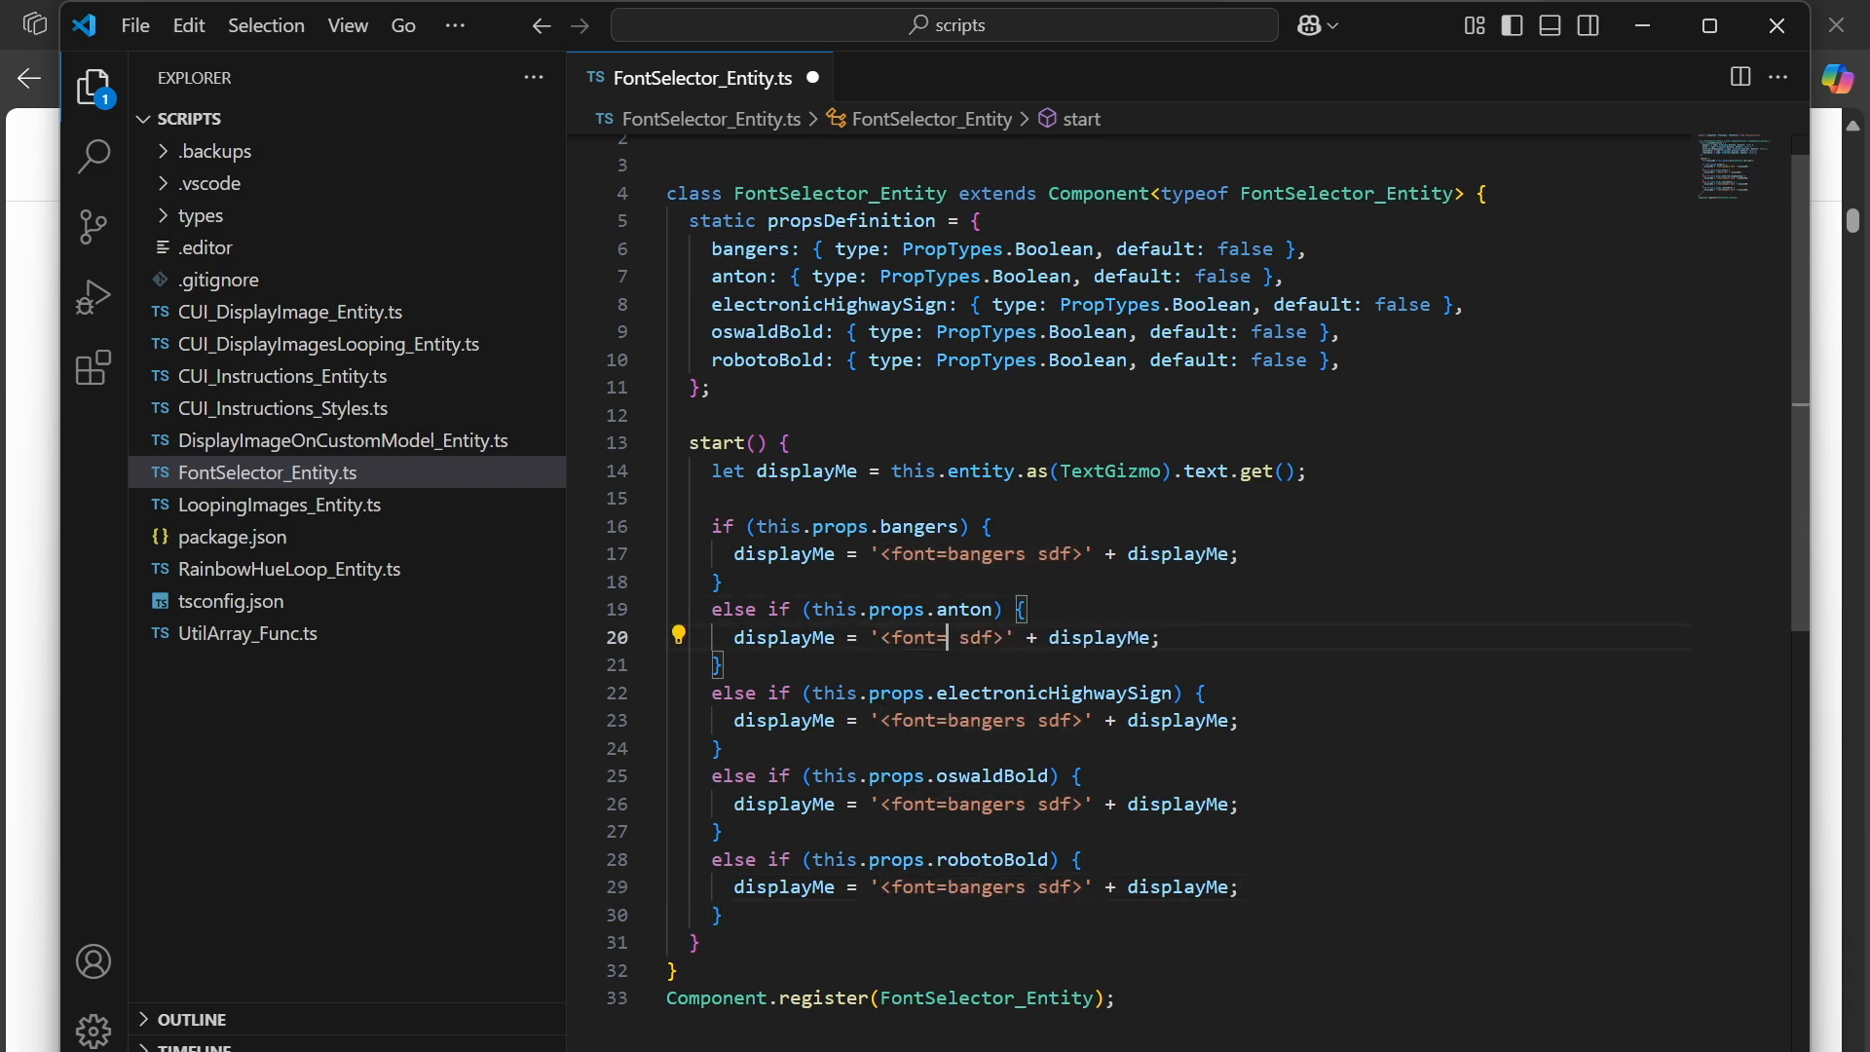
text(ton)
Replace bangers with electronic highway sign in the font tag of the electronicHighwaySign block.
drag(1026, 721, 947, 720)
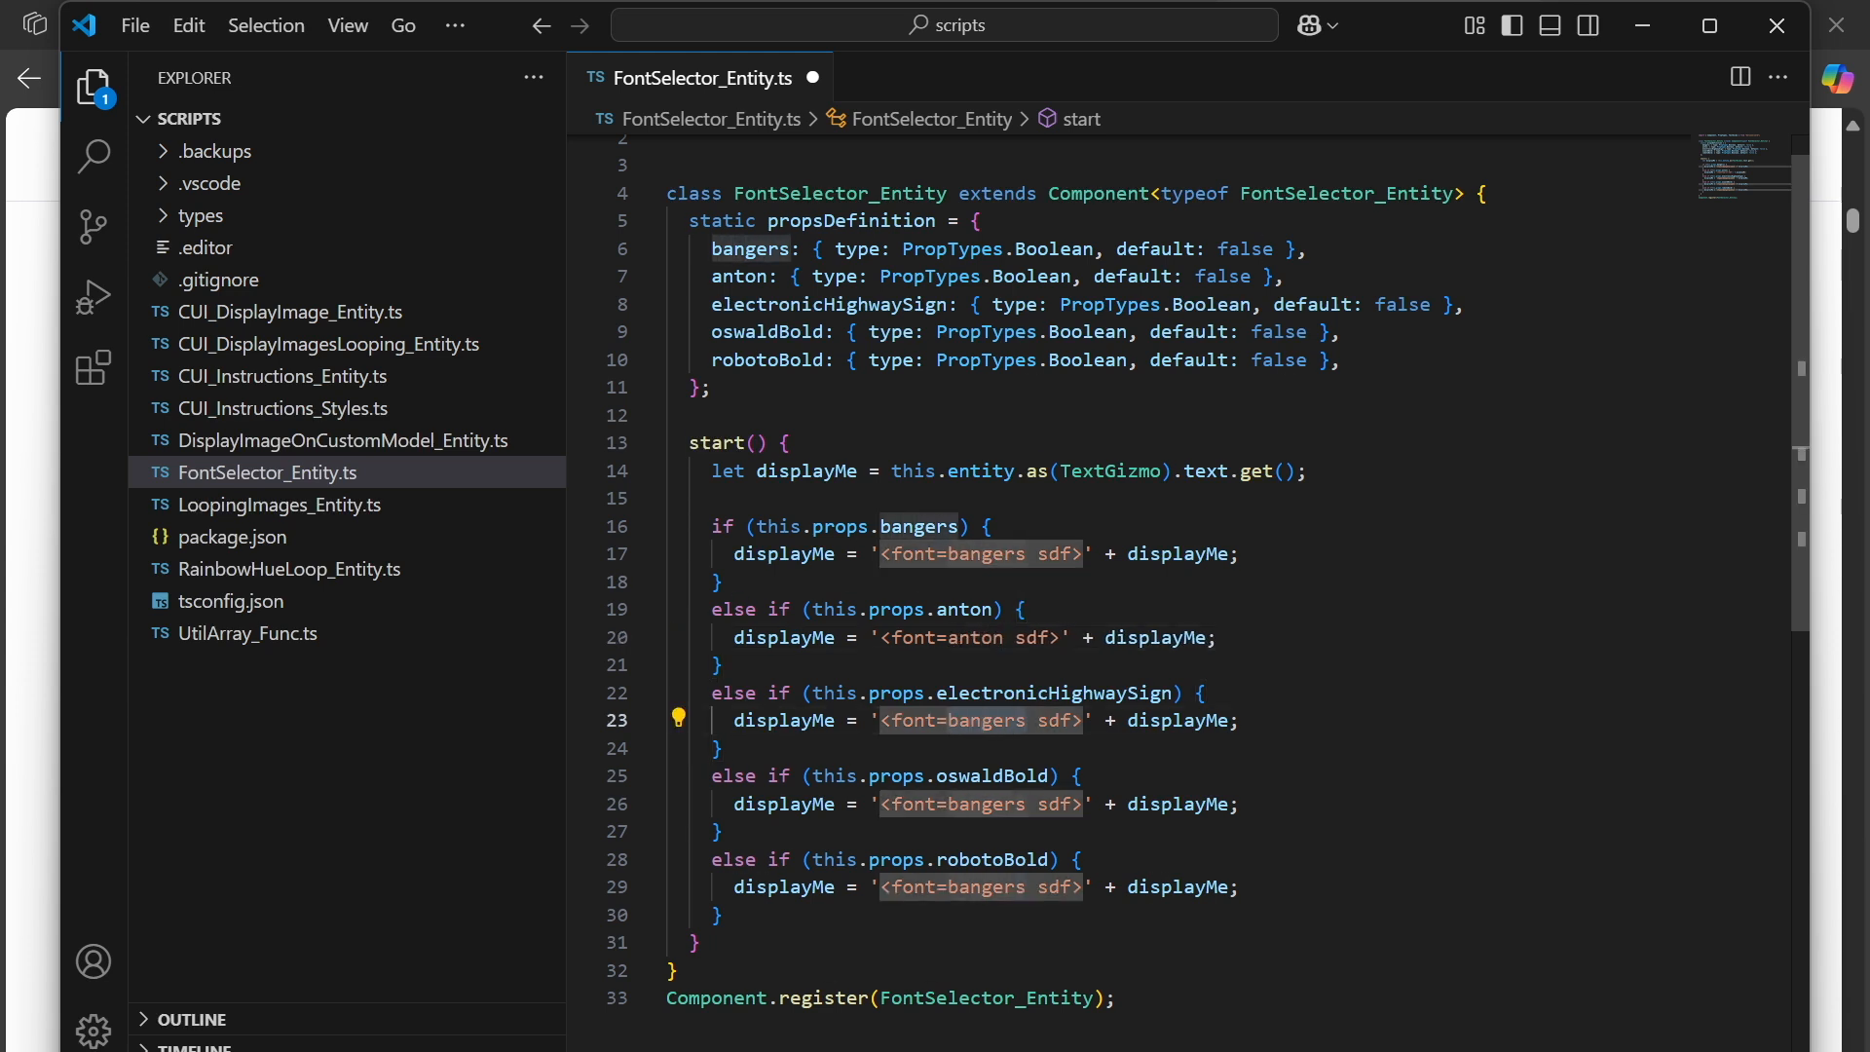
text(electr)
key(BackSpace)
key(BackSpace)
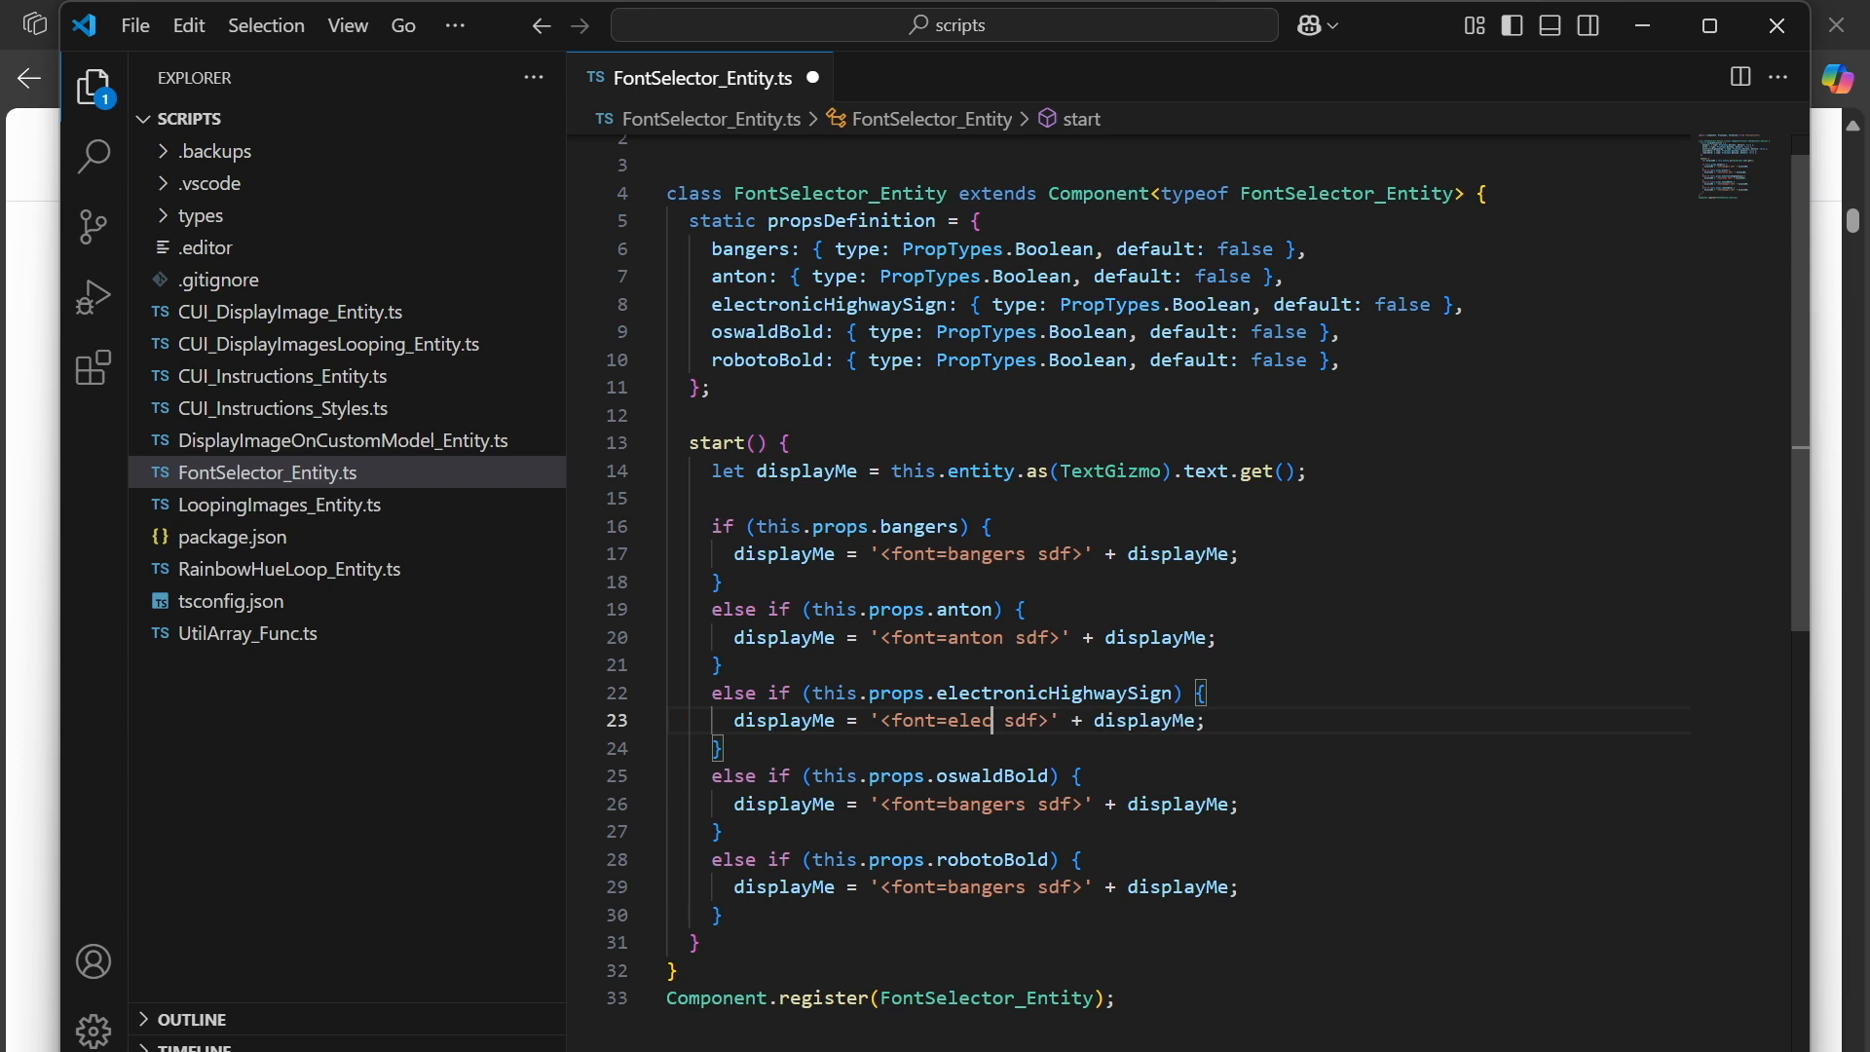
text(tronic)
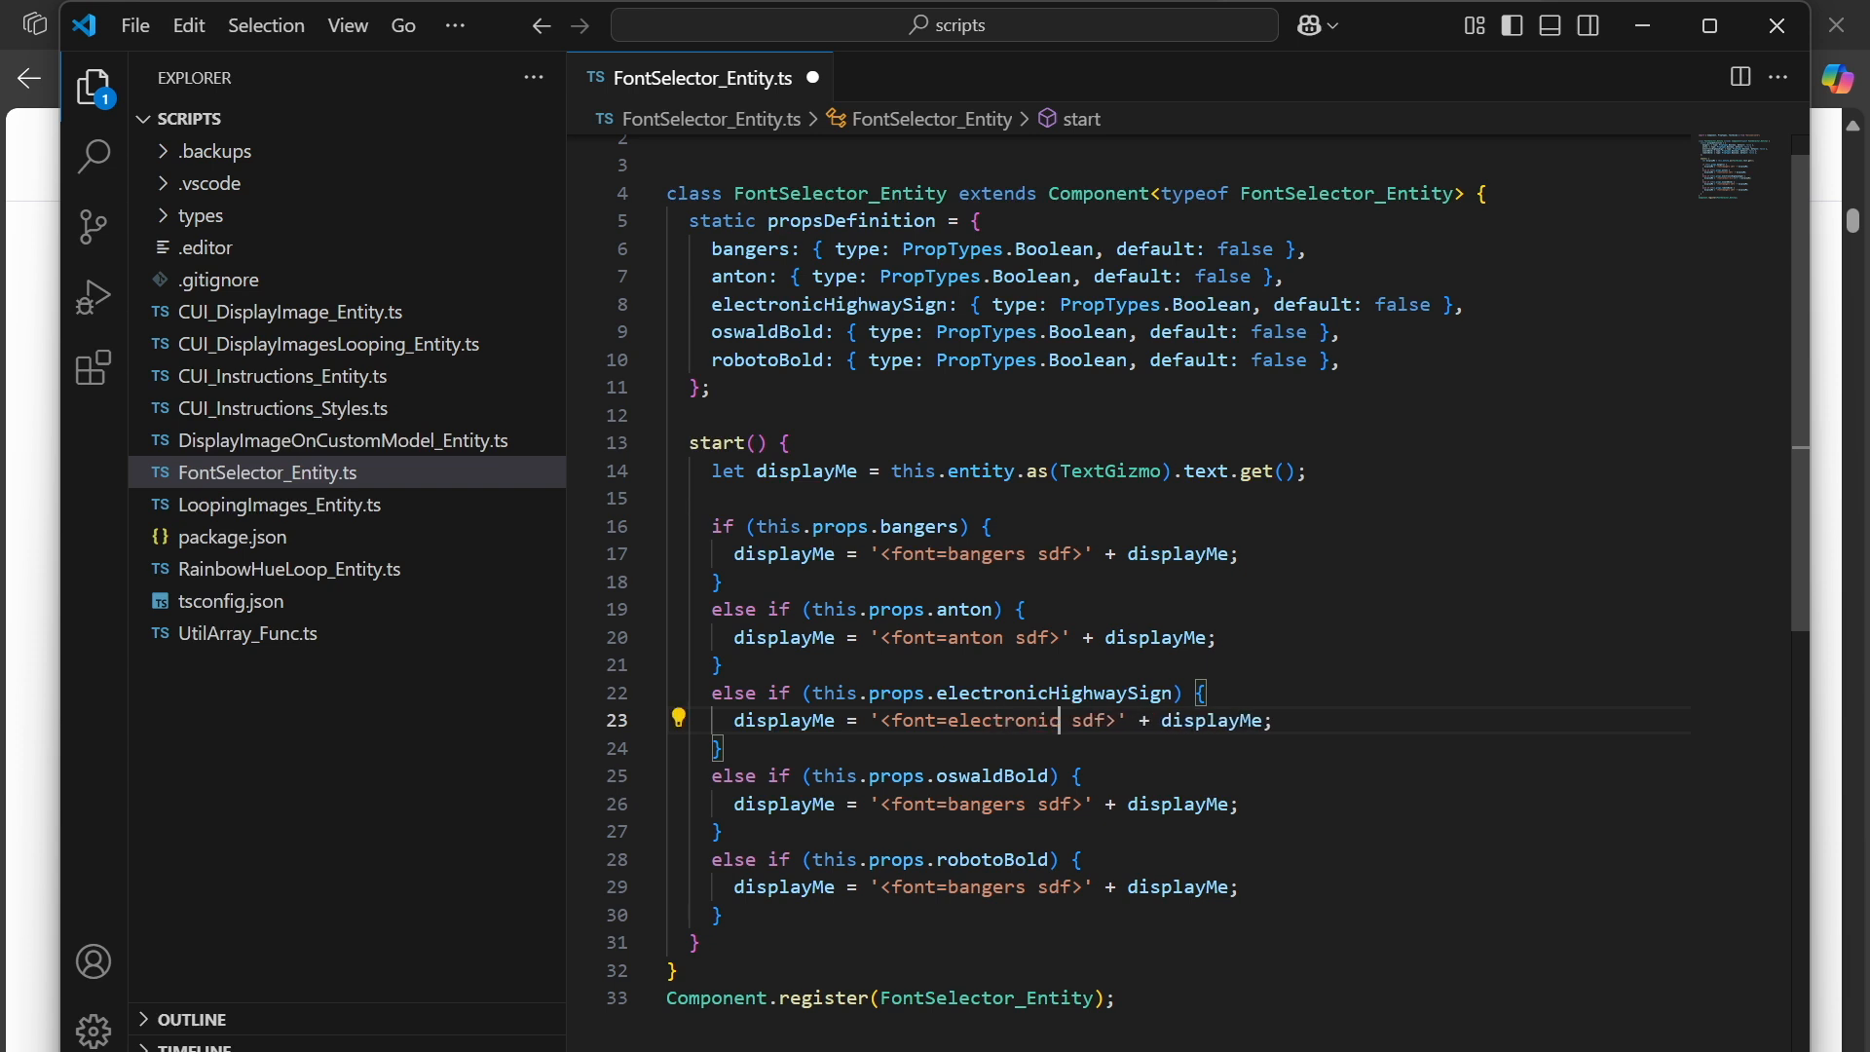
text( highway )
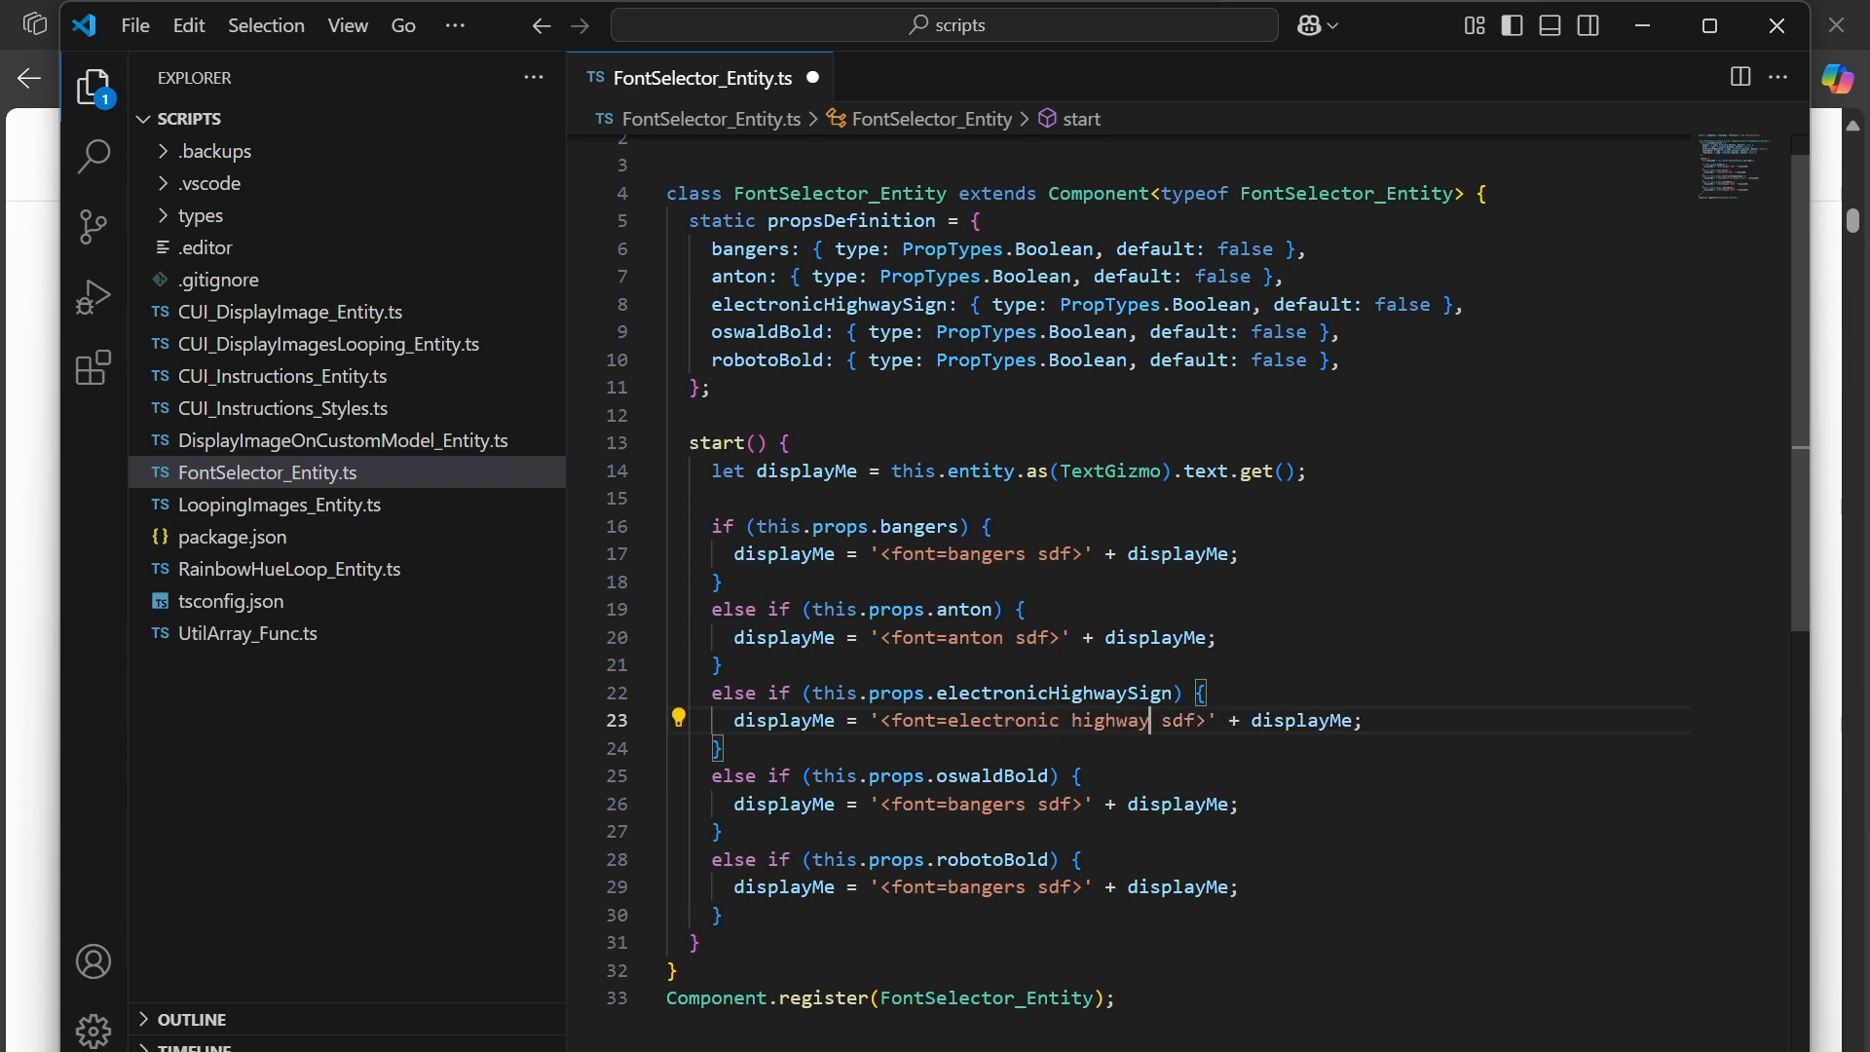
text(sign)
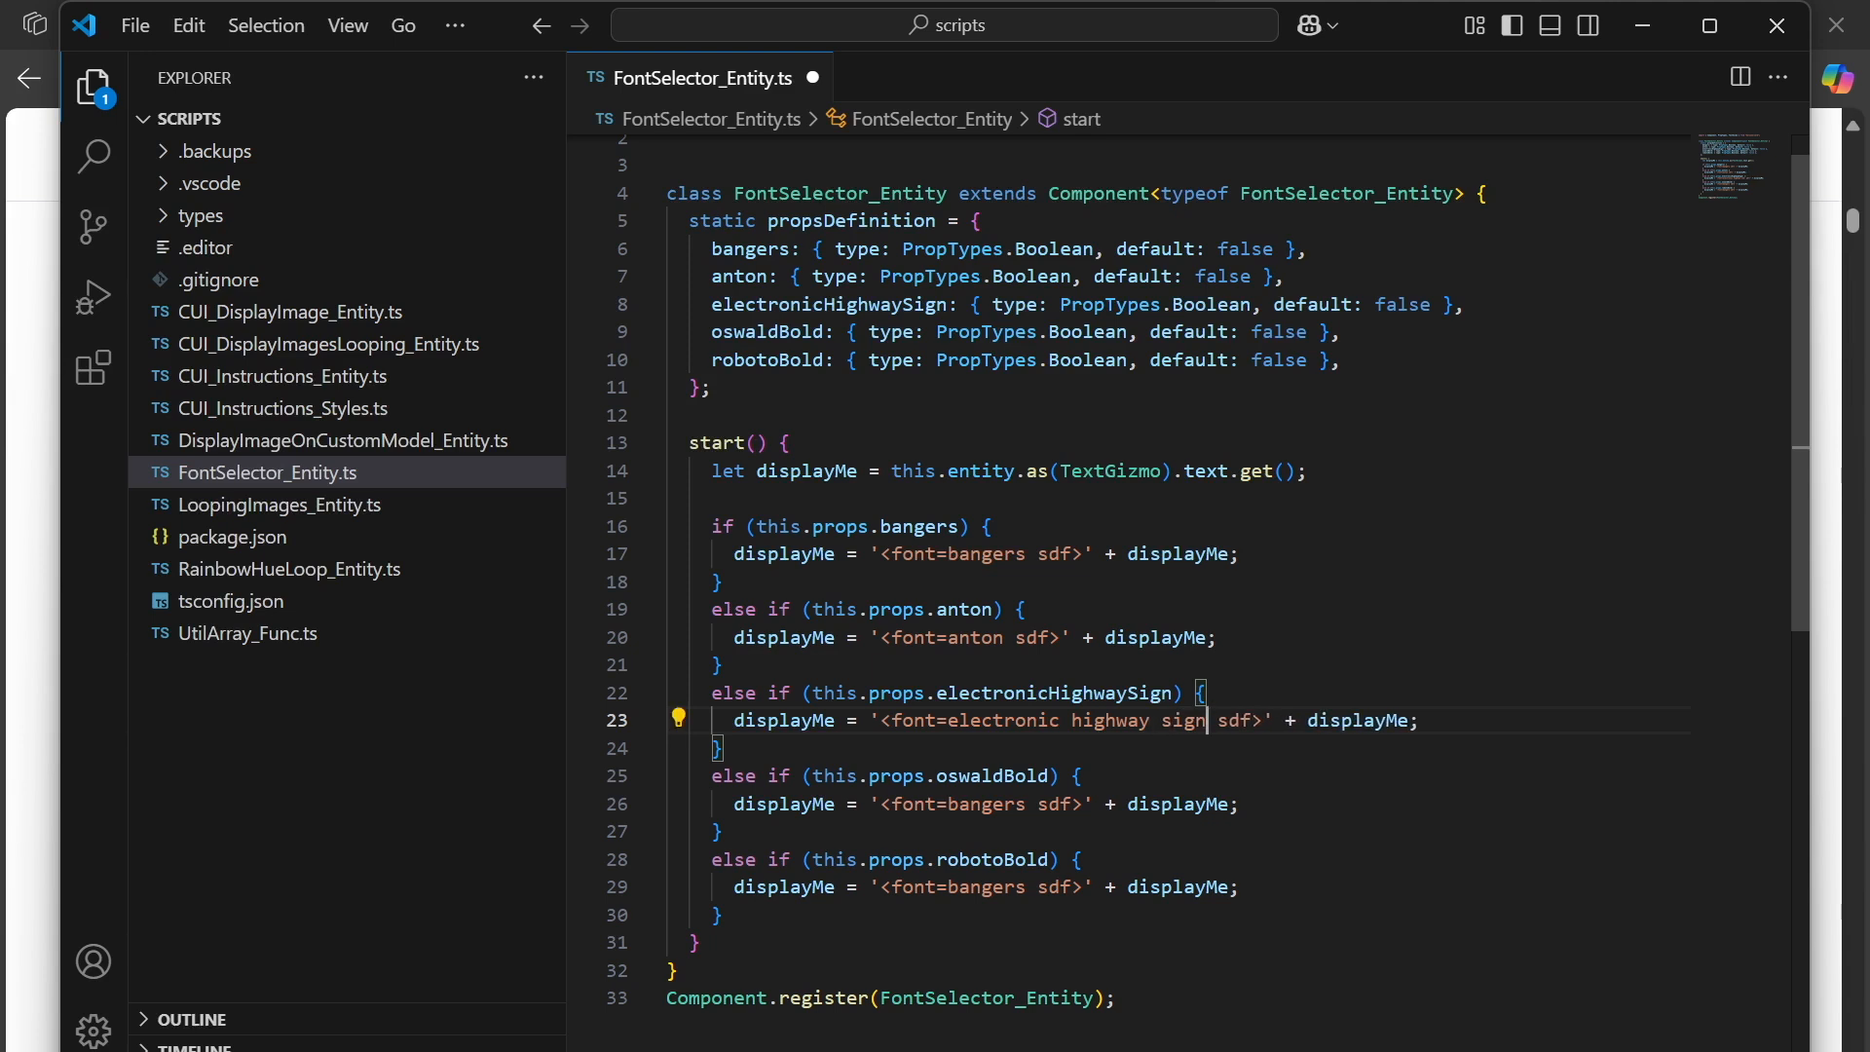
Replace bangers with oswald bold in the font tag of the oswaldBold block.
drag(948, 804, 1026, 805)
text(oswald)
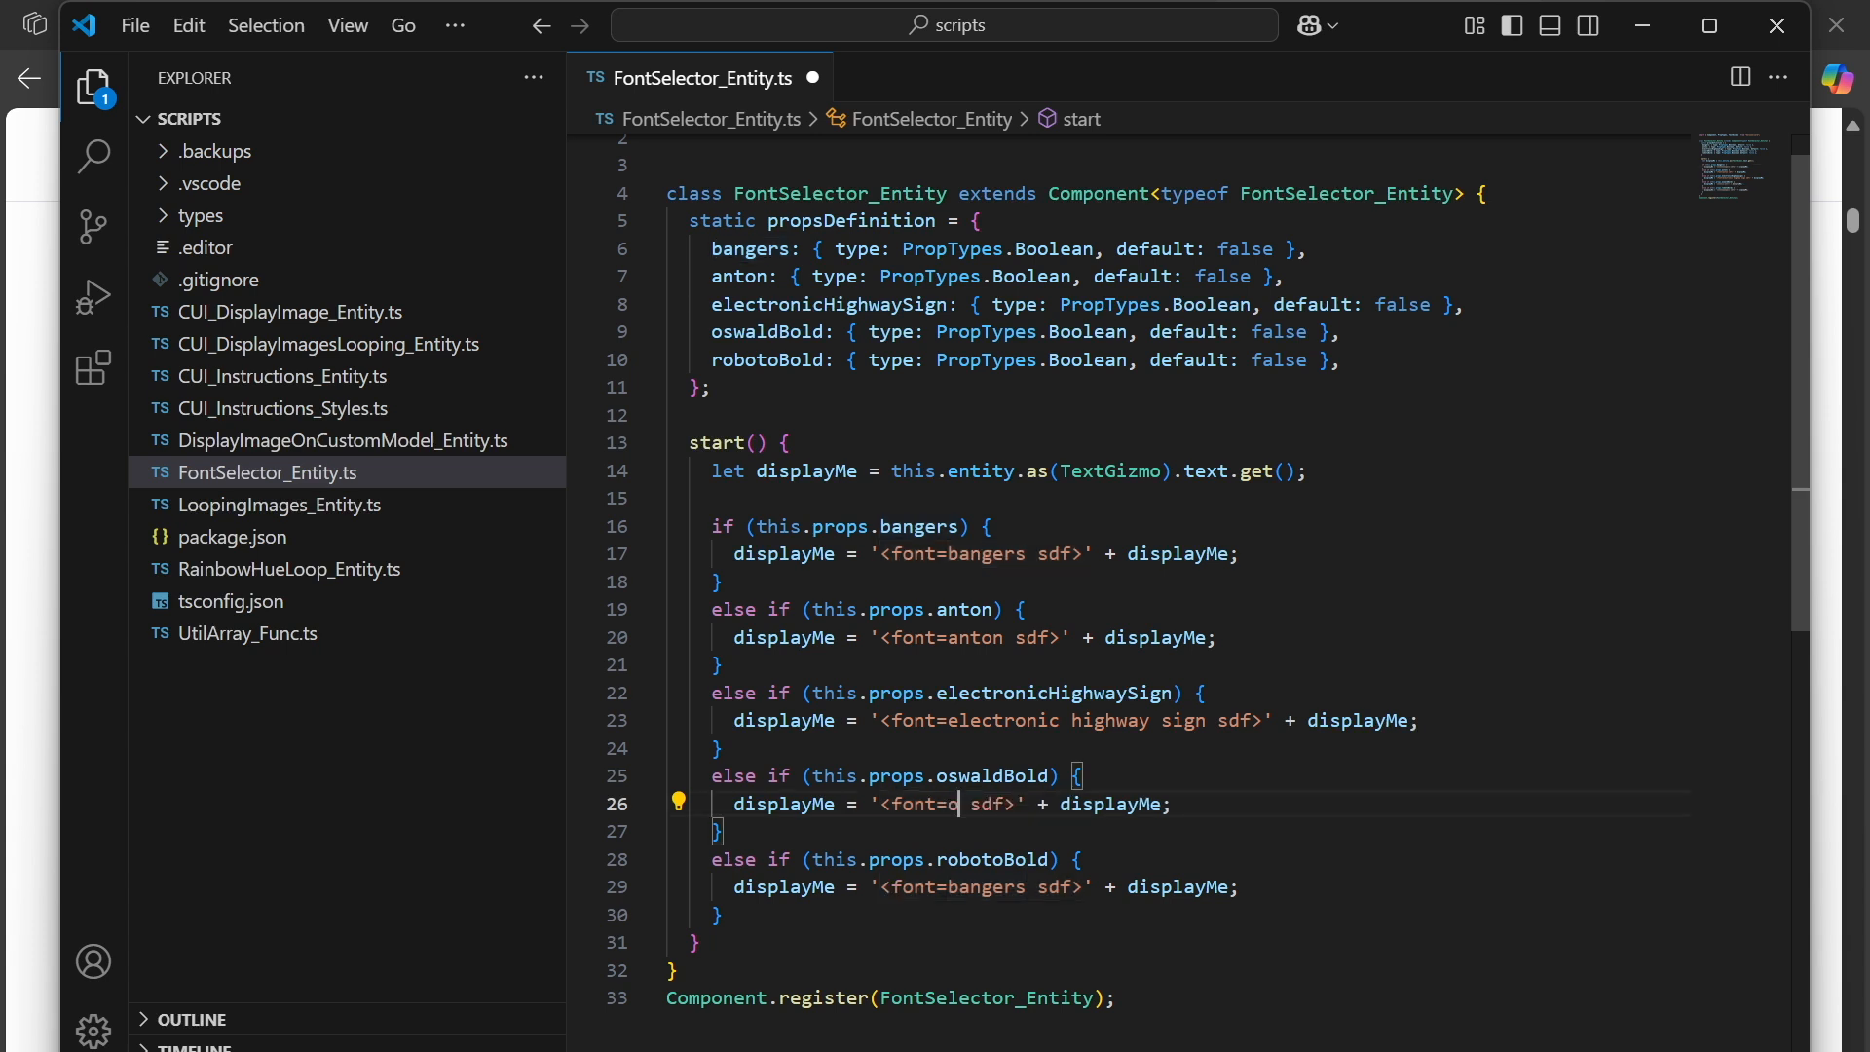
text( bold)
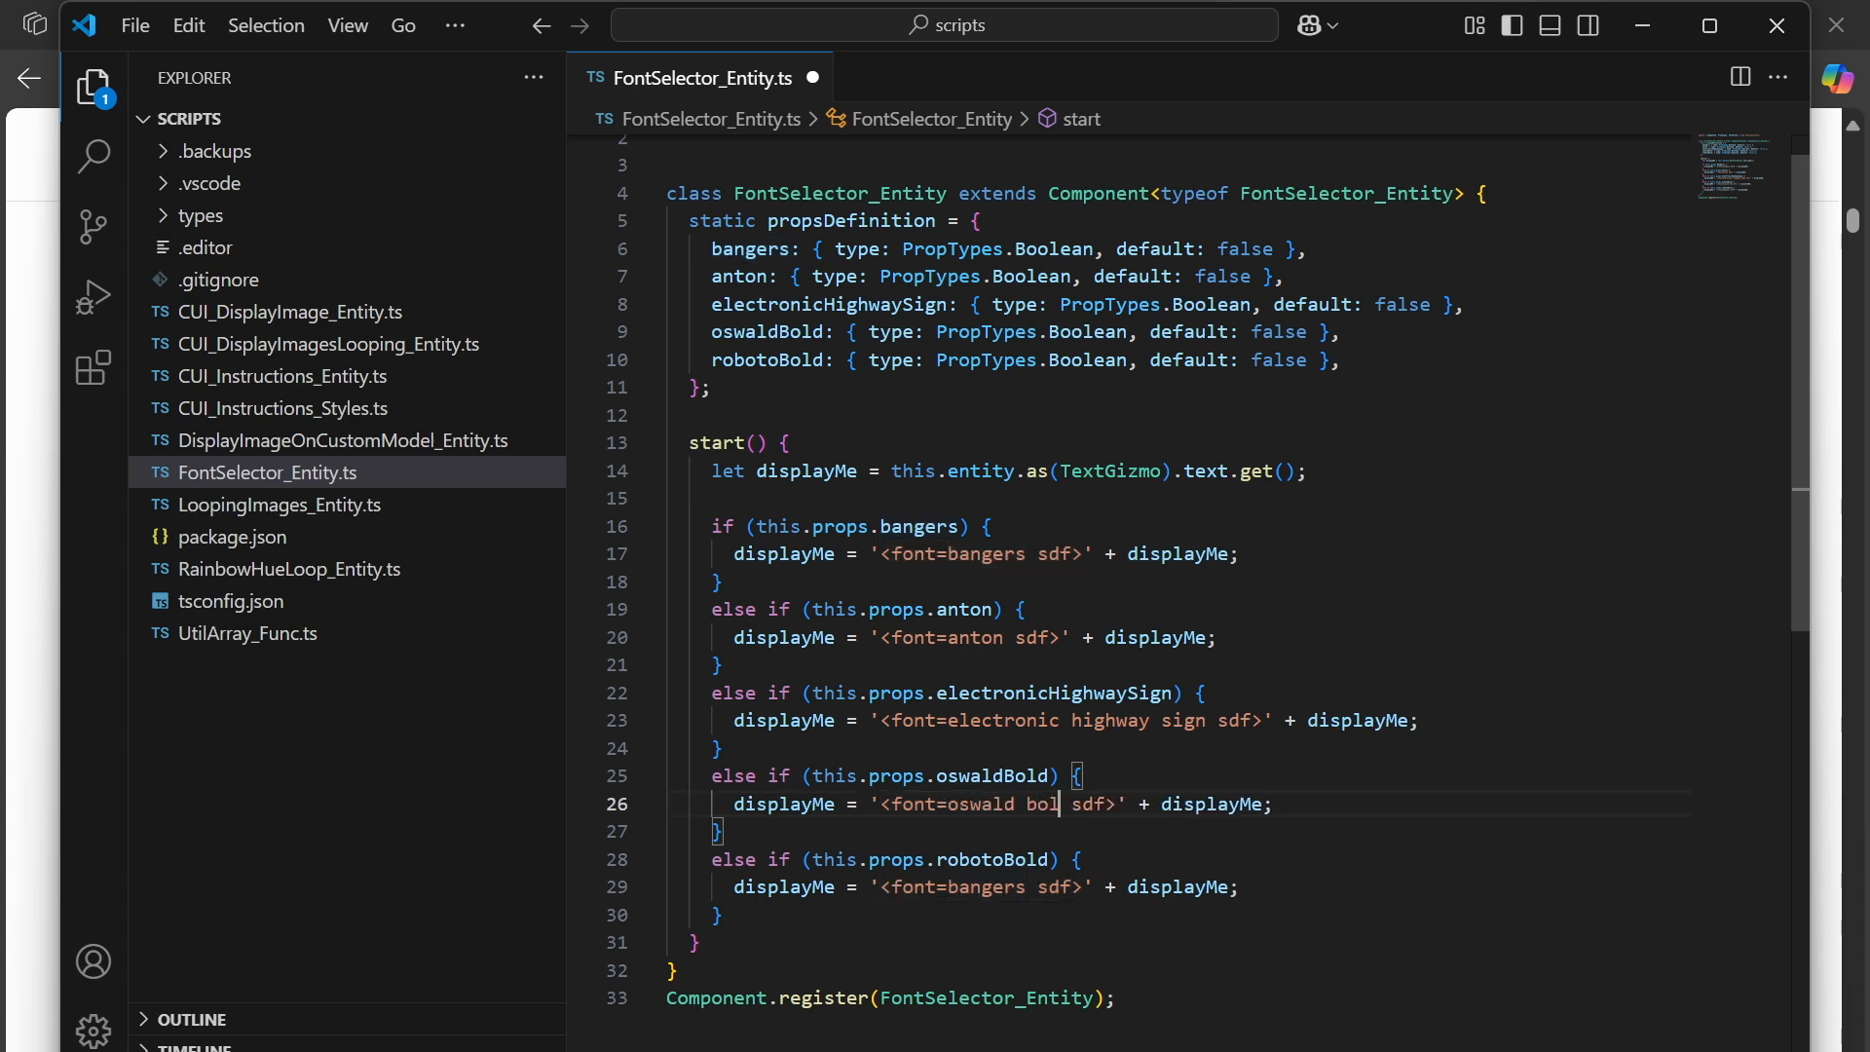
Replace bangers with roboto-bold in the font tag of the robotoBold block.
drag(948, 888, 1026, 887)
text(roboto)
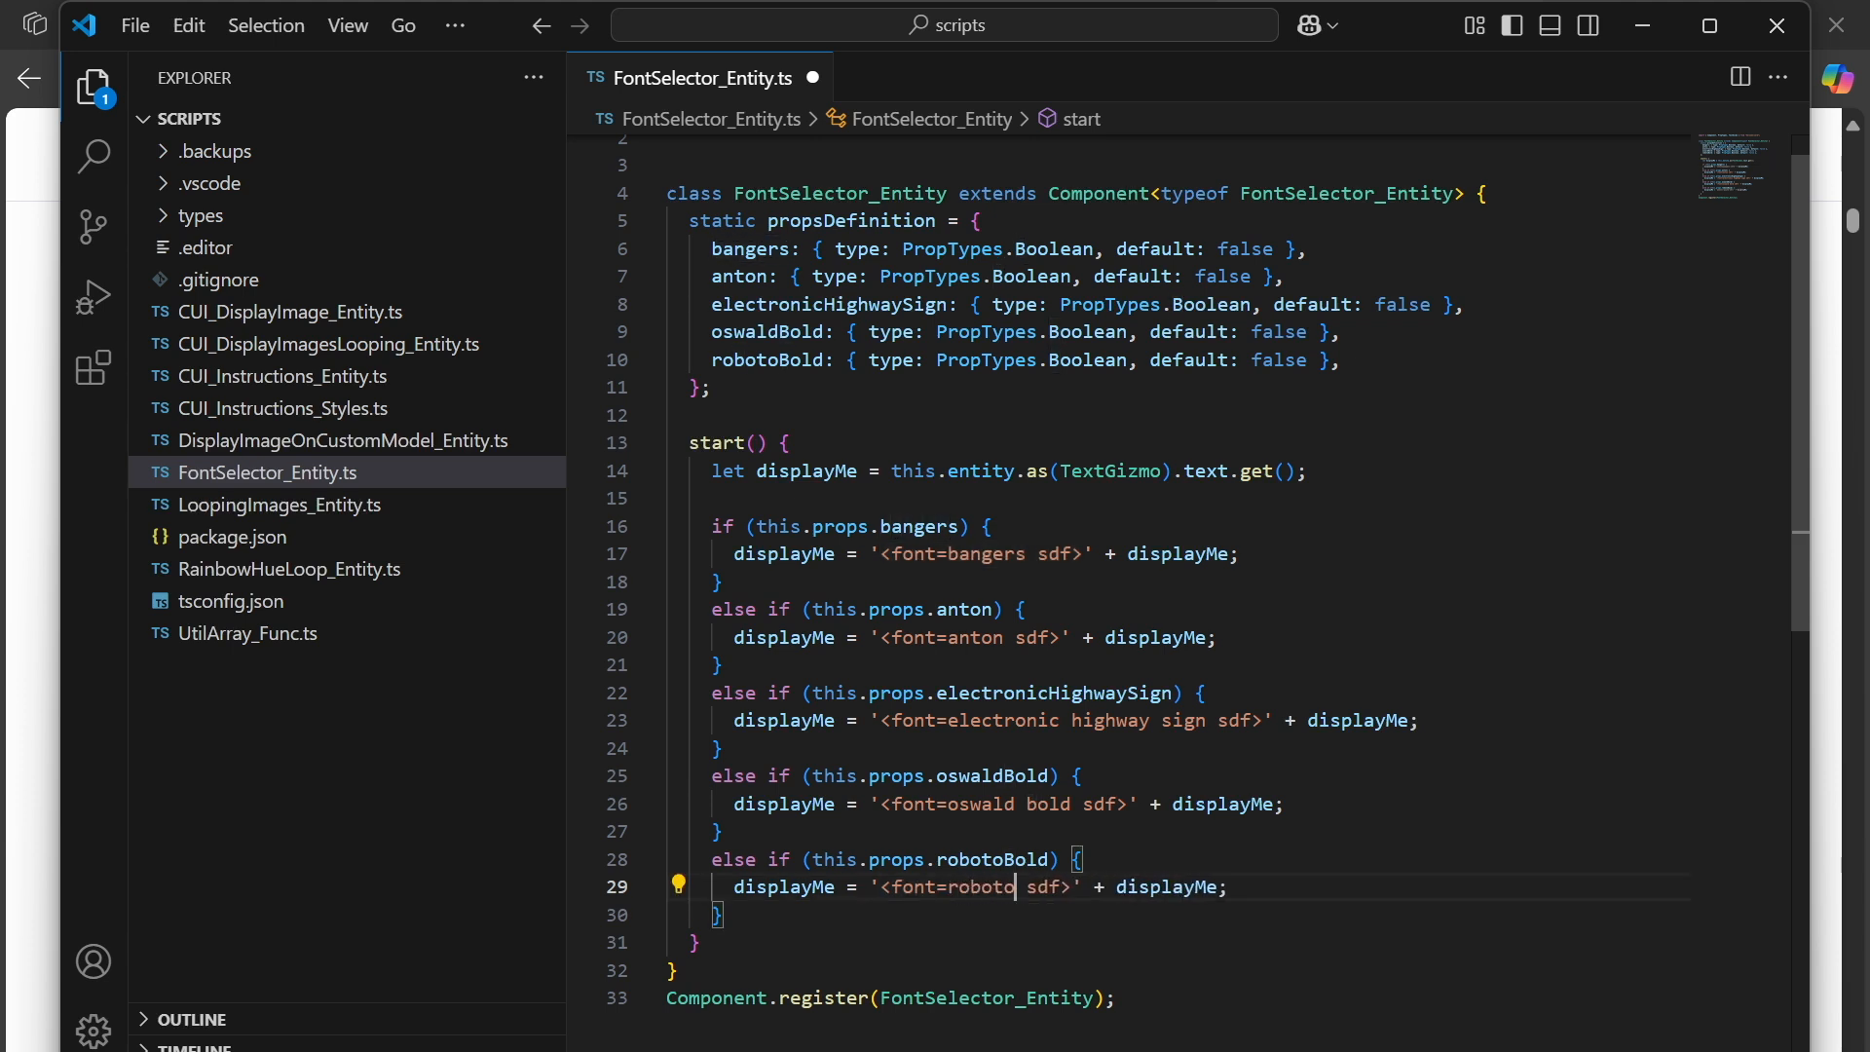
text(-bold)
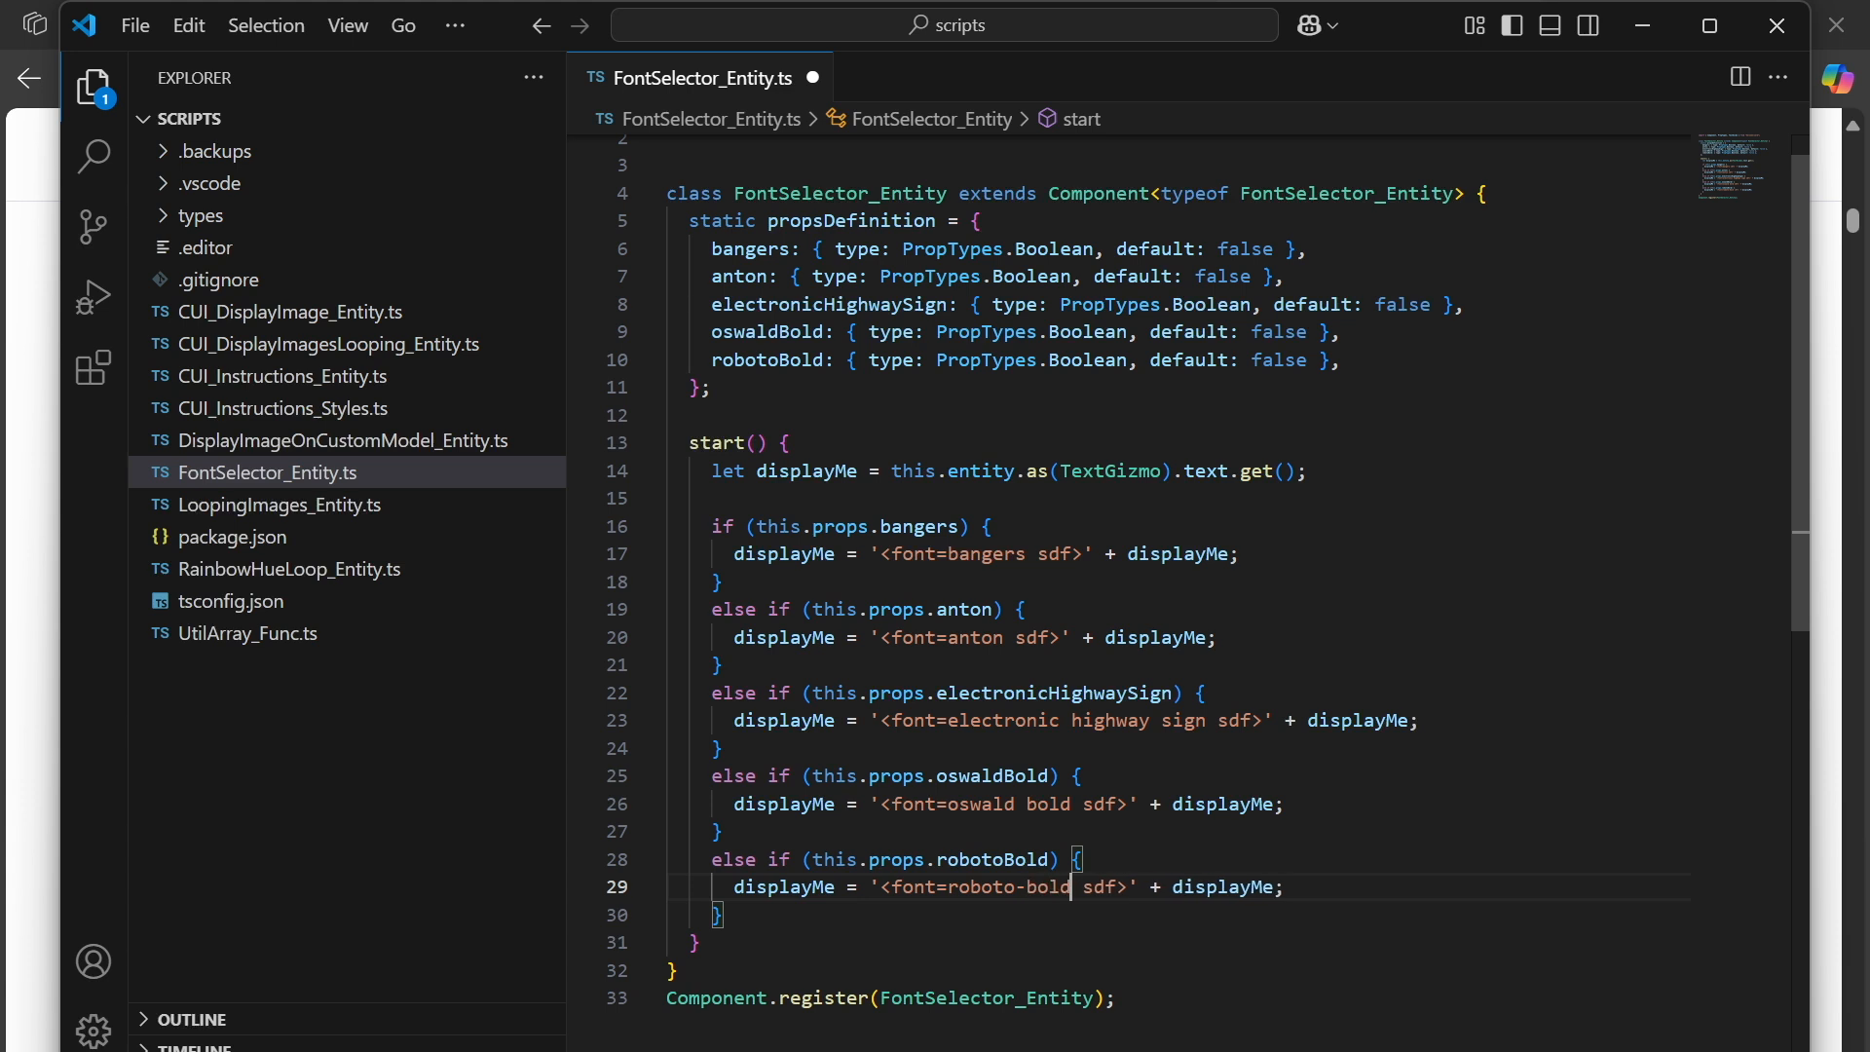
Add this.entity.as(TextGizmo).text.set(displayMe); after a blank line below the robotoBold block and save the script.
click(1083, 775)
click(723, 915)
key(Return)
key(Return)
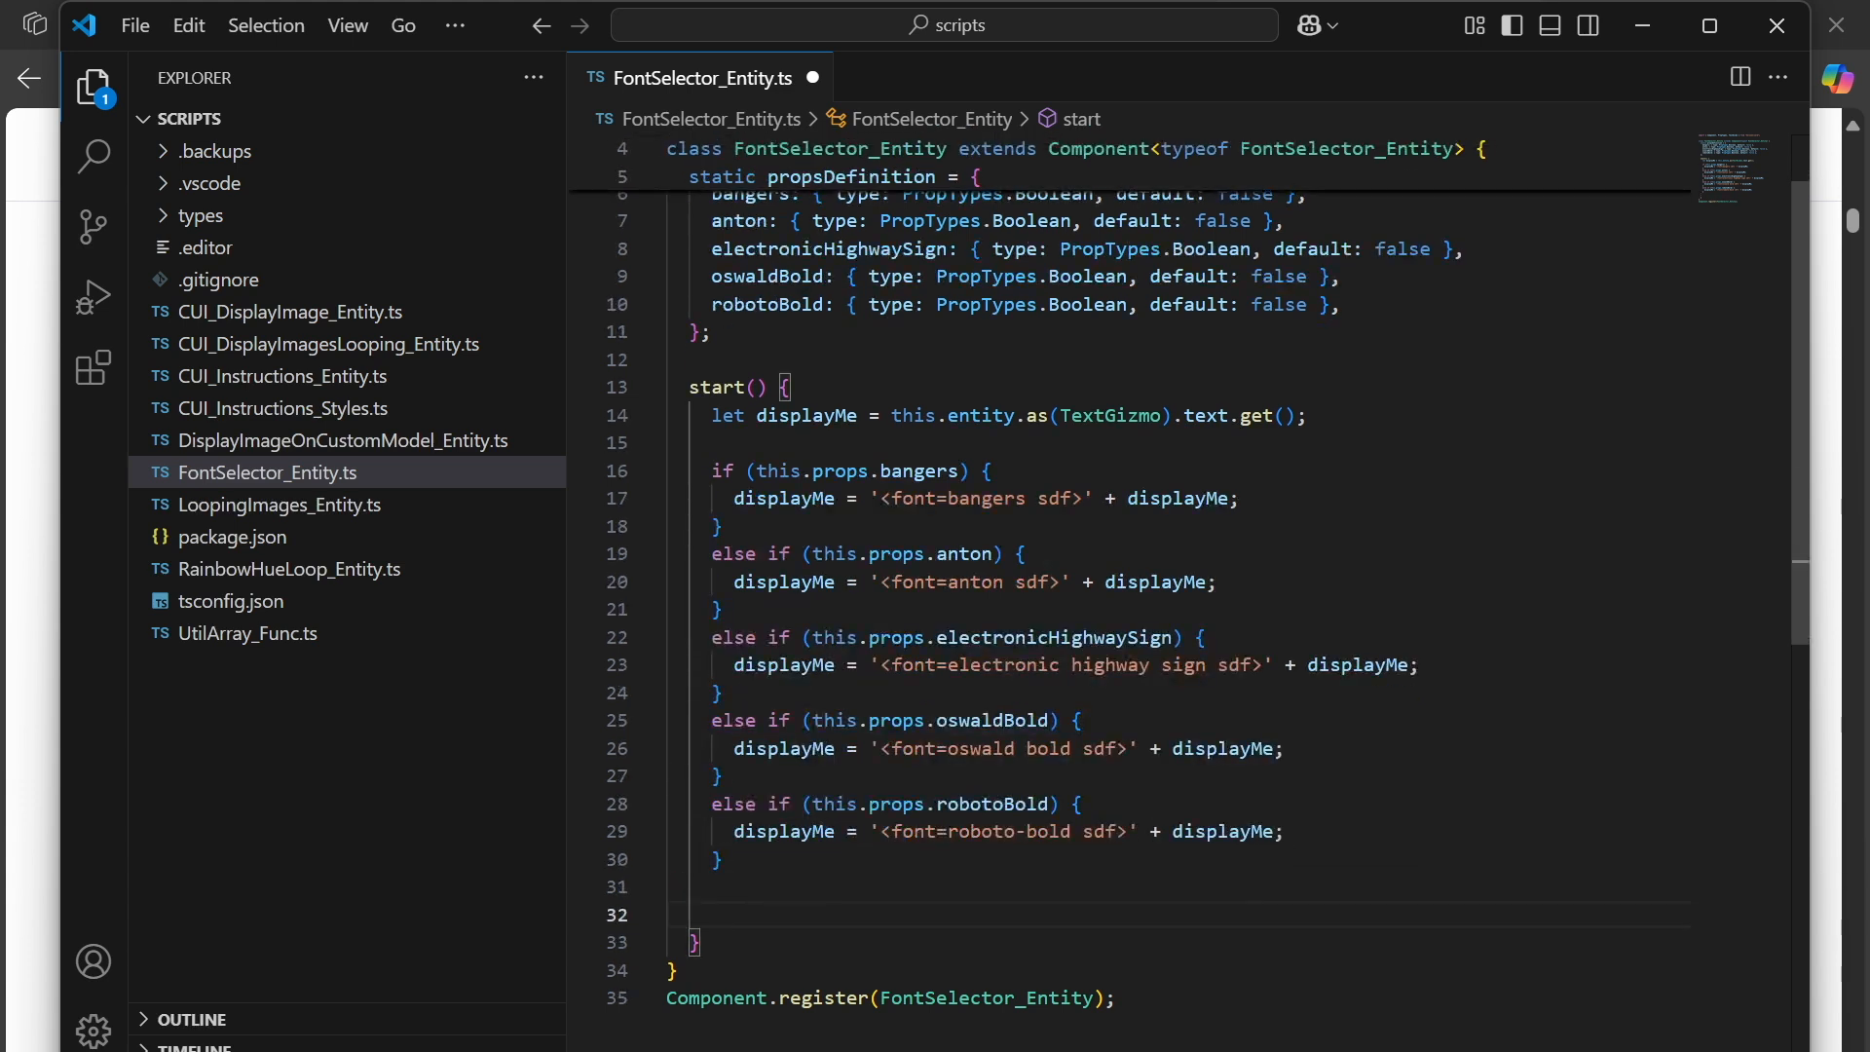
text(this.entity)
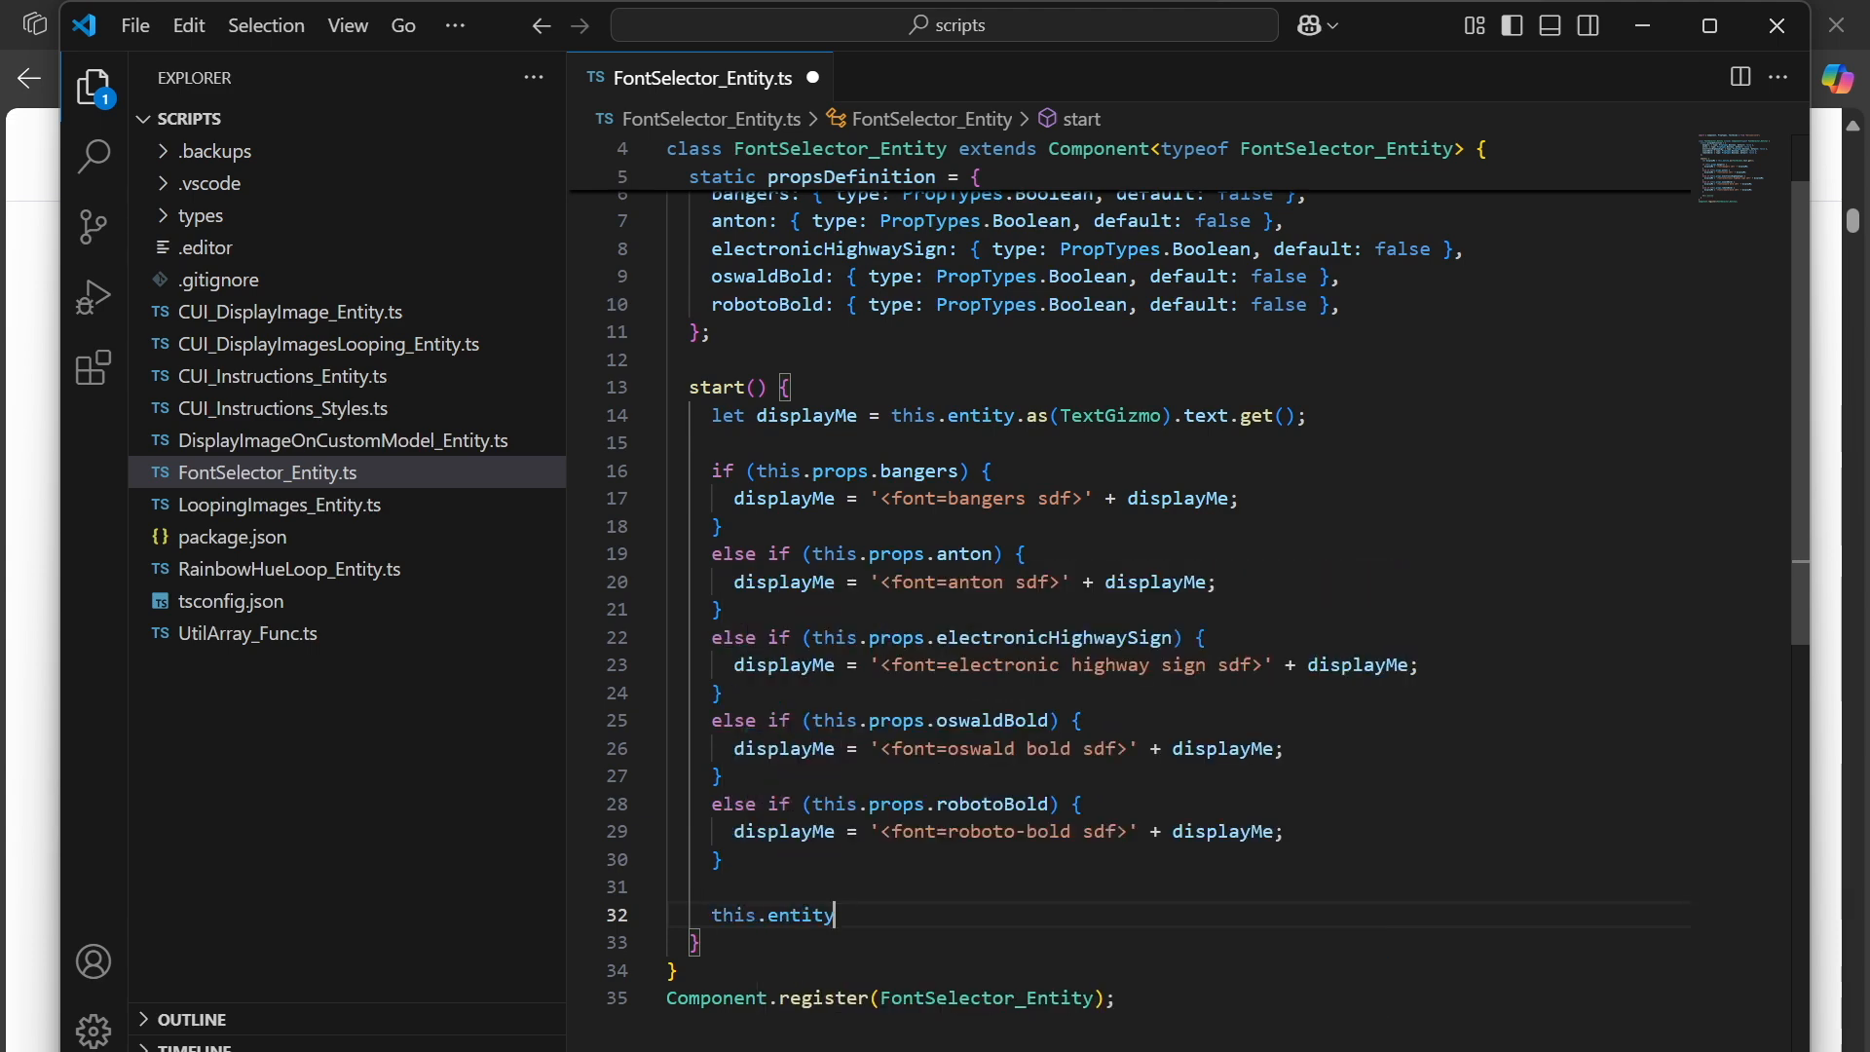
text(.as)
text((Te)
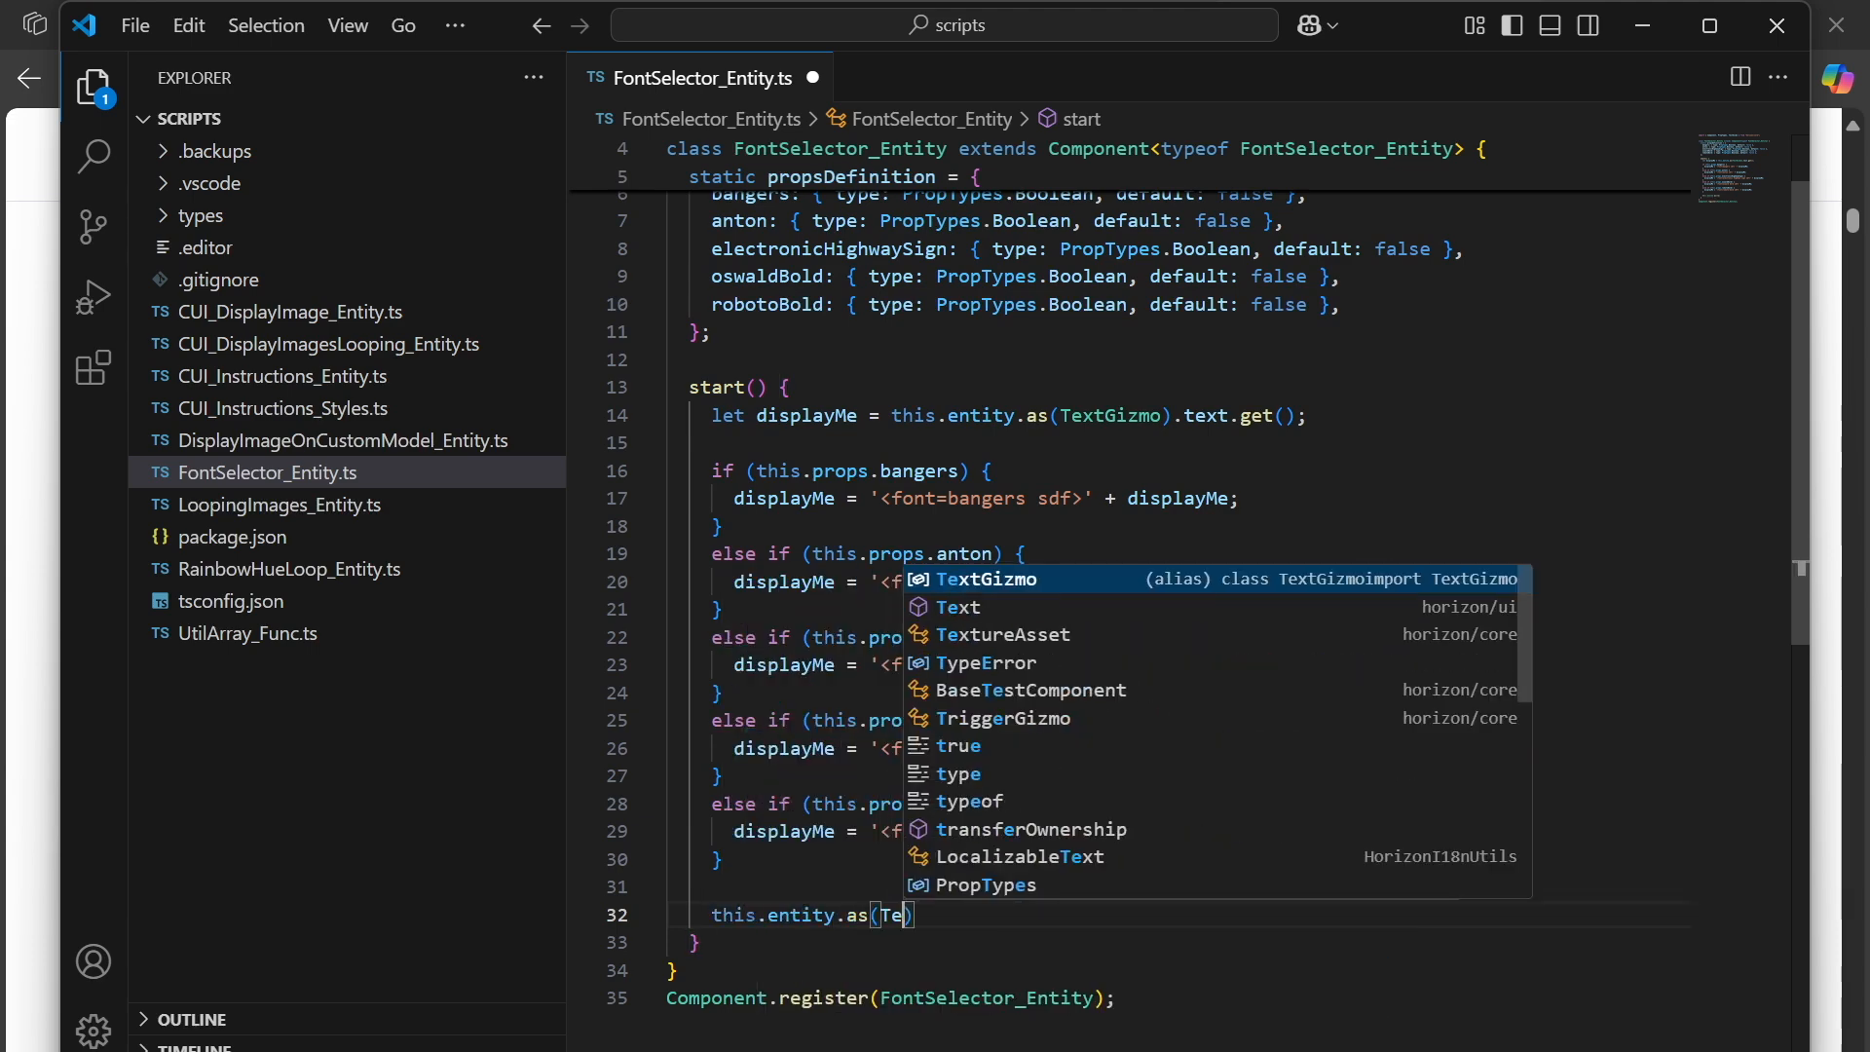
key(Return)
text().t)
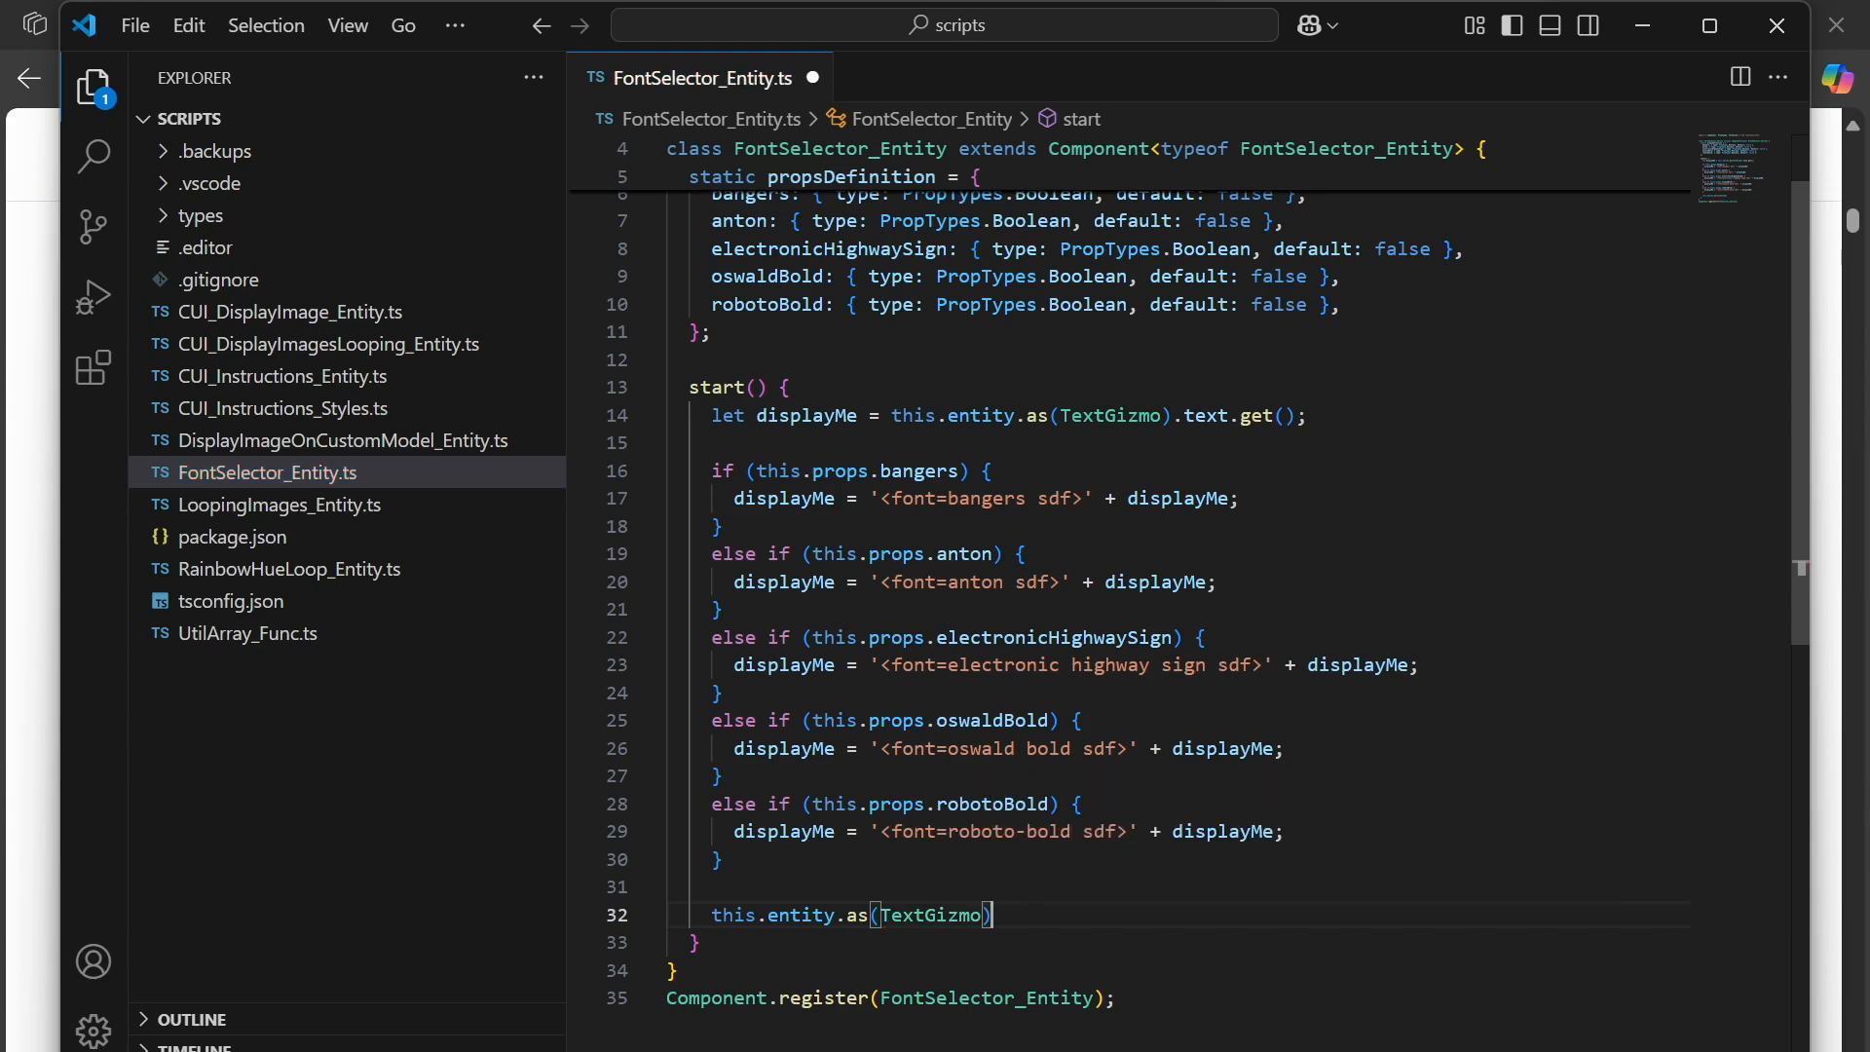
key(Return)
key(BackSpace)
key(BackSpace)
text(e)
key(Return)
text(.set(d)
key(Return)
text();)
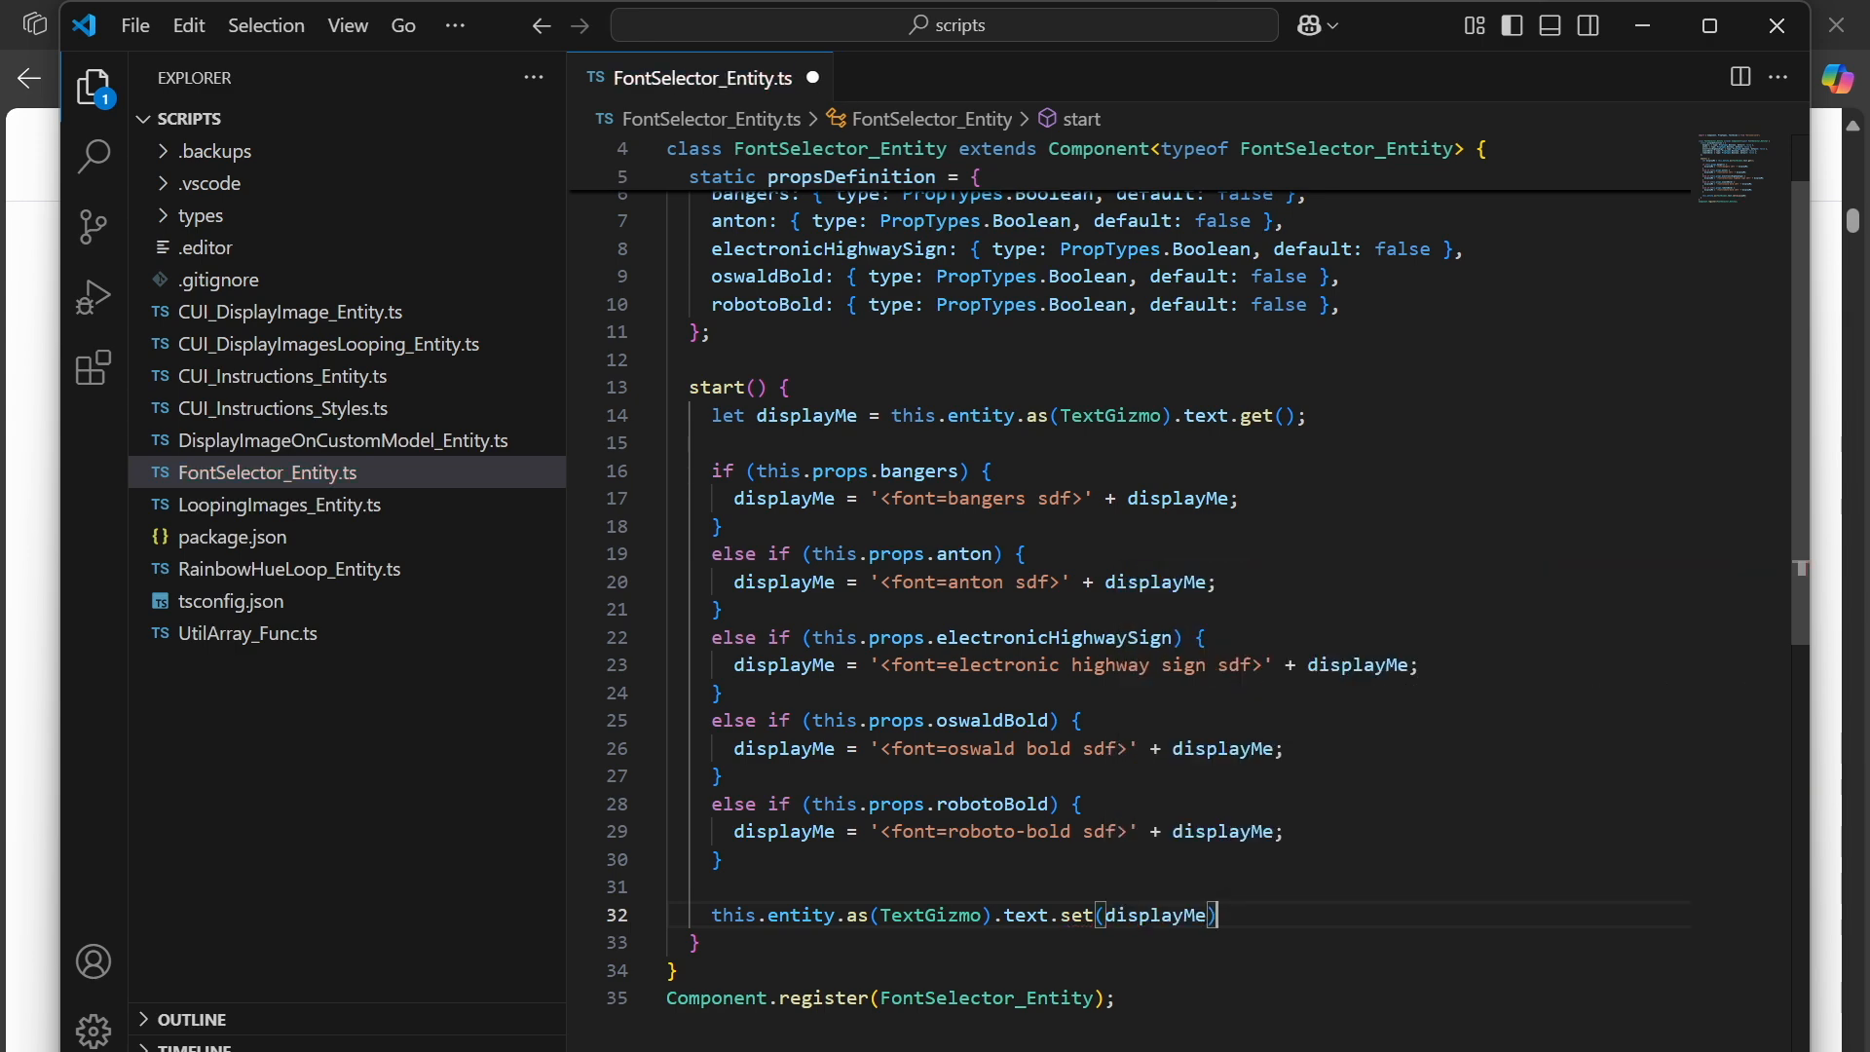
key(ctrl+s)
scroll(1130, 584, up, 2)
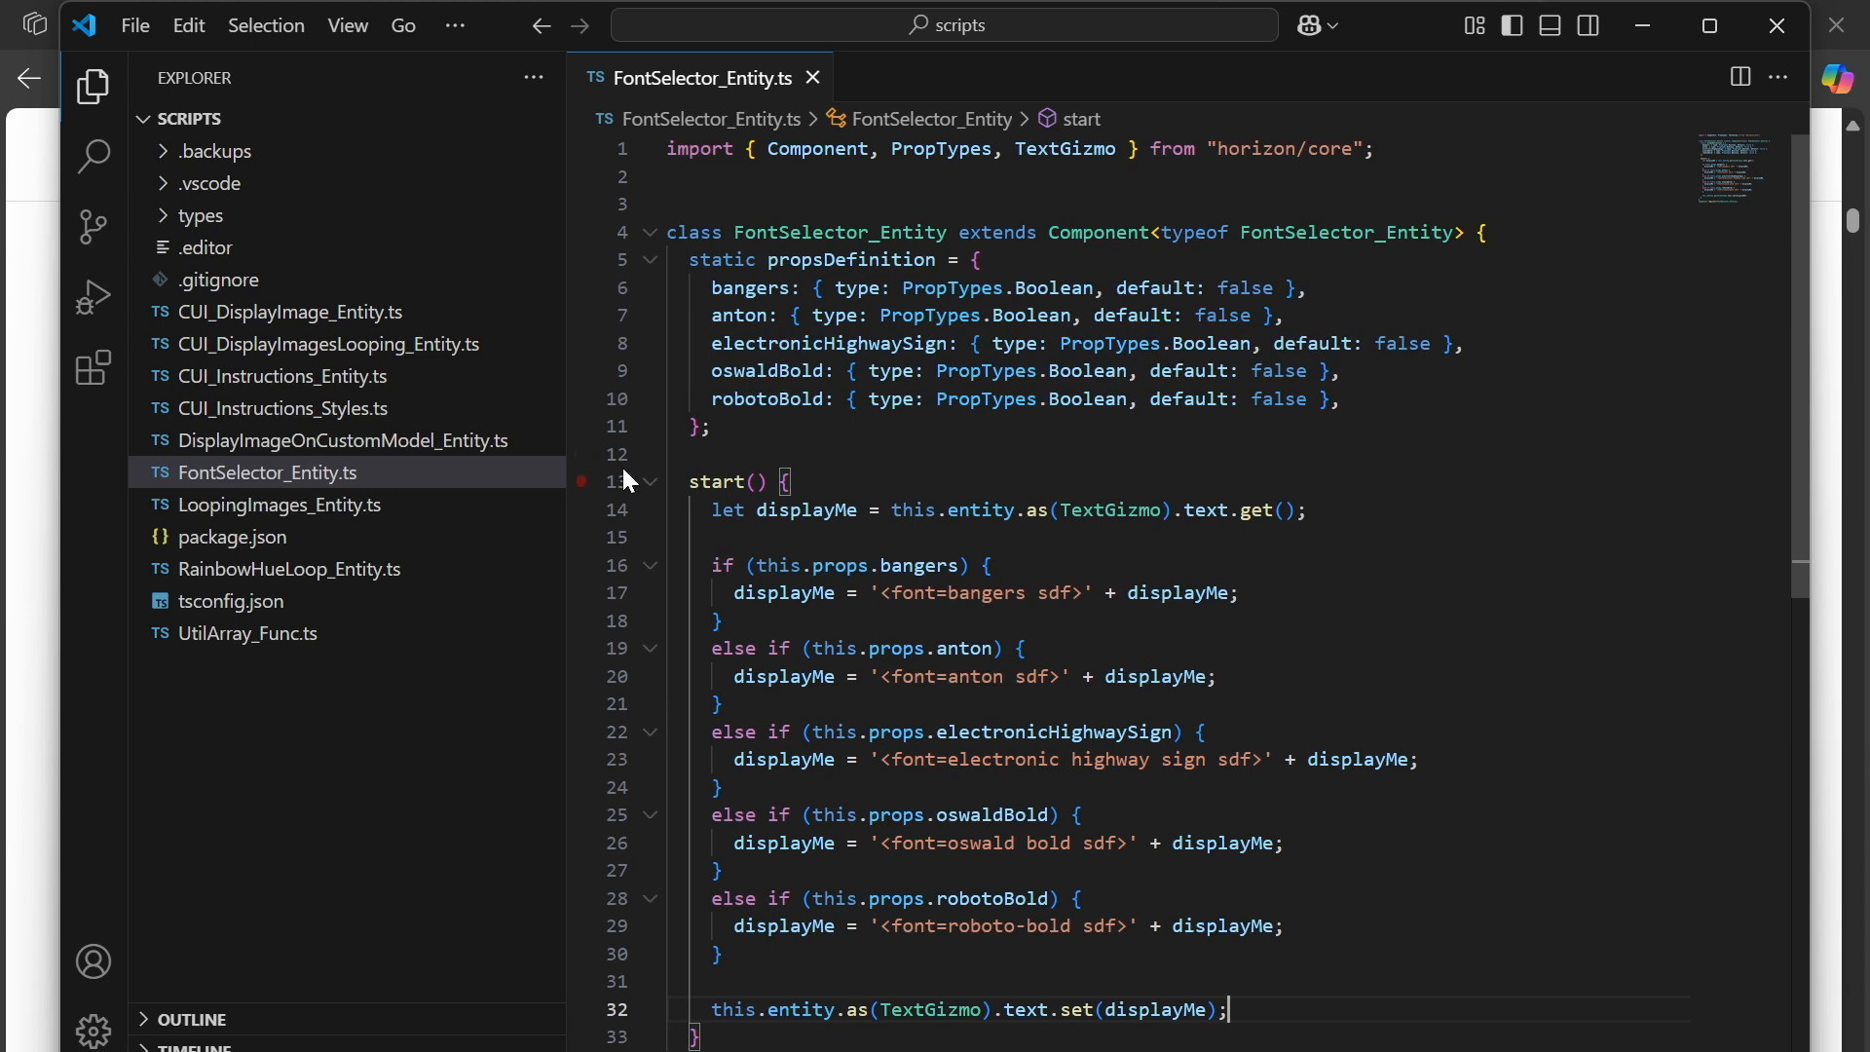
Switch to the Meta Developers page in the browser and review the text gizmo's formatting options, including fonts, materials and gradients.
click(31, 791)
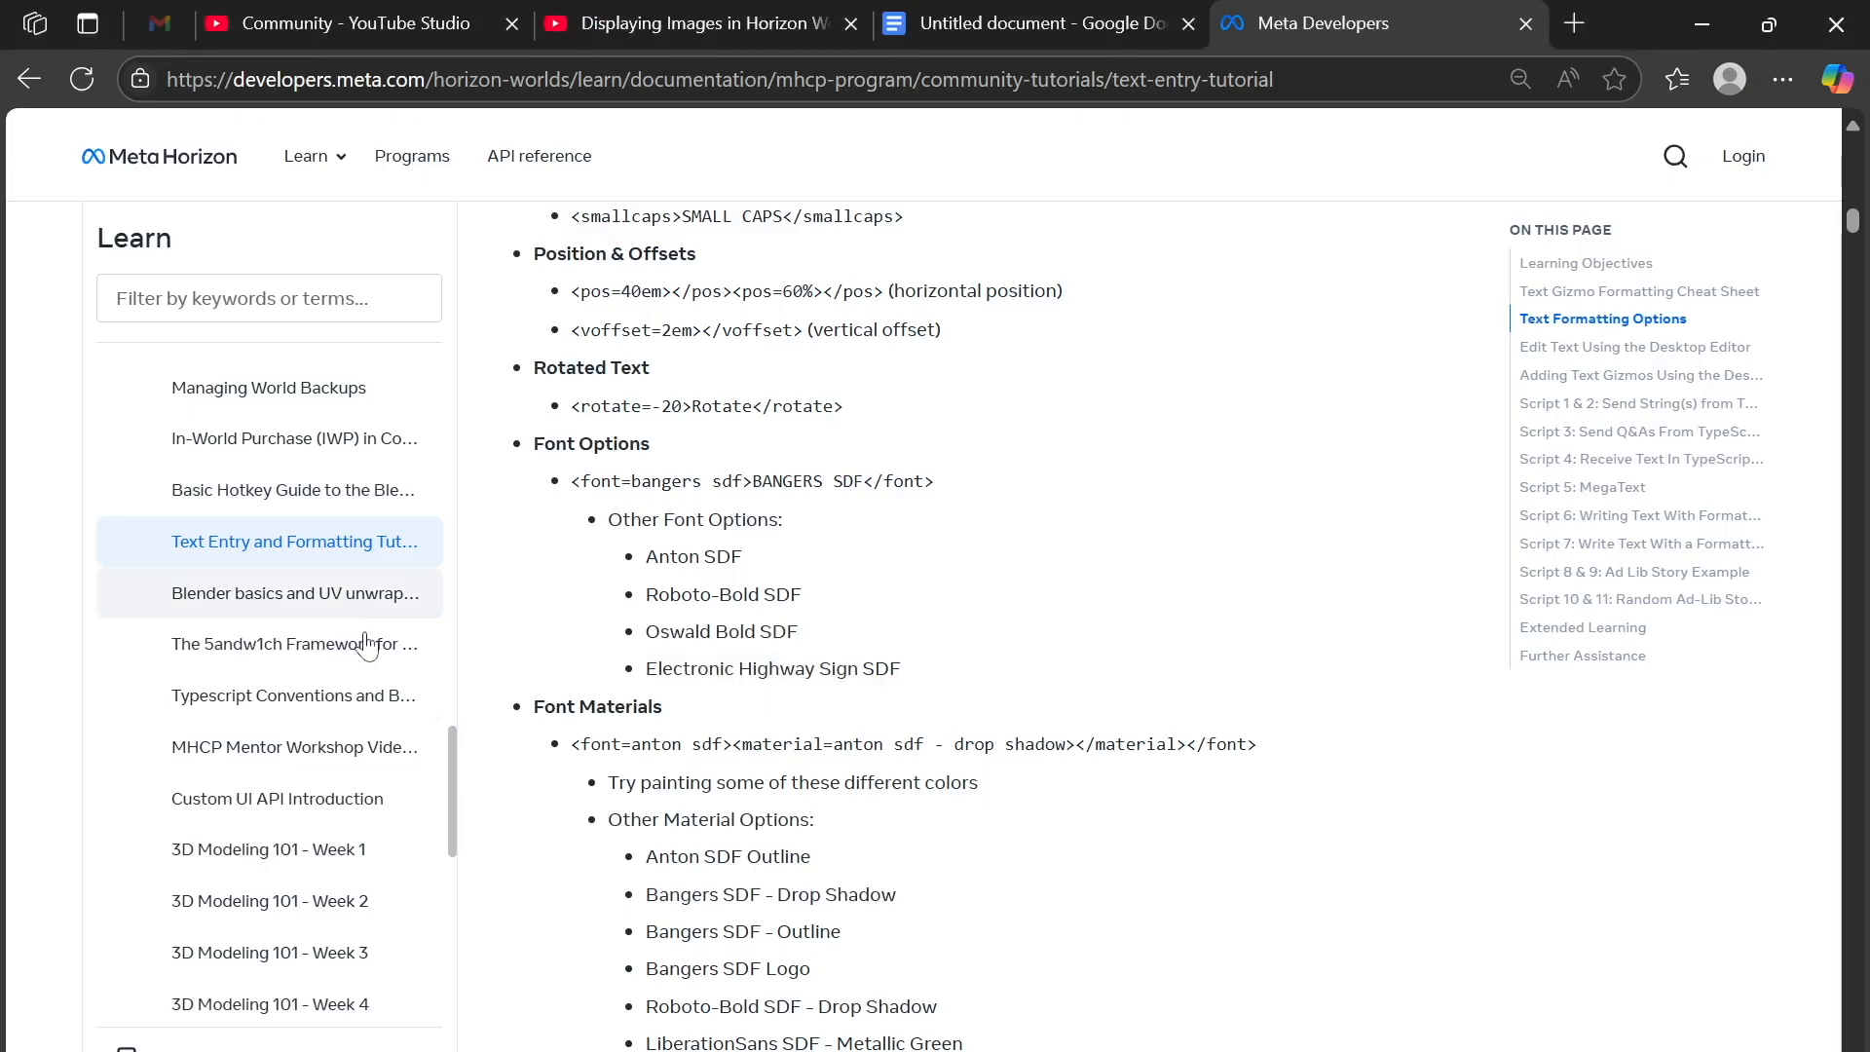
scroll(838, 711, down, 3)
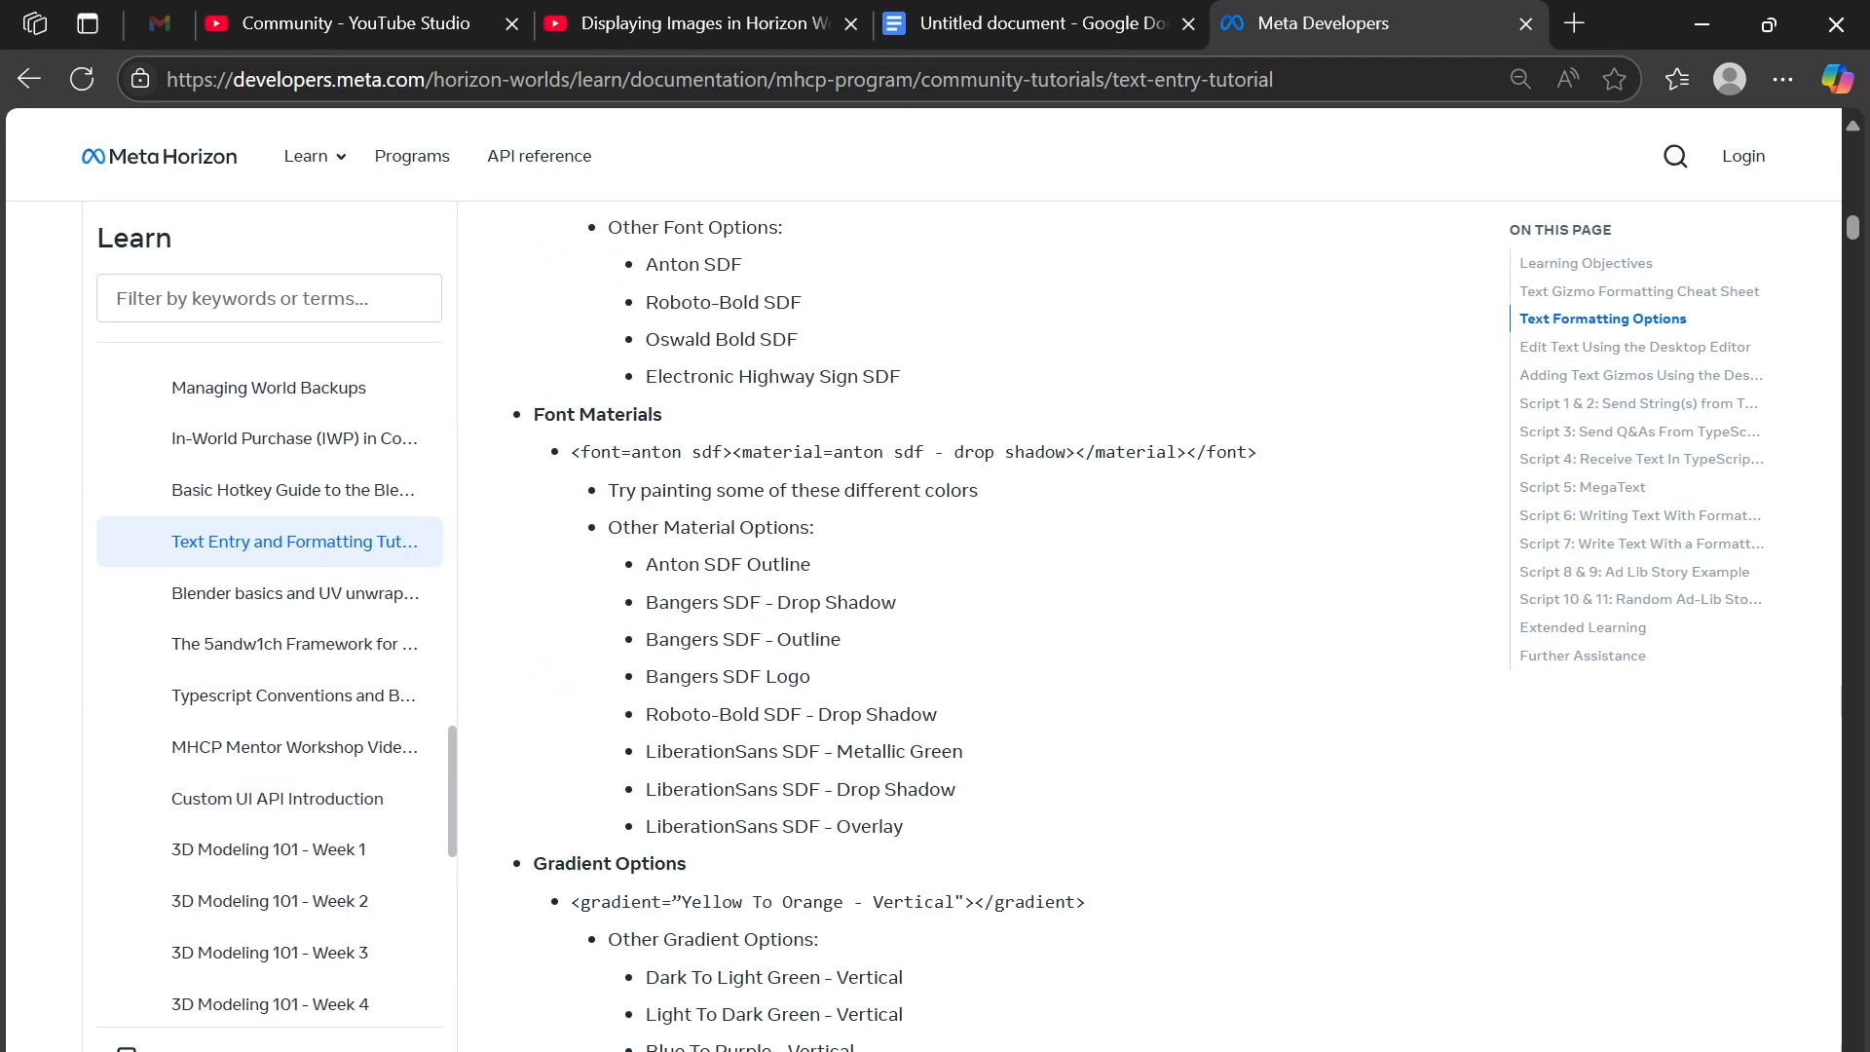
scroll(740, 774, up, 10)
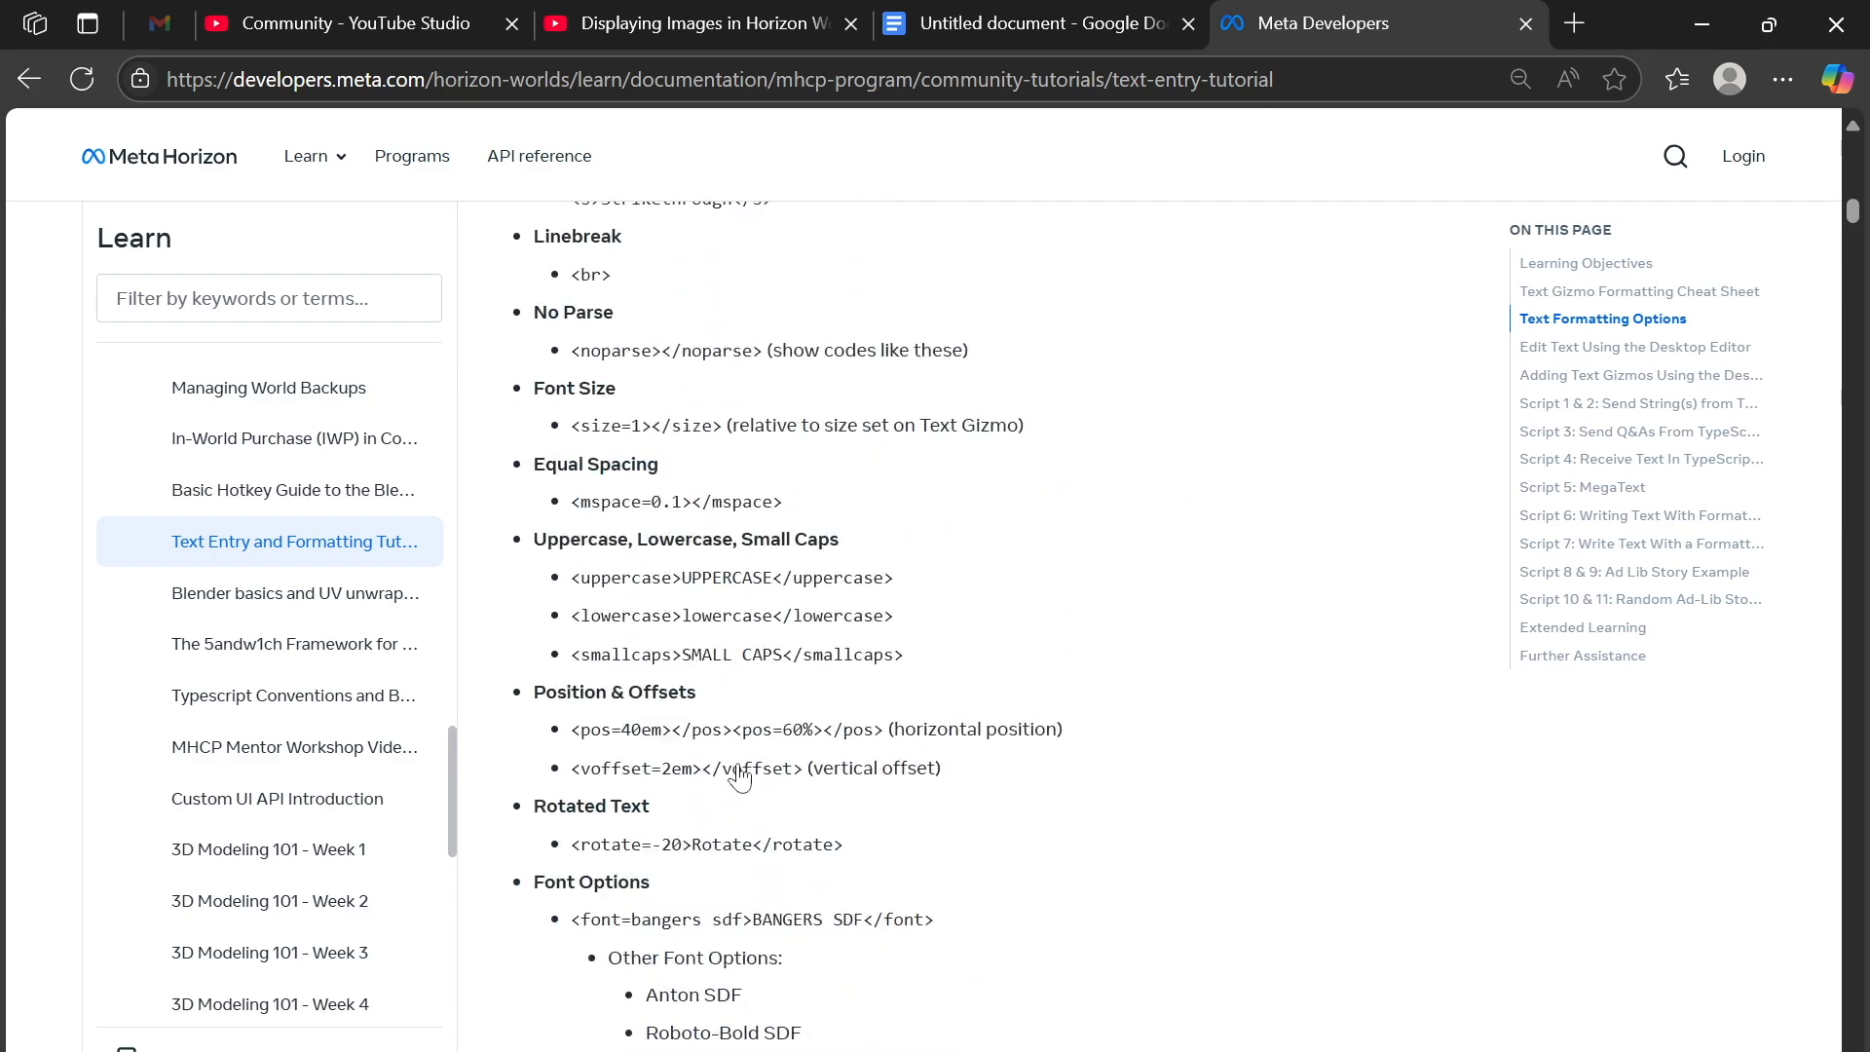
scroll(755, 764, up, 15)
scroll(942, 428, down, 15)
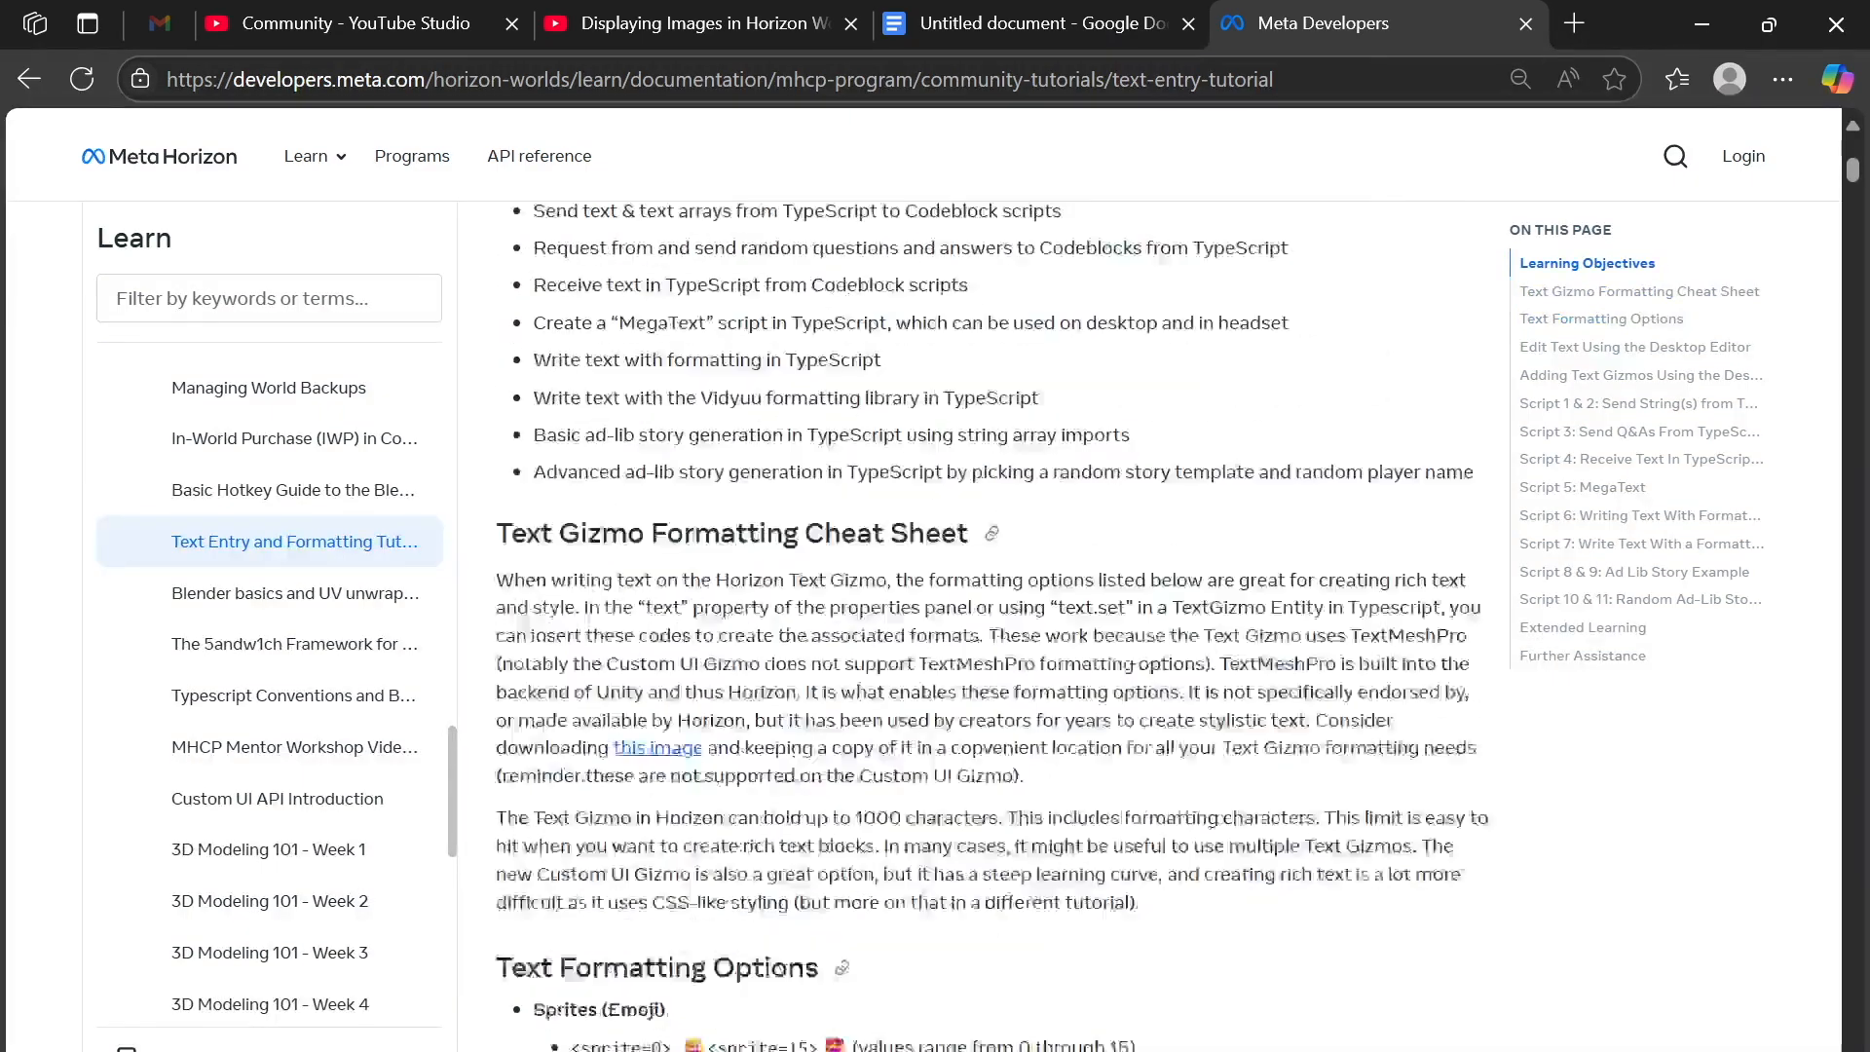
scroll(823, 653, down, 10)
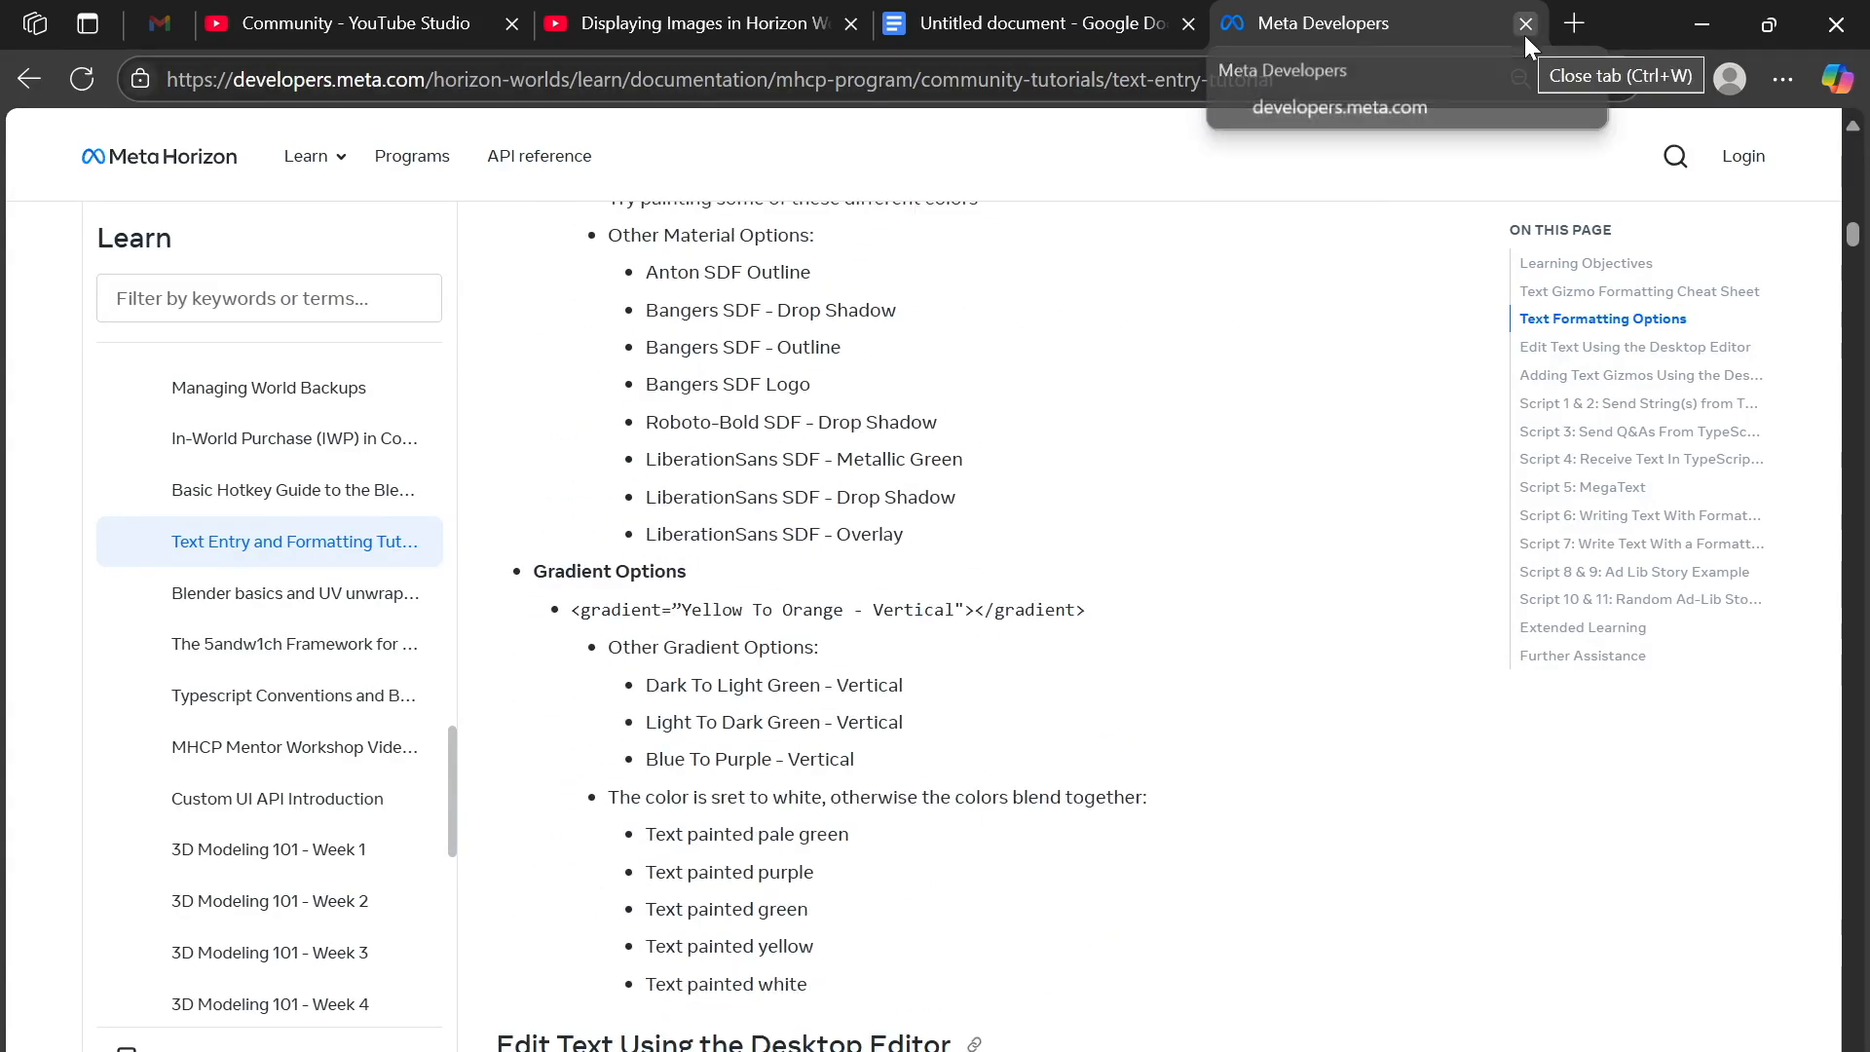
click(1710, 21)
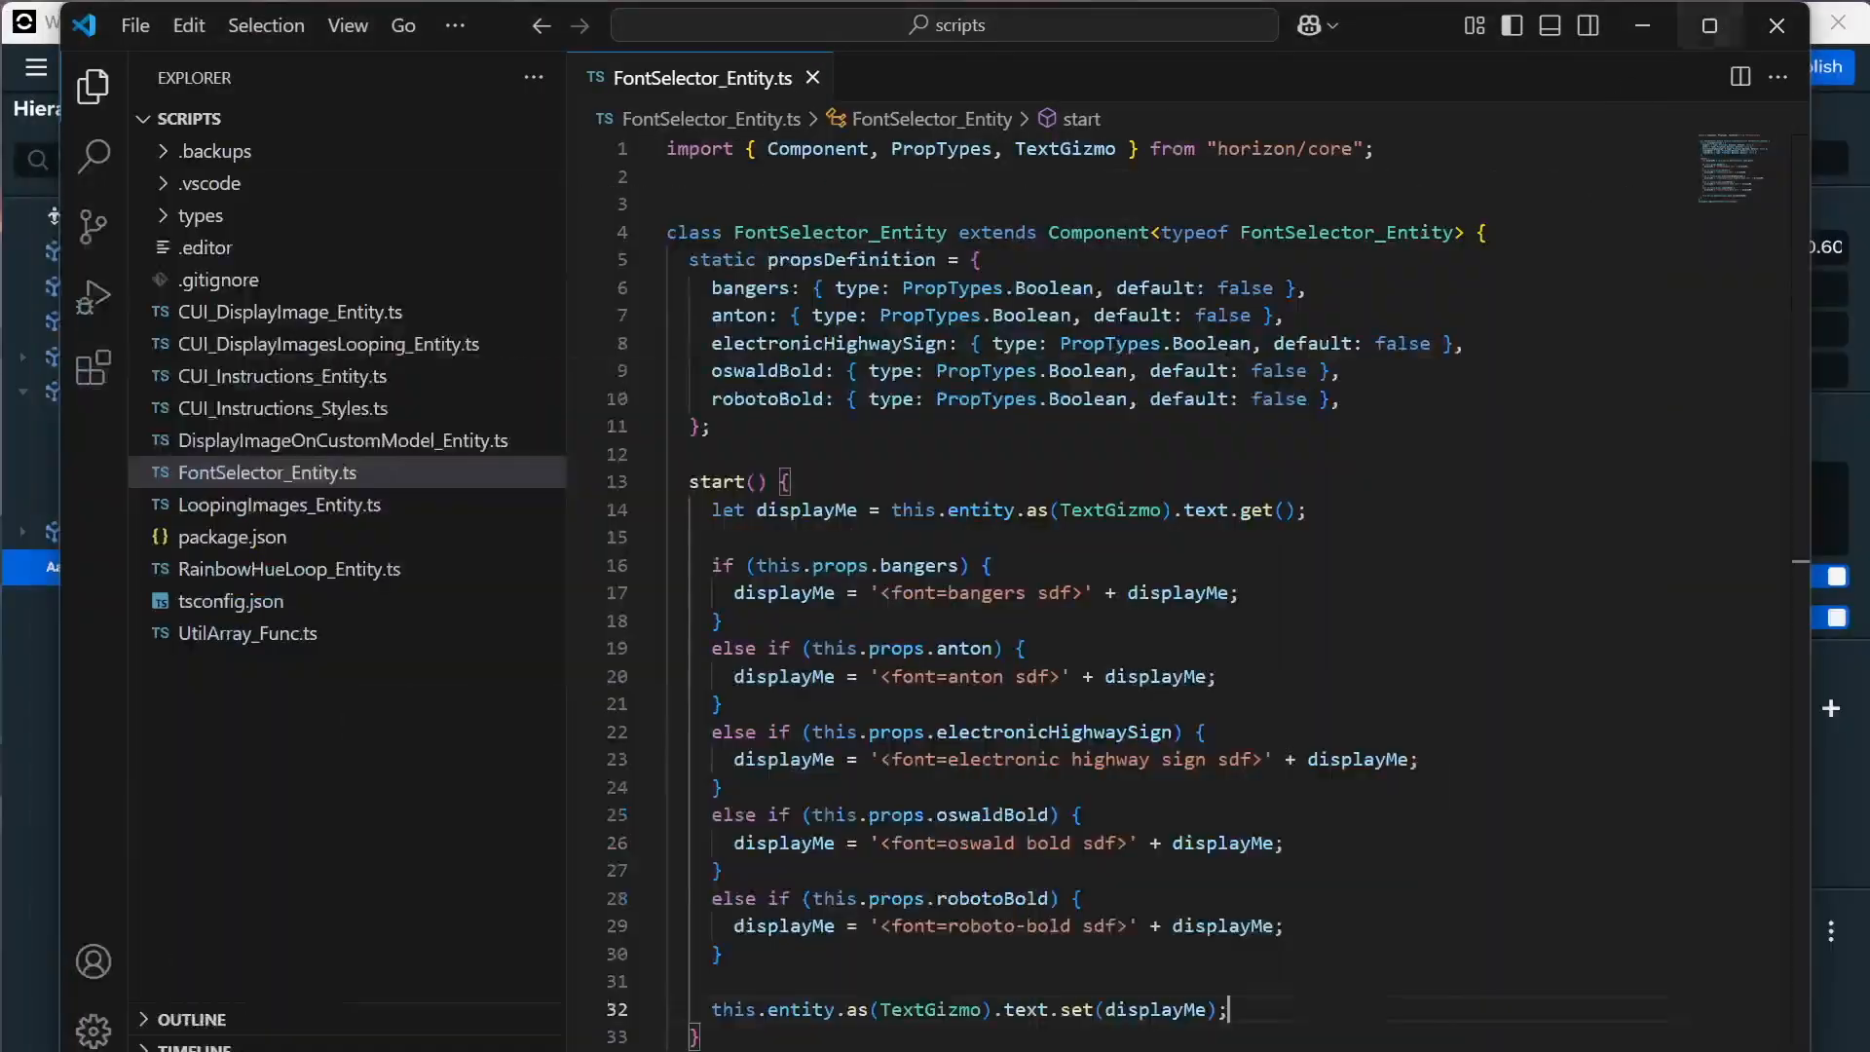
Switch to the Worlds Desktop Editor and attach FontSelector_Entity:FontSelector_Entity to the Text object.
click(7, 700)
click(1611, 932)
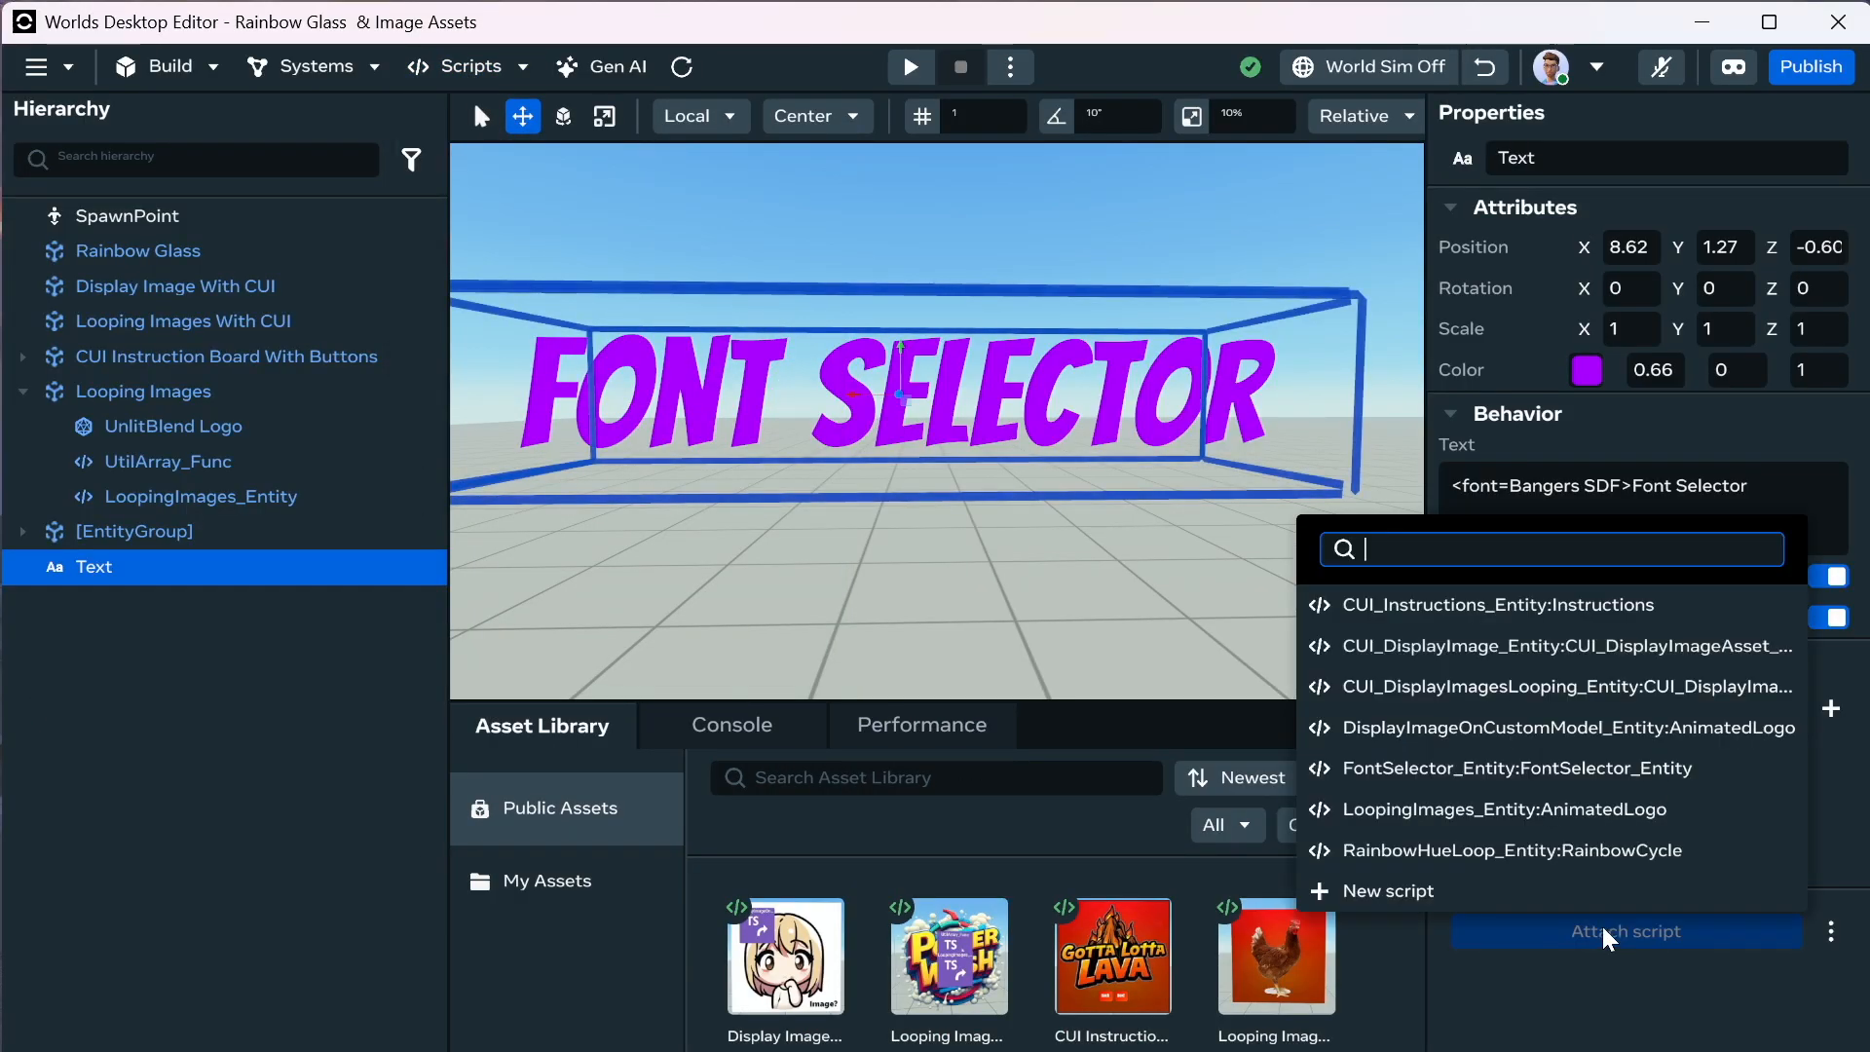
click(1509, 777)
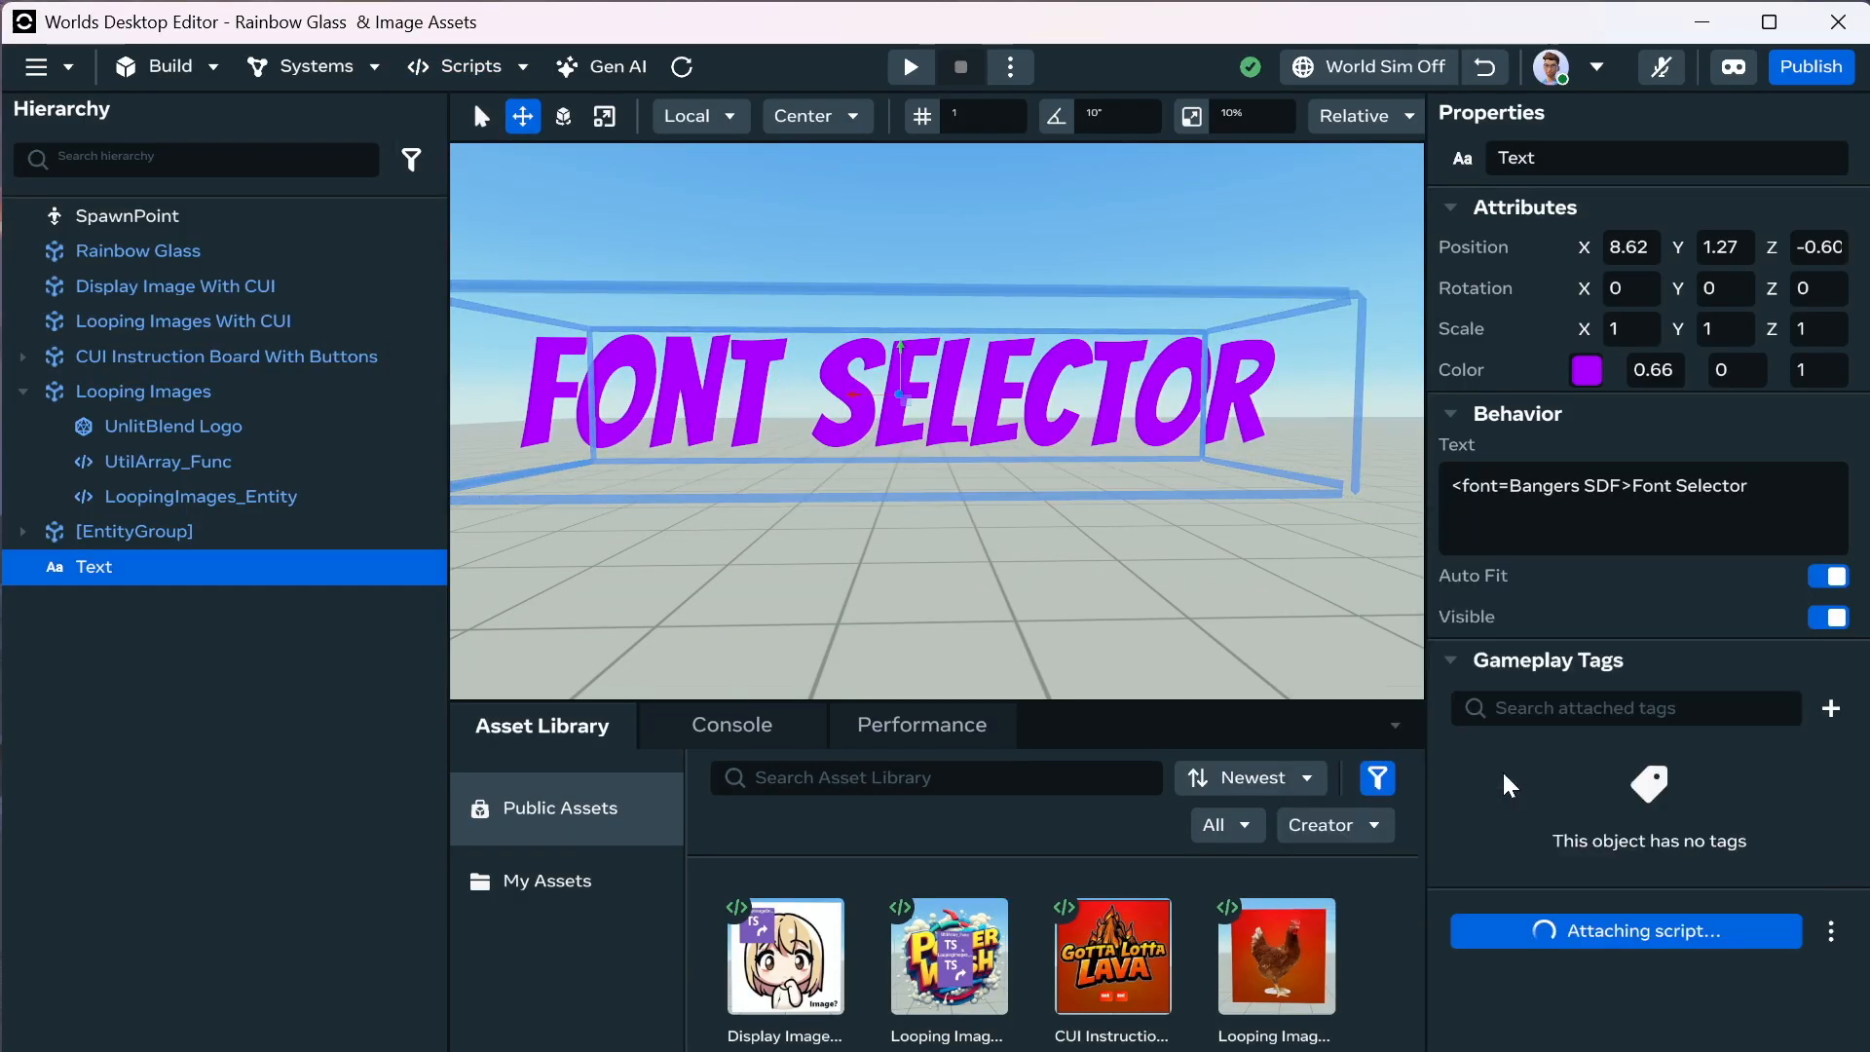
scroll(1562, 828, down, 2)
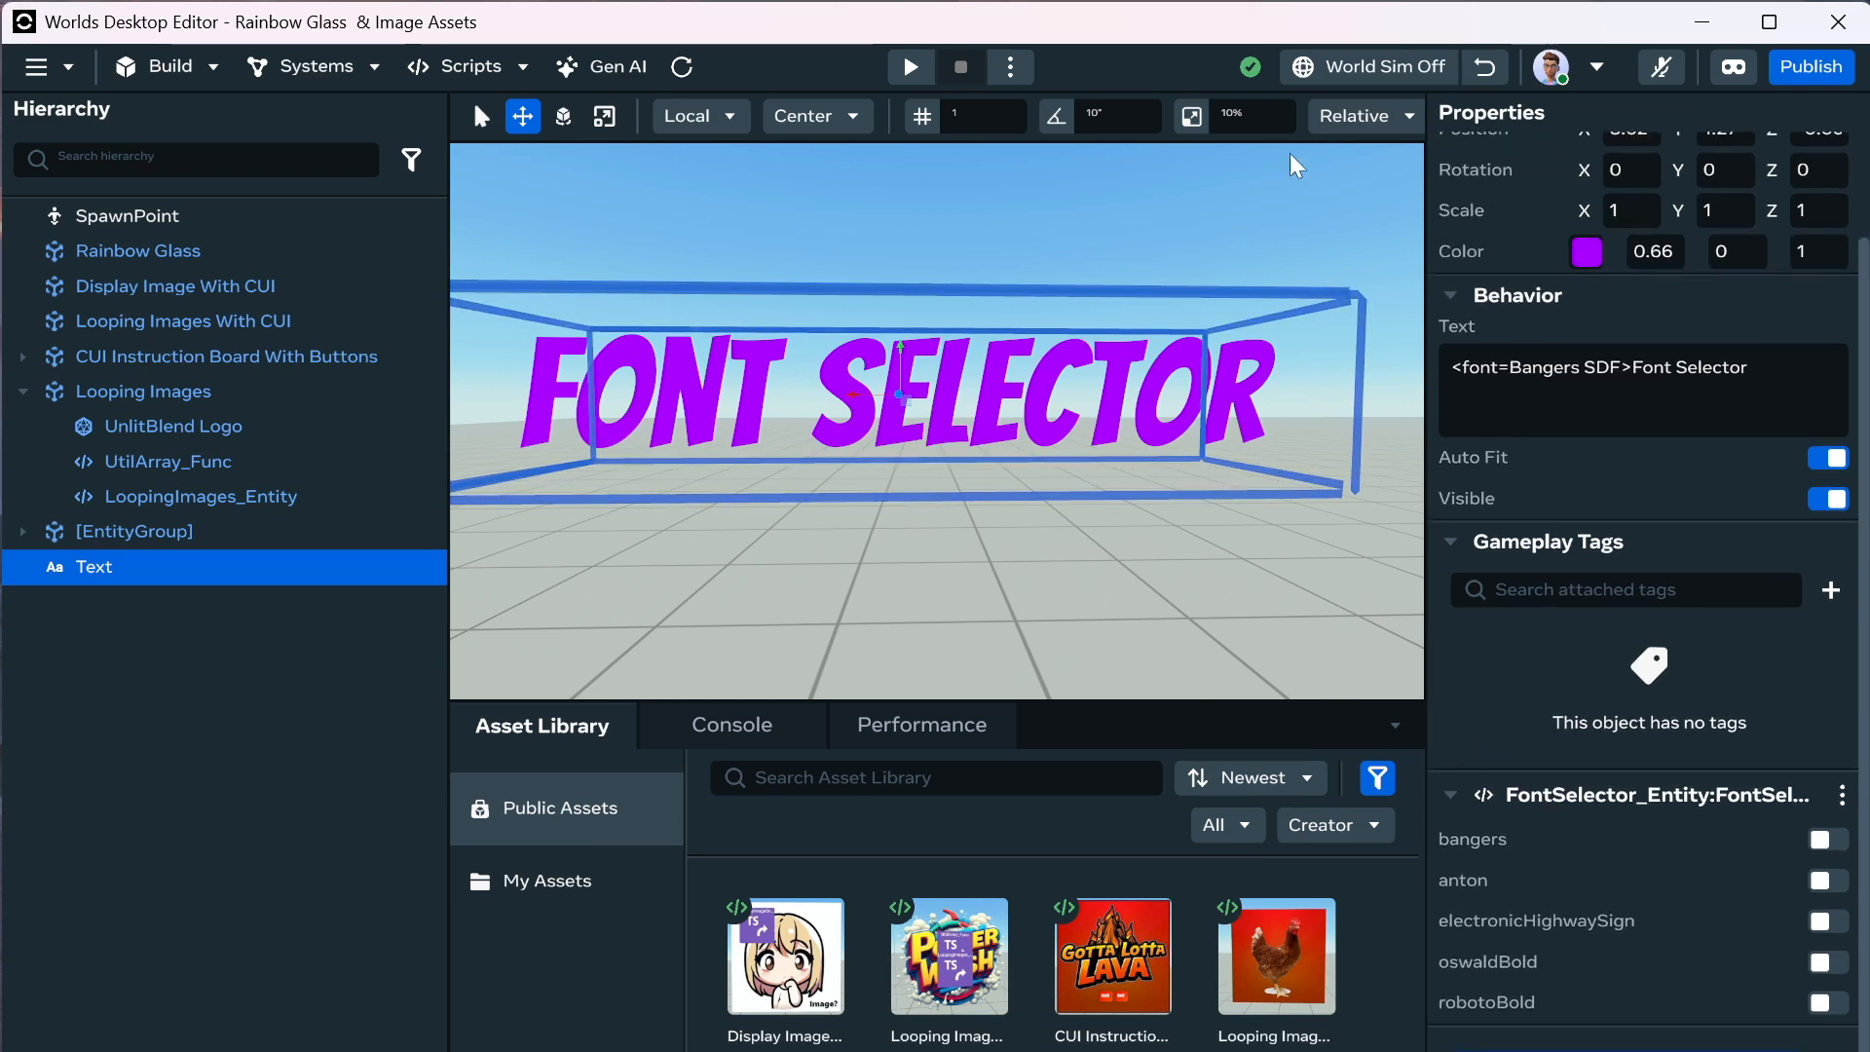
Test the anton property on the Text object by enabling it in the running world simulation, and stop the simulation.
click(1369, 66)
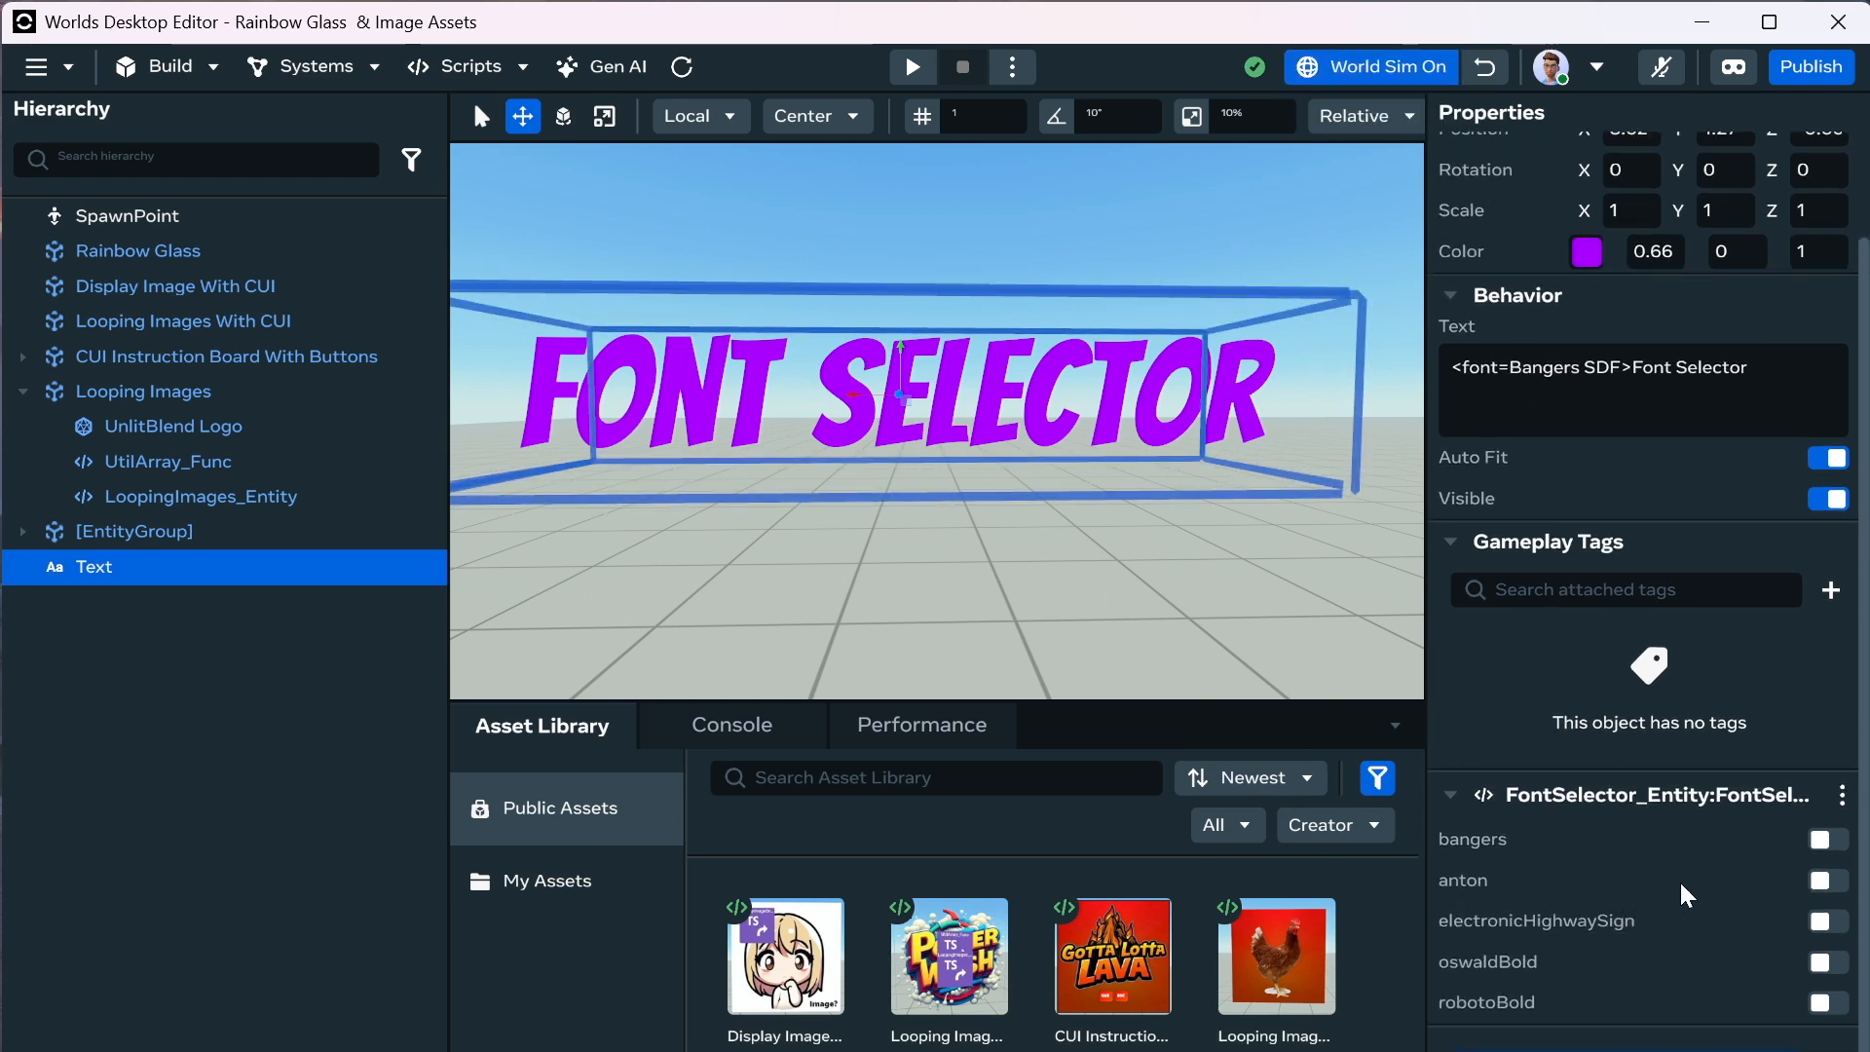
click(1827, 882)
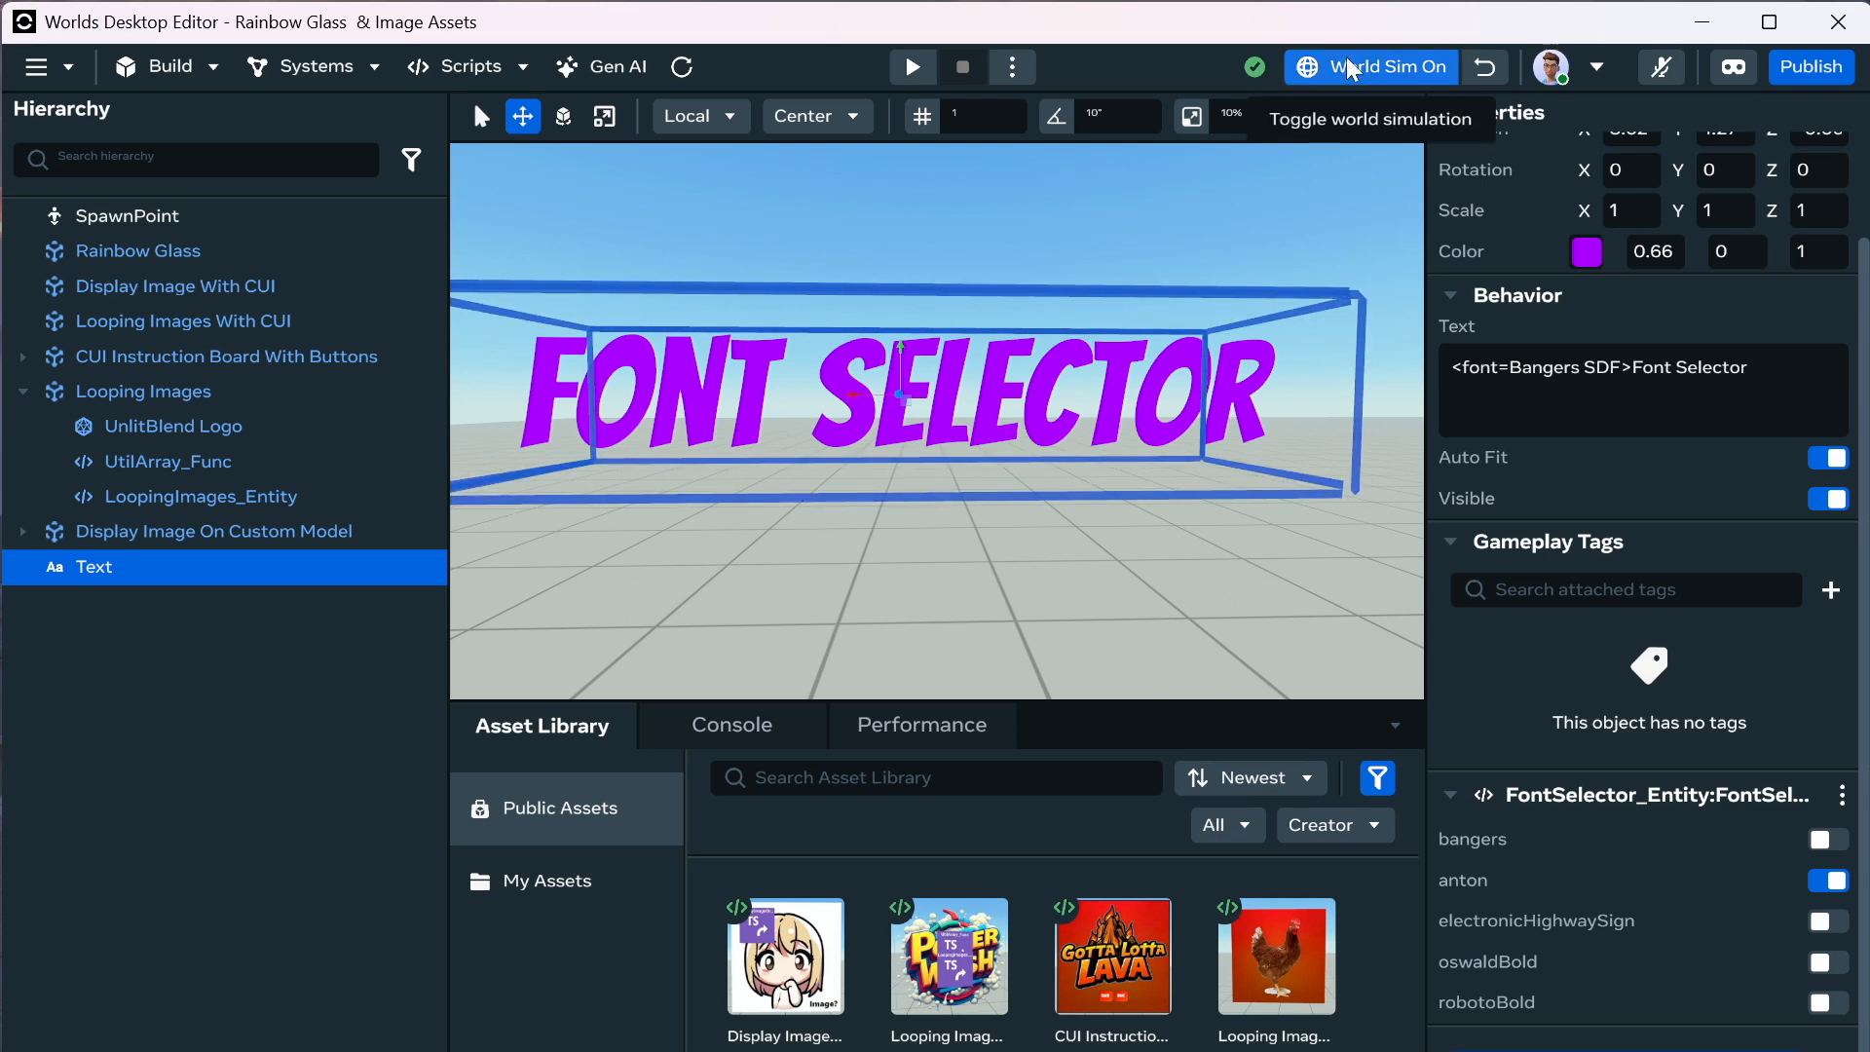
click(1422, 67)
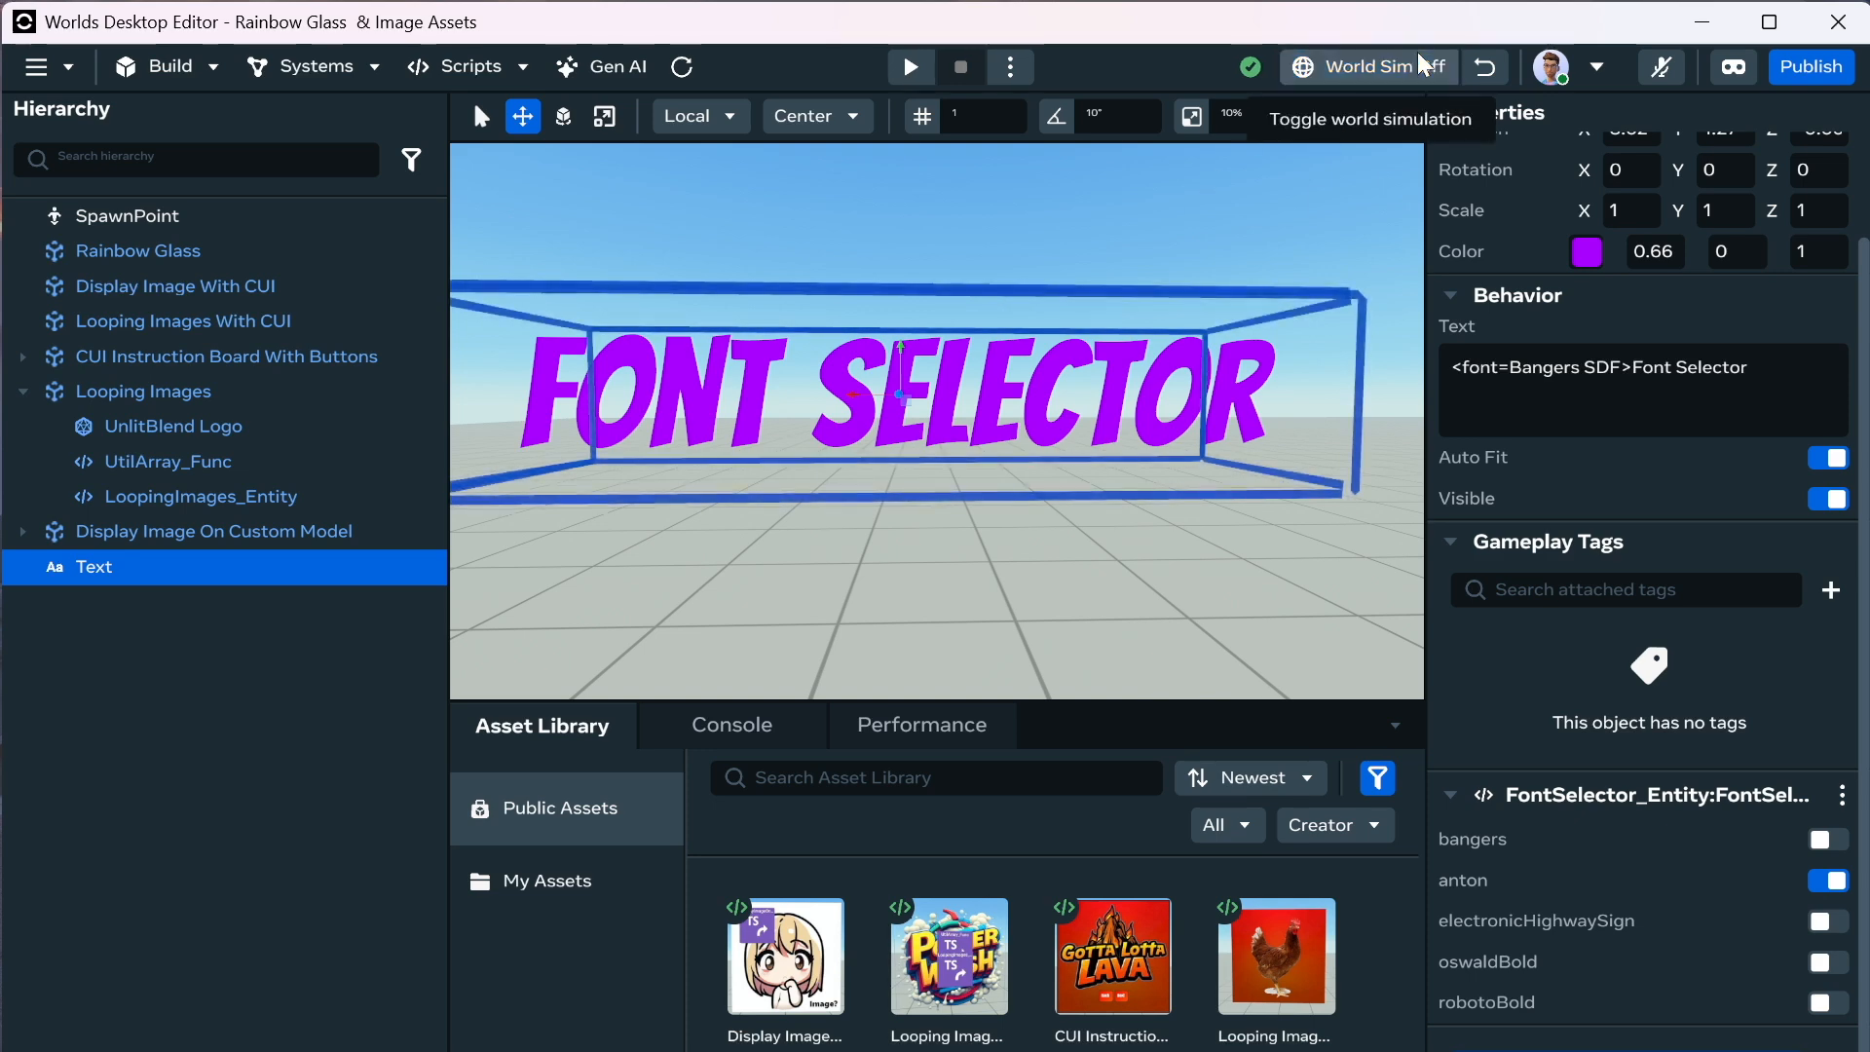
Delete the <font=Bangers SDF> tag from the Text object's text so only Font Selector is left.
click(1631, 375)
click(1627, 375)
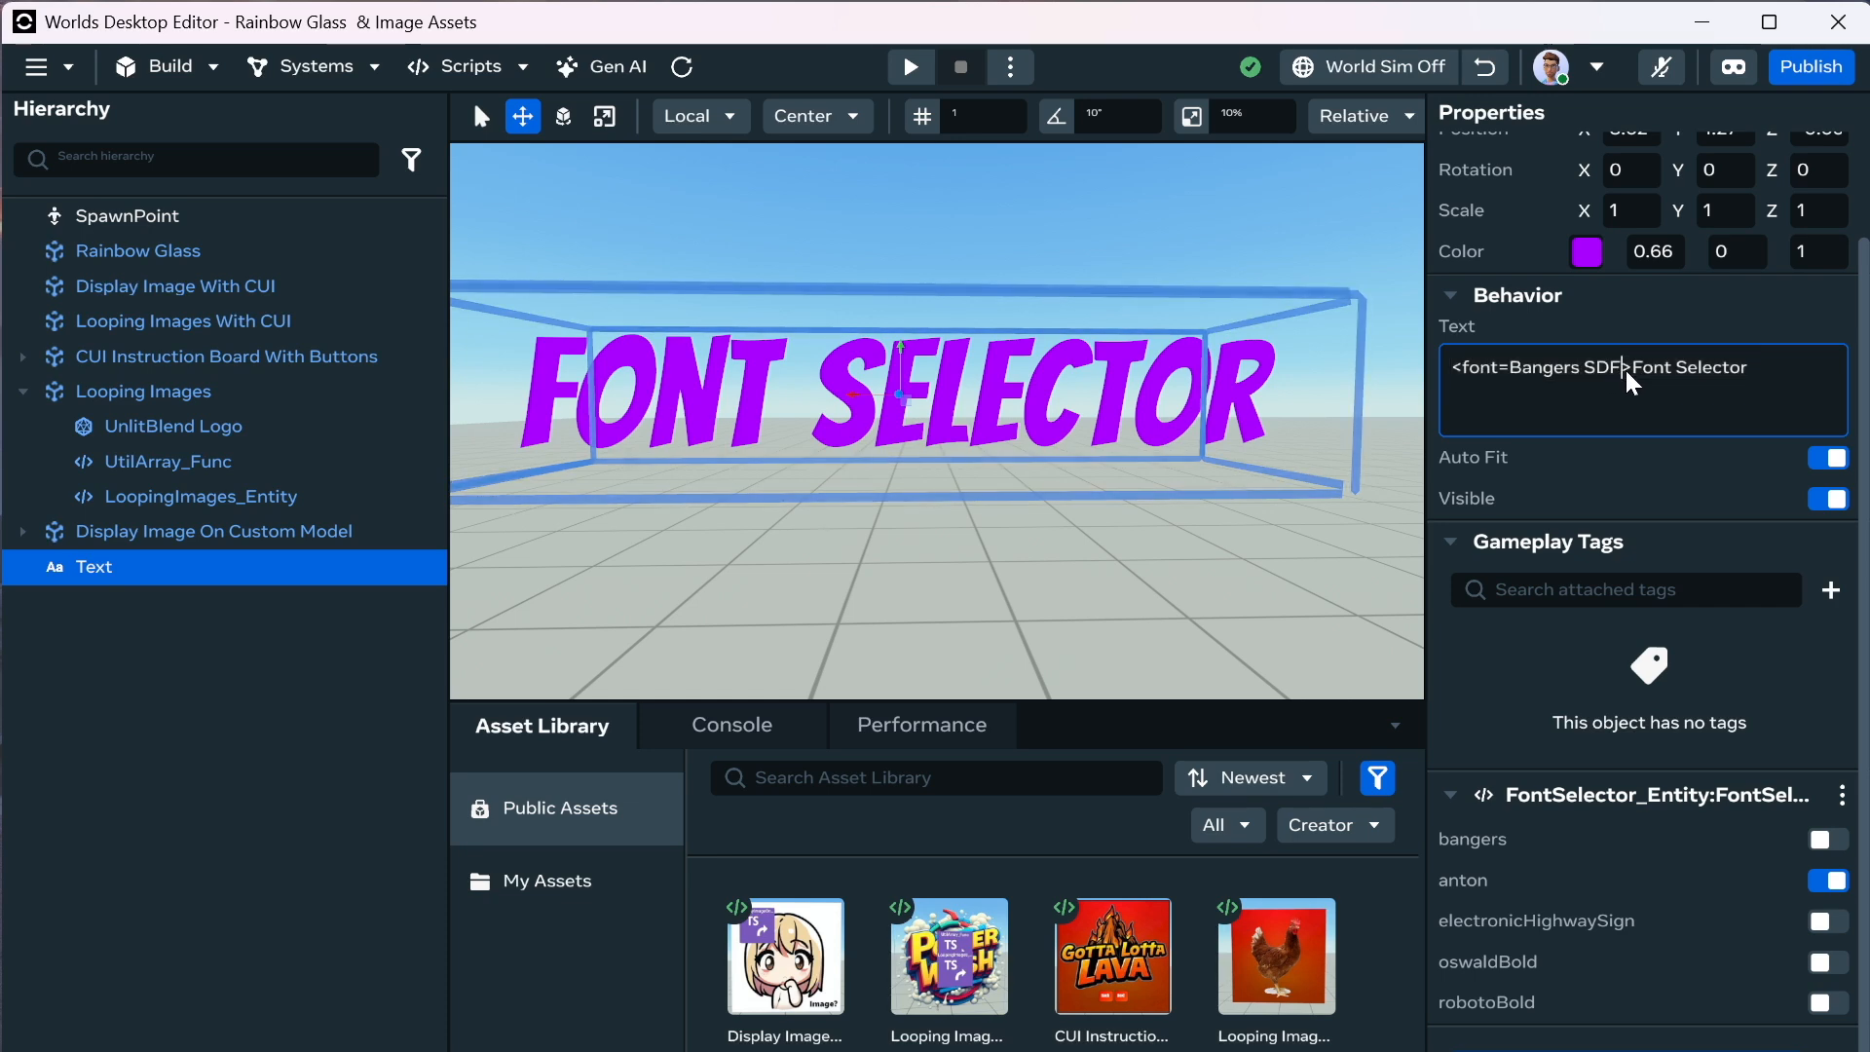
drag(1633, 375, 1450, 375)
key(BackSpace)
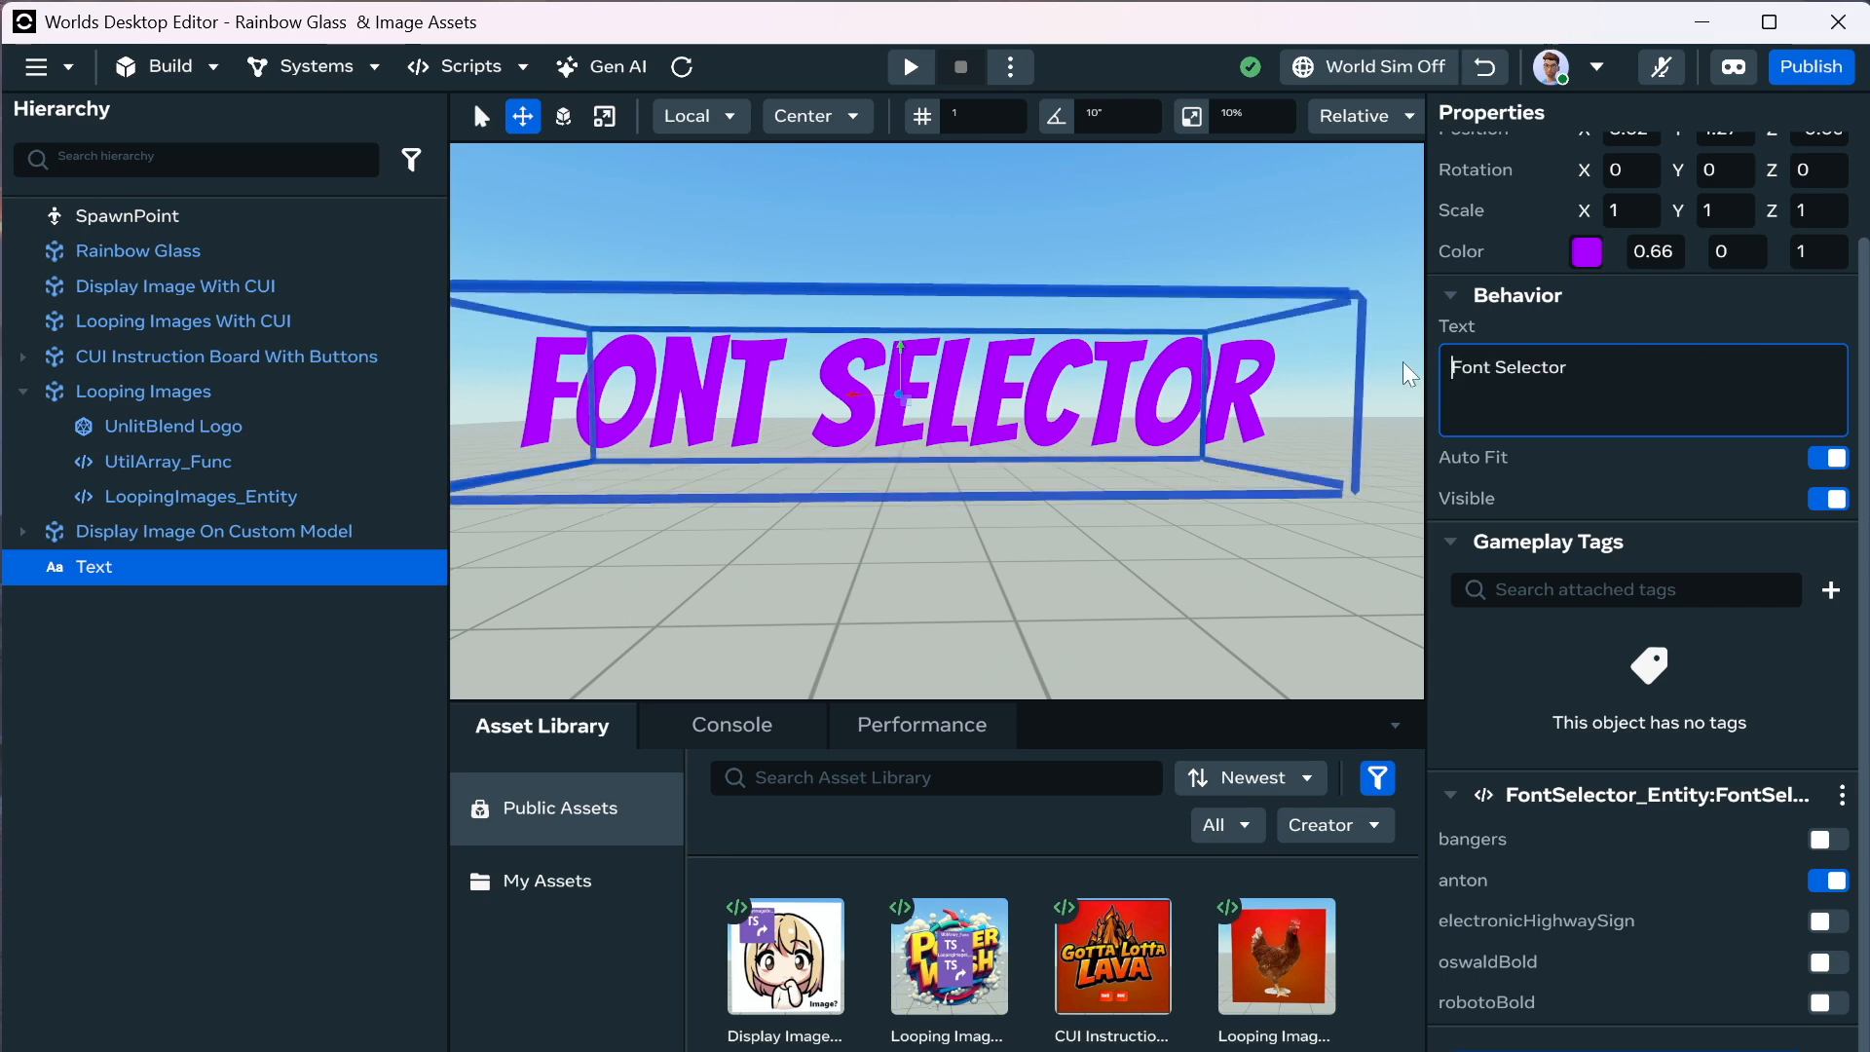
click(1517, 487)
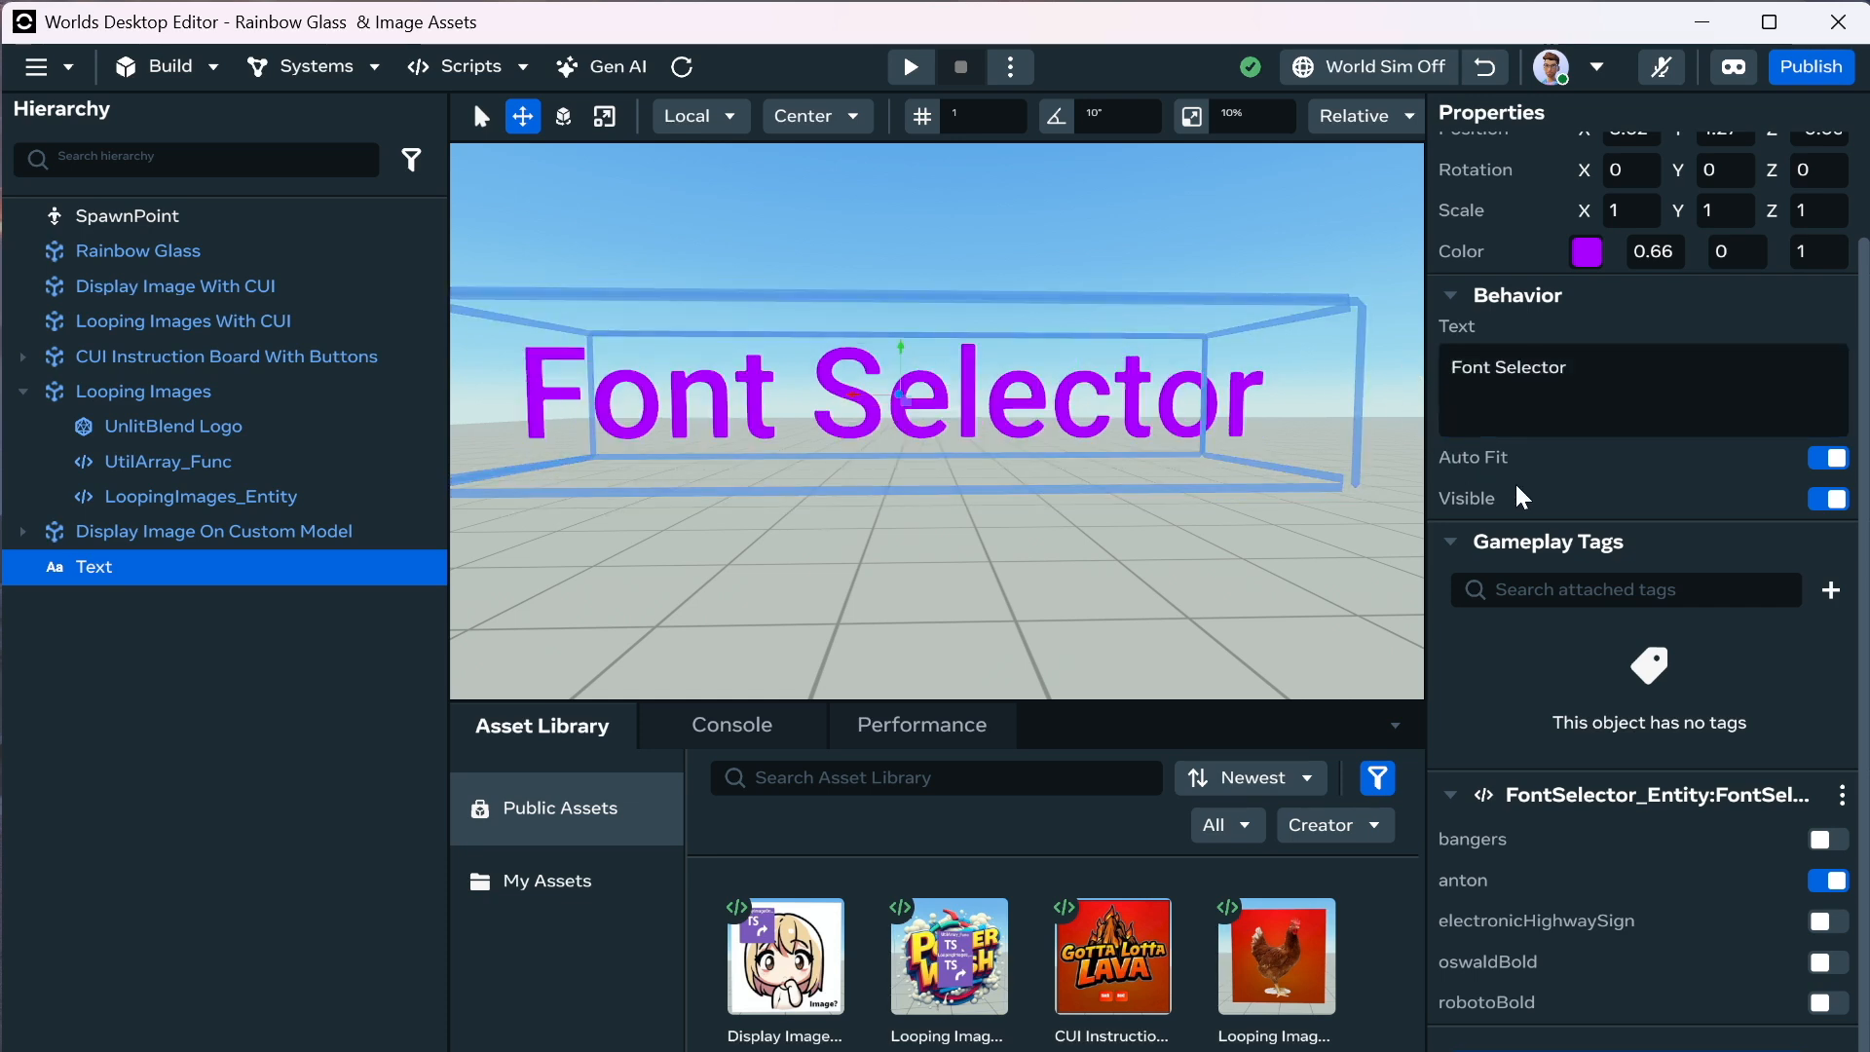
Run the world simulation to test anton, disable it, and toggle electronicHighwaySign and oswaldBold to preview their fonts.
click(1425, 76)
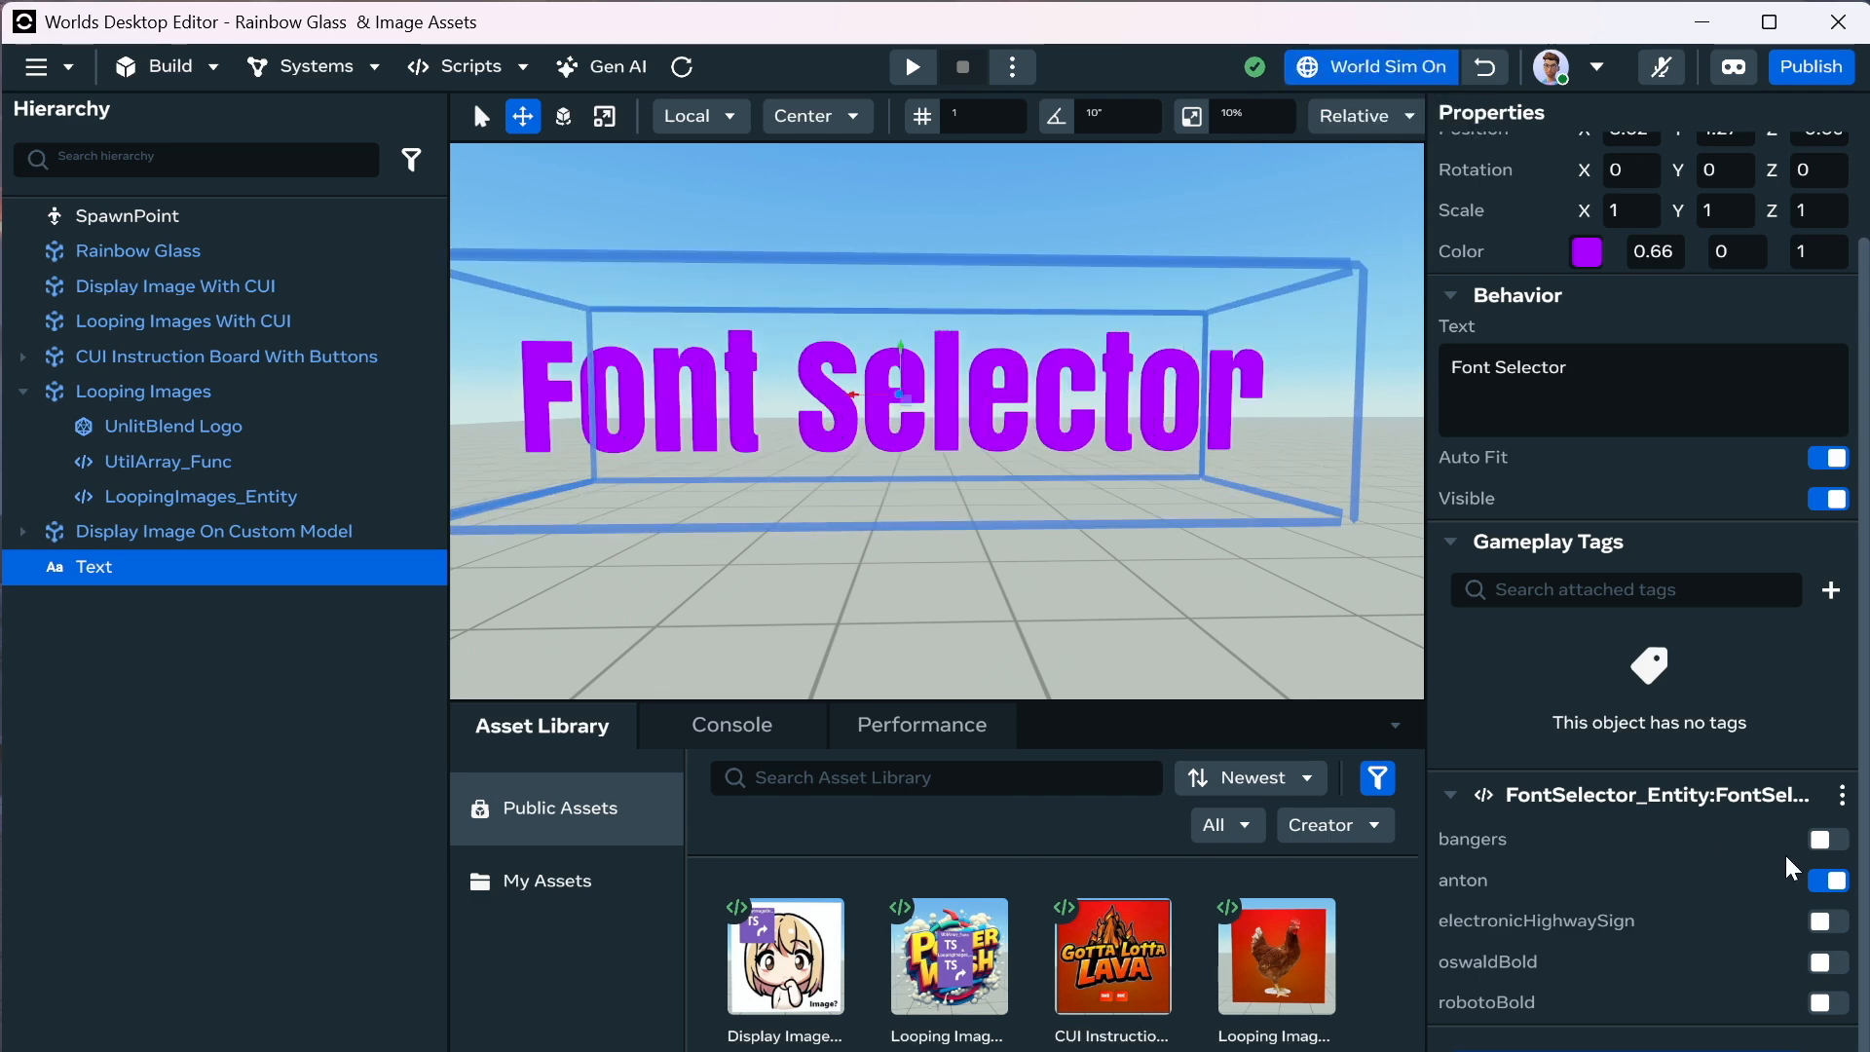
click(1838, 882)
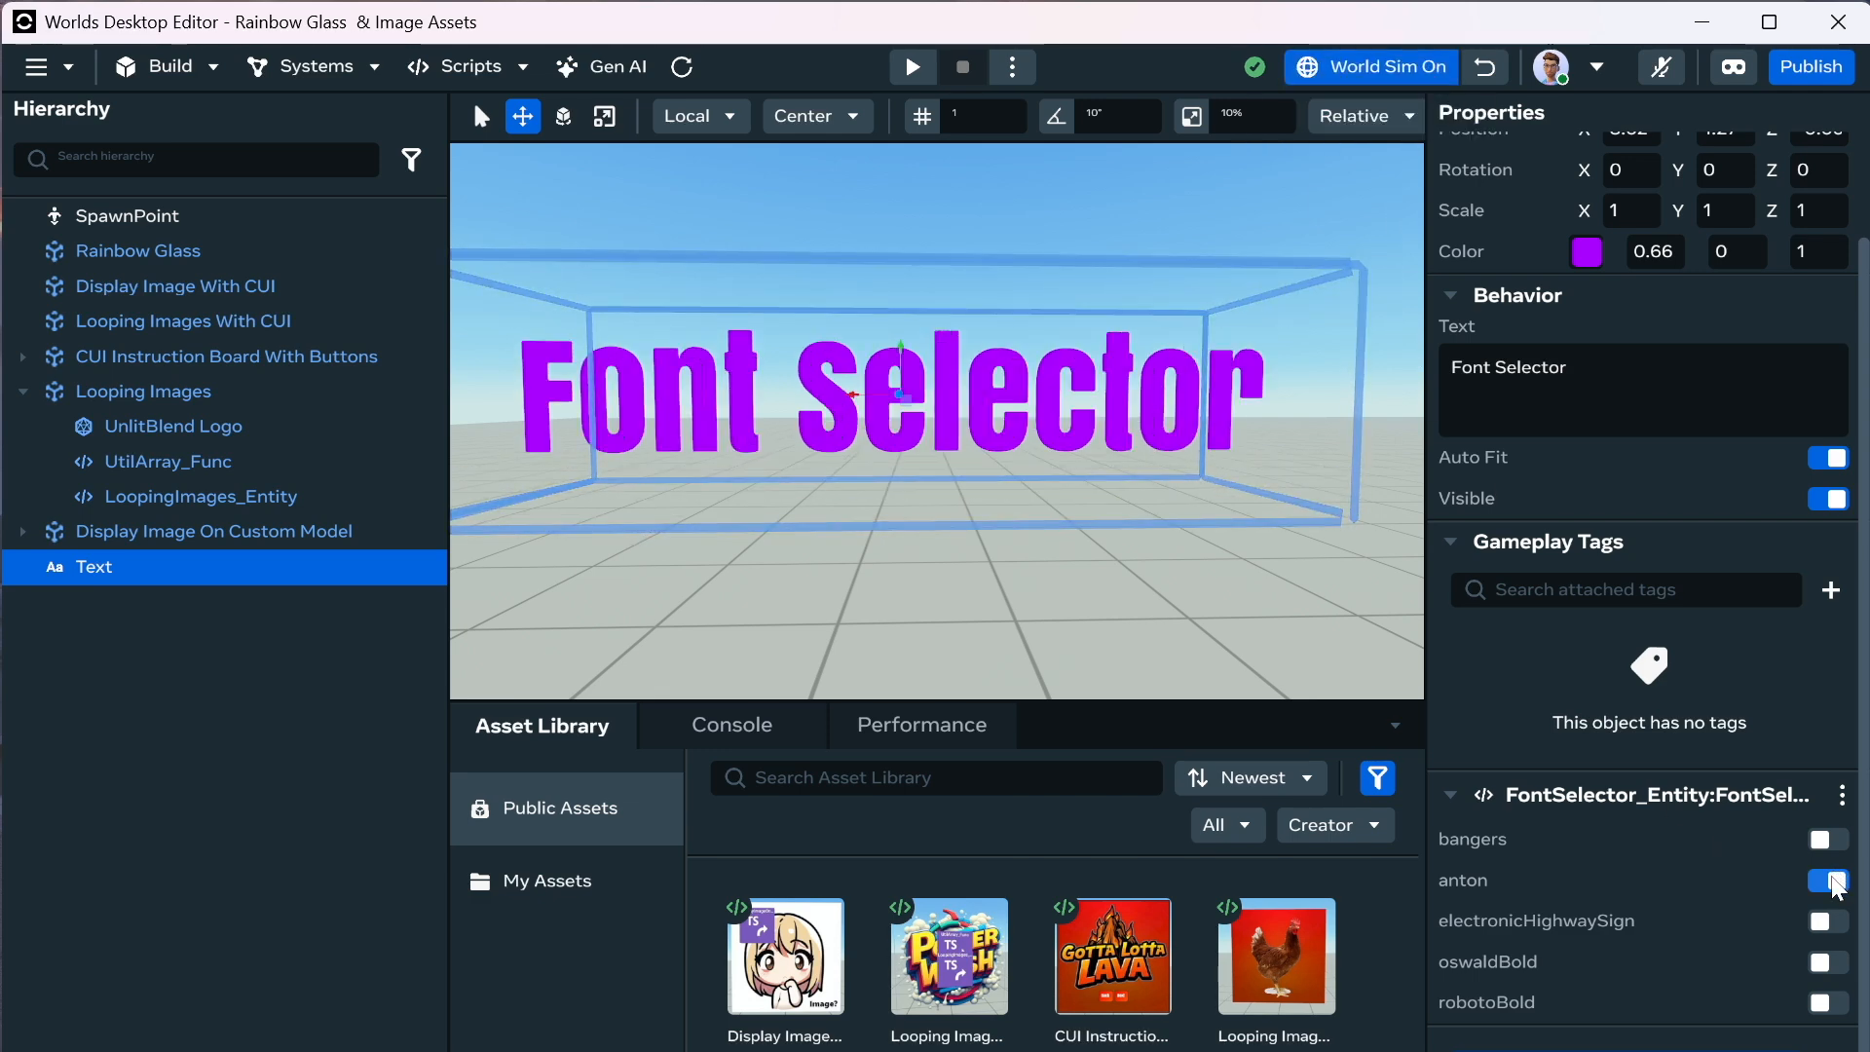
click(1833, 923)
click(1832, 927)
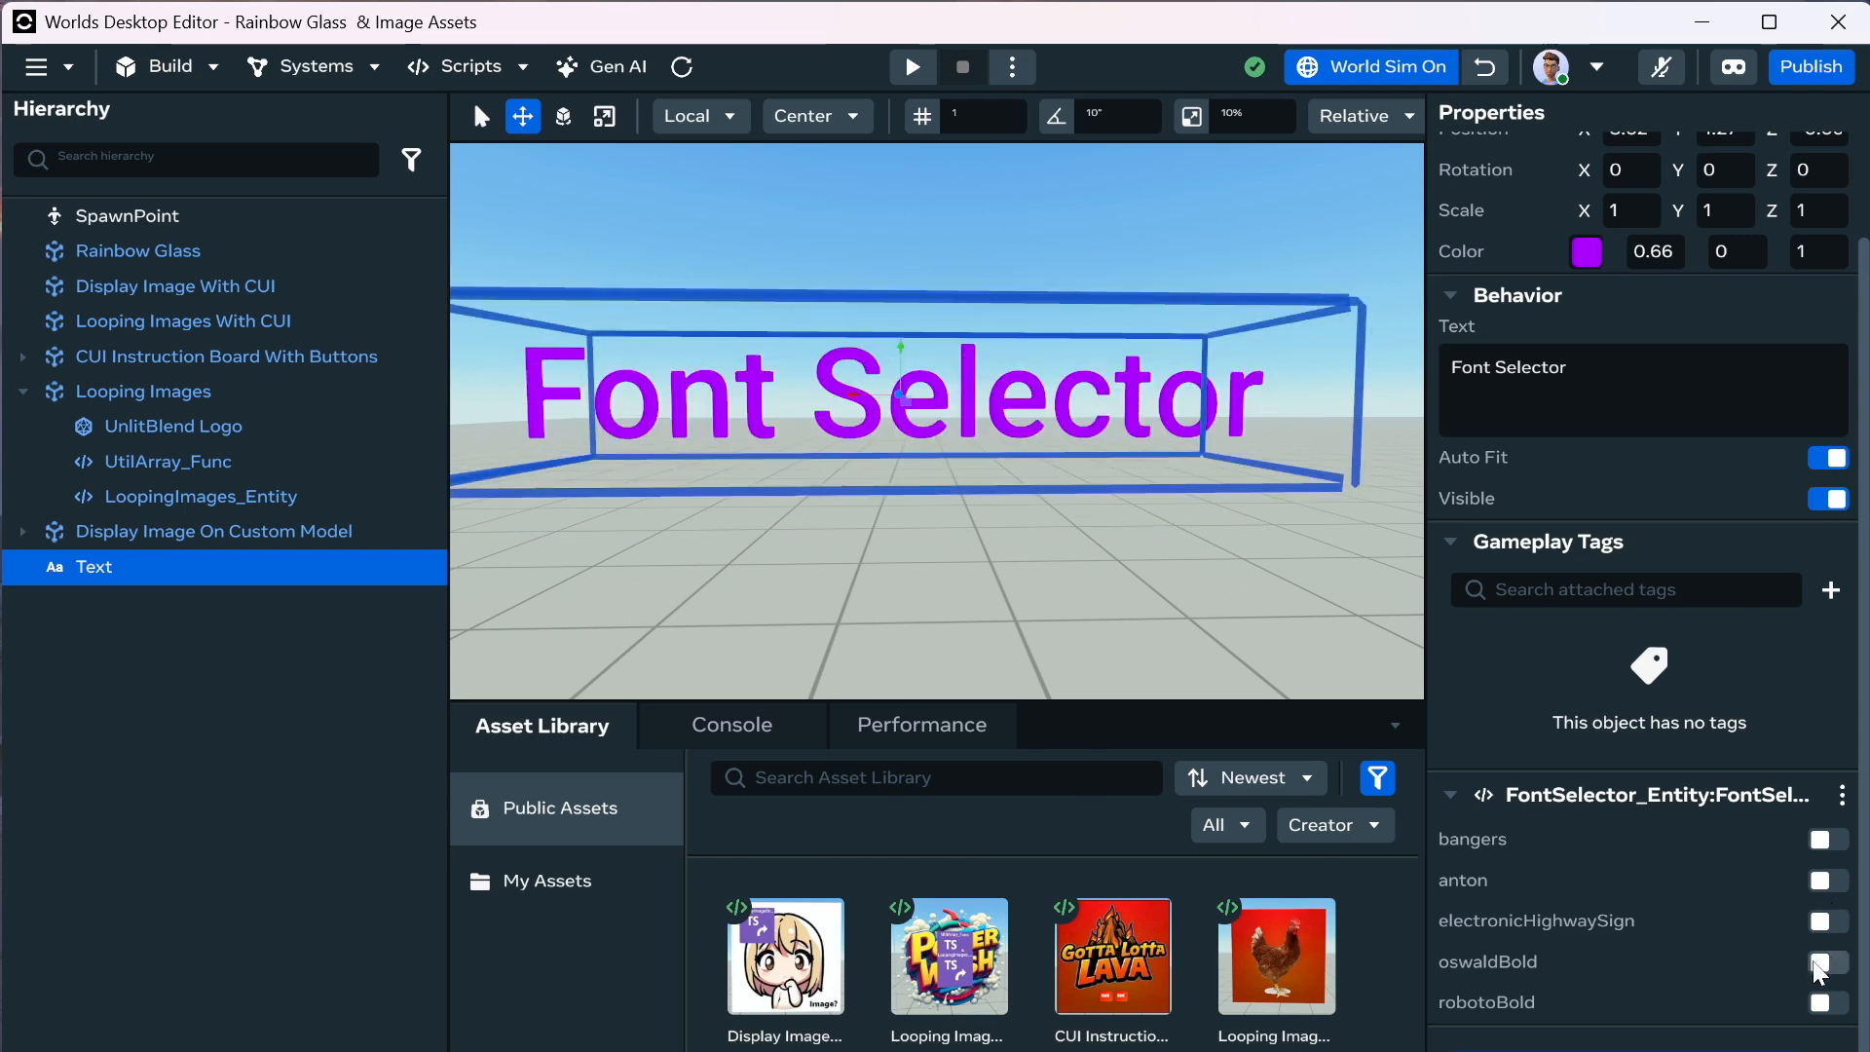
click(1821, 964)
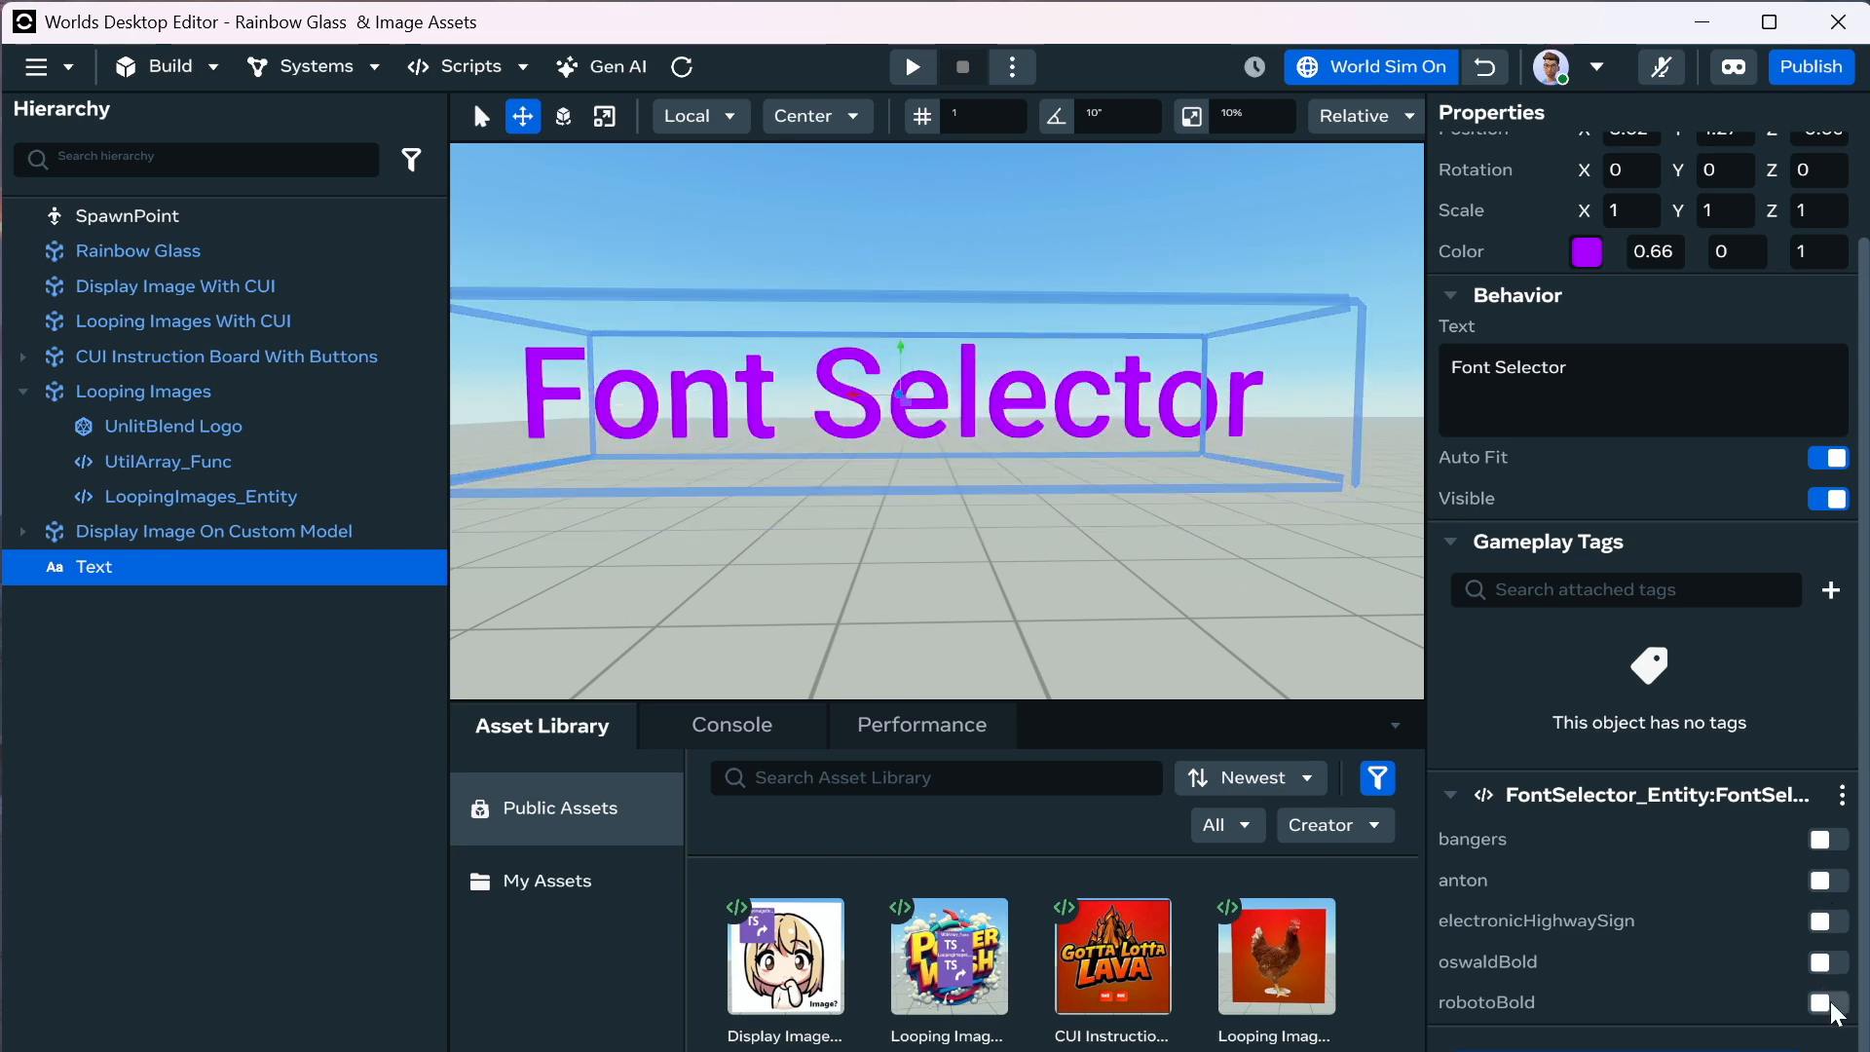
Toggle robotoBold on and off to compare its font with the default, leave it off, and stop the world simulation.
click(1831, 1005)
click(1832, 1007)
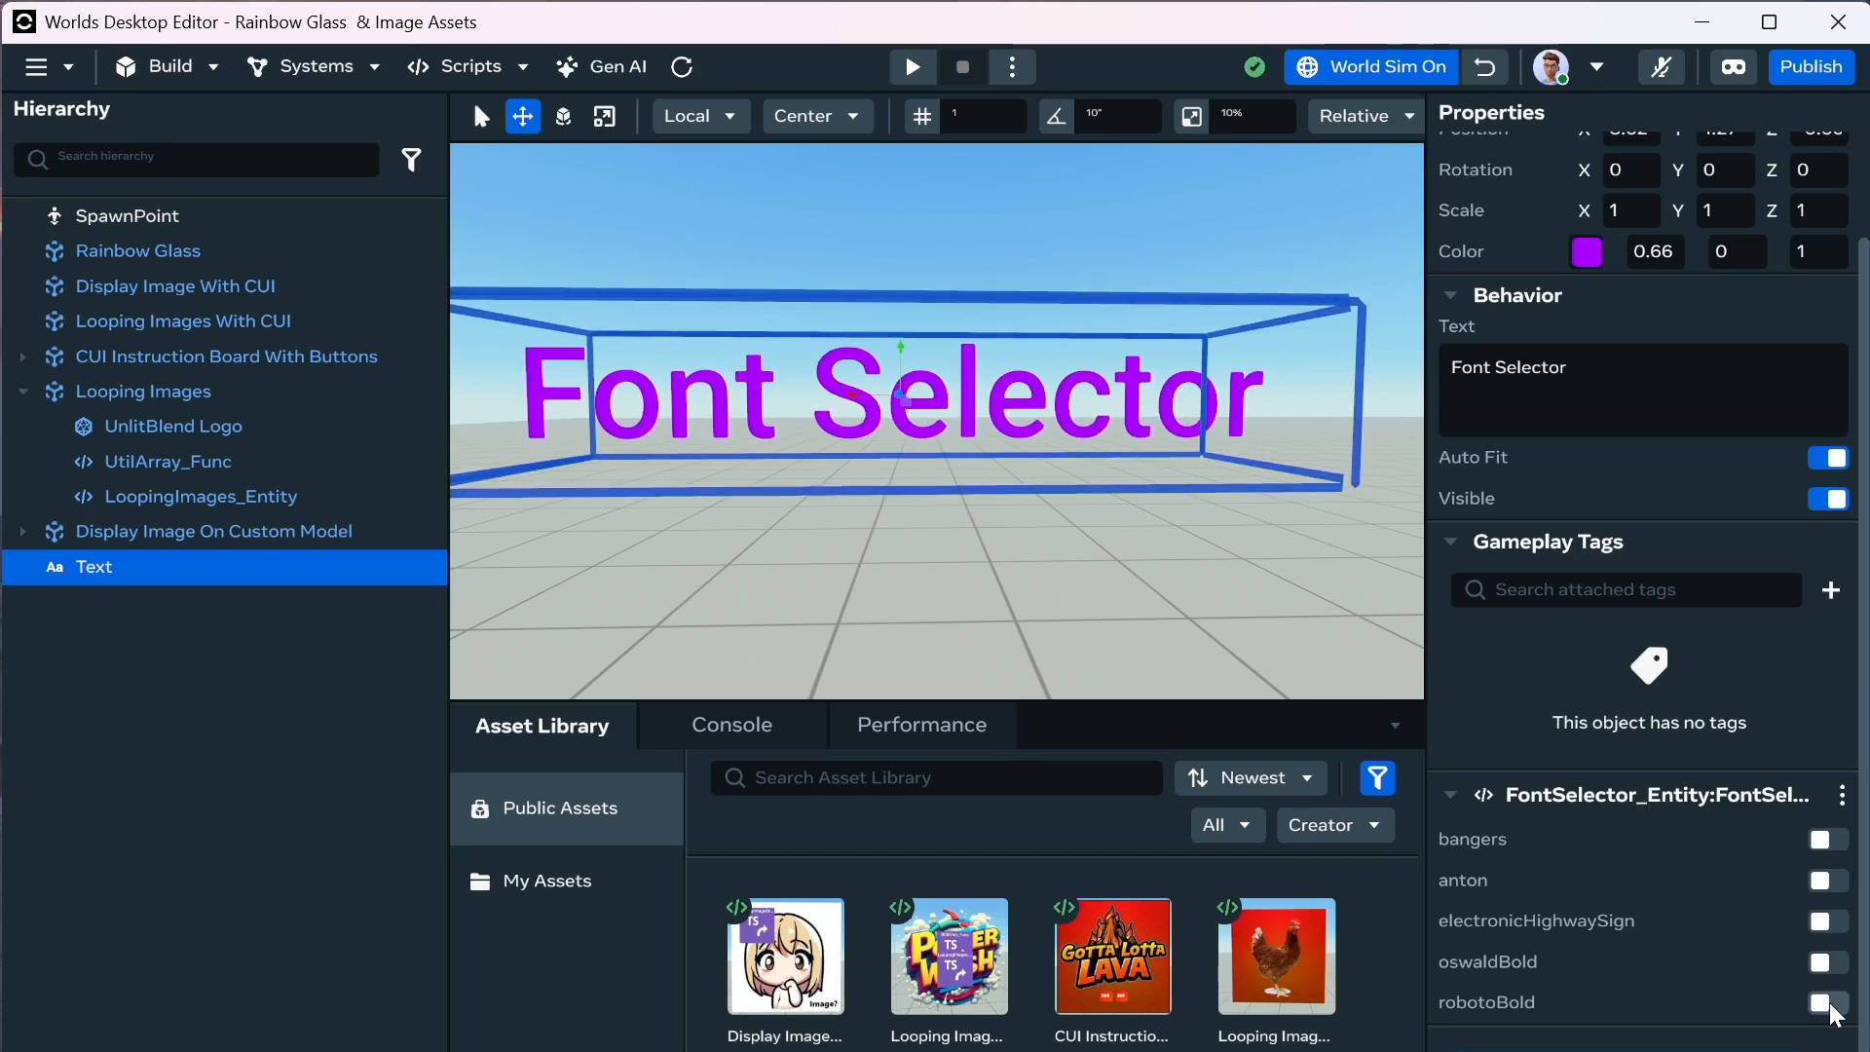
click(1832, 1007)
click(1832, 1007)
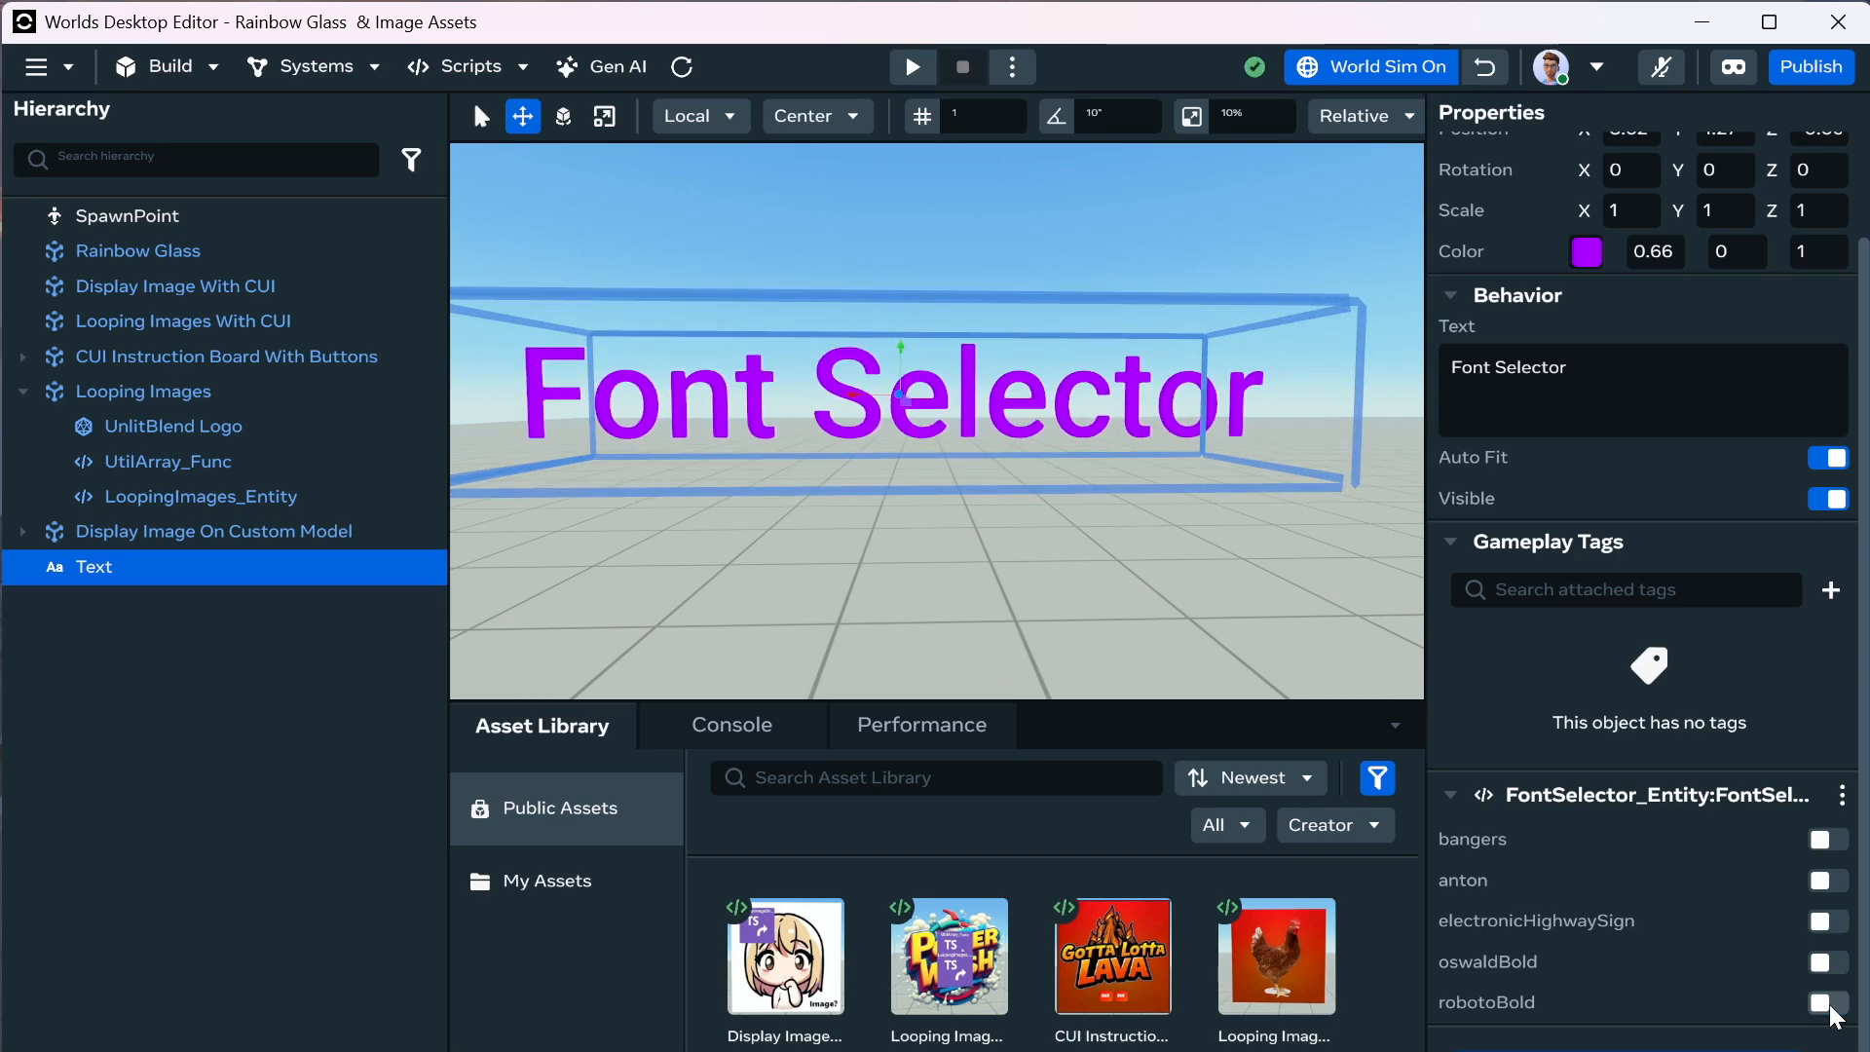
click(1832, 1007)
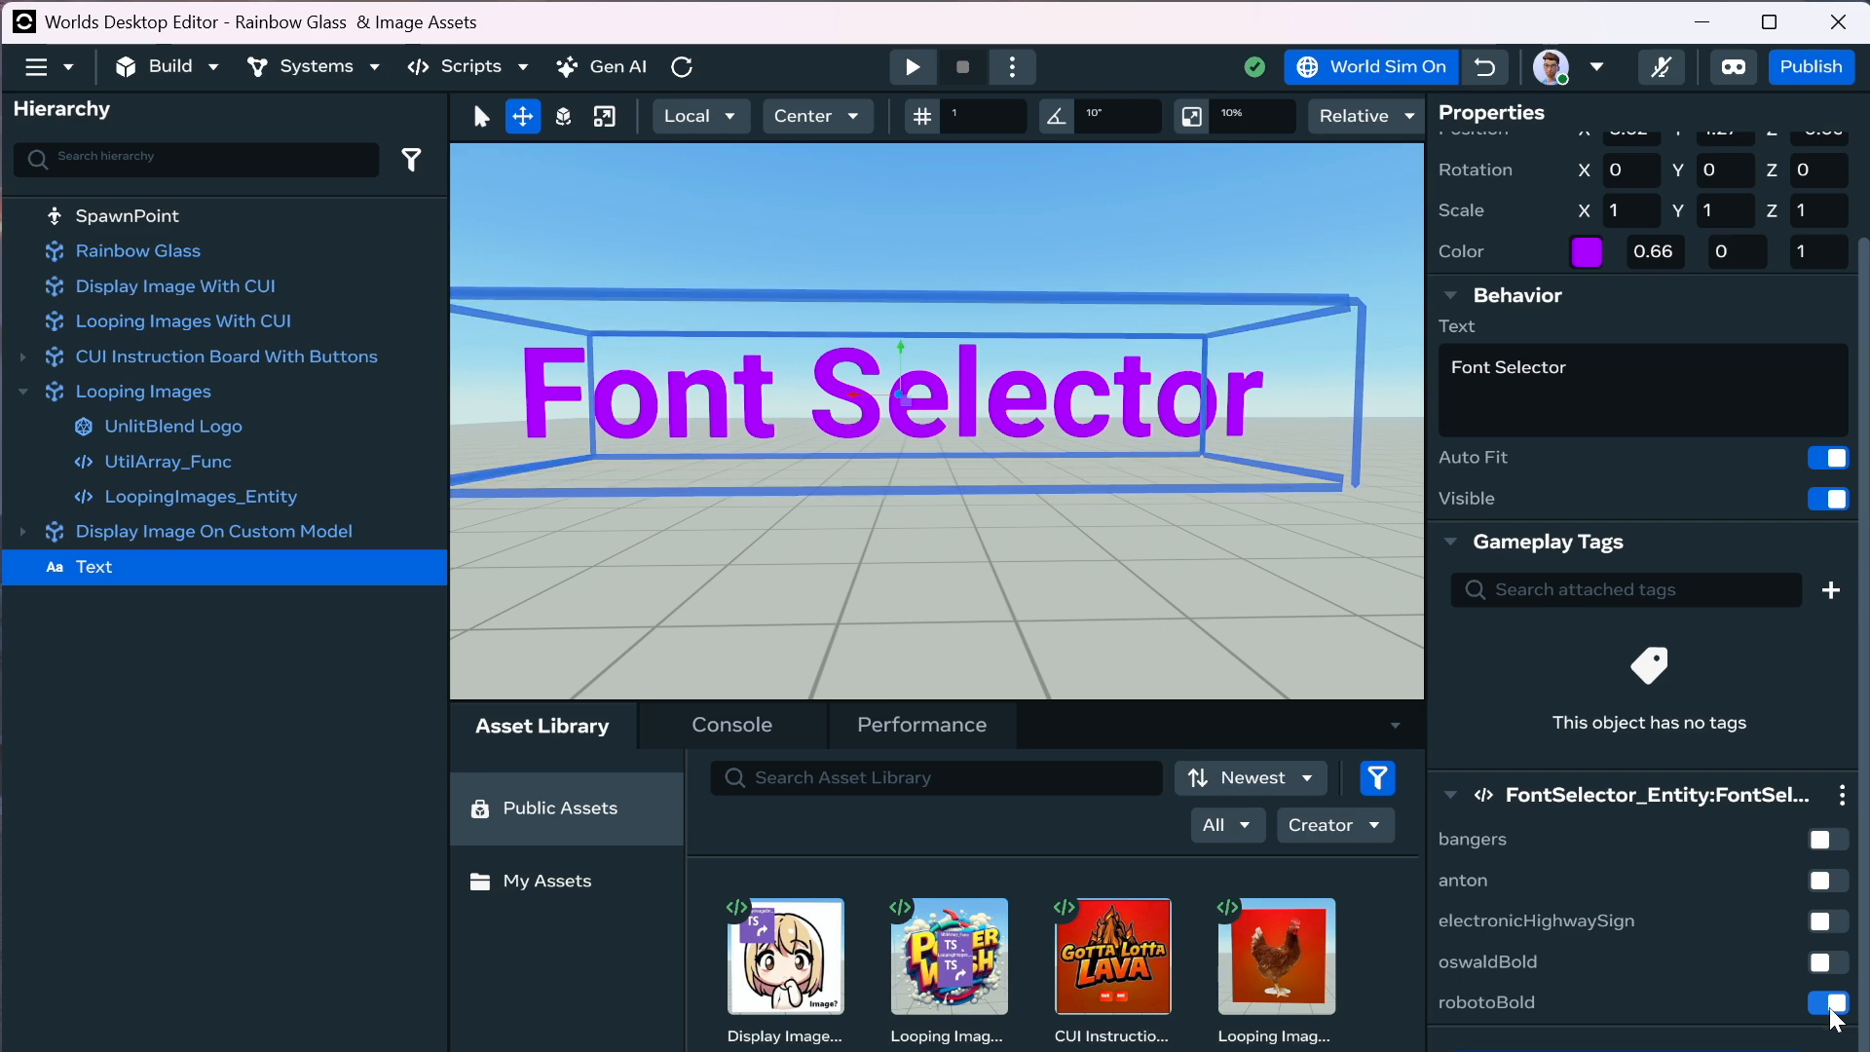
click(1833, 1011)
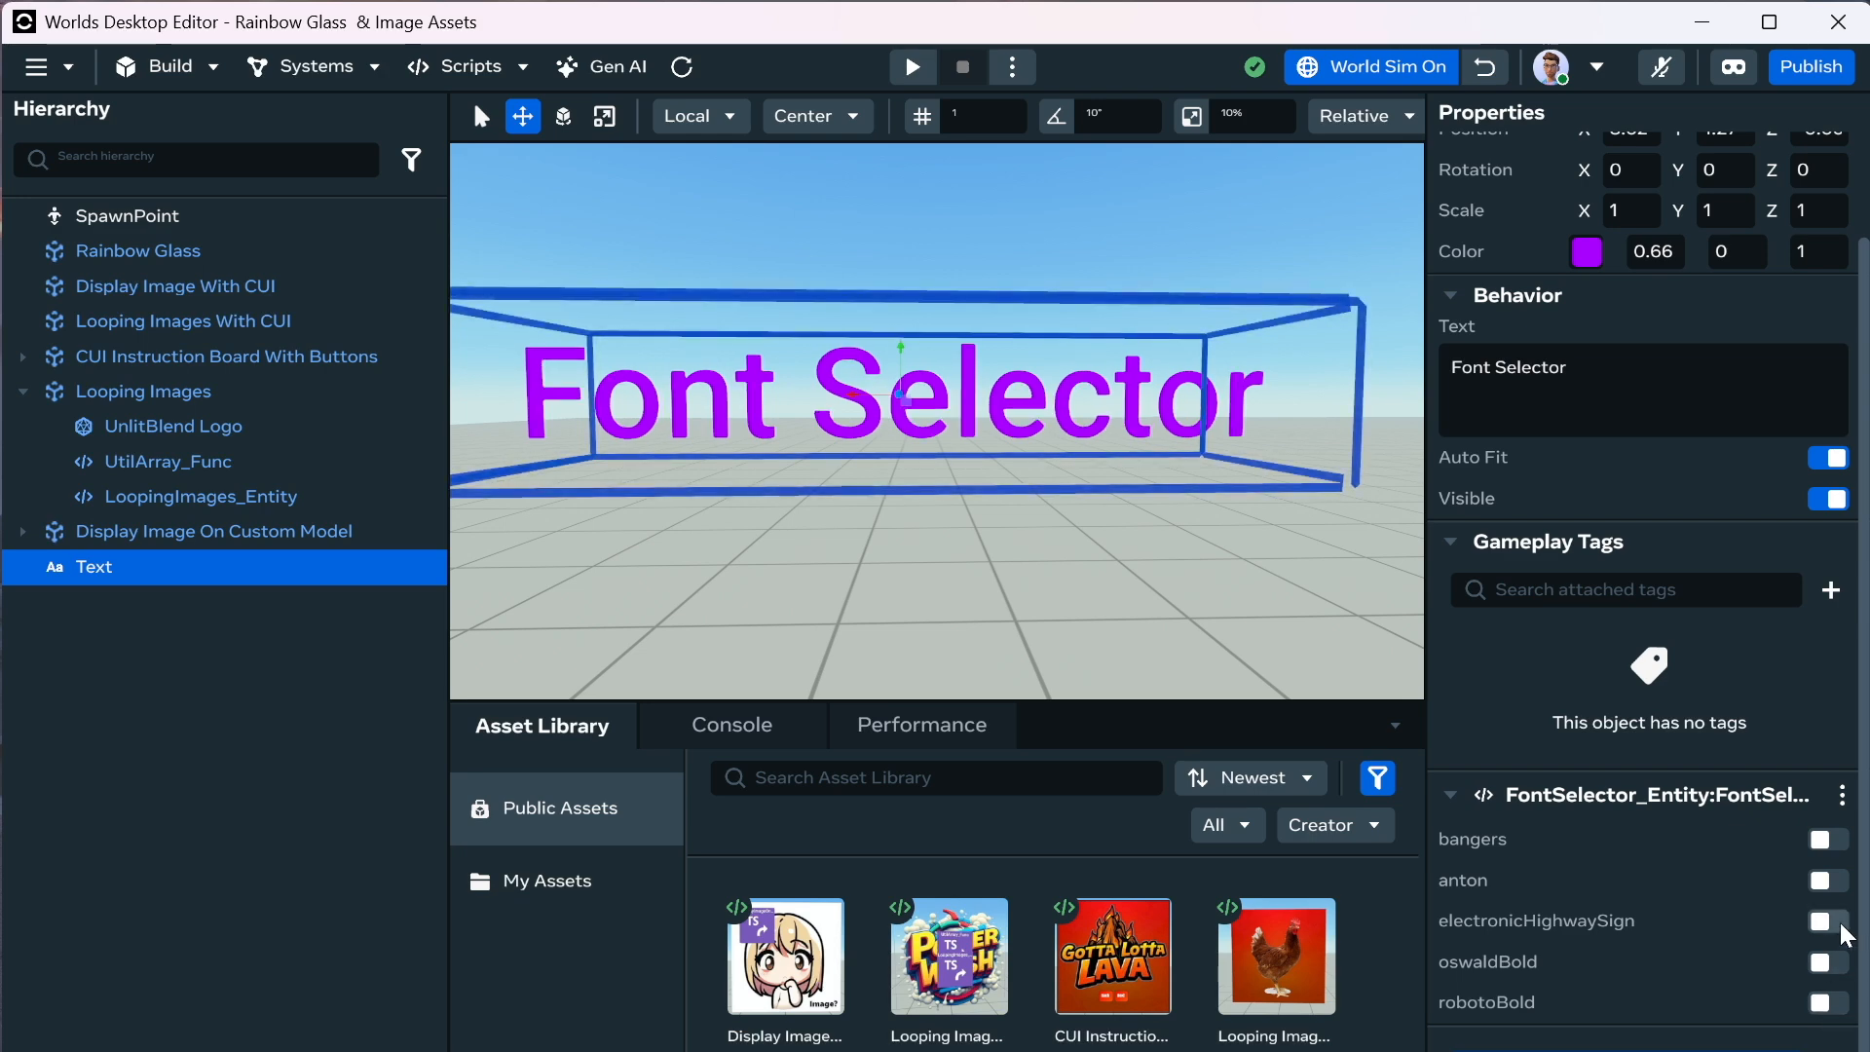
click(1433, 65)
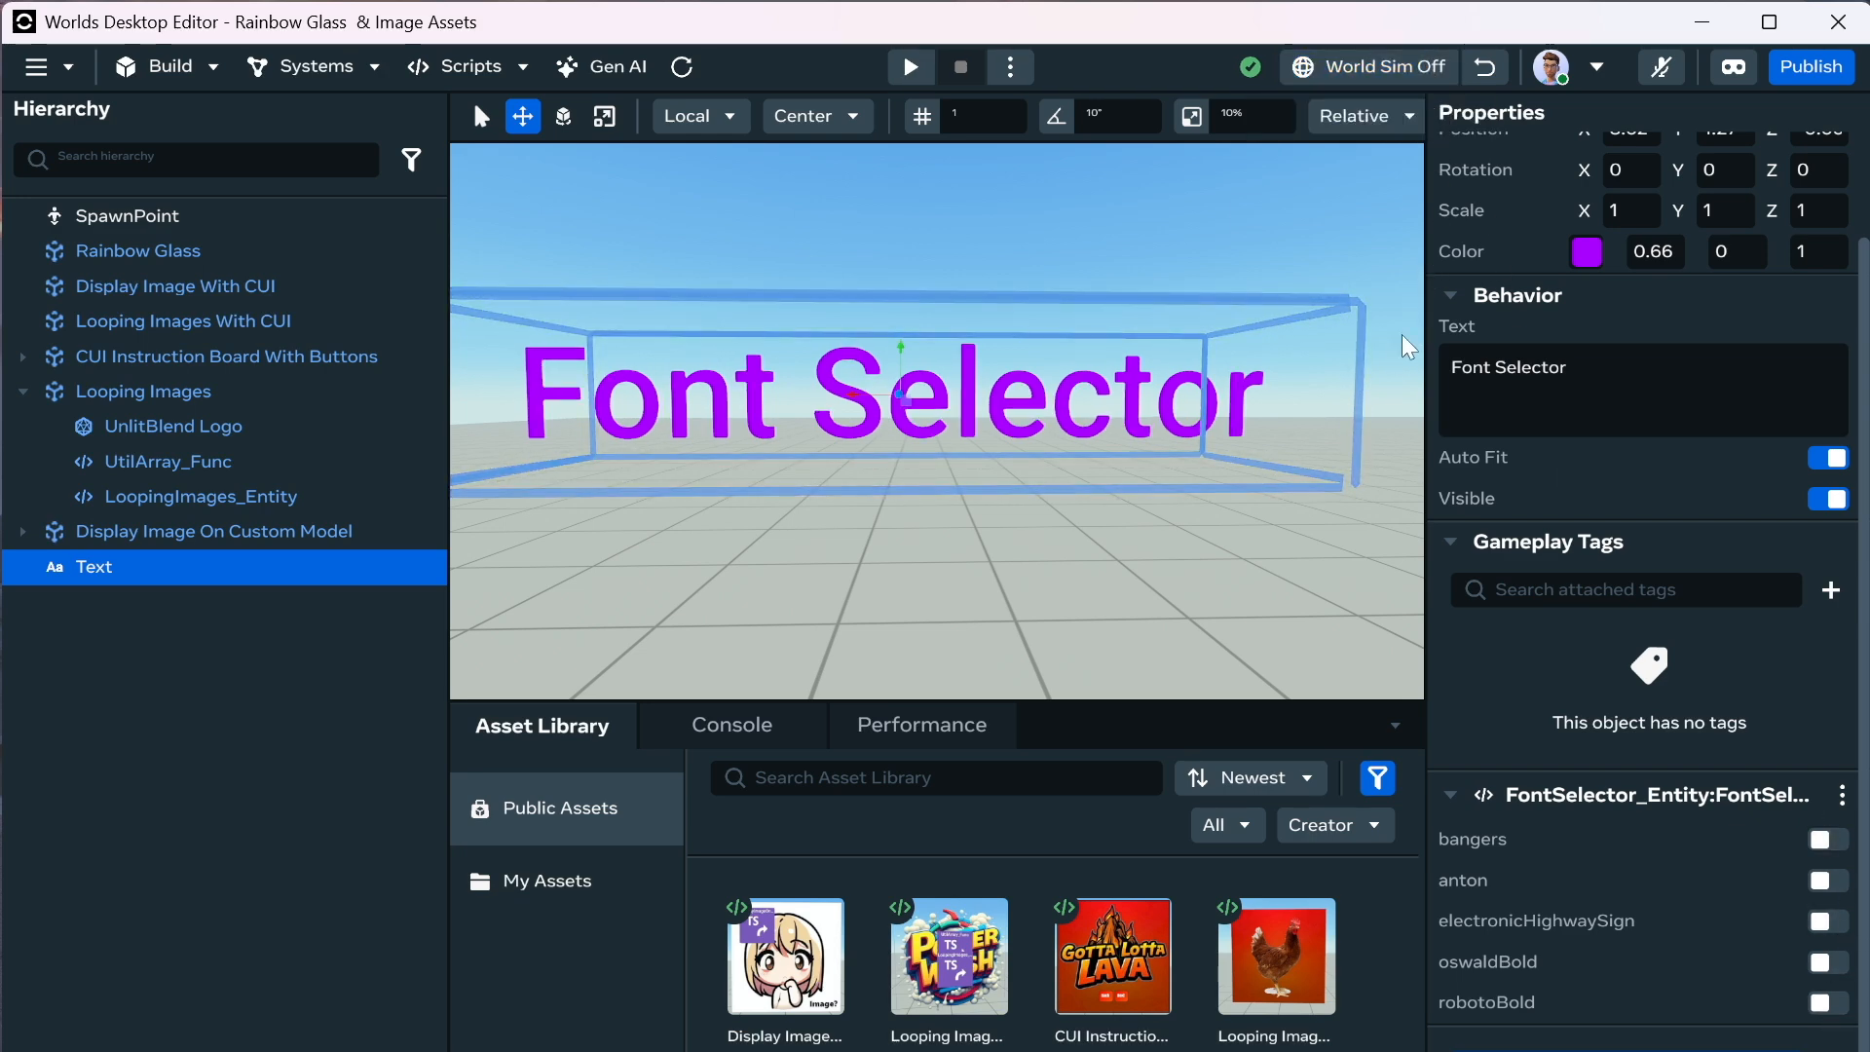
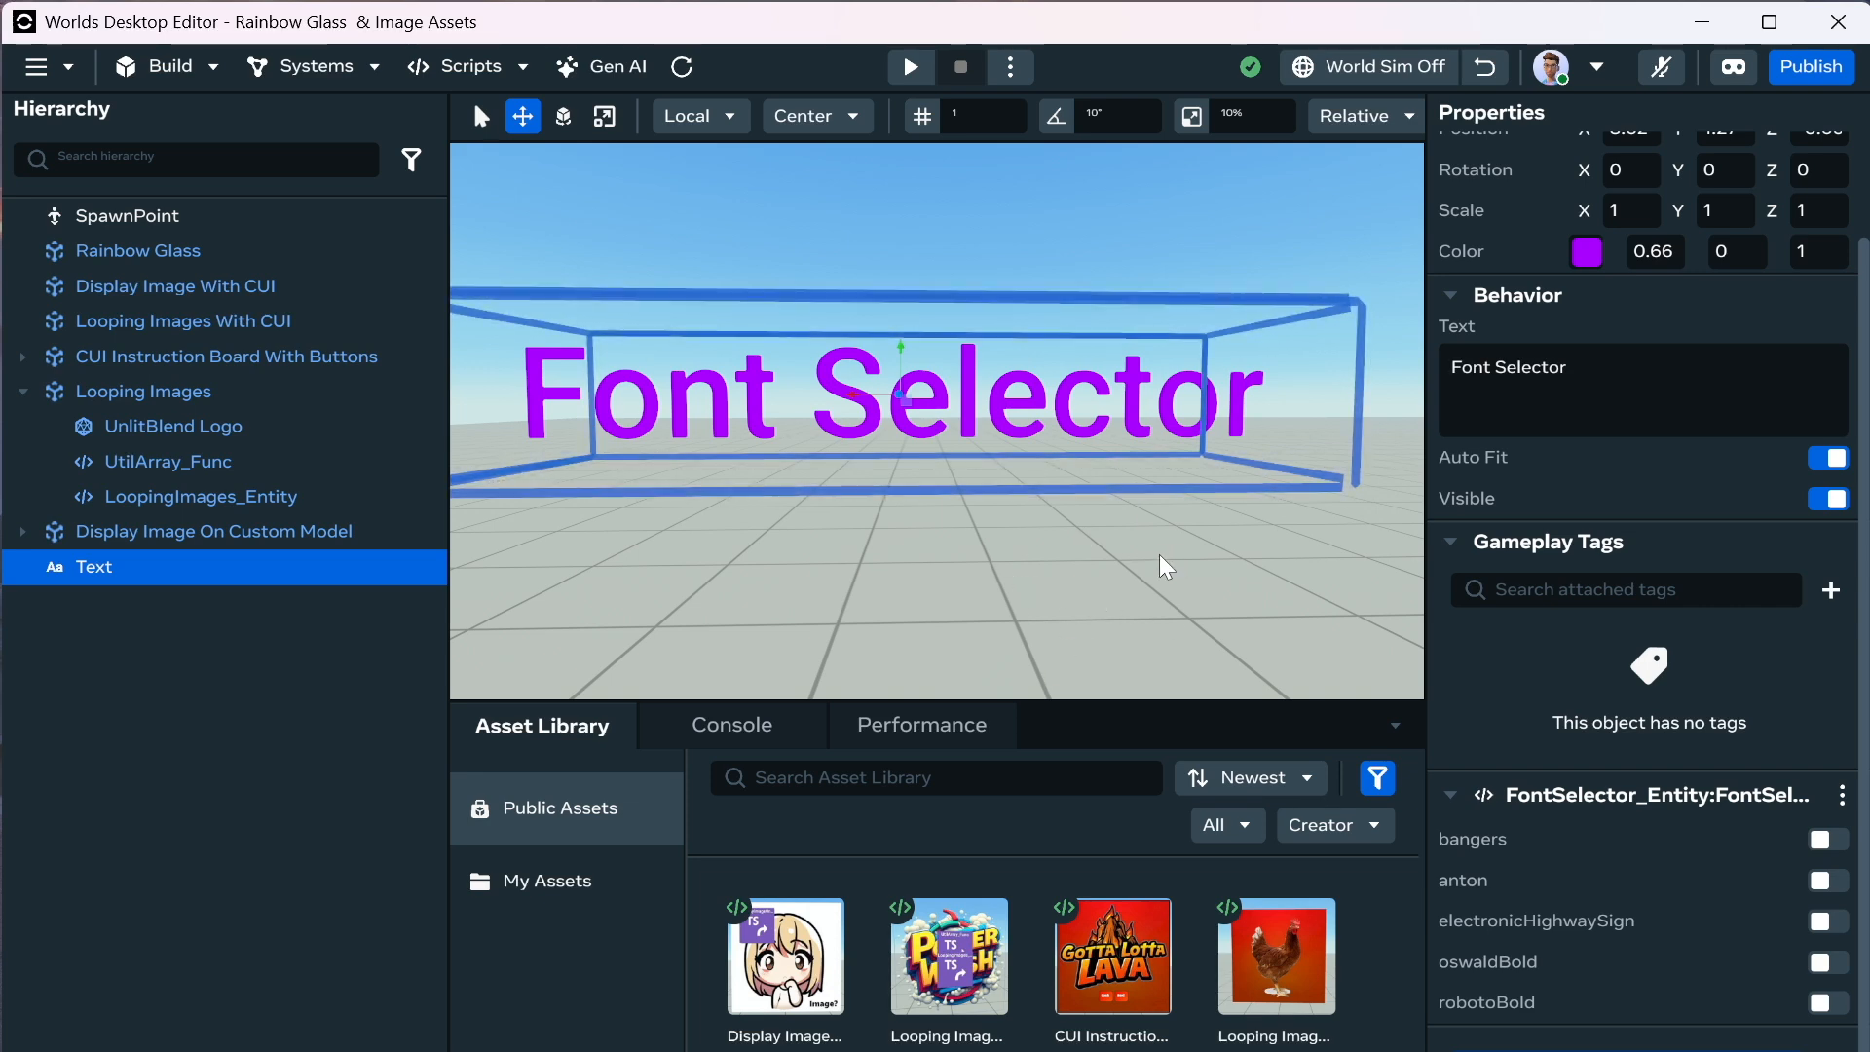
Enable the bangers property on the Text object and run the world simulation to preview its font.
mouse_move(947, 542)
right_down()
mouse_move(932, 542)
mouse_move(939, 517)
right_up()
scroll(935, 533, up, 3)
scroll(937, 532, down, 3)
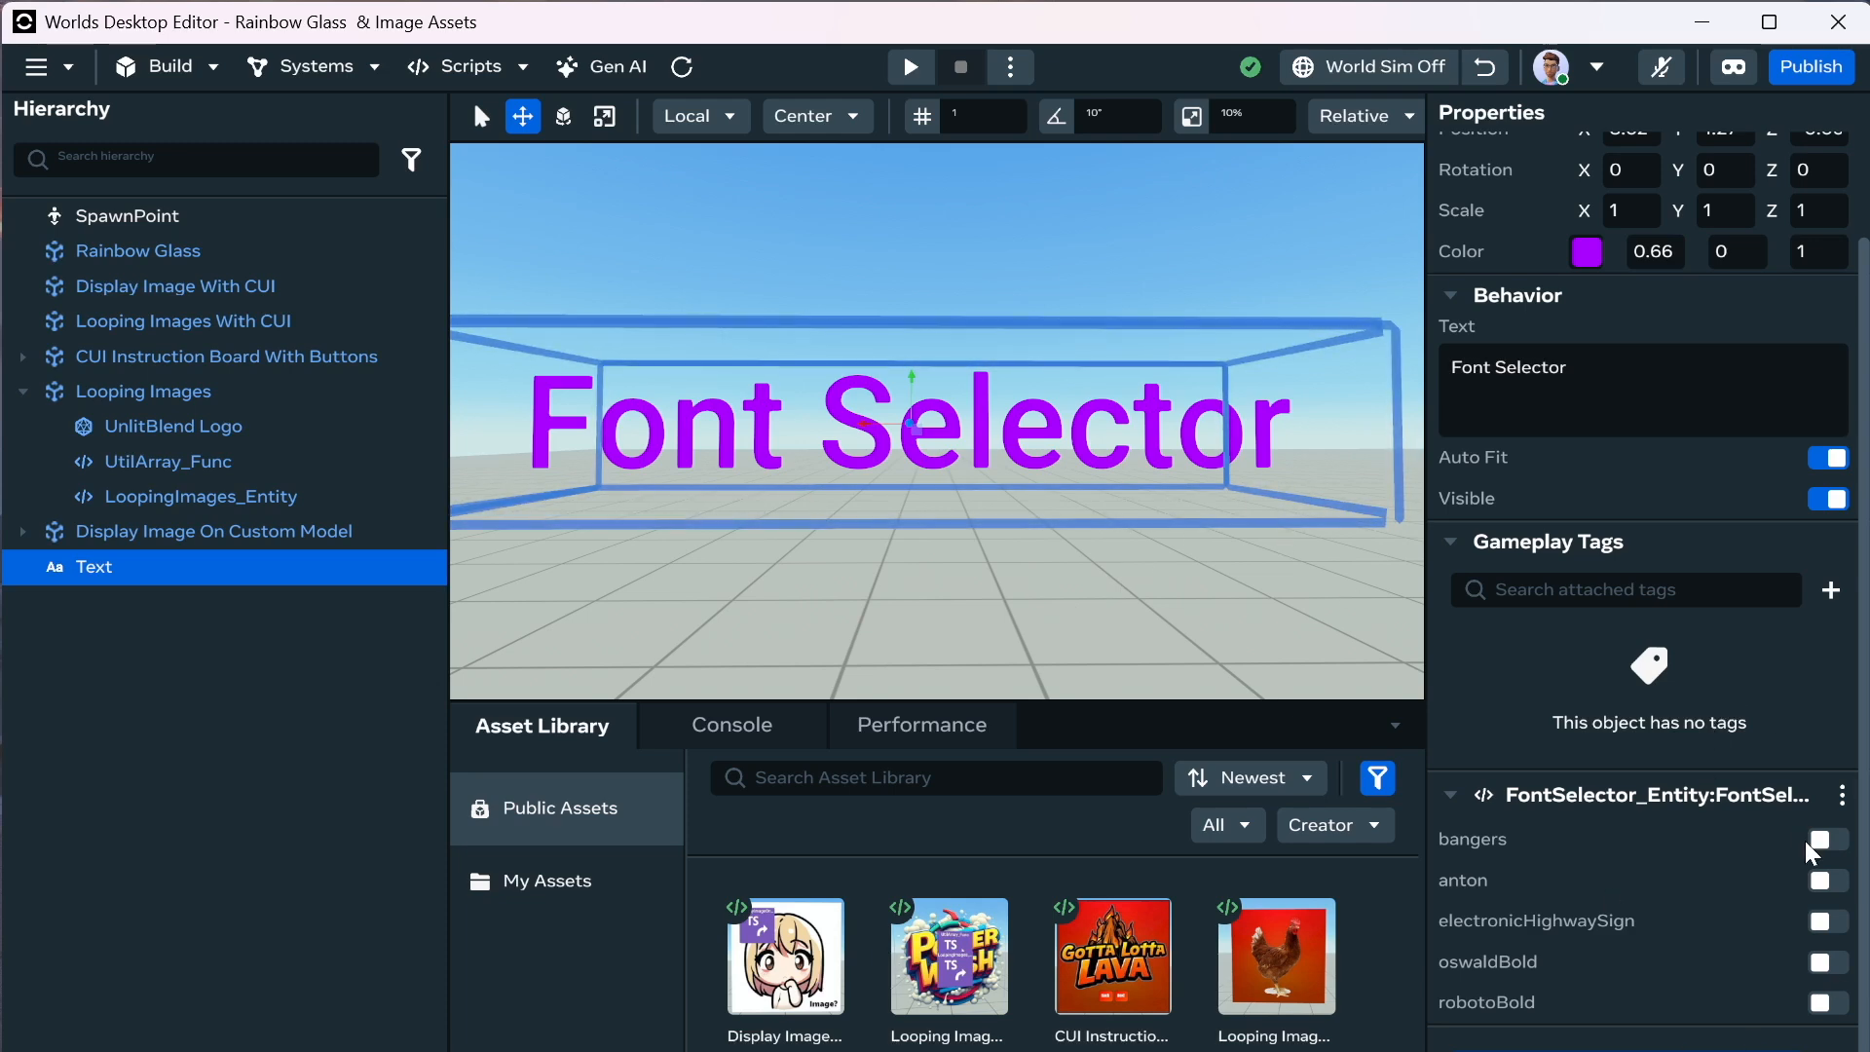
click(1831, 843)
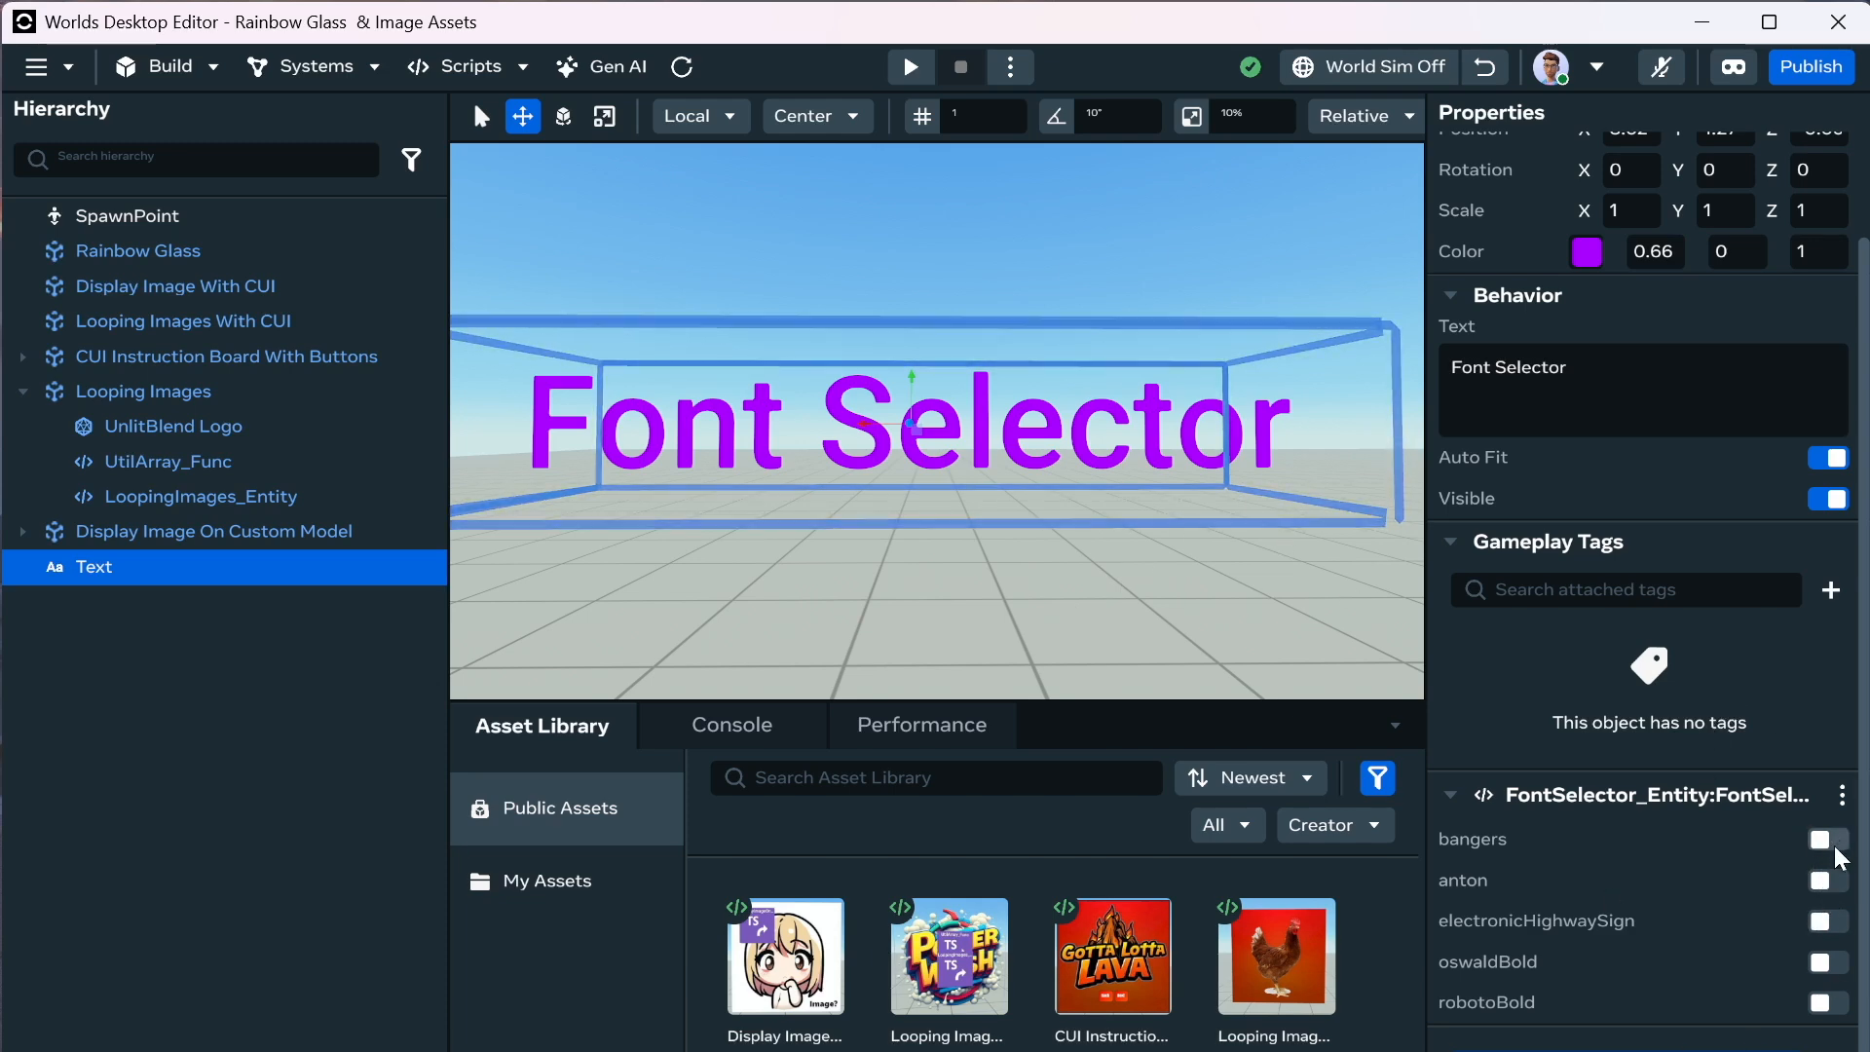
click(1379, 72)
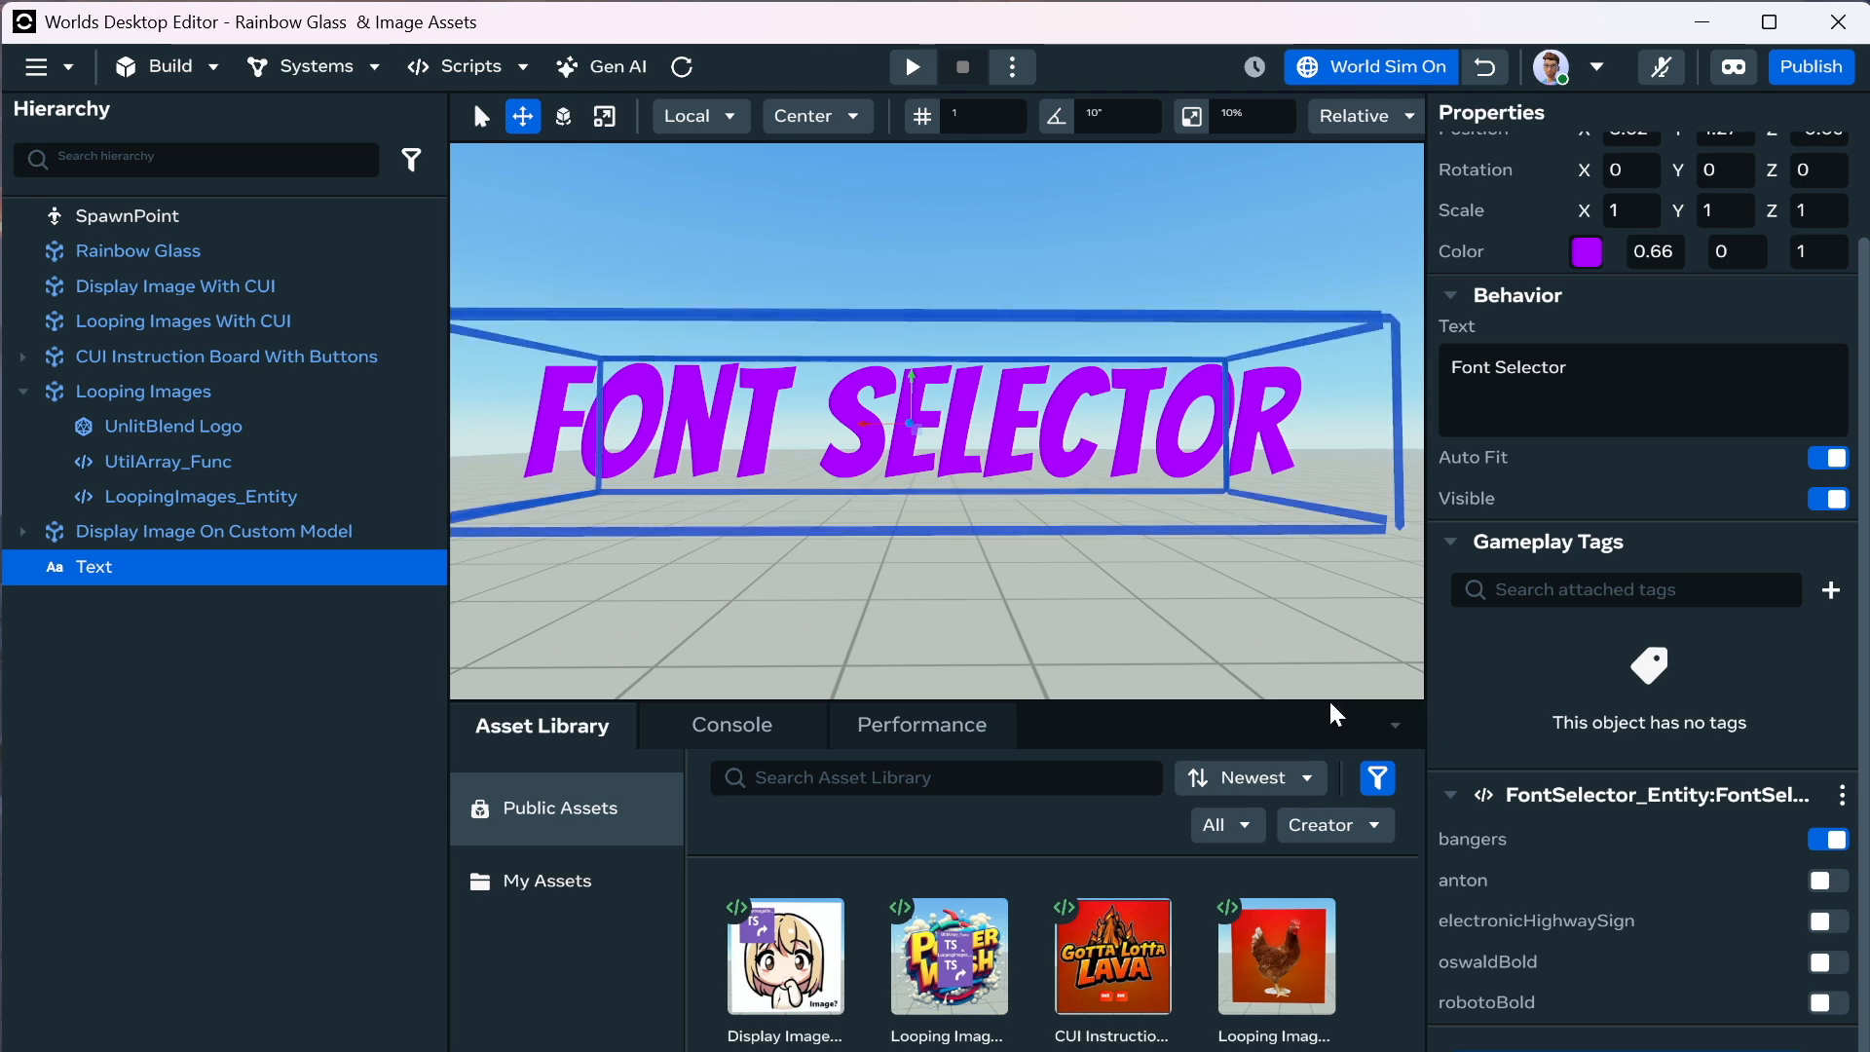
Collapse the asset library area and frame the Font Selector text in the enlarged viewport, with the Text object selected.
click(1394, 726)
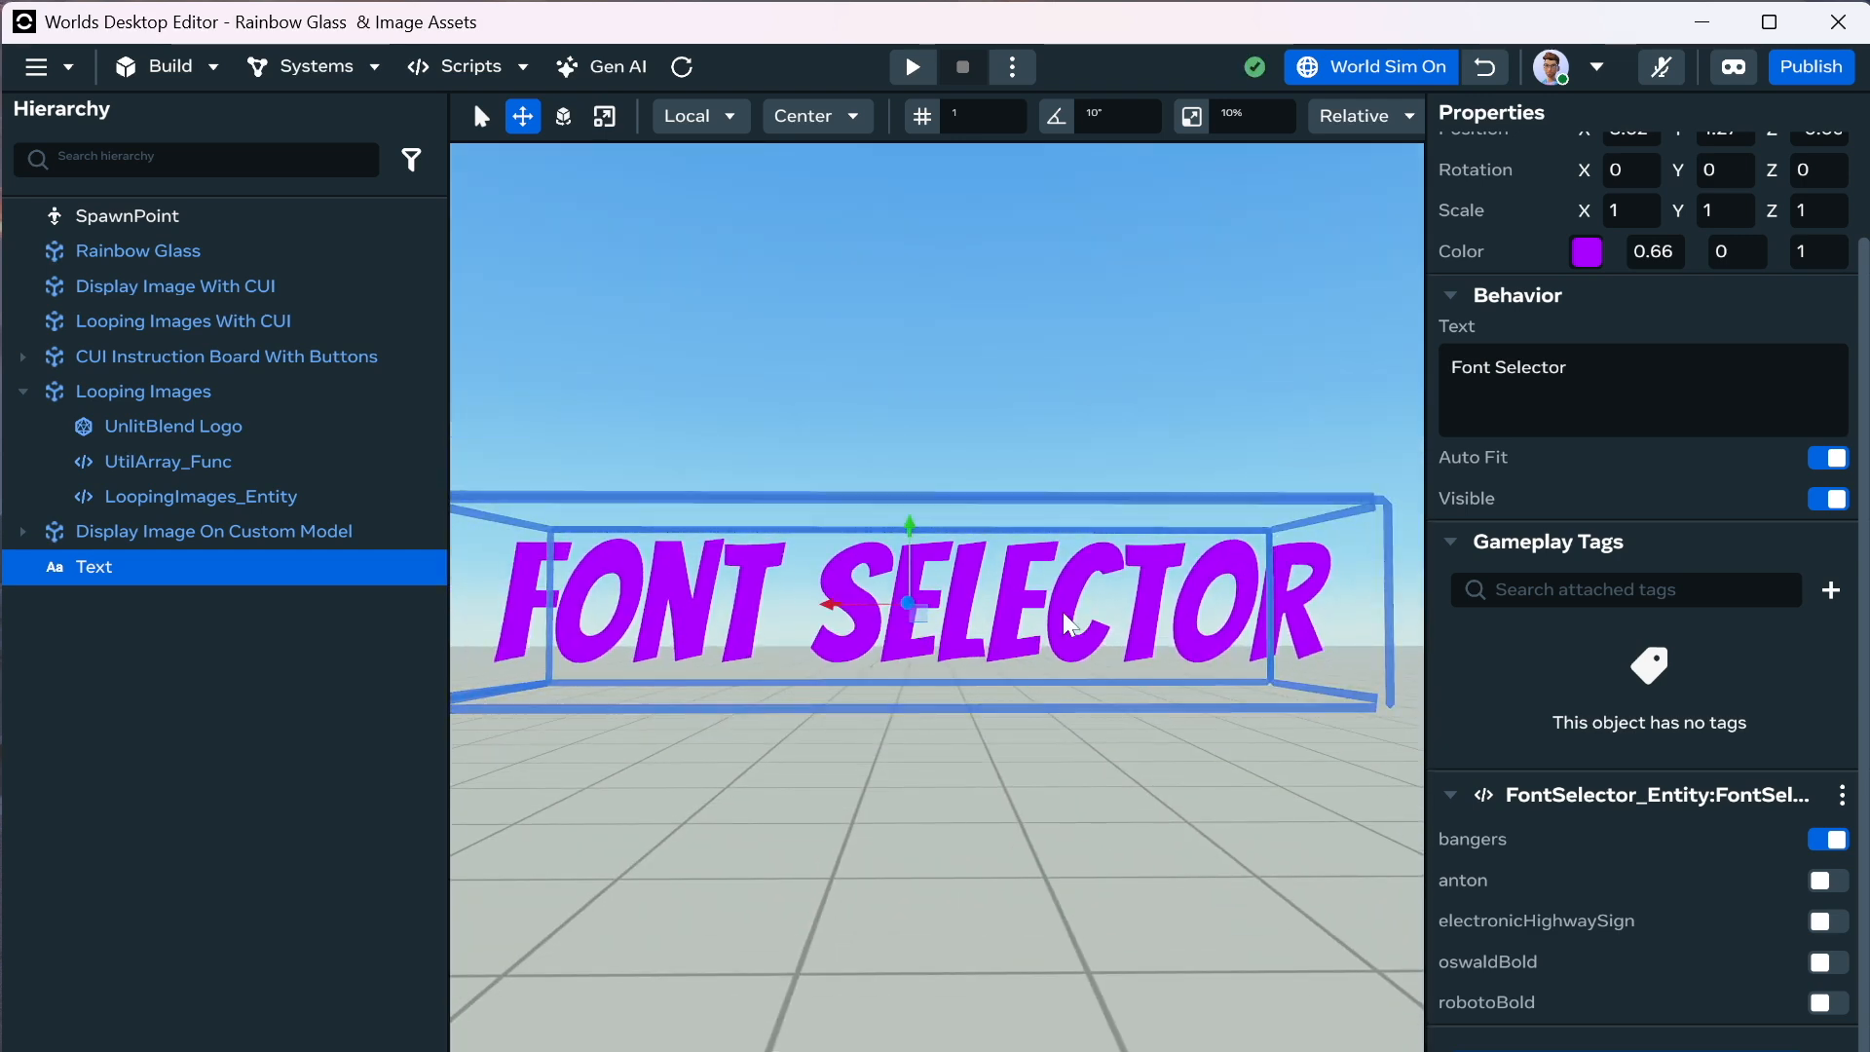
key(e)
key(e)
key(e)
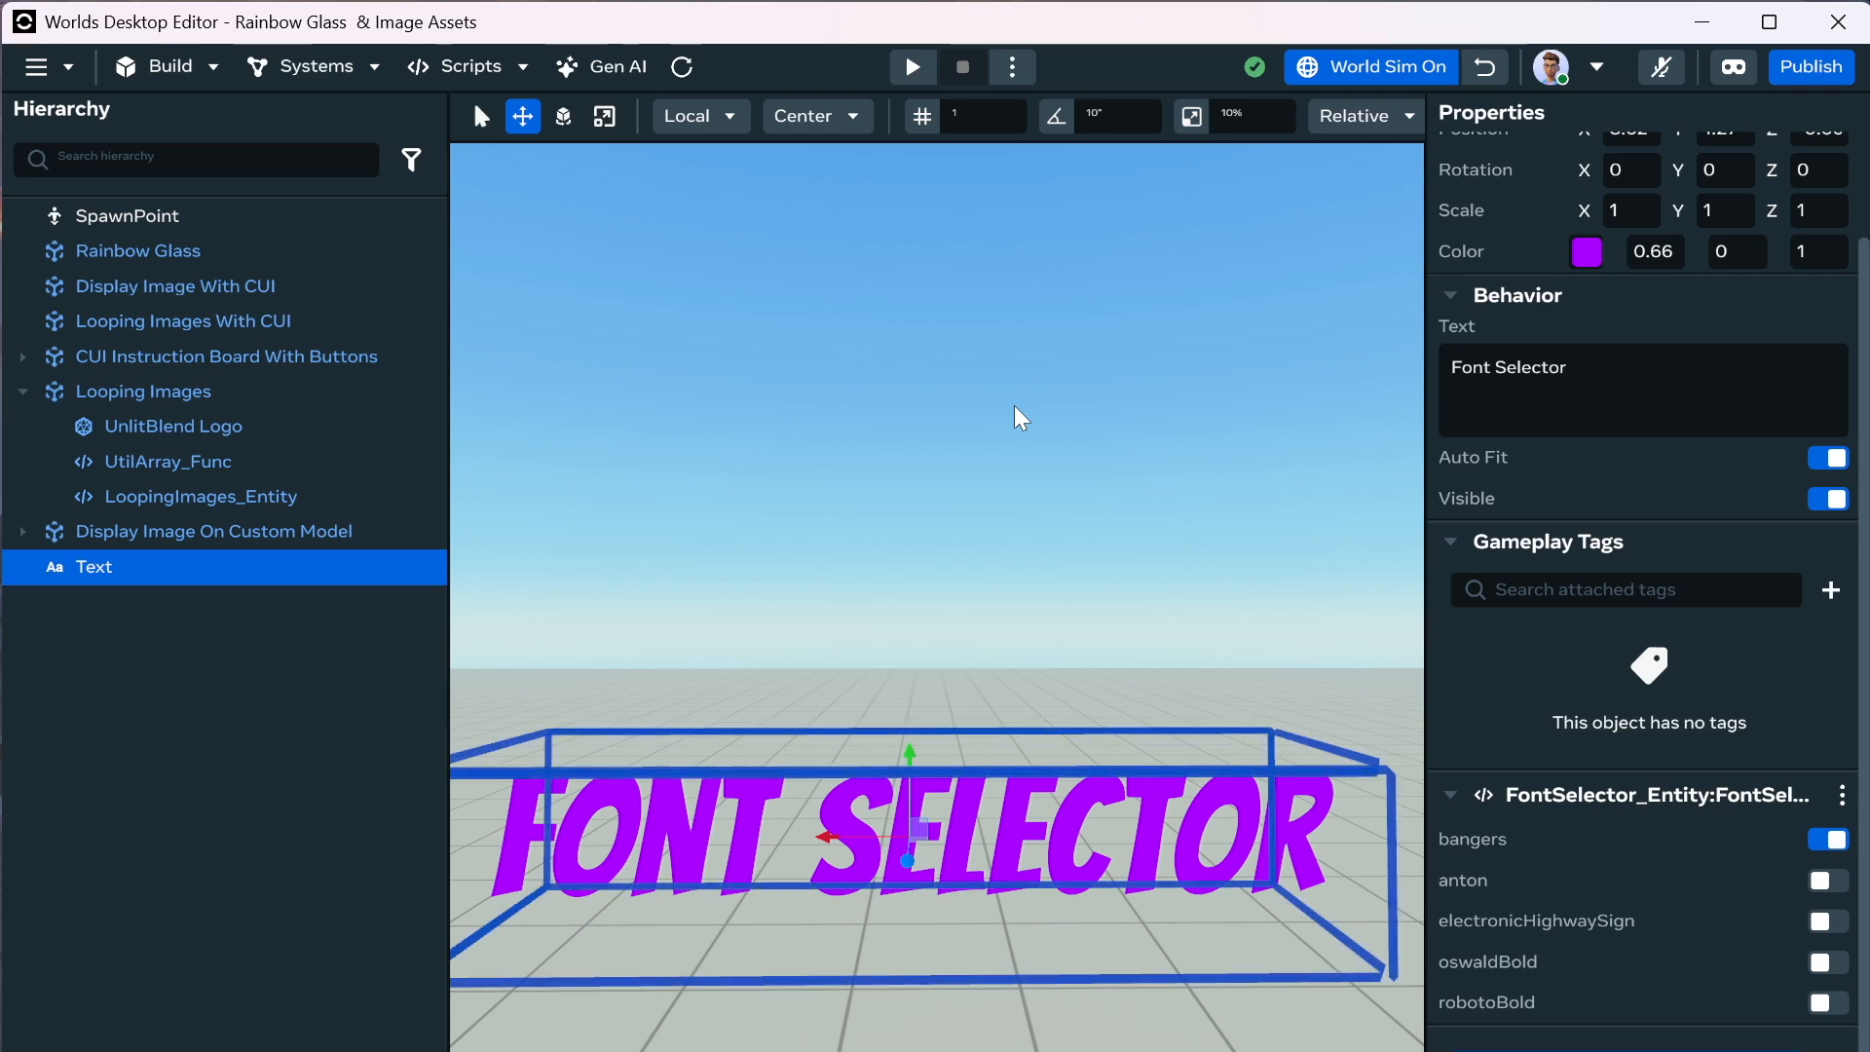
right_click(1014, 407)
click(962, 456)
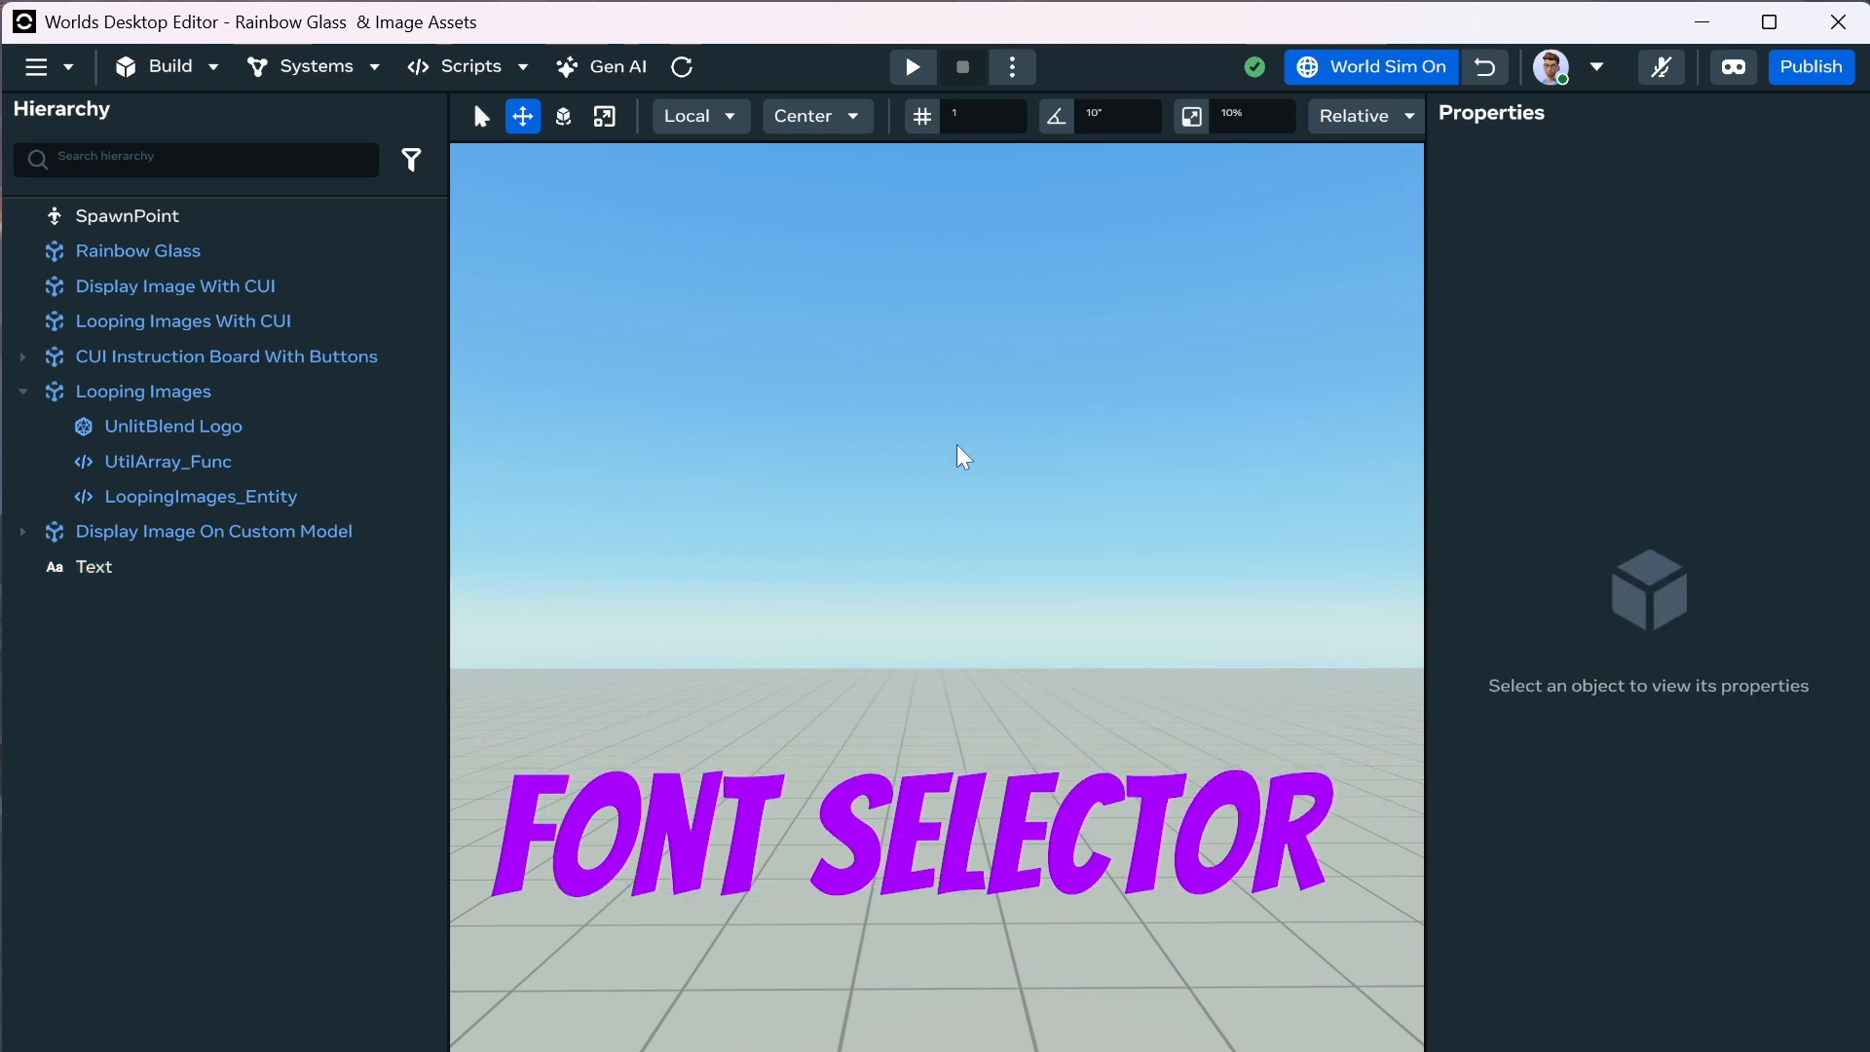
click(1083, 865)
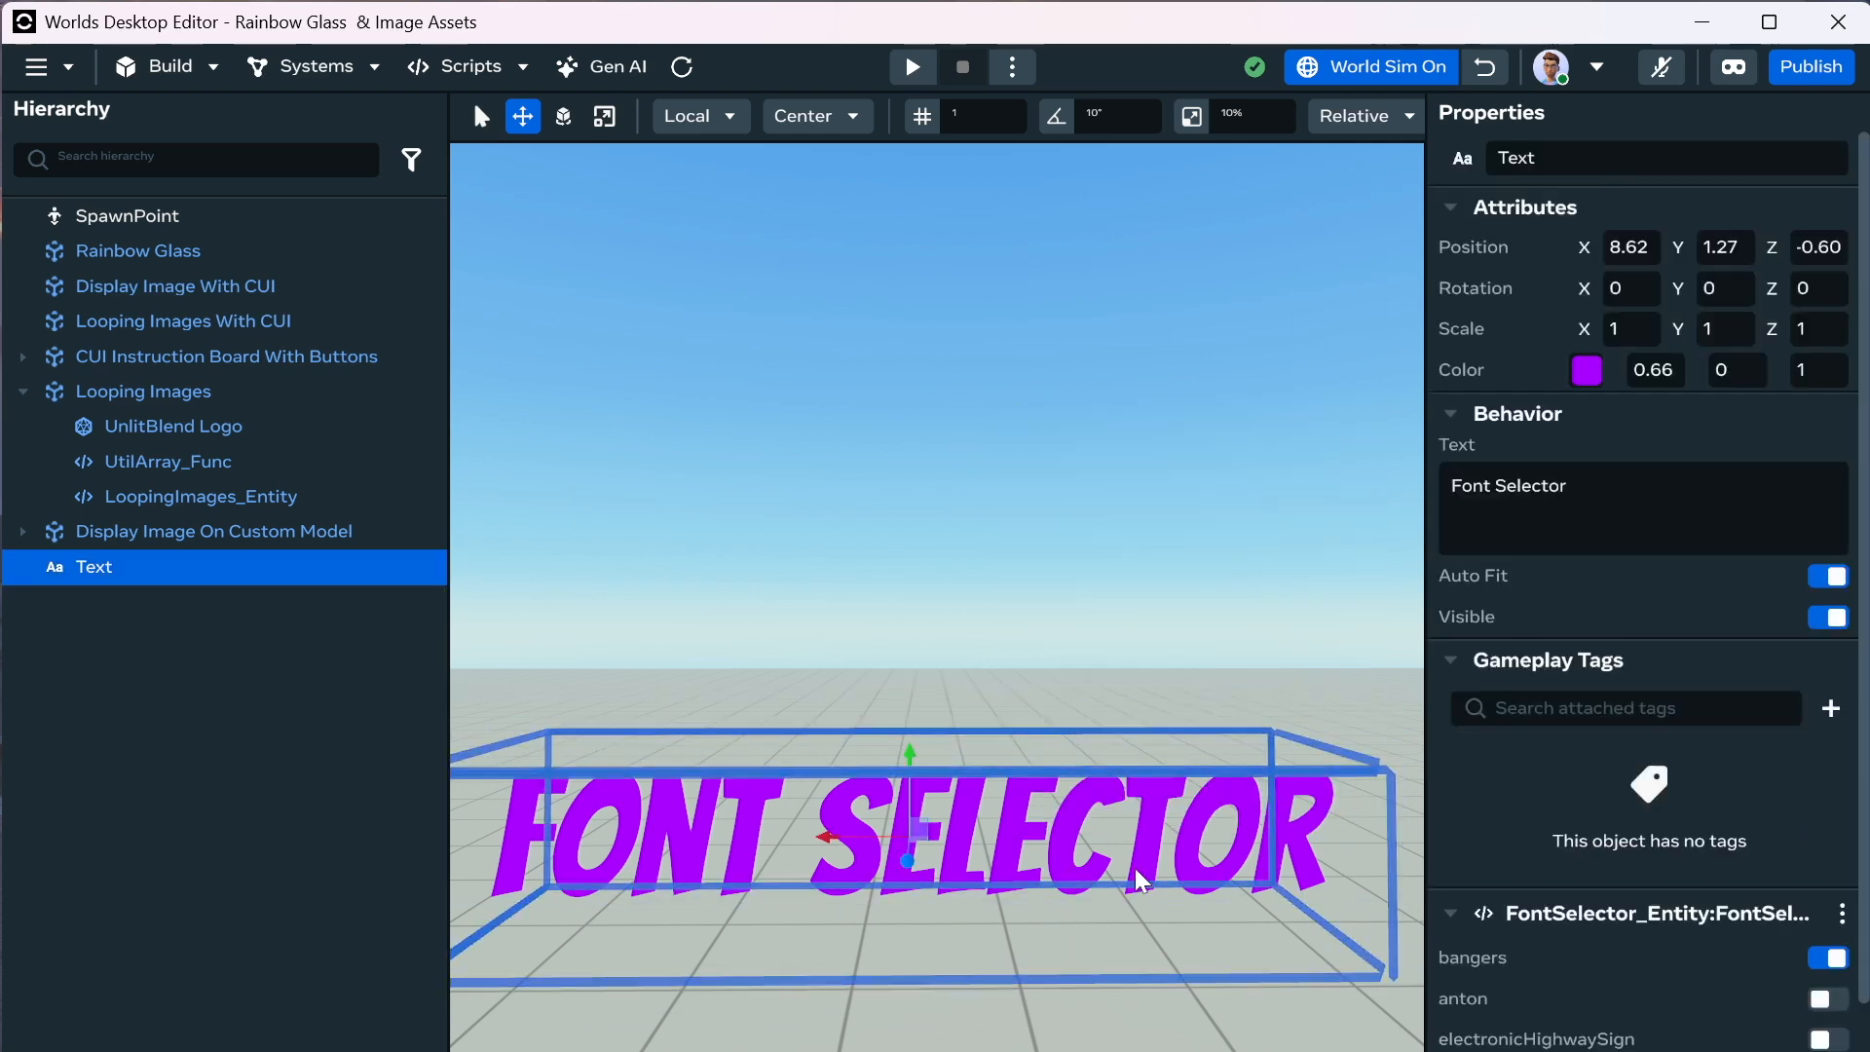
key(e)
key(f)
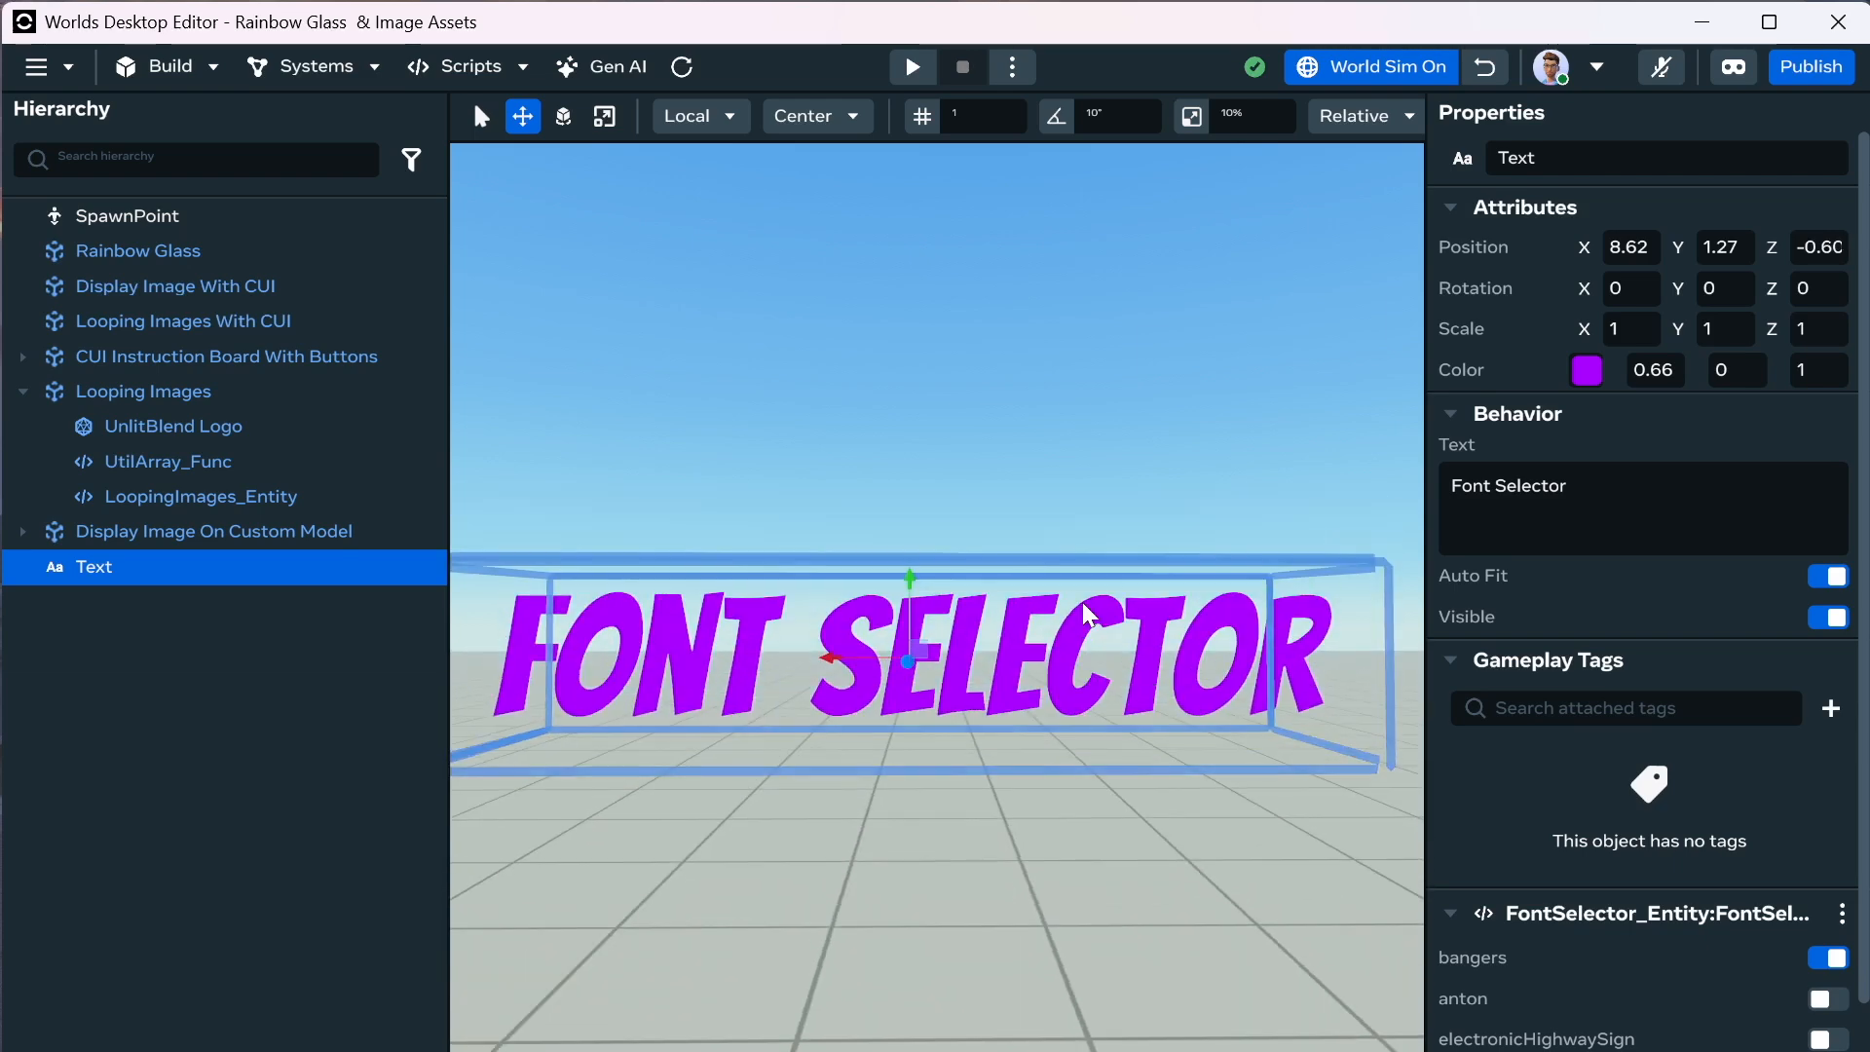
right_click(1083, 602)
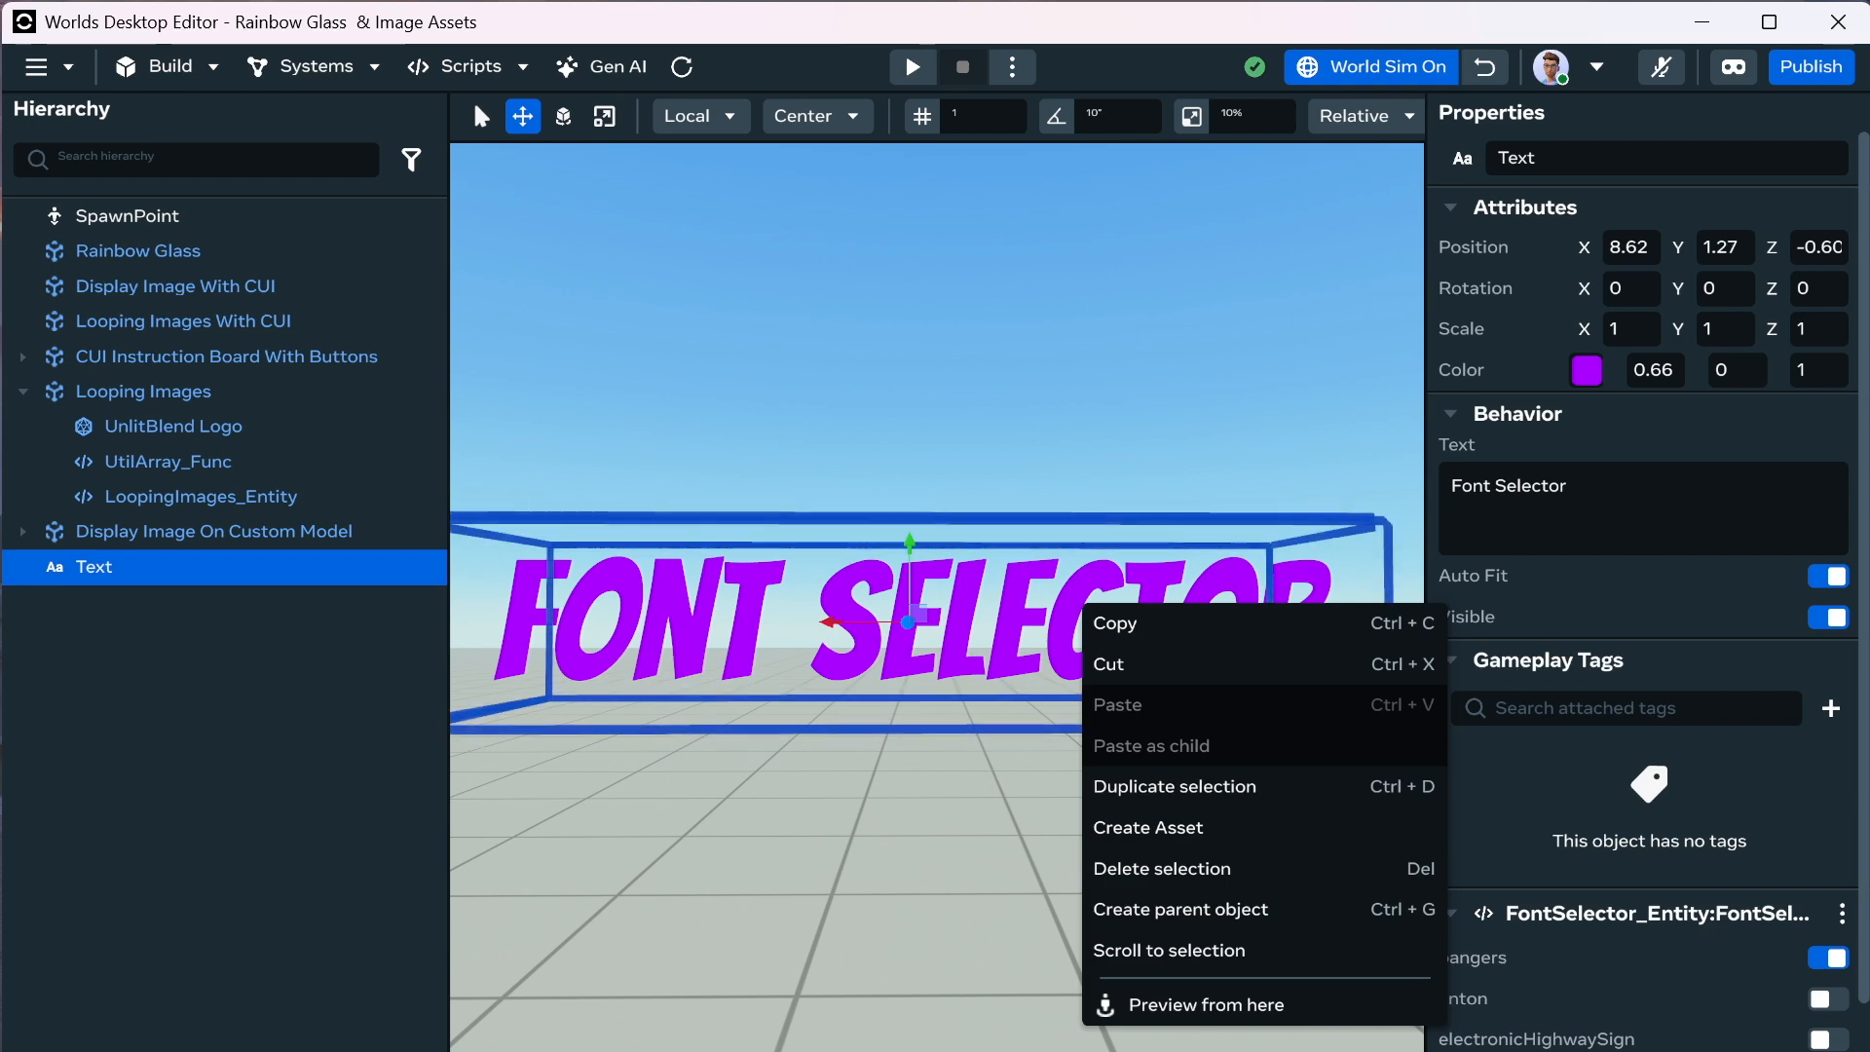
click(851, 1002)
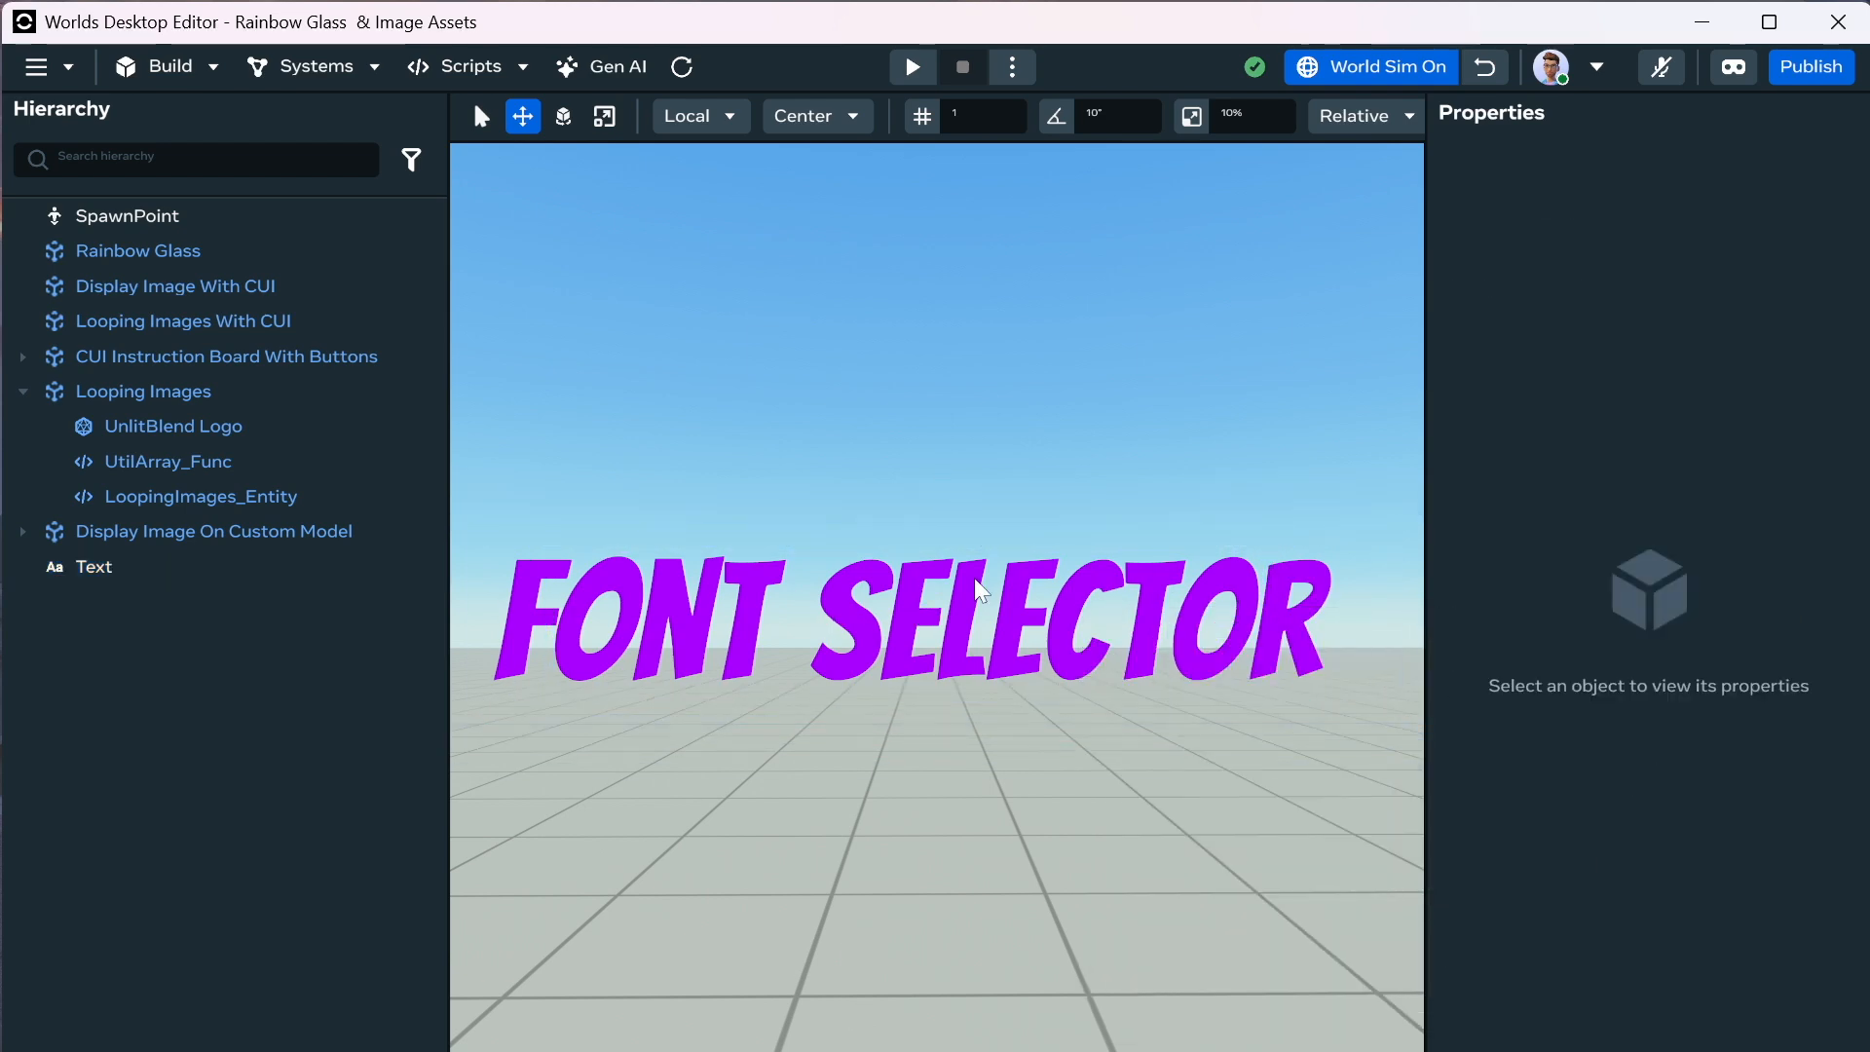
click(966, 647)
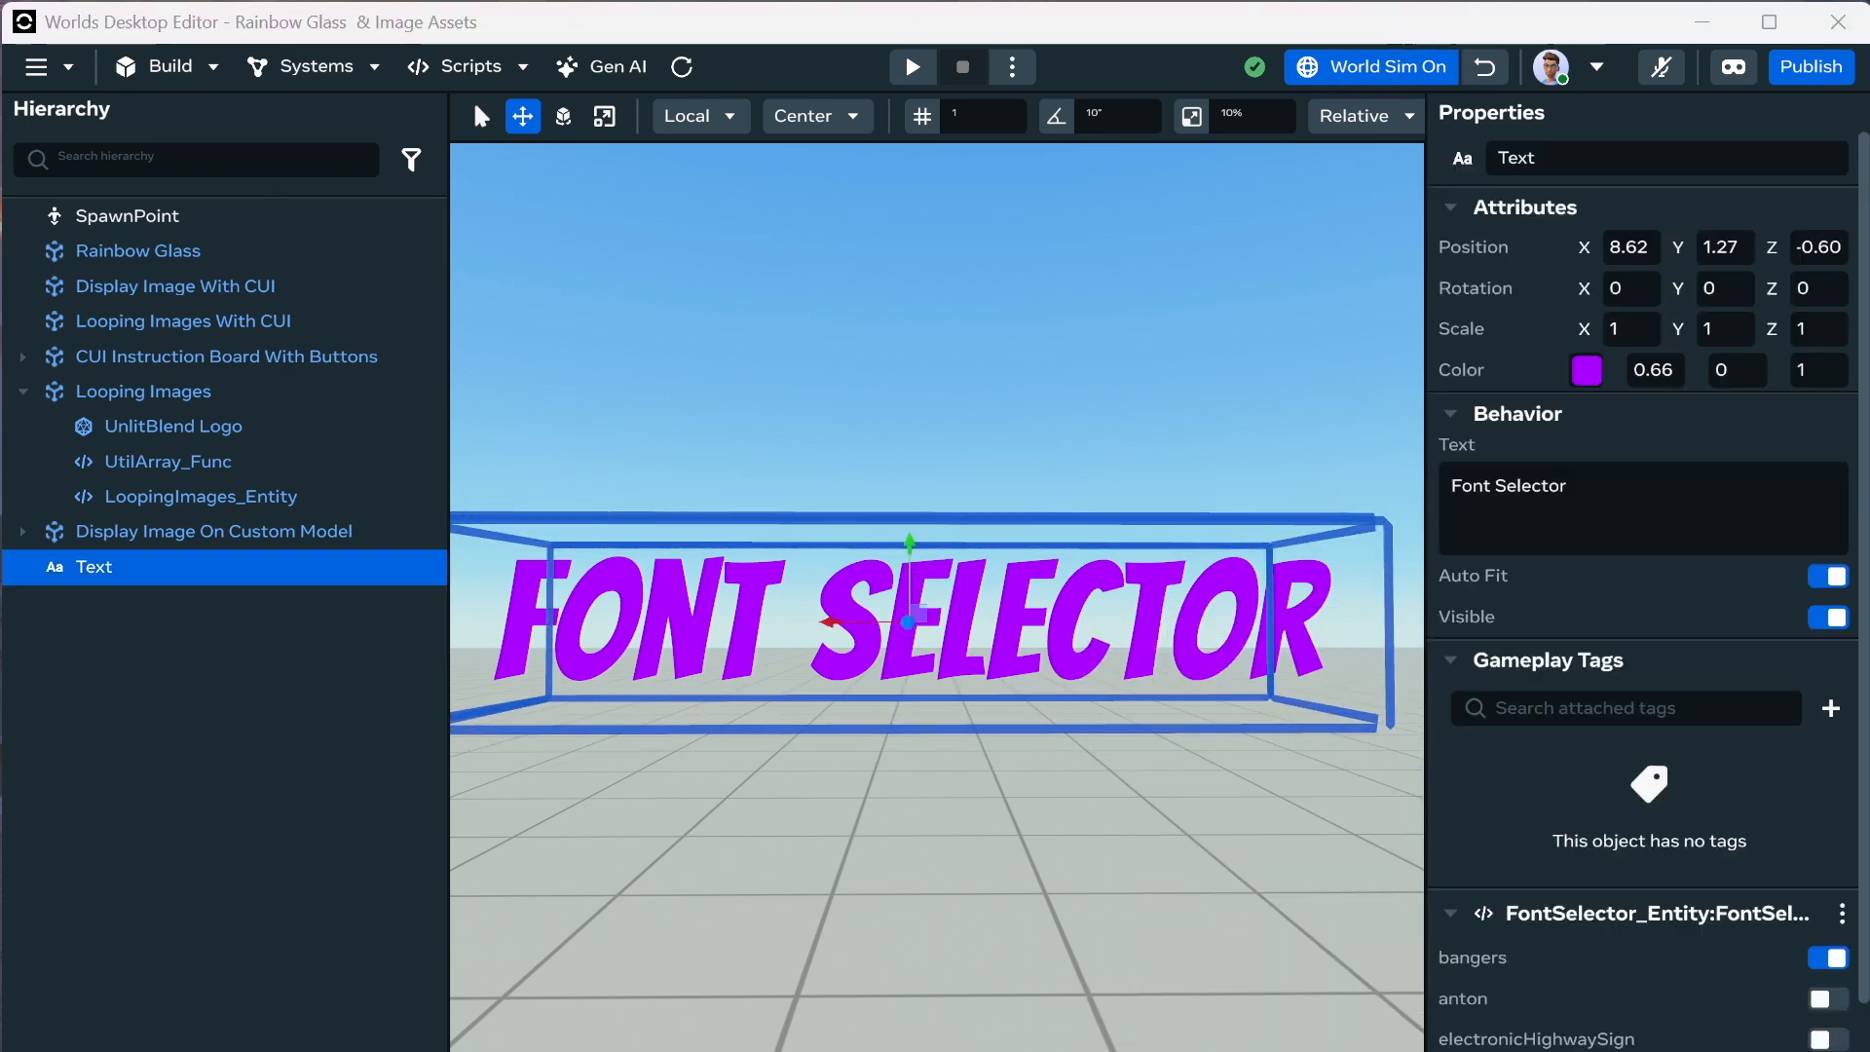
Capture a snip of the viewport and the Text object's properties, and save it as a JPG in the Screenshots folder.
click(413, 81)
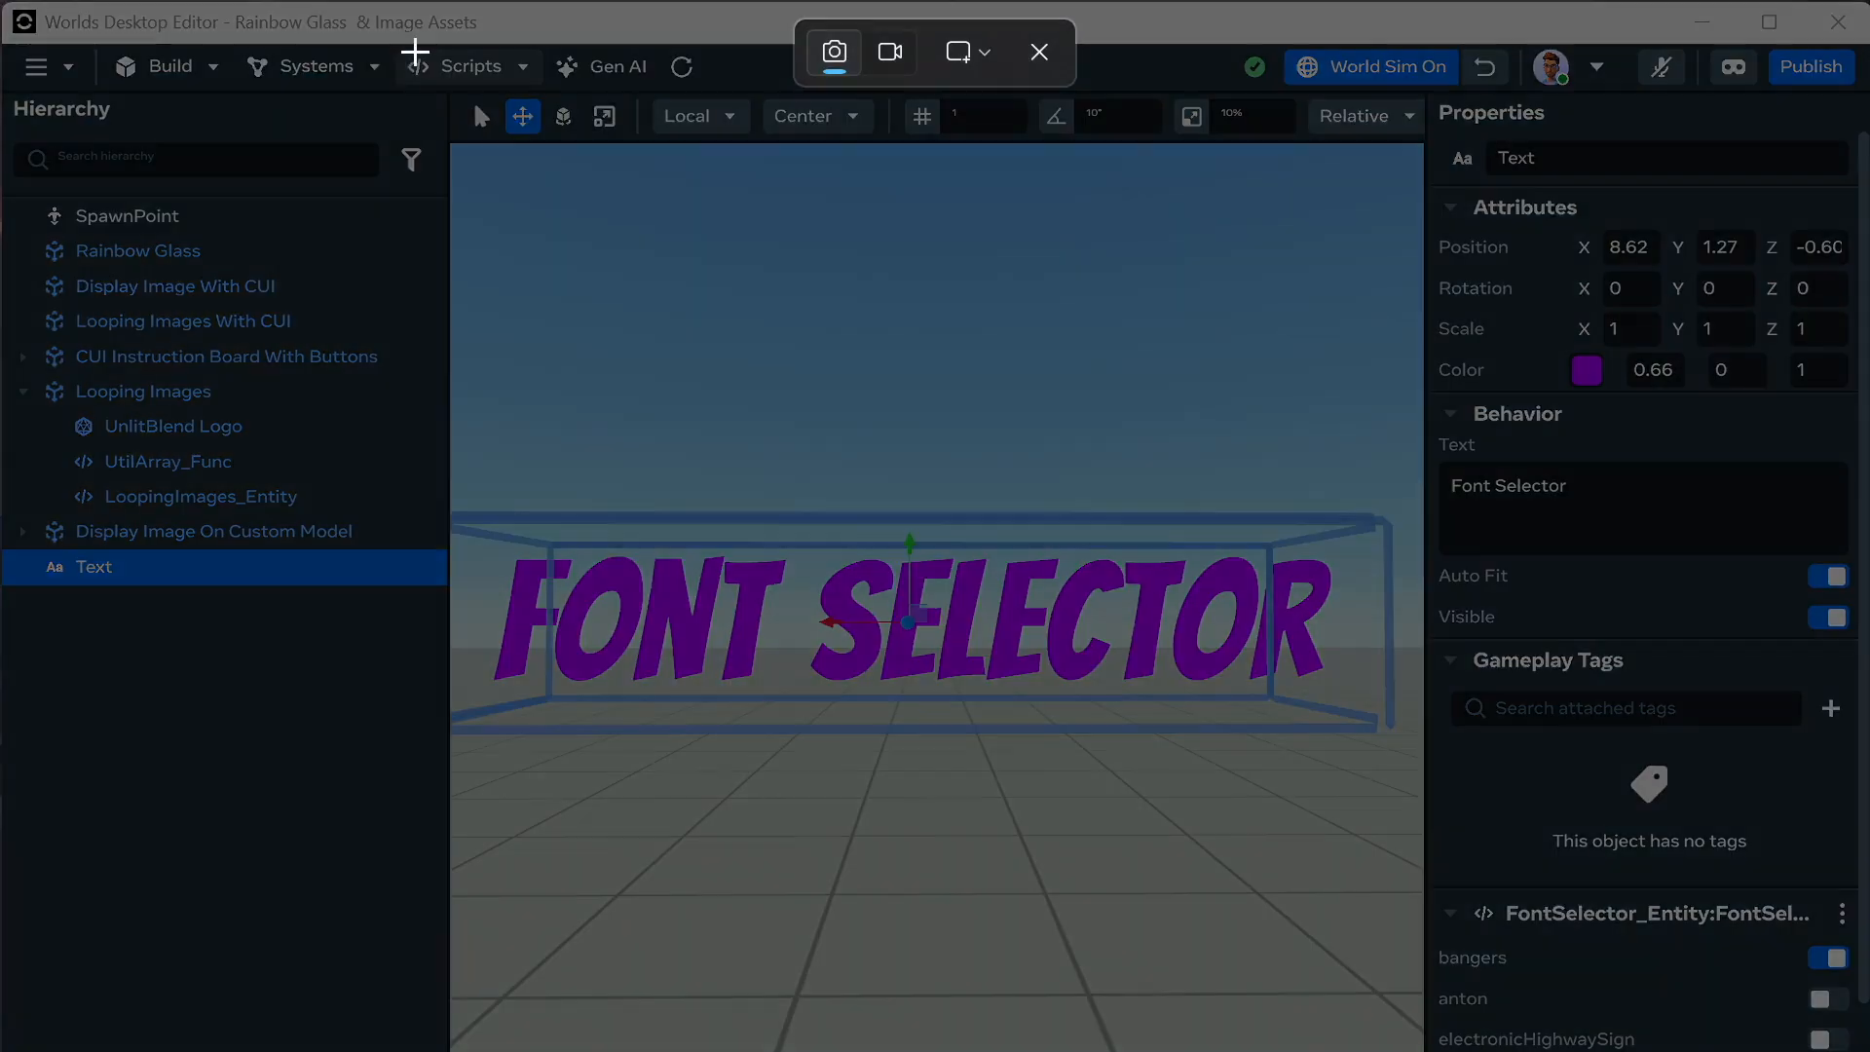
drag(444, 6, 1869, 1051)
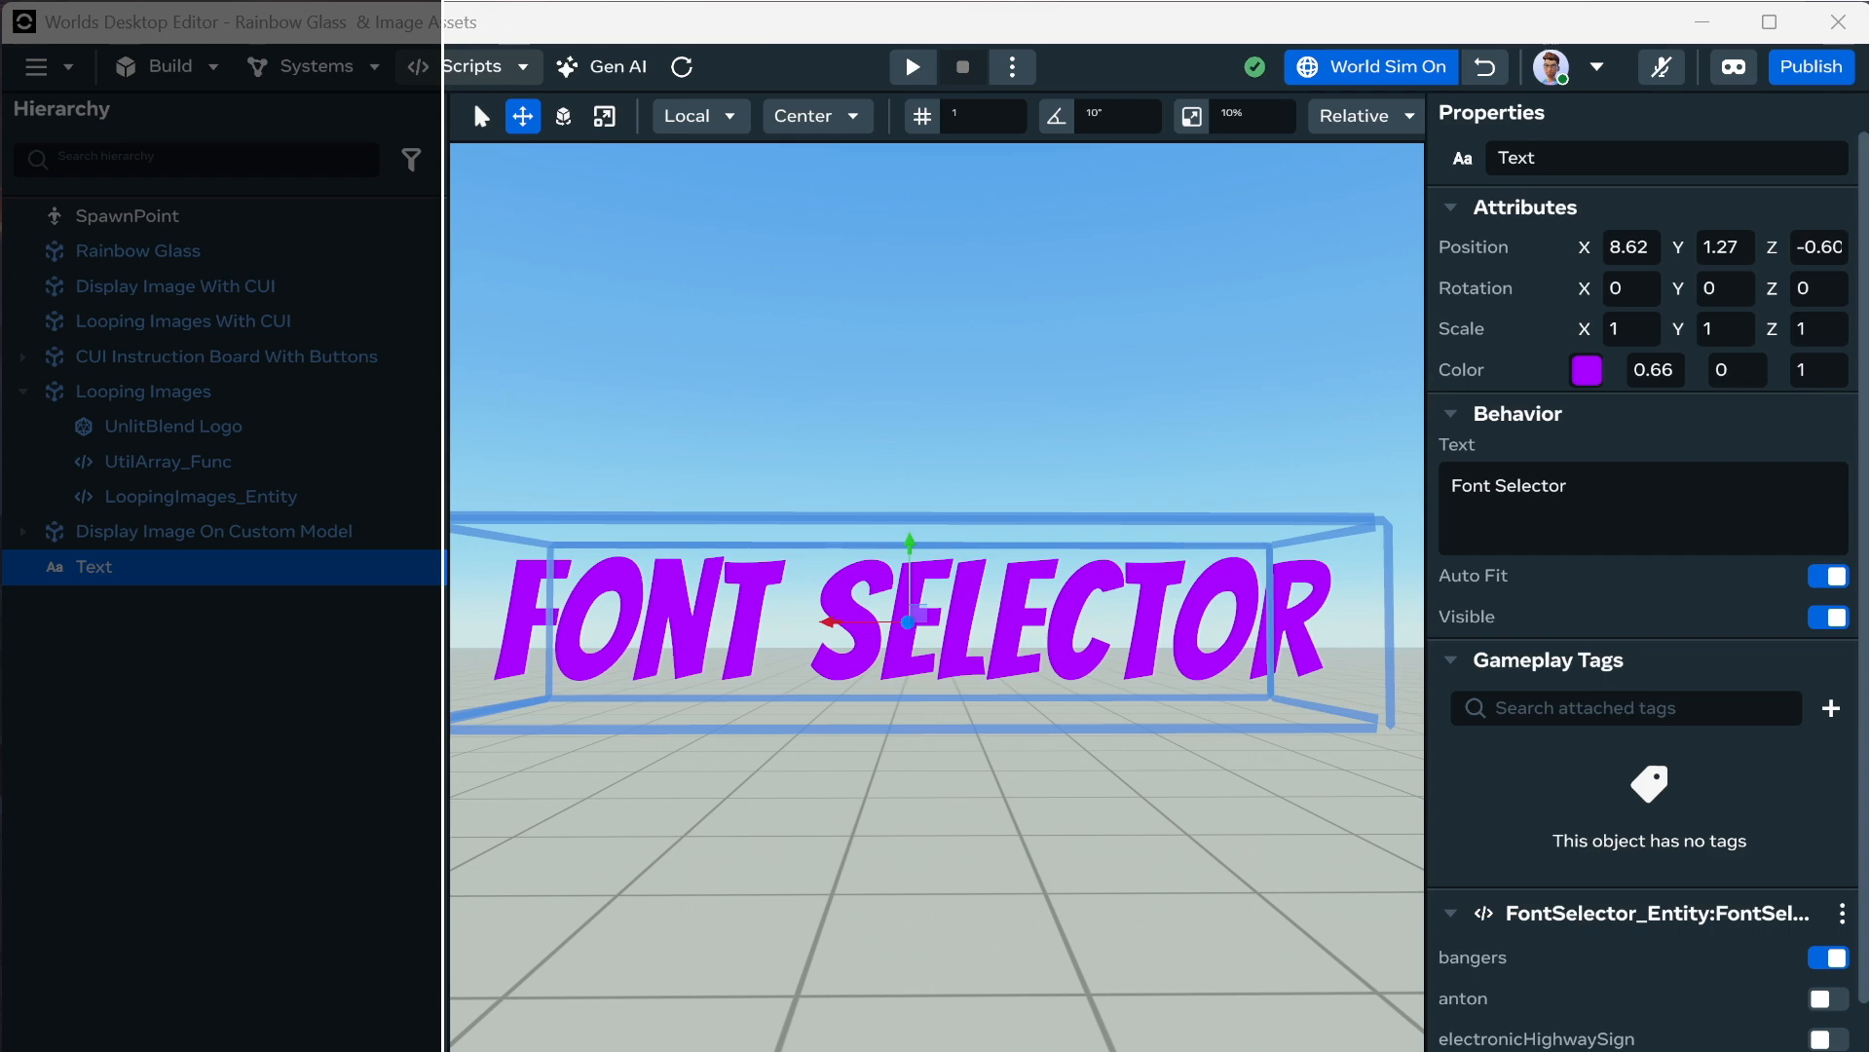
drag(1869, 1051, 1869, 1051)
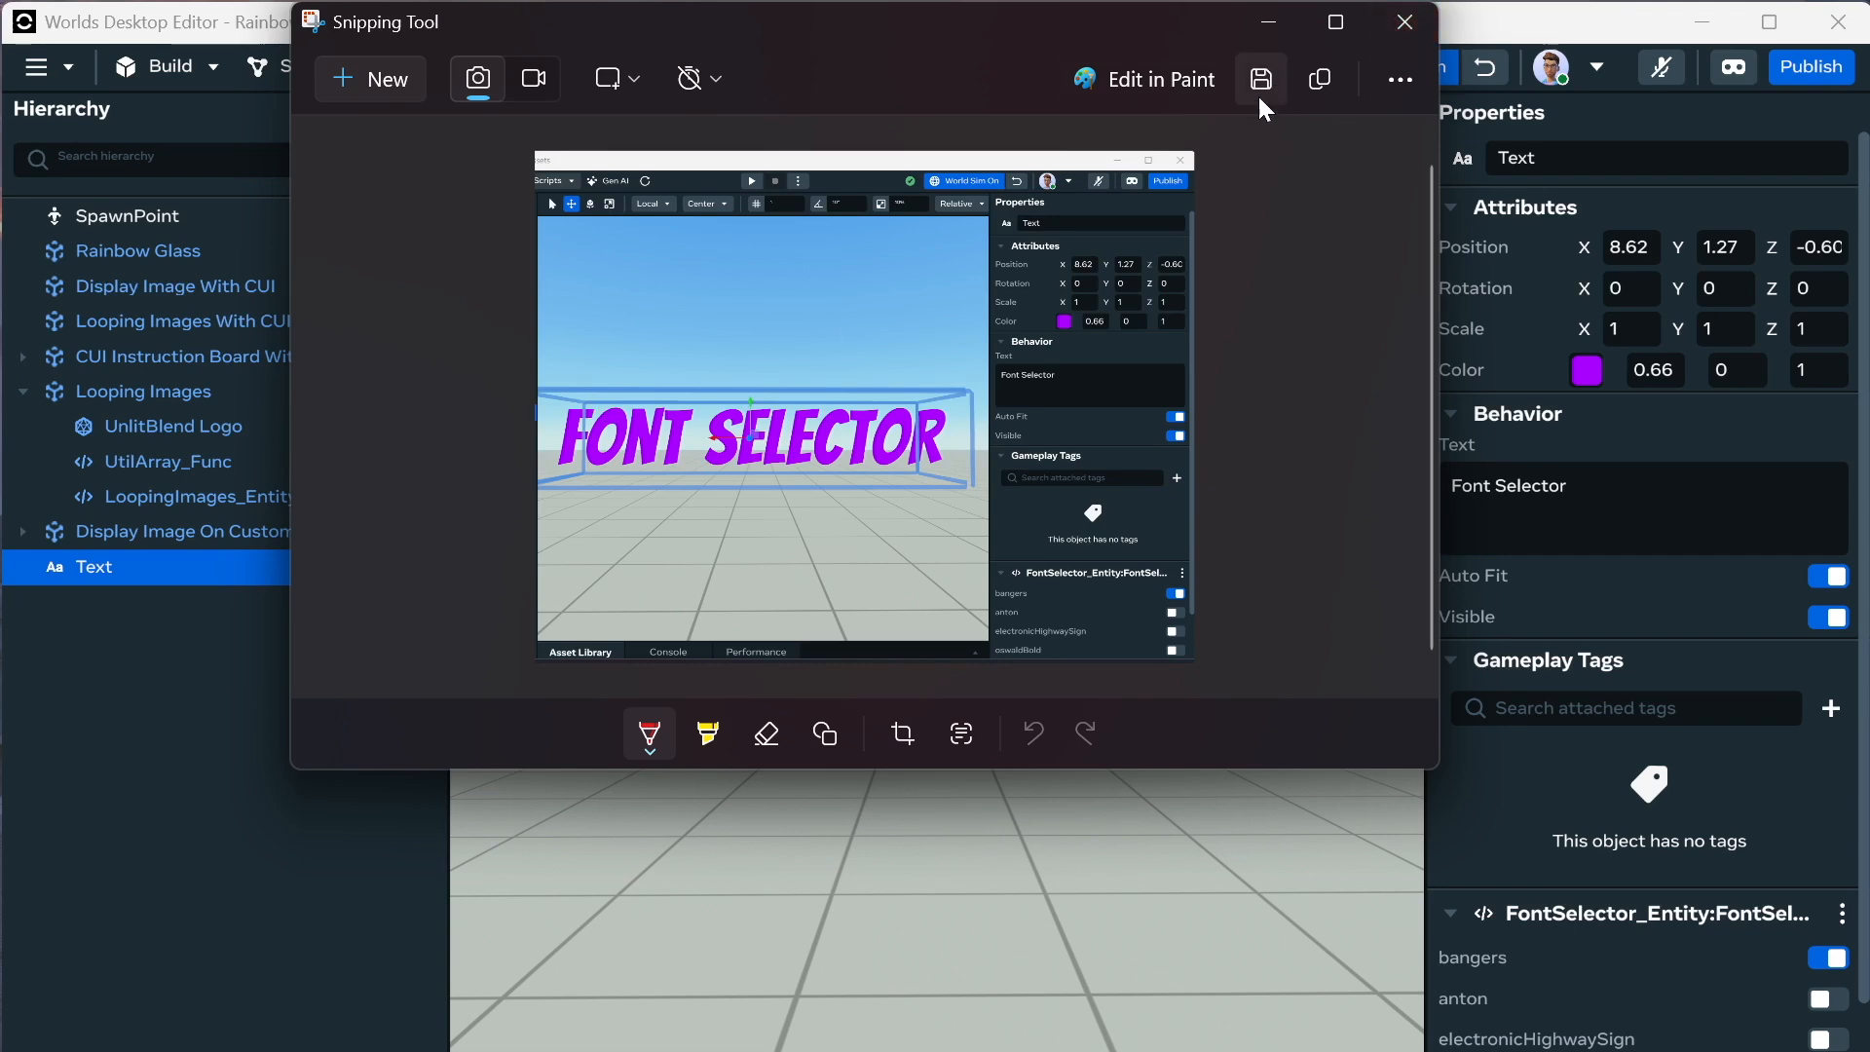
click(1261, 97)
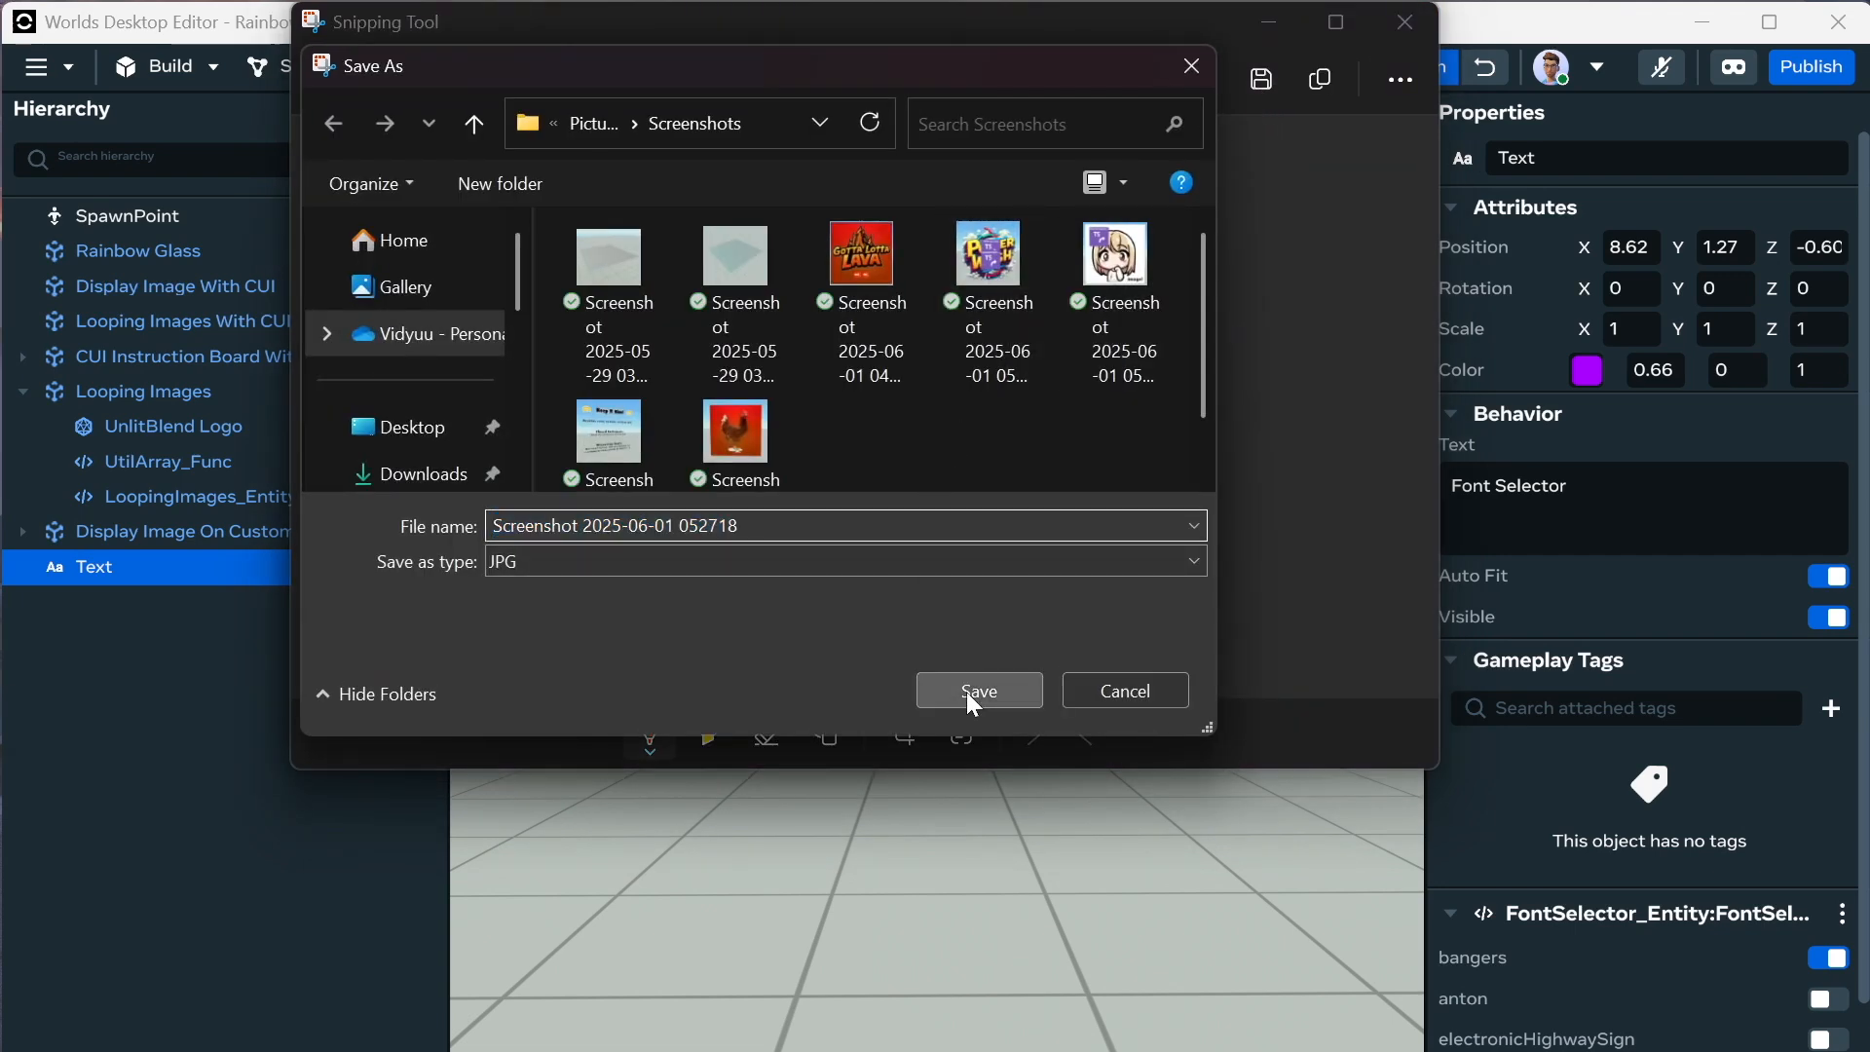
click(972, 697)
click(1409, 22)
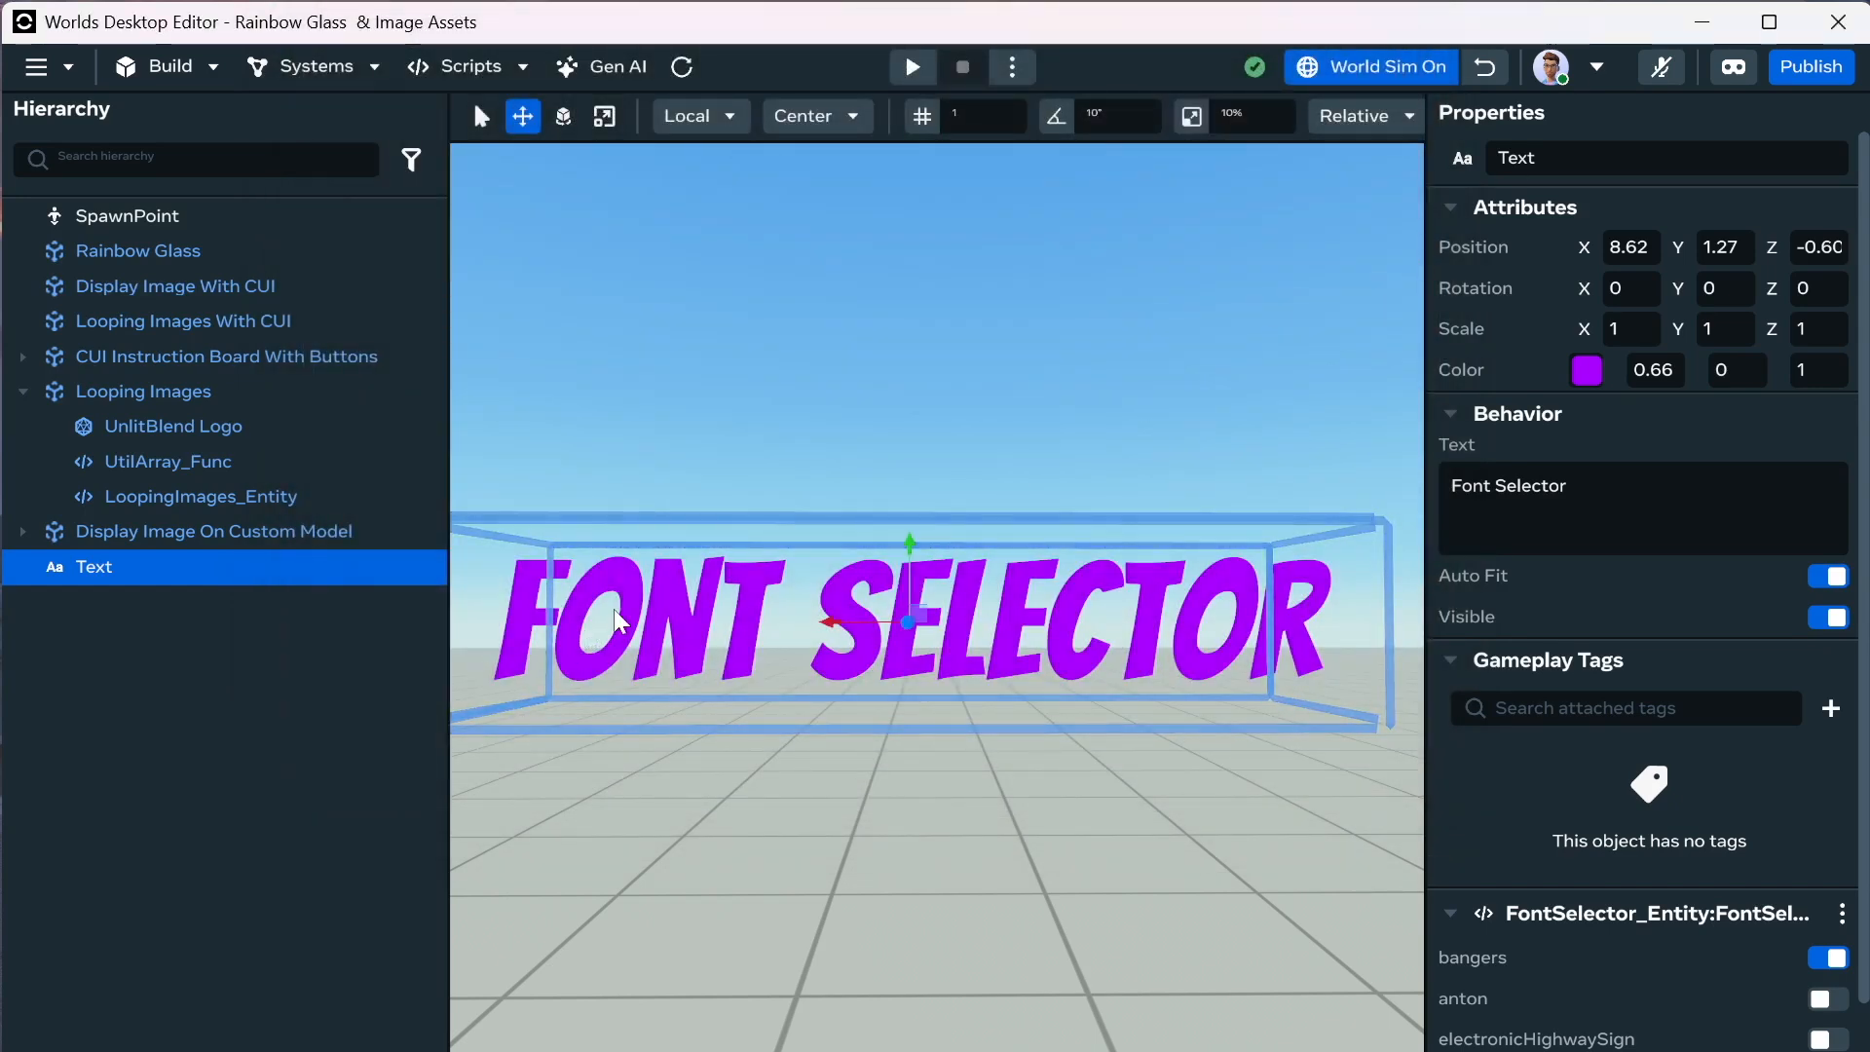
Rename the Text object as Font Selector by copying its displayed text into the object name.
click(1548, 485)
key(ctrl+c)
click(1643, 164)
key(ctrl+v)
key(Return)
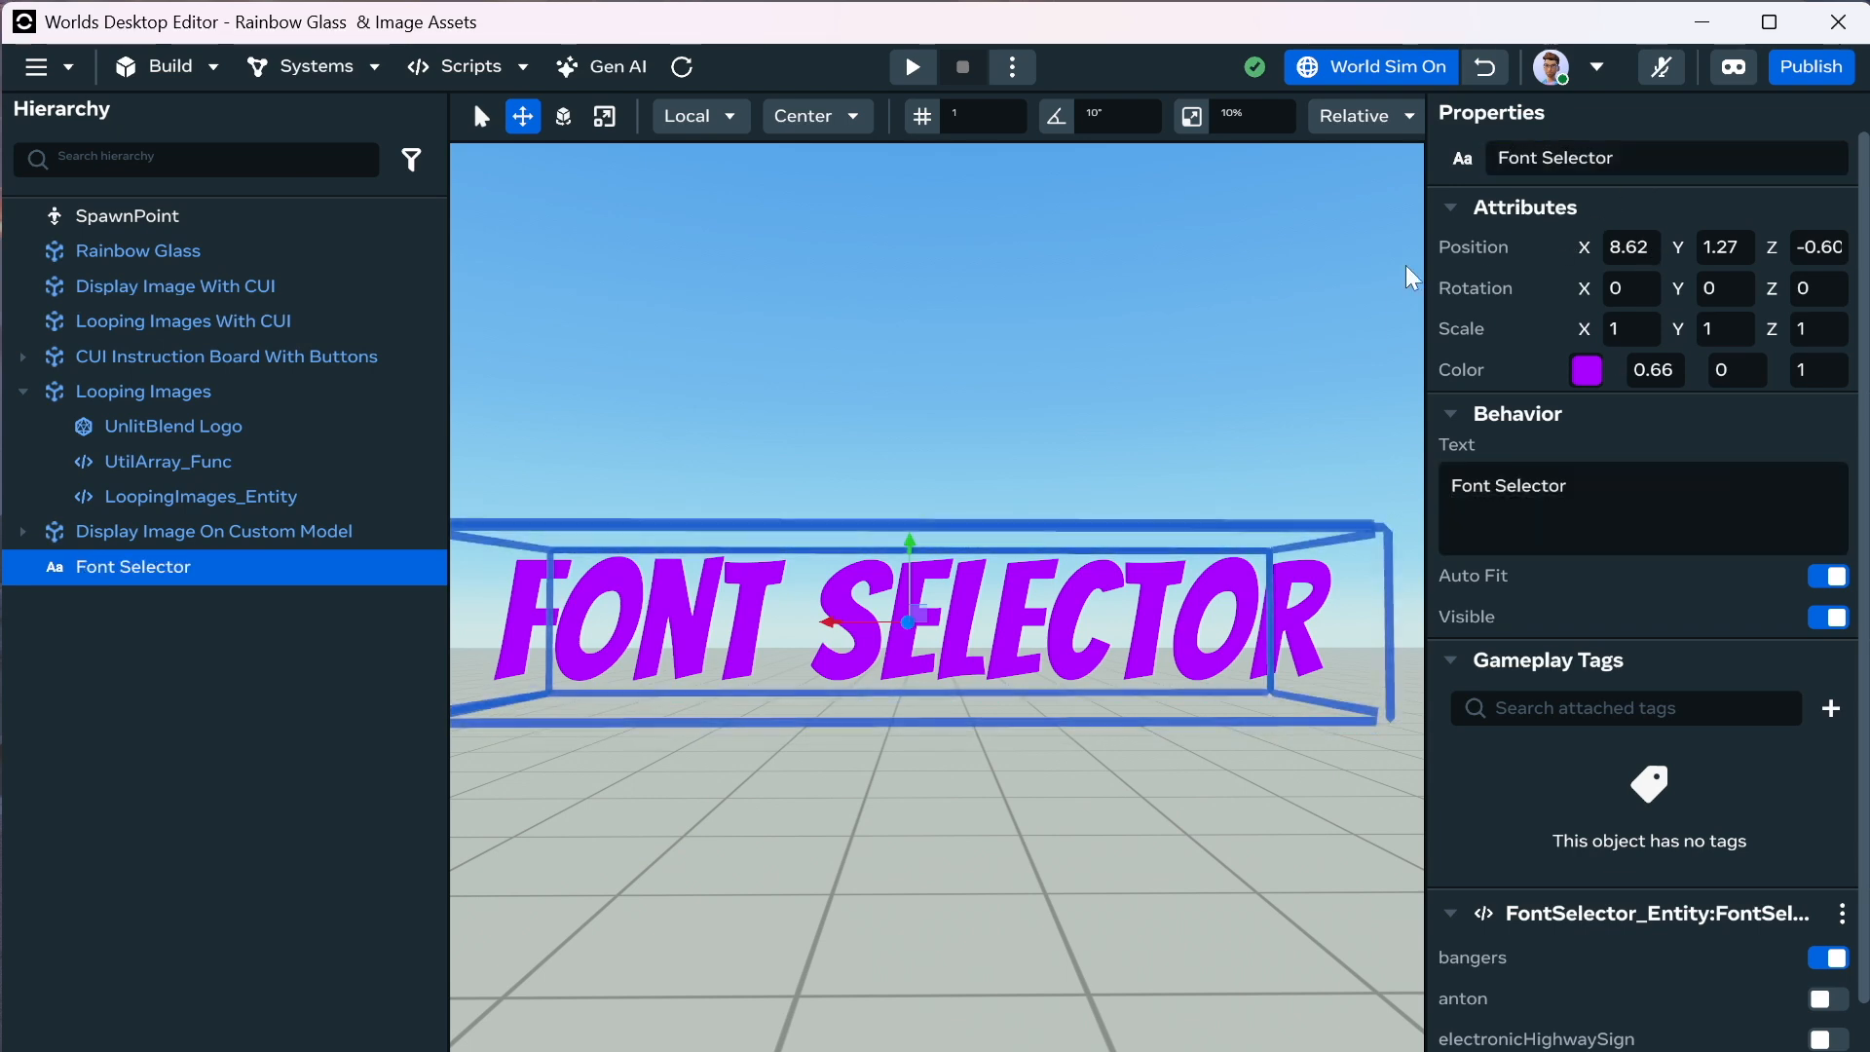
Create a template asset named Font Selector from the text object, stored in My Assets with no description.
right_click(989, 591)
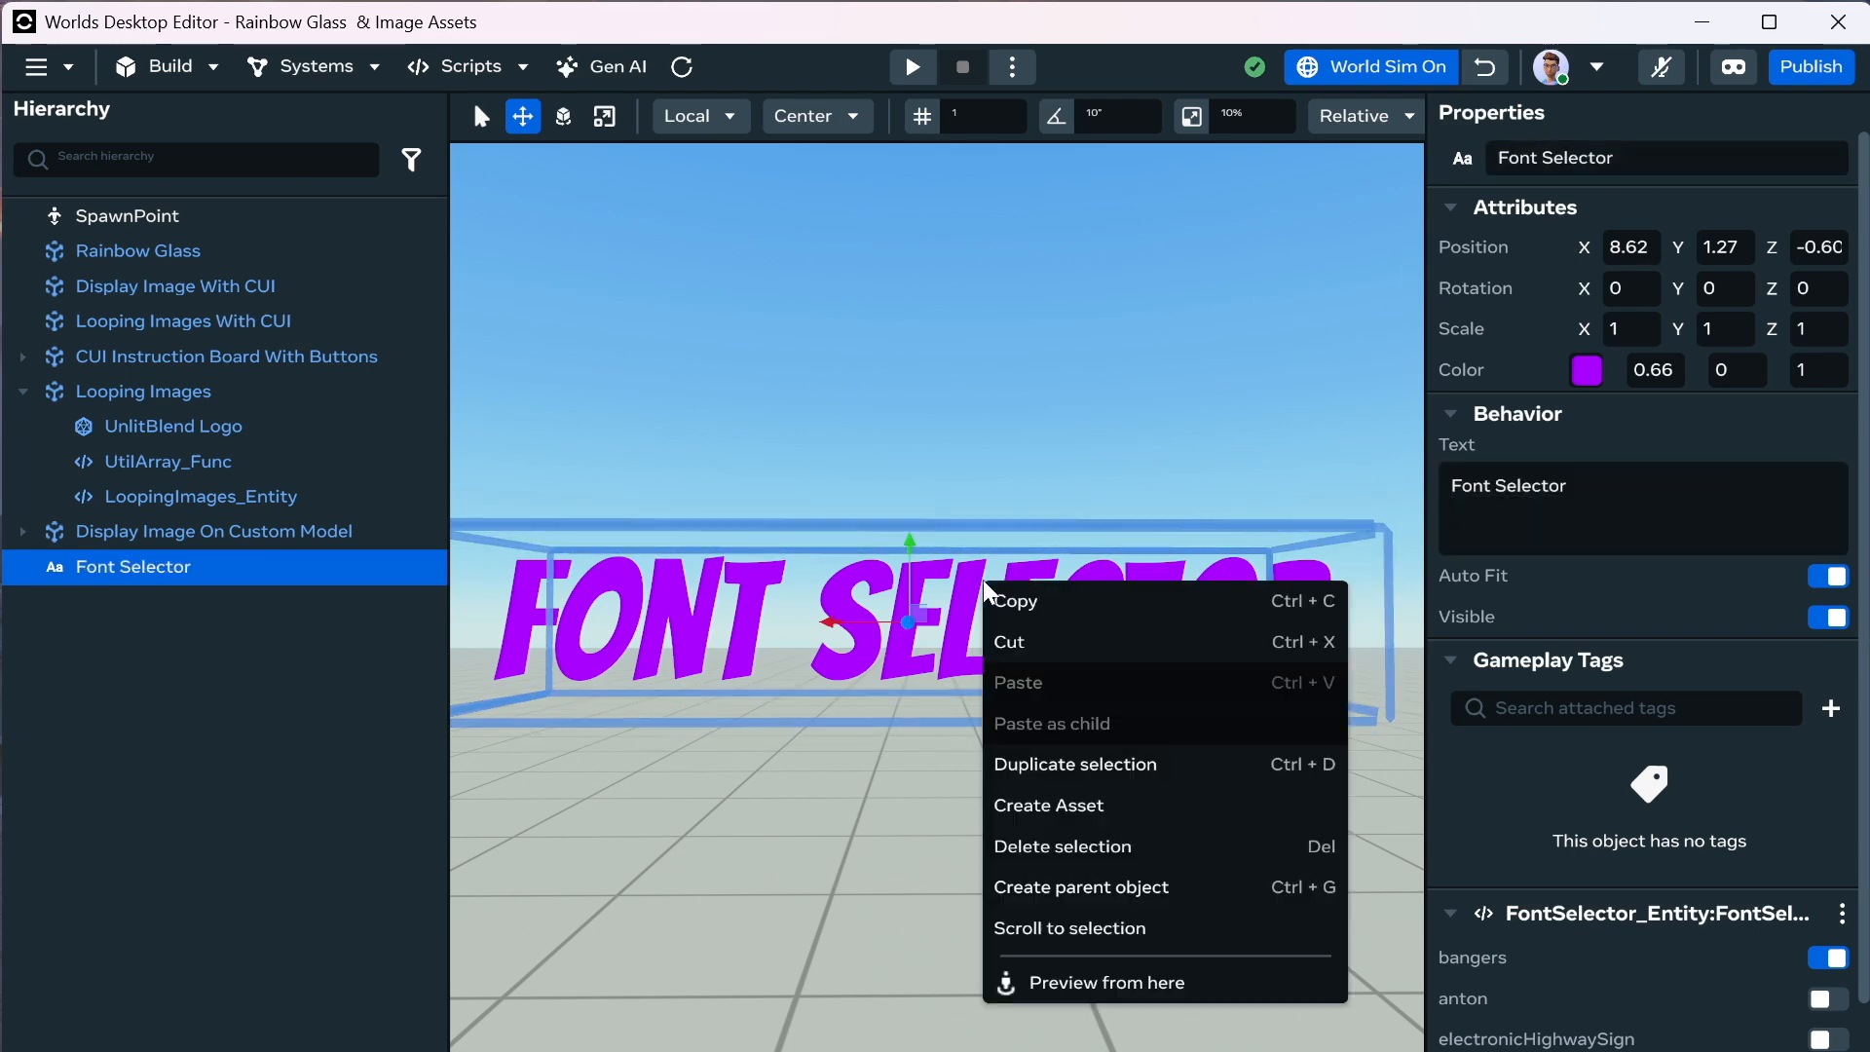
click(1113, 807)
click(746, 334)
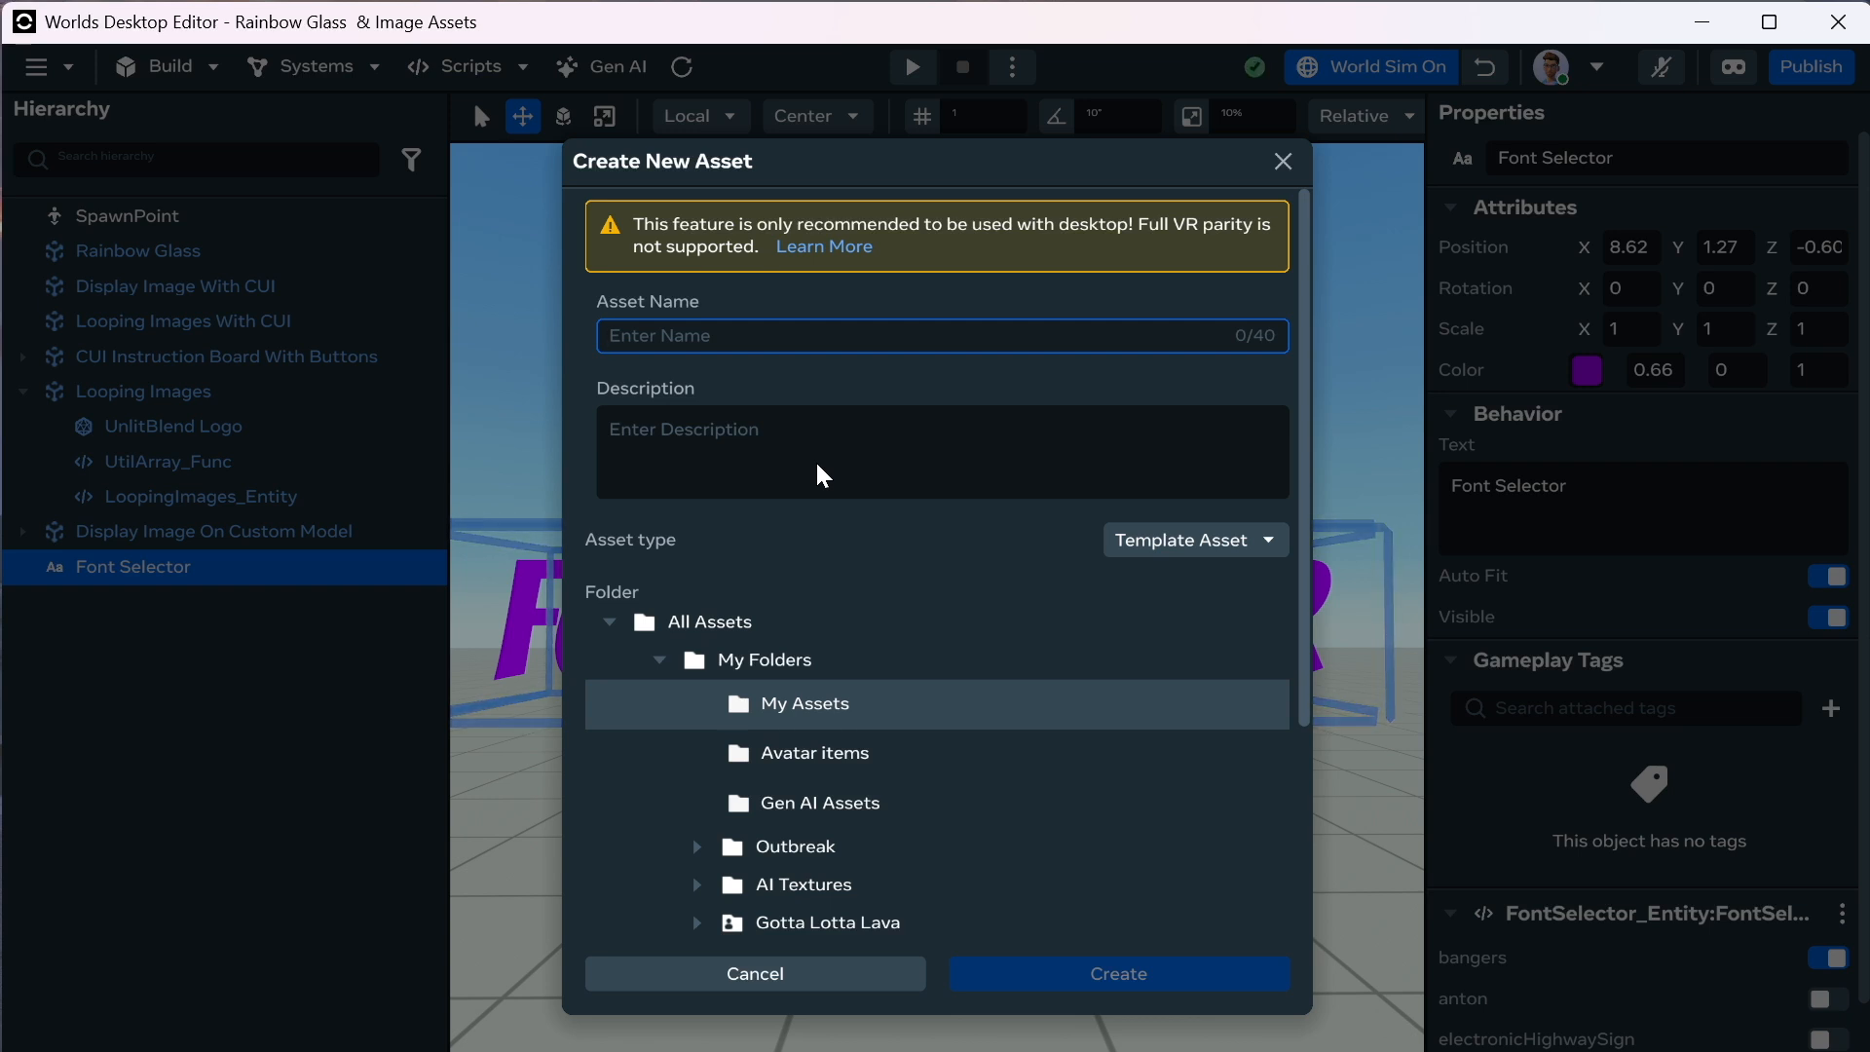
text(FFon)
key(BackSpace)
key(BackSpace)
key(BackSpace)
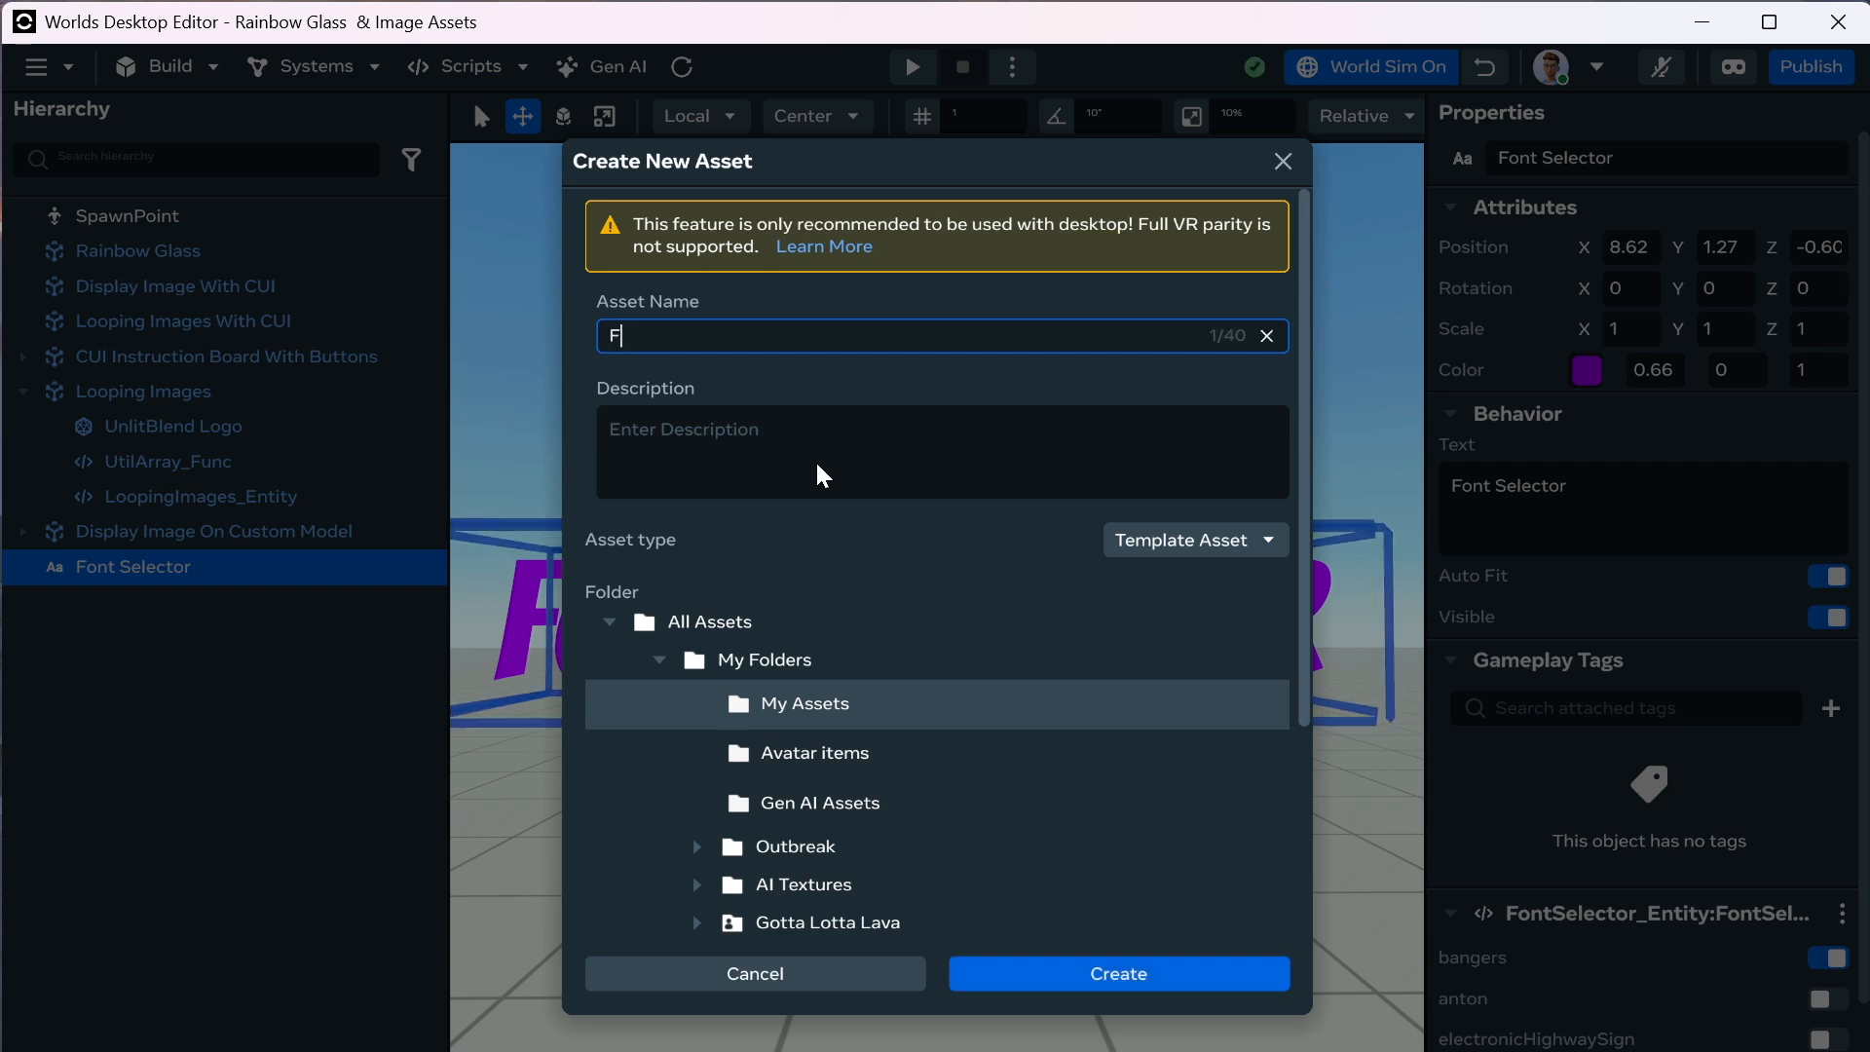
text(ont Selector)
click(823, 468)
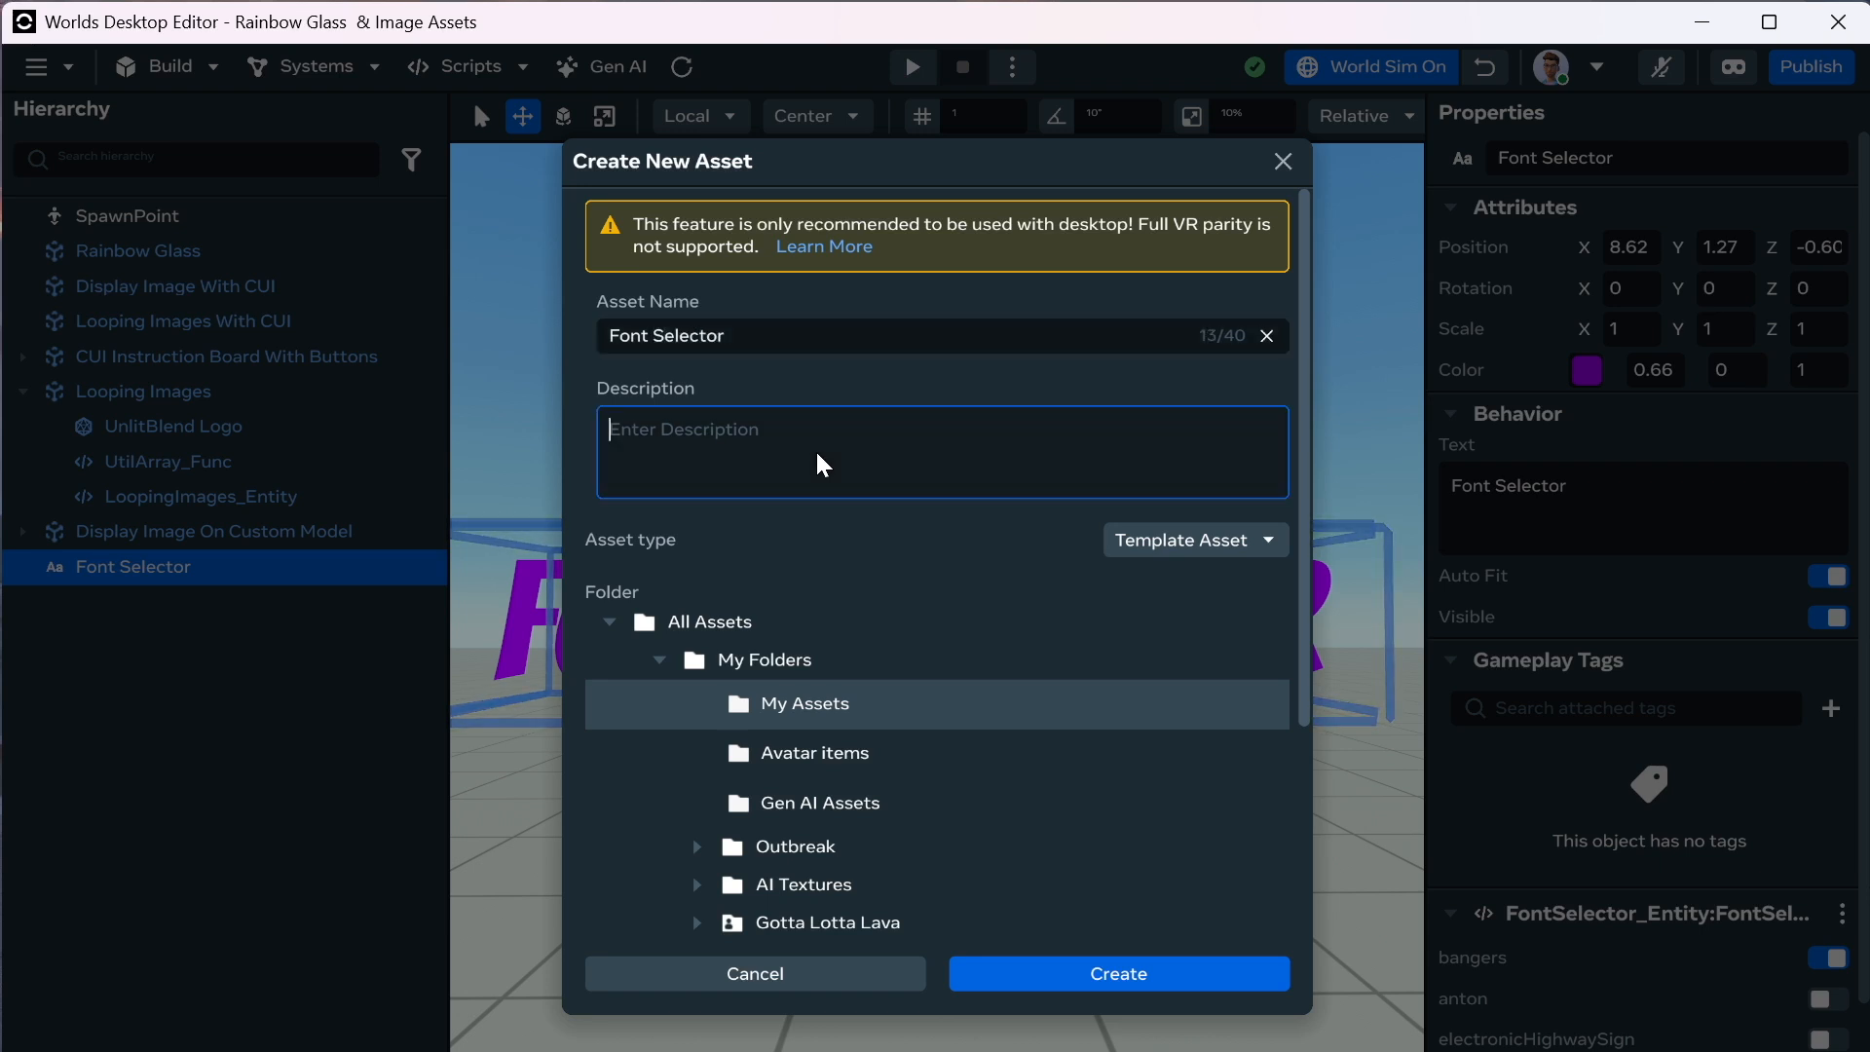
click(1077, 974)
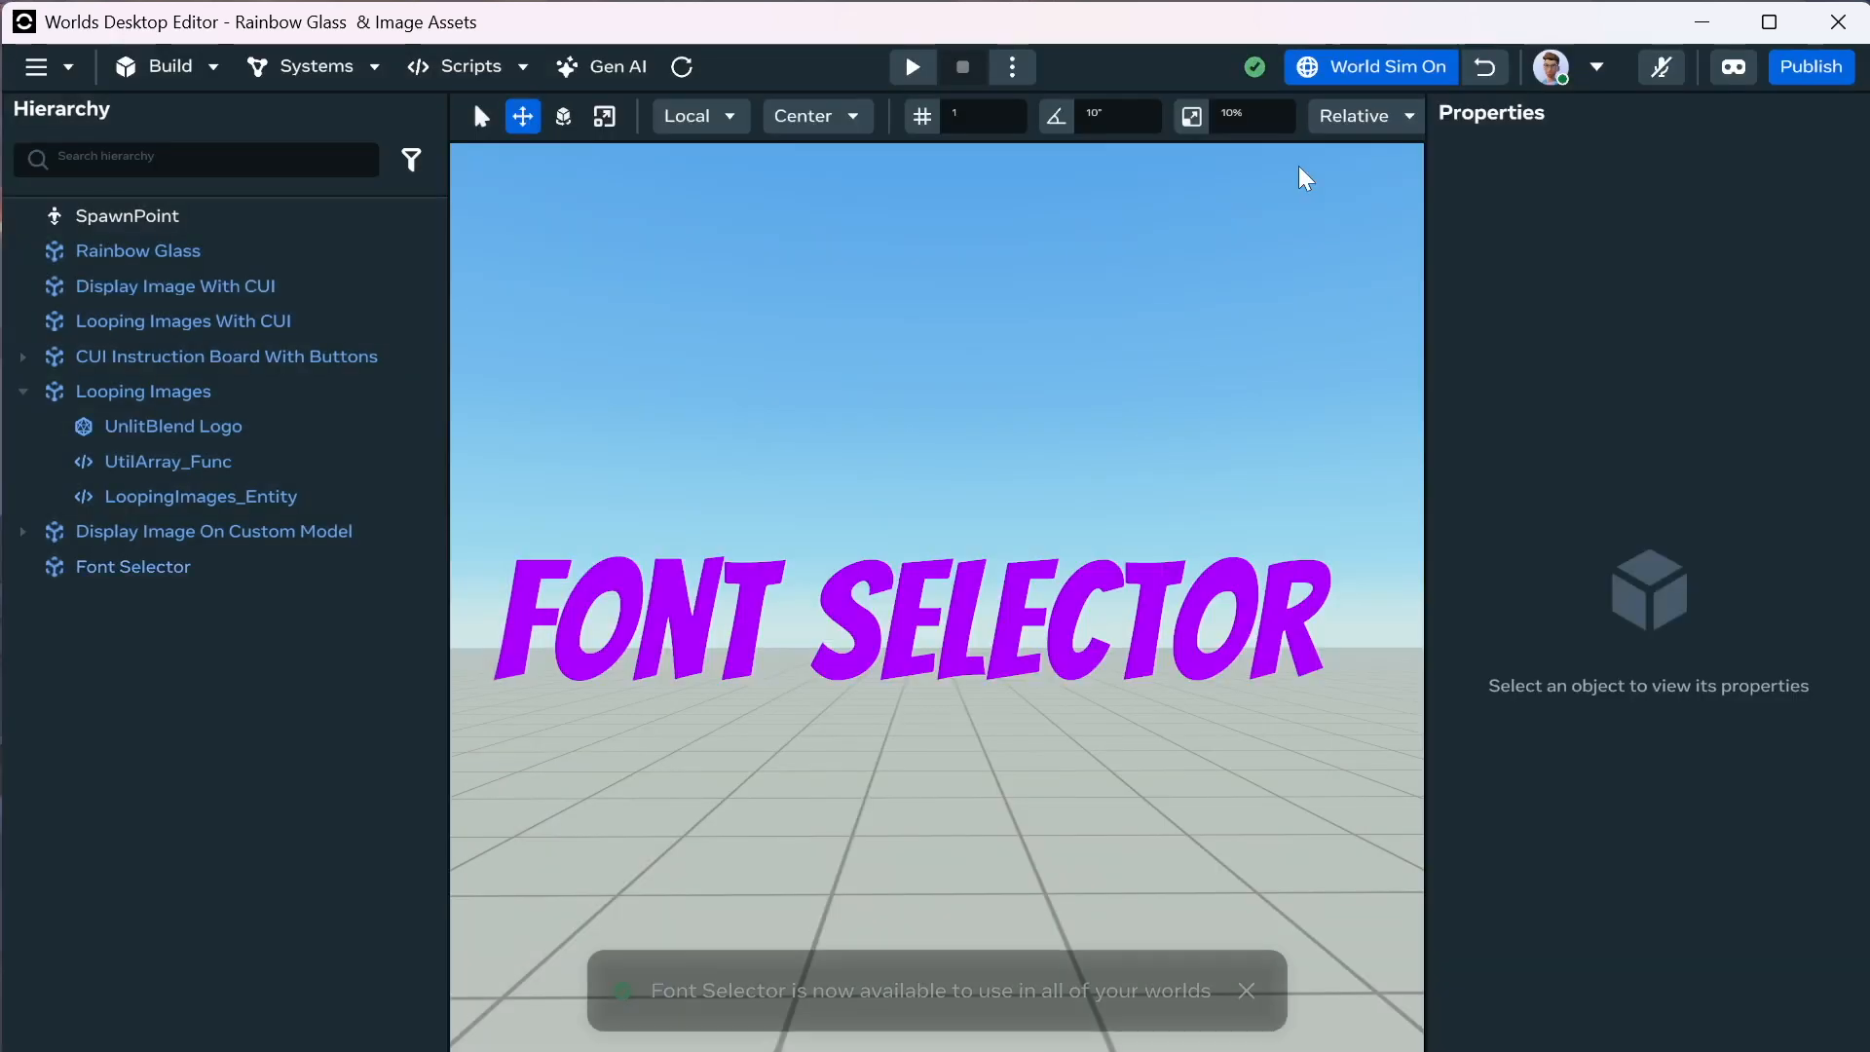
Locate the Font Selector asset in the My Assets folder and begin making it public.
click(192, 582)
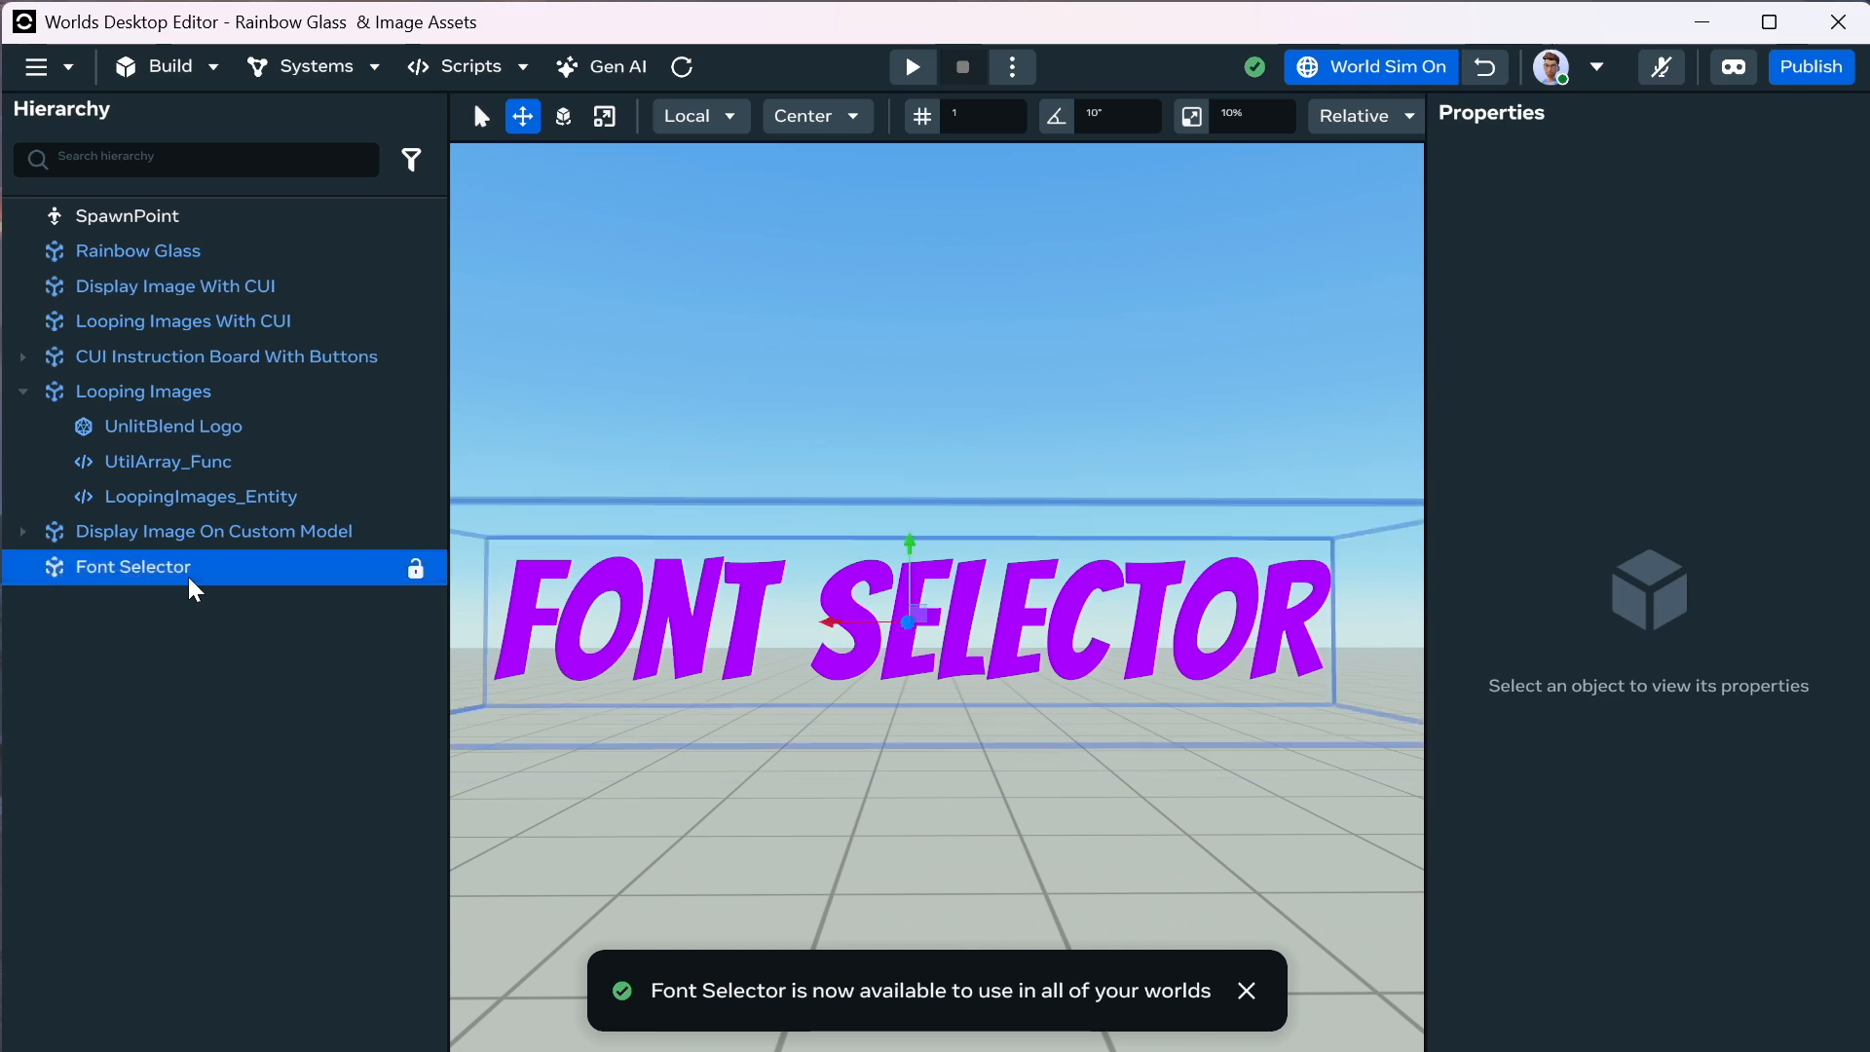
drag(765, 1048, 750, 471)
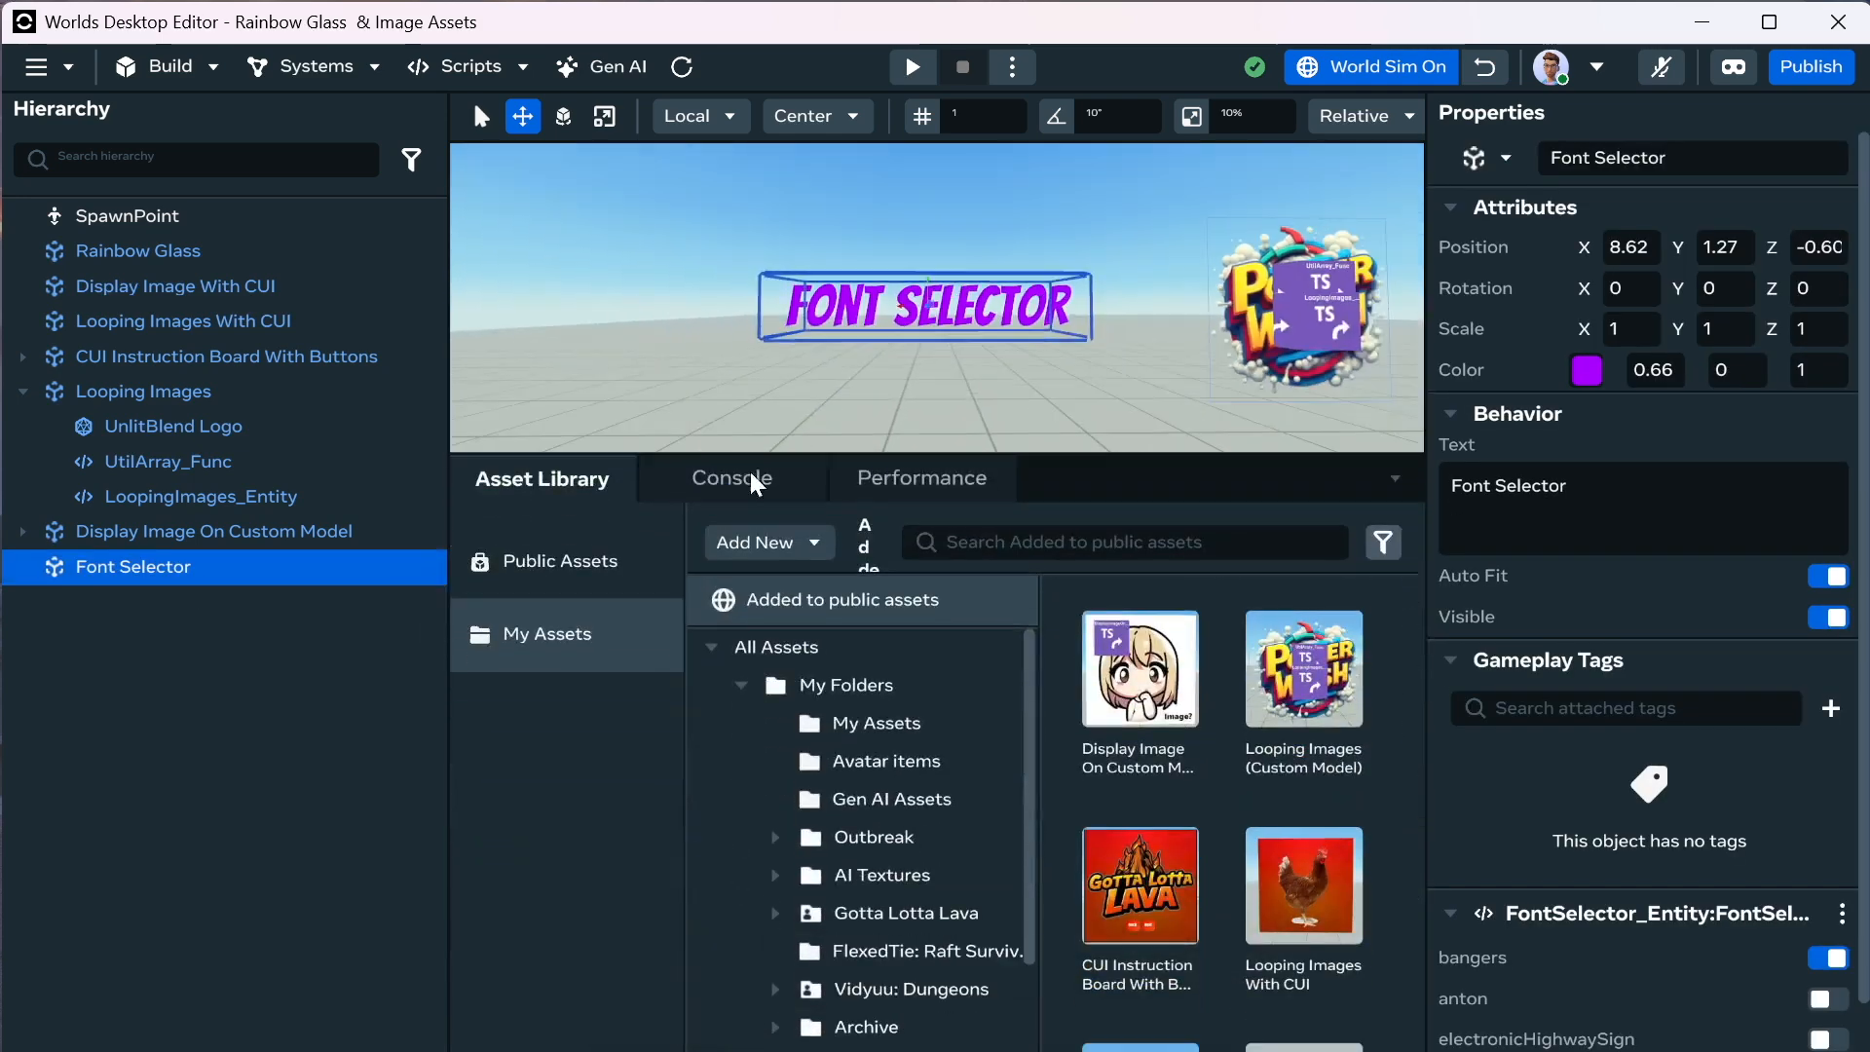
click(882, 723)
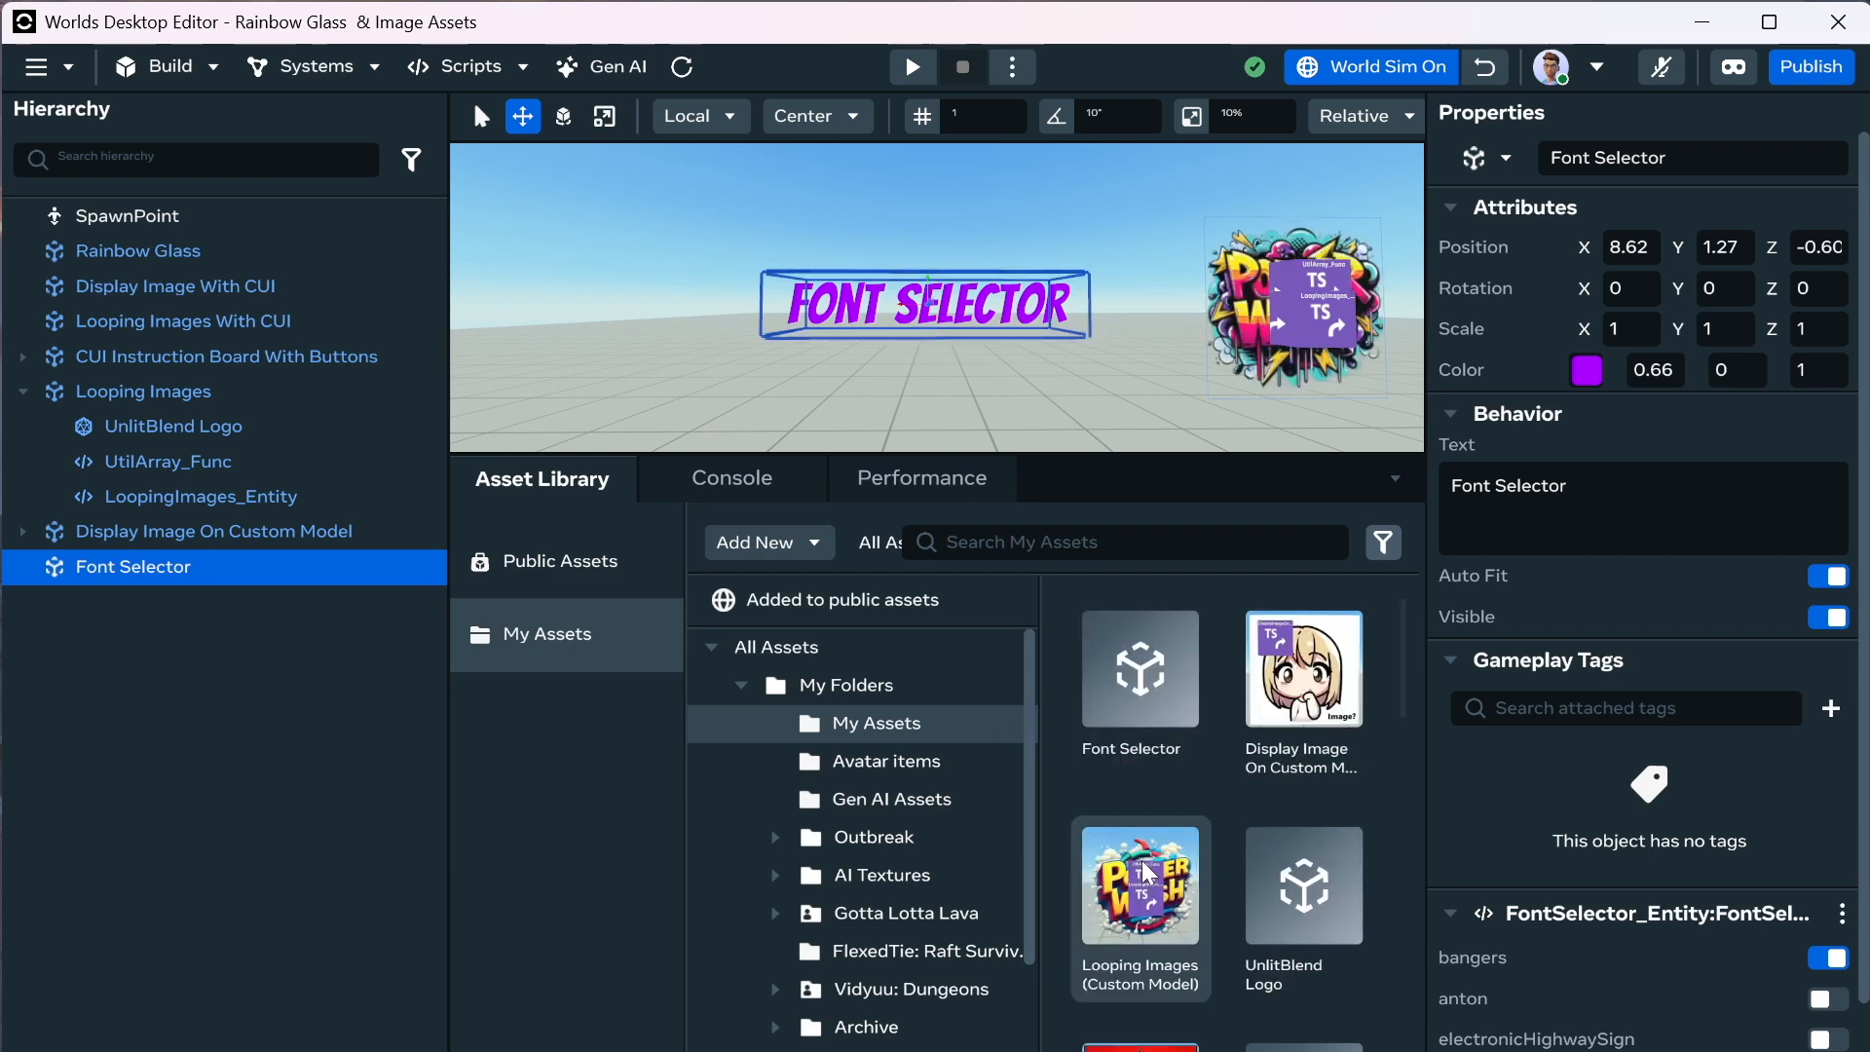
click(1108, 721)
scroll(1617, 701, down, 5)
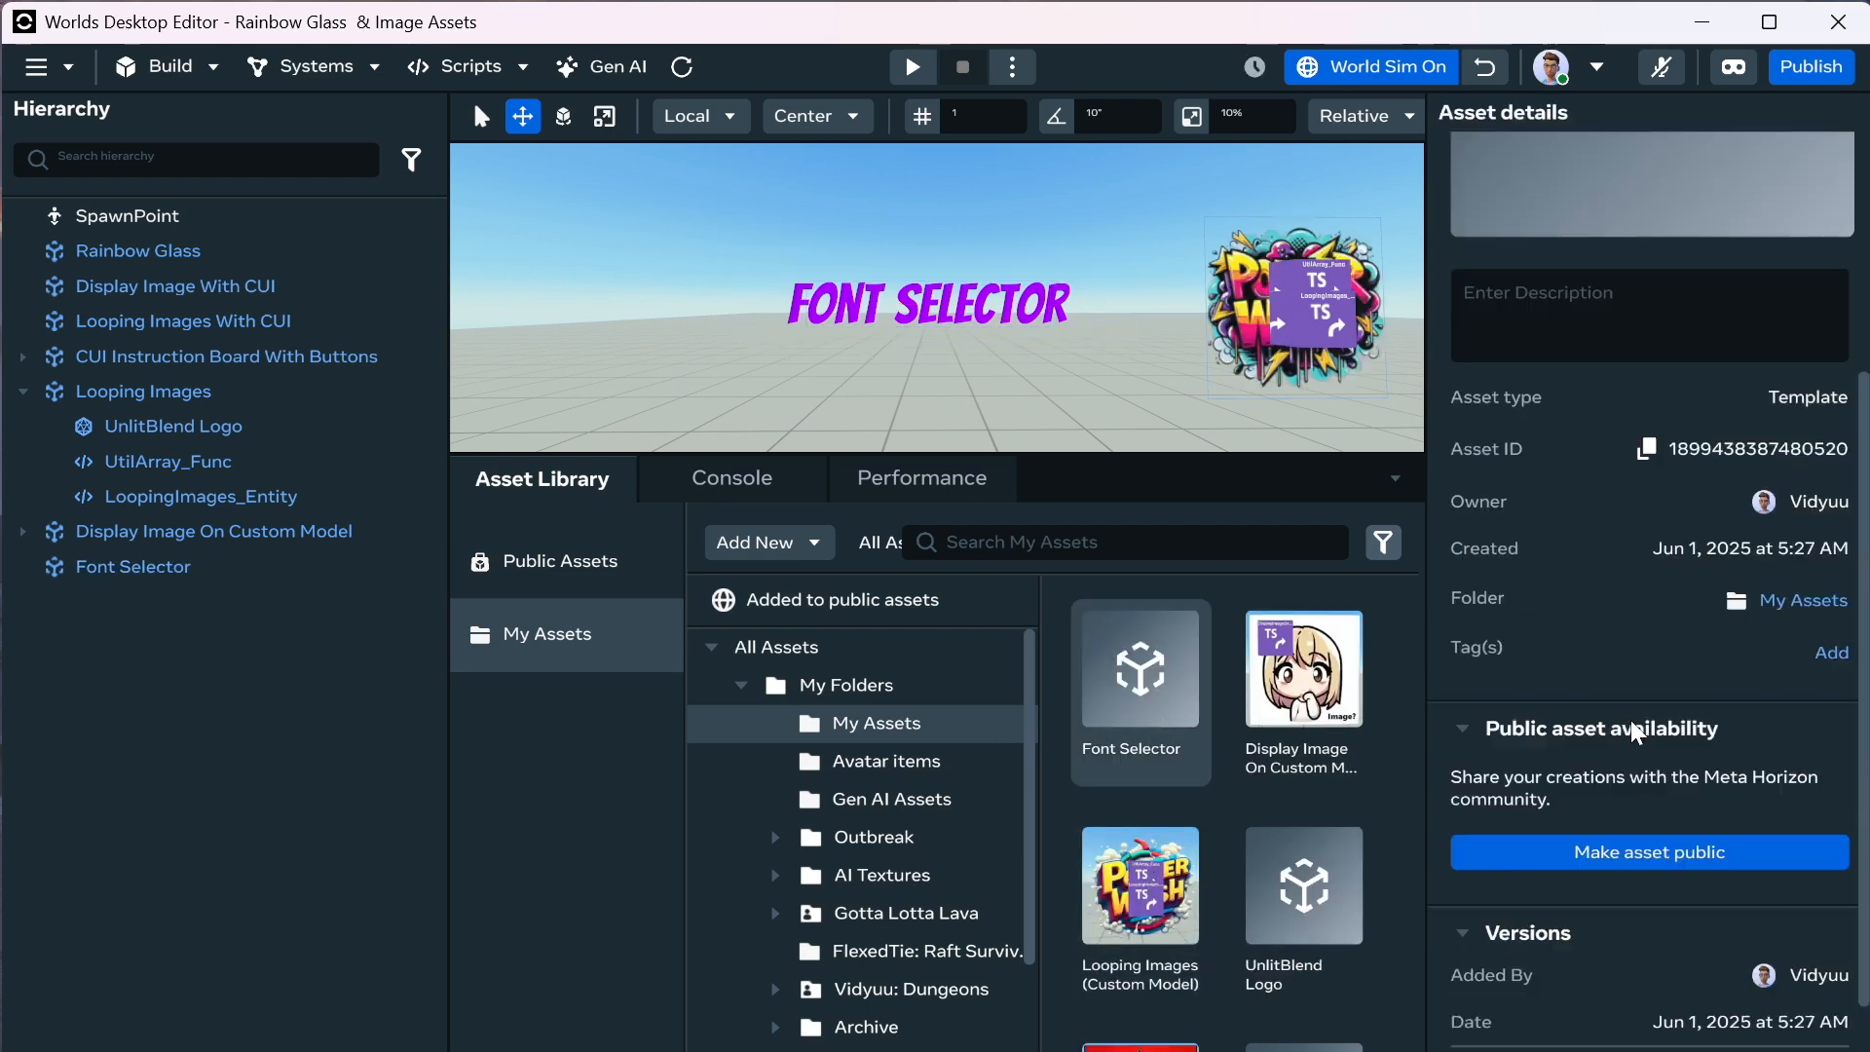
click(1644, 696)
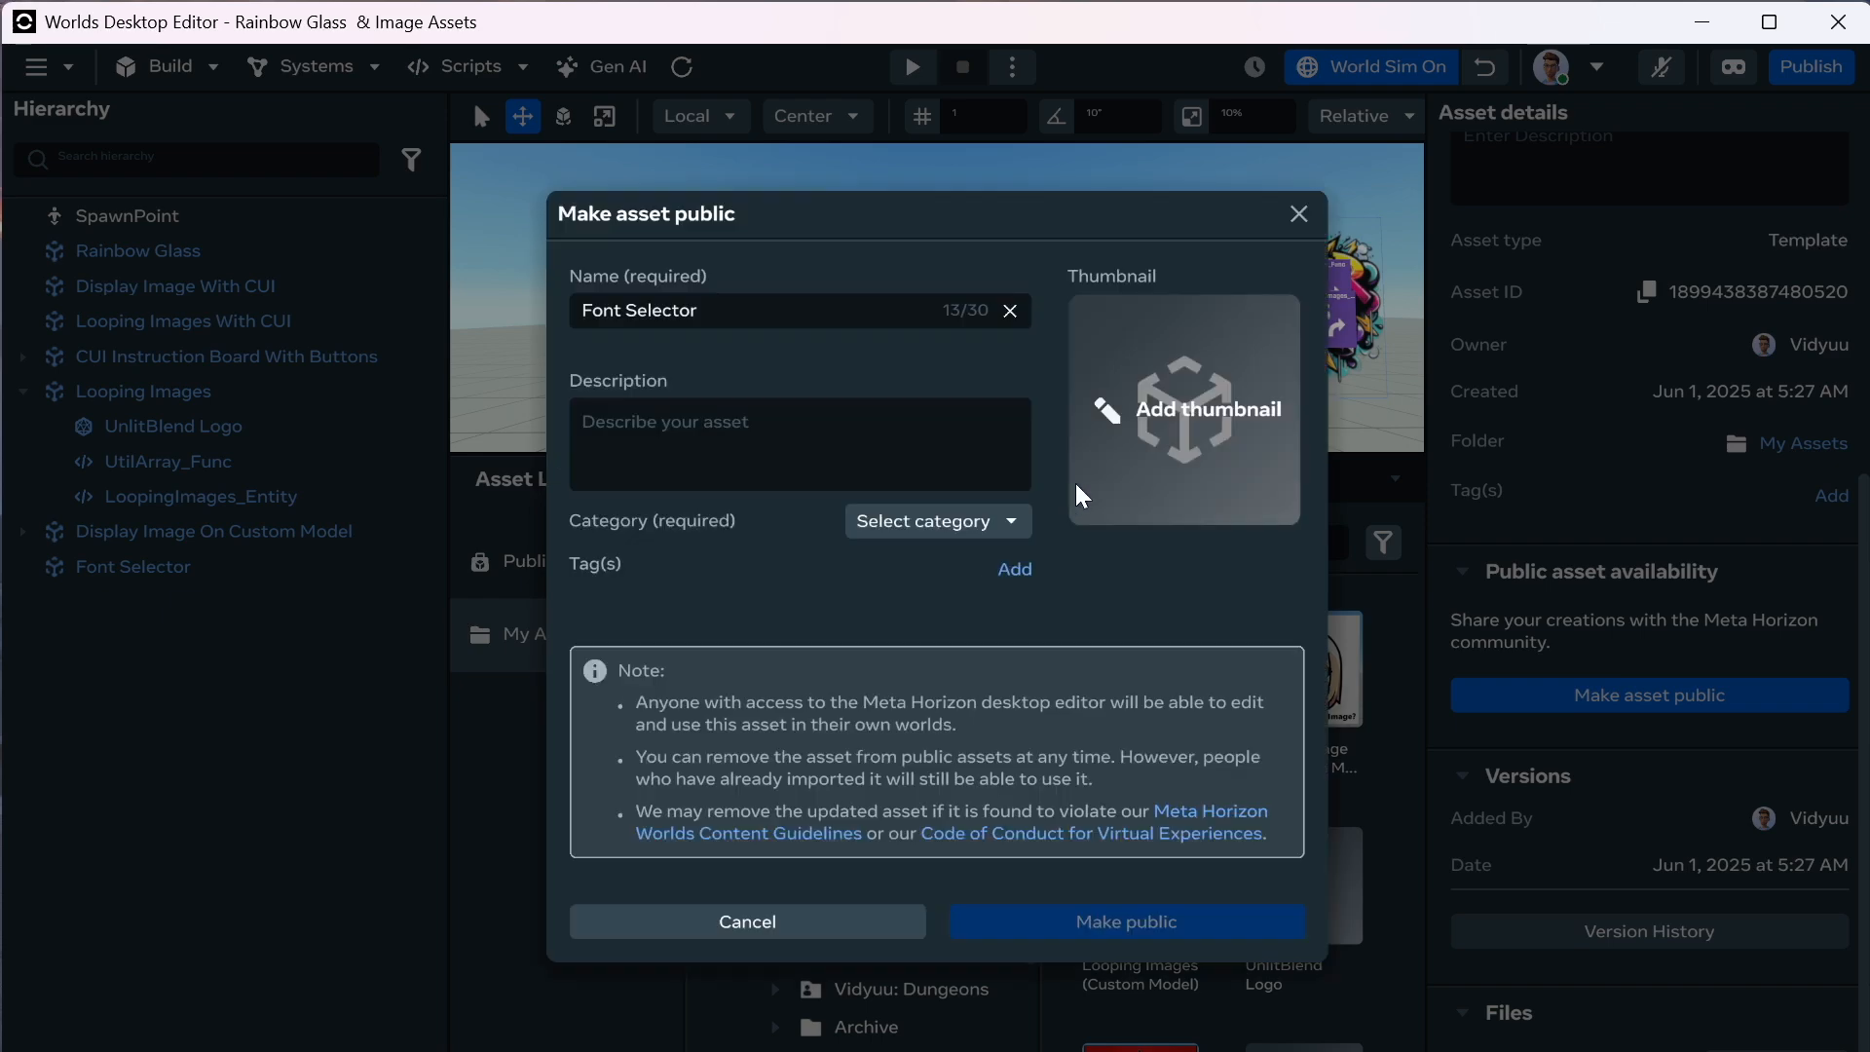
Import the newly saved Font Selector screenshot as the public asset's thumbnail.
click(1150, 395)
click(944, 659)
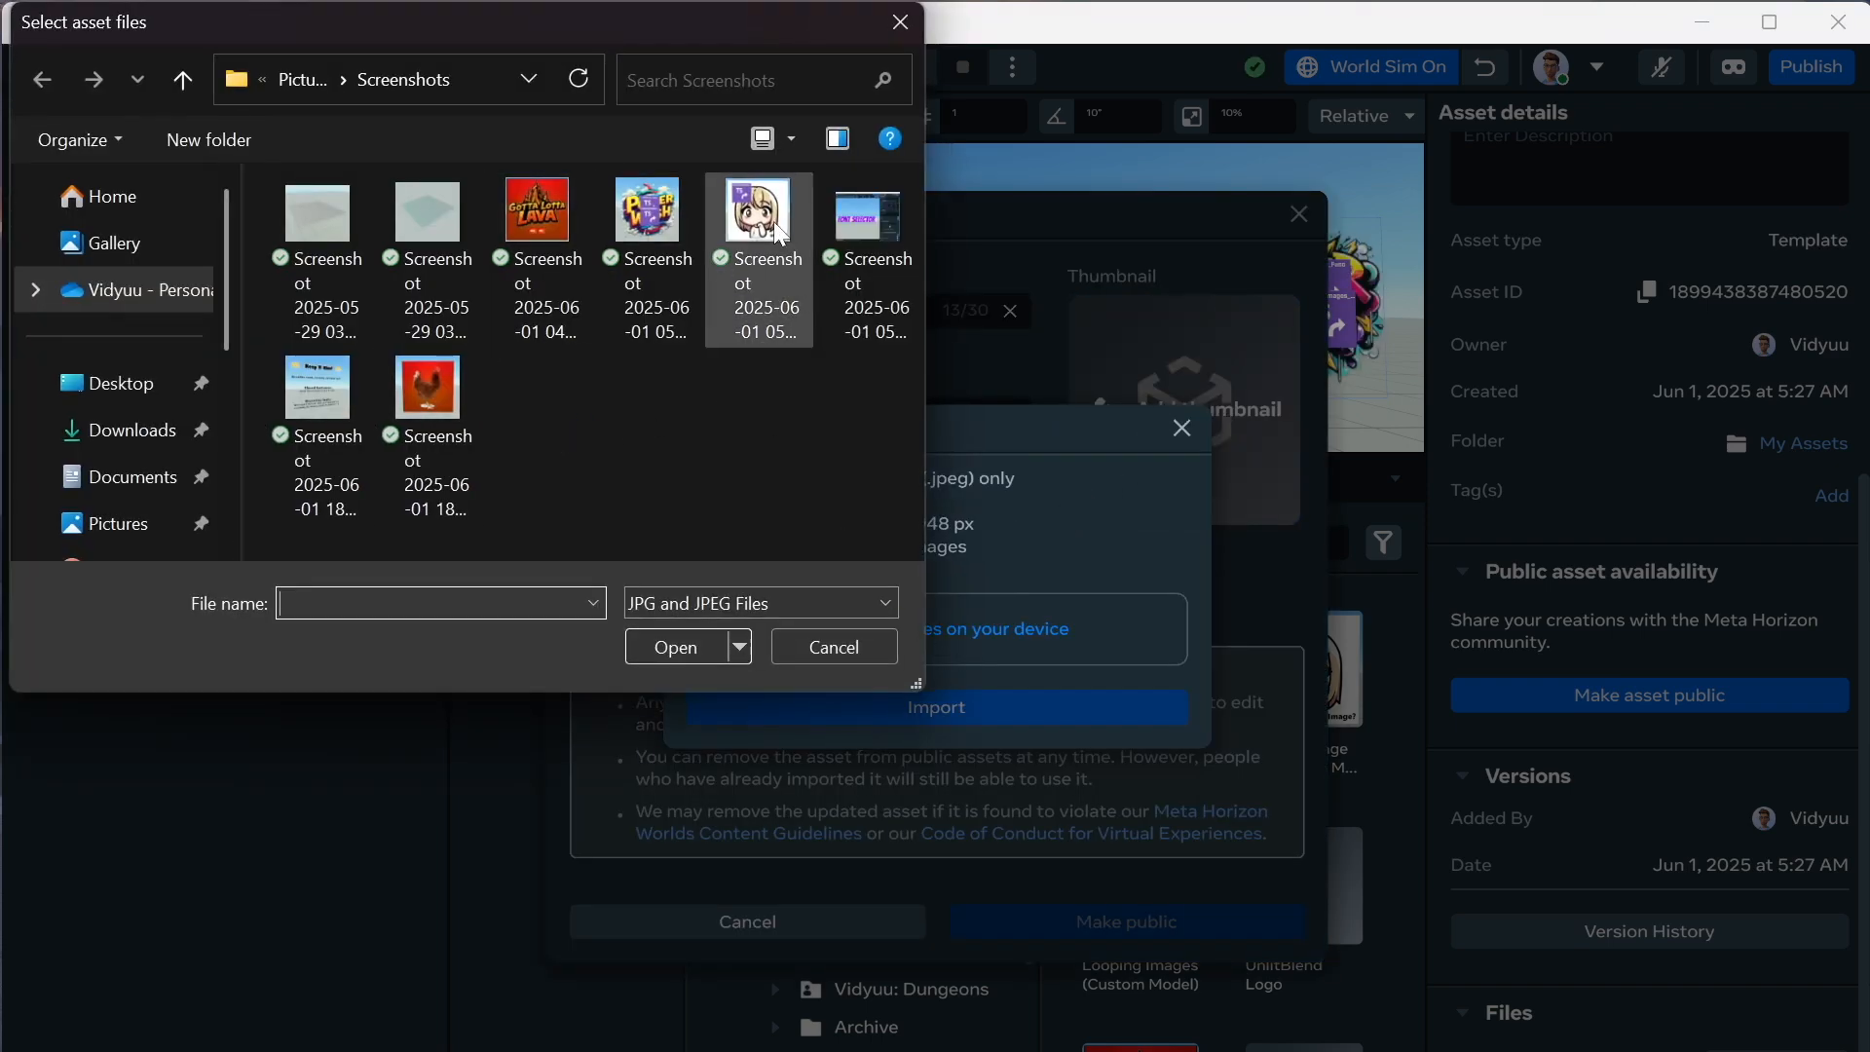
click(903, 236)
click(690, 650)
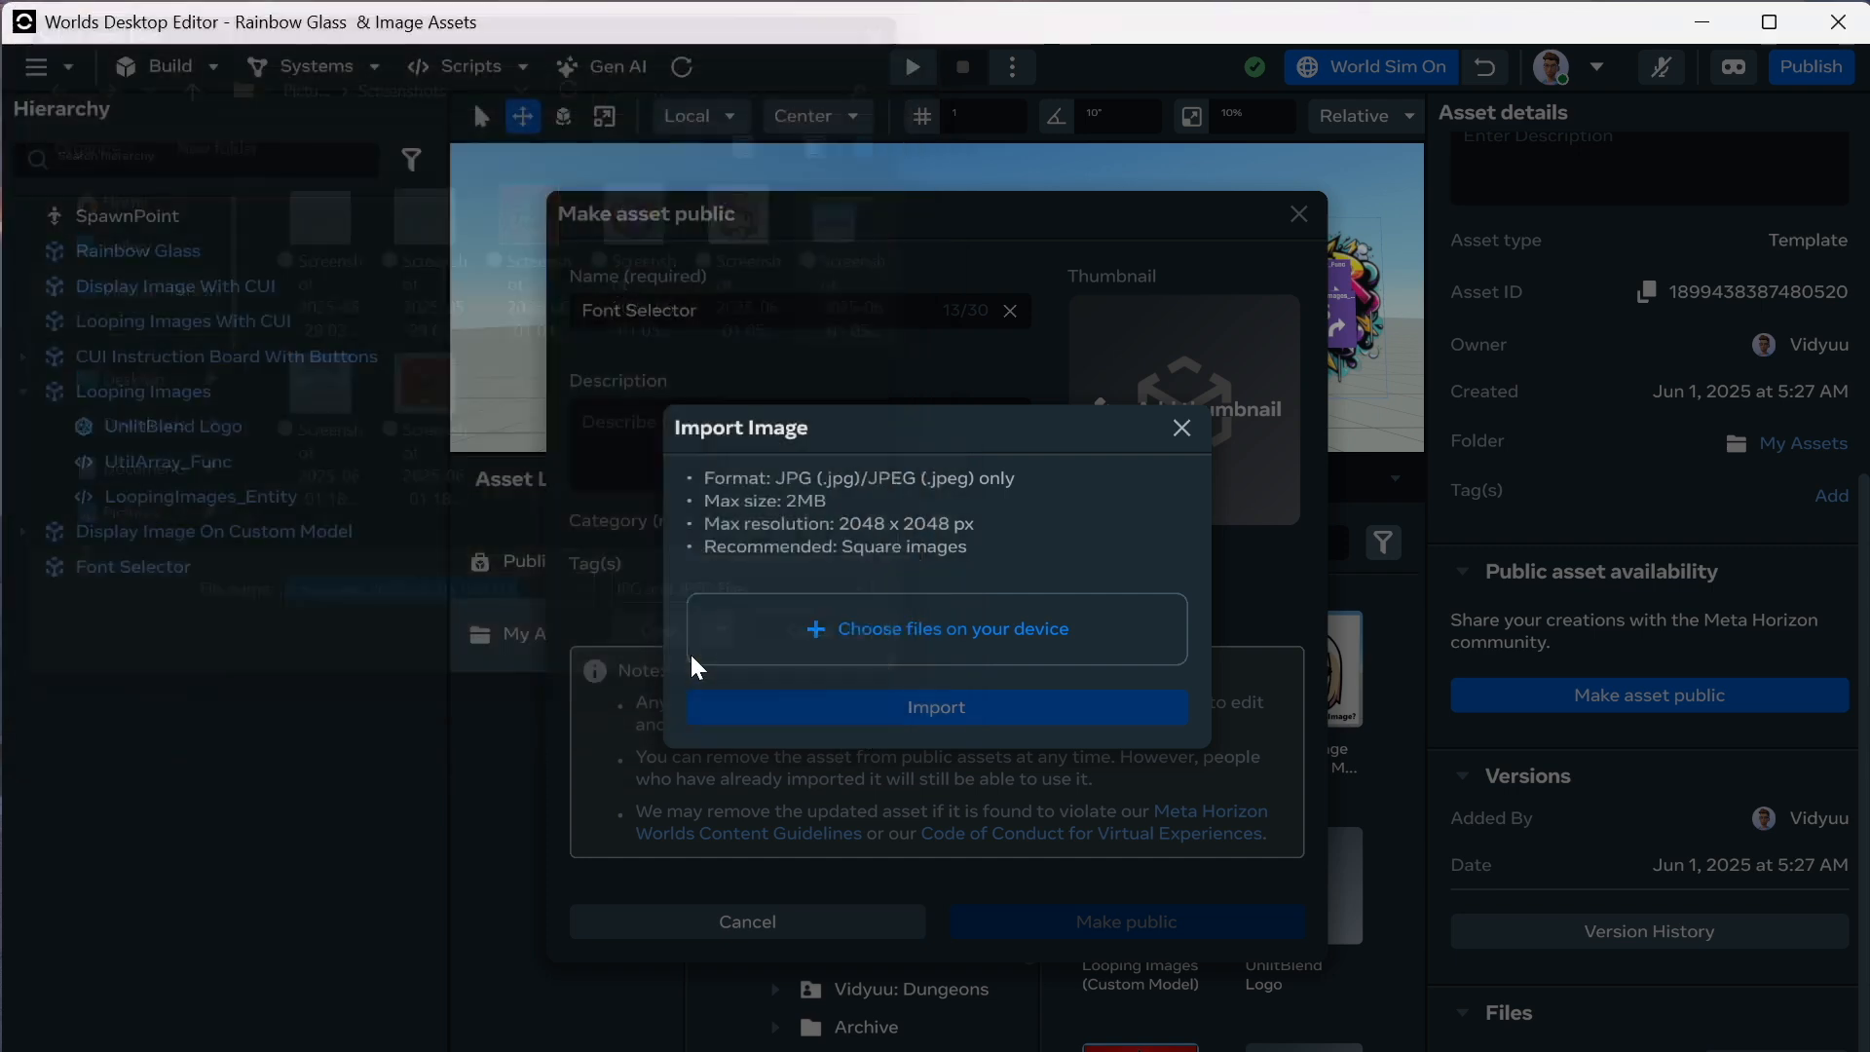
click(939, 737)
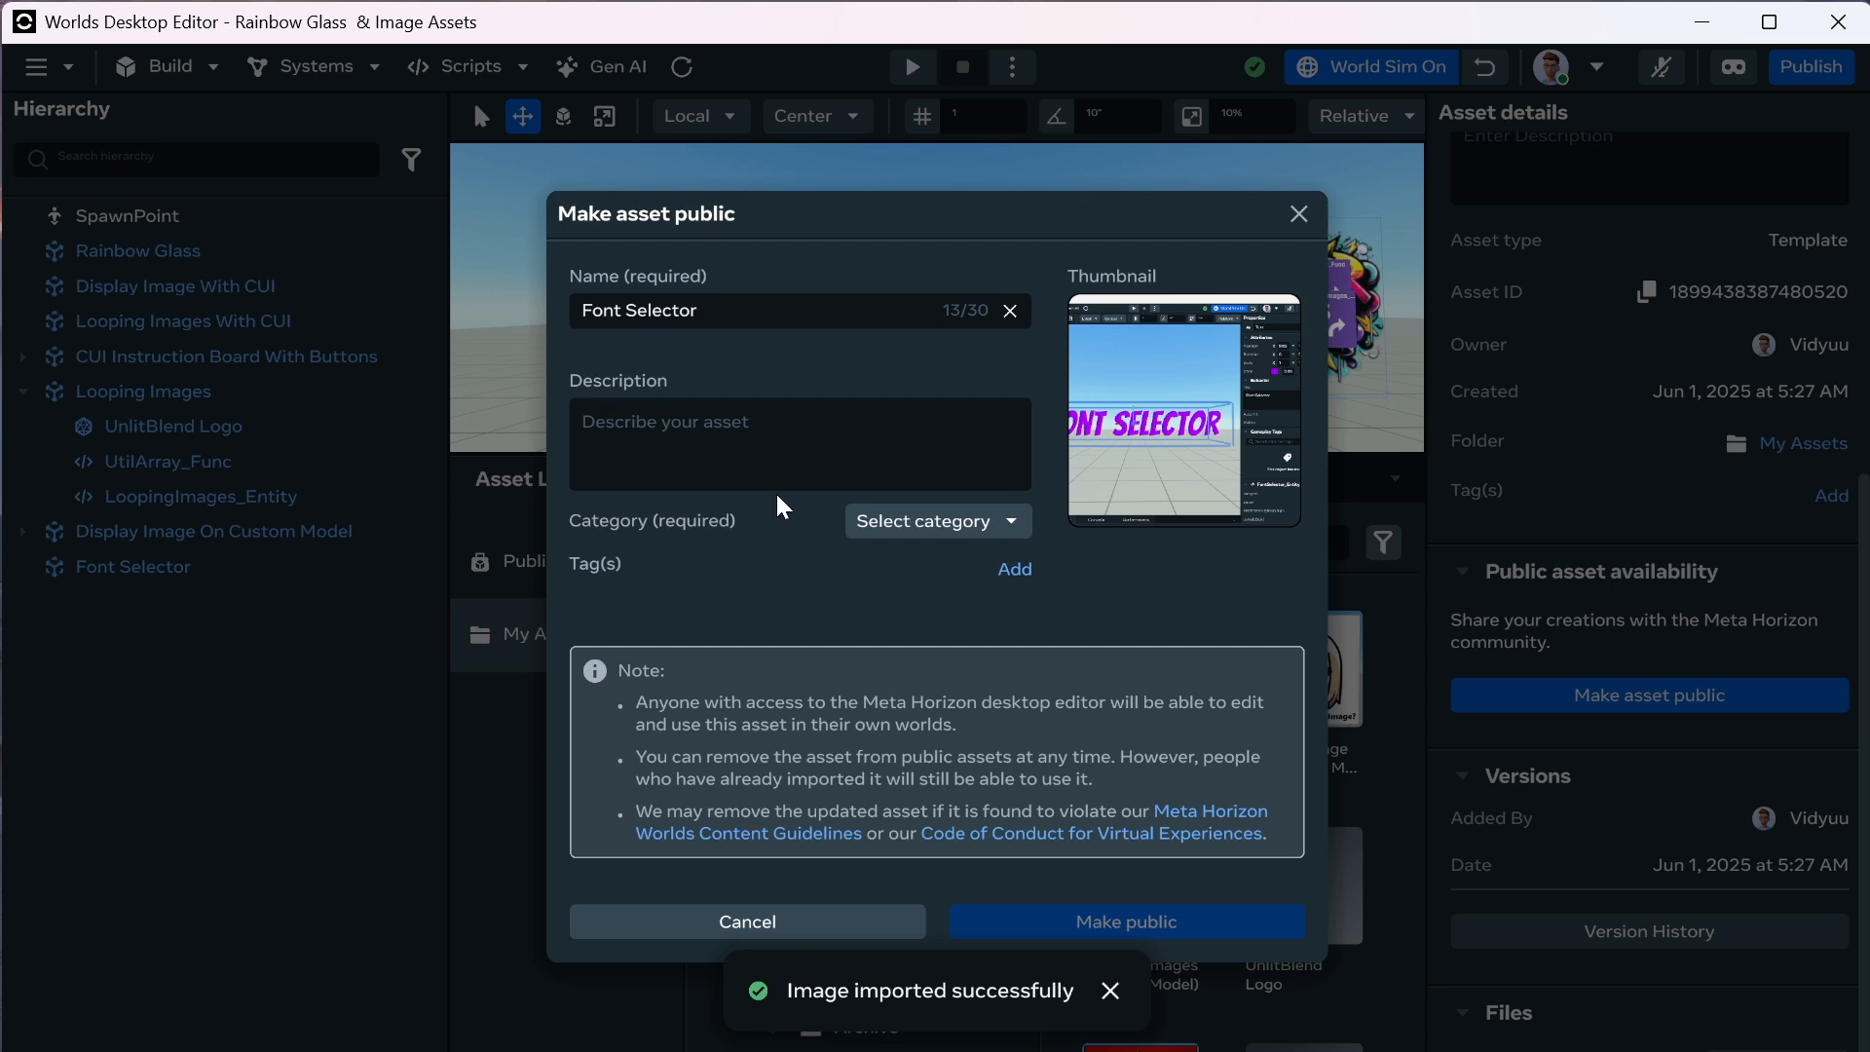
Begin the public asset's description with "Attach this script to your Text Gizmos", capitalizing both words of Text Gizmos.
click(707, 466)
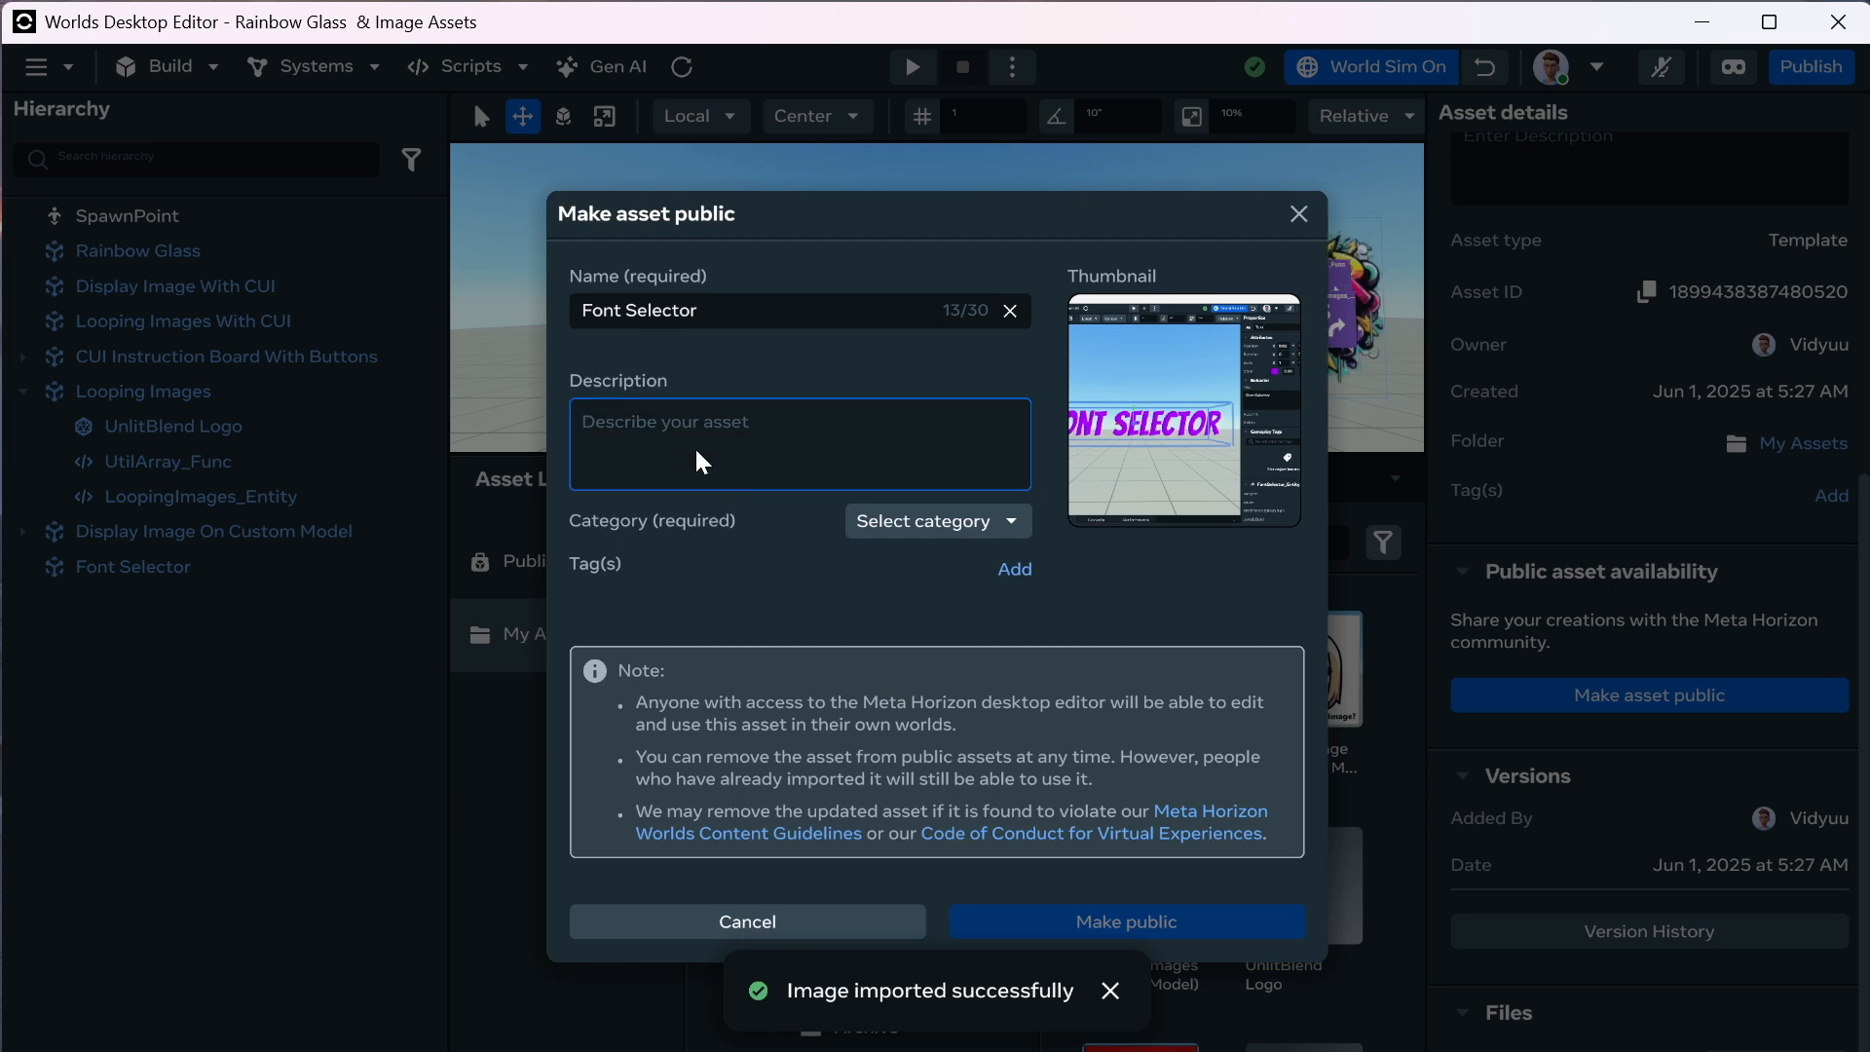
text(Attach this s)
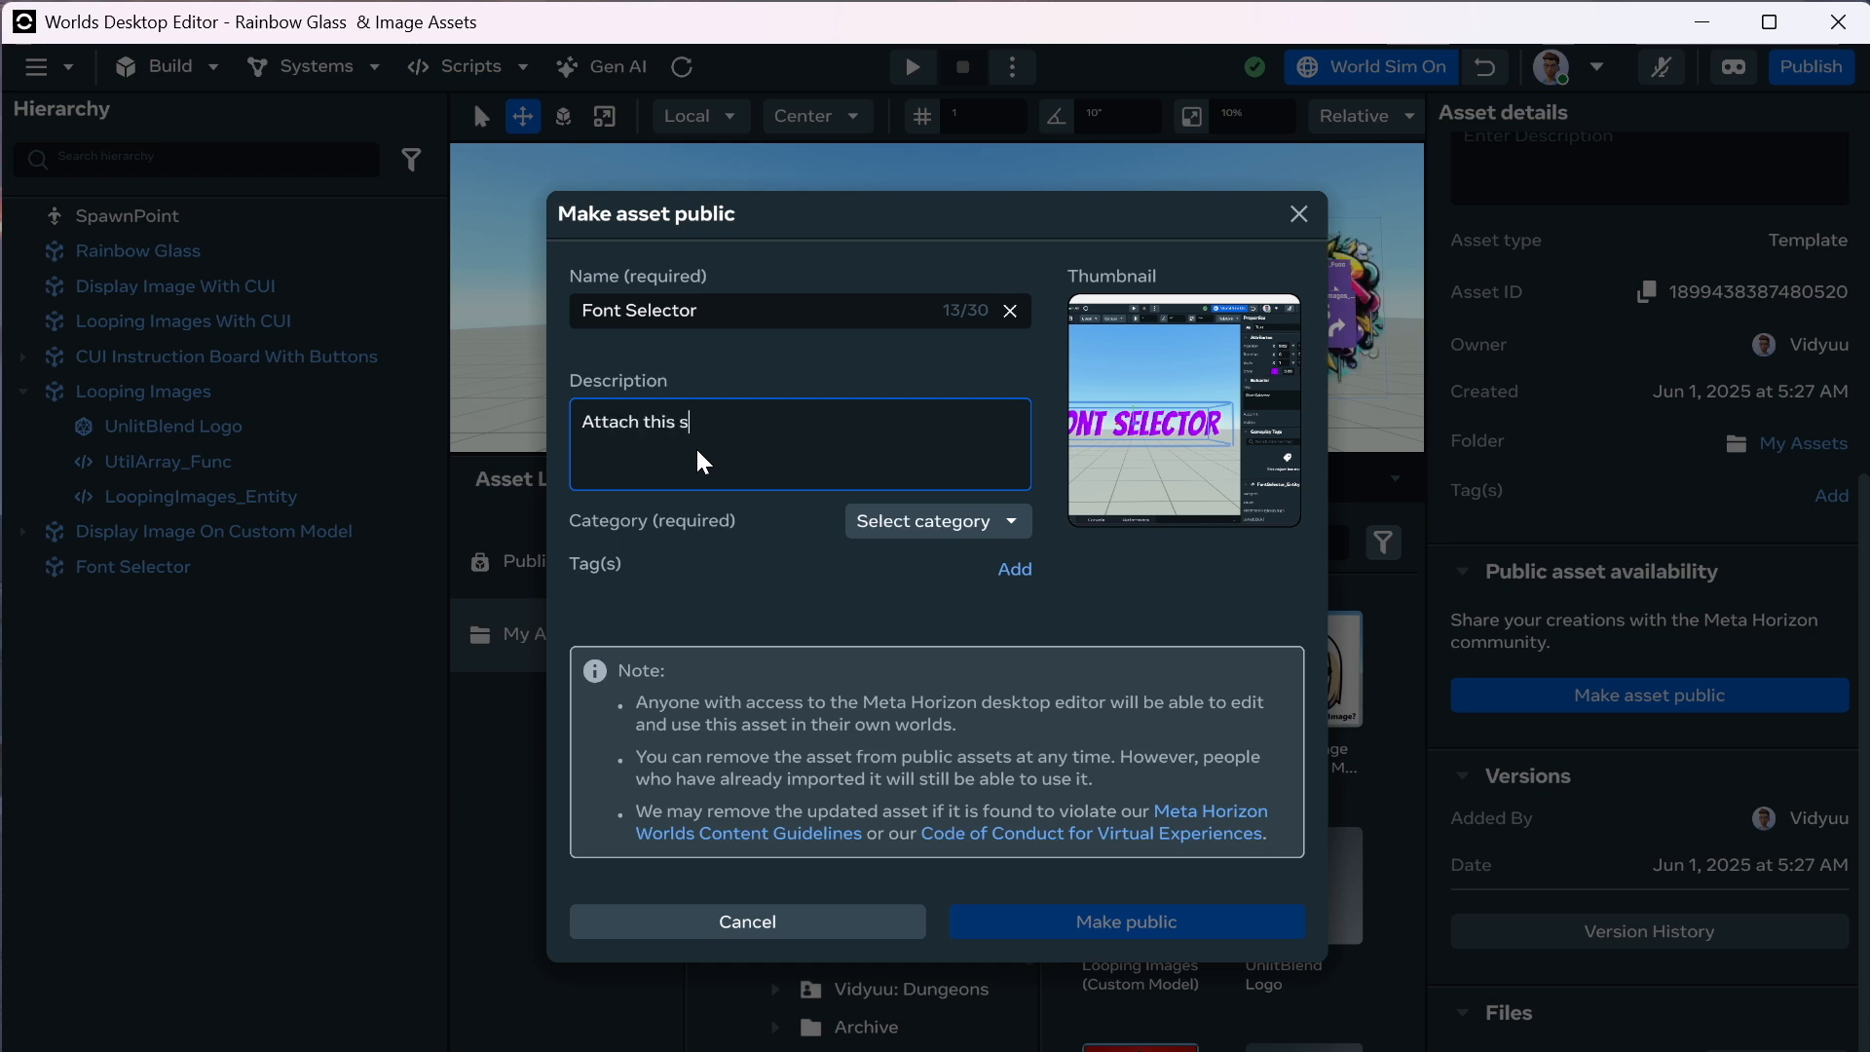
text(cript to your text gizmos)
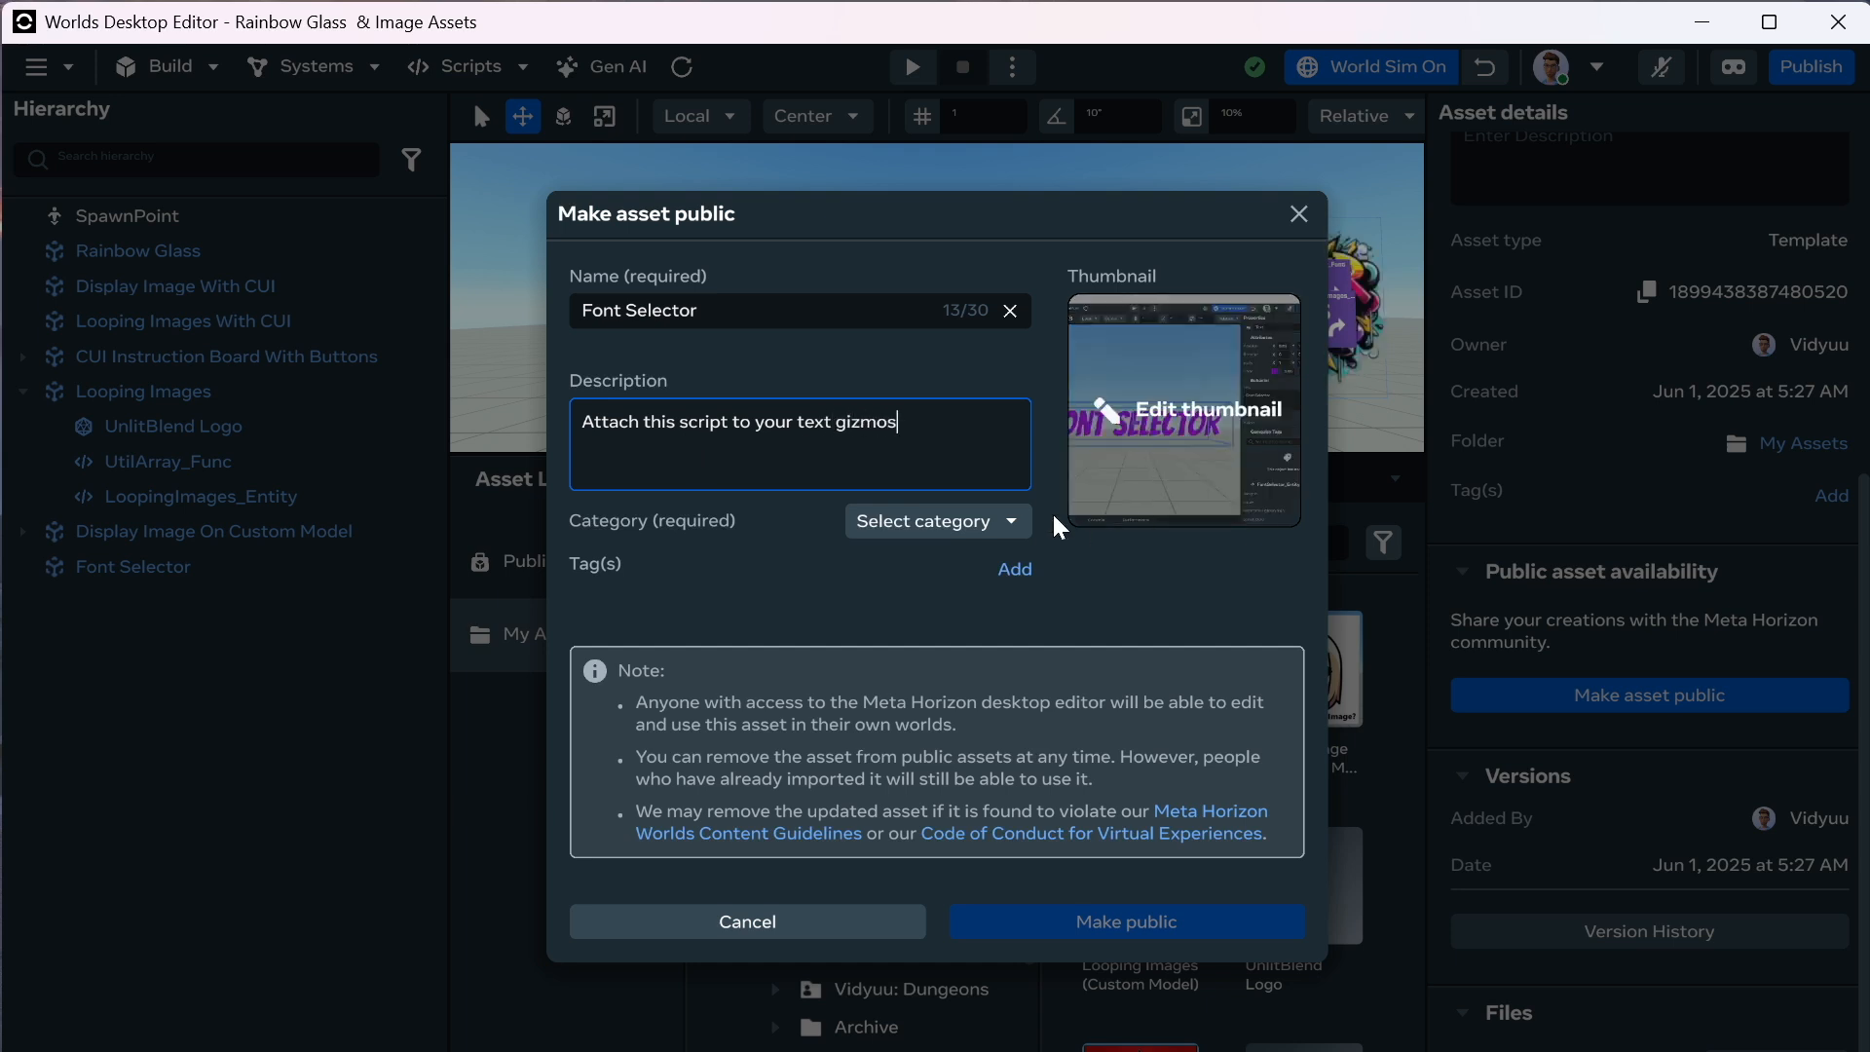
click(795, 427)
click(809, 459)
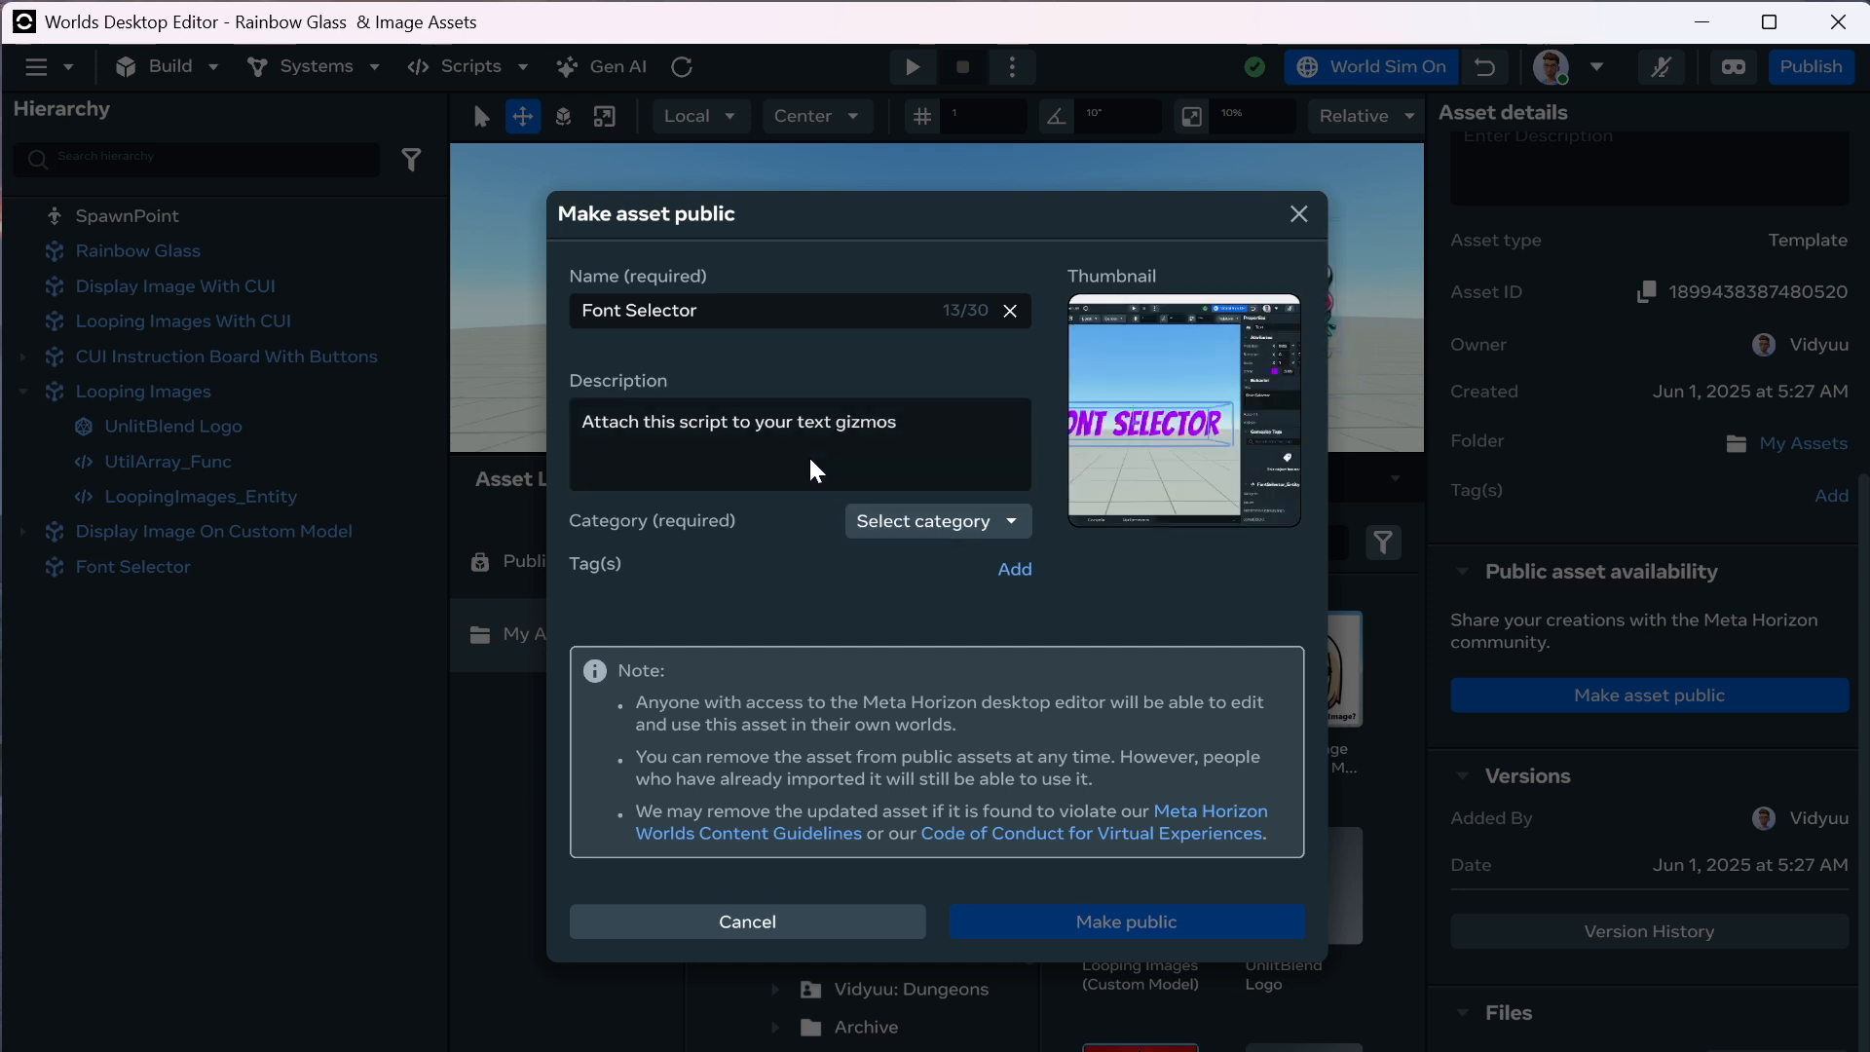
click(798, 429)
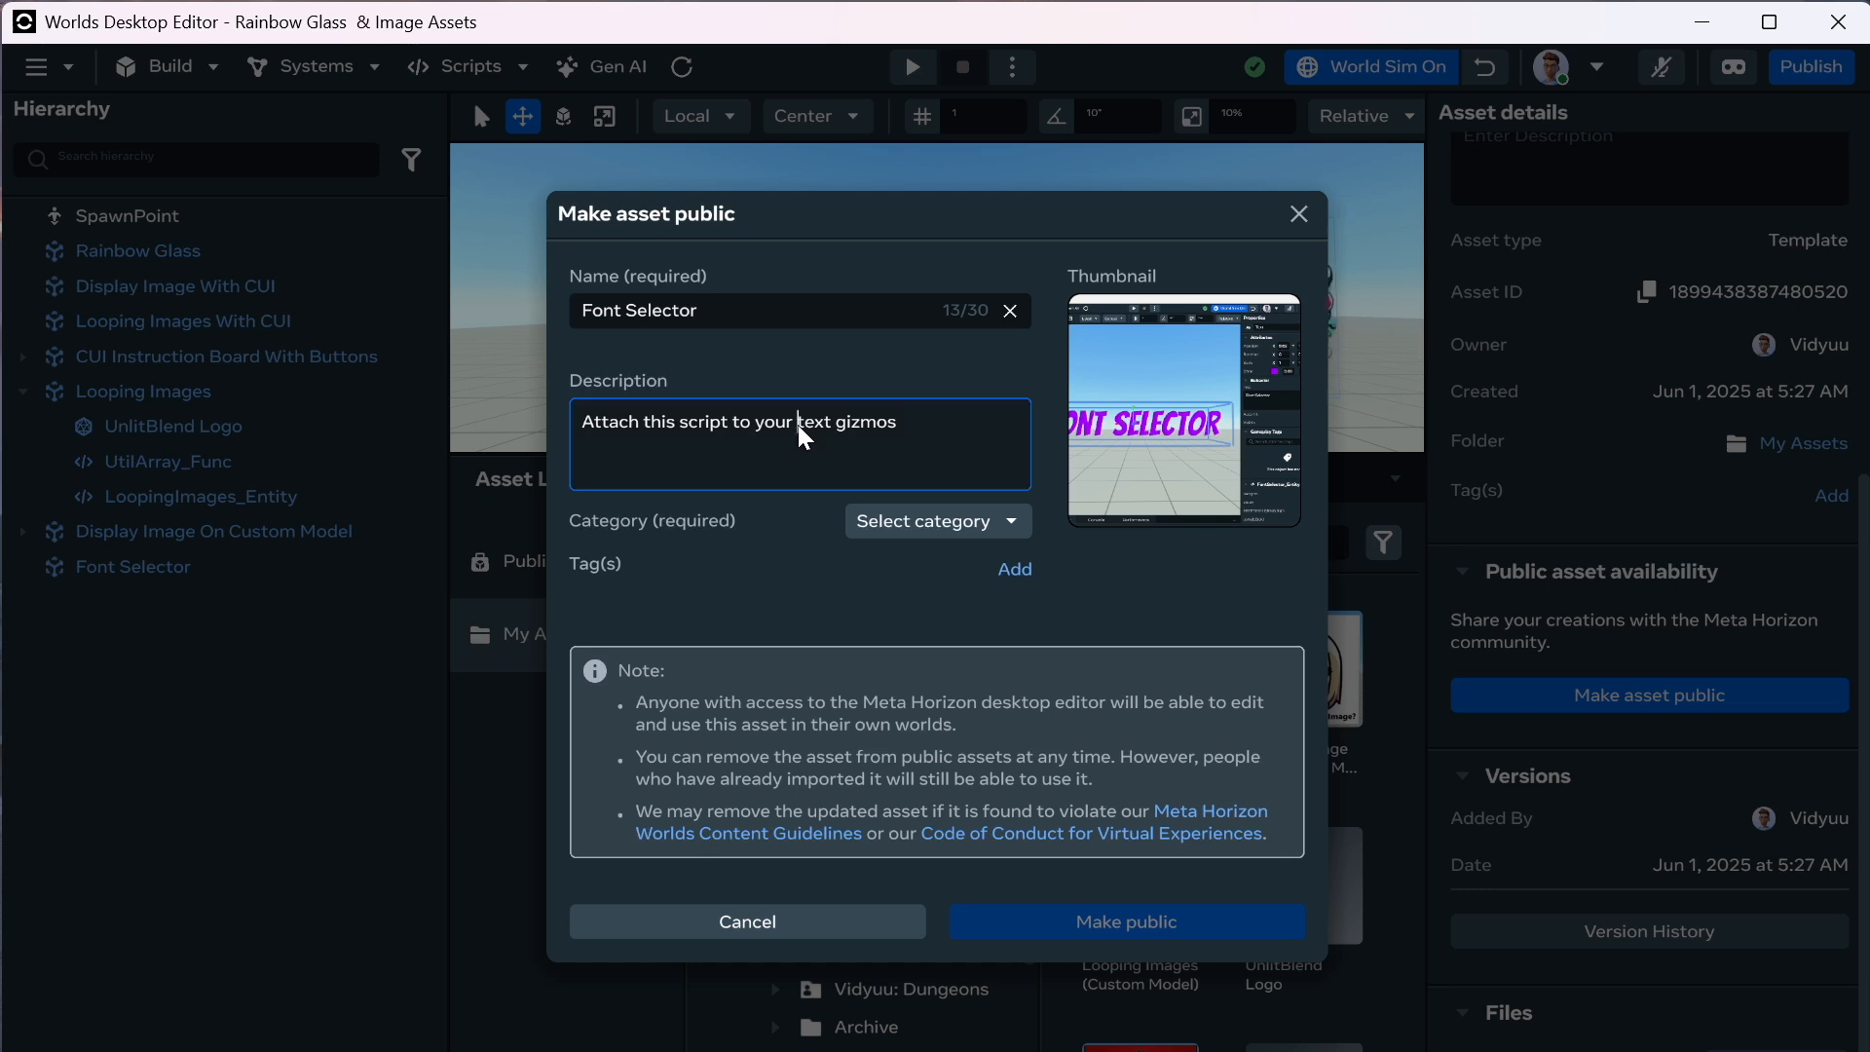
key(Delete)
text(T)
key(Delete)
text(G)
Continue the description with "to add a property to select what font you would like to use".
key(End)
text(to add a property to the)
key(BackSpace)
key(BackSpace)
key(BackSpace)
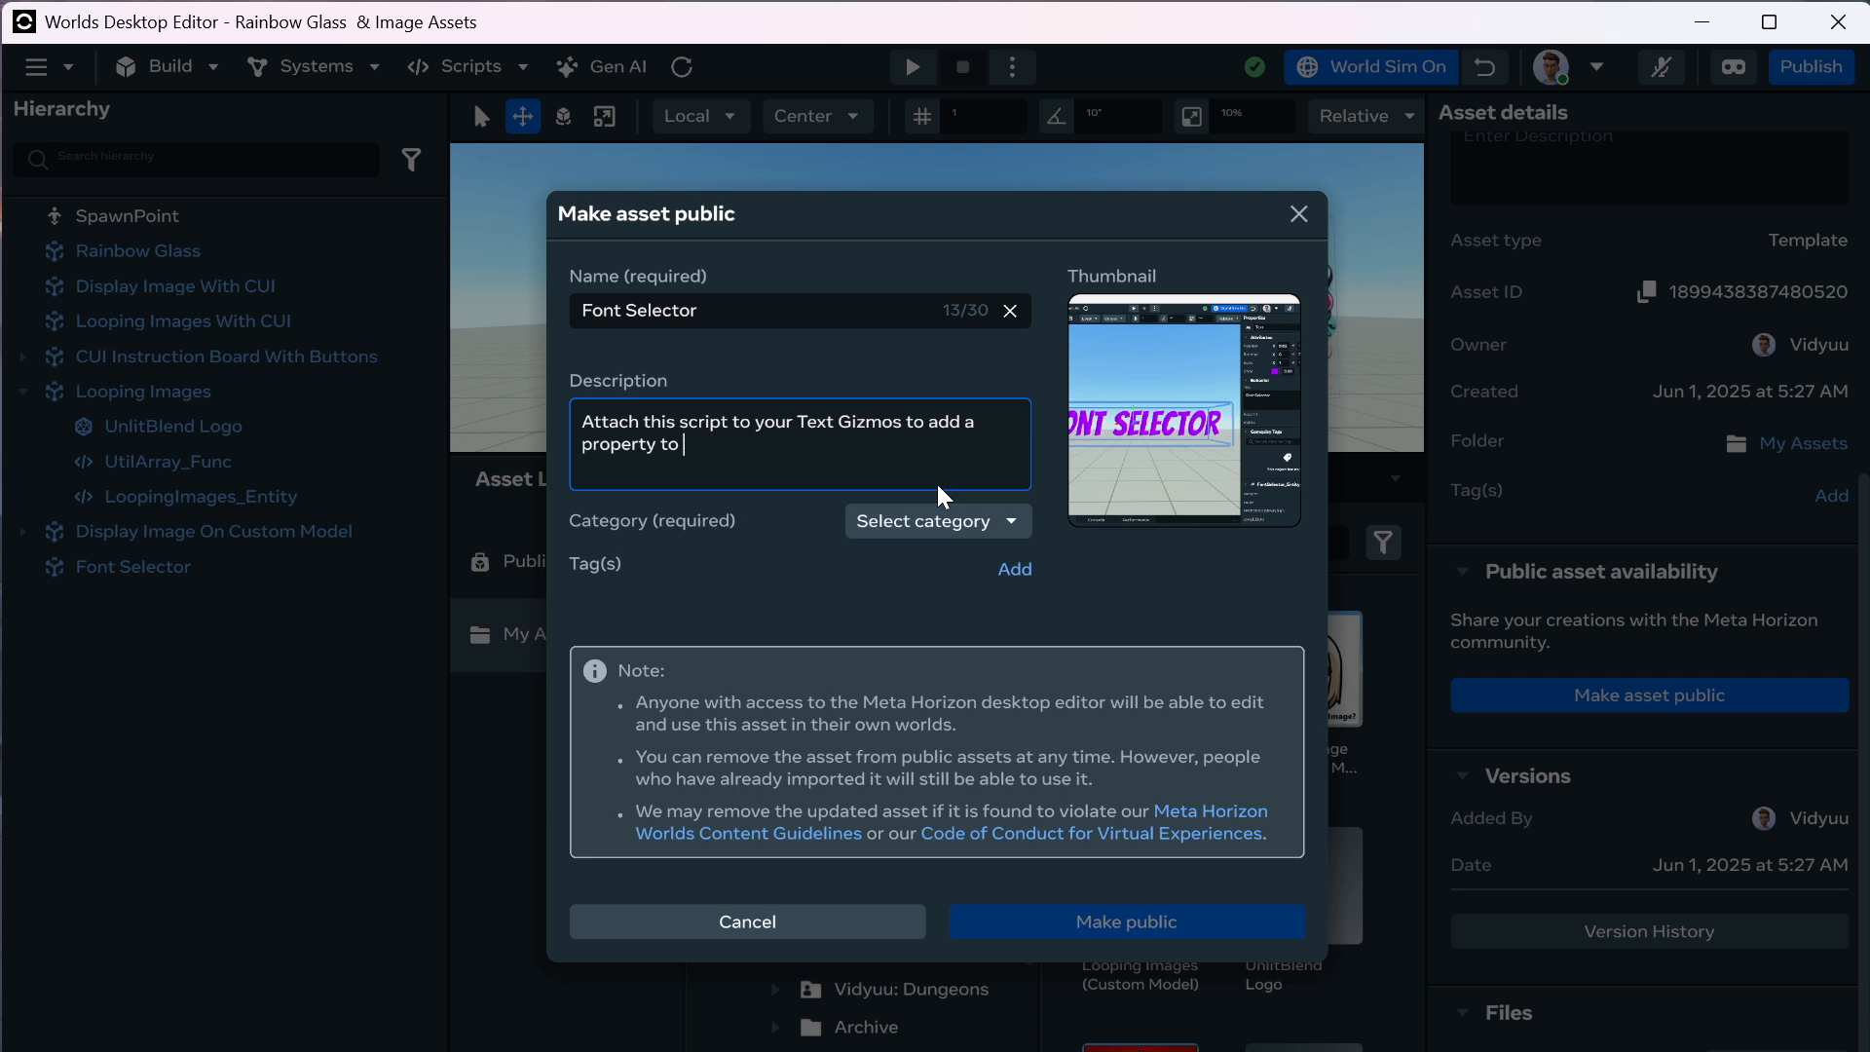
text(select what font you would like to use)
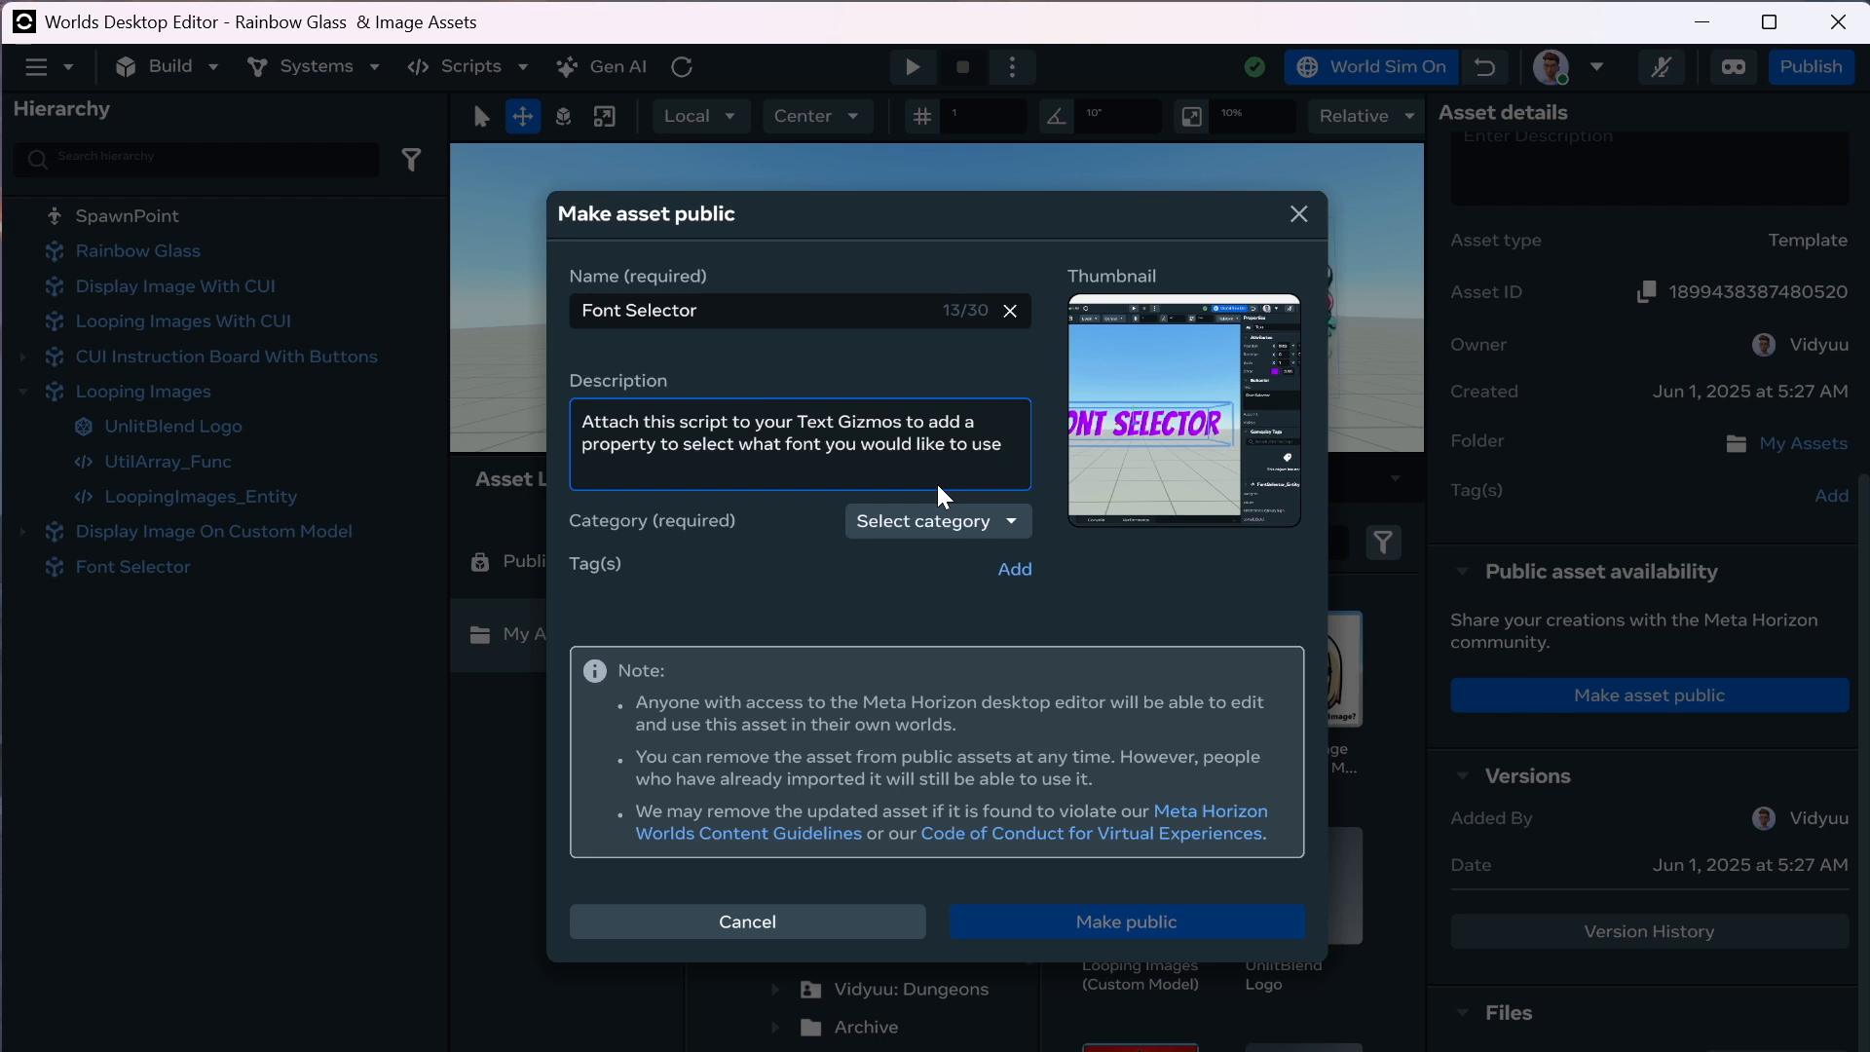
Add the note "(uses available fonts from TextMesh Pro)." to the end of the description.
text((use)
text(s defaul)
key(BackSpace)
key(BackSpace)
key(BackSpace)
key(BackSpace)
key(BackSpace)
key(BackSpace)
key(BackSpace)
text(available fonts from )
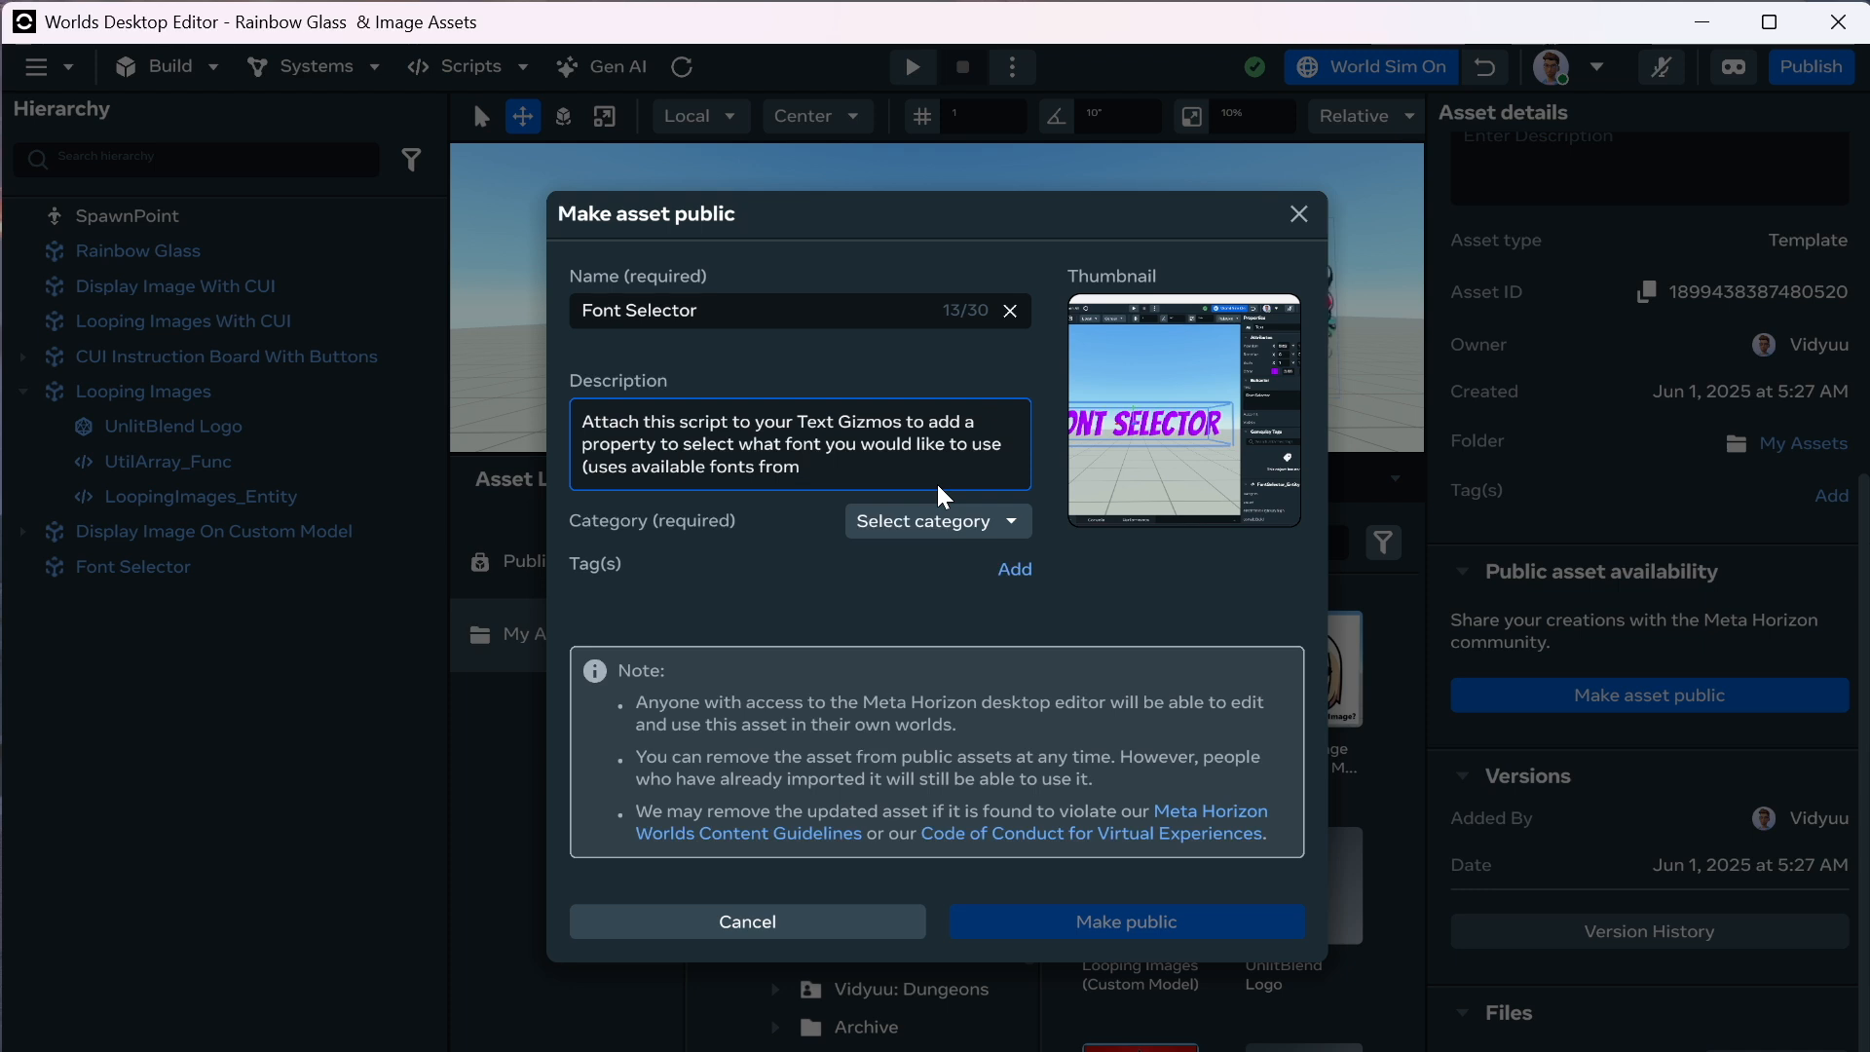
text(TextMesh )
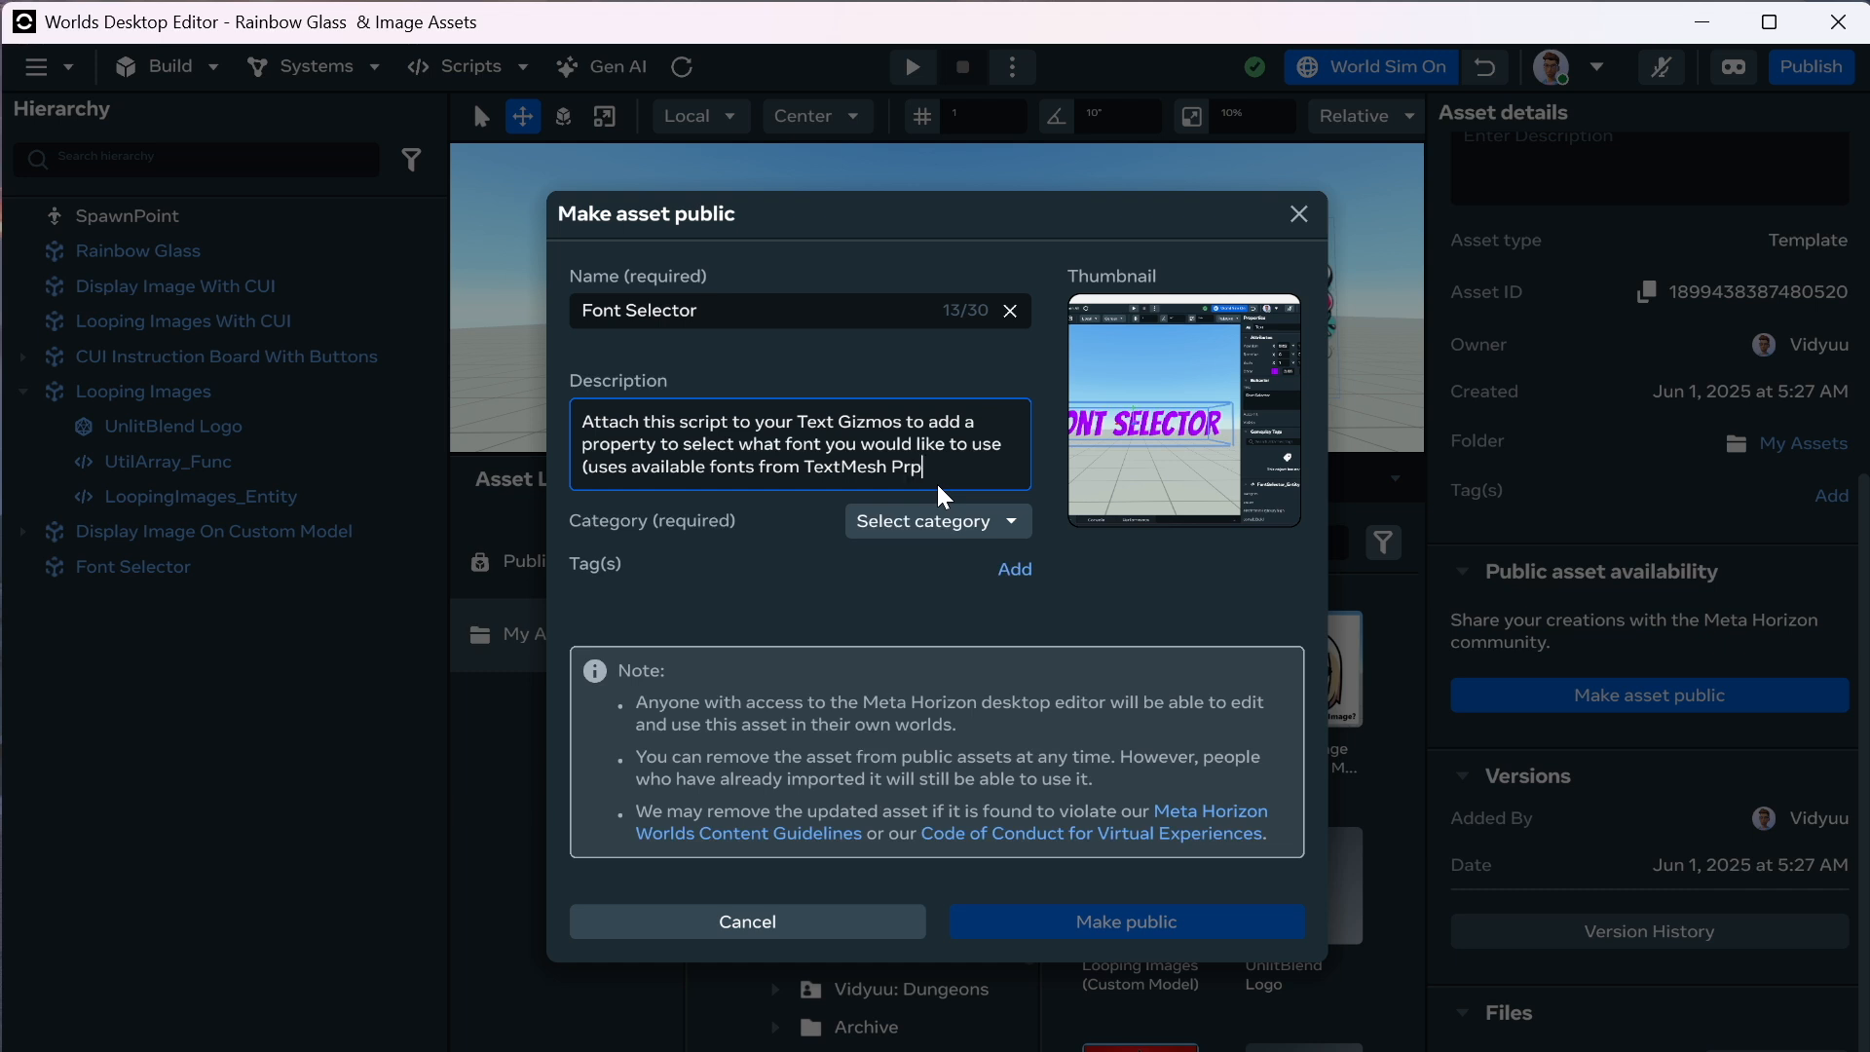
text(Pro).)
Set the asset's category to Interactive and its additional category to Interfaces.
click(970, 529)
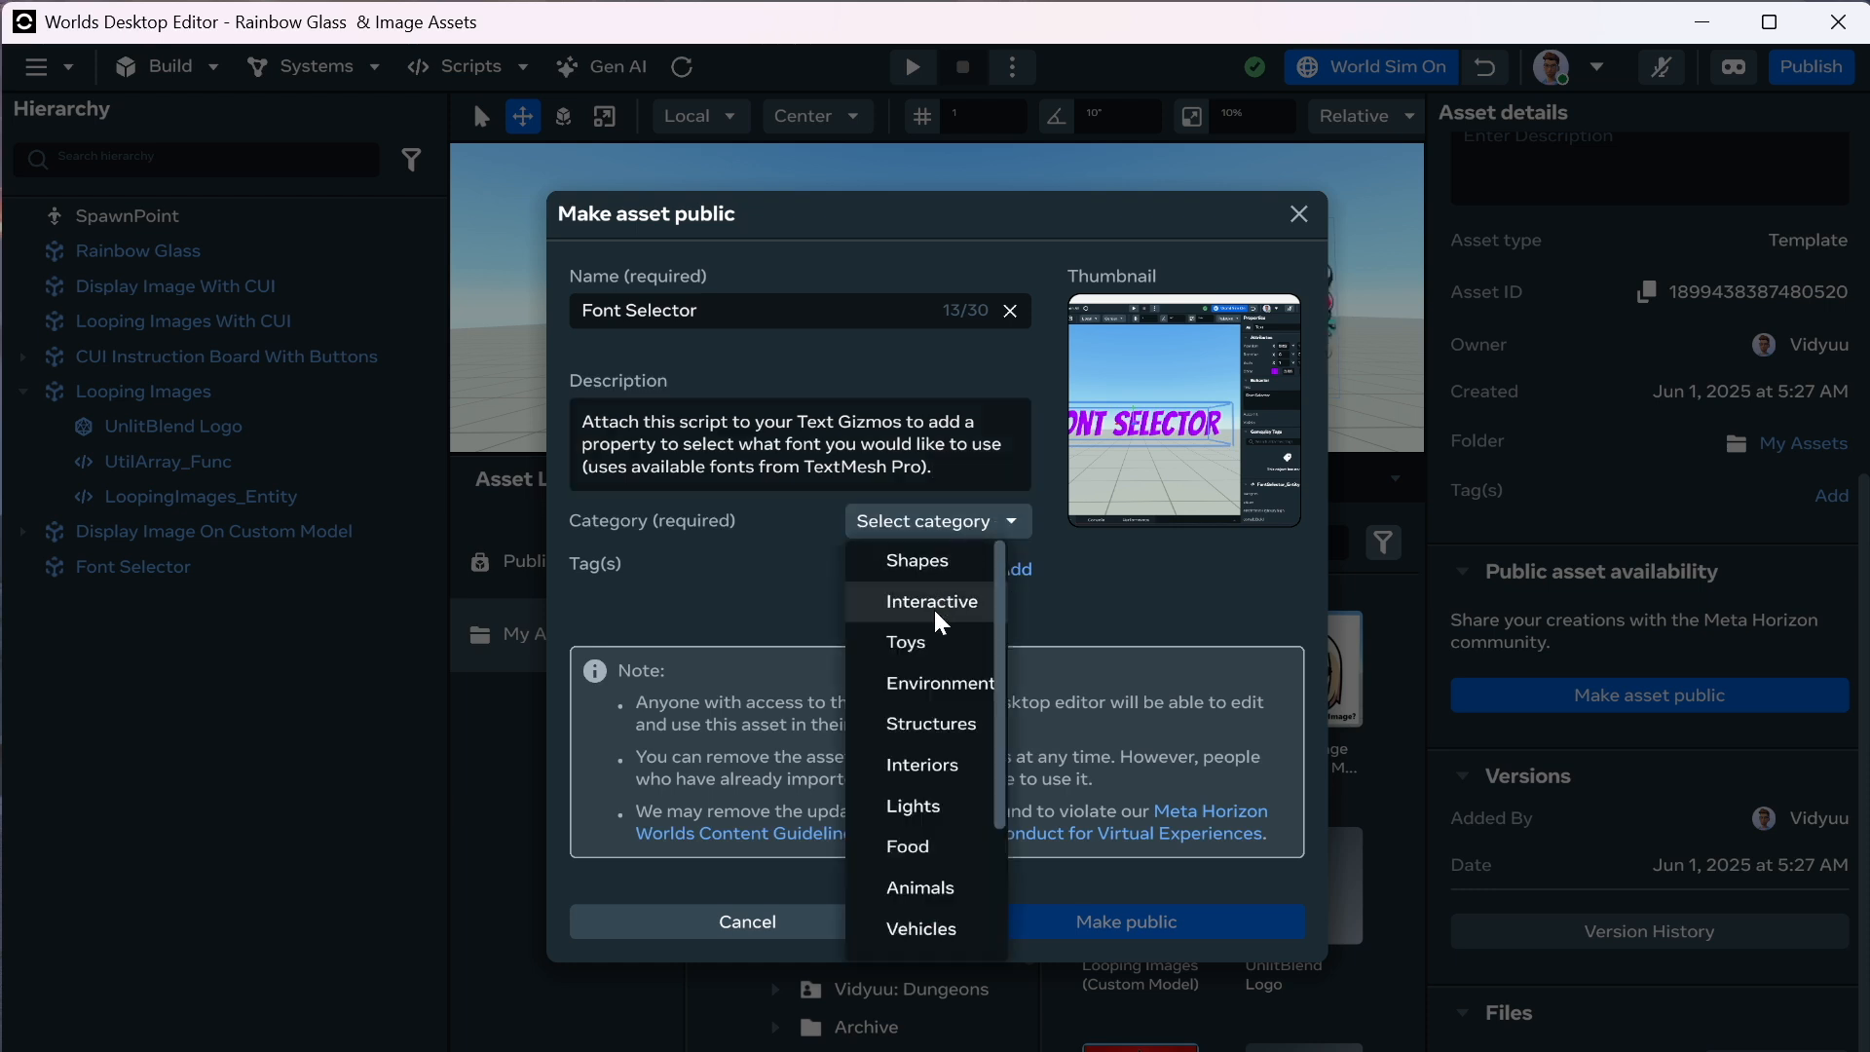
click(934, 599)
click(977, 546)
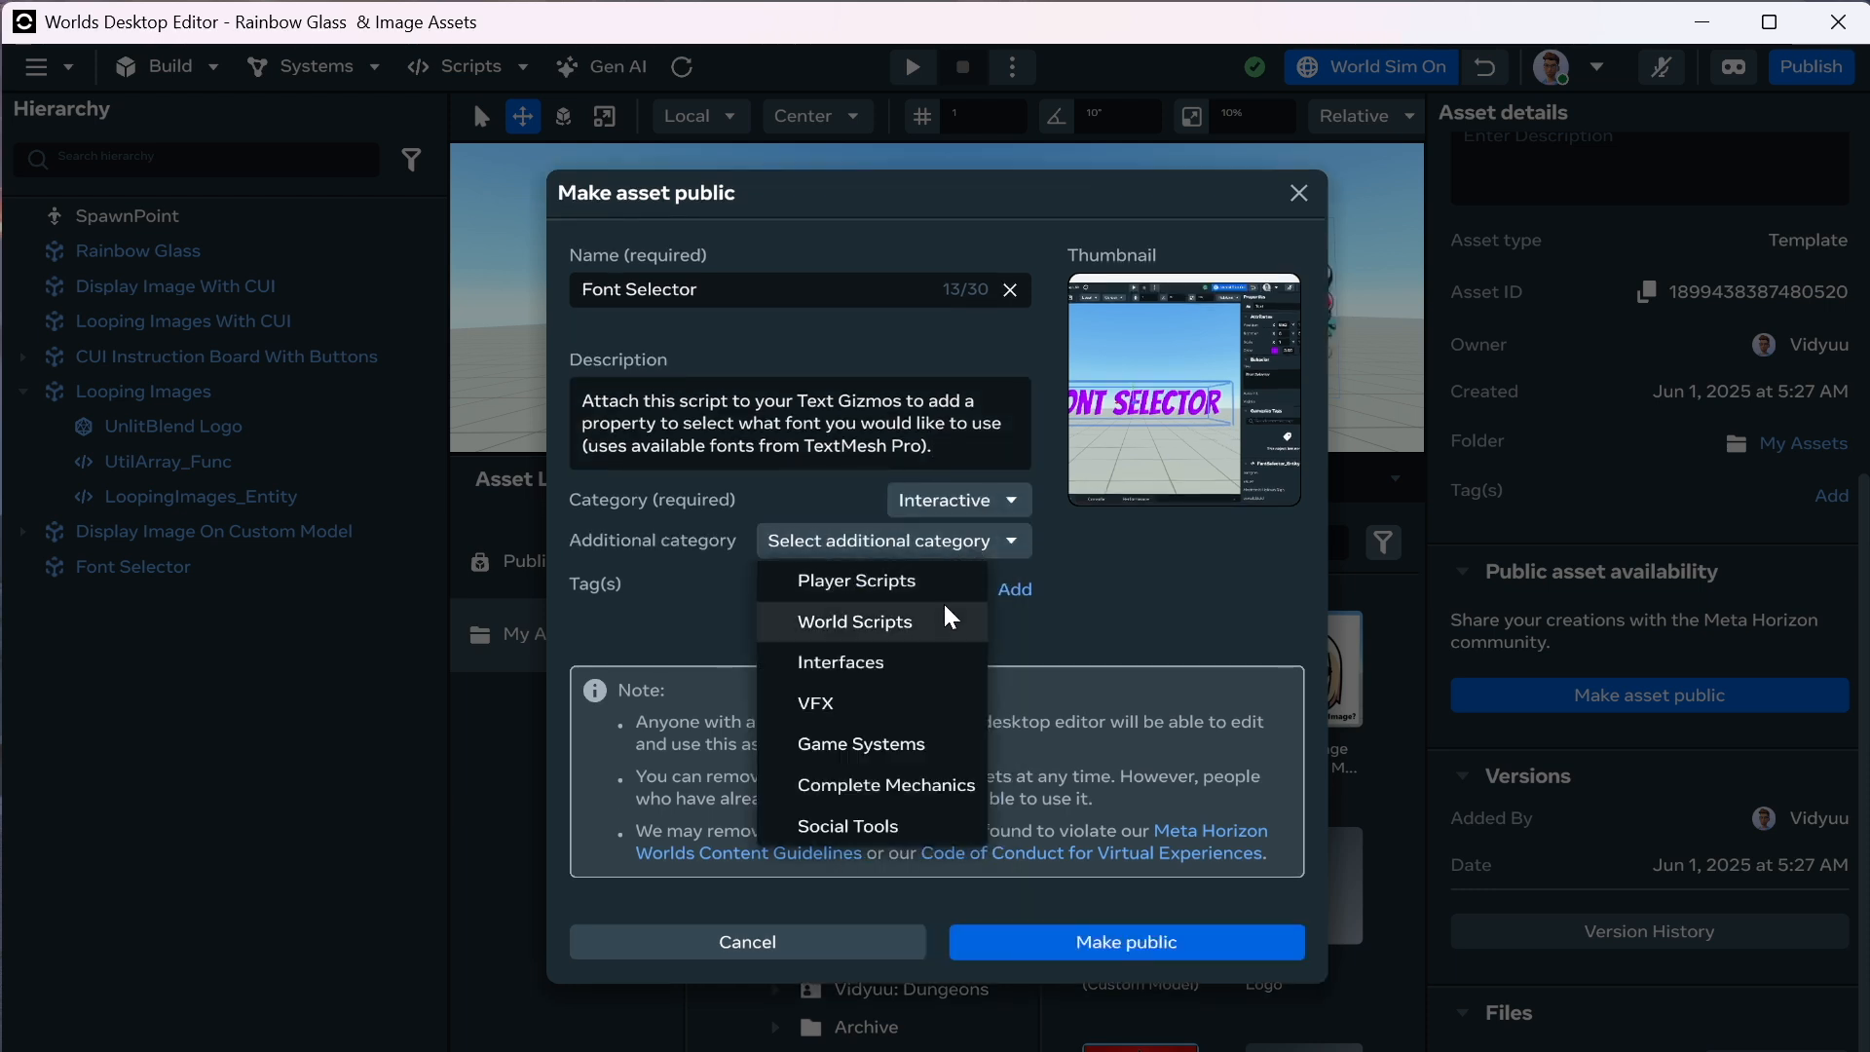
click(921, 664)
Append the sentence "Only shows the correct font when the world is running." to the description.
click(960, 455)
key(Return)
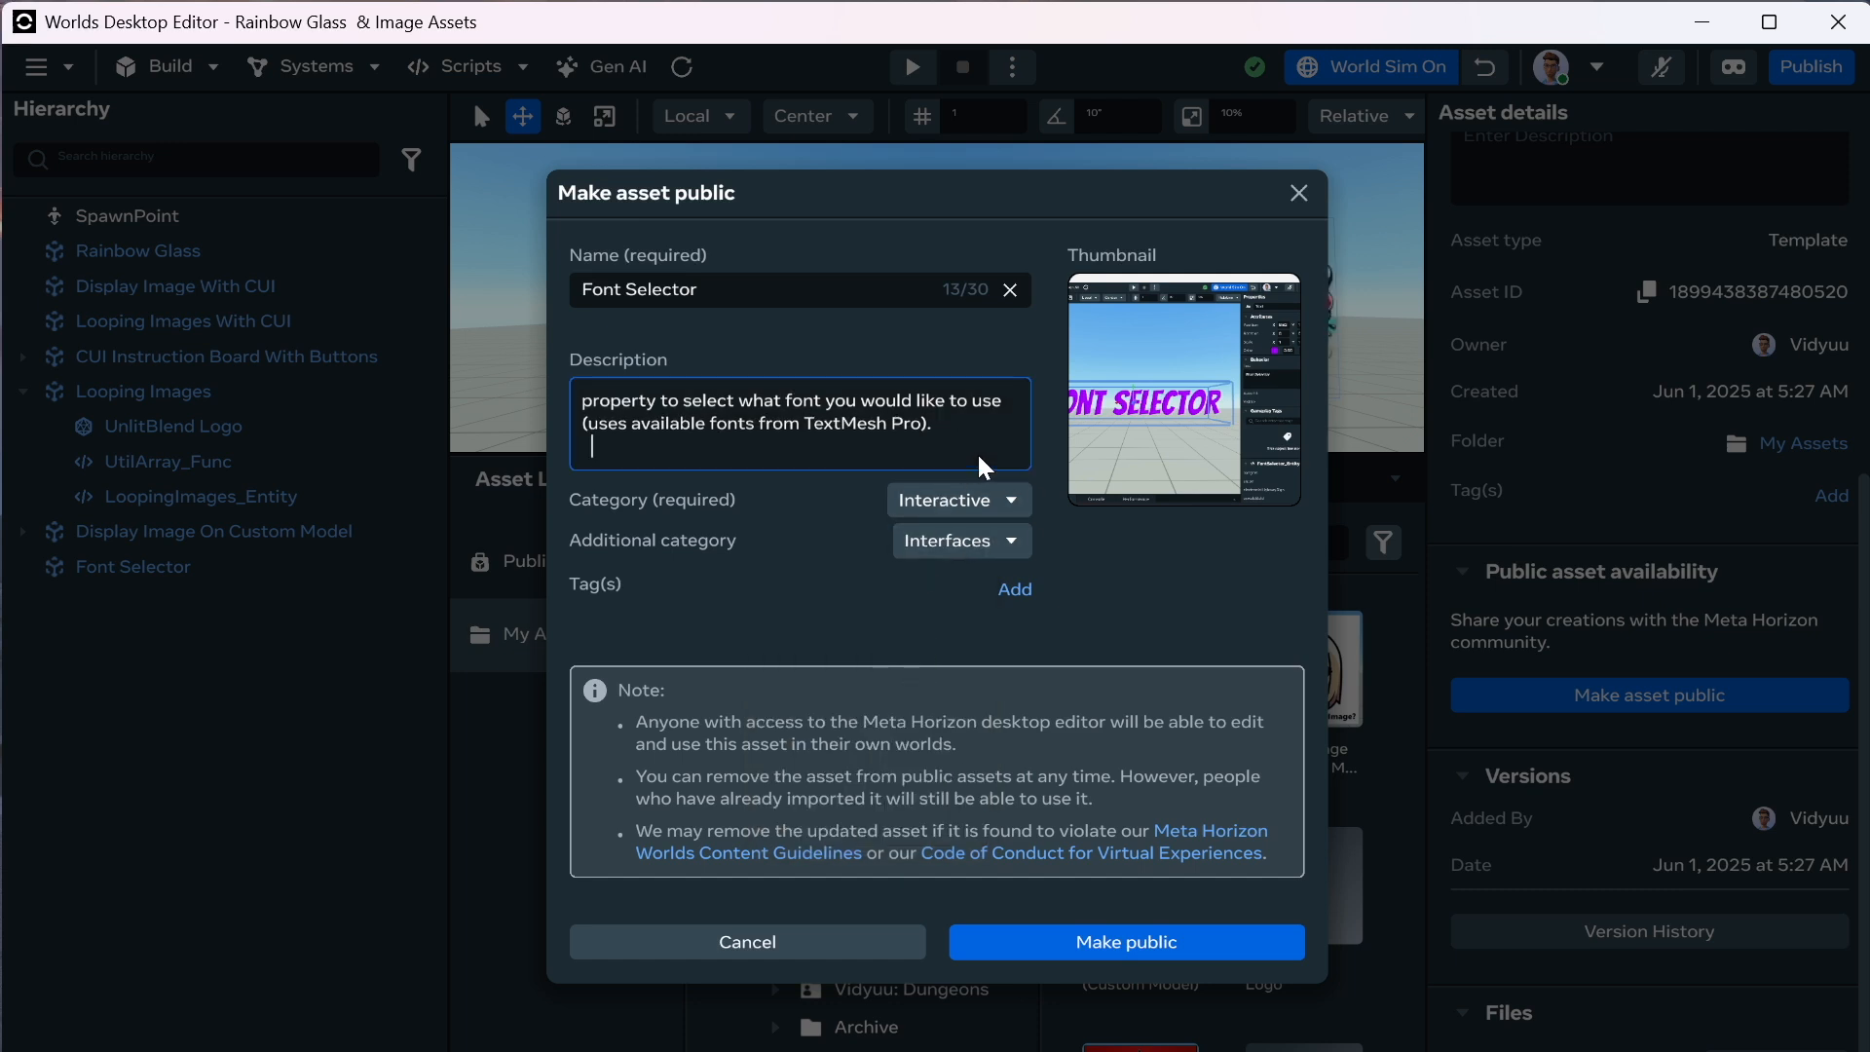
key(BackSpace)
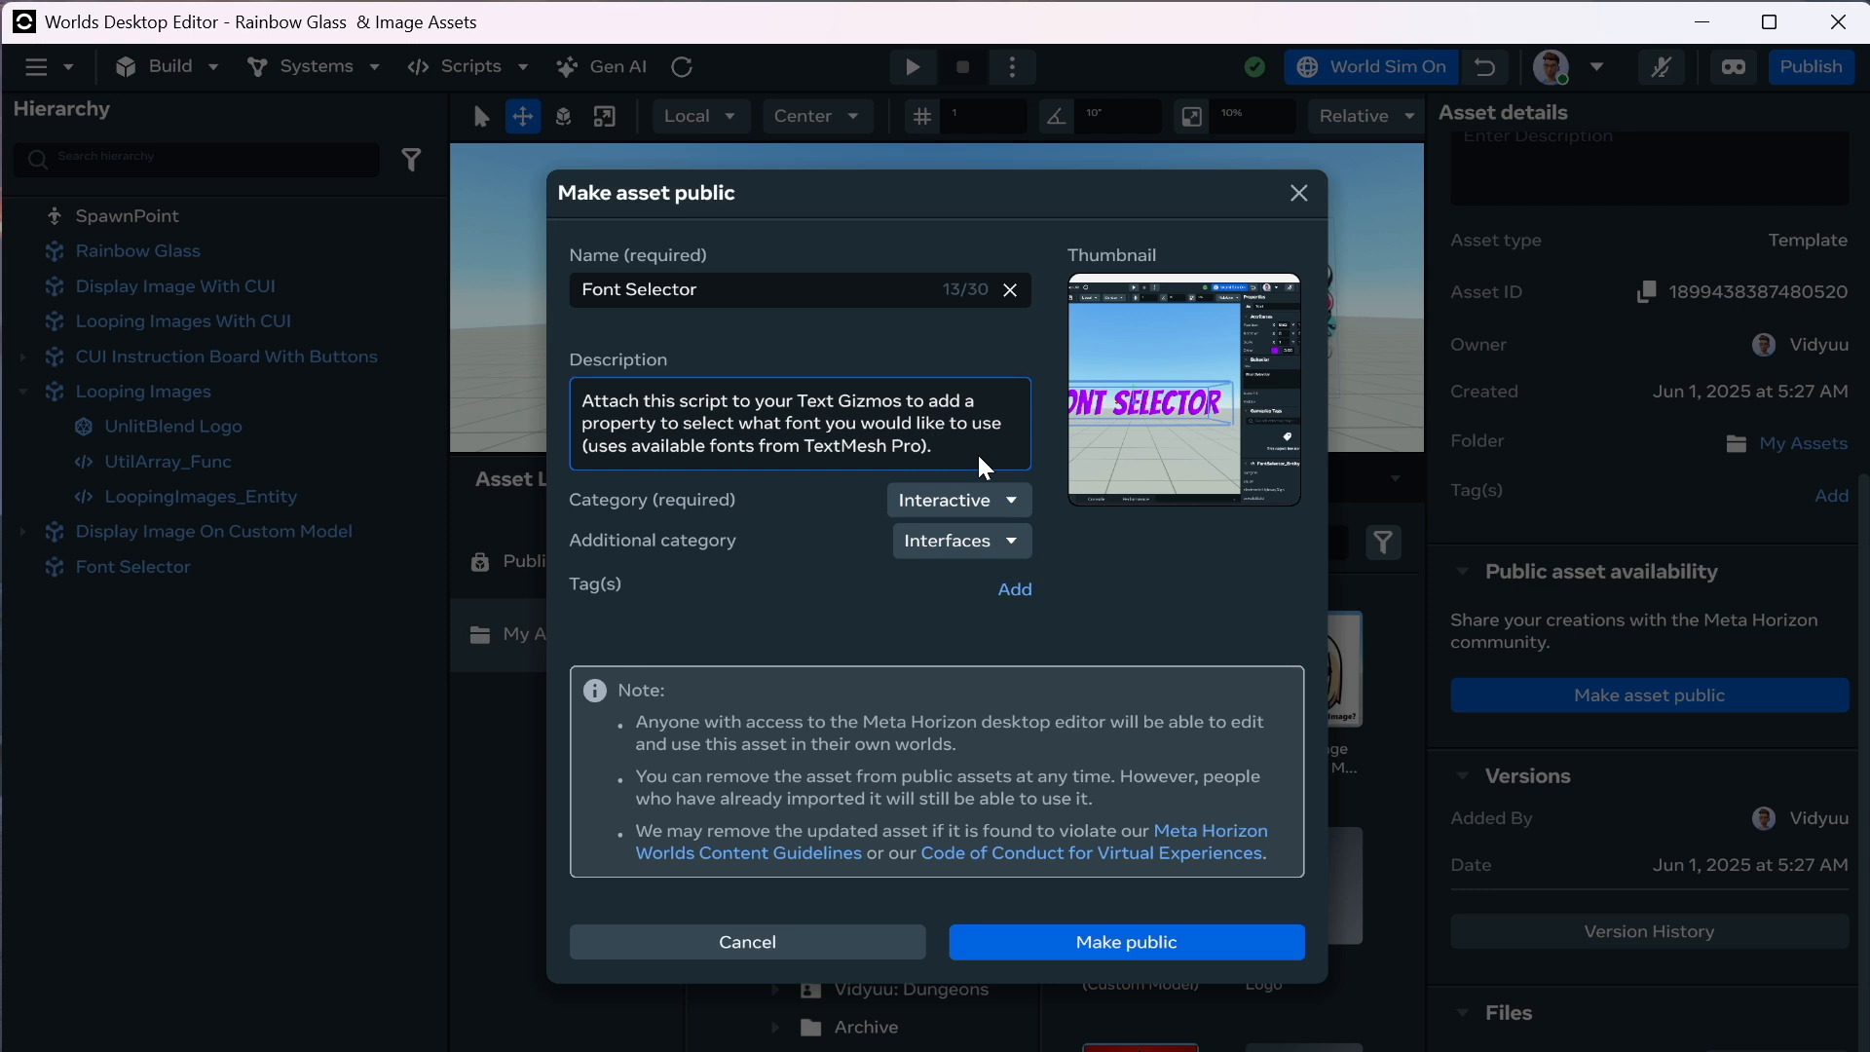
key(Return)
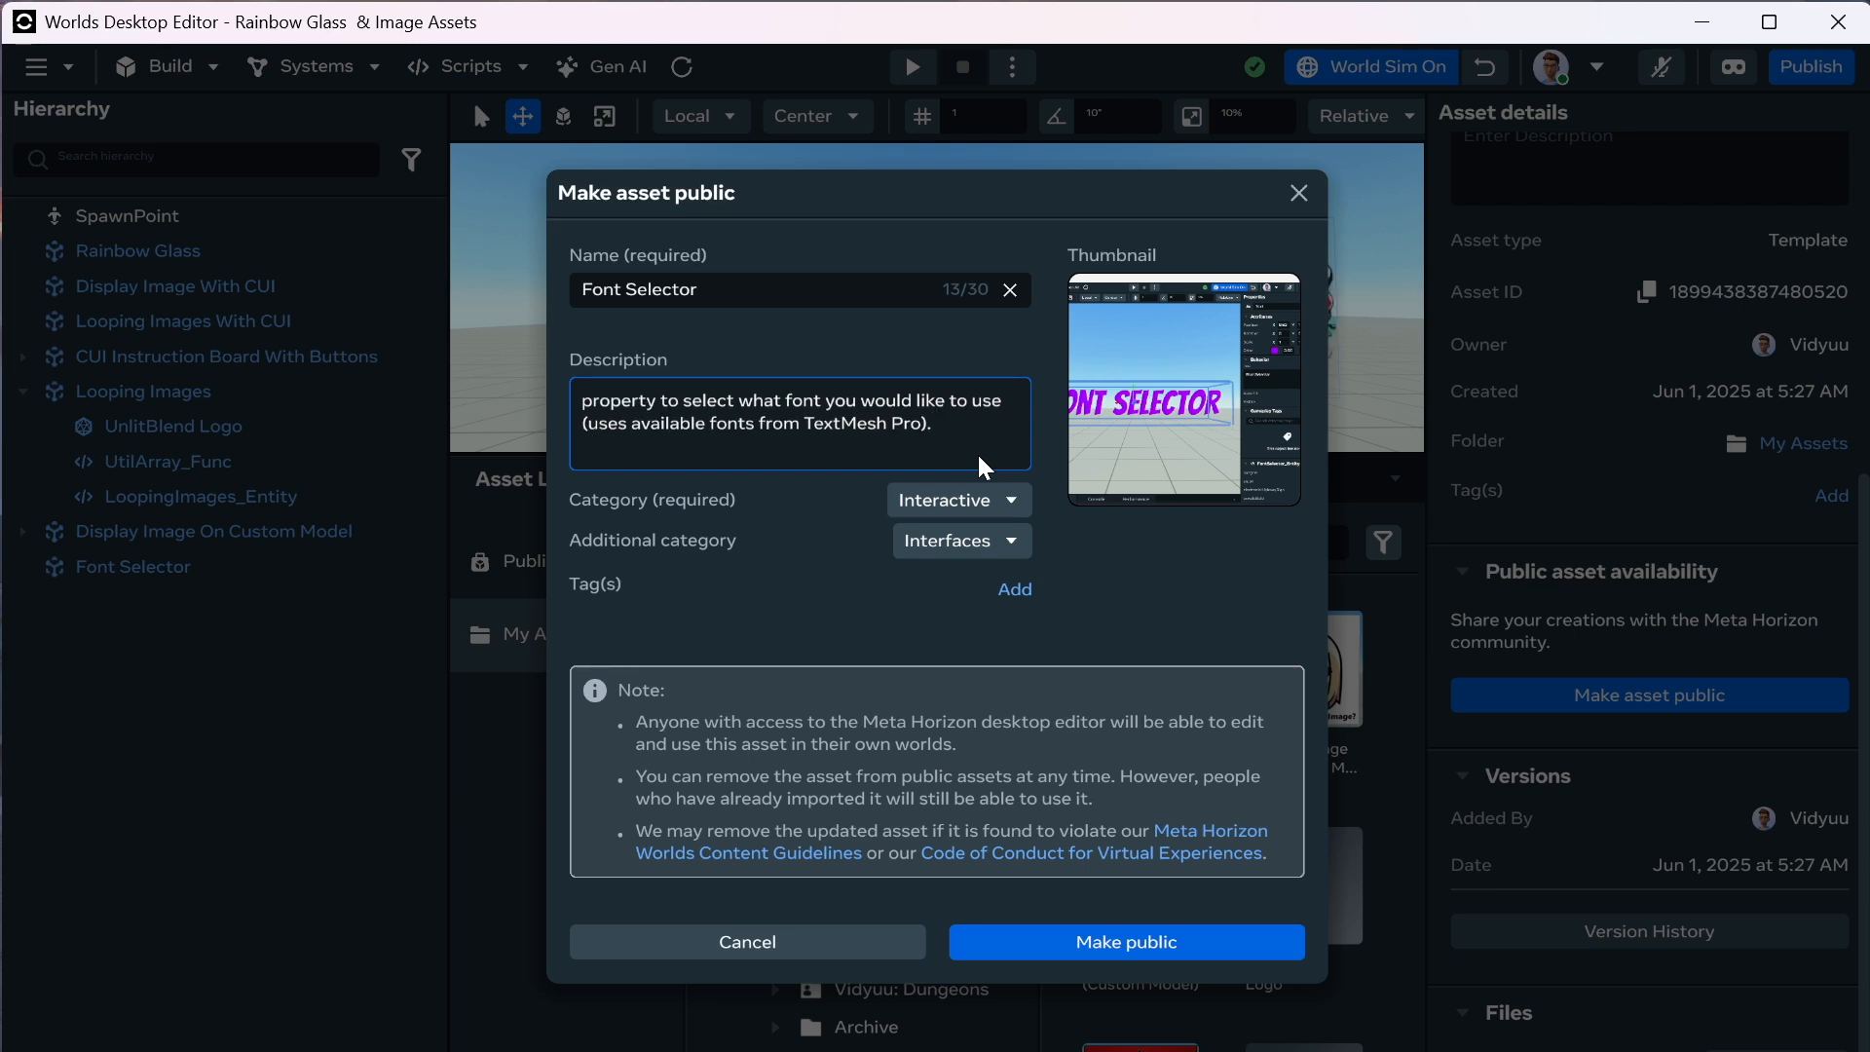
key(BackSpace)
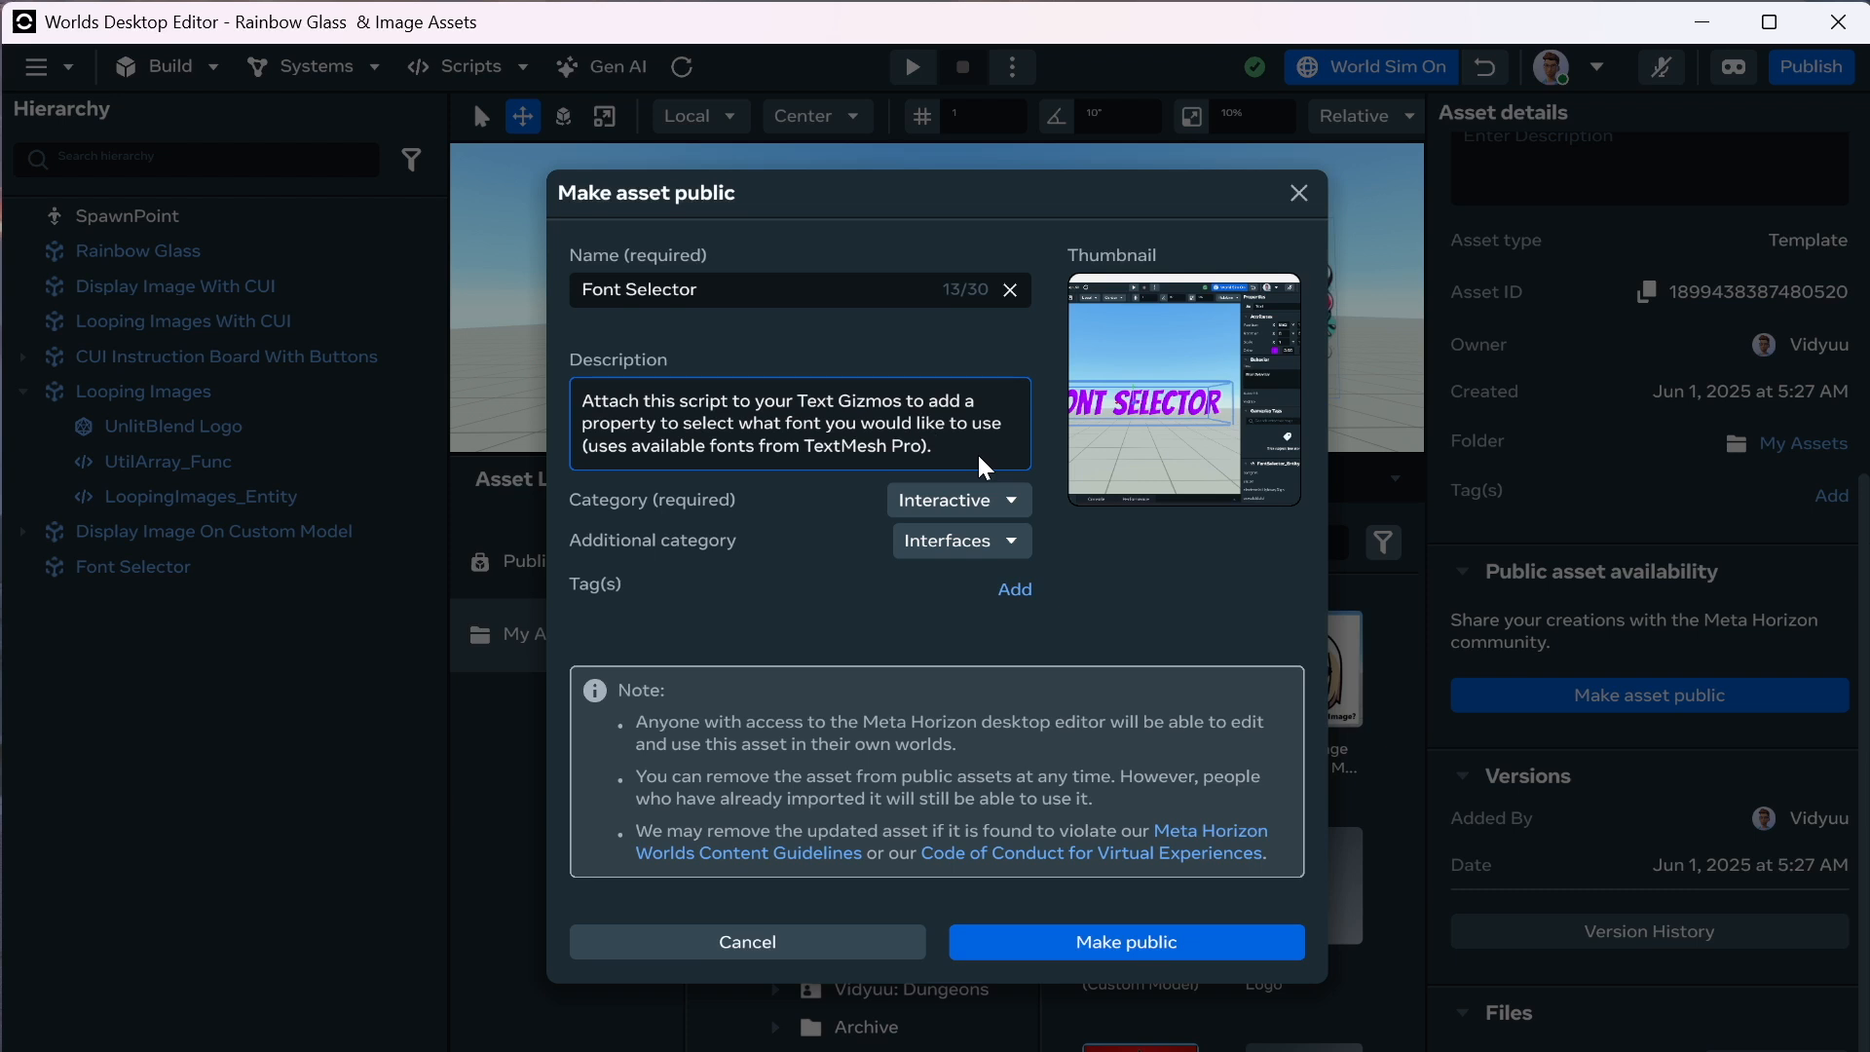
text(how)
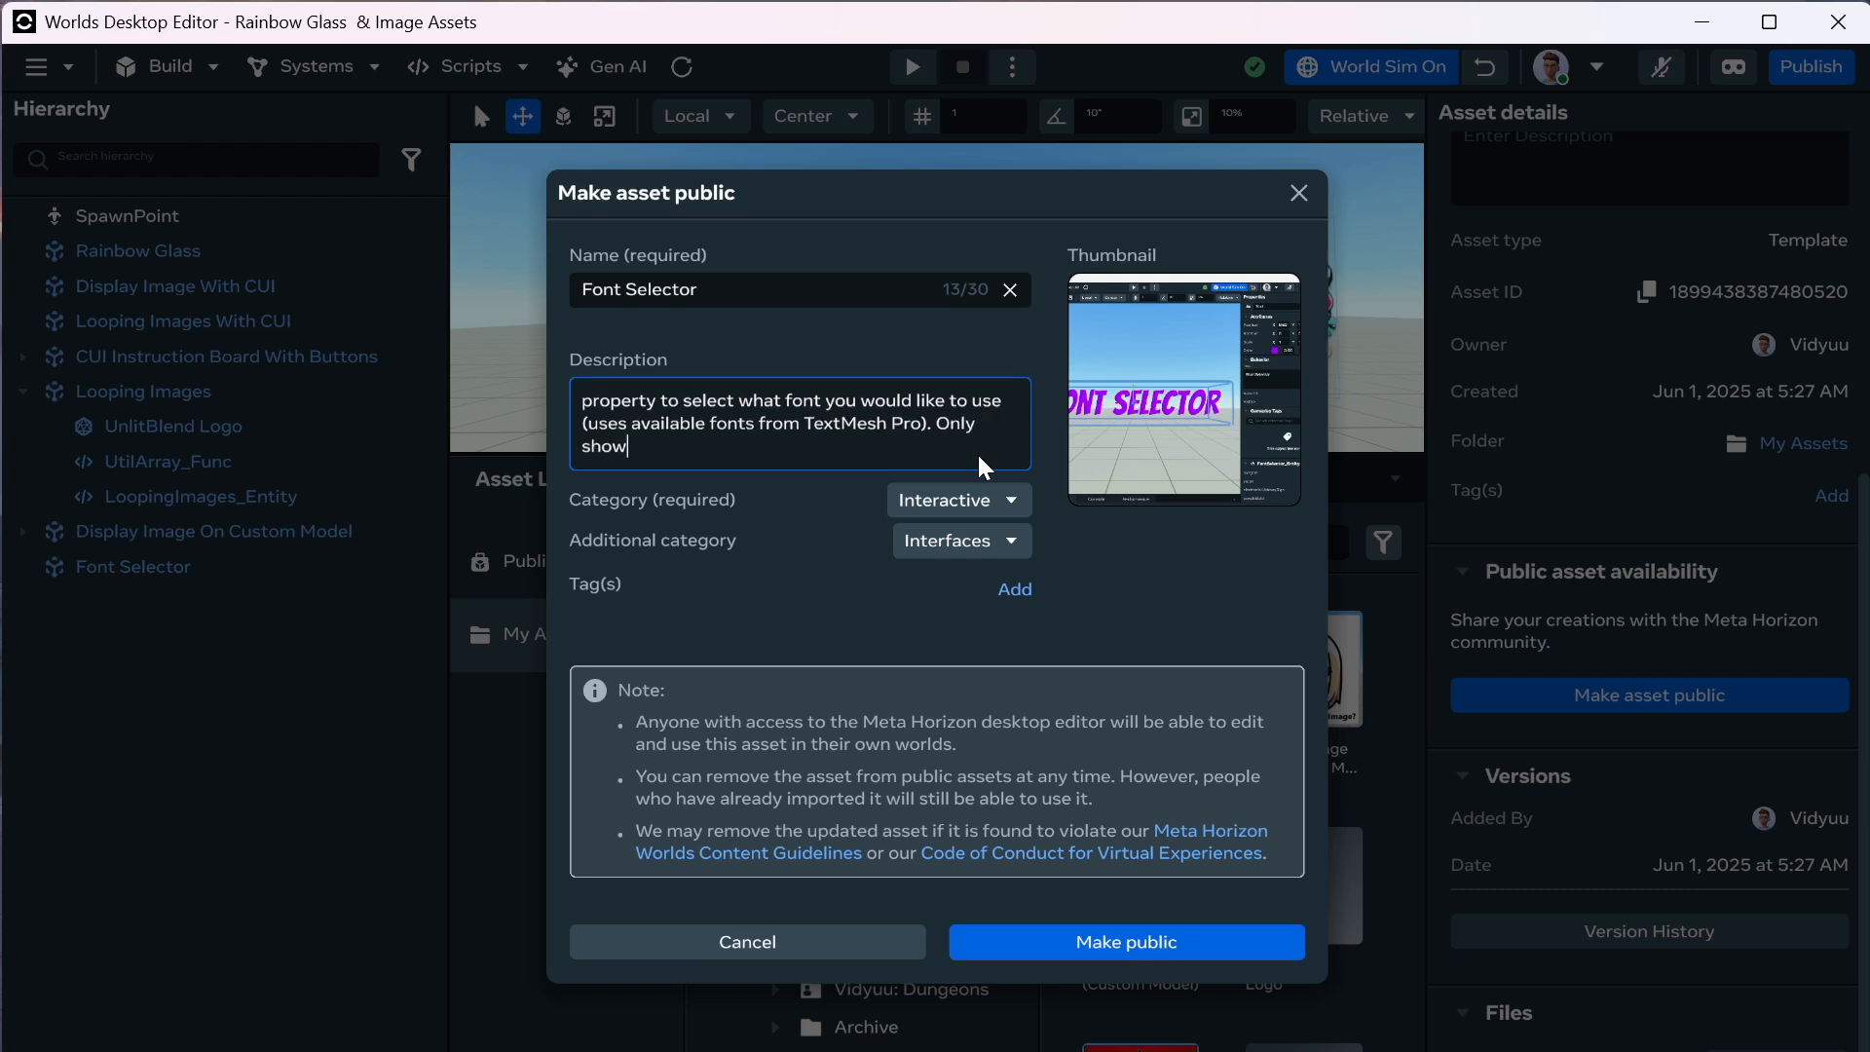
text(s the)
key(BackSpace)
key(BackSpace)
text(the correct font when the world is running.)
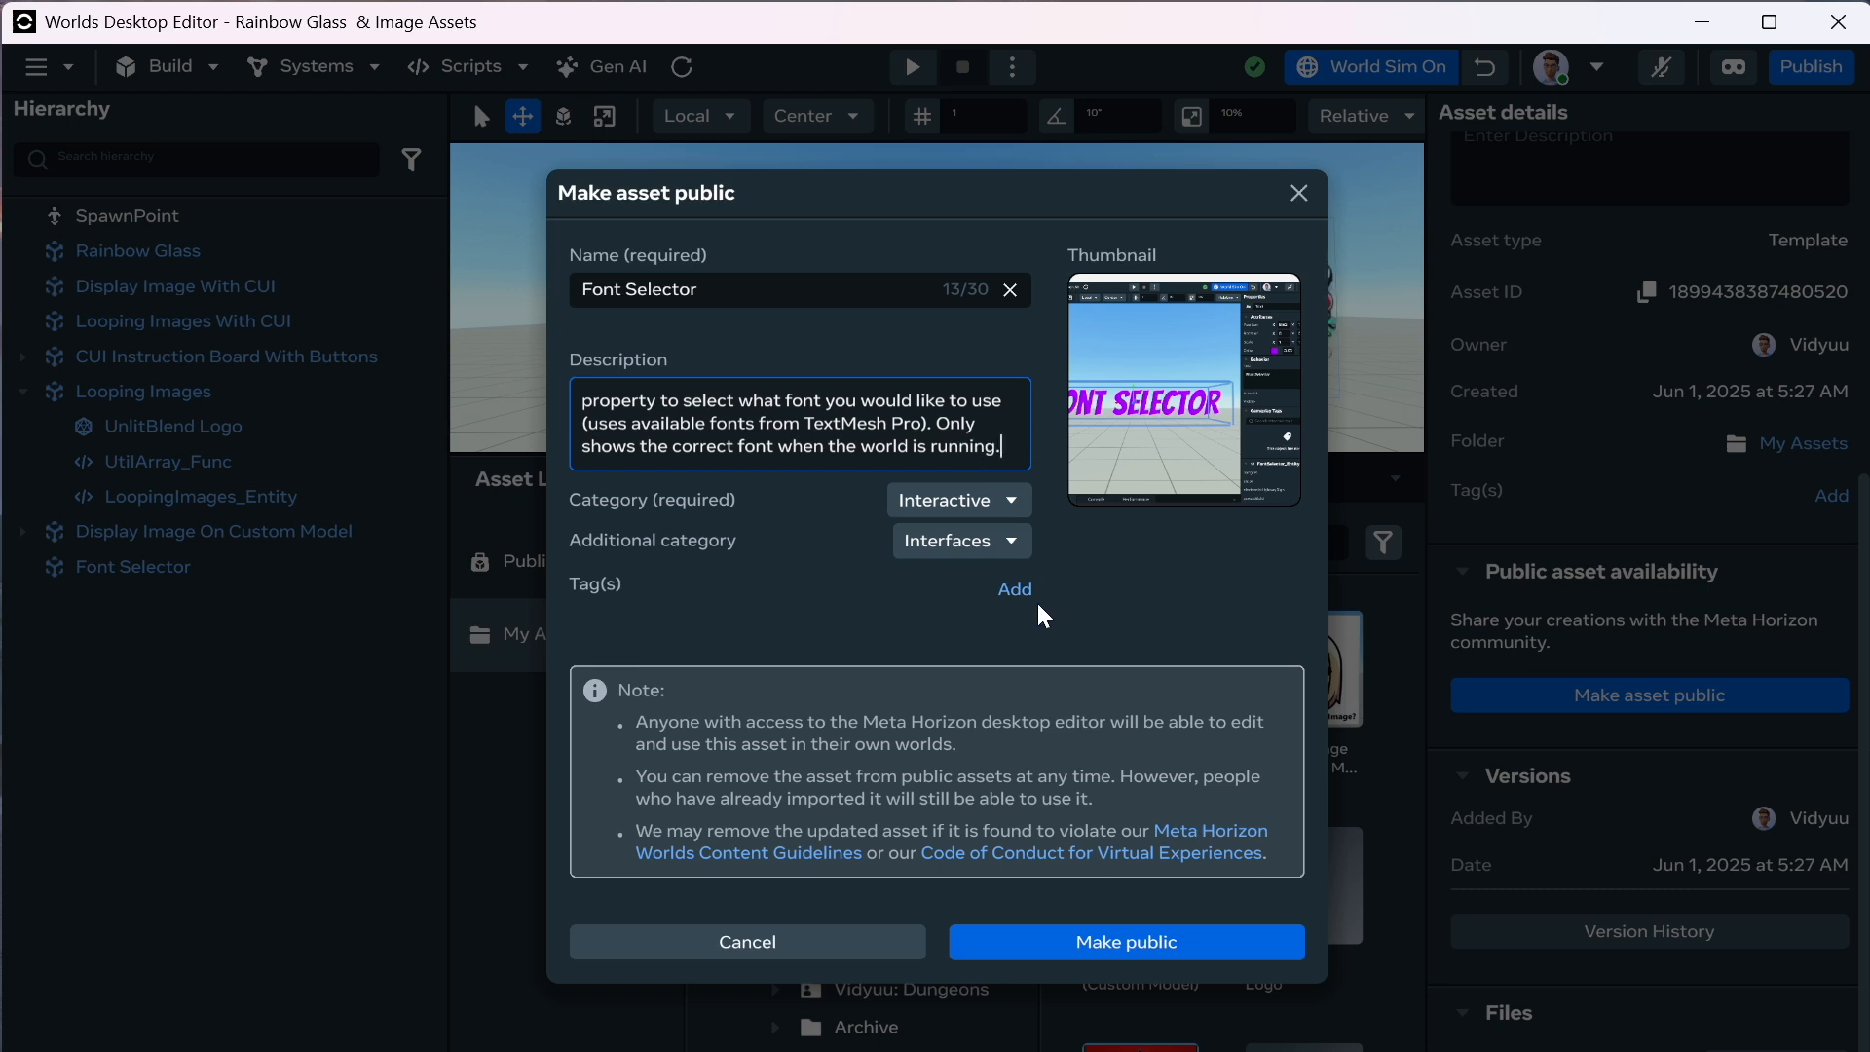
Save the asset tags as the creator's name, Font, Fonts, Font Selector, Text and Text Mesh Pro.
click(1021, 593)
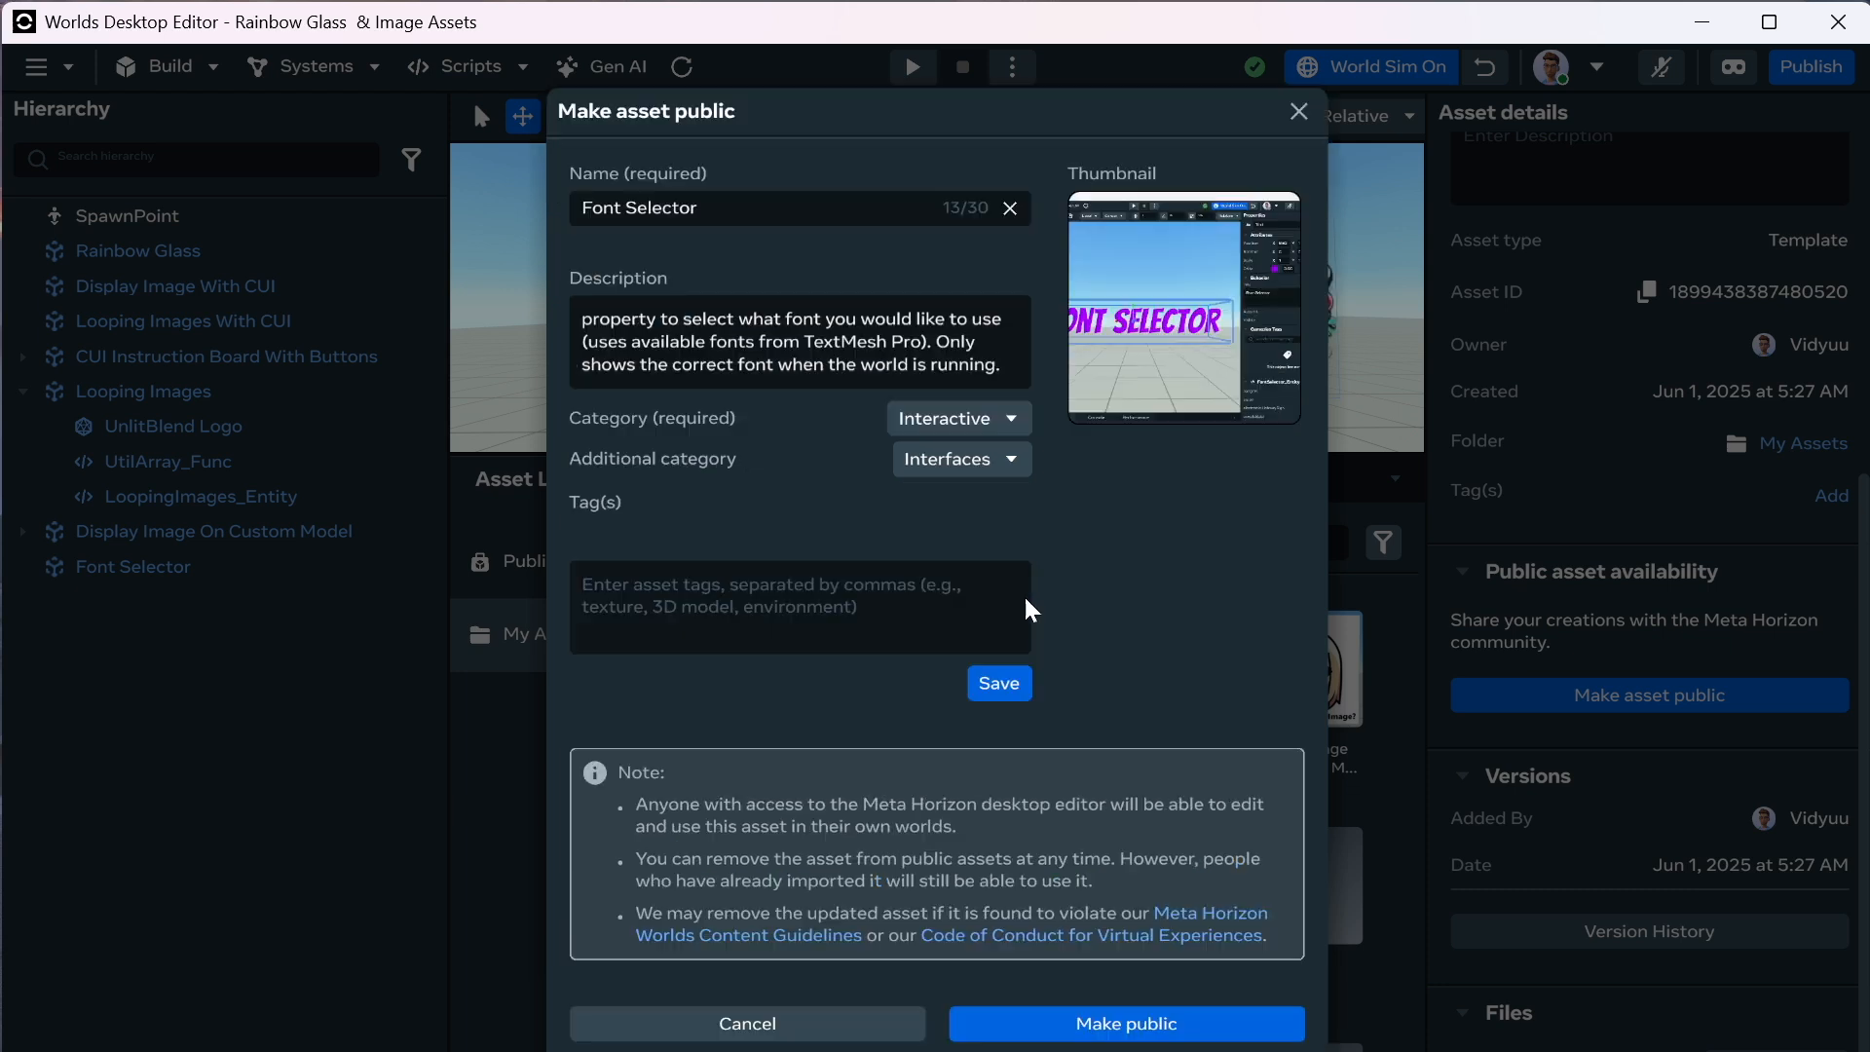
text(uu, F)
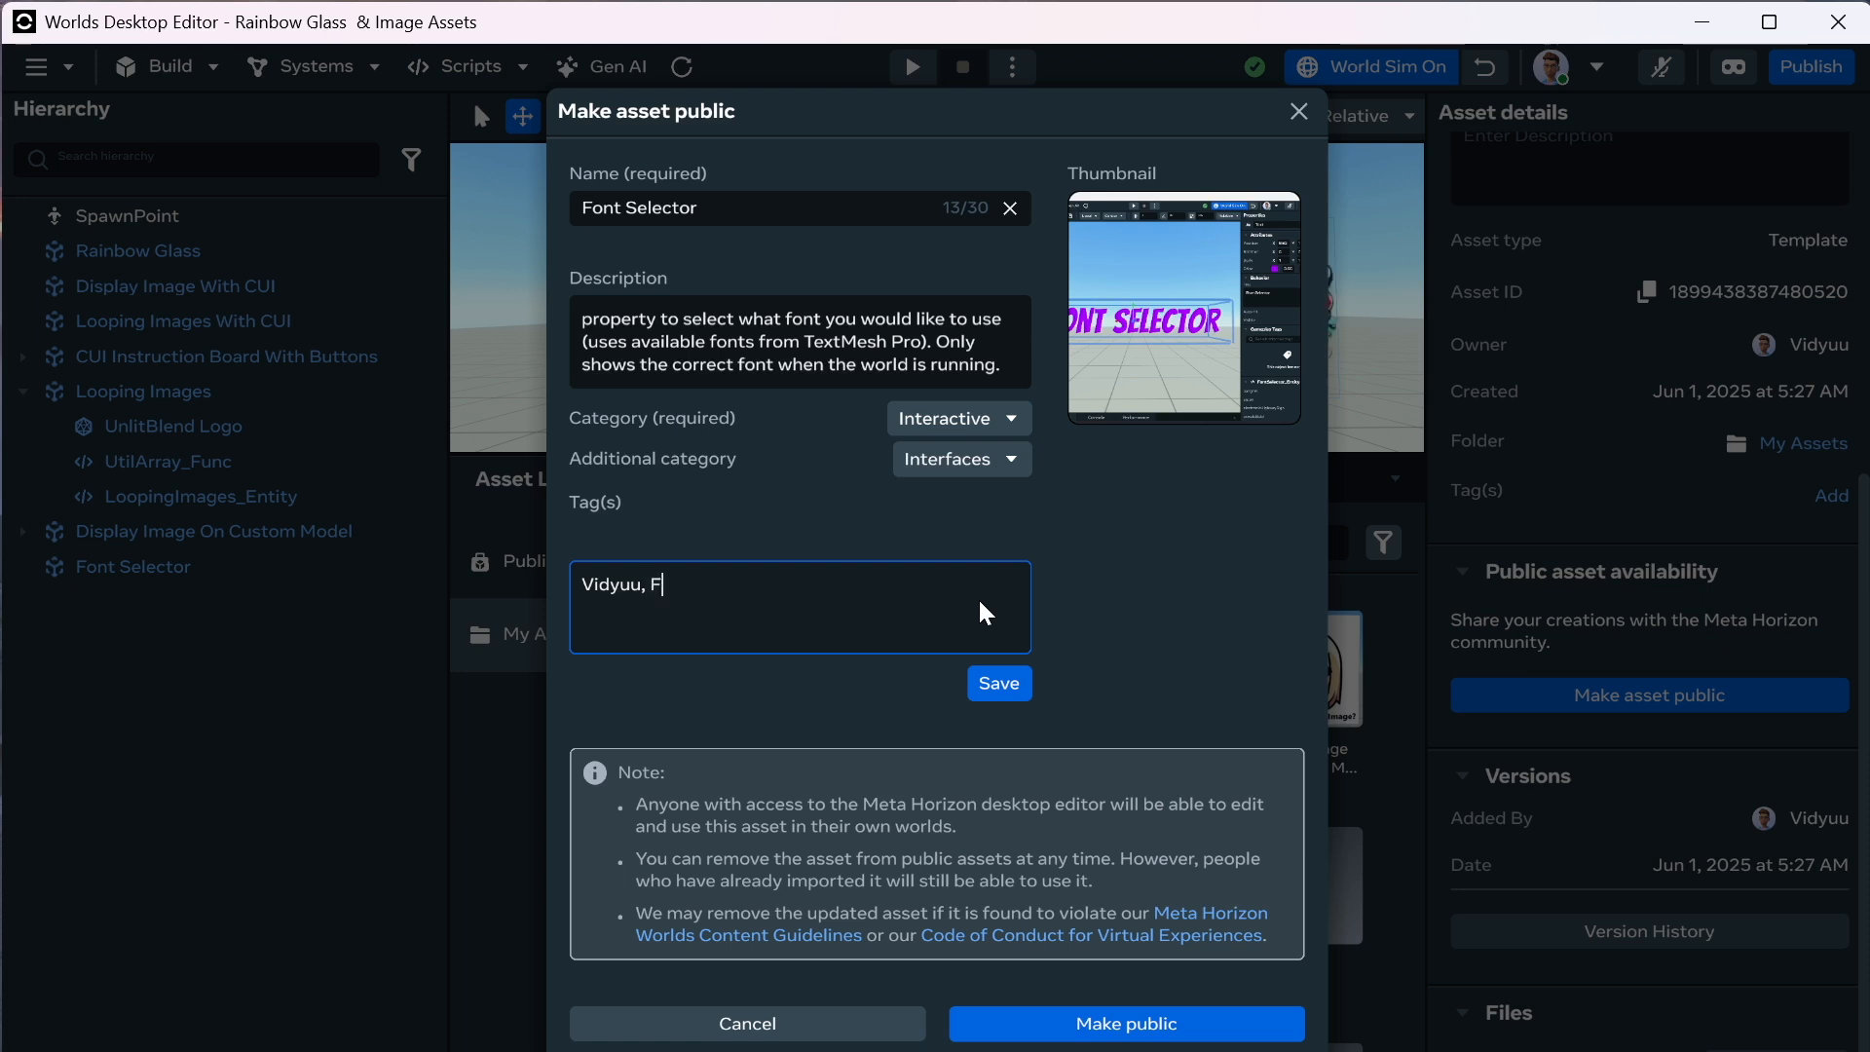
text(ont, Fonts,)
key(Caps_Lock)
text(Font Selector, )
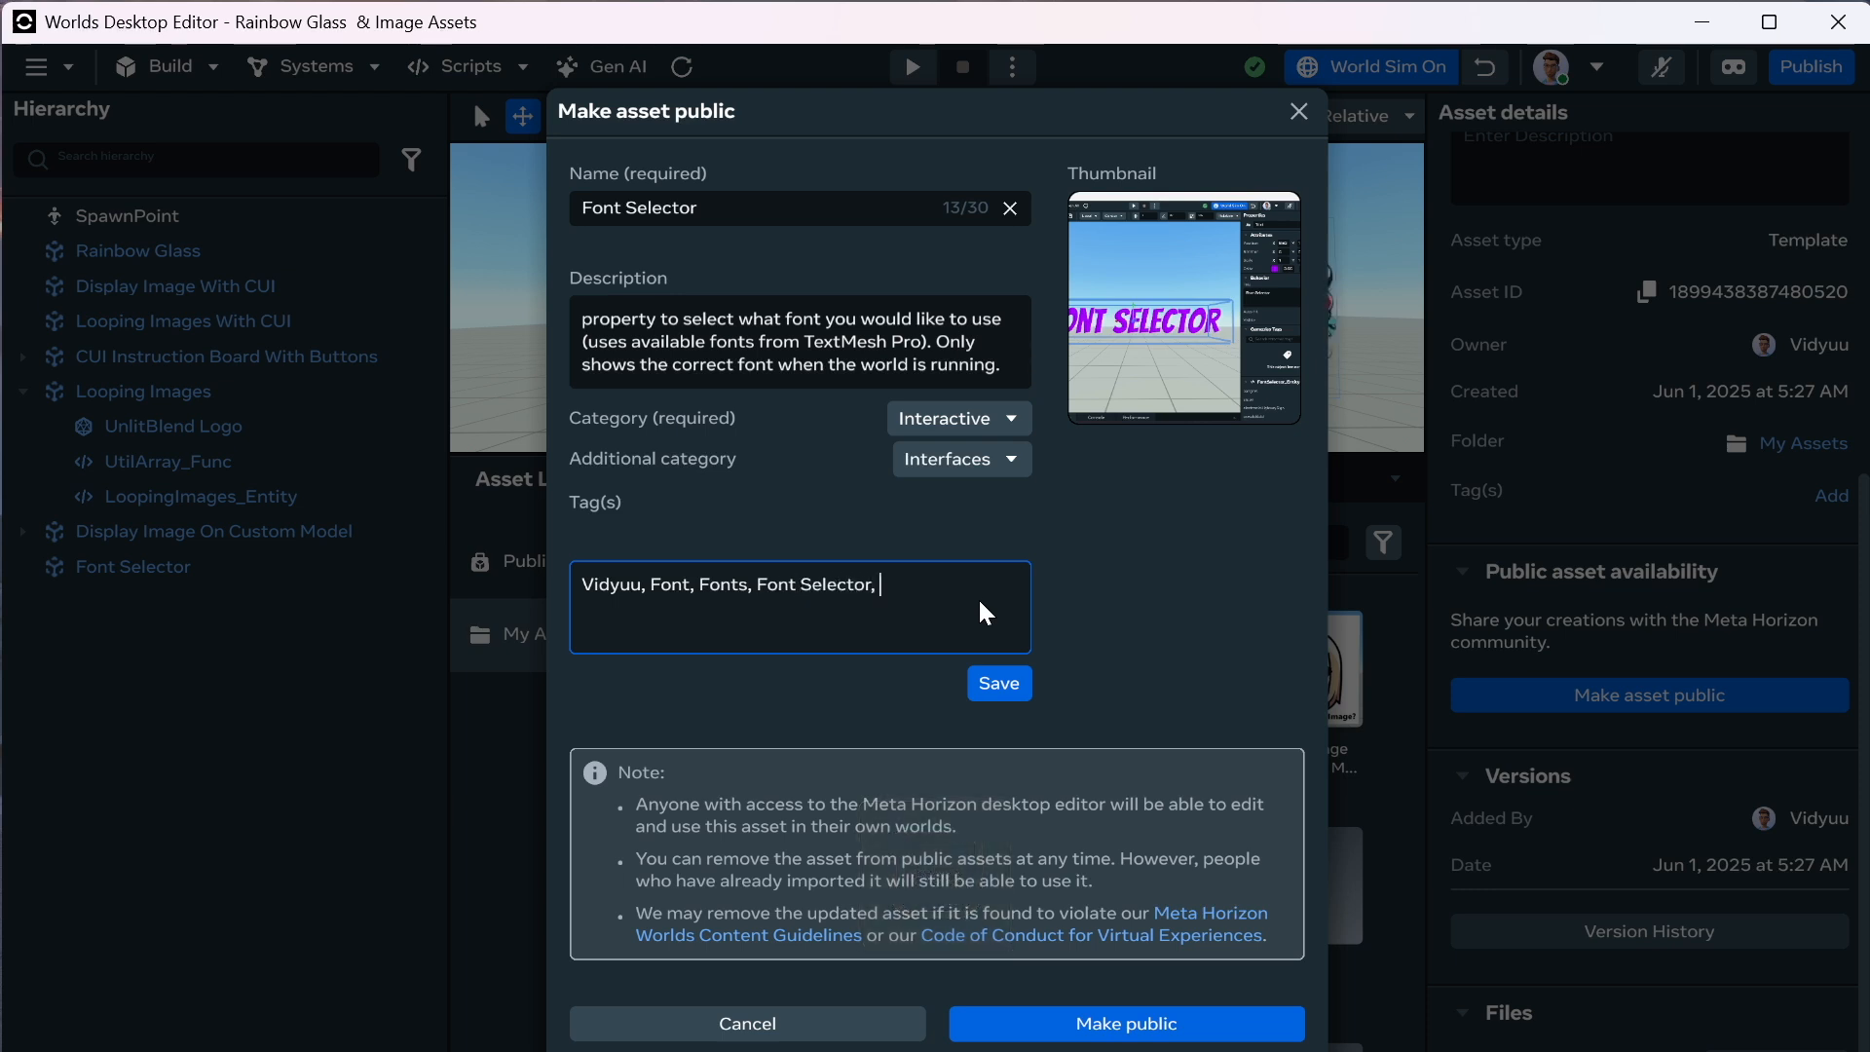
text(Texc)
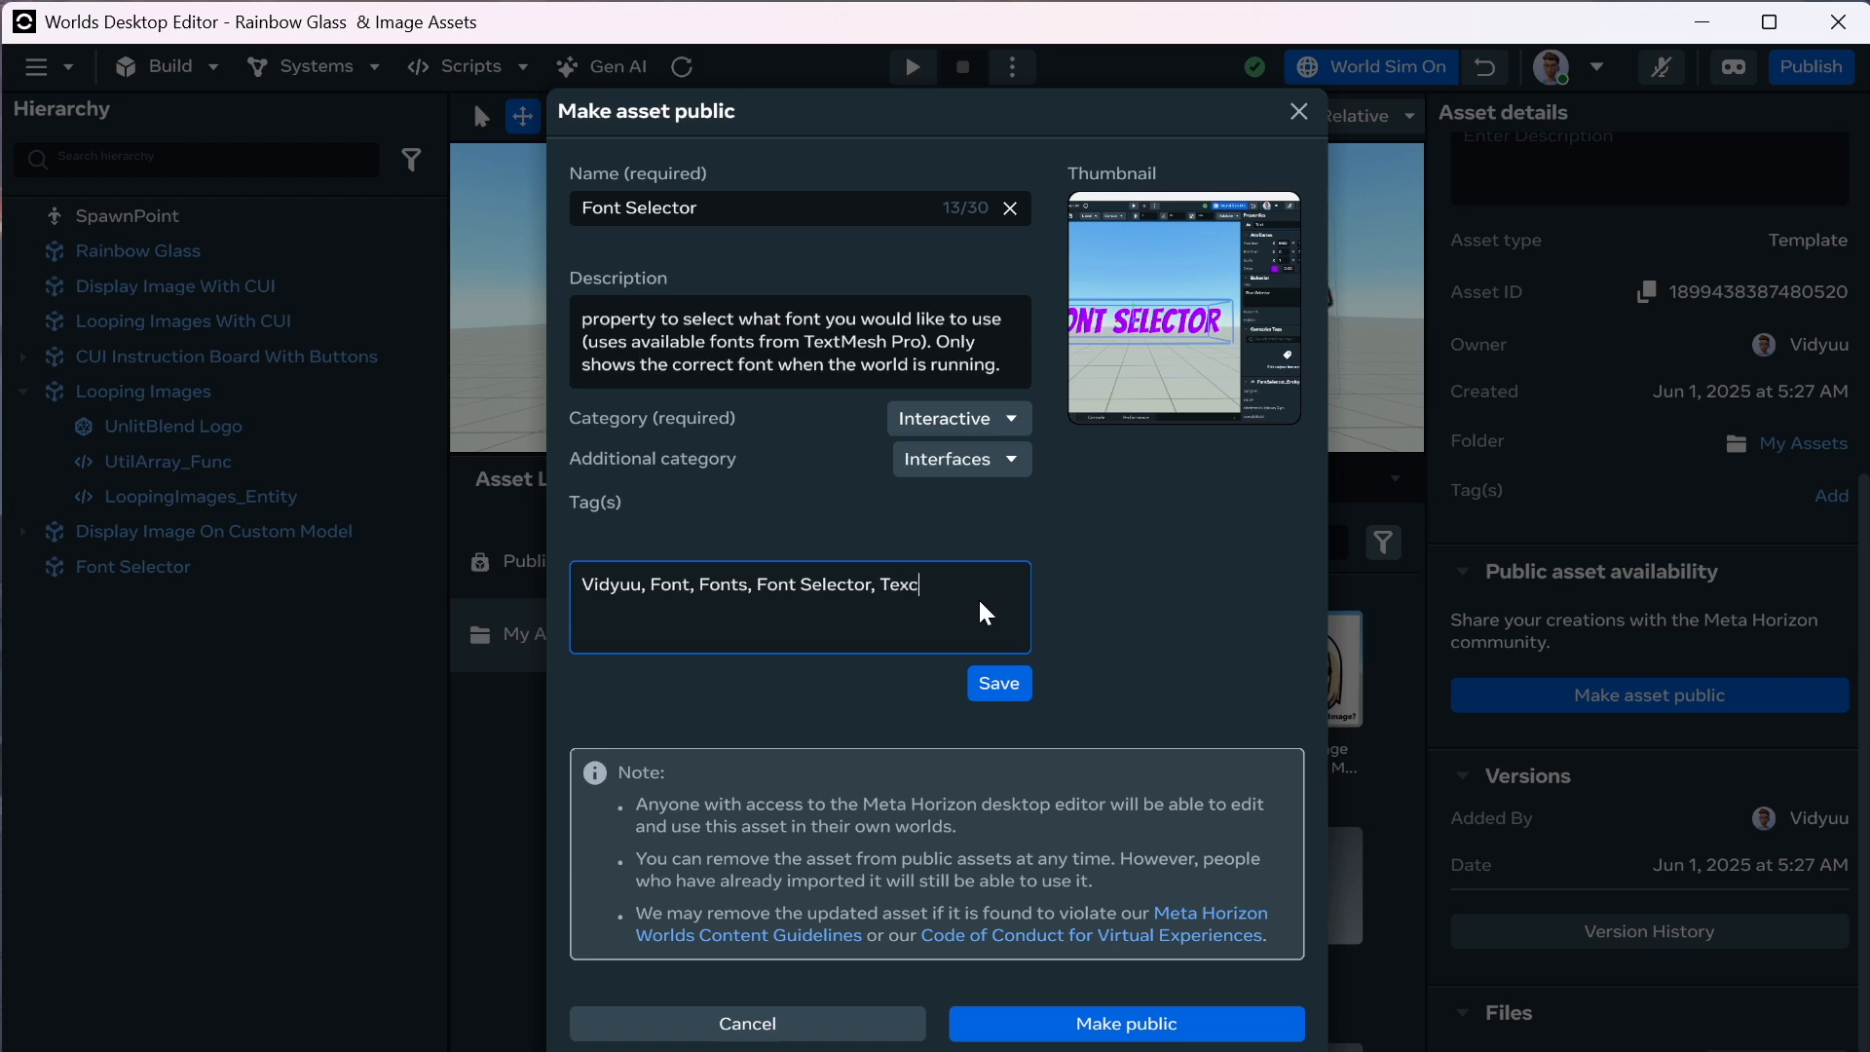
key(BackSpace)
text(t, Text Mesh Pro)
click(998, 685)
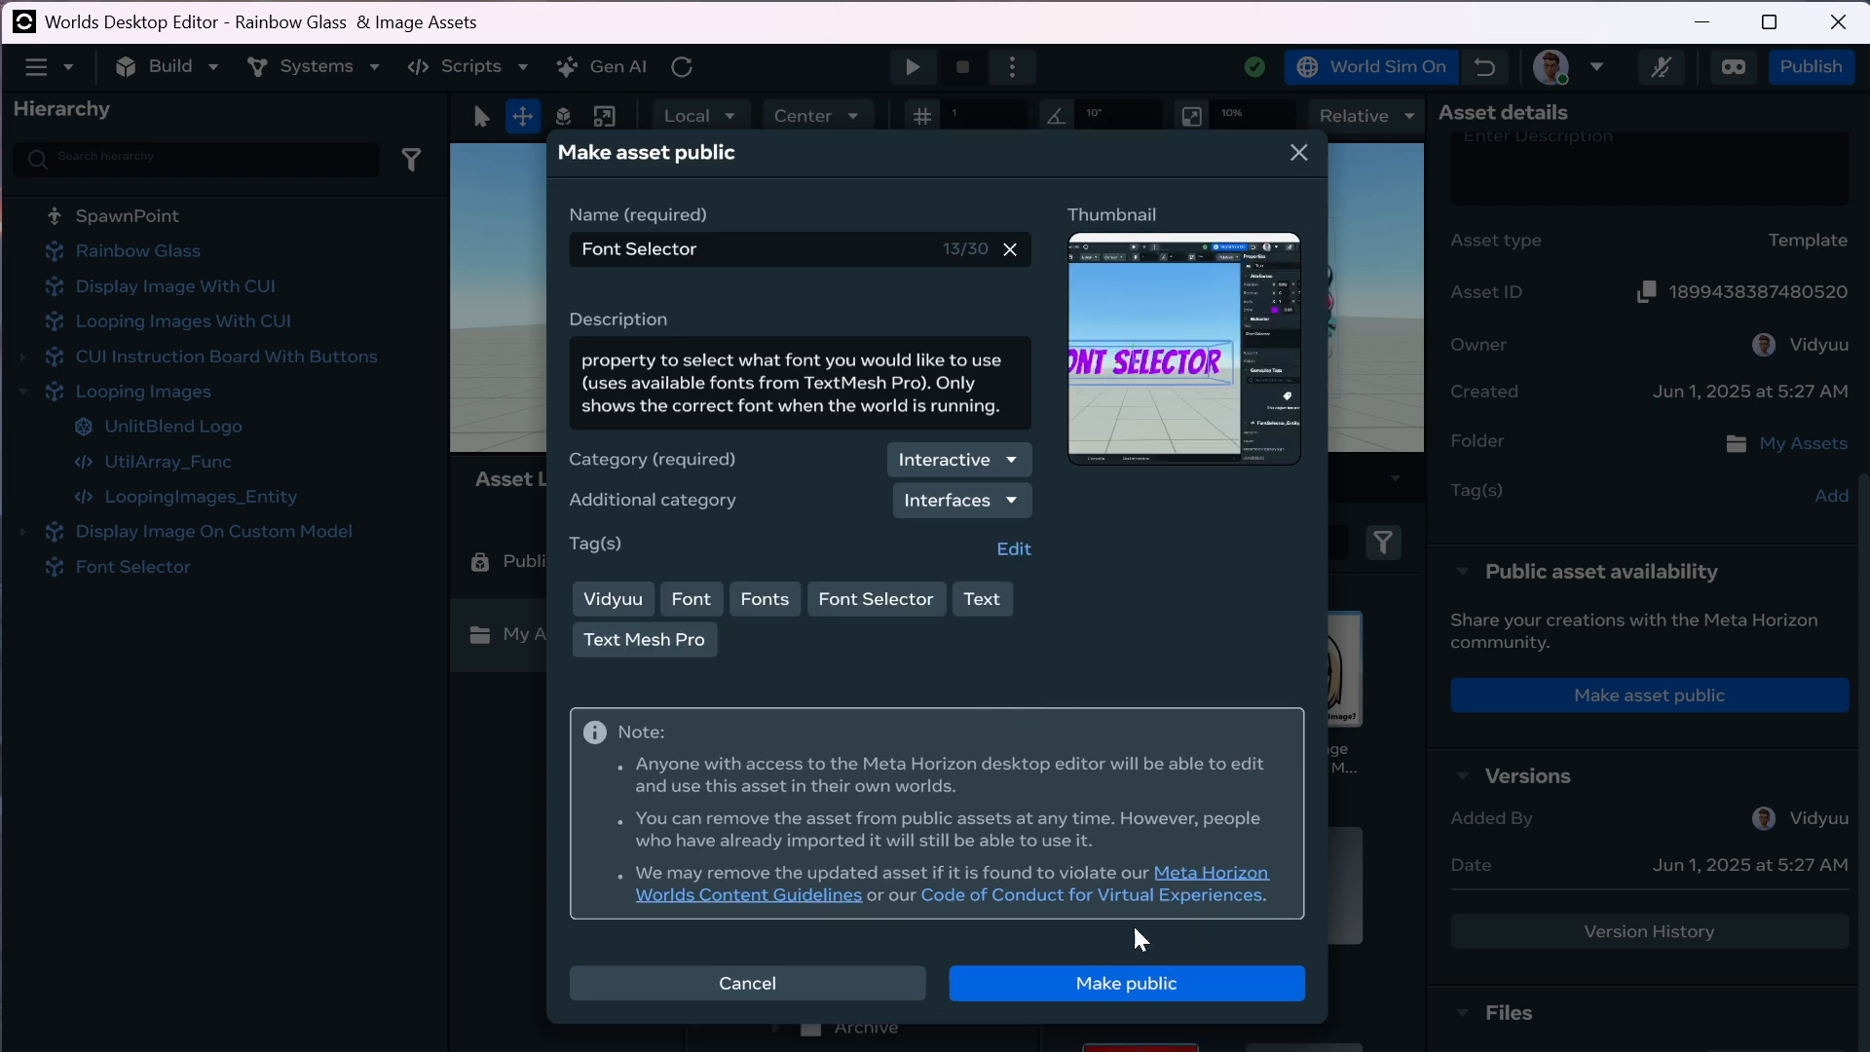
Make the Font Selector asset public and view the collection of own assets added to public assets.
click(1115, 986)
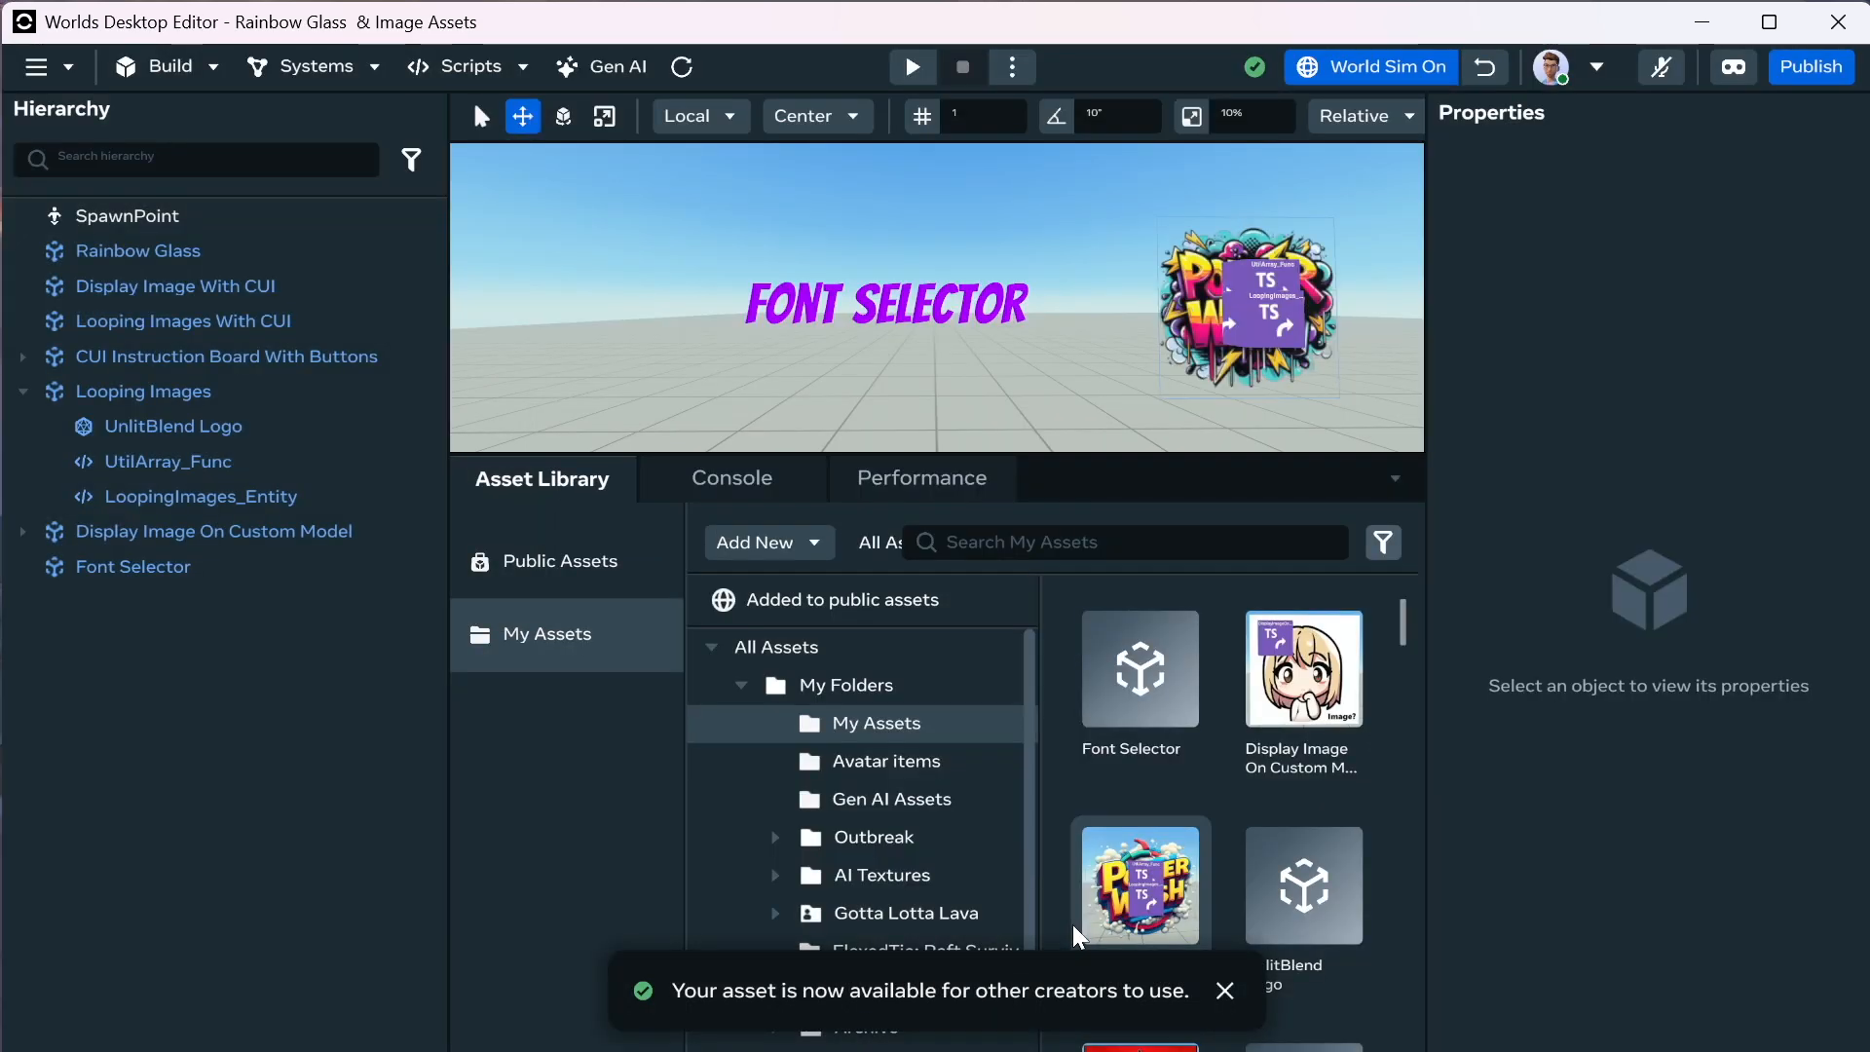
click(829, 611)
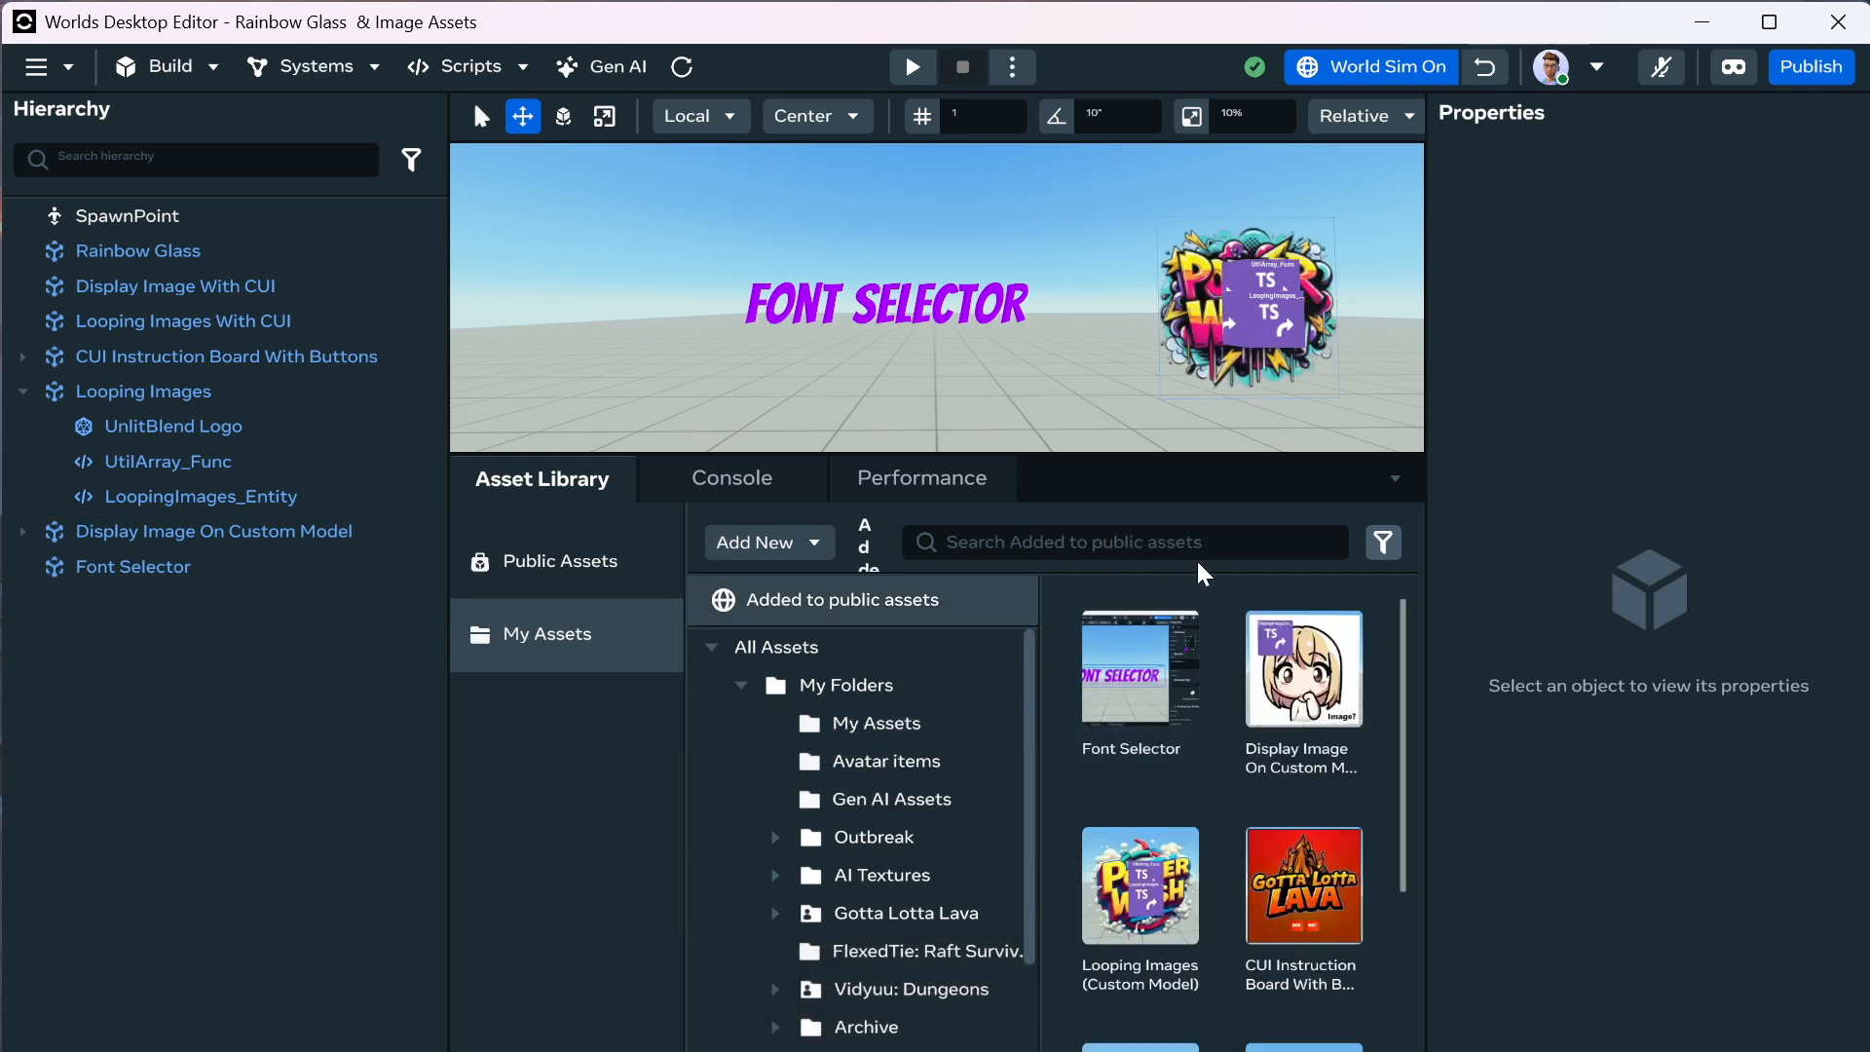
click(1219, 543)
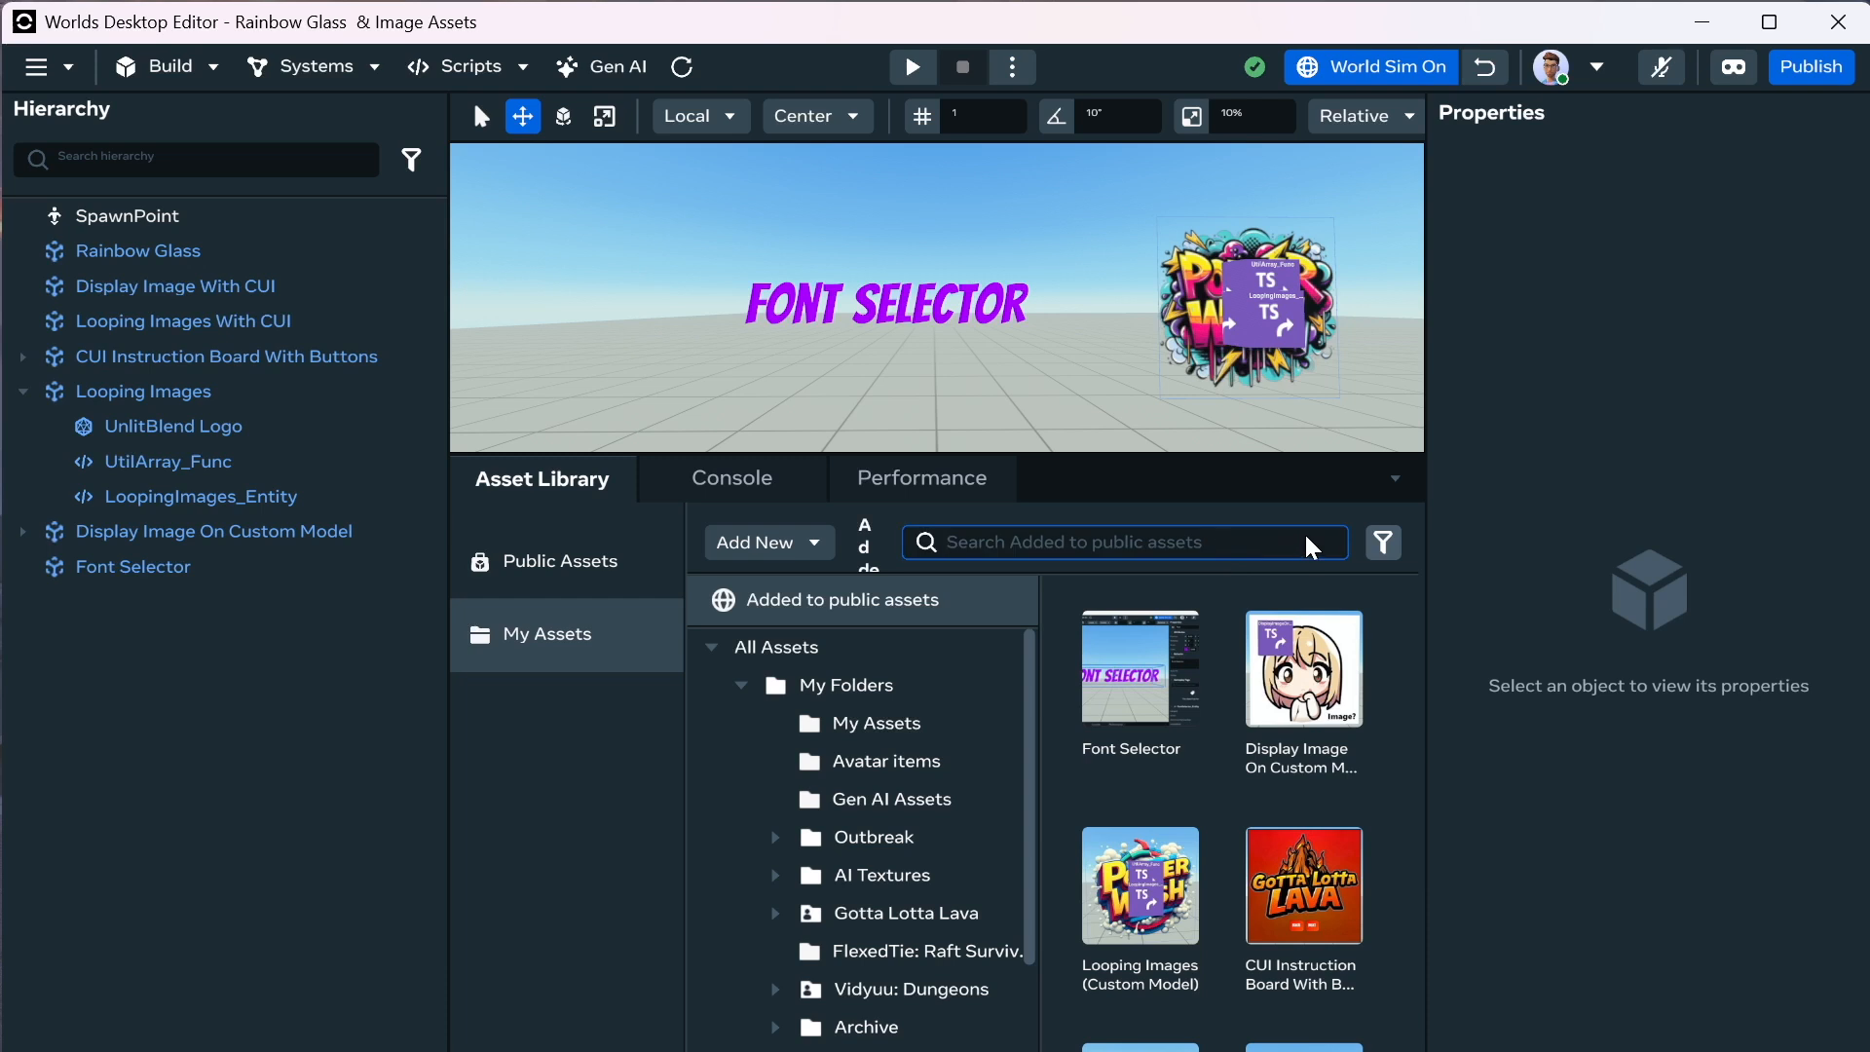
click(1383, 543)
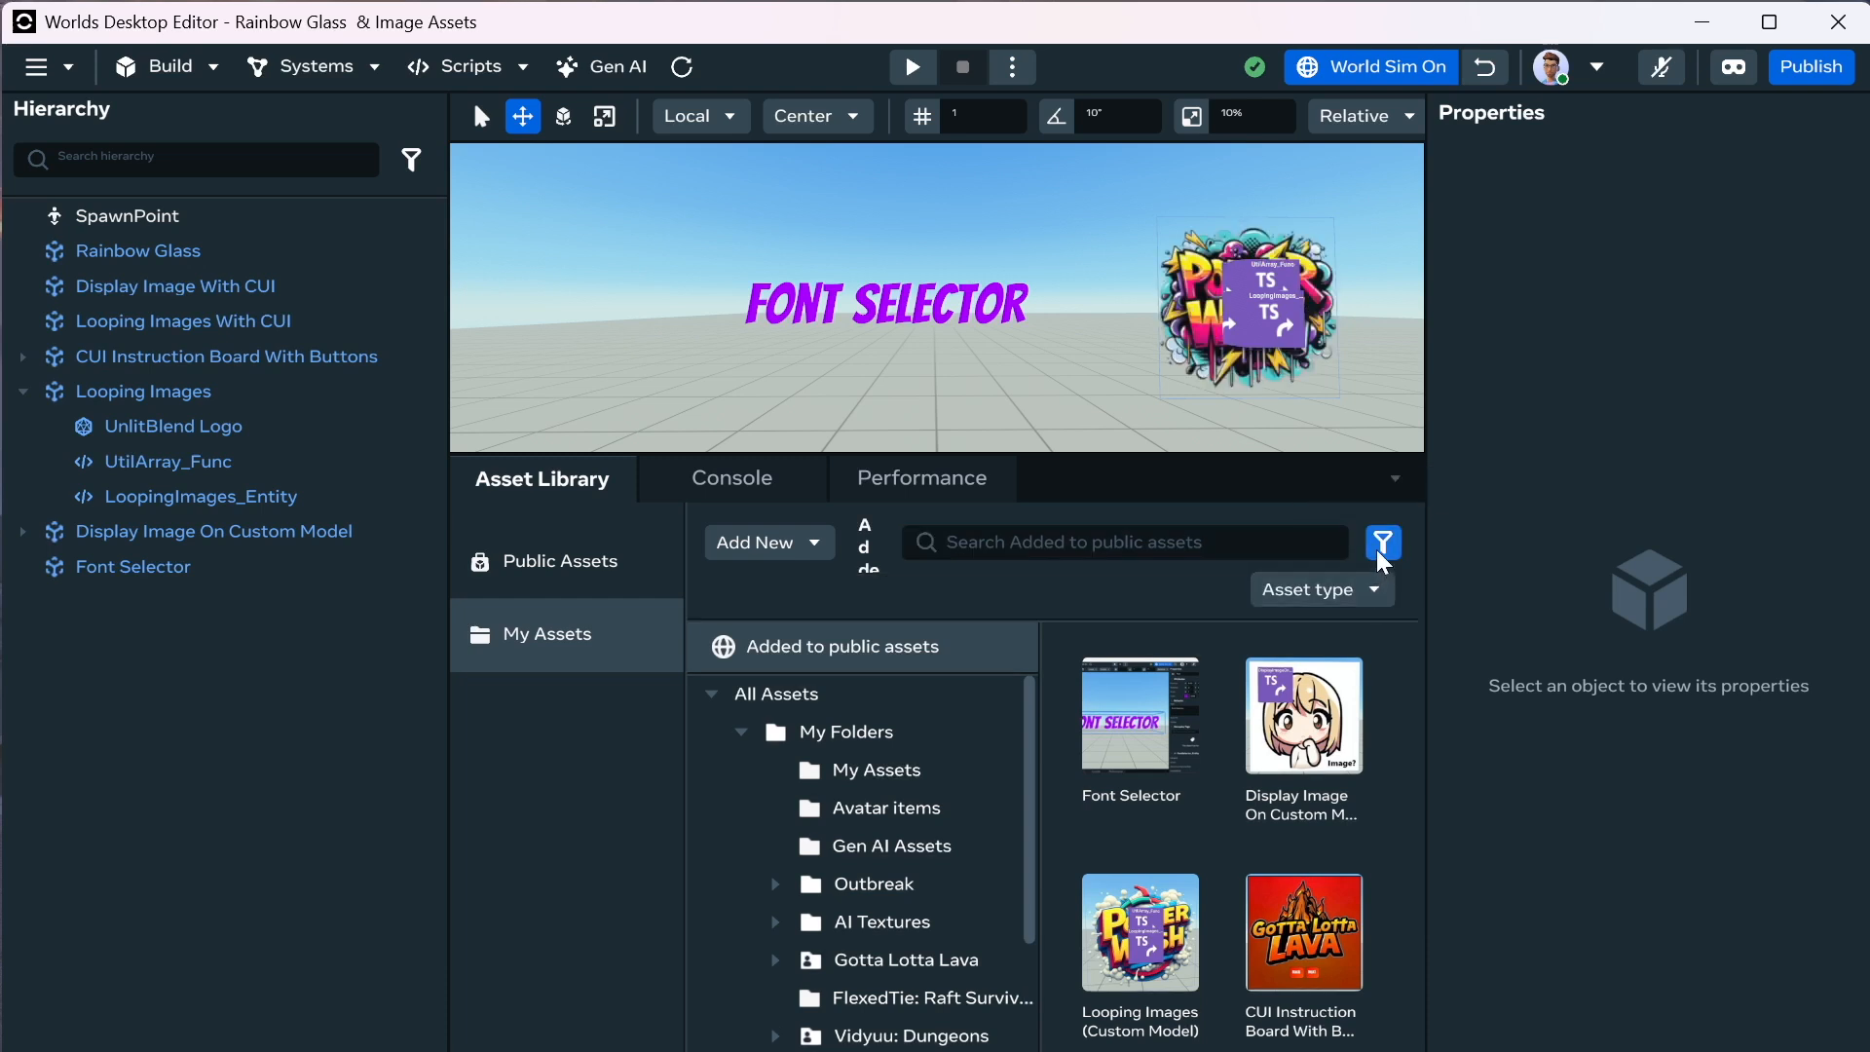
click(1381, 545)
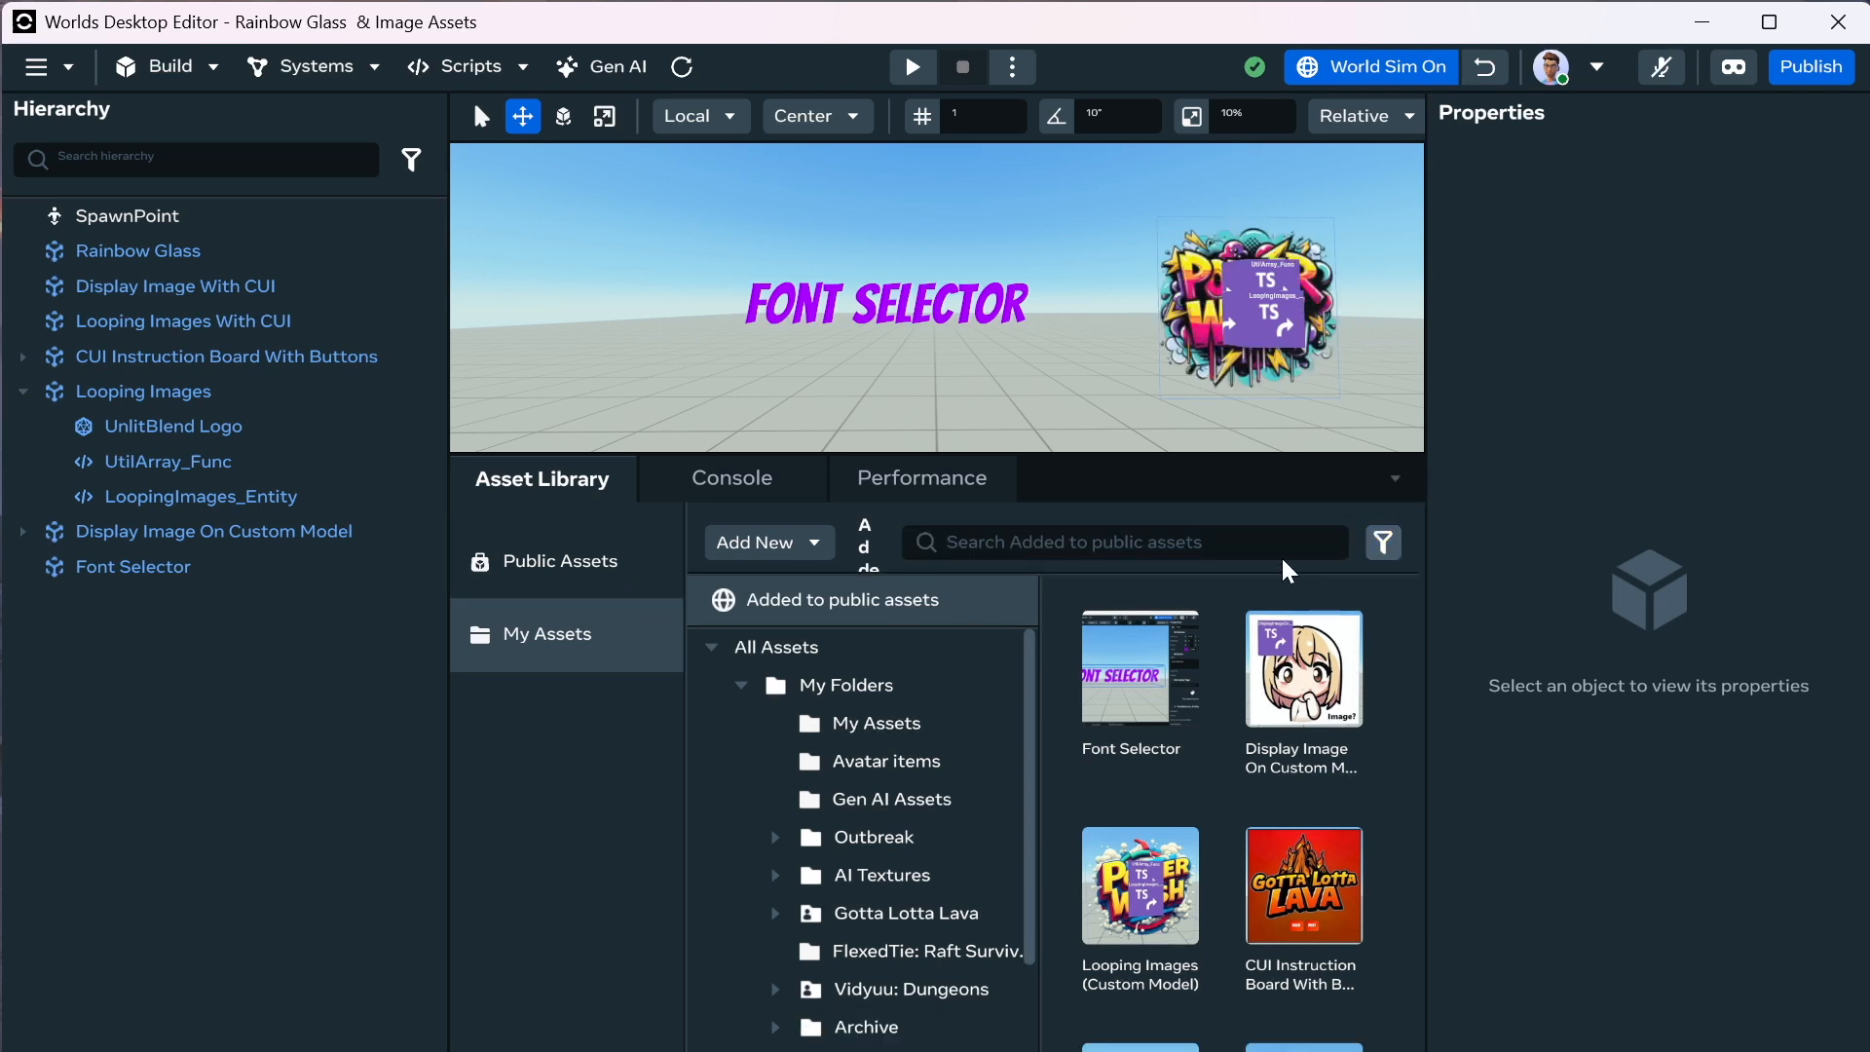
Filter the public asset library by the creator's own username to check for the Font Selector asset.
click(581, 547)
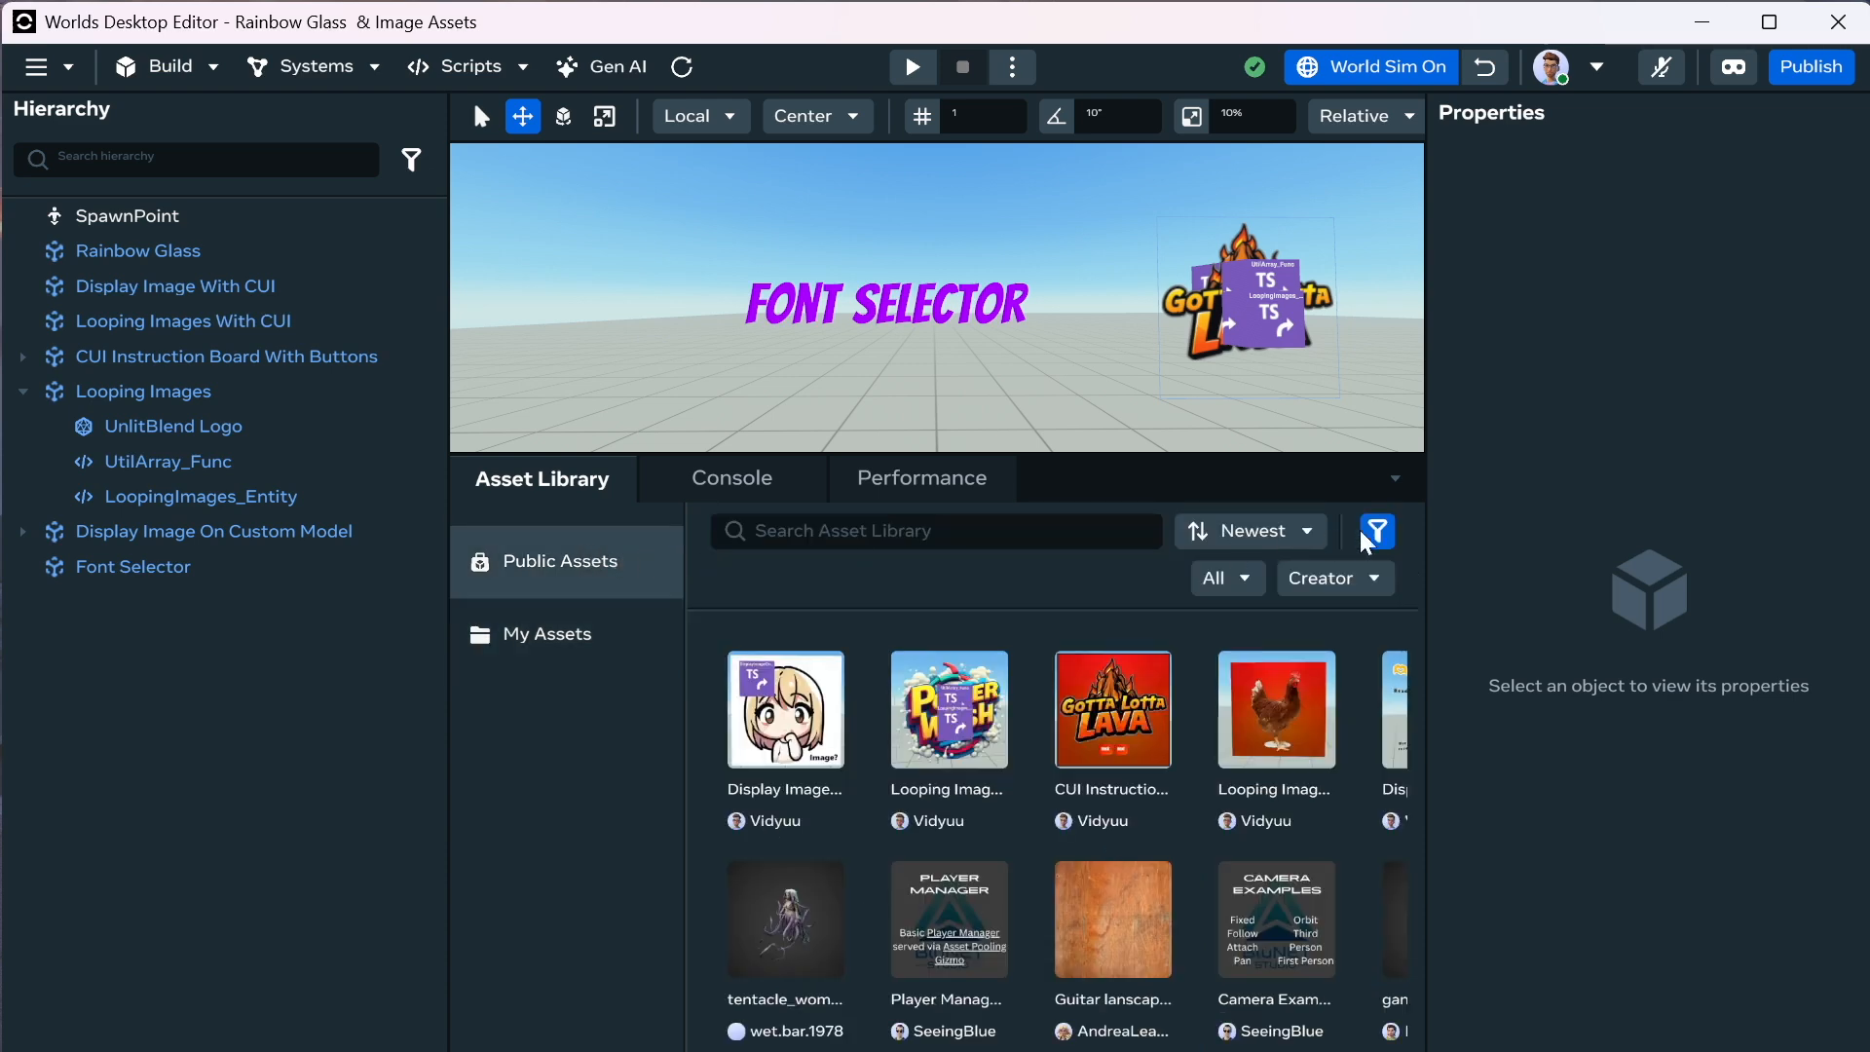
click(1371, 582)
click(1371, 634)
text(vi)
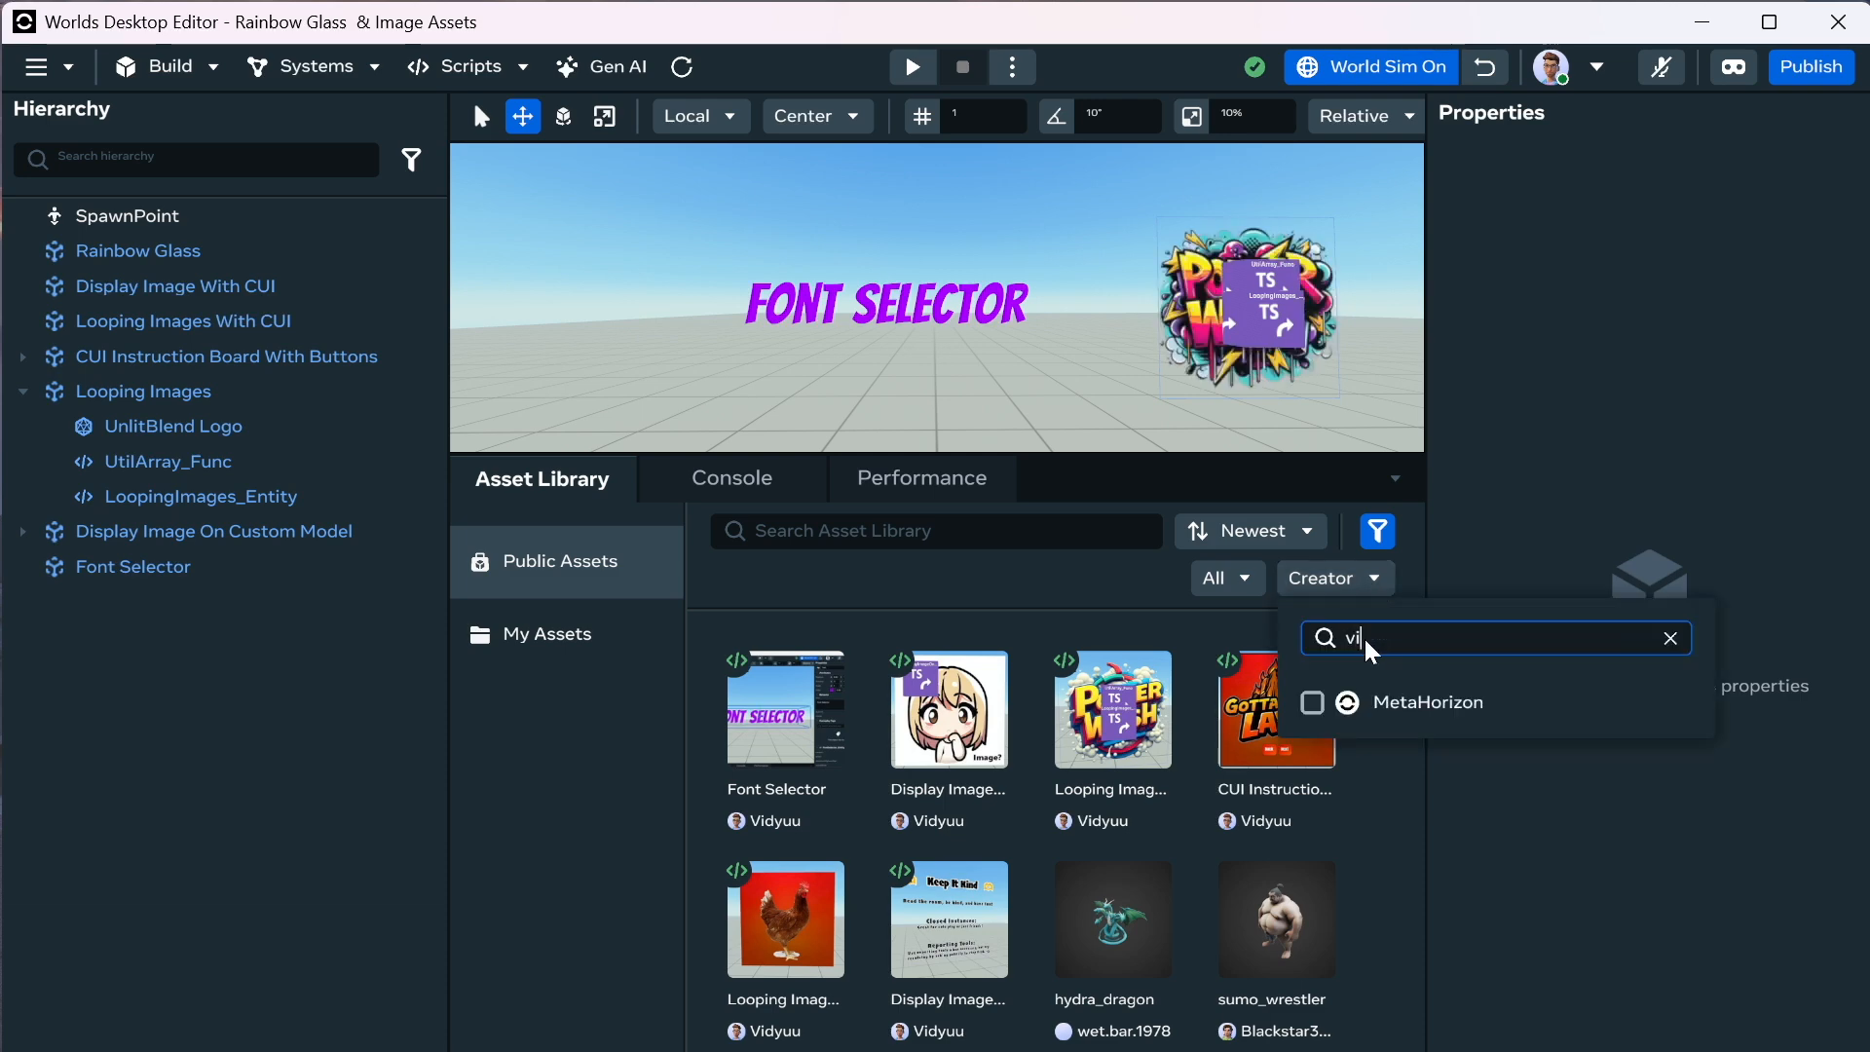
text(dyuu)
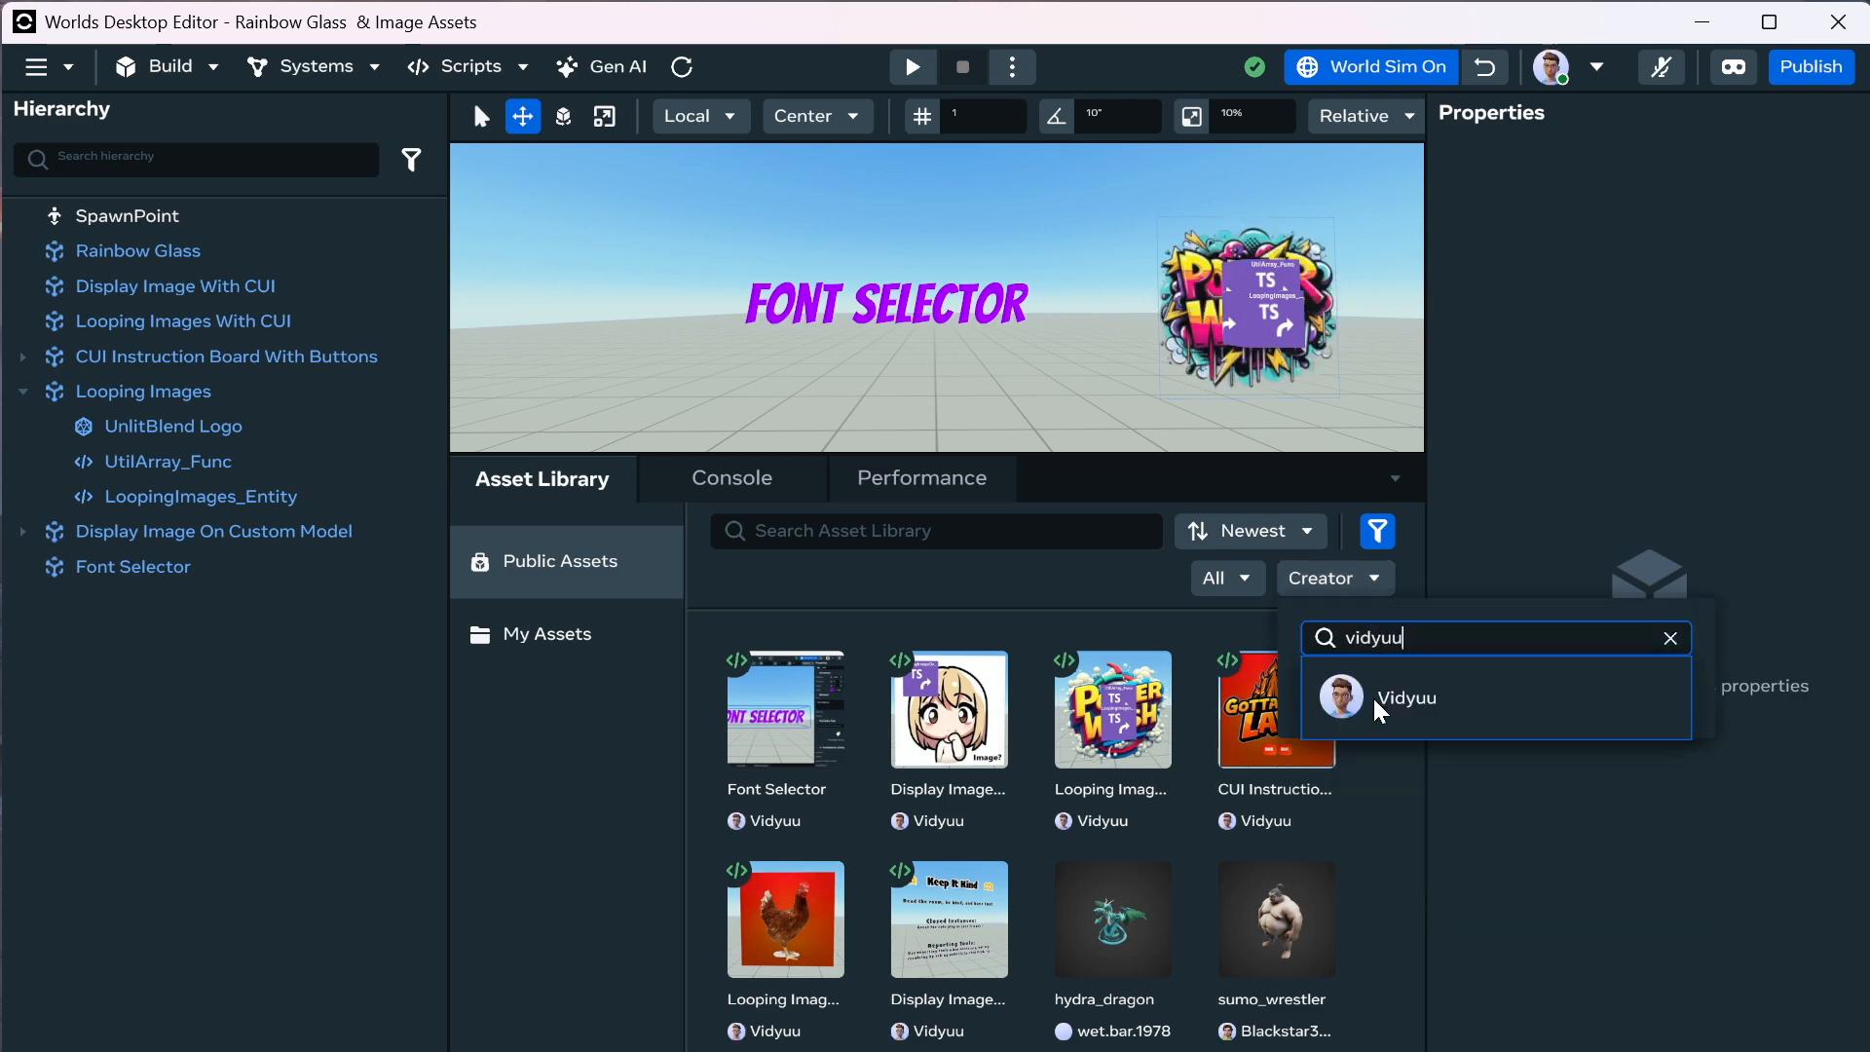
click(1377, 703)
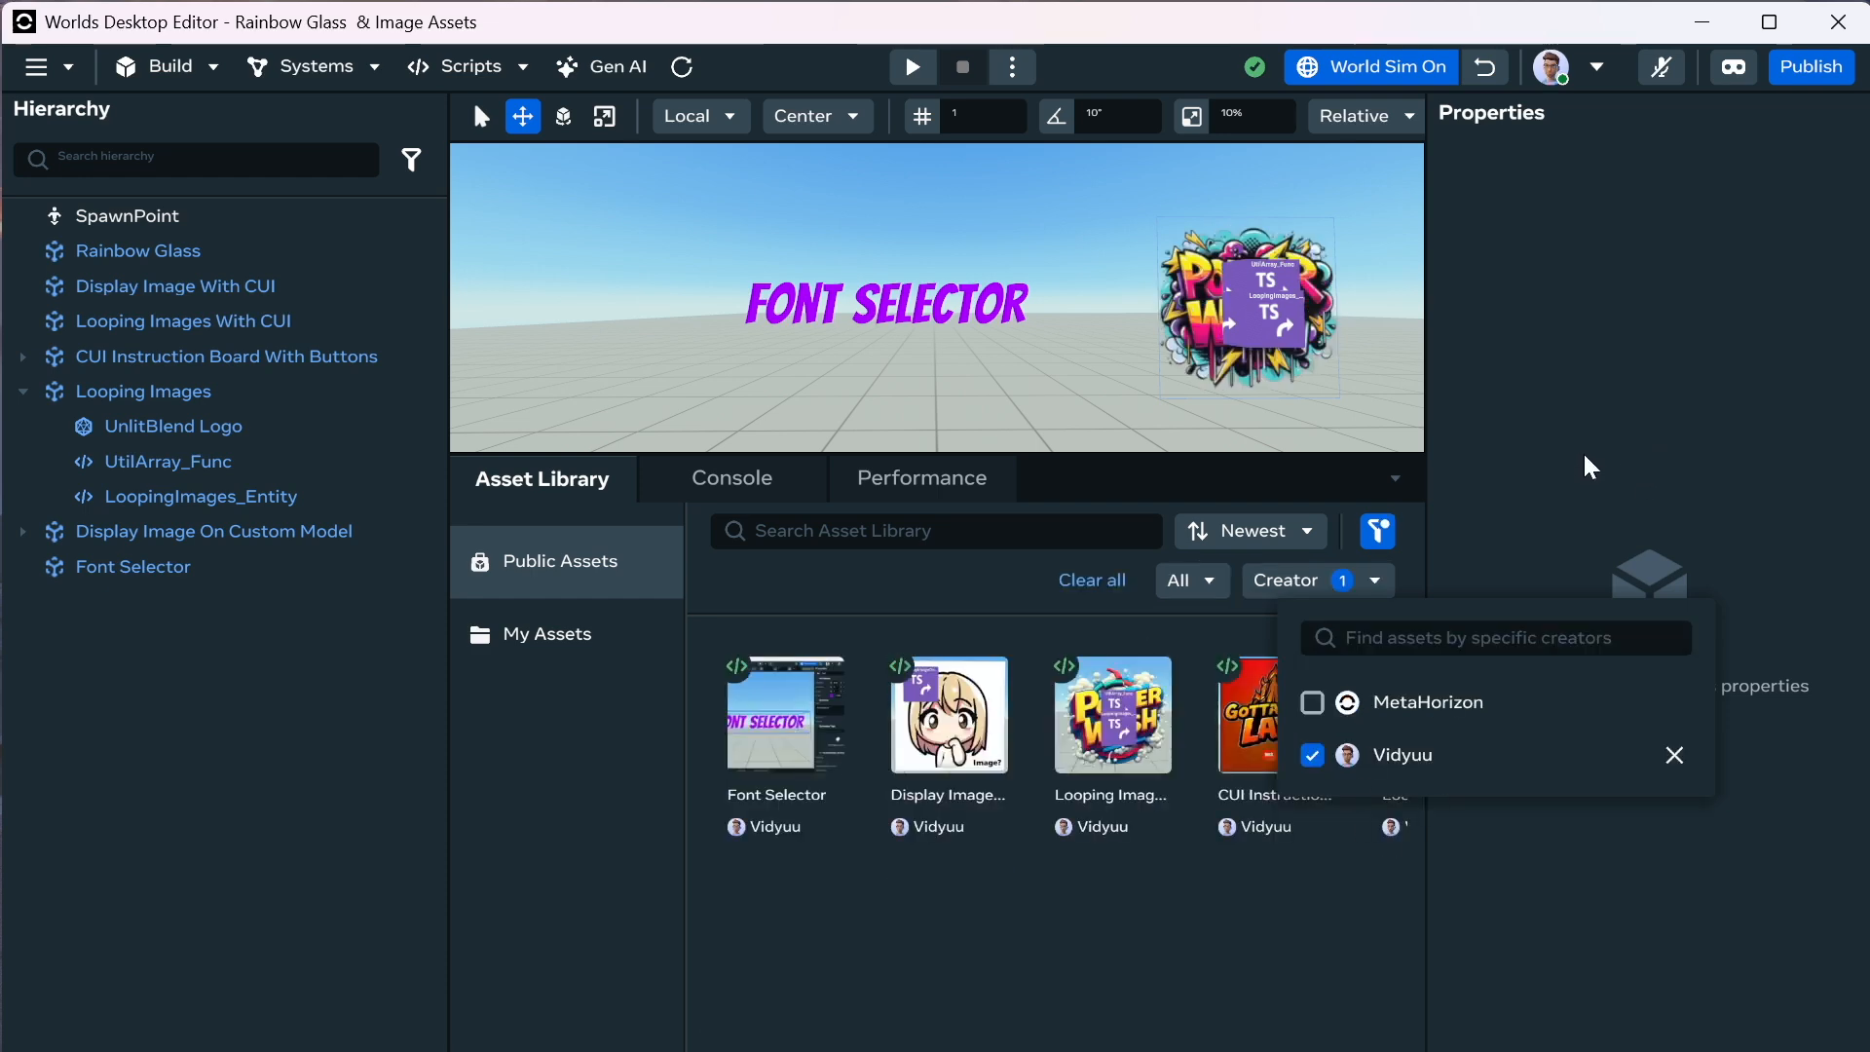
click(1585, 458)
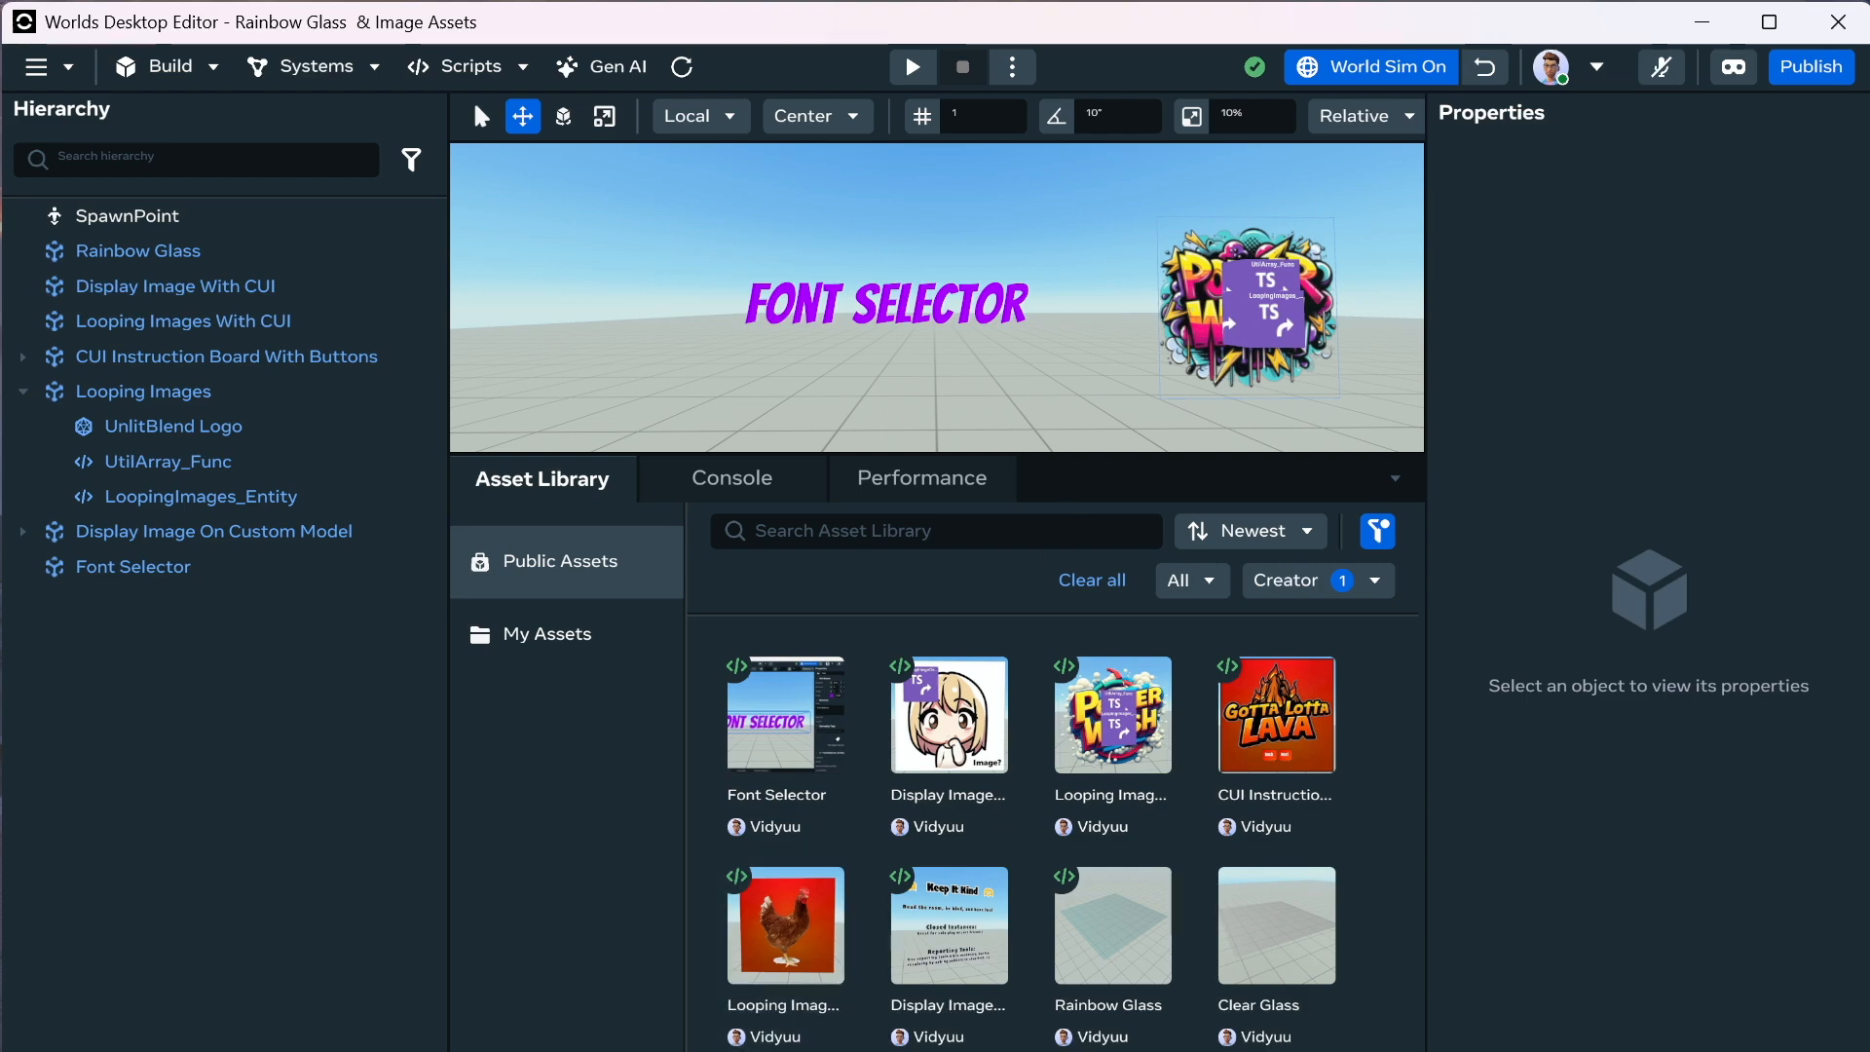
click(763, 1050)
click(168, 789)
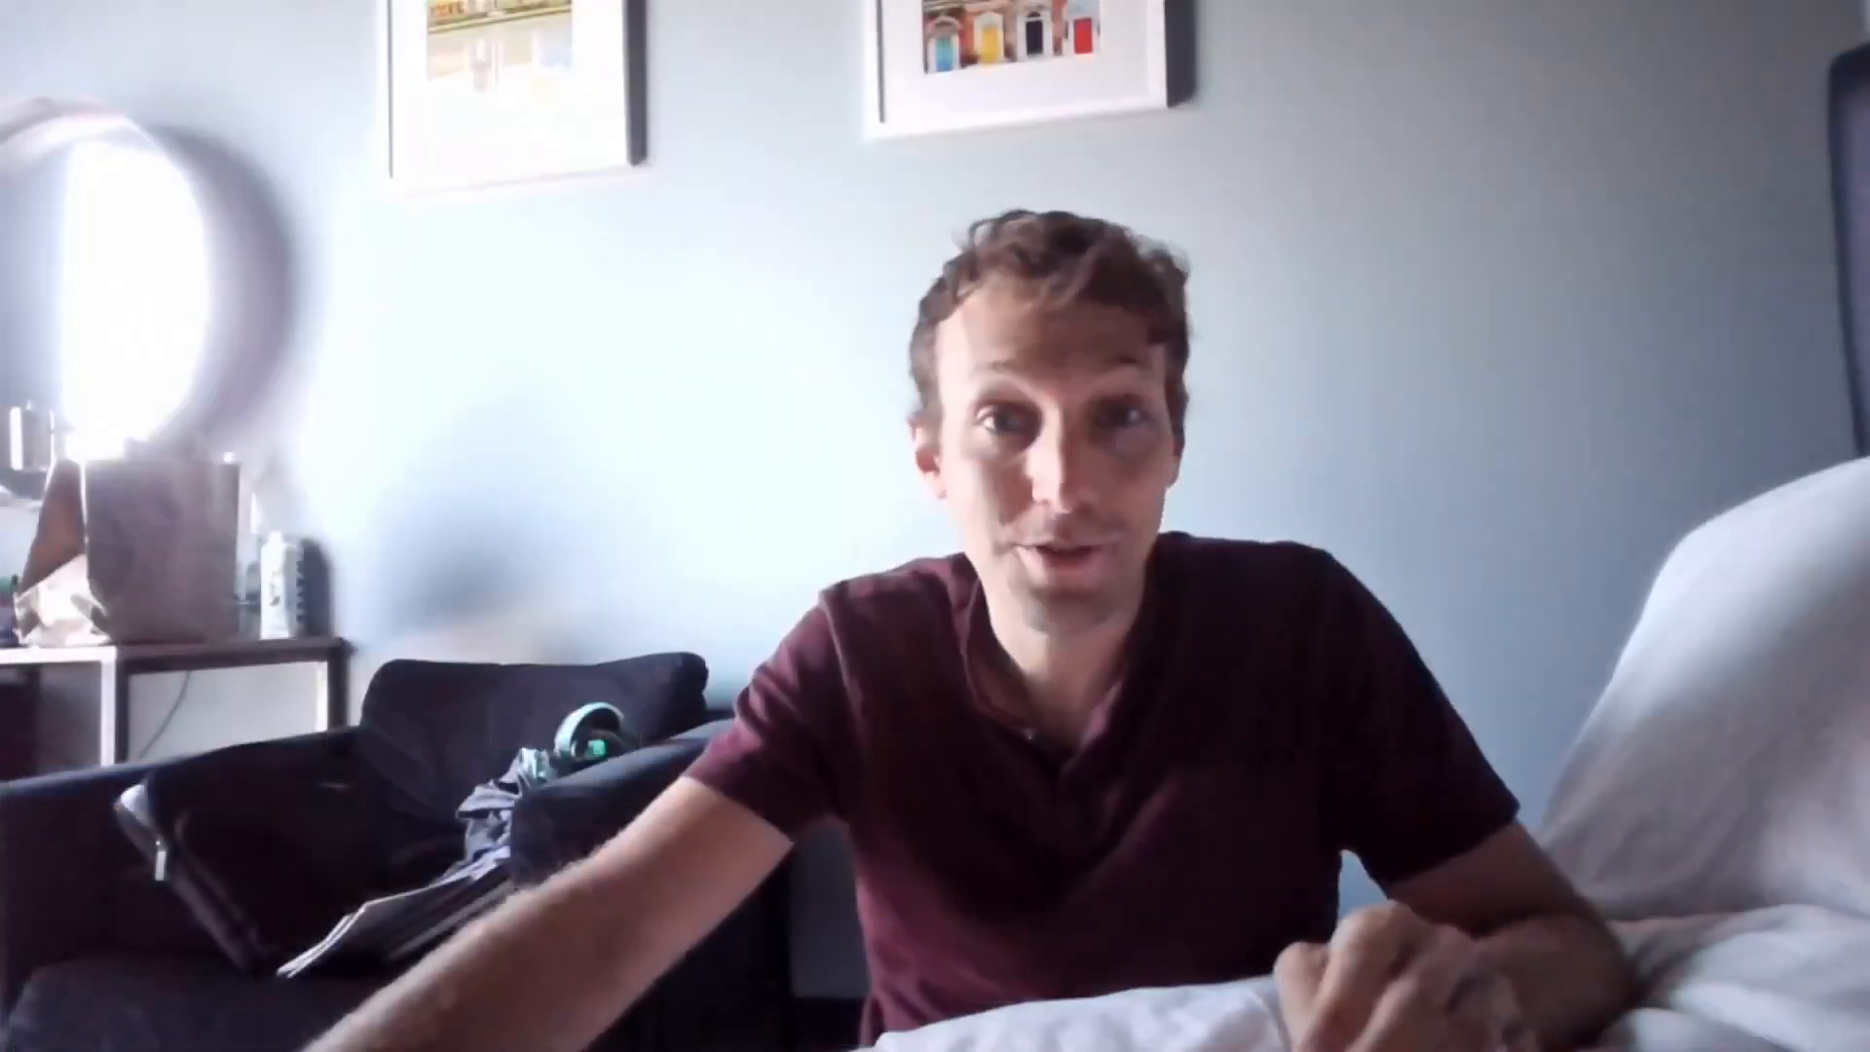